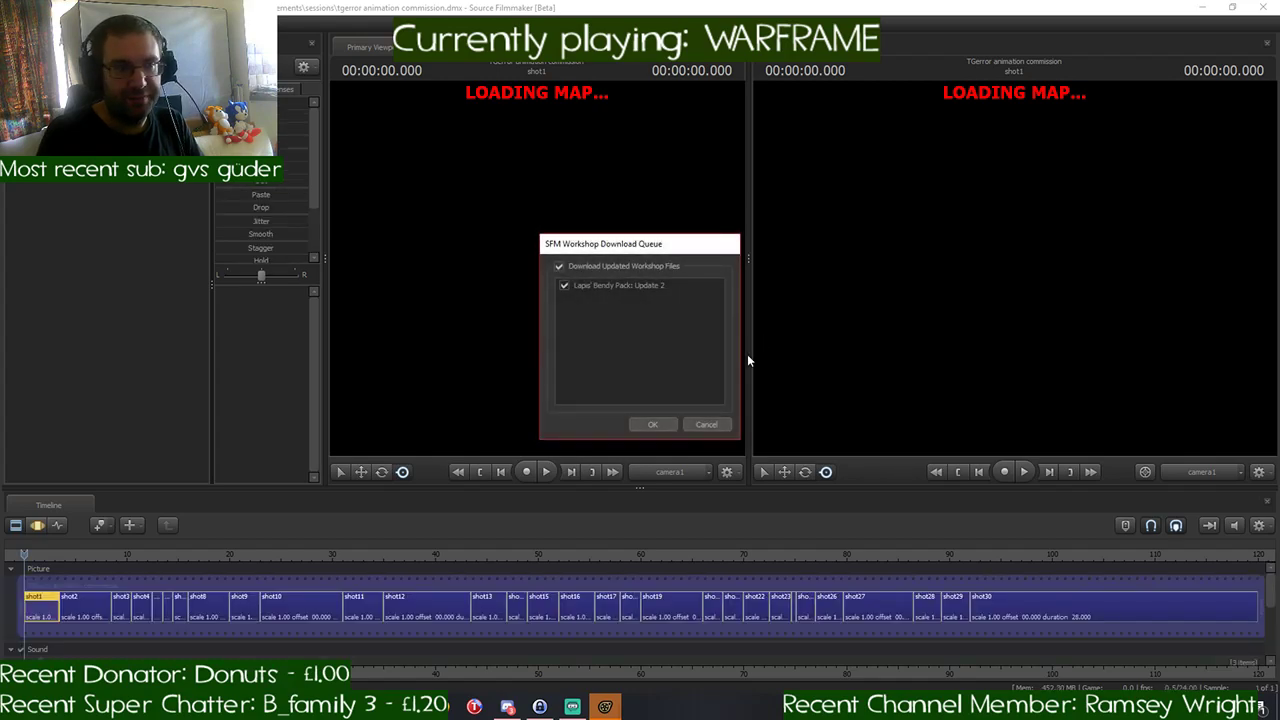
# - Download the queued Steam Workshop update for the Lapis' Bendy Pack and dismiss the completion notice
pyautogui.click(646, 424)
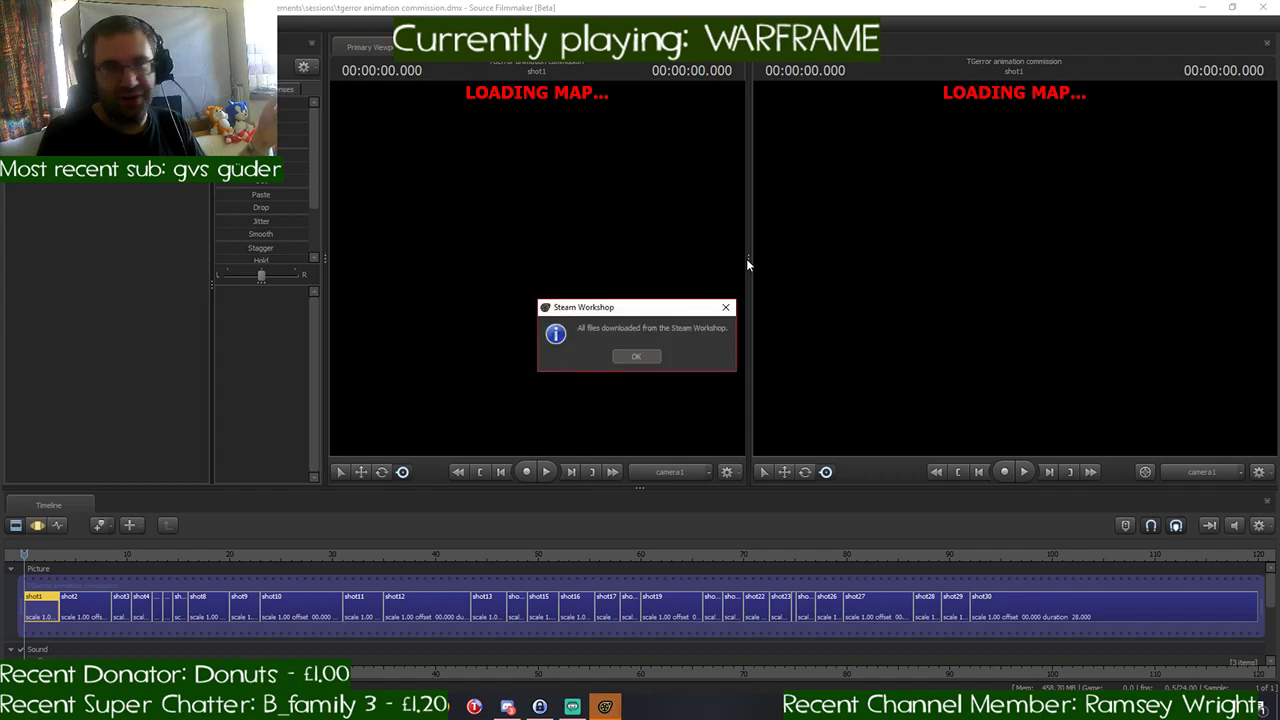
pyautogui.click(636, 357)
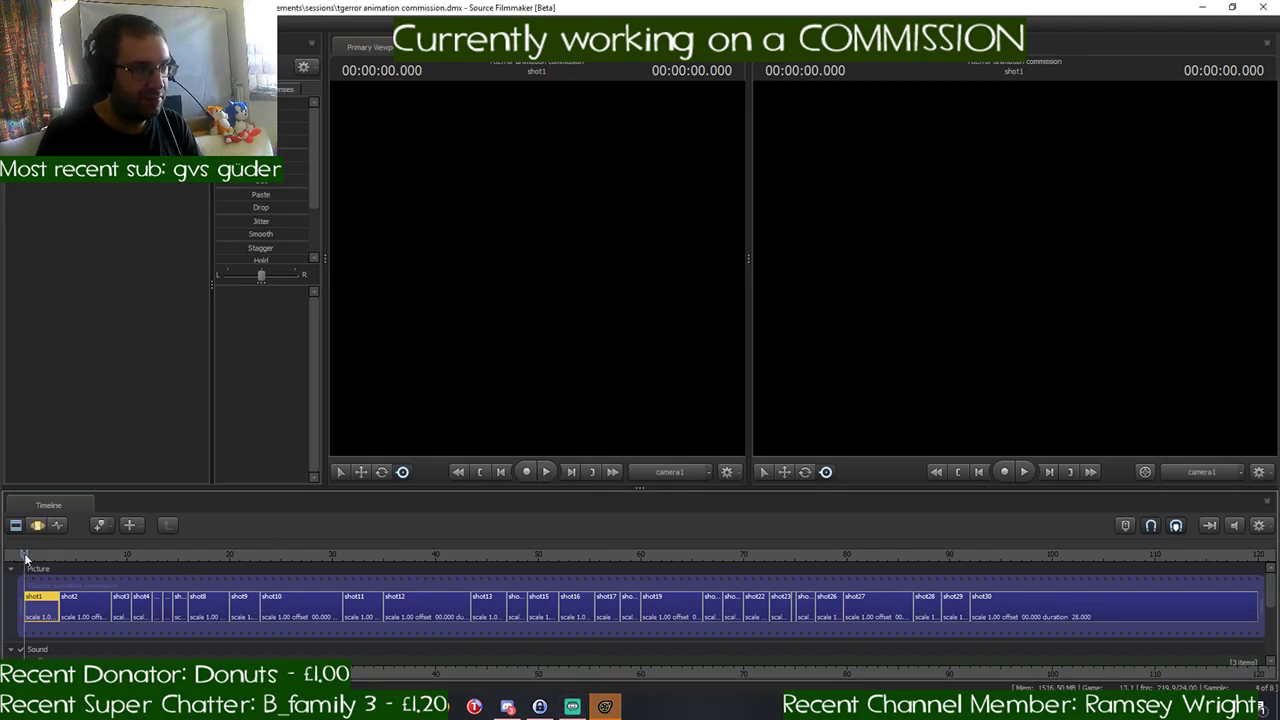
# - Step the playhead through the existing shots up to the start of shot30
pyautogui.press('Down')
pyautogui.press('Down')
pyautogui.press('Down')
pyautogui.press('Down')
pyautogui.press('Down')
pyautogui.press('Down')
pyautogui.press('Down')
pyautogui.press('Down')
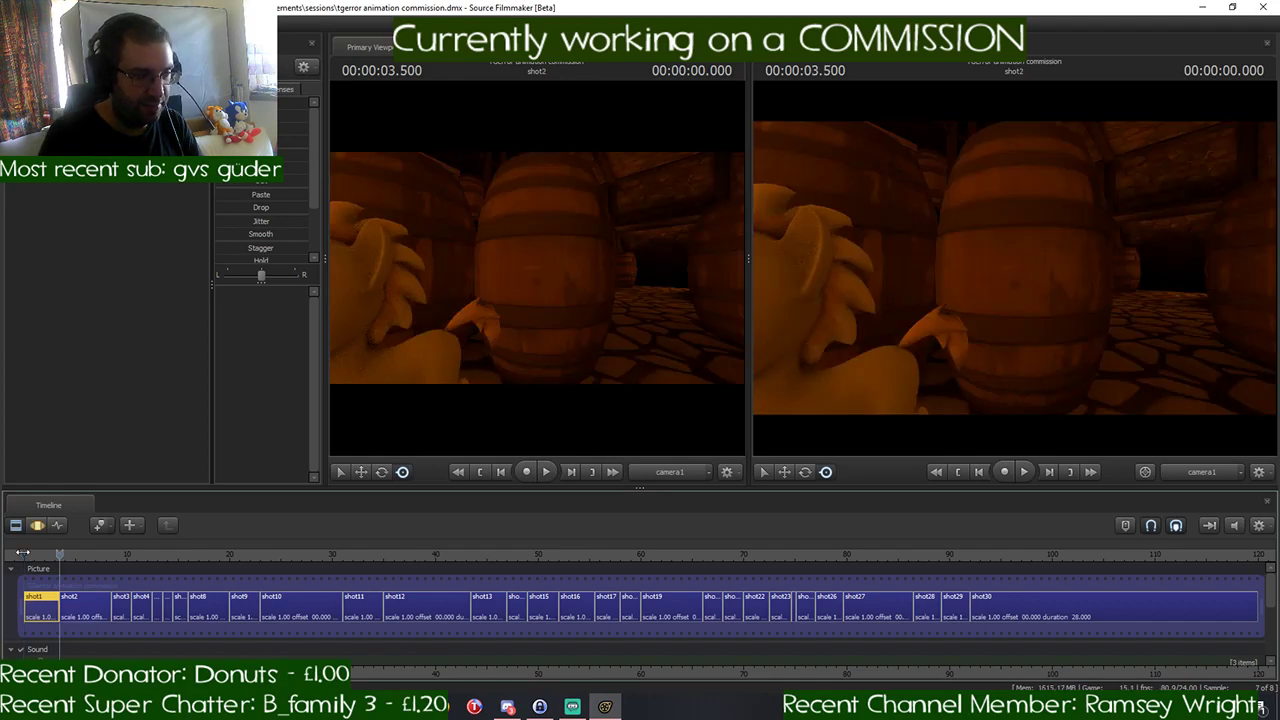
pyautogui.press('Down')
pyautogui.press('Down')
pyautogui.press('Down')
pyautogui.press('Down')
pyautogui.press('Down')
pyautogui.press('Down')
pyautogui.press('Down')
pyautogui.press('Down')
pyautogui.press('Down')
pyautogui.press('Down')
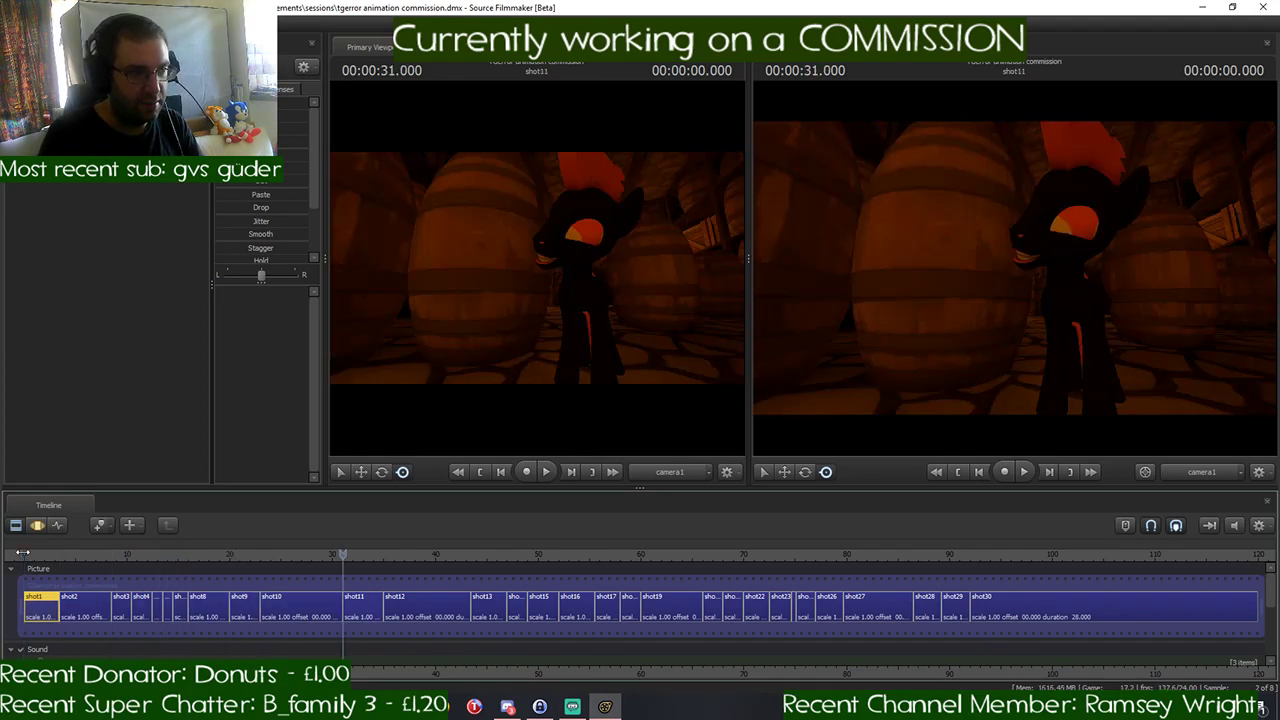
pyautogui.press('Down')
pyautogui.press('Down')
pyautogui.press('Down')
pyautogui.press('Down')
pyautogui.press('Down')
pyautogui.press('Down')
pyautogui.press('Down')
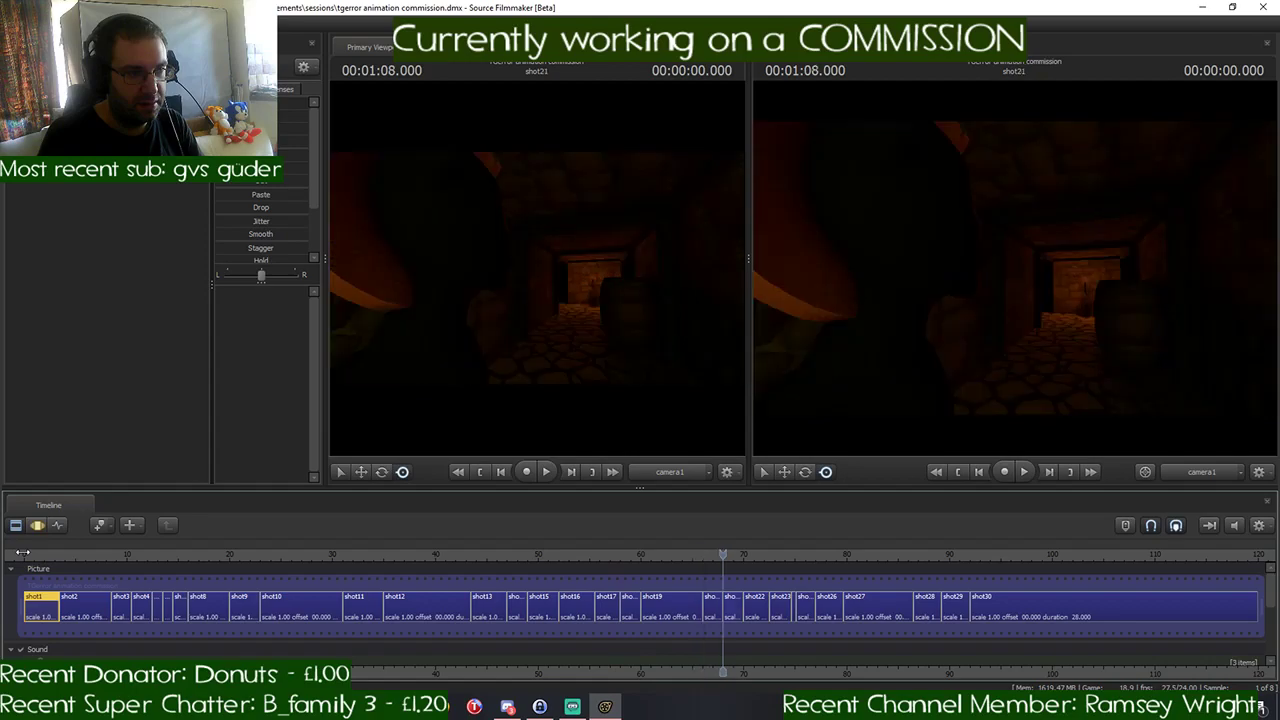
pyautogui.press('Down')
pyautogui.press('Down')
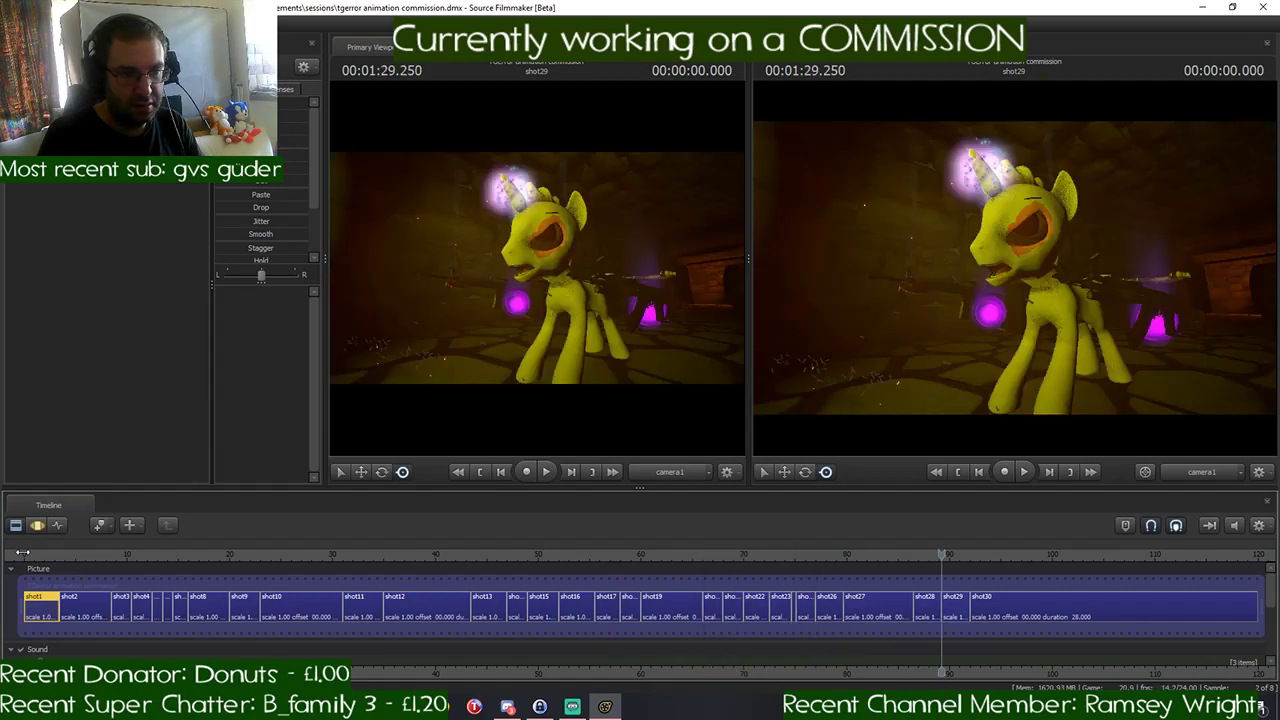
pyautogui.press('Down')
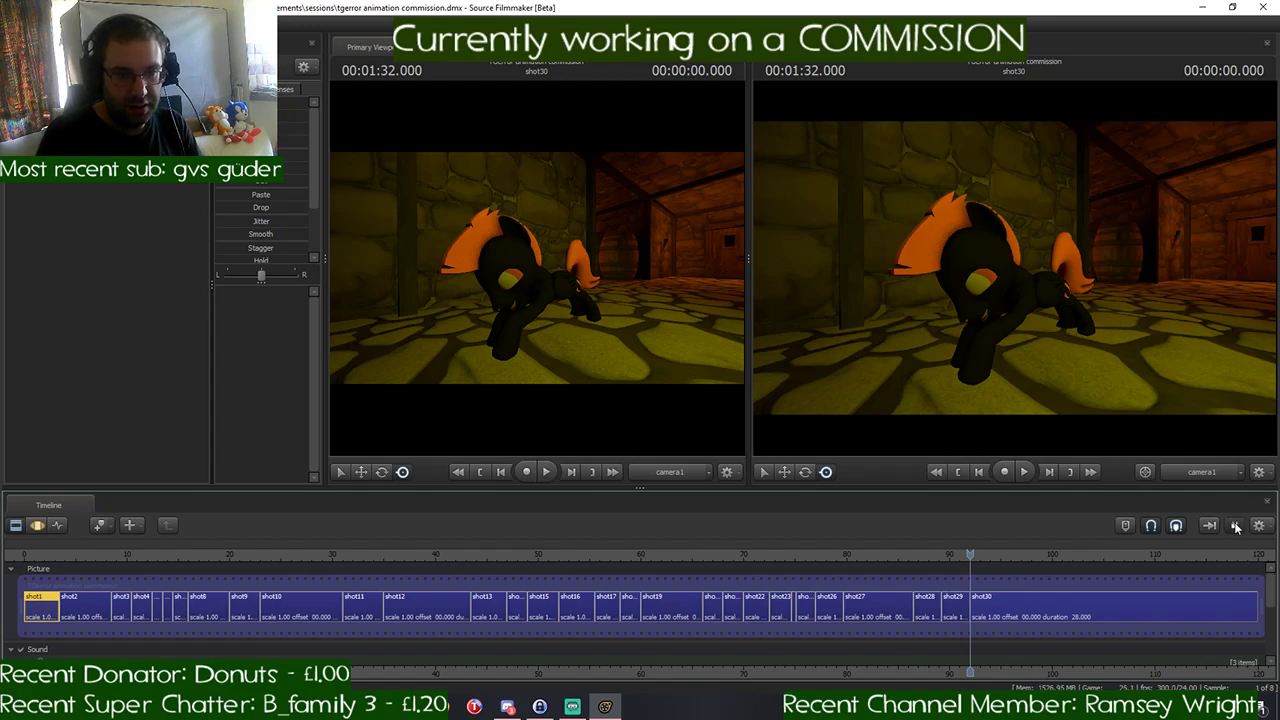
# - Play back the sequence from shot29 into shot30 and stop about 3.6 seconds into shot30
pyautogui.scroll(4, 968, 585)
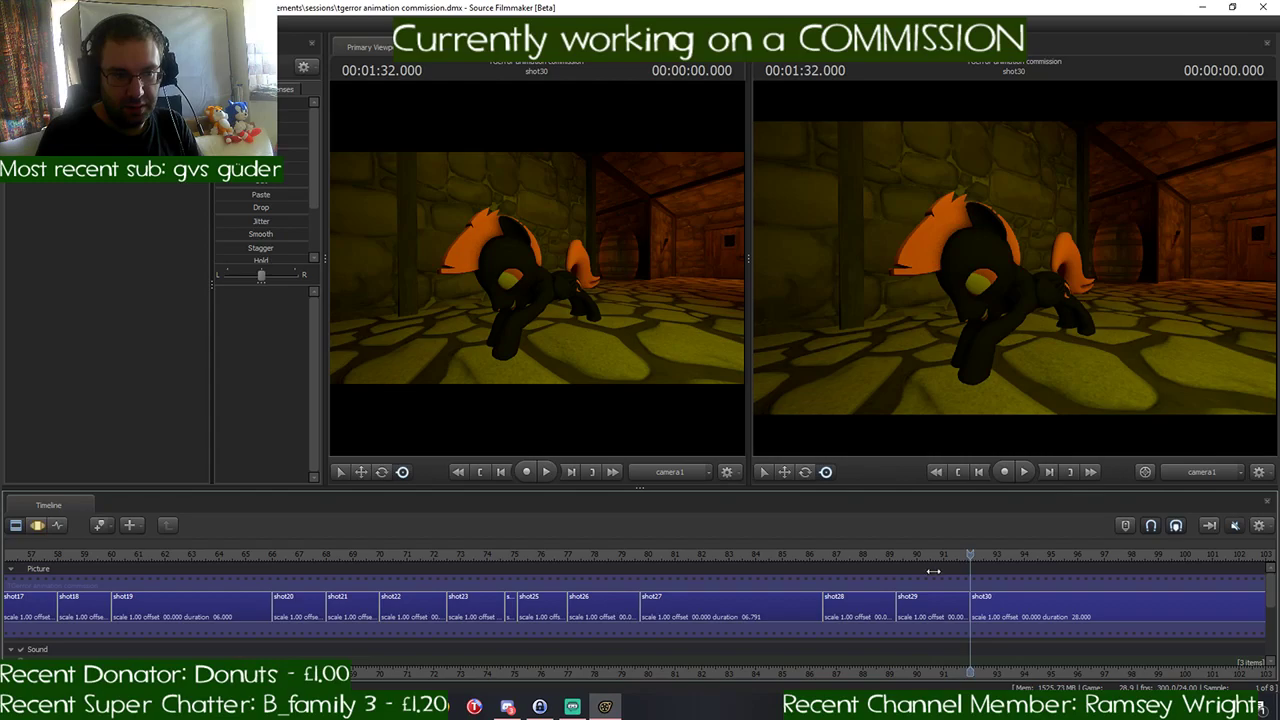
pyautogui.moveTo(933, 571); pyautogui.dragTo(915, 571)
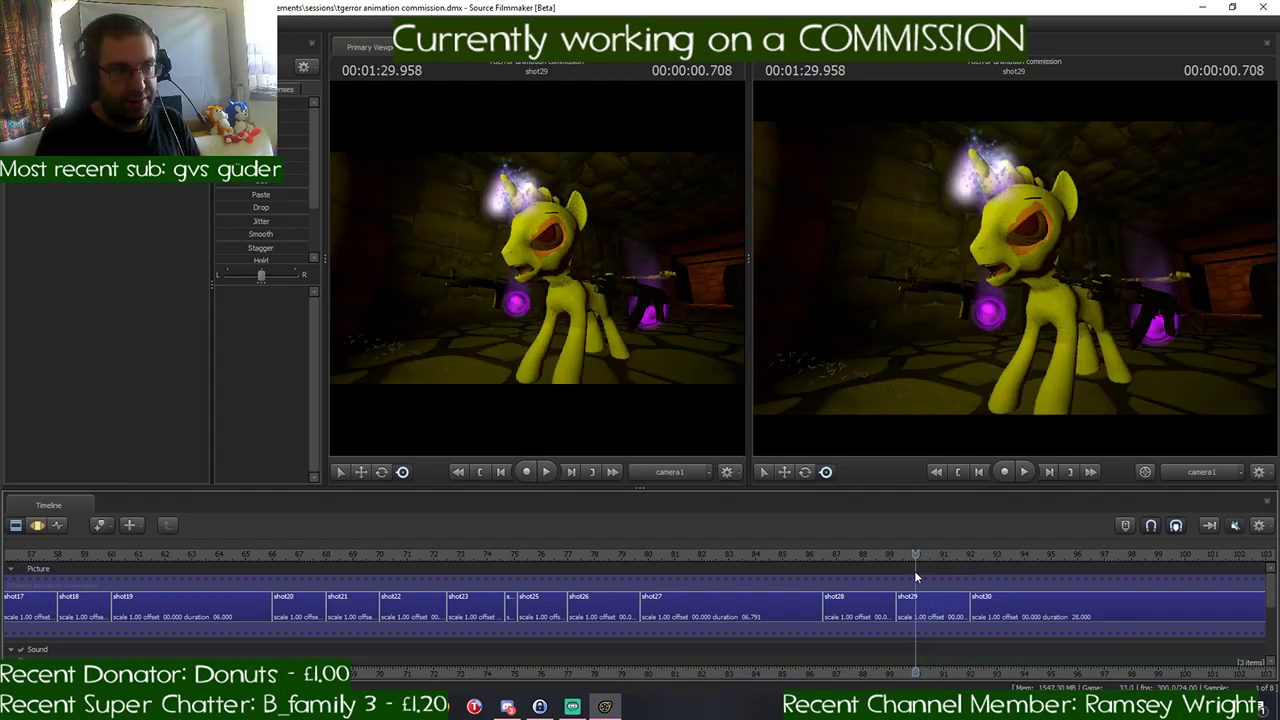
pyautogui.press('space')
pyautogui.click(898, 555)
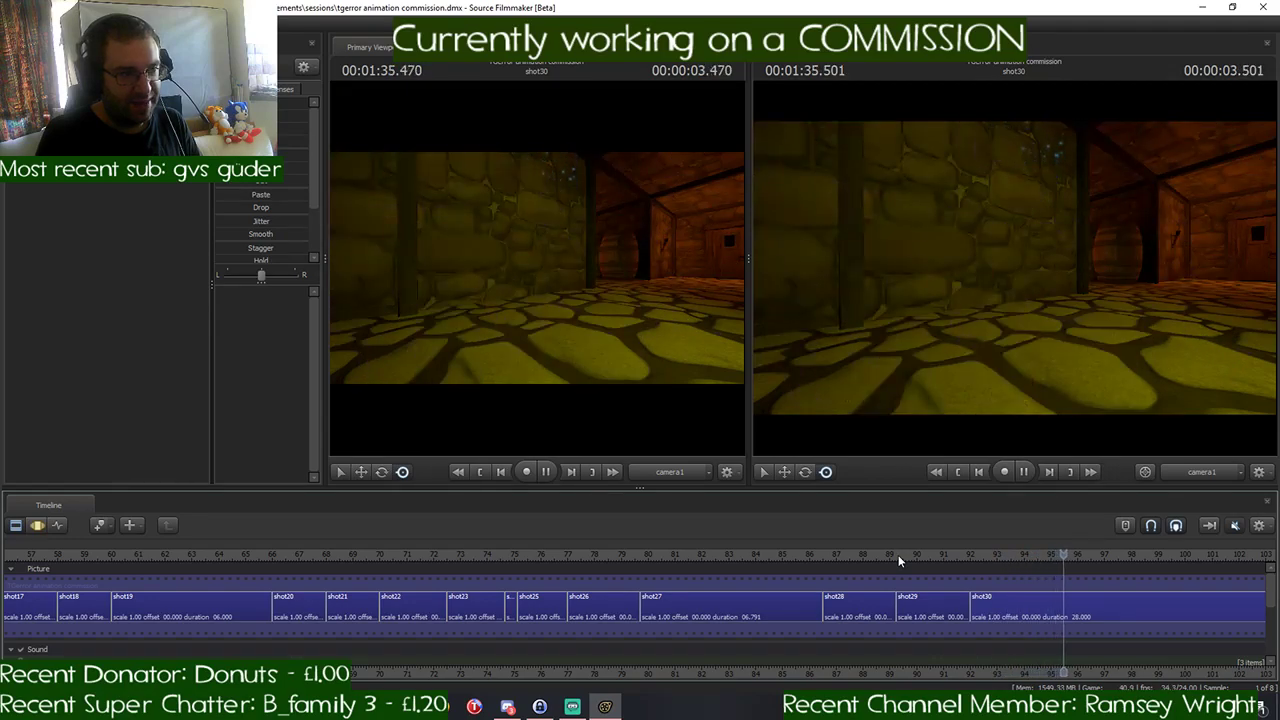
pyautogui.press('space')
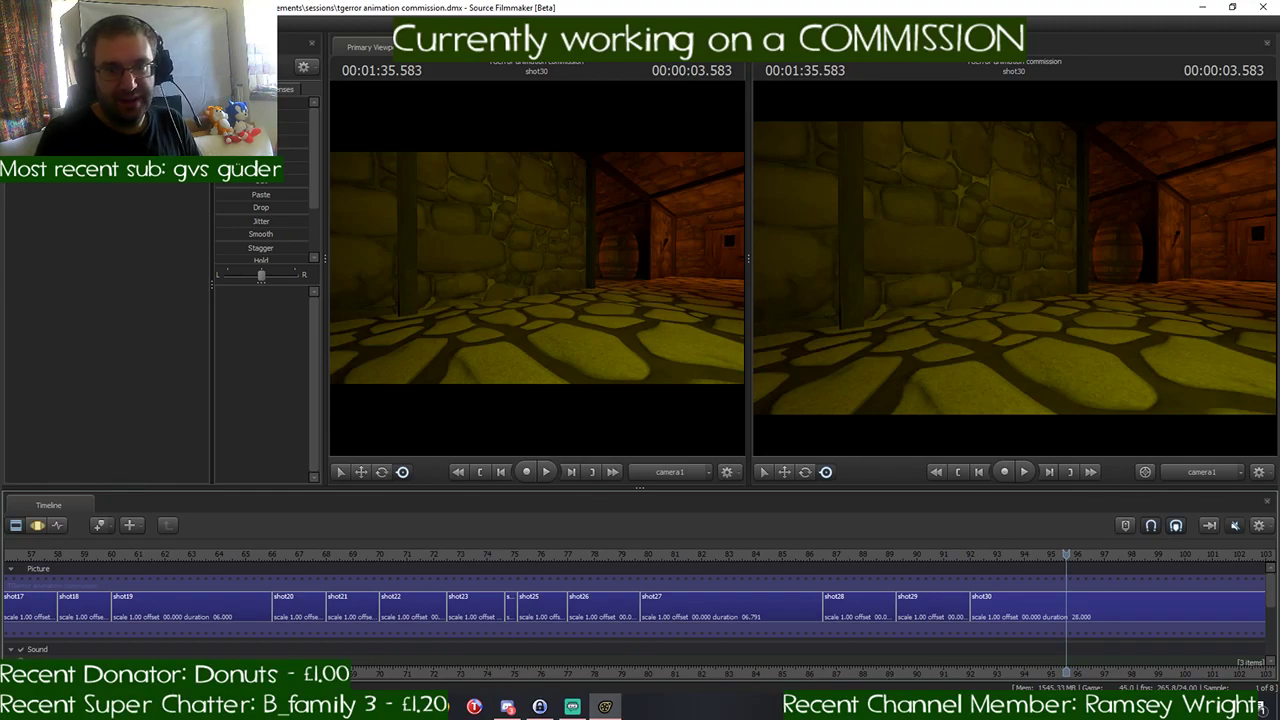
# - Split shot30 at 00:01:35.000 and select the new shot after the cut
pyautogui.hotkey('alt', 'Tab')
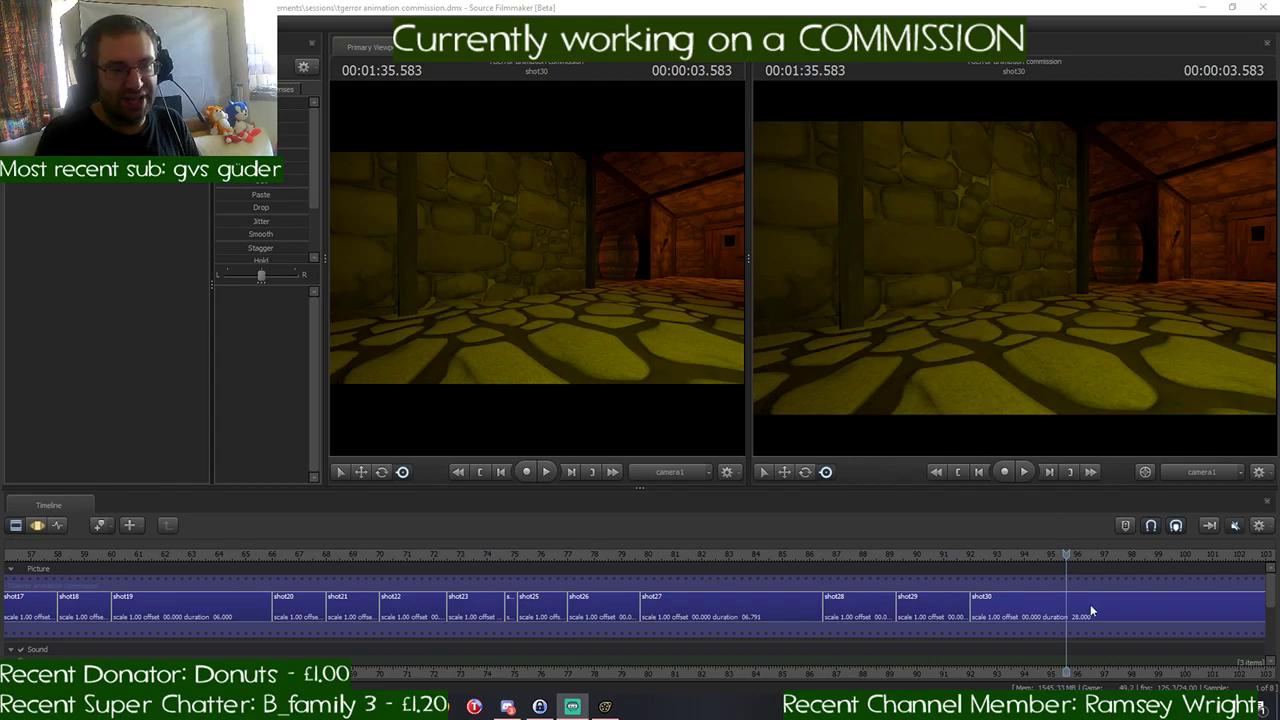
pyautogui.scroll(4, 1091, 603)
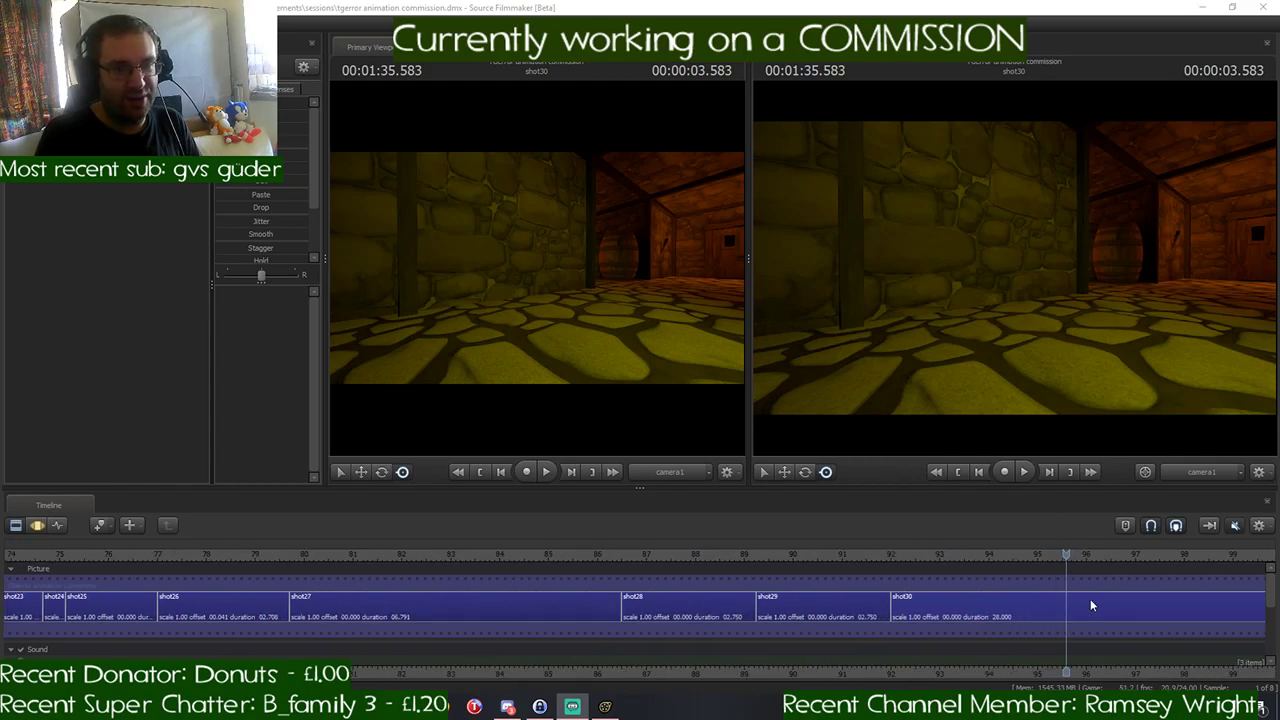
pyautogui.scroll(1, 1091, 603)
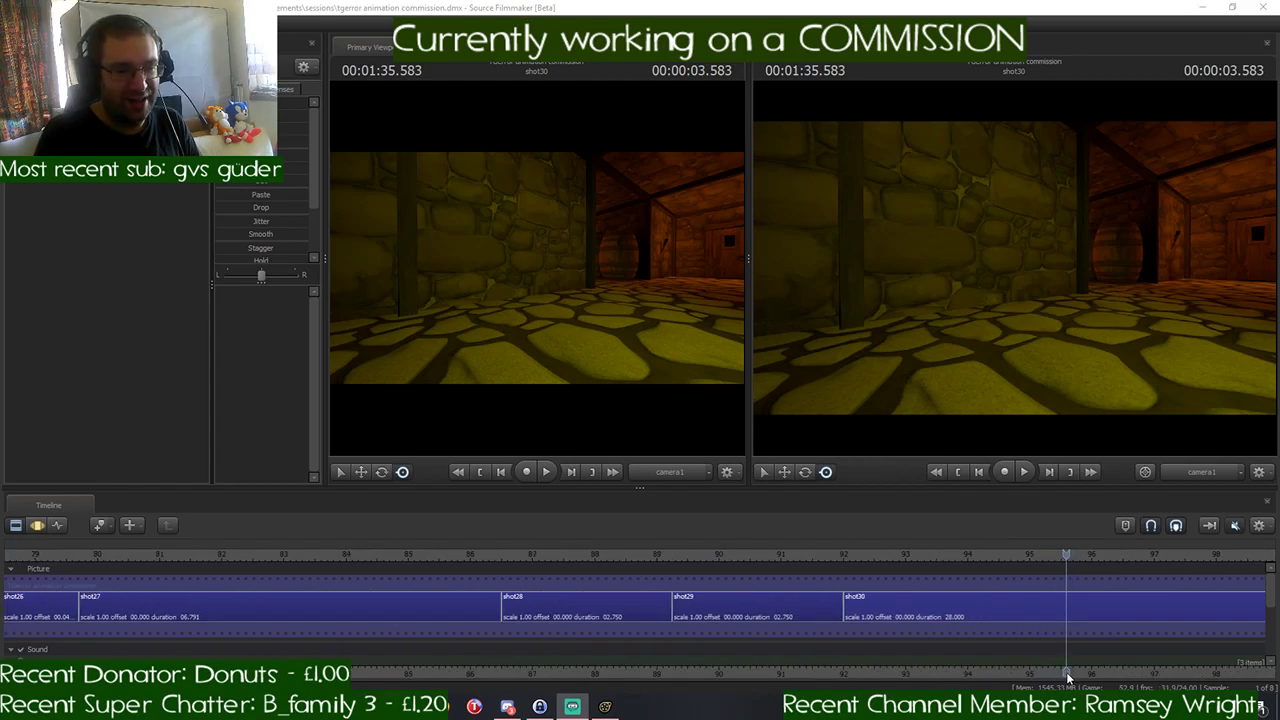
pyautogui.moveTo(1052, 670); pyautogui.dragTo(828, 667)
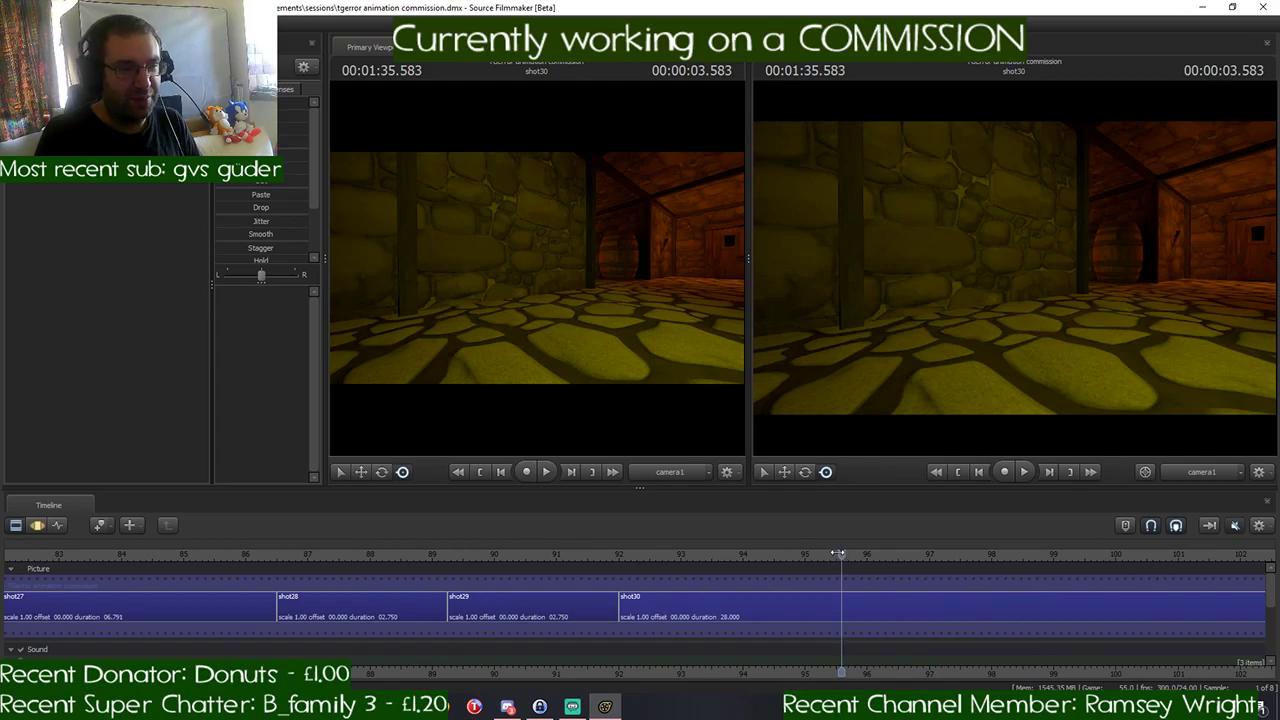
pyautogui.moveTo(838, 553); pyautogui.dragTo(806, 572)
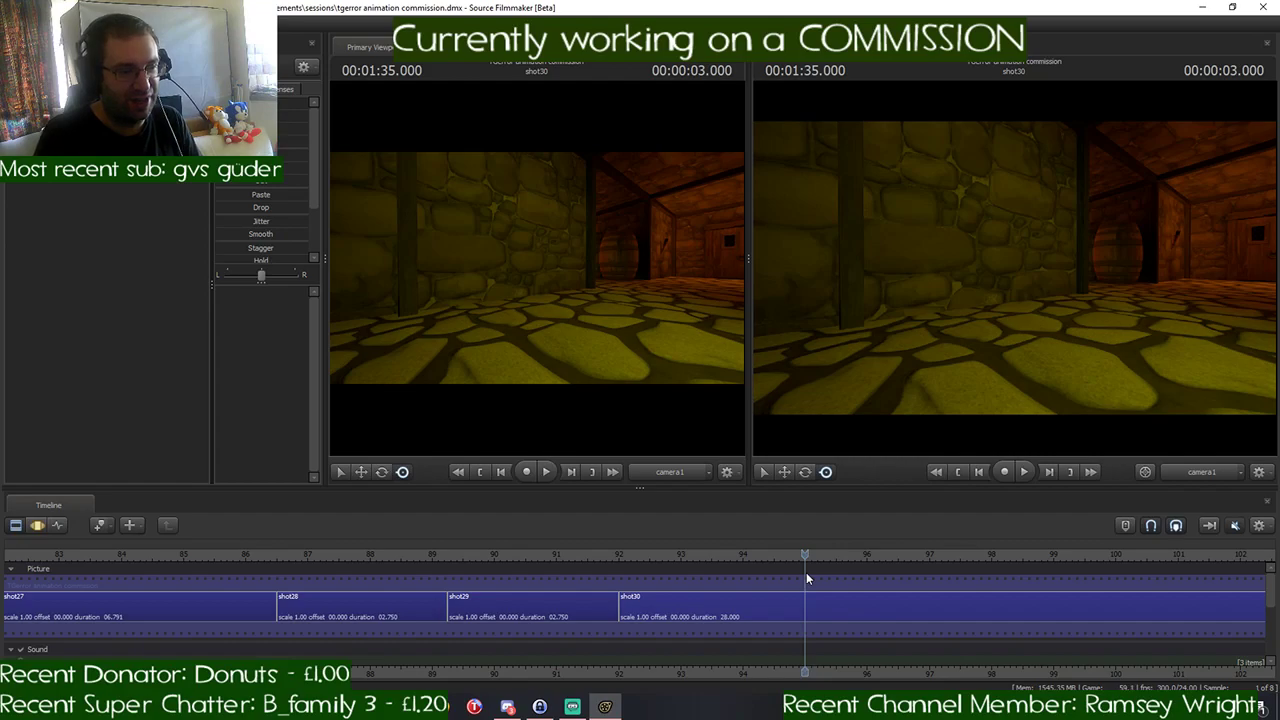
pyautogui.moveTo(805, 558)
pyautogui.mouseDown()
pyautogui.moveTo(763, 566)
pyautogui.moveTo(806, 574)
pyautogui.mouseUp()
pyautogui.click(810, 615)
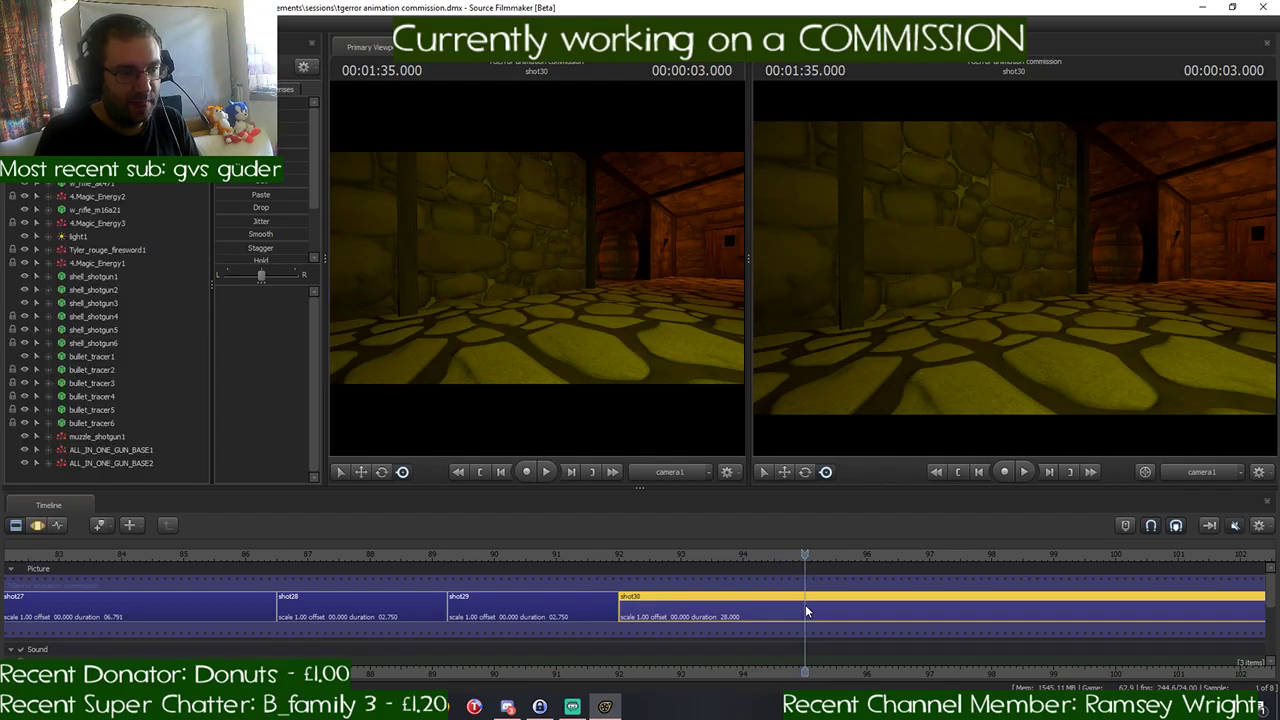
pyautogui.hotkey('ctrl', 'b')
pyautogui.click(845, 606)
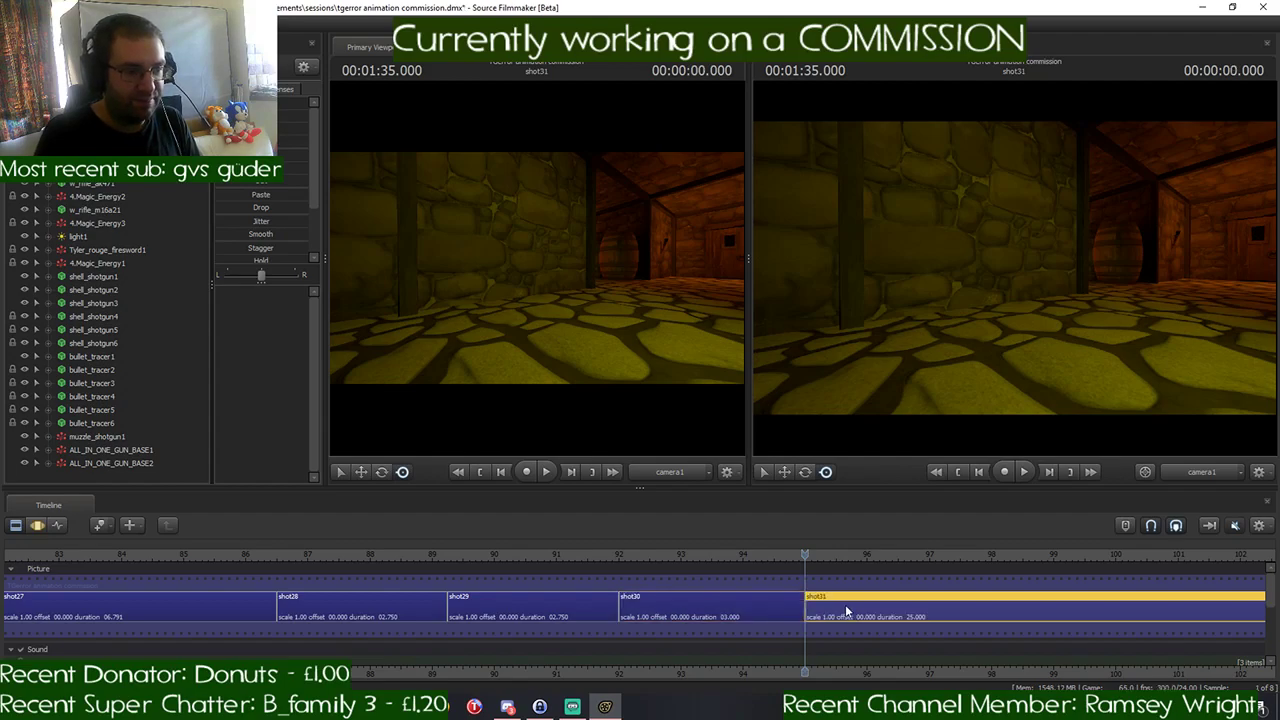
# - Switch the secondary viewport to the Work Camera and turn off its lighting
pyautogui.click(1197, 470)
pyautogui.press('s')
pyautogui.moveTo(1100, 320); pyautogui.dragTo(1014, 296)
pyautogui.press('w')
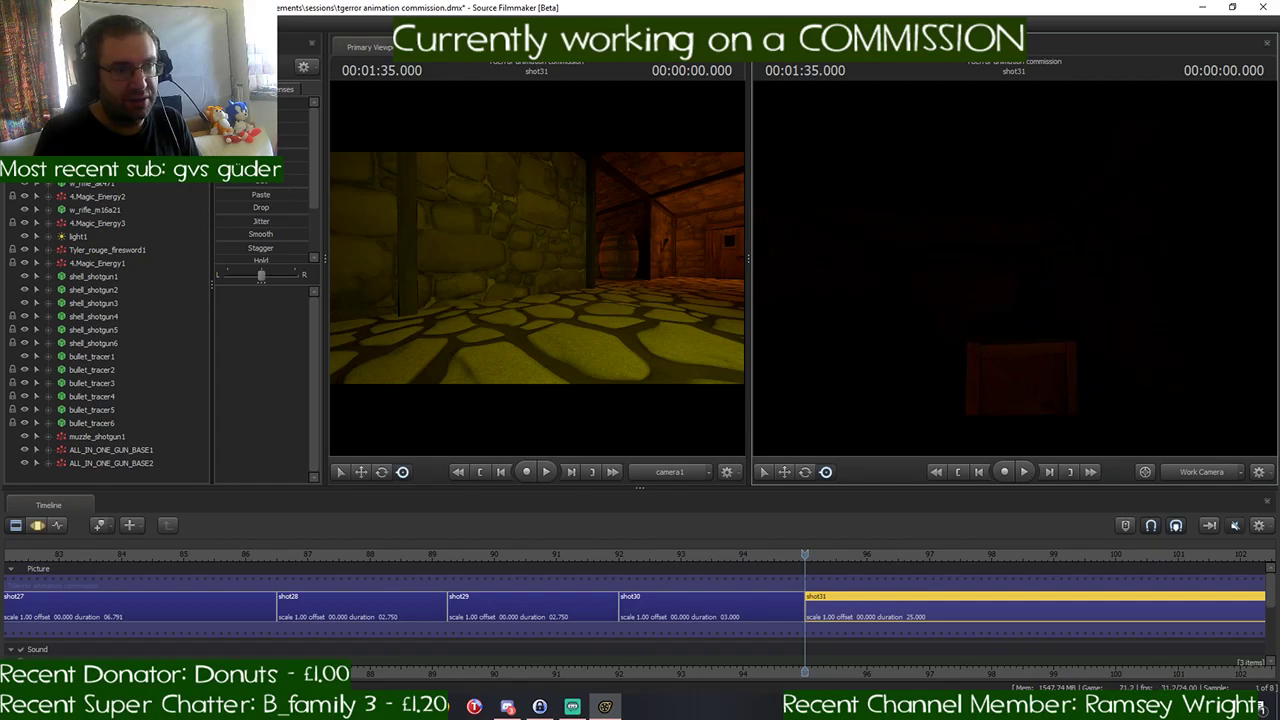
pyautogui.rightClick(1014, 272)
pyautogui.click(1039, 303)
pyautogui.moveTo(1039, 303); pyautogui.dragTo(1275, 303)
# - Fly the work camera through the cellar to the two characters beside the stone wall and wooden crate
pyautogui.press('w')
pyautogui.press('w')
pyautogui.press('w')
pyautogui.press('w')
pyautogui.press('w')
pyautogui.press('w')
pyautogui.press('w')
pyautogui.press('w')
pyautogui.press('w')
pyautogui.moveTo(1014, 268)
pyautogui.mouseDown()
pyautogui.moveTo(1245, 268)
pyautogui.moveTo(1018, 256)
pyautogui.mouseUp()
pyautogui.press('w')
pyautogui.press('s')
pyautogui.press('a')
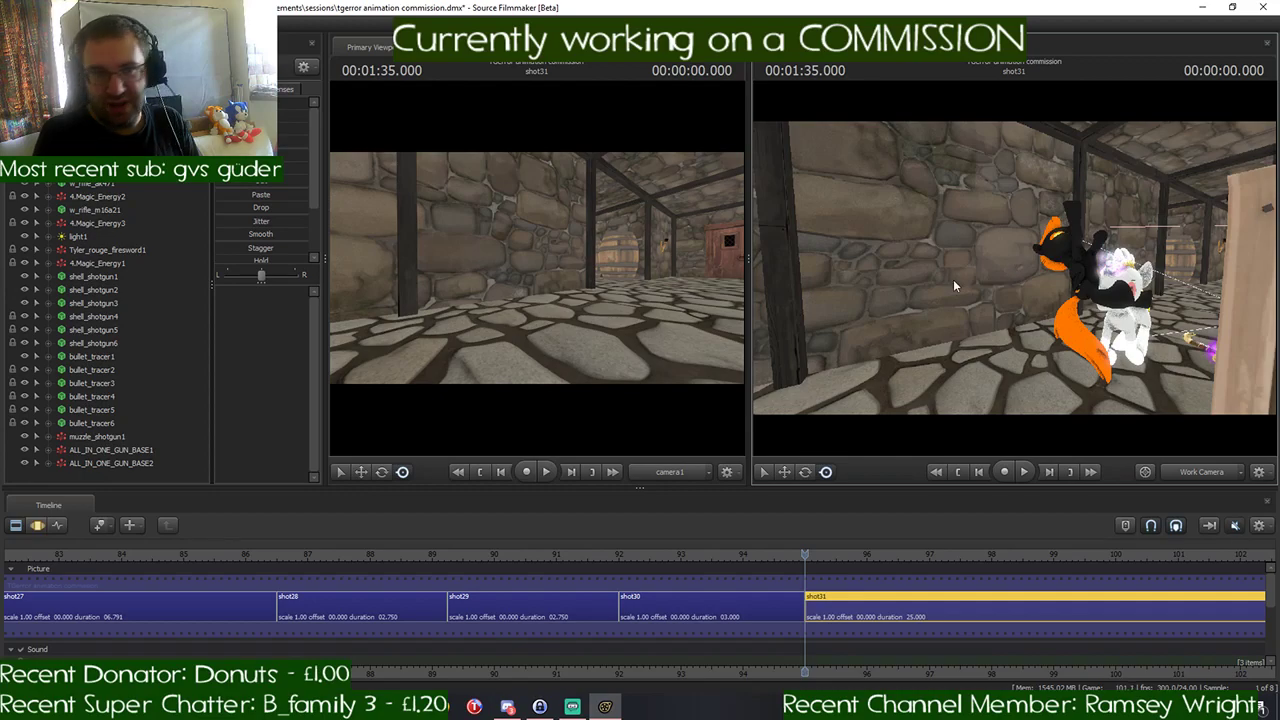
pyautogui.press('w')
pyautogui.moveTo(953, 280); pyautogui.dragTo(1015, 275)
# - Re-enable the viewport lighting and fly the work camera around to view the characters from the other side, beside the crate
pyautogui.rightClick(1015, 274)
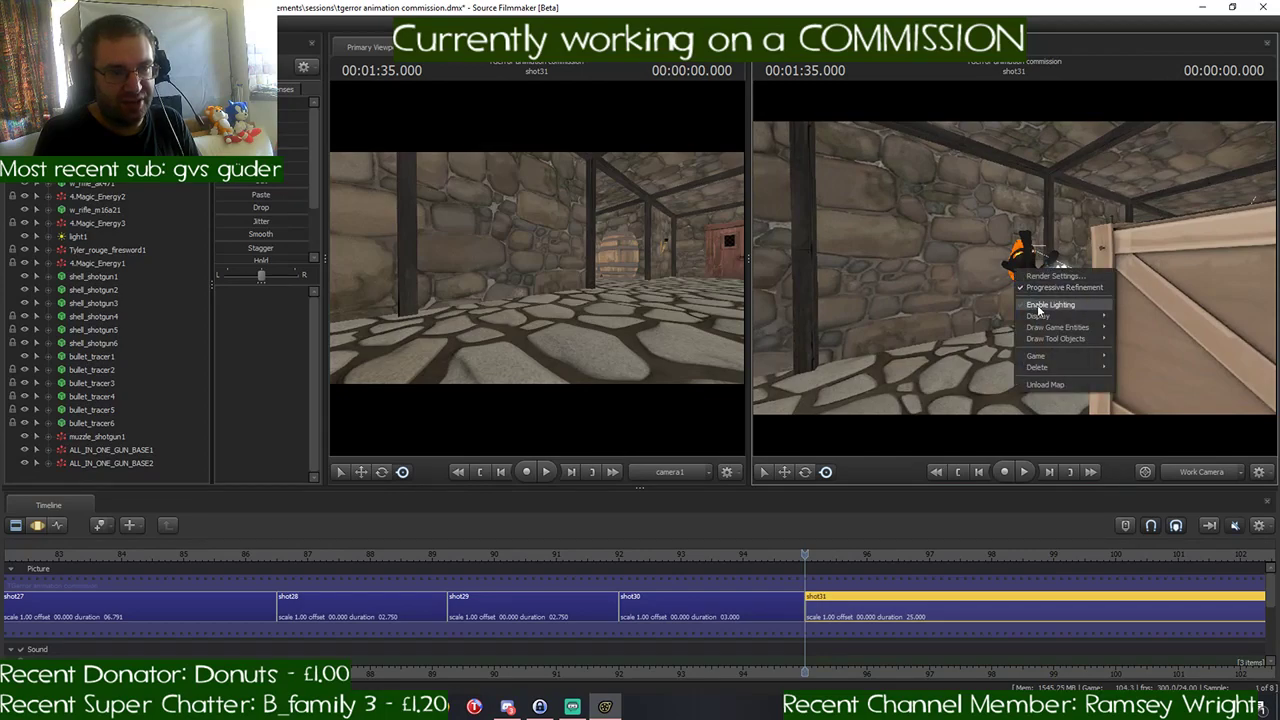
pyautogui.click(1050, 304)
pyautogui.press('d')
pyautogui.moveTo(1050, 304); pyautogui.dragTo(1015, 273)
pyautogui.press('w')
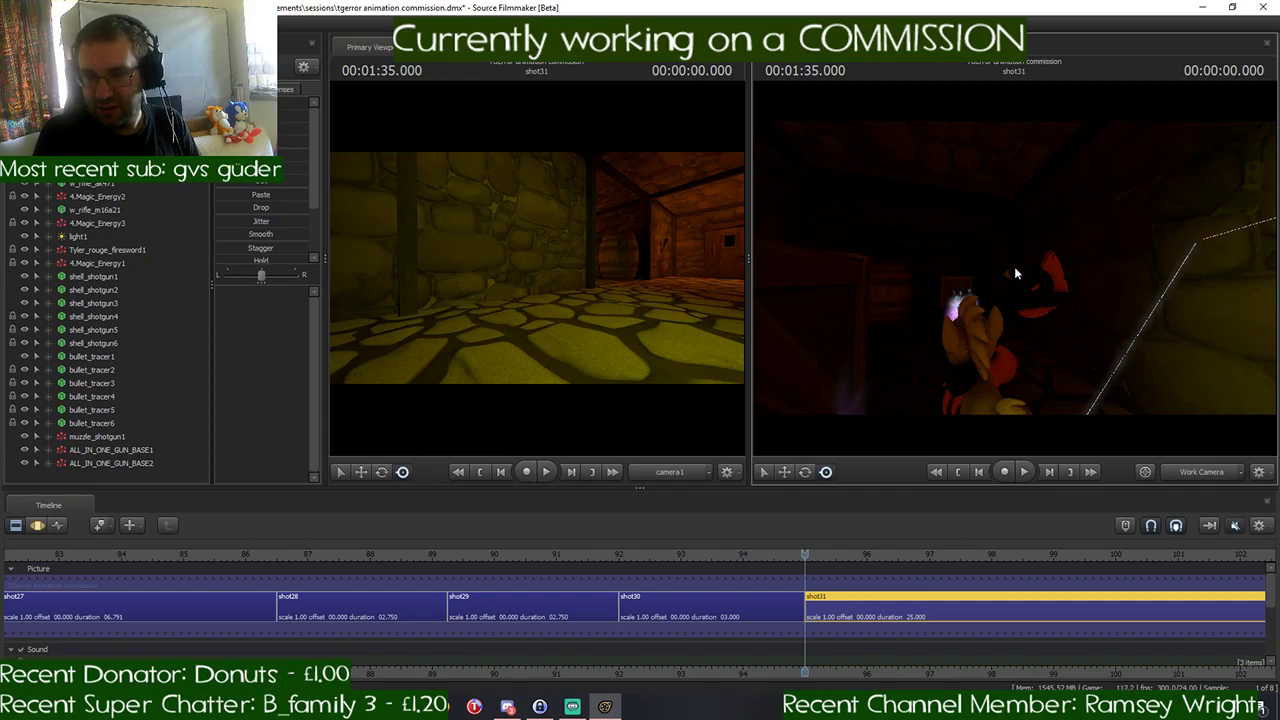
pyautogui.moveTo(1015, 268); pyautogui.dragTo(1009, 267)
pyautogui.press('s')
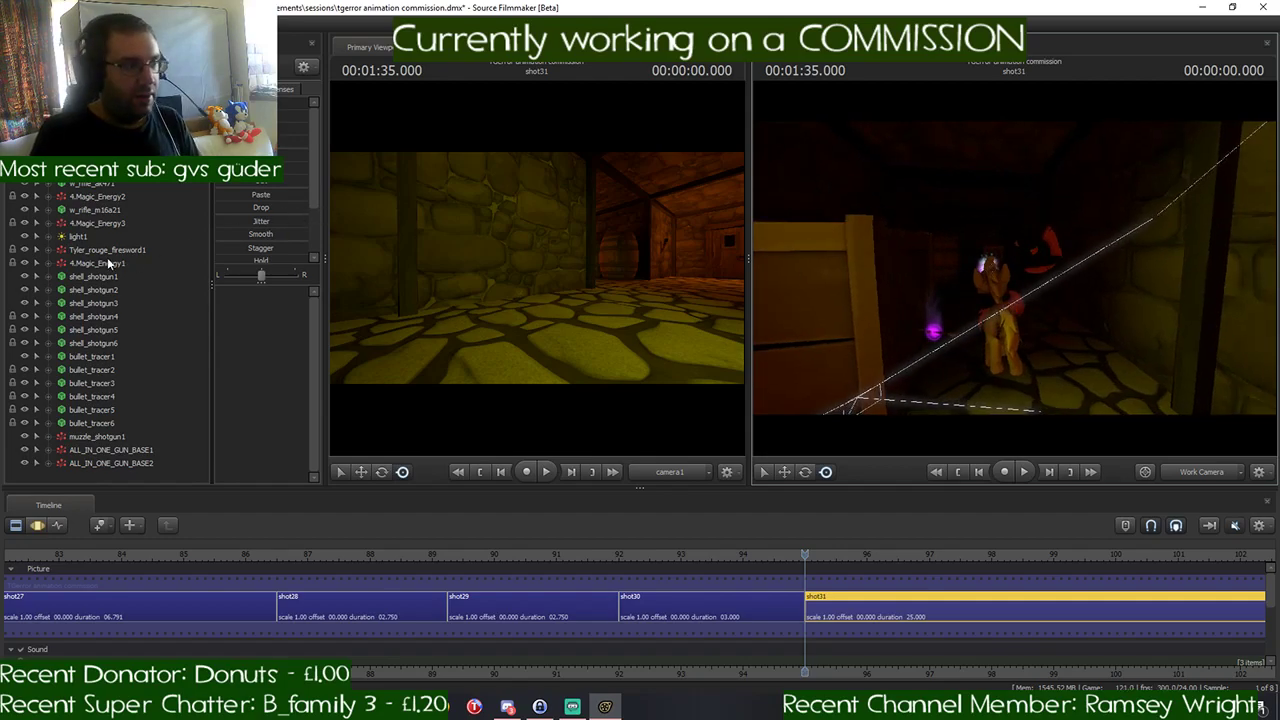
# - Select light1 and, in the Motion Editor, start its time selection at 00:01:35.000 with no falloff before it
pyautogui.click(88, 236)
pyautogui.click(38, 525)
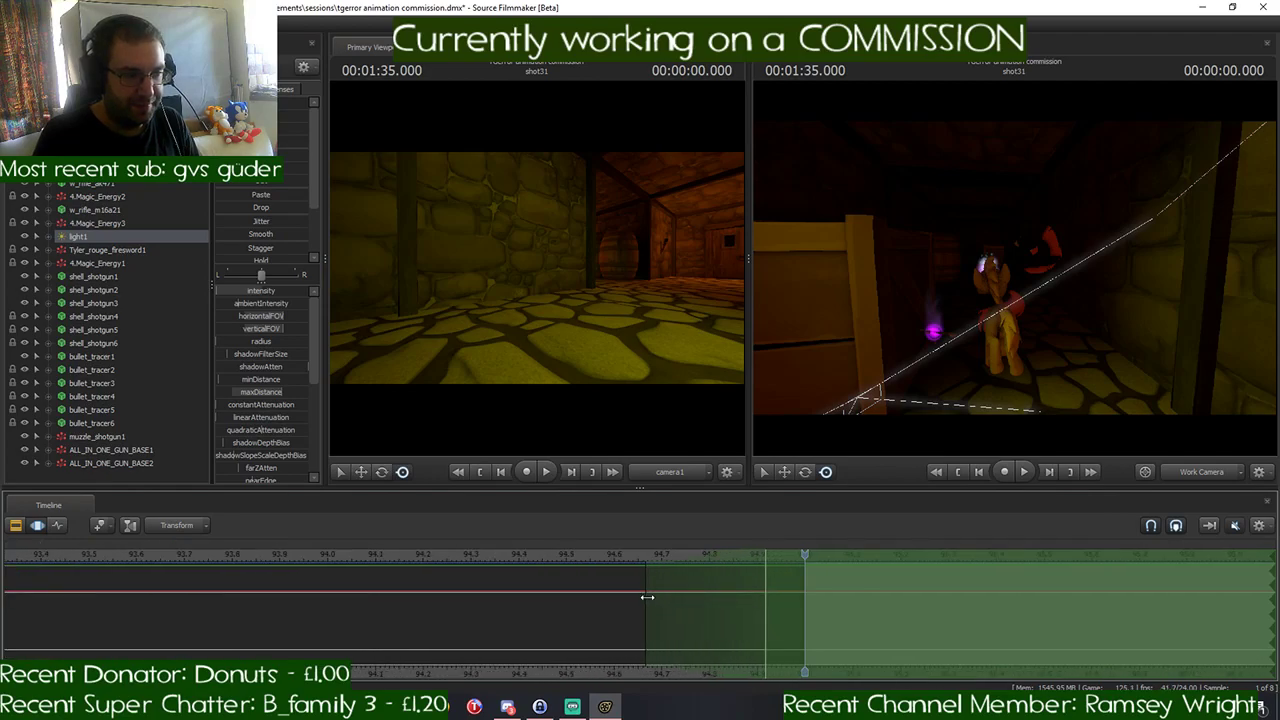
pyautogui.moveTo(647, 597); pyautogui.dragTo(805, 585)
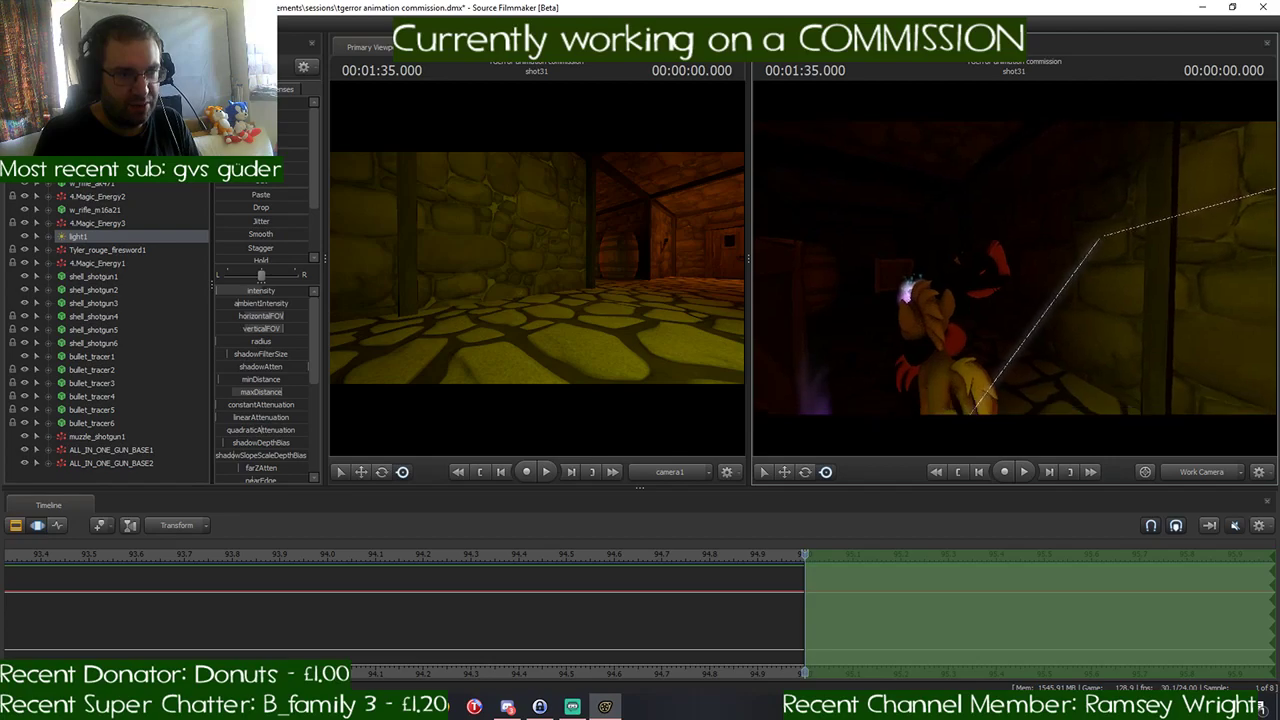
pyautogui.scroll(-5, 1011, 586)
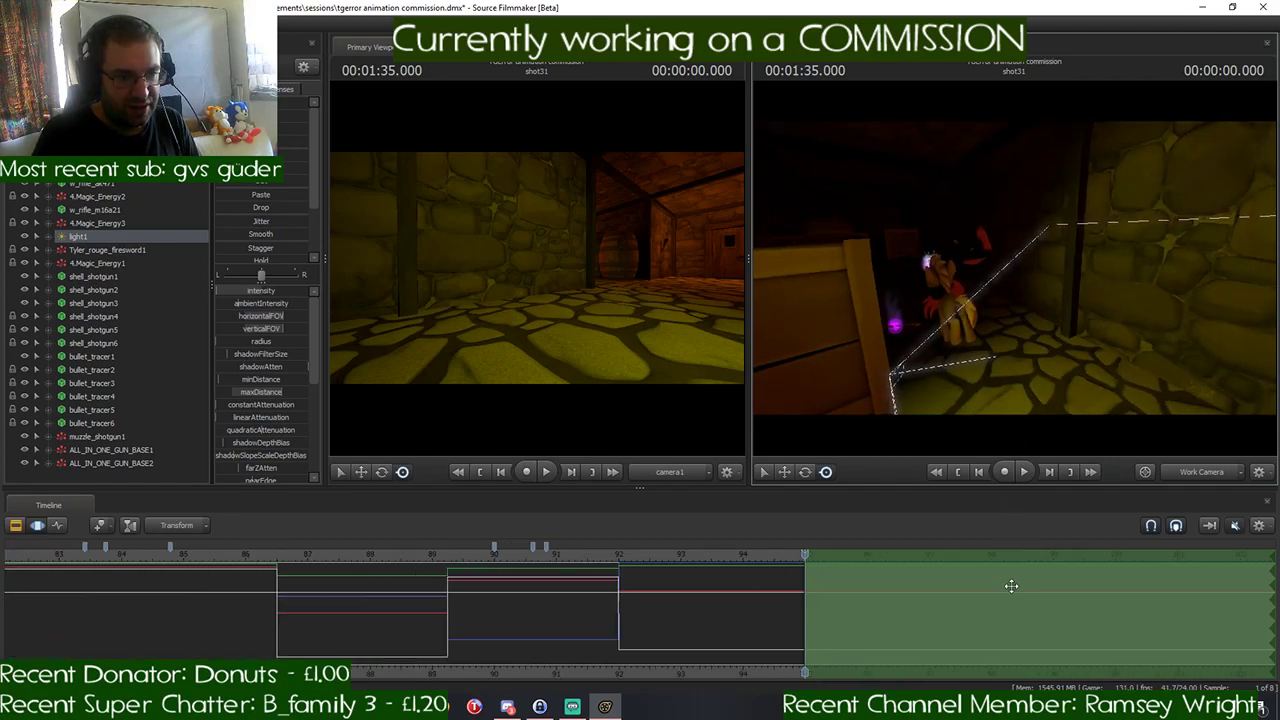
pyautogui.scroll(-5, 1011, 586)
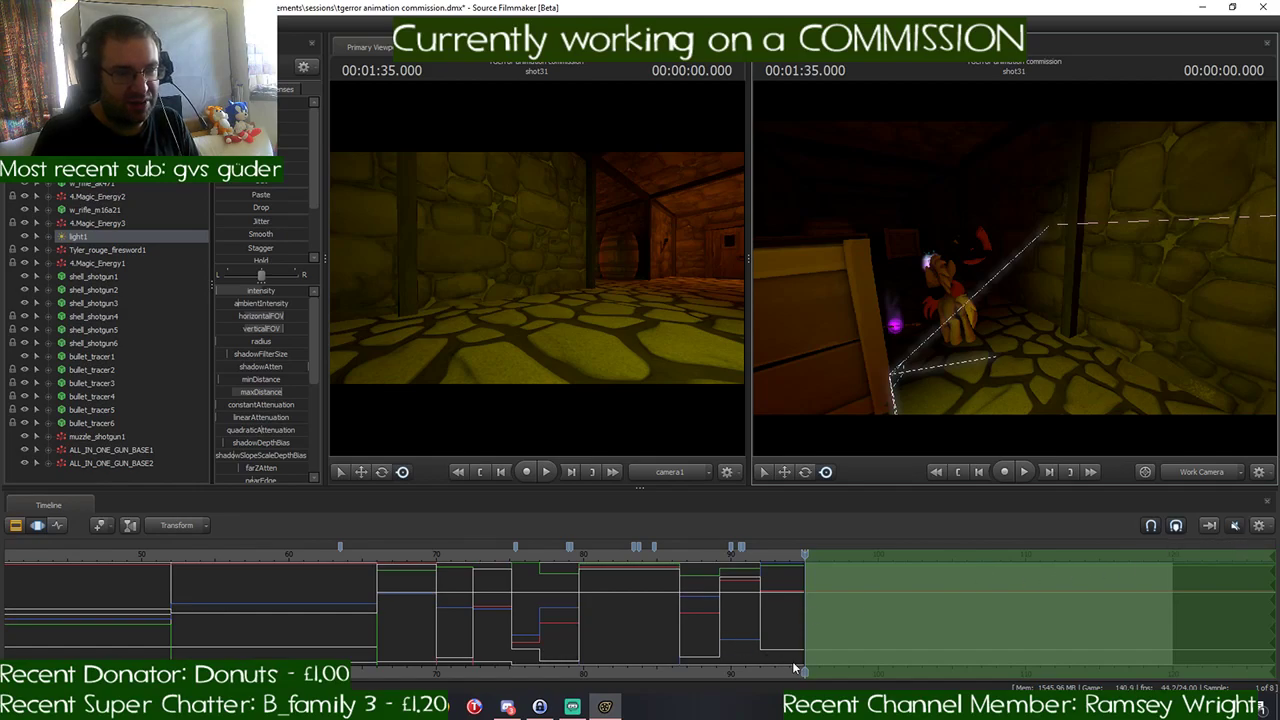
pyautogui.moveTo(992, 580); pyautogui.dragTo(738, 608, button='middle')
pyautogui.scroll(-1, 738, 608)
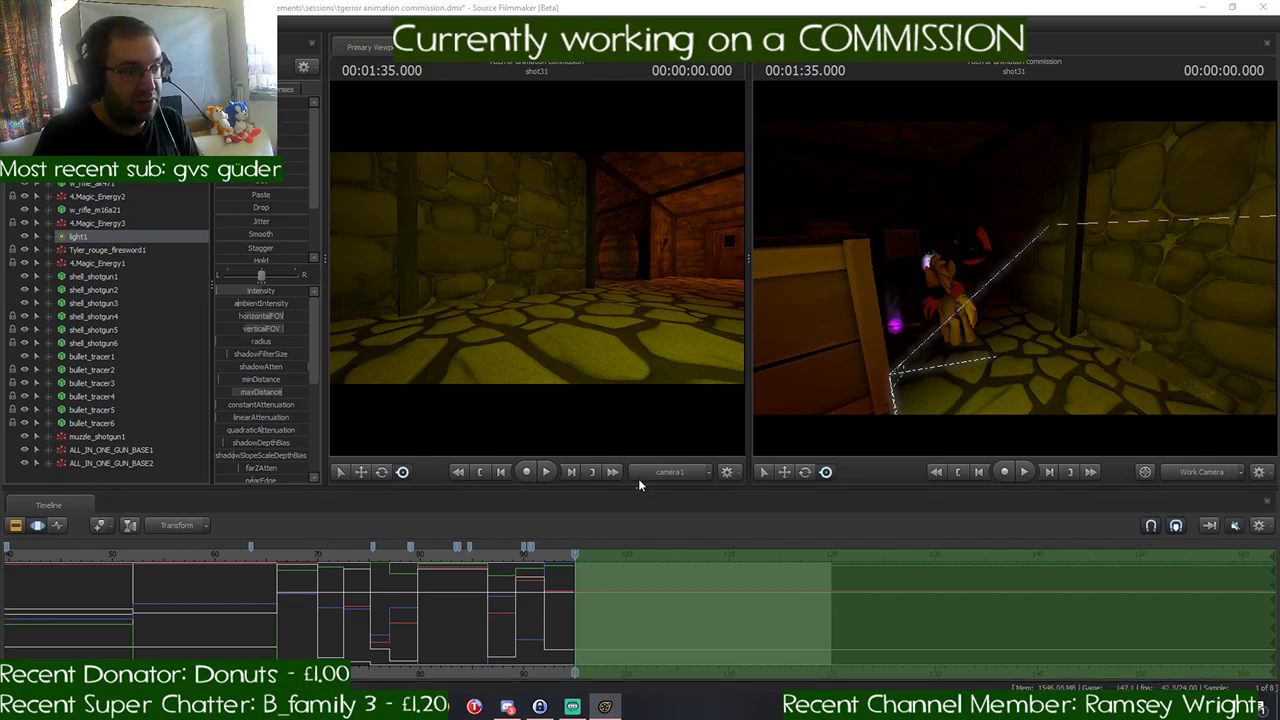
# - Open the Album - MMORPG folder under Music, Epidemic Sound in File Explorer
pyautogui.press('super+e')
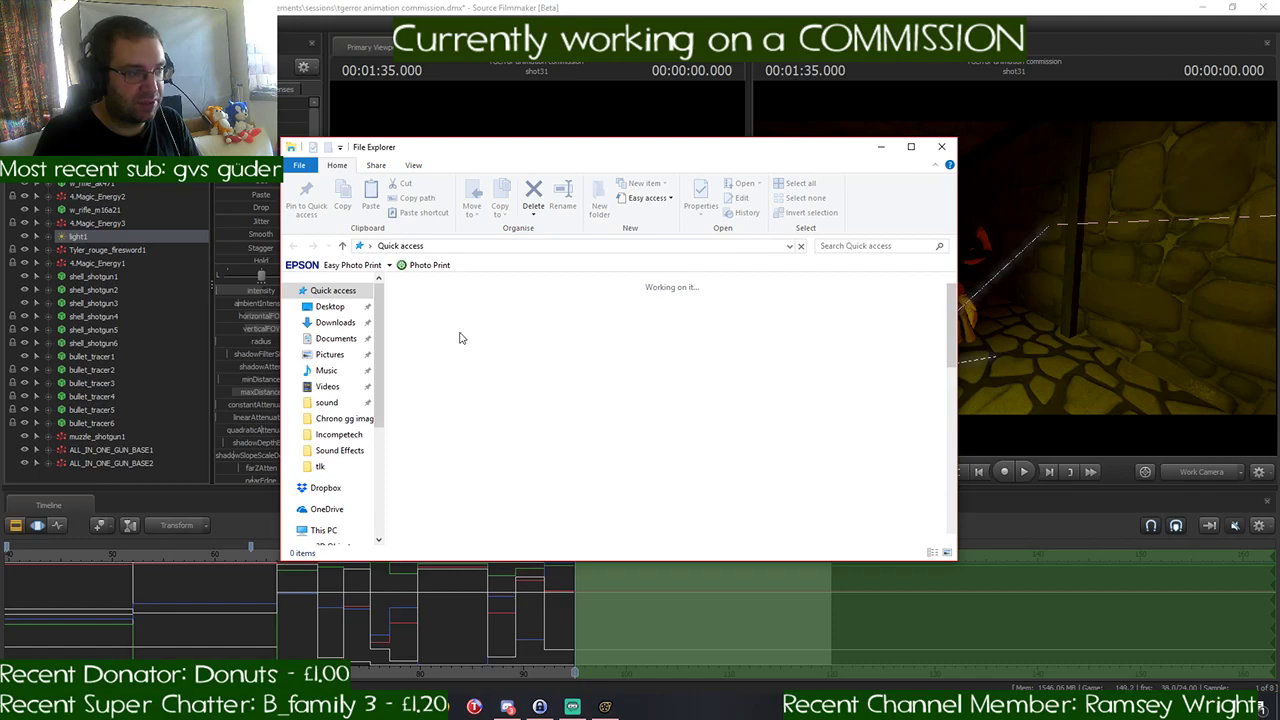
pyautogui.doubleClick(622, 360)
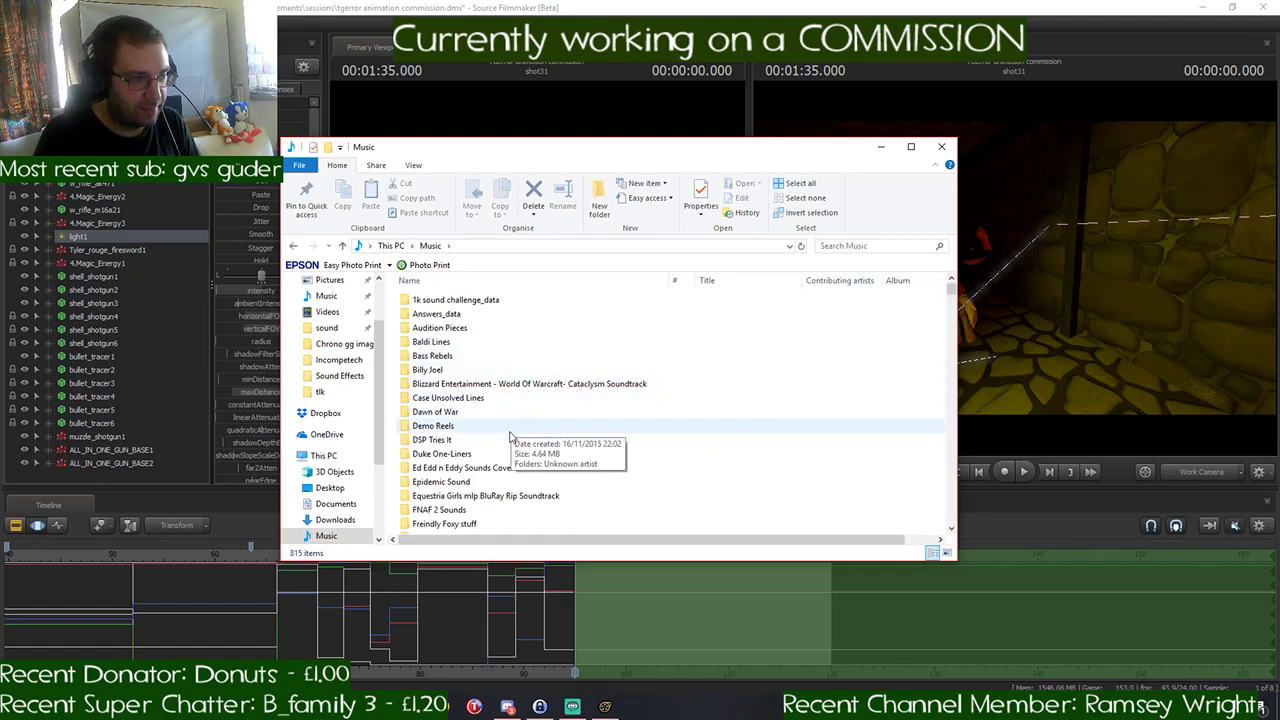
pyautogui.doubleClick(553, 482)
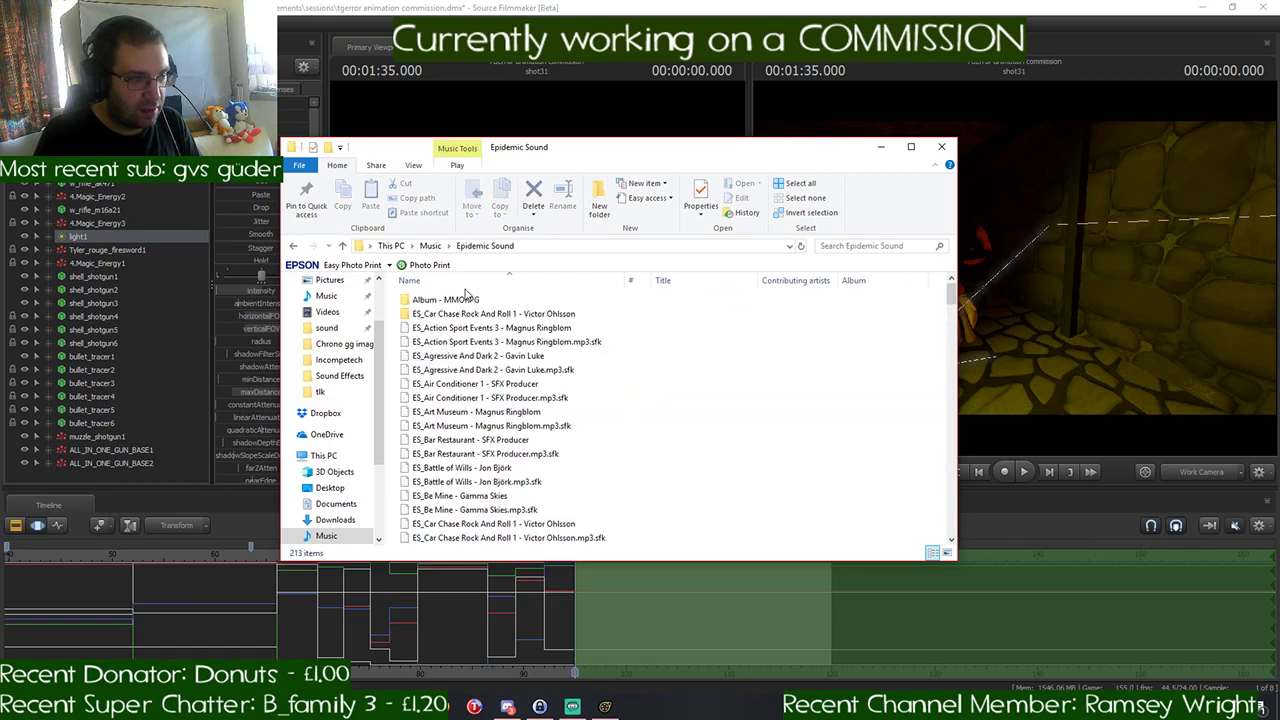
pyautogui.doubleClick(490, 303)
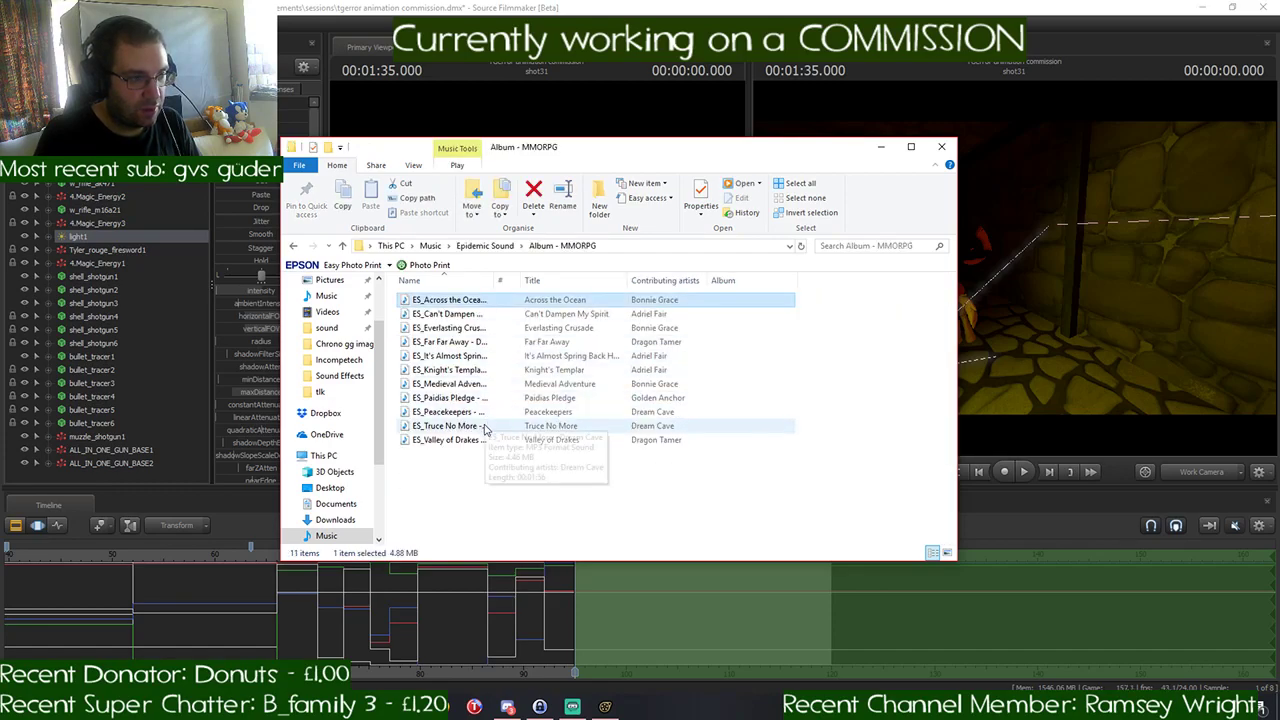
# - Play all tracks of the MMORPG album in the media player, and minimise the windows to return to Source Filmmaker
pyautogui.keyDown('shift'); pyautogui.click(485, 440); pyautogui.keyUp('shift')
pyautogui.click(739, 187)
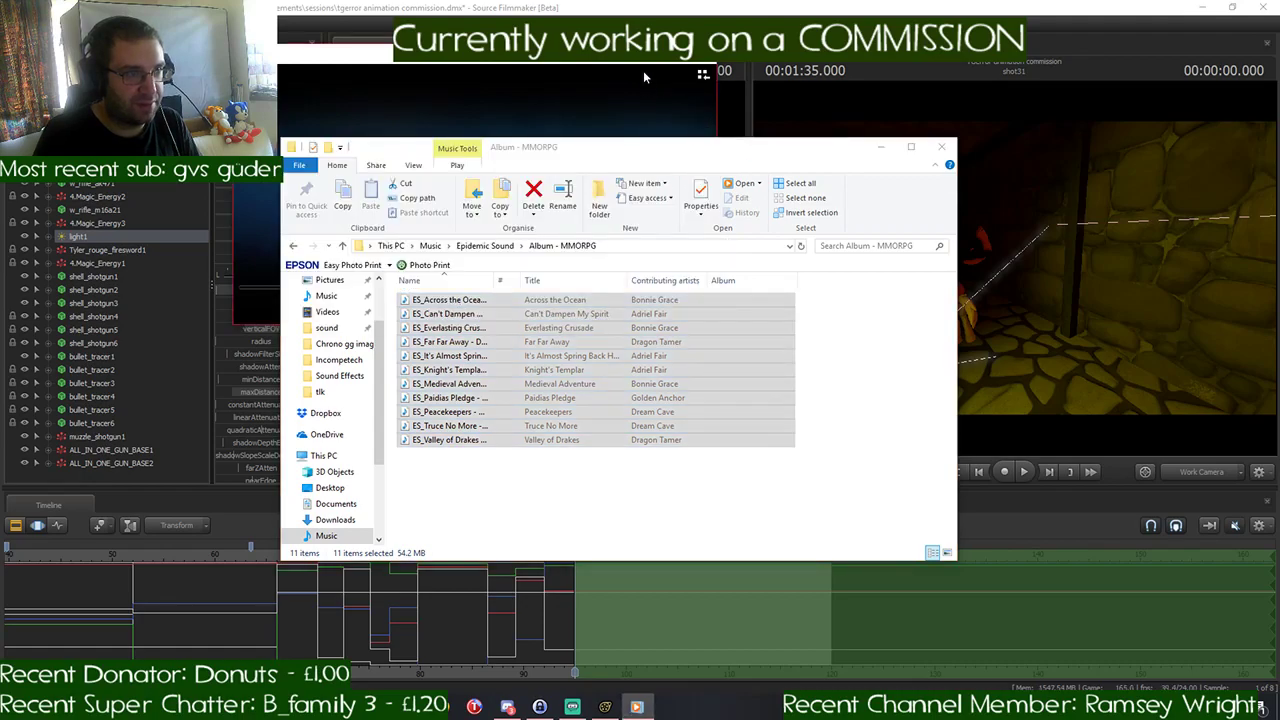
pyautogui.click(547, 66)
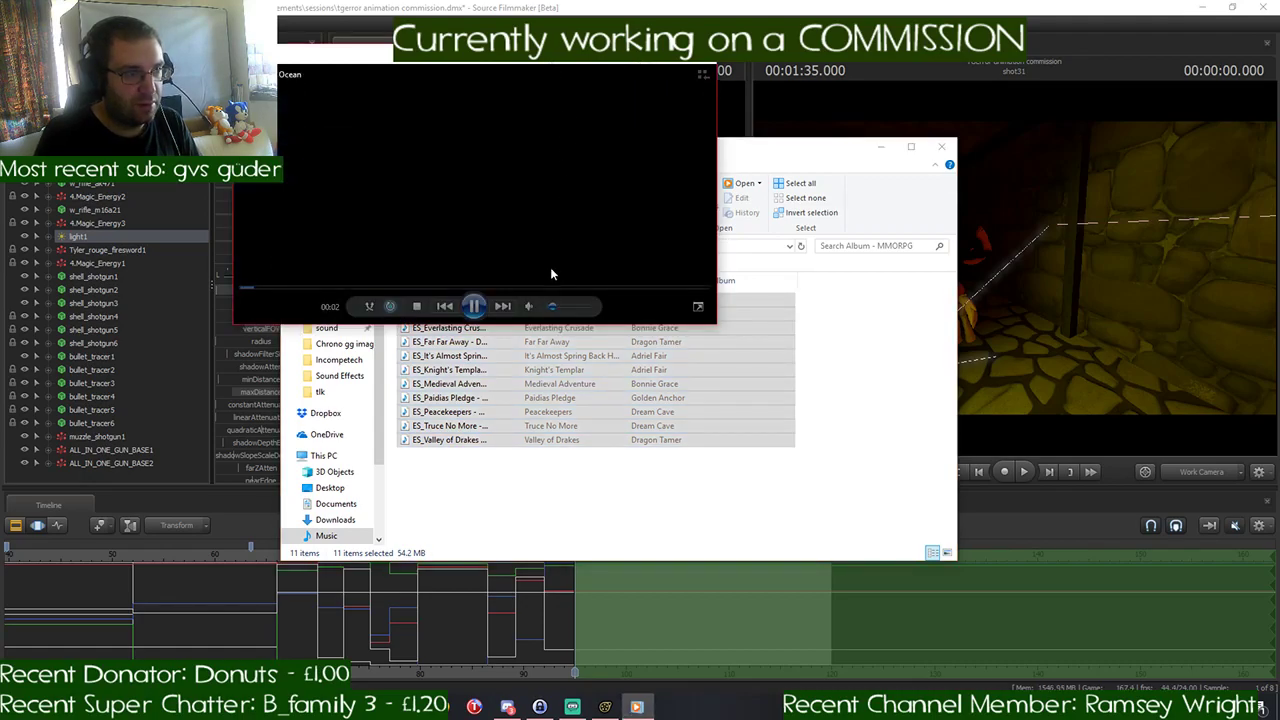
pyautogui.click(642, 65)
pyautogui.click(878, 147)
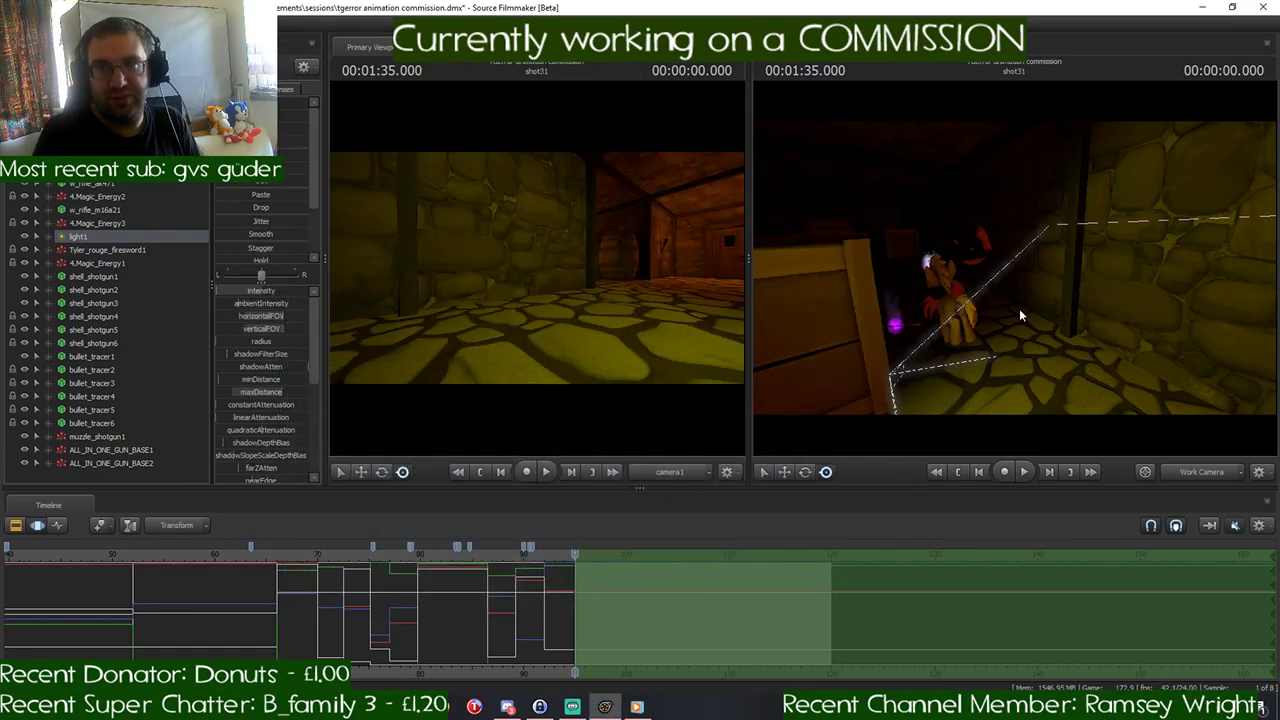
# - Reposition light1 through its own view so it shines along the corridor over both ponies, and return the viewport to the work camera
pyautogui.press('w')
pyautogui.moveTo(1048, 322); pyautogui.dragTo(783, 273)
pyautogui.press('w')
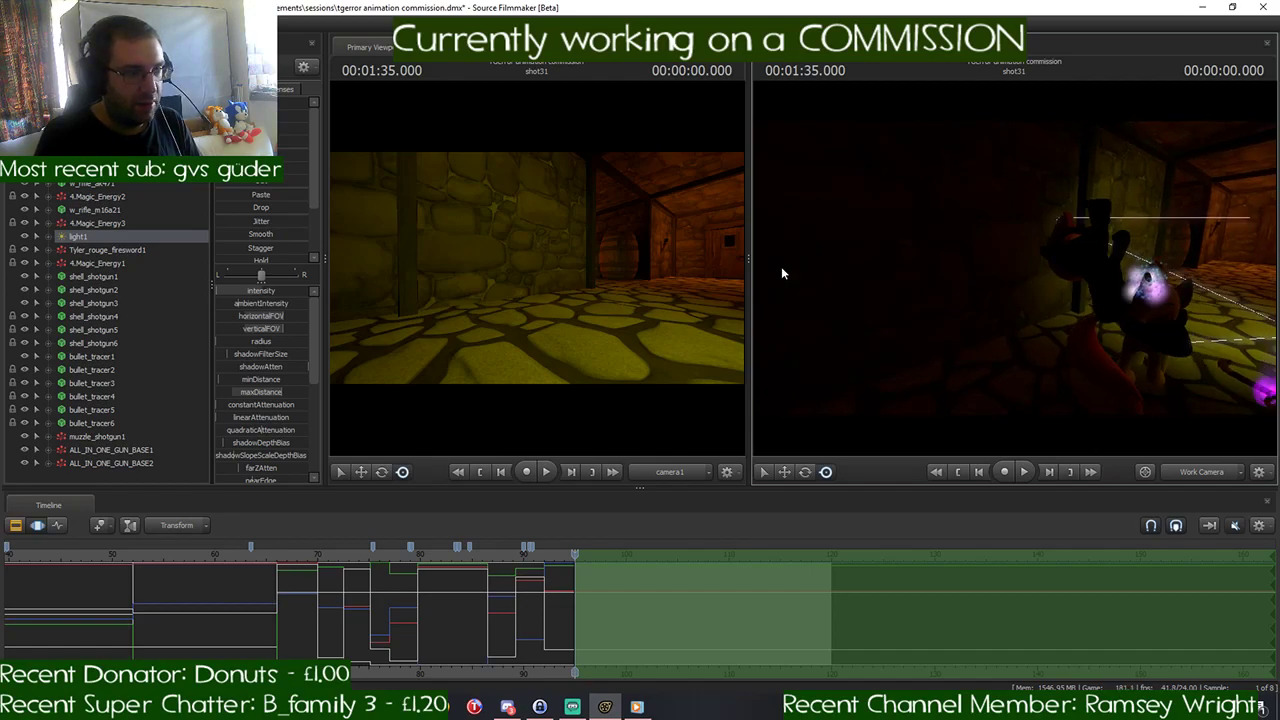
pyautogui.moveTo(113, 241); pyautogui.dragTo(784, 261)
pyautogui.press('s')
pyautogui.moveTo(1015, 268)
pyautogui.mouseDown()
pyautogui.moveTo(1010, 300)
pyautogui.moveTo(1000, 292)
pyautogui.mouseUp()
pyautogui.press('w')
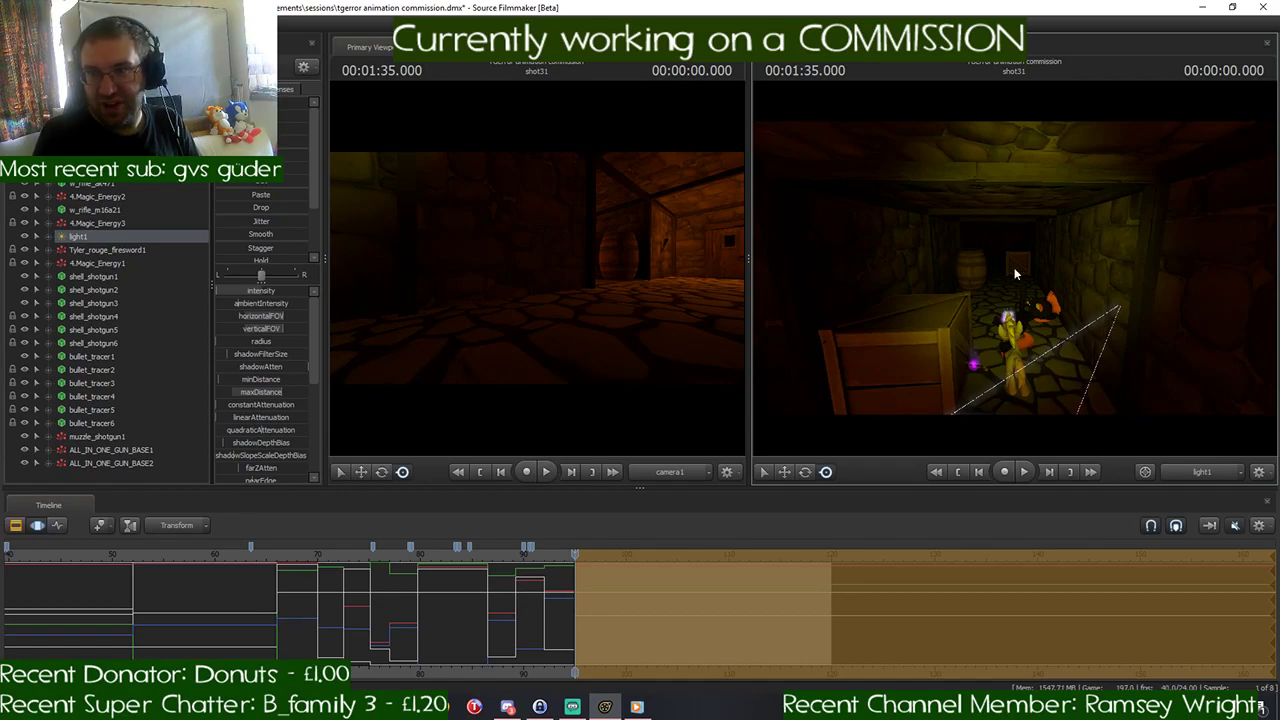
pyautogui.click(1183, 477)
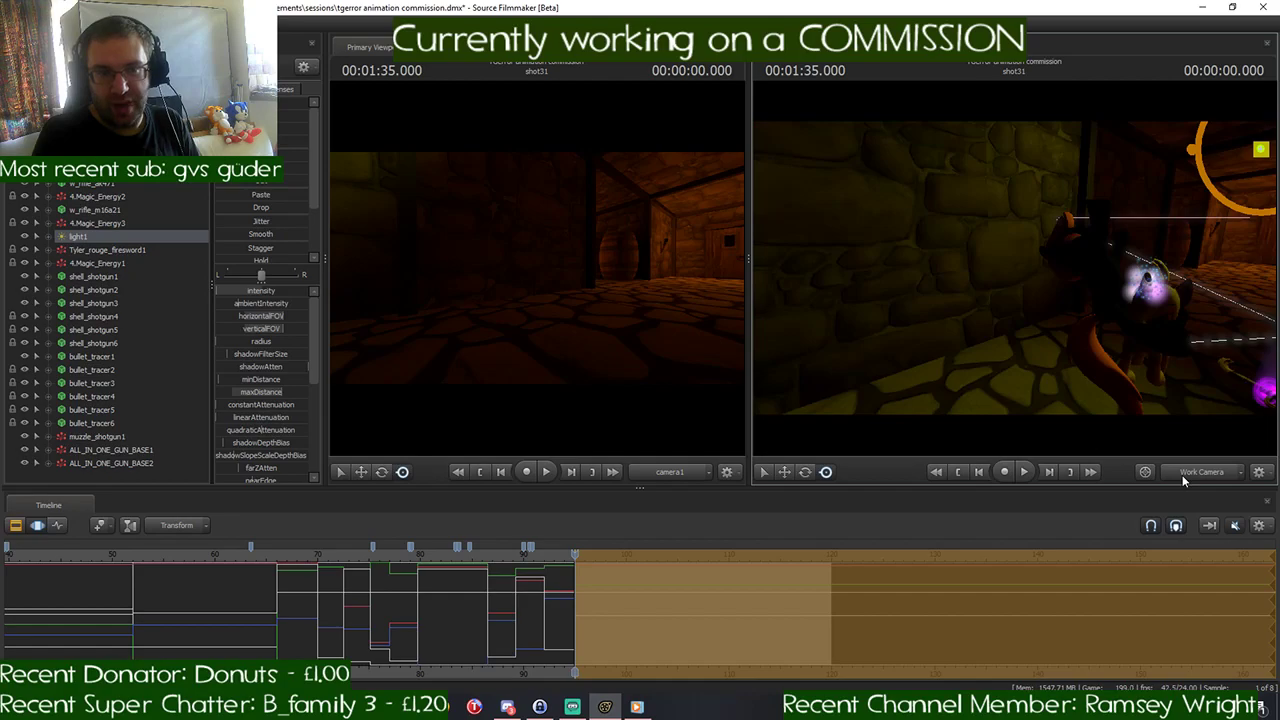
# - Select the black and orange pony's model and import its ragdoll sequence
pyautogui.press('w')
pyautogui.moveTo(1110, 335); pyautogui.dragTo(1030, 338)
pyautogui.press('s')
pyautogui.press('w')
pyautogui.press('w')
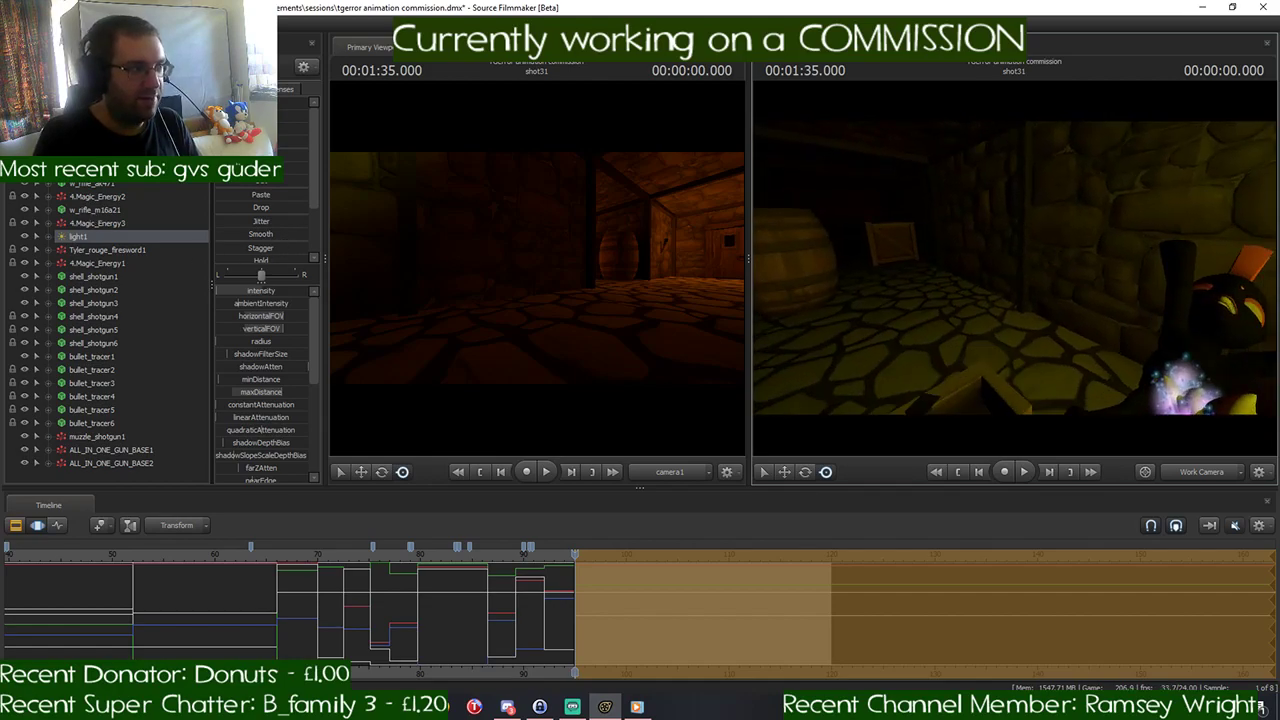
pyautogui.keyDown('ctrl'); pyautogui.click(1200, 338); pyautogui.keyUp('ctrl')
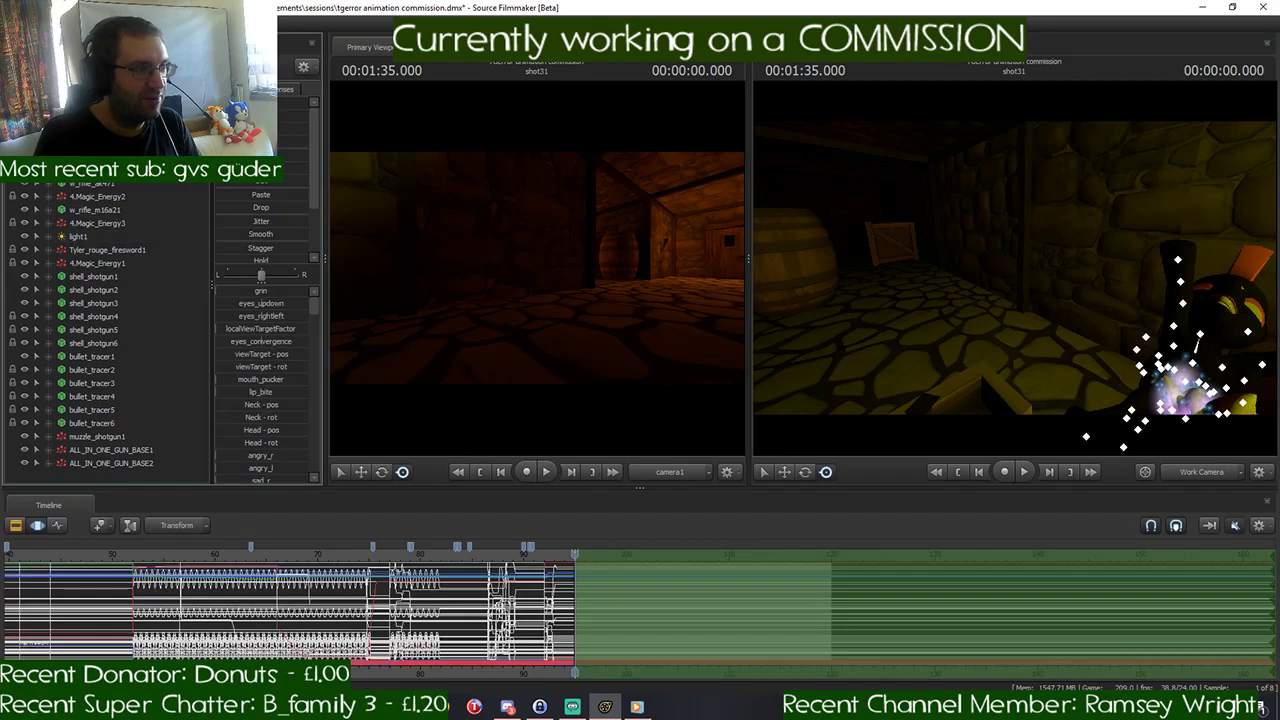
pyautogui.rightClick(125, 178)
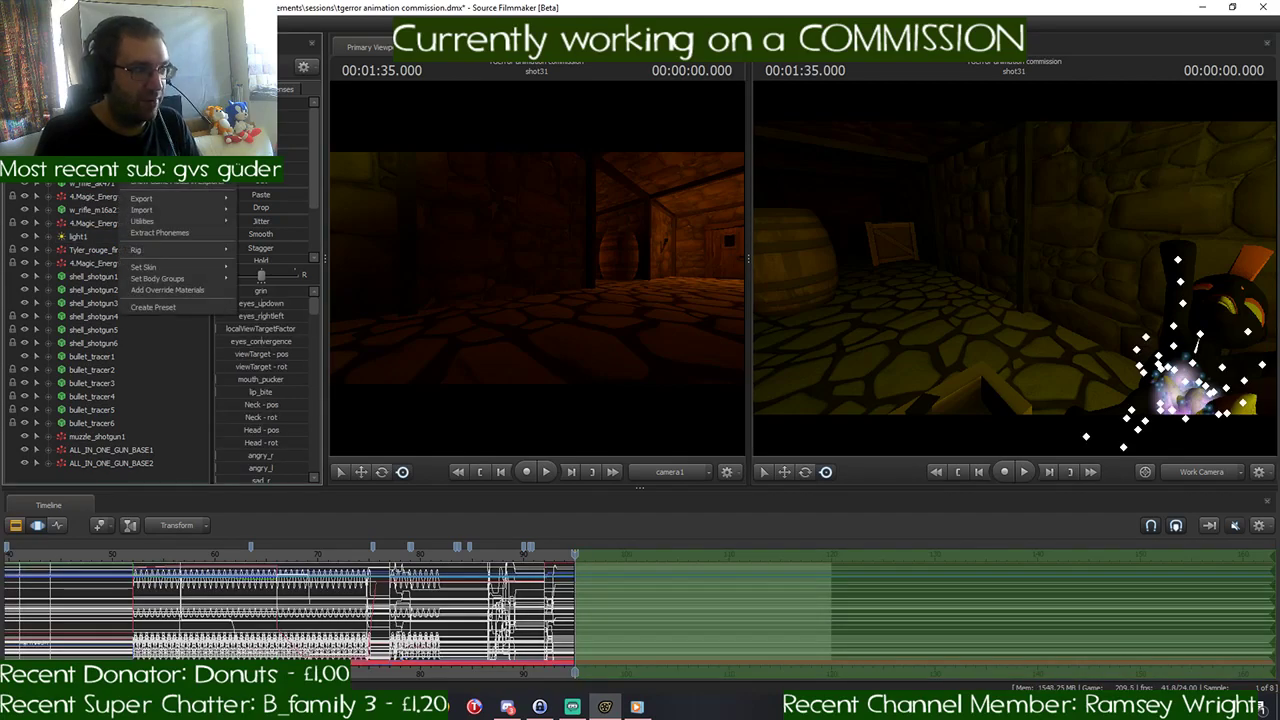
pyautogui.moveTo(165, 212)
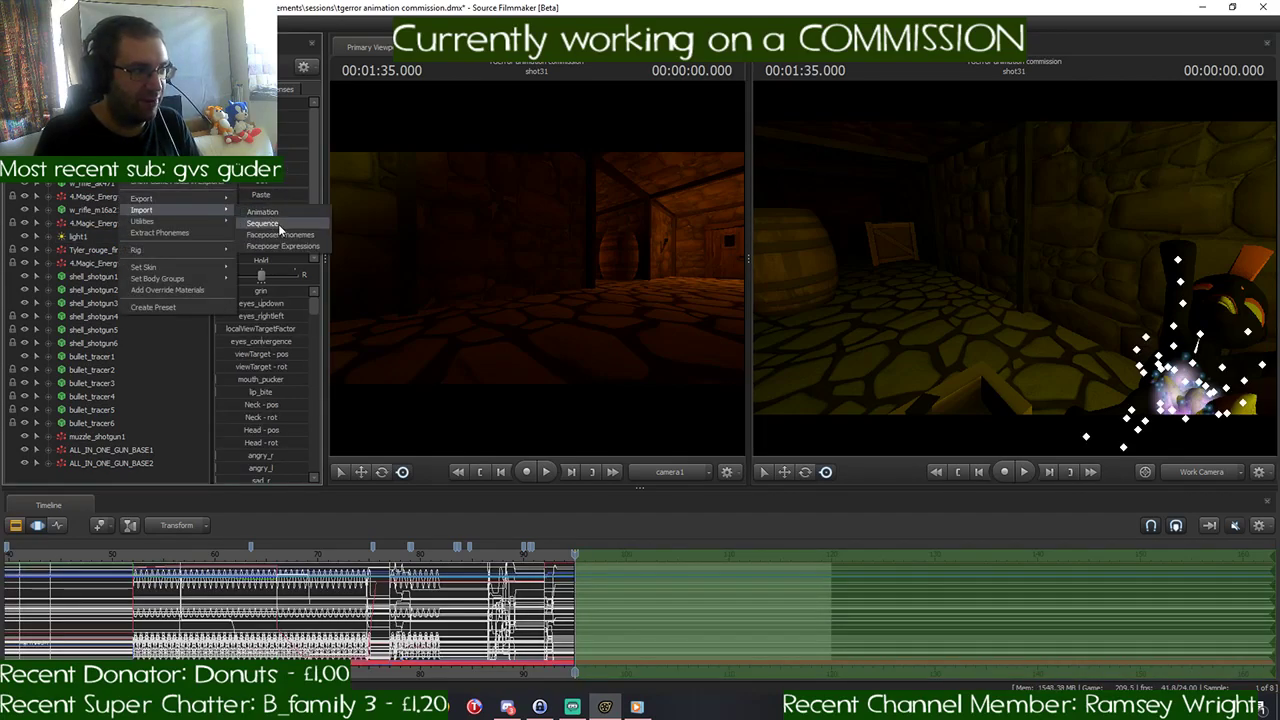
pyautogui.click(262, 223)
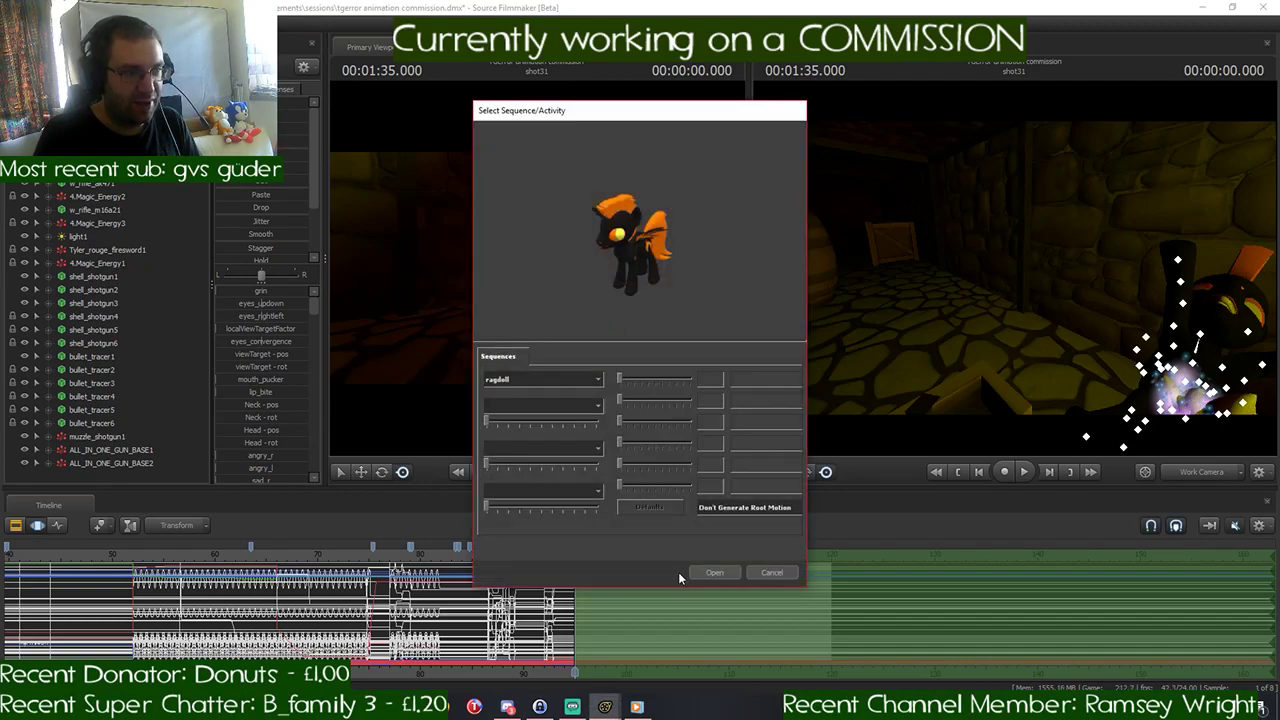
pyautogui.click(714, 572)
# - Move the black pony by its root away from the yellow pony along the corridor, and adjust its rotation
pyautogui.moveTo(975, 265); pyautogui.dragTo(1096, 279)
pyautogui.press('w')
pyautogui.press('s')
pyautogui.press('e')
pyautogui.moveTo(1222, 329); pyautogui.dragTo(758, 296)
pyautogui.press('w')
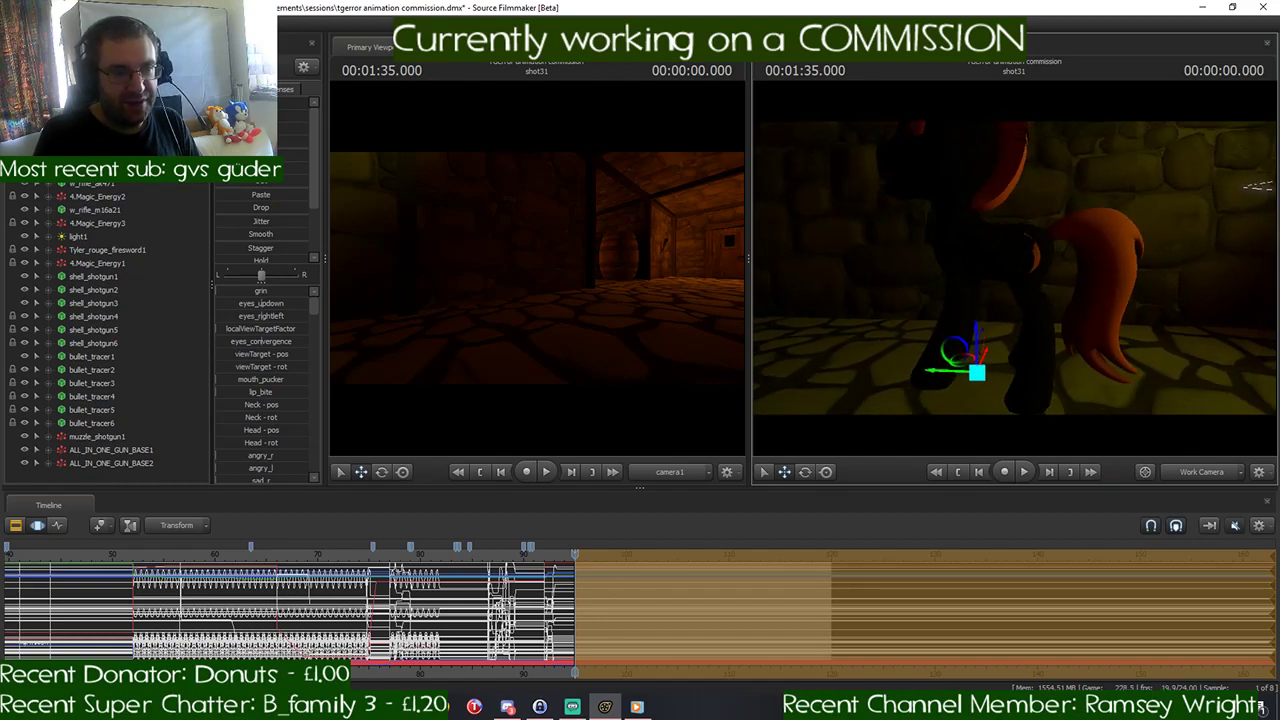
pyautogui.press('e')
pyautogui.moveTo(1005, 330); pyautogui.dragTo(1012, 281)
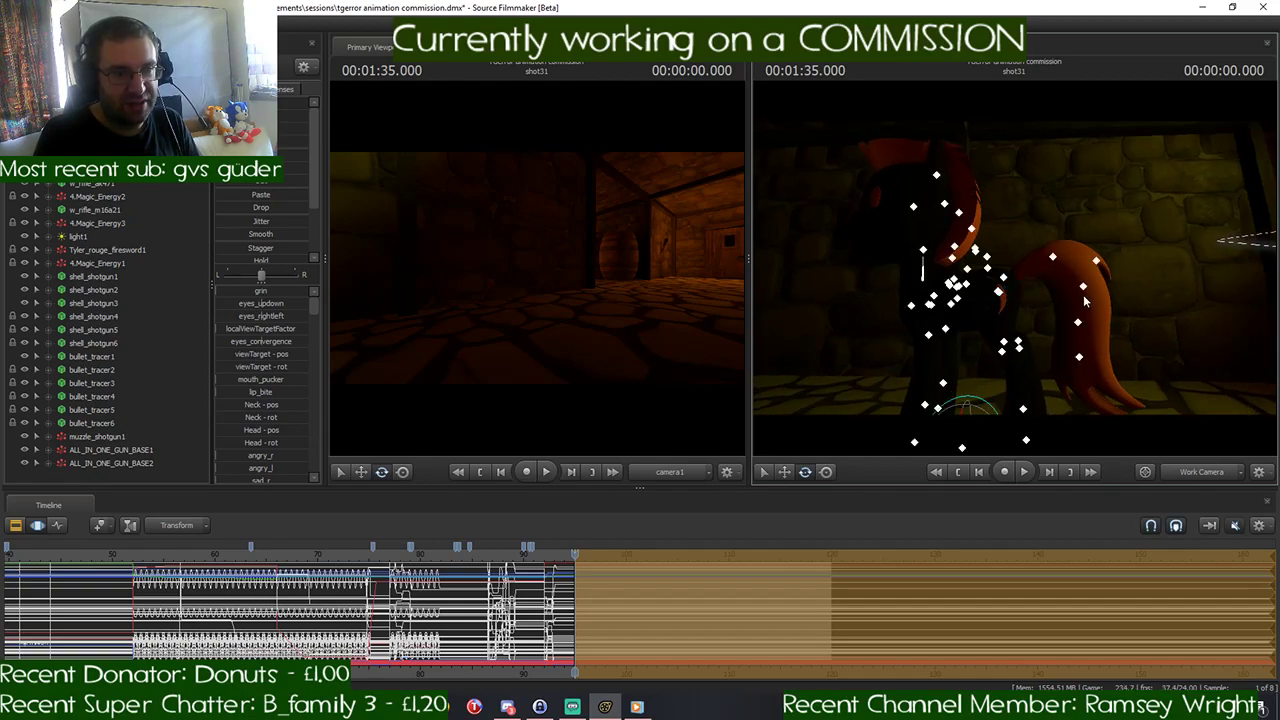
# - Select the black pony's Pelvis bone and adjust its height above the floor
pyautogui.moveTo(1085, 300); pyautogui.dragTo(1046, 294)
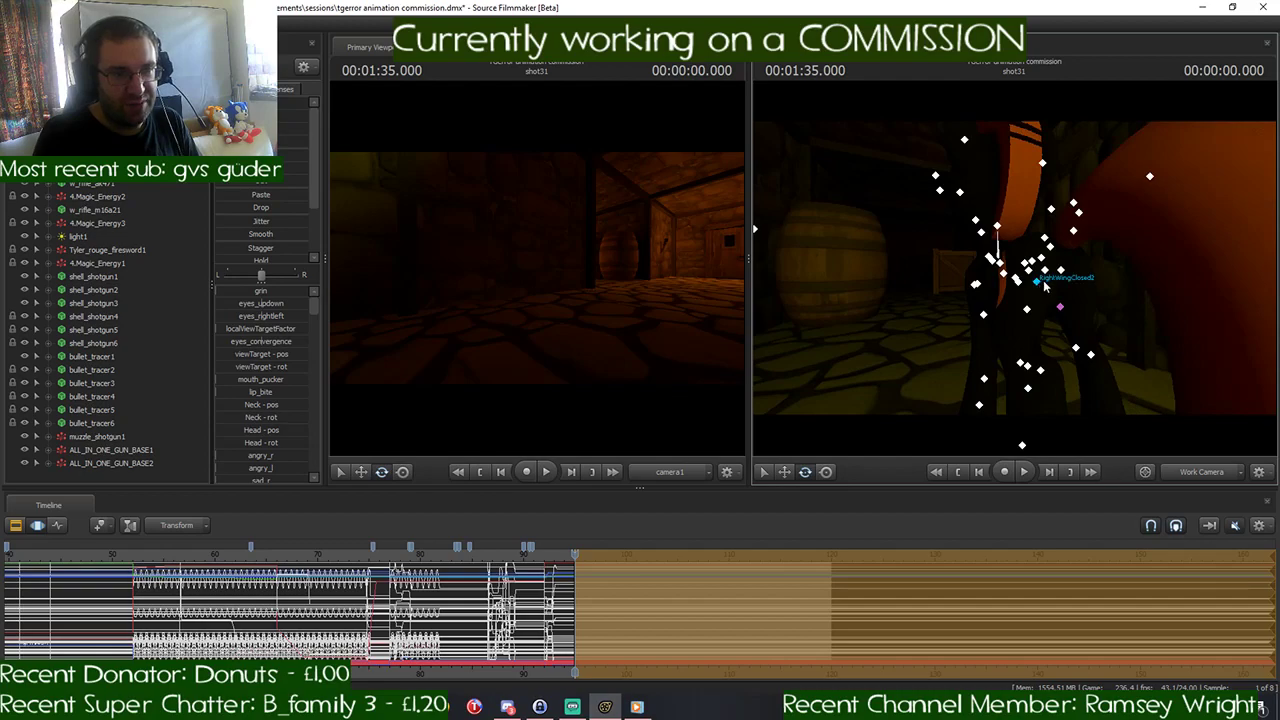
pyautogui.keyDown('ctrl'); pyautogui.click(1049, 272); pyautogui.keyUp('ctrl')
pyautogui.press('s')
pyautogui.moveTo(1166, 262); pyautogui.dragTo(1182, 268)
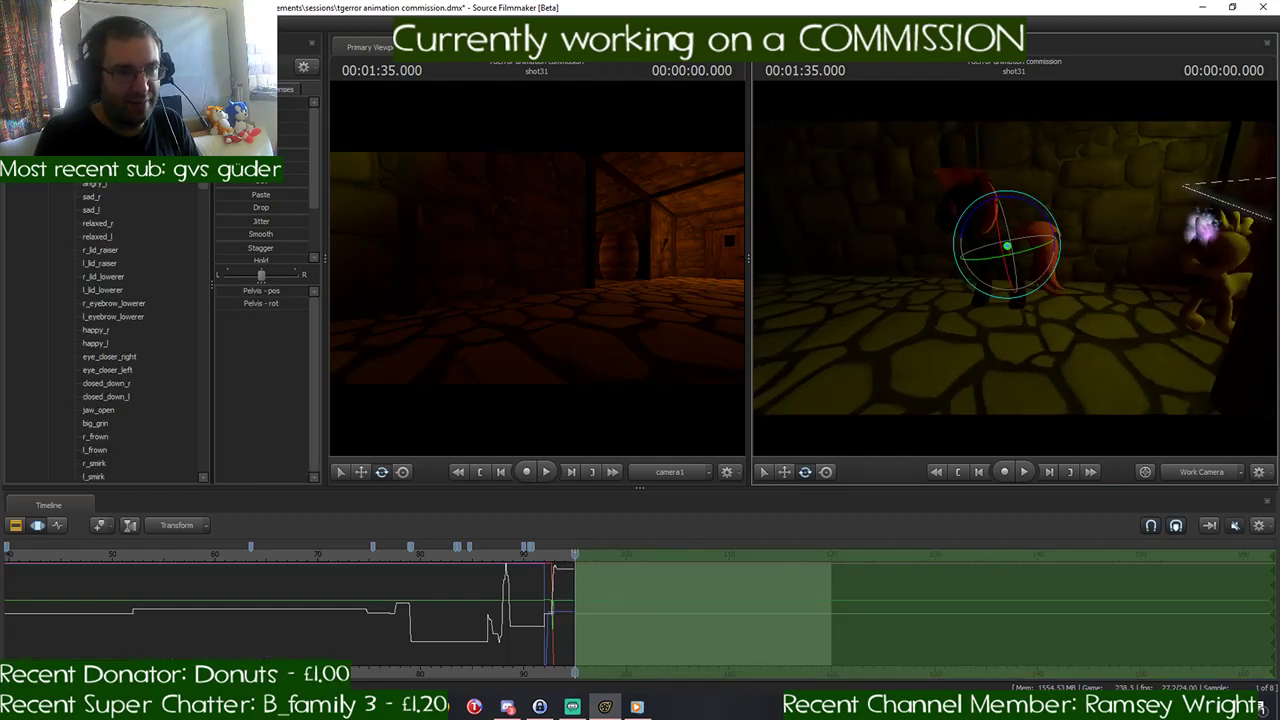
pyautogui.press('w')
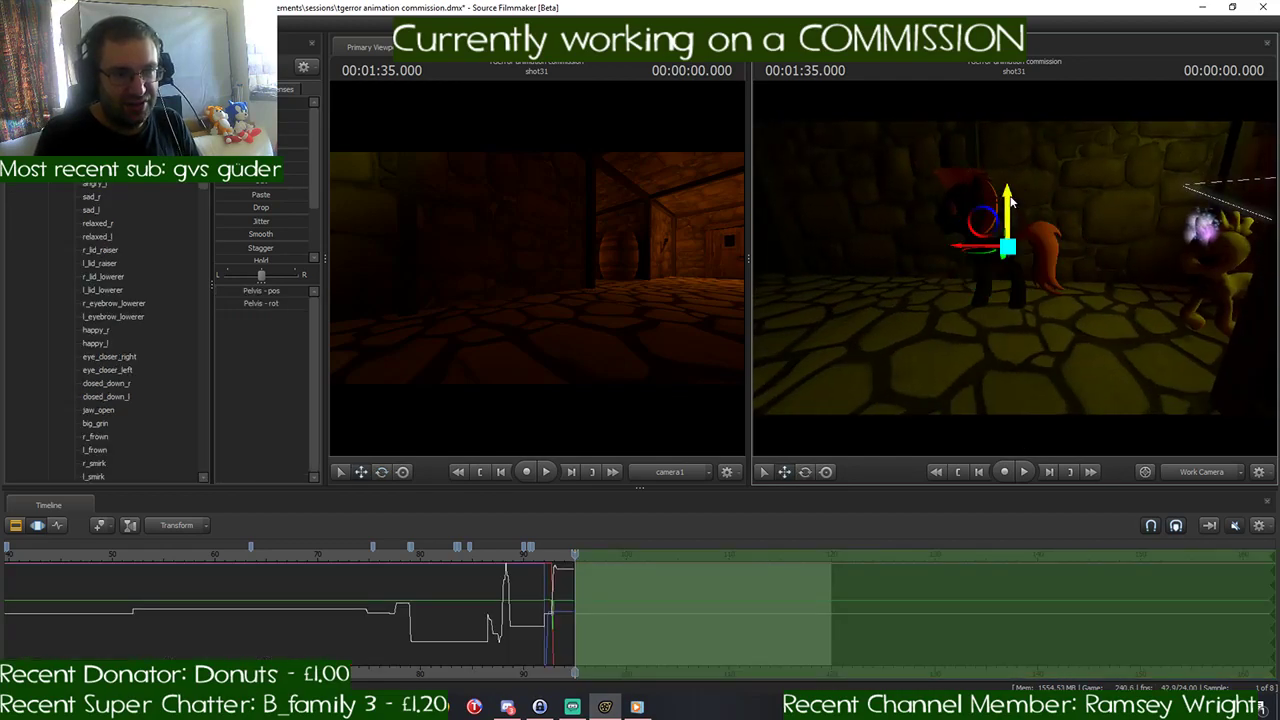
pyautogui.moveTo(1010, 200); pyautogui.dragTo(1052, 238)
pyautogui.press('a')
pyautogui.press('w')
pyautogui.press('s')
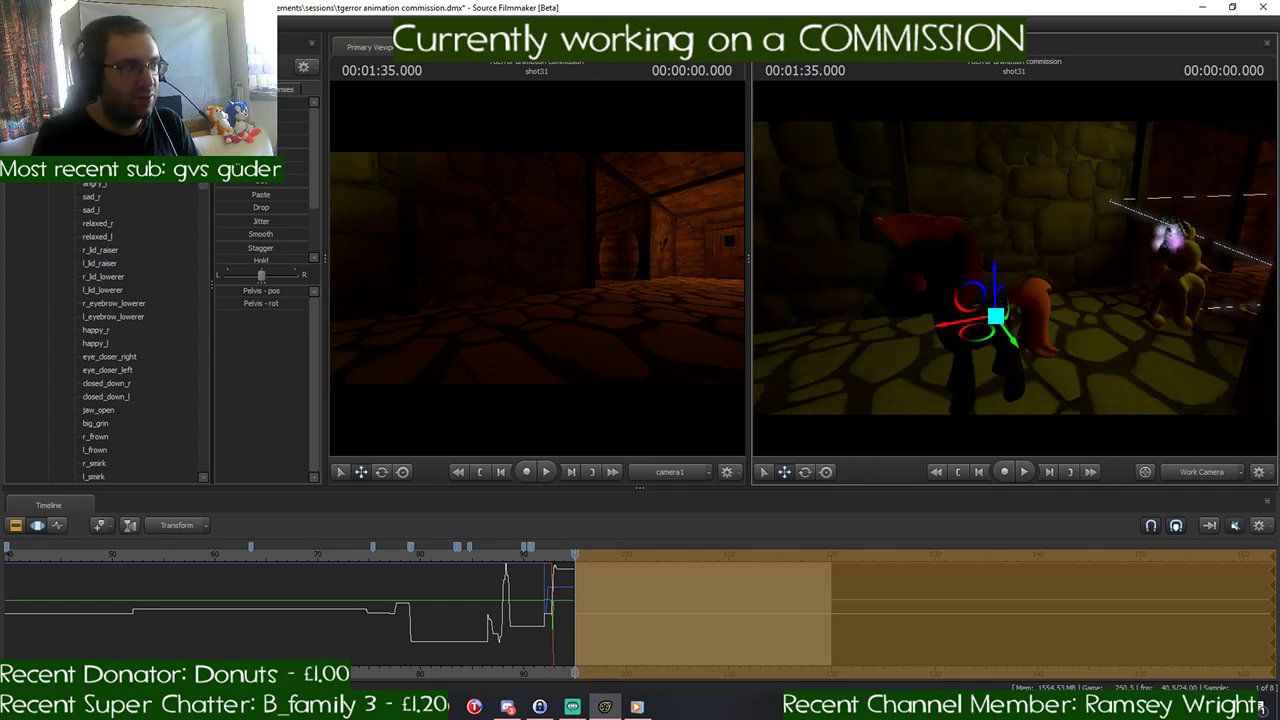
# - Select the whole black pony and lower it by its root towards the floor
pyautogui.hotkey('ctrl', 'a')
pyautogui.moveTo(889, 278)
pyautogui.mouseDown()
pyautogui.moveTo(868, 326)
pyautogui.moveTo(872, 290)
pyautogui.mouseUp()
pyautogui.press('d')
pyautogui.press('w')
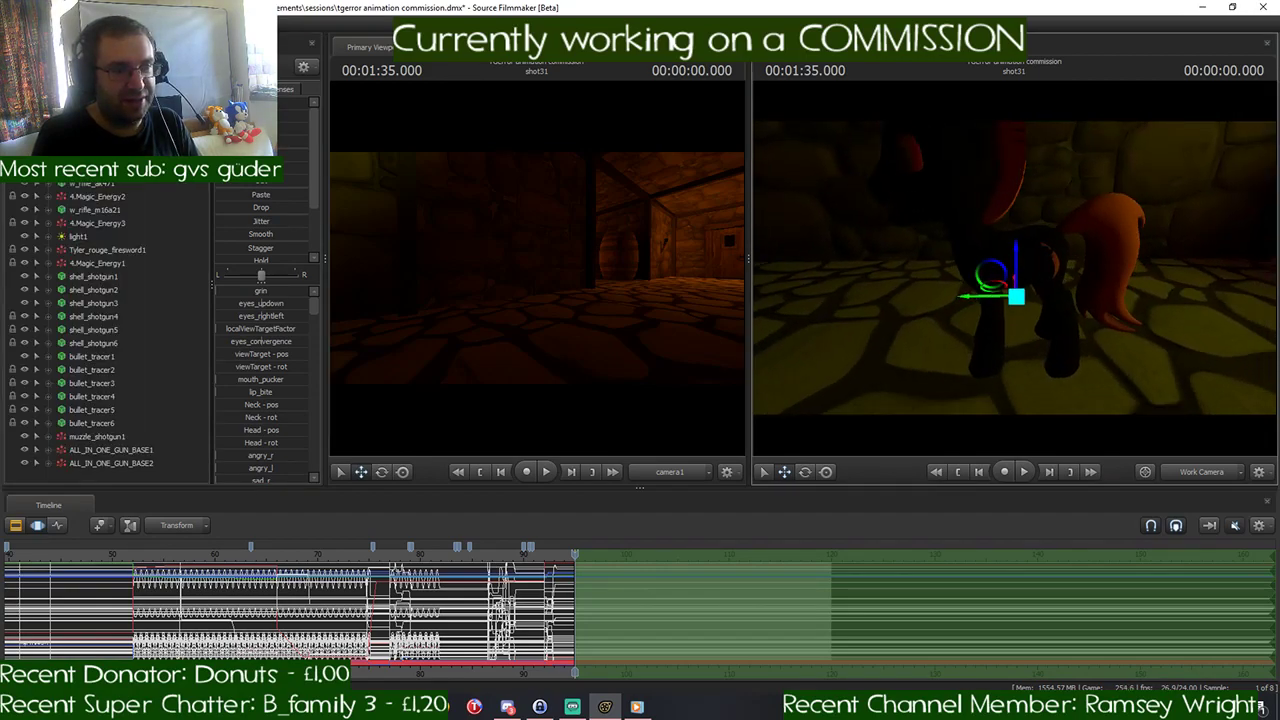
pyautogui.moveTo(1018, 299); pyautogui.dragTo(1009, 347)
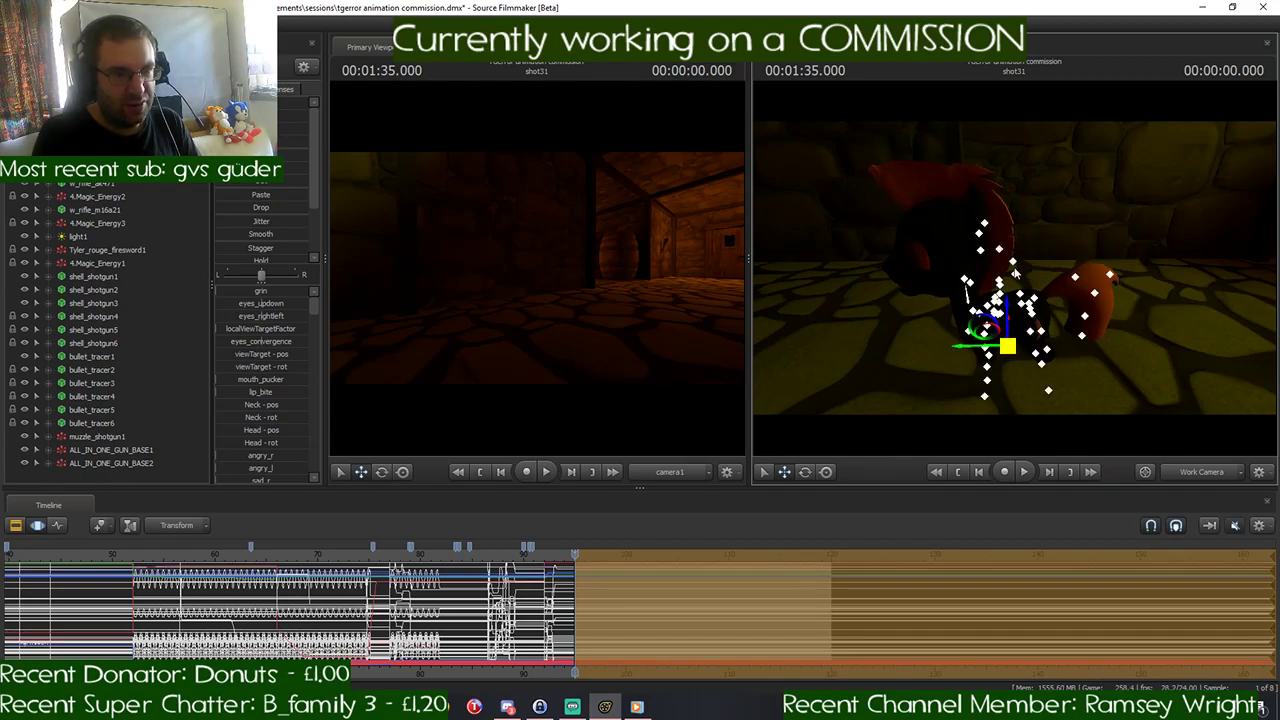
pyautogui.press('w')
pyautogui.moveTo(1096, 248); pyautogui.dragTo(1070, 168)
# - Reselect the black pony's Pelvis bone and correct its position relative to the lowered root
pyautogui.keyDown('ctrl'); pyautogui.click(1026, 297); pyautogui.keyUp('ctrl')
pyautogui.press('s')
pyautogui.press('w')
pyautogui.moveTo(1014, 268); pyautogui.dragTo(1048, 268)
pyautogui.press('w')
# - Select the whole black pony again and rotate it about its root to face towards the yellow pony
pyautogui.click(48, 130)
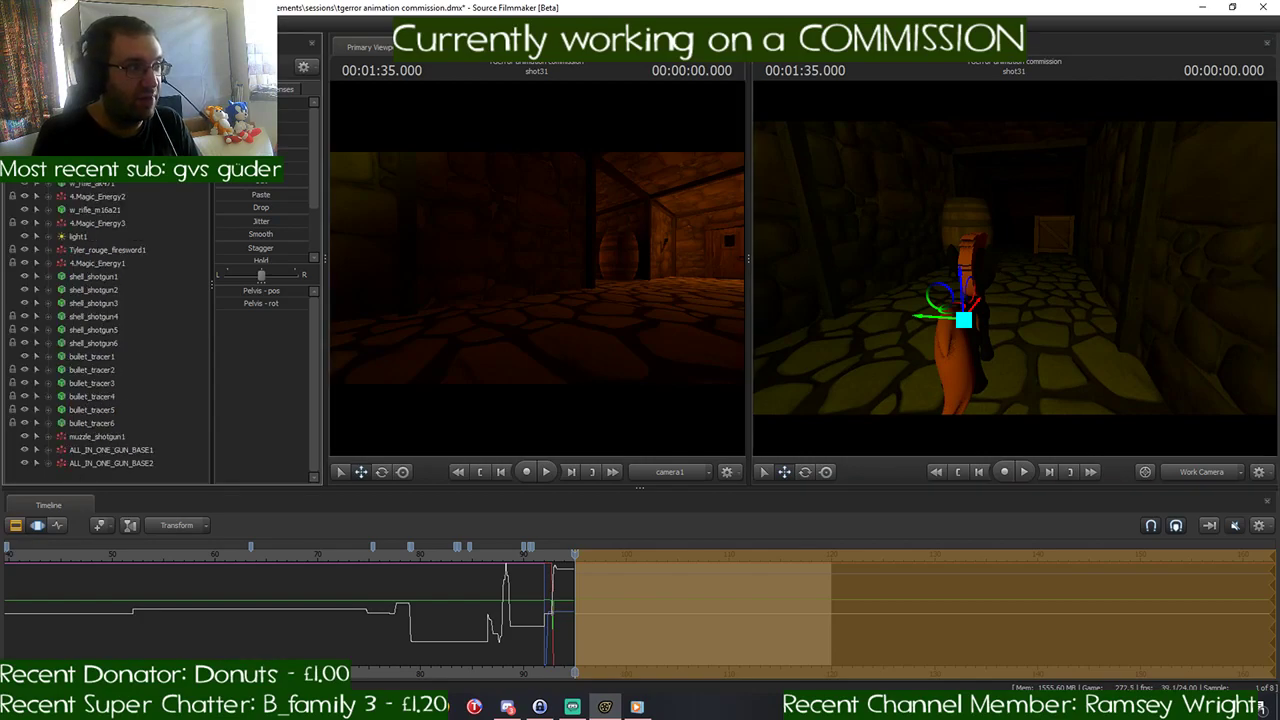
pyautogui.click(92, 130)
pyautogui.press('w')
pyautogui.moveTo(1046, 263); pyautogui.dragTo(1014, 267)
pyautogui.press('e')
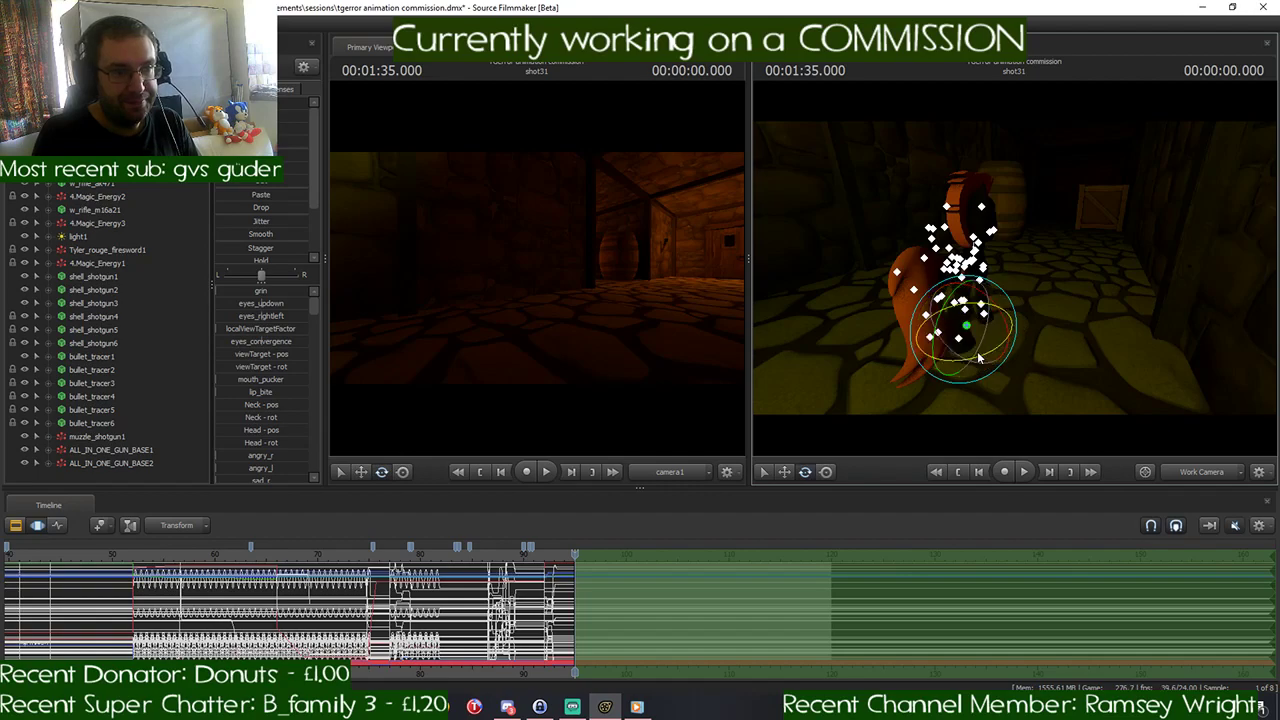
pyautogui.moveTo(975, 370); pyautogui.dragTo(1012, 318)
pyautogui.press('a')
pyautogui.press('s')
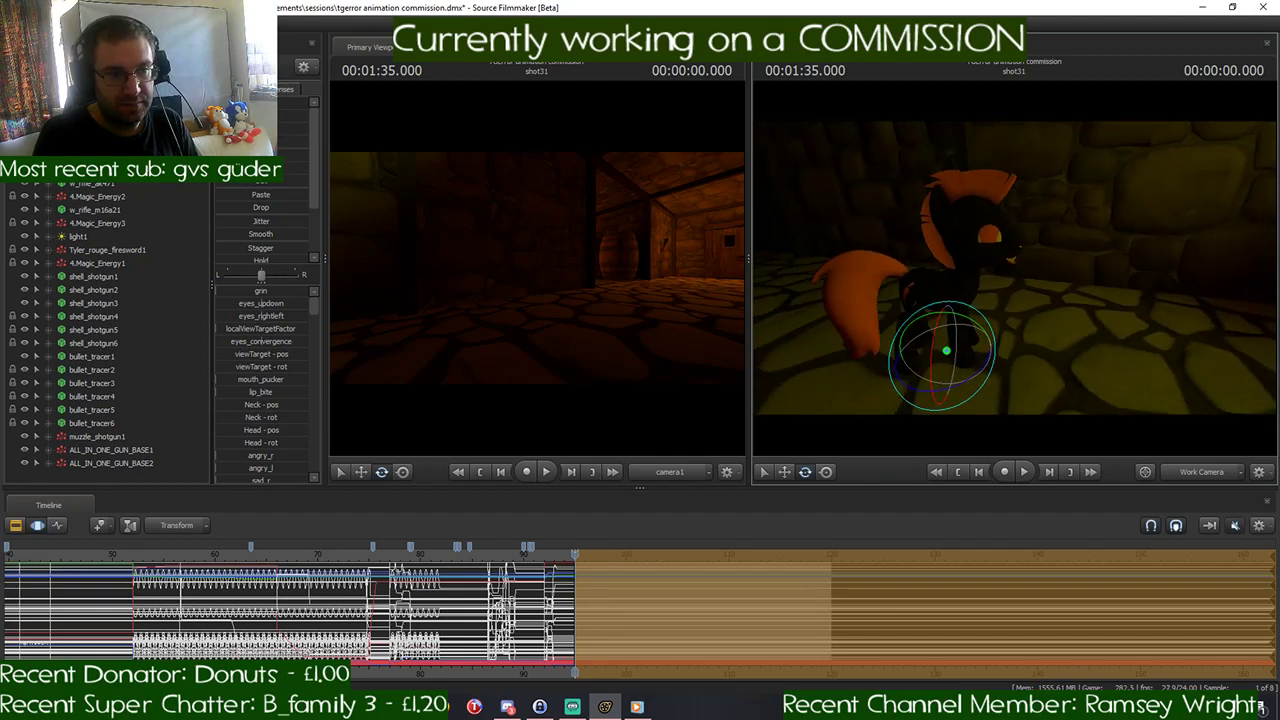
pyautogui.moveTo(974, 376)
pyautogui.mouseDown()
pyautogui.moveTo(958, 378)
pyautogui.moveTo(996, 371)
pyautogui.mouseUp()
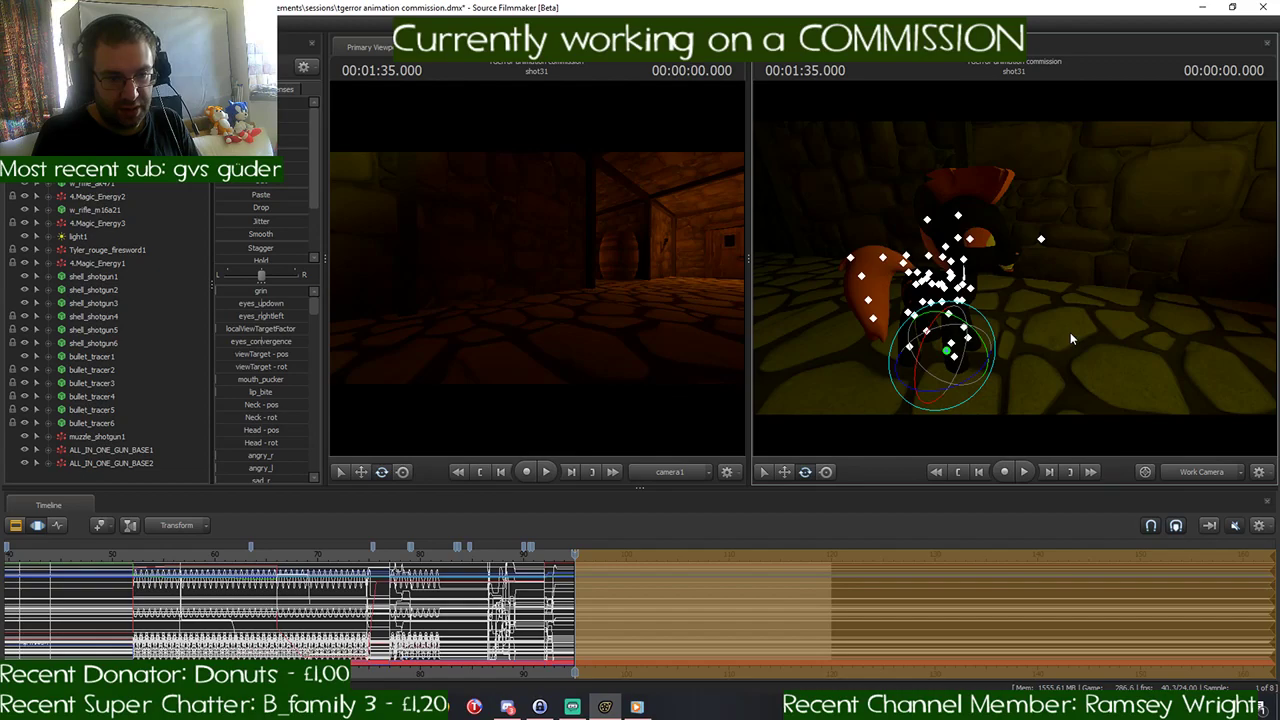
pyautogui.moveTo(1070, 334); pyautogui.dragTo(1018, 322)
# - Select the black pony's viewTarget and move it onto the yellow pony so the eyes look there
pyautogui.click(61, 130)
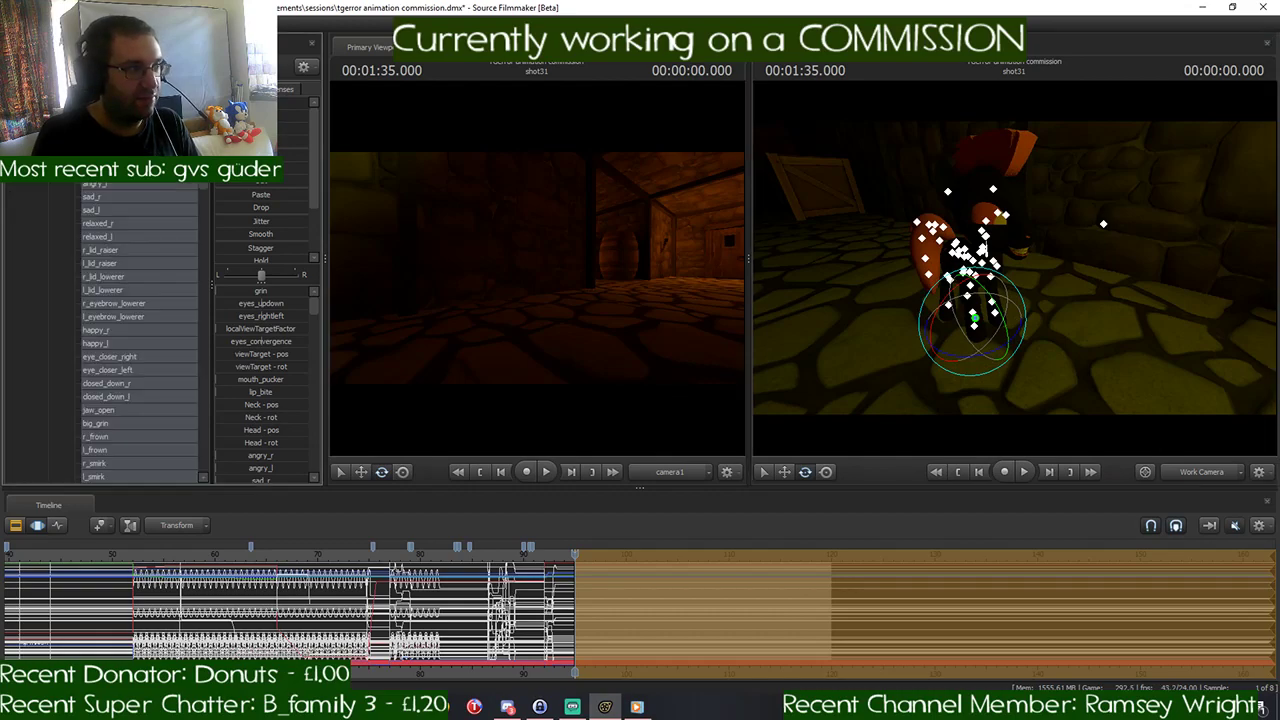
pyautogui.click(1103, 224)
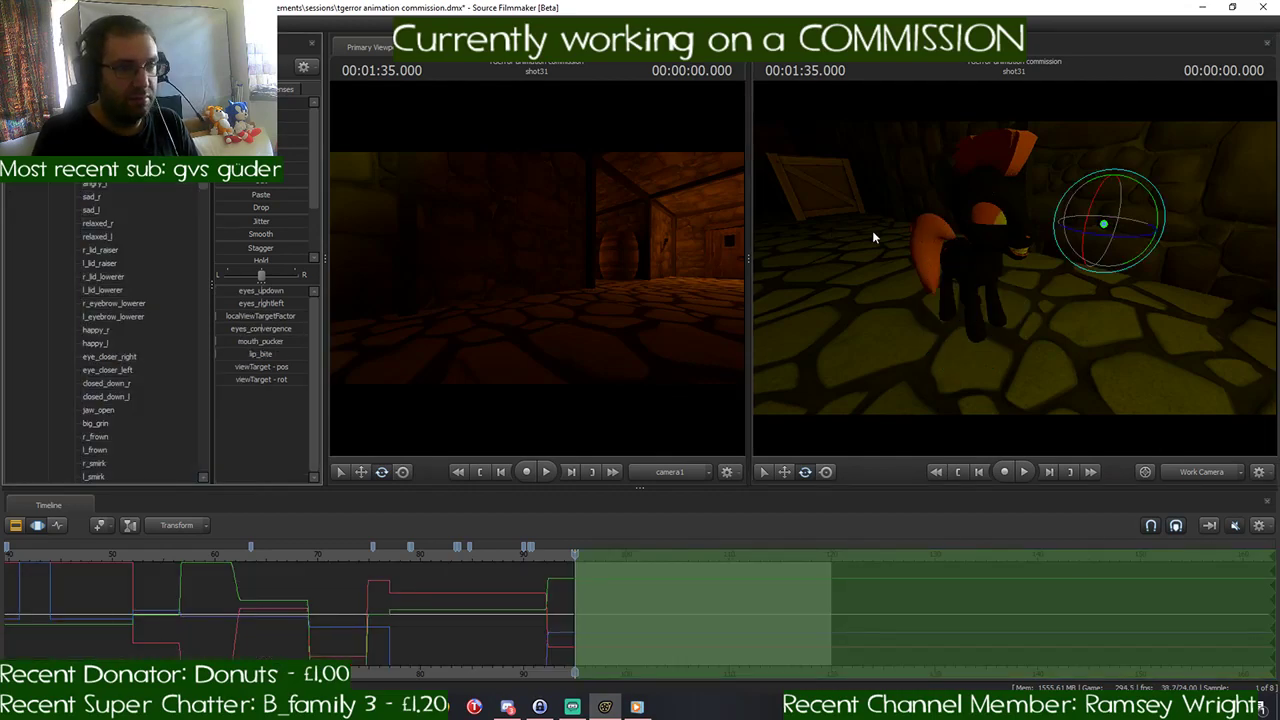
pyautogui.moveTo(873, 237); pyautogui.dragTo(780, 250)
pyautogui.press('w')
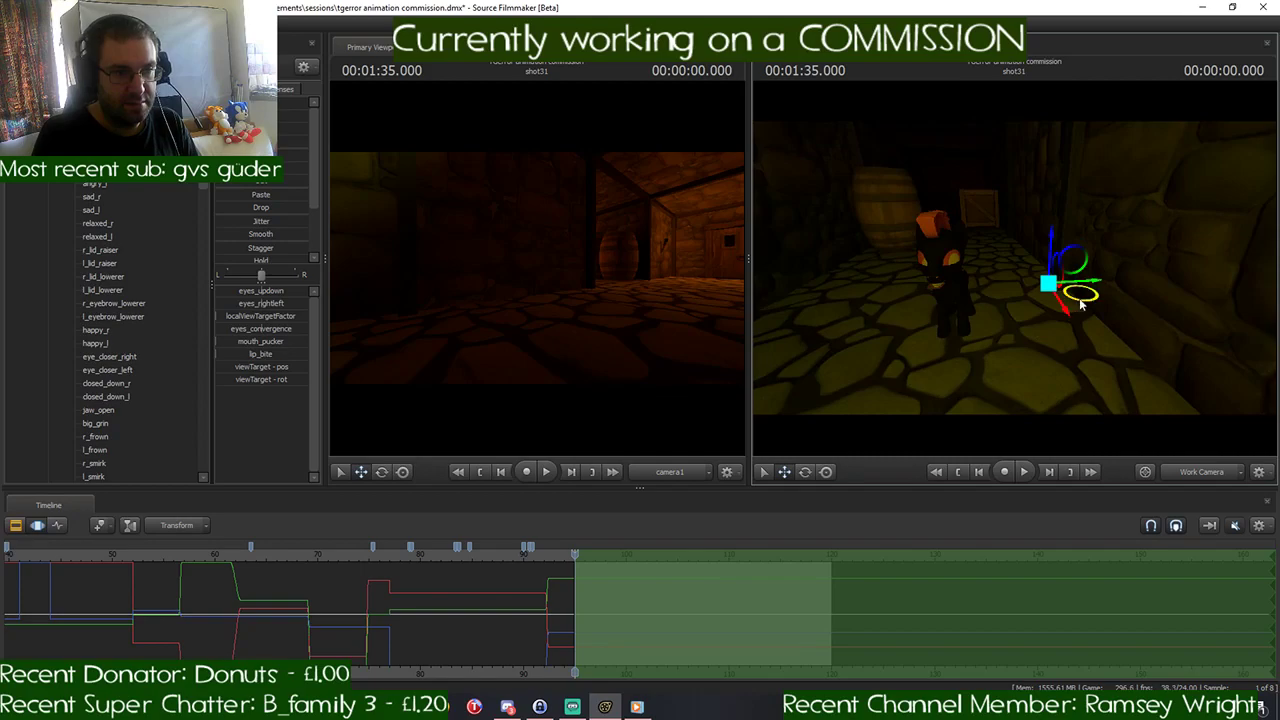
pyautogui.moveTo(1081, 305); pyautogui.dragTo(955, 457)
pyautogui.moveTo(1155, 222); pyautogui.dragTo(1085, 238)
pyautogui.moveTo(993, 294); pyautogui.dragTo(956, 290)
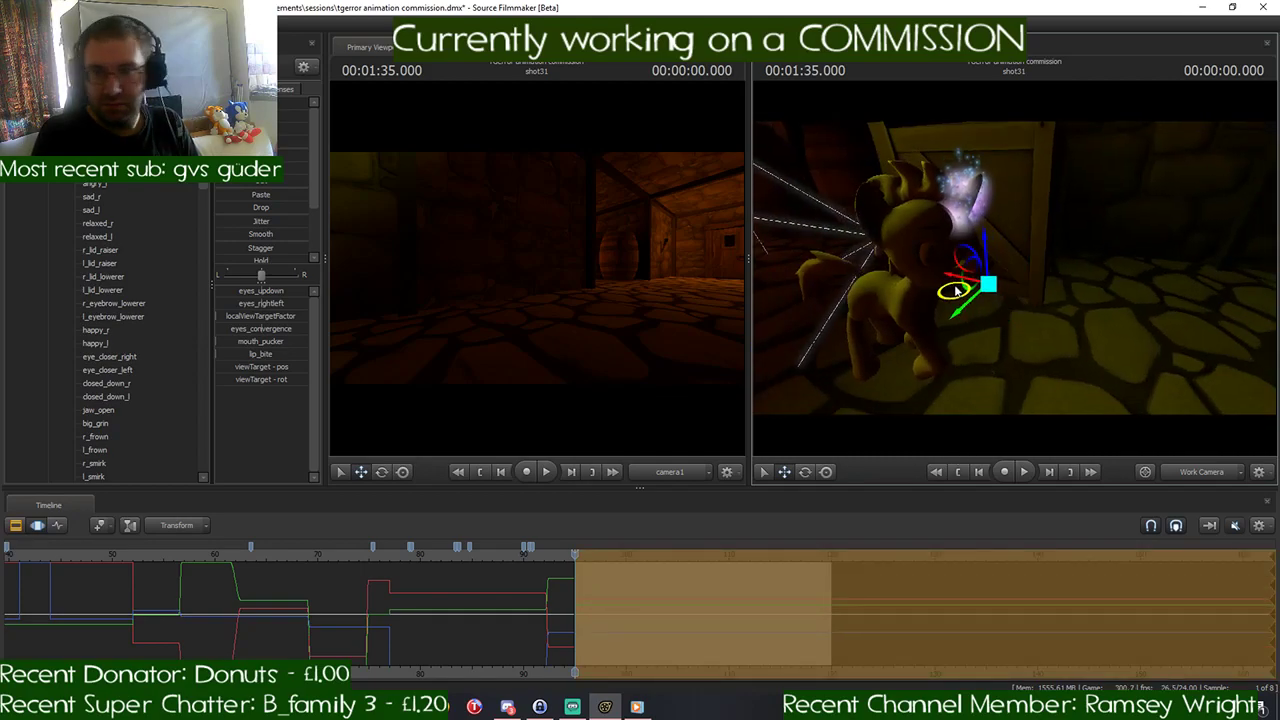
pyautogui.moveTo(1066, 310); pyautogui.dragTo(1195, 298)
pyautogui.moveTo(1014, 270); pyautogui.dragTo(1190, 278)
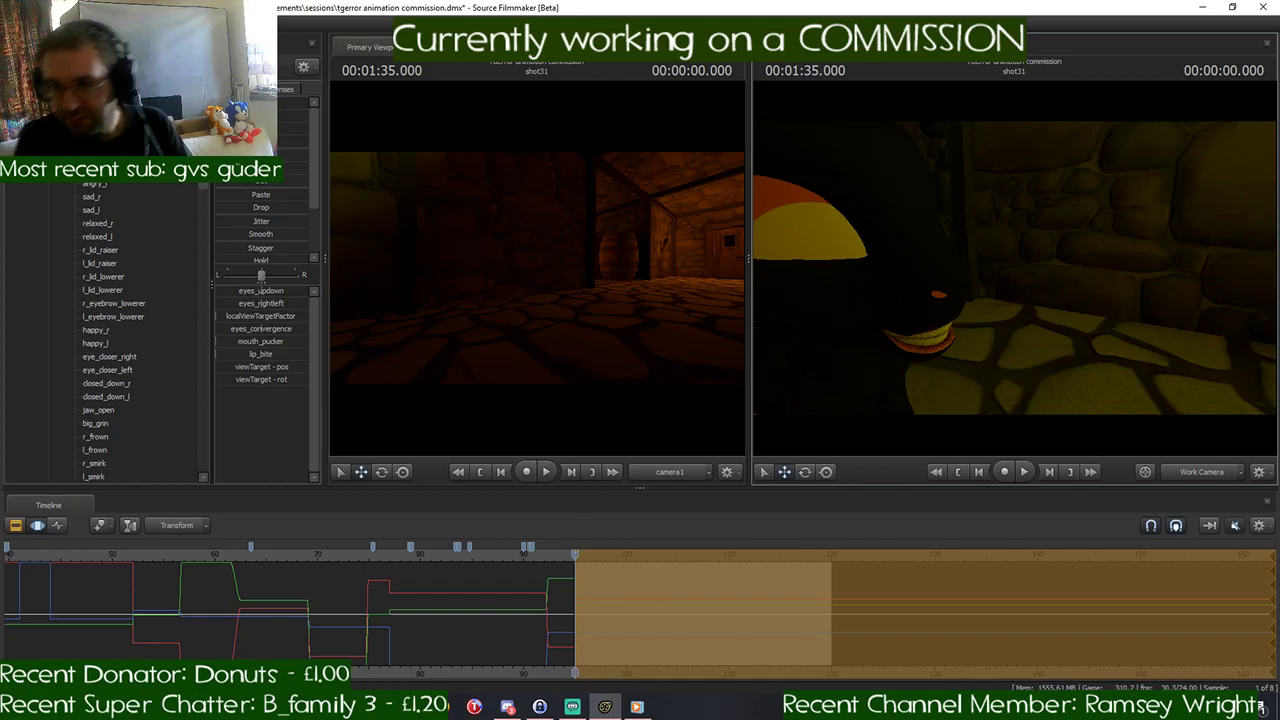
pyautogui.moveTo(1014, 270); pyautogui.dragTo(1130, 276)
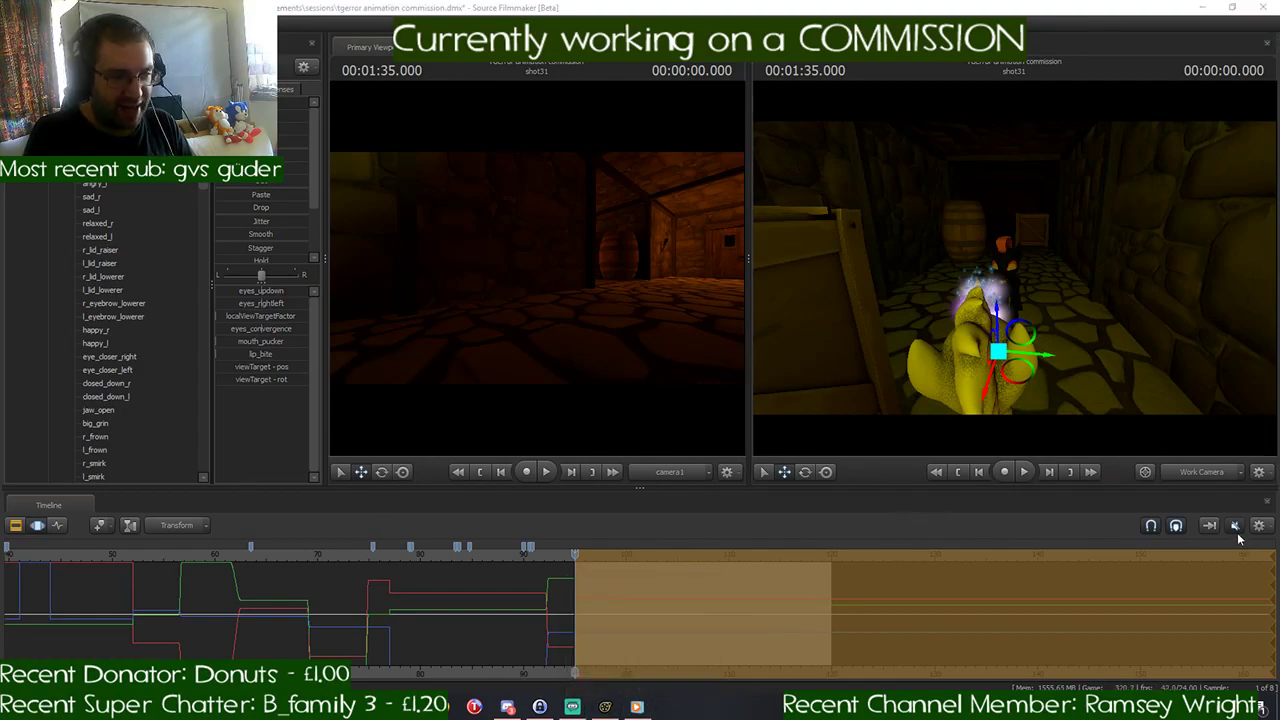
# - Play back shot31 with the timeline sound turned on, stopping at 00:01:41.375
pyautogui.press('space')
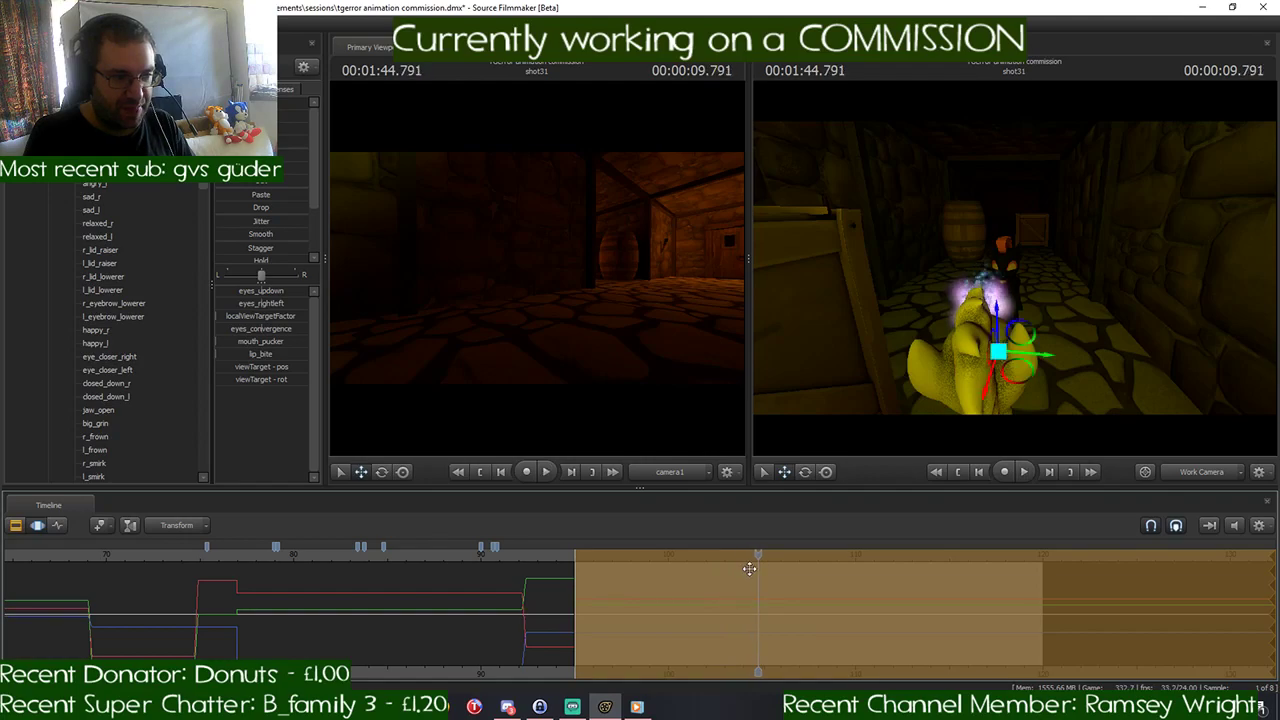
pyautogui.press('space')
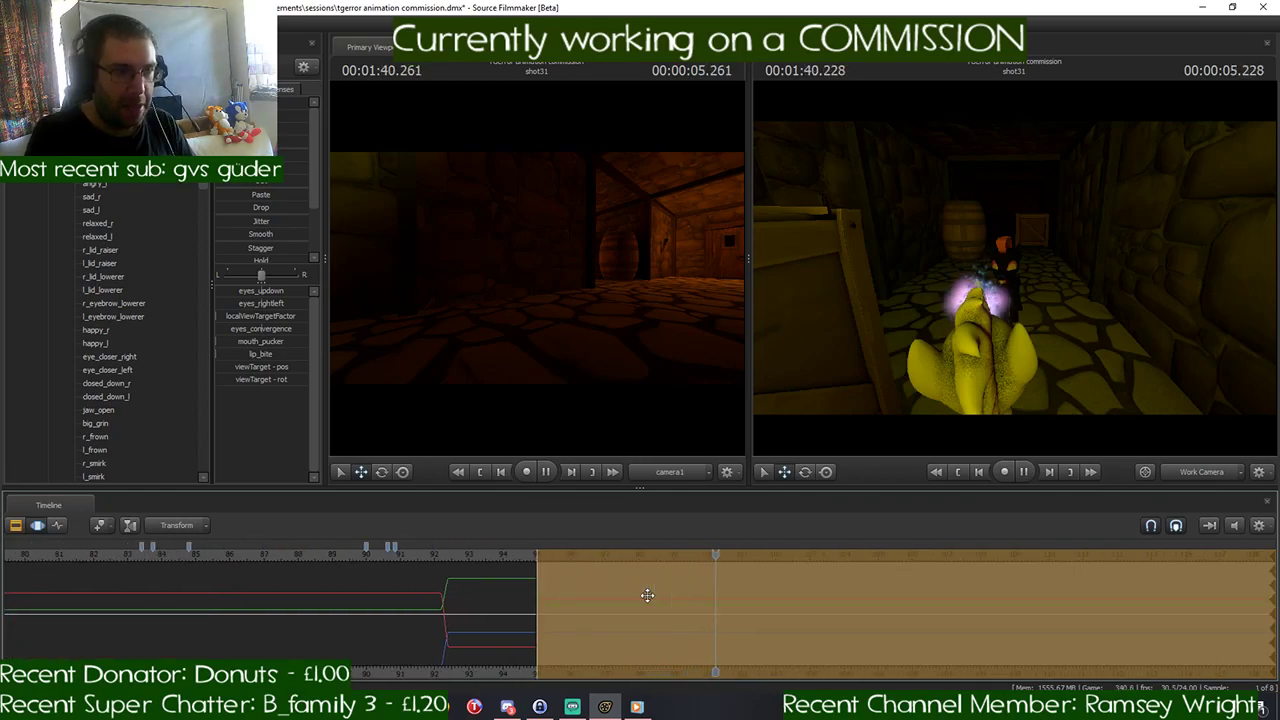
pyautogui.press('space')
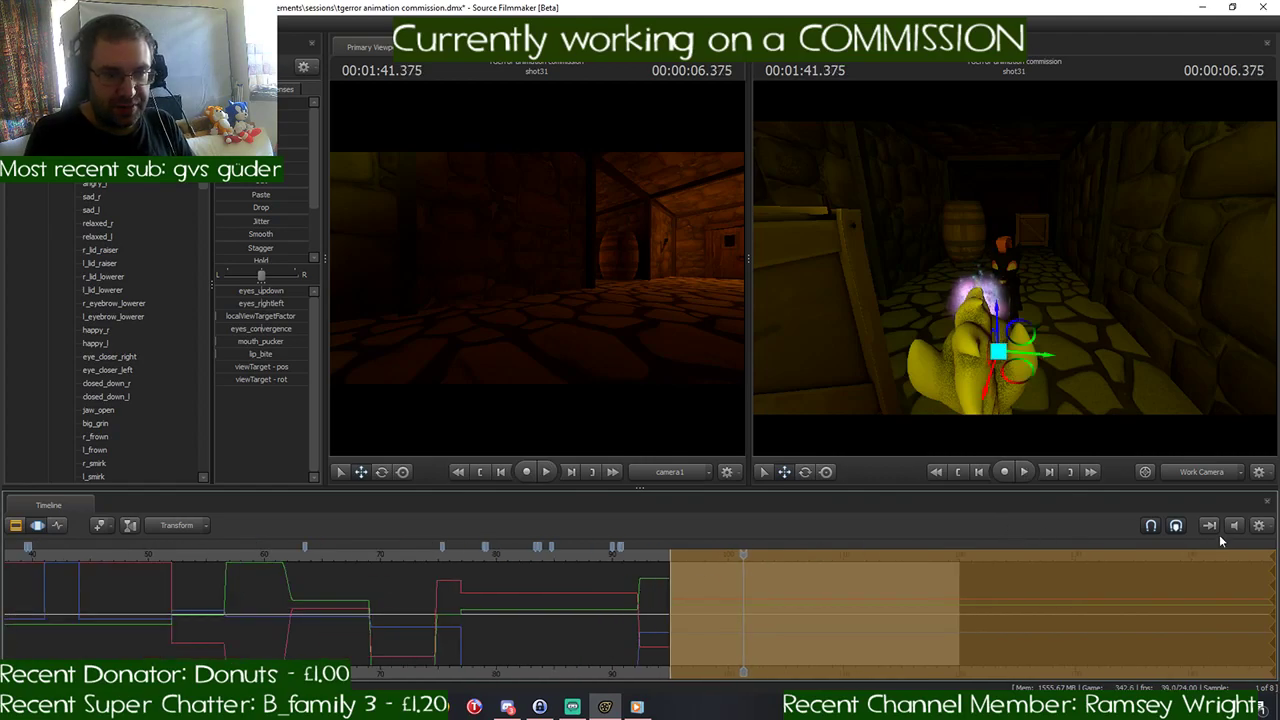
# - Mute the timeline sound again and resume the background music in Windows Media Player
pyautogui.moveTo(1160, 293); pyautogui.dragTo(1260, 298)
pyautogui.press('w')
pyautogui.moveTo(1015, 268); pyautogui.dragTo(1085, 268)
pyautogui.press('s')
pyautogui.press('a')
pyautogui.press('w')
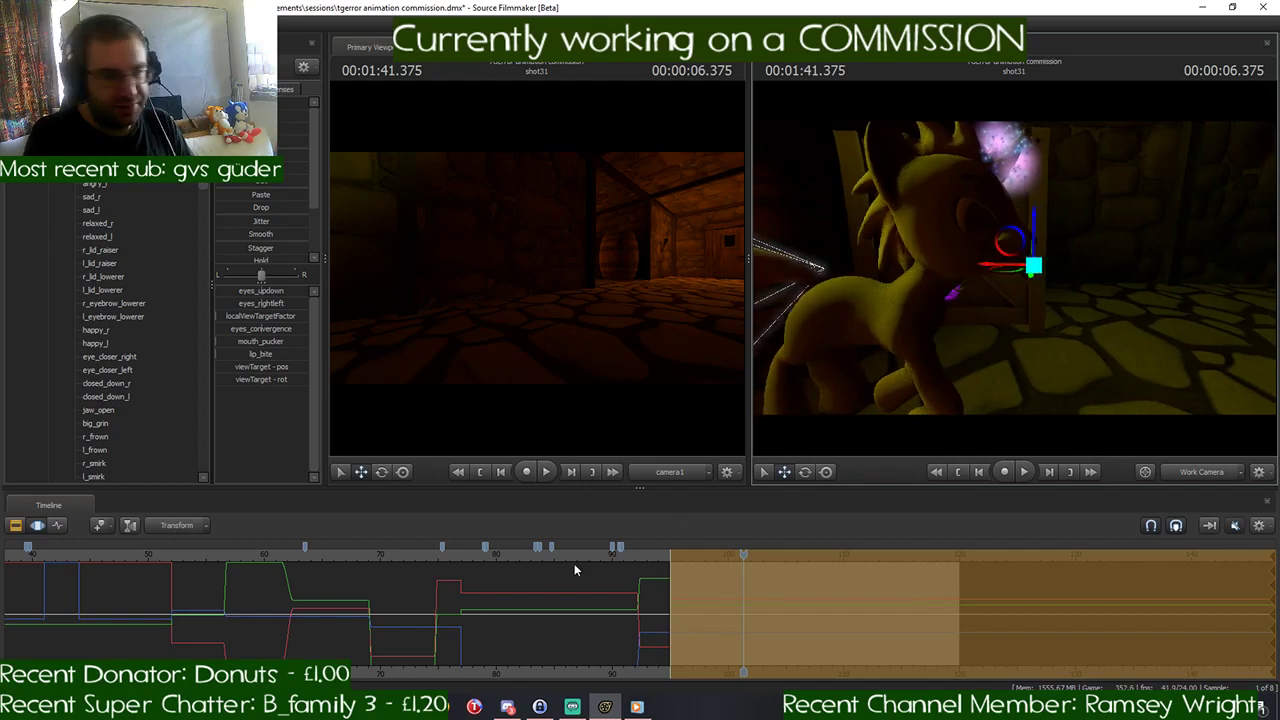
pyautogui.moveTo(639, 709)
pyautogui.click(638, 678)
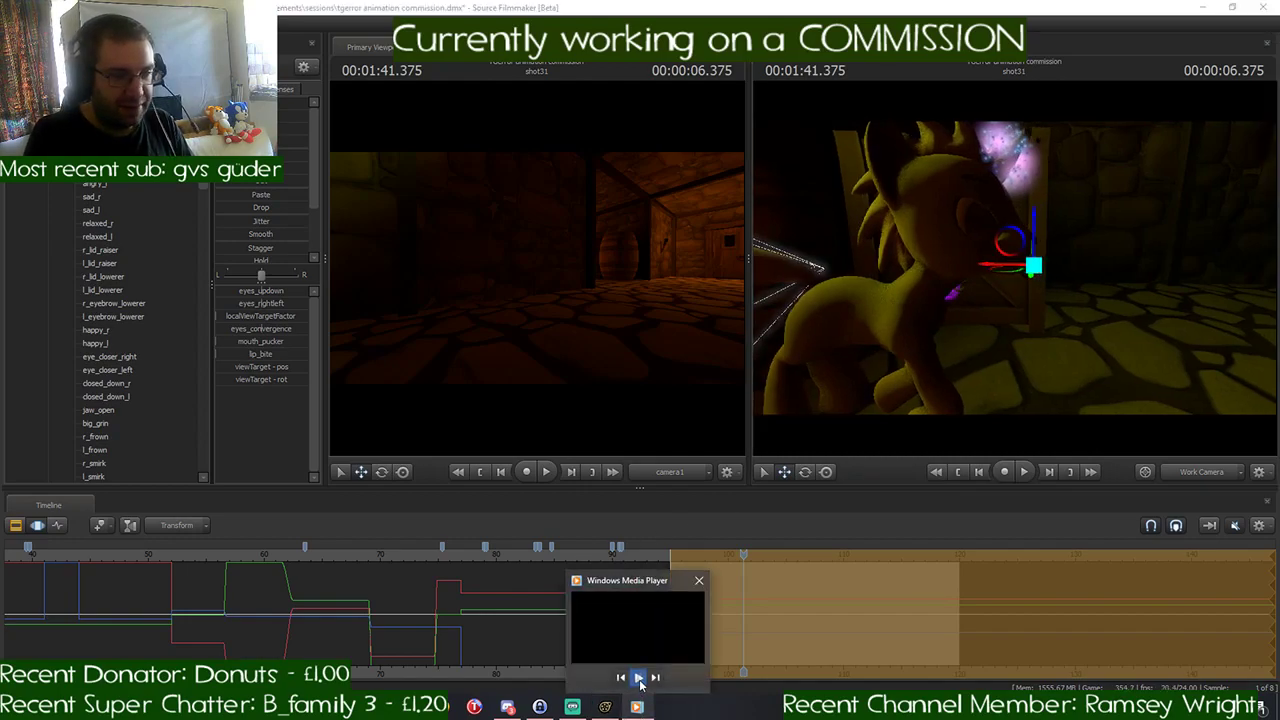
# - Select the whole yellow pony and ready the Rotate tool on its root
pyautogui.press('w')
pyautogui.moveTo(941, 281); pyautogui.dragTo(1020, 270)
pyautogui.press('a')
pyautogui.press('d')
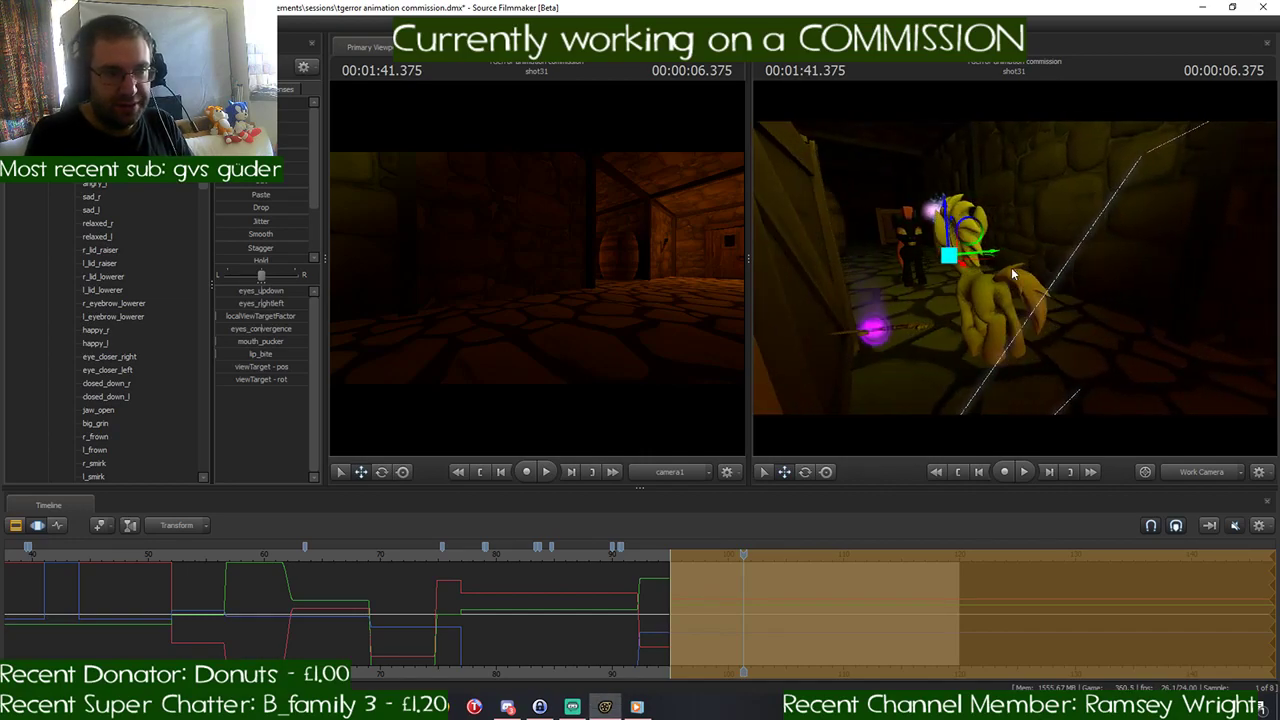
pyautogui.click(48, 130)
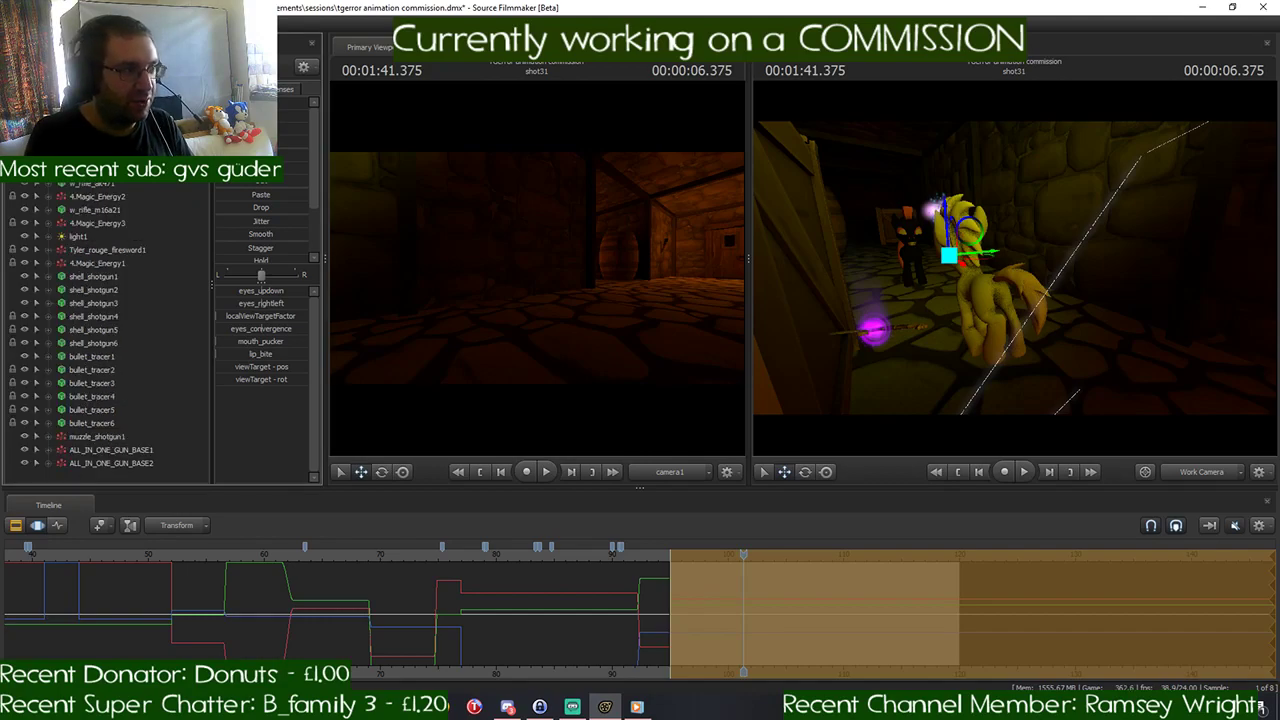
pyautogui.click(80, 131)
pyautogui.moveTo(842, 327); pyautogui.dragTo(870, 392)
pyautogui.press('w')
pyautogui.press('w')
pyautogui.moveTo(1015, 268)
pyautogui.mouseDown()
pyautogui.moveTo(1040, 230)
pyautogui.moveTo(1016, 273)
pyautogui.mouseUp()
pyautogui.press('e')
pyautogui.press('w')
pyautogui.moveTo(1084, 299); pyautogui.dragTo(1016, 273)
pyautogui.press('s')
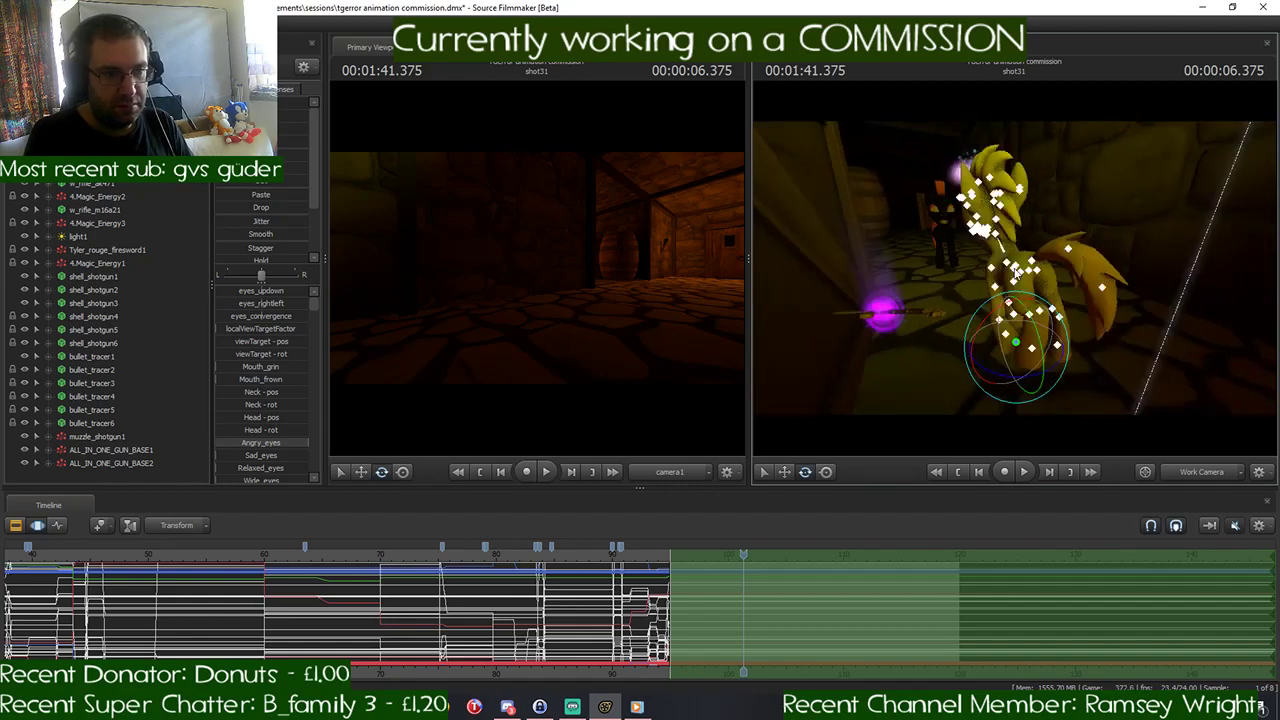
# - Move the playhead to the start of shot31 at 00:01:35.000
pyautogui.scroll(5, 740, 576)
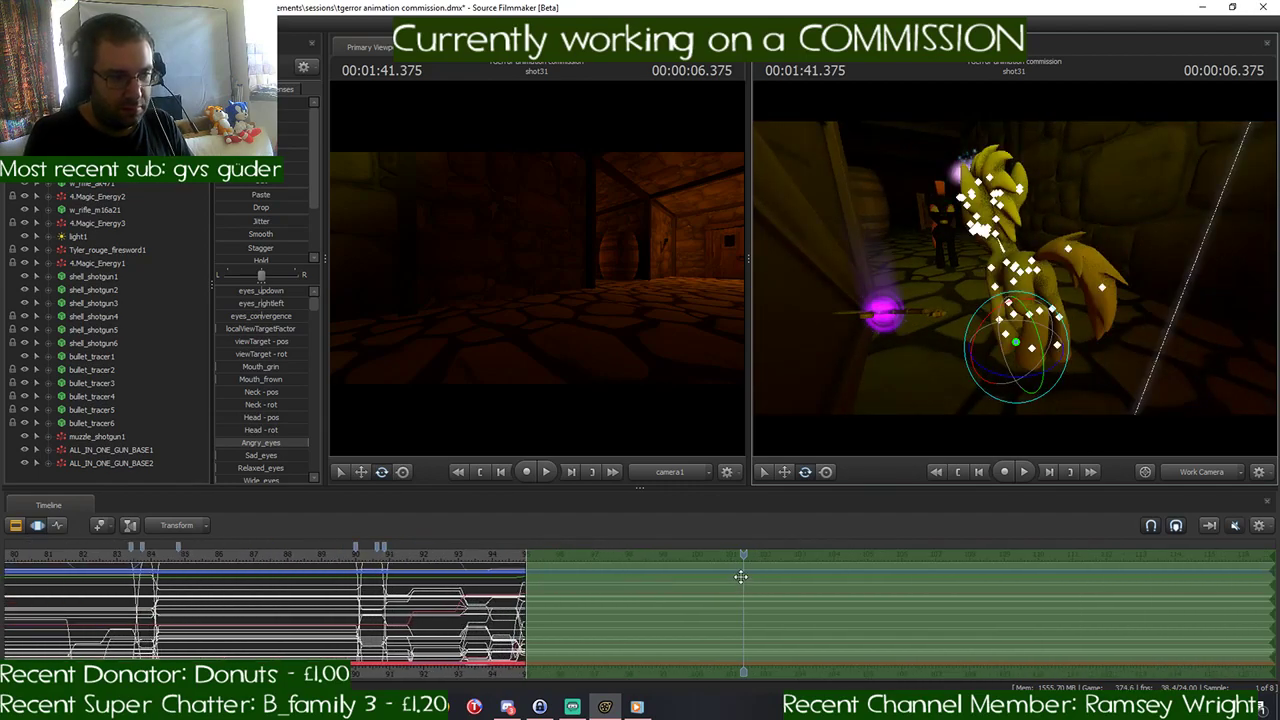
pyautogui.moveTo(745, 553); pyautogui.dragTo(528, 578)
pyautogui.scroll(6, 530, 575)
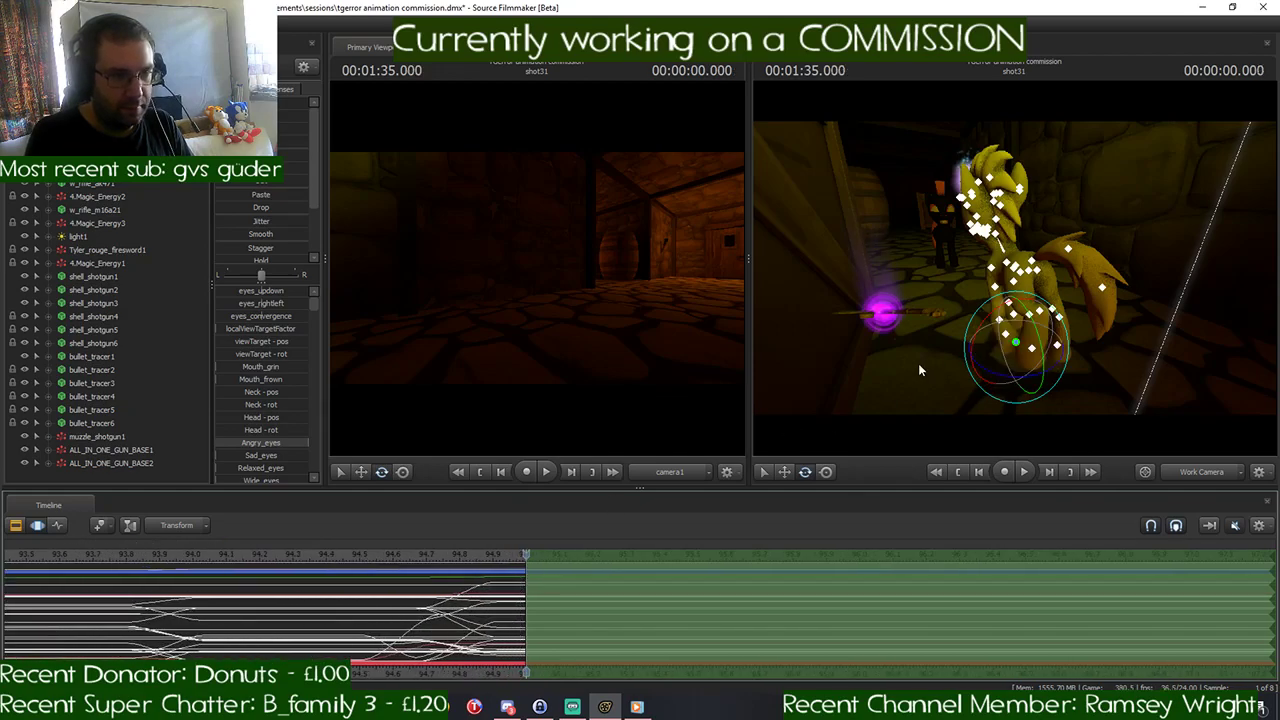
pyautogui.moveTo(919, 366); pyautogui.dragTo(933, 349)
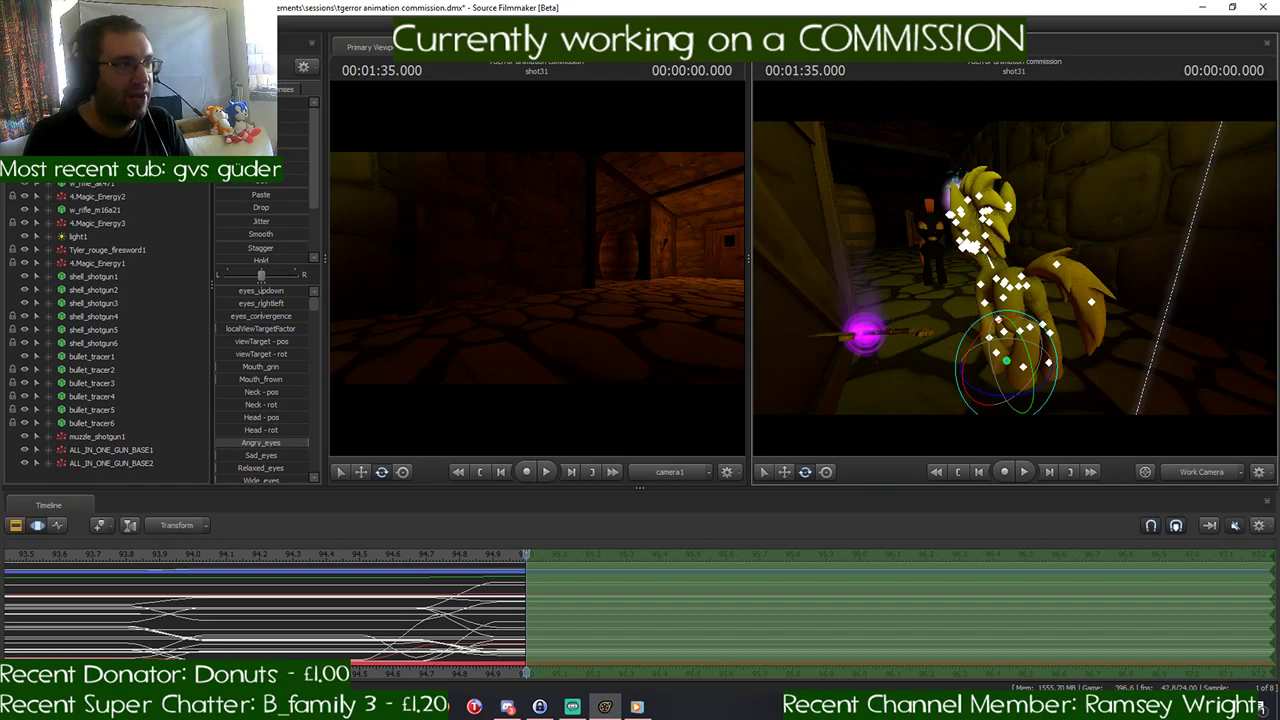
# - Select shot31's camera1 and reposition it to frame the black pony from the side against the stone wall
pyautogui.click(80, 104)
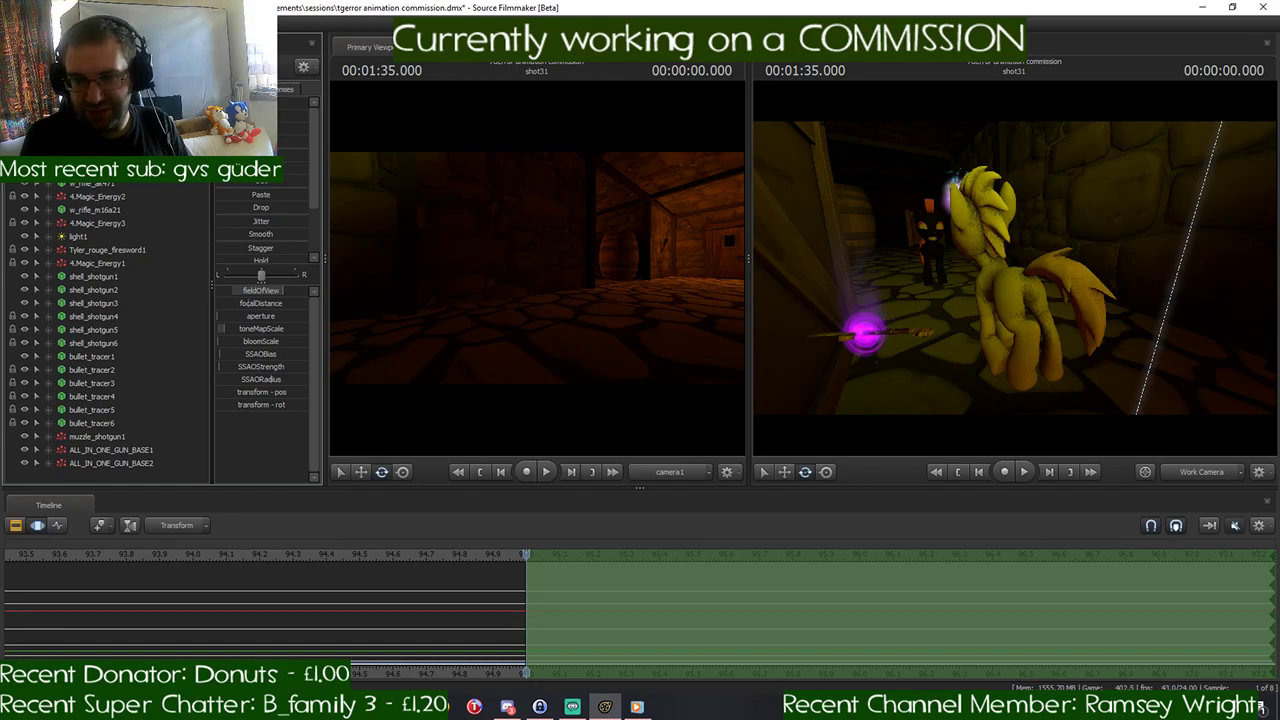
pyautogui.moveTo(605, 235); pyautogui.dragTo(498, 225)
pyautogui.press('w')
pyautogui.press('a')
pyautogui.press('w')
pyautogui.press('w')
pyautogui.press('s')
pyautogui.press('s')
pyautogui.press('w')
pyautogui.moveTo(535, 266); pyautogui.dragTo(537, 273)
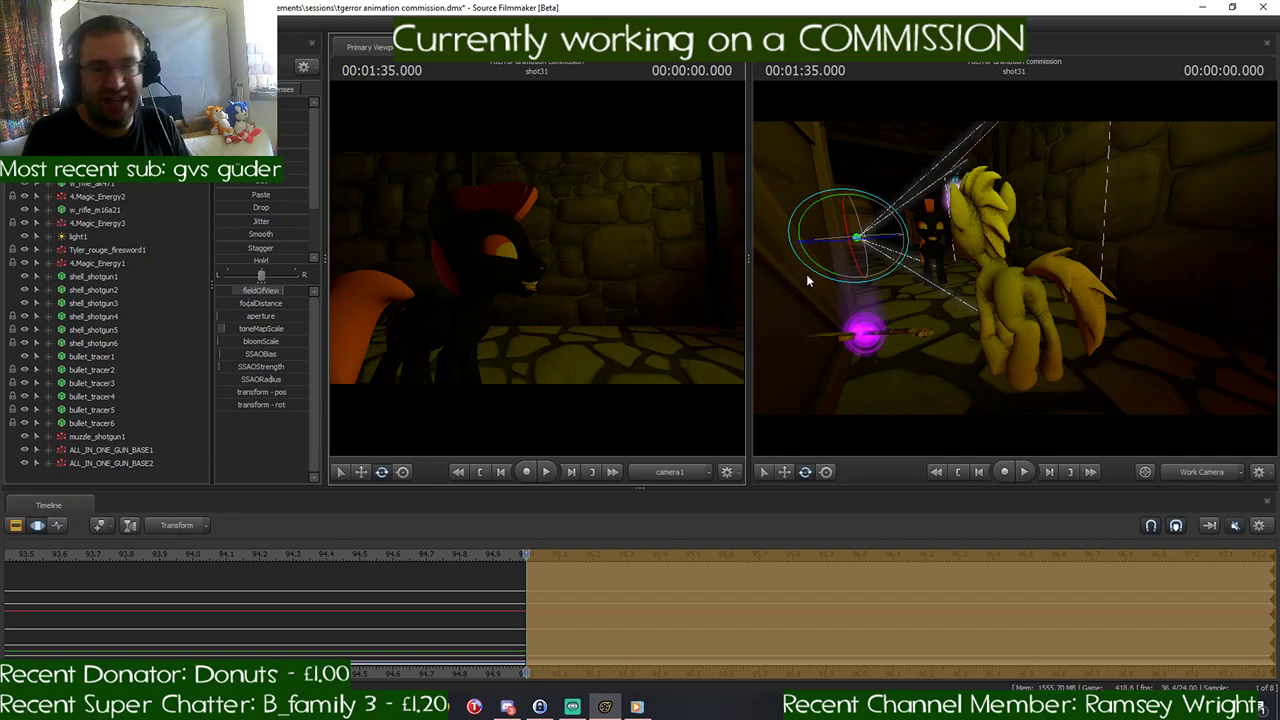
pyautogui.press('w')
pyautogui.moveTo(1185, 286); pyautogui.dragTo(1150, 296)
pyautogui.press('s')
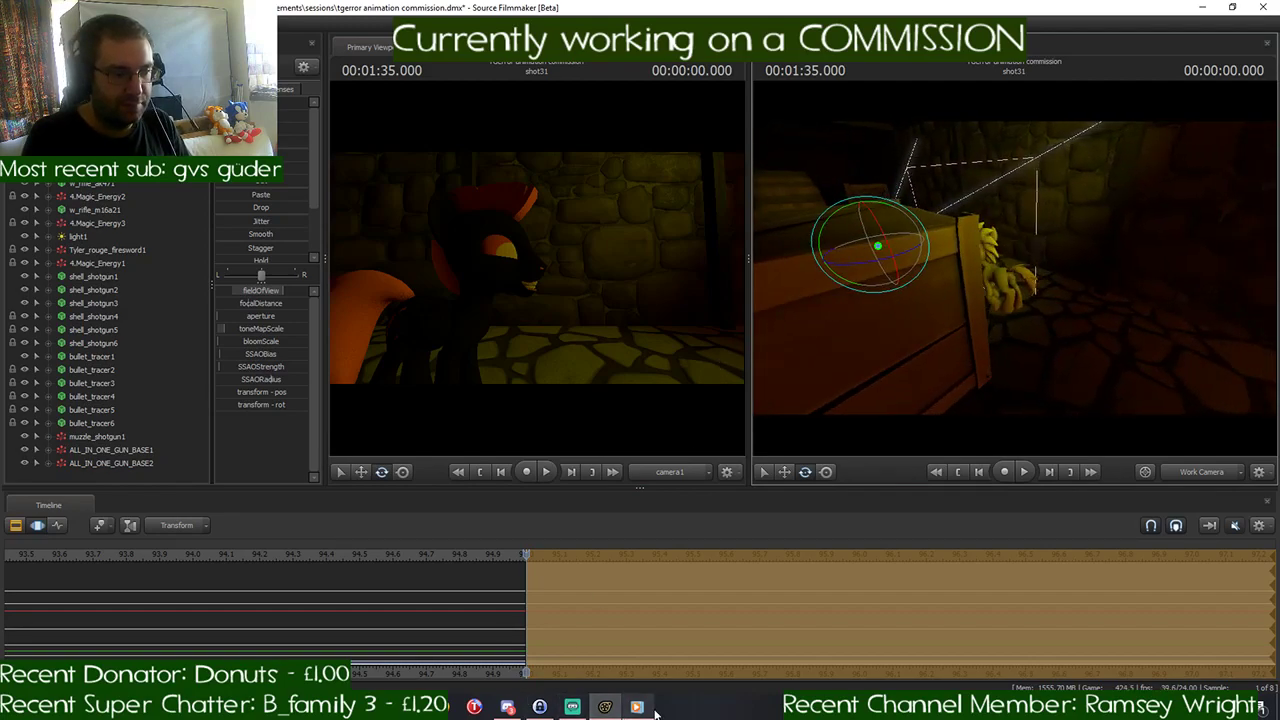
# - Switch to Discord, check the call participant's user volume, and minimize the window
pyautogui.moveTo(652, 710)
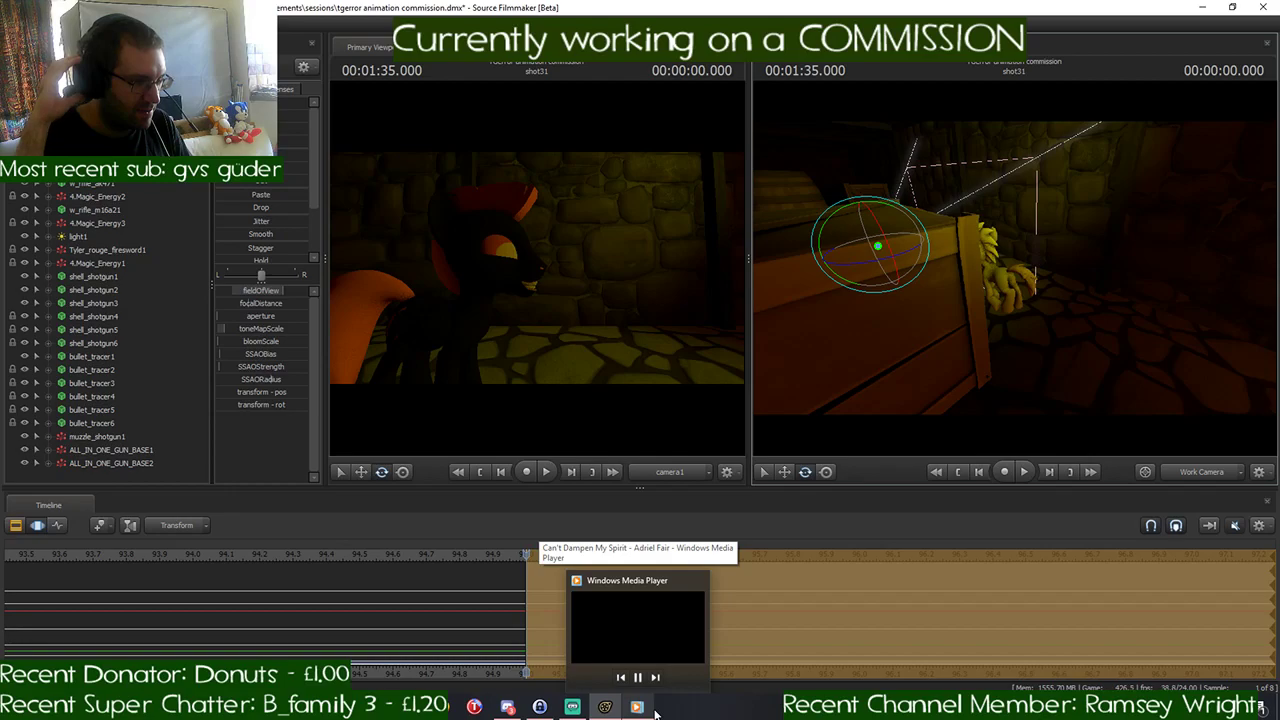
pyautogui.click(507, 707)
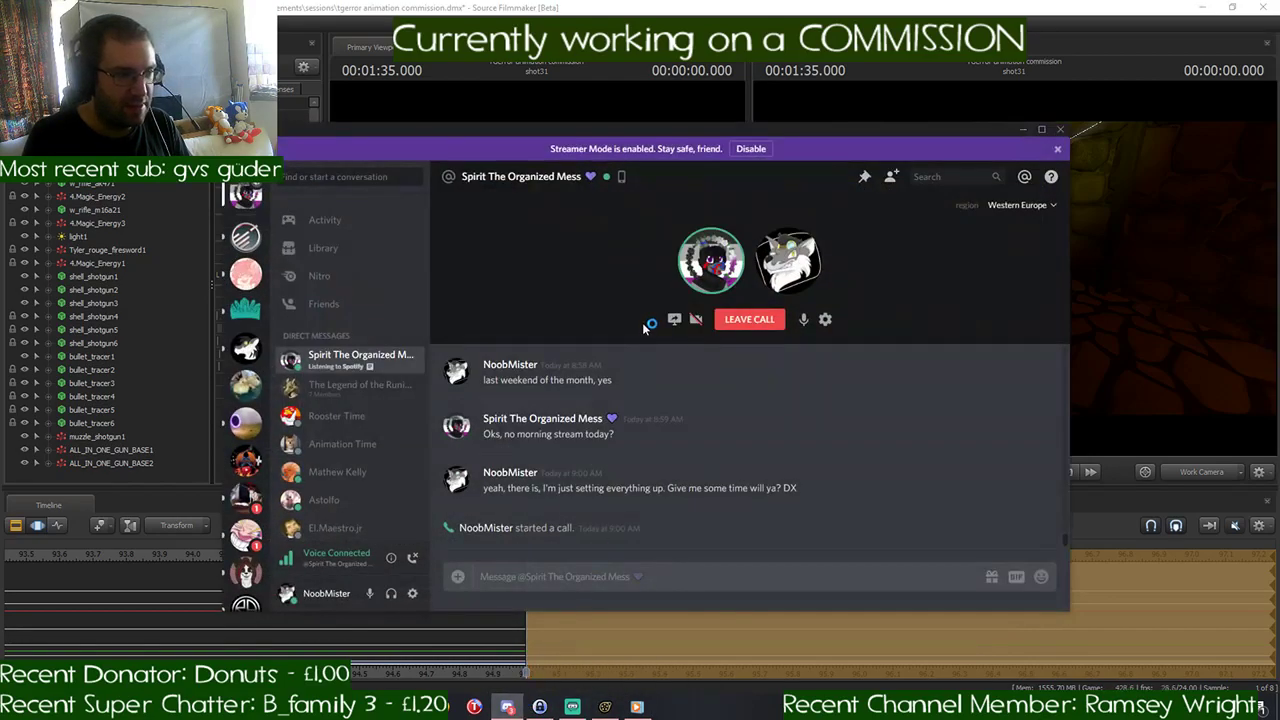
pyautogui.rightClick(701, 276)
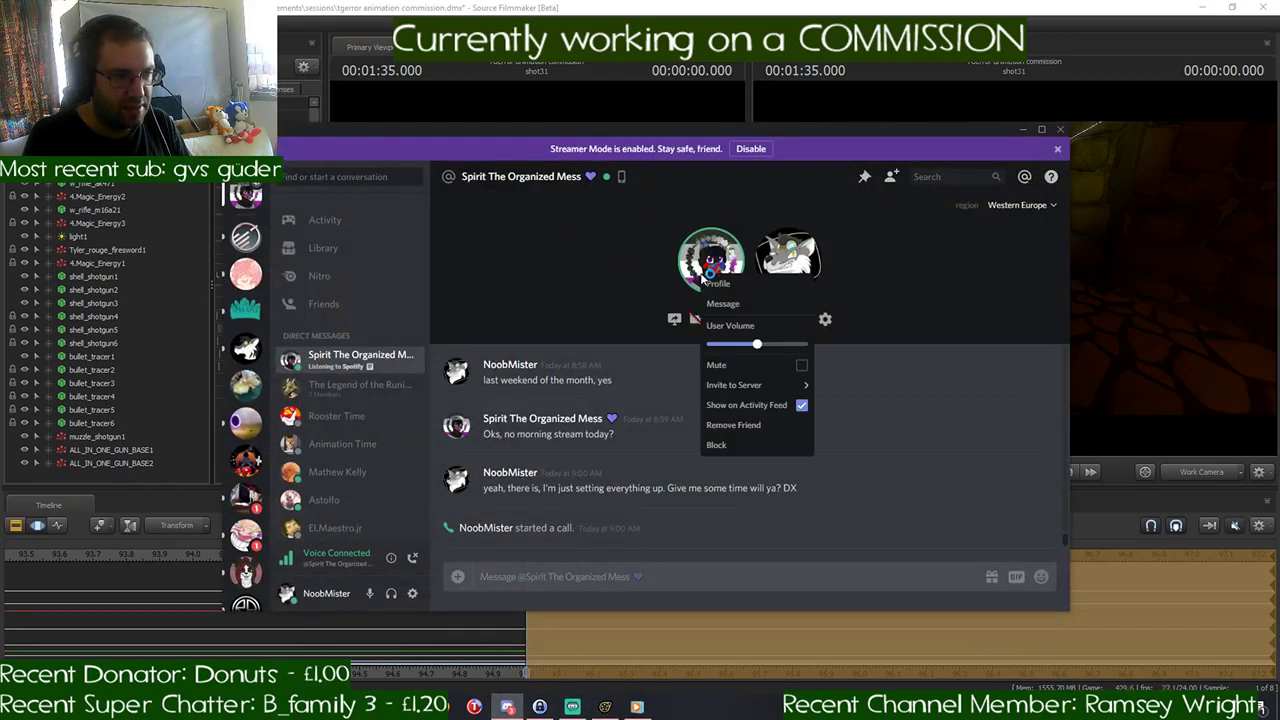
pyautogui.click(860, 352)
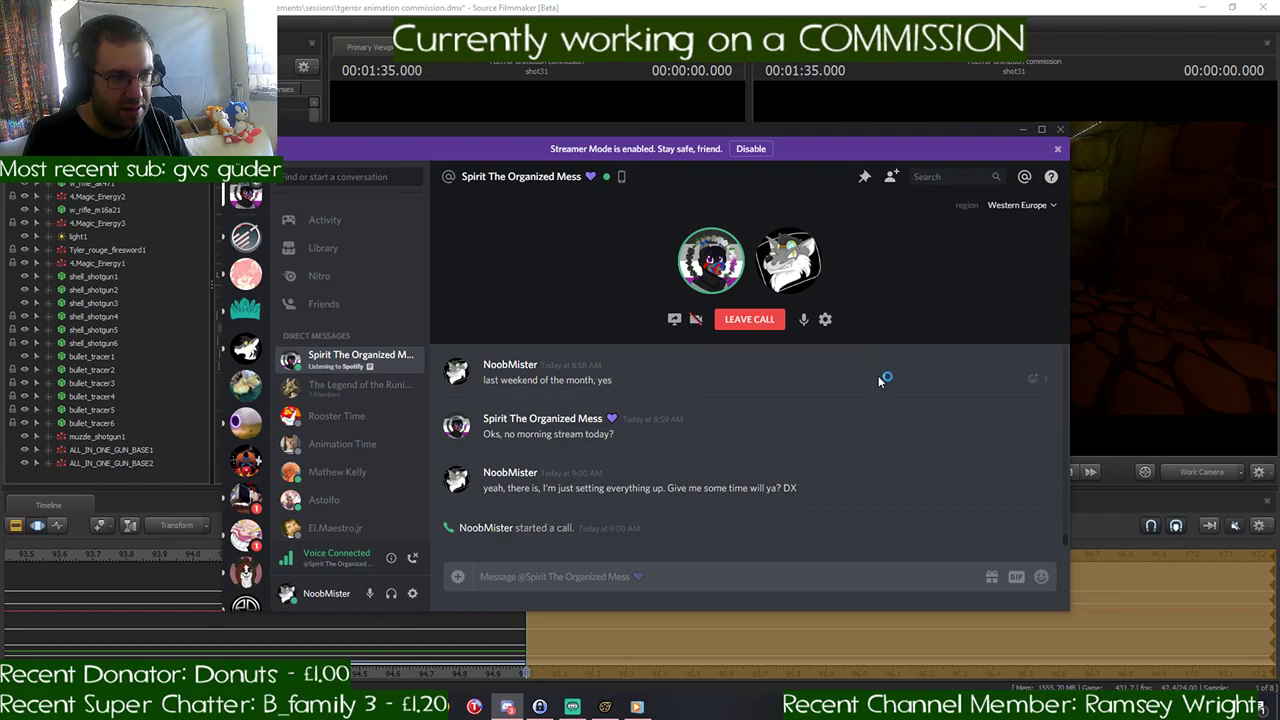
pyautogui.click(1022, 130)
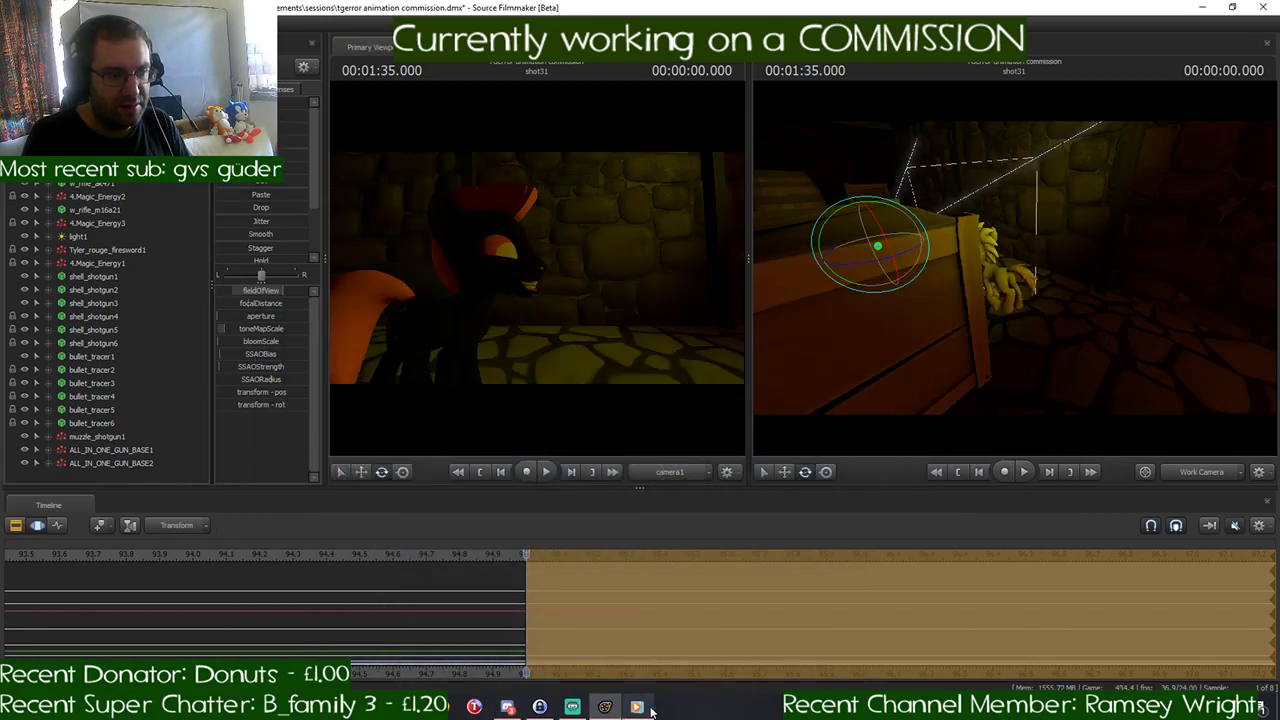
# - Check the music volume in Windows Media Player and return to Source Filmmaker
pyautogui.moveTo(650, 710)
pyautogui.click(653, 625)
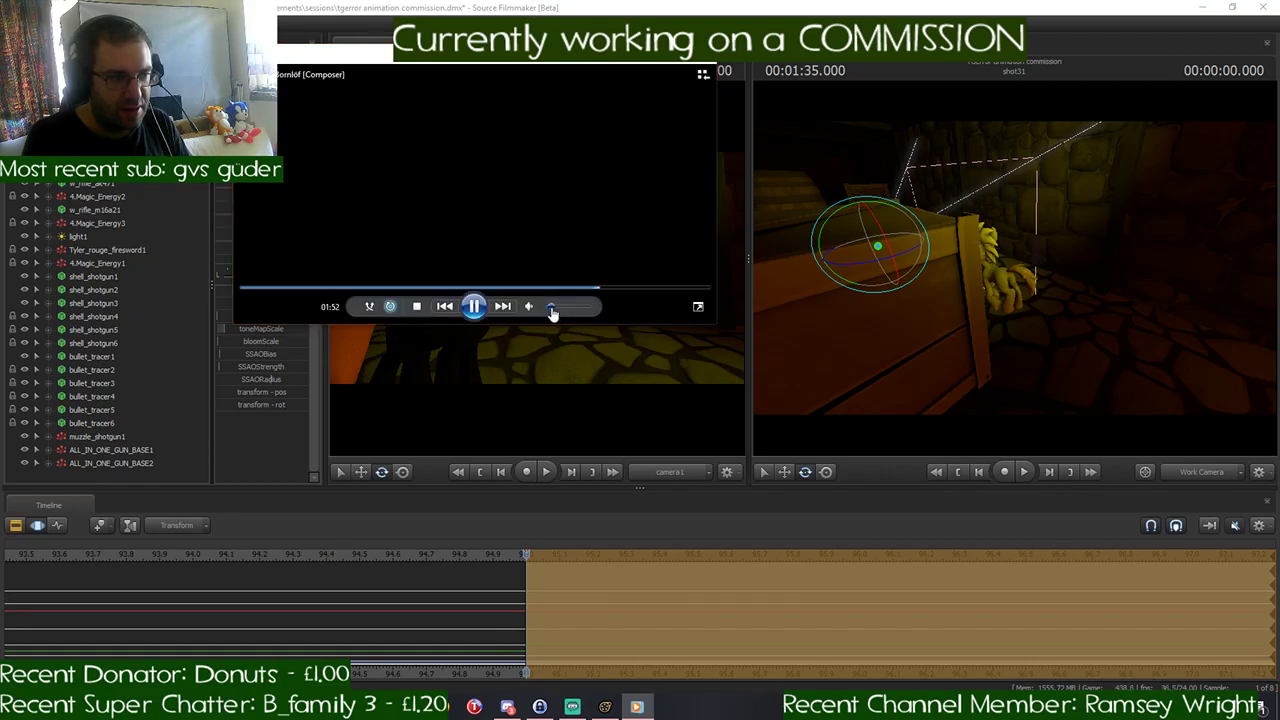
pyautogui.click(641, 51)
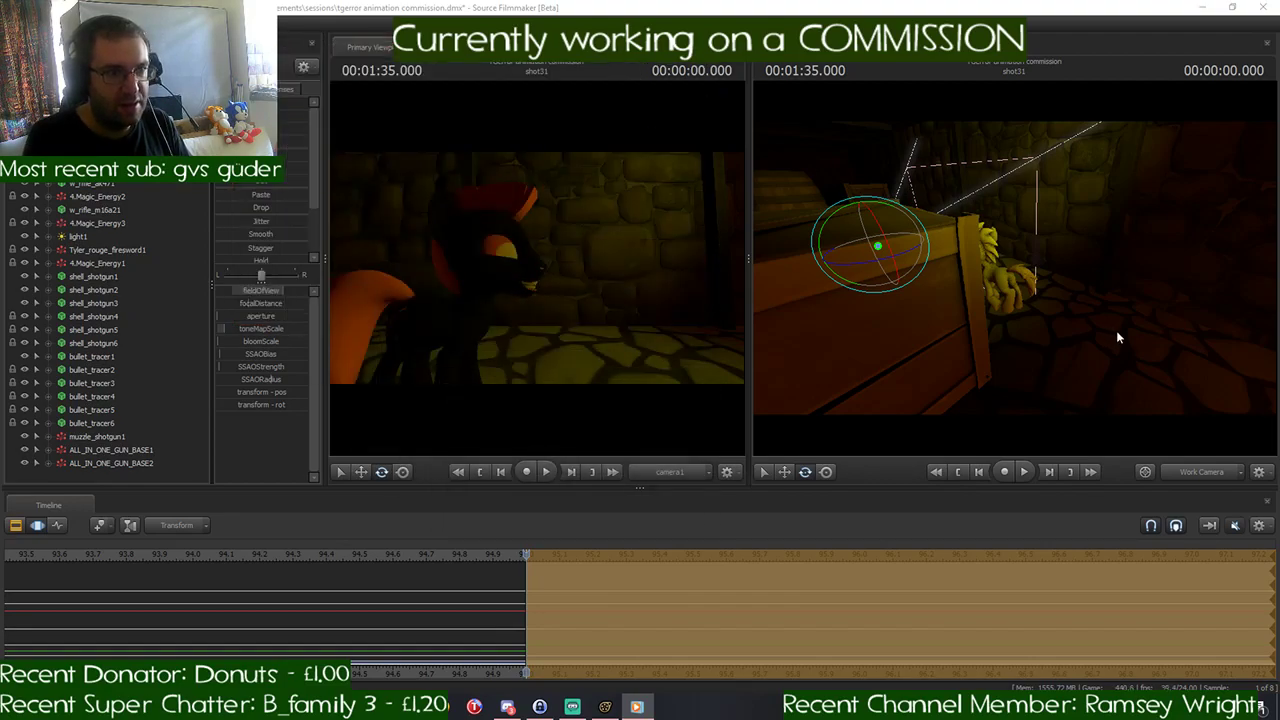
# - Select the yellow pony's pelvis and rotate it to adjust the body's stance
pyautogui.moveTo(1116, 330)
pyautogui.mouseDown()
pyautogui.moveTo(1121, 318)
pyautogui.moveTo(1096, 326)
pyautogui.mouseUp()
pyautogui.press('d')
pyautogui.press('w')
pyautogui.press('w')
pyautogui.press('d')
pyautogui.press('s')
pyautogui.moveTo(1014, 268); pyautogui.dragTo(1014, 270)
pyautogui.press('ctrl')
pyautogui.moveTo(992, 335)
pyautogui.mouseDown()
pyautogui.moveTo(983, 303)
pyautogui.moveTo(987, 324)
pyautogui.mouseUp()
pyautogui.click(943, 340)
pyautogui.press('ctrl')
pyautogui.press('w')
pyautogui.keyDown('ctrl'); pyautogui.click(927, 285); pyautogui.keyUp('ctrl')
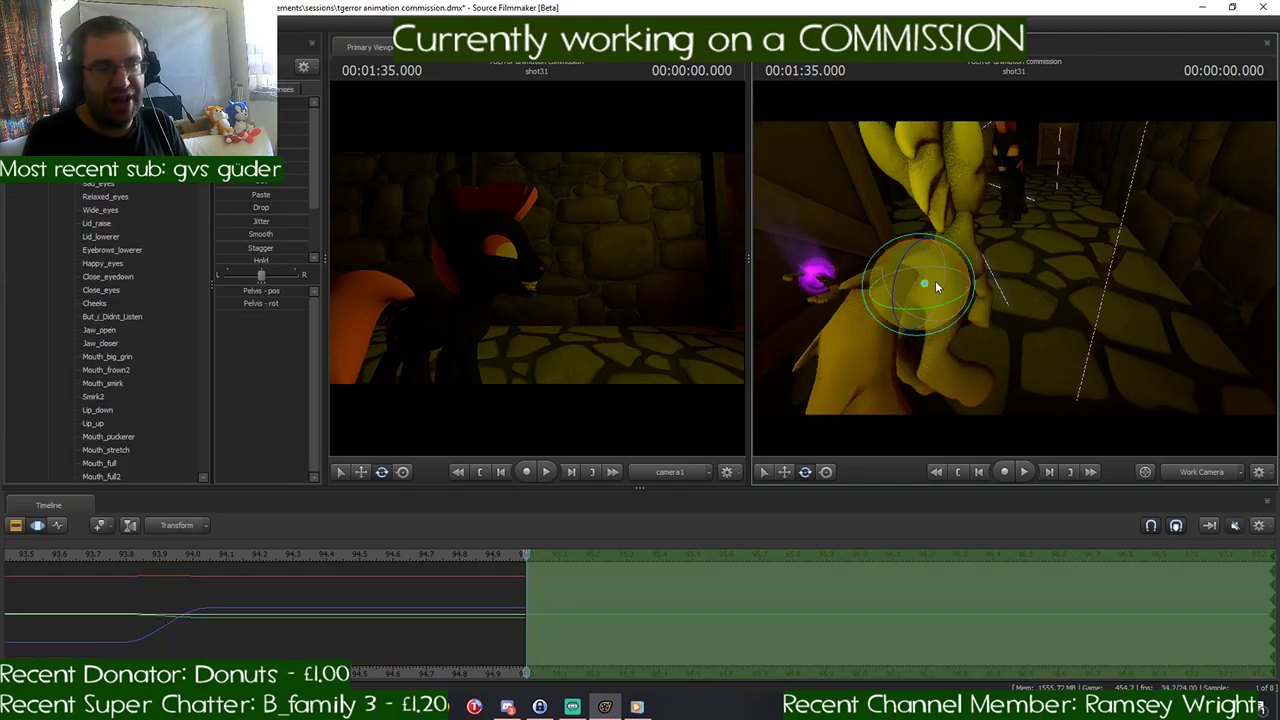
pyautogui.moveTo(935, 287); pyautogui.dragTo(947, 258)
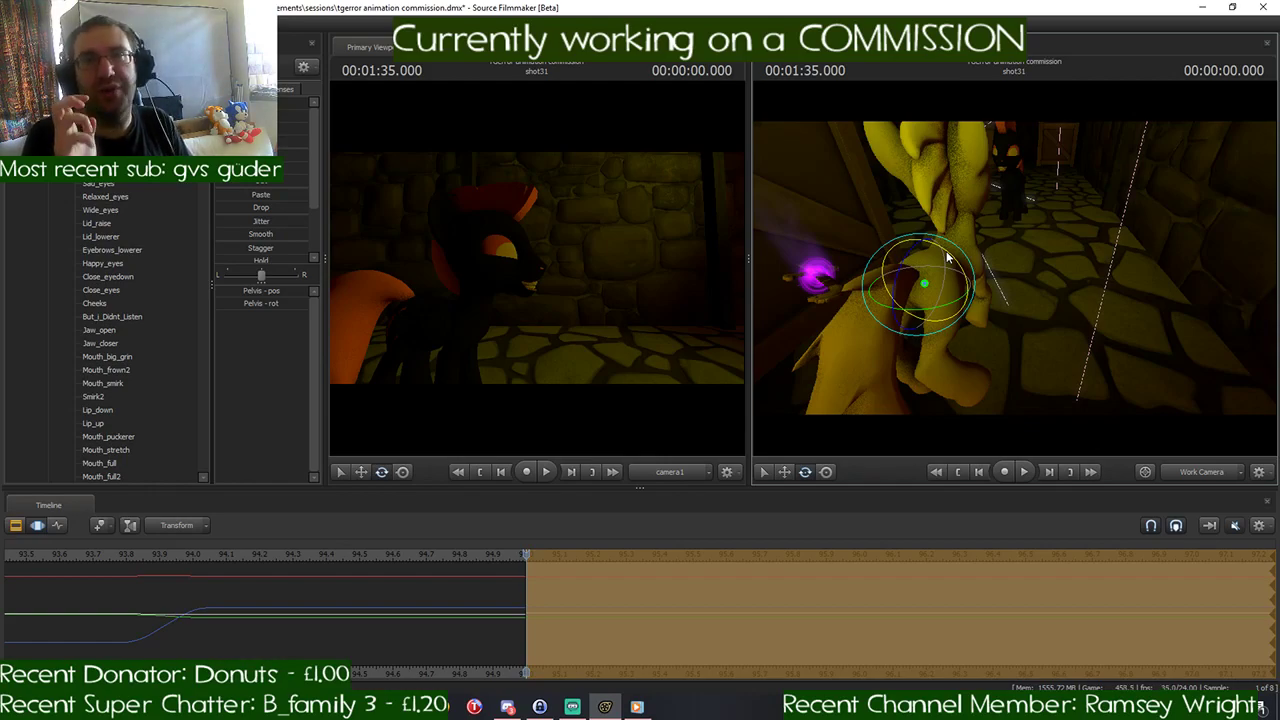
# - Examine the poses and spacing of the yellow and black ponies from several angles
pyautogui.moveTo(971, 251)
pyautogui.mouseDown()
pyautogui.moveTo(885, 246)
pyautogui.moveTo(968, 248)
pyautogui.mouseUp()
pyautogui.press('w')
pyautogui.press('w')
pyautogui.press('a')
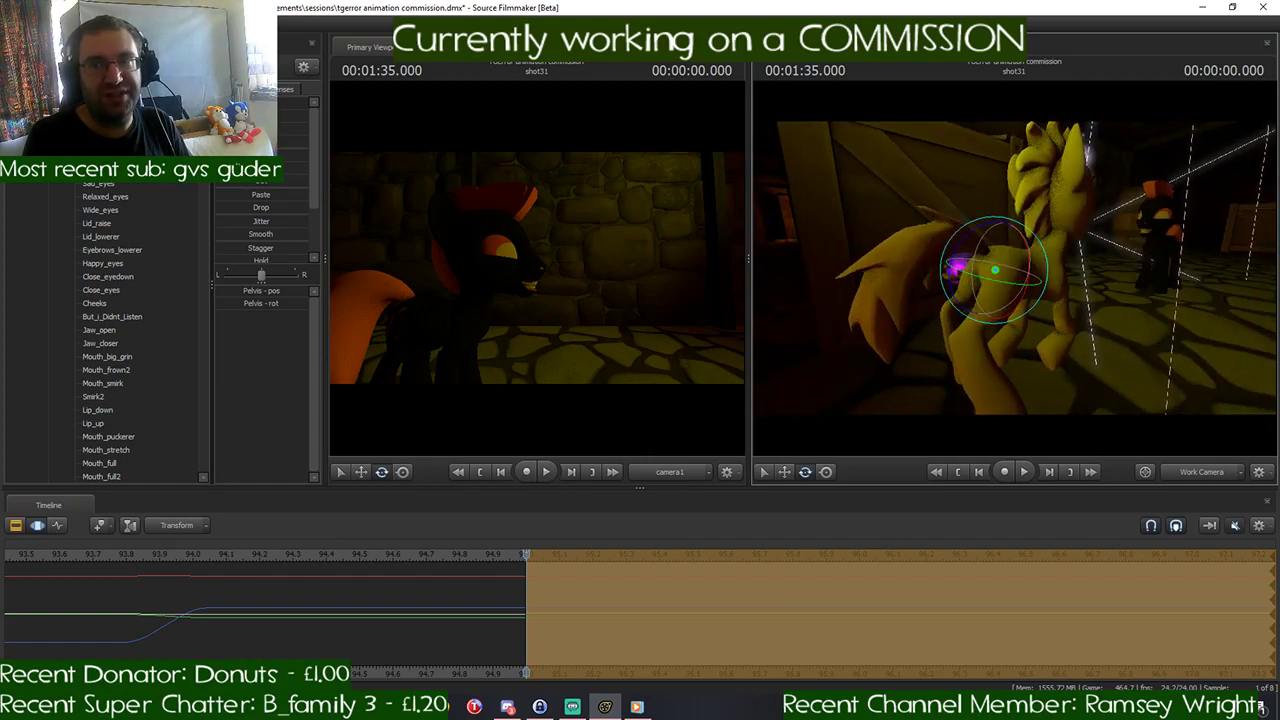
pyautogui.moveTo(968, 248); pyautogui.dragTo(942, 246)
pyautogui.press('a')
pyautogui.press('w')
pyautogui.press('a')
pyautogui.press('s')
pyautogui.press('a')
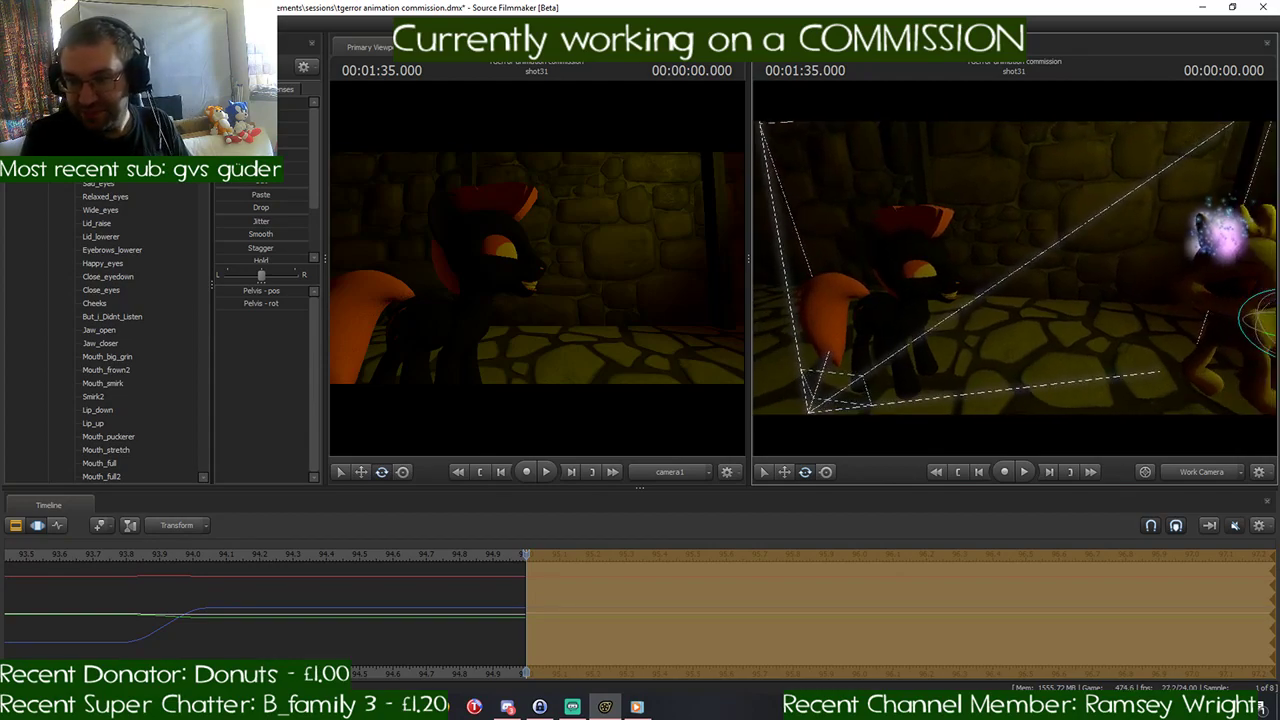
pyautogui.press('w')
pyautogui.moveTo(1014, 268); pyautogui.dragTo(972, 314)
pyautogui.press('s')
pyautogui.press('w')
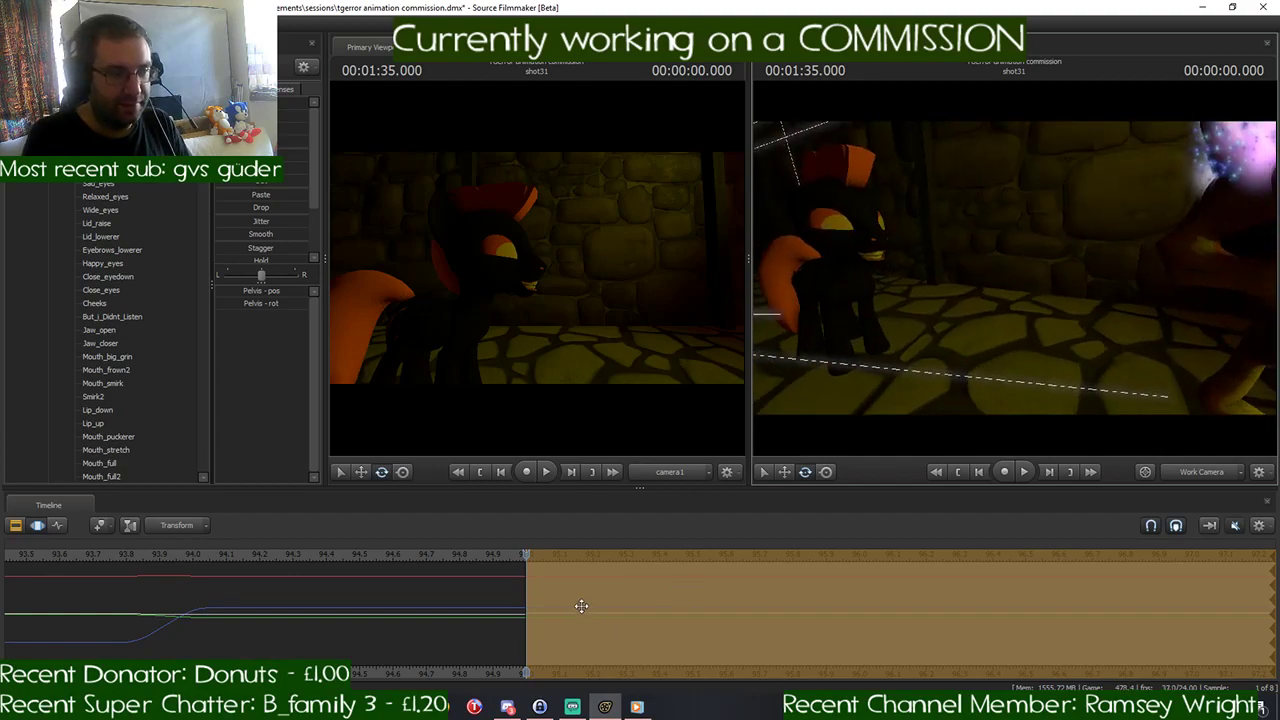
# - Place the playhead at 00:01:35.500 and make the time selection blend in from the start of shot31 to that point
pyautogui.scroll(-1, 581, 601)
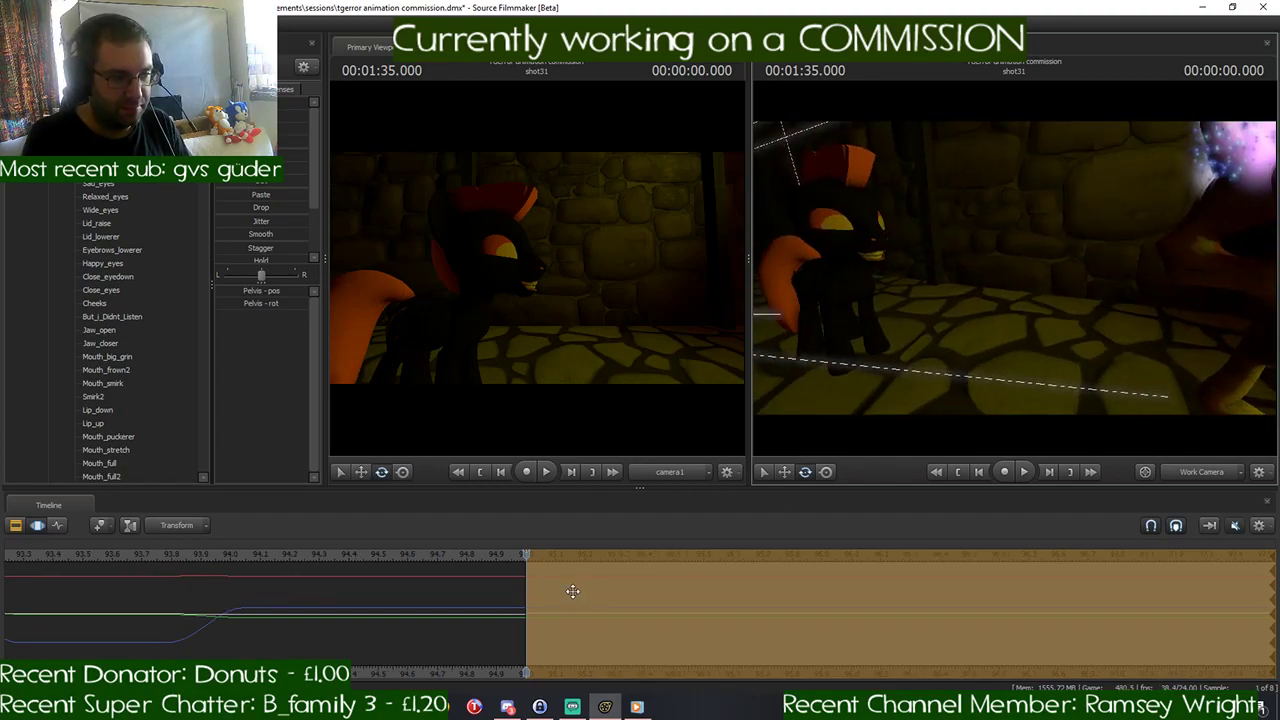
pyautogui.press('space')
pyautogui.press('space')
pyautogui.moveTo(686, 557); pyautogui.dragTo(673, 555)
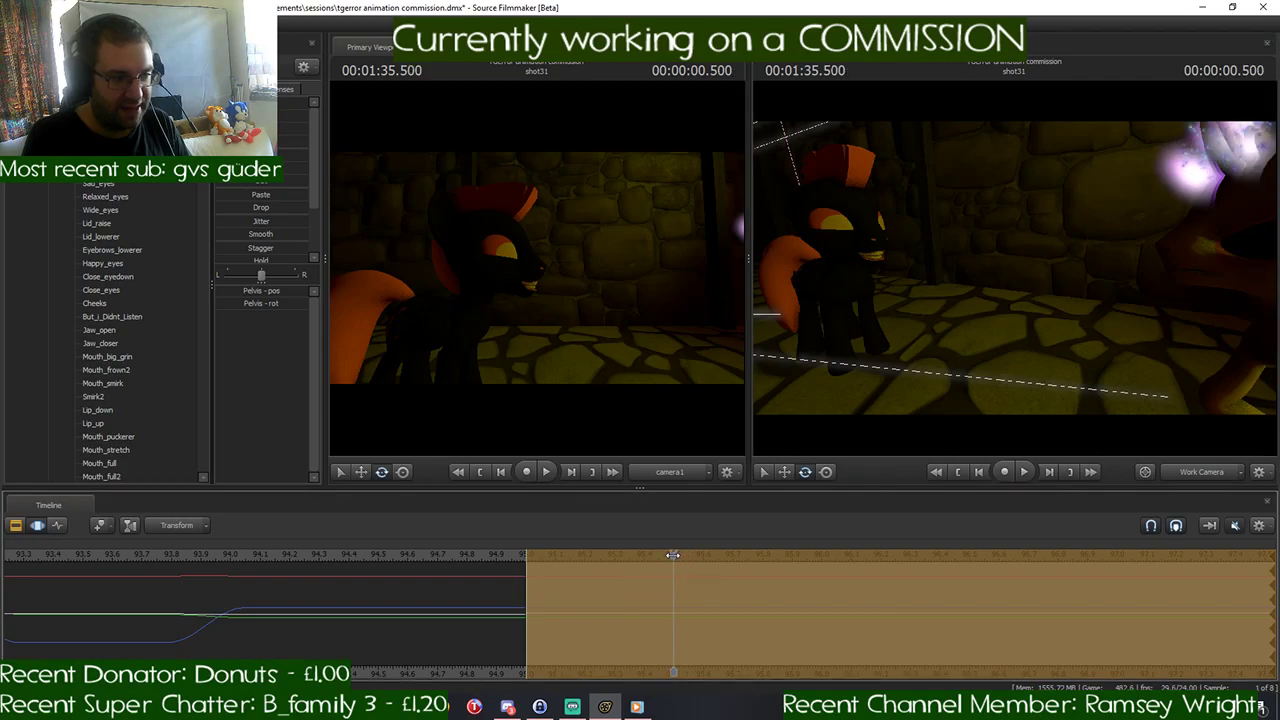
pyautogui.click(673, 588)
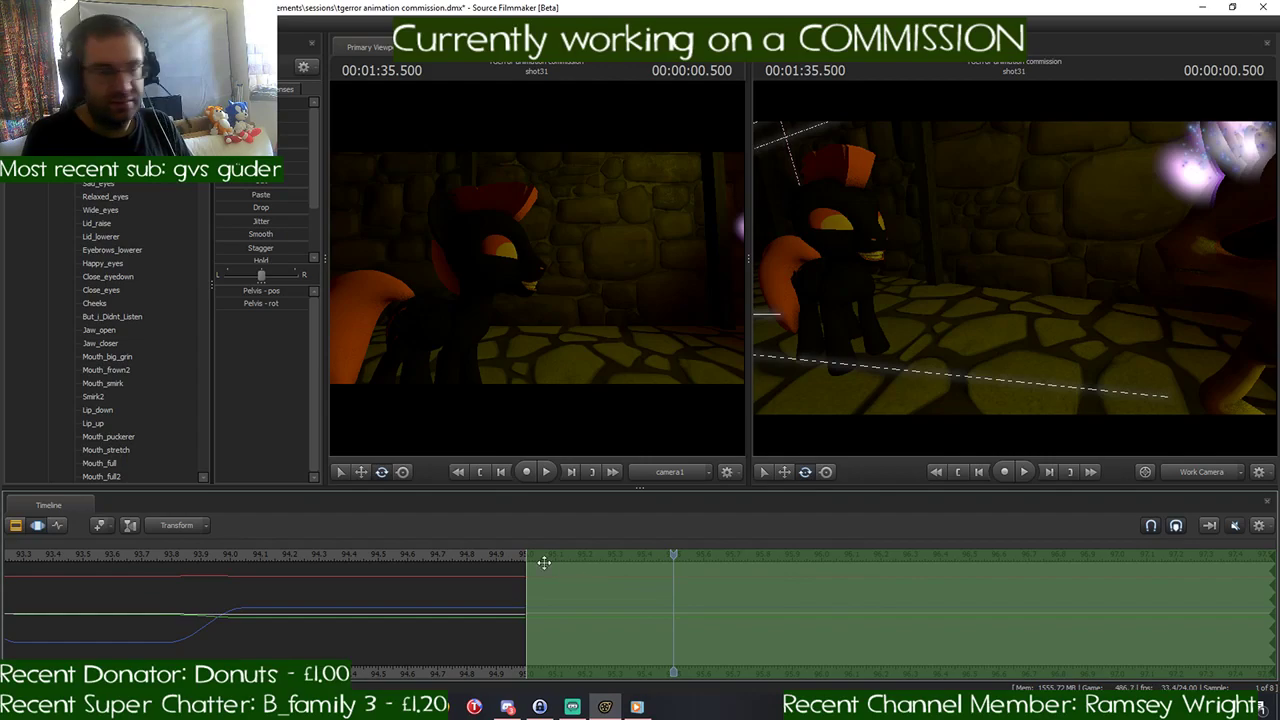
pyautogui.moveTo(528, 575); pyautogui.dragTo(676, 582)
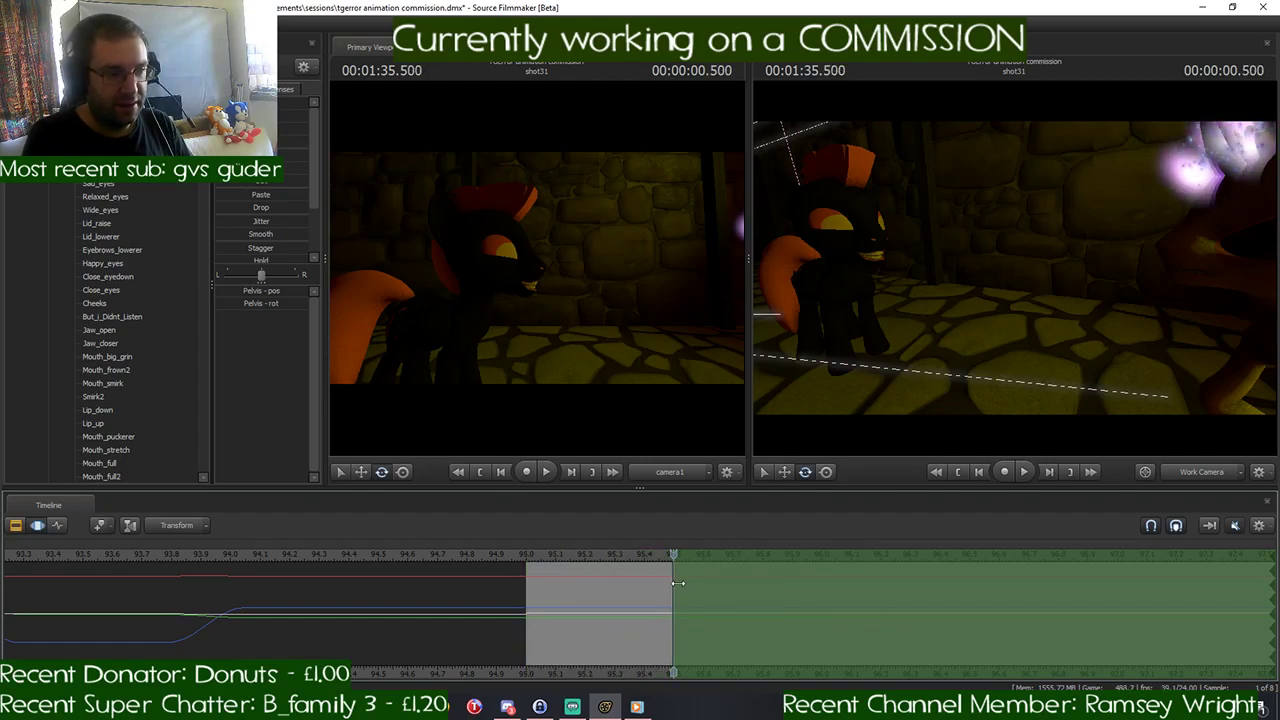
pyautogui.scroll(-3, 676, 582)
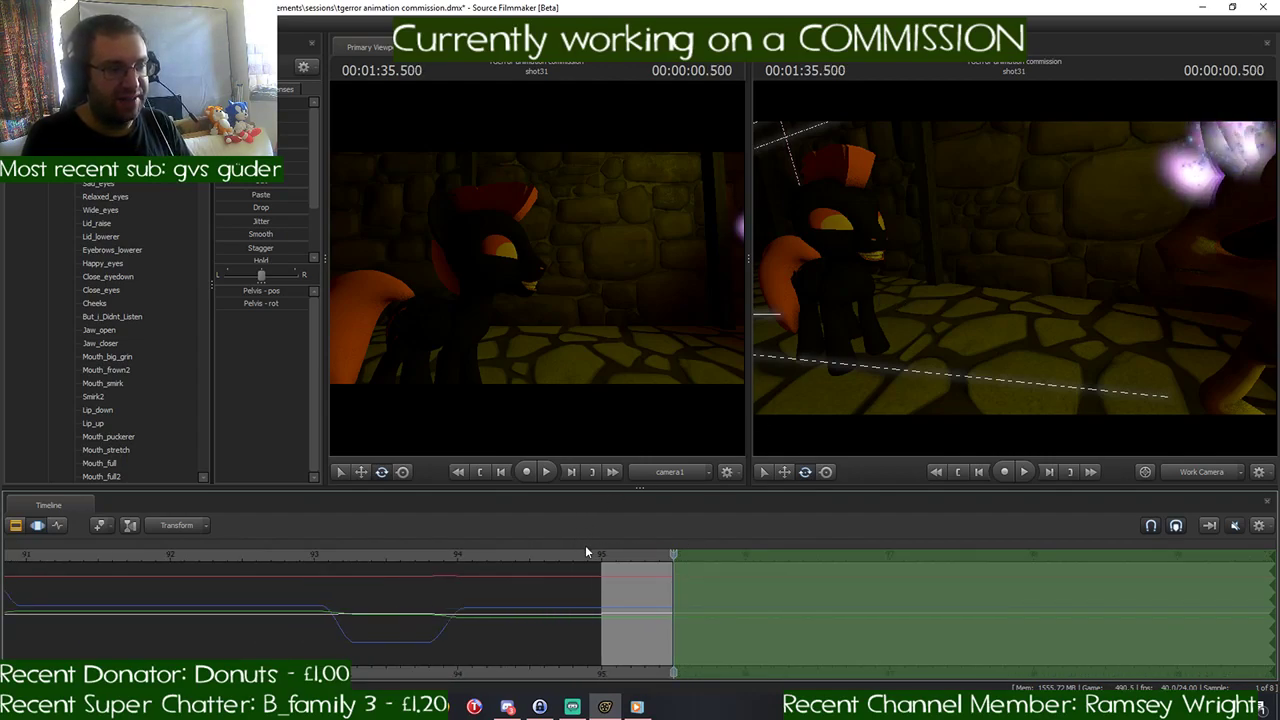
pyautogui.moveTo(612, 553); pyautogui.dragTo(673, 566)
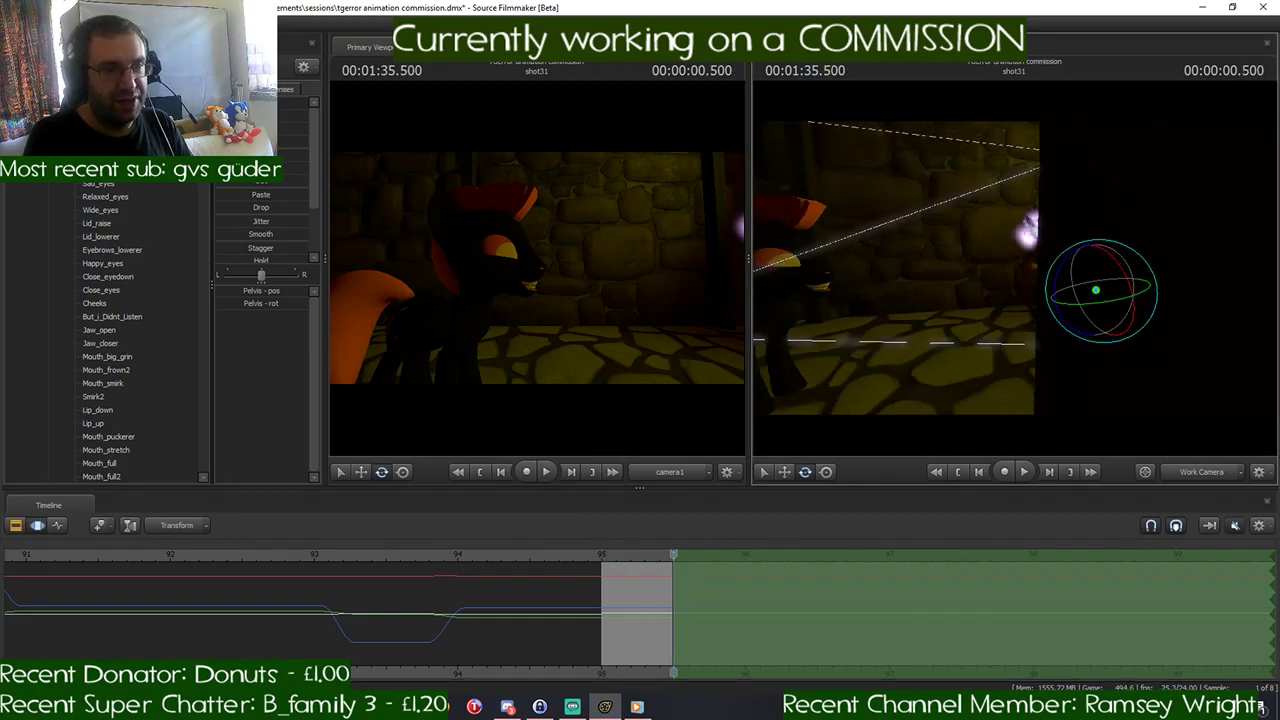
# - Select the whole yellow pony, move it from 00:01:35.500 onward, and briefly play back the transition
pyautogui.press('s')
pyautogui.click(48, 130)
pyautogui.click(95, 130)
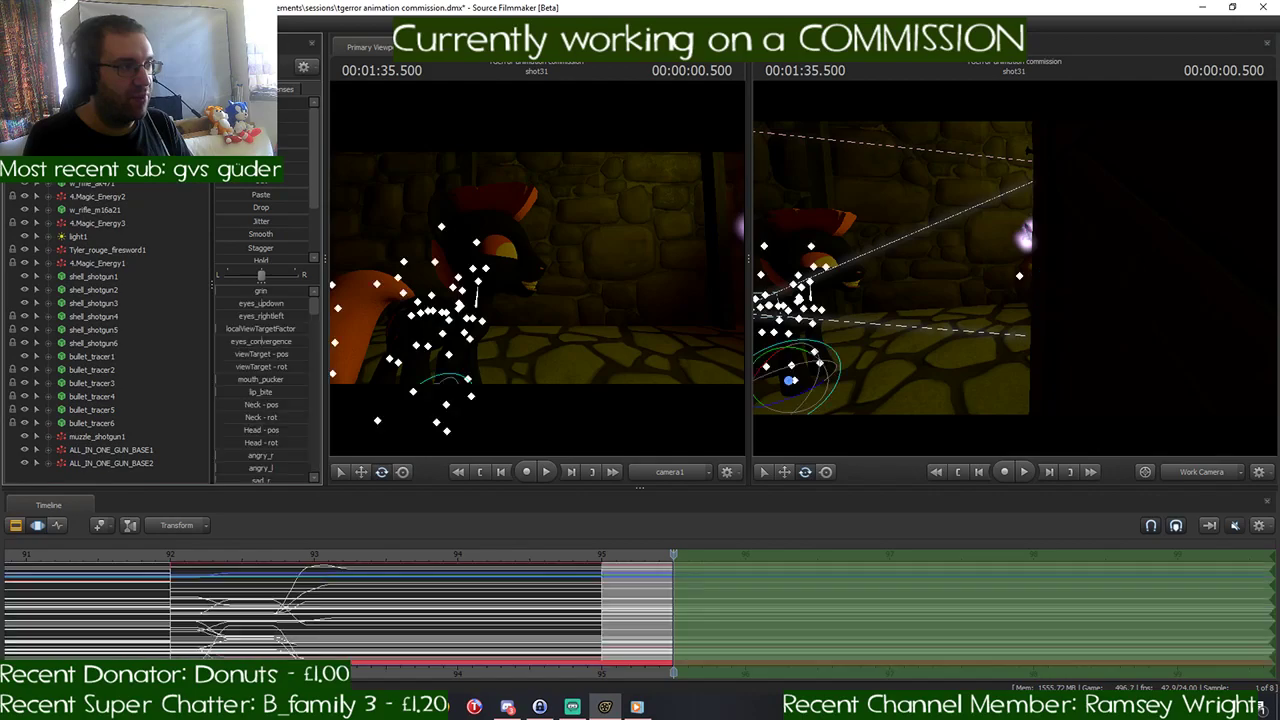
pyautogui.click(95, 143)
pyautogui.moveTo(1015, 285); pyautogui.dragTo(1030, 262)
pyautogui.press('w')
pyautogui.press('s')
pyautogui.press('w')
# - Move the whole yellow pony farther away from the black pony, with the time selection starting at shot31's first frame
pyautogui.press('w')
pyautogui.press('space')
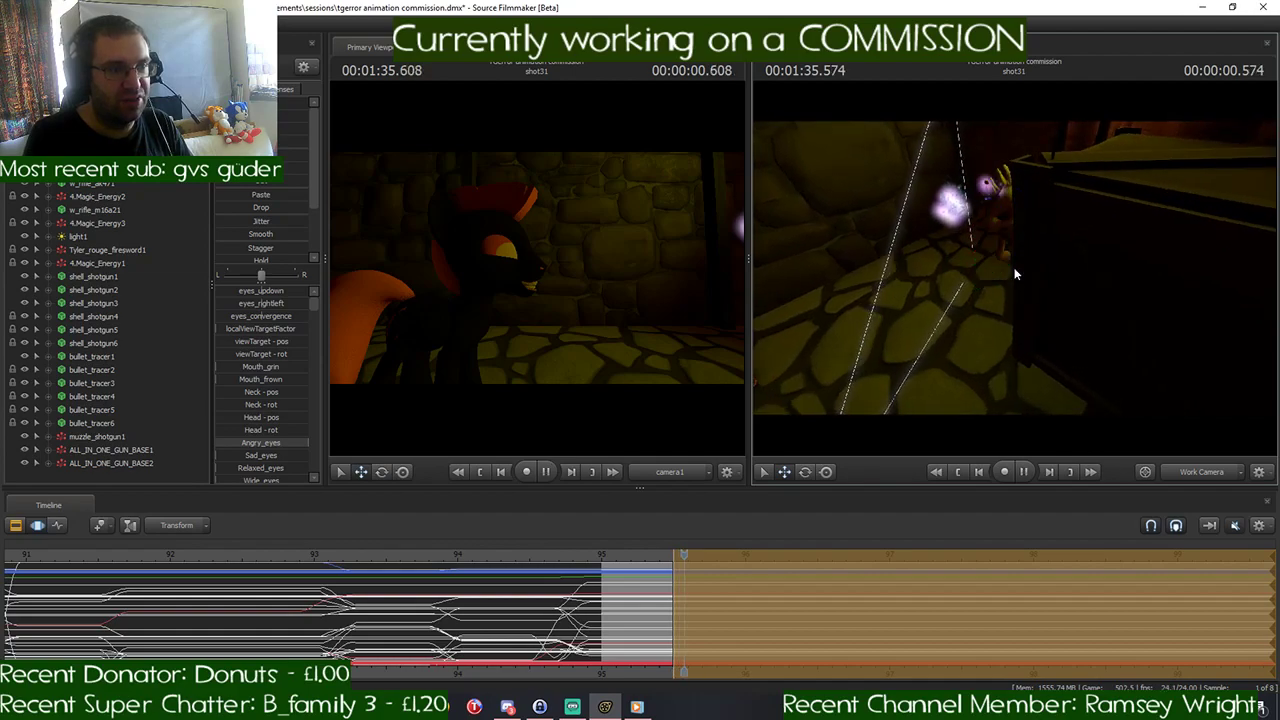
pyautogui.press('space')
pyautogui.moveTo(967, 320); pyautogui.dragTo(966, 318)
pyautogui.press('w')
pyautogui.press('space')
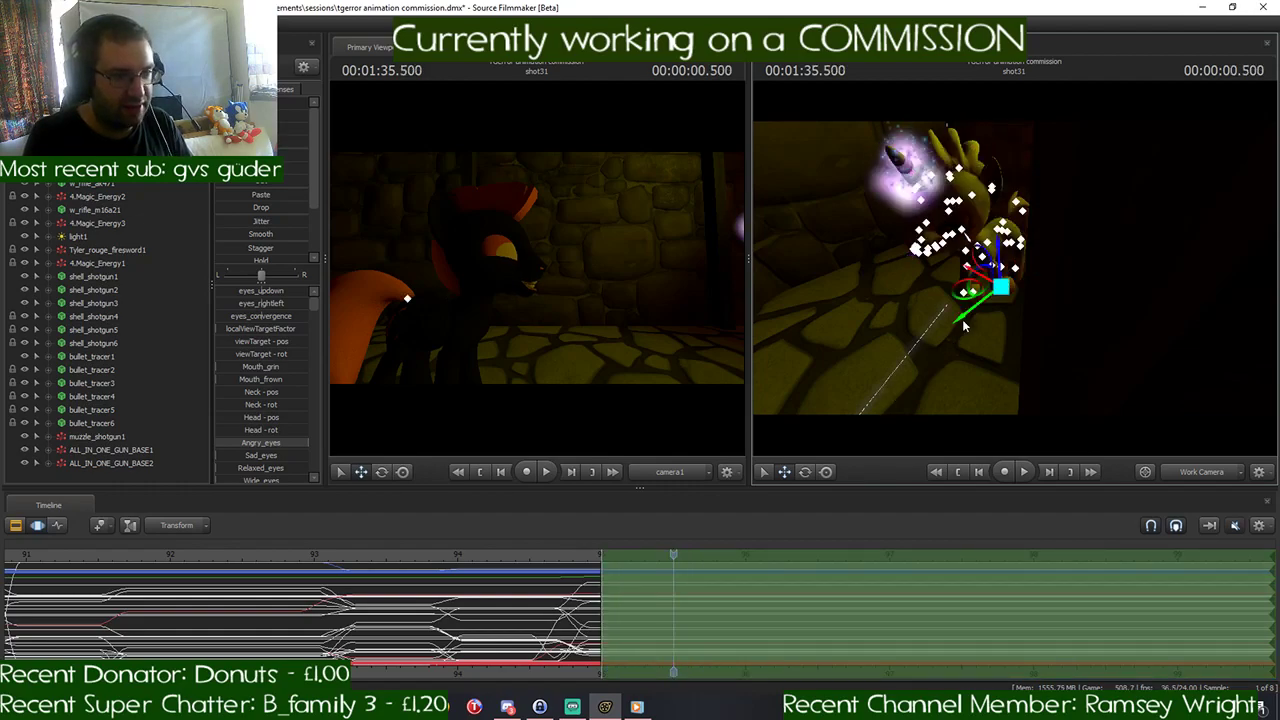
pyautogui.press('space')
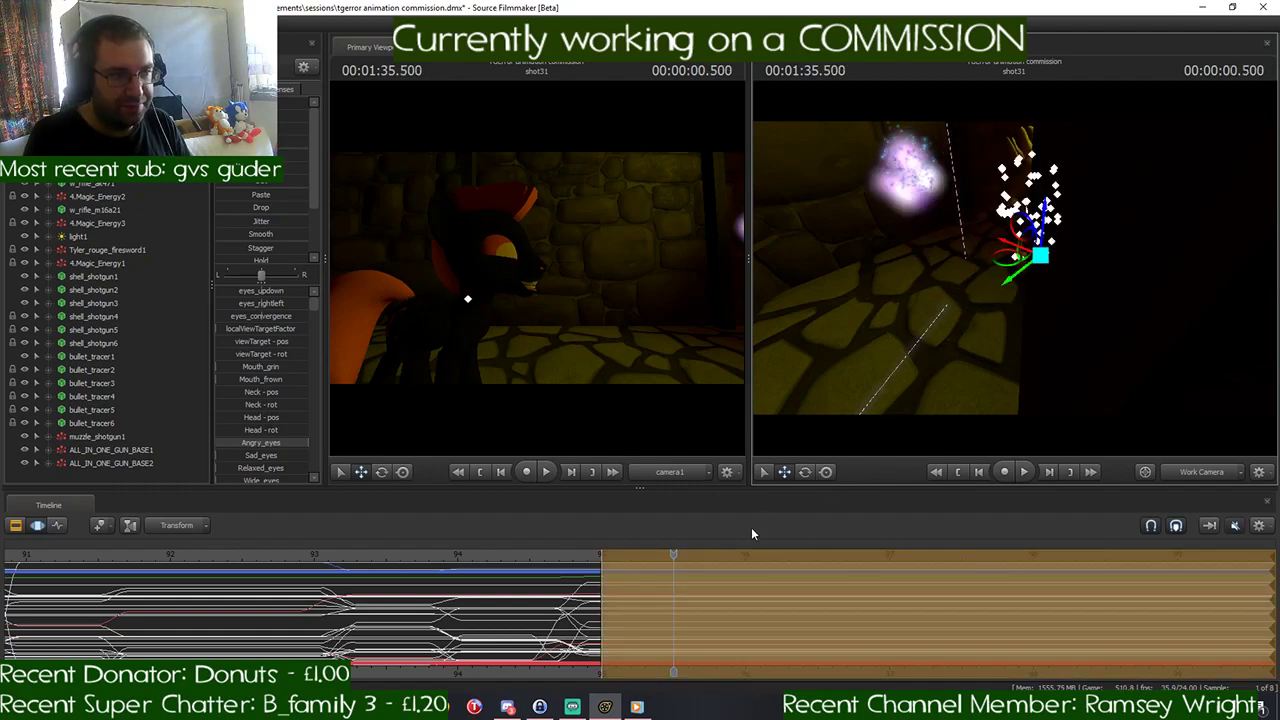
pyautogui.press('space')
# - Set the time selection to blend in between 00:01:35.000 and 00:01:35.500 again and advance the playhead to 00:01:35.541
pyautogui.moveTo(673, 556)
pyautogui.mouseDown()
pyautogui.moveTo(603, 566)
pyautogui.moveTo(677, 578)
pyautogui.mouseUp()
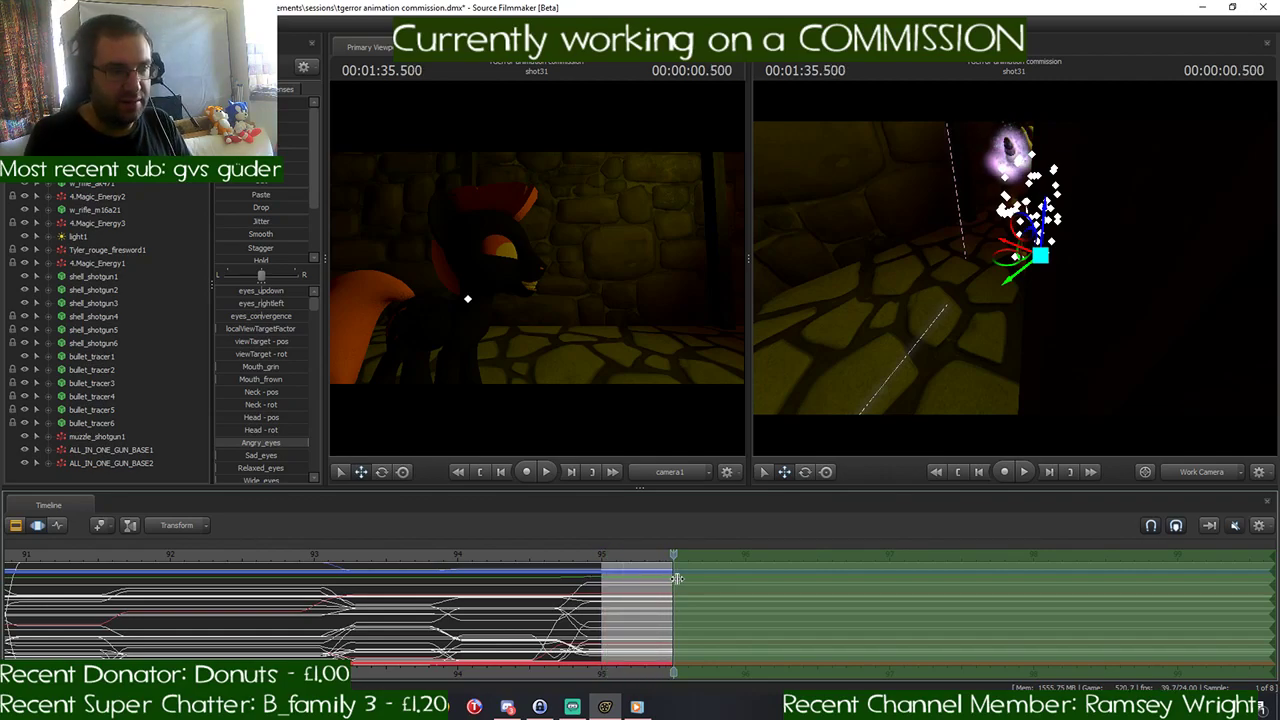
pyautogui.scroll(3, 698, 580)
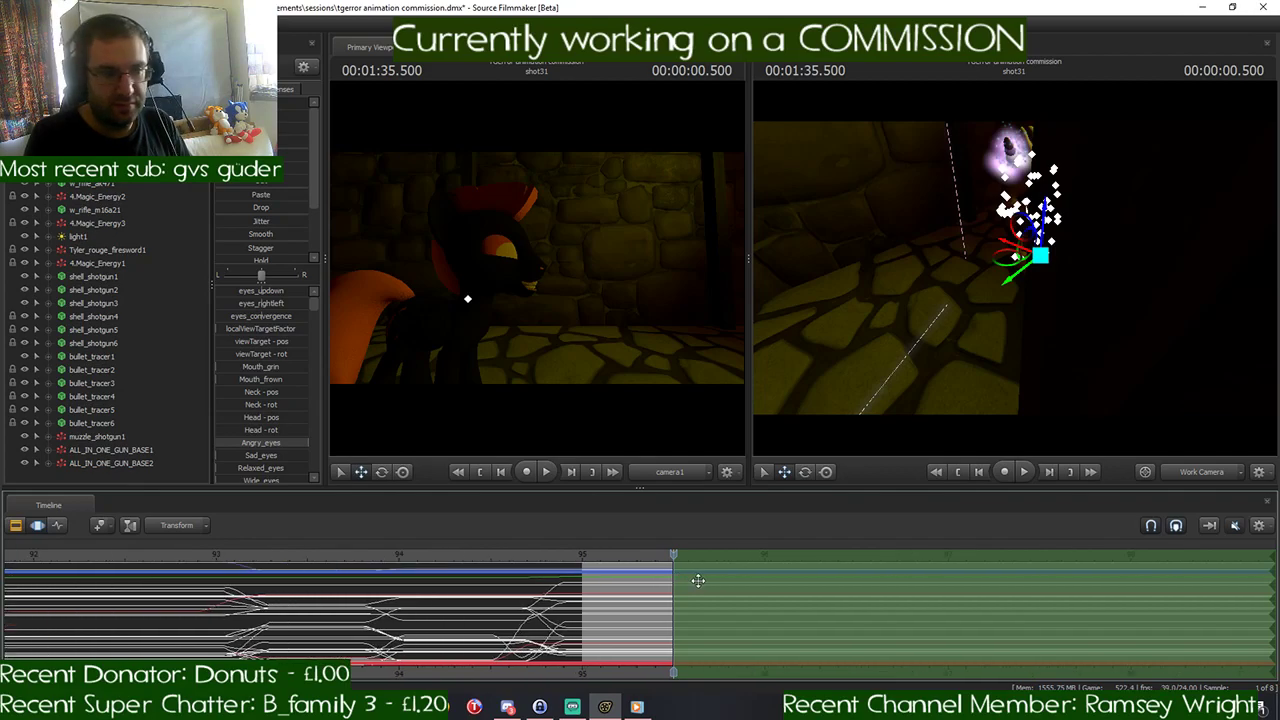
pyautogui.scroll(-3, 698, 580)
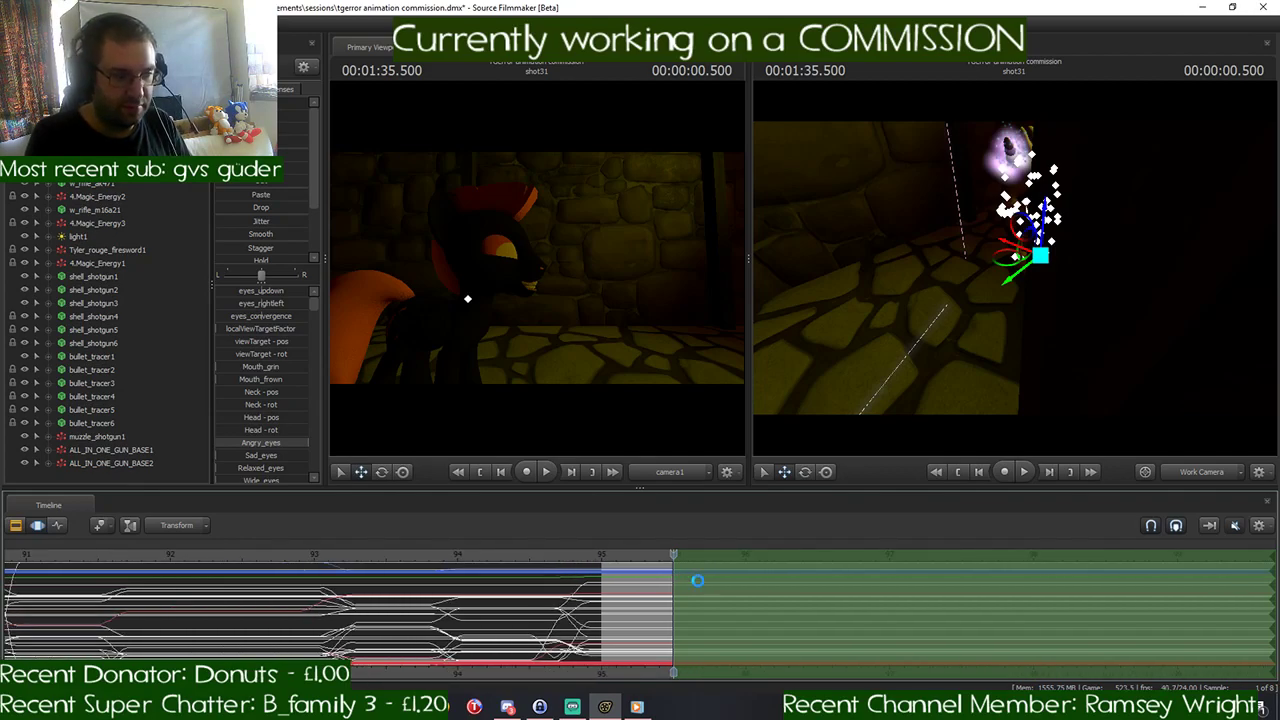
pyautogui.press('Right')
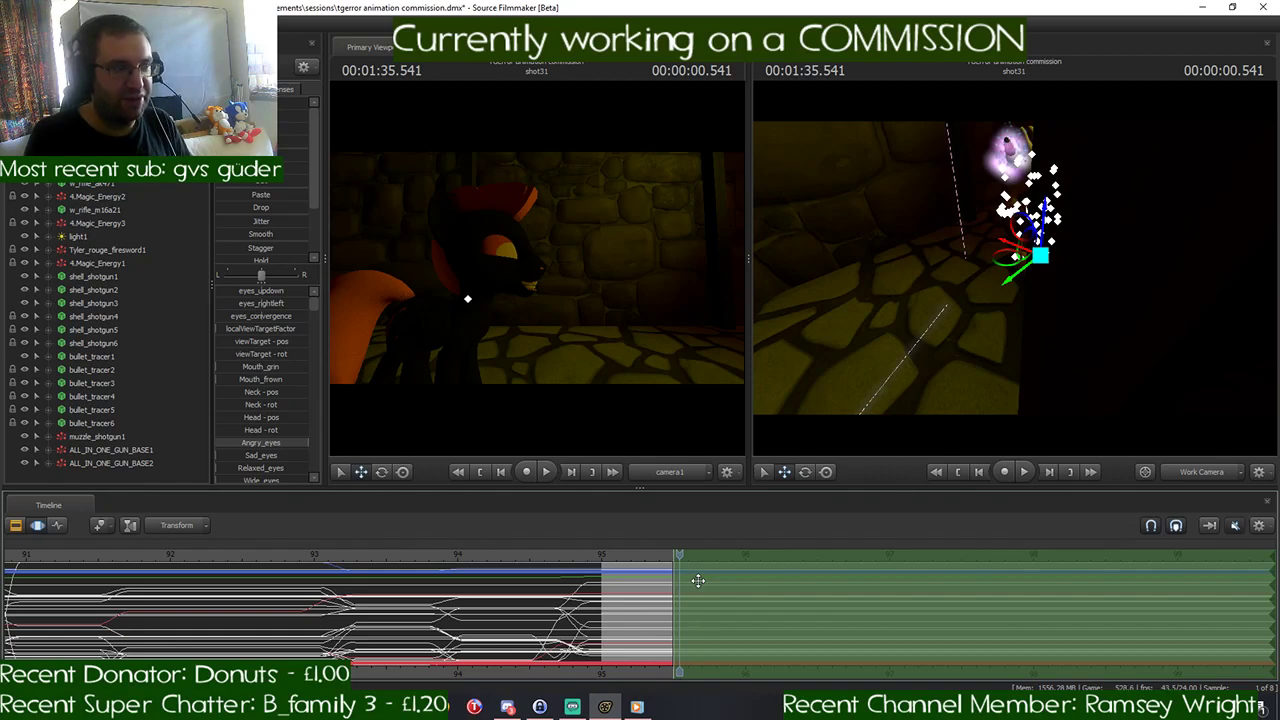
# - Examine the yellow pony's position relative to the black pony and shot31's camera from several viewpoints
pyautogui.scroll(4, 698, 580)
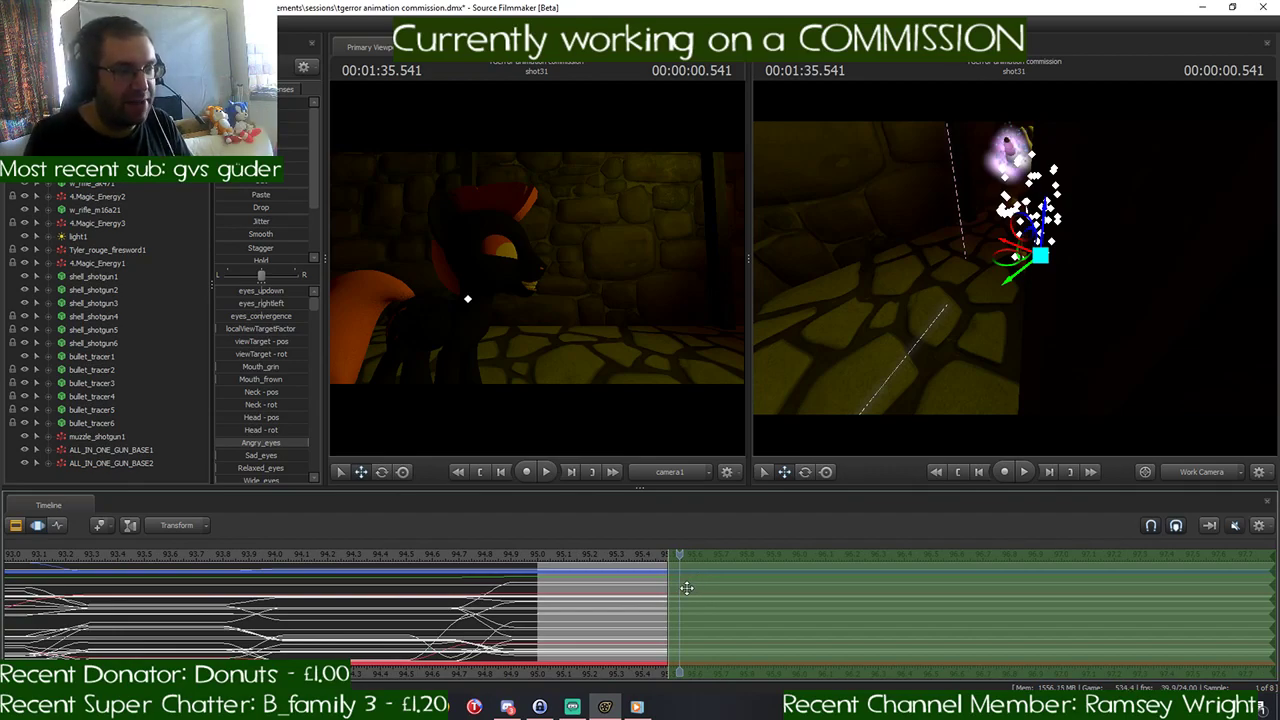
pyautogui.scroll(-1, 687, 588)
pyautogui.moveTo(866, 320); pyautogui.dragTo(880, 280)
pyautogui.press('w')
pyautogui.press('s')
pyautogui.press('s')
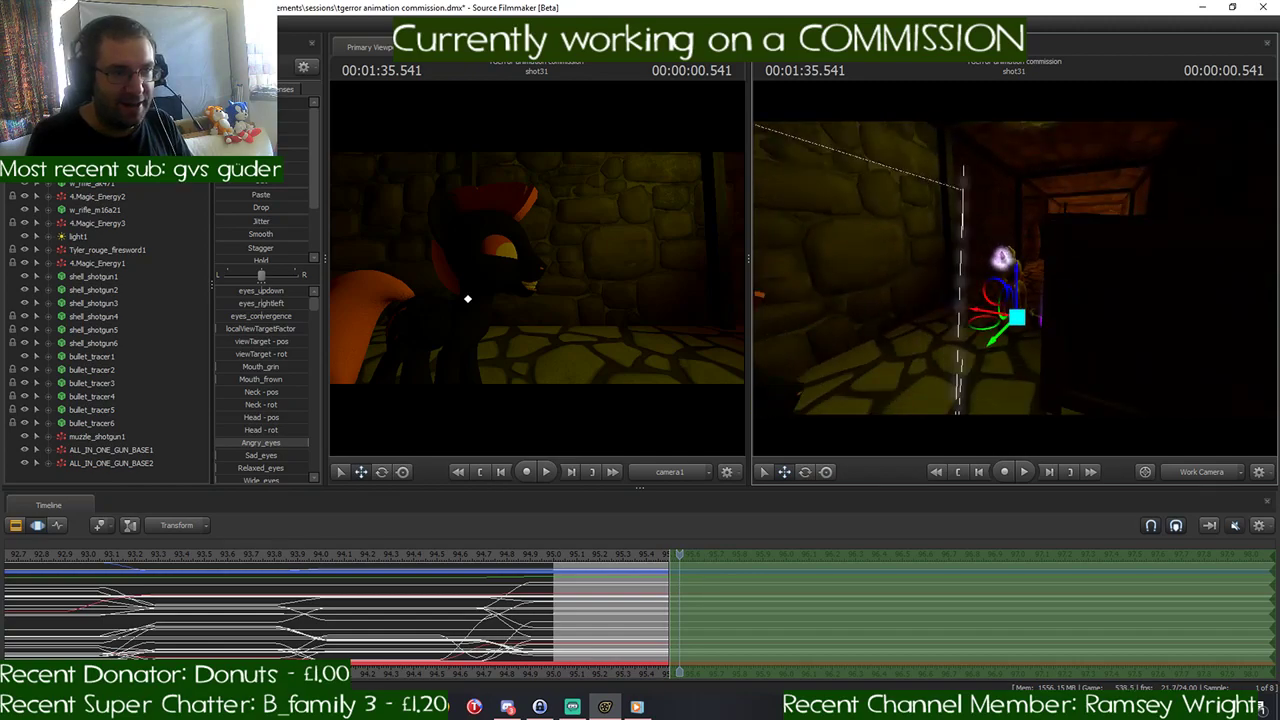
pyautogui.press('w')
pyautogui.moveTo(1014, 268); pyautogui.dragTo(780, 278)
pyautogui.press('w')
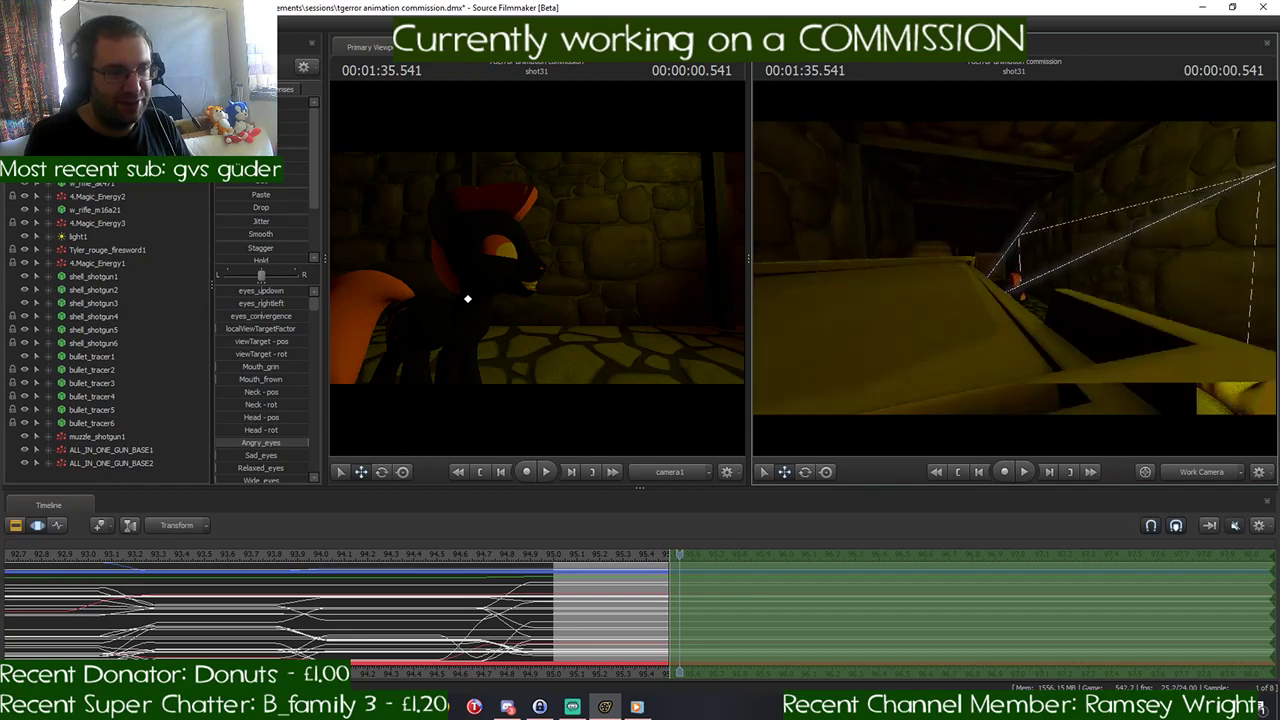
pyautogui.press('w')
pyautogui.moveTo(1014, 268)
pyautogui.mouseDown()
pyautogui.moveTo(1000, 262)
pyautogui.moveTo(1180, 276)
pyautogui.moveTo(1070, 270)
pyautogui.moveTo(1120, 268)
pyautogui.moveTo(960, 285)
pyautogui.moveTo(840, 270)
pyautogui.moveTo(940, 262)
pyautogui.moveTo(950, 285)
pyautogui.moveTo(955, 262)
pyautogui.moveTo(880, 290)
pyautogui.moveTo(1008, 274)
pyautogui.moveTo(982, 300)
pyautogui.moveTo(1026, 276)
pyautogui.moveTo(1216, 252)
pyautogui.moveTo(1020, 260)
pyautogui.moveTo(1032, 238)
pyautogui.moveTo(1018, 268)
pyautogui.moveTo(1036, 272)
pyautogui.moveTo(900, 284)
pyautogui.moveTo(876, 270)
pyautogui.moveTo(930, 268)
pyautogui.moveTo(790, 256)
pyautogui.moveTo(1044, 268)
pyautogui.moveTo(850, 266)
pyautogui.moveTo(1014, 272)
pyautogui.mouseUp()
pyautogui.press('w')
pyautogui.press('w')
pyautogui.press('w')
pyautogui.press('w')
pyautogui.press('w')
pyautogui.press('w')
pyautogui.press('w')
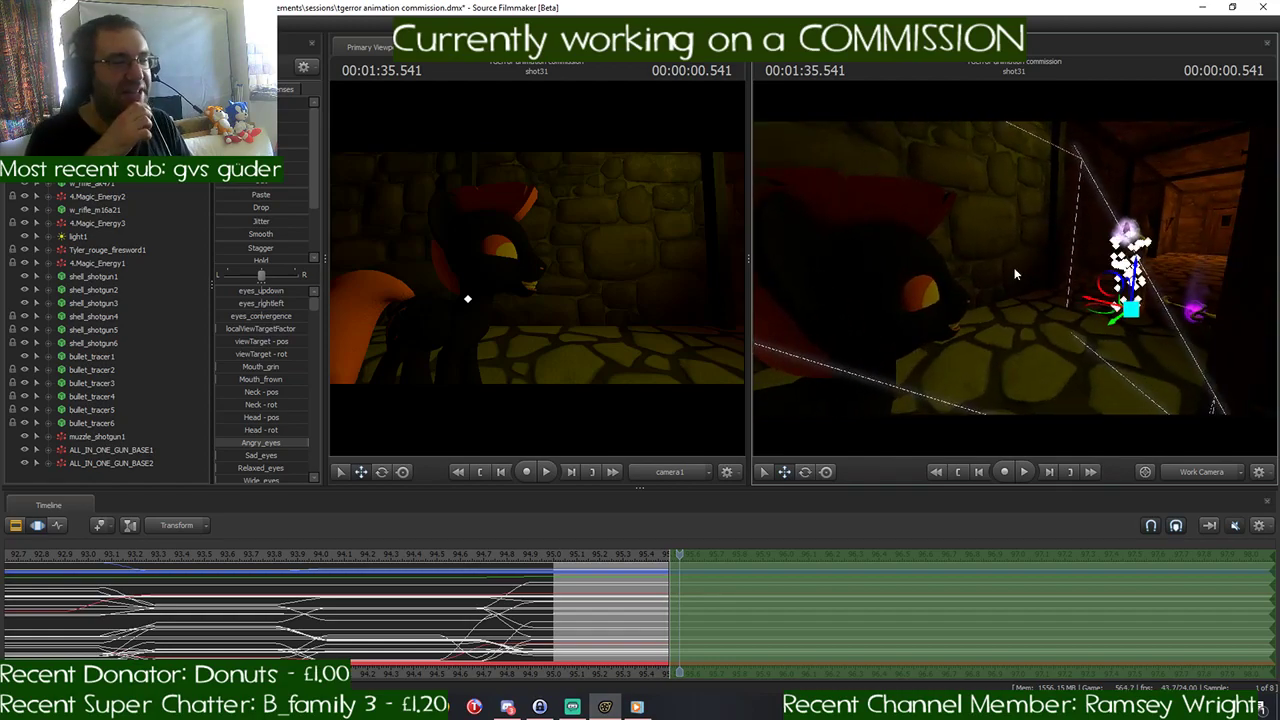
# - Play from 00:01:35.500 to 00:01:35.750 and make the time selection blend in between those two times
pyautogui.scroll(3, 689, 611)
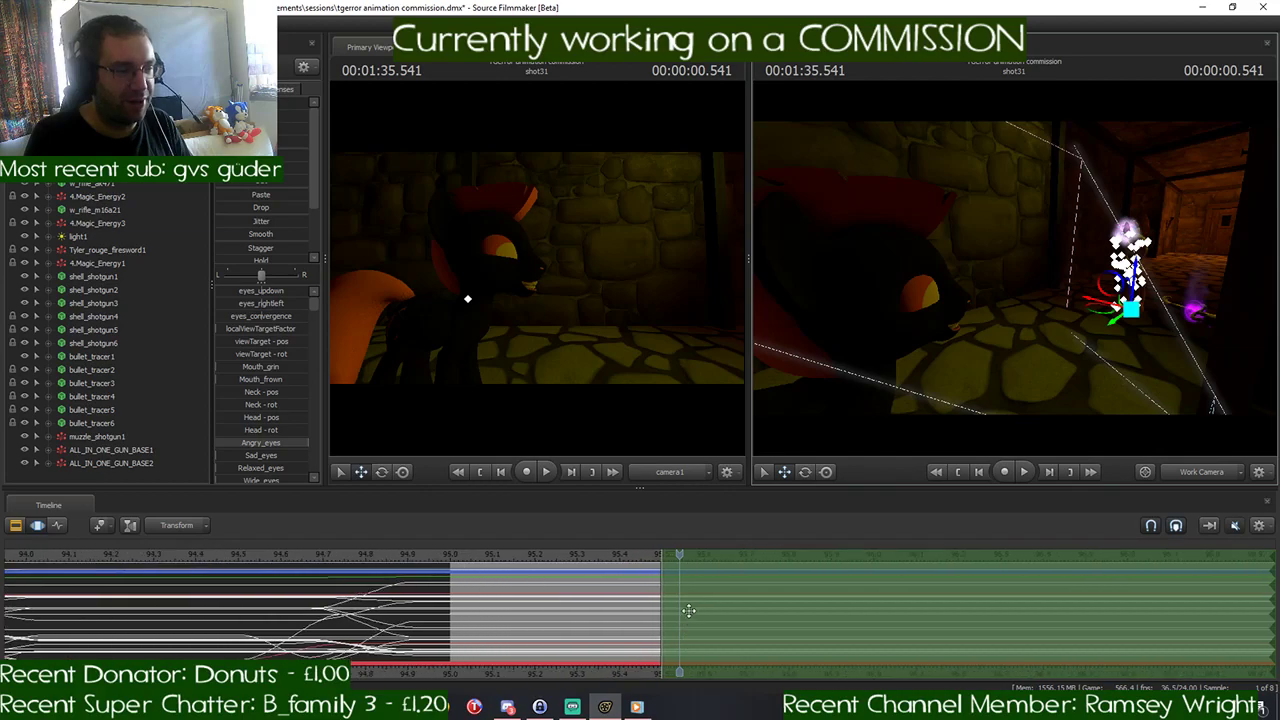
pyautogui.moveTo(680, 556); pyautogui.dragTo(663, 556)
pyautogui.scroll(-5, 663, 560)
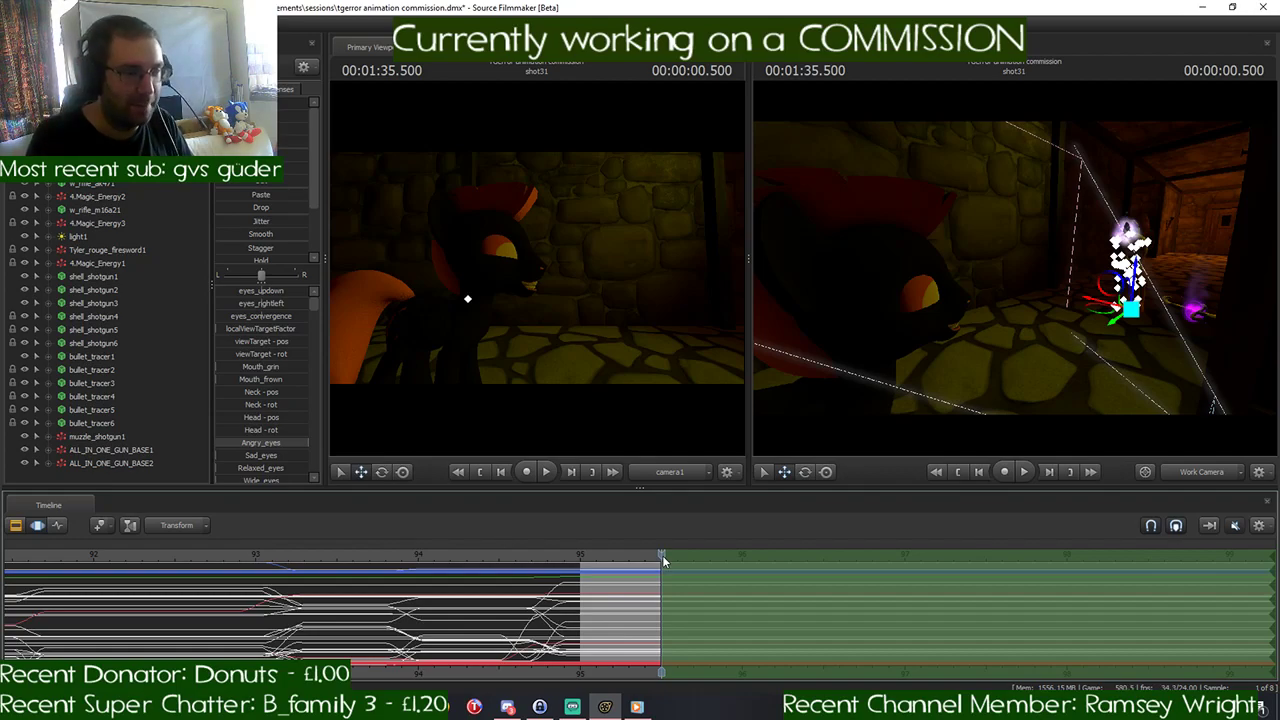
pyautogui.press('space')
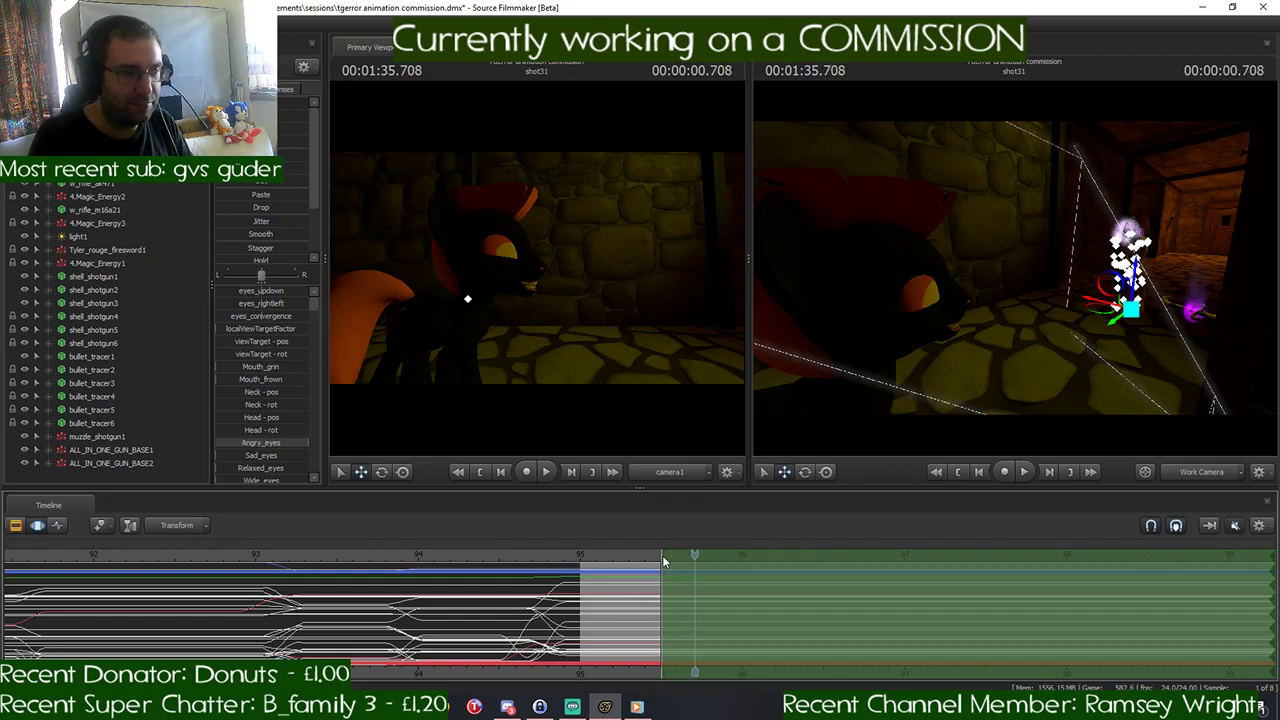
pyautogui.scroll(2, 655, 587)
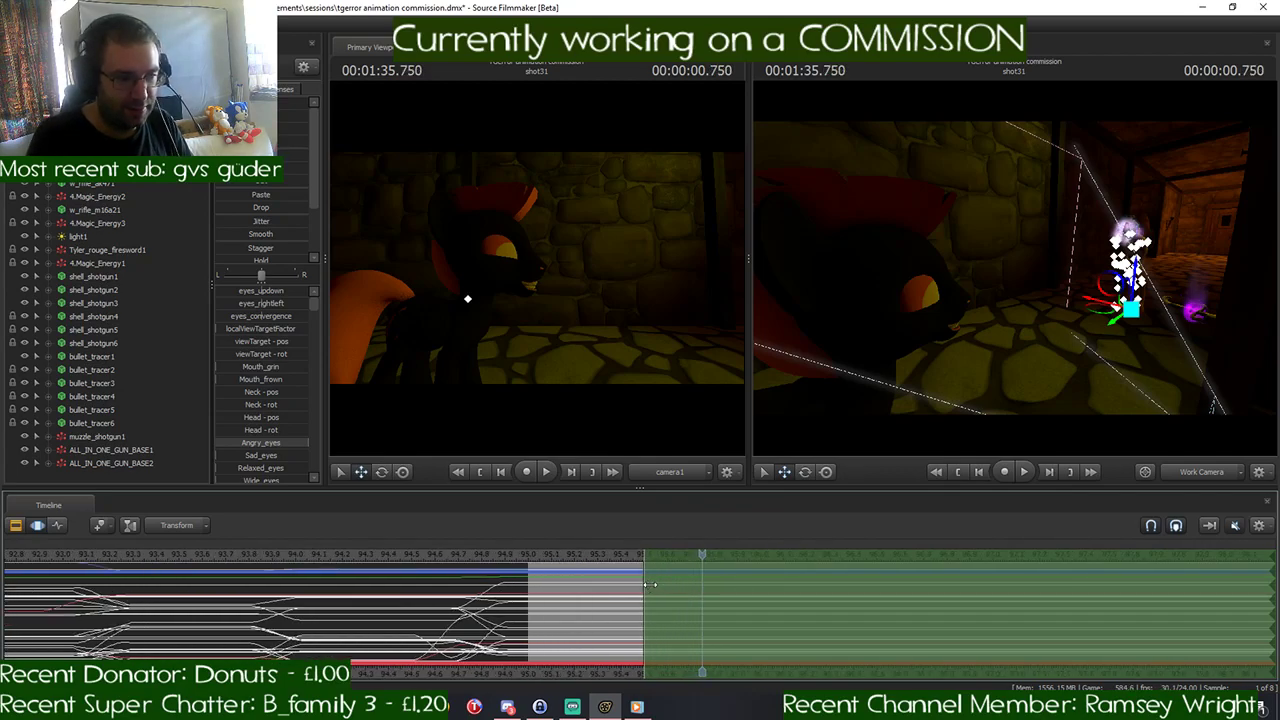
pyautogui.moveTo(650, 584); pyautogui.dragTo(704, 587)
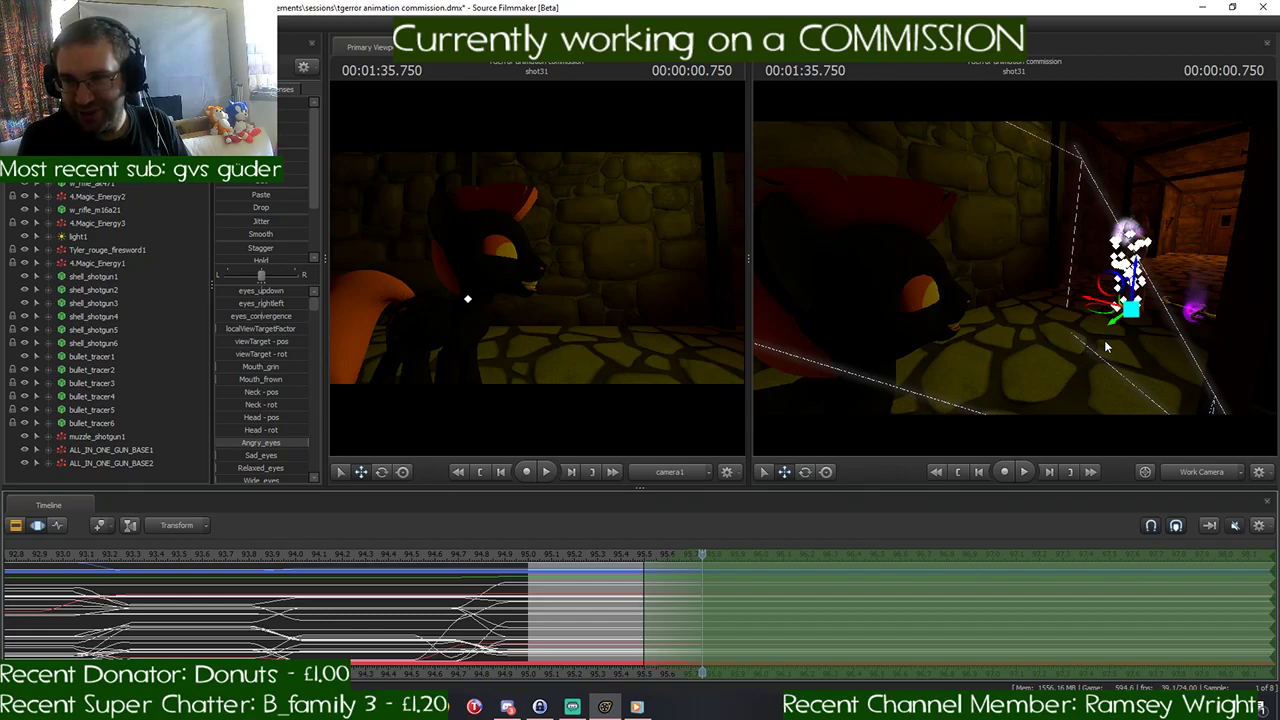
# - Move the whole yellow pony into shot31's camera view, facing the black pony, at 00:01:35.750
pyautogui.moveTo(1094, 368); pyautogui.dragTo(1155, 366)
pyautogui.press('w')
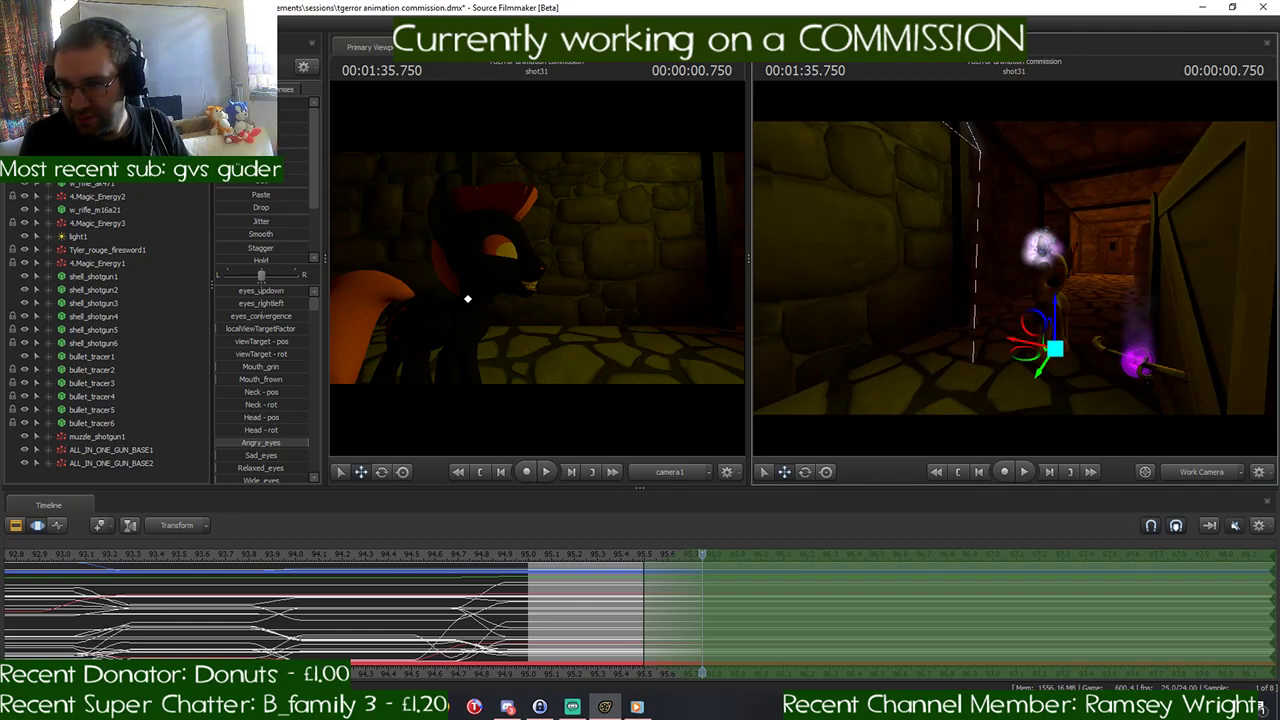
pyautogui.press('ctrl')
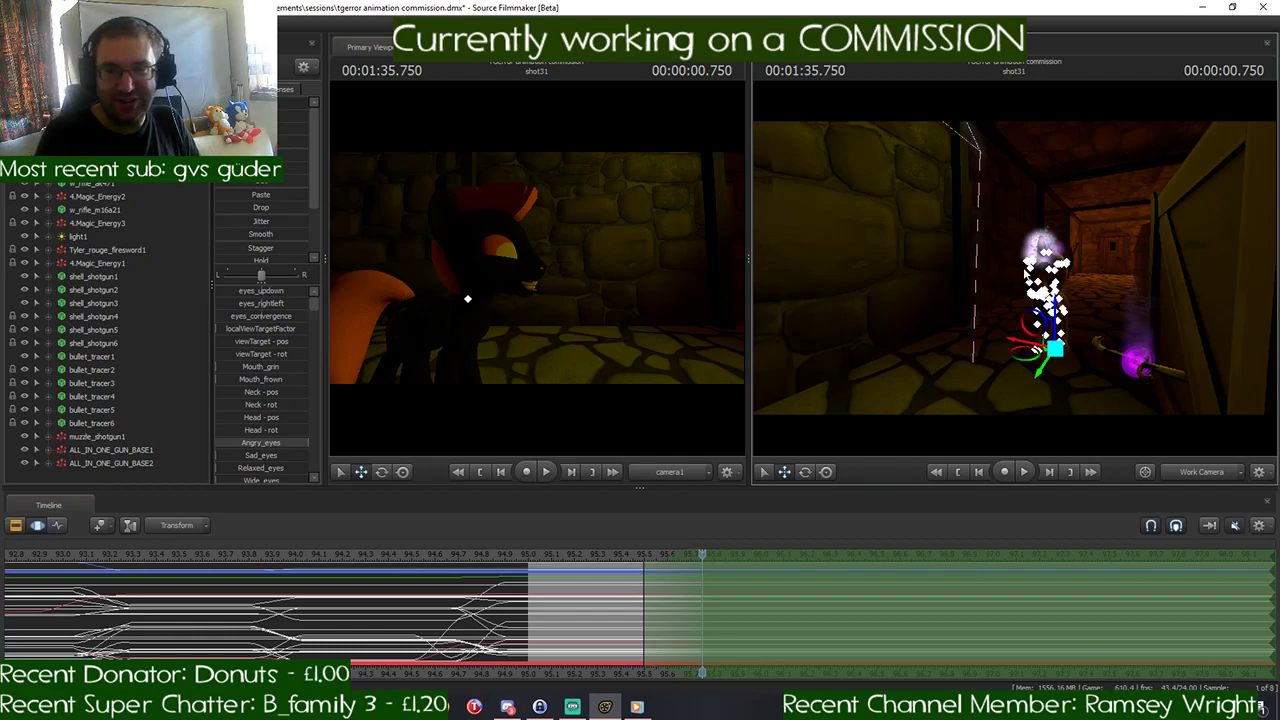
pyautogui.moveTo(1050, 306); pyautogui.dragTo(1126, 270)
pyautogui.press('w')
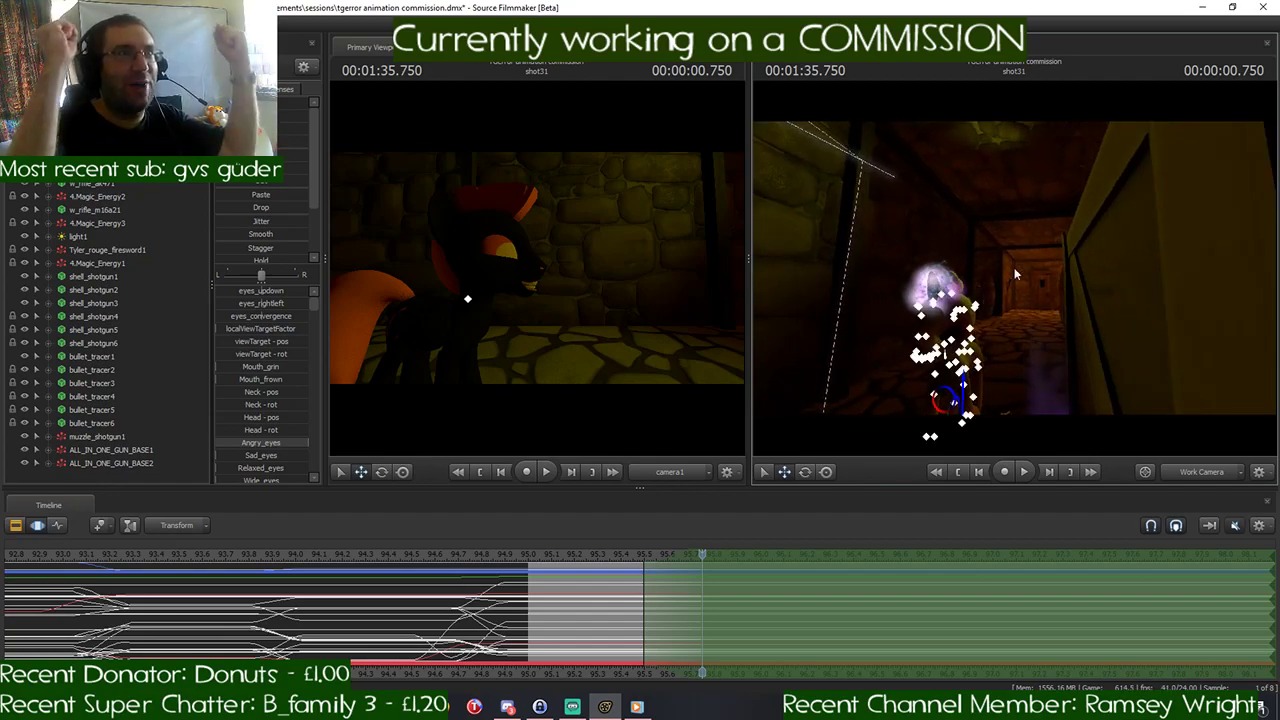
pyautogui.moveTo(1016, 267); pyautogui.dragTo(978, 314)
pyautogui.press('w')
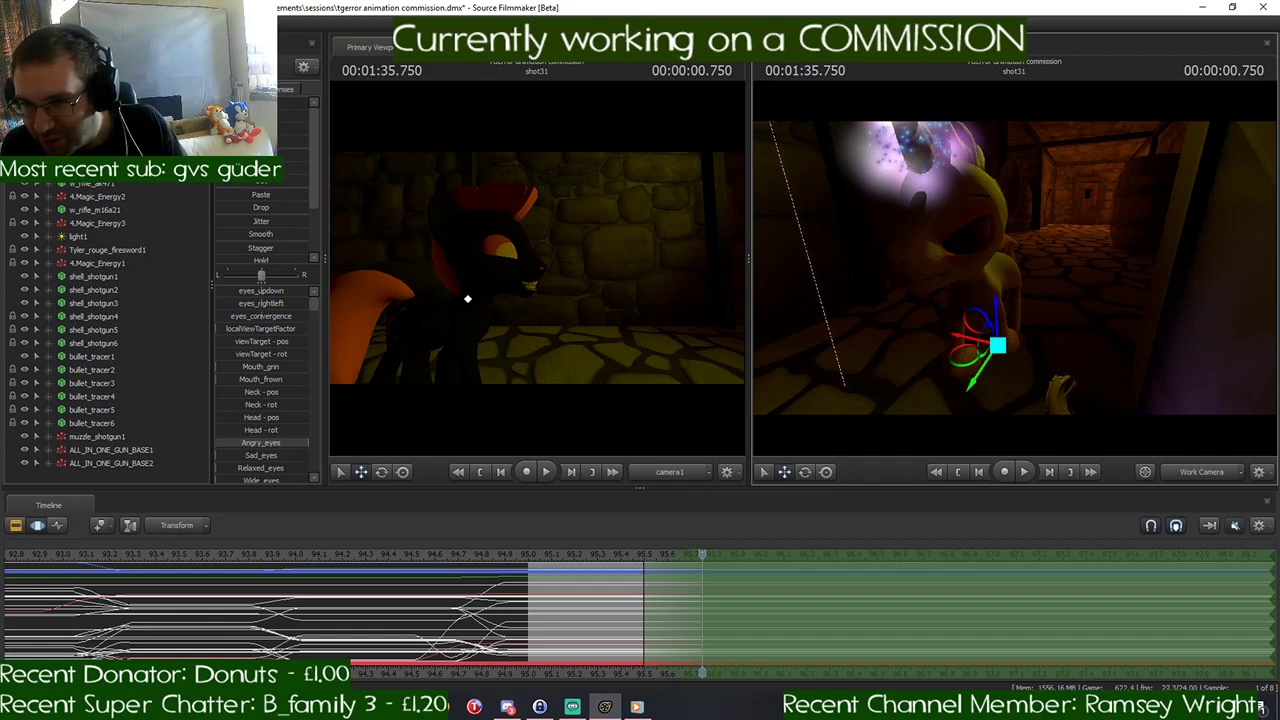
pyautogui.moveTo(978, 314); pyautogui.dragTo(940, 300)
pyautogui.press('s')
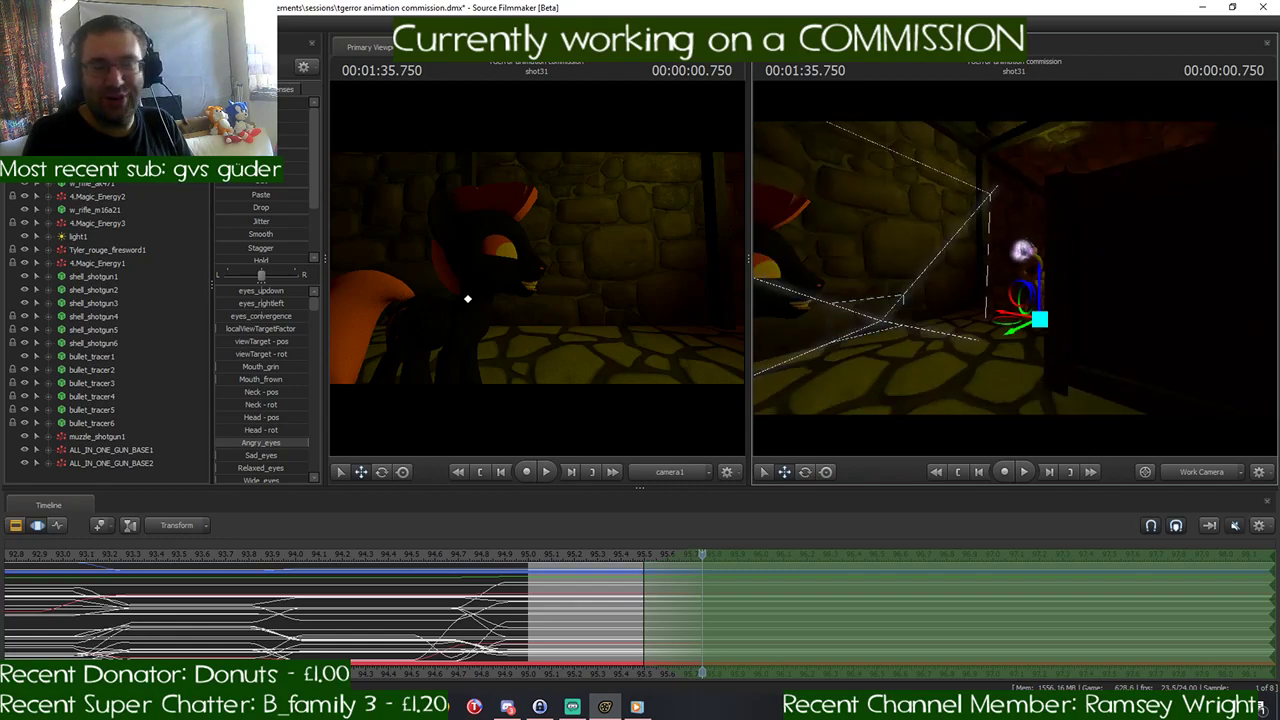
pyautogui.moveTo(940, 300); pyautogui.dragTo(968, 300)
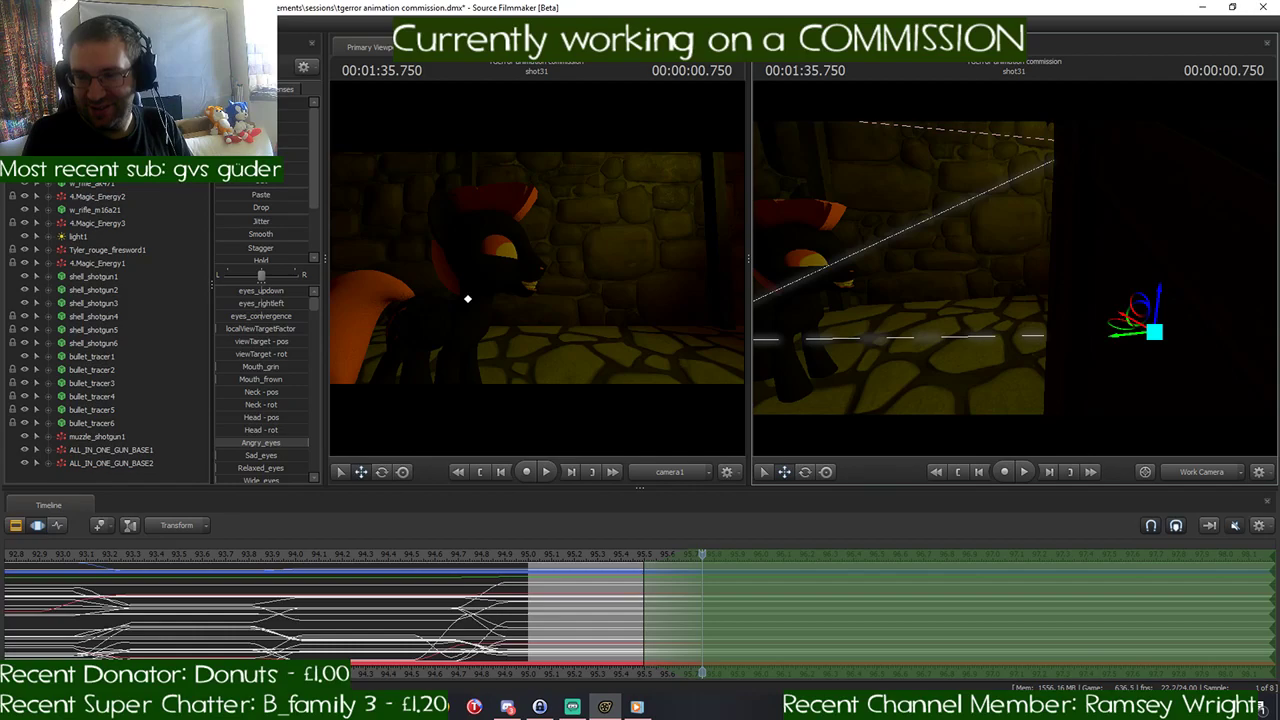
pyautogui.moveTo(968, 300); pyautogui.dragTo(1034, 302)
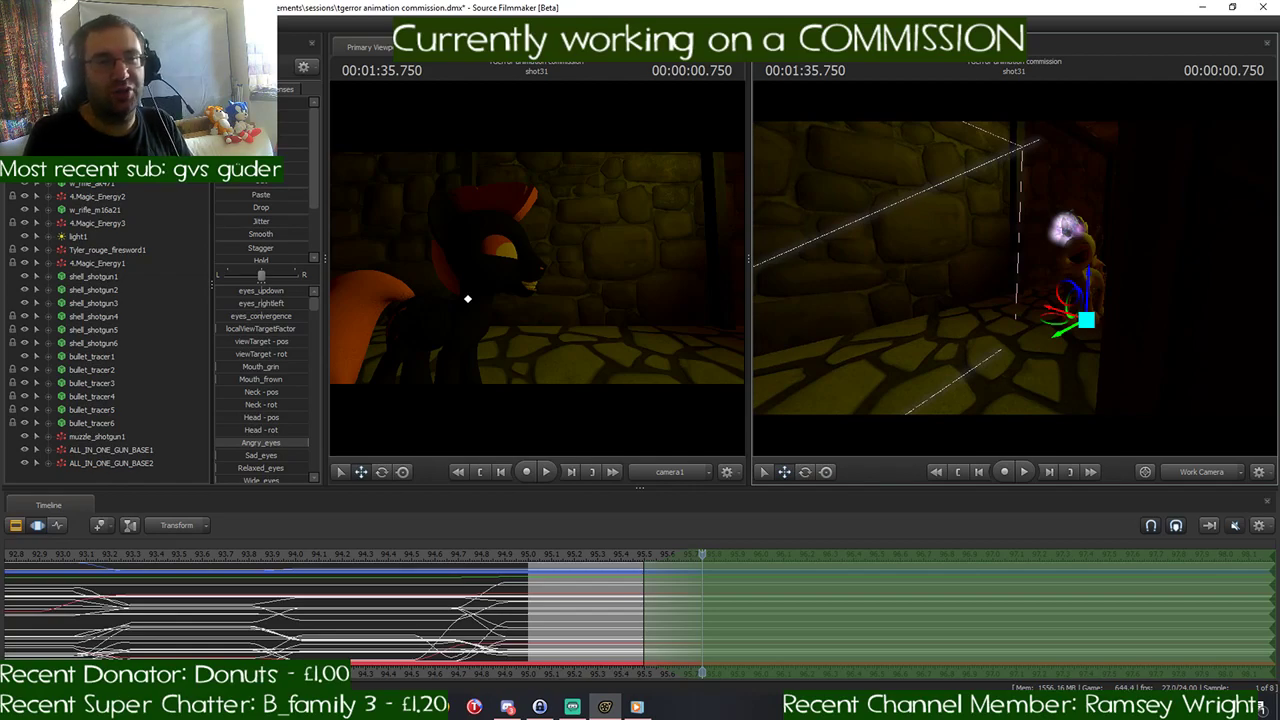
pyautogui.moveTo(1016, 290); pyautogui.dragTo(1098, 286)
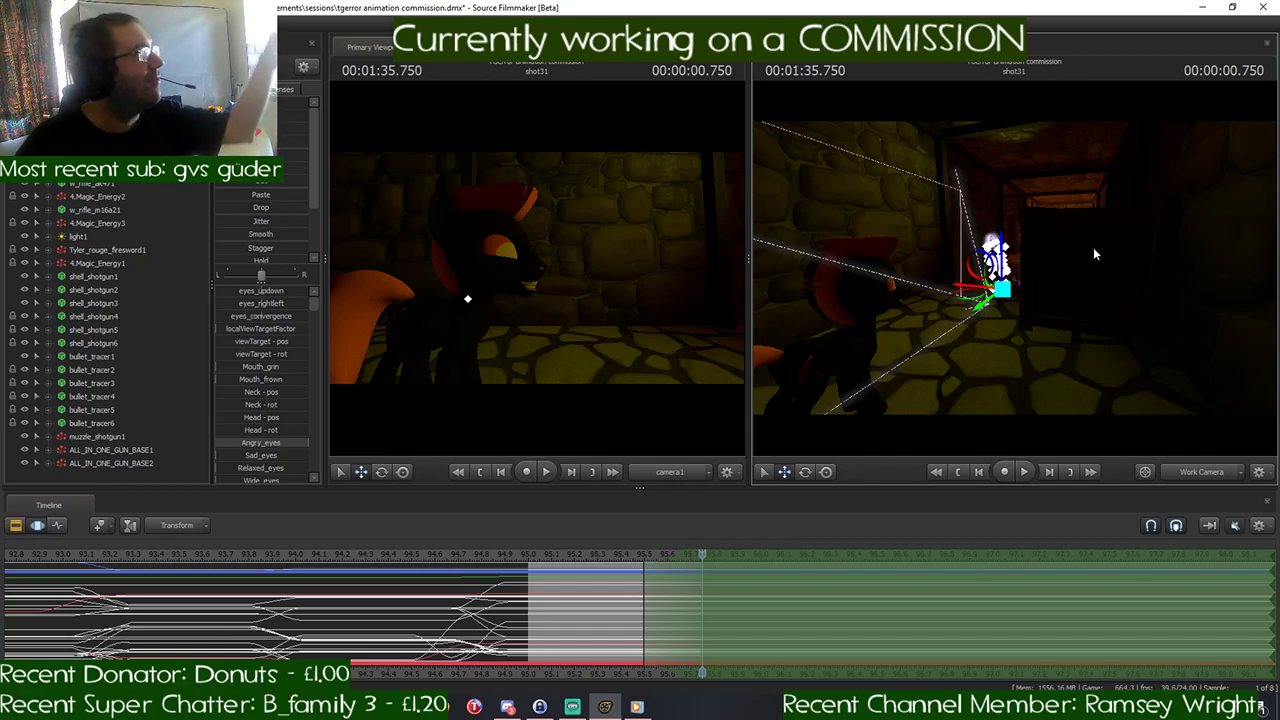
pyautogui.moveTo(1093, 249); pyautogui.dragTo(988, 321)
pyautogui.press('w')
pyautogui.press('s')
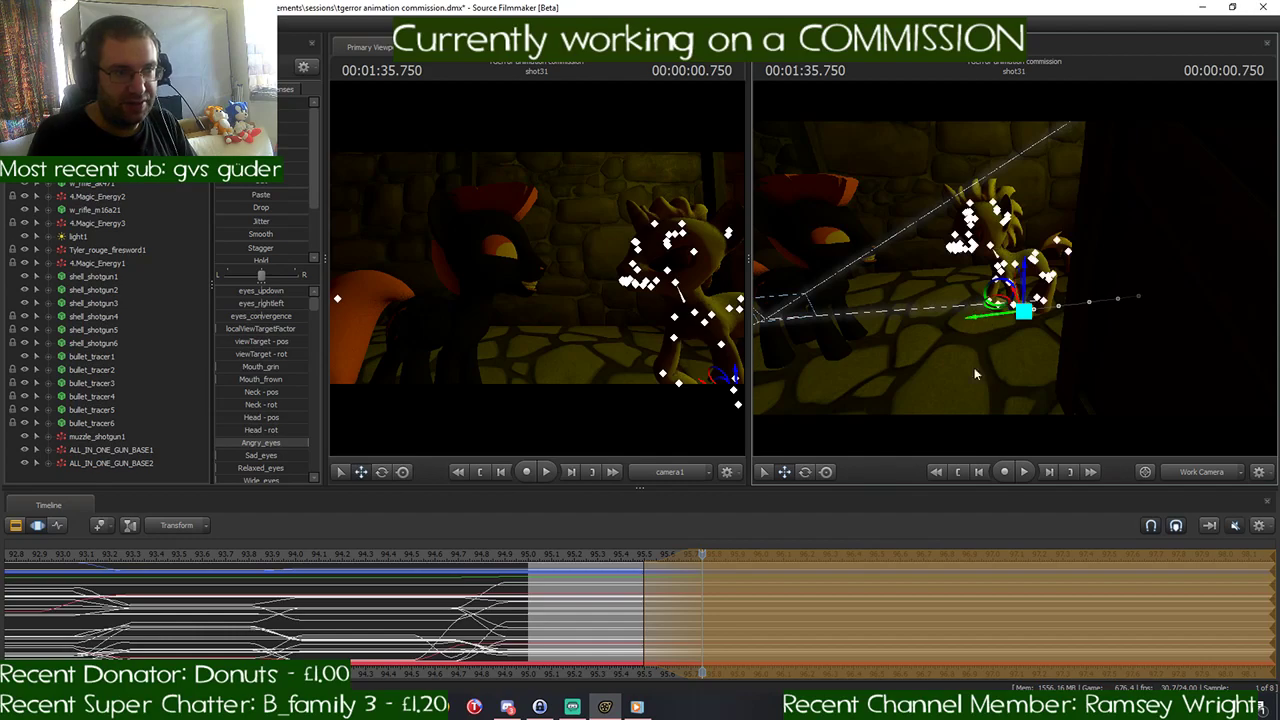
pyautogui.press('w')
pyautogui.moveTo(975, 368); pyautogui.dragTo(1036, 365)
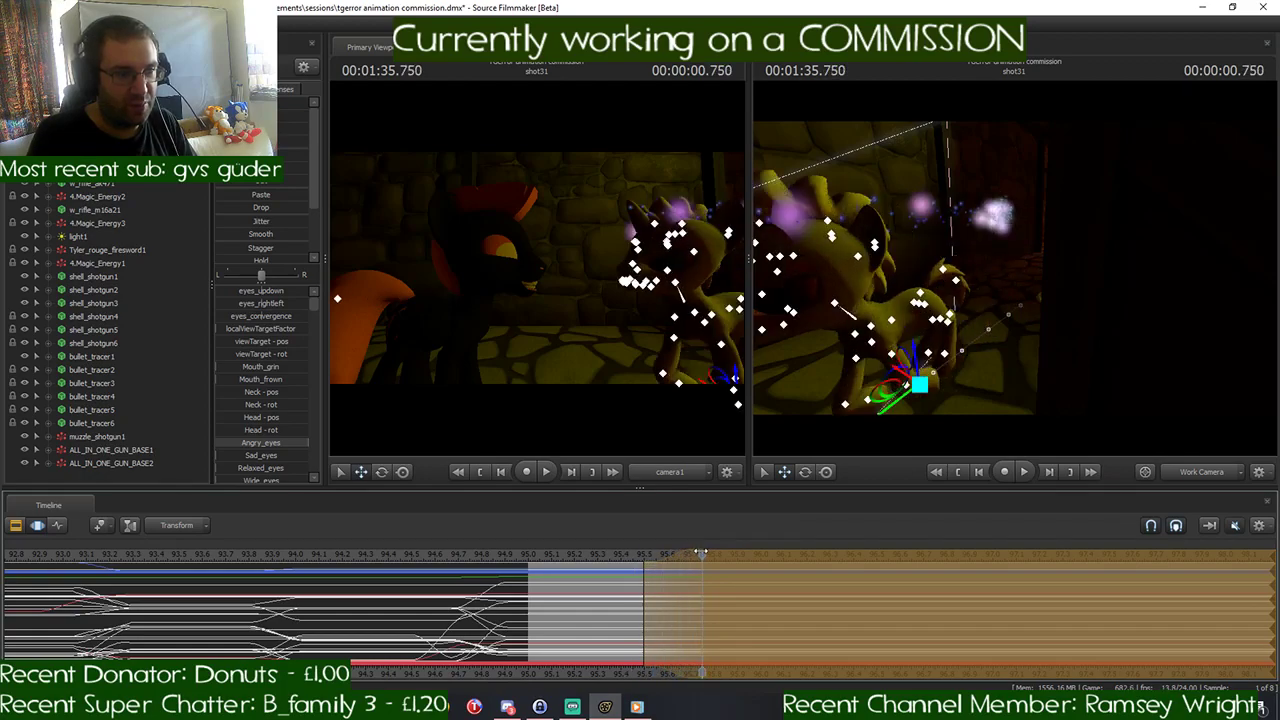
pyautogui.moveTo(703, 552)
pyautogui.mouseDown()
pyautogui.moveTo(735, 546)
pyautogui.moveTo(638, 563)
pyautogui.moveTo(701, 555)
pyautogui.mouseUp()
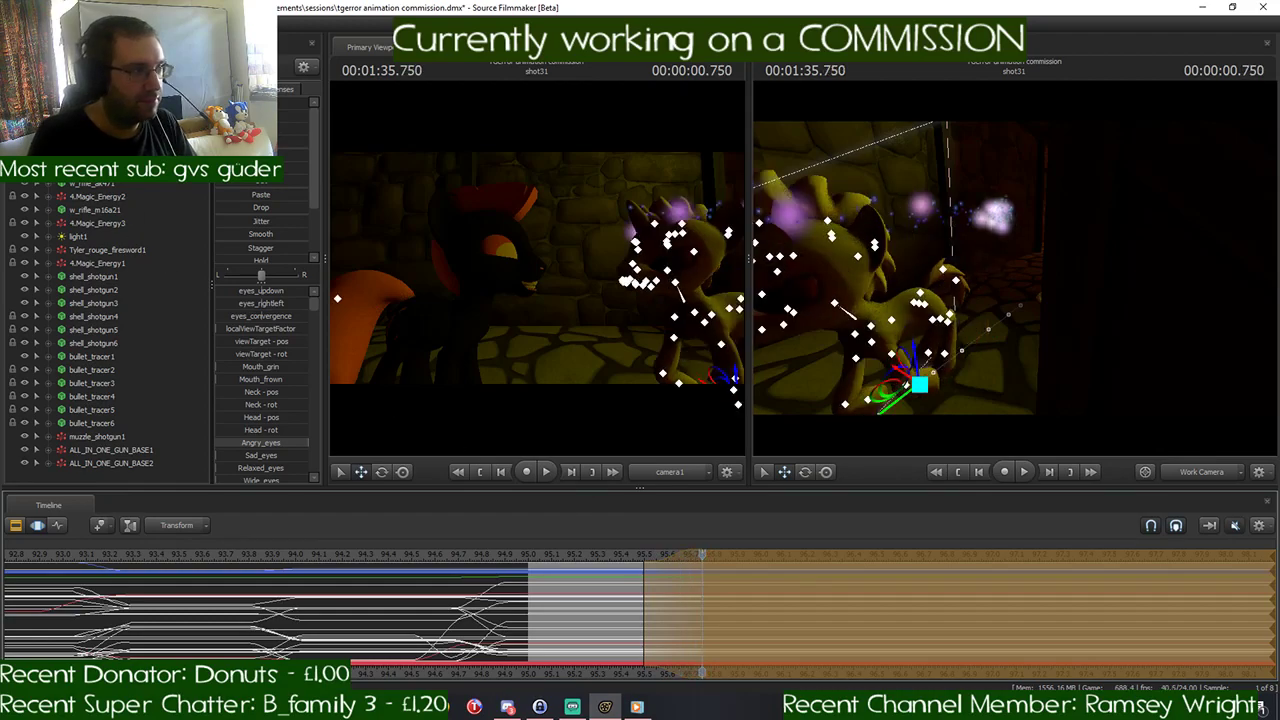
# - Select the yellow pony's weapon and move it low between the two ponies at 00:01:35.750
pyautogui.click(95, 150)
pyautogui.moveTo(854, 290); pyautogui.dragTo(964, 337)
pyautogui.press('s')
pyautogui.press('w')
pyautogui.moveTo(1096, 303); pyautogui.dragTo(1088, 265)
pyautogui.press('s')
pyautogui.press('d')
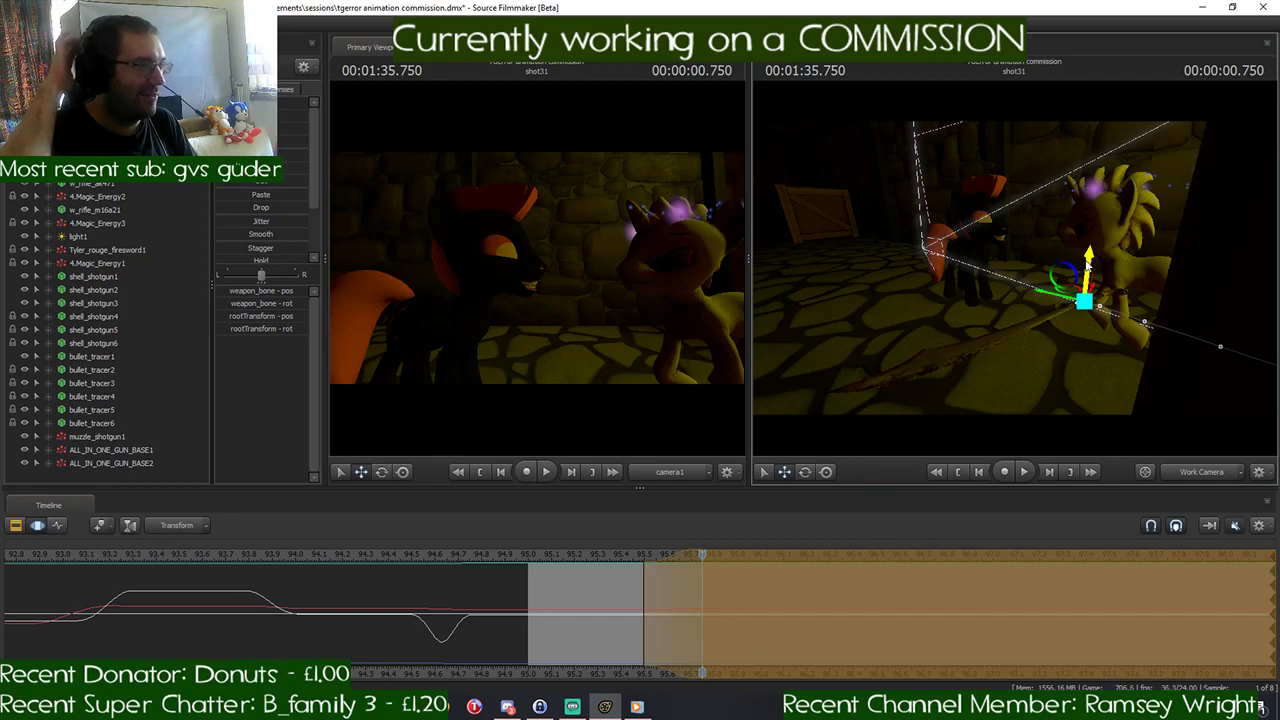
pyautogui.moveTo(1158, 260)
pyautogui.mouseDown()
pyautogui.moveTo(1172, 254)
pyautogui.moveTo(1160, 272)
pyautogui.moveTo(1200, 262)
pyautogui.moveTo(1182, 268)
pyautogui.mouseUp()
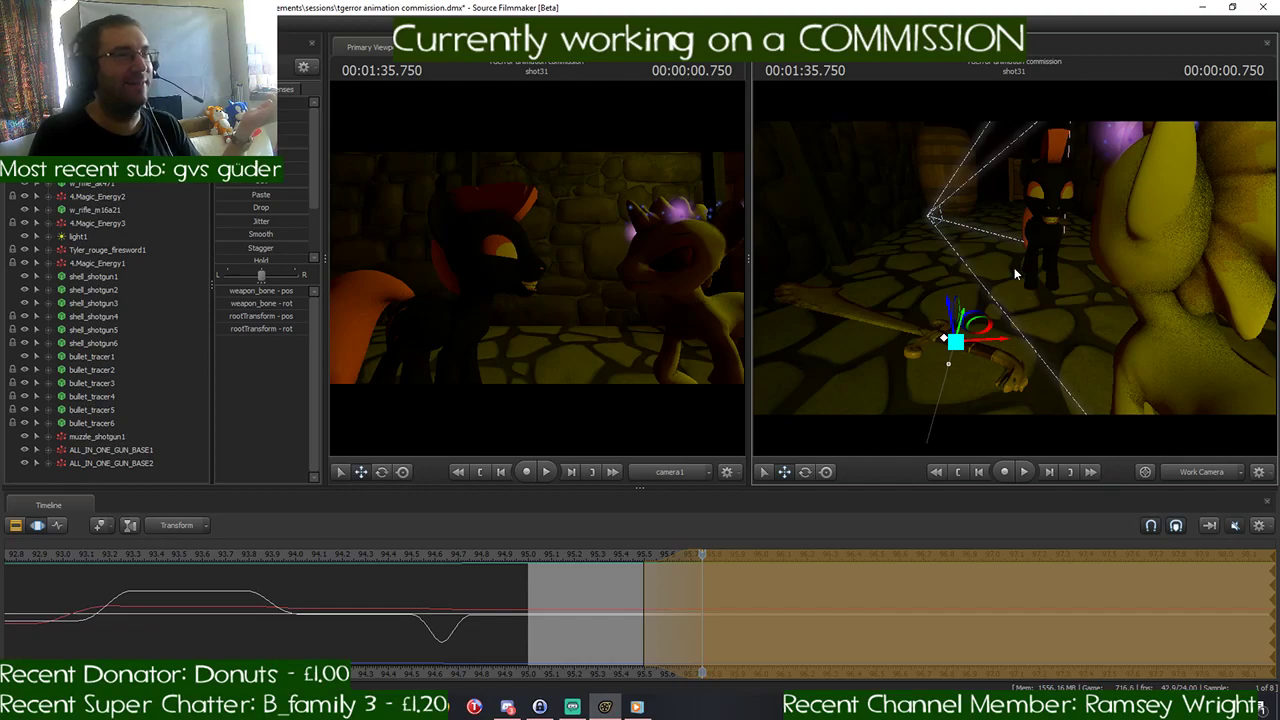
pyautogui.moveTo(1015, 268); pyautogui.dragTo(925, 264)
pyautogui.moveTo(1043, 263); pyautogui.dragTo(946, 282)
pyautogui.press('e')
pyautogui.press('w')
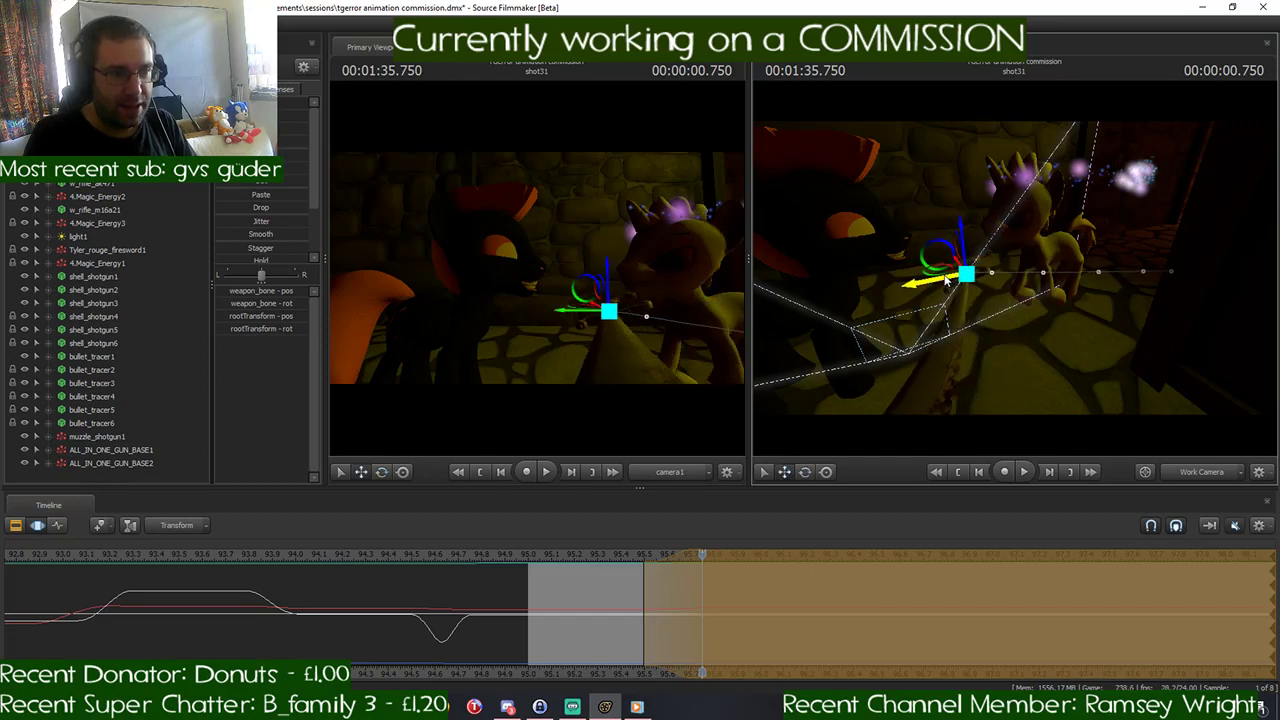
pyautogui.moveTo(965, 240); pyautogui.dragTo(990, 314)
# - Rotate the weapon so it stretches horizontally in front of the black pony and commit the change
pyautogui.press('e')
pyautogui.moveTo(704, 556)
pyautogui.mouseDown()
pyautogui.moveTo(621, 560)
pyautogui.moveTo(707, 564)
pyautogui.mouseUp()
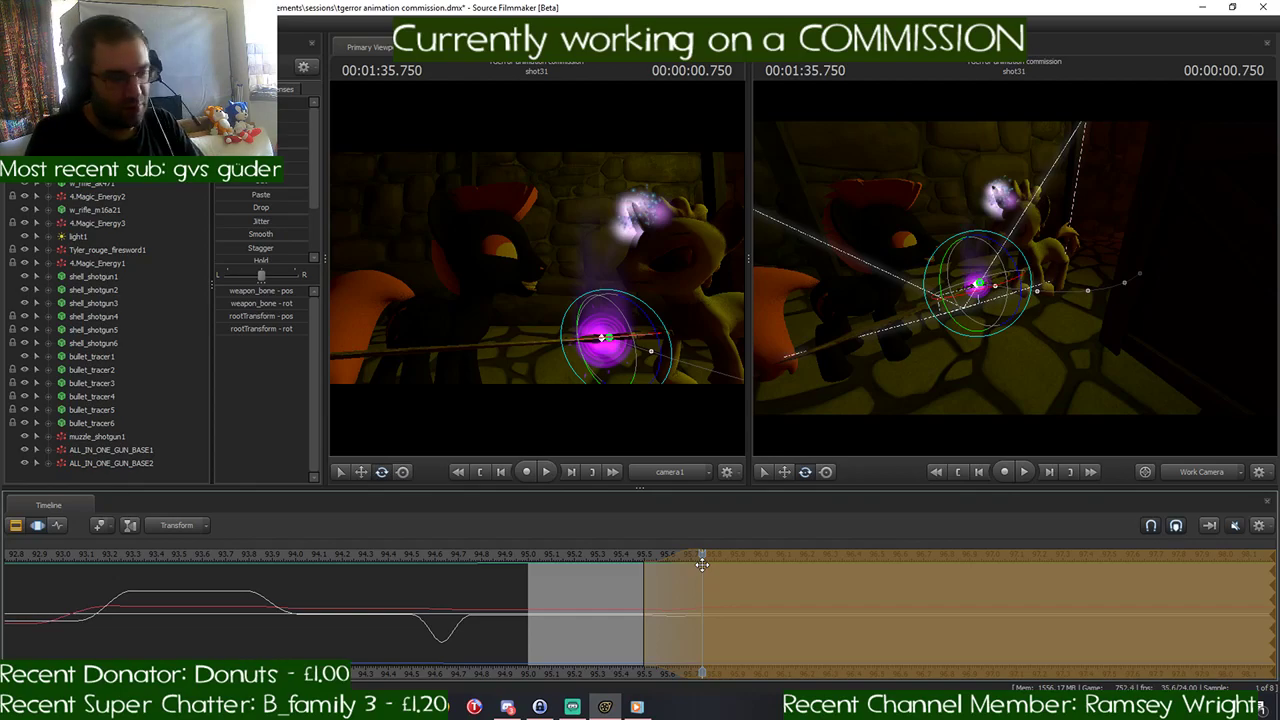
pyautogui.press('Return')
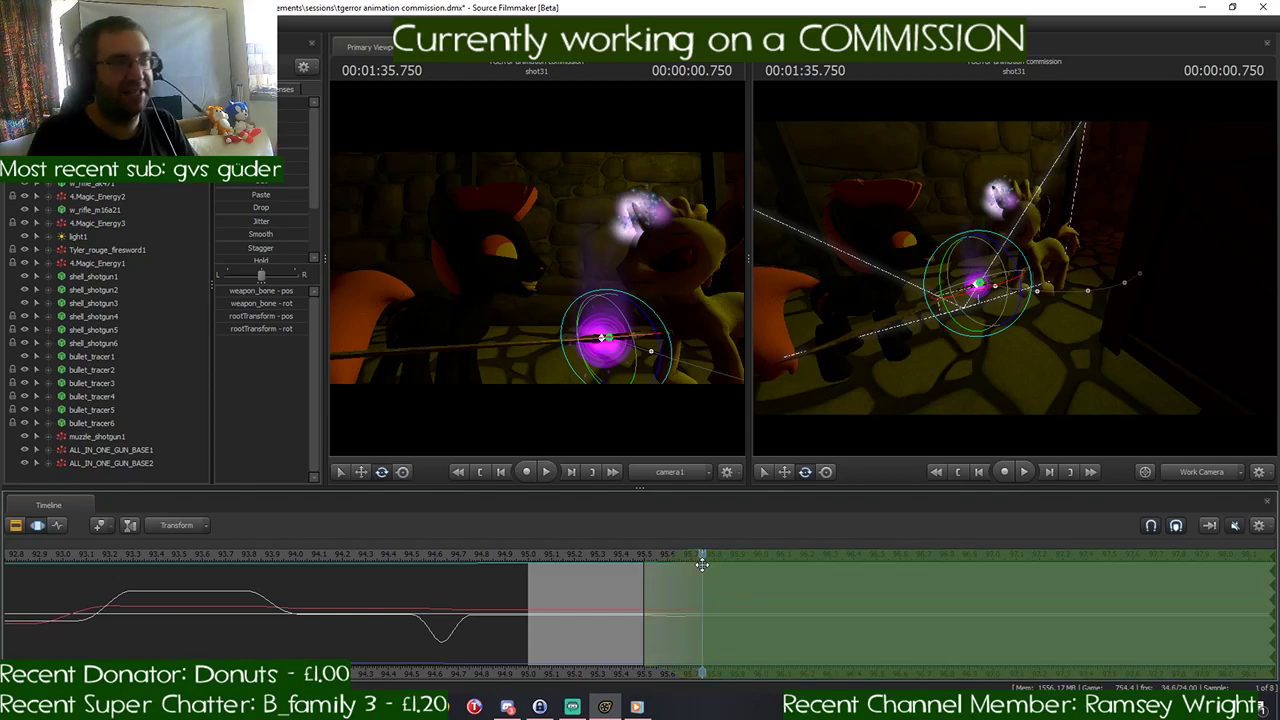
# - Shift the time selection so it blends in between about 00:01:35.66 and 00:01:35.91
pyautogui.press('w')
pyautogui.moveTo(975, 369); pyautogui.dragTo(1005, 378)
pyautogui.press('s')
pyautogui.scroll(3, 710, 576)
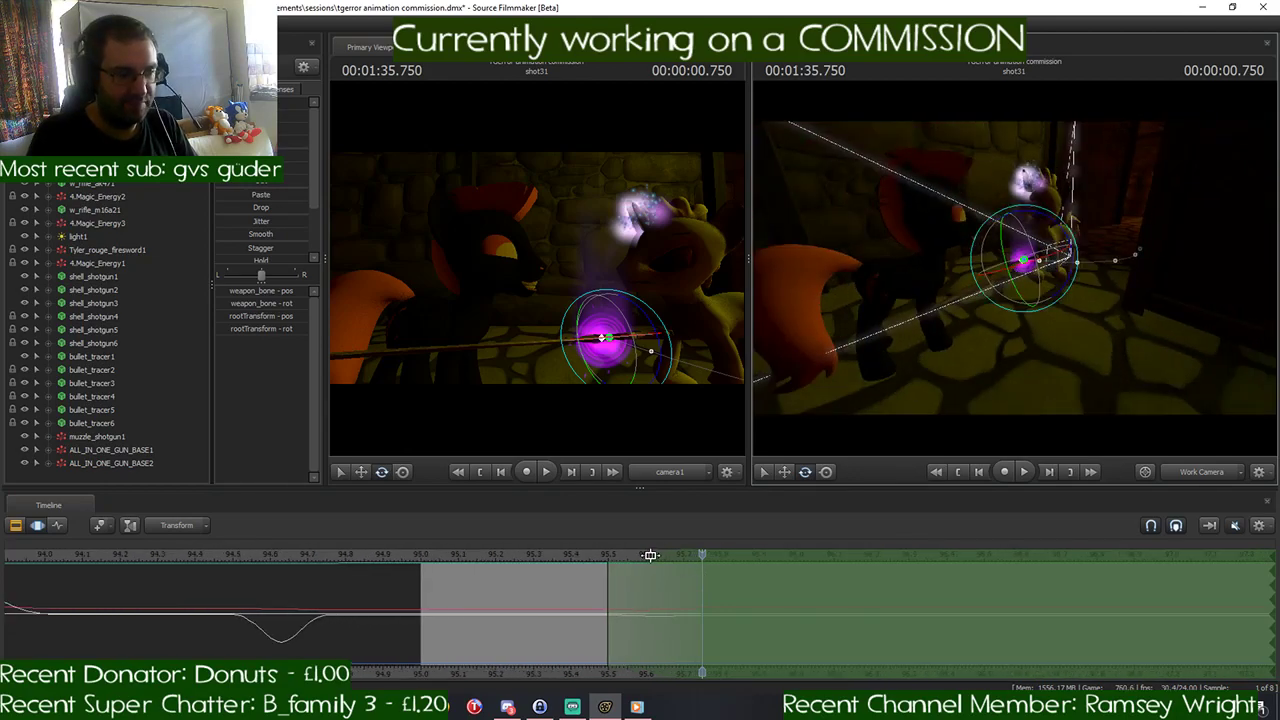
pyautogui.moveTo(649, 555); pyautogui.dragTo(719, 560)
# - Raise the weapon and shift it toward the black pony's head, advancing the playhead to 00:01:35.916
pyautogui.moveTo(970, 382); pyautogui.dragTo(1015, 355)
pyautogui.press('w')
pyautogui.press('w')
pyautogui.press('w')
pyautogui.press('s')
pyautogui.moveTo(957, 437); pyautogui.dragTo(925, 415)
pyautogui.press('w')
pyautogui.press('s')
# - Rotate the weapon into a swung pose at 00:01:35.916 and commit the change
pyautogui.press('w')
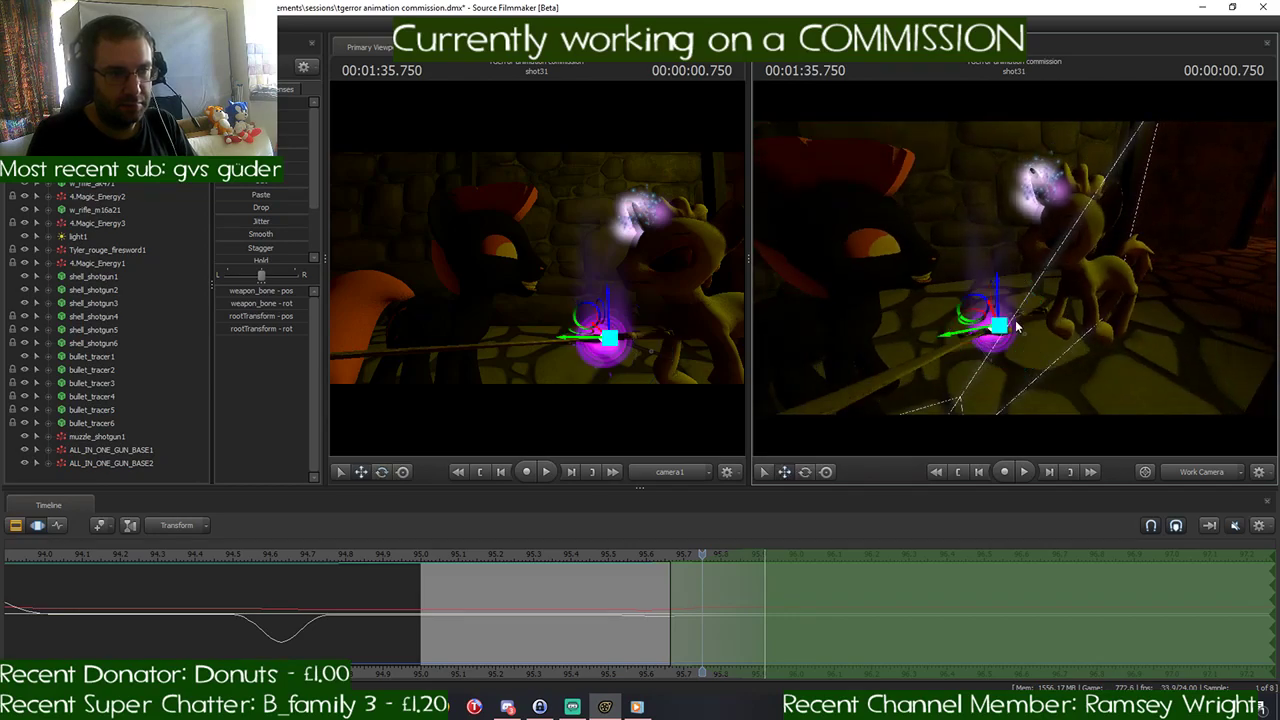
pyautogui.moveTo(991, 312); pyautogui.dragTo(971, 266)
pyautogui.moveTo(709, 552); pyautogui.dragTo(764, 552)
pyautogui.press('e')
pyautogui.moveTo(987, 296); pyautogui.dragTo(925, 307)
pyautogui.press('w')
pyautogui.press('d')
pyautogui.moveTo(1014, 268); pyautogui.dragTo(1010, 268)
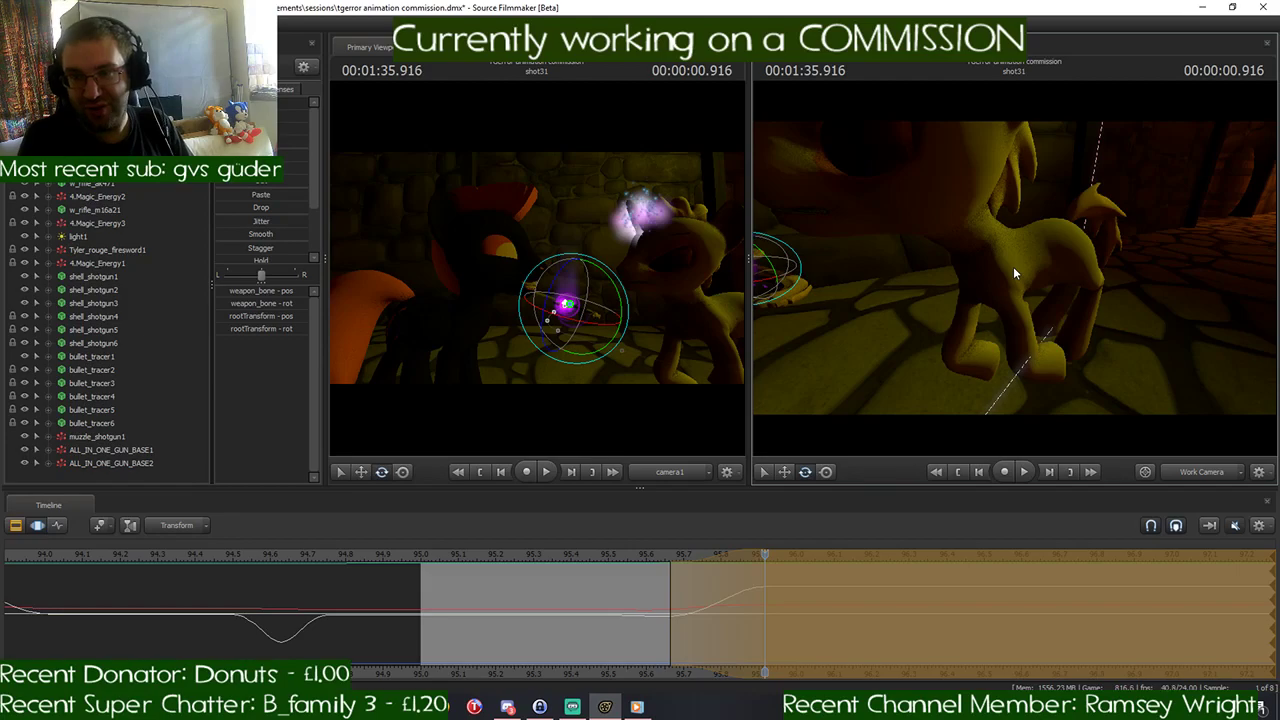
pyautogui.press('s')
pyautogui.moveTo(1063, 269); pyautogui.dragTo(1016, 274)
pyautogui.press('w')
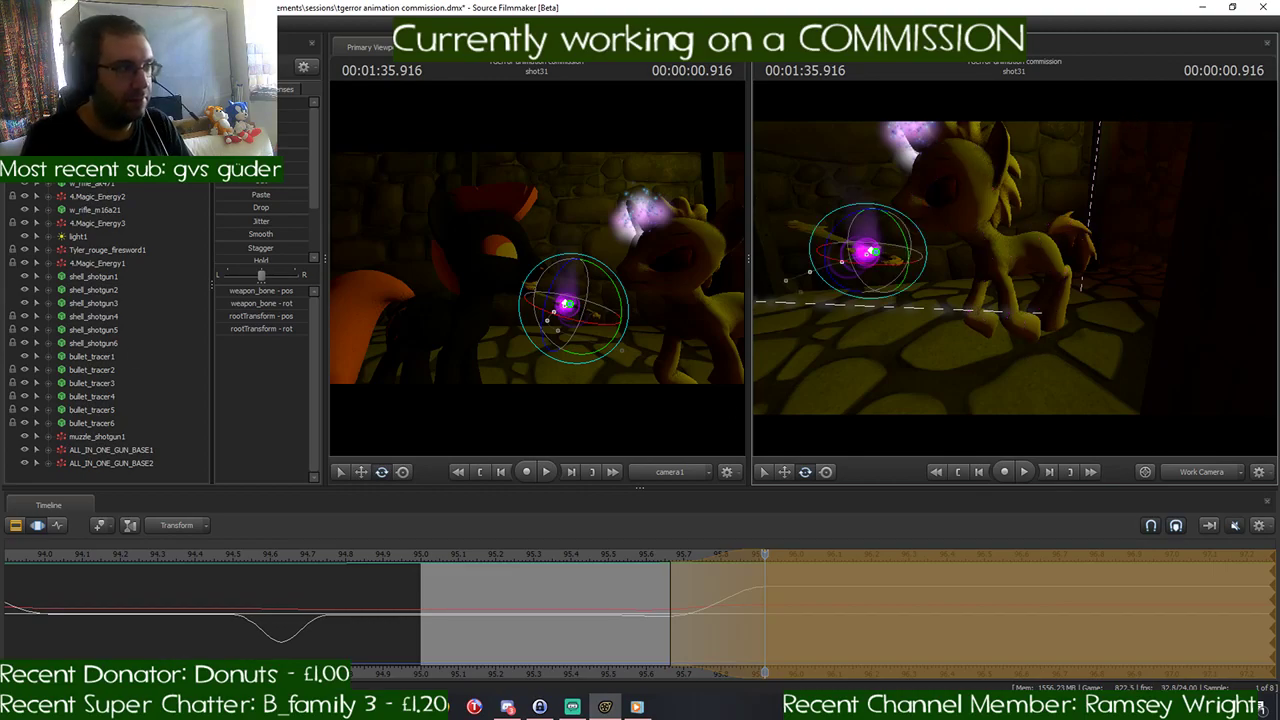
pyautogui.press('Return')
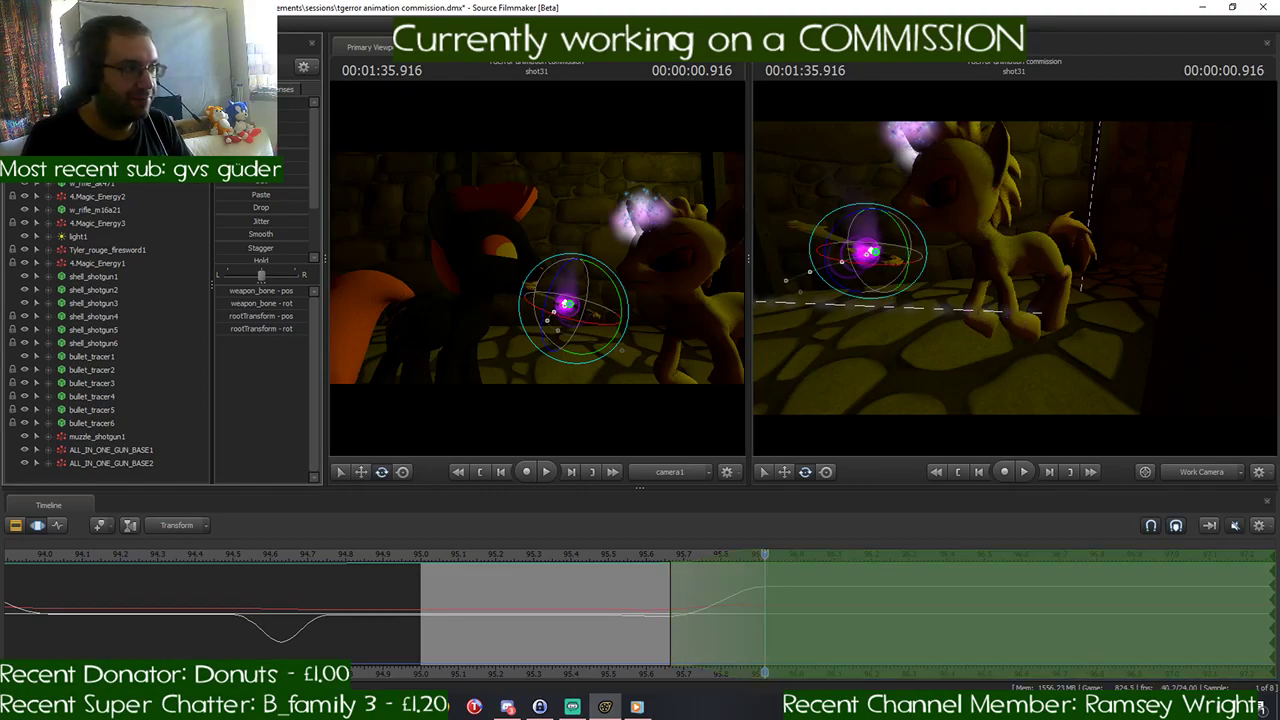
# - Select the whole yellow pony and move it closer to the black pony at 00:01:35.916
pyautogui.click(1024, 327)
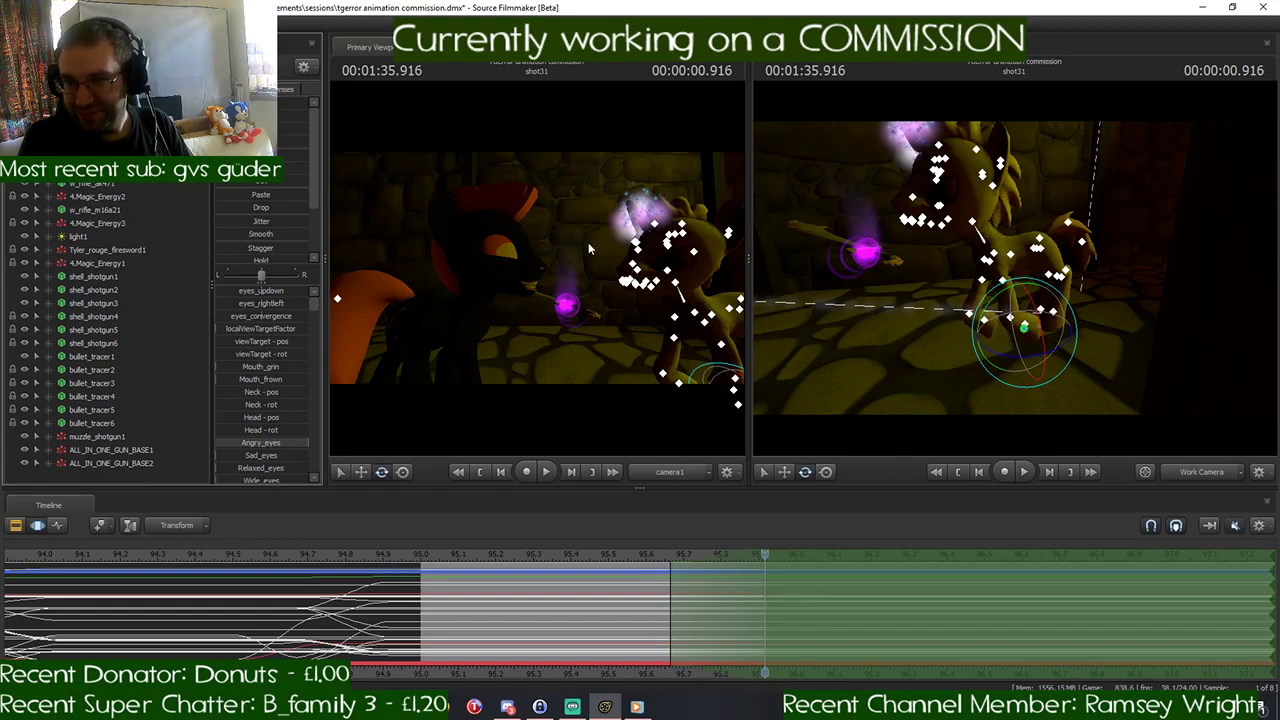
pyautogui.moveTo(860, 352); pyautogui.dragTo(840, 350)
pyautogui.press('w')
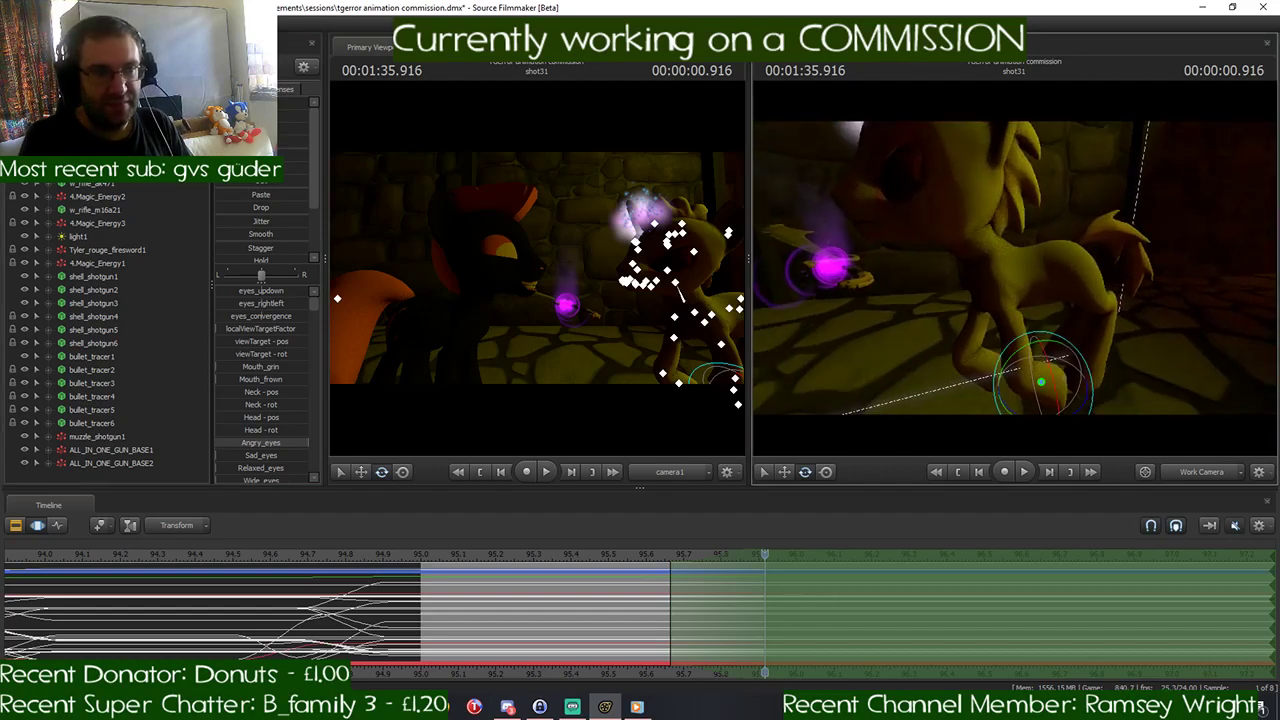
pyautogui.press('s')
pyautogui.moveTo(1015, 268); pyautogui.dragTo(998, 310)
pyautogui.press('w')
pyautogui.press('w')
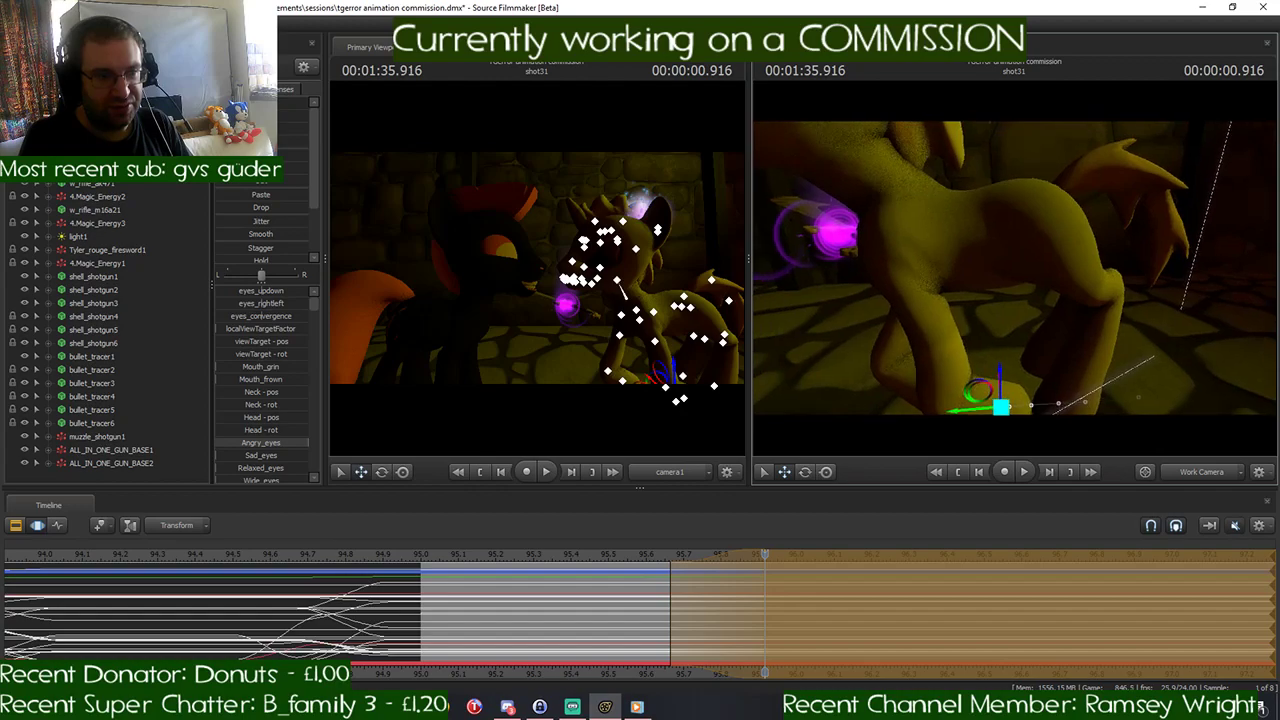
pyautogui.press('s')
# - Try to rotate the yellow pony's right shoulder at 00:01:35.916 and undo the rotation
pyautogui.keyDown('ctrl'); pyautogui.click(928, 255); pyautogui.keyUp('ctrl')
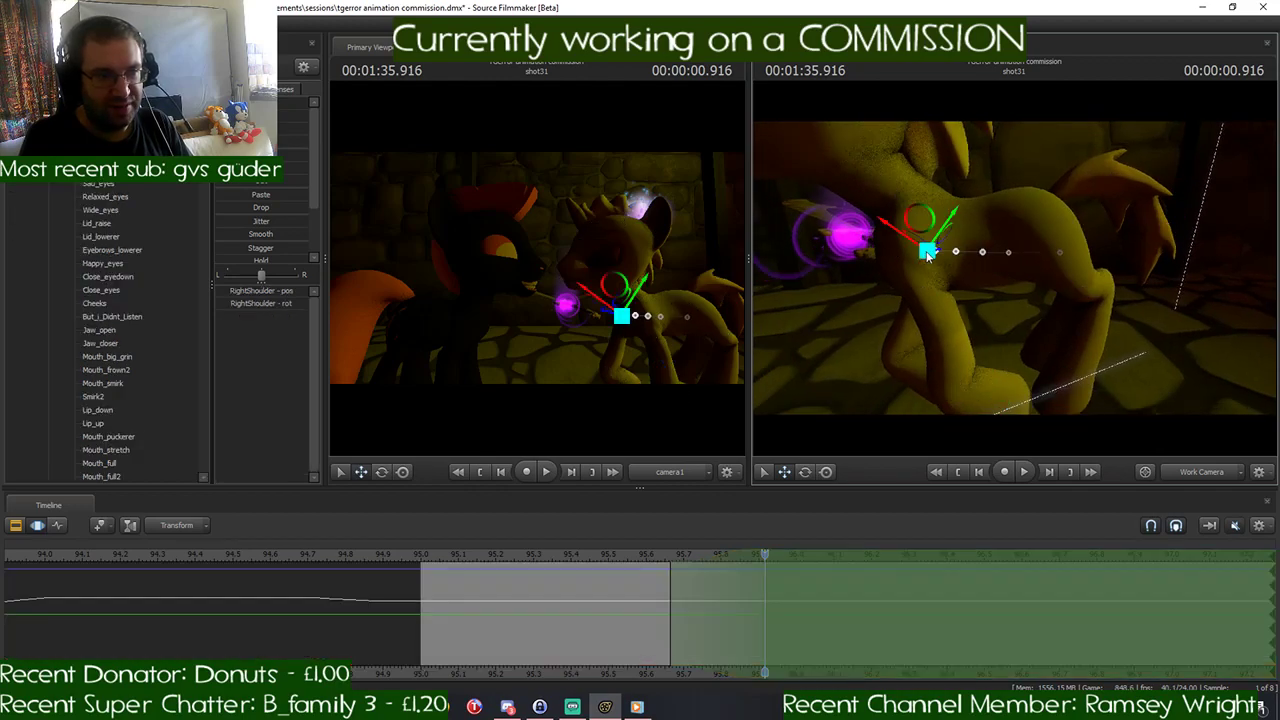
pyautogui.press('e')
pyautogui.moveTo(948, 205); pyautogui.dragTo(953, 216)
pyautogui.hotkey('ctrl', 'z')
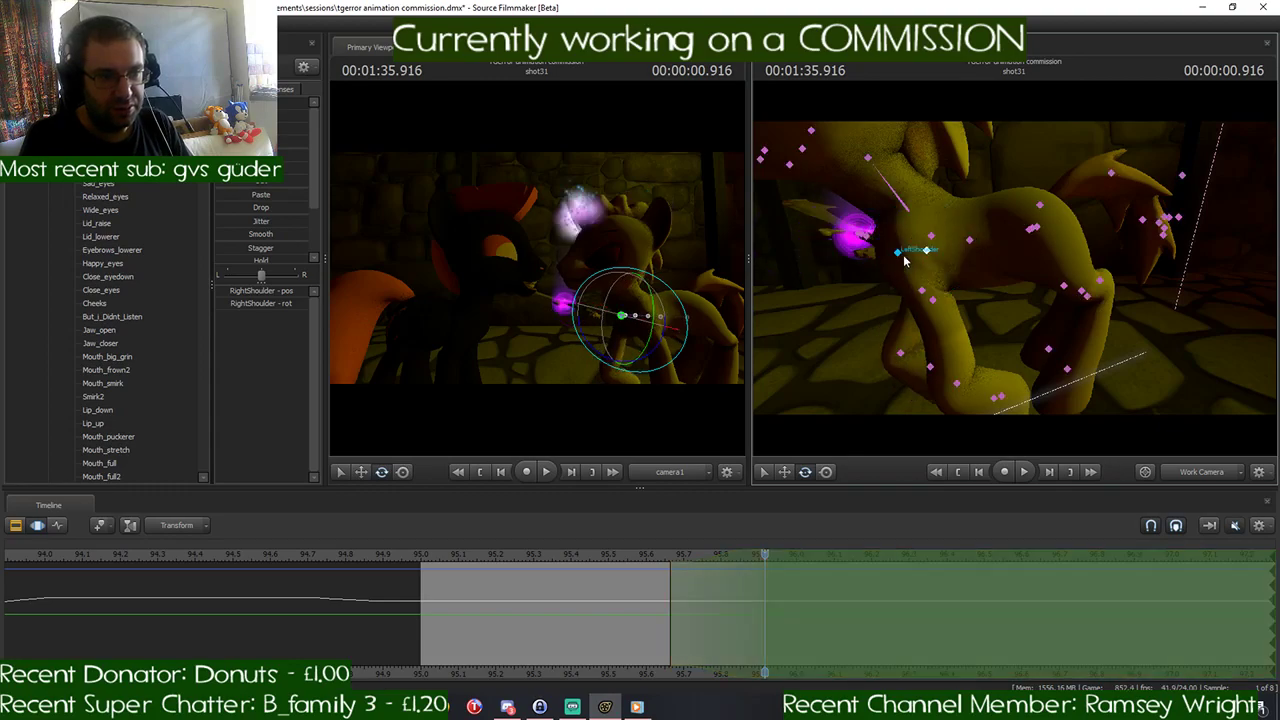
# - Rotate the yellow pony's left shoulder and left hand joints to reposition the left front leg at 00:01:35.916
pyautogui.click(899, 258)
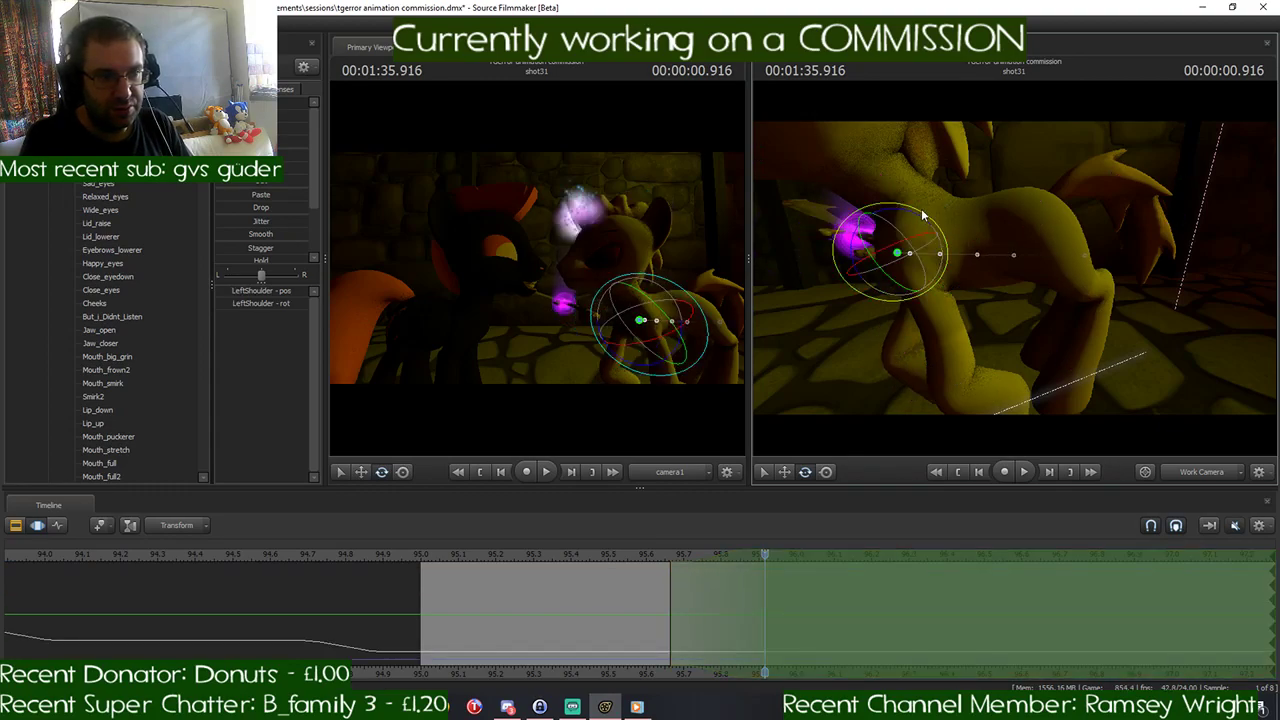
pyautogui.moveTo(921, 211); pyautogui.dragTo(936, 251)
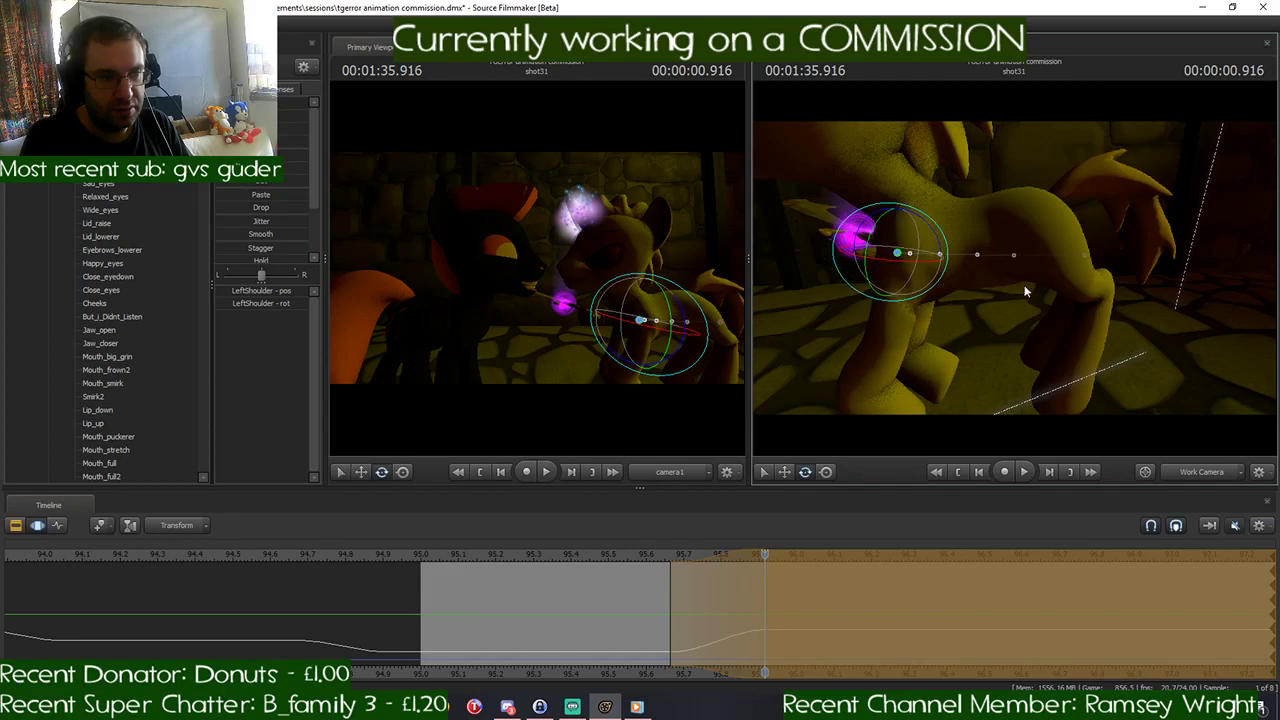
pyautogui.moveTo(1026, 289)
pyautogui.mouseDown()
pyautogui.moveTo(1015, 375)
pyautogui.moveTo(1000, 320)
pyautogui.moveTo(1012, 290)
pyautogui.mouseUp()
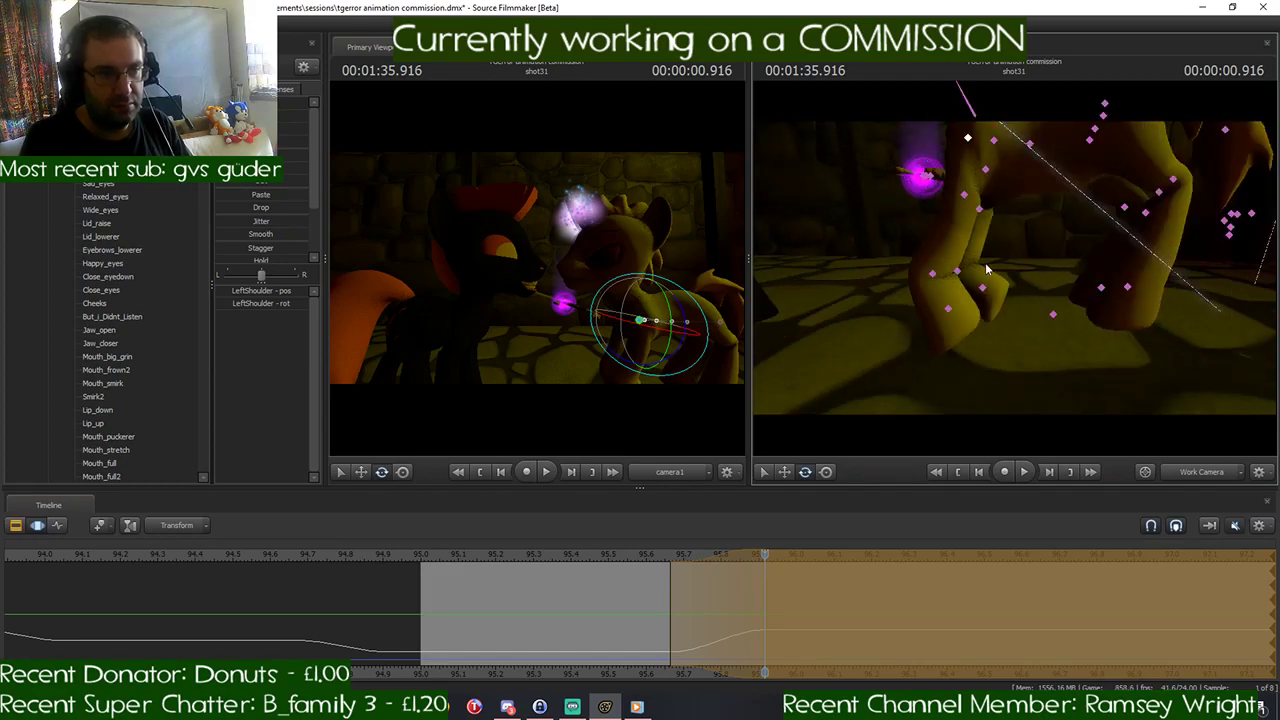
pyautogui.keyDown('ctrl'); pyautogui.click(932, 273); pyautogui.keyUp('ctrl')
pyautogui.moveTo(958, 243)
pyautogui.mouseDown()
pyautogui.moveTo(966, 281)
pyautogui.moveTo(968, 264)
pyautogui.mouseUp()
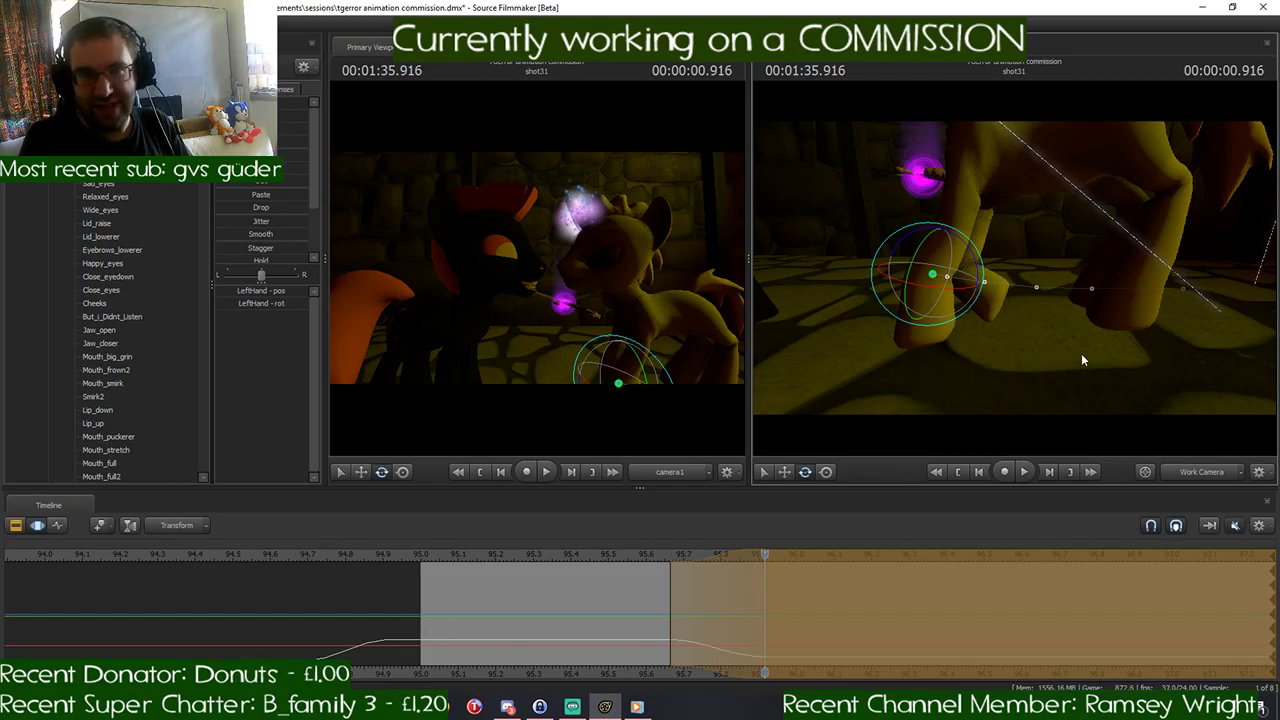
# - Rotate the yellow pony's right thigh and RightLeg1 joint to repose the right hind leg at 00:01:35.916
pyautogui.moveTo(1081, 354); pyautogui.dragTo(905, 315)
pyautogui.click(1012, 275)
pyautogui.click(1030, 324)
pyautogui.press('ctrl')
pyautogui.keyDown('alt'); pyautogui.moveTo(1022, 295); pyautogui.dragTo(1008, 256); pyautogui.keyUp('alt')
pyautogui.keyDown('ctrl'); pyautogui.click(1007, 296); pyautogui.keyUp('ctrl')
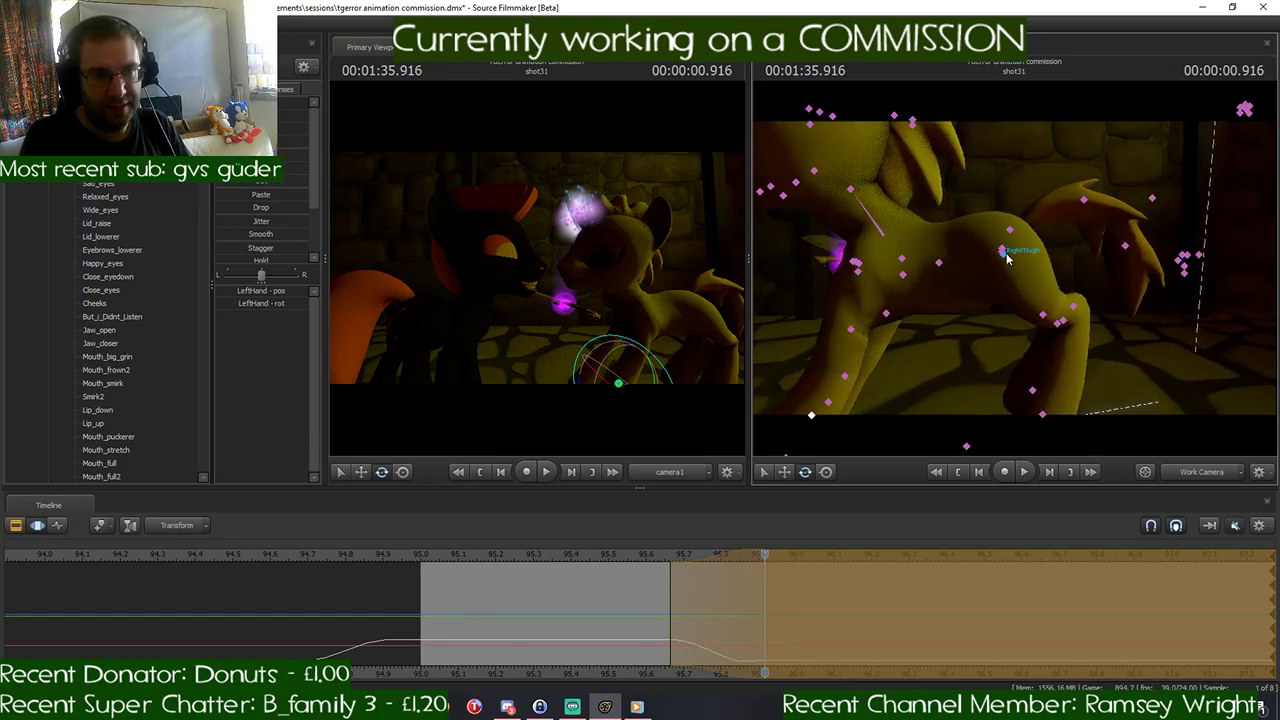
pyautogui.click(1007, 256)
pyautogui.moveTo(1015, 208)
pyautogui.mouseDown()
pyautogui.moveTo(1026, 226)
pyautogui.moveTo(1000, 250)
pyautogui.moveTo(1040, 245)
pyautogui.moveTo(1013, 190)
pyautogui.mouseUp()
pyautogui.moveTo(1030, 268)
pyautogui.mouseDown()
pyautogui.moveTo(1003, 245)
pyautogui.moveTo(1013, 258)
pyautogui.mouseUp()
pyautogui.keyDown('ctrl'); pyautogui.click(988, 281); pyautogui.keyUp('ctrl')
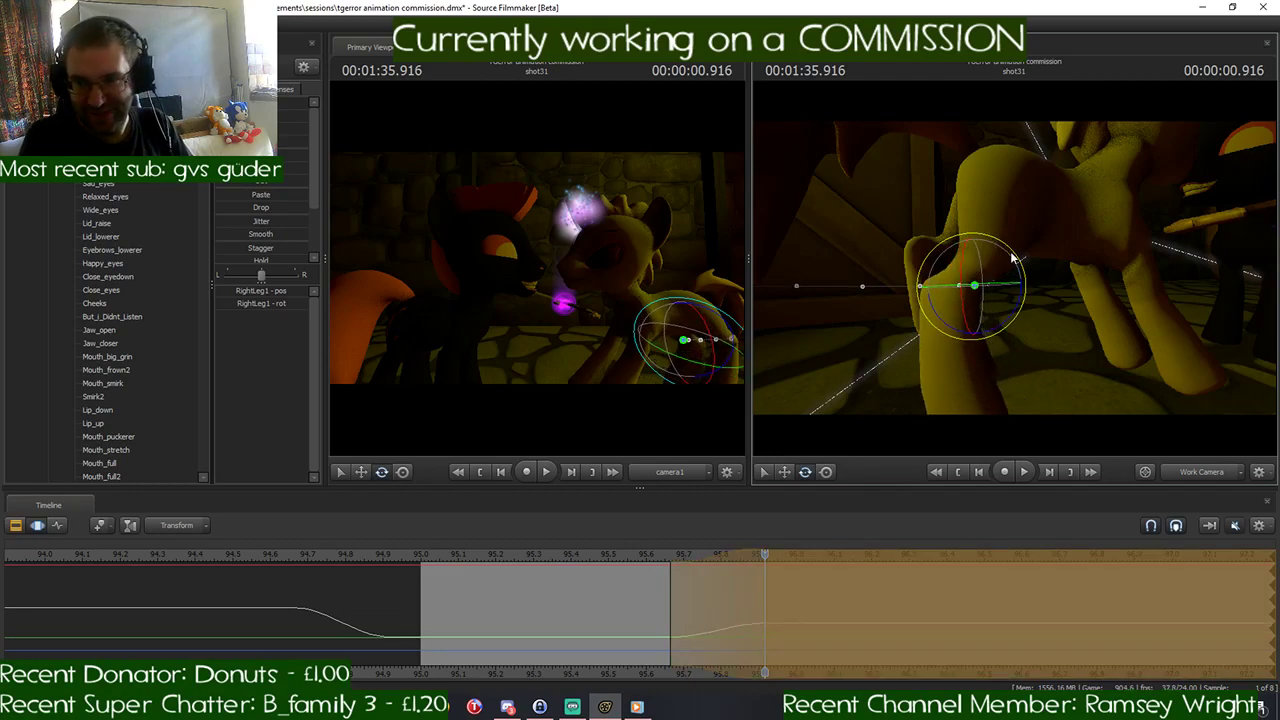
pyautogui.moveTo(1144, 323)
pyautogui.mouseDown()
pyautogui.moveTo(1160, 356)
pyautogui.moveTo(1144, 323)
pyautogui.moveTo(1120, 318)
pyautogui.moveTo(1152, 338)
pyautogui.moveTo(1140, 302)
pyautogui.mouseUp()
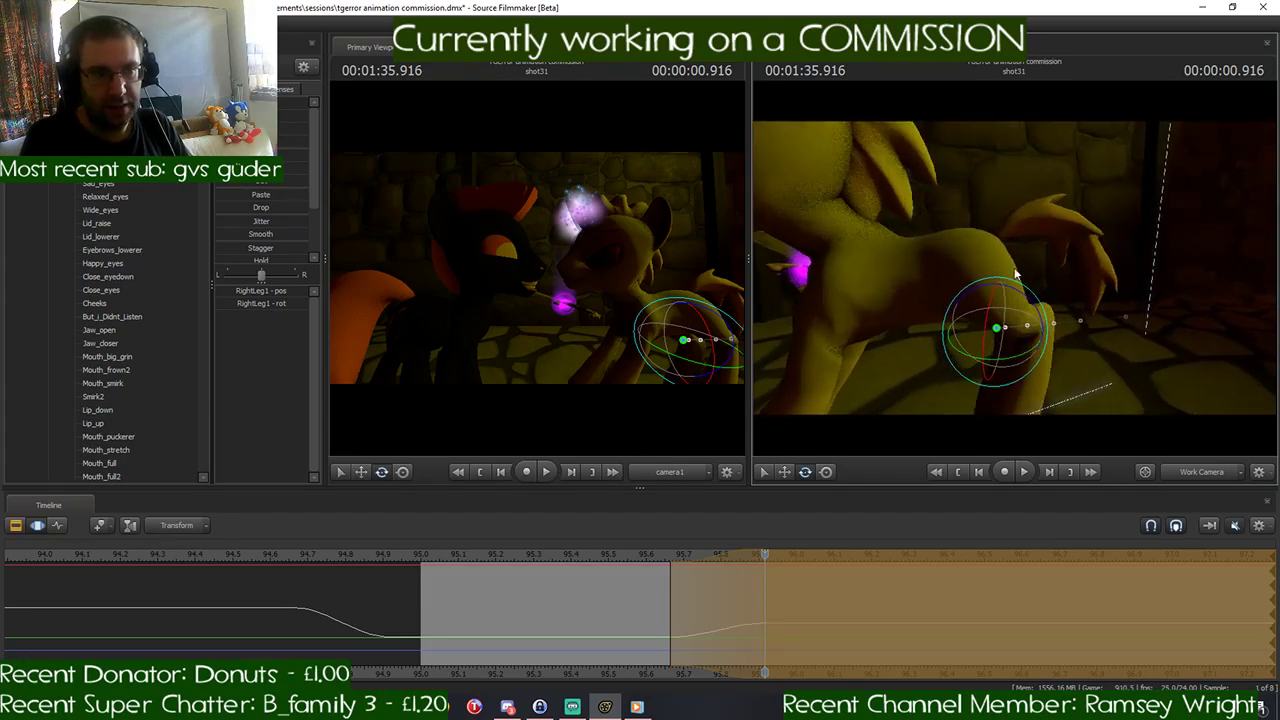
# - Try another rotation of the yellow pony's right thigh at 00:01:35.916 and undo it
pyautogui.keyDown('ctrl'); pyautogui.click(978, 266); pyautogui.keyUp('ctrl')
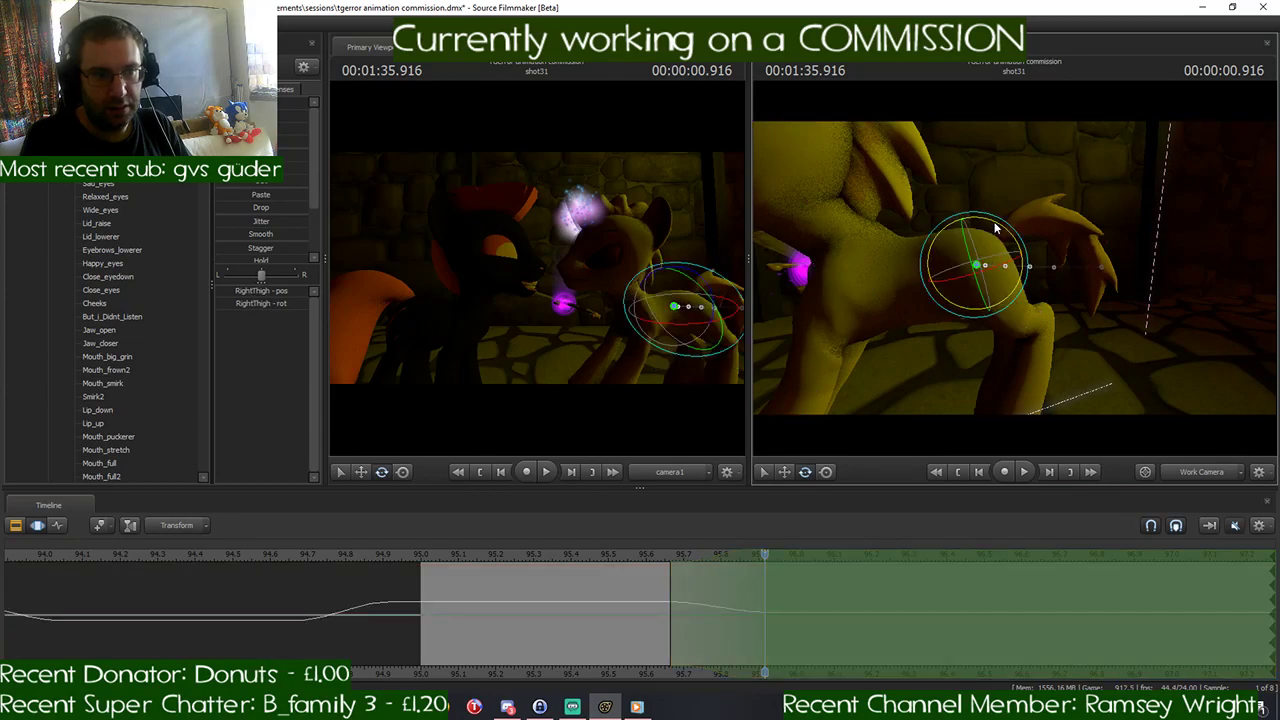
pyautogui.moveTo(994, 224); pyautogui.dragTo(988, 226)
pyautogui.hotkey('ctrl', 'z')
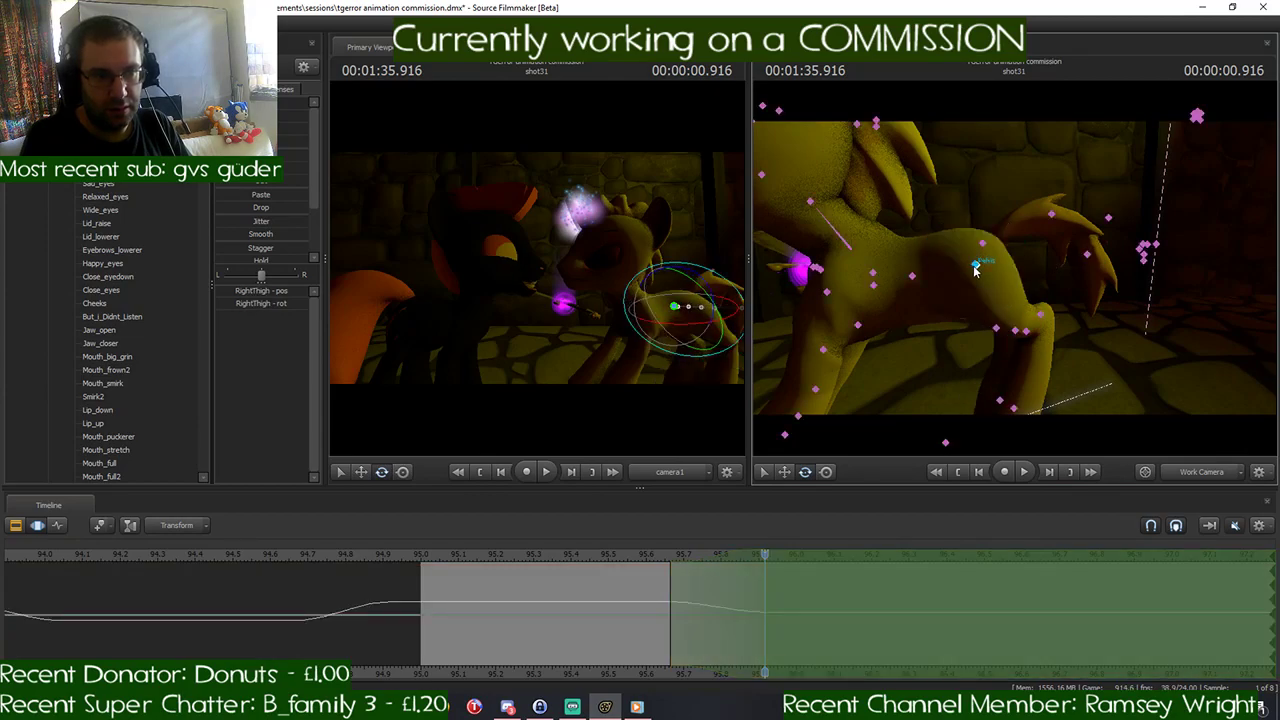
# - Rotate the yellow pony's left thigh and LeftLeg2 joint to repose the left hind leg at 00:01:35.916
pyautogui.keyDown('ctrl'); pyautogui.click(978, 266); pyautogui.keyUp('ctrl')
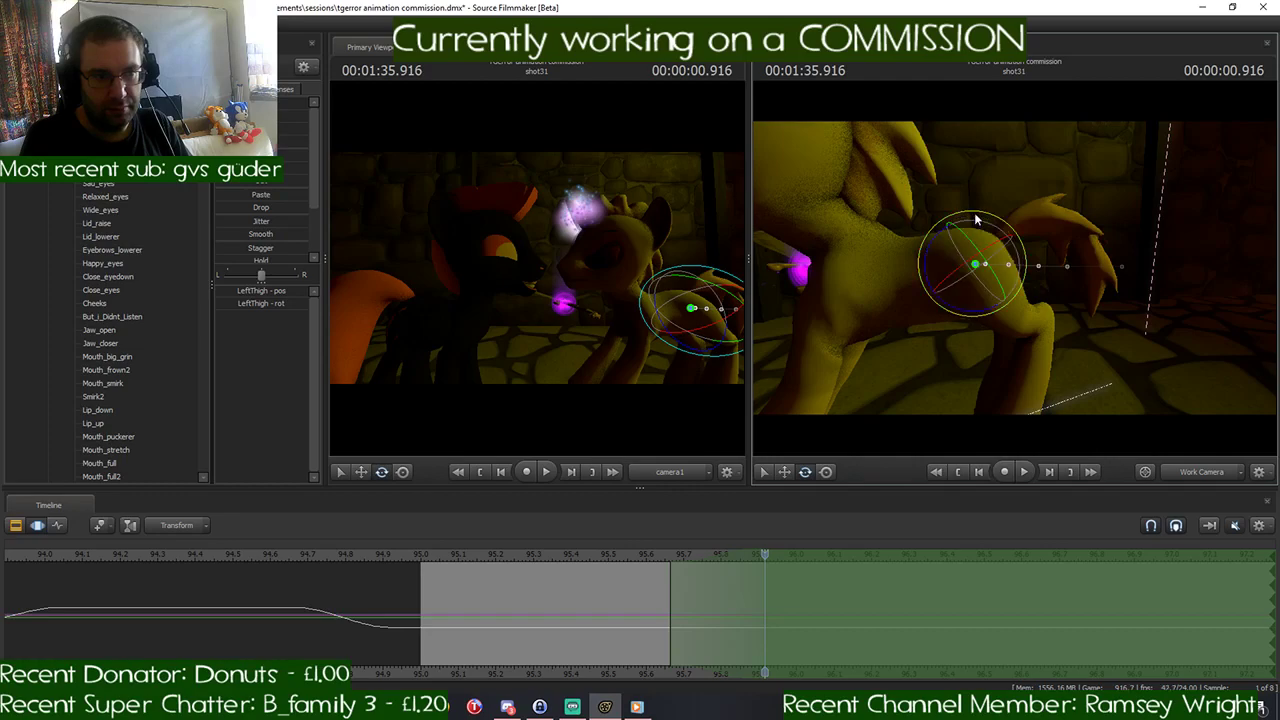
pyautogui.moveTo(979, 232); pyautogui.dragTo(984, 193)
pyautogui.keyDown('ctrl'); pyautogui.click(1008, 234); pyautogui.keyUp('ctrl')
pyautogui.press('w')
pyautogui.moveTo(1077, 226); pyautogui.dragTo(997, 273)
pyautogui.press('s')
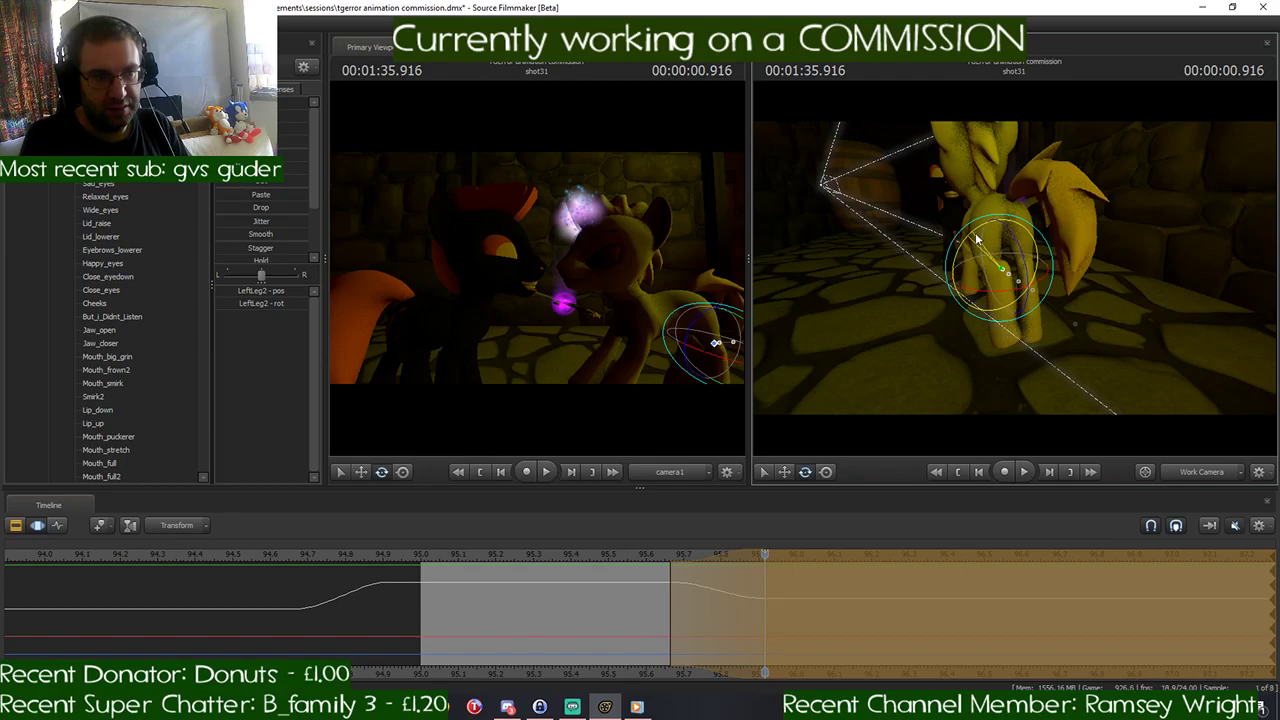
pyautogui.moveTo(1000, 293); pyautogui.dragTo(991, 290)
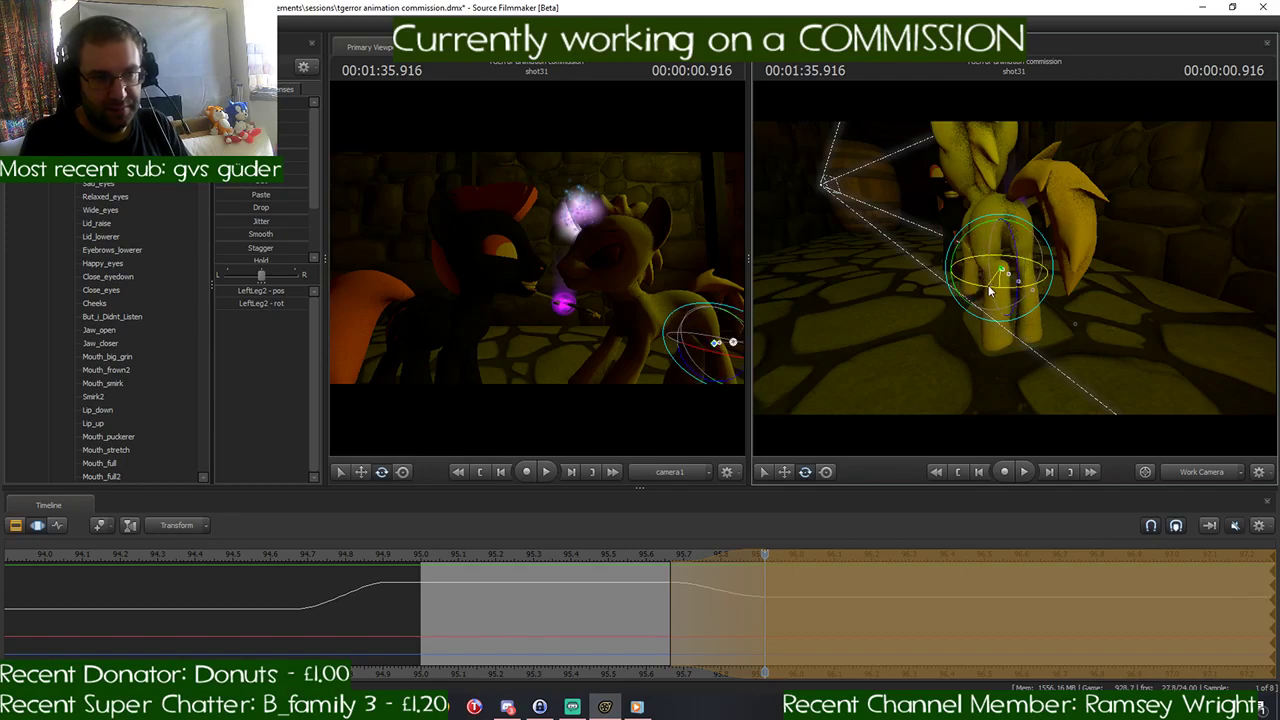
# - Rotate the yellow pony's left hind foot to match the reposed leg at 00:01:35.916
pyautogui.press('w')
pyautogui.moveTo(1114, 338); pyautogui.dragTo(1018, 286)
pyautogui.press('s')
pyautogui.click(998, 314)
pyautogui.press('d')
pyautogui.moveTo(1147, 293); pyautogui.dragTo(1080, 281)
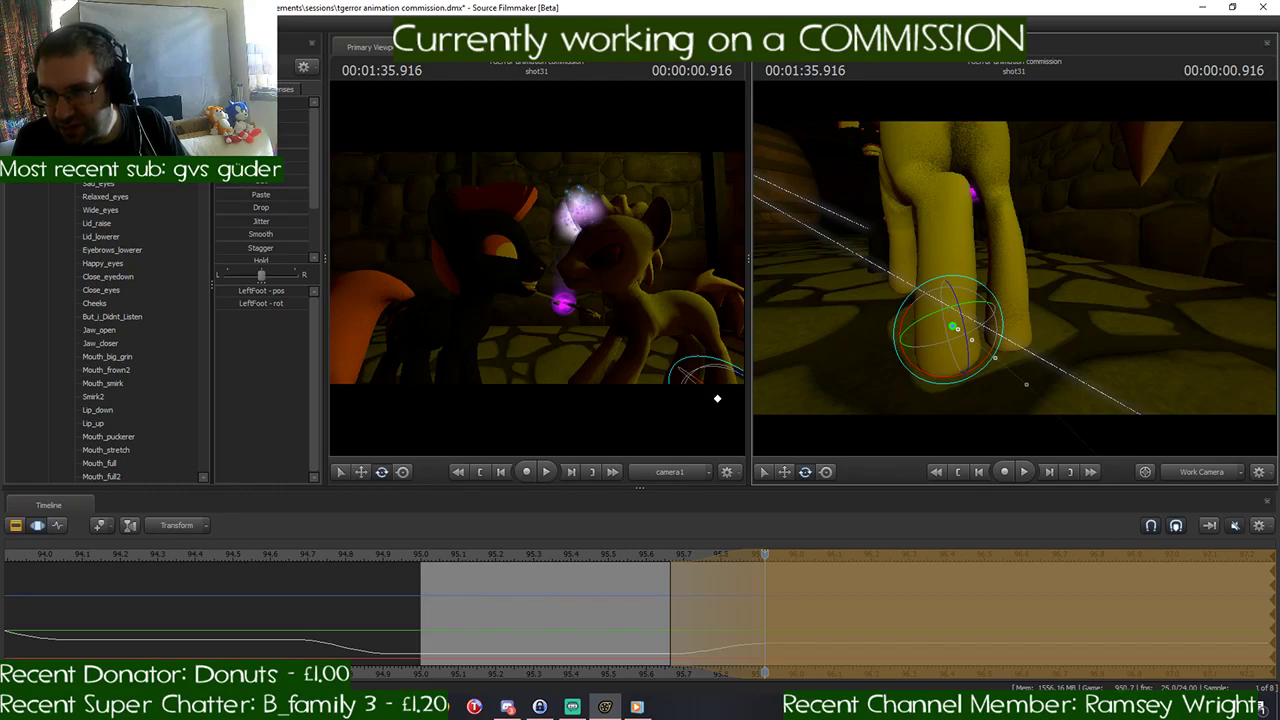
# - Select the yellow pony's pelvis and adjust its rotation and position at 00:01:35.916
pyautogui.press('d')
pyautogui.moveTo(1015, 268); pyautogui.dragTo(948, 174)
pyautogui.press('s')
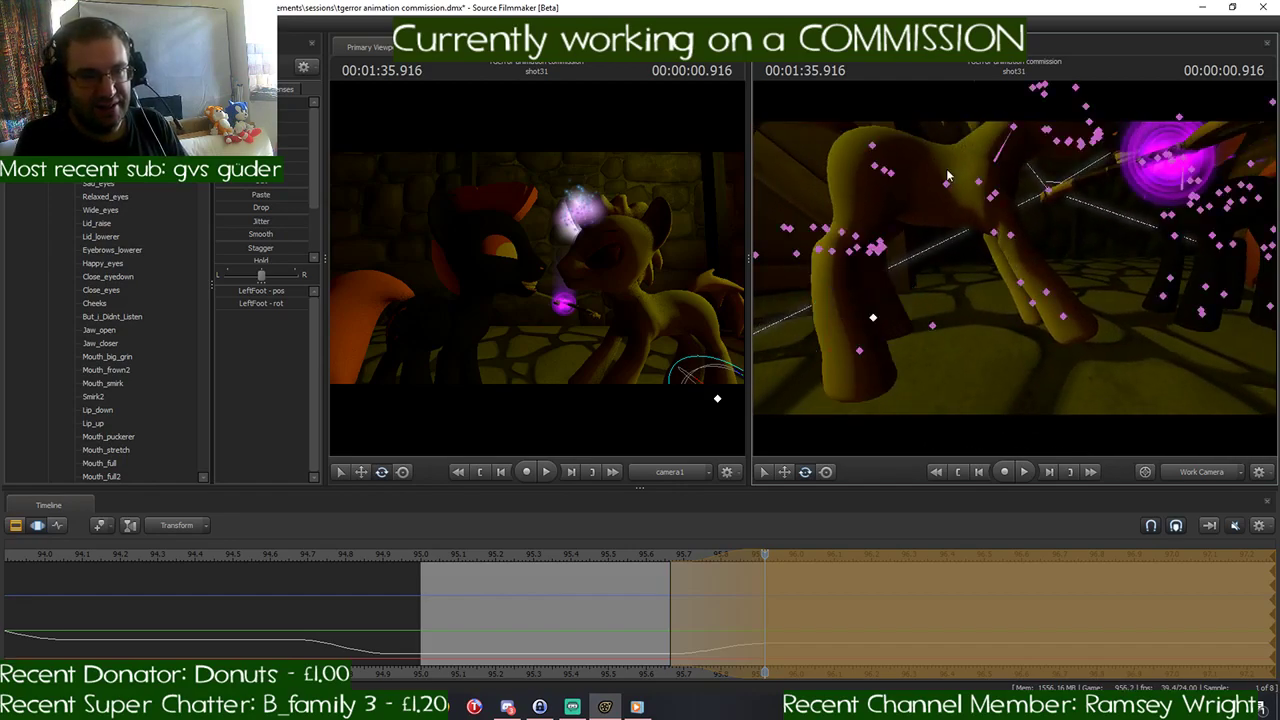
pyautogui.click(884, 172)
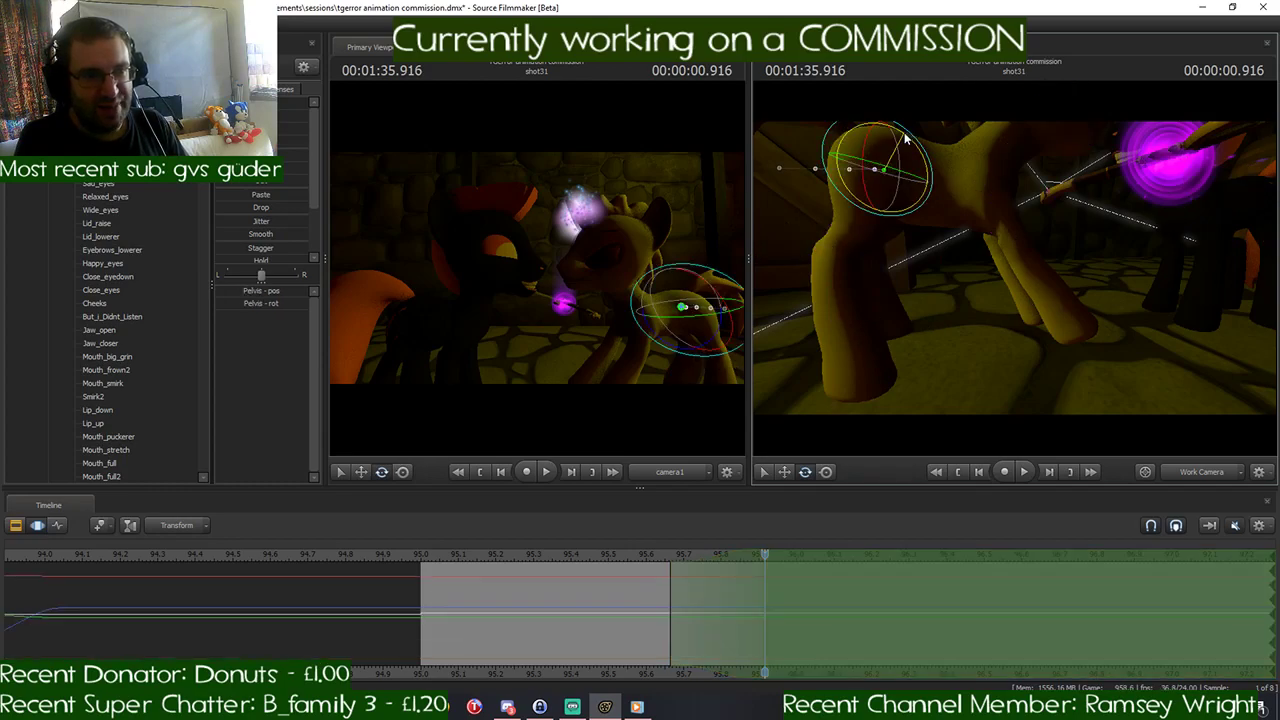
pyautogui.press('w')
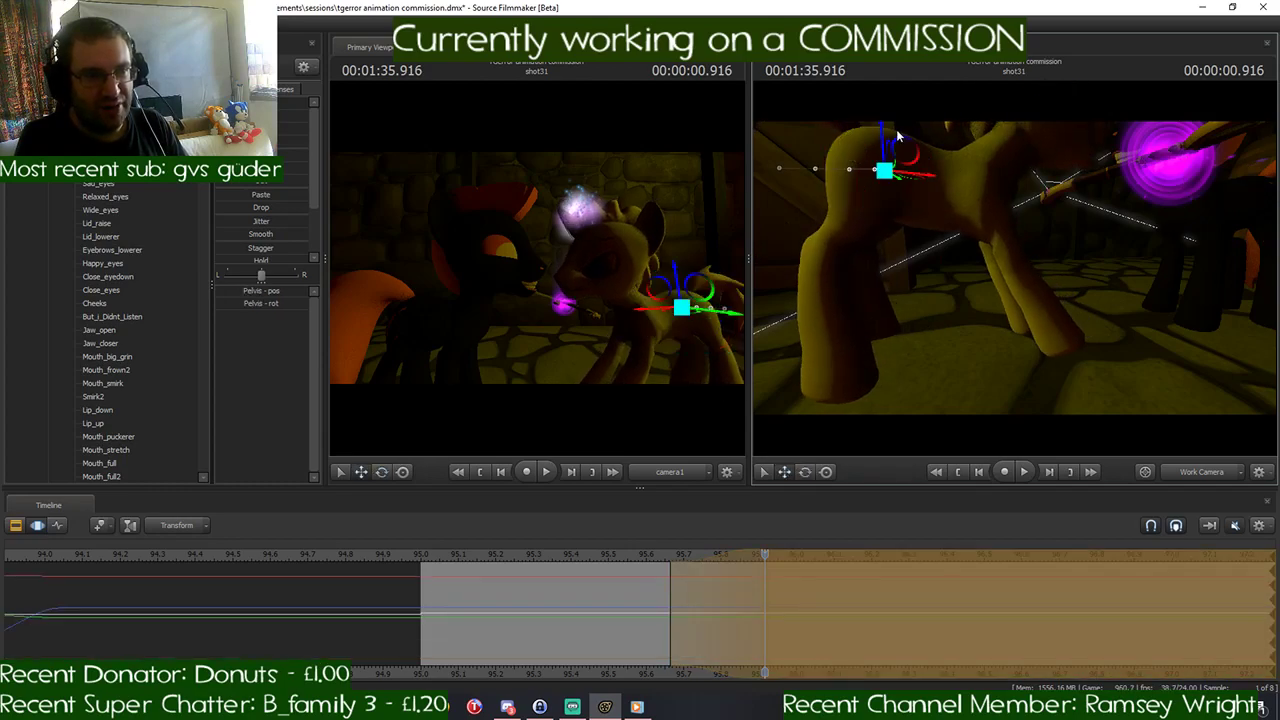
pyautogui.moveTo(882, 131)
pyautogui.mouseDown()
pyautogui.moveTo(882, 149)
pyautogui.moveTo(882, 134)
pyautogui.mouseUp()
pyautogui.press('w')
pyautogui.moveTo(915, 205); pyautogui.dragTo(915, 225)
# - Rotate the yellow pony's RightBall joint to adjust the hoof at 00:01:35.916
pyautogui.keyDown('ctrl'); pyautogui.click(995, 315); pyautogui.keyUp('ctrl')
pyautogui.press('e')
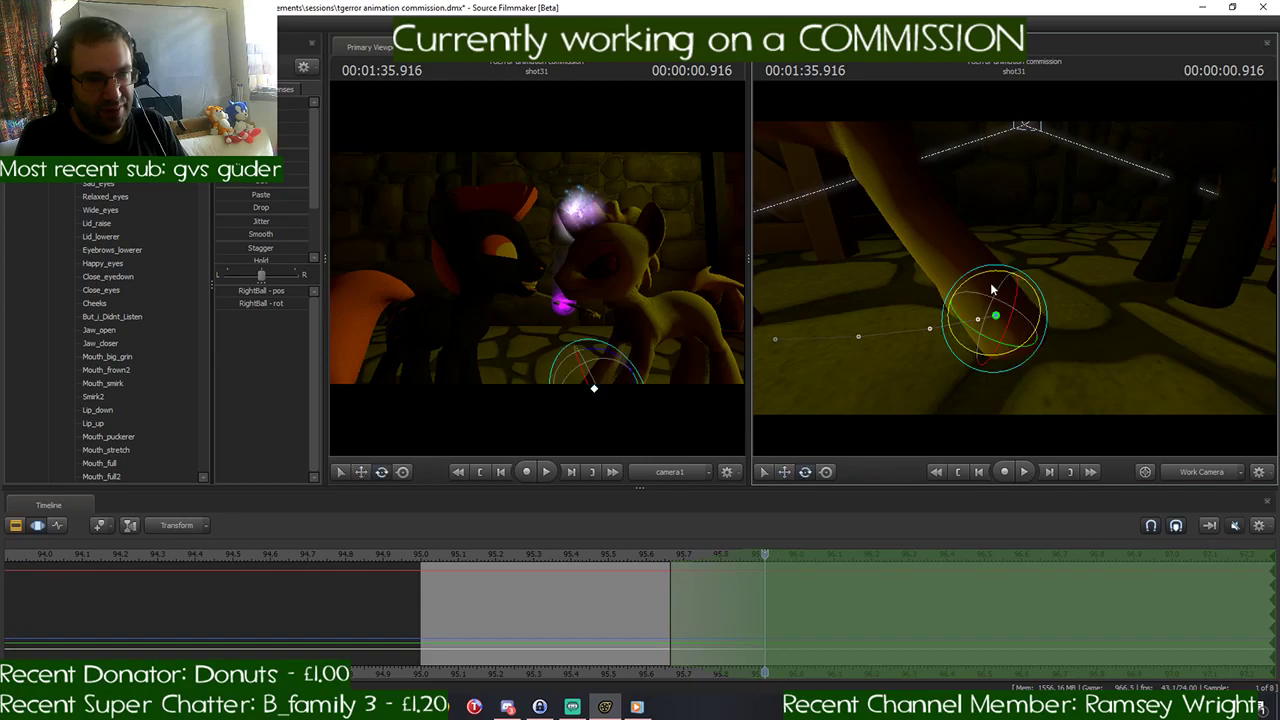
pyautogui.moveTo(989, 281); pyautogui.dragTo(1007, 238)
pyautogui.press('s')
pyautogui.press('w')
pyautogui.click(969, 287)
pyautogui.press('e')
pyautogui.press('s')
pyautogui.press('w')
pyautogui.press('s')
pyautogui.press('w')
# - Lower the yellow pony's pelvis slightly toward the floor at 00:01:35.916
pyautogui.keyDown('ctrl'); pyautogui.click(1003, 290); pyautogui.keyUp('ctrl')
pyautogui.press('s')
pyautogui.press('w')
pyautogui.press('w')
pyautogui.moveTo(966, 387); pyautogui.dragTo(962, 412)
pyautogui.press('s')
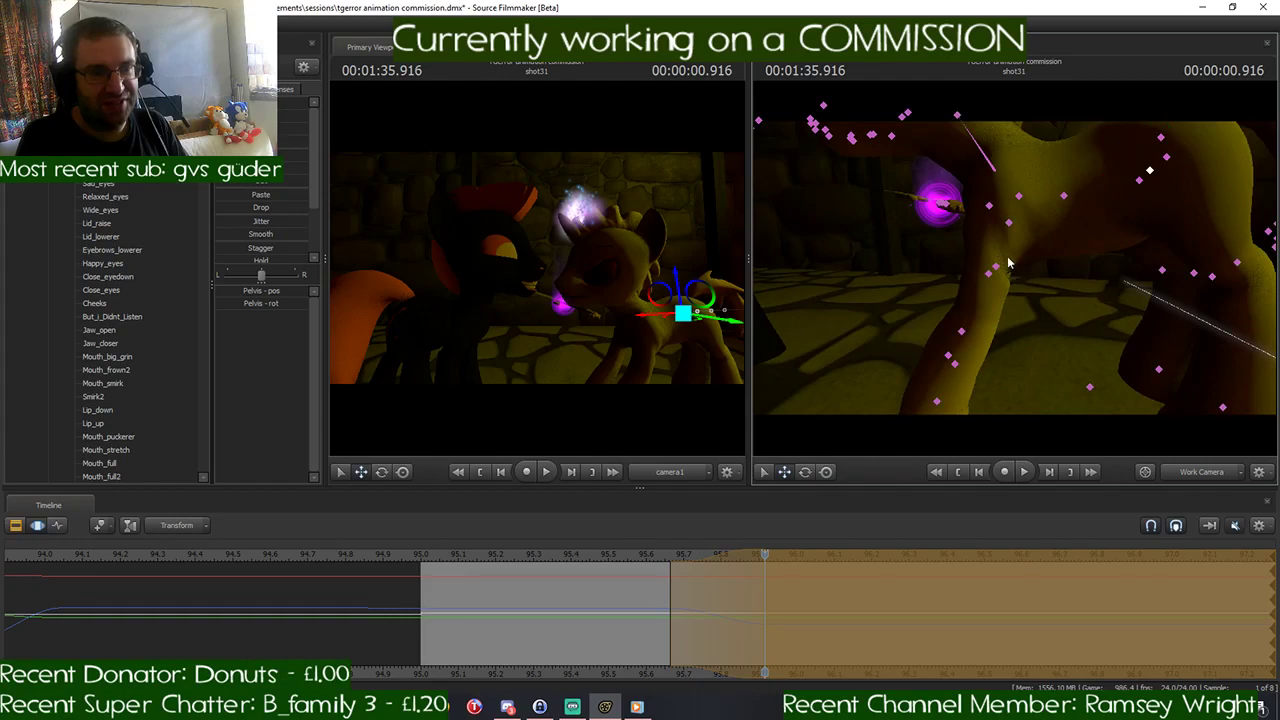
# - Rotate the yellow pony's left shoulder again to fit the lowered body at 00:01:35.916
pyautogui.click(990, 205)
pyautogui.press('e')
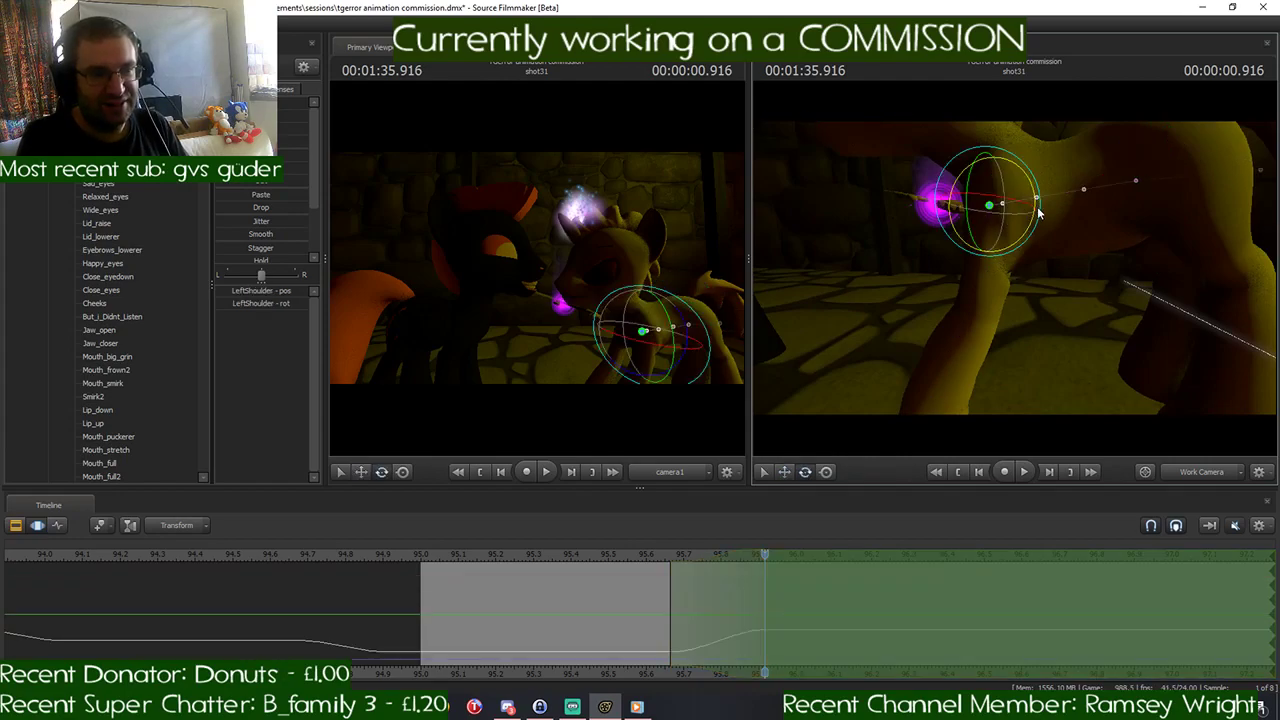
pyautogui.moveTo(1031, 224); pyautogui.dragTo(990, 247)
pyautogui.press('s')
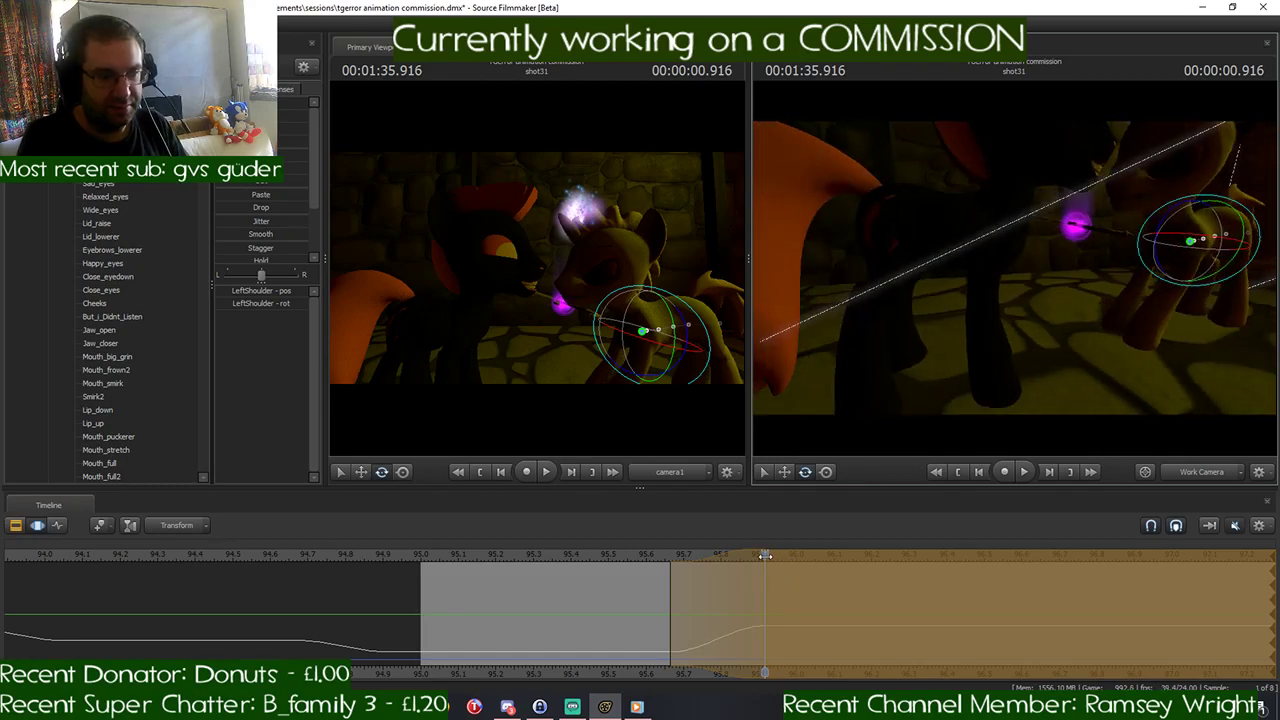
# - Scrub to 00:01:36.000 and back to 00:01:35.916 to check the pose, and commit the shoulder change
pyautogui.moveTo(764, 556); pyautogui.dragTo(798, 605)
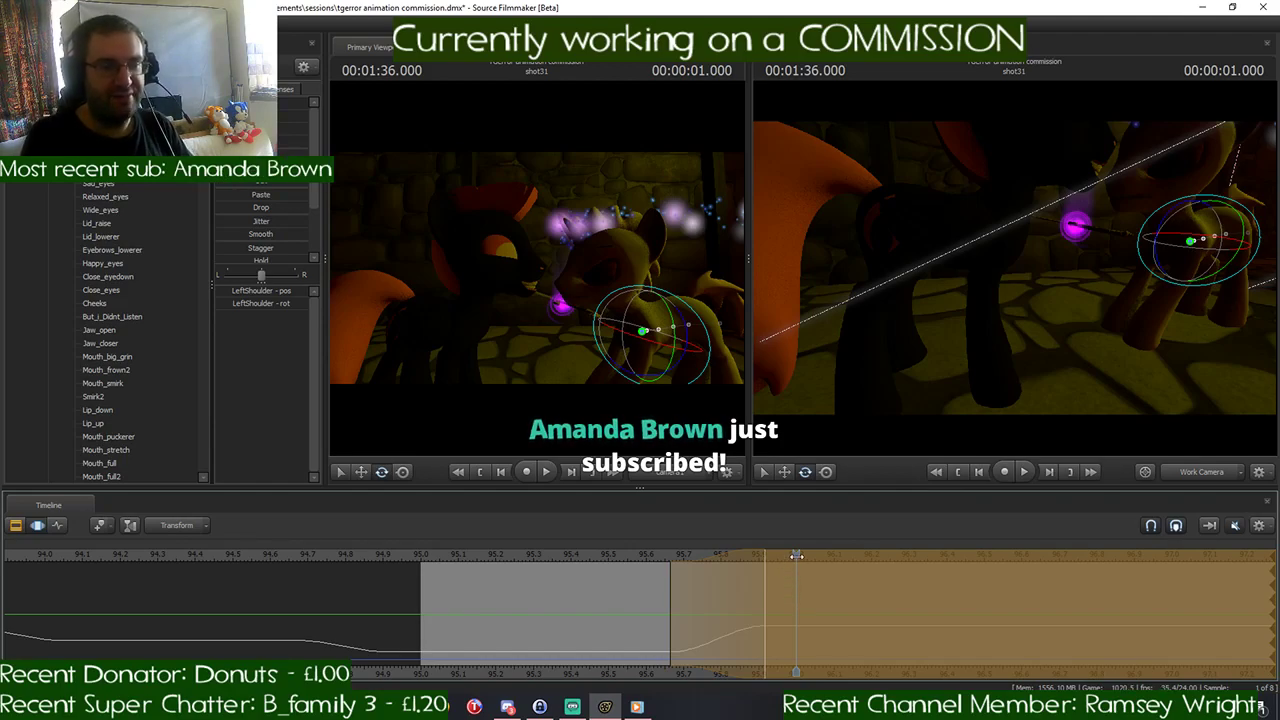
pyautogui.moveTo(796, 555); pyautogui.dragTo(763, 570)
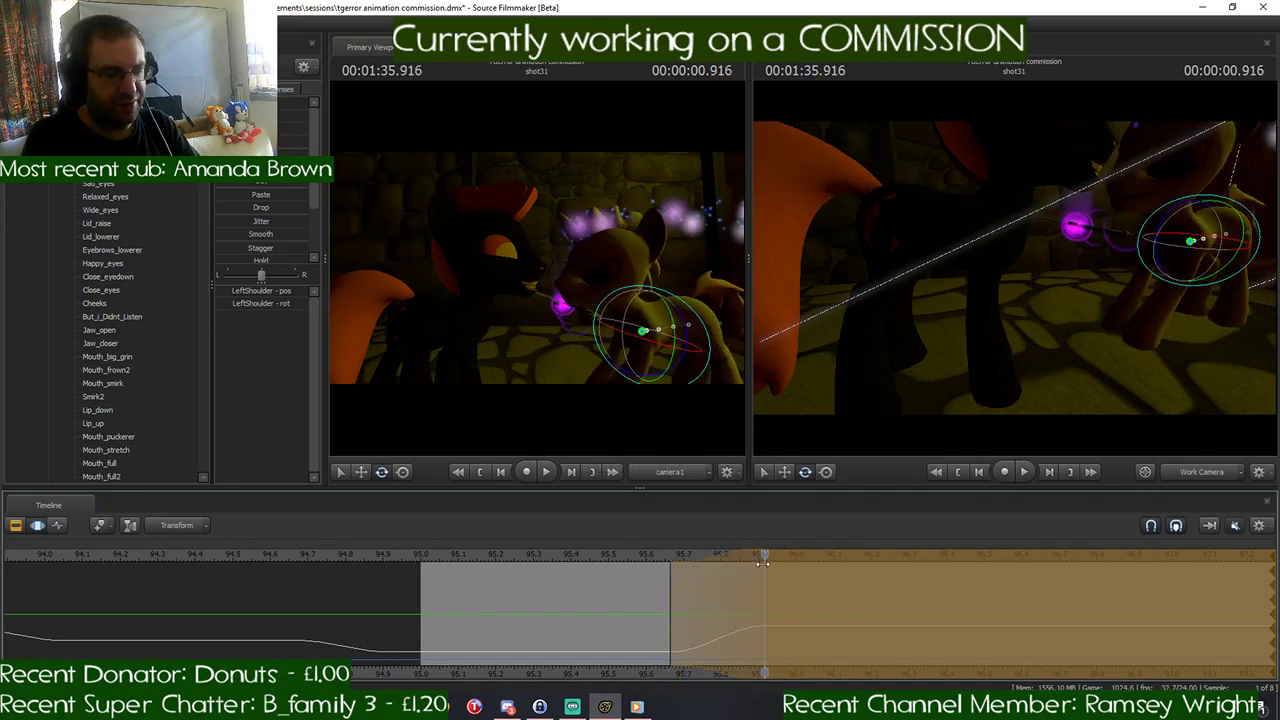
pyautogui.press('Return')
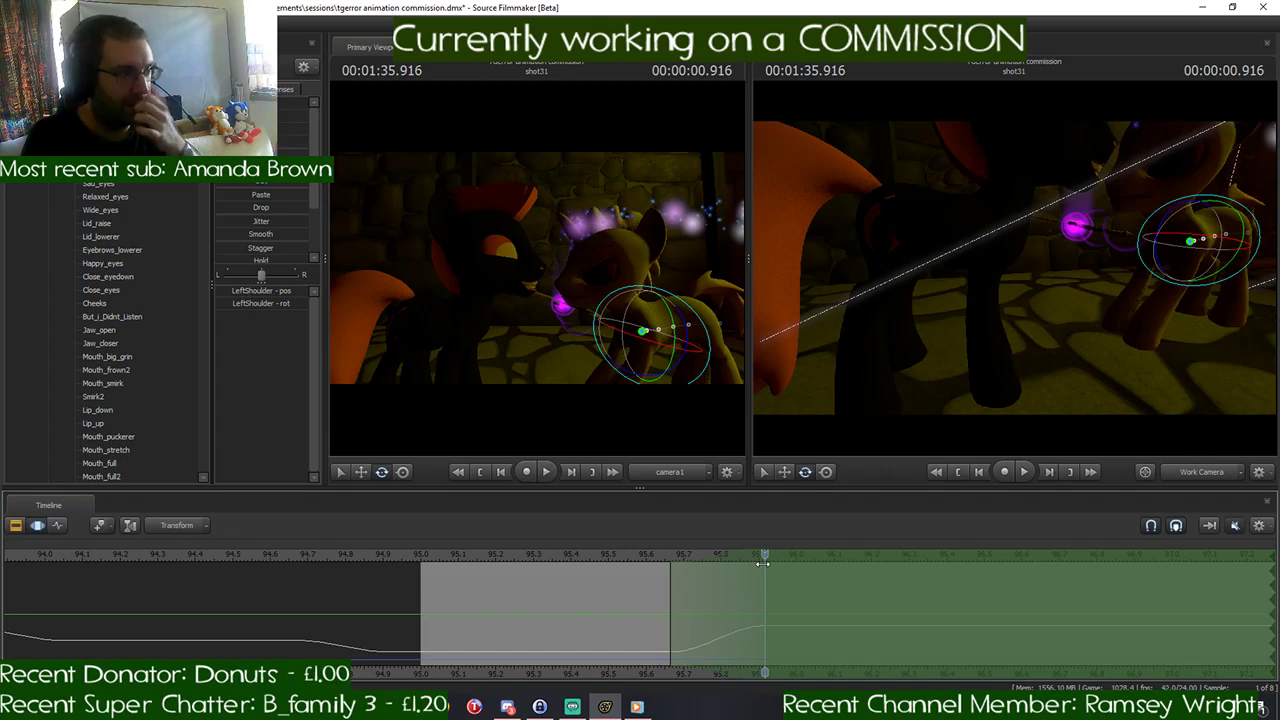
pyautogui.moveTo(763, 563); pyautogui.dragTo(760, 608)
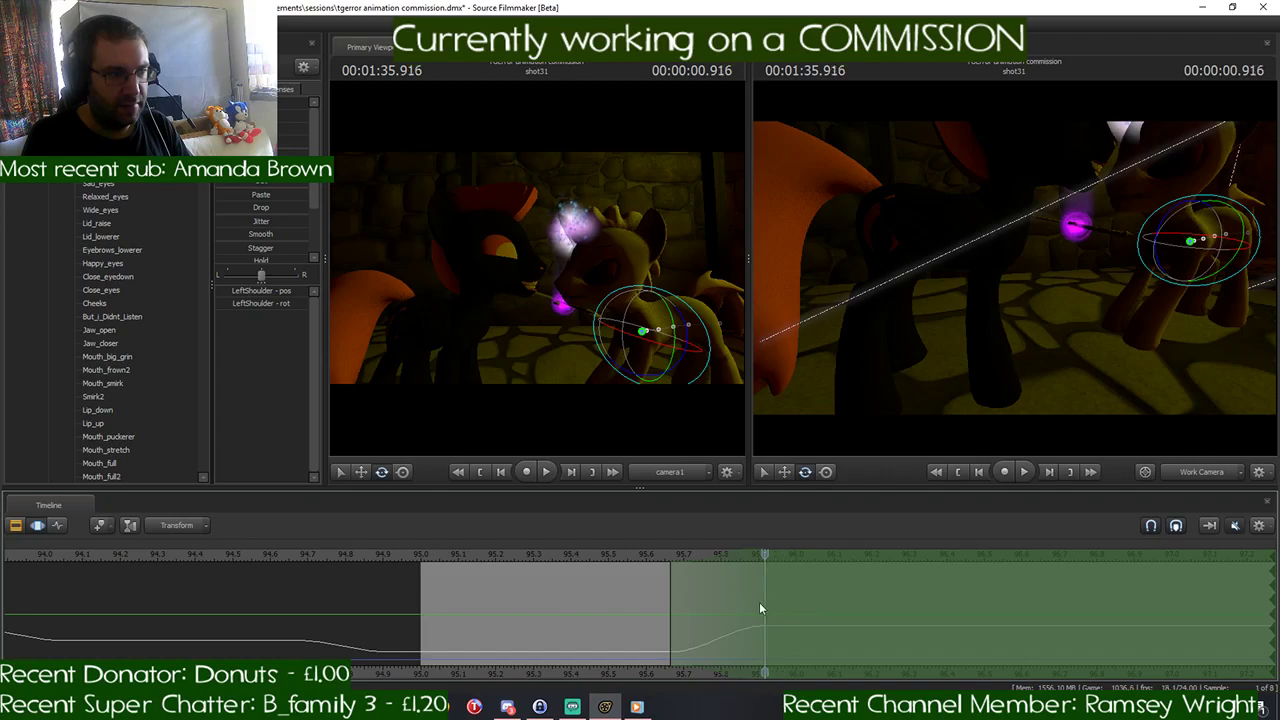
# - Place the playhead at 00:01:35.625 and shift the start of the time selection to it
pyautogui.moveTo(766, 668); pyautogui.dragTo(451, 622, button='middle')
pyautogui.scroll(-1, 466, 615)
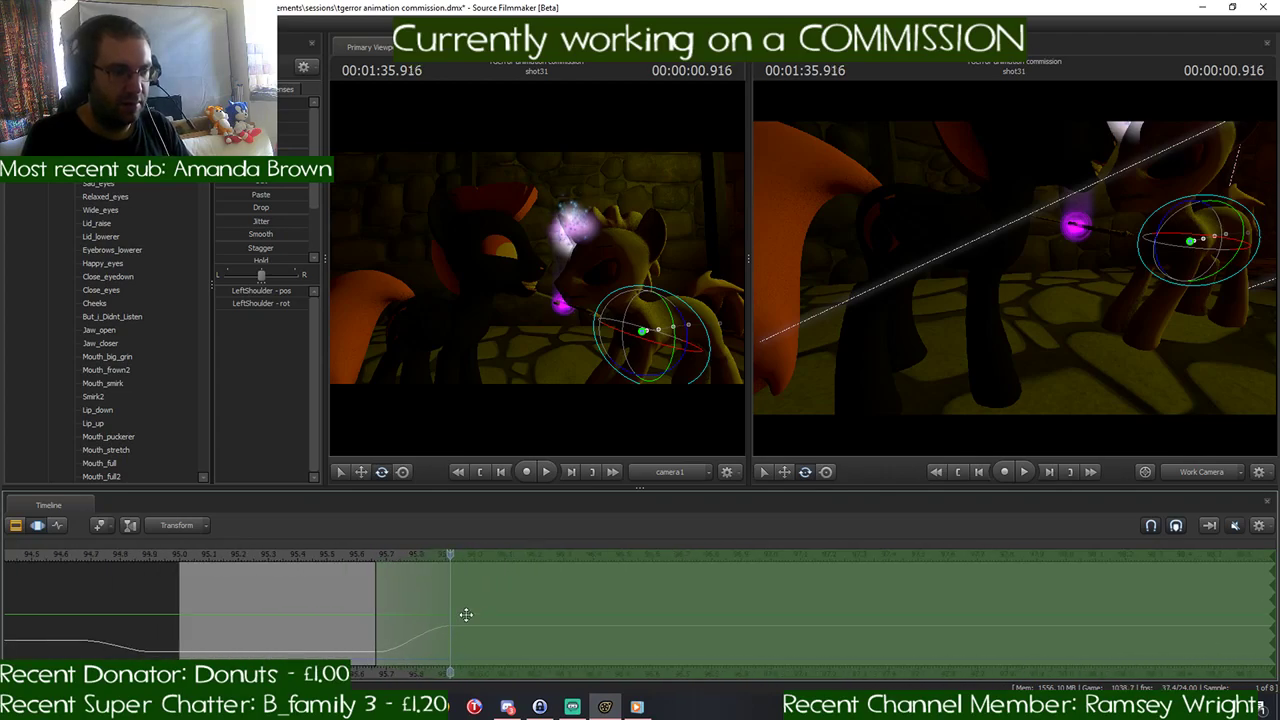
pyautogui.scroll(-4, 466, 614)
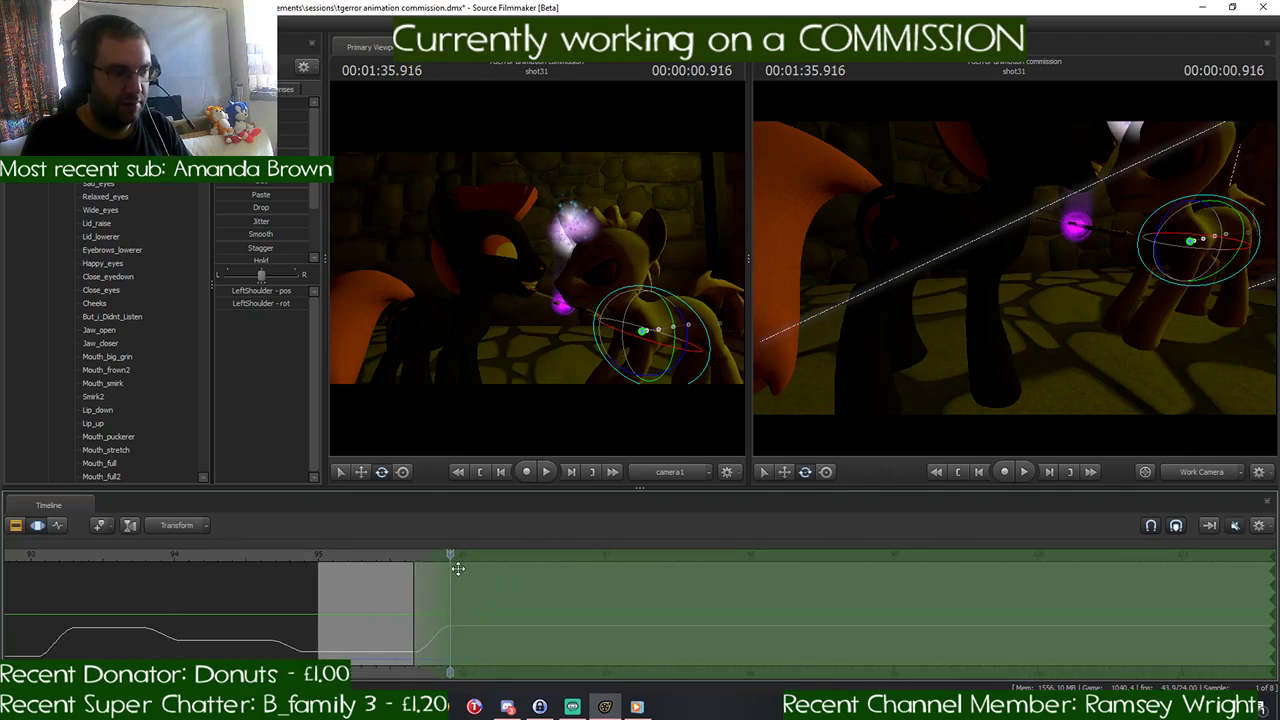
pyautogui.scroll(4, 458, 568)
pyautogui.moveTo(455, 572); pyautogui.dragTo(360, 604)
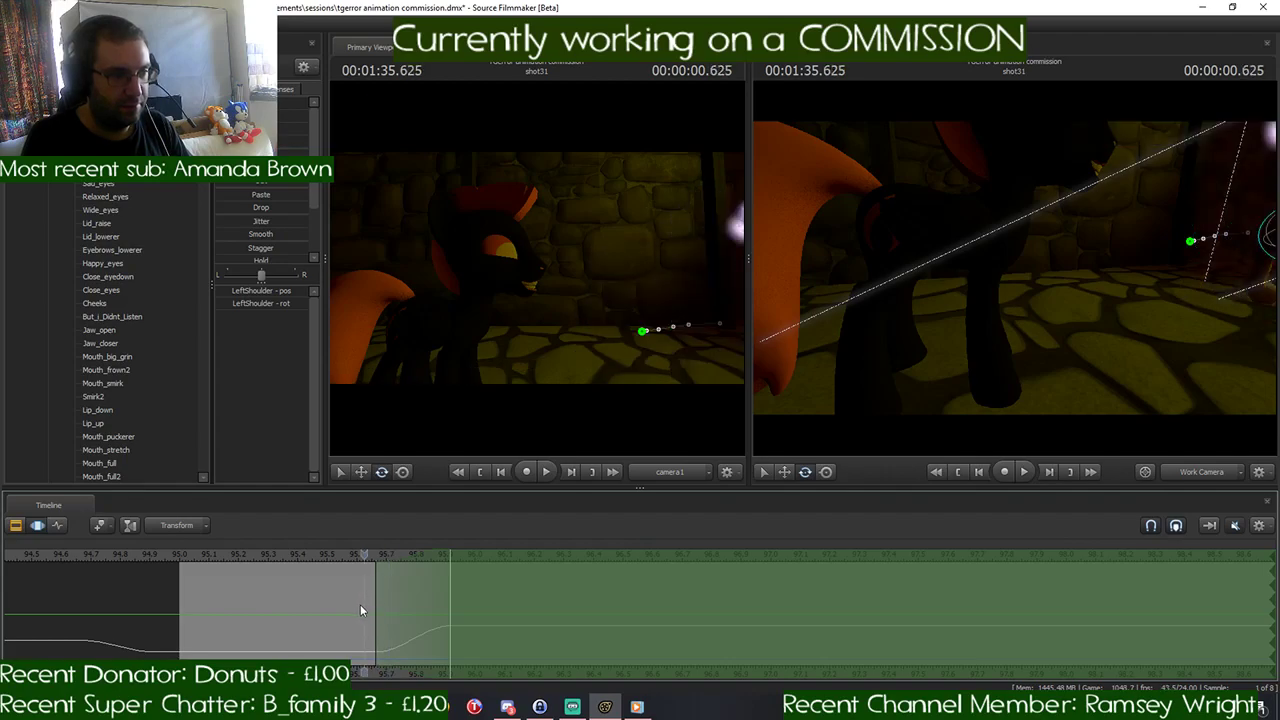
pyautogui.moveTo(425, 557); pyautogui.dragTo(414, 557)
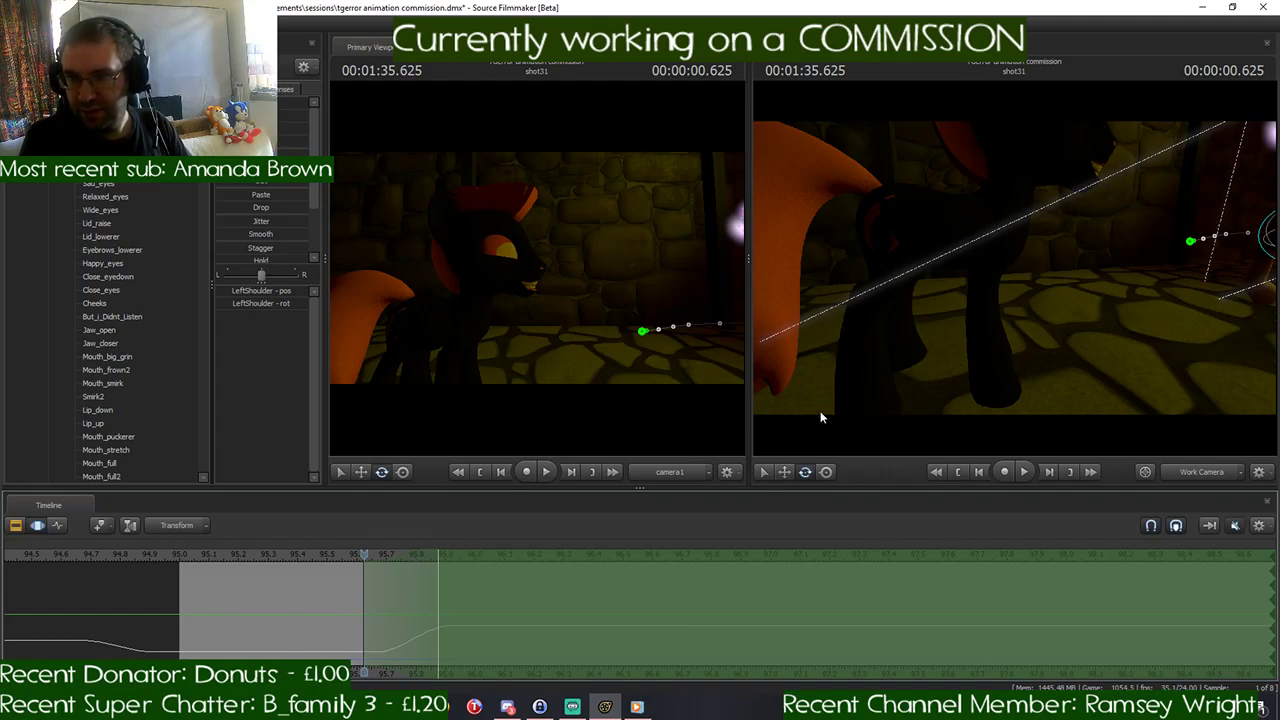
# - Shift the time selection's start to 00:01:35.500 and its falloff end to 00:01:35.750, with the playhead at 00:01:35.750
pyautogui.moveTo(968, 360)
pyautogui.mouseDown()
pyautogui.moveTo(915, 346)
pyautogui.moveTo(960, 354)
pyautogui.mouseUp()
pyautogui.press('s')
pyautogui.press('w')
pyautogui.press('s')
pyautogui.press('w')
pyautogui.press('s')
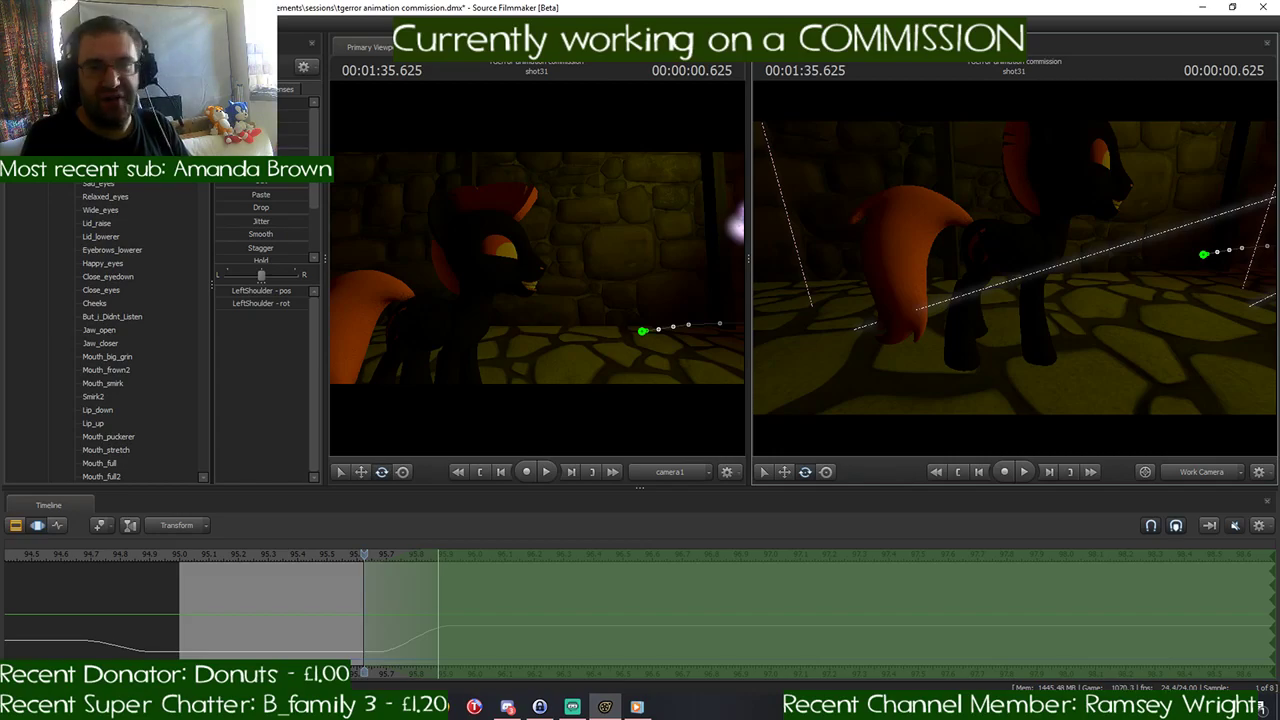
pyautogui.press('w')
pyautogui.moveTo(1015, 268)
pyautogui.mouseDown()
pyautogui.moveTo(1024, 250)
pyautogui.moveTo(1010, 256)
pyautogui.mouseUp()
pyautogui.press('s')
pyautogui.press('s')
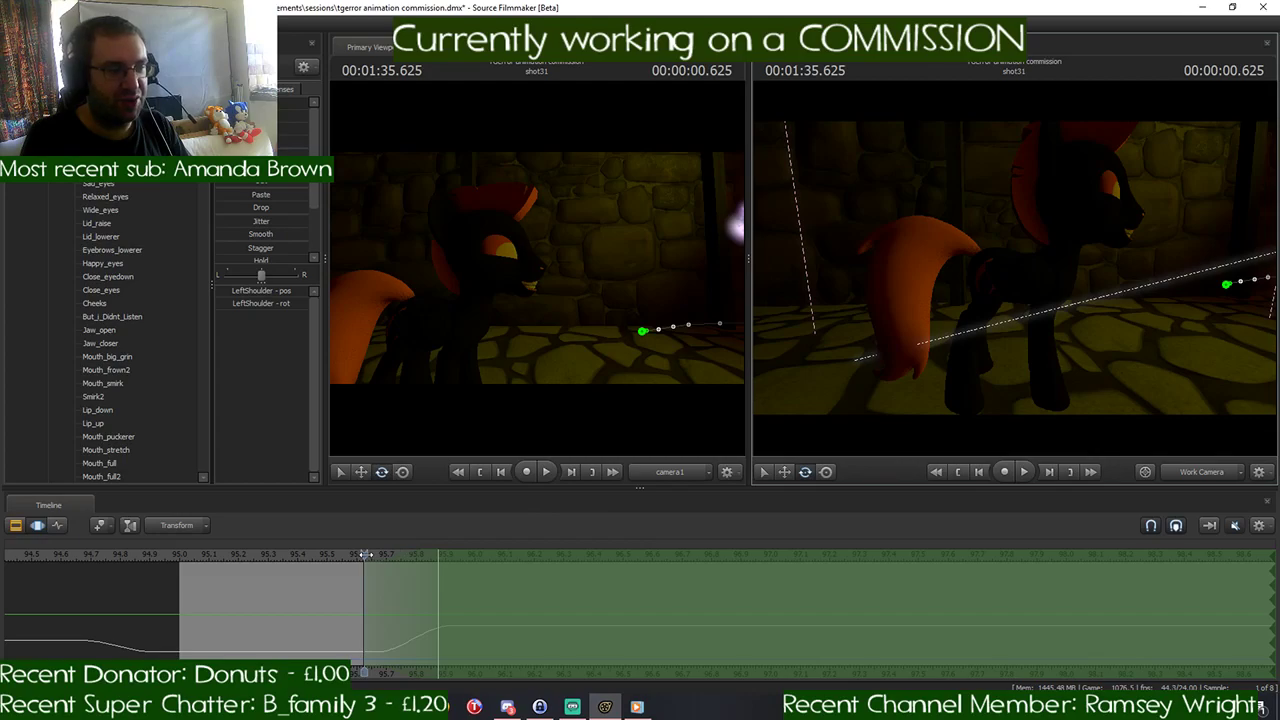
pyautogui.moveTo(365, 555); pyautogui.dragTo(327, 557)
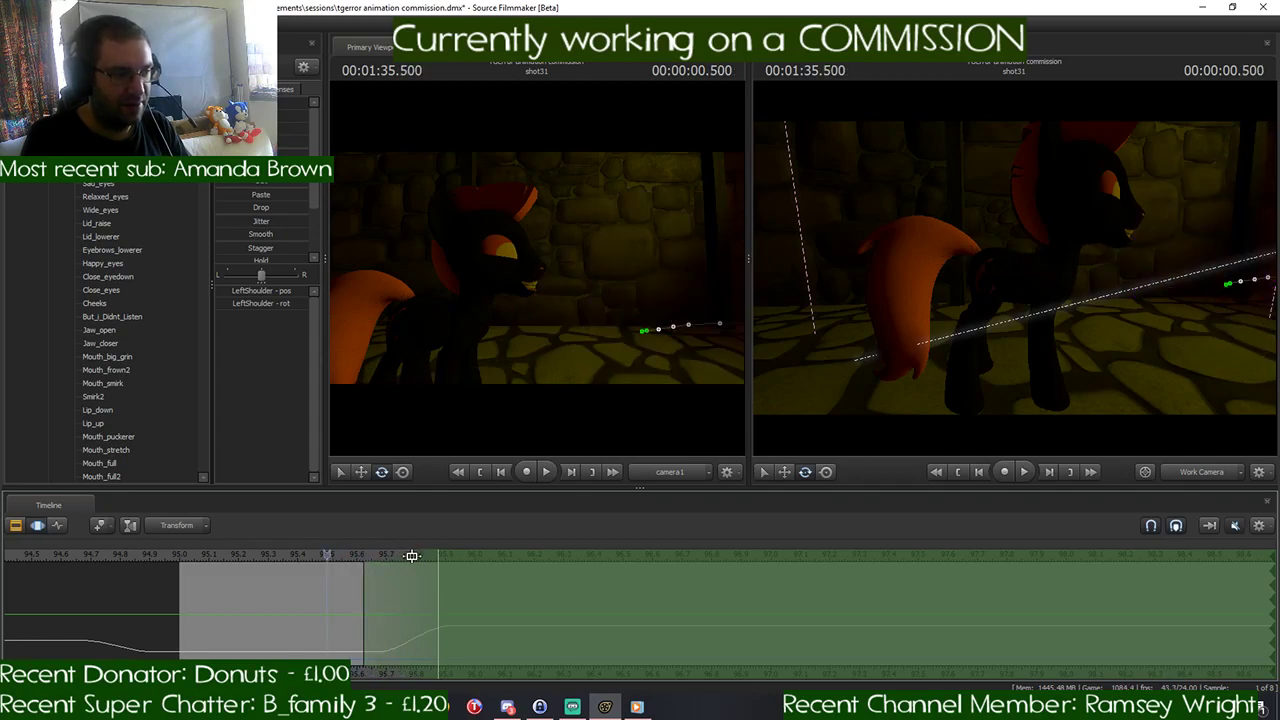
pyautogui.moveTo(411, 556)
pyautogui.mouseDown()
pyautogui.moveTo(327, 557)
pyautogui.moveTo(400, 555)
pyautogui.mouseUp()
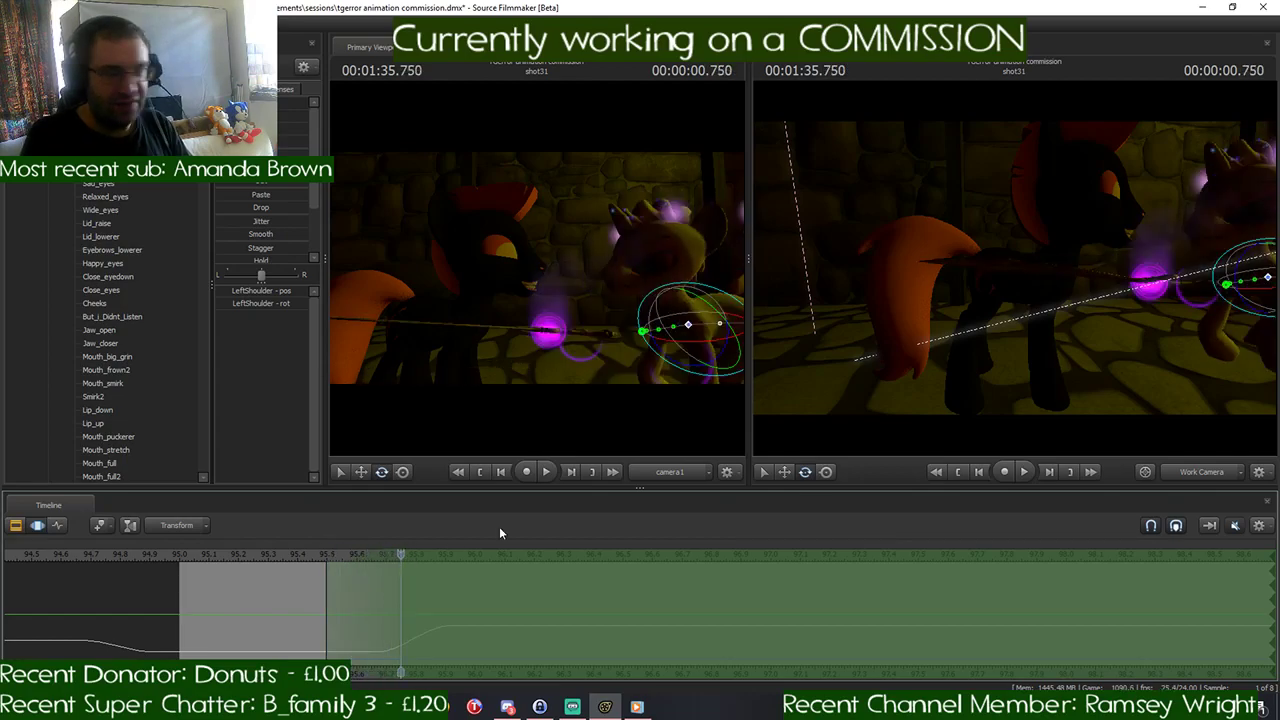
# - Select the black pony's rootTransform and move the whole pony back from the yellow pony at 00:01:35.750
pyautogui.moveTo(1013, 370); pyautogui.dragTo(985, 380)
pyautogui.press('w')
pyautogui.press('ctrl')
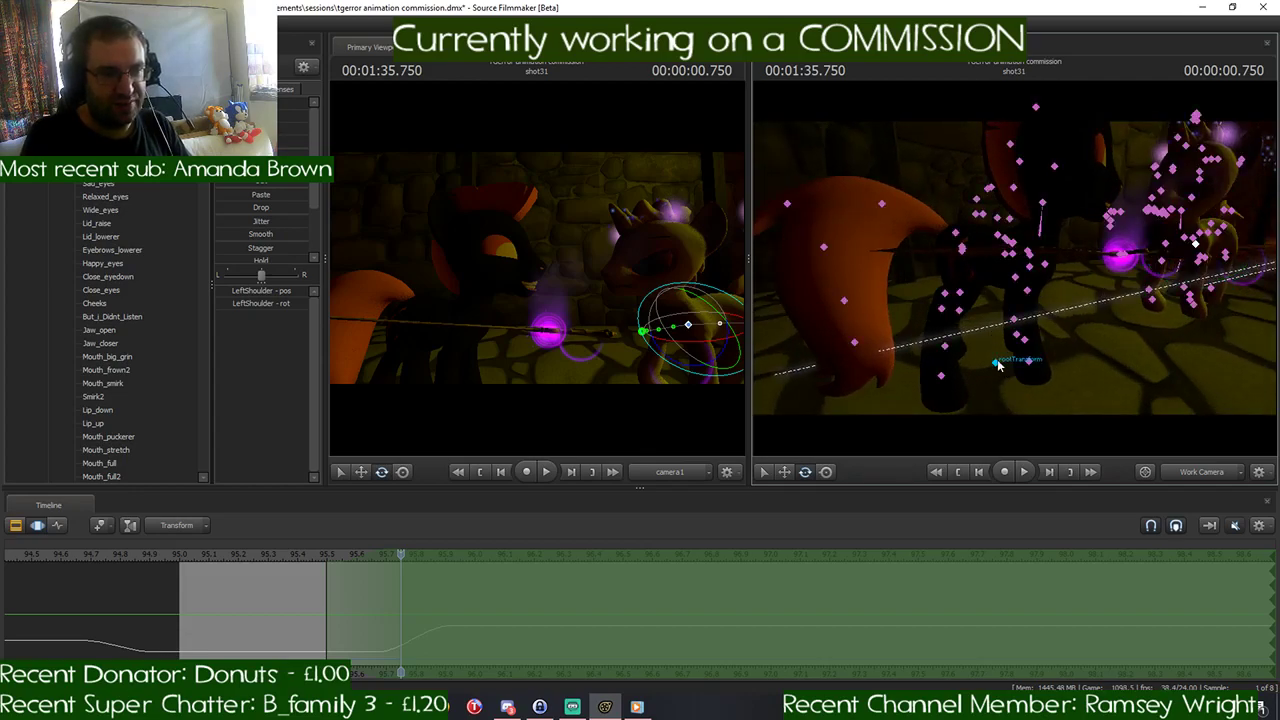
pyautogui.keyDown('ctrl'); pyautogui.click(996, 363); pyautogui.keyUp('ctrl')
pyautogui.press('s')
pyautogui.moveTo(1064, 354); pyautogui.dragTo(1066, 358)
pyautogui.press('w')
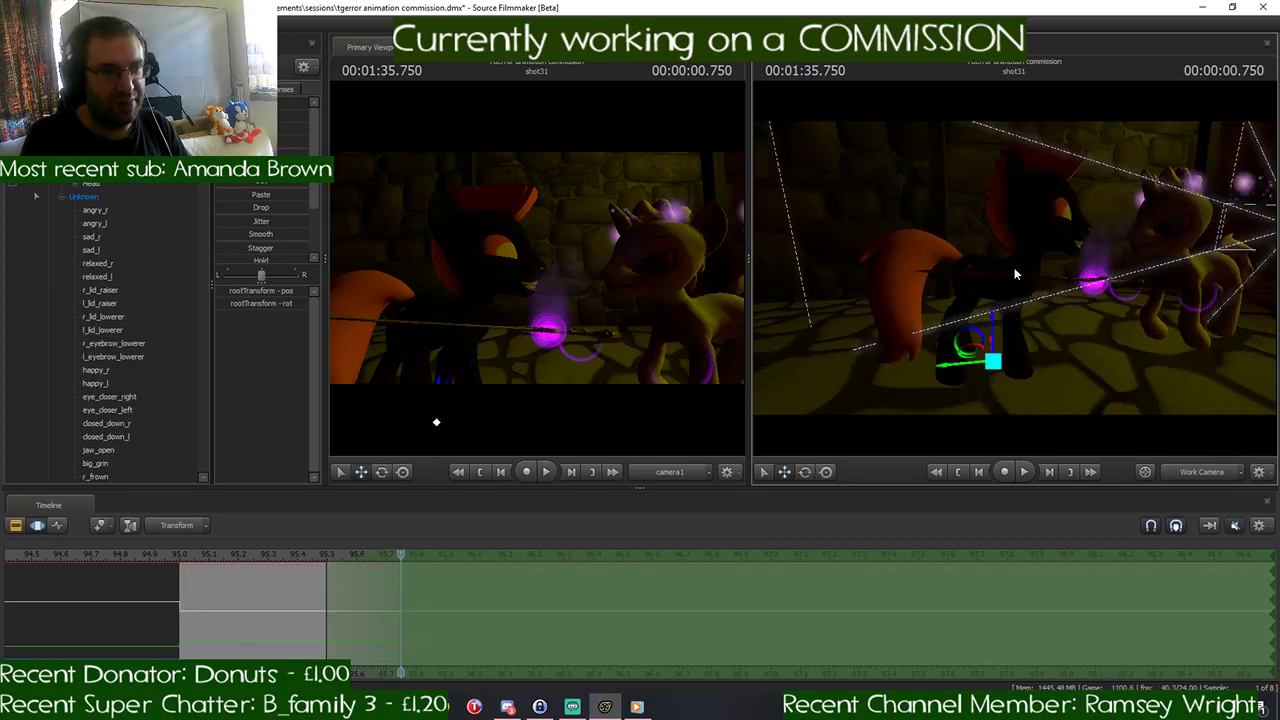
pyautogui.moveTo(972, 323); pyautogui.dragTo(995, 252)
# - Rotate the black pony's neck and reposition its view target on the yellow pony's head at 00:01:35.750
pyautogui.click(975, 298)
pyautogui.click(940, 243)
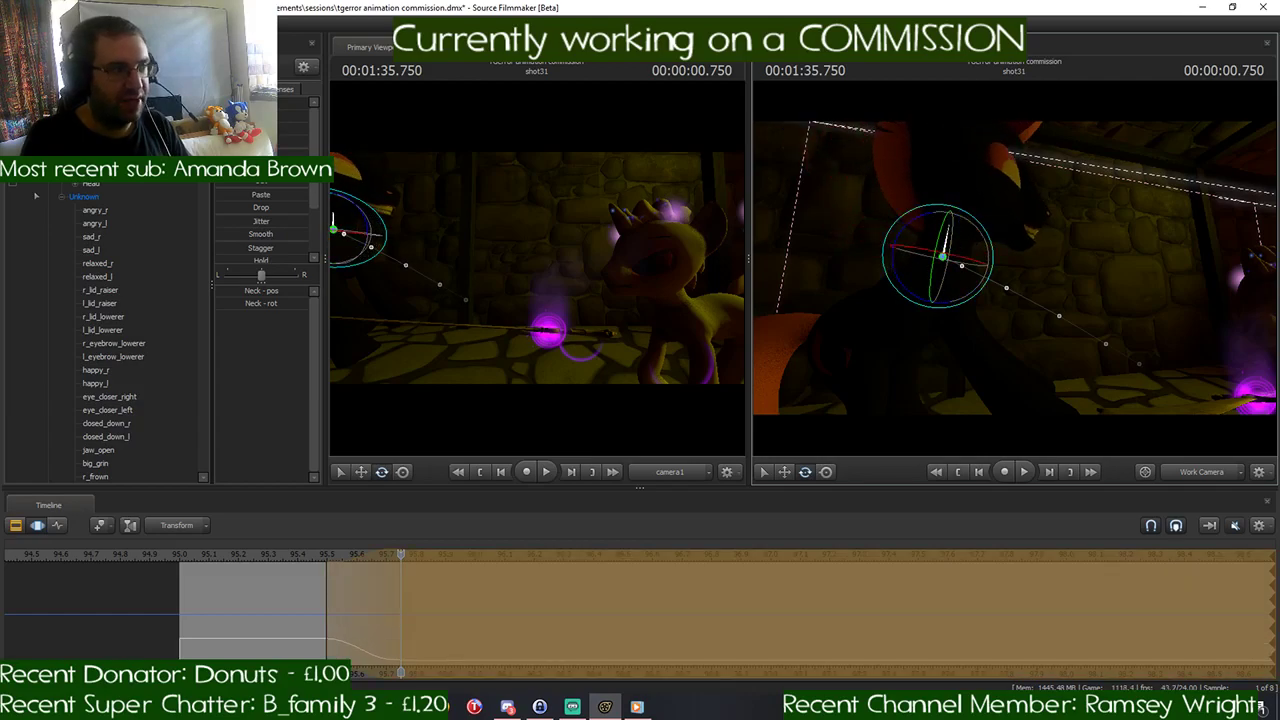
pyautogui.click(1261, 289)
pyautogui.moveTo(1063, 297); pyautogui.dragTo(1180, 298)
pyautogui.moveTo(1015, 270)
pyautogui.mouseDown()
pyautogui.moveTo(1040, 272)
pyautogui.moveTo(1015, 273)
pyautogui.mouseUp()
pyautogui.press('w')
pyautogui.moveTo(1036, 222); pyautogui.dragTo(1036, 254)
pyautogui.moveTo(1036, 254); pyautogui.dragTo(980, 267)
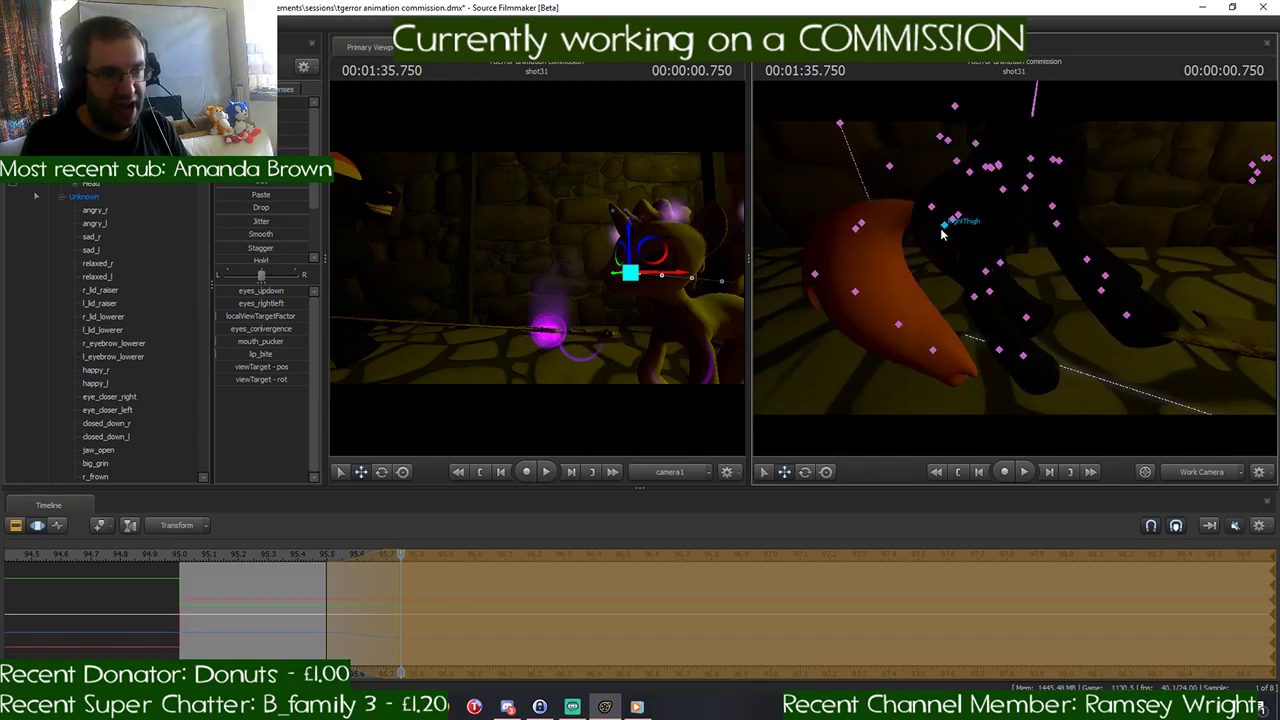
# - Rotate the black pony's right and left thighs at 00:01:35.750 to pose the hind legs for the retreat
pyautogui.click(944, 225)
pyautogui.press('e')
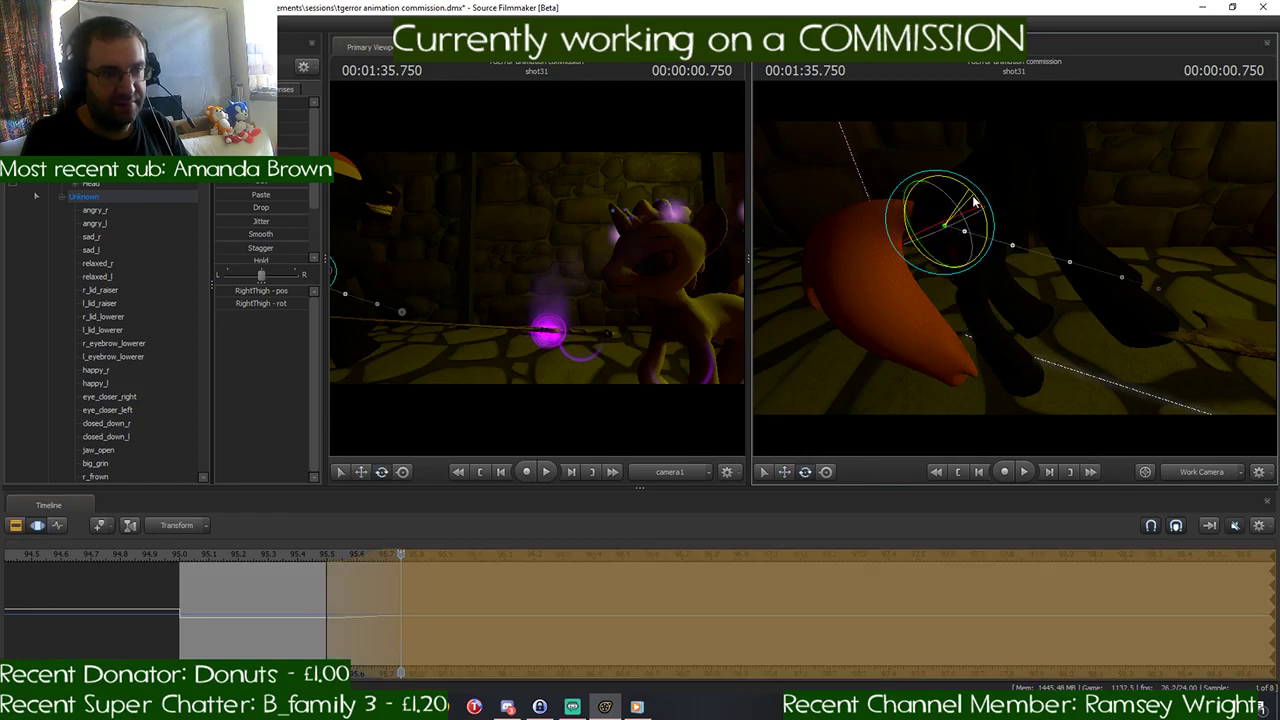
pyautogui.moveTo(974, 199); pyautogui.dragTo(1039, 287)
pyautogui.keyDown('ctrl'); pyautogui.click(1008, 273); pyautogui.keyUp('ctrl')
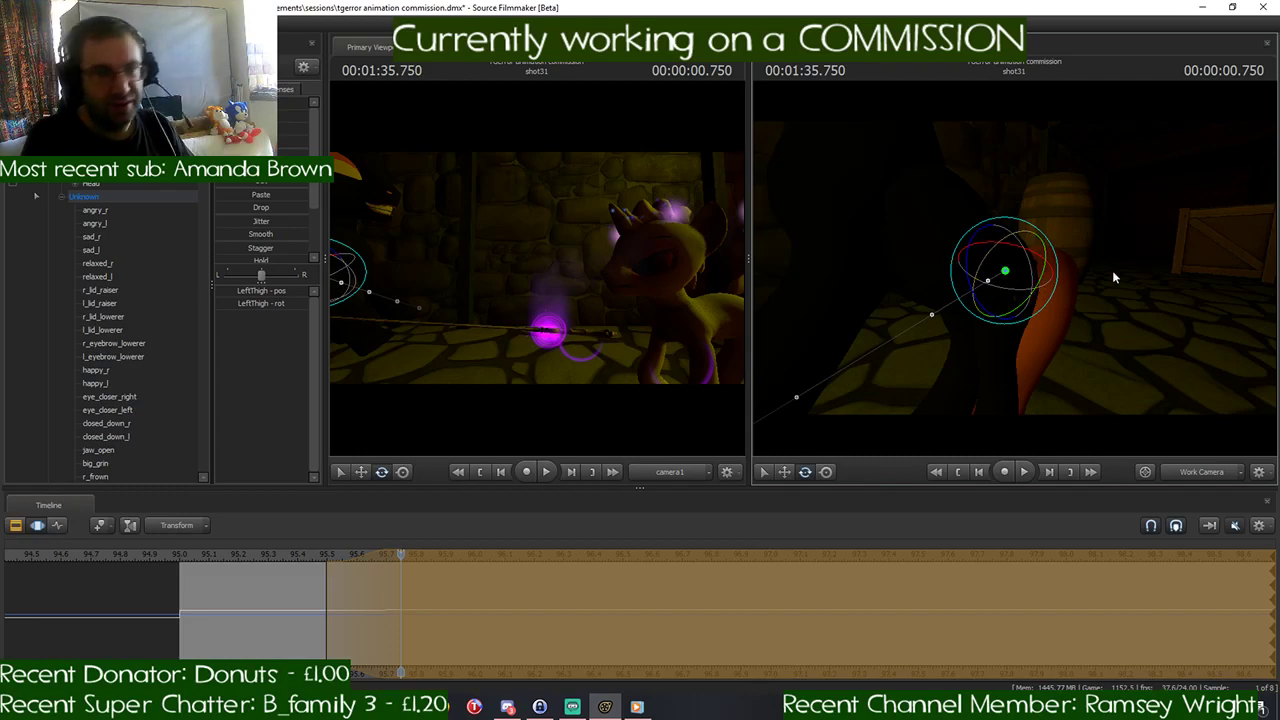
# - Rotate the black pony's right and left shoulders to pose the front legs, and commit the pose changes
pyautogui.moveTo(1112, 272); pyautogui.dragTo(1040, 299)
pyautogui.press('w')
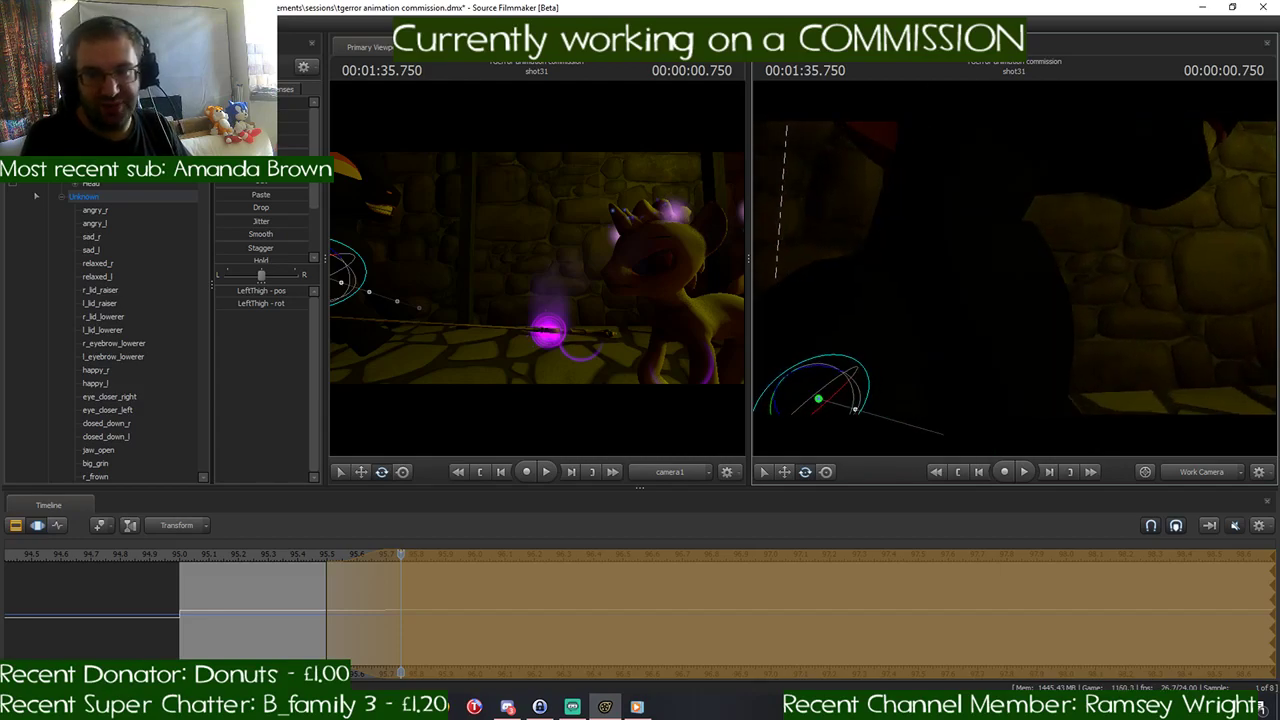
pyautogui.press('ctrl')
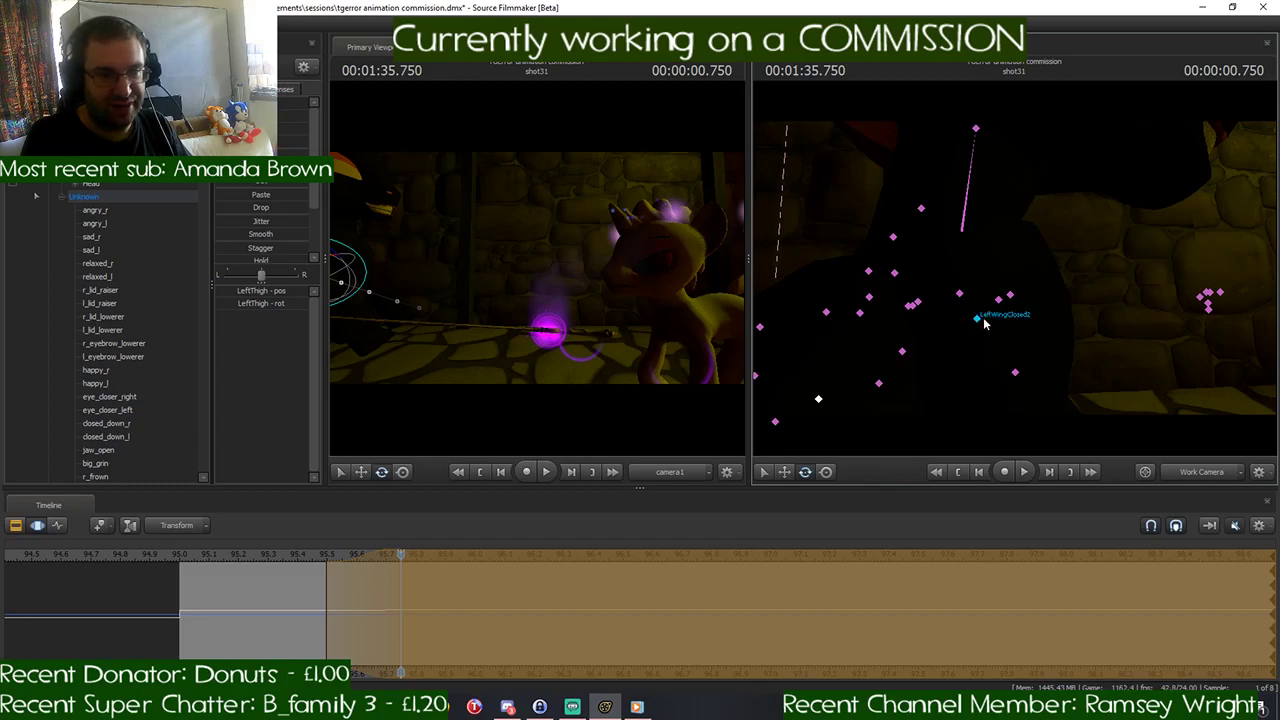
pyautogui.click(999, 302)
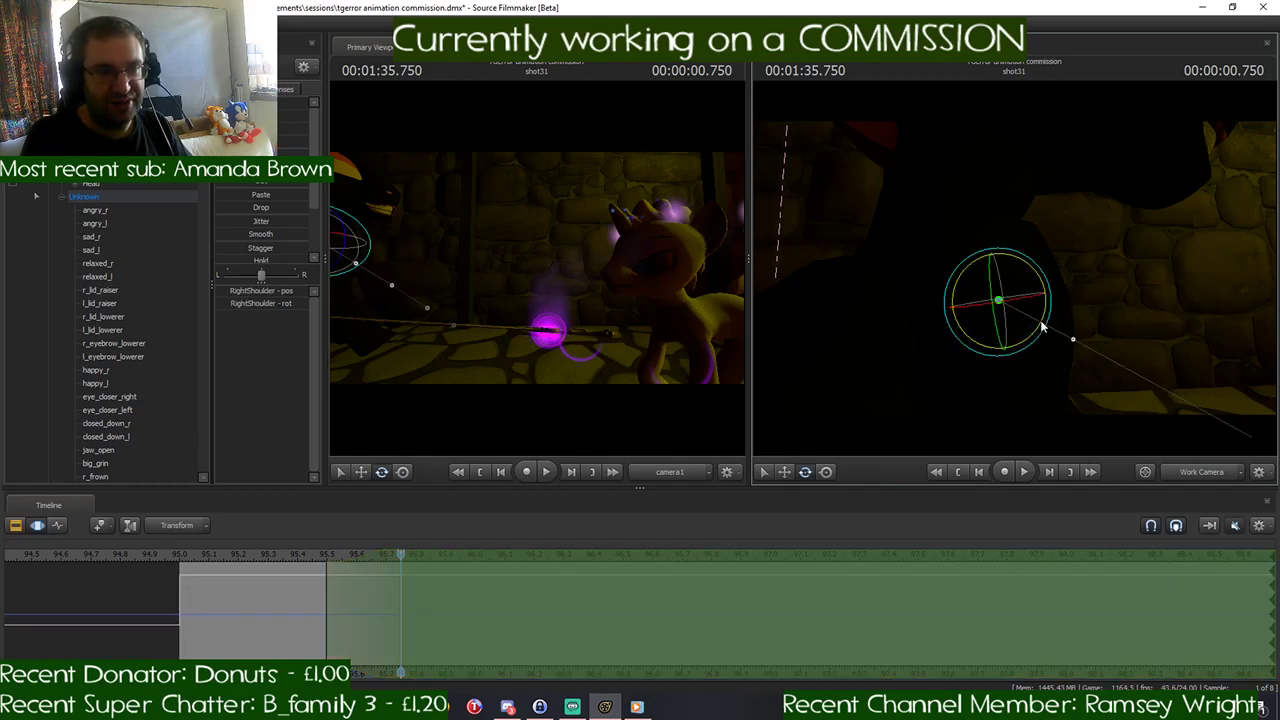
pyautogui.moveTo(1043, 320); pyautogui.dragTo(1026, 238)
pyautogui.press('ctrl')
pyautogui.press('ctrl')
pyautogui.keyDown('ctrl'); pyautogui.click(1052, 284); pyautogui.keyUp('ctrl')
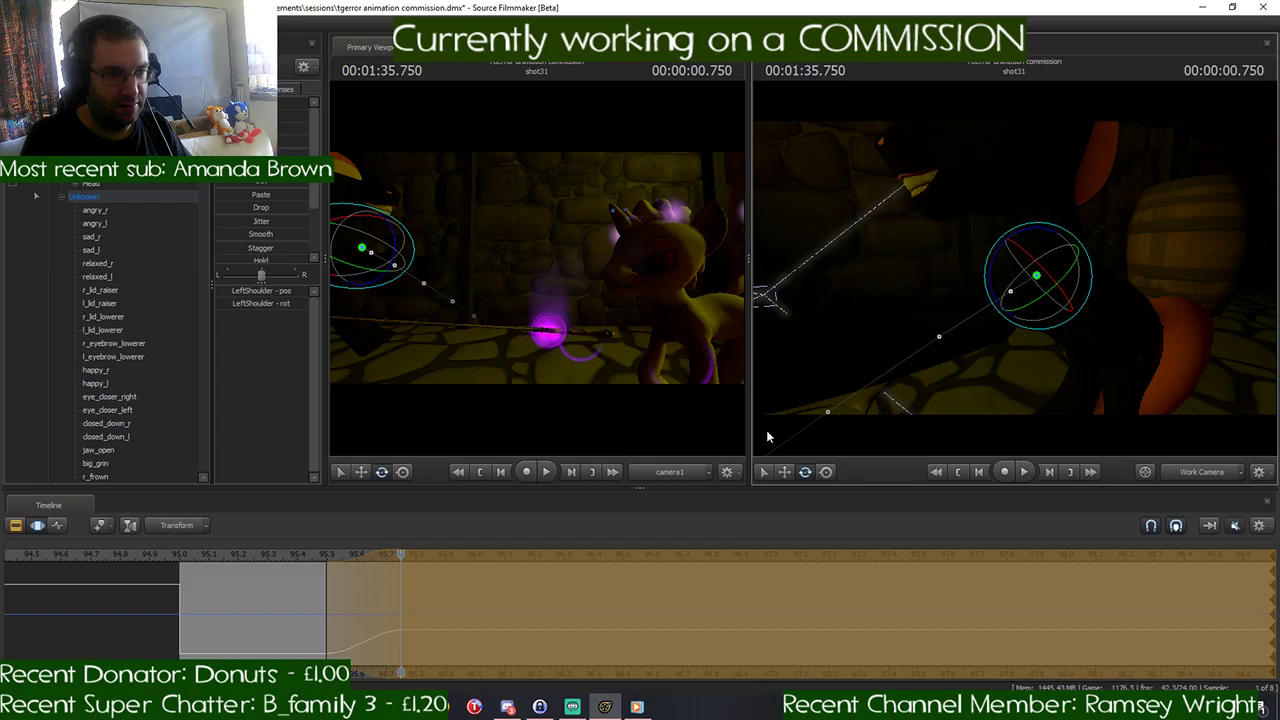
pyautogui.press('Return')
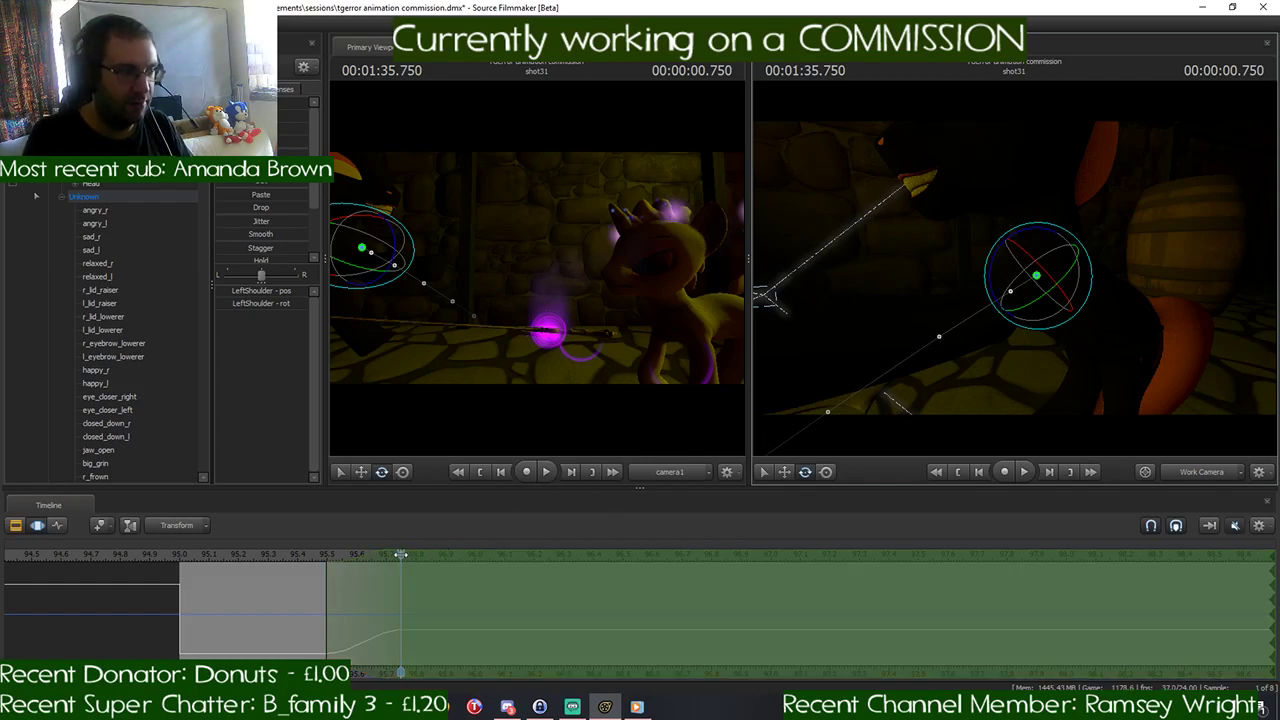
# - Play the end of shot30 into shot31 twice, starting from about 00:01:34.541, to check the black pony's reaction
pyautogui.moveTo(400, 554); pyautogui.dragTo(44, 583)
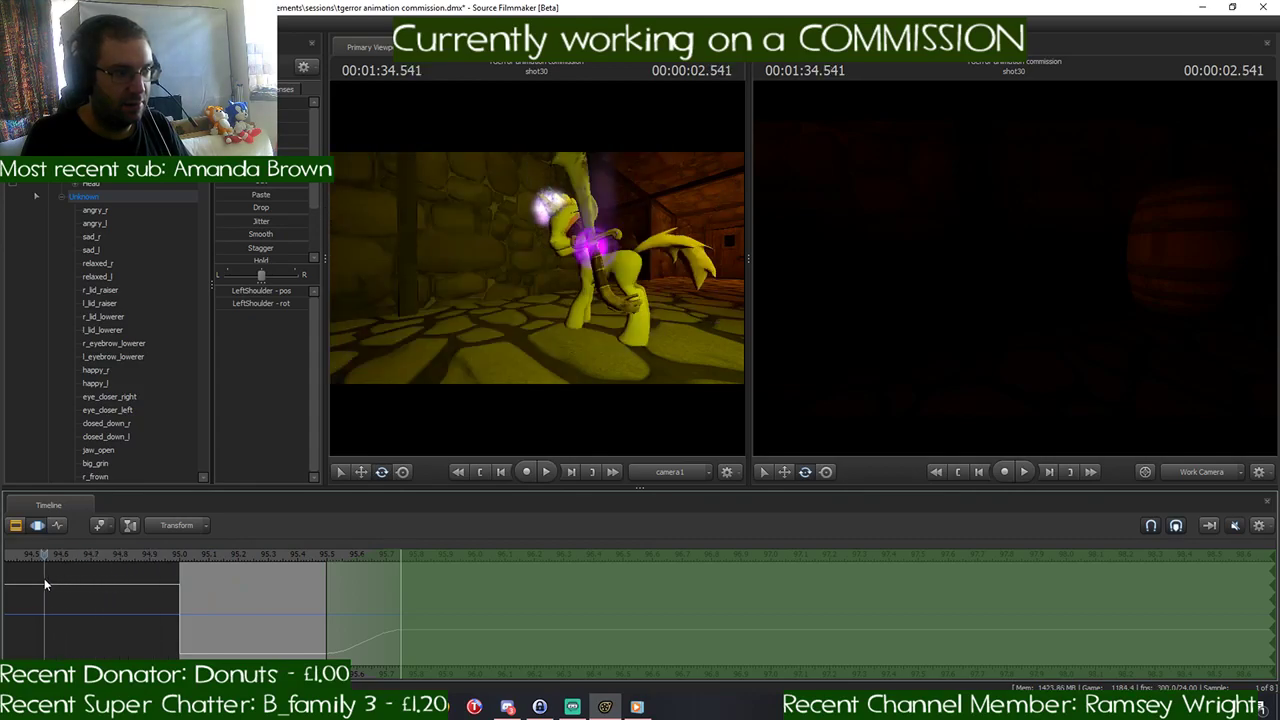
pyautogui.scroll(-5, 275, 630)
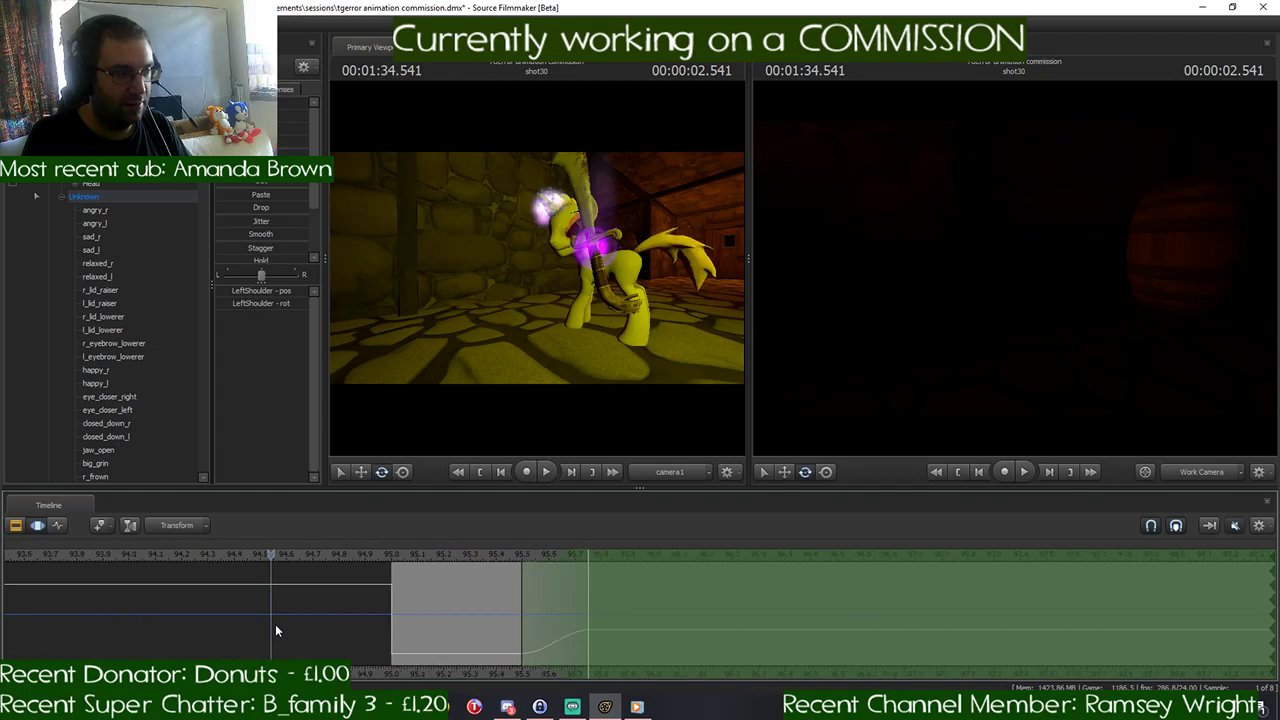
pyautogui.press('space')
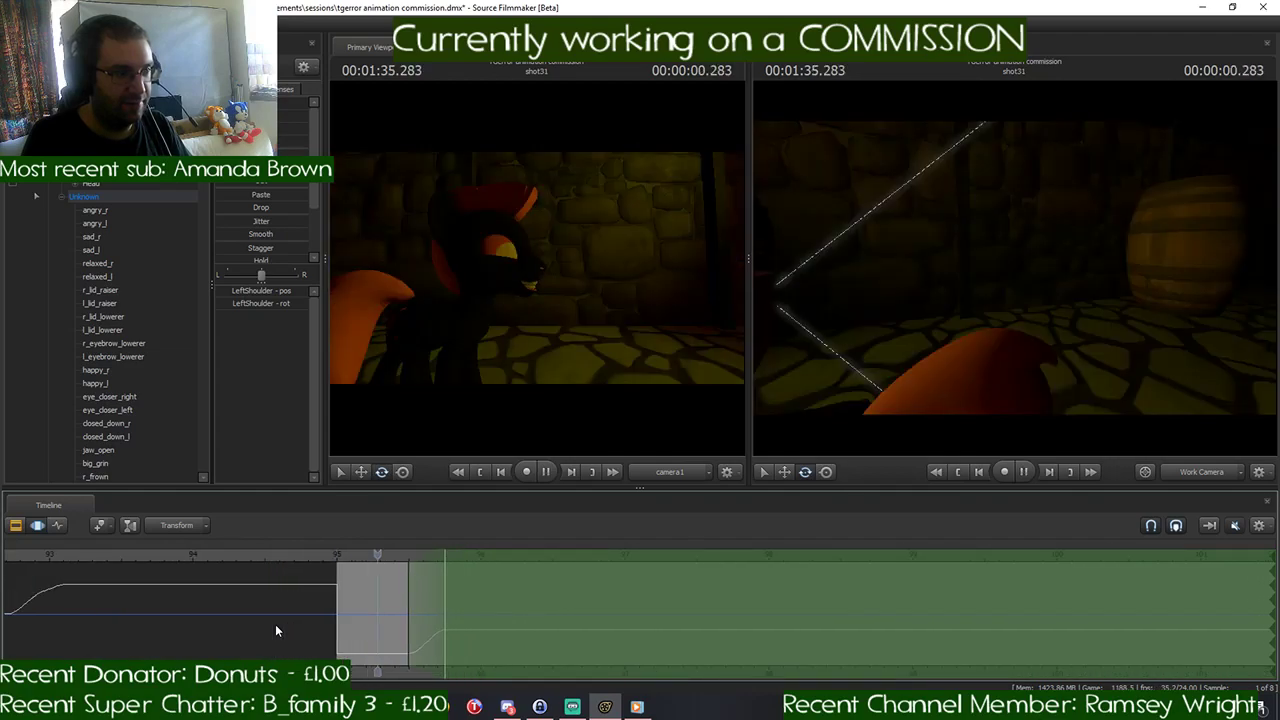
pyautogui.press('space')
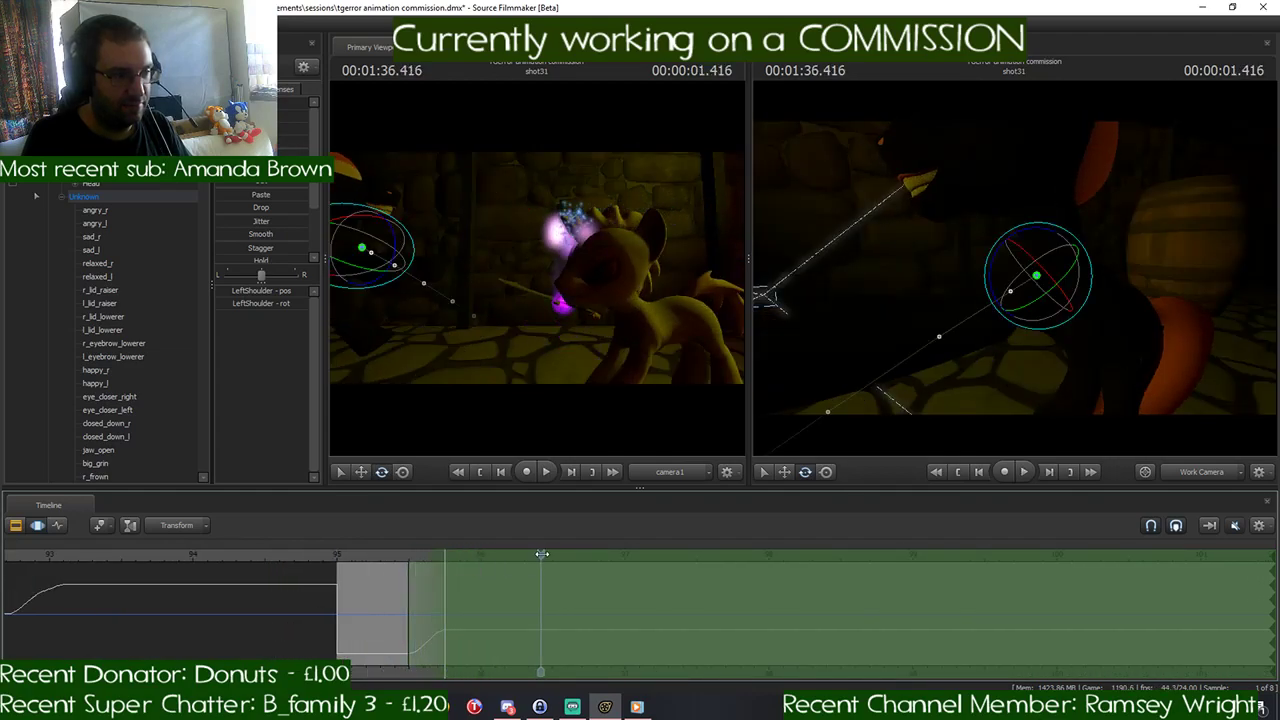
pyautogui.moveTo(539, 554); pyautogui.dragTo(253, 572)
pyautogui.press('space')
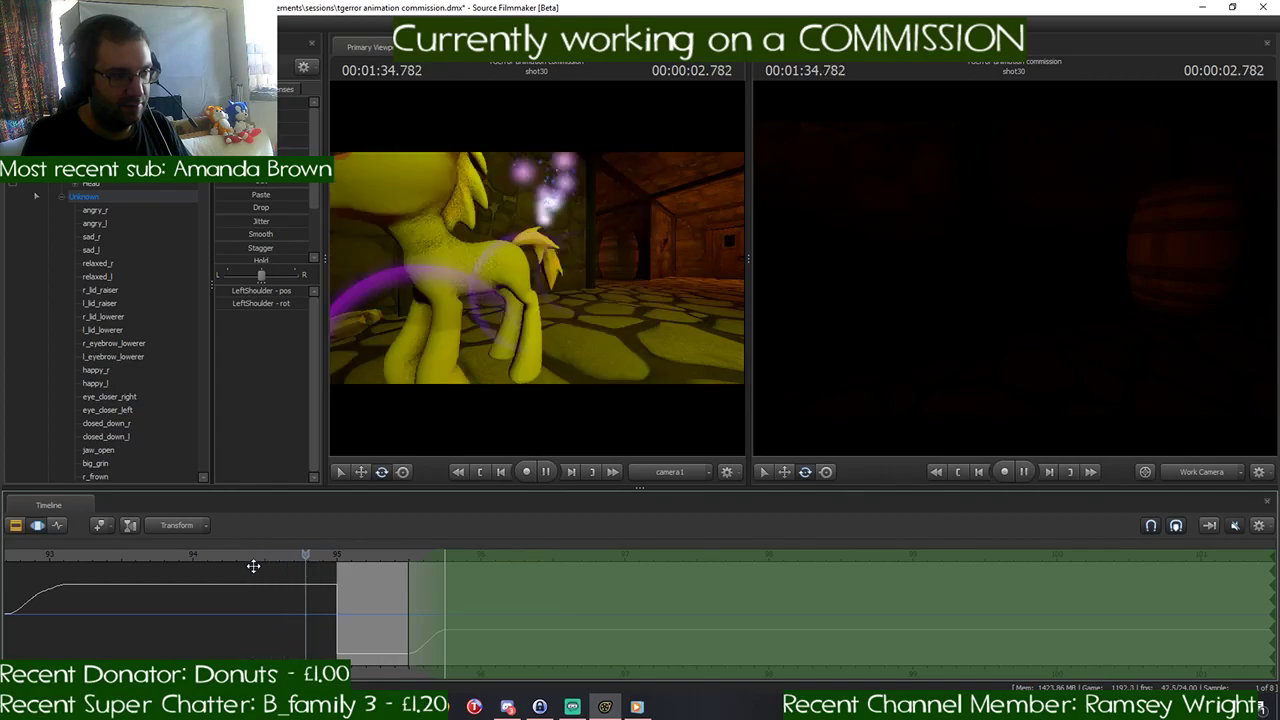
pyautogui.press('space')
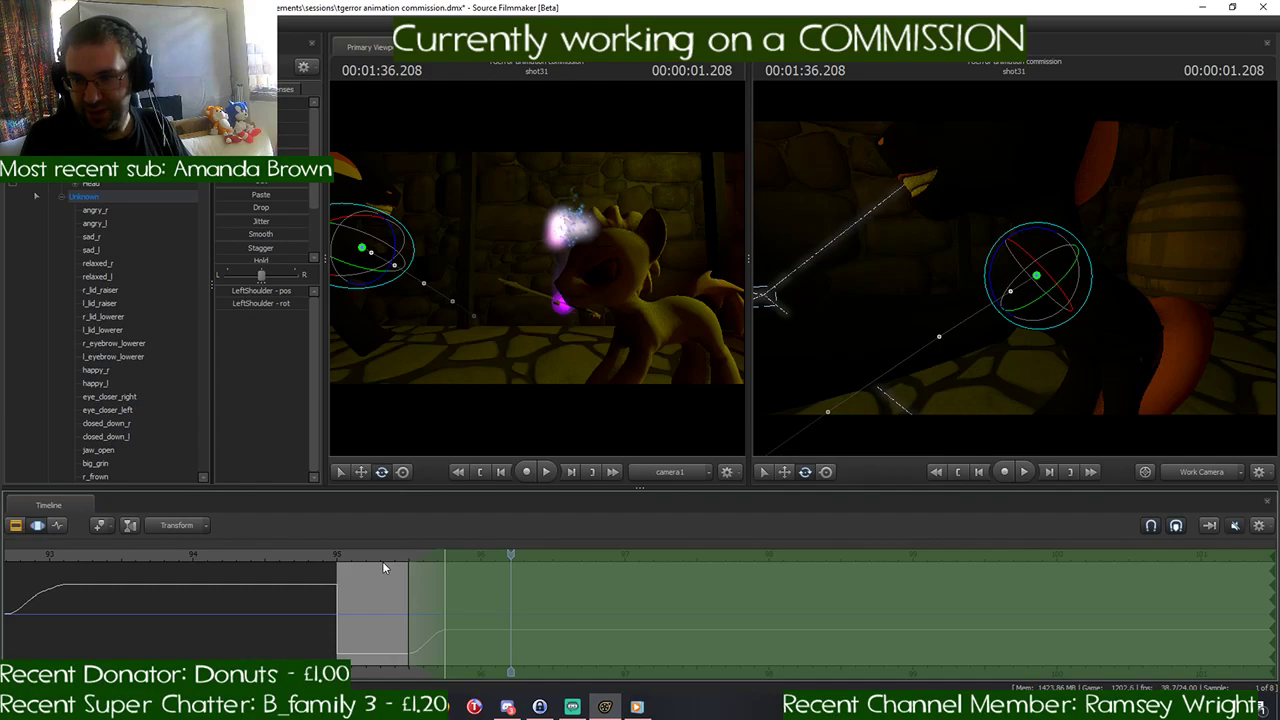
# - Shift the time selection's falloff later so that it ends at 00:01:35.916, with the playhead there
pyautogui.moveTo(511, 553); pyautogui.dragTo(409, 561)
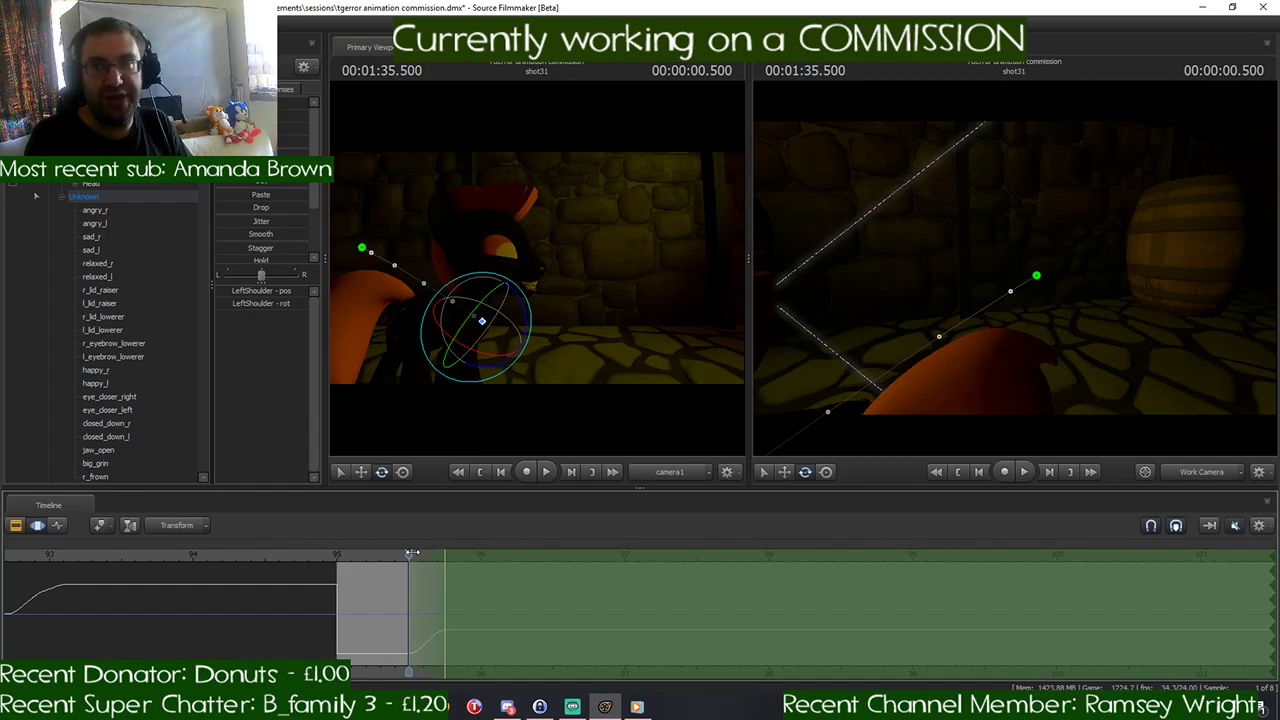
pyautogui.moveTo(411, 553); pyautogui.dragTo(444, 556)
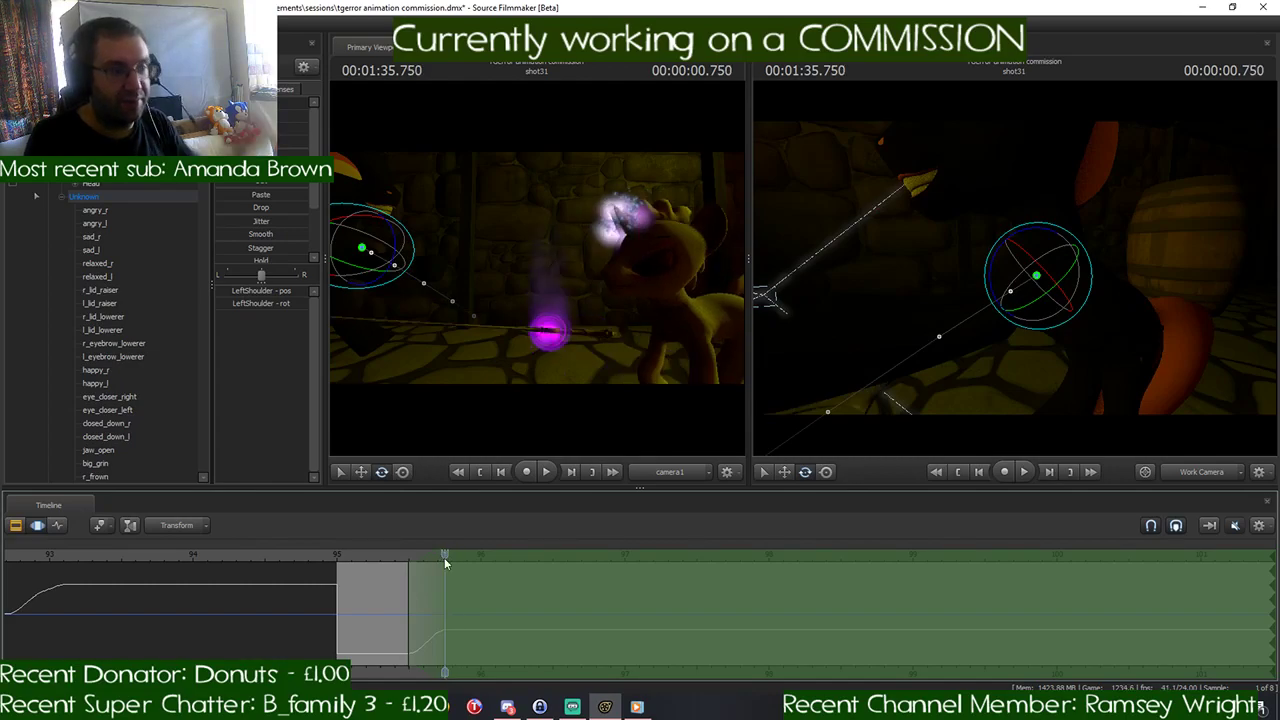
pyautogui.scroll(5, 435, 565)
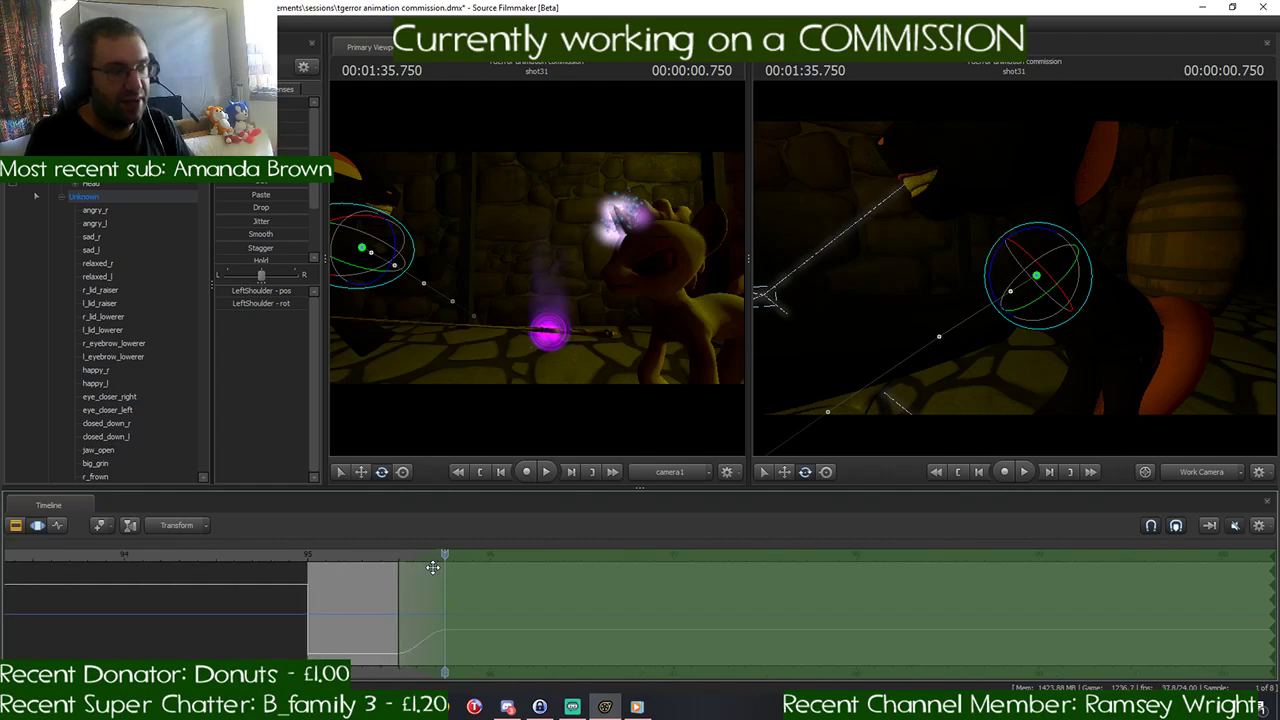
pyautogui.moveTo(419, 553); pyautogui.dragTo(493, 558)
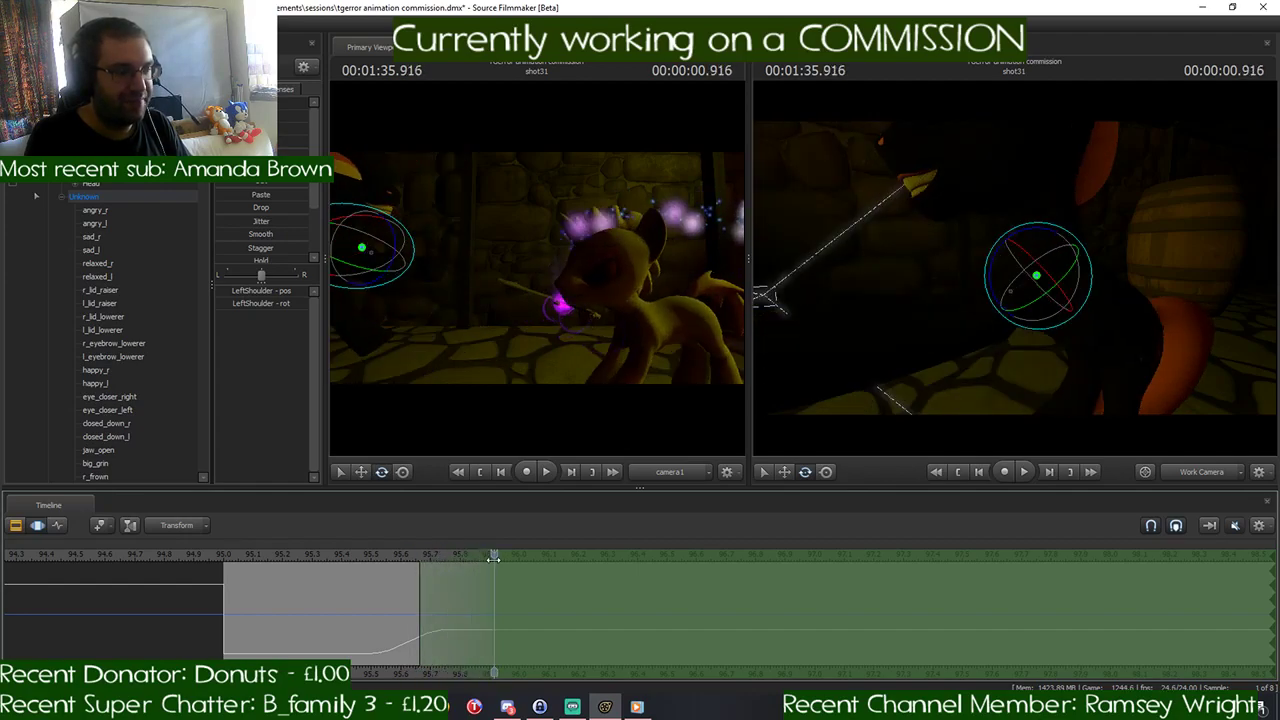
# - Select the black pony's rootTransform and move the whole pony farther back from the yellow pony at 00:01:35.916
pyautogui.moveTo(1102, 420); pyautogui.dragTo(1240, 430)
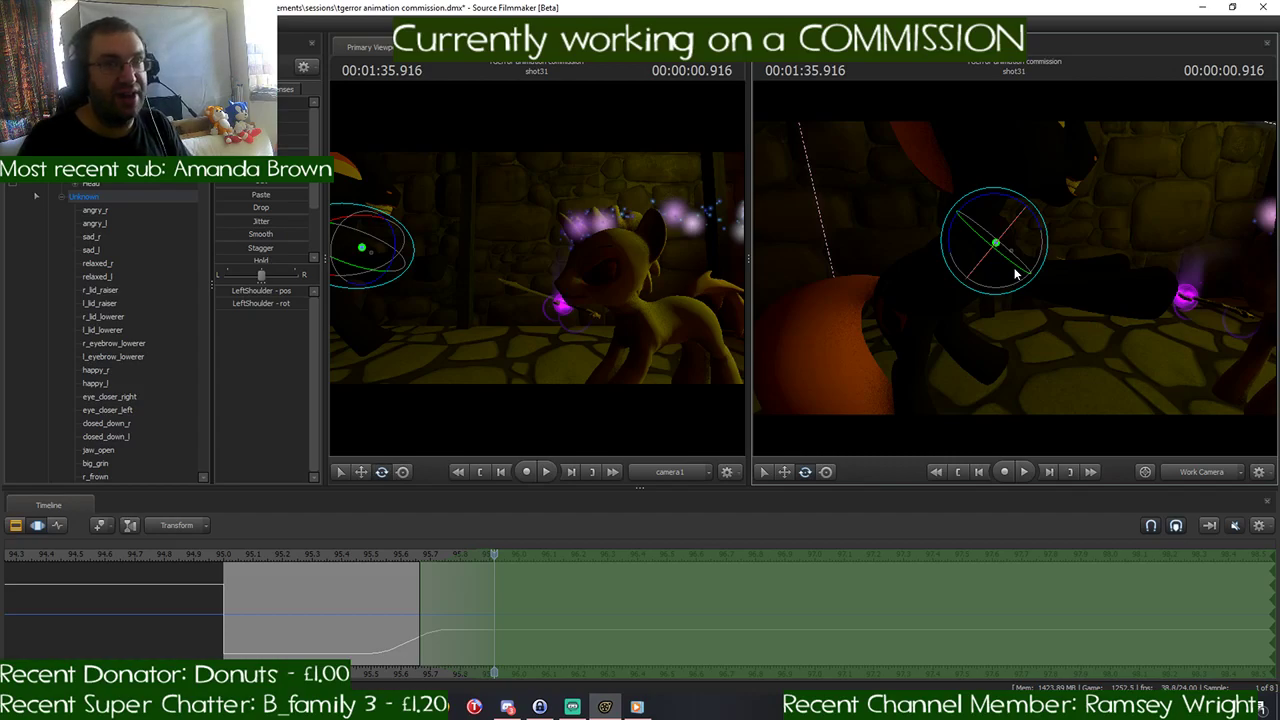
pyautogui.moveTo(1015, 271)
pyautogui.mouseDown()
pyautogui.moveTo(1012, 285)
pyautogui.moveTo(1015, 274)
pyautogui.mouseUp()
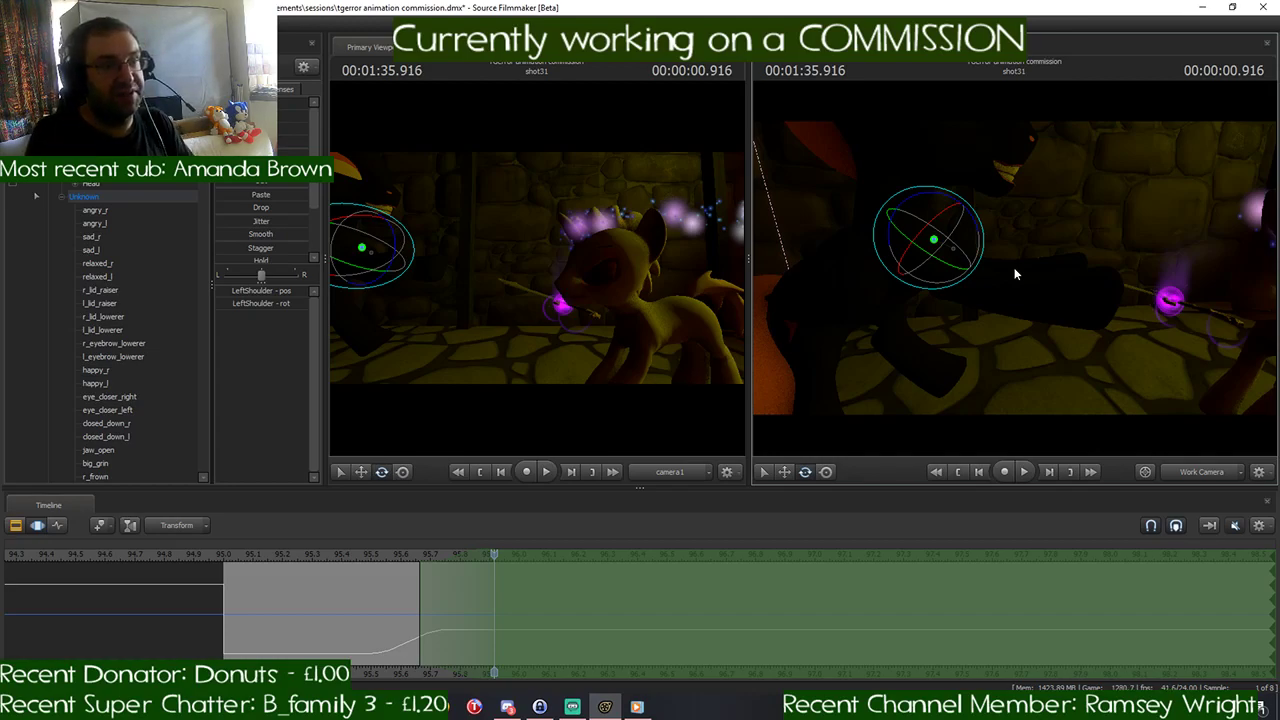
pyautogui.moveTo(1052, 278); pyautogui.dragTo(992, 286)
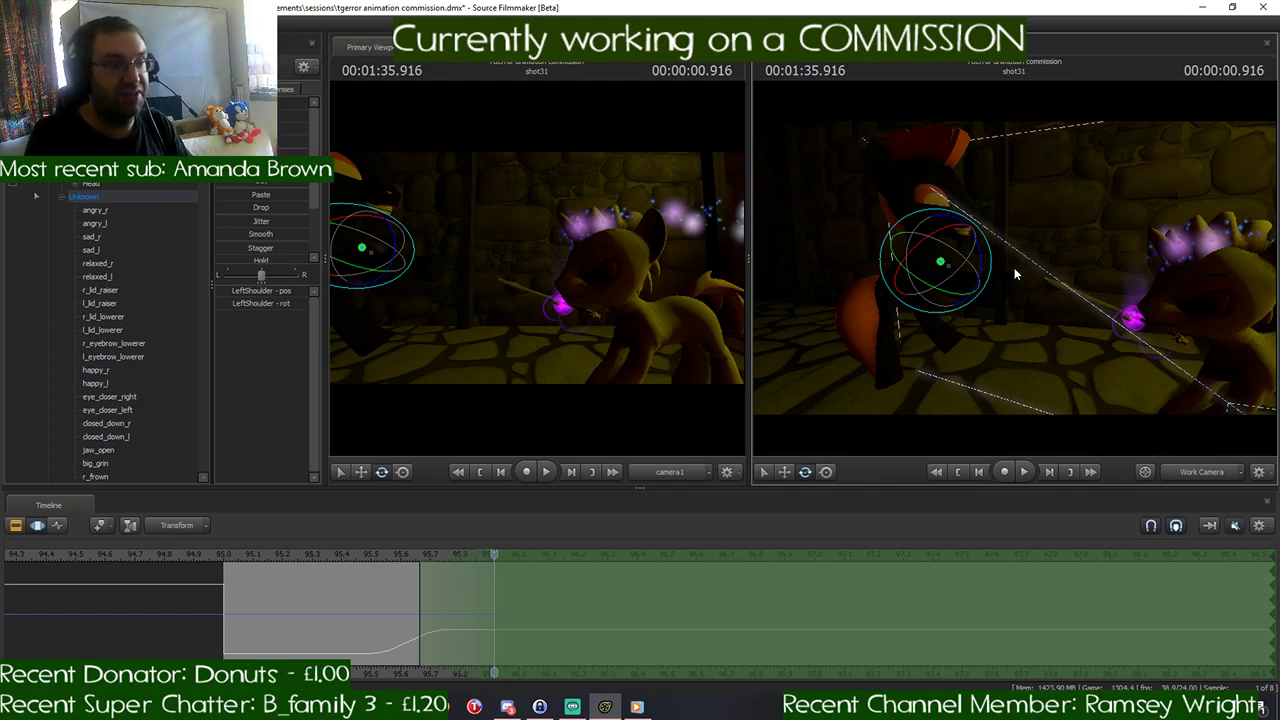
pyautogui.moveTo(1014, 267); pyautogui.dragTo(978, 256)
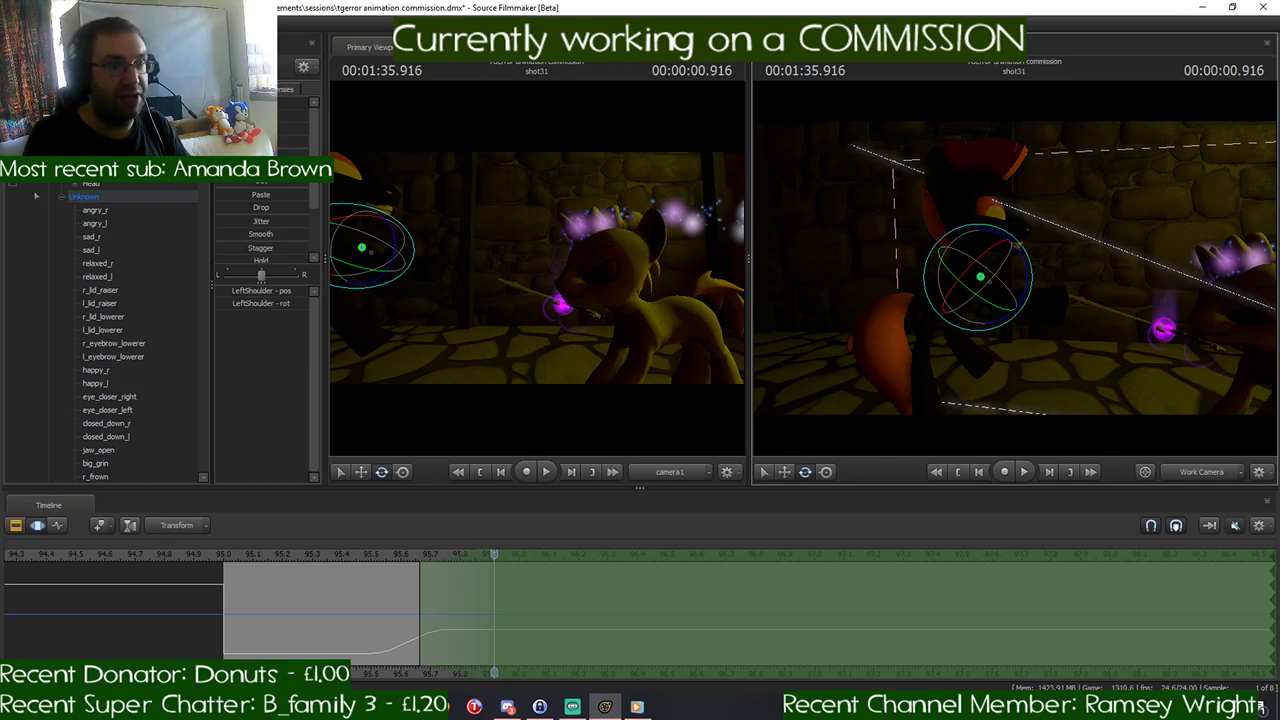
pyautogui.press('w')
pyautogui.moveTo(1017, 245); pyautogui.dragTo(1017, 246)
pyautogui.press('s')
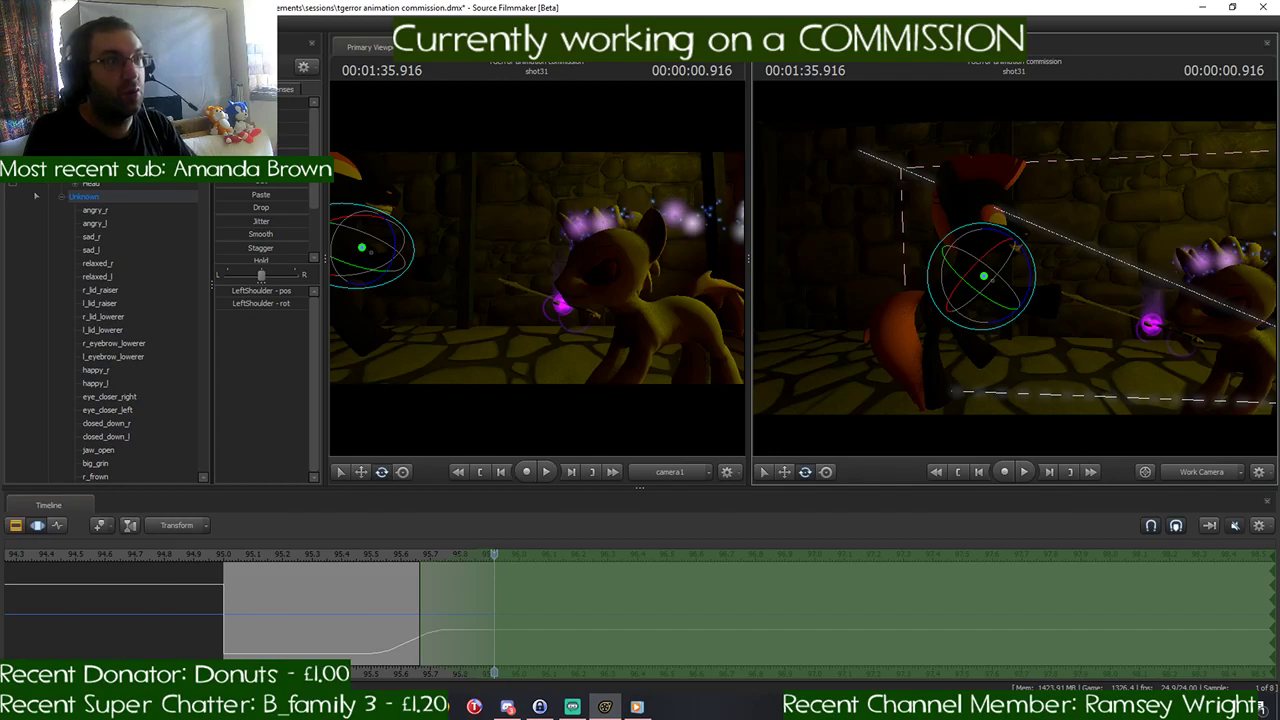
pyautogui.moveTo(1018, 320); pyautogui.dragTo(1016, 293)
pyautogui.keyDown('ctrl'); pyautogui.click(932, 377); pyautogui.keyUp('ctrl')
pyautogui.press('w')
pyautogui.moveTo(920, 372); pyautogui.dragTo(775, 338)
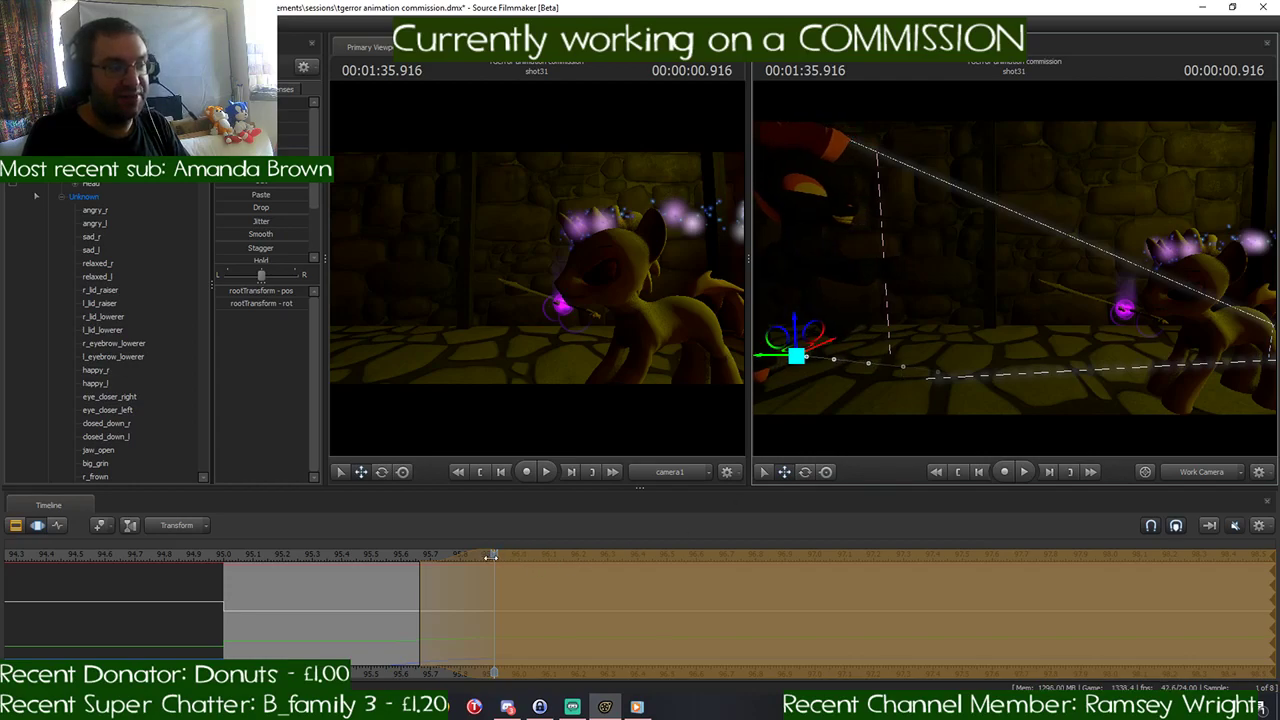
# - Review the black pony's movement from 00:01:35.000 to 00:01:36.583, and commit the rootTransform change at 00:01:35.916
pyautogui.moveTo(490, 557); pyautogui.dragTo(226, 597)
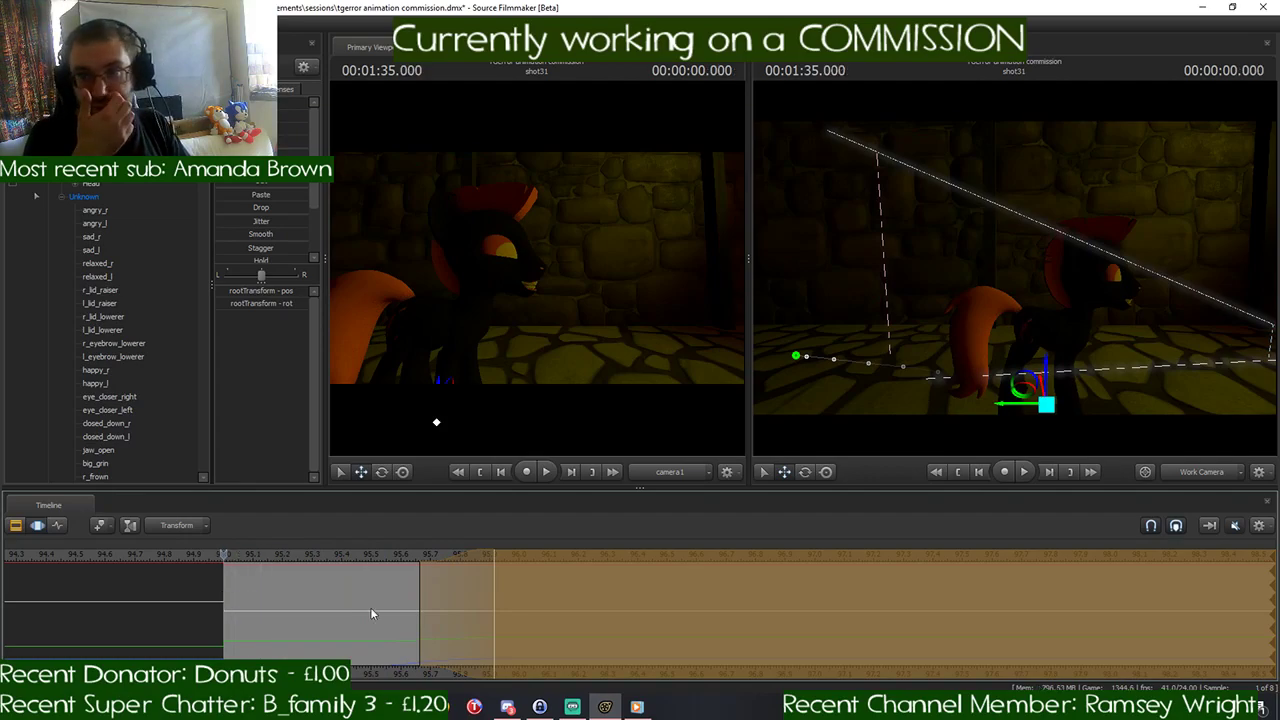
pyautogui.press('space')
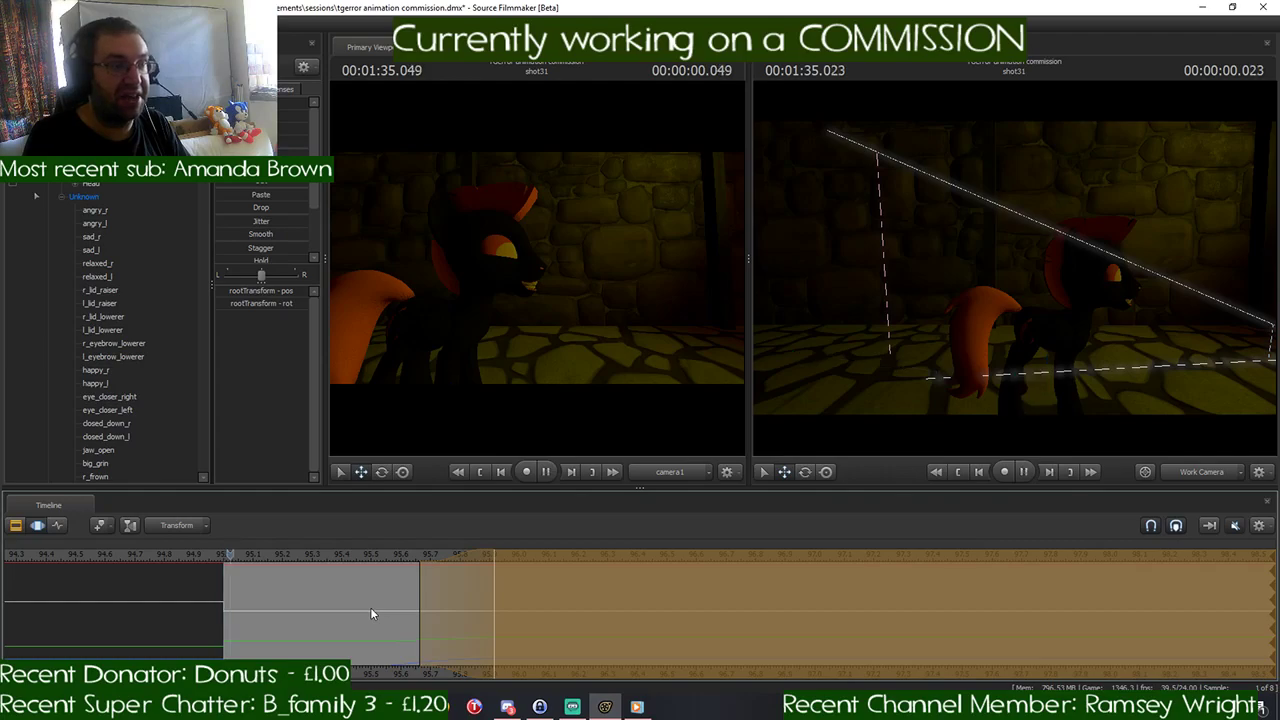
pyautogui.click(693, 589)
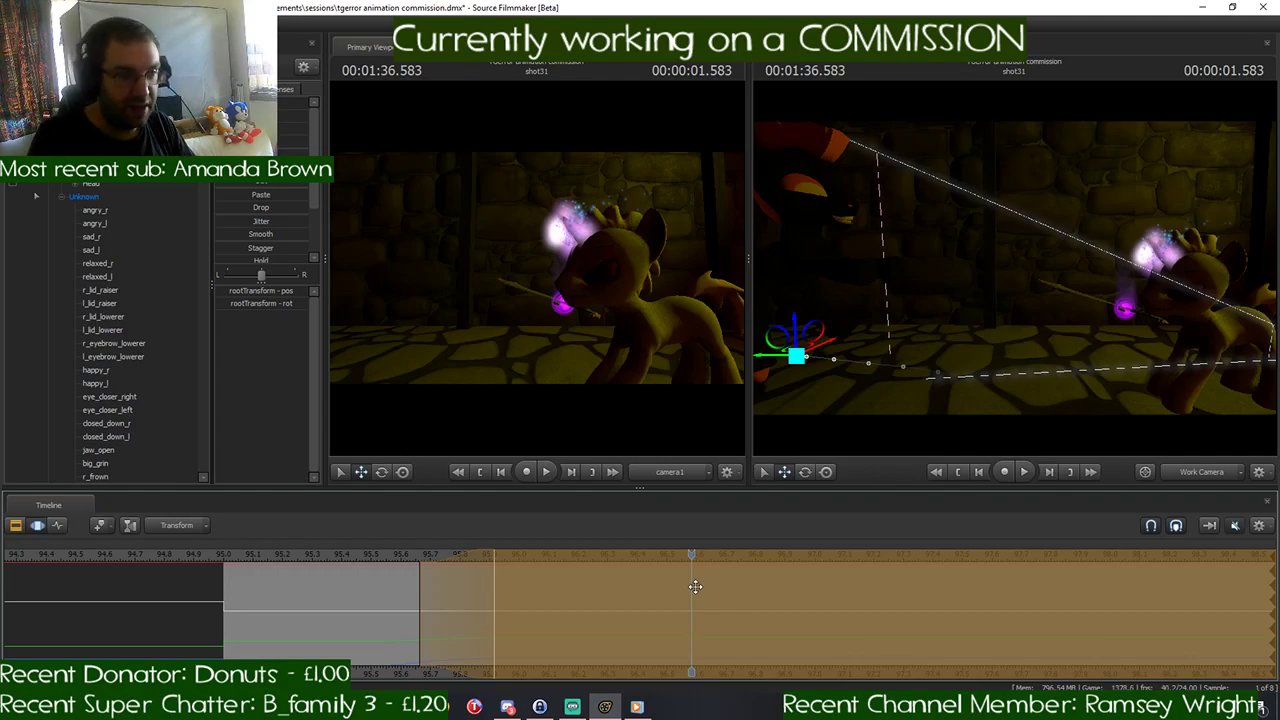
pyautogui.moveTo(693, 555); pyautogui.dragTo(492, 581)
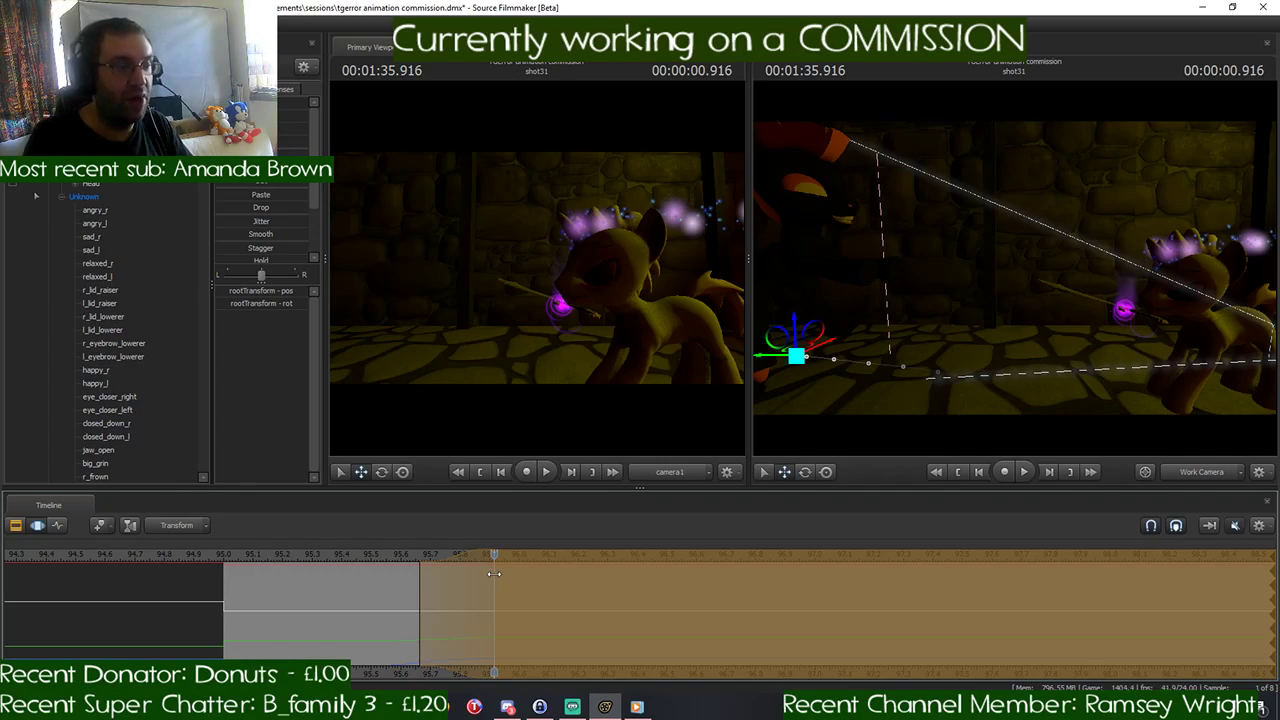
pyautogui.moveTo(938, 374); pyautogui.dragTo(1014, 267)
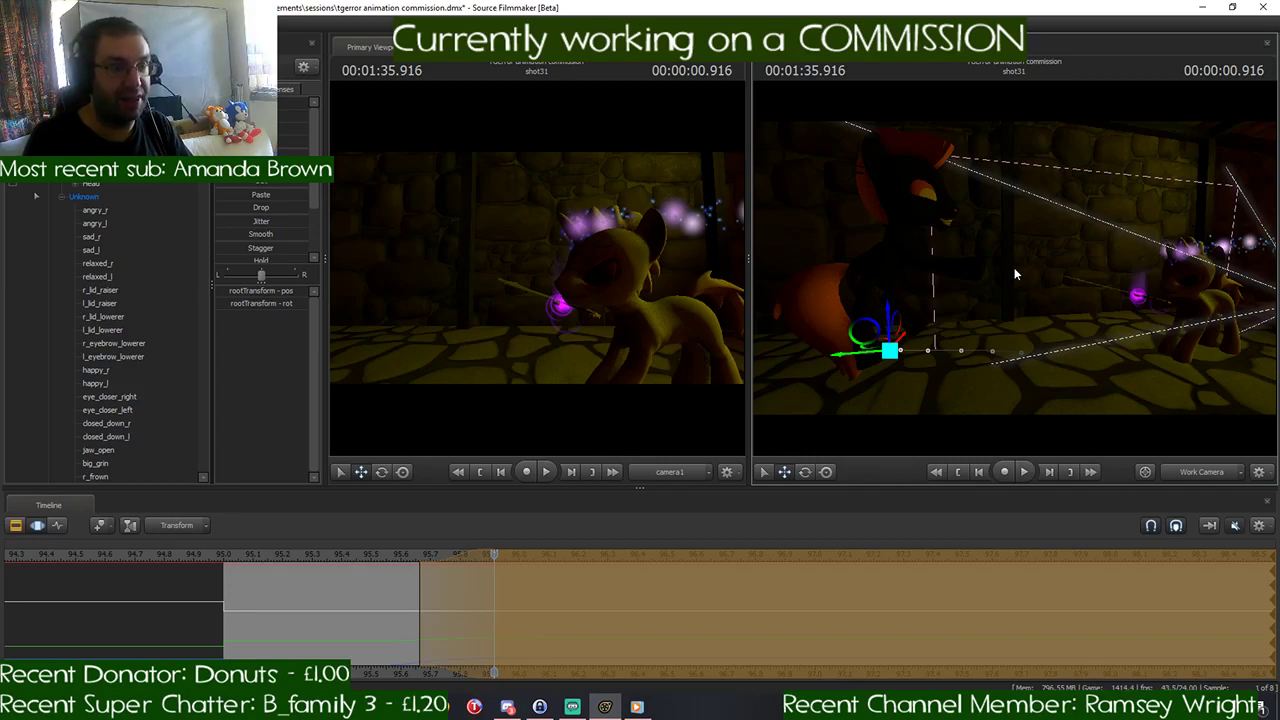
pyautogui.press('w')
pyautogui.moveTo(1014, 268); pyautogui.dragTo(1006, 258)
pyautogui.press('s')
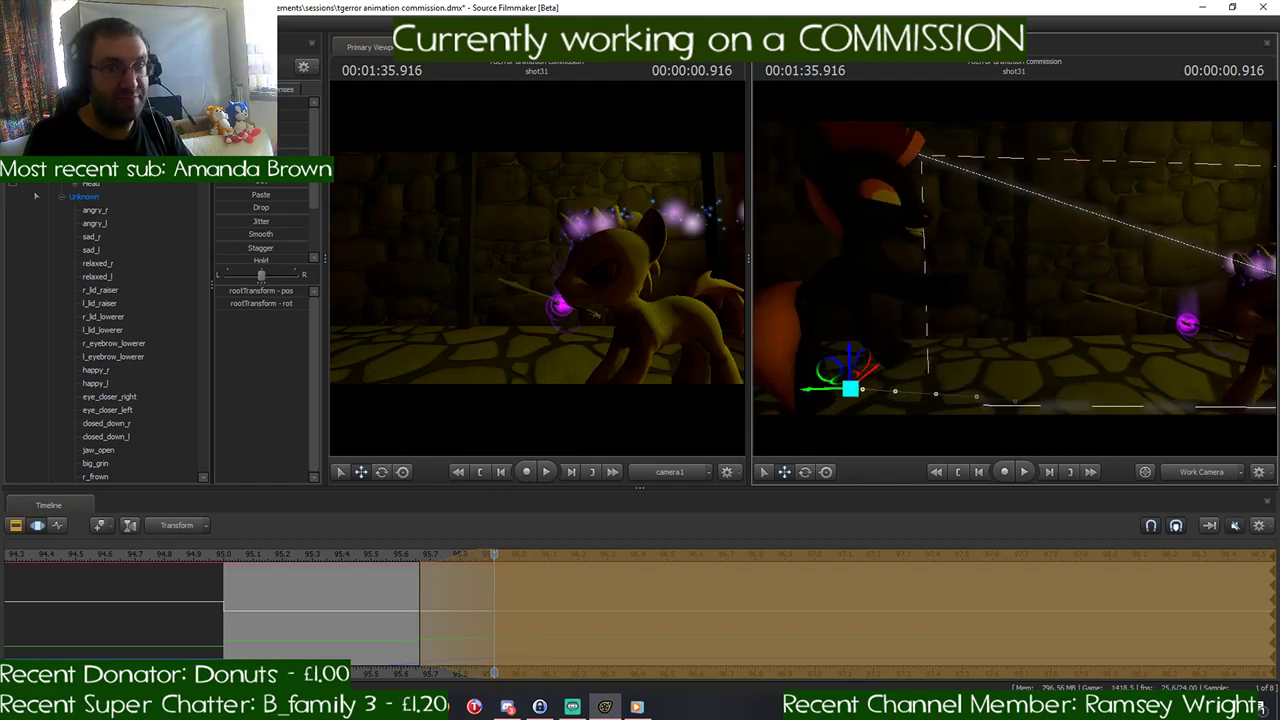
pyautogui.press('Return')
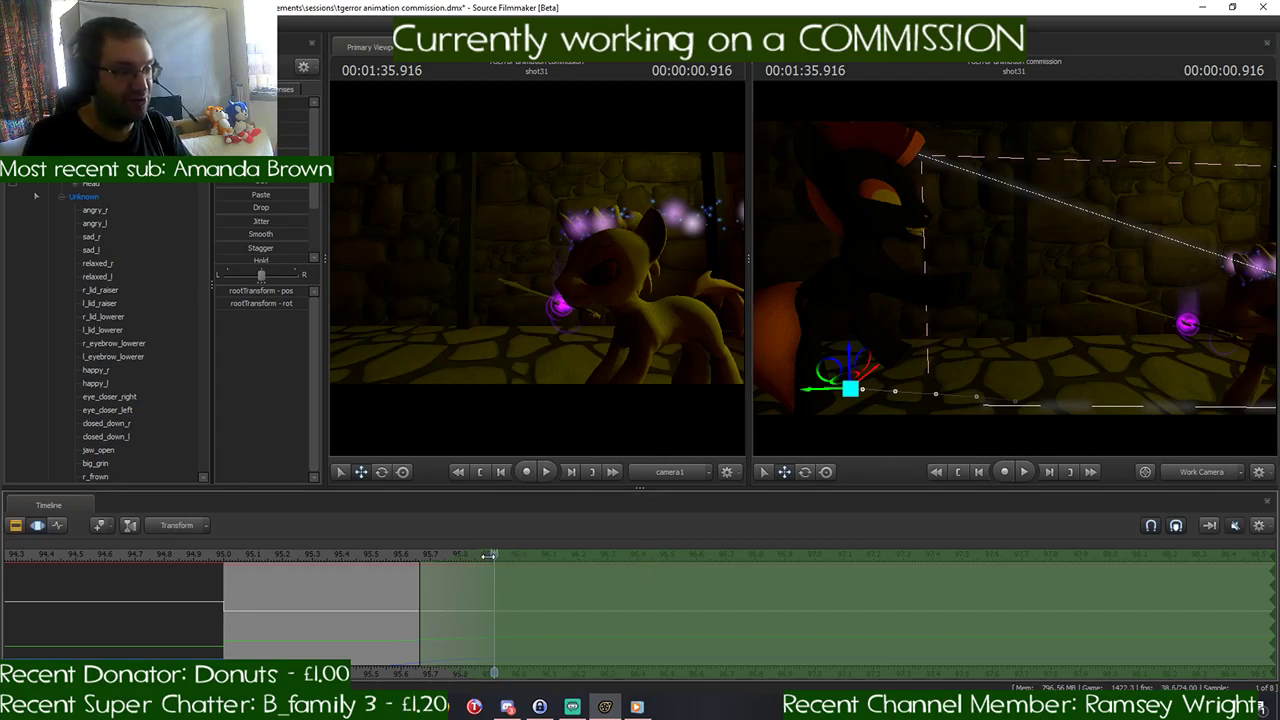
# - Replay the movement from 00:01:35.083 and shift the falloff's start to the playhead at 00:01:36.208
pyautogui.moveTo(494, 556); pyautogui.dragTo(239, 596)
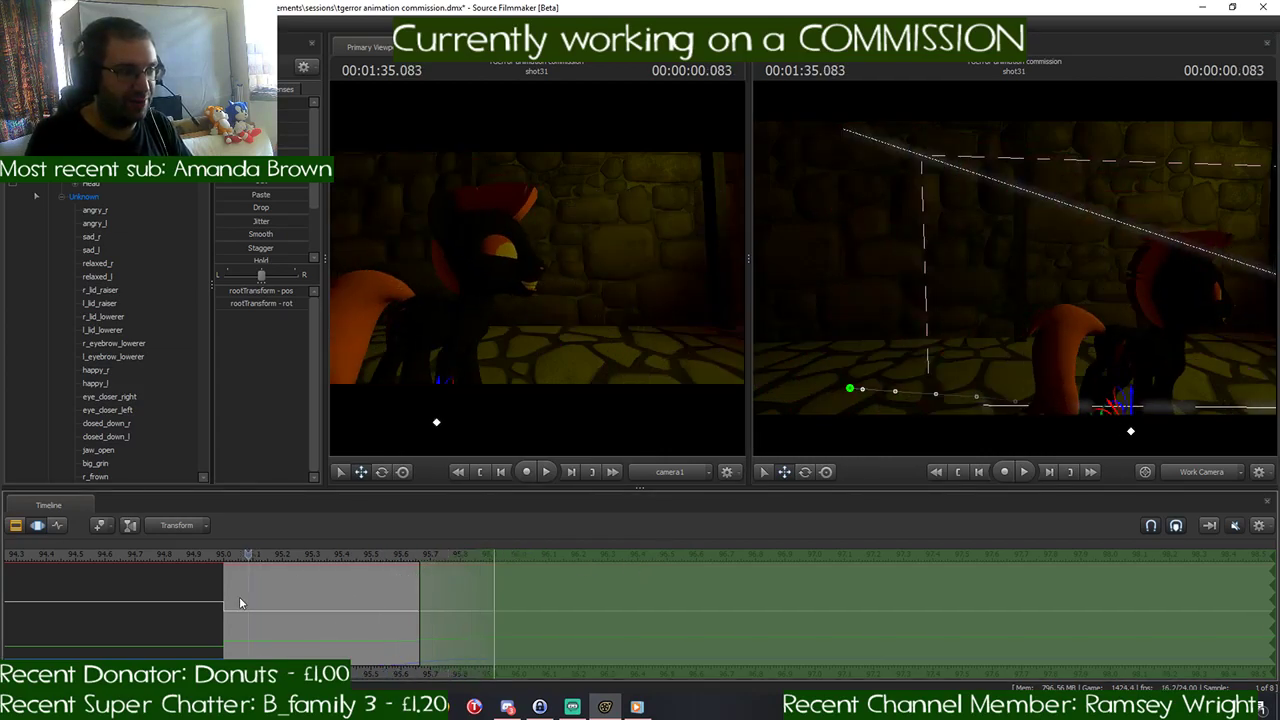
pyautogui.press('space')
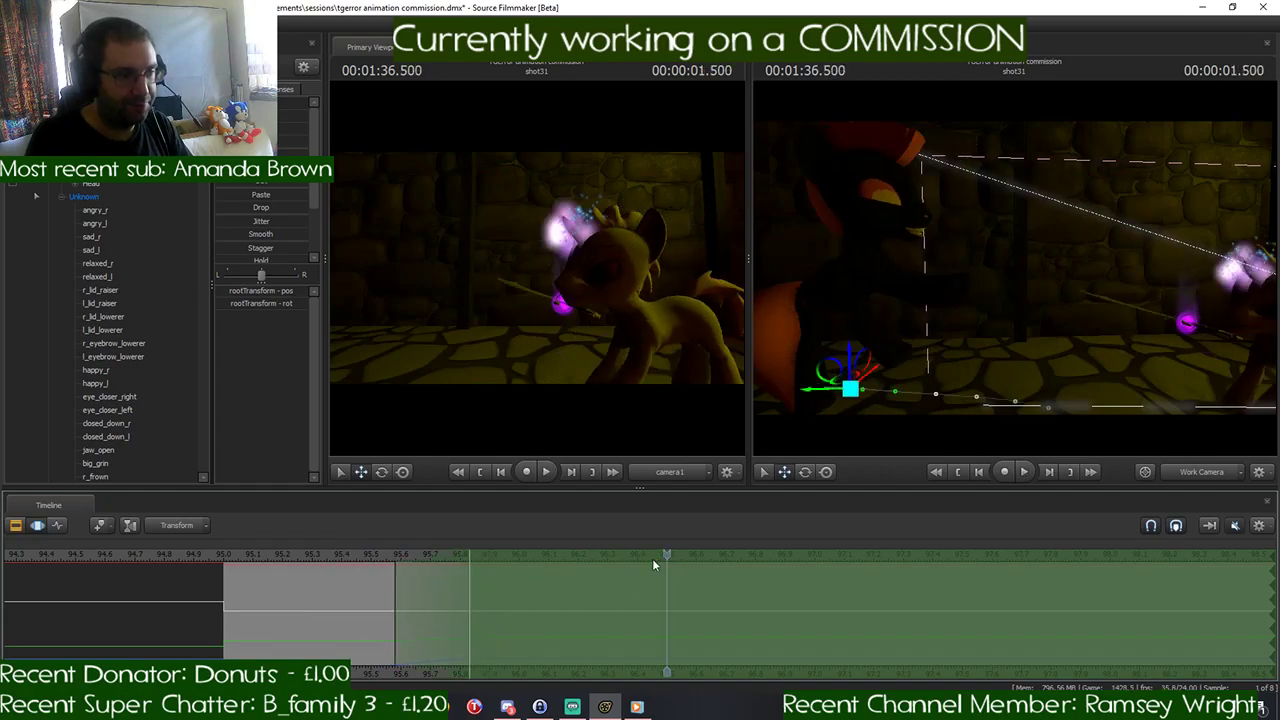
pyautogui.moveTo(614, 568); pyautogui.dragTo(575, 552)
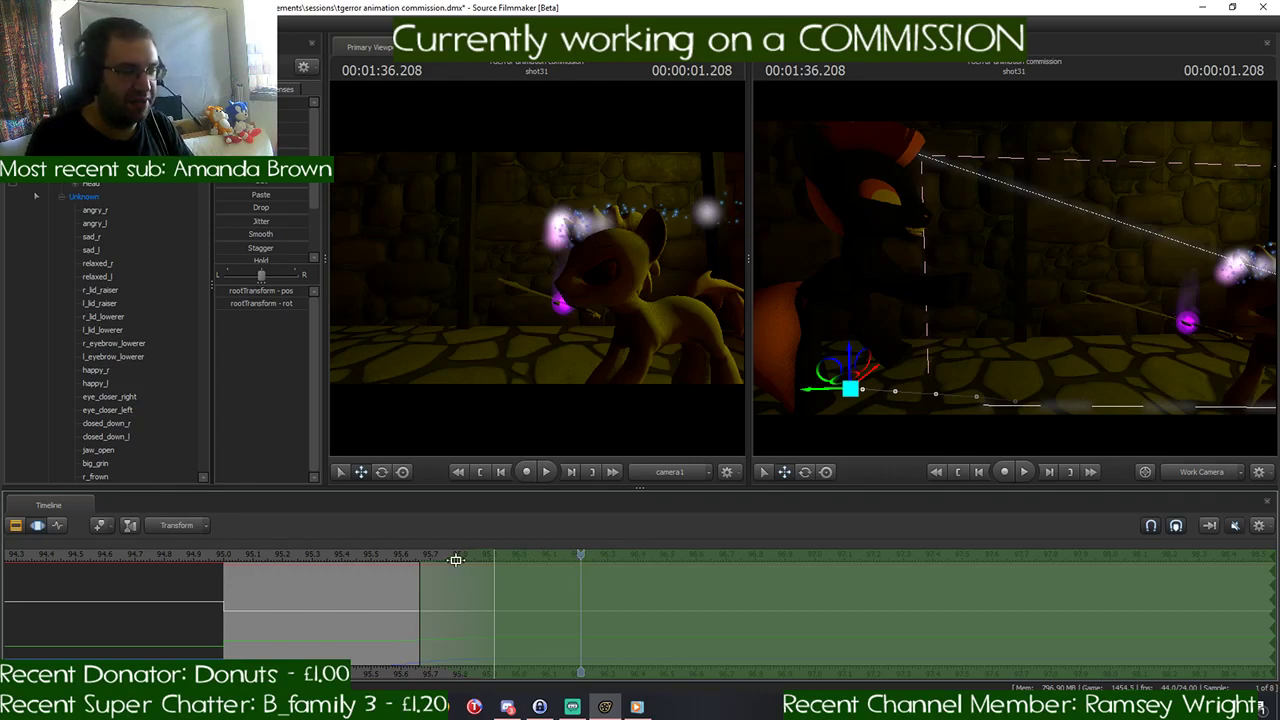
pyautogui.moveTo(455, 560); pyautogui.dragTo(616, 564)
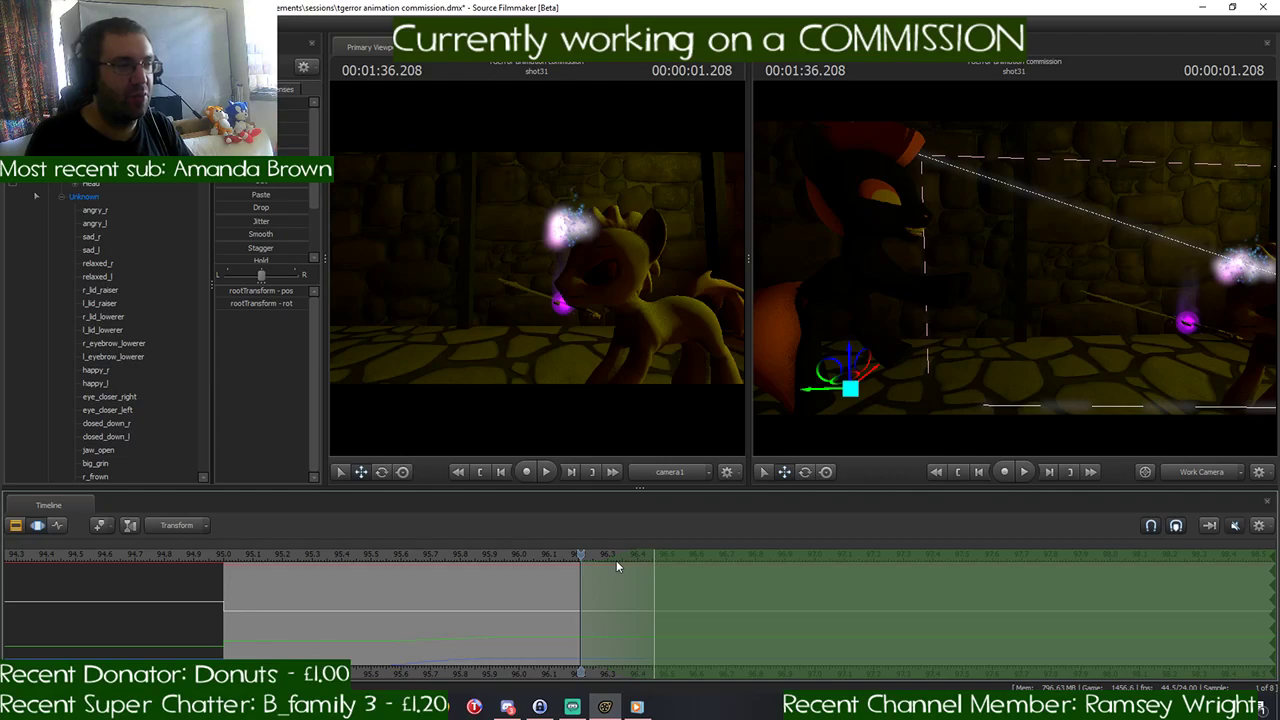
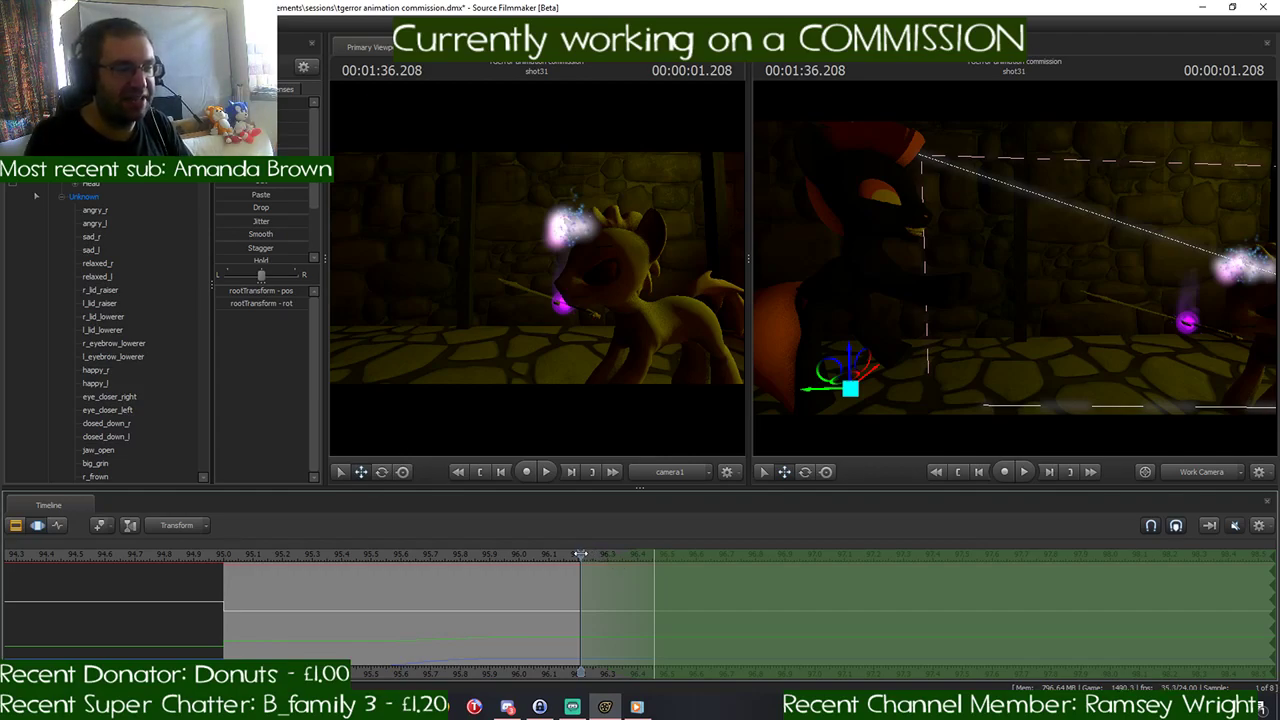
# - Try to swing the yellow pony's weapon upright and move it toward the black pony at 00:01:36.458
pyautogui.moveTo(578, 554); pyautogui.dragTo(654, 554)
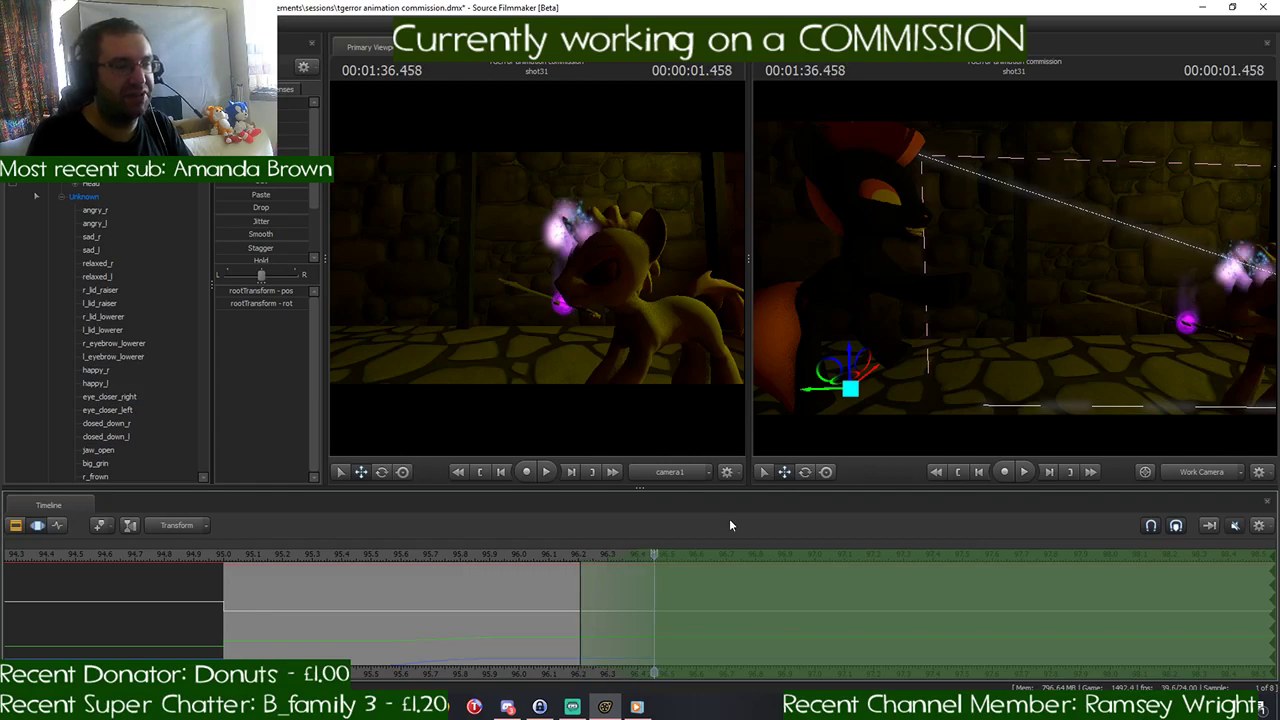
pyautogui.moveTo(1105, 308); pyautogui.dragTo(1040, 308)
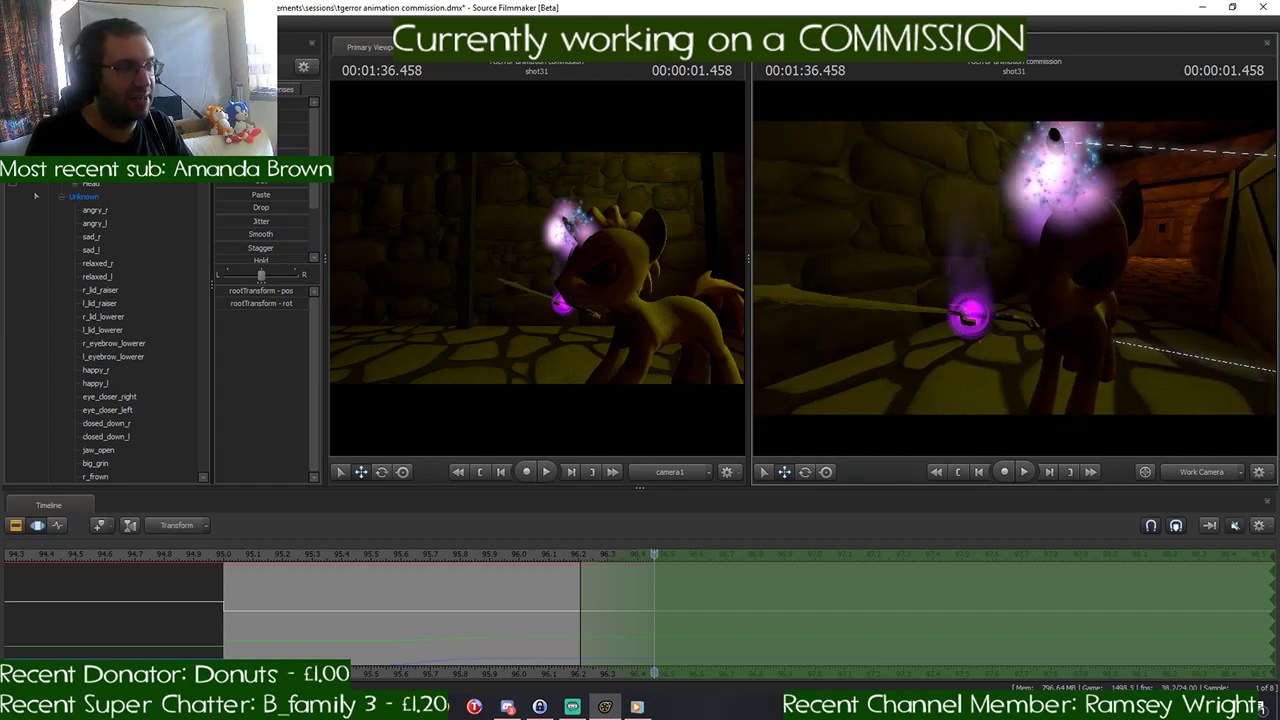
pyautogui.scroll(-10, 108, 330)
pyautogui.scroll(-10, 108, 330)
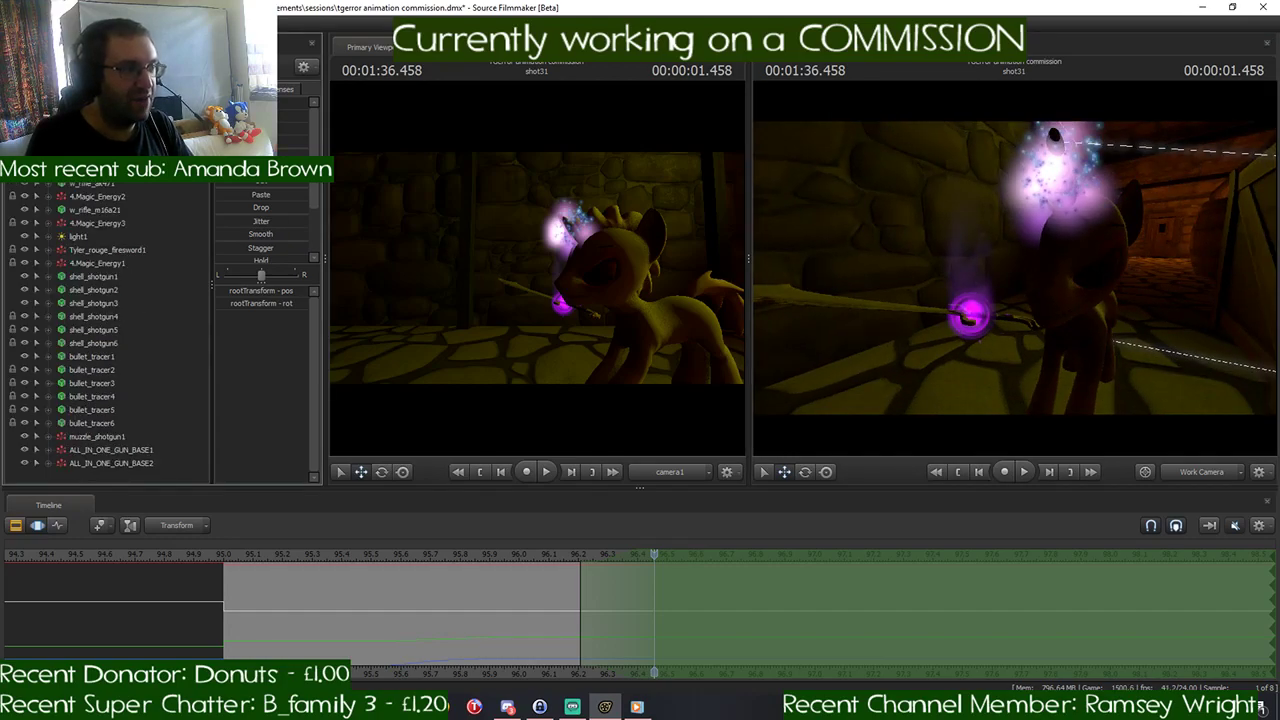
pyautogui.click(95, 210)
pyautogui.moveTo(898, 314); pyautogui.dragTo(927, 319)
pyautogui.press('e')
pyautogui.press('w')
pyautogui.moveTo(1120, 307); pyautogui.dragTo(1080, 318)
pyautogui.moveTo(1014, 270); pyautogui.dragTo(1050, 292)
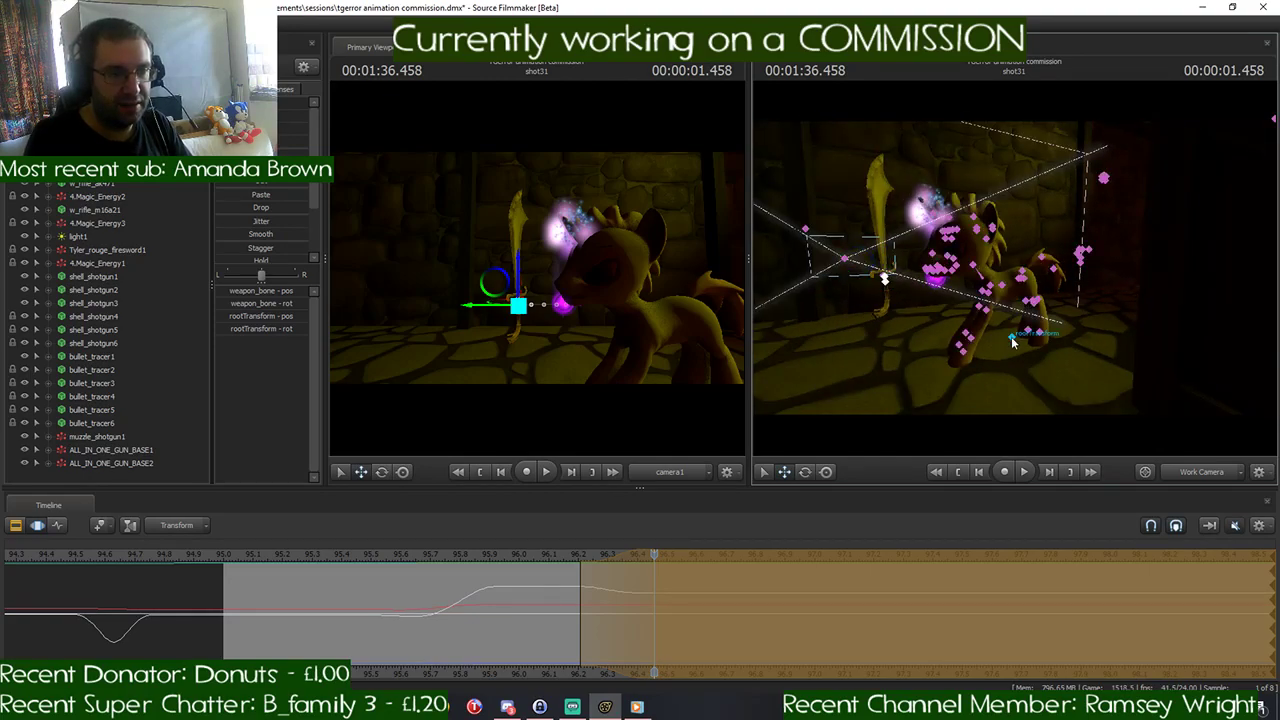
# - Try moving the yellow pony's rootTransform forward at 00:01:36.458, and undo the pony and weapon changes
pyautogui.click(1010, 338)
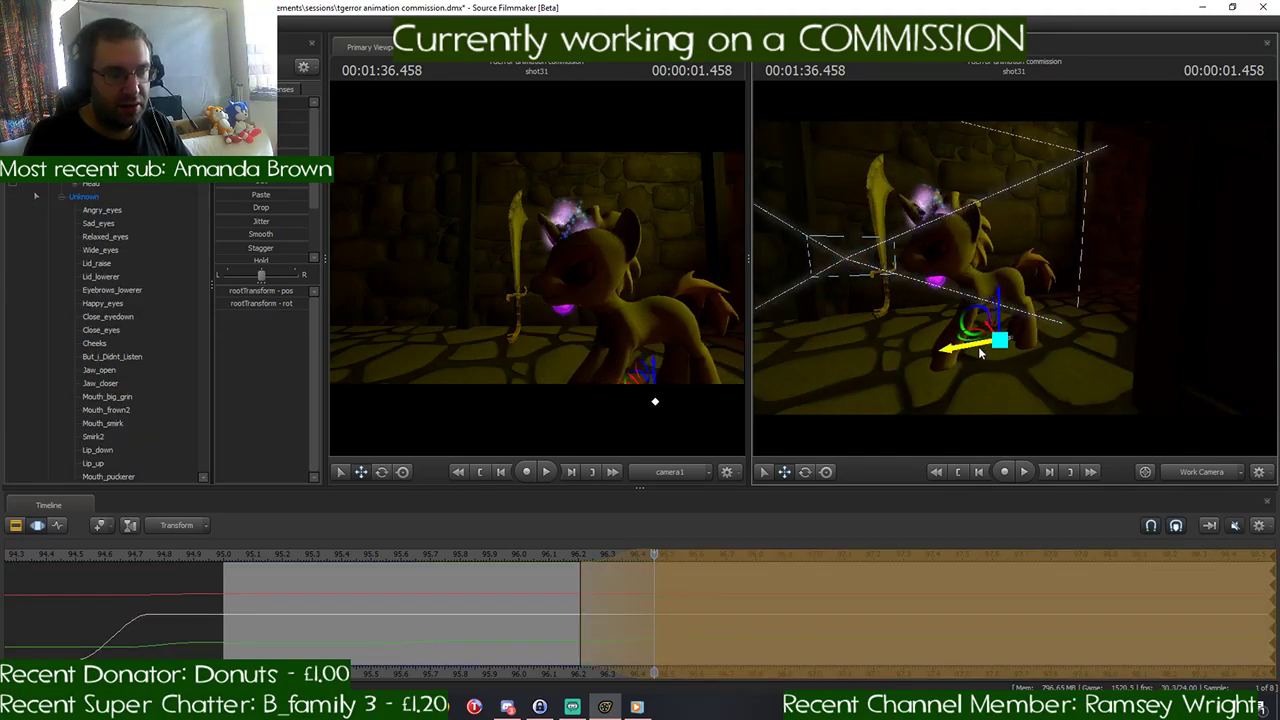
pyautogui.moveTo(983, 352); pyautogui.dragTo(985, 348)
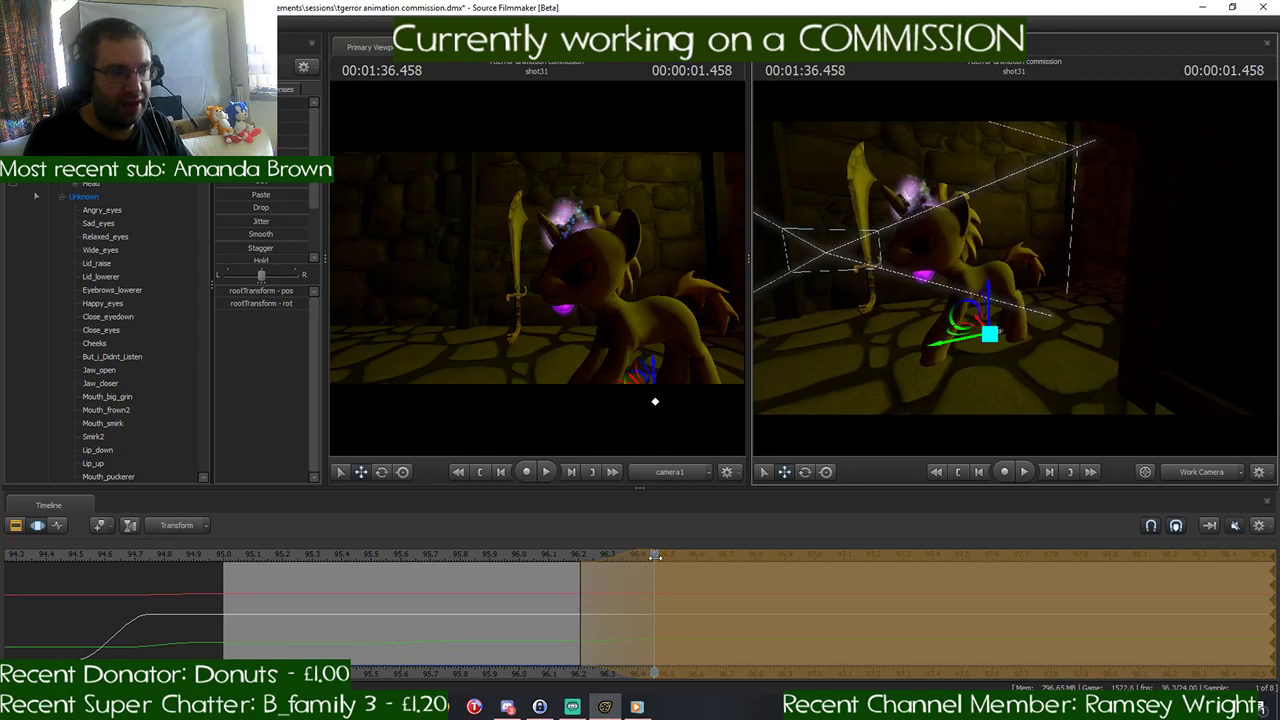
pyautogui.moveTo(637, 565); pyautogui.dragTo(533, 568)
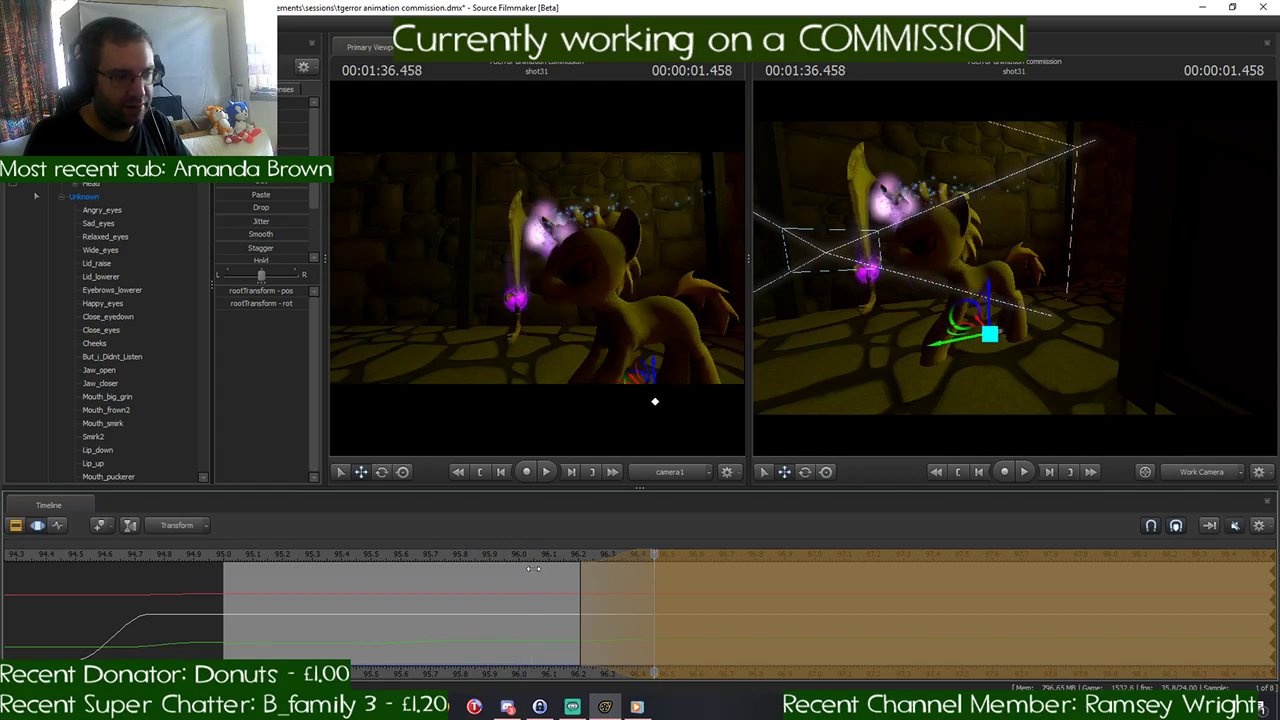
pyautogui.hotkey('ctrl', 'v')
pyautogui.press('Return')
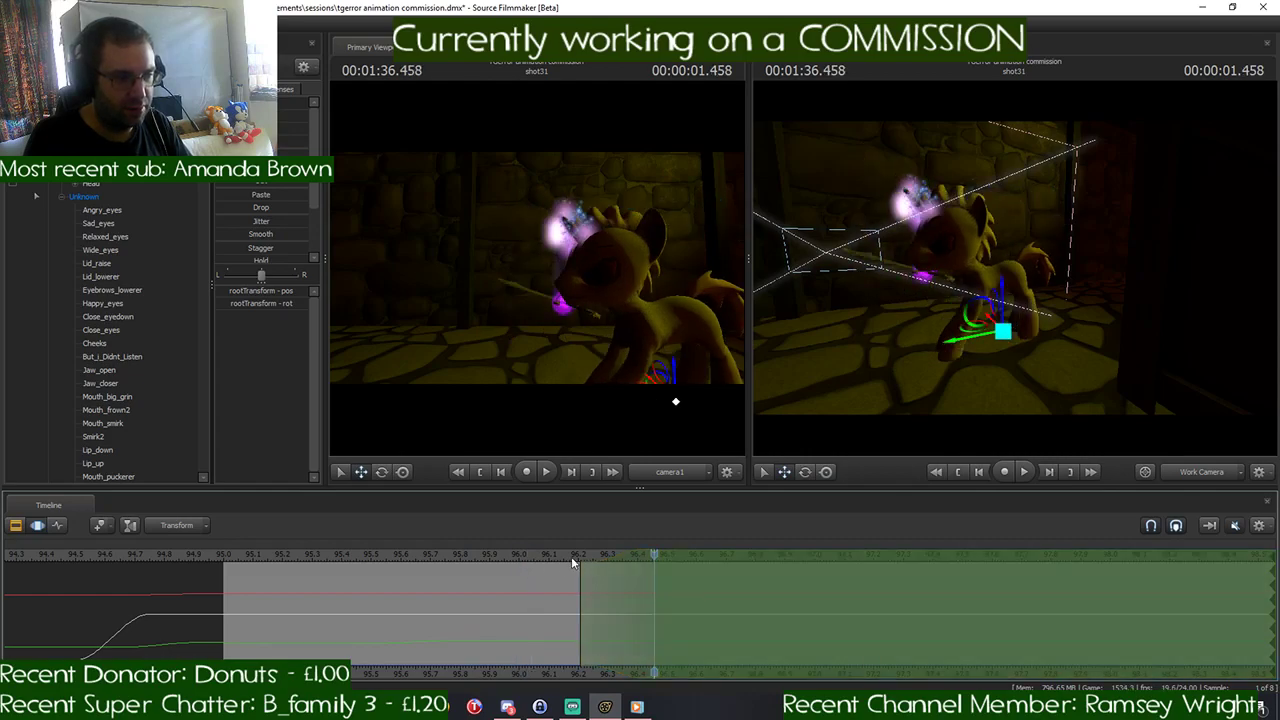
# - Replay the movement from 00:01:35.416 and shift the time selection's falloff earlier so that it starts at 00:01:36.000
pyautogui.moveTo(608, 559); pyautogui.dragTo(344, 574)
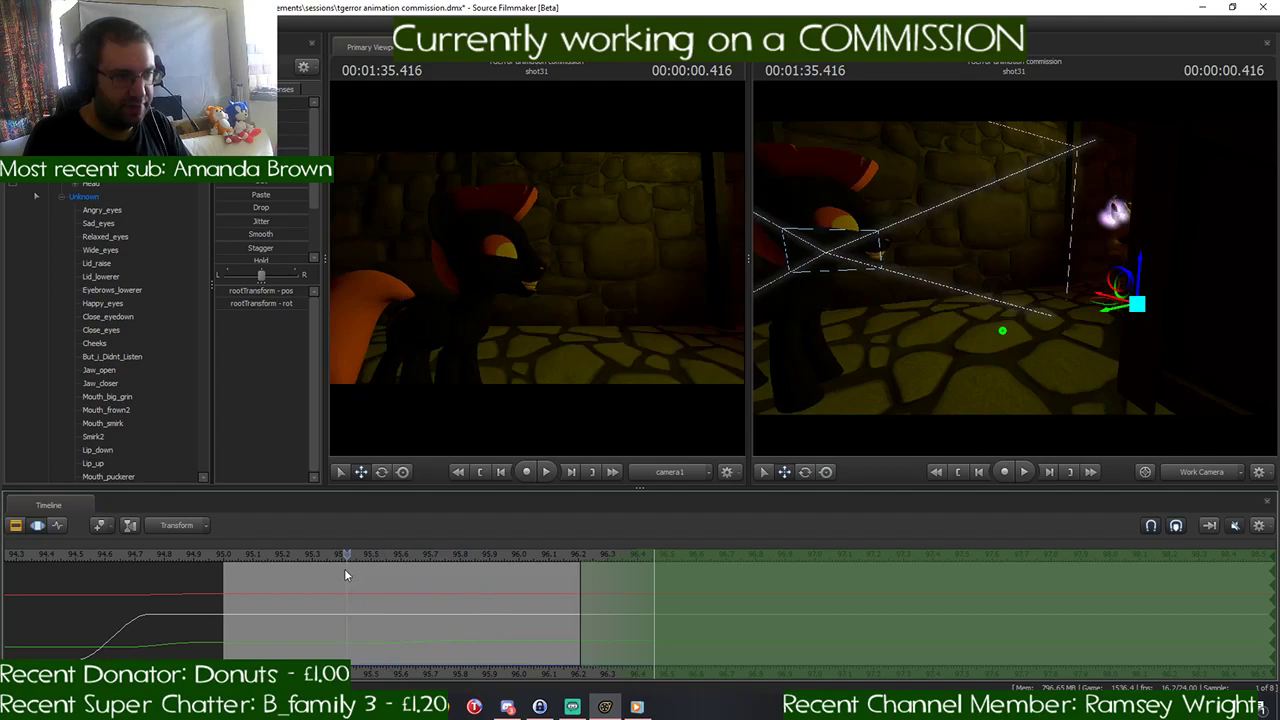
pyautogui.press('space')
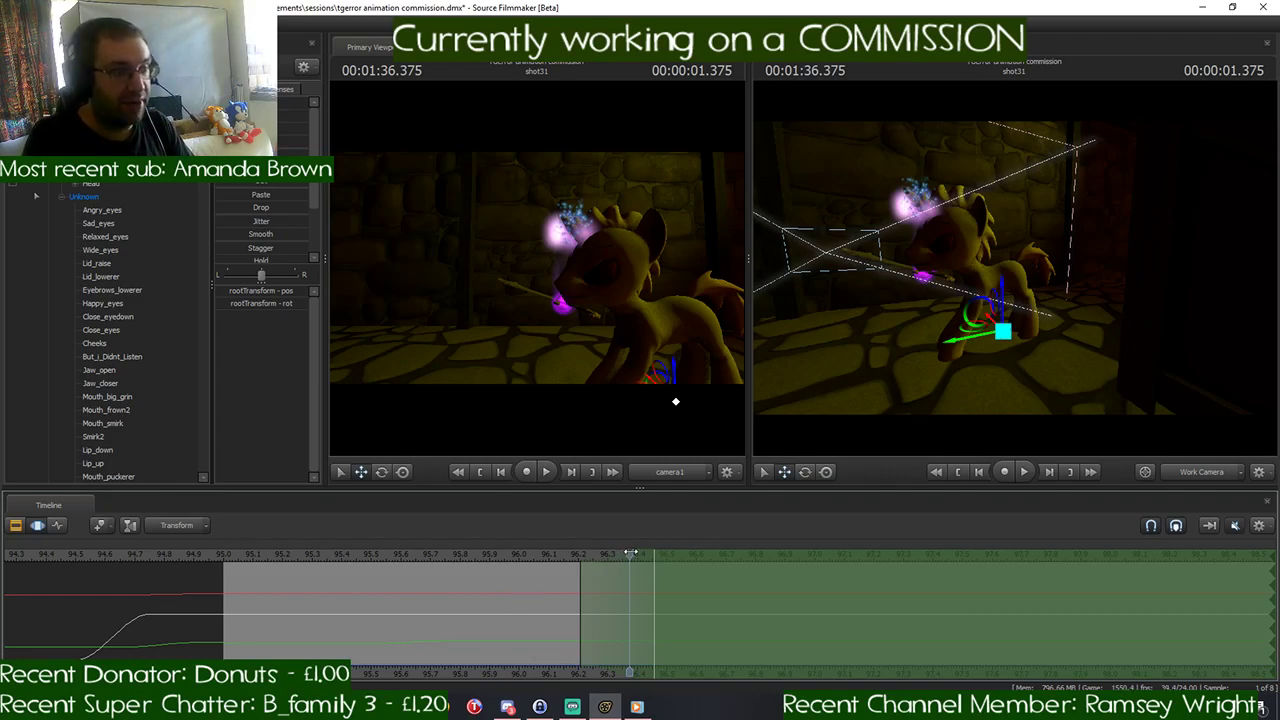
pyautogui.moveTo(630, 553); pyautogui.dragTo(580, 570)
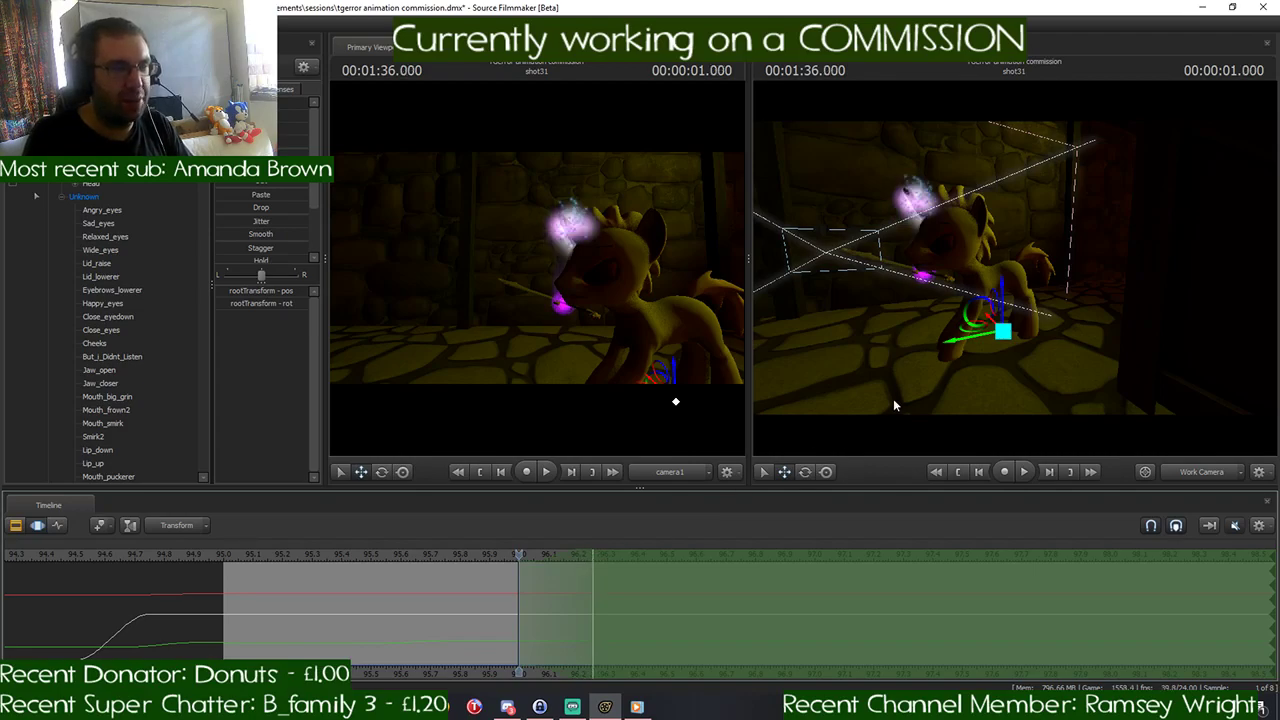
# - Rotate the yellow pony's weapon into a raised swing and move it forward toward the black pony at 00:01:36.250
pyautogui.press('w')
pyautogui.moveTo(897, 361)
pyautogui.mouseDown()
pyautogui.moveTo(890, 385)
pyautogui.moveTo(880, 365)
pyautogui.moveTo(920, 370)
pyautogui.mouseUp()
pyautogui.press('a')
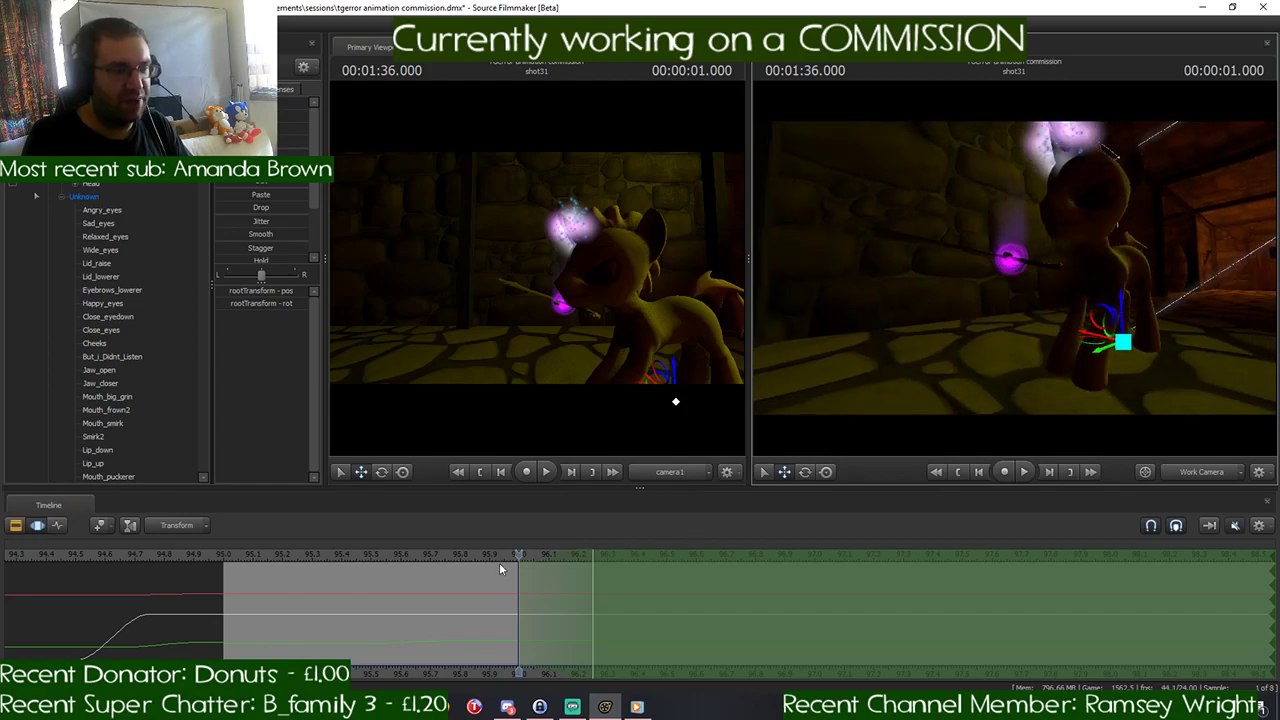
pyautogui.click(535, 552)
pyautogui.moveTo(535, 552); pyautogui.dragTo(592, 555)
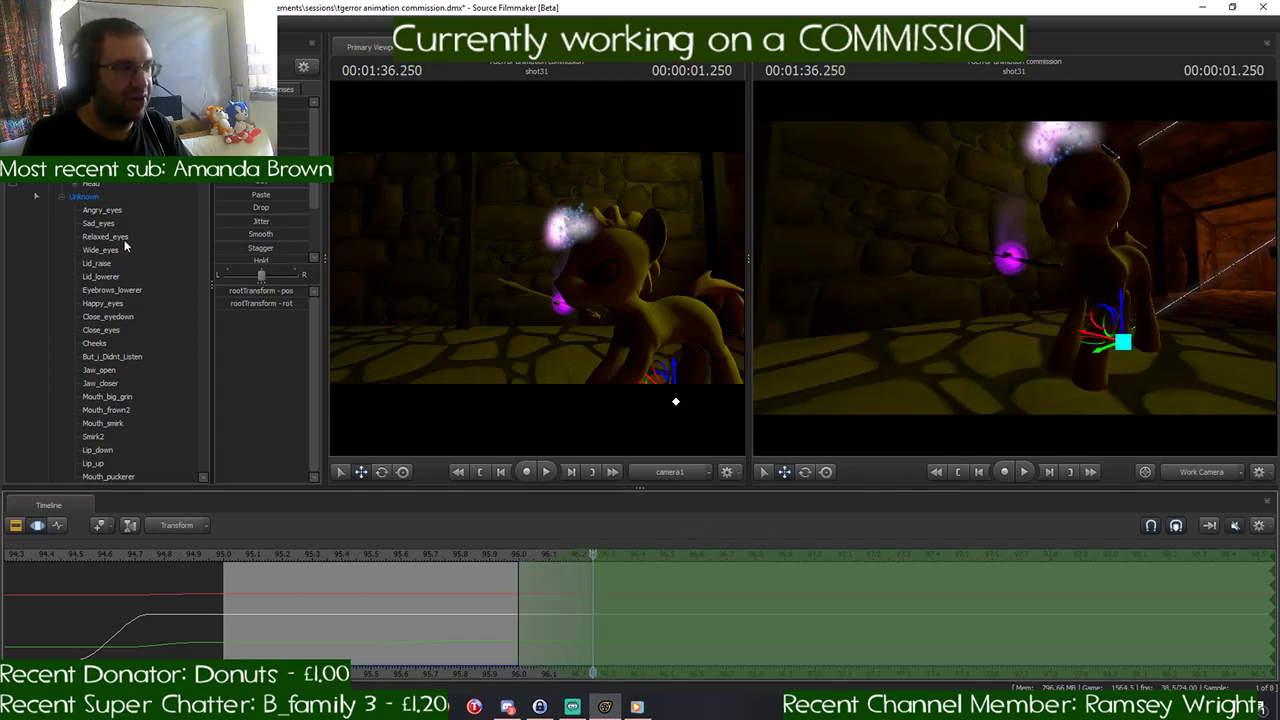
pyautogui.click(48, 143)
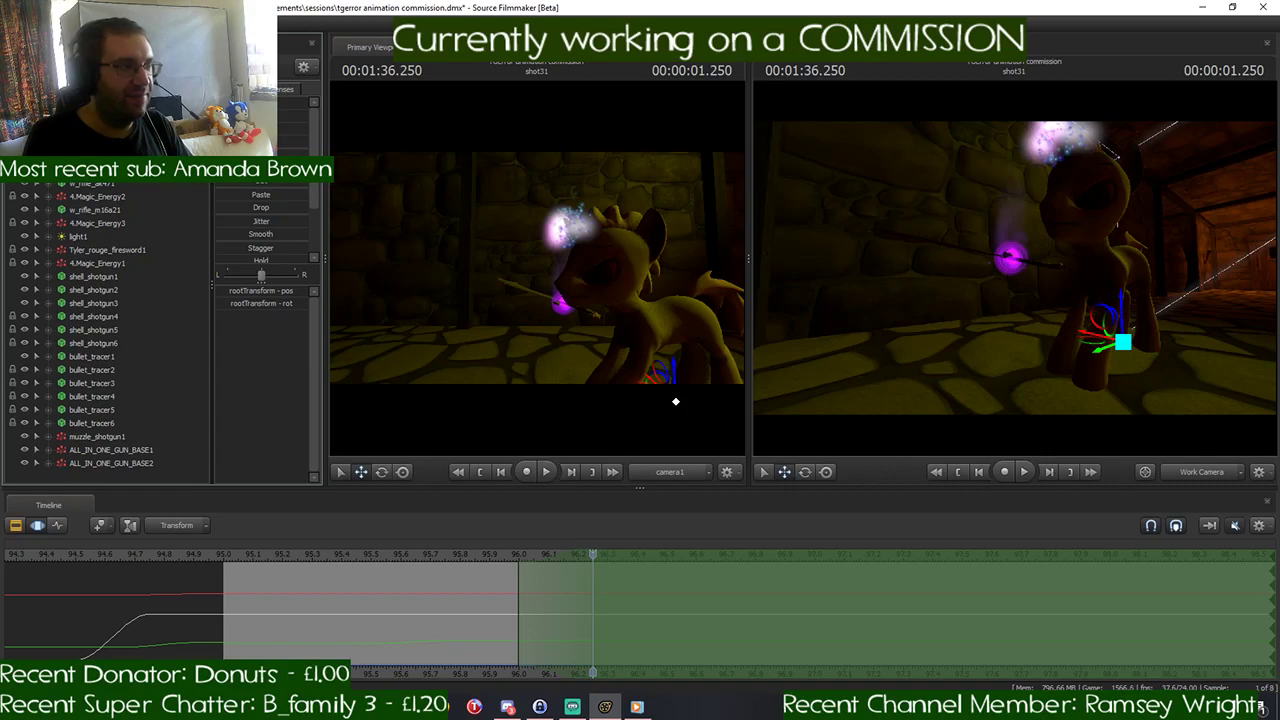
pyautogui.click(95, 170)
pyautogui.moveTo(965, 350)
pyautogui.mouseDown()
pyautogui.moveTo(968, 340)
pyautogui.moveTo(980, 400)
pyautogui.moveTo(968, 355)
pyautogui.moveTo(970, 380)
pyautogui.moveTo(975, 370)
pyautogui.mouseUp()
pyautogui.press('e')
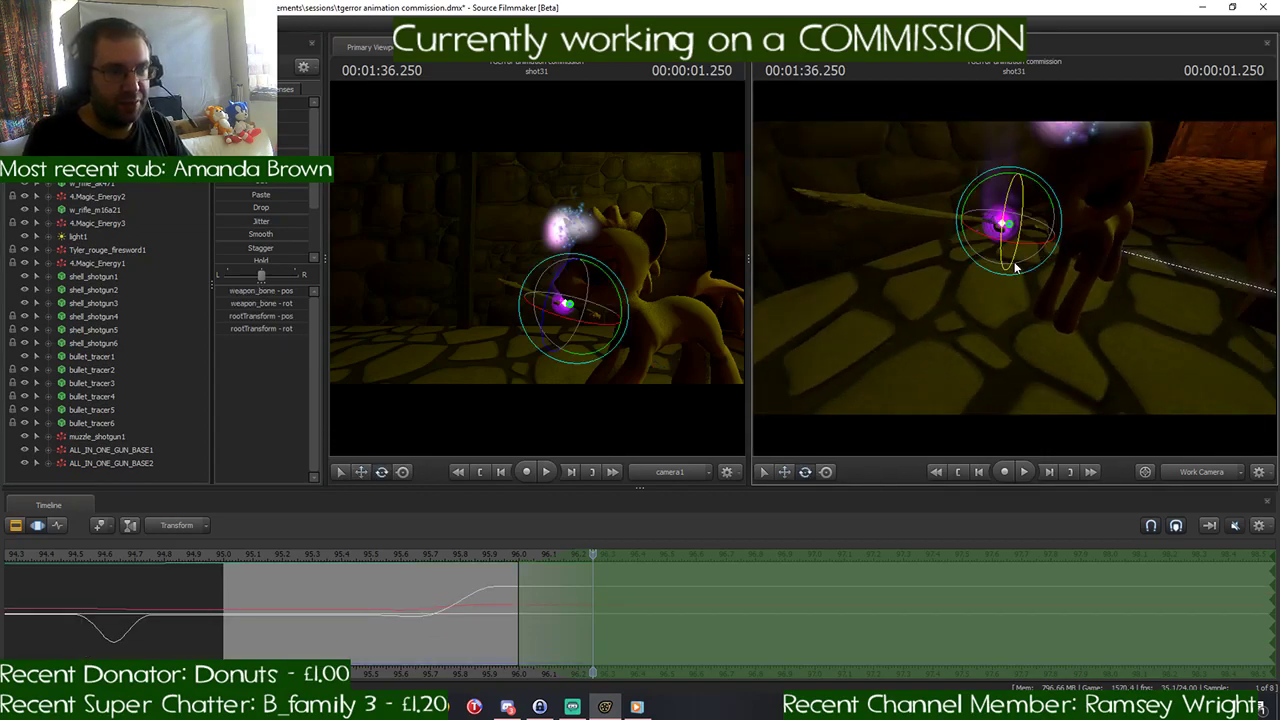
pyautogui.moveTo(1028, 254); pyautogui.dragTo(923, 272)
pyautogui.press('w')
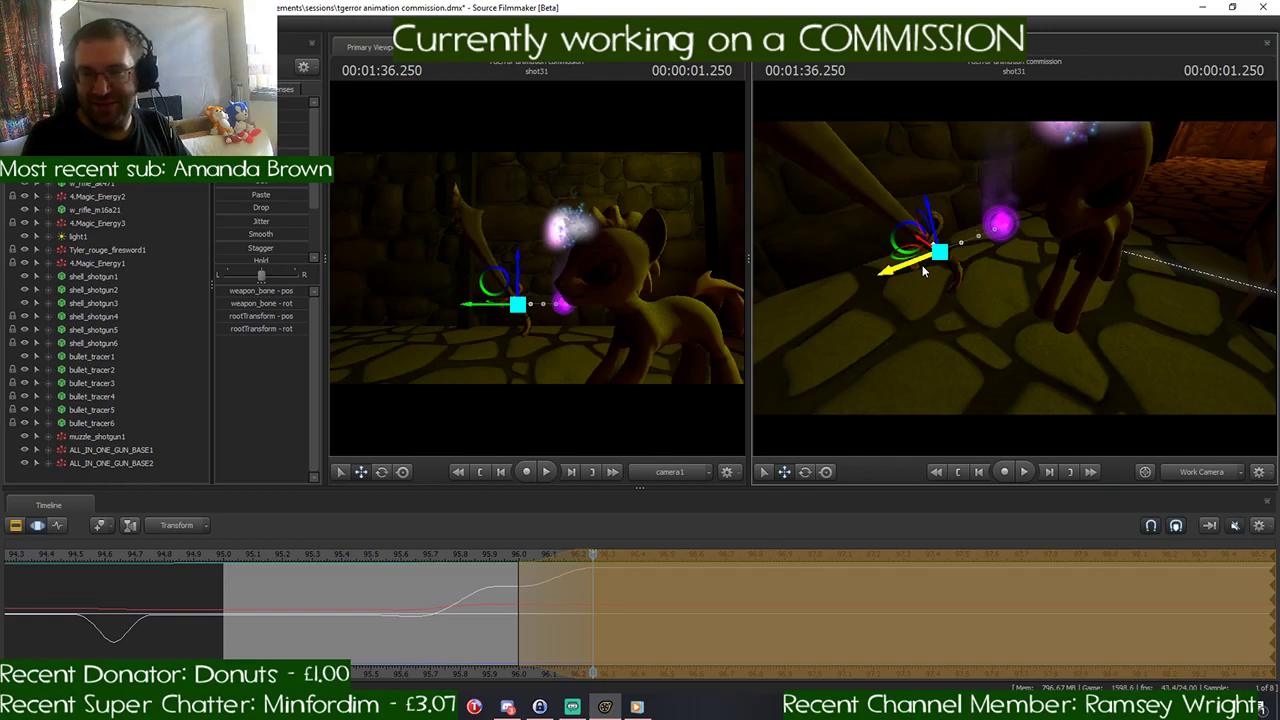
# - Select the yellow pony and move its rootTransform forward toward the weapon at 00:01:36.250
pyautogui.moveTo(1036, 295); pyautogui.dragTo(1093, 272)
pyautogui.press('s')
pyautogui.press('w')
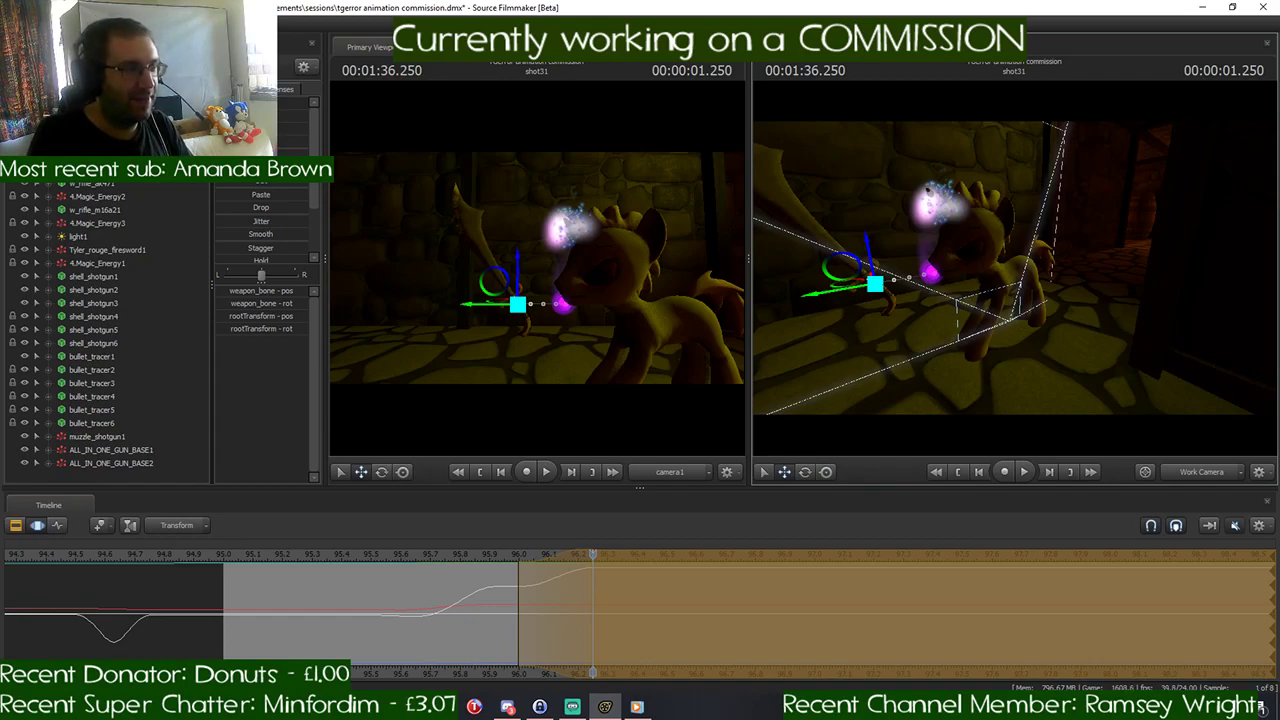
pyautogui.keyDown('ctrl'); pyautogui.click(968, 285); pyautogui.keyUp('ctrl')
pyautogui.moveTo(1045, 330); pyautogui.dragTo(1007, 280)
pyautogui.press('w')
pyautogui.press('s')
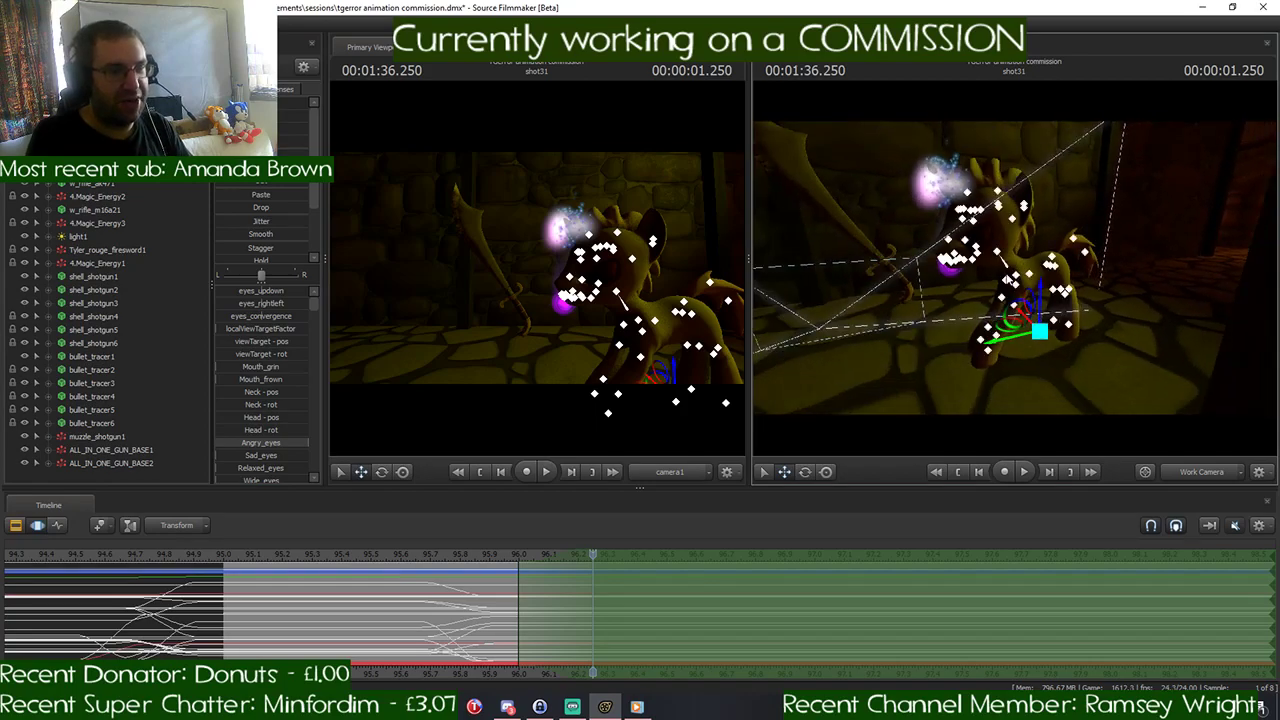
pyautogui.moveTo(596, 553)
pyautogui.mouseDown()
pyautogui.moveTo(520, 553)
pyautogui.moveTo(592, 553)
pyautogui.mouseUp()
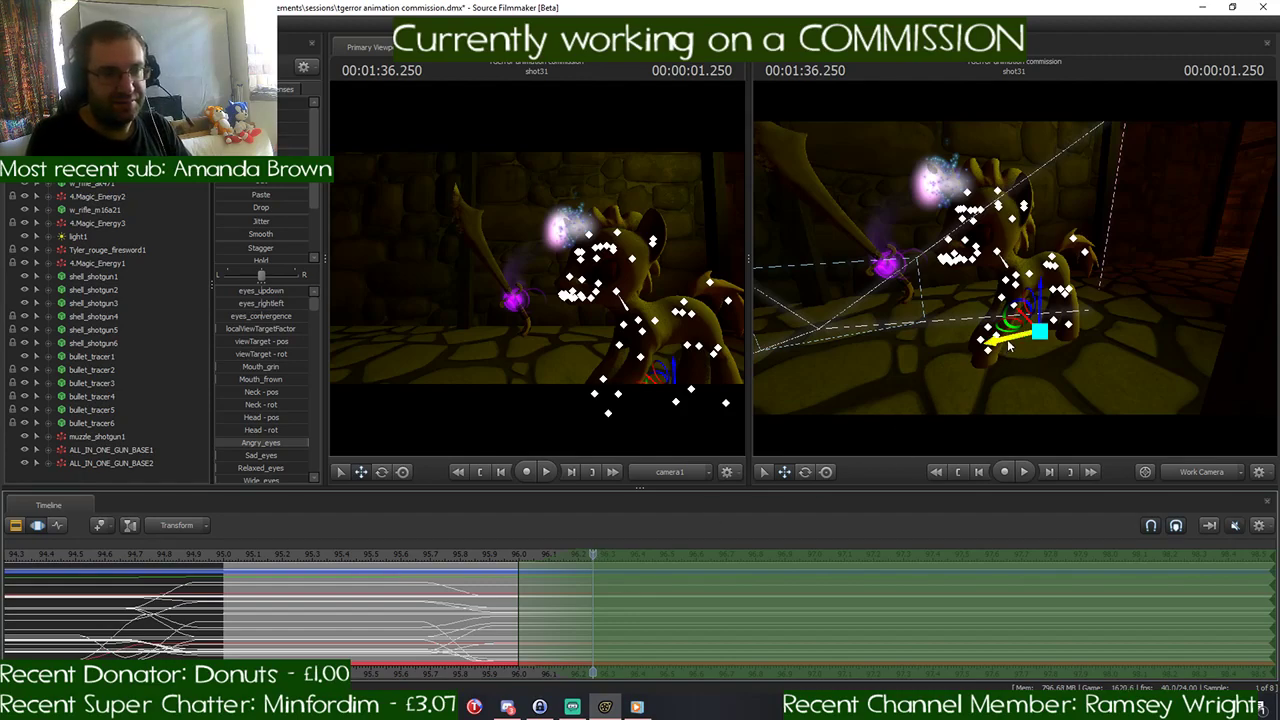
pyautogui.moveTo(1003, 350); pyautogui.dragTo(964, 358)
# - Raise the yellow pony's Pelvis to lift its body at 00:01:36.250
pyautogui.press('w')
pyautogui.press('s')
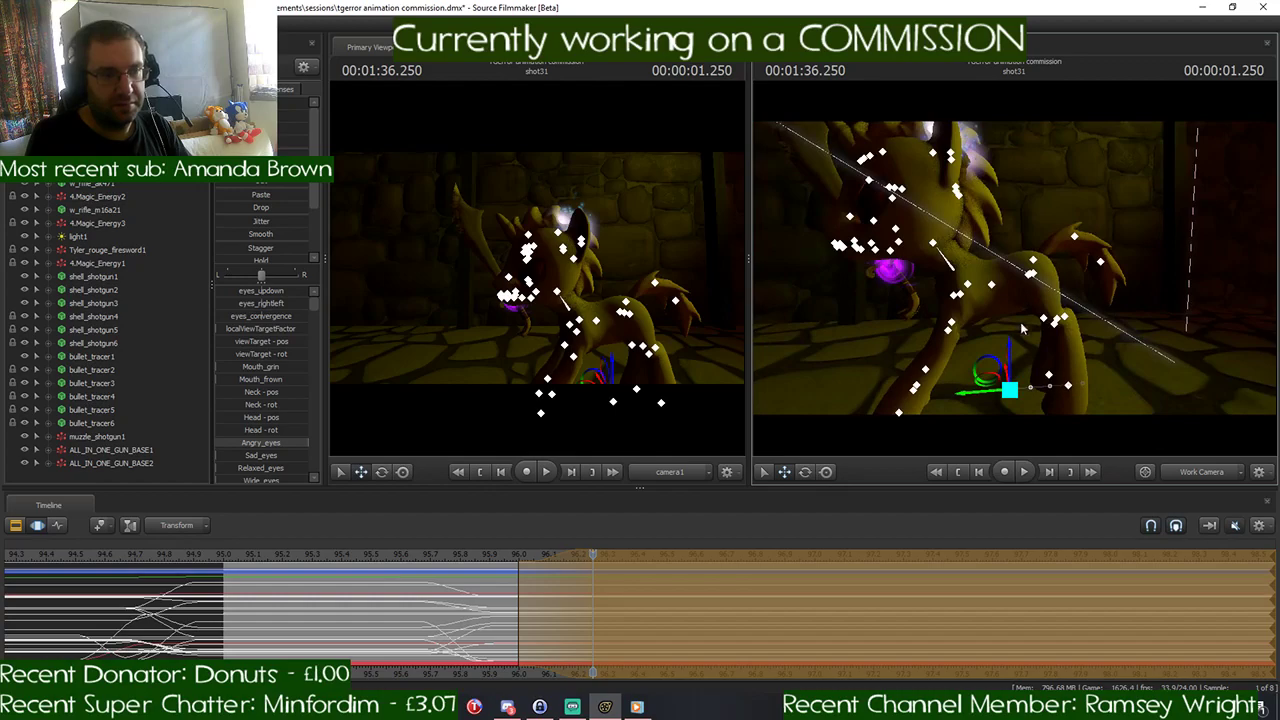
pyautogui.click(1031, 277)
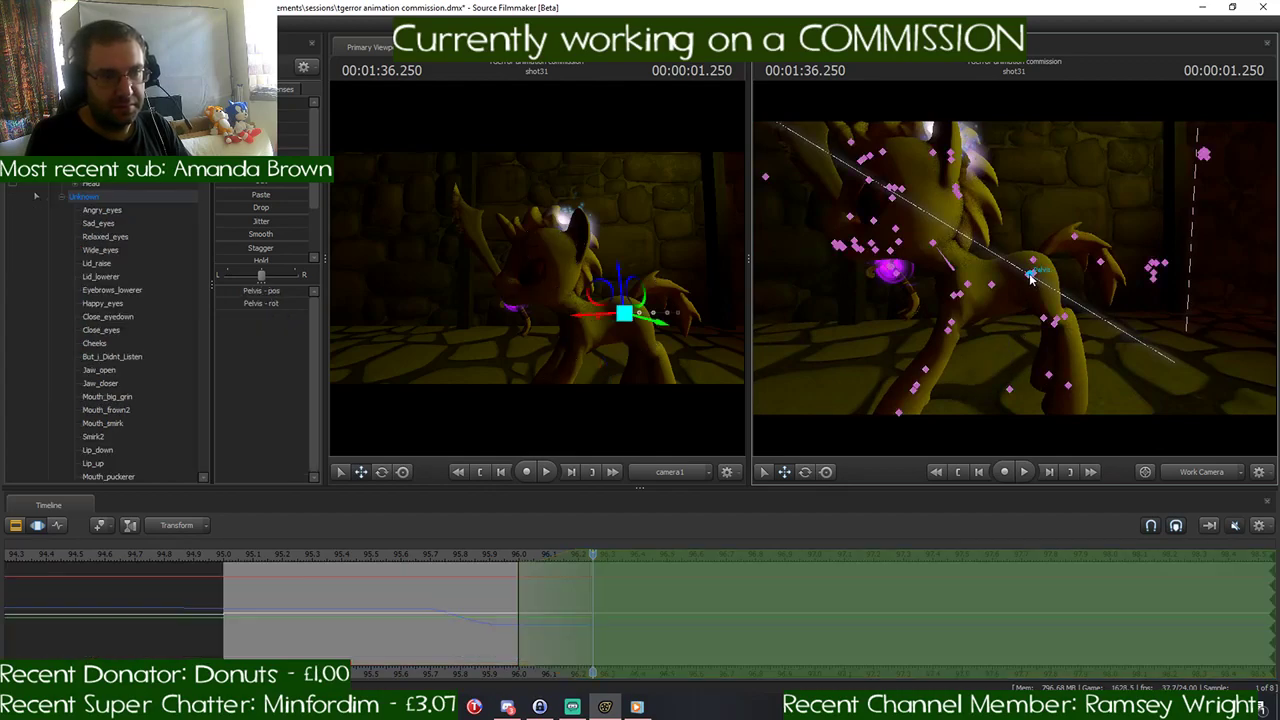
pyautogui.moveTo(1031, 272); pyautogui.dragTo(1078, 295)
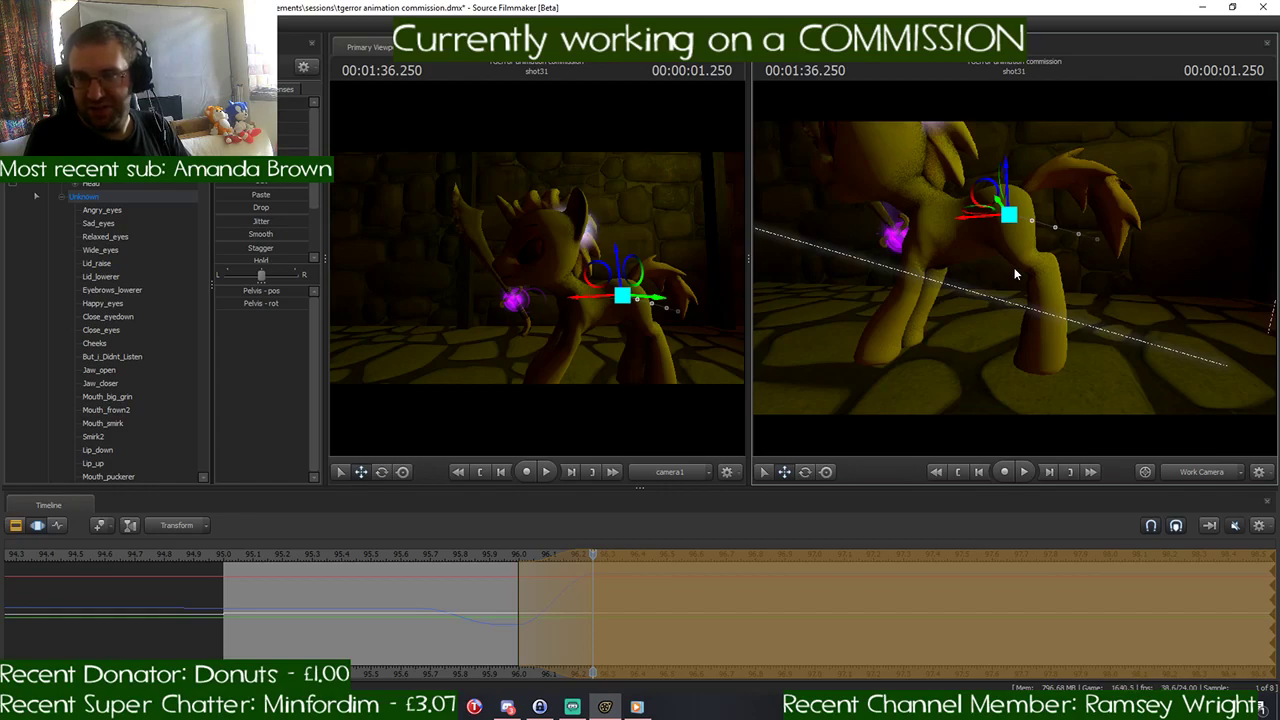
# - Rotate the yellow pony's LeftShoulder and LeftBall to repose the left front leg at 00:01:36.250
pyautogui.moveTo(1049, 277); pyautogui.dragTo(1010, 268)
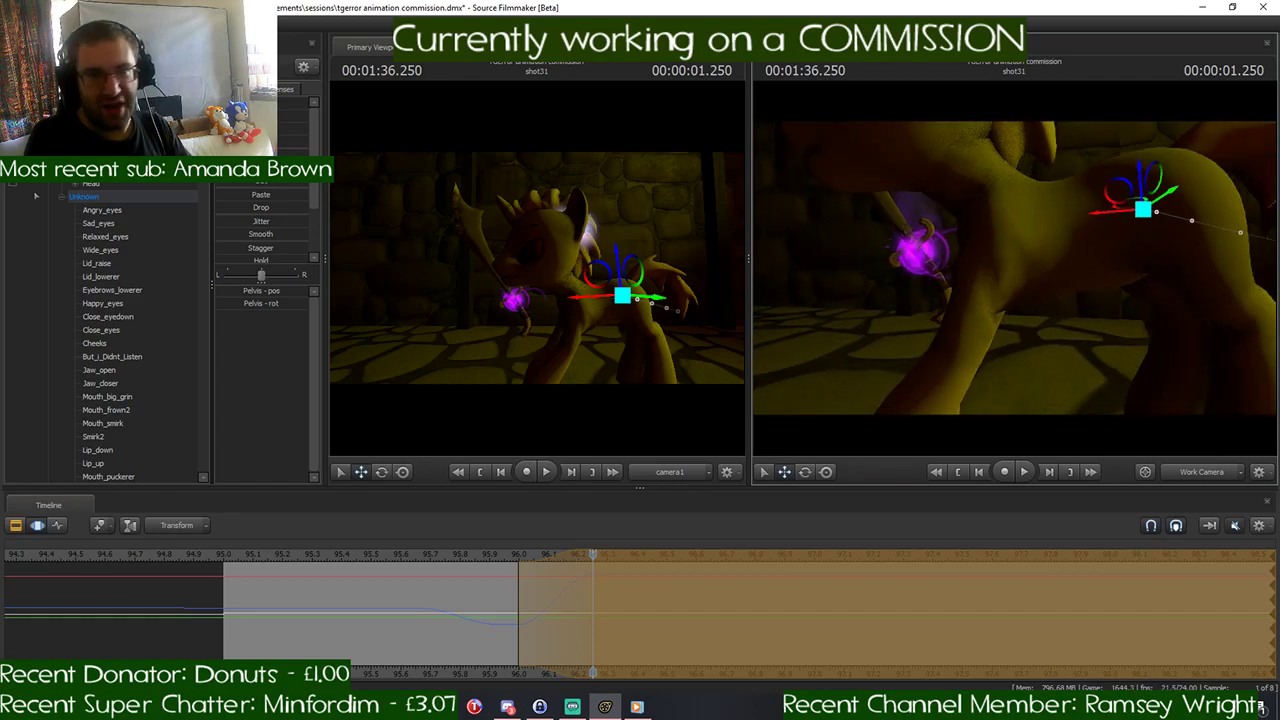
pyautogui.click(1002, 258)
pyautogui.press('e')
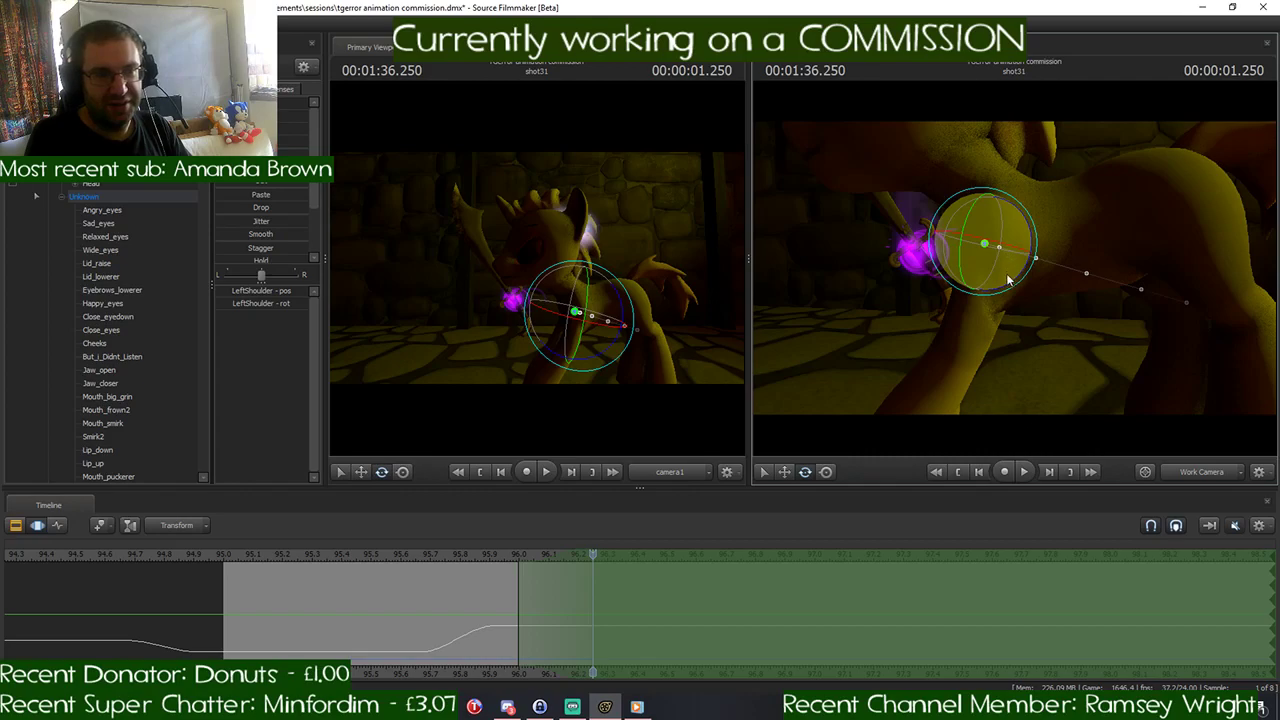
pyautogui.moveTo(1013, 289)
pyautogui.mouseDown()
pyautogui.moveTo(1024, 285)
pyautogui.moveTo(1042, 332)
pyautogui.moveTo(1014, 273)
pyautogui.mouseUp()
pyautogui.click(963, 277)
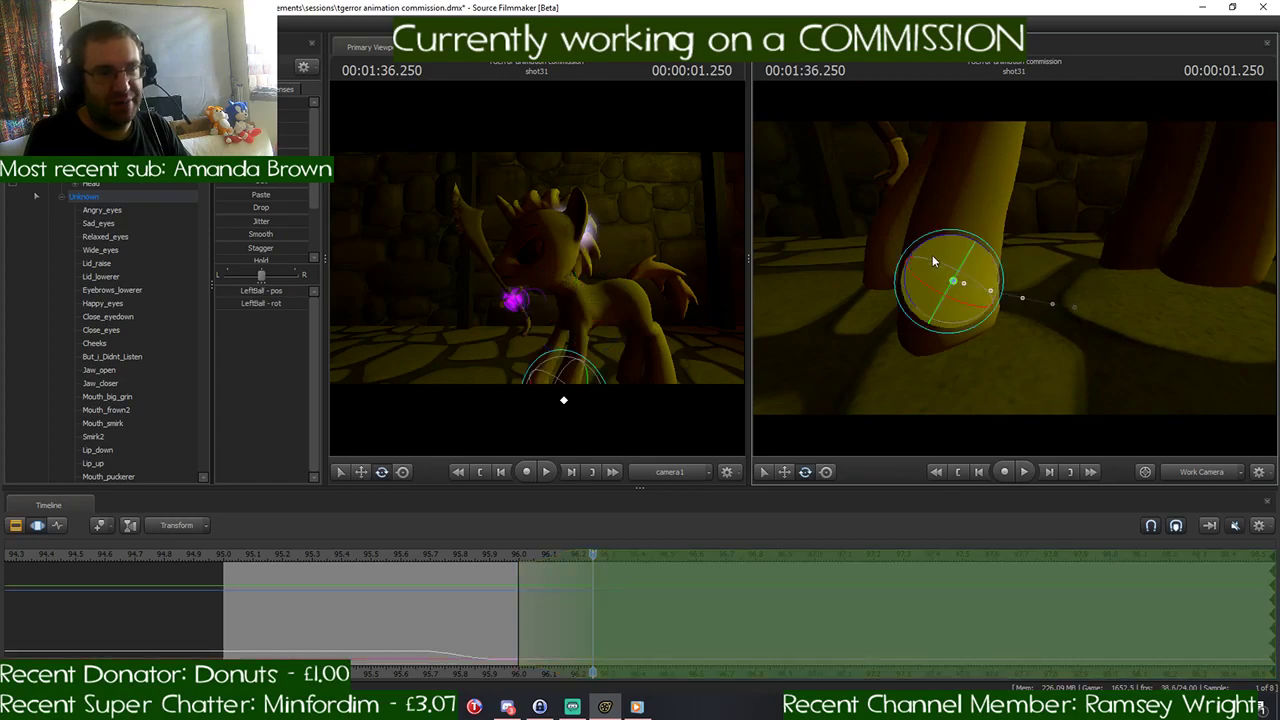
pyautogui.moveTo(932, 255); pyautogui.dragTo(946, 240)
# - Rotate the yellow pony's RightShoulder and RightBall to repose the right front leg at 00:01:36.250
pyautogui.moveTo(1014, 268); pyautogui.dragTo(1070, 268)
pyautogui.press('w')
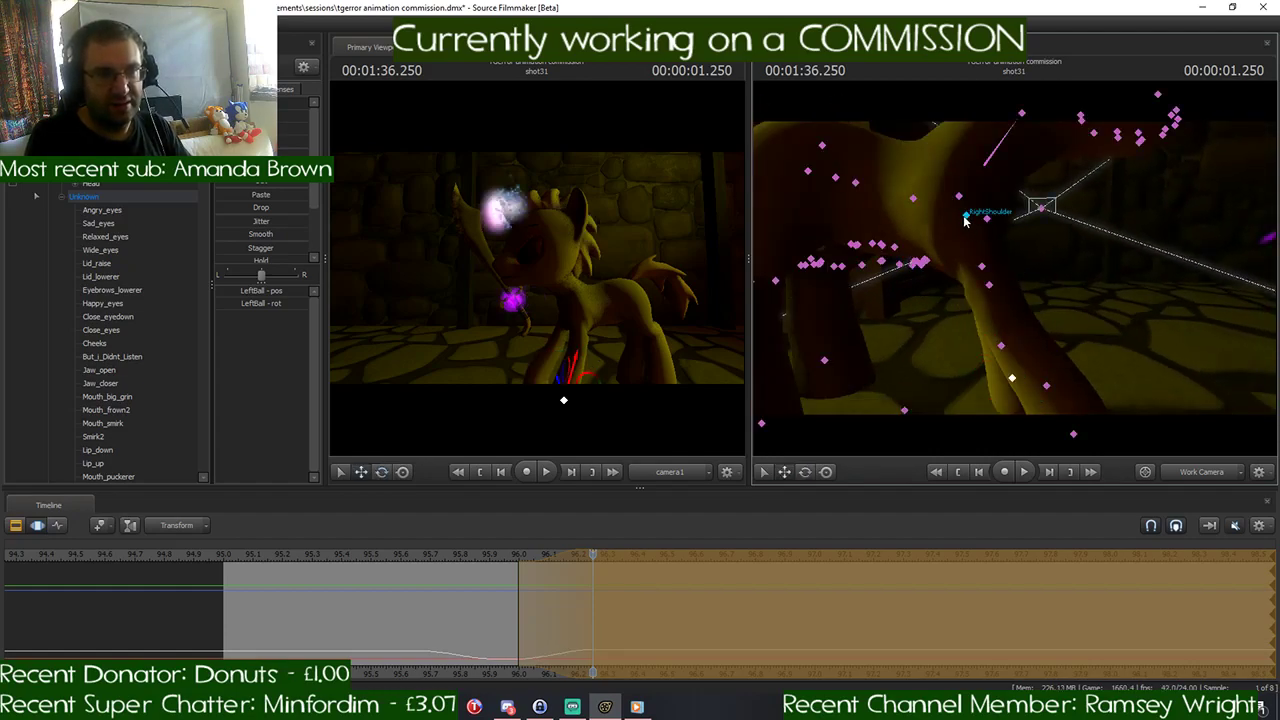
pyautogui.click(976, 216)
pyautogui.press('e')
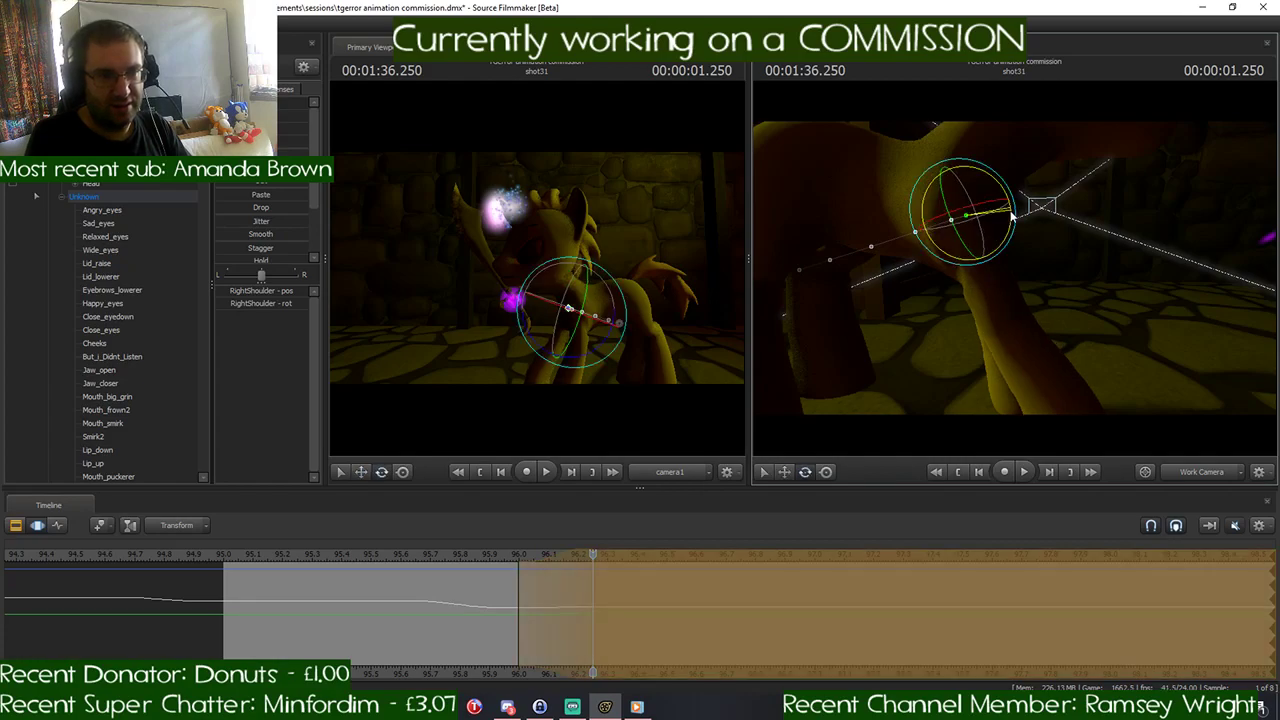
pyautogui.moveTo(1007, 227); pyautogui.dragTo(1008, 230)
pyautogui.moveTo(1069, 278); pyautogui.dragTo(1040, 290)
pyautogui.click(1000, 364)
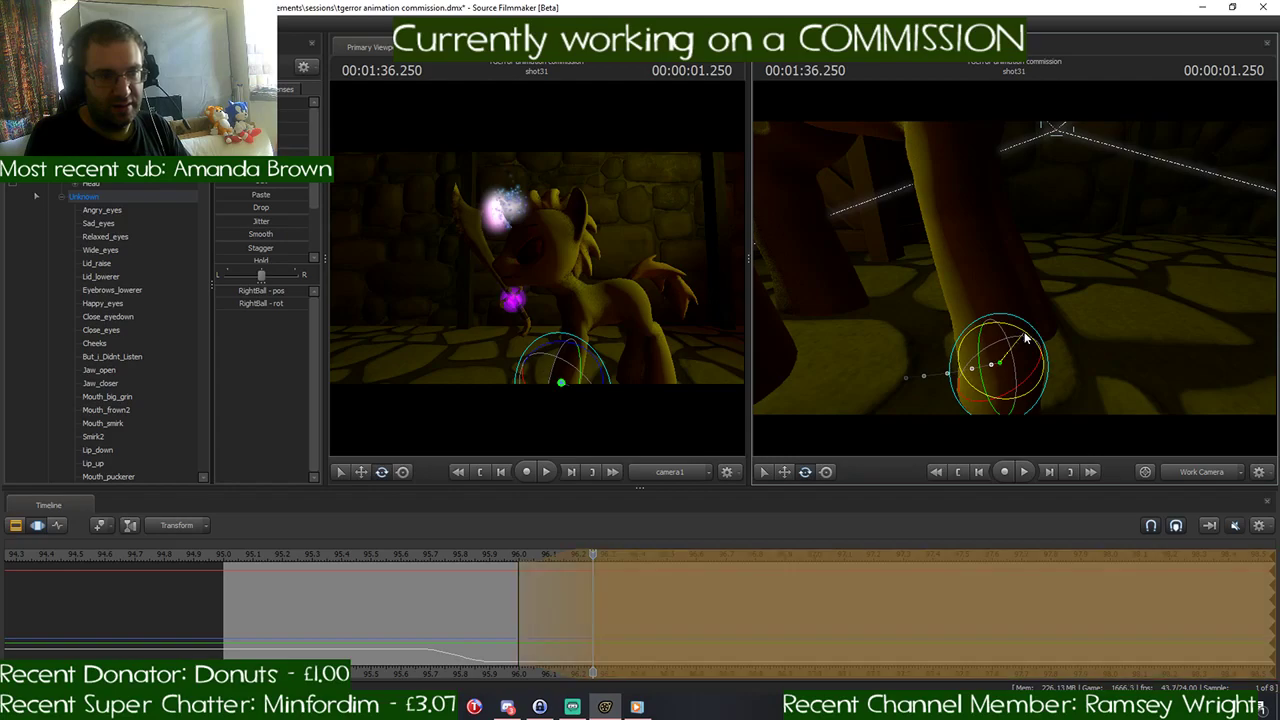
pyautogui.moveTo(1009, 328); pyautogui.dragTo(1007, 328)
# - Rotate the yellow pony's RightThigh and LeftThigh to reposition both hind legs at 00:01:36.250
pyautogui.moveTo(1043, 250); pyautogui.dragTo(1000, 242)
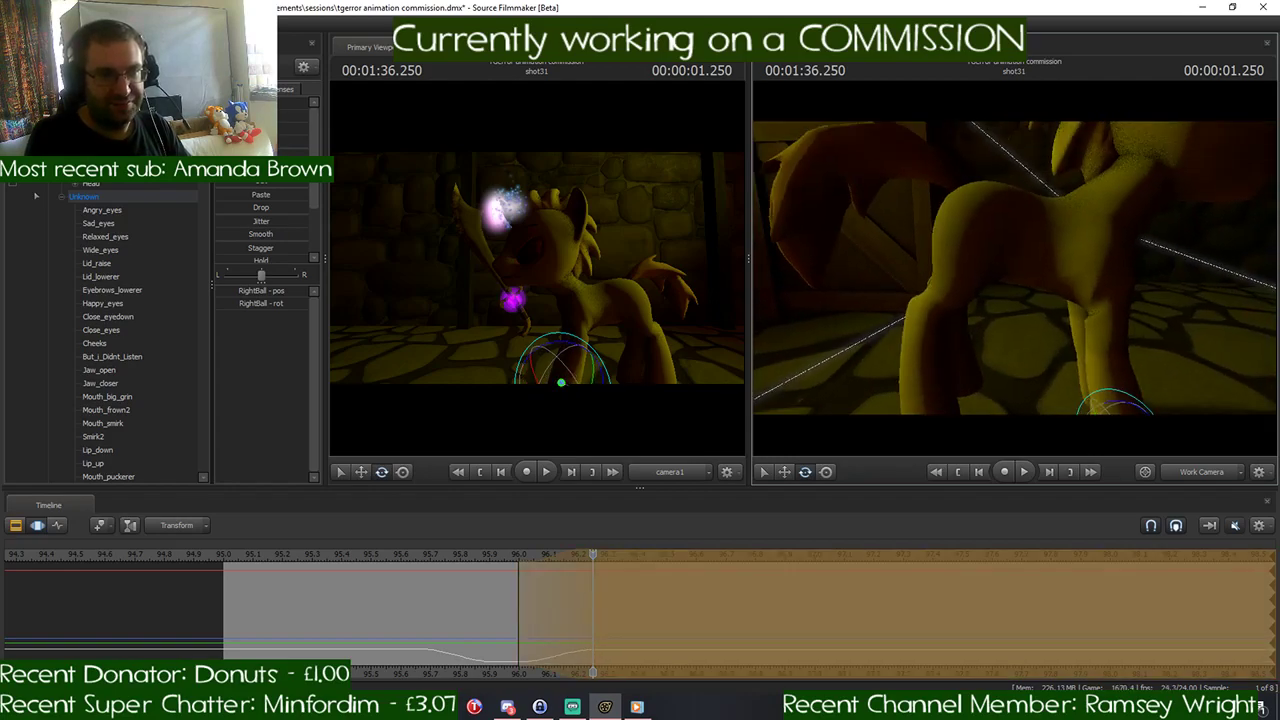
pyautogui.click(978, 225)
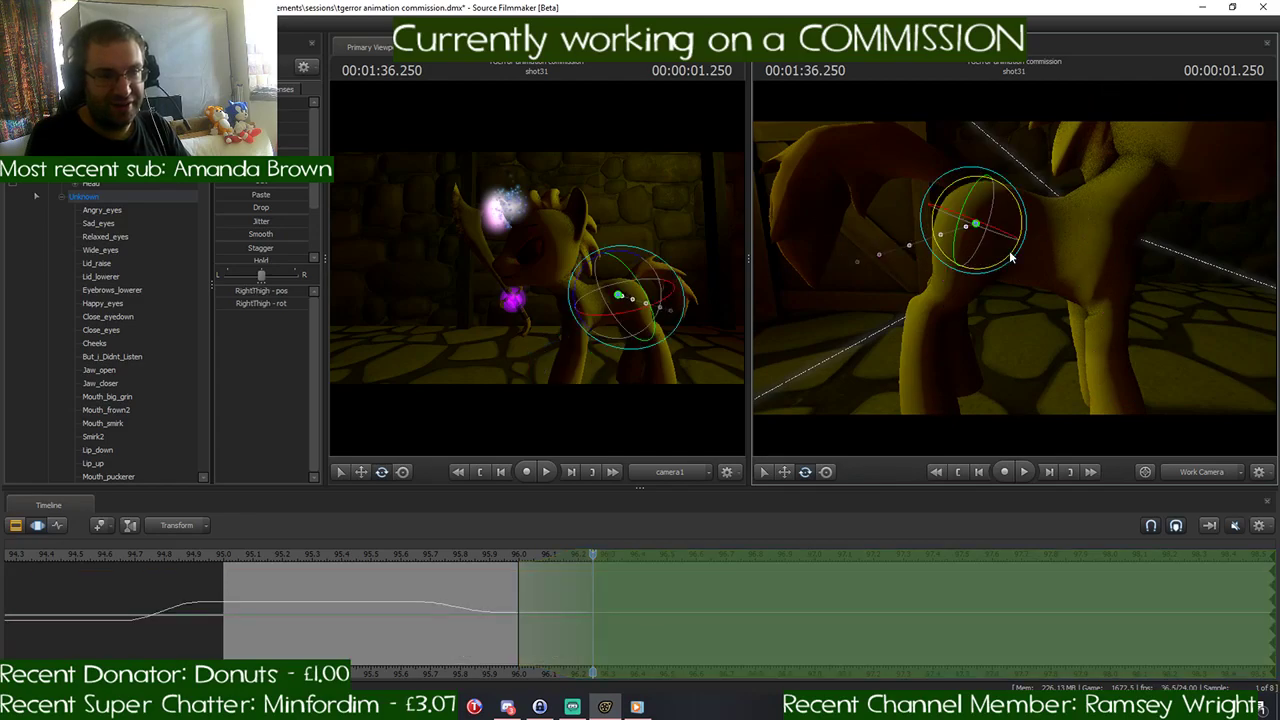
pyautogui.moveTo(1010, 258); pyautogui.dragTo(1012, 254)
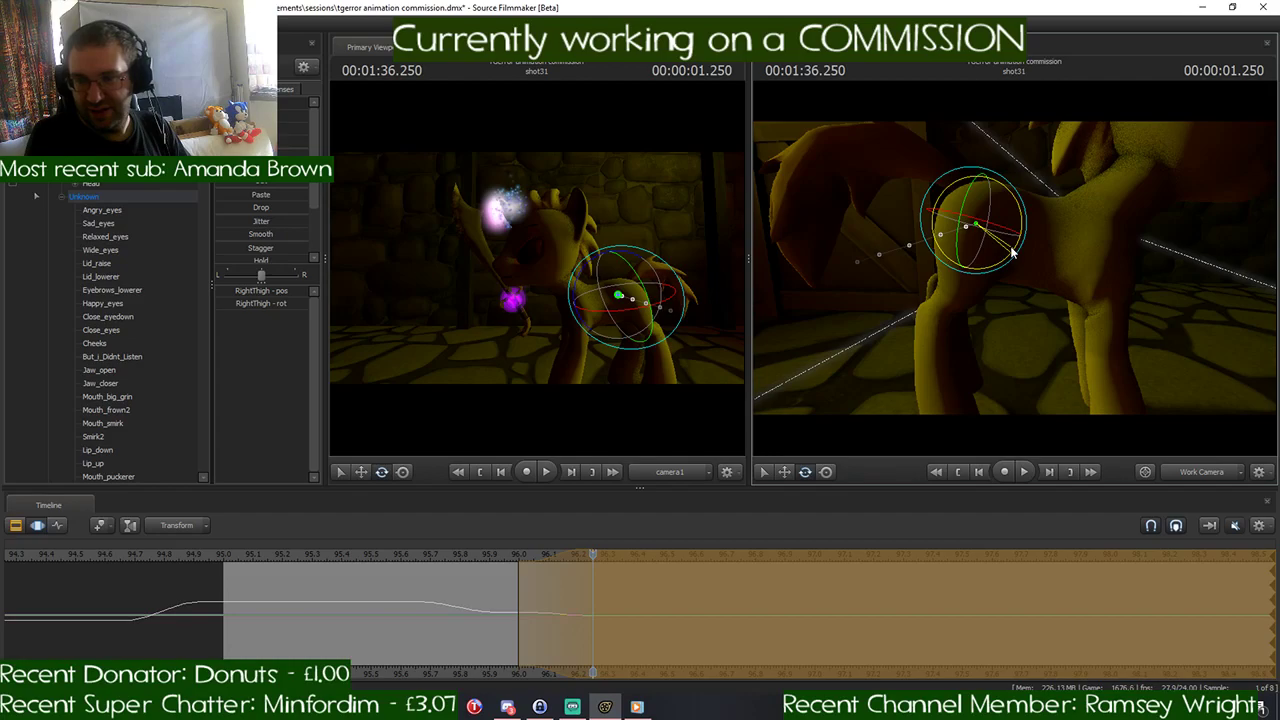
pyautogui.moveTo(1012, 254); pyautogui.dragTo(909, 307)
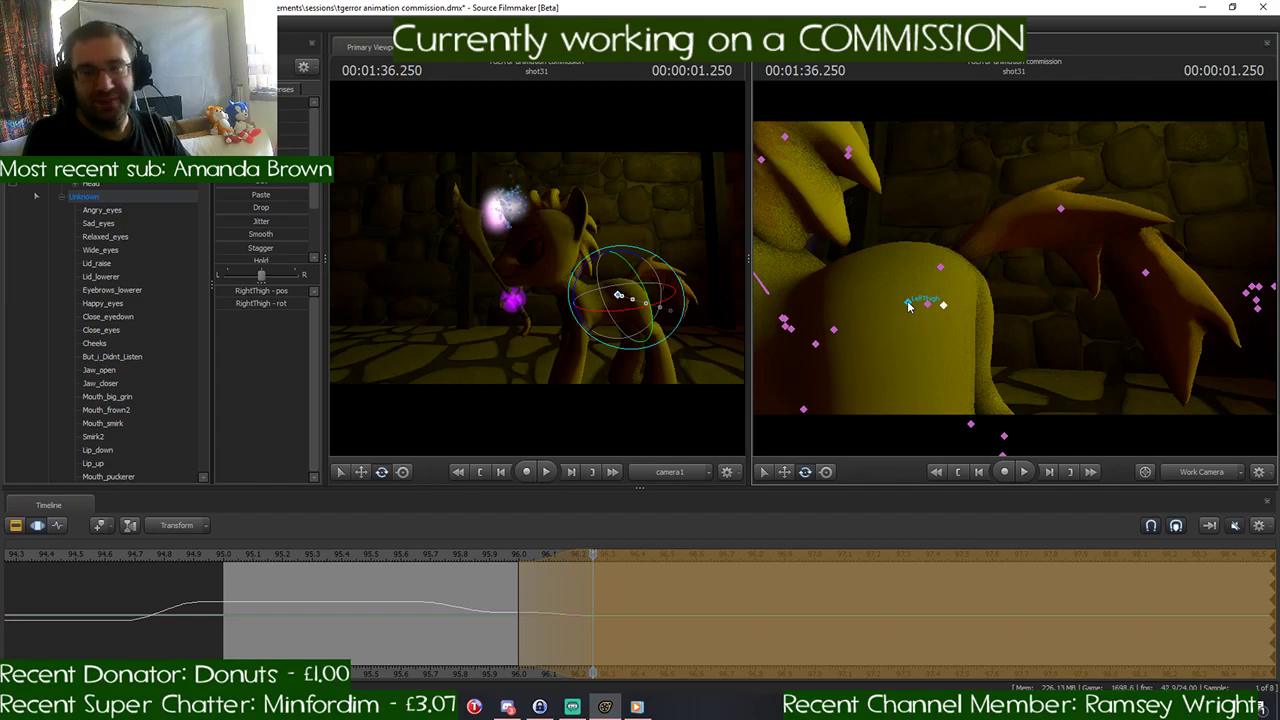
pyautogui.click(909, 305)
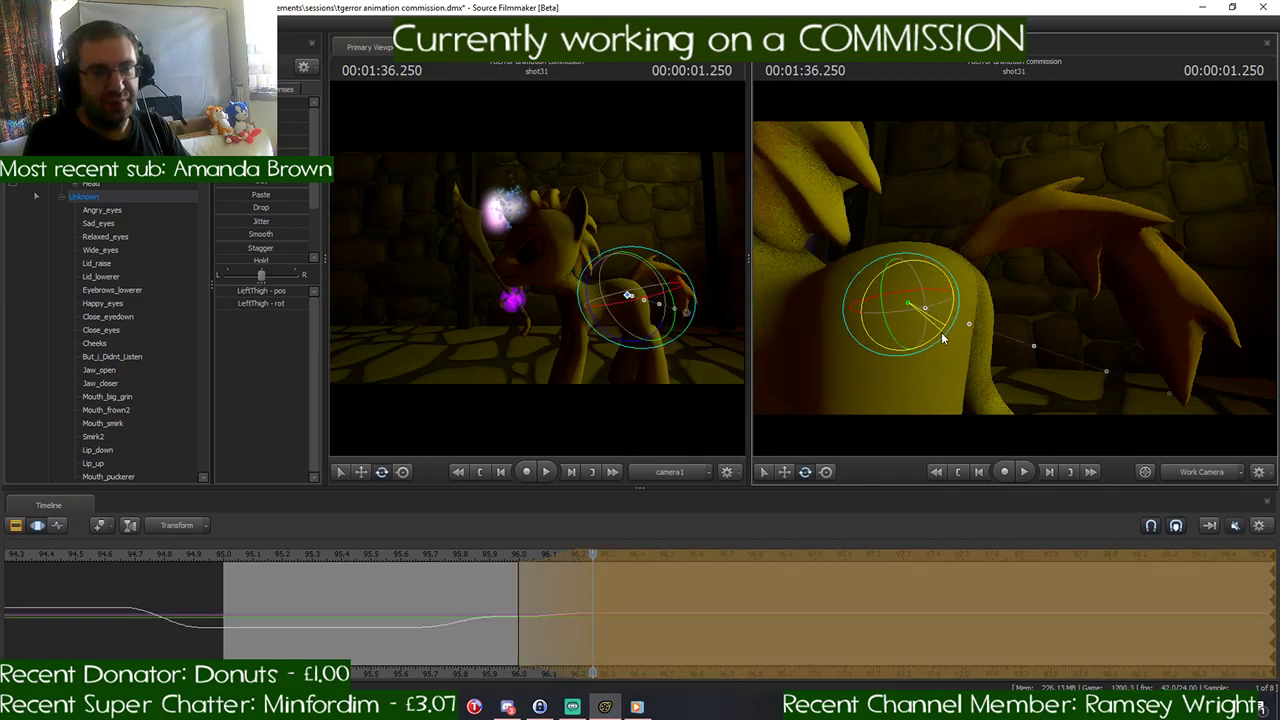
pyautogui.moveTo(941, 332); pyautogui.dragTo(990, 318)
# - Rotate the yellow pony's LeftFoot to adjust the left hind hoof on the floor at 00:01:36.250
pyautogui.press('s')
pyautogui.press('a')
pyautogui.click(985, 310)
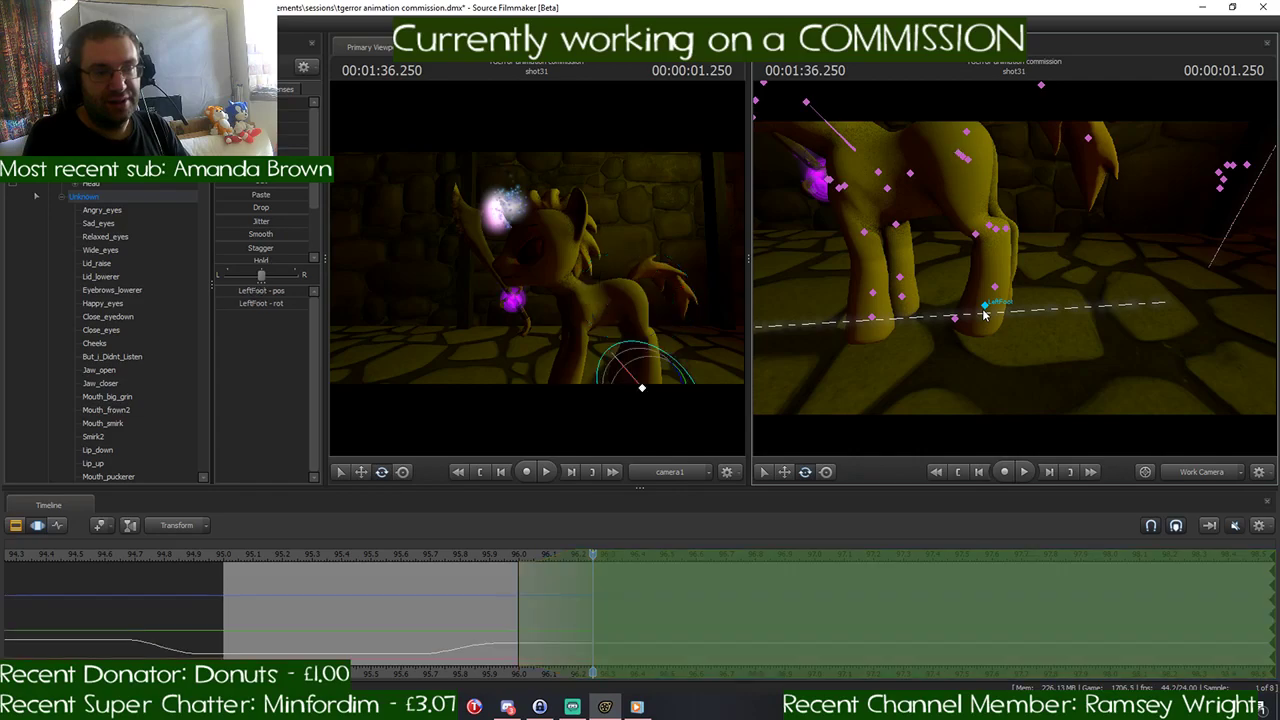
pyautogui.moveTo(1007, 275); pyautogui.dragTo(998, 270)
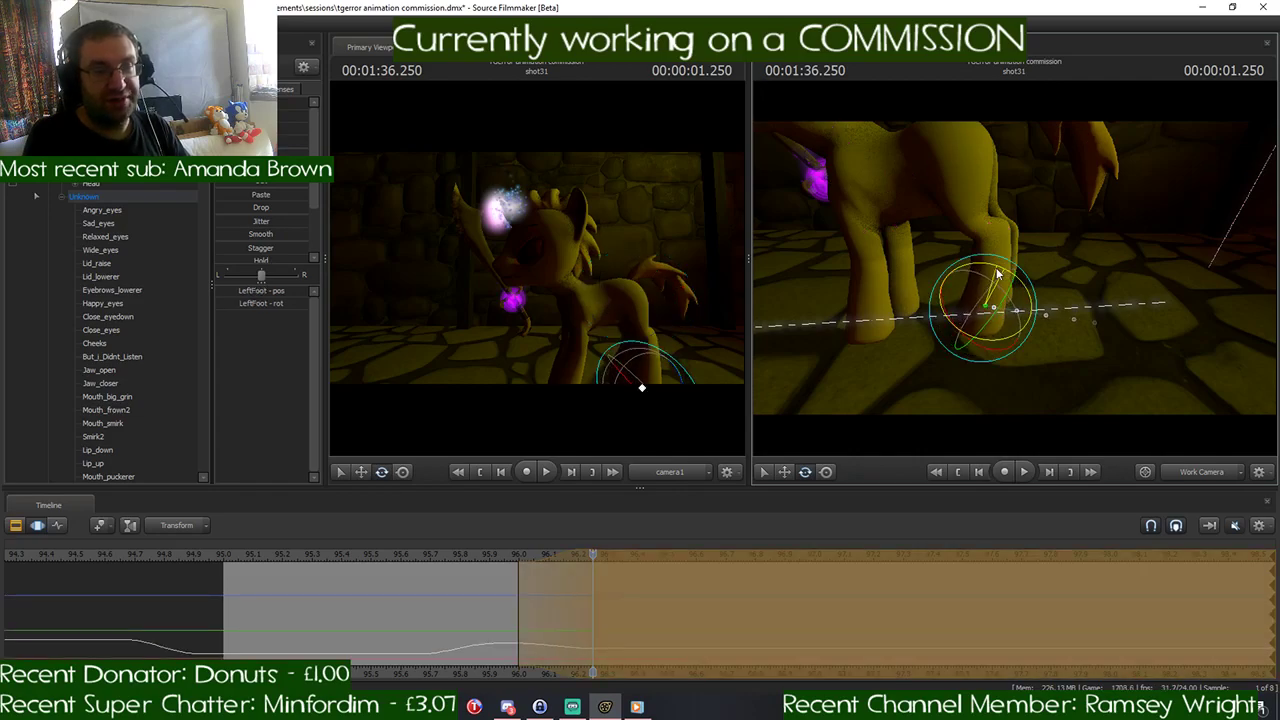
# - Rotate the yellow pony's Head bone to adjust the head pose at 00:01:36.250
pyautogui.moveTo(1078, 323); pyautogui.dragTo(982, 230)
pyautogui.click(958, 244)
pyautogui.click(958, 210)
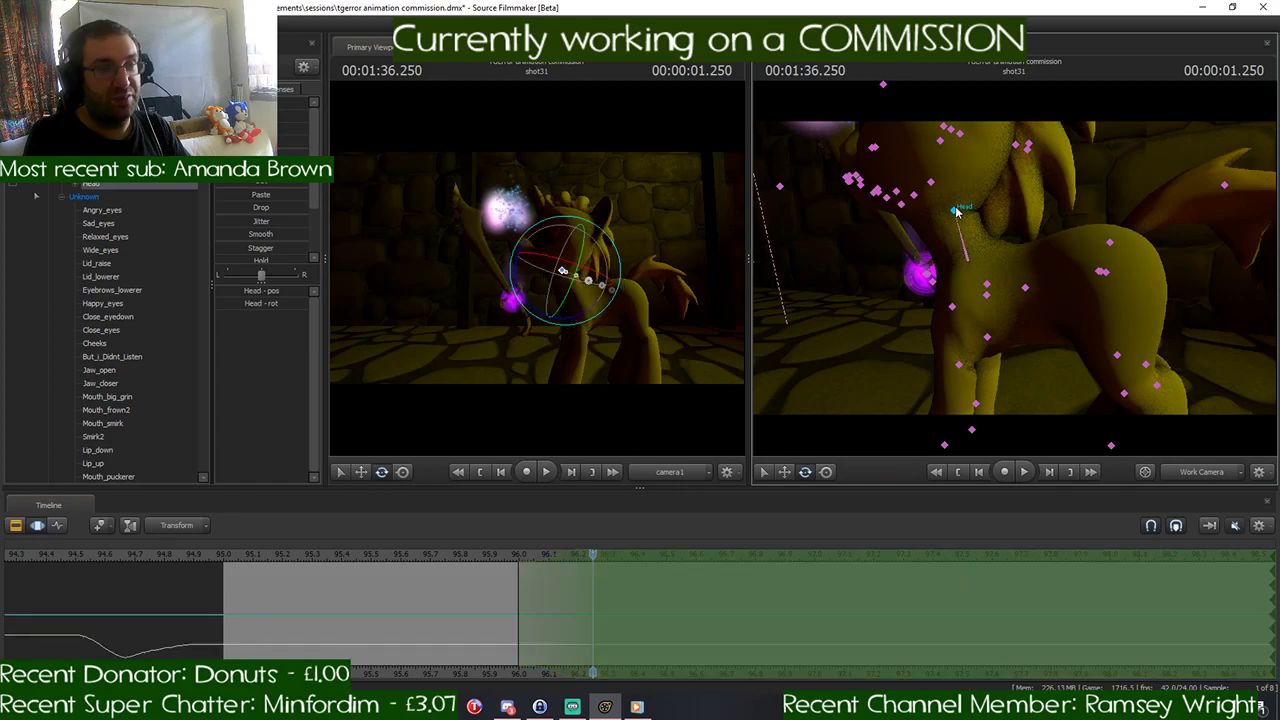
pyautogui.moveTo(994, 208); pyautogui.dragTo(1042, 194)
pyautogui.press('s')
pyautogui.moveTo(1000, 250); pyautogui.dragTo(1015, 273)
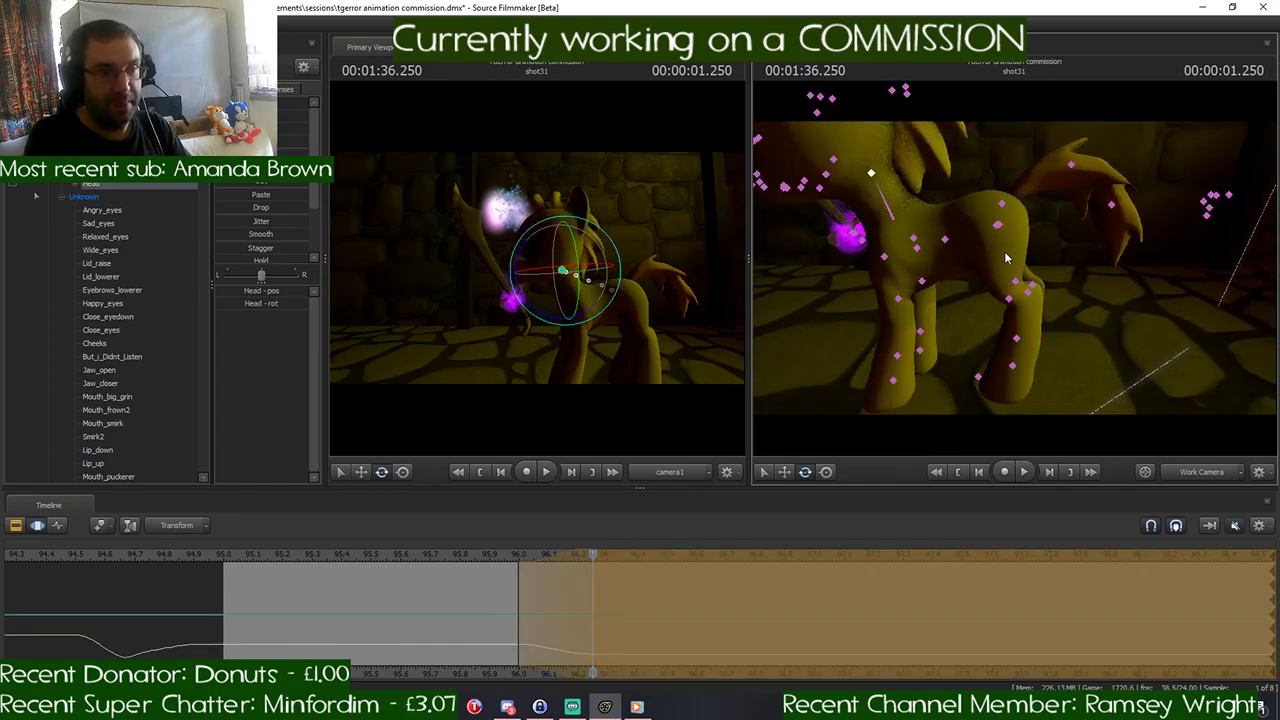
# - Adjust the yellow pony's Pelvis and rotate Tail1 to repose the hips and tail at 00:01:36.250
pyautogui.keyDown('ctrl'); pyautogui.click(1000, 228); pyautogui.keyUp('ctrl')
pyautogui.keyDown('ctrl'); pyautogui.click(998, 225); pyautogui.keyUp('ctrl')
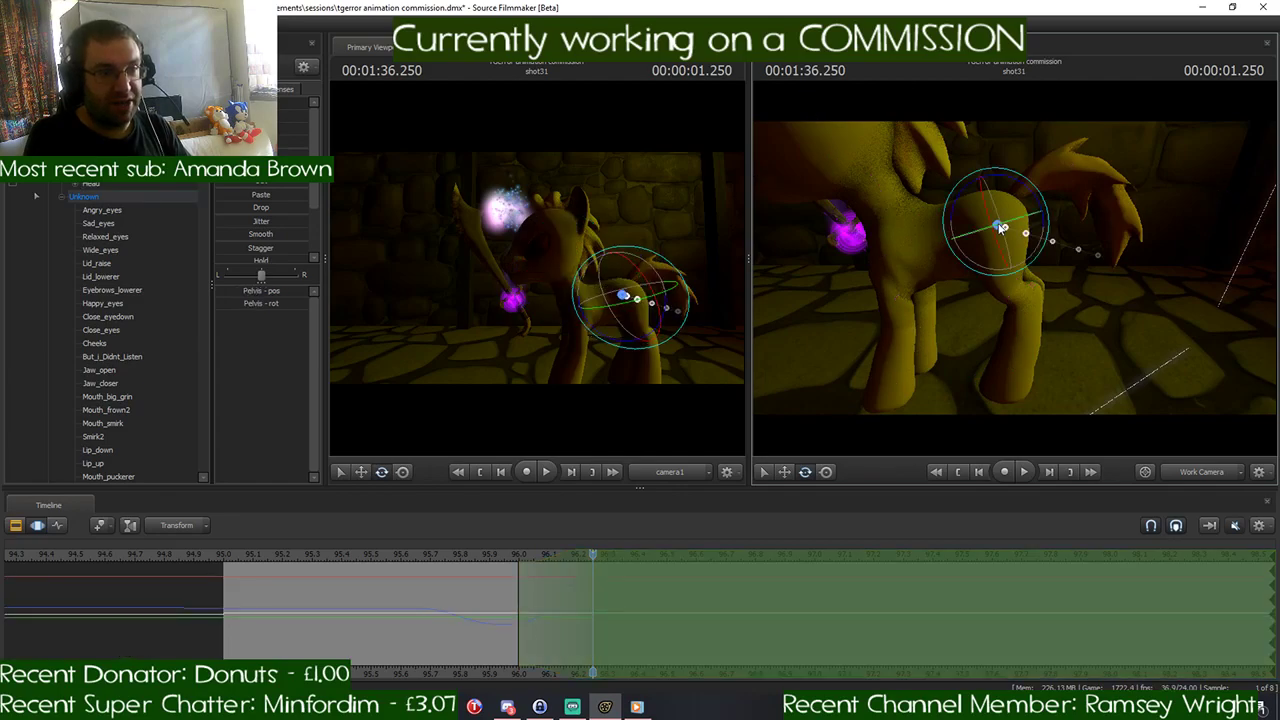
pyautogui.moveTo(1013, 181); pyautogui.dragTo(915, 218)
pyautogui.press('w')
pyautogui.moveTo(1016, 240); pyautogui.dragTo(972, 245)
pyautogui.click(1009, 265)
pyautogui.press('e')
pyautogui.moveTo(1077, 283); pyautogui.dragTo(1010, 277)
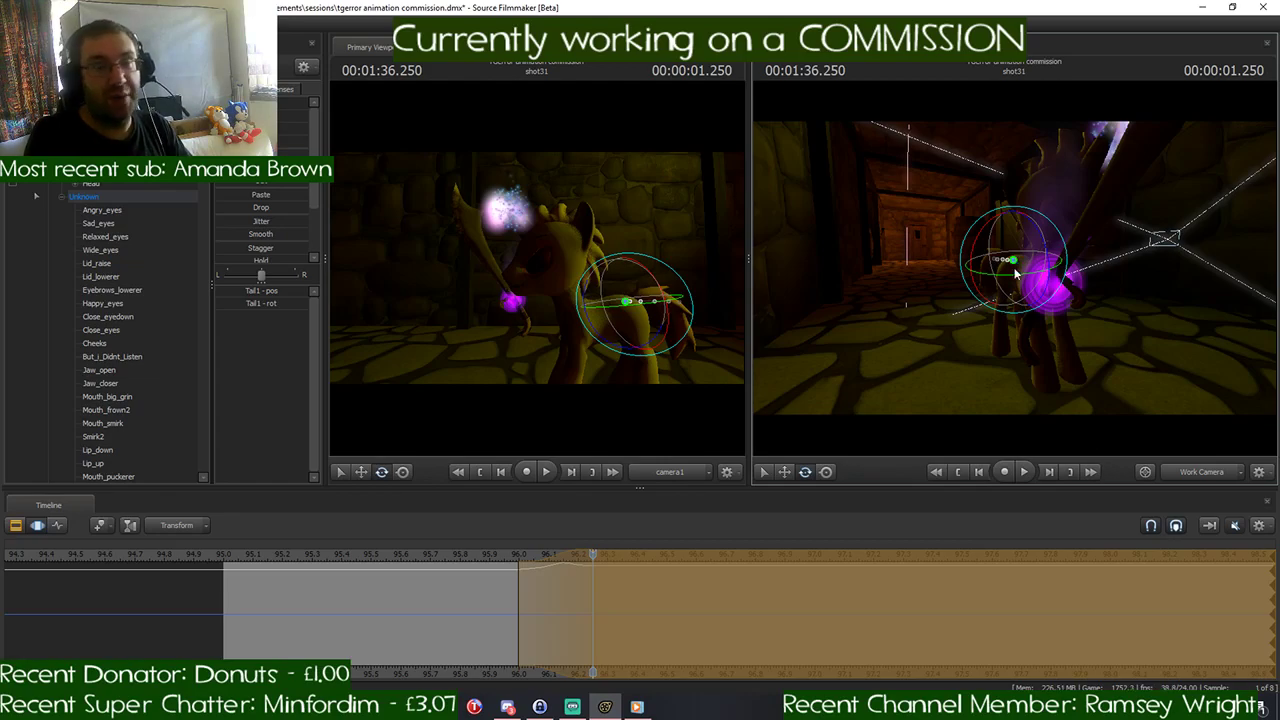
# - Play back the end of the weapon swing in shot31 and save the session
pyautogui.press('d')
pyautogui.moveTo(1110, 396); pyautogui.dragTo(905, 388)
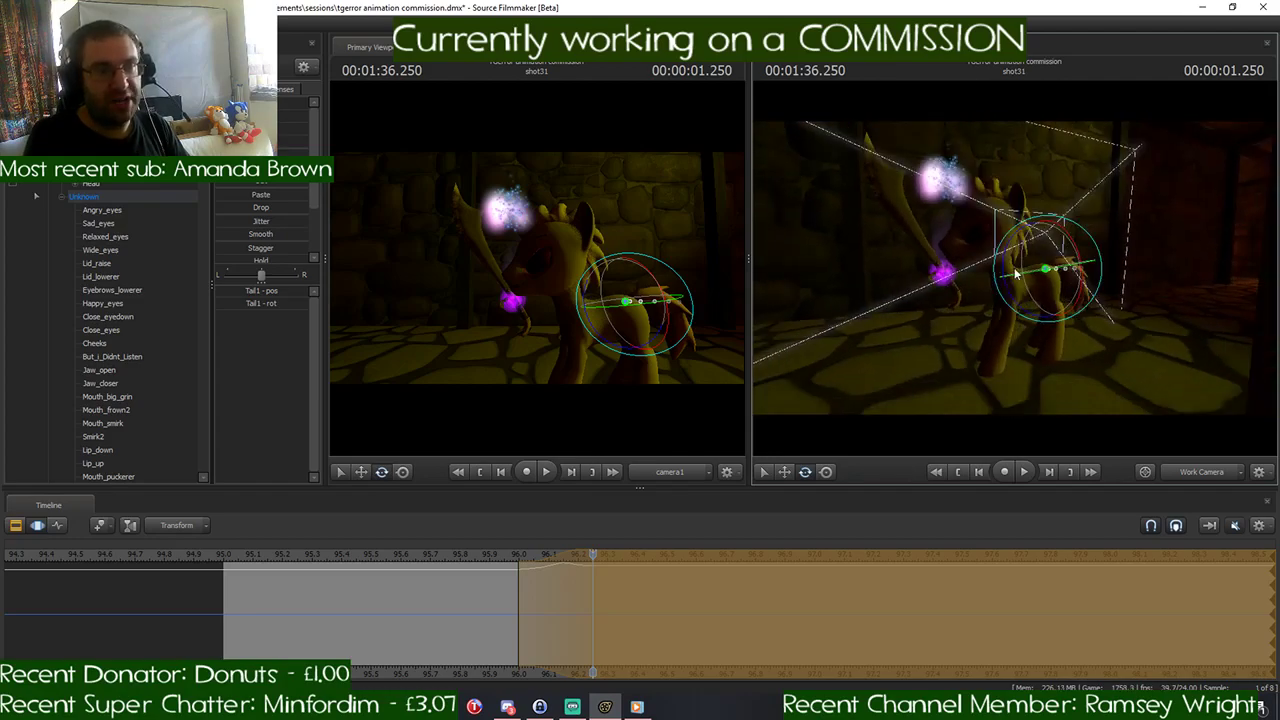
pyautogui.moveTo(593, 556); pyautogui.dragTo(496, 575)
pyautogui.press('space')
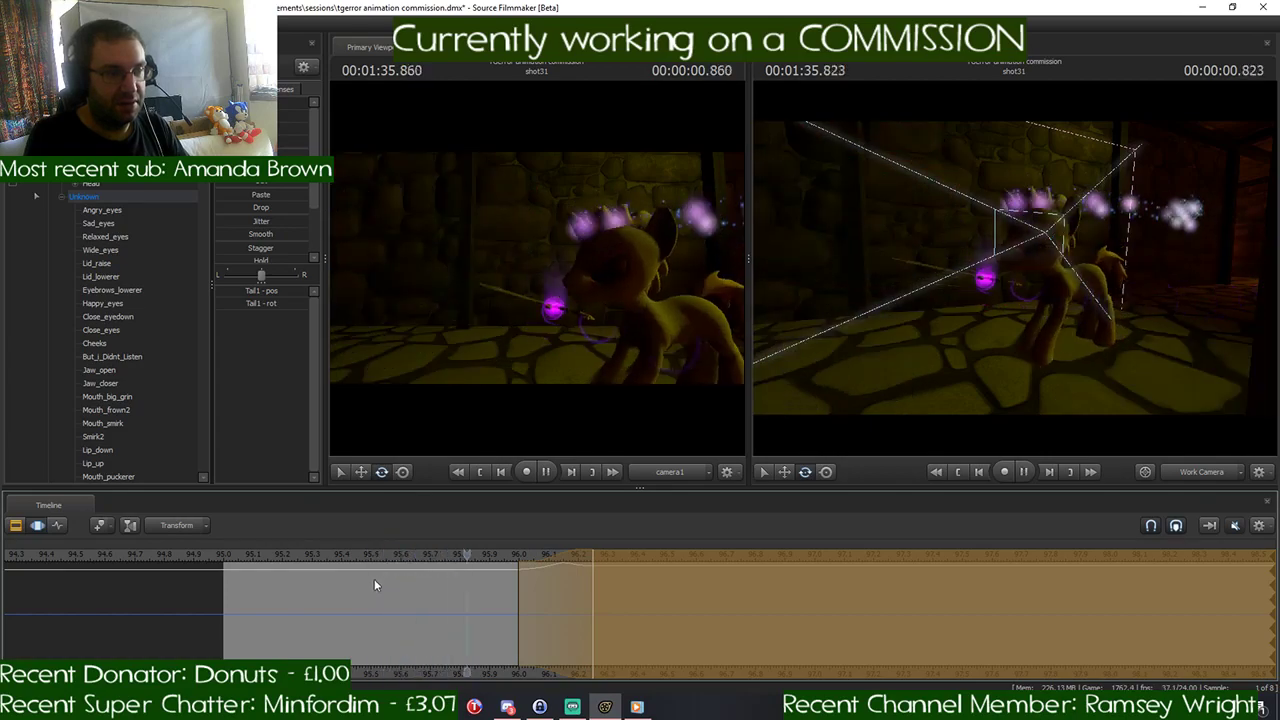
pyautogui.moveTo(790, 555); pyautogui.dragTo(694, 554)
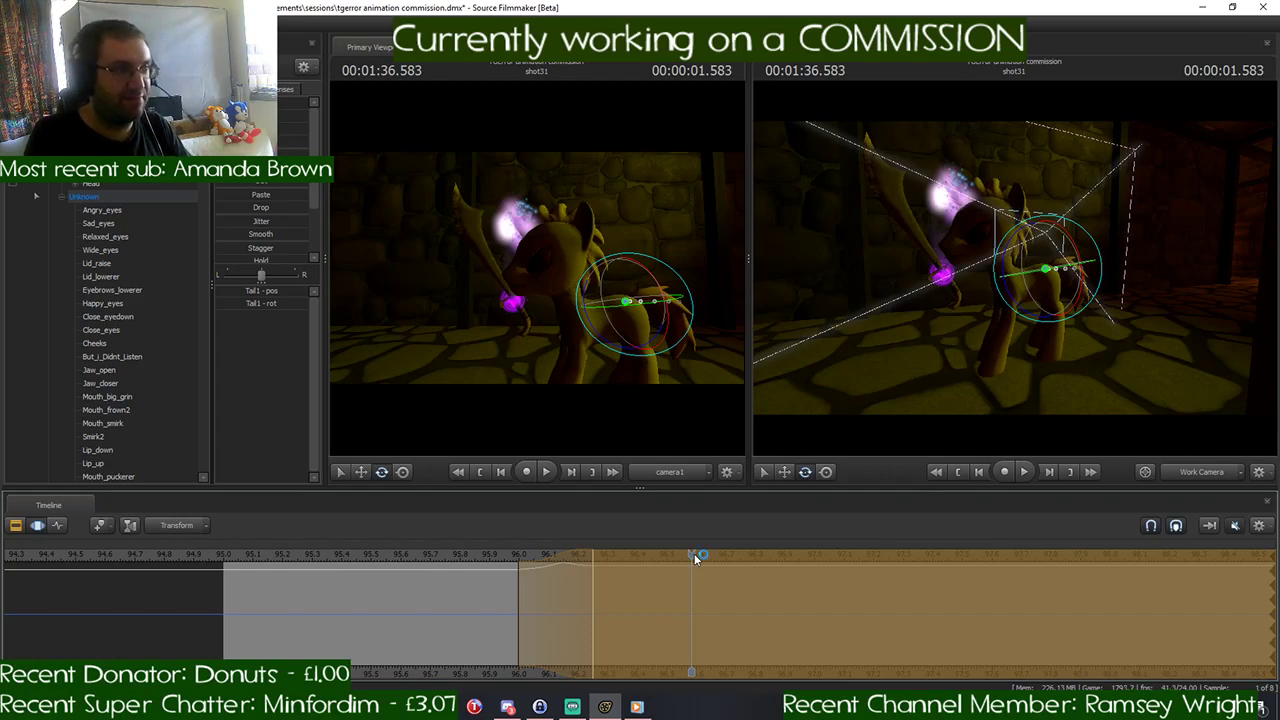
pyautogui.click(694, 553)
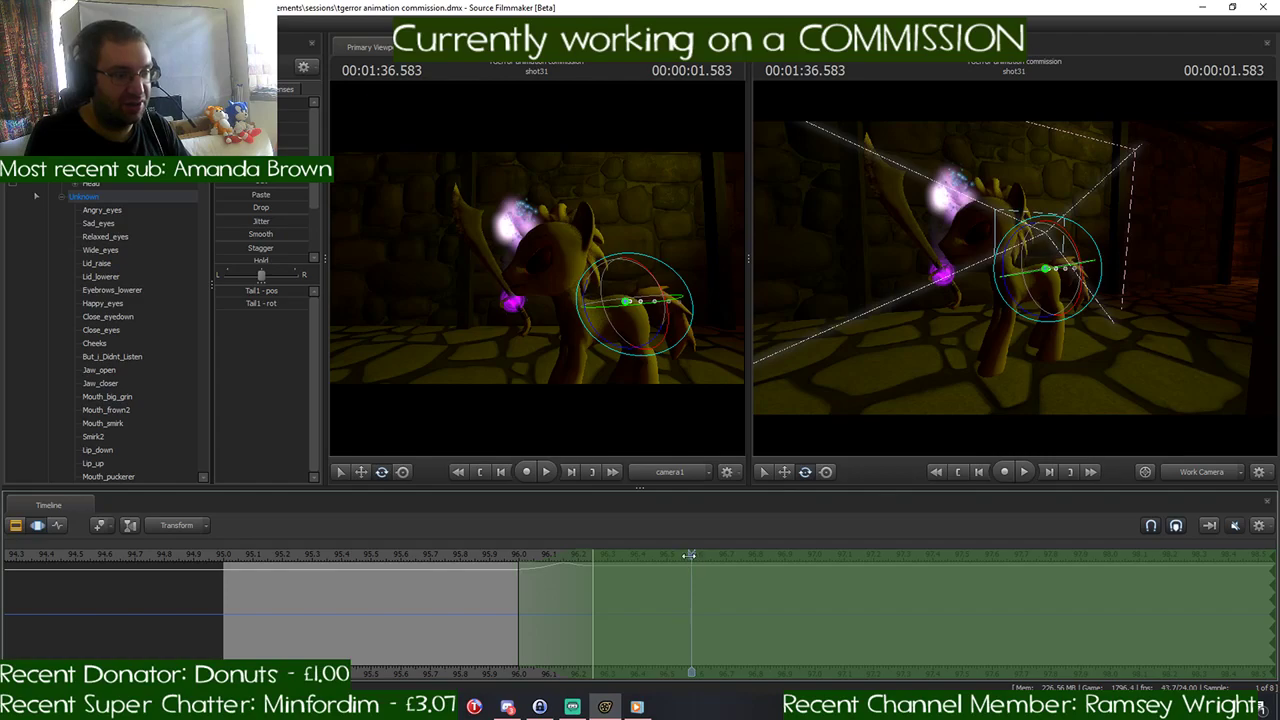
# - Replay the final pose of the swing and set the playhead to 00:01:36.500
pyautogui.scroll(-4, 694, 553)
pyautogui.press('space')
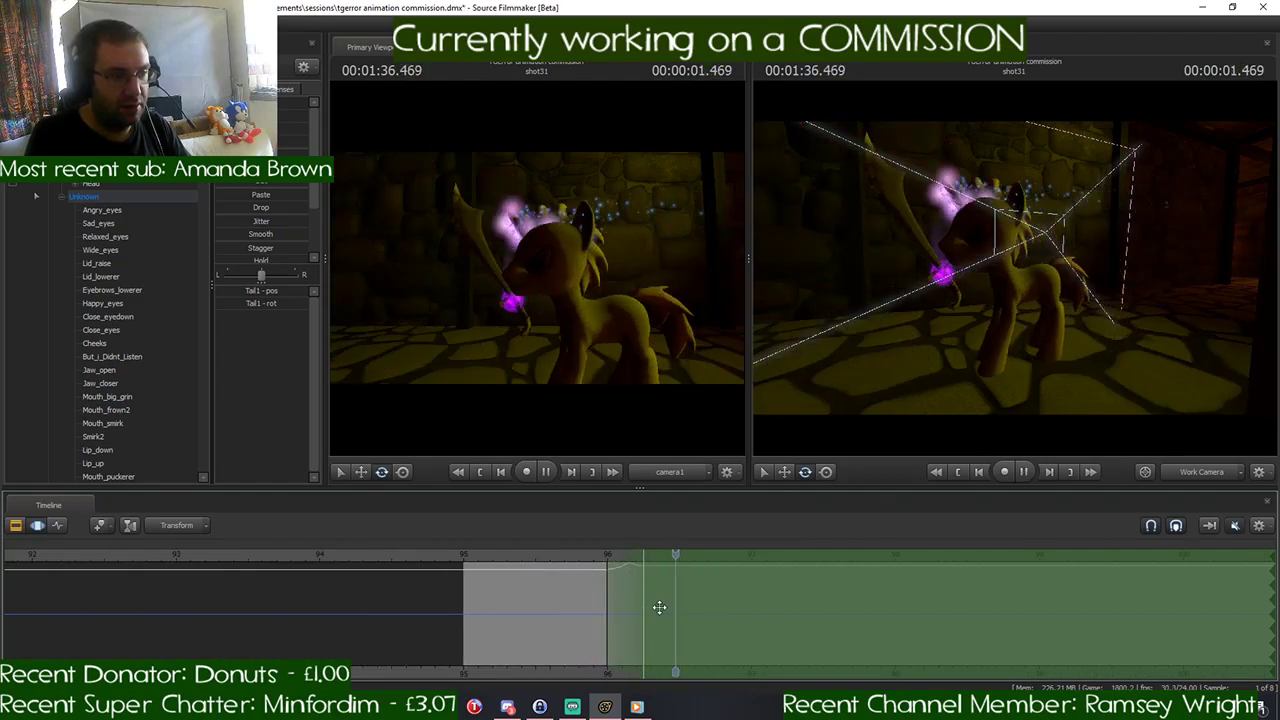
pyautogui.click(697, 554)
pyautogui.moveTo(694, 554); pyautogui.dragTo(679, 555)
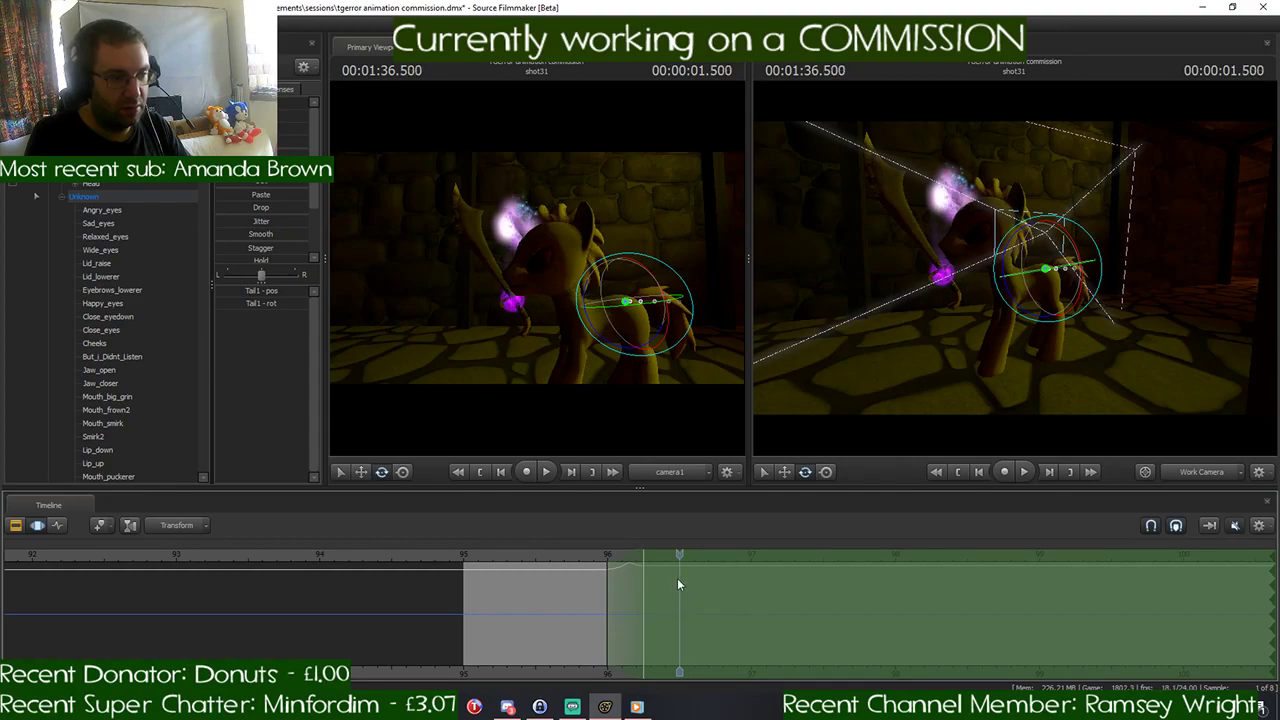
# - With the Windows Media Player music paused, unmute the timeline audio and play back the weapon swing
pyautogui.moveTo(636, 708)
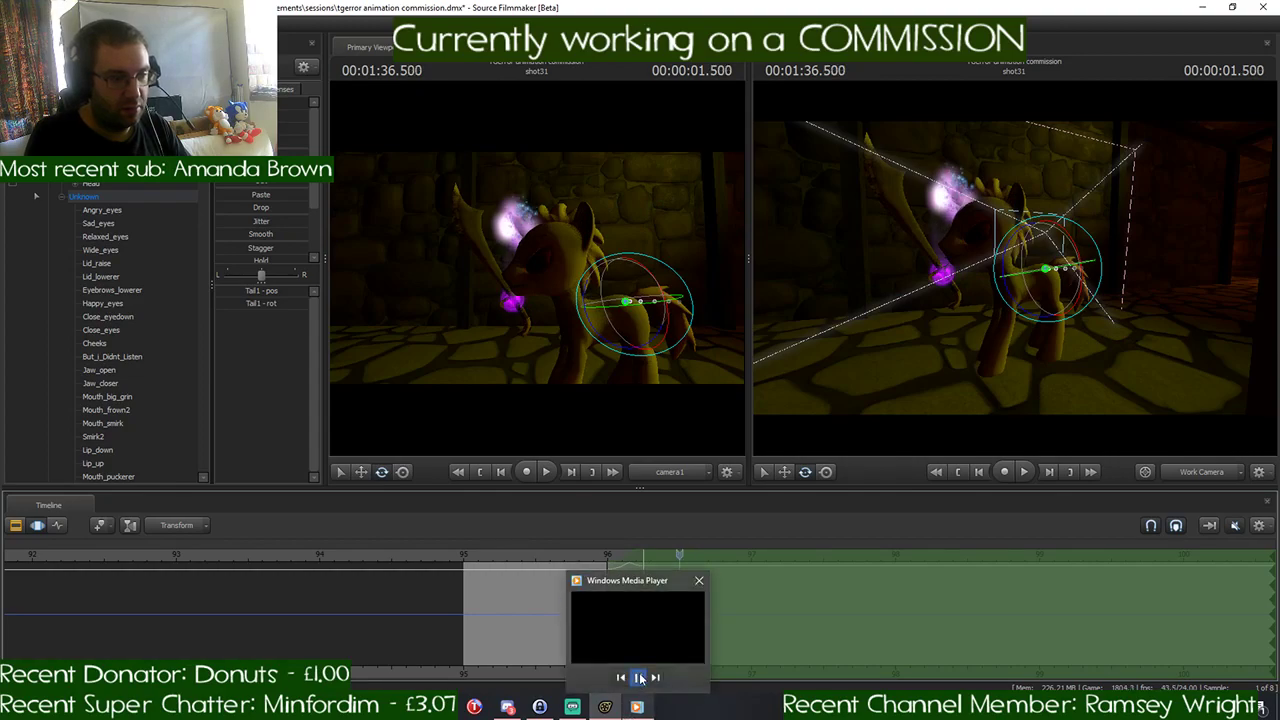
pyautogui.click(638, 678)
pyautogui.click(1233, 533)
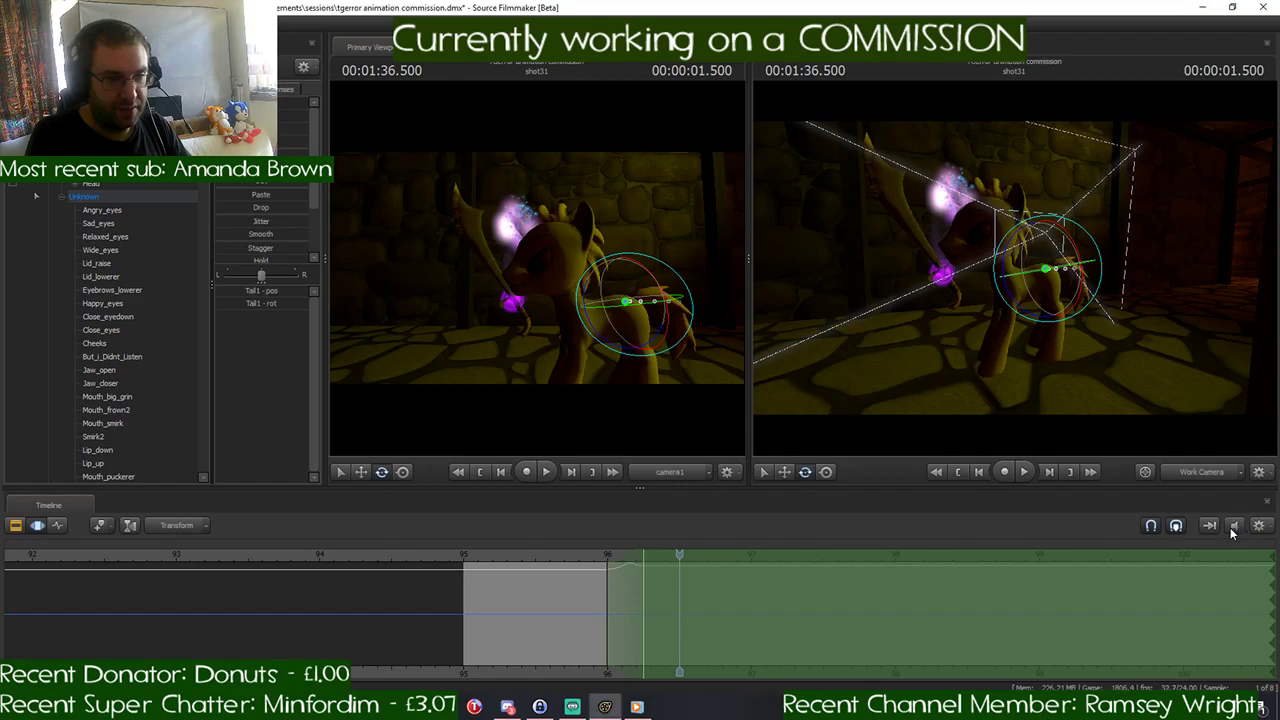
pyautogui.scroll(-3, 620, 567)
pyautogui.moveTo(677, 554); pyautogui.dragTo(540, 571)
pyautogui.press('space')
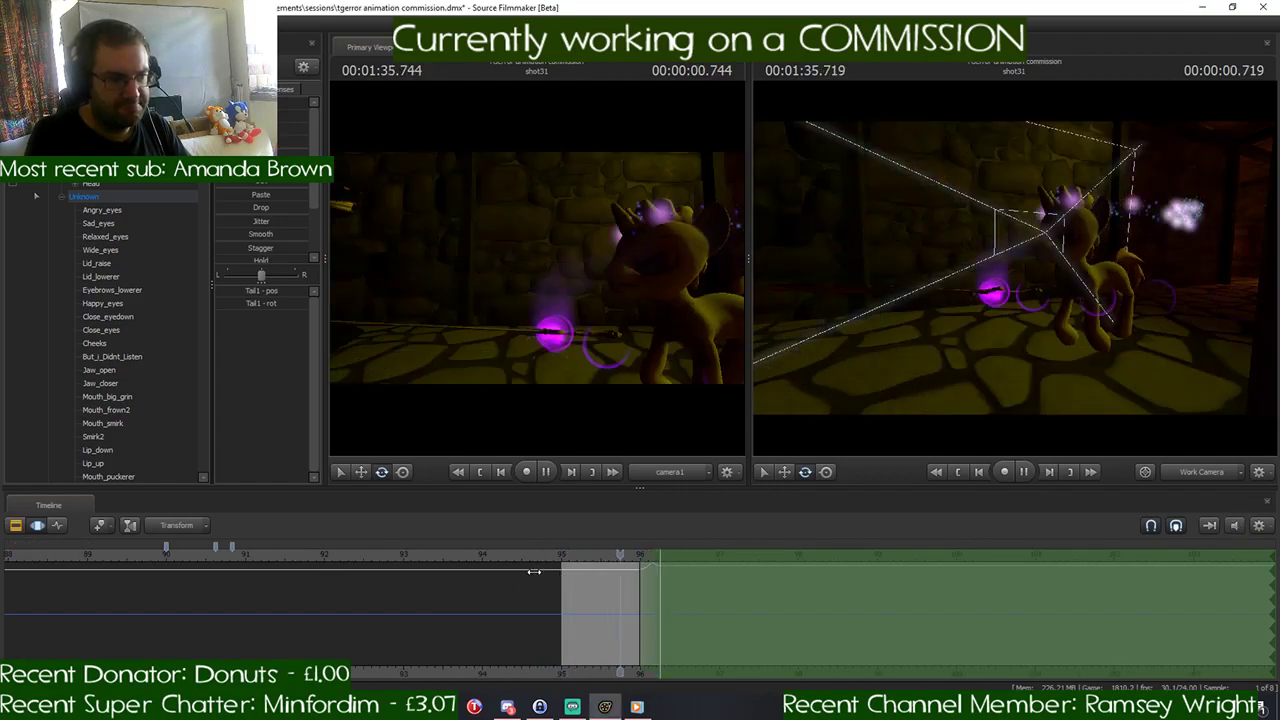
pyautogui.click(756, 556)
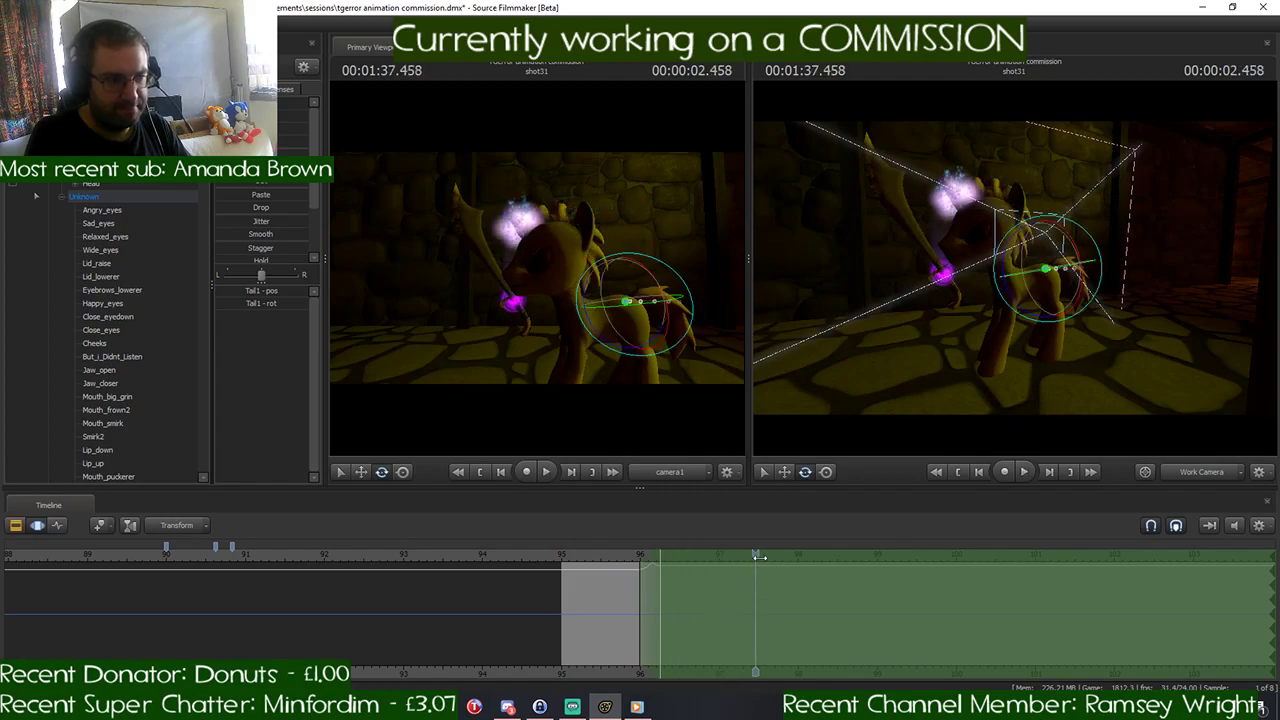
pyautogui.moveTo(758, 554); pyautogui.dragTo(676, 574)
# - Play the timeline onward from 00:01:36.500 to review the held pose after the swing
pyautogui.scroll(3, 676, 570)
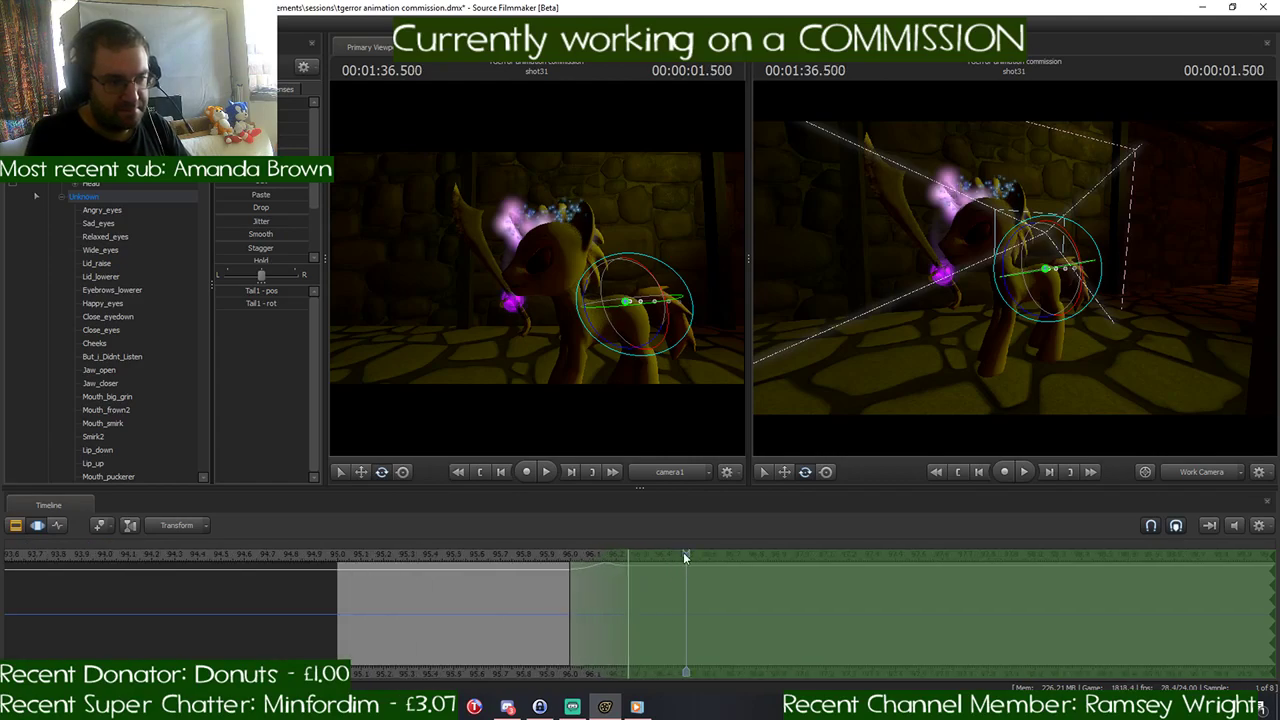
pyautogui.scroll(-5, 723, 586)
pyautogui.press('space')
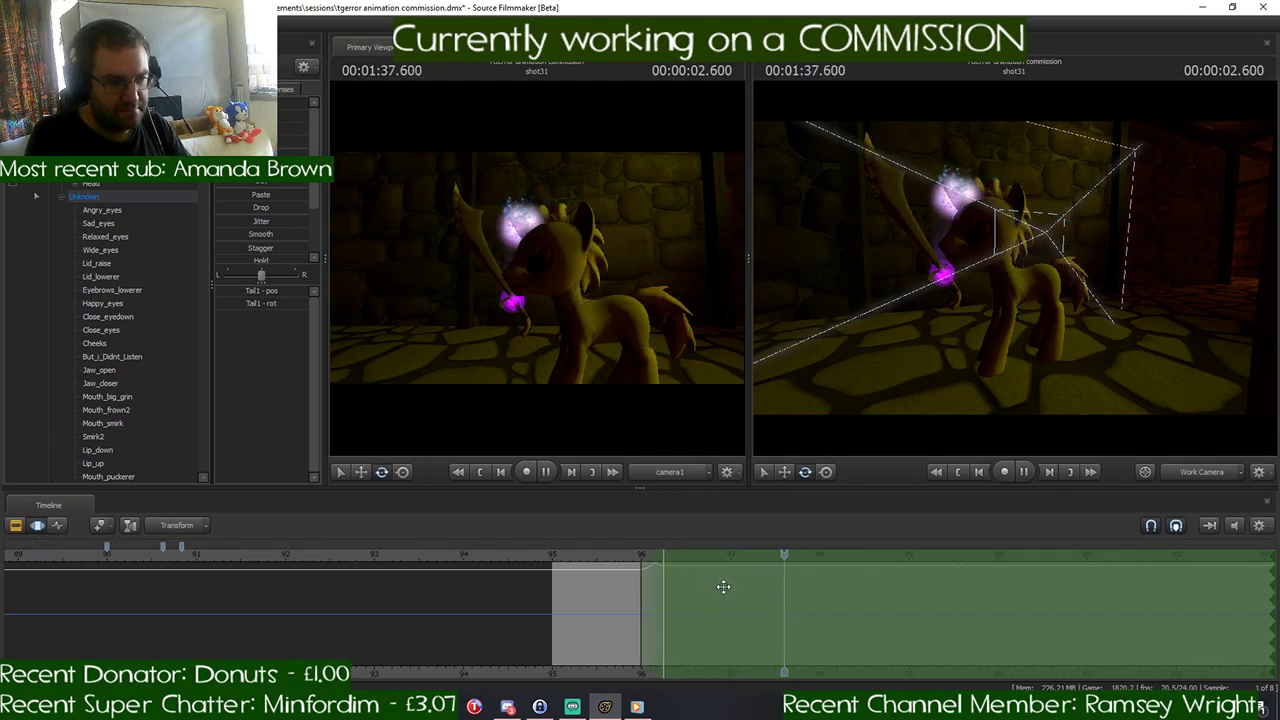
pyautogui.scroll(-2, 723, 586)
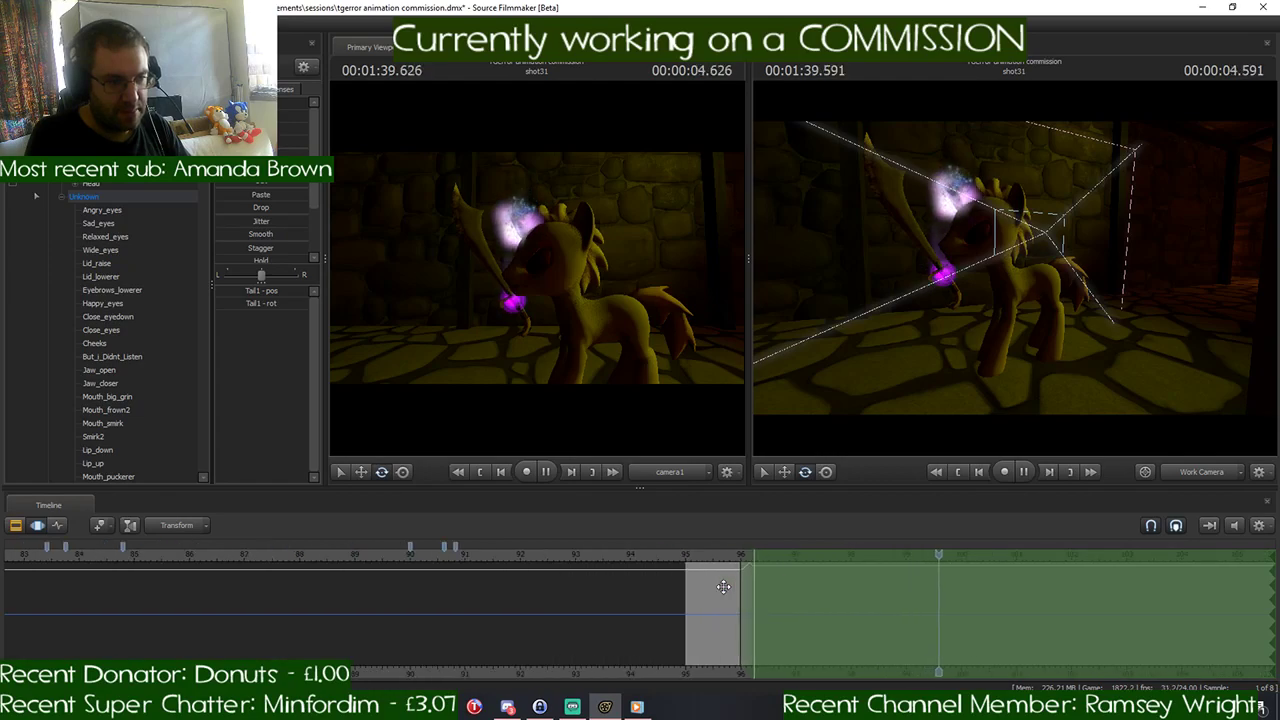
pyautogui.press('space')
pyautogui.scroll(2, 767, 541)
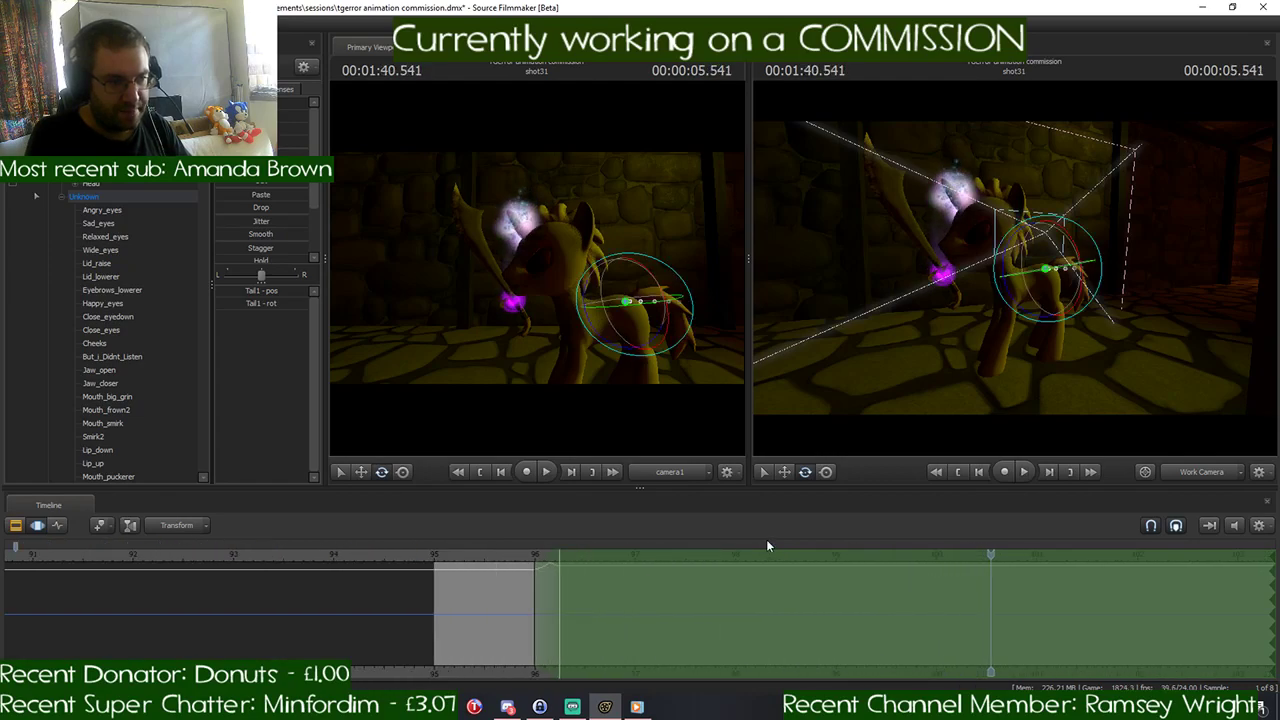
# - Move the playhead and the start of the time selection to 00:01:36.500
pyautogui.scroll(1, 589, 545)
pyautogui.click(585, 555)
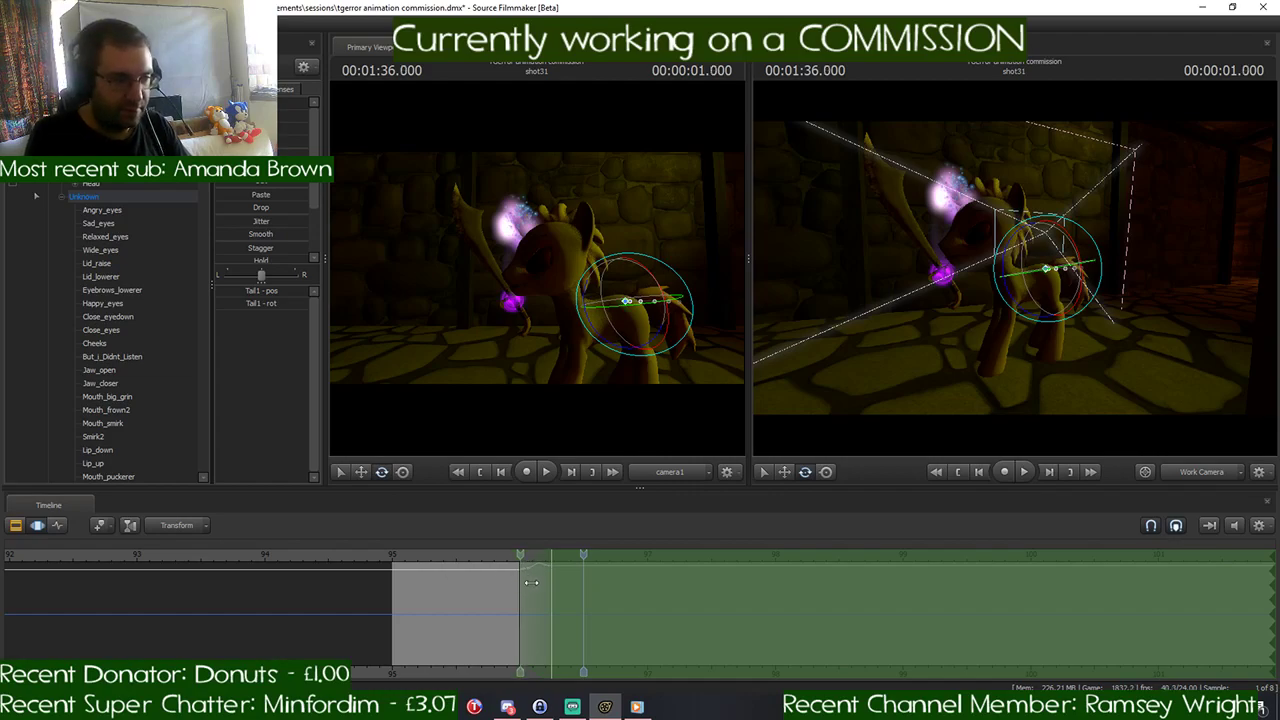
pyautogui.moveTo(520, 572); pyautogui.dragTo(583, 580)
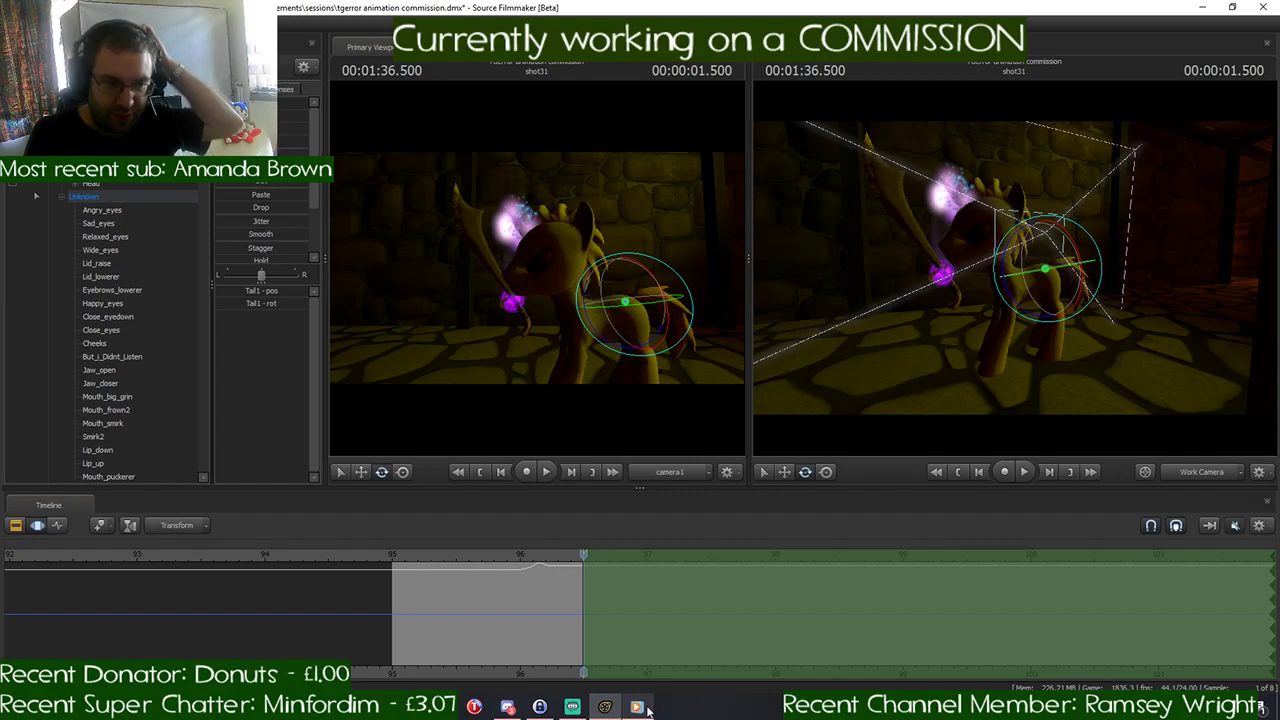
# - Resume the music in Windows Media Player
pyautogui.moveTo(636, 706)
pyautogui.click(638, 678)
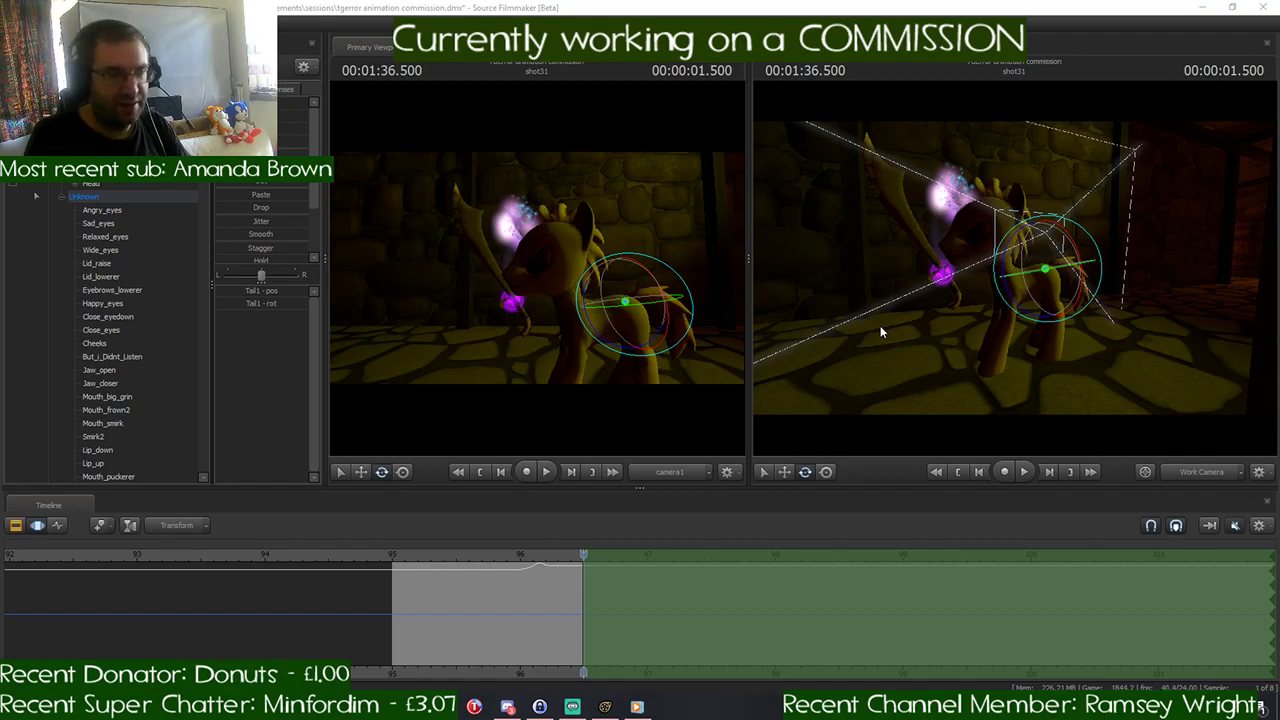
# - Split shot31 at 00:01:36.500 in the Clip Editor and select the new shot after the cut
pyautogui.moveTo(880, 327); pyautogui.dragTo(815, 310)
pyautogui.press('s')
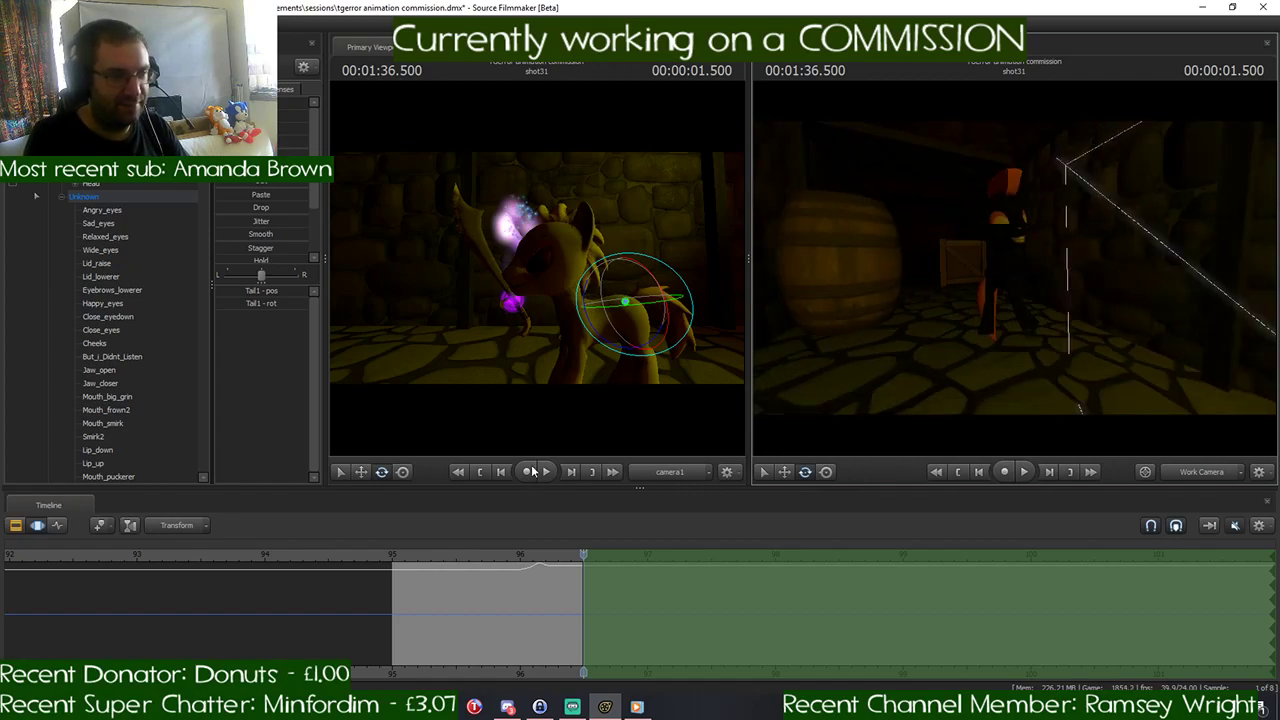
pyautogui.click(15, 525)
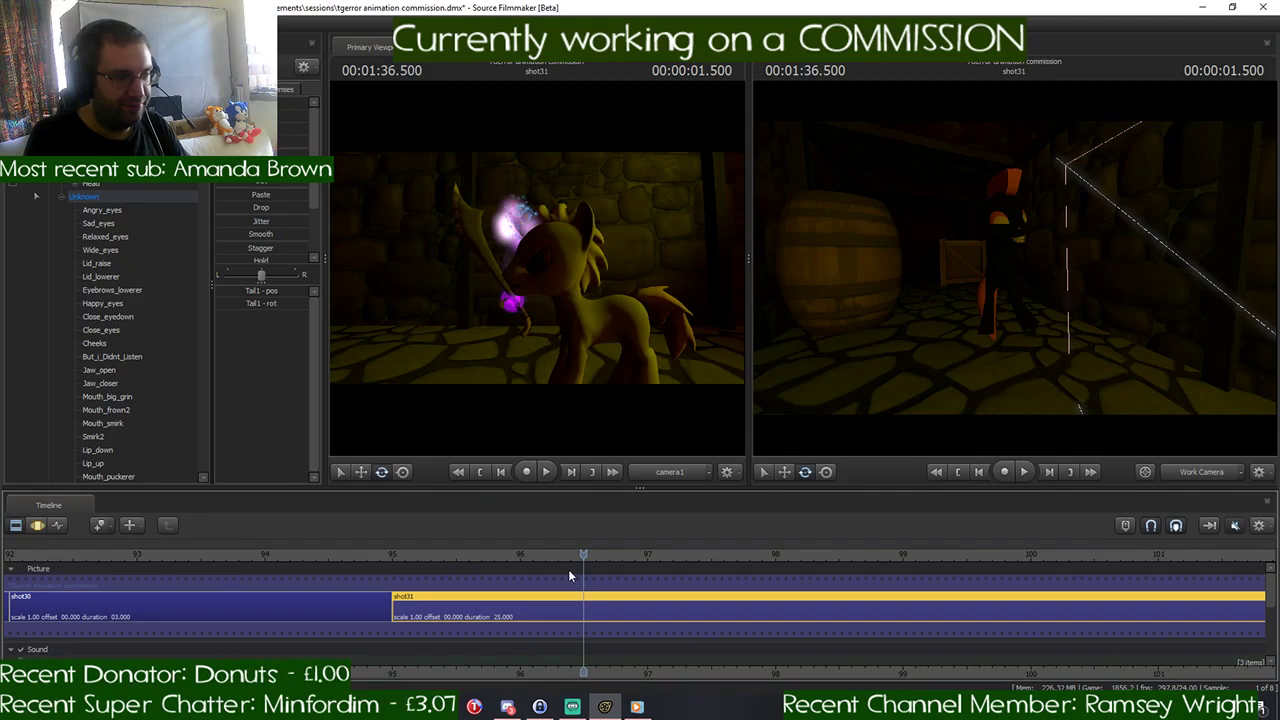
pyautogui.press('b')
pyautogui.click(628, 606)
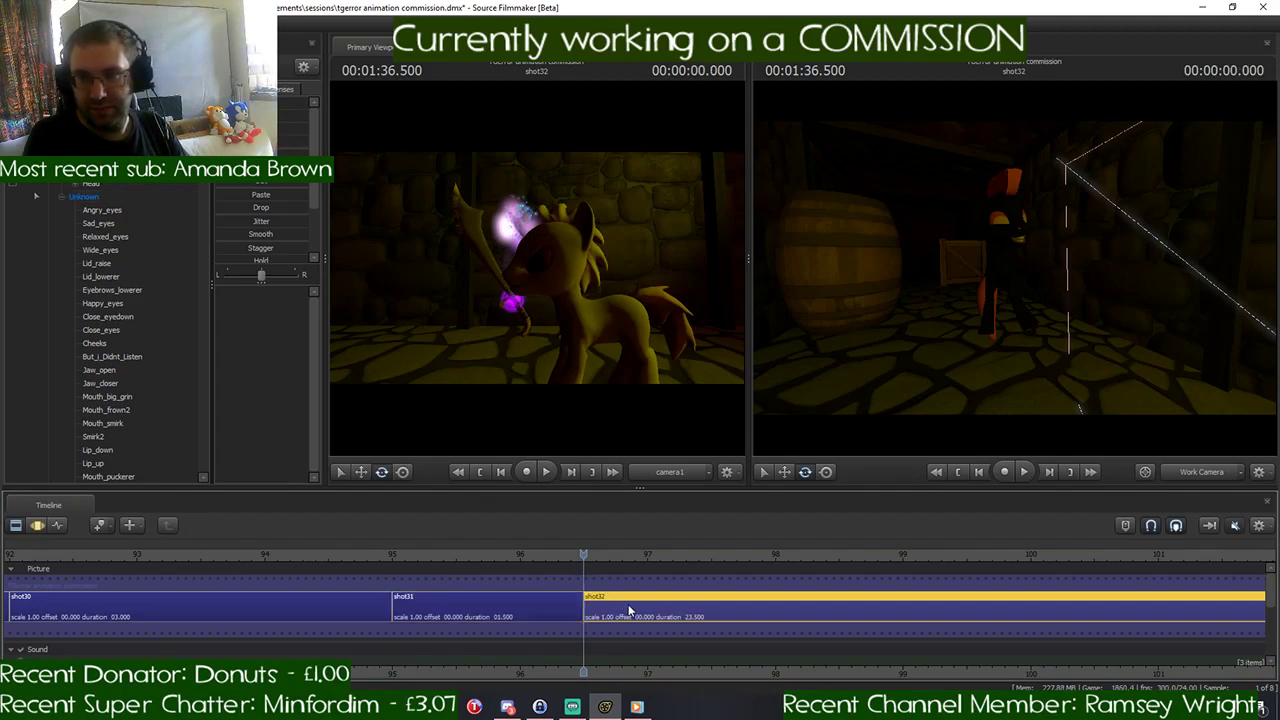
# - Disable lighting in the viewports while viewing the ponies through the work camera
pyautogui.press('w')
pyautogui.moveTo(1054, 354); pyautogui.dragTo(1034, 354)
pyautogui.press('s')
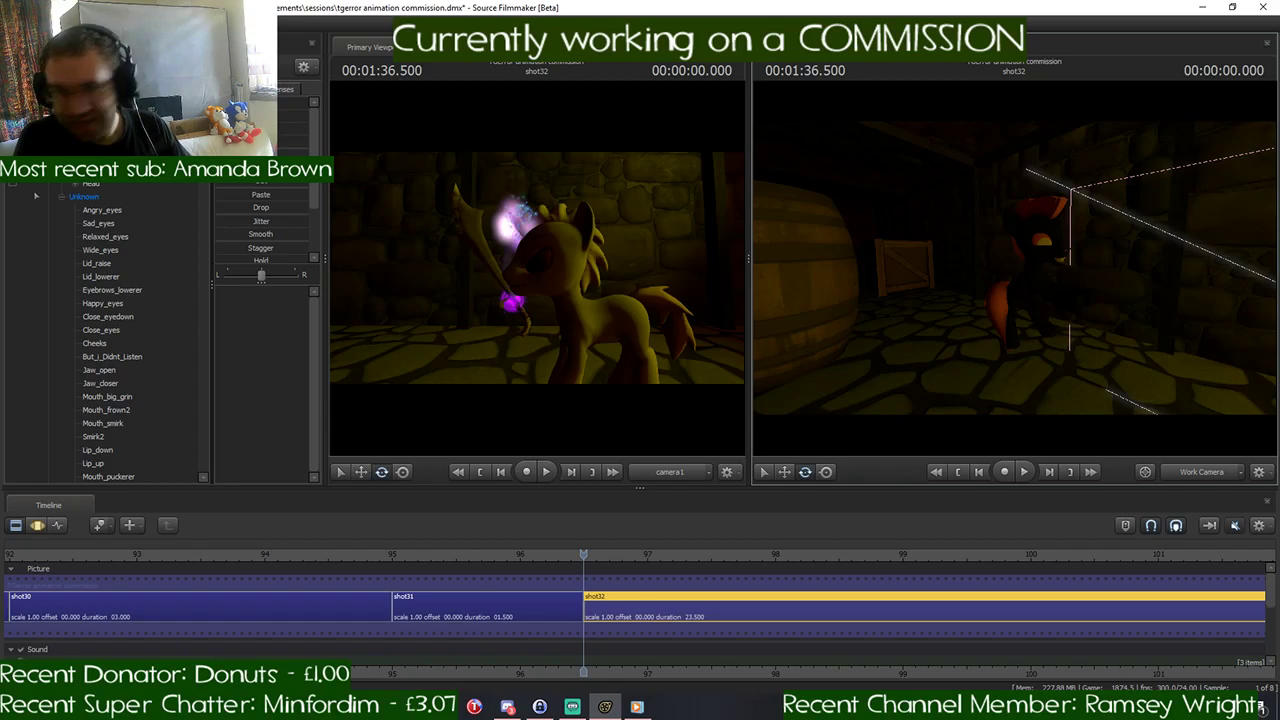
pyautogui.moveTo(992, 295); pyautogui.dragTo(1075, 296)
pyautogui.rightClick(1000, 268)
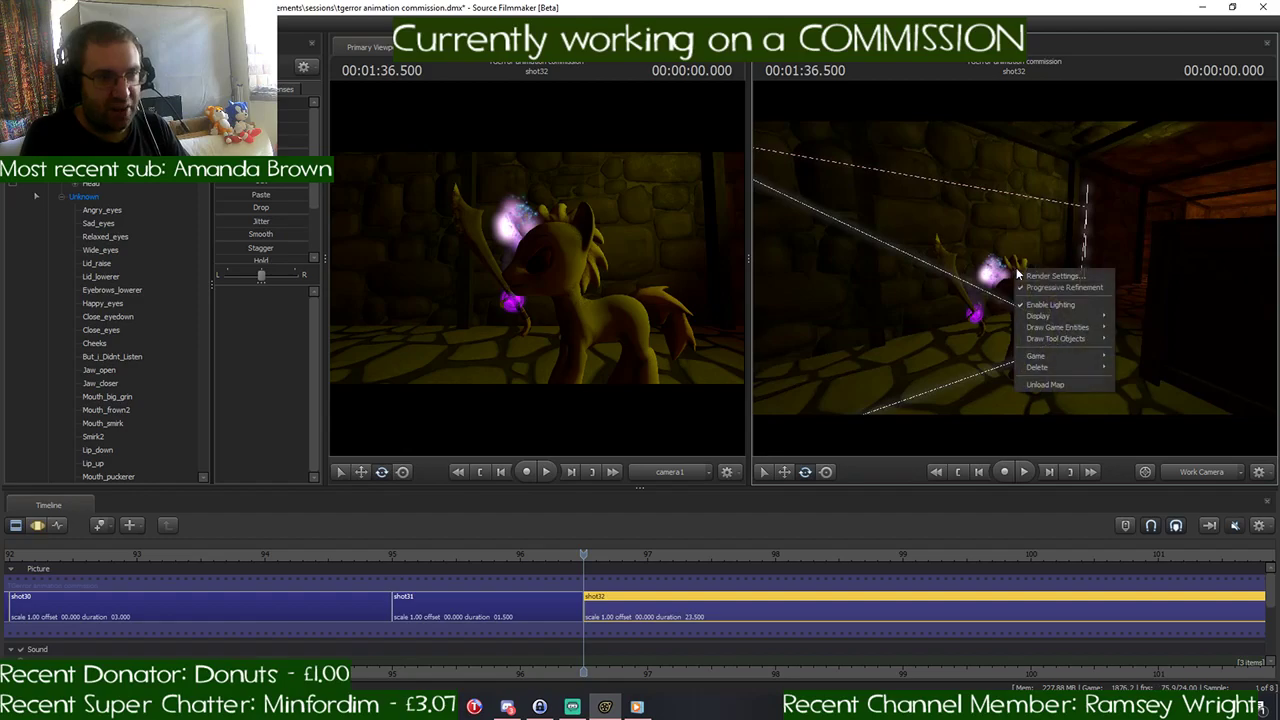
pyautogui.click(1068, 298)
# - Examine the yellow pony with its sword and the black pony from several work camera angles to plan the new shot
pyautogui.press('w')
pyautogui.moveTo(1014, 268); pyautogui.dragTo(1130, 266)
pyautogui.press('w')
pyautogui.press('s')
pyautogui.press('w')
pyautogui.press('s')
pyautogui.press('s')
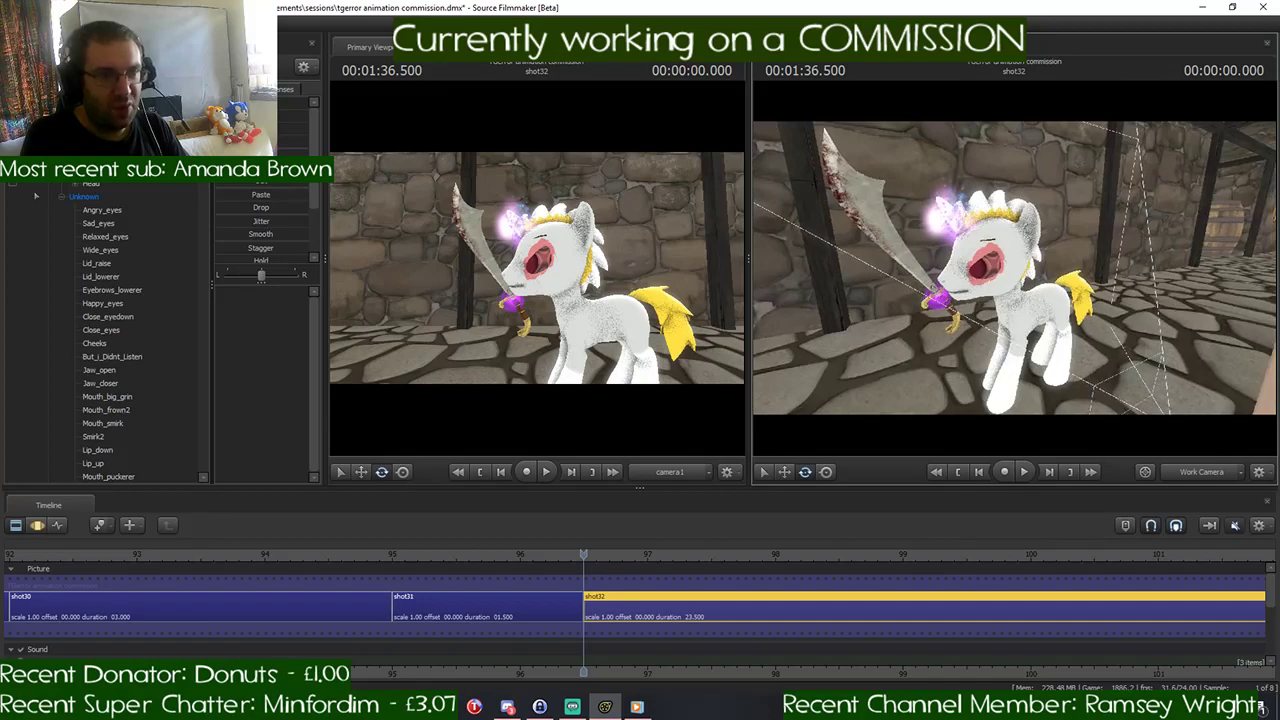
pyautogui.moveTo(1014, 268); pyautogui.dragTo(898, 256)
pyautogui.press('w')
pyautogui.press('s')
pyautogui.moveTo(1014, 268); pyautogui.dragTo(944, 266)
pyautogui.press('s')
pyautogui.press('d')
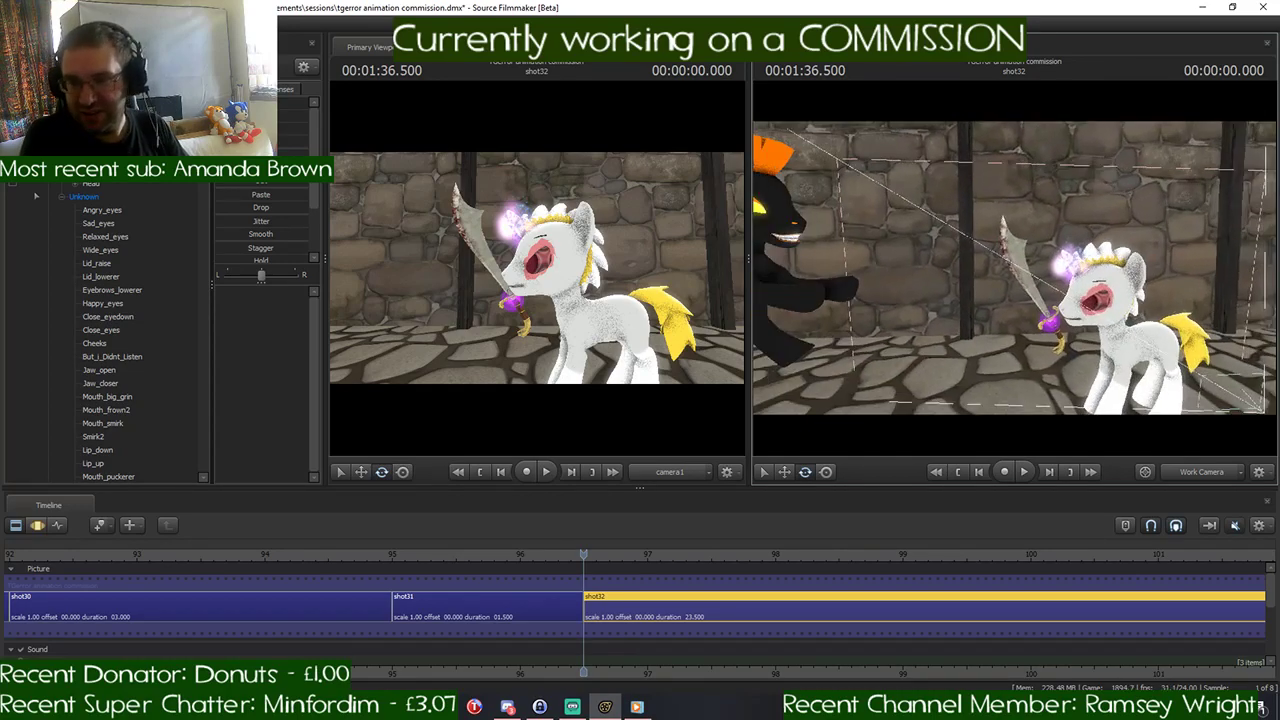
# - Re-enable lighting and frame the black pony facing the sword in the work camera
pyautogui.rightClick(983, 242)
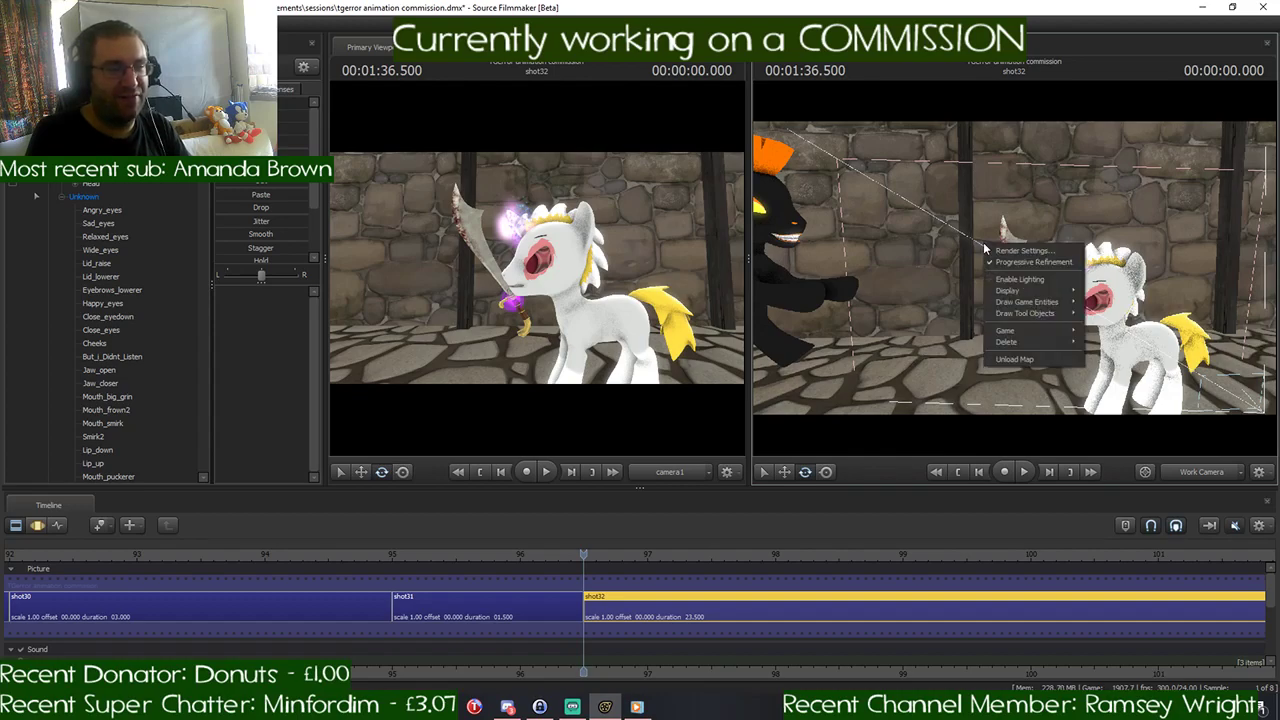
pyautogui.click(1015, 285)
pyautogui.press('w')
pyautogui.moveTo(968, 303); pyautogui.dragTo(874, 292)
pyautogui.press('s')
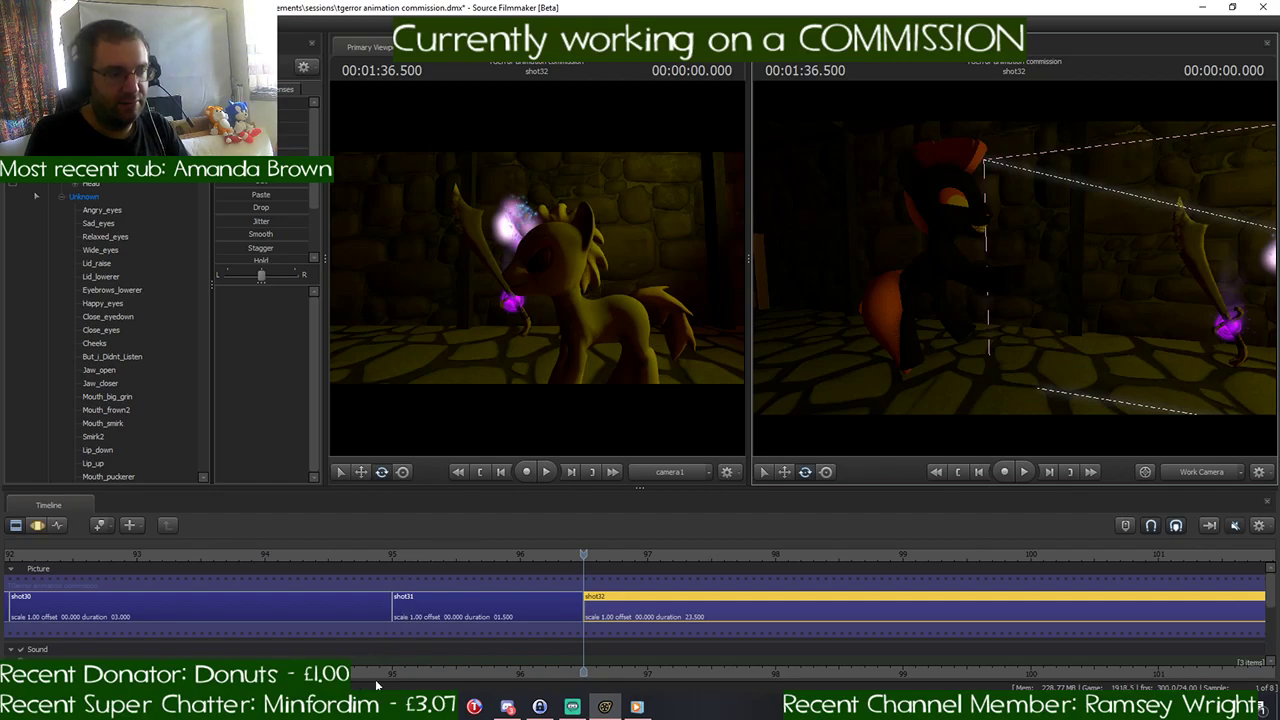
# - Switch to the web browser, search Google for "william afton" in a new tab, and close the tab
pyautogui.hotkey('alt', 'Tab')
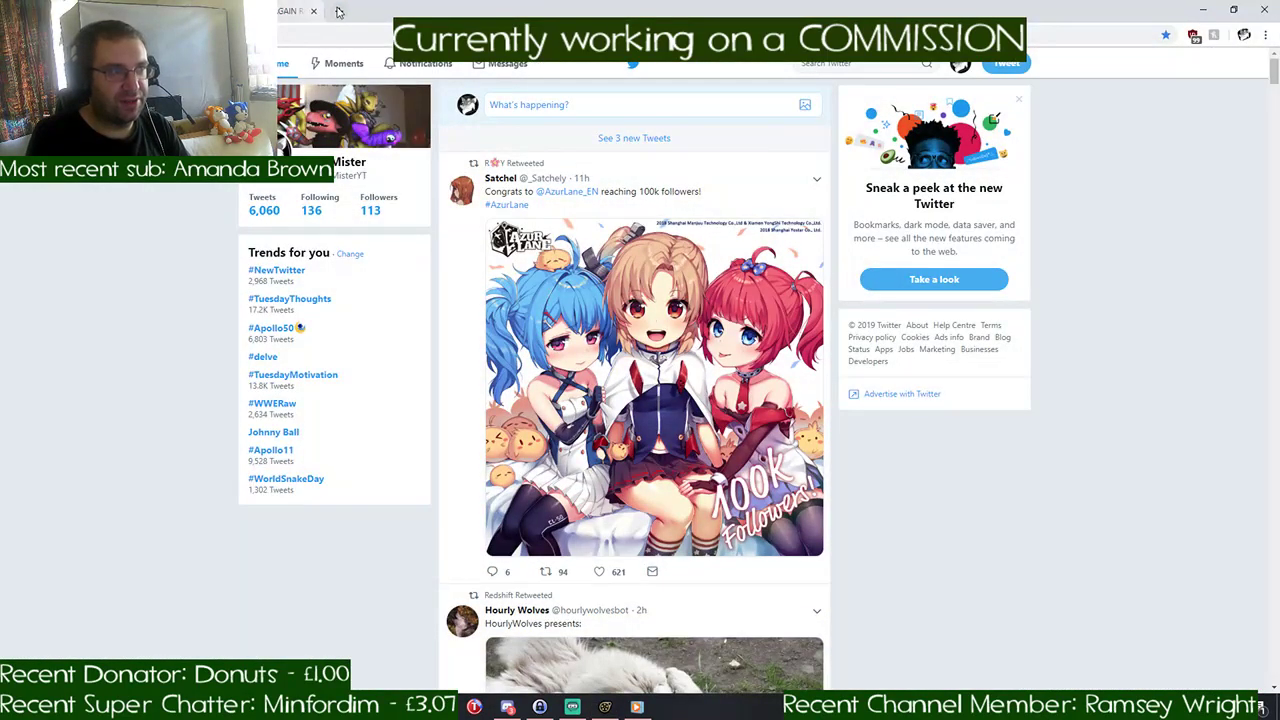
pyautogui.hotkey('ctrl', 't')
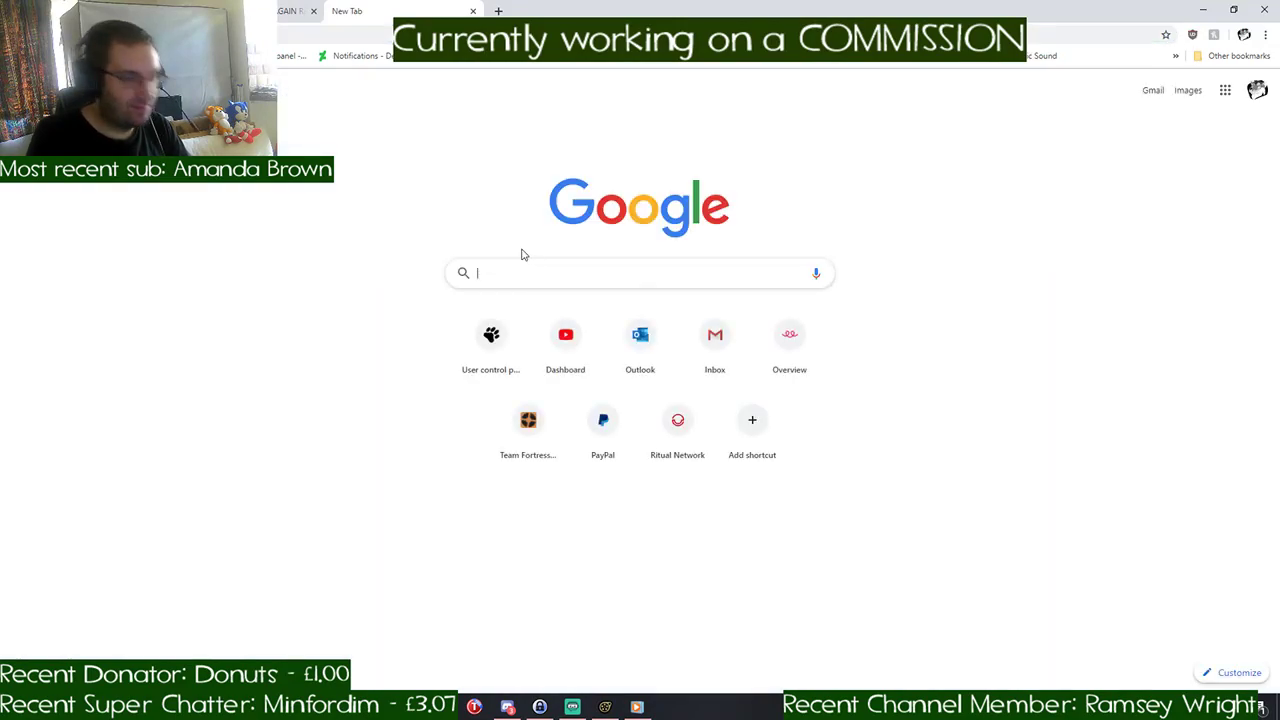
pyautogui.write('will smith')
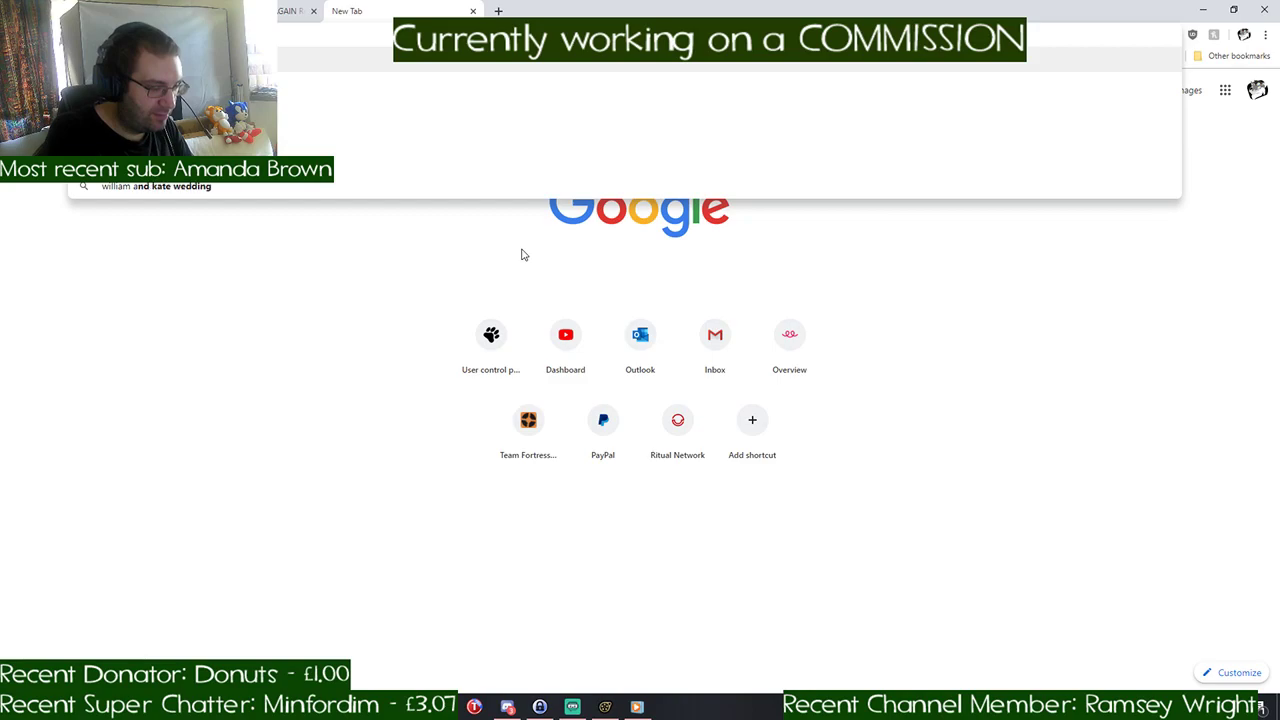
pyautogui.press('Return')
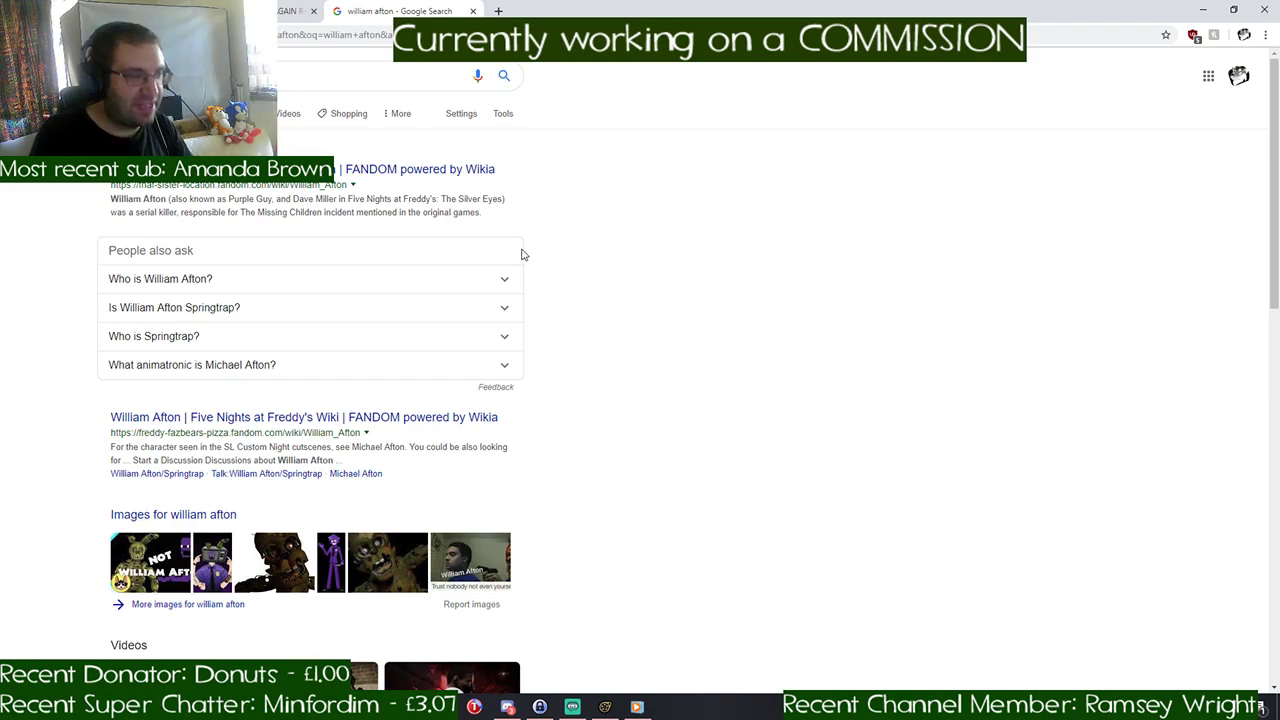
pyautogui.click(474, 11)
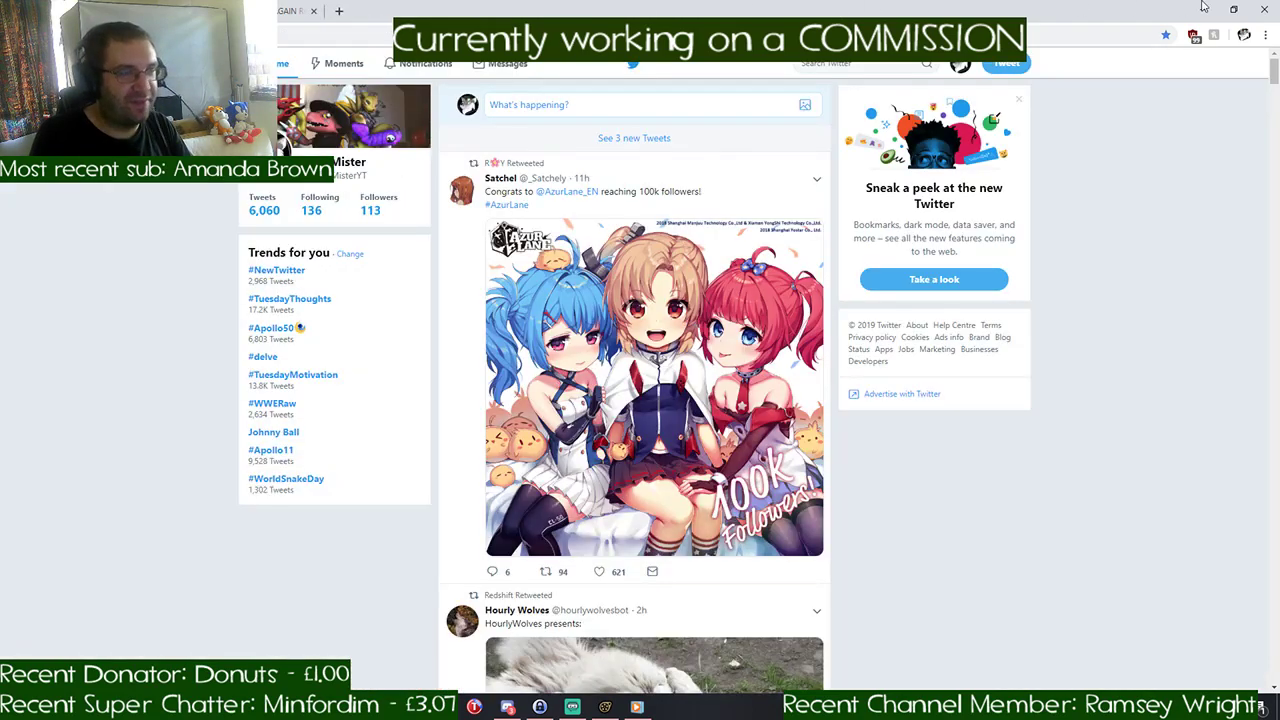
# - Switch back to Source Filmmaker and reposition the black pony's rootTransform on the floor for shot32
pyautogui.click(1203, 9)
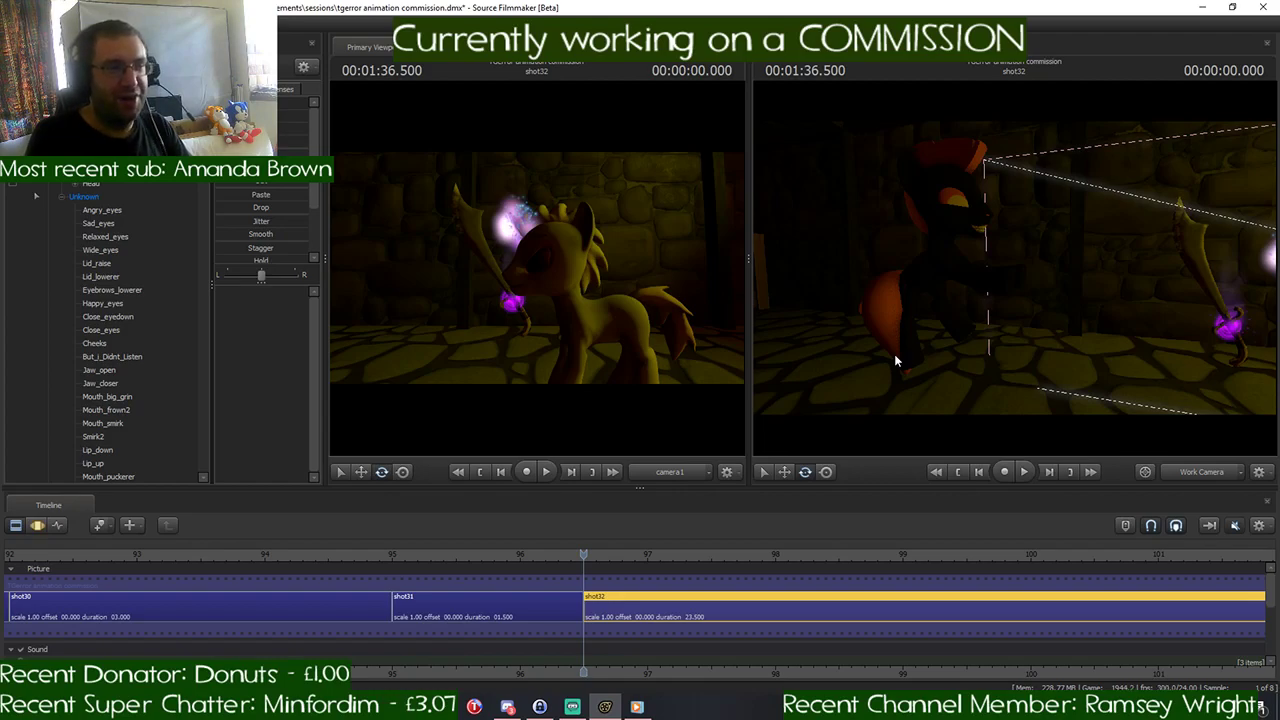
pyautogui.moveTo(895, 360); pyautogui.dragTo(850, 360)
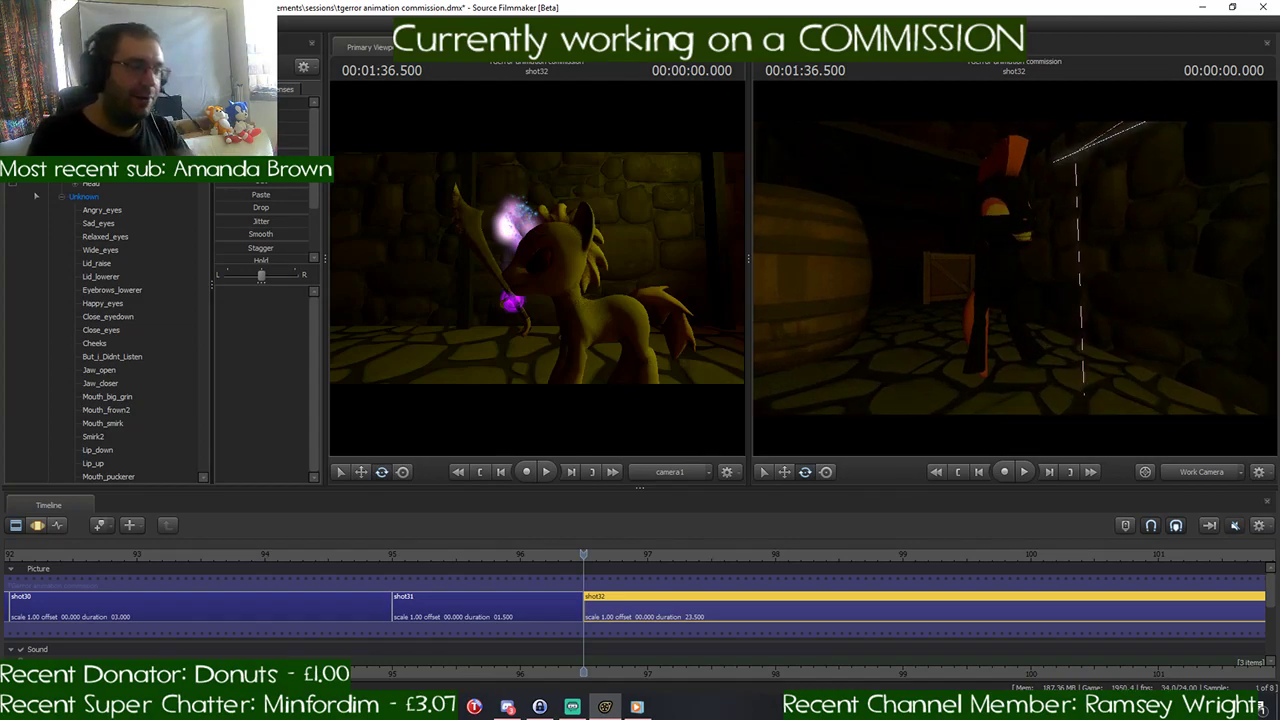
pyautogui.moveTo(960, 300); pyautogui.dragTo(959, 238)
pyautogui.click(38, 525)
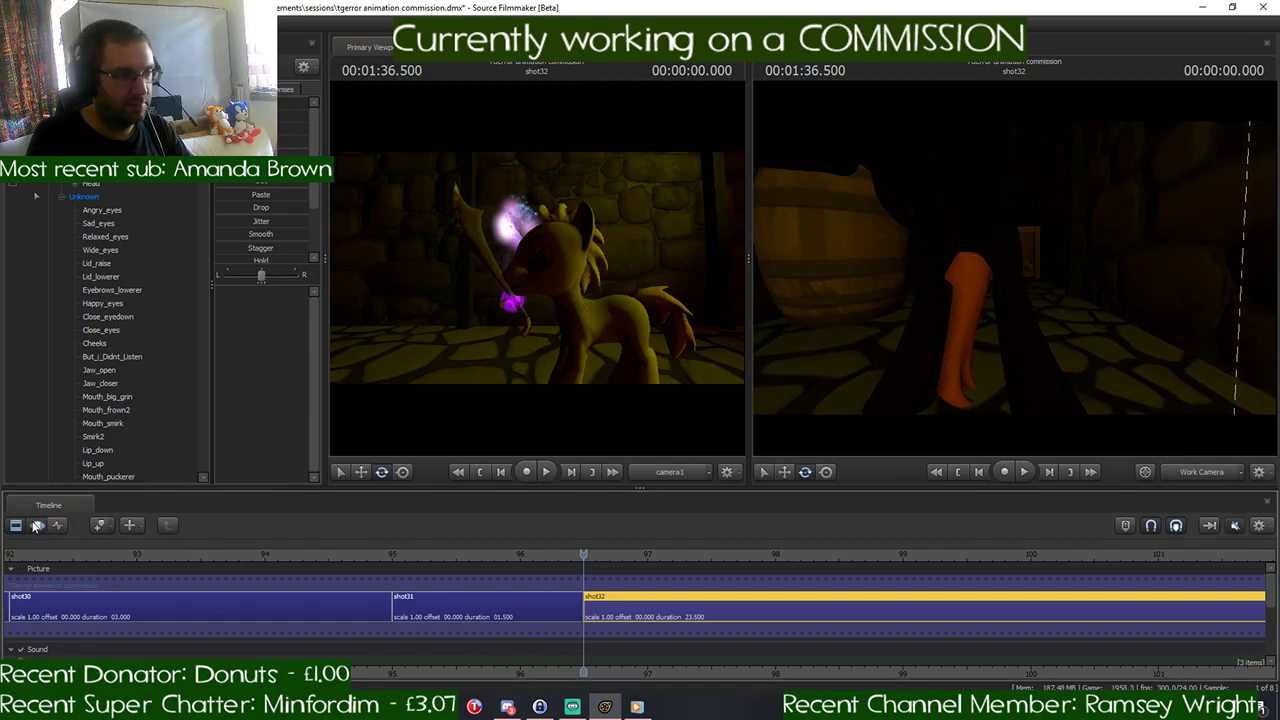
pyautogui.moveTo(890, 335); pyautogui.dragTo(990, 325)
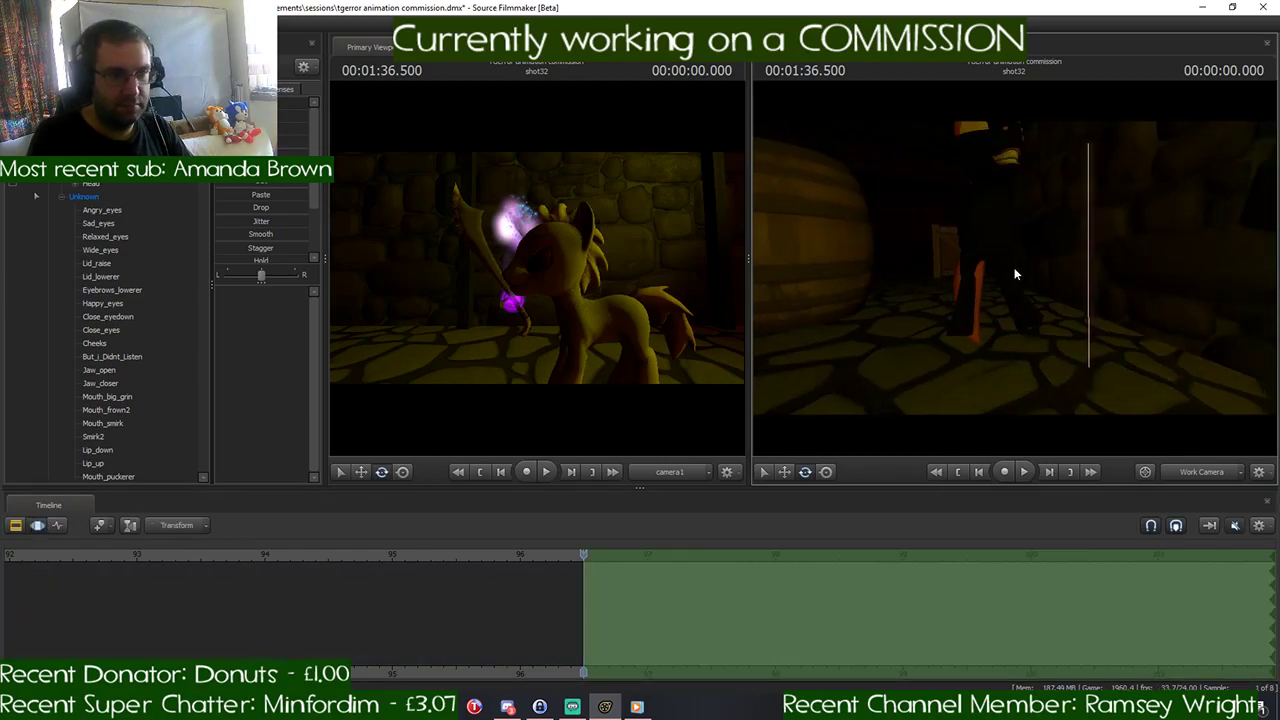
pyautogui.click(993, 327)
pyautogui.click(990, 333)
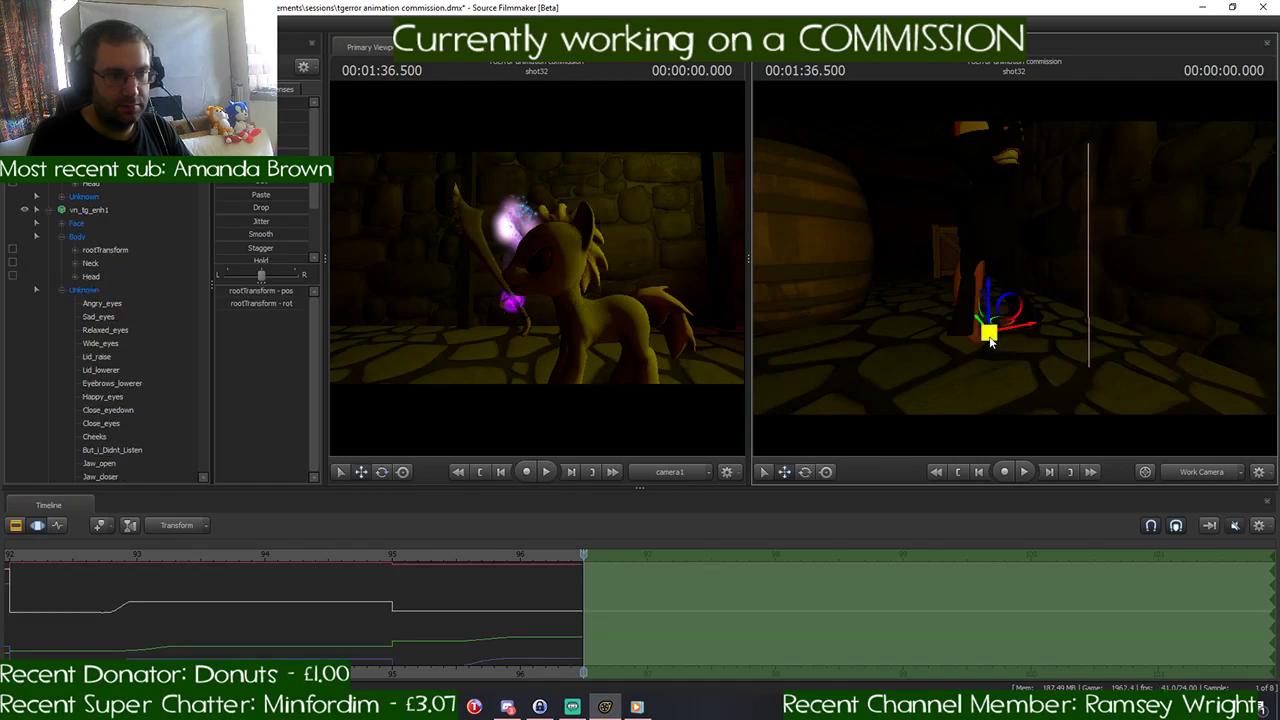
pyautogui.moveTo(970, 358); pyautogui.dragTo(971, 346)
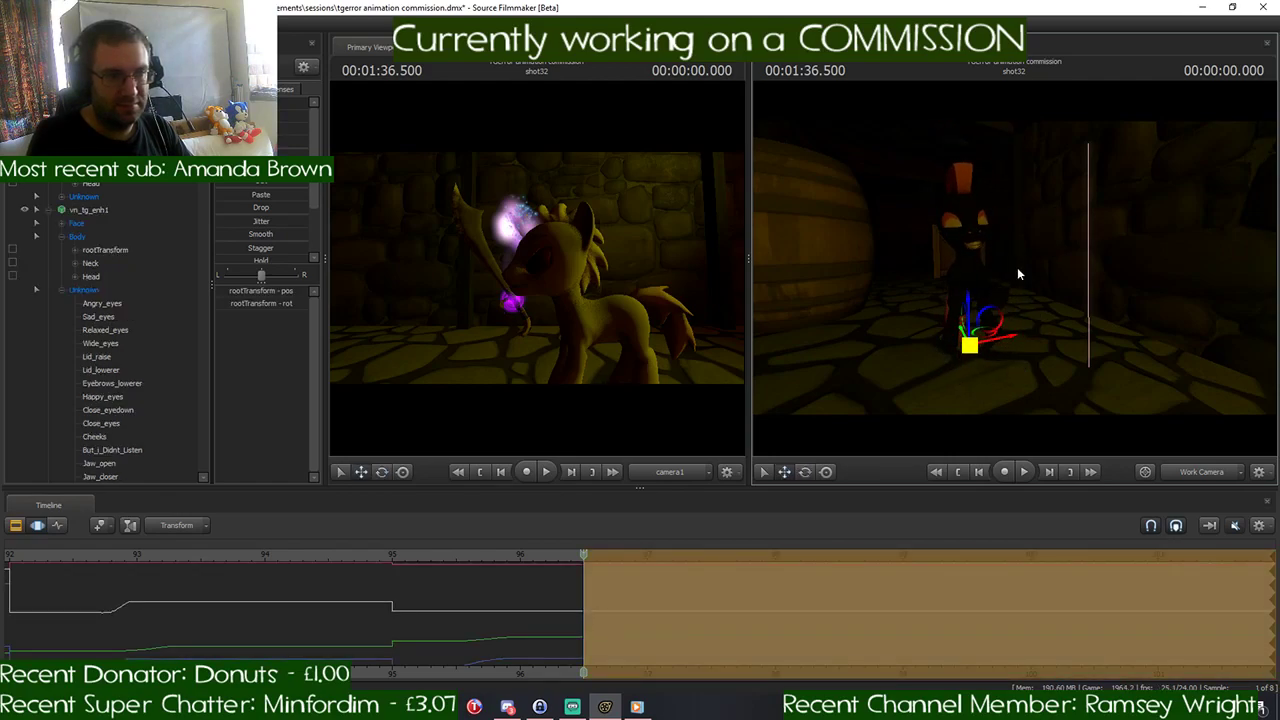
pyautogui.moveTo(1017, 267)
pyautogui.mouseDown()
pyautogui.moveTo(1035, 280)
pyautogui.moveTo(1100, 275)
pyautogui.moveTo(945, 270)
pyautogui.moveTo(1014, 267)
pyautogui.mouseUp()
# - Move the black pony's Pelvis bone to adjust the height of its hindquarters
pyautogui.click(985, 238)
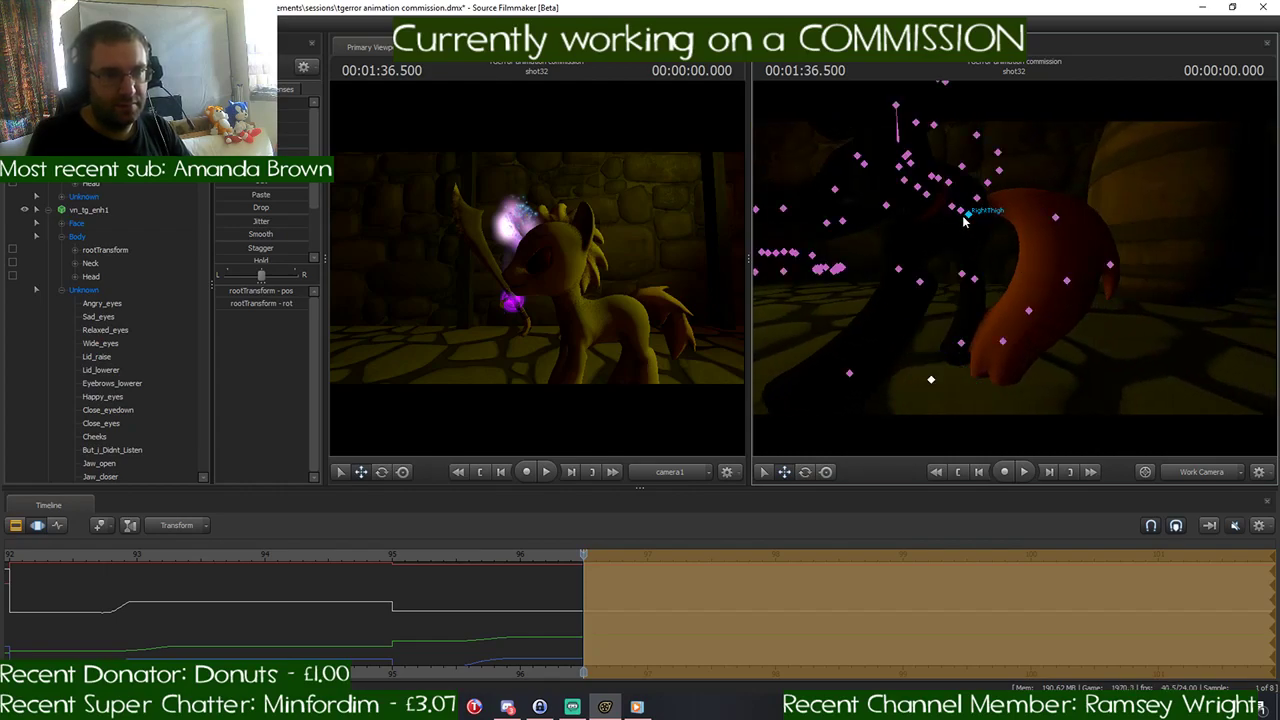
pyautogui.click(962, 213)
pyautogui.moveTo(962, 213); pyautogui.dragTo(948, 147)
pyautogui.press('w')
pyautogui.moveTo(1014, 268); pyautogui.dragTo(1021, 232)
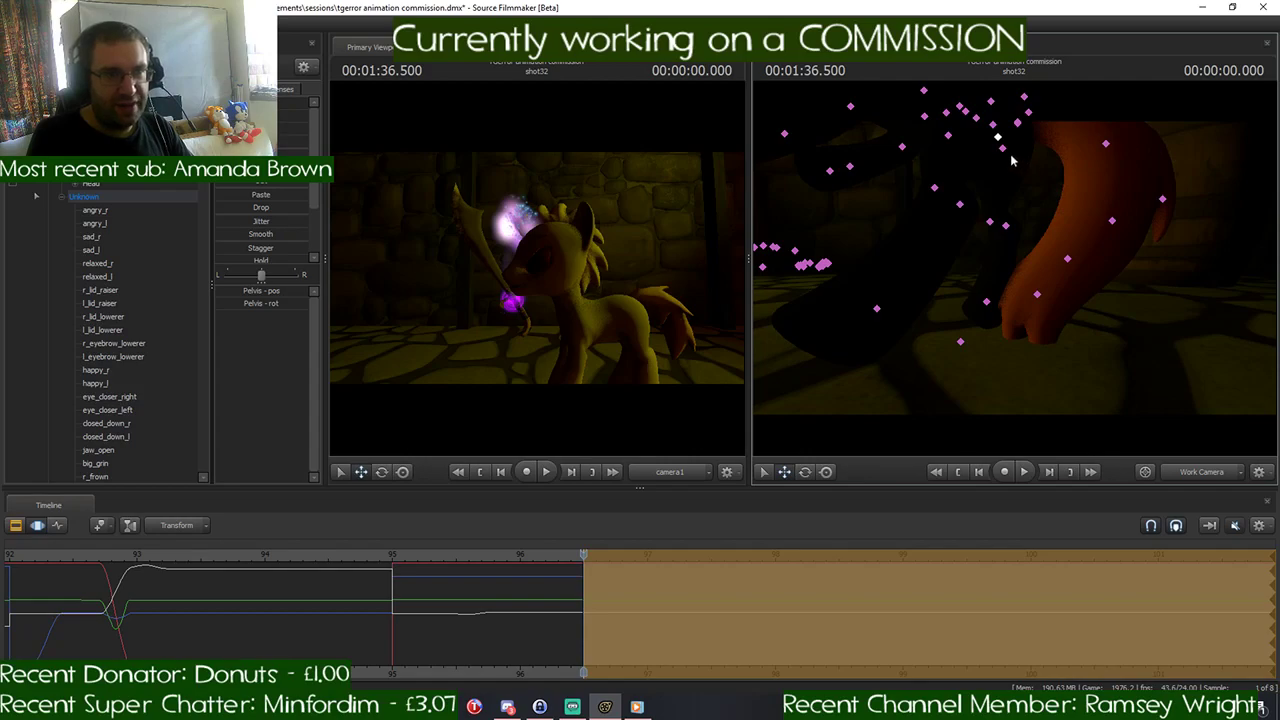
# - Rotate the black pony's right hind leg and RightFoot into a standing pose
pyautogui.click(1011, 160)
pyautogui.press('e')
pyautogui.moveTo(1035, 186); pyautogui.dragTo(1014, 268)
pyautogui.click(1008, 235)
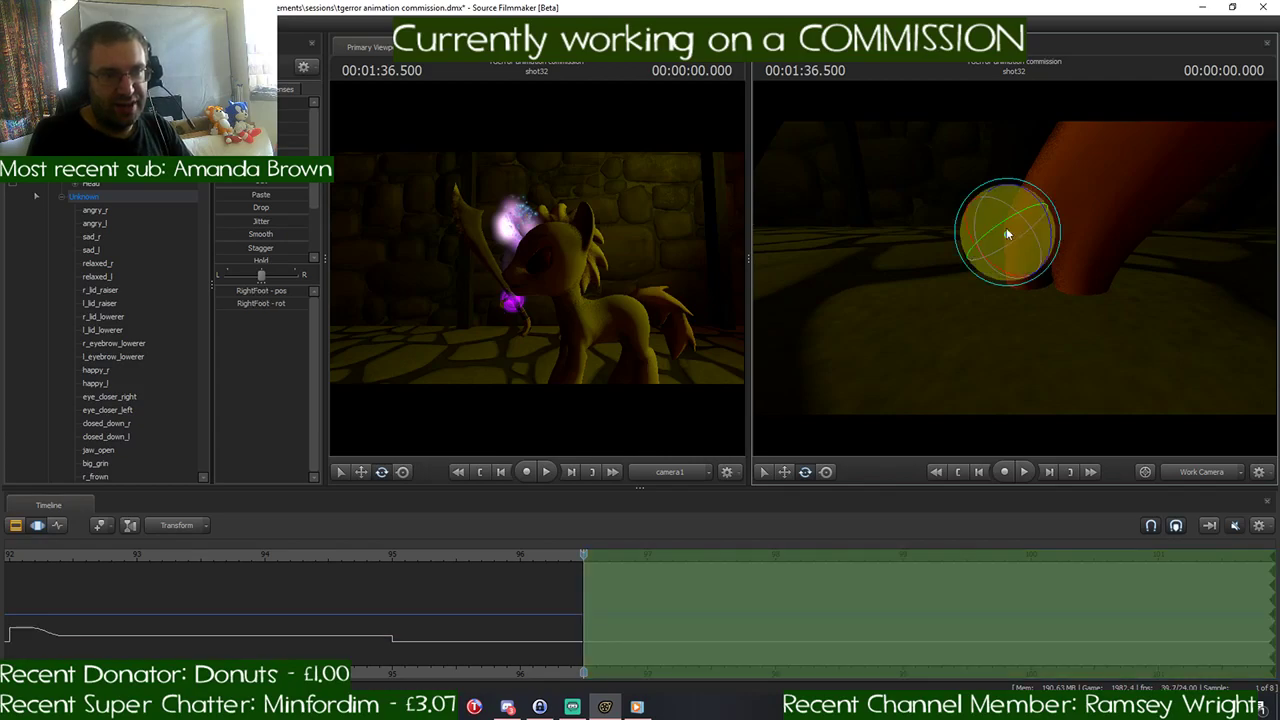
pyautogui.moveTo(1013, 187); pyautogui.dragTo(956, 164)
# - Rotate the black pony's LeftThigh bone to set its left hind leg in the standing pose
pyautogui.moveTo(1014, 268); pyautogui.dragTo(1010, 232)
pyautogui.moveTo(1014, 270)
pyautogui.mouseDown()
pyautogui.moveTo(1014, 292)
pyautogui.moveTo(1014, 272)
pyautogui.moveTo(1033, 297)
pyautogui.moveTo(1018, 308)
pyautogui.moveTo(1015, 271)
pyautogui.mouseUp()
pyautogui.press('ctrl')
pyautogui.click(1002, 268)
pyautogui.press('s')
pyautogui.press('w')
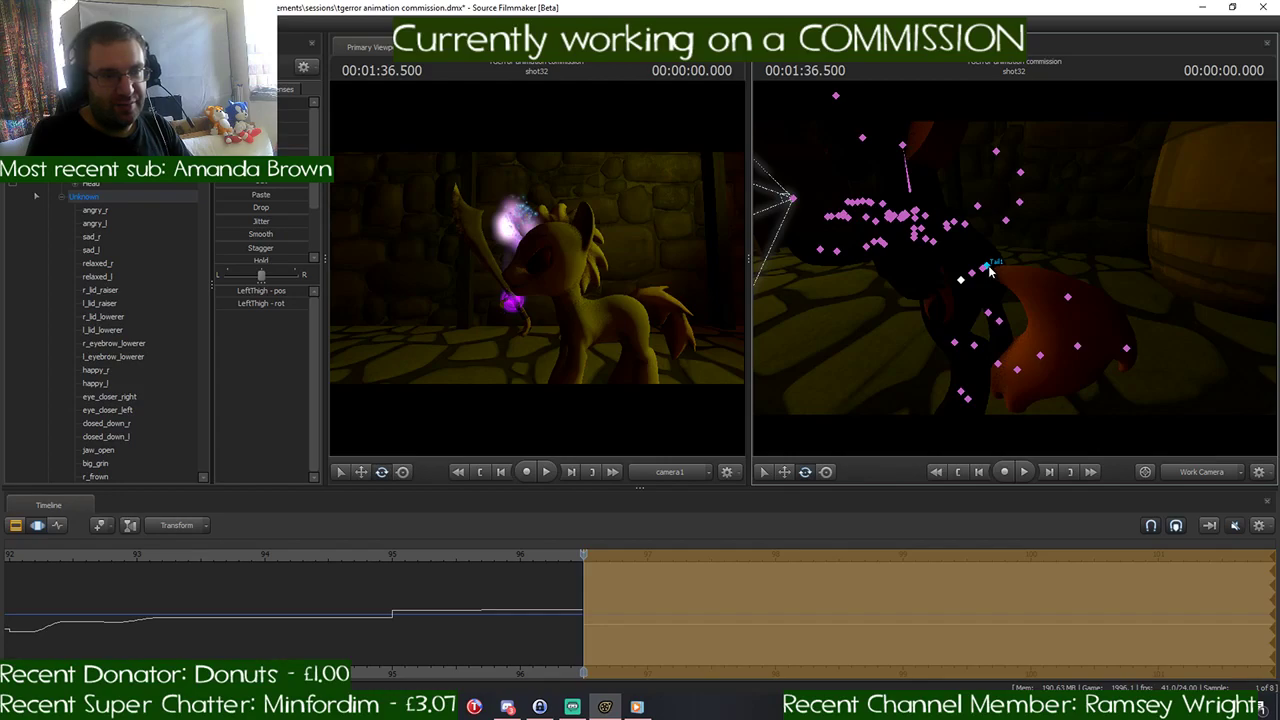
# - Rotate the black pony's Tail1 bone to swing the tail away from the hind legs
pyautogui.click(987, 268)
pyautogui.moveTo(1033, 260); pyautogui.dragTo(1010, 243)
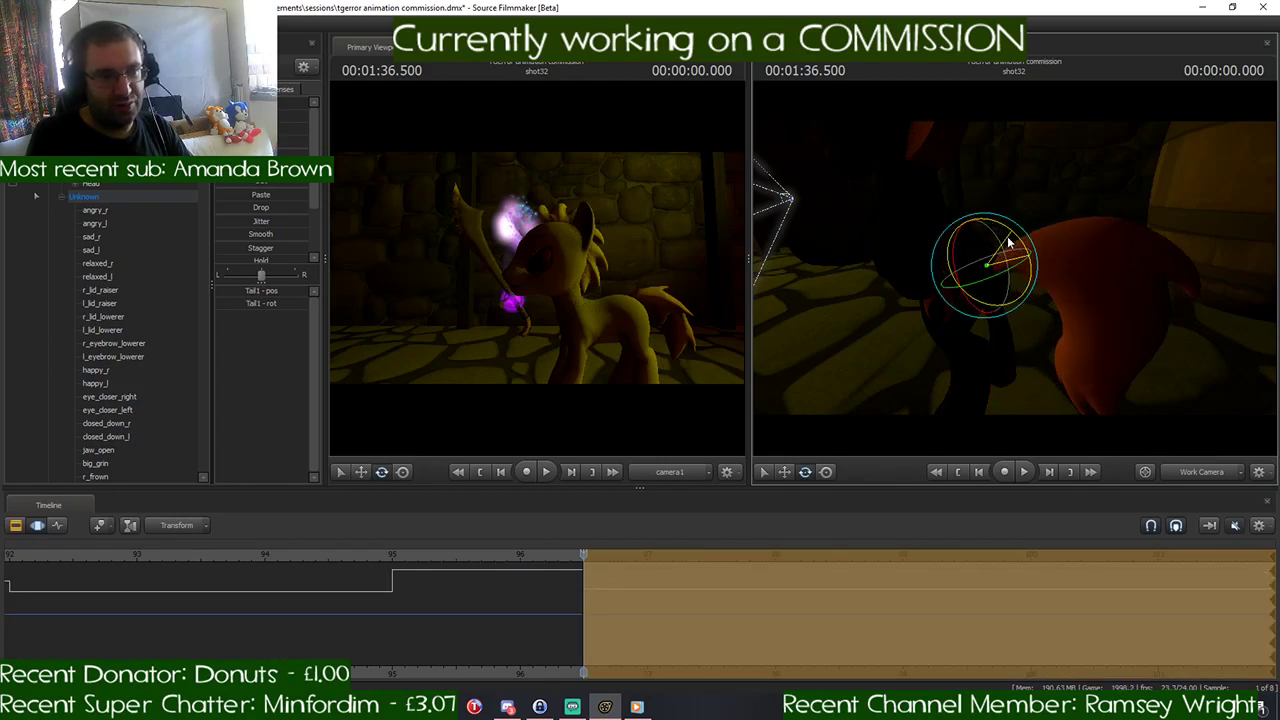
pyautogui.press('a')
pyautogui.moveTo(1119, 272); pyautogui.dragTo(1041, 276)
# - Rotate the black pony's Chest1 and Neck bones to adjust its upper body posture
pyautogui.click(1014, 246)
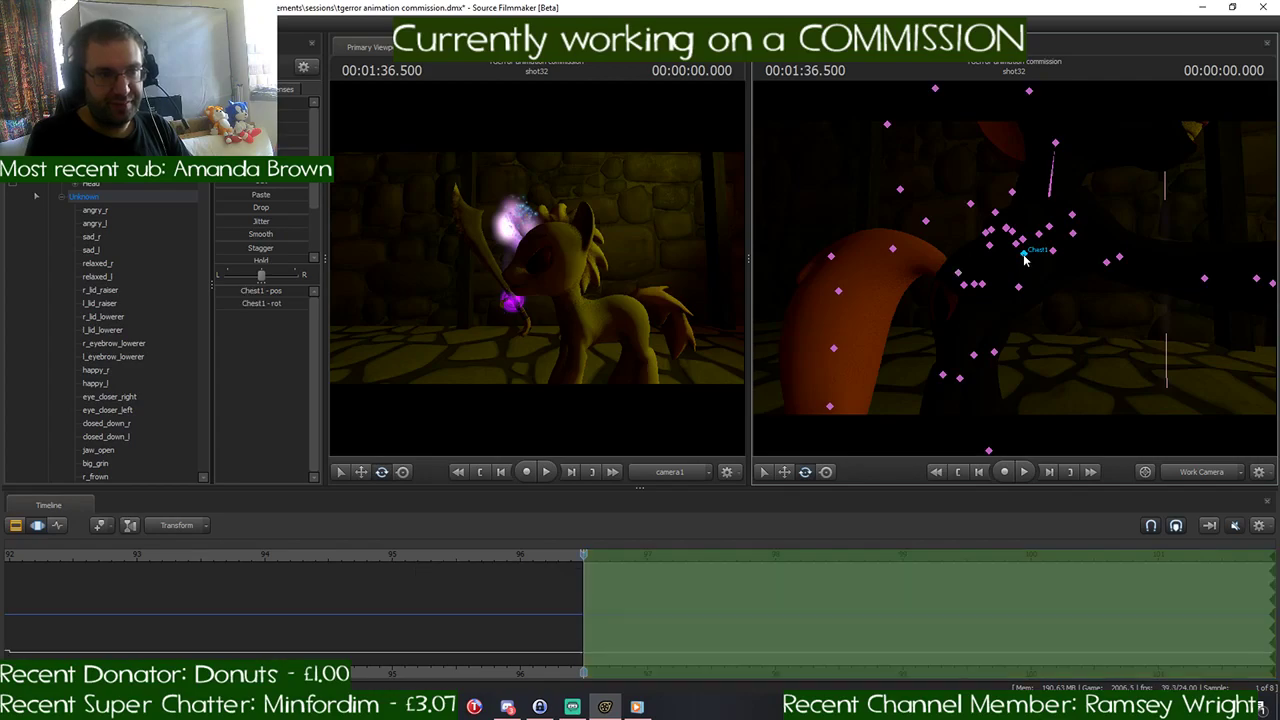
pyautogui.moveTo(1073, 250); pyautogui.dragTo(1014, 269)
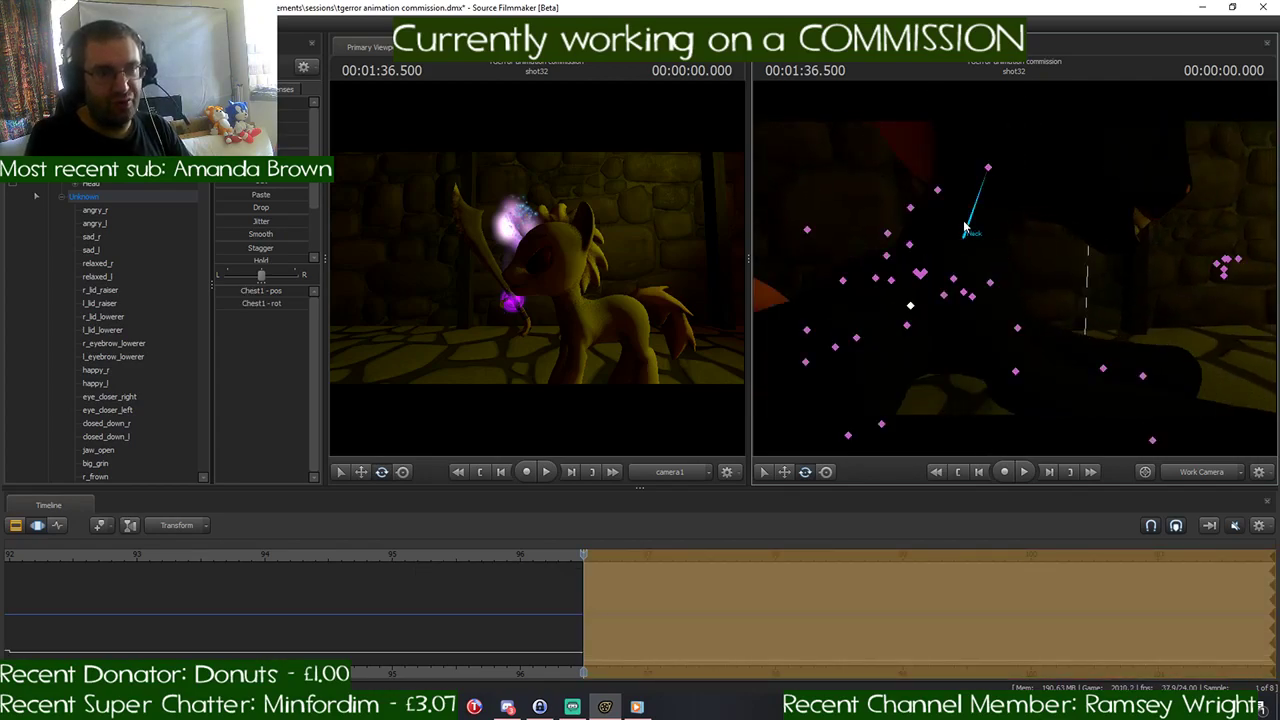
pyautogui.click(977, 226)
pyautogui.moveTo(995, 221); pyautogui.dragTo(979, 205)
pyautogui.moveTo(1086, 254); pyautogui.dragTo(1014, 269)
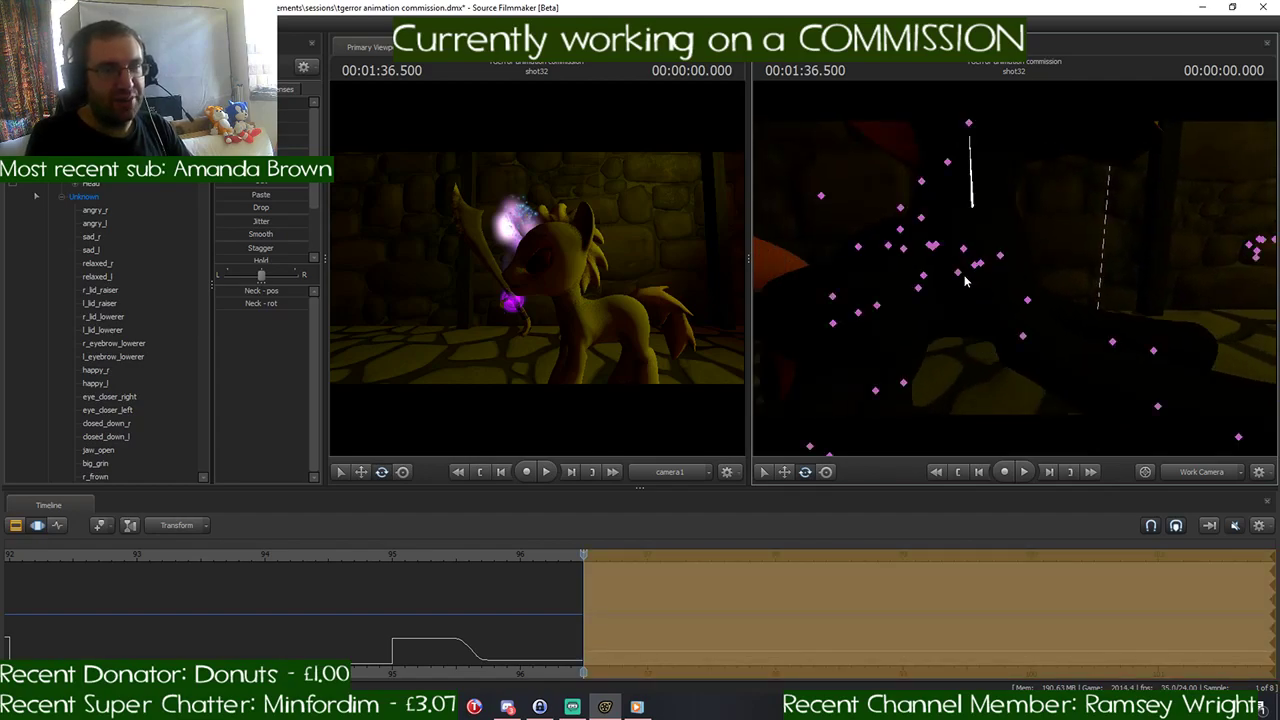
pyautogui.click(960, 279)
pyautogui.click(975, 265)
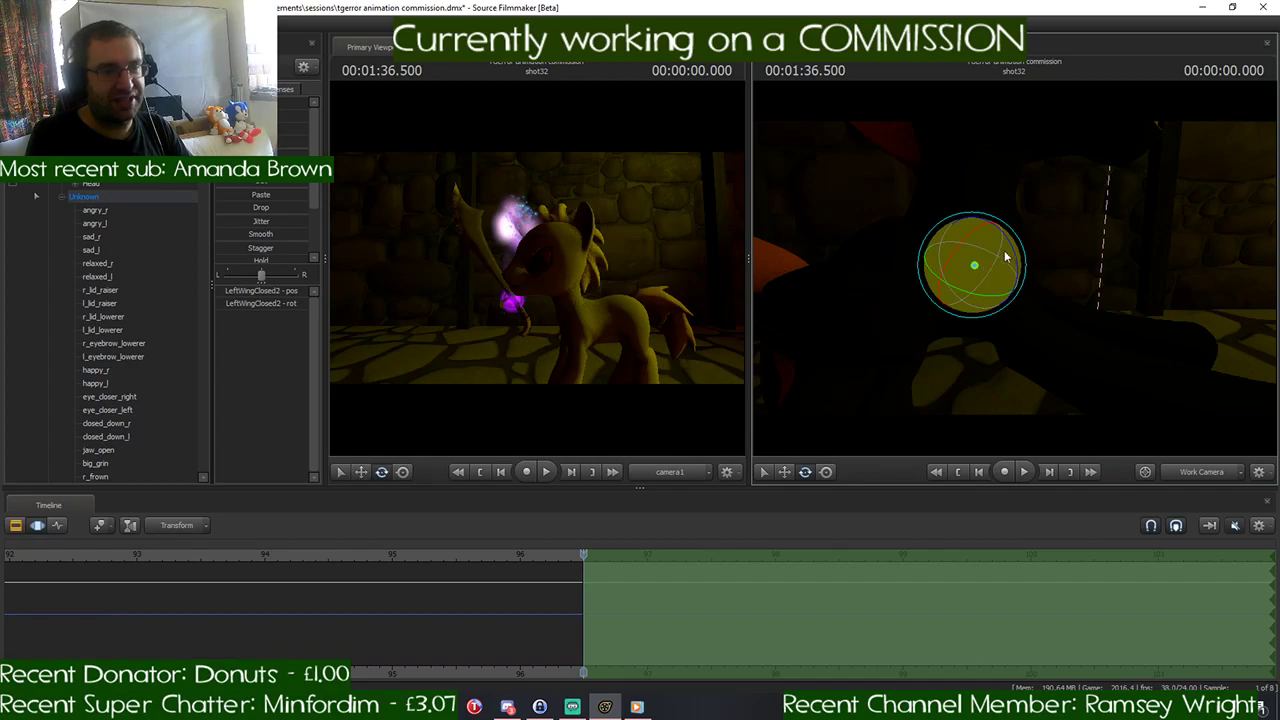
pyautogui.moveTo(990, 258); pyautogui.dragTo(1036, 320)
pyautogui.hotkey('ctrl', 'z')
# - Rotate the black pony's RightShoulder and LeftShoulder bones to lower its raised front legs
pyautogui.click(1005, 276)
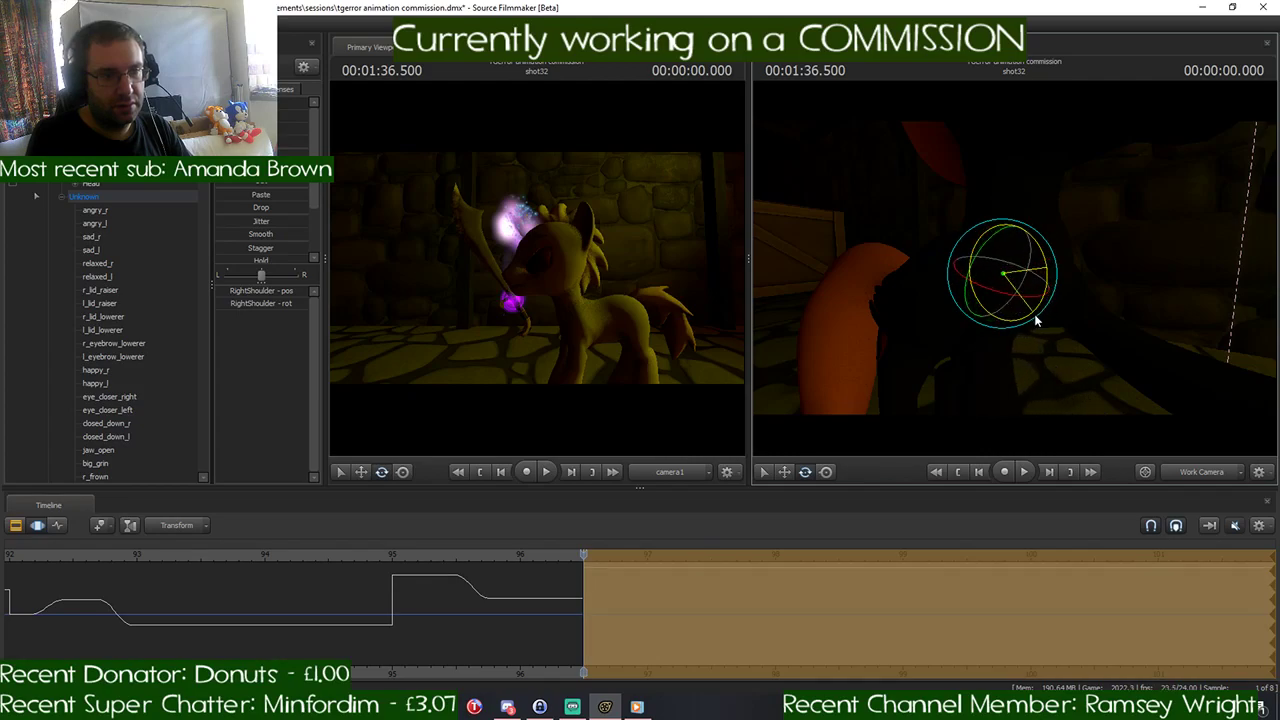
pyautogui.moveTo(1145, 327); pyautogui.dragTo(1062, 350)
pyautogui.press('ctrl')
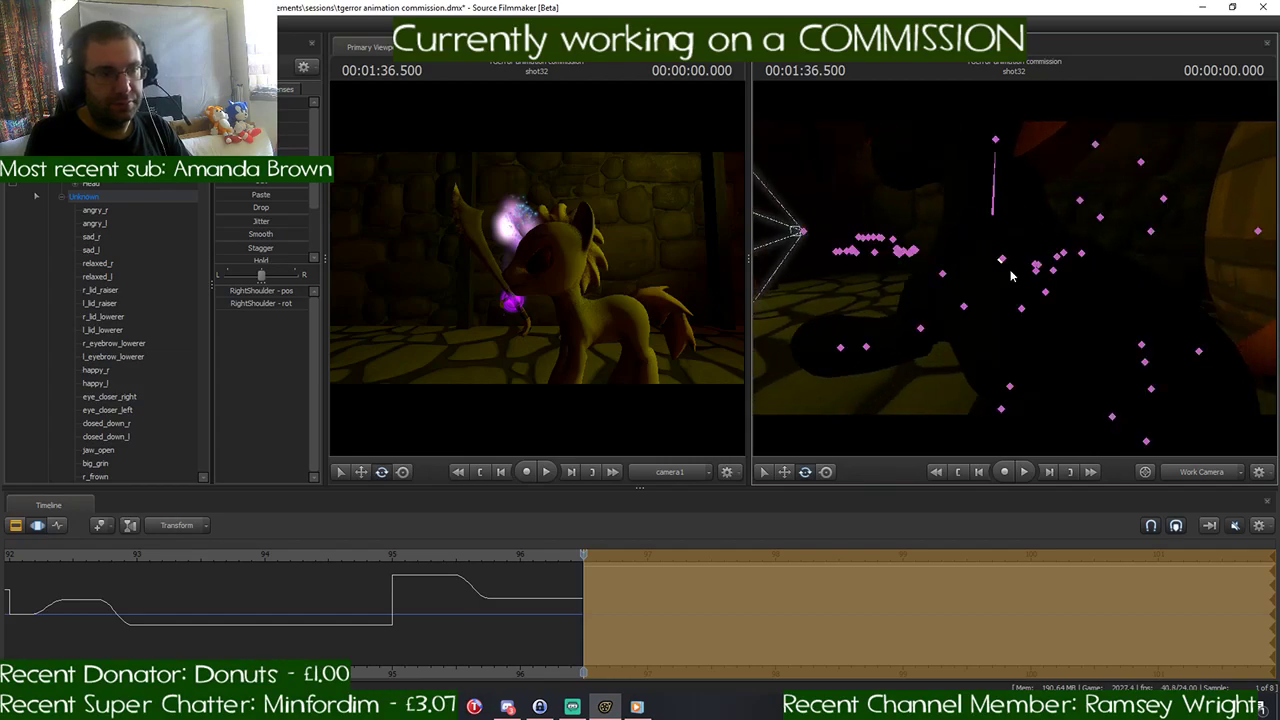
pyautogui.keyDown('ctrl'); pyautogui.click(943, 273); pyautogui.keyUp('ctrl')
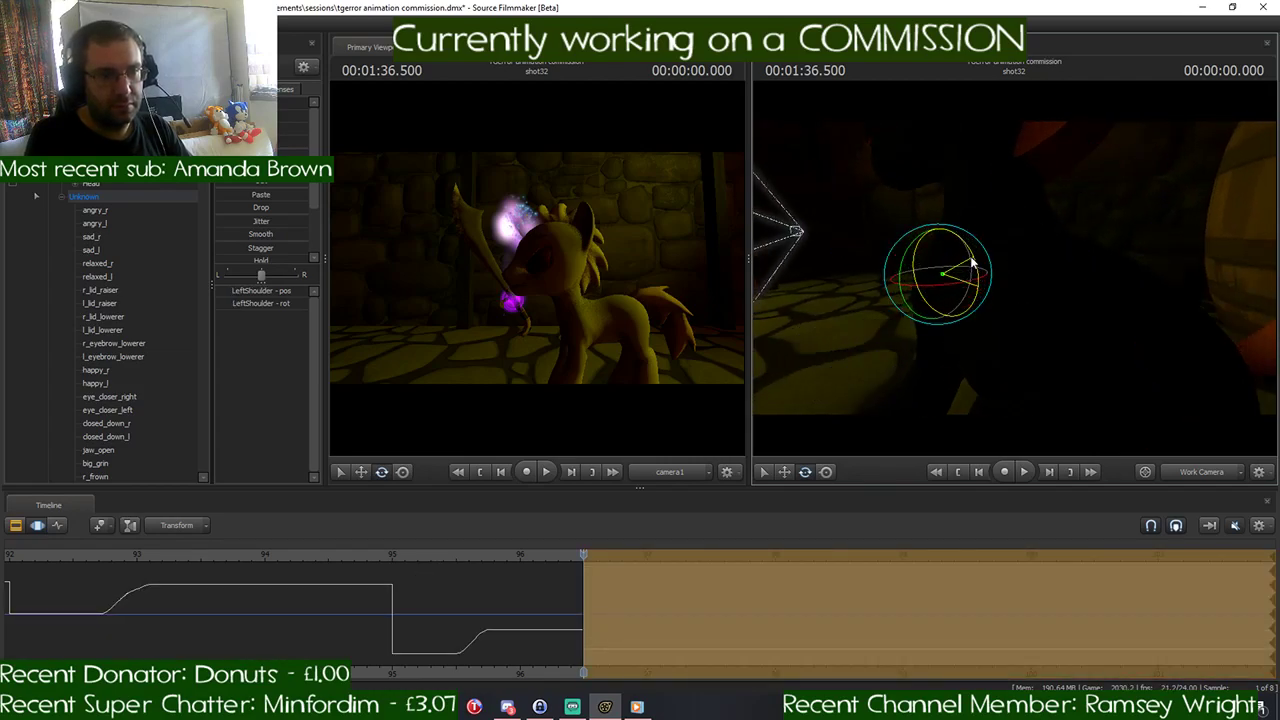
pyautogui.moveTo(1112, 275); pyautogui.dragTo(1138, 282)
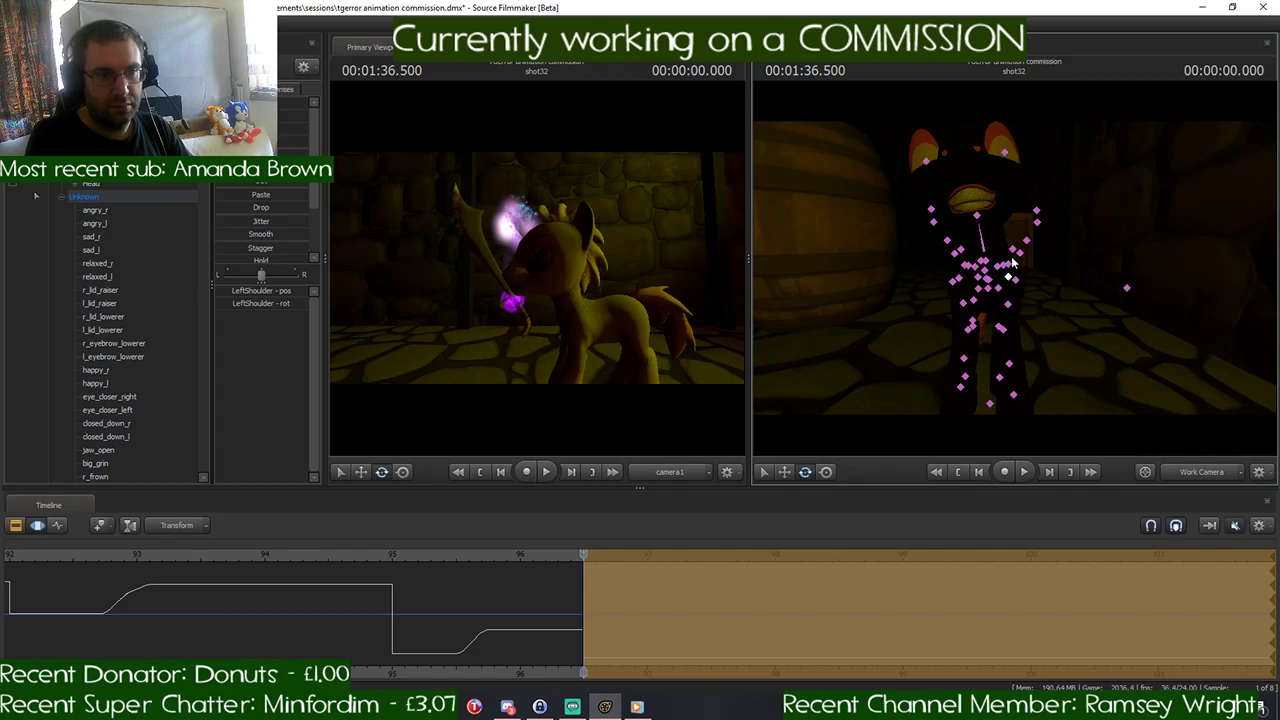
# - Refine the rotation of the black pony's Chest1 and LeftShoulder bones so the front left leg stands naturally
pyautogui.keyDown('ctrl'); pyautogui.click(985, 283); pyautogui.keyUp('ctrl')
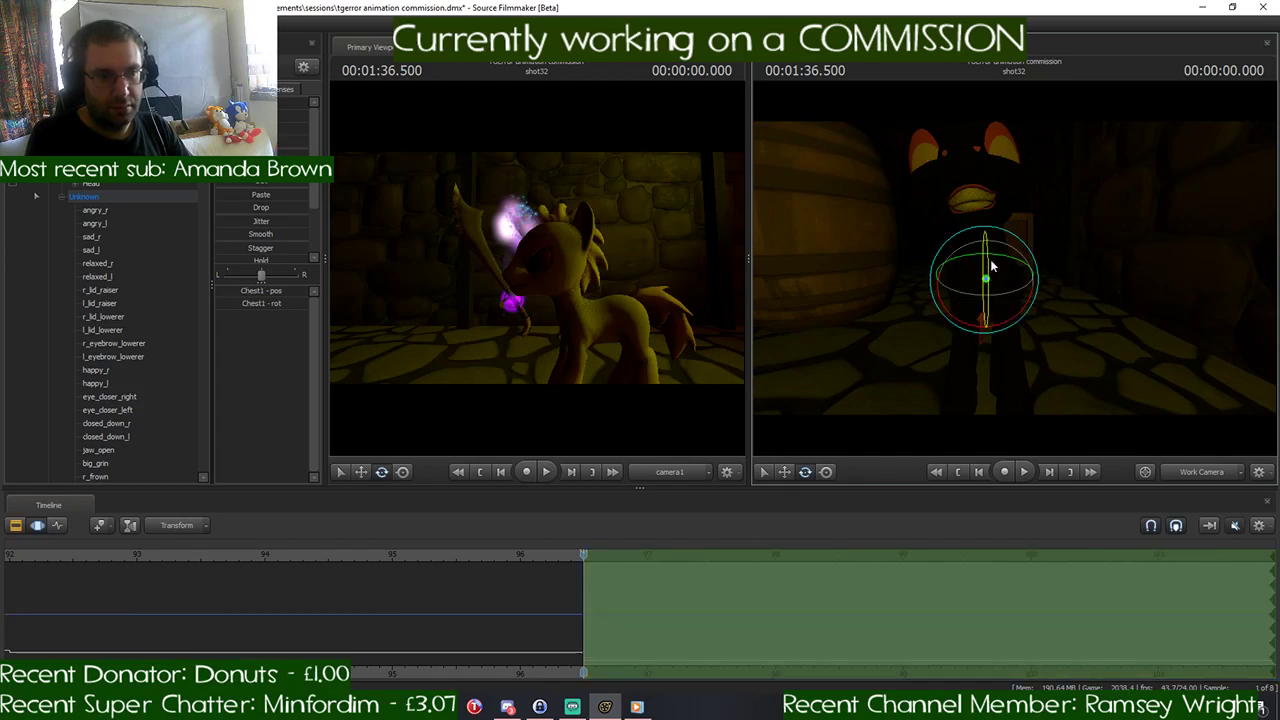
pyautogui.moveTo(1012, 242); pyautogui.dragTo(983, 283)
pyautogui.keyDown('ctrl'); pyautogui.click(987, 274); pyautogui.keyUp('ctrl')
pyautogui.press('d')
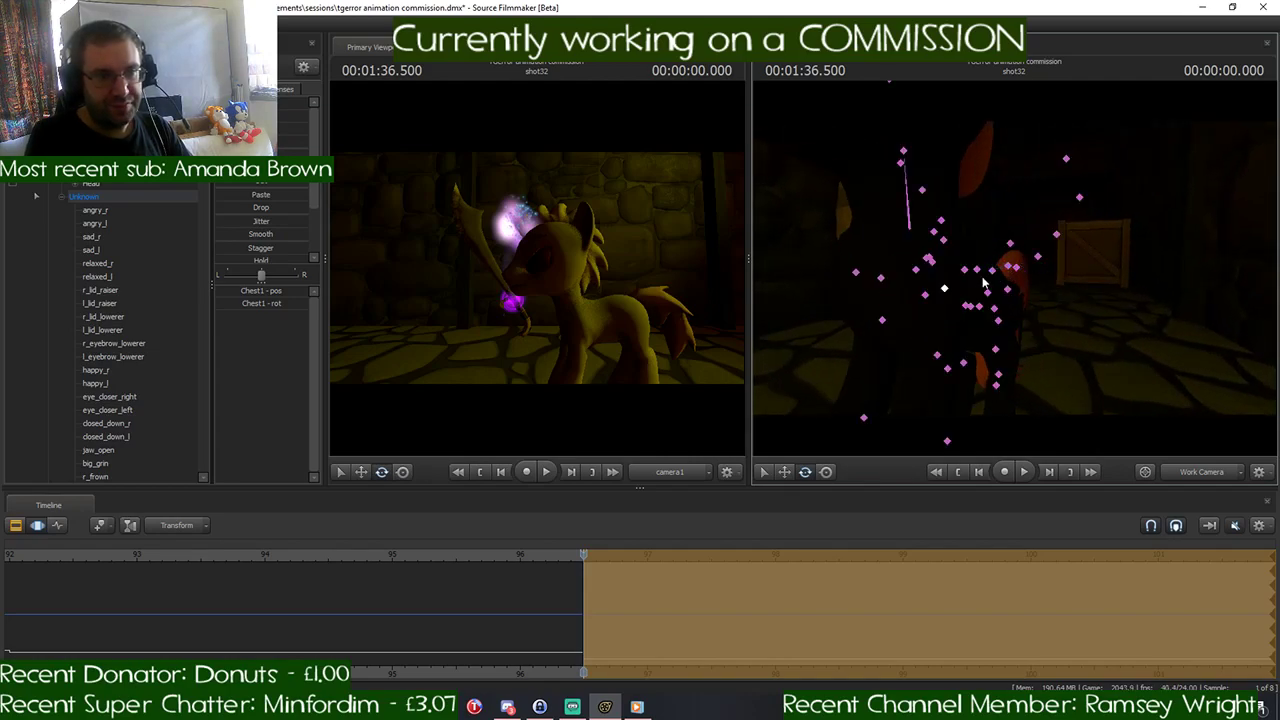
pyautogui.click(924, 297)
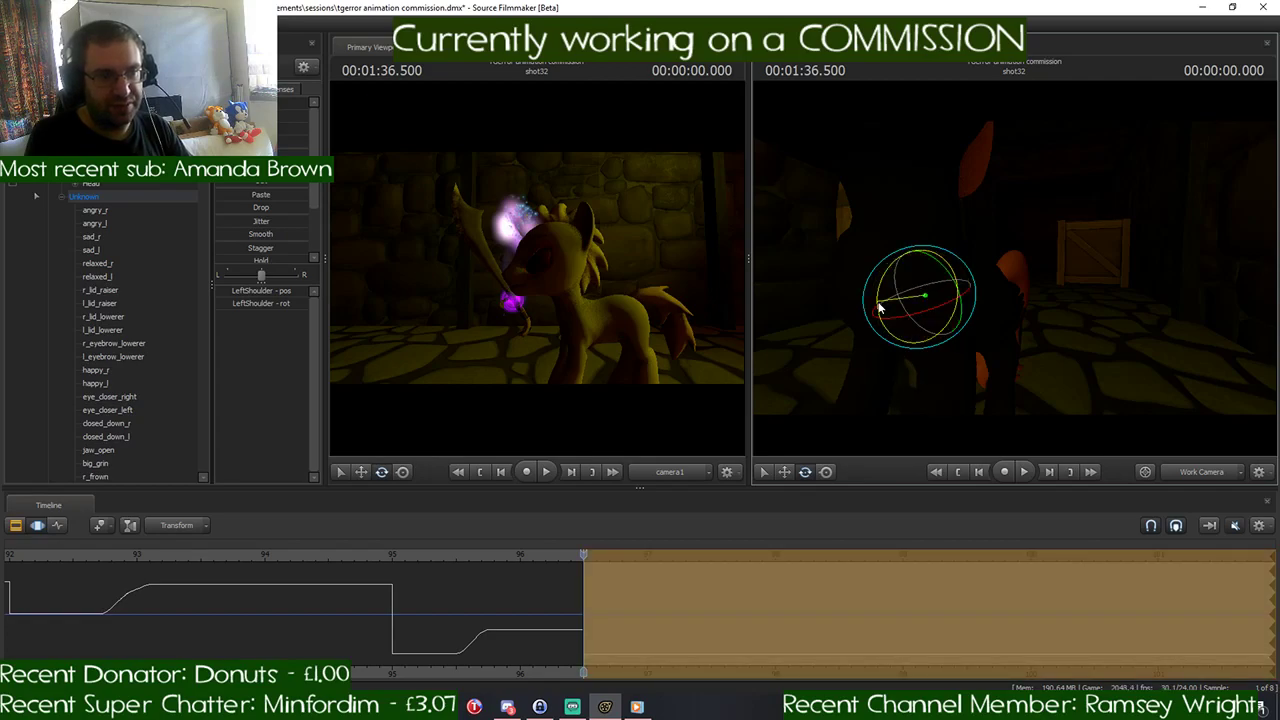
pyautogui.moveTo(880, 308); pyautogui.dragTo(876, 340)
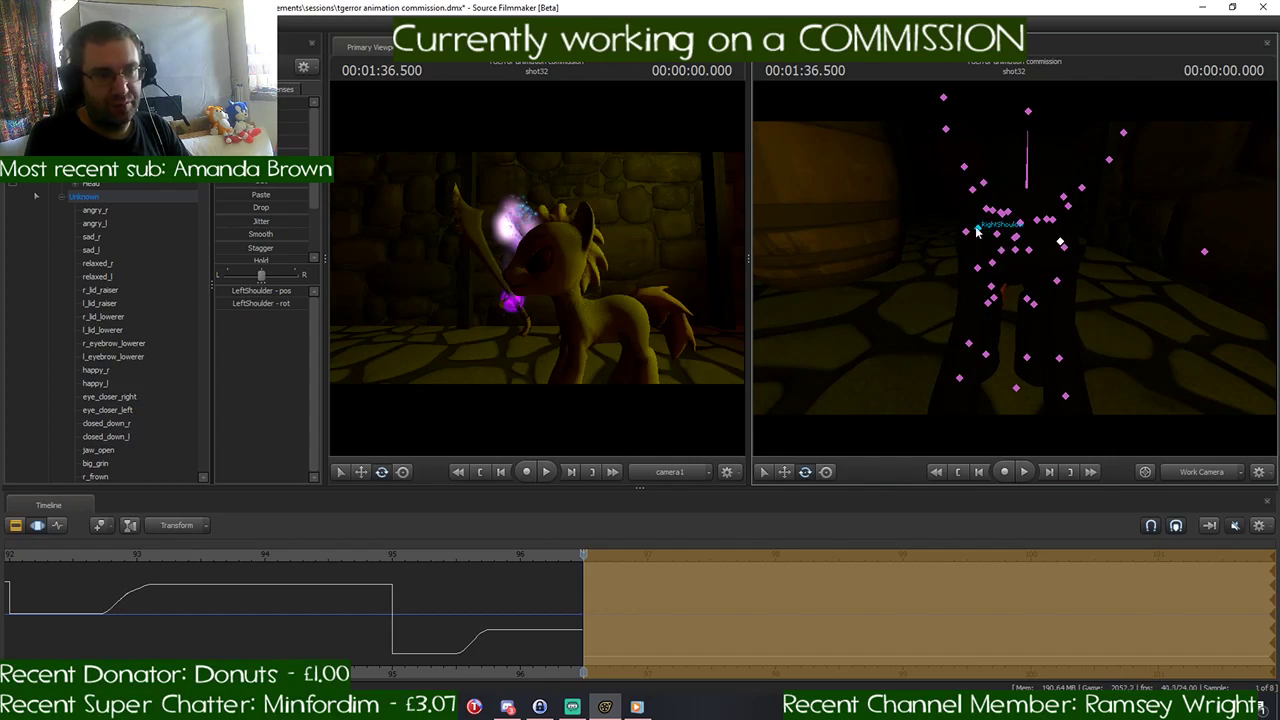
# - Refine the black pony's RightShoulder rotation and tilt its Head bone
pyautogui.click(978, 232)
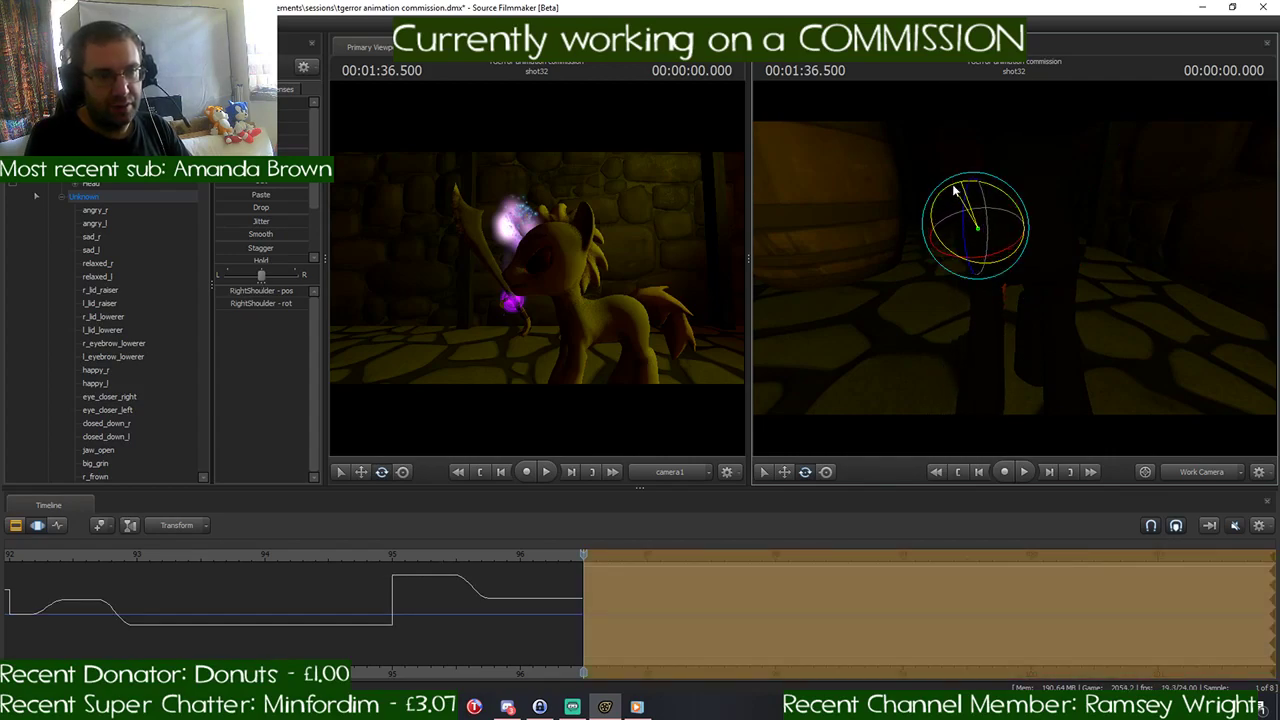
pyautogui.moveTo(954, 187); pyautogui.dragTo(952, 189)
pyautogui.moveTo(1106, 260); pyautogui.dragTo(1075, 235)
pyautogui.press('w')
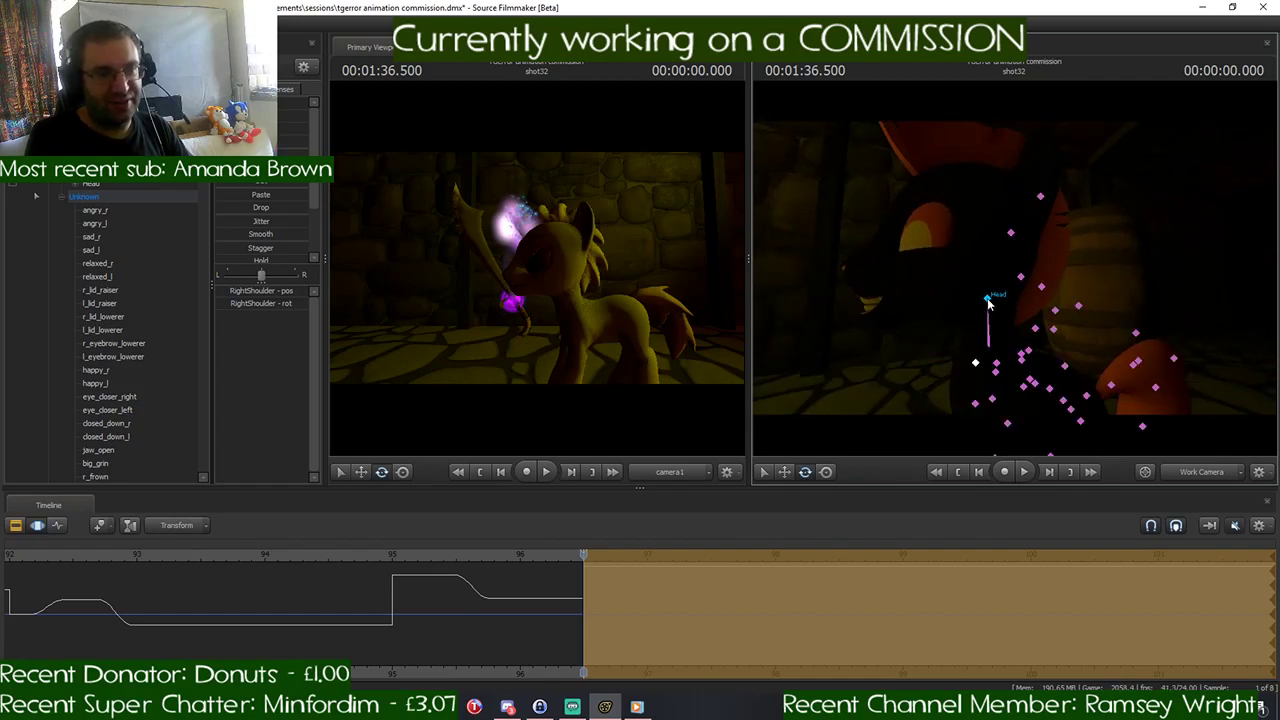
pyautogui.click(988, 299)
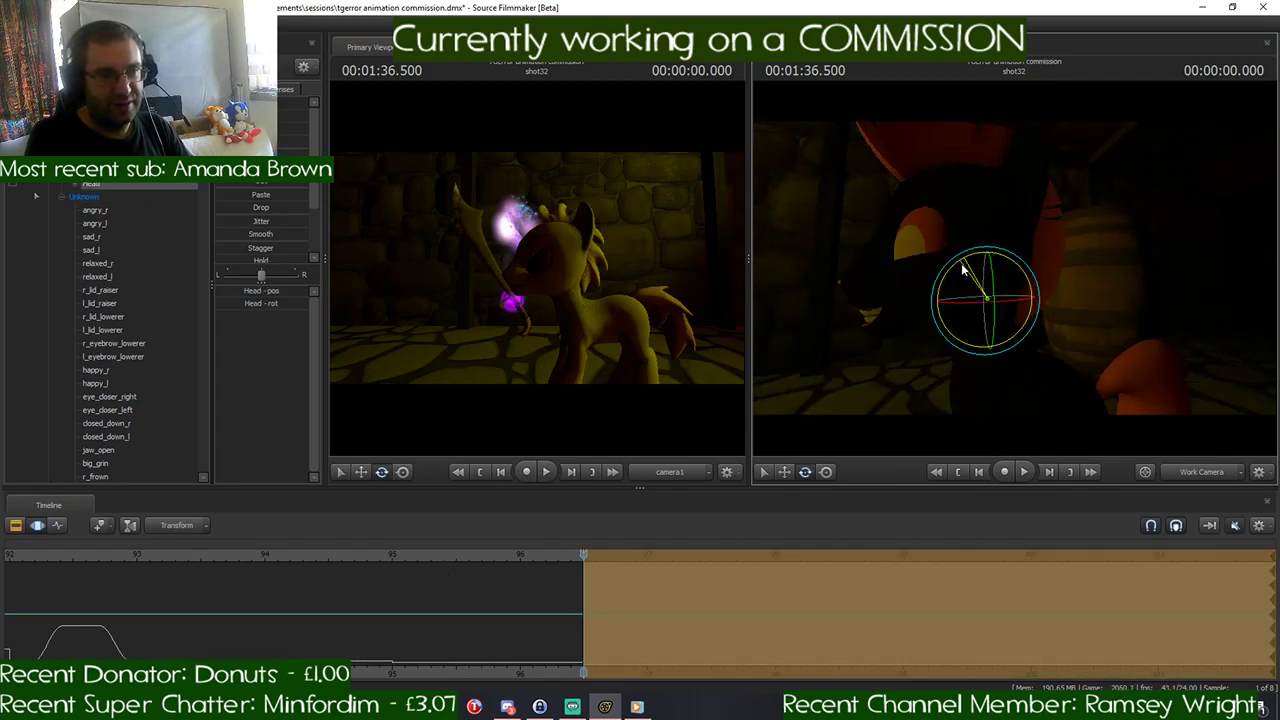
pyautogui.moveTo(962, 266); pyautogui.dragTo(962, 266)
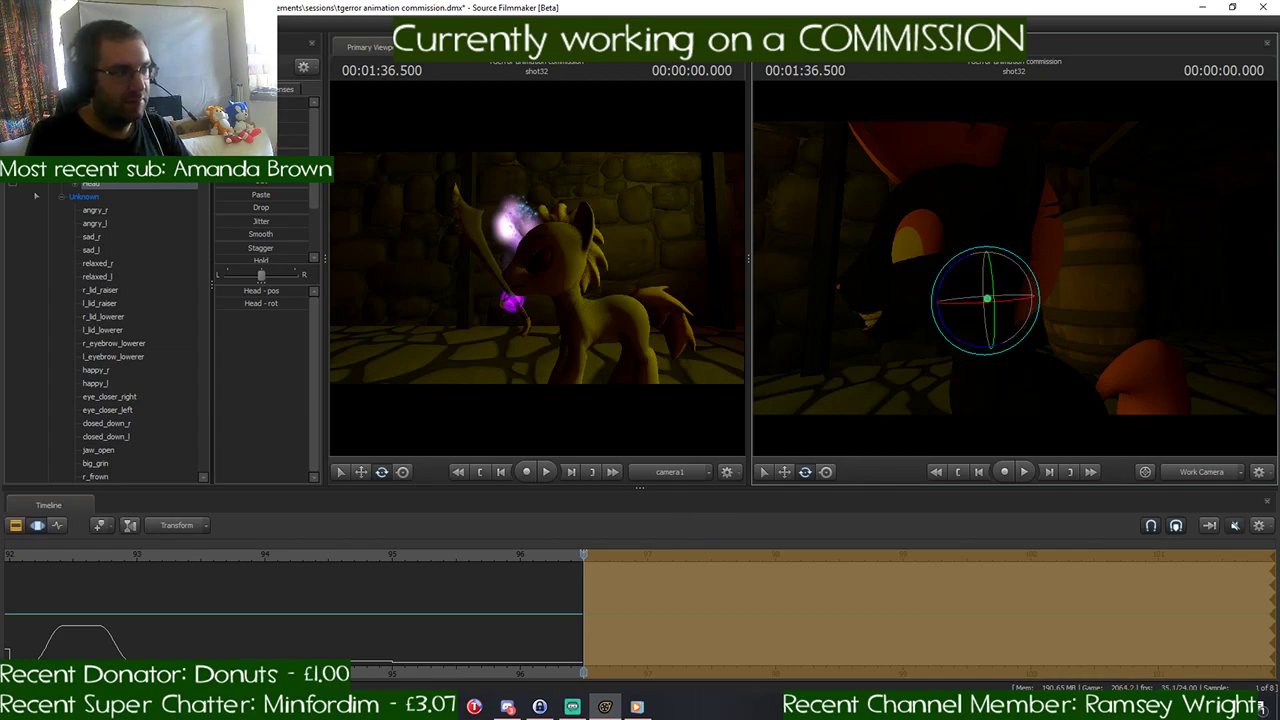
# - Select camera1 and reposition it in shot32 to frame the black pony head-on, with the barrel beside it
pyautogui.click(70, 110)
pyautogui.moveTo(600, 225); pyautogui.dragTo(568, 240)
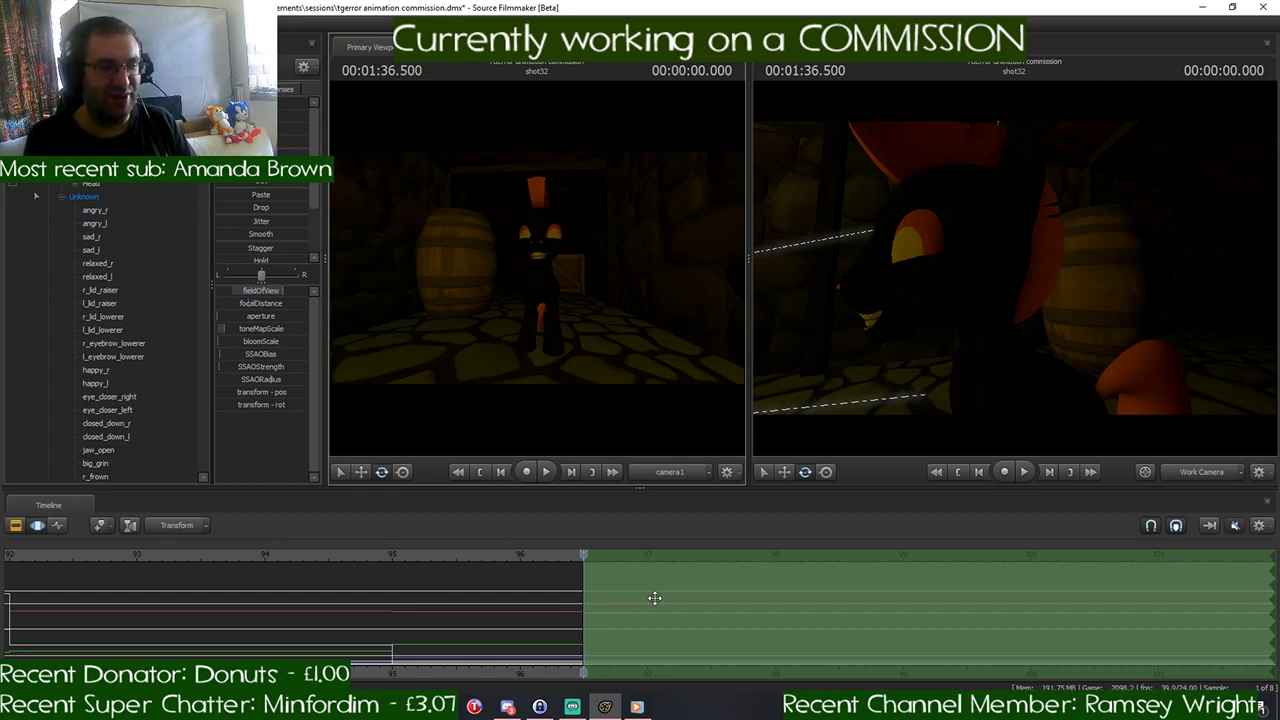
pyautogui.press('s')
pyautogui.moveTo(978, 342); pyautogui.dragTo(1031, 313)
pyautogui.press('a')
pyautogui.press('s')
pyautogui.press('w')
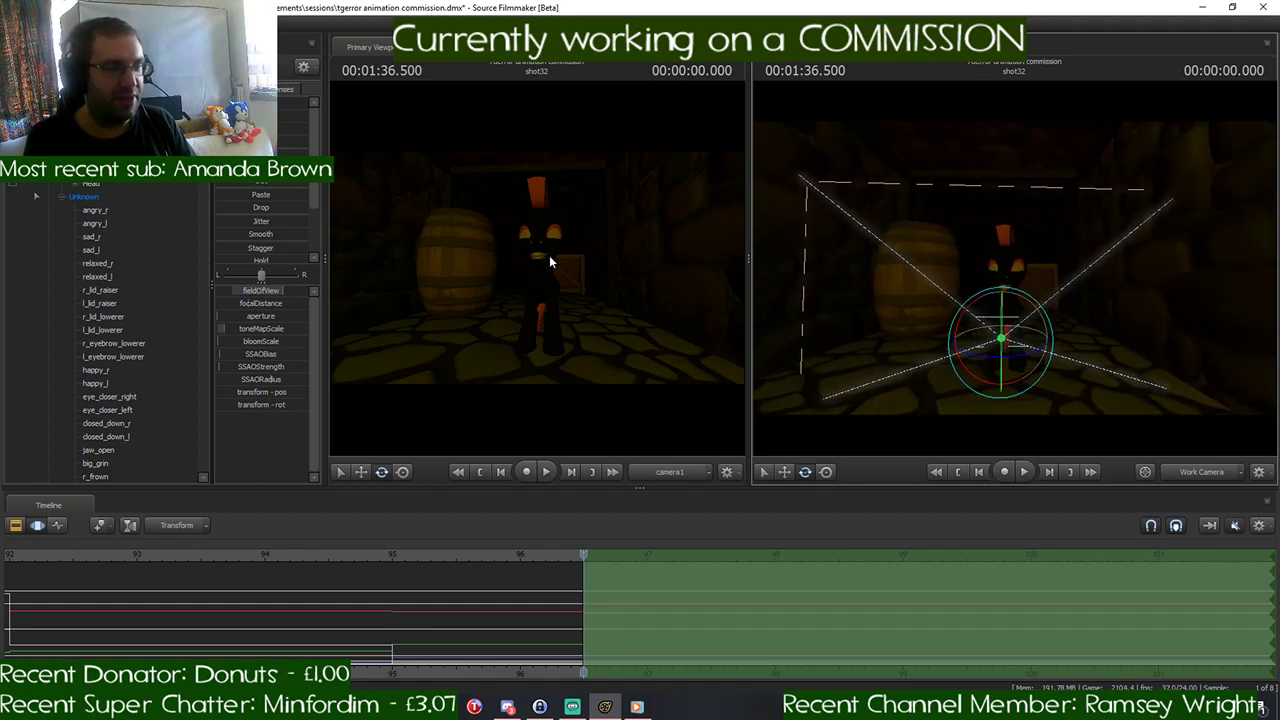
pyautogui.press('w')
pyautogui.moveTo(549, 255); pyautogui.dragTo(548, 243)
pyautogui.press('w')
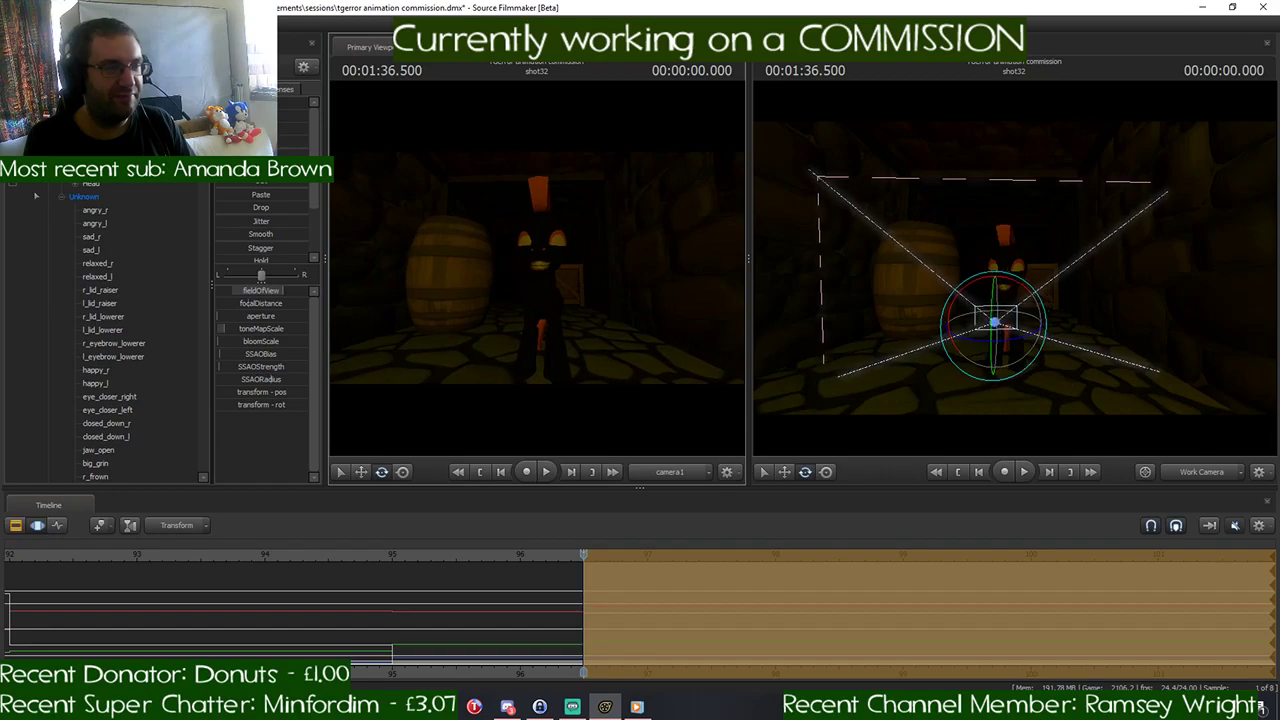
# - Rotate the black pony's Head bone to adjust how it faces camera1
pyautogui.moveTo(930, 300)
pyautogui.mouseDown()
pyautogui.moveTo(990, 298)
pyautogui.moveTo(943, 308)
pyautogui.mouseUp()
pyautogui.press('a')
pyautogui.press('w')
pyautogui.press('ctrl')
pyautogui.click(918, 292)
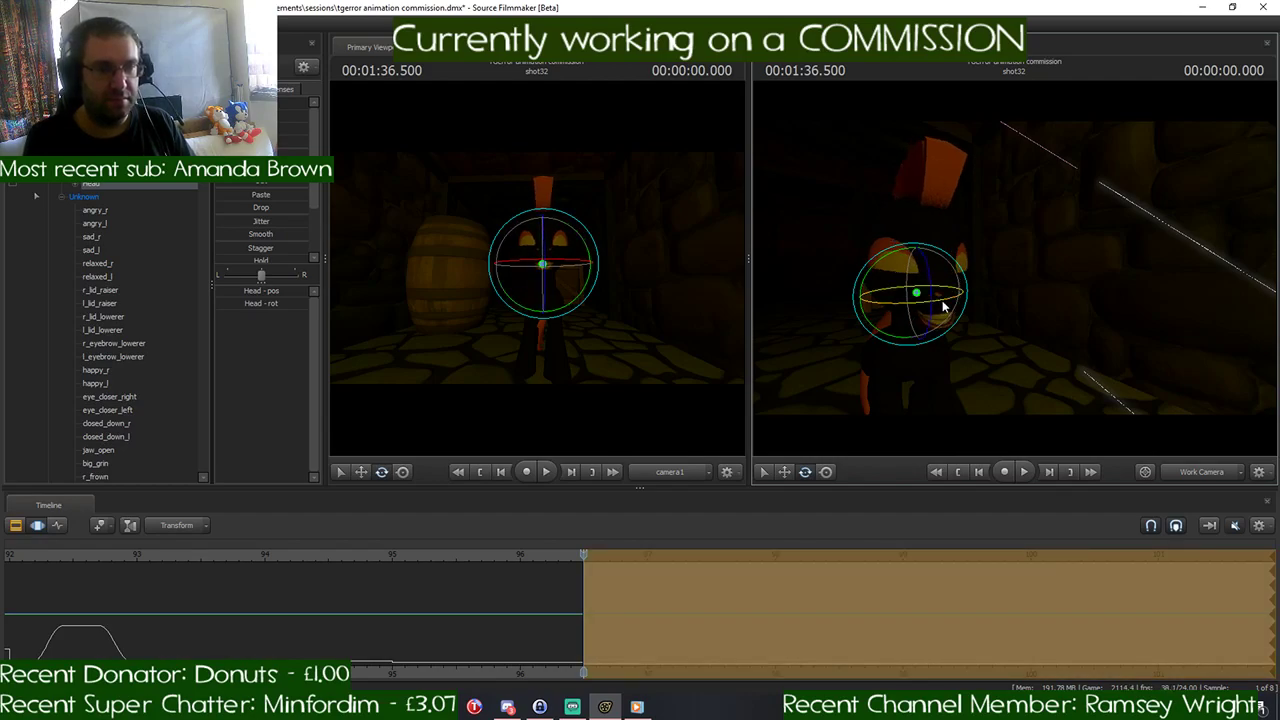
pyautogui.moveTo(943, 308); pyautogui.dragTo(943, 308)
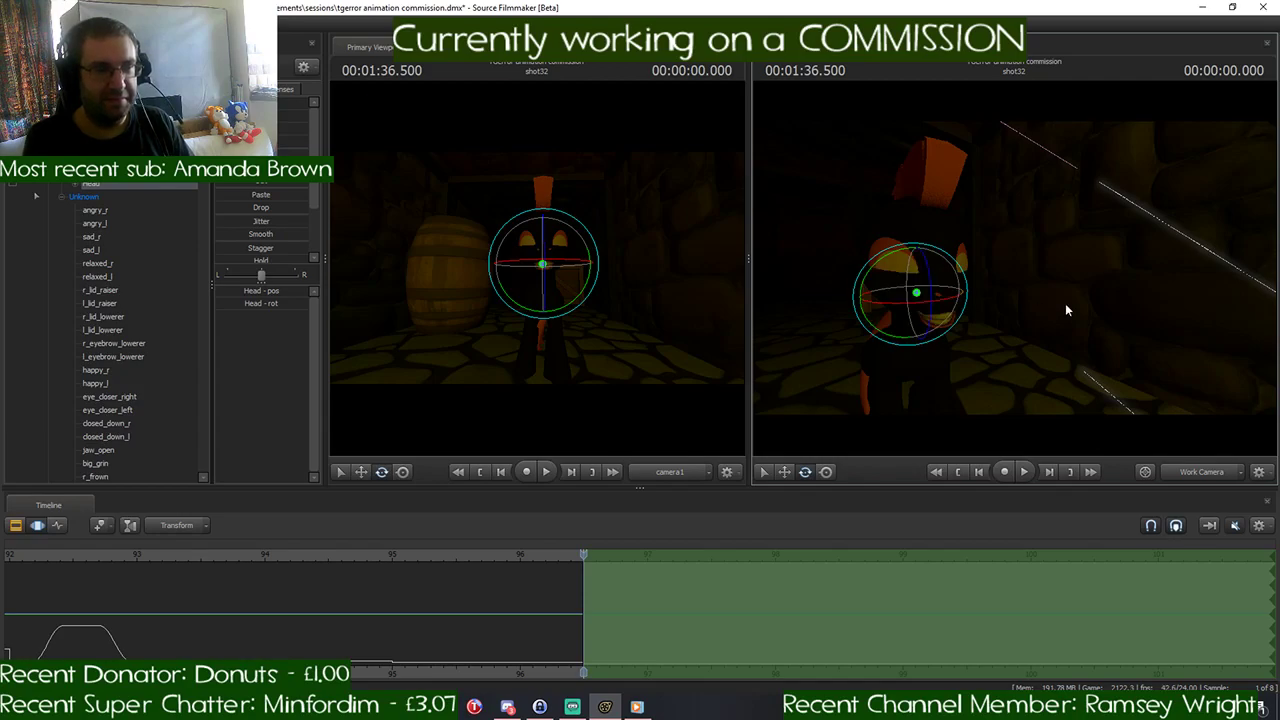
# - Enable the timeline audio and play back the transition from shot31 into shot32 to check its timing
pyautogui.press('s')
pyautogui.moveTo(1068, 309); pyautogui.dragTo(1101, 341)
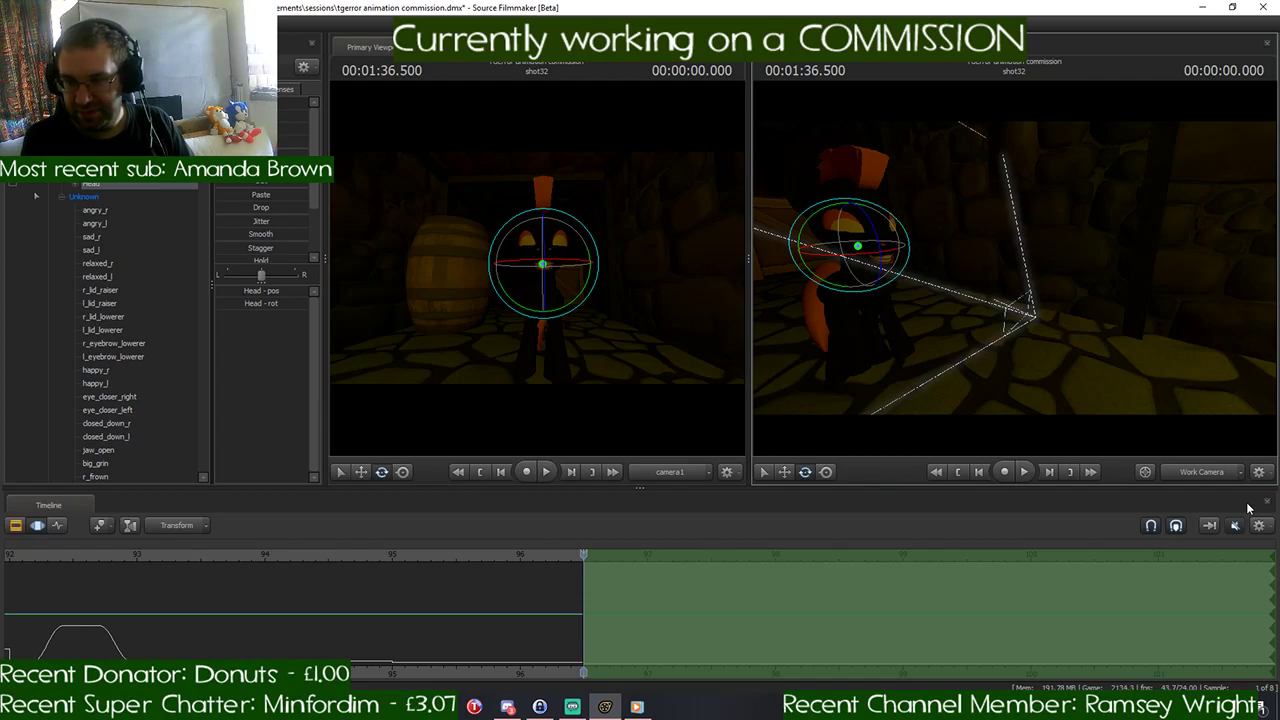
pyautogui.moveTo(636, 706)
pyautogui.click(639, 682)
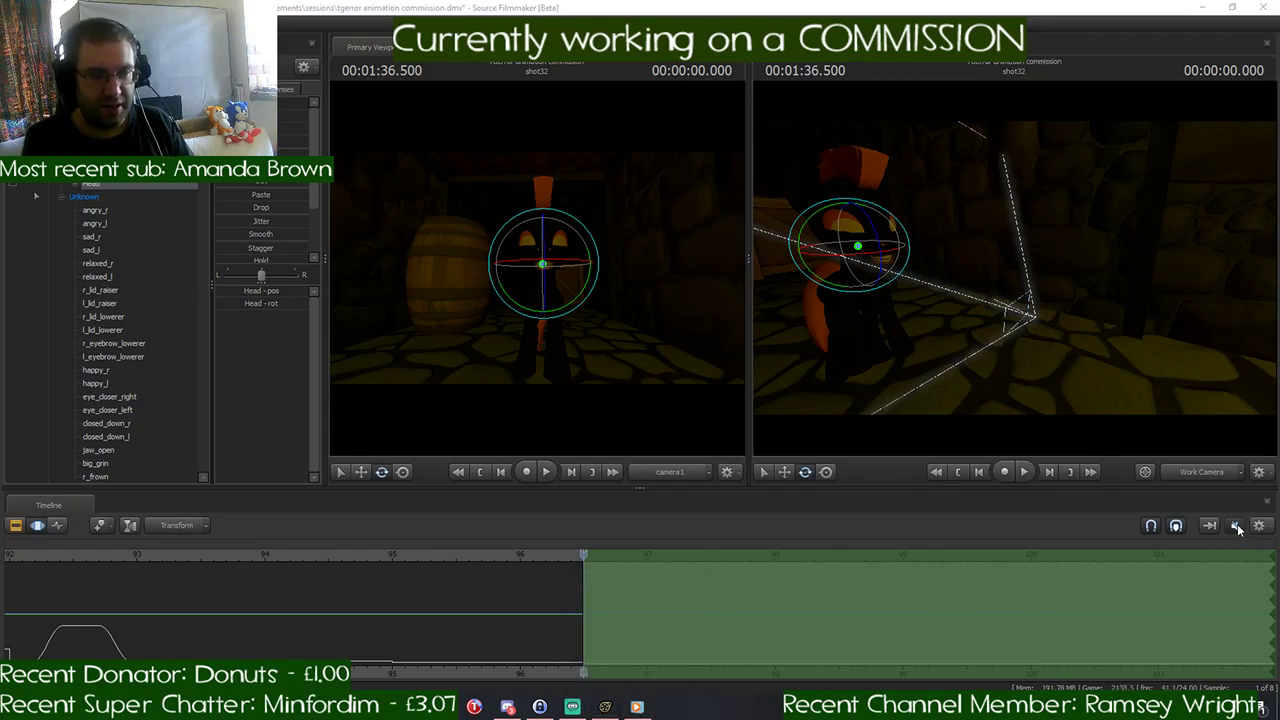
pyautogui.click(1236, 527)
pyautogui.moveTo(586, 562); pyautogui.dragTo(583, 594)
pyautogui.scroll(2, 583, 594)
pyautogui.scroll(-2, 583, 594)
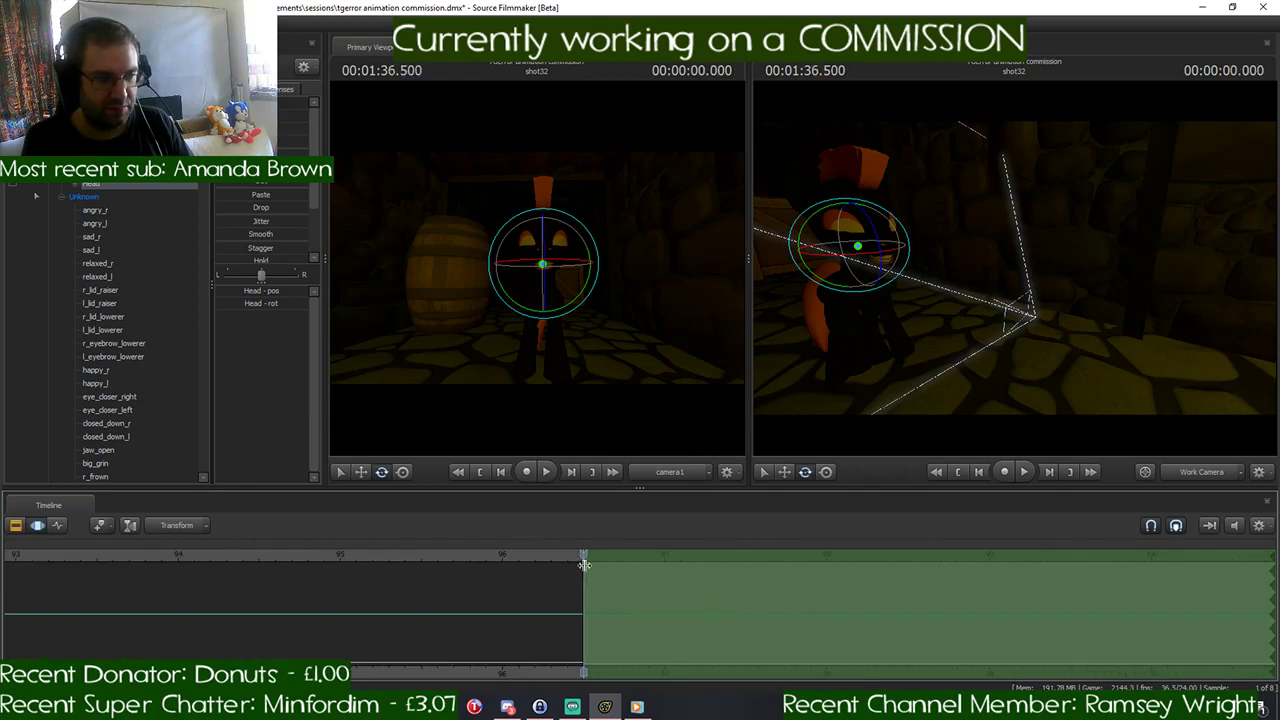
pyautogui.press('space')
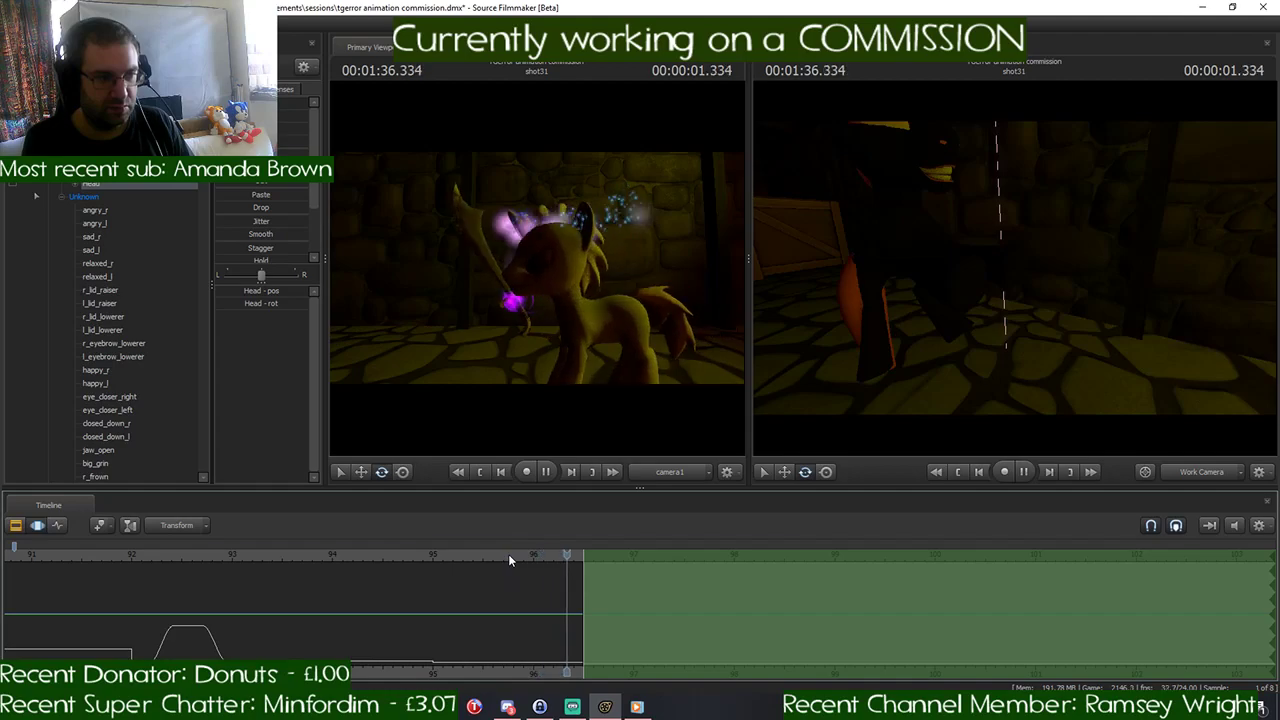
pyautogui.press('space')
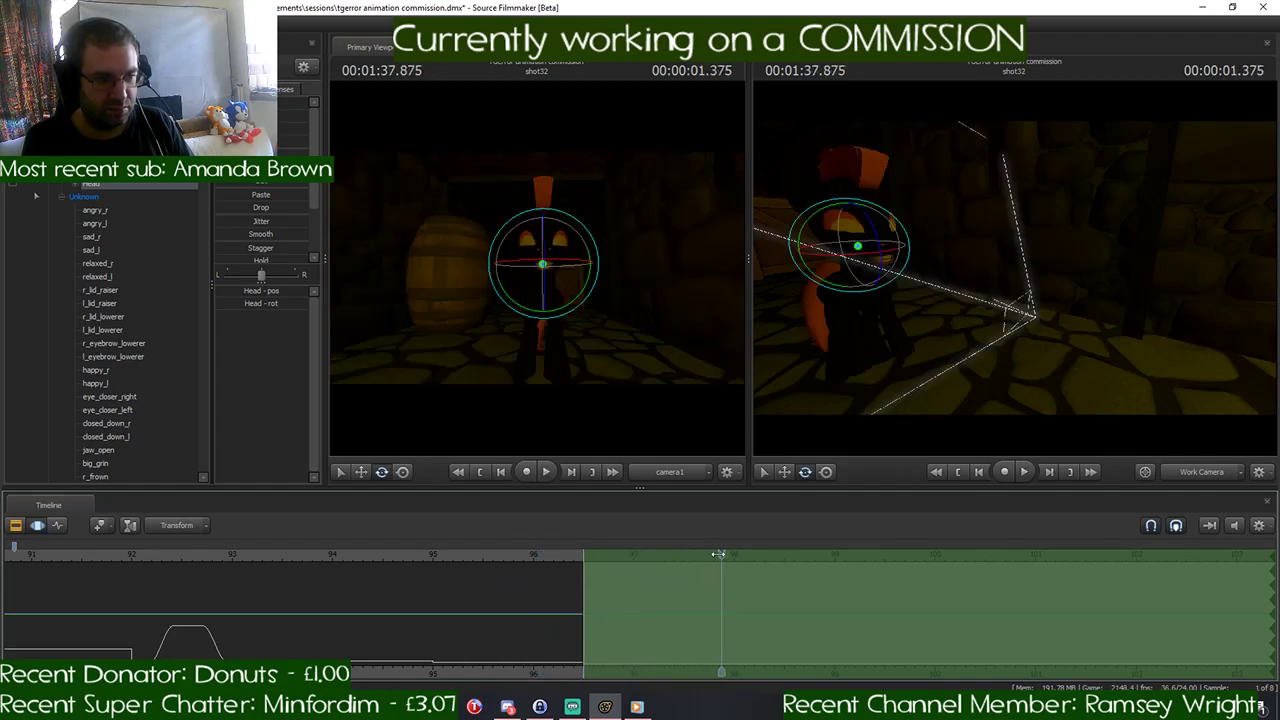
pyautogui.moveTo(719, 567); pyautogui.dragTo(633, 580)
pyautogui.scroll(5, 650, 594)
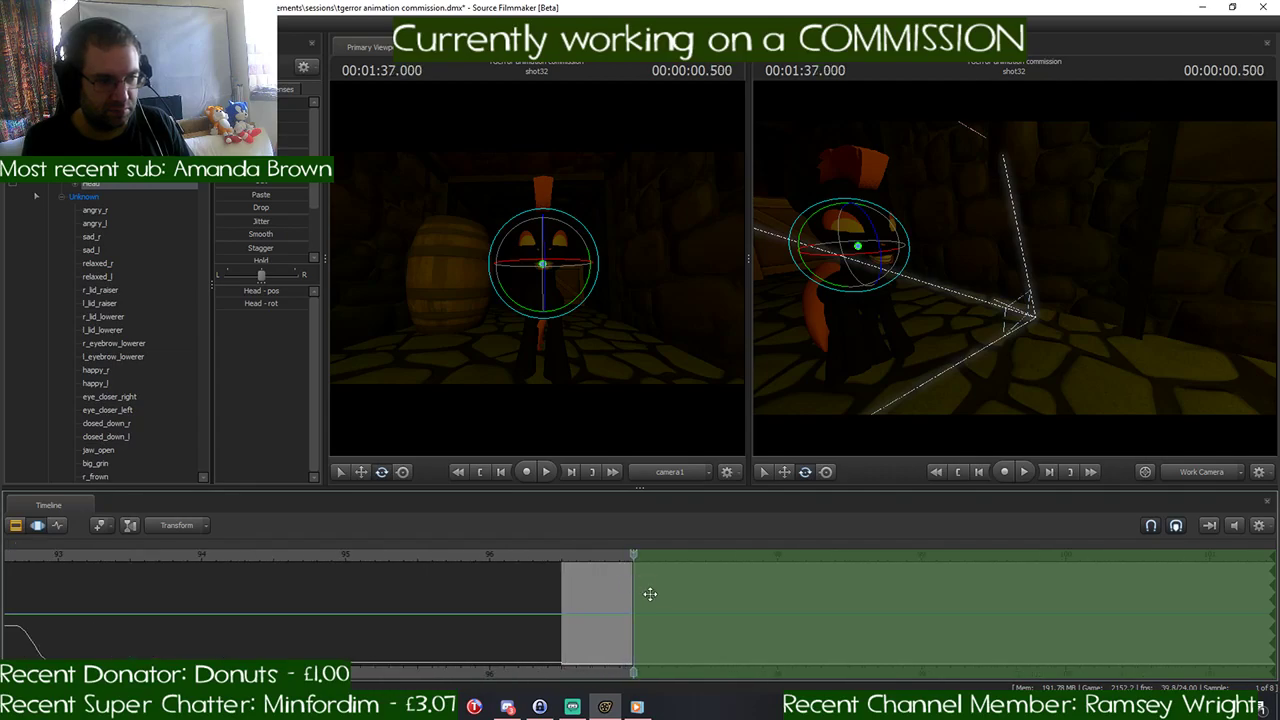
pyautogui.press('Right')
pyautogui.press('Right')
pyautogui.press('Right')
pyautogui.press('Right')
pyautogui.press('Right')
pyautogui.press('Right')
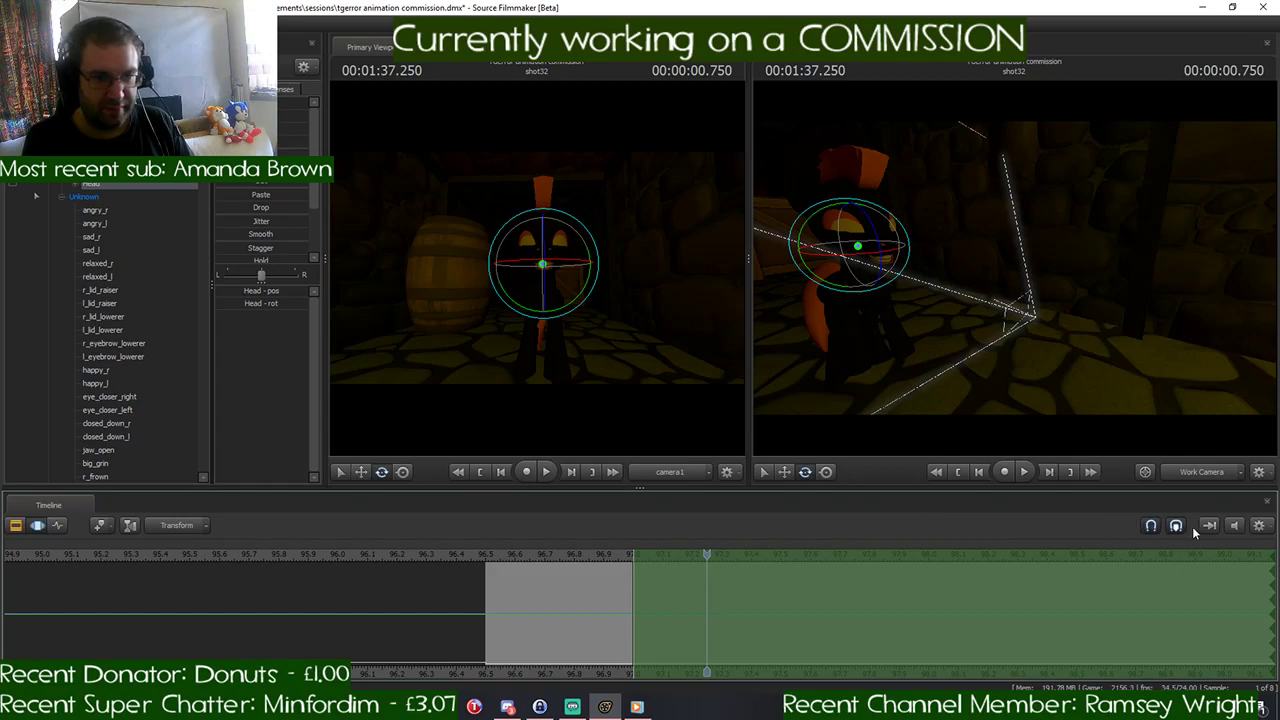
pyautogui.scroll(-5, 698, 569)
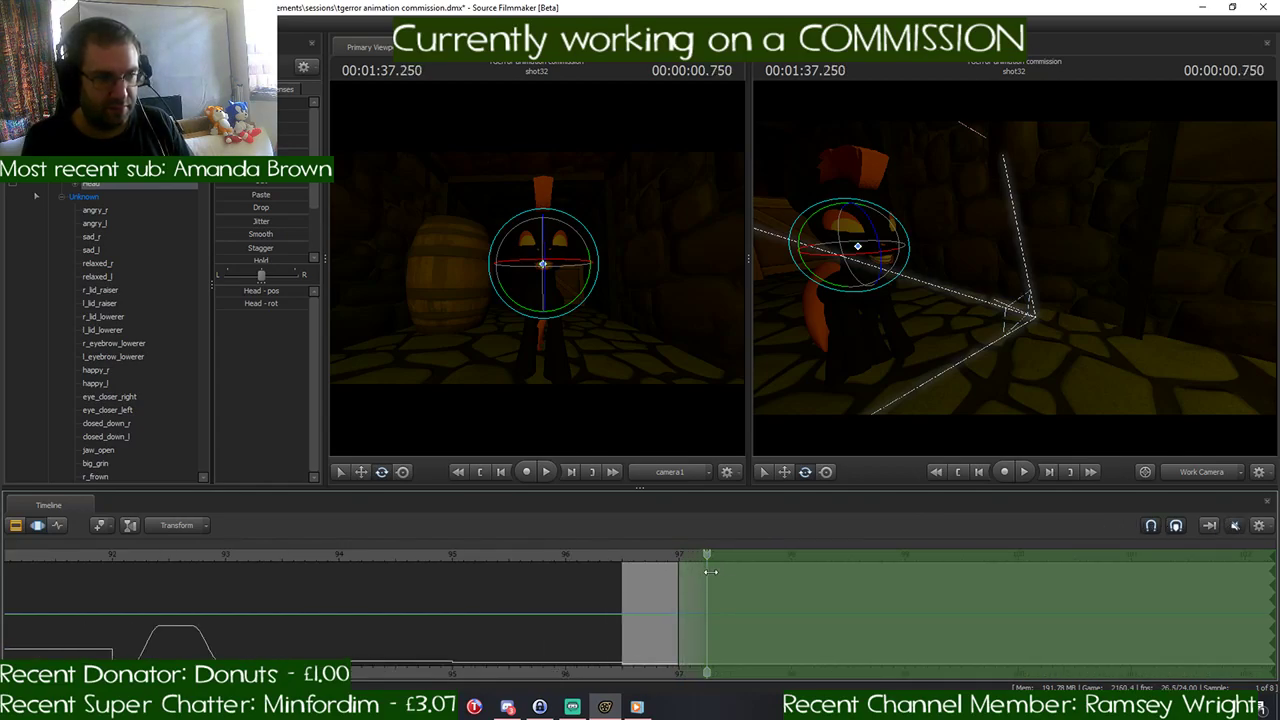
pyautogui.moveTo(708, 573); pyautogui.dragTo(632, 587)
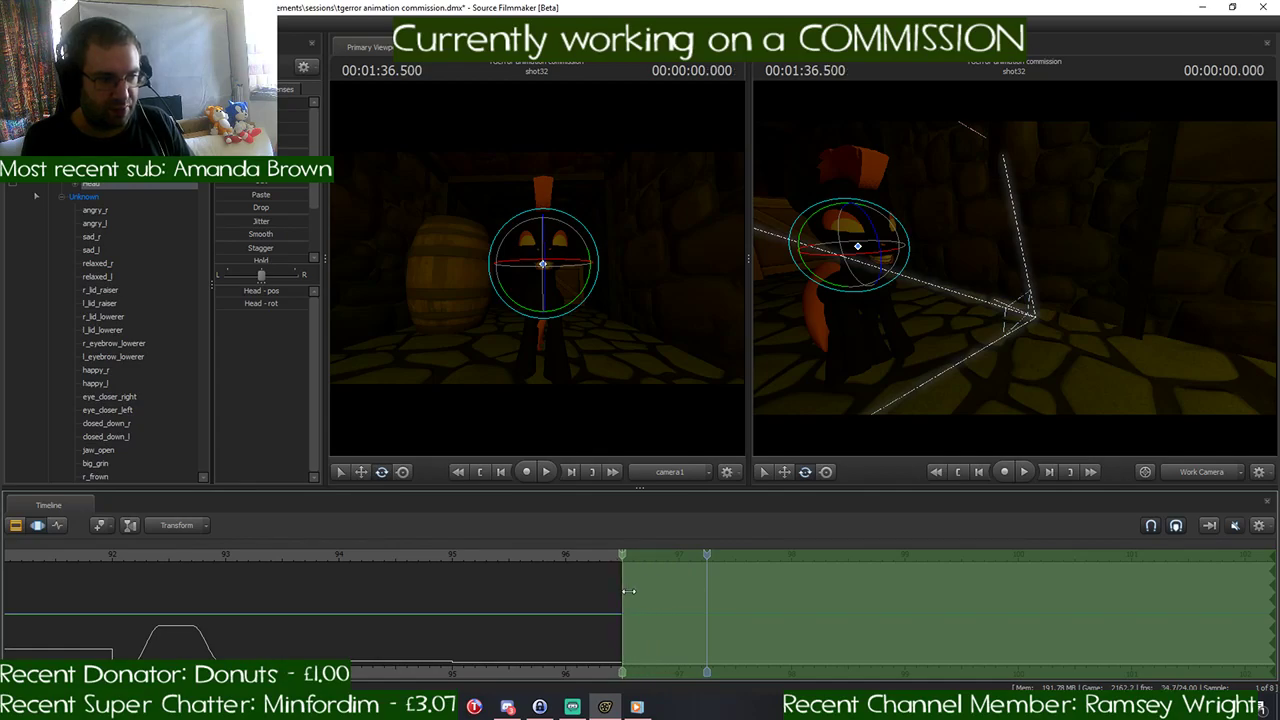
# - Reposition light1 in shot32 so it shines down the corridor onto the black pony and barrel, and return to the Work Camera view
pyautogui.scroll(2, 105, 330)
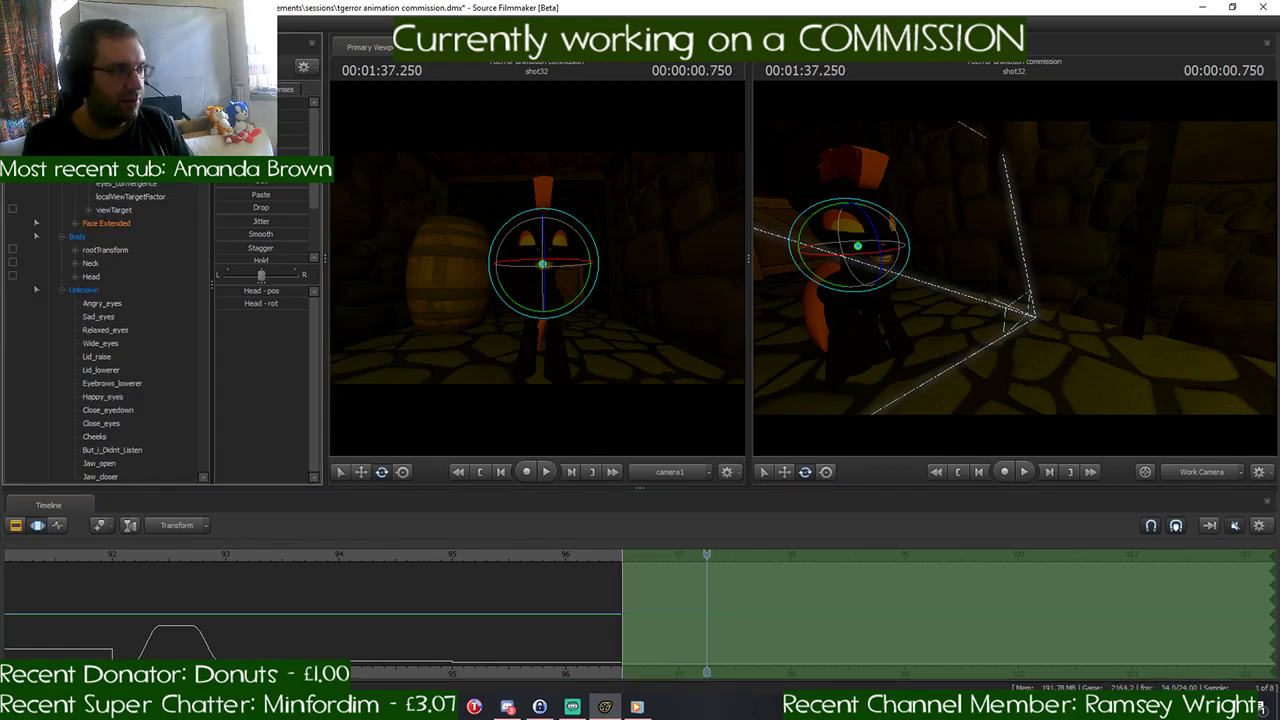
pyautogui.scroll(5, 93, 208)
pyautogui.click(85, 237)
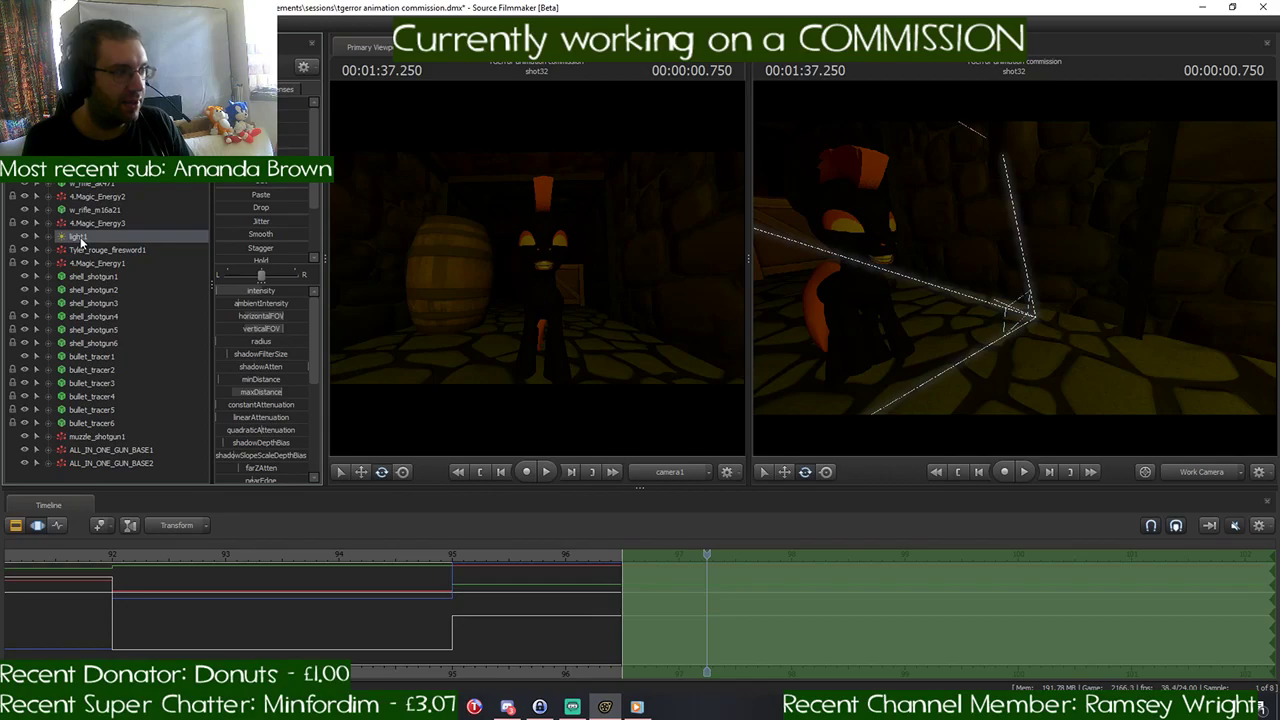
pyautogui.press('w')
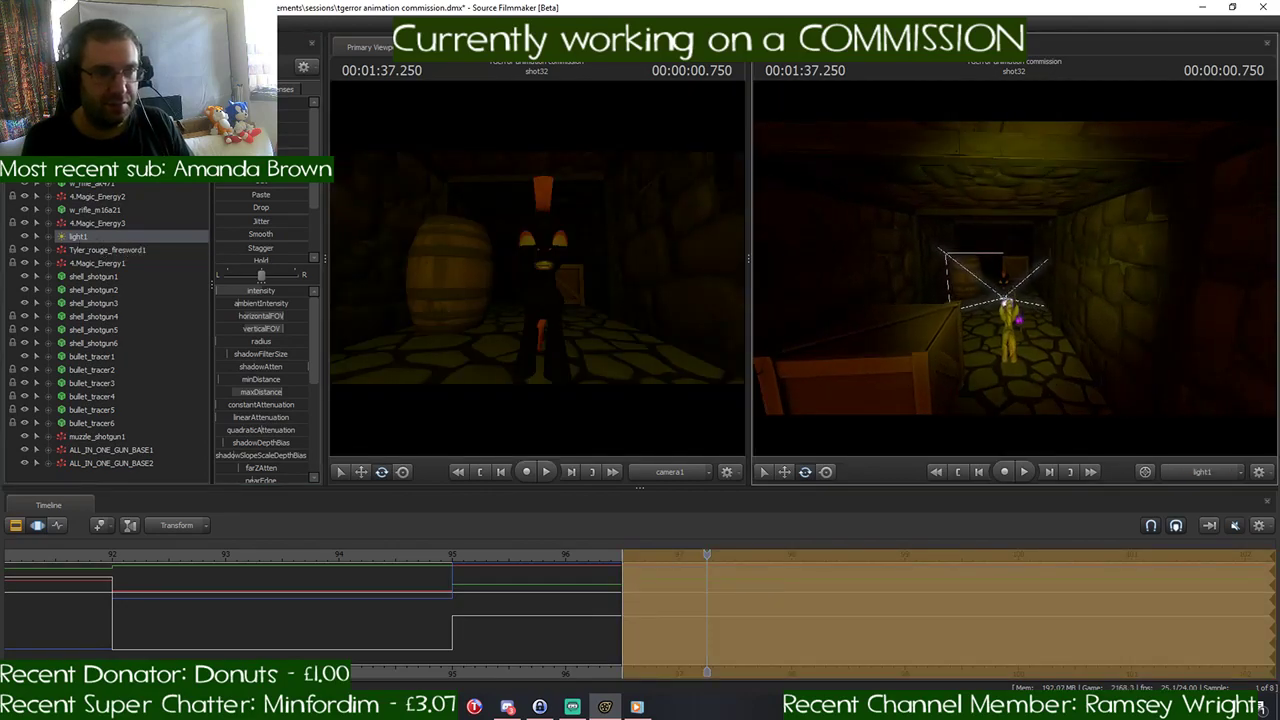
pyautogui.press('w')
pyautogui.moveTo(1015, 273); pyautogui.dragTo(1015, 273)
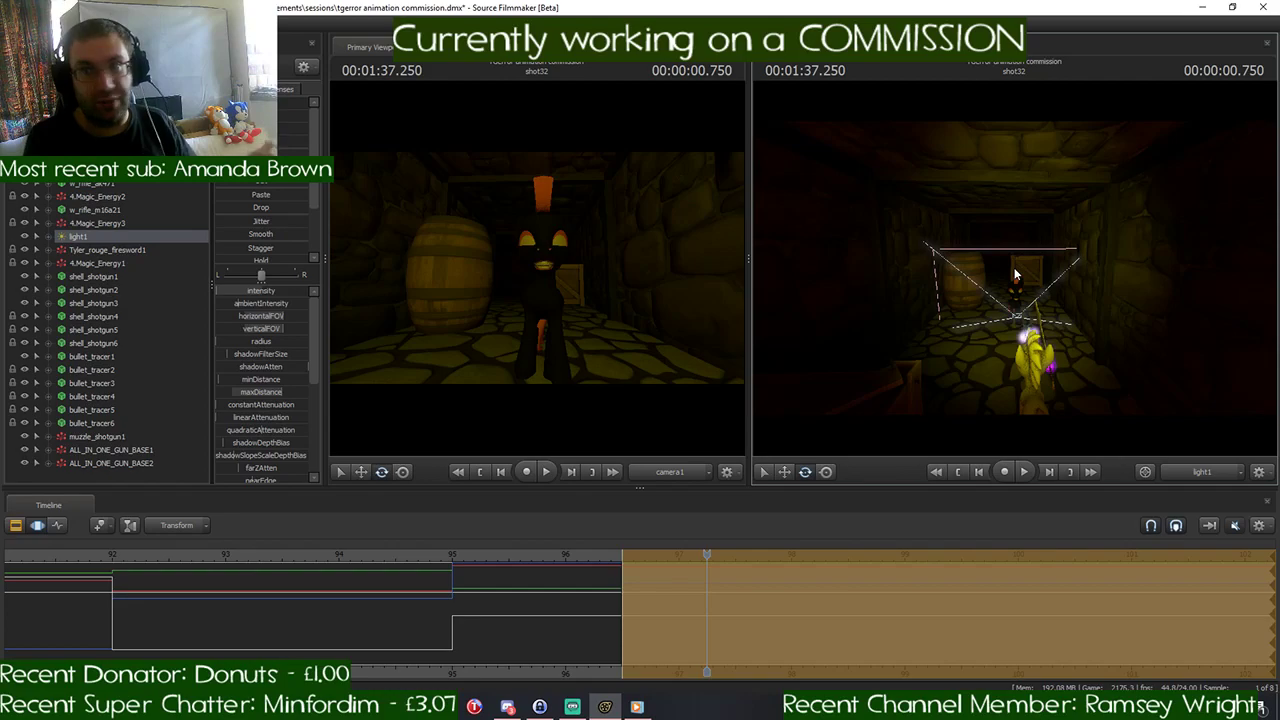
pyautogui.press('Escape')
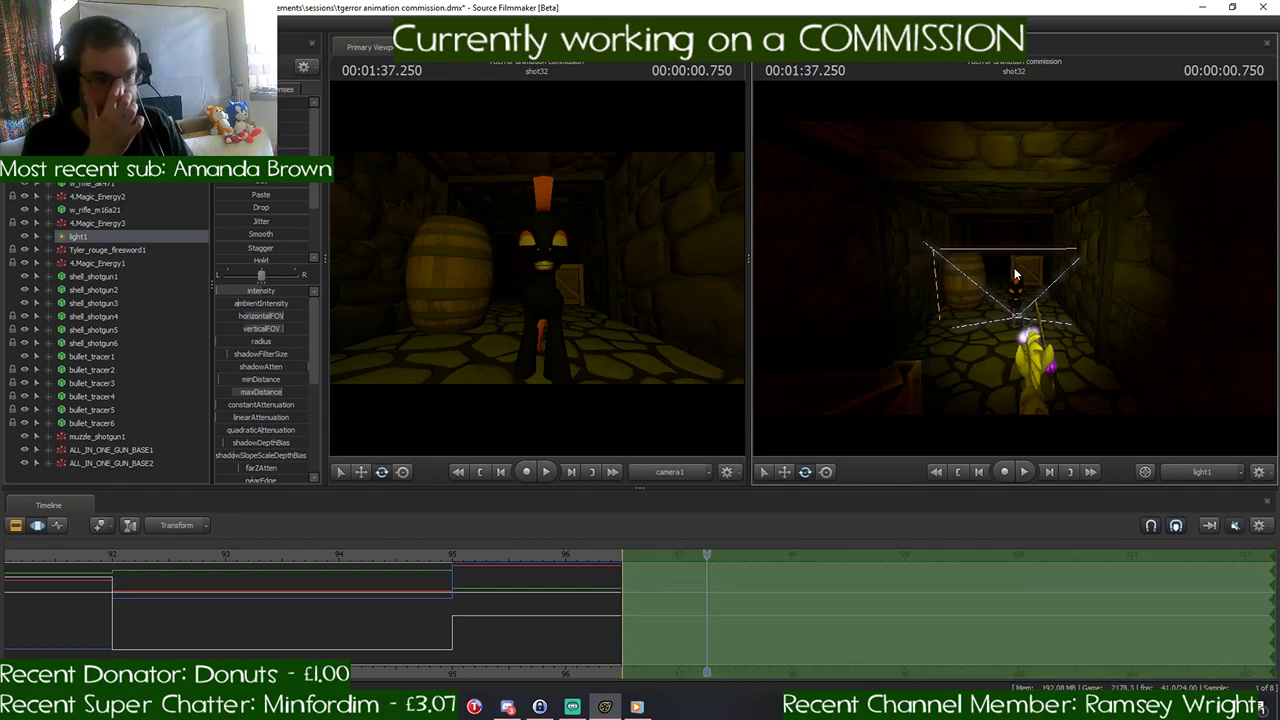
pyautogui.press('Home')
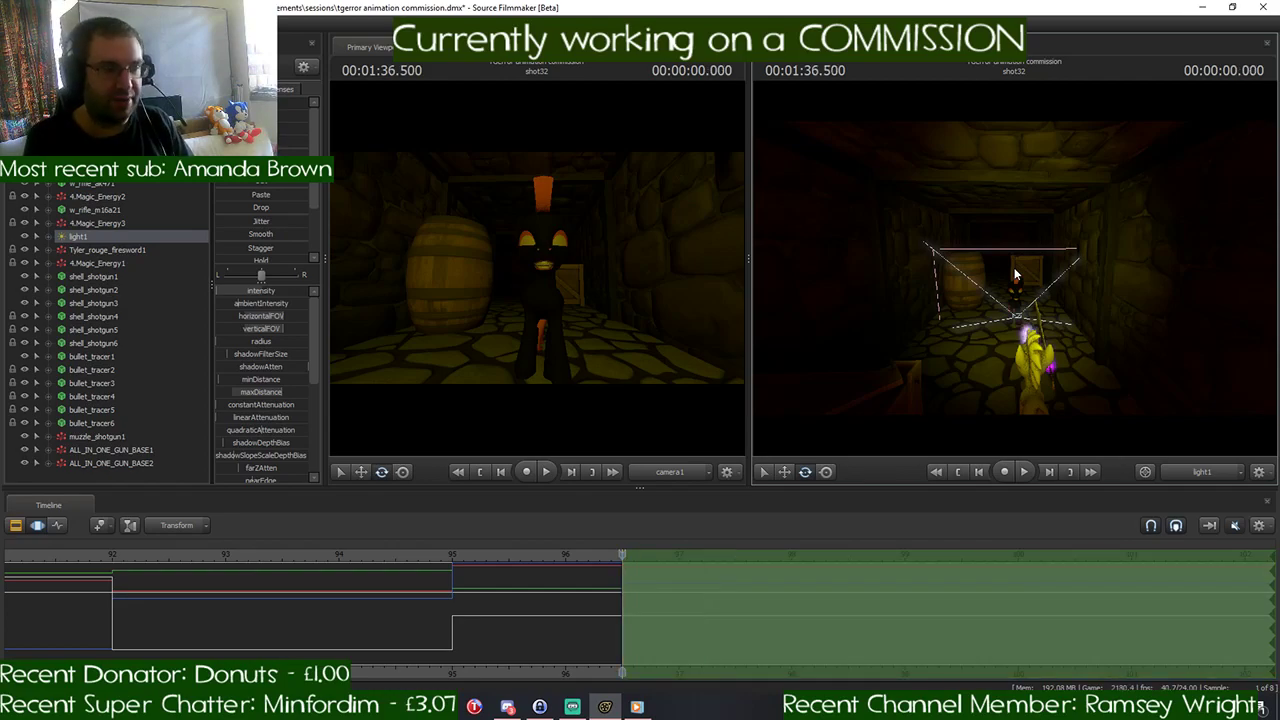
pyautogui.moveTo(1154, 262); pyautogui.dragTo(1014, 267)
pyautogui.press('Escape')
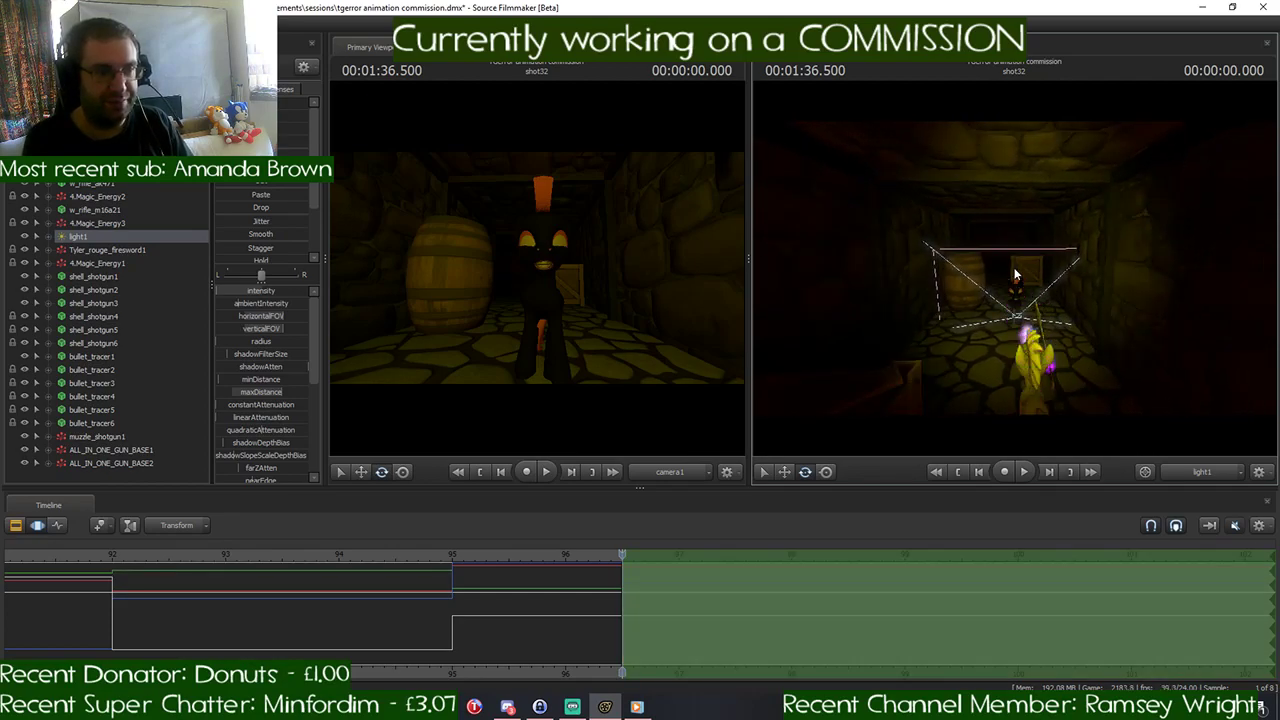
pyautogui.click(1204, 477)
# - Play back the start of shot32 and set the time selection to ramp in from about 96.75 s to full effect at 97 s
pyautogui.moveTo(1160, 330); pyautogui.dragTo(1110, 325)
pyautogui.moveTo(1014, 267)
pyautogui.mouseDown()
pyautogui.moveTo(990, 262)
pyautogui.moveTo(1030, 268)
pyautogui.mouseUp()
pyautogui.moveTo(618, 568); pyautogui.dragTo(591, 564)
pyautogui.press('space')
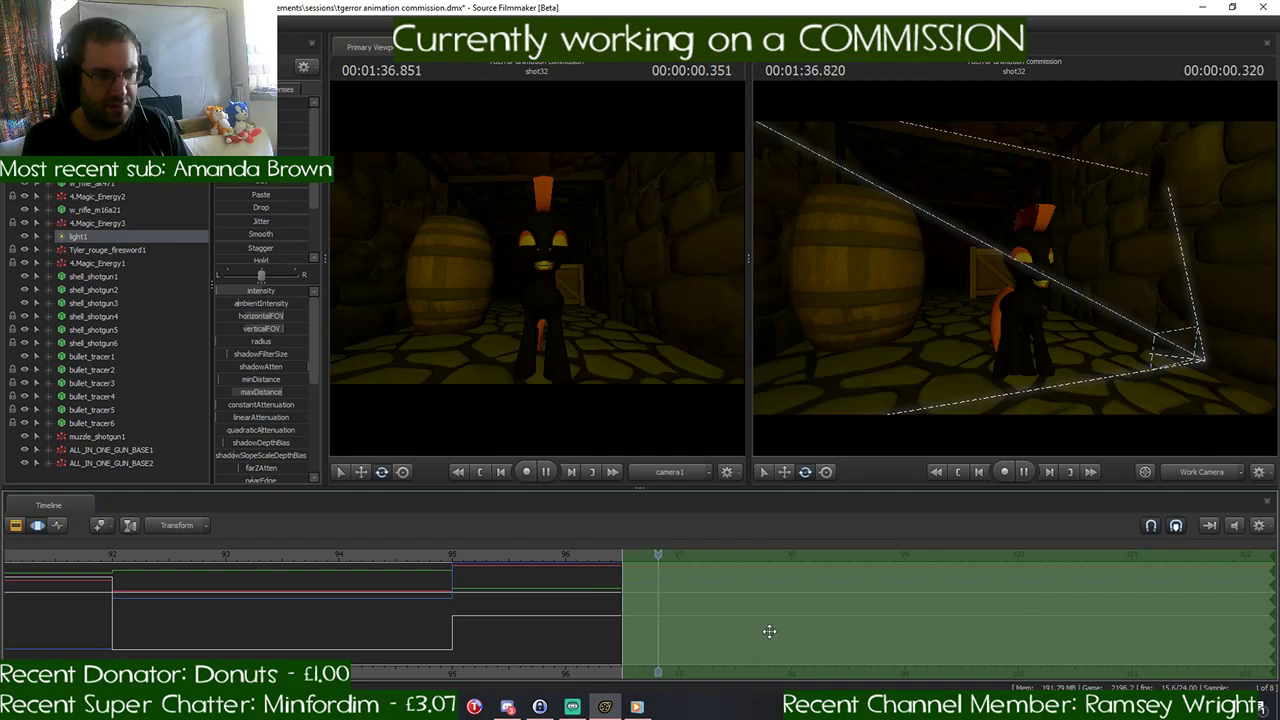
pyautogui.moveTo(761, 558); pyautogui.dragTo(651, 573)
pyautogui.scroll(3, 652, 580)
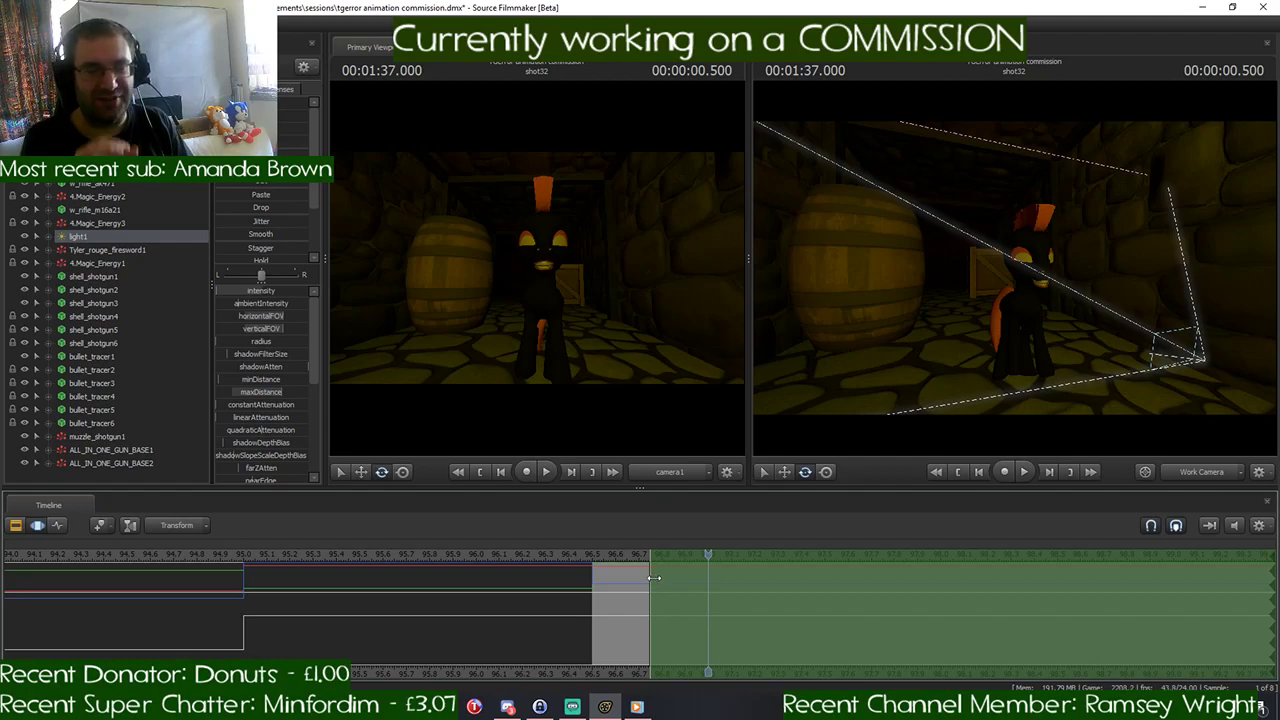
pyautogui.moveTo(655, 578); pyautogui.dragTo(711, 596)
# - Raise the black pony's rootTransform at 00:01:37.000 to lift its whole body
pyautogui.press('w')
pyautogui.moveTo(931, 389); pyautogui.dragTo(1012, 285)
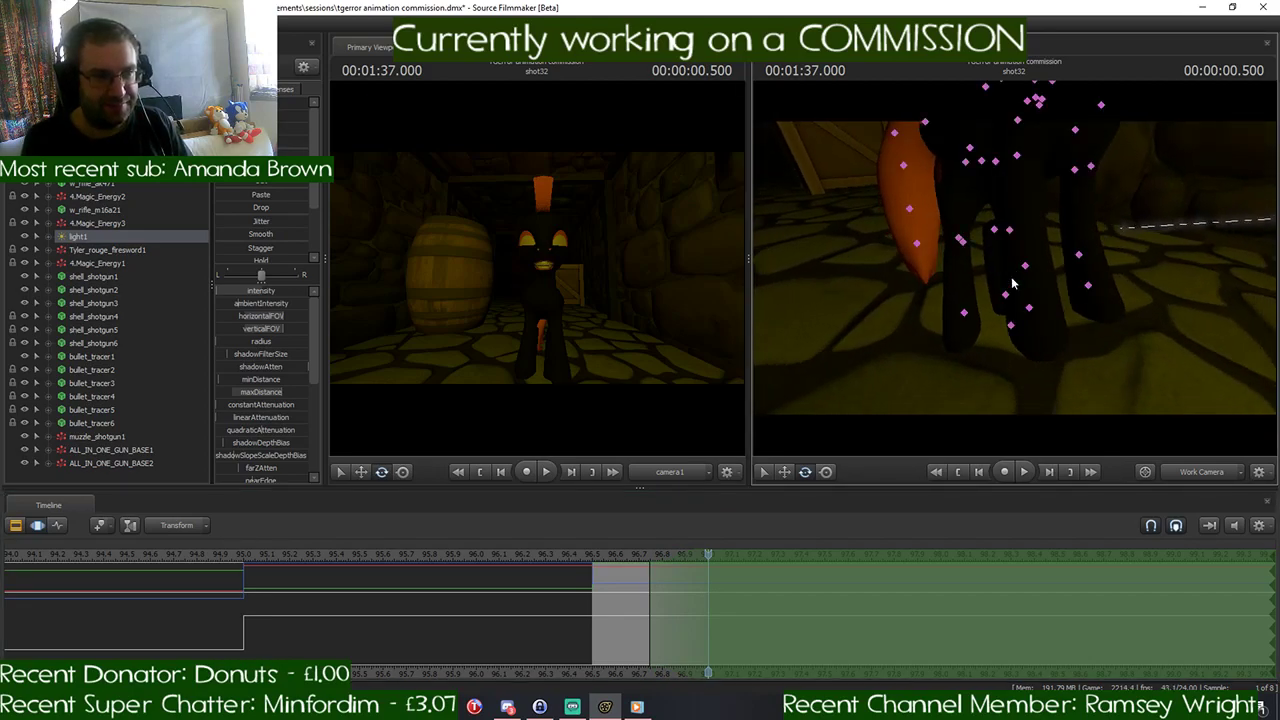
pyautogui.click(1012, 328)
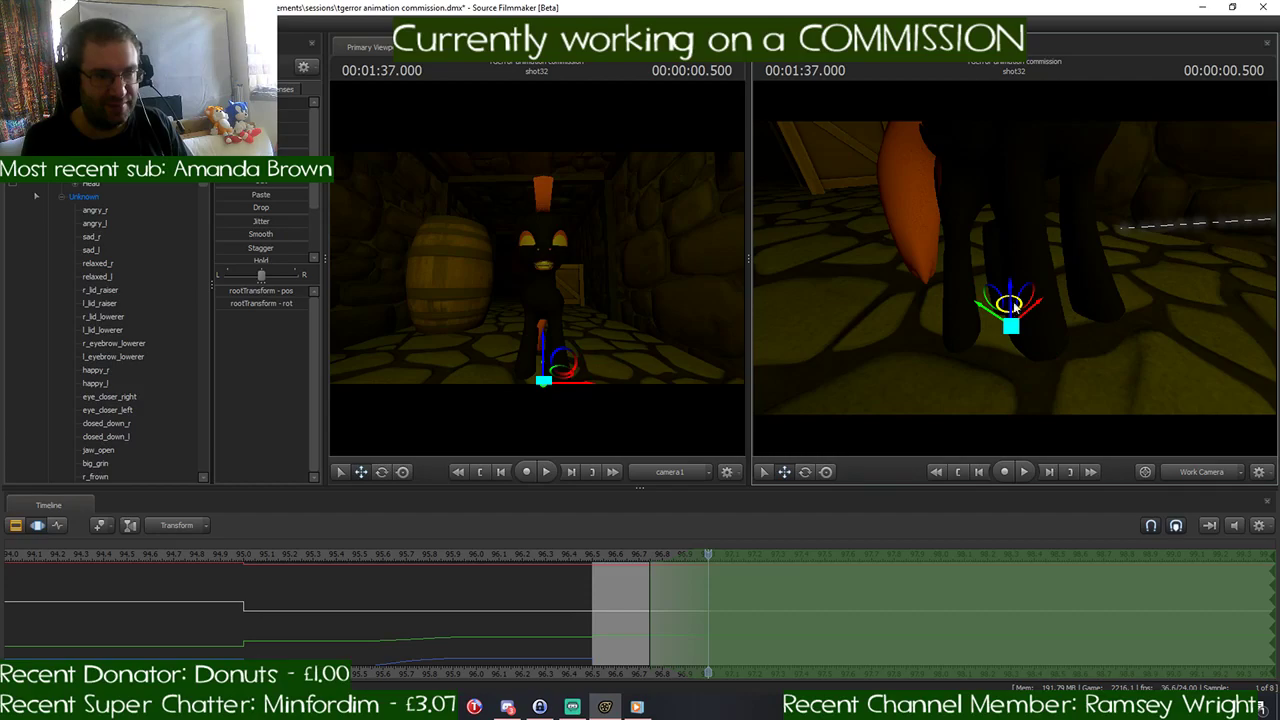
pyautogui.moveTo(1009, 277)
pyautogui.mouseDown()
pyautogui.moveTo(1030, 215)
pyautogui.moveTo(1010, 240)
pyautogui.moveTo(1005, 285)
pyautogui.moveTo(1030, 235)
pyautogui.moveTo(965, 255)
pyautogui.moveTo(1015, 262)
pyautogui.moveTo(993, 268)
pyautogui.mouseUp()
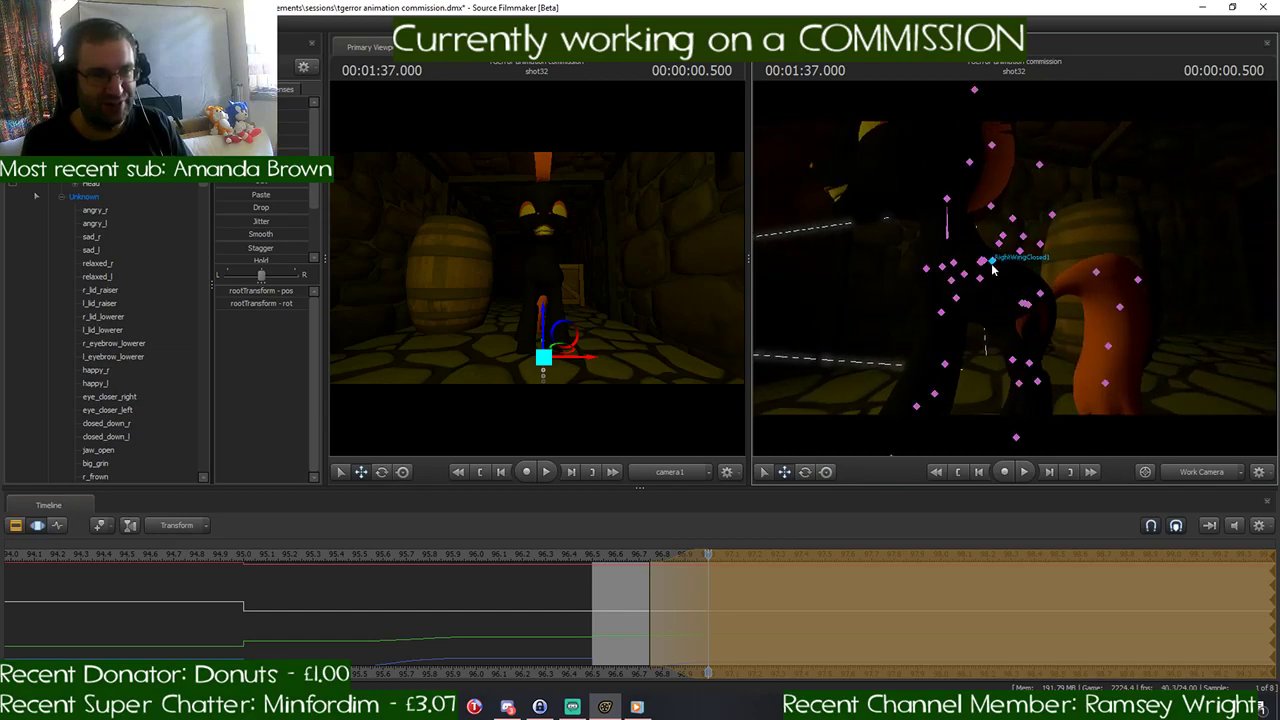
# - Rotate the black pony's Chest1 bone to rear up its front body, and adjust the Neck rotation to match
pyautogui.click(981, 279)
pyautogui.press('e')
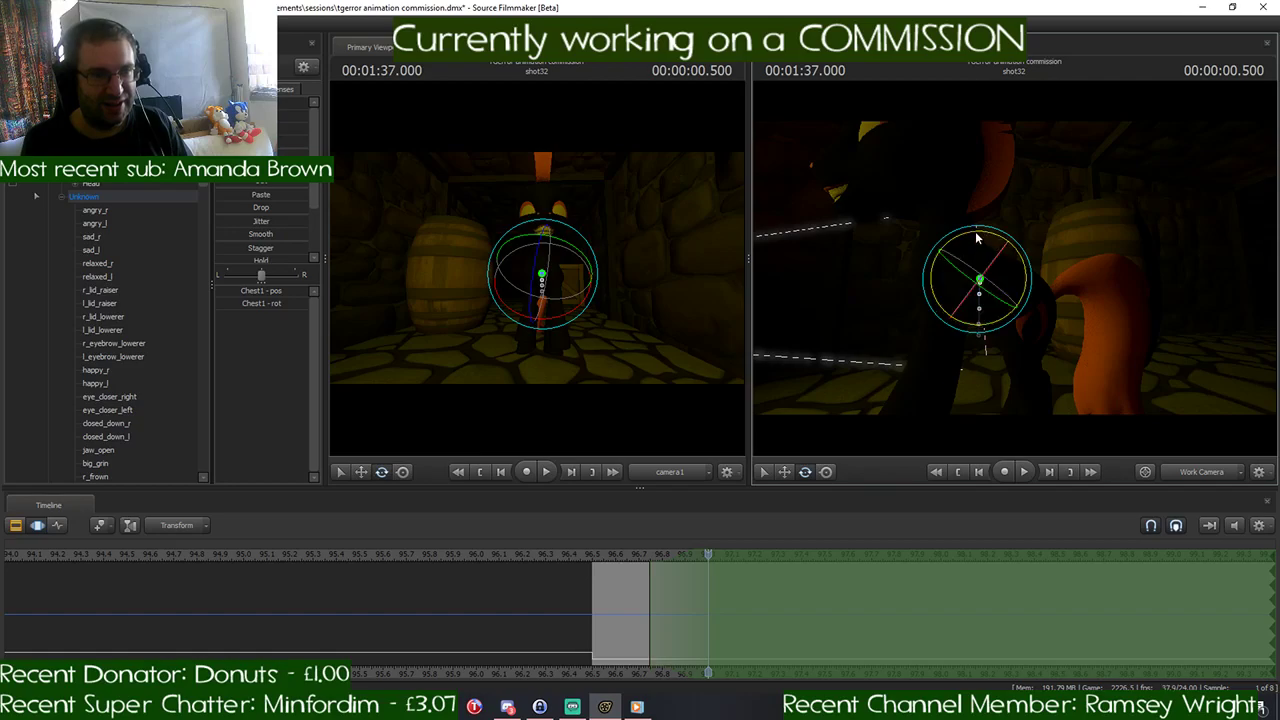
pyautogui.moveTo(983, 238); pyautogui.dragTo(944, 259)
pyautogui.keyDown('ctrl'); pyautogui.click(917, 240); pyautogui.keyUp('ctrl')
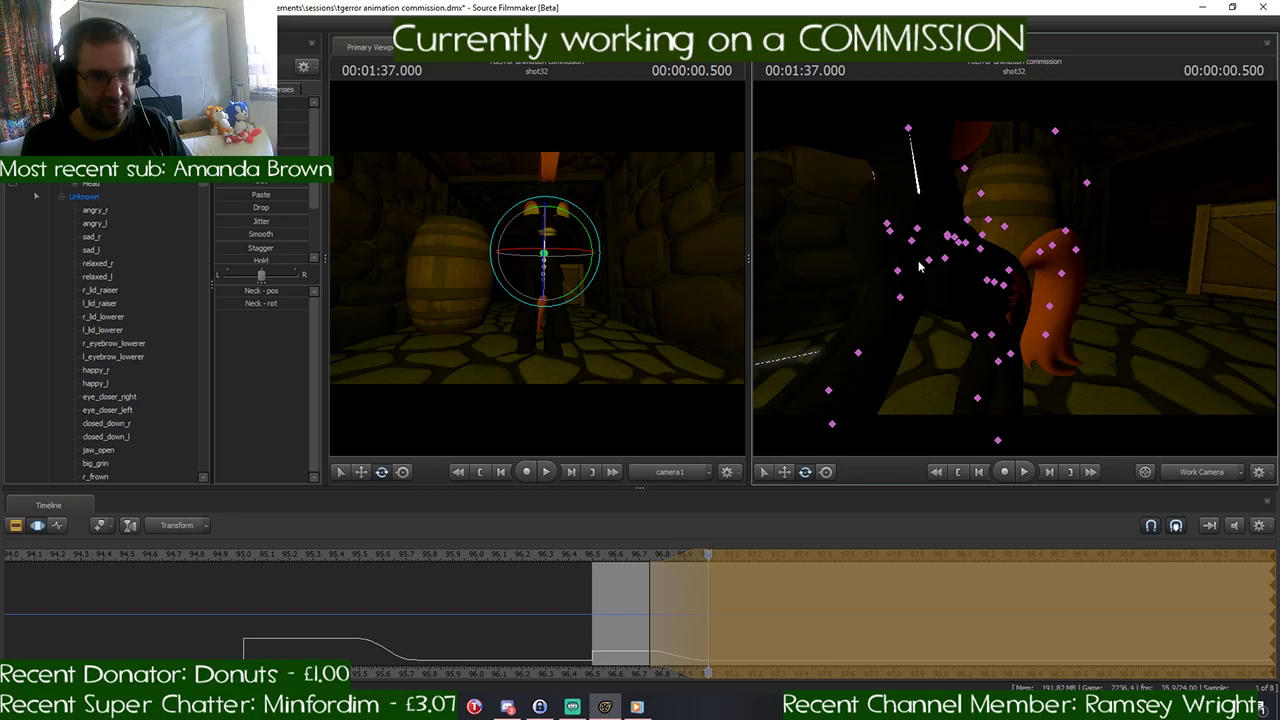
# - Rotate the black pony's LeftShoulder bone so the left front leg lifts outward to the side
pyautogui.click(897, 270)
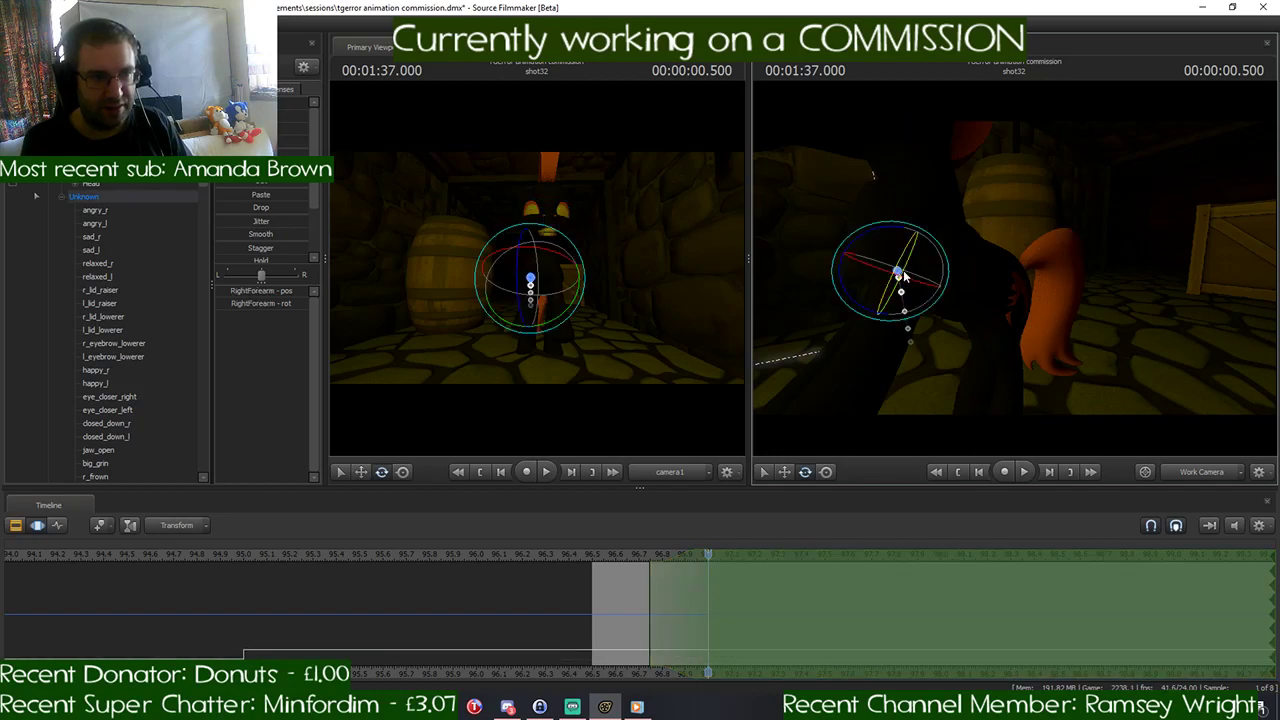
pyautogui.click(916, 248)
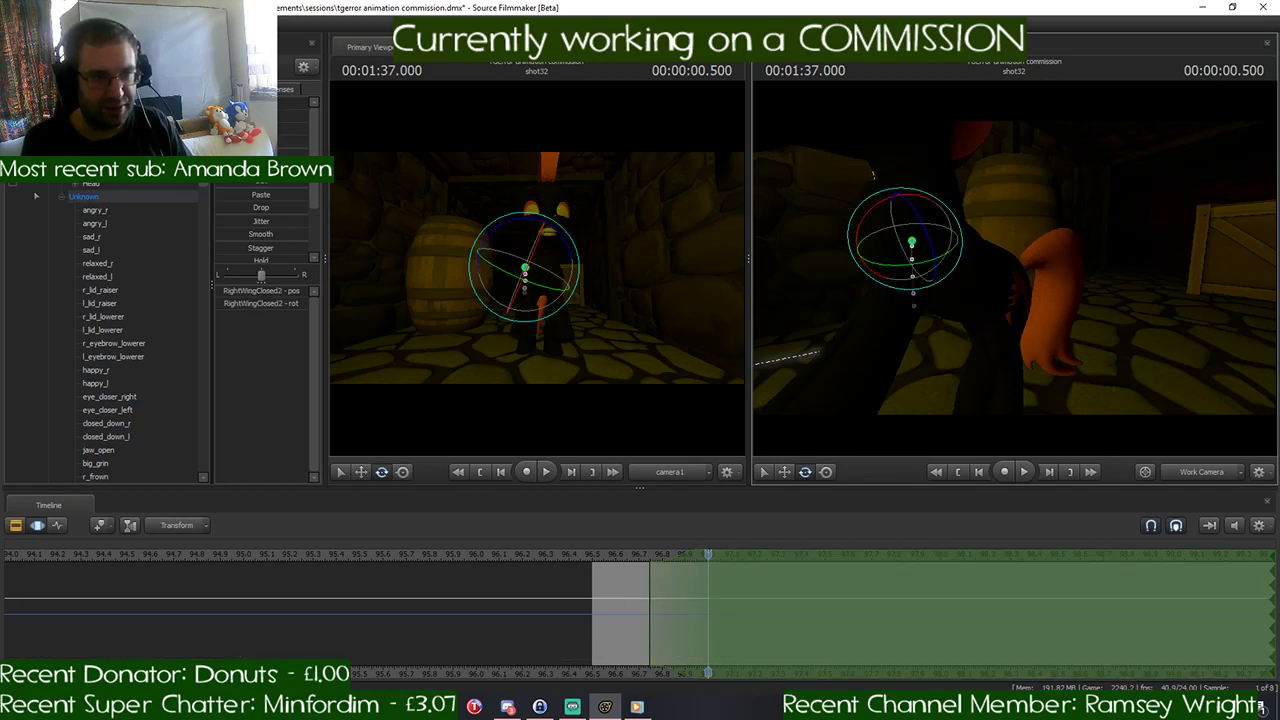
pyautogui.moveTo(916, 250); pyautogui.dragTo(1015, 273)
pyautogui.click(938, 280)
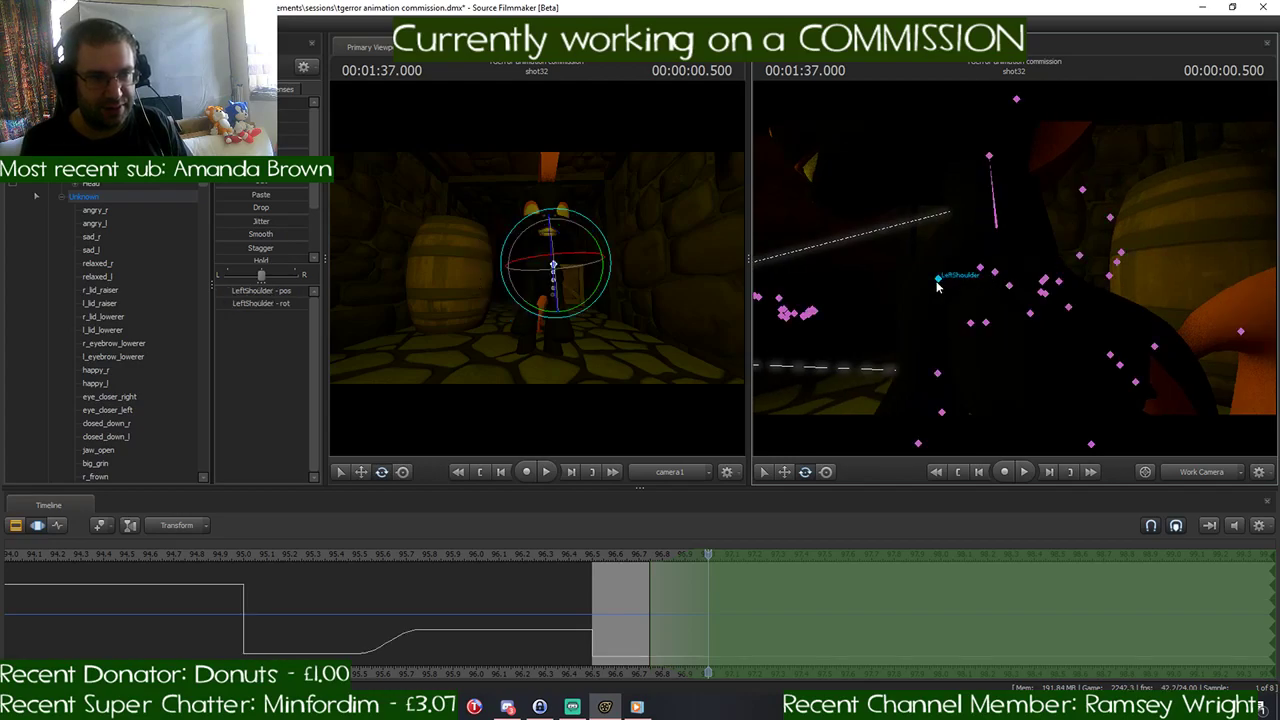
pyautogui.press('f')
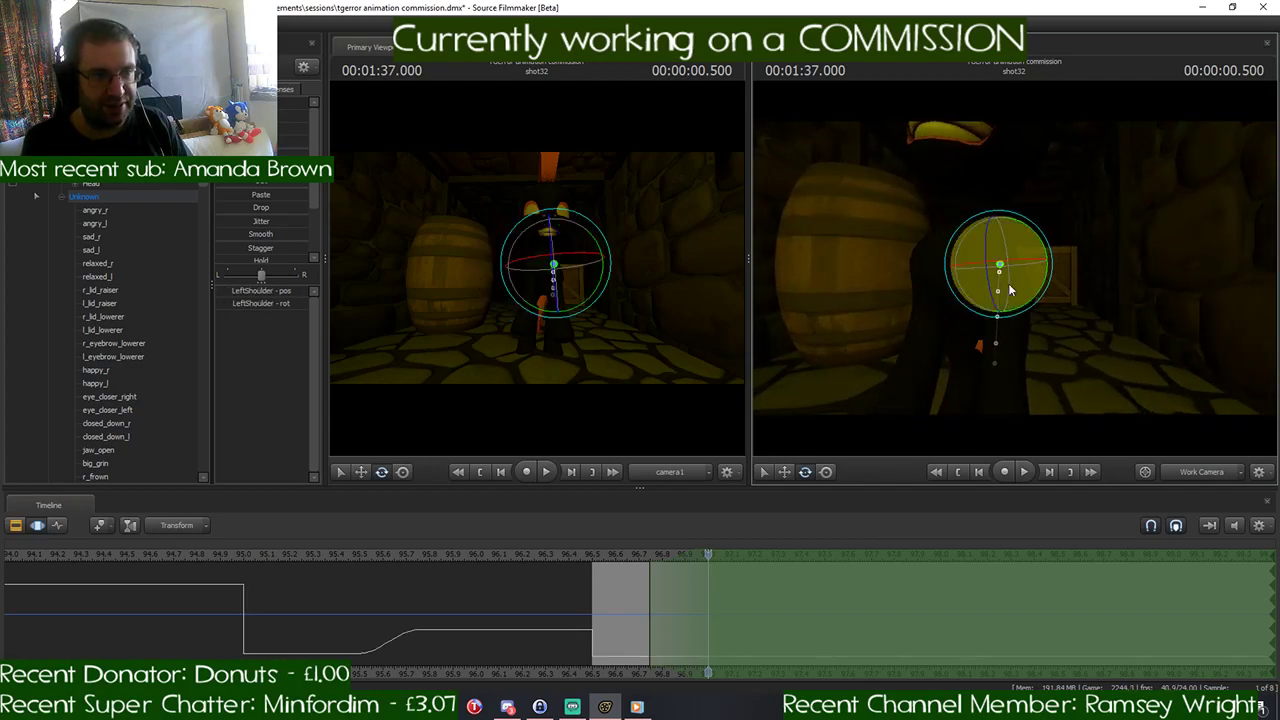
pyautogui.moveTo(1008, 283); pyautogui.dragTo(1041, 240)
pyautogui.keyDown('alt'); pyautogui.moveTo(1041, 240); pyautogui.dragTo(1010, 272, button='right'); pyautogui.keyUp('alt')
pyautogui.moveTo(1010, 272)
pyautogui.mouseDown()
pyautogui.moveTo(1018, 294)
pyautogui.moveTo(977, 245)
pyautogui.moveTo(984, 219)
pyautogui.moveTo(996, 269)
pyautogui.mouseUp()
# - Rotate the black pony's RightShoulder bone so the right front leg spreads outward, mirroring the left one
pyautogui.press('ctrl')
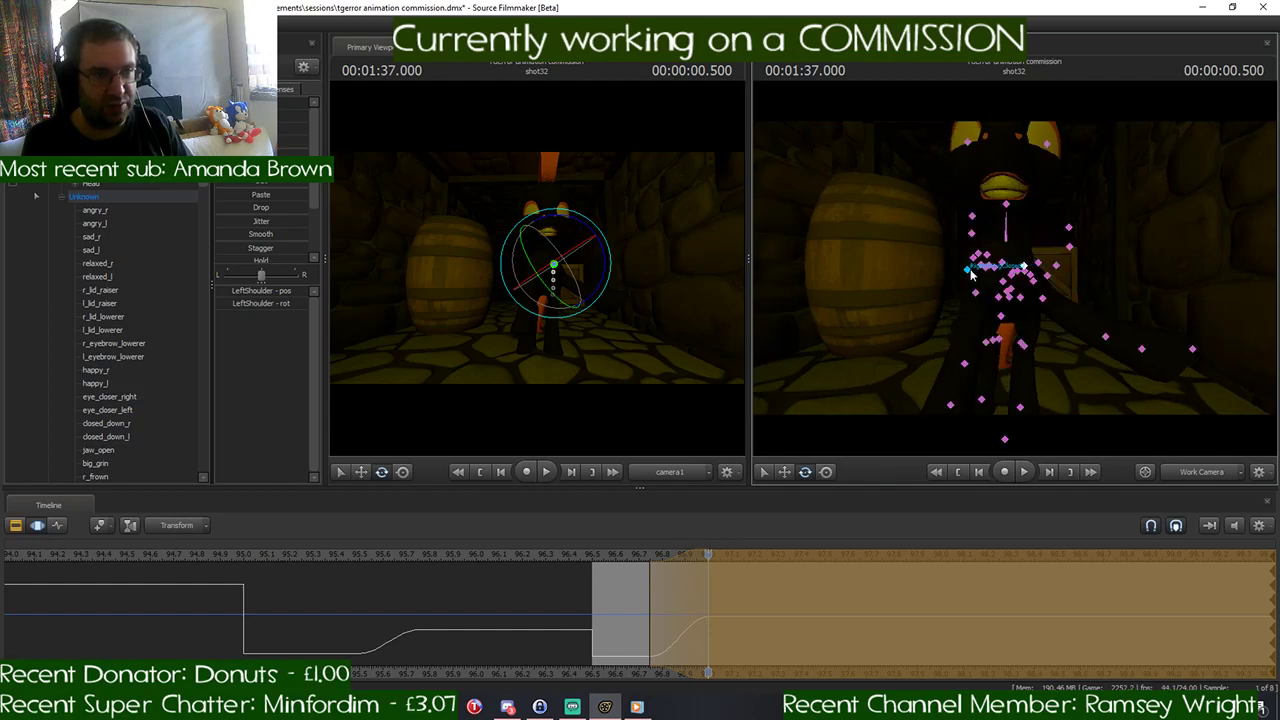
pyautogui.moveTo(1042, 367)
pyautogui.mouseDown()
pyautogui.moveTo(1050, 376)
pyautogui.moveTo(1042, 367)
pyautogui.mouseUp()
pyautogui.press('ctrl')
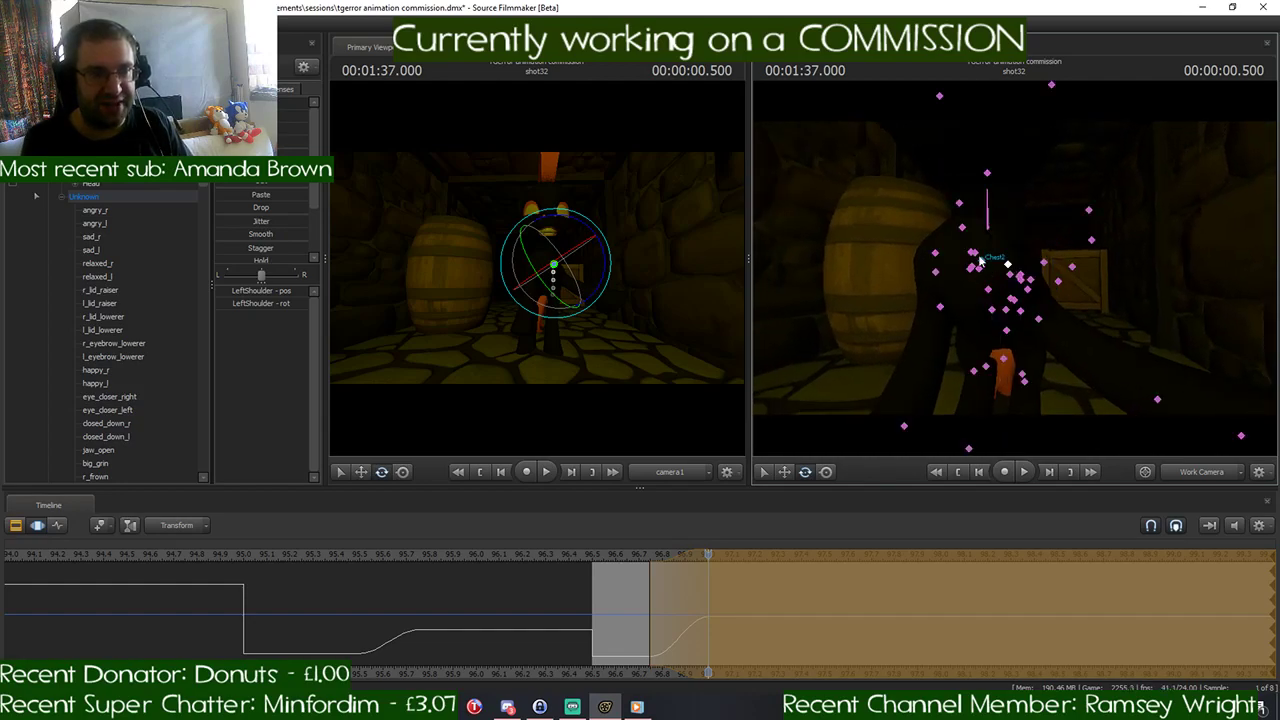
pyautogui.click(938, 272)
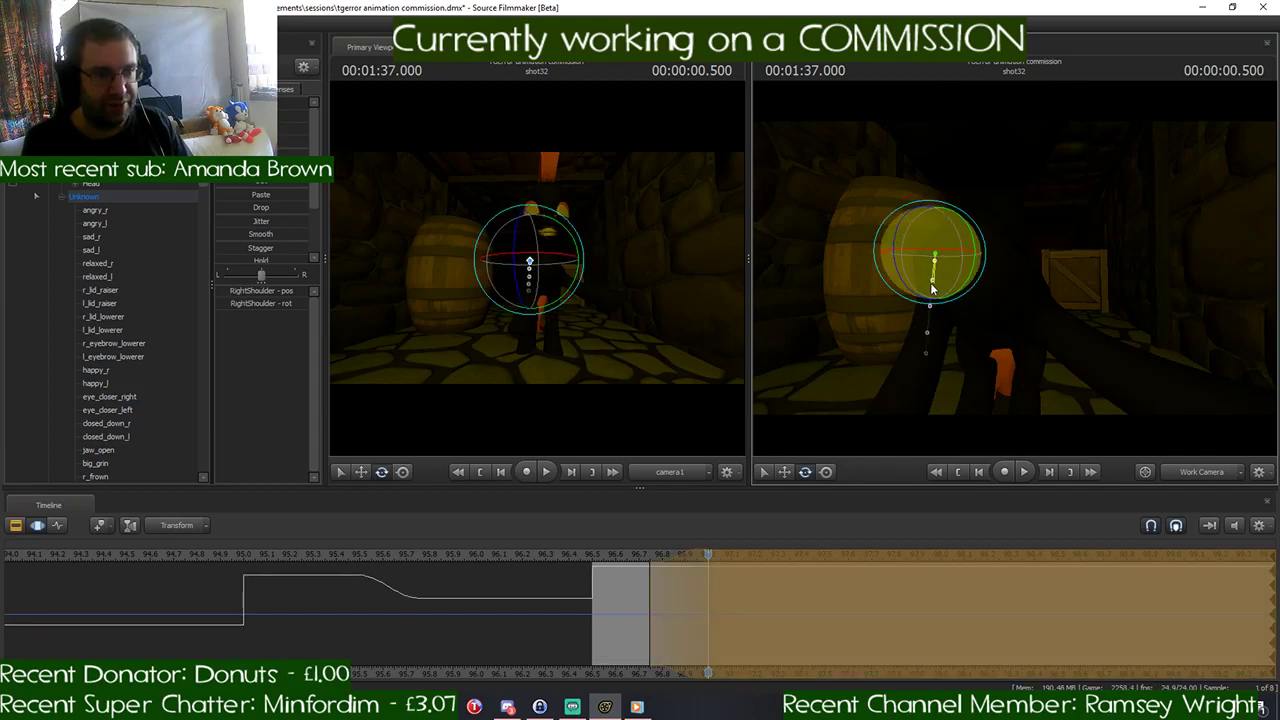
pyautogui.moveTo(931, 289); pyautogui.dragTo(884, 256)
pyautogui.press('s')
pyautogui.moveTo(1015, 273); pyautogui.dragTo(1015, 273)
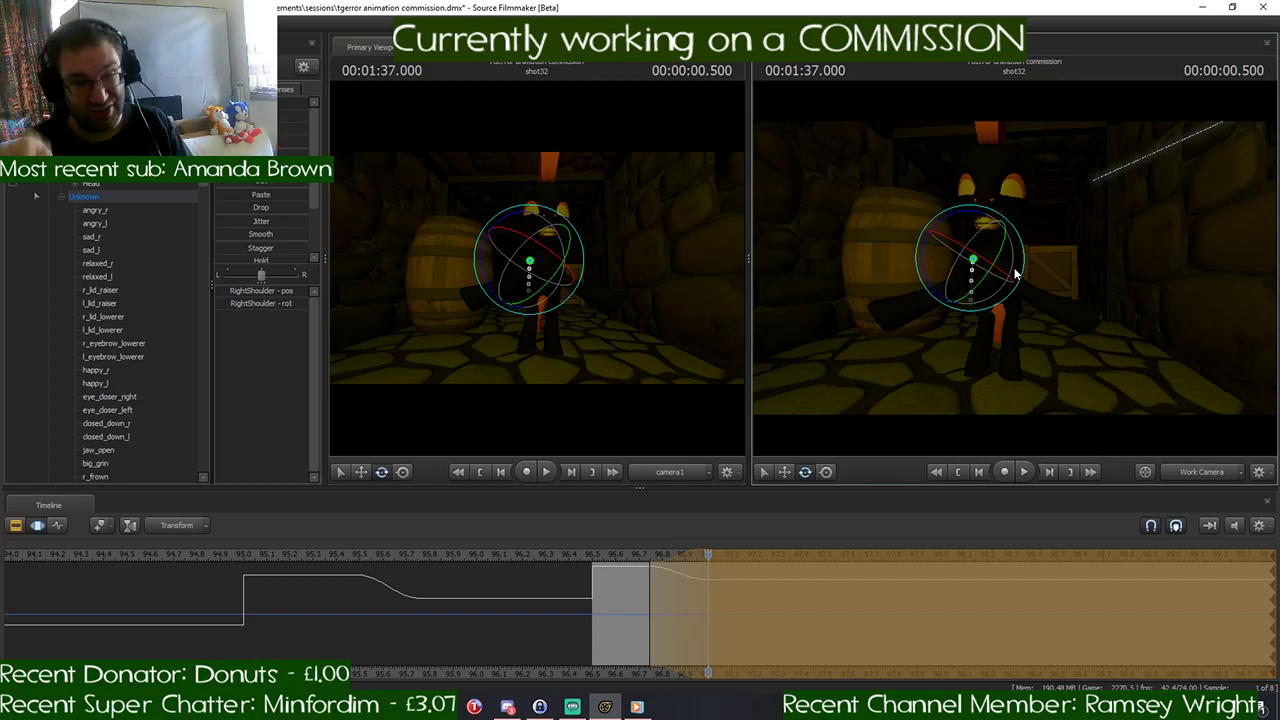
pyautogui.moveTo(1021, 267)
pyautogui.mouseDown()
pyautogui.moveTo(1042, 268)
pyautogui.moveTo(1015, 272)
pyautogui.mouseUp()
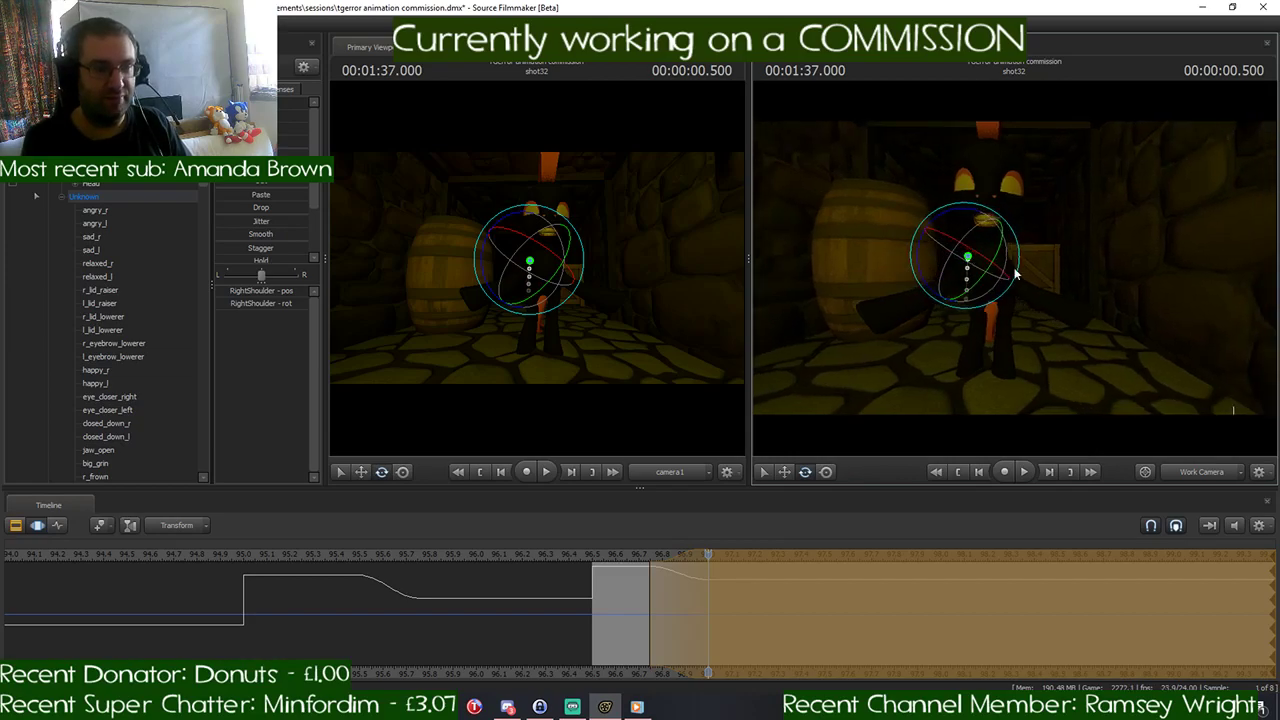
pyautogui.press('Return')
# - Play back the black pony's new arms-spread pose in shot32 and place the playhead at 00:01:37.500
pyautogui.moveTo(708, 557); pyautogui.dragTo(536, 571)
pyautogui.press('space')
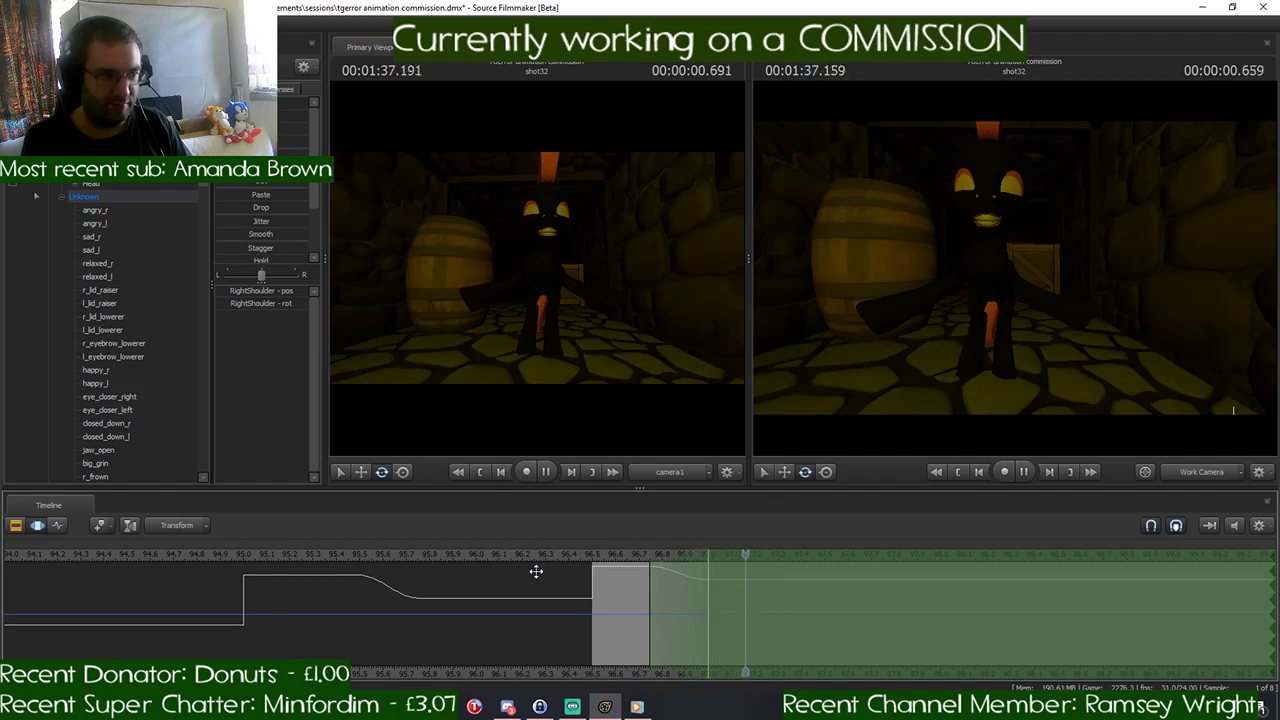
pyautogui.press('space')
pyautogui.scroll(-2, 891, 553)
pyautogui.scroll(-1, 891, 553)
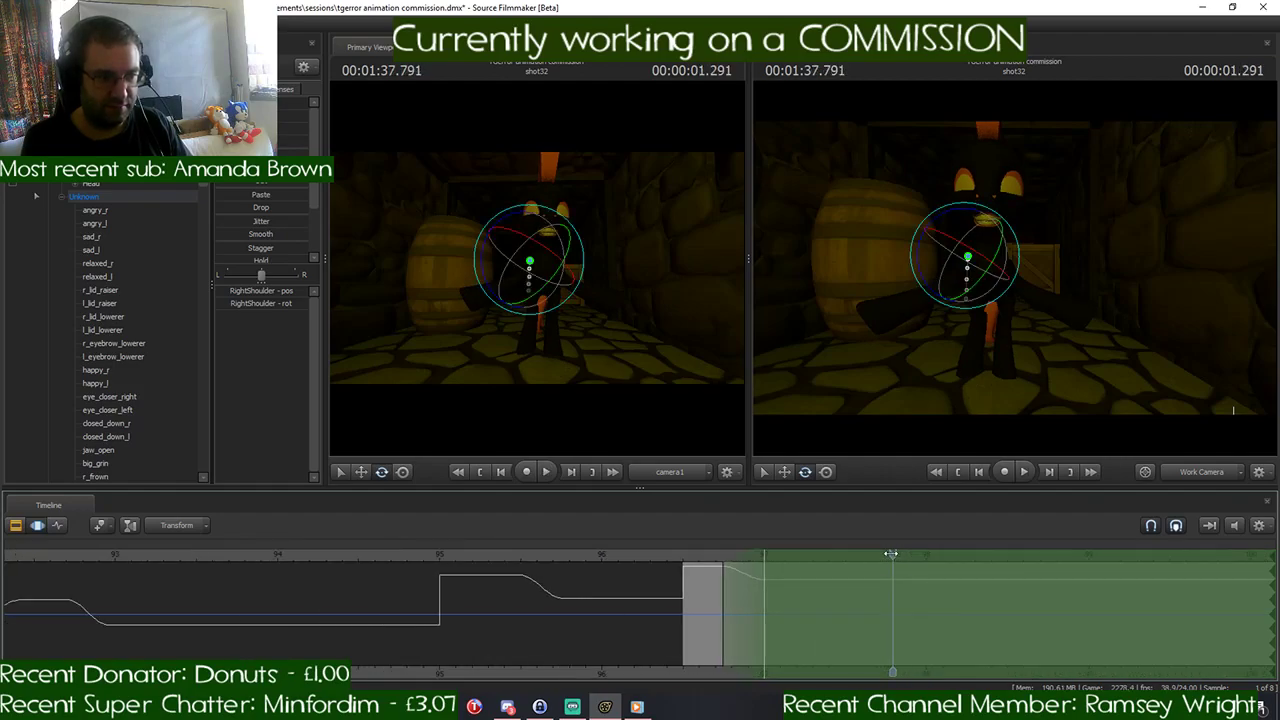
pyautogui.moveTo(891, 553); pyautogui.dragTo(848, 578)
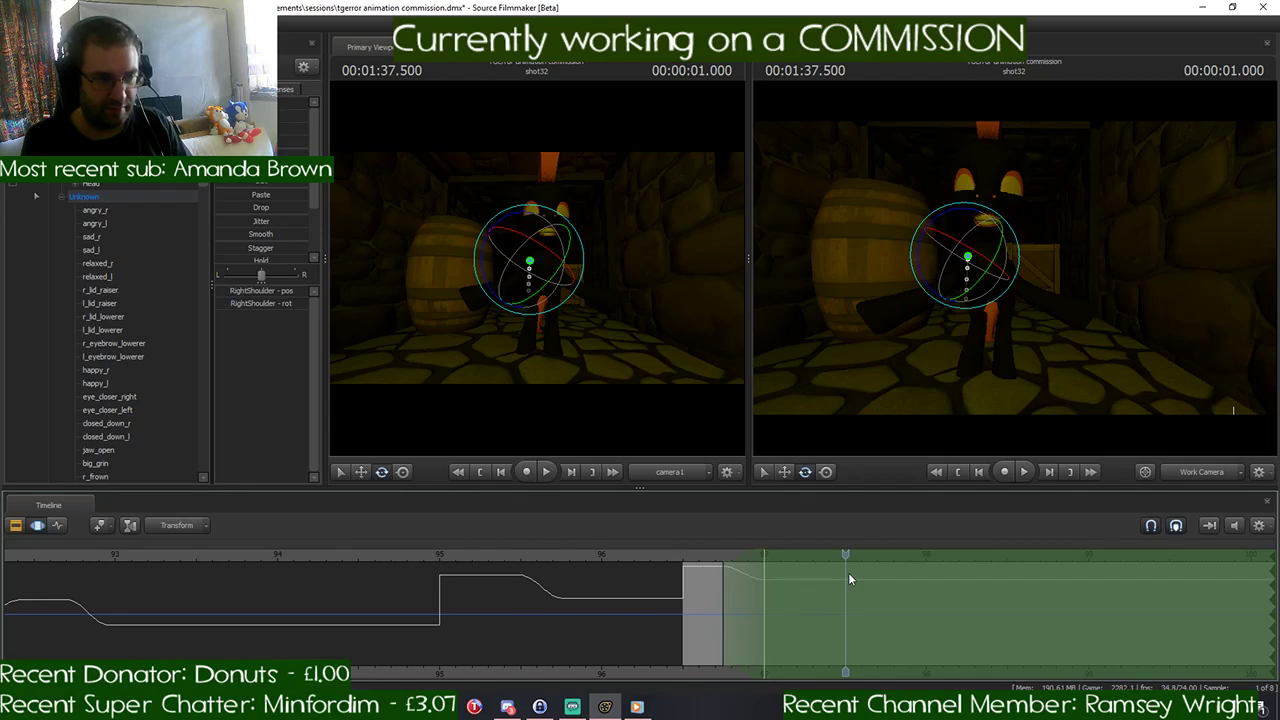
# - Play back the arms-spread motion in shot32 and set the time selection to start at 00:01:37.500
pyautogui.click(679, 556)
pyautogui.press('space')
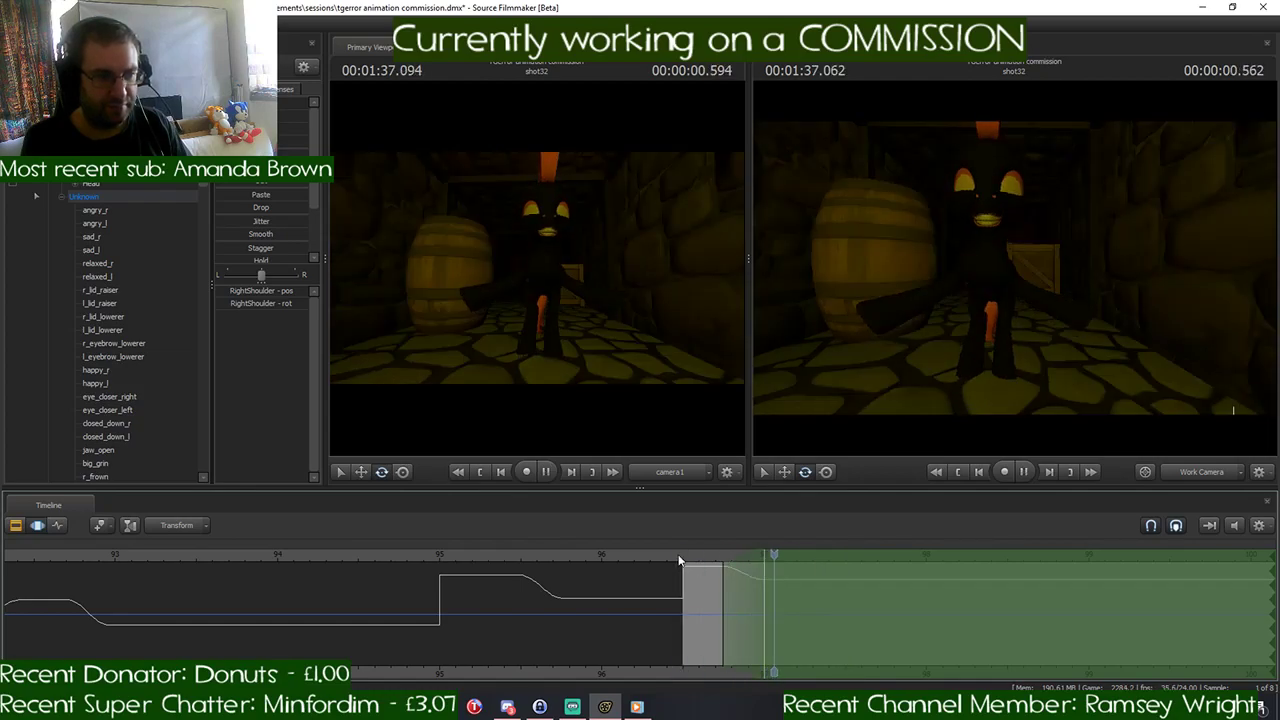
pyautogui.click(833, 568)
pyautogui.moveTo(731, 557); pyautogui.dragTo(850, 613)
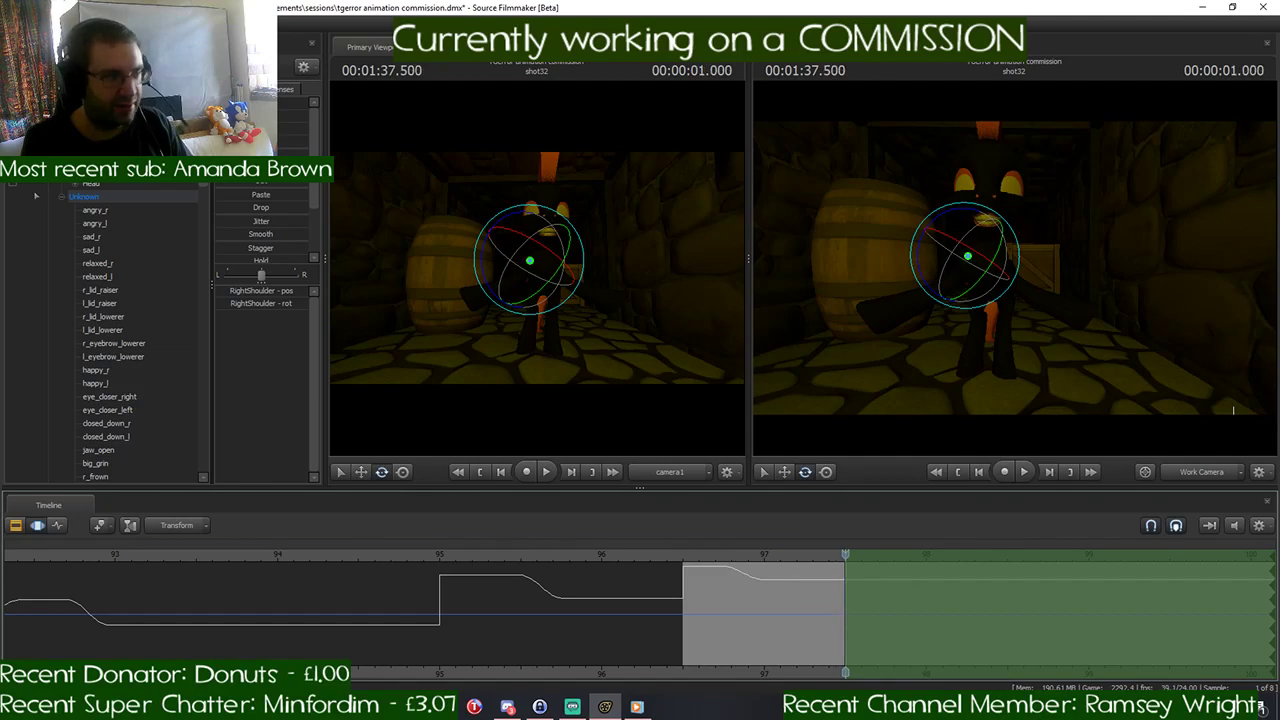
# - Duplicate the black pony by copying its animation set and pasting it into shot32
pyautogui.click(48, 130)
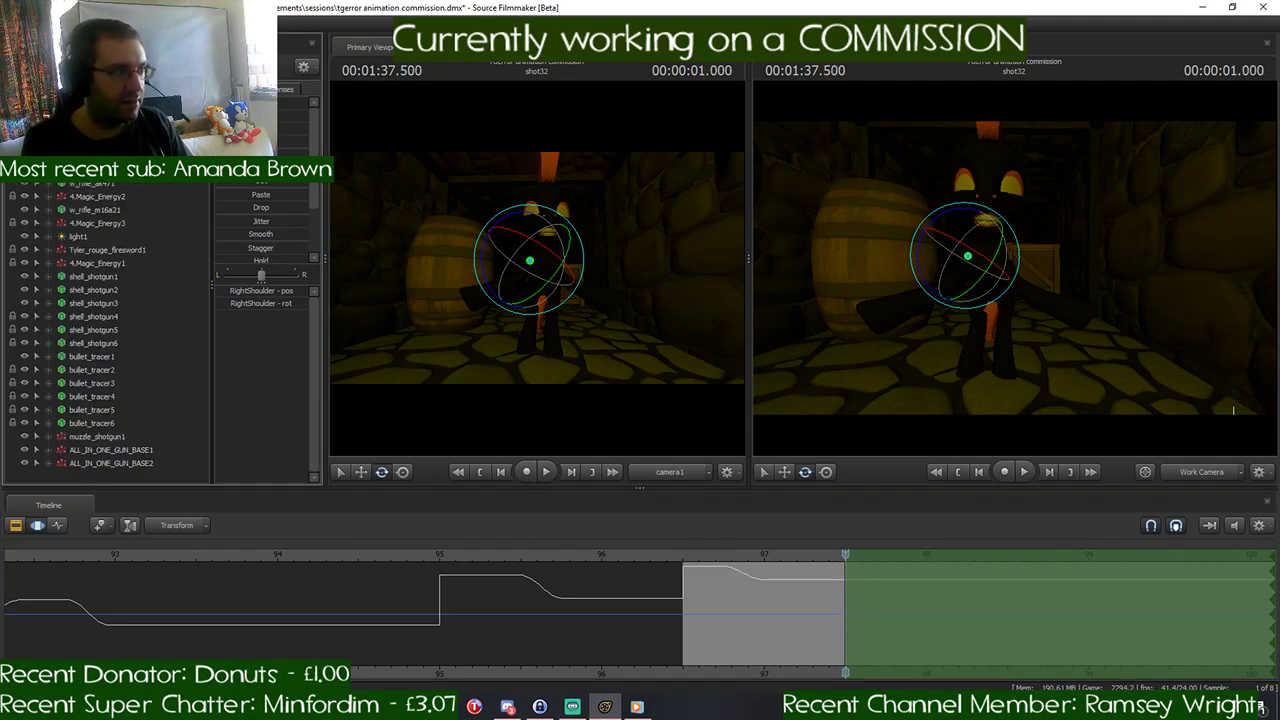
pyautogui.click(104, 130)
pyautogui.rightClick(104, 130)
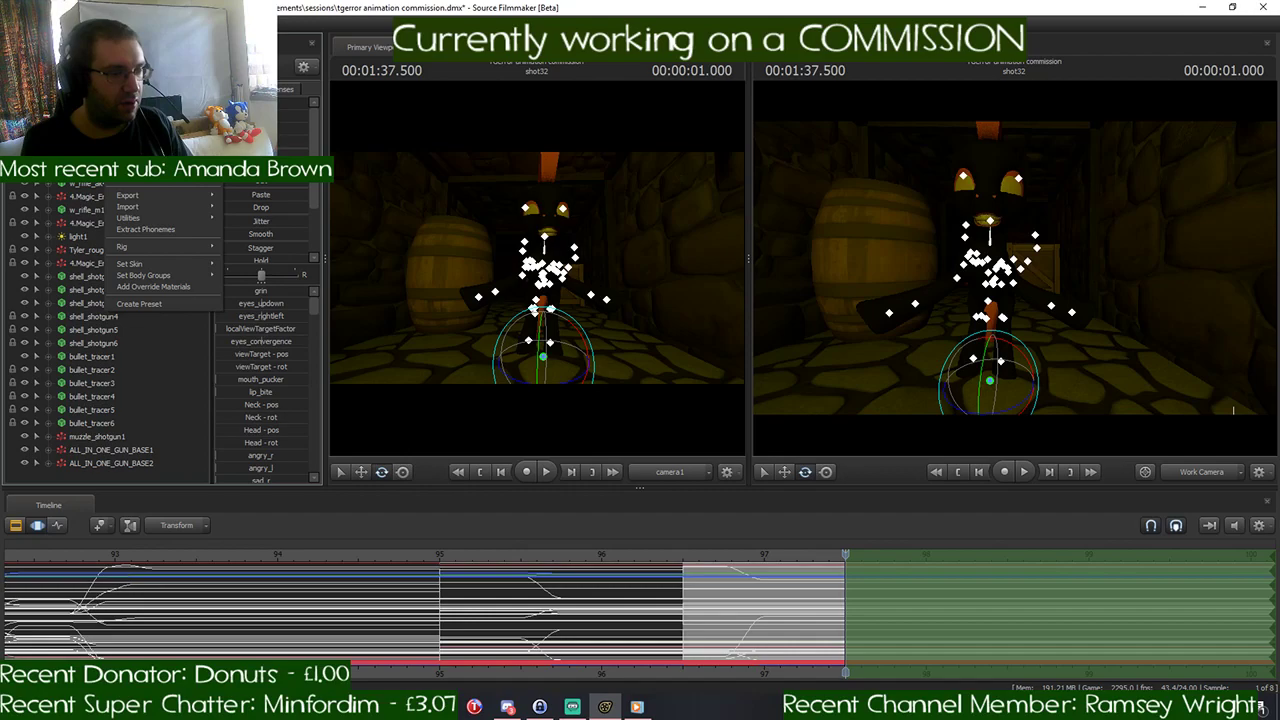
pyautogui.press('Escape')
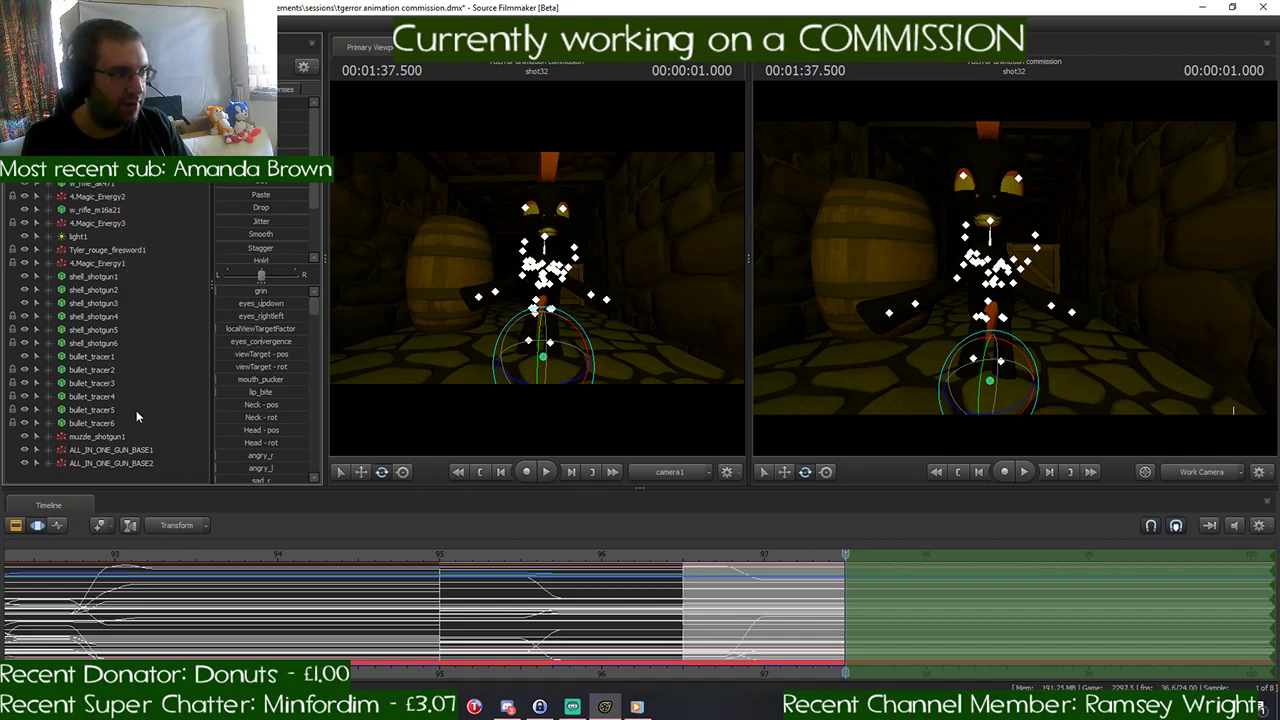
pyautogui.rightClick(100, 474)
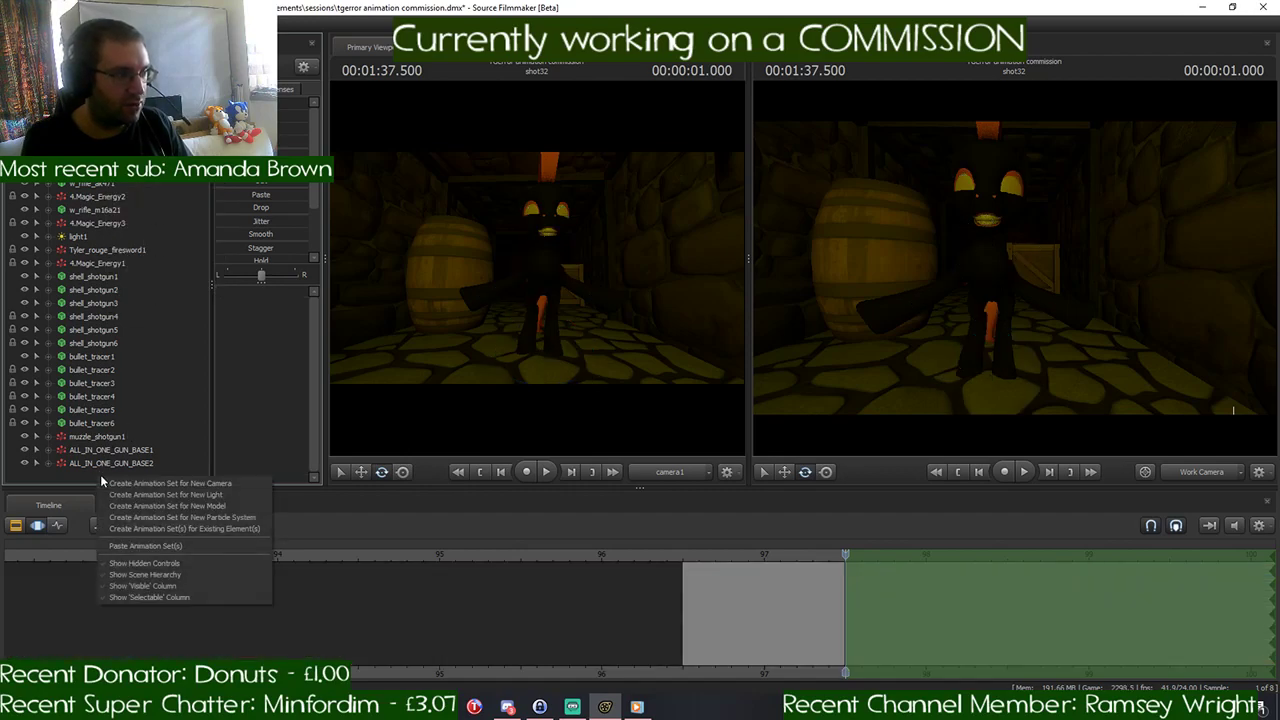
pyautogui.click(203, 546)
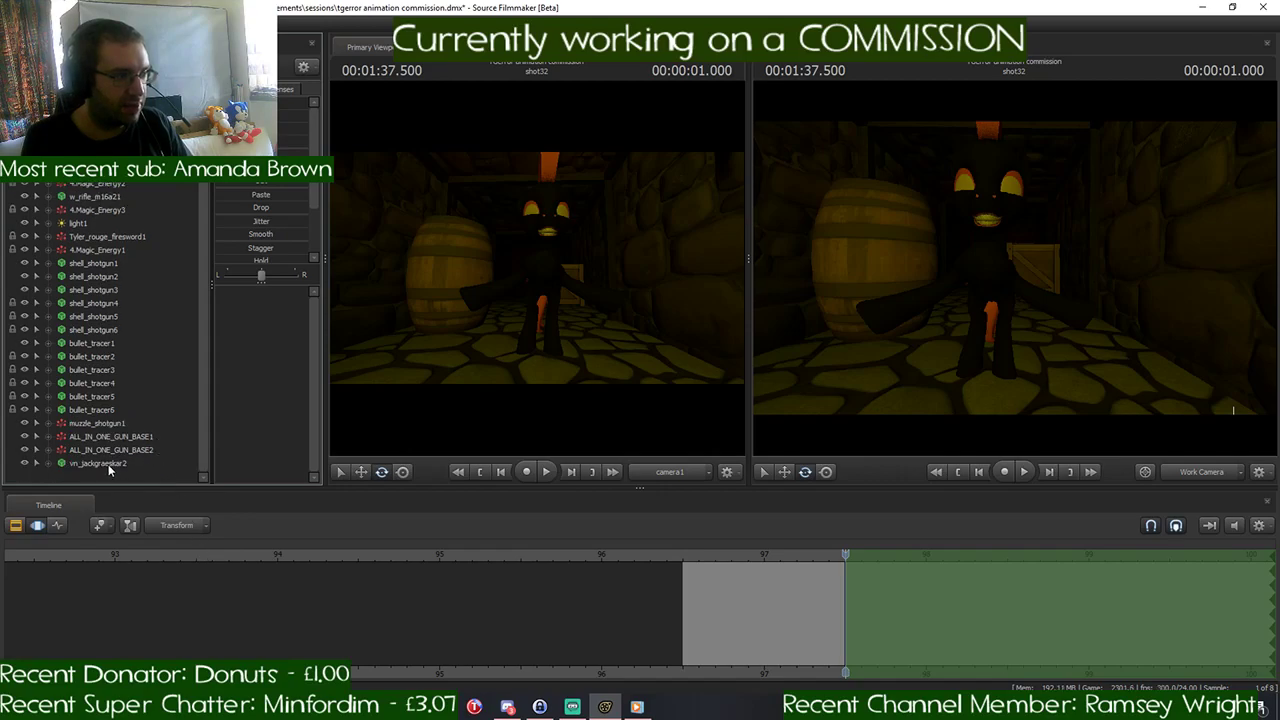
pyautogui.click(105, 464)
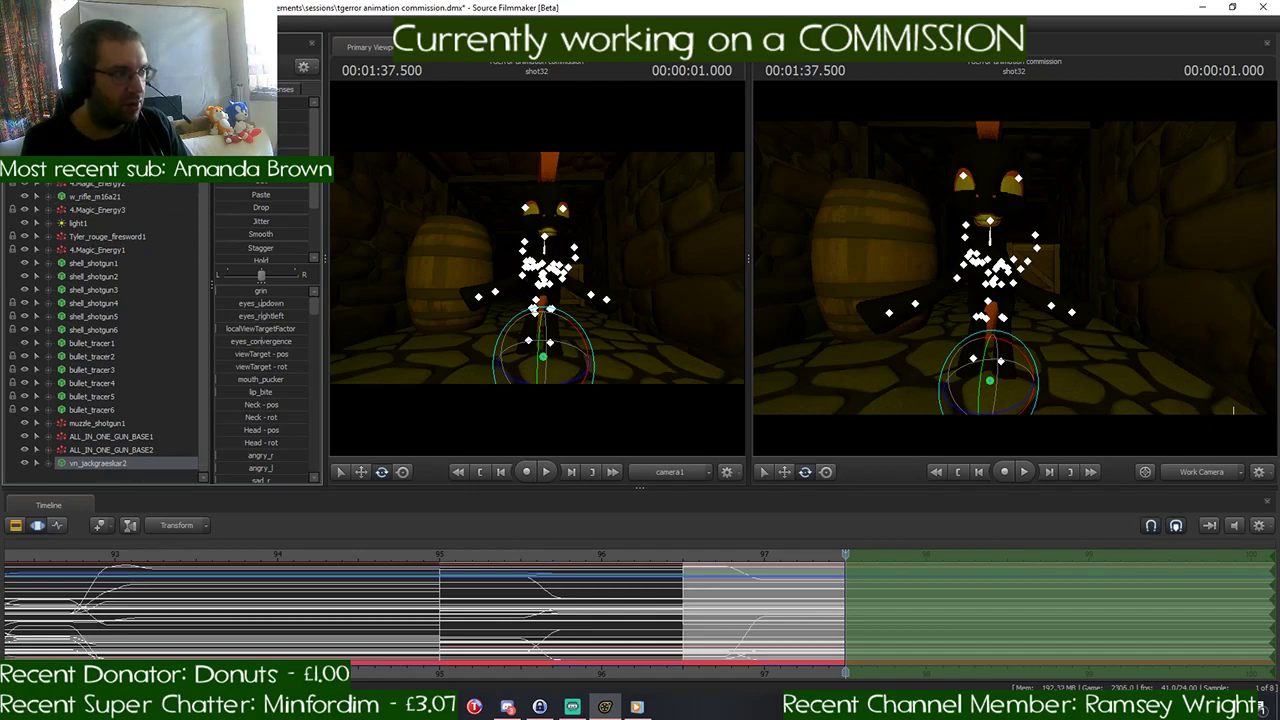
pyautogui.hotkey('ctrl', 'z')
pyautogui.hotkey('ctrl', 'z')
pyautogui.hotkey('ctrl', 'z')
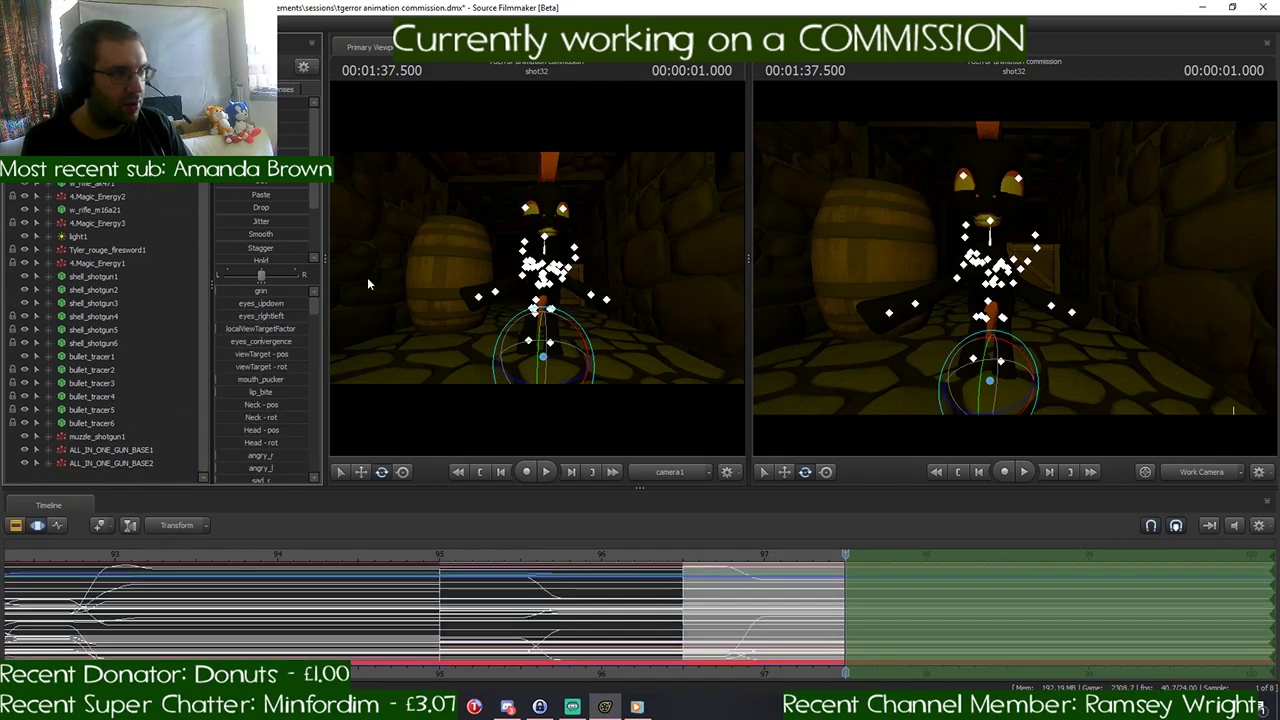
# - Place the playhead at 00:01:38.500 and give the time selection a falloff from 00:01:37.500 to 00:01:38.500
pyautogui.moveTo(822, 562); pyautogui.dragTo(846, 599)
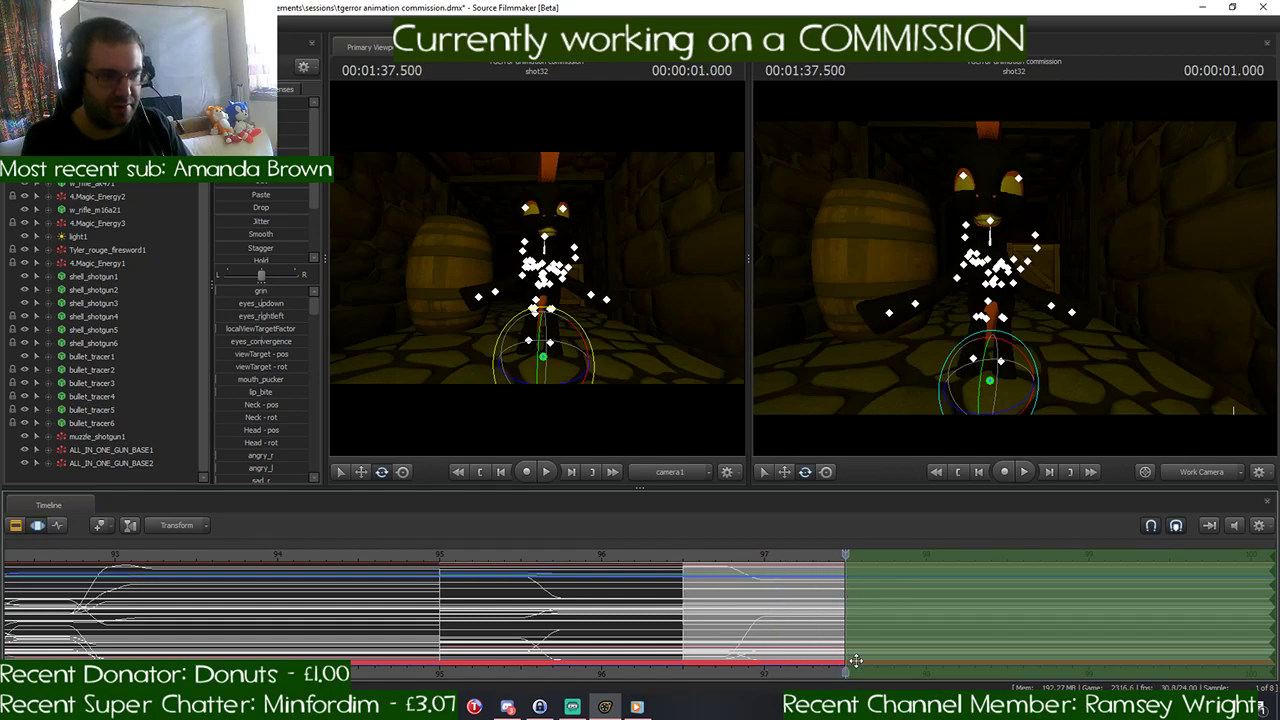
pyautogui.moveTo(846, 672); pyautogui.dragTo(634, 649, button='middle')
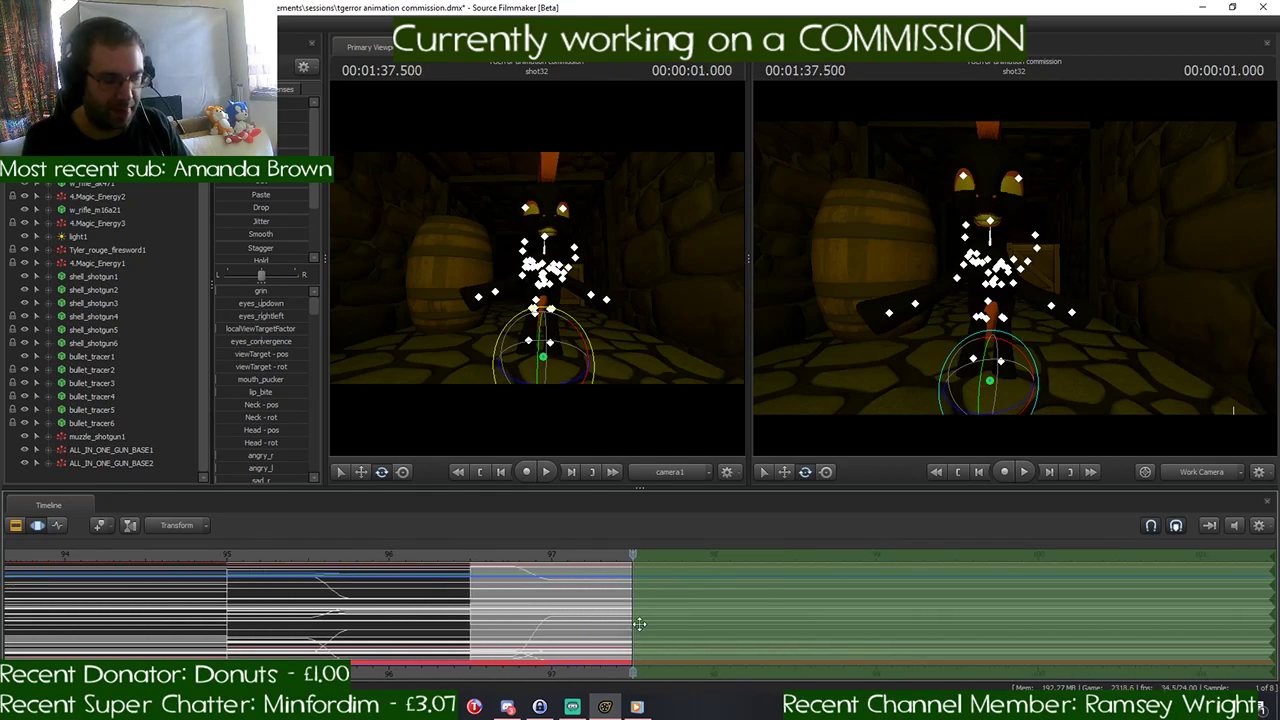
pyautogui.moveTo(630, 558); pyautogui.dragTo(795, 577)
pyautogui.moveTo(637, 591); pyautogui.dragTo(783, 583)
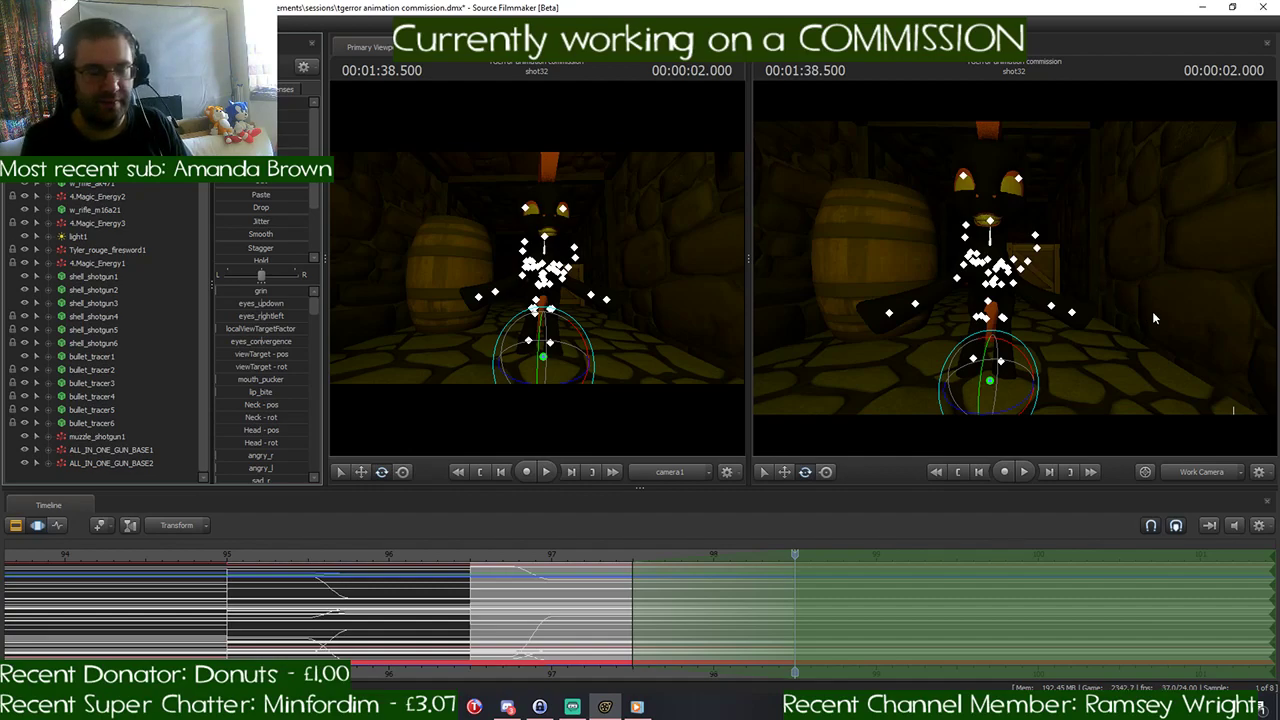
# - Move one of the overlapping black ponies sideways toward the stone wall opposite the barrel at 00:01:38.500
pyautogui.moveTo(1152, 311); pyautogui.dragTo(1148, 326)
pyautogui.press('s')
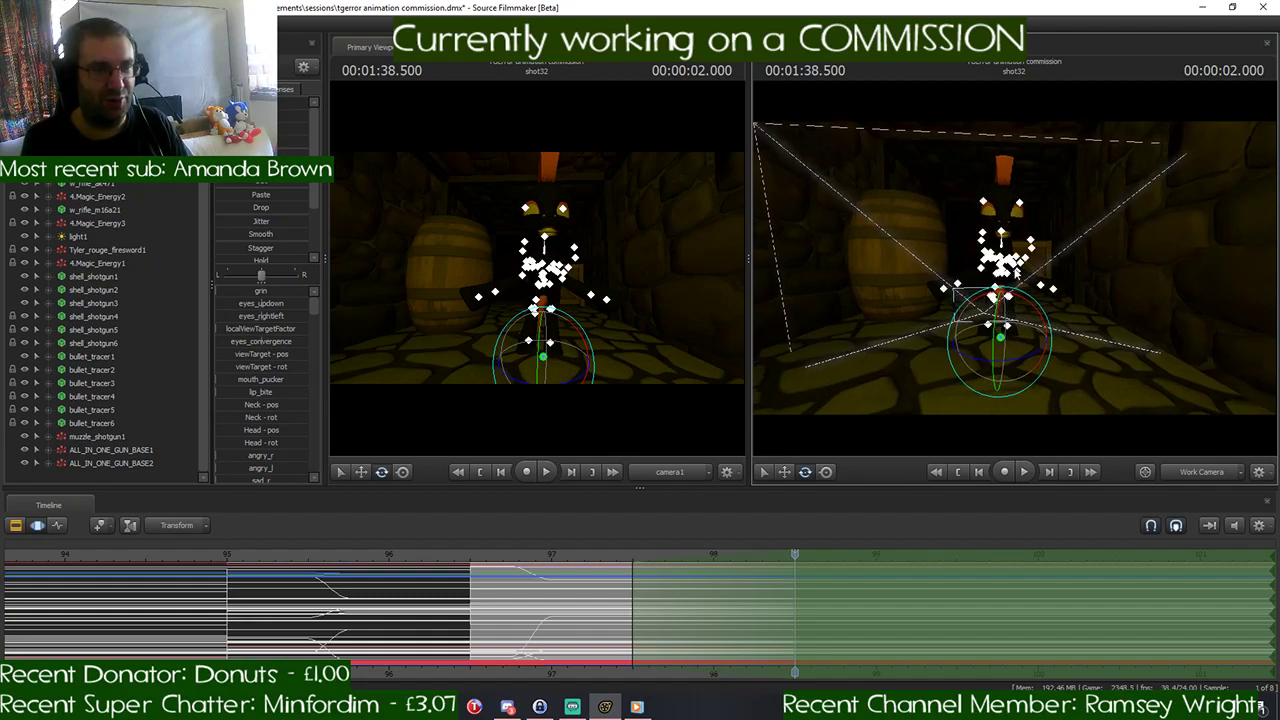
pyautogui.click(1022, 314)
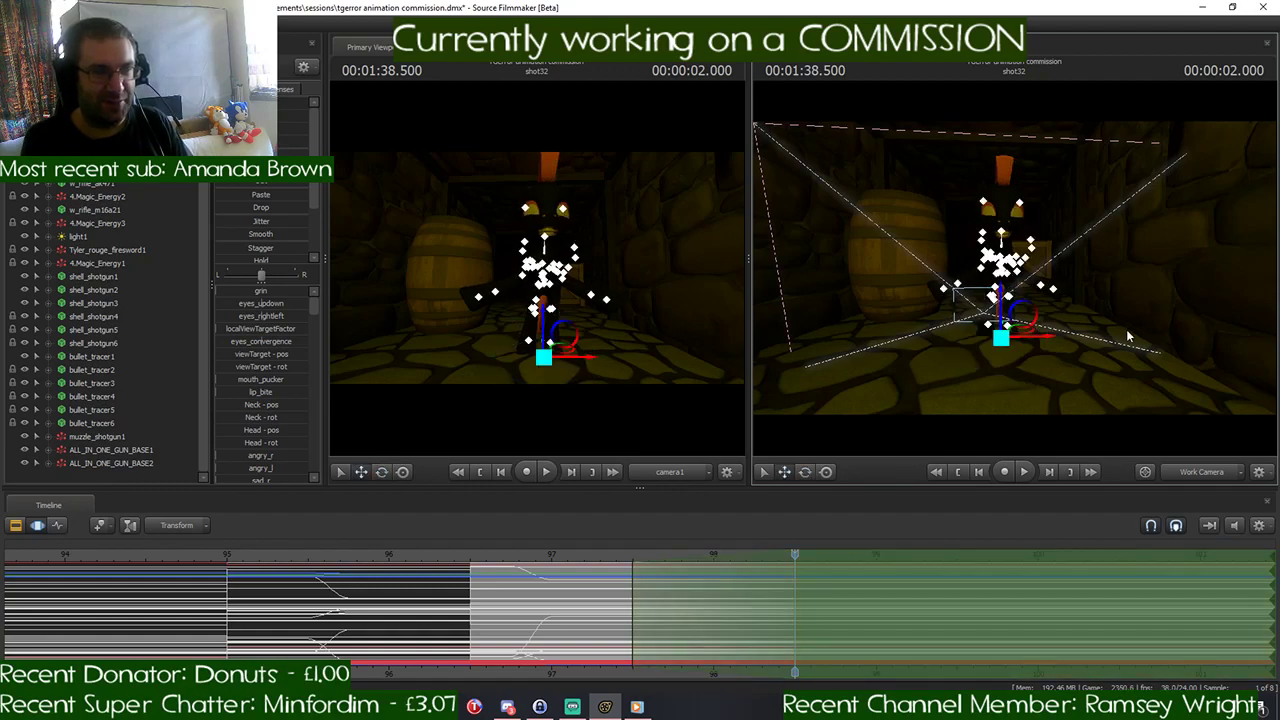
pyautogui.press('w')
pyautogui.moveTo(1128, 336); pyautogui.dragTo(1129, 340)
pyautogui.press('s')
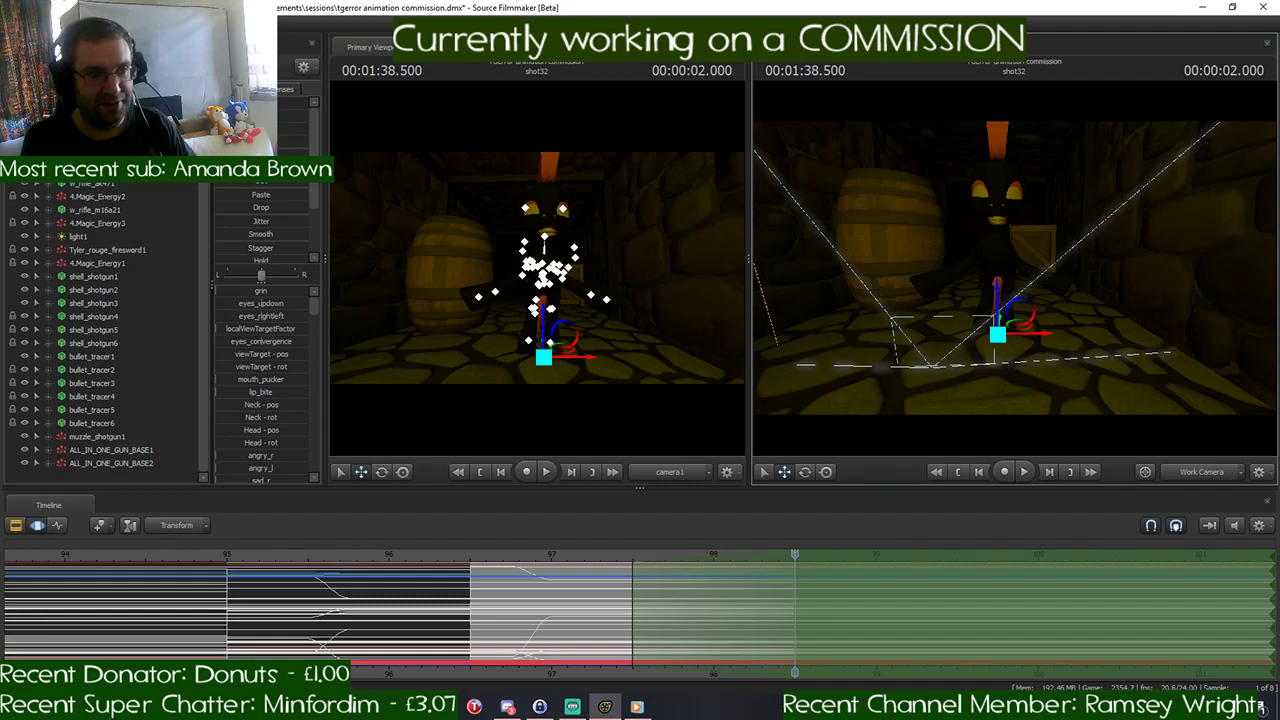
pyautogui.moveTo(1025, 340); pyautogui.dragTo(1108, 340)
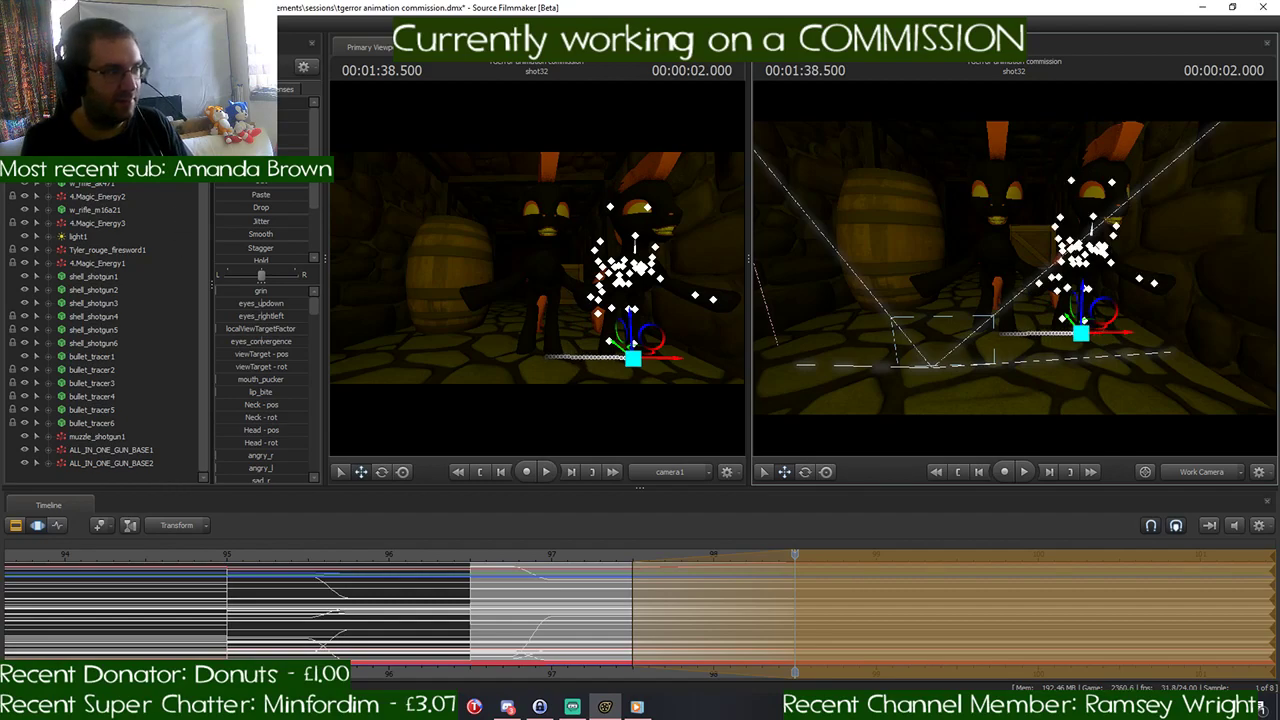
# - Move the other black pony sideways toward the barrel so the two ponies glide apart
pyautogui.hotkey('ctrl', 'z')
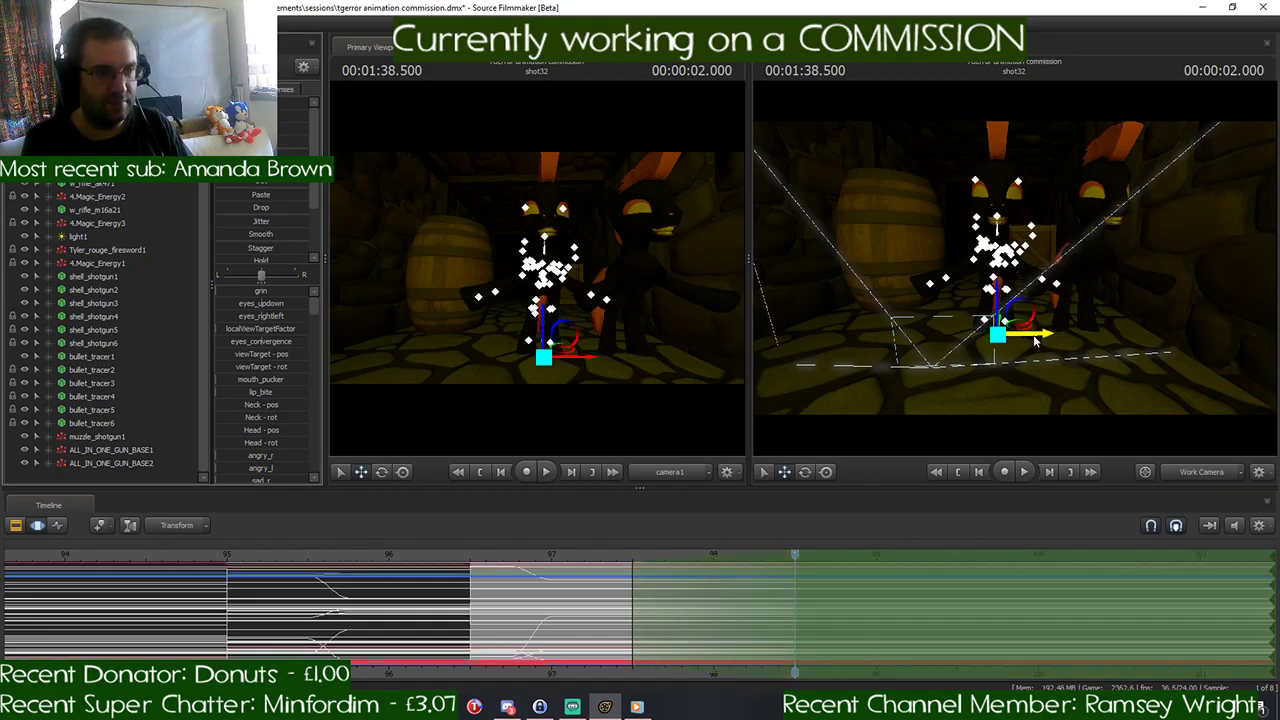
pyautogui.moveTo(1036, 341); pyautogui.dragTo(937, 341)
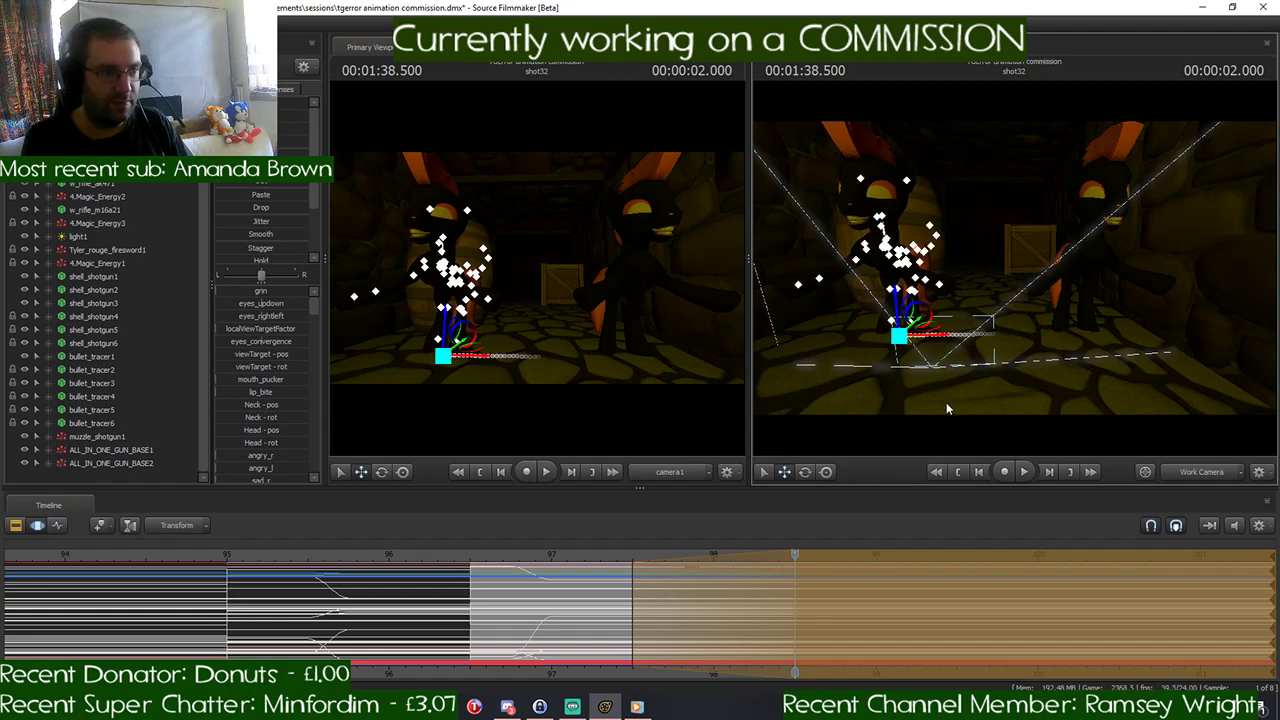
pyautogui.press('Return')
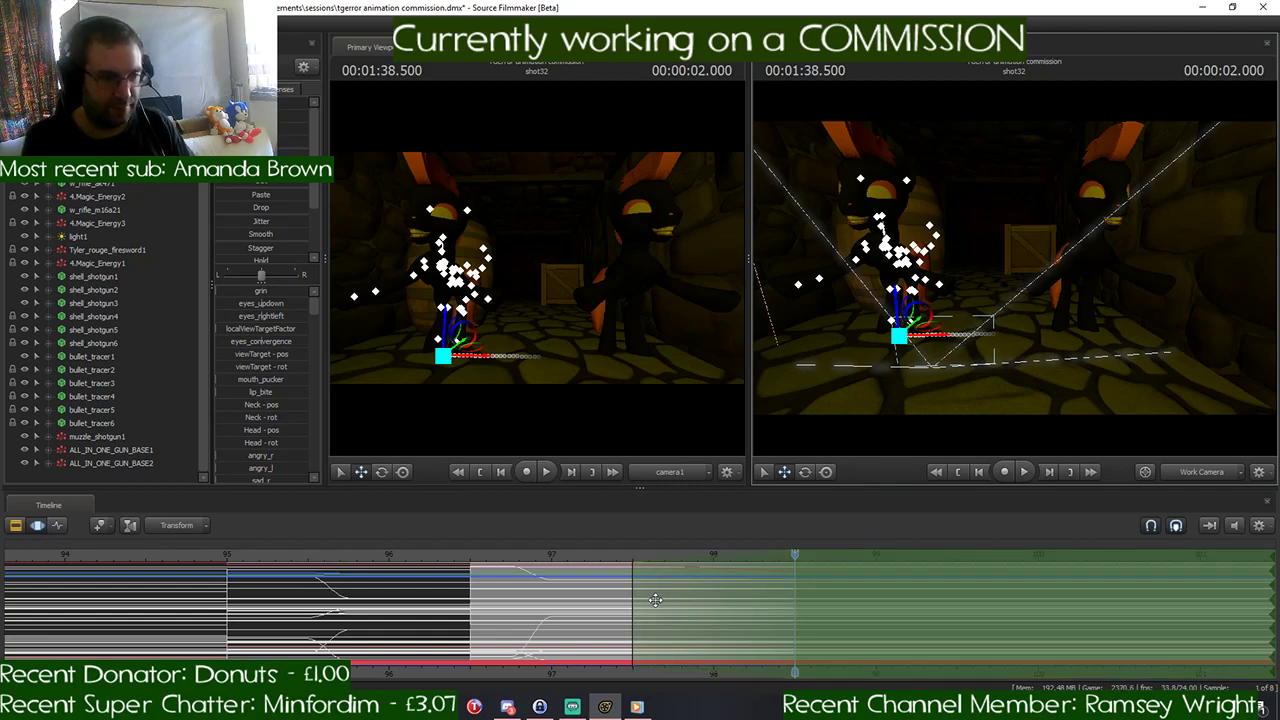
# - Start the time selection abruptly at 00:01:38.500 and lower both black ponies below the floor out of camera view
pyautogui.moveTo(626, 588); pyautogui.dragTo(800, 598)
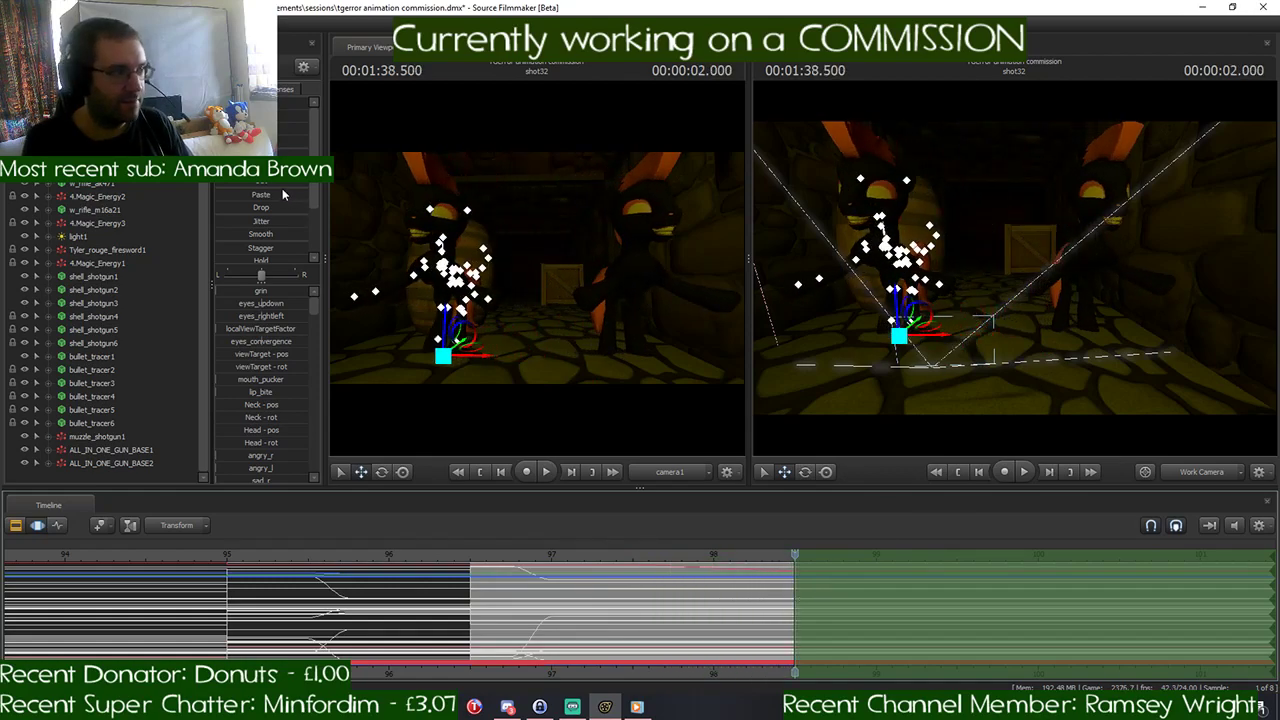
pyautogui.click(688, 237)
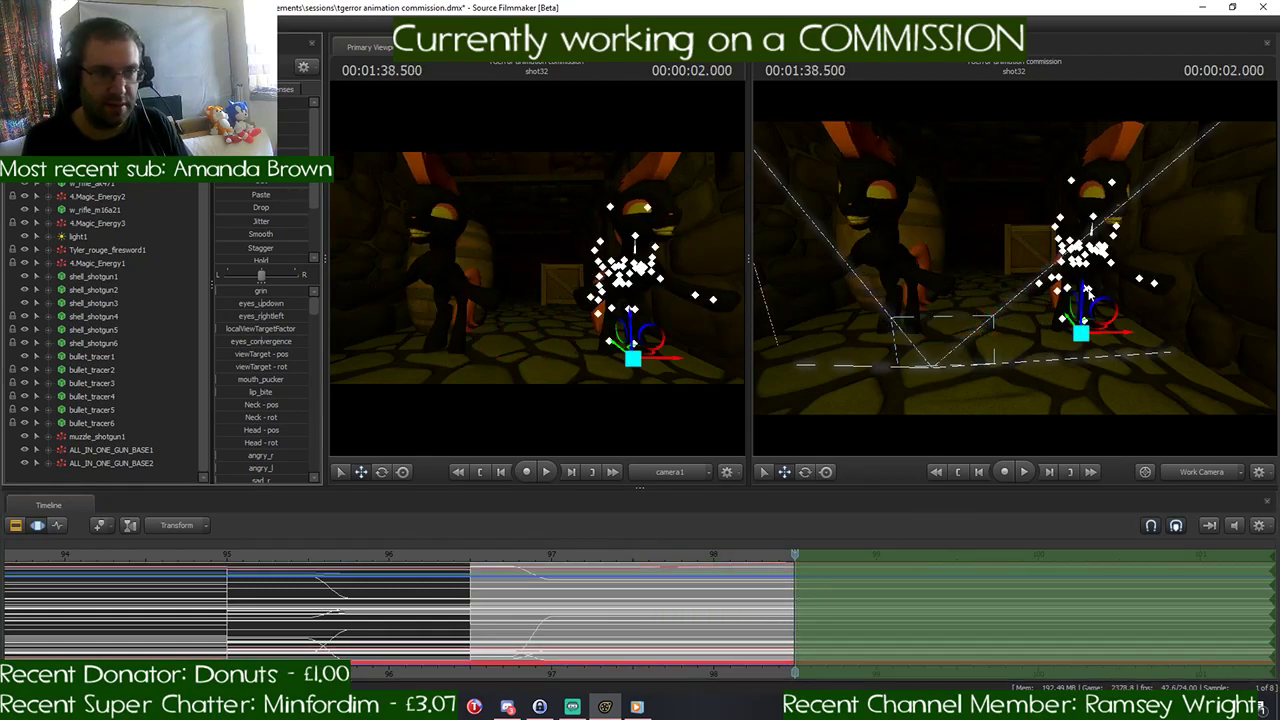
pyautogui.moveTo(1086, 291); pyautogui.dragTo(1091, 476)
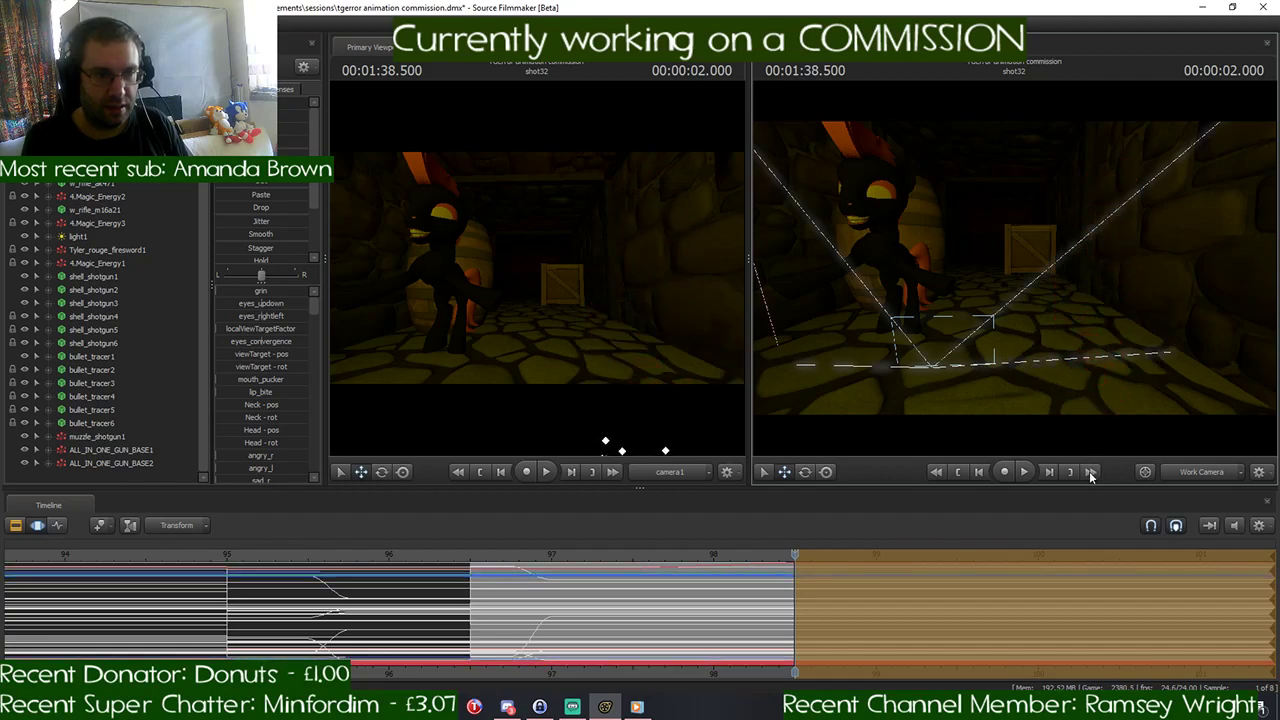
pyautogui.hotkey('ctrl', 'z')
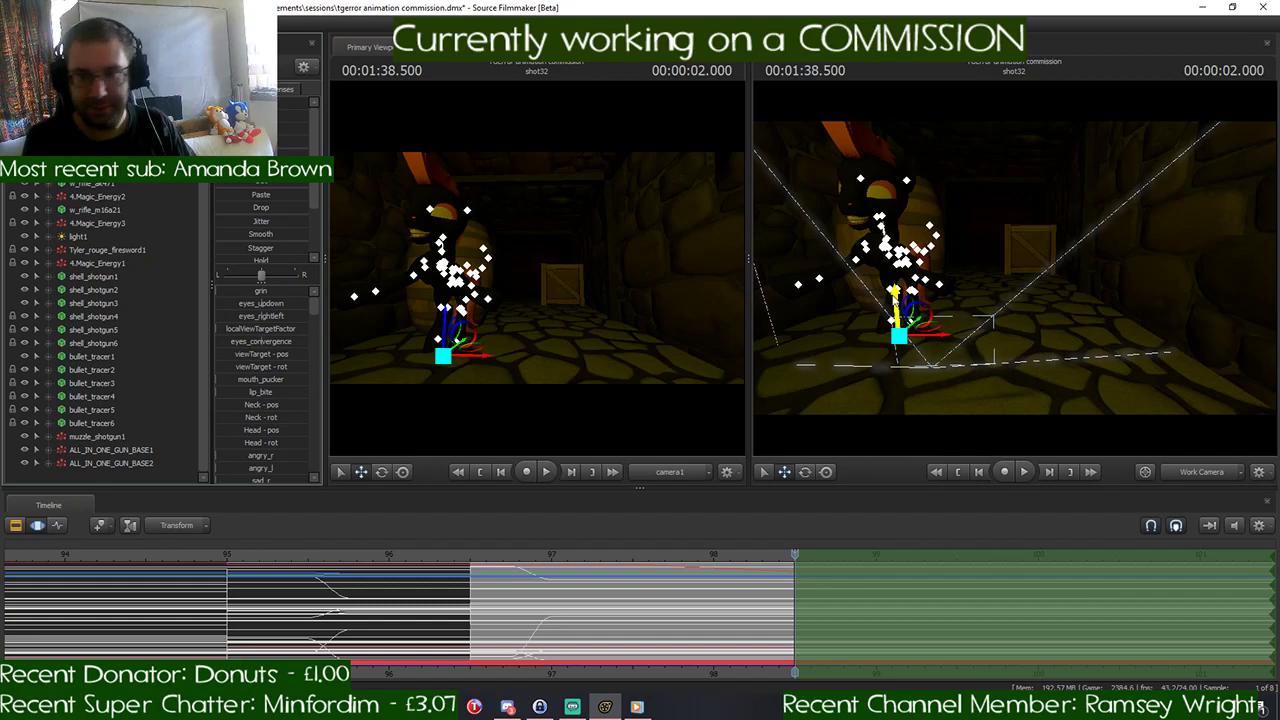
pyautogui.moveTo(895, 289); pyautogui.dragTo(876, 501)
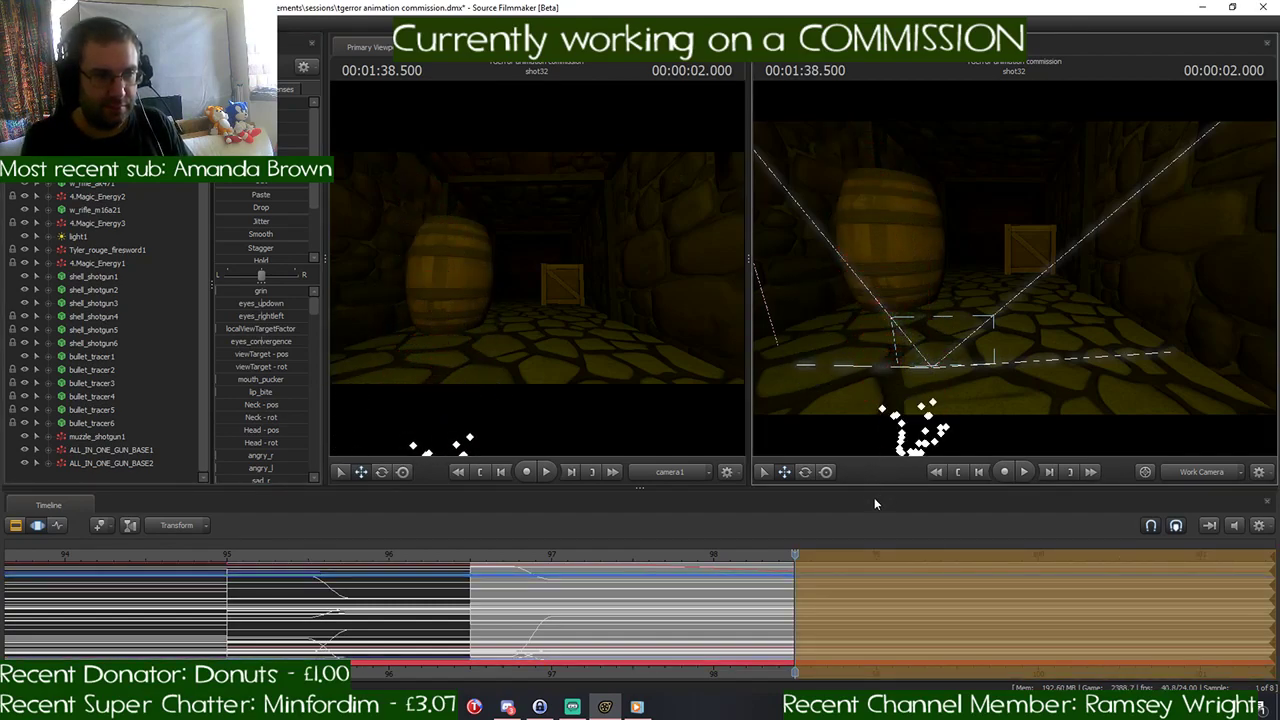
# - Narrow the time selection to a single-frame window from 00:01:37.583 to 00:01:37.625
pyautogui.click(833, 549)
pyautogui.moveTo(806, 556); pyautogui.dragTo(641, 578)
pyautogui.scroll(3, 641, 578)
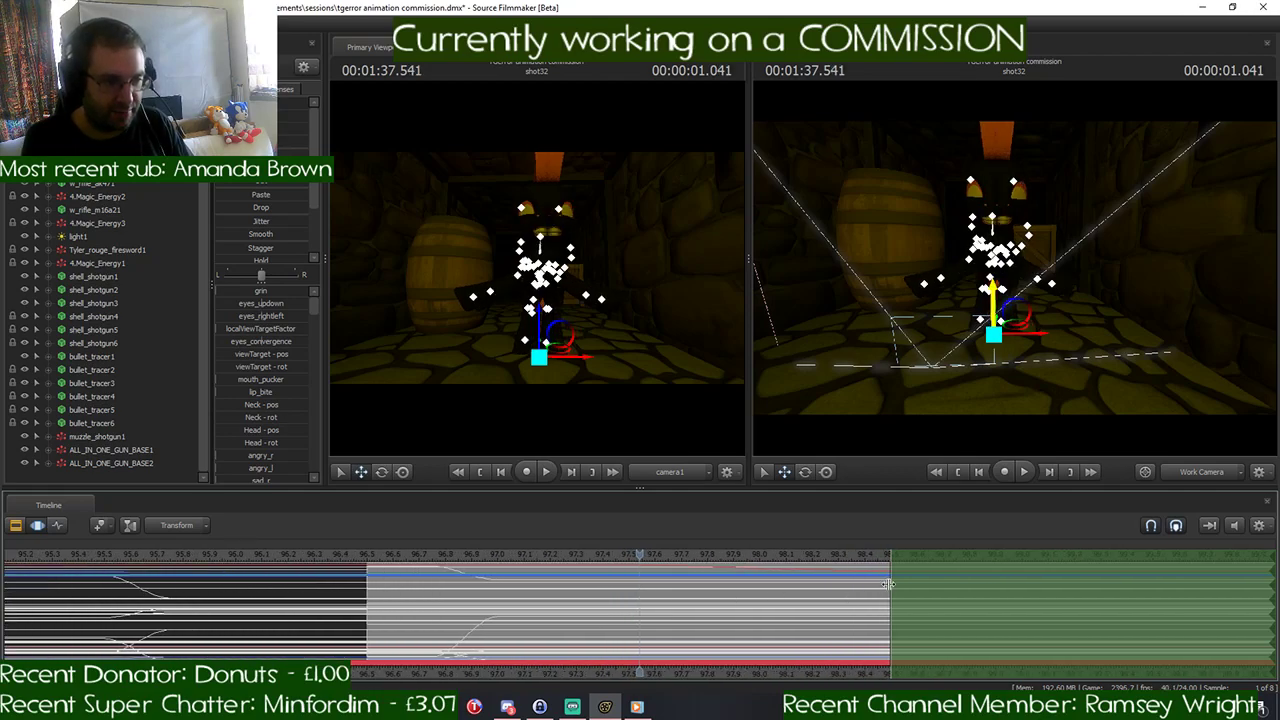
pyautogui.moveTo(888, 584); pyautogui.dragTo(642, 610)
pyautogui.scroll(2, 640, 578)
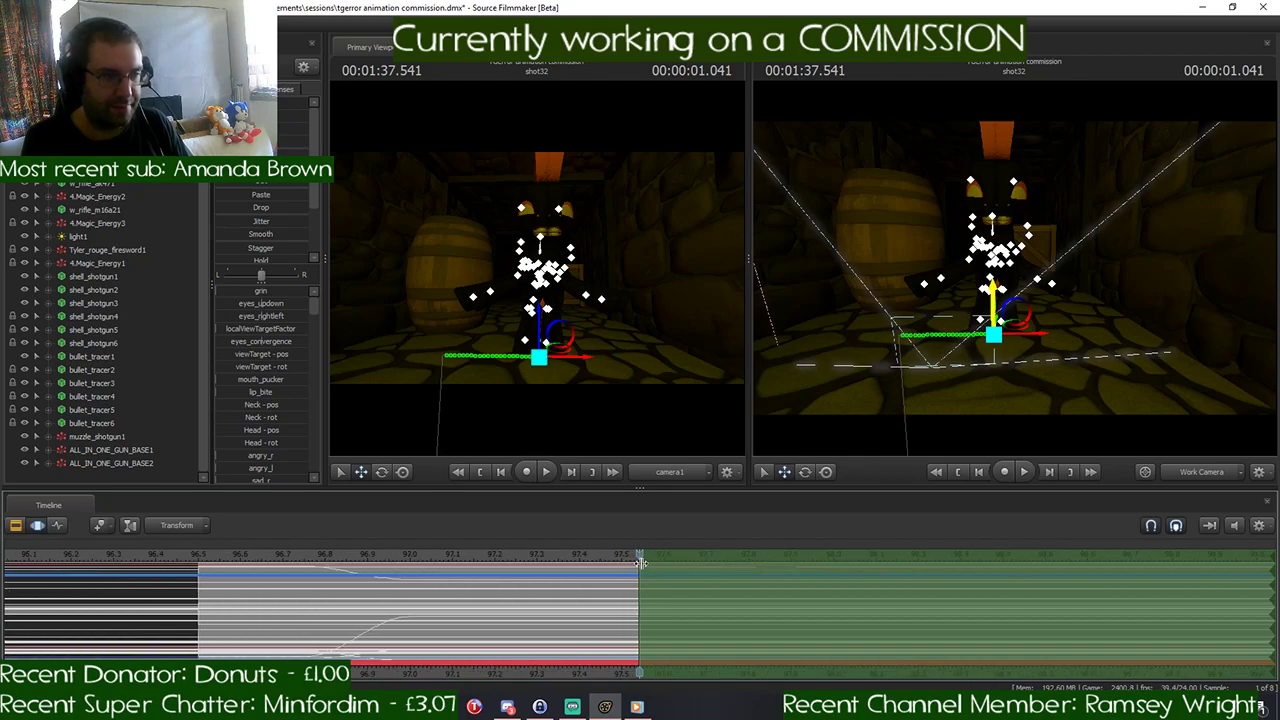
pyautogui.moveTo(642, 582); pyautogui.dragTo(656, 582)
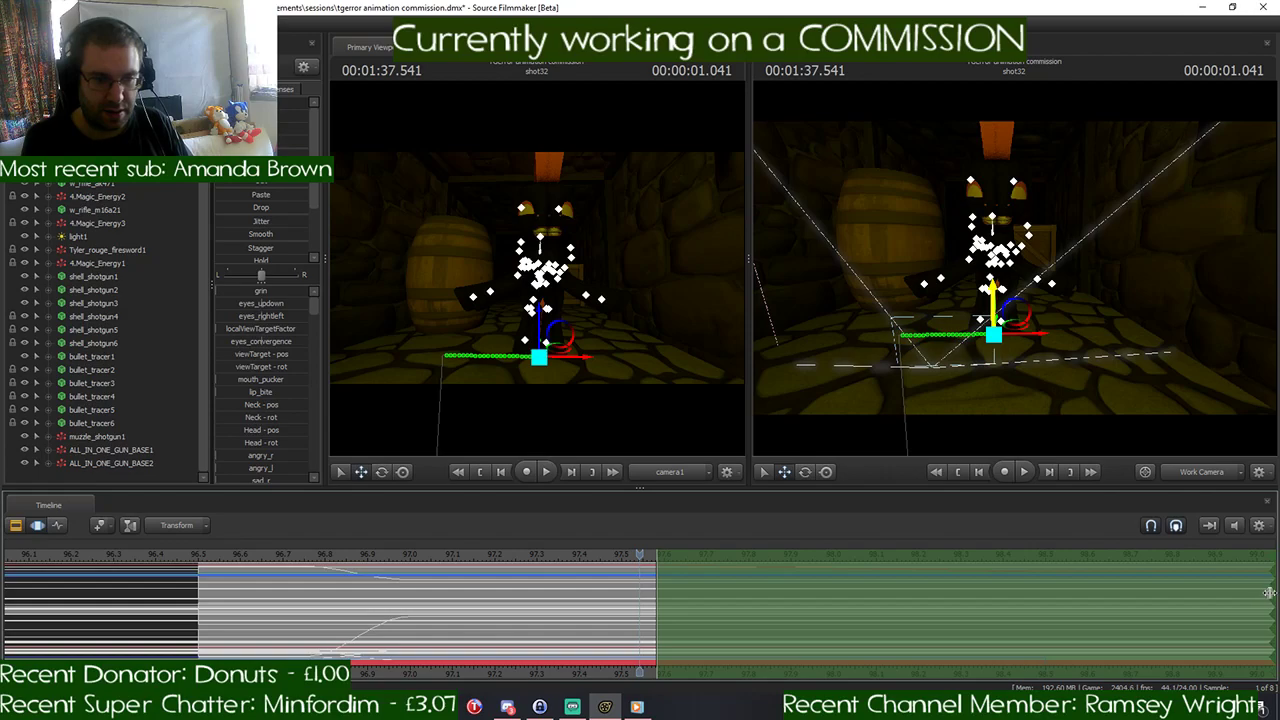
pyautogui.moveTo(1261, 599); pyautogui.dragTo(673, 602)
pyautogui.scroll(2, 686, 540)
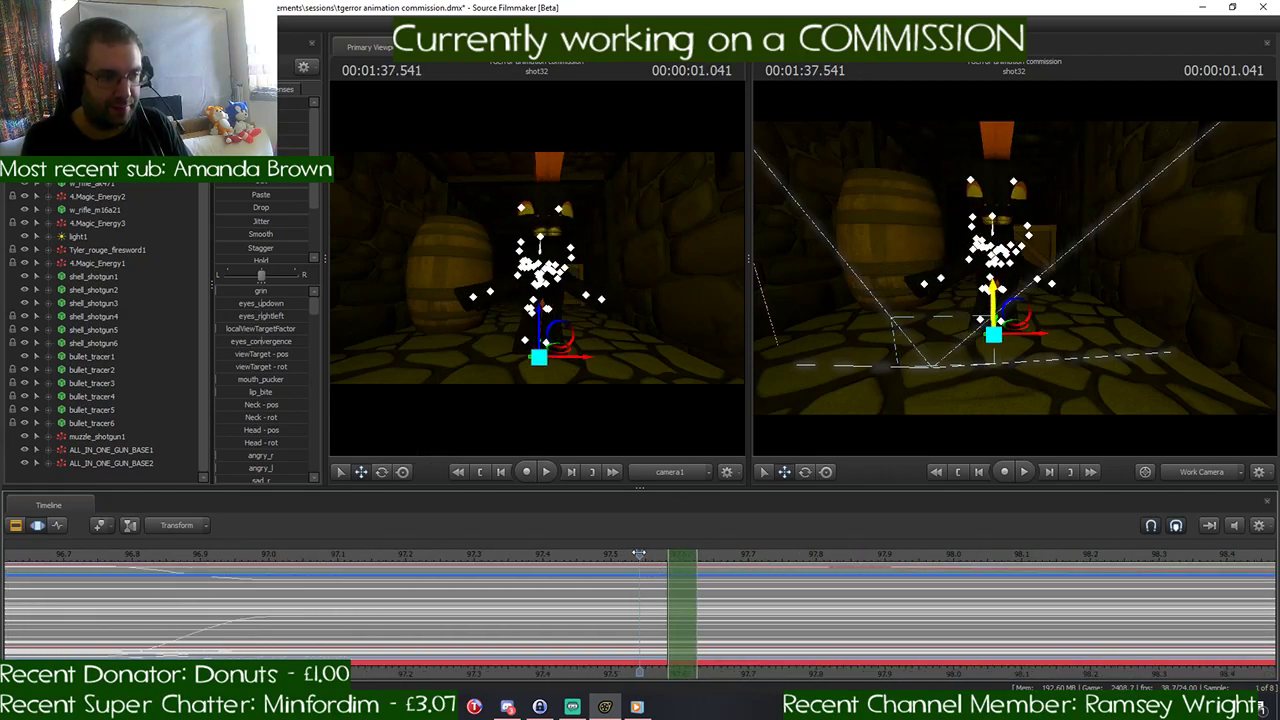
# - Play back the two ponies separating and place the playhead at 00:01:37.583
pyautogui.press('space')
pyautogui.press('space')
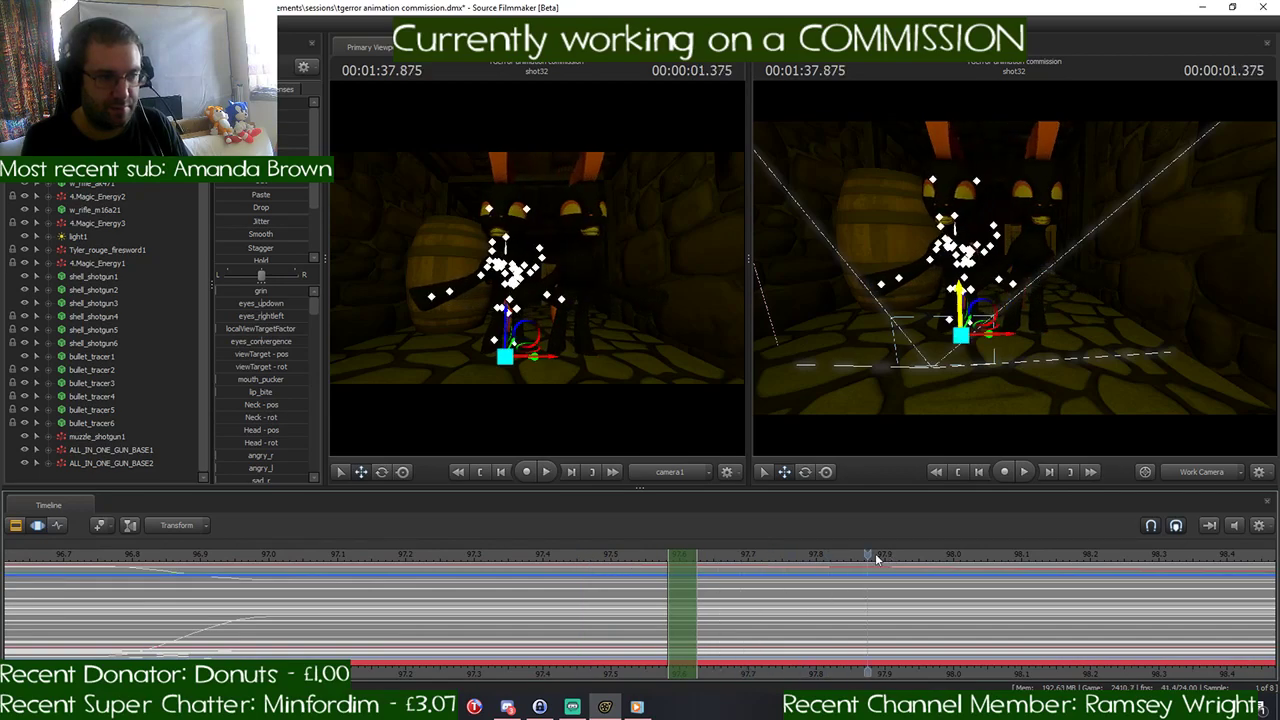
pyautogui.moveTo(875, 553); pyautogui.dragTo(663, 567)
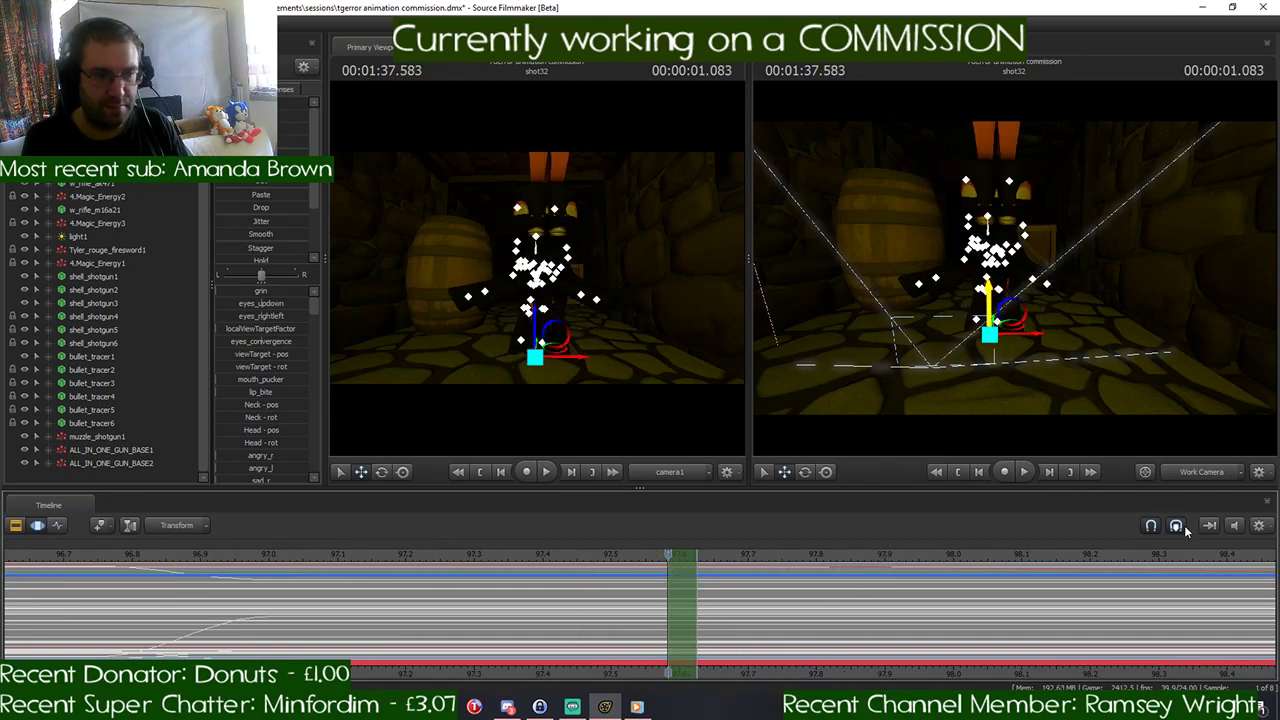
# - Mute the timeline sound, lower both ponies below the floor for the frame at 00:01:37.583, and check the frame at 00:01:37.625
pyautogui.click(1234, 525)
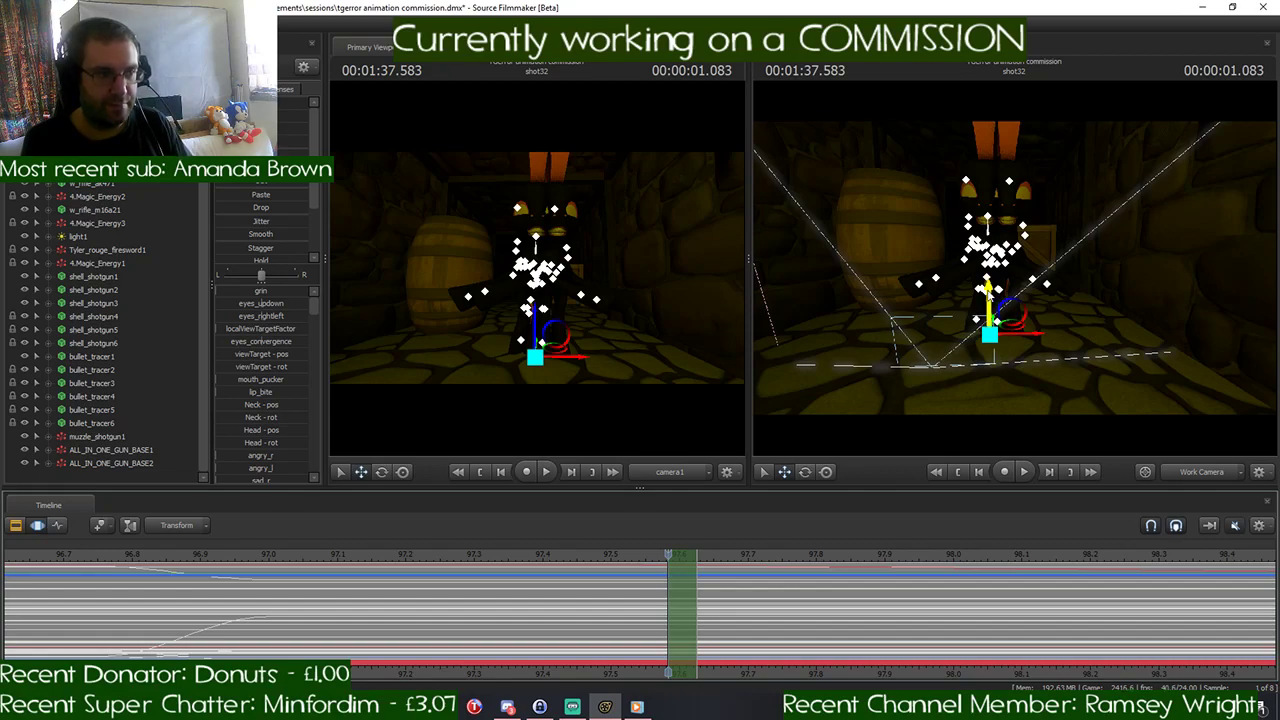
pyautogui.moveTo(987, 290); pyautogui.dragTo(960, 486)
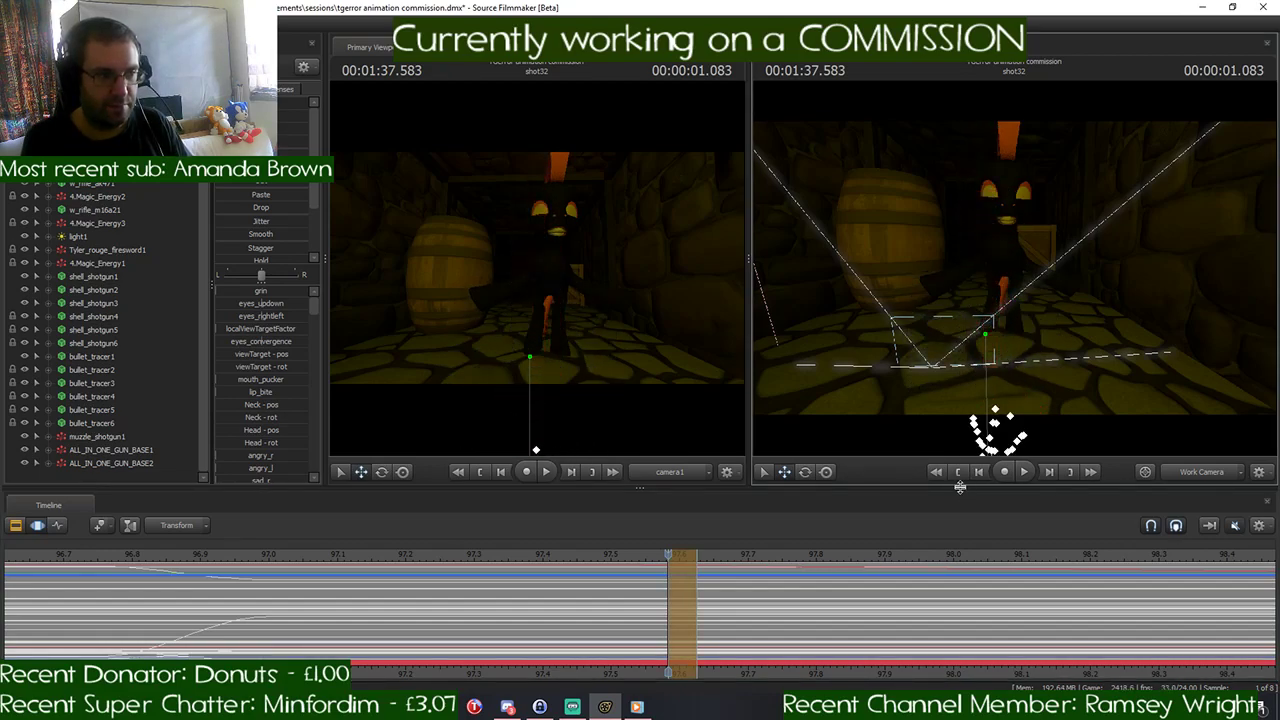
pyautogui.hotkey('ctrl', 'z')
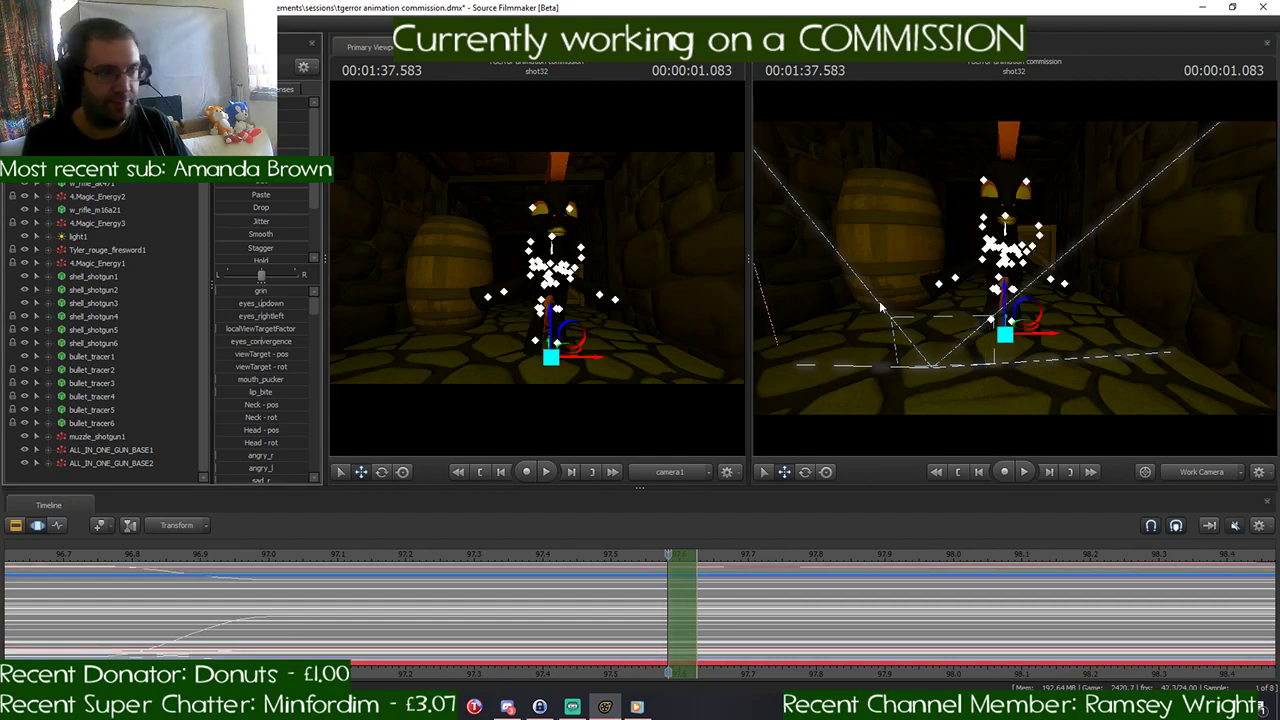
pyautogui.moveTo(1002, 292); pyautogui.dragTo(978, 470)
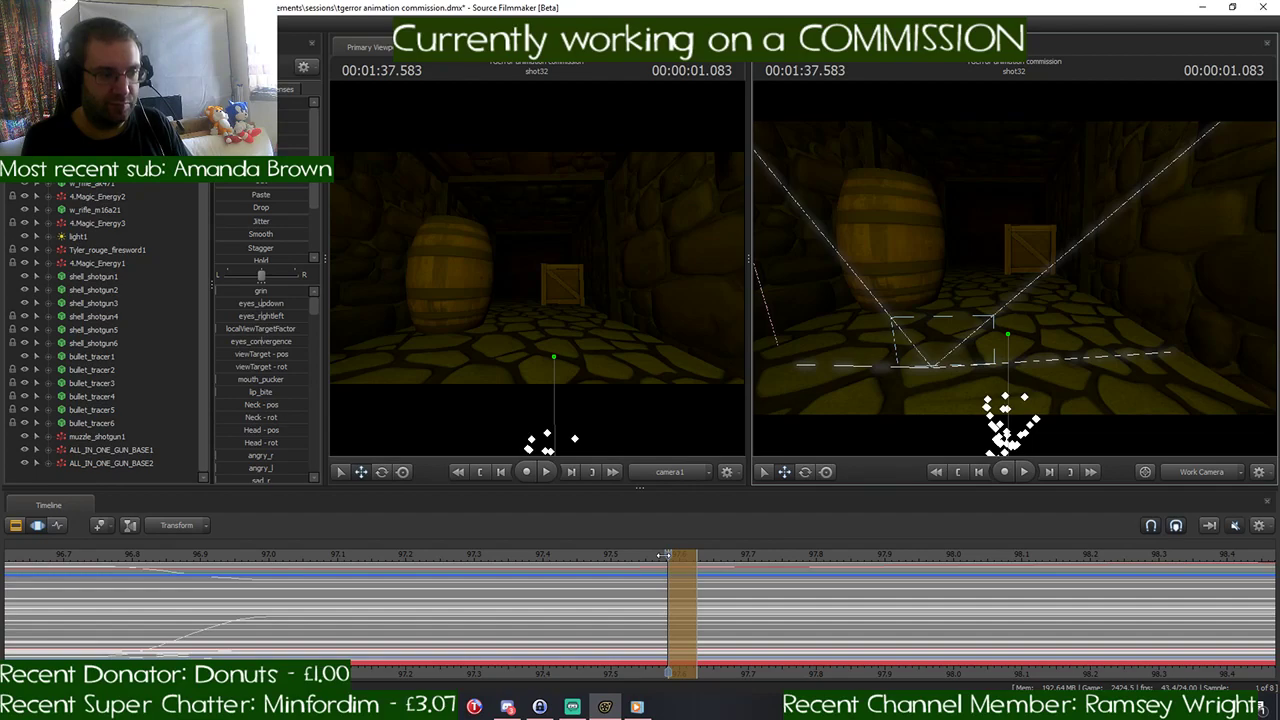
pyautogui.moveTo(664, 555); pyautogui.dragTo(696, 555)
pyautogui.press('Return')
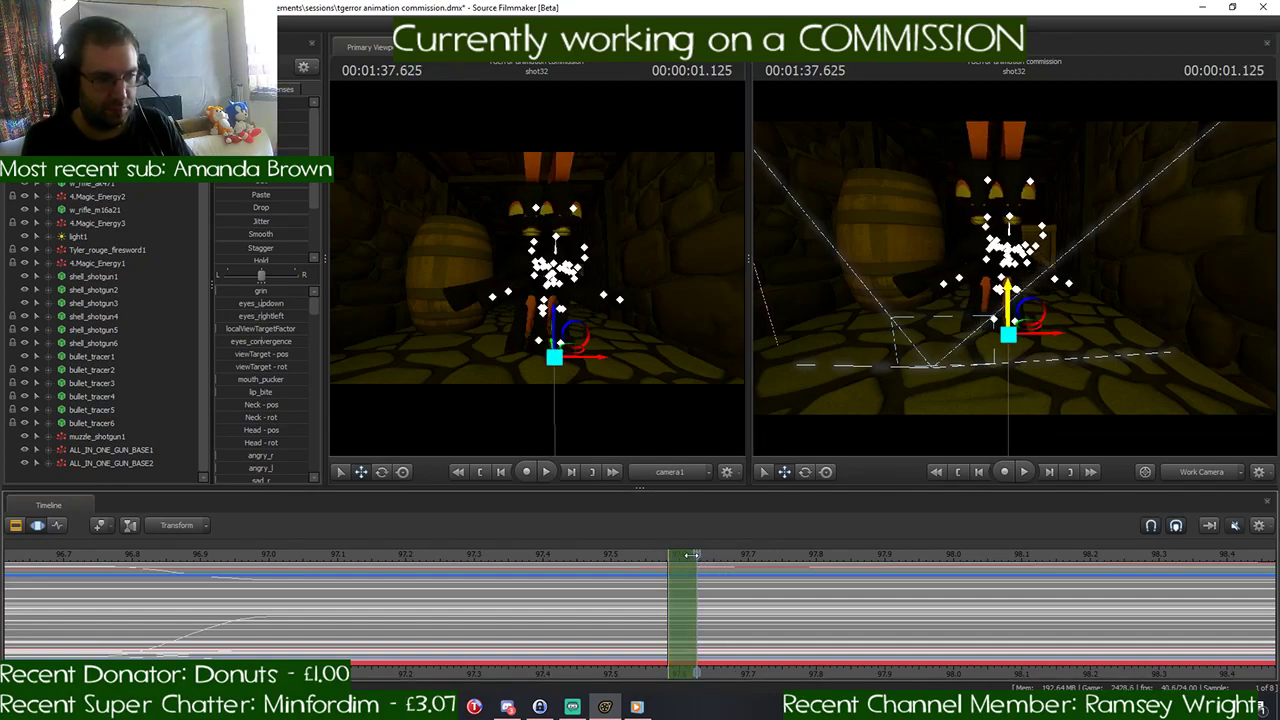
# - Check the frames at 00:01:37.583 and 00:01:37.625, move the one-frame time selection to 00:01:37.666, and lower both black ponies below the floor
pyautogui.moveTo(693, 555); pyautogui.dragTo(669, 557)
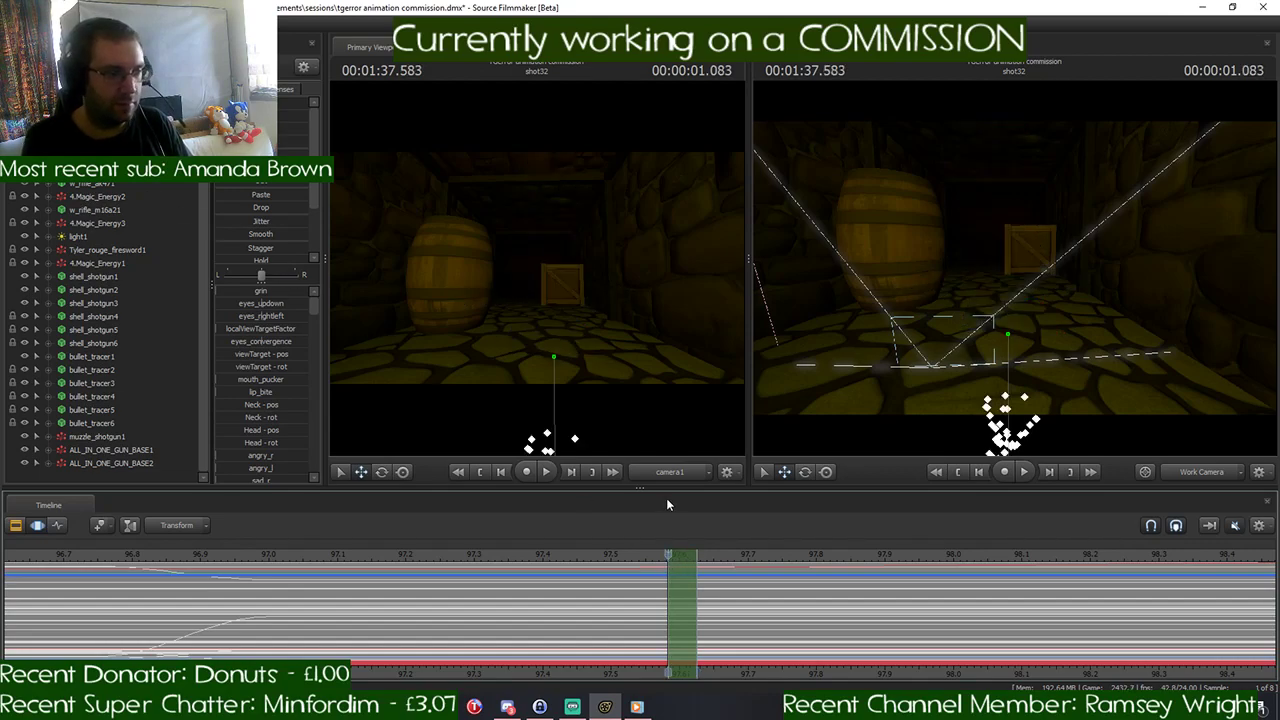
pyautogui.moveTo(665, 555); pyautogui.dragTo(688, 554)
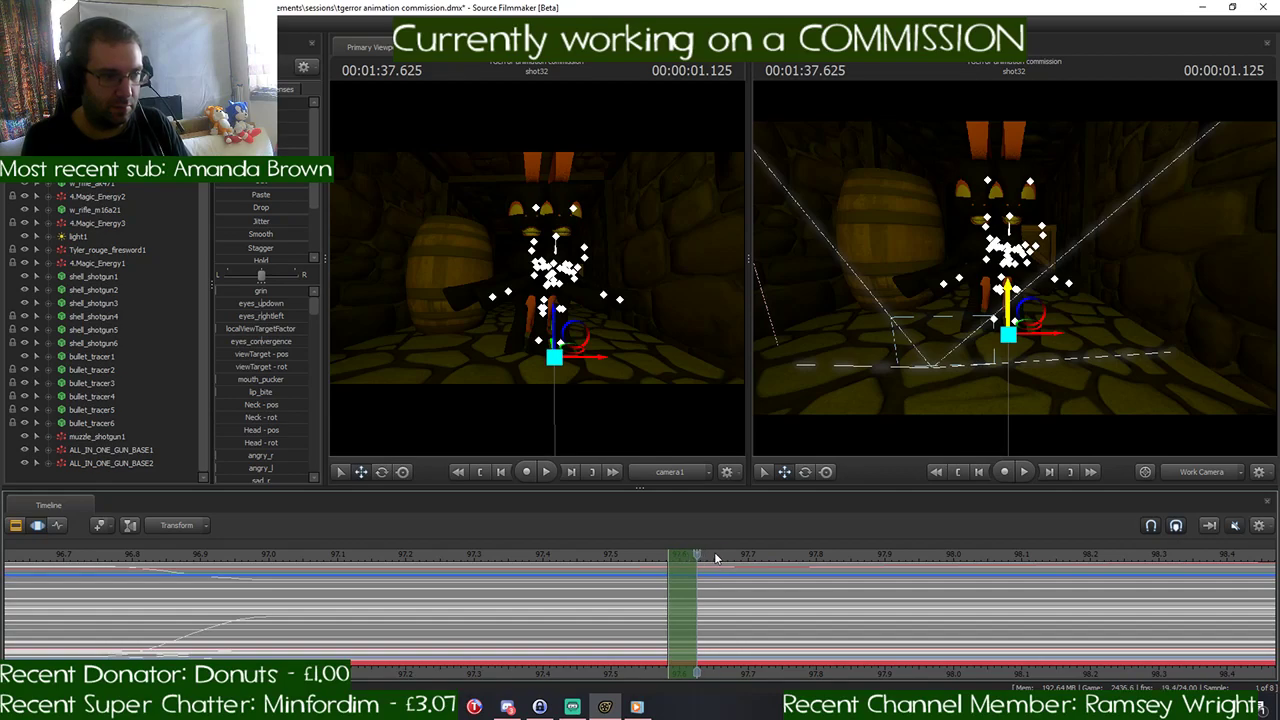
pyautogui.moveTo(668, 556); pyautogui.dragTo(731, 555)
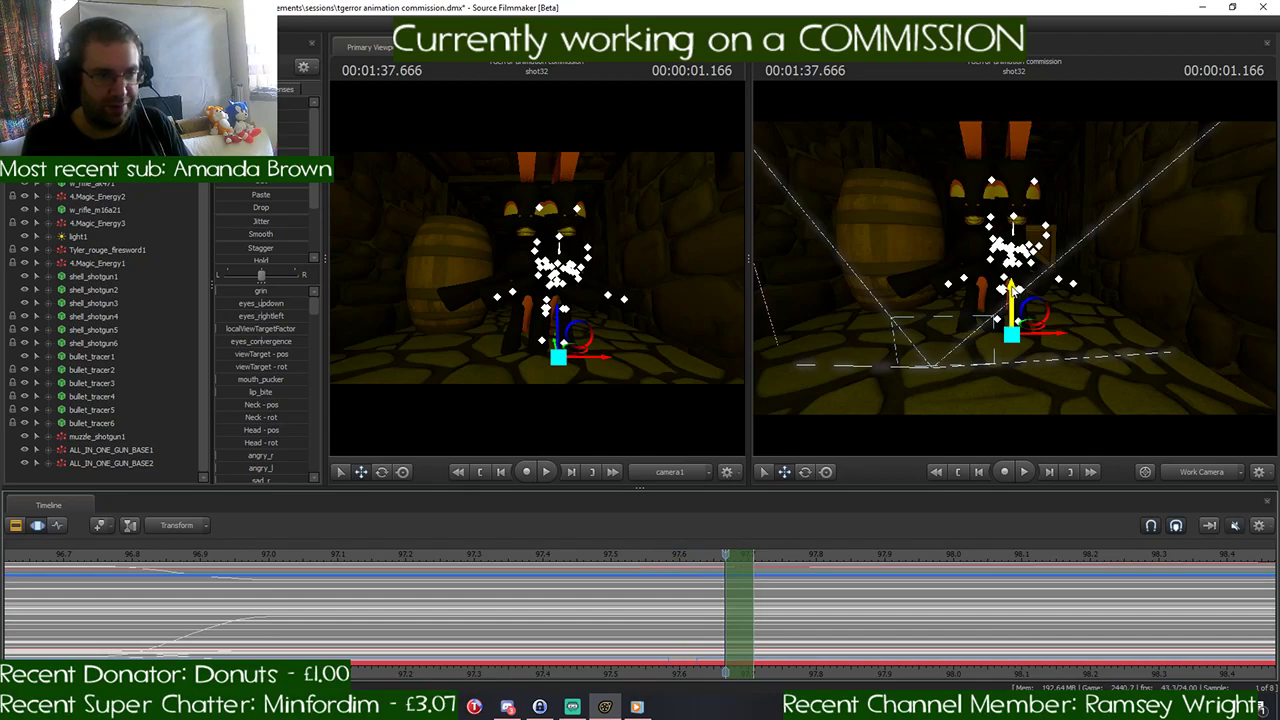
pyautogui.moveTo(1012, 300); pyautogui.dragTo(1015, 472)
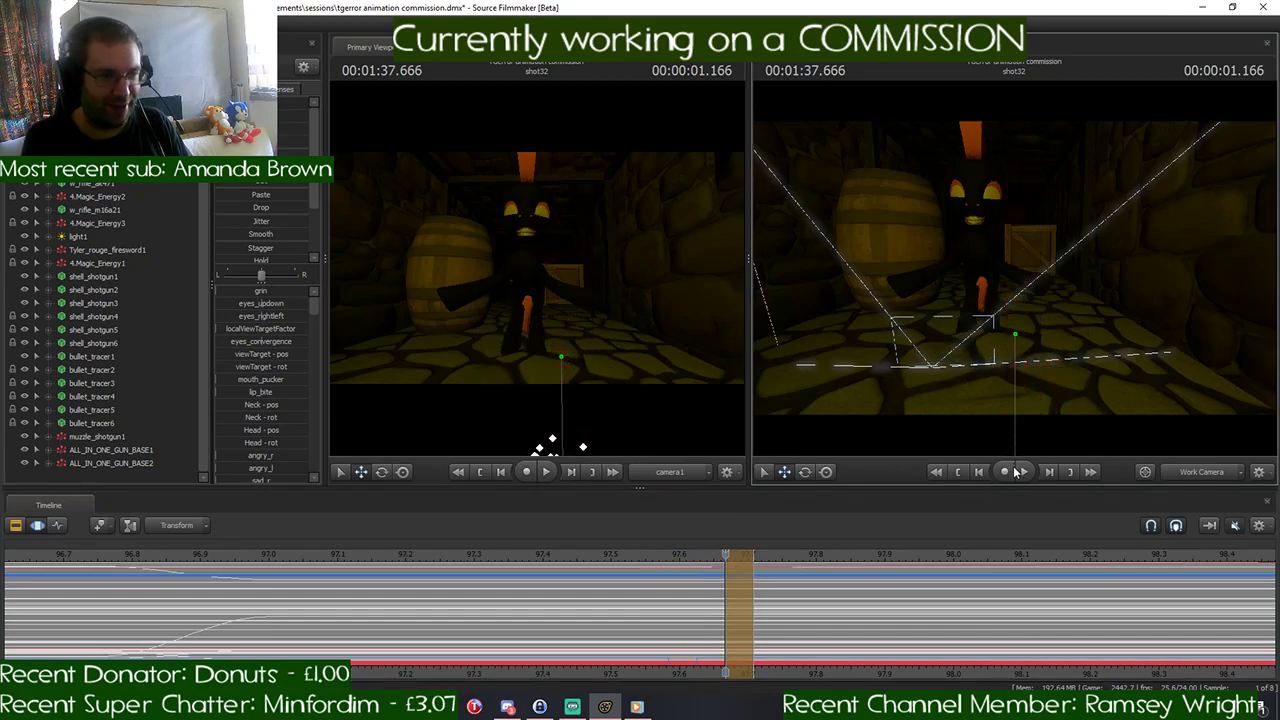
pyautogui.hotkey('ctrl', 'z')
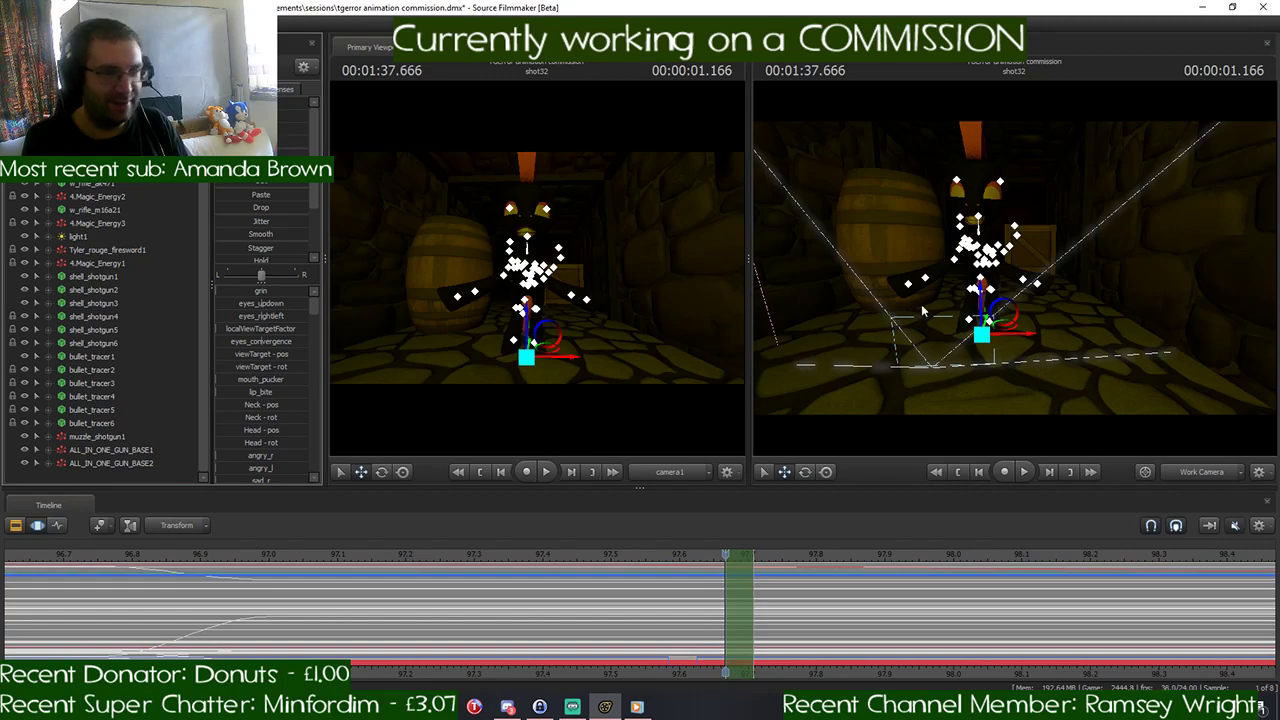
pyautogui.moveTo(981, 300); pyautogui.dragTo(976, 460)
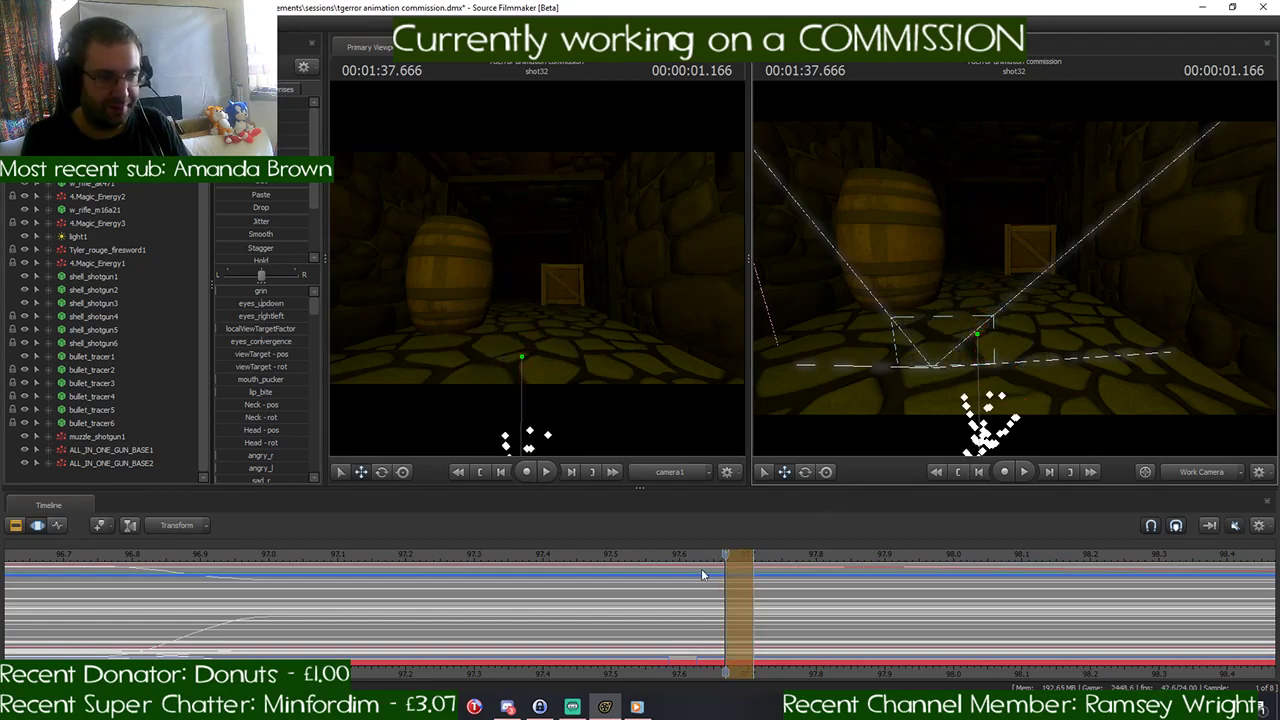
# - Play back the flickering pony split from 00:01:37.500
pyautogui.moveTo(725, 558); pyautogui.dragTo(611, 560)
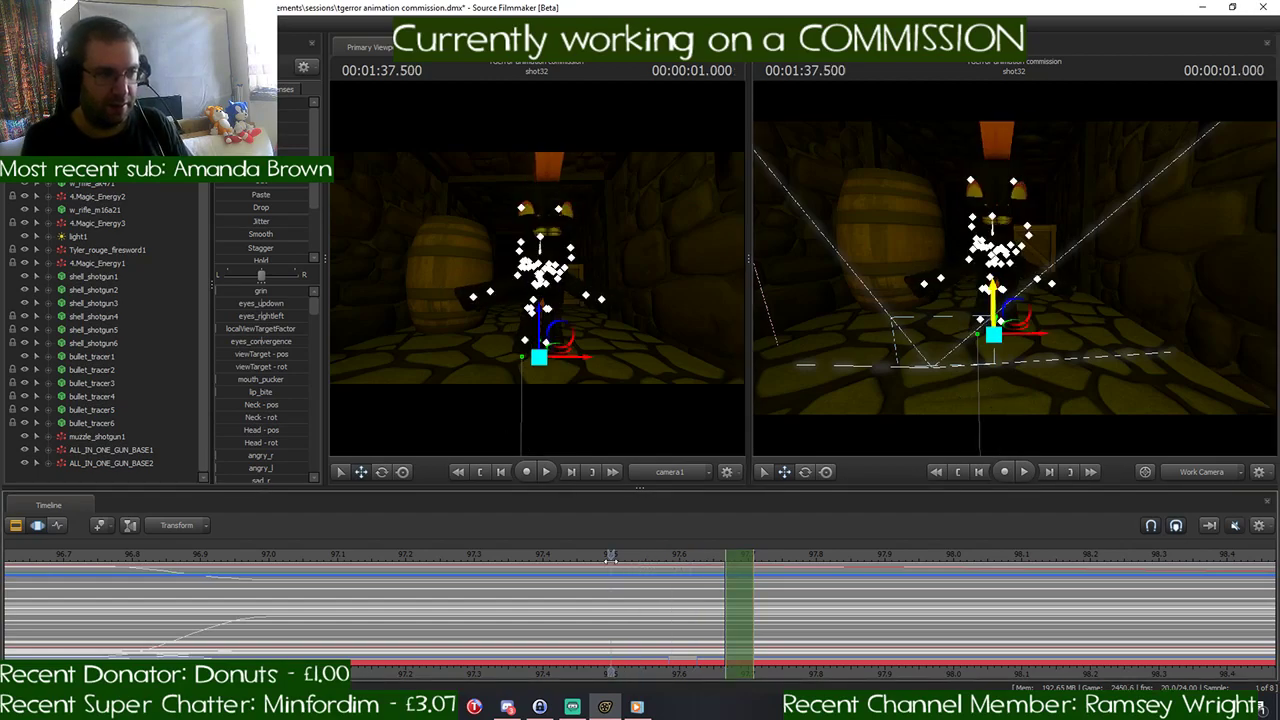
pyautogui.press('space')
pyautogui.press('space')
# - Move the one-frame time selection to 00:01:37.750, select both black ponies, and lower them together below the floor
pyautogui.moveTo(1037, 559); pyautogui.dragTo(760, 555)
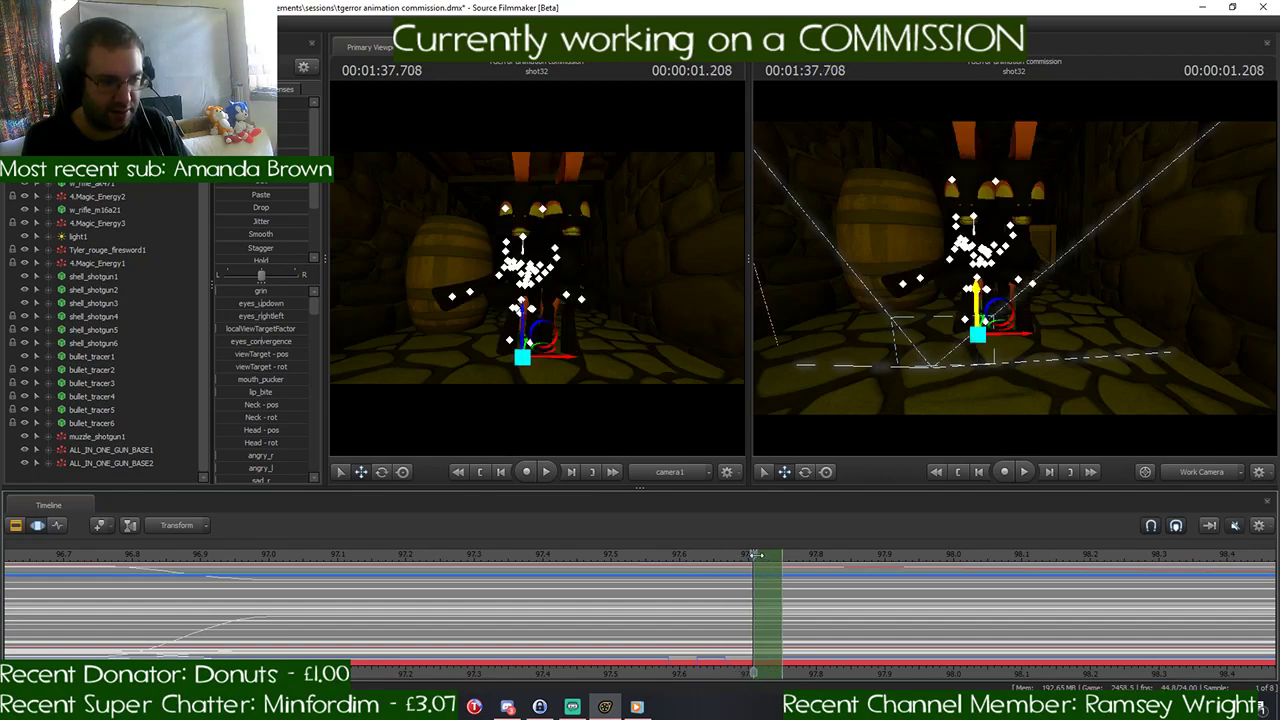
pyautogui.click(722, 555)
pyautogui.moveTo(733, 558); pyautogui.dragTo(797, 555)
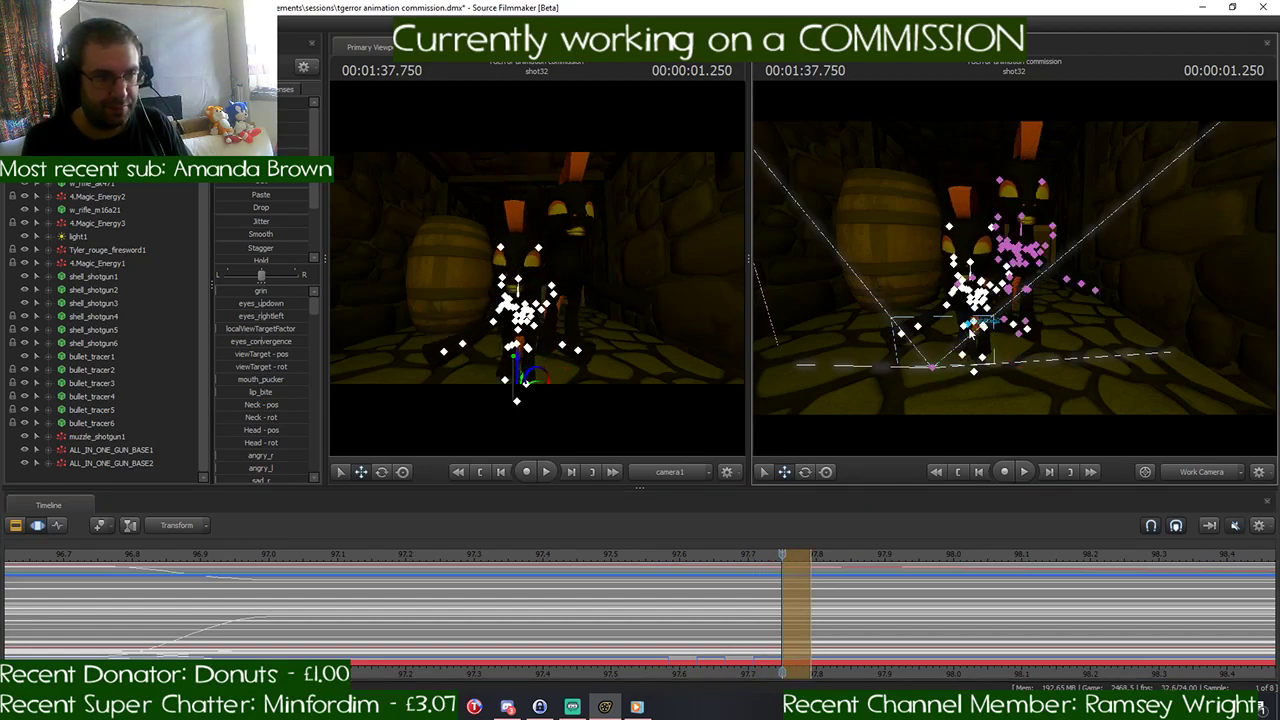
pyautogui.keyDown('ctrl'); pyautogui.click(97, 143); pyautogui.keyUp('ctrl')
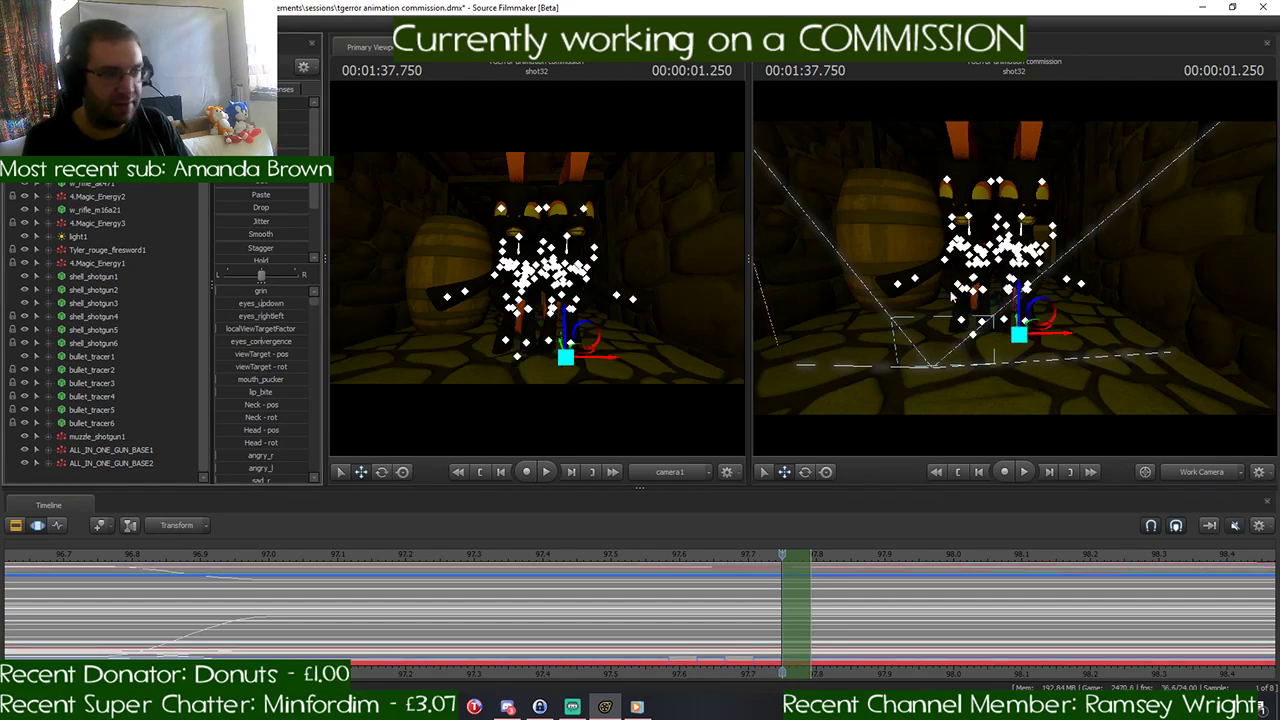
pyautogui.moveTo(1020, 291); pyautogui.dragTo(1004, 477)
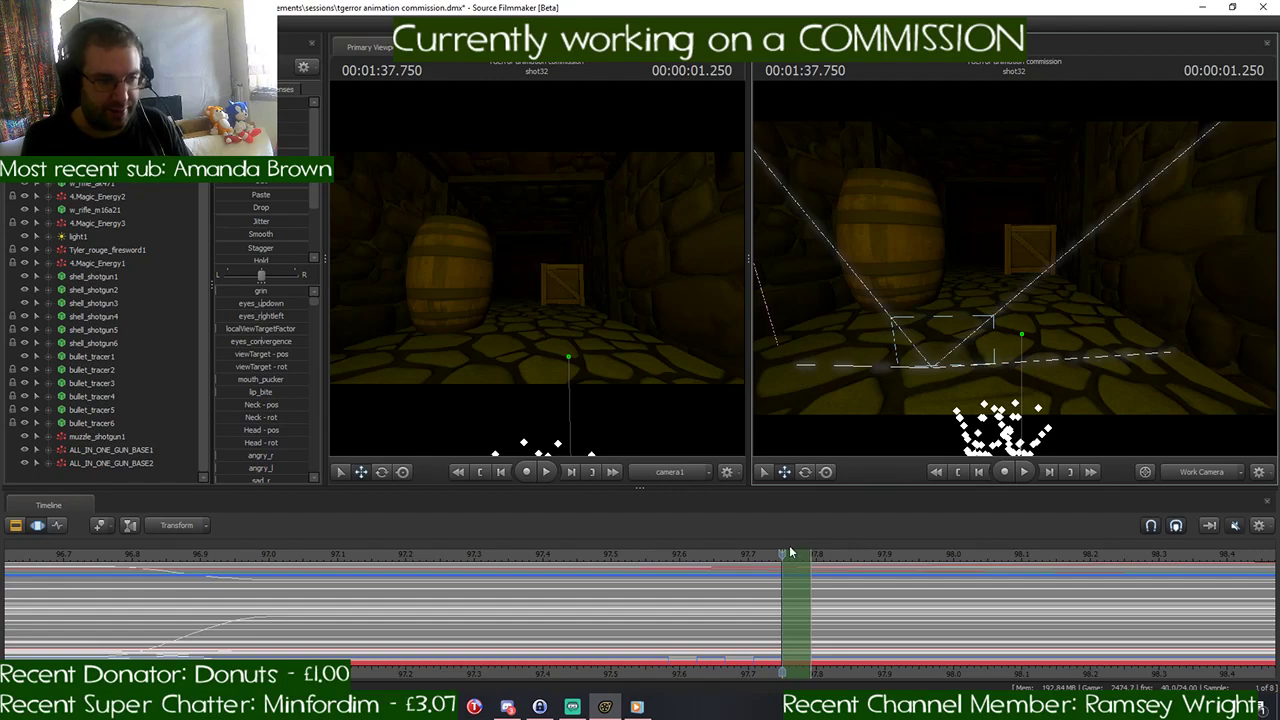
# - Move the one-frame time selection to 00:01:37.833, lower both ponies out of view, and apply the change
pyautogui.moveTo(781, 553); pyautogui.dragTo(841, 549)
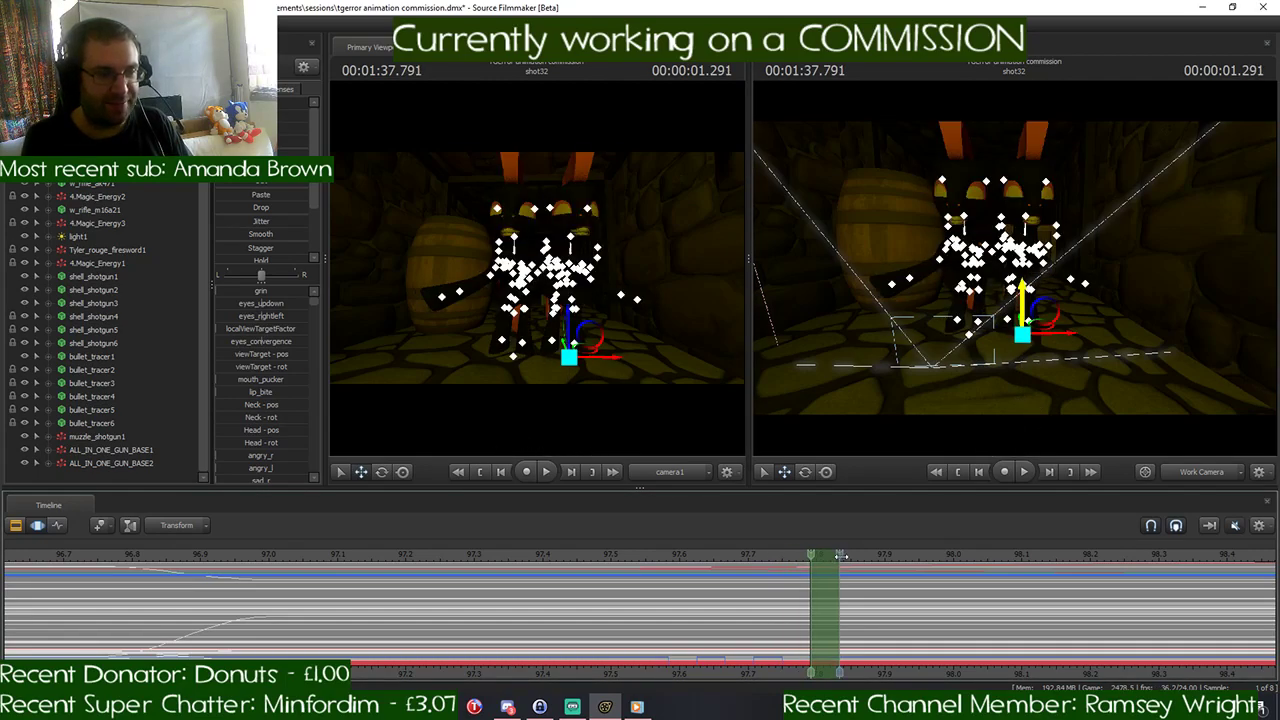
pyautogui.click(841, 553)
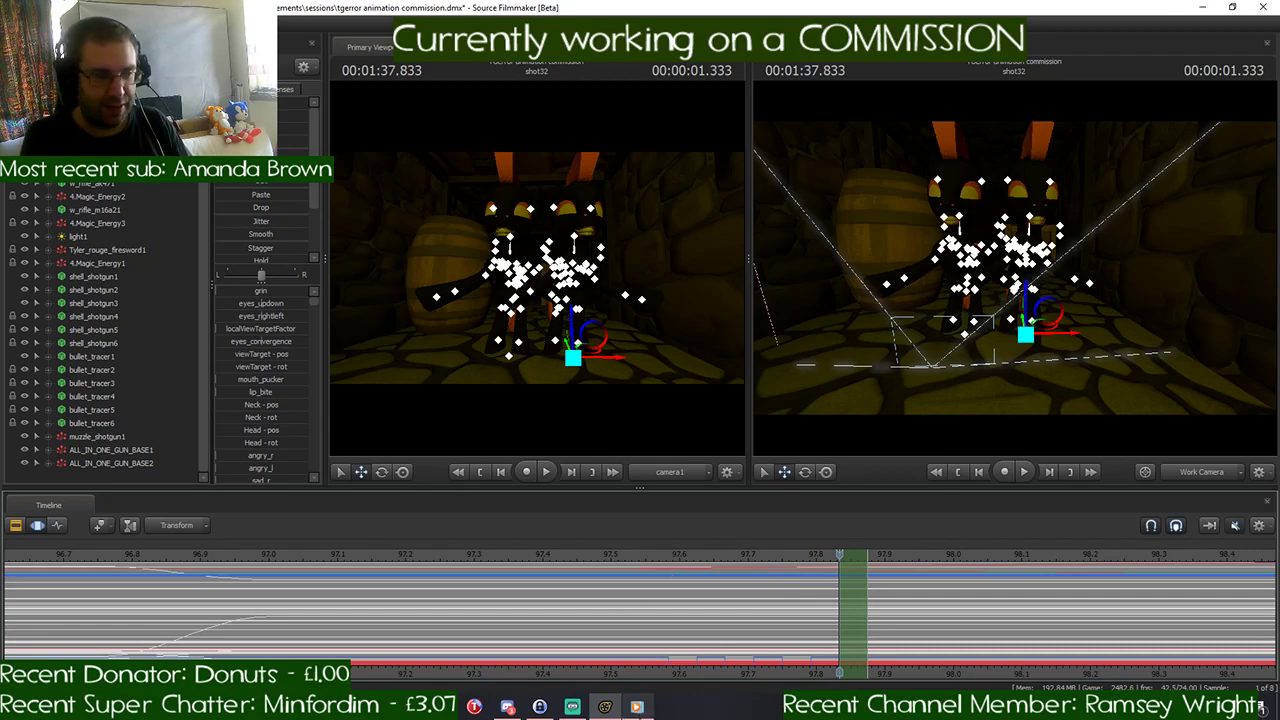
pyautogui.moveTo(640, 708)
pyautogui.click(638, 680)
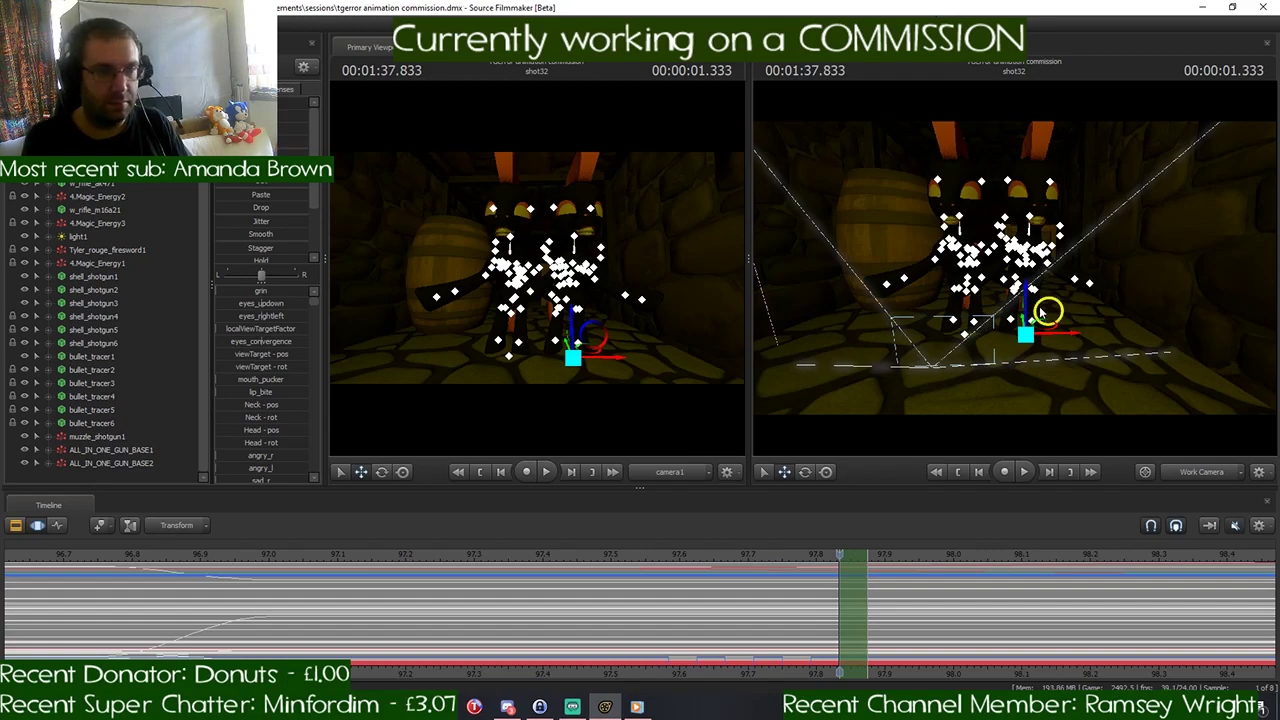
pyautogui.moveTo(1026, 298); pyautogui.dragTo(1016, 492)
pyautogui.press('Return')
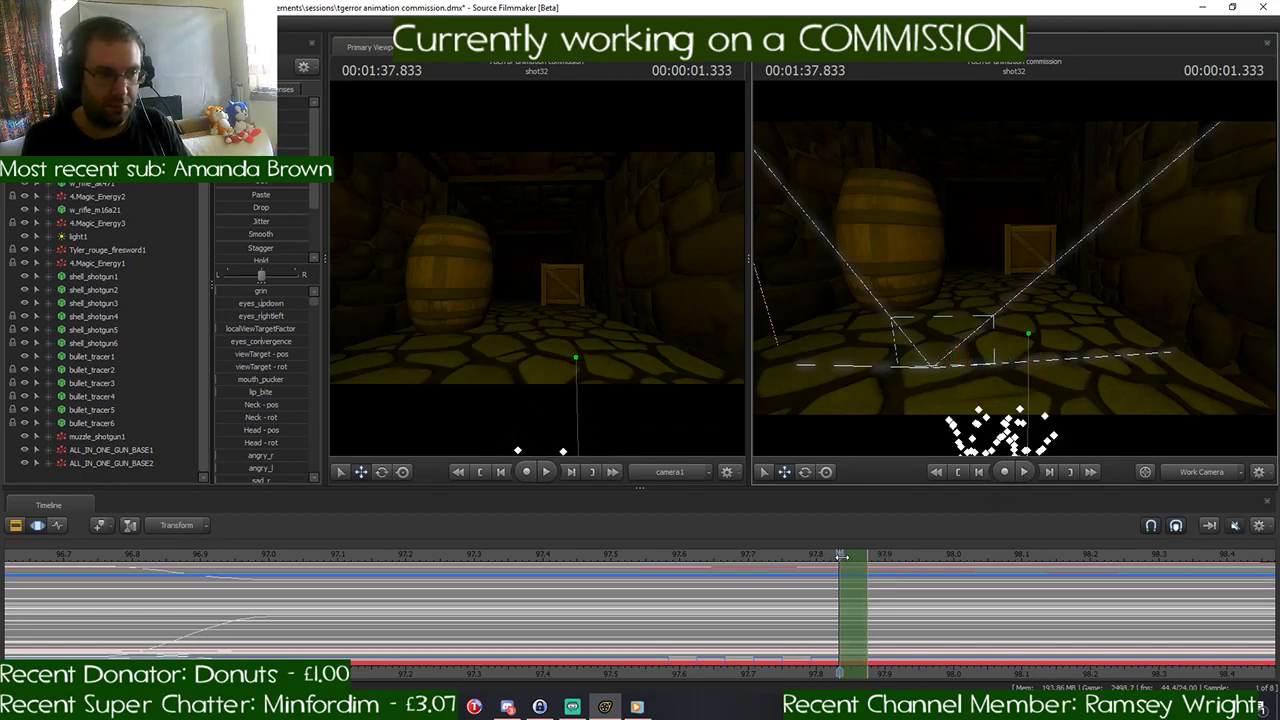
# - Review the flicker from 00:01:37.416 and lower both ponies below the floor for the single frame at 00:01:37.916
pyautogui.moveTo(842, 556); pyautogui.dragTo(544, 566)
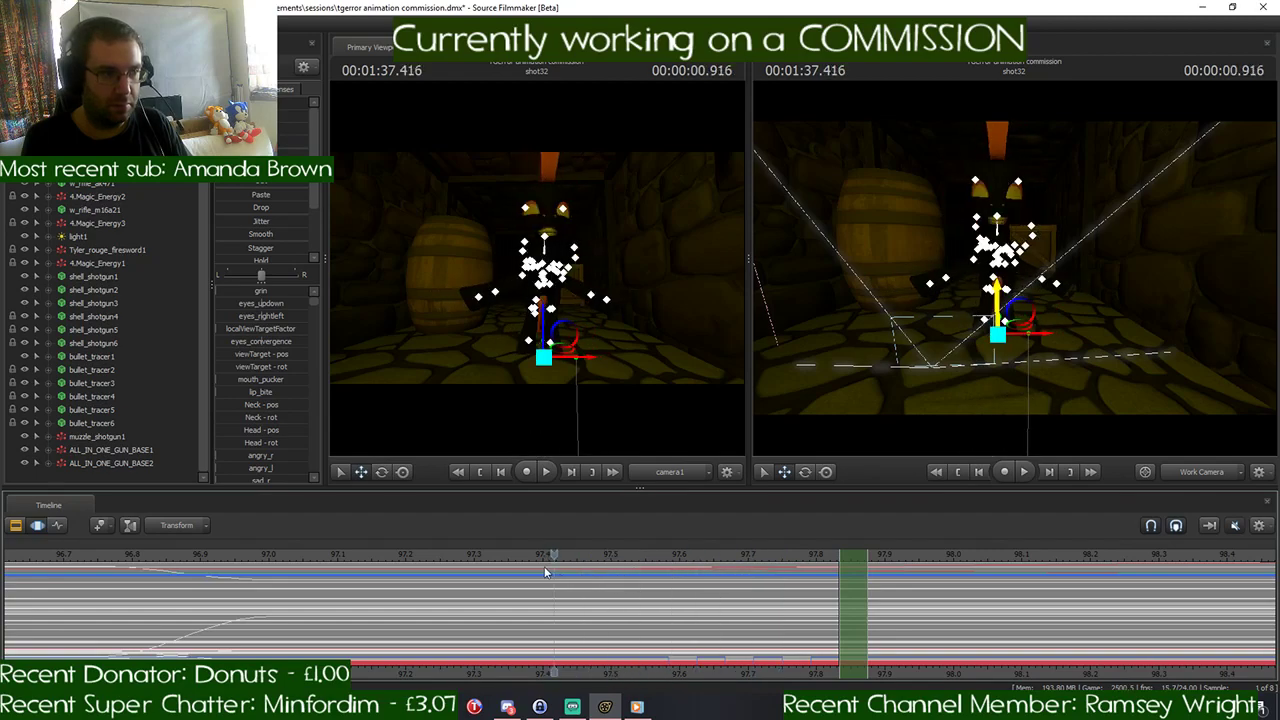
pyautogui.press('space')
pyautogui.moveTo(1148, 552); pyautogui.dragTo(897, 555)
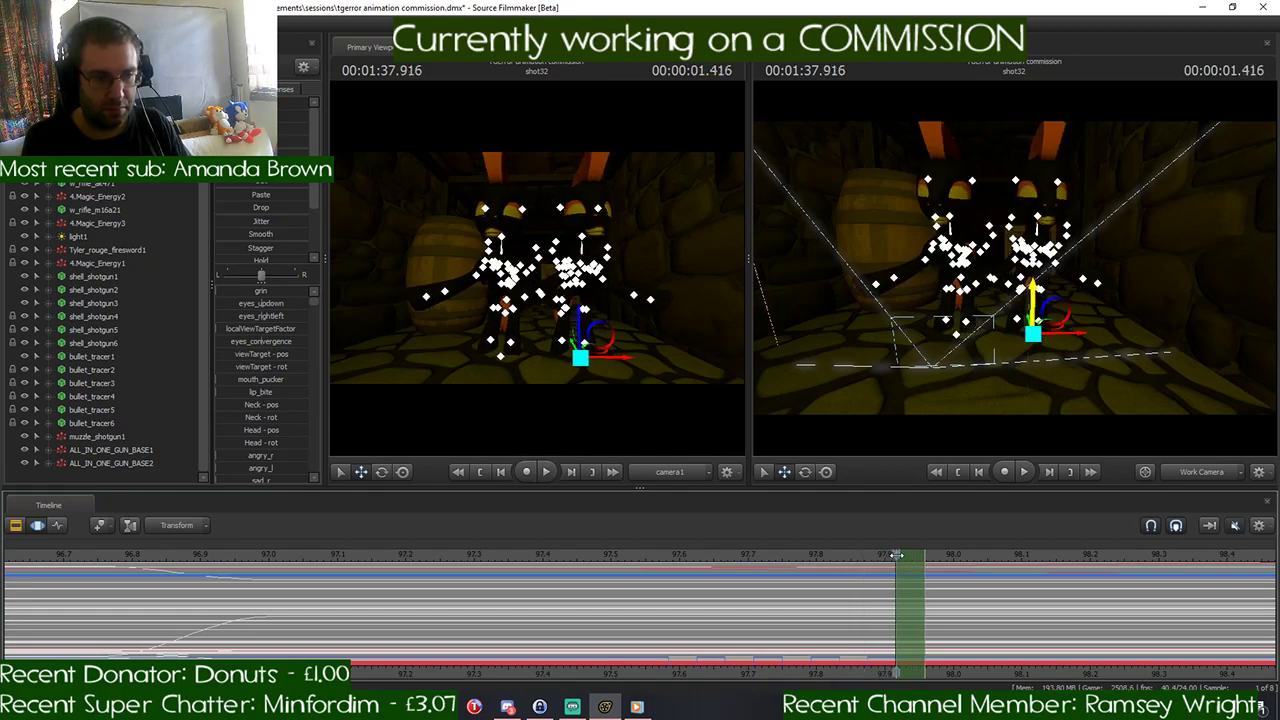
pyautogui.moveTo(1033, 292); pyautogui.dragTo(1033, 469)
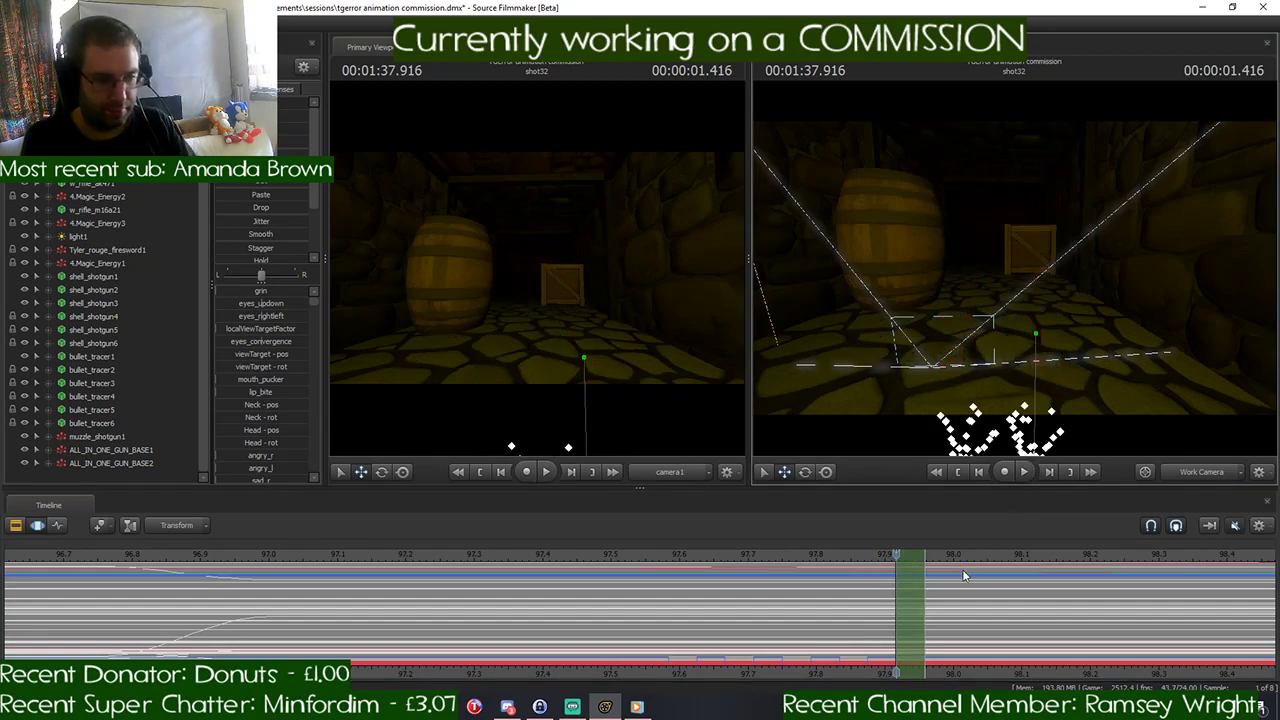
# - Lower both ponies below the floor for the single frames at 00:01:38.000 and 00:01:38.083
pyautogui.moveTo(905, 565); pyautogui.dragTo(966, 554)
pyautogui.moveTo(1050, 300); pyautogui.dragTo(1024, 501)
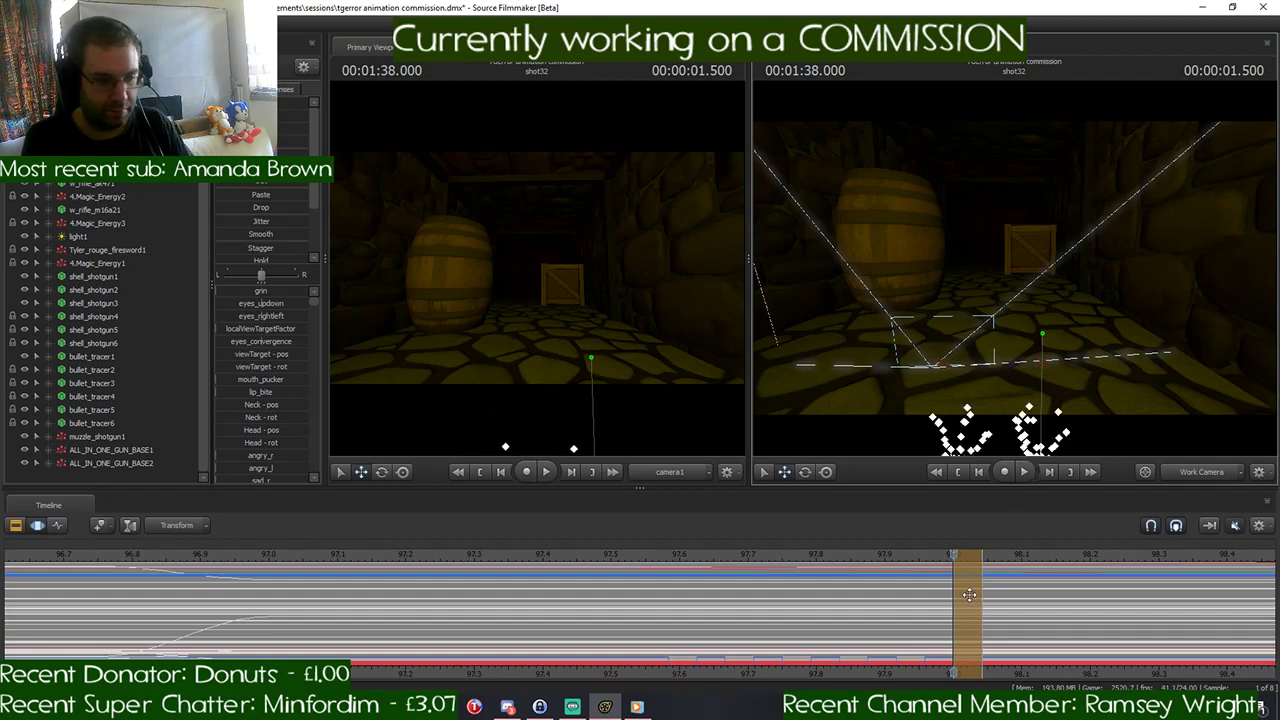
pyautogui.moveTo(969, 595); pyautogui.dragTo(969, 595)
pyautogui.click(981, 558)
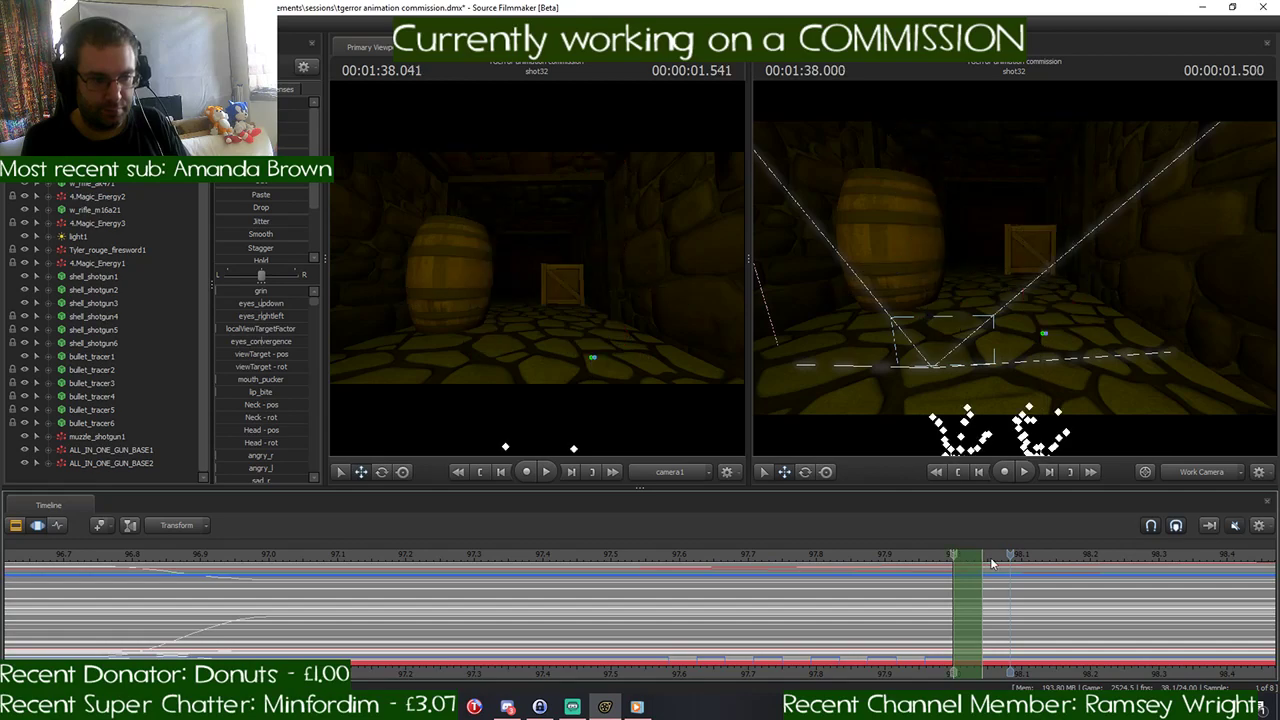
pyautogui.moveTo(982, 555); pyautogui.dragTo(1025, 557)
pyautogui.moveTo(1046, 295); pyautogui.dragTo(1048, 455)
pyautogui.click(1010, 674)
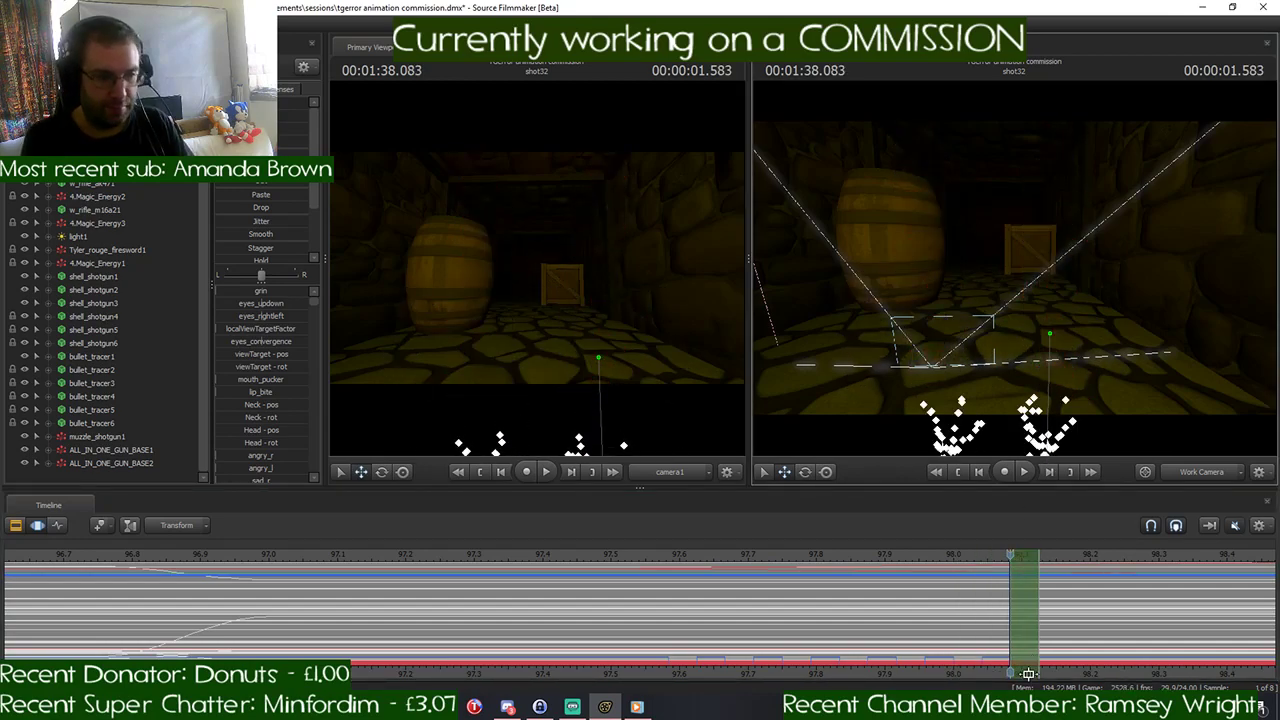
# - Shift the one-frame time selection to 00:01:38.166 and drop both ponies beneath the floor
pyautogui.moveTo(1010, 674); pyautogui.dragTo(774, 564, button='middle')
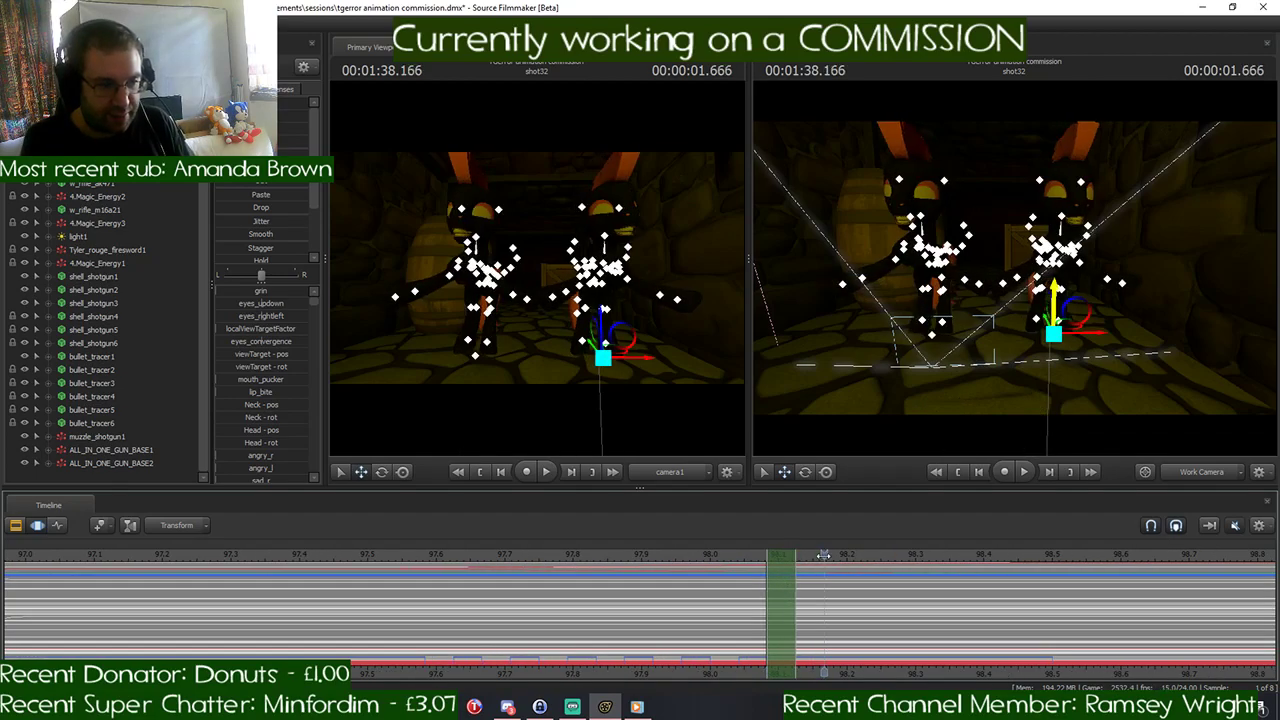
pyautogui.click(824, 556)
pyautogui.click(824, 556)
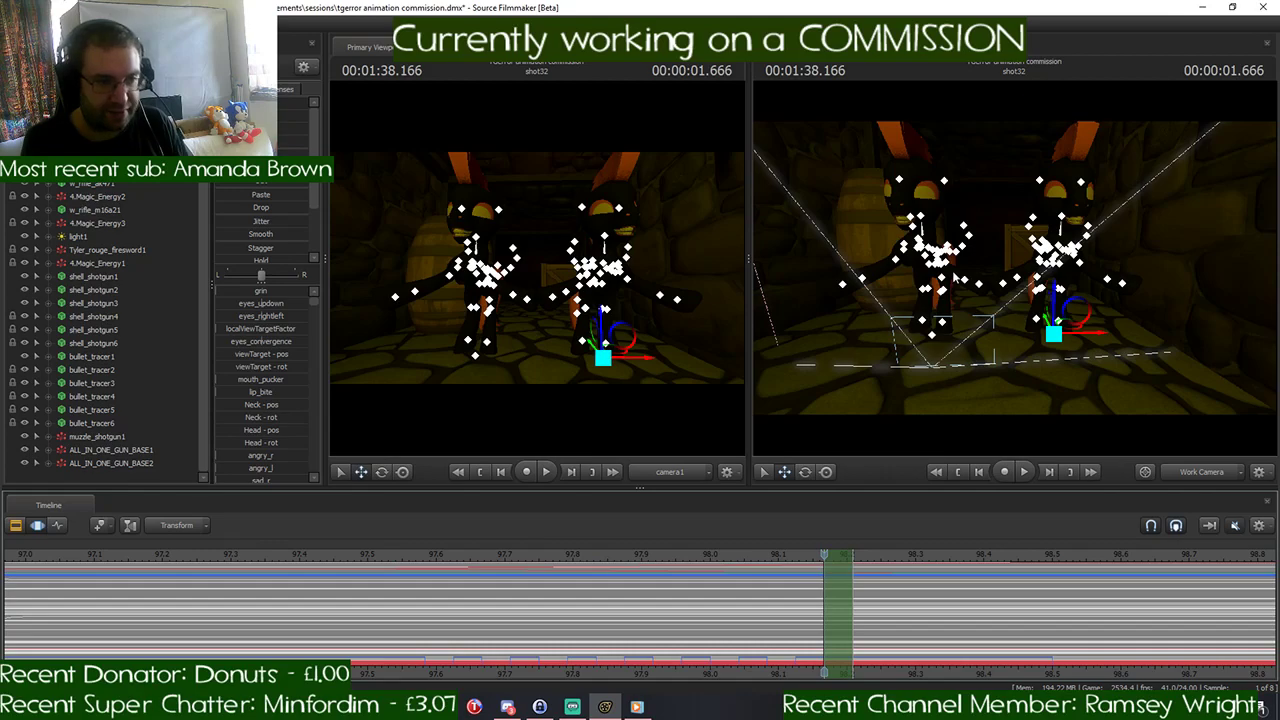
pyautogui.moveTo(1055, 326); pyautogui.dragTo(1056, 422)
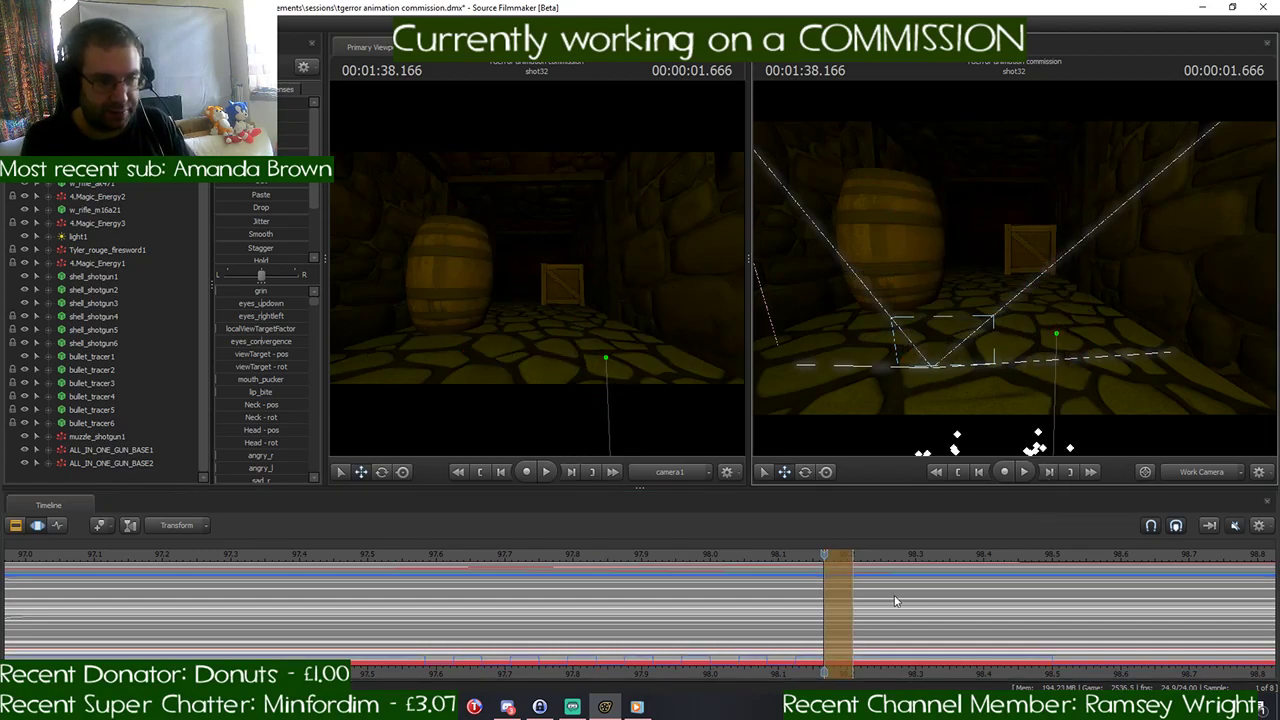
# - Move the one-frame time selection to 00:01:38.250 and lower both ponies out of camera view
pyautogui.scroll(-2, 820, 668)
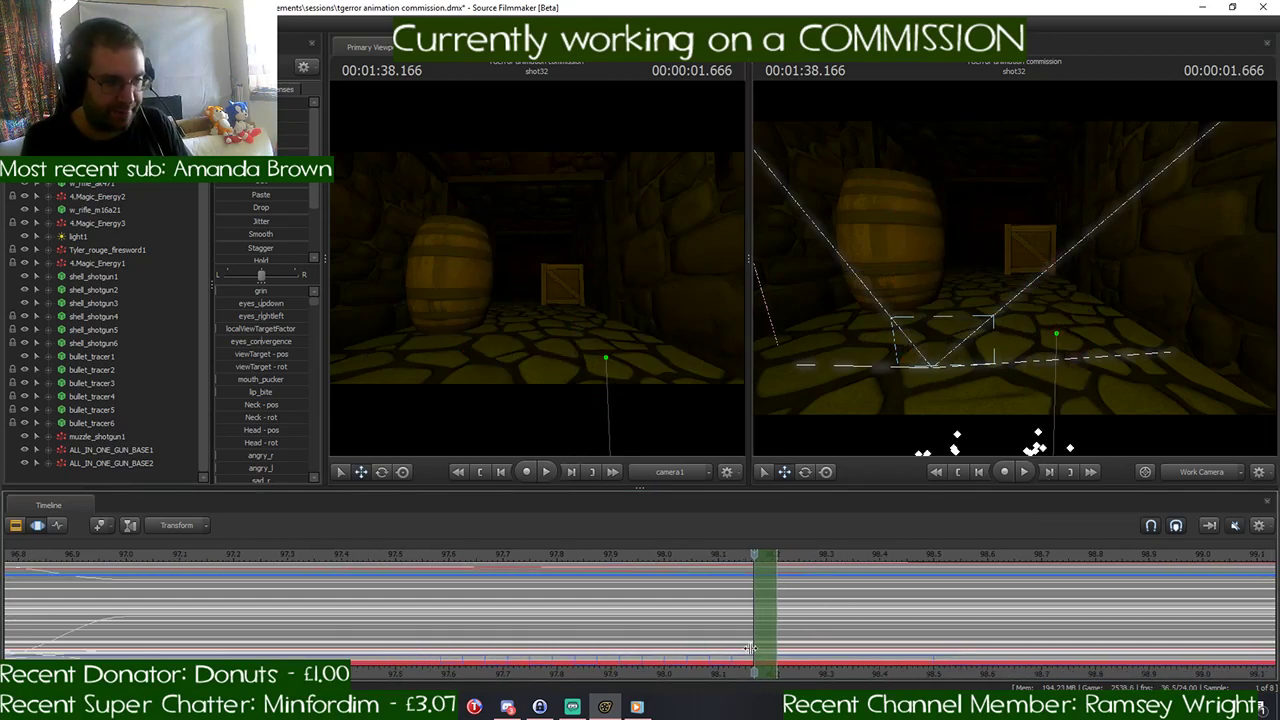
pyautogui.click(781, 556)
pyautogui.click(793, 557)
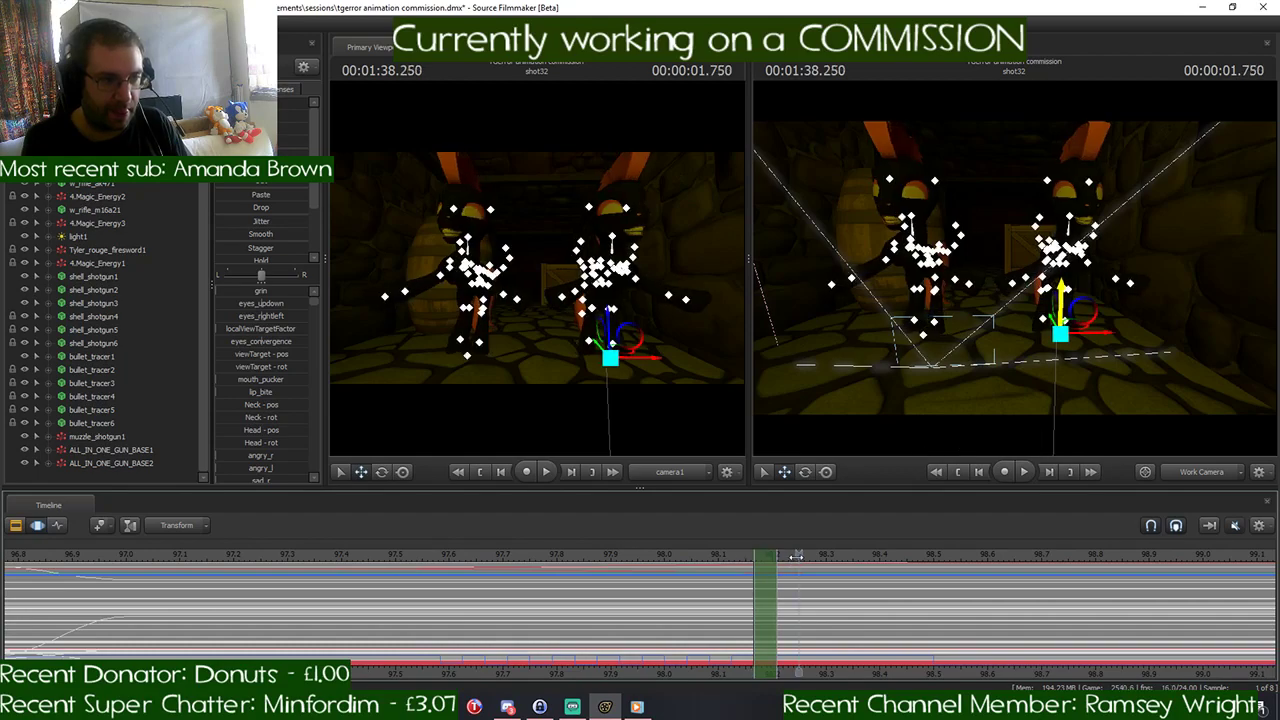
pyautogui.click(763, 555)
pyautogui.click(796, 557)
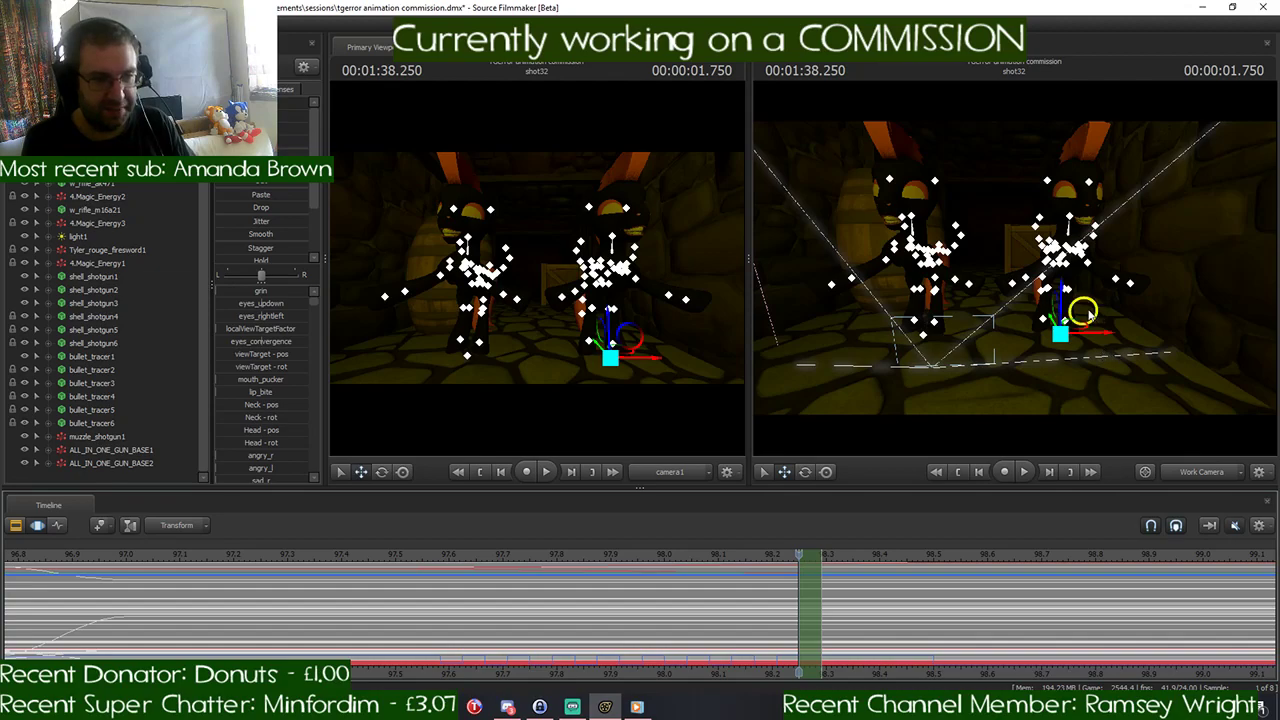
pyautogui.moveTo(1060, 290); pyautogui.dragTo(1040, 480)
# - Hide both ponies beneath the floor for the single frame at 00:01:38.333
pyautogui.click(808, 557)
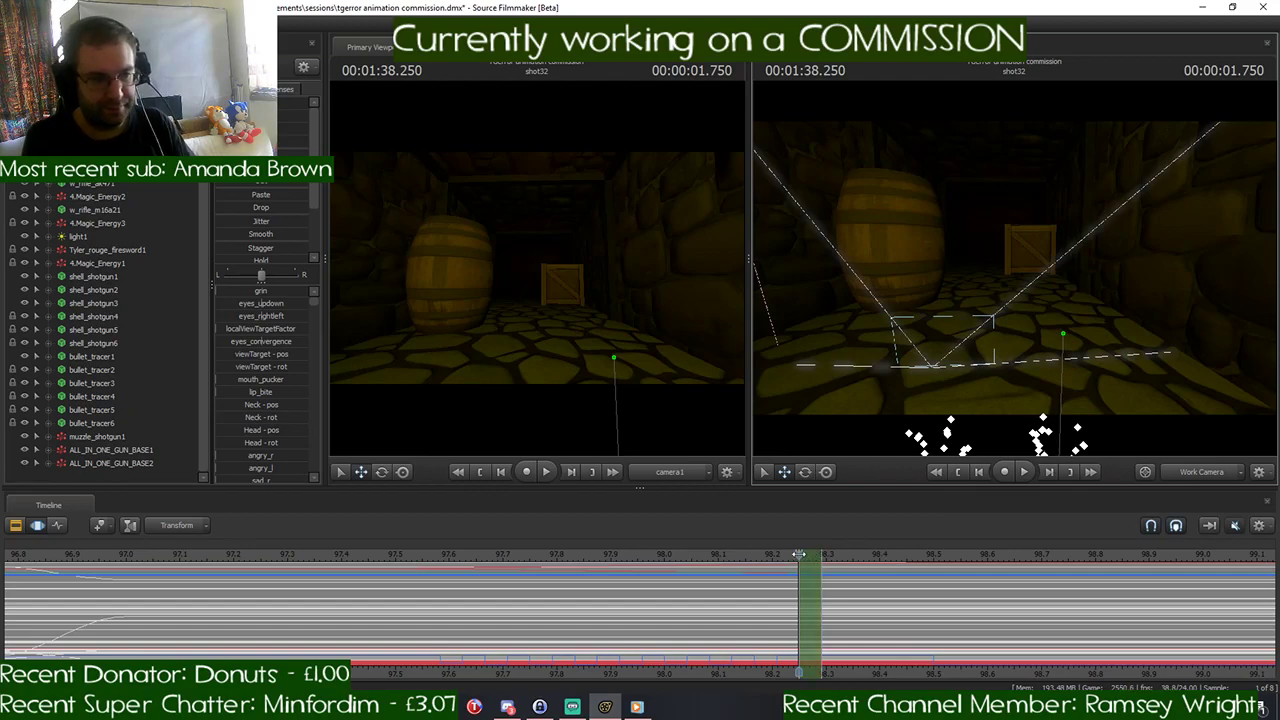
pyautogui.click(846, 554)
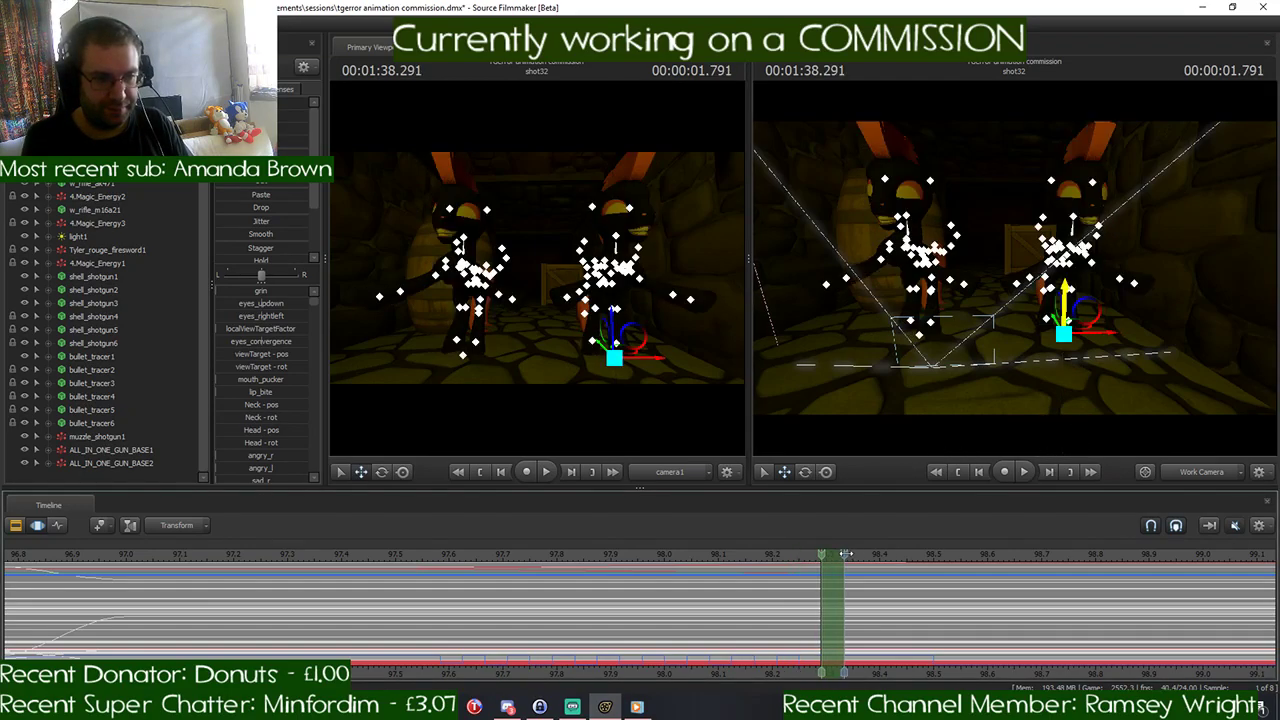
pyautogui.click(846, 554)
pyautogui.moveTo(1064, 300); pyautogui.dragTo(1068, 483)
pyautogui.click(846, 554)
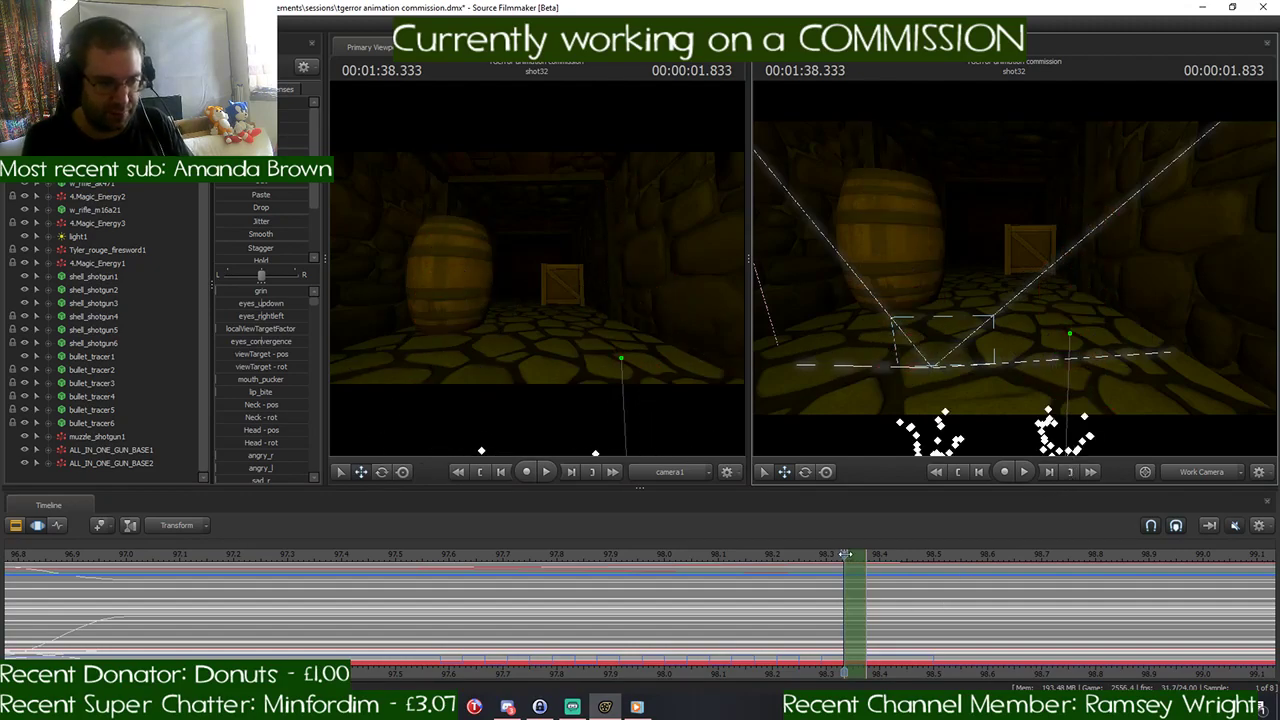
# - Move the one-frame time selection to 00:01:38.416, lower both ponies below the floor, and apply the change
pyautogui.click(886, 556)
pyautogui.click(866, 555)
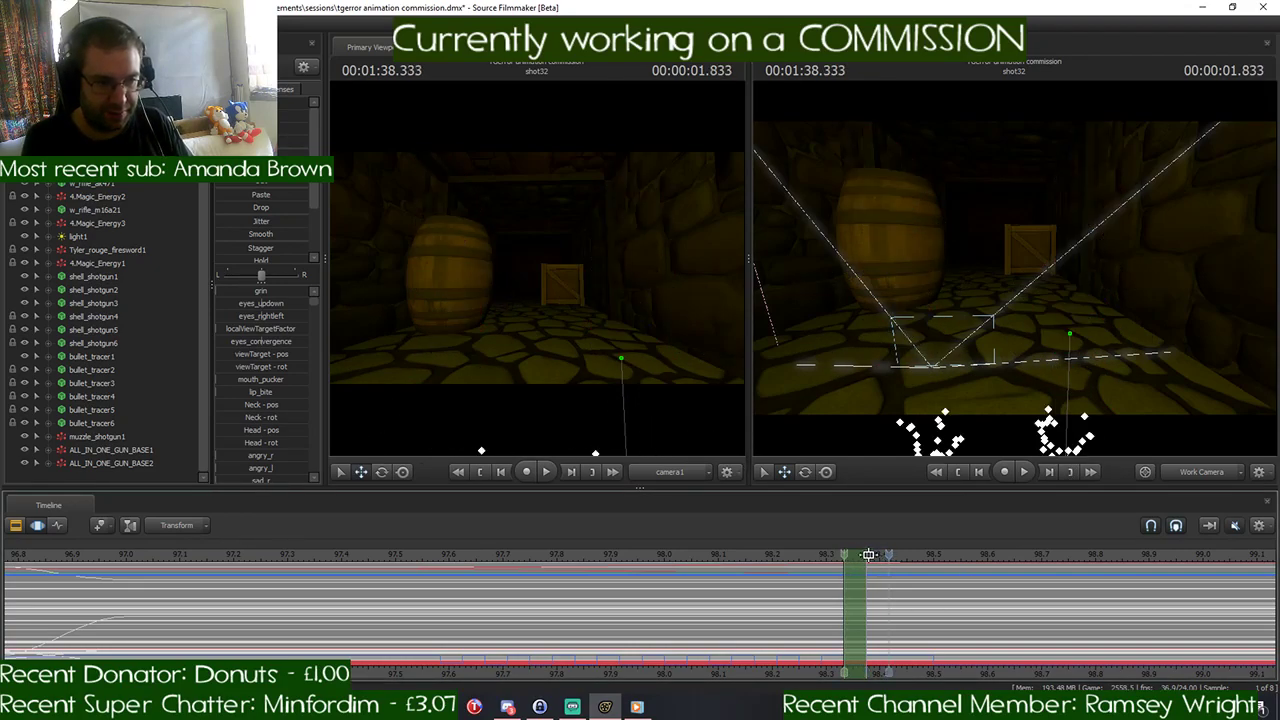
pyautogui.click(888, 555)
pyautogui.moveTo(1078, 307); pyautogui.dragTo(1049, 474)
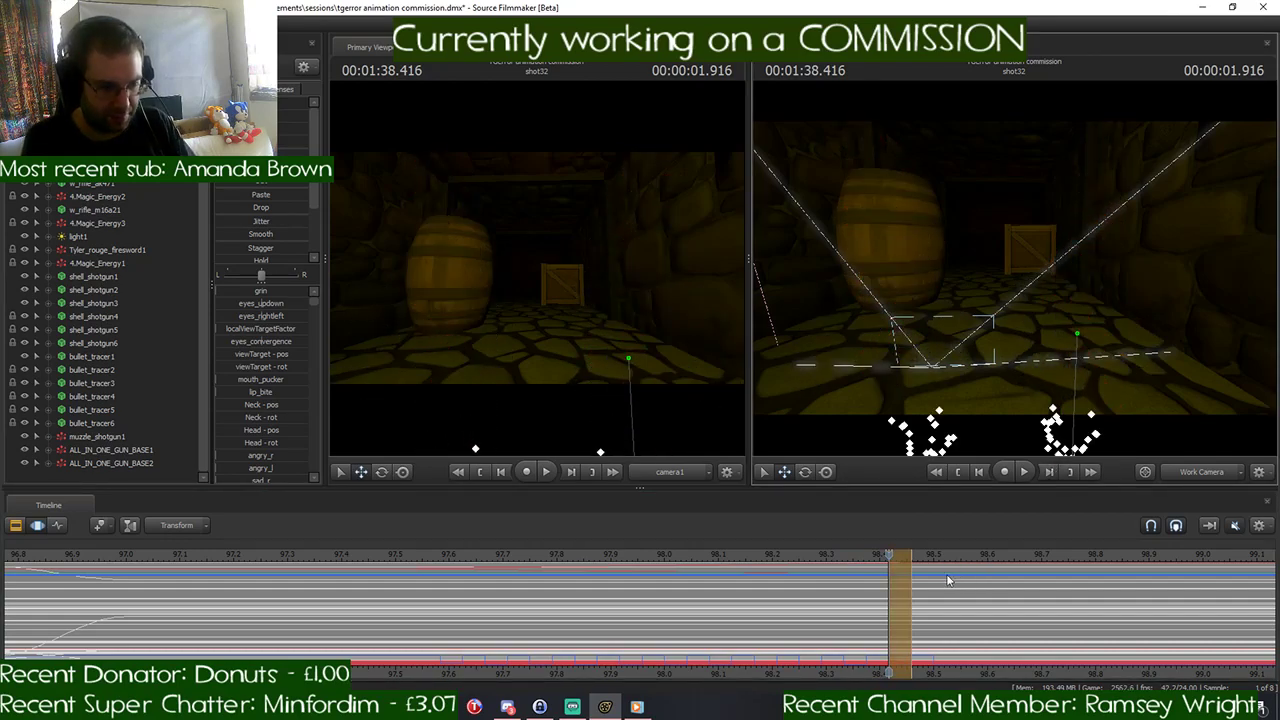
pyautogui.press('Return')
# - Play back the whole flickering split sequence and examine its timing on the timeline
pyautogui.scroll(-1, 912, 609)
pyautogui.moveTo(895, 556); pyautogui.dragTo(343, 565)
pyautogui.press('space')
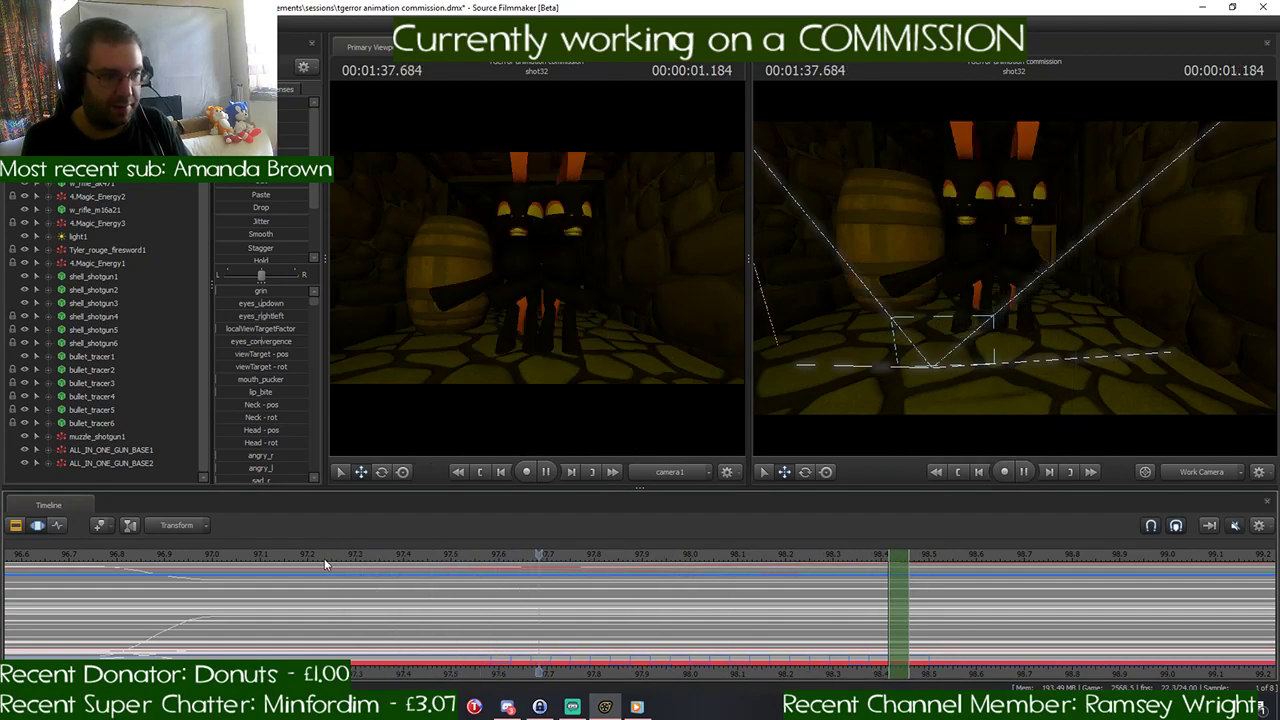
pyautogui.press('space')
pyautogui.scroll(-2, 595, 564)
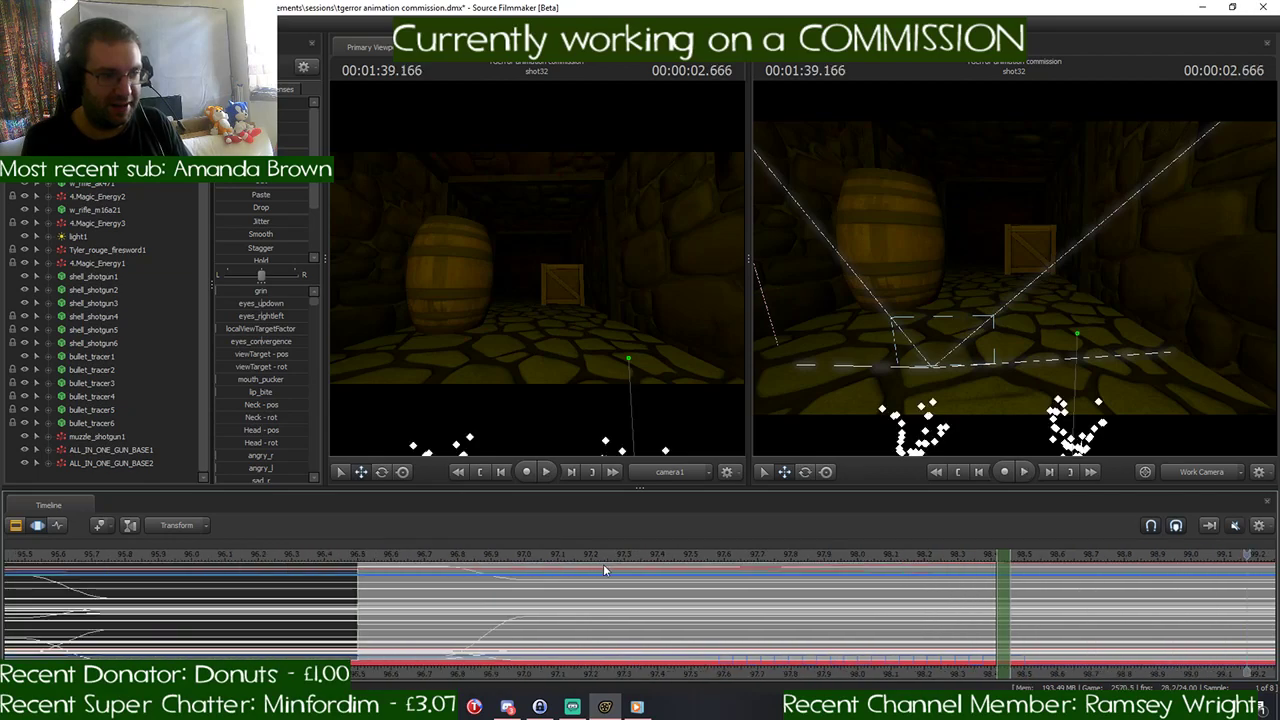
pyautogui.moveTo(732, 673); pyautogui.dragTo(632, 664, button='middle')
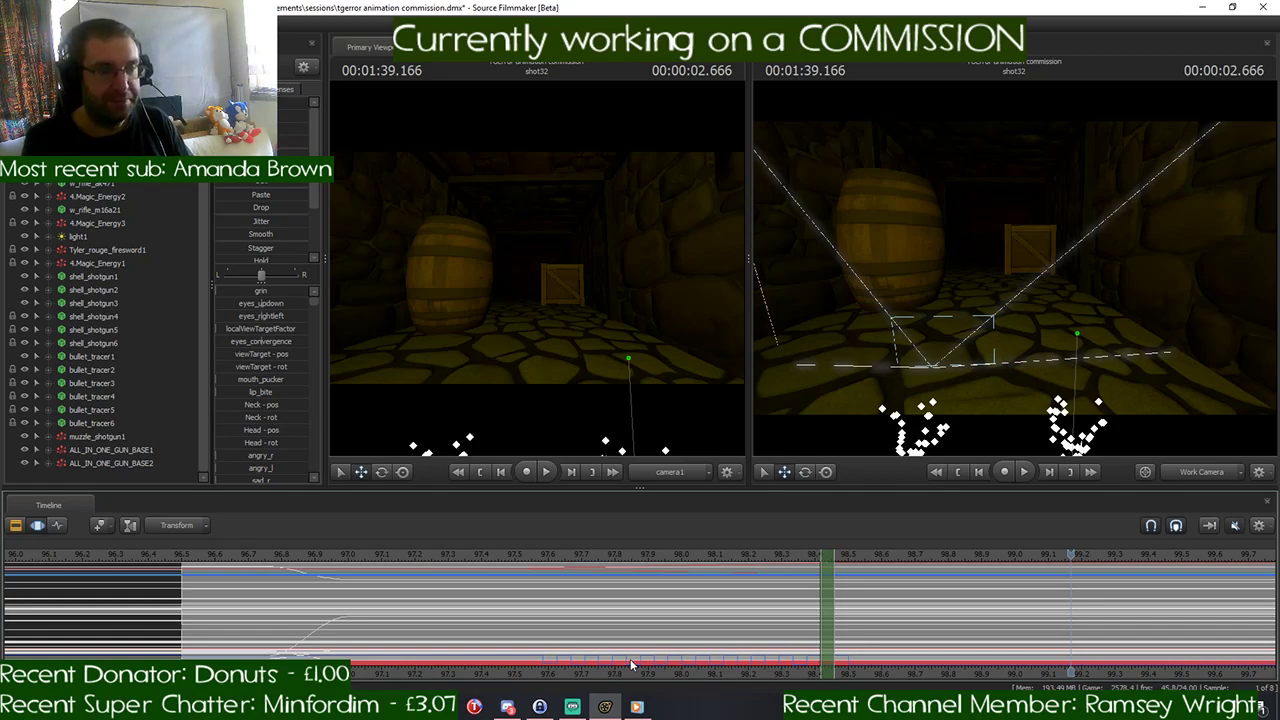
# - Play back the ponies' flickering split in shot32 from about 97.5 seconds through the empty ending
pyautogui.press('s')
pyautogui.moveTo(1183, 335); pyautogui.dragTo(1183, 335)
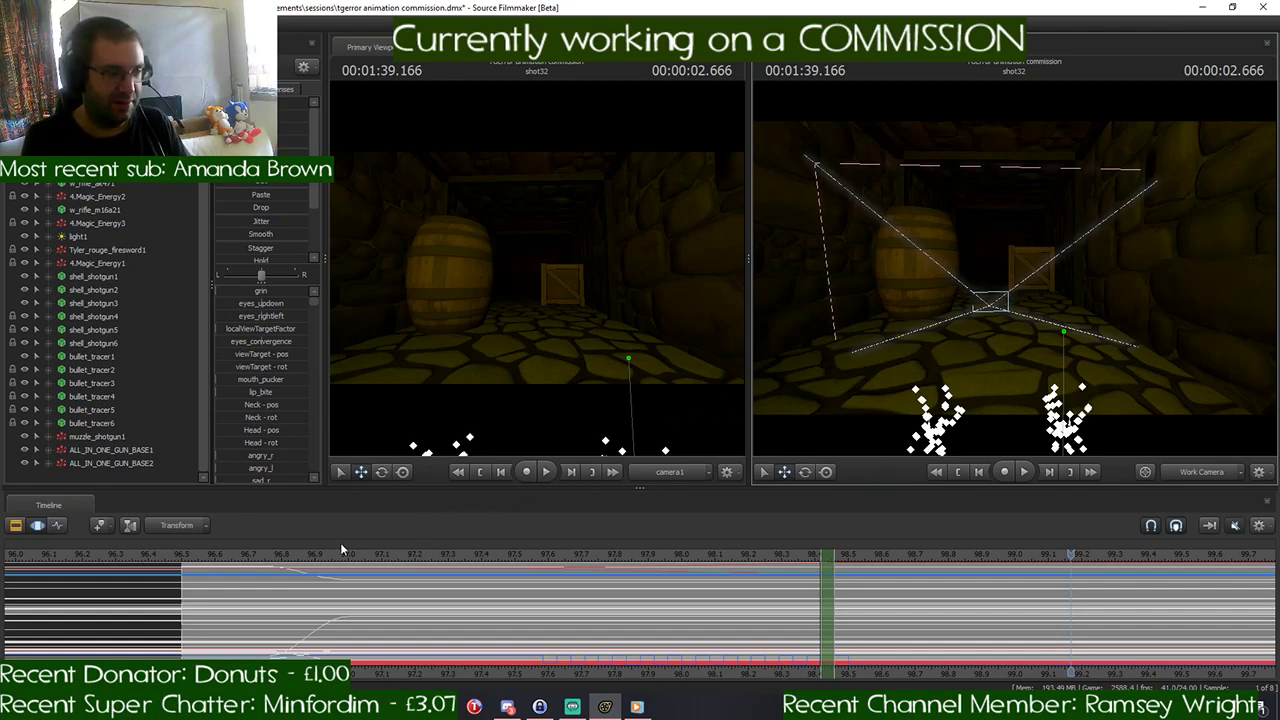
pyautogui.click(28, 527)
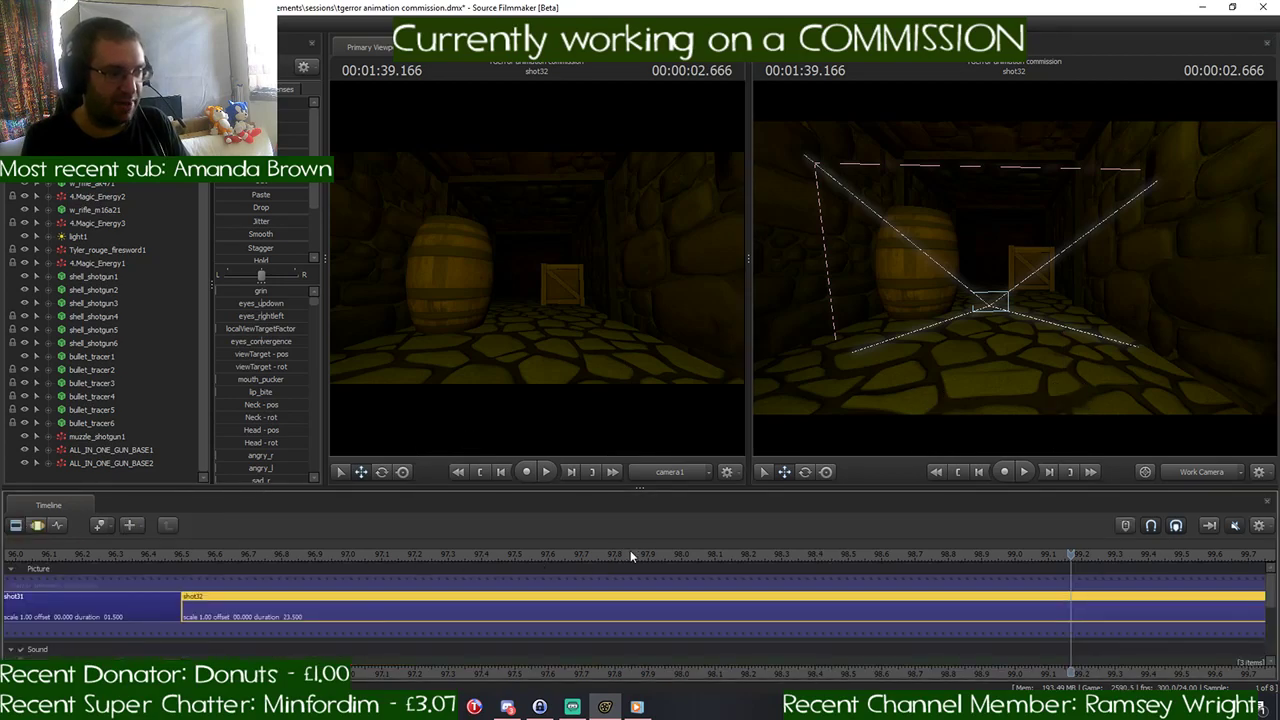
pyautogui.click(38, 525)
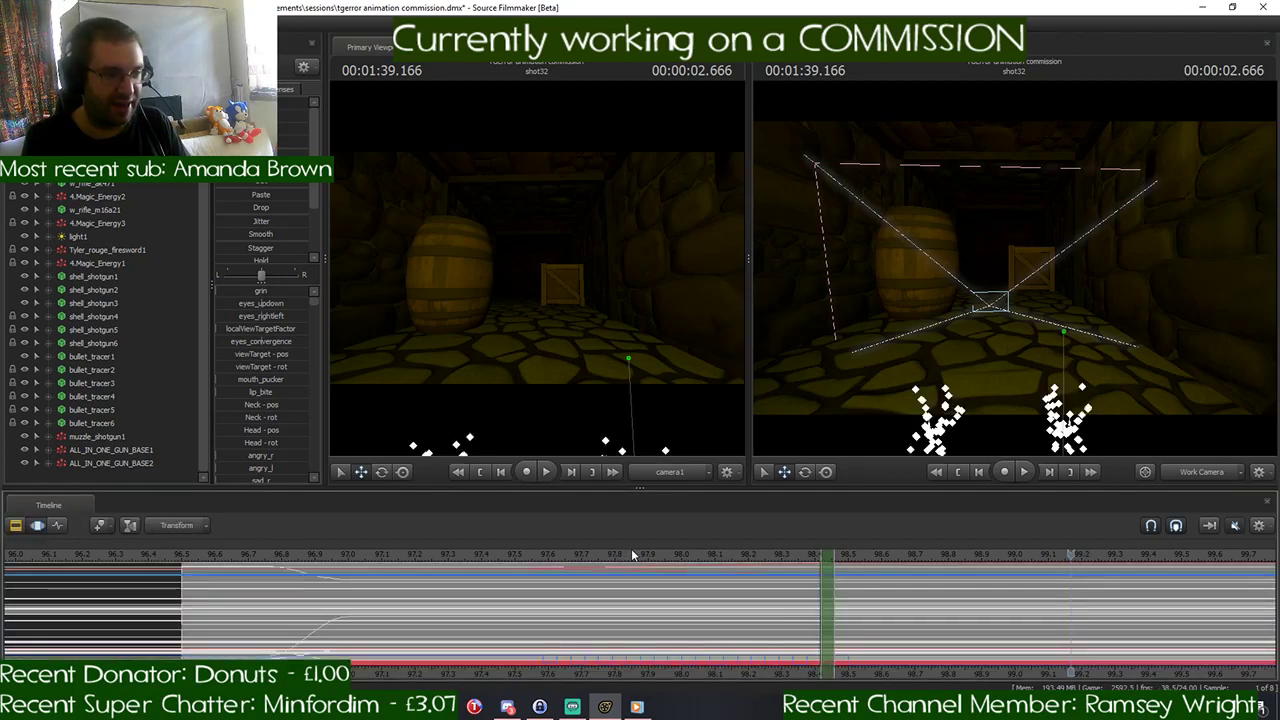
pyautogui.click(501, 556)
pyautogui.press('space')
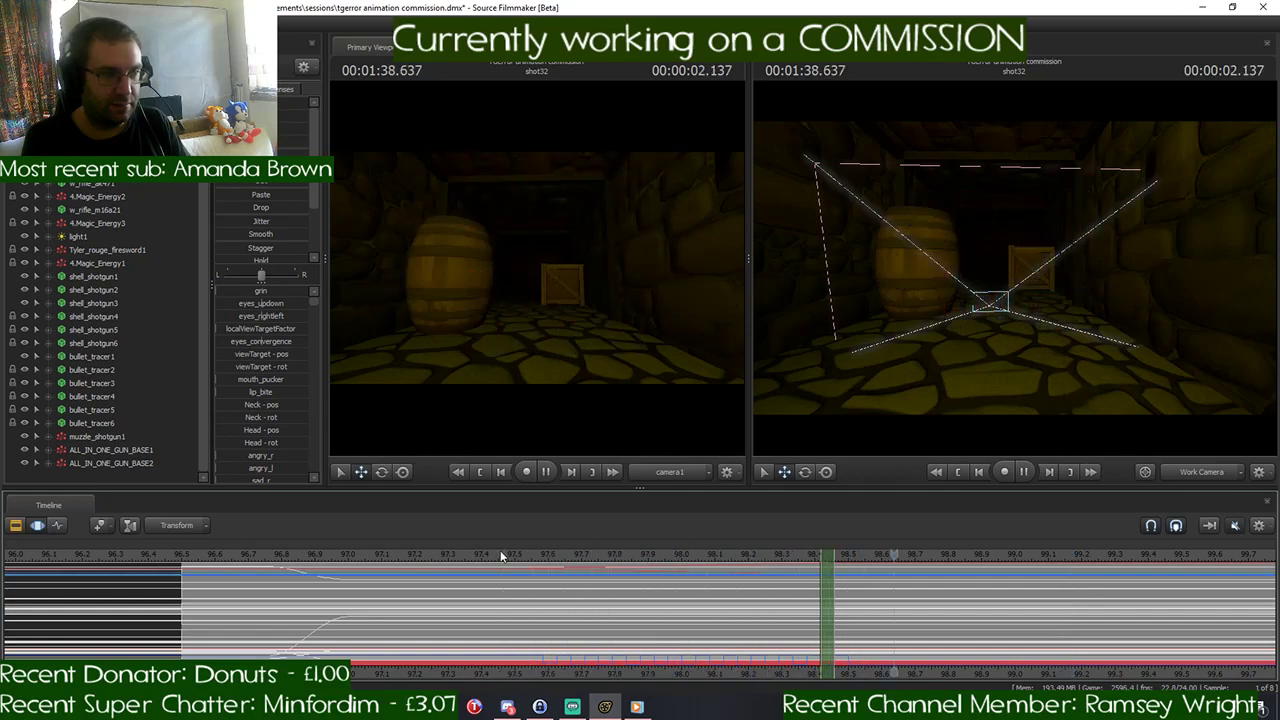
pyautogui.press('space')
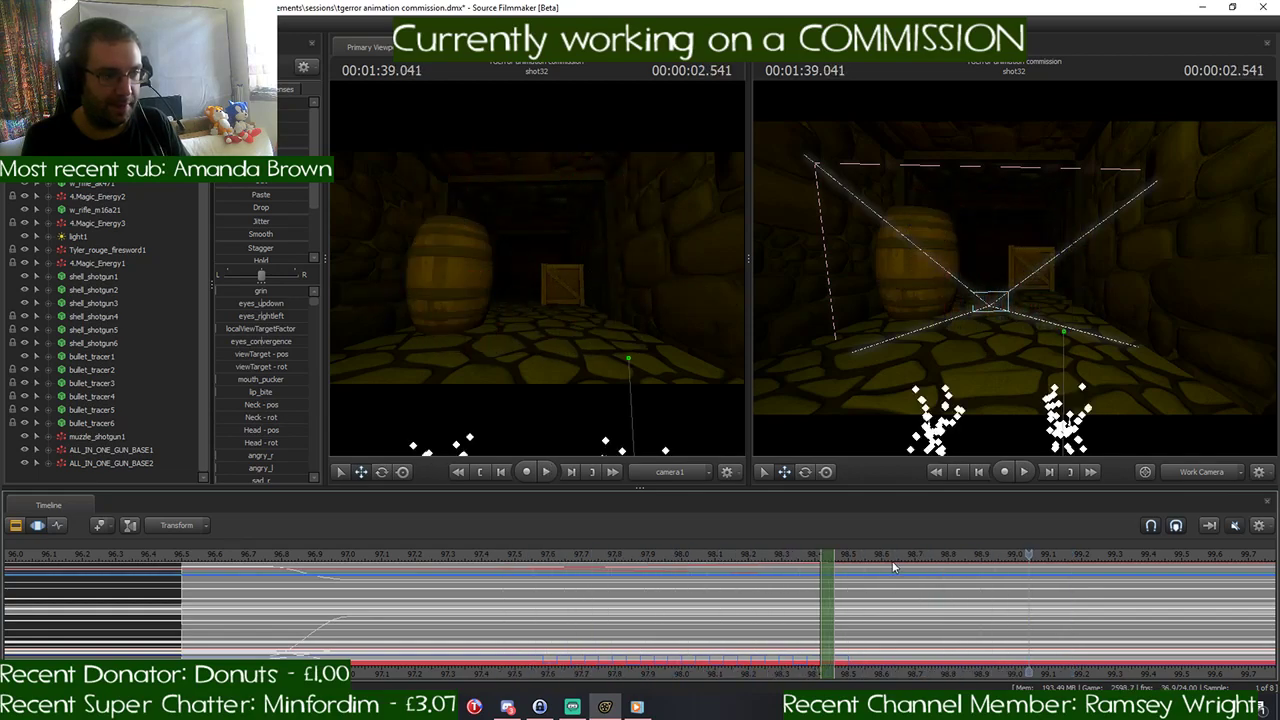
# - Set the motion blur samples to 32 (override) in the viewport's progressive refinement settings
pyautogui.rightClick(970, 249)
pyautogui.click(1038, 260)
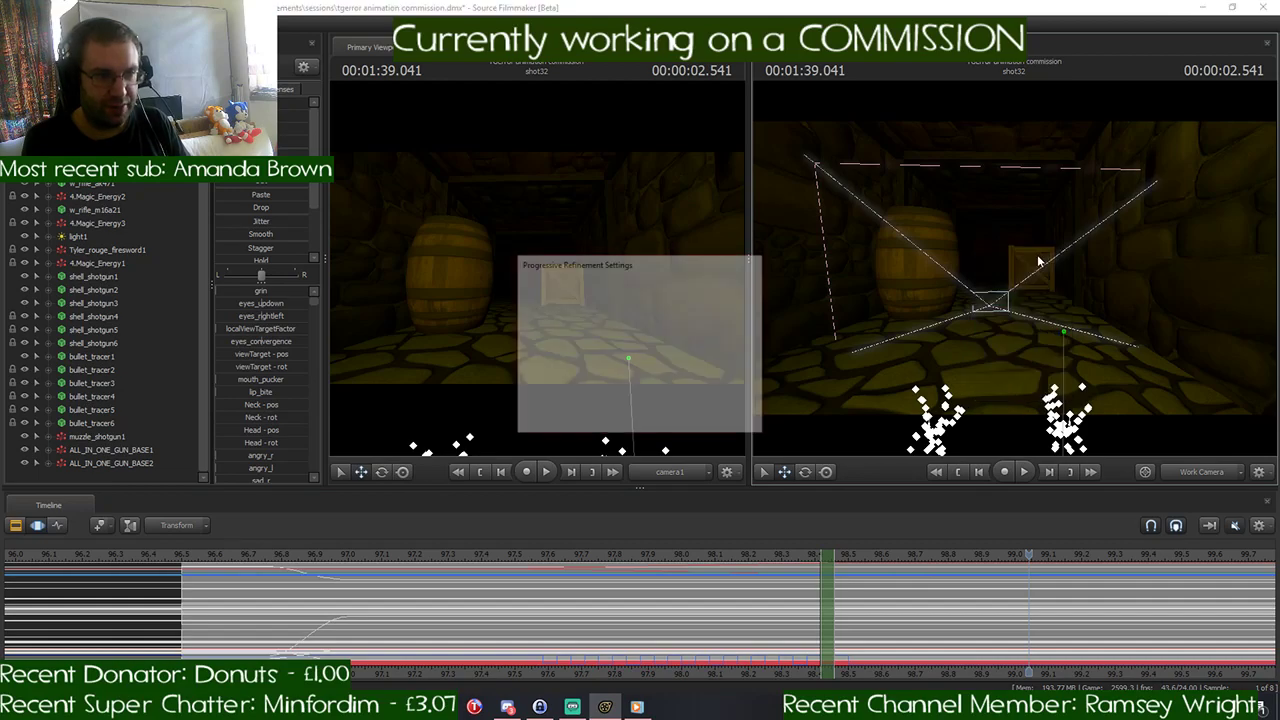
pyautogui.click(743, 320)
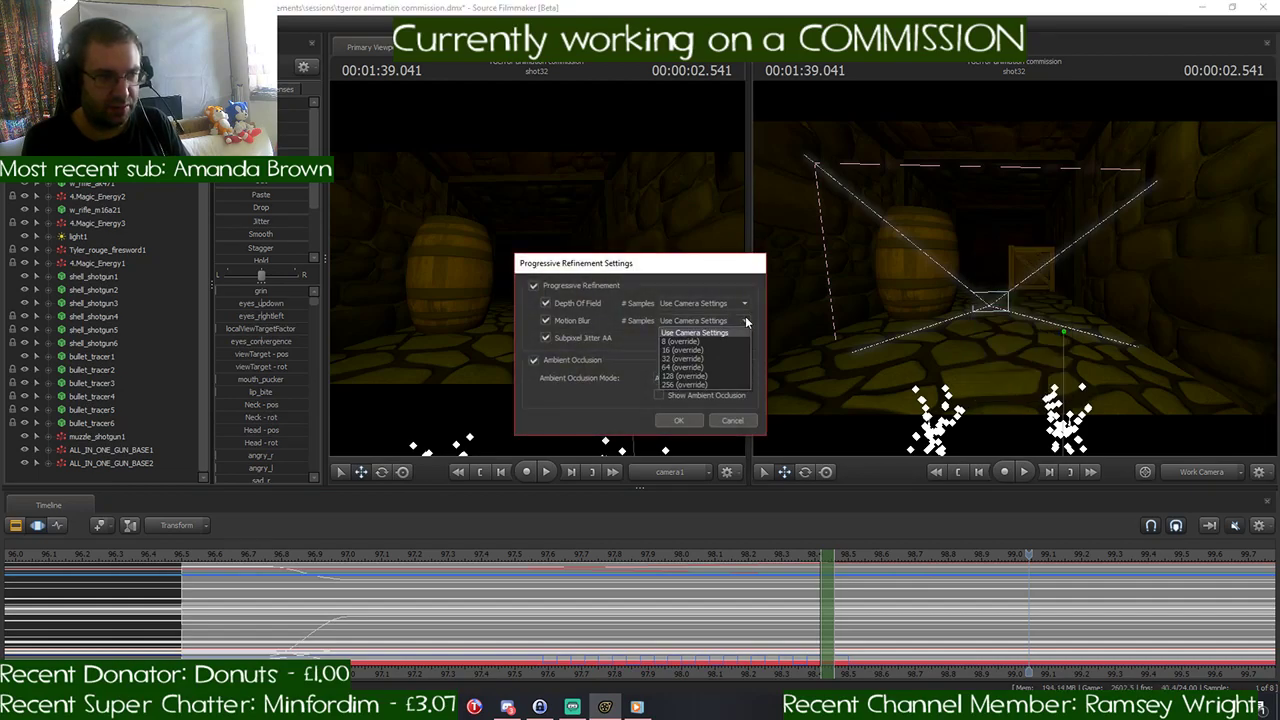
pyautogui.click(720, 356)
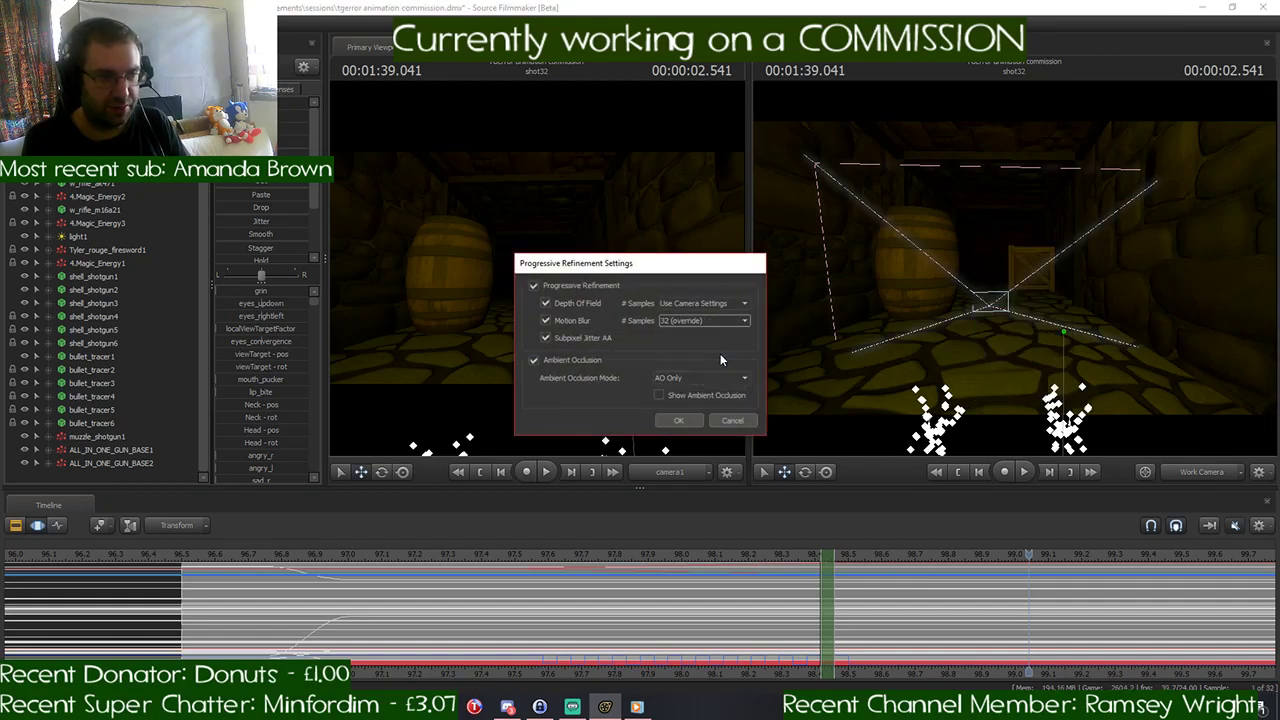
pyautogui.click(680, 421)
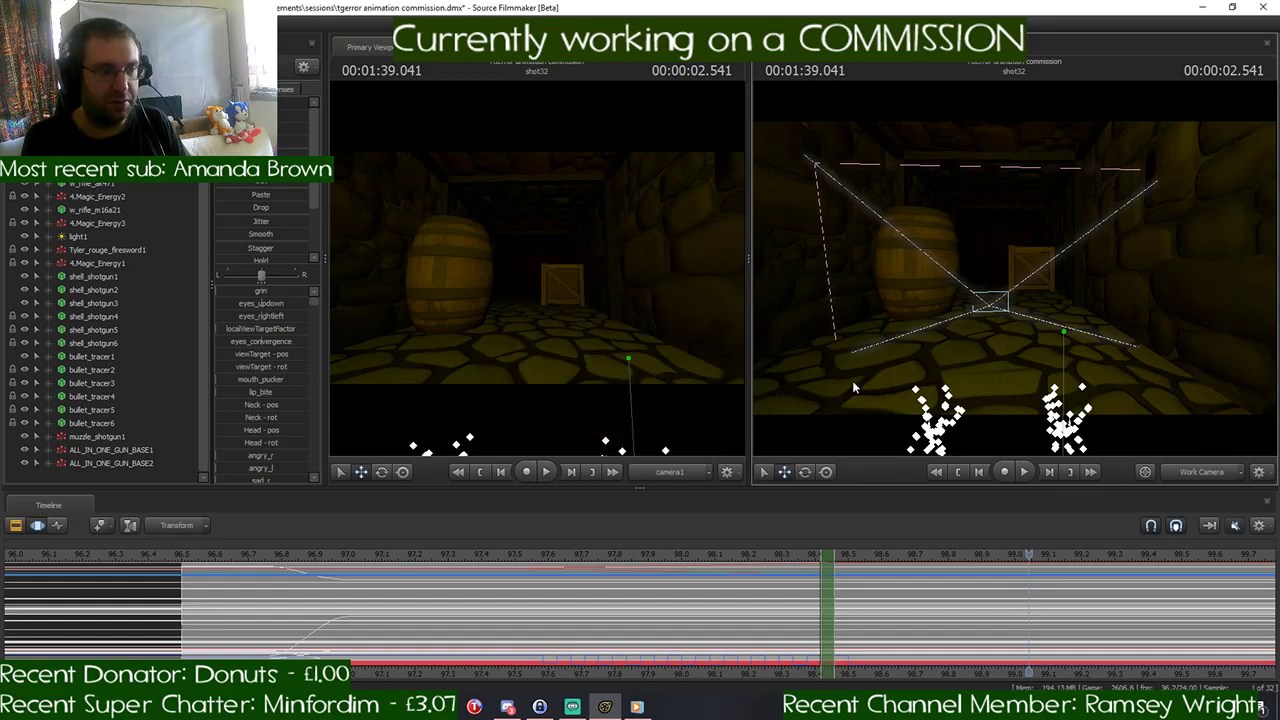
# - Review the split with the new motion blur by scrubbing the flicker frames and playing shot32 from its start
pyautogui.press('F2')
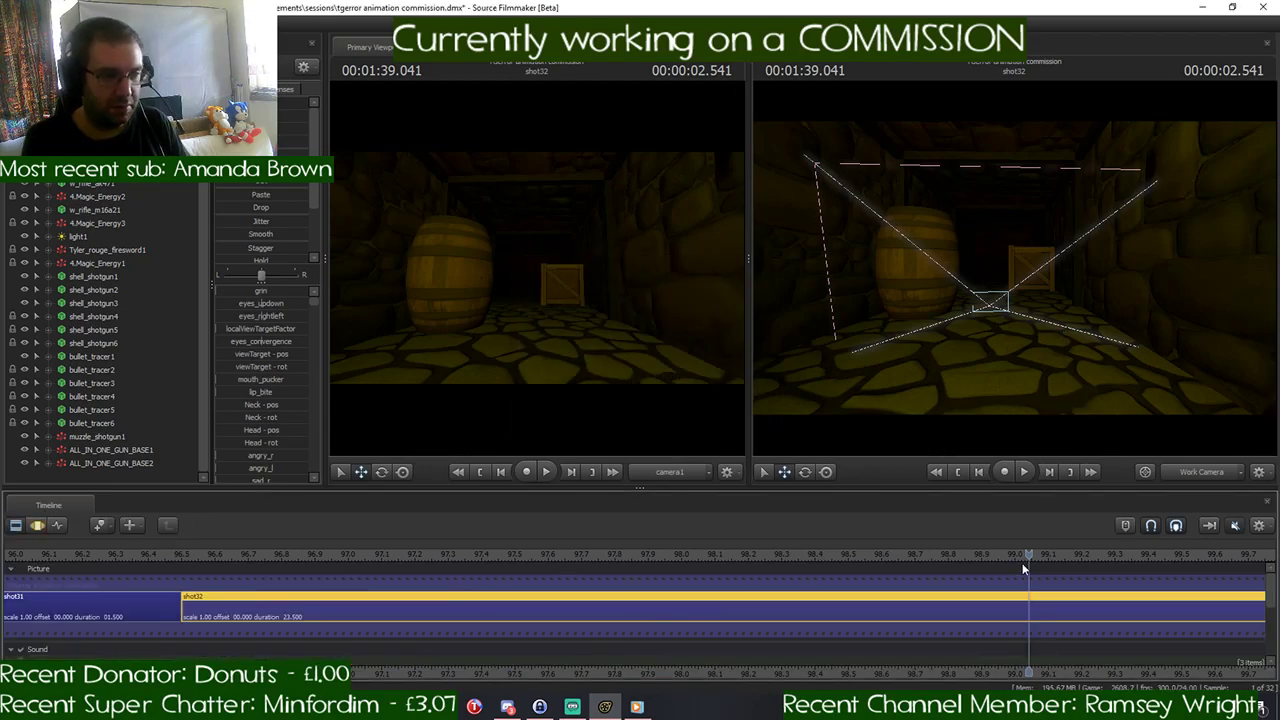
pyautogui.moveTo(1023, 568); pyautogui.dragTo(720, 557)
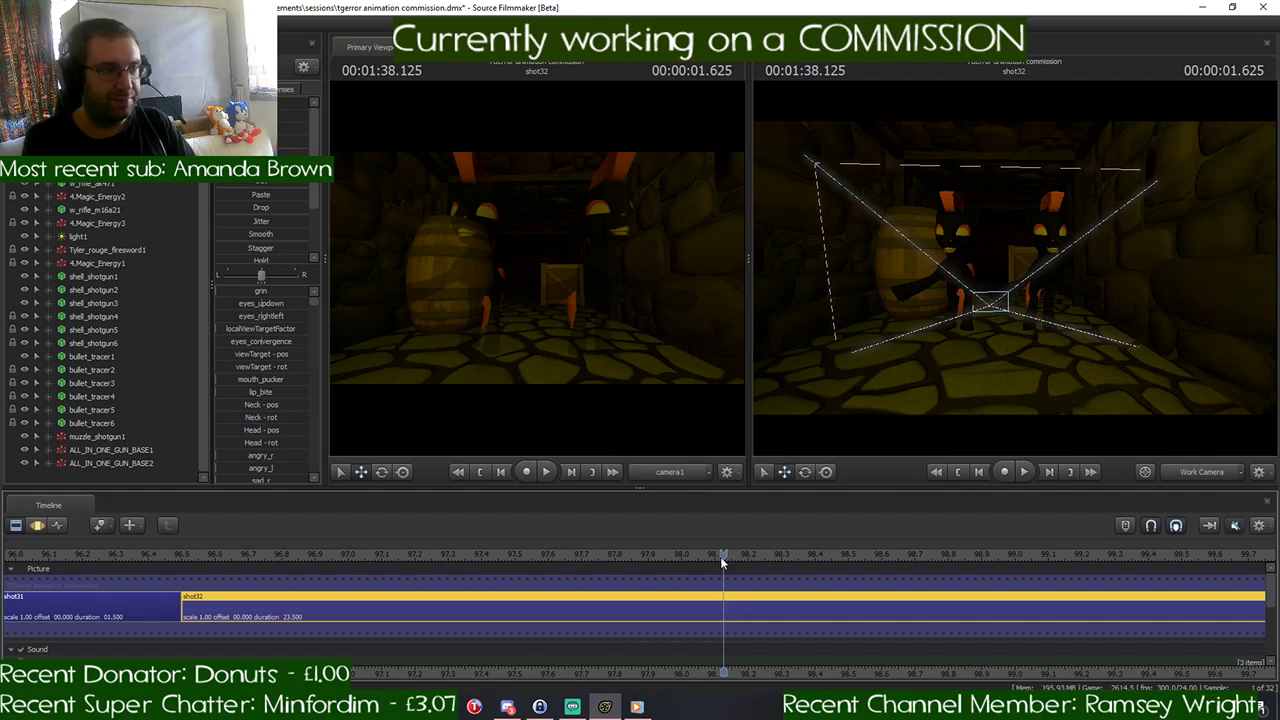
pyautogui.moveTo(728, 556); pyautogui.dragTo(733, 557)
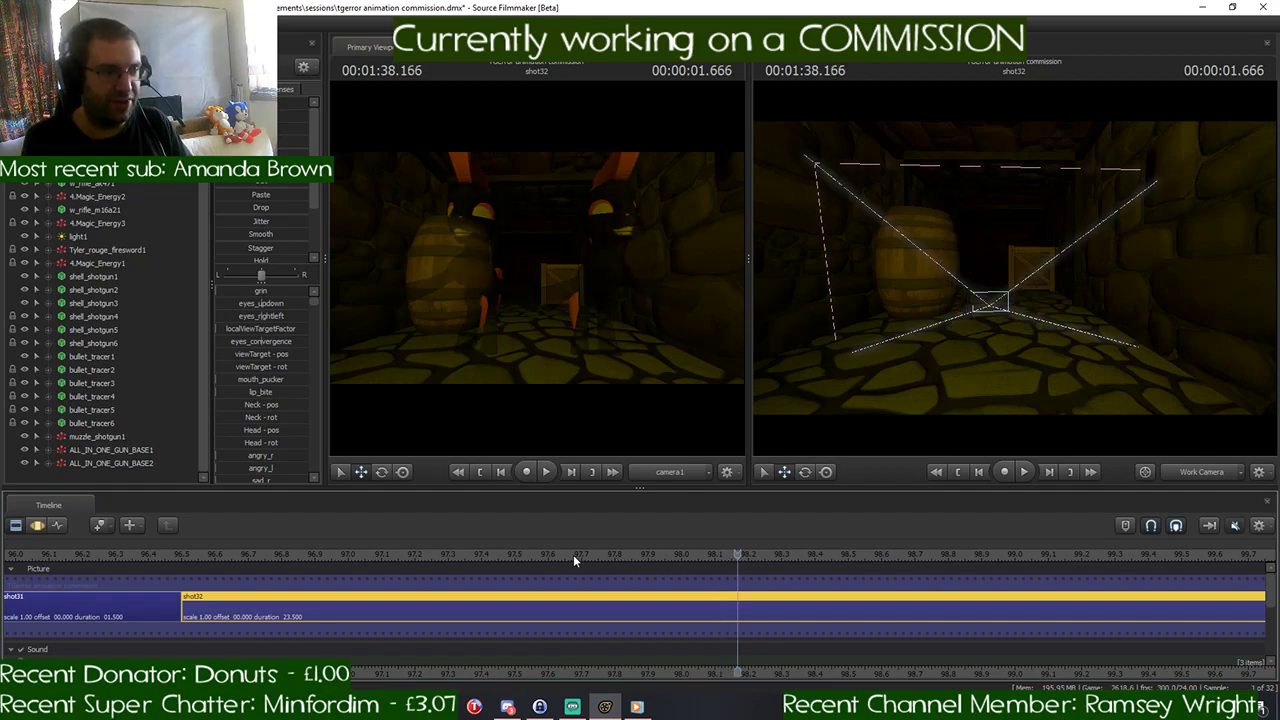
pyautogui.press('space')
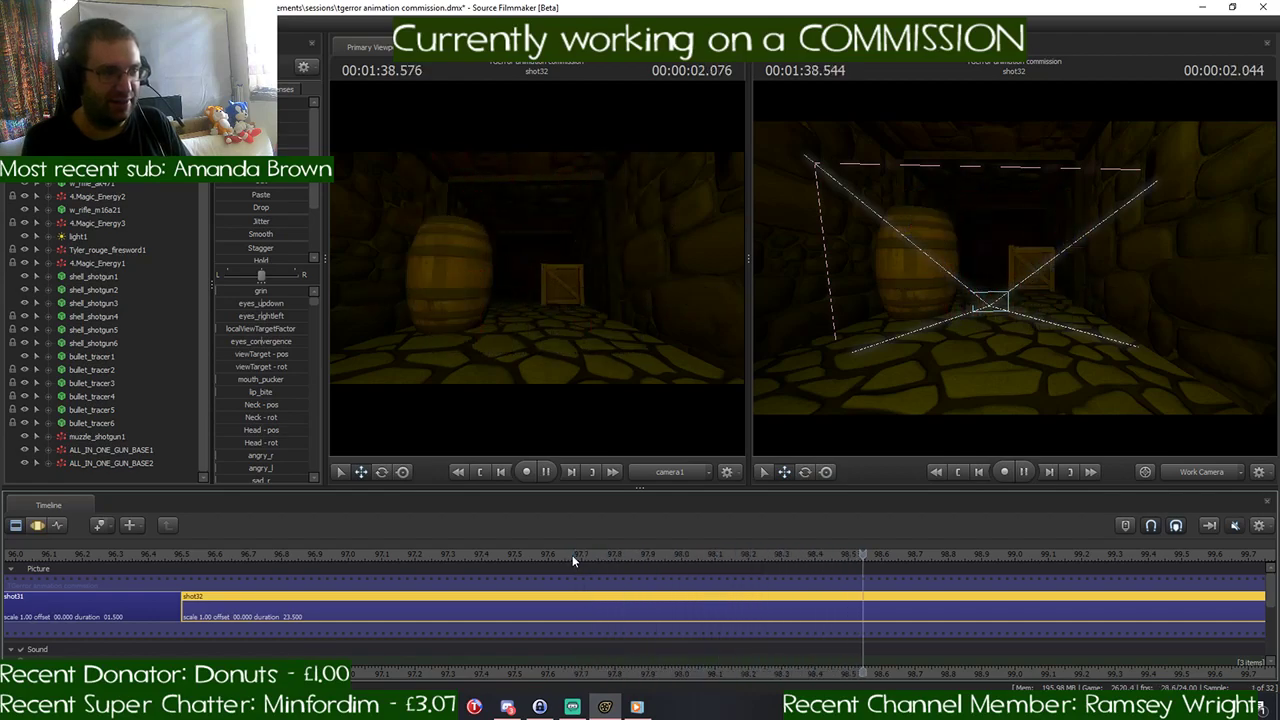
pyautogui.press('space')
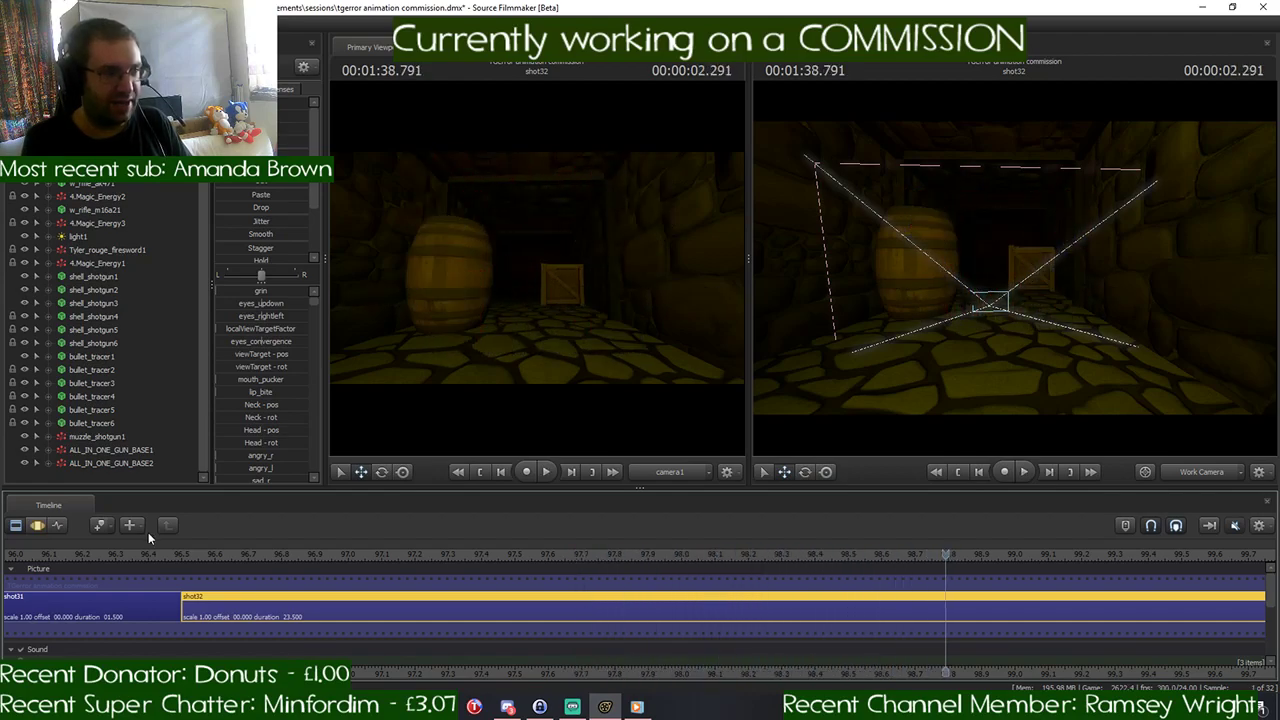
pyautogui.click(178, 554)
pyautogui.press('space')
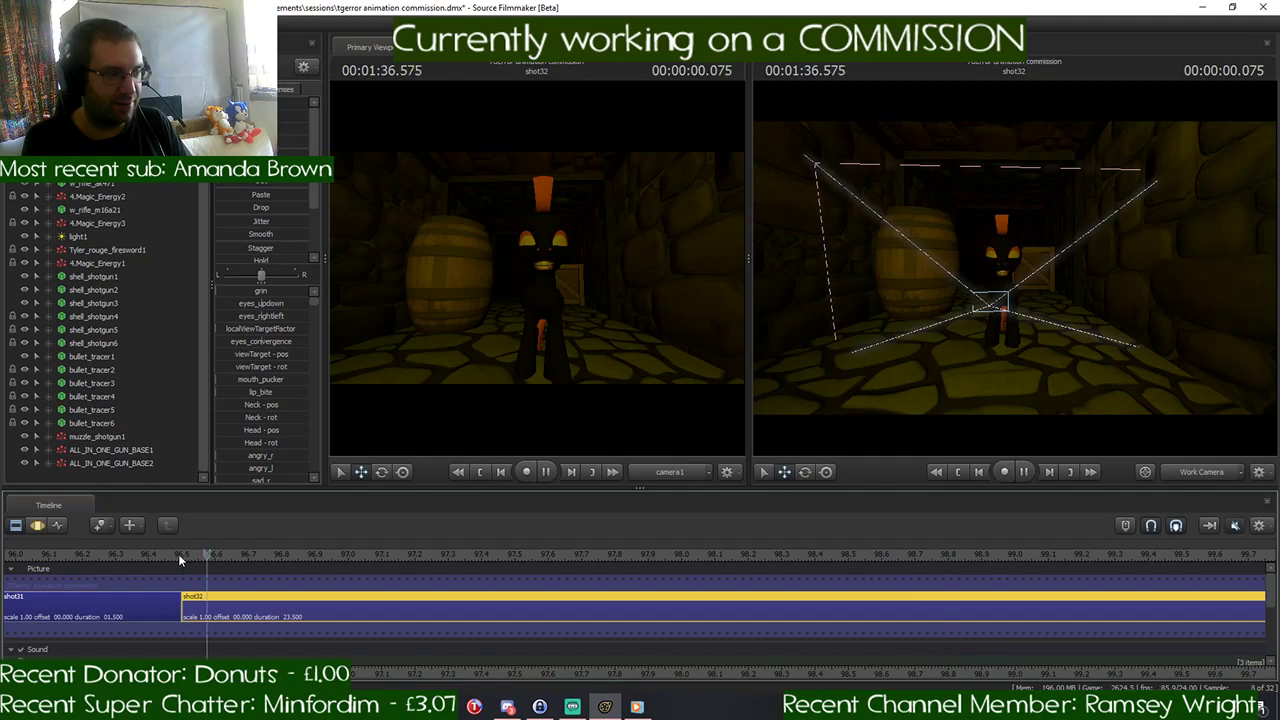
pyautogui.press('space')
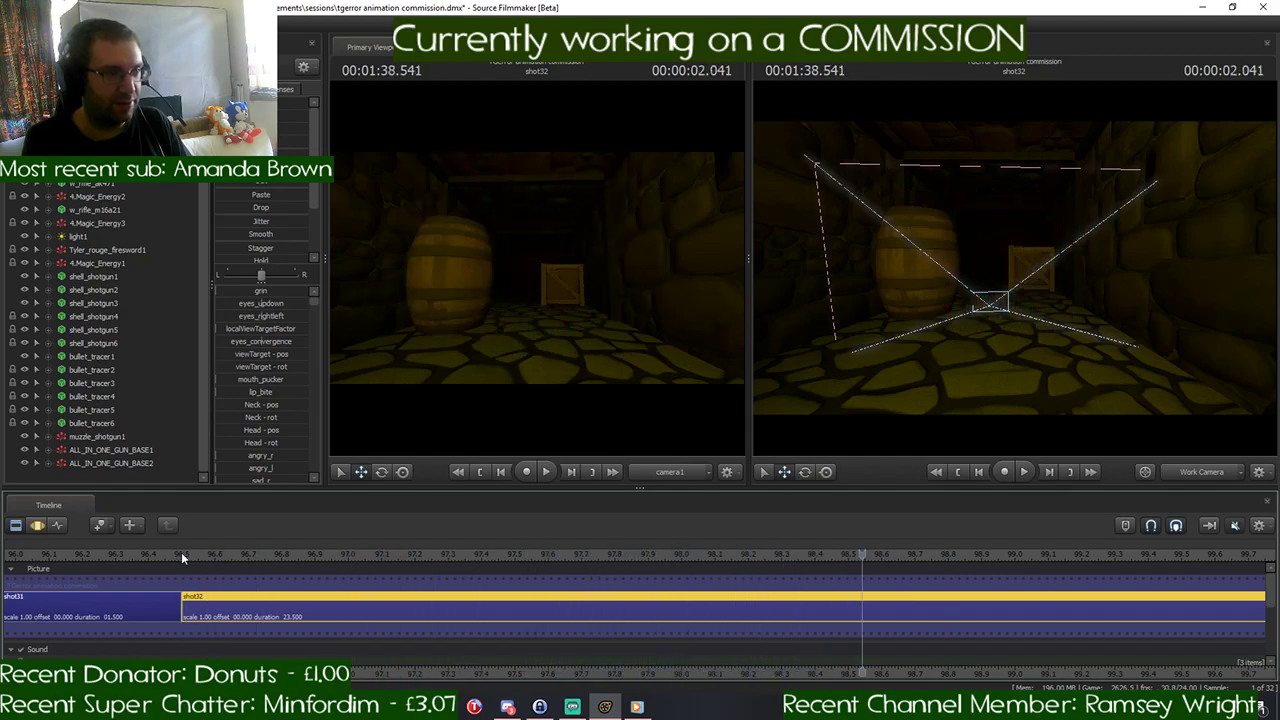
pyautogui.click(850, 551)
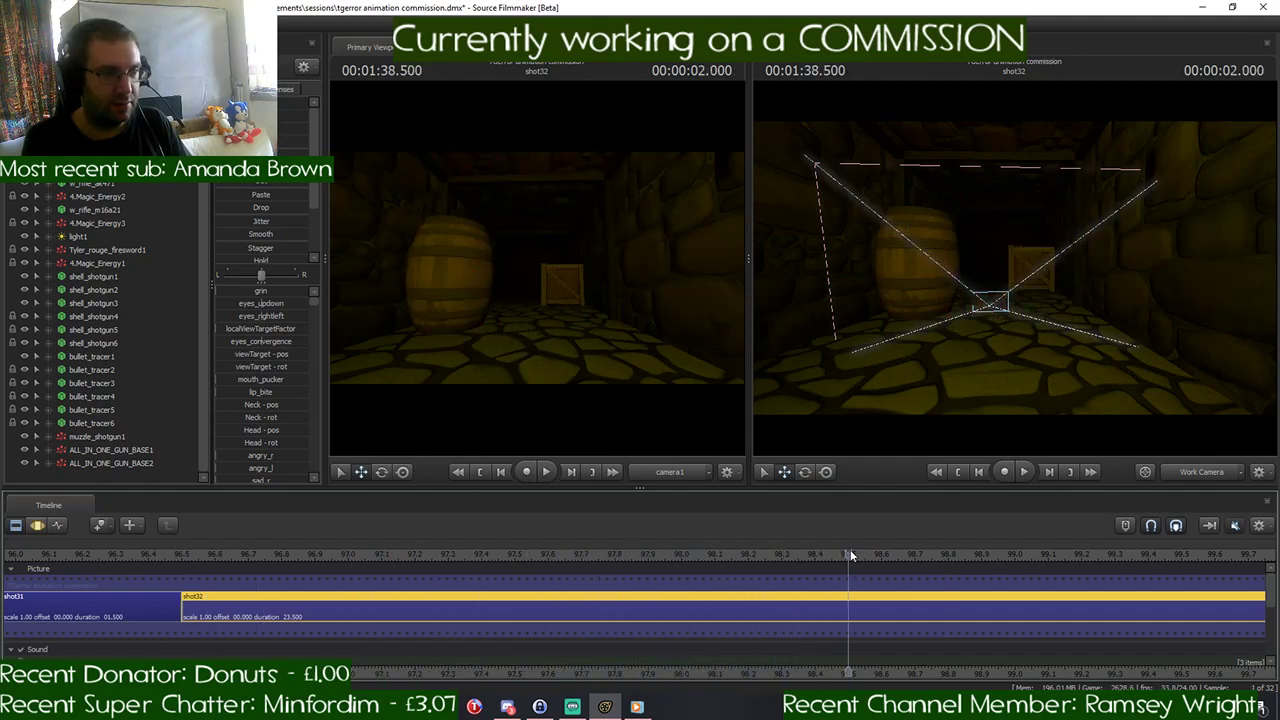
pyautogui.moveTo(850, 552); pyautogui.dragTo(788, 559)
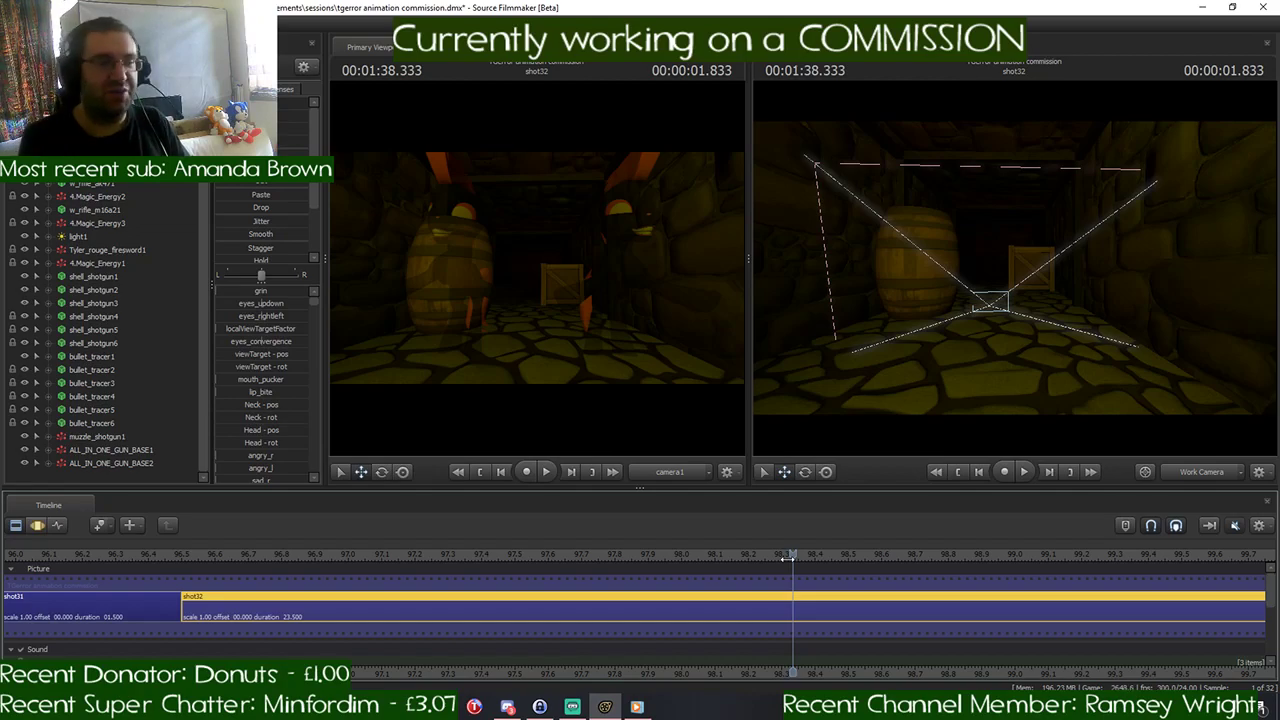
# - Set the time selection to start at 00:01:38.500 and extend past the end of shot32
pyautogui.click(39, 526)
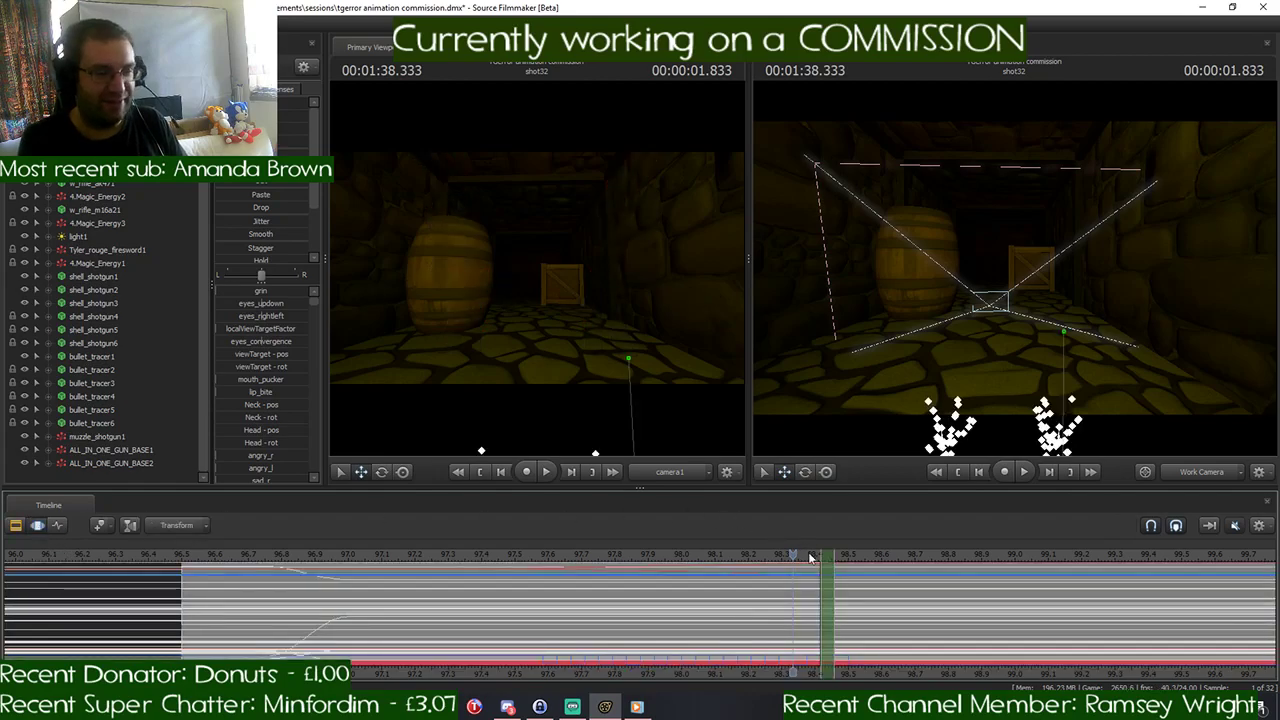
pyautogui.moveTo(793, 556); pyautogui.dragTo(850, 555)
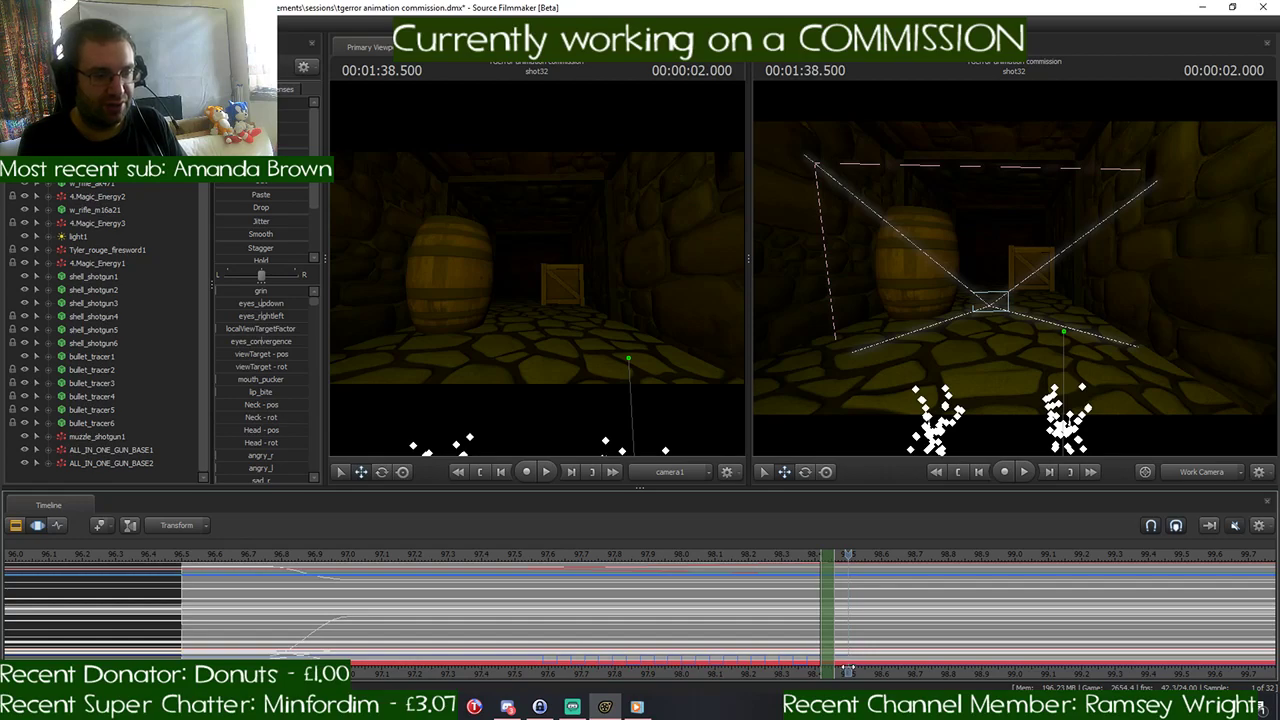
pyautogui.moveTo(710, 637); pyautogui.dragTo(427, 618, button='middle')
pyautogui.scroll(-2, 628, 603)
pyautogui.scroll(5, 600, 590)
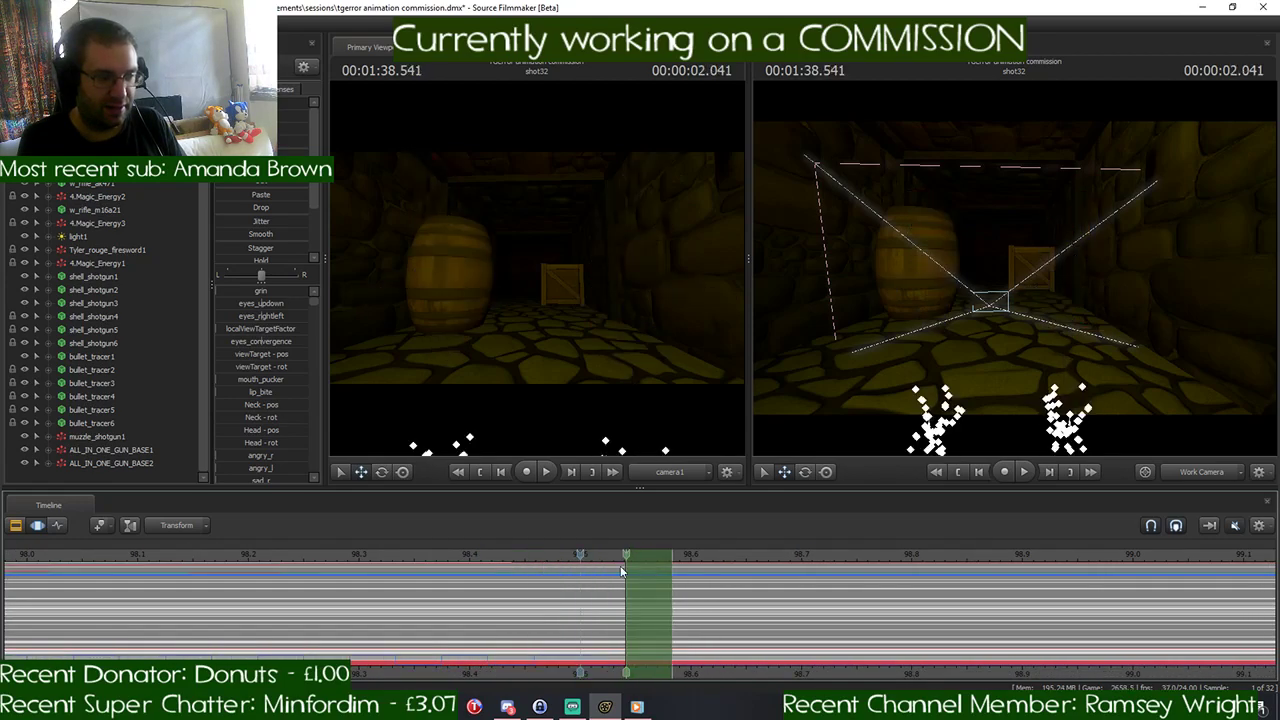
pyautogui.scroll(-1, 665, 600)
pyautogui.moveTo(612, 601); pyautogui.dragTo(1277, 612)
pyautogui.scroll(-5, 835, 601)
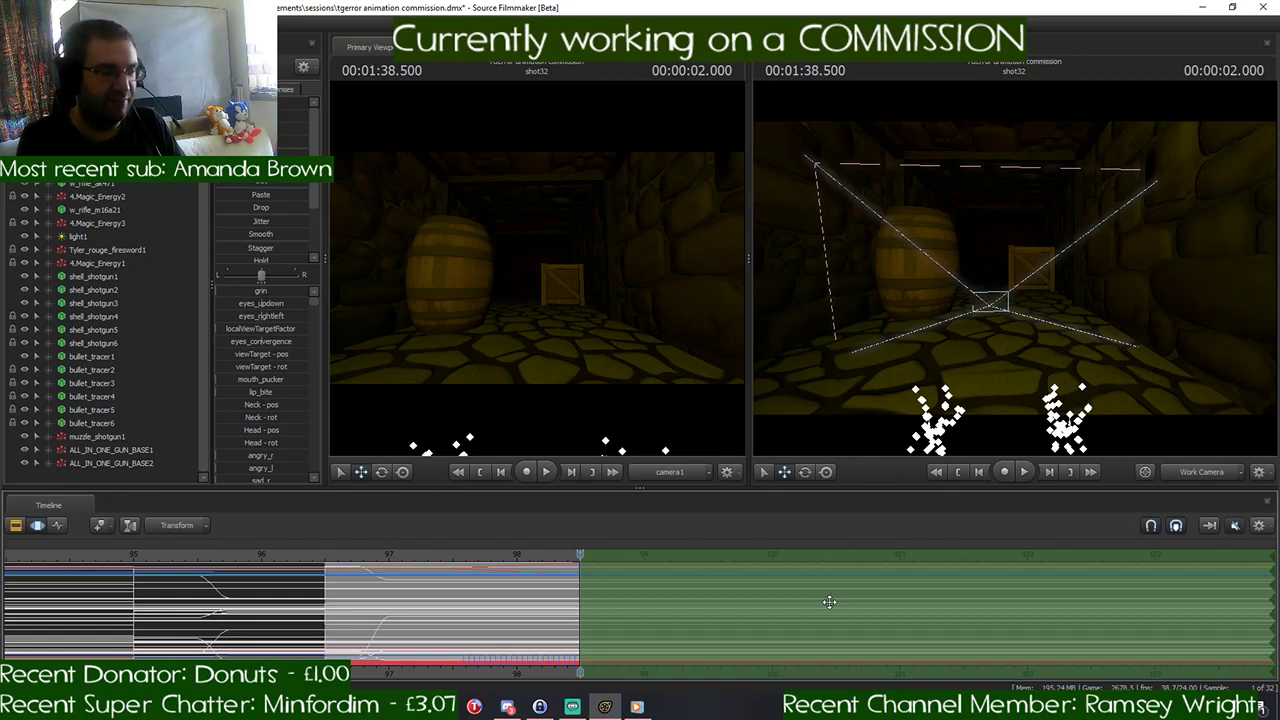
pyautogui.scroll(5, 495, 581)
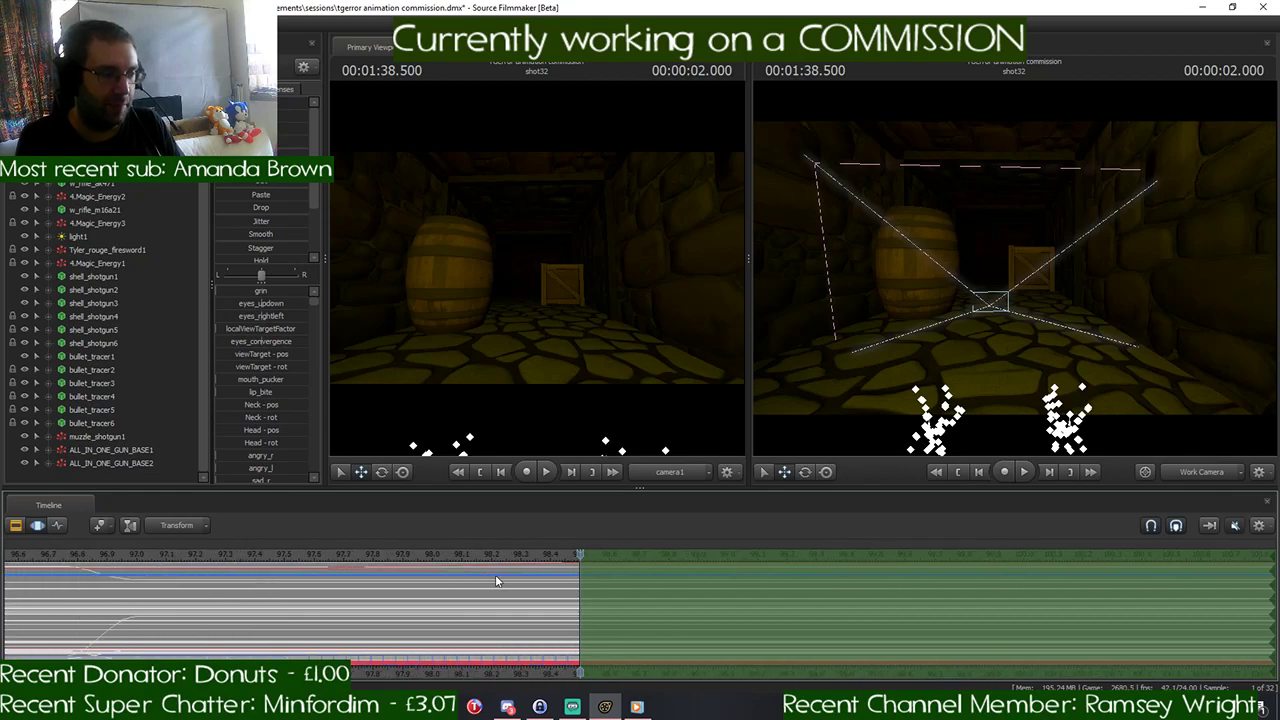
# - Play the transition from the end of shot31 through the flickering split to check its timing
pyautogui.click(295, 562)
pyautogui.press('space')
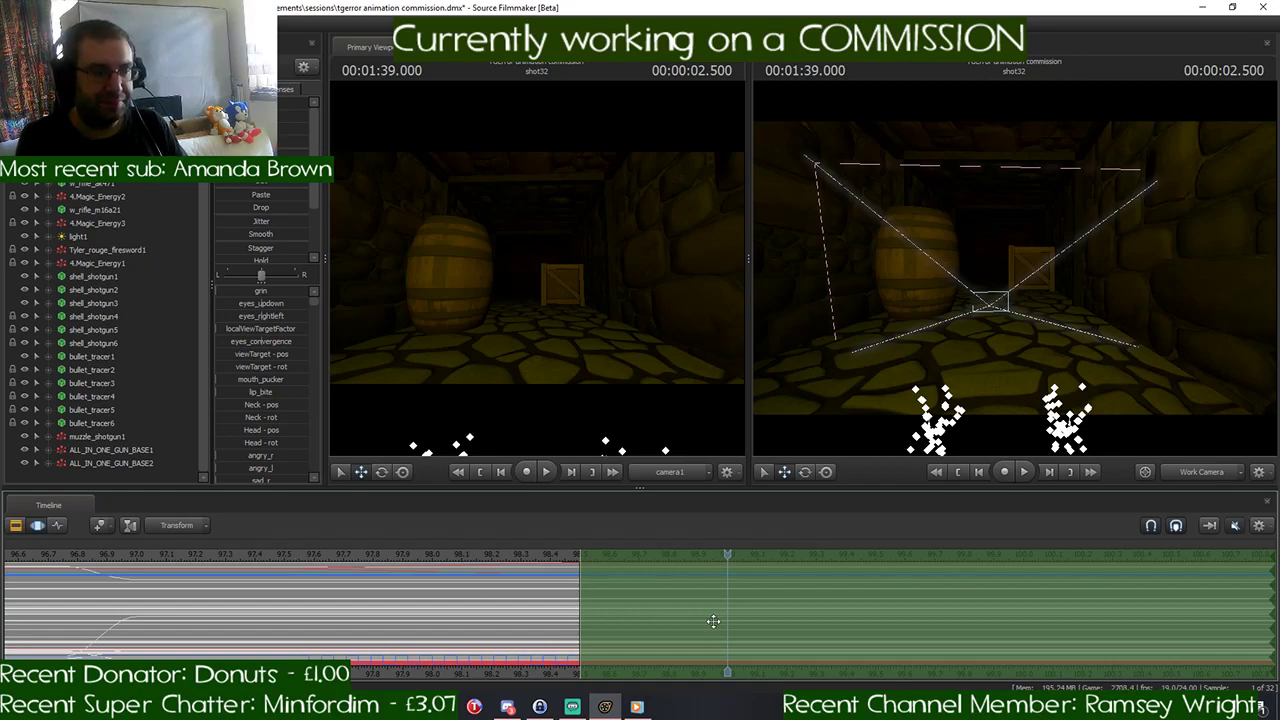
pyautogui.scroll(-5, 713, 621)
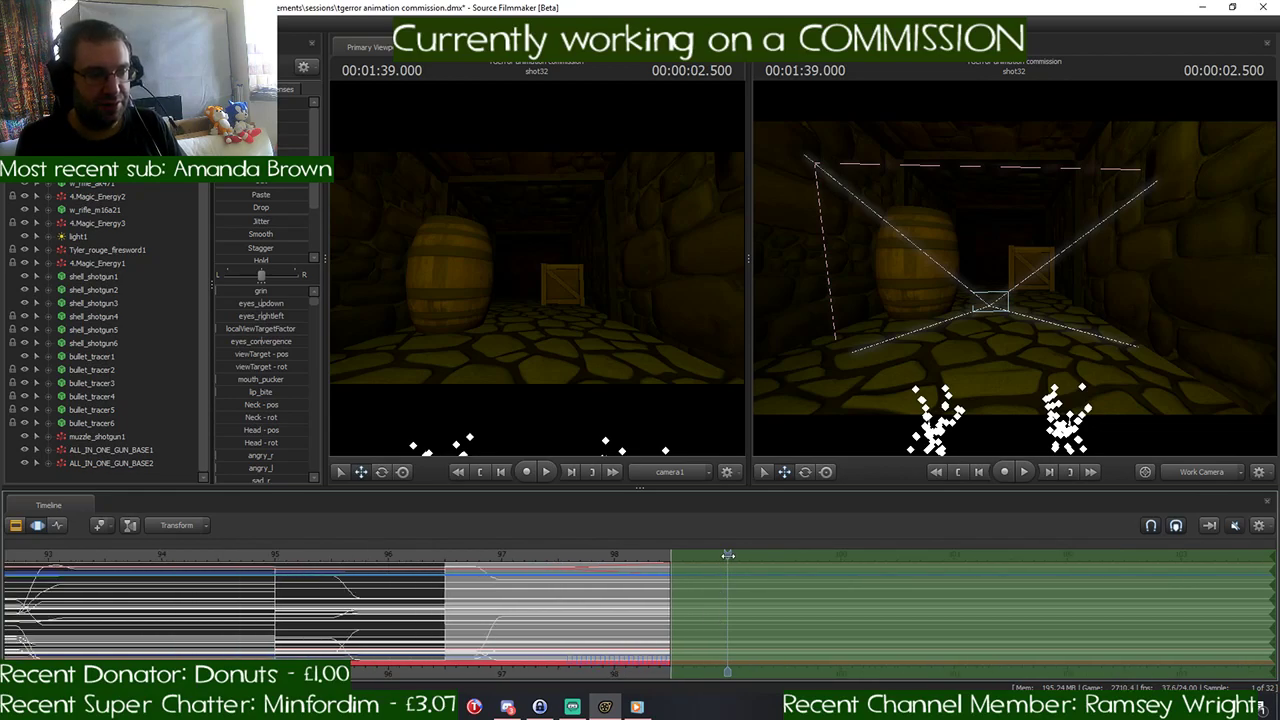
pyautogui.moveTo(728, 555); pyautogui.dragTo(442, 567)
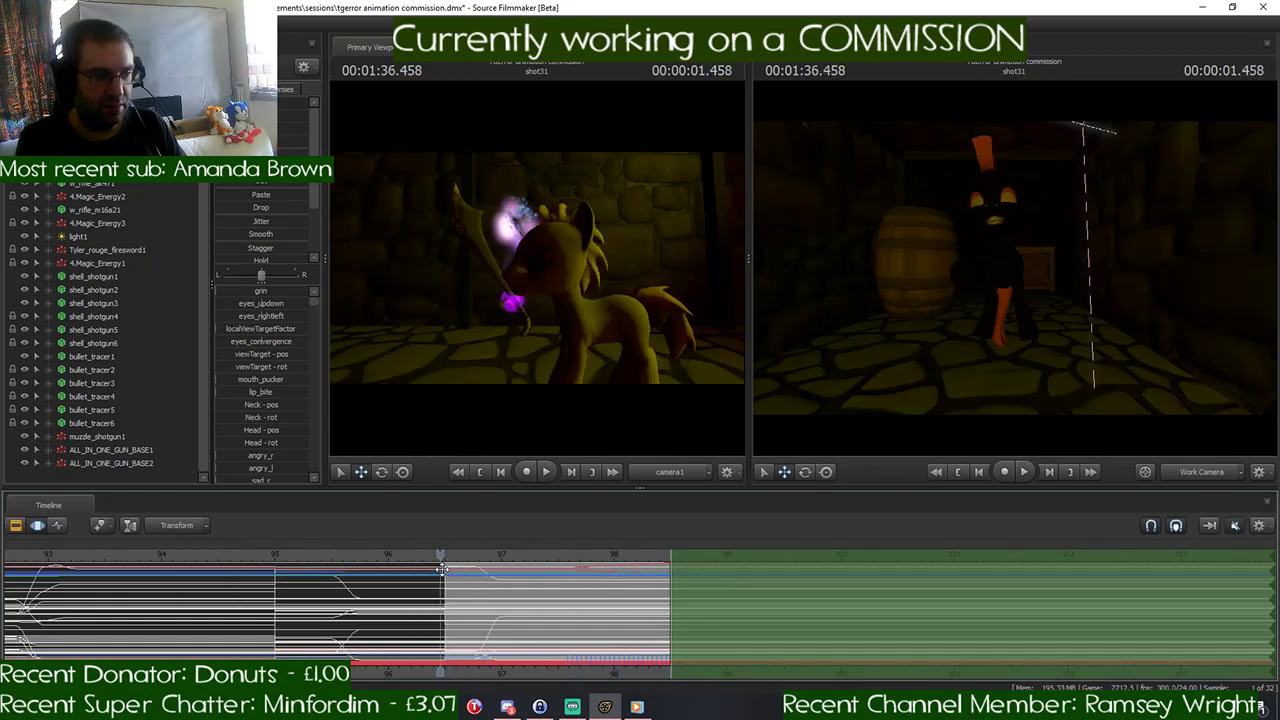
pyautogui.press('space')
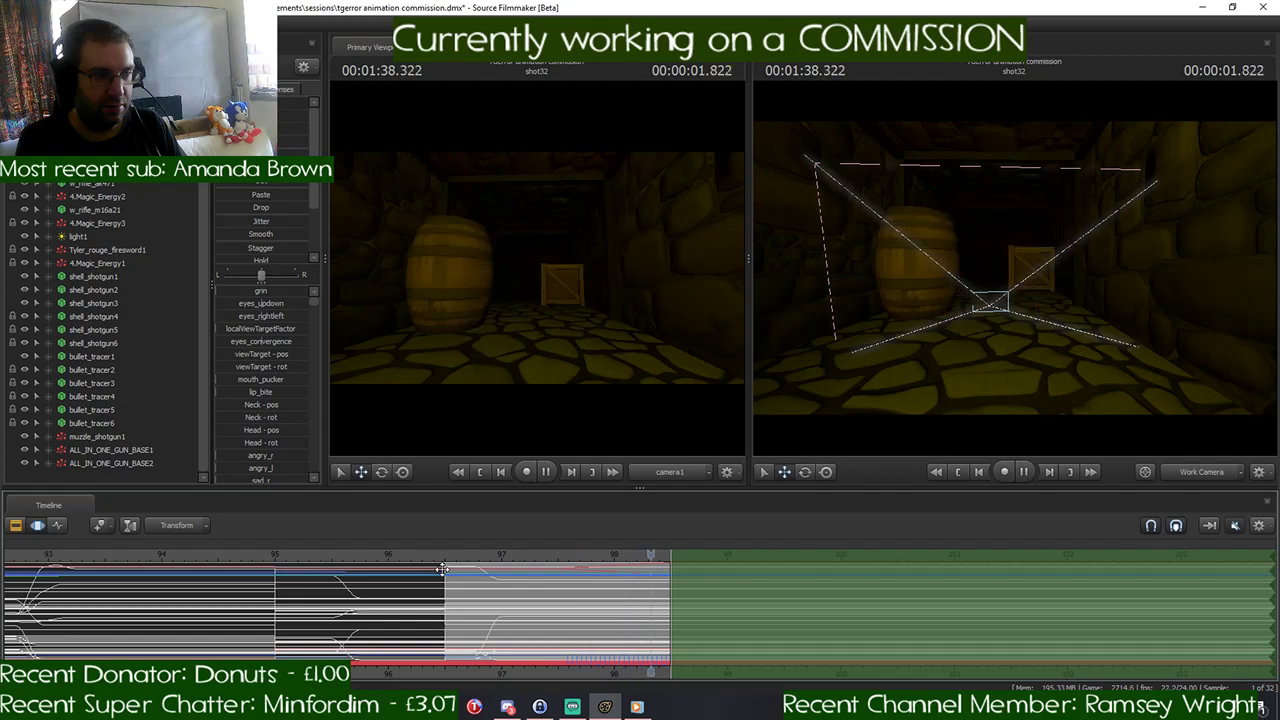
pyautogui.press('space')
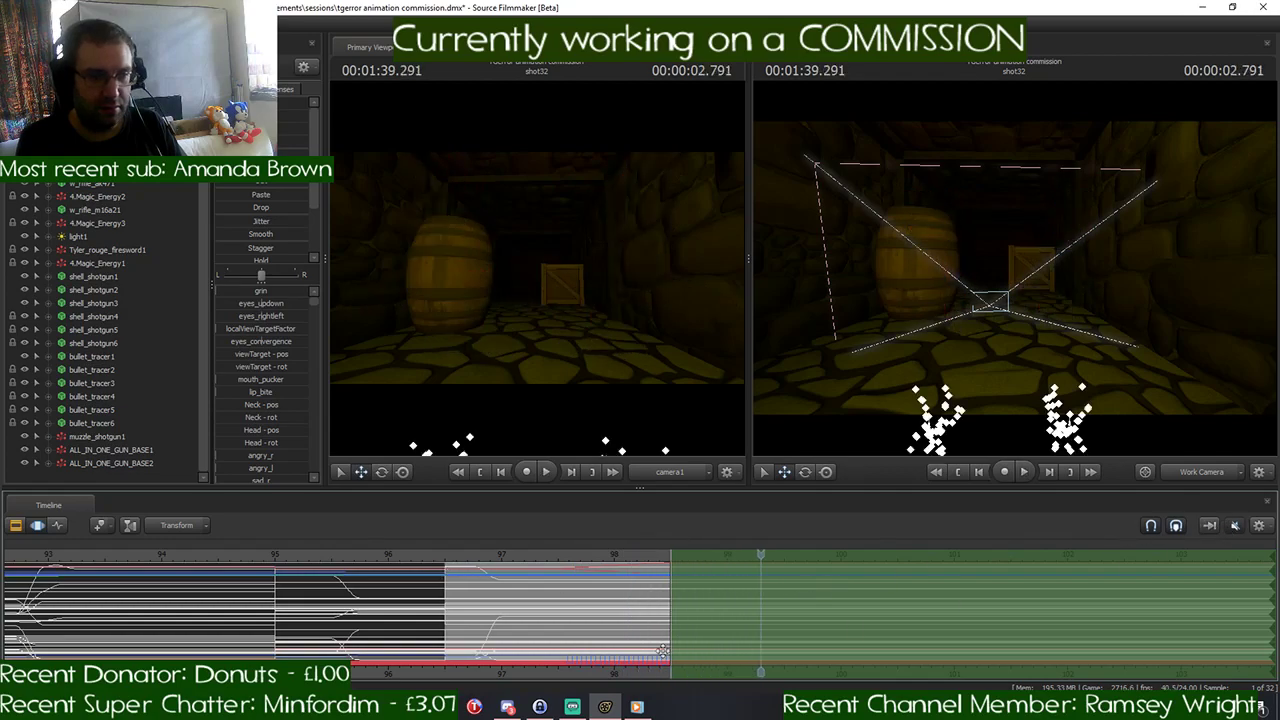
# - Turn on the timeline sound and play shot32 from its start at 00:01:36.500
pyautogui.moveTo(636, 706)
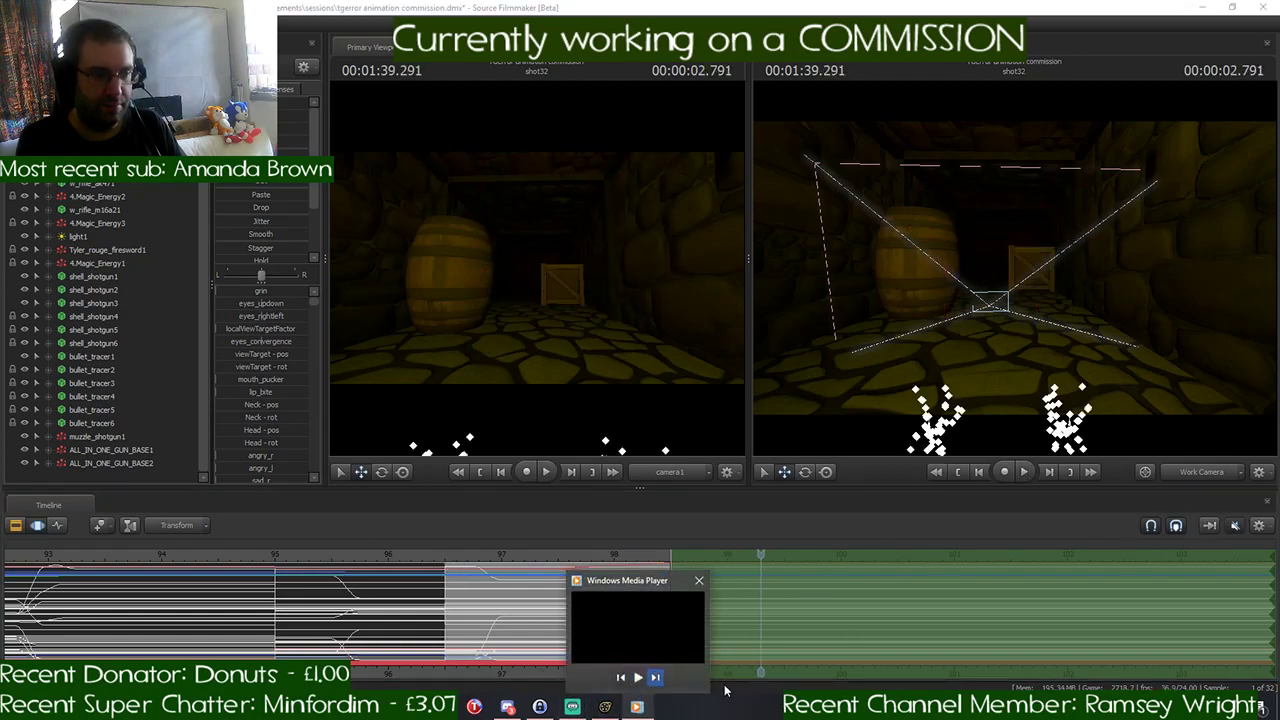
pyautogui.moveTo(757, 557); pyautogui.dragTo(533, 556)
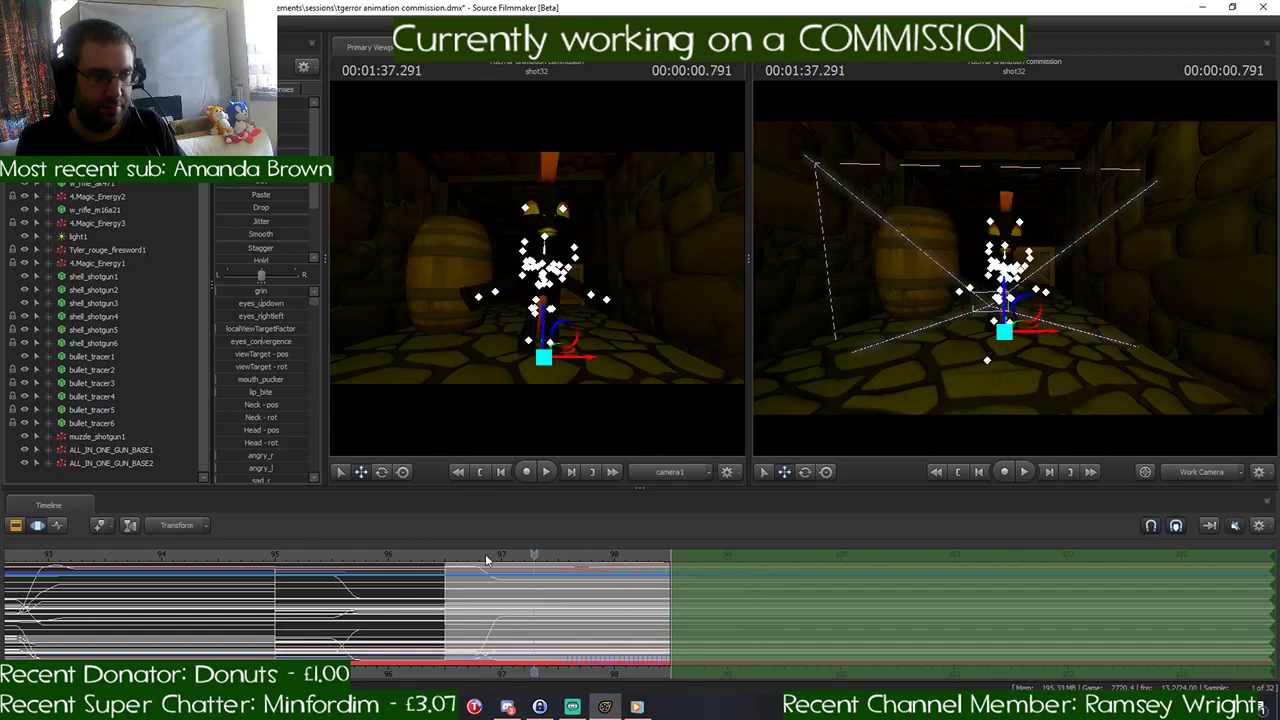
pyautogui.click(446, 555)
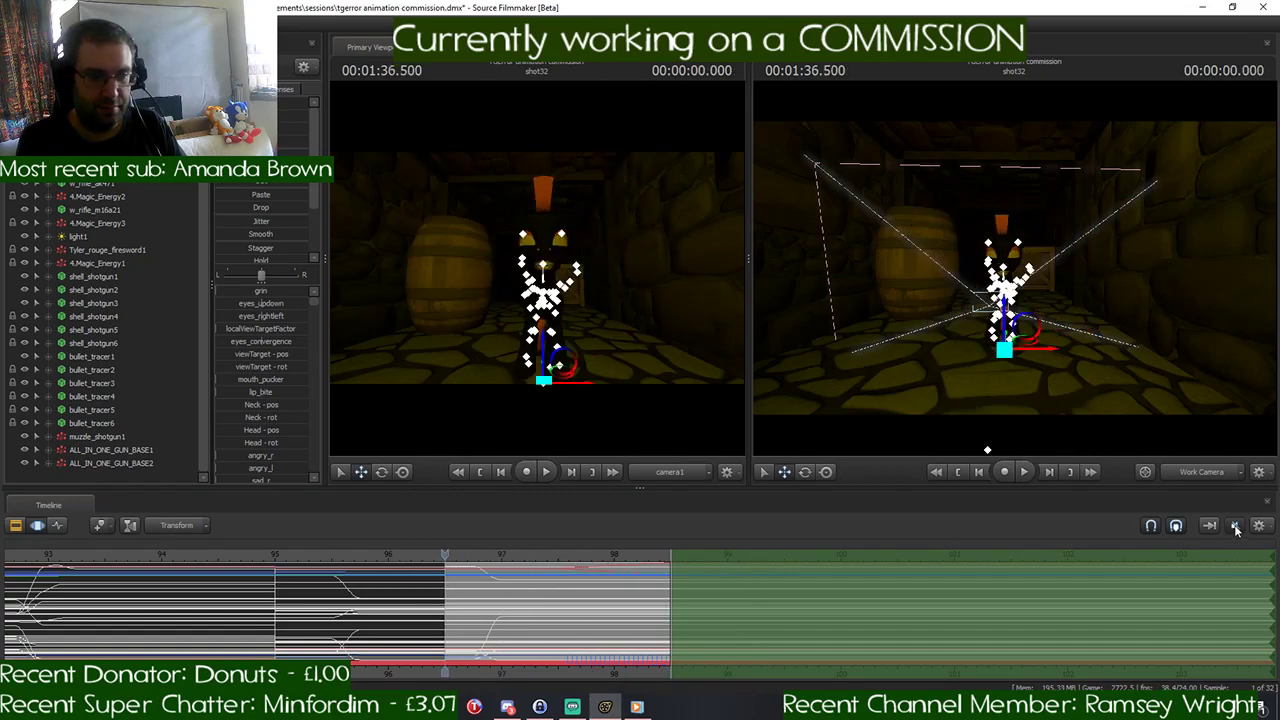
pyautogui.press('space')
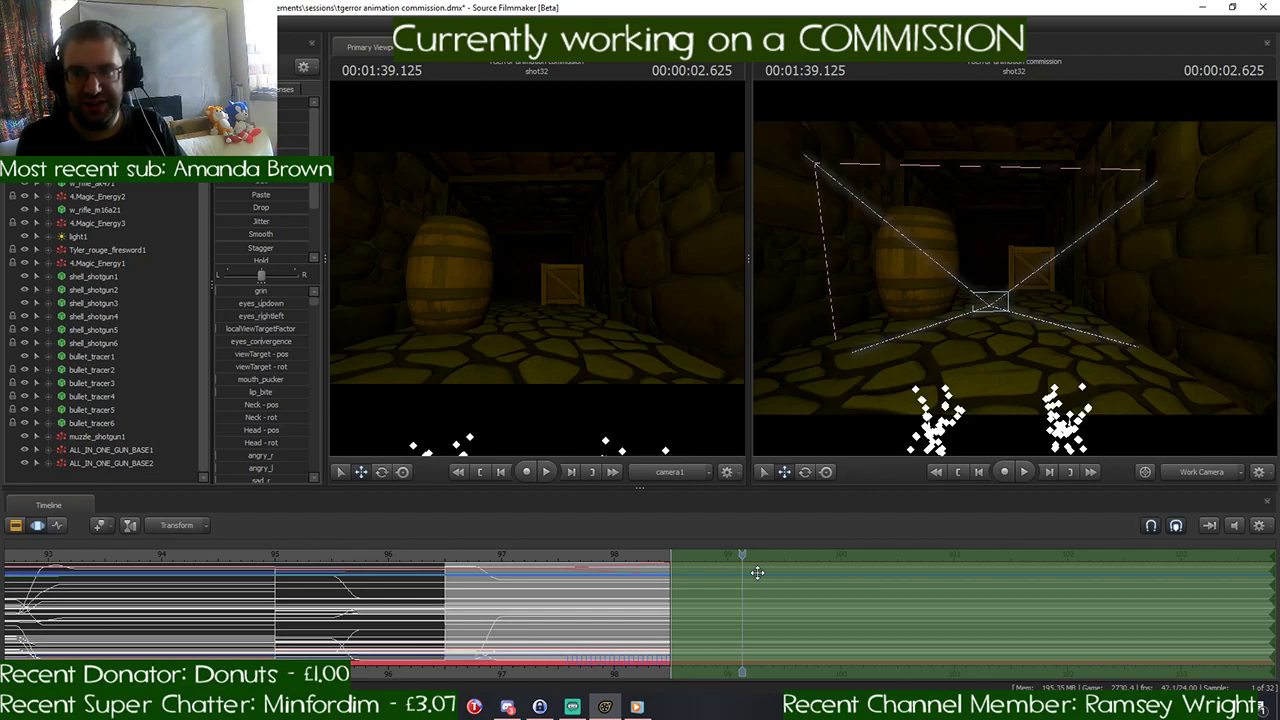
# - Replay the end of shot31 into the ponies' disappearance to review the cut with sound
pyautogui.scroll(5, 757, 572)
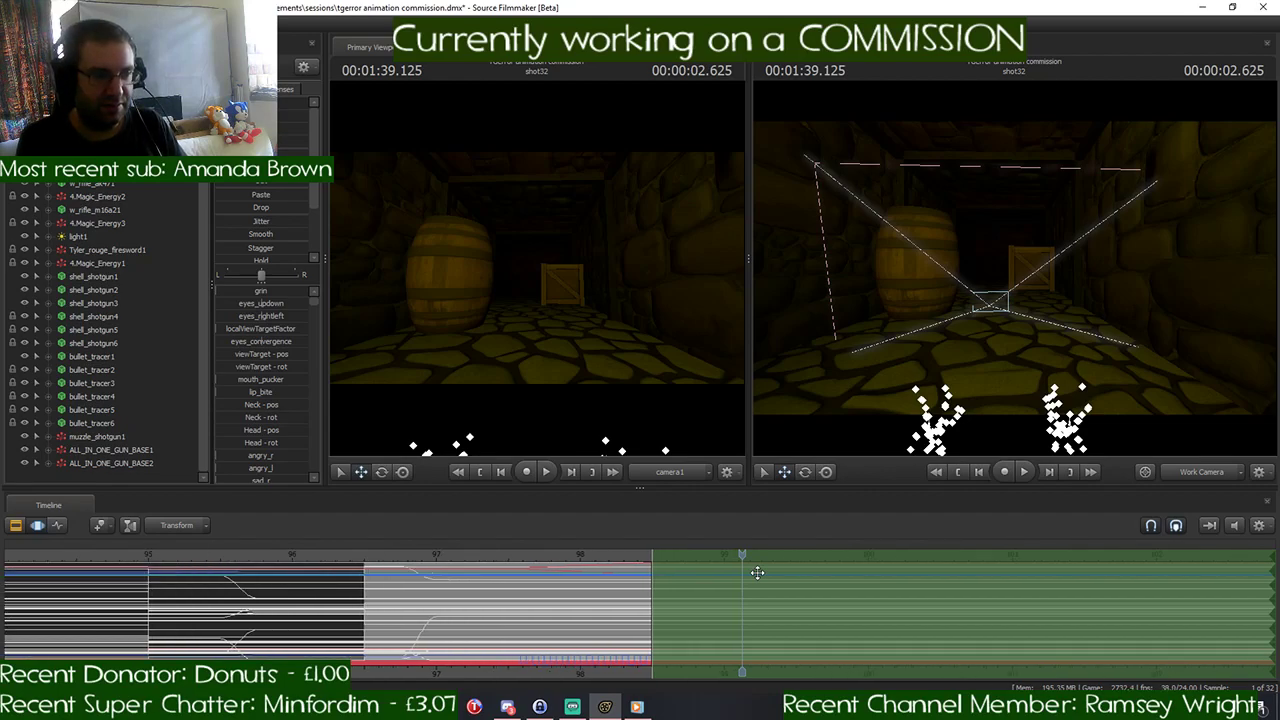
pyautogui.moveTo(742, 555); pyautogui.dragTo(165, 593)
pyautogui.press('space')
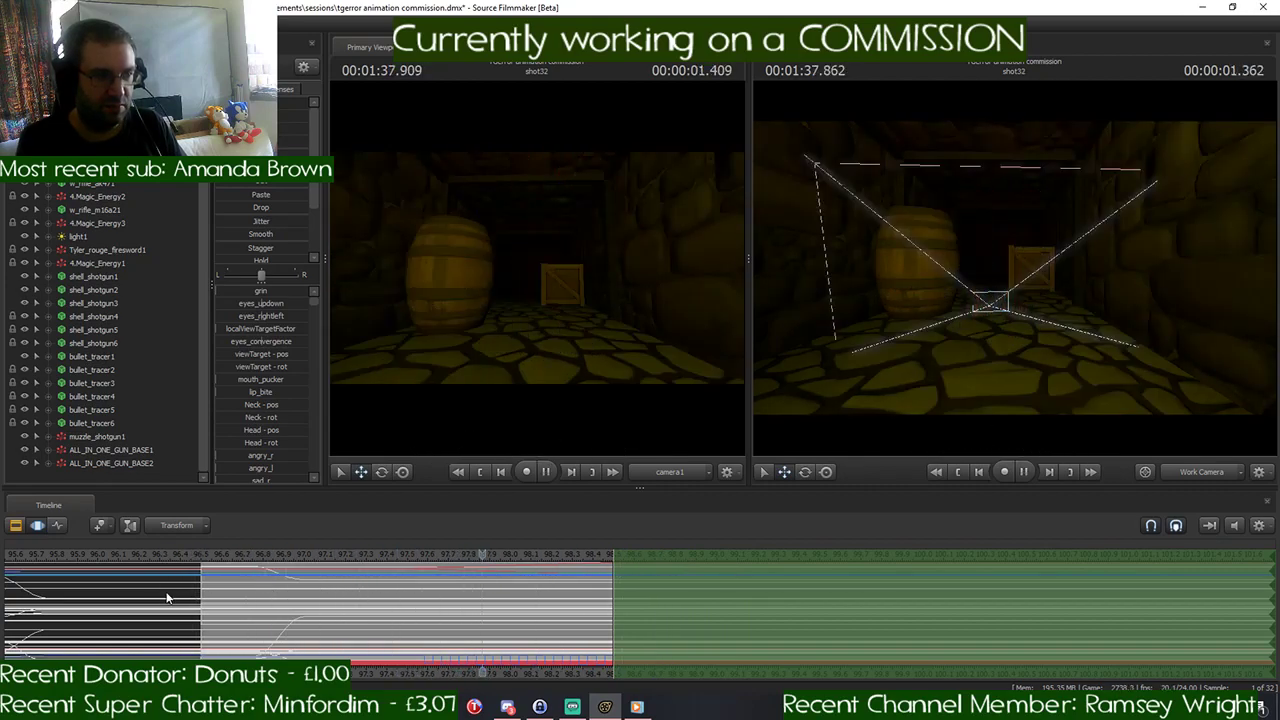
pyautogui.press('space')
pyautogui.scroll(-2, 759, 554)
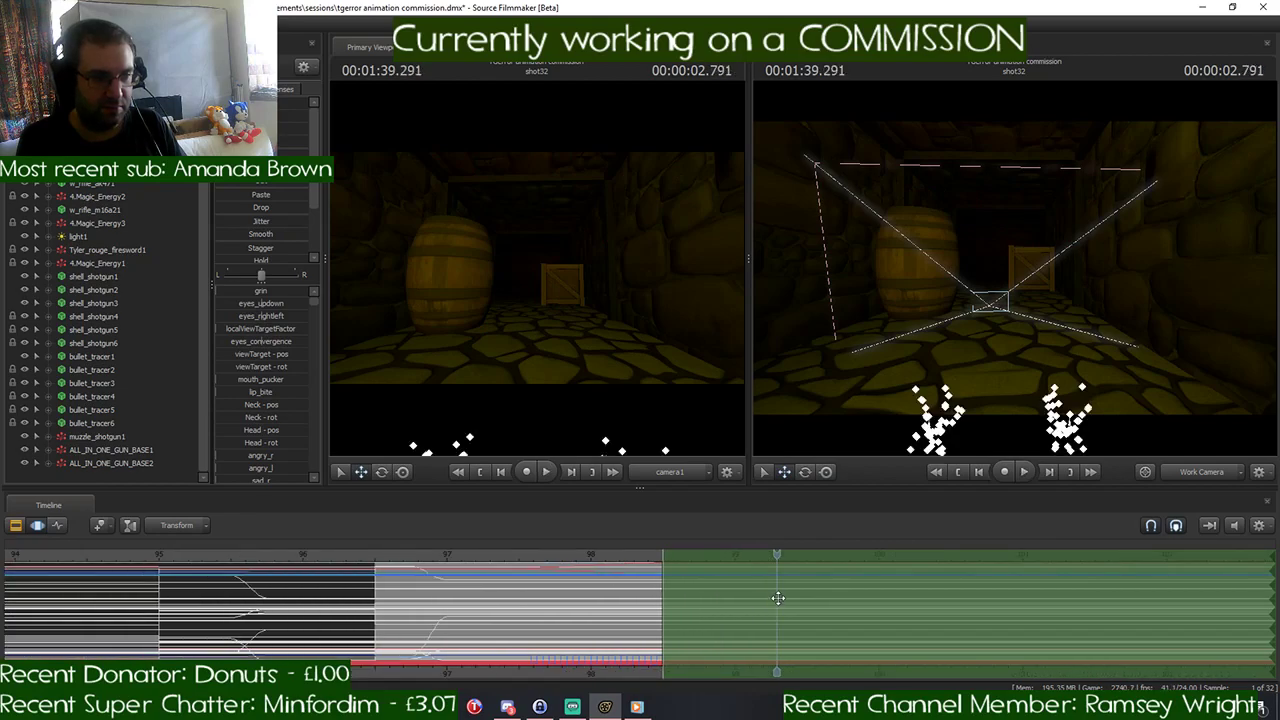
# - Replay the flickering split and disappearance in shot32 several times to judge how long the shot should run
pyautogui.moveTo(759, 554); pyautogui.dragTo(554, 574)
pyautogui.press('space')
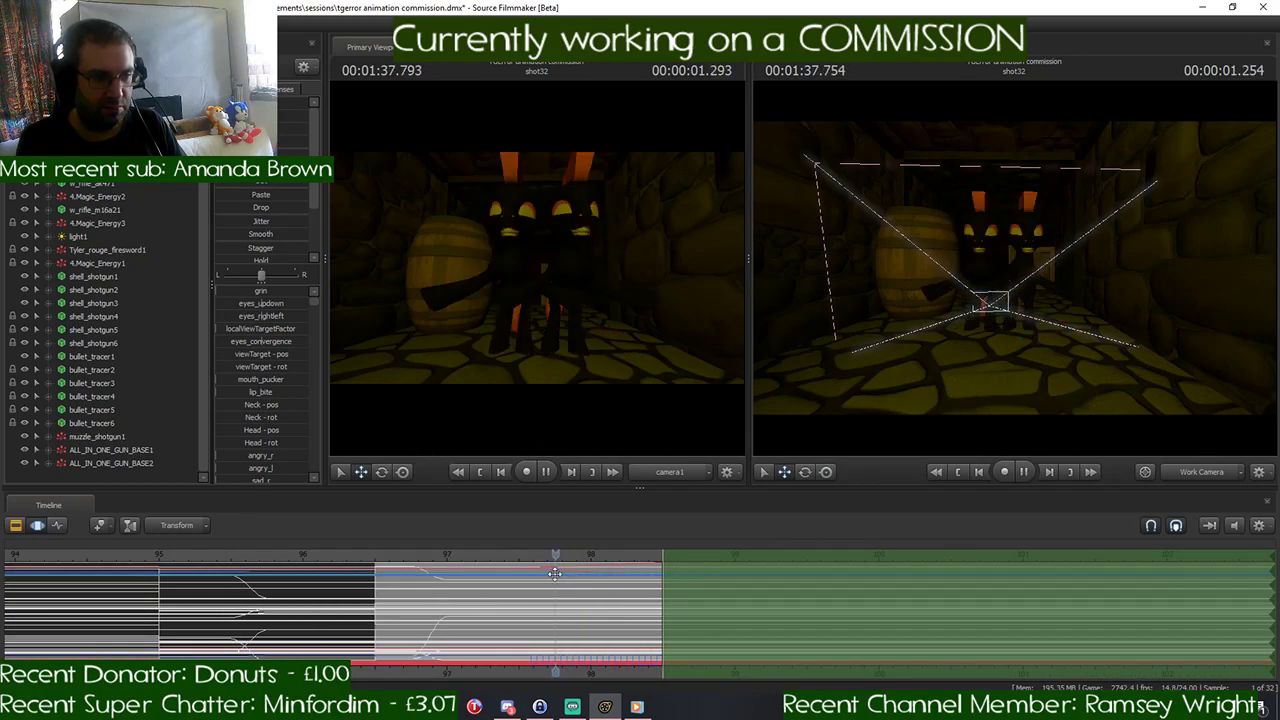
pyautogui.press('space')
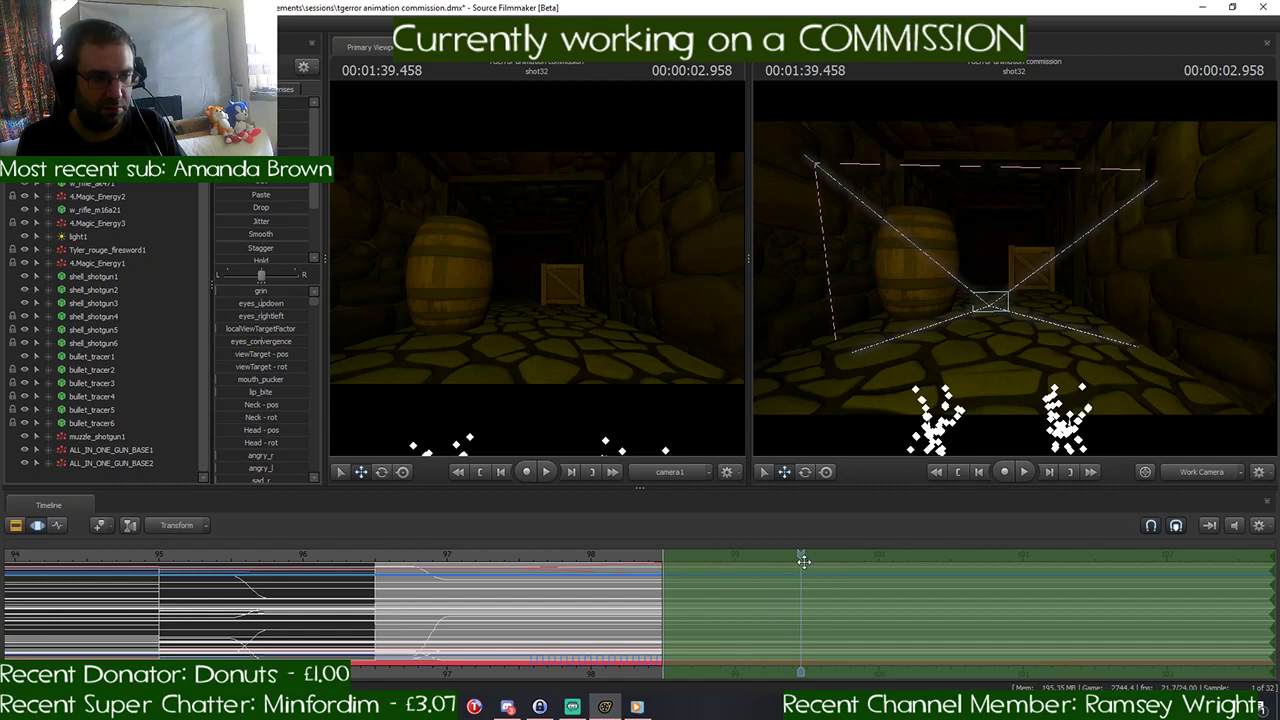
pyautogui.click(567, 558)
pyautogui.press('space')
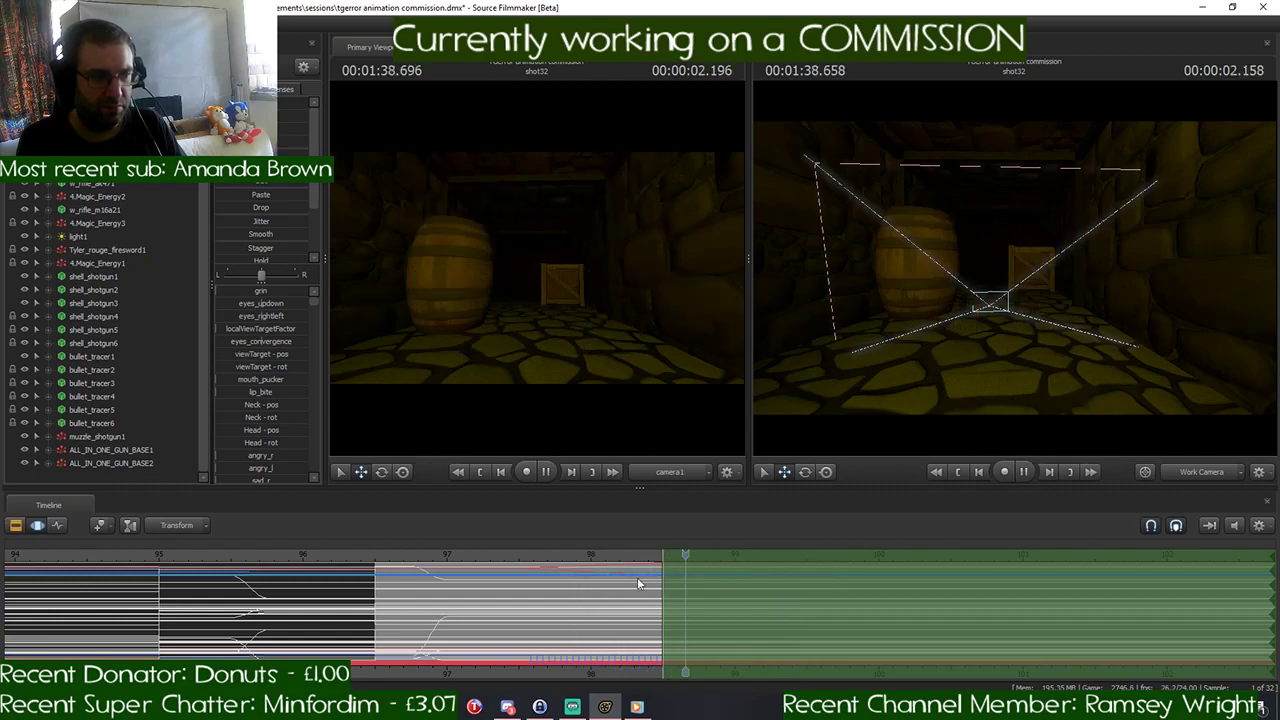
pyautogui.press('space')
# - Start the time selection at 00:01:39.000 and reposition light1 through its own view, turning it away from the barrel toward the yellow pony
pyautogui.moveTo(719, 557); pyautogui.dragTo(735, 588)
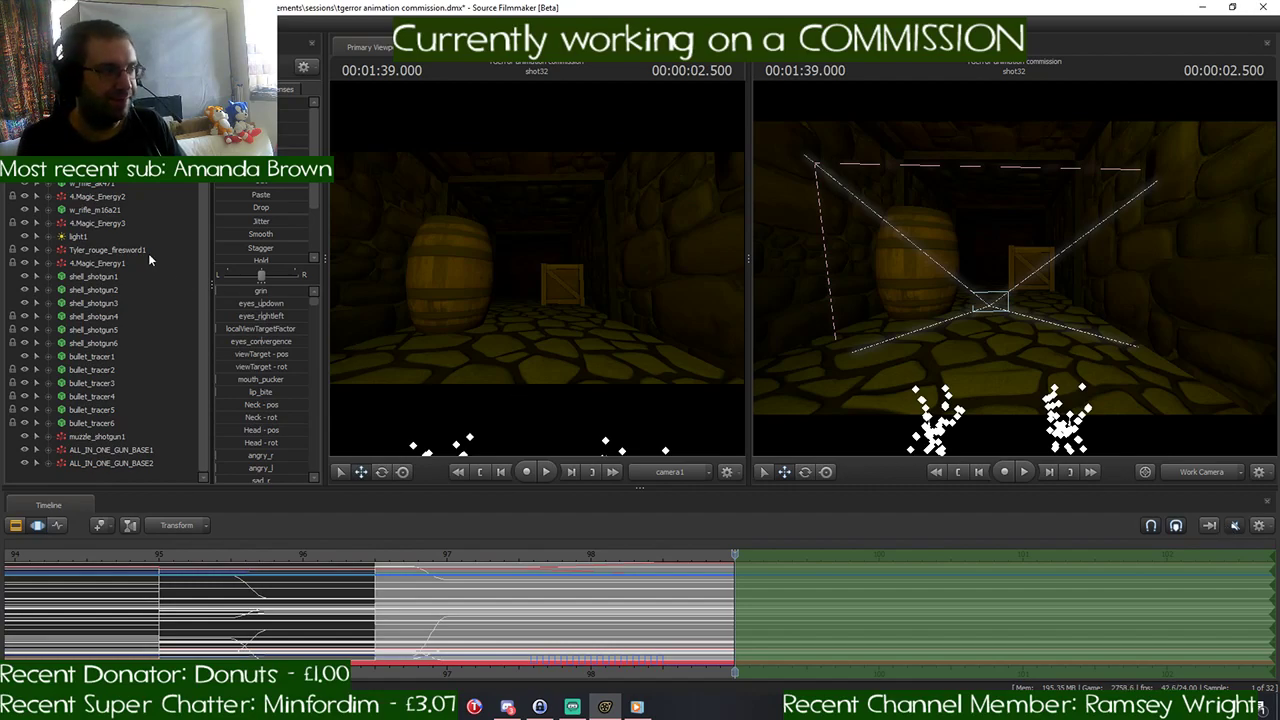
pyautogui.click(104, 238)
pyautogui.moveTo(100, 243); pyautogui.dragTo(903, 245)
pyautogui.press('s')
pyautogui.press('d')
pyautogui.moveTo(985, 272); pyautogui.dragTo(985, 272)
pyautogui.press('w')
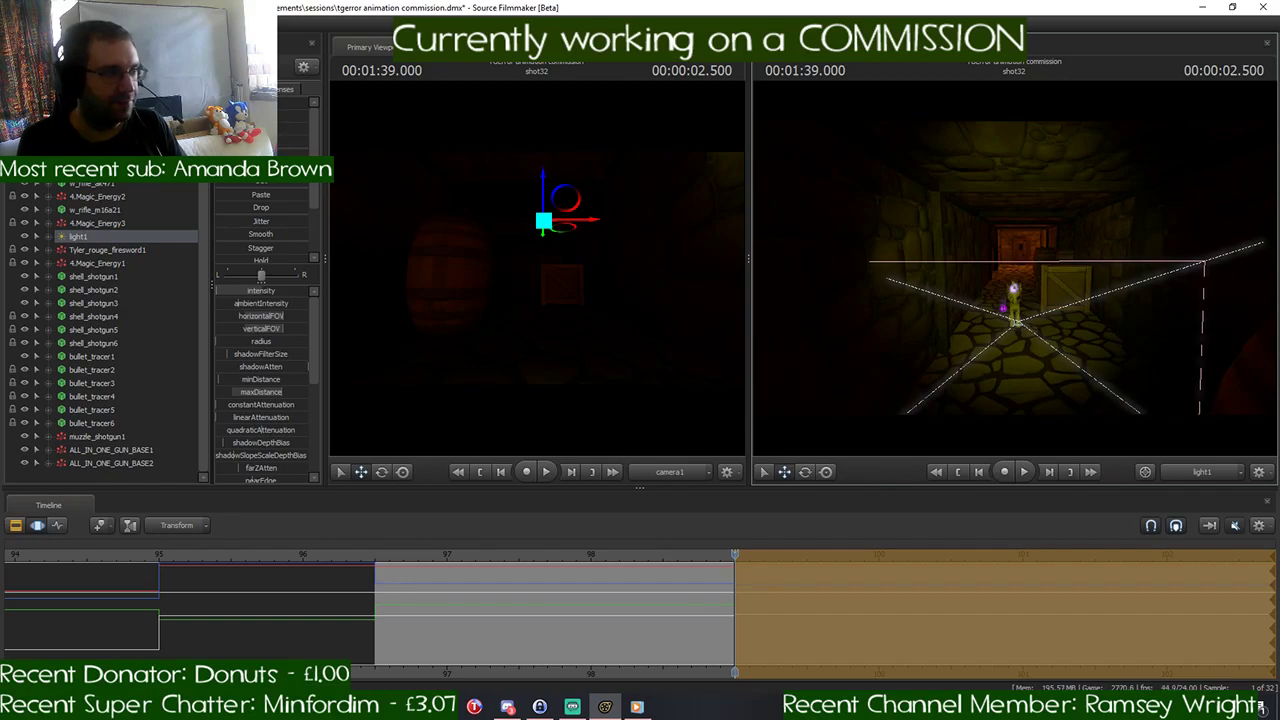
# - Select the shot's camera and cut shot32 at 00:01:39.000 to begin a new shot there
pyautogui.scroll(1, 105, 332)
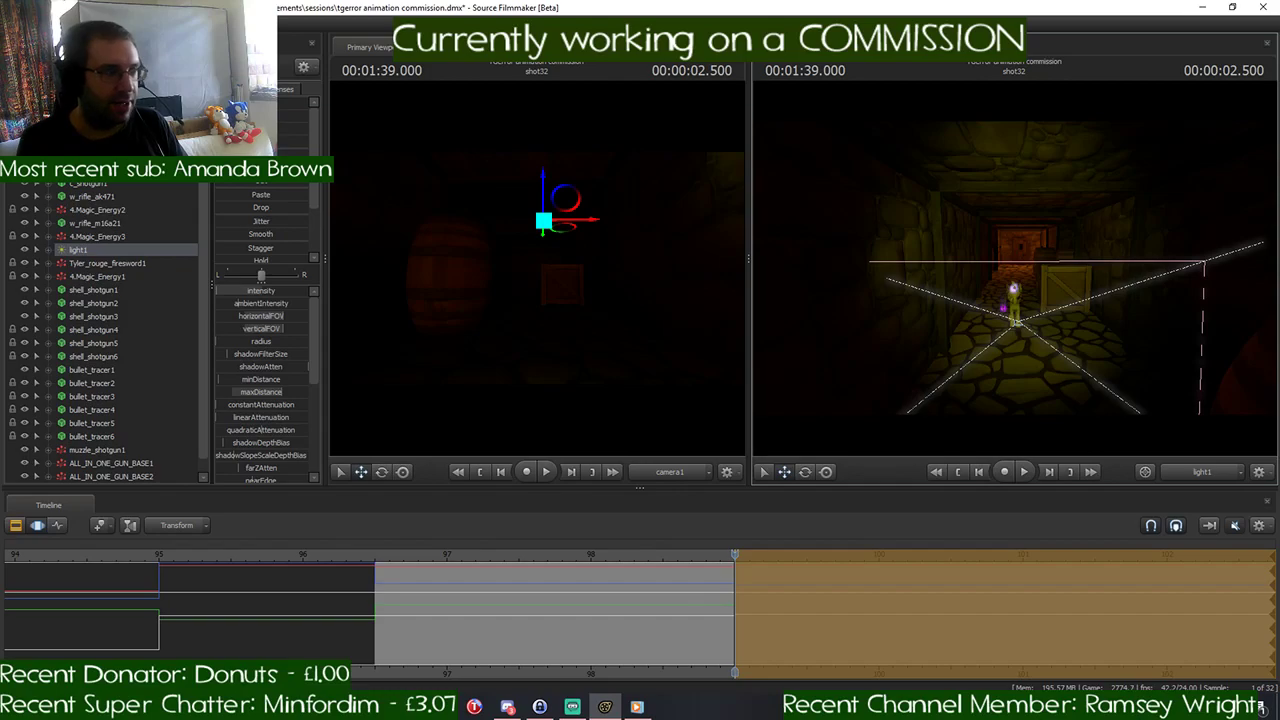
pyautogui.click(88, 143)
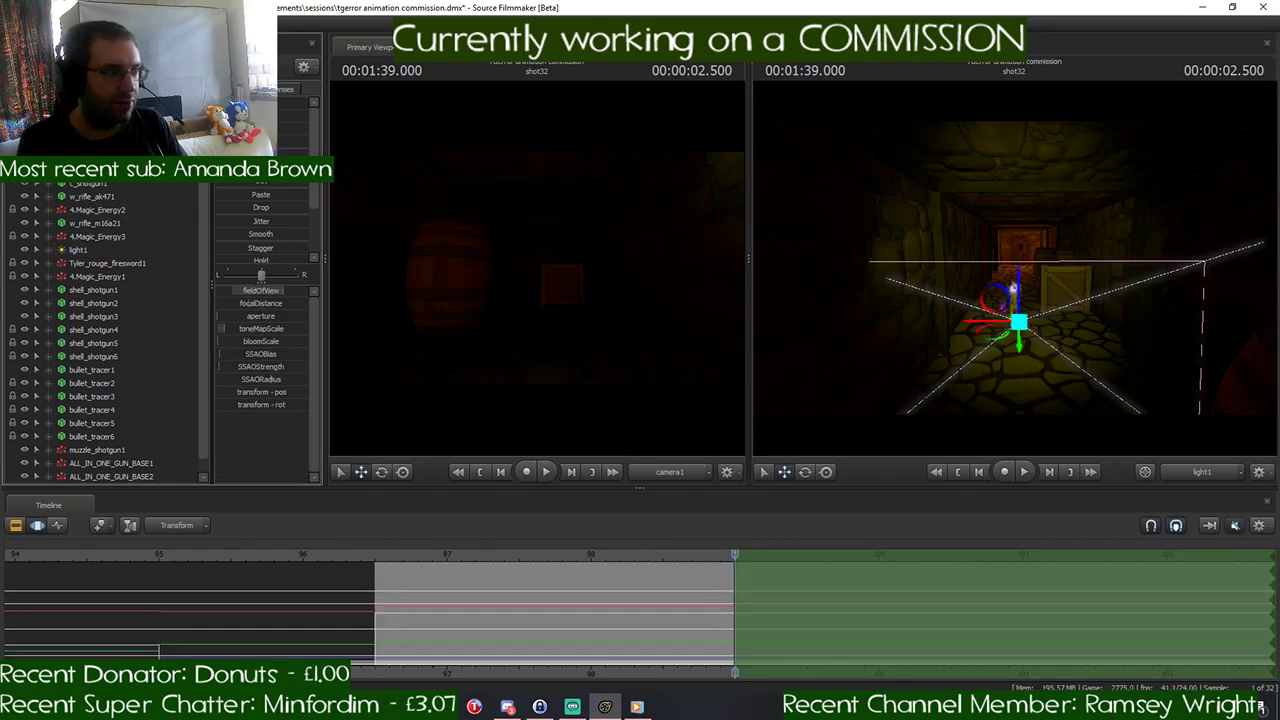
pyautogui.click(15, 525)
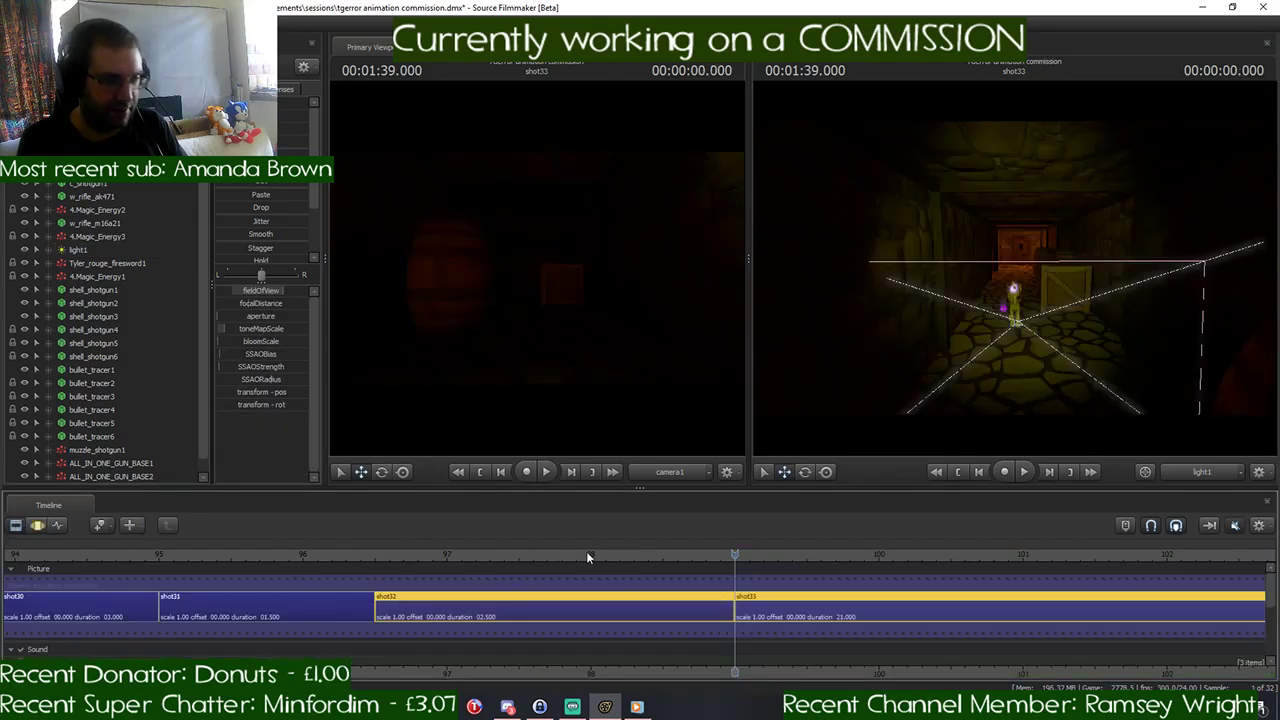
# - Play the sequence from 00:01:29.791 in shot29 into the start of the new shot to check the cut
pyautogui.scroll(-8, 816, 579)
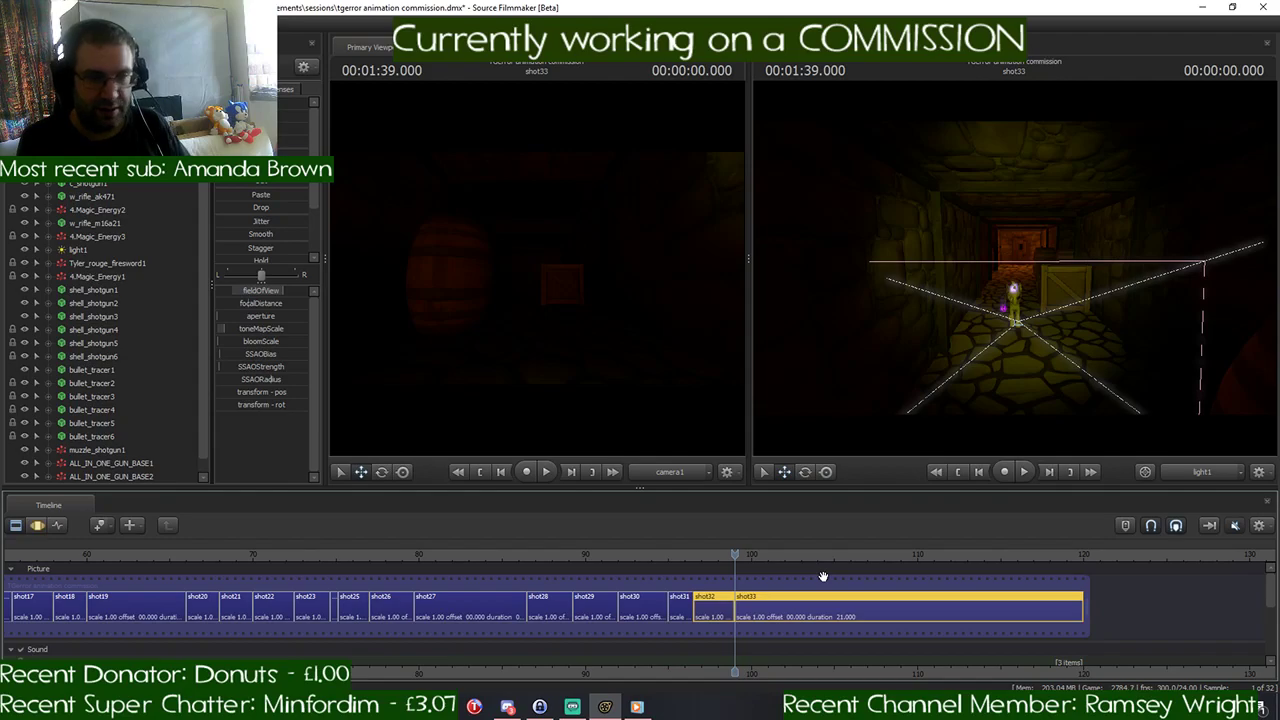
pyautogui.scroll(-3, 709, 587)
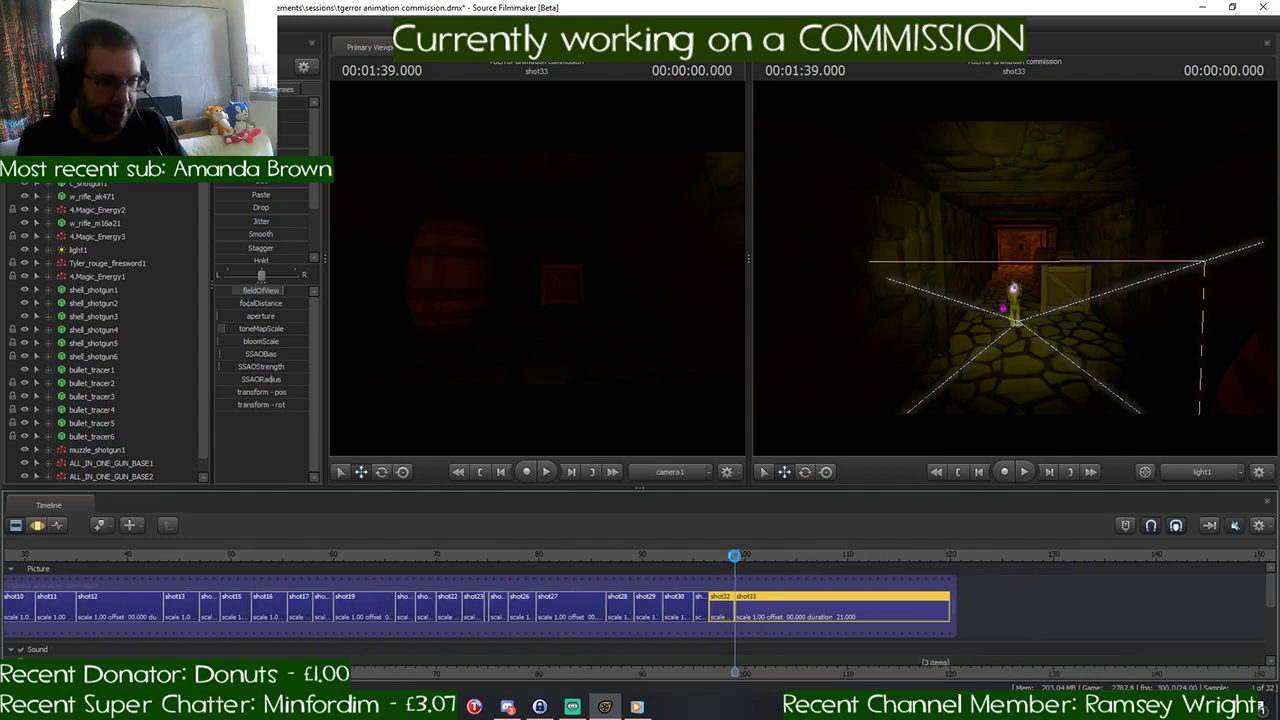
pyautogui.moveTo(735, 555); pyautogui.dragTo(640, 556)
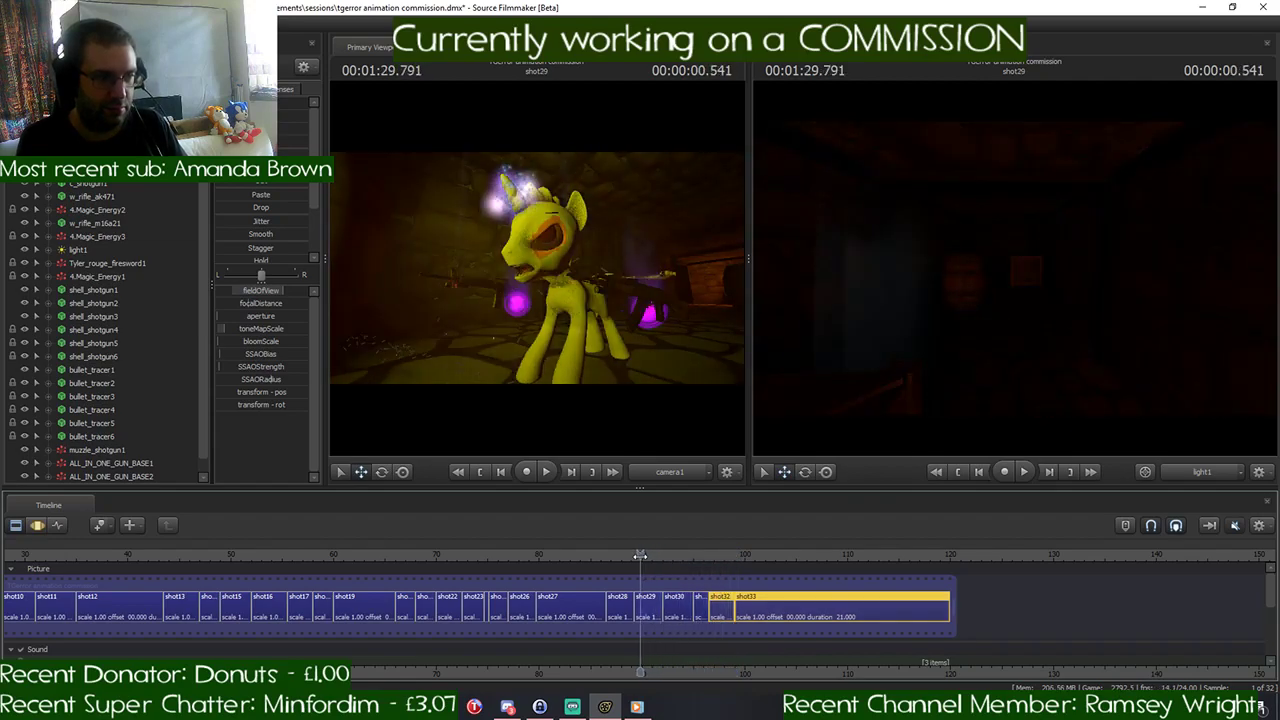
pyautogui.press('space')
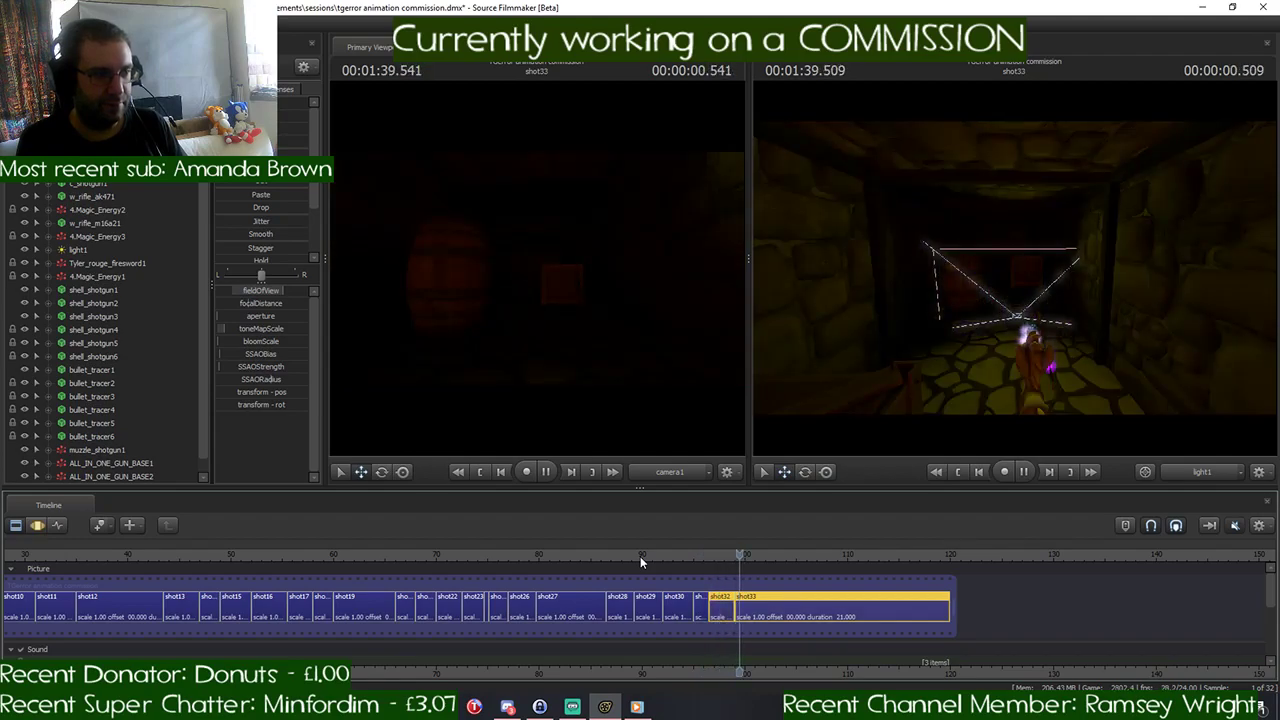
pyautogui.press('space')
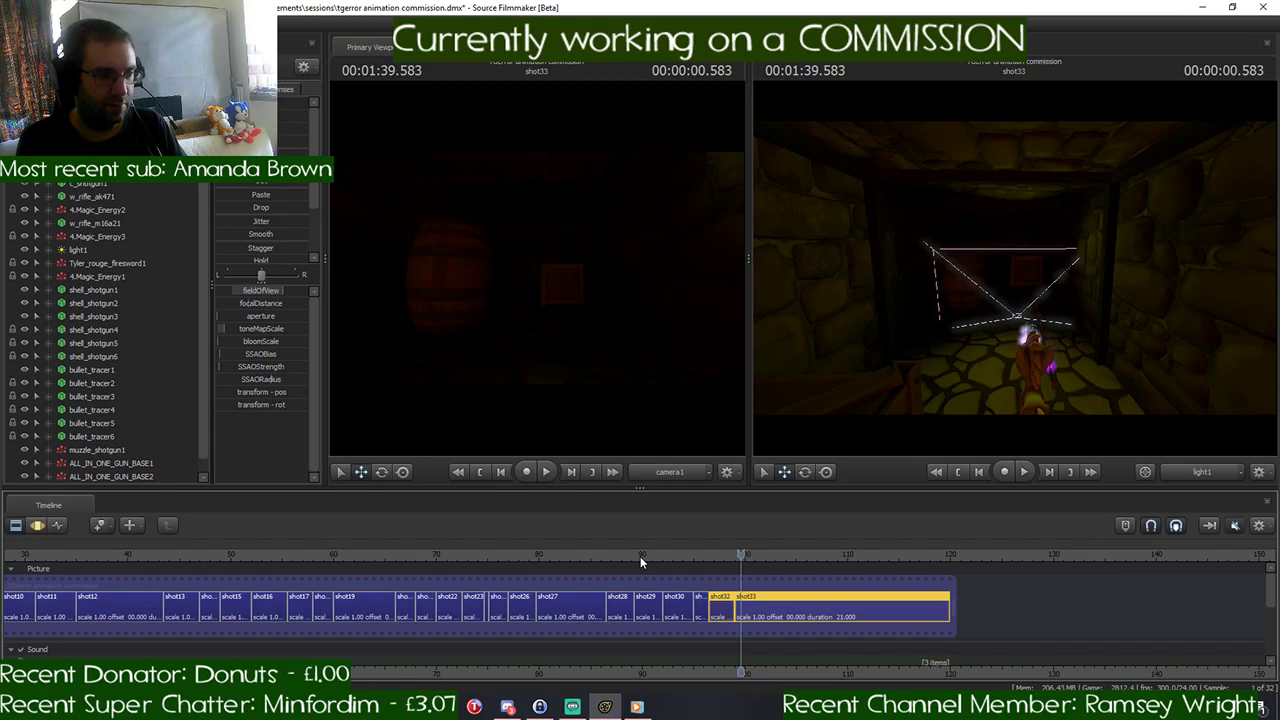
# - Play the fight from 00:01:12.416 at the end of shot22 through the ponies' disappearance in shot32
pyautogui.click(497, 559)
pyautogui.press('space')
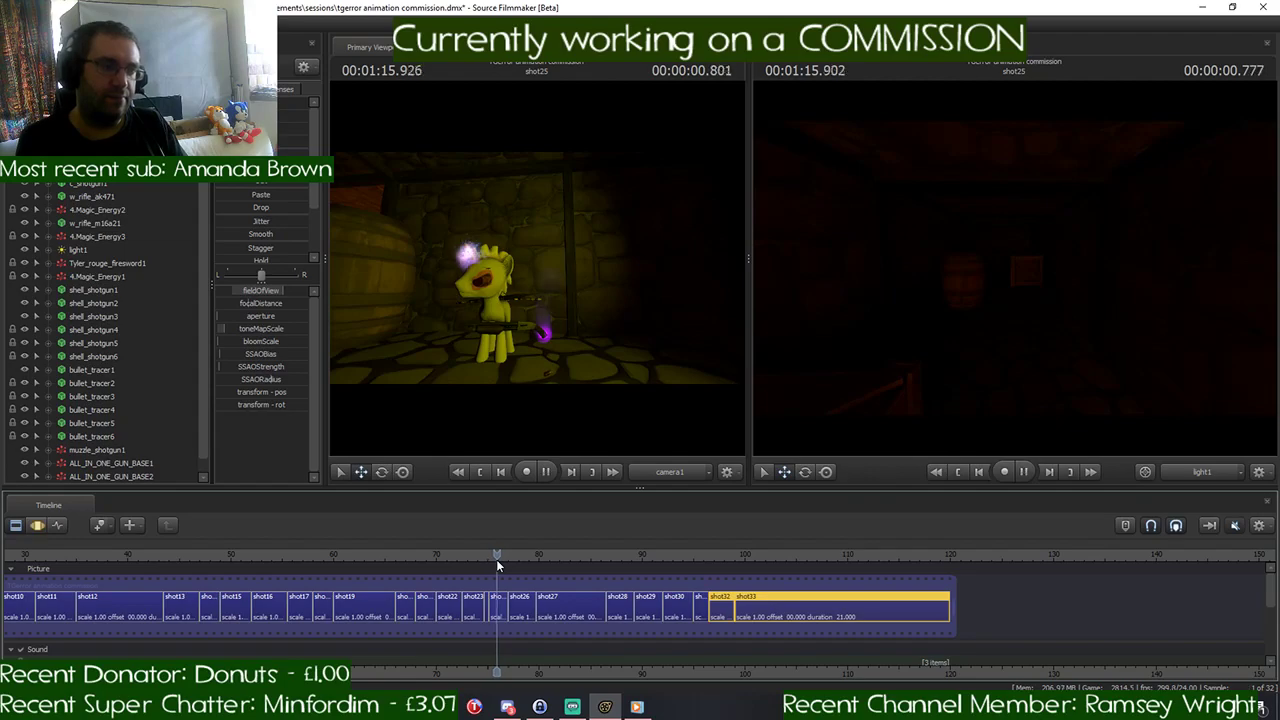
pyautogui.click(461, 552)
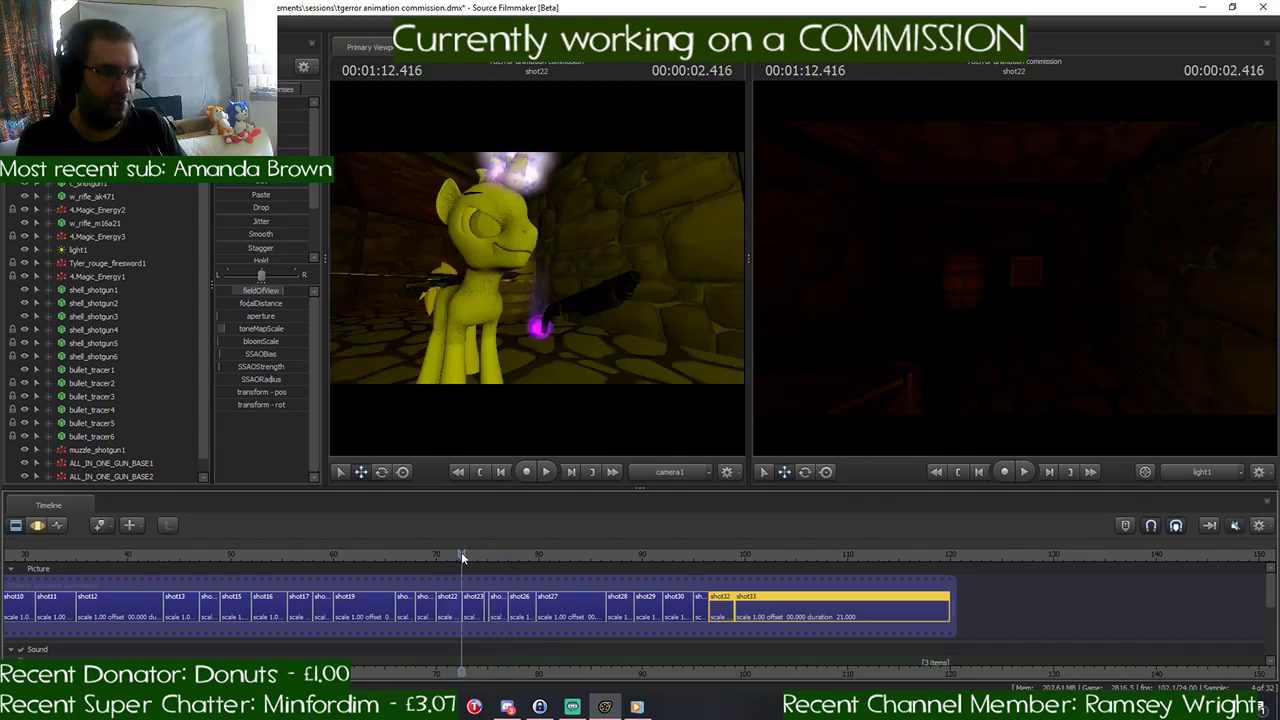
pyautogui.press('space')
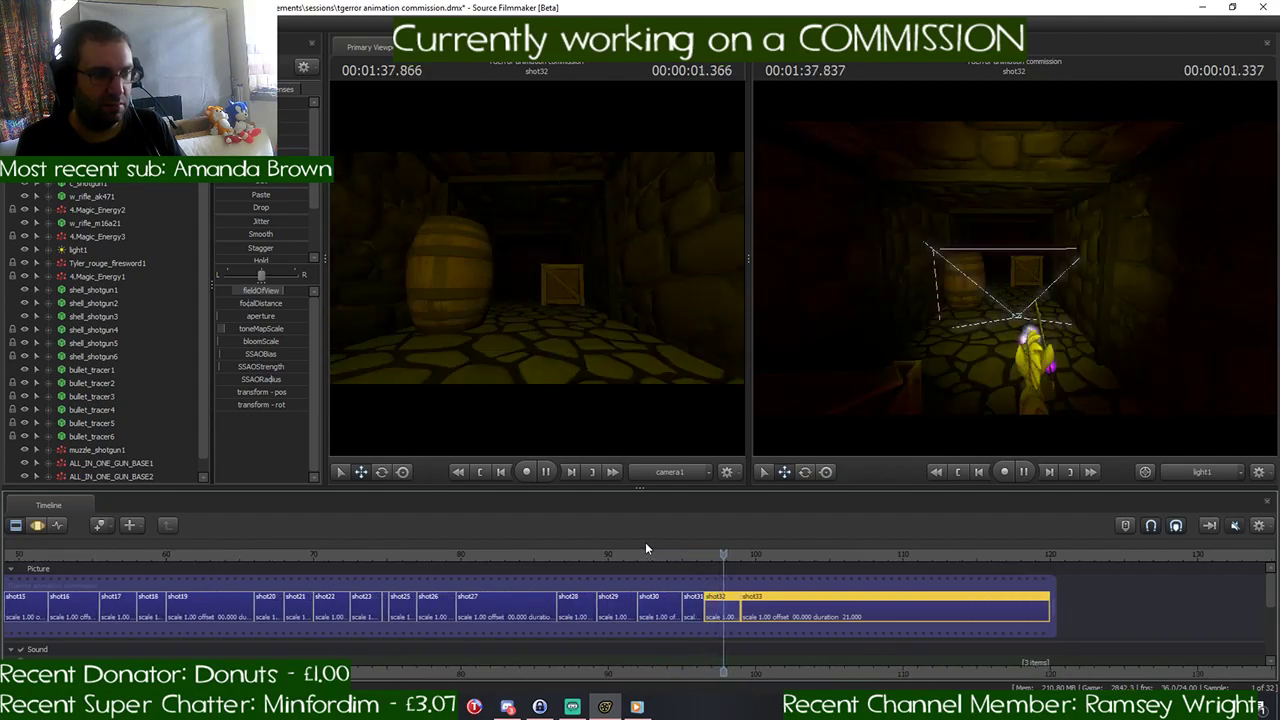
# - Move back to the start of shot21 and replay the fight from there to review its flow
pyautogui.click(578, 554)
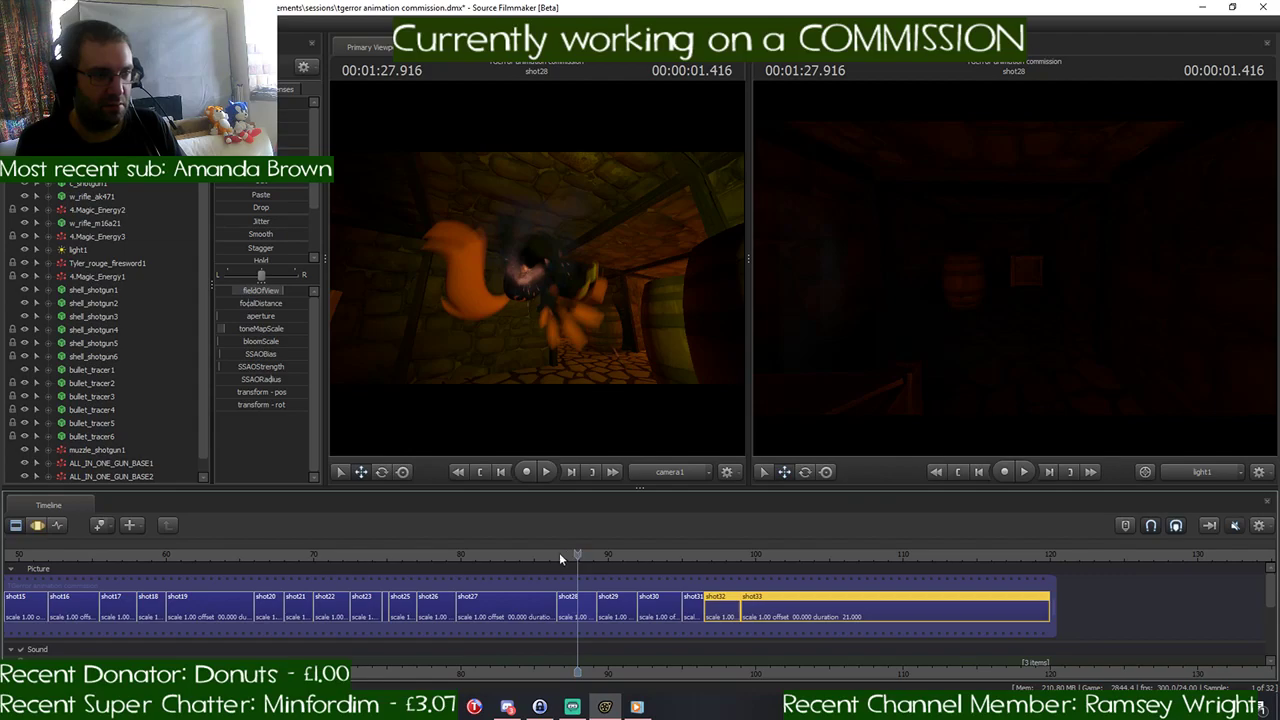
pyautogui.moveTo(456, 554); pyautogui.dragTo(282, 556)
pyautogui.press('space')
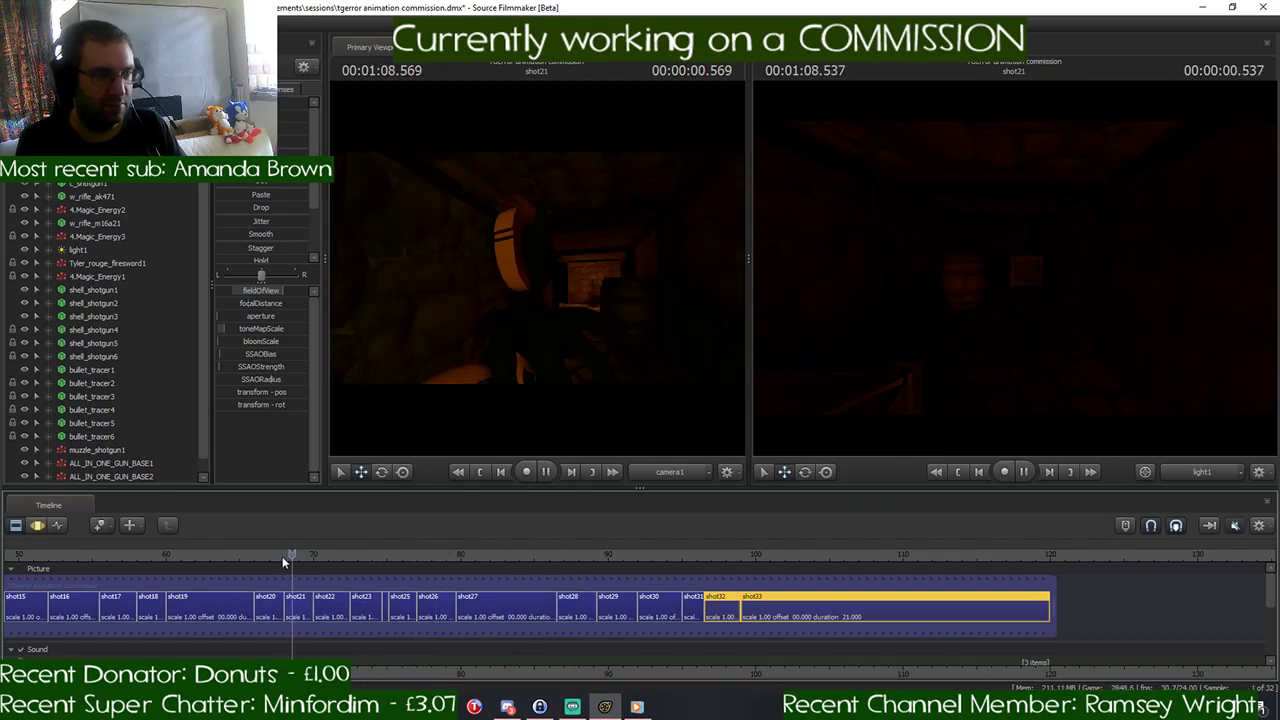
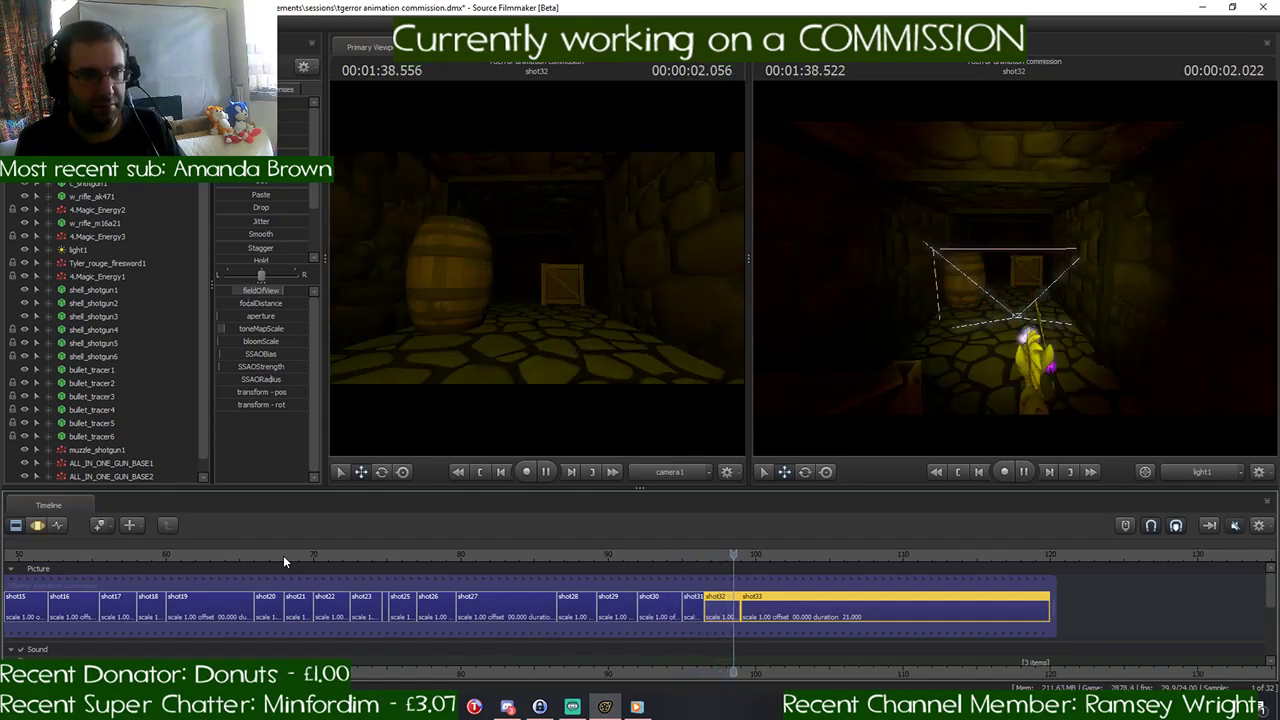
# - Stop the playback, select shot33 and move to its start at 00:01:39.000
pyautogui.press('space')
pyautogui.scroll(2, 851, 555)
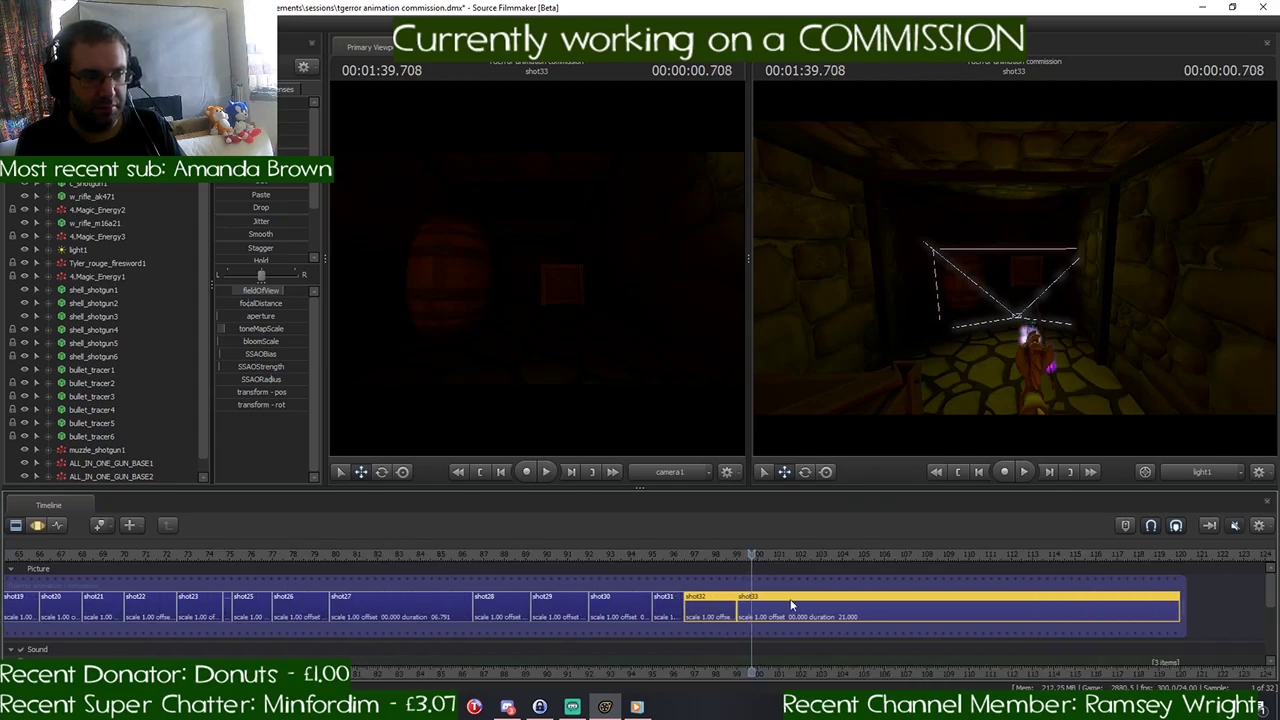
pyautogui.click(790, 604)
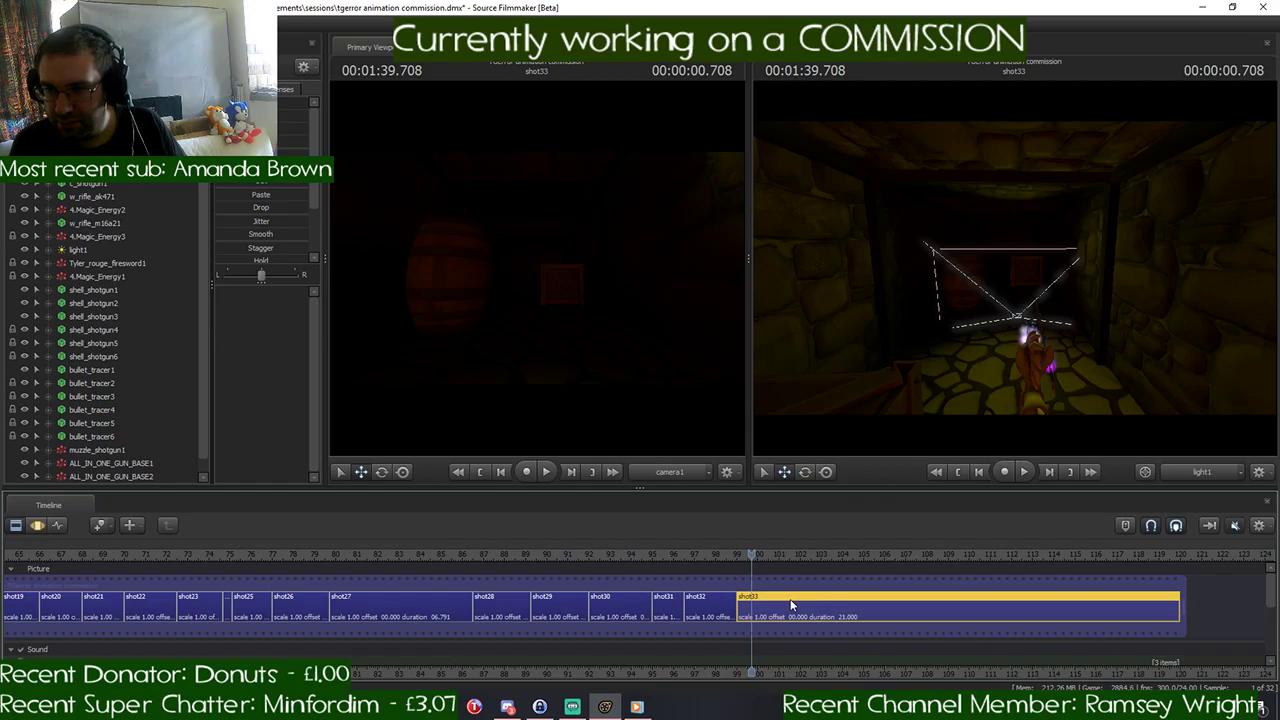
pyautogui.press('Up')
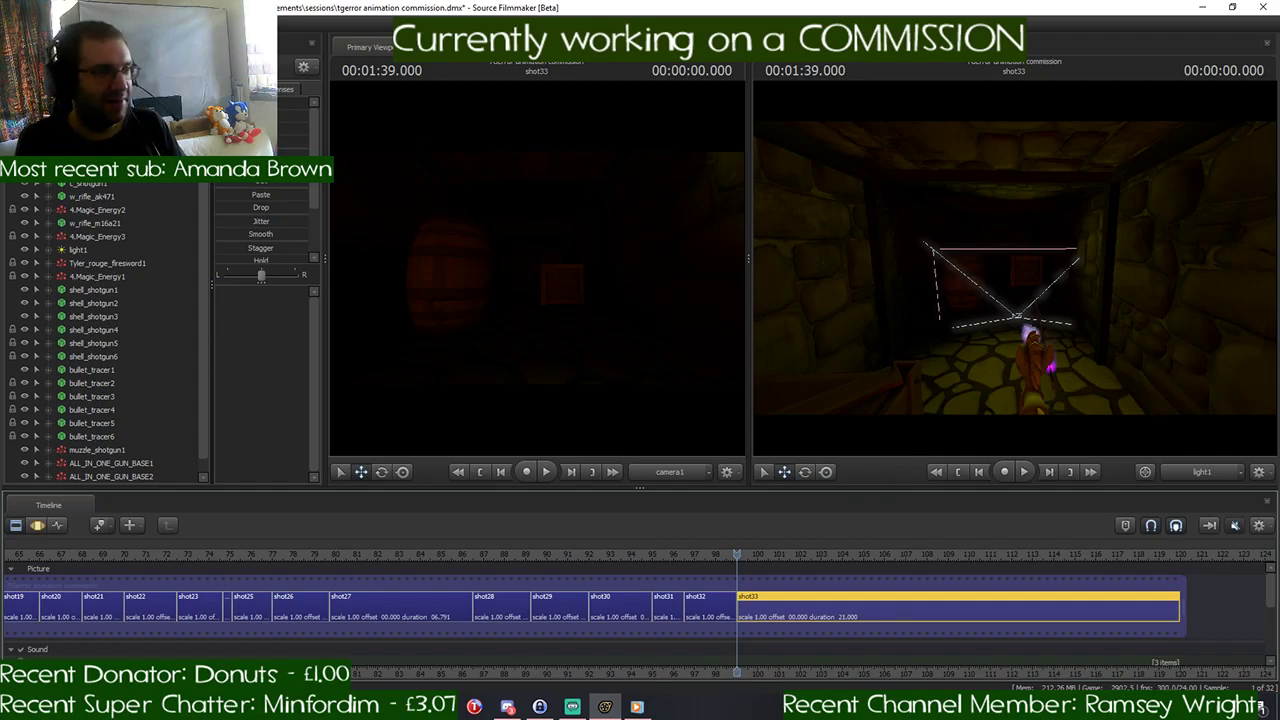
# - Reframe shot33's camera to face the yellow pony and its floating sword, with the corridor behind them
pyautogui.click(86, 116)
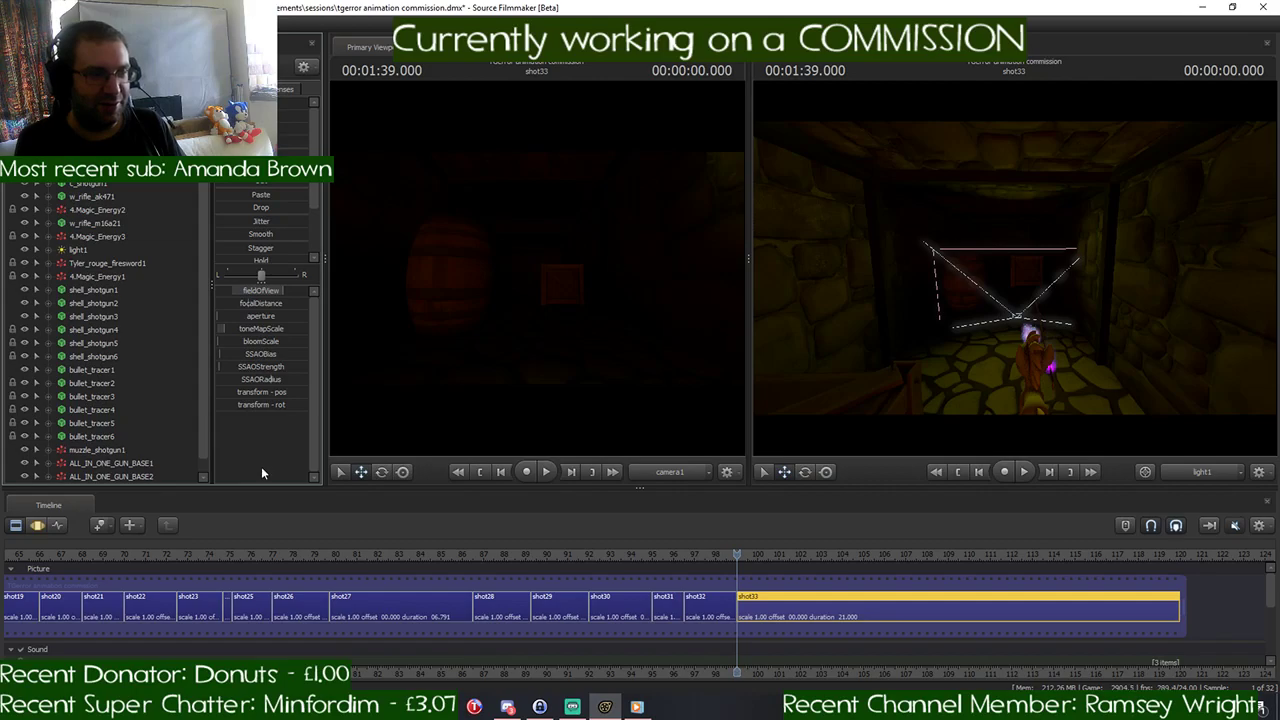
pyautogui.click(37, 525)
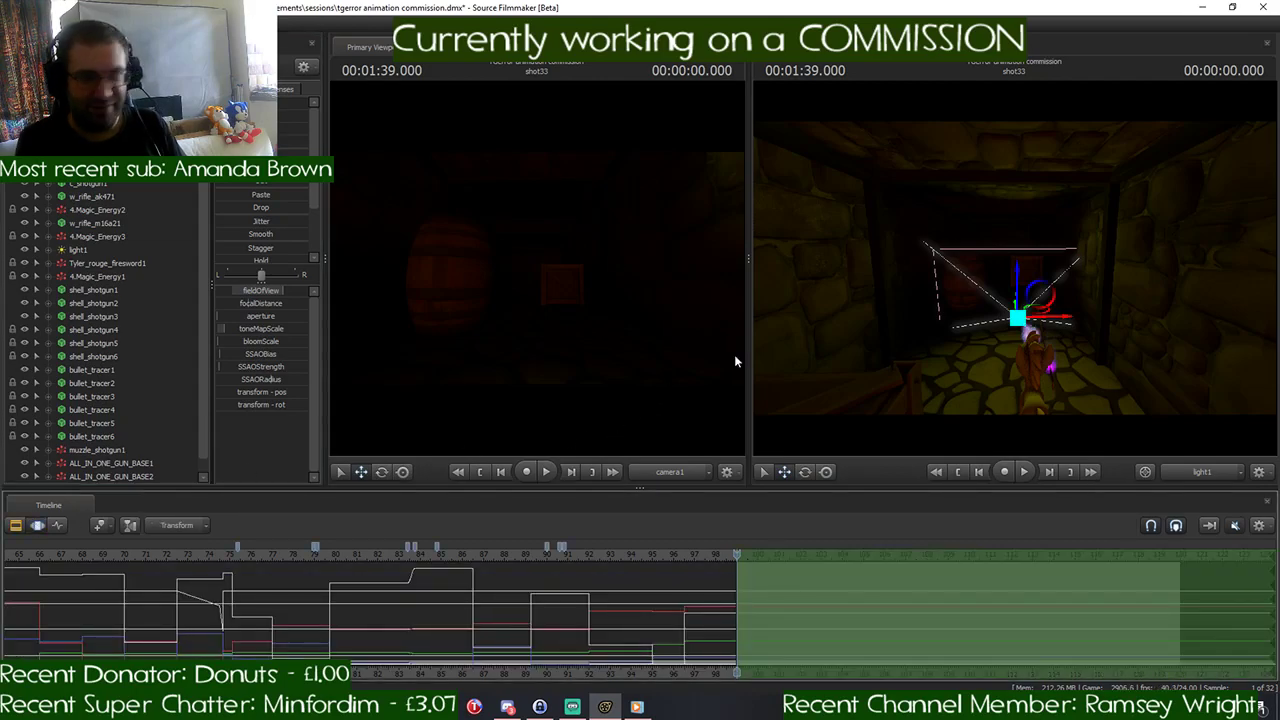
pyautogui.moveTo(625, 325); pyautogui.dragTo(920, 325)
pyautogui.press('w')
pyautogui.moveTo(540, 270); pyautogui.dragTo(432, 264)
pyautogui.press('d')
pyautogui.press('d')
pyautogui.press('a')
pyautogui.press('w')
pyautogui.press('d')
pyautogui.press('a')
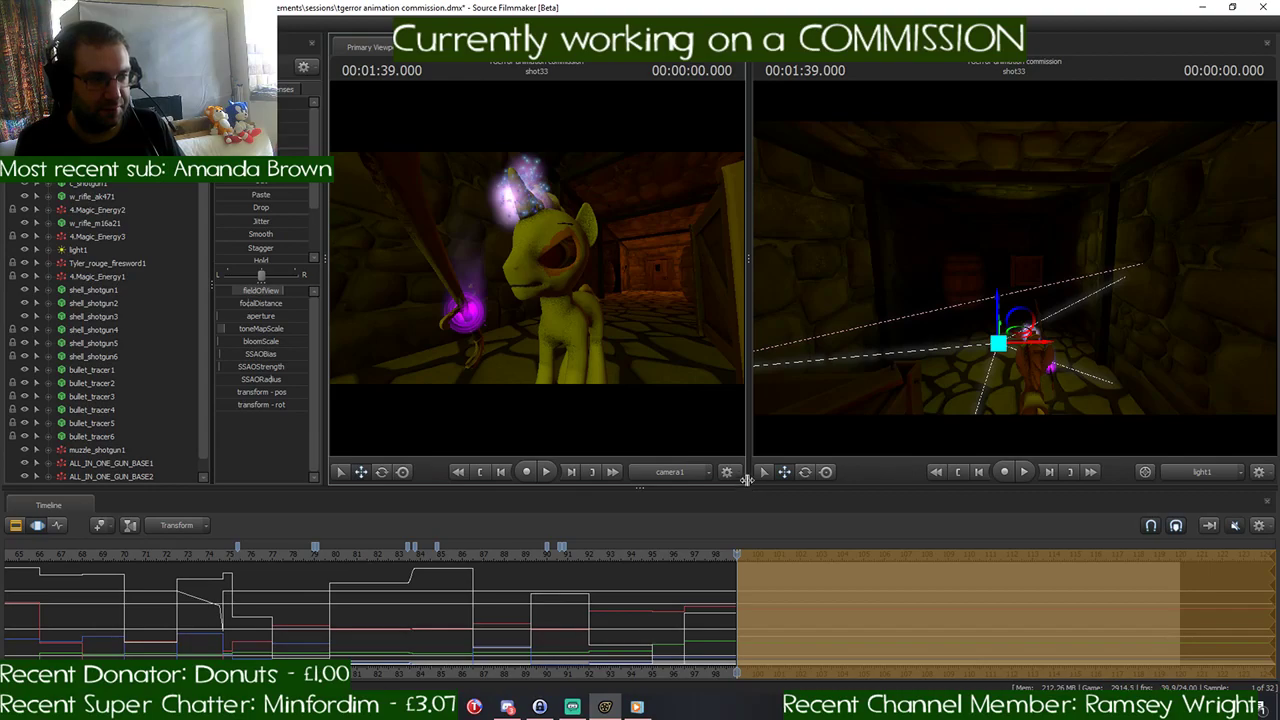
# - Raise the yellow pony's Mouth_angry expression so it bares its teeth in shot33
pyautogui.scroll(6, 777, 628)
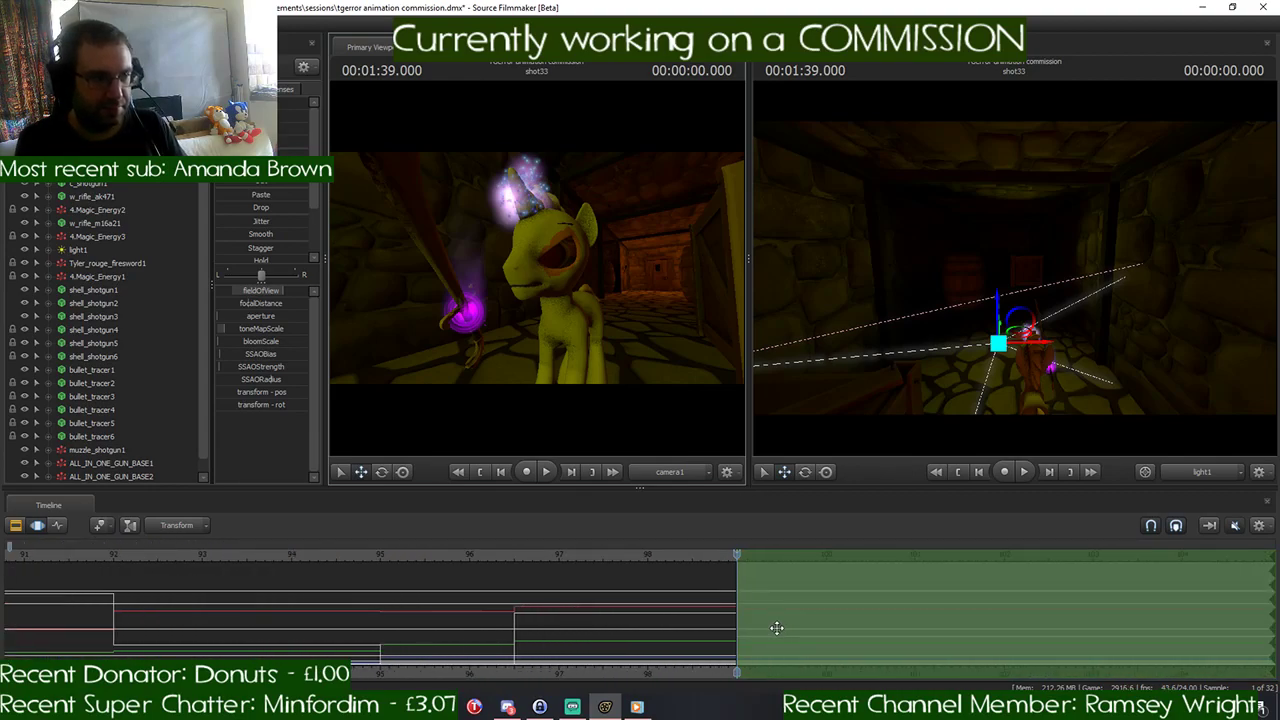
pyautogui.scroll(1, 777, 628)
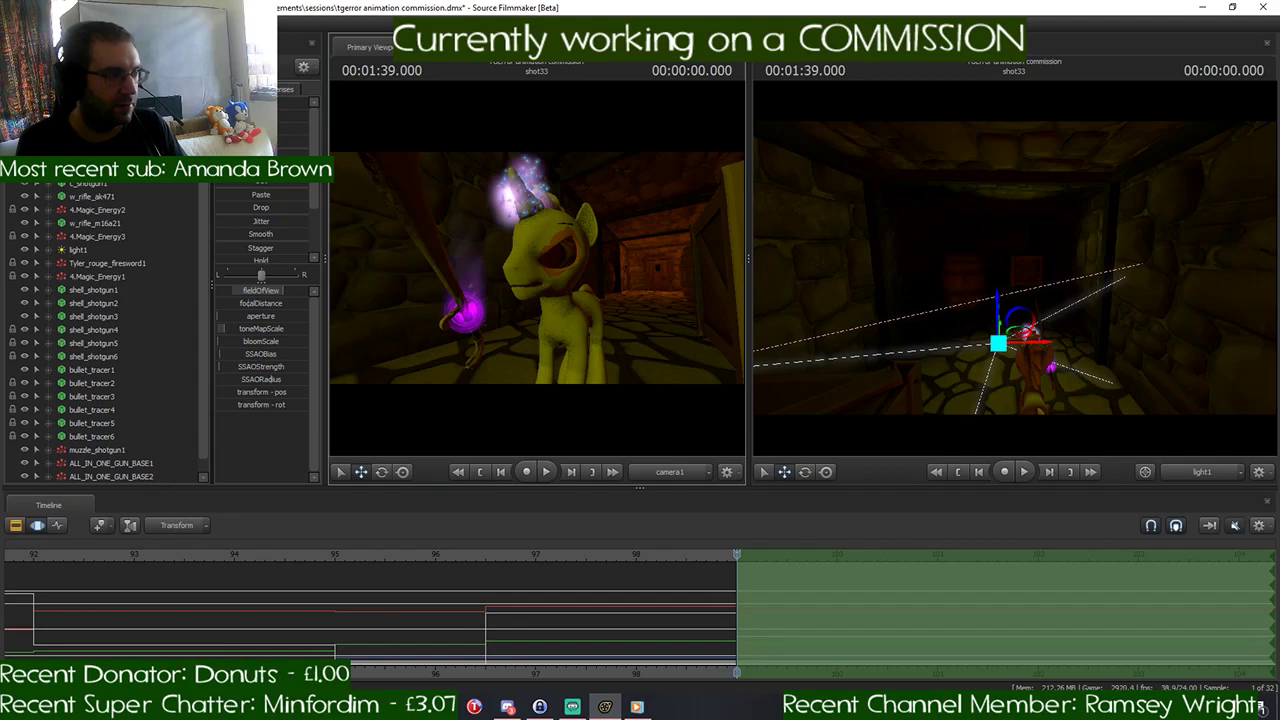
pyautogui.rightClick(111, 117)
pyautogui.click(140, 143)
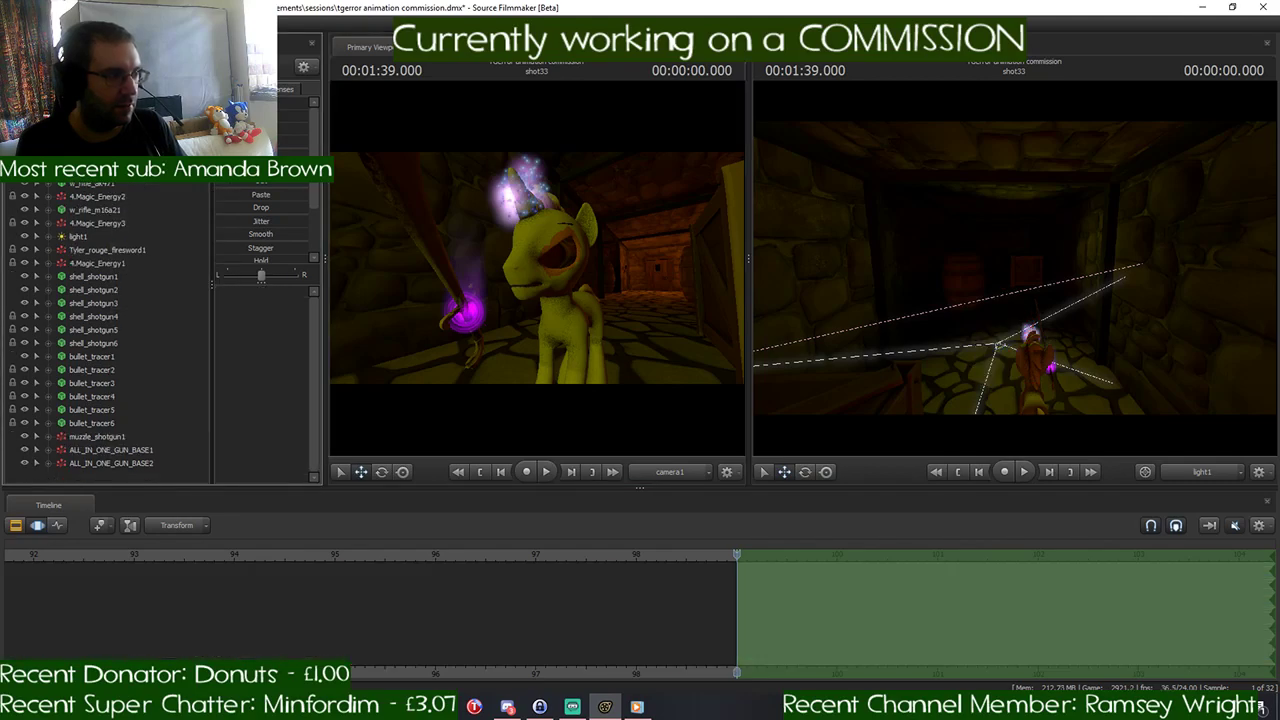
pyautogui.scroll(1, 105, 330)
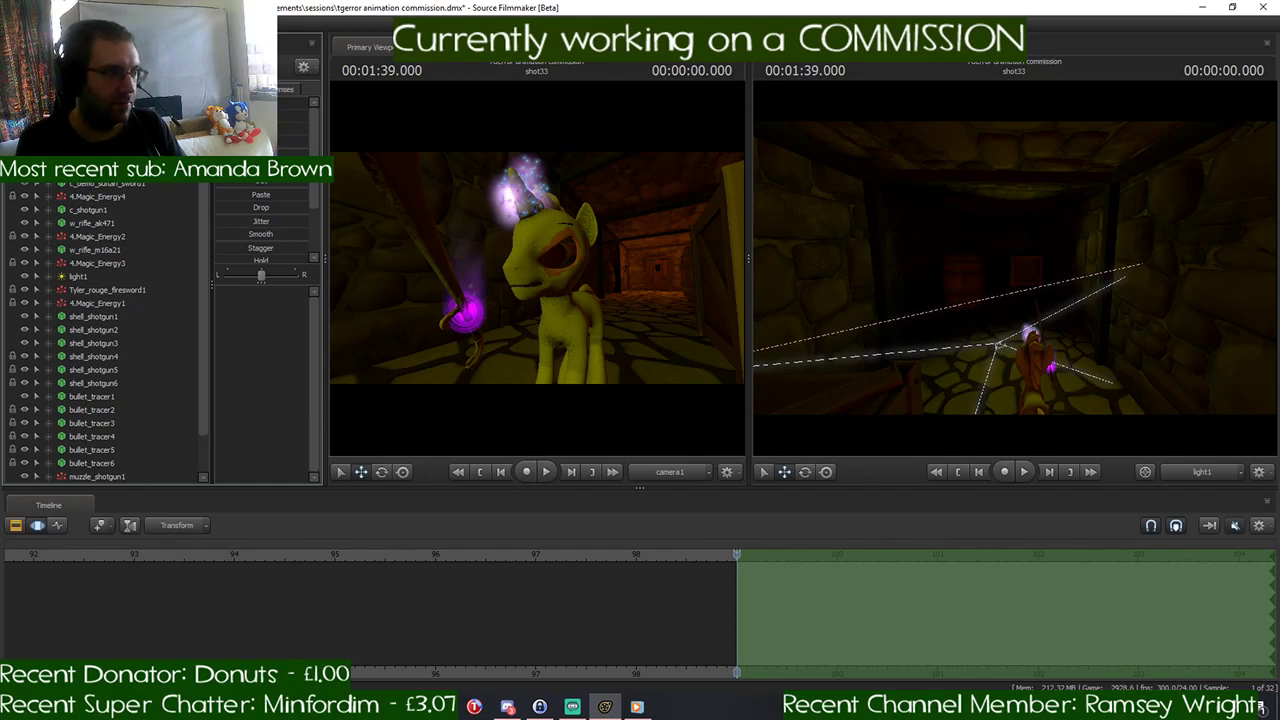
pyautogui.doubleClick(108, 157)
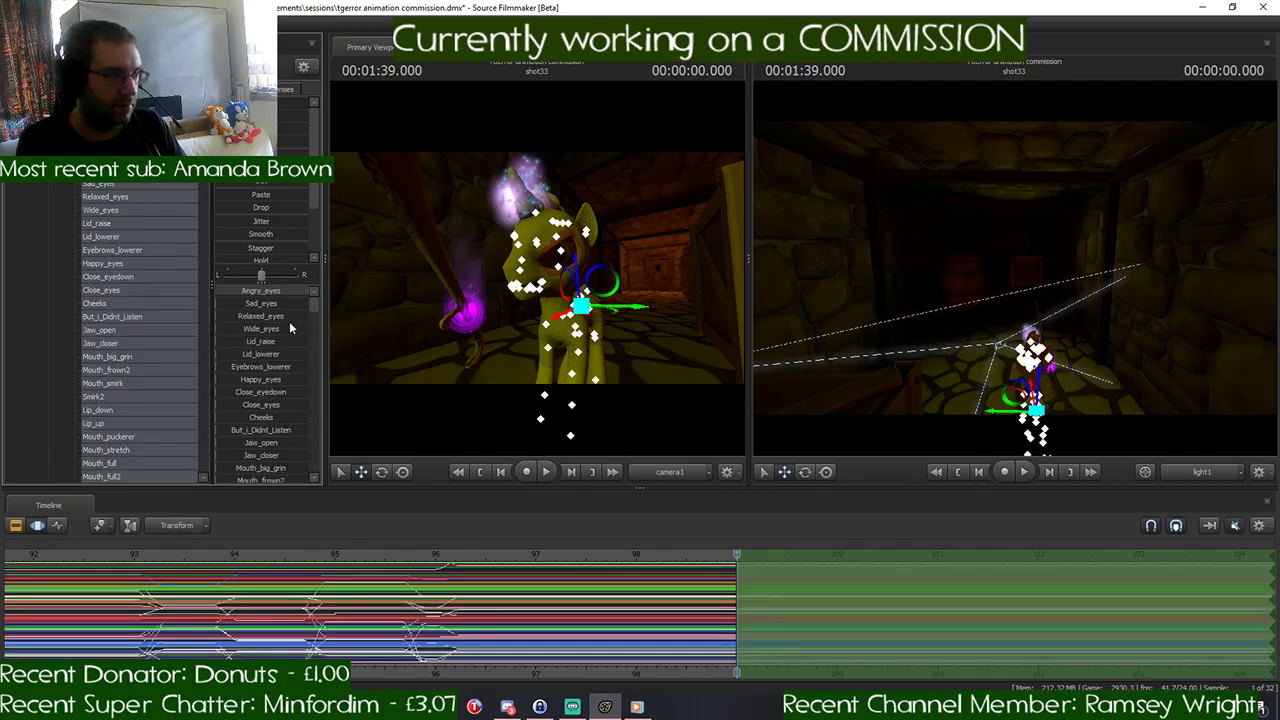
pyautogui.scroll(-6, 290, 328)
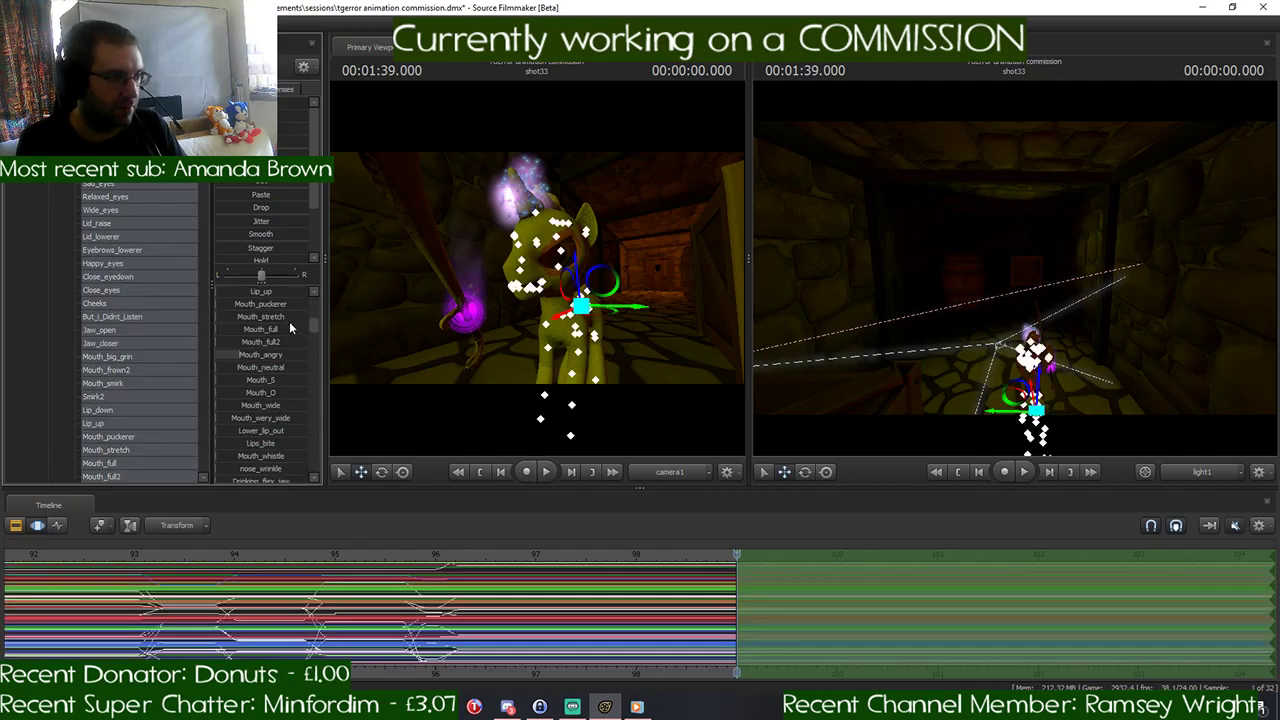
pyautogui.moveTo(249, 354); pyautogui.dragTo(296, 354)
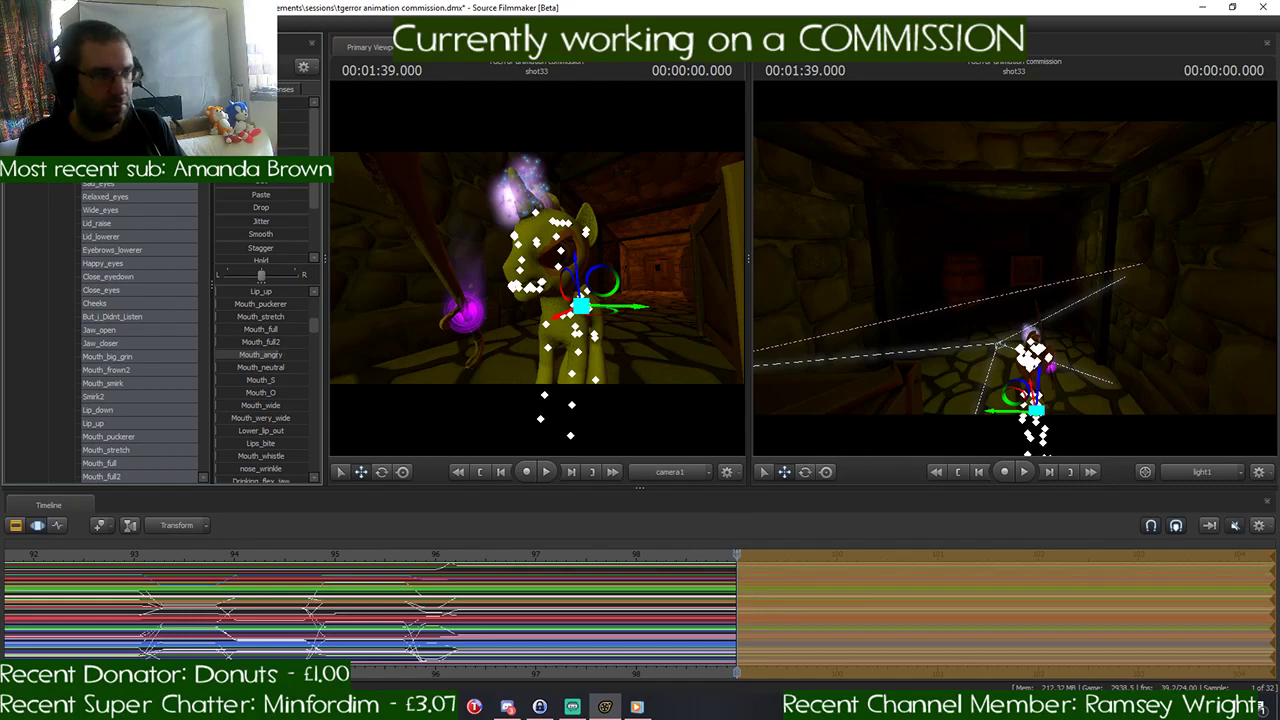
pyautogui.click(48, 117)
# - Switch the second viewport to the Work Camera, bring it close to the pony and select the floating sword
pyautogui.click(90, 104)
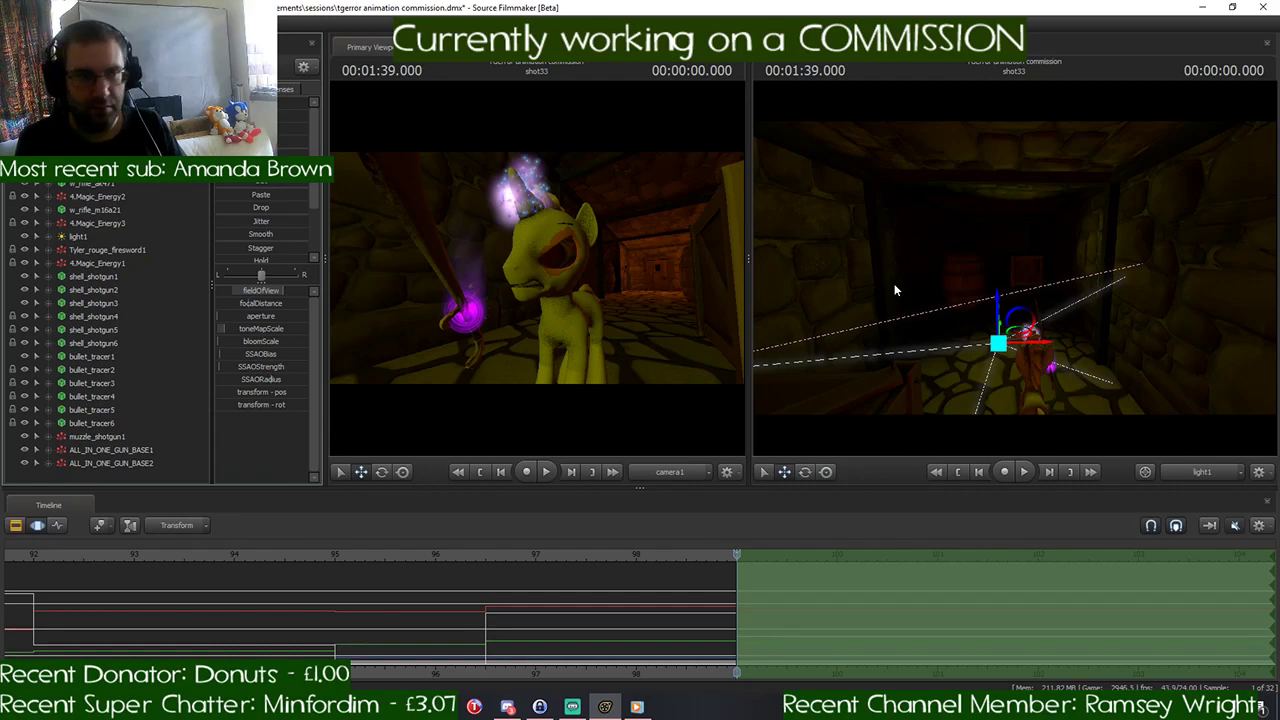
pyautogui.click(1206, 477)
pyautogui.press('s')
pyautogui.moveTo(1014, 268)
pyautogui.mouseDown()
pyautogui.moveTo(1018, 290)
pyautogui.moveTo(1040, 285)
pyautogui.moveTo(1015, 270)
pyautogui.mouseUp()
pyautogui.press('w')
pyautogui.moveTo(875, 277)
pyautogui.mouseDown()
pyautogui.moveTo(878, 290)
pyautogui.moveTo(875, 277)
pyautogui.mouseUp()
pyautogui.press('s')
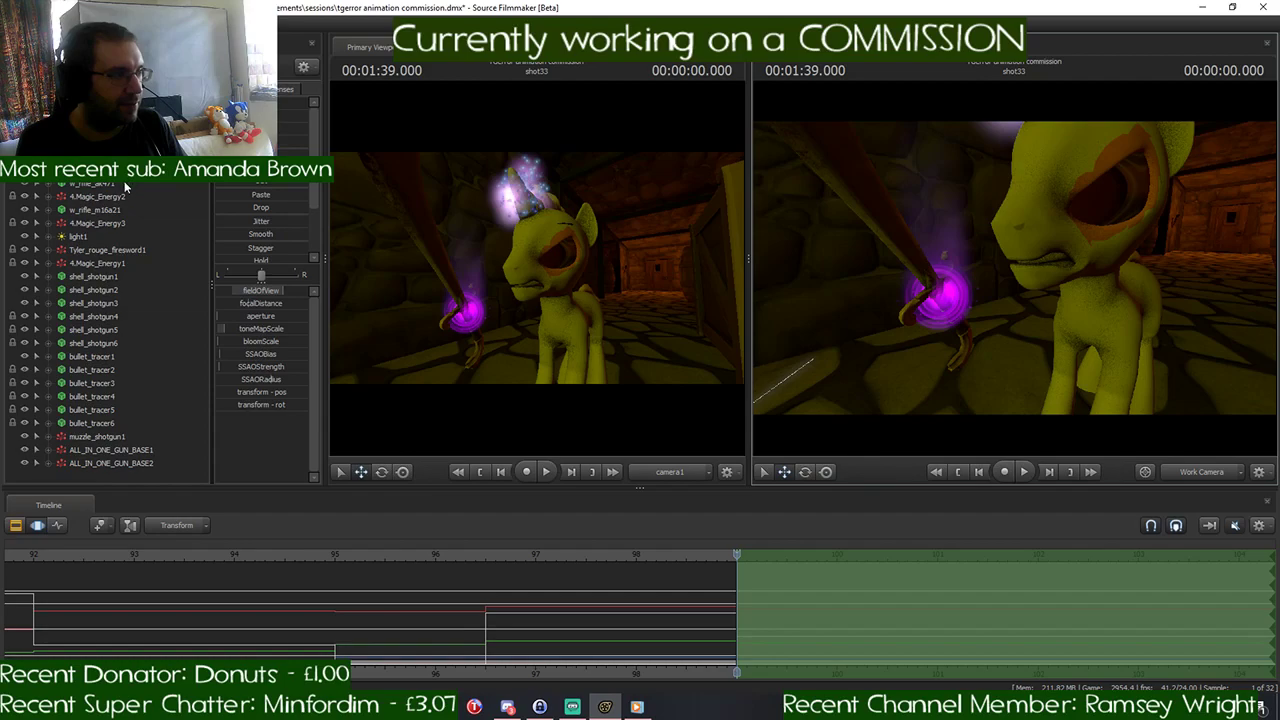
pyautogui.keyDown('ctrl'); pyautogui.click(912, 255); pyautogui.keyUp('ctrl')
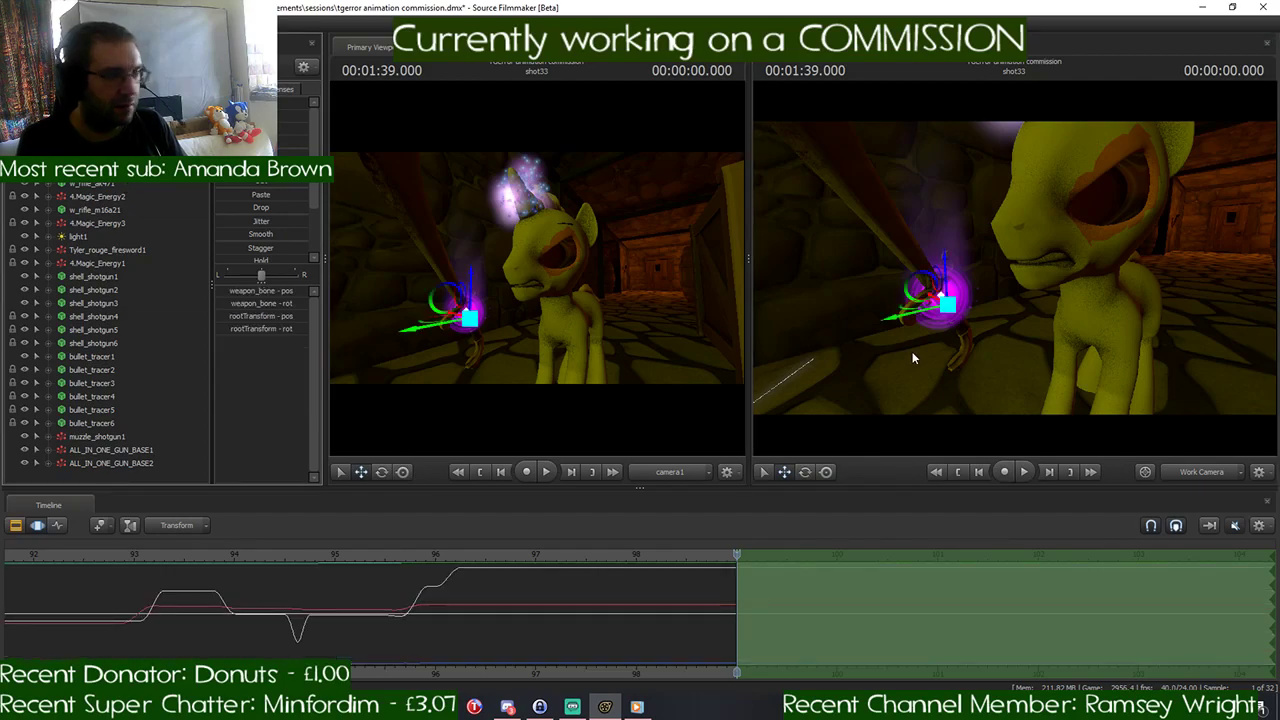
pyautogui.moveTo(912, 358); pyautogui.dragTo(900, 372)
pyautogui.press('w')
pyautogui.press('s')
pyautogui.press('w')
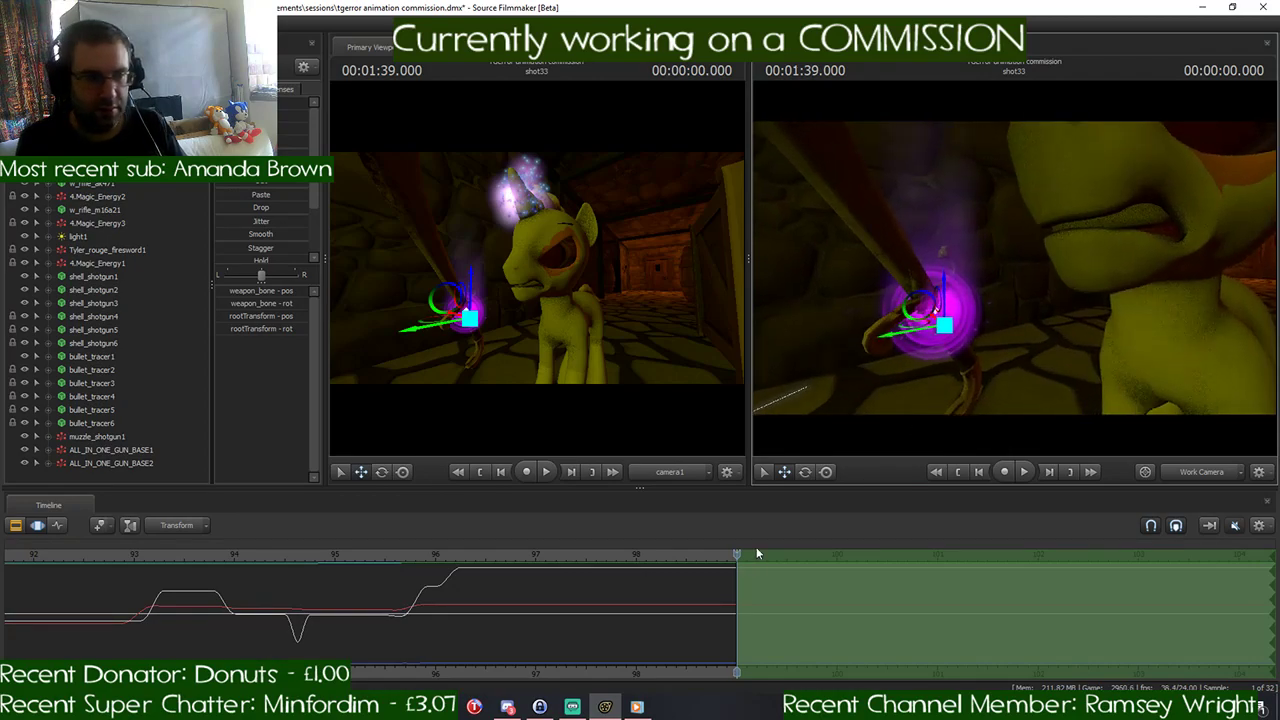
# - Narrow the time selection to the opening half second of shot33, centred around 00:01:39.208, with falloff on both sides
pyautogui.press('Right')
pyautogui.press('Right')
pyautogui.press('Right')
pyautogui.press('Right')
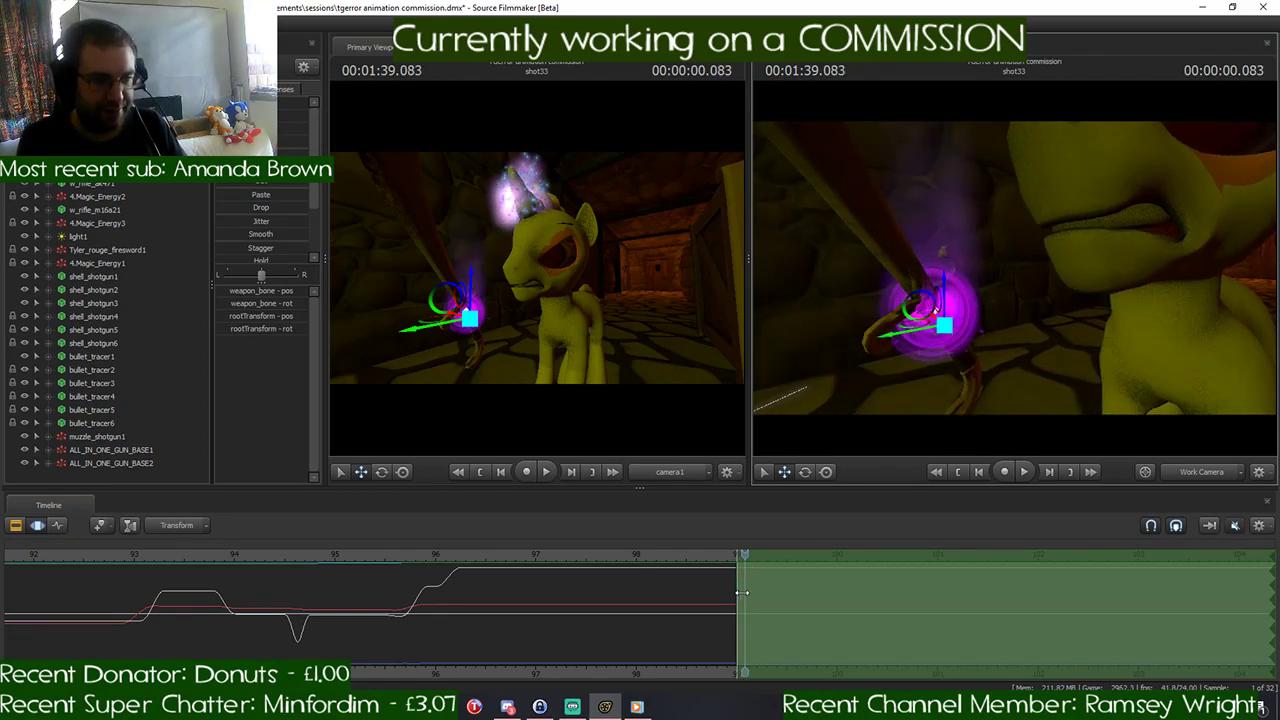
pyautogui.press('Right')
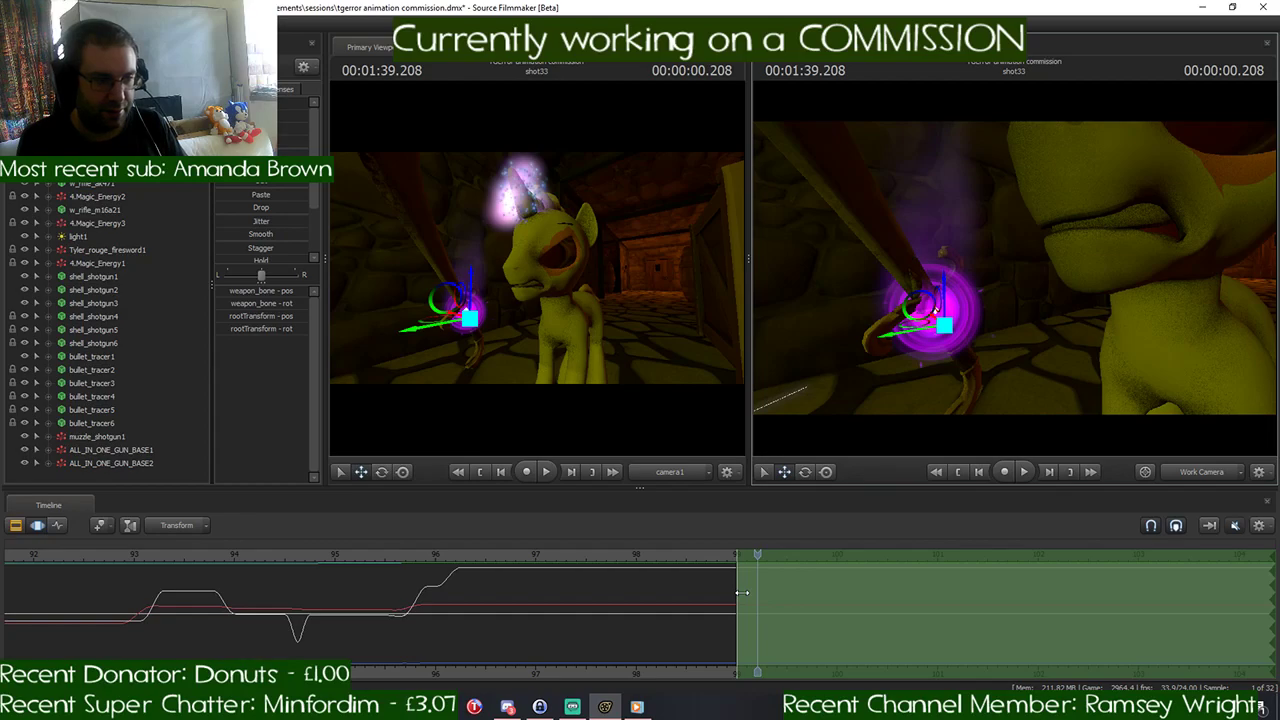
pyautogui.scroll(2, 743, 593)
pyautogui.moveTo(731, 579); pyautogui.dragTo(760, 584)
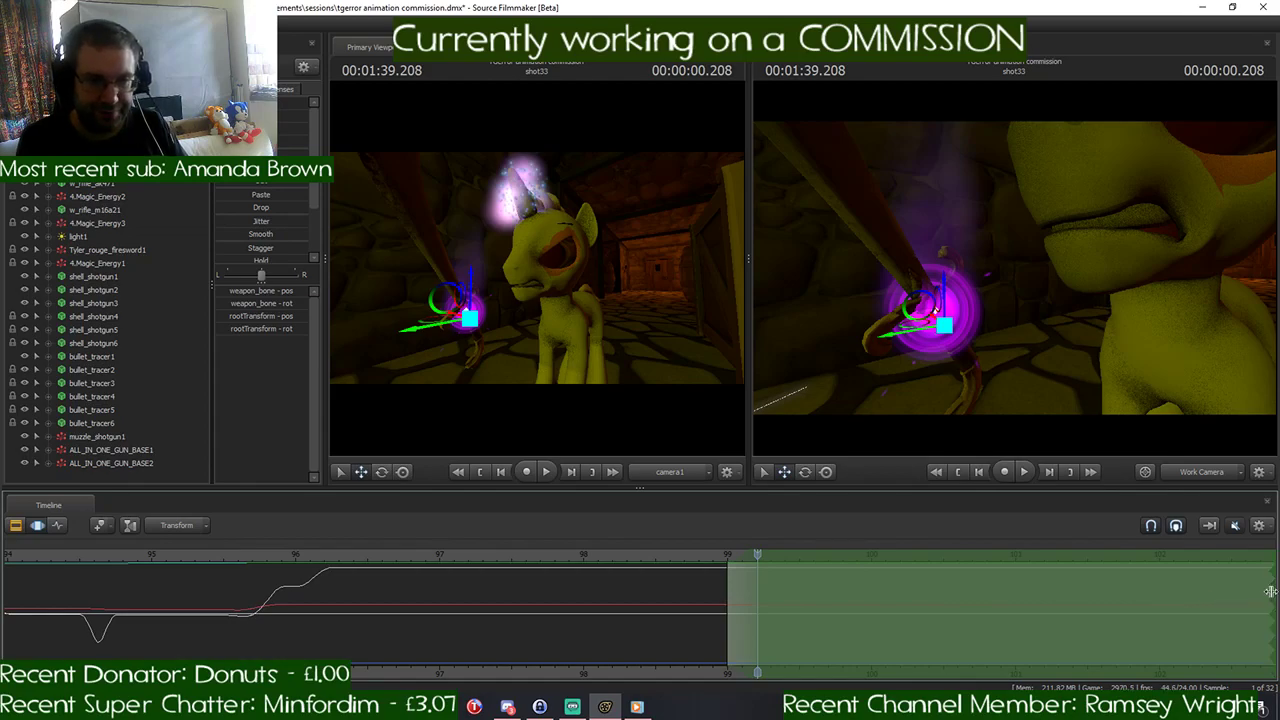
pyautogui.moveTo(1264, 597); pyautogui.dragTo(763, 612)
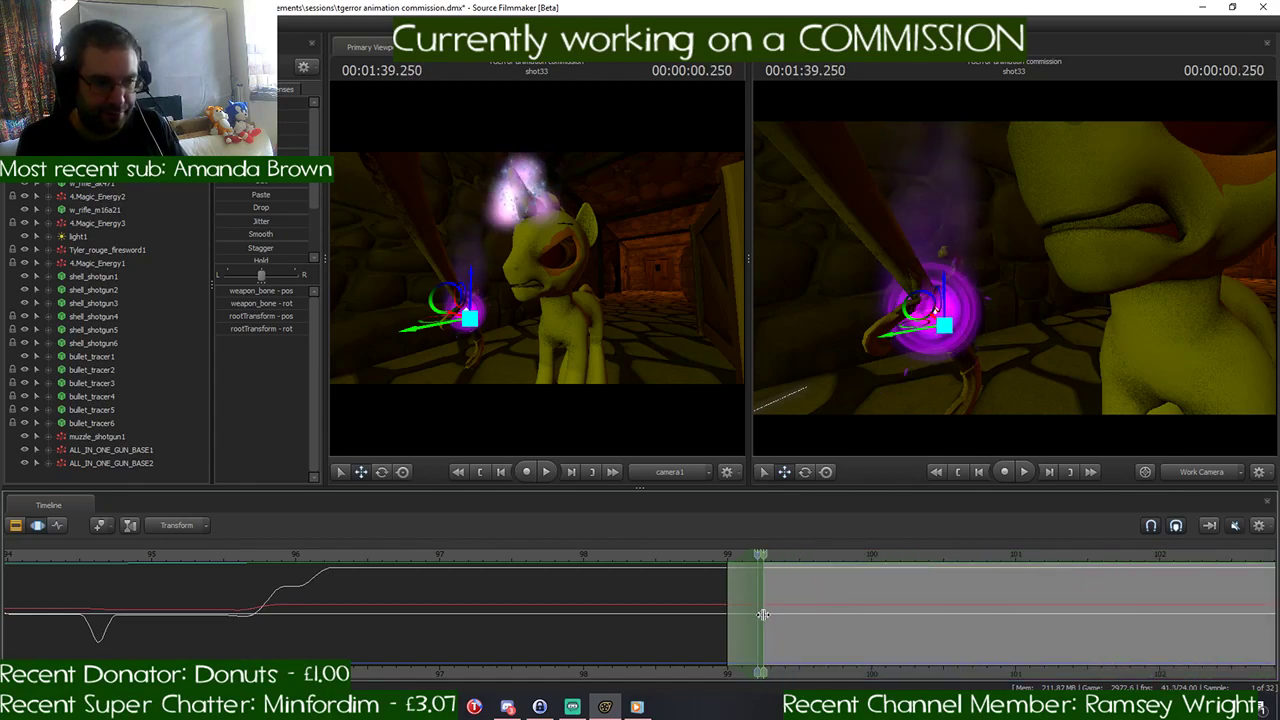
pyautogui.click(763, 607)
pyautogui.scroll(2, 764, 608)
pyautogui.scroll(-1, 764, 608)
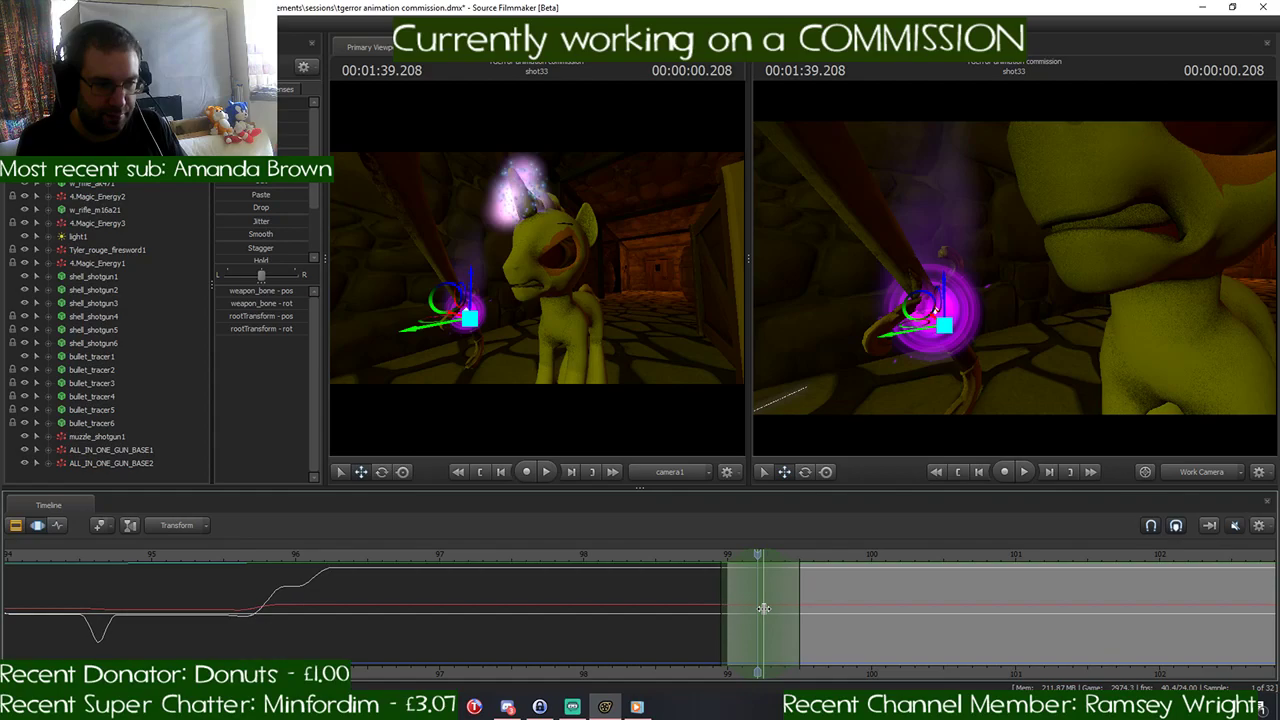
pyautogui.scroll(-1, 763, 608)
# - Lower the floating sword slightly straight down within the time selection around 00:01:39.208
pyautogui.click(997, 398)
pyautogui.press('s')
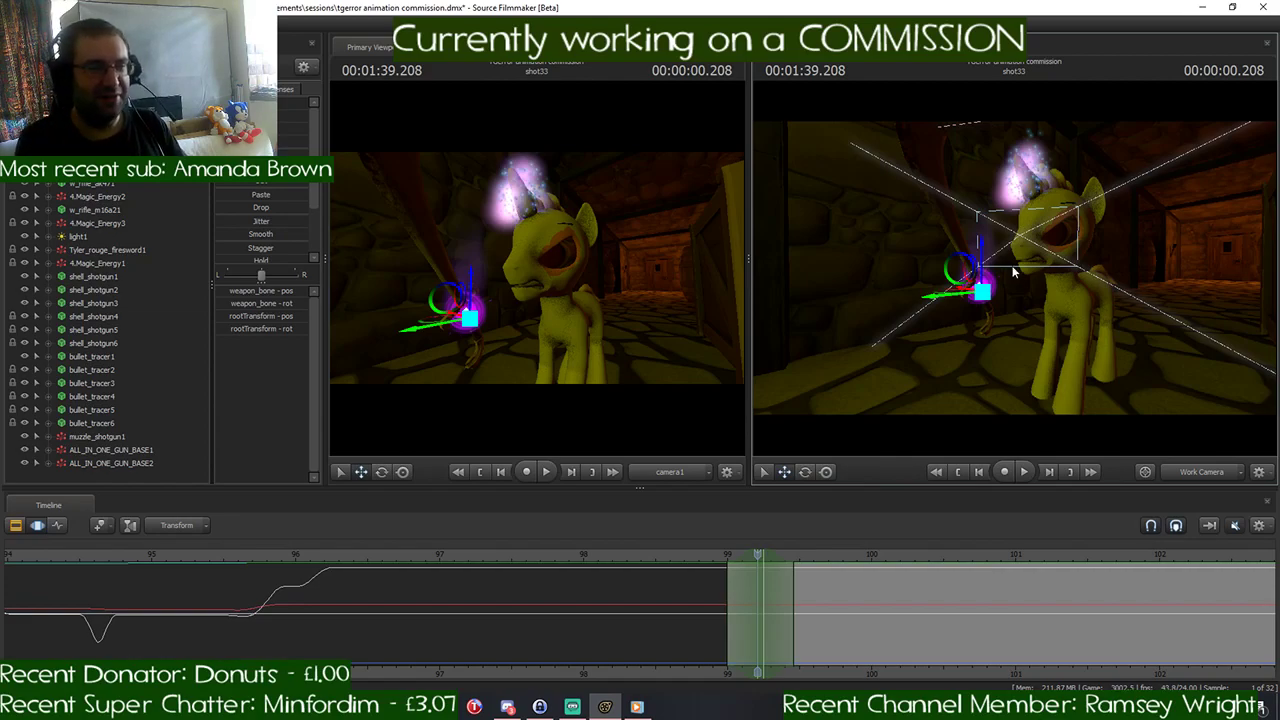
pyautogui.moveTo(1047, 269); pyautogui.dragTo(1006, 266)
pyautogui.press('w')
pyautogui.press('w')
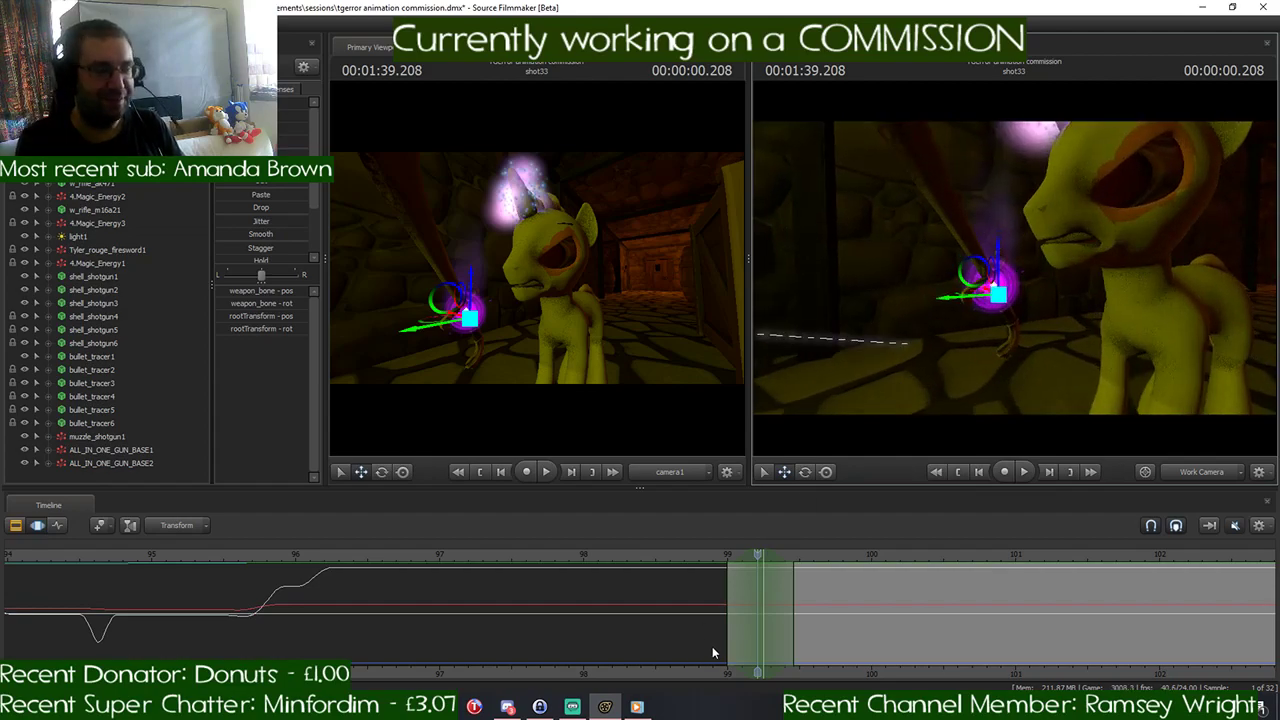
pyautogui.moveTo(640, 708)
pyautogui.click(638, 677)
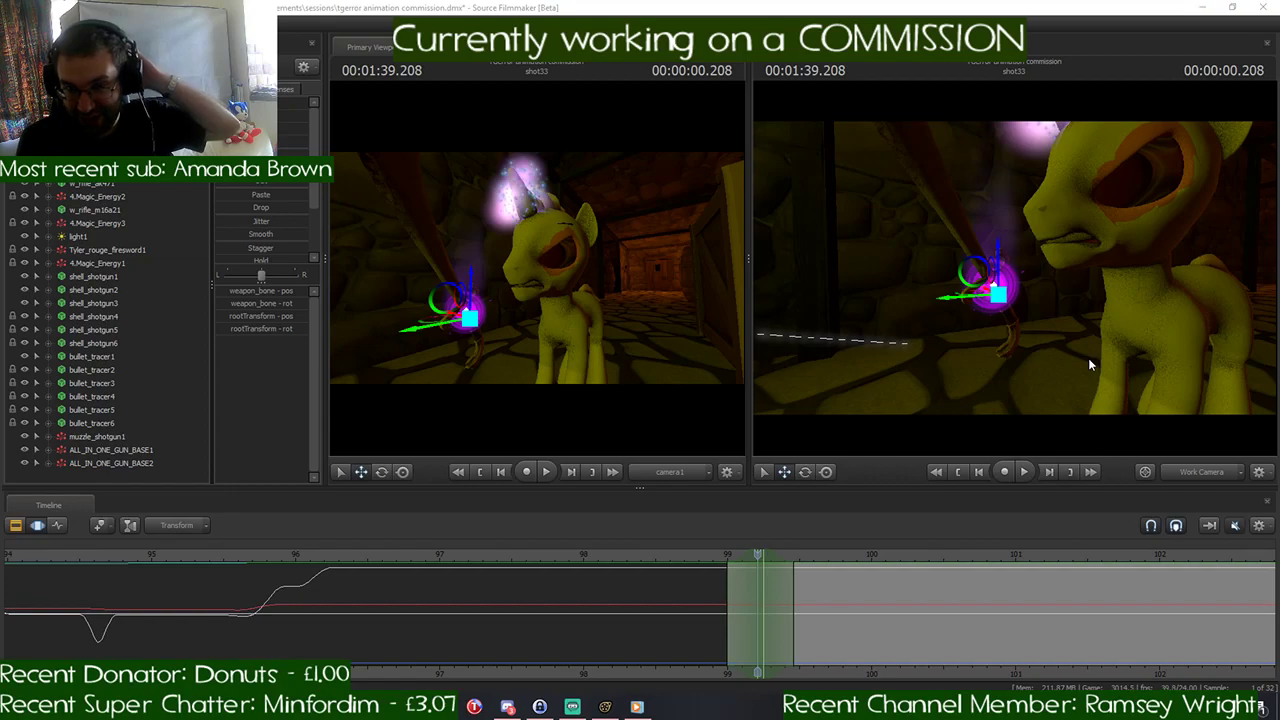
pyautogui.moveTo(1089, 359)
pyautogui.mouseDown()
pyautogui.moveTo(1080, 318)
pyautogui.moveTo(1086, 358)
pyautogui.mouseUp()
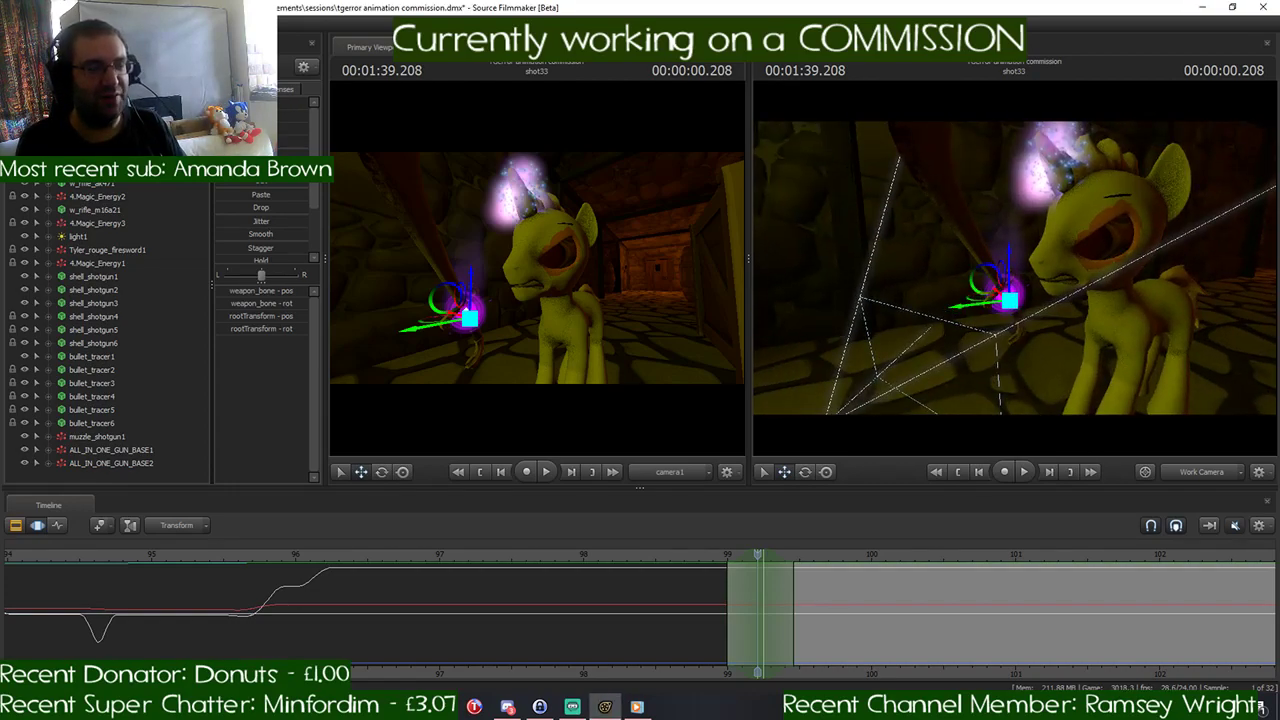
pyautogui.press('w')
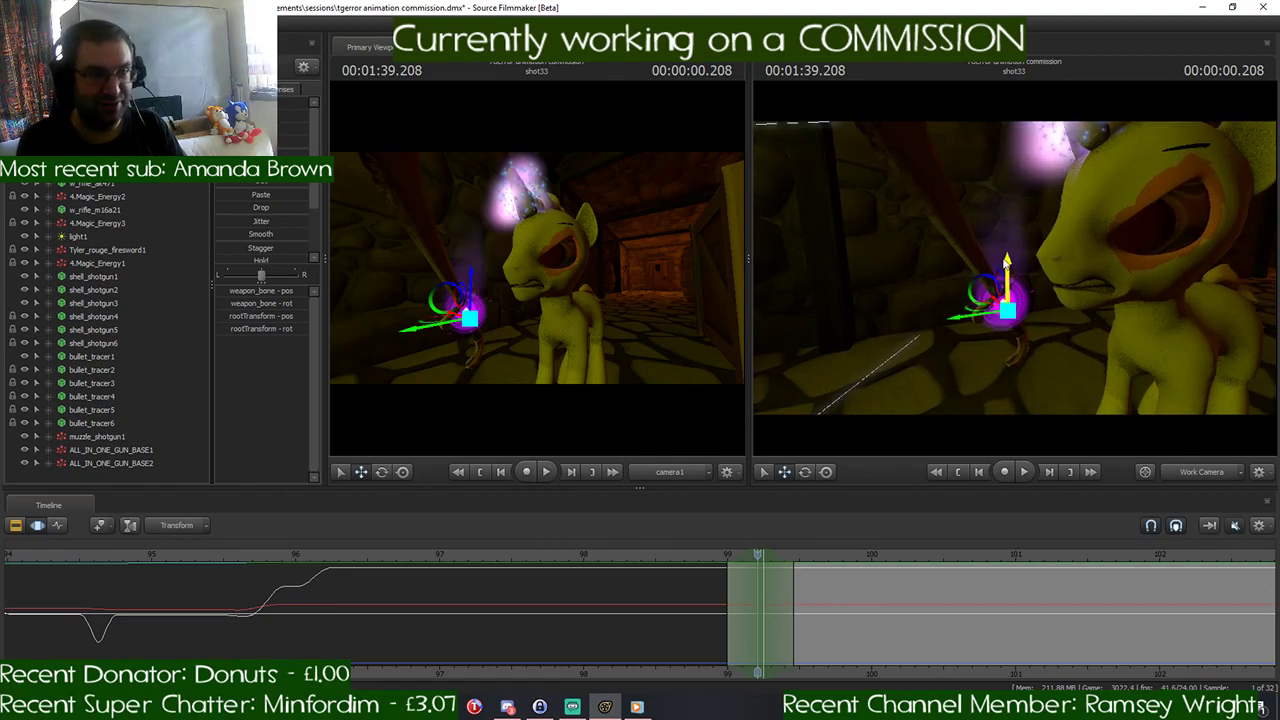
pyautogui.moveTo(1007, 261); pyautogui.dragTo(1003, 298)
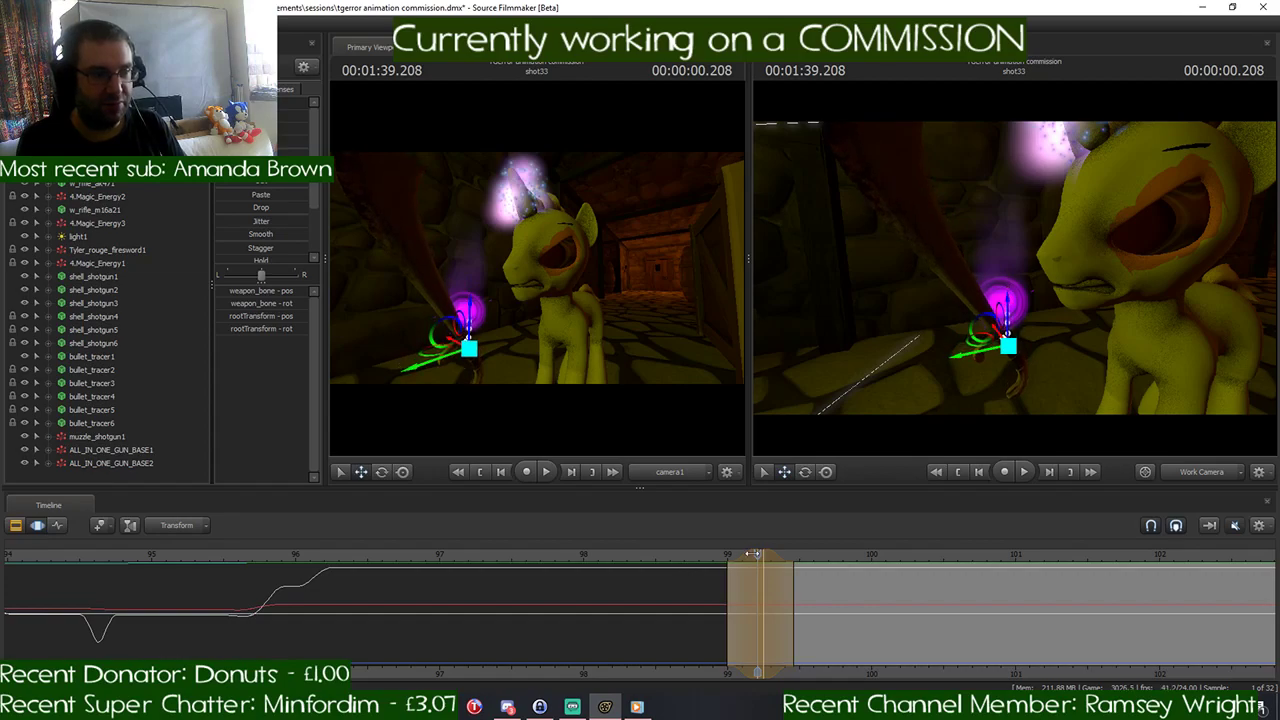
# - Play the cut from 00:01:38.958 to 00:01:39.833 to check the sword's downward bob
pyautogui.scroll(5, 800, 563)
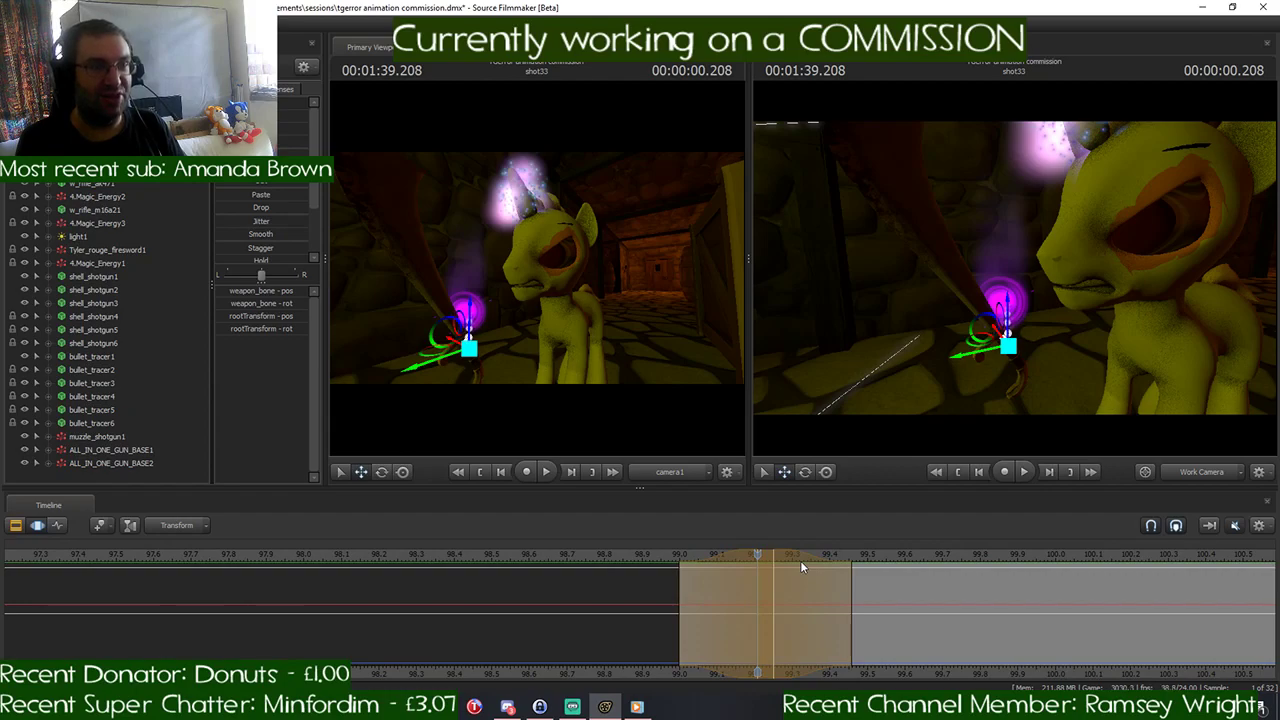
pyautogui.scroll(-5, 800, 565)
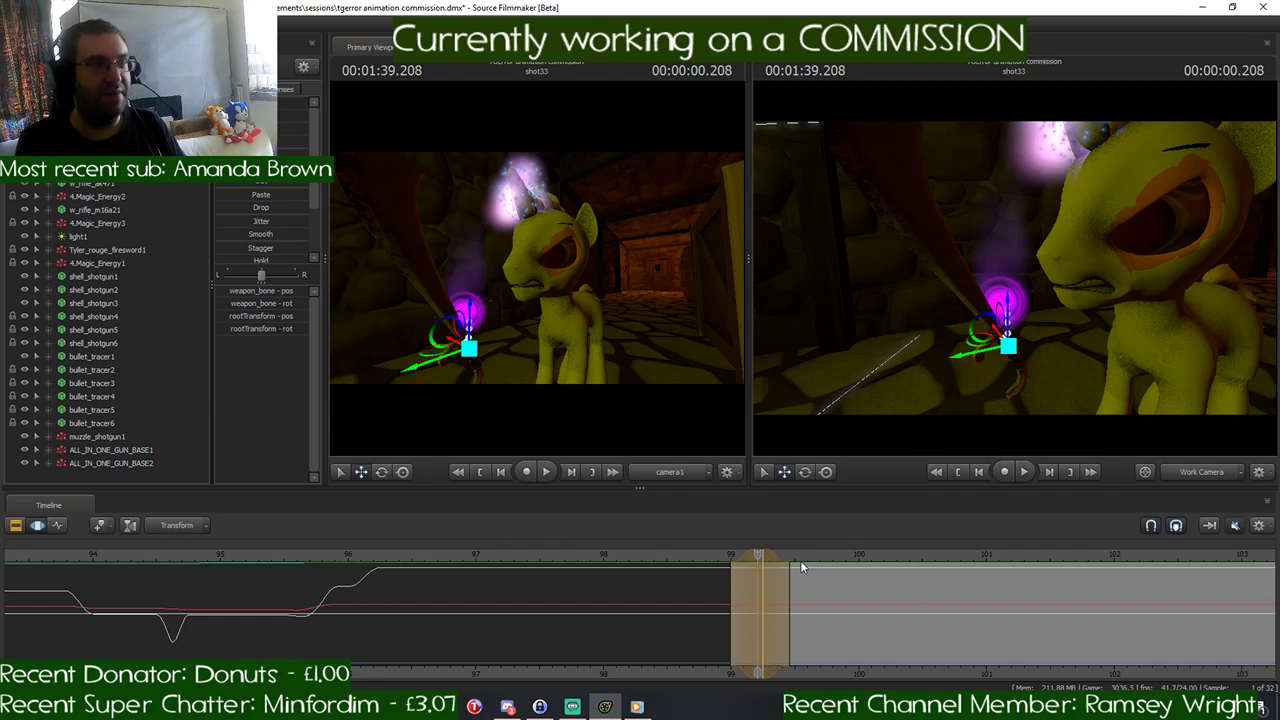
pyautogui.scroll(-2, 801, 560)
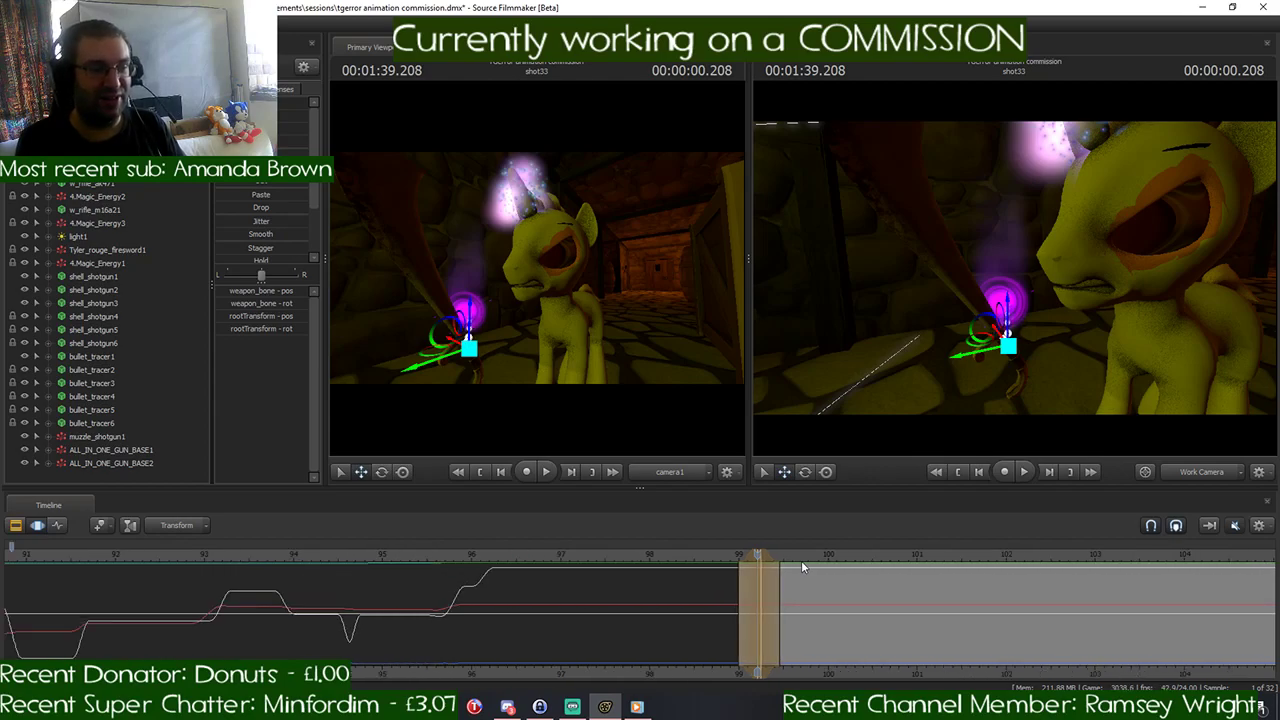
pyautogui.scroll(5, 801, 560)
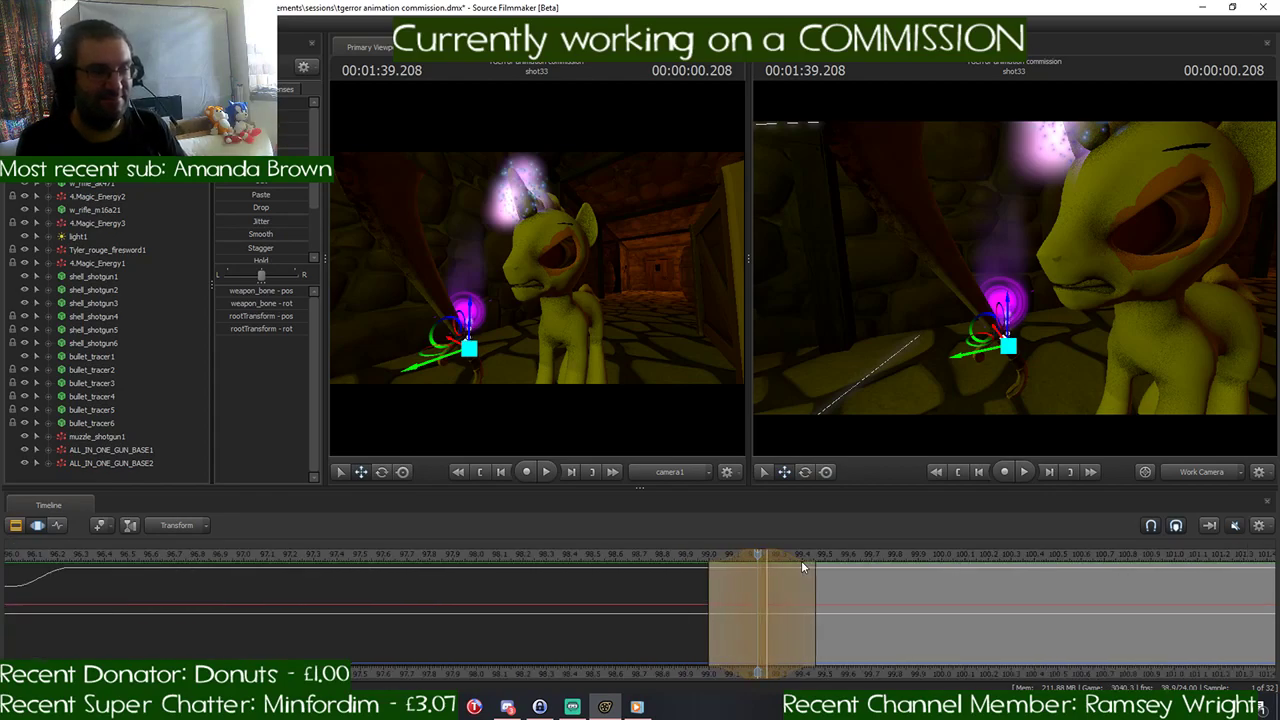
pyautogui.moveTo(757, 556); pyautogui.dragTo(680, 563)
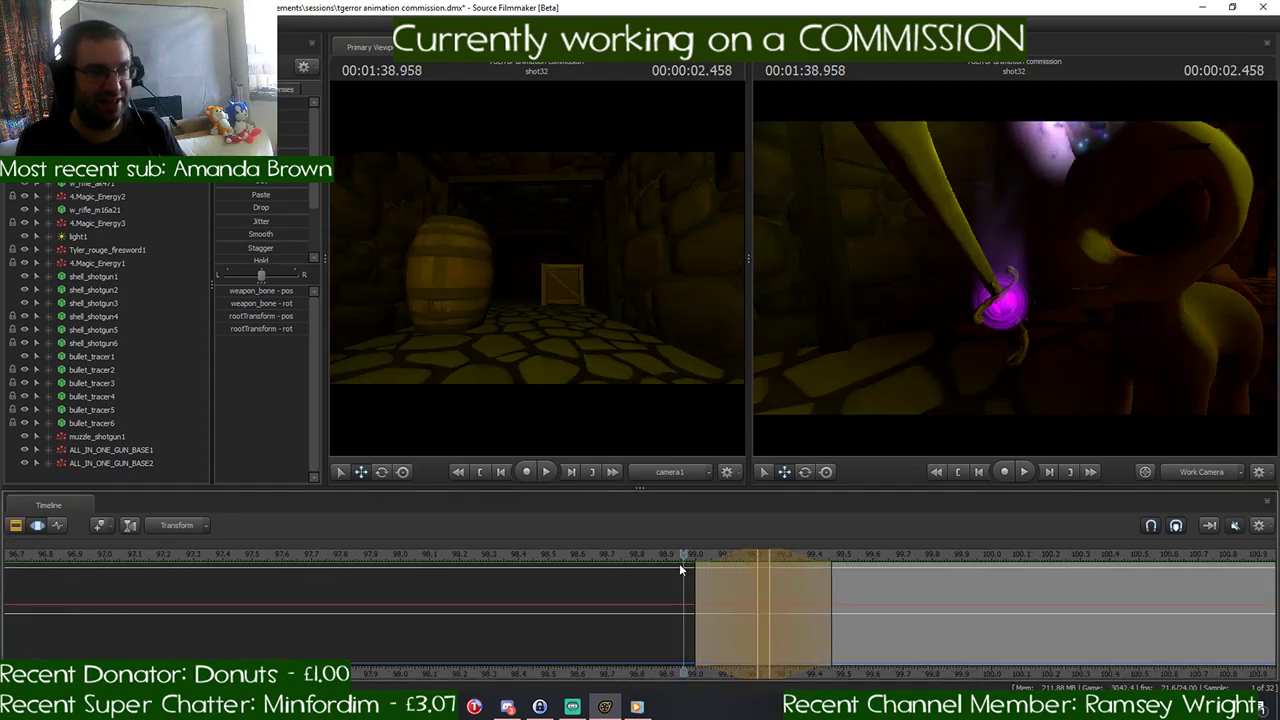
pyautogui.press('space')
pyautogui.press('space')
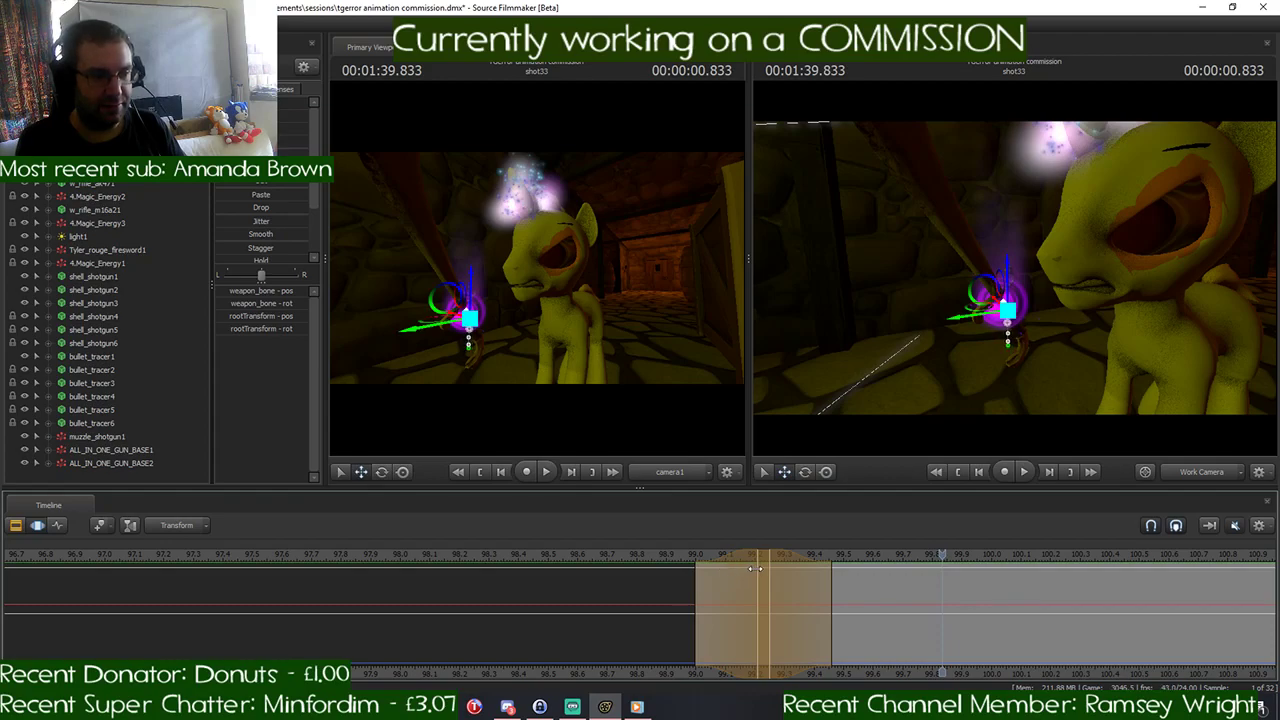
# - Stretch the sword's lowering move over 00:01:39.0 to 00:01:39.875, peaking around 00:01:39.416 to 00:01:39.458, with falloff on both sides
pyautogui.scroll(2, 757, 568)
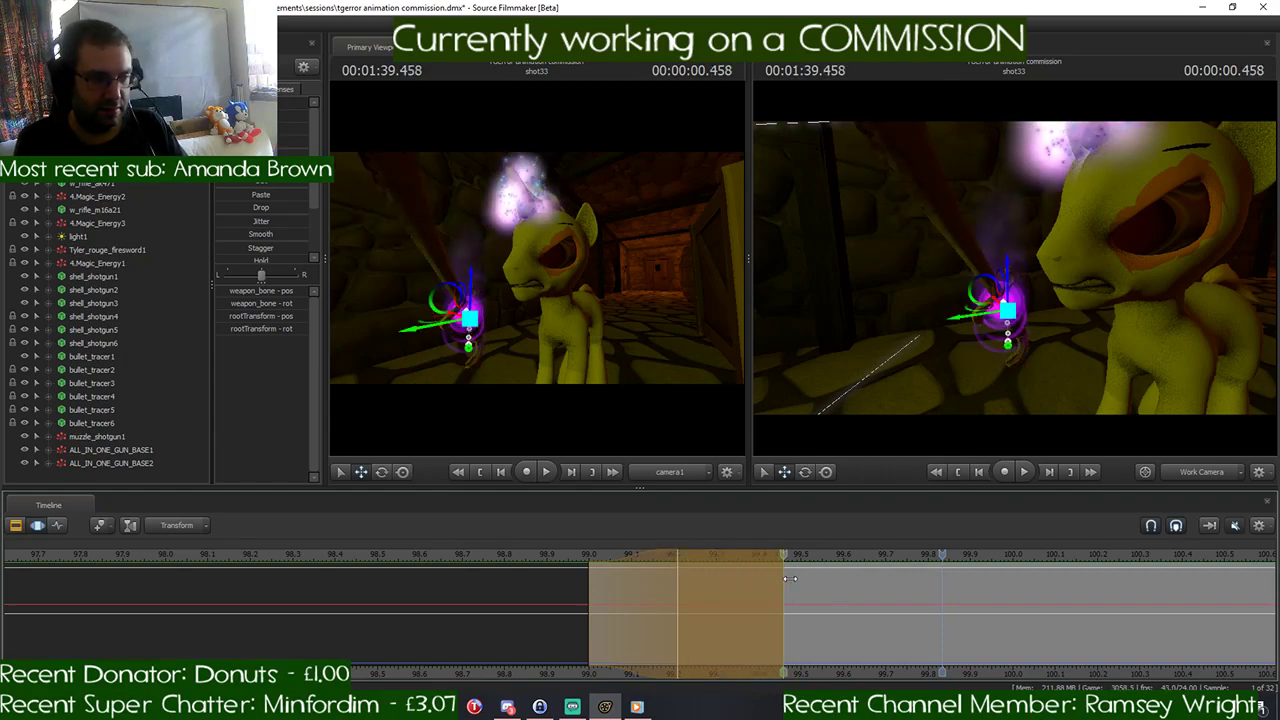
pyautogui.moveTo(622, 556); pyautogui.dragTo(762, 573)
pyautogui.moveTo(678, 590); pyautogui.dragTo(763, 587)
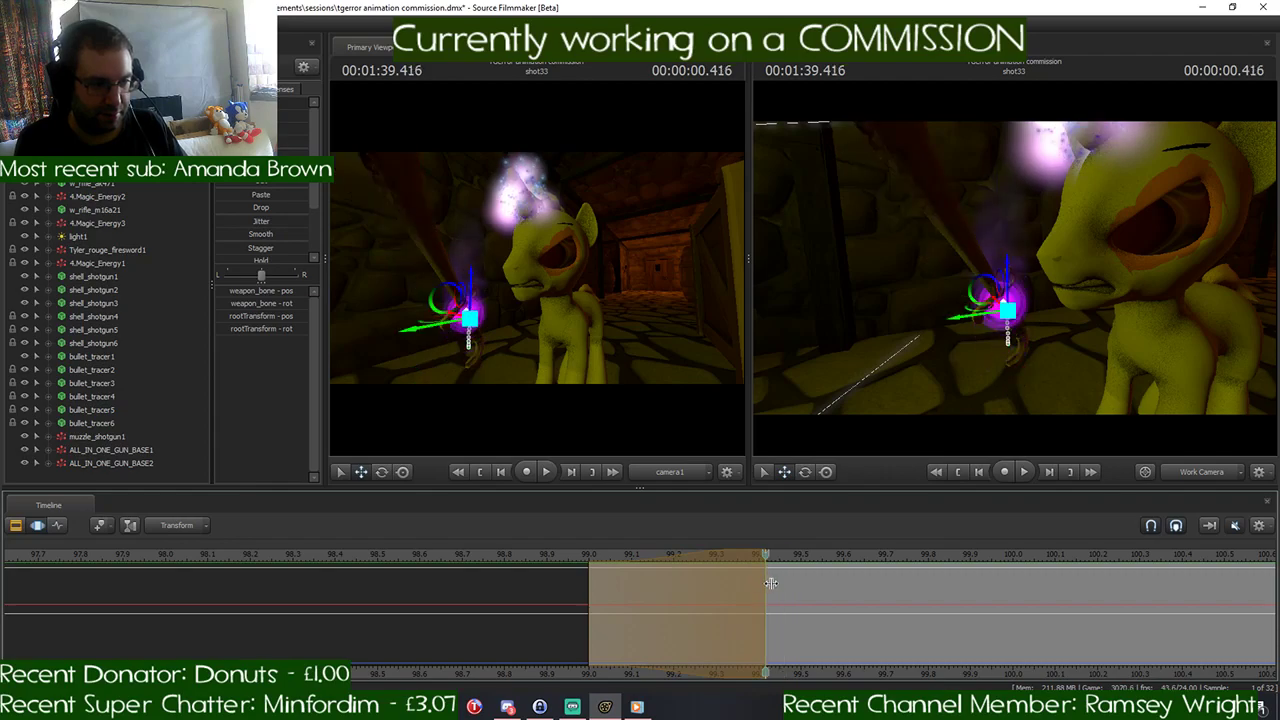
pyautogui.keyDown('shift'); pyautogui.scroll(1, 772, 582); pyautogui.keyUp('shift')
pyautogui.keyDown('shift'); pyautogui.scroll(-1, 772, 582); pyautogui.keyUp('shift')
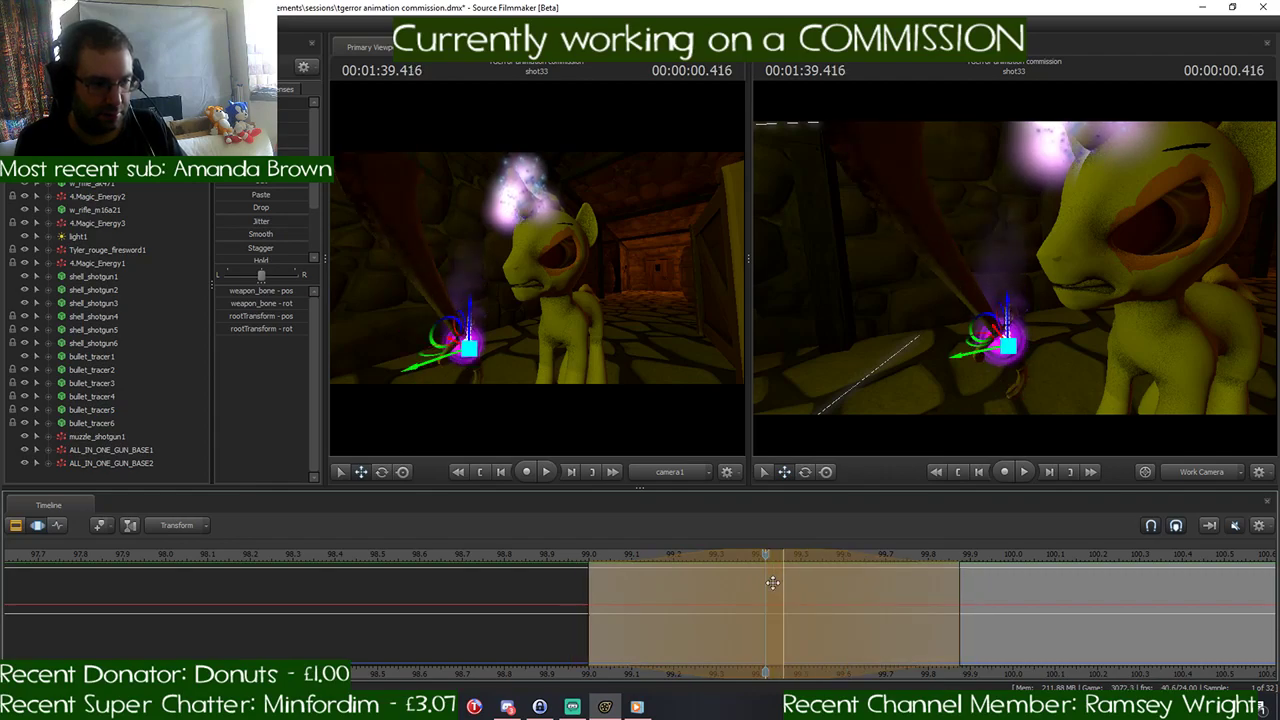
# - Play the cut up to 00:01:40.250 to check the slower sword bob, and return to 00:01:39.458
pyautogui.press('space')
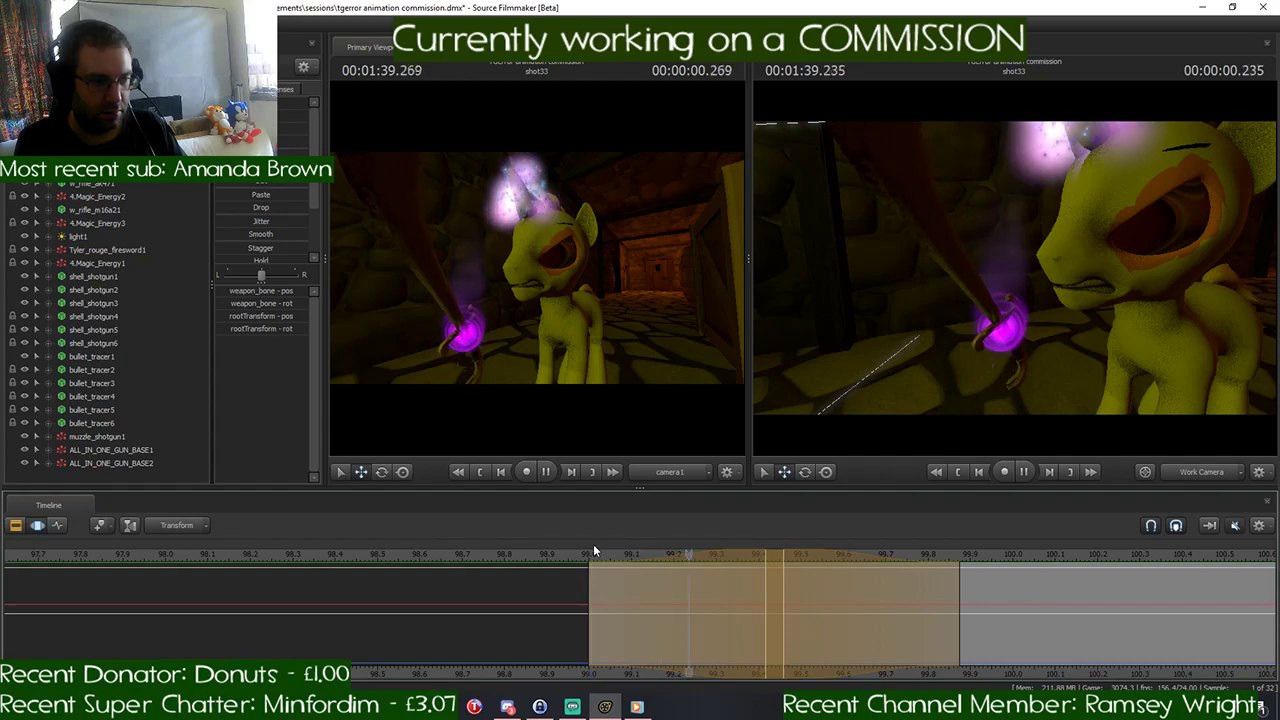
pyautogui.press('space')
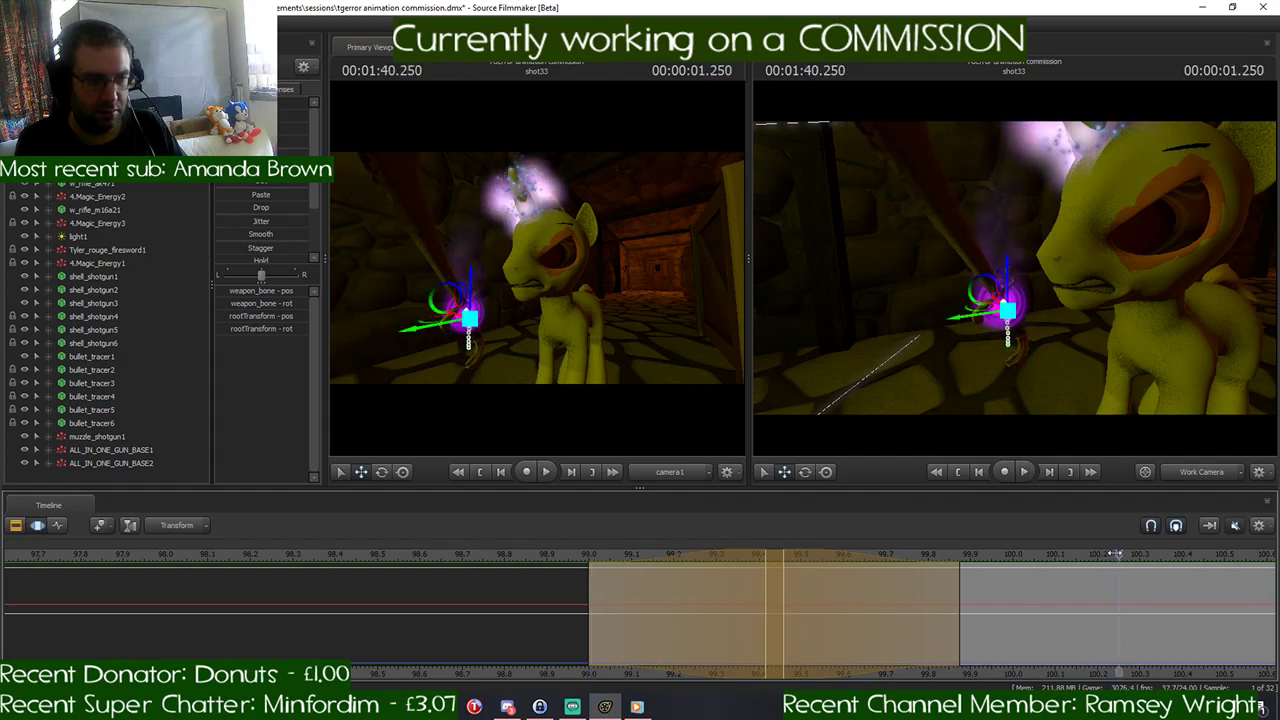
pyautogui.click(849, 580)
pyautogui.moveTo(848, 574); pyautogui.dragTo(784, 574)
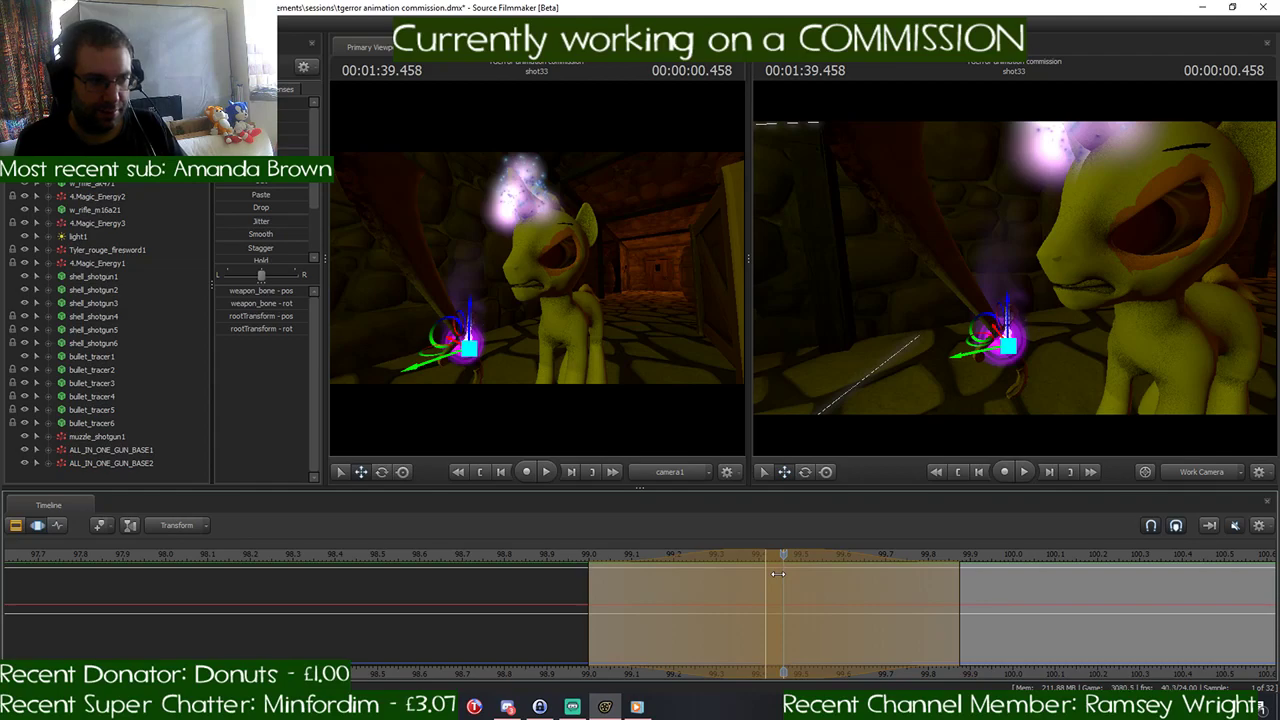
# - Apply the sword's movement and remove the falloffs so the time selection fully covers 00:01:39.0 to 00:01:39.875
pyautogui.press('Return')
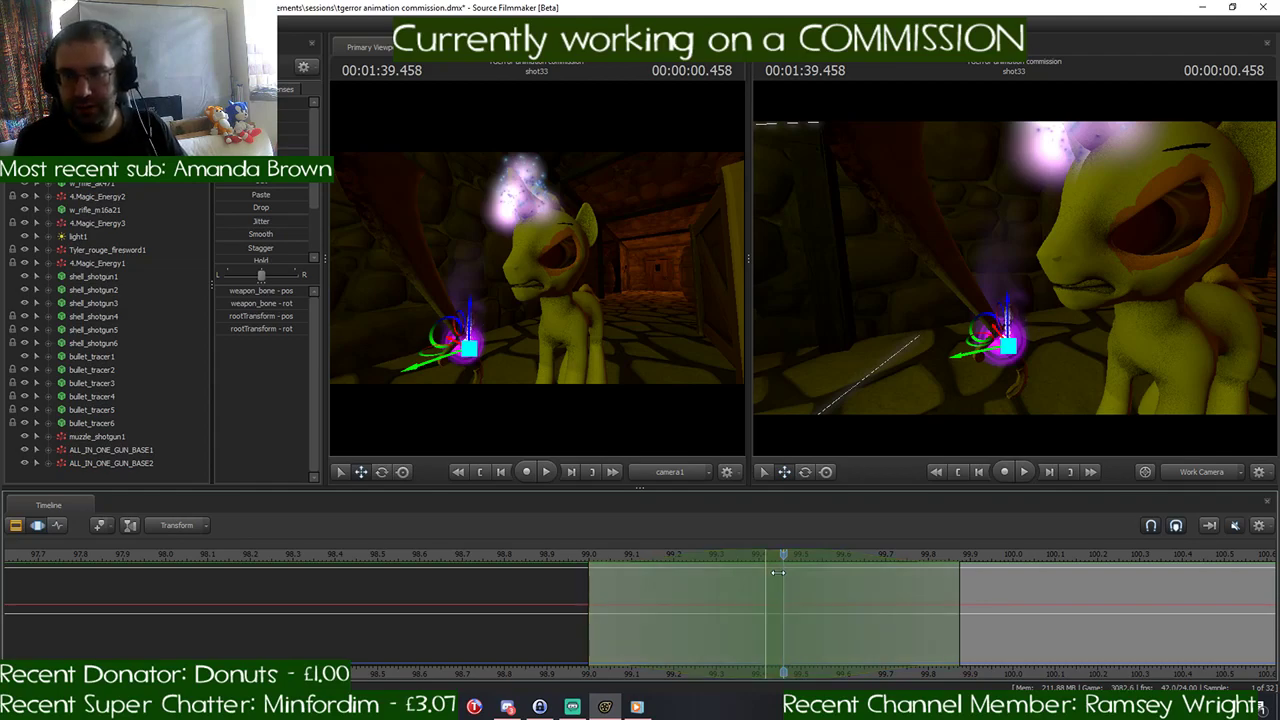
pyautogui.moveTo(778, 573); pyautogui.dragTo(592, 589)
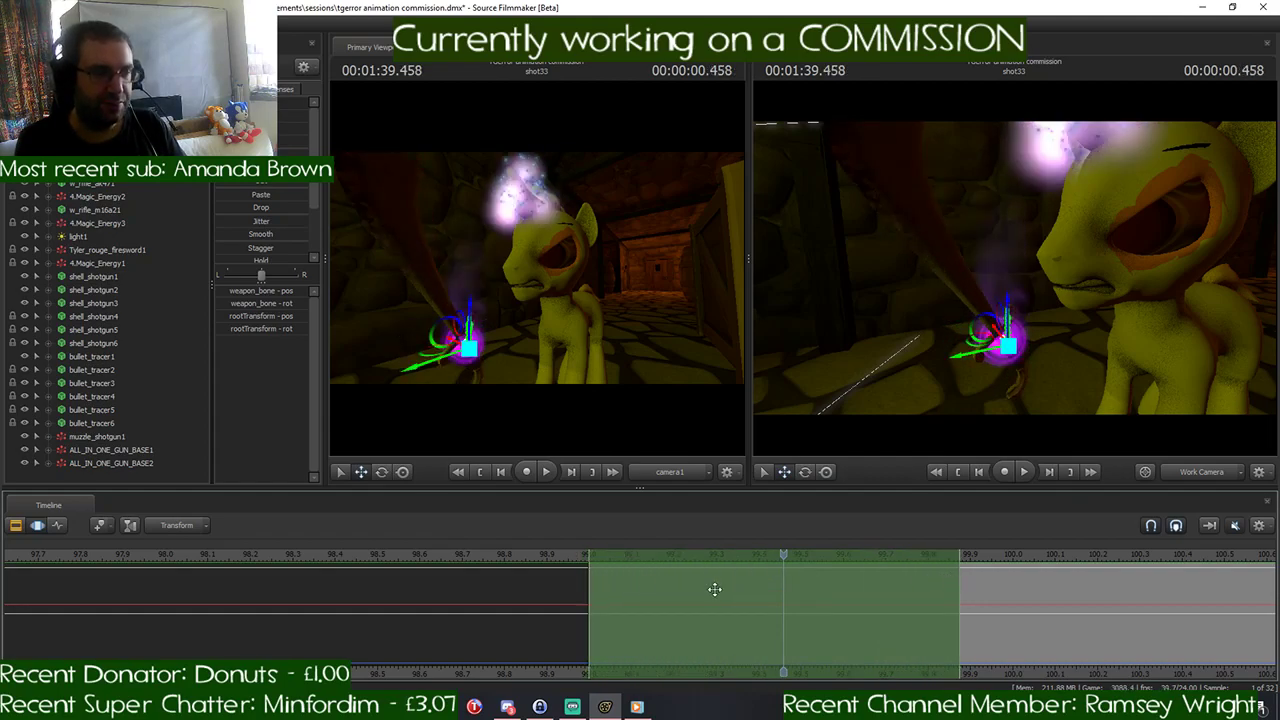
pyautogui.scroll(-3, 726, 580)
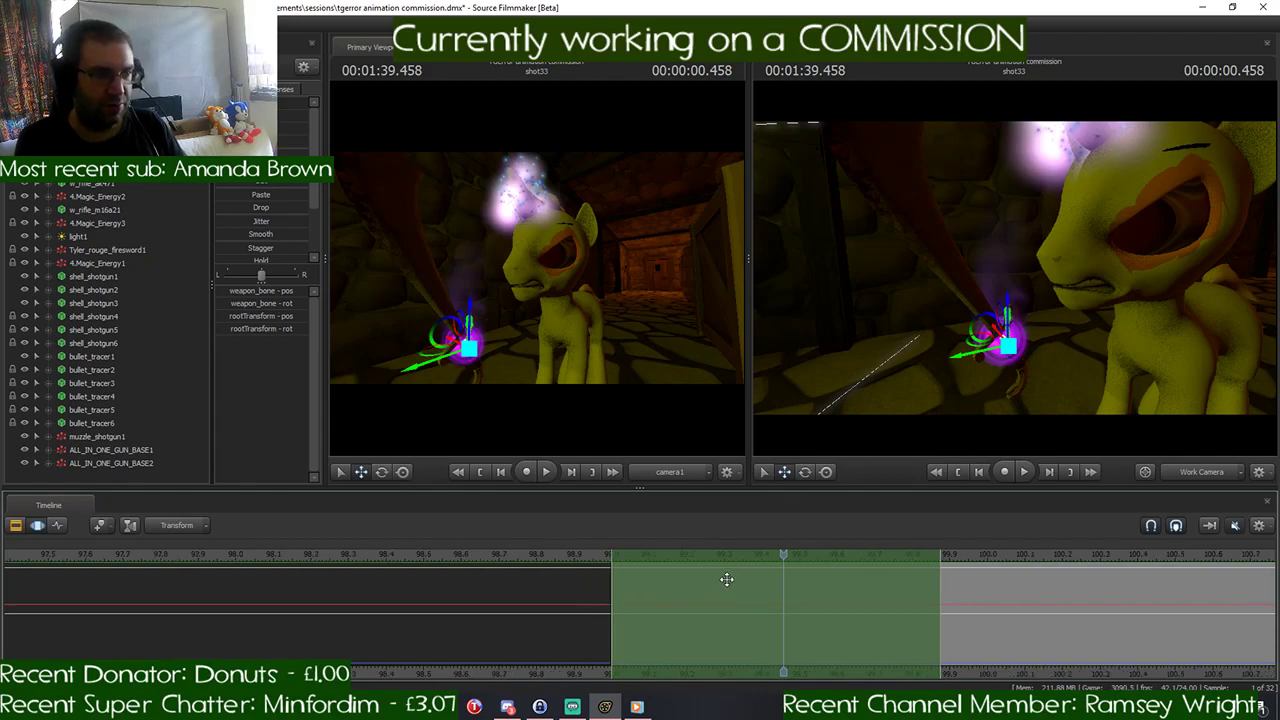
pyautogui.scroll(-1, 726, 580)
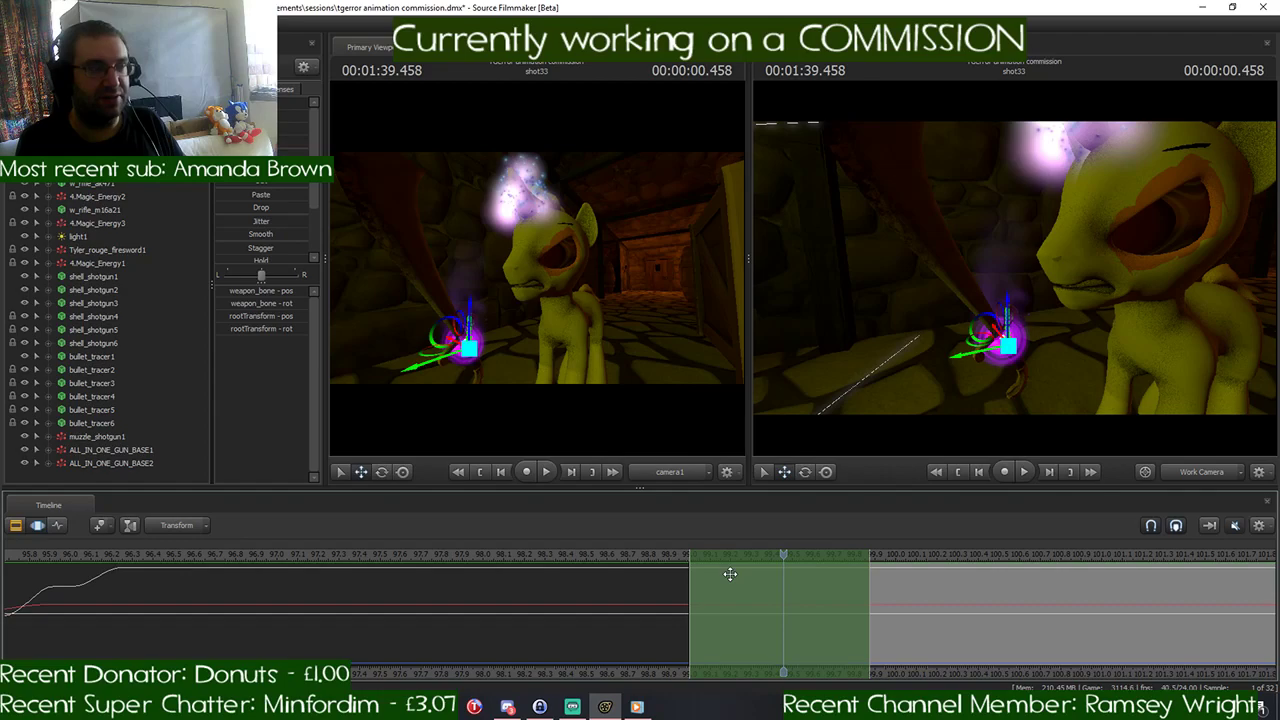
pyautogui.scroll(3, 783, 580)
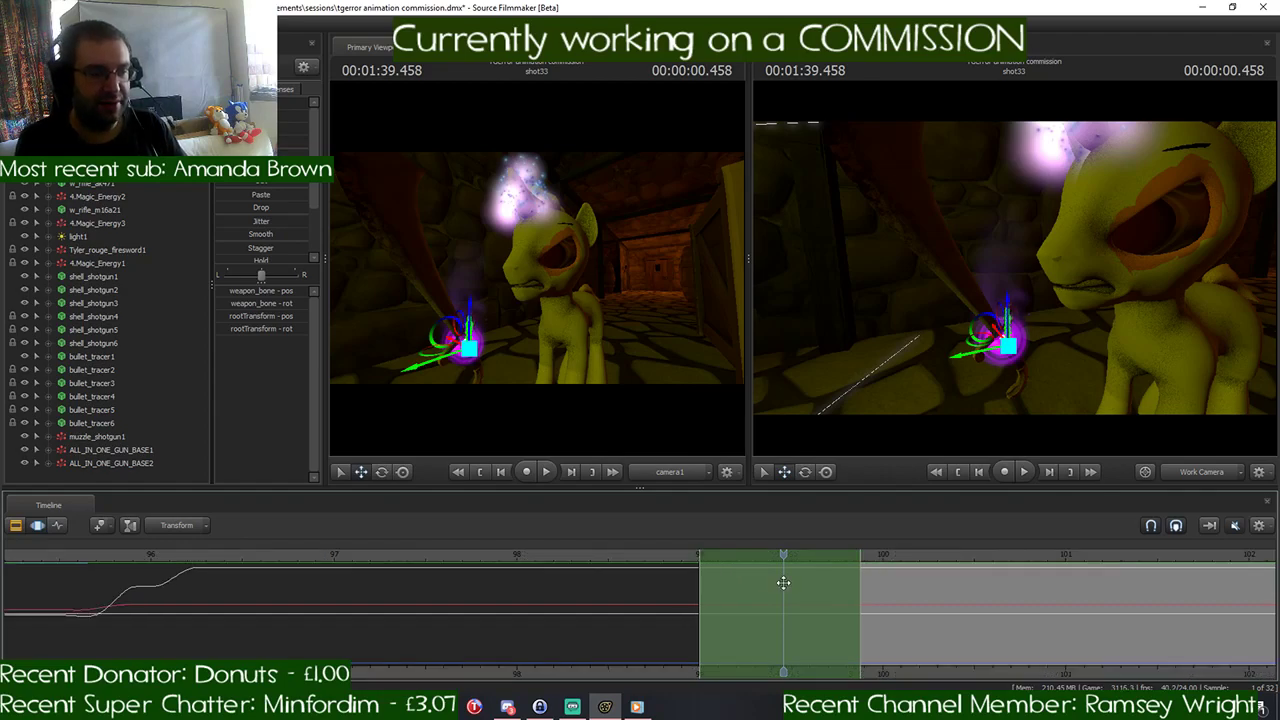
pyautogui.scroll(3, 783, 583)
pyautogui.scroll(-3, 784, 577)
# - Copy the sword's bob, shift the time selection to the next equal span starting at 00:01:39.875, and paste it there
pyautogui.moveTo(784, 556); pyautogui.dragTo(862, 571)
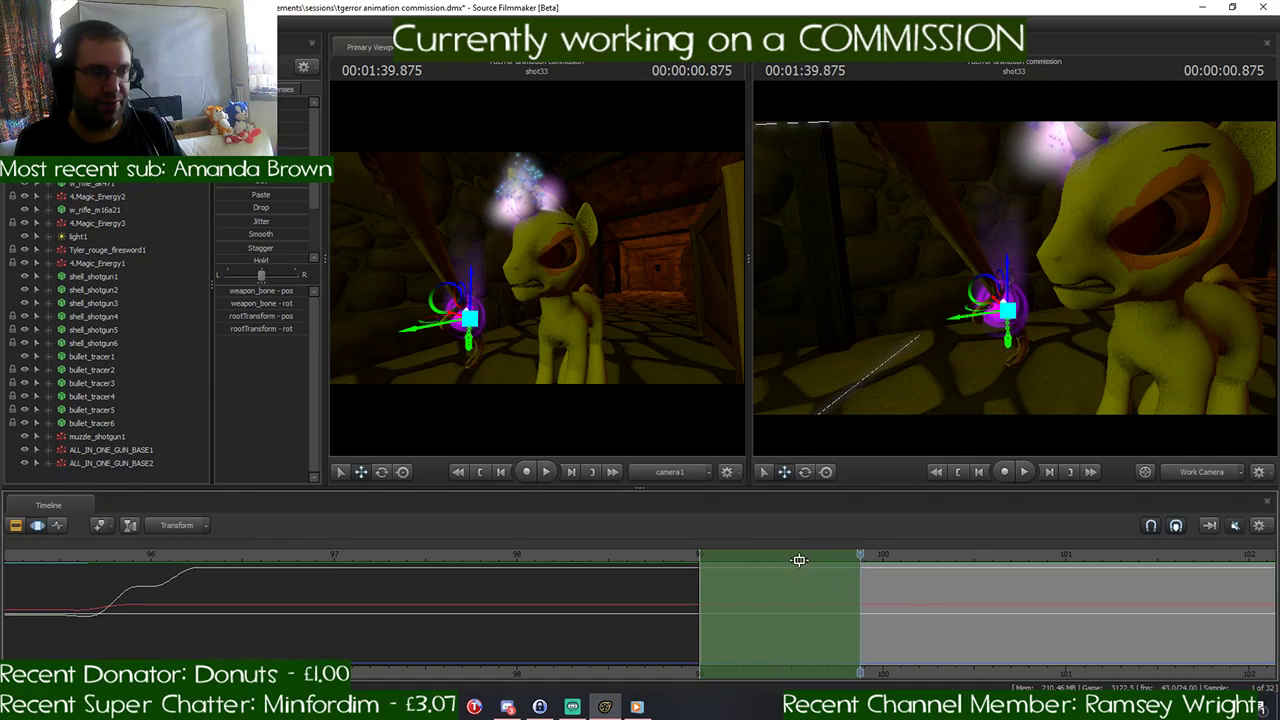
pyautogui.moveTo(778, 557); pyautogui.dragTo(936, 561)
pyautogui.moveTo(850, 668); pyautogui.dragTo(780, 663, button='middle')
pyautogui.scroll(-3, 597, 607)
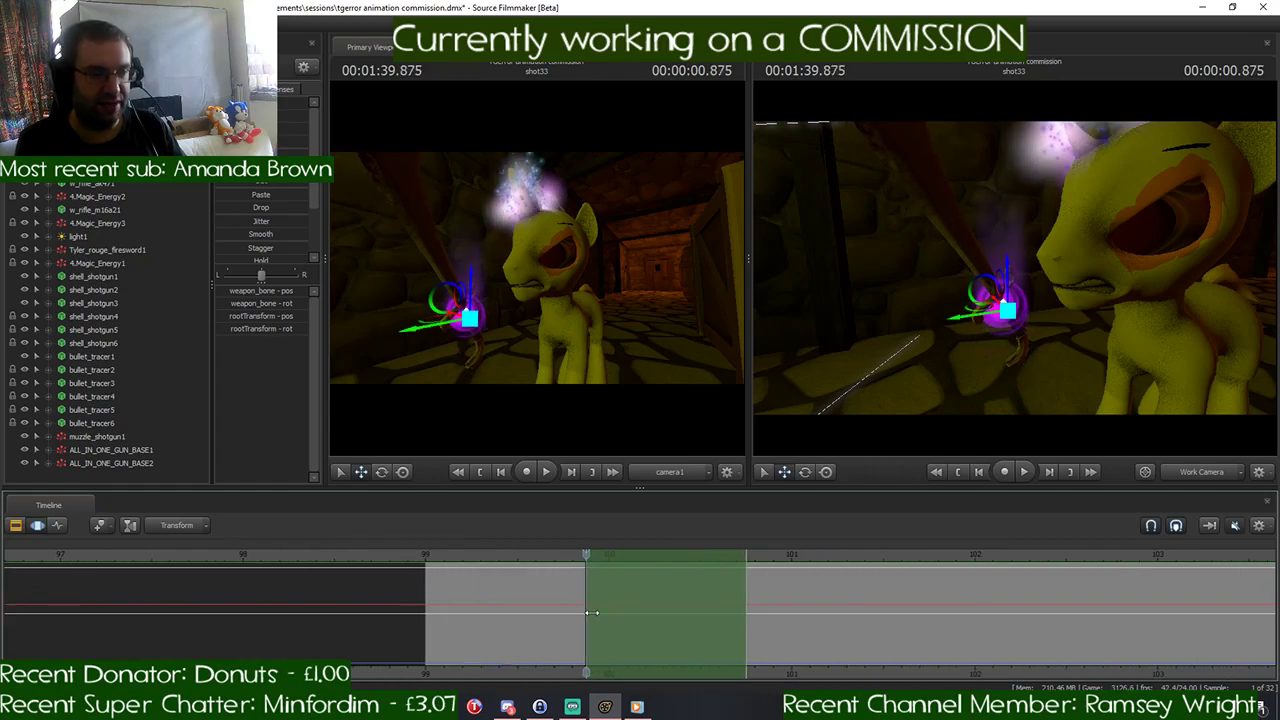
pyautogui.press('alt')
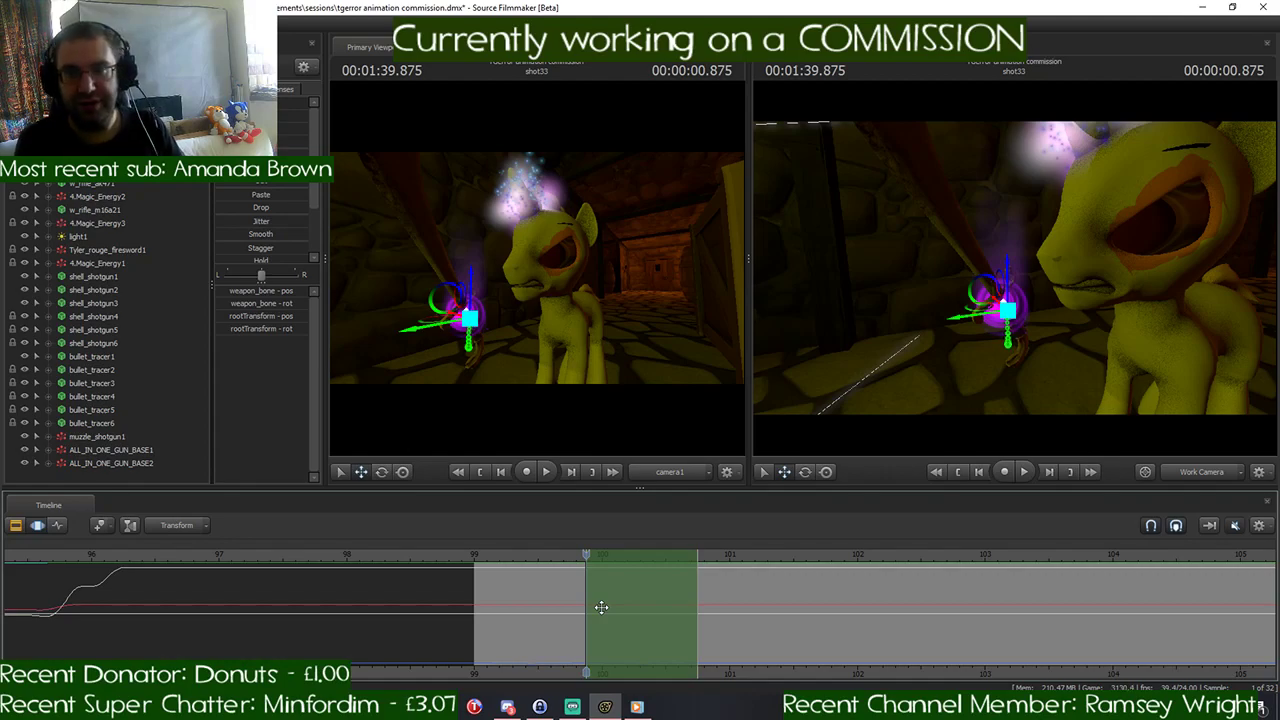
# - Play the shot from its start through both sword bobs to check how the repeated motion flows
pyautogui.scroll(4, 601, 607)
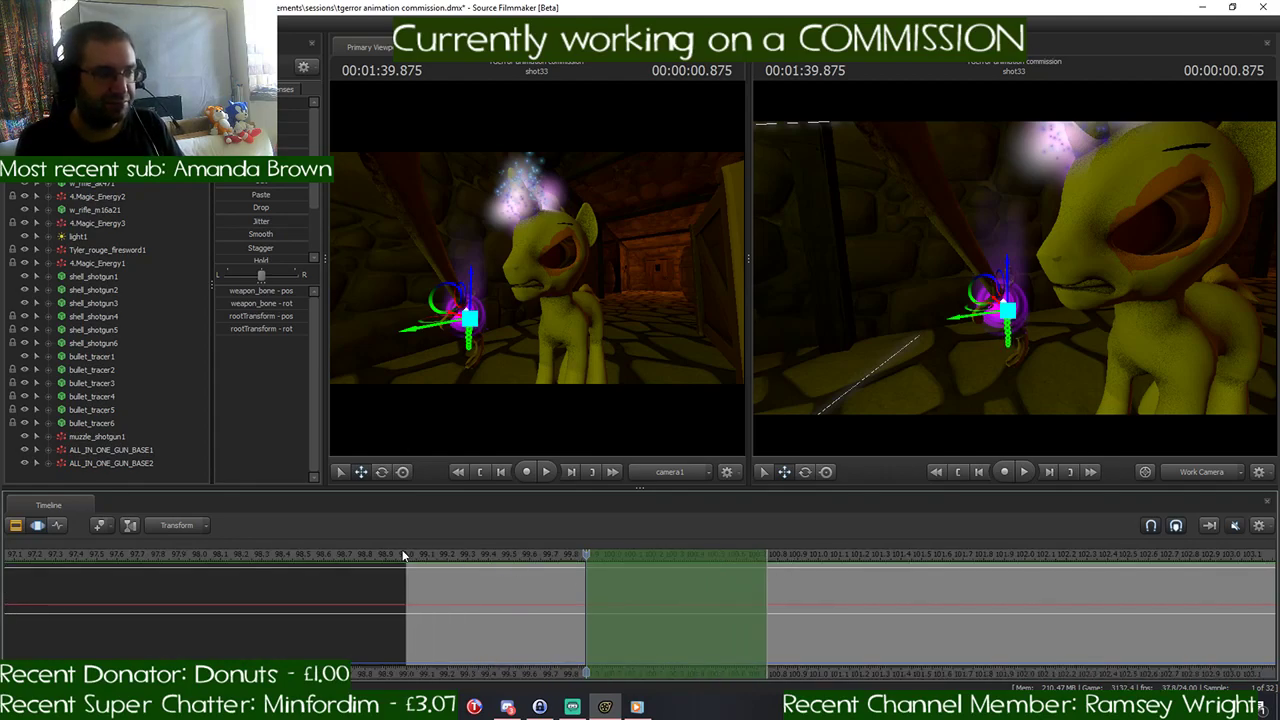
pyautogui.scroll(-1, 420, 553)
pyautogui.press('space')
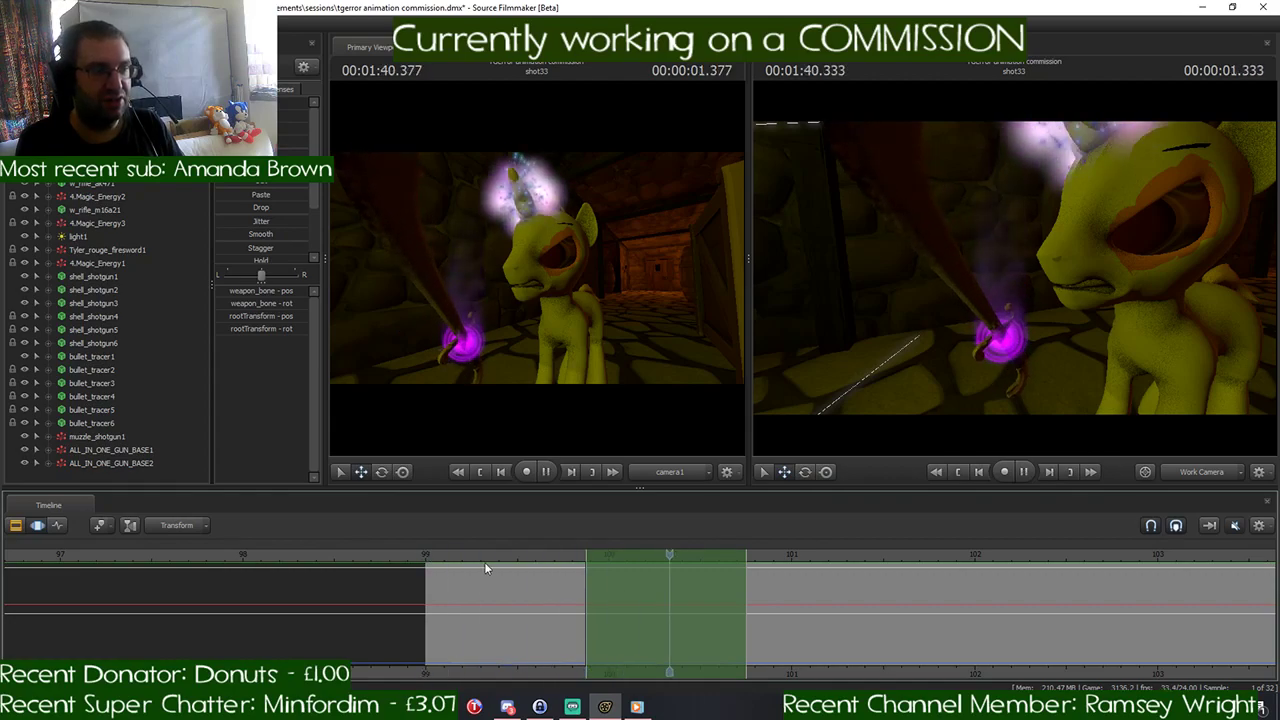
pyautogui.press('space')
pyautogui.moveTo(783, 554); pyautogui.dragTo(425, 574)
pyautogui.press('space')
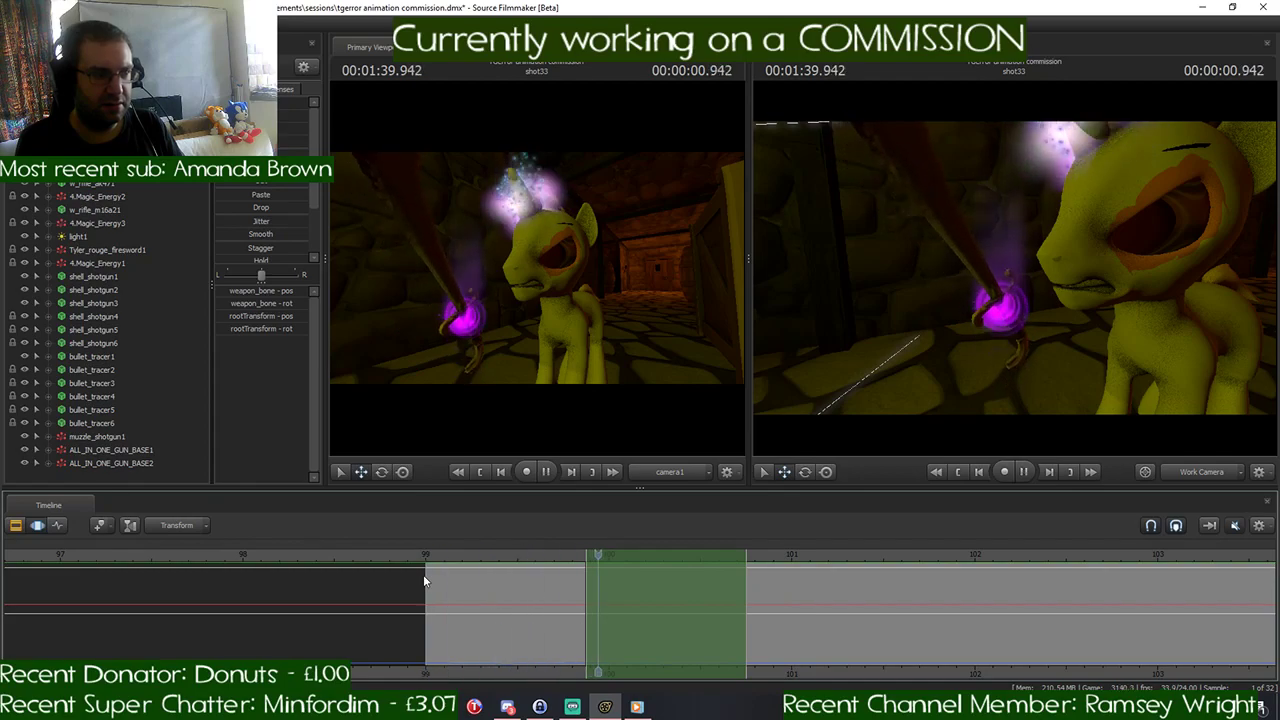
pyautogui.press('space')
# - Place the playhead at 00:01:39.875 and extend the time selection from there to the end of the timeline
pyautogui.moveTo(740, 554); pyautogui.dragTo(585, 577)
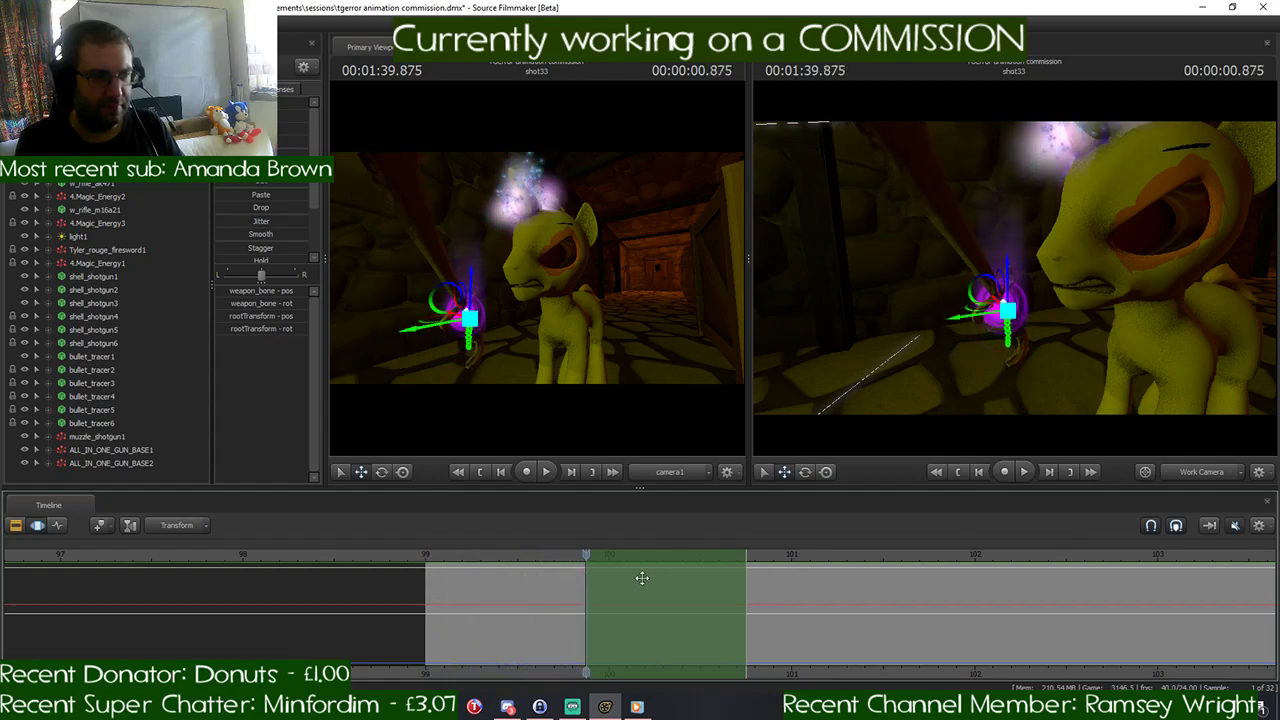
pyautogui.moveTo(744, 576); pyautogui.dragTo(1278, 577)
pyautogui.scroll(2, 595, 594)
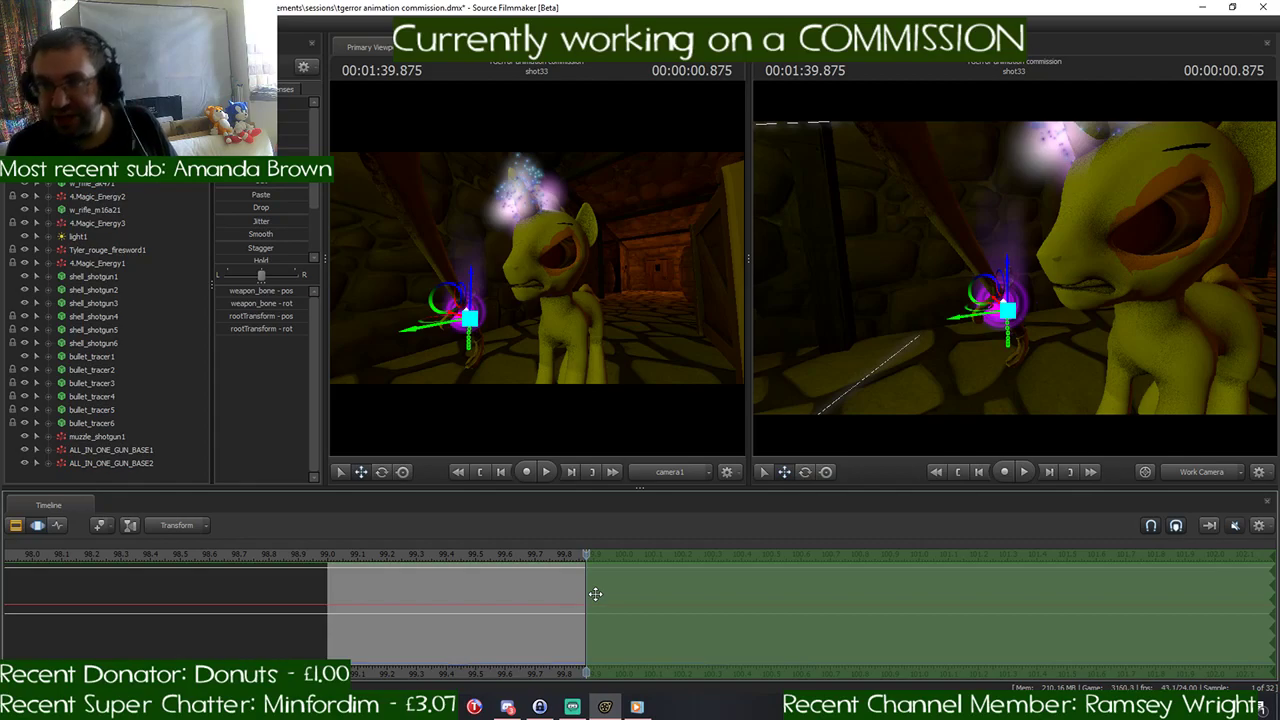
pyautogui.scroll(-4, 606, 589)
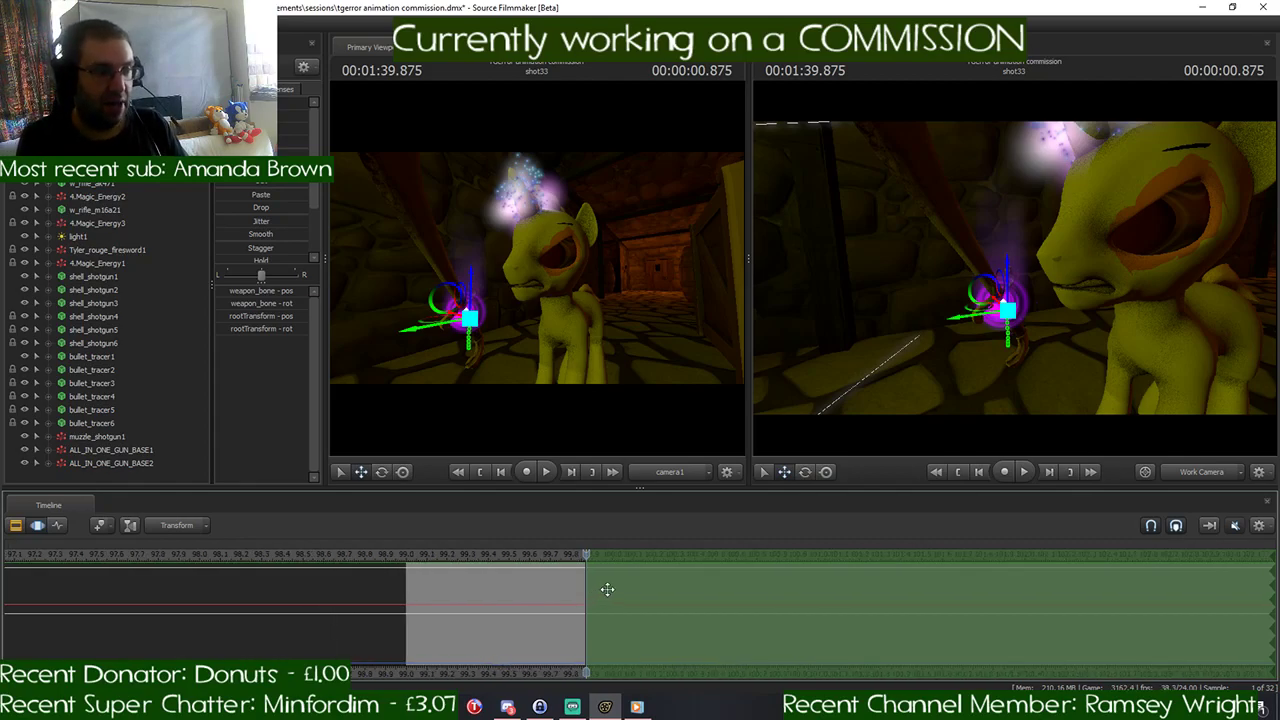
pyautogui.scroll(-1, 651, 573)
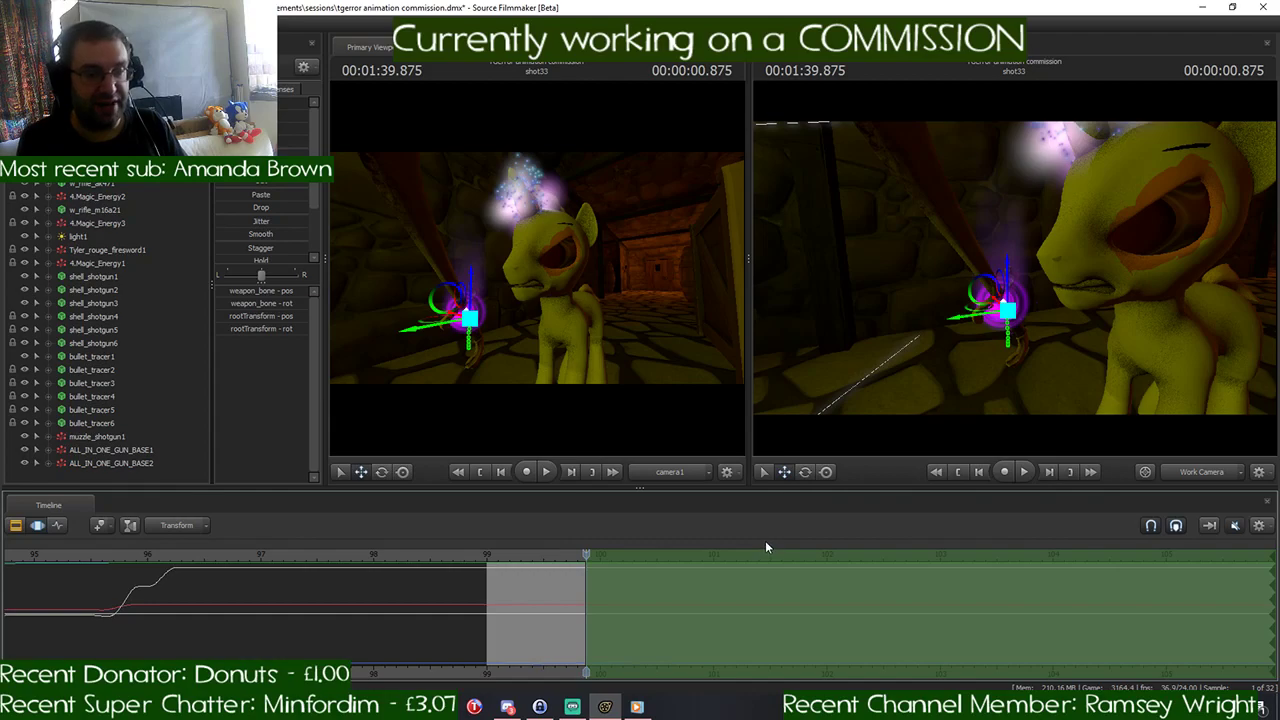
# - Reposition the Work Camera to see the pony's side and advance the playhead to 00:01:40.125
pyautogui.press('s')
pyautogui.moveTo(1074, 356)
pyautogui.mouseDown()
pyautogui.moveTo(1090, 356)
pyautogui.moveTo(1060, 366)
pyautogui.mouseUp()
pyautogui.scroll(-2, 368, 575)
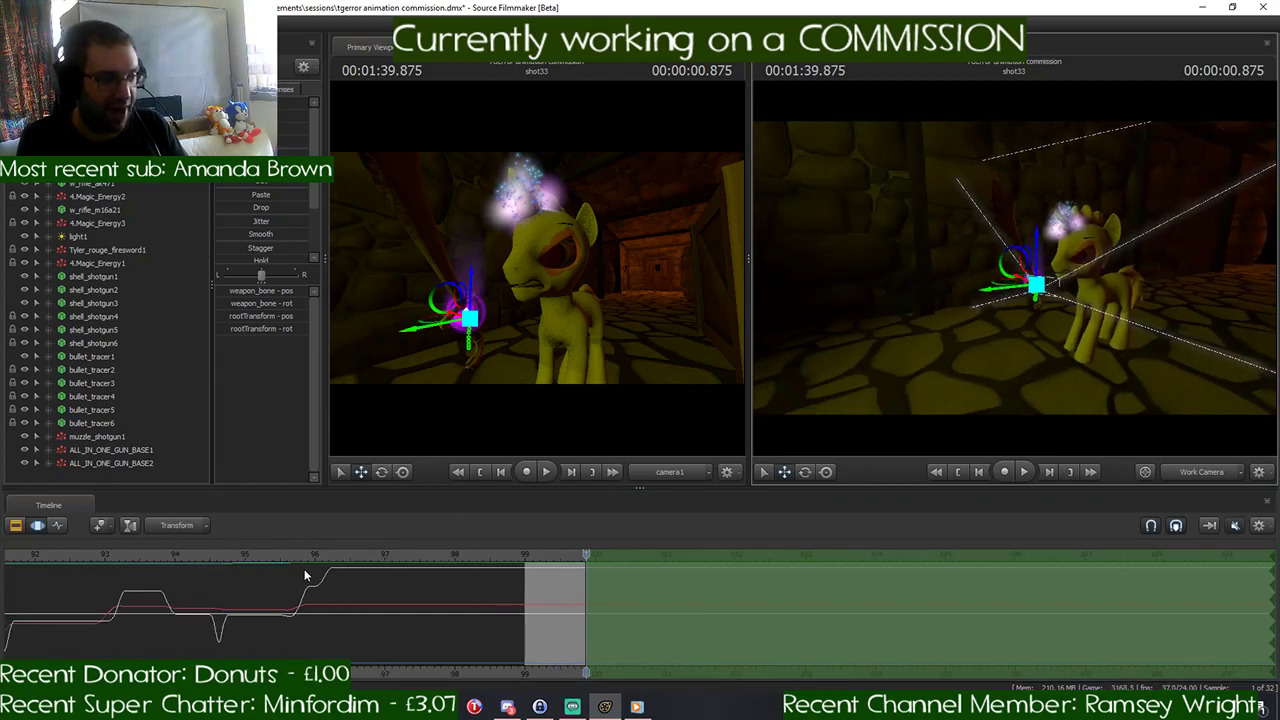
pyautogui.click(244, 554)
pyautogui.moveTo(244, 554); pyautogui.dragTo(587, 586)
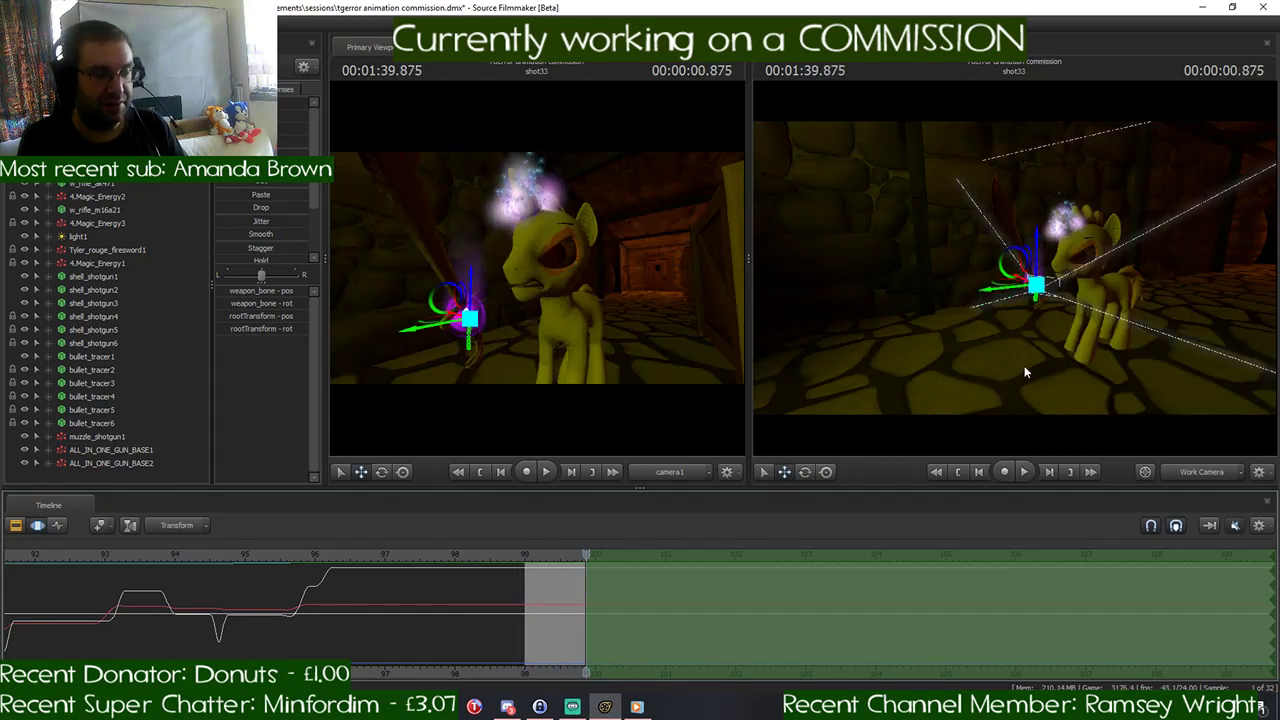
pyautogui.moveTo(1024, 371); pyautogui.dragTo(1014, 267)
pyautogui.press('w')
pyautogui.press('s')
pyautogui.press('Right')
pyautogui.press('Right')
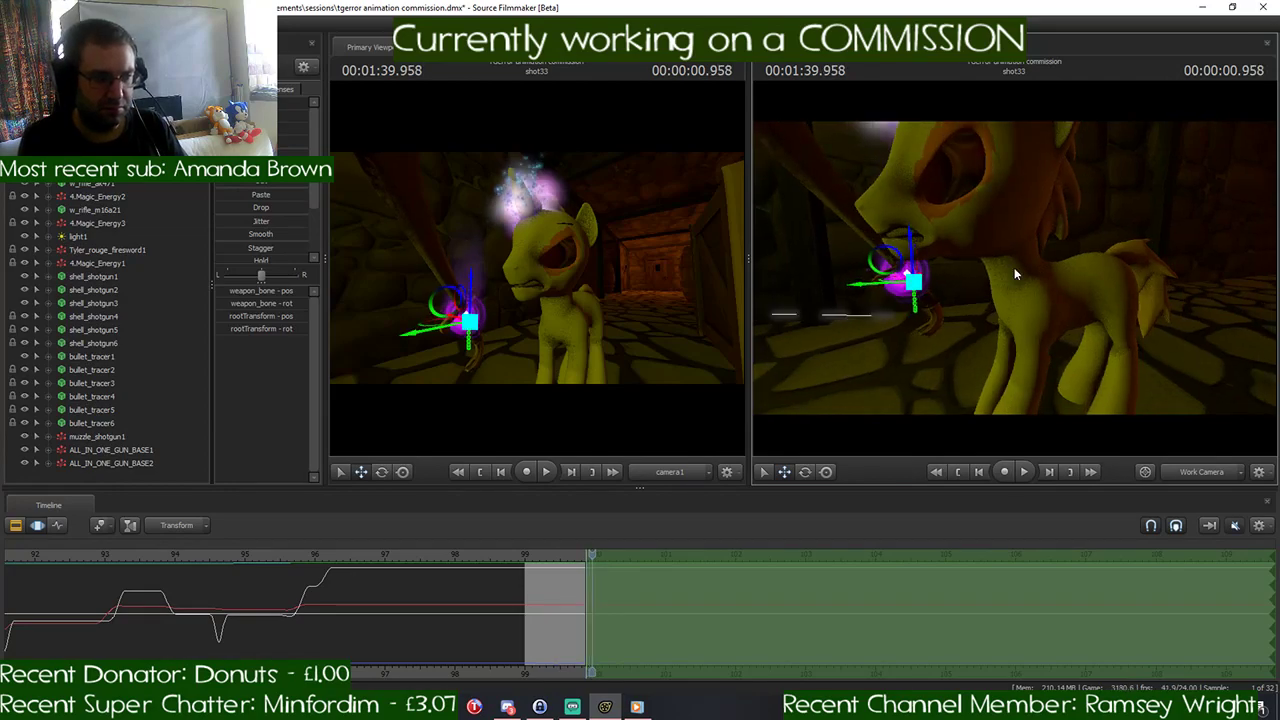
pyautogui.press('Right')
pyautogui.press('Right')
pyautogui.press('Right')
pyautogui.press('Right')
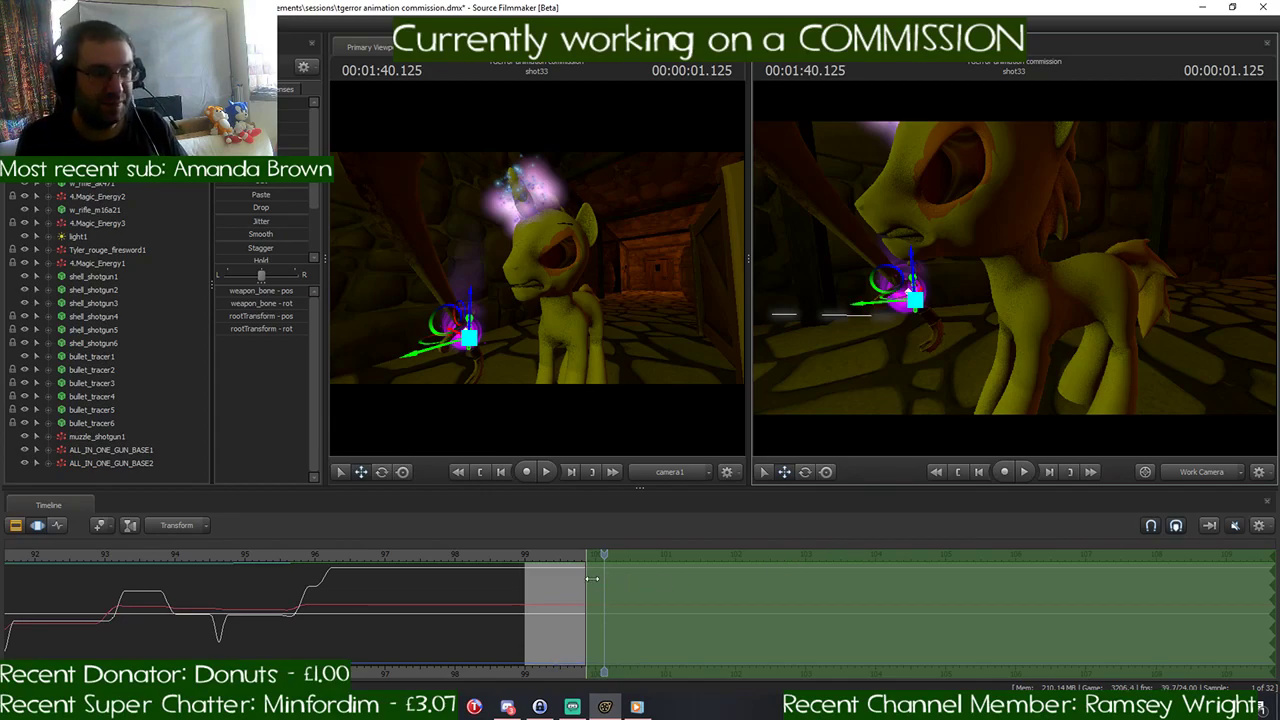
# - Add a falloff to the start of the time selection, ramping from 00:01:39.875 to the playhead at 00:01:40.125
pyautogui.scroll(4, 593, 576)
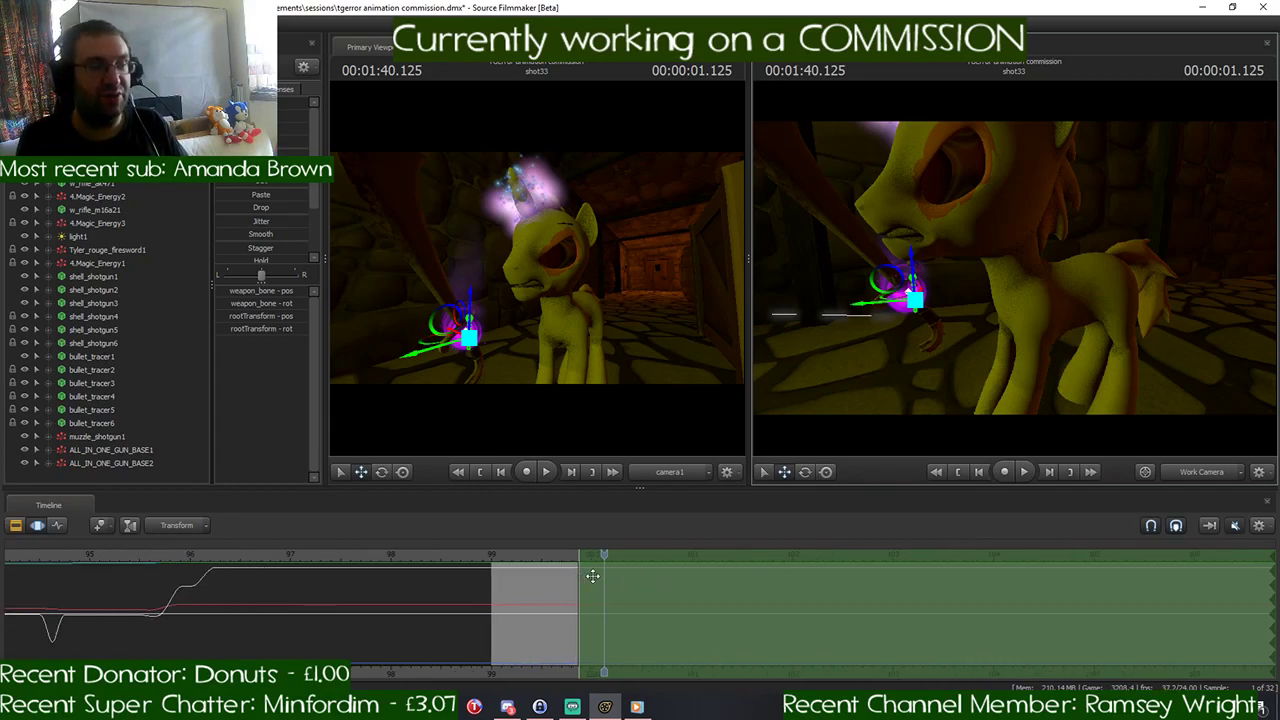
pyautogui.scroll(2, 593, 576)
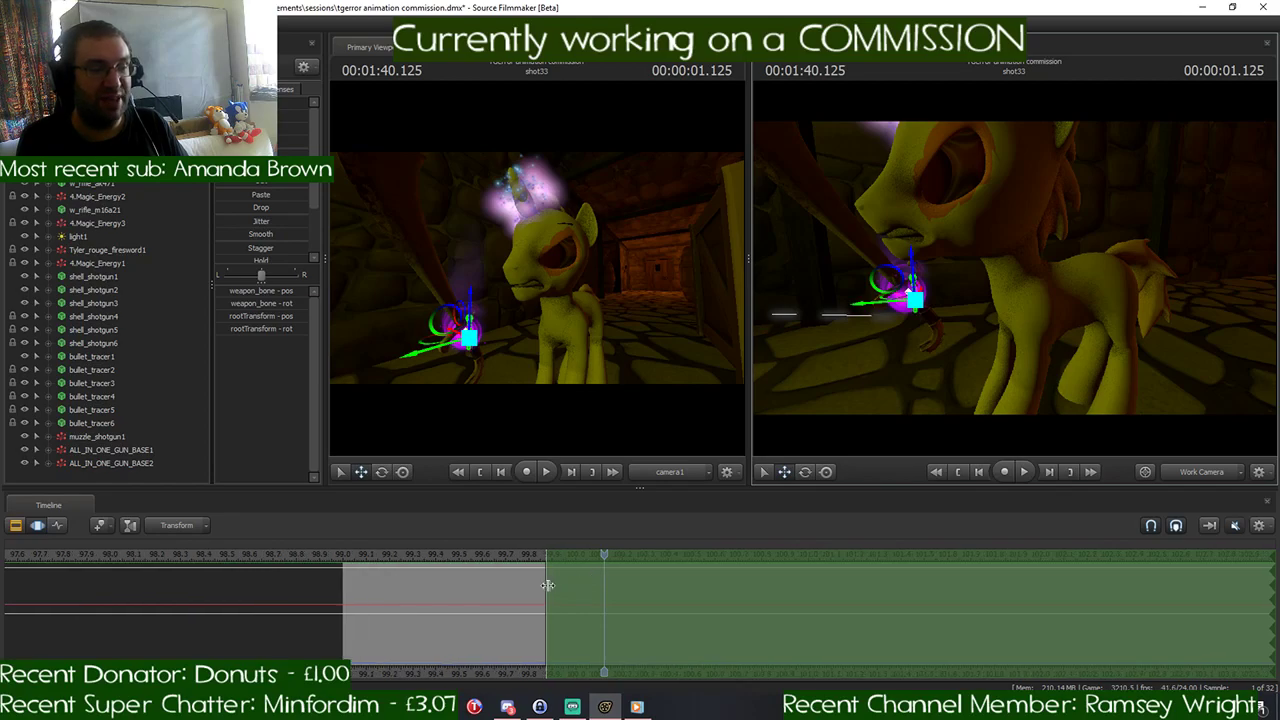
pyautogui.scroll(-2, 548, 585)
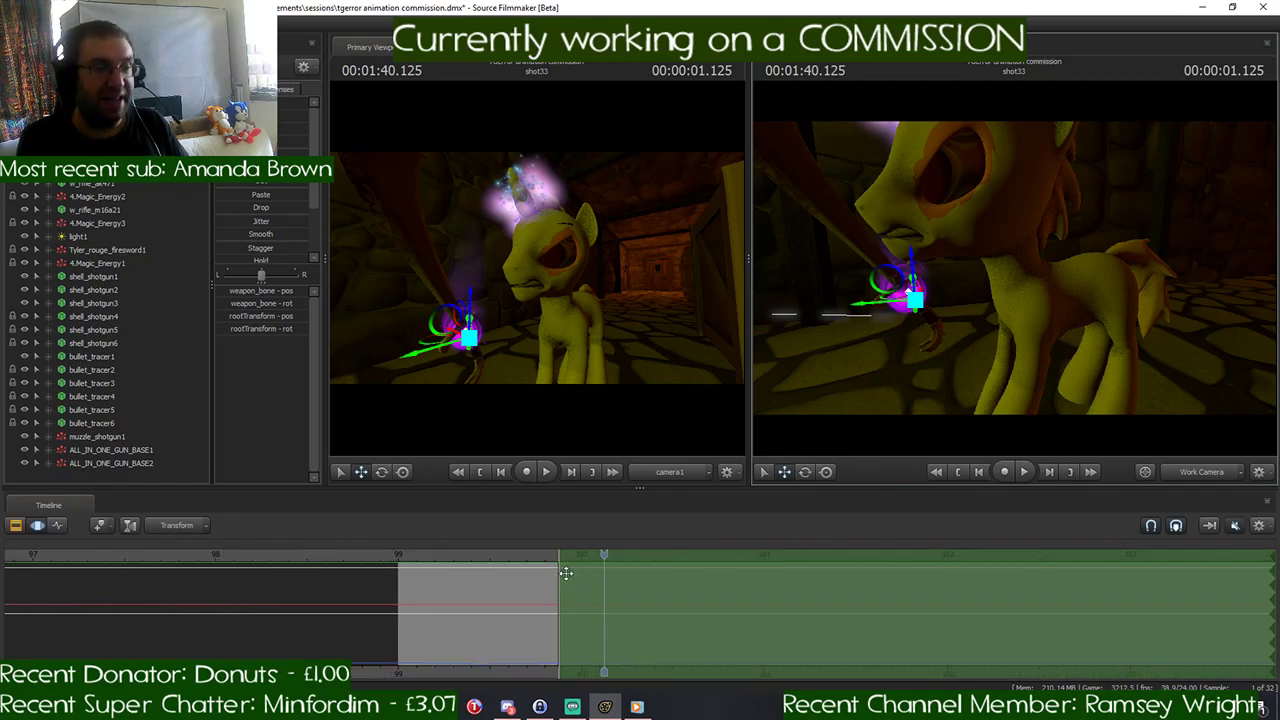
pyautogui.moveTo(564, 576); pyautogui.dragTo(610, 580)
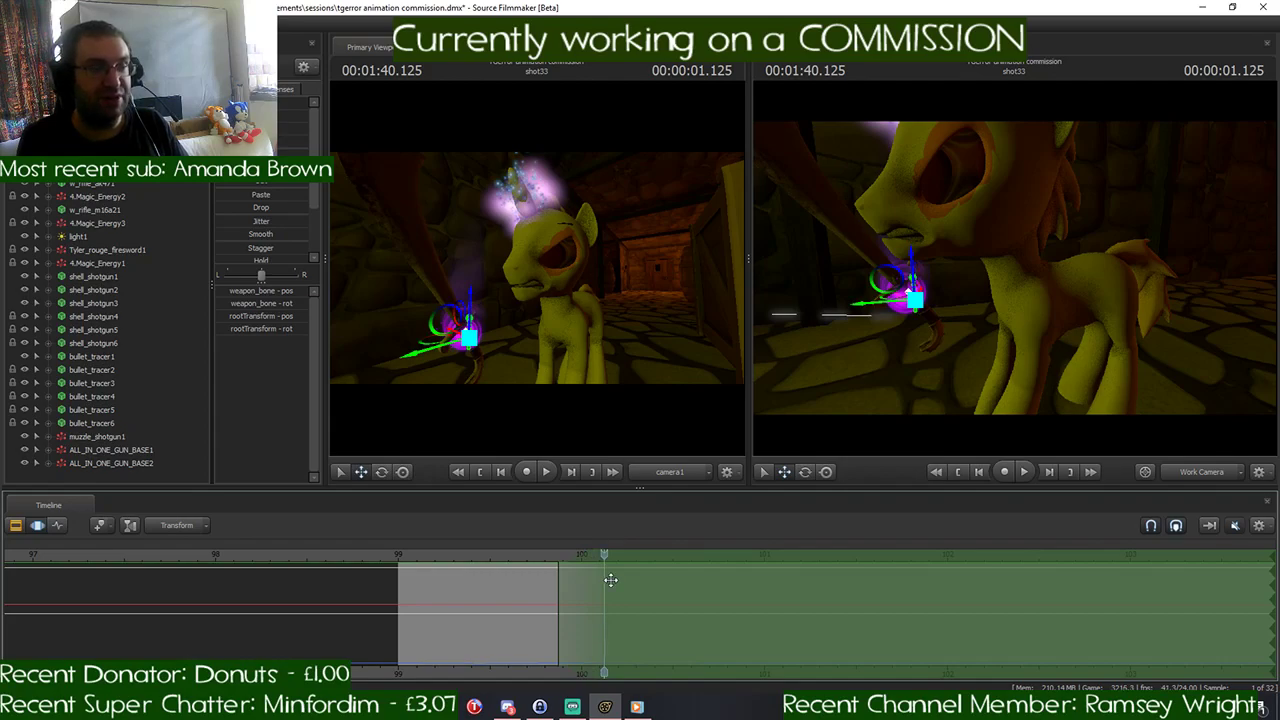
# - Move the Work Camera back to view the whole pony and its sword, keeping the playhead at 00:01:40.125
pyautogui.moveTo(1107, 355); pyautogui.dragTo(1015, 274)
pyautogui.press('s')
pyautogui.press('w')
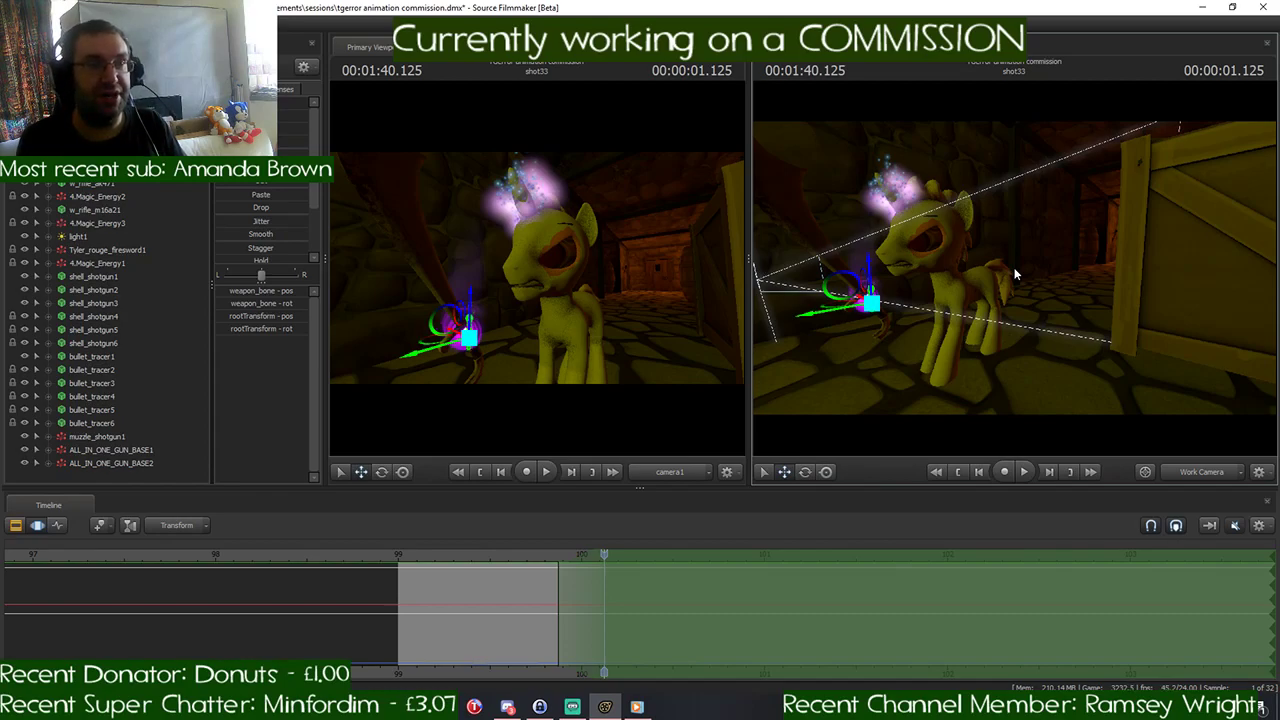
pyautogui.press('w')
pyautogui.moveTo(1014, 268)
pyautogui.mouseDown()
pyautogui.moveTo(950, 272)
pyautogui.moveTo(1010, 266)
pyautogui.mouseUp()
pyautogui.press('s')
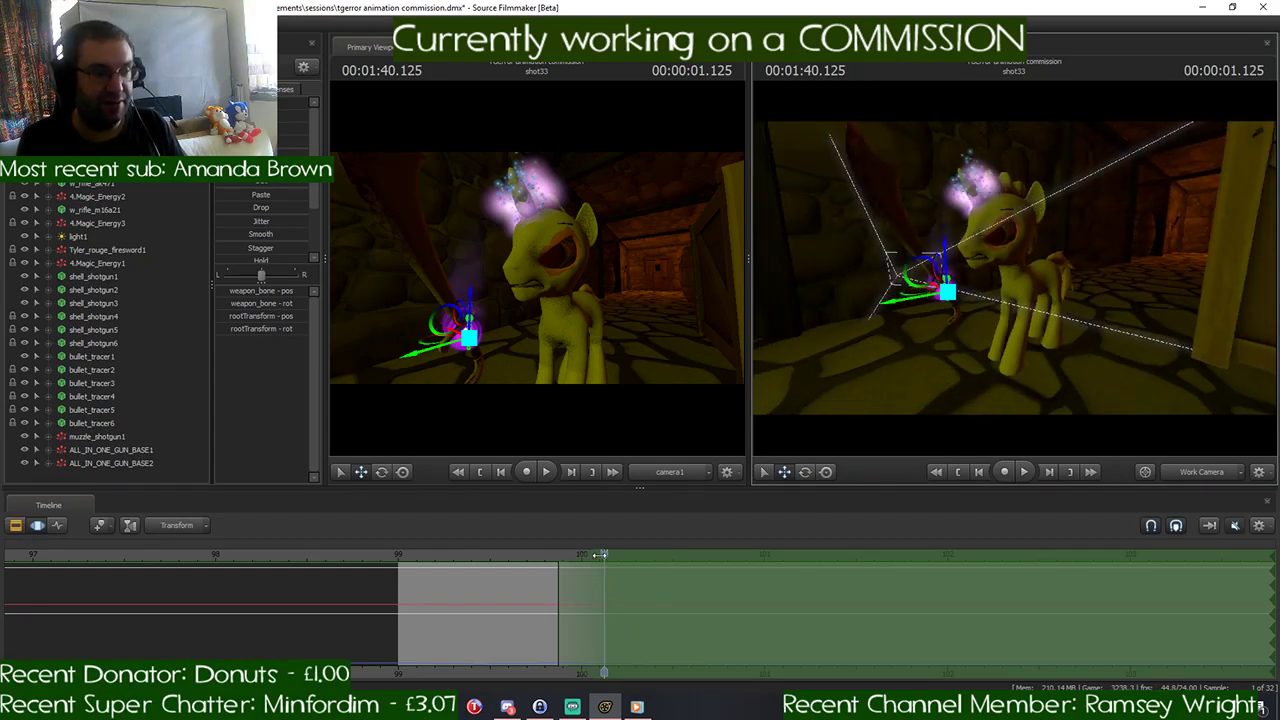
pyautogui.moveTo(600, 557)
pyautogui.mouseDown()
pyautogui.moveTo(550, 562)
pyautogui.moveTo(604, 570)
pyautogui.mouseUp()
# - Bring the Work Camera closer, select the pony's head and rotate it toward the shot camera
pyautogui.press('w')
pyautogui.moveTo(1068, 370); pyautogui.dragTo(1060, 356)
pyautogui.press('s')
pyautogui.keyDown('ctrl'); pyautogui.click(980, 278); pyautogui.keyUp('ctrl')
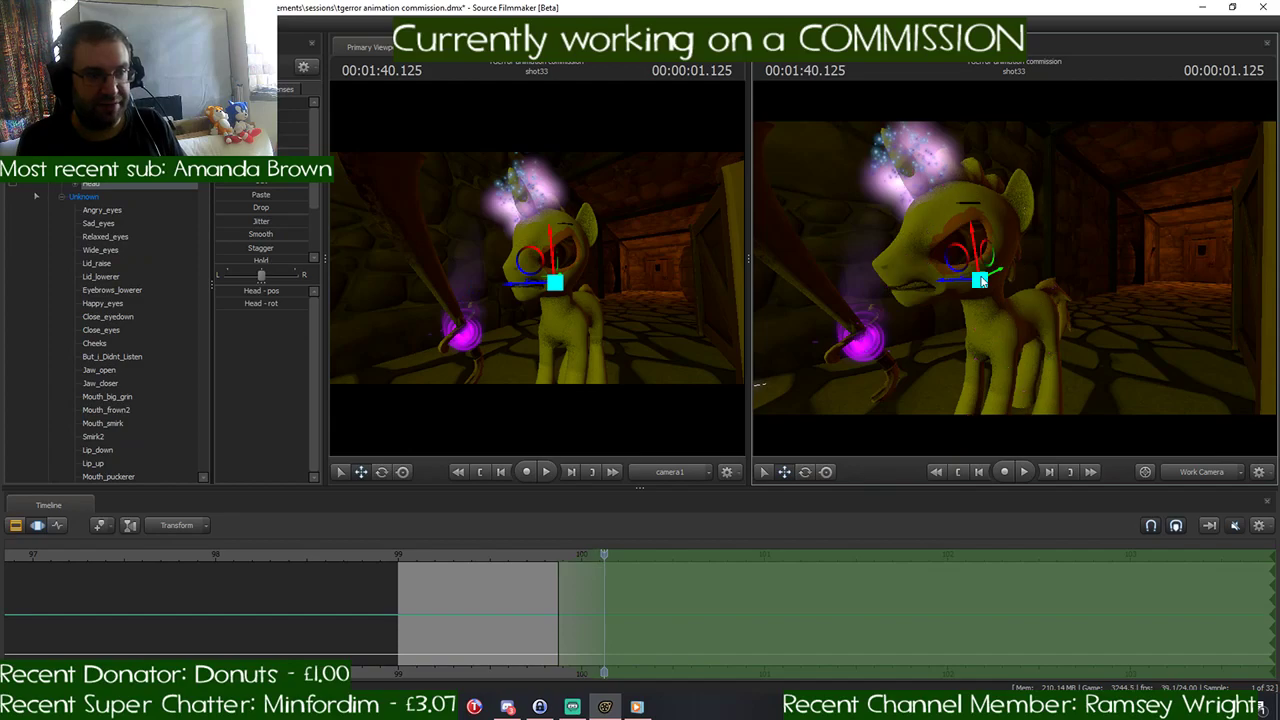
pyautogui.press('e')
pyautogui.moveTo(980, 302); pyautogui.dragTo(1001, 293)
# - Select the pony's Chest2 bone and rotate it to turn the upper body toward the shot camera at 00:01:40.125
pyautogui.click(84, 156)
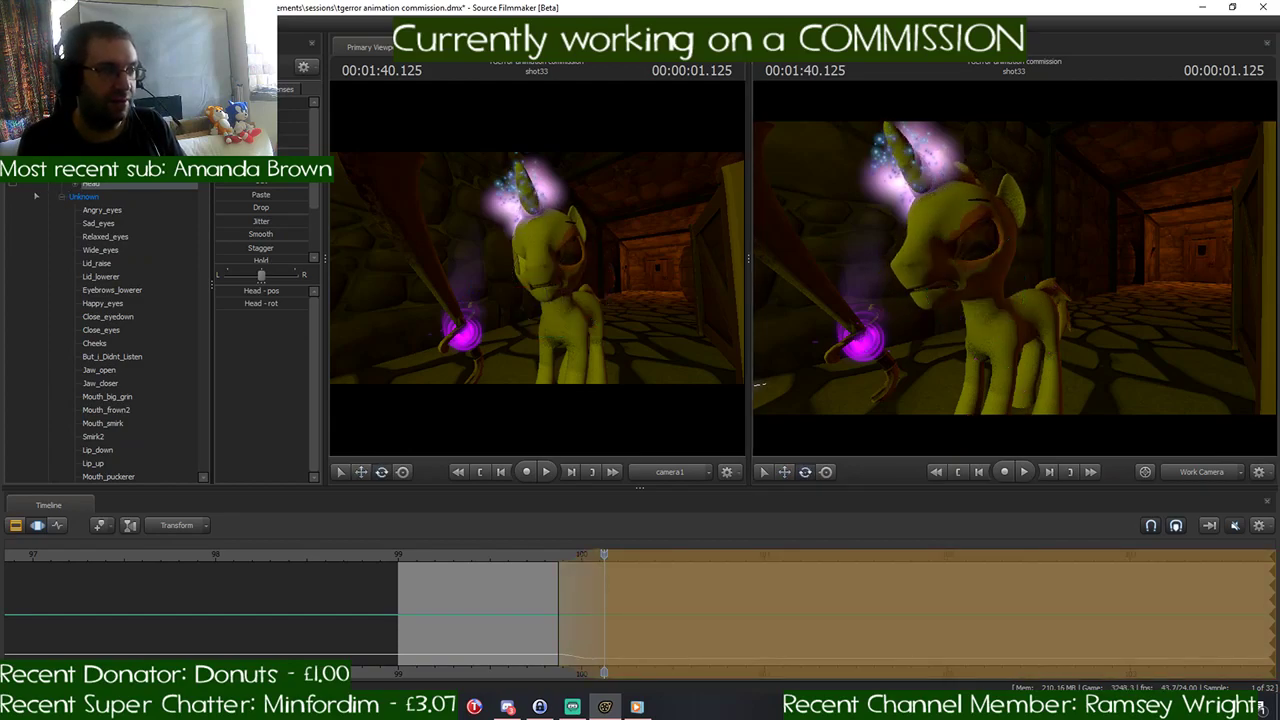
pyautogui.moveTo(821, 318); pyautogui.dragTo(966, 257)
pyautogui.press('s')
pyautogui.press('w')
pyautogui.moveTo(873, 226); pyautogui.dragTo(1180, 305)
pyautogui.press('a')
pyautogui.press('w')
pyautogui.moveTo(1048, 309); pyautogui.dragTo(1015, 273)
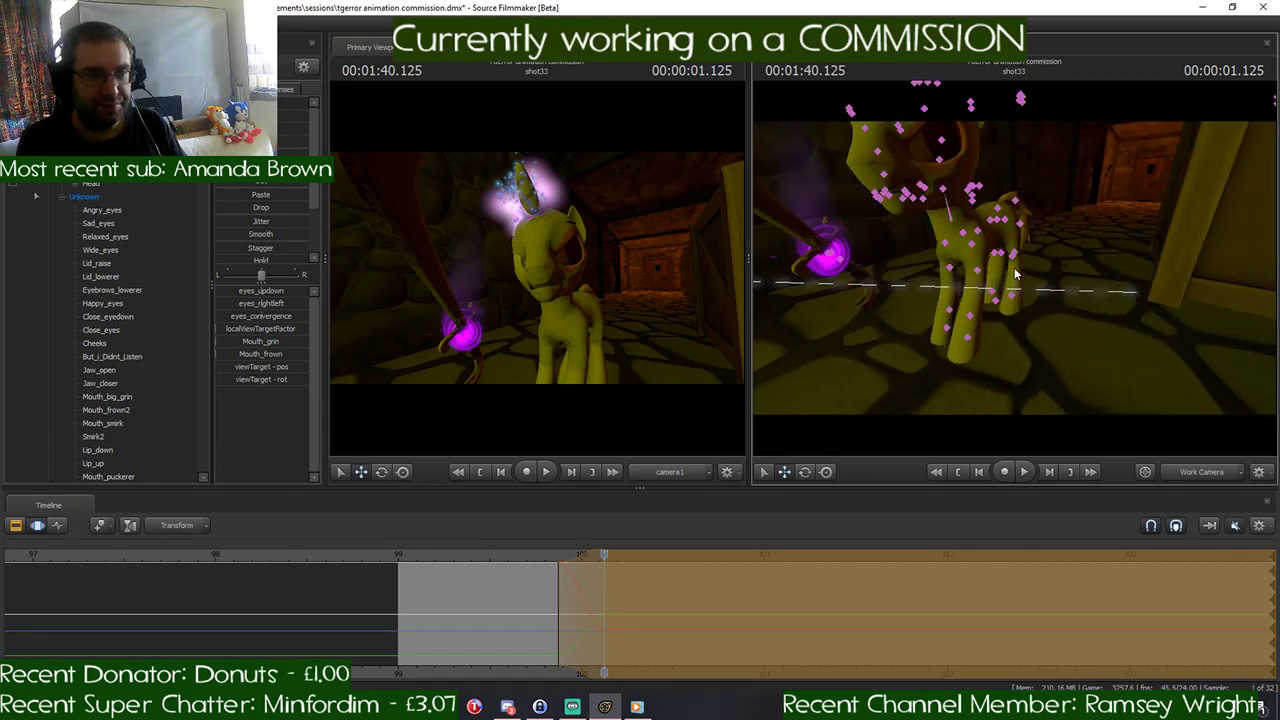
pyautogui.click(963, 238)
pyautogui.press('e')
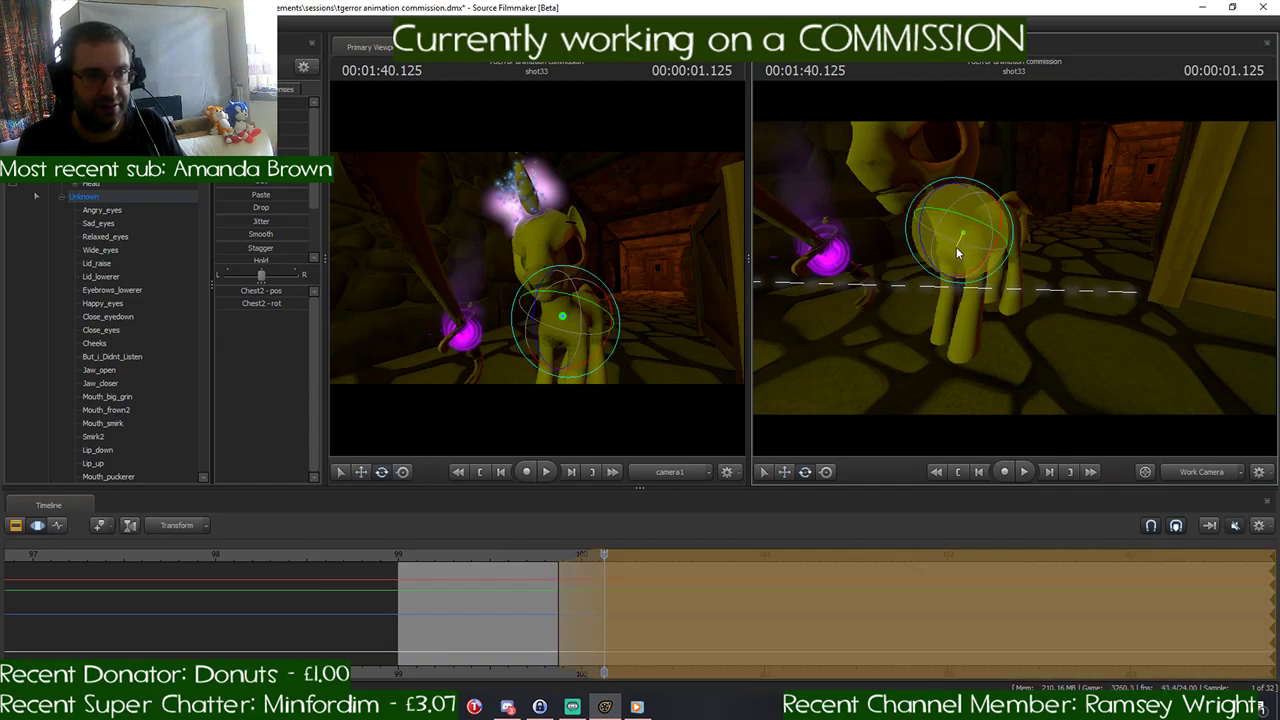
pyautogui.moveTo(956, 247)
pyautogui.mouseDown()
pyautogui.moveTo(972, 249)
pyautogui.moveTo(962, 230)
pyautogui.mouseUp()
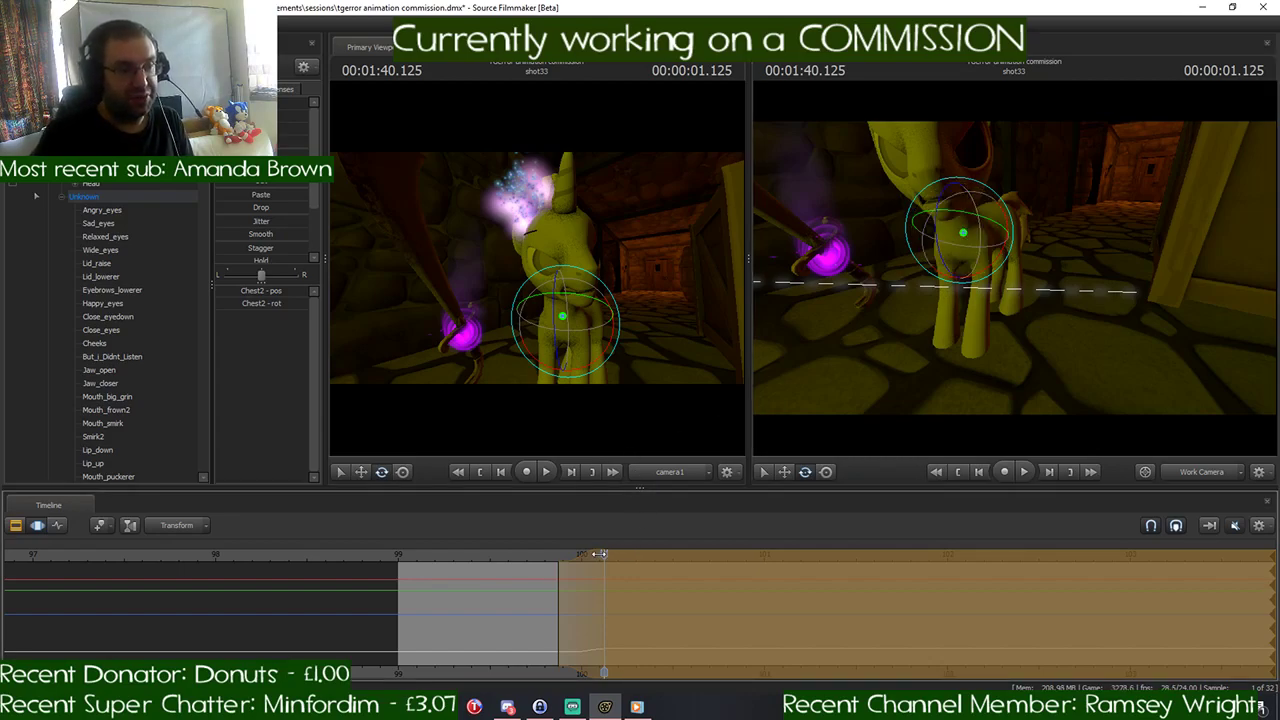
pyautogui.moveTo(600, 553)
pyautogui.mouseDown()
pyautogui.moveTo(470, 556)
pyautogui.moveTo(602, 556)
pyautogui.mouseUp()
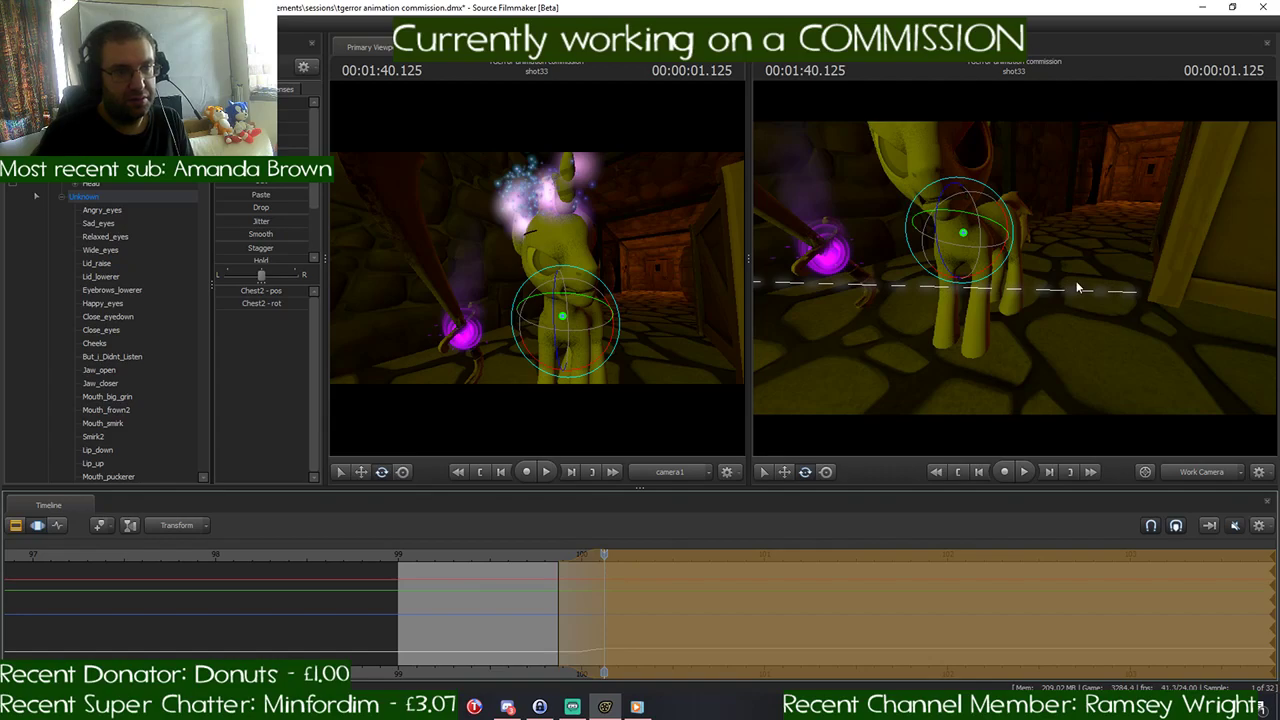
pyautogui.moveTo(1077, 286); pyautogui.dragTo(1014, 267)
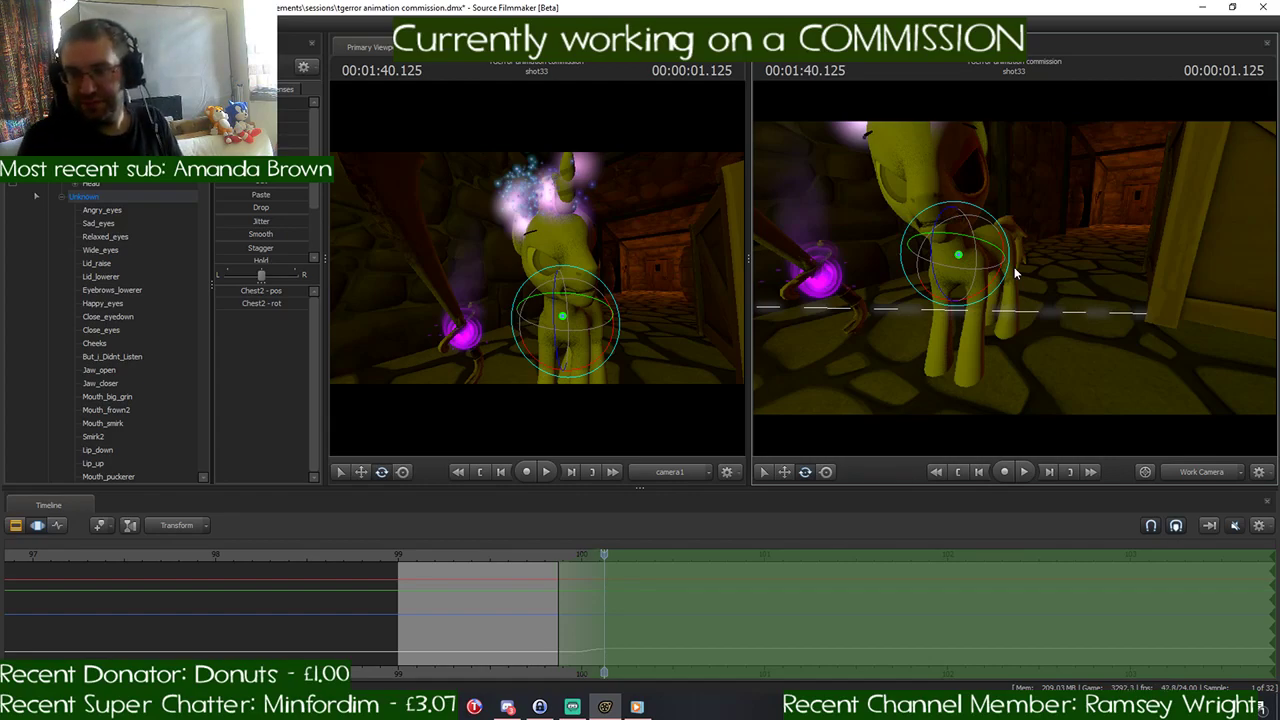
pyautogui.moveTo(1015, 266); pyautogui.dragTo(990, 280)
# - Switch to the Chrome browser and search Google for egx in a new tab
pyautogui.click(420, 706)
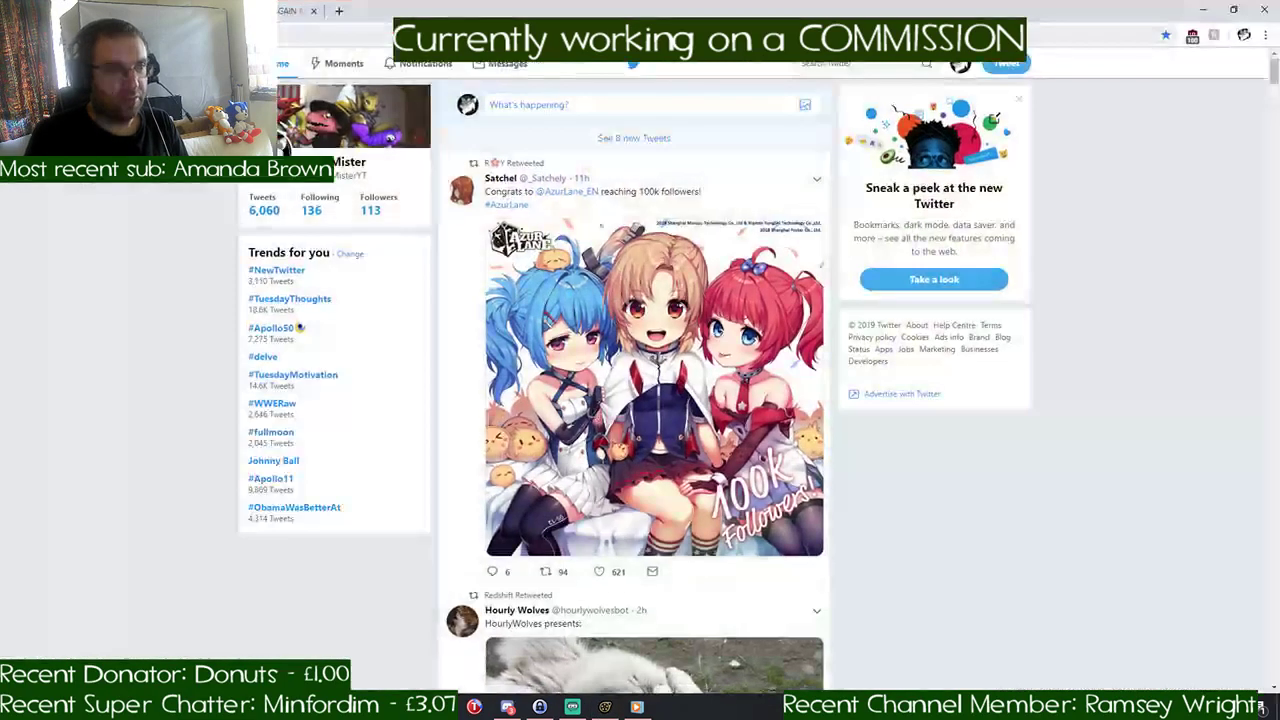
pyautogui.click(345, 11)
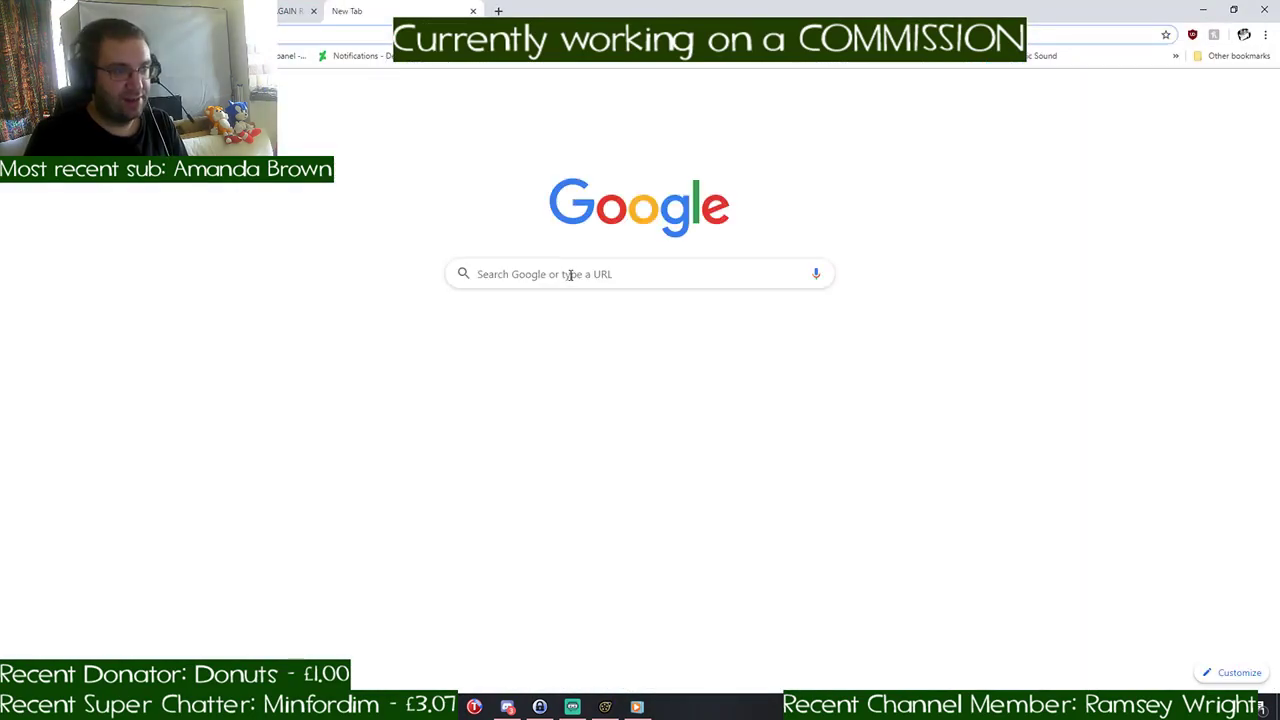
pyautogui.click(569, 272)
pyautogui.write('egx birmingham 2019')
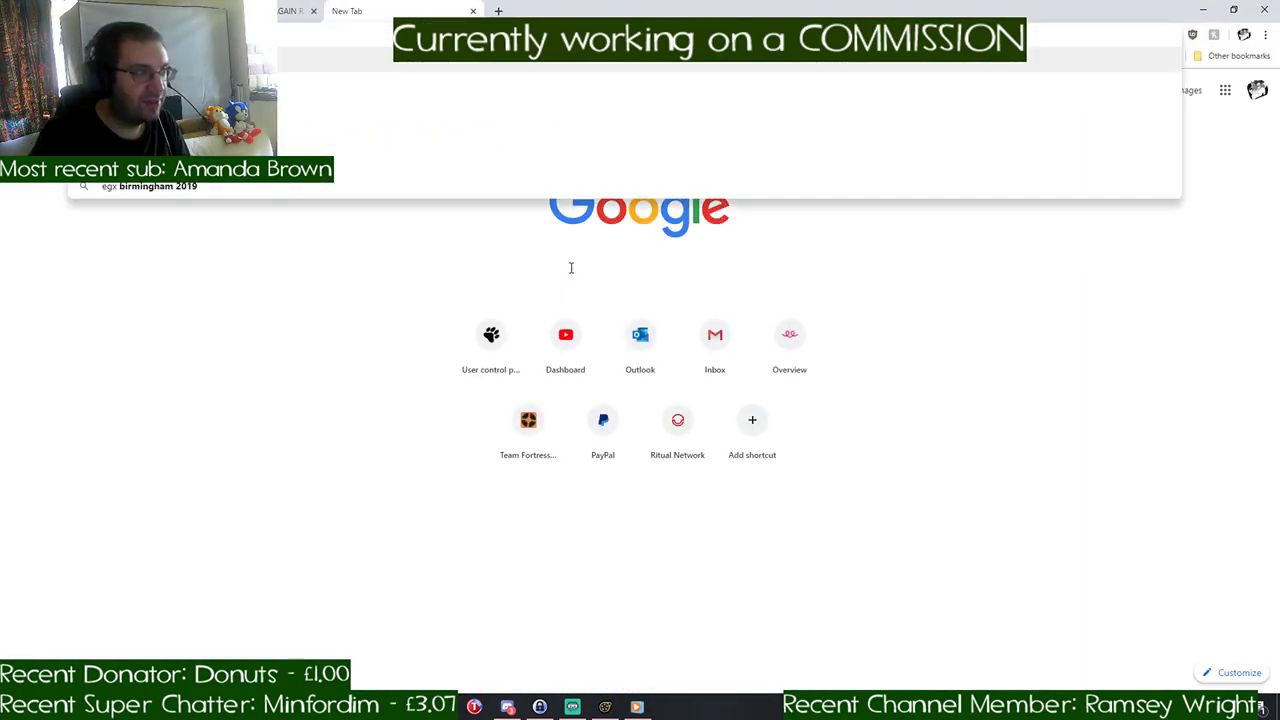
pyautogui.press('Return')
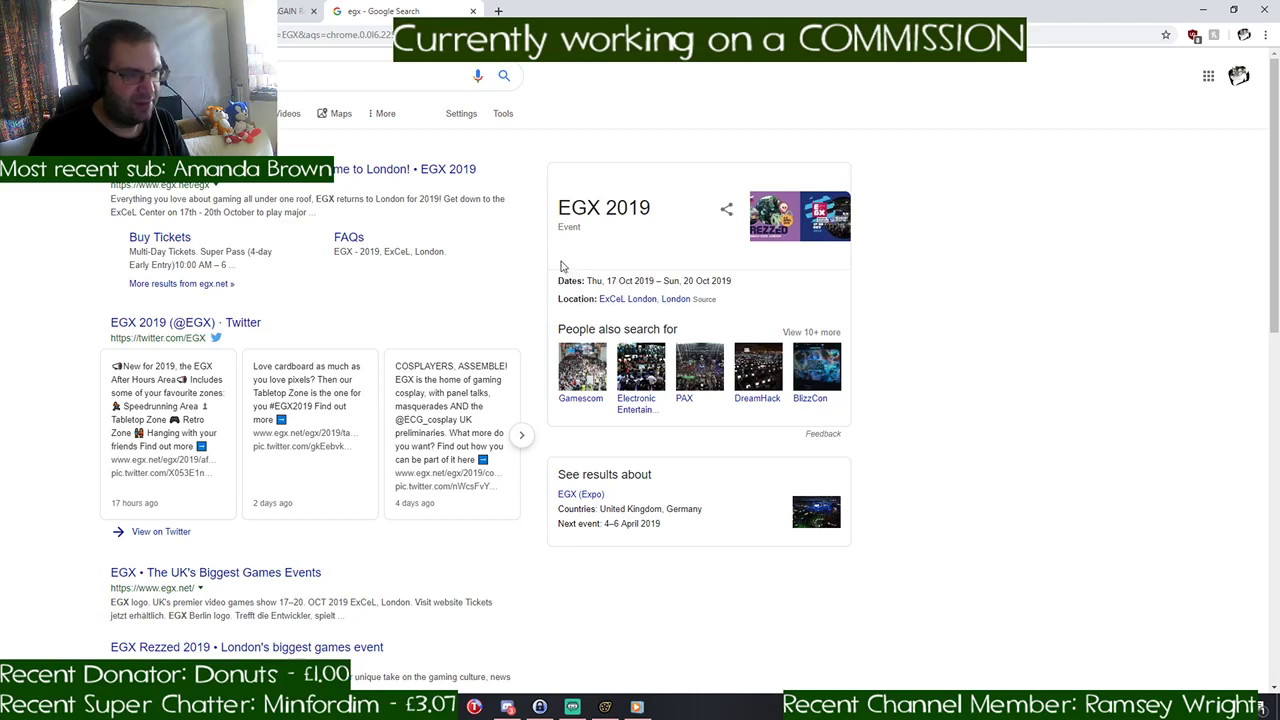
# - Open the official EGX London page, highlight the event's dates and venue, and accept the site's cookies
pyautogui.click(425, 170)
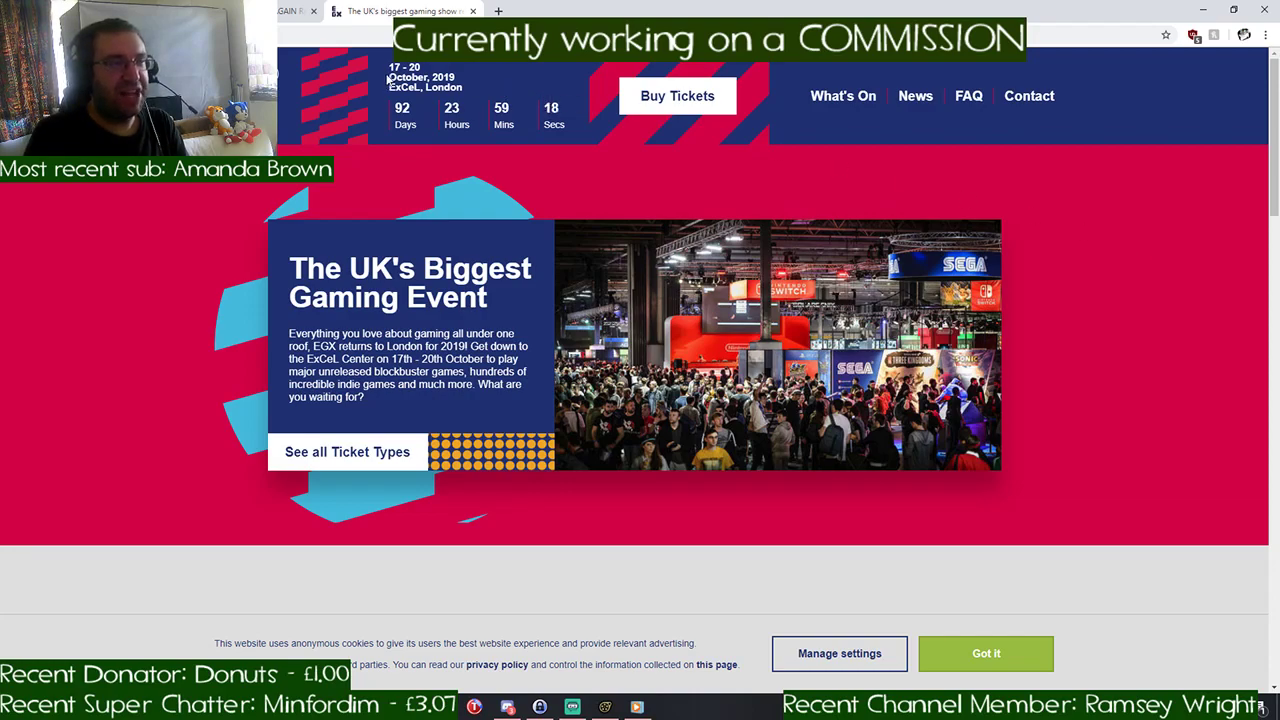
pyautogui.moveTo(389, 63); pyautogui.dragTo(467, 80)
pyautogui.click(467, 80)
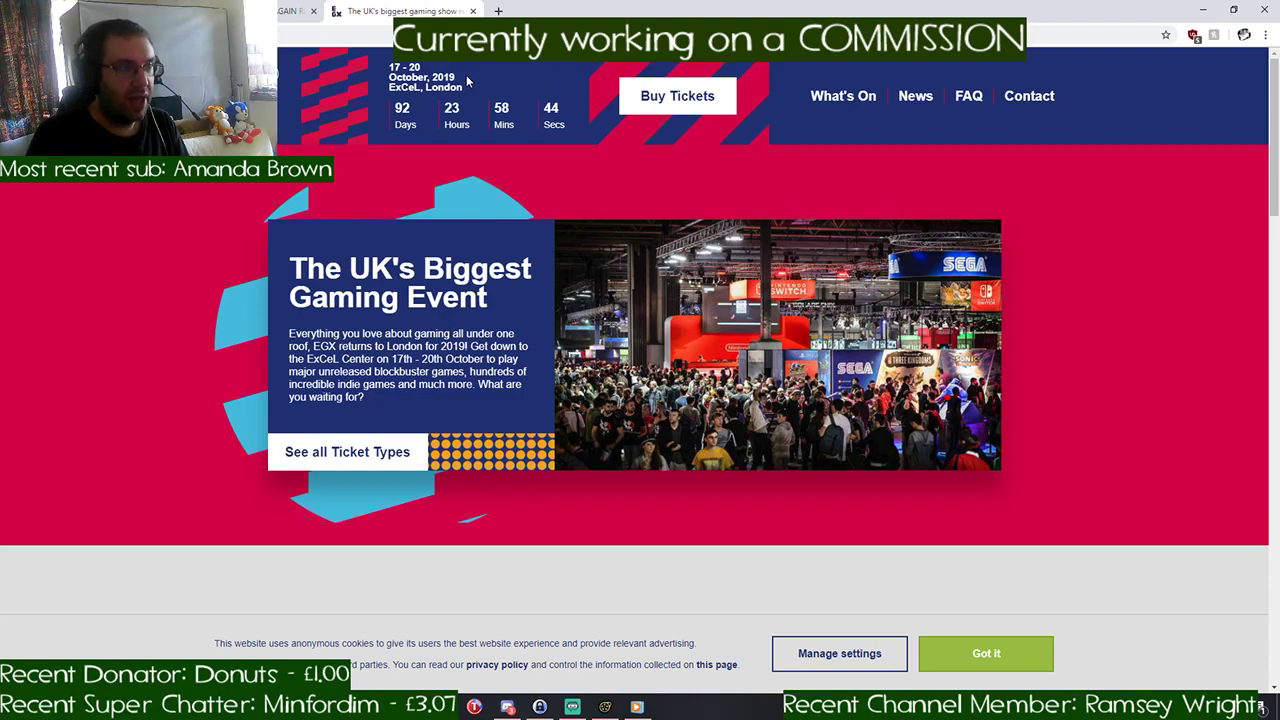
pyautogui.moveTo(390, 87); pyautogui.dragTo(451, 87)
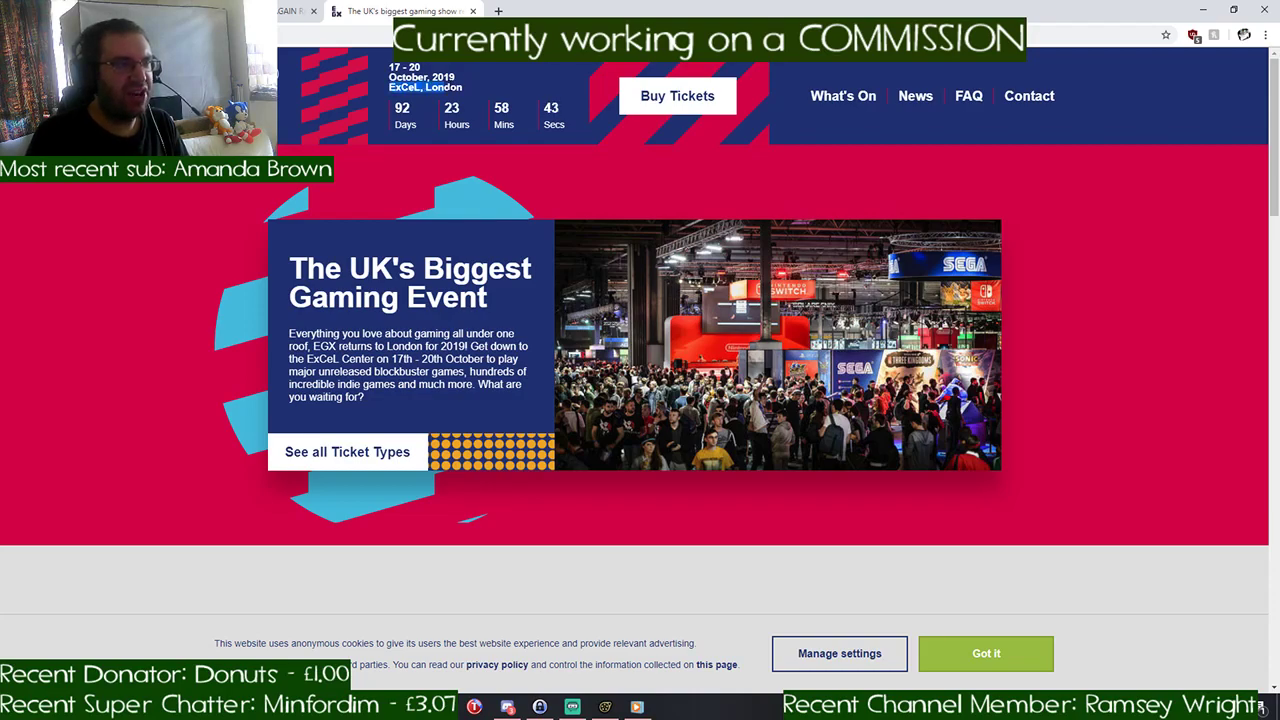
pyautogui.click(486, 90)
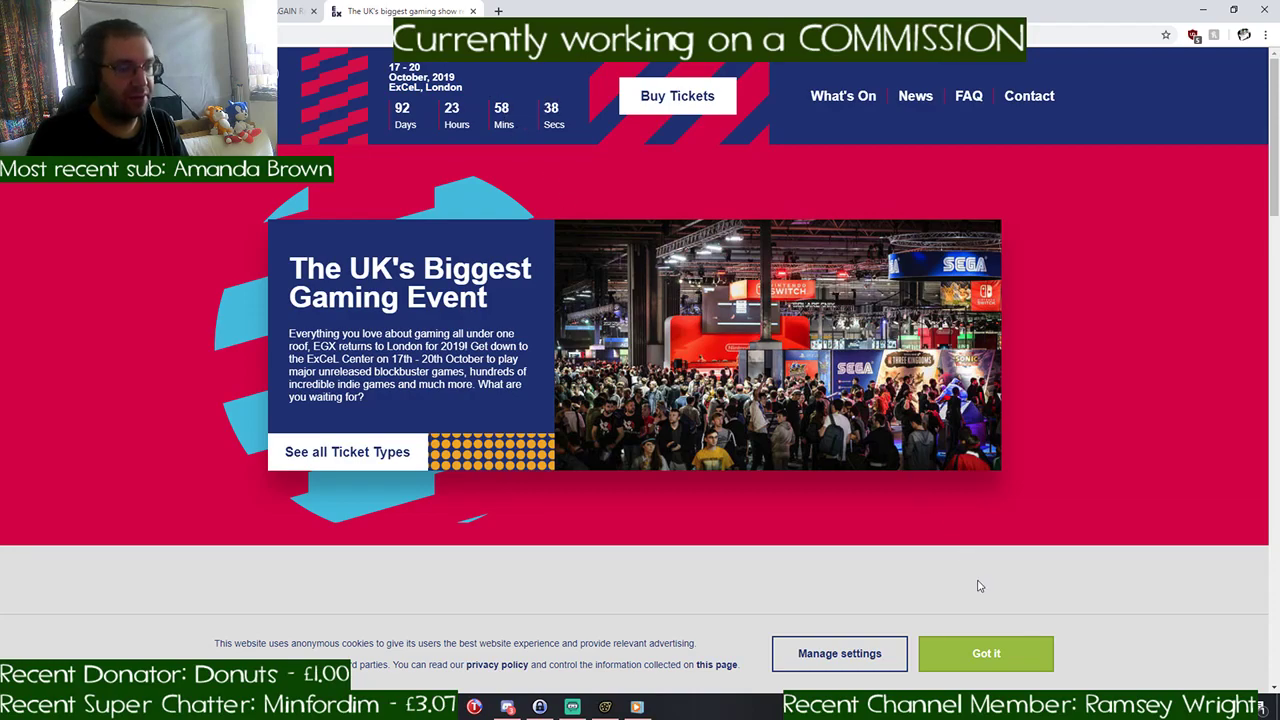
pyautogui.click(1002, 662)
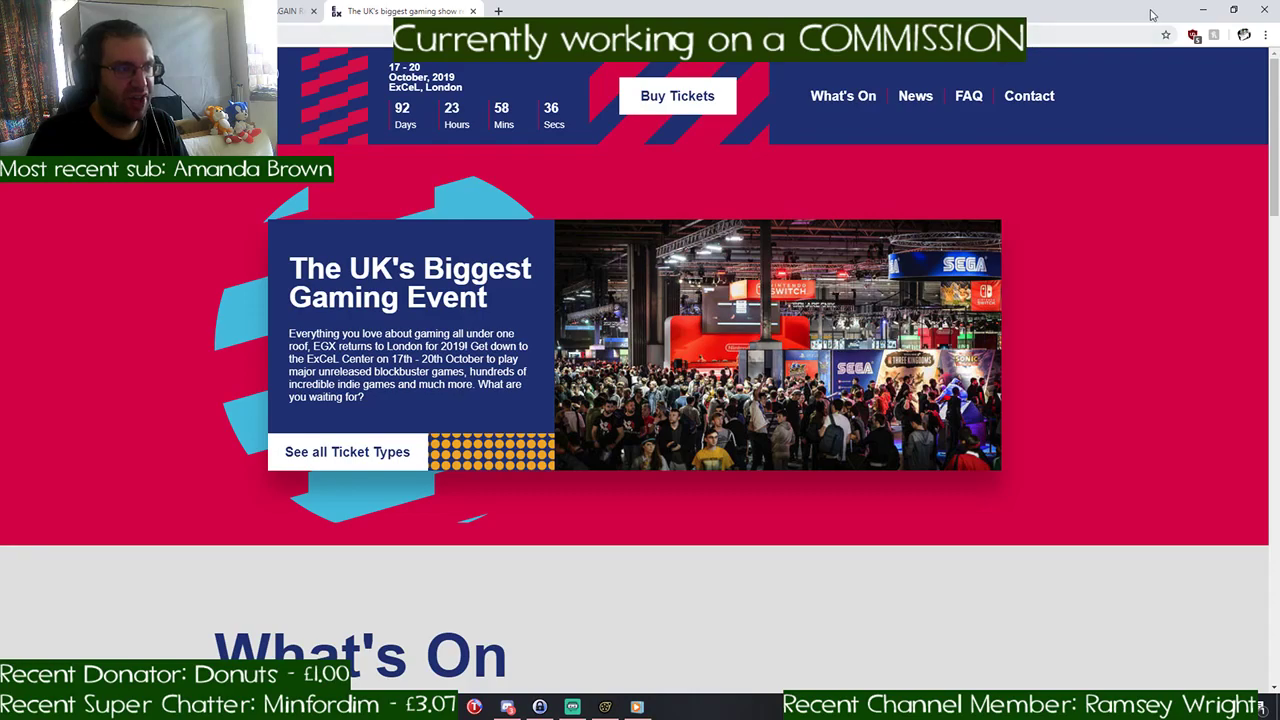
# - Return to Source Filmmaker and select the pony's rootTransform control on the floor near its hooves
pyautogui.click(1203, 10)
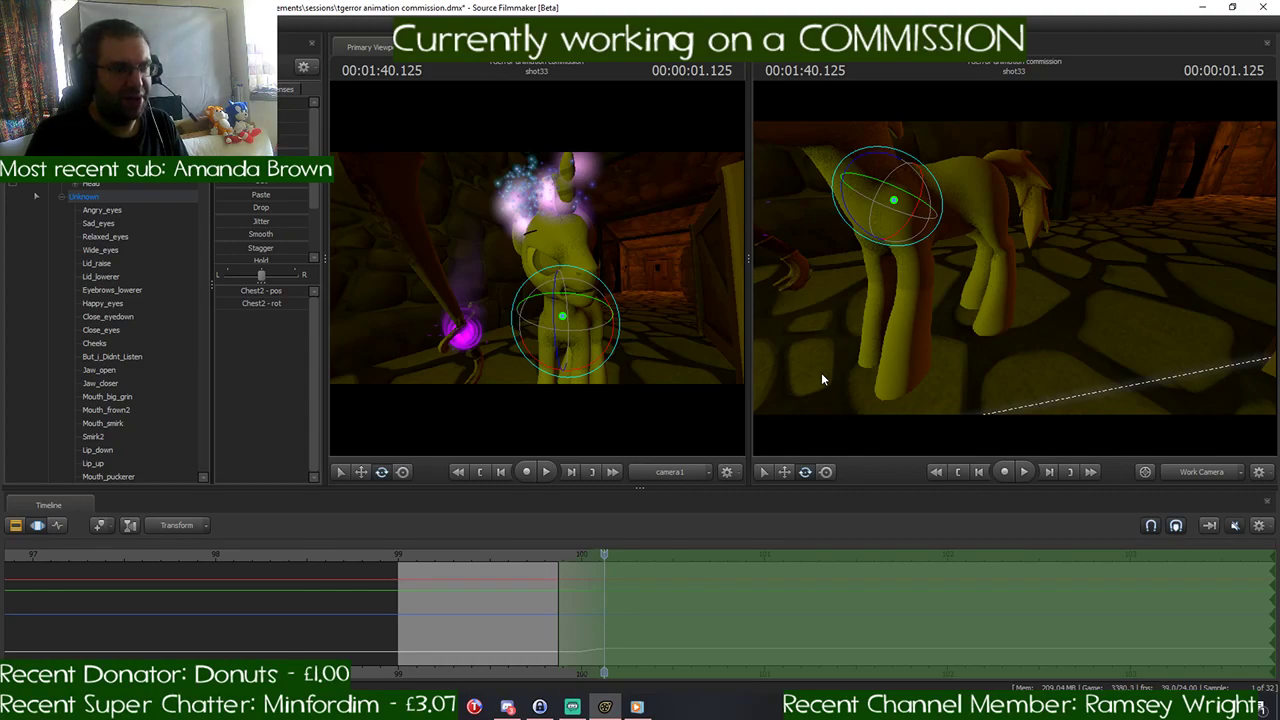
pyautogui.press('s')
pyautogui.moveTo(821, 373); pyautogui.dragTo(780, 373)
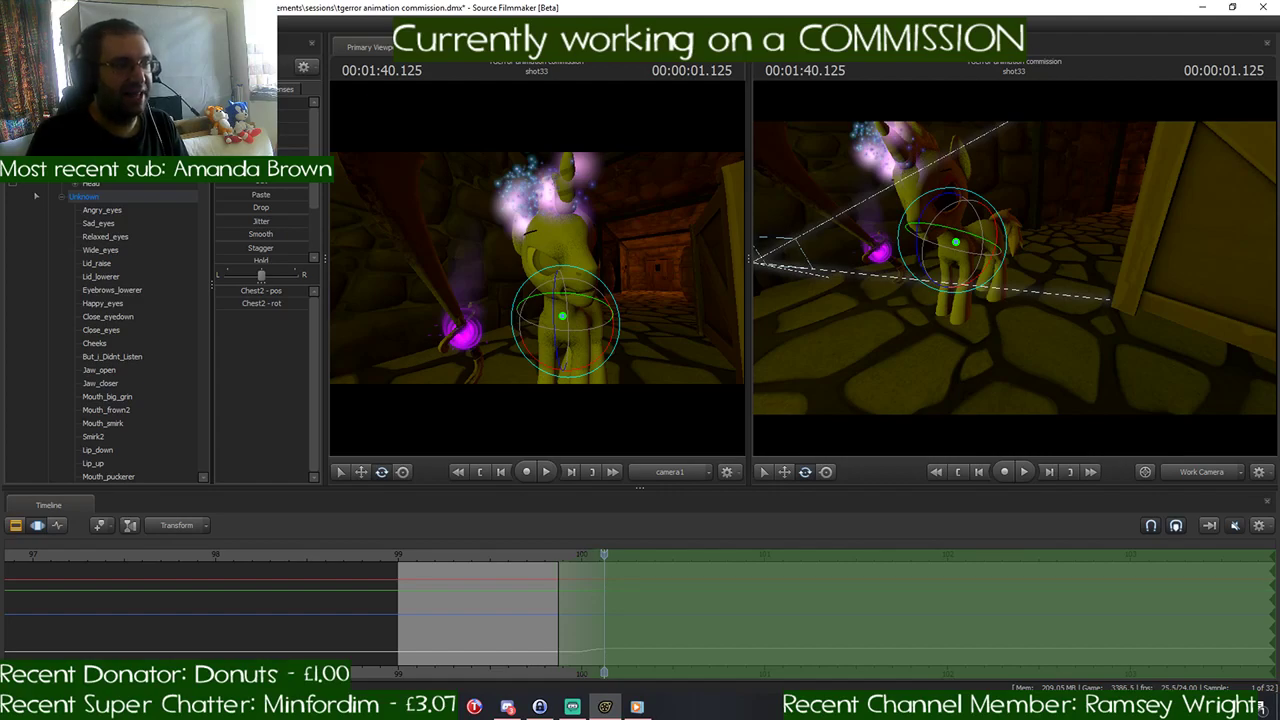
pyautogui.moveTo(1014, 268); pyautogui.dragTo(980, 268)
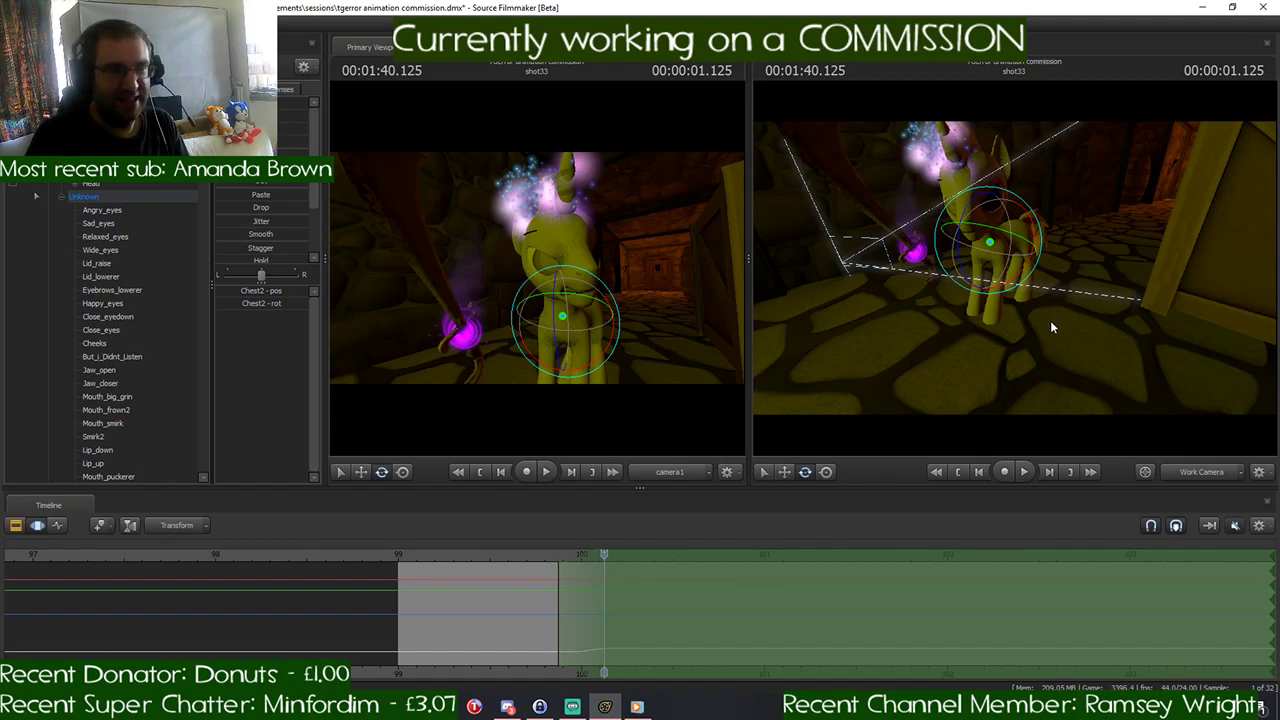
pyautogui.moveTo(1050, 320); pyautogui.dragTo(1014, 267)
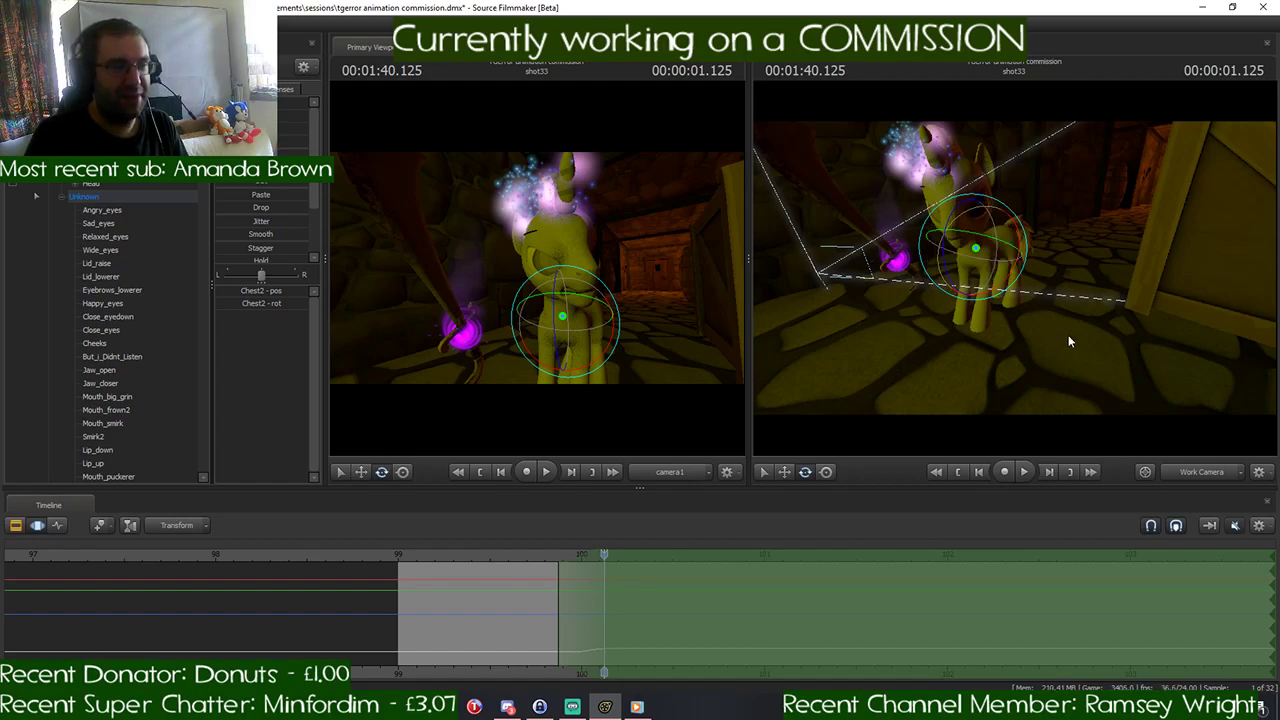
pyautogui.moveTo(1068, 341); pyautogui.dragTo(1085, 352)
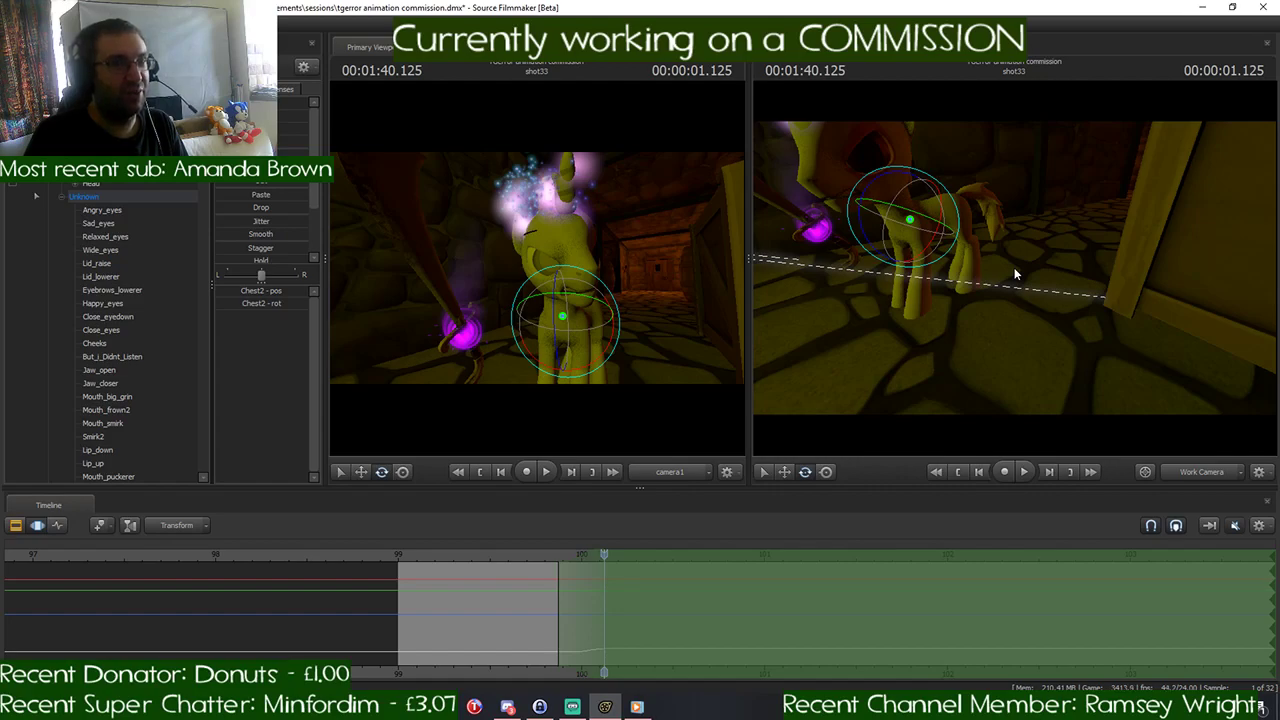
pyautogui.press('w')
pyautogui.moveTo(1015, 274); pyautogui.dragTo(972, 286)
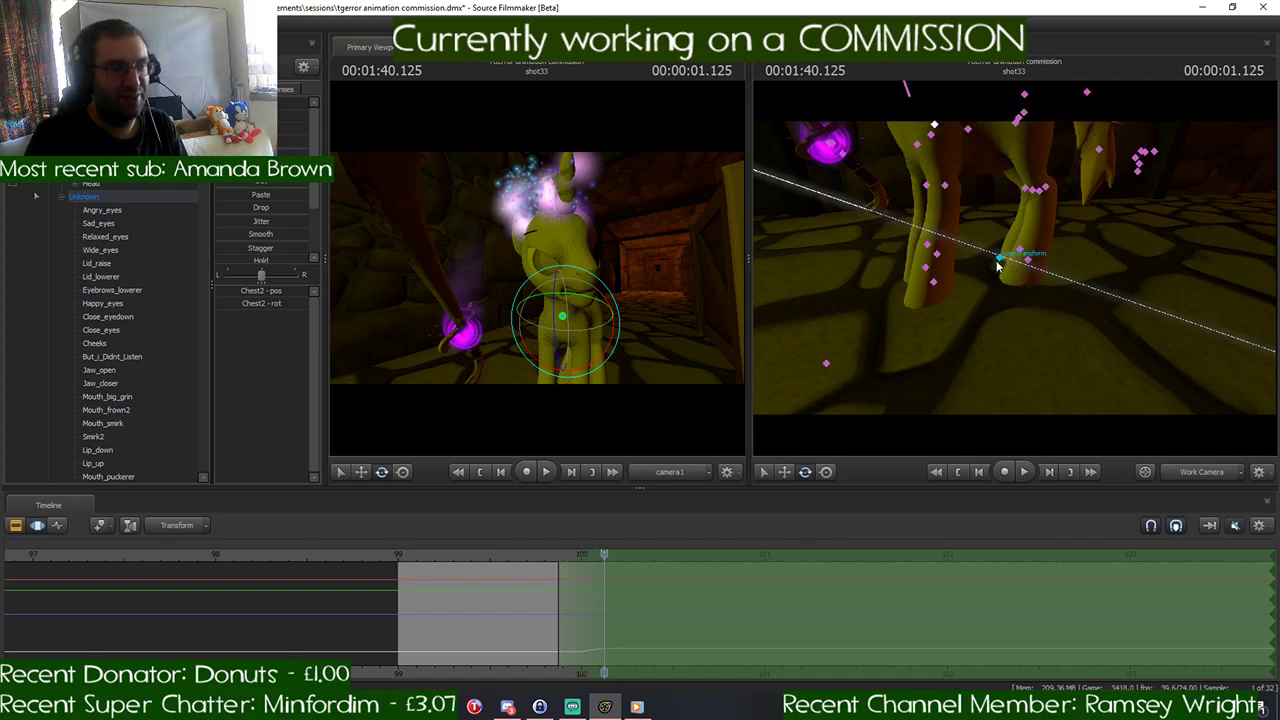
pyautogui.keyDown('ctrl'); pyautogui.click(1000, 259); pyautogui.keyUp('ctrl')
# - Shift the time selection and playhead to 00:01:40.291 and rotate the pony's root so it faces the crate side of the corridor
pyautogui.press('s')
pyautogui.moveTo(1079, 315); pyautogui.dragTo(1104, 301)
pyautogui.moveTo(603, 557); pyautogui.dragTo(632, 560)
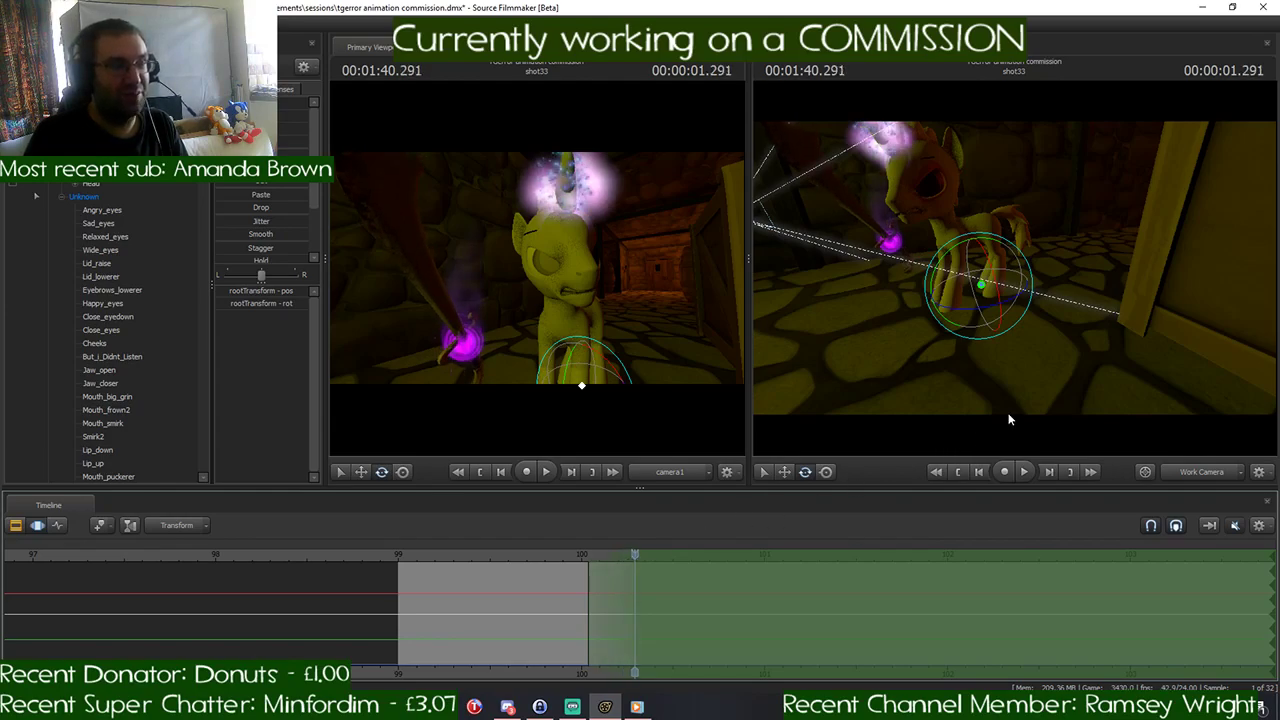
pyautogui.moveTo(1012, 395); pyautogui.dragTo(1012, 385)
pyautogui.press('w')
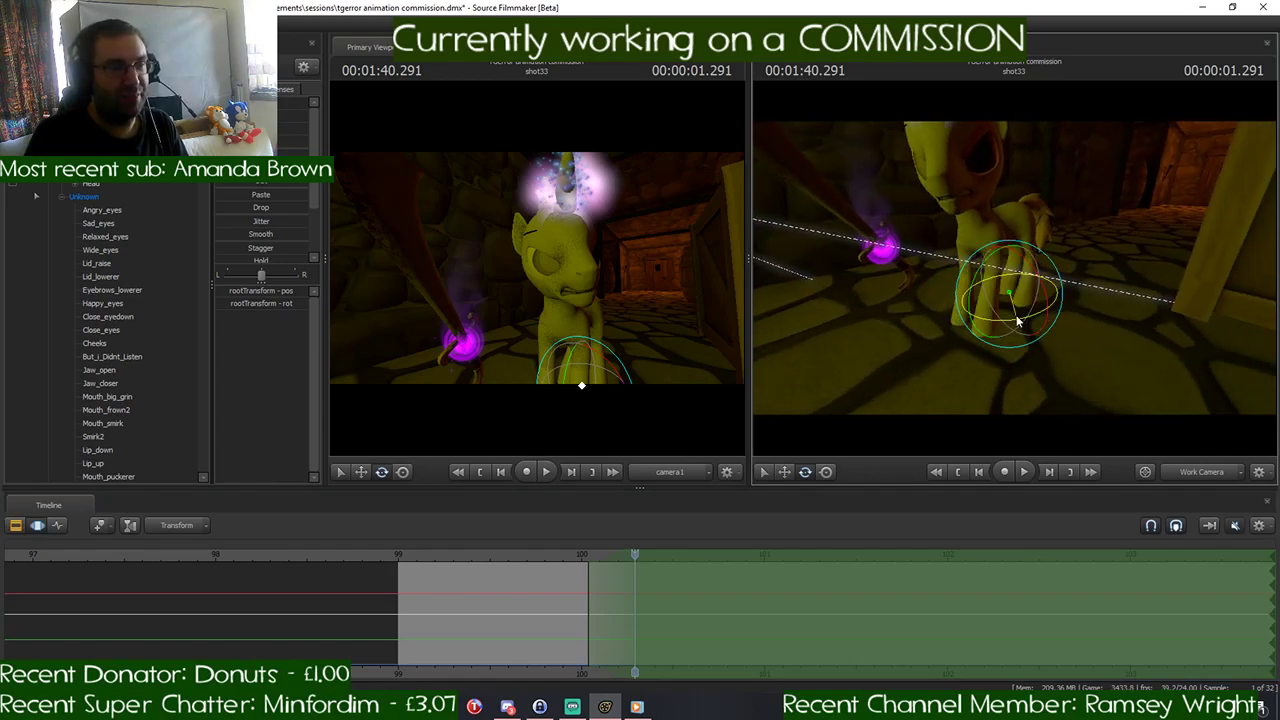
pyautogui.moveTo(1014, 318); pyautogui.dragTo(985, 268)
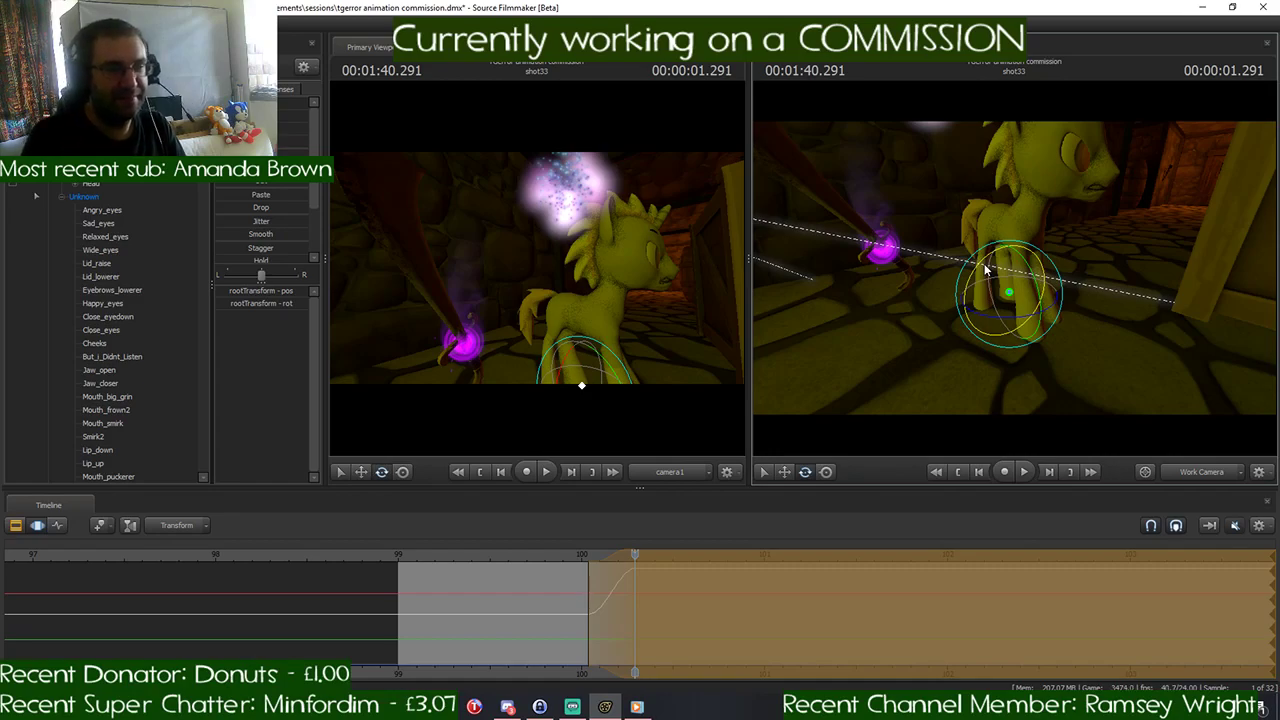
# - Check the whole-body turn from several angles, scrub around 00:01:40.291, and apply the pending root rotation
pyautogui.moveTo(1082, 254); pyautogui.dragTo(1114, 252)
pyautogui.press('s')
pyautogui.moveTo(1015, 271); pyautogui.dragTo(1016, 273)
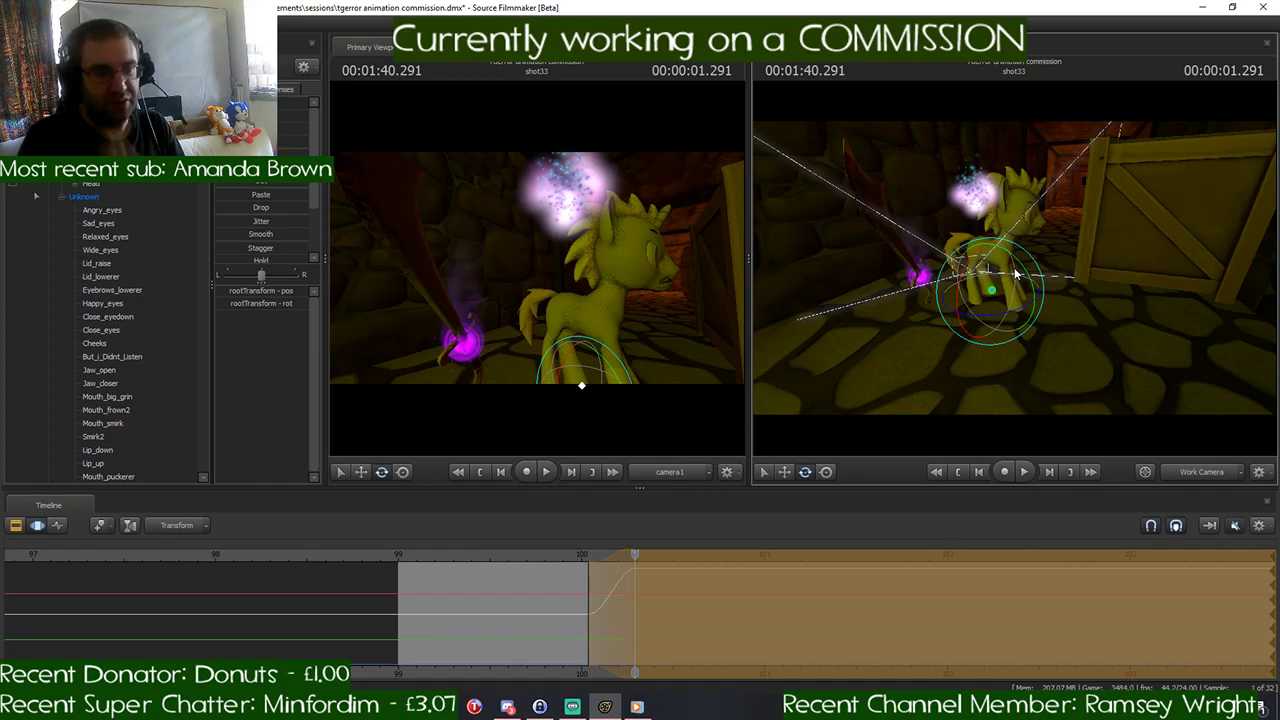
pyautogui.press('w')
pyautogui.moveTo(1040, 270)
pyautogui.mouseDown()
pyautogui.moveTo(1052, 270)
pyautogui.moveTo(1018, 274)
pyautogui.mouseUp()
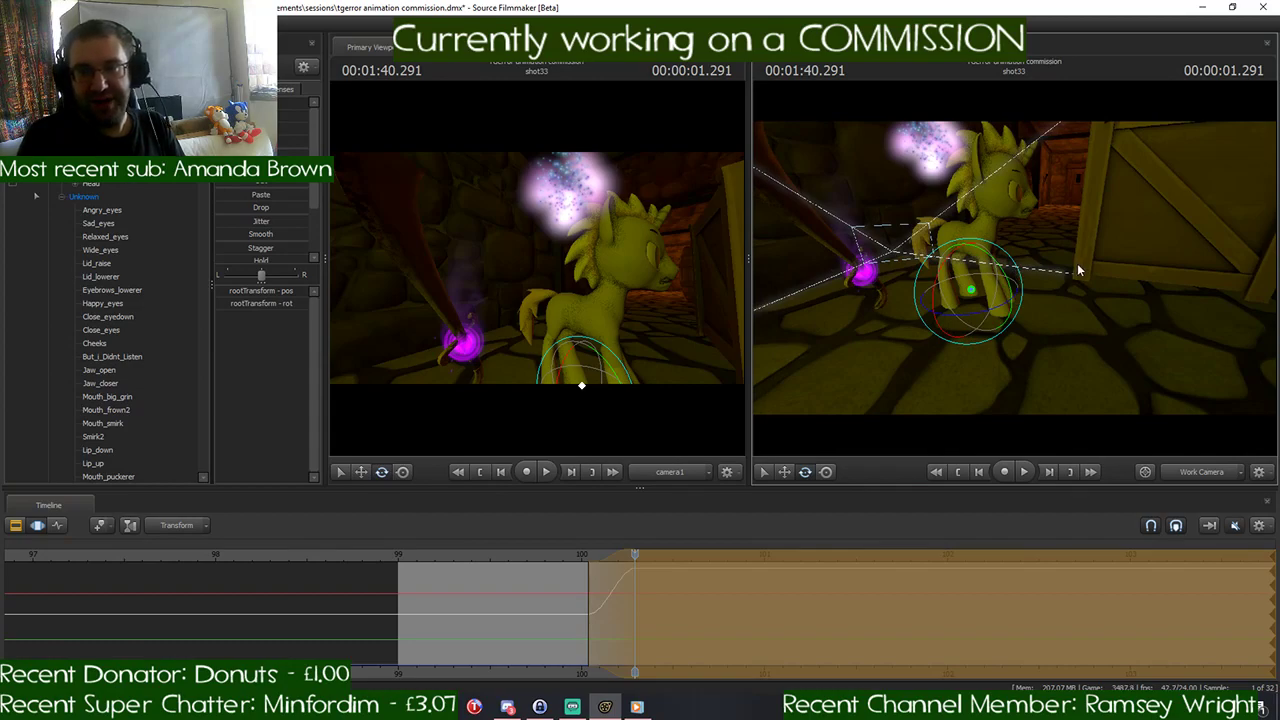
pyautogui.press('w')
pyautogui.moveTo(1087, 268); pyautogui.dragTo(1078, 264)
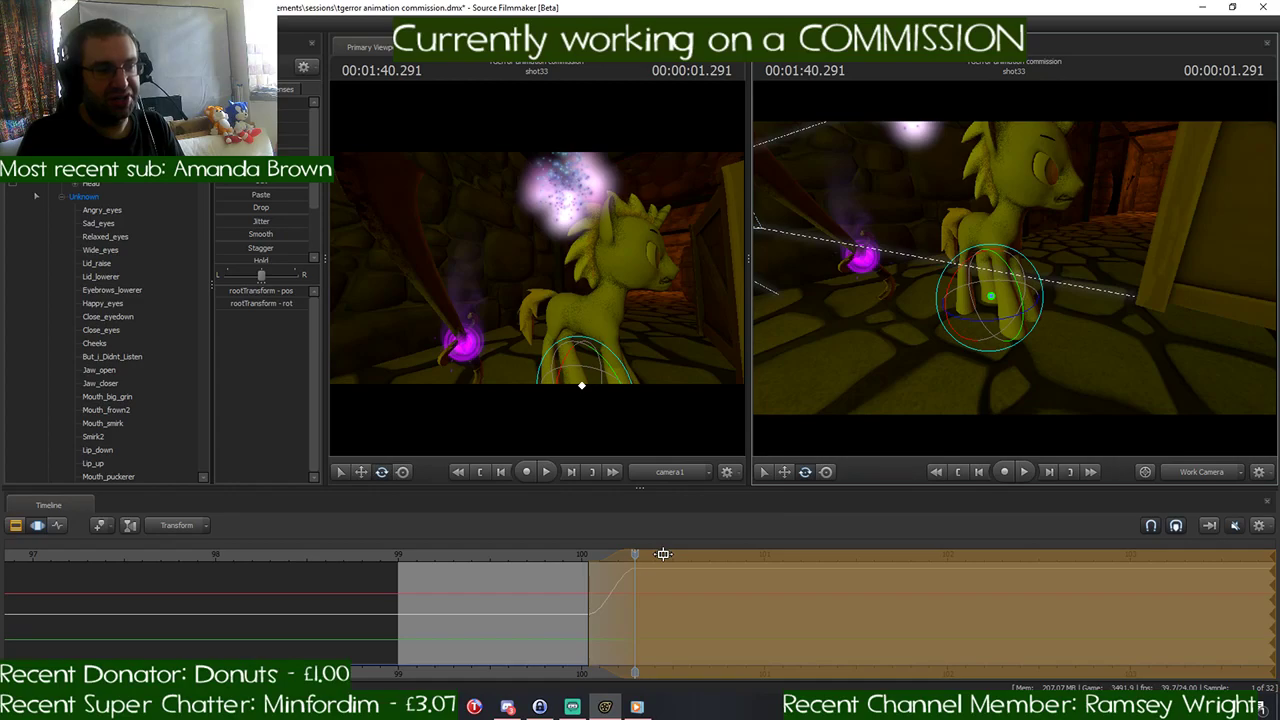
pyautogui.moveTo(636, 556)
pyautogui.mouseDown()
pyautogui.moveTo(551, 556)
pyautogui.moveTo(528, 573)
pyautogui.moveTo(690, 575)
pyautogui.moveTo(634, 557)
pyautogui.mouseUp()
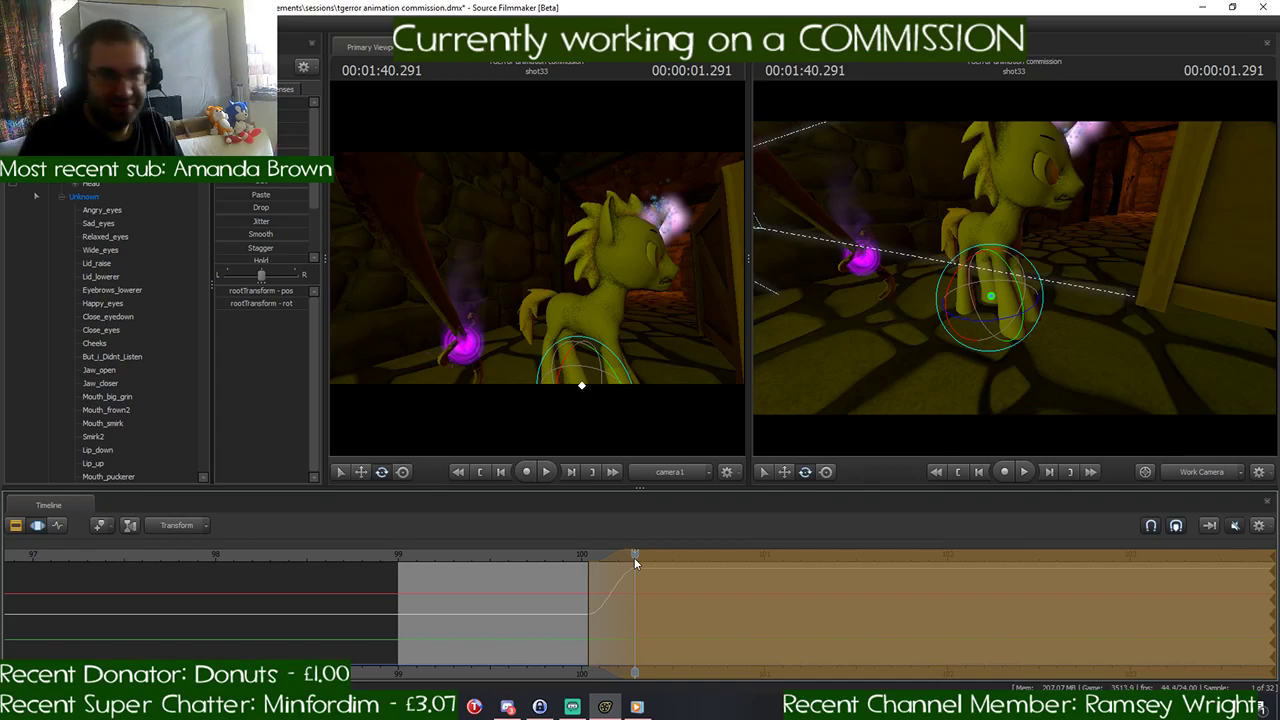
pyautogui.press('Return')
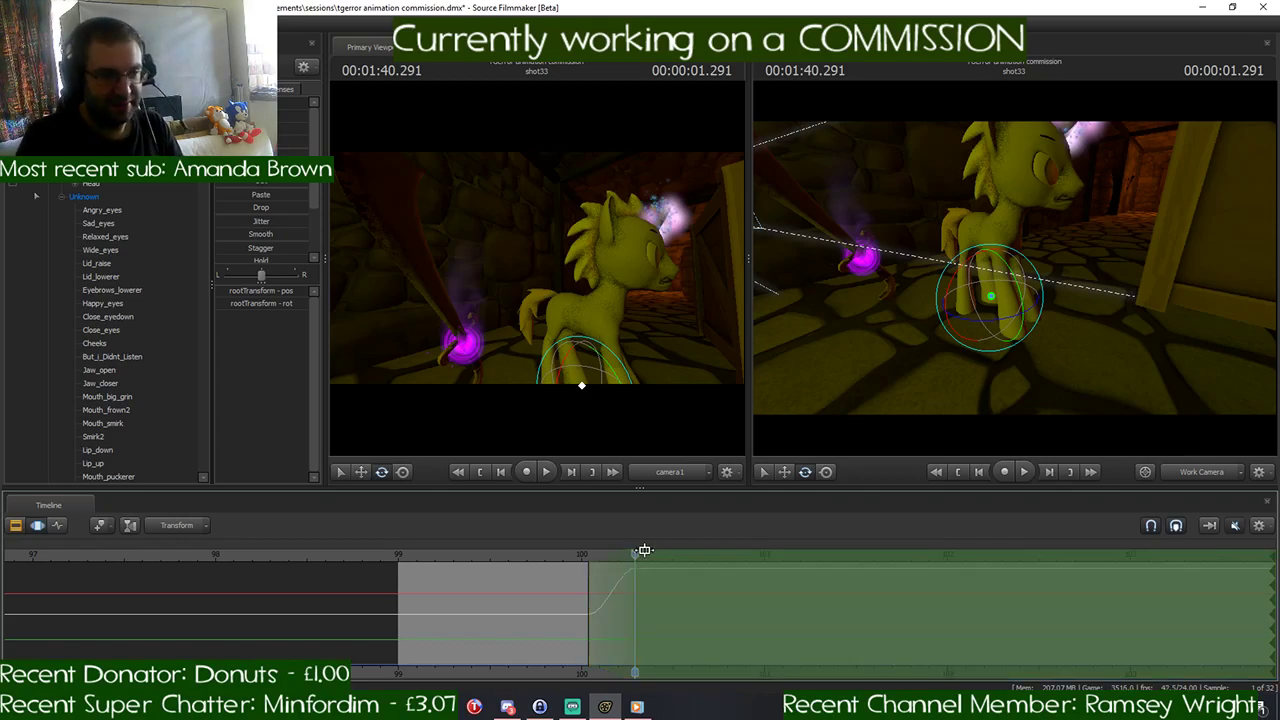
# - Shift the time selection's falloff and the playhead to 00:01:40.458 and rotate the root so the pony's back faces the shot camera
pyautogui.moveTo(637, 554)
pyautogui.mouseDown()
pyautogui.moveTo(680, 557)
pyautogui.moveTo(650, 560)
pyautogui.mouseUp()
pyautogui.moveTo(1168, 371); pyautogui.dragTo(1165, 345)
pyautogui.press('w')
pyautogui.press('s')
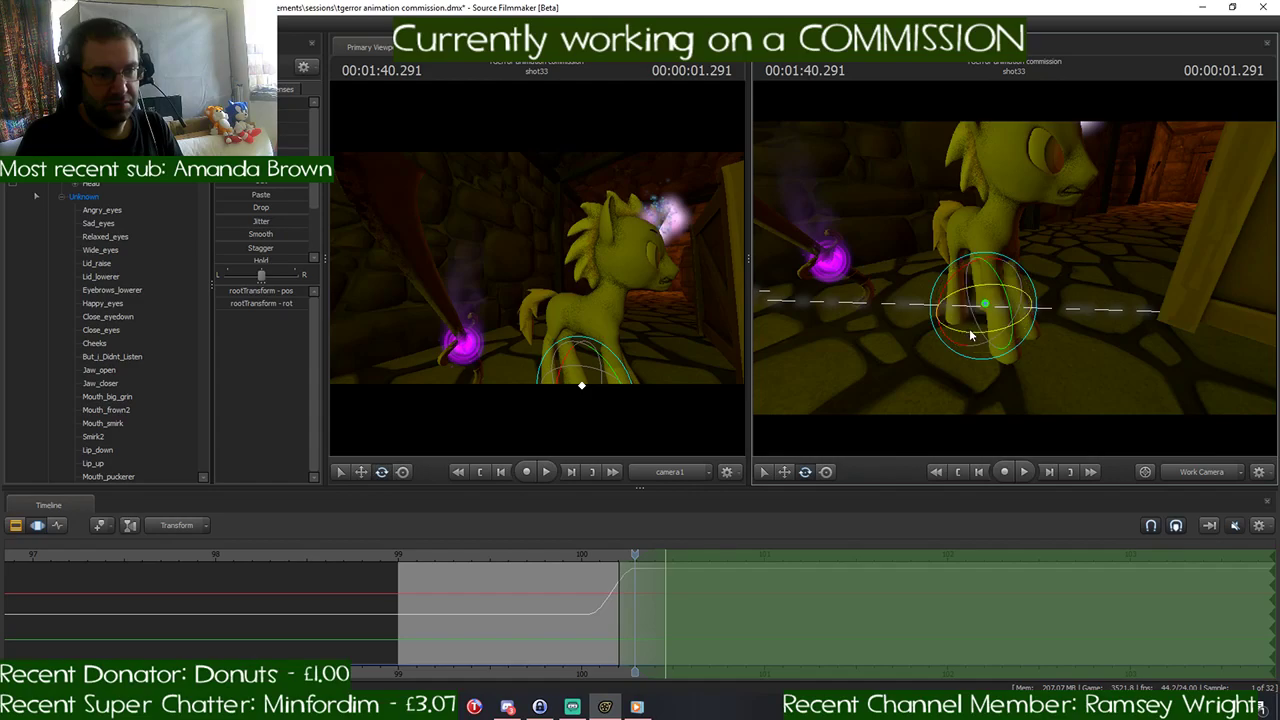
pyautogui.moveTo(971, 333); pyautogui.dragTo(1035, 310)
pyautogui.moveTo(636, 556); pyautogui.dragTo(665, 556)
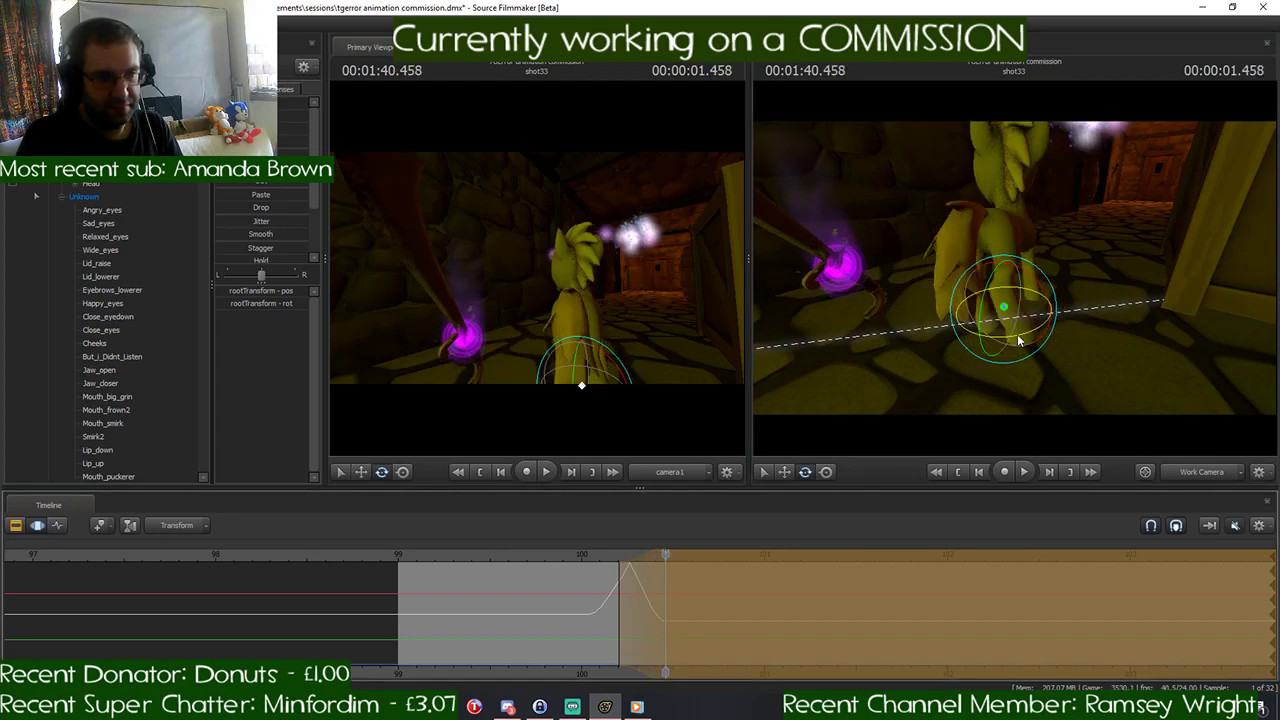
pyautogui.moveTo(1017, 334); pyautogui.dragTo(1008, 340)
# - Rotate the yellow pony's Pelvis control at 00:01:40.458 and raise it slightly to refine the turned body pose
pyautogui.moveTo(1112, 347); pyautogui.dragTo(1106, 346)
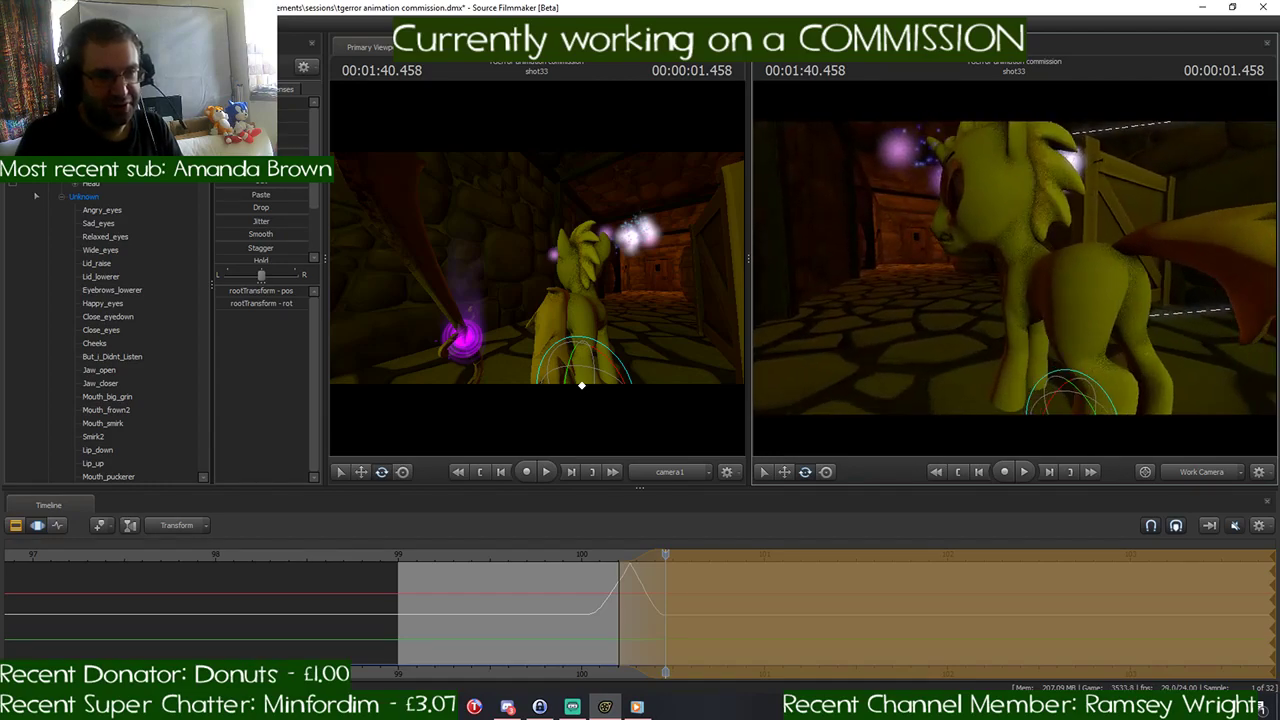
pyautogui.moveTo(1206, 310); pyautogui.dragTo(1190, 310)
pyautogui.moveTo(1014, 268); pyautogui.dragTo(1014, 268)
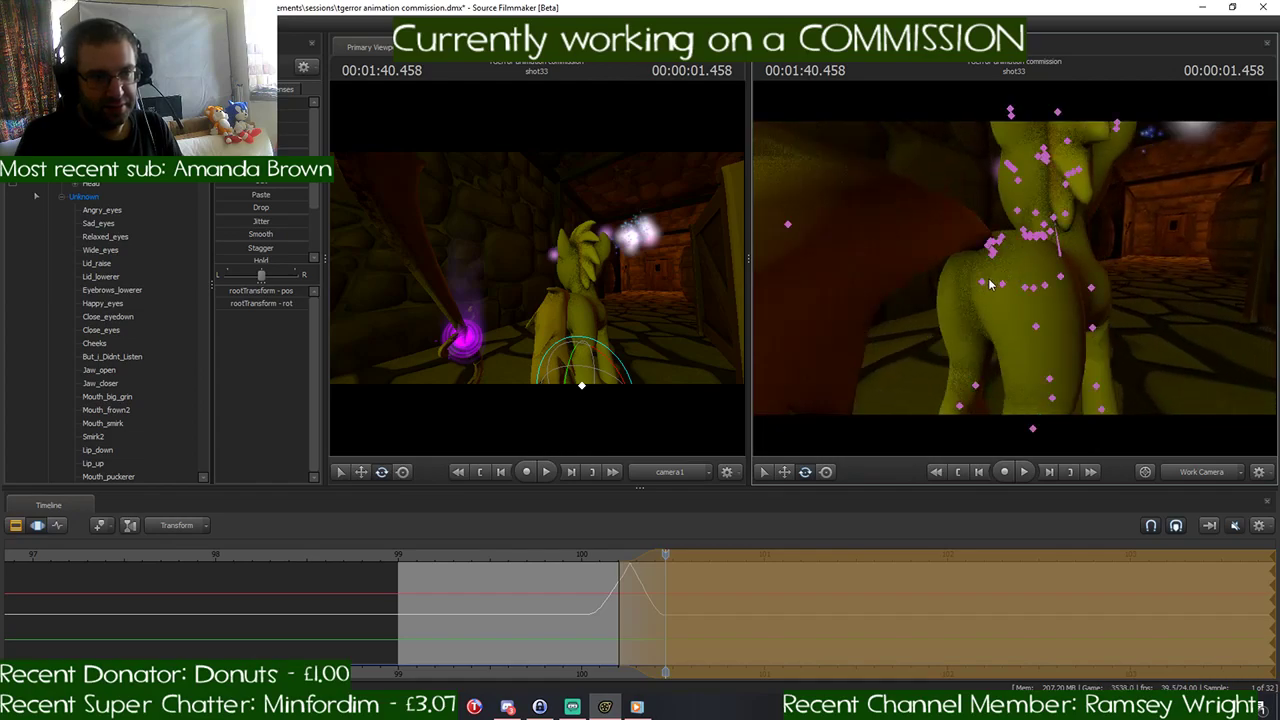
pyautogui.click(1002, 285)
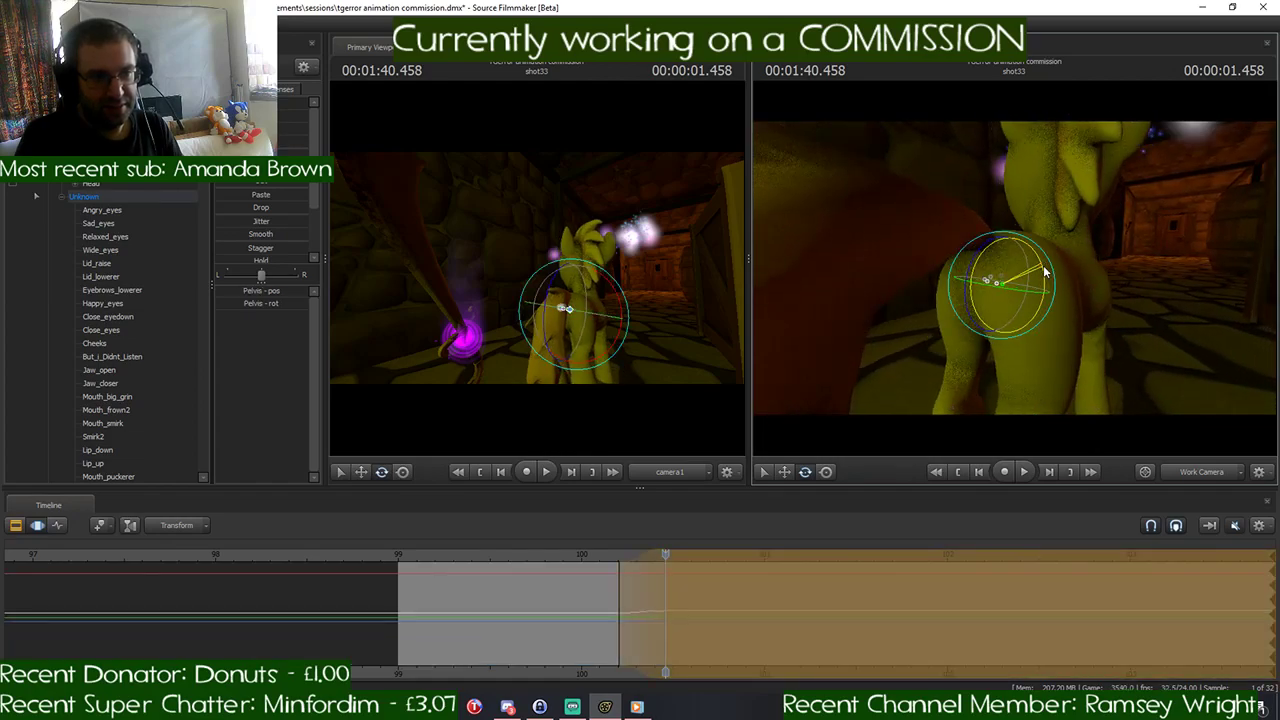
pyautogui.moveTo(1043, 265); pyautogui.dragTo(1014, 268)
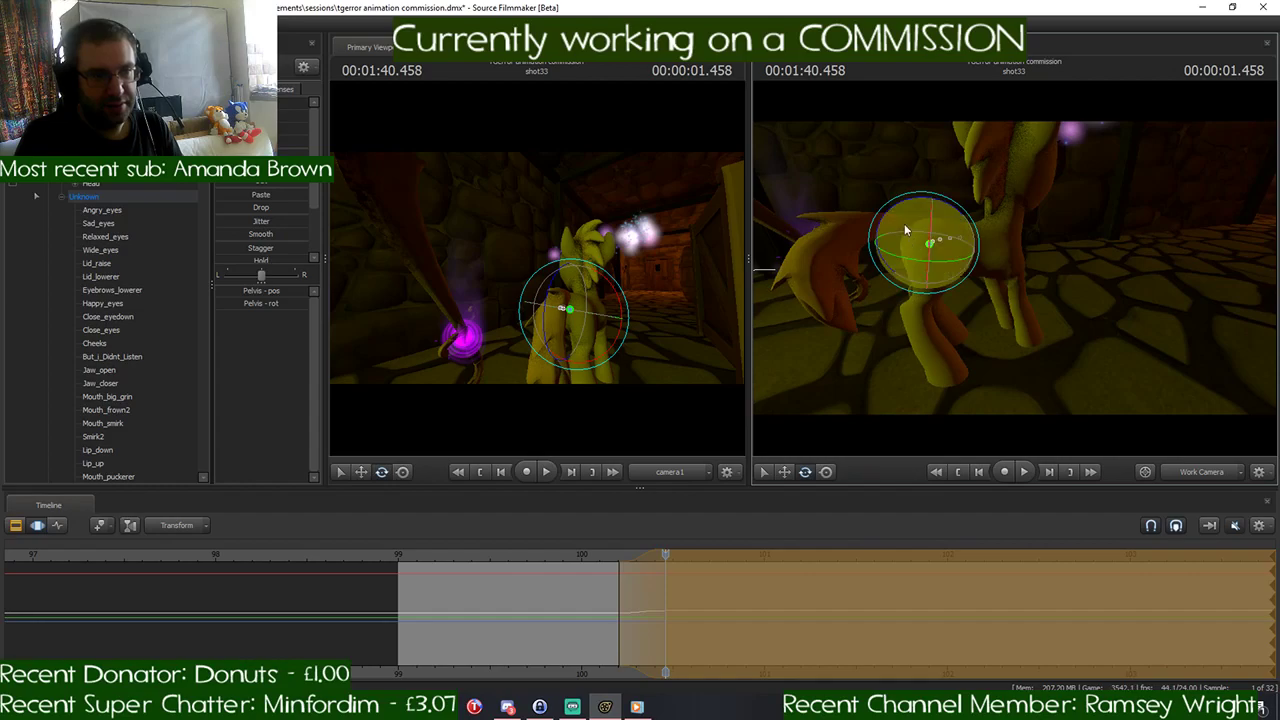
pyautogui.press('w')
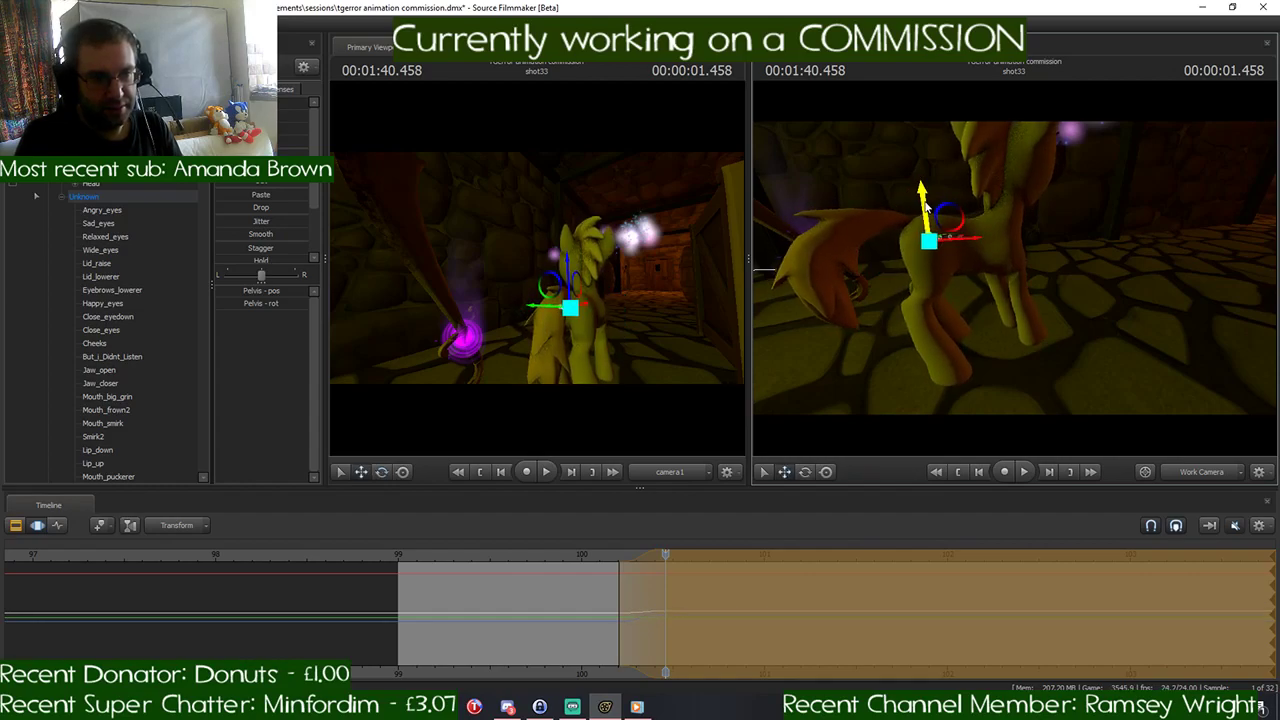
pyautogui.press('e')
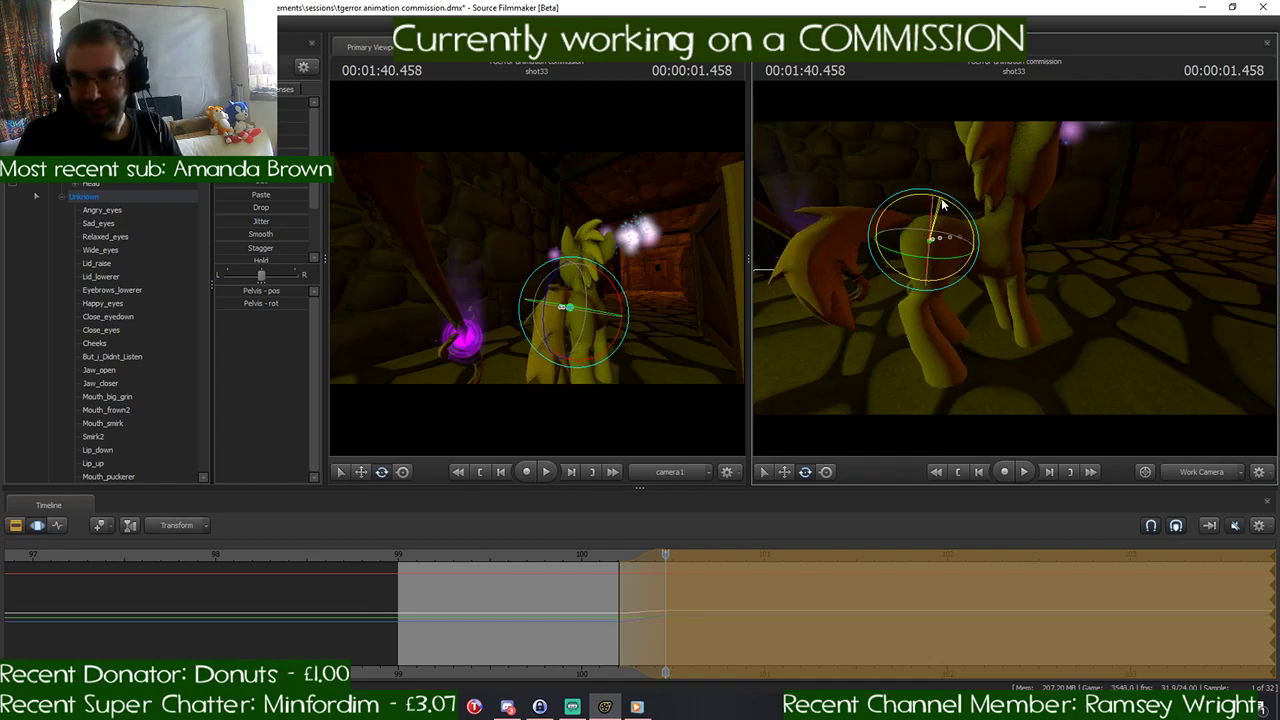
pyautogui.press('w')
pyautogui.moveTo(1145, 258); pyautogui.dragTo(1145, 250)
pyautogui.press('w')
# - Rotate the pony's Head control at 00:01:40.458 so it looks down the corridor, and check the pose from several angles
pyautogui.moveTo(1015, 268)
pyautogui.mouseDown()
pyautogui.moveTo(1000, 260)
pyautogui.moveTo(1015, 268)
pyautogui.mouseUp()
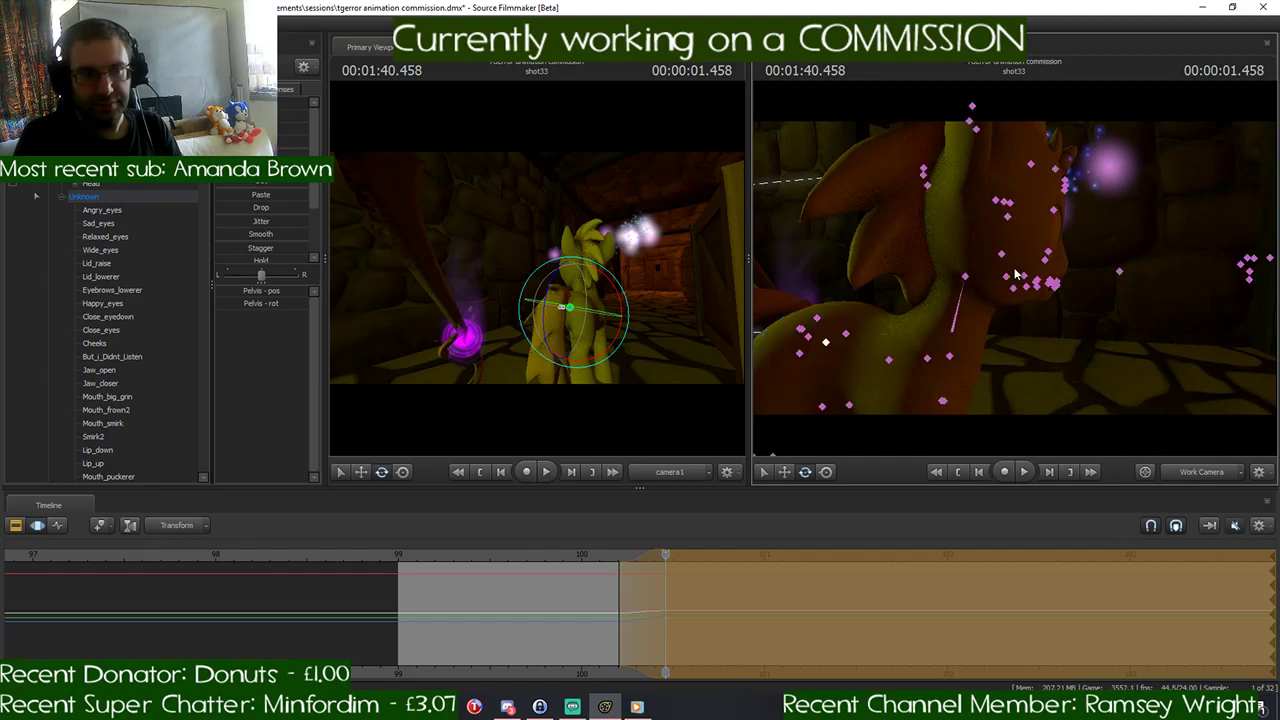
pyautogui.click(962, 280)
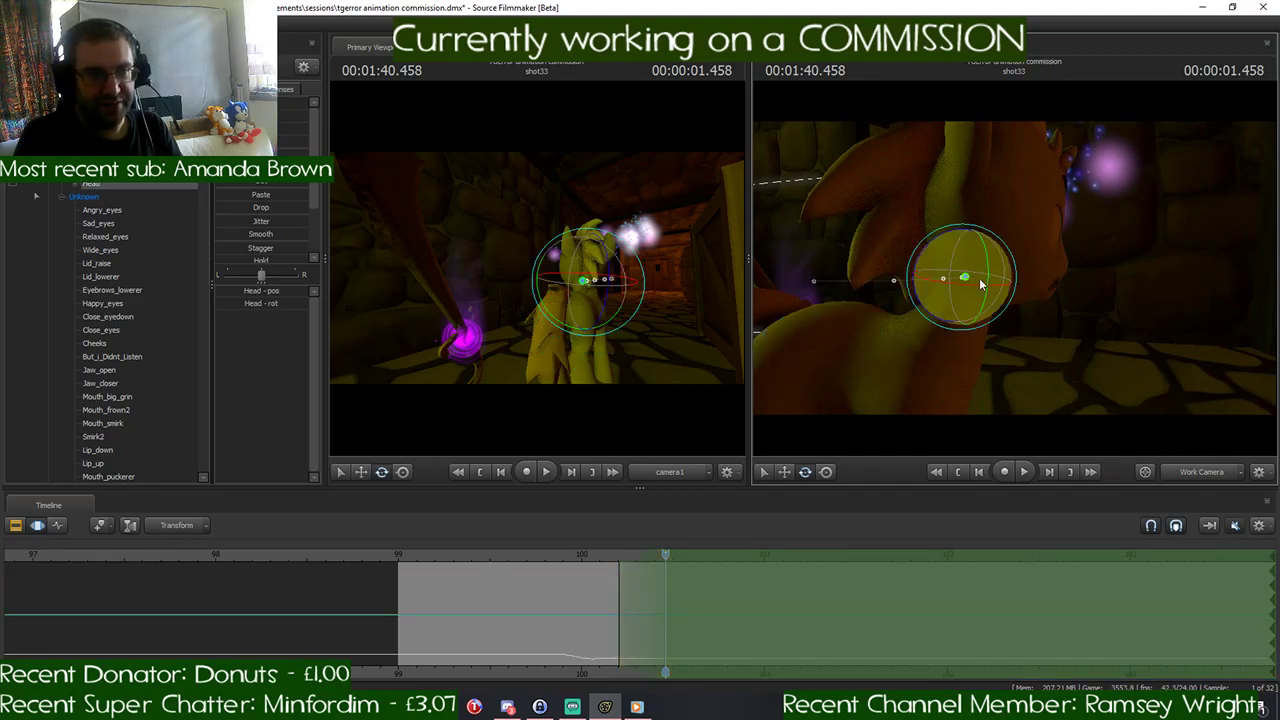
pyautogui.moveTo(961, 284); pyautogui.dragTo(1015, 270)
pyautogui.press('s')
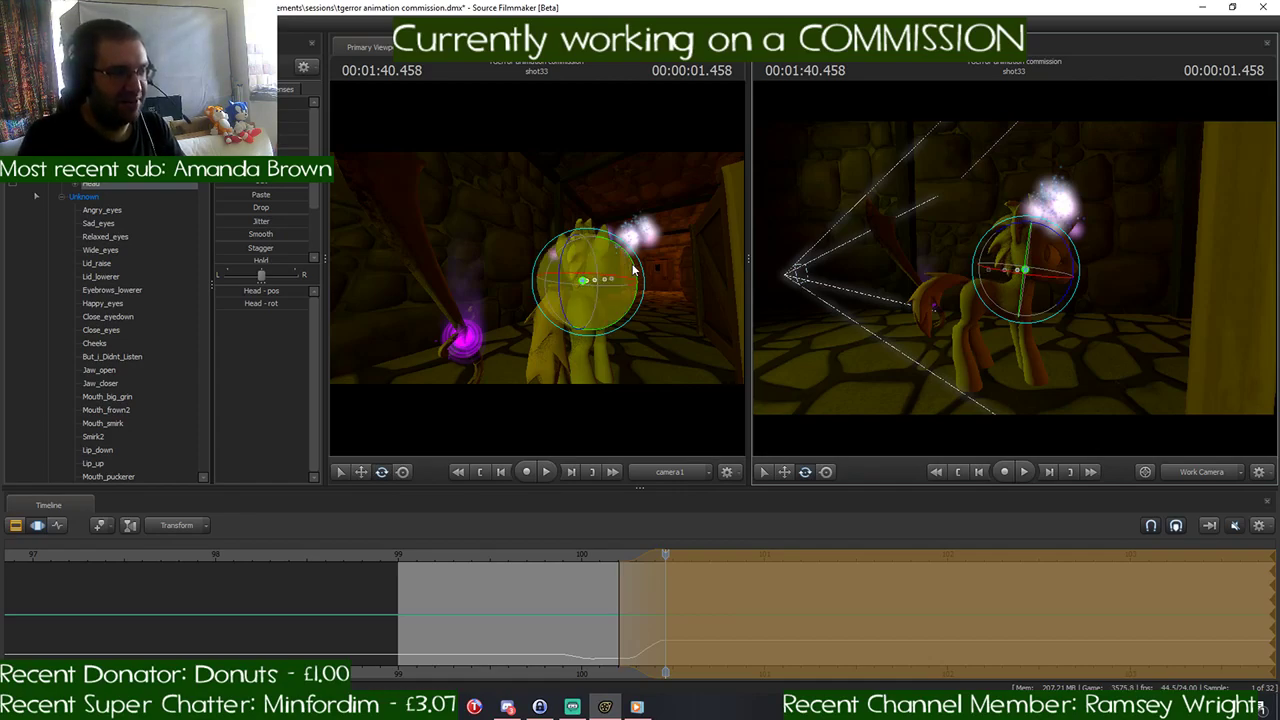
pyautogui.moveTo(950, 404); pyautogui.dragTo(1080, 405)
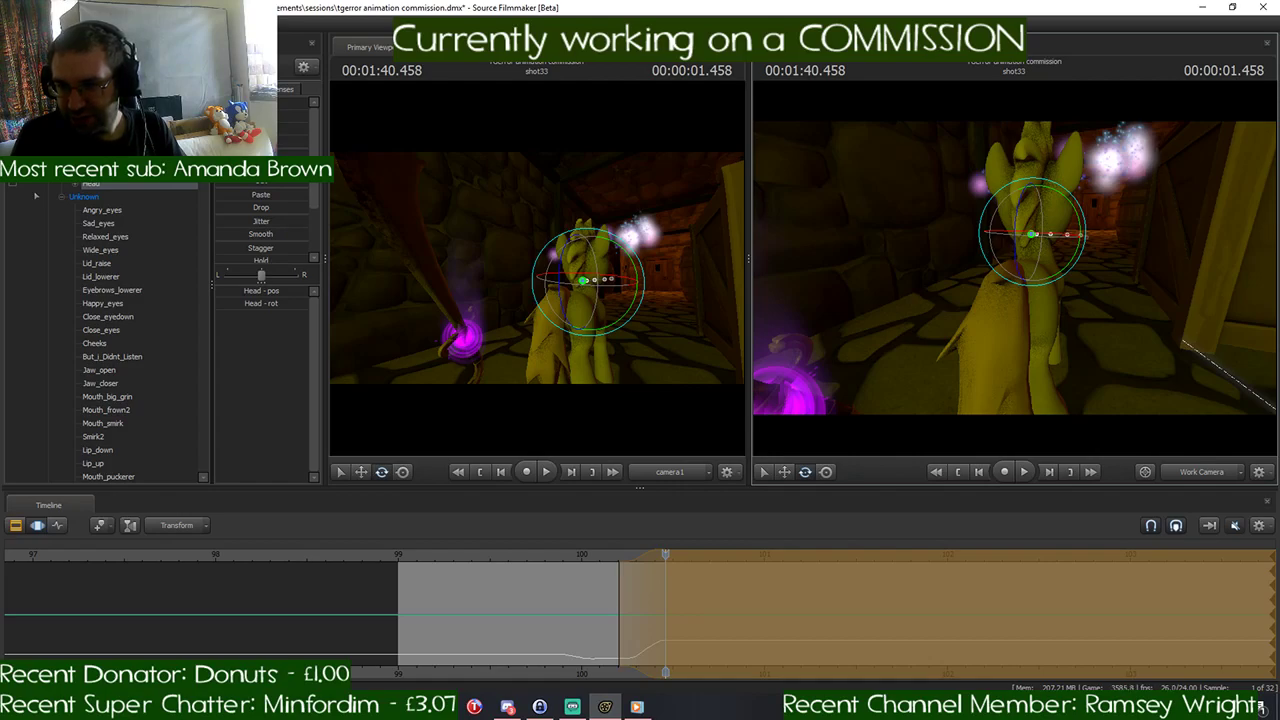
pyautogui.press('s')
pyautogui.press('a')
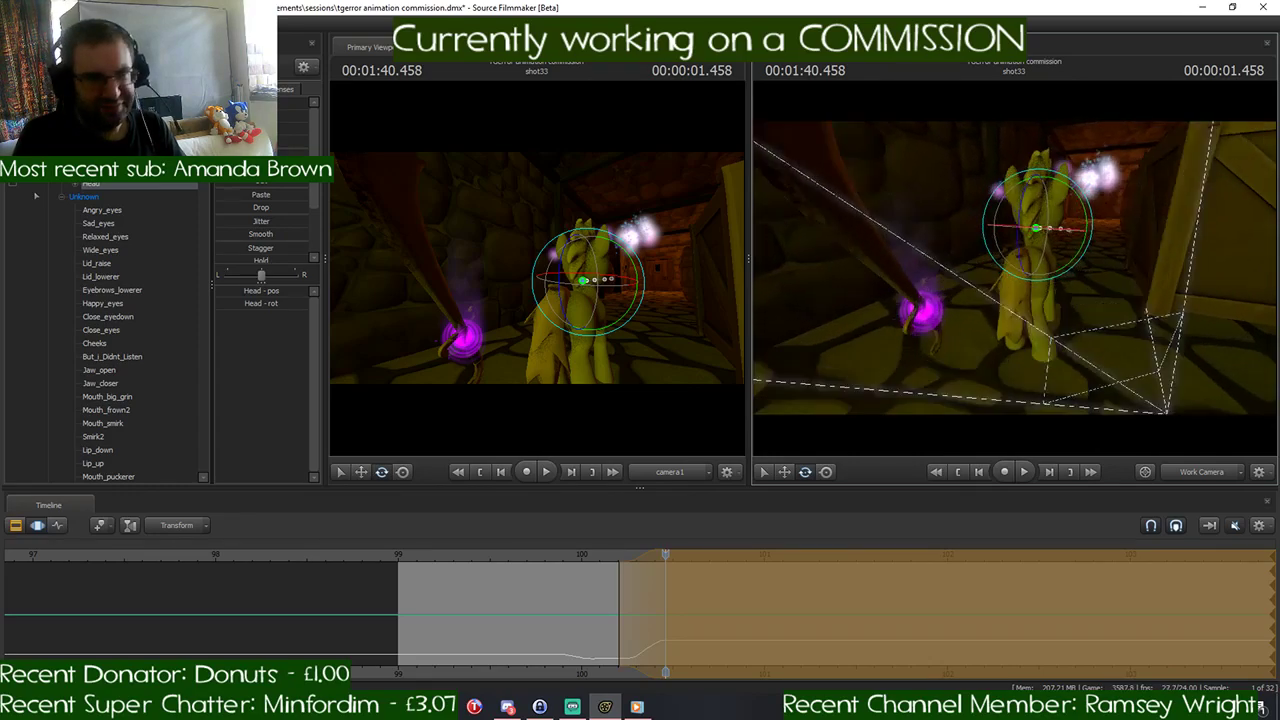
pyautogui.press('s')
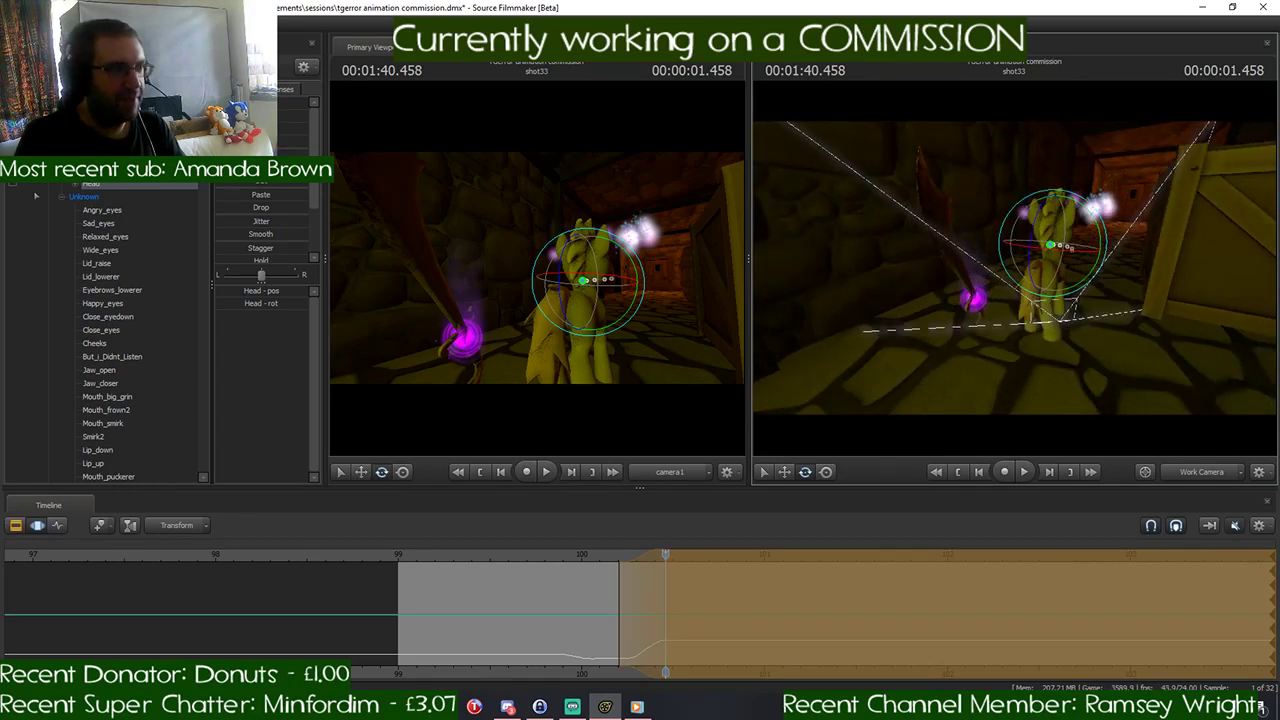
# - Select the hovering sword's controls, then move and rotate it at 00:01:40.458 so it stands upright beside the pony
pyautogui.click(48, 143)
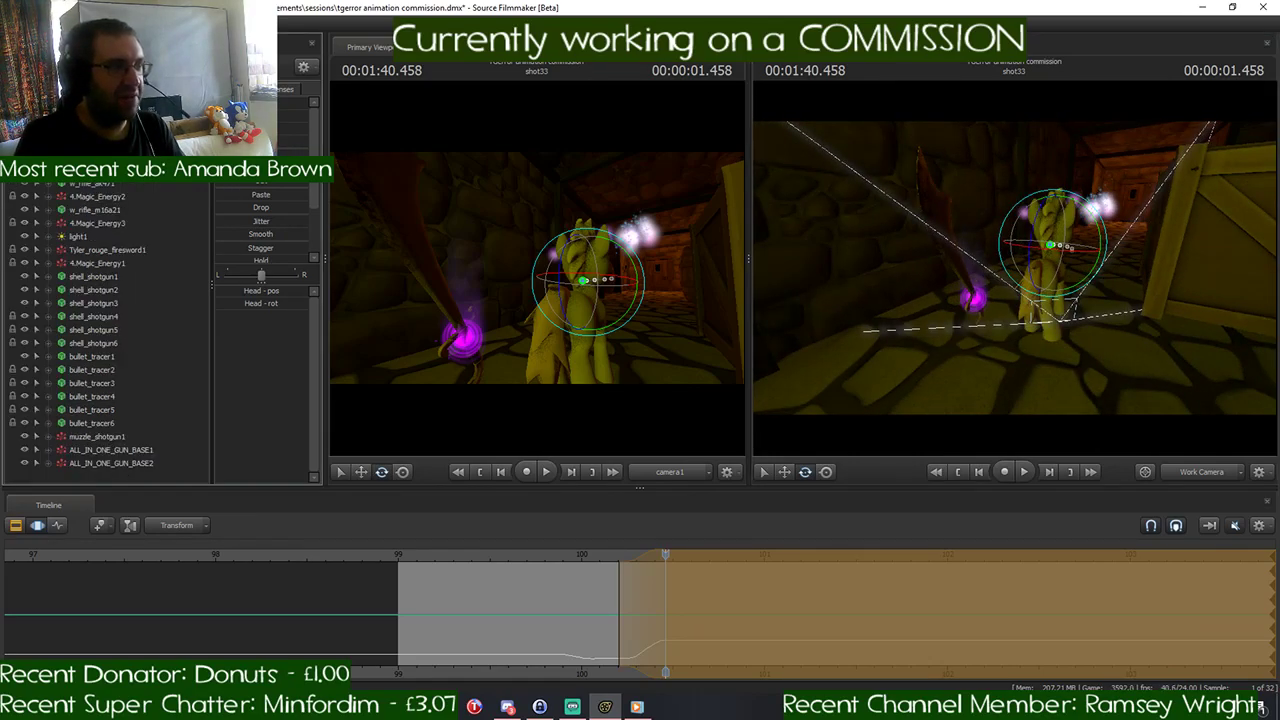
pyautogui.click(92, 143)
pyautogui.moveTo(1024, 181); pyautogui.dragTo(1024, 172)
pyautogui.press('w')
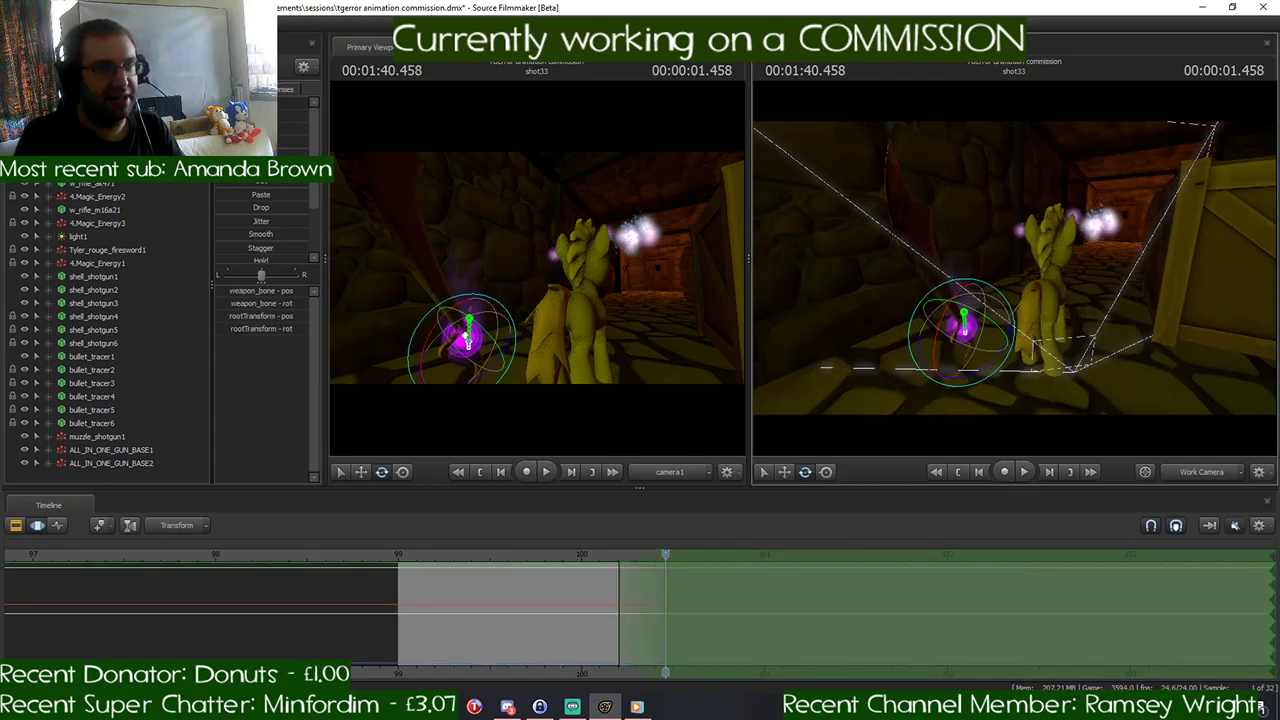
pyautogui.moveTo(1015, 268)
pyautogui.mouseDown()
pyautogui.moveTo(1015, 285)
pyautogui.moveTo(1014, 274)
pyautogui.mouseUp()
pyautogui.press('s')
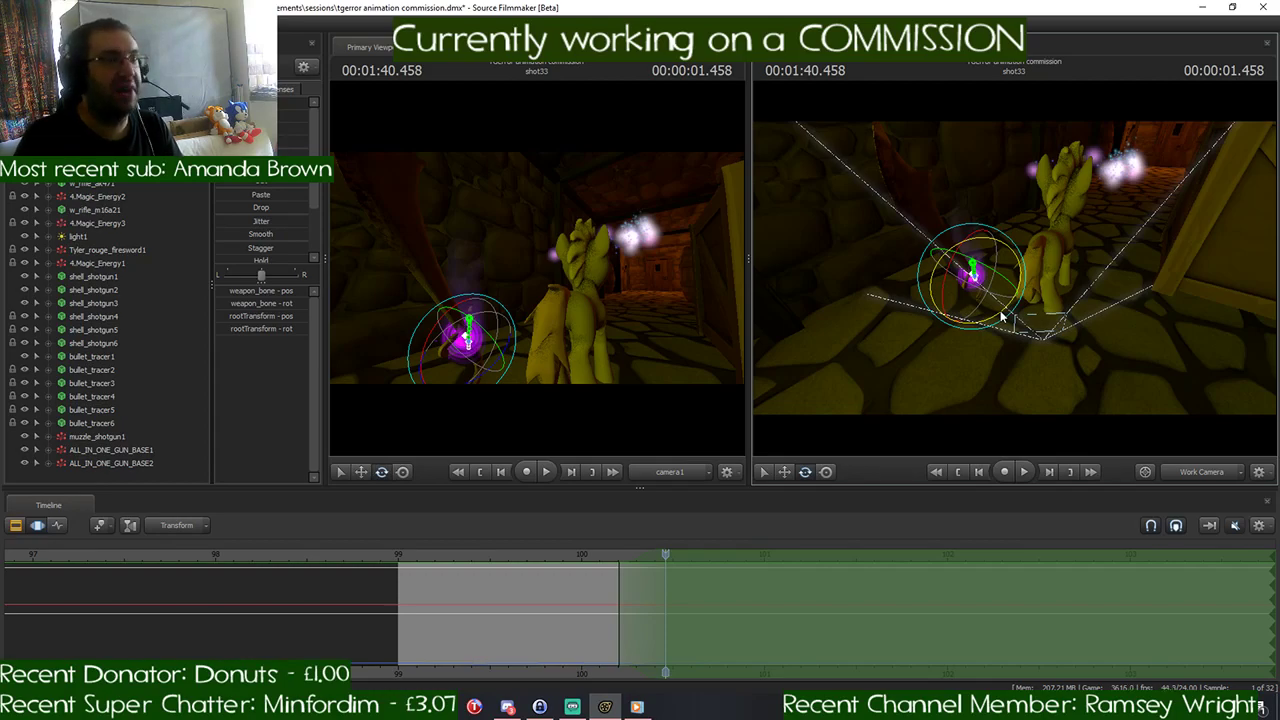
pyautogui.moveTo(1013, 313); pyautogui.dragTo(1002, 228)
pyautogui.press('w')
pyautogui.press('s')
pyautogui.press('w')
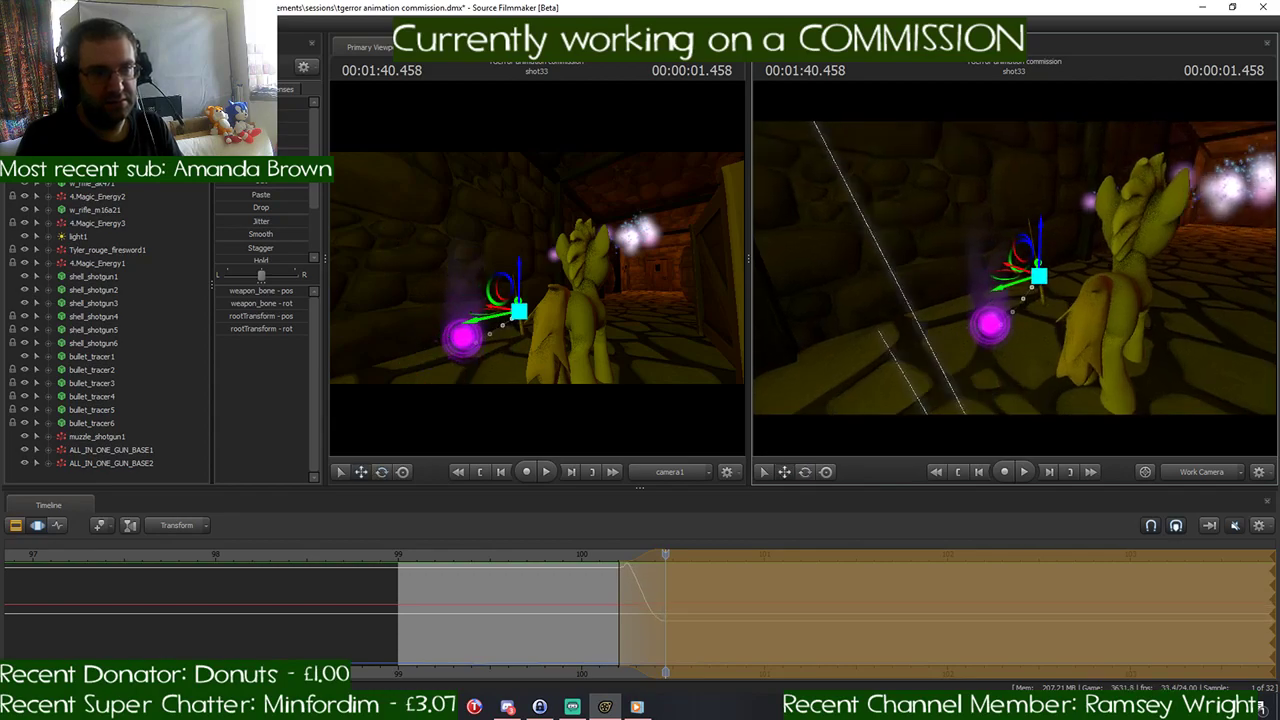
pyautogui.moveTo(1038, 282); pyautogui.dragTo(1004, 287)
pyautogui.press('e')
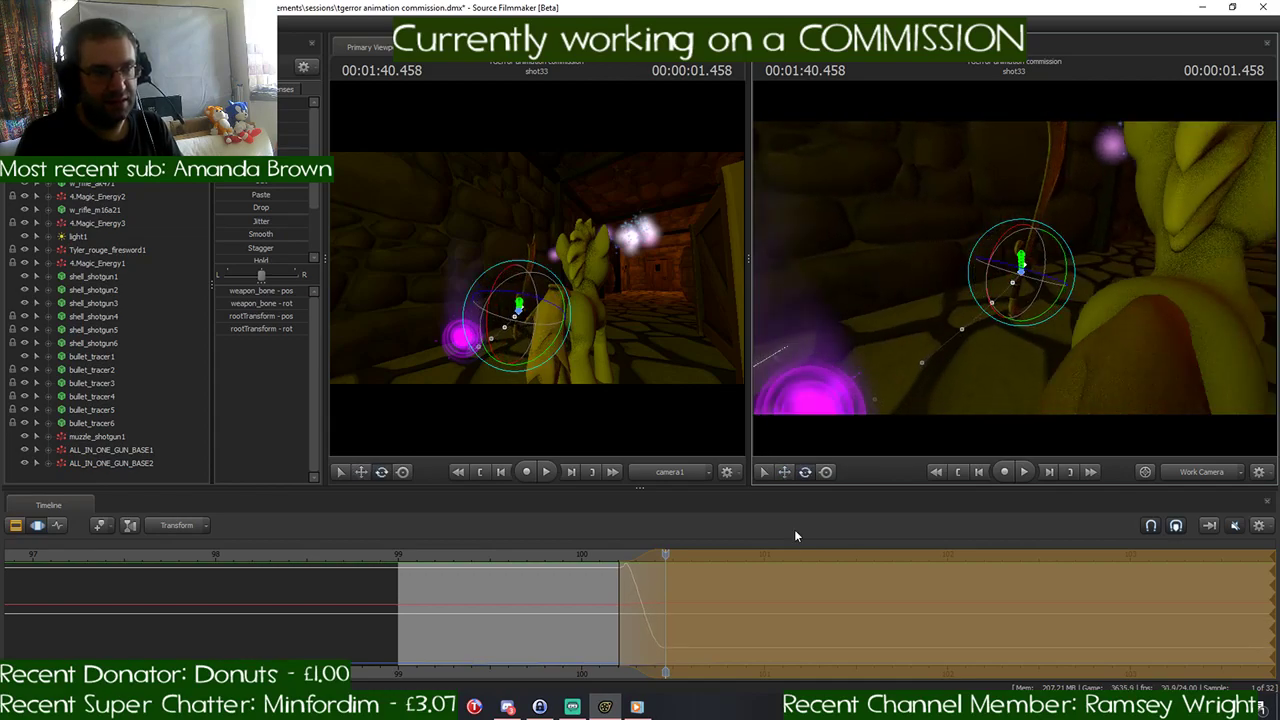
# - Apply the sword's new pose, remove the time selection's falloff before 00:01:40.458, and apply a preset to the sword's controls
pyautogui.moveTo(665, 560)
pyautogui.mouseDown()
pyautogui.moveTo(561, 574)
pyautogui.moveTo(794, 569)
pyautogui.moveTo(608, 580)
pyautogui.moveTo(666, 585)
pyautogui.mouseUp()
pyautogui.press('Return')
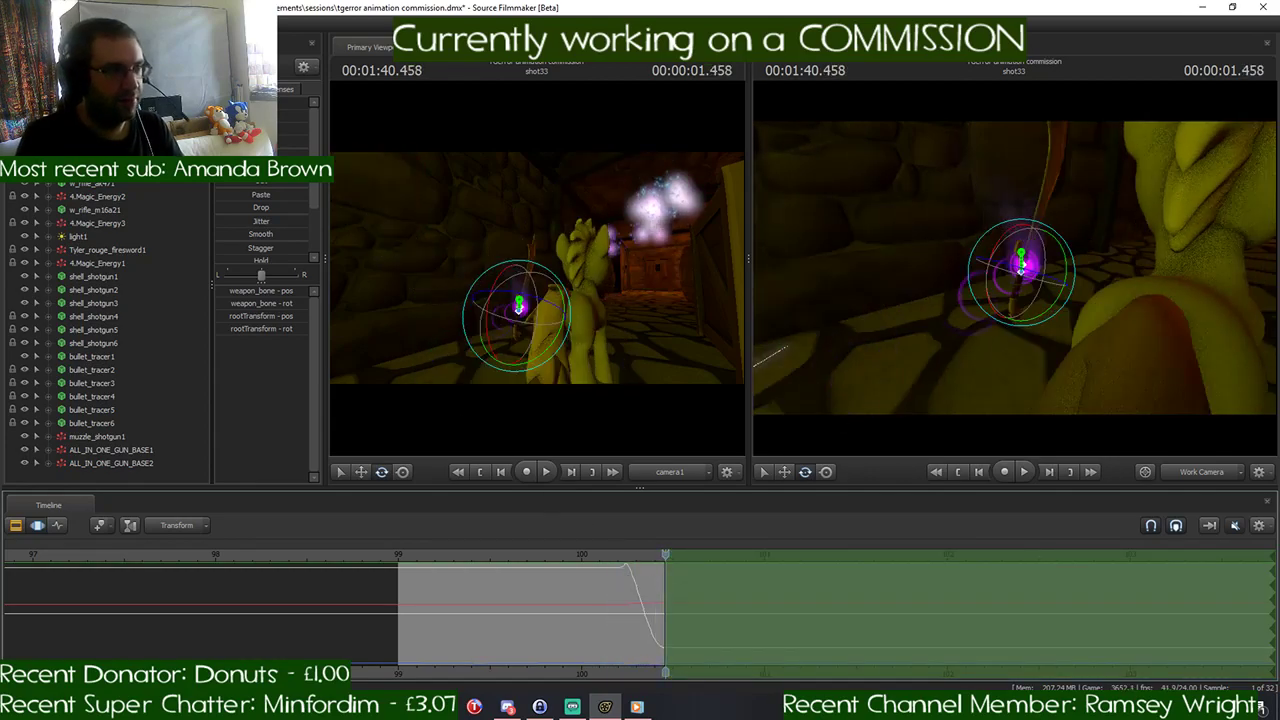
pyautogui.moveTo(240, 142); pyautogui.dragTo(274, 142)
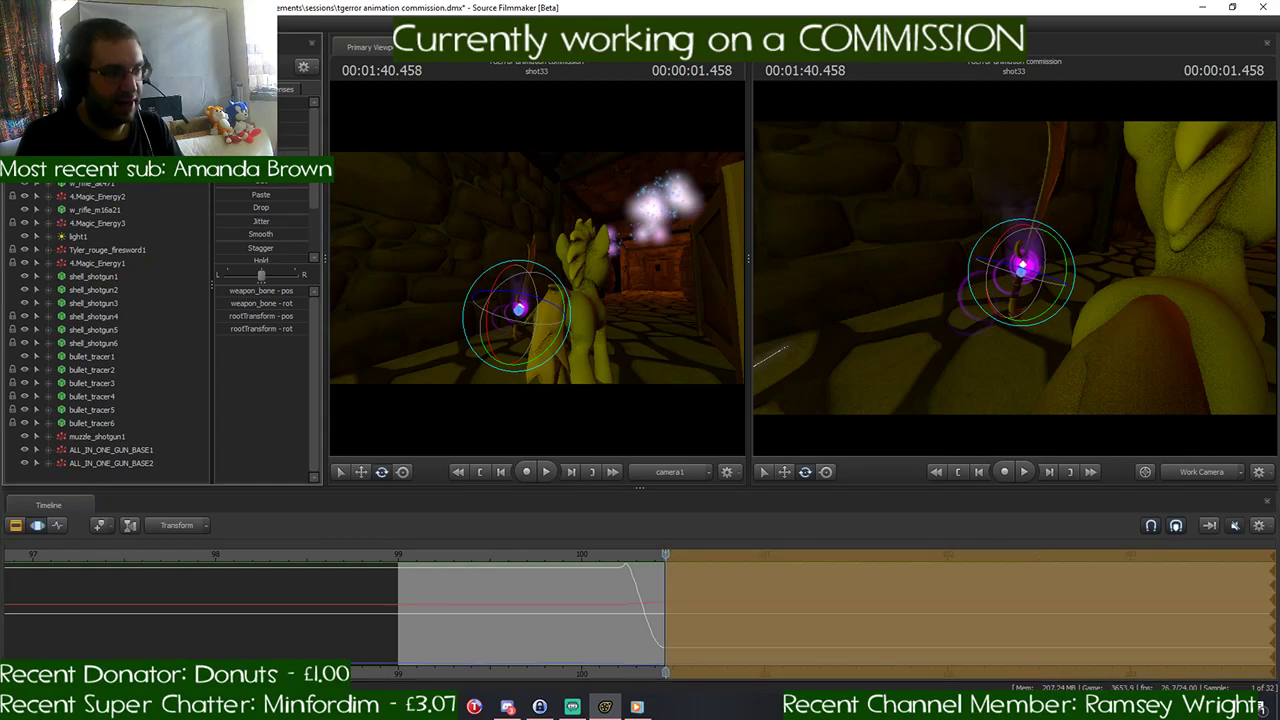
pyautogui.press('Return')
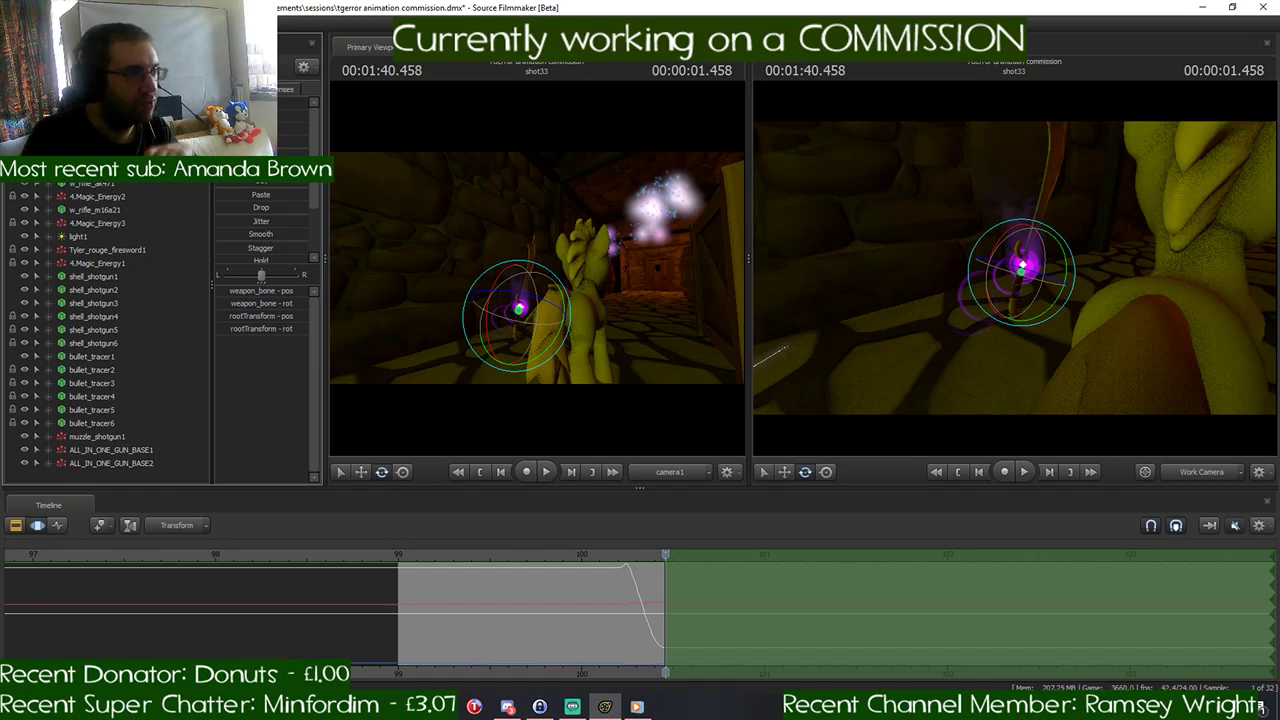
# - Try to import the running_sprint_v2_1.dmx animation onto the pony in shot33, and undo the import
pyautogui.click(113, 130)
pyautogui.rightClick(113, 130)
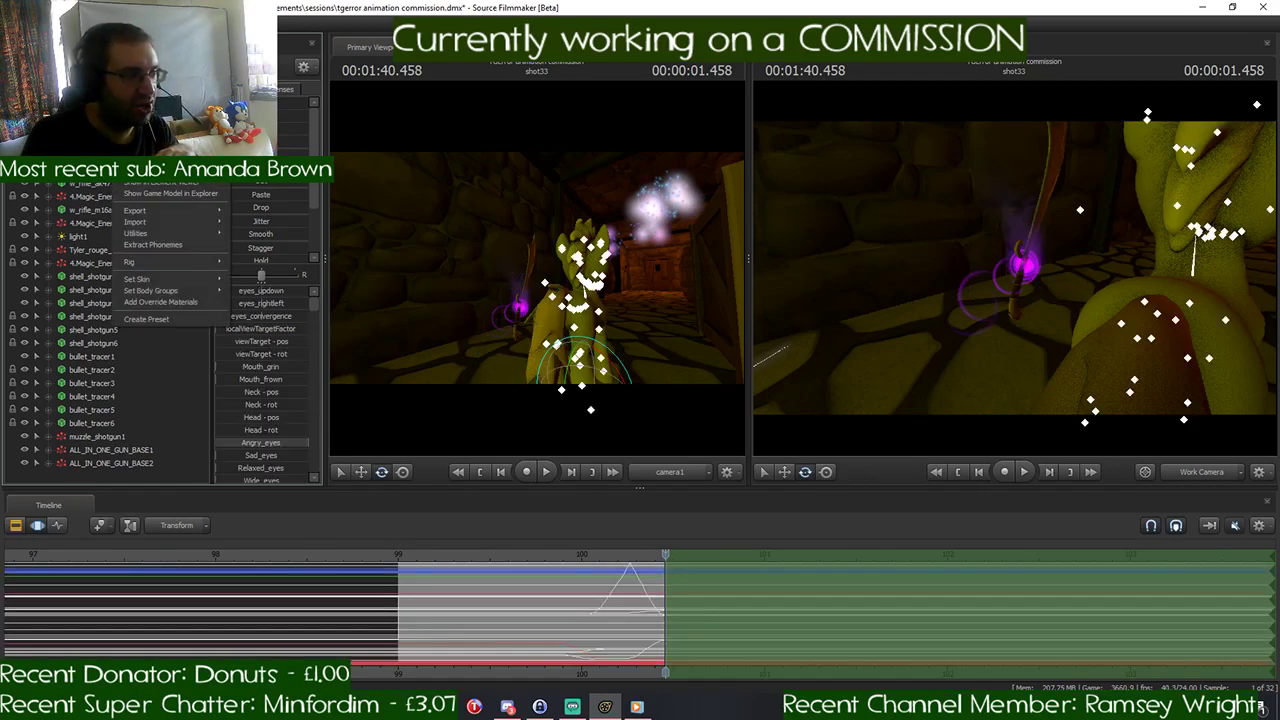
pyautogui.moveTo(201, 223)
pyautogui.click(258, 223)
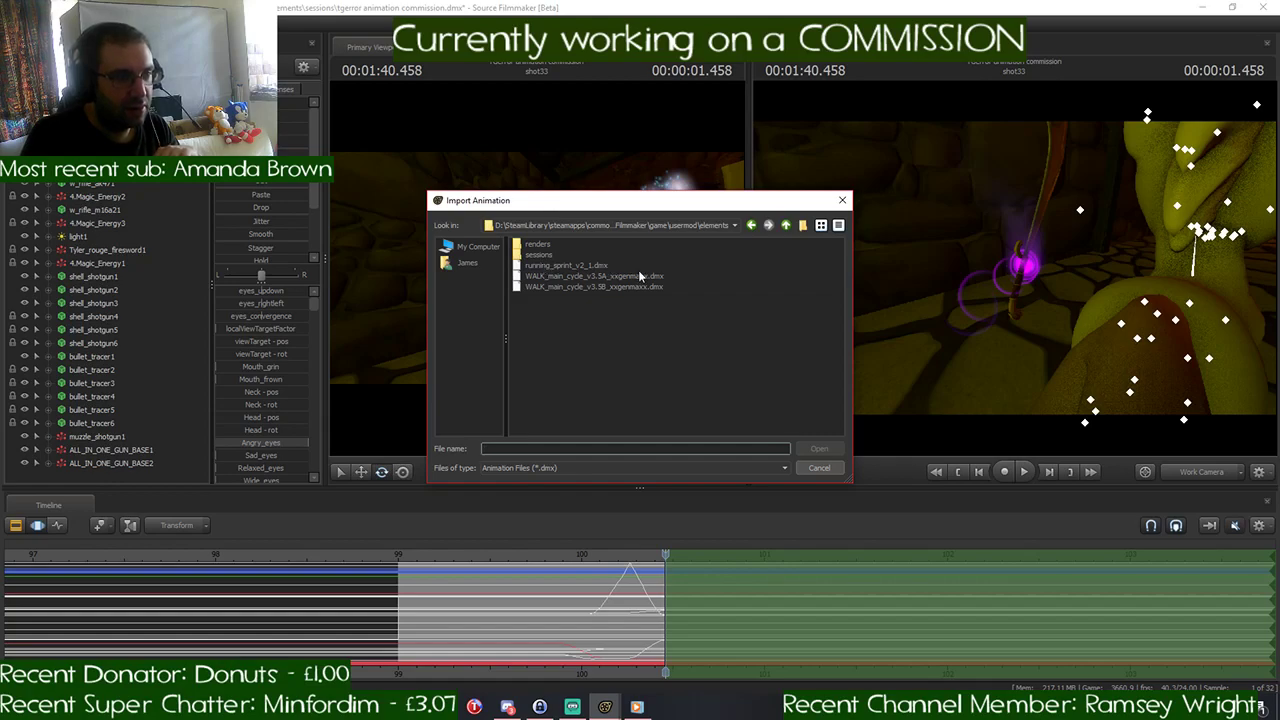
pyautogui.click(595, 267)
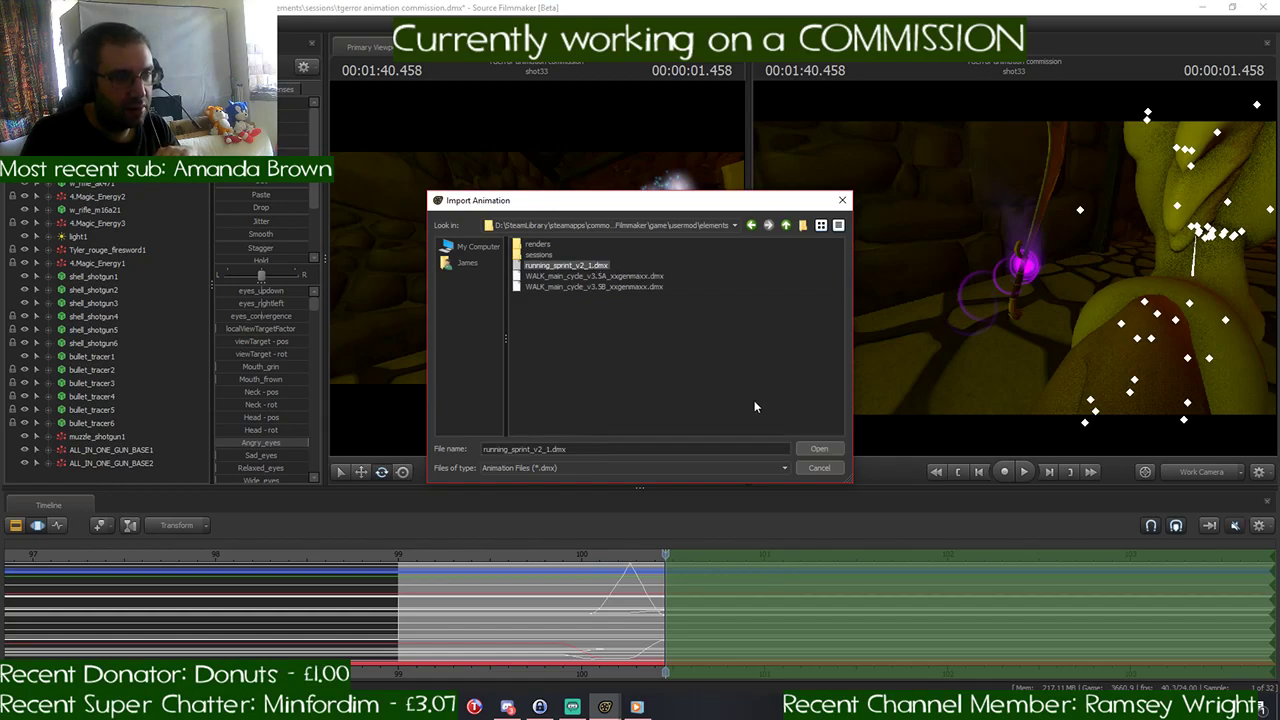
pyautogui.click(815, 449)
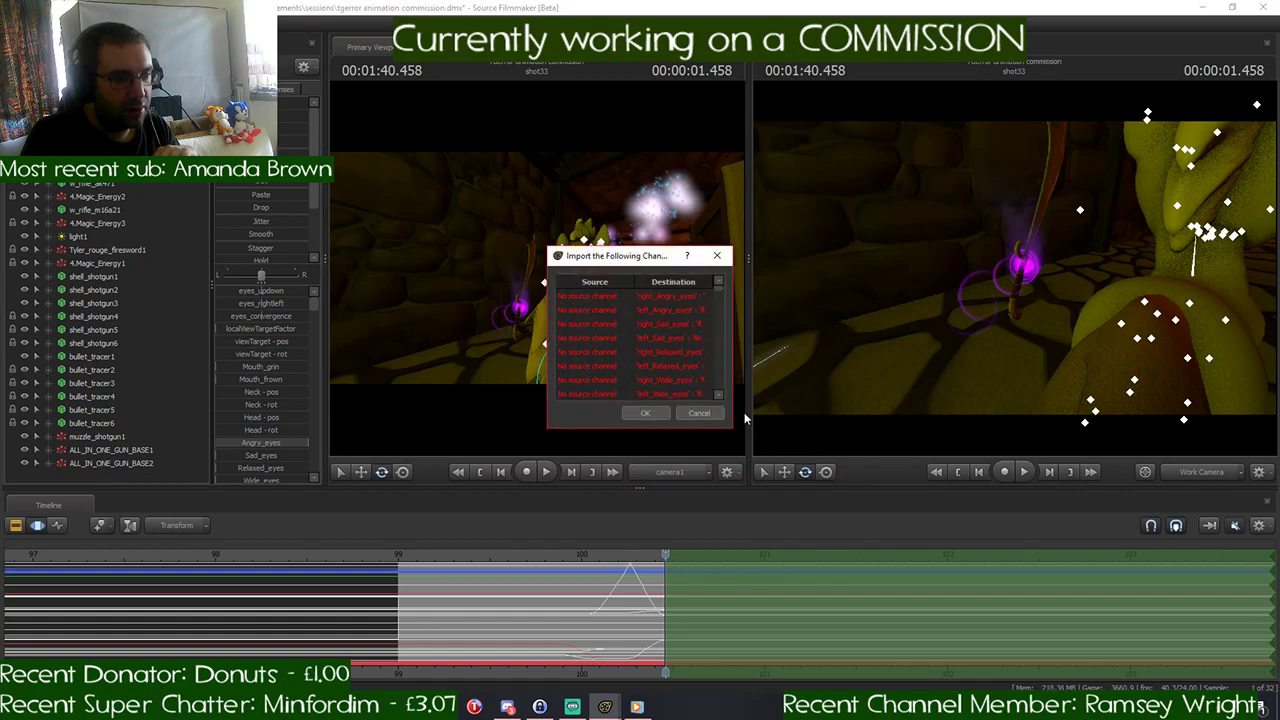
pyautogui.scroll(-3, 716, 376)
pyautogui.click(647, 413)
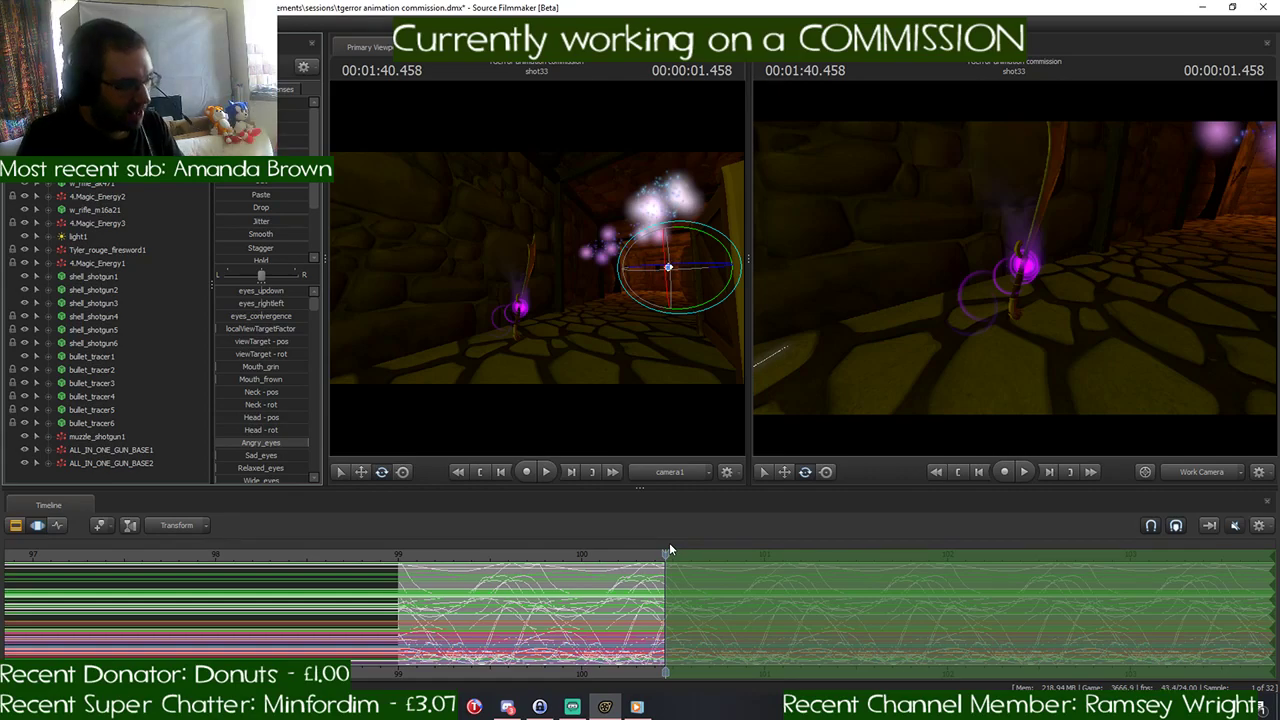
pyautogui.hotkey('ctrl', 'z')
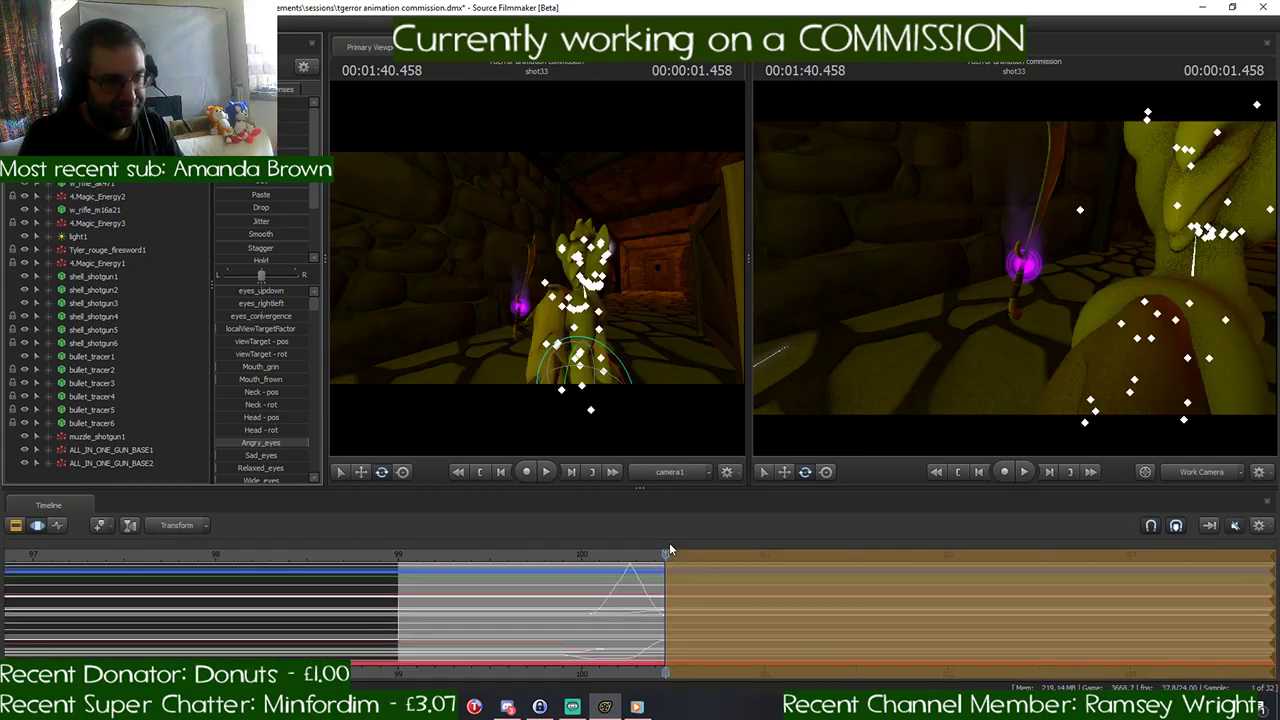
# - Split shot33 at 00:01:40.458 in the Clip Editor and open the second half in the Motion Editor
pyautogui.click(15, 530)
pyautogui.rightClick(632, 600)
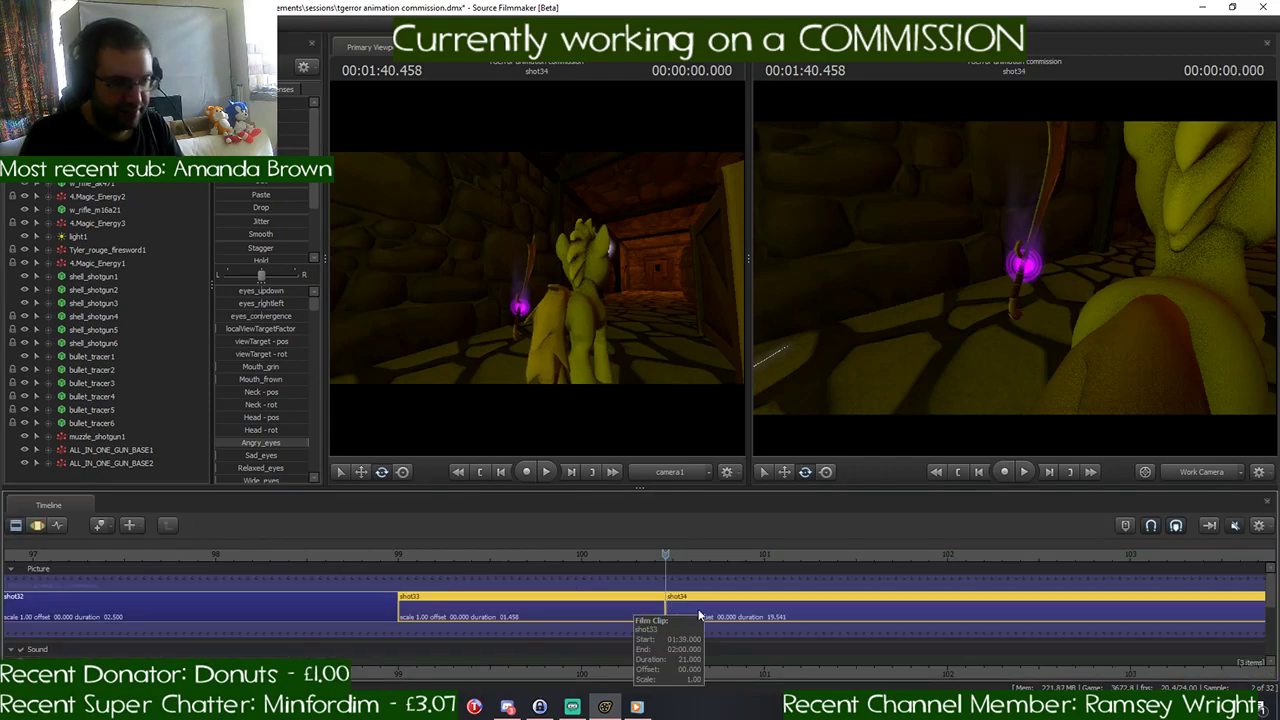
pyautogui.click(720, 618)
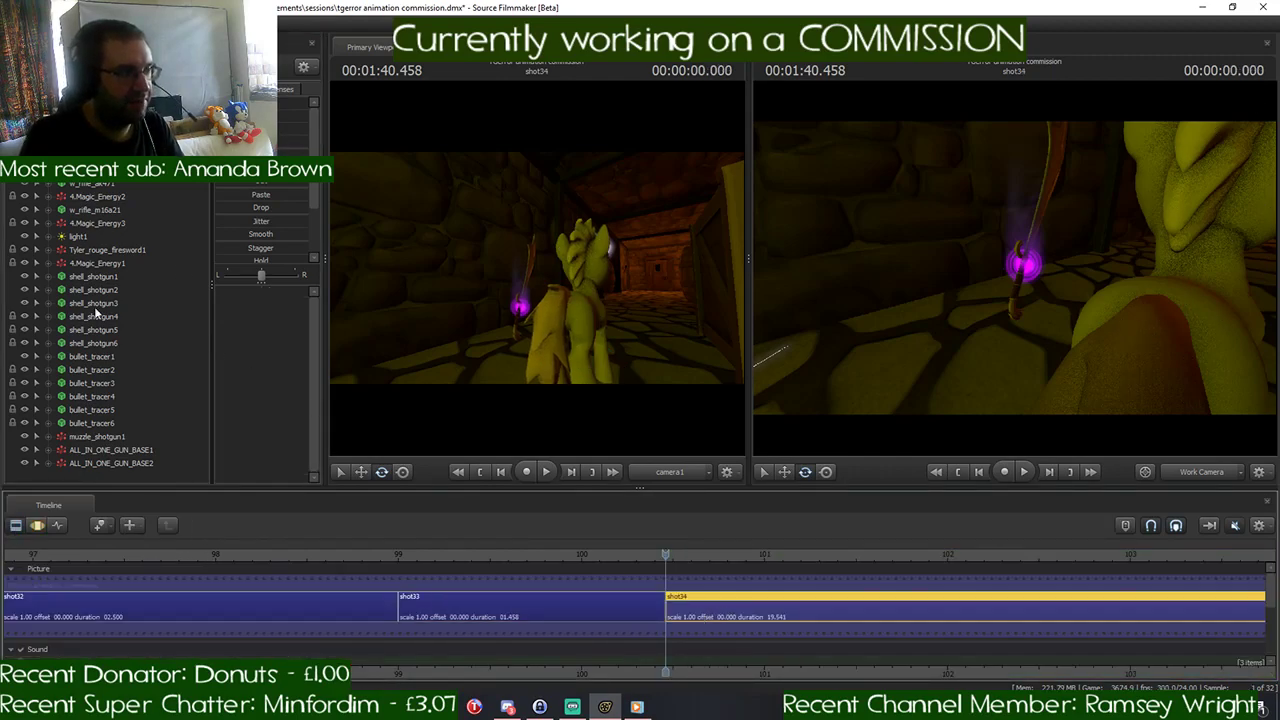
pyautogui.click(37, 525)
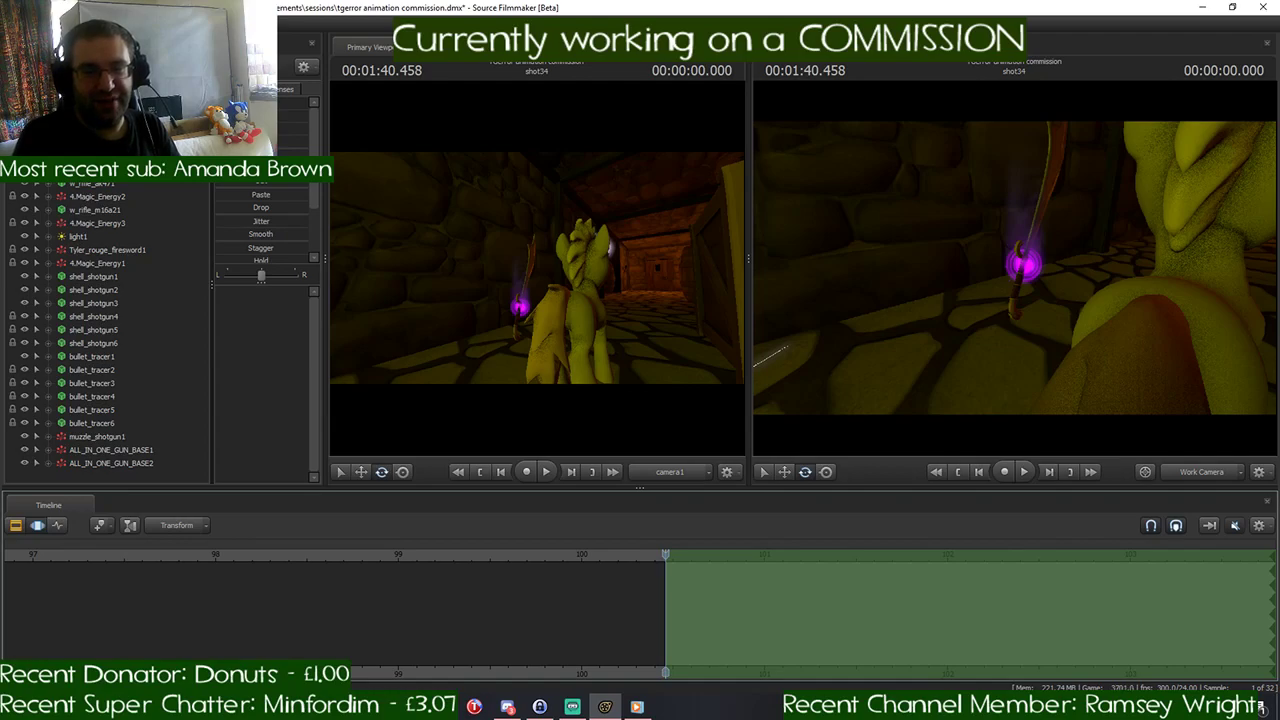
# - Examine the pony from several angles at the start of the new shot and select its Head control
pyautogui.moveTo(1000, 270)
pyautogui.mouseDown()
pyautogui.moveTo(1045, 260)
pyautogui.moveTo(1000, 262)
pyautogui.mouseUp()
pyautogui.press('s')
pyautogui.press('d')
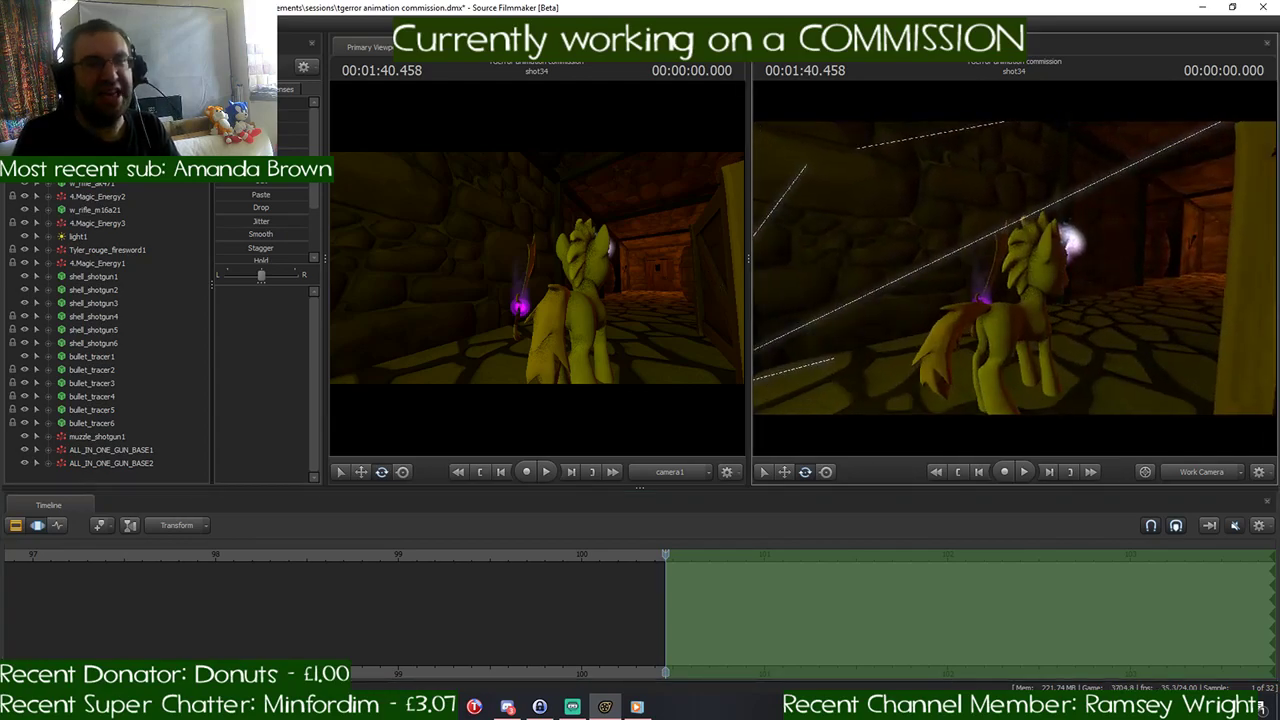
pyautogui.moveTo(1014, 267)
pyautogui.mouseDown()
pyautogui.moveTo(980, 268)
pyautogui.moveTo(1040, 267)
pyautogui.moveTo(1000, 280)
pyautogui.moveTo(1000, 250)
pyautogui.moveTo(1017, 272)
pyautogui.moveTo(1057, 270)
pyautogui.moveTo(1024, 265)
pyautogui.mouseUp()
pyautogui.press('d')
pyautogui.press('w')
pyautogui.press('s')
pyautogui.press('w')
pyautogui.press('ctrl')
pyautogui.click(1004, 268)
pyautogui.keyDown('ctrl'); pyautogui.click(1003, 268); pyautogui.keyUp('ctrl')
pyautogui.press('s')
pyautogui.moveTo(1112, 334)
pyautogui.mouseDown()
pyautogui.moveTo(1118, 345)
pyautogui.moveTo(1100, 332)
pyautogui.moveTo(1130, 338)
pyautogui.mouseUp()
pyautogui.press('w')
pyautogui.press('s')
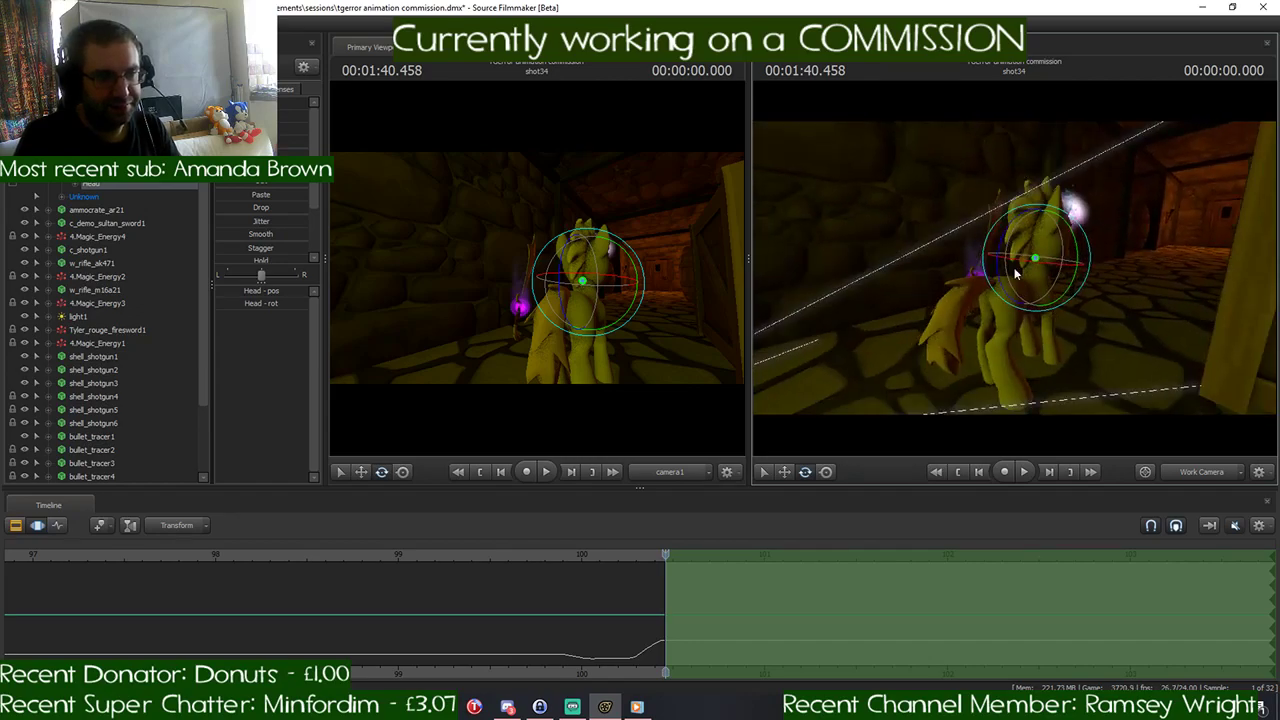
# - Try to import the running_sprint_v2_1.dmx animation onto the pony in shot34, and undo the import
pyautogui.click(84, 197)
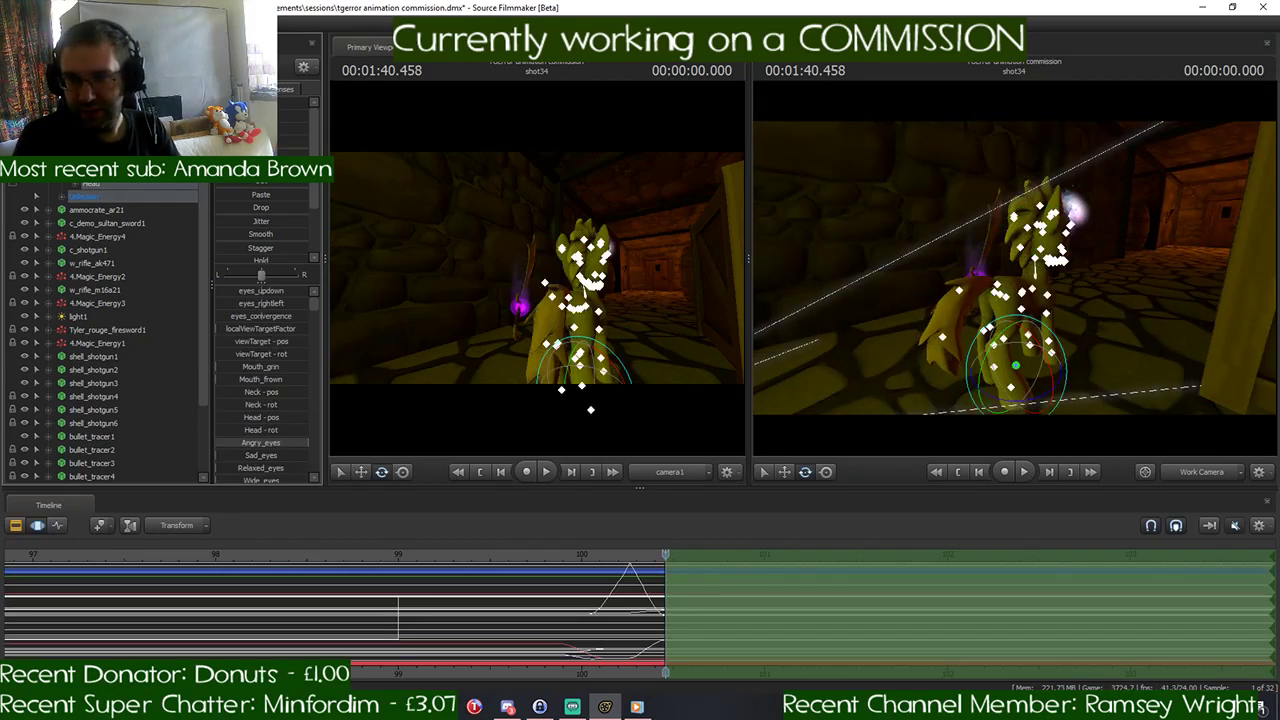
pyautogui.rightClick(109, 122)
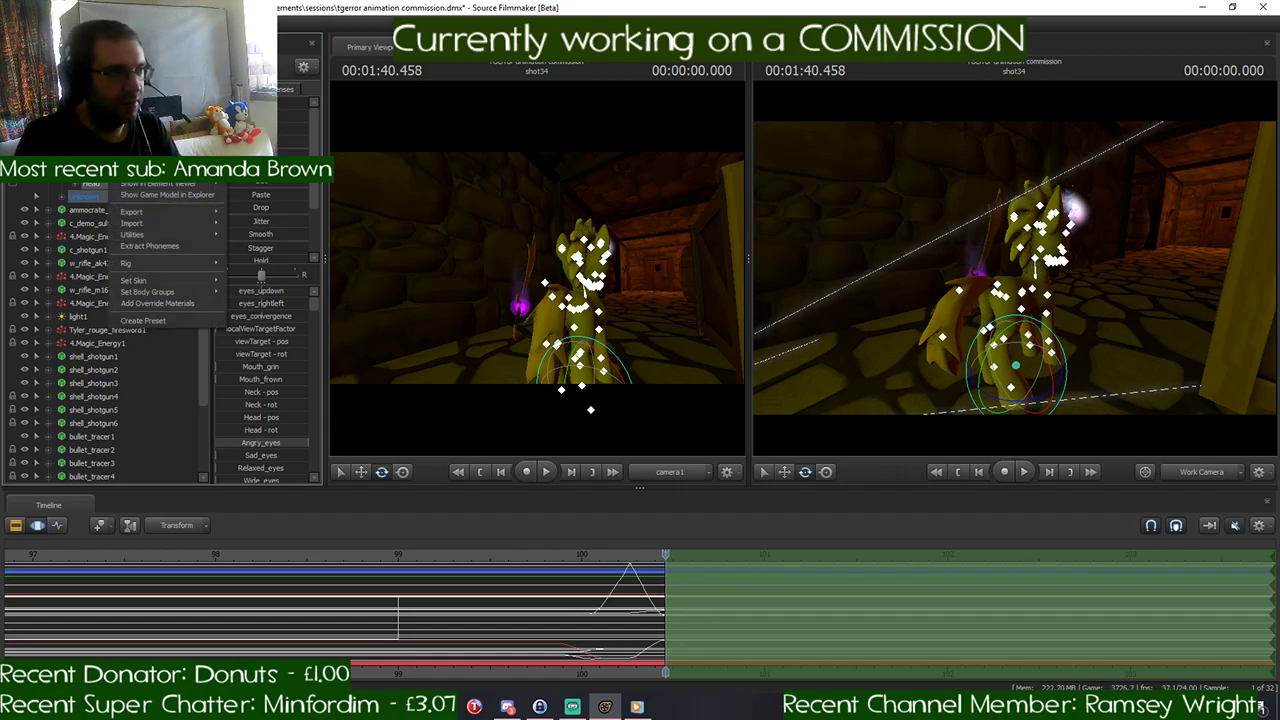
pyautogui.moveTo(195, 225)
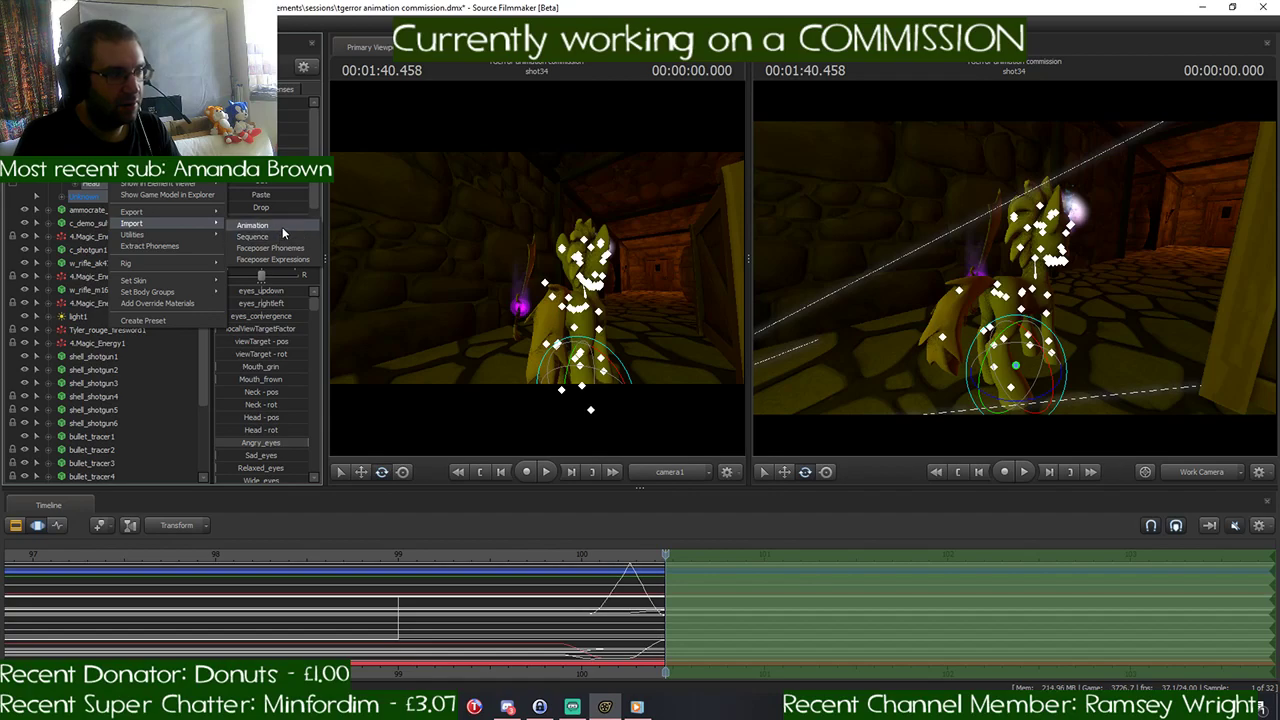
pyautogui.click(282, 227)
pyautogui.click(596, 276)
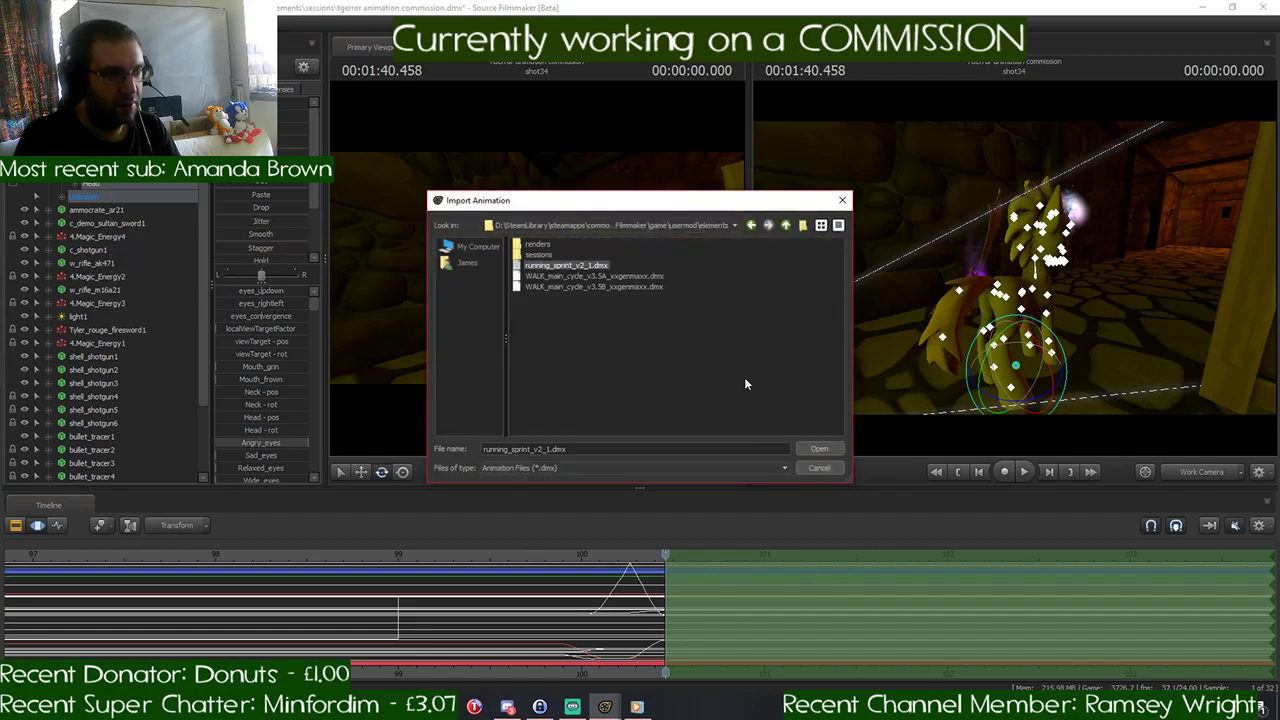
pyautogui.click(819, 448)
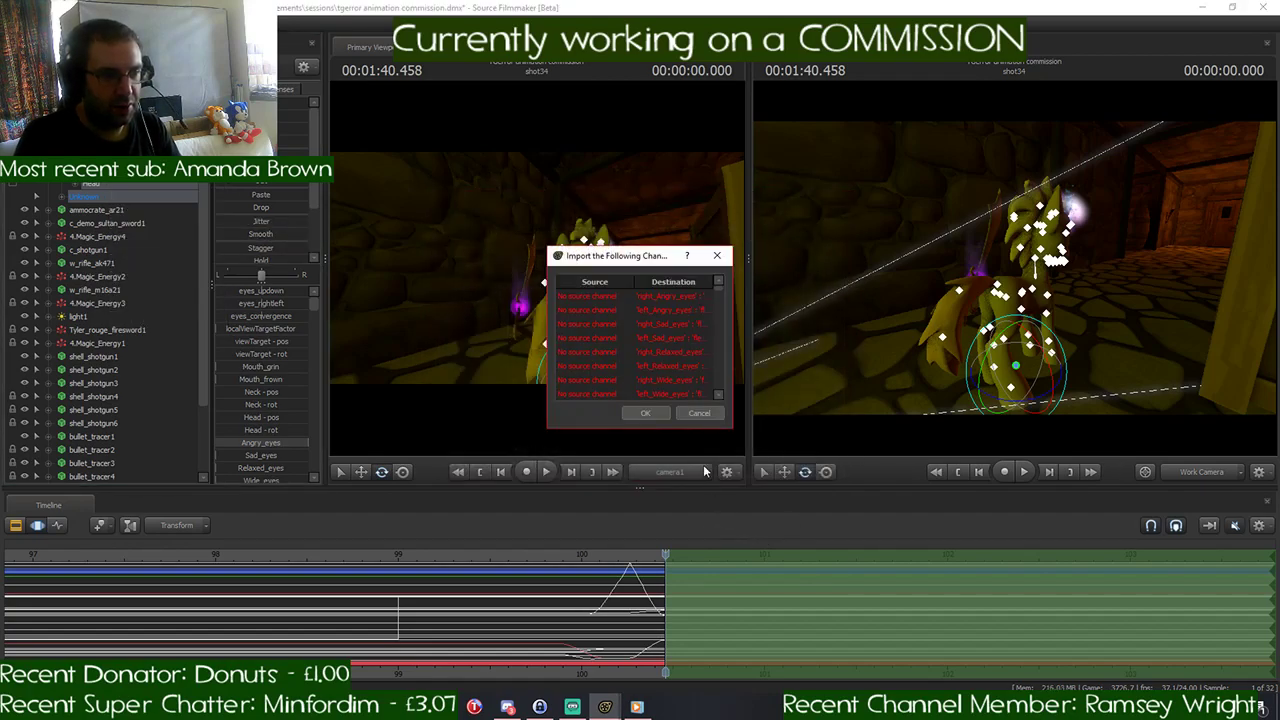
pyautogui.click(646, 414)
pyautogui.moveTo(668, 557)
pyautogui.mouseDown()
pyautogui.moveTo(644, 557)
pyautogui.moveTo(665, 558)
pyautogui.mouseUp()
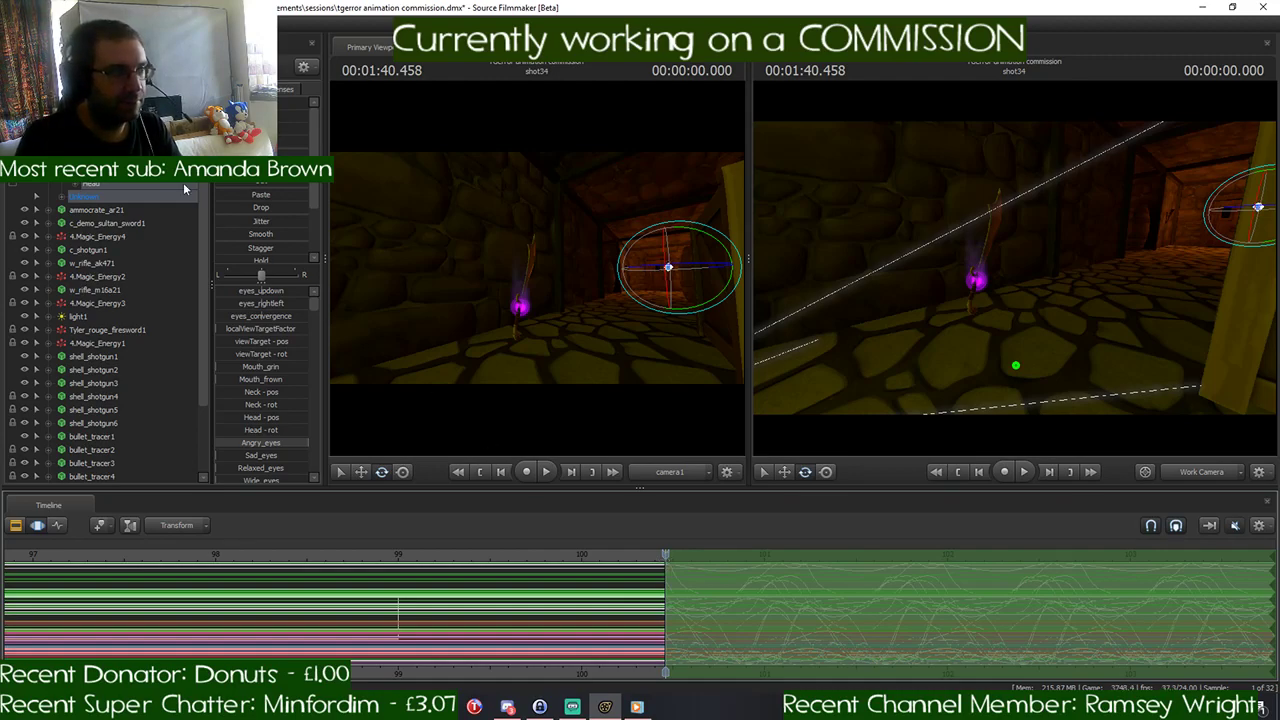
pyautogui.hotkey('ctrl', 'z')
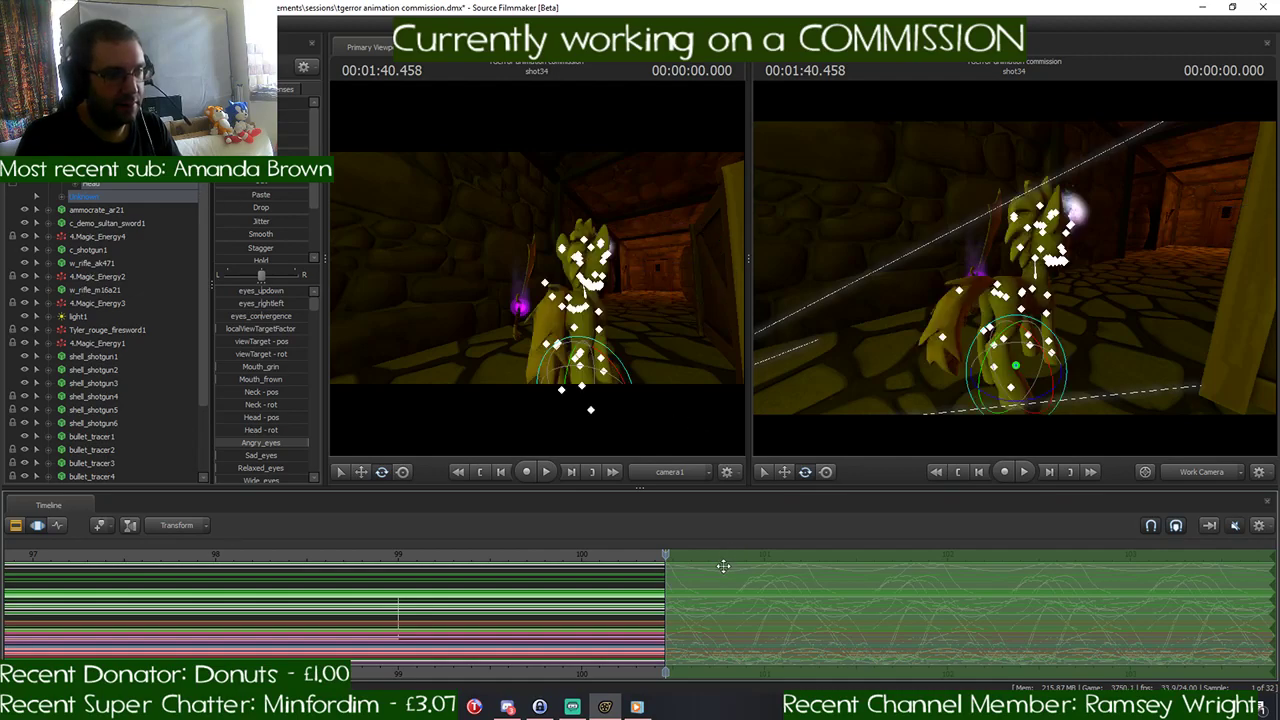
pyautogui.click(942, 338)
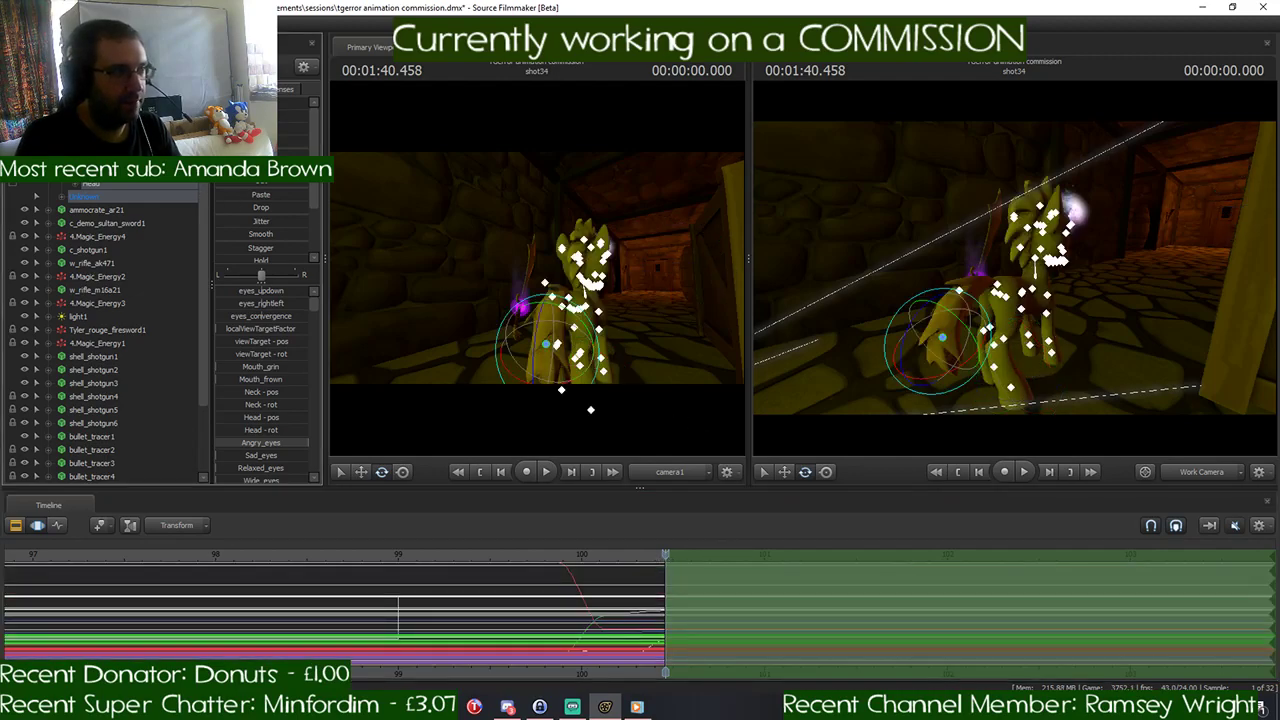
pyautogui.rightClick(112, 187)
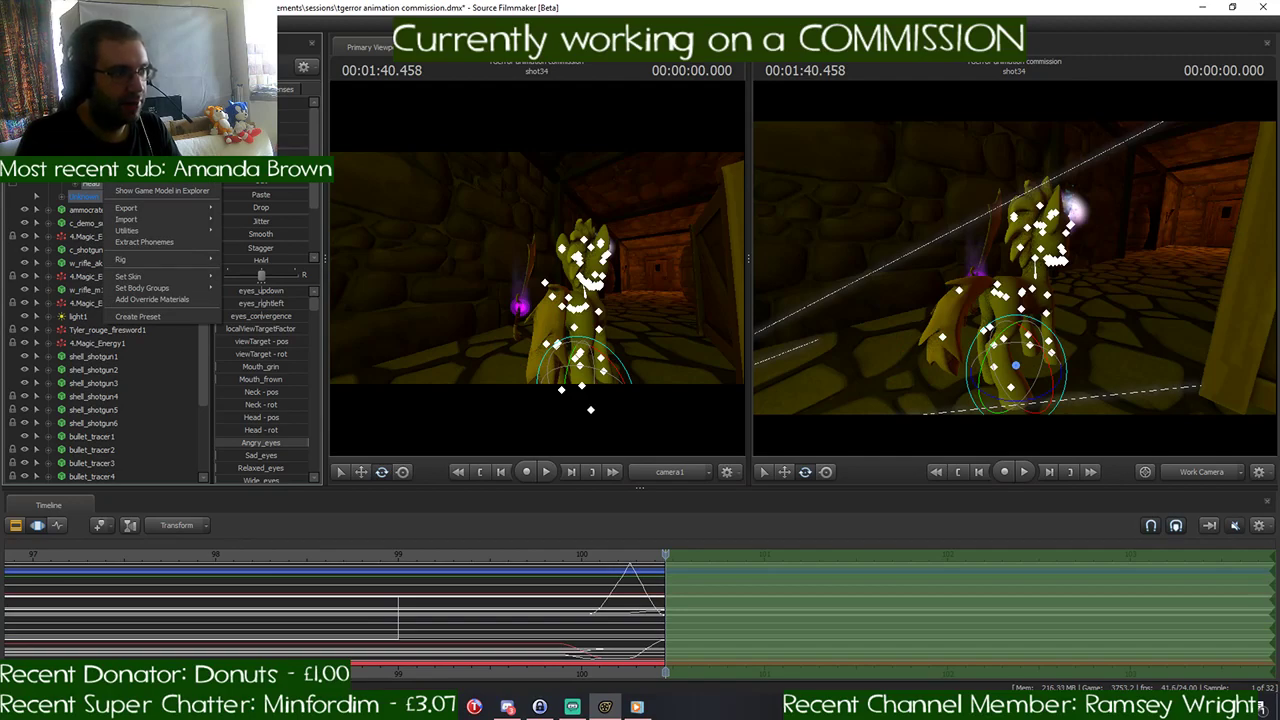
pyautogui.click(1016, 365)
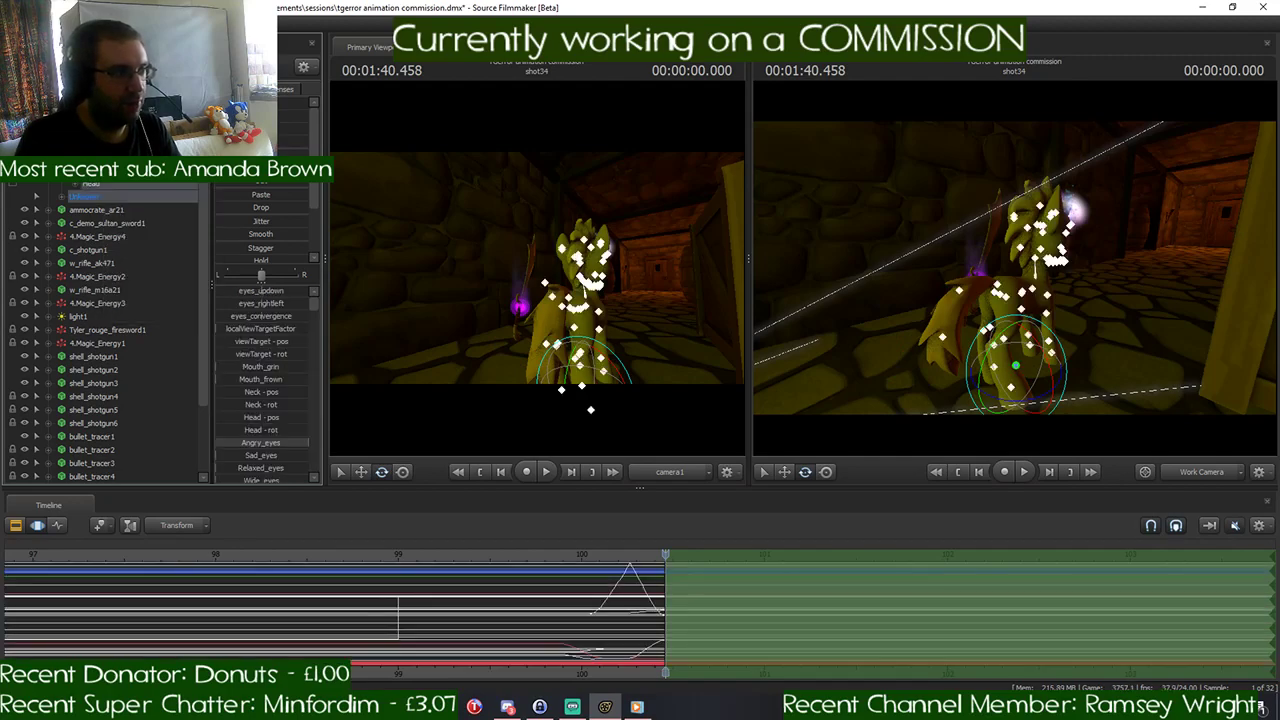
pyautogui.keyDown('ctrl'); pyautogui.click(942, 337); pyautogui.keyUp('ctrl')
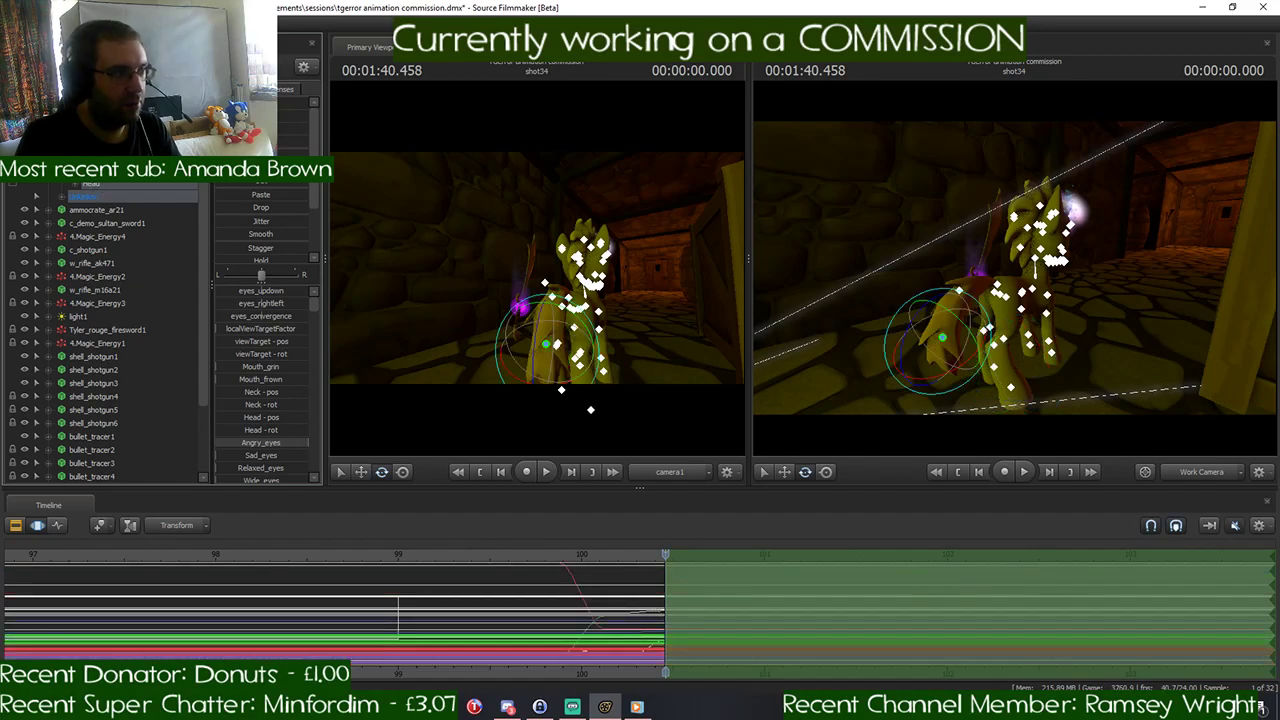
pyautogui.rightClick(85, 197)
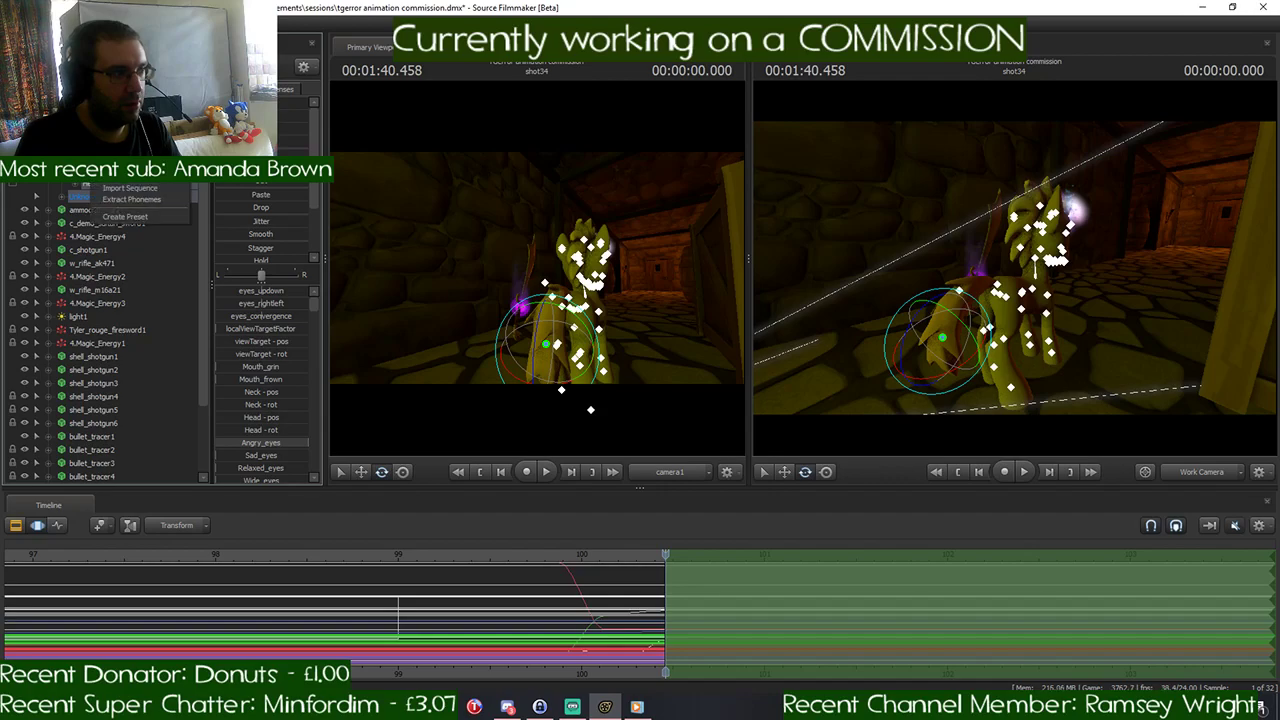
pyautogui.keyDown('ctrl'); pyautogui.click(1016, 365); pyautogui.keyUp('ctrl')
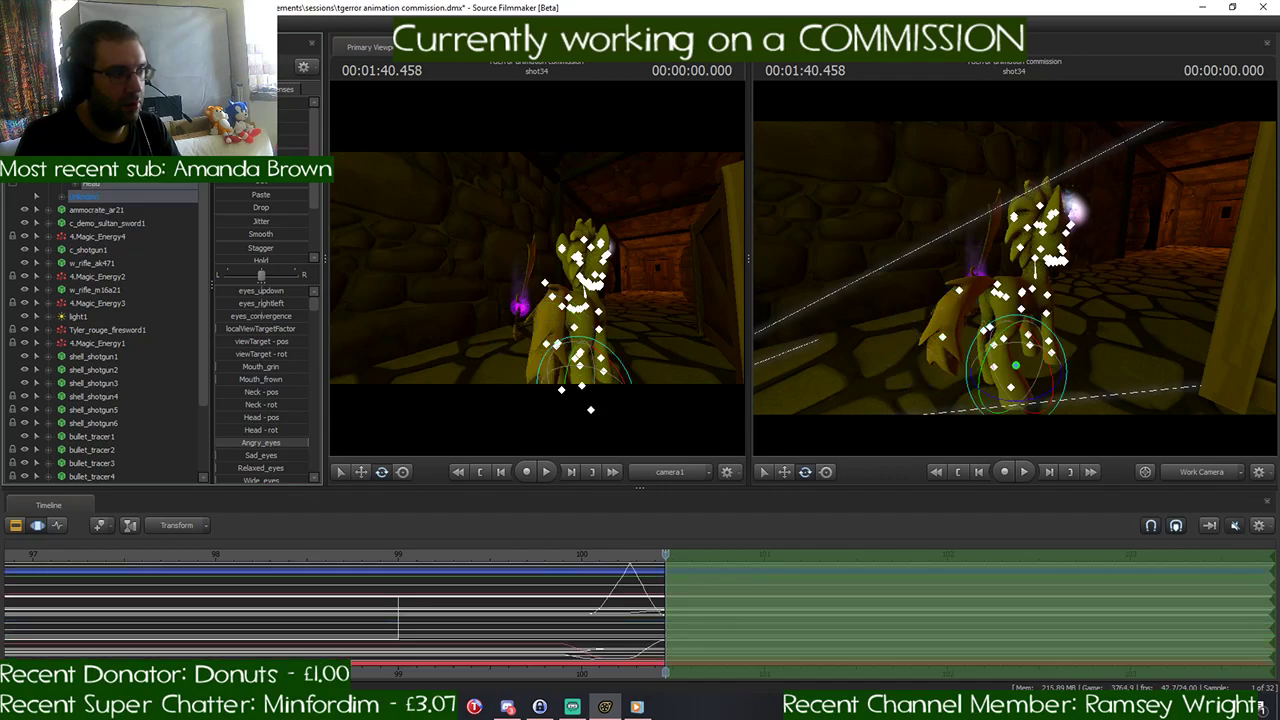
# - Import the running_sprint_v2_1.dmx animation onto the whole pony at the start of shot34, accepting the channel mapping
pyautogui.rightClick(97, 196)
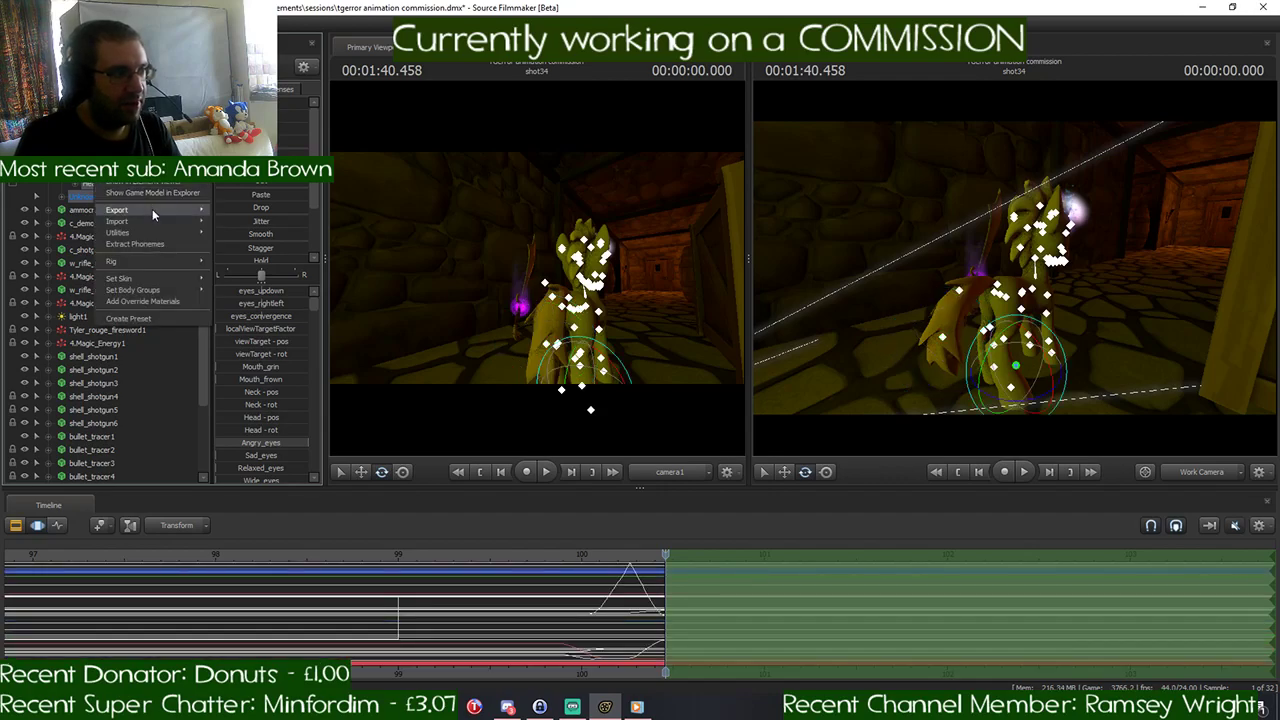
pyautogui.moveTo(152, 220)
pyautogui.click(236, 223)
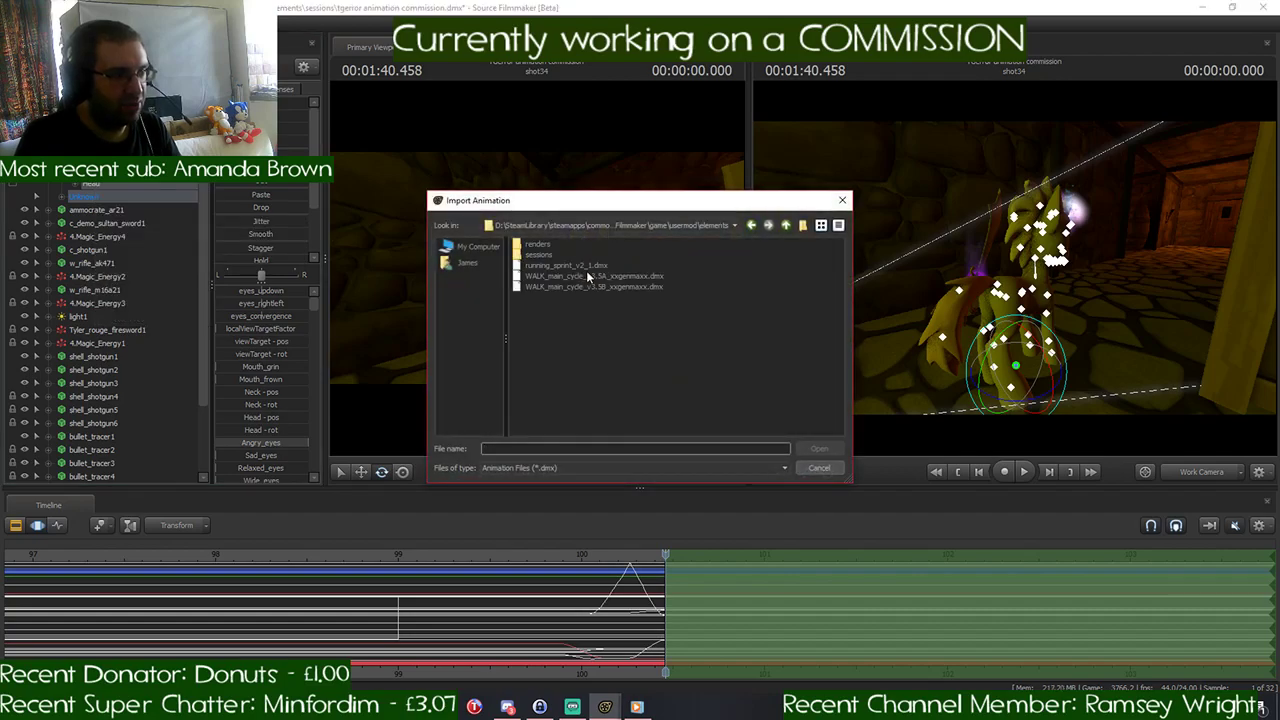
pyautogui.click(583, 266)
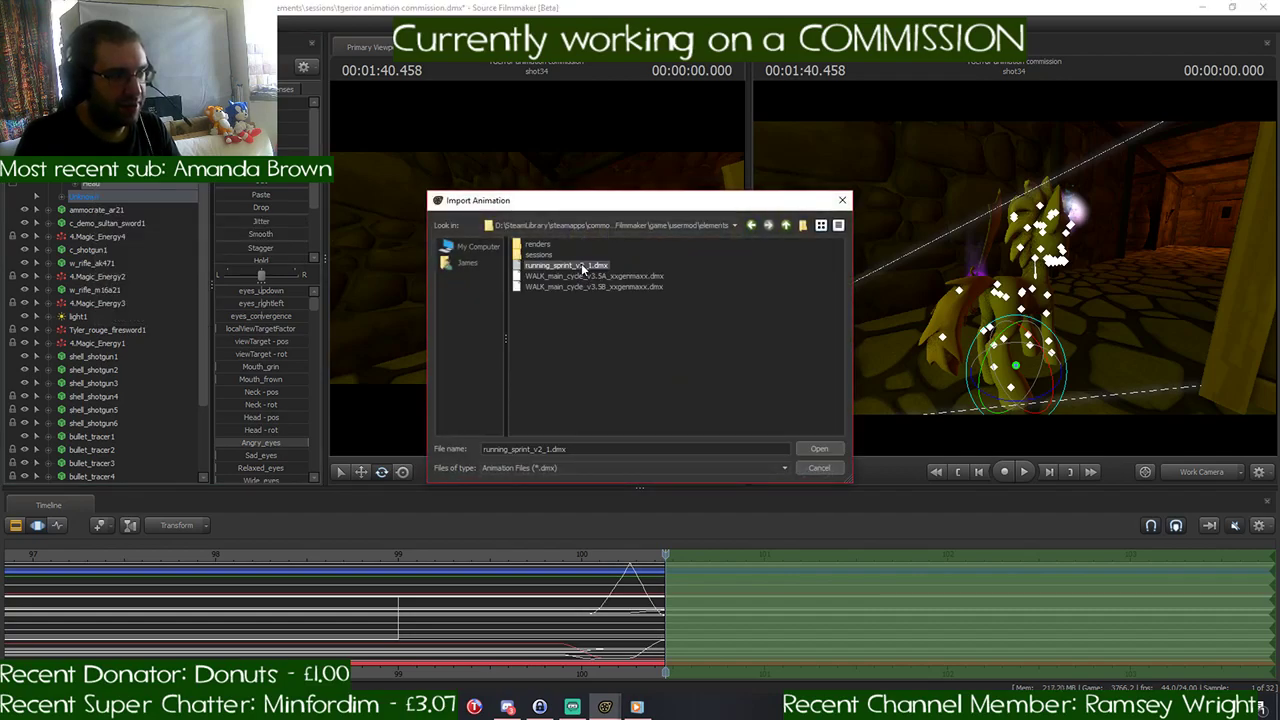
pyautogui.click(822, 449)
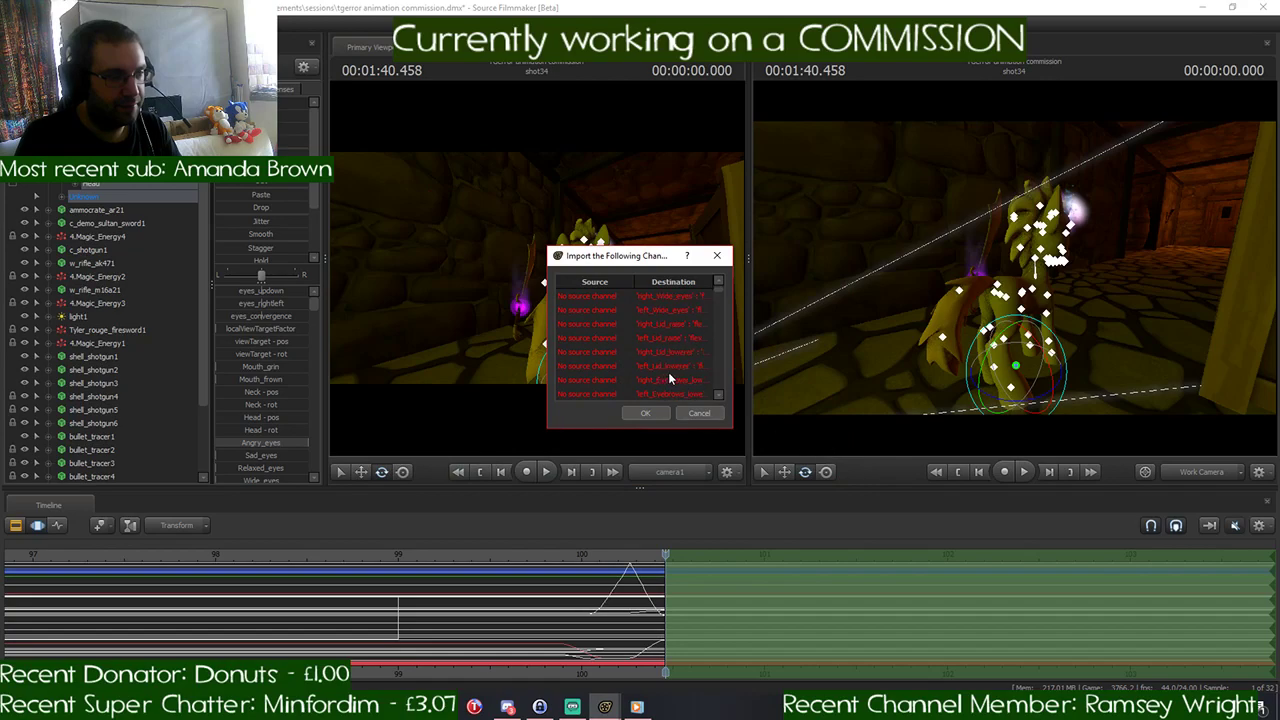
pyautogui.click(652, 412)
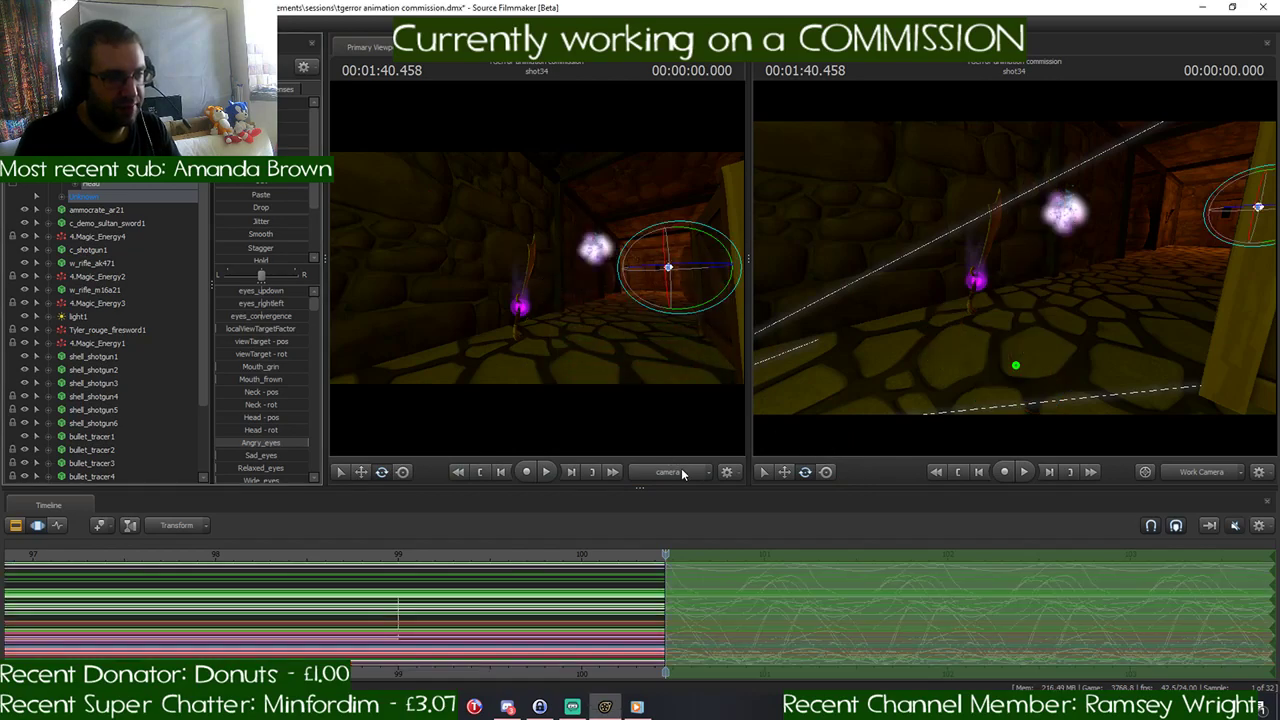
# - Try to paste the pony's rootTransform placement from 00:01:40.416 in shot33 onto the selected time range of shot34
pyautogui.click(100, 144)
pyautogui.scroll(1, 661, 587)
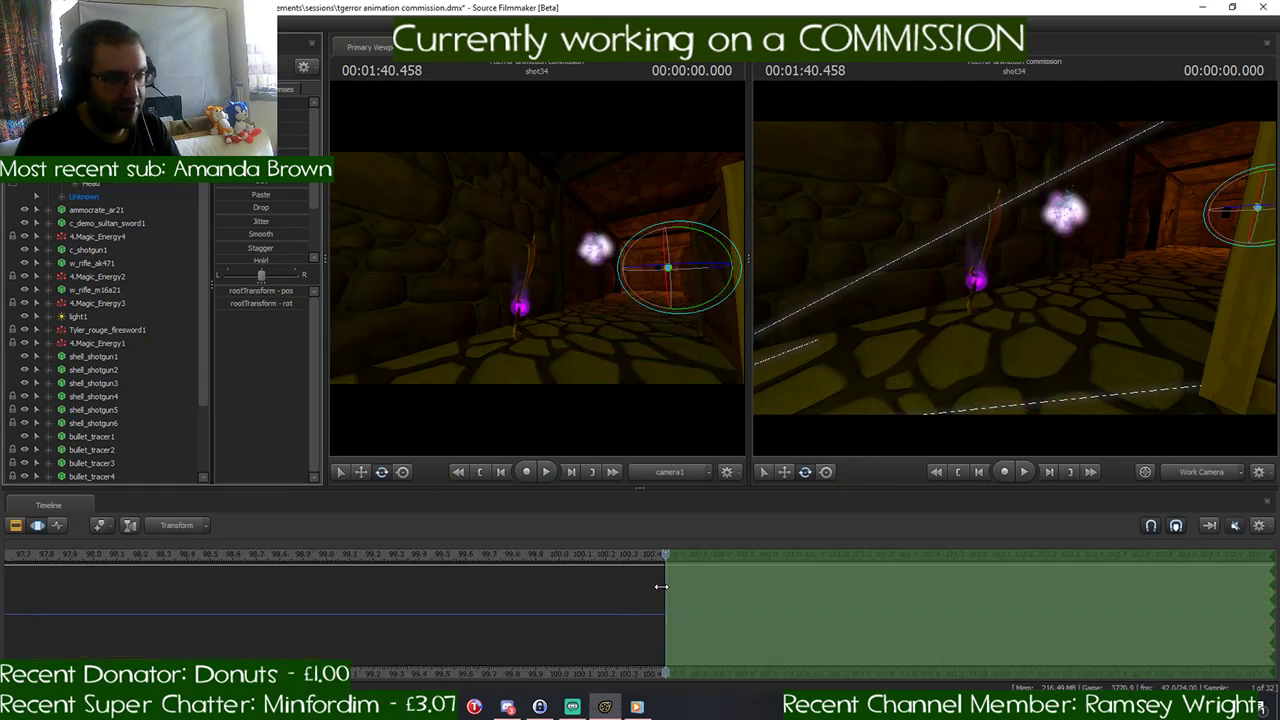
pyautogui.moveTo(666, 557); pyautogui.dragTo(655, 556)
pyautogui.hotkey('ctrl', 'v')
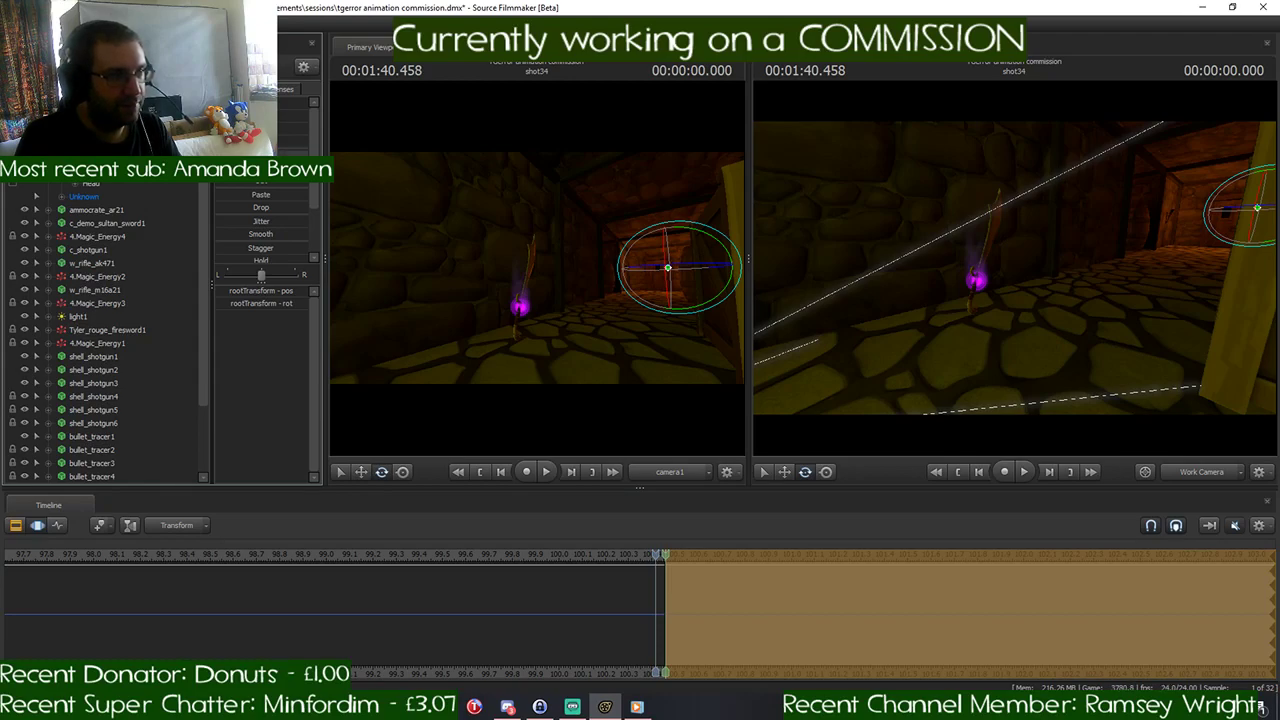
pyautogui.moveTo(645, 295); pyautogui.dragTo(645, 295)
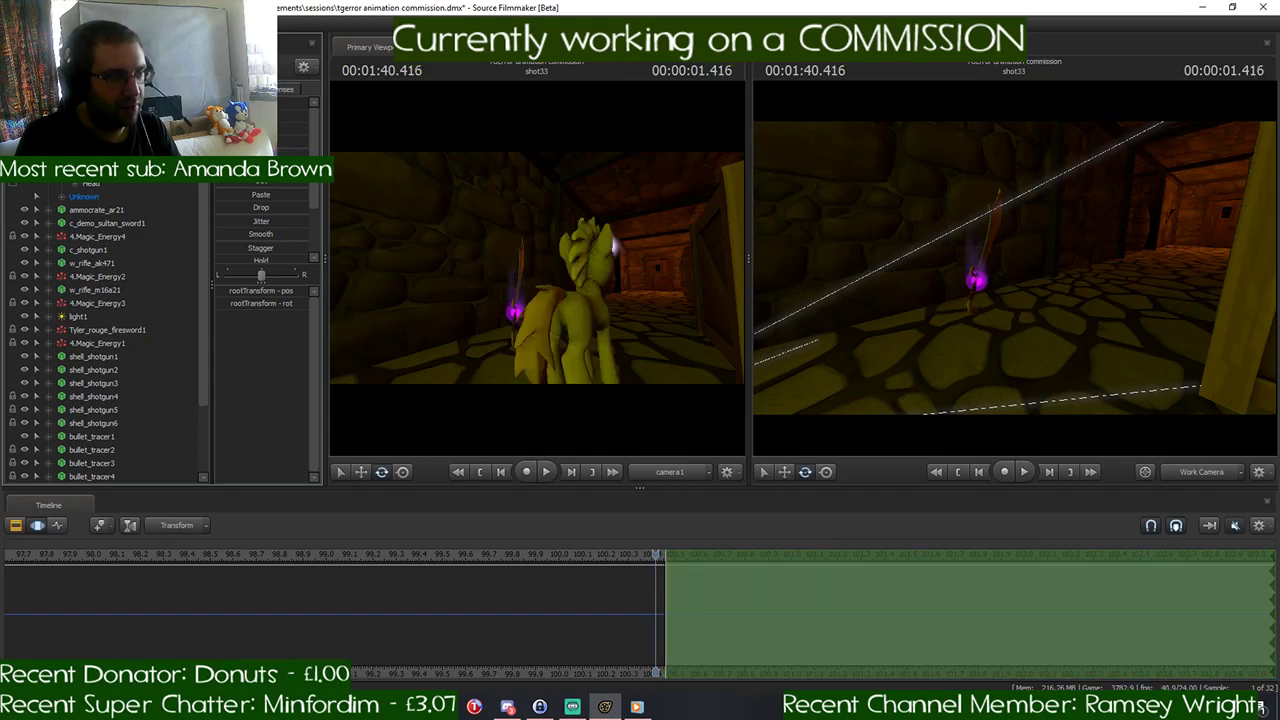
pyautogui.moveTo(652, 554); pyautogui.dragTo(665, 554)
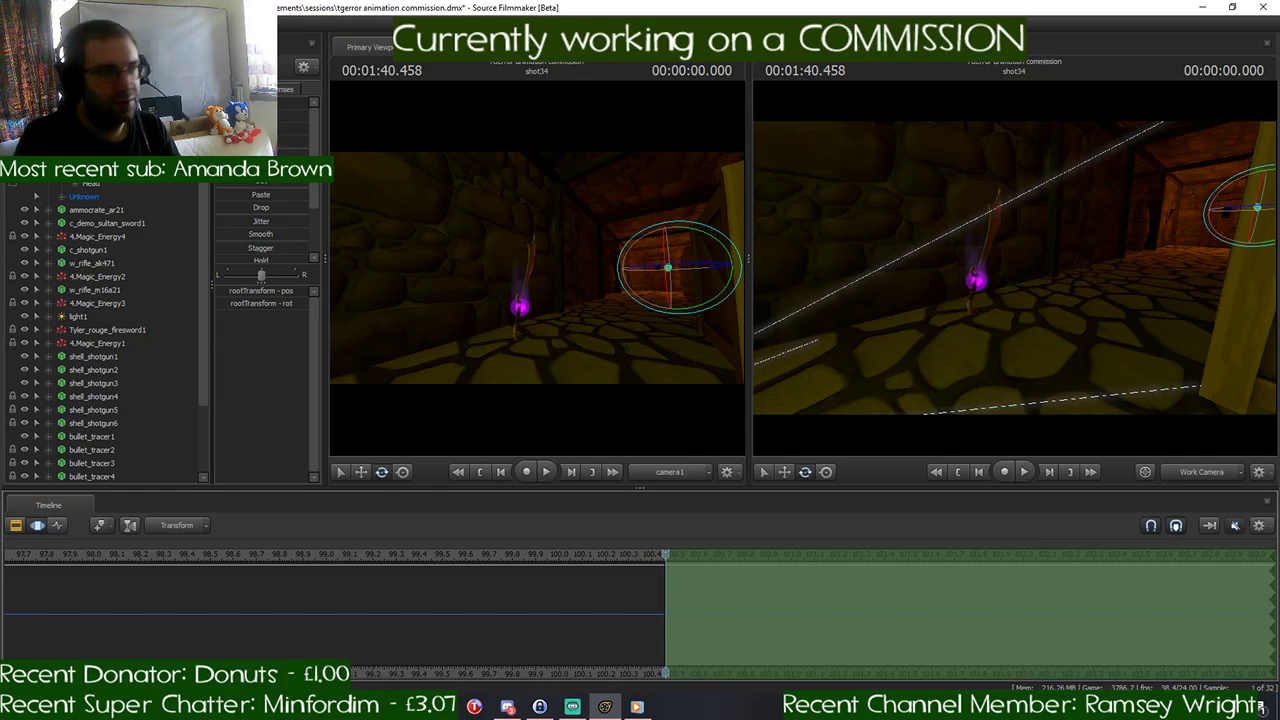
# - Check the time frame values of the pony's ChannelsClip in the Element Viewer and close the viewer
pyautogui.rightClick(118, 190)
pyautogui.moveTo(180, 191)
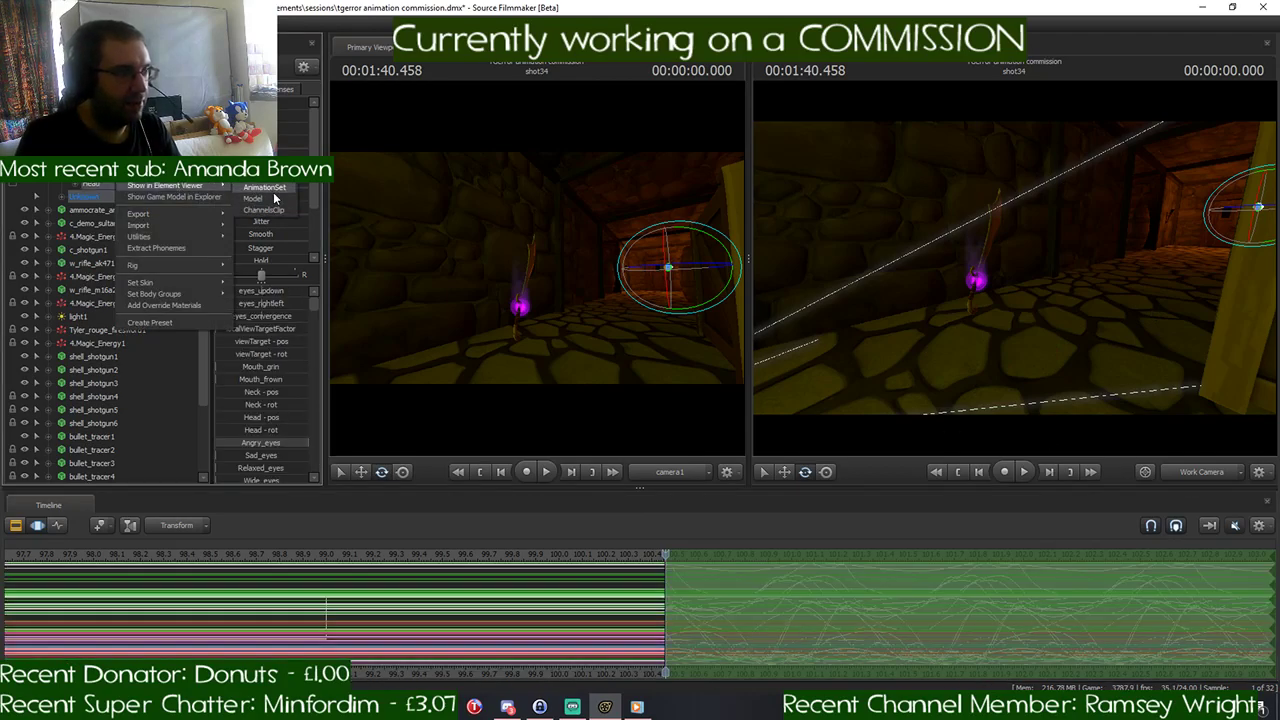
pyautogui.click(276, 207)
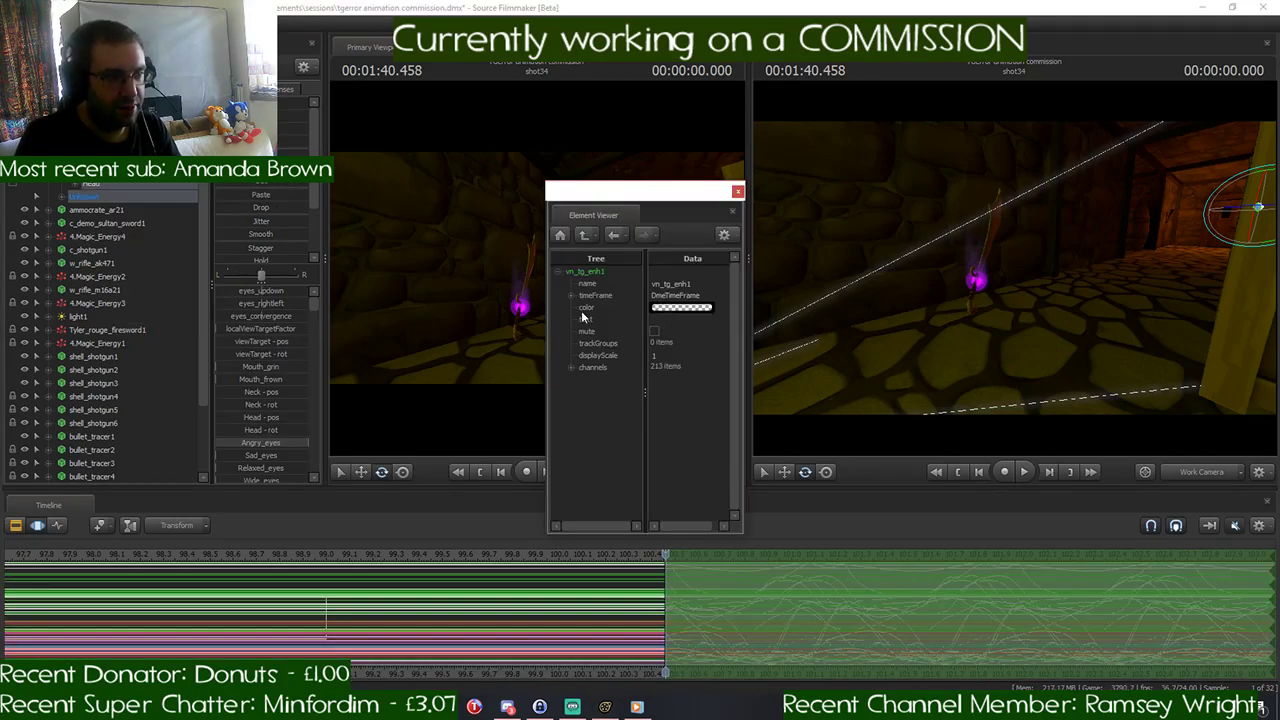
pyautogui.click(737, 194)
# - Select the pony's rootTransform again and retry carrying its last shot33 placement across the cut into shot34
pyautogui.scroll(3, 703, 601)
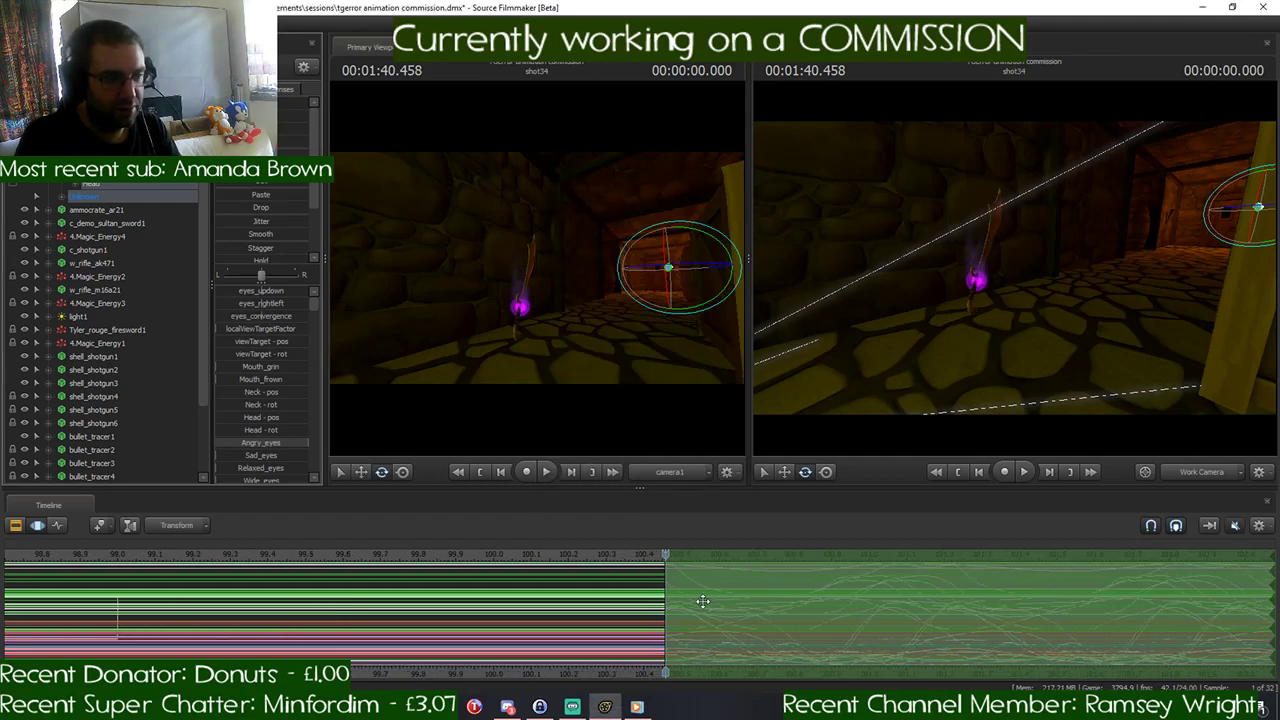
pyautogui.scroll(-3, 706, 577)
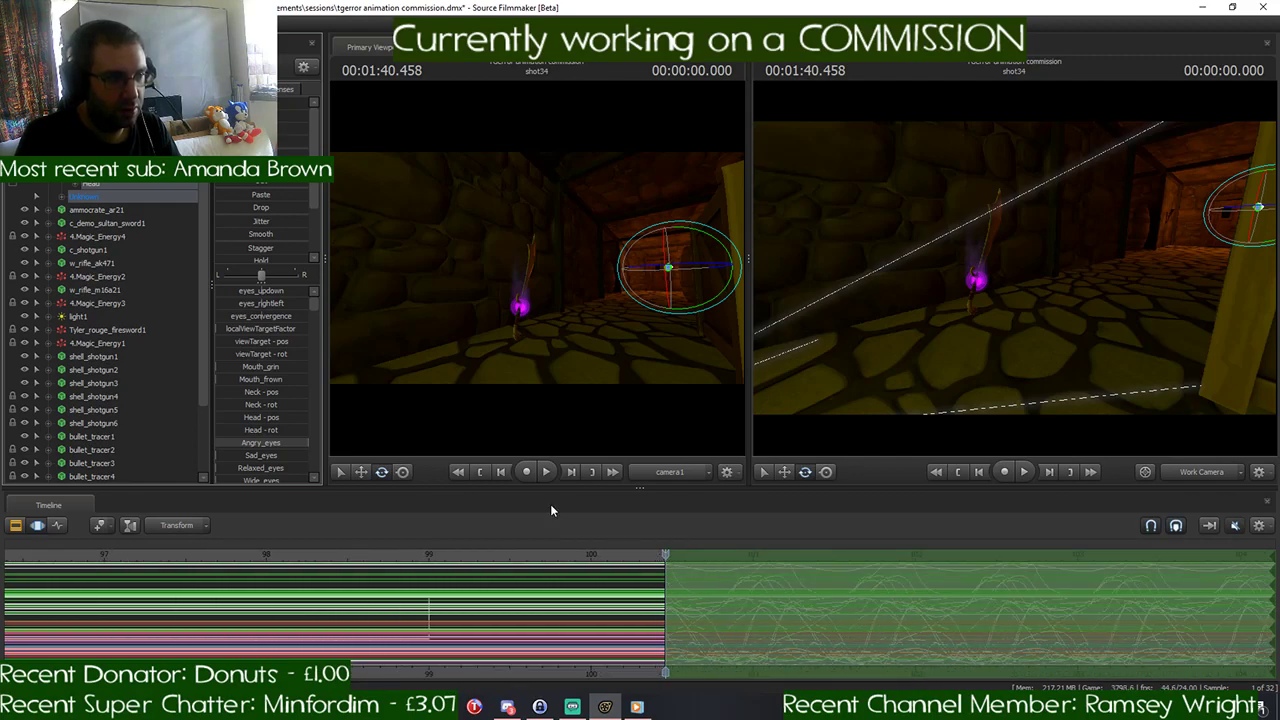
pyautogui.click(92, 130)
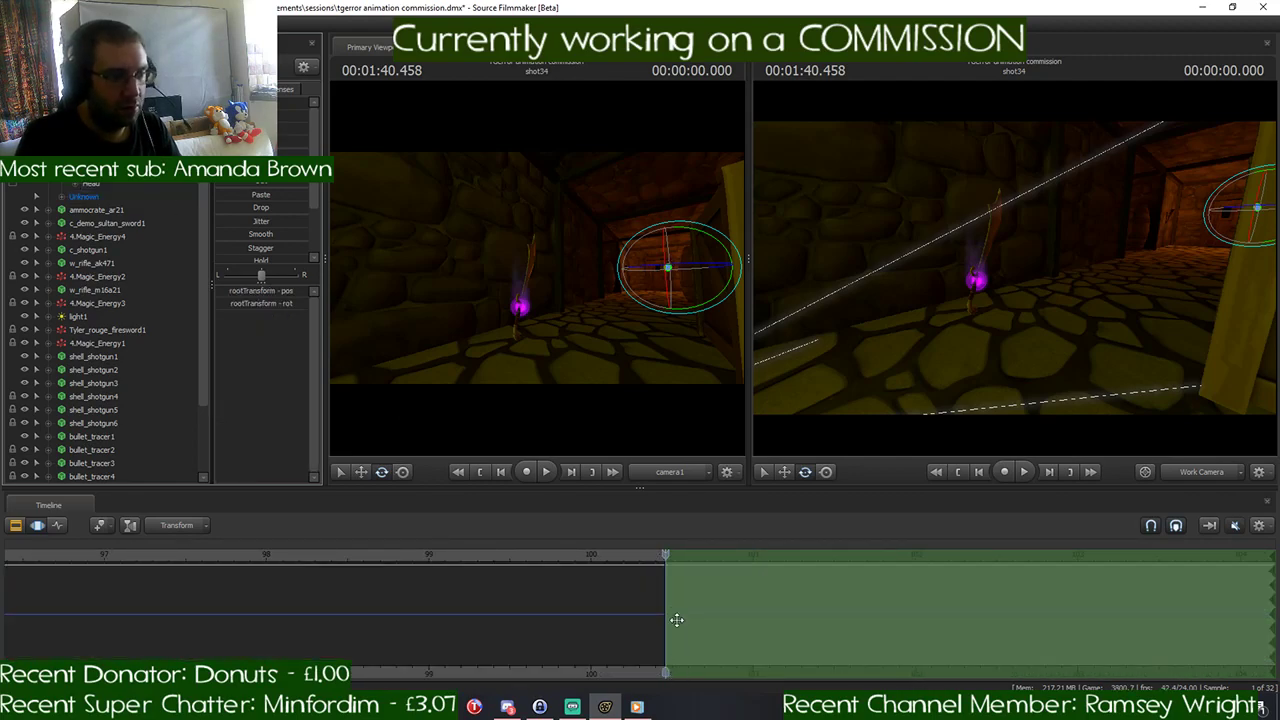
pyautogui.moveTo(665, 555); pyautogui.dragTo(657, 555)
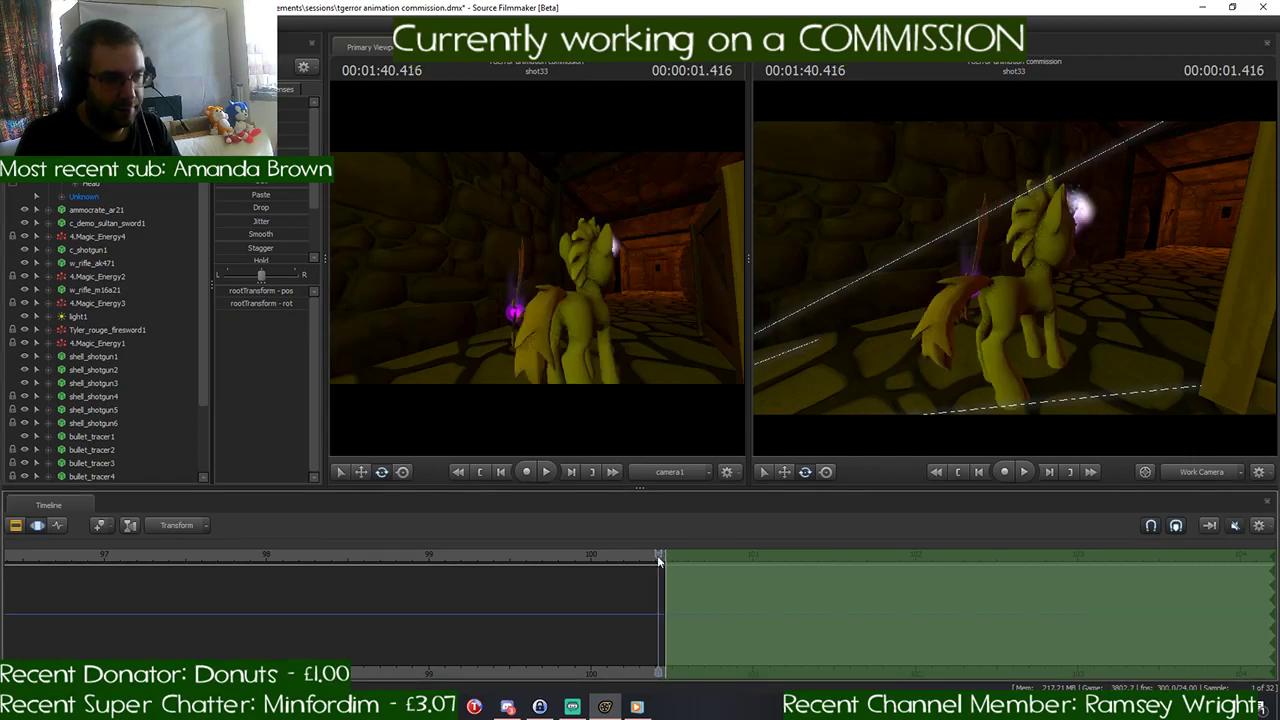
pyautogui.press('Right')
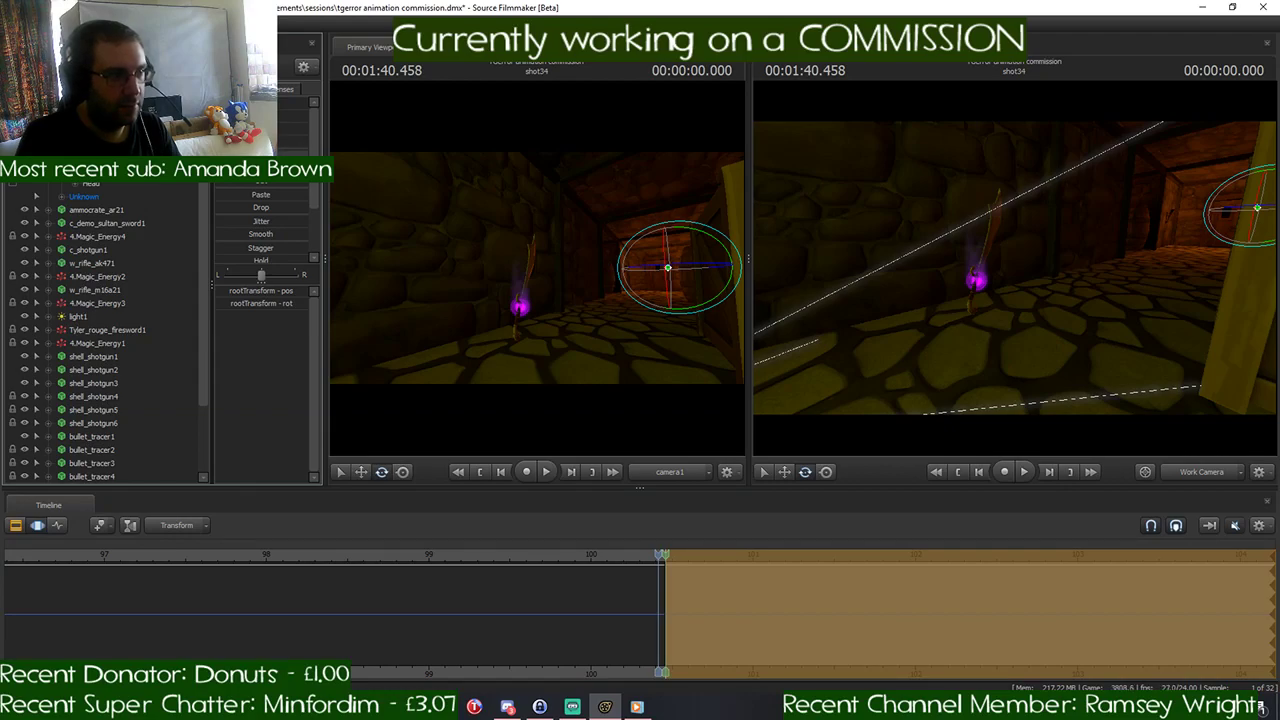
pyautogui.press('Left')
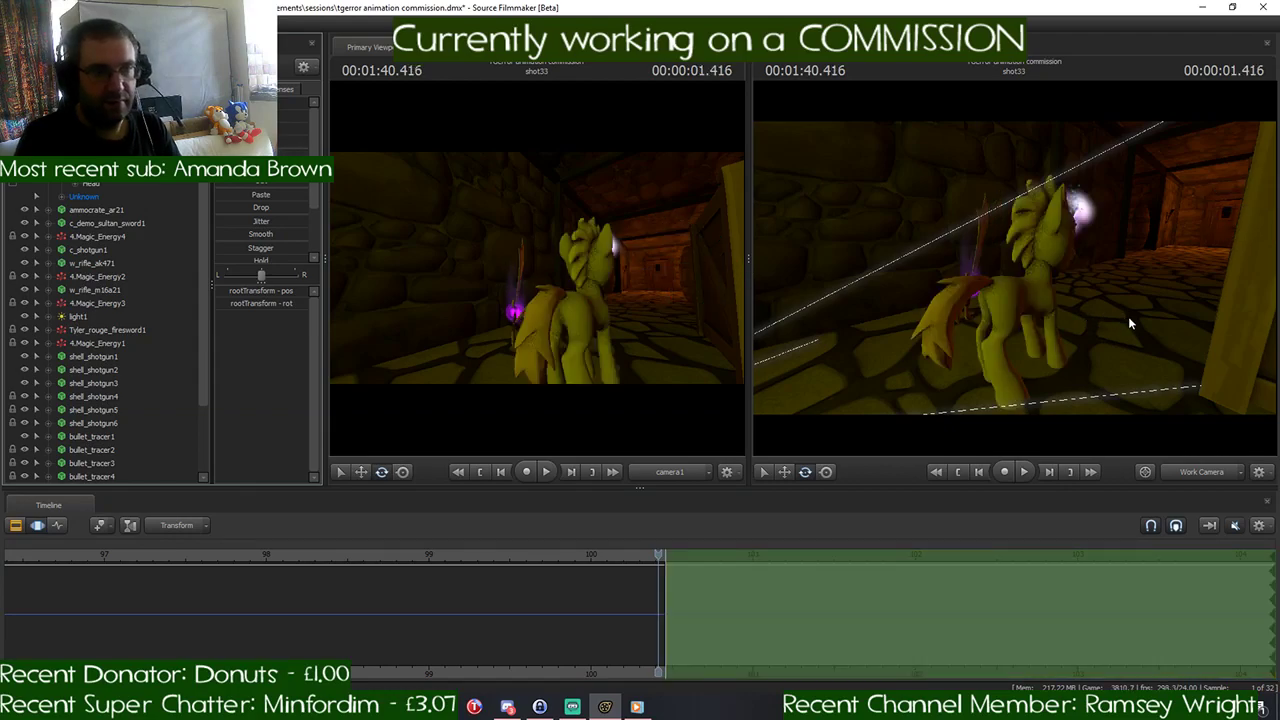
# - Go to the first frame of shot34, find the pony's displaced rootTransform and shift it toward the corridor
pyautogui.moveTo(1209, 302)
pyautogui.mouseDown()
pyautogui.moveTo(1235, 290)
pyautogui.moveTo(1200, 310)
pyautogui.mouseUp()
pyautogui.press('w')
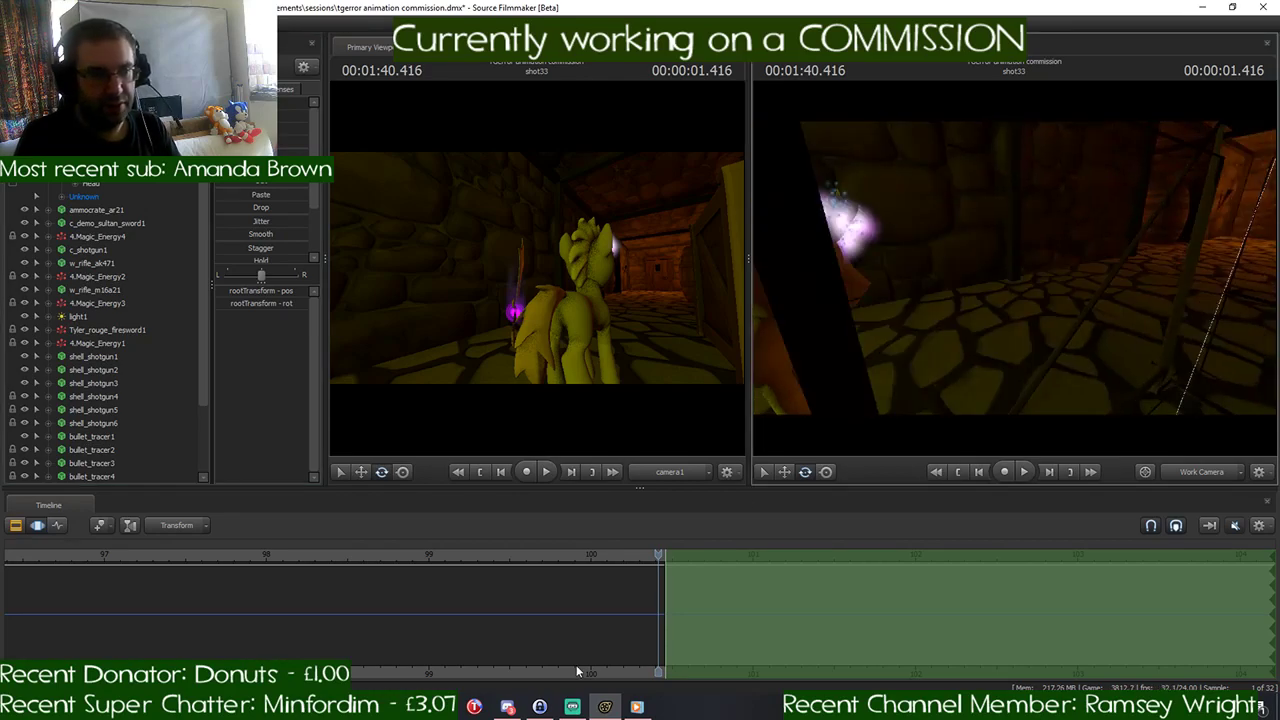
pyautogui.press('Right')
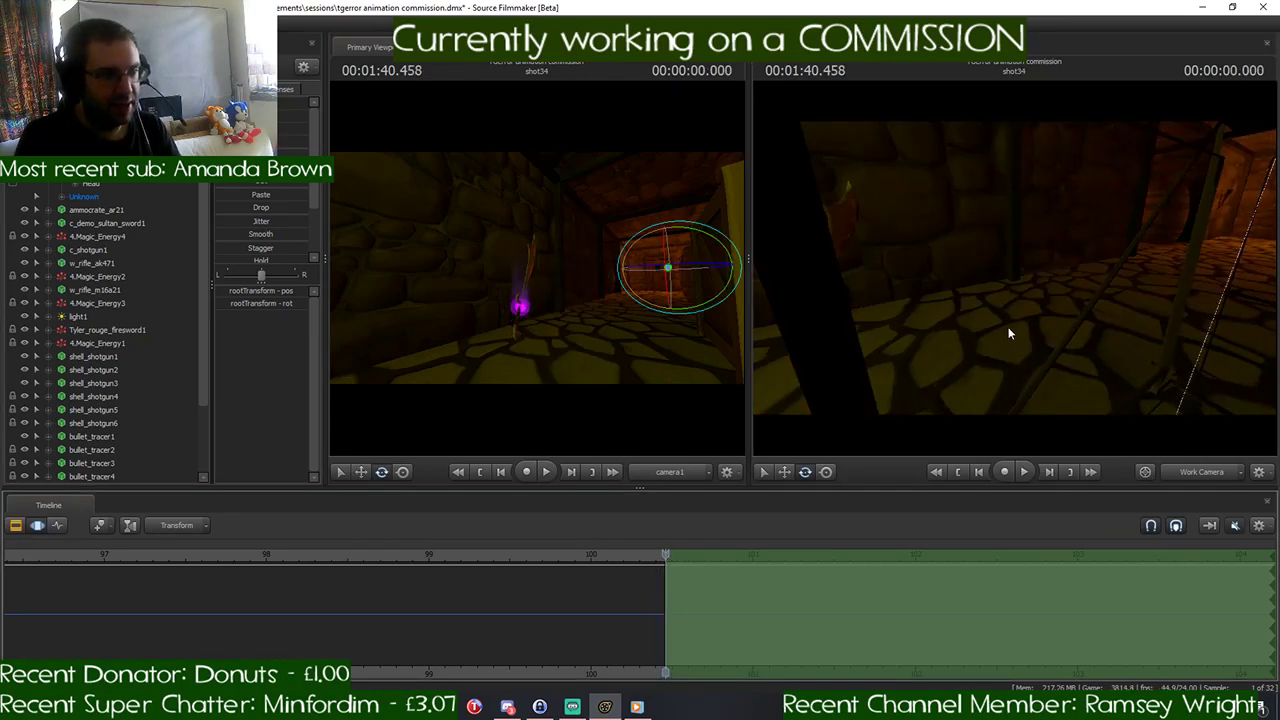
pyautogui.moveTo(1010, 334); pyautogui.dragTo(1016, 273)
pyautogui.press('w')
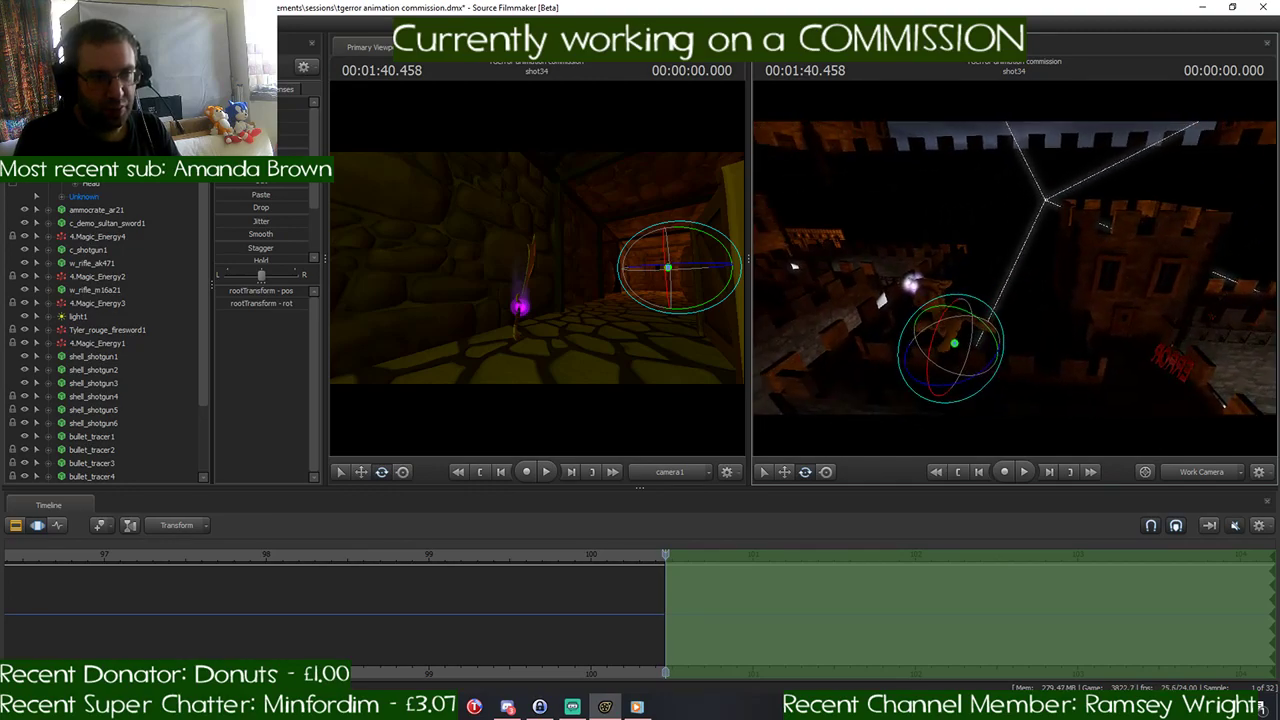
pyautogui.press('w')
pyautogui.moveTo(972, 323); pyautogui.dragTo(1044, 182)
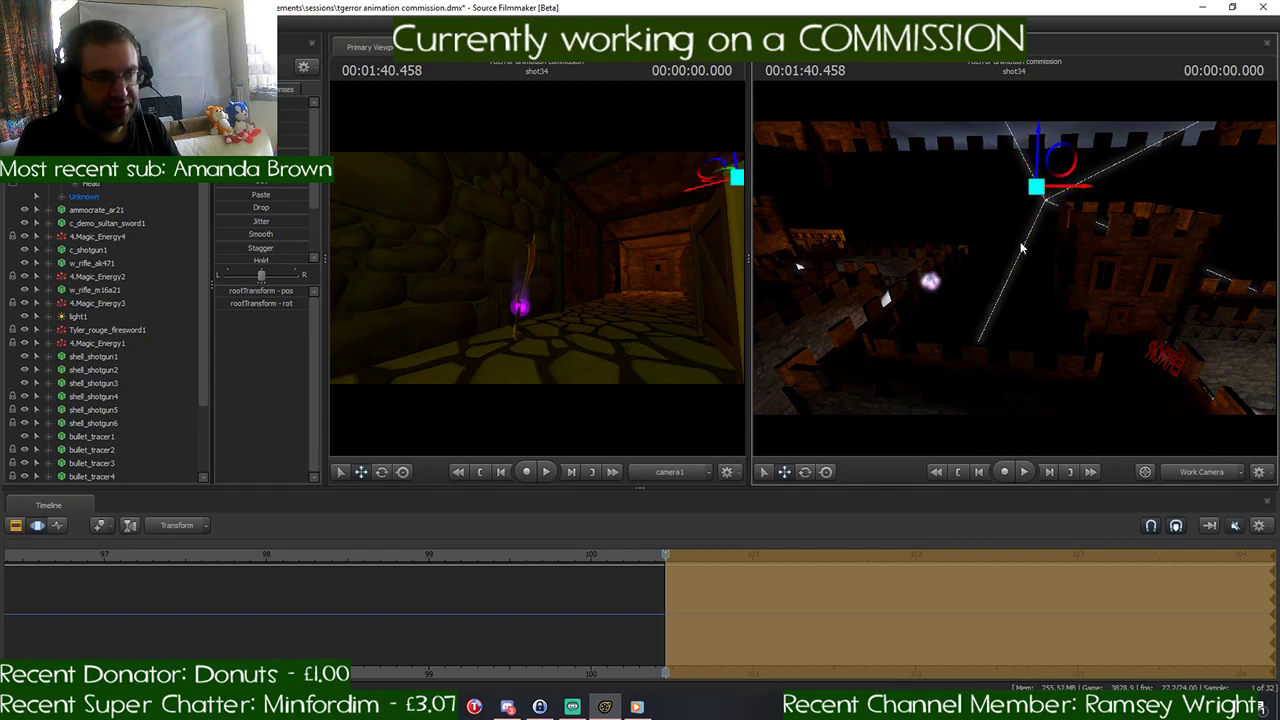
# - Move the pony's rootTransform horizontally in shot34 so the pony sits inside the stone corridor
pyautogui.press('w')
pyautogui.moveTo(1023, 246); pyautogui.dragTo(1014, 270)
pyautogui.press('w')
pyautogui.press('a')
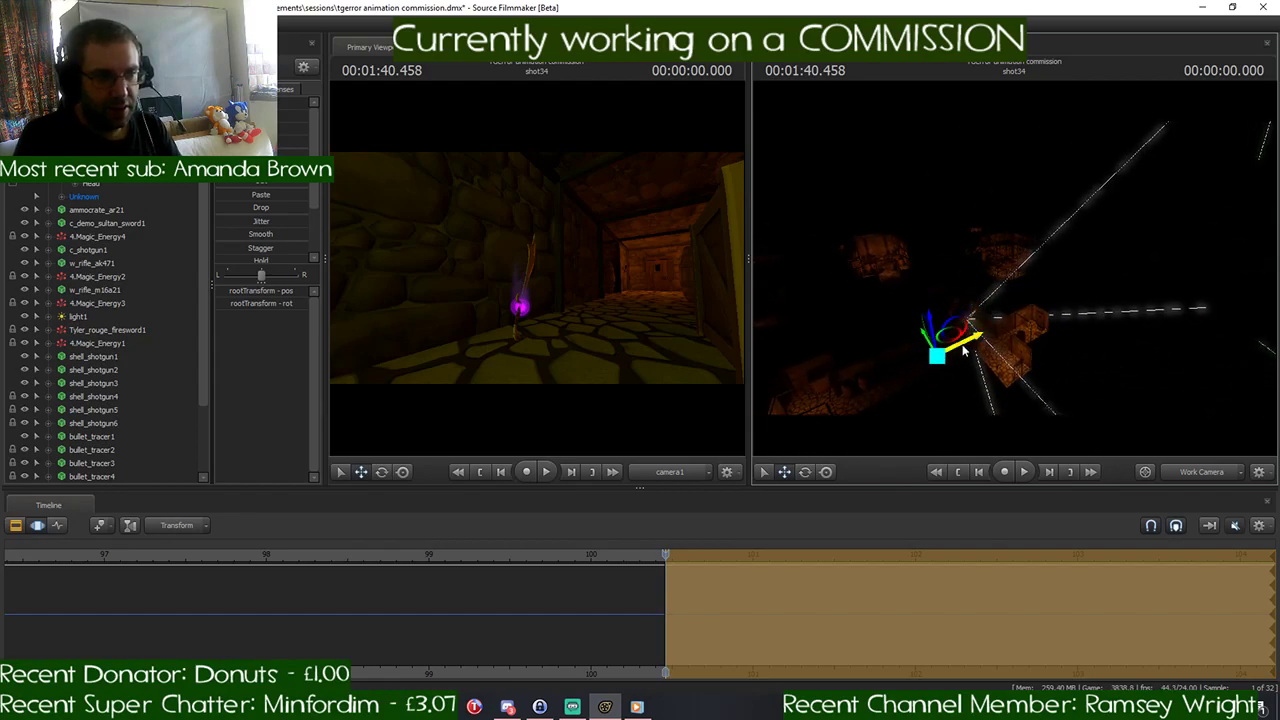
pyautogui.moveTo(965, 350); pyautogui.dragTo(1094, 352)
pyautogui.moveTo(1152, 282); pyautogui.dragTo(996, 142)
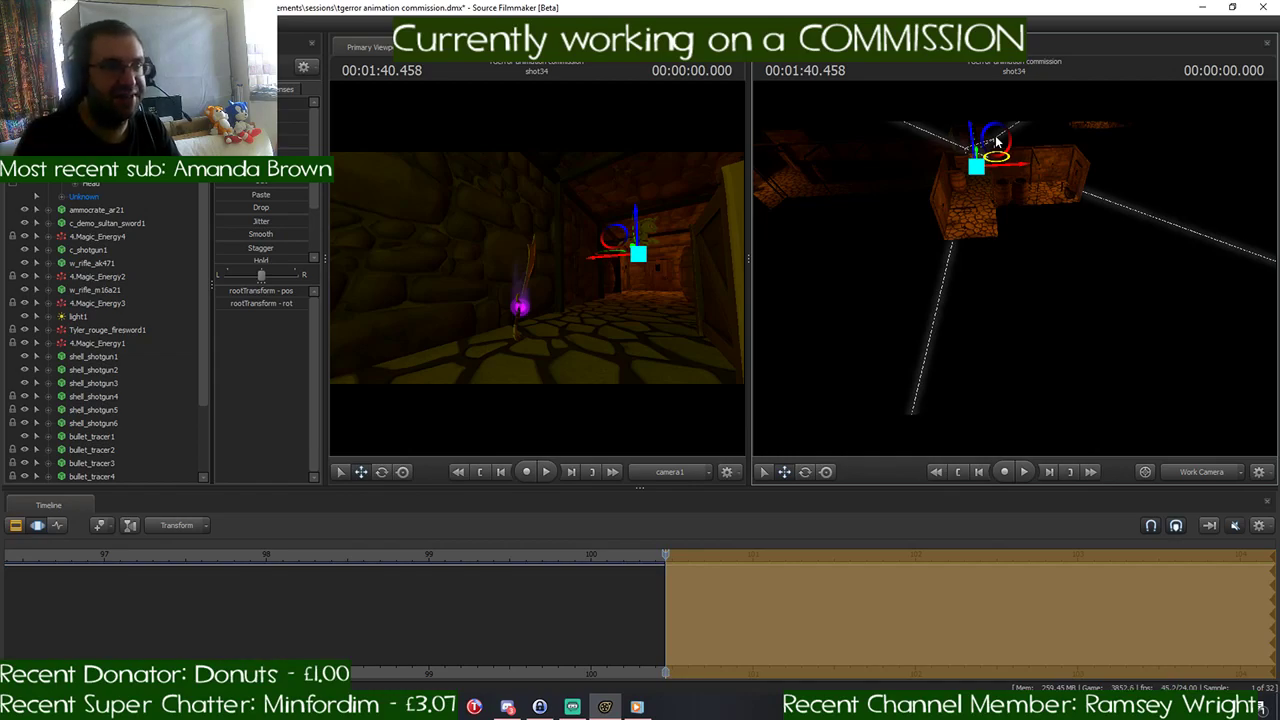
# - Lower the pony's rootTransform to the corridor floor and bring it closer to the shot camera, near its shot33 position
pyautogui.moveTo(1041, 226); pyautogui.dragTo(1122, 188)
pyautogui.press('w')
pyautogui.press('w')
pyautogui.press('a')
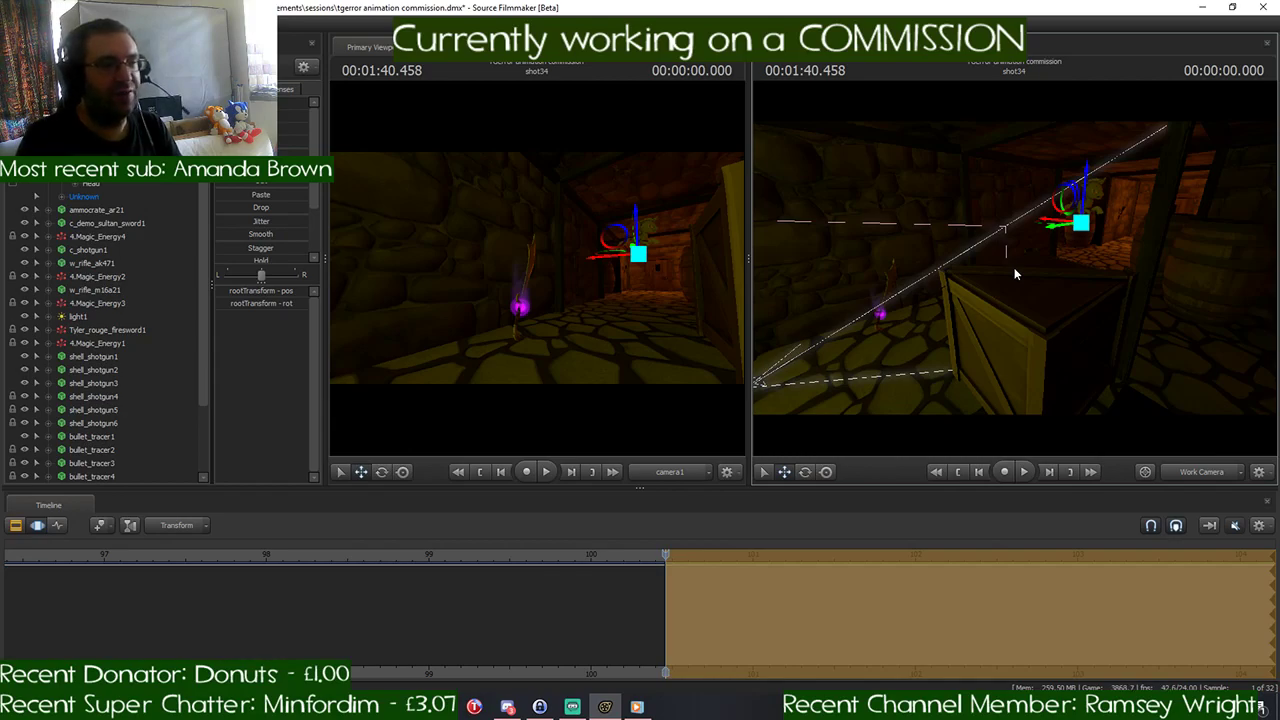
pyautogui.press('w')
pyautogui.moveTo(1016, 266)
pyautogui.mouseDown()
pyautogui.moveTo(1028, 225)
pyautogui.moveTo(1004, 272)
pyautogui.moveTo(1016, 276)
pyautogui.mouseUp()
pyautogui.press('w')
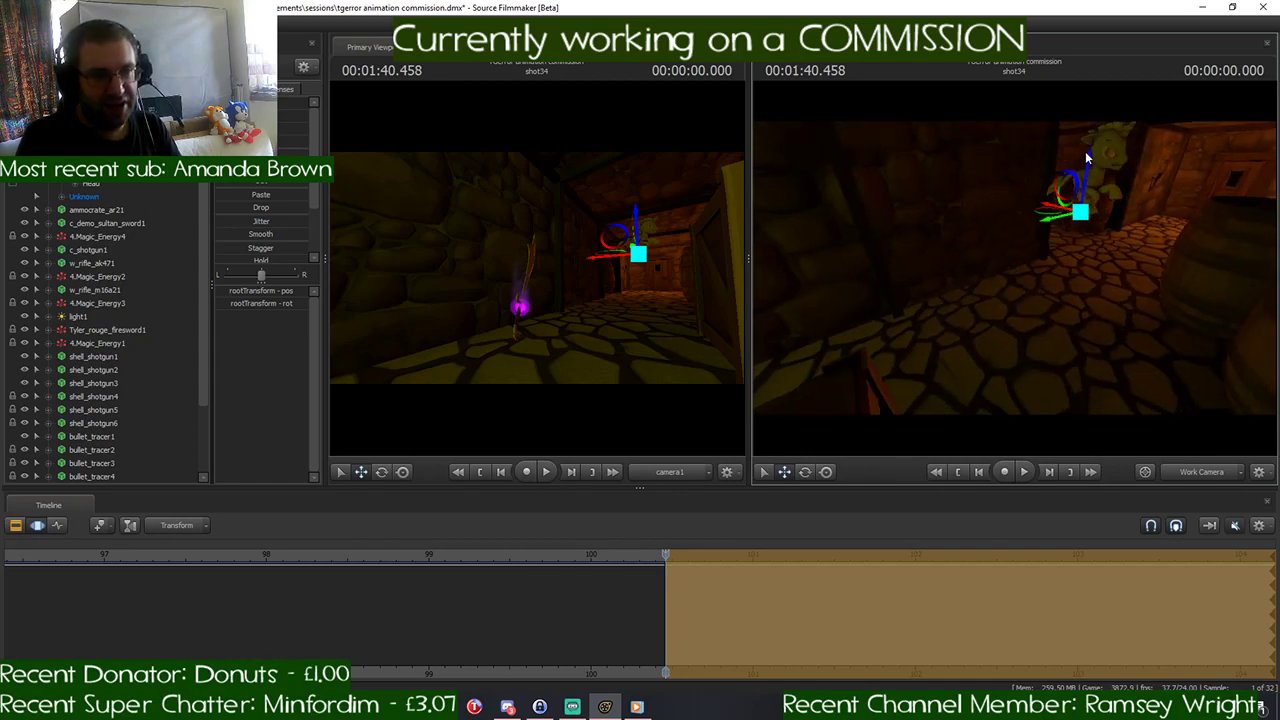
pyautogui.moveTo(1087, 160); pyautogui.dragTo(1077, 244)
pyautogui.moveTo(1077, 244); pyautogui.dragTo(646, 317)
# - Rotate the pony's rootTransform at the start of shot34 and nudge it to line up with the pony's shot33 placement
pyautogui.press('w')
pyautogui.press('w')
pyautogui.moveTo(1000, 290)
pyautogui.mouseDown()
pyautogui.moveTo(900, 255)
pyautogui.moveTo(1021, 287)
pyautogui.mouseUp()
pyautogui.press('e')
pyautogui.moveTo(1012, 334); pyautogui.dragTo(1043, 284)
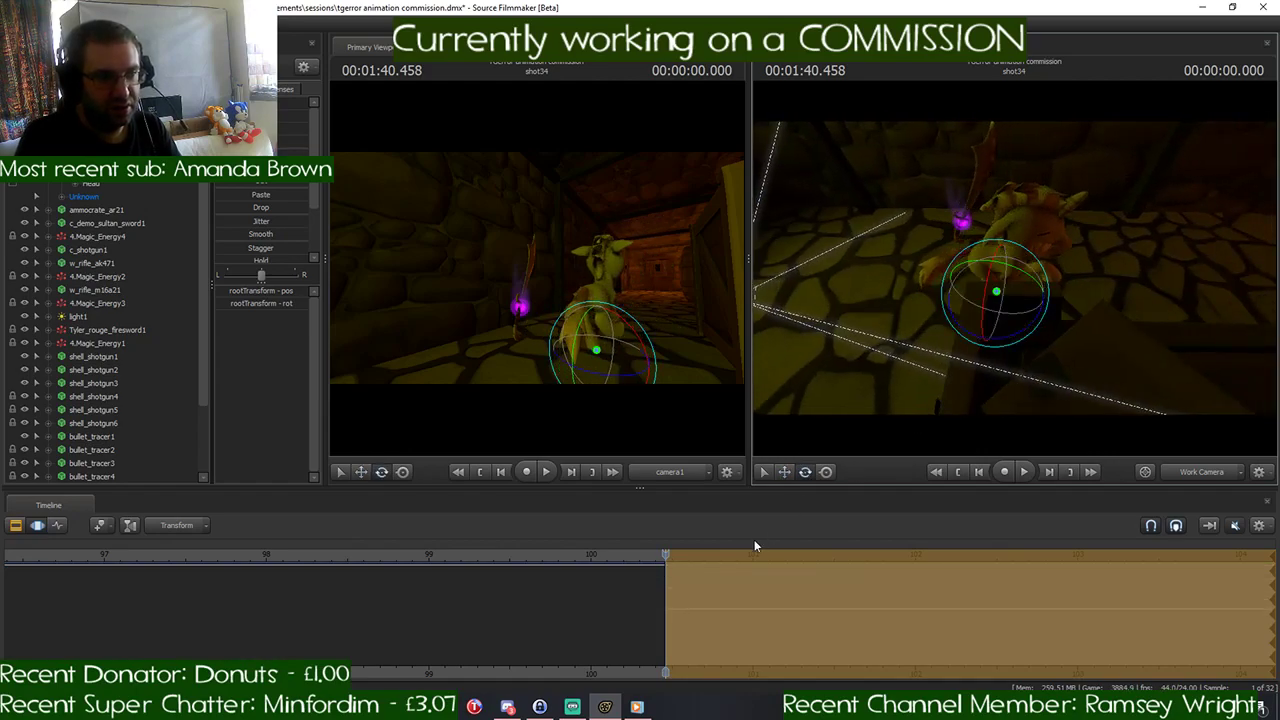
pyautogui.moveTo(666, 551); pyautogui.dragTo(666, 553)
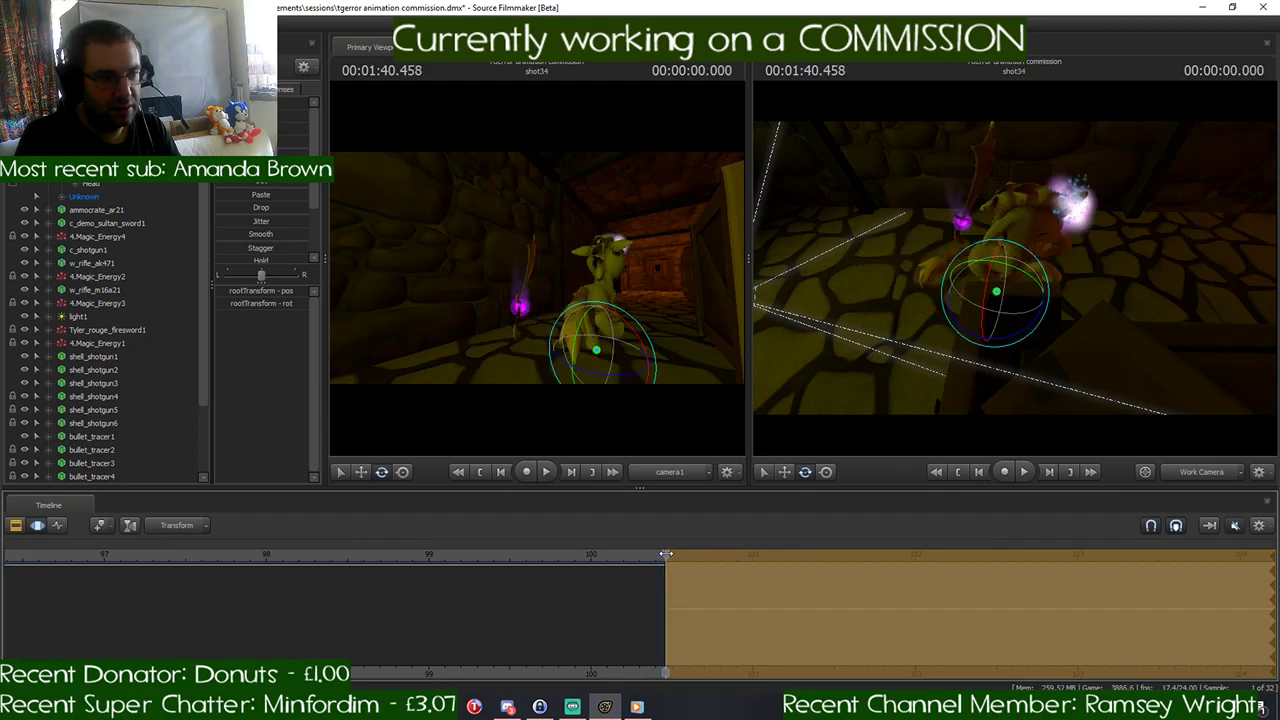
pyautogui.moveTo(1024, 300); pyautogui.dragTo(921, 354)
pyautogui.press('w')
# - Play back the cut from shot33 into shot34 to check how the pony's placement and sprint connect
pyautogui.click(637, 557)
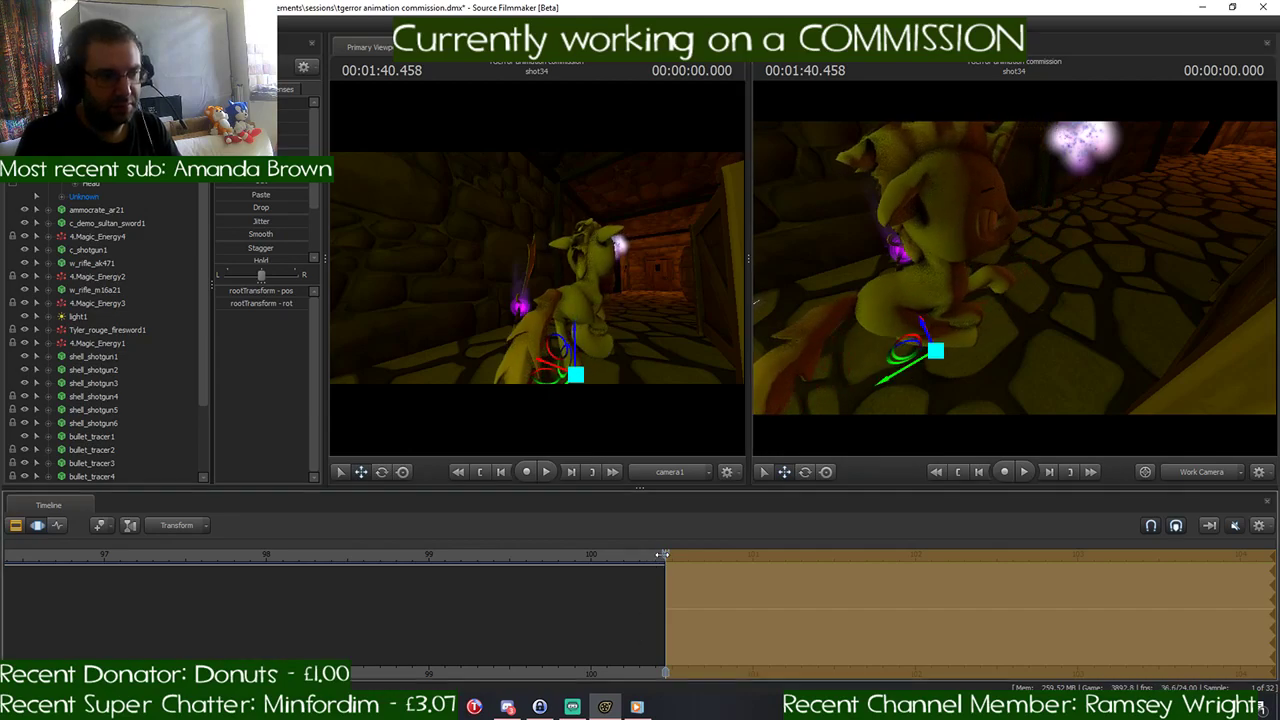
pyautogui.press('space')
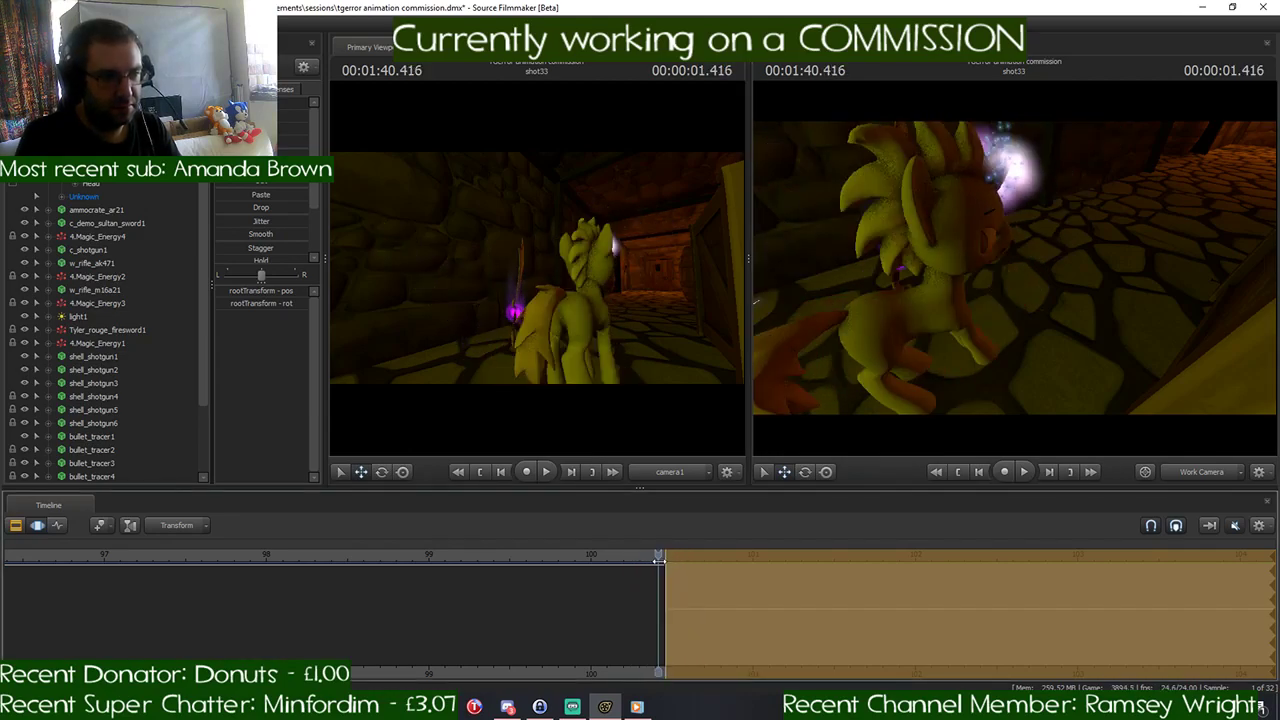
pyautogui.press('space')
pyautogui.press('space')
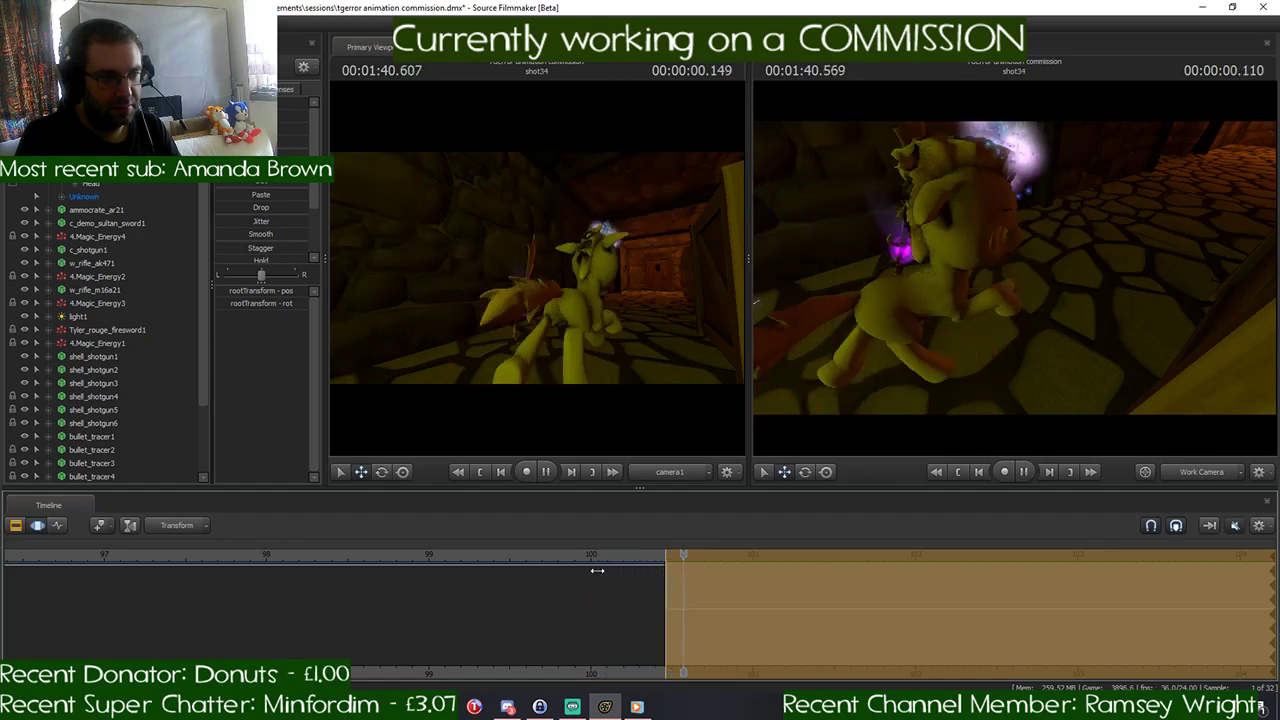
pyautogui.press('space')
pyautogui.moveTo(800, 553); pyautogui.dragTo(641, 573)
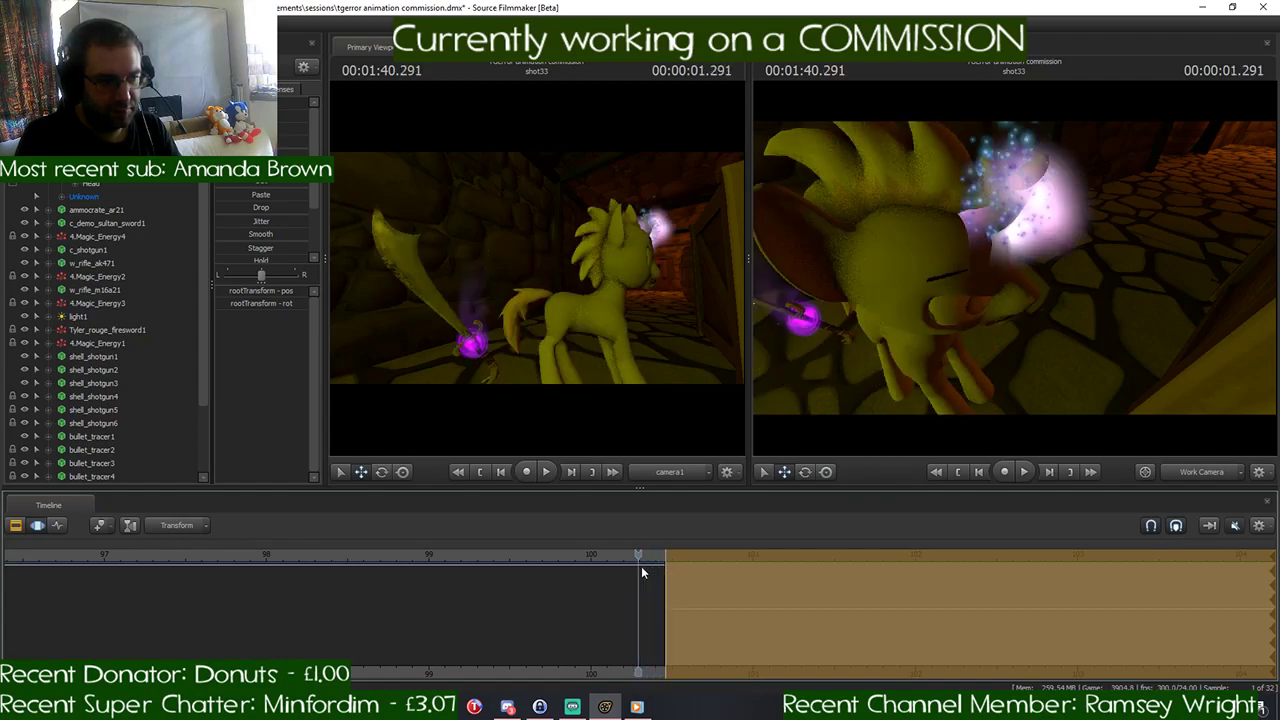
# - Make shot33 the active shot for motion editing and select all of the pony's controls
pyautogui.click(16, 525)
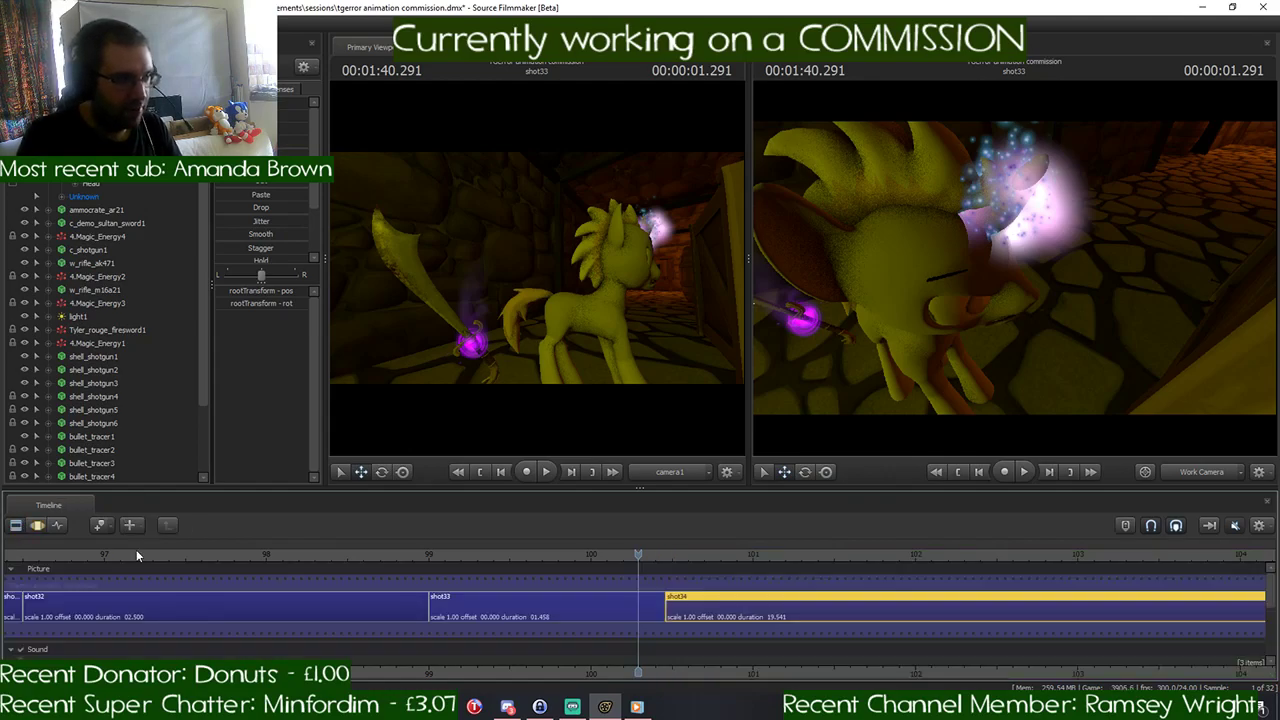
pyautogui.scroll(2, 655, 613)
pyautogui.click(655, 613)
pyautogui.scroll(1, 655, 613)
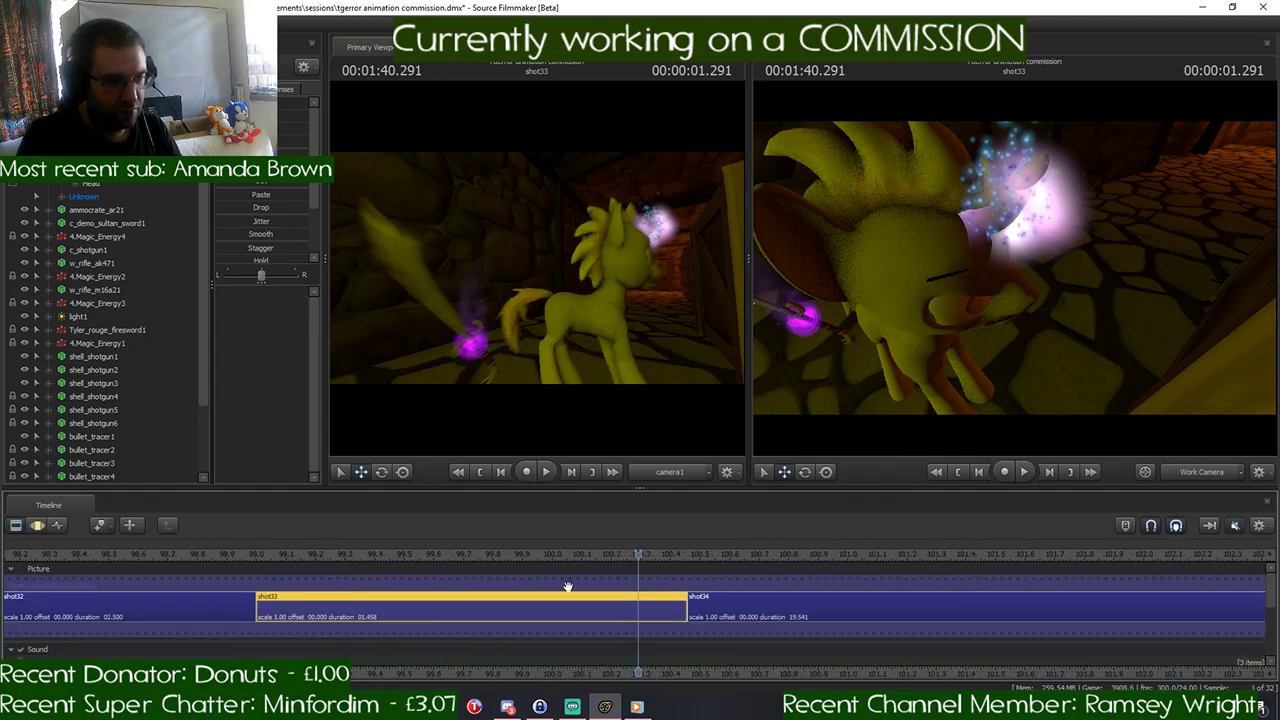
pyautogui.click(40, 525)
pyautogui.scroll(1, 648, 602)
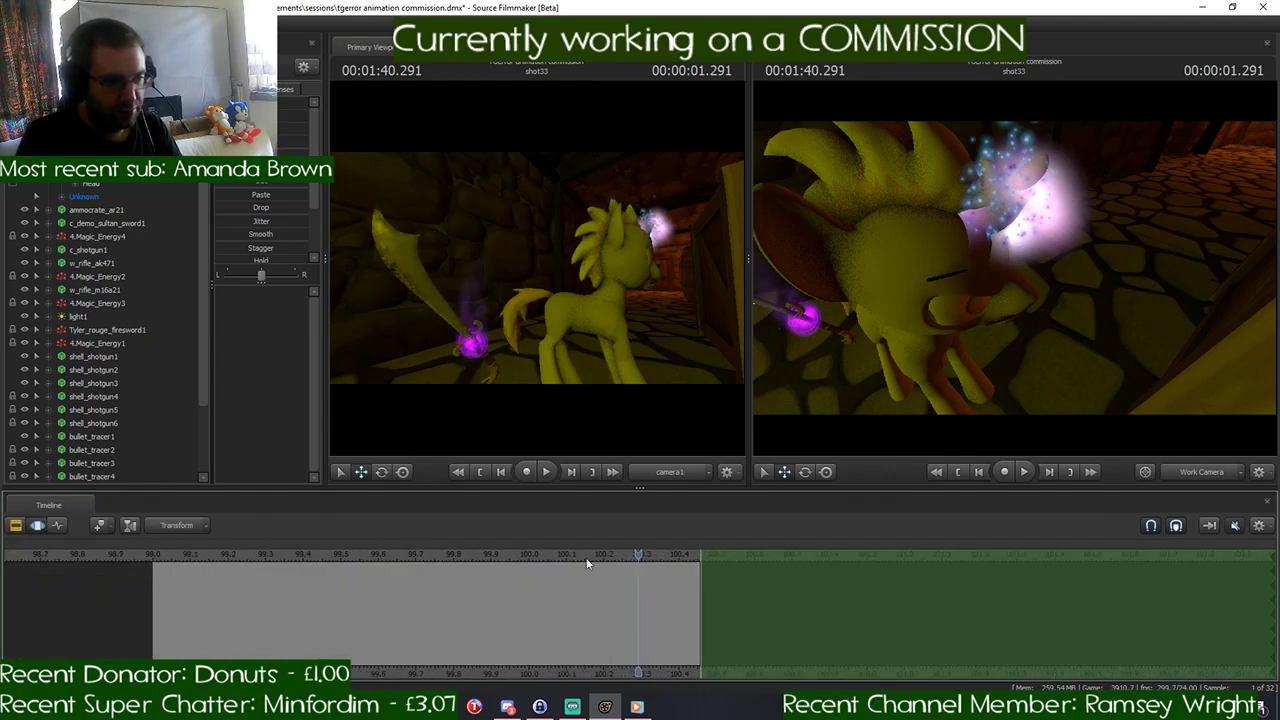
pyautogui.click(100, 130)
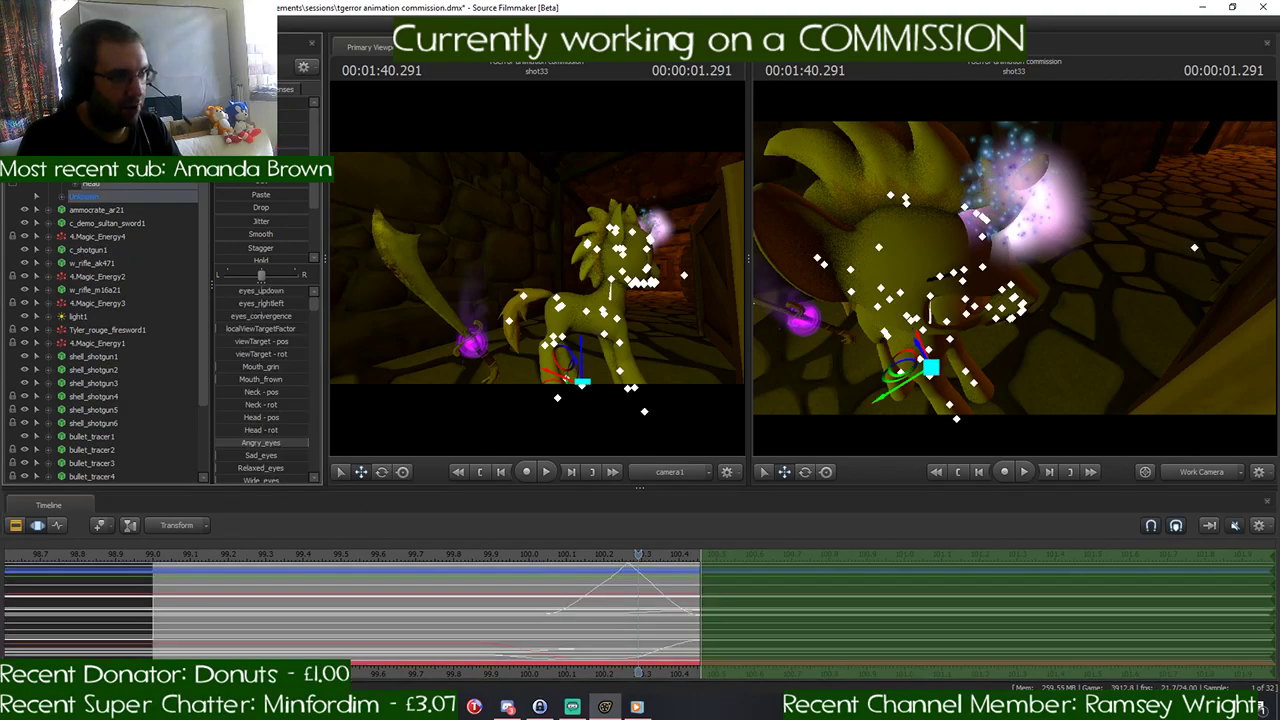
# - Set shot33's time selection to ease in from about 100.17 s and reach full strength at 00:01:40.416
pyautogui.scroll(1, 650, 600)
pyautogui.click(655, 558)
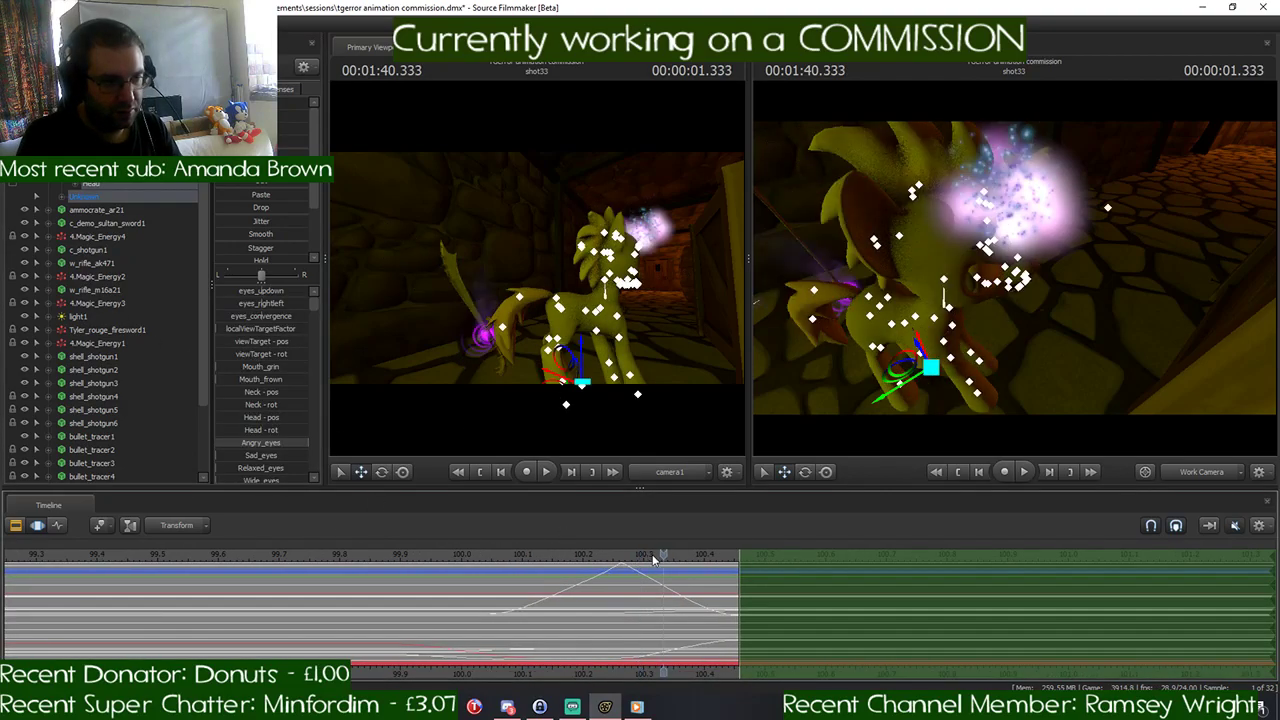
pyautogui.moveTo(655, 558); pyautogui.dragTo(625, 563)
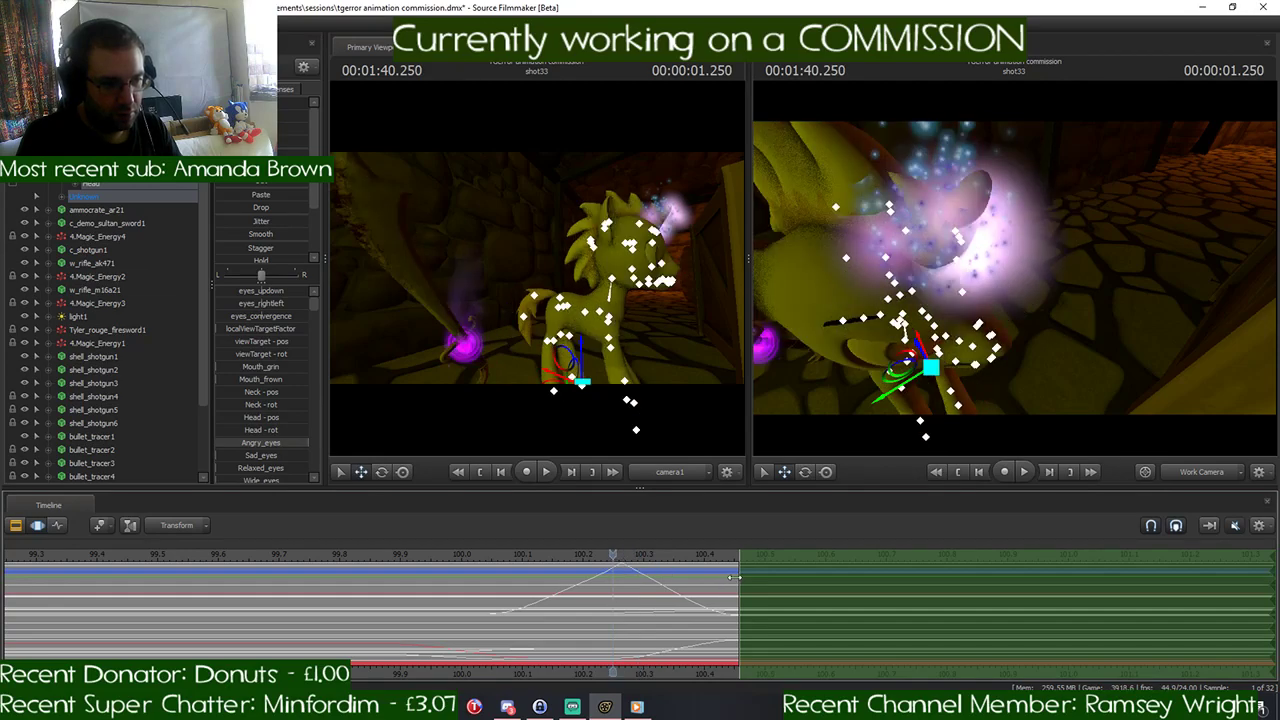
pyautogui.moveTo(733, 578); pyautogui.dragTo(603, 568)
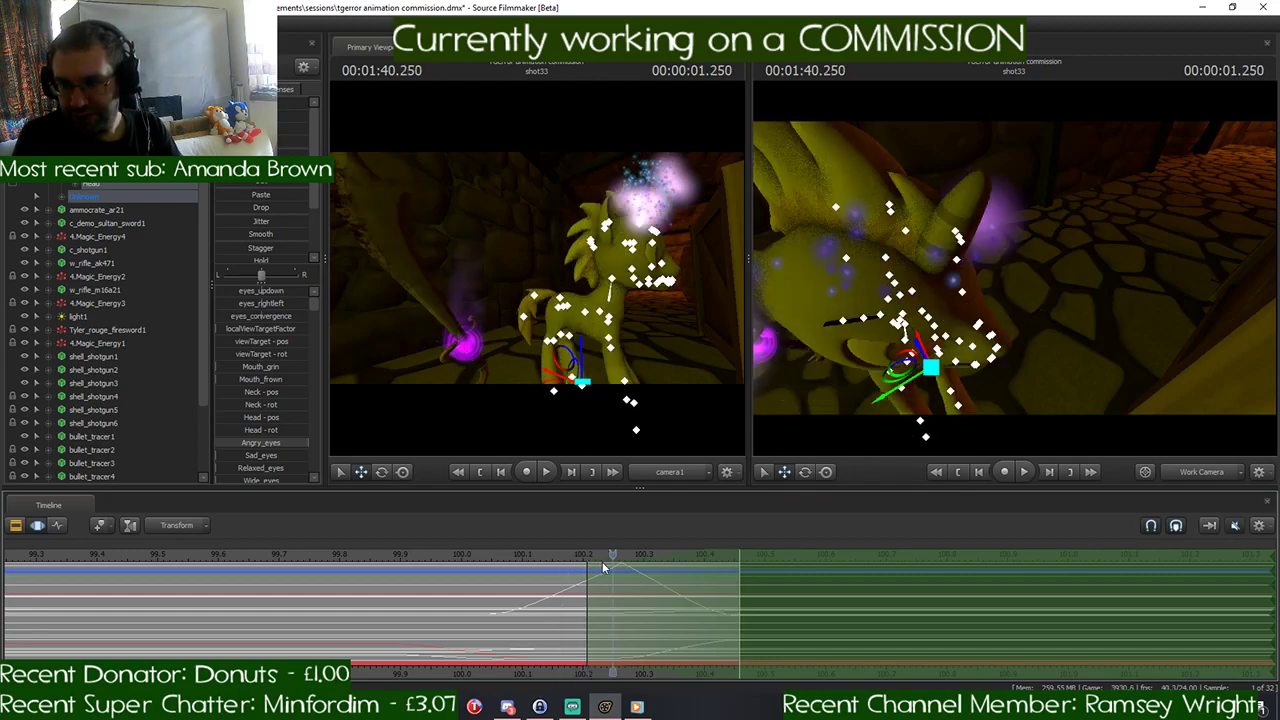
pyautogui.moveTo(612, 556); pyautogui.dragTo(684, 570)
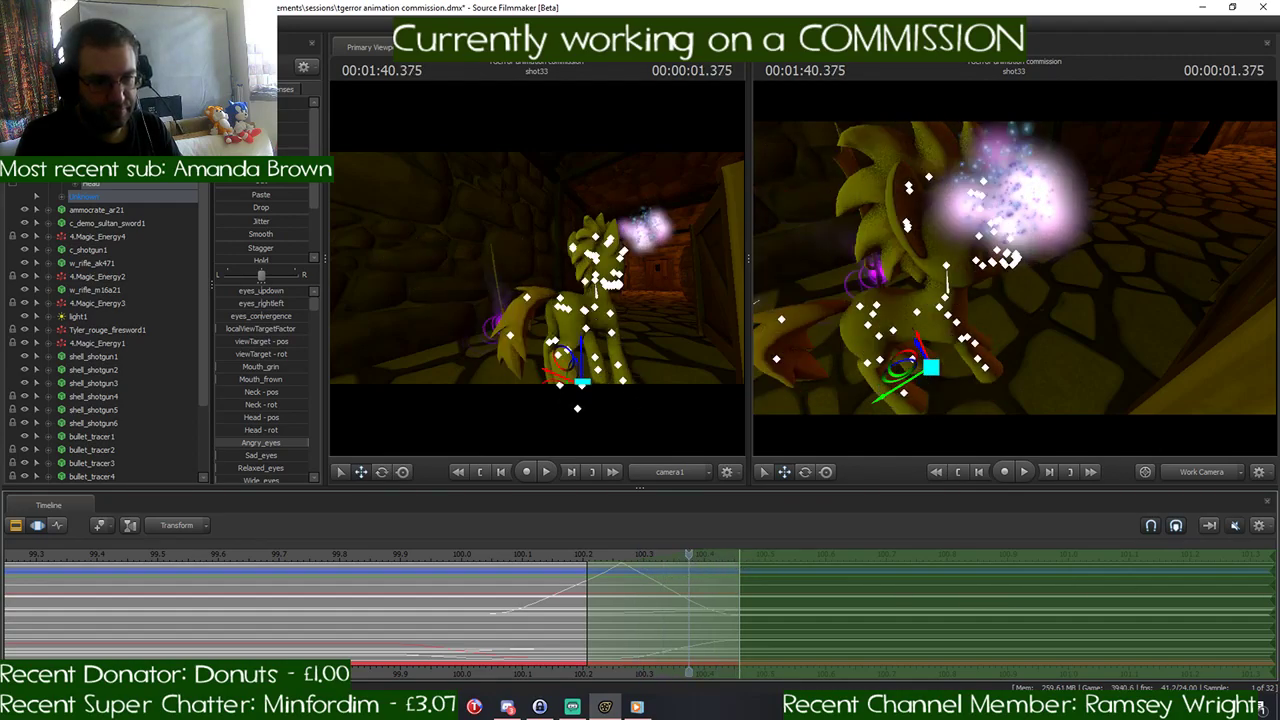
pyautogui.moveTo(1273, 592)
pyautogui.mouseDown()
pyautogui.moveTo(791, 601)
pyautogui.moveTo(1274, 590)
pyautogui.mouseUp()
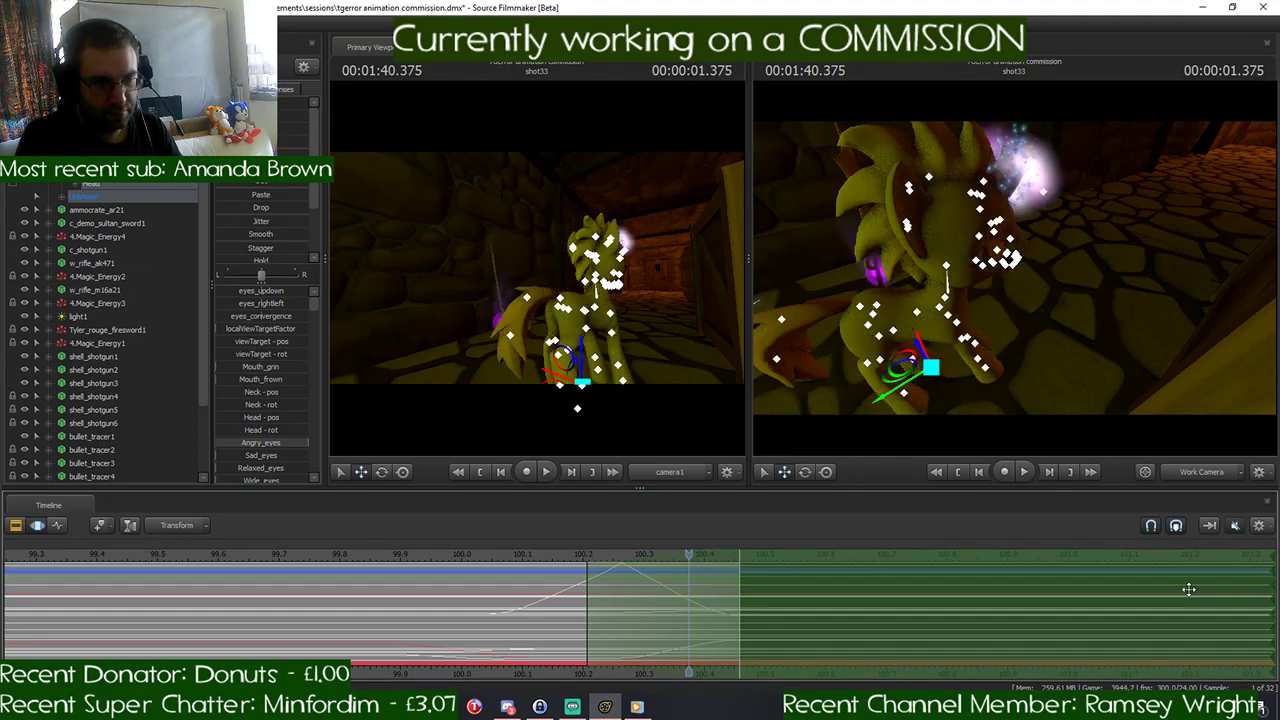
pyautogui.moveTo(740, 582); pyautogui.dragTo(718, 583)
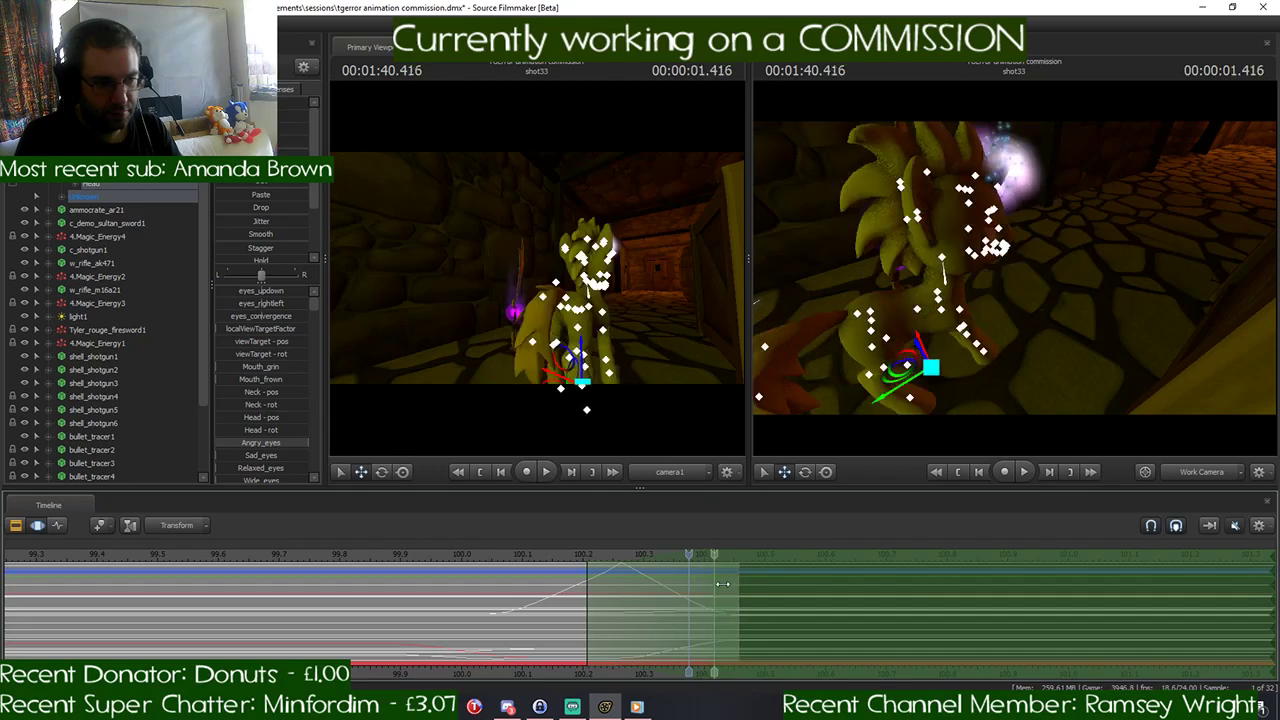
pyautogui.moveTo(587, 584); pyautogui.dragTo(562, 582)
pyautogui.moveTo(680, 555); pyautogui.dragTo(707, 577)
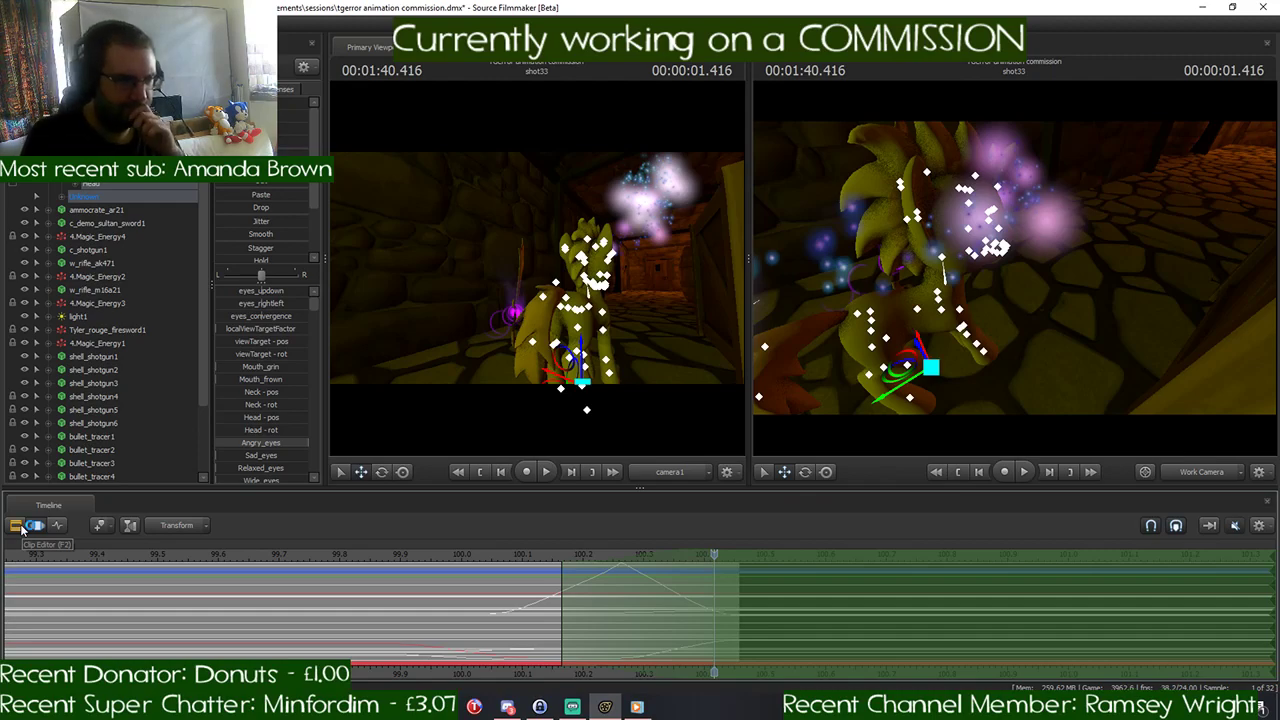
pyautogui.moveTo(717, 555)
pyautogui.mouseDown()
pyautogui.moveTo(742, 555)
pyautogui.moveTo(716, 555)
pyautogui.mouseUp()
# - Rotate the pony's RightFoot at 00:01:40.416 in shot33 to begin its running pose
pyautogui.moveTo(921, 428); pyautogui.dragTo(957, 207)
pyautogui.press('s')
pyautogui.press('w')
pyautogui.press('s')
pyautogui.press('w')
pyautogui.click(988, 232)
pyautogui.press('e')
pyautogui.moveTo(1056, 243); pyautogui.dragTo(1021, 299)
pyautogui.press('w')
pyautogui.press('s')
pyautogui.click(1019, 331)
pyautogui.hotkey('ctrl', 'z')
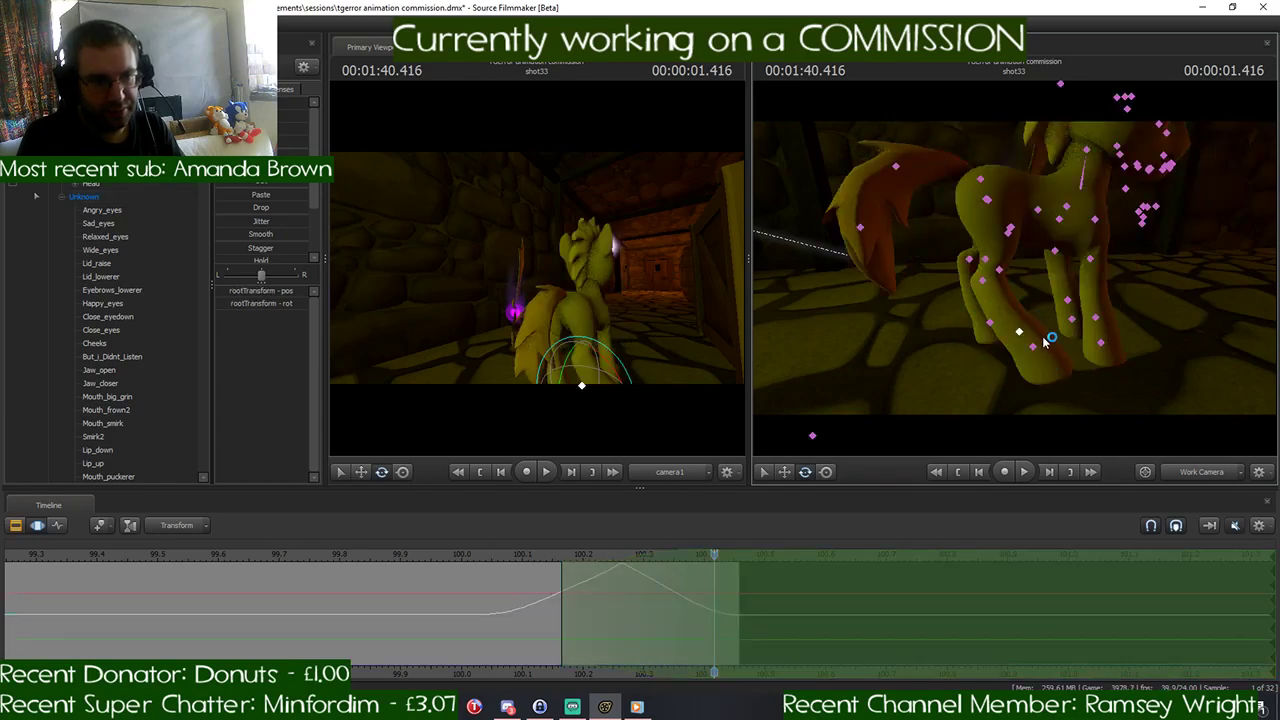
pyautogui.click(1036, 348)
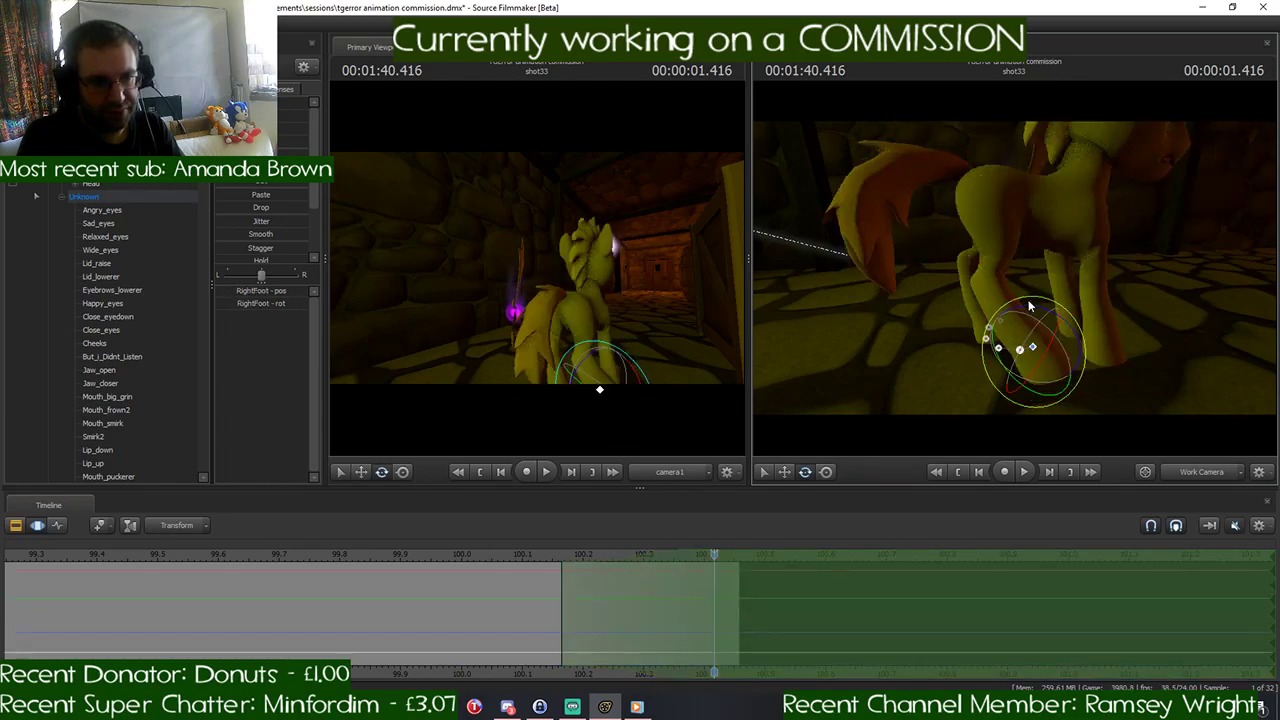
pyautogui.moveTo(1030, 305); pyautogui.dragTo(1063, 318)
pyautogui.moveTo(1114, 284); pyautogui.dragTo(1188, 284)
pyautogui.moveTo(716, 560)
pyautogui.mouseDown()
pyautogui.moveTo(739, 556)
pyautogui.moveTo(720, 559)
pyautogui.mouseUp()
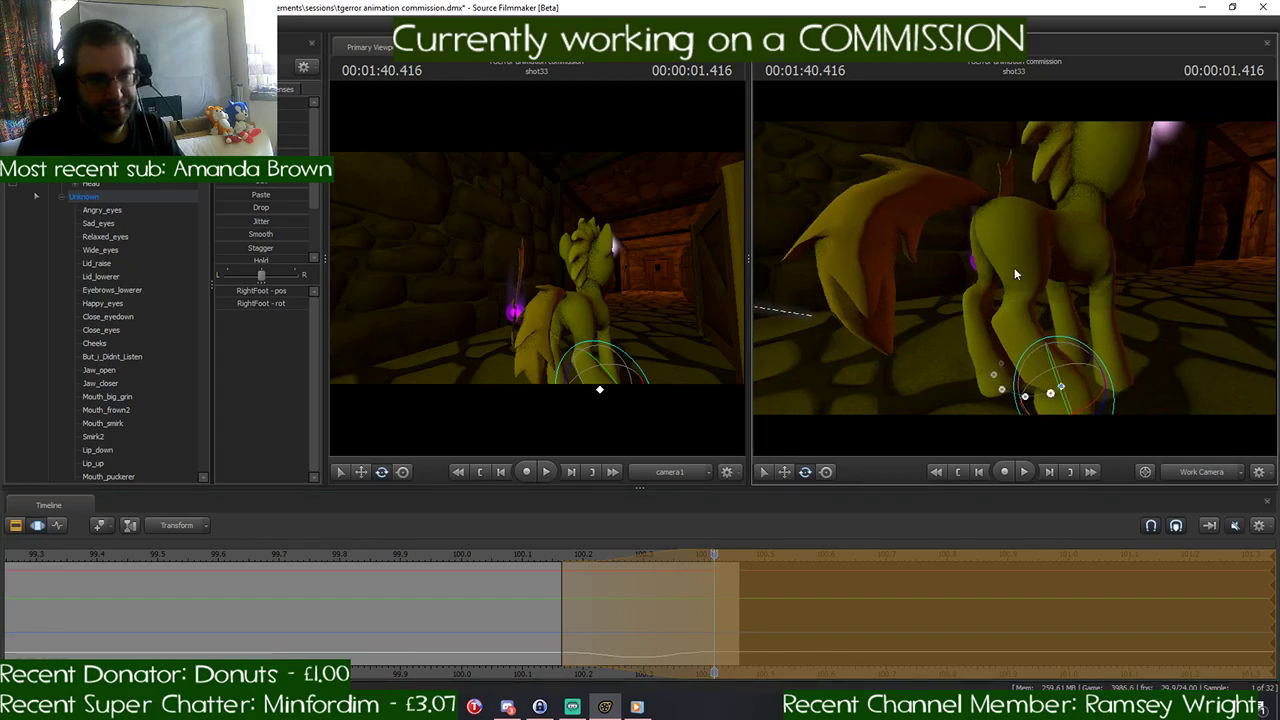
# - Rotate the pony's RightLeg1 to bend and lift the right hind leg at the end of shot33
pyautogui.click(1024, 308)
pyautogui.moveTo(1000, 275)
pyautogui.mouseDown()
pyautogui.moveTo(989, 299)
pyautogui.moveTo(1027, 318)
pyautogui.moveTo(1022, 287)
pyautogui.mouseUp()
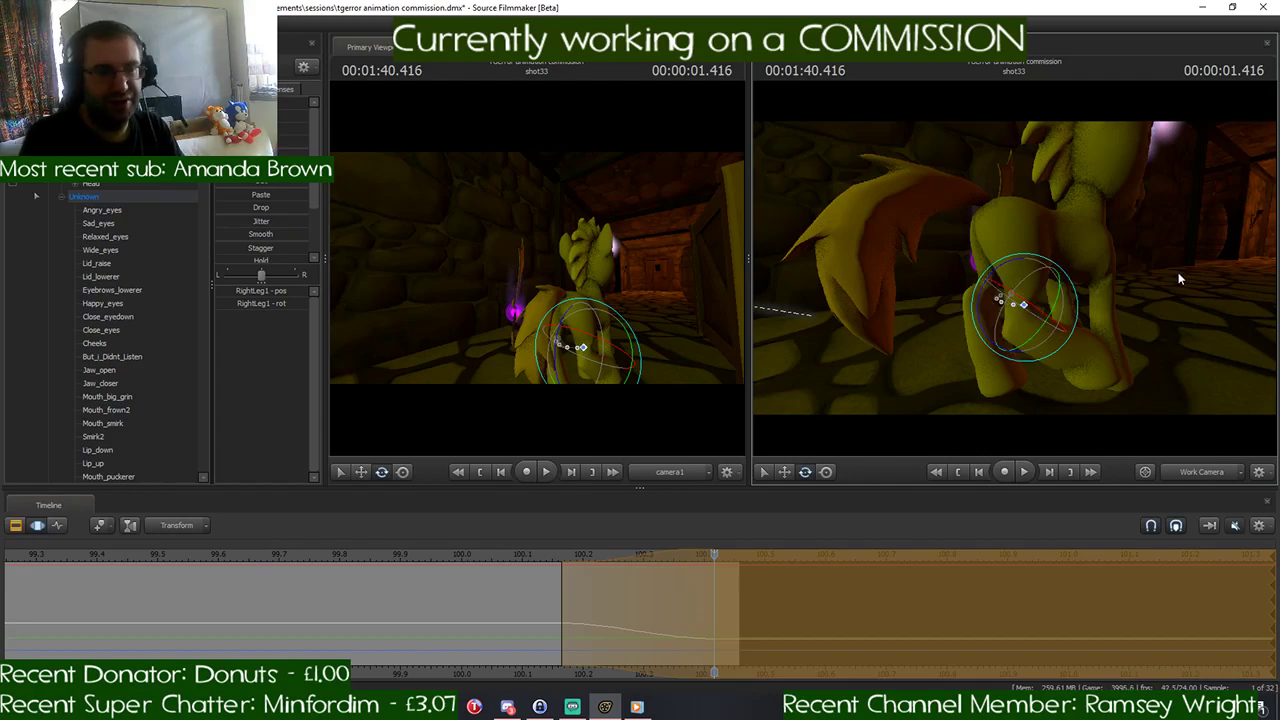
pyautogui.moveTo(1180, 277)
pyautogui.mouseDown()
pyautogui.moveTo(1196, 270)
pyautogui.moveTo(1150, 274)
pyautogui.moveTo(1210, 285)
pyautogui.moveTo(1198, 283)
pyautogui.mouseUp()
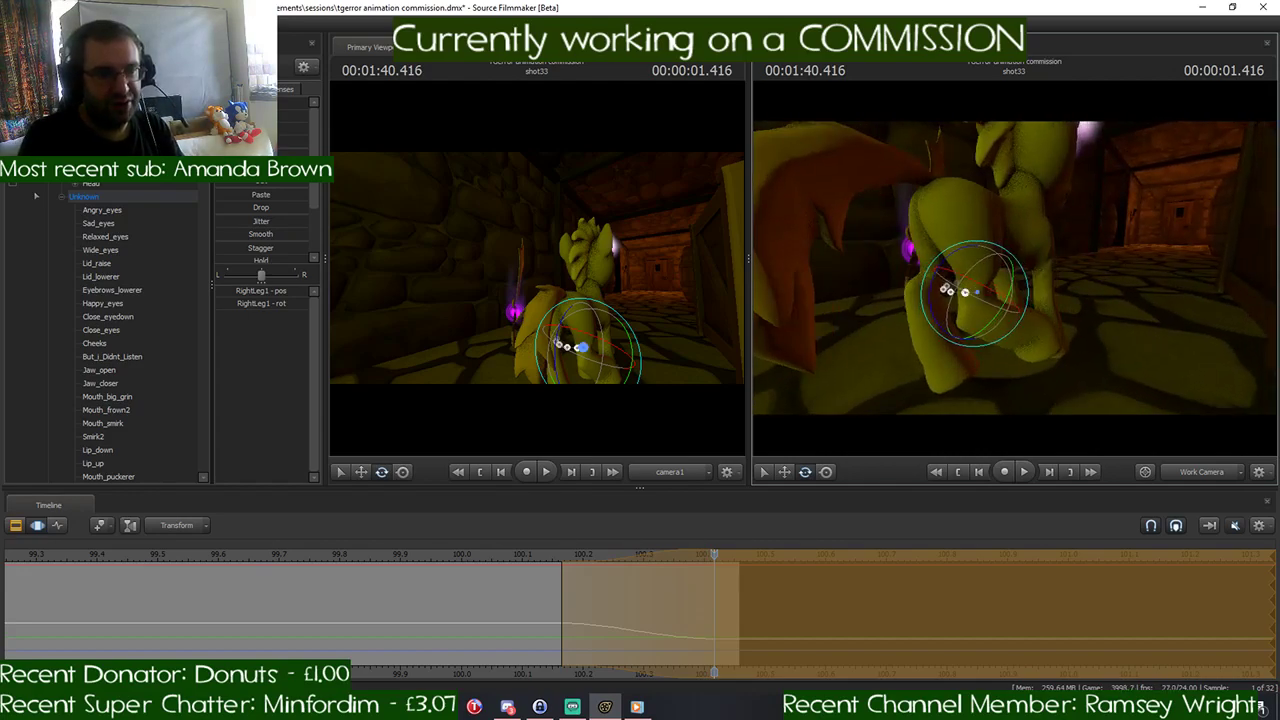
# - Play back the end of shot33 into shot34 to check the leg movement, and return to 00:01:40.416
pyautogui.moveTo(712, 554); pyautogui.dragTo(543, 597)
pyautogui.press('space')
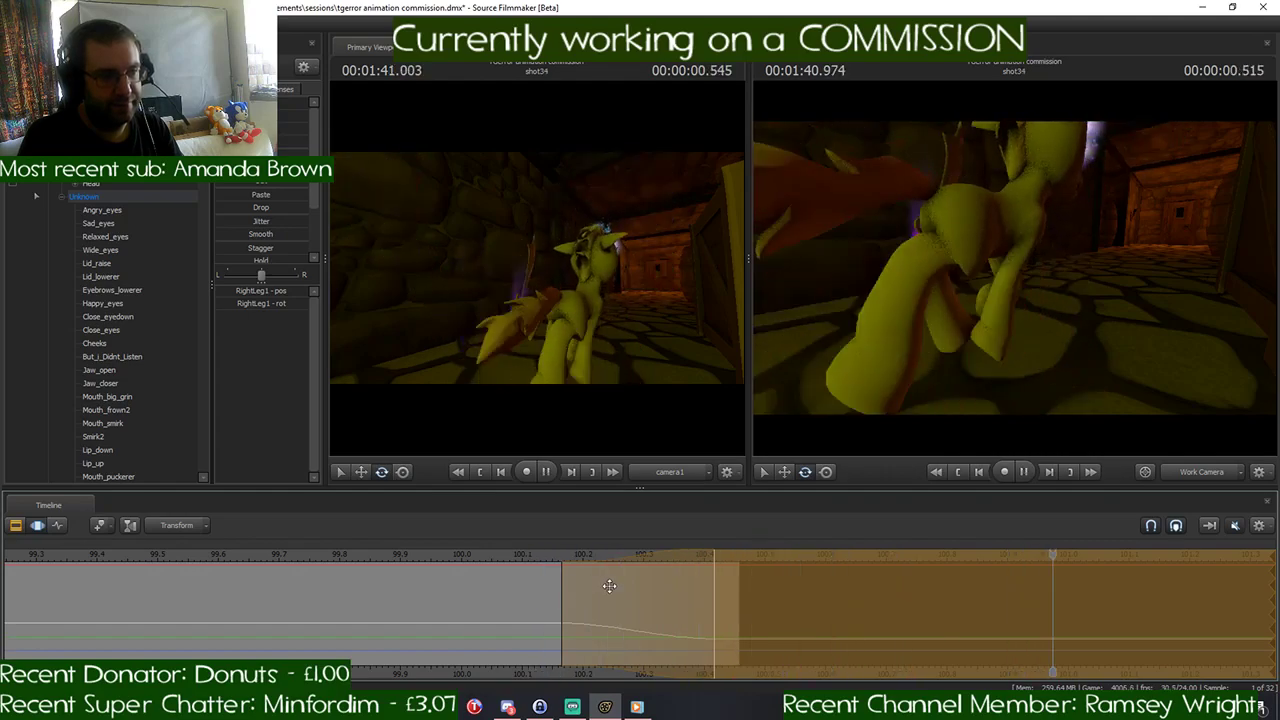
pyautogui.moveTo(1170, 555); pyautogui.dragTo(706, 565)
# - Rotate the pony's Tail1, Tail2 and Tail3 at 00:01:40.416 to lift the tail out behind the body, and save the session
pyautogui.moveTo(1095, 309)
pyautogui.mouseDown()
pyautogui.moveTo(1070, 300)
pyautogui.moveTo(1090, 320)
pyautogui.moveTo(1095, 309)
pyautogui.mouseUp()
pyautogui.moveTo(1014, 274)
pyautogui.mouseDown()
pyautogui.moveTo(1024, 300)
pyautogui.moveTo(1014, 274)
pyautogui.mouseUp()
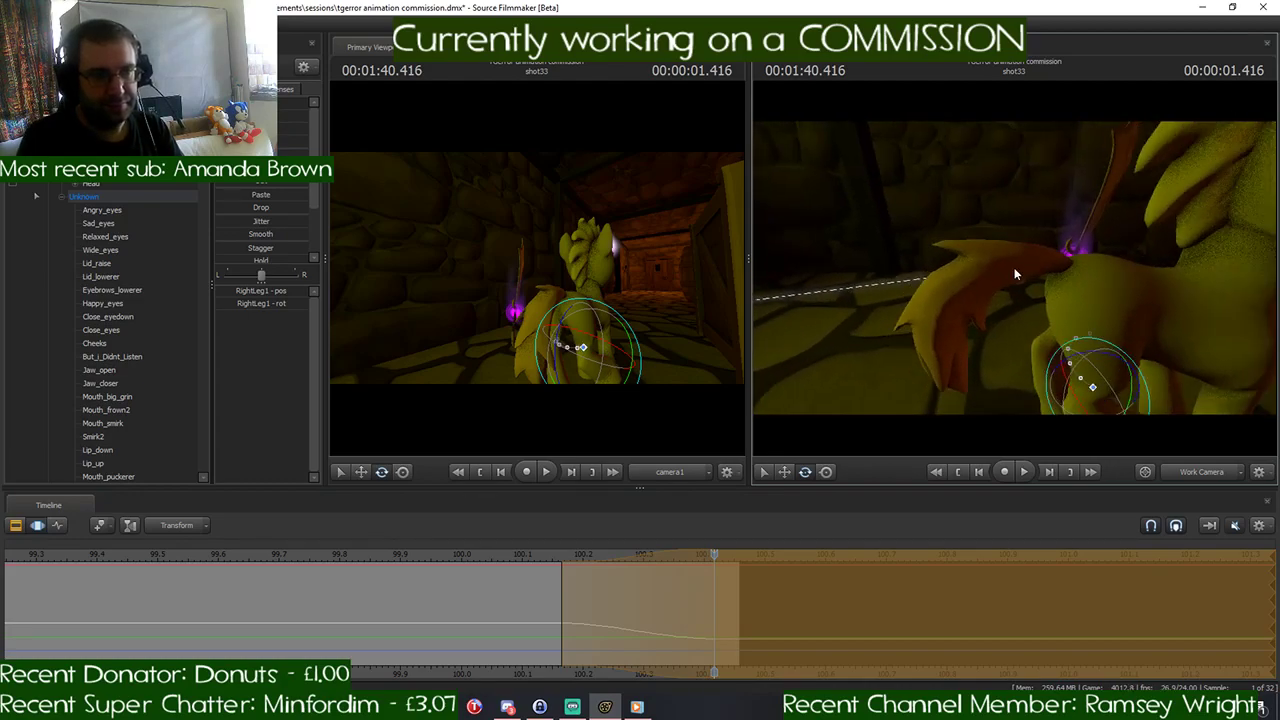
pyautogui.press('ctrl')
pyautogui.click(1074, 268)
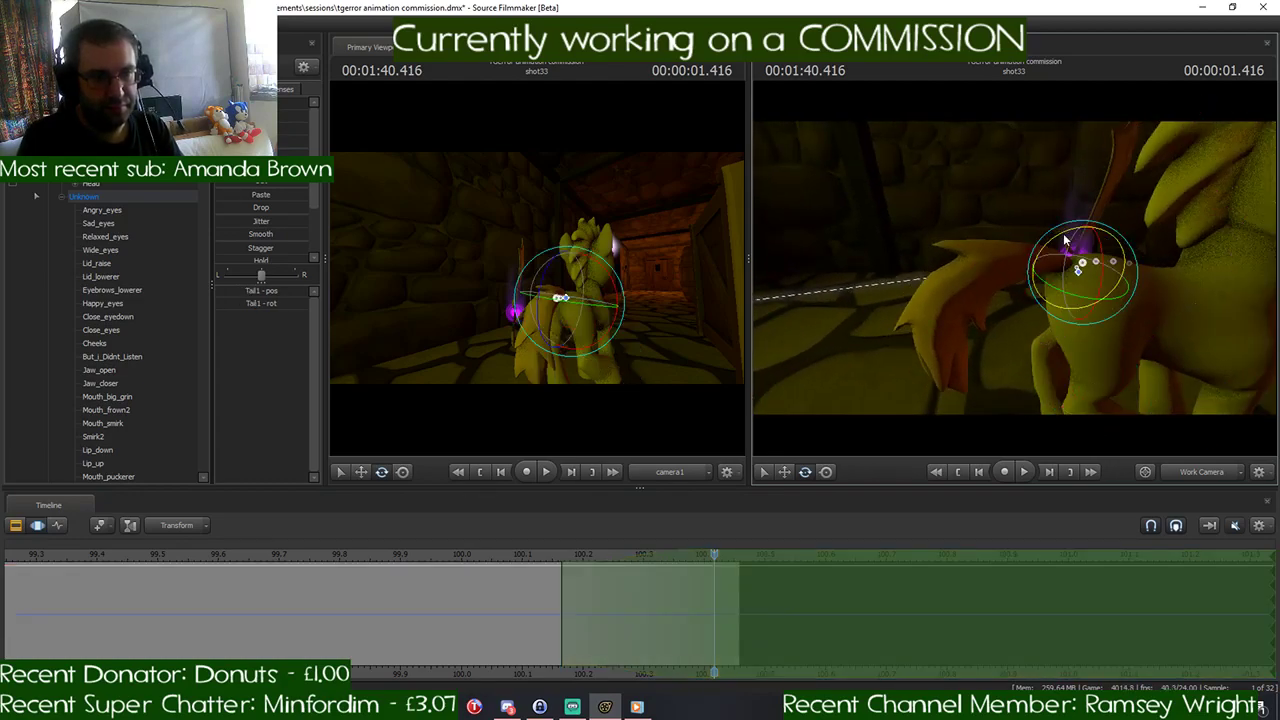
pyautogui.press('ctrl')
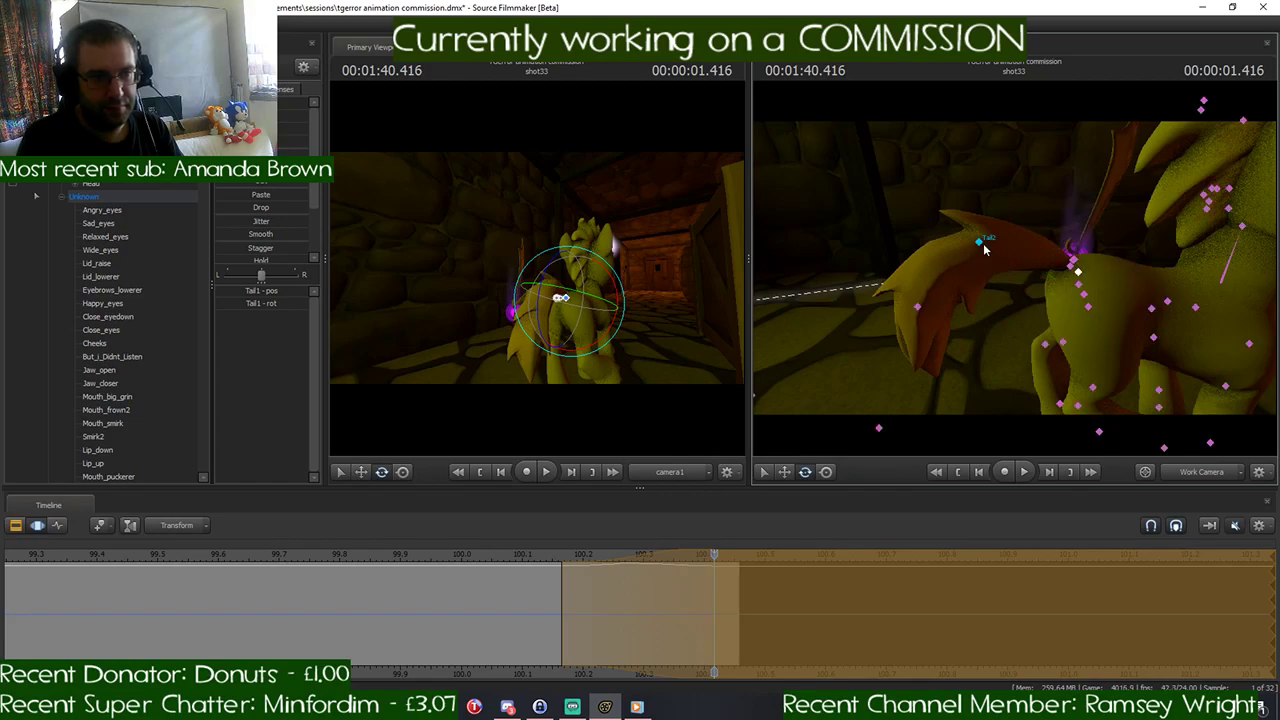
pyautogui.keyDown('ctrl'); pyautogui.click(984, 247); pyautogui.keyUp('ctrl')
pyautogui.moveTo(968, 206); pyautogui.dragTo(987, 206)
pyautogui.press('ctrl')
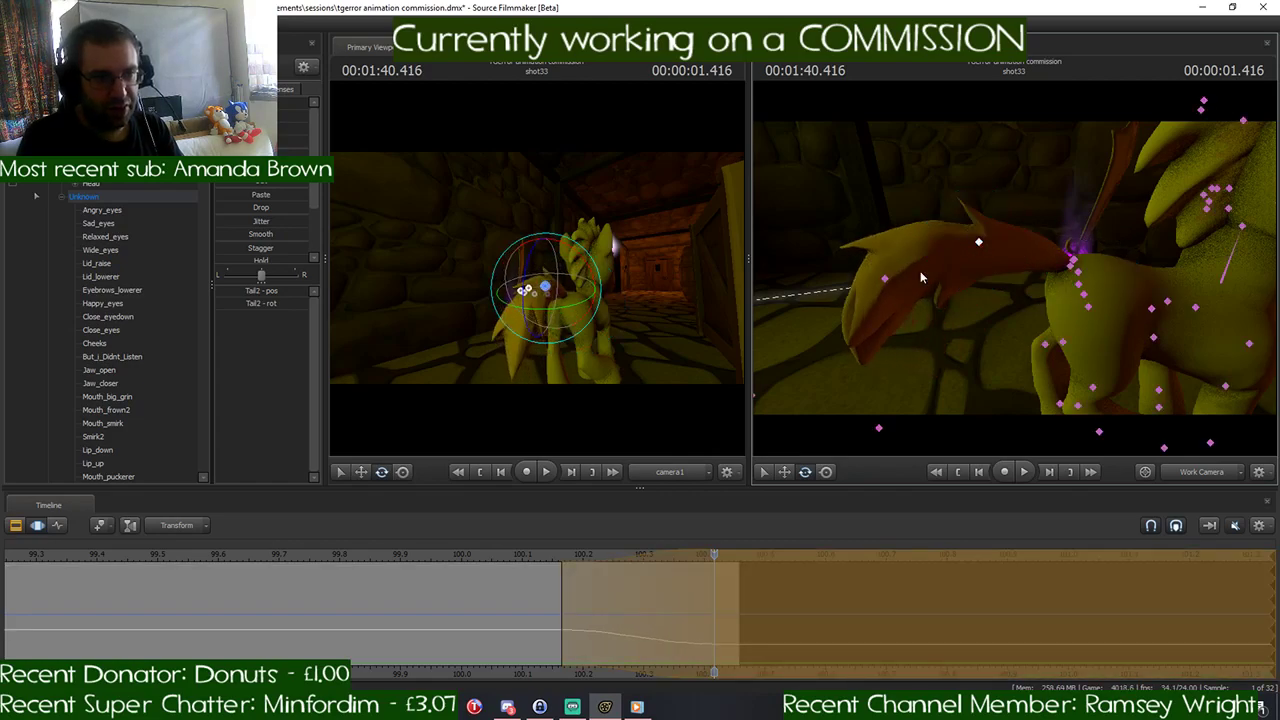
pyautogui.keyDown('ctrl'); pyautogui.click(884, 277); pyautogui.keyUp('ctrl')
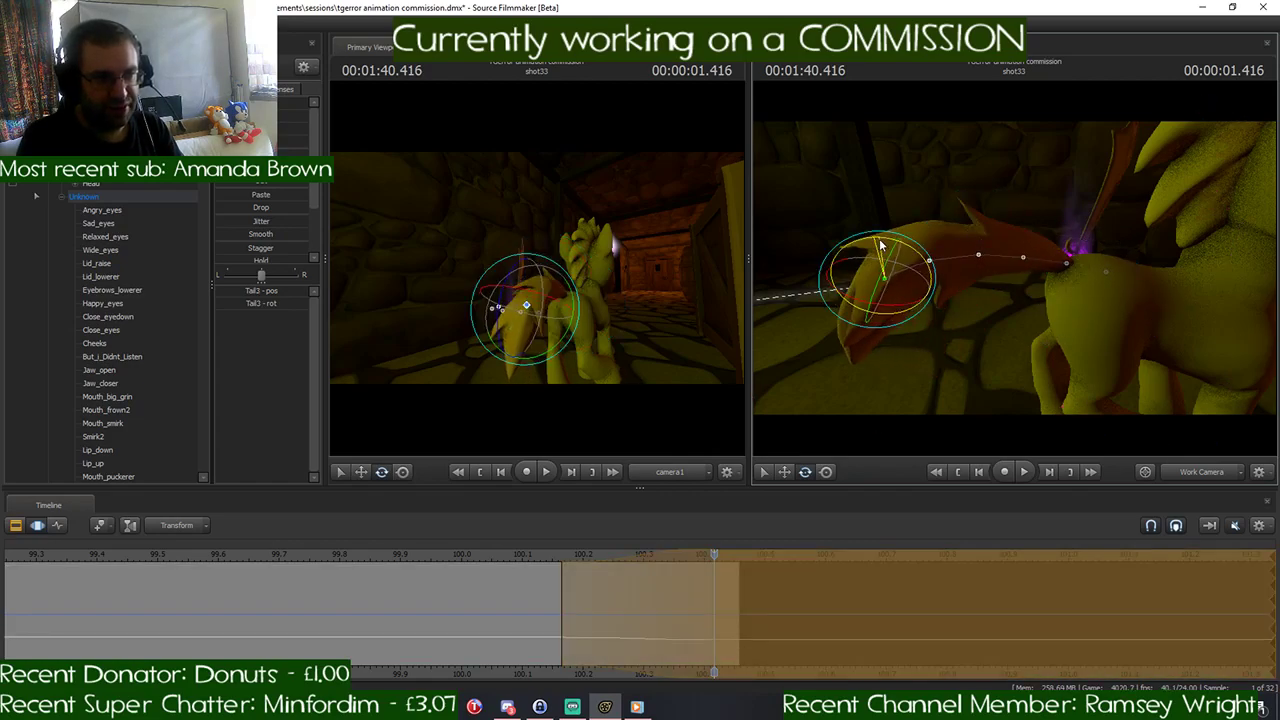
pyautogui.moveTo(985, 266); pyautogui.dragTo(1015, 268)
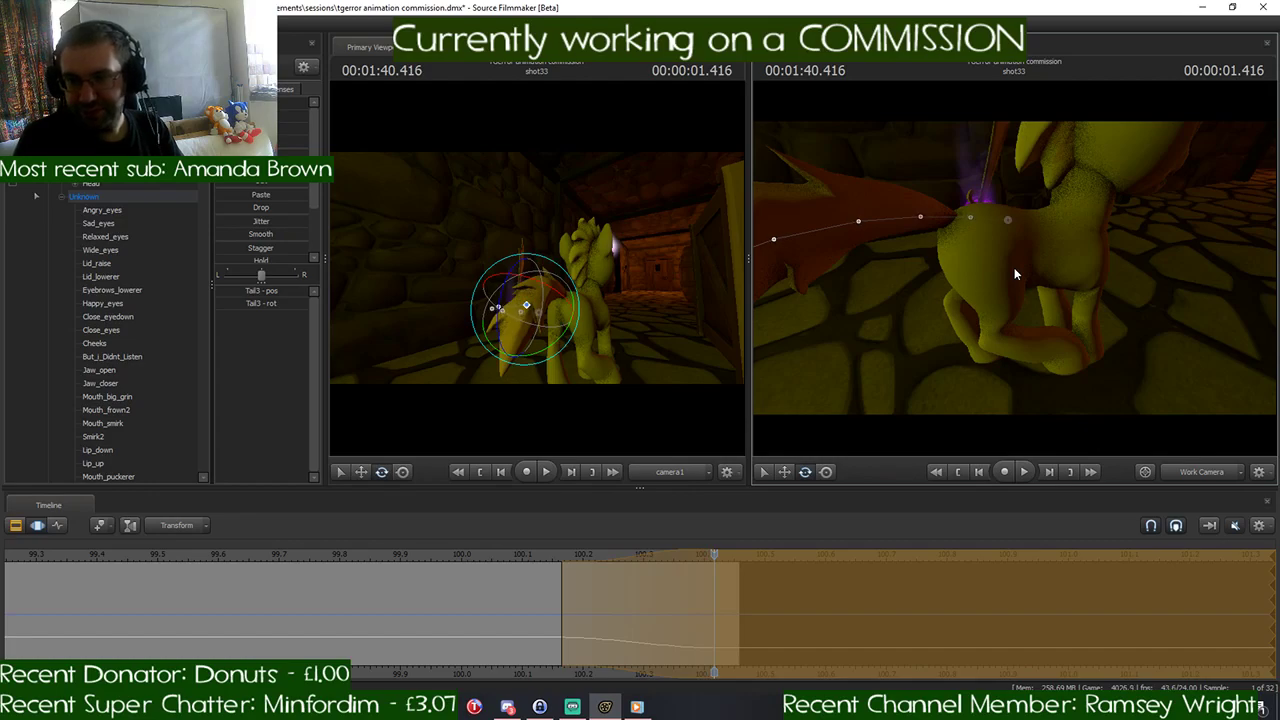
pyautogui.hotkey('ctrl', 's')
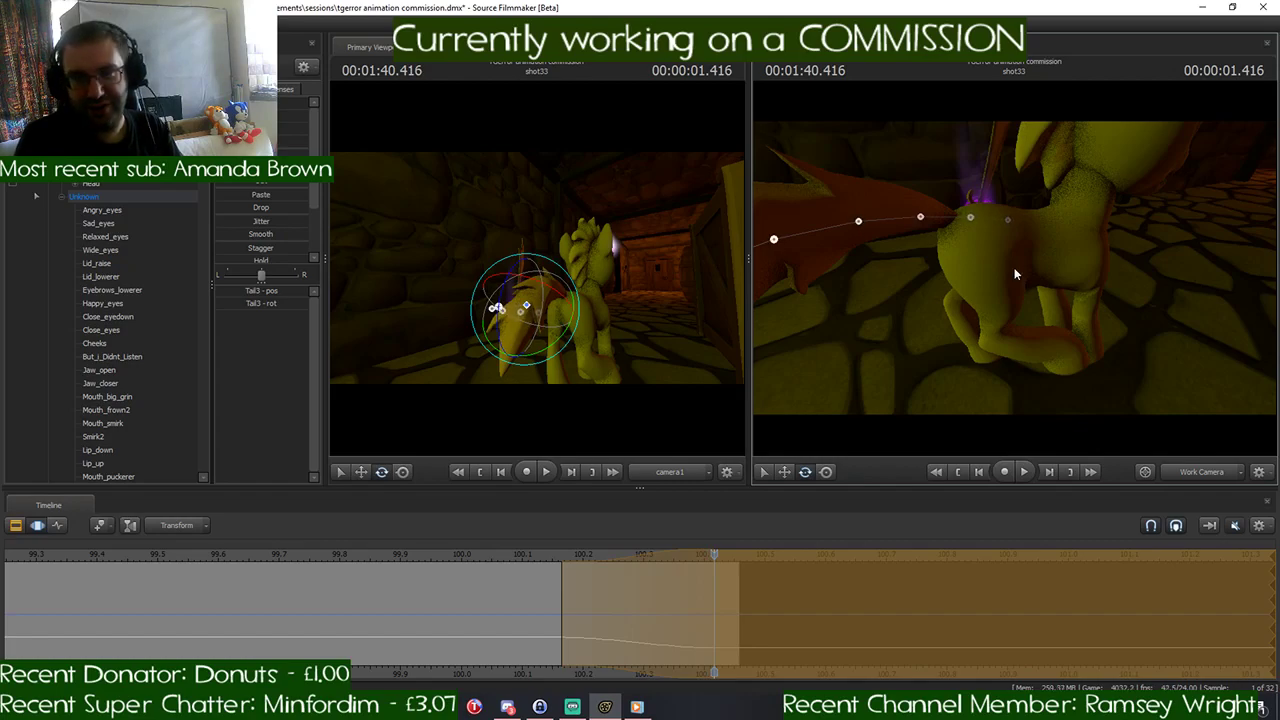
# - Rotate the pony's LeftThigh at the end of shot33 to bring it closer to the leg pose at the start of shot34
pyautogui.moveTo(1015, 270)
pyautogui.mouseDown()
pyautogui.moveTo(1018, 315)
pyautogui.moveTo(1000, 318)
pyautogui.moveTo(890, 278)
pyautogui.moveTo(1015, 273)
pyautogui.mouseUp()
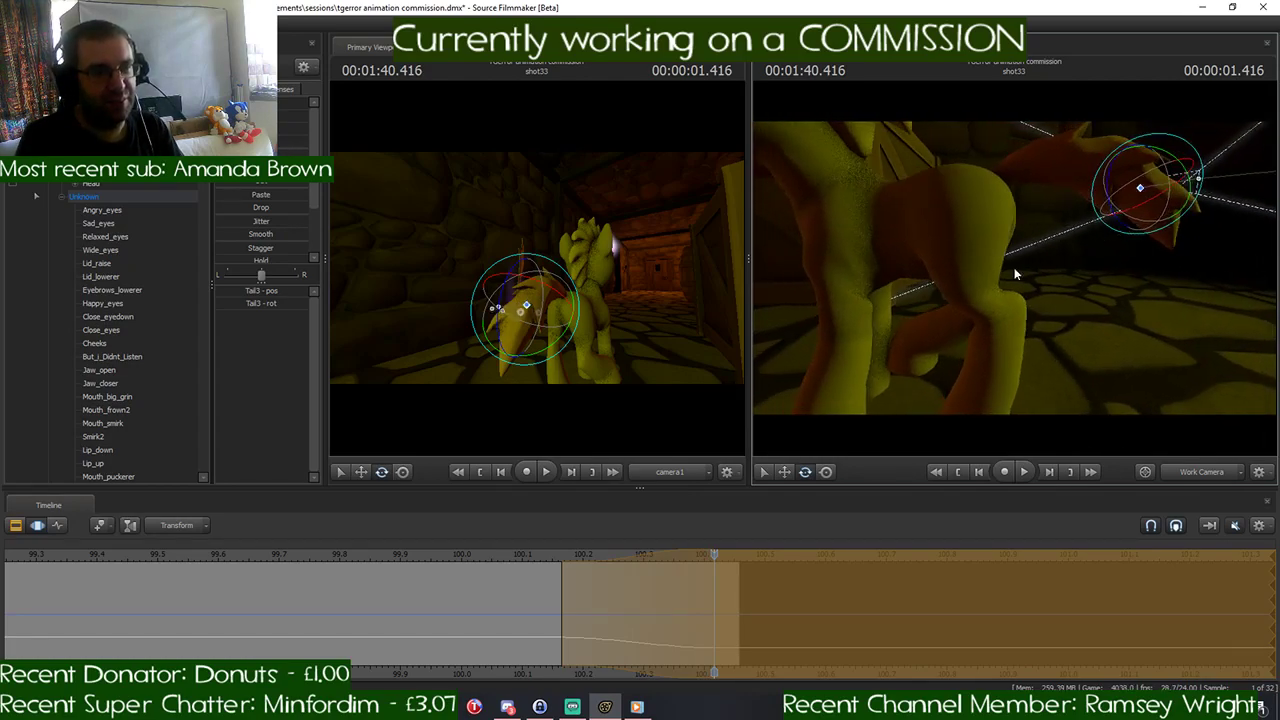
pyautogui.keyDown('ctrl'); pyautogui.click(990, 207); pyautogui.keyUp('ctrl')
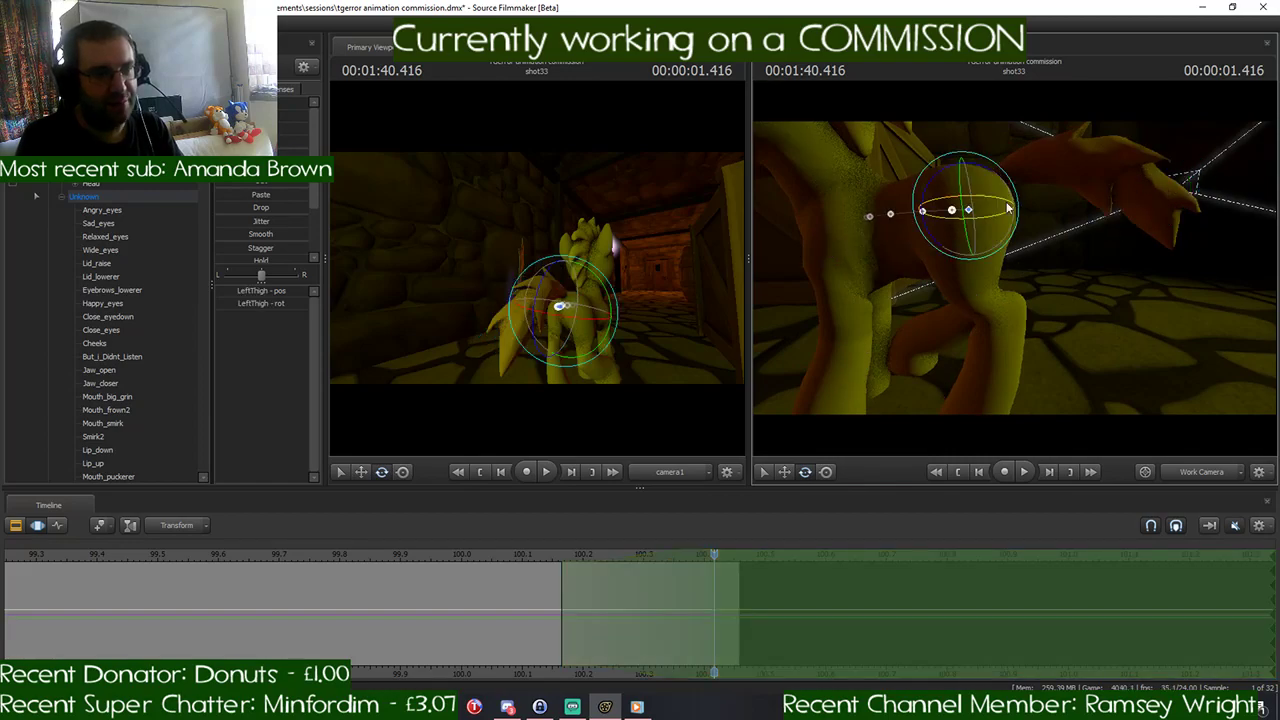
pyautogui.click(731, 557)
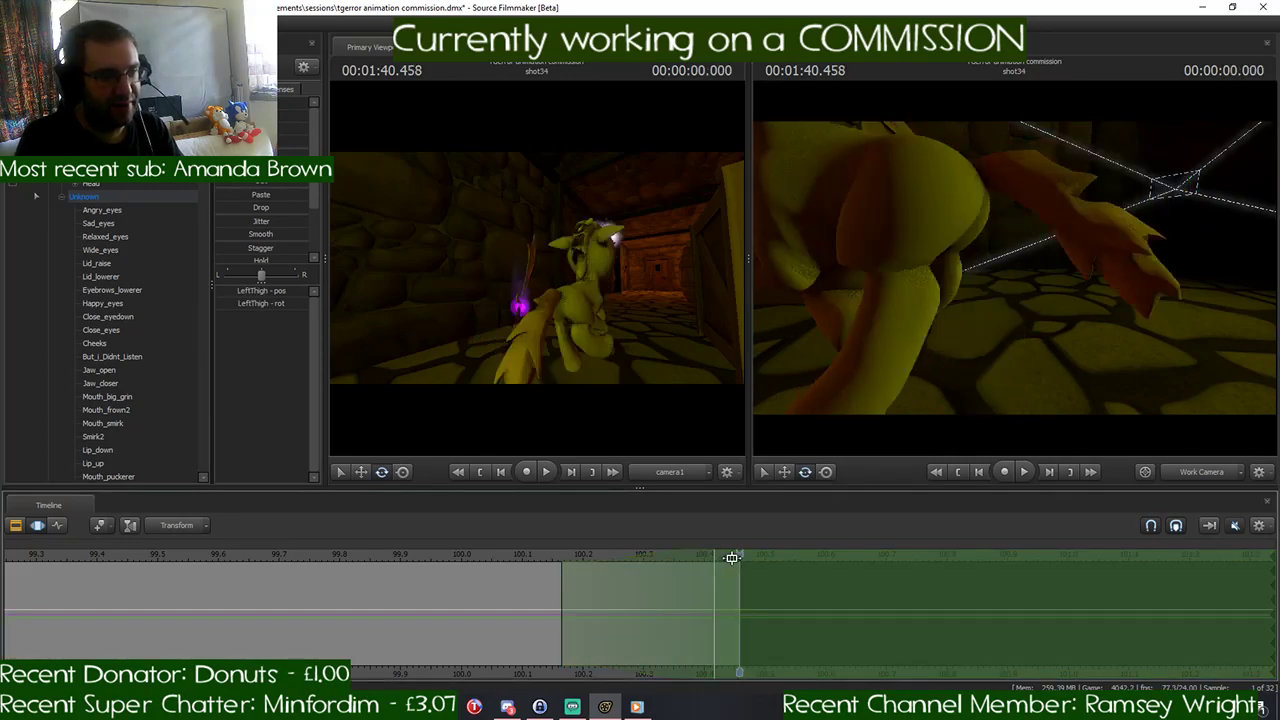
pyautogui.click(709, 557)
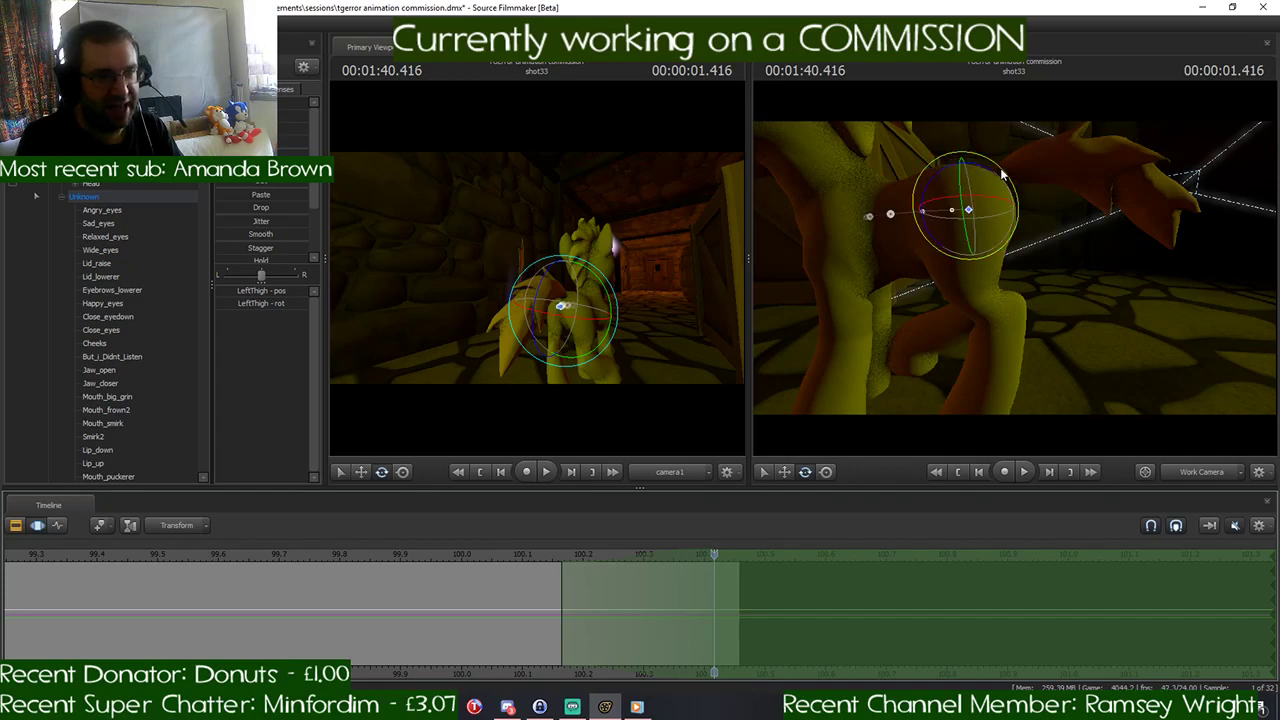
pyautogui.moveTo(1001, 170); pyautogui.dragTo(1006, 190)
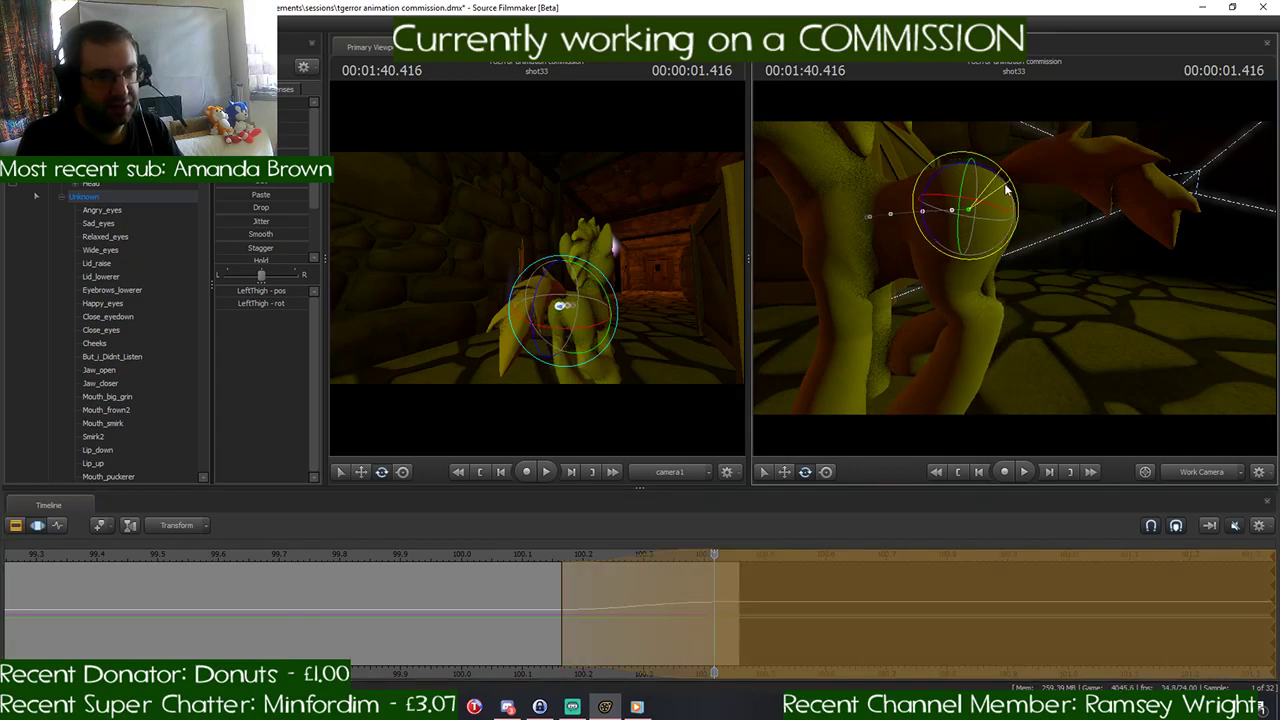
# - Scrub and play back the cut from shot33 into shot34 to check how the pose leads into the run
pyautogui.click(728, 553)
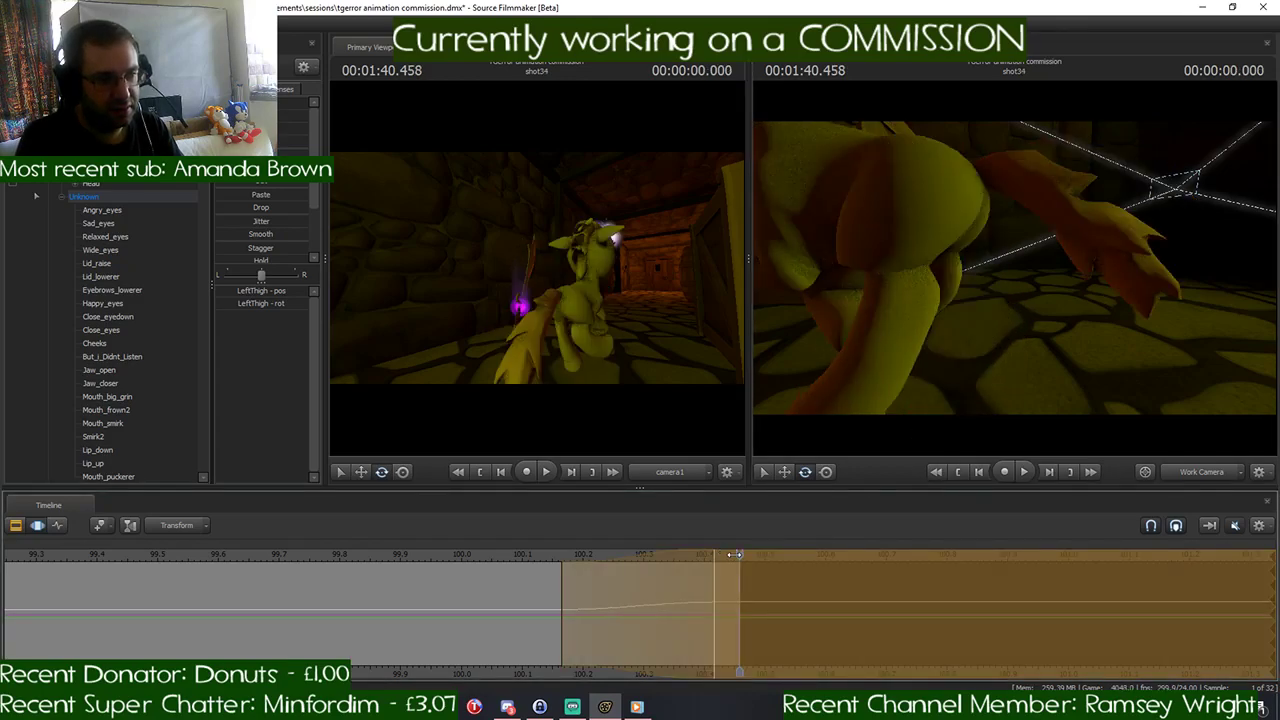
pyautogui.moveTo(735, 555); pyautogui.dragTo(1035, 578)
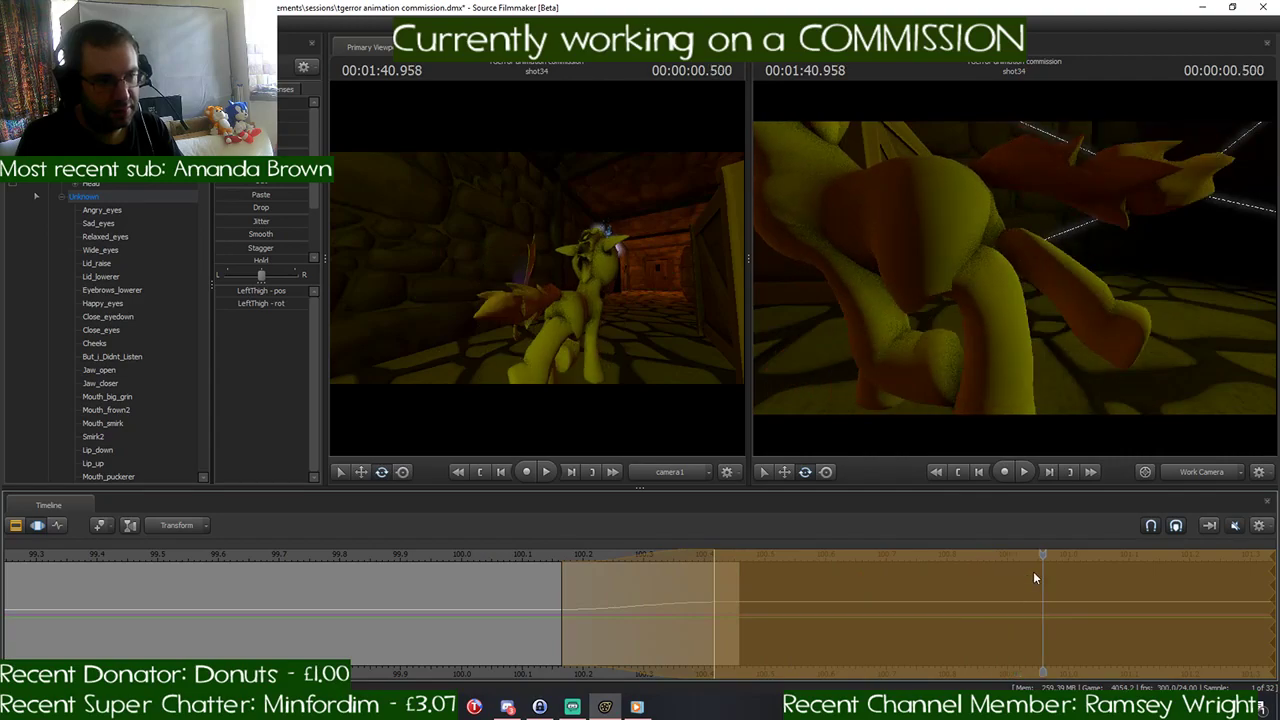
pyautogui.moveTo(1162, 342); pyautogui.dragTo(1015, 272)
pyautogui.press('space')
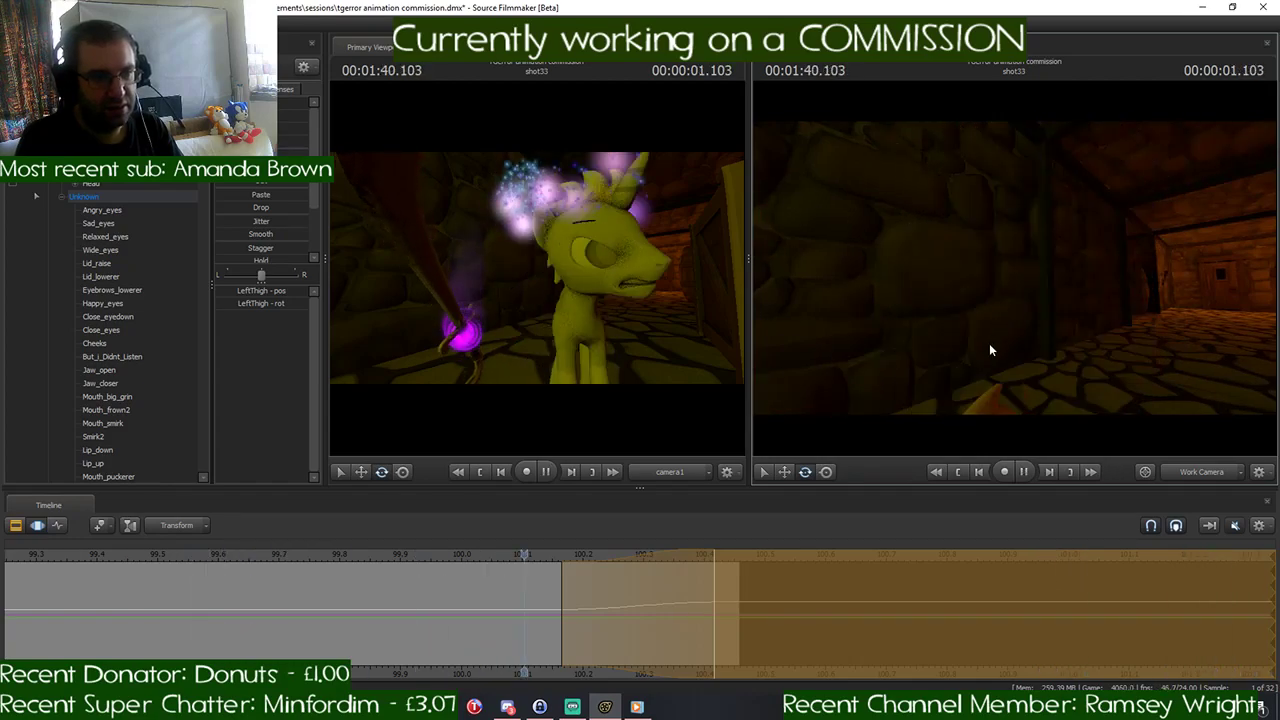
pyautogui.press('space')
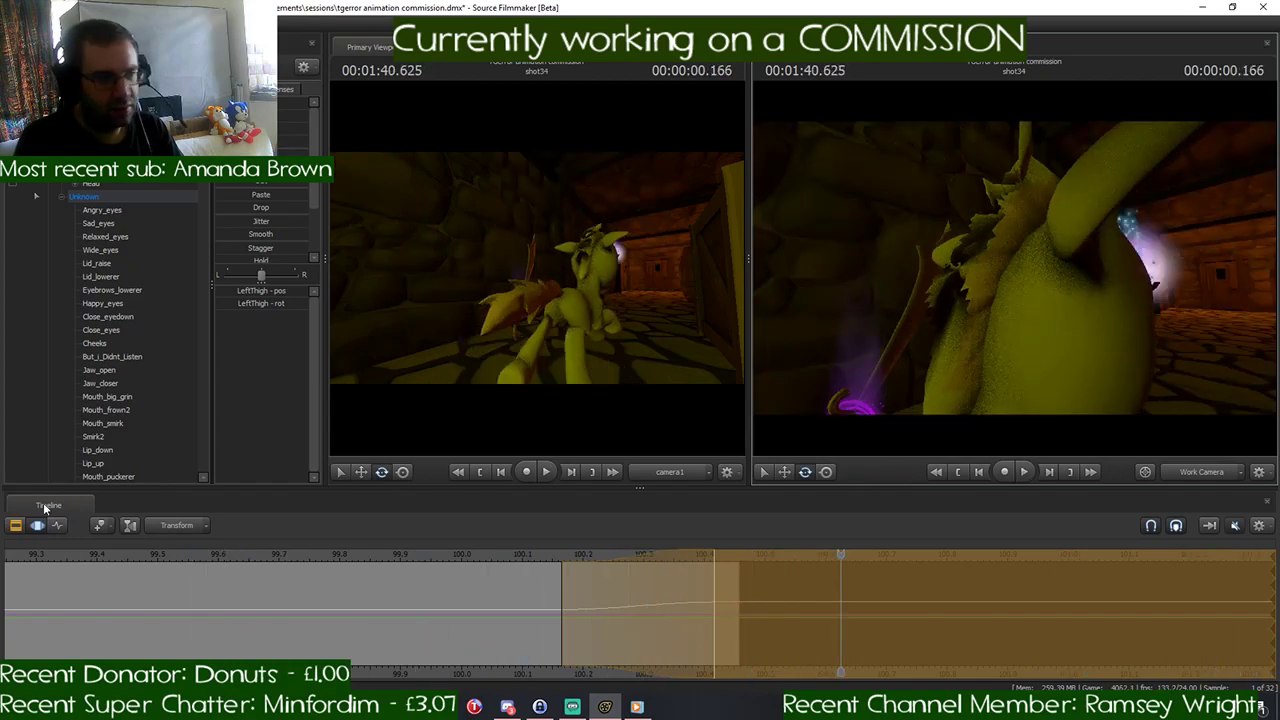
# - Make shot34 the shot being edited in the motion timeline and play back its run with the pony's head in view
pyautogui.click(16, 530)
pyautogui.click(16, 530)
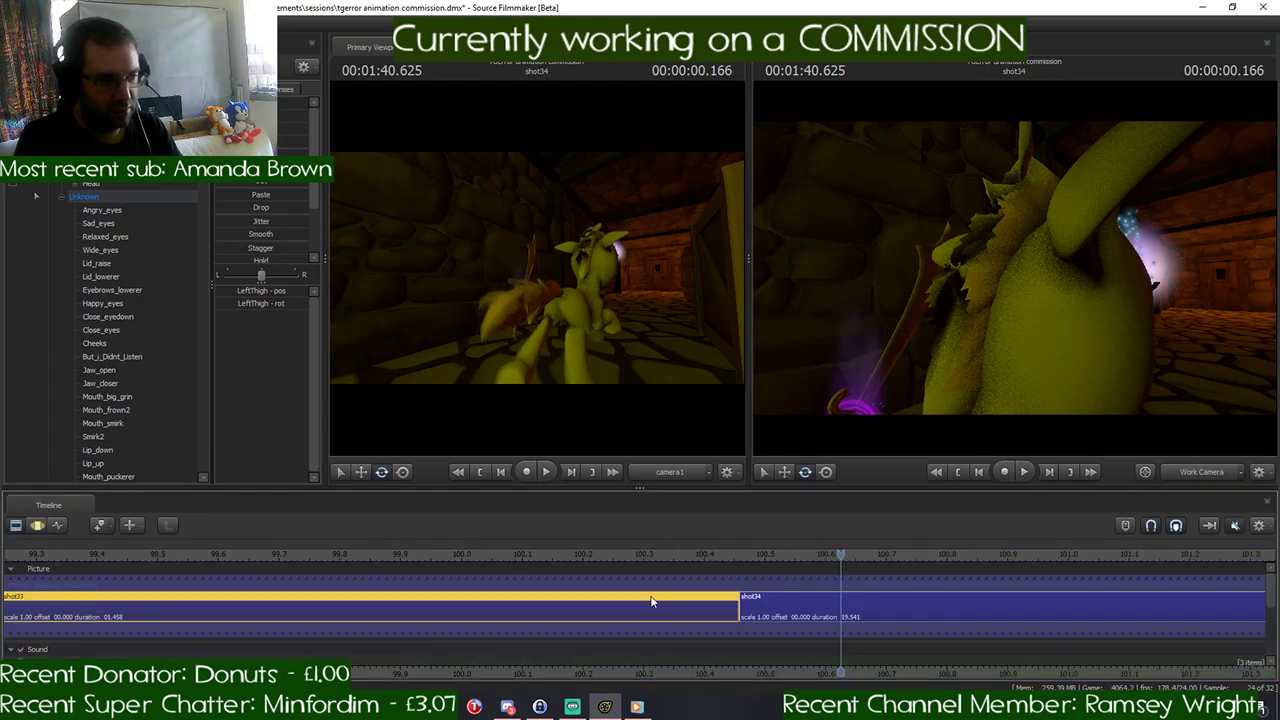
pyautogui.click(807, 616)
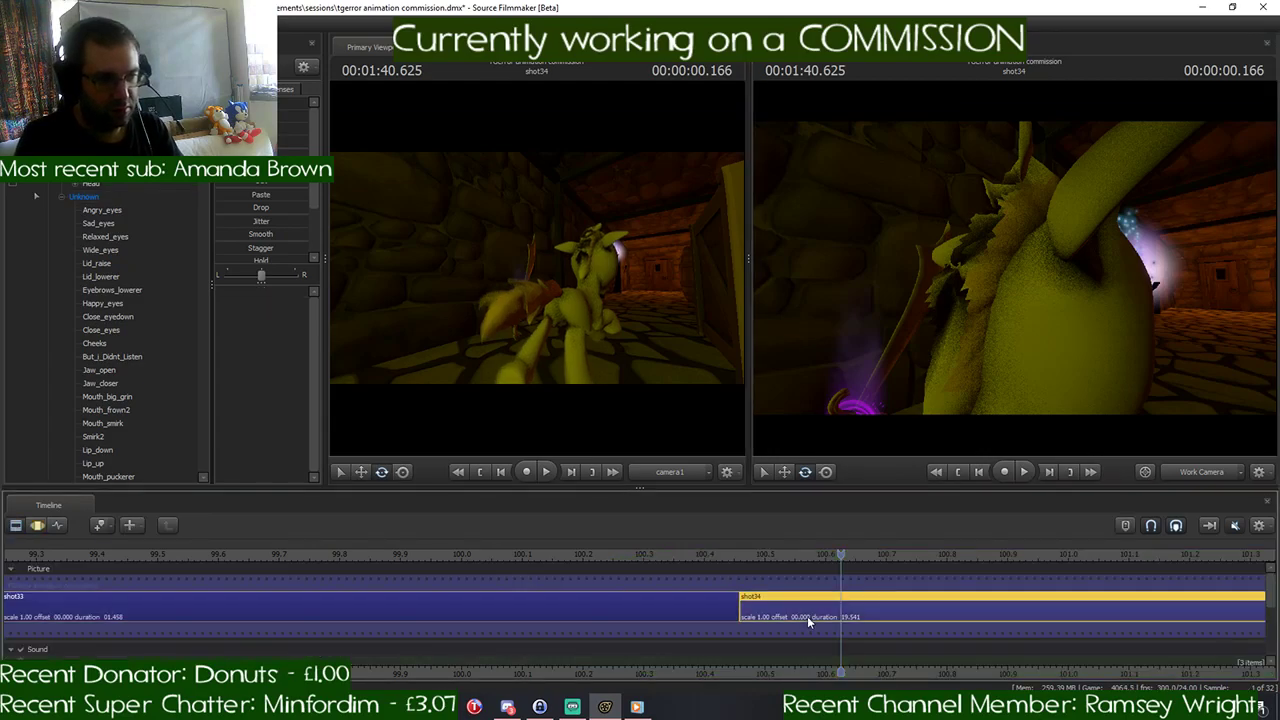
pyautogui.click(37, 526)
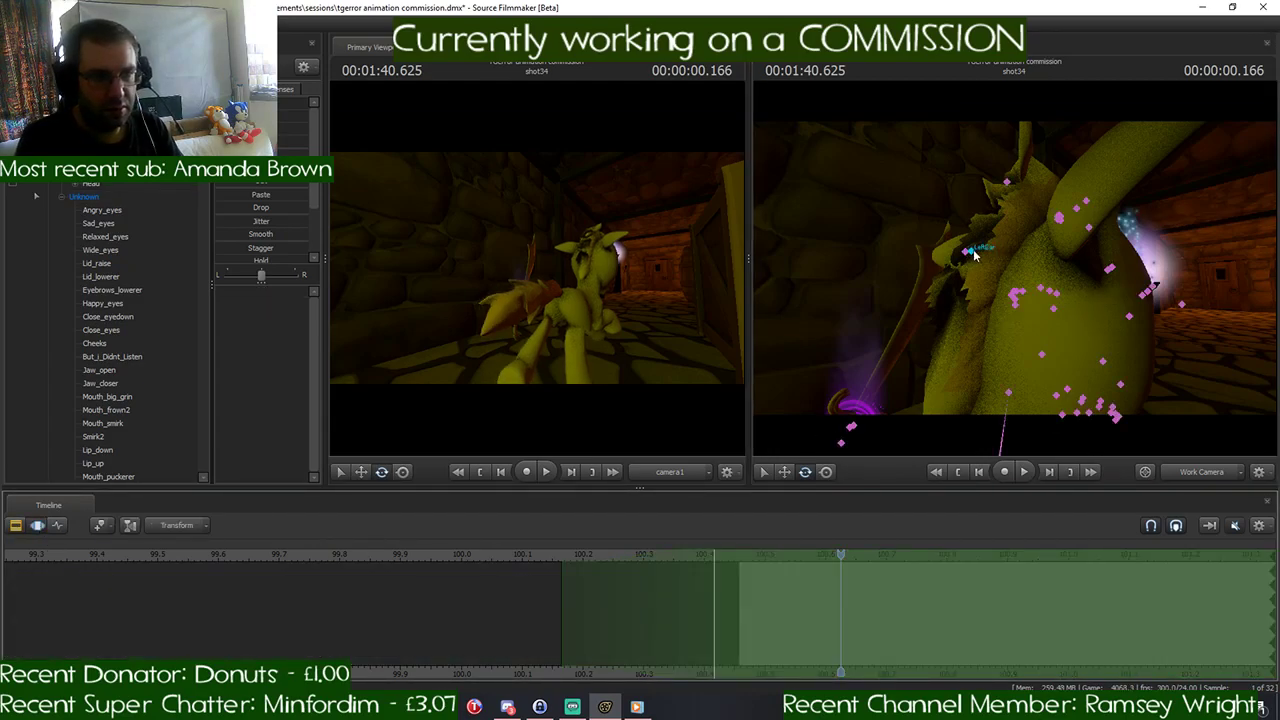
pyautogui.moveTo(1067, 275); pyautogui.dragTo(1014, 270)
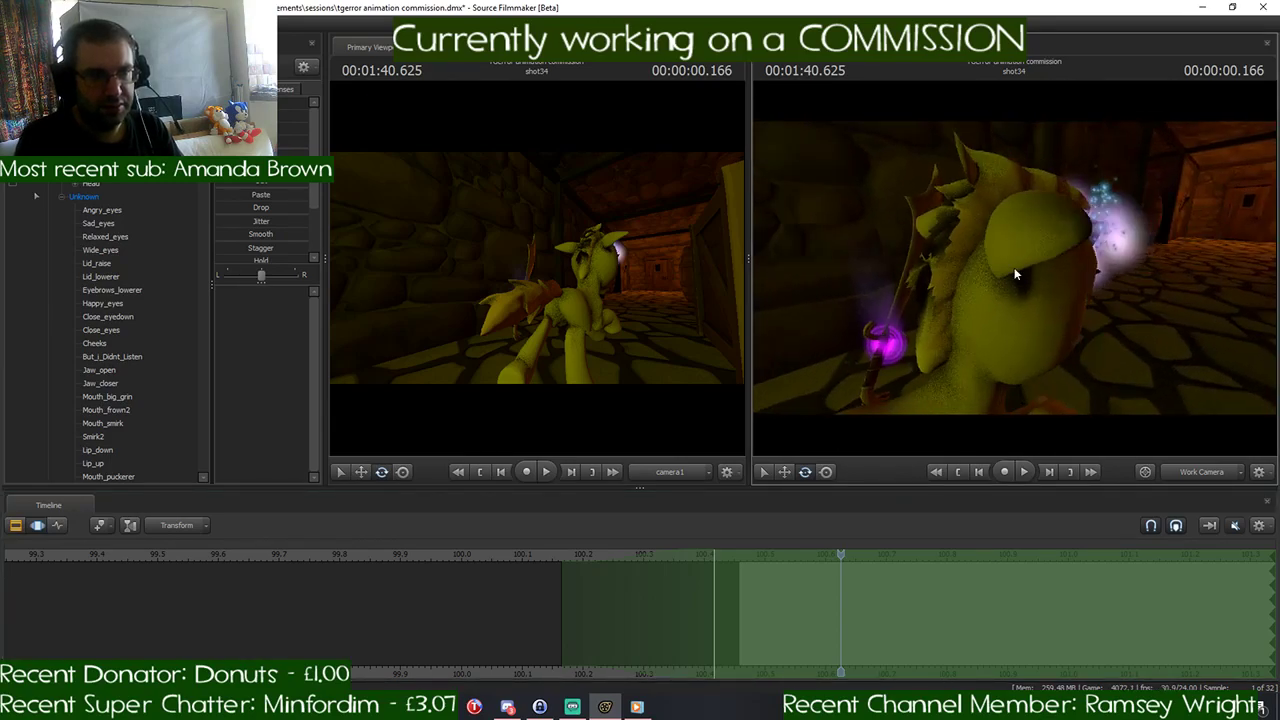
pyautogui.press('space')
pyautogui.press('space')
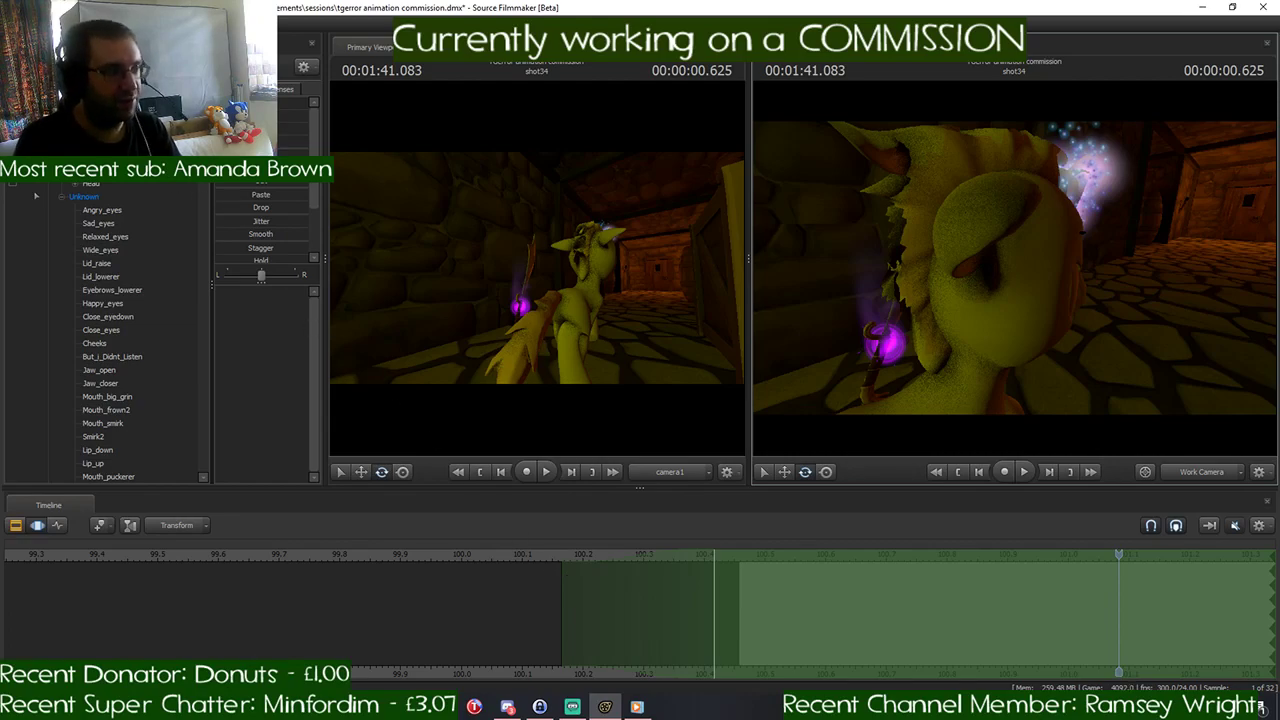
pyautogui.click(84, 196)
pyautogui.rightClick(84, 196)
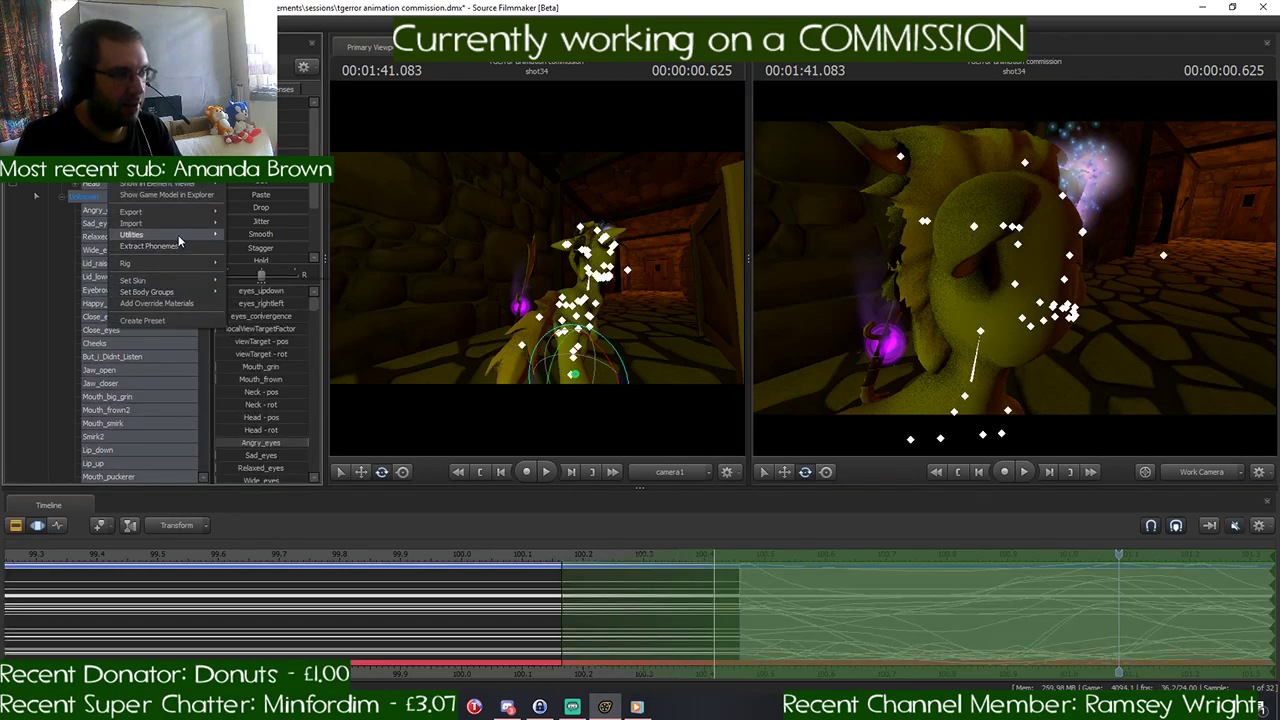
pyautogui.moveTo(180, 242)
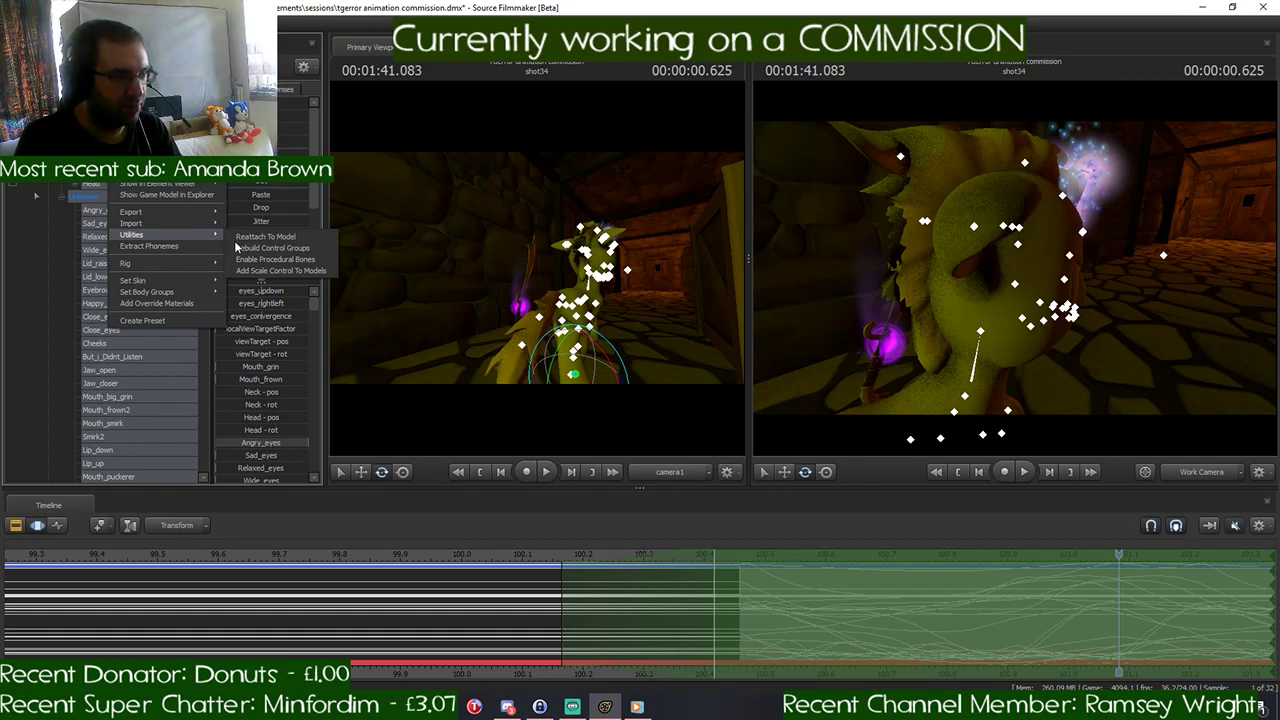
pyautogui.click(820, 318)
# - Play back the beginning of shot34 to examine the pony's head and mane during the run
pyautogui.moveTo(1168, 278); pyautogui.dragTo(1014, 267)
pyautogui.press('space')
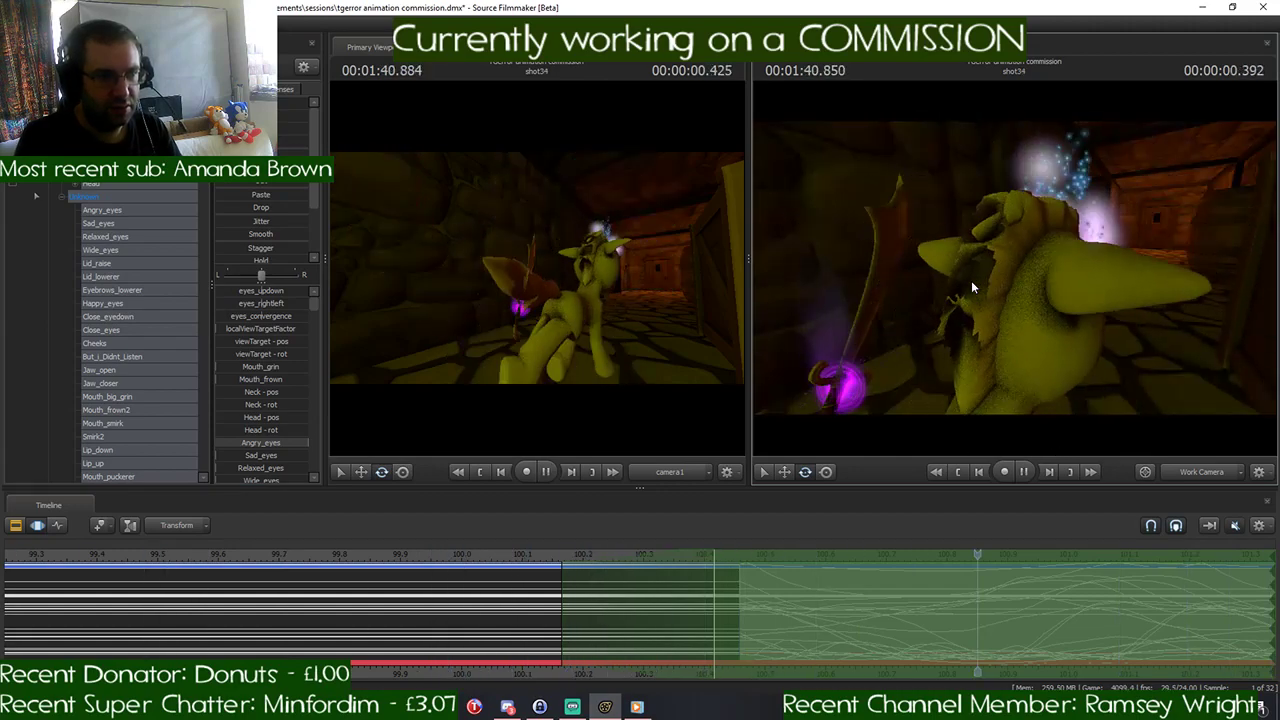
pyautogui.press('space')
pyautogui.moveTo(971, 281); pyautogui.dragTo(1072, 268)
# - Find jiggle_hair1, jiggle_hair2 and jiggle_hair3 in the pony's controls and examine which part of the mane each one moves
pyautogui.scroll(-5, 167, 285)
pyautogui.scroll(-10, 167, 284)
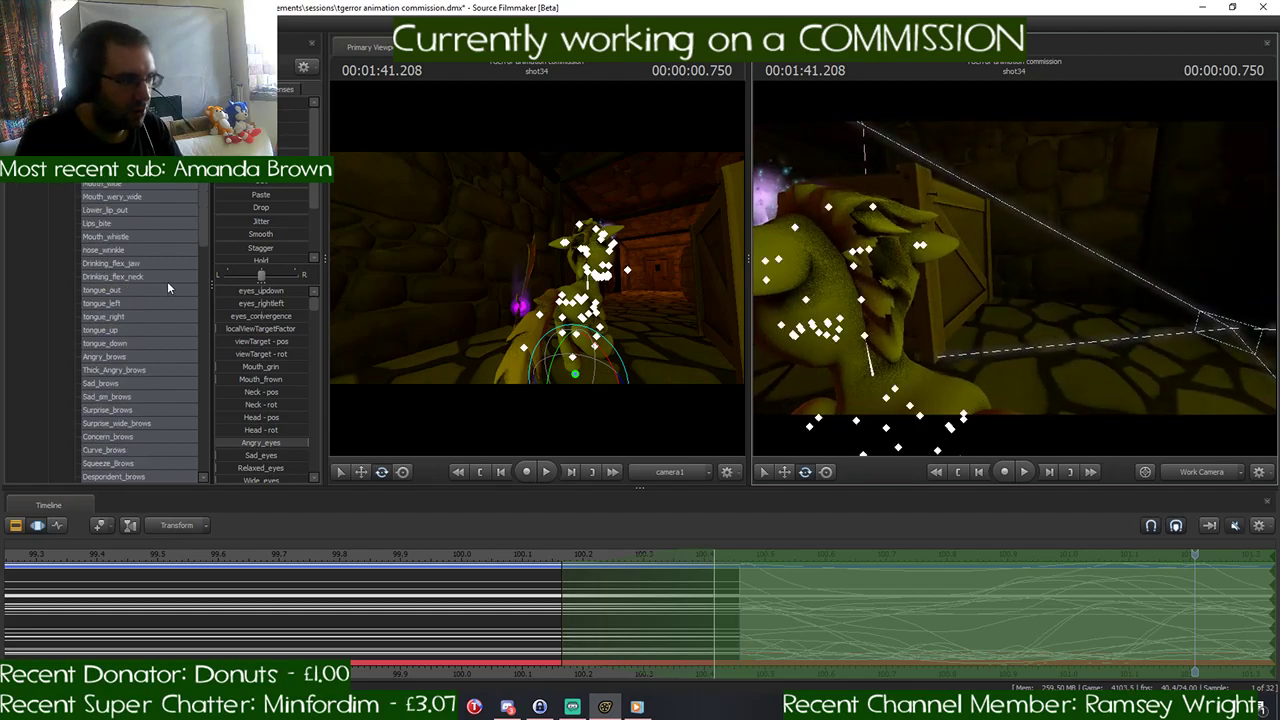
pyautogui.scroll(-6, 168, 285)
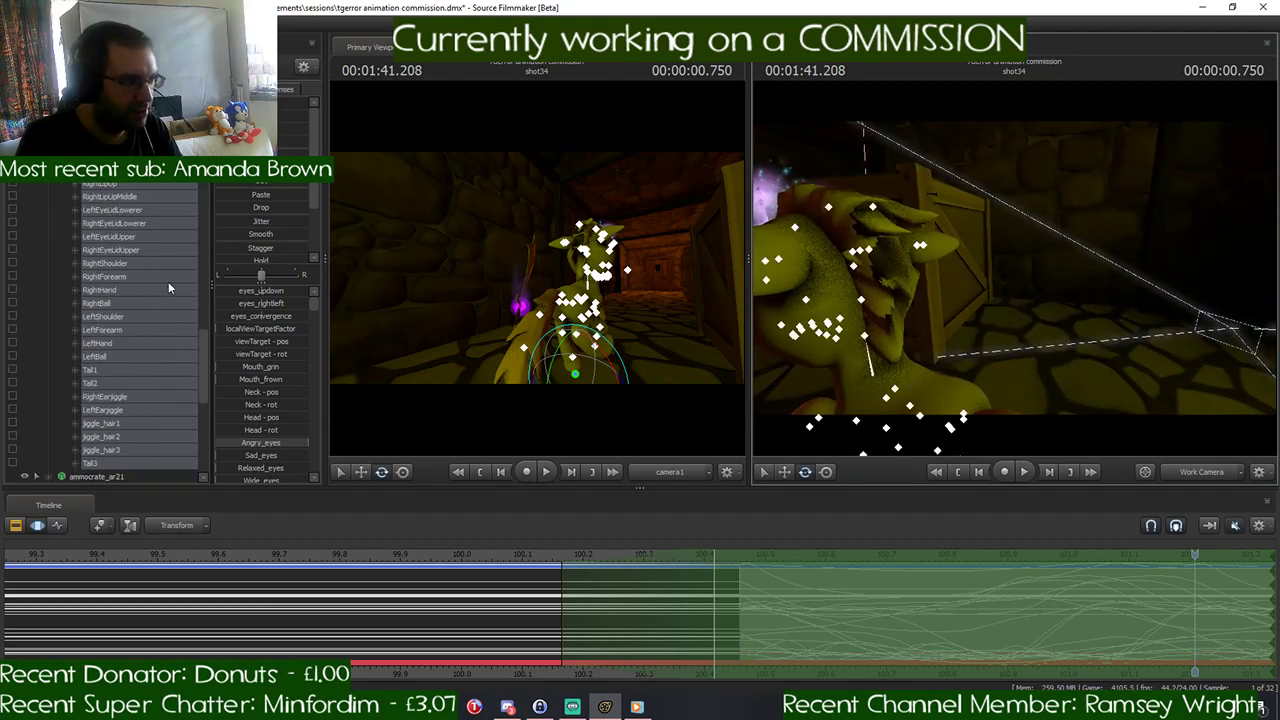
pyautogui.click(104, 383)
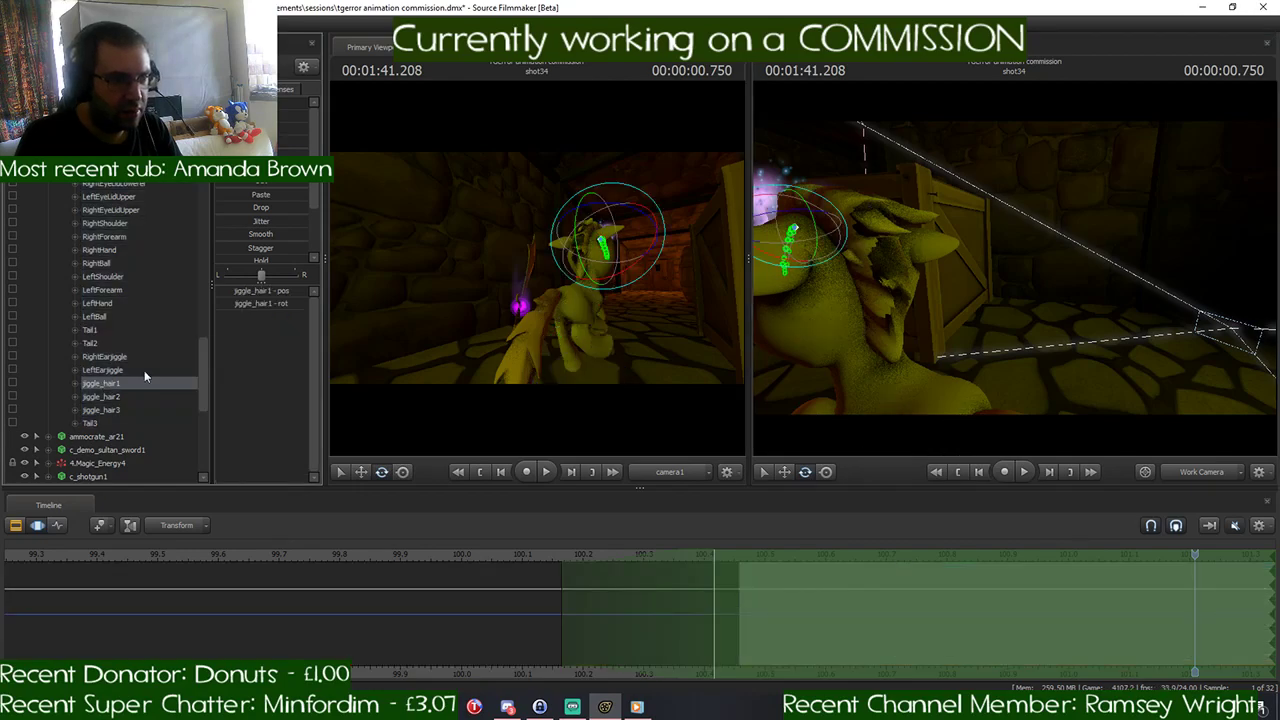
pyautogui.press('f')
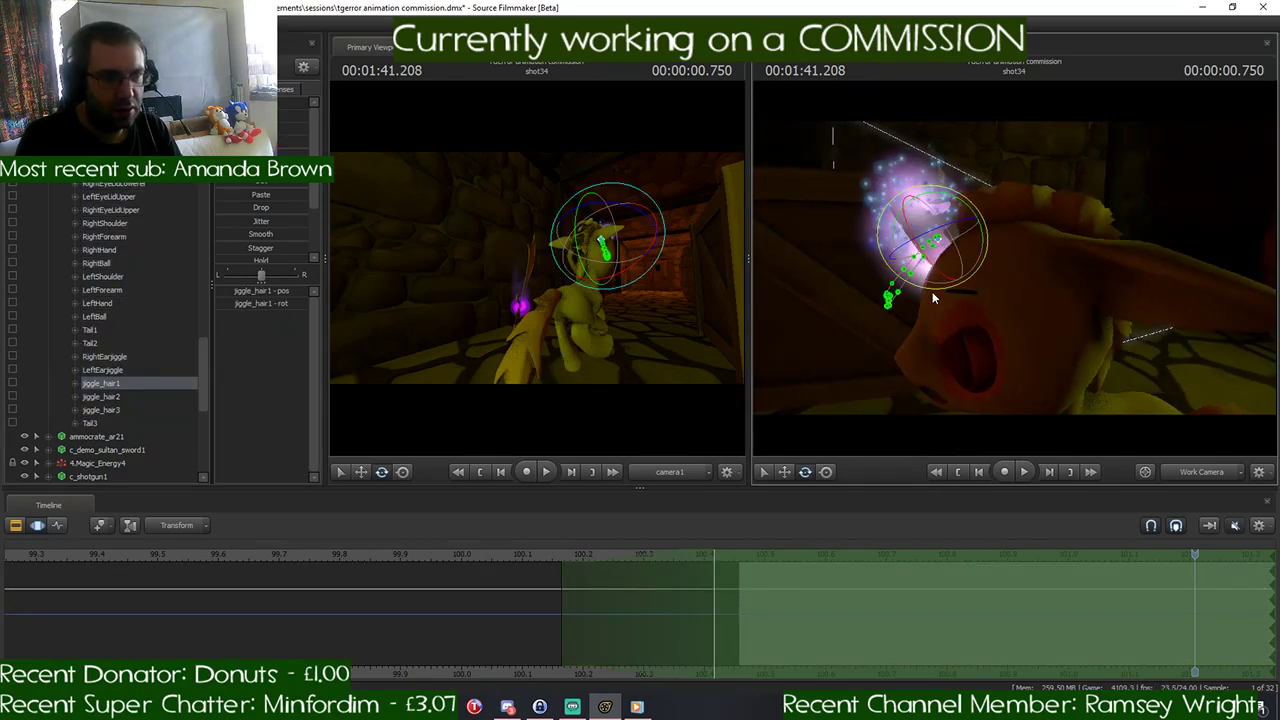
pyautogui.click(139, 395)
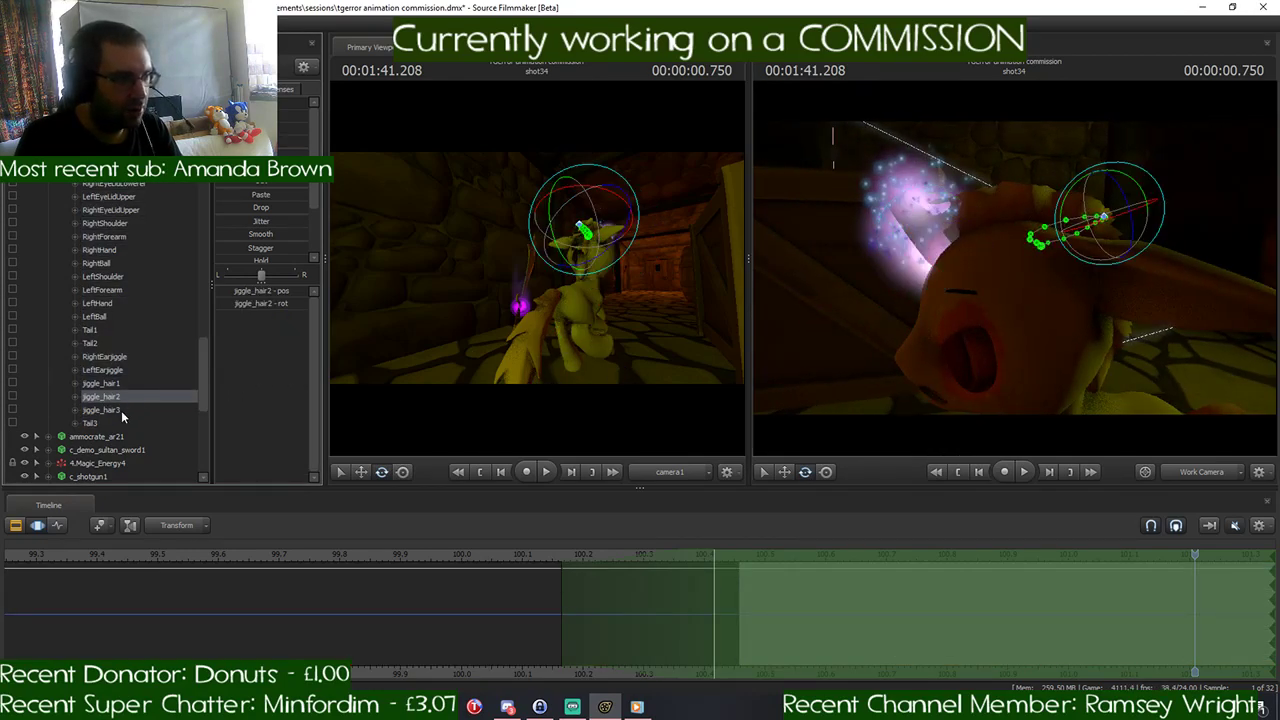
pyautogui.click(121, 410)
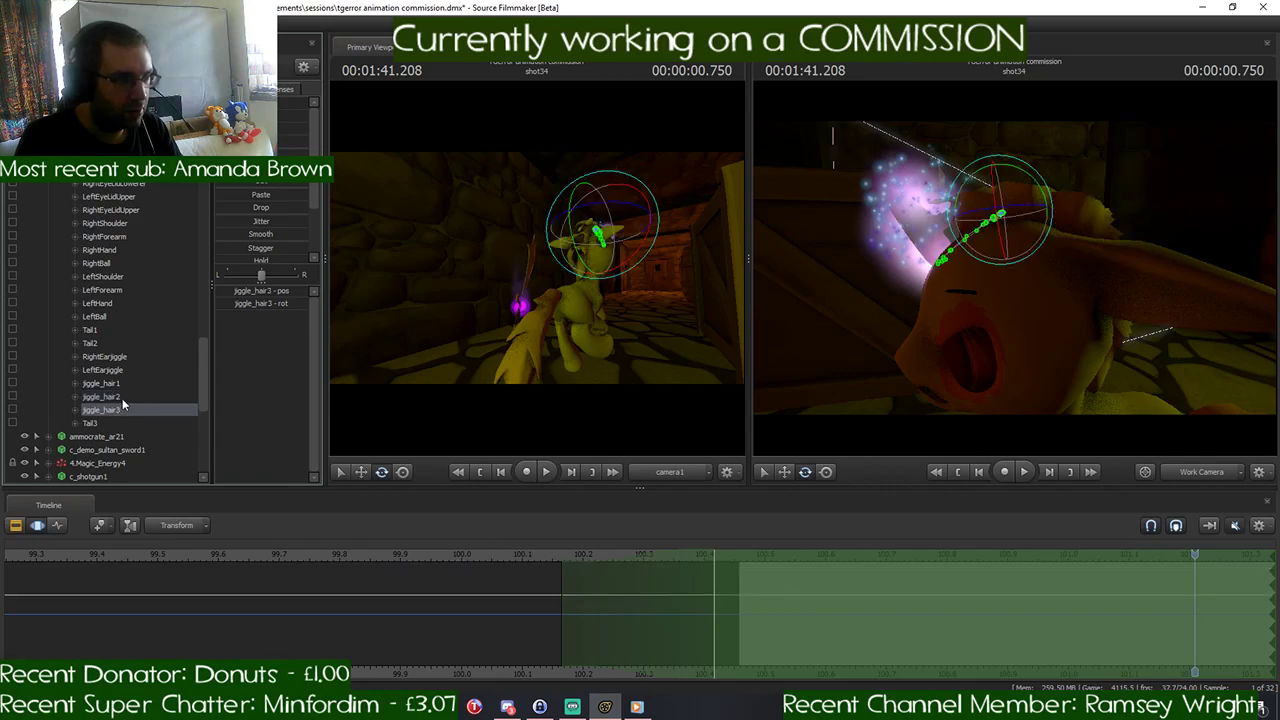
pyautogui.click(122, 397)
pyautogui.click(127, 383)
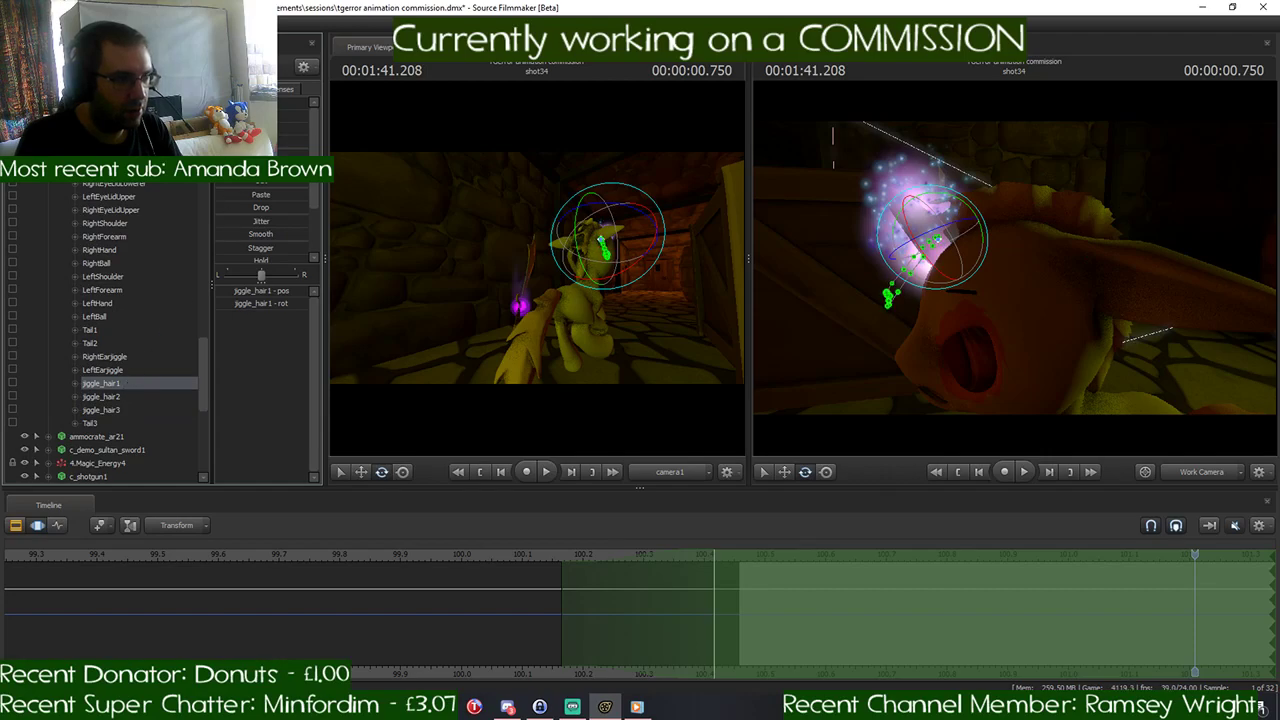
# - Start the time selection sharply at the beginning of shot34 and move jiggle_hair1 to raise the pony's front mane tuft
pyautogui.moveTo(558, 585); pyautogui.dragTo(740, 578)
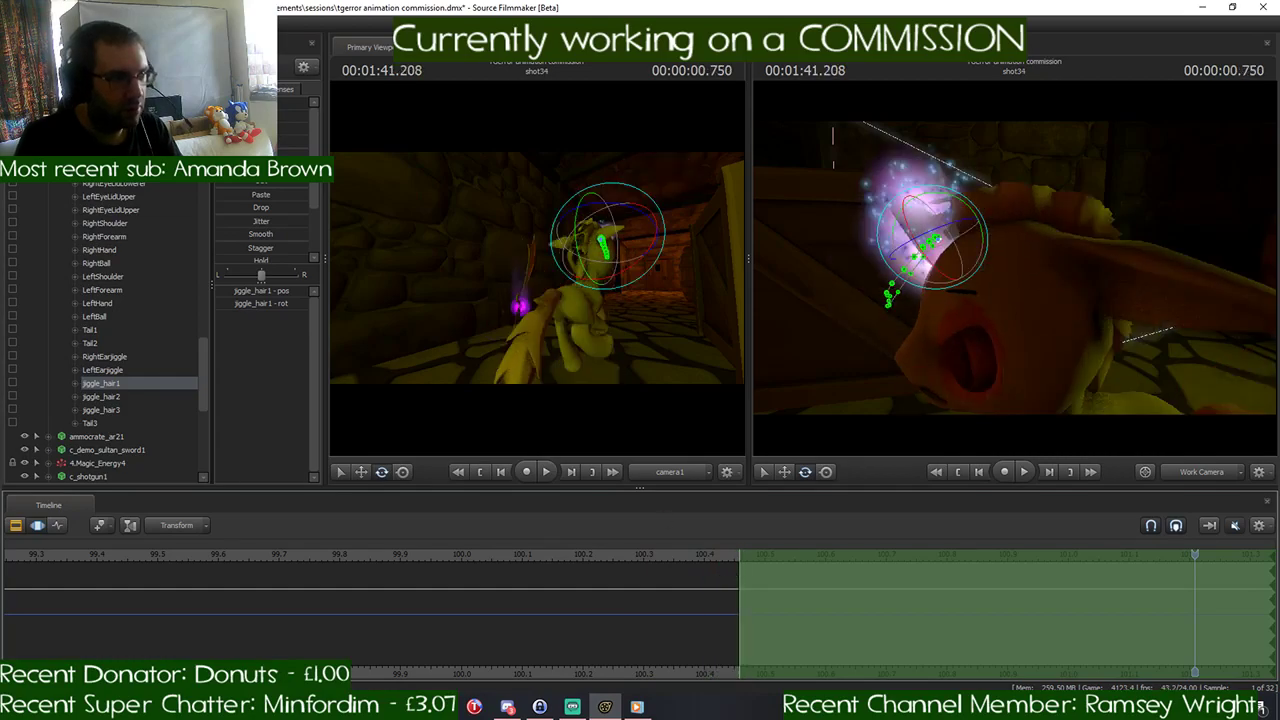
pyautogui.moveTo(926, 228); pyautogui.dragTo(899, 116)
pyautogui.press('w')
pyautogui.press('w')
pyautogui.moveTo(1150, 276); pyautogui.dragTo(1150, 276)
pyautogui.press('w')
pyautogui.press('w')
pyautogui.press('s')
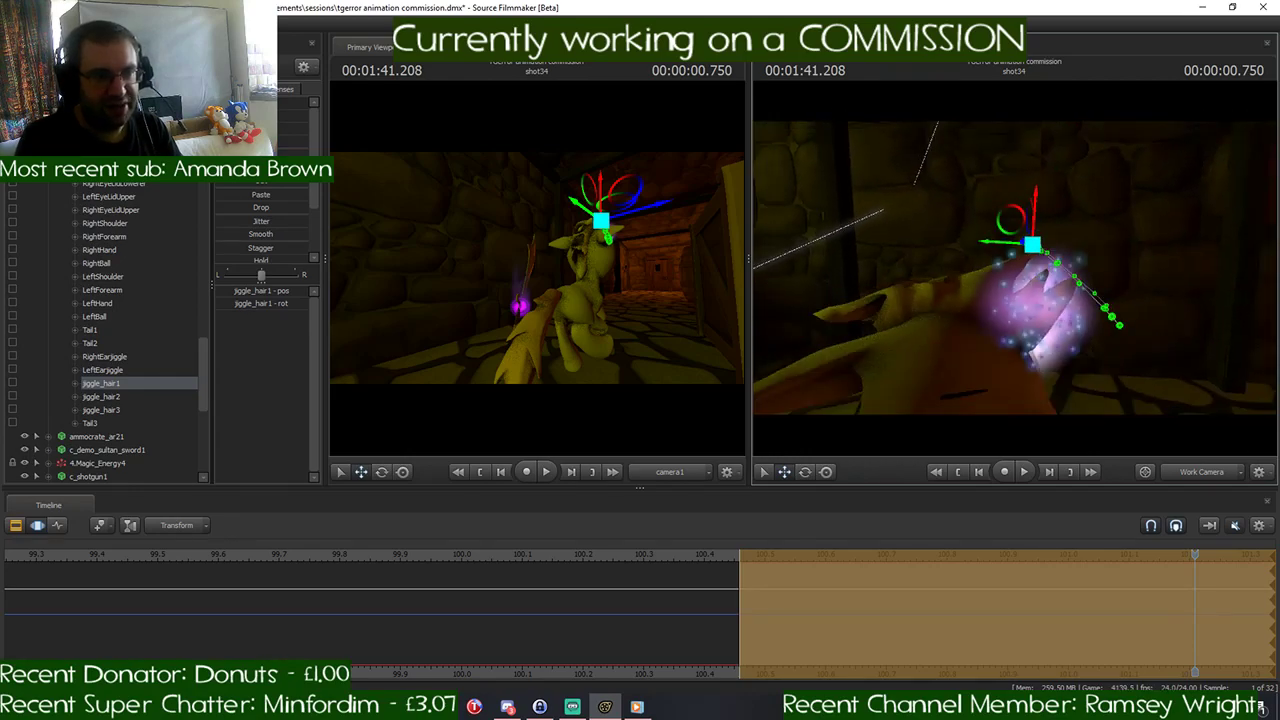
pyautogui.moveTo(1000, 215); pyautogui.dragTo(1015, 208)
# - Move jiggle_hair2 upward in shot34 to raise the pony's mane above the head and adjust its position from several sides
pyautogui.click(101, 399)
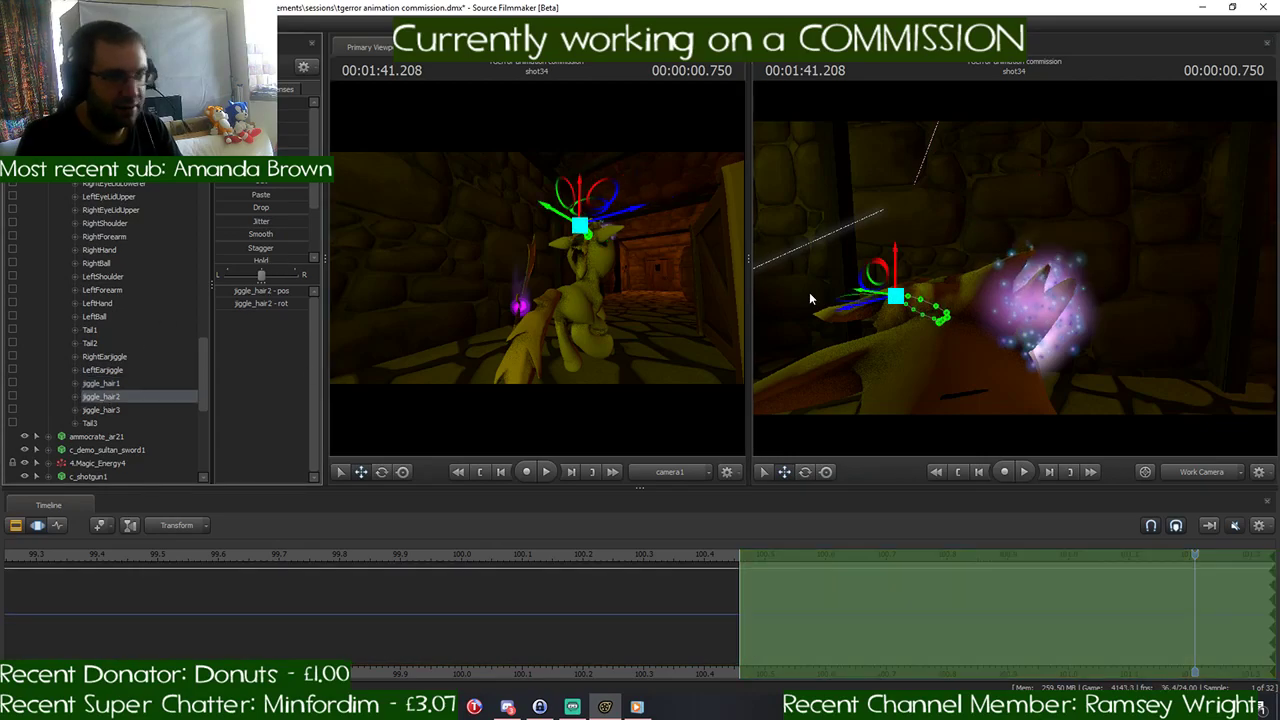
pyautogui.moveTo(860, 280); pyautogui.dragTo(765, 280)
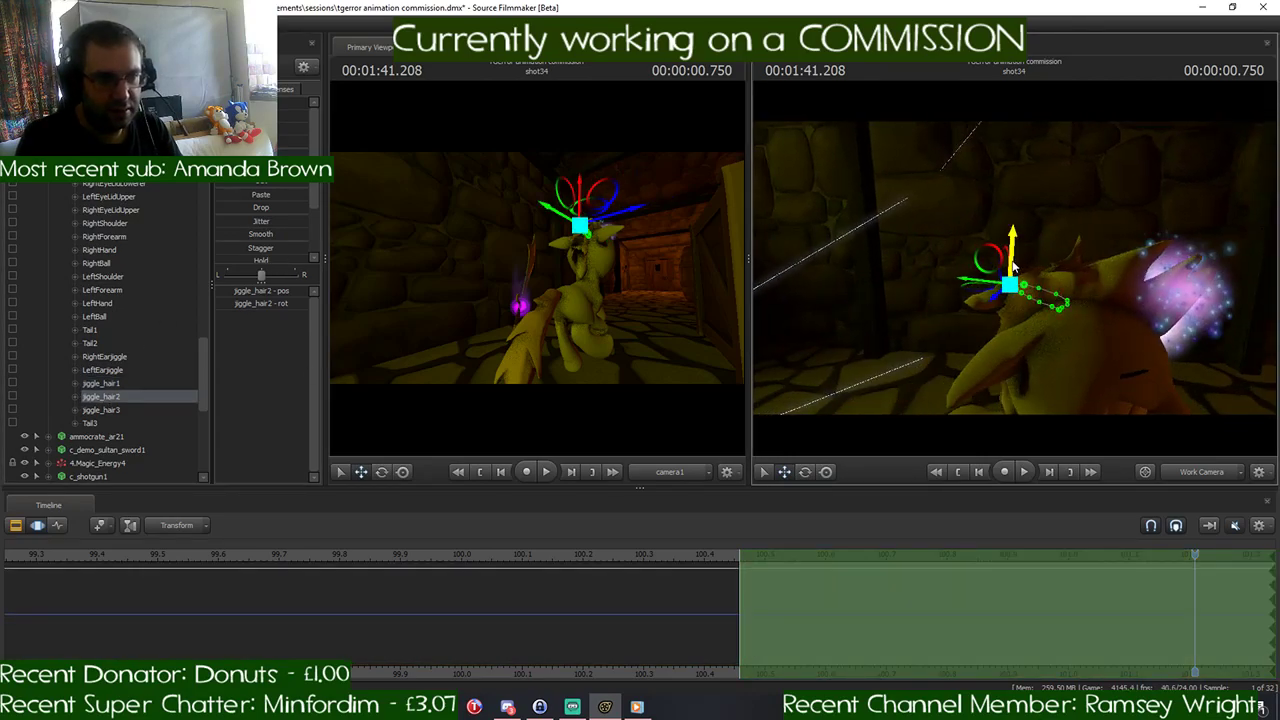
pyautogui.moveTo(1014, 262); pyautogui.dragTo(1020, 155)
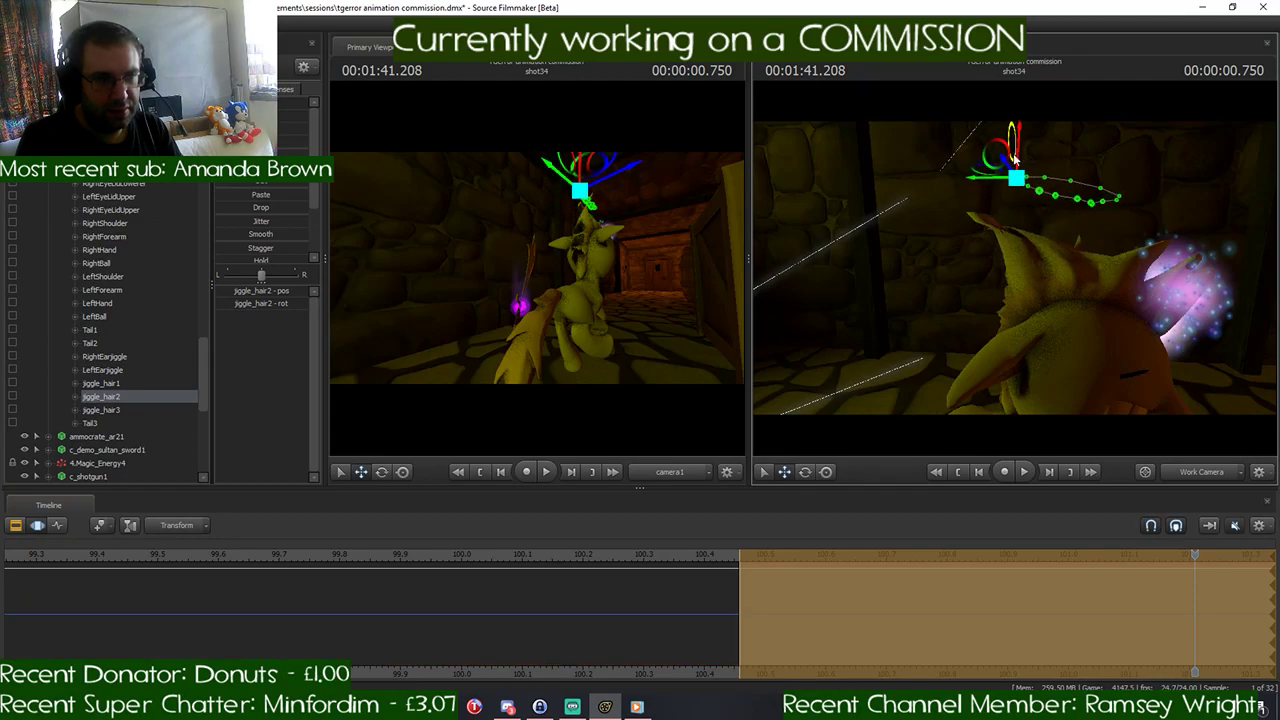
pyautogui.moveTo(1033, 259); pyautogui.dragTo(1080, 247)
pyautogui.moveTo(1100, 343); pyautogui.dragTo(1165, 335)
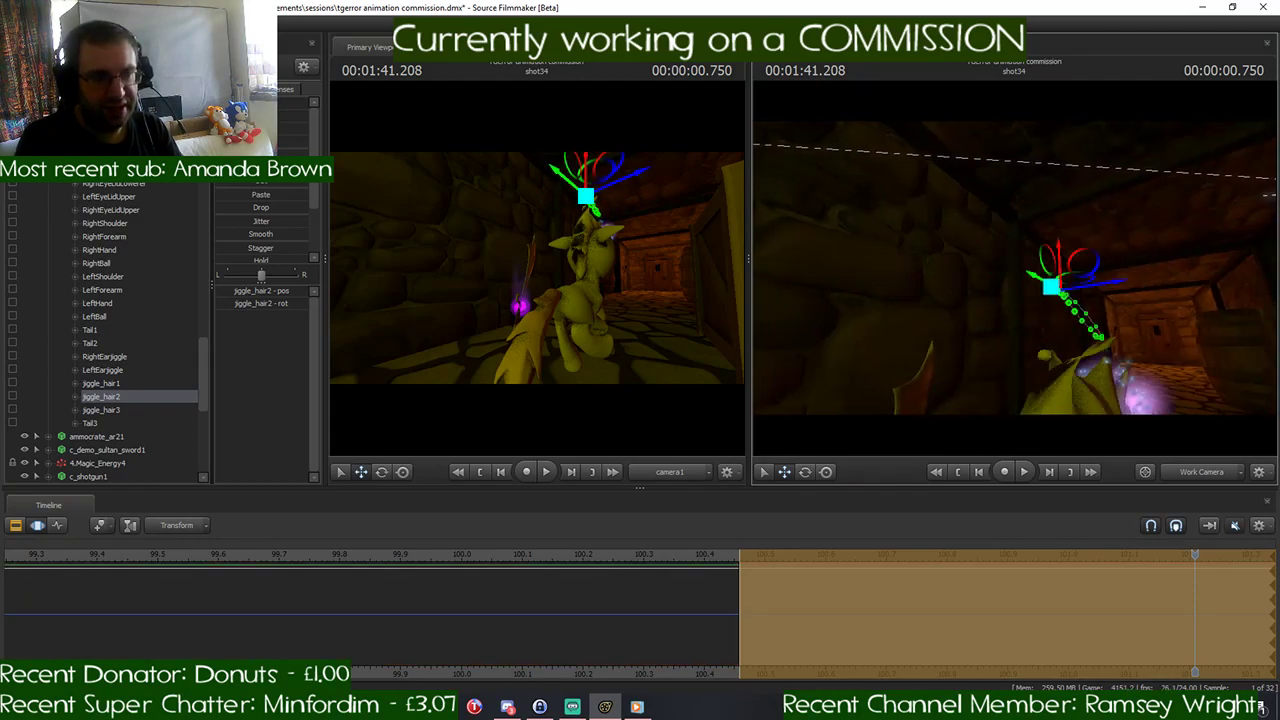
pyautogui.moveTo(1015, 268); pyautogui.dragTo(1185, 283)
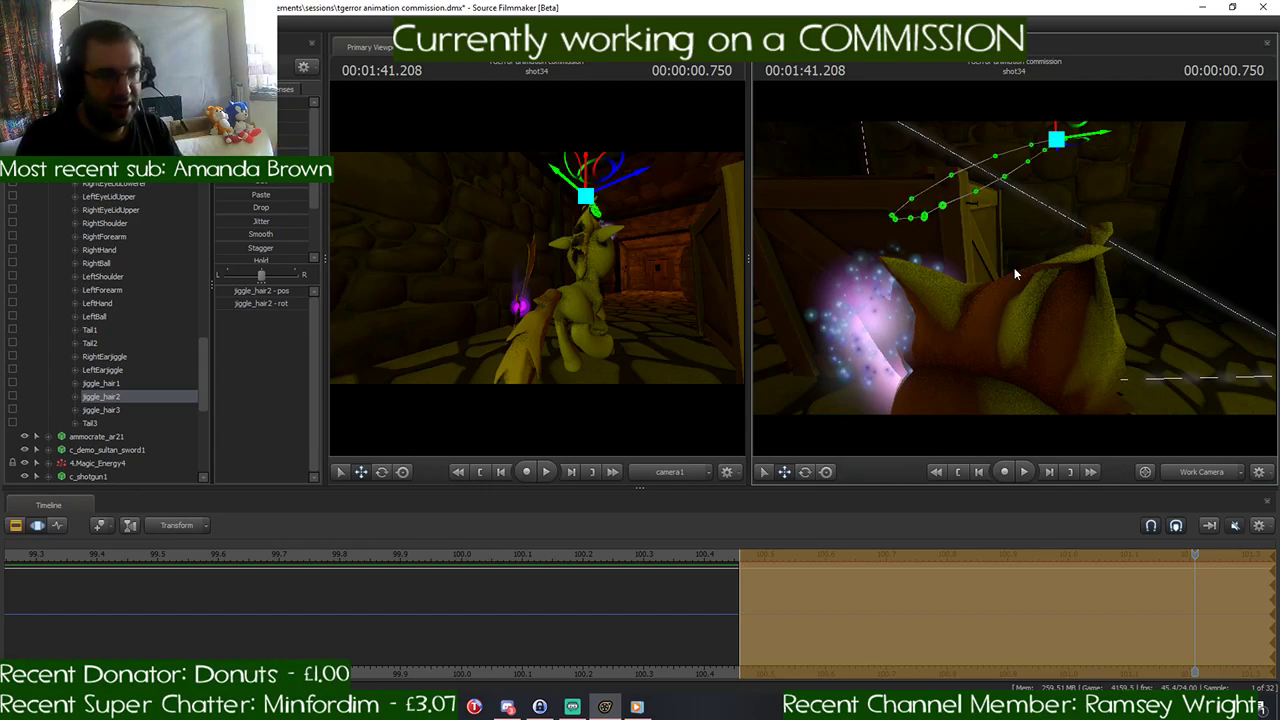
pyautogui.moveTo(1045, 268); pyautogui.dragTo(1014, 164)
# - Rotate jiggle_hair2 to angle the raised part of the pony's mane, refining its placement over the head
pyautogui.press('e')
pyautogui.moveTo(1070, 170); pyautogui.dragTo(972, 280)
pyautogui.press('w')
pyautogui.press('e')
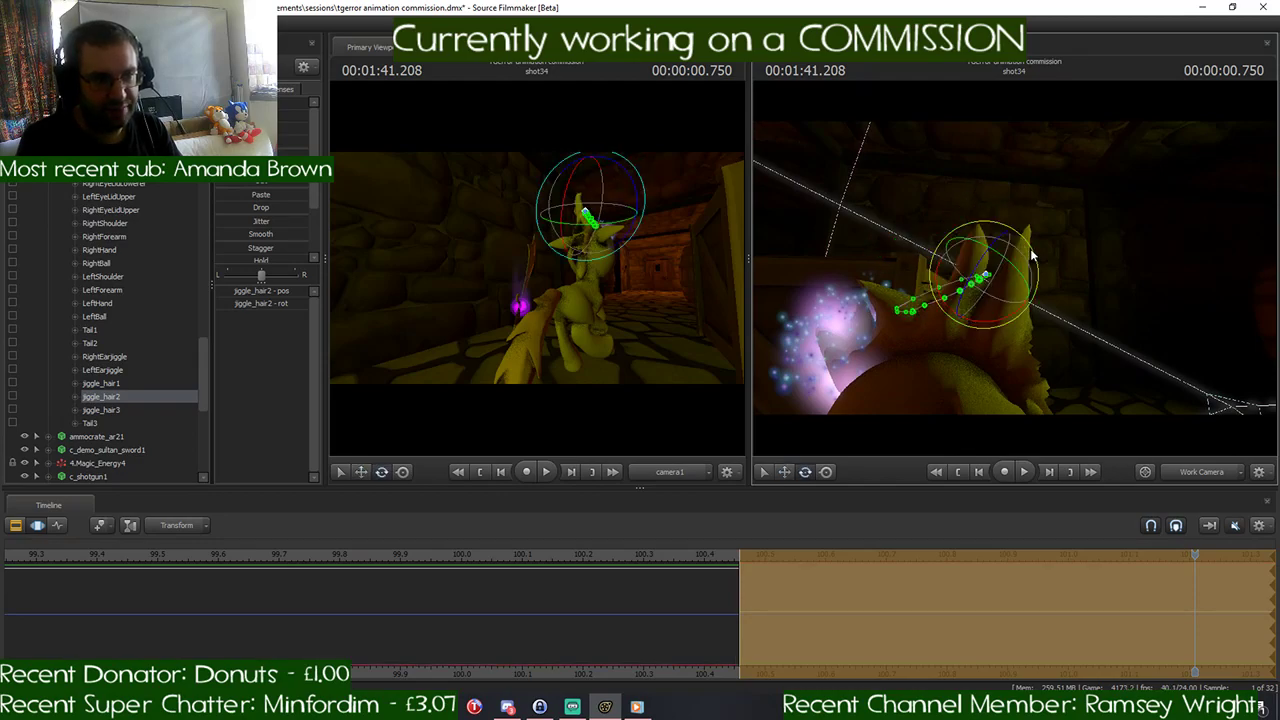
pyautogui.moveTo(1031, 250); pyautogui.dragTo(1054, 378)
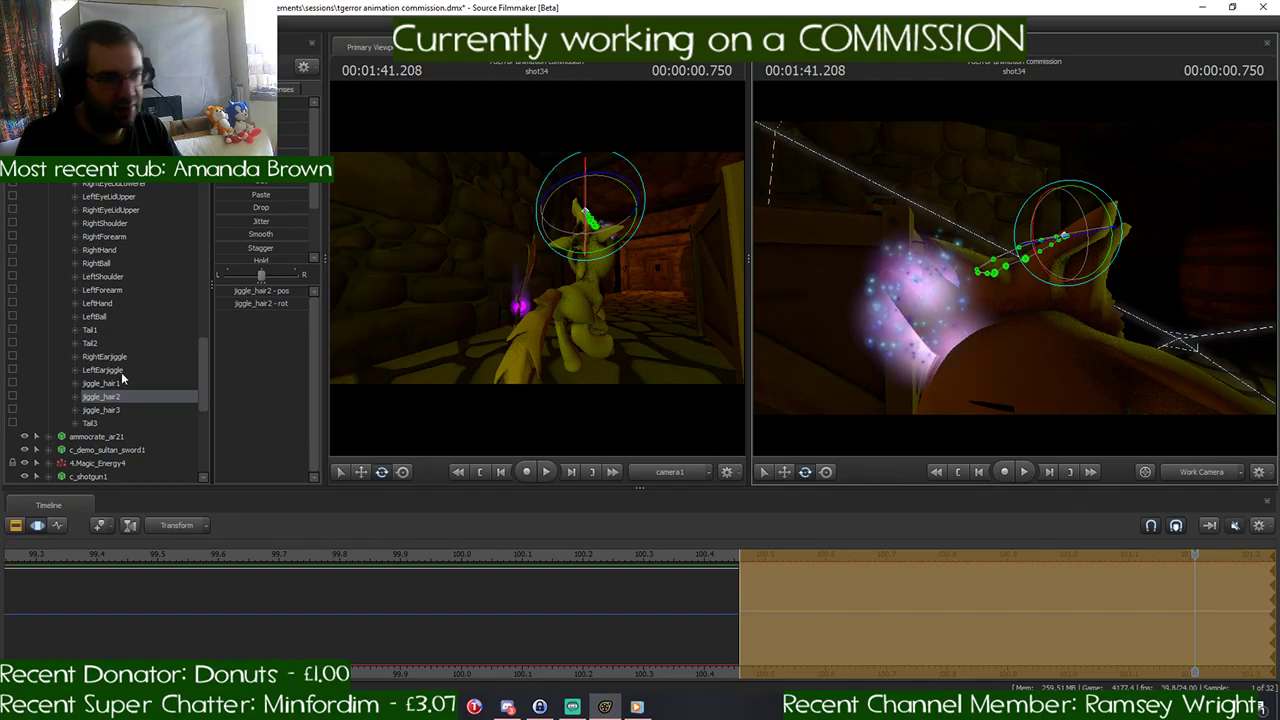
# - Move jiggle_hair3 outward behind the pony's head to spread the rear mane spikes, and view the whole mane
pyautogui.click(100, 410)
pyautogui.moveTo(760, 331); pyautogui.dragTo(850, 342)
pyautogui.press('s')
pyautogui.press('w')
pyautogui.moveTo(974, 256); pyautogui.dragTo(1125, 281)
pyautogui.press('d')
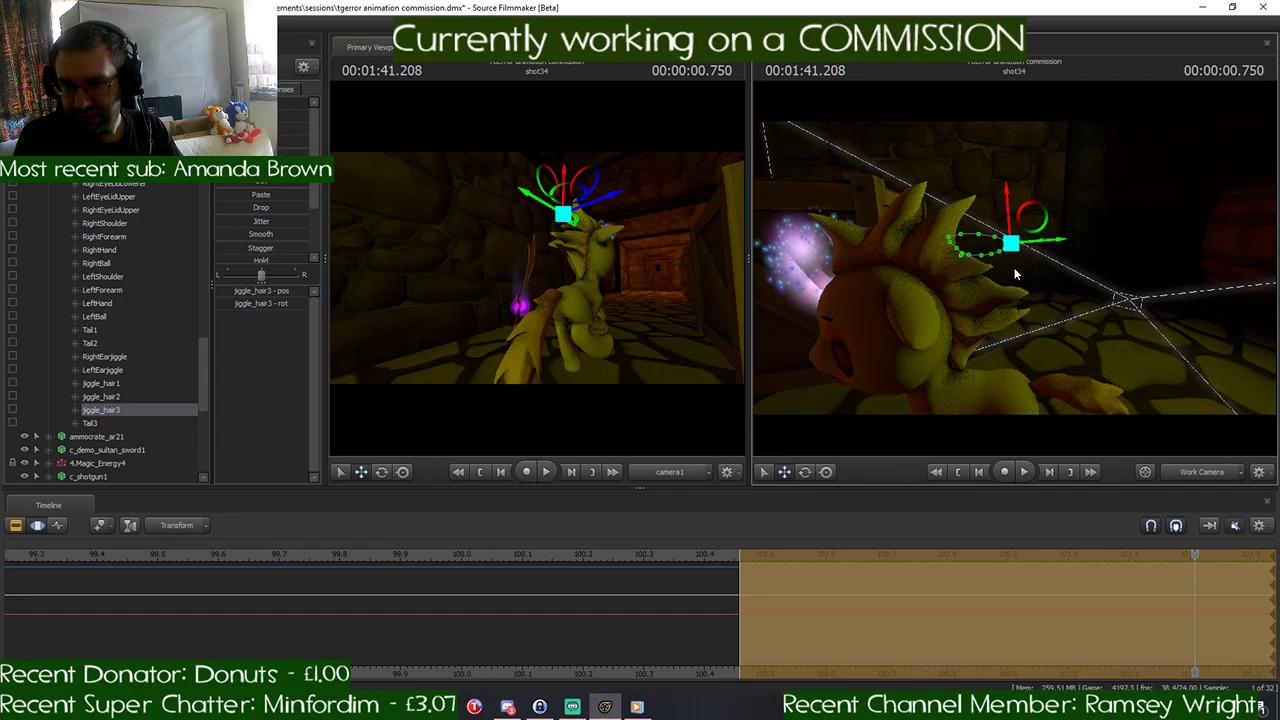
pyautogui.moveTo(1014, 268)
pyautogui.mouseDown()
pyautogui.moveTo(1014, 318)
pyautogui.moveTo(1012, 255)
pyautogui.moveTo(1015, 272)
pyautogui.mouseUp()
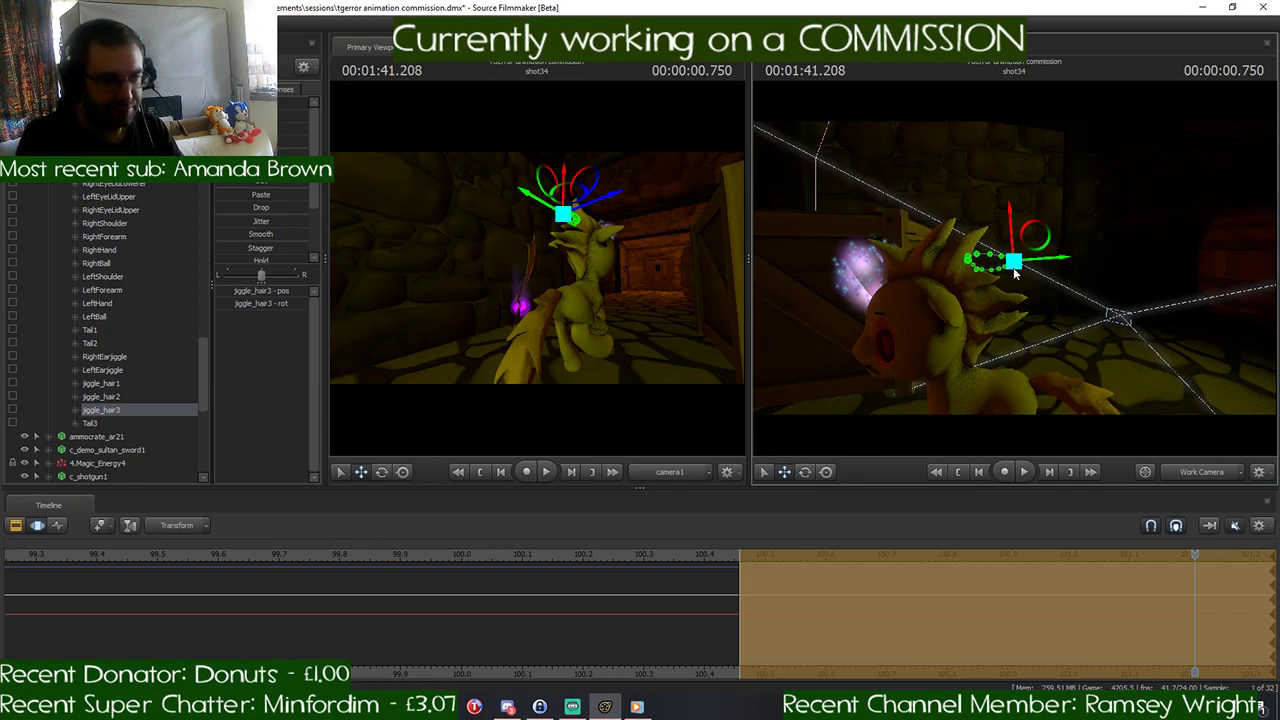
# - Undo the mane edits, the earlier pony pose changes and the shot split, back to one continuous shot33
pyautogui.press('Up')
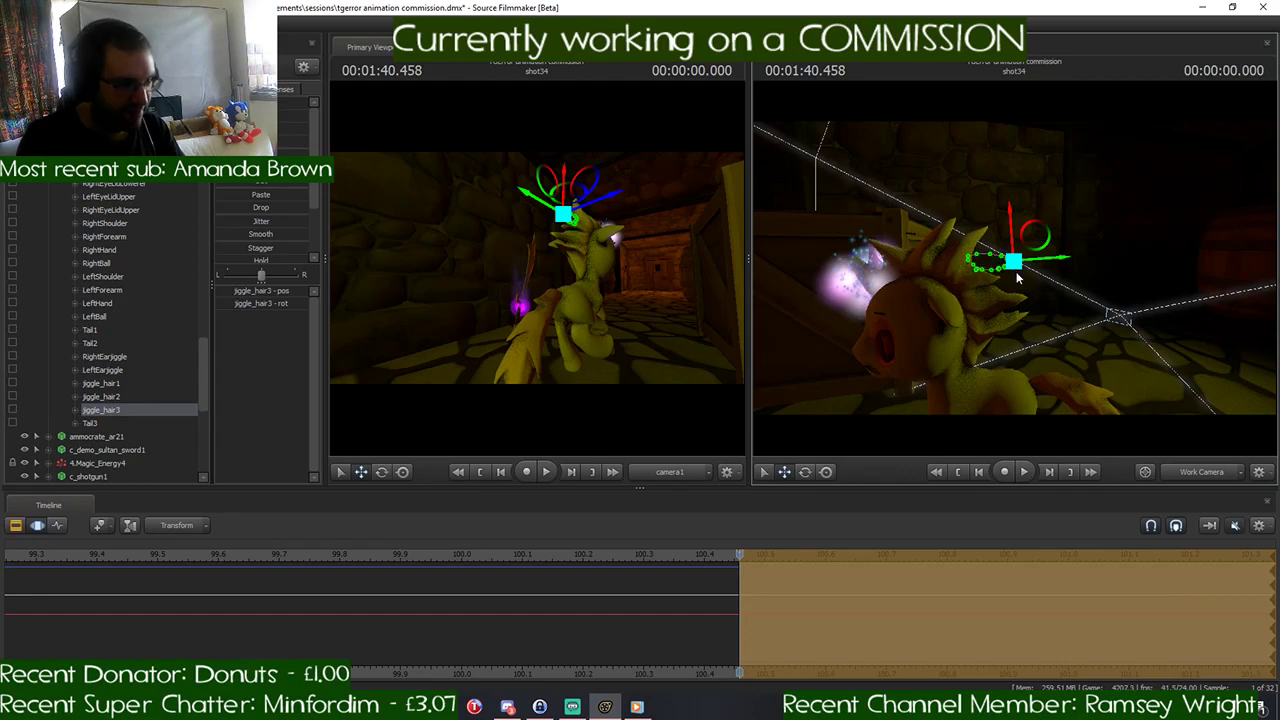
pyautogui.hotkey('ctrl', 'z')
pyautogui.hotkey('ctrl', 'z')
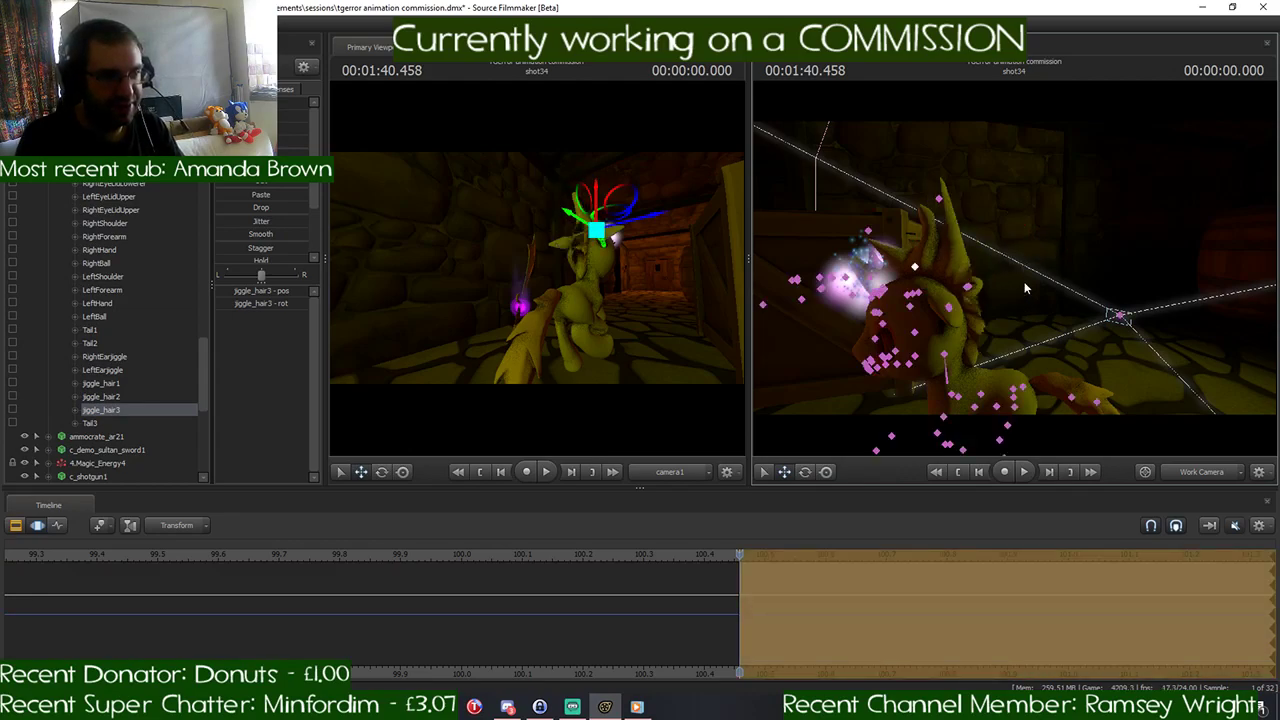
pyautogui.hotkey('ctrl', 'z')
pyautogui.hotkey('ctrl', 'z')
pyautogui.hotkey('ctrl', 'z')
pyautogui.hotkey('ctrl', 'z')
pyautogui.hotkey('ctrl', 'z')
pyautogui.hotkey('ctrl', 'z')
pyautogui.hotkey('ctrl', 'z')
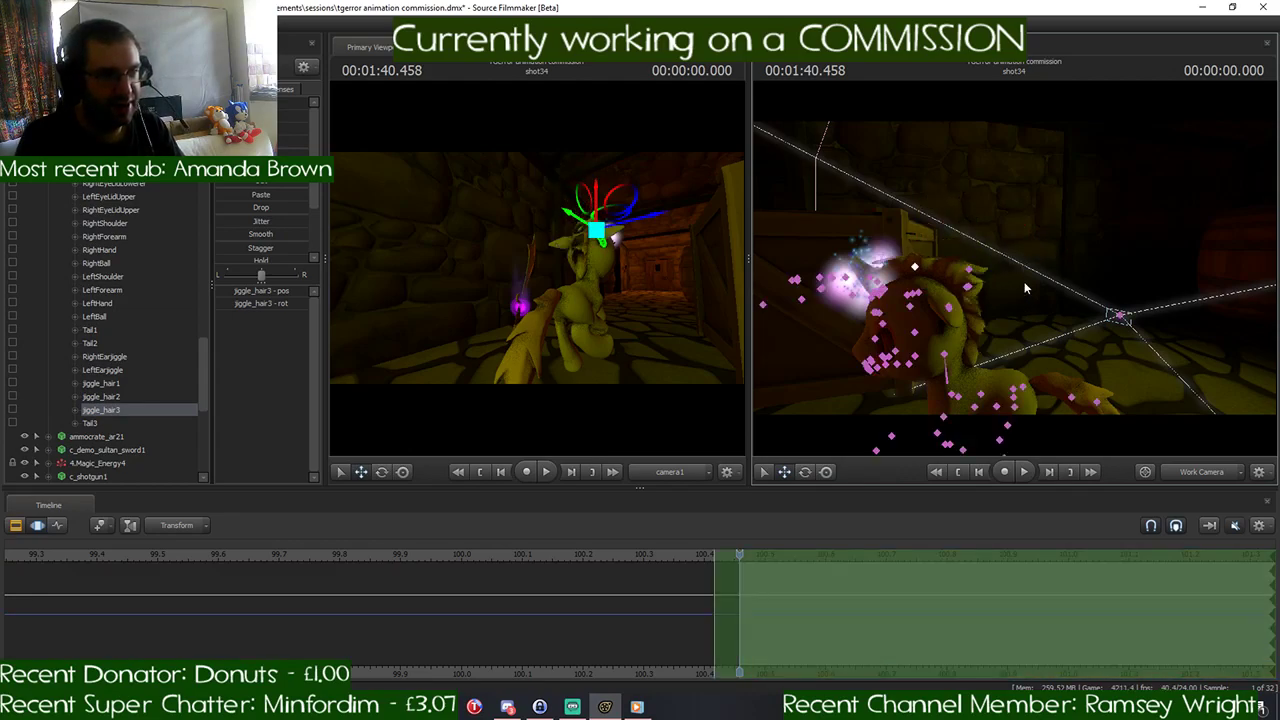
pyautogui.hotkey('ctrl', 'z')
pyautogui.hotkey('ctrl', 'z')
pyautogui.hotkey('ctrl', 'z')
pyautogui.hotkey('ctrl', 'z')
pyautogui.hotkey('ctrl', 'z')
pyautogui.hotkey('ctrl', 'z')
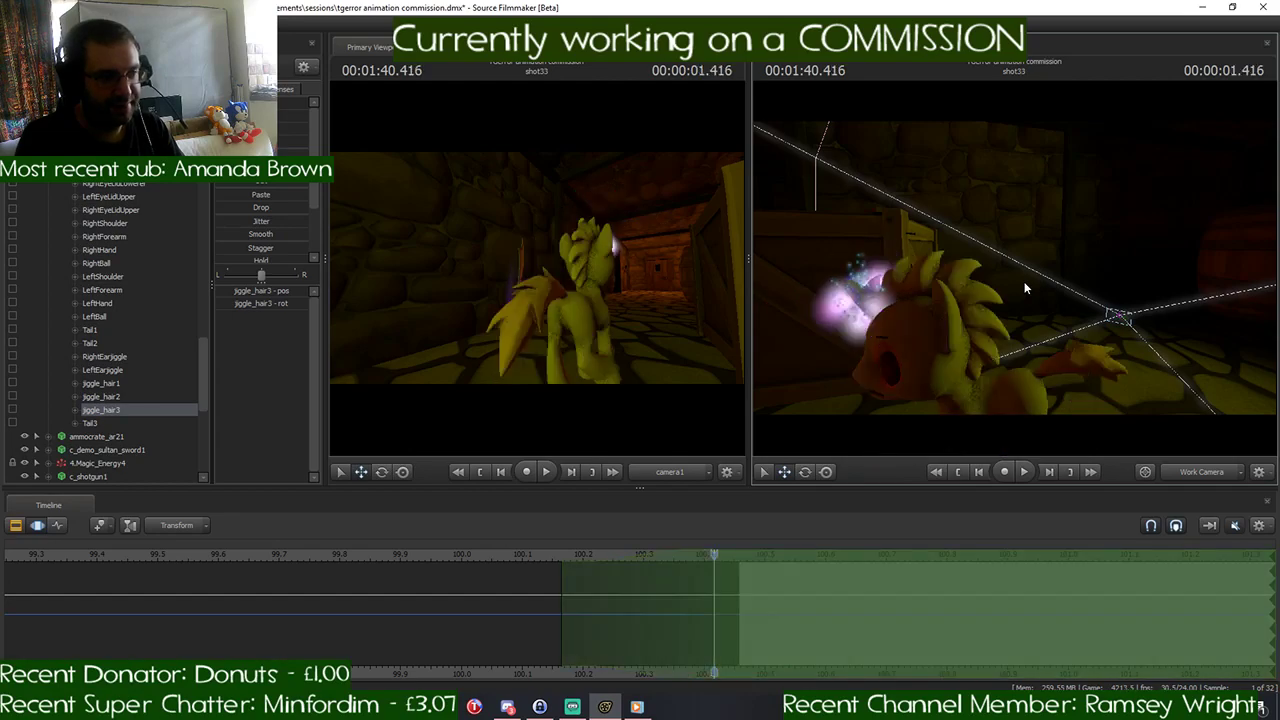
pyautogui.hotkey('ctrl', 'z')
pyautogui.hotkey('ctrl', 'z')
pyautogui.hotkey('ctrl', 'z')
pyautogui.hotkey('ctrl', 'z')
pyautogui.hotkey('ctrl', 'z')
pyautogui.hotkey('ctrl', 'z')
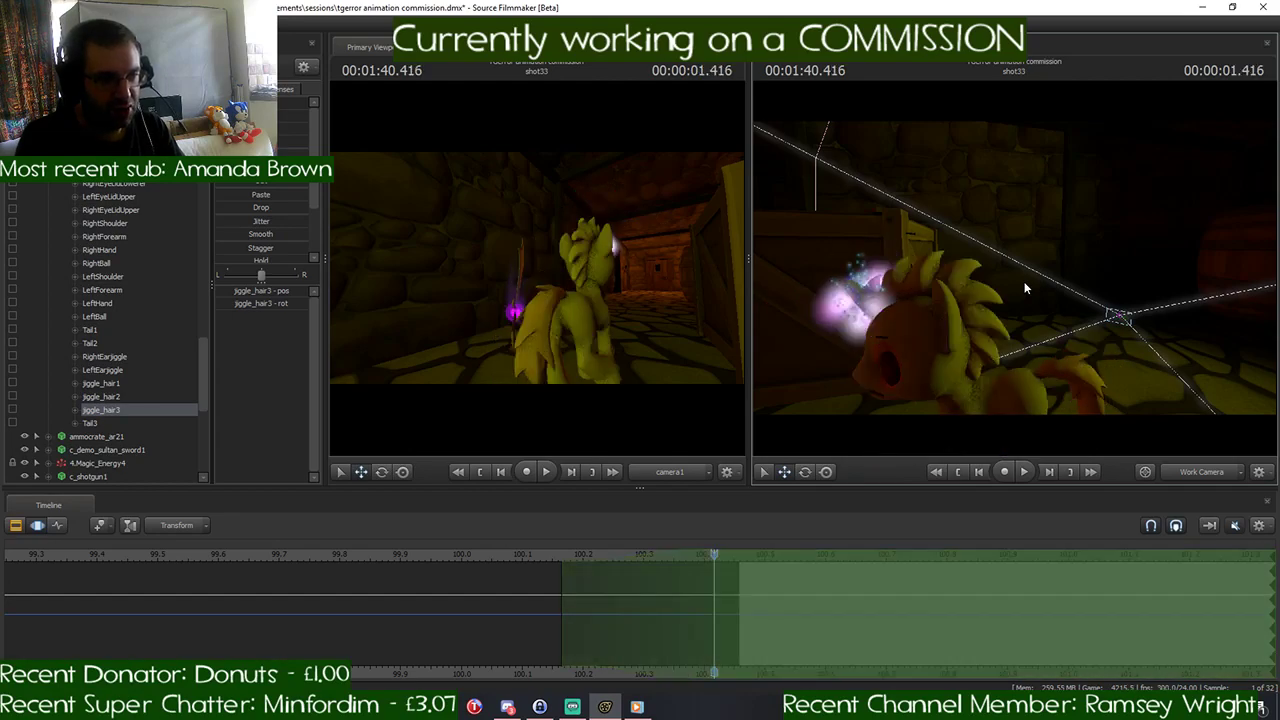
pyautogui.hotkey('ctrl', 'z')
pyautogui.hotkey('ctrl', 'z')
pyautogui.hotkey('ctrl', 'z')
pyautogui.hotkey('ctrl', 'z')
pyautogui.hotkey('ctrl', 'z')
pyautogui.hotkey('ctrl', 'z')
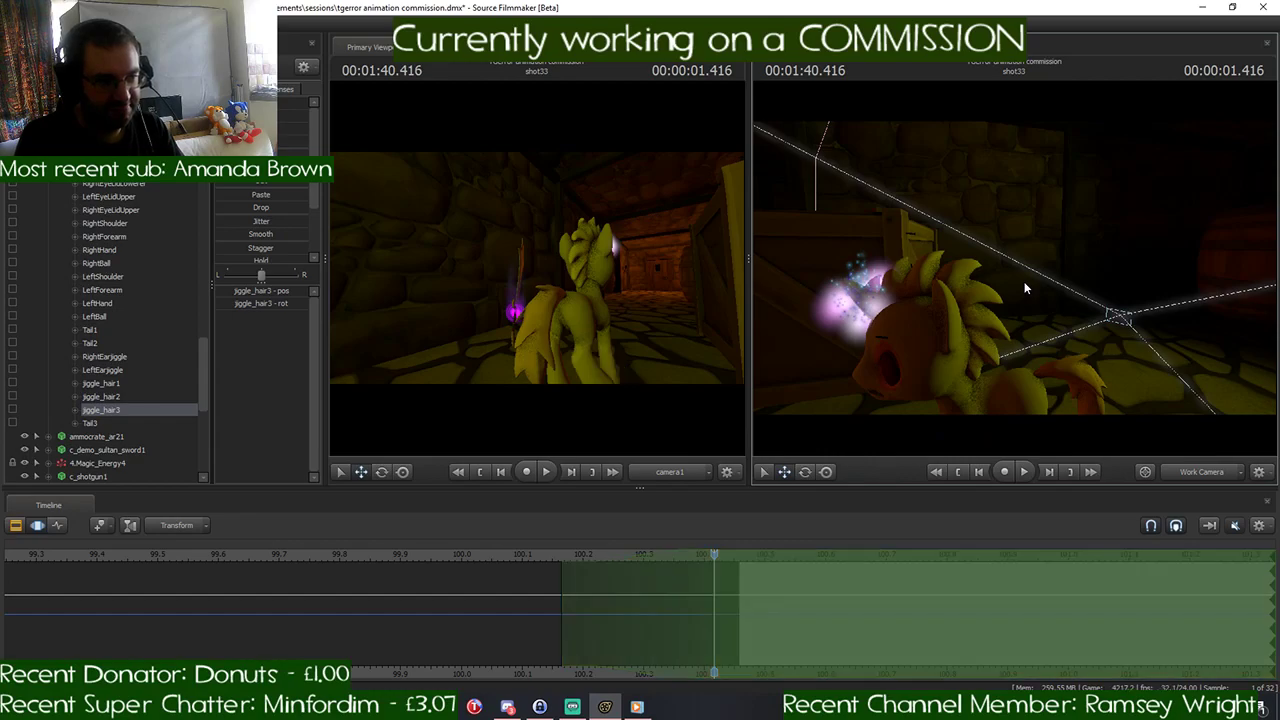
pyautogui.hotkey('ctrl', 'z')
pyautogui.hotkey('ctrl', 'z')
pyautogui.hotkey('ctrl', 'z')
pyautogui.hotkey('ctrl', 'z')
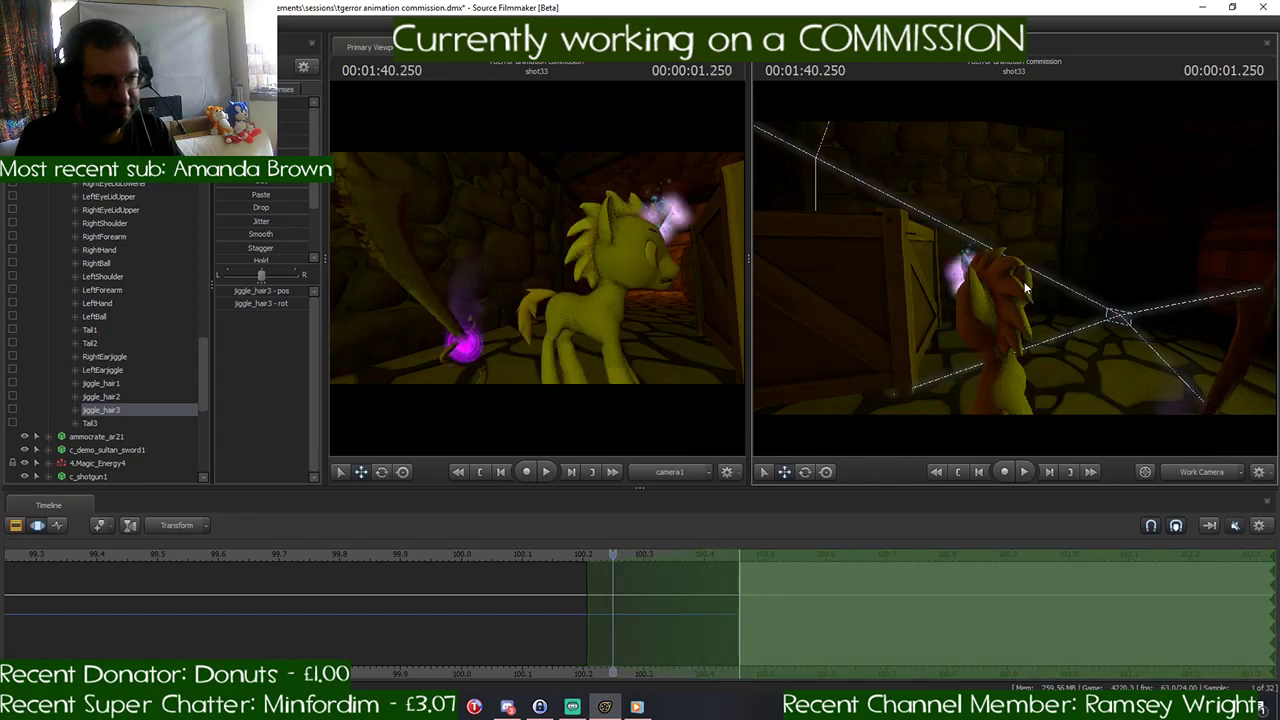
pyautogui.hotkey('ctrl', 'z')
pyautogui.hotkey('ctrl', 'z')
pyautogui.hotkey('ctrl', 'z')
pyautogui.hotkey('ctrl', 'z')
pyautogui.hotkey('ctrl', 'z')
pyautogui.hotkey('ctrl', 'z')
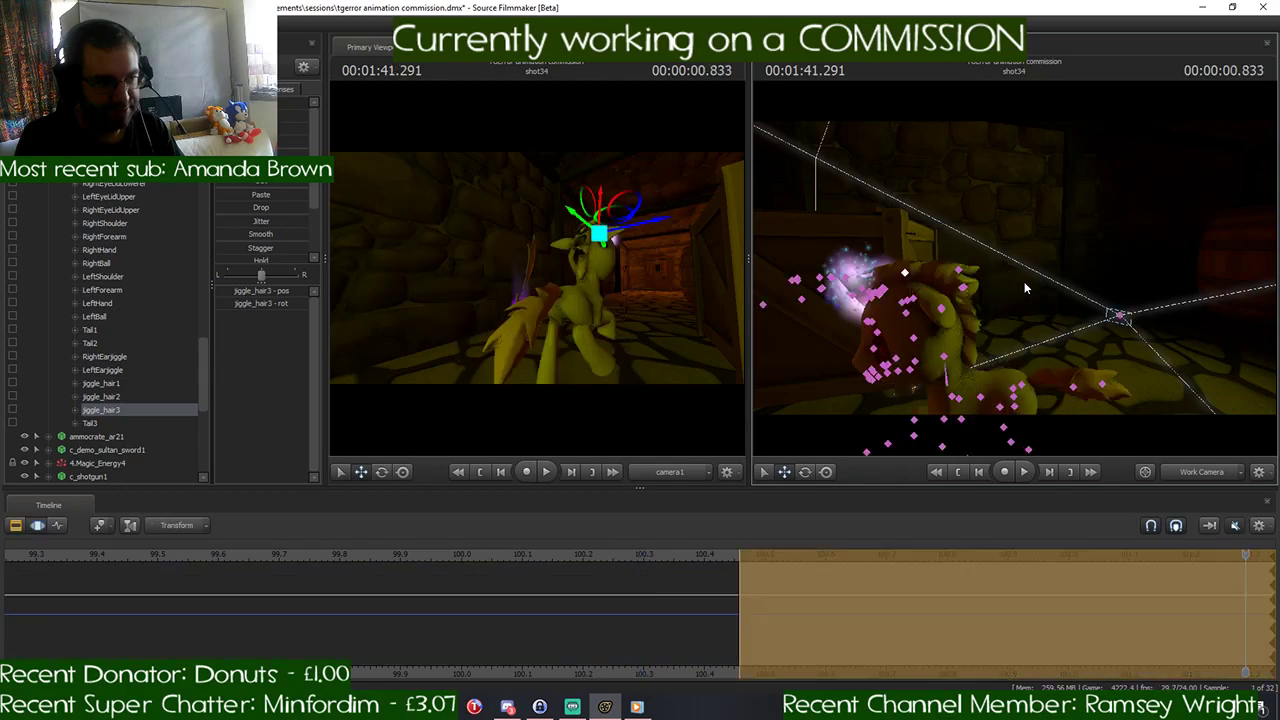
pyautogui.hotkey('ctrl', 'z')
pyautogui.hotkey('ctrl', 'z')
pyautogui.hotkey('ctrl', 'z')
pyautogui.hotkey('ctrl', 'z')
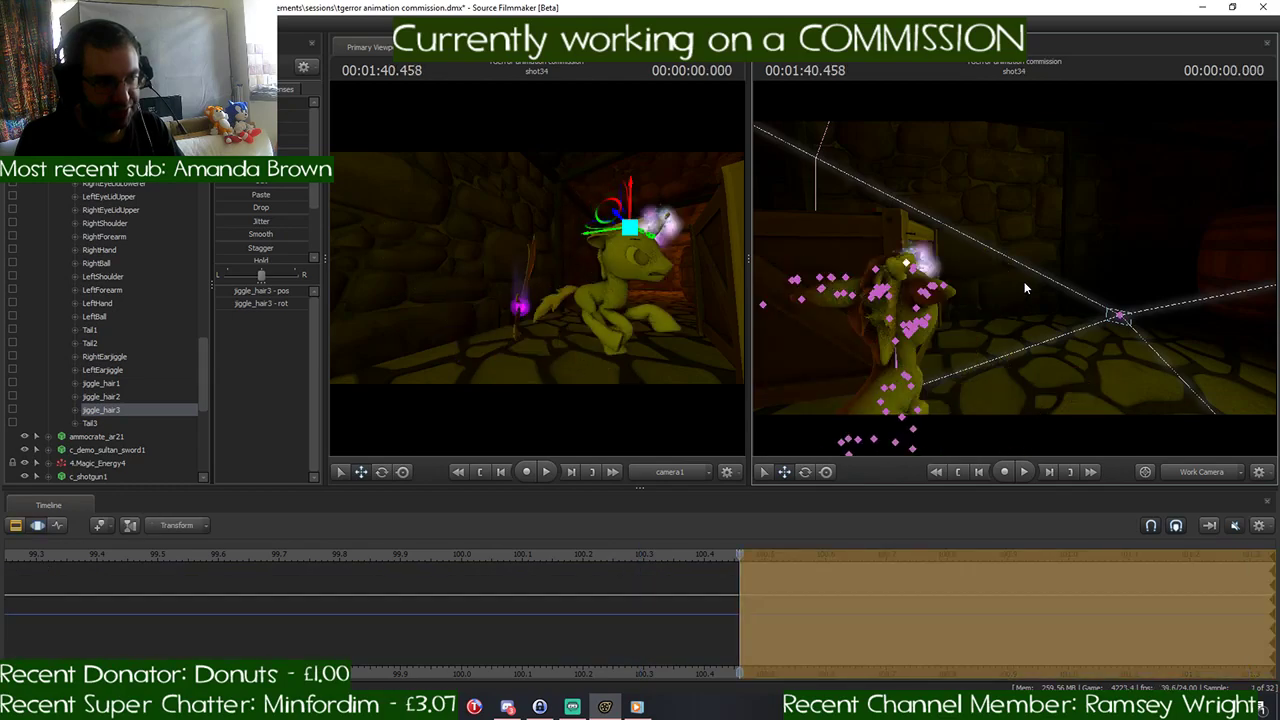
pyautogui.hotkey('ctrl', 'z')
pyautogui.hotkey('ctrl', 'z')
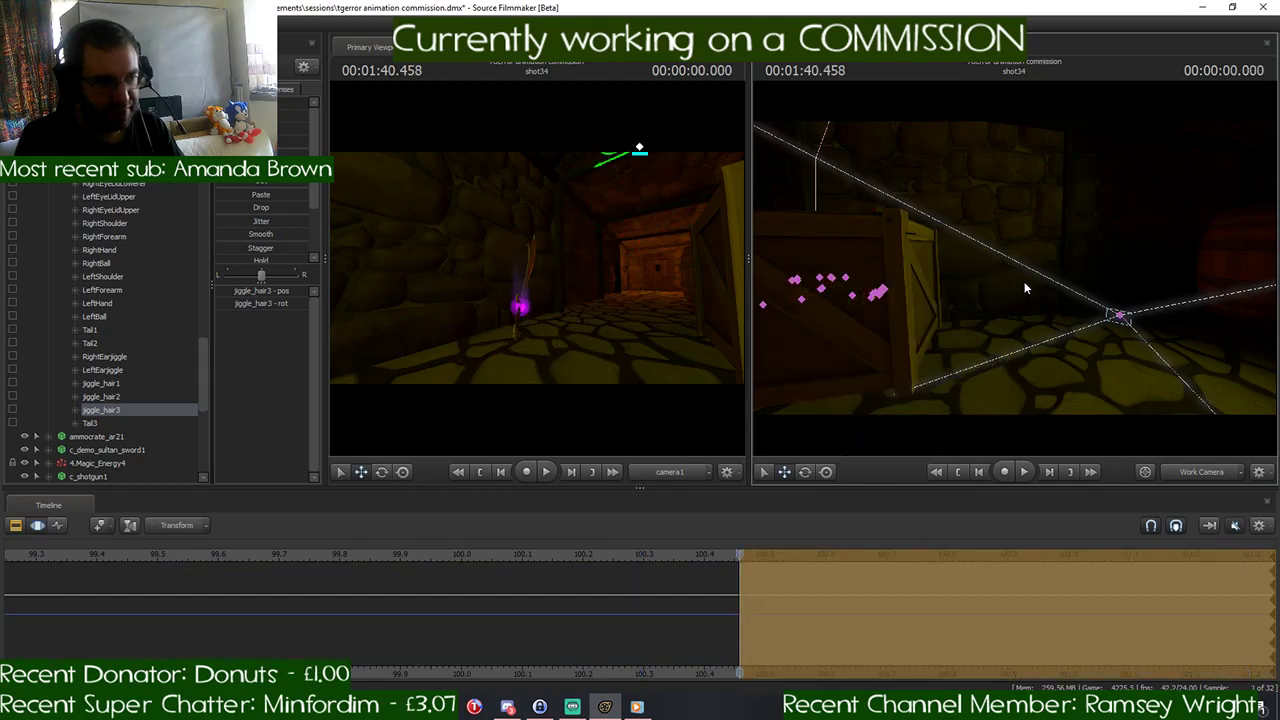
pyautogui.hotkey('ctrl', 'z')
pyautogui.hotkey('ctrl', 'z')
pyautogui.hotkey('ctrl', 'z')
pyautogui.hotkey('ctrl', 'z')
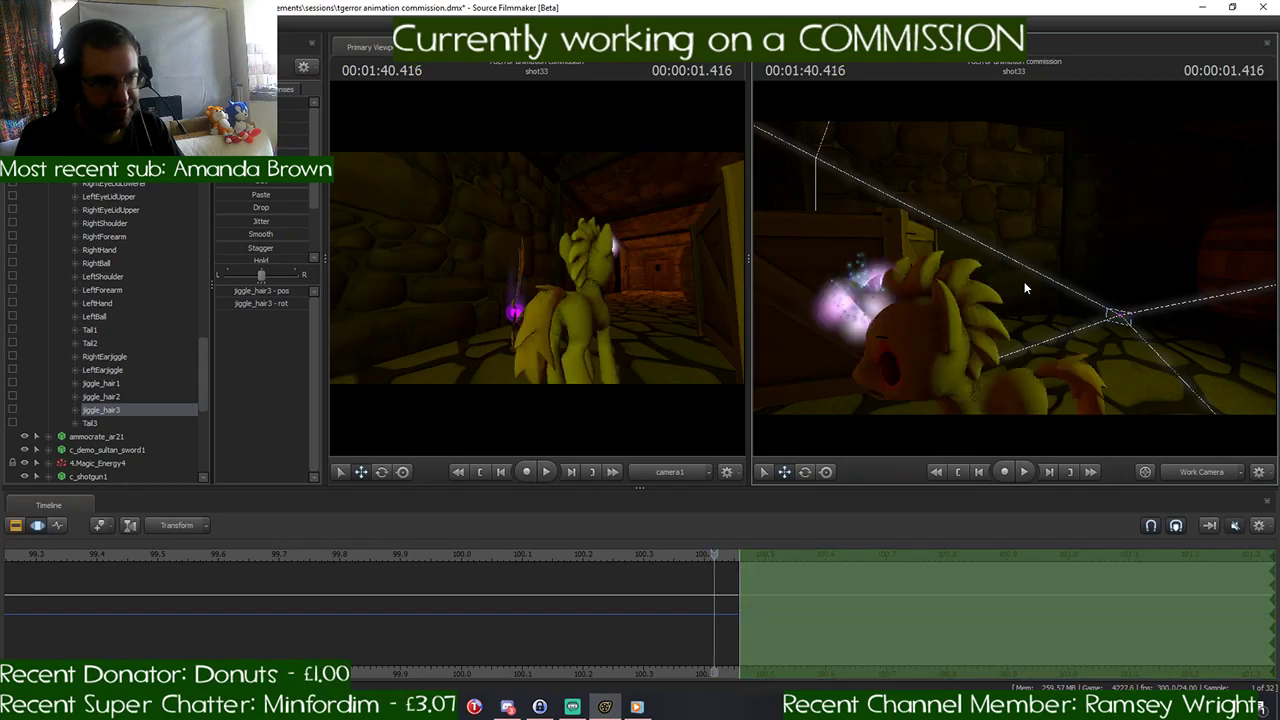
pyautogui.hotkey('ctrl', 'z')
pyautogui.hotkey('ctrl', 'z')
pyautogui.hotkey('ctrl', 'z')
pyautogui.hotkey('ctrl', 'z')
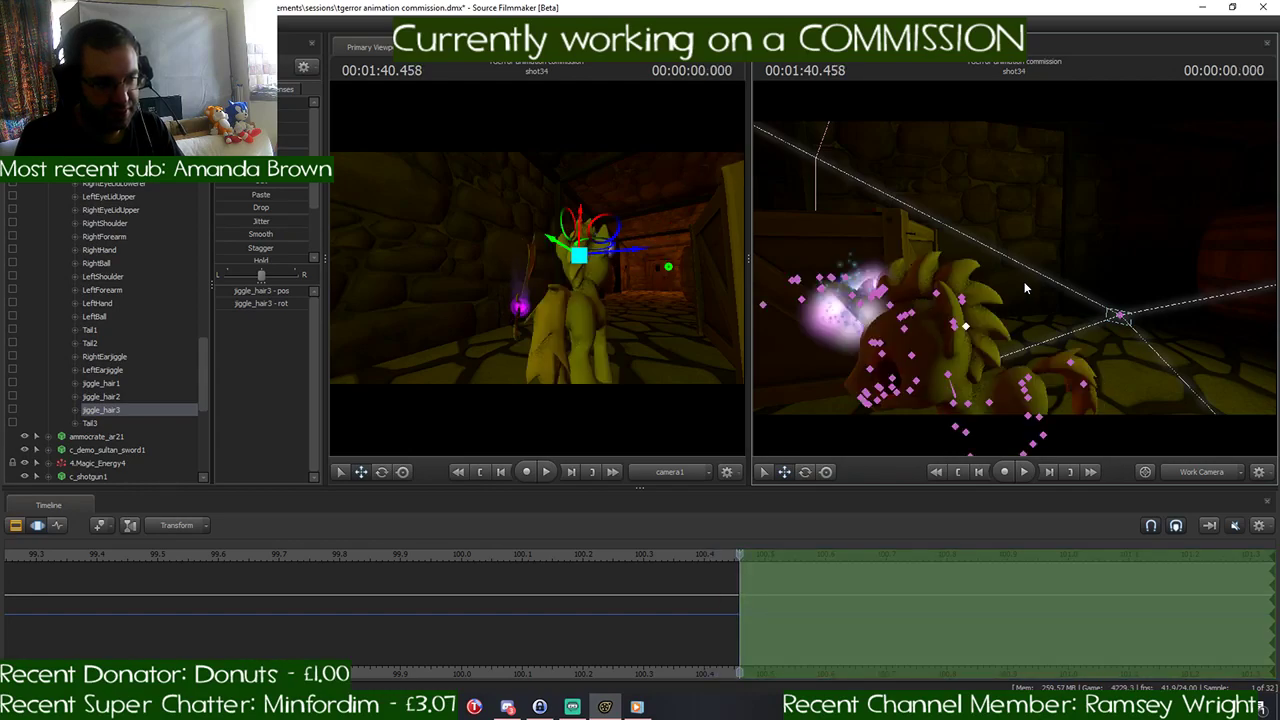
pyautogui.hotkey('ctrl', 'z')
pyautogui.hotkey('ctrl', 'z')
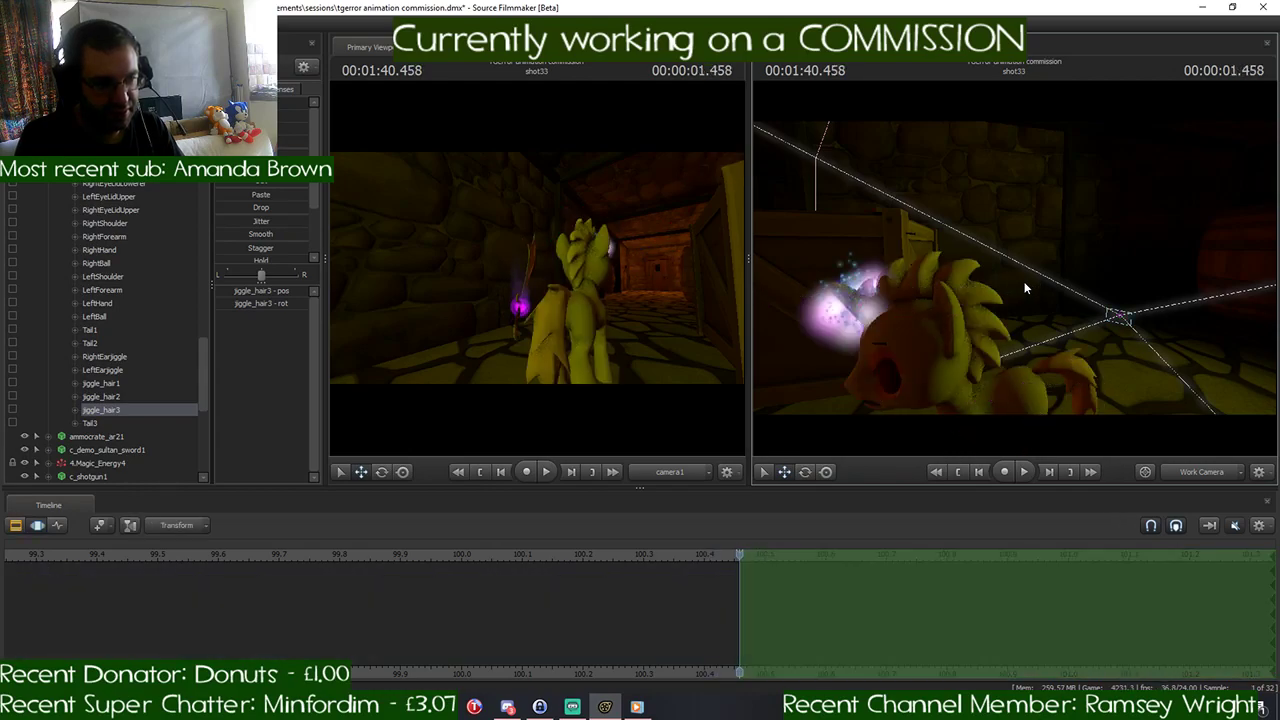
# - Examine the shot33 clip and step forward from 1:40.458 in the motion timeline to check the pony's pose
pyautogui.click(16, 526)
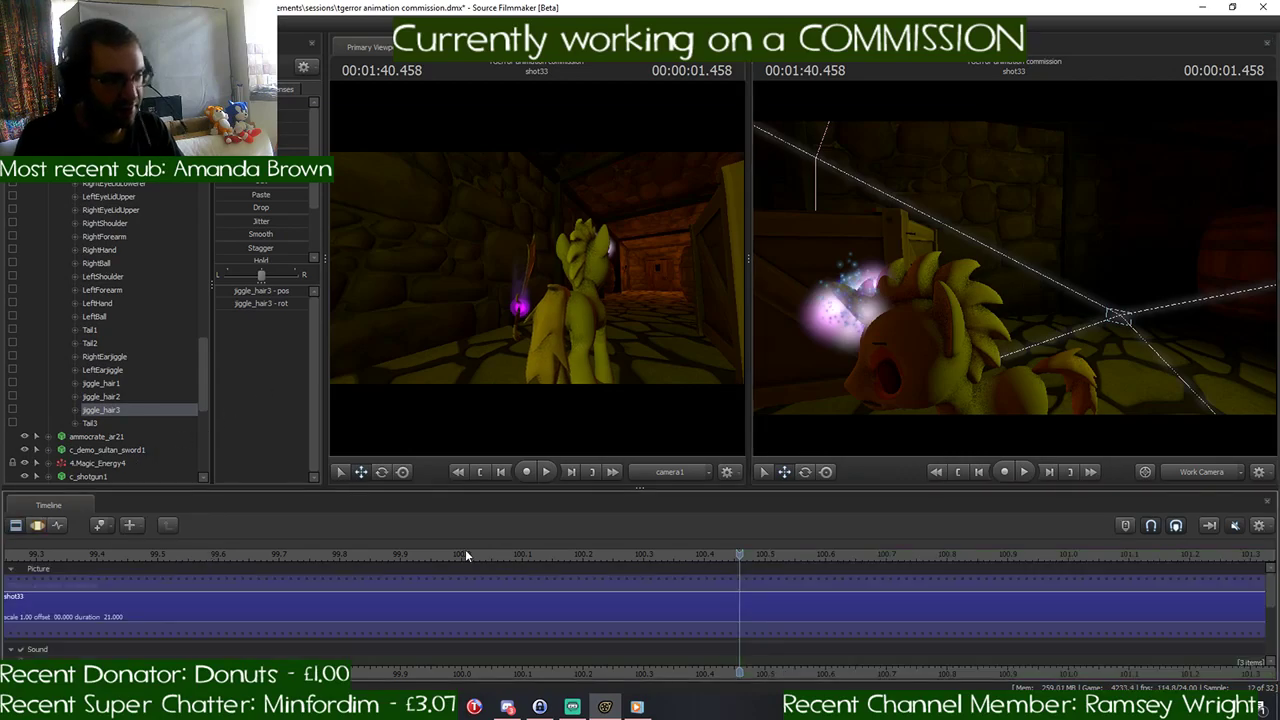
pyautogui.click(37, 526)
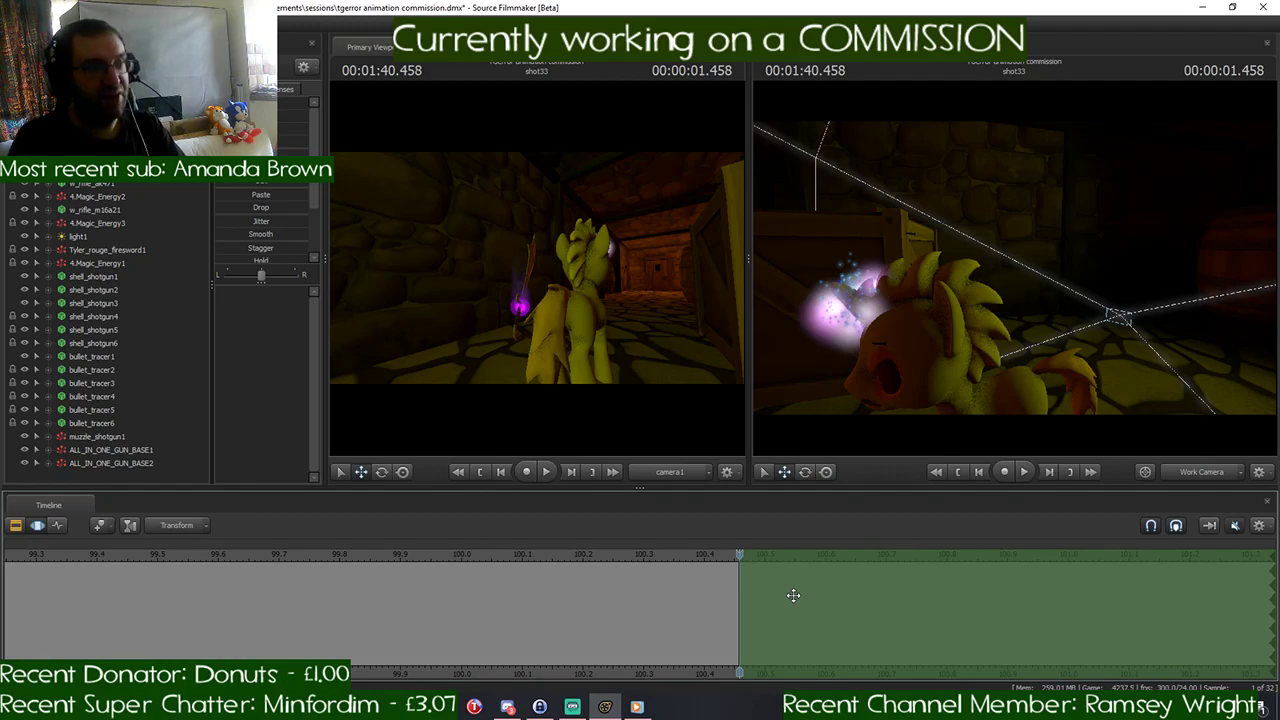
pyautogui.press('Right')
pyautogui.press('Right')
pyautogui.press('Right')
pyautogui.press('Right')
pyautogui.press('Right')
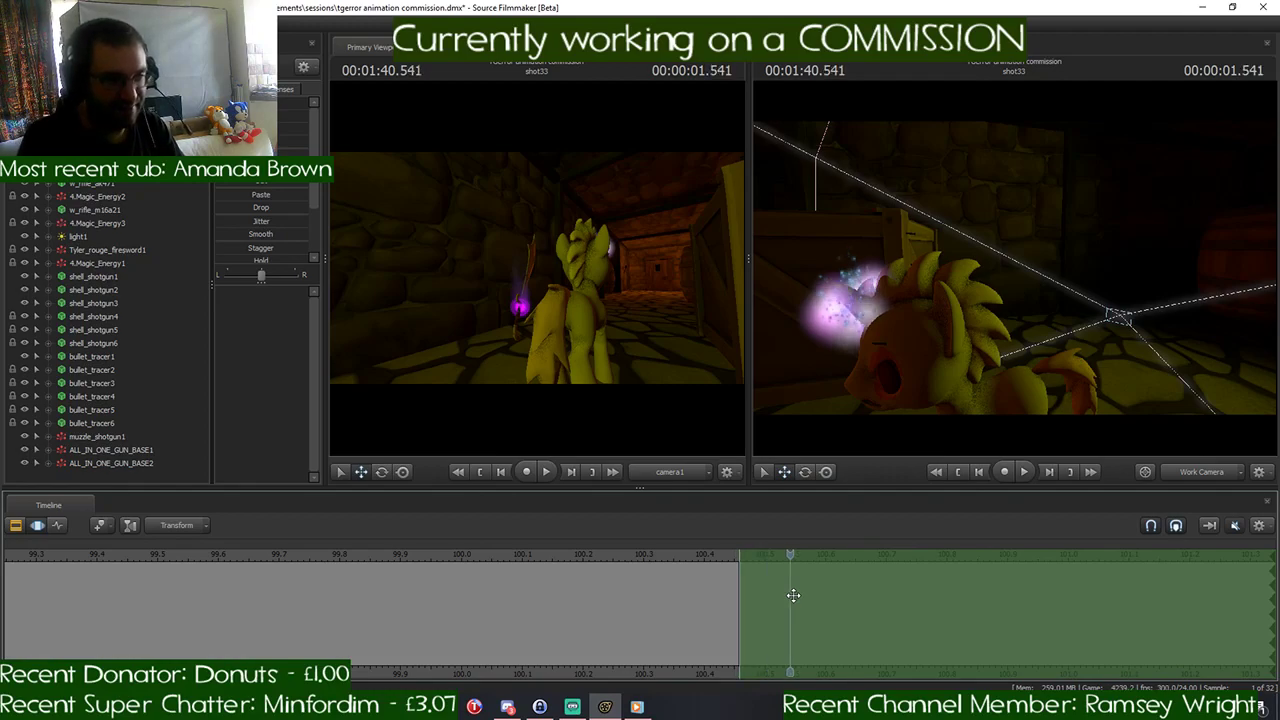
pyautogui.press('Right')
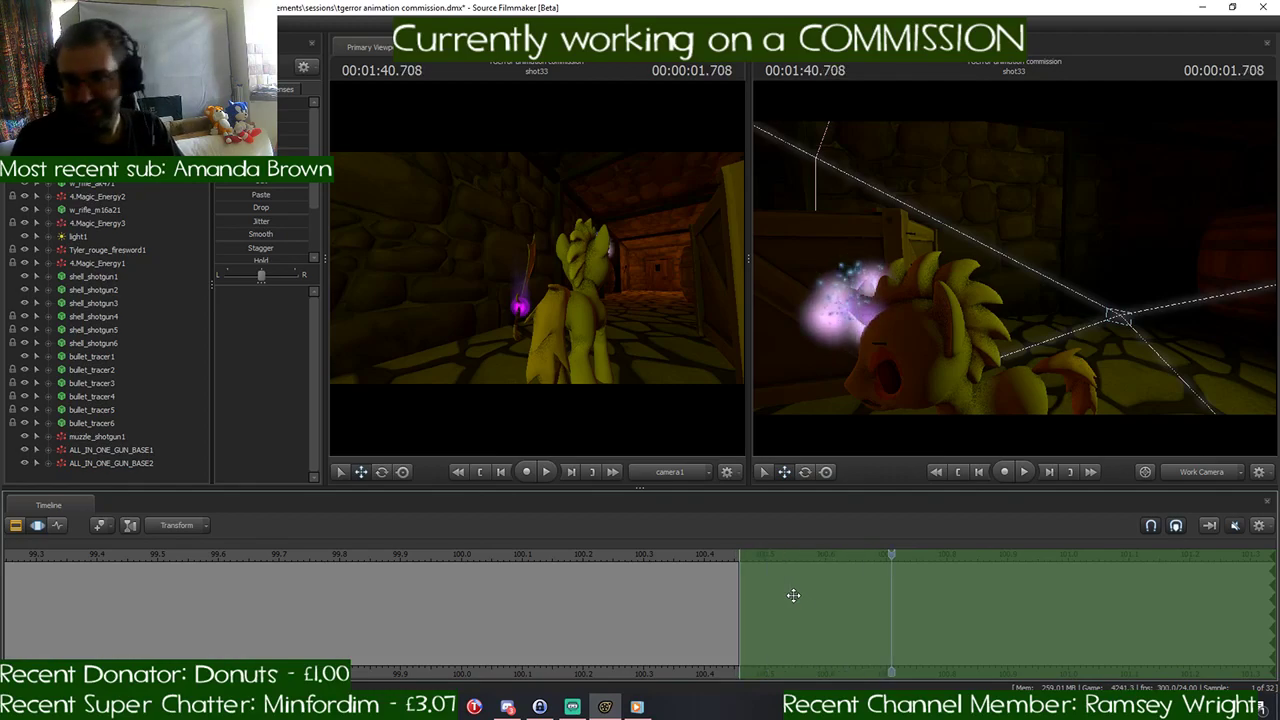
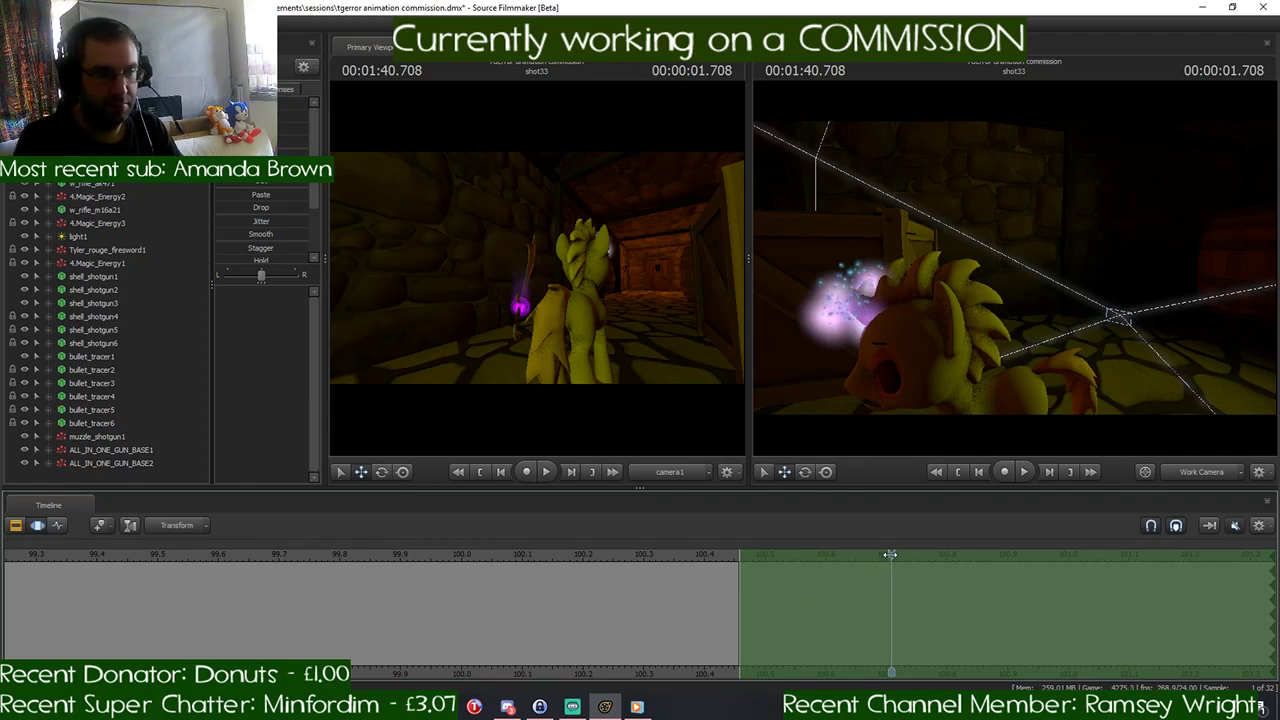
# - Ramp the pony's motion time selection in from about 1:40.375 to 1:40.625 and place the playhead at 1:40.625
pyautogui.moveTo(890, 554); pyautogui.dragTo(663, 592)
pyautogui.click(95, 125)
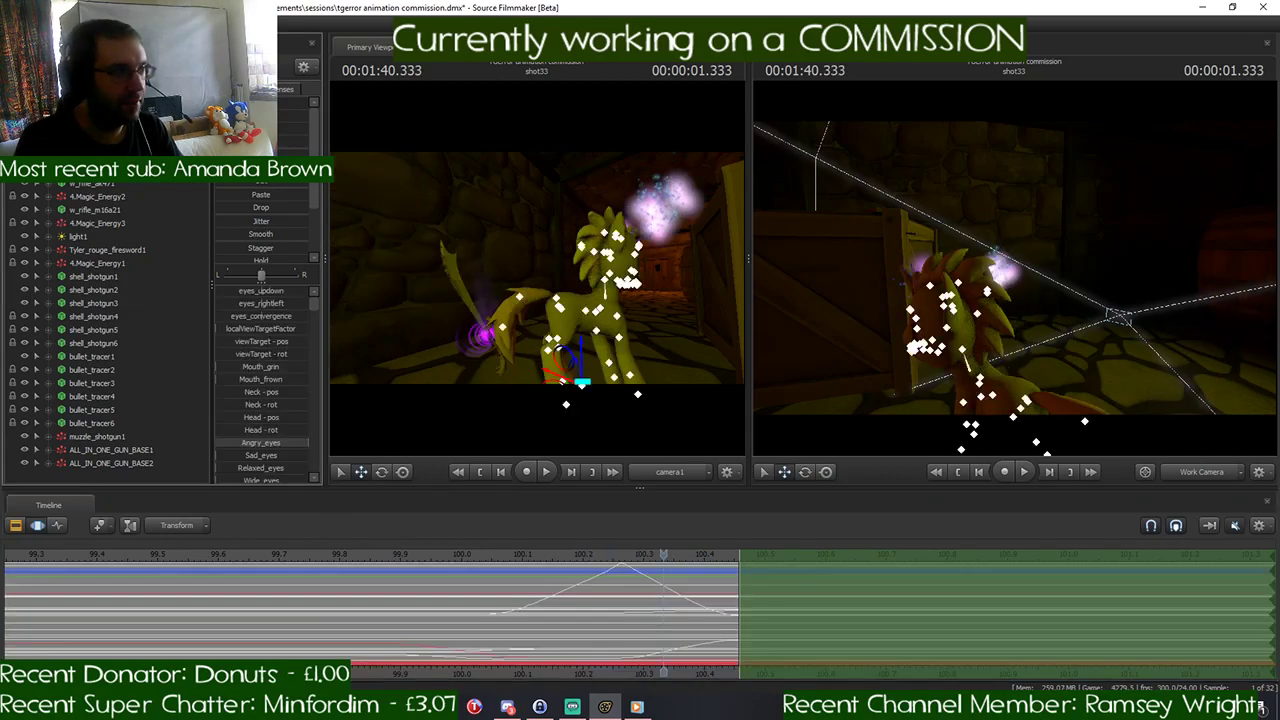
pyautogui.scroll(2, 692, 590)
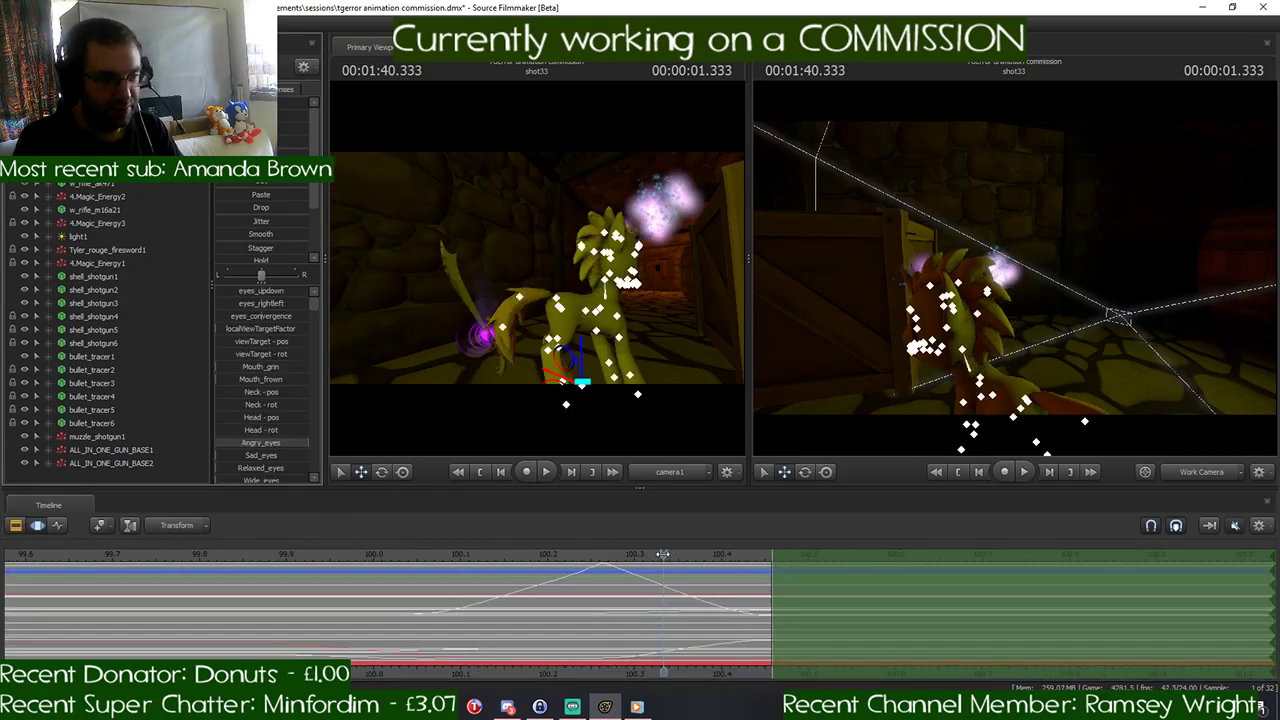
pyautogui.moveTo(663, 554); pyautogui.dragTo(703, 586)
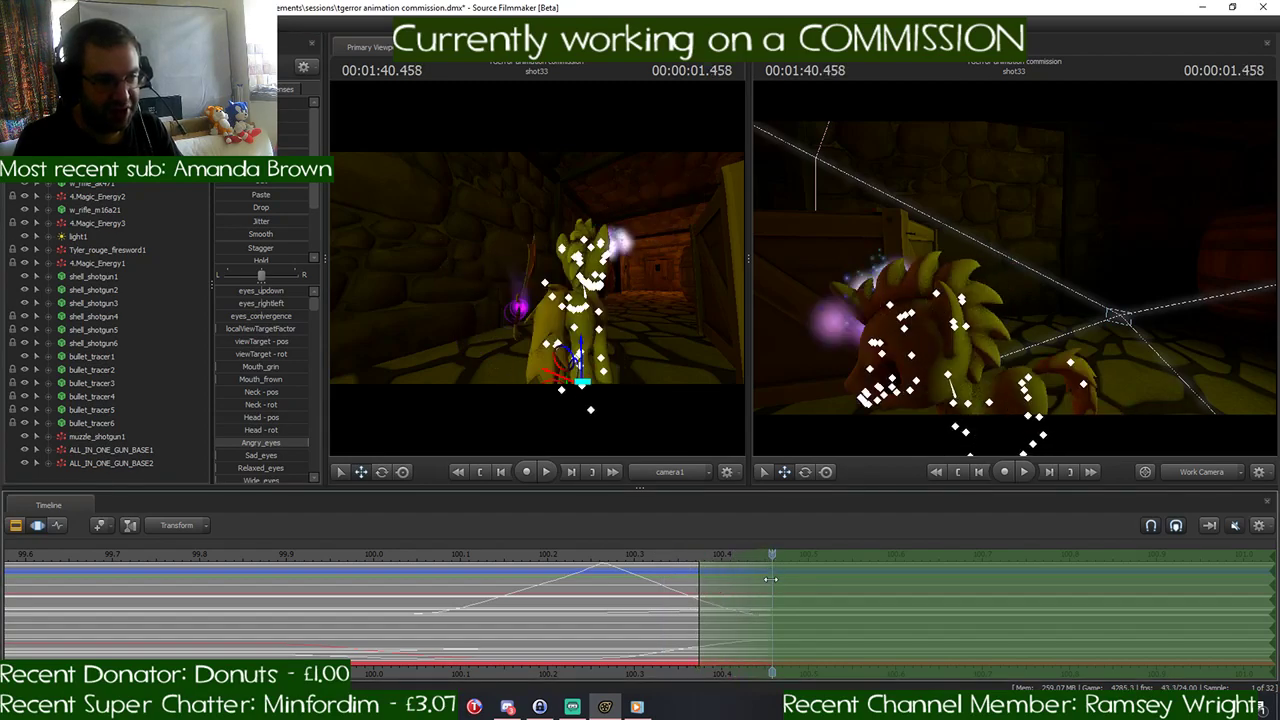
pyautogui.moveTo(782, 580); pyautogui.dragTo(916, 588)
pyautogui.scroll(-6, 906, 606)
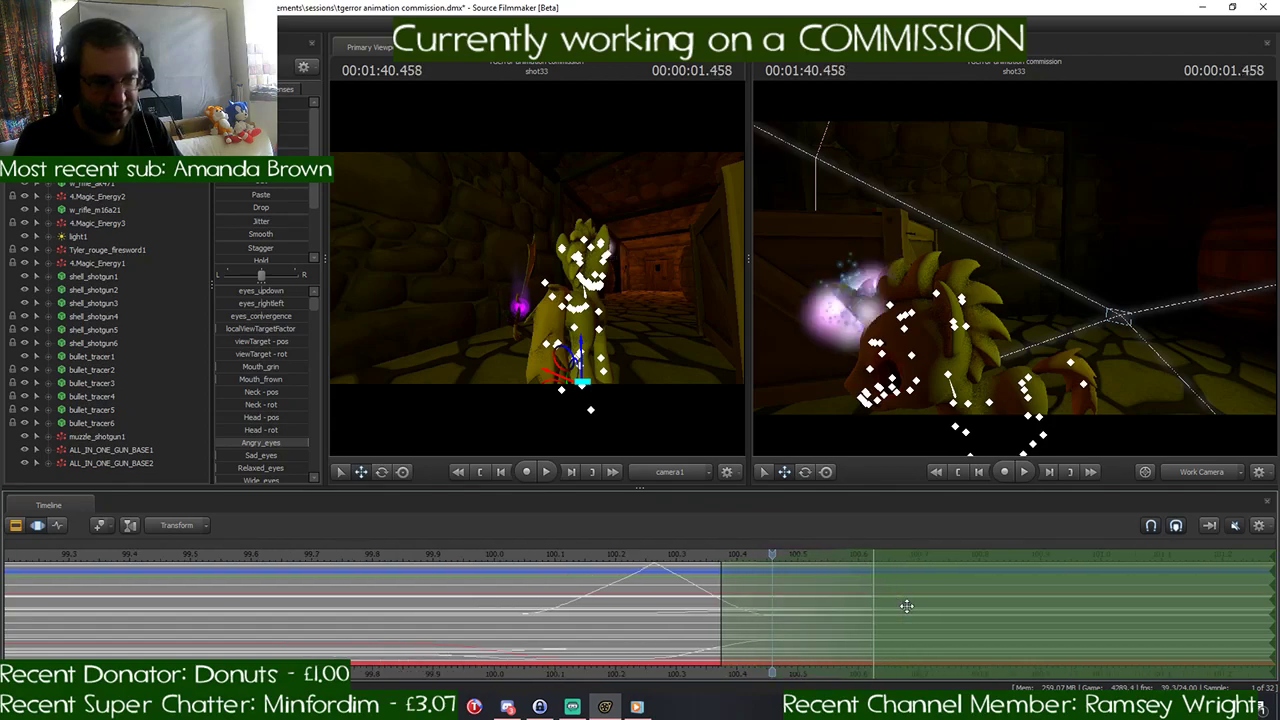
pyautogui.scroll(-4, 906, 606)
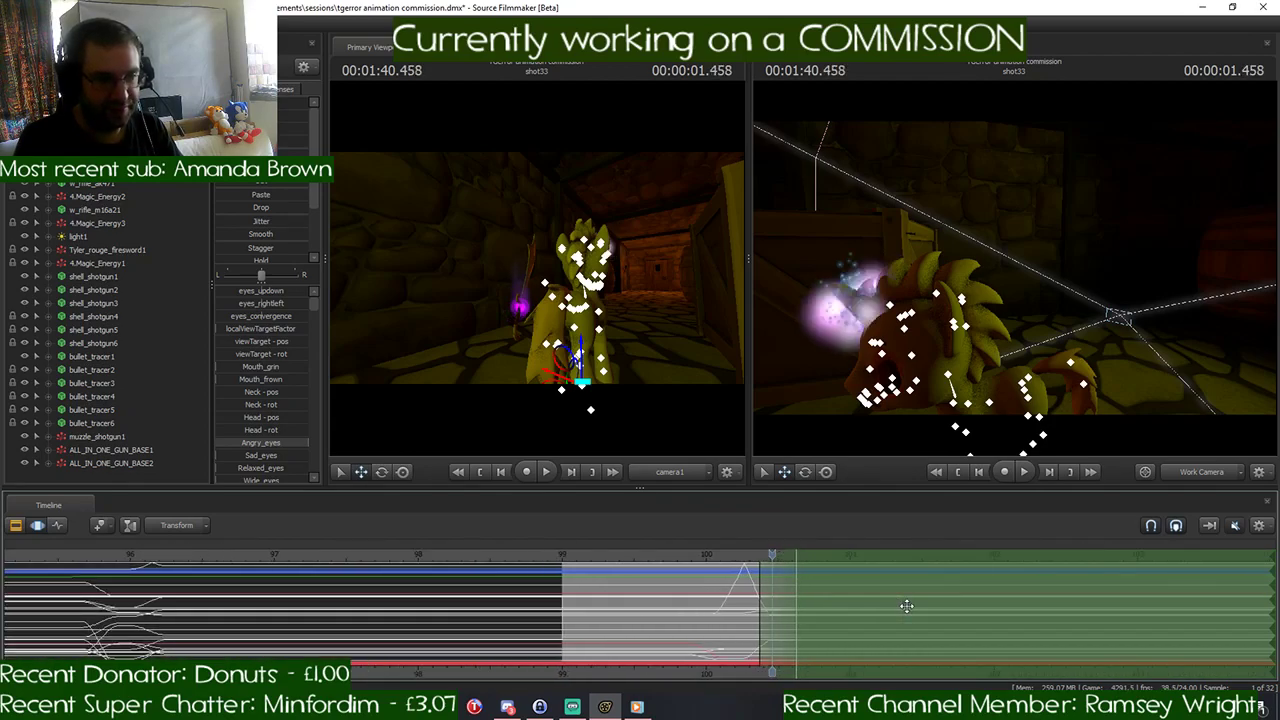
pyautogui.scroll(2, 906, 606)
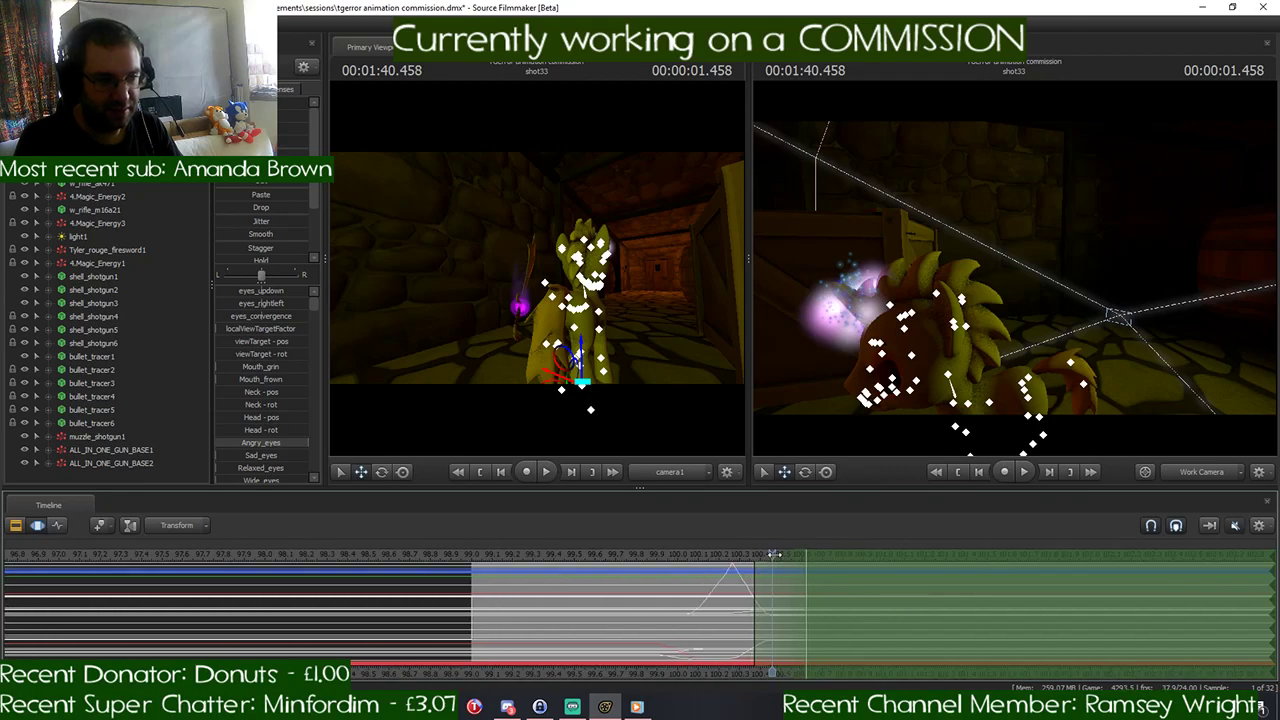
pyautogui.moveTo(774, 554); pyautogui.dragTo(806, 557)
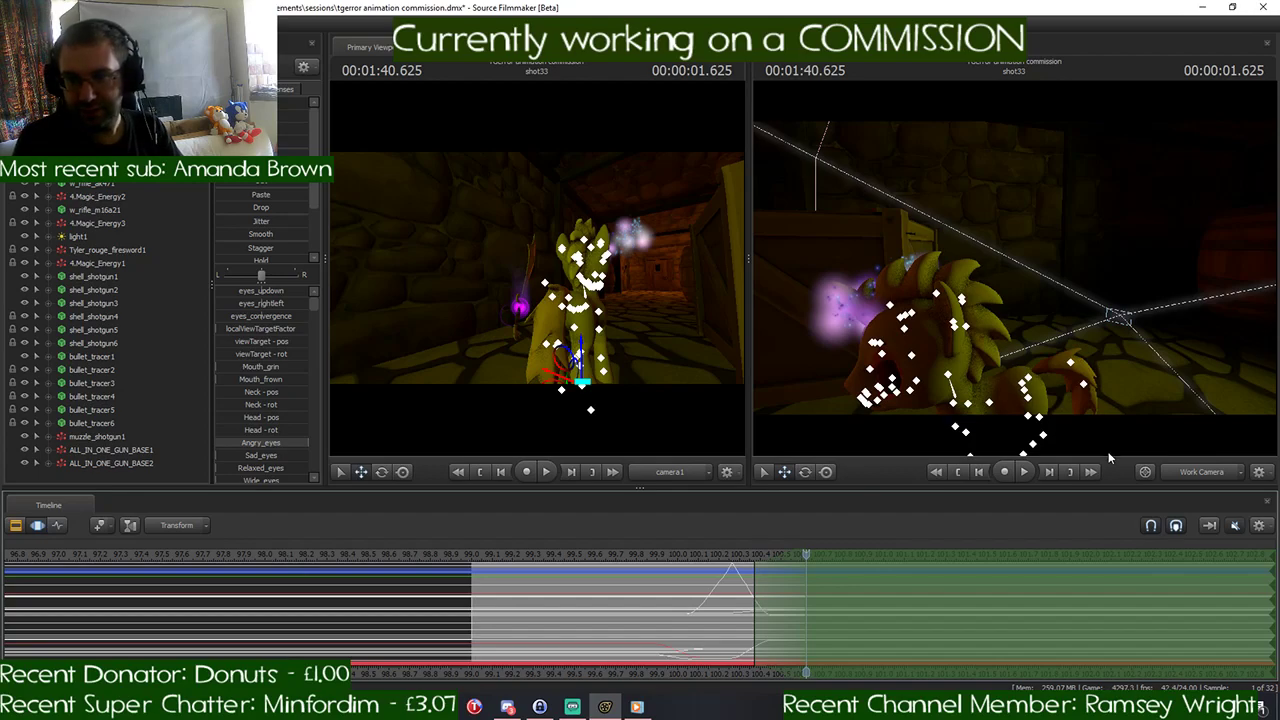
# - Try rotating the pony's LeftShoulder to swing the left front leg backward at 1:40.625
pyautogui.moveTo(1165, 312); pyautogui.dragTo(1016, 276)
pyautogui.press('w')
pyautogui.press('s')
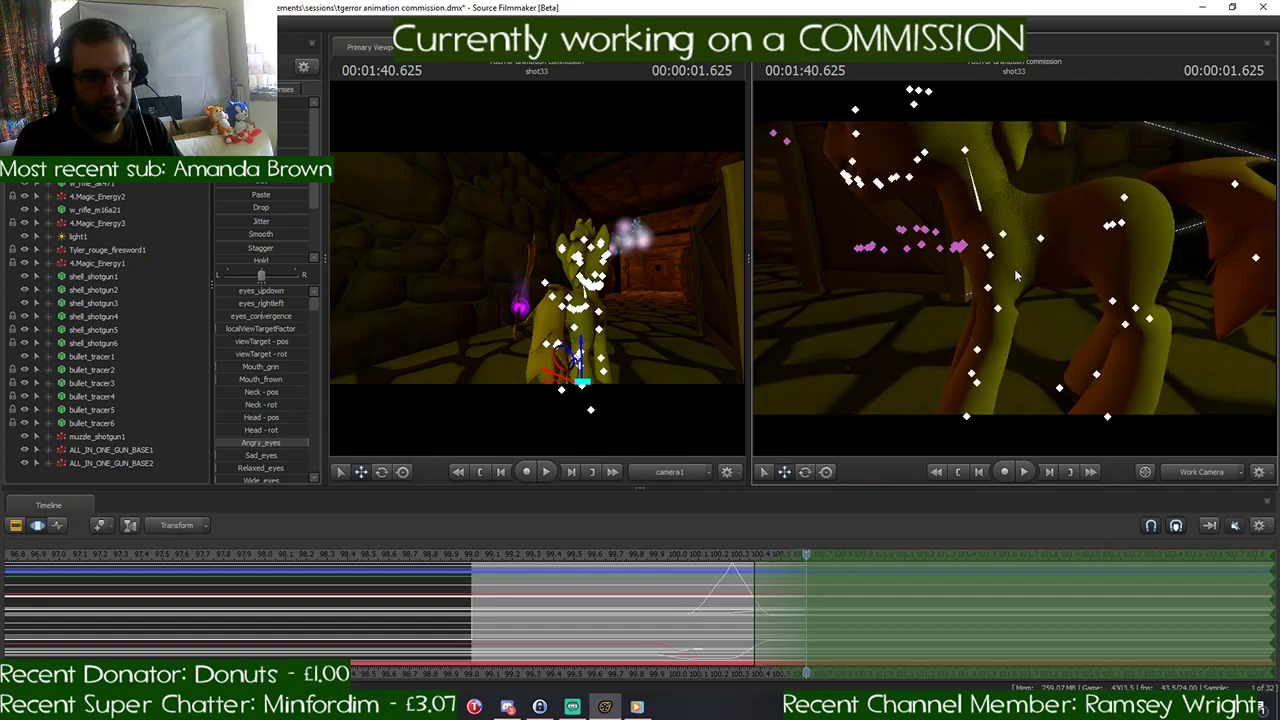
pyautogui.click(990, 254)
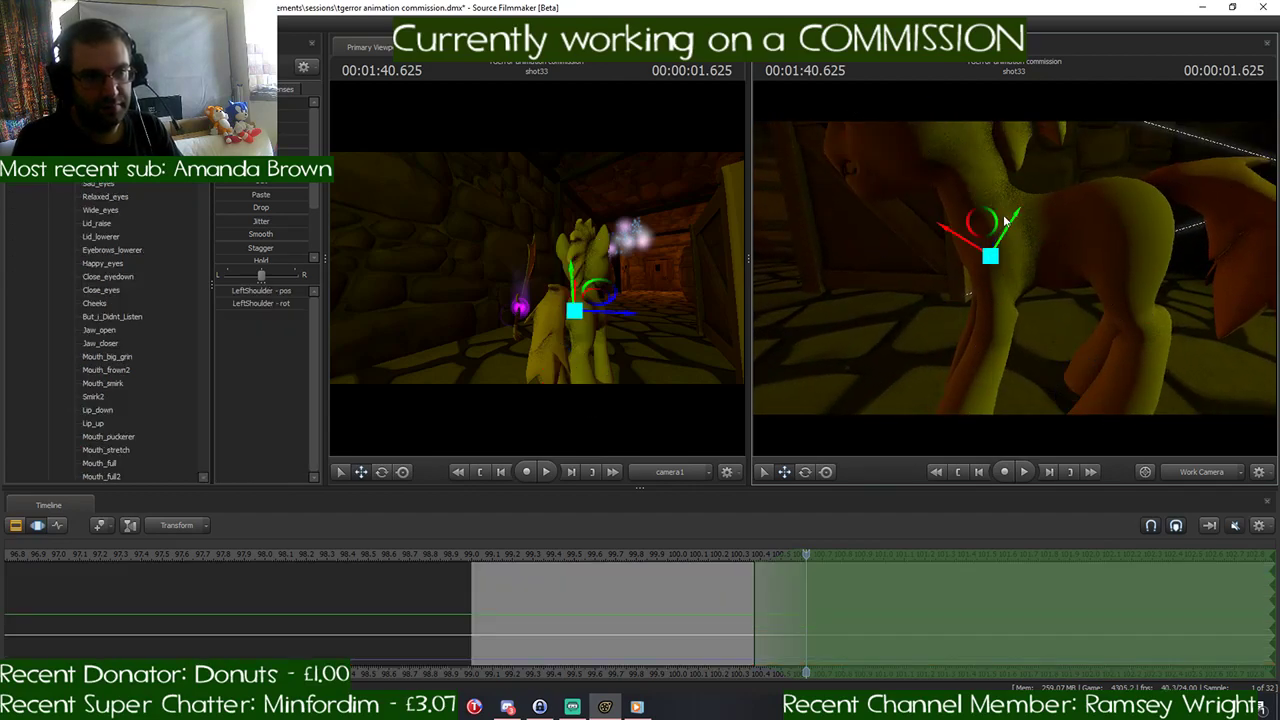
pyautogui.press('e')
pyautogui.moveTo(1006, 219); pyautogui.dragTo(989, 220)
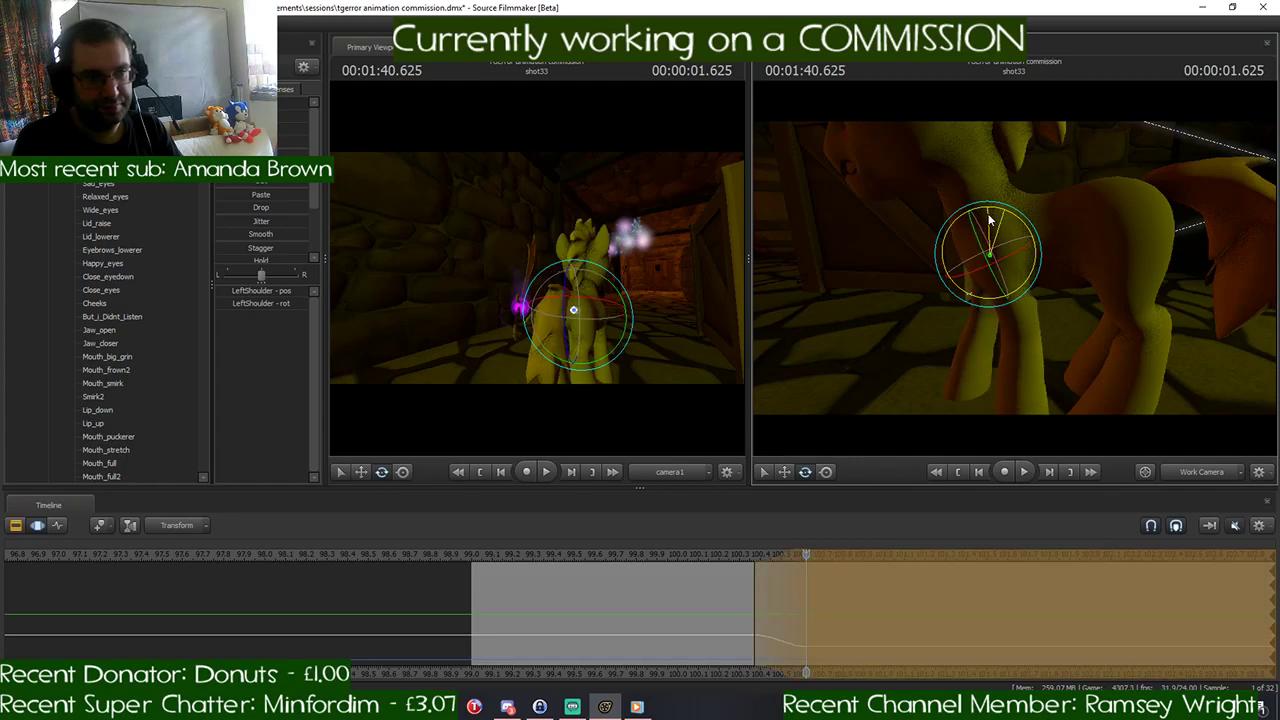
# - Try rotating LeftForearm and LeftHand to bend the pony's left front leg
pyautogui.click(1021, 300)
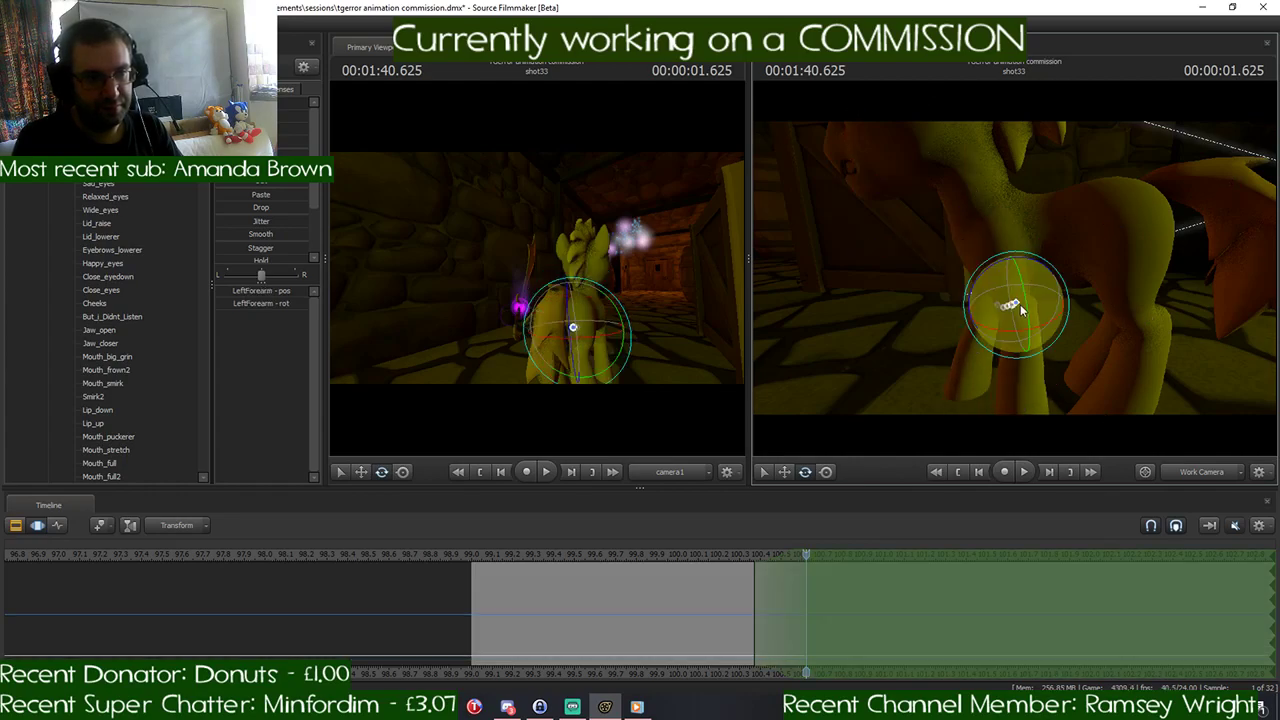
pyautogui.press('e')
pyautogui.moveTo(1021, 270); pyautogui.dragTo(1012, 320)
pyautogui.press('w')
pyautogui.press('w')
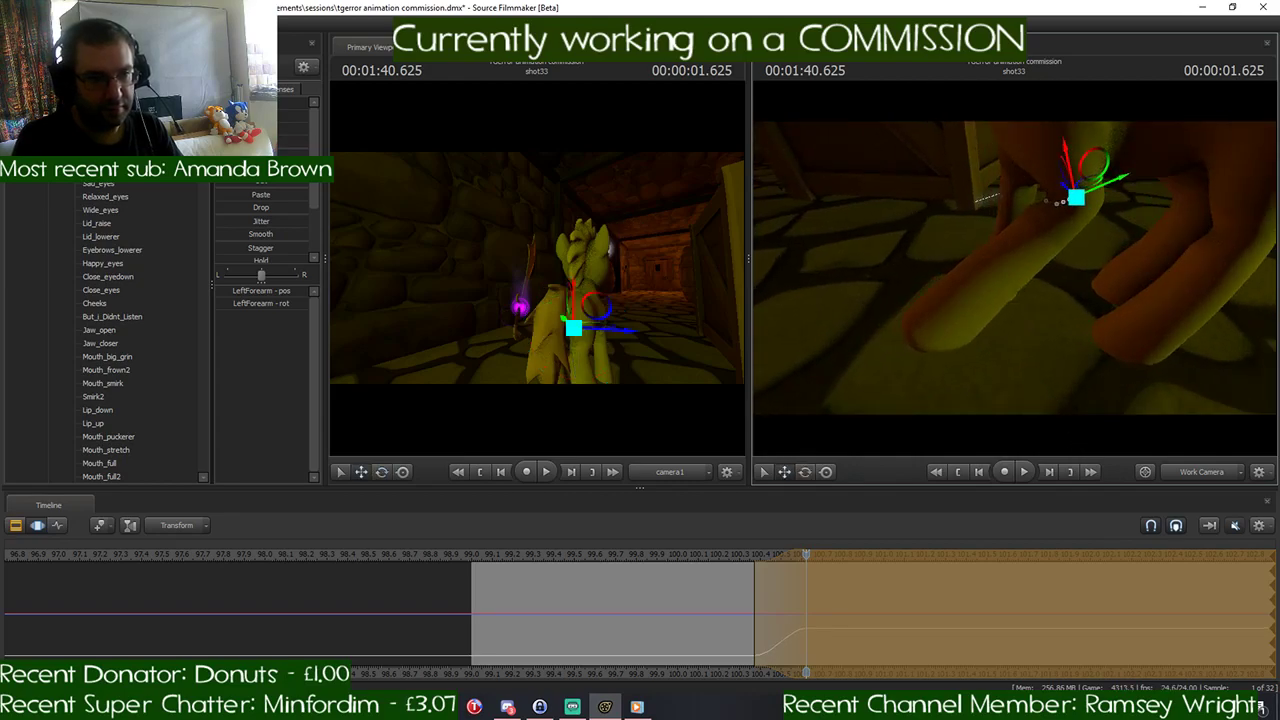
pyautogui.click(1006, 260)
pyautogui.press('e')
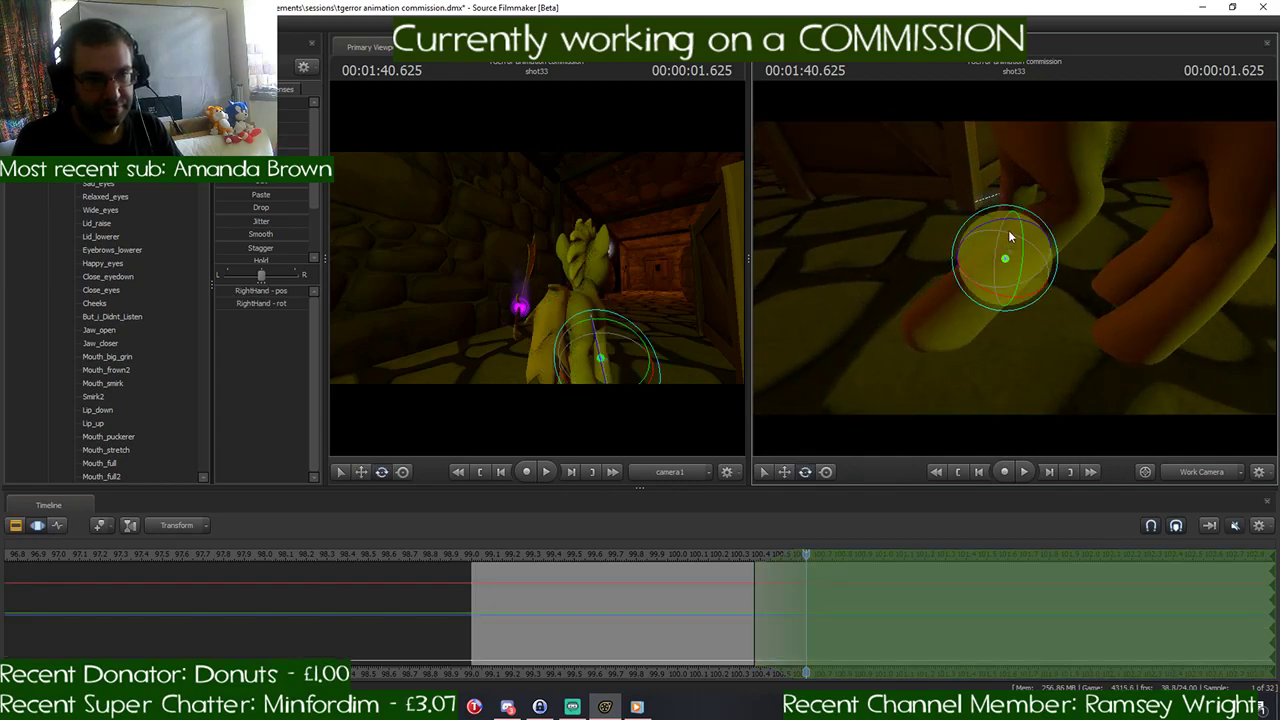
pyautogui.moveTo(1009, 233); pyautogui.dragTo(1165, 258)
pyautogui.click(993, 280)
pyautogui.press('ctrl')
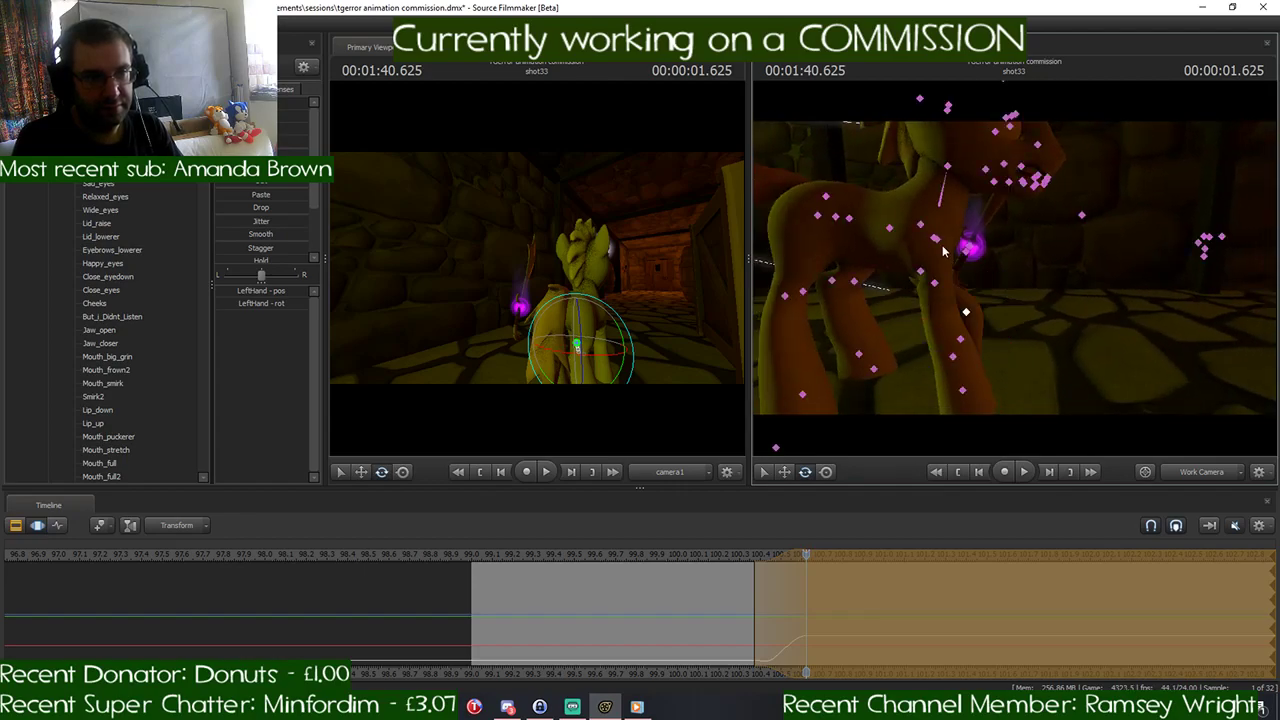
# - Try swinging RightShoulder forward and rotating RightHand to bend the right front hoof downward
pyautogui.keyDown('ctrl'); pyautogui.click(932, 240); pyautogui.keyUp('ctrl')
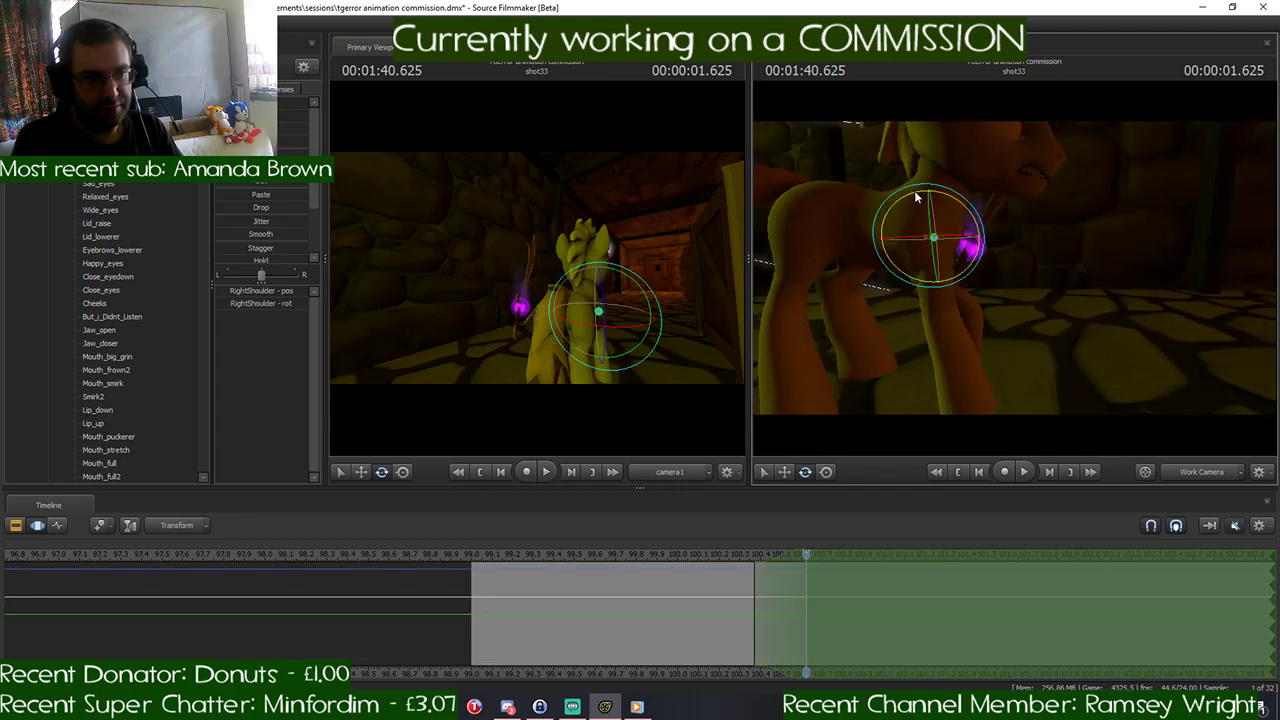
pyautogui.moveTo(904, 204); pyautogui.dragTo(898, 222)
pyautogui.press('ctrl')
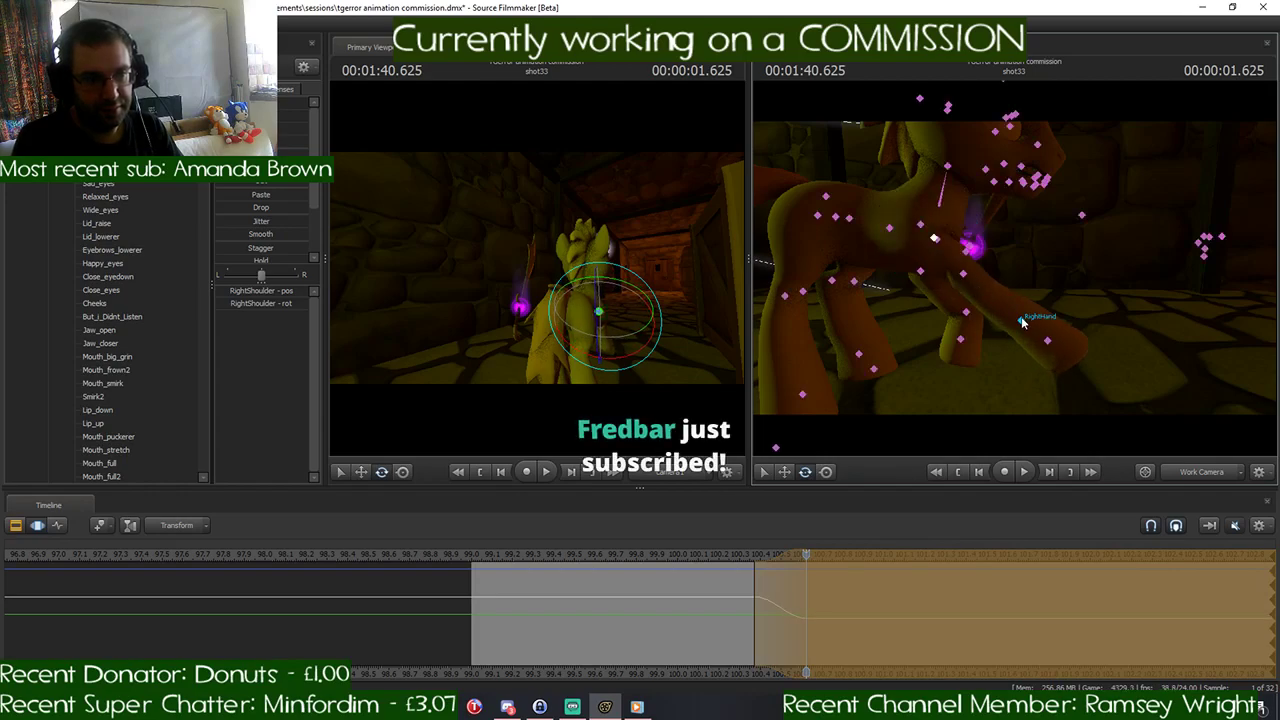
pyautogui.keyDown('ctrl'); pyautogui.click(1020, 322); pyautogui.keyUp('ctrl')
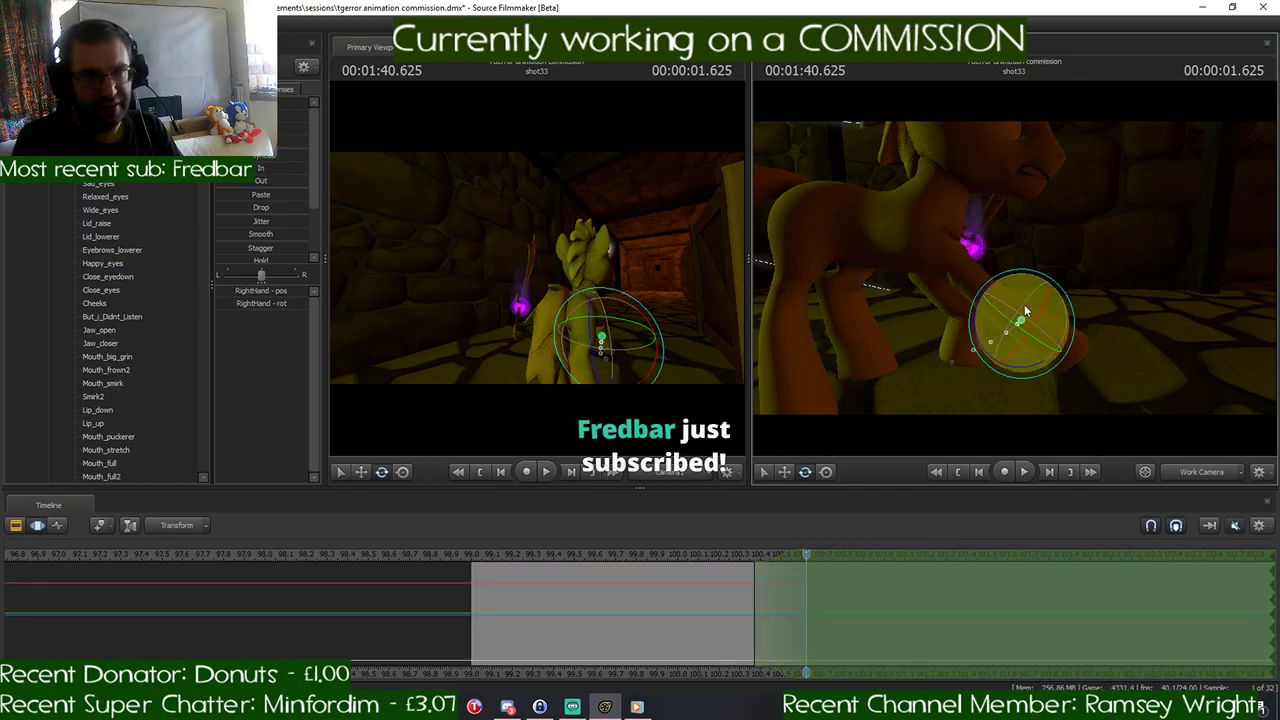
pyautogui.moveTo(1013, 276); pyautogui.dragTo(1047, 313)
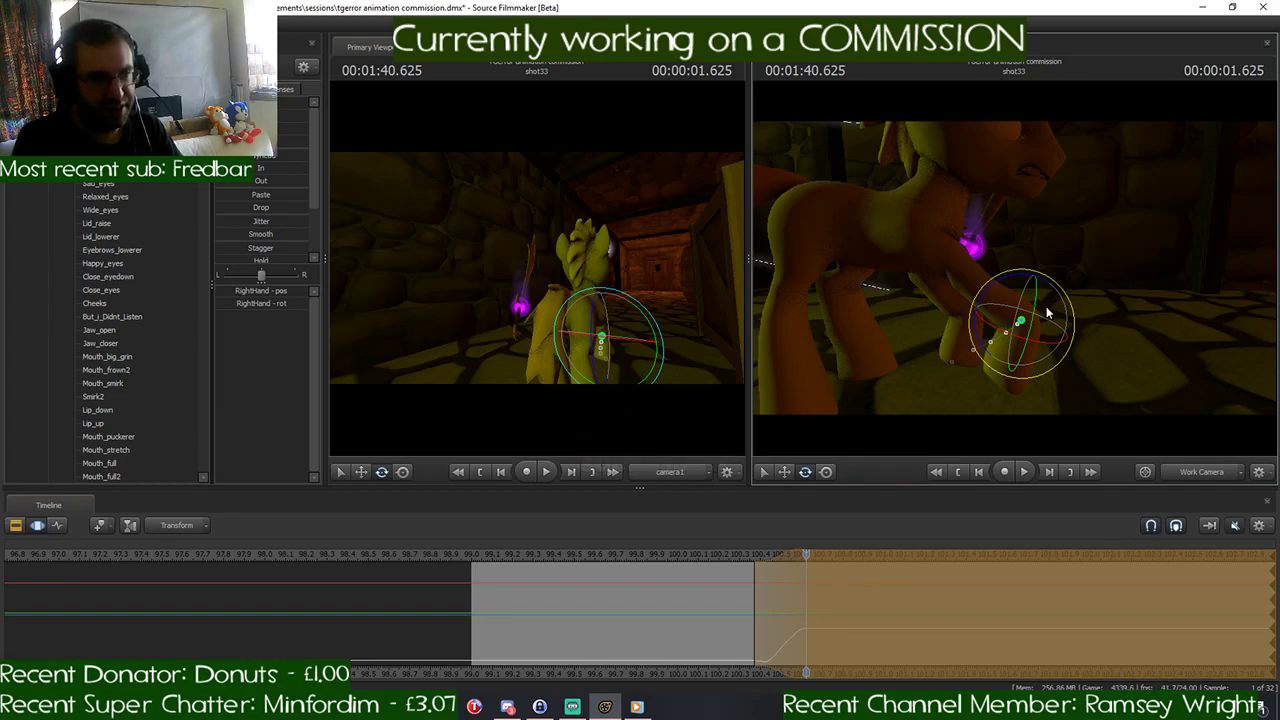
# - Undo the rotations made to both of the pony's front legs
pyautogui.hotkey('ctrl', 'z')
pyautogui.hotkey('ctrl', 'z')
pyautogui.hotkey('ctrl', 'z')
pyautogui.hotkey('ctrl', 'z')
pyautogui.hotkey('ctrl', 'z')
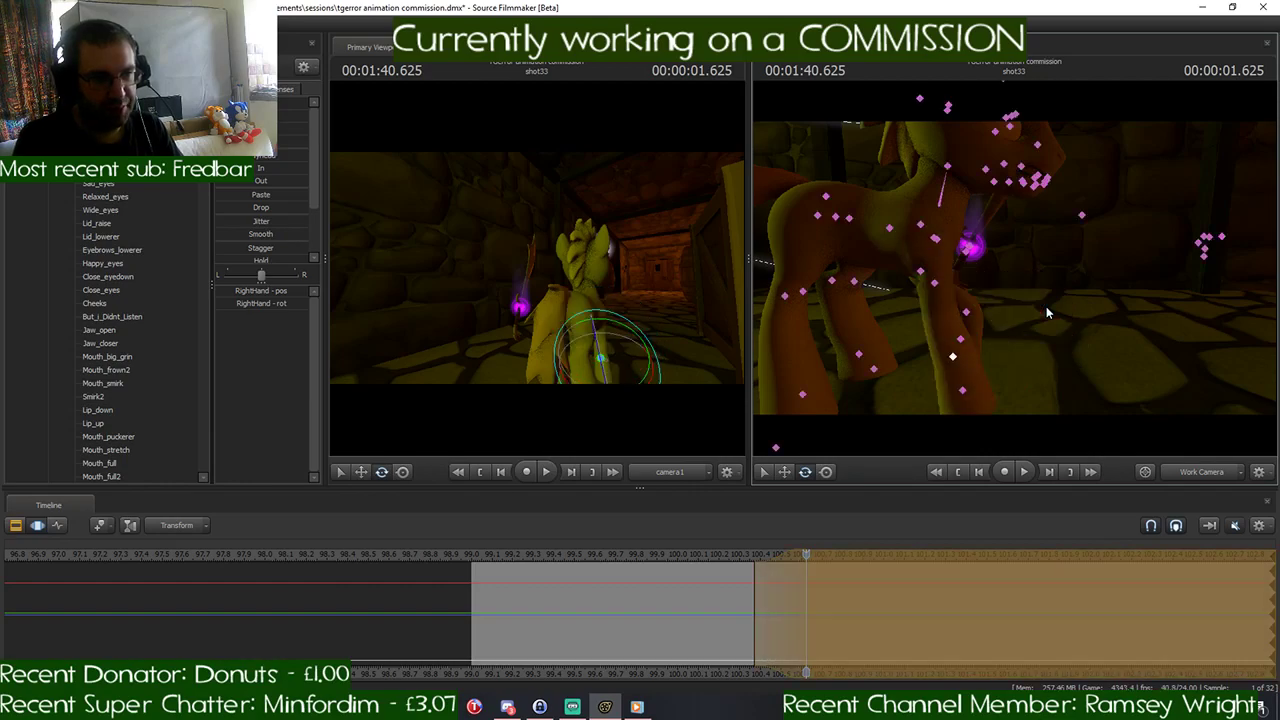
pyautogui.hotkey('ctrl', 'z')
pyautogui.hotkey('ctrl', 'z')
pyautogui.hotkey('ctrl', 'z')
pyautogui.hotkey('ctrl', 'z')
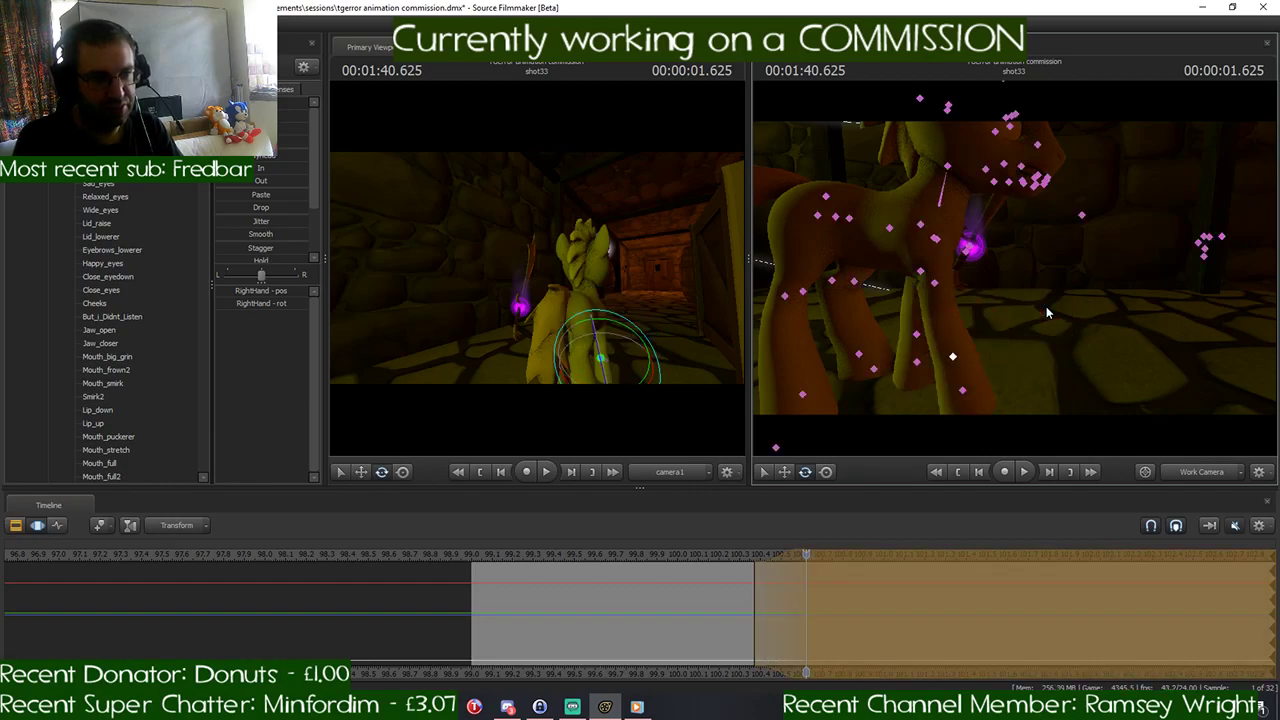
pyautogui.hotkey('ctrl', 'z')
# - Raise the left front leg forward with LeftShoulder and LeftForearm, and rotate LeftHand so the hoof bends down
pyautogui.moveTo(1046, 306); pyautogui.dragTo(1001, 261)
pyautogui.keyDown('ctrl'); pyautogui.click(992, 245); pyautogui.keyUp('ctrl')
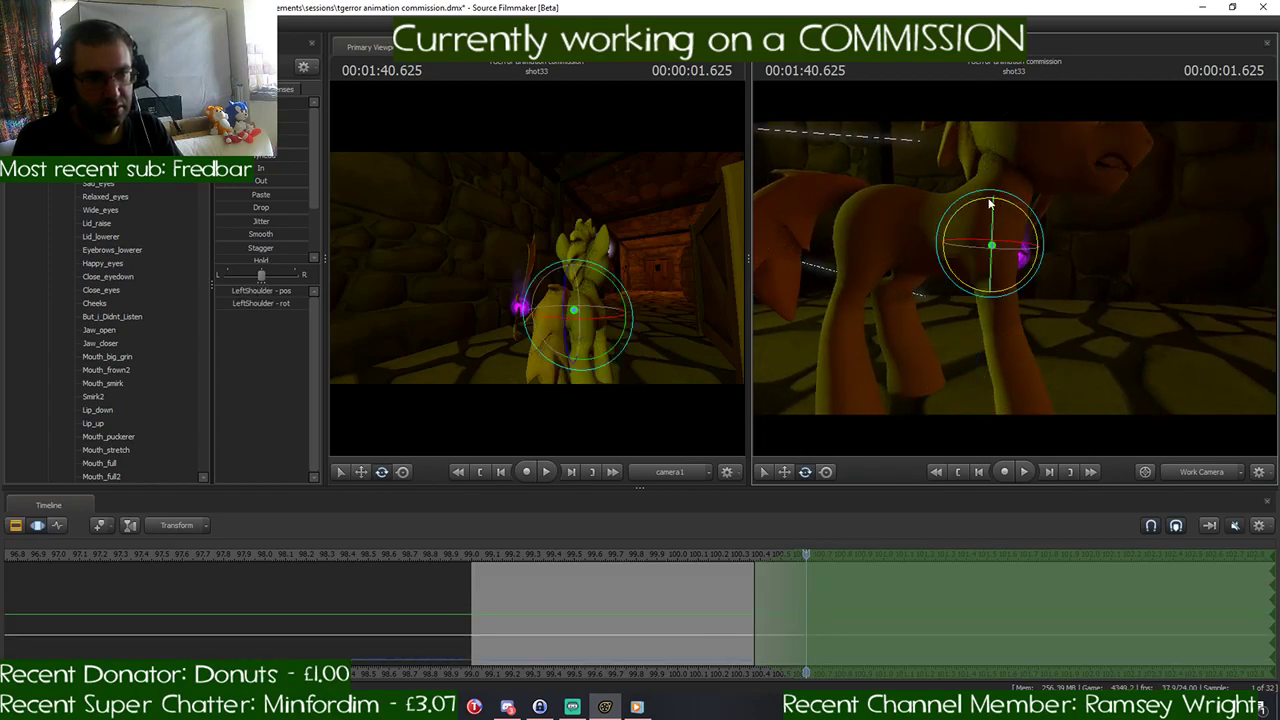
pyautogui.moveTo(979, 203); pyautogui.dragTo(979, 252)
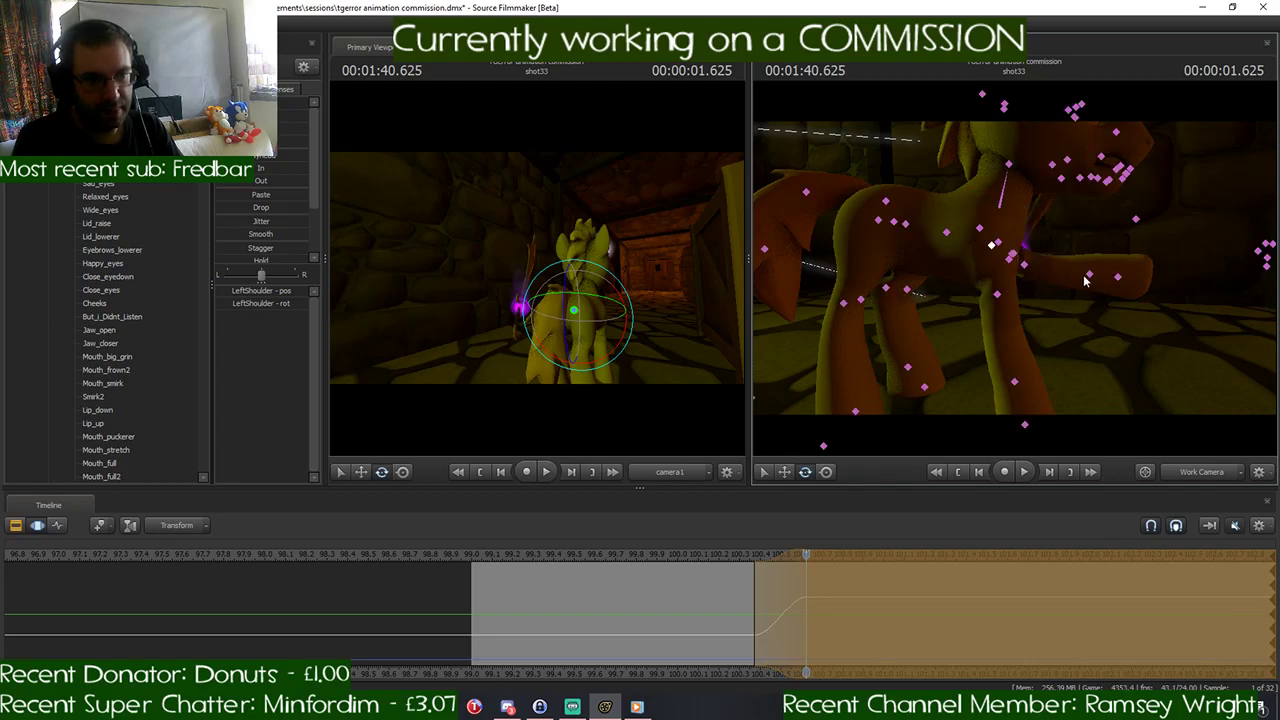
pyautogui.moveTo(1109, 238); pyautogui.dragTo(1014, 268)
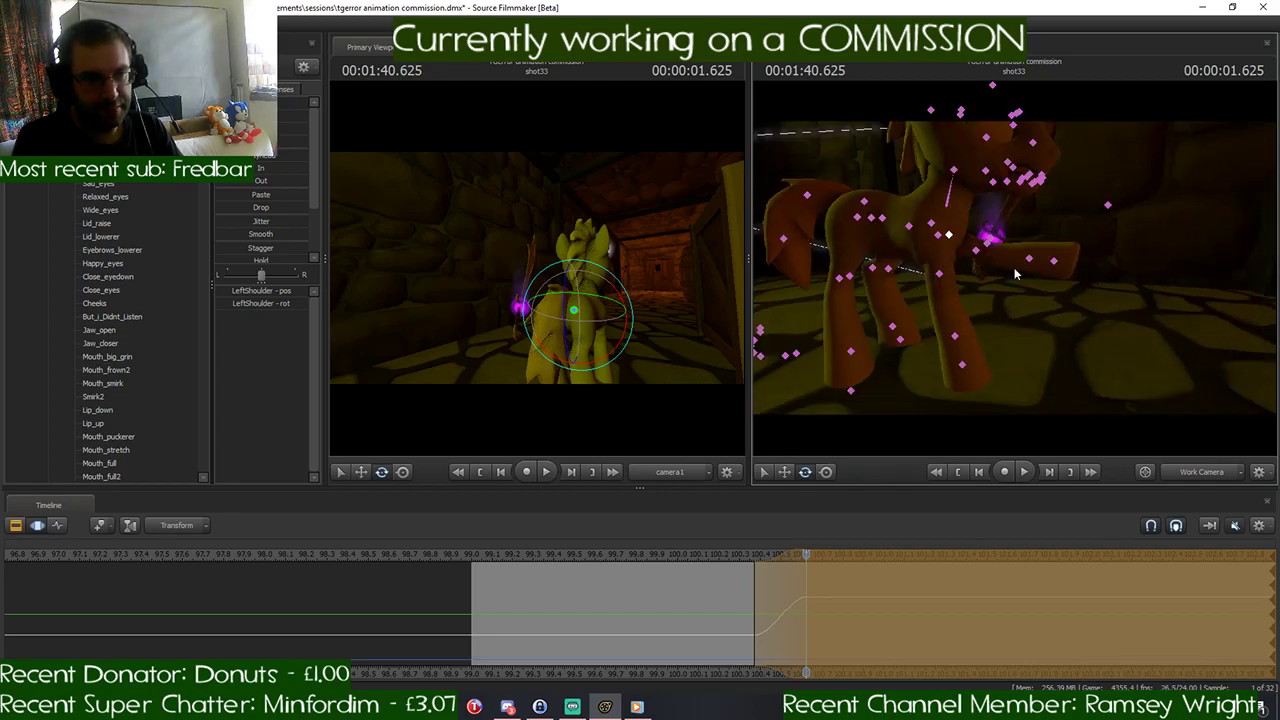
pyautogui.click(977, 252)
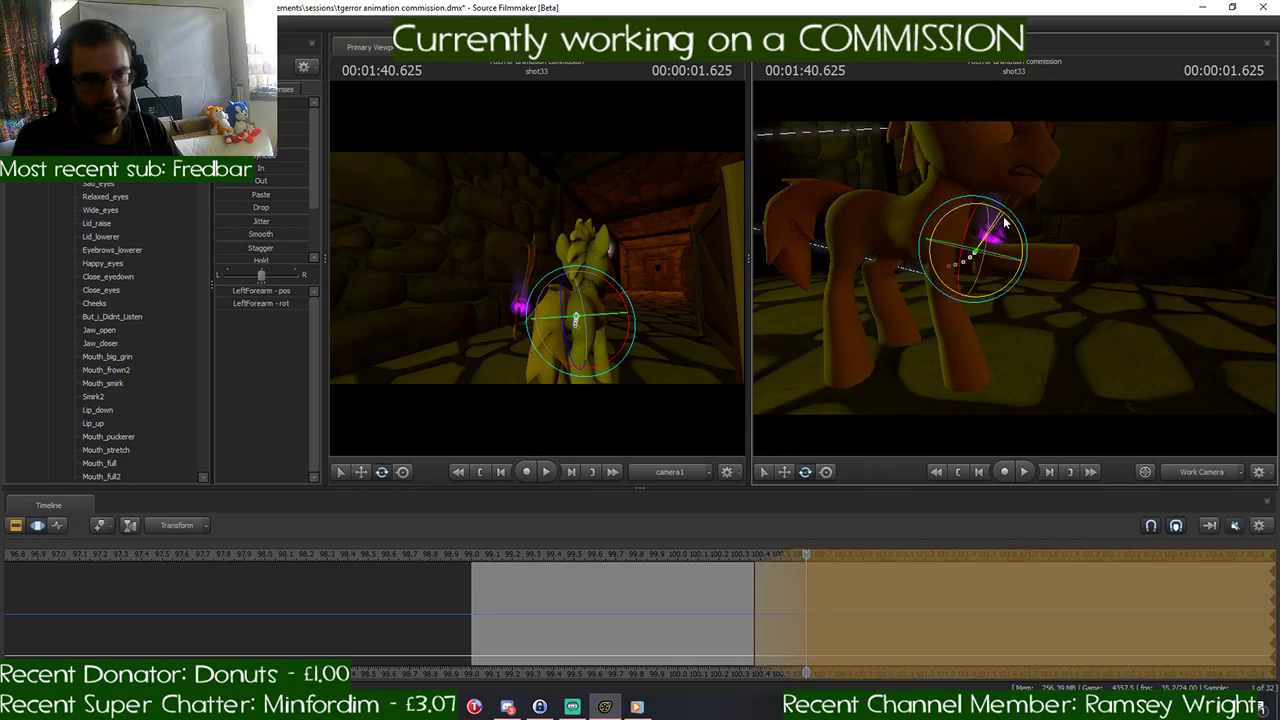
pyautogui.keyDown('ctrl'); pyautogui.click(1010, 294); pyautogui.keyUp('ctrl')
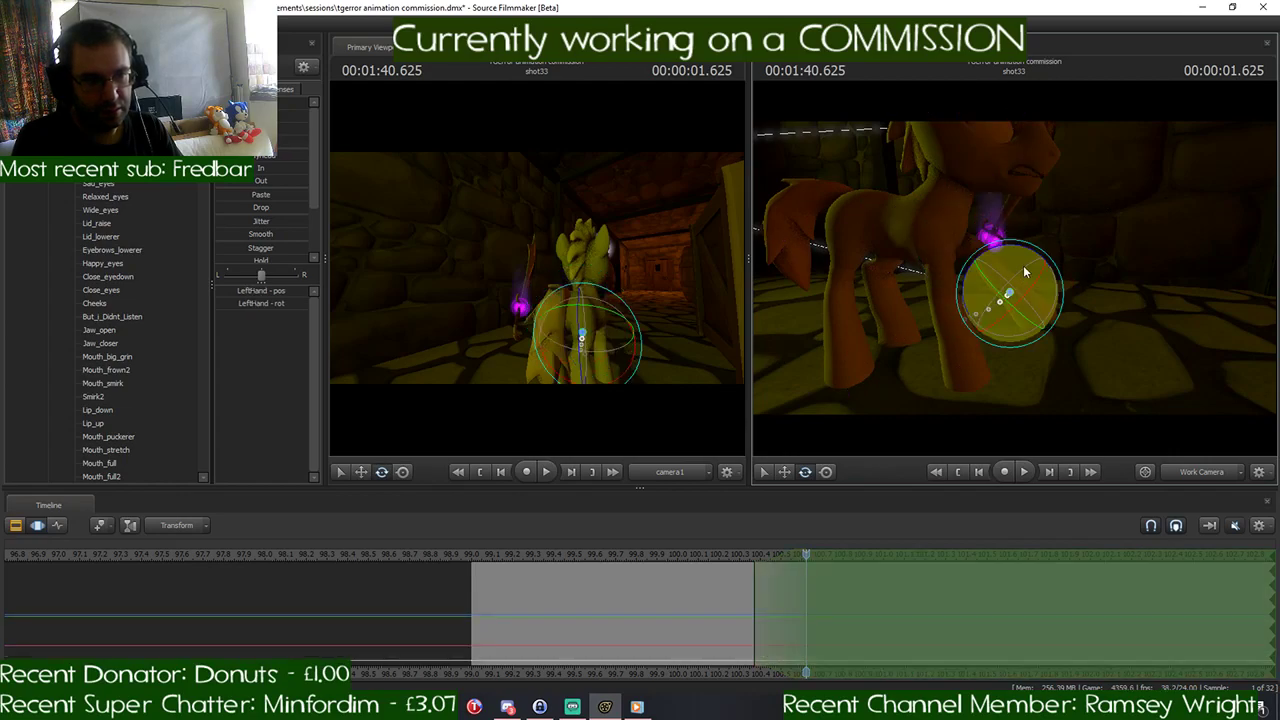
pyautogui.moveTo(1026, 254); pyautogui.dragTo(1020, 284)
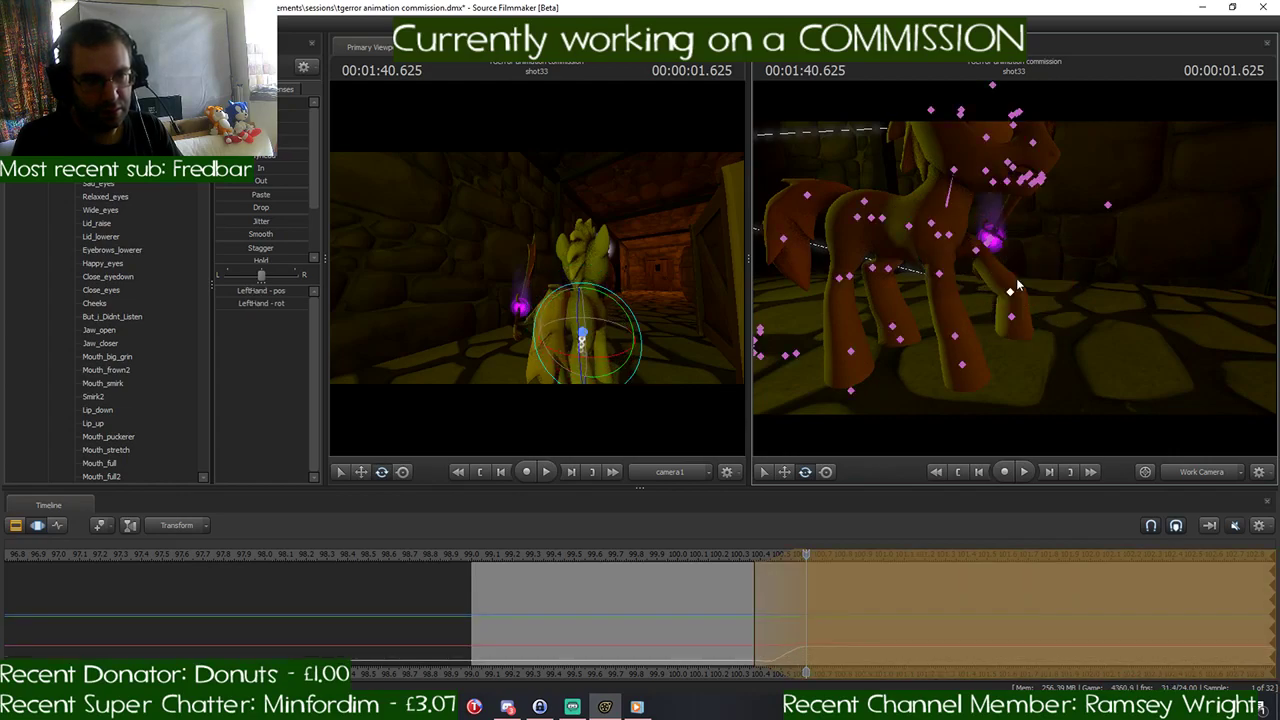
# - Rotate RightShoulder and RightForearm to set the right front leg nearly upright beneath the pony's chest
pyautogui.keyDown('ctrl'); pyautogui.click(939, 237); pyautogui.keyUp('ctrl')
pyautogui.moveTo(970, 204); pyautogui.dragTo(973, 216)
pyautogui.keyDown('ctrl'); pyautogui.click(955, 250); pyautogui.keyUp('ctrl')
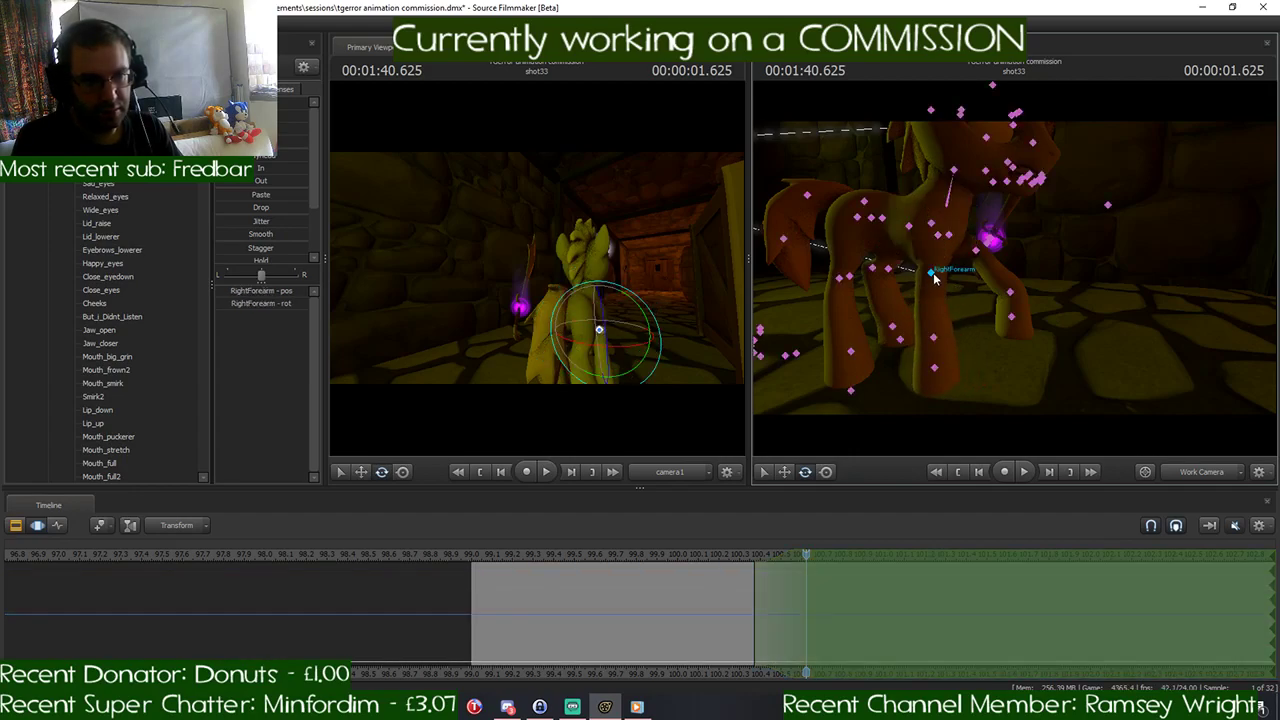
pyautogui.moveTo(1003, 268); pyautogui.dragTo(1014, 231)
pyautogui.press('ctrl')
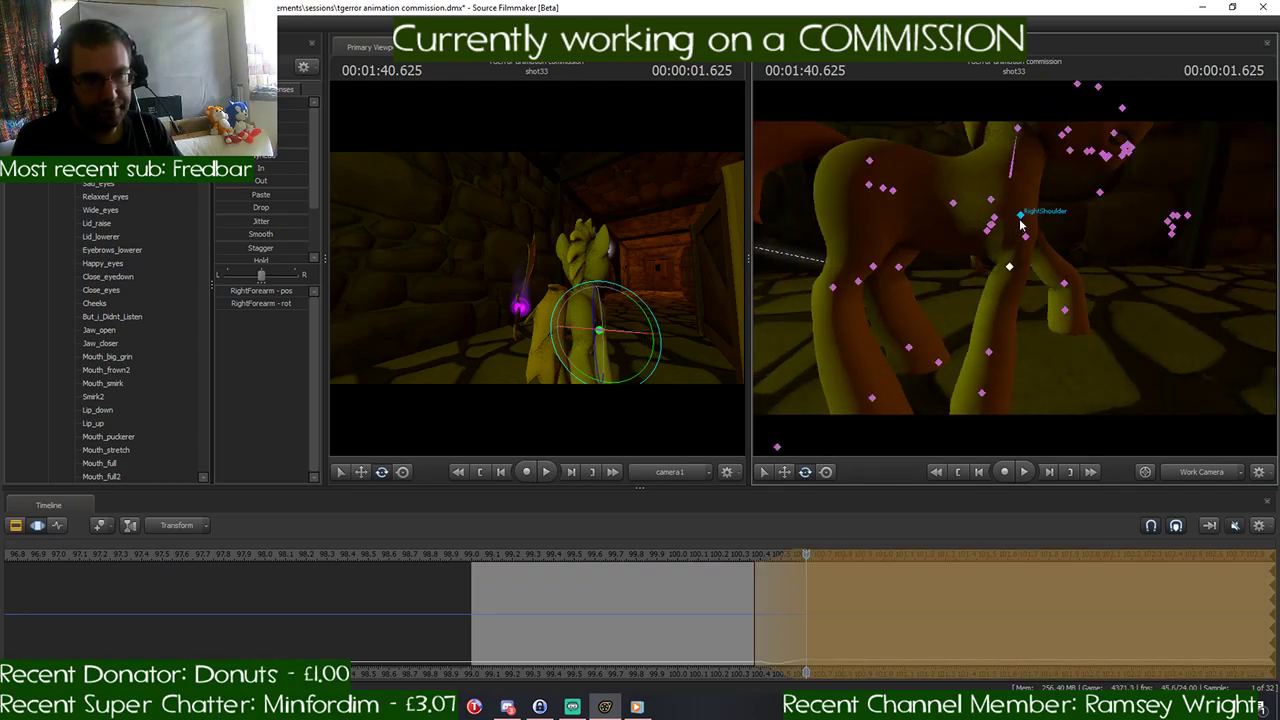
pyautogui.click(1021, 225)
pyautogui.moveTo(986, 193); pyautogui.dragTo(986, 206)
# - Rotate RightThigh to bring the right hind leg forward under the body and fine-tune RightLeg2
pyautogui.press('ctrl')
pyautogui.click(869, 190)
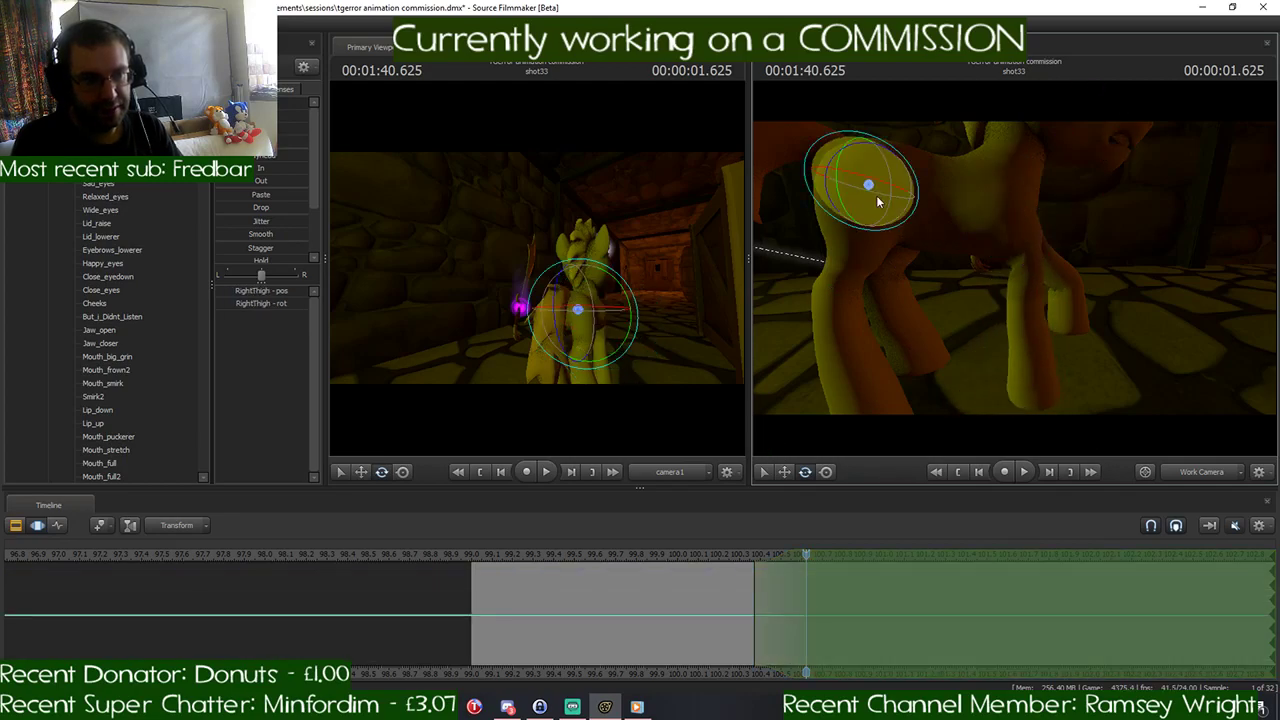
pyautogui.moveTo(900, 222); pyautogui.dragTo(908, 214)
pyautogui.press('ctrl')
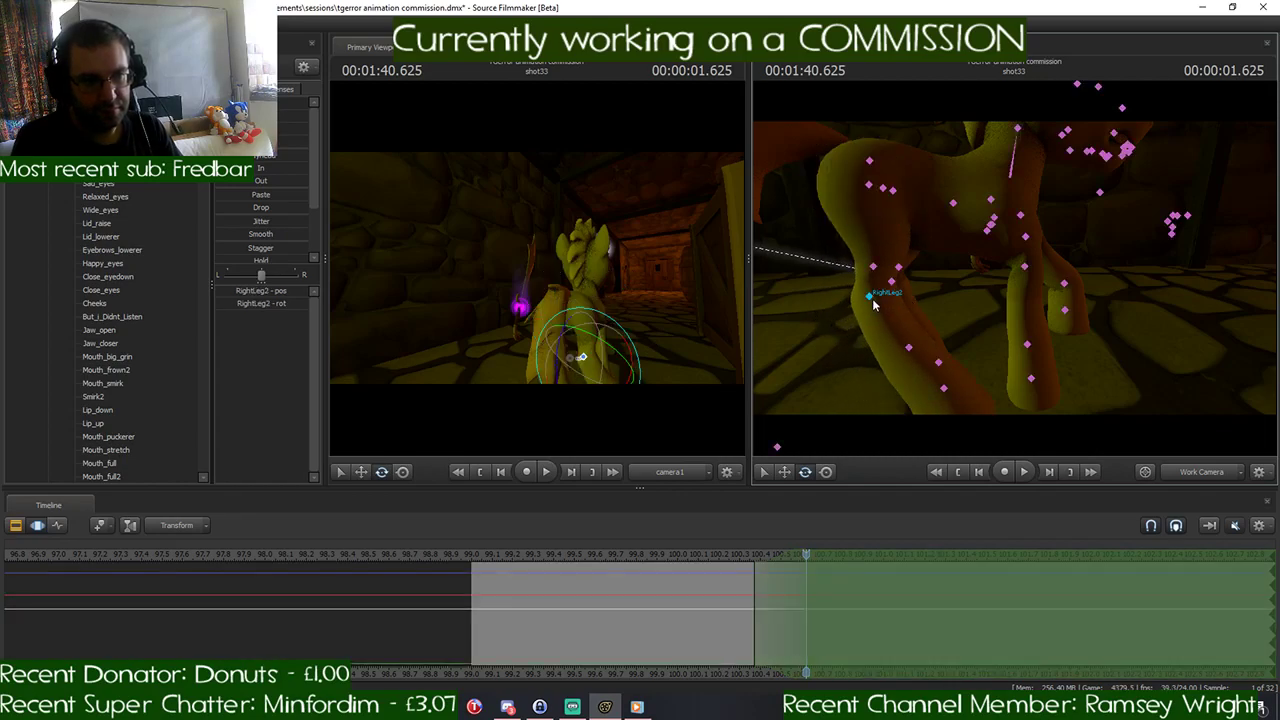
pyautogui.click(872, 298)
pyautogui.moveTo(882, 261); pyautogui.dragTo(880, 260)
# - Swing LeftThigh backward and rotate LeftLeg2 so the left hind leg stretches out behind the pony
pyautogui.moveTo(1015, 273); pyautogui.dragTo(1015, 273)
pyautogui.press('ctrl')
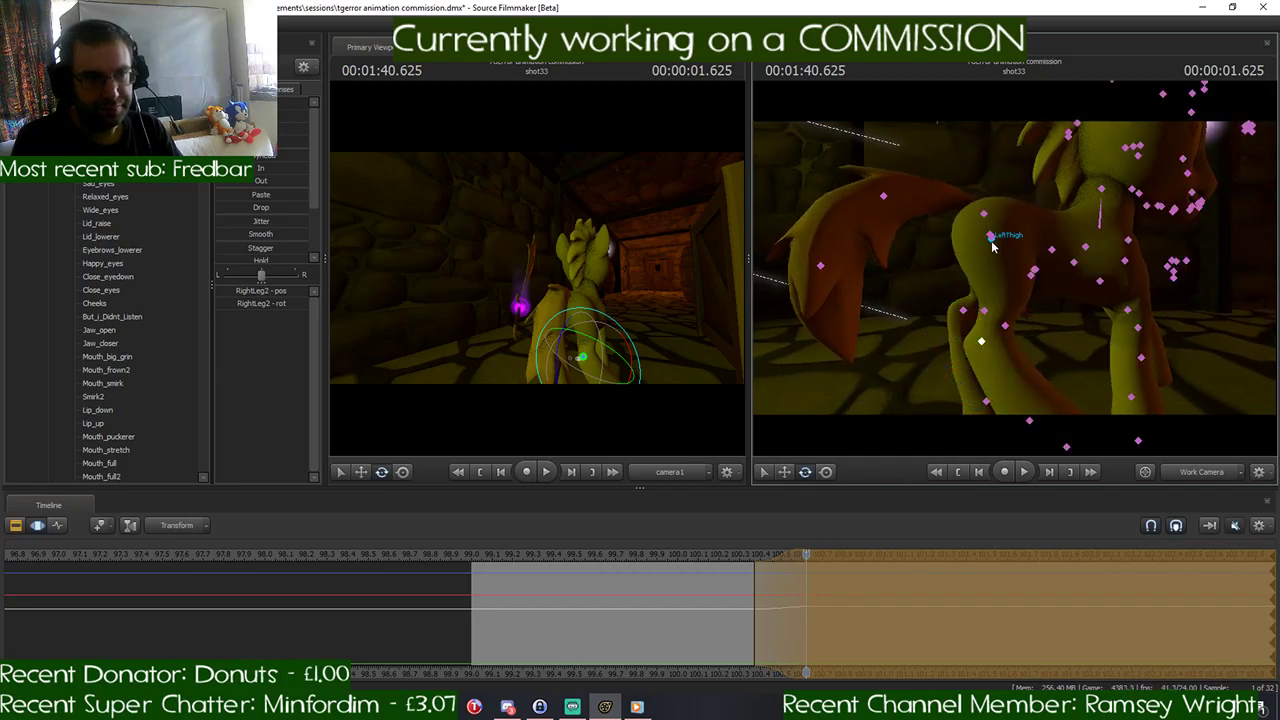
pyautogui.click(990, 236)
pyautogui.moveTo(956, 194); pyautogui.dragTo(987, 208)
pyautogui.press('ctrl')
pyautogui.click(991, 241)
pyautogui.press('ctrl')
pyautogui.click(921, 284)
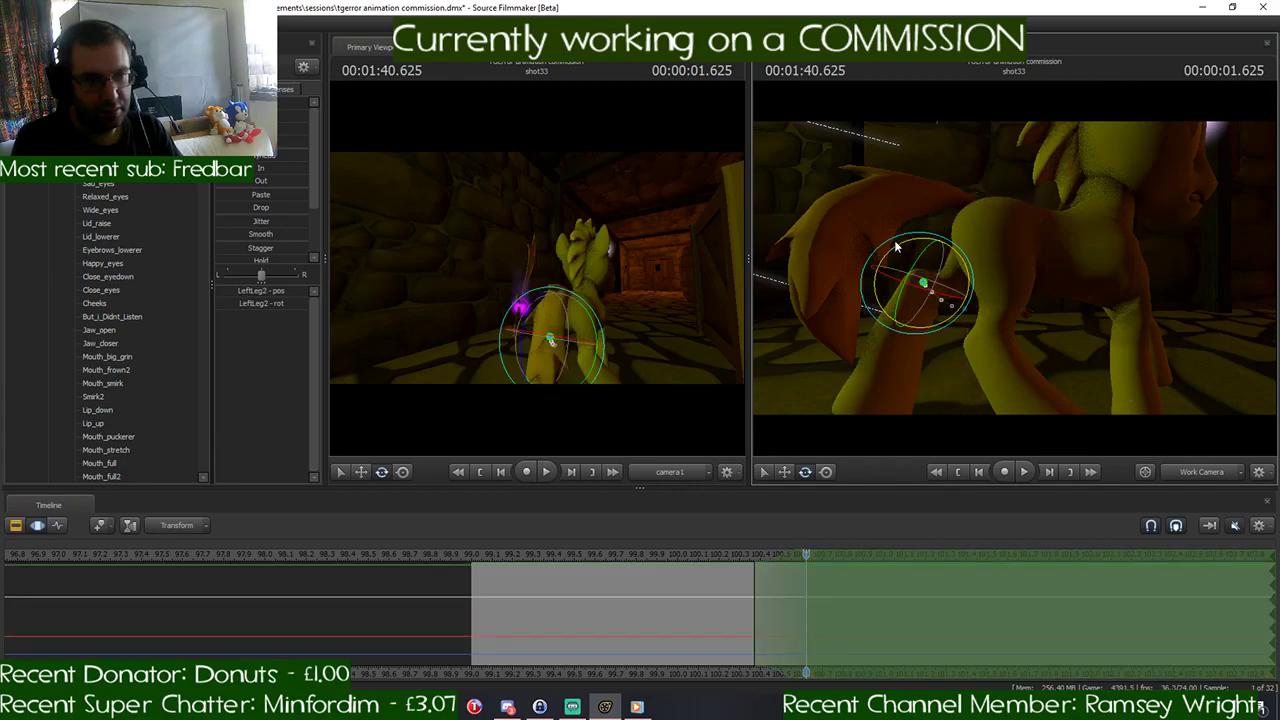
pyautogui.moveTo(894, 240); pyautogui.dragTo(1014, 236)
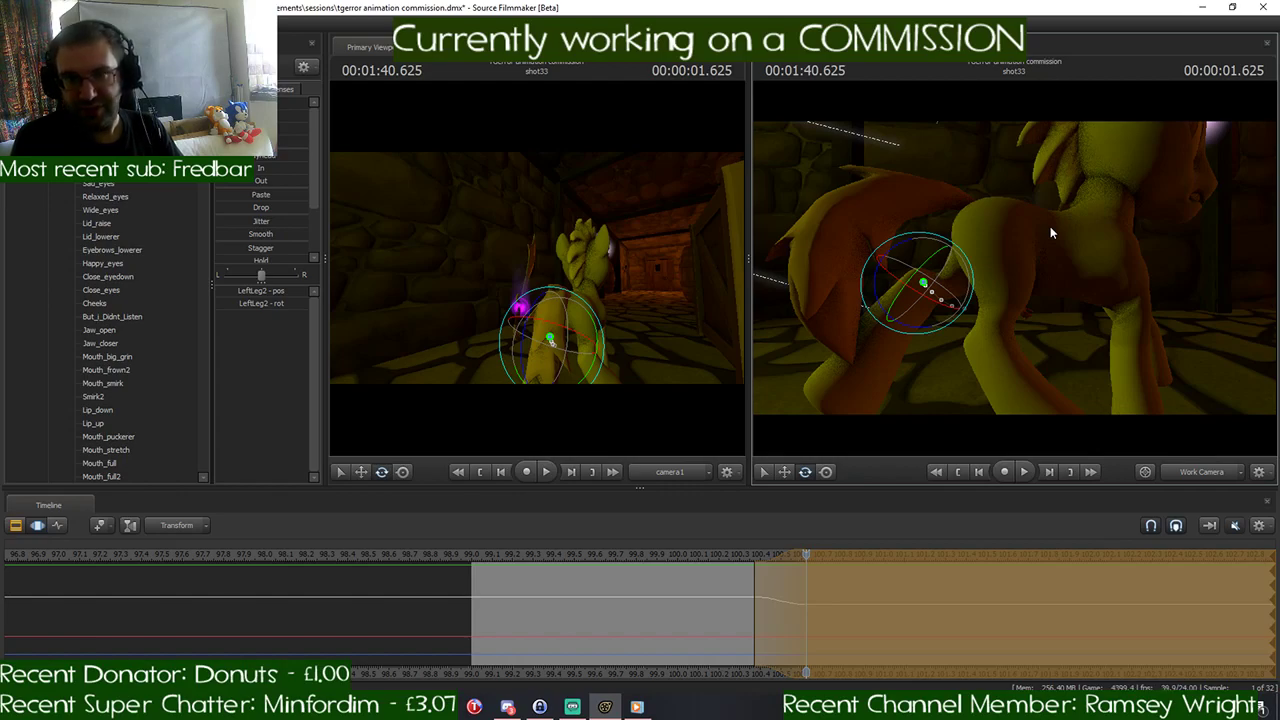
# - Rotate Tail1 at the base of the pony's tail to lift the tail up behind the body
pyautogui.press('ctrl')
pyautogui.click(984, 212)
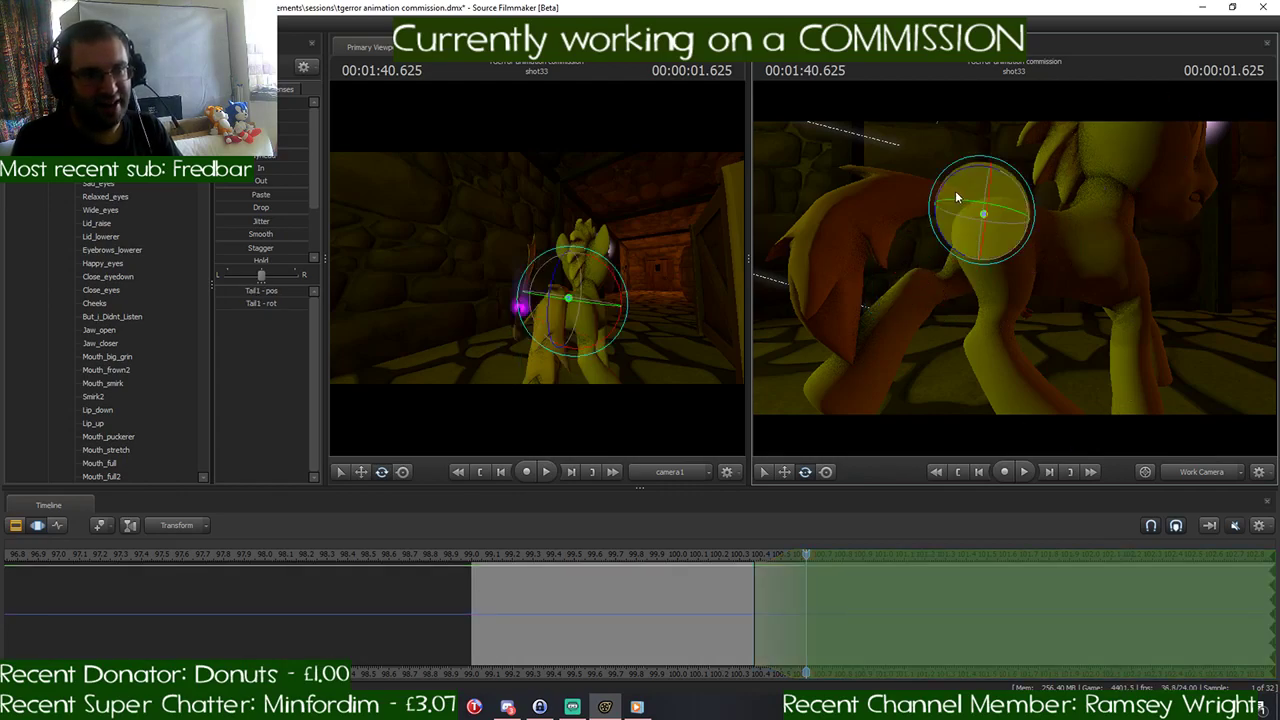
pyautogui.moveTo(955, 190); pyautogui.dragTo(988, 192)
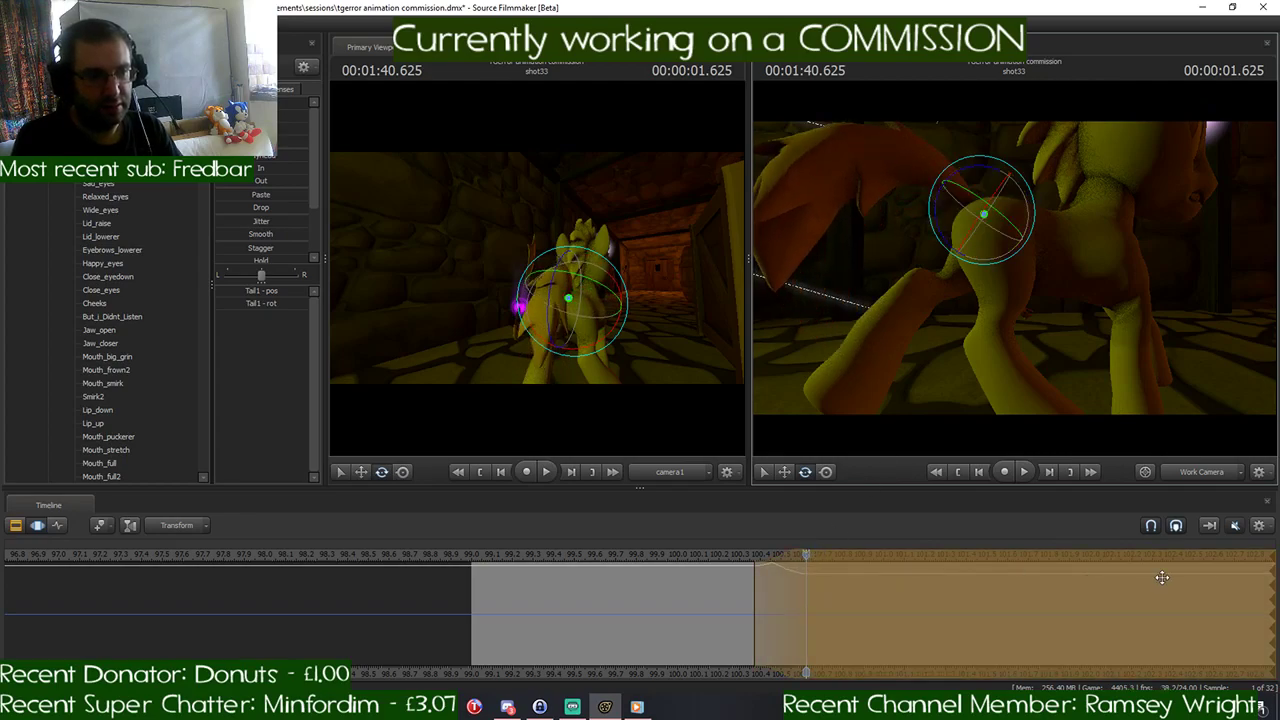
# - Try shortening the open-ended time selection to a brief hold from 1:40.625 to 1:40.666 with falloff on both sides
pyautogui.click(1211, 575)
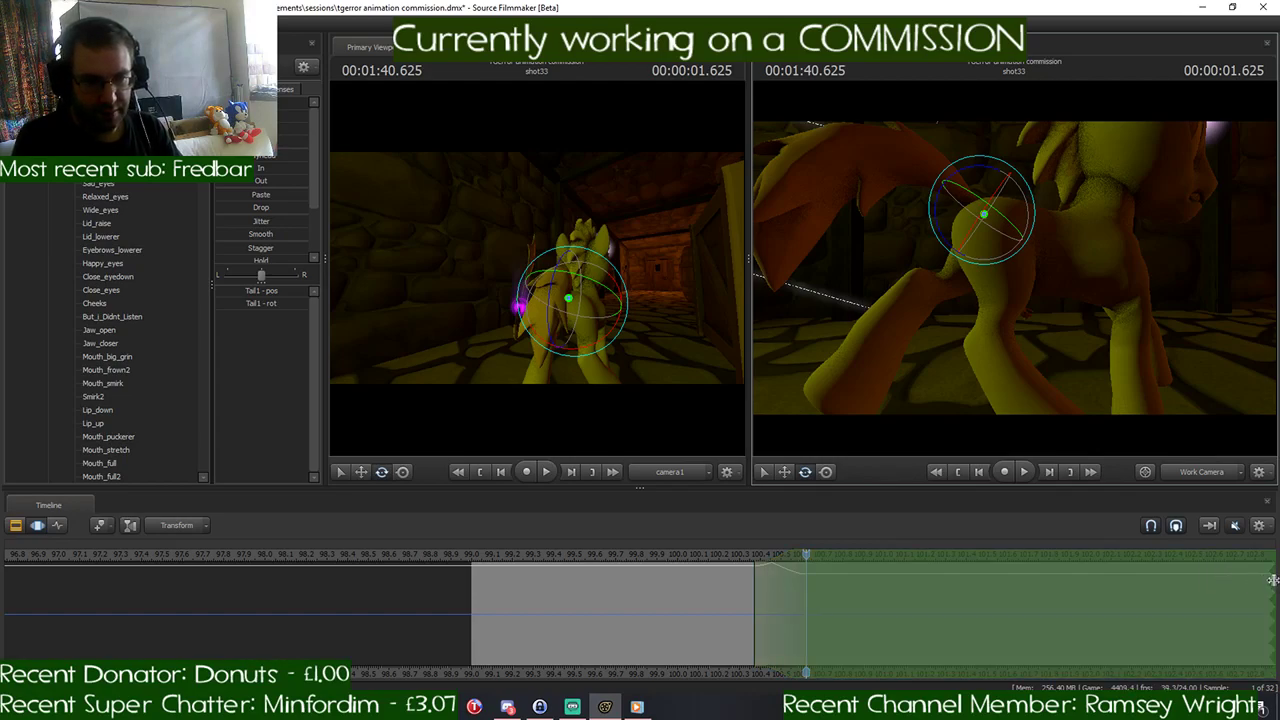
pyautogui.moveTo(1273, 580); pyautogui.dragTo(815, 597)
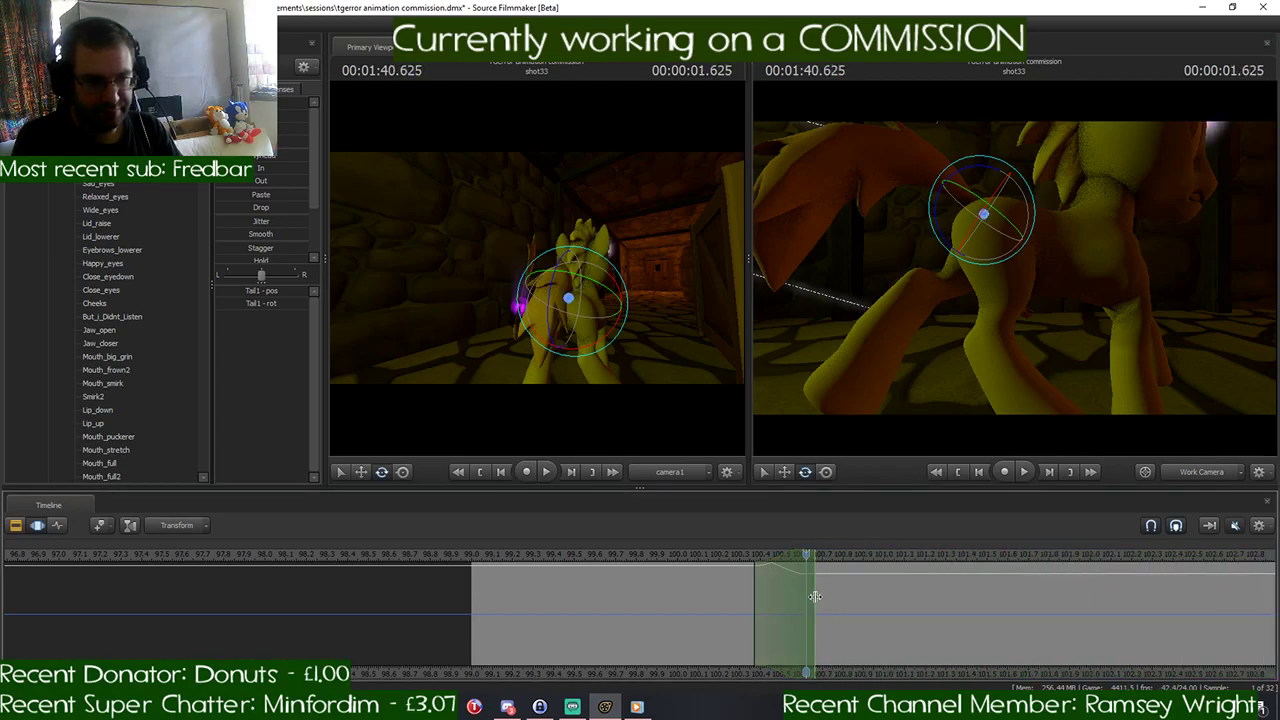
pyautogui.keyDown('shift'); pyautogui.scroll(5, 813, 592); pyautogui.keyUp('shift')
pyautogui.keyDown('shift'); pyautogui.scroll(-1, 813, 592); pyautogui.keyUp('shift')
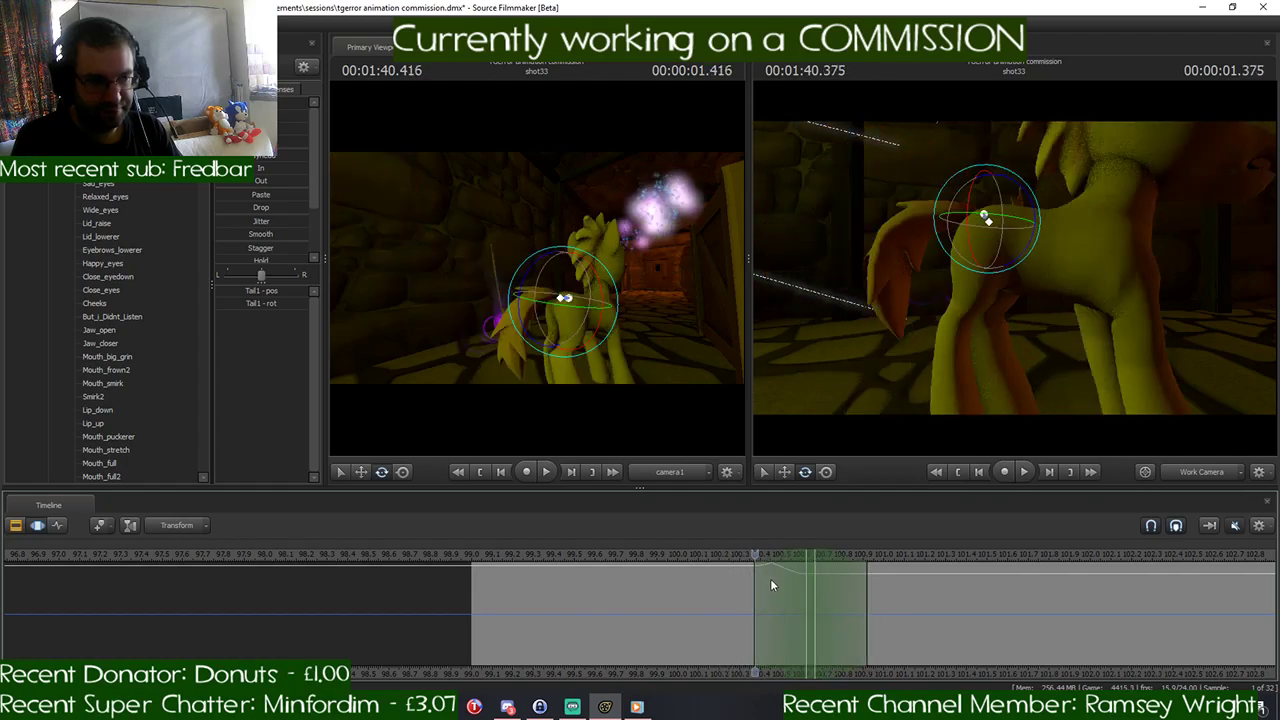
pyautogui.moveTo(811, 587)
pyautogui.mouseDown()
pyautogui.moveTo(825, 589)
pyautogui.moveTo(814, 591)
pyautogui.mouseUp()
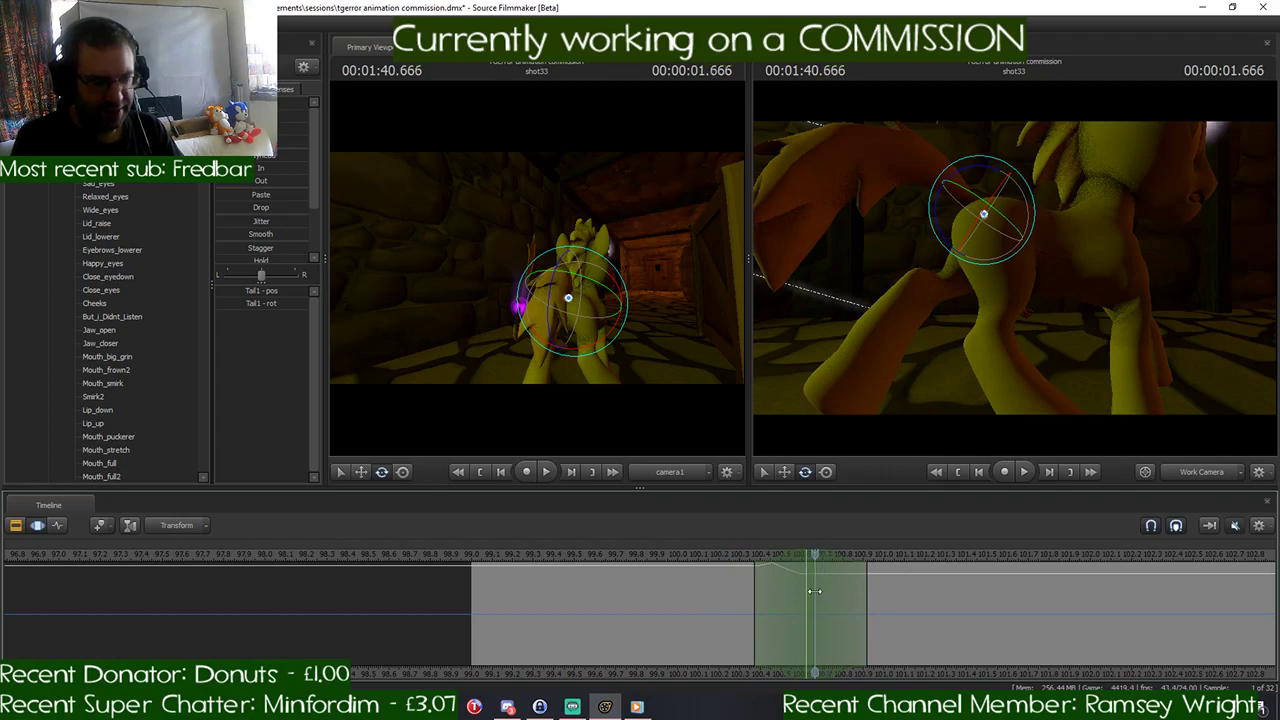
pyautogui.press('Left')
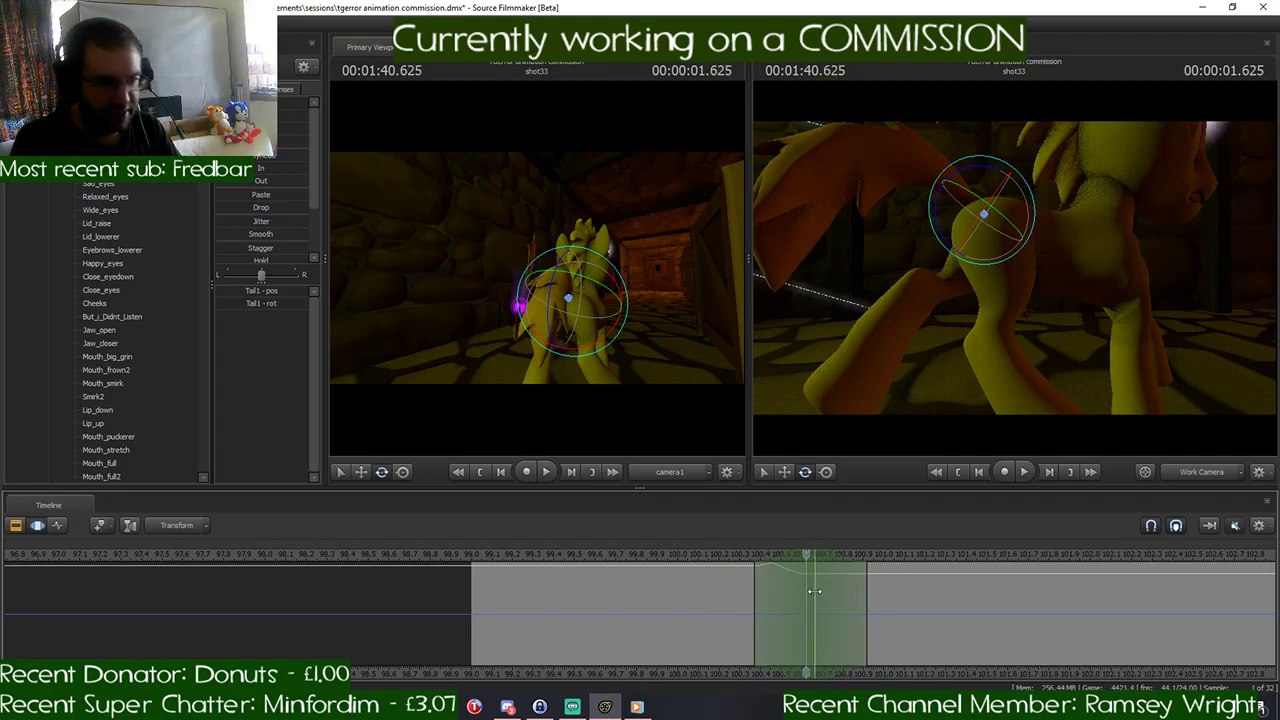
# - Undo the time selection change and the tail and leg rotations made at 1:40.625
pyautogui.hotkey('ctrl', 'z')
pyautogui.hotkey('ctrl', 'z')
pyautogui.hotkey('ctrl', 'z')
pyautogui.hotkey('ctrl', 'z')
pyautogui.hotkey('ctrl', 'z')
pyautogui.hotkey('ctrl', 'z')
pyautogui.hotkey('ctrl', 'z')
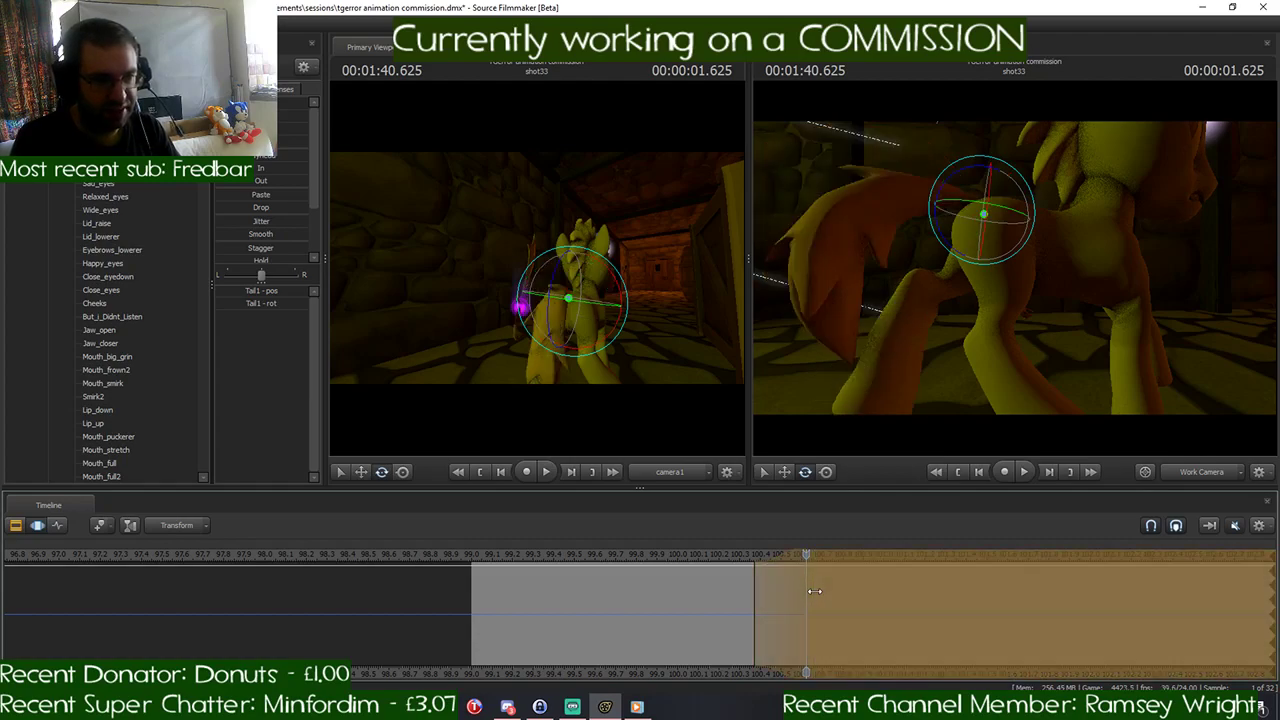
pyautogui.hotkey('ctrl', 'z')
pyautogui.hotkey('ctrl', 'z')
pyautogui.hotkey('ctrl', 'z')
pyautogui.hotkey('ctrl', 'z')
pyautogui.hotkey('ctrl', 'z')
pyautogui.hotkey('ctrl', 'z')
pyautogui.hotkey('ctrl', 'z')
pyautogui.hotkey('ctrl', 'z')
pyautogui.hotkey('ctrl', 'z')
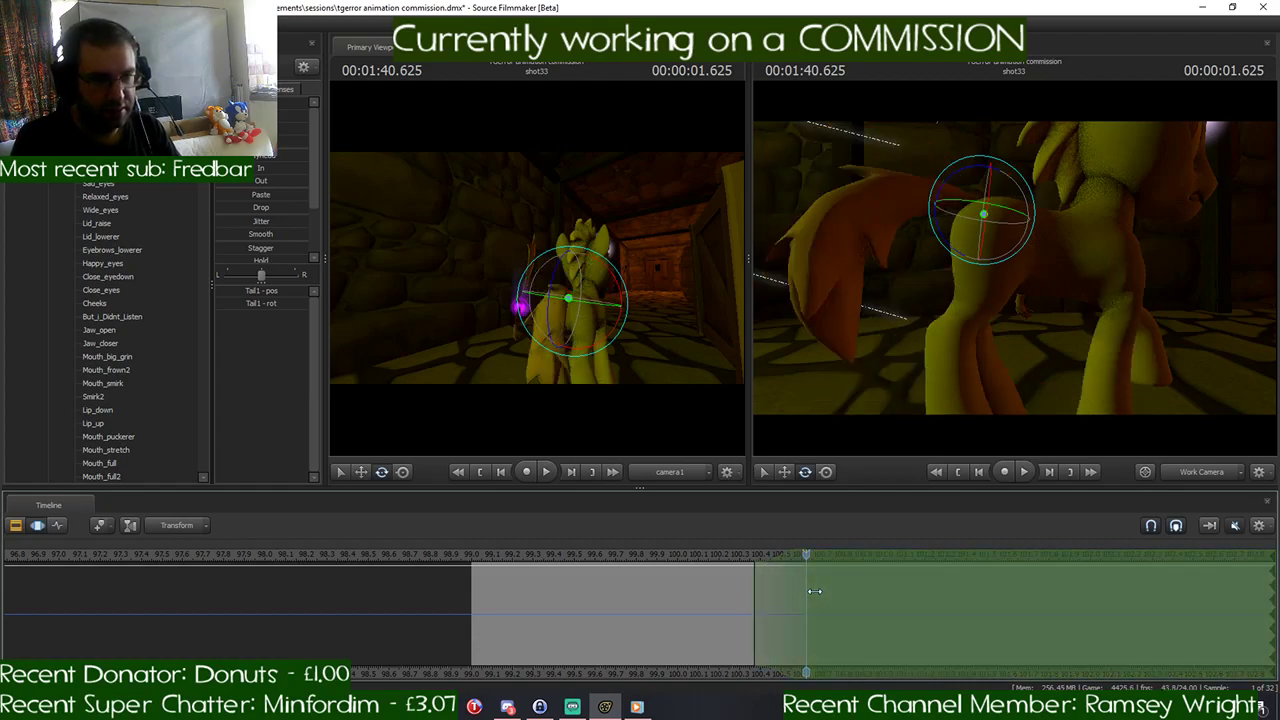
pyautogui.hotkey('ctrl', 'z')
pyautogui.hotkey('ctrl', 'z')
pyautogui.hotkey('ctrl', 'z')
pyautogui.hotkey('ctrl', 'z')
pyautogui.hotkey('ctrl', 'z')
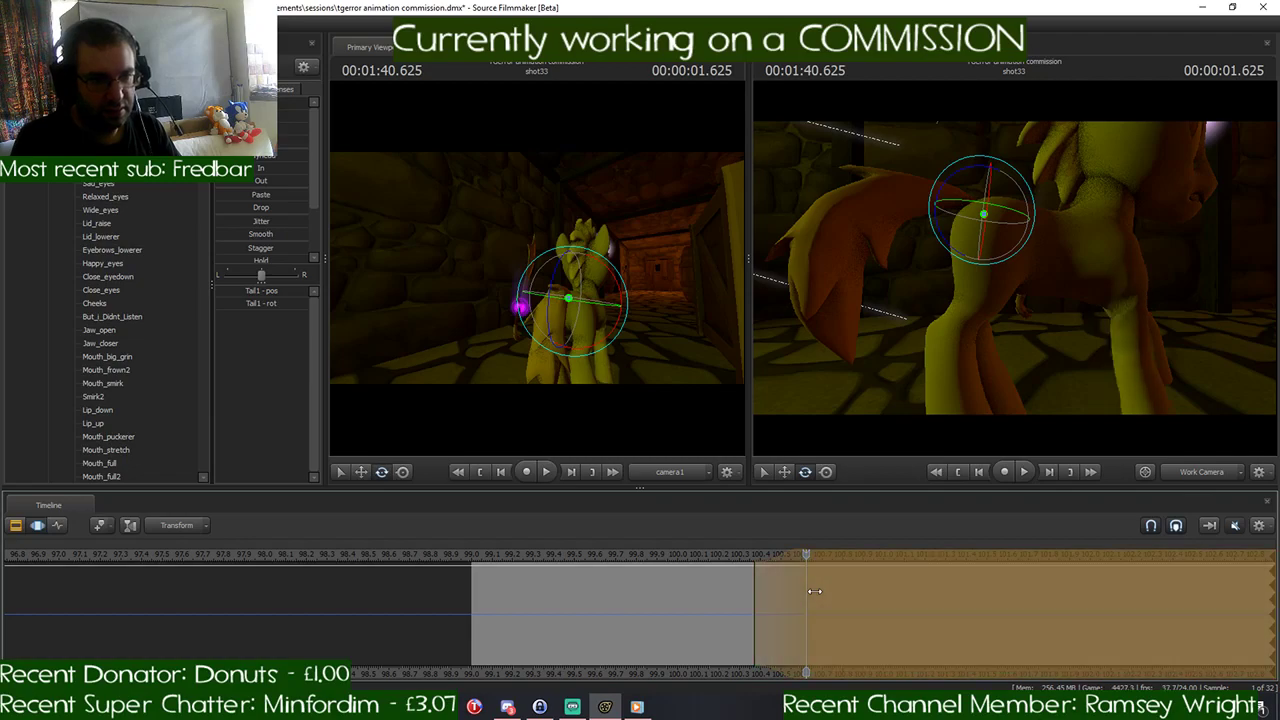
pyautogui.hotkey('ctrl', 'z')
pyautogui.hotkey('ctrl', 'z')
pyautogui.hotkey('ctrl', 'z')
pyautogui.hotkey('ctrl', 'z')
pyautogui.hotkey('ctrl', 'z')
pyautogui.hotkey('ctrl', 'z')
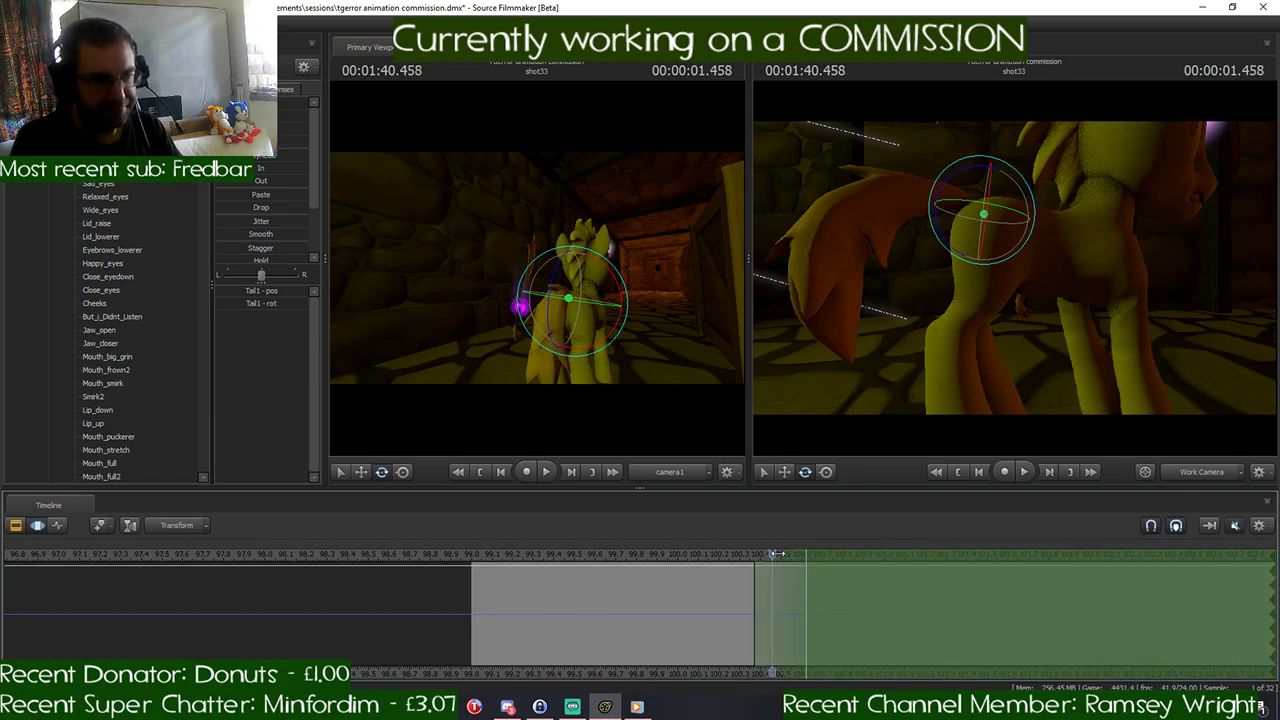
# - At 1:40.625, narrow the time selection to a short hold with falloff ending at about 1:40.9
pyautogui.moveTo(768, 553); pyautogui.dragTo(804, 565)
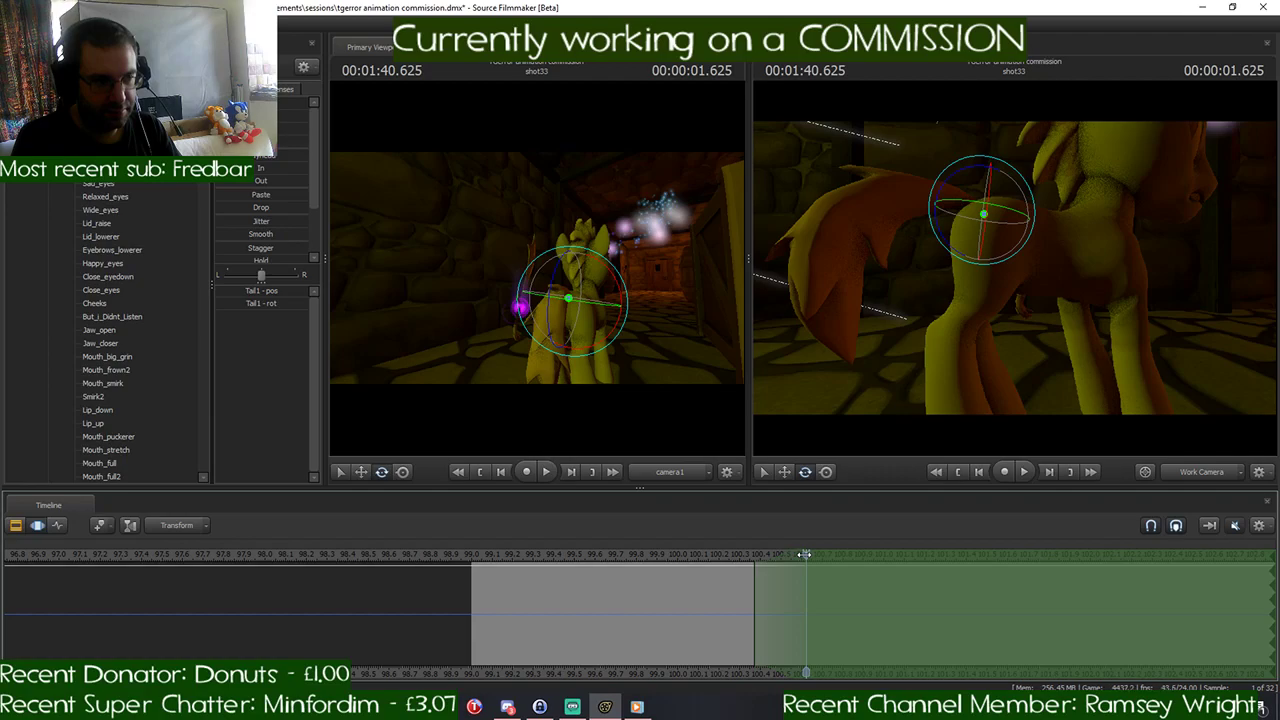
pyautogui.moveTo(1268, 594); pyautogui.dragTo(813, 601)
pyautogui.keyDown('shift'); pyautogui.scroll(-1, 813, 601); pyautogui.keyUp('shift')
# - Try rotating RightShoulder within the narrowed time selection, check it at 1:40.375, and undo the rotation
pyautogui.moveTo(1000, 300); pyautogui.dragTo(1030, 318)
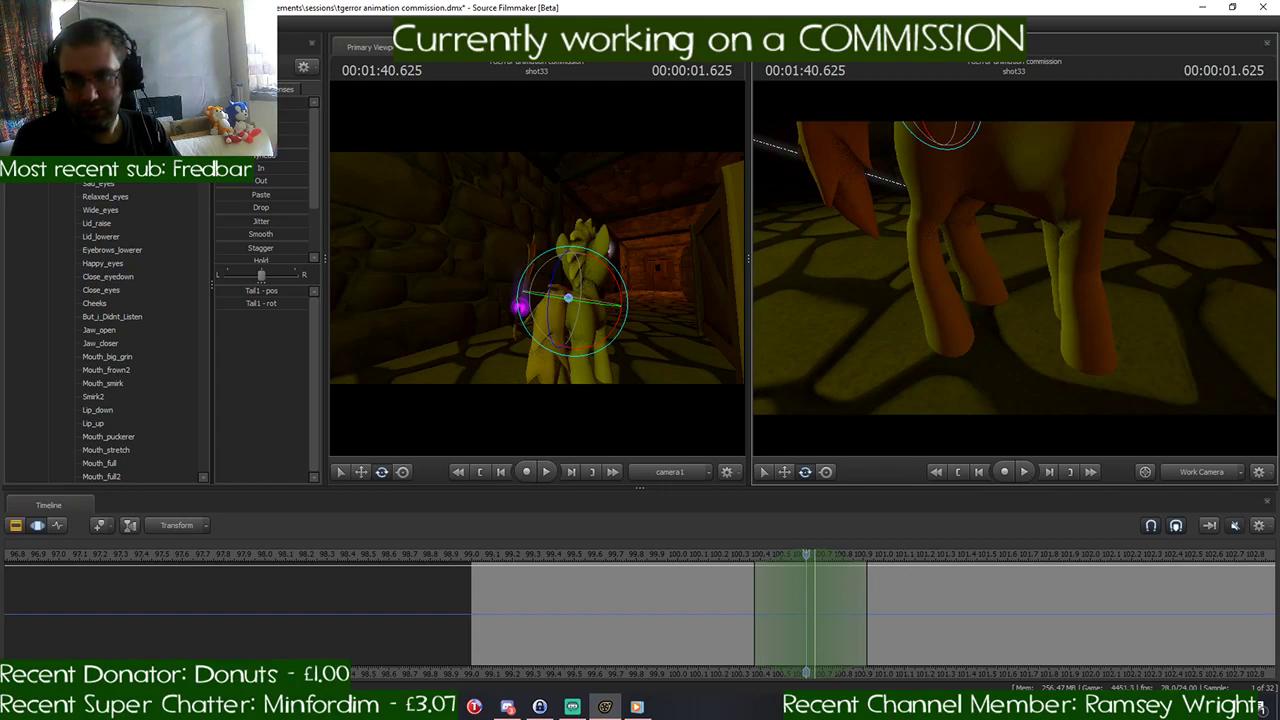
pyautogui.moveTo(1030, 318); pyautogui.dragTo(955, 272)
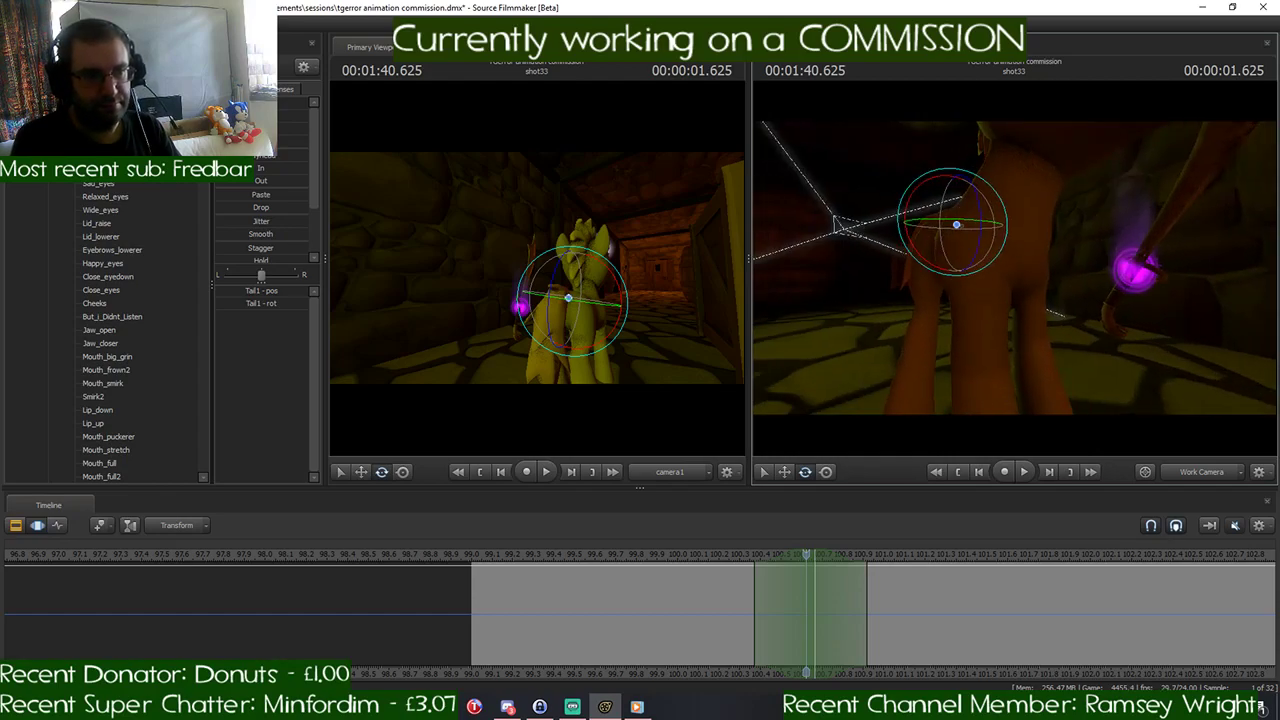
pyautogui.press('ctrl')
pyautogui.keyDown('ctrl'); pyautogui.click(980, 255); pyautogui.keyUp('ctrl')
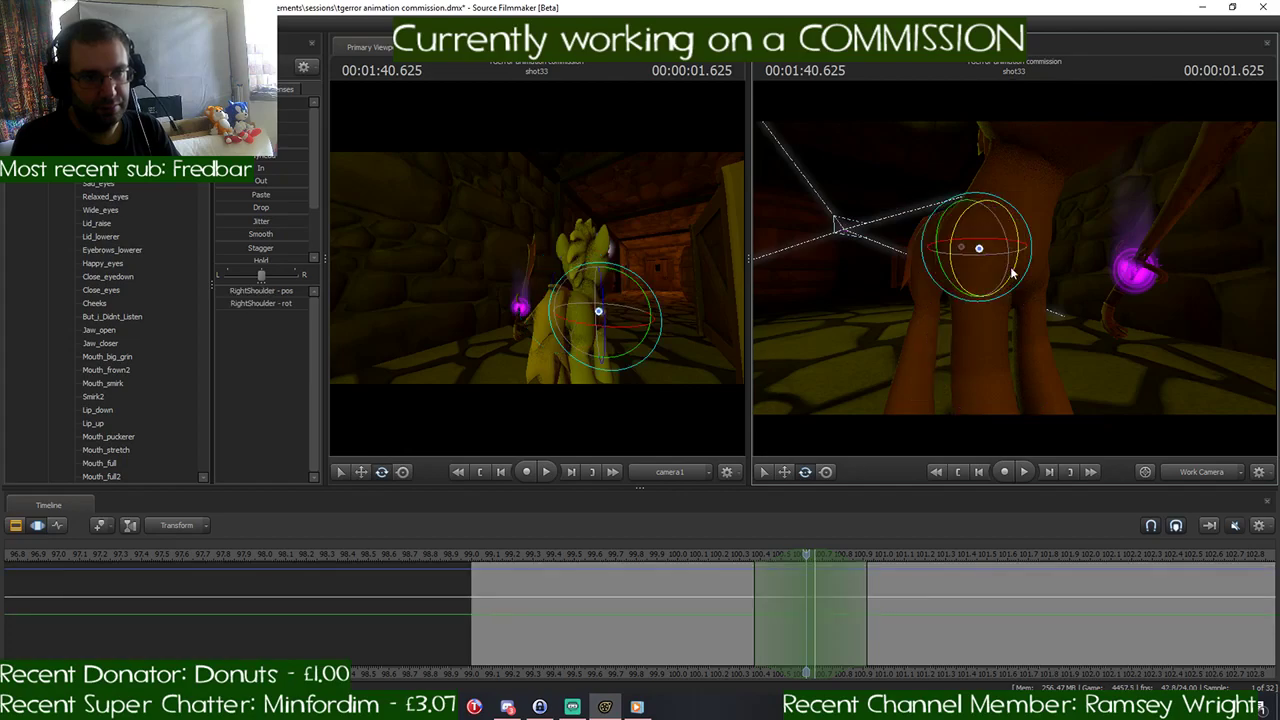
pyautogui.moveTo(1012, 262); pyautogui.dragTo(1006, 234)
pyautogui.moveTo(807, 563); pyautogui.dragTo(757, 558)
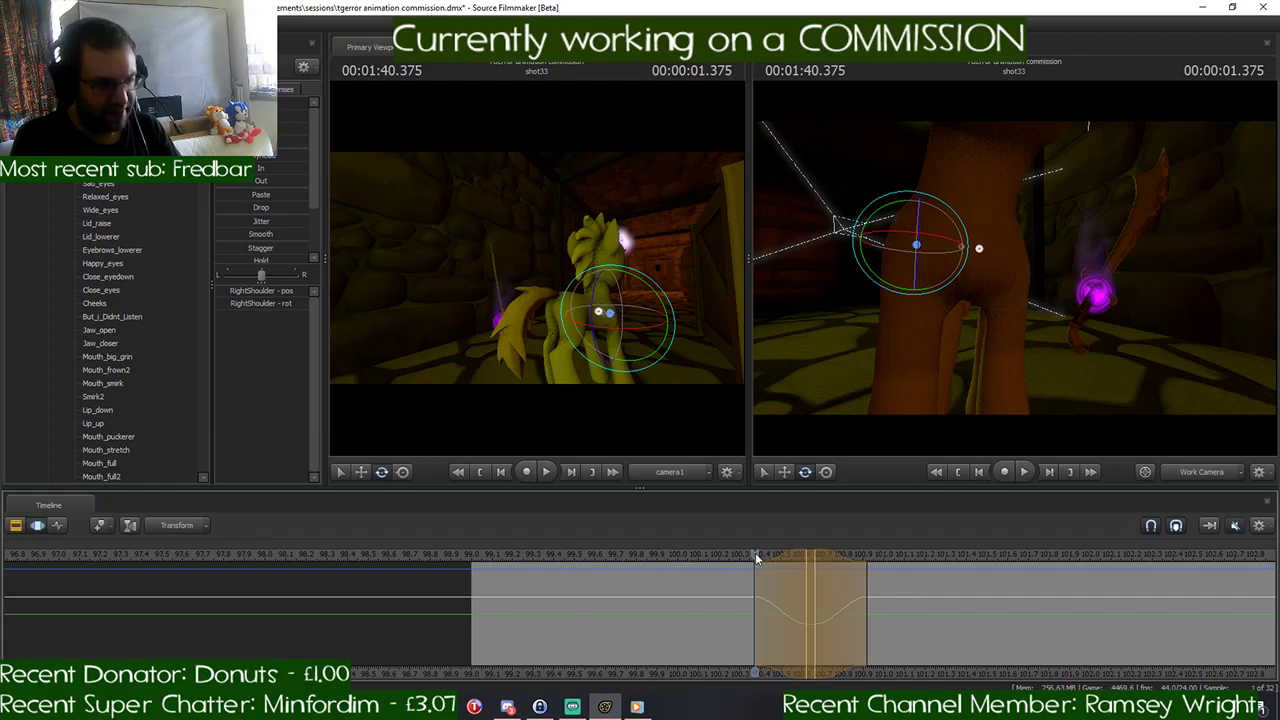
pyautogui.hotkey('ctrl', 'z')
pyautogui.hotkey('ctrl', 'z')
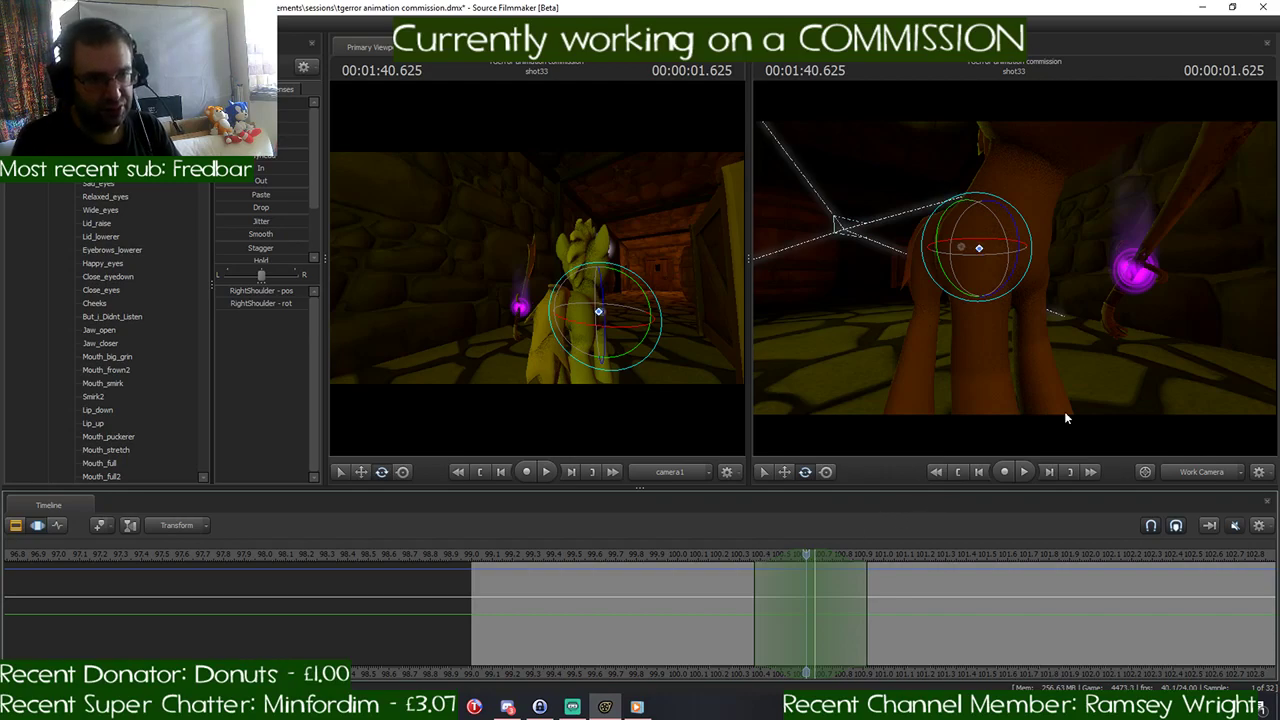
# - Extend the time selection indefinitely onward from 1:40.625, keeping the falloff that begins at 1:40.375
pyautogui.moveTo(1066, 418); pyautogui.dragTo(1015, 273)
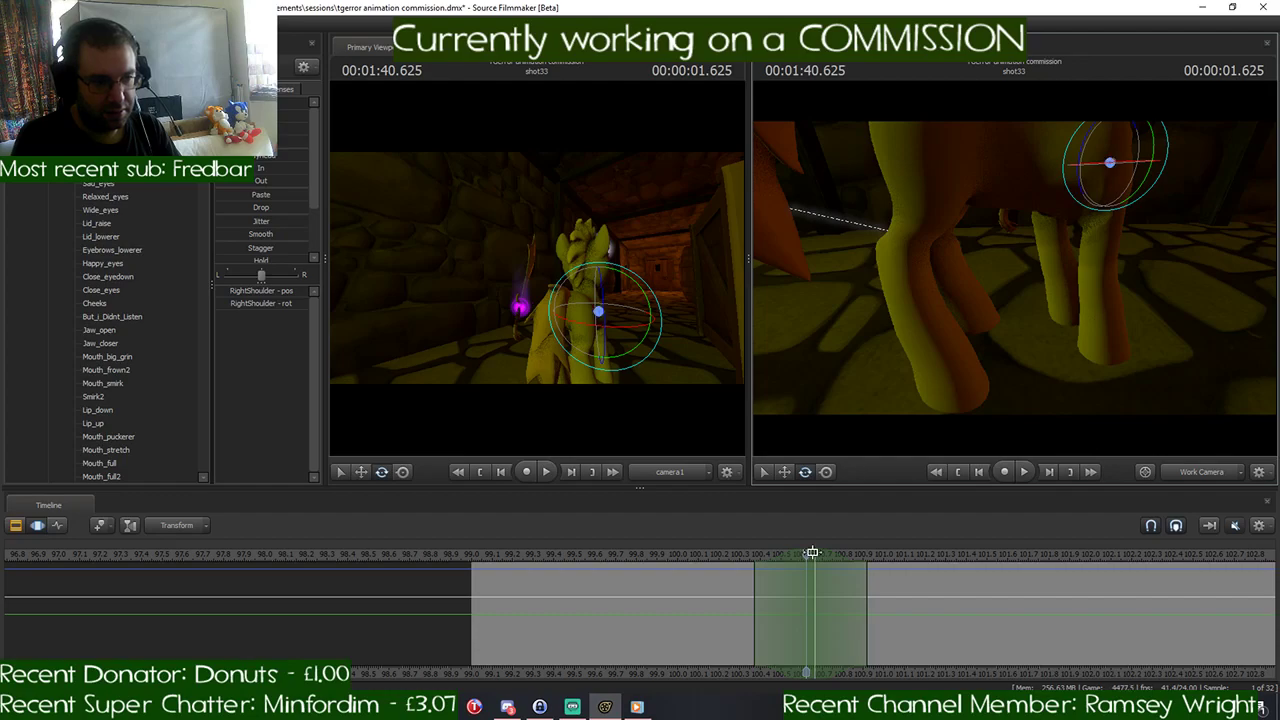
pyautogui.moveTo(808, 554); pyautogui.dragTo(1274, 572)
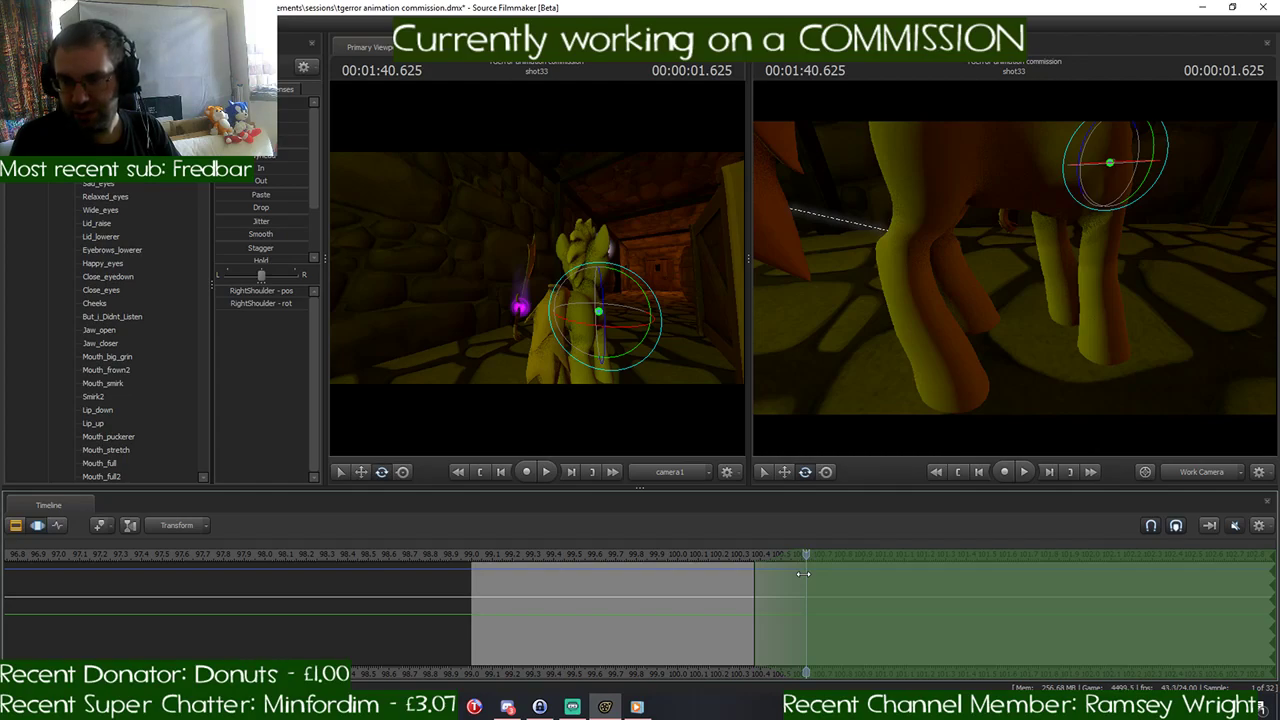
pyautogui.scroll(2, 805, 570)
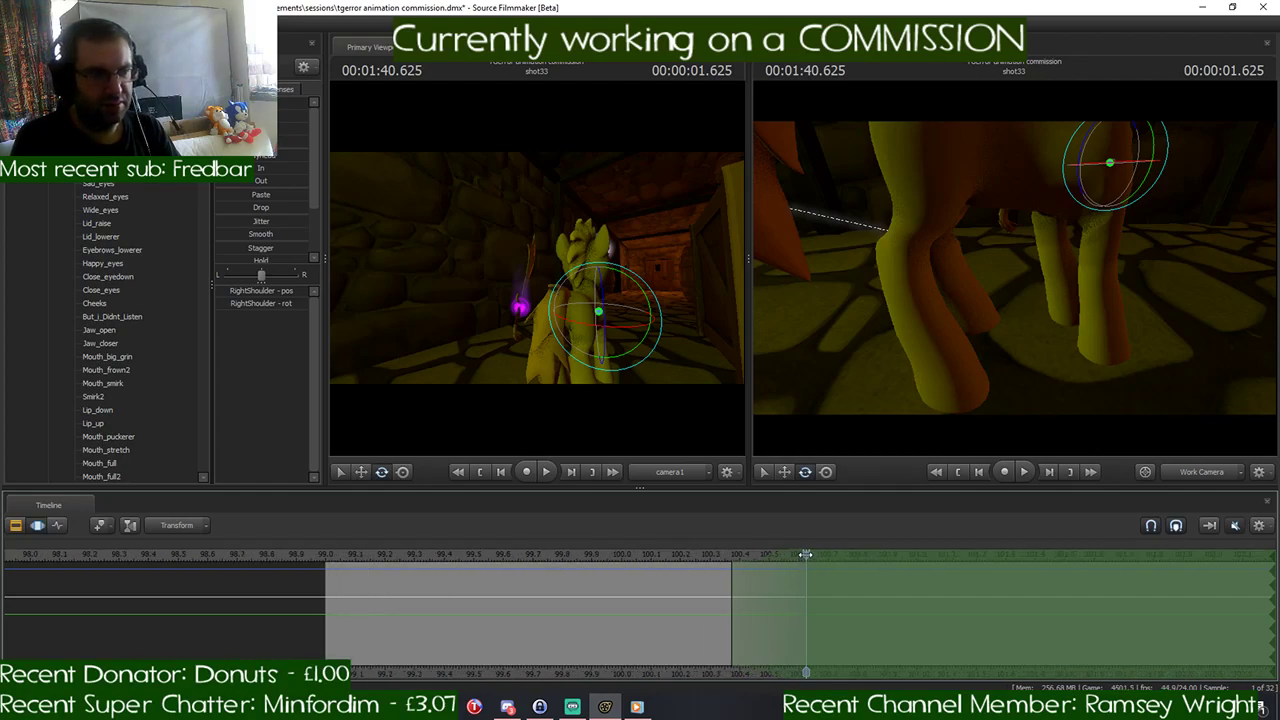
pyautogui.moveTo(806, 556)
pyautogui.mouseDown()
pyautogui.moveTo(710, 555)
pyautogui.moveTo(806, 556)
pyautogui.mouseUp()
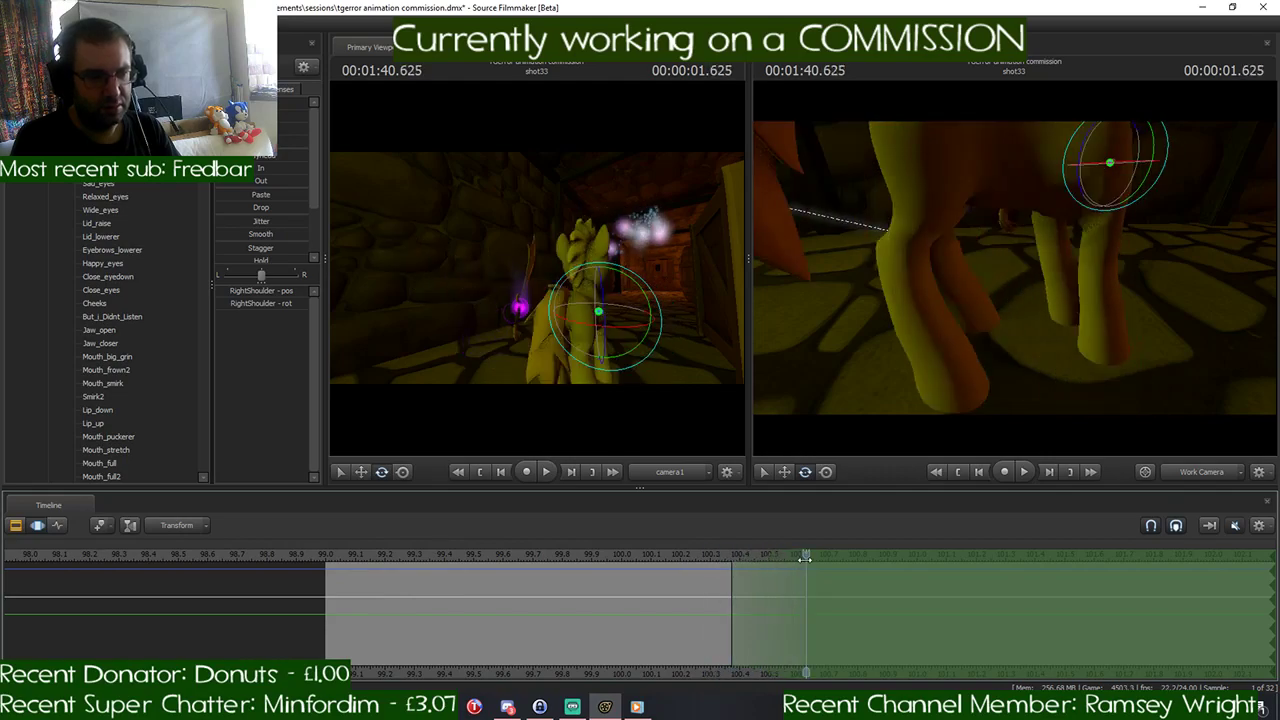
# - Move the Pelvis up slightly to raise the pony's body at 1:40.625
pyautogui.moveTo(1010, 280); pyautogui.dragTo(985, 205)
pyautogui.moveTo(1014, 267)
pyautogui.mouseDown()
pyautogui.moveTo(1059, 283)
pyautogui.moveTo(1057, 322)
pyautogui.moveTo(1012, 265)
pyautogui.mouseUp()
pyautogui.press('w')
pyautogui.press('s')
pyautogui.click(895, 183)
pyautogui.press('w')
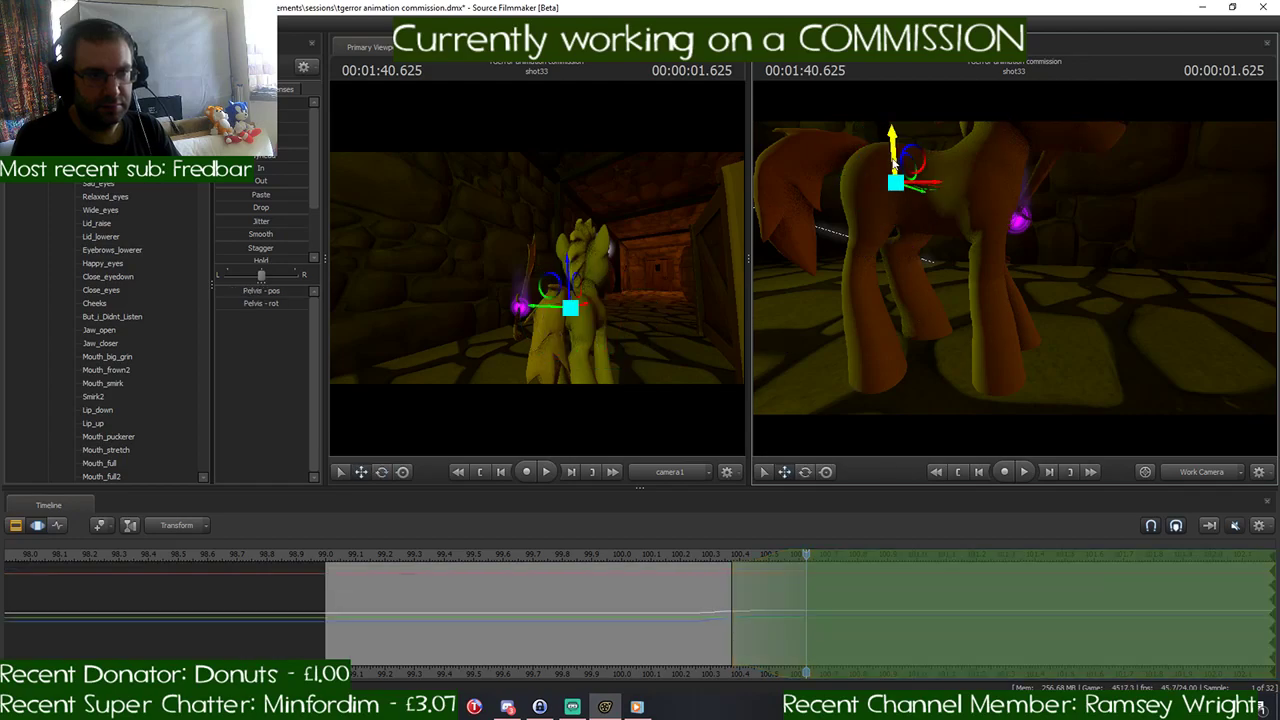
pyautogui.moveTo(894, 164); pyautogui.dragTo(893, 157)
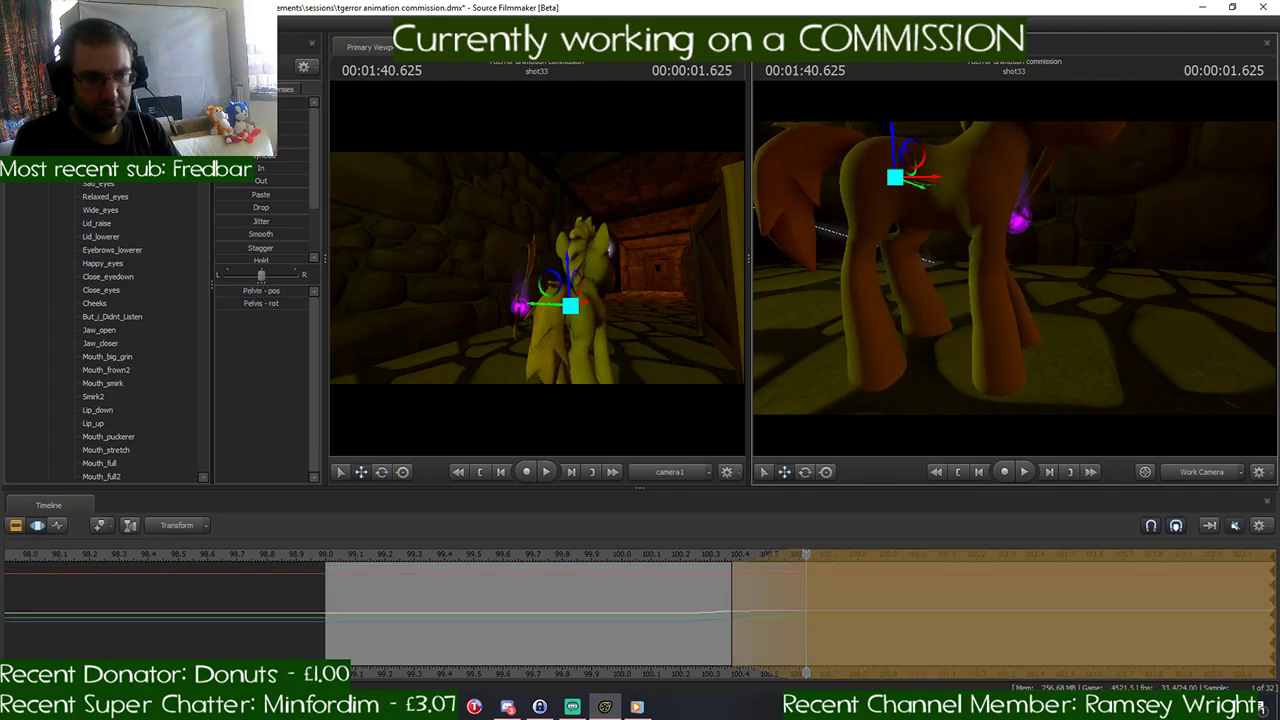
pyautogui.moveTo(1017, 273); pyautogui.dragTo(1005, 273)
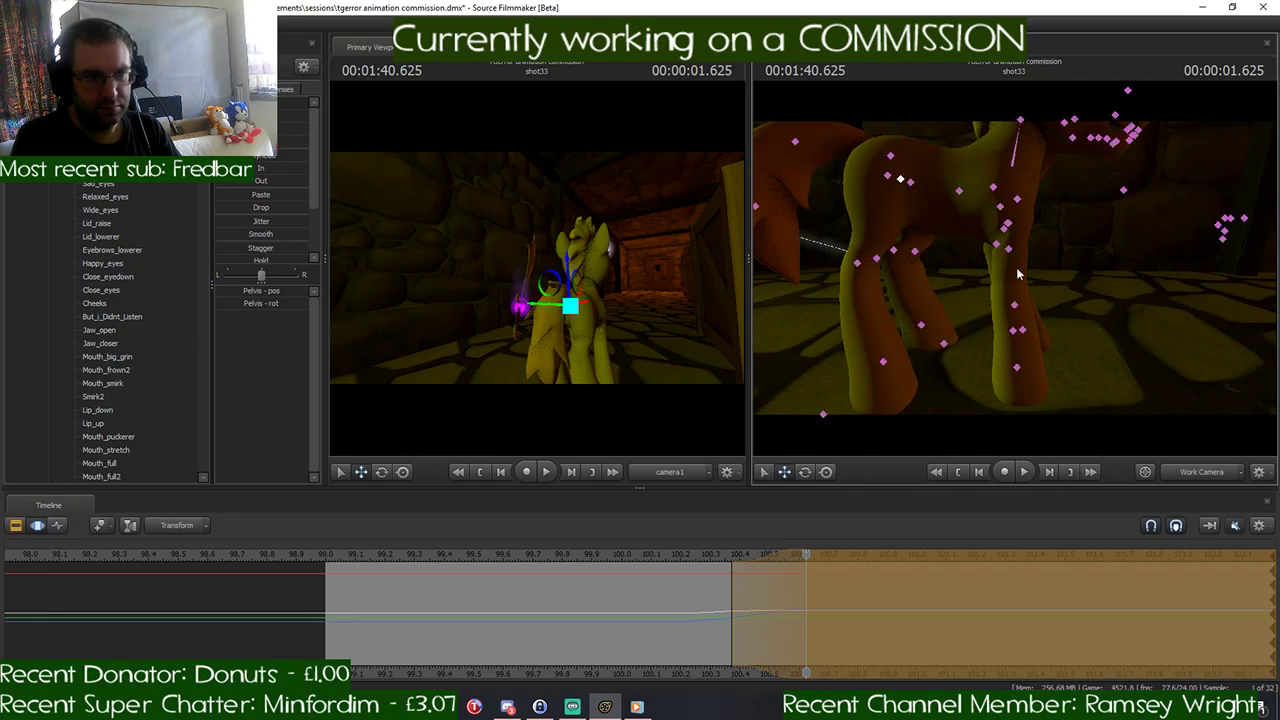
# - Swing RightShoulder forward and fold RightForearm and RightHand back so the right front leg bends beneath the chest
pyautogui.click(1017, 199)
pyautogui.press('e')
pyautogui.moveTo(1013, 160); pyautogui.dragTo(995, 180)
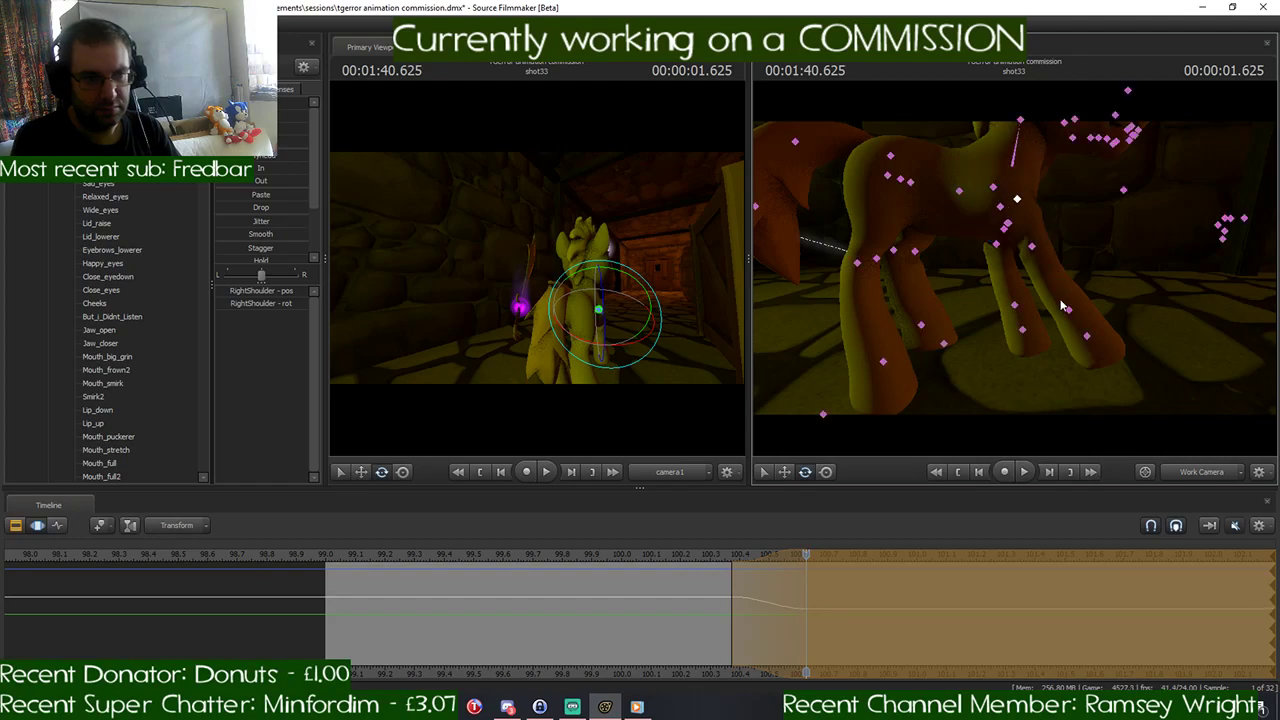
pyautogui.click(1033, 246)
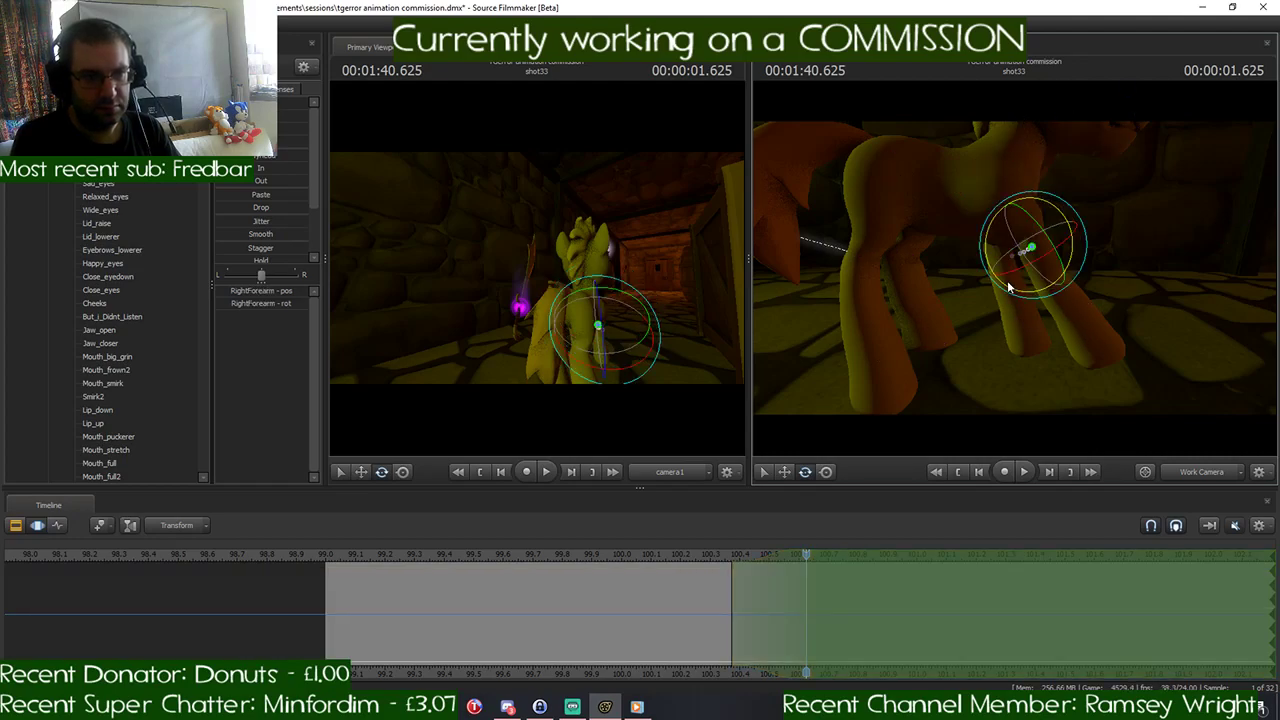
pyautogui.moveTo(1007, 280); pyautogui.dragTo(1032, 287)
pyautogui.click(1033, 328)
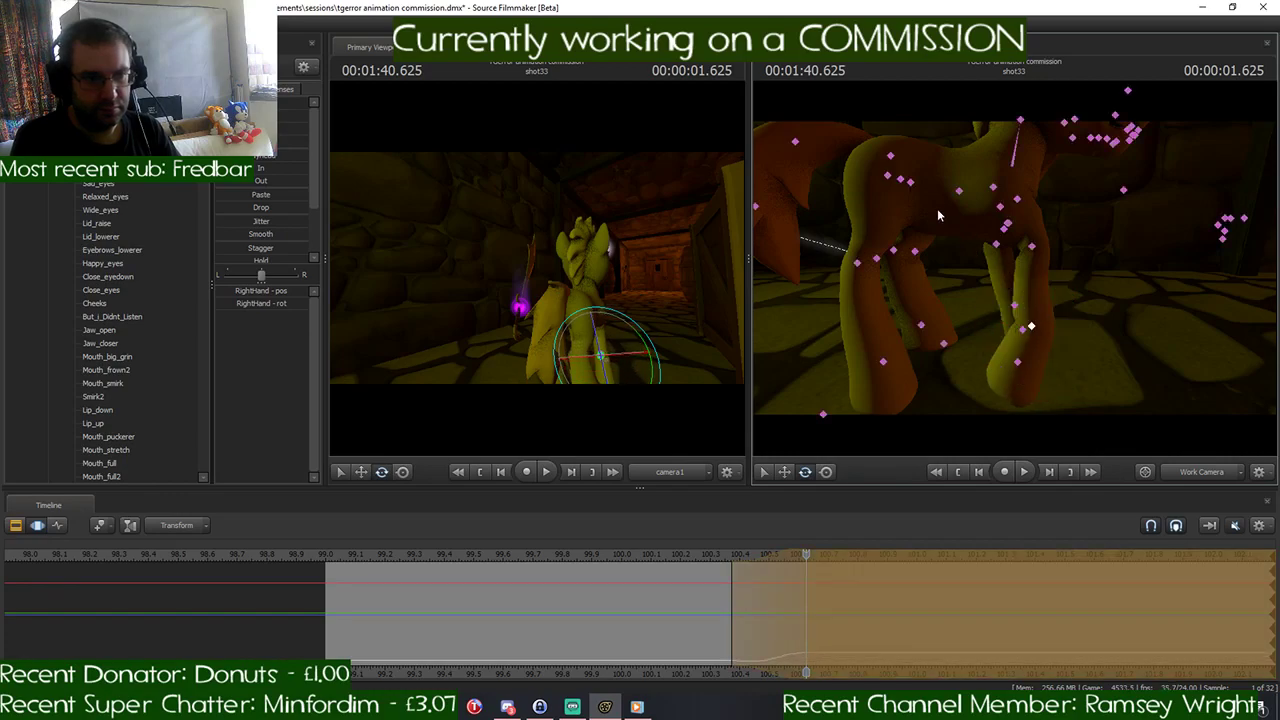
# - Rotate RightThigh and RightLeg2 to bring the right hind leg forward under the body
pyautogui.click(887, 177)
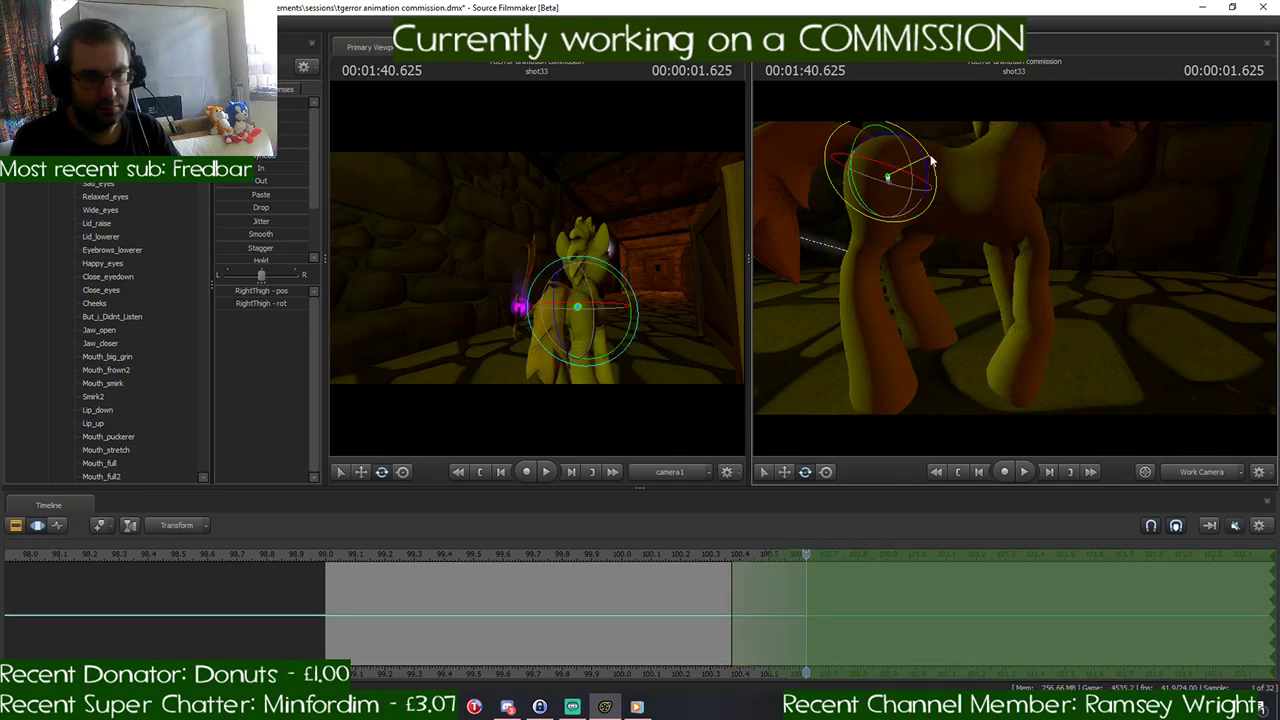
pyautogui.moveTo(926, 160); pyautogui.dragTo(906, 152)
pyautogui.click(868, 268)
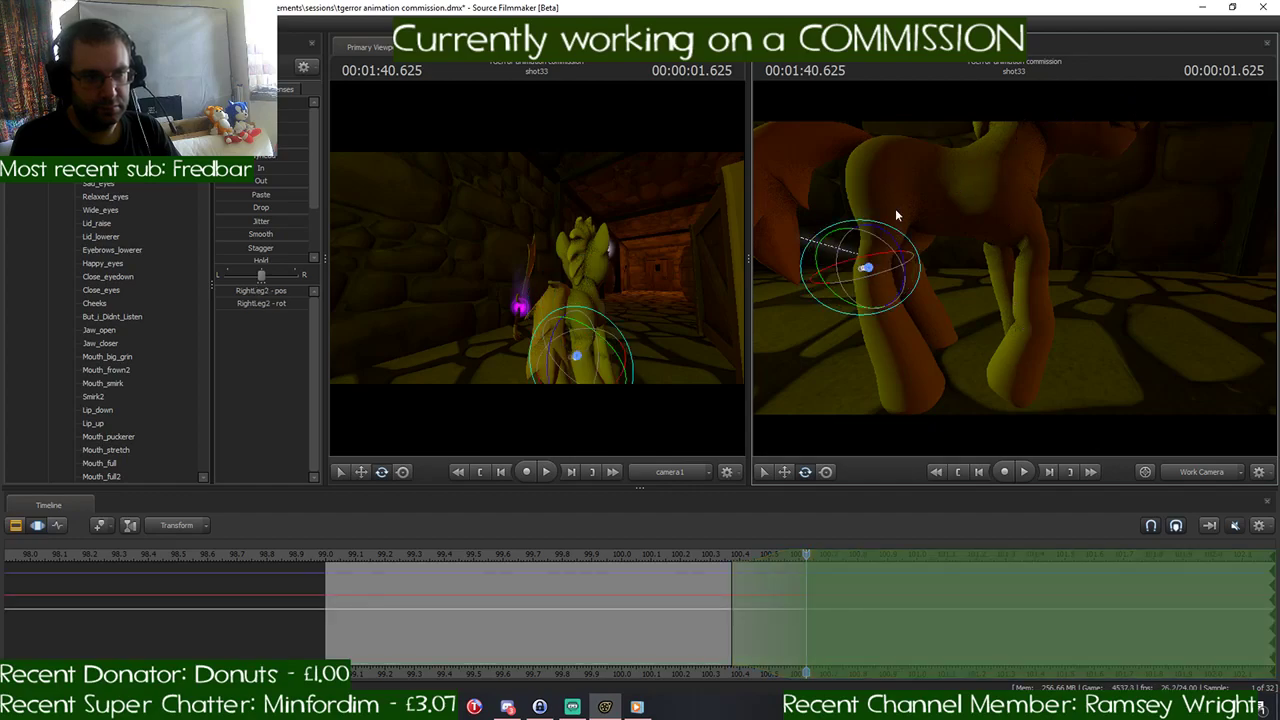
pyautogui.moveTo(893, 231); pyautogui.dragTo(875, 225)
pyautogui.moveTo(880, 230)
pyautogui.mouseDown()
pyautogui.moveTo(1000, 235)
pyautogui.moveTo(880, 238)
pyautogui.mouseUp()
# - Swing LeftShoulder forward and adjust LeftForearm and the left front hoof so the left front leg reaches ahead
pyautogui.moveTo(1015, 268); pyautogui.dragTo(1012, 268)
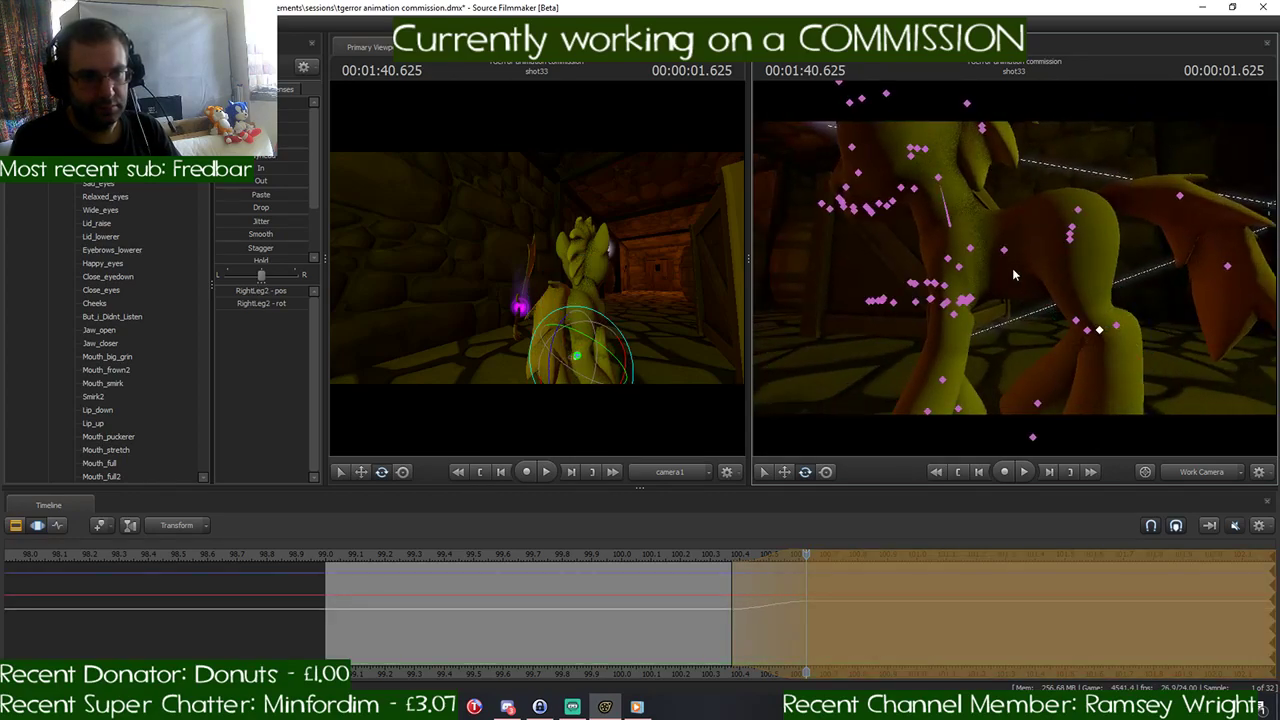
pyautogui.keyDown('ctrl'); pyautogui.click(952, 260); pyautogui.keyUp('ctrl')
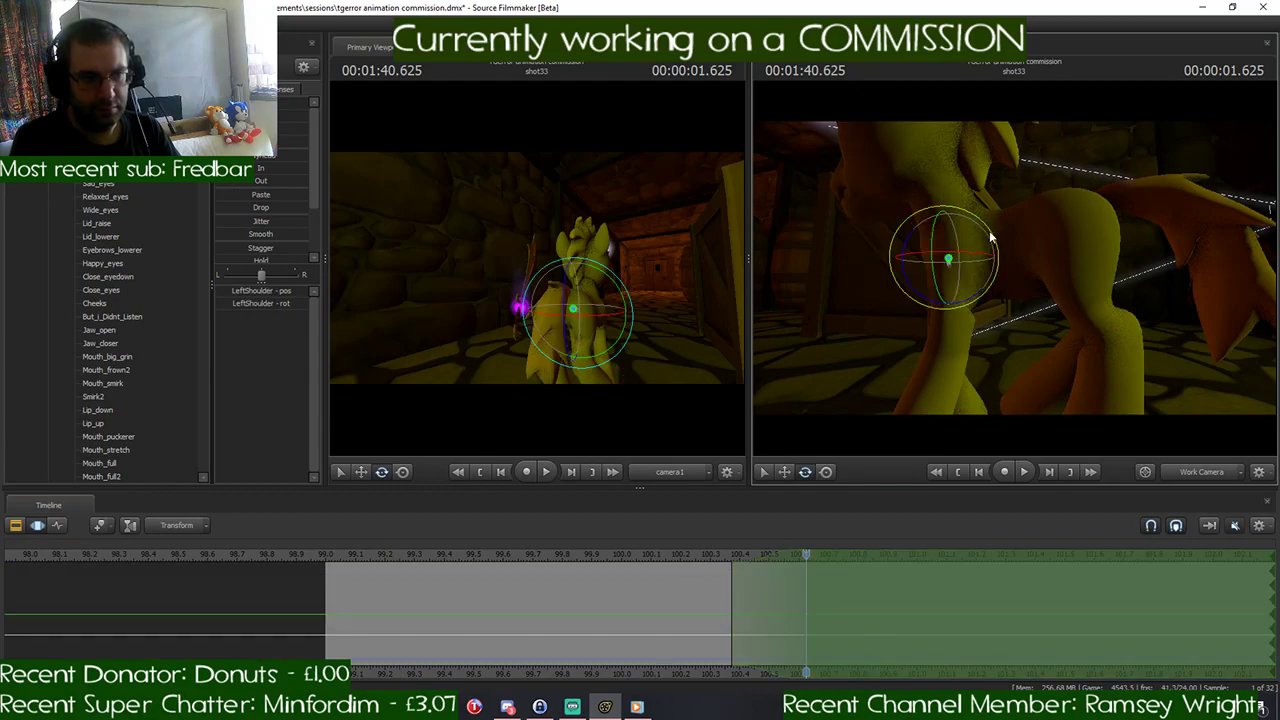
pyautogui.moveTo(986, 267); pyautogui.dragTo(1016, 272)
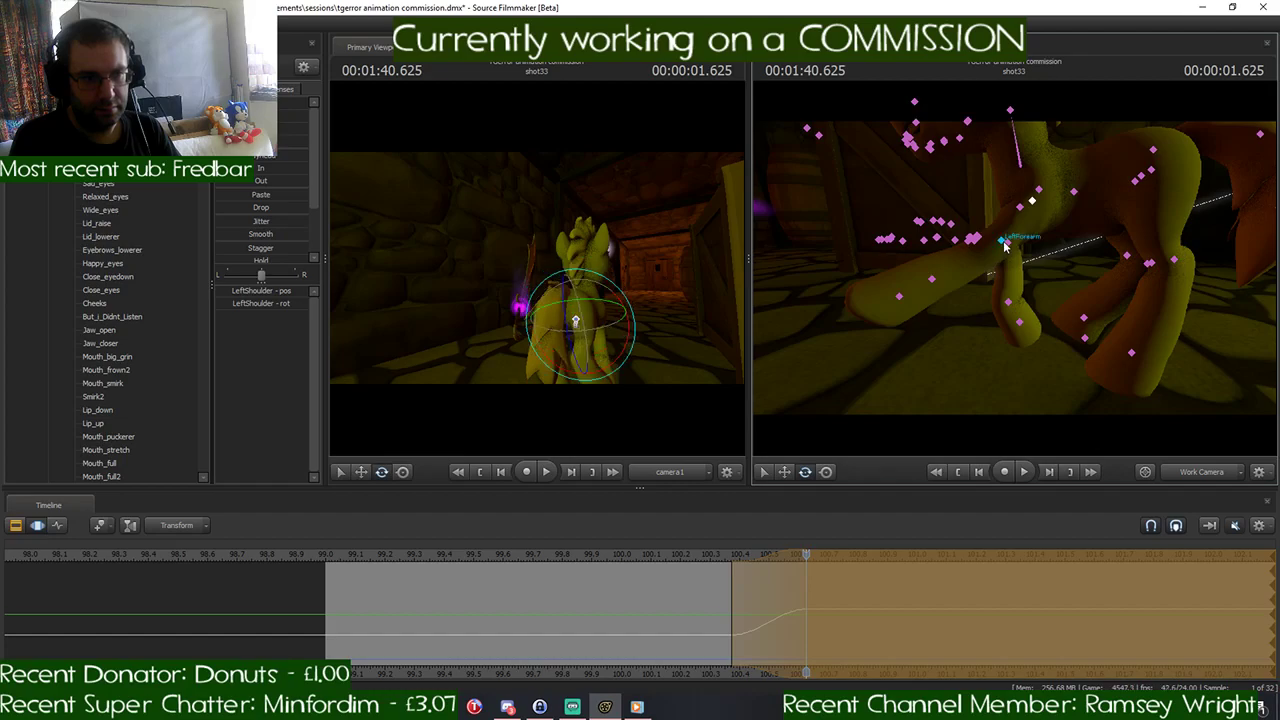
pyautogui.keyDown('ctrl'); pyautogui.click(1002, 244); pyautogui.keyUp('ctrl')
pyautogui.moveTo(990, 199); pyautogui.dragTo(985, 203)
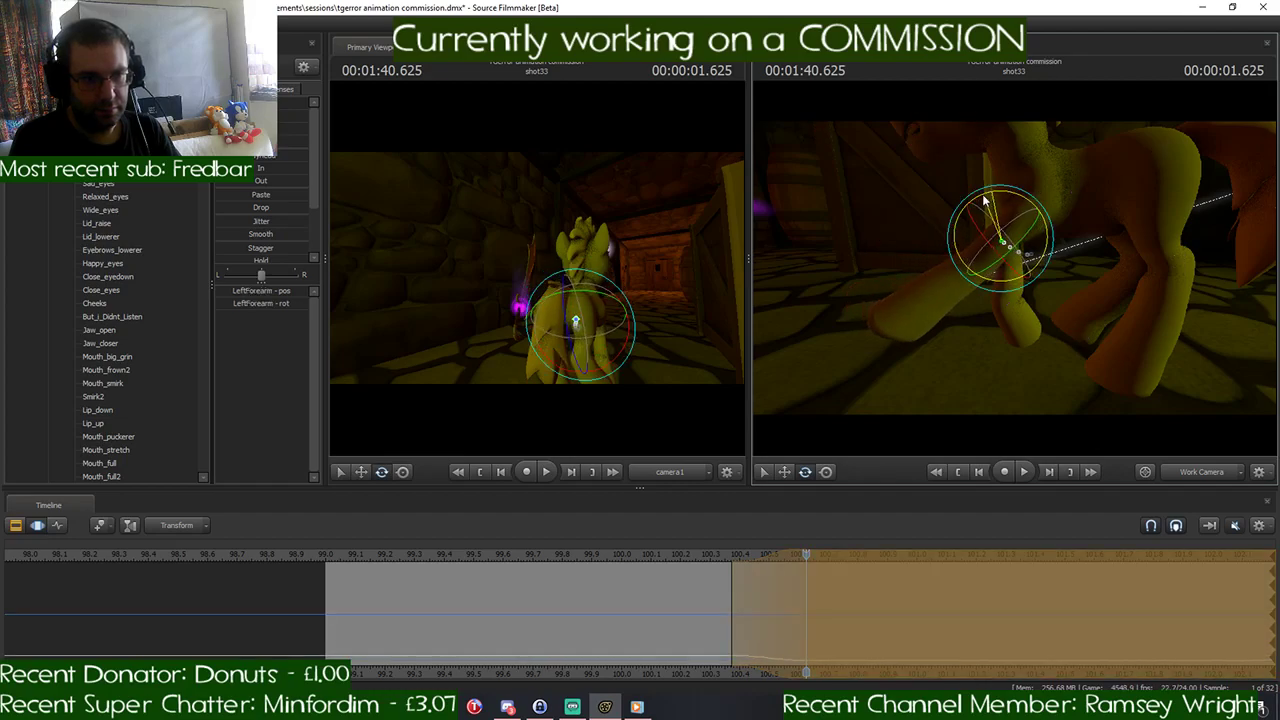
pyautogui.keyDown('ctrl'); pyautogui.click(940, 281); pyautogui.keyUp('ctrl')
pyautogui.moveTo(949, 248); pyautogui.dragTo(920, 255)
# - Rotate the left hind leg to stretch it out behind the pony and lift the tail, including Tail3
pyautogui.moveTo(1018, 244); pyautogui.dragTo(1196, 210)
pyautogui.keyDown('ctrl'); pyautogui.click(1040, 230); pyautogui.keyUp('ctrl')
pyautogui.keyDown('ctrl'); pyautogui.click(1049, 207); pyautogui.keyUp('ctrl')
pyautogui.keyDown('ctrl'); pyautogui.click(1126, 158); pyautogui.keyUp('ctrl')
pyautogui.keyDown('ctrl'); pyautogui.click(1192, 172); pyautogui.keyUp('ctrl')
pyautogui.moveTo(1014, 268); pyautogui.dragTo(960, 268)
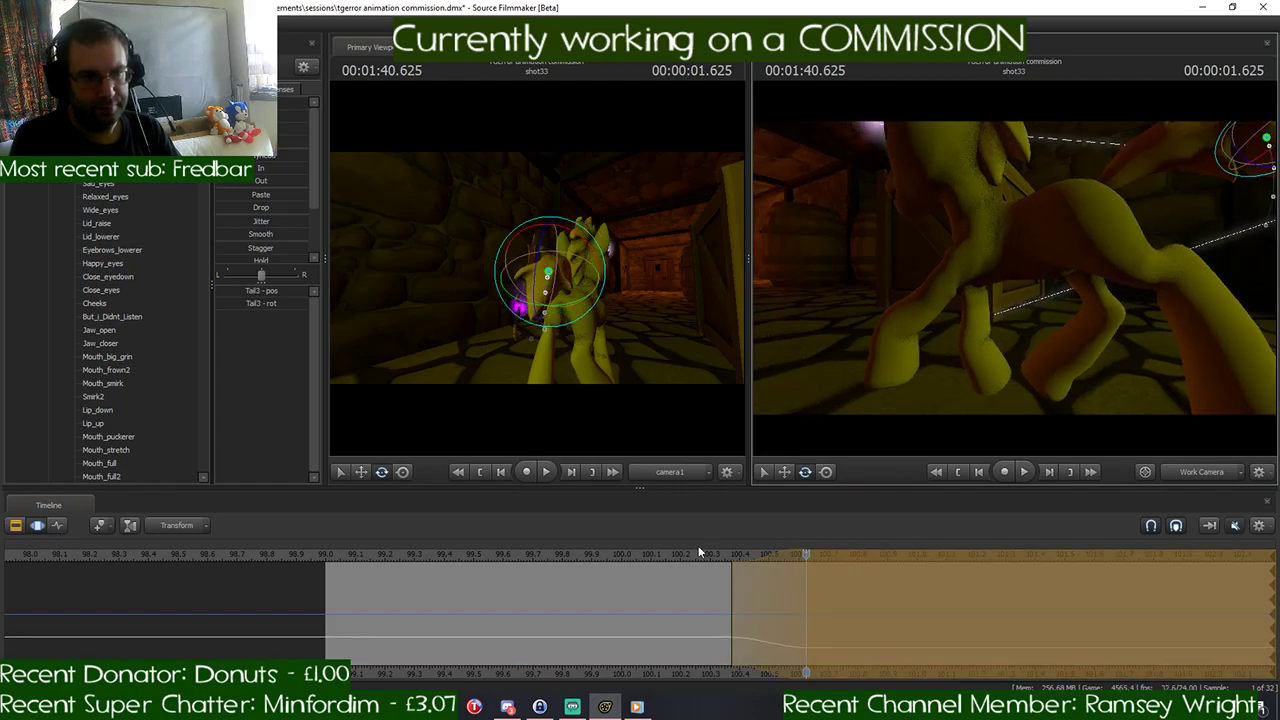
# - Move the Pelvis down slightly to lower the pony's body over its posed legs
pyautogui.press('ctrl')
pyautogui.keyDown('ctrl'); pyautogui.click(1077, 221); pyautogui.keyUp('ctrl')
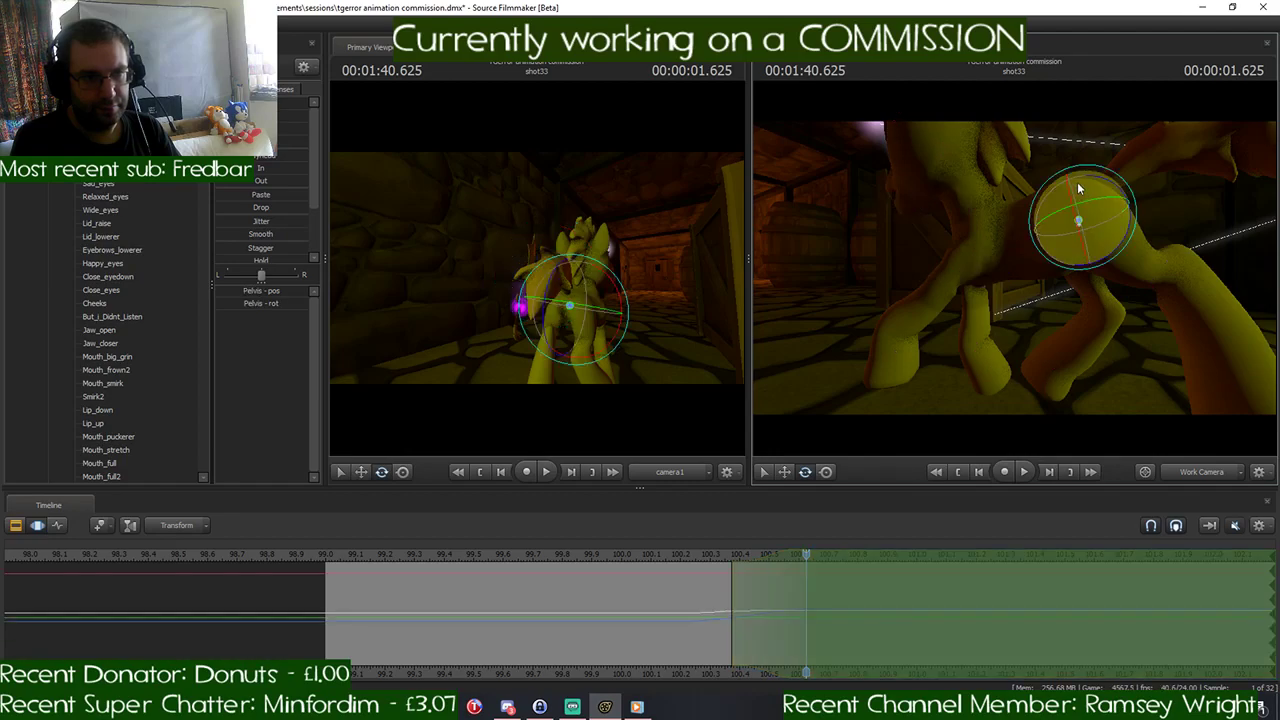
pyautogui.press('w')
pyautogui.moveTo(1077, 175)
pyautogui.mouseDown()
pyautogui.moveTo(1077, 193)
pyautogui.moveTo(1077, 172)
pyautogui.mouseUp()
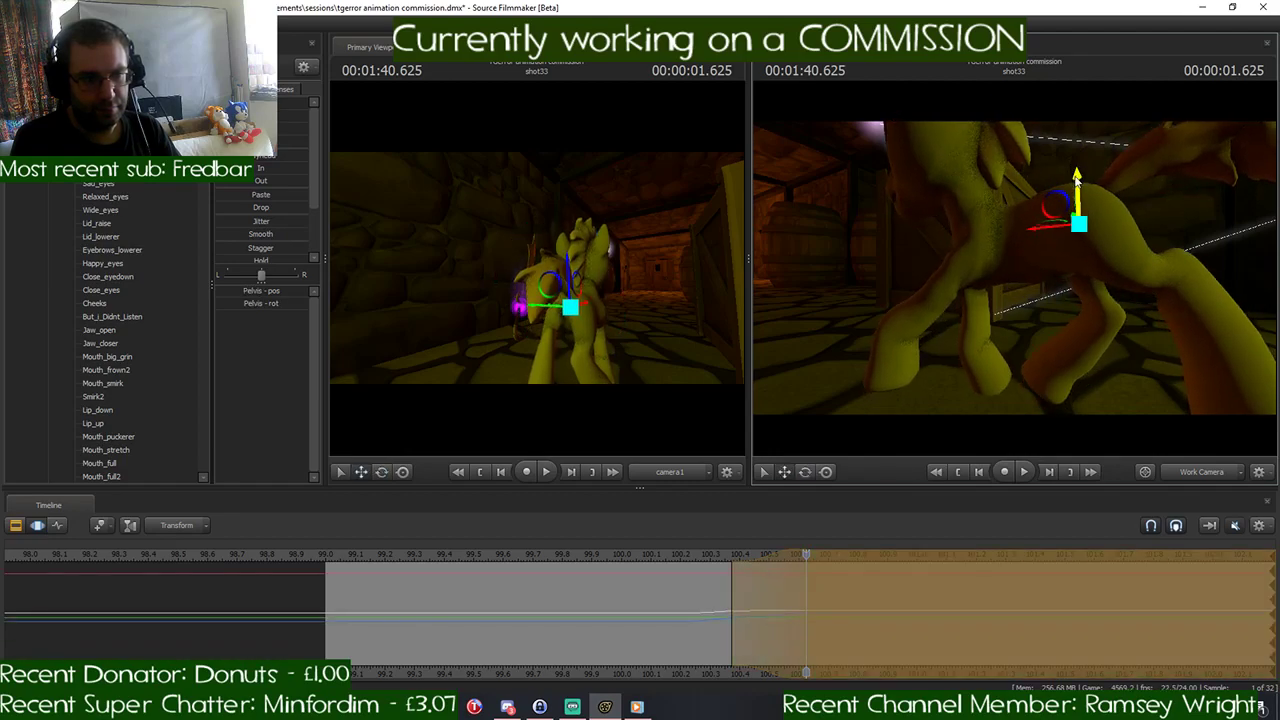
# - Adjust the rotation of RightHand and move the Pelvis down slightly to settle the pony over its legs
pyautogui.press('ctrl')
pyautogui.keyDown('ctrl'); pyautogui.click(978, 348); pyautogui.keyUp('ctrl')
pyautogui.press('e')
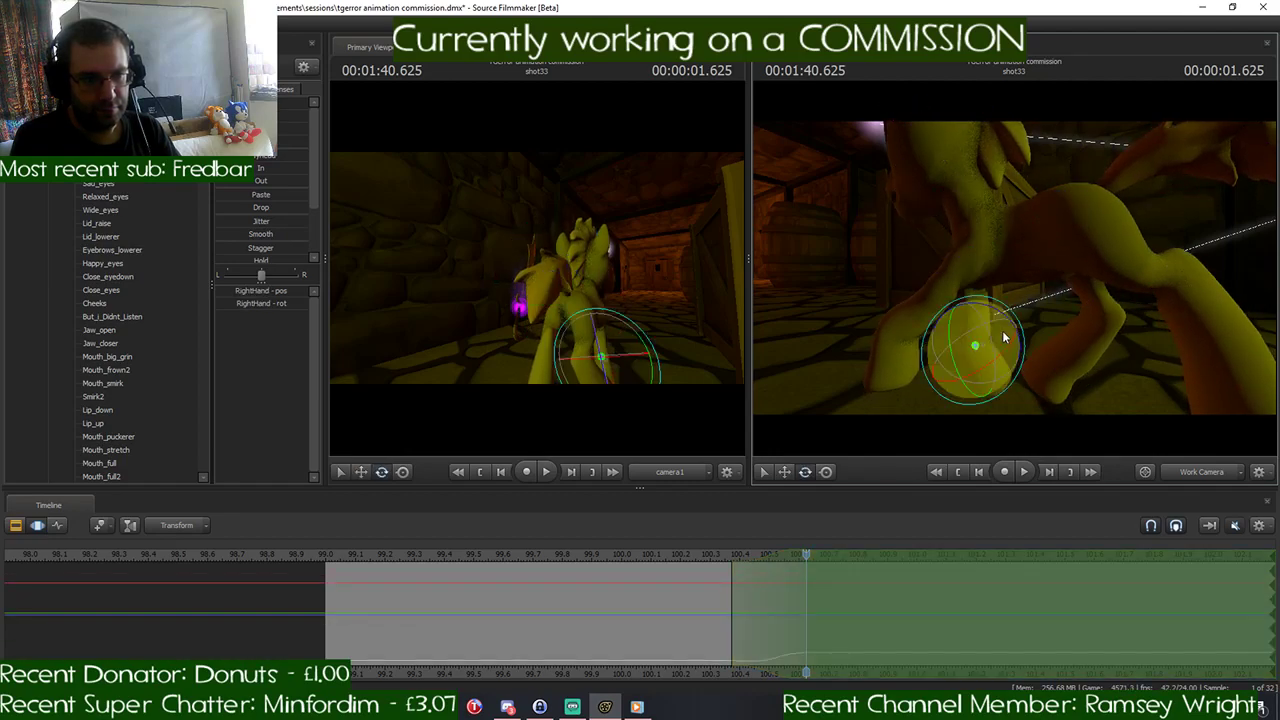
pyautogui.press('ctrl')
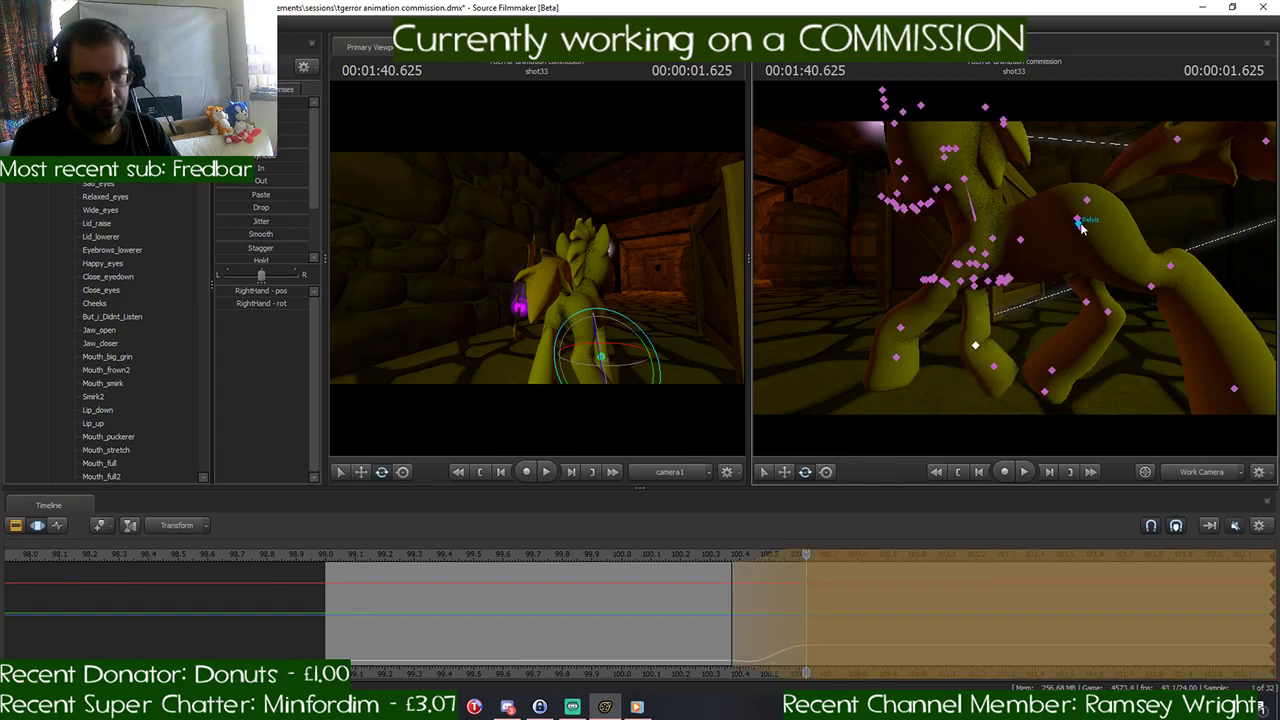
pyautogui.keyDown('ctrl'); pyautogui.click(1079, 224); pyautogui.keyUp('ctrl')
pyautogui.press('w')
pyautogui.moveTo(1084, 183); pyautogui.dragTo(1082, 193)
# - Rotate RightShoulder and adjust the front leg joint below it to refine the front leg pose at 1:40.625
pyautogui.press('ctrl')
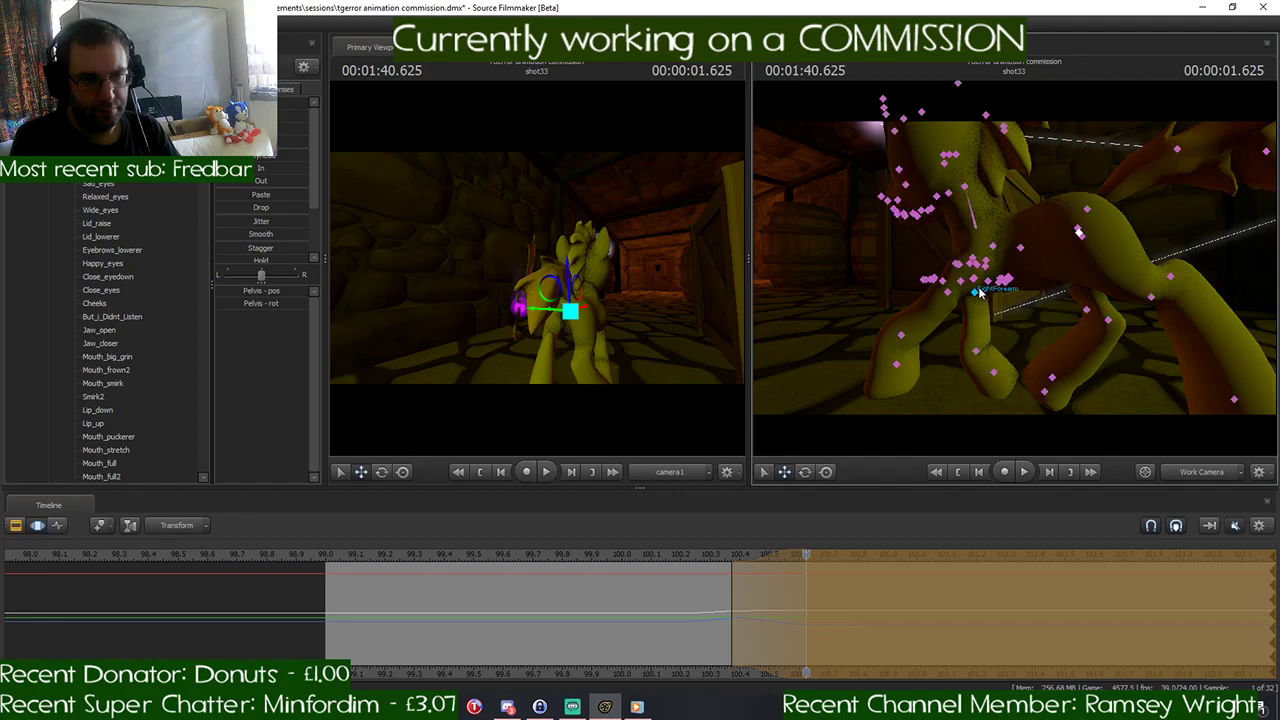
pyautogui.moveTo(1001, 272)
pyautogui.keyDown('alt'); pyautogui.mouseDown()
pyautogui.moveTo(1120, 288)
pyautogui.moveTo(1170, 268)
pyautogui.moveTo(988, 285)
pyautogui.mouseUp(); pyautogui.keyUp('alt')
pyautogui.press('ctrl')
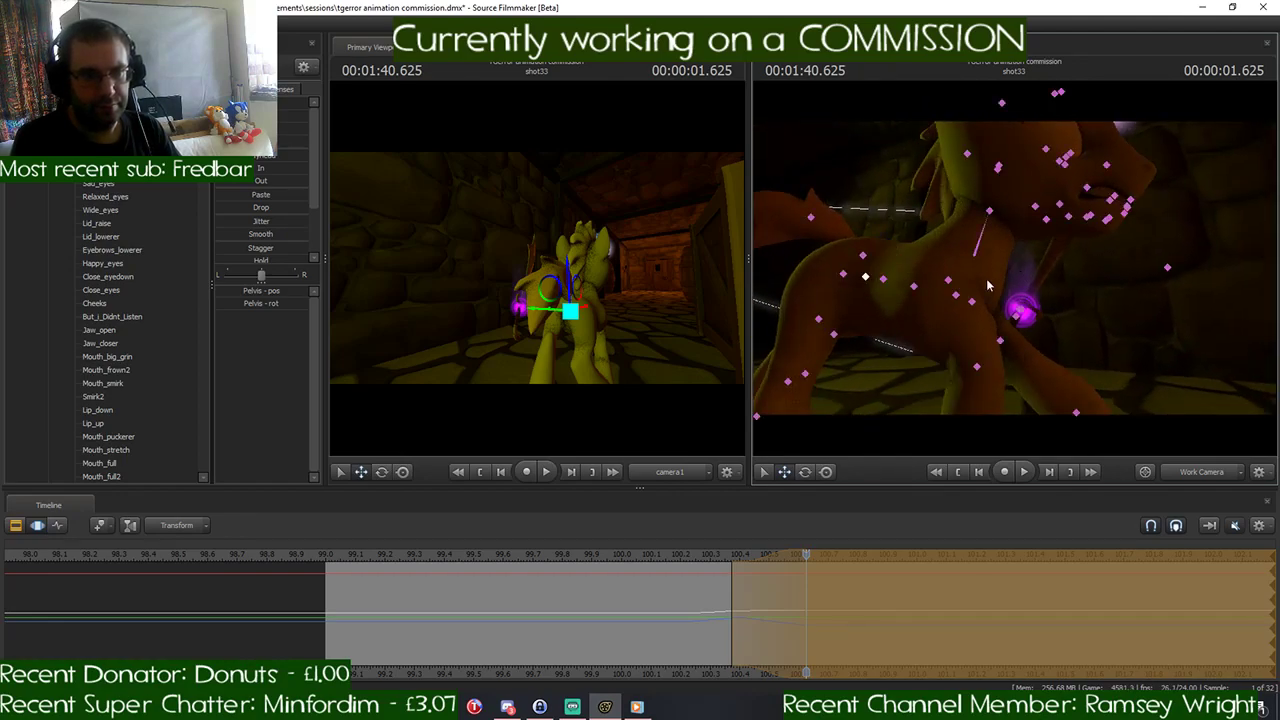
pyautogui.keyDown('ctrl'); pyautogui.click(957, 298); pyautogui.keyUp('ctrl')
pyautogui.press('e')
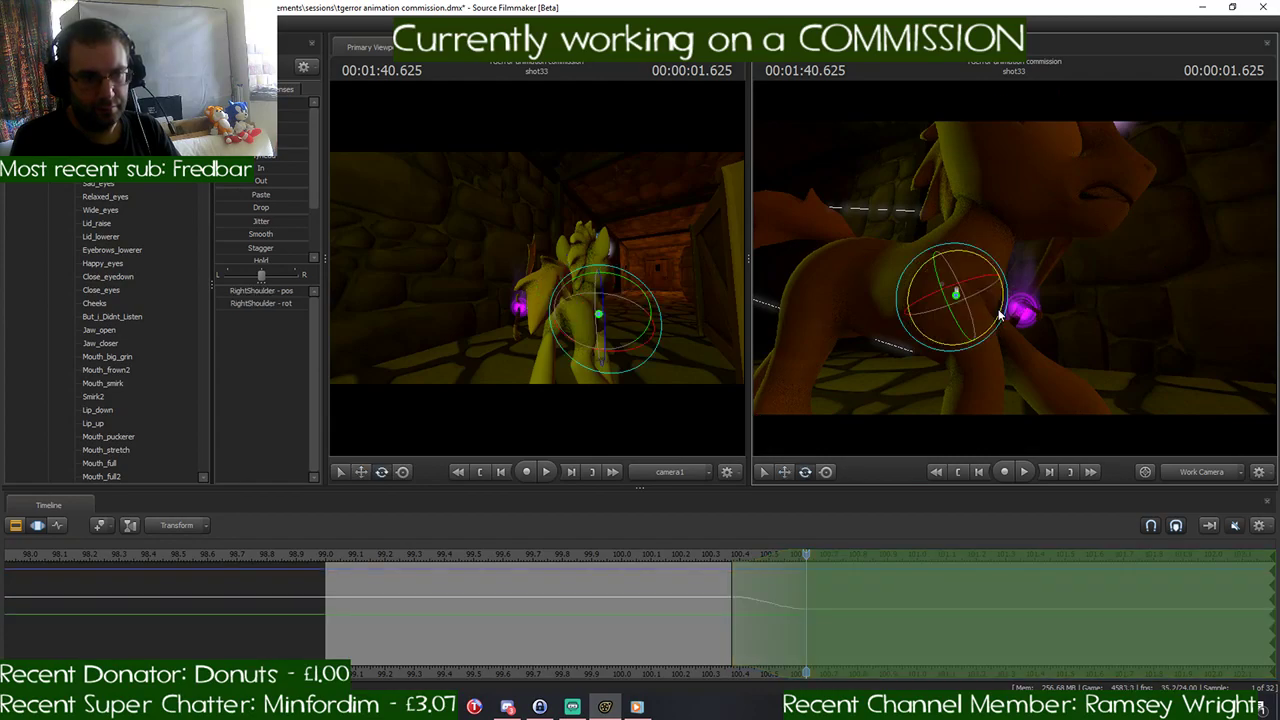
pyautogui.moveTo(1001, 305); pyautogui.dragTo(1034, 345)
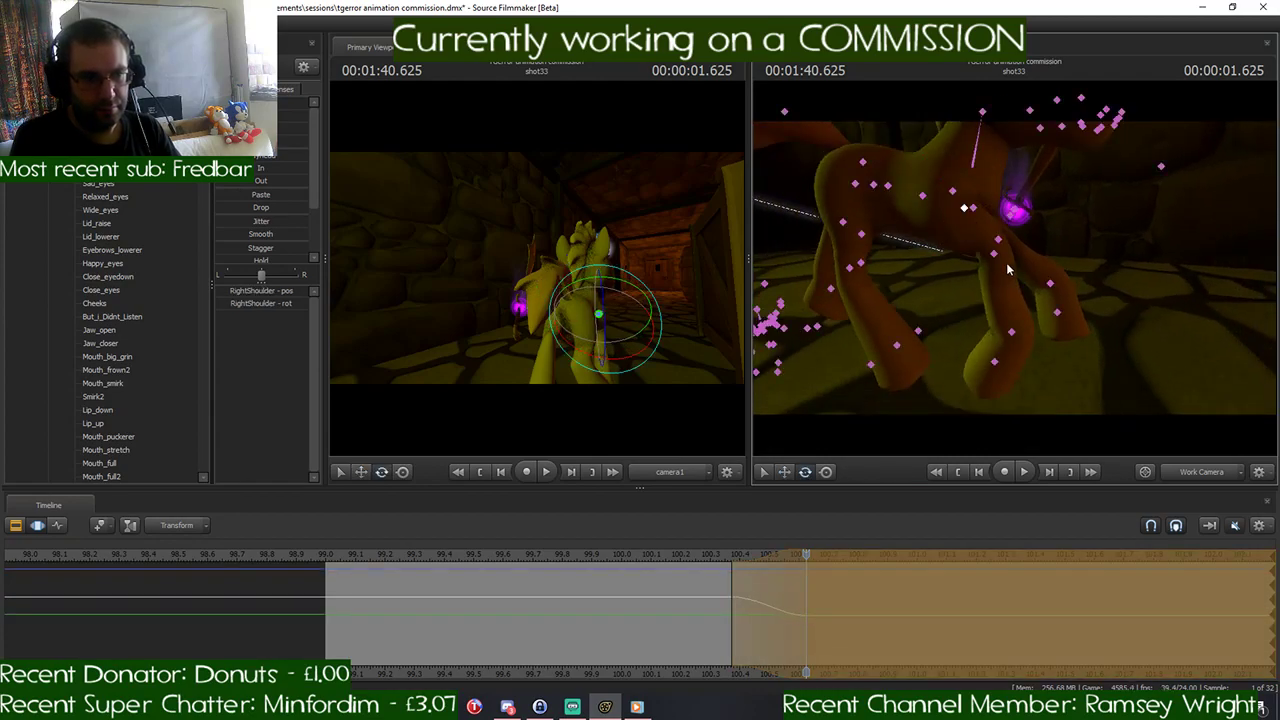
pyautogui.keyDown('ctrl'); pyautogui.click(997, 259); pyautogui.keyUp('ctrl')
pyautogui.moveTo(1036, 260)
pyautogui.mouseDown()
pyautogui.moveTo(1032, 275)
pyautogui.moveTo(1010, 228)
pyautogui.moveTo(995, 240)
pyautogui.moveTo(995, 227)
pyautogui.moveTo(991, 266)
pyautogui.moveTo(981, 257)
pyautogui.mouseUp()
pyautogui.press('d')
# - Select the Head and scrub between 1:40.500 and 1:40.625 to review the pony's transition into the pose
pyautogui.click(1040, 248)
pyautogui.click(1017, 228)
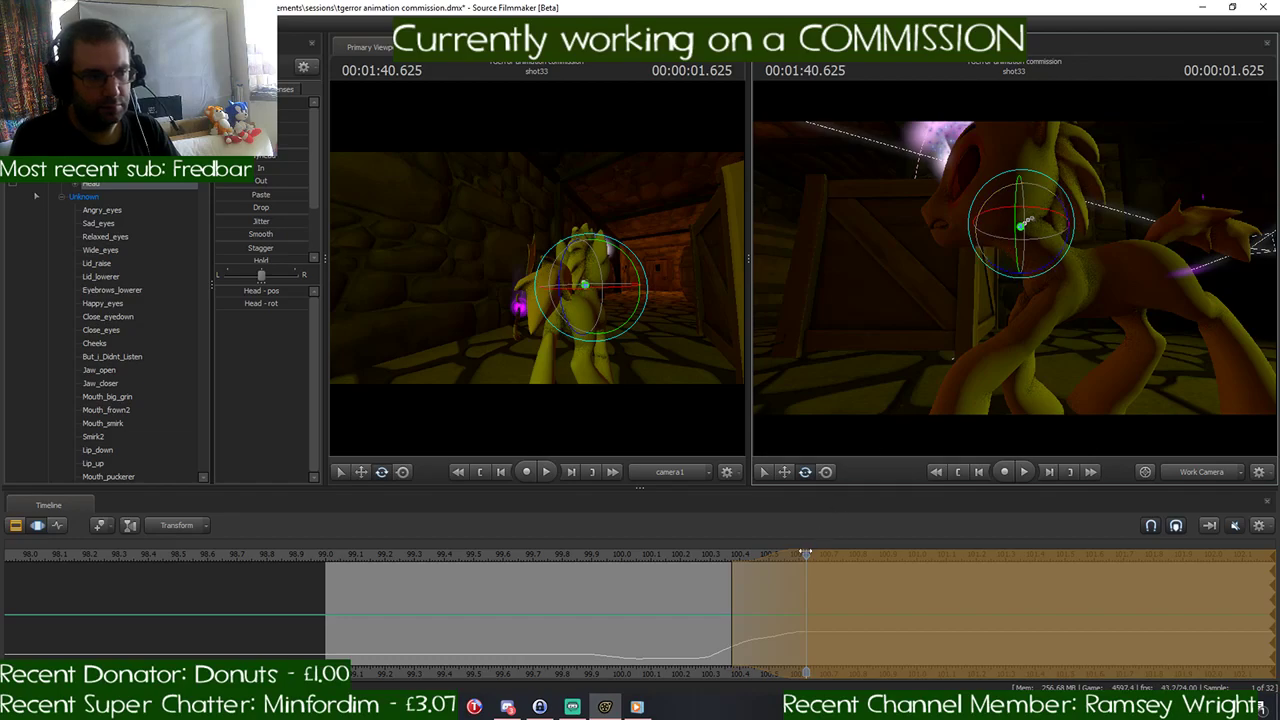
pyautogui.moveTo(805, 553); pyautogui.dragTo(805, 598)
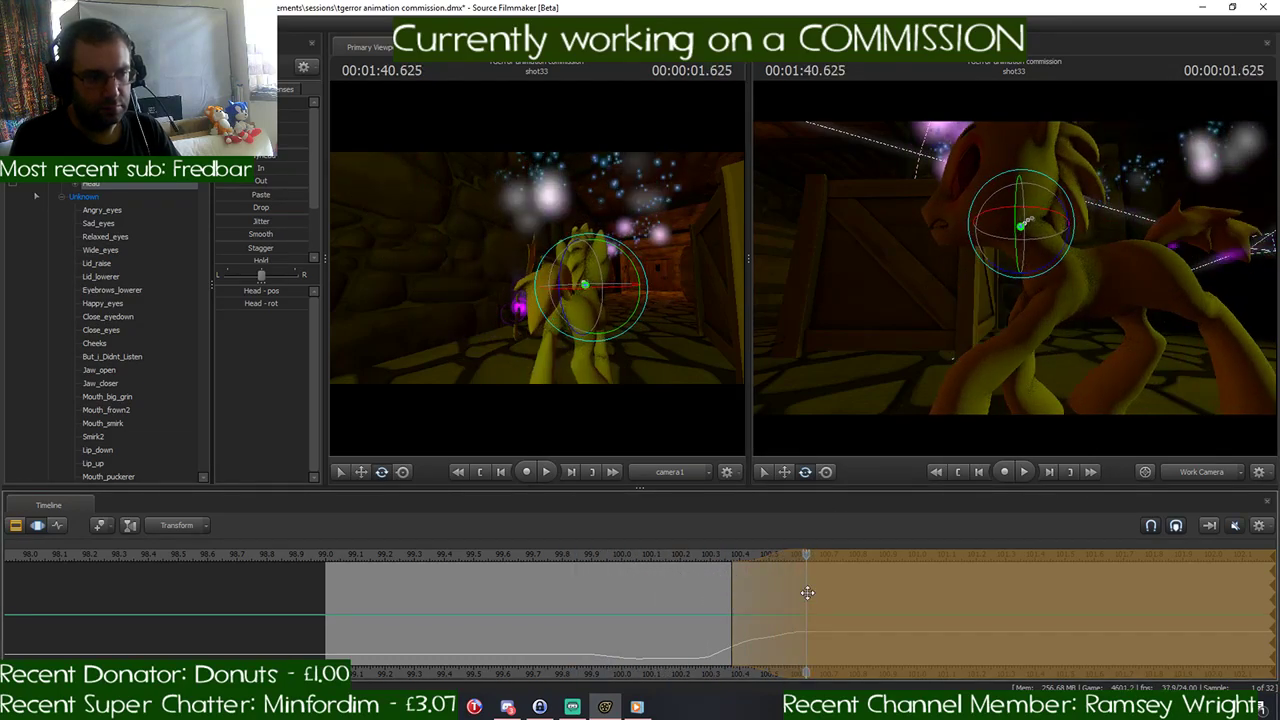
pyautogui.press('Return')
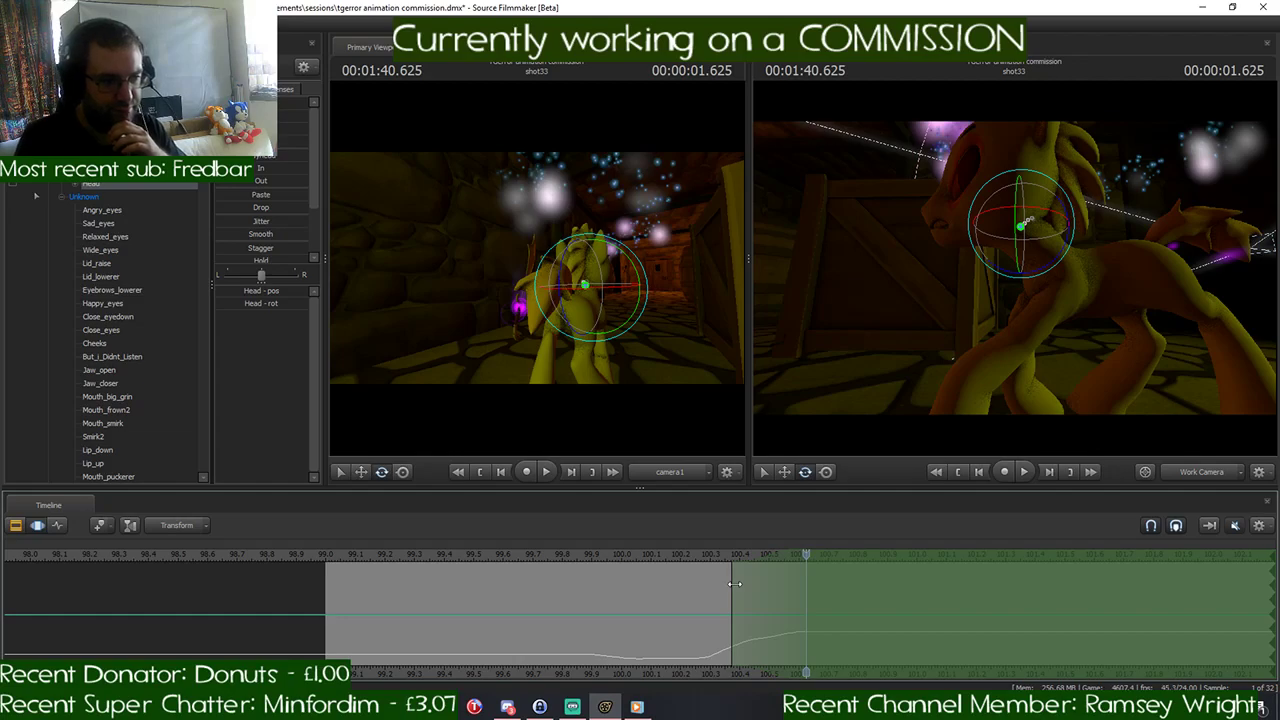
pyautogui.moveTo(787, 558)
pyautogui.mouseDown()
pyautogui.moveTo(726, 565)
pyautogui.moveTo(766, 569)
pyautogui.mouseUp()
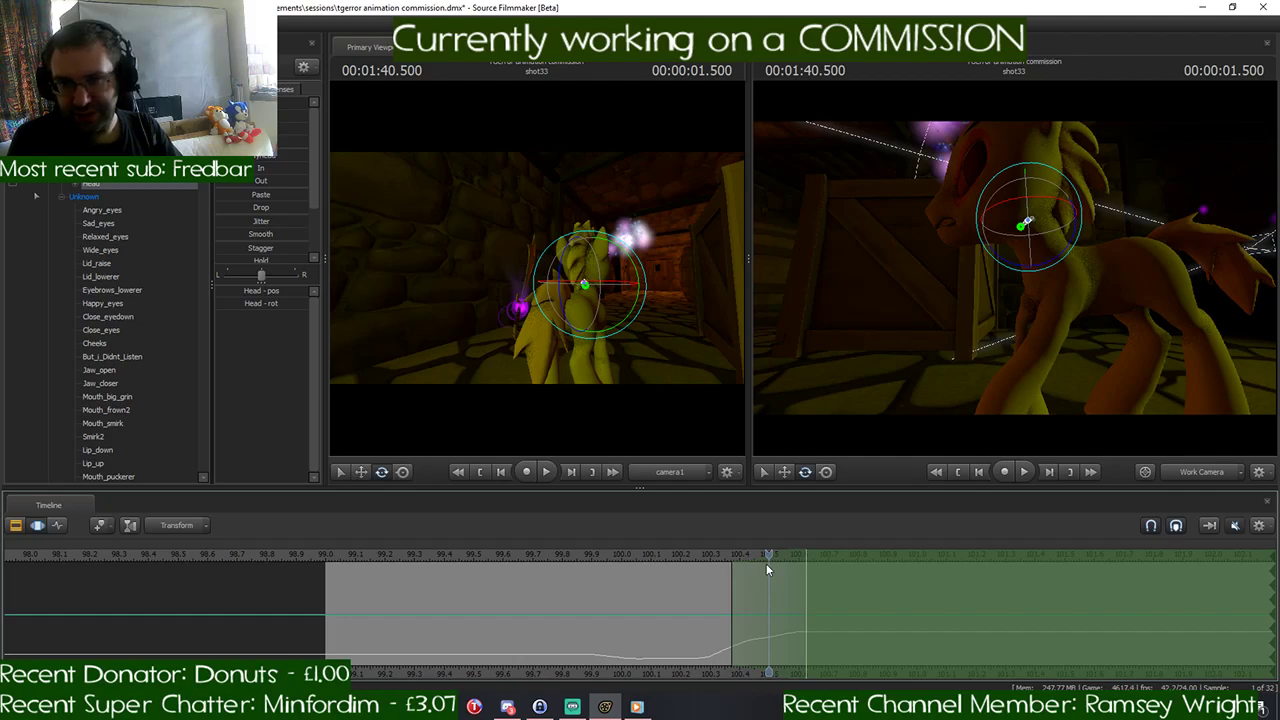
pyautogui.moveTo(766, 563); pyautogui.dragTo(804, 567)
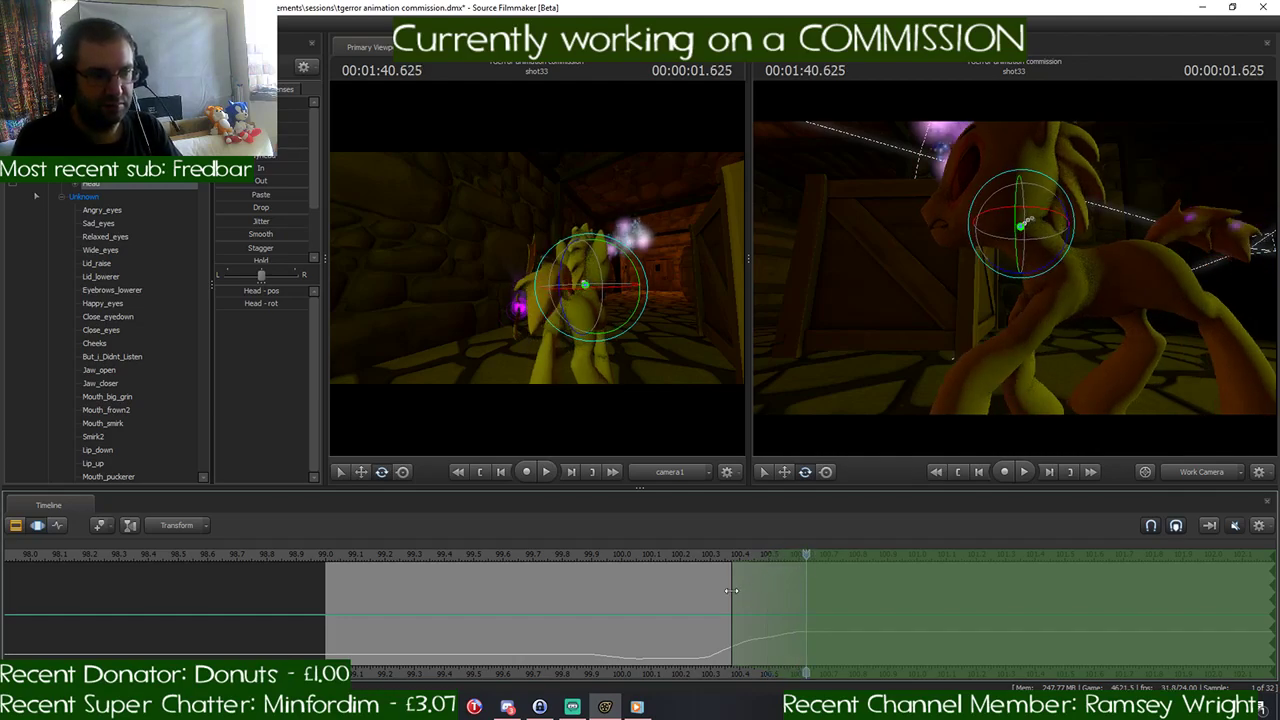
# - Move the playhead to 1:40.875 and make the open-ended time selection ramp in from 1:40.625 to the playhead
pyautogui.moveTo(730, 591); pyautogui.dragTo(805, 591)
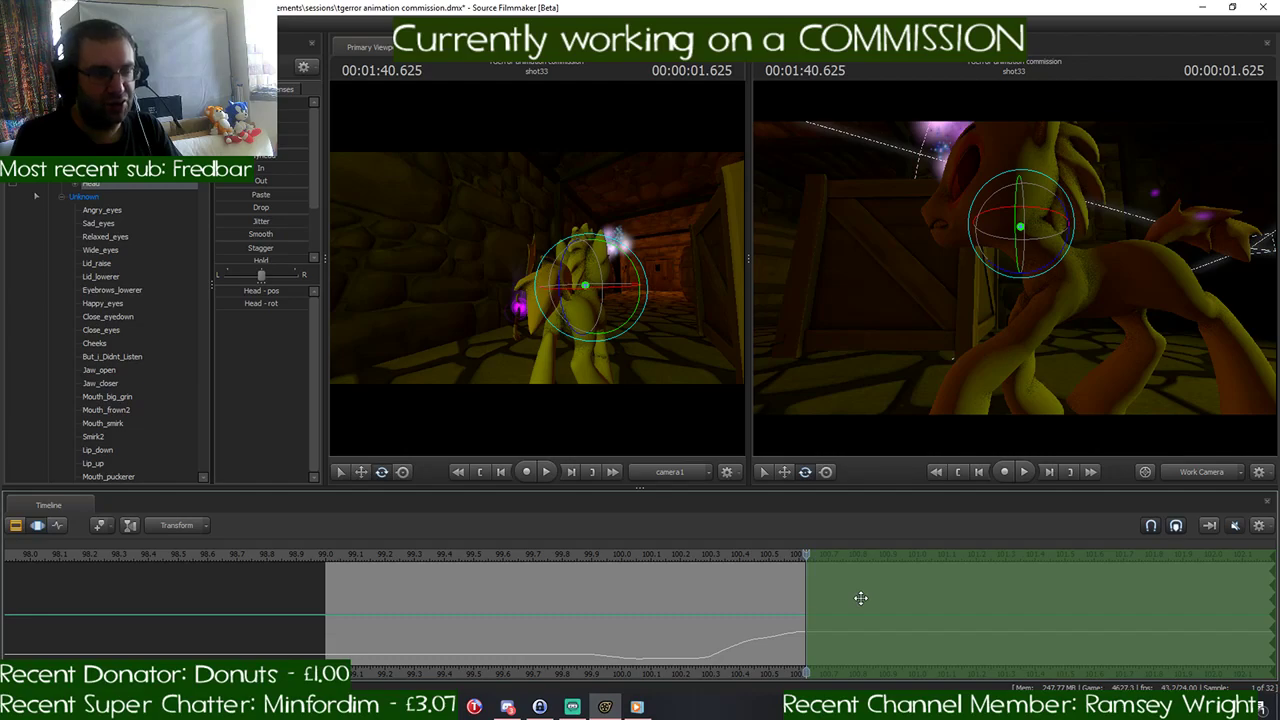
pyautogui.press('Right')
pyautogui.press('Right')
pyautogui.press('Right')
pyautogui.press('Right')
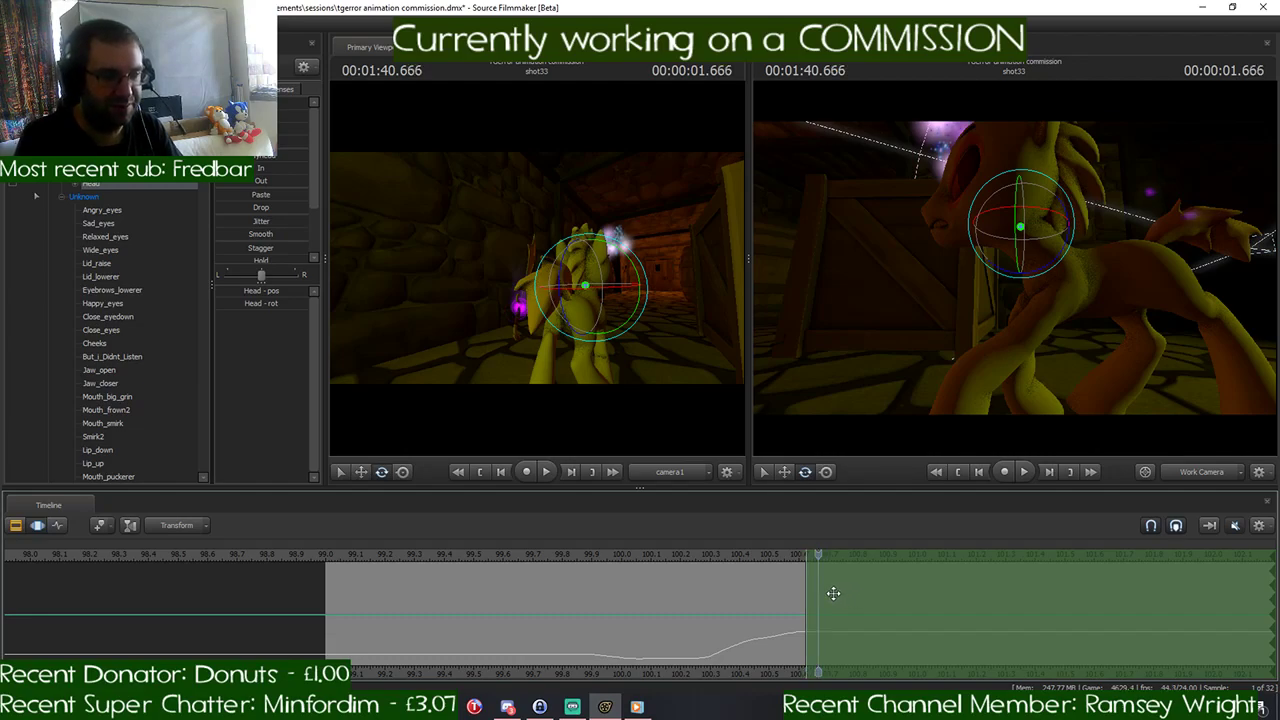
pyautogui.press('Right')
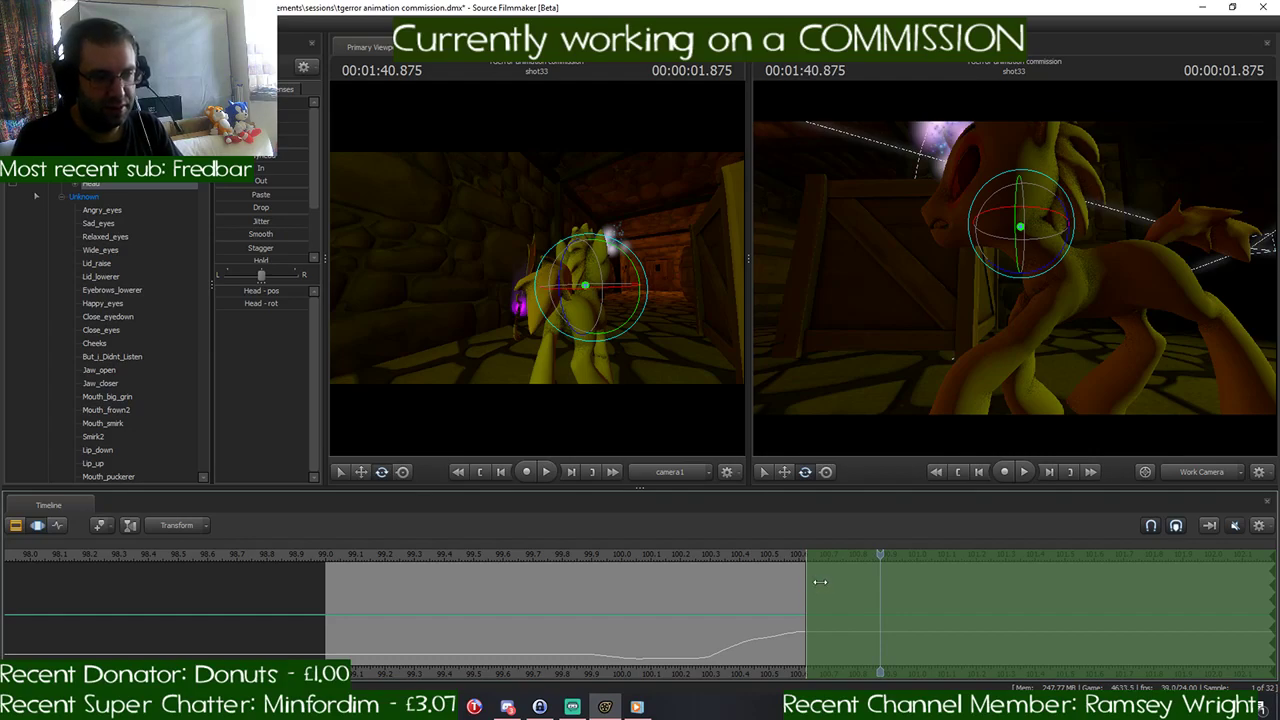
pyautogui.press('Left')
pyautogui.moveTo(1064, 322); pyautogui.dragTo(935, 336)
pyautogui.moveTo(879, 553)
pyautogui.mouseDown()
pyautogui.moveTo(722, 555)
pyautogui.moveTo(879, 557)
pyautogui.mouseUp()
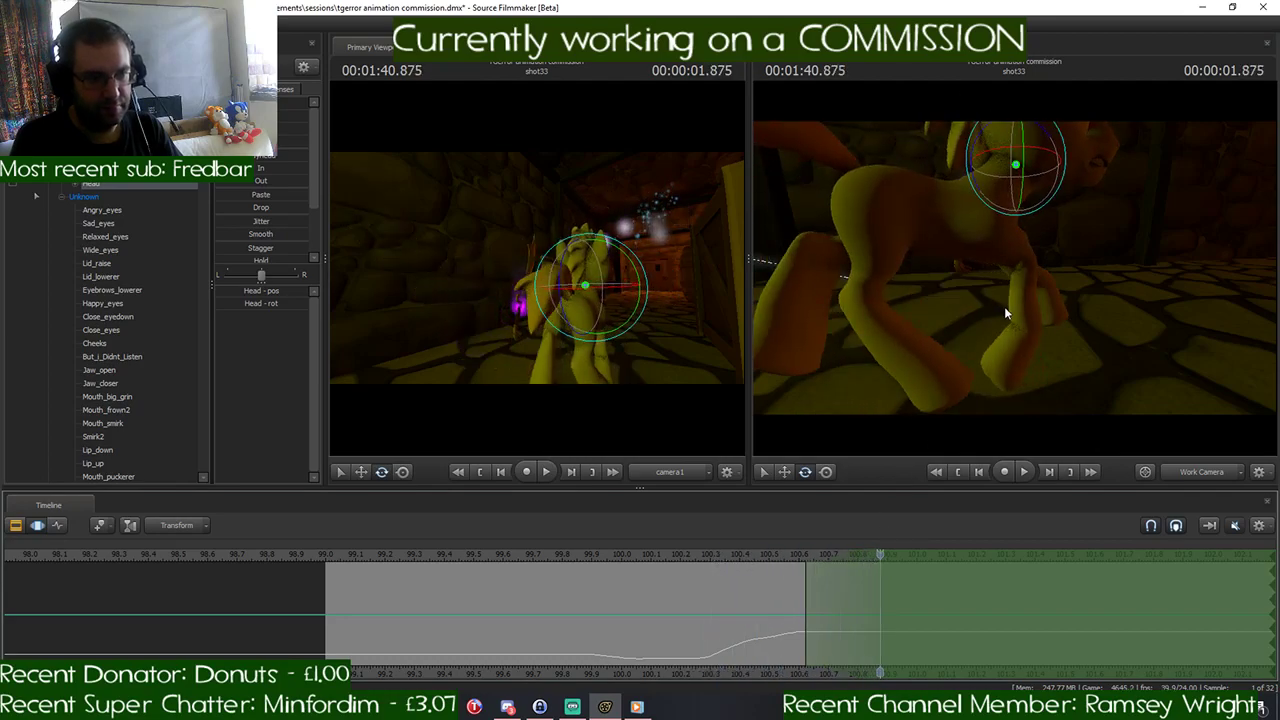
# - Swing RightThigh back behind the body and LeftThigh forward under it for the next stride at 1:40.875
pyautogui.moveTo(1004, 313); pyautogui.dragTo(990, 246)
pyautogui.click(940, 232)
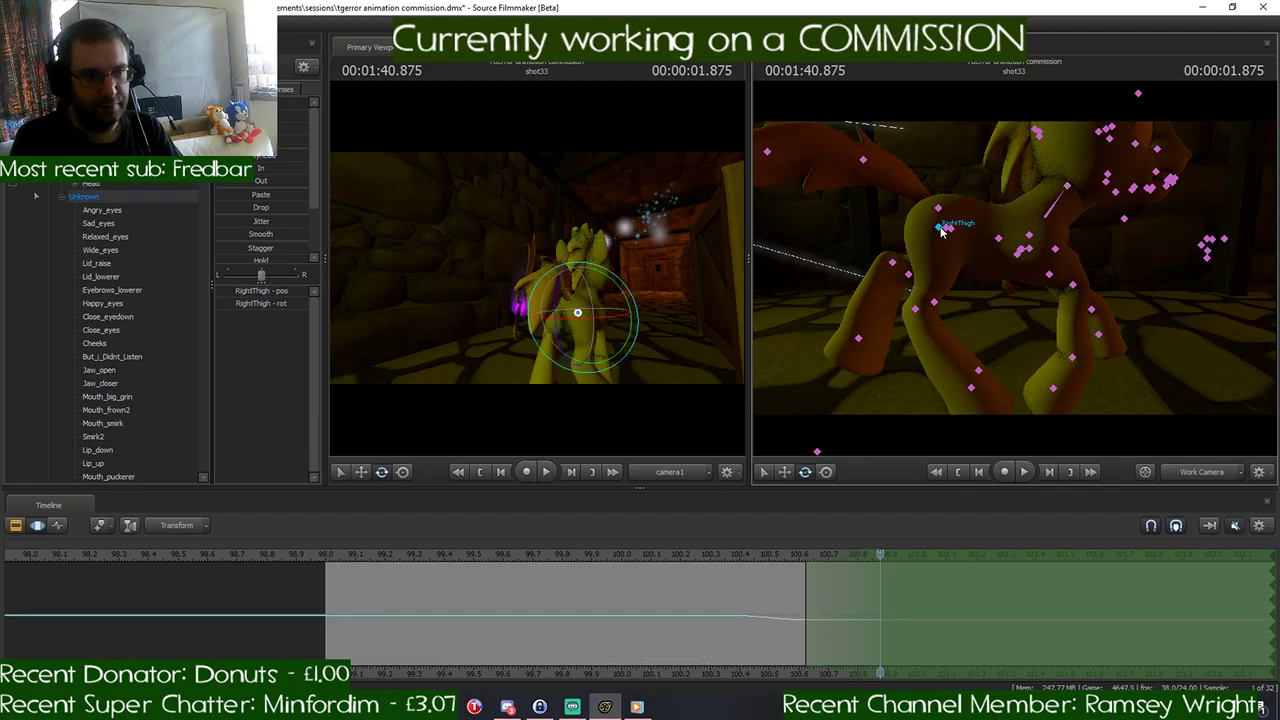
pyautogui.moveTo(977, 233); pyautogui.dragTo(964, 242)
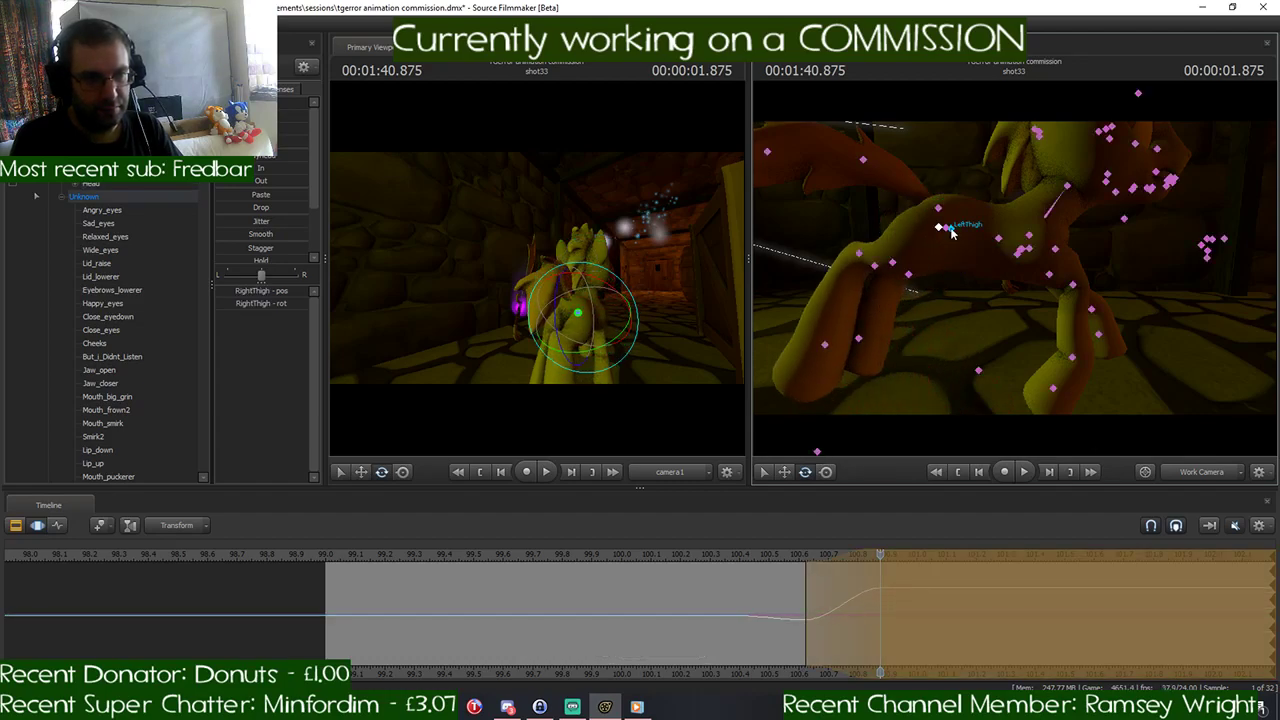
pyautogui.click(950, 229)
pyautogui.moveTo(953, 184); pyautogui.dragTo(920, 201)
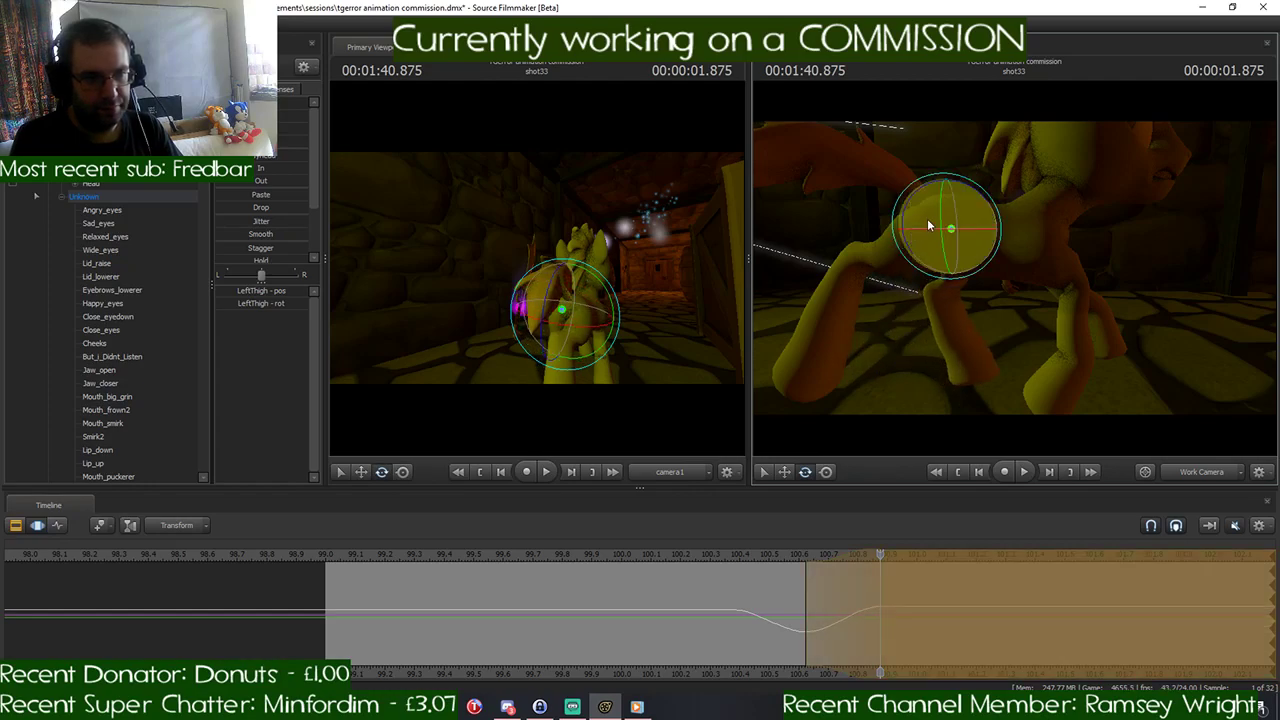
pyautogui.press('ctrl')
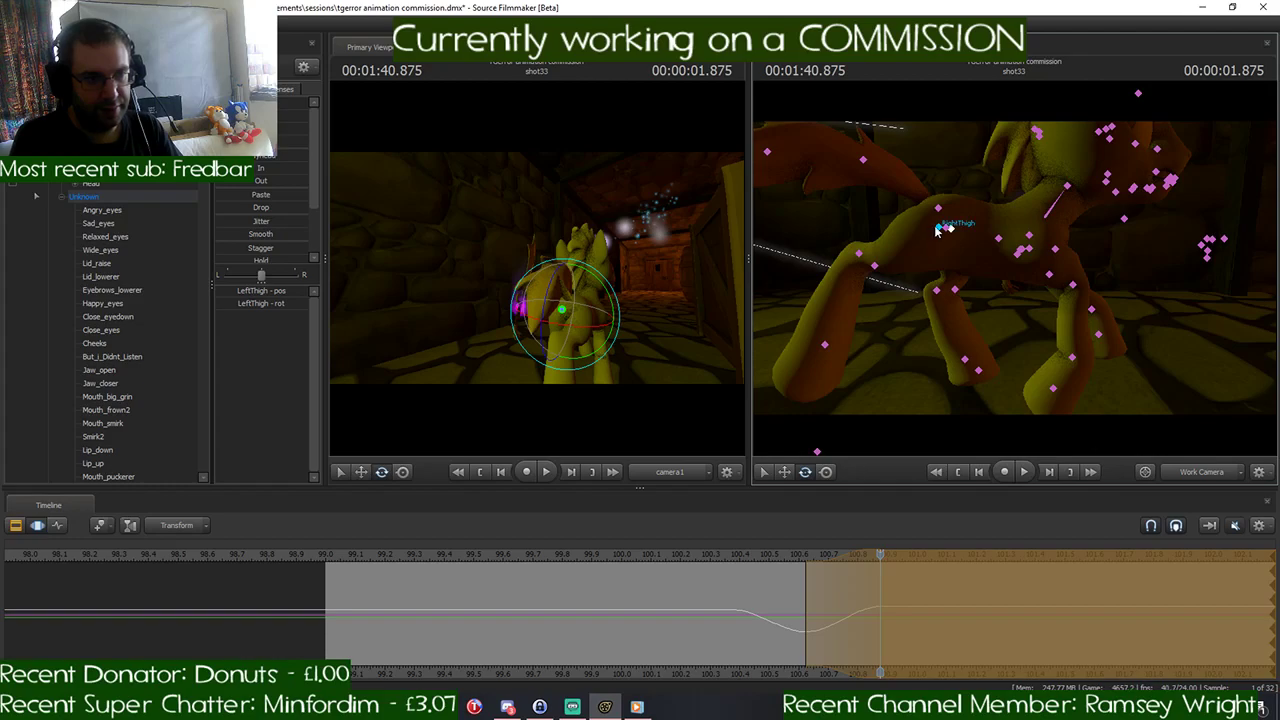
pyautogui.keyDown('ctrl'); pyautogui.click(938, 229); pyautogui.keyUp('ctrl')
pyautogui.moveTo(953, 184); pyautogui.dragTo(914, 240)
# - Rotate RightLeg2 so the lower right hind leg trails backward behind the pony
pyautogui.press('ctrl')
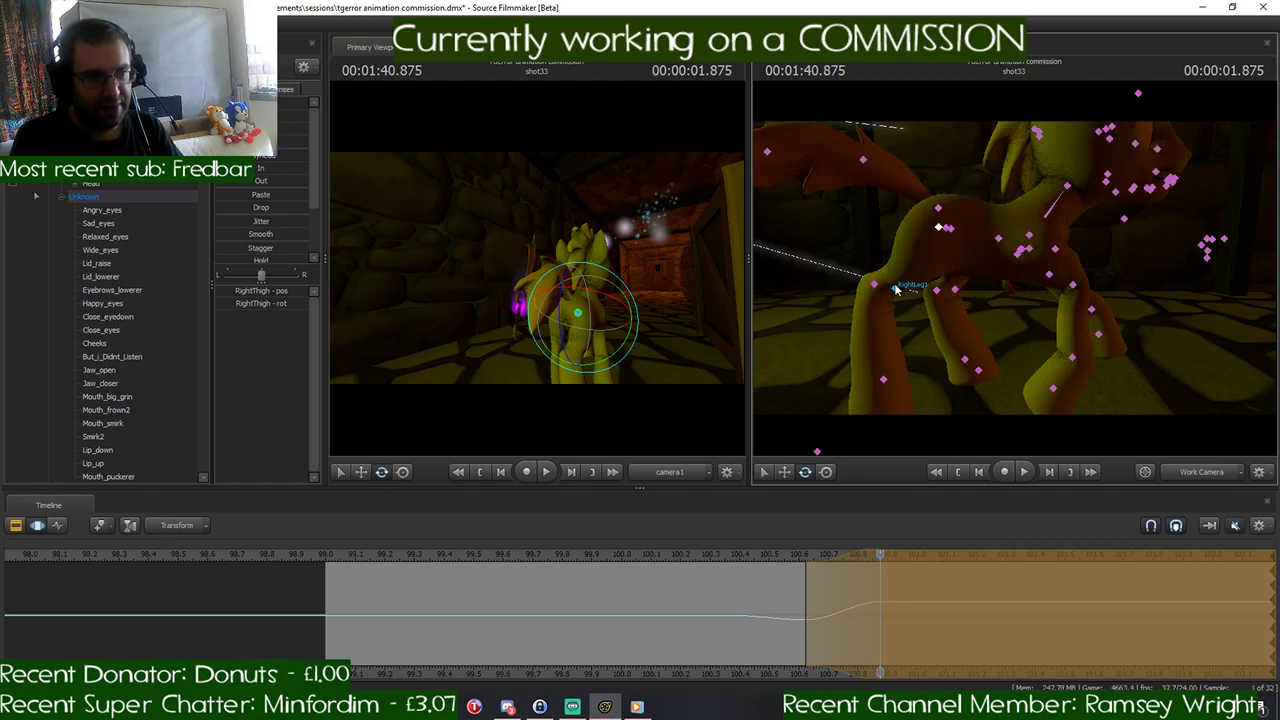
pyautogui.keyDown('ctrl'); pyautogui.click(876, 288); pyautogui.keyUp('ctrl')
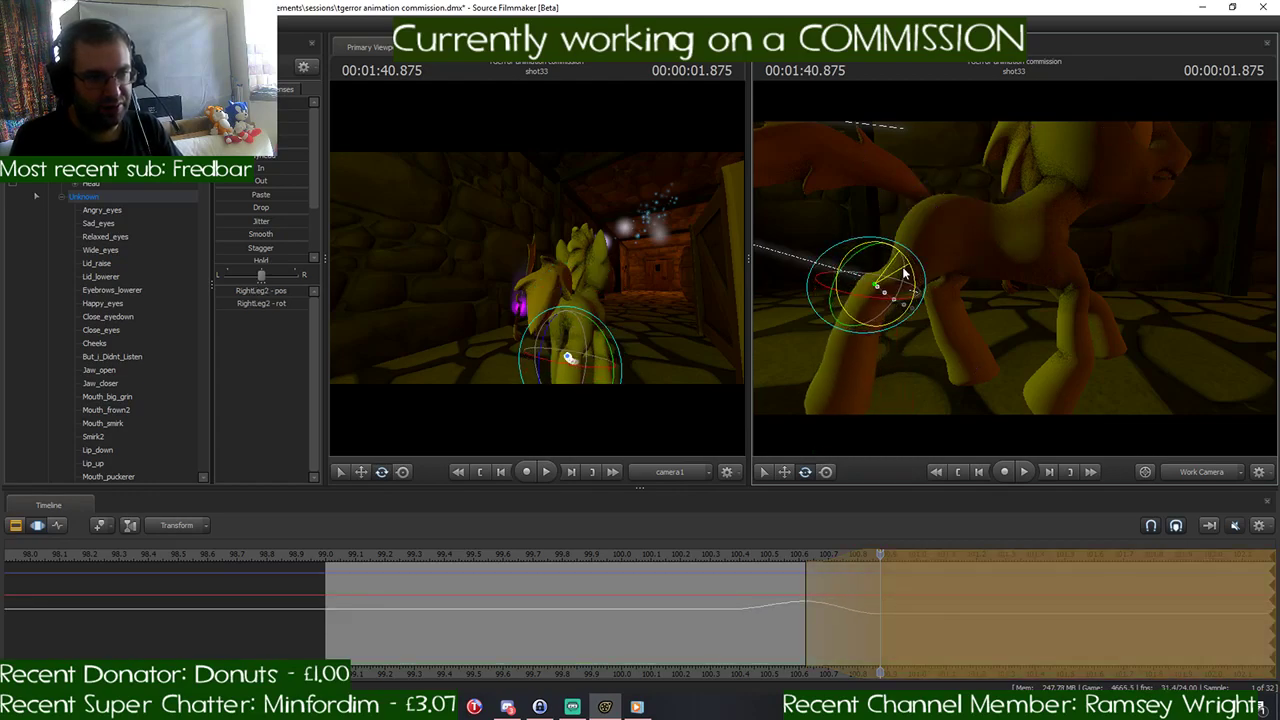
pyautogui.press('d')
pyautogui.press('a')
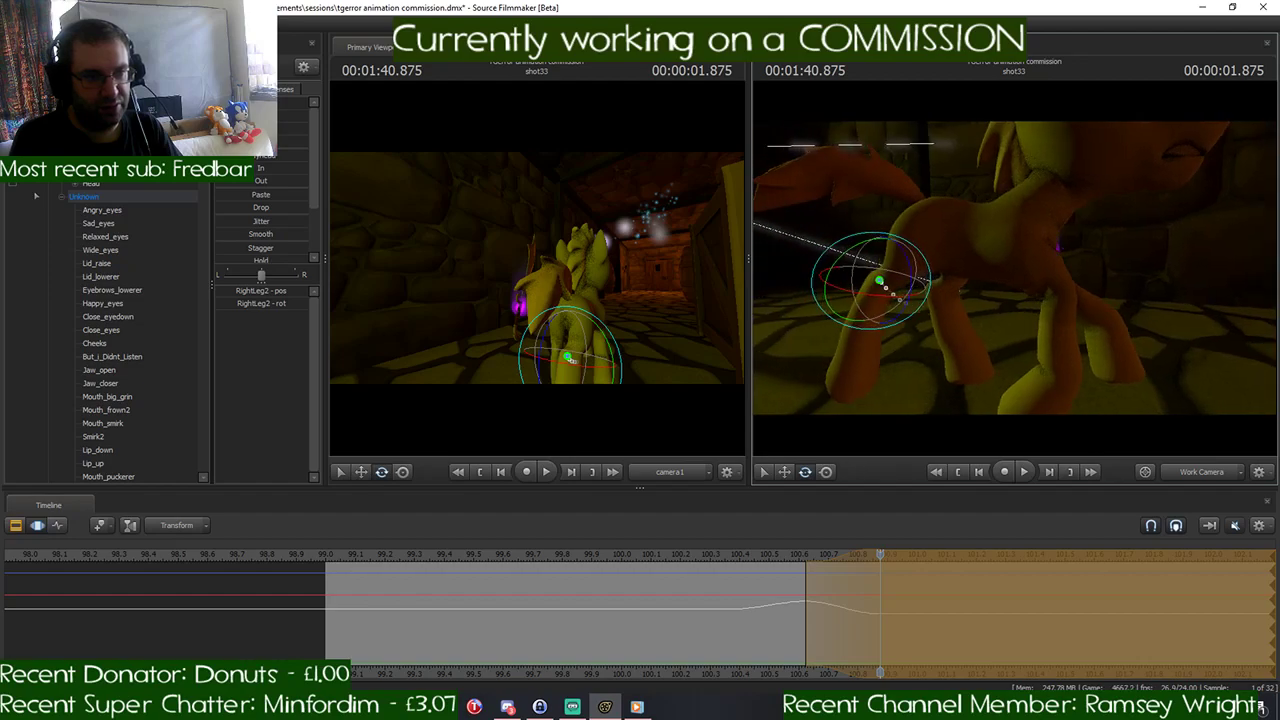
pyautogui.moveTo(911, 271); pyautogui.dragTo(915, 285)
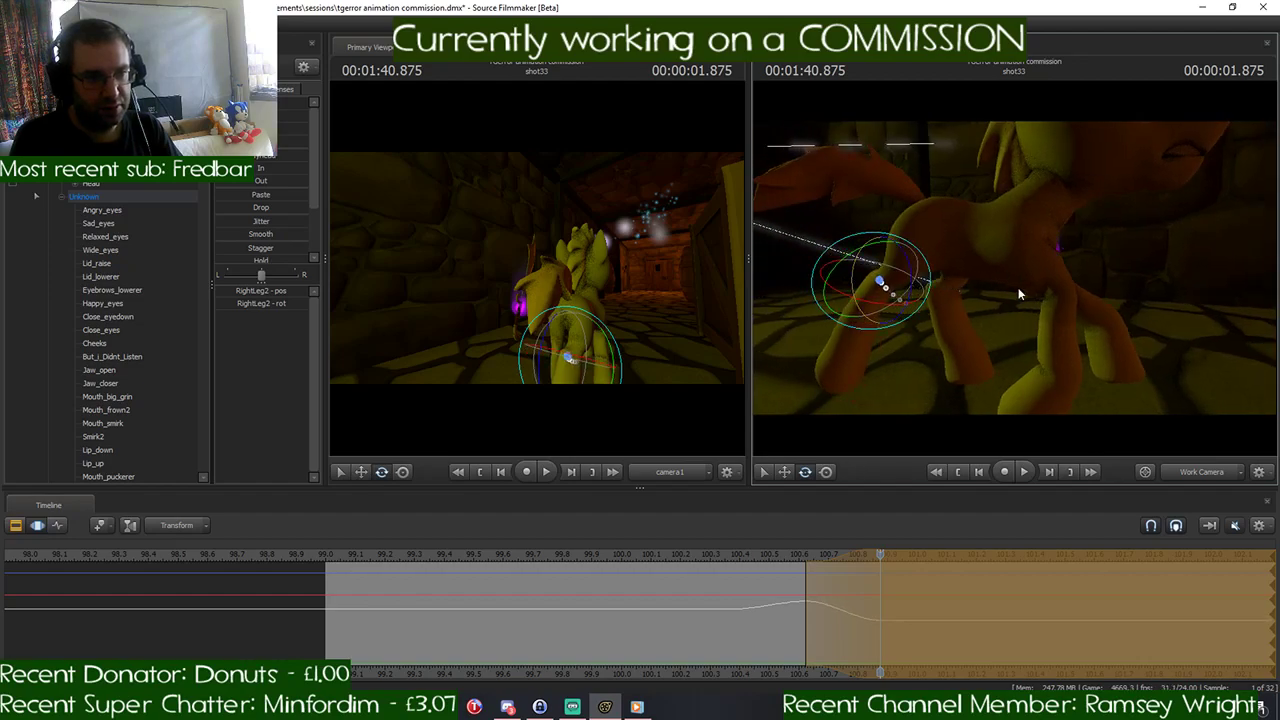
# - Rotate LeftShoulder slightly to adjust the left front leg at 1:40.875
pyautogui.press('w')
pyautogui.click(1024, 257)
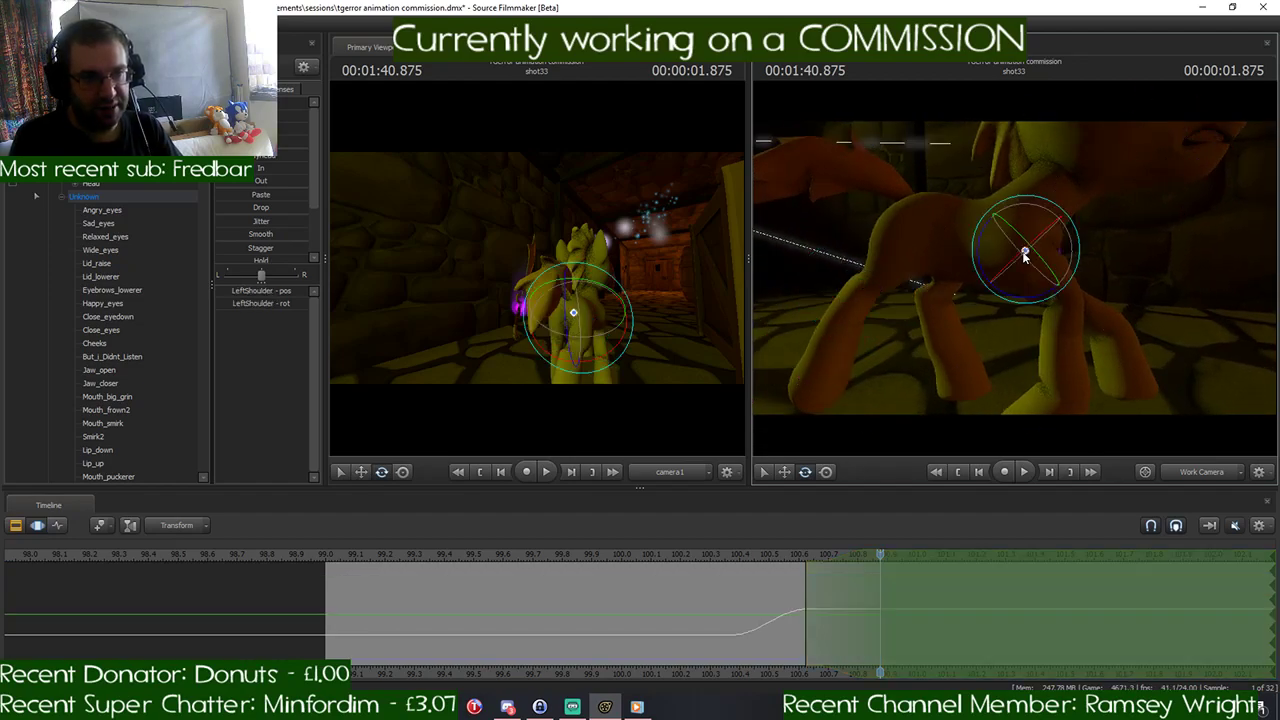
pyautogui.moveTo(1056, 250); pyautogui.dragTo(1063, 255)
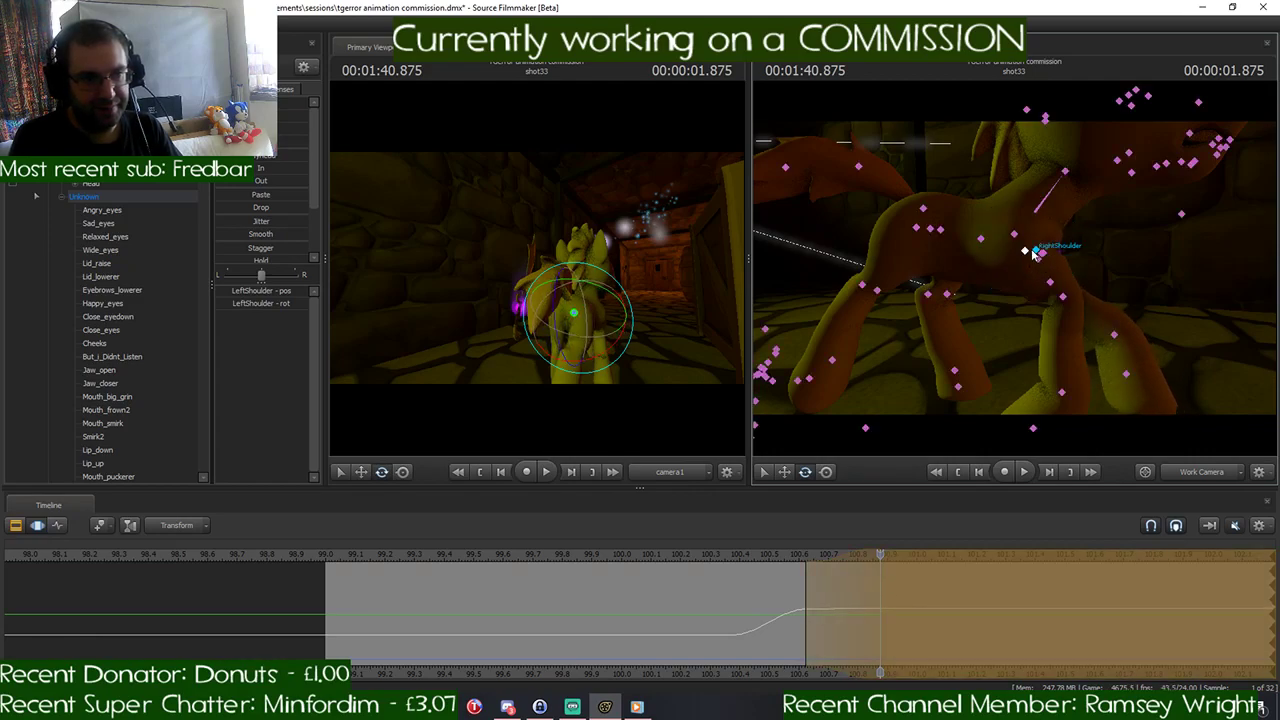
# - Swing RightShoulder forward and rotate RightForearm and RightHand so the right front leg stretches out ahead
pyautogui.keyDown('ctrl'); pyautogui.click(1036, 252); pyautogui.keyUp('ctrl')
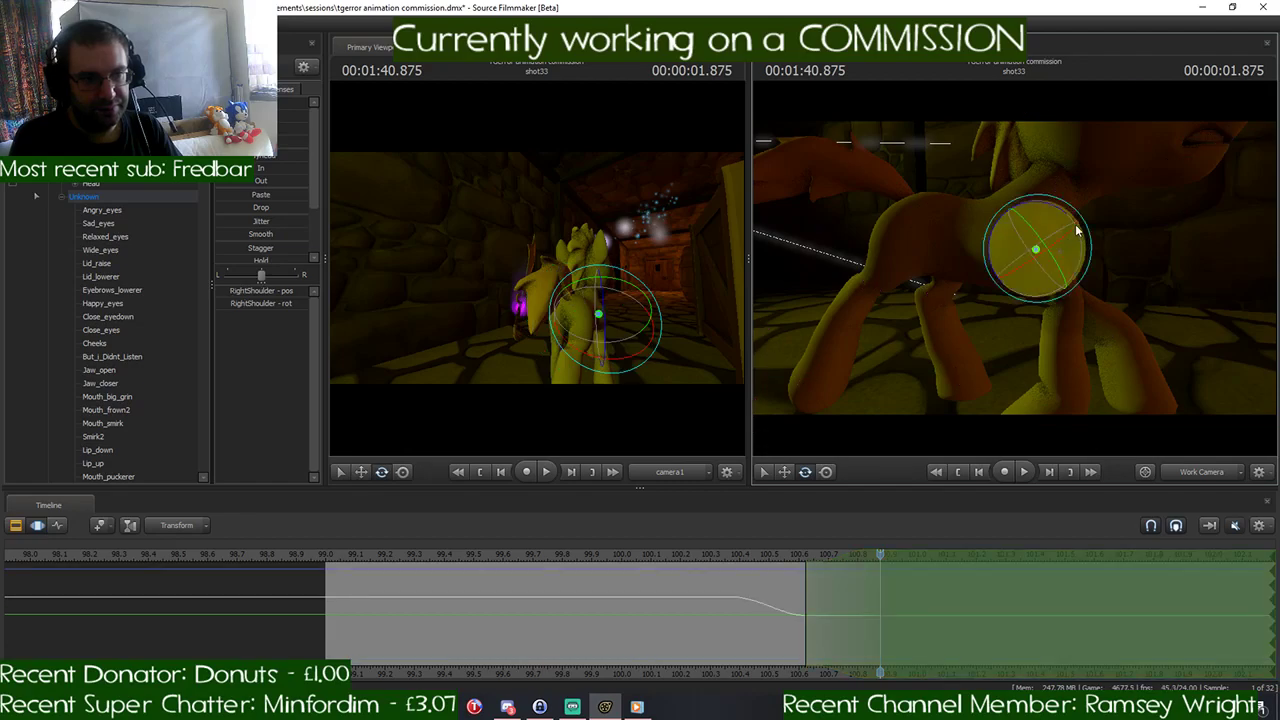
pyautogui.moveTo(1072, 219); pyautogui.dragTo(1135, 273)
pyautogui.keyDown('ctrl'); pyautogui.click(1086, 279); pyautogui.keyUp('ctrl')
pyautogui.moveTo(1130, 280); pyautogui.dragTo(1057, 299)
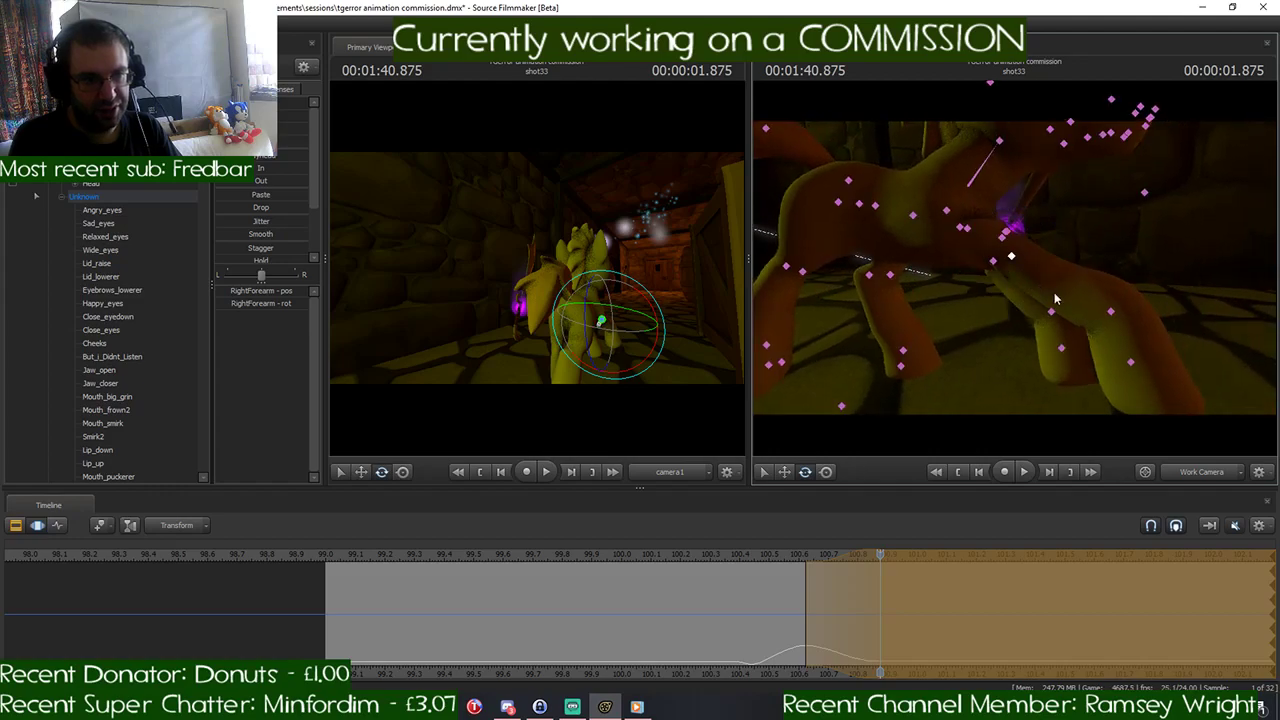
pyautogui.click(1112, 312)
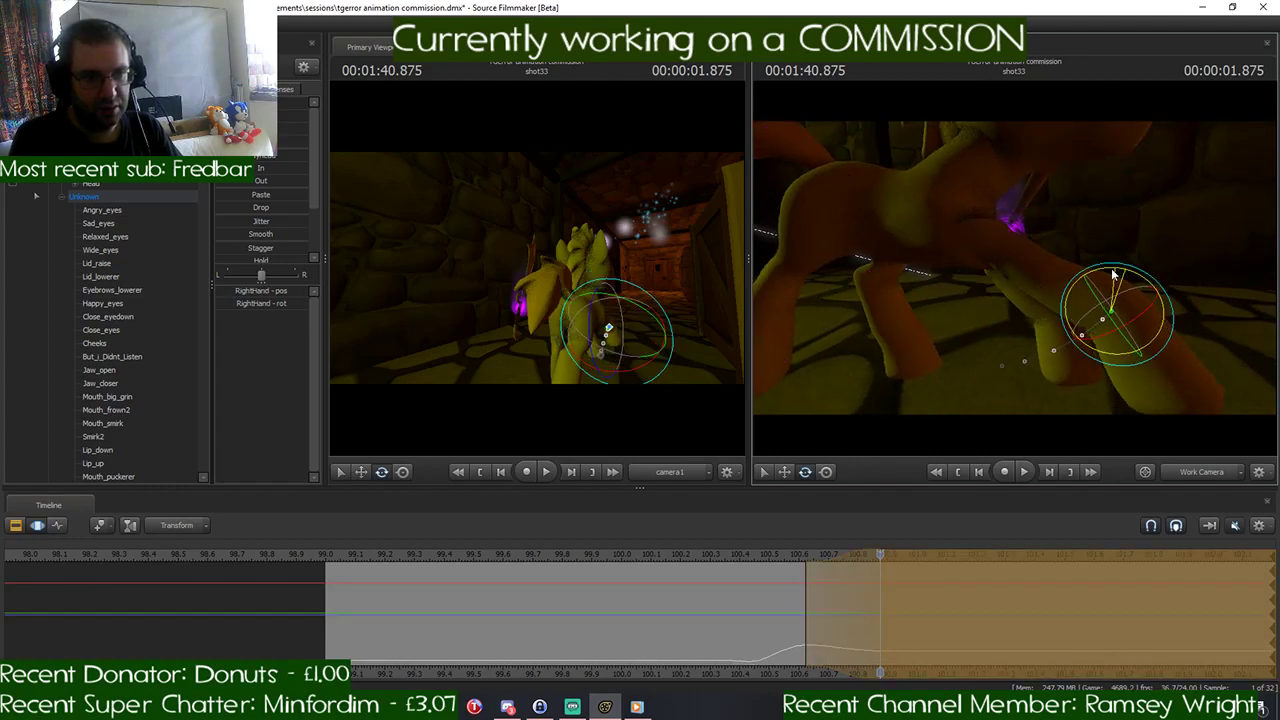
pyautogui.moveTo(1101, 272); pyautogui.dragTo(1008, 296)
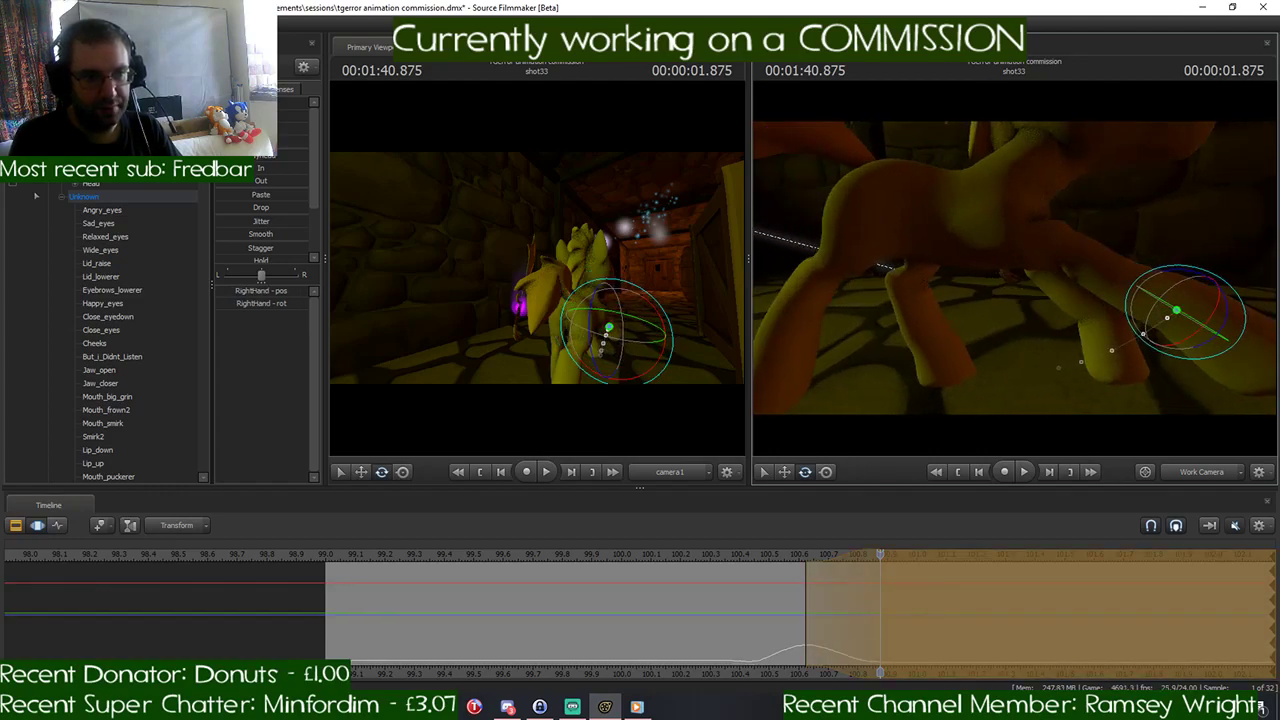
pyautogui.moveTo(884, 549)
pyautogui.mouseDown()
pyautogui.moveTo(807, 556)
pyautogui.moveTo(877, 564)
pyautogui.mouseUp()
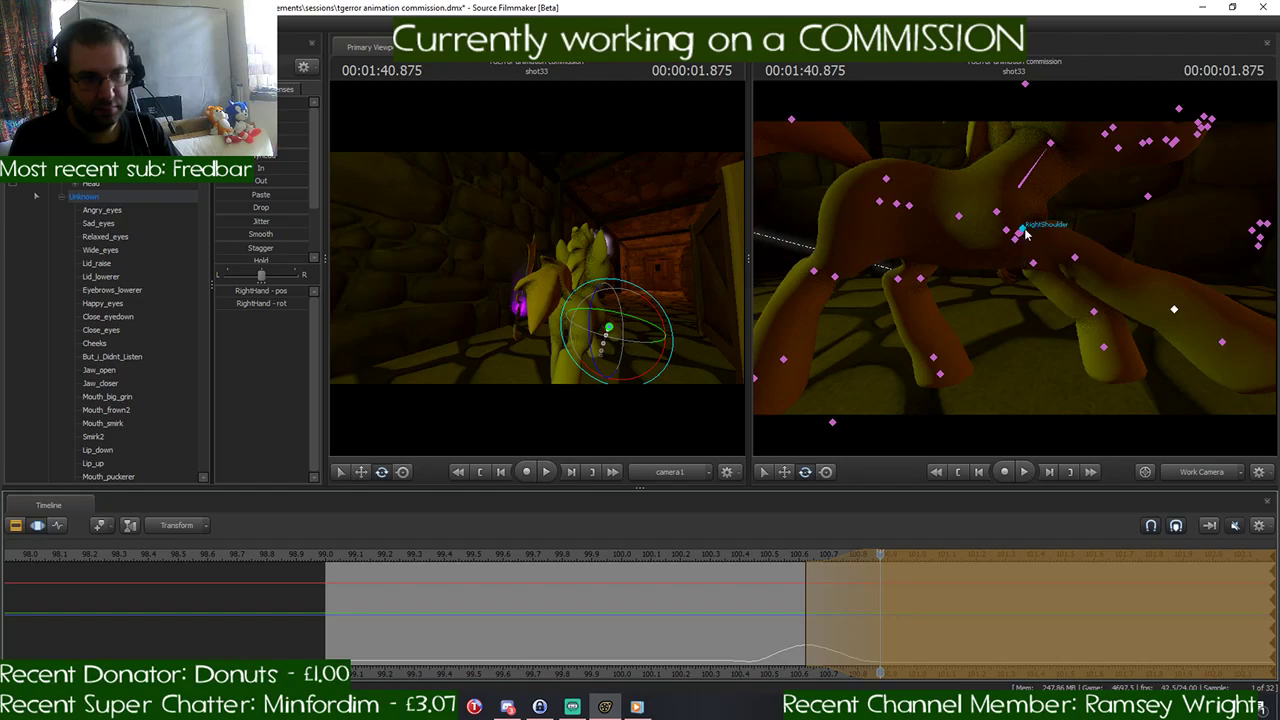
pyautogui.click(1025, 233)
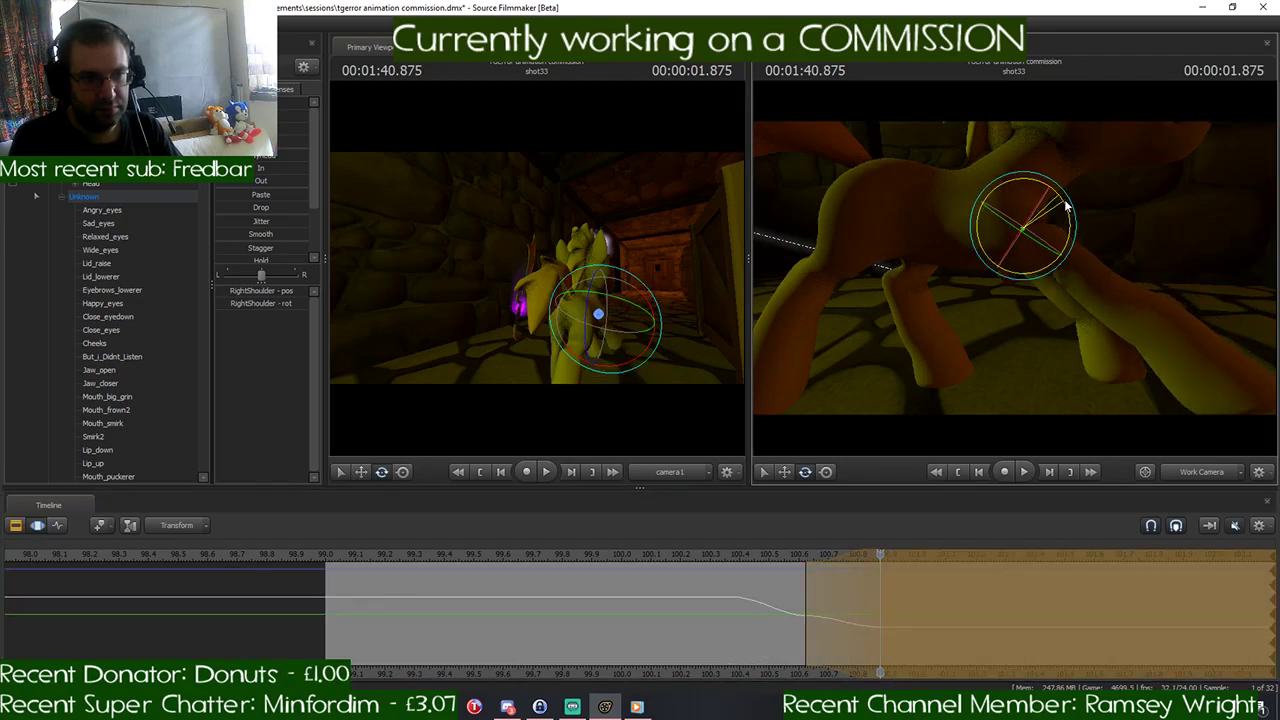
pyautogui.moveTo(1065, 206); pyautogui.dragTo(1066, 210)
pyautogui.click(1017, 244)
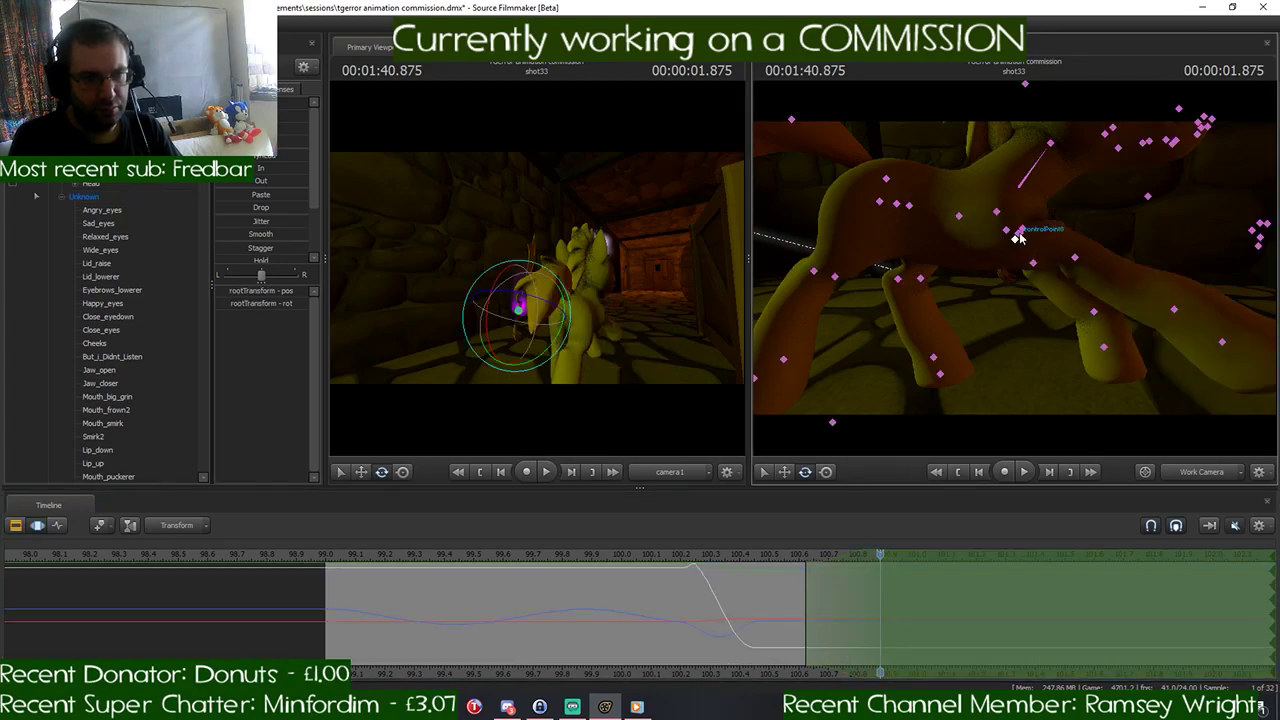
pyautogui.press('w')
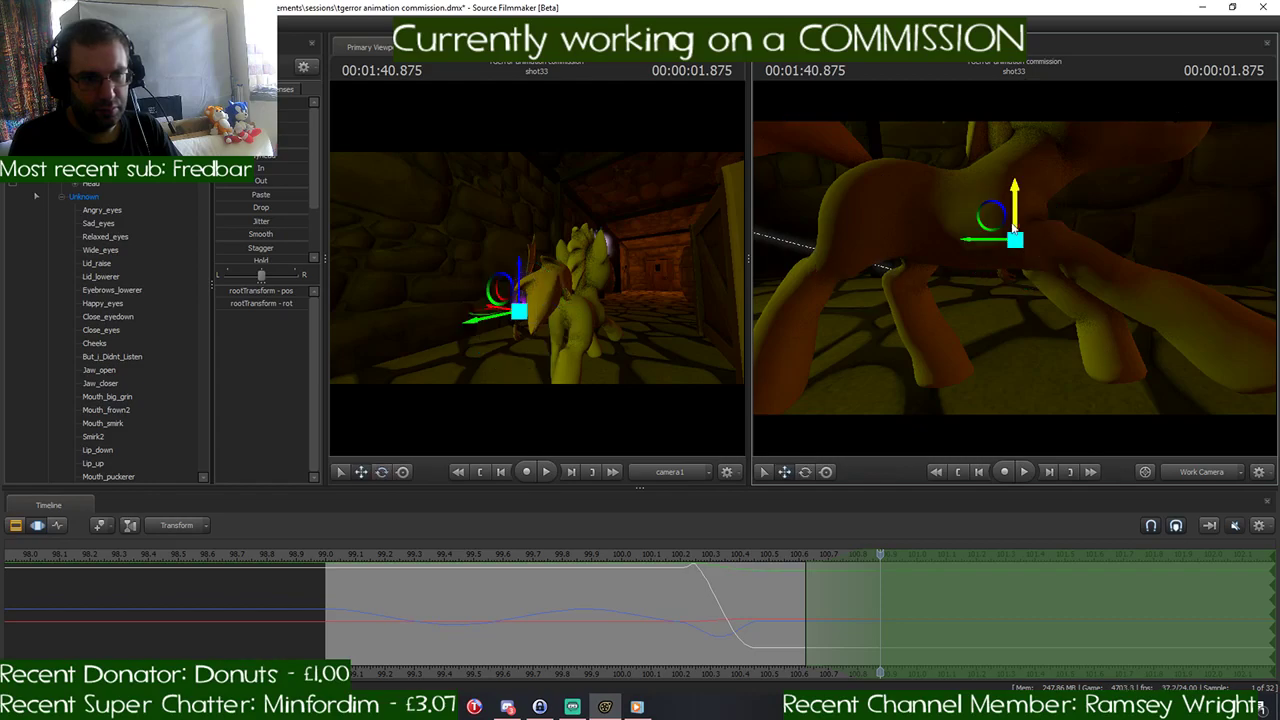
pyautogui.moveTo(1001, 222); pyautogui.dragTo(1005, 218)
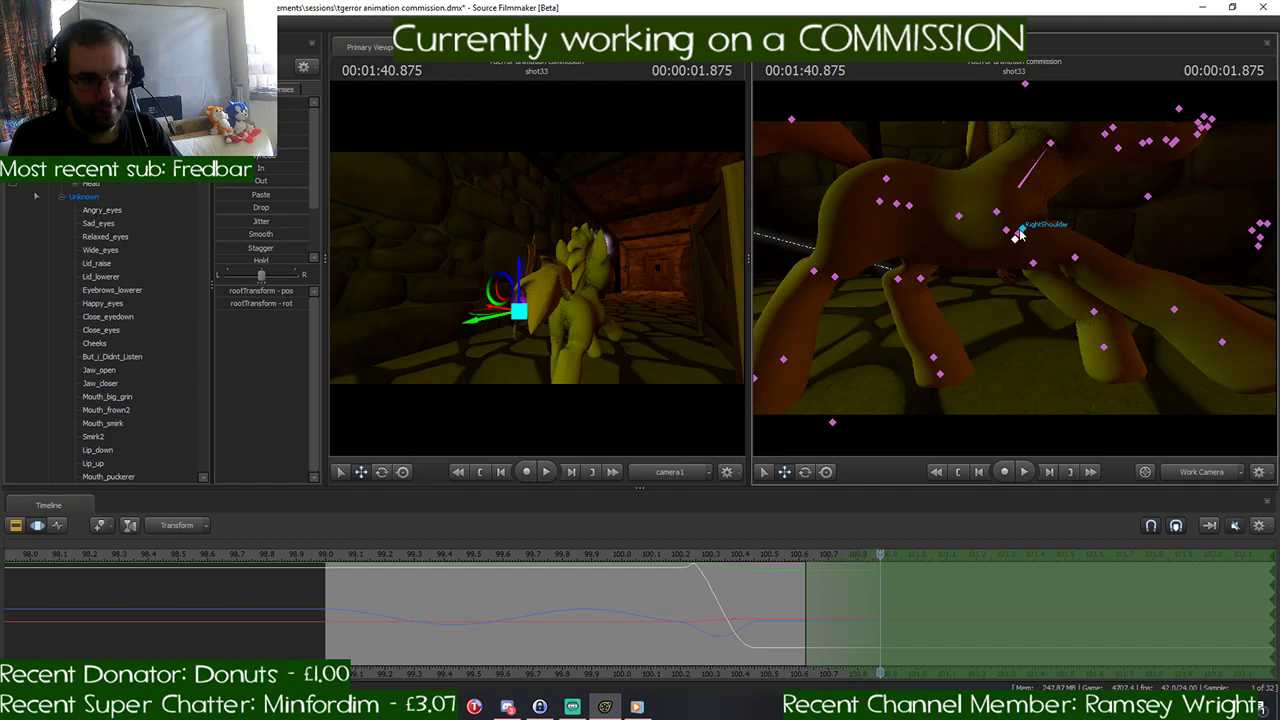
# - Rotate LeftShoulder and LeftForearm to pose the left front leg under the body at 1:40.875
pyautogui.moveTo(1174, 206); pyautogui.dragTo(1015, 206)
pyautogui.keyDown('ctrl'); pyautogui.click(1075, 258); pyautogui.keyUp('ctrl')
pyautogui.moveTo(1075, 258); pyautogui.dragTo(1014, 259)
pyautogui.press('e')
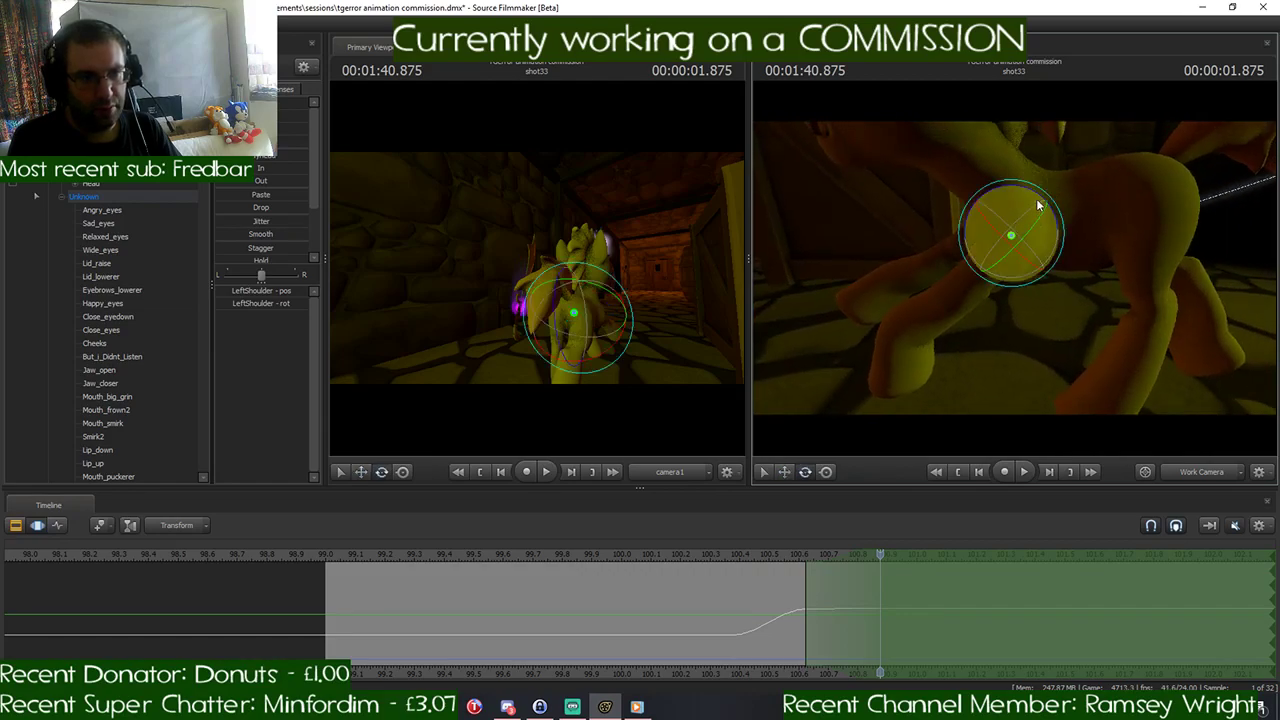
pyautogui.moveTo(1038, 201); pyautogui.dragTo(1008, 199)
pyautogui.moveTo(1037, 323); pyautogui.dragTo(1030, 314)
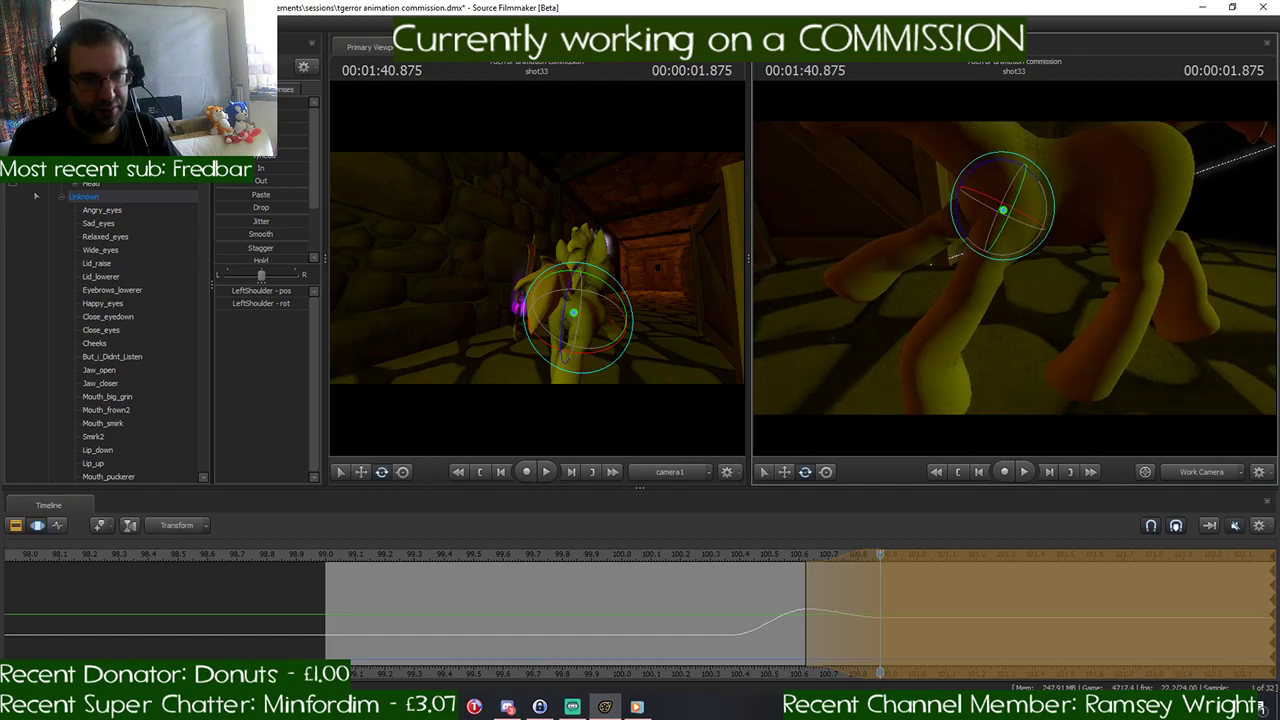
pyautogui.keyDown('ctrl'); pyautogui.click(983, 268); pyautogui.keyUp('ctrl')
pyautogui.moveTo(978, 245); pyautogui.dragTo(953, 258)
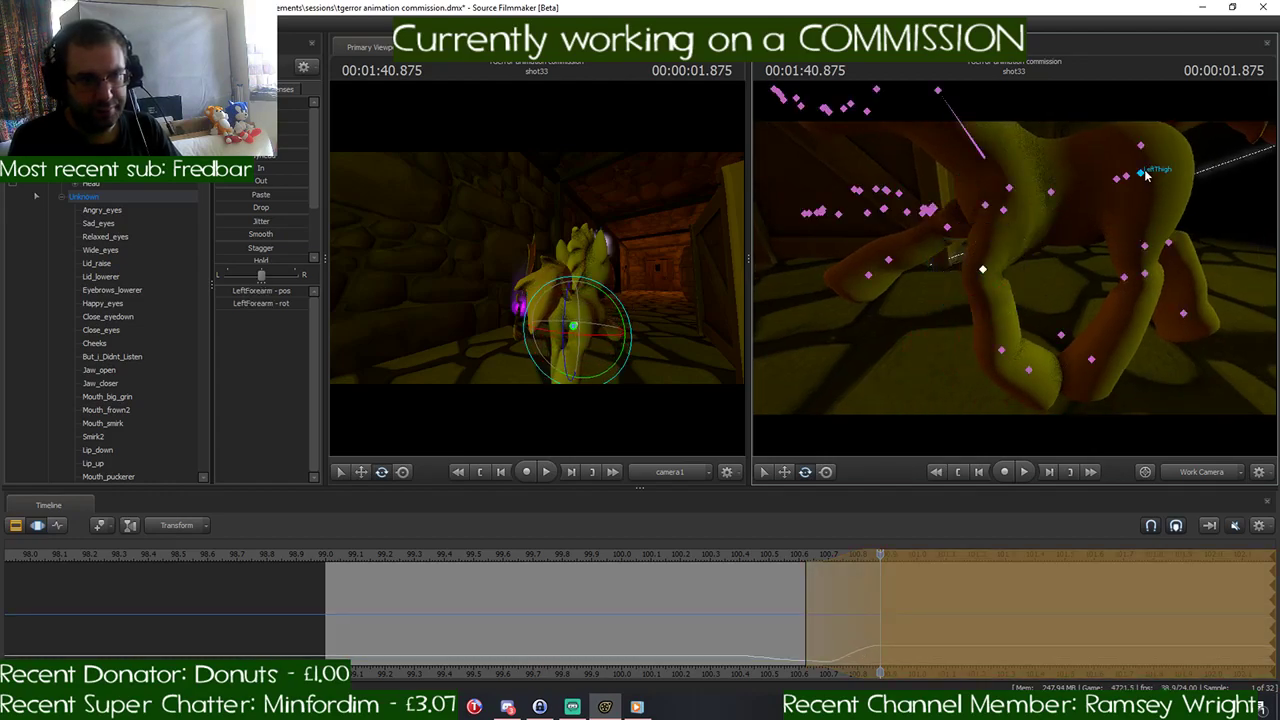
# - Rotate LeftThigh and LeftLeg2 to refine the left hind leg's pose at 1:40.875
pyautogui.keyDown('ctrl'); pyautogui.click(1146, 175); pyautogui.keyUp('ctrl')
pyautogui.moveTo(1140, 172); pyautogui.dragTo(1105, 175)
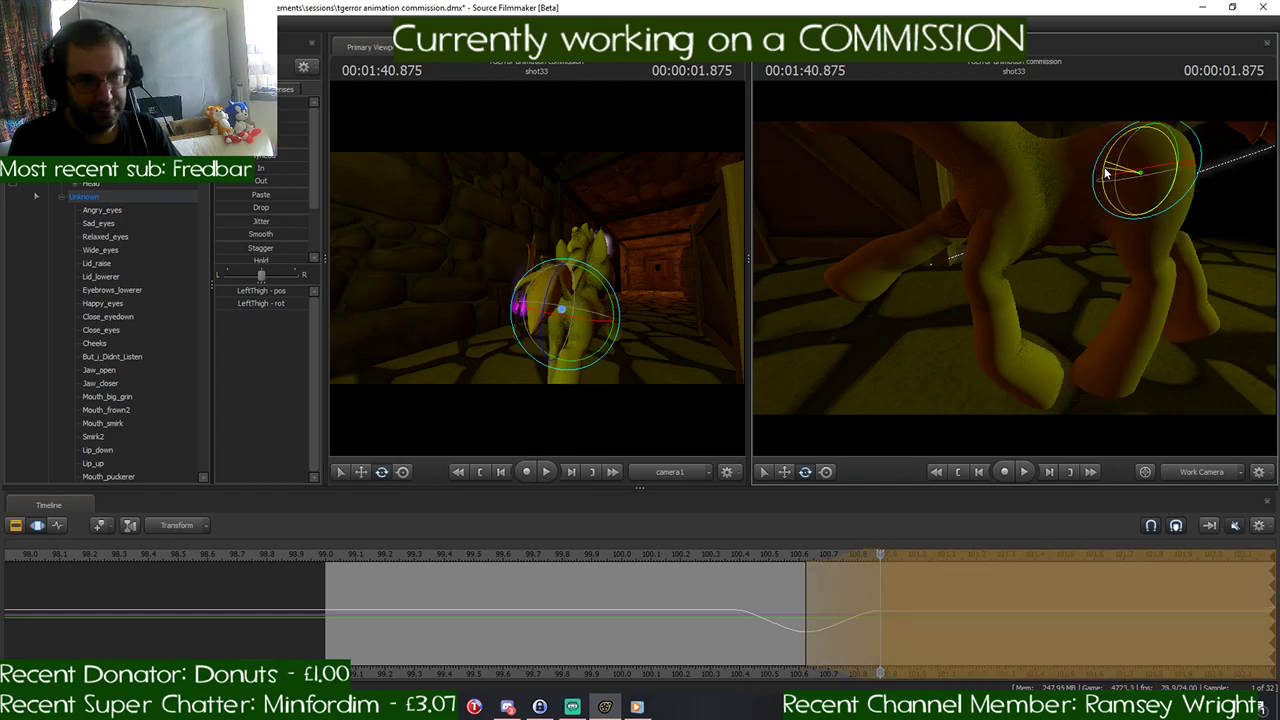
pyautogui.keyDown('ctrl'); pyautogui.click(1158, 265); pyautogui.keyUp('ctrl')
pyautogui.moveTo(1152, 254); pyautogui.dragTo(1048, 262)
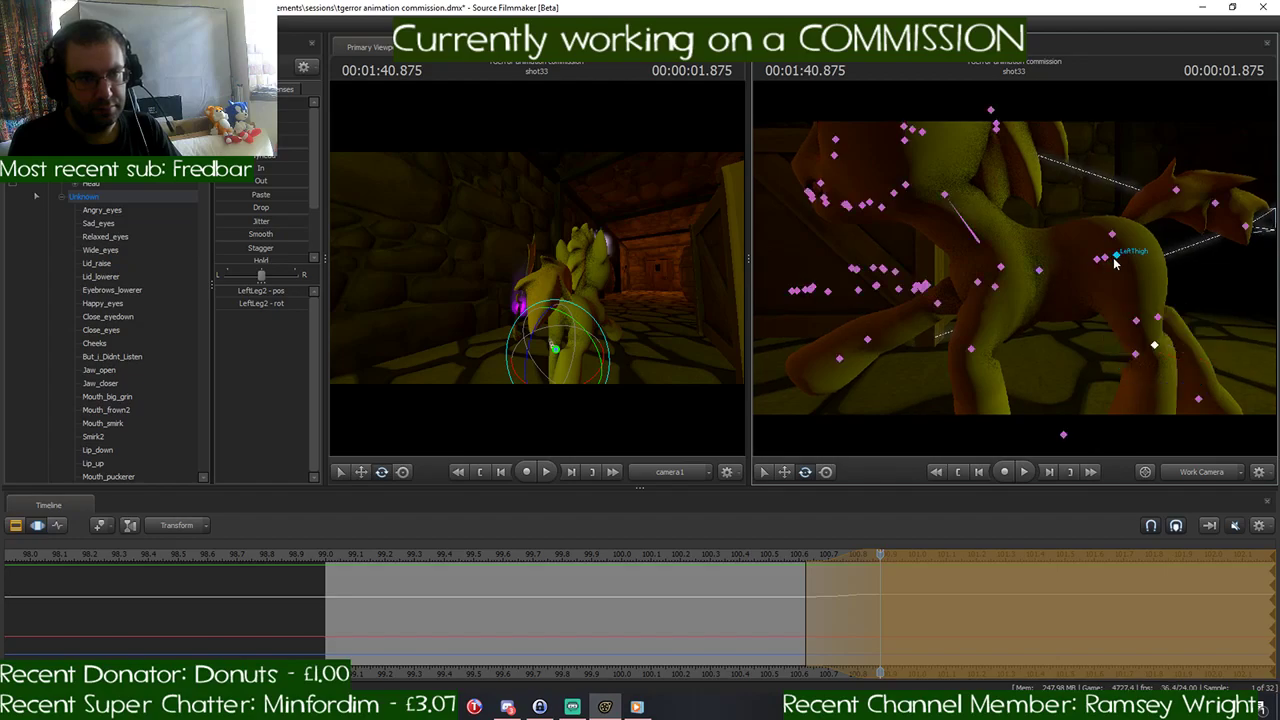
# - Rotate RightShoulder to lower the outstretched right front leg, and adjust the hoof angle with RightHand
pyautogui.click(978, 284)
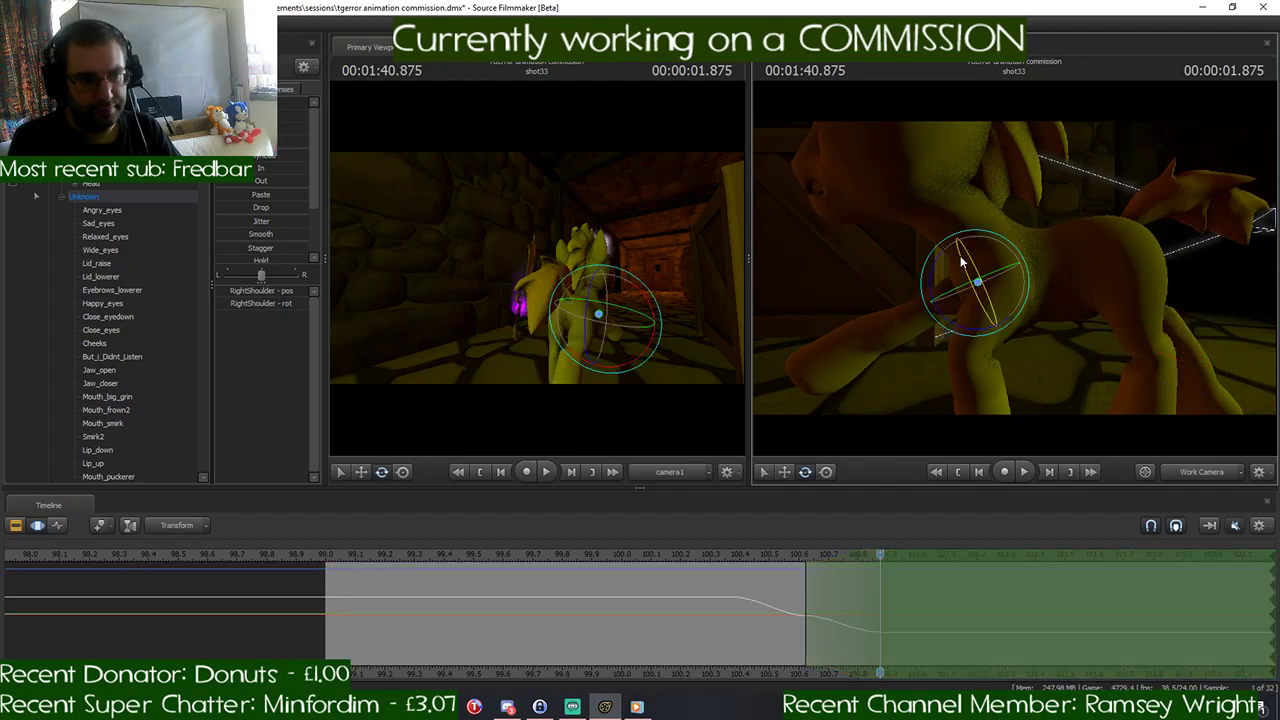
pyautogui.moveTo(936, 260); pyautogui.dragTo(937, 290)
pyautogui.click(903, 385)
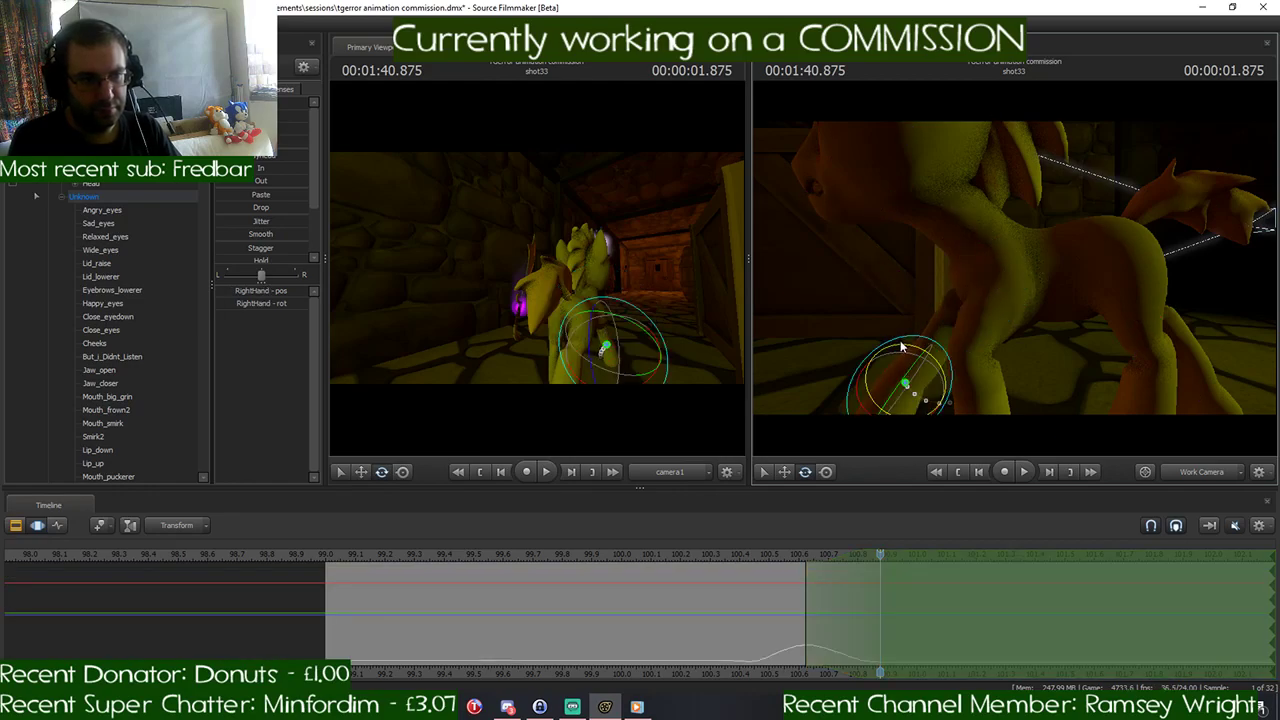
pyautogui.moveTo(901, 357); pyautogui.dragTo(877, 363)
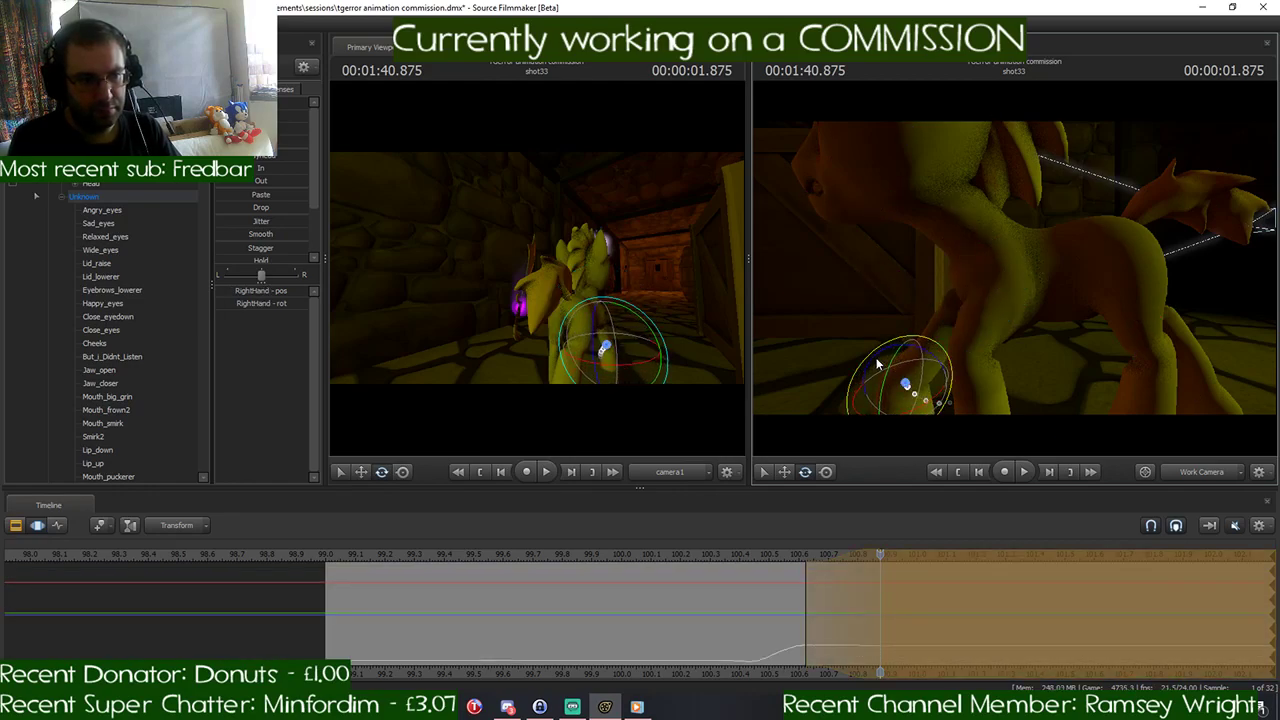
# - Move the Pelvis slightly to adjust the hip position at 1:40.875
pyautogui.moveTo(985, 280); pyautogui.dragTo(1006, 240)
pyautogui.click(1005, 266)
pyautogui.press('ctrl')
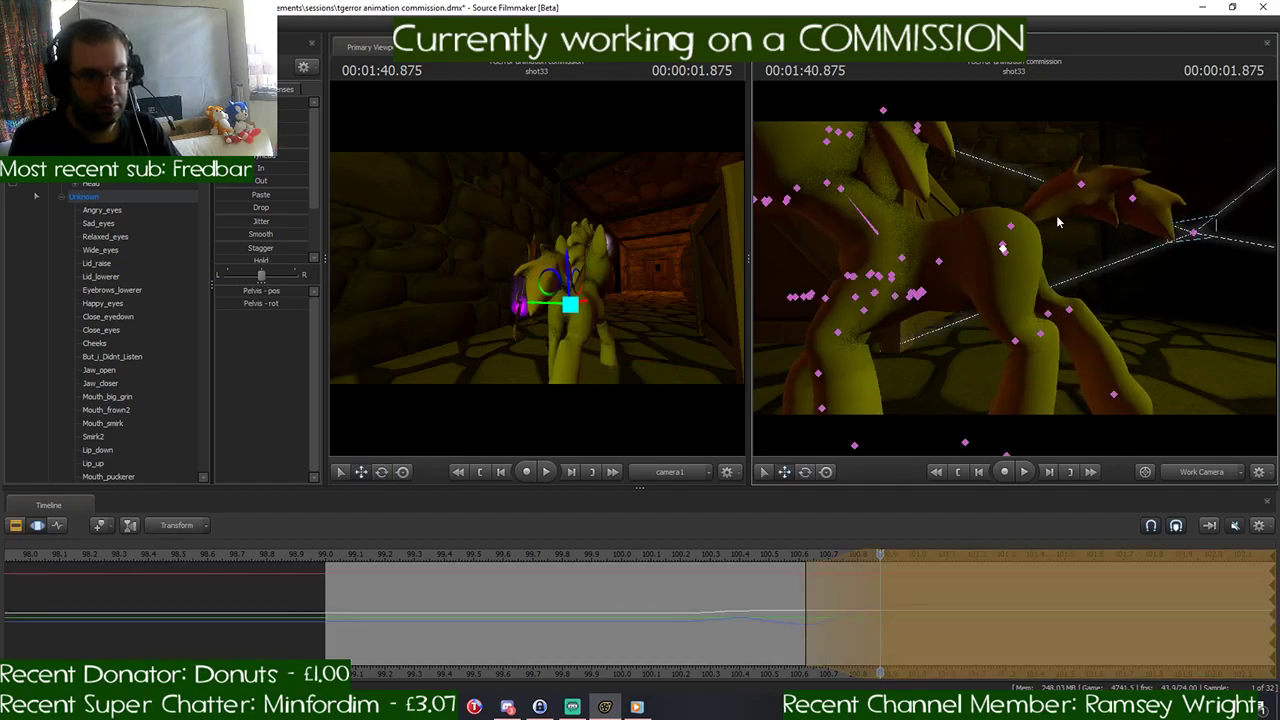
# - Rotate Tail1, Tail2 and Tail3 to reshape the tail's swing at 1:40.875
pyautogui.keyDown('ctrl'); pyautogui.click(1013, 227); pyautogui.keyUp('ctrl')
pyautogui.press('e')
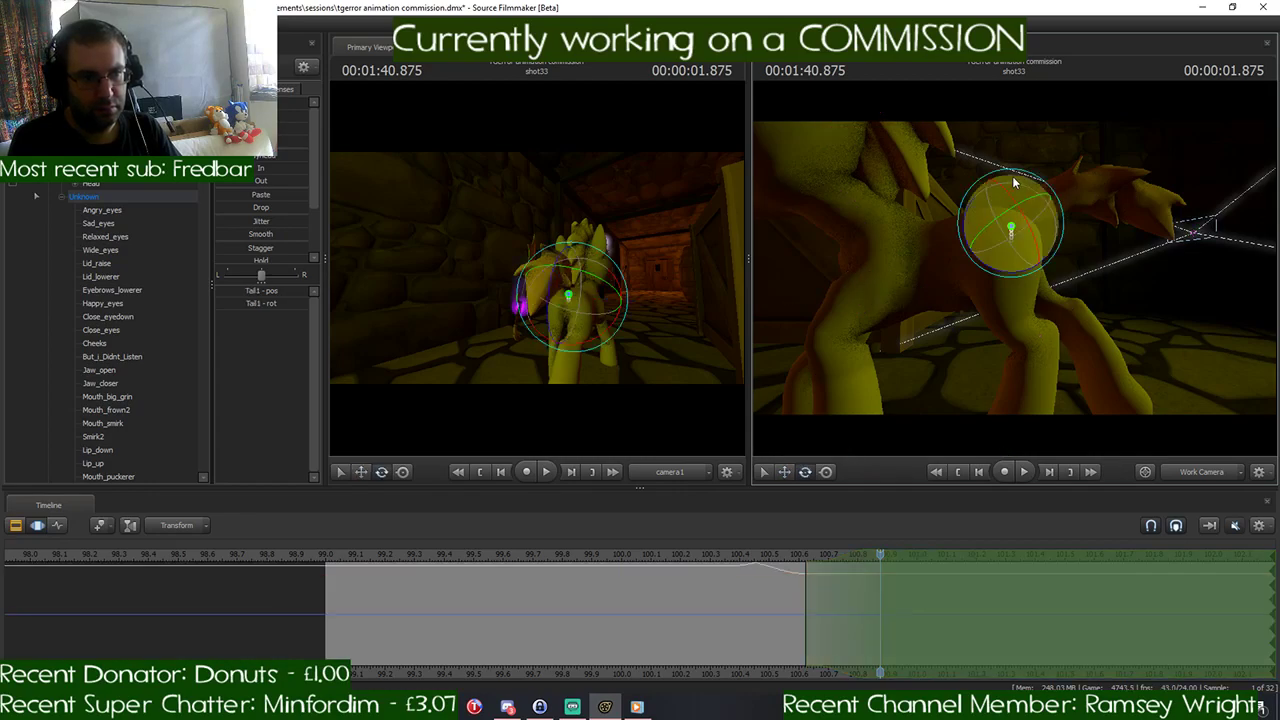
pyautogui.moveTo(1025, 174); pyautogui.dragTo(1035, 195)
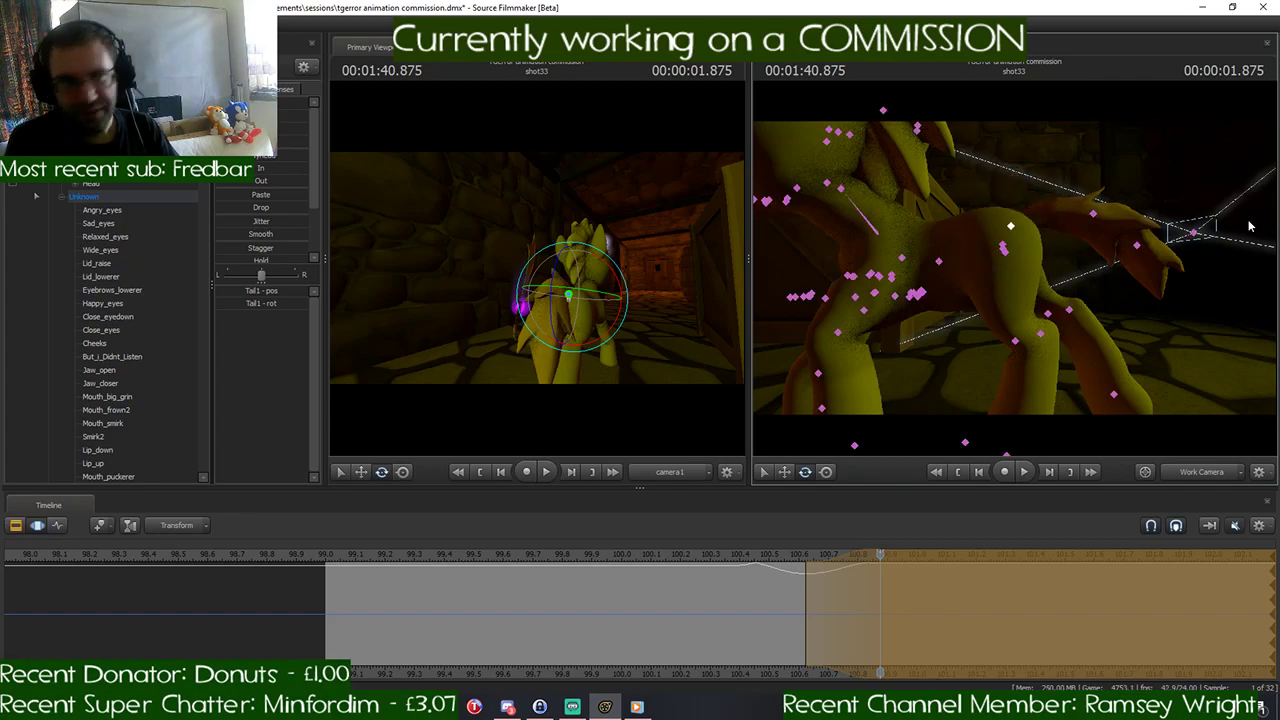
pyautogui.click(1100, 209)
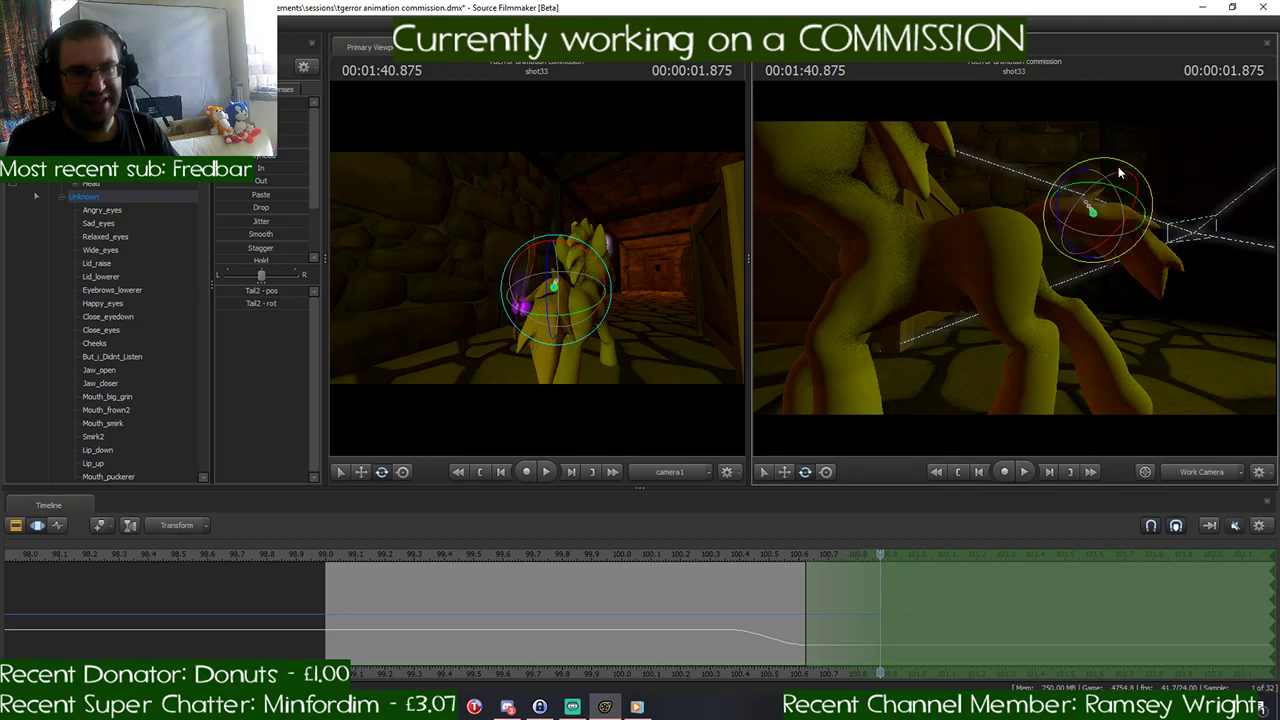
pyautogui.click(1013, 228)
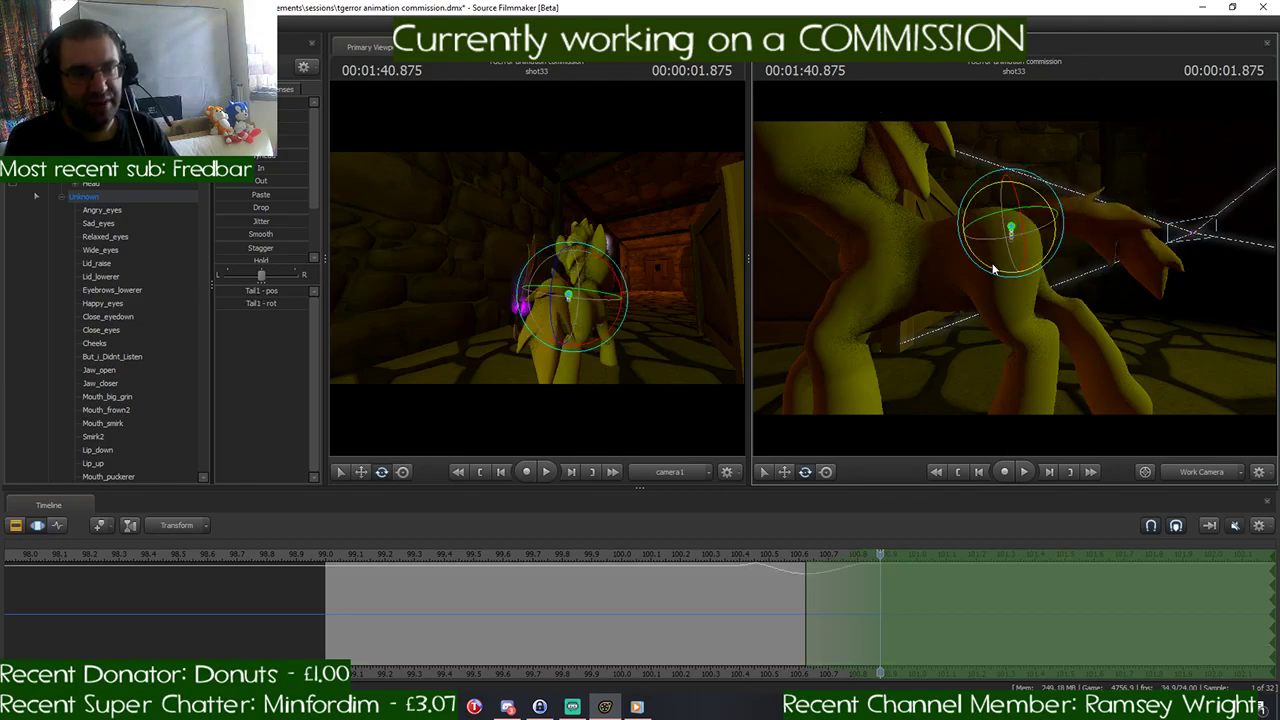
pyautogui.click(1085, 189)
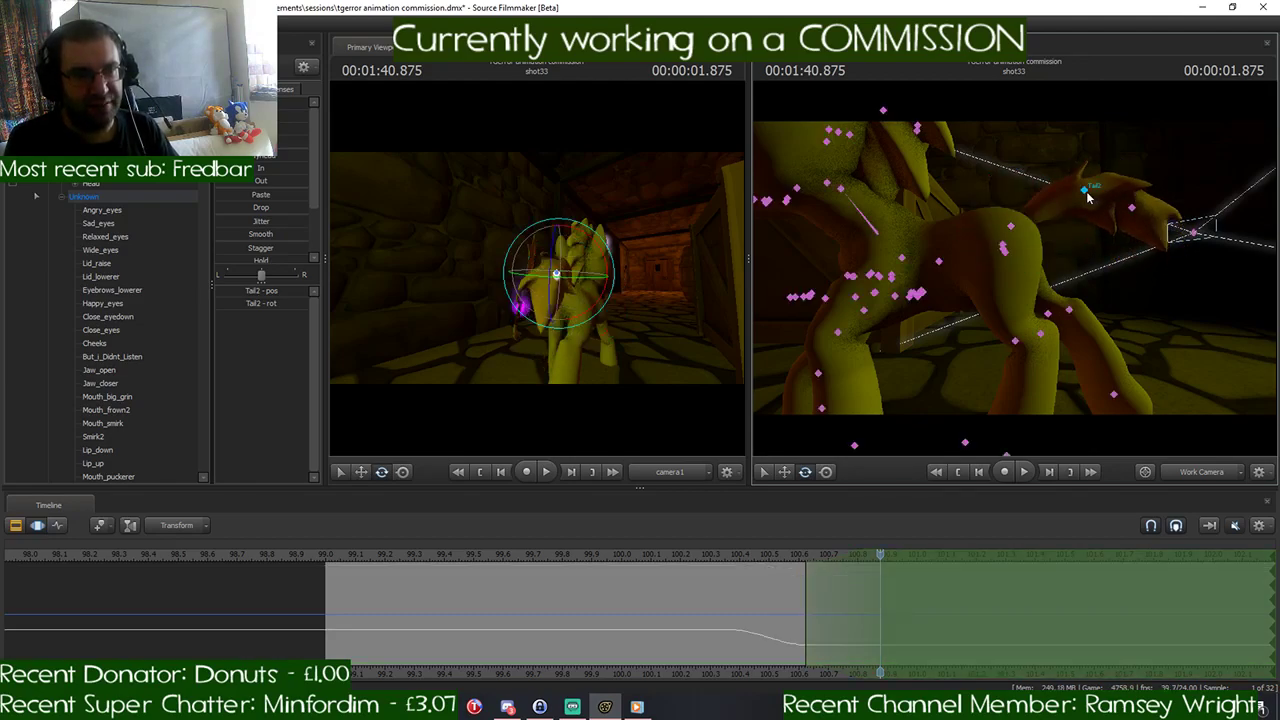
pyautogui.moveTo(1117, 258)
pyautogui.mouseDown()
pyautogui.moveTo(1085, 235)
pyautogui.moveTo(1118, 262)
pyautogui.mouseUp()
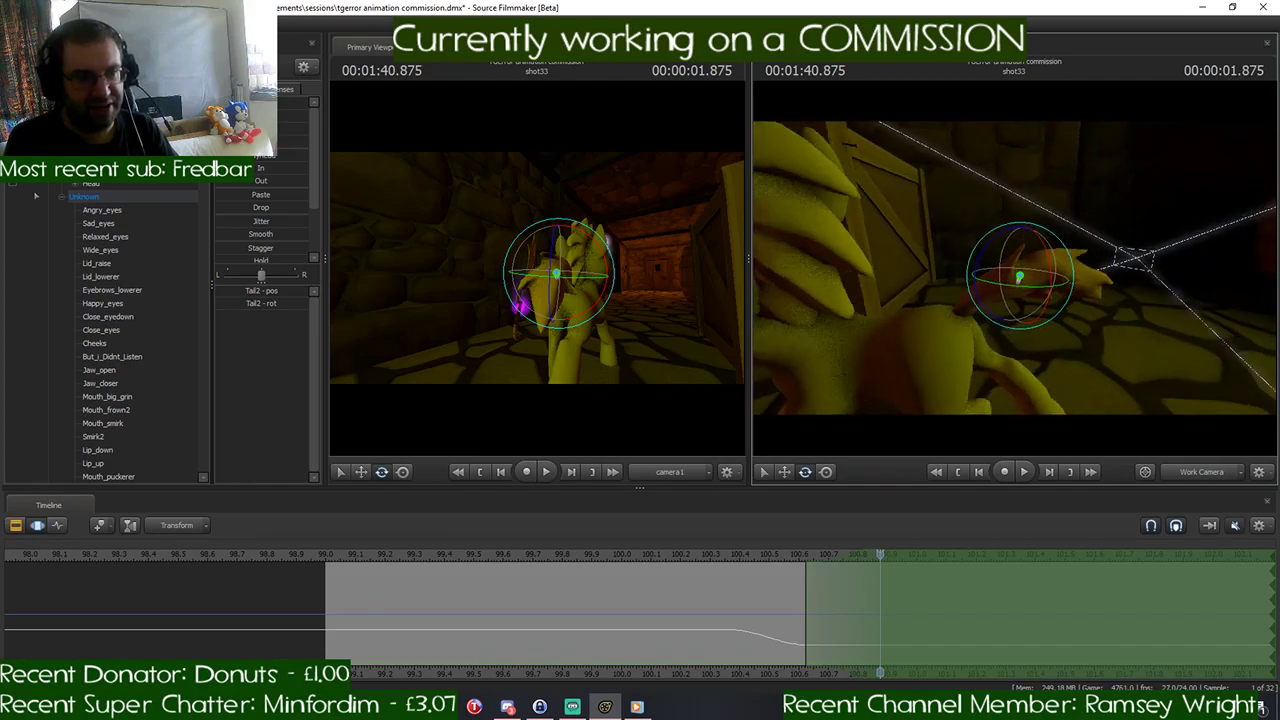
pyautogui.moveTo(1020, 260); pyautogui.dragTo(895, 268)
pyautogui.click(1080, 306)
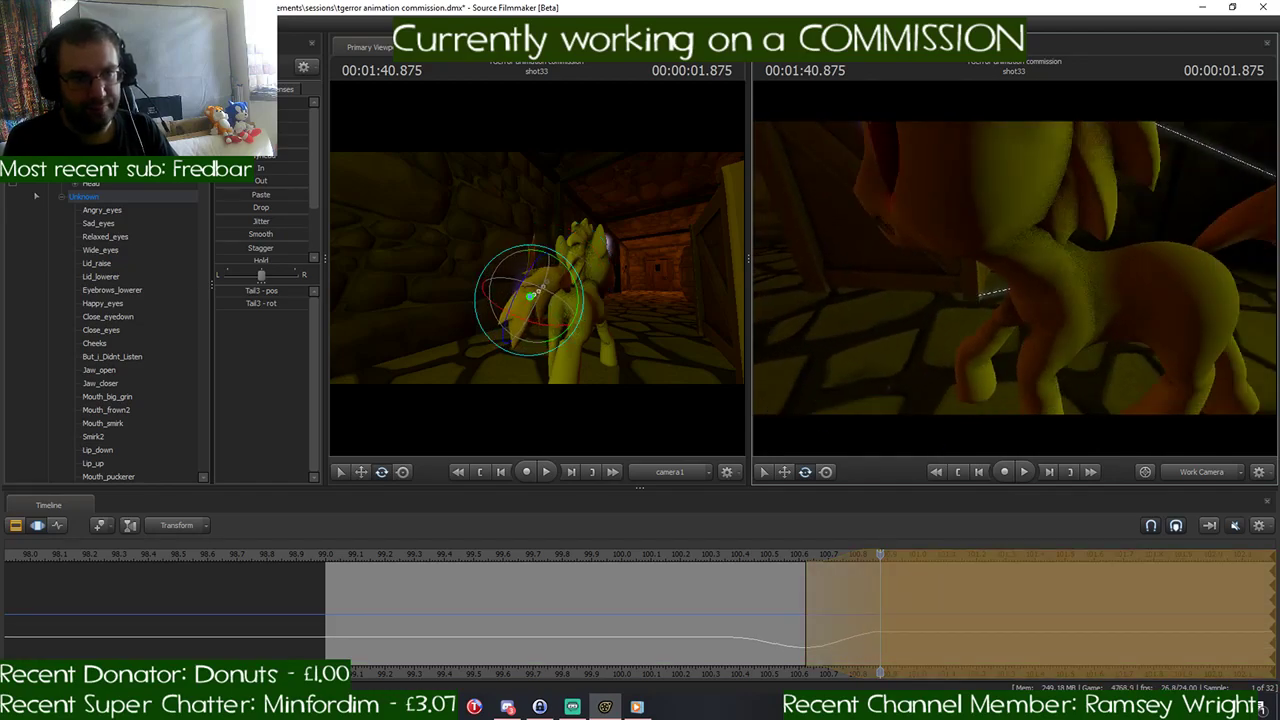
# - Rotate the Neck and Head to adjust the pony's head pose at 1:40.875
pyautogui.click(1036, 268)
pyautogui.moveTo(1032, 216); pyautogui.dragTo(990, 194)
pyautogui.click(1020, 218)
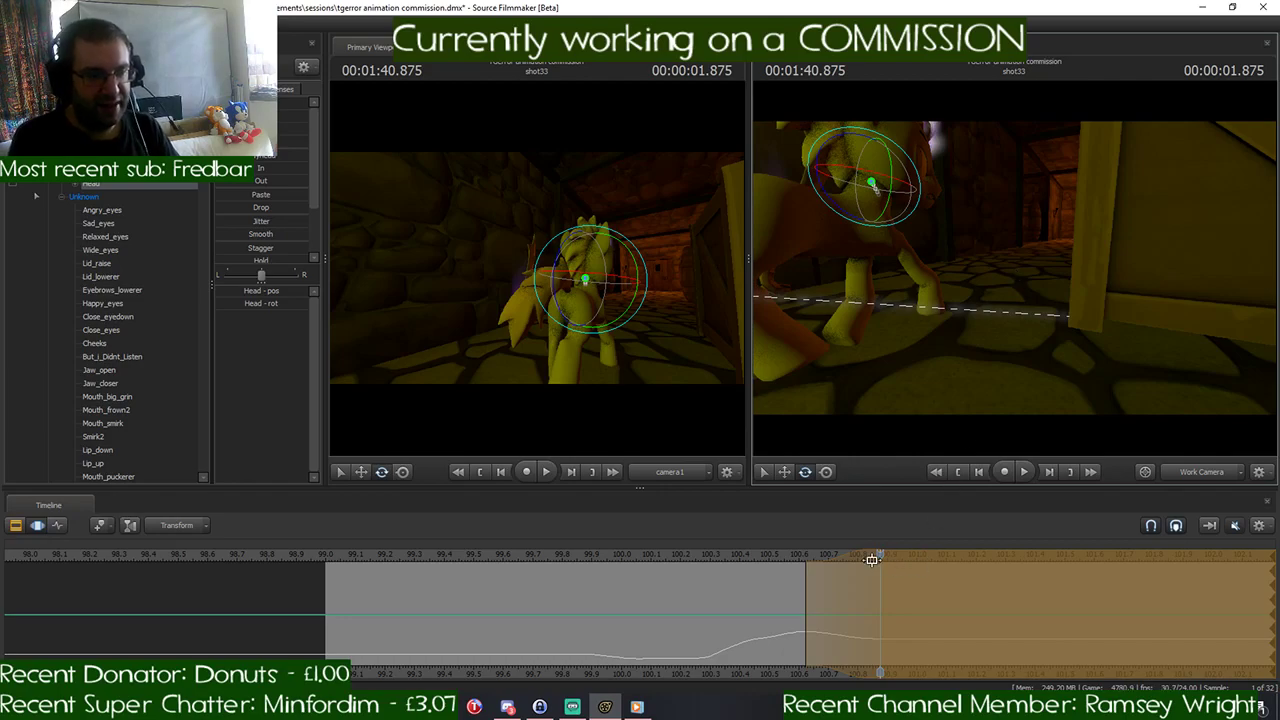
# - Select all of the pony's controls, play back the sprint, and examine the leg poses around 1:40.416 to 1:40.458
pyautogui.moveTo(872, 560); pyautogui.dragTo(881, 595)
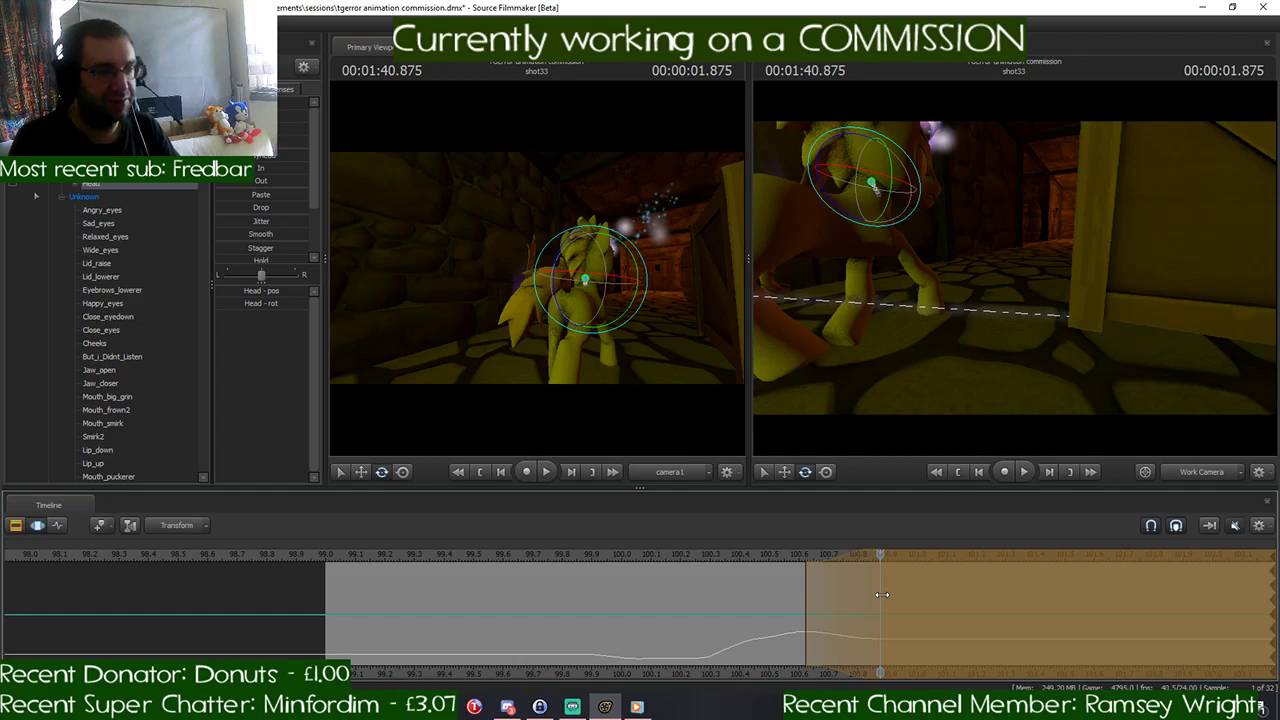
pyautogui.scroll(-5, 881, 594)
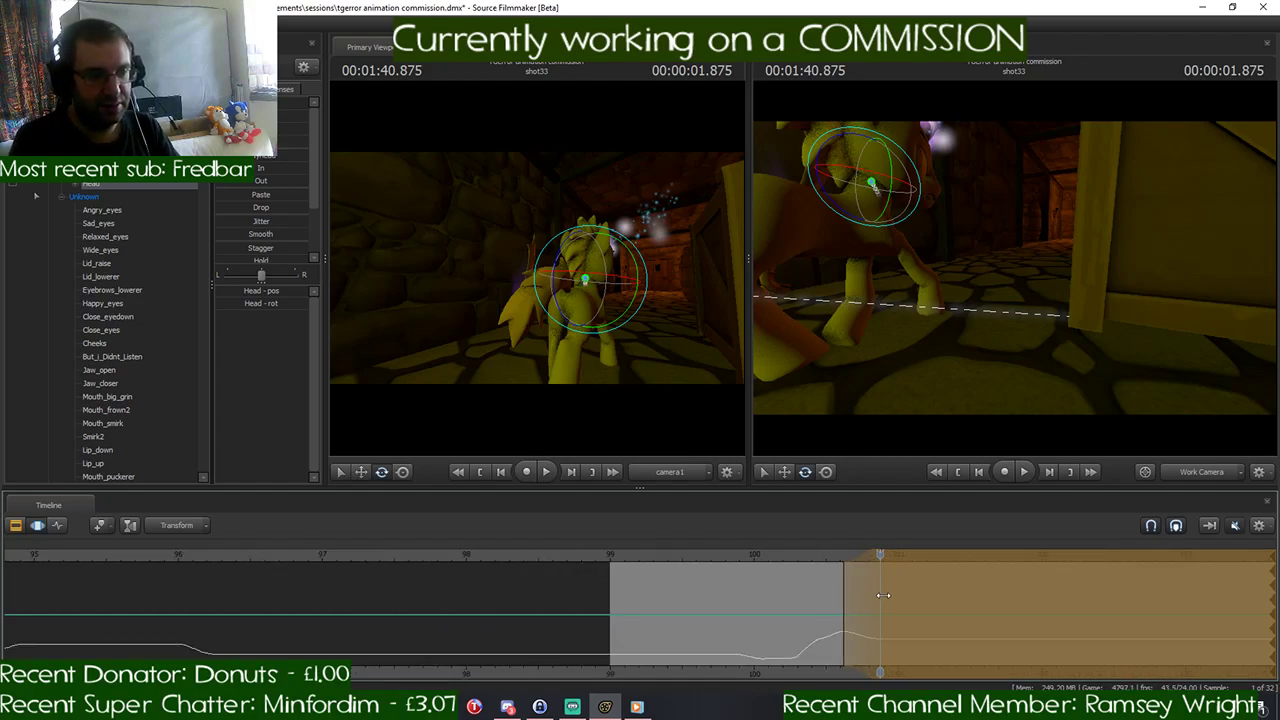
pyautogui.scroll(4, 883, 595)
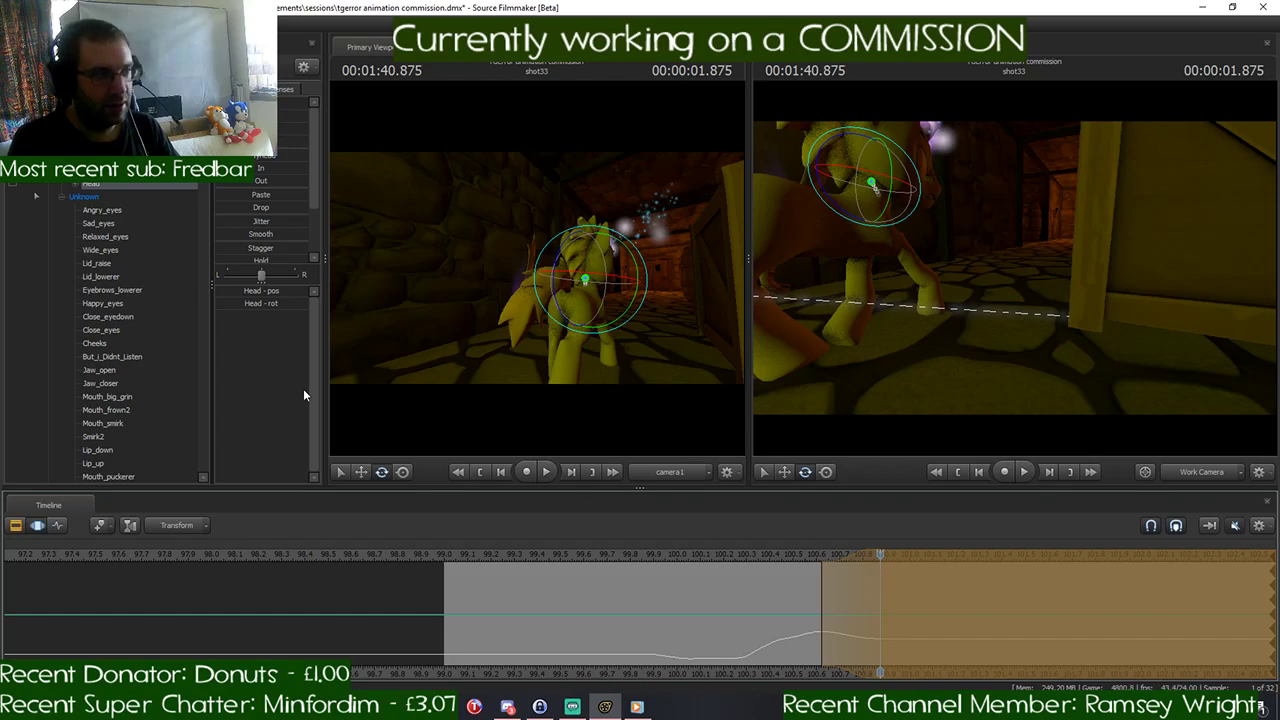
pyautogui.hotkey('ctrl', 'a')
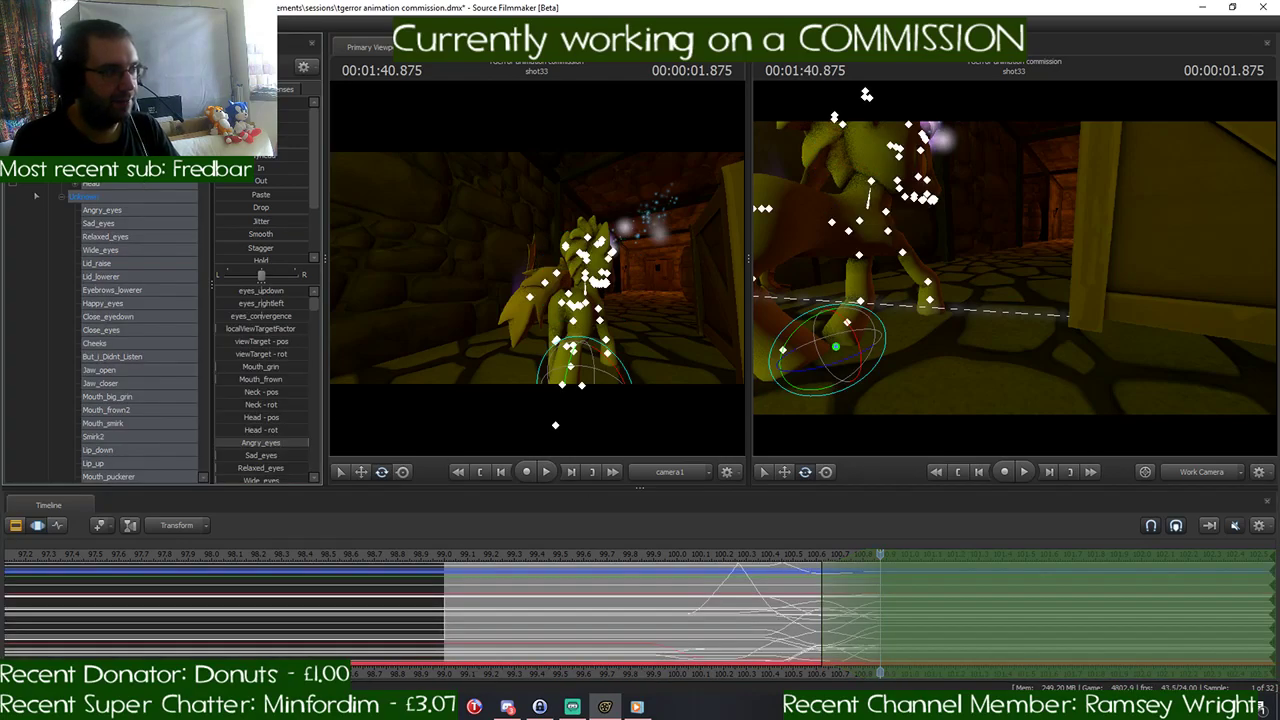
pyautogui.scroll(1, 880, 553)
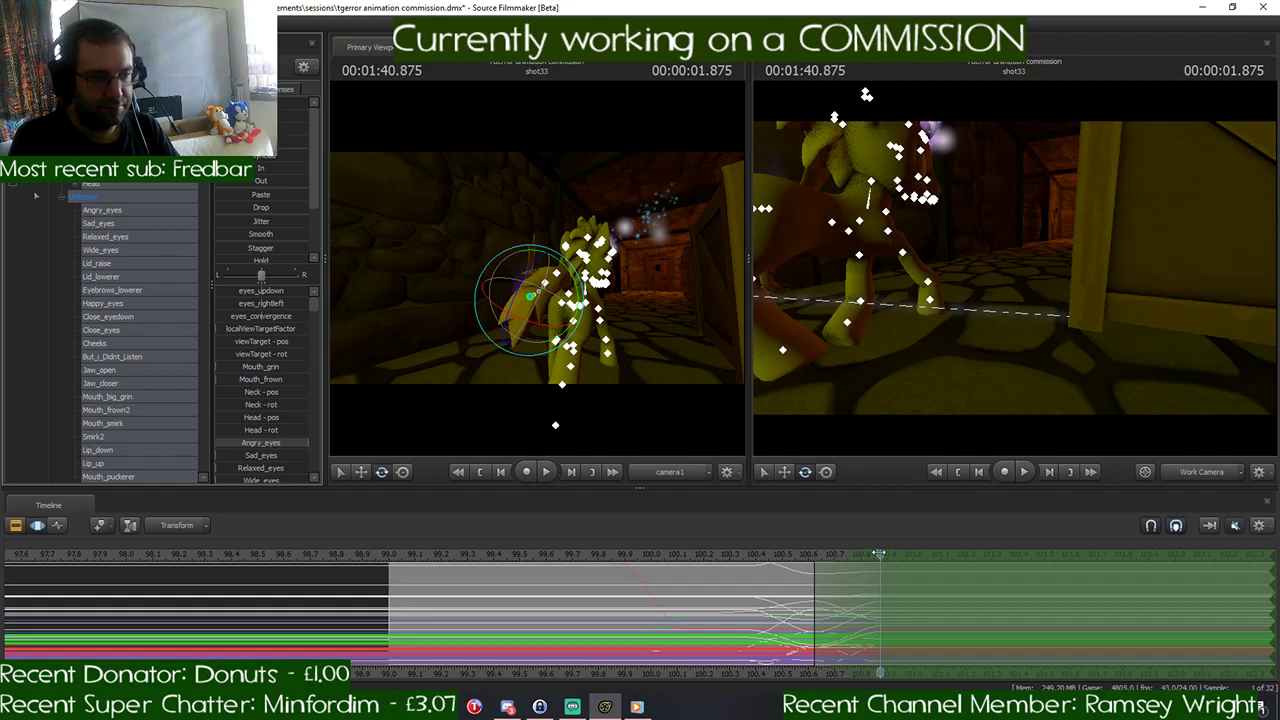
pyautogui.moveTo(880, 553); pyautogui.dragTo(709, 558)
pyautogui.press('space')
pyautogui.press('space')
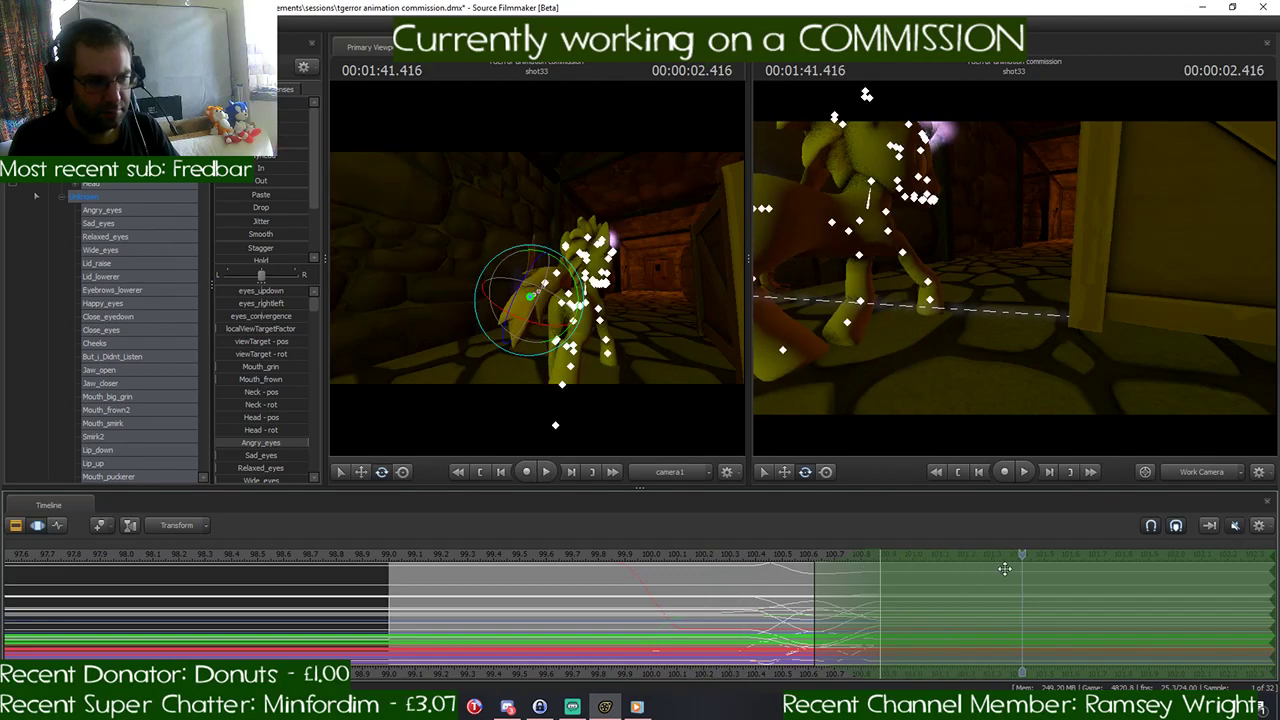
pyautogui.moveTo(1024, 555); pyautogui.dragTo(768, 555)
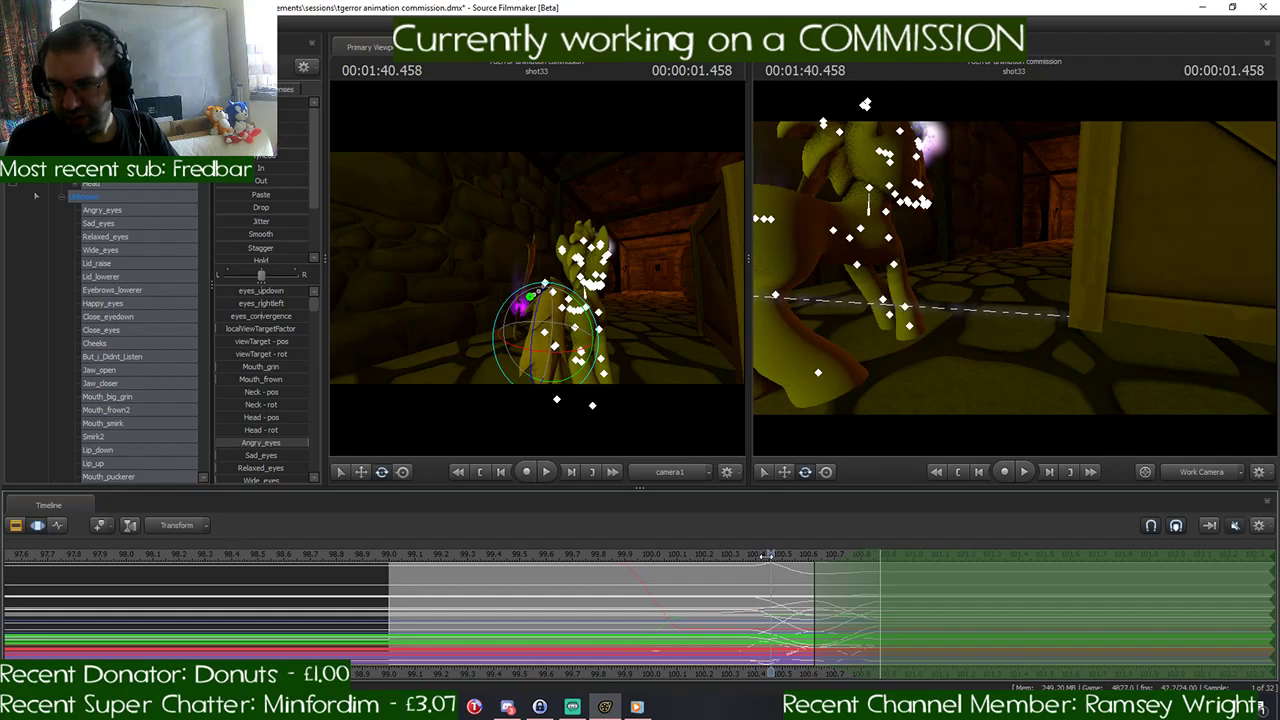
pyautogui.moveTo(764, 555); pyautogui.dragTo(759, 555)
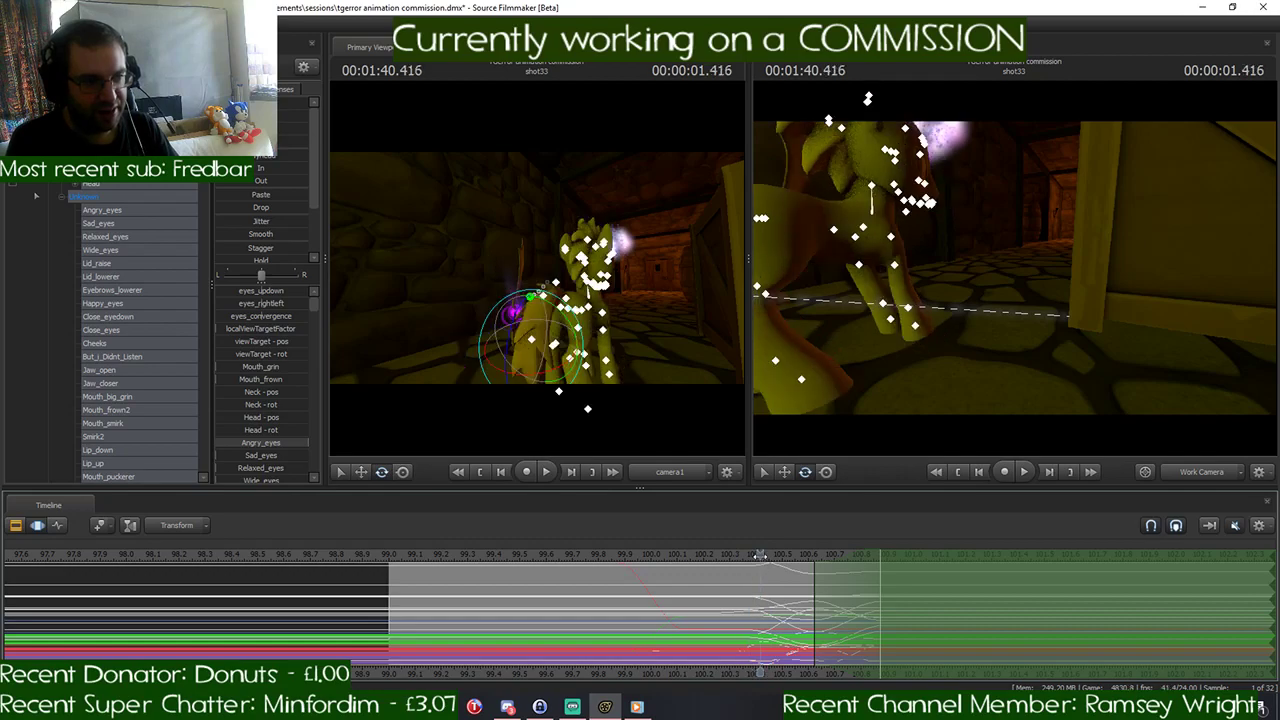
pyautogui.moveTo(948, 381); pyautogui.dragTo(990, 368)
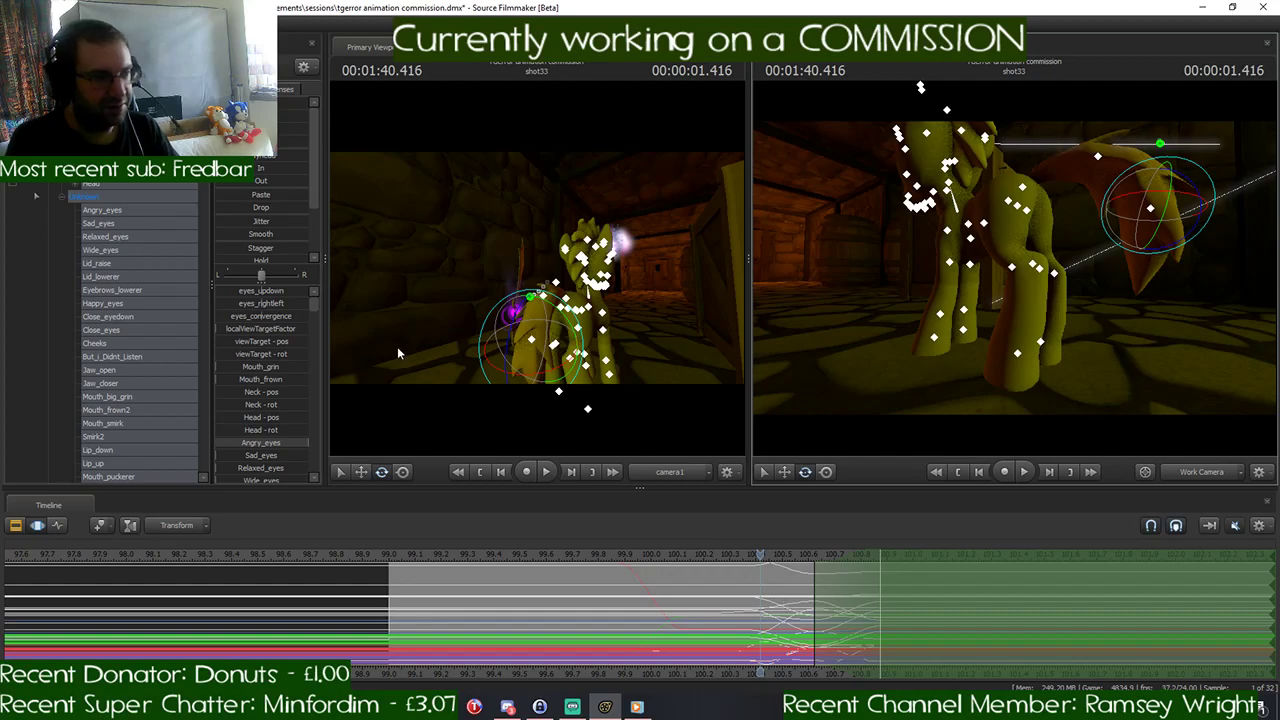
# - Set the time selection to span the stride from 1:40.375 to 1:40.875
pyautogui.click(119, 170)
pyautogui.scroll(2, 742, 555)
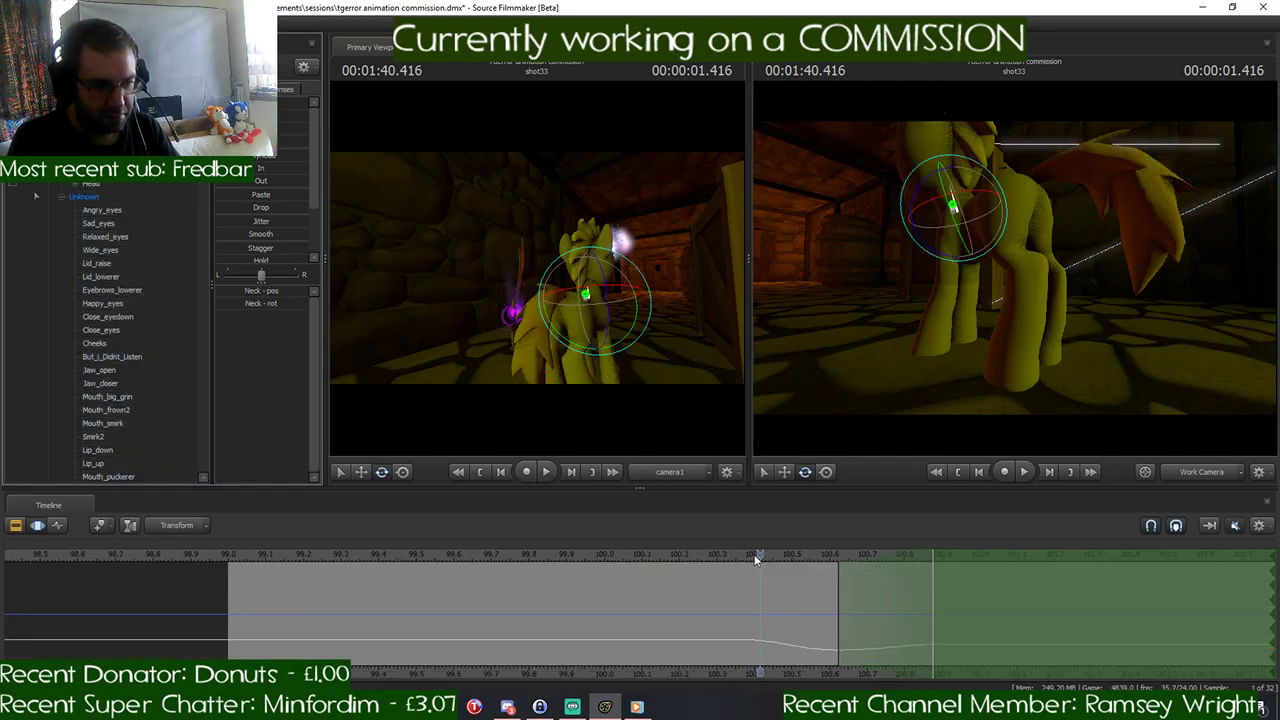
pyautogui.click(737, 554)
pyautogui.moveTo(738, 555); pyautogui.dragTo(749, 555)
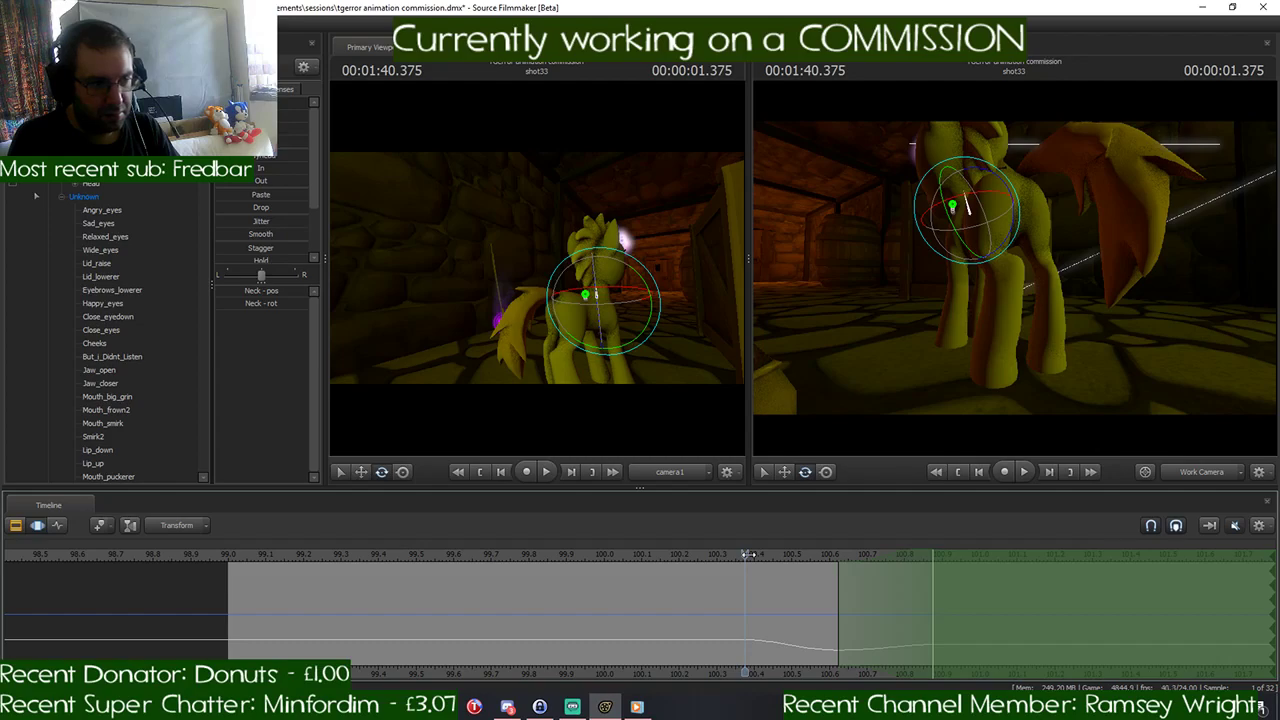
pyautogui.moveTo(752, 556); pyautogui.dragTo(931, 597)
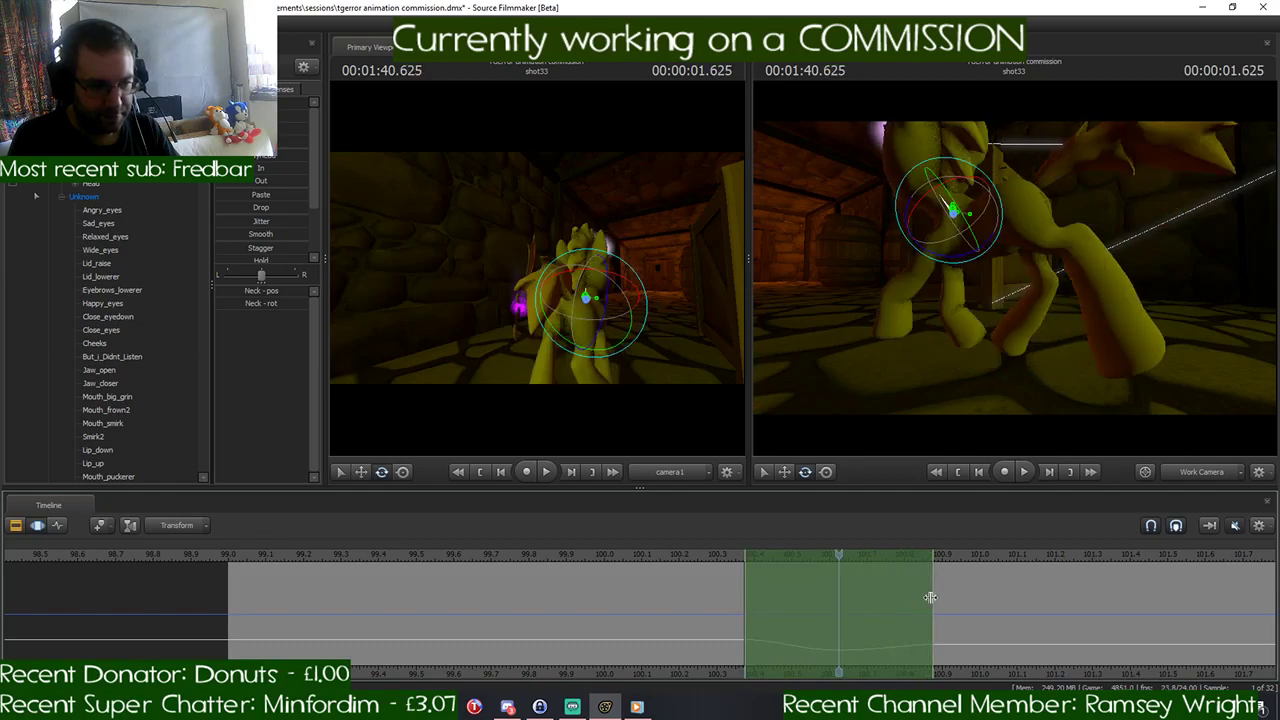
# - Select all of the pony's controls and try to paste the 1:40.375–1:40.875 stride over 1:40.875–1:41.375
pyautogui.click(80, 130)
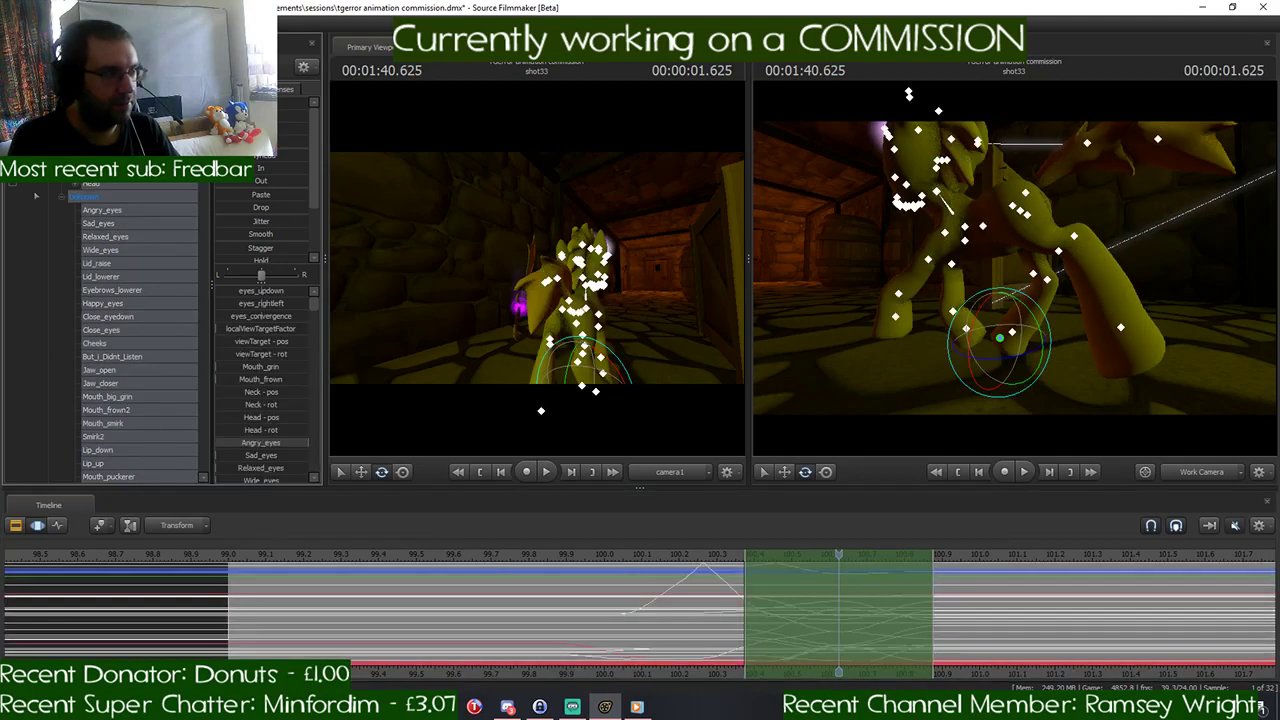
pyautogui.keyDown('ctrl'); pyautogui.click(95, 144); pyautogui.keyUp('ctrl')
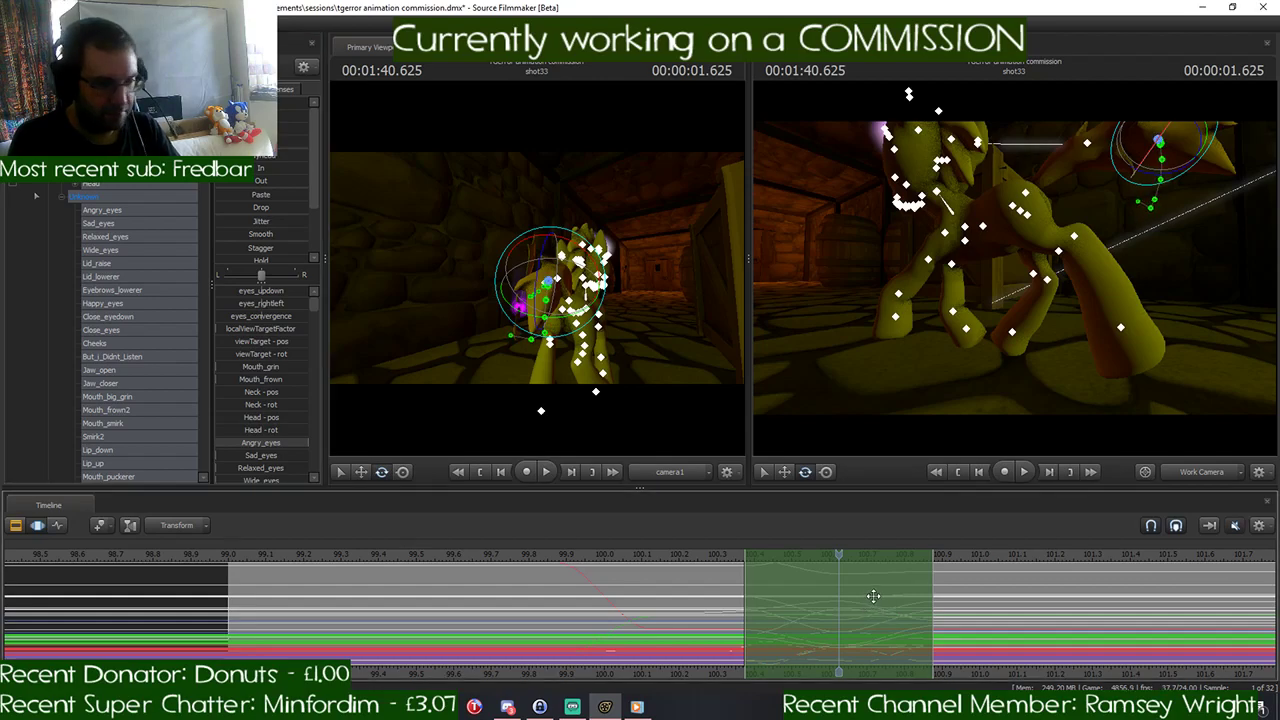
pyautogui.scroll(-1, 873, 596)
pyautogui.moveTo(838, 558); pyautogui.dragTo(997, 577)
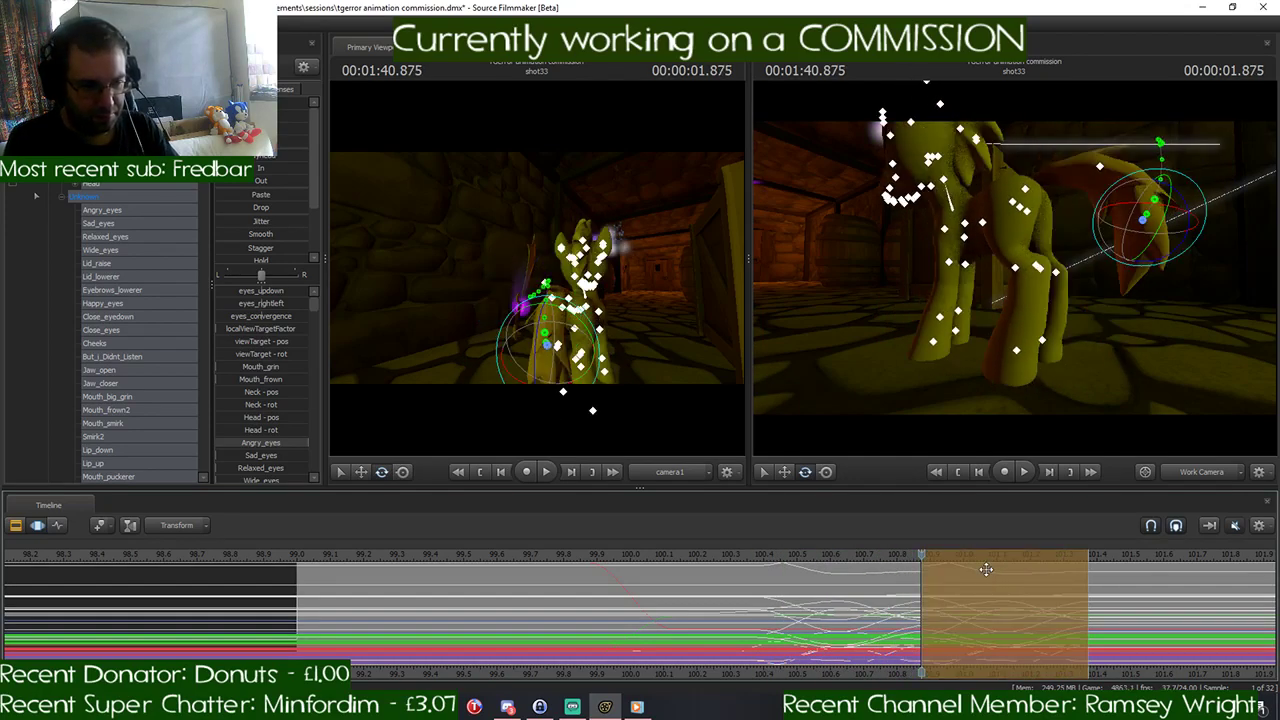
pyautogui.moveTo(920, 554); pyautogui.dragTo(1085, 573)
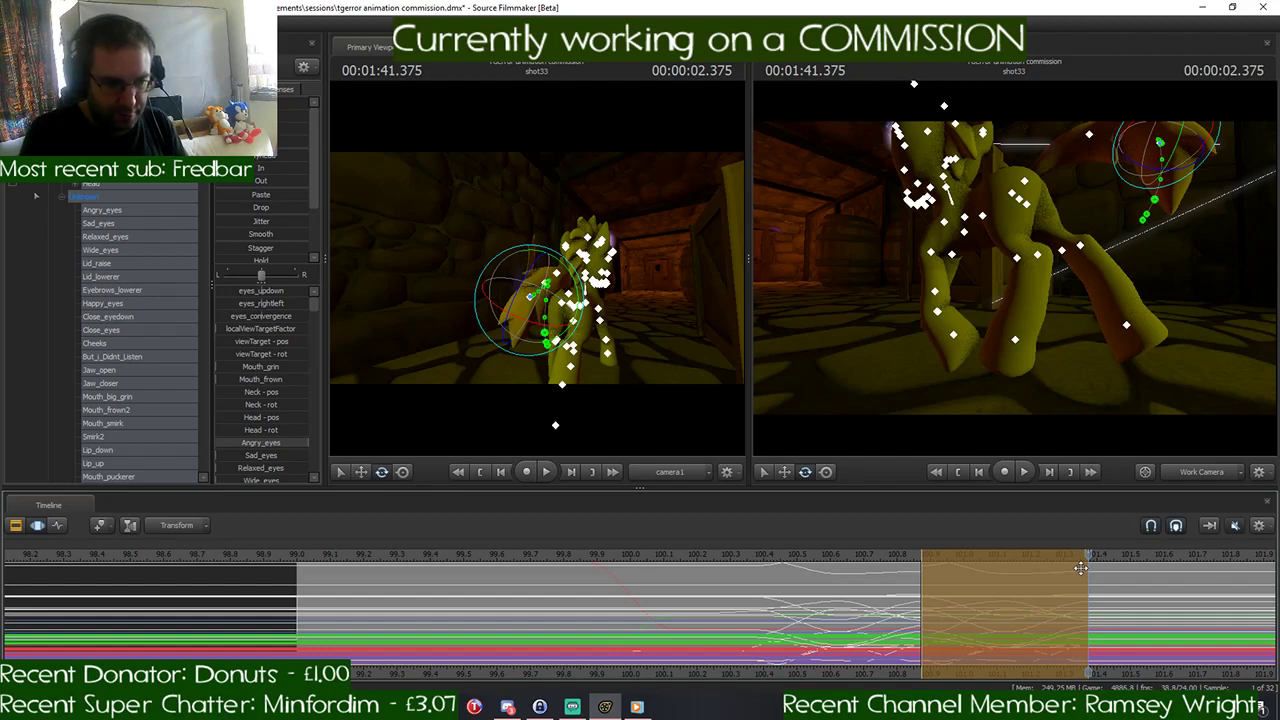
# - Undo the stride pasted after 1:40.875 and move the playhead back to the 1:40.625 pose
pyautogui.hotkey('ctrl', 'z')
pyautogui.hotkey('ctrl', 'z')
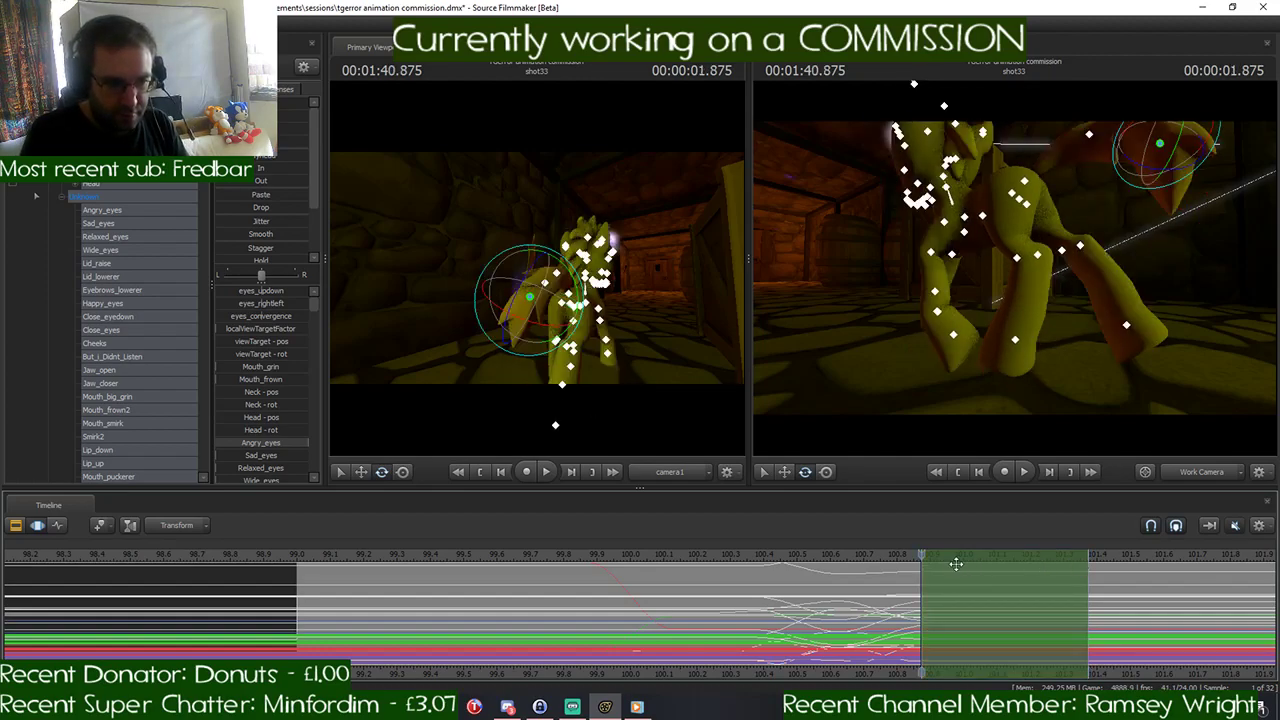
pyautogui.moveTo(926, 553); pyautogui.dragTo(837, 557)
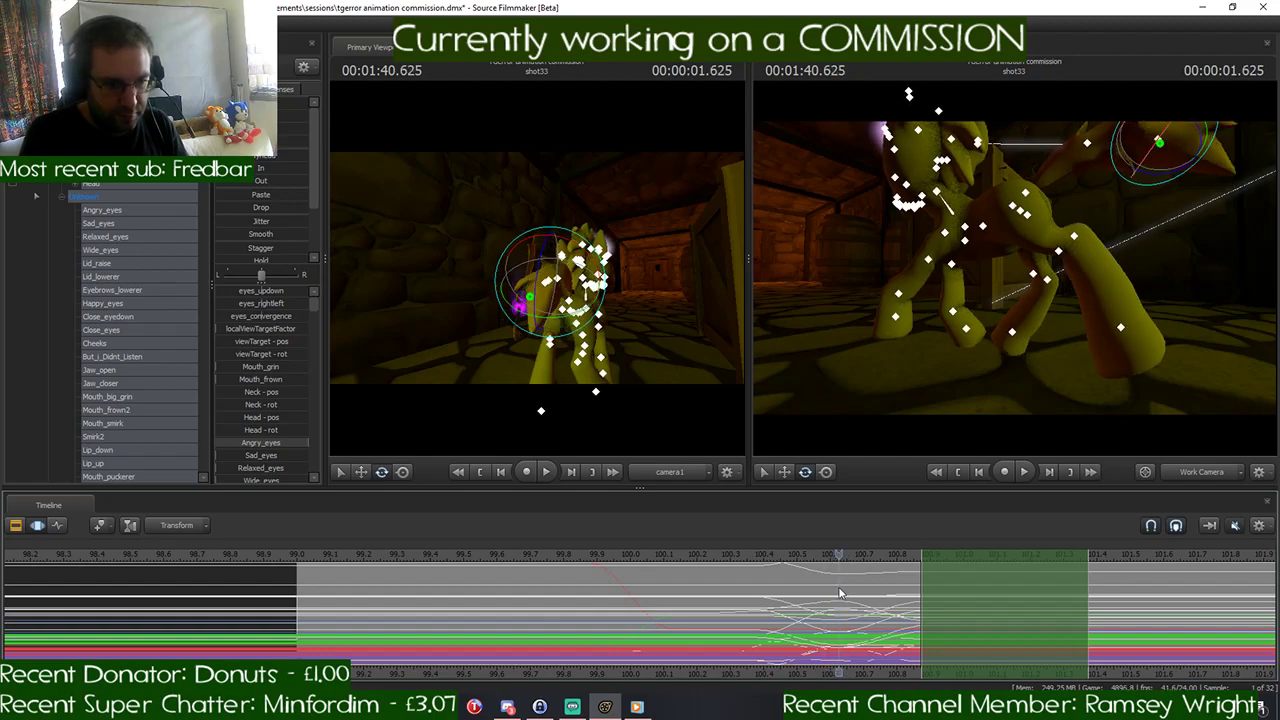
# - Try to paste the pony's 1:40.625–1:40.875 motion over 1:40.875–1:41.125 and play back the sprint
pyautogui.moveTo(840, 593); pyautogui.dragTo(915, 590)
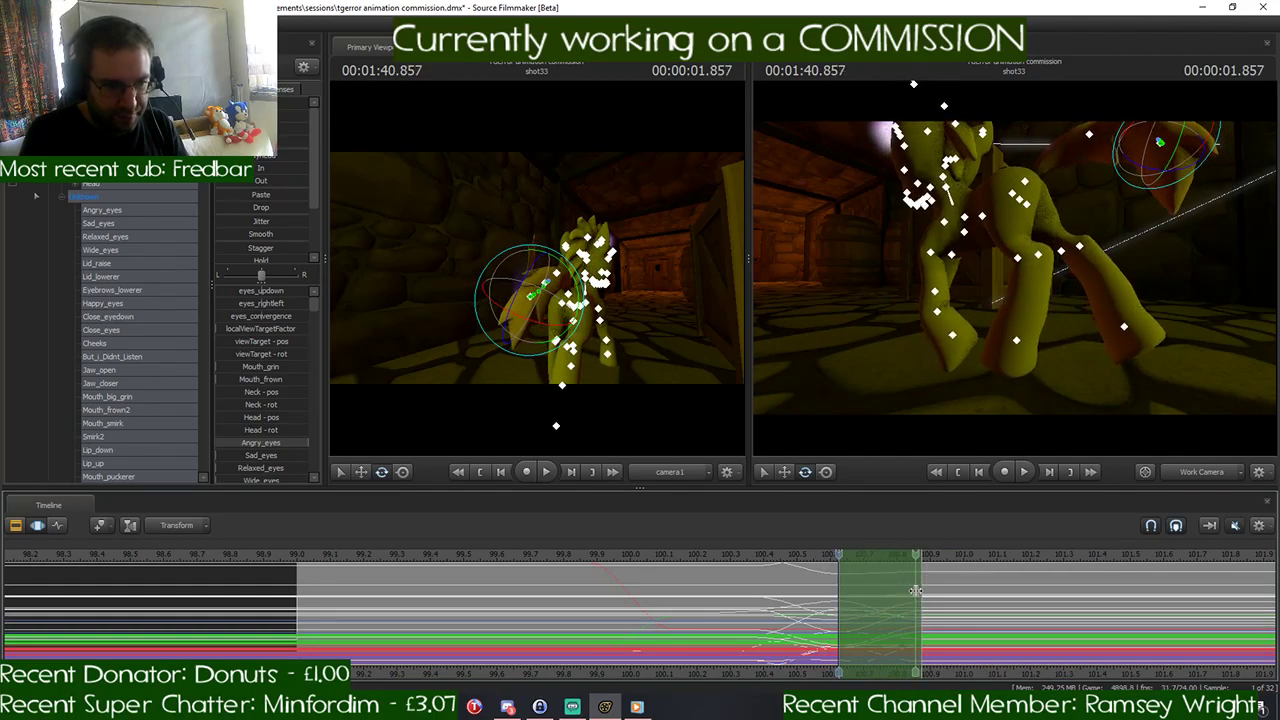
pyautogui.click(883, 596)
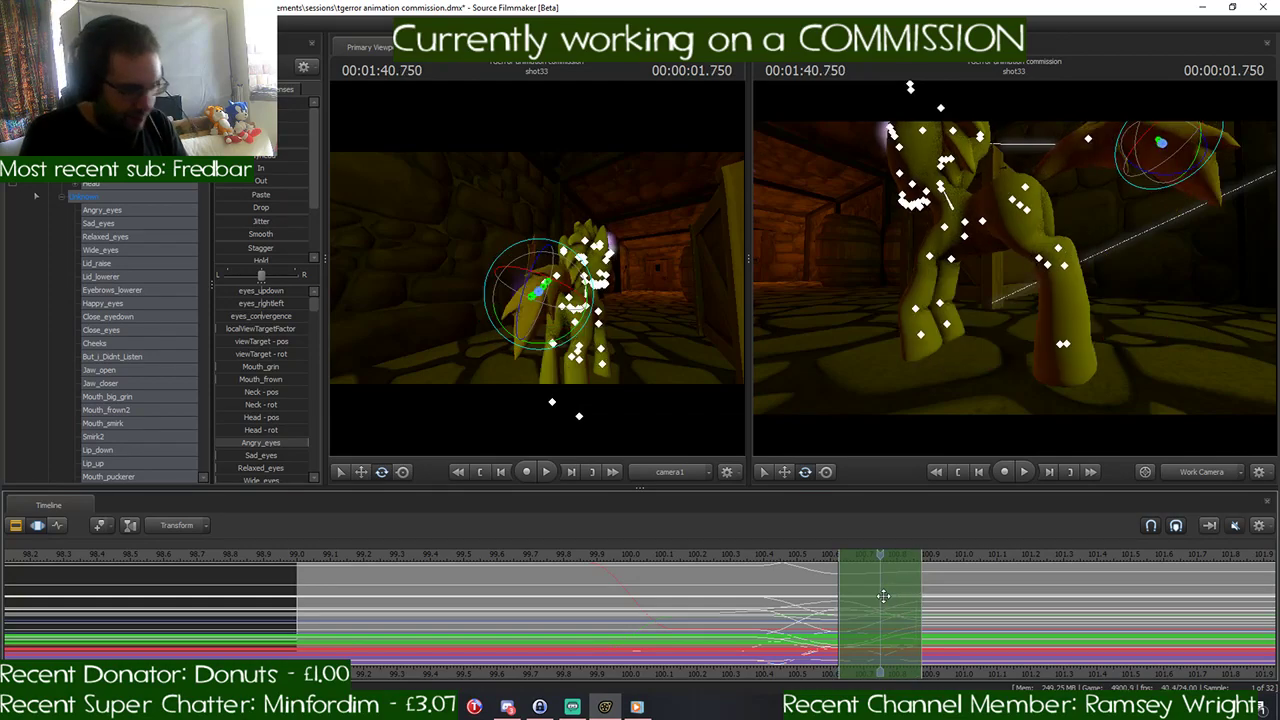
pyautogui.click(917, 558)
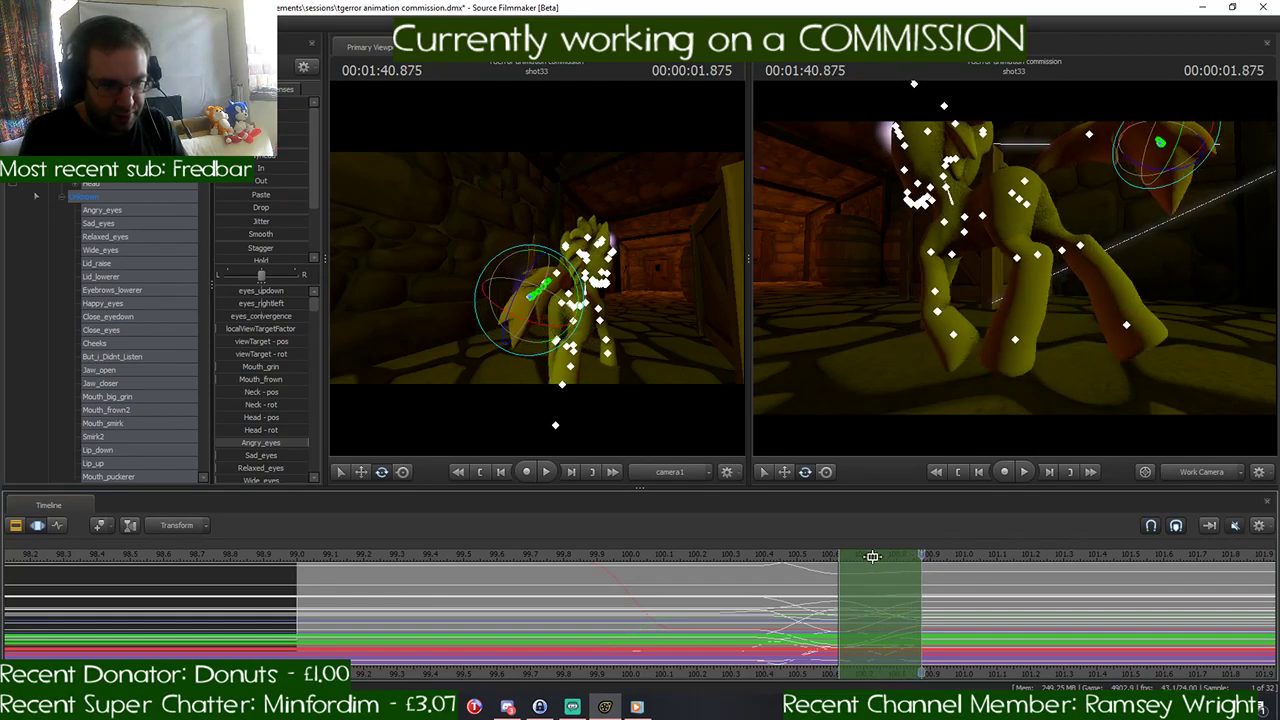
pyautogui.moveTo(872, 556); pyautogui.dragTo(808, 560)
pyautogui.press('space')
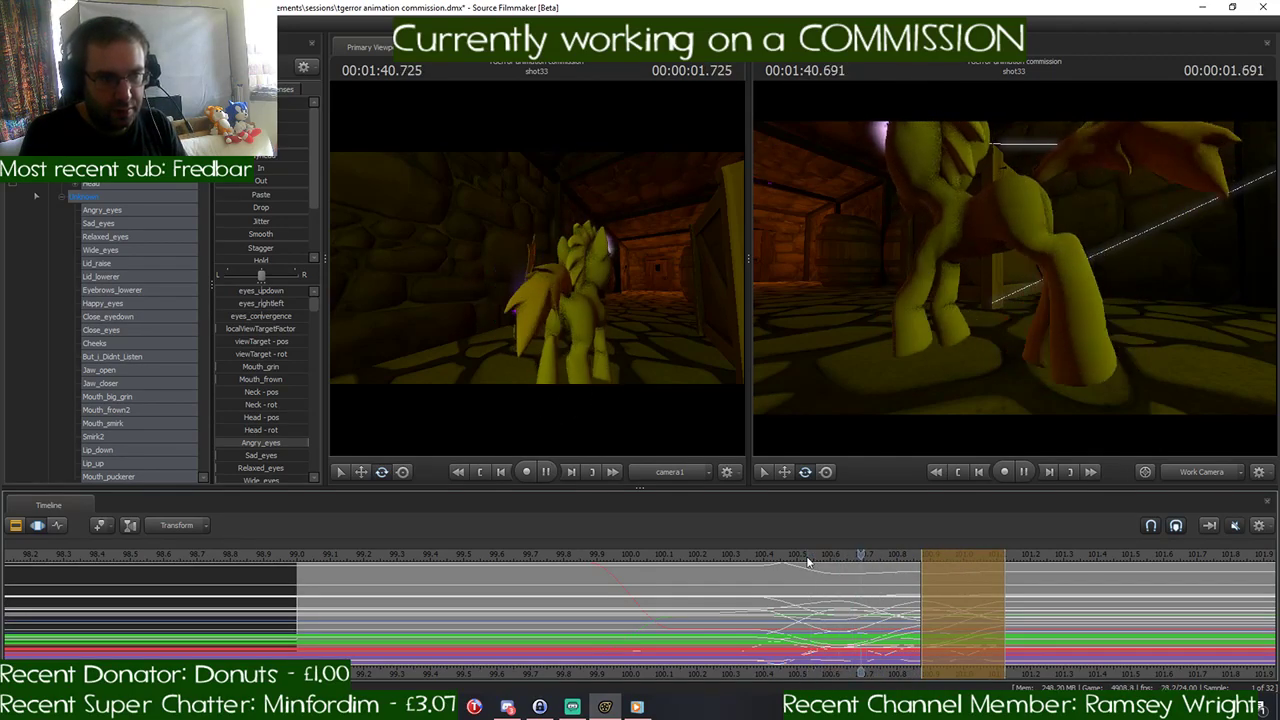
pyautogui.press('space')
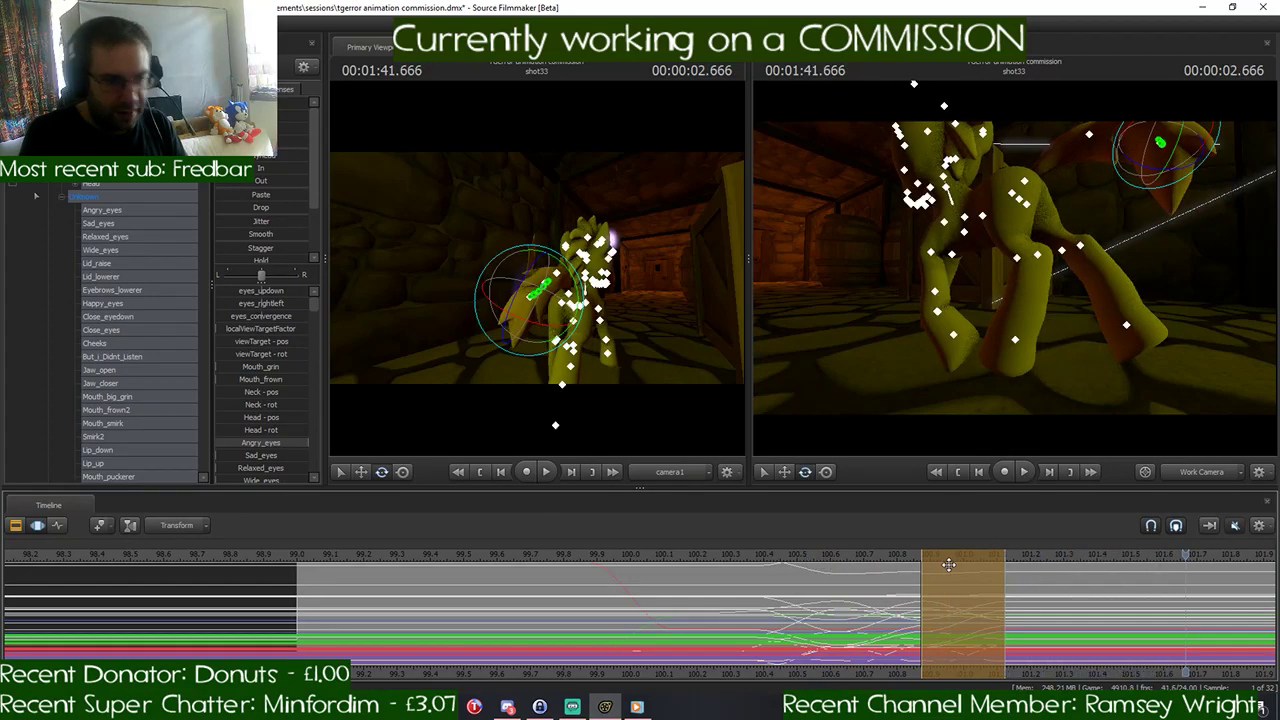
pyautogui.click(949, 565)
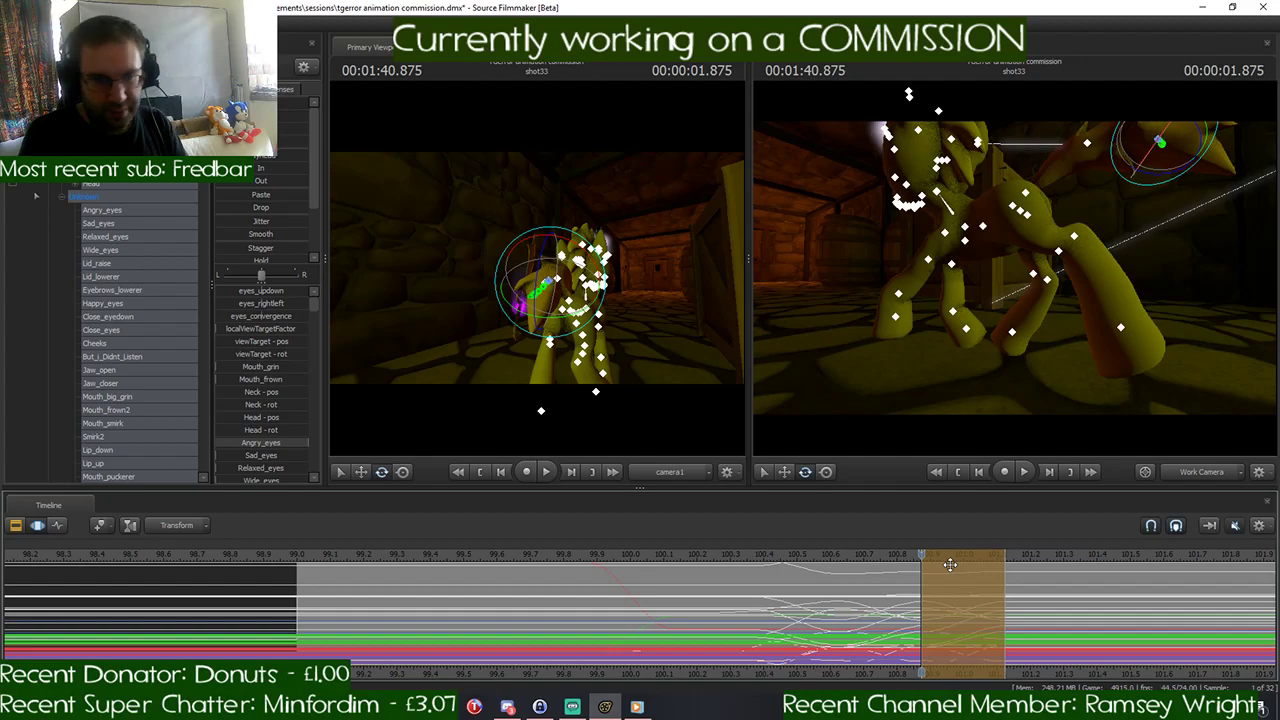
# - Undo the pasted stride and the time selection changes back to the selection starting at 1:40.625
pyautogui.hotkey('ctrl', 'z')
pyautogui.hotkey('ctrl', 'z')
pyautogui.hotkey('ctrl', 'z')
pyautogui.hotkey('ctrl', 'z')
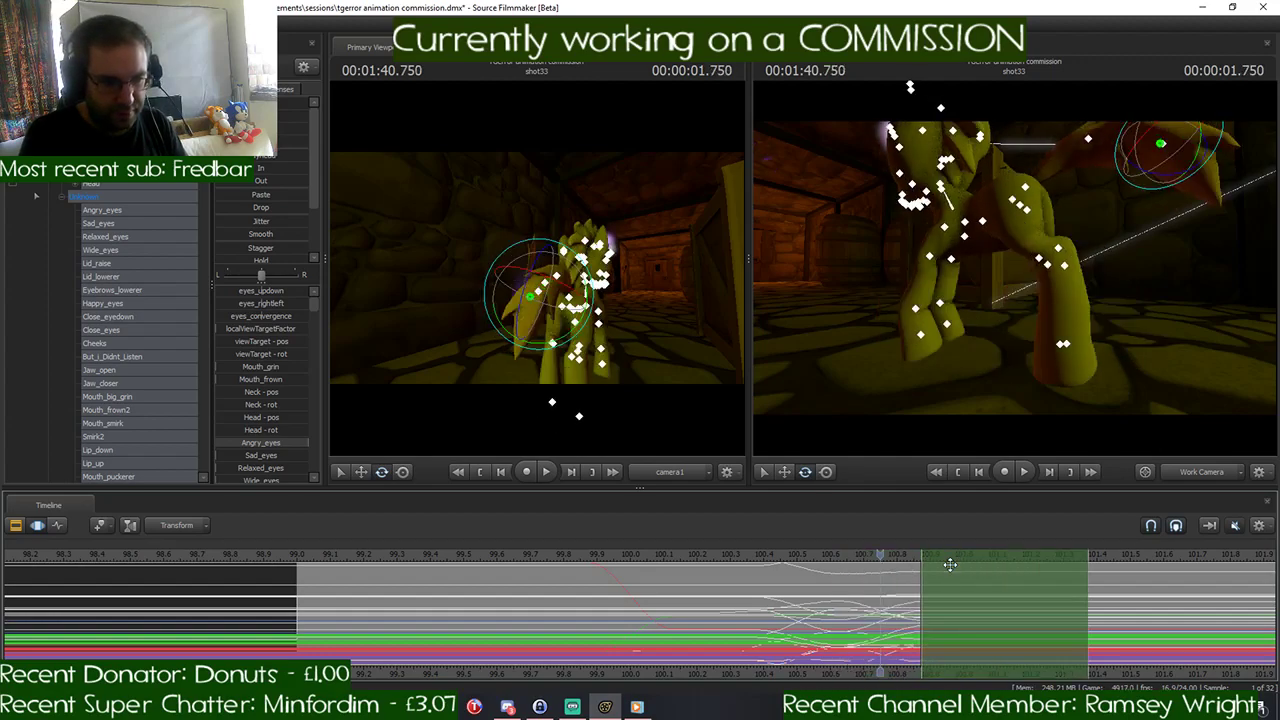
pyautogui.hotkey('ctrl', 'z')
pyautogui.hotkey('ctrl', 'z')
pyautogui.hotkey('ctrl', 'z')
pyautogui.hotkey('ctrl', 'z')
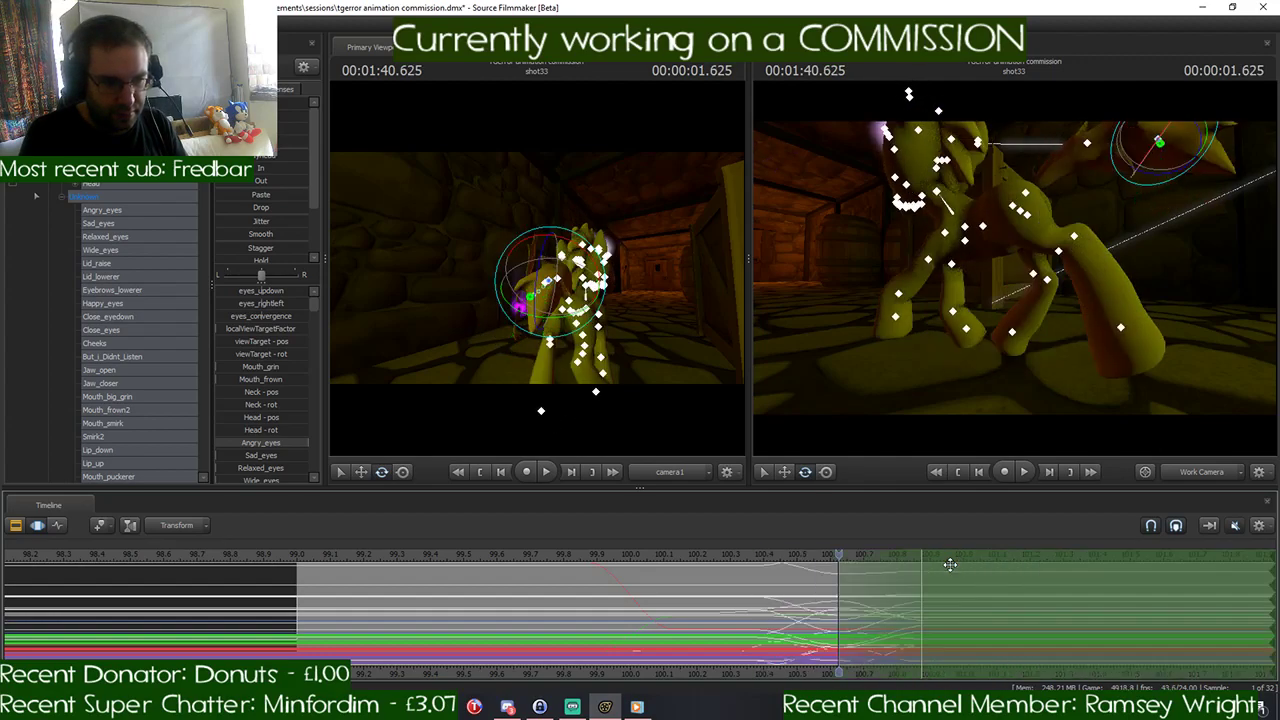
# - Undo the edits that shaped the pony's 1:40.875 sprint pose, including its leg rotations
pyautogui.hotkey('ctrl', 'z')
pyautogui.hotkey('ctrl', 'z')
pyautogui.hotkey('ctrl', 'z')
pyautogui.hotkey('ctrl', 'z')
pyautogui.hotkey('ctrl', 'z')
pyautogui.hotkey('ctrl', 'z')
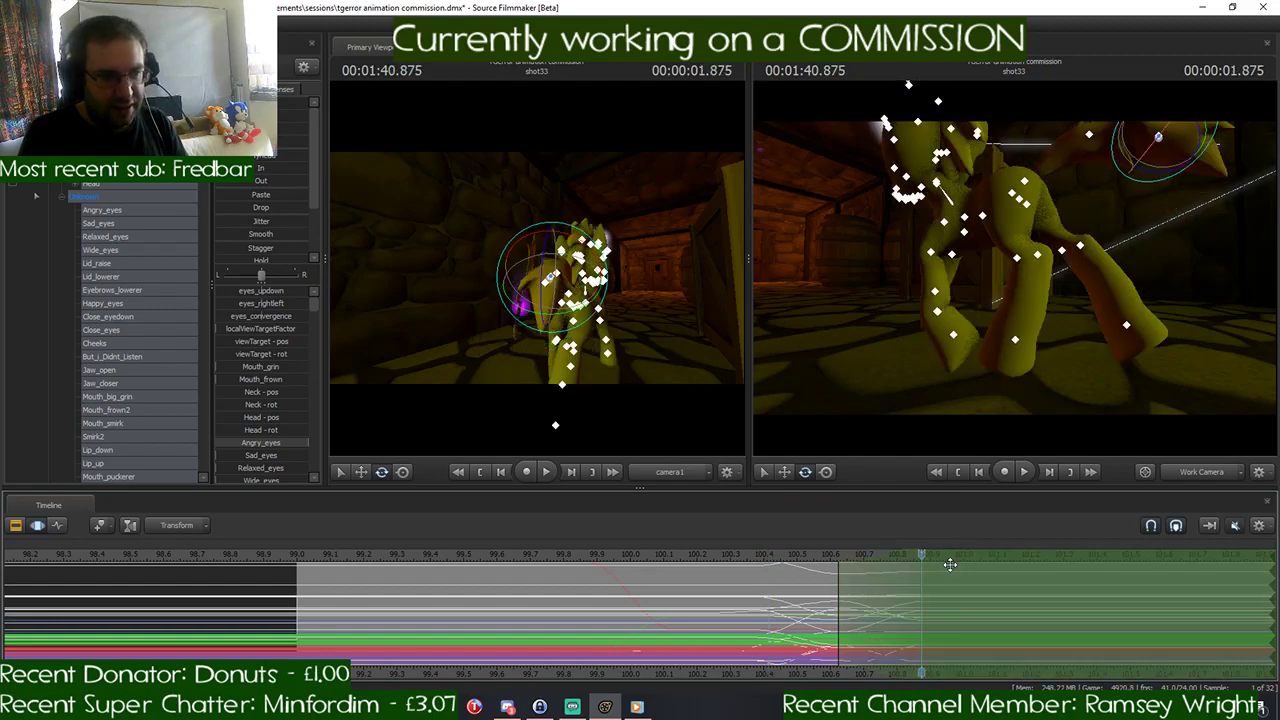
pyautogui.hotkey('ctrl', 'z')
pyautogui.hotkey('ctrl', 'z')
pyautogui.hotkey('ctrl', 'z')
pyautogui.hotkey('ctrl', 'z')
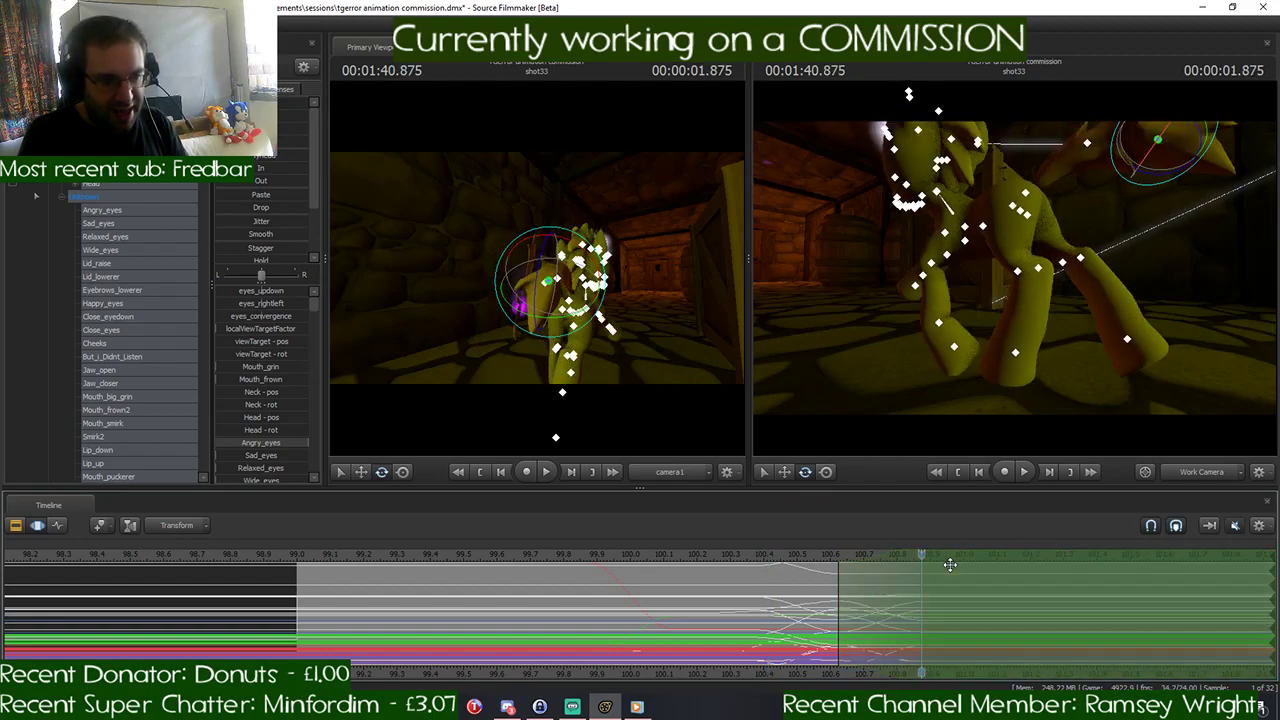
pyautogui.hotkey('ctrl', 'z')
pyautogui.hotkey('ctrl', 'z')
pyautogui.hotkey('ctrl', 'z')
pyautogui.hotkey('ctrl', 'z')
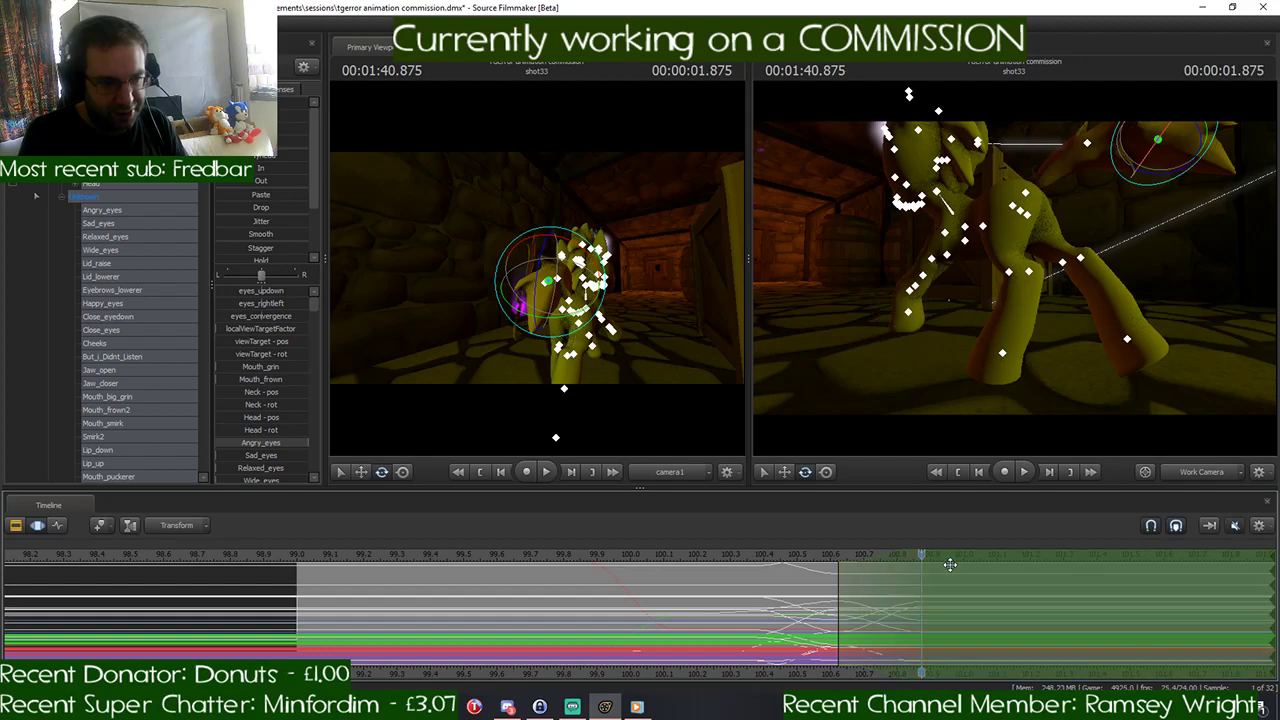
pyautogui.hotkey('ctrl', 'z')
pyautogui.hotkey('ctrl', 'z')
pyautogui.hotkey('ctrl', 'z')
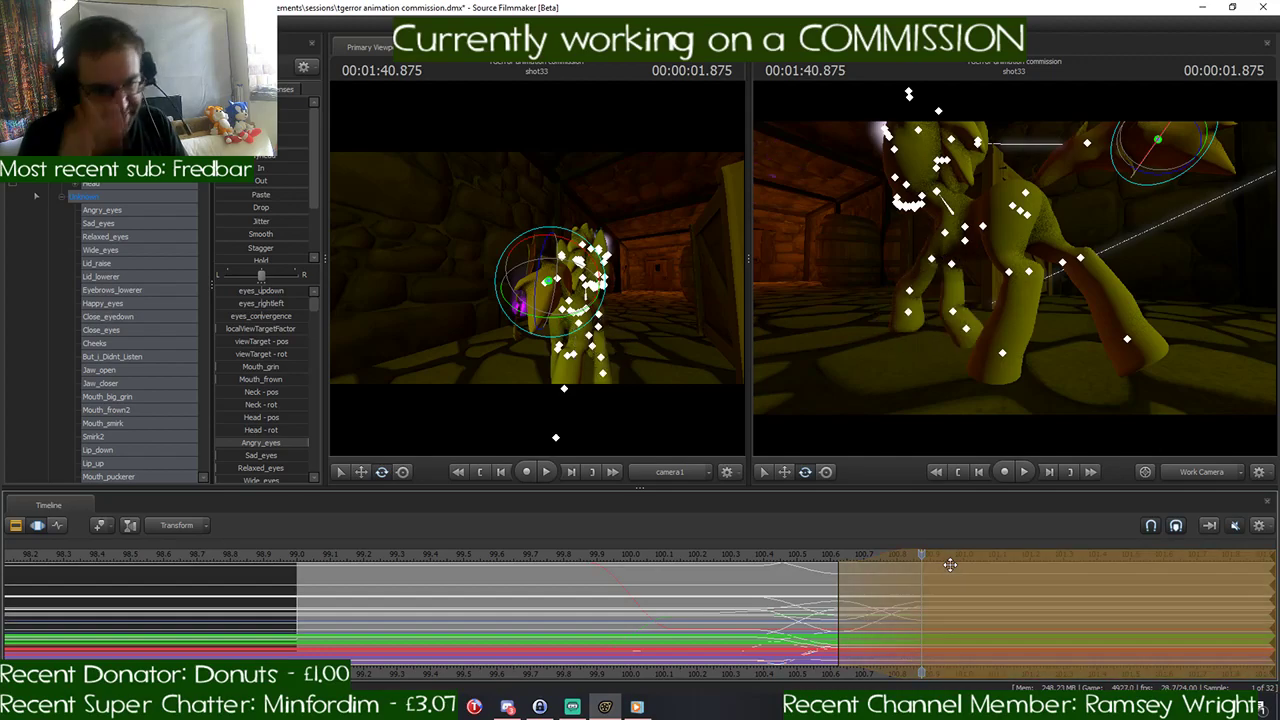
pyautogui.hotkey('ctrl', 'z')
pyautogui.hotkey('ctrl', 'z')
pyautogui.hotkey('ctrl', 'z')
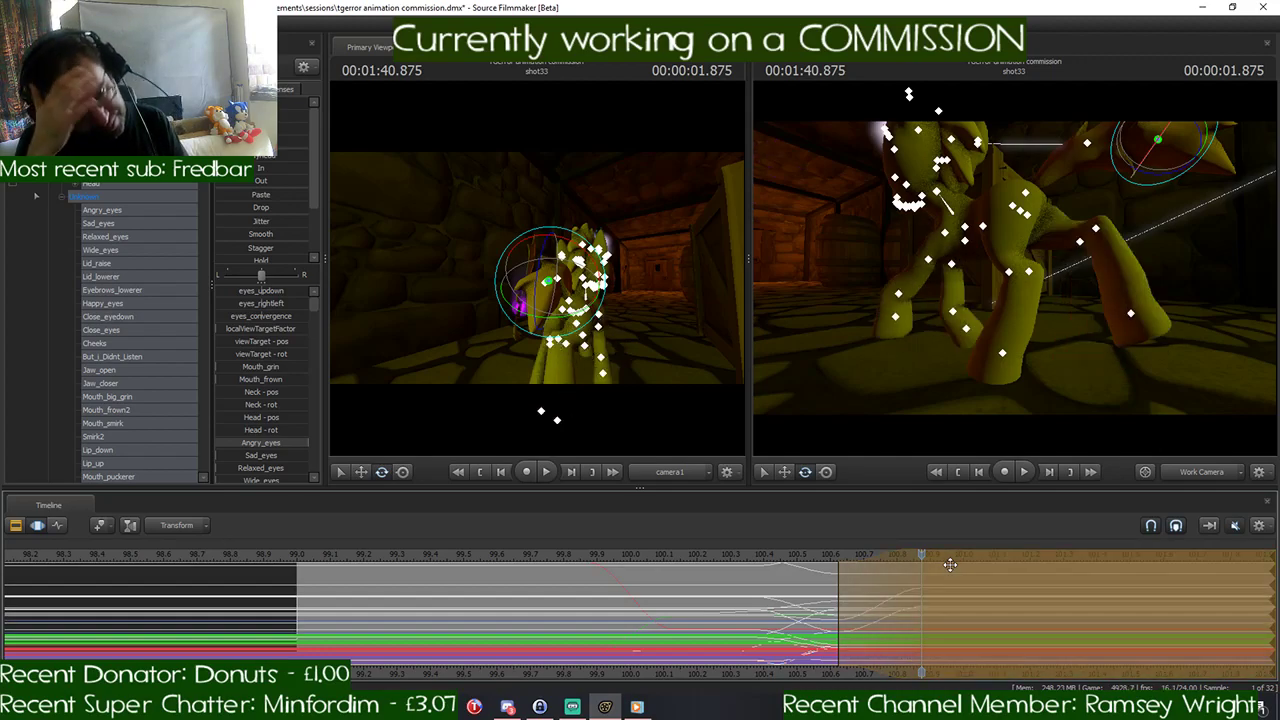
pyautogui.hotkey('ctrl', 'z')
pyautogui.hotkey('ctrl', 'z')
pyautogui.hotkey('ctrl', 'z')
pyautogui.hotkey('ctrl', 'z')
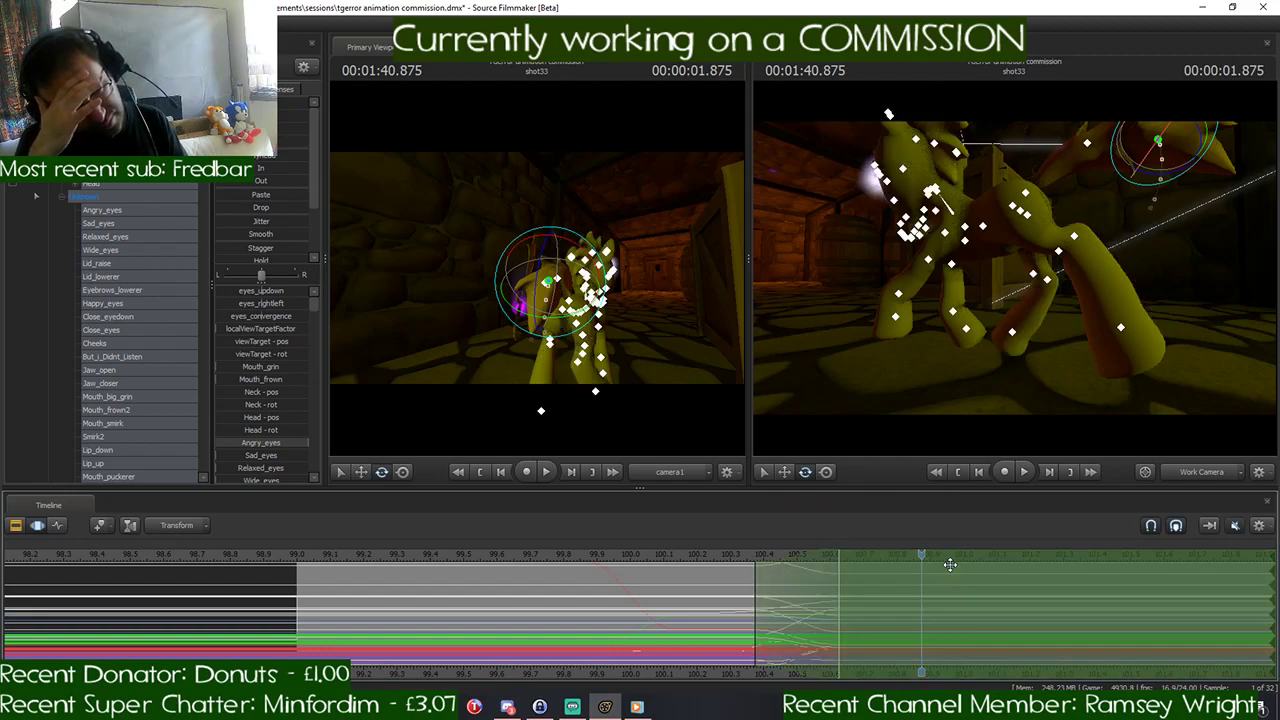
# - Undo the pony's 1:40.625 leg, body and tail edits back to the standing pose
pyautogui.hotkey('ctrl', 'z')
pyautogui.hotkey('ctrl', 'z')
pyautogui.hotkey('ctrl', 'z')
pyautogui.hotkey('ctrl', 'z')
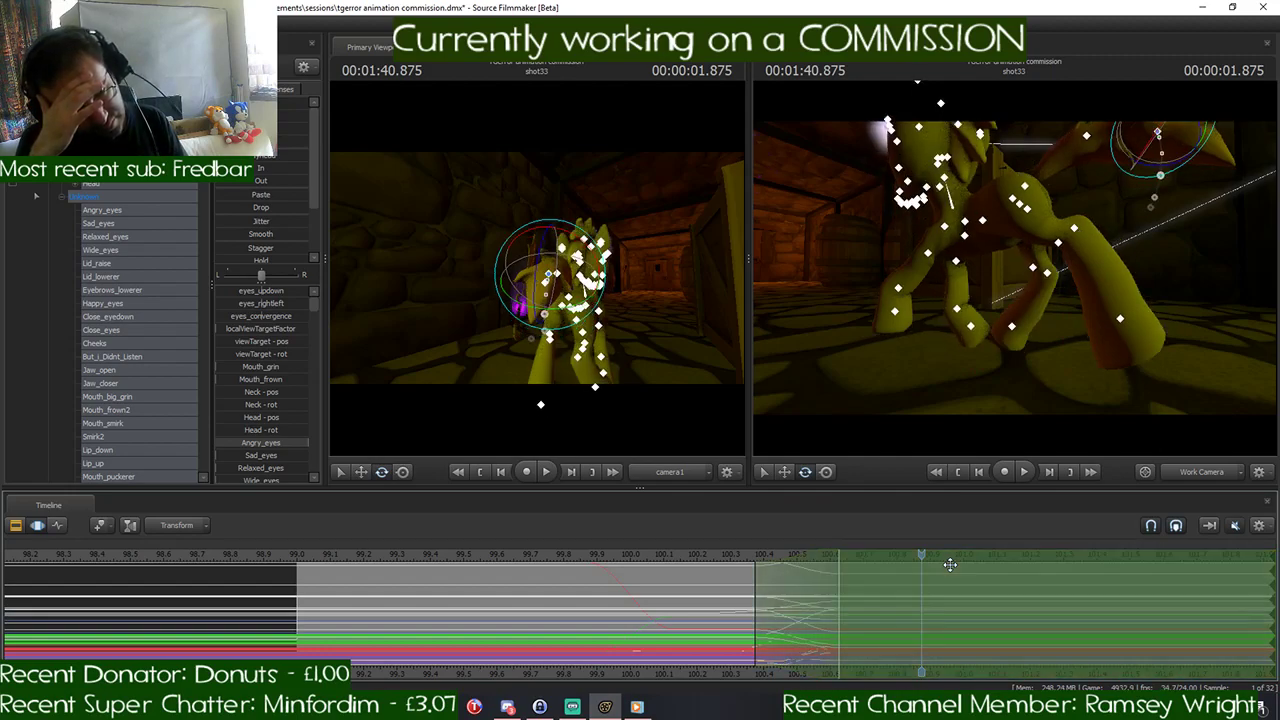
pyautogui.hotkey('ctrl', 'z')
pyautogui.hotkey('ctrl', 'z')
pyautogui.hotkey('ctrl', 'z')
pyautogui.hotkey('ctrl', 'z')
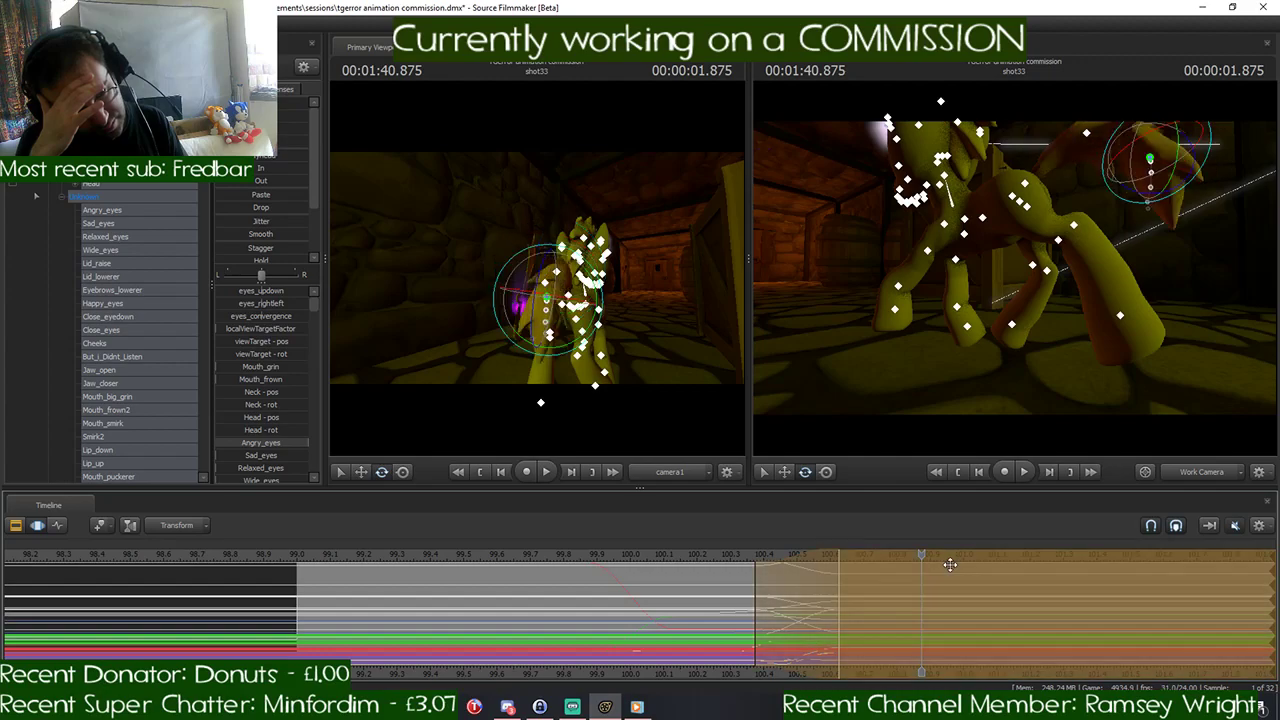
pyautogui.hotkey('ctrl', 'z')
pyautogui.hotkey('ctrl', 'z')
pyautogui.hotkey('ctrl', 'z')
pyautogui.hotkey('ctrl', 'z')
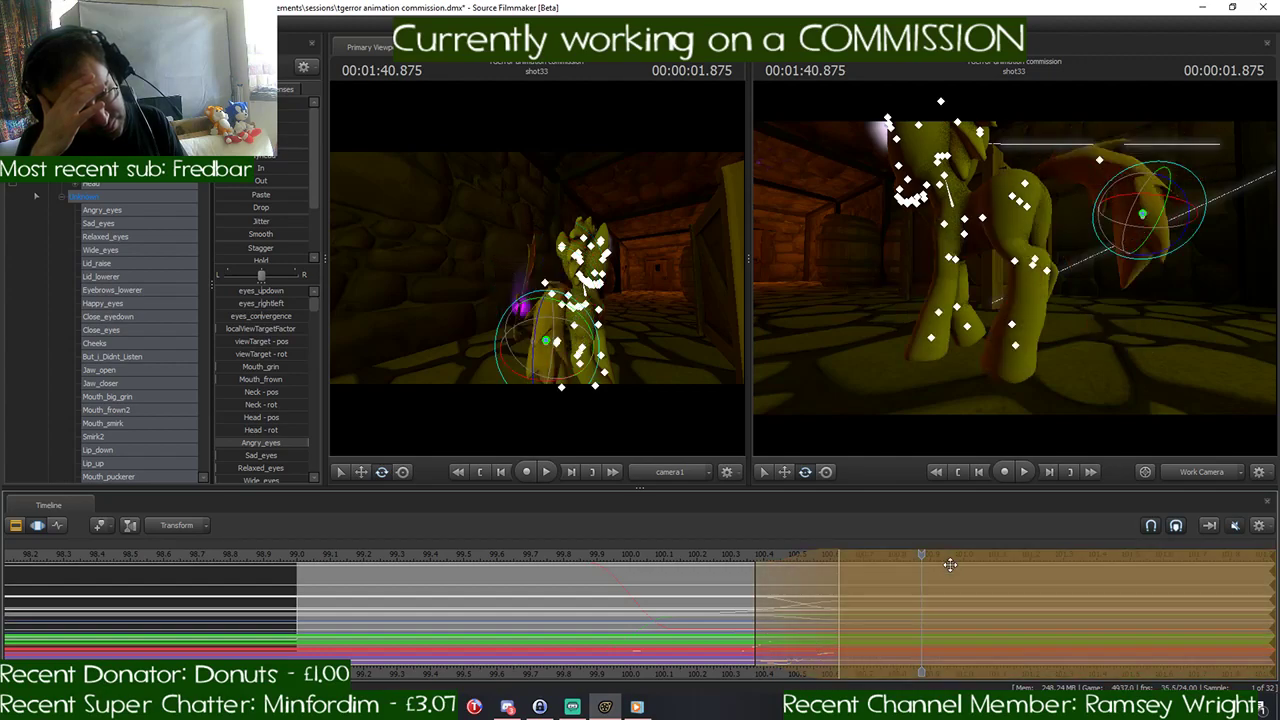
pyautogui.hotkey('ctrl', 'z')
pyautogui.hotkey('ctrl', 'z')
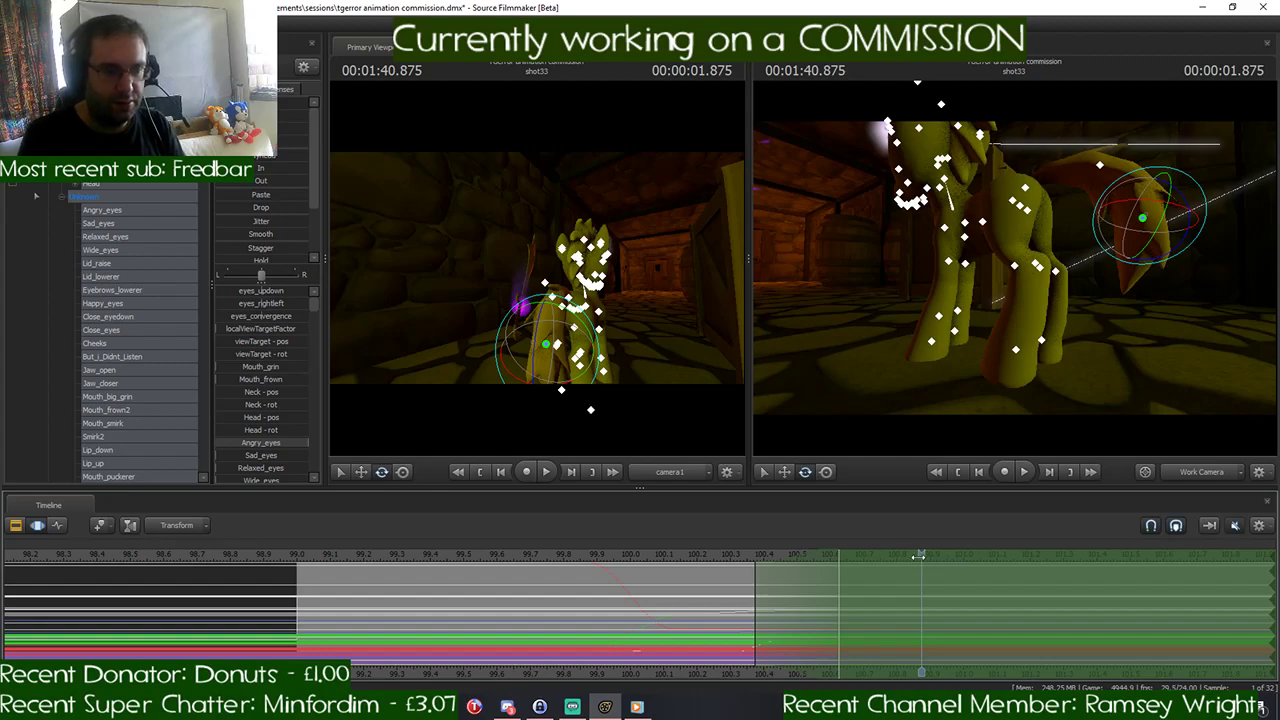
# - Shift the open-ended time selection to ramp in from 1:40.458 to 1:40.708 and place the playhead at 1:40.708
pyautogui.moveTo(918, 556); pyautogui.dragTo(755, 575)
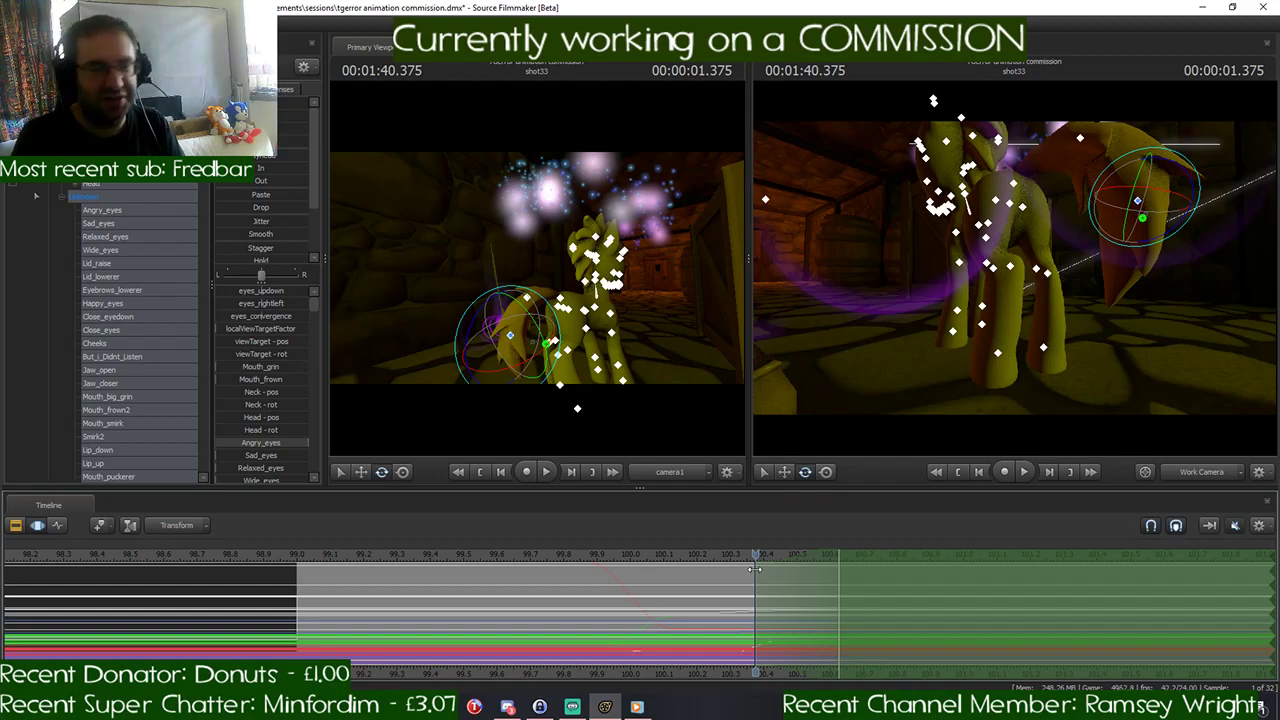
pyautogui.moveTo(755, 569); pyautogui.dragTo(838, 554)
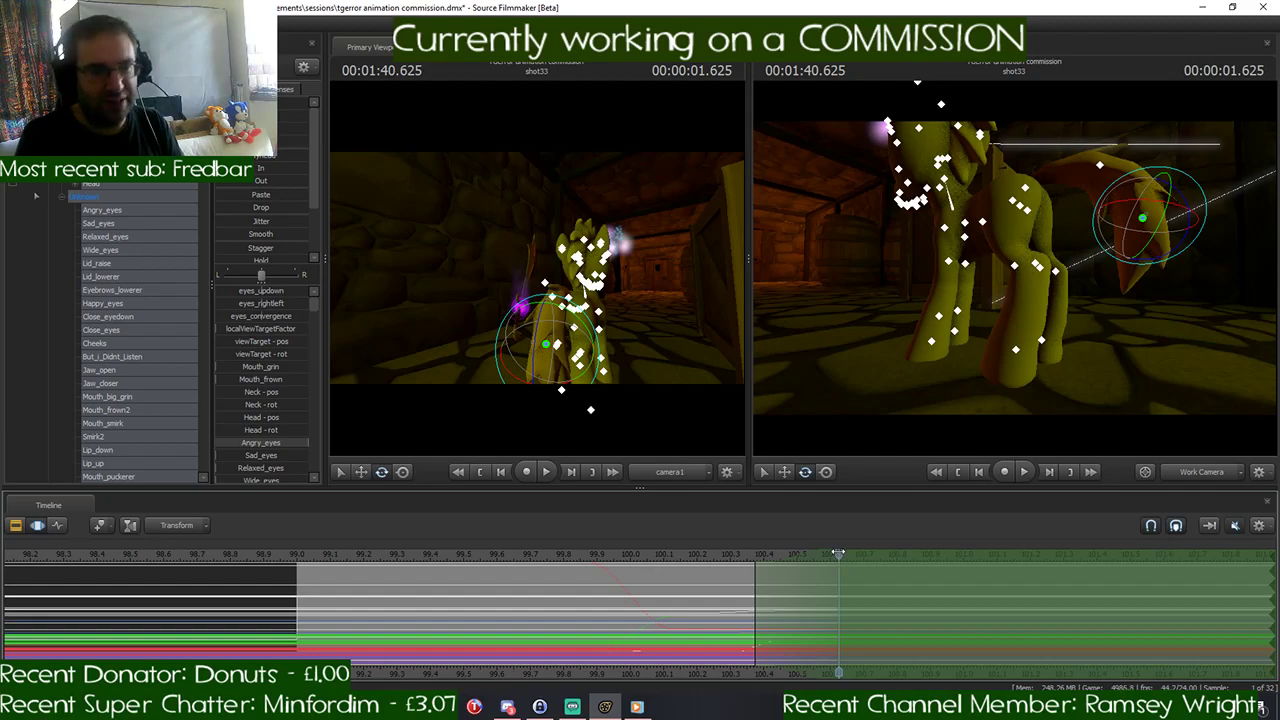
pyautogui.moveTo(832, 553); pyautogui.dragTo(782, 553)
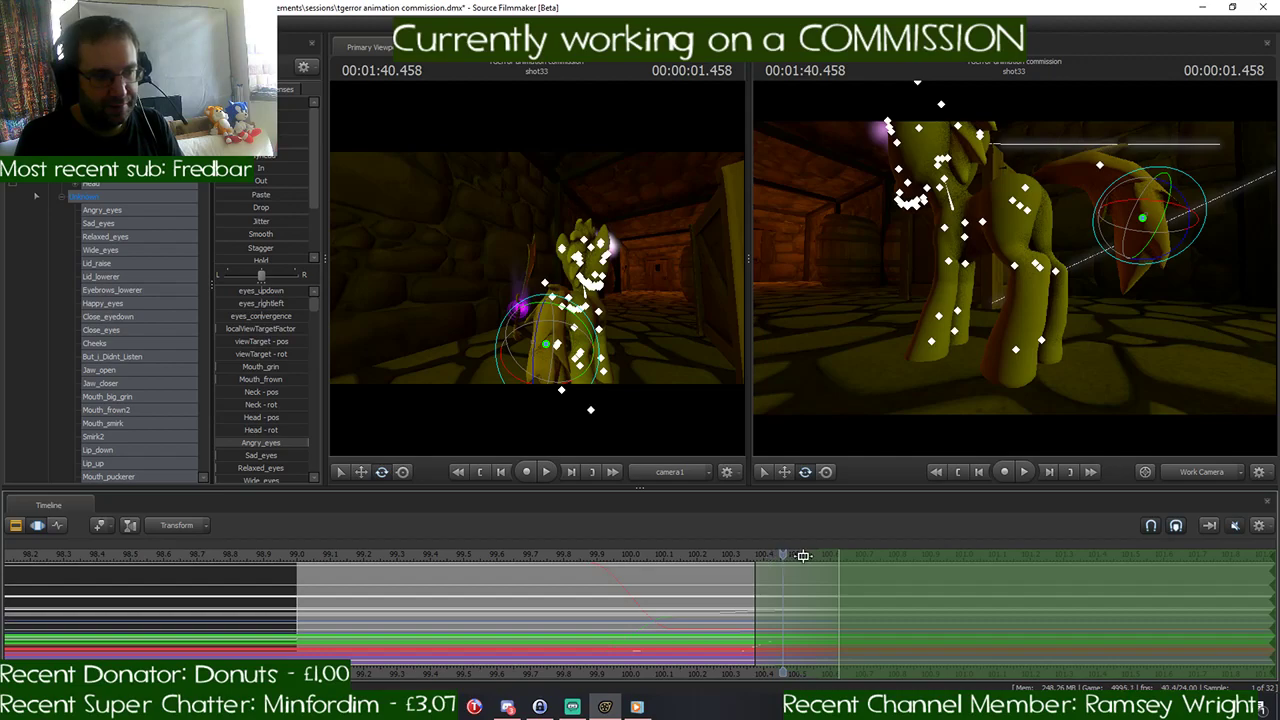
pyautogui.moveTo(803, 555); pyautogui.dragTo(834, 558)
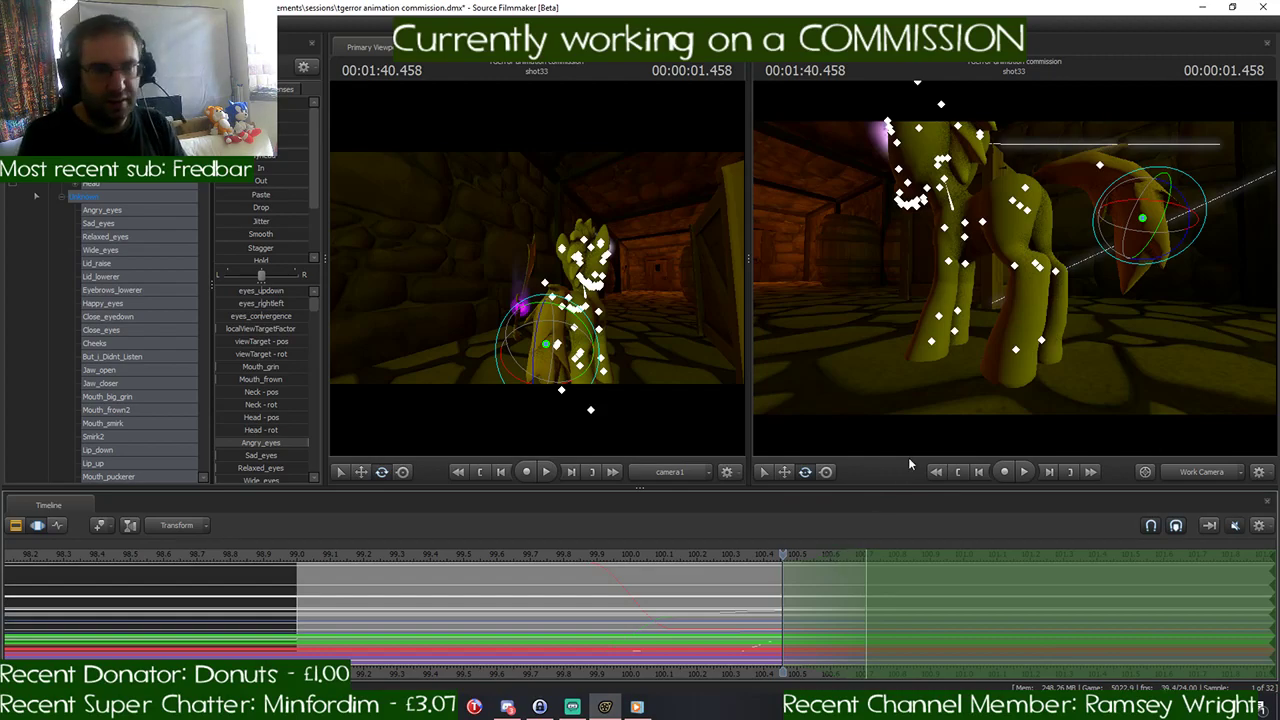
pyautogui.moveTo(912, 385); pyautogui.dragTo(1016, 273)
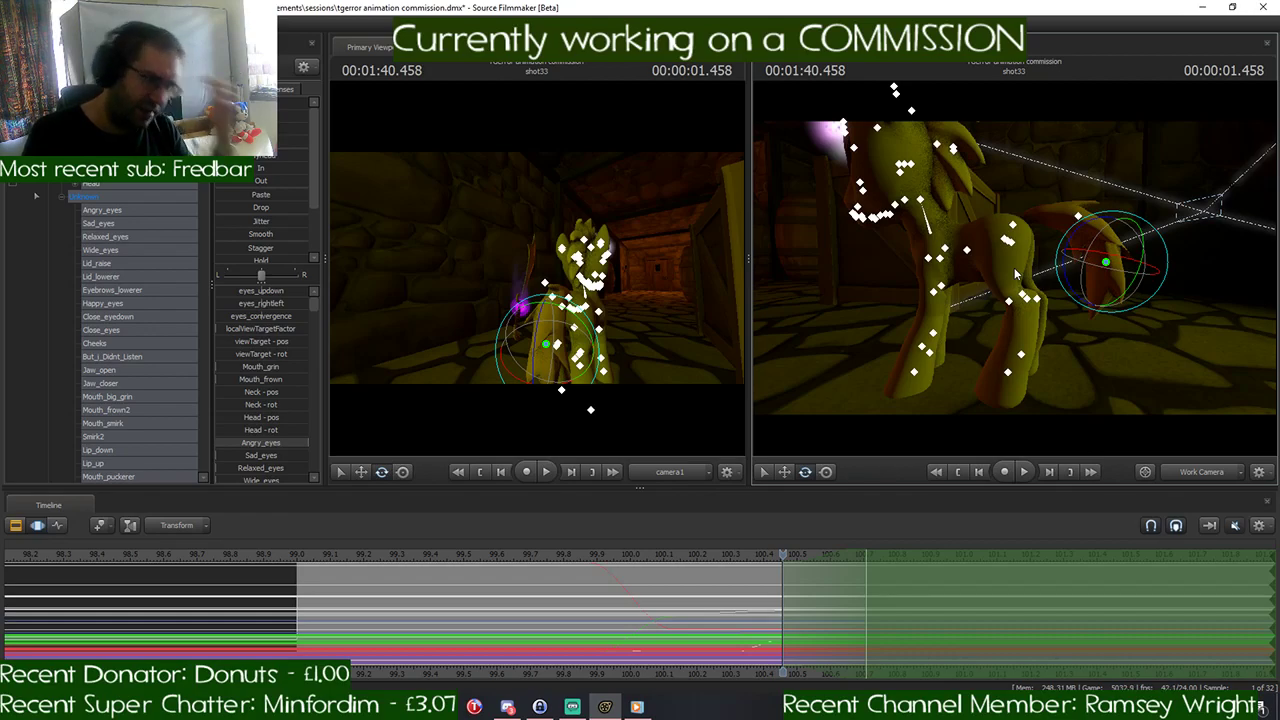
pyautogui.scroll(-10, 912, 573)
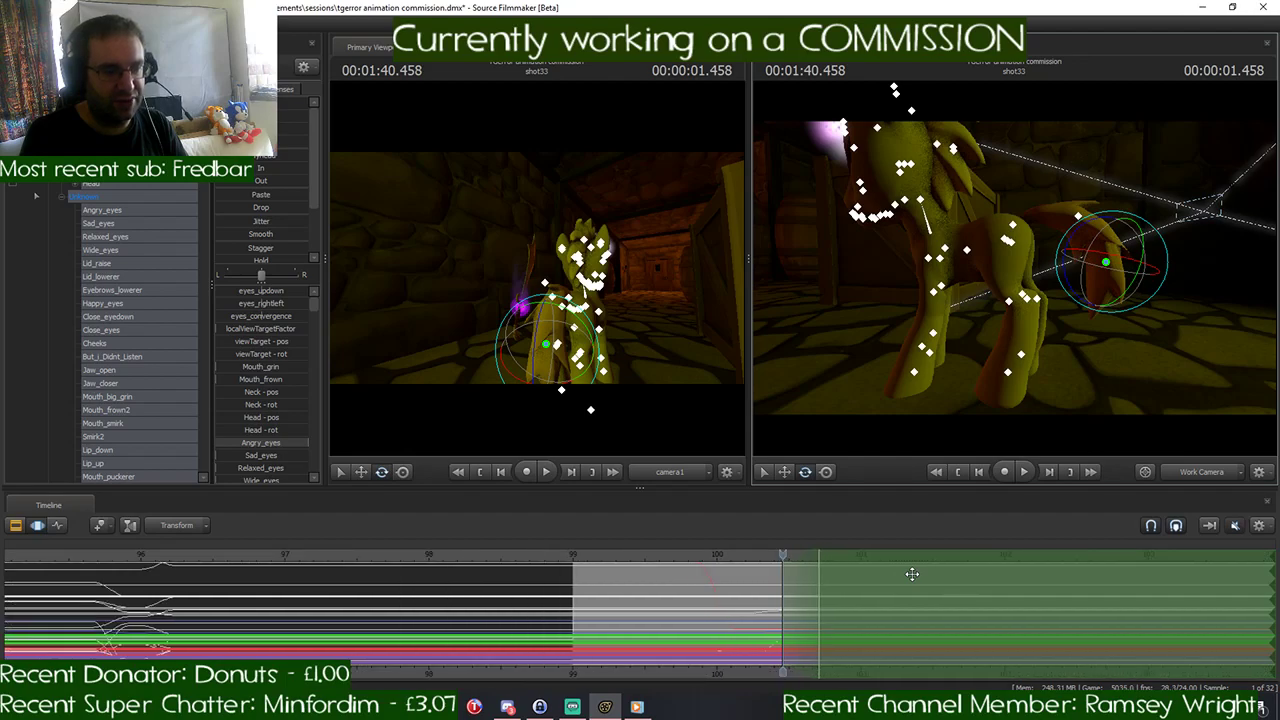
pyautogui.scroll(-2, 912, 573)
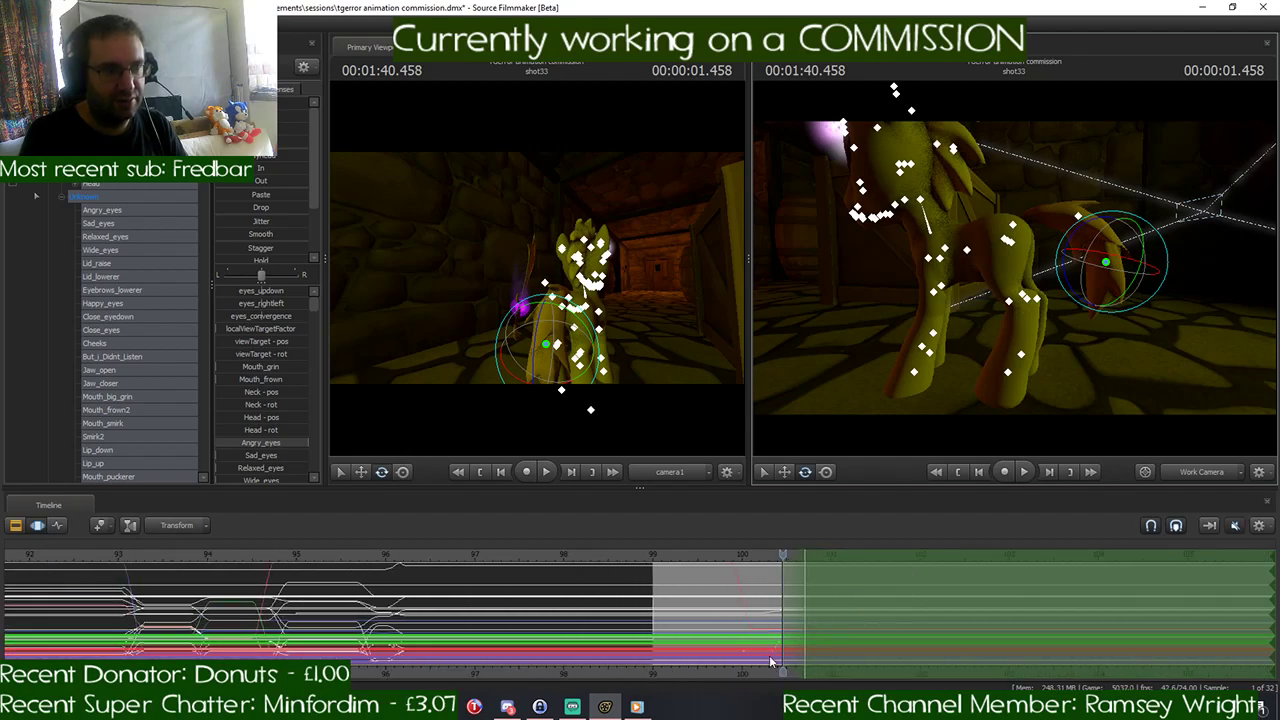
pyautogui.moveTo(785, 668); pyautogui.dragTo(770, 668, button='middle')
pyautogui.moveTo(765, 553); pyautogui.dragTo(789, 572)
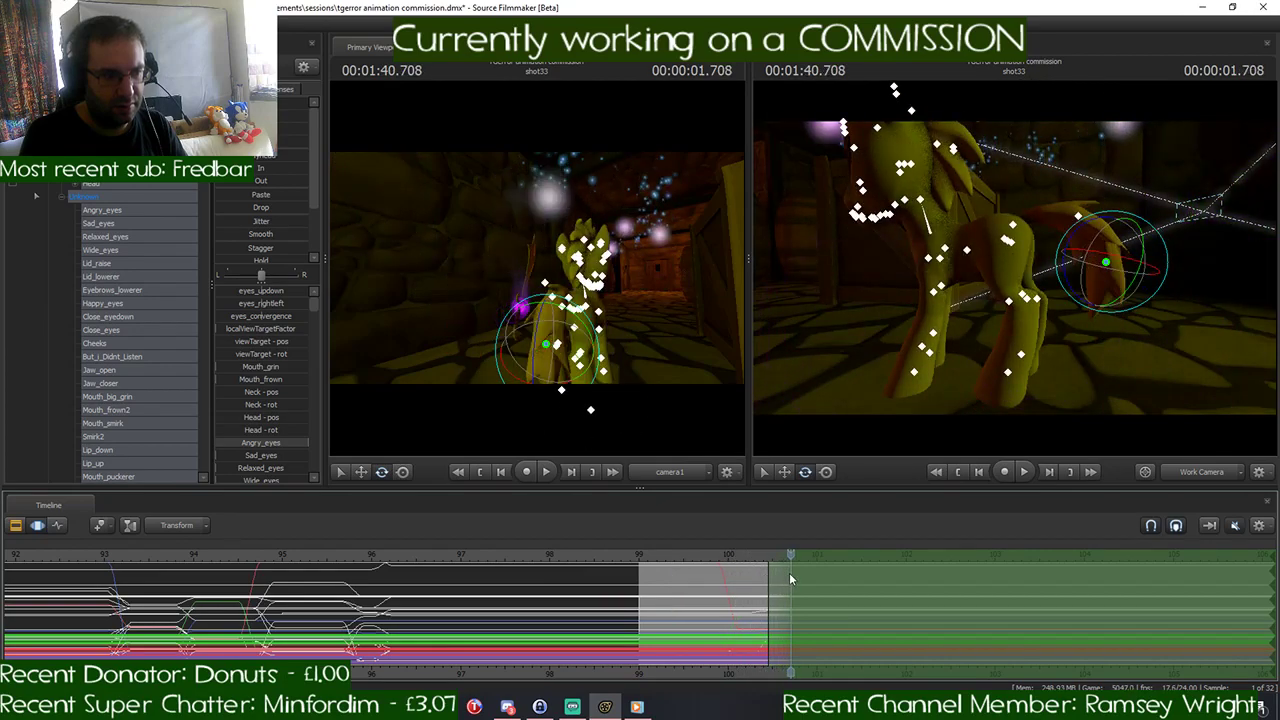
# - Reposition the pony's body at 1:40.708 using its Pelvis and rootTransform controls
pyautogui.moveTo(1015, 268)
pyautogui.mouseDown()
pyautogui.moveTo(955, 250)
pyautogui.moveTo(964, 268)
pyautogui.moveTo(1012, 261)
pyautogui.mouseUp()
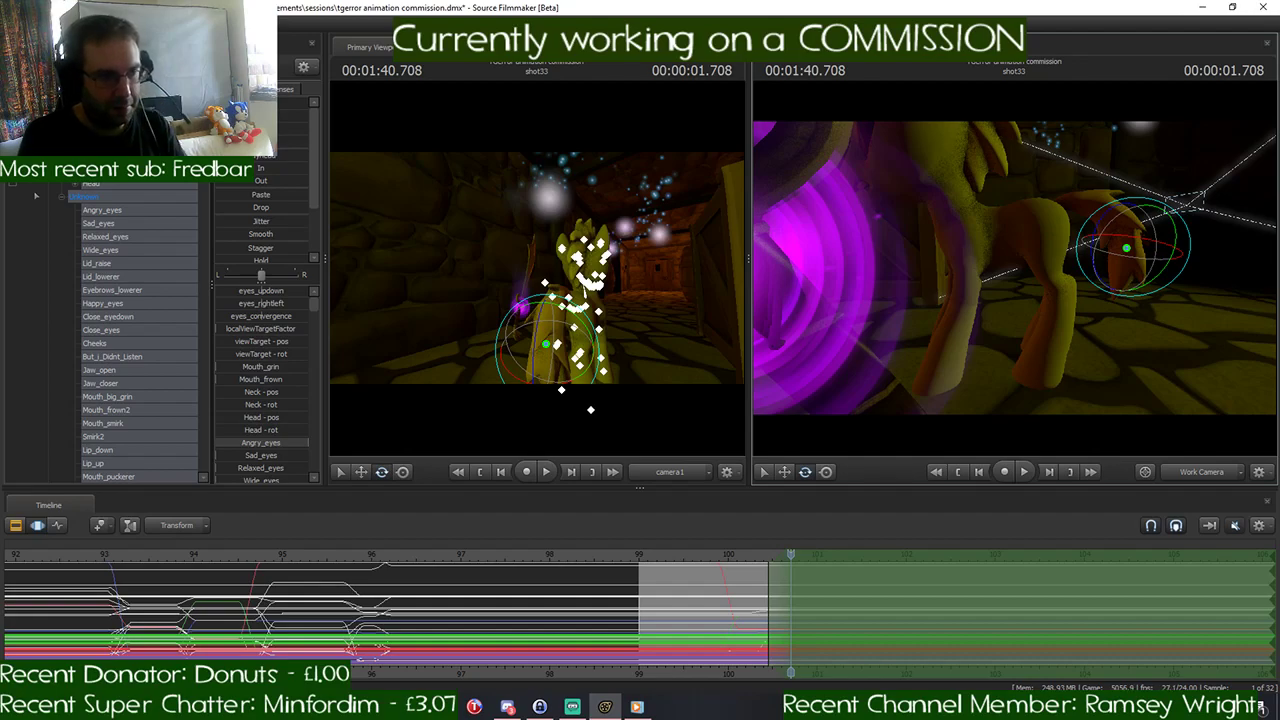
pyautogui.moveTo(1060, 275); pyautogui.dragTo(1030, 255)
pyautogui.moveTo(1013, 390); pyautogui.dragTo(1007, 371)
pyautogui.press('ctrl')
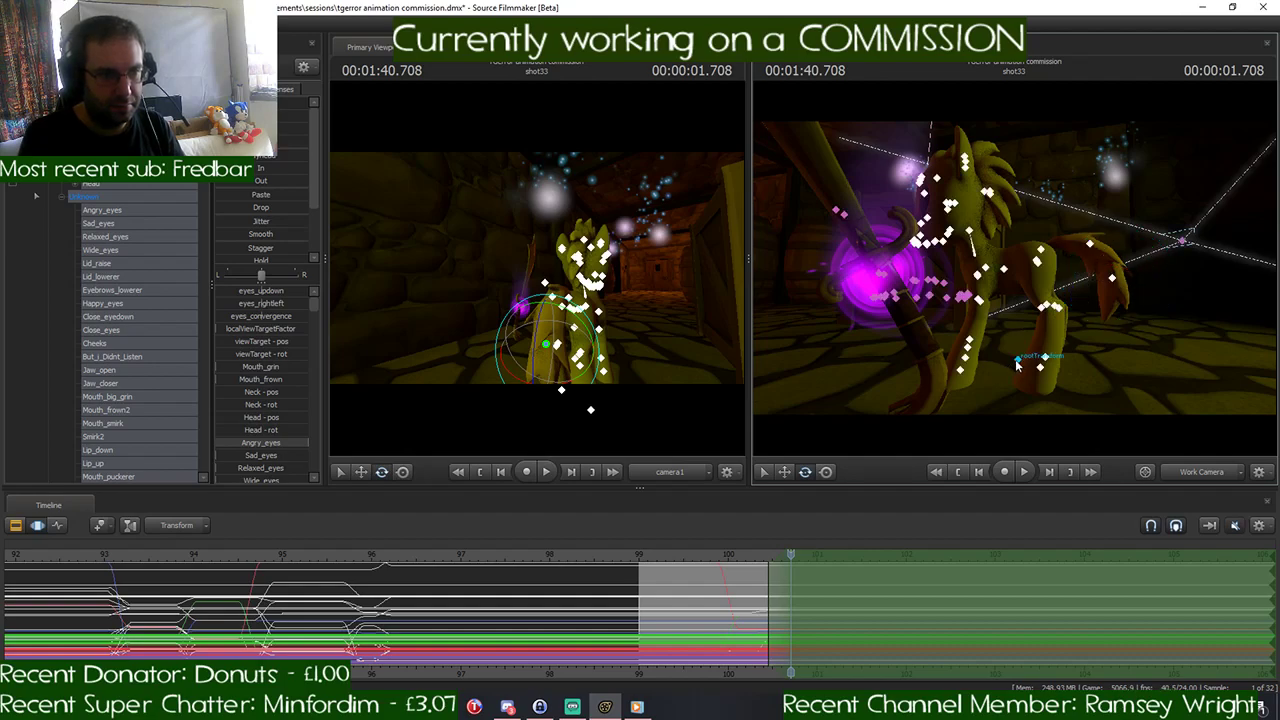
pyautogui.moveTo(1128, 386); pyautogui.dragTo(1126, 385)
pyautogui.moveTo(1014, 267); pyautogui.dragTo(1015, 274)
pyautogui.press('ctrl')
pyautogui.click(1006, 262)
pyautogui.press('w')
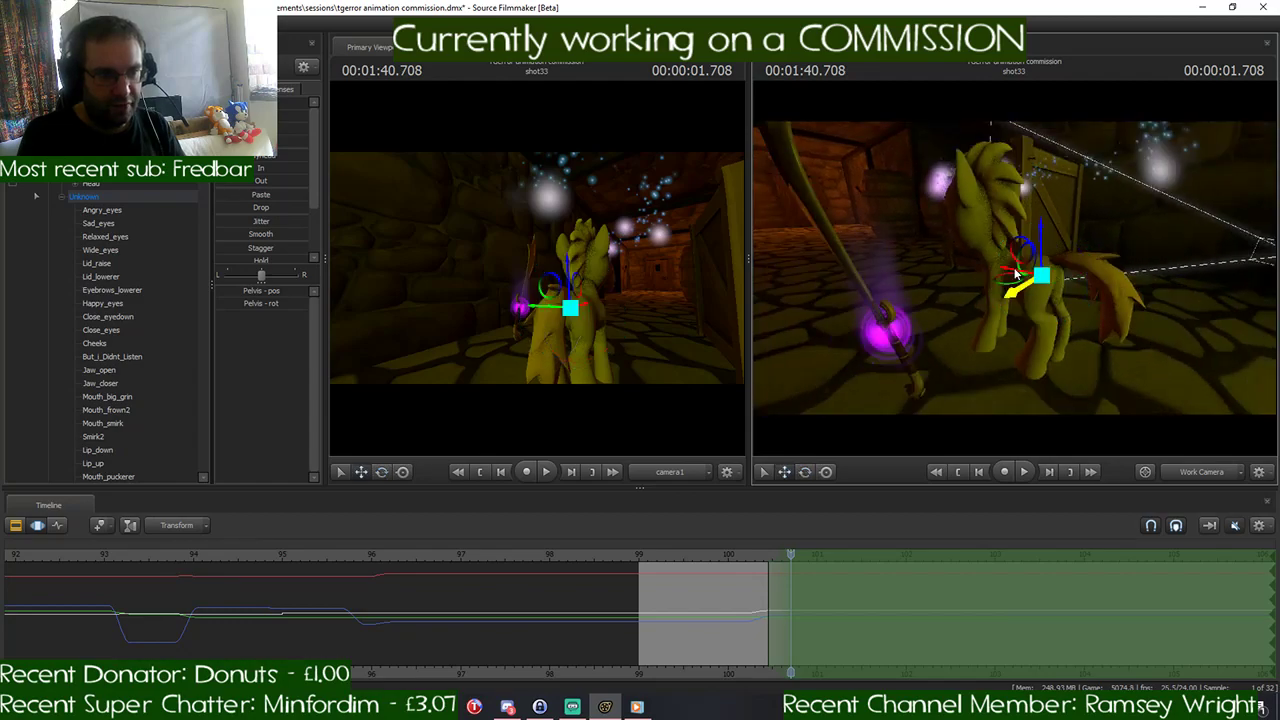
pyautogui.moveTo(1103, 271); pyautogui.dragTo(969, 291)
pyautogui.keyDown('ctrl'); pyautogui.click(1043, 281); pyautogui.keyUp('ctrl')
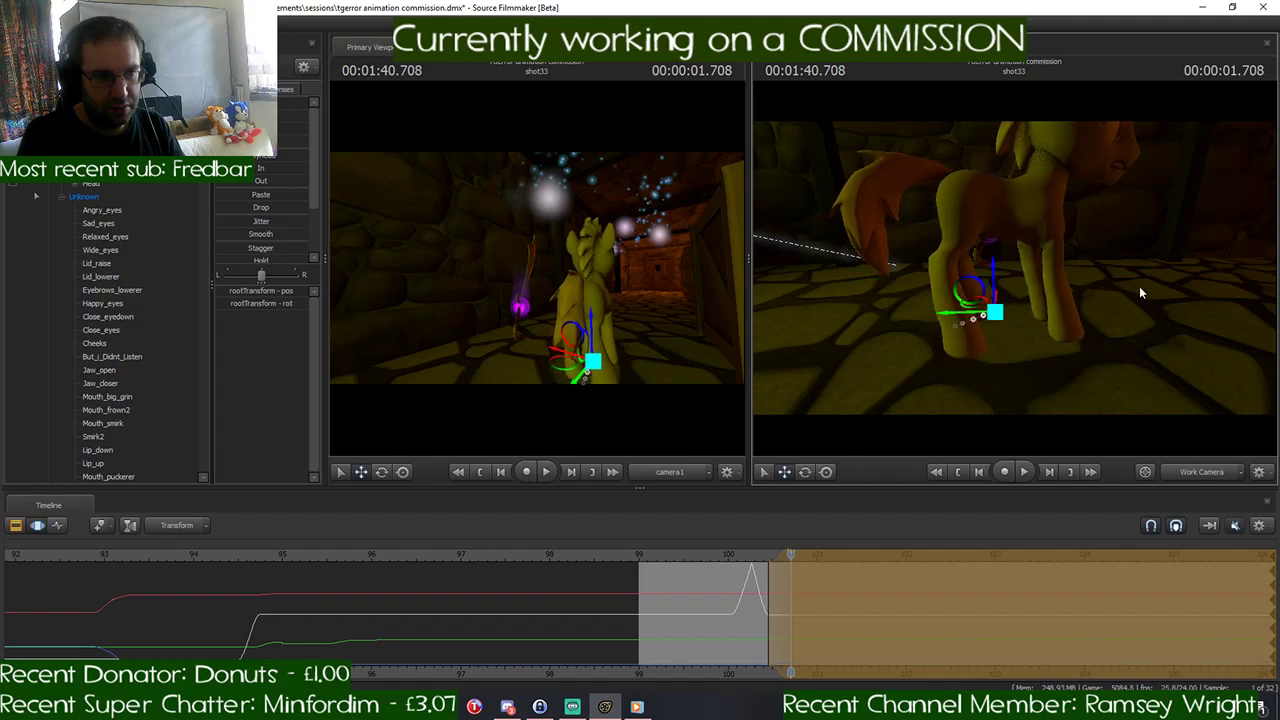
# - Swing the pony's right front leg forward at 1:40.708 by rotating RightShoulder, RightForearm and RightHand
pyautogui.moveTo(1140, 292); pyautogui.dragTo(985, 263)
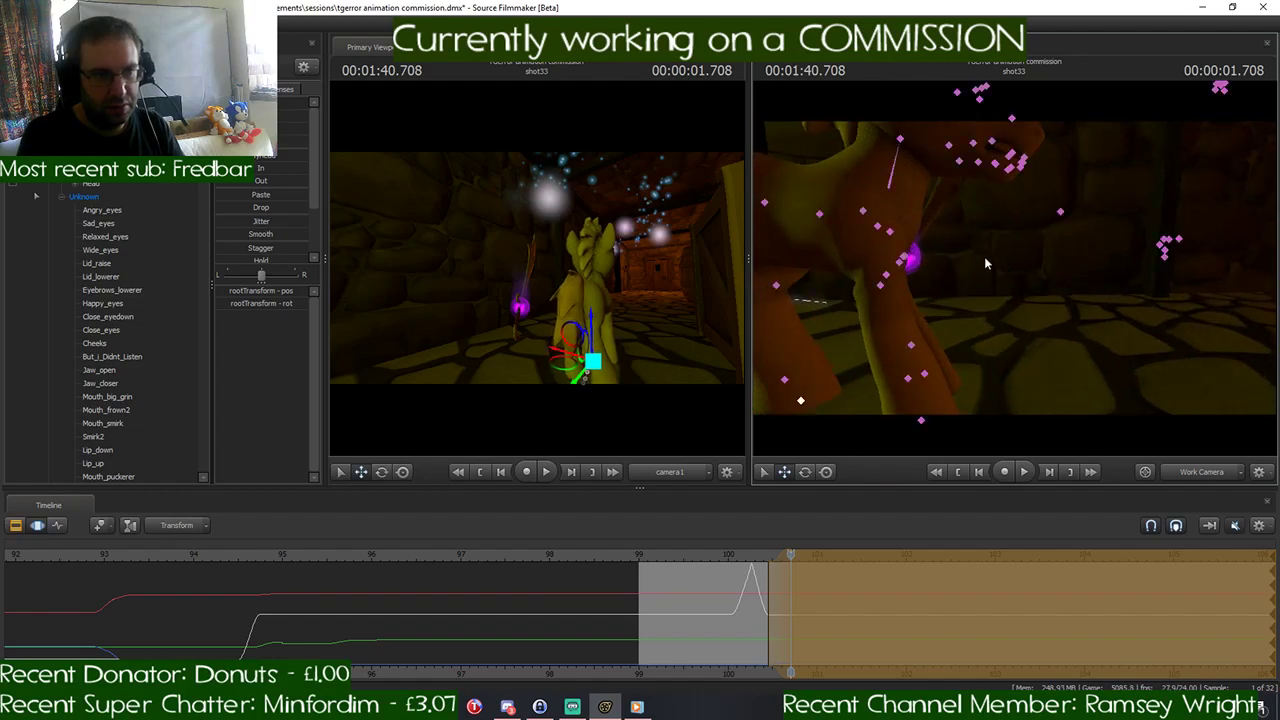
pyautogui.click(877, 228)
pyautogui.press('e')
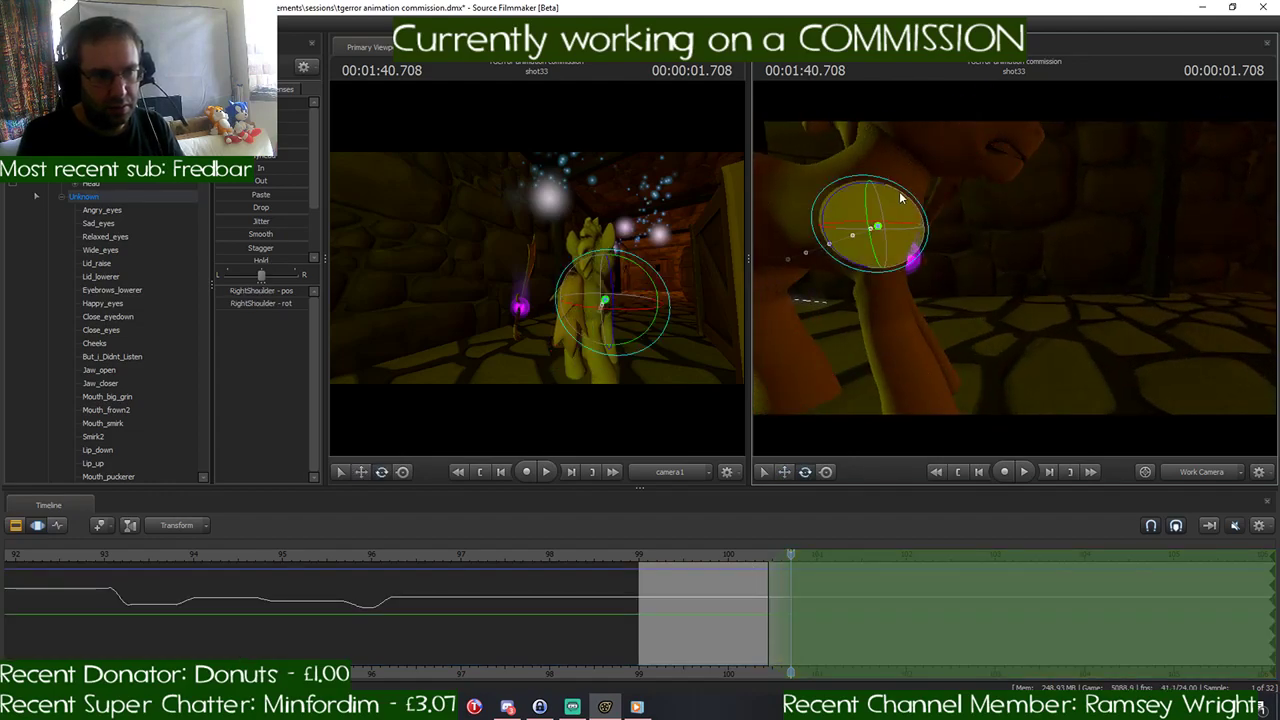
pyautogui.moveTo(888, 190)
pyautogui.mouseDown()
pyautogui.moveTo(848, 198)
pyautogui.moveTo(935, 236)
pyautogui.mouseUp()
pyautogui.click(929, 276)
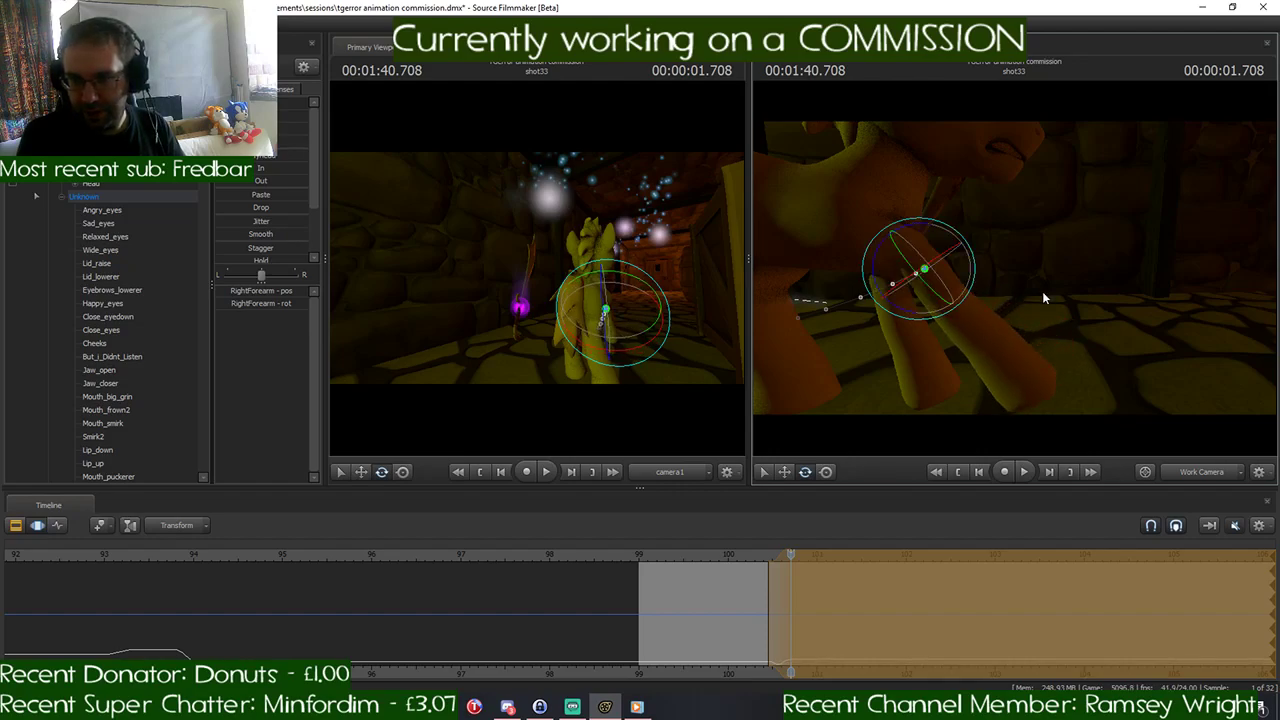
pyautogui.click(983, 338)
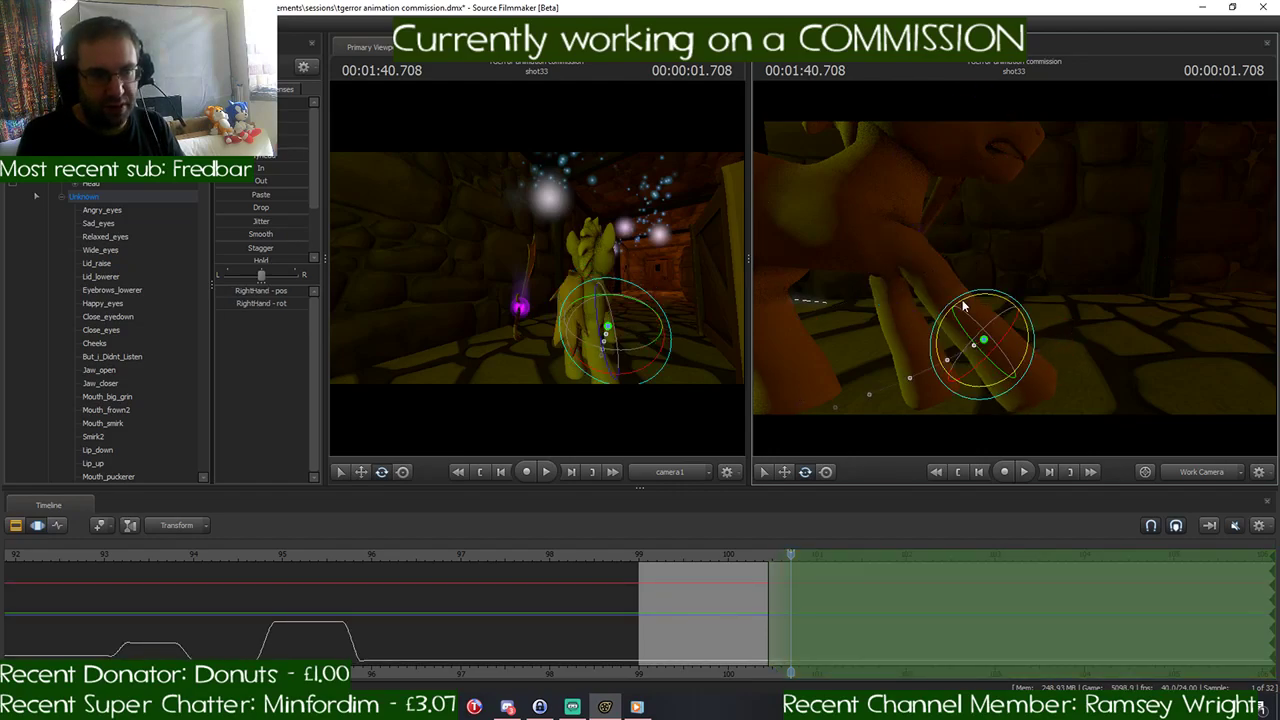
pyautogui.moveTo(963, 309); pyautogui.dragTo(984, 383)
# - Swing the pony's left front leg backward at 1:40.708 by rotating LeftShoulder, LeftHand and LeftForearm
pyautogui.click(1008, 254)
pyautogui.moveTo(1004, 270); pyautogui.dragTo(1005, 290)
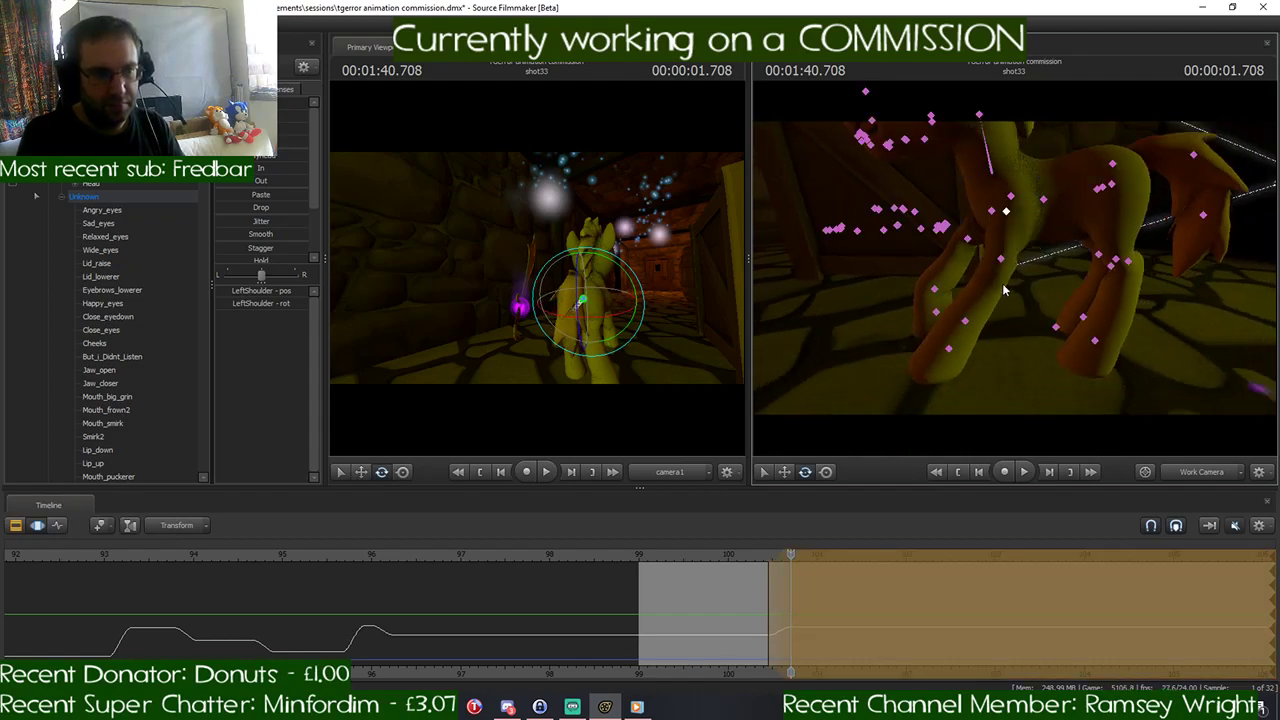
pyautogui.click(966, 321)
pyautogui.moveTo(962, 326); pyautogui.dragTo(919, 306)
pyautogui.moveTo(984, 272); pyautogui.dragTo(982, 263)
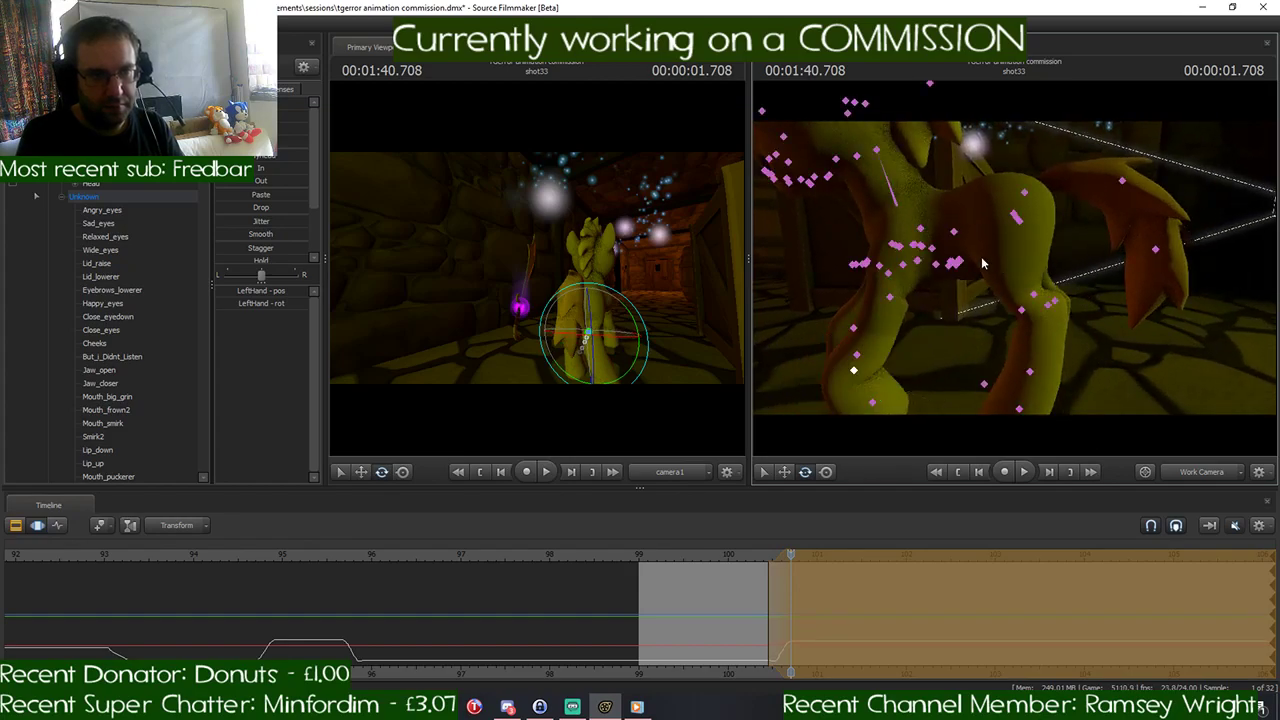
pyautogui.click(893, 289)
pyautogui.moveTo(890, 288); pyautogui.dragTo(873, 264)
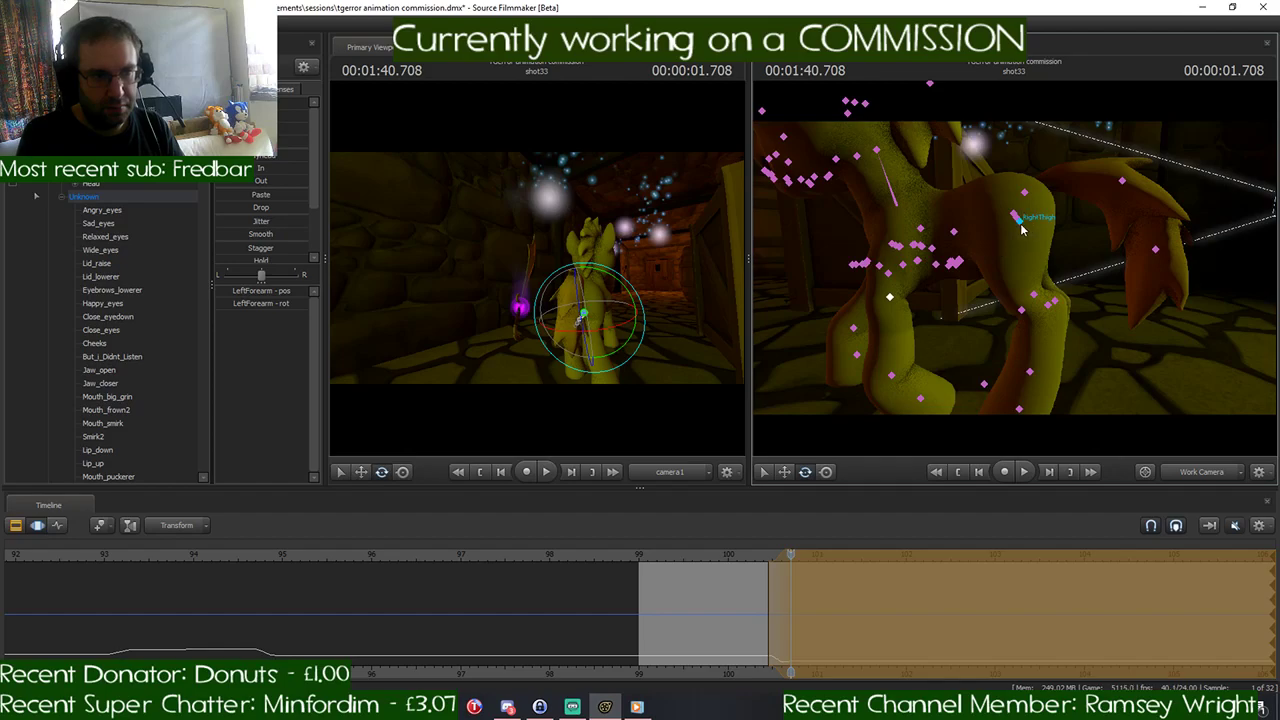
pyautogui.click(1021, 229)
pyautogui.moveTo(1032, 185); pyautogui.dragTo(1025, 179)
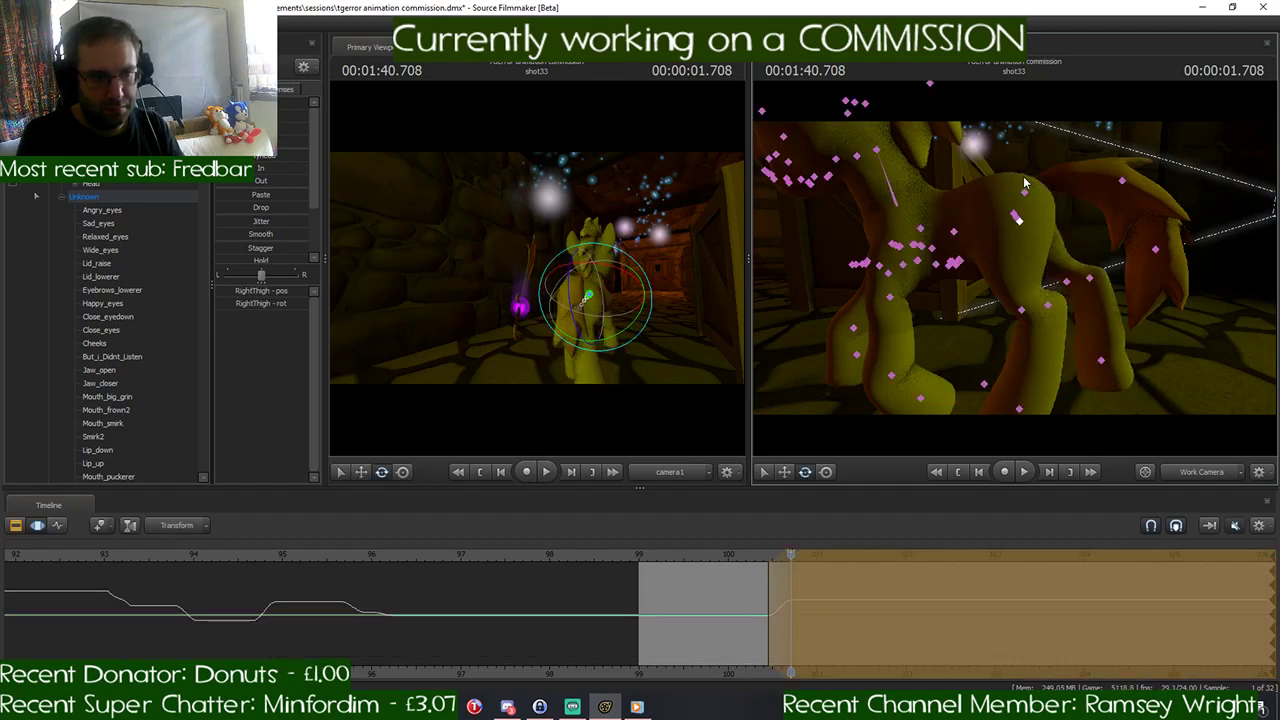
pyautogui.hotkey('ctrl', 'z')
# - Swing the pony's left hind leg backward at 1:40.708 by rotating LeftThigh and LeftLeg2
pyautogui.click(1014, 218)
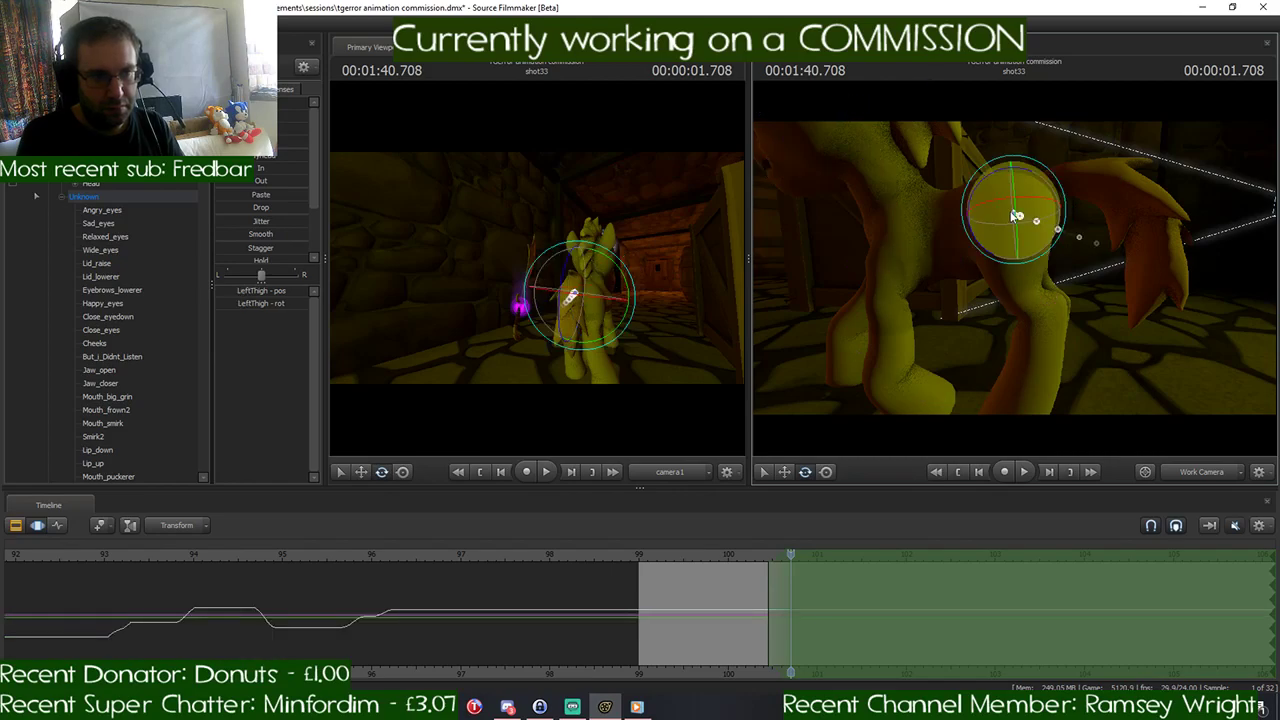
pyautogui.moveTo(1003, 160); pyautogui.dragTo(975, 177)
pyautogui.click(1094, 277)
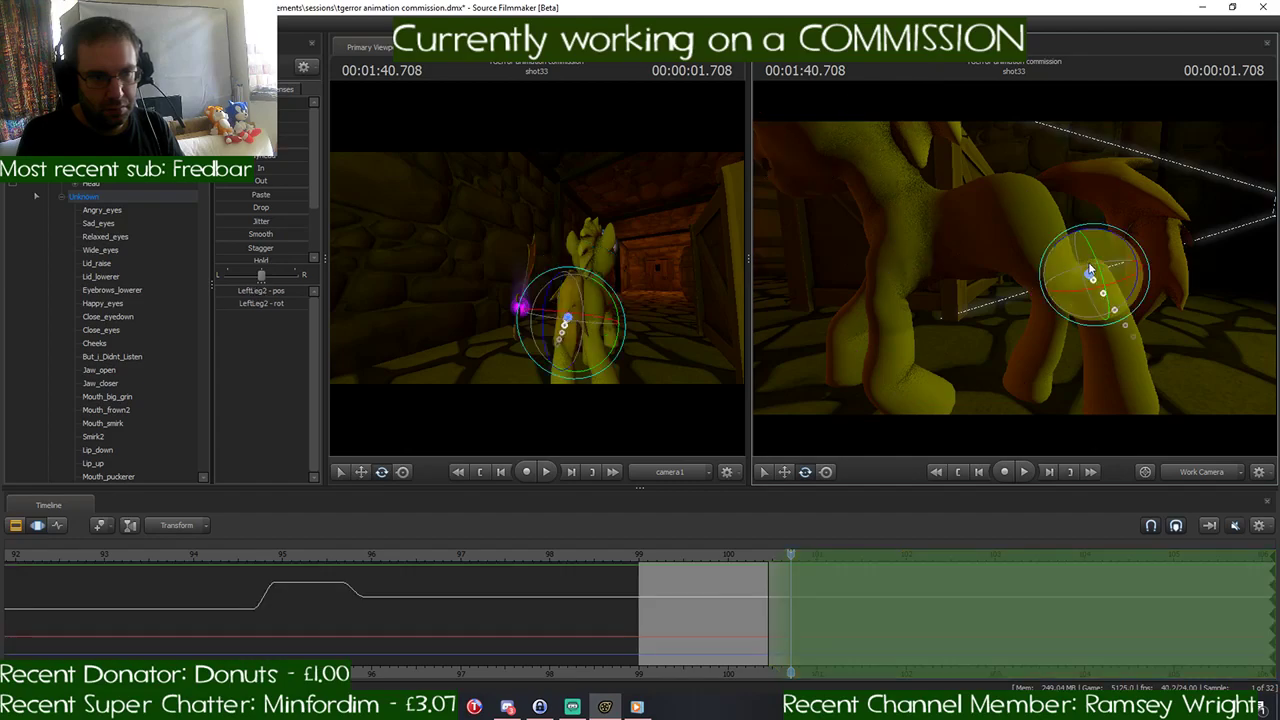
pyautogui.moveTo(1074, 239); pyautogui.dragTo(1062, 243)
# - Swing the pony's right hind leg forward at 1:40.708 by rotating RightThigh and RightLeg1
pyautogui.press('ctrl')
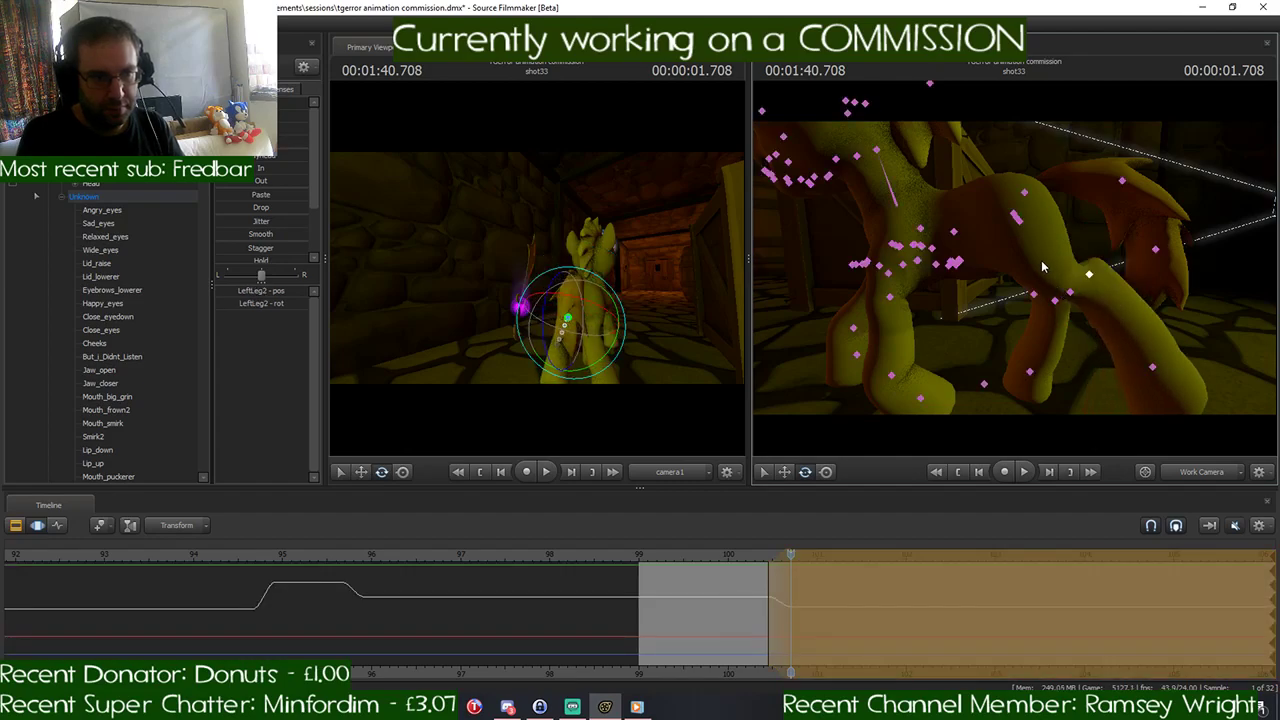
pyautogui.keyDown('ctrl'); pyautogui.click(1017, 217); pyautogui.keyUp('ctrl')
pyautogui.moveTo(1035, 186); pyautogui.dragTo(1052, 192)
pyautogui.press('ctrl')
pyautogui.keyDown('ctrl'); pyautogui.click(1022, 295); pyautogui.keyUp('ctrl')
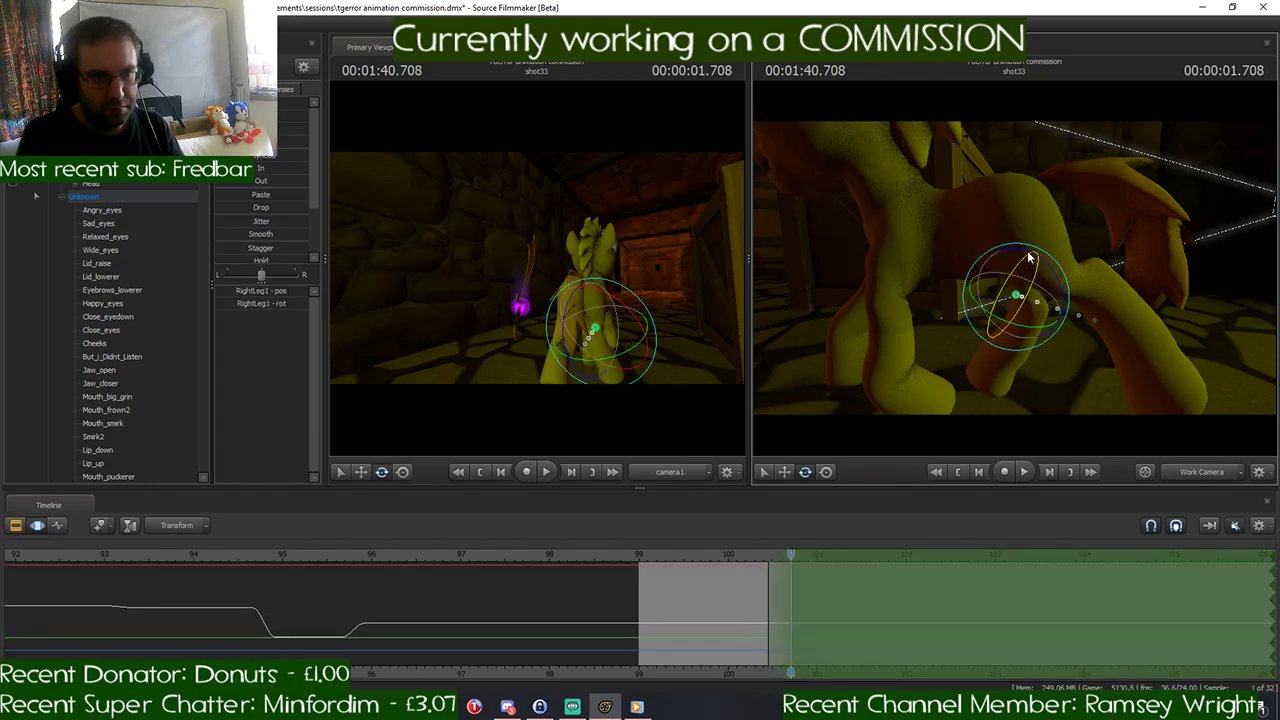
pyautogui.moveTo(1040, 256); pyautogui.dragTo(1052, 295)
# - Hold the pony's rootTransform at its 1:40.458 position across the time selection, with the selection starting abruptly at 1:40.458
pyautogui.scroll(3, 800, 566)
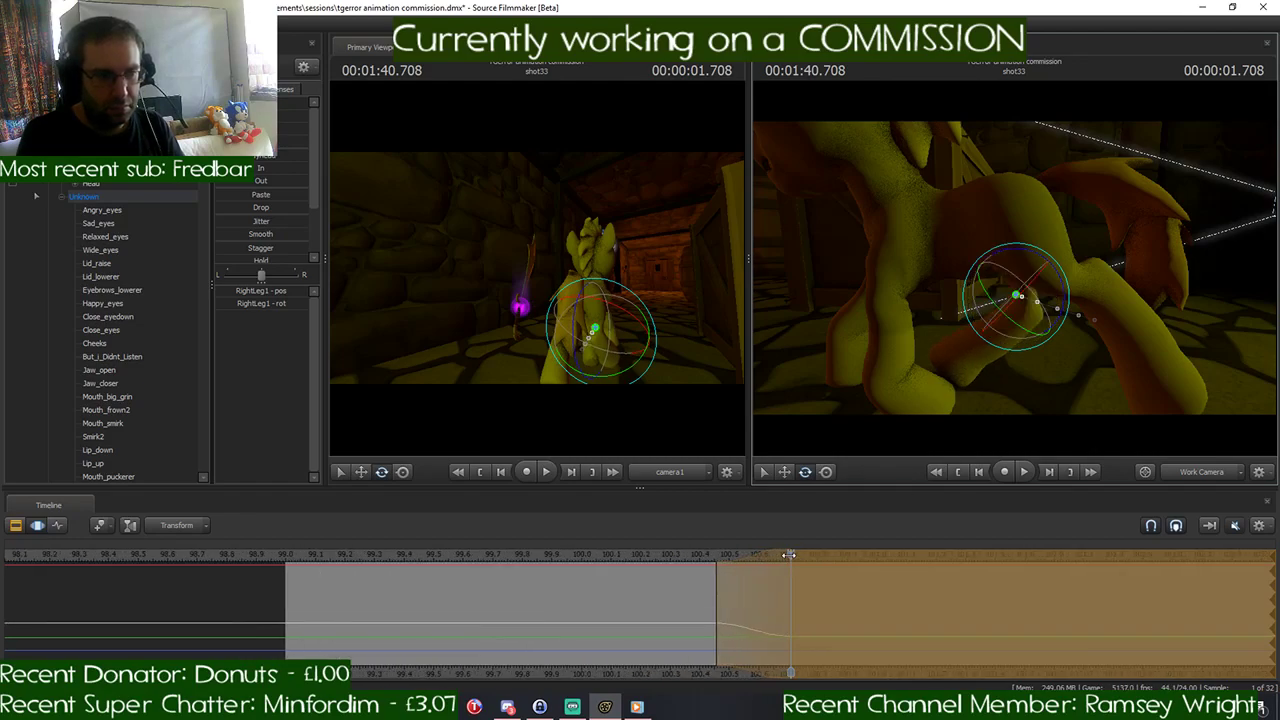
pyautogui.moveTo(789, 553); pyautogui.dragTo(717, 567)
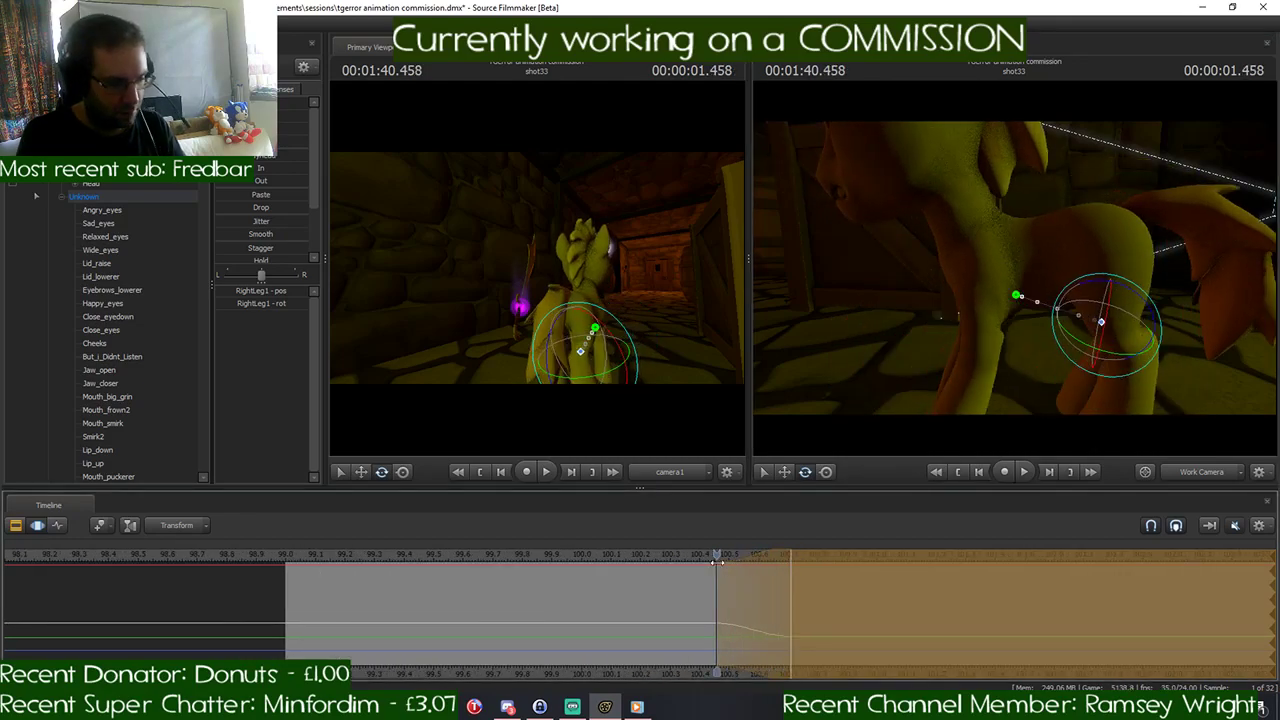
pyautogui.moveTo(716, 562); pyautogui.dragTo(790, 574)
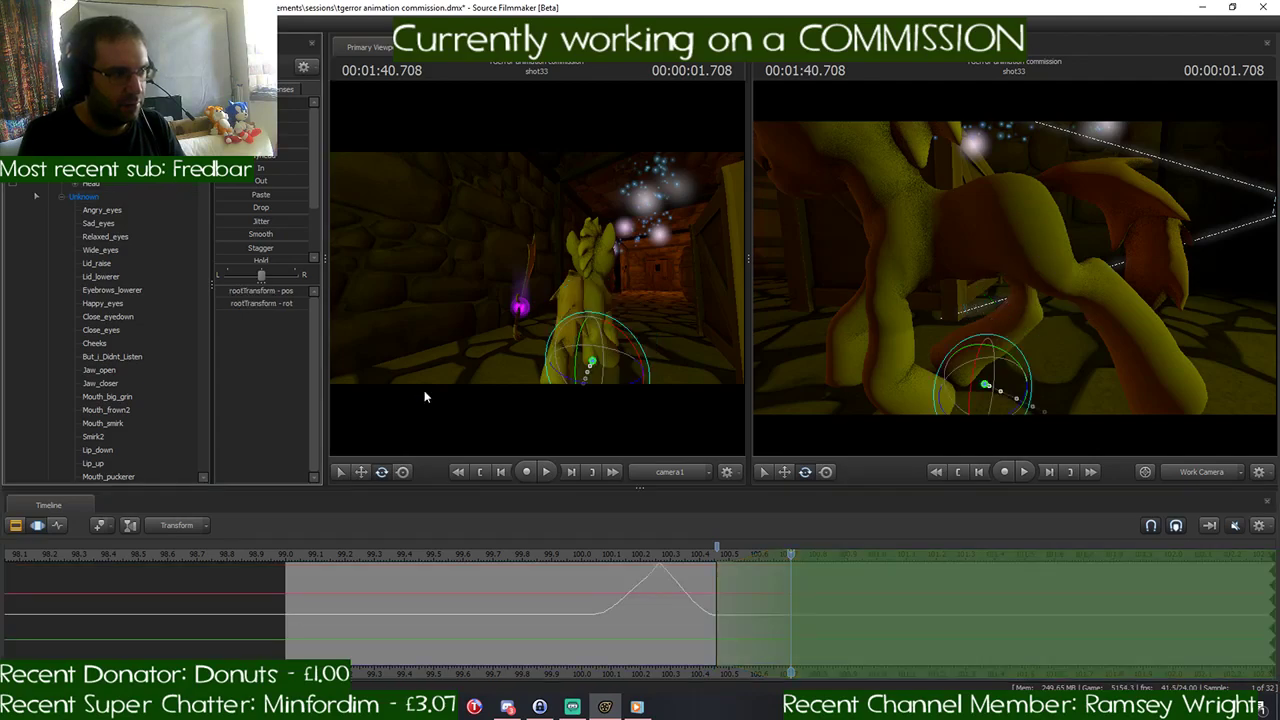
pyautogui.moveTo(792, 557); pyautogui.dragTo(718, 563)
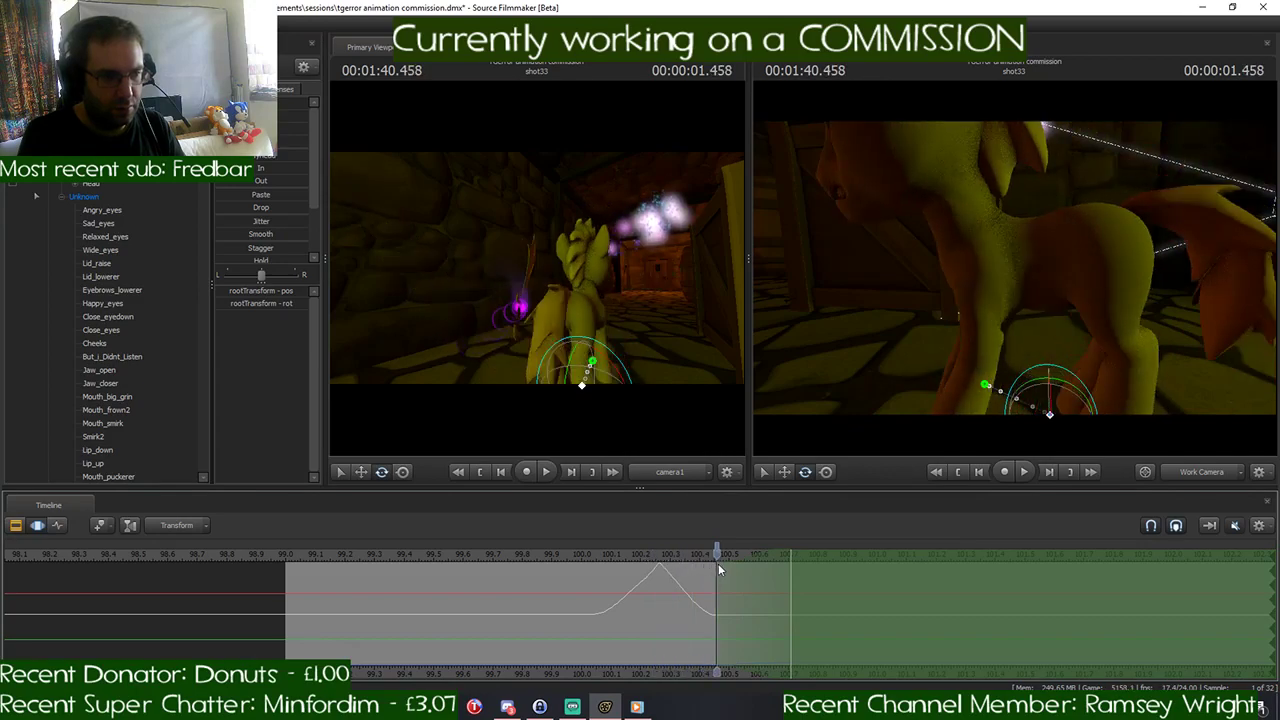
pyautogui.moveTo(256, 163); pyautogui.dragTo(532, 194)
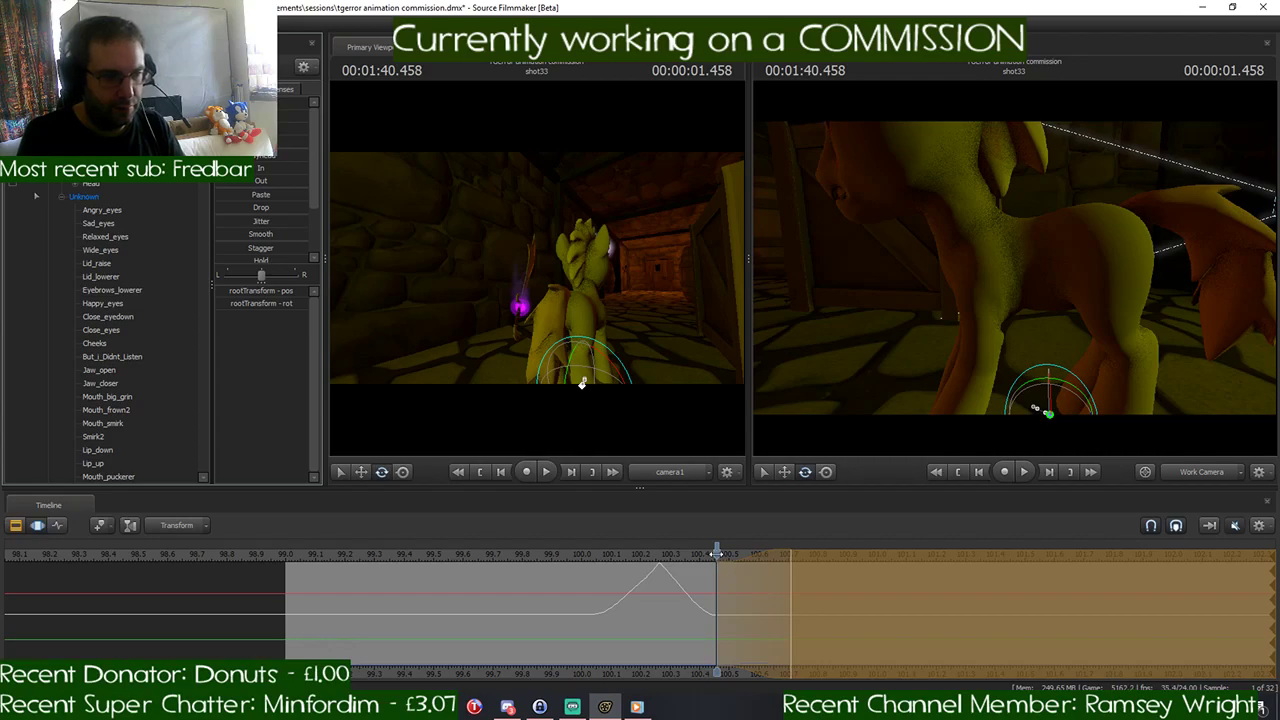
pyautogui.moveTo(716, 553); pyautogui.dragTo(720, 588)
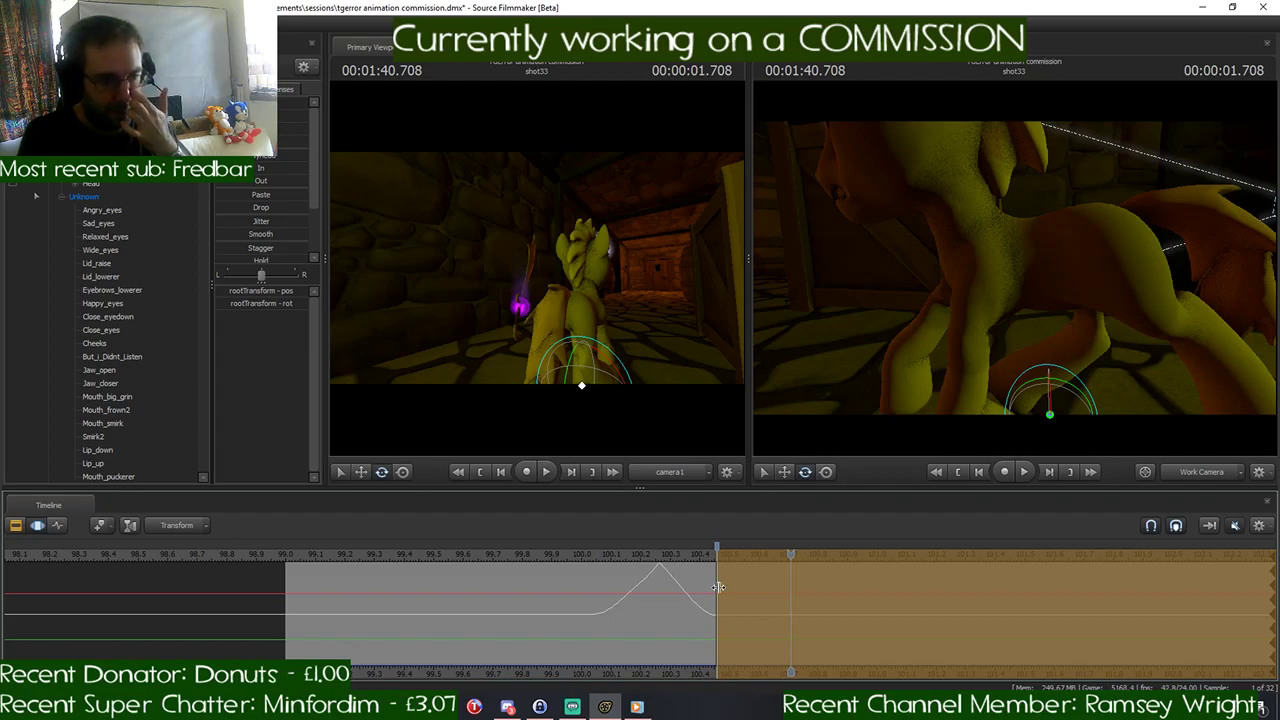
pyautogui.press('Escape')
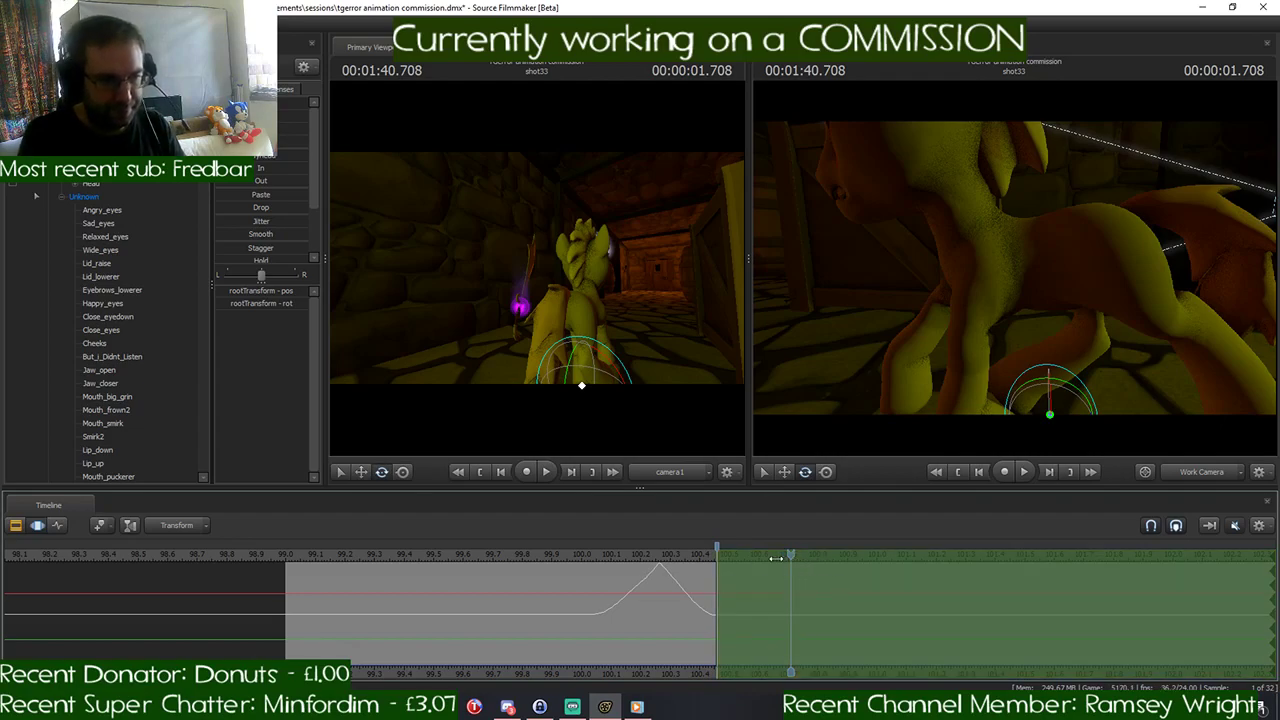
# - Restore the selection's ramp from 1:40.458 to 1:40.708, review the motion around it, and return the playhead to 1:40.708
pyautogui.moveTo(790, 557); pyautogui.dragTo(716, 557)
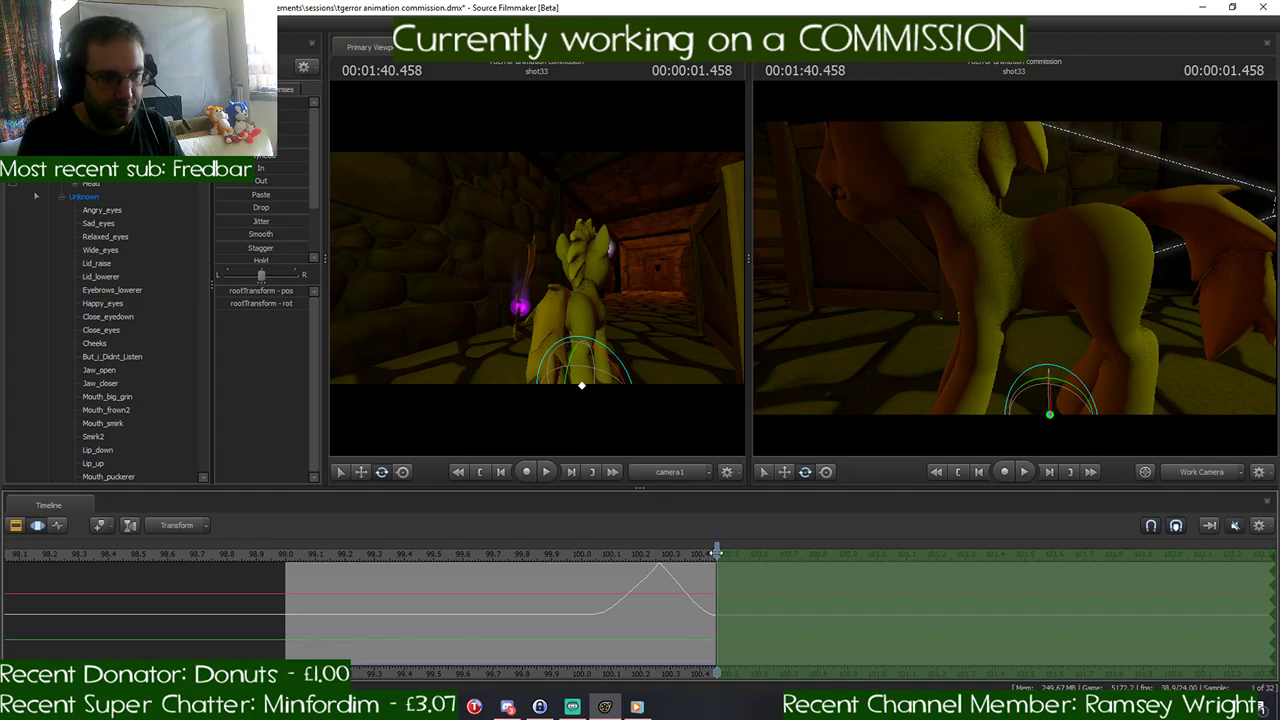
pyautogui.press('Right')
pyautogui.press('Right')
pyautogui.press('Right')
pyautogui.press('Right')
pyautogui.press('Right')
pyautogui.press('Right')
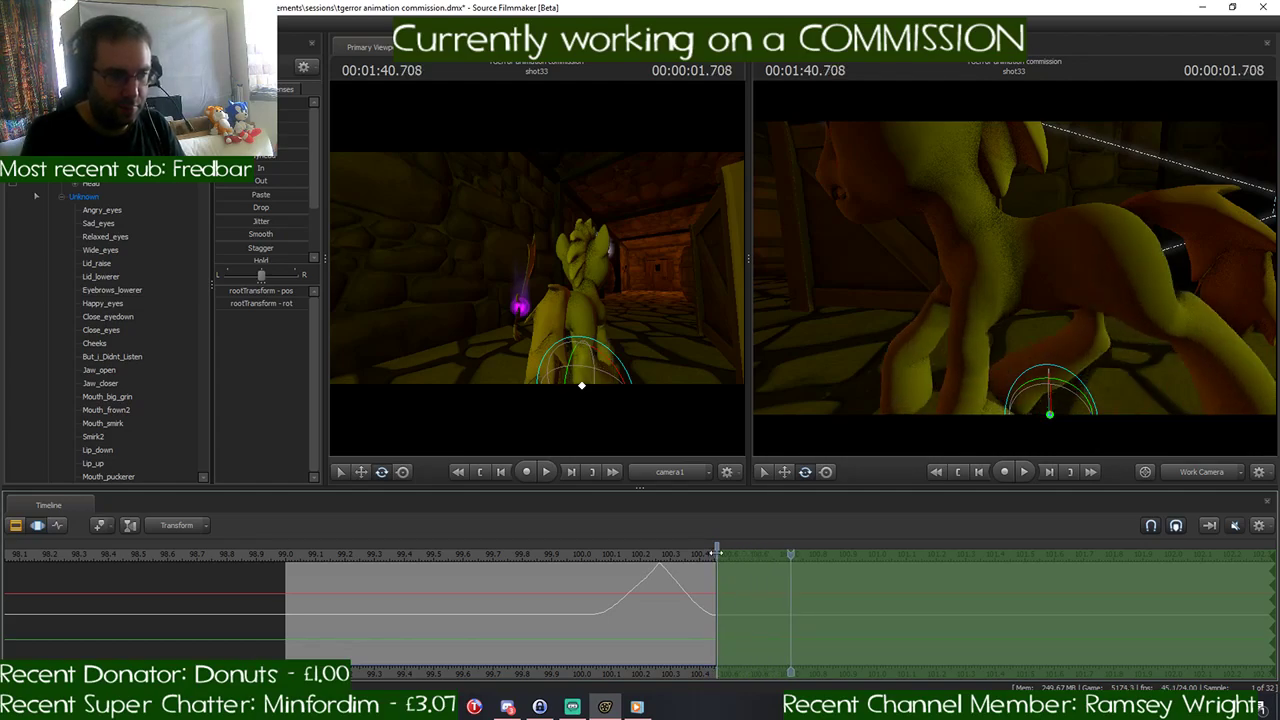
pyautogui.moveTo(722, 570); pyautogui.dragTo(796, 572)
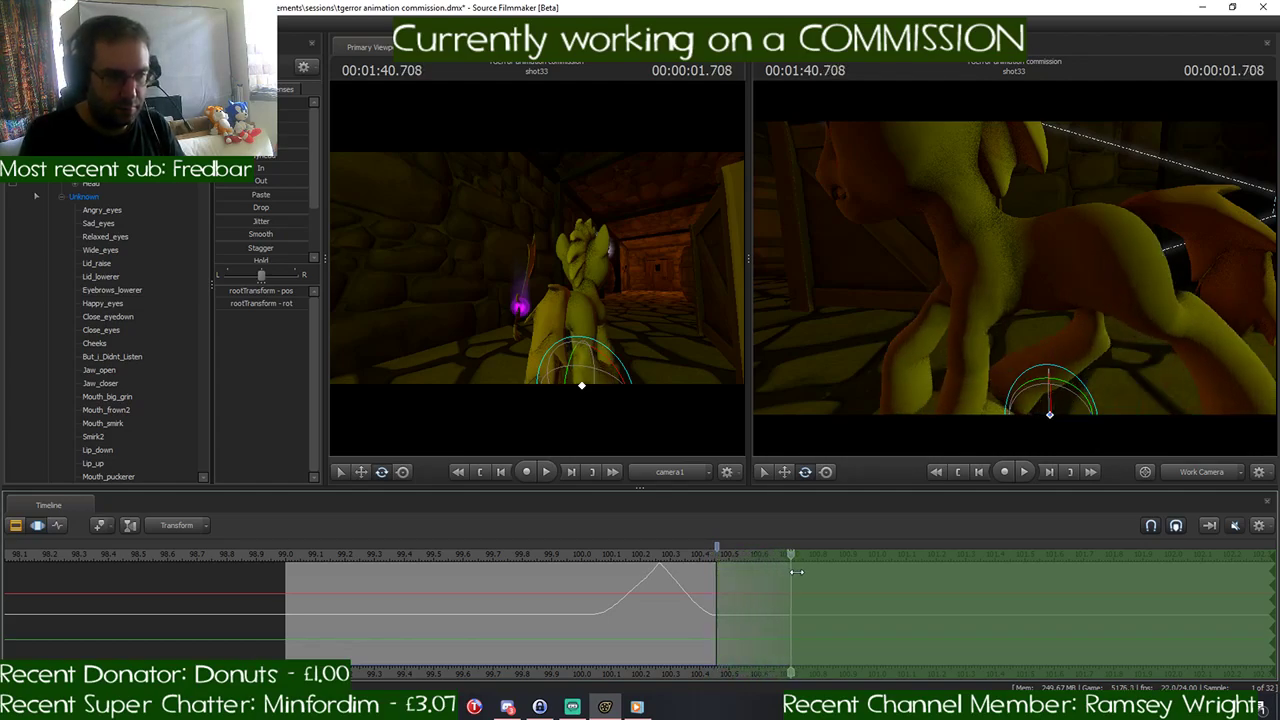
pyautogui.press('space')
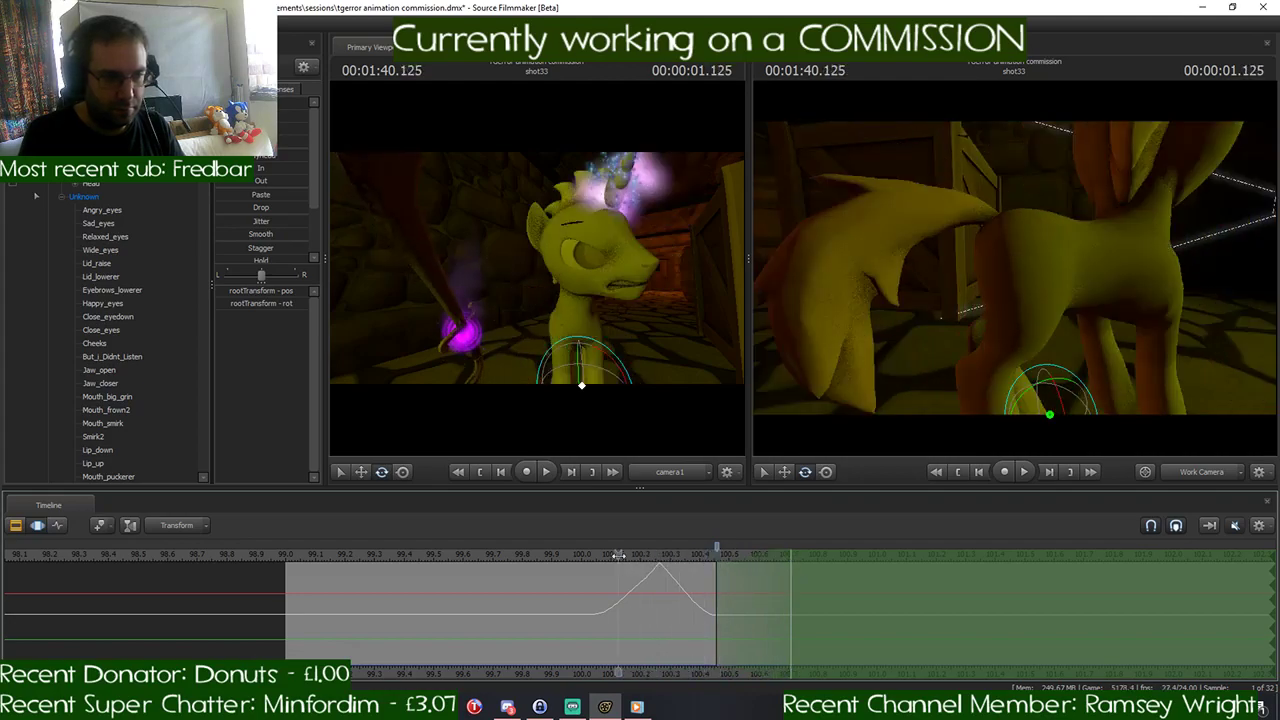
pyautogui.press('space')
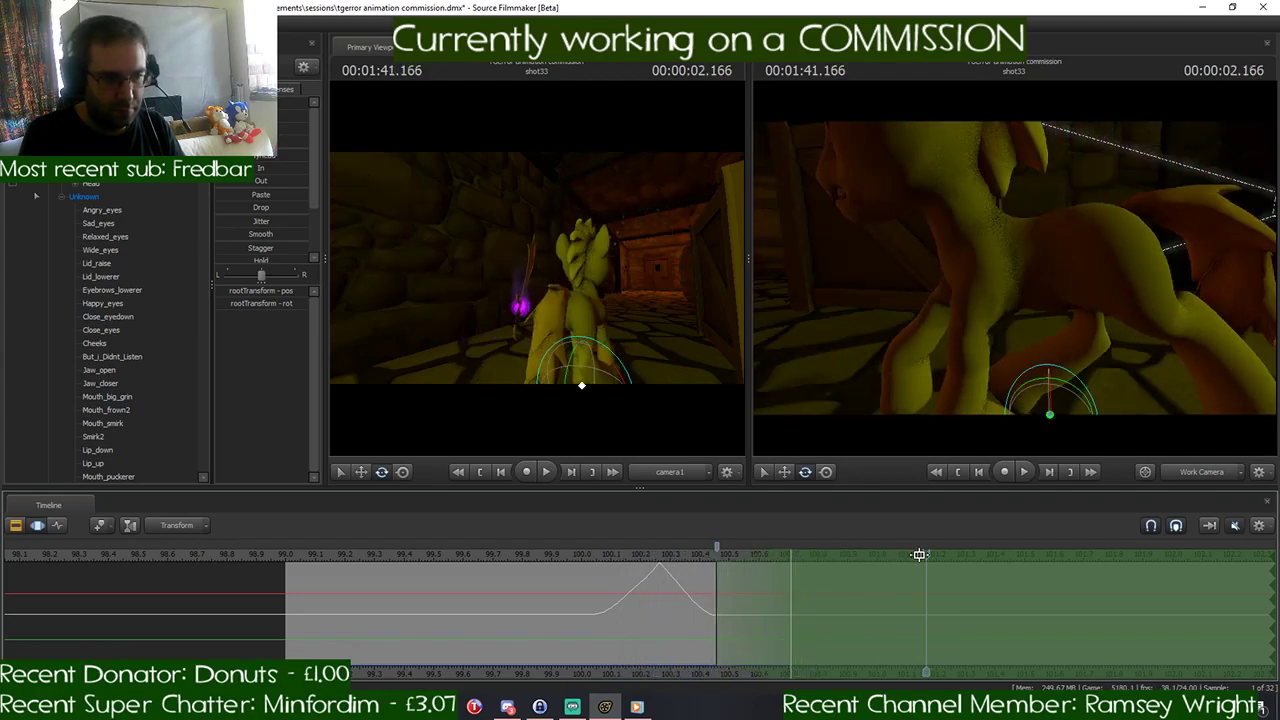
pyautogui.moveTo(919, 554); pyautogui.dragTo(790, 554)
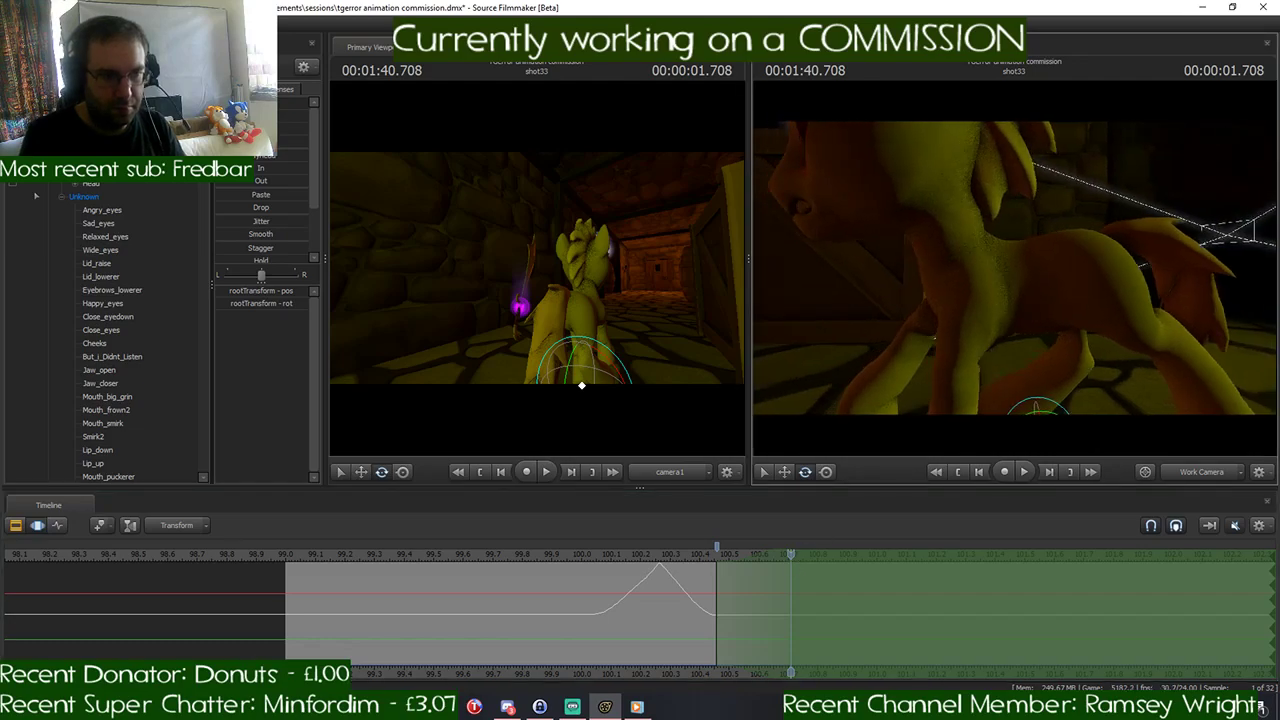
# - Adjust the pony's head pose at 1:40.708 using the Neck and Head controls
pyautogui.moveTo(1007, 256)
pyautogui.mouseDown()
pyautogui.moveTo(1030, 270)
pyautogui.moveTo(1022, 250)
pyautogui.moveTo(1007, 256)
pyautogui.moveTo(1100, 245)
pyautogui.moveTo(1030, 256)
pyautogui.moveTo(1017, 272)
pyautogui.mouseUp()
pyautogui.keyDown('ctrl'); pyautogui.click(957, 243); pyautogui.keyUp('ctrl')
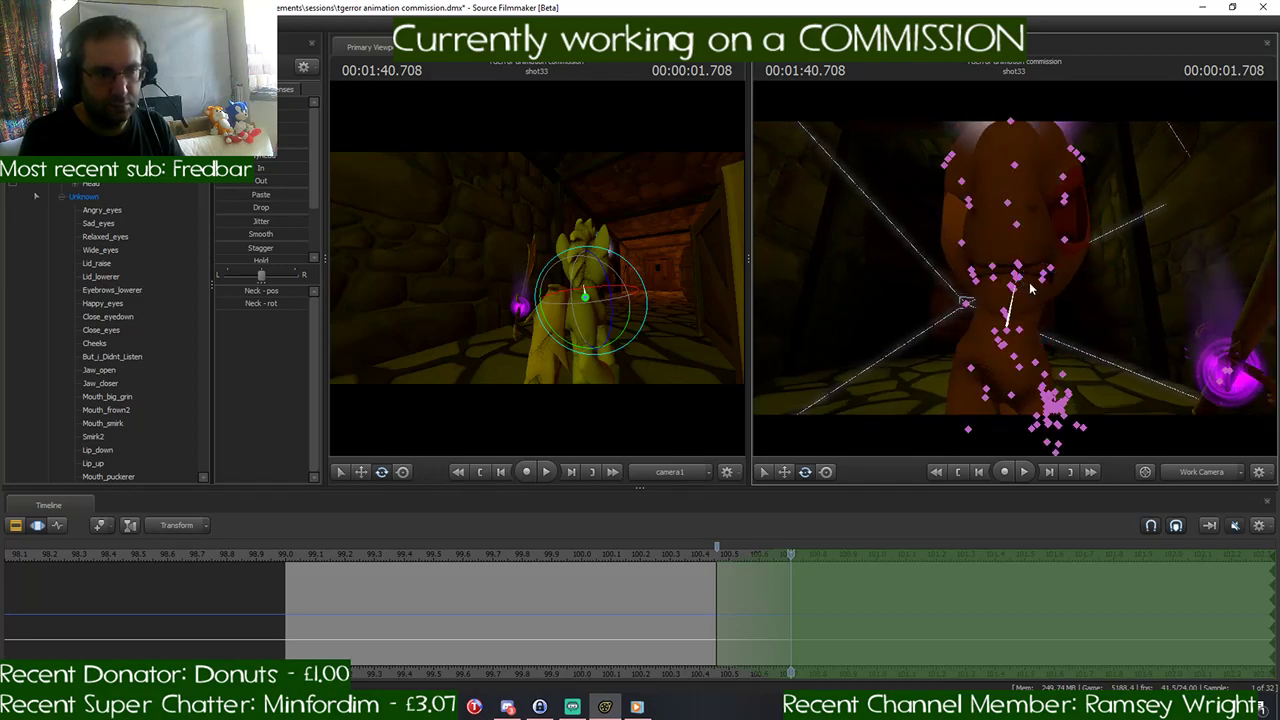
pyautogui.moveTo(1016, 273); pyautogui.dragTo(941, 252)
pyautogui.keyDown('ctrl'); pyautogui.click(991, 235); pyautogui.keyUp('ctrl')
pyautogui.moveTo(912, 307); pyautogui.dragTo(901, 494)
pyautogui.moveTo(785, 560)
pyautogui.mouseDown()
pyautogui.moveTo(729, 566)
pyautogui.moveTo(788, 570)
pyautogui.mouseUp()
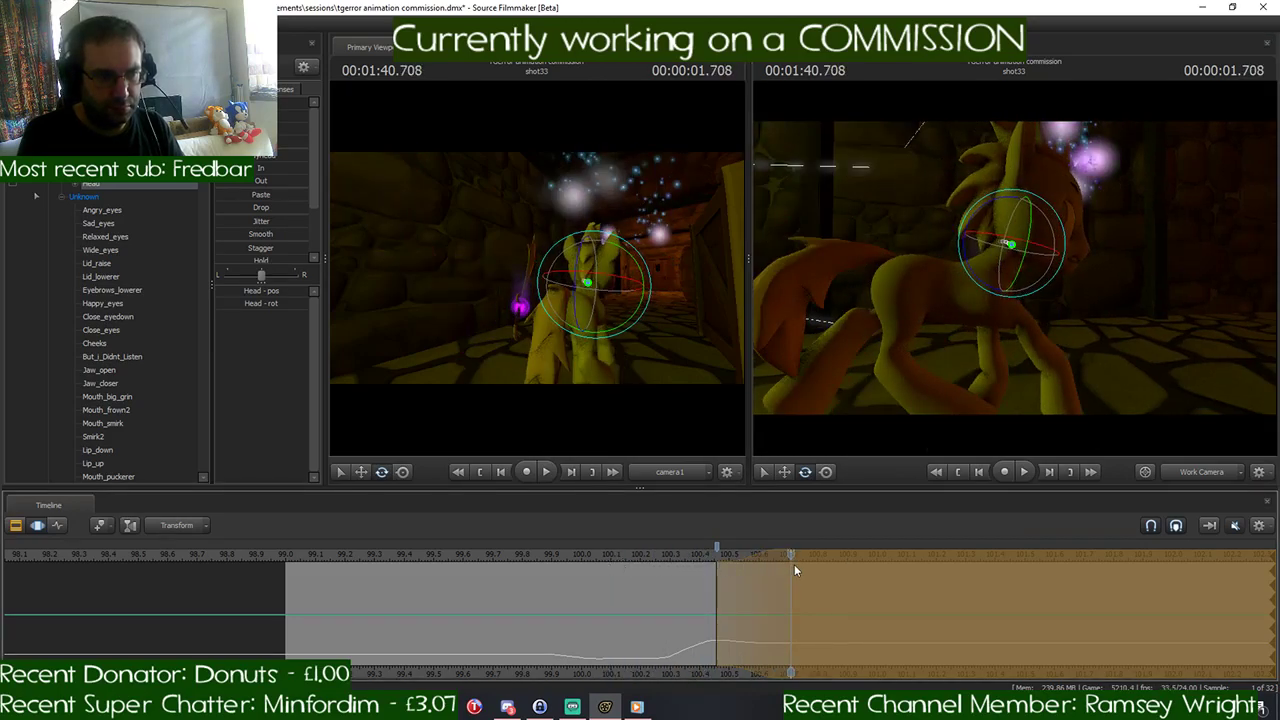
# - Lean the pony's upper body forward by rotating Chest2, and raise the Pelvis slightly at 1:40.708
pyautogui.press('ctrl')
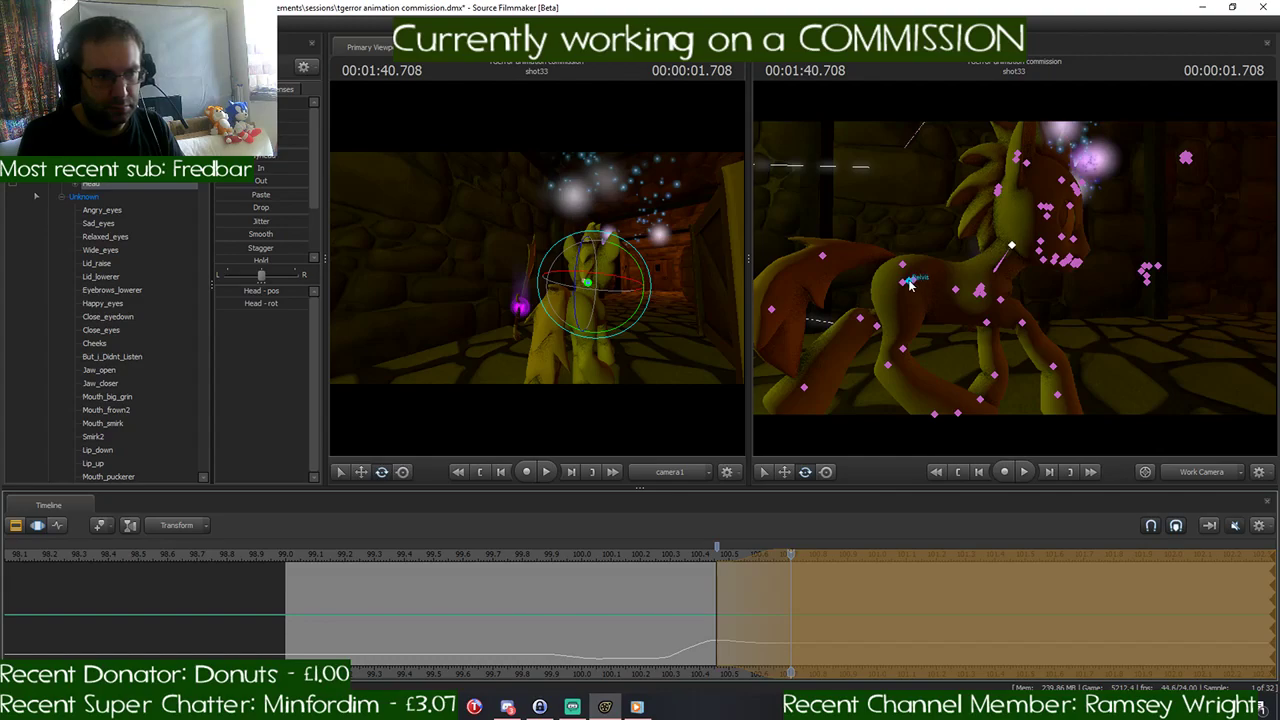
pyautogui.click(910, 284)
pyautogui.click(981, 290)
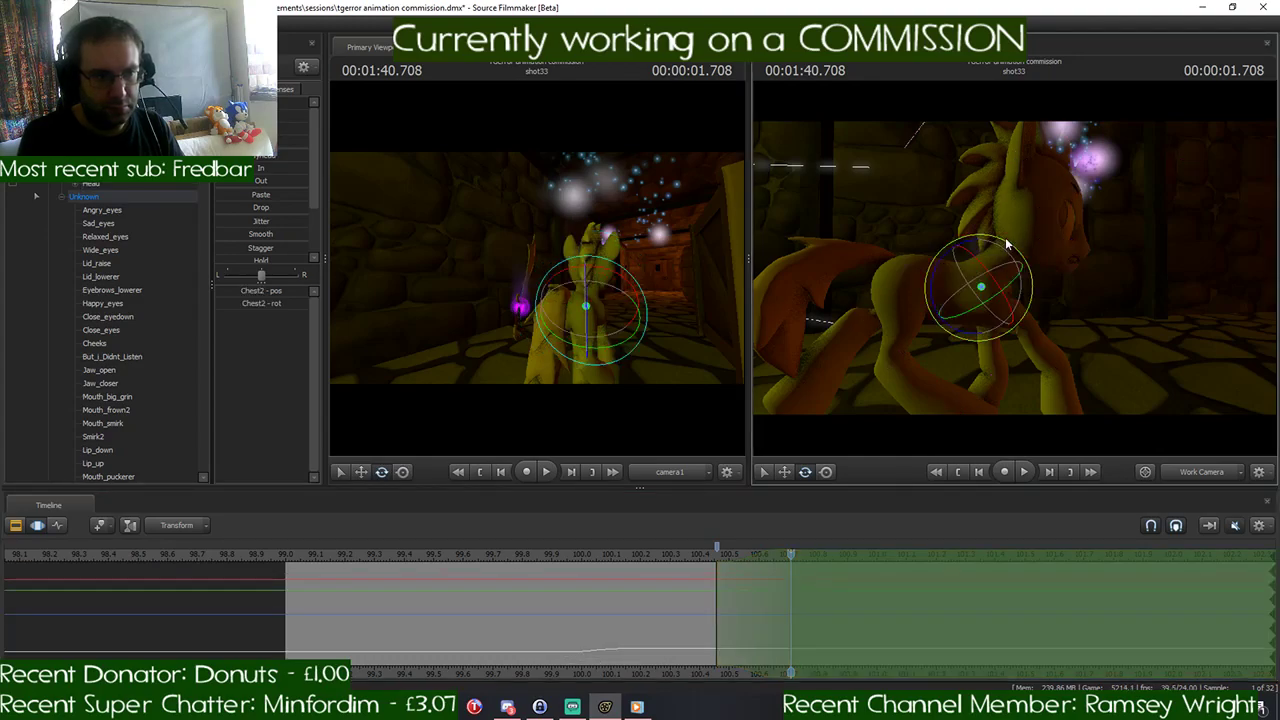
pyautogui.press('ctrl')
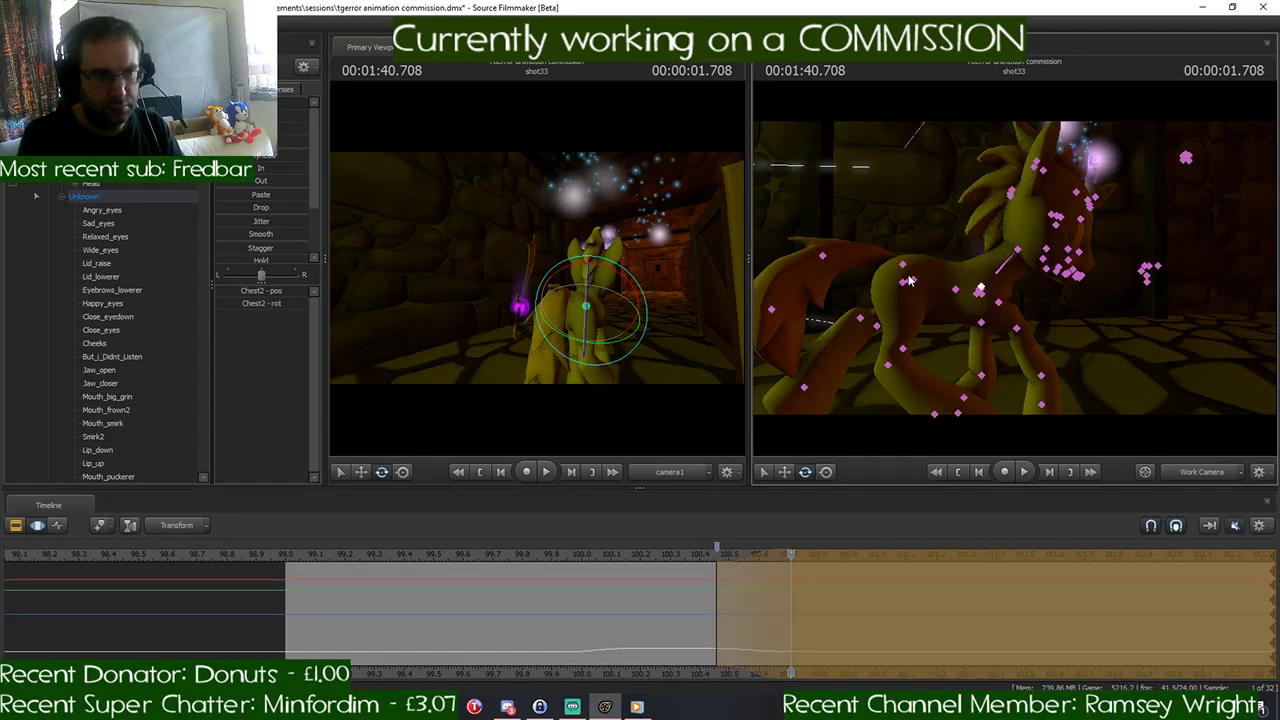
pyautogui.click(908, 283)
pyautogui.press('w')
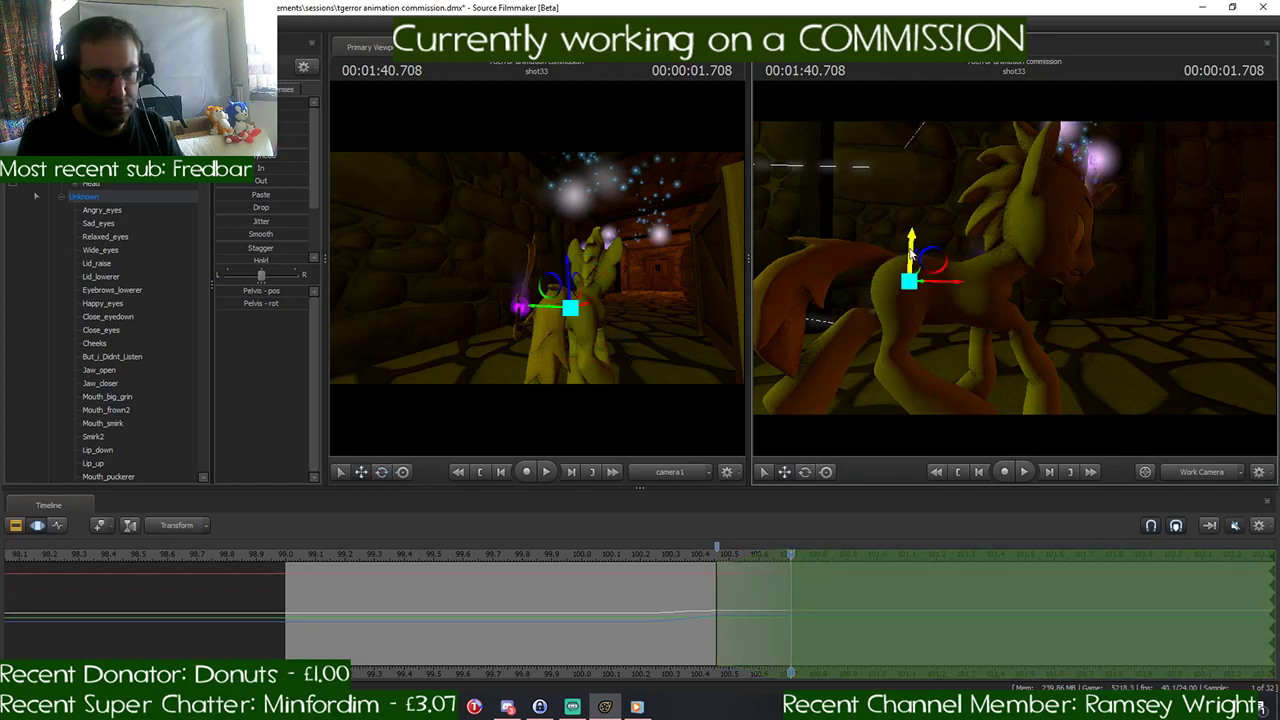
pyautogui.moveTo(912, 248); pyautogui.dragTo(913, 243)
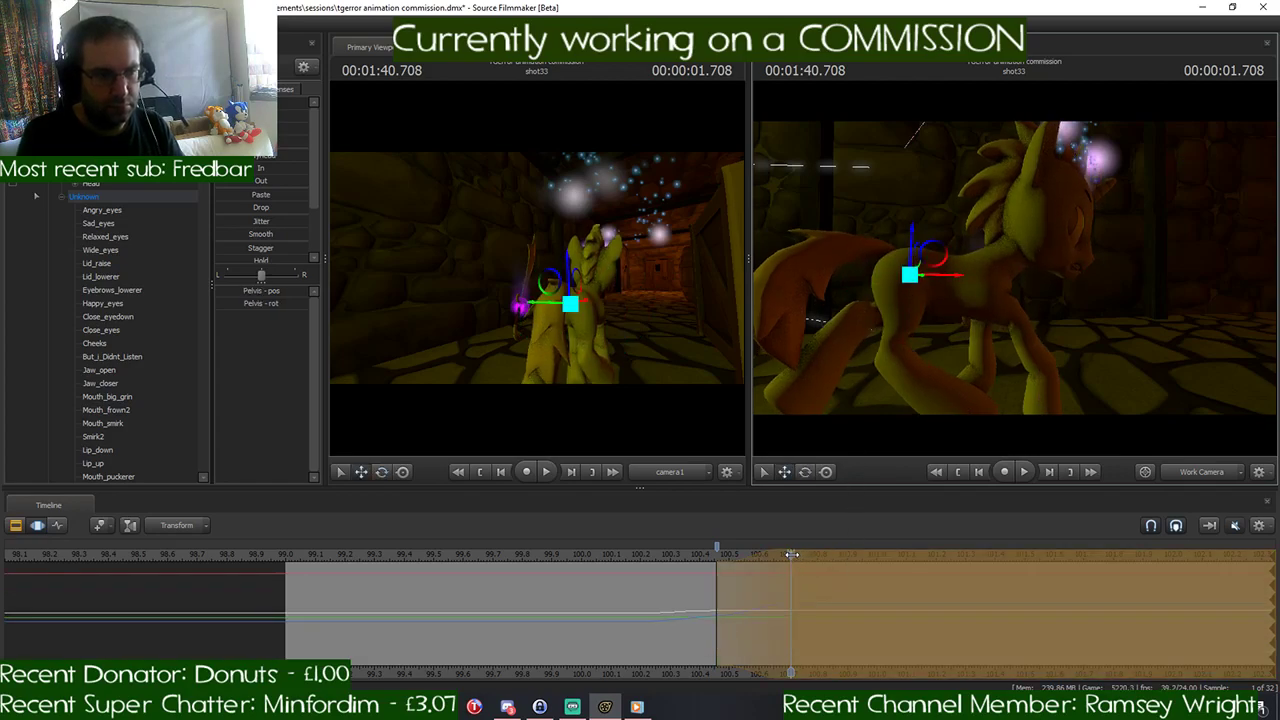
pyautogui.moveTo(790, 554)
pyautogui.mouseDown()
pyautogui.moveTo(651, 554)
pyautogui.moveTo(792, 568)
pyautogui.mouseUp()
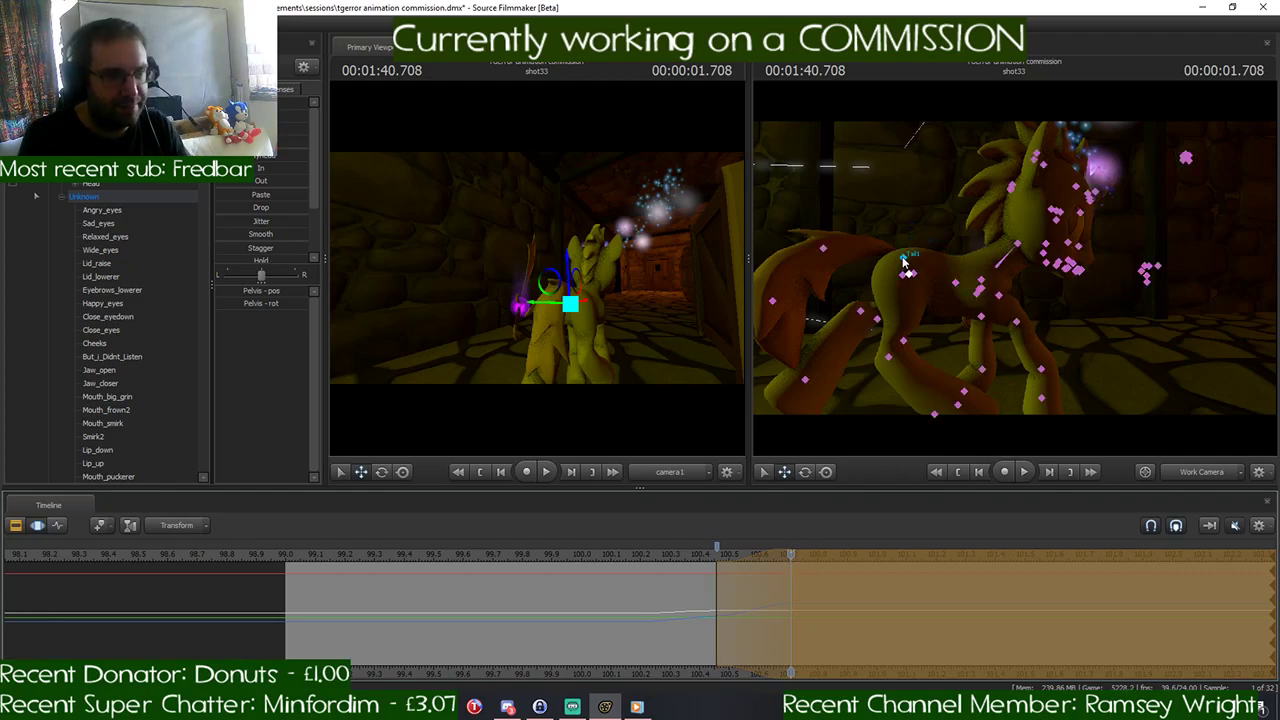
# - Lift the pony's tail out behind it at 1:40.708 by rotating Tail1 and Tail2
pyautogui.click(905, 262)
pyautogui.press('e')
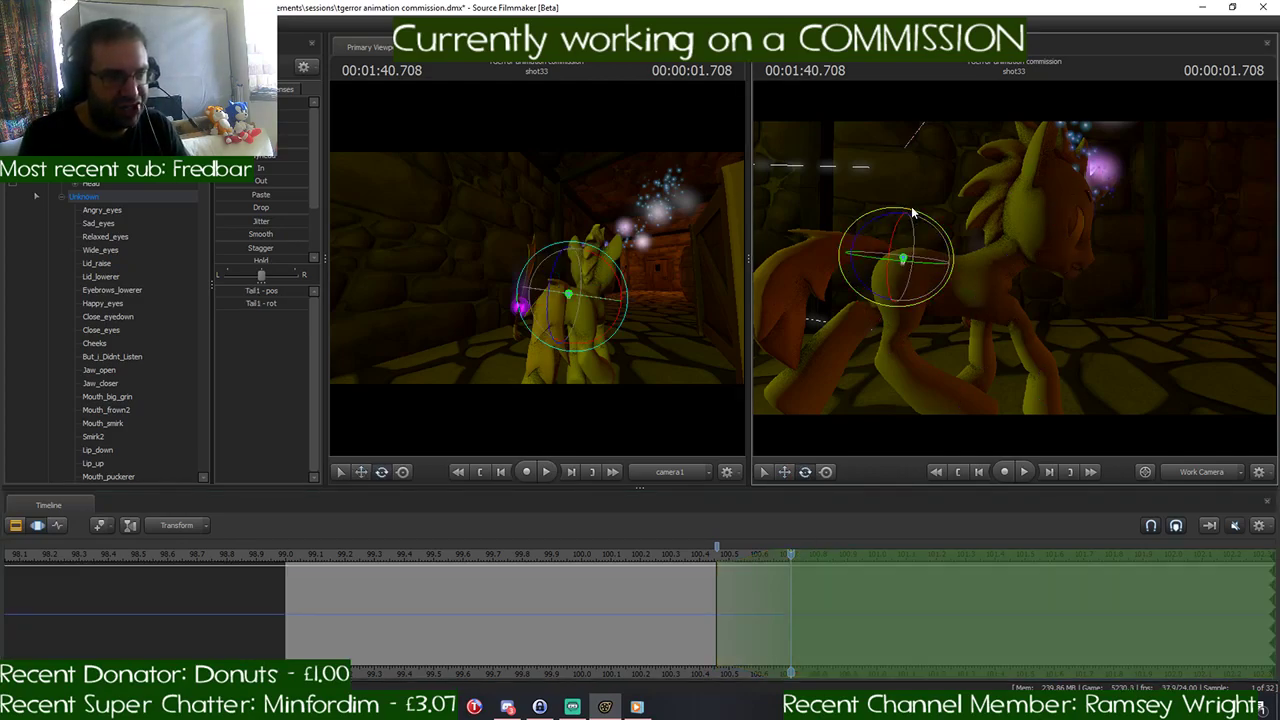
pyautogui.moveTo(912, 212); pyautogui.dragTo(855, 235)
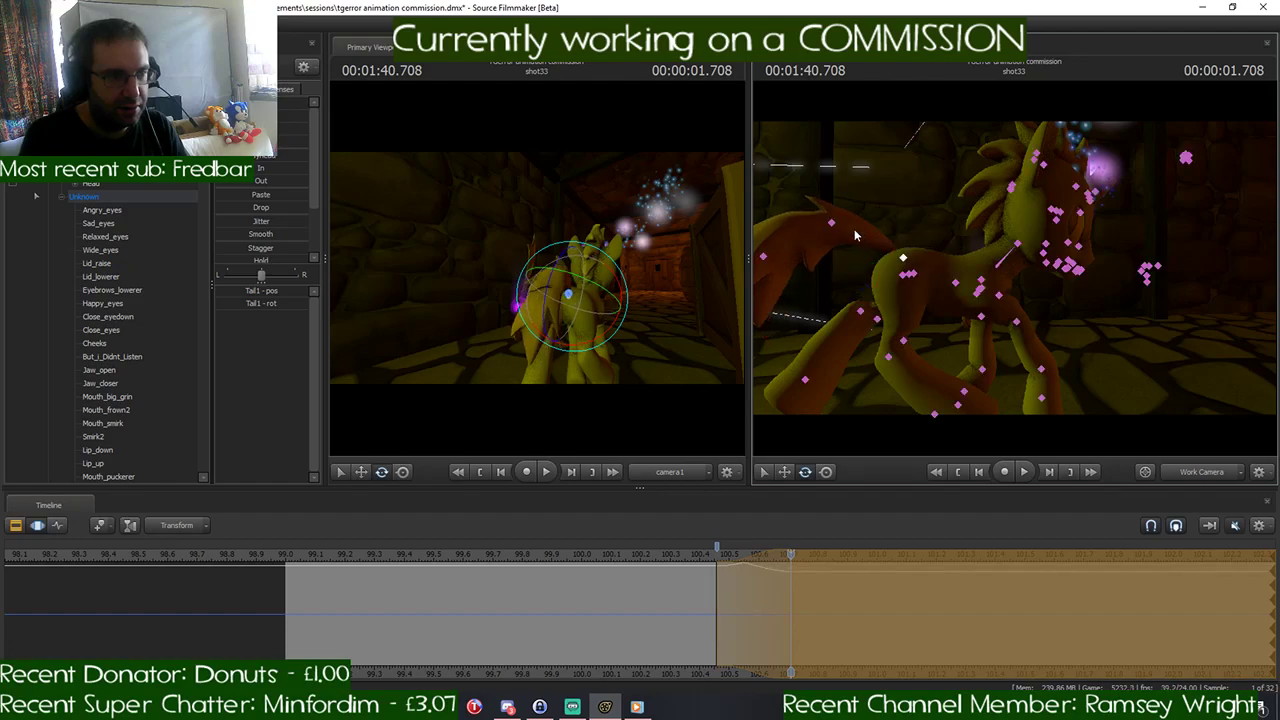
pyautogui.click(835, 229)
pyautogui.moveTo(827, 182); pyautogui.dragTo(787, 262)
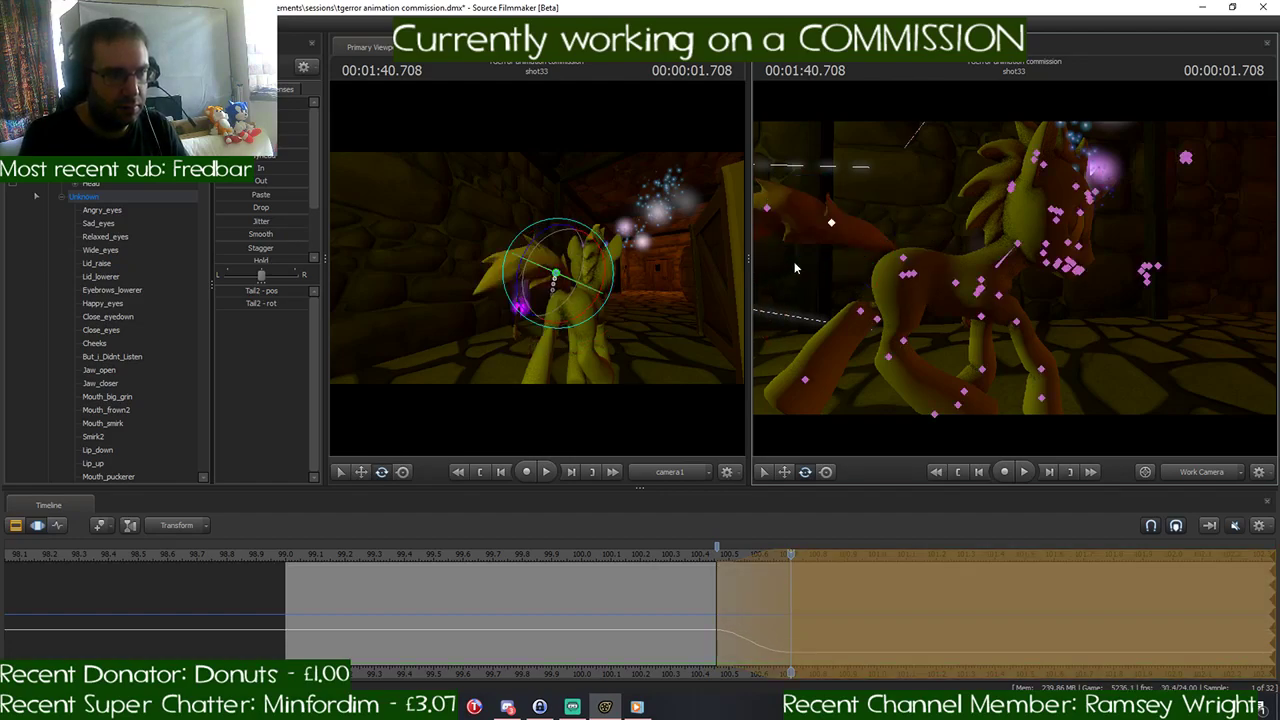
pyautogui.hotkey('ctrl', 'z')
pyautogui.moveTo(905, 271); pyautogui.dragTo(870, 267)
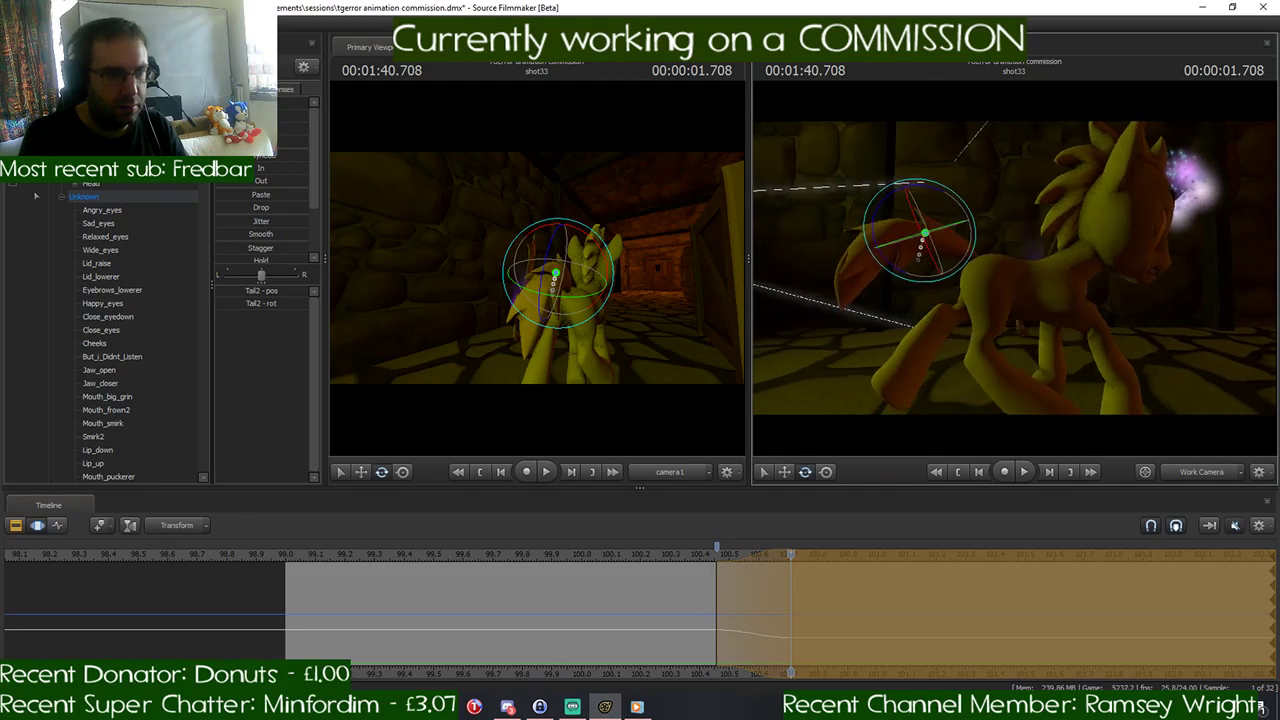
pyautogui.click(868, 256)
pyautogui.moveTo(862, 210); pyautogui.dragTo(908, 218)
pyautogui.hotkey('ctrl', 'z')
# - Rotate Tail2 to raise the tail further at 1:40.708, and shift the time selection's ramp to 1:40.625–1:40.875
pyautogui.click(930, 233)
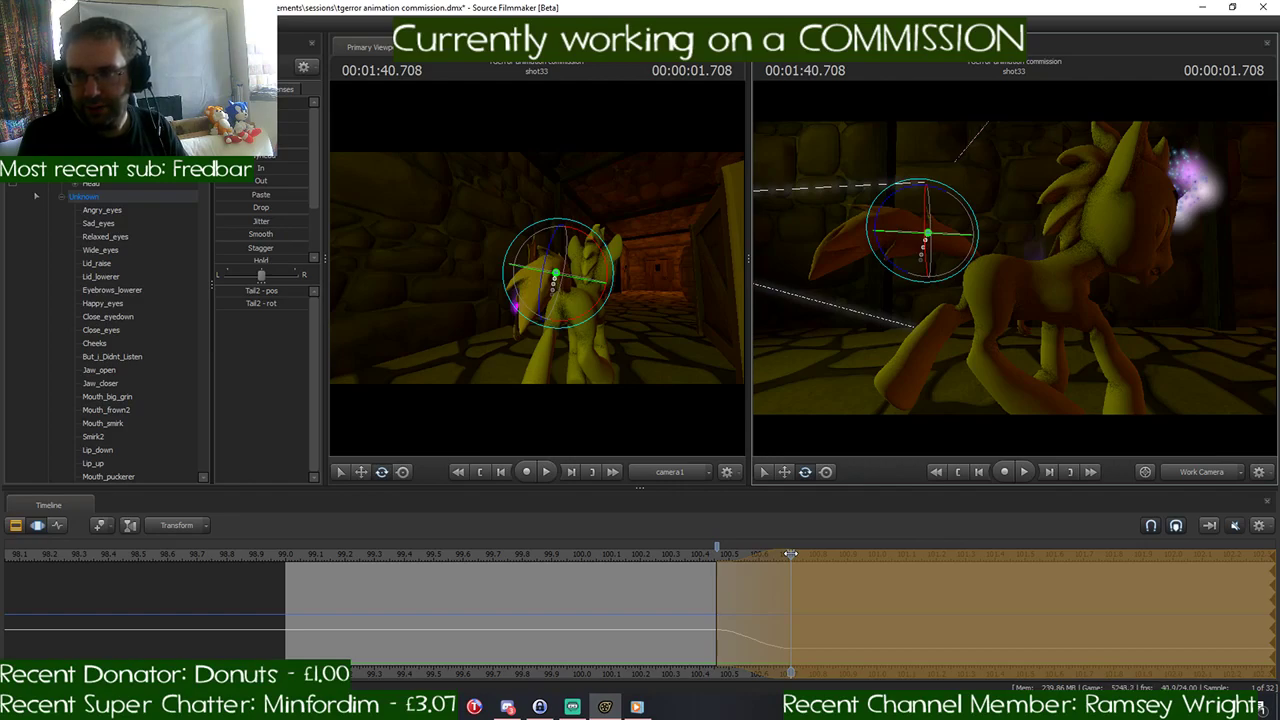
pyautogui.moveTo(790, 553)
pyautogui.mouseDown()
pyautogui.moveTo(600, 573)
pyautogui.moveTo(807, 583)
pyautogui.moveTo(769, 555)
pyautogui.moveTo(835, 557)
pyautogui.moveTo(789, 555)
pyautogui.mouseUp()
pyautogui.press('Return')
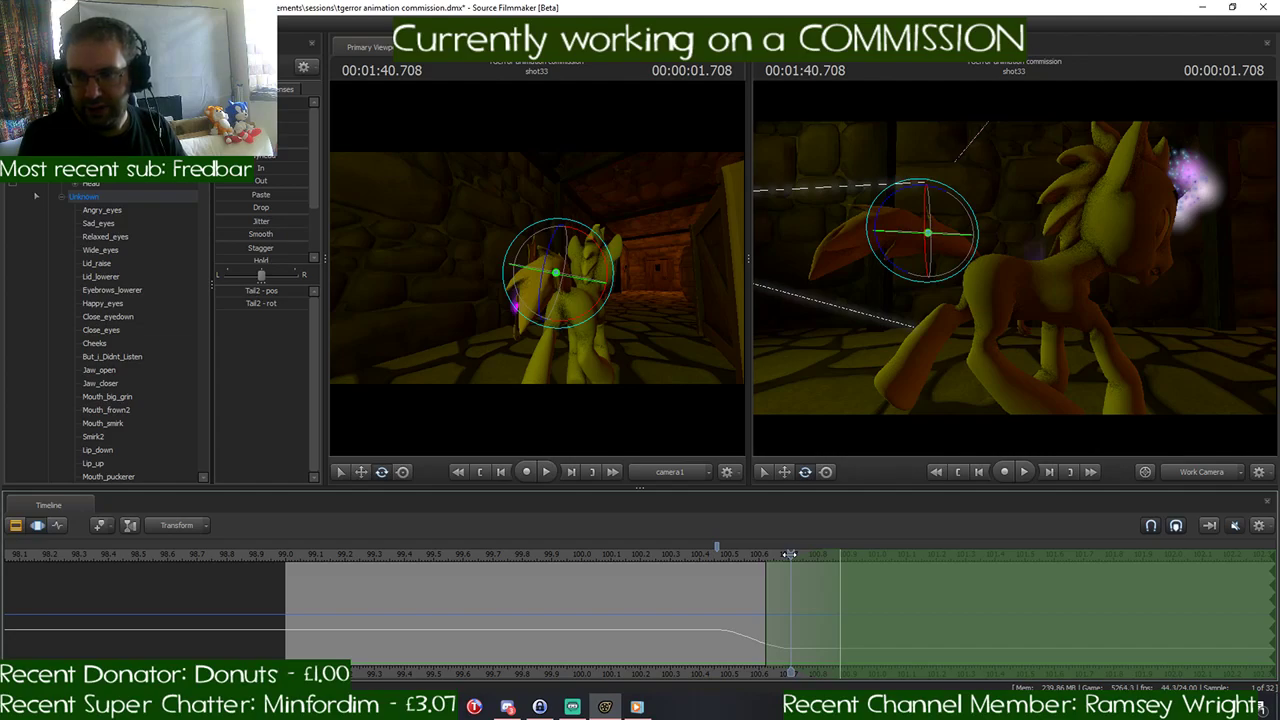
# - Select the pony's viewTarget, review the head turn around 1:40.083, and shift the time selection's ramp to 1:40.125–1:40.375
pyautogui.moveTo(1000, 268)
pyautogui.mouseDown()
pyautogui.moveTo(1025, 266)
pyautogui.moveTo(1000, 262)
pyautogui.mouseUp()
pyautogui.click(85, 197)
pyautogui.moveTo(950, 320); pyautogui.dragTo(860, 318)
pyautogui.moveTo(1000, 268); pyautogui.dragTo(1060, 268)
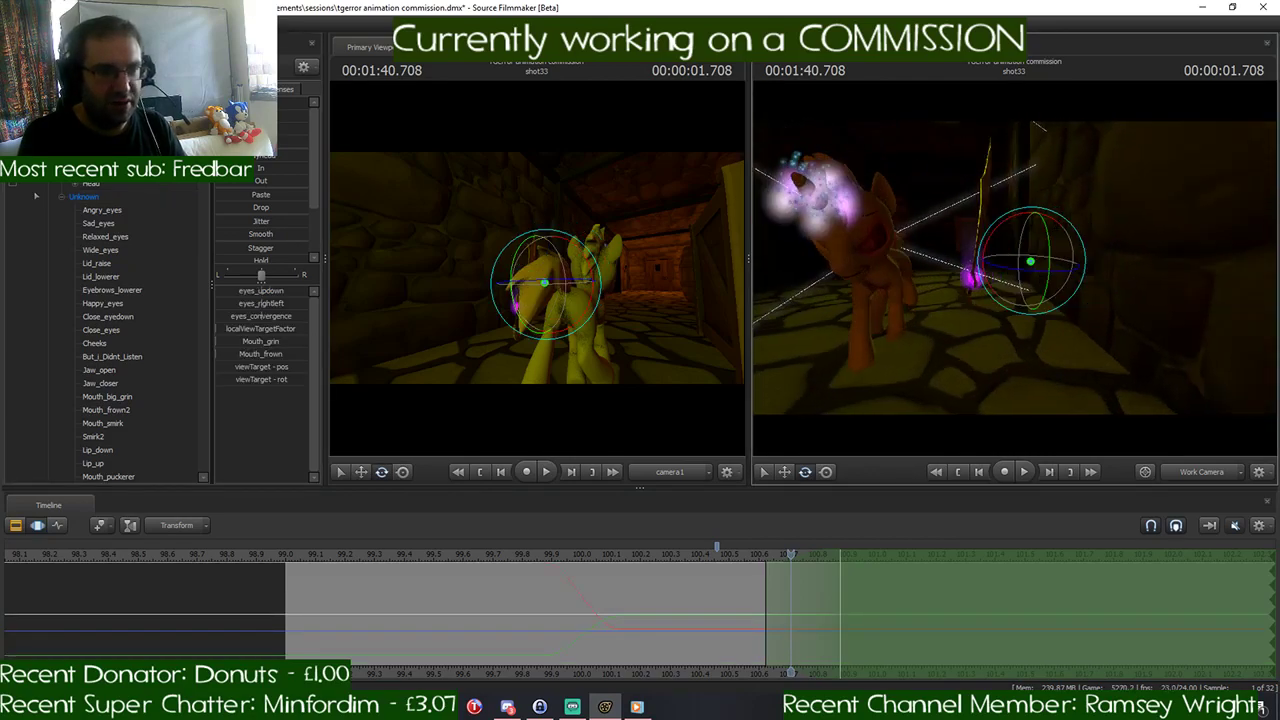
pyautogui.moveTo(900, 292); pyautogui.dragTo(870, 282)
pyautogui.press('w')
pyautogui.moveTo(1014, 268); pyautogui.dragTo(800, 270)
pyautogui.press('s')
pyautogui.press('w')
pyautogui.press('s')
pyautogui.moveTo(790, 553); pyautogui.dragTo(596, 570)
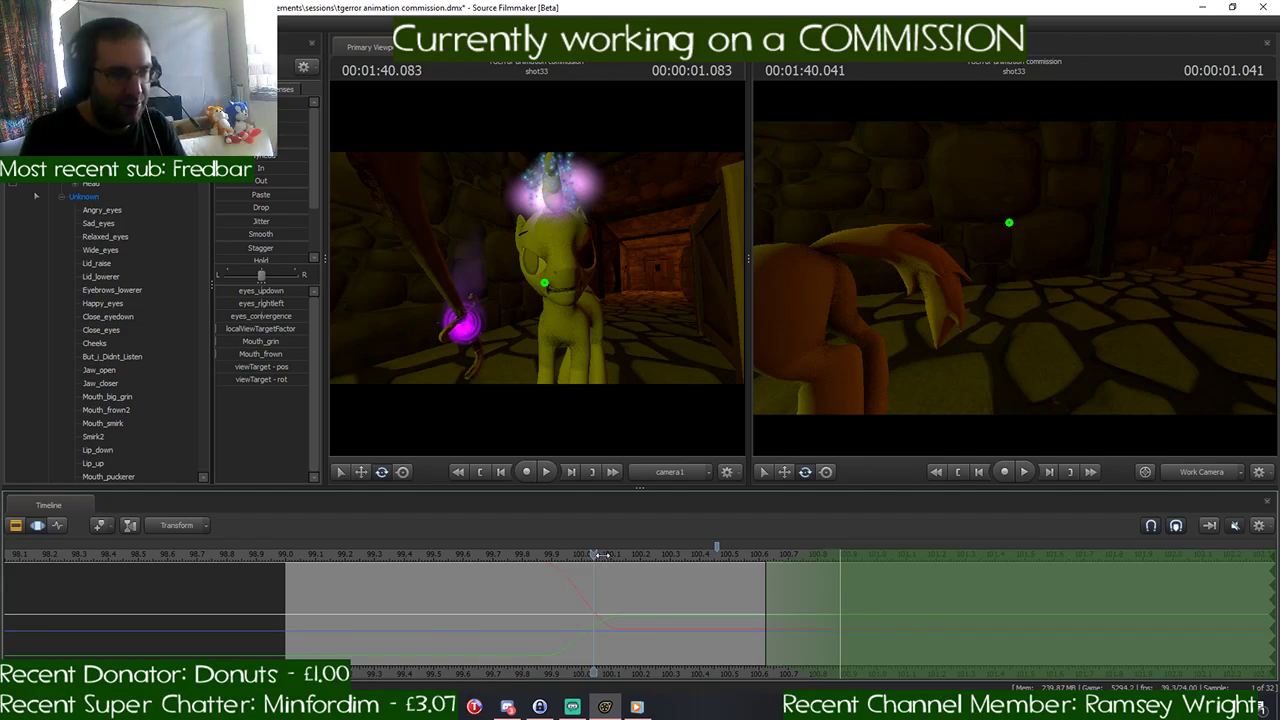
pyautogui.moveTo(600, 555); pyautogui.dragTo(617, 557)
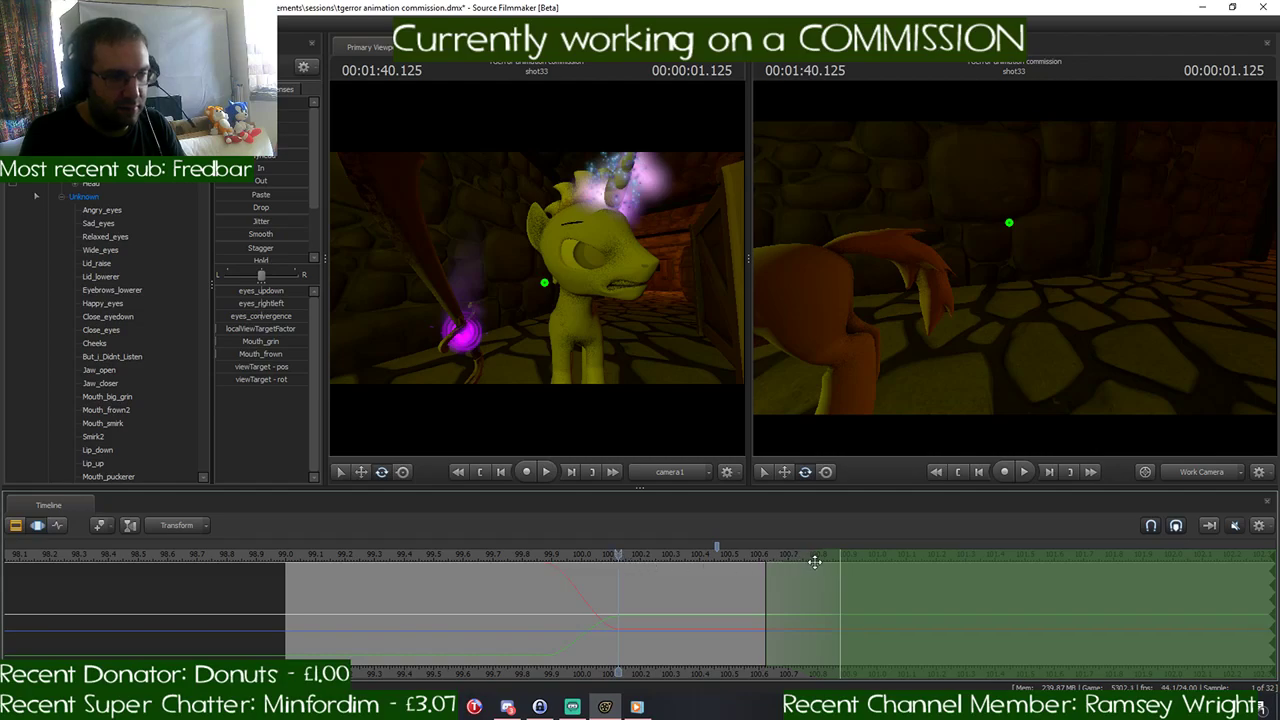
pyautogui.moveTo(821, 555); pyautogui.dragTo(691, 561)
# - Move viewTarget to redirect the pony's gaze from 1:40.375 onward, checking its placement at 1:40.458
pyautogui.moveTo(1000, 300); pyautogui.dragTo(945, 306)
pyautogui.press('w')
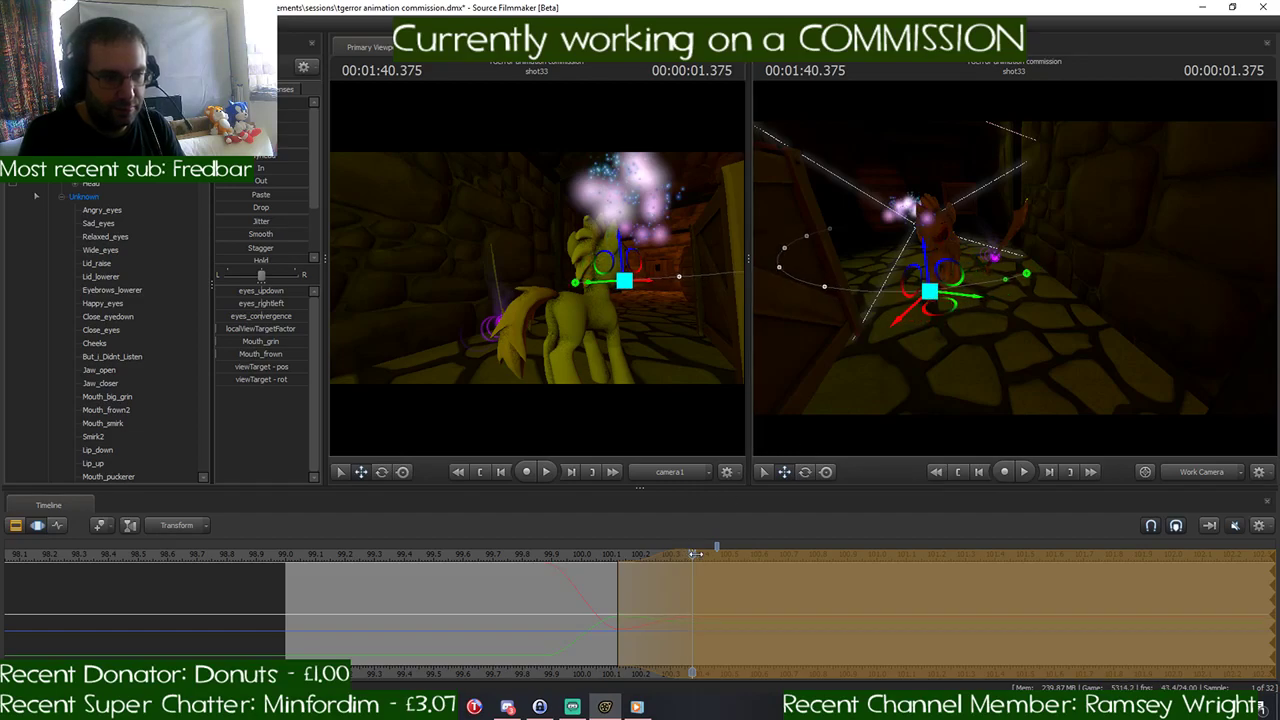
pyautogui.click(715, 553)
pyautogui.moveTo(1087, 285); pyautogui.dragTo(972, 314)
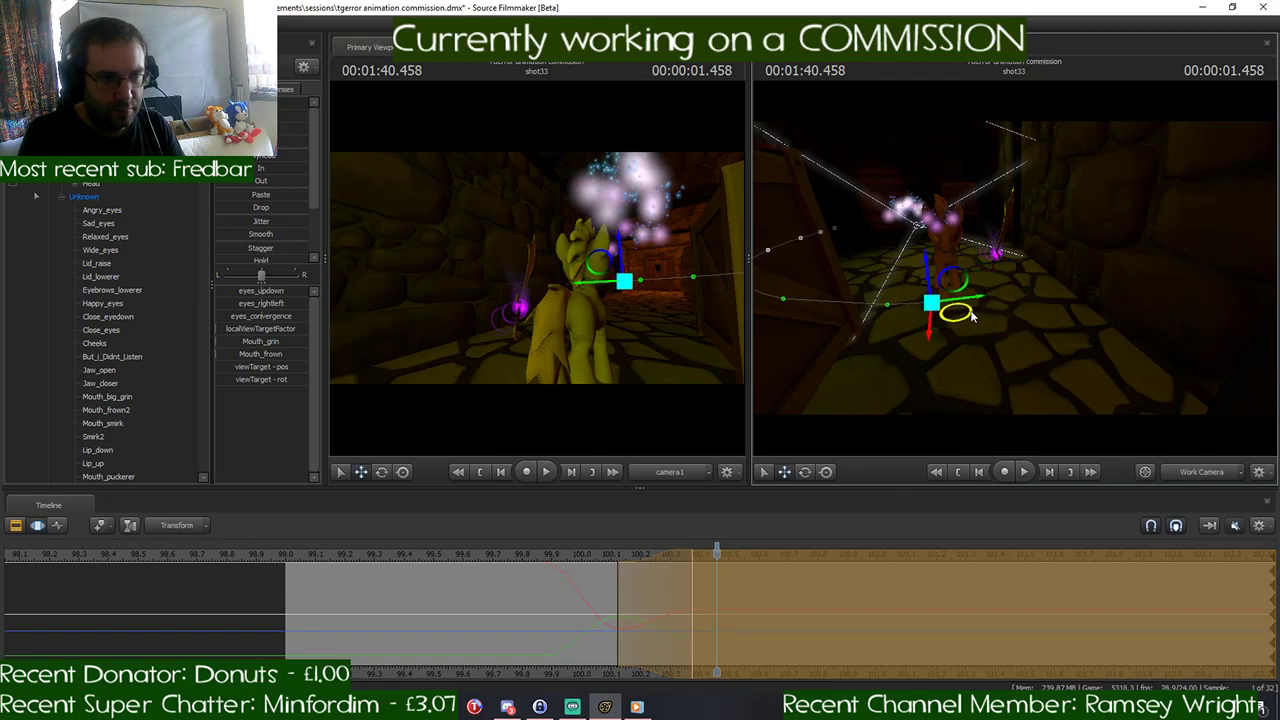
pyautogui.moveTo(715, 555)
pyautogui.mouseDown()
pyautogui.moveTo(619, 564)
pyautogui.moveTo(712, 566)
pyautogui.mouseUp()
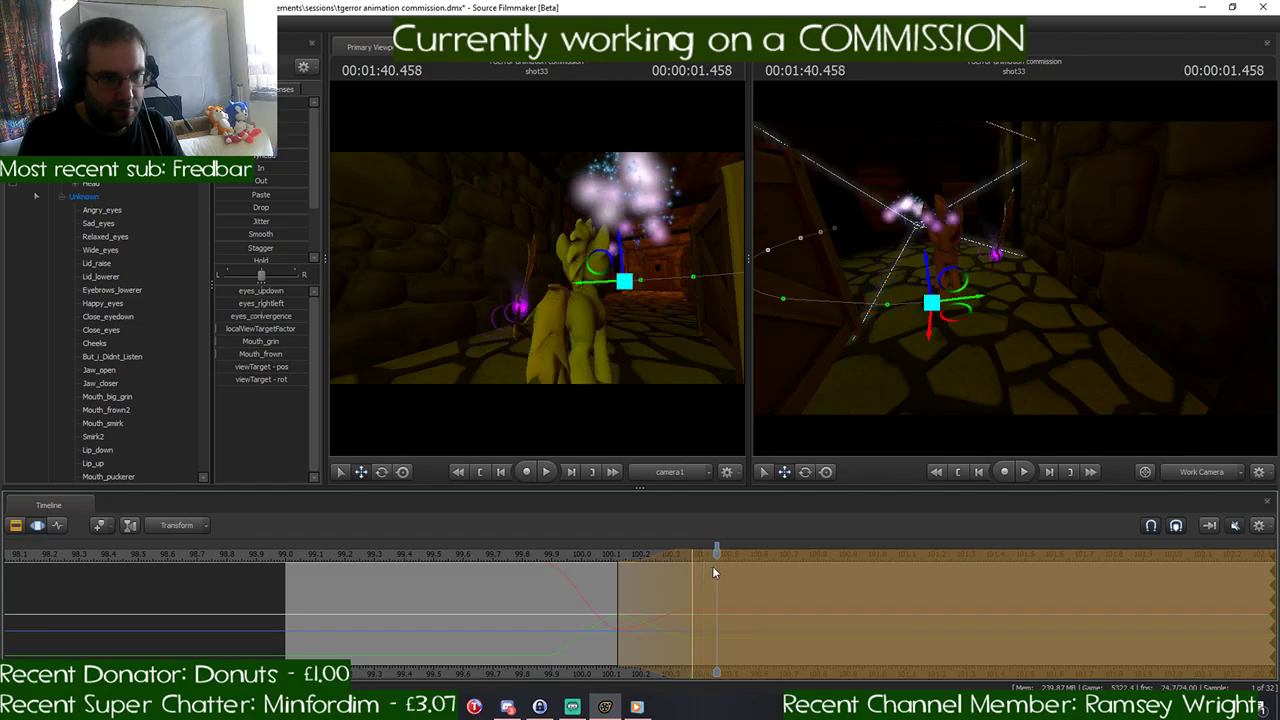
pyautogui.press('w')
pyautogui.moveTo(1014, 268); pyautogui.dragTo(998, 246)
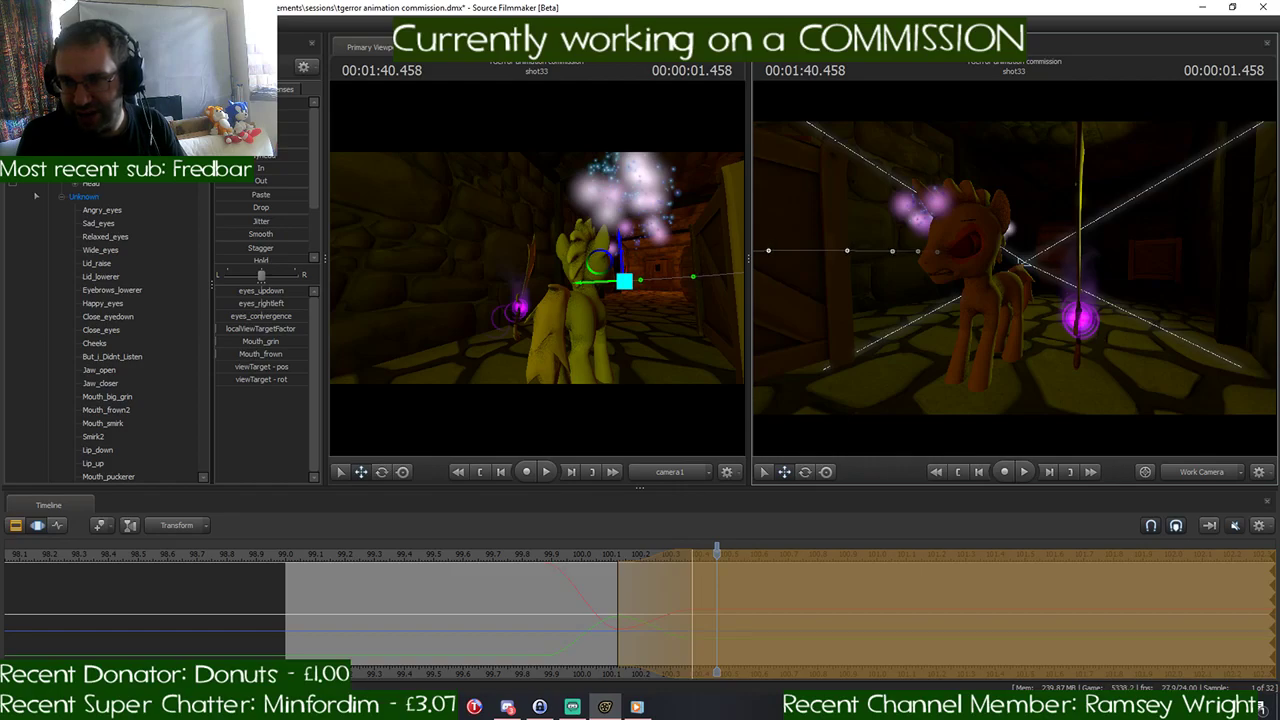
pyautogui.moveTo(1015, 268); pyautogui.dragTo(1015, 276)
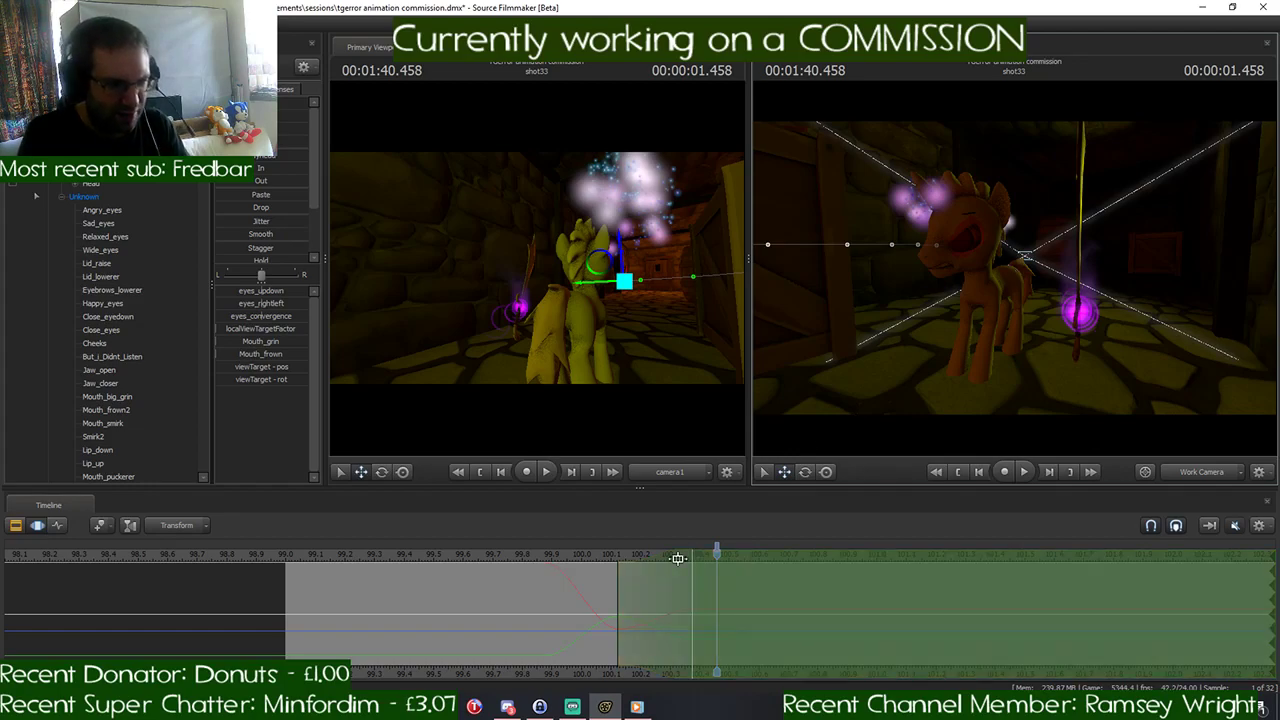
# - Start the time selection at 1:40.458, select all of the pony's controls, and hold the 1:40.458 pose from there on
pyautogui.moveTo(620, 585); pyautogui.dragTo(716, 572)
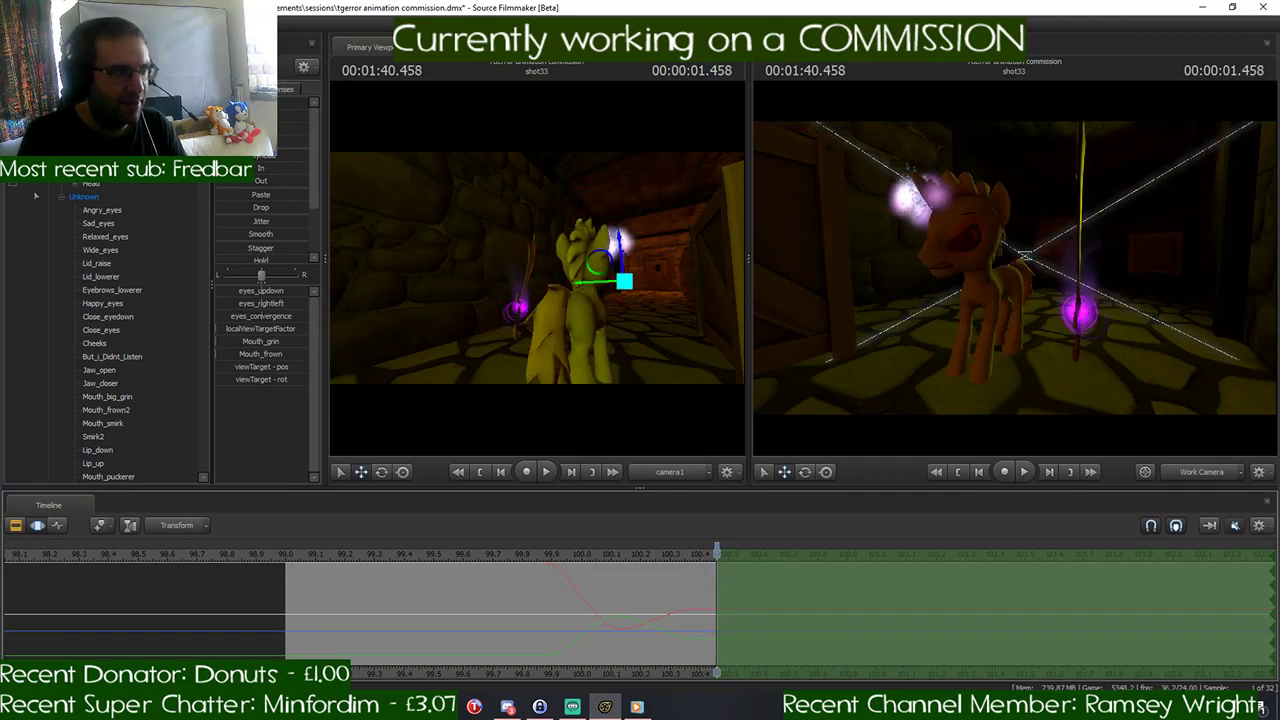
pyautogui.click(75, 130)
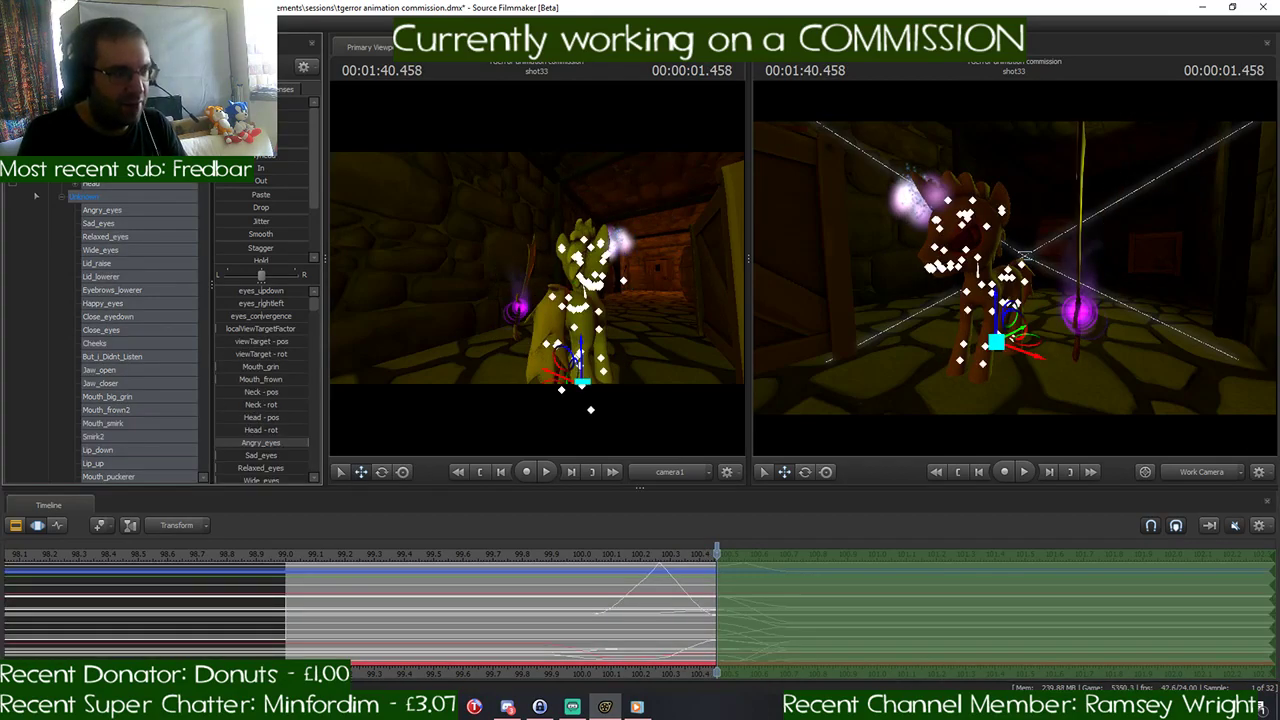
pyautogui.press('alt')
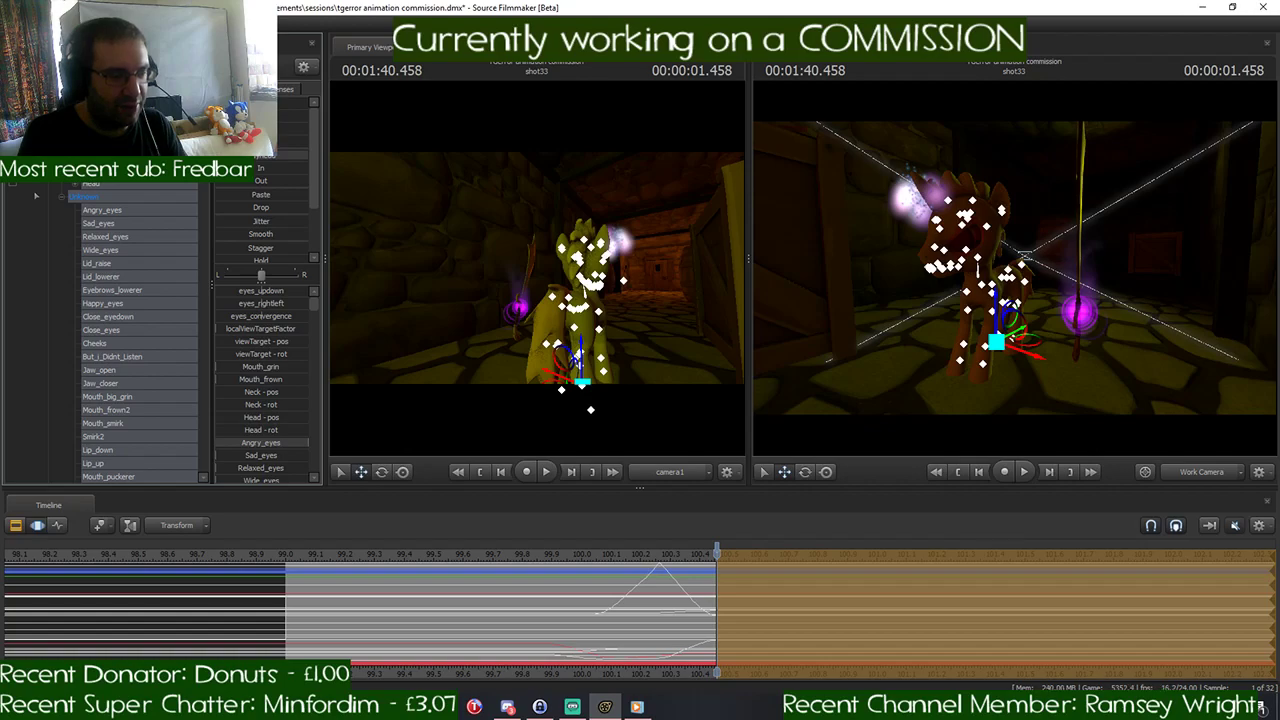
# - Set the time selection's ramp to run from 1:40.375 to 1:40.625, with the playhead at 1:40.625
pyautogui.scroll(3, 747, 616)
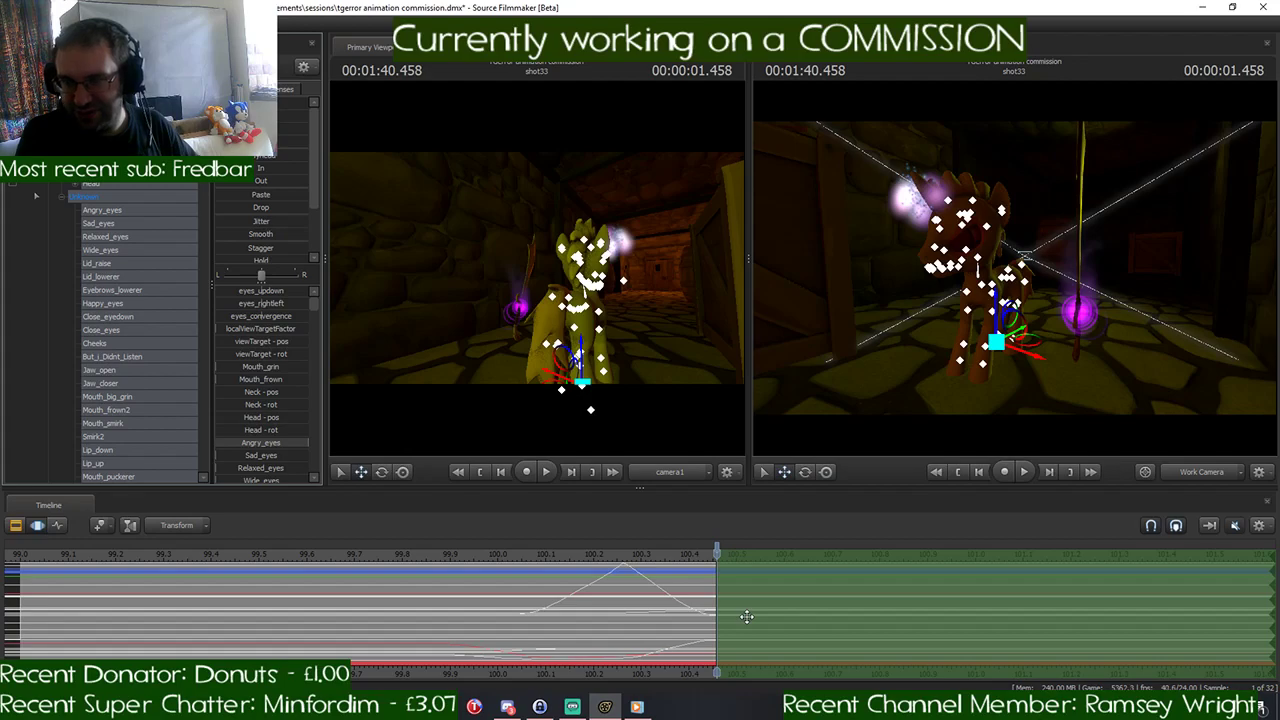
pyautogui.scroll(2, 747, 617)
pyautogui.moveTo(715, 592); pyautogui.dragTo(660, 596)
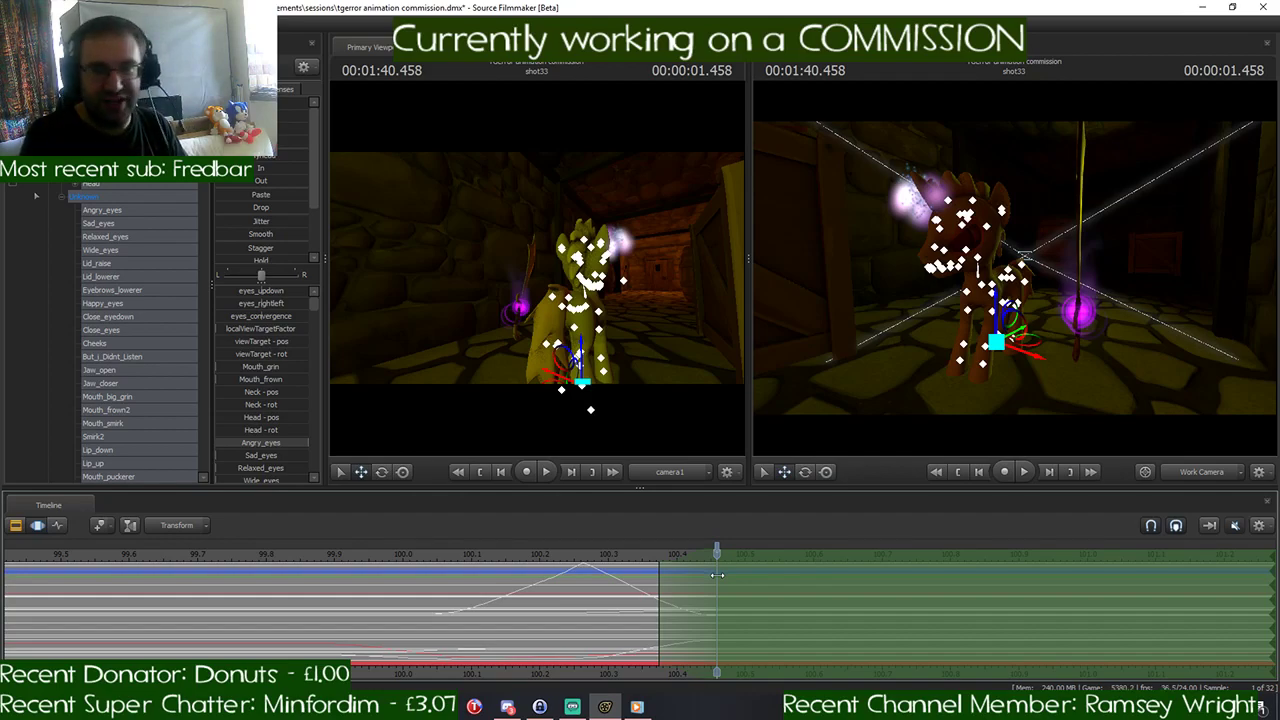
pyautogui.press('Right')
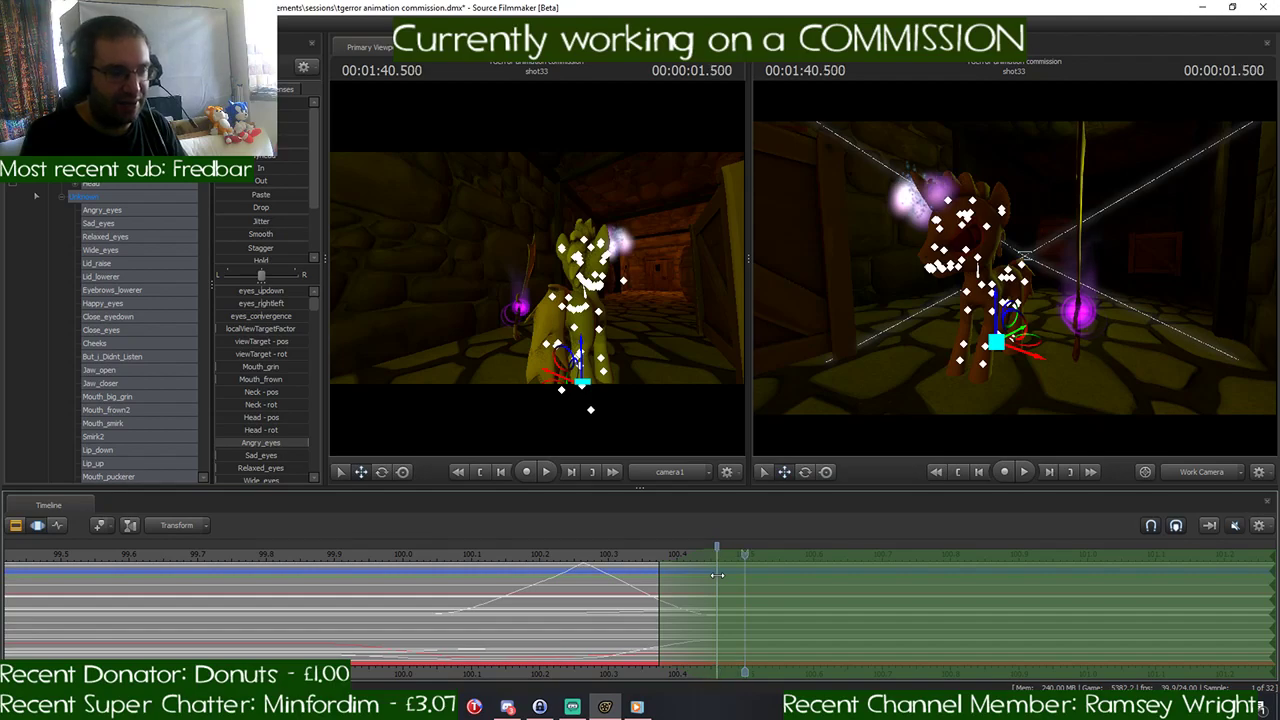
pyautogui.press('Right')
pyautogui.press('Right')
pyautogui.press('Right')
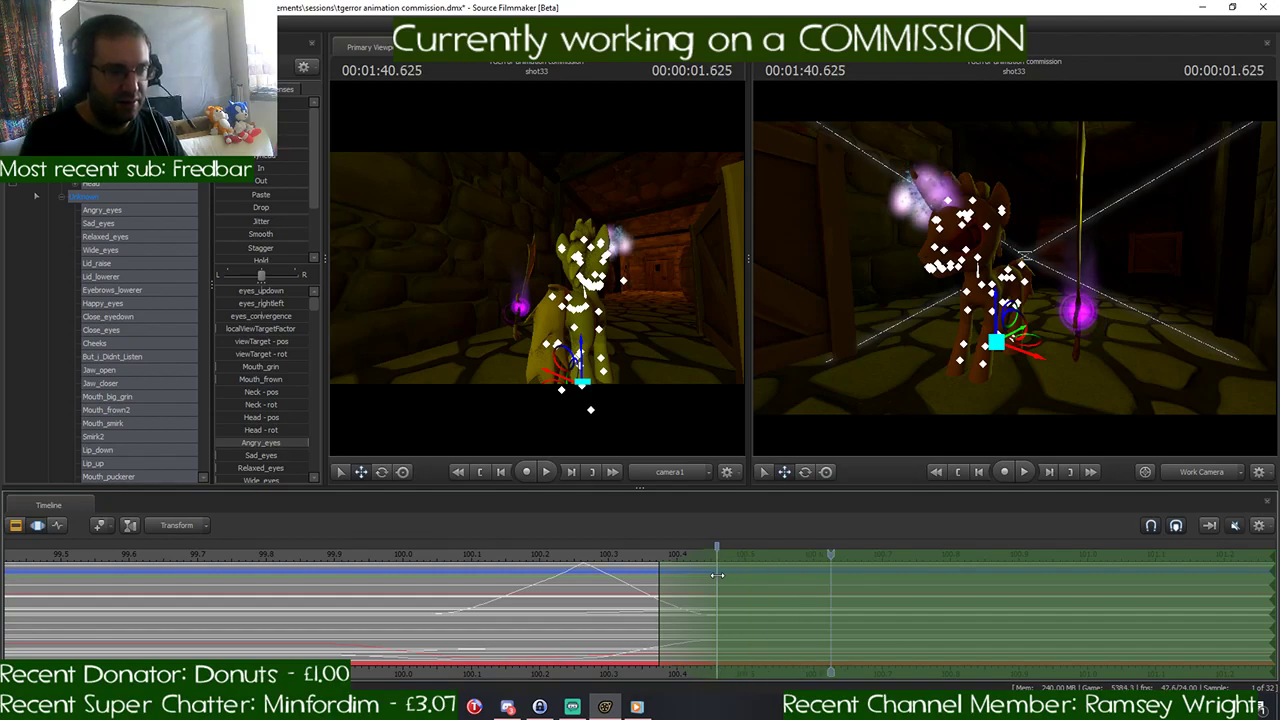
pyautogui.moveTo(717, 575); pyautogui.dragTo(830, 581)
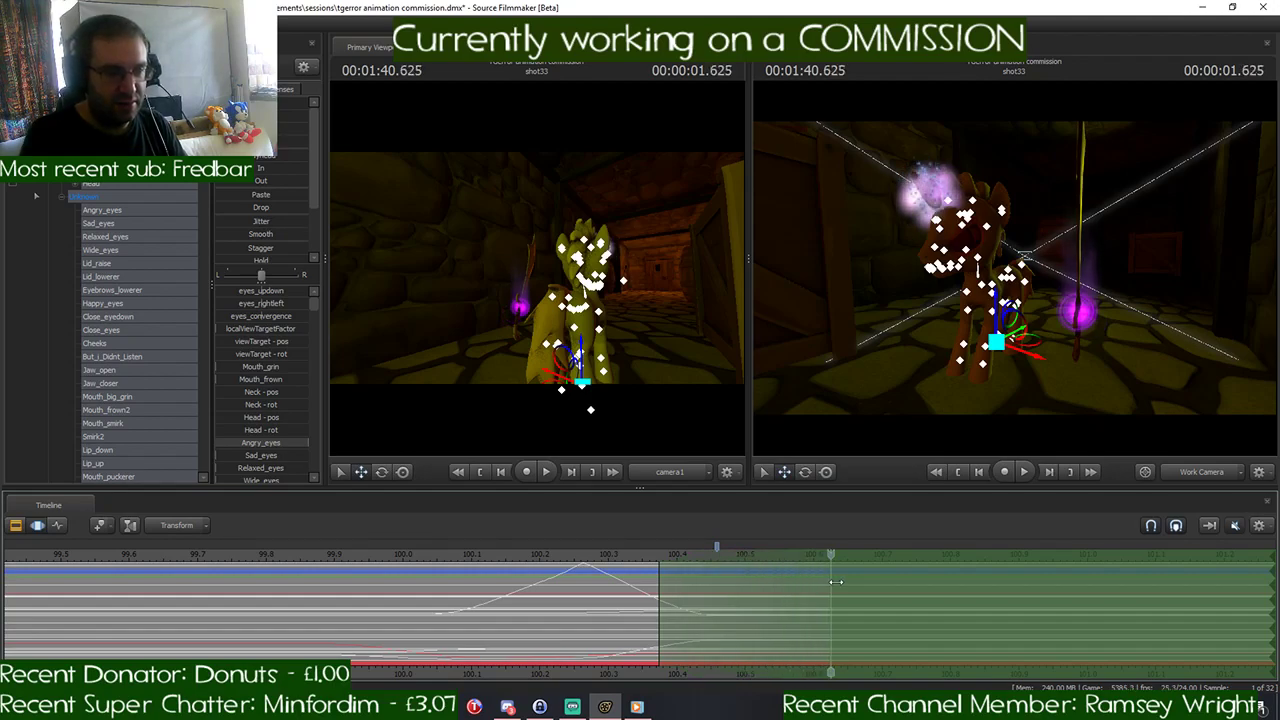
# - Move the timeline bookmark from 1:40.458 to 1:40.375 and return the playhead to 1:40.625
pyautogui.rightClick(717, 546)
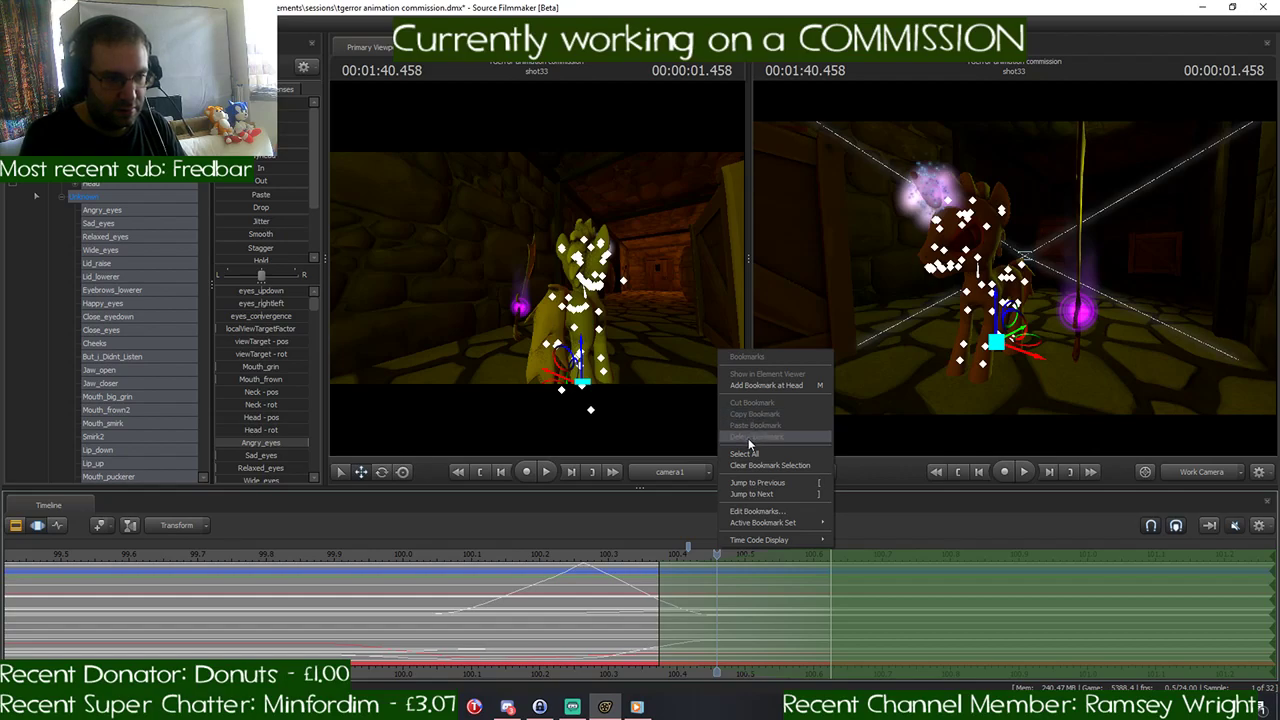
pyautogui.click(686, 536)
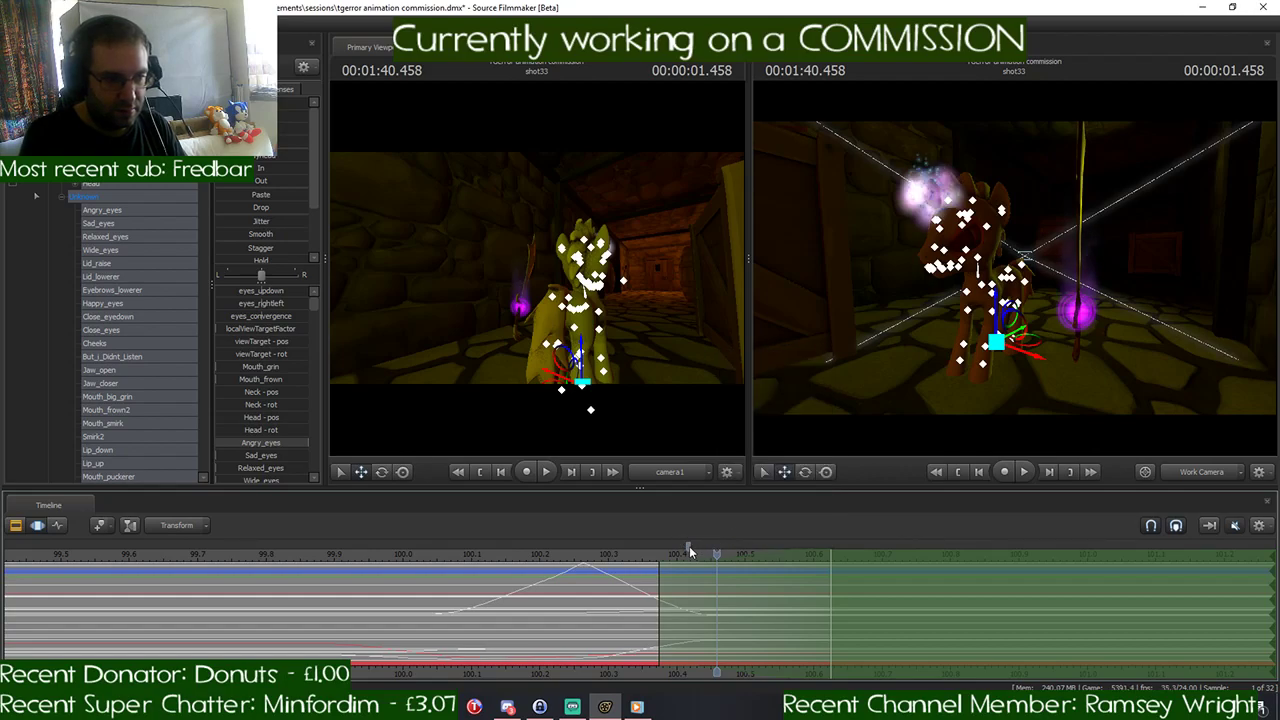
pyautogui.moveTo(689, 546); pyautogui.dragTo(831, 565)
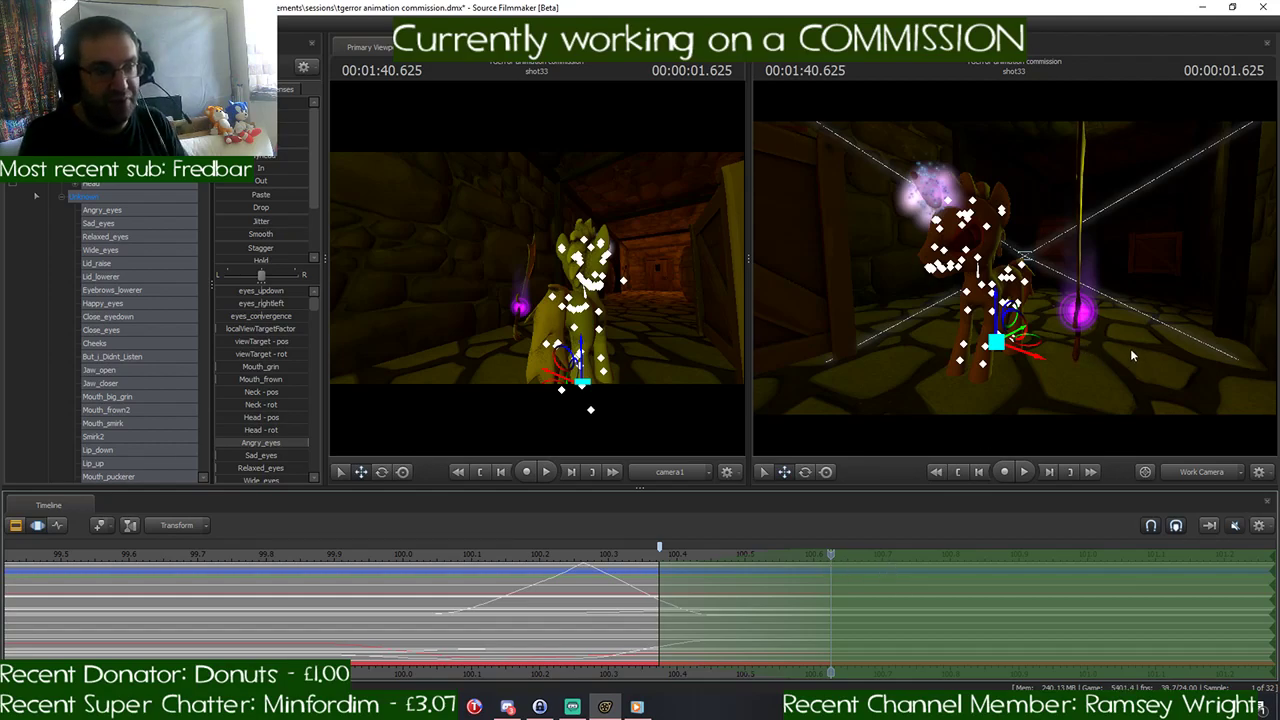
# - Pose the right front leg reaching forward with a bent hoof at 1:40.625 by rotating RightShoulder, RightHand and RightForearm
pyautogui.press('w')
pyautogui.moveTo(1131, 350); pyautogui.dragTo(1242, 344)
pyautogui.press('a')
pyautogui.press('s')
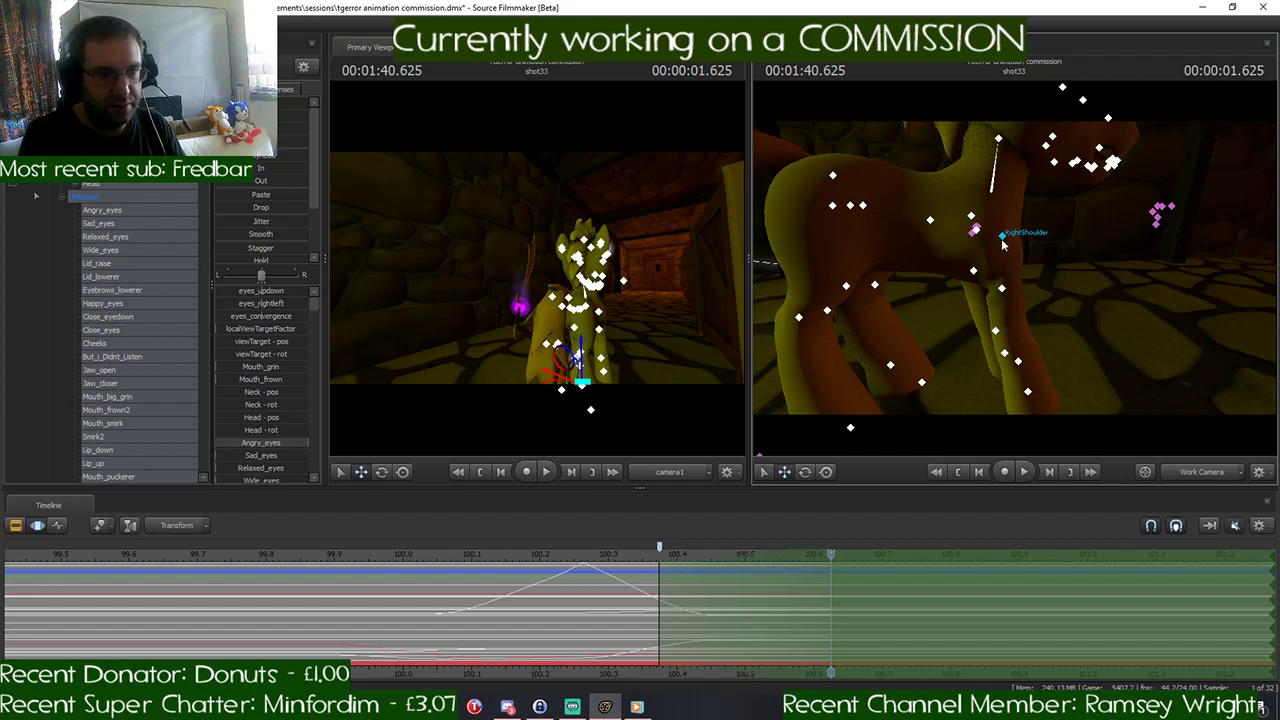
pyautogui.keyDown('ctrl'); pyautogui.click(1003, 238); pyautogui.keyUp('ctrl')
pyautogui.press('alt')
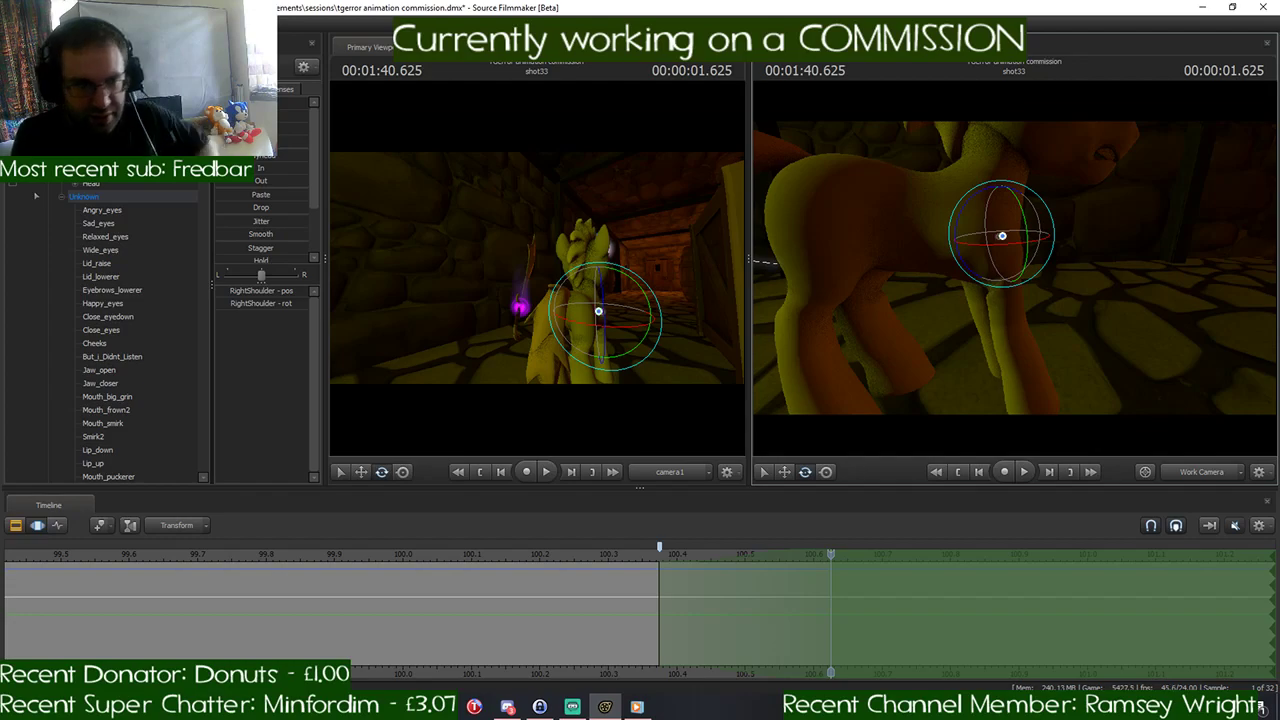
pyautogui.moveTo(960, 220)
pyautogui.mouseDown()
pyautogui.moveTo(970, 230)
pyautogui.moveTo(958, 224)
pyautogui.mouseUp()
pyautogui.click(1069, 335)
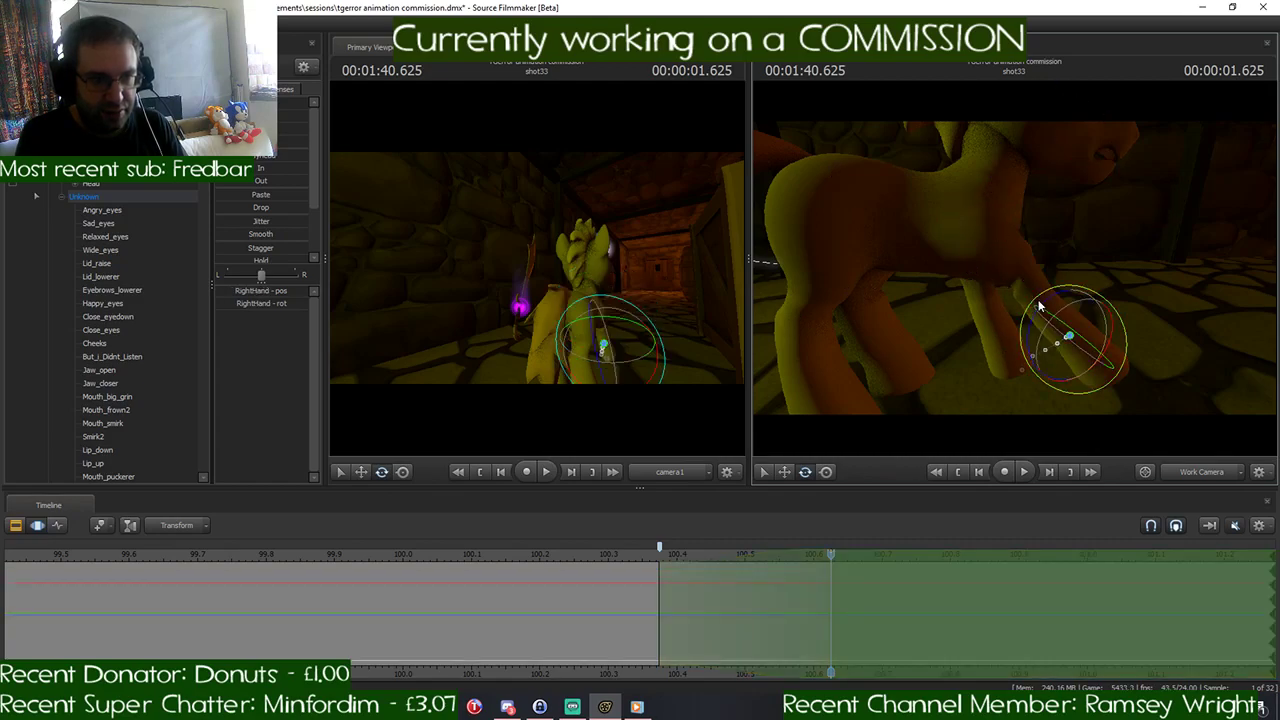
pyautogui.moveTo(1078, 298); pyautogui.dragTo(1088, 301)
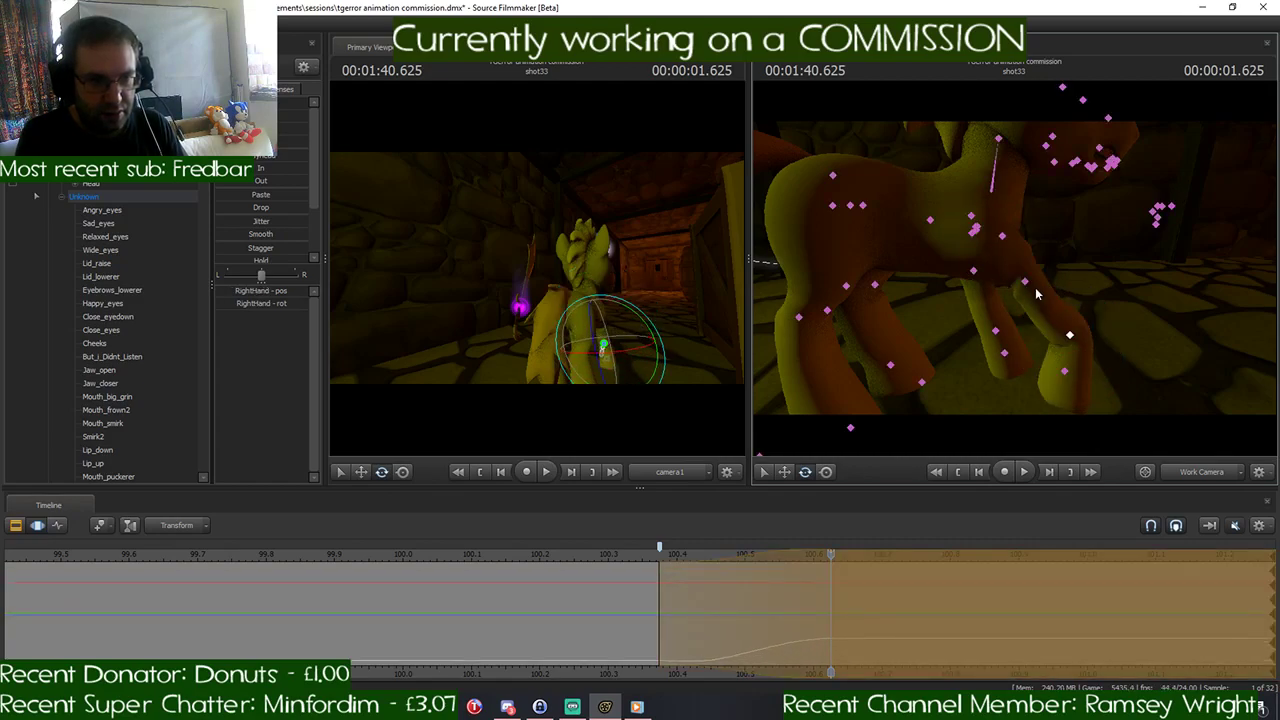
pyautogui.keyDown('ctrl'); pyautogui.click(1024, 282); pyautogui.keyUp('ctrl')
pyautogui.moveTo(1003, 247); pyautogui.dragTo(1014, 249)
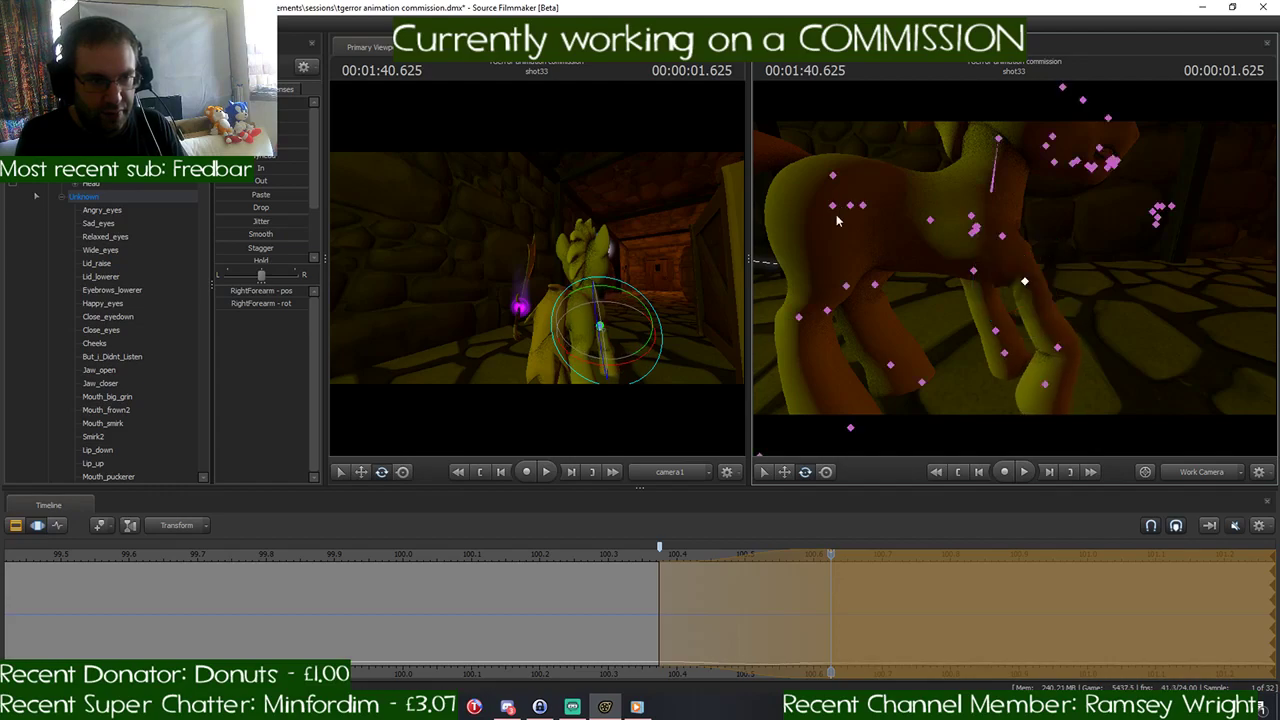
# - Swing the left hind leg forward and bend it at 1:40.625 by rotating its thigh, lower leg and LeftFoot
pyautogui.keyDown('ctrl'); pyautogui.click(865, 205); pyautogui.keyUp('ctrl')
pyautogui.moveTo(865, 205); pyautogui.dragTo(891, 278)
pyautogui.keyDown('ctrl'); pyautogui.click(900, 282); pyautogui.keyUp('ctrl')
pyautogui.keyDown('ctrl'); pyautogui.click(923, 354); pyautogui.keyUp('ctrl')
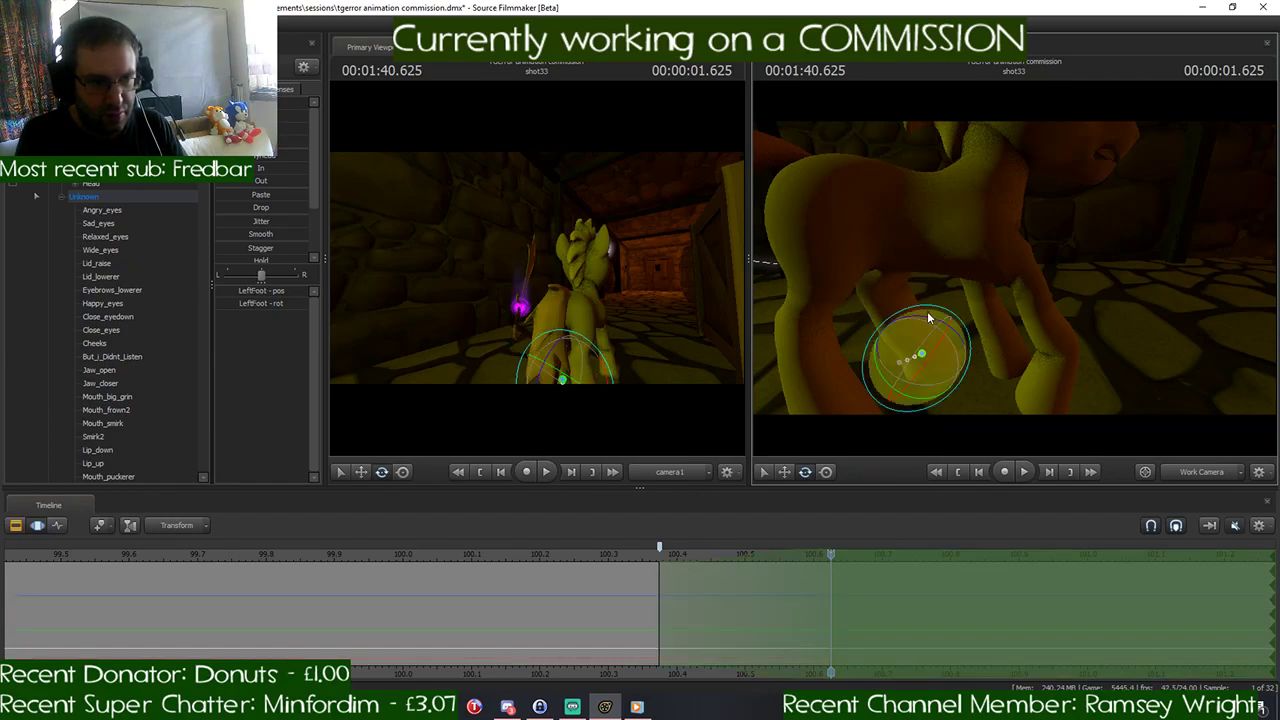
pyautogui.moveTo(930, 330); pyautogui.dragTo(950, 336)
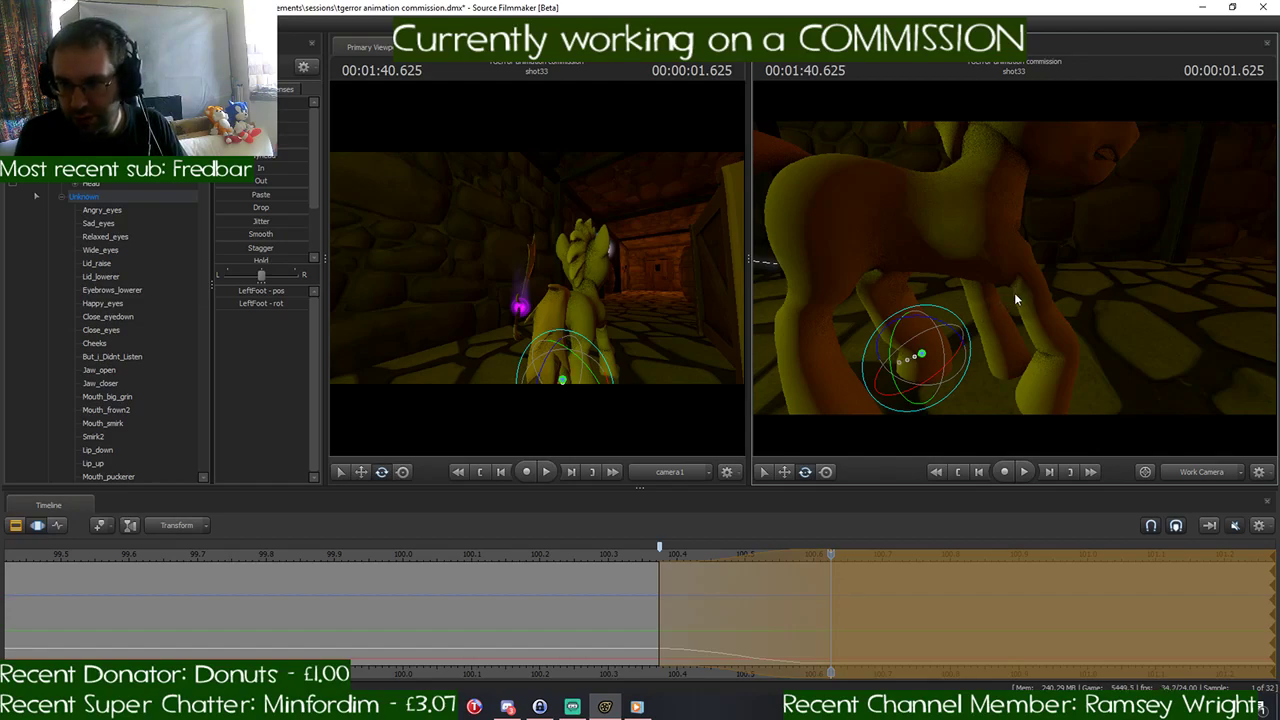
# - Bend the left front leg at 1:40.625 by rotating LeftShoulder, LeftForearm and LeftHand
pyautogui.press('ctrl')
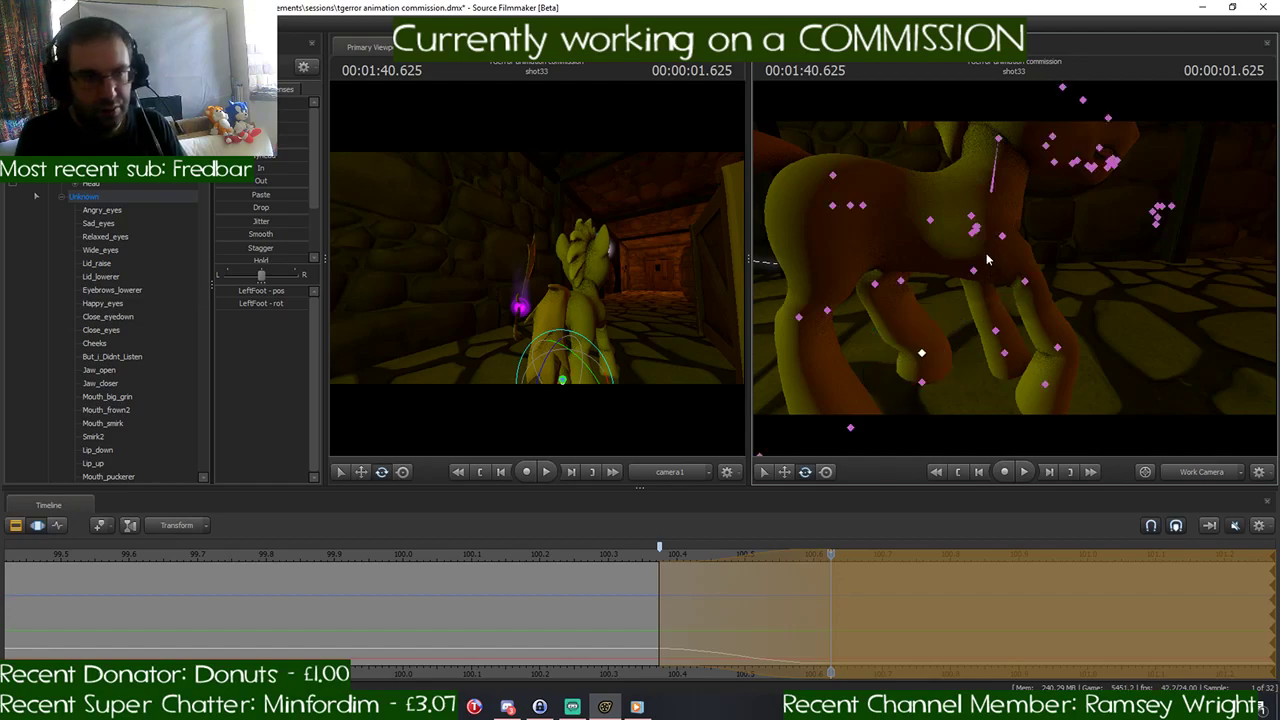
pyautogui.keyDown('ctrl'); pyautogui.click(976, 230); pyautogui.keyUp('ctrl')
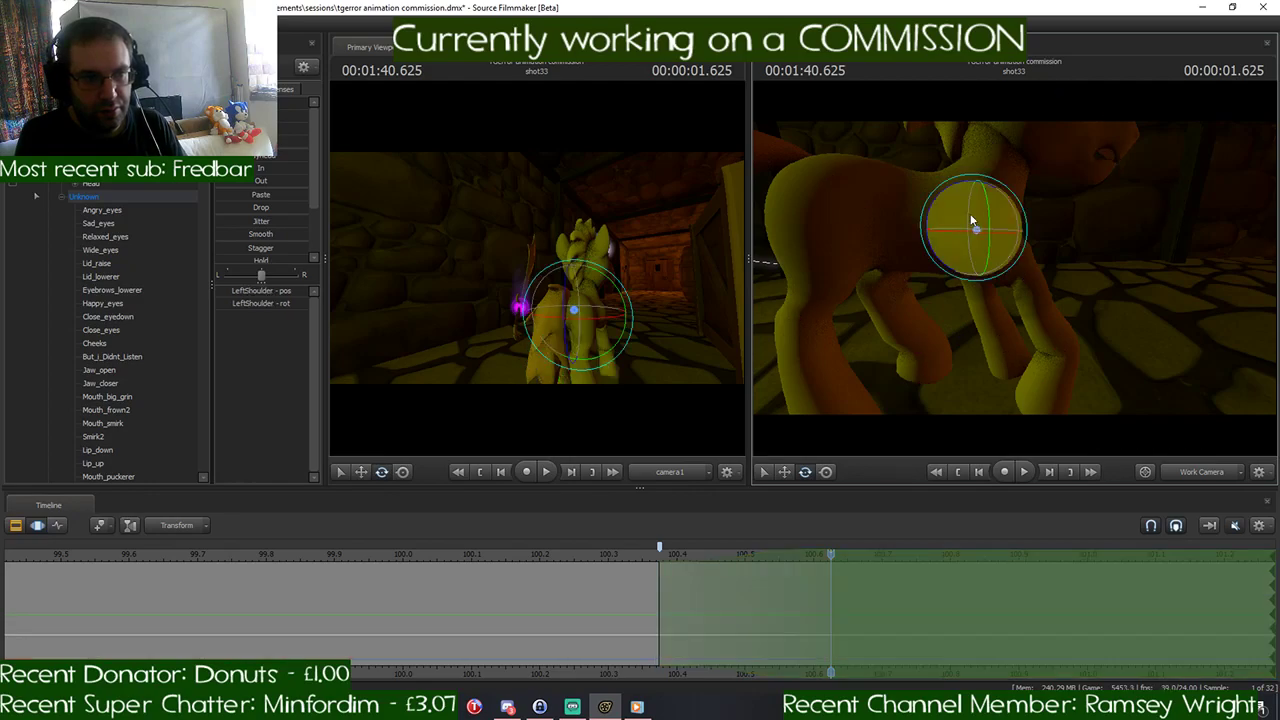
pyautogui.press('ctrl')
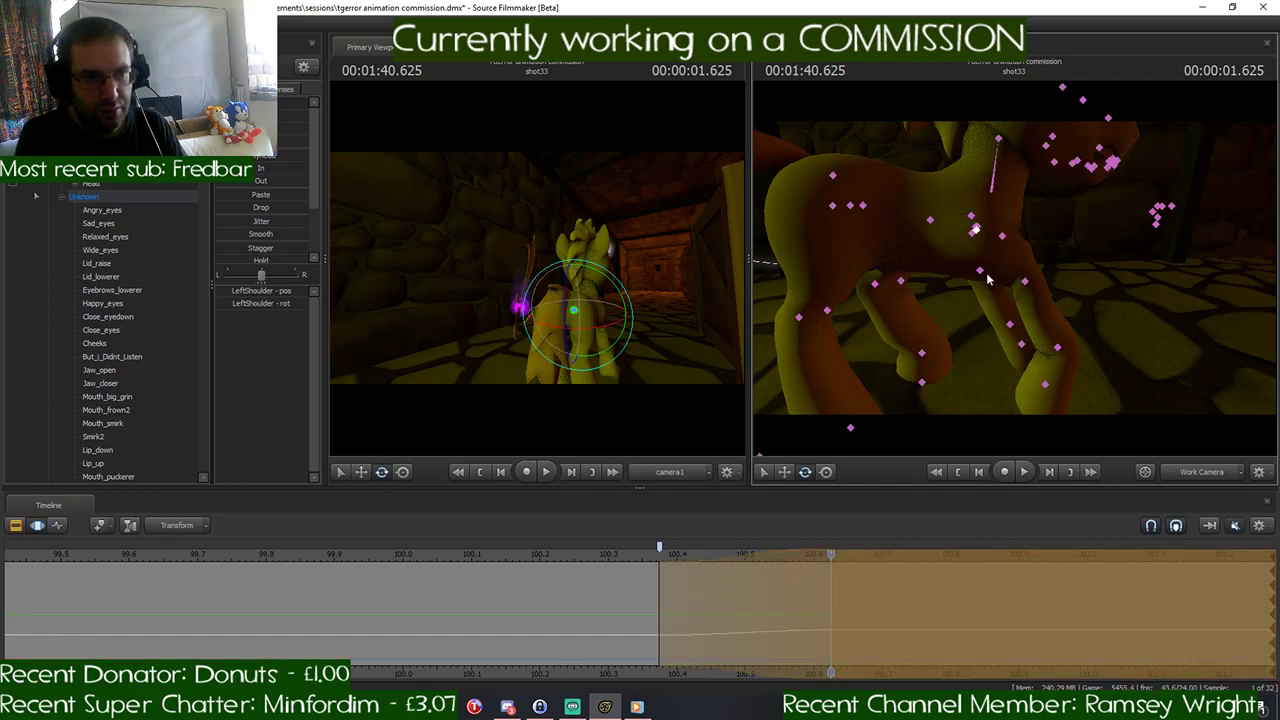
pyautogui.keyDown('ctrl'); pyautogui.click(980, 271); pyautogui.keyUp('ctrl')
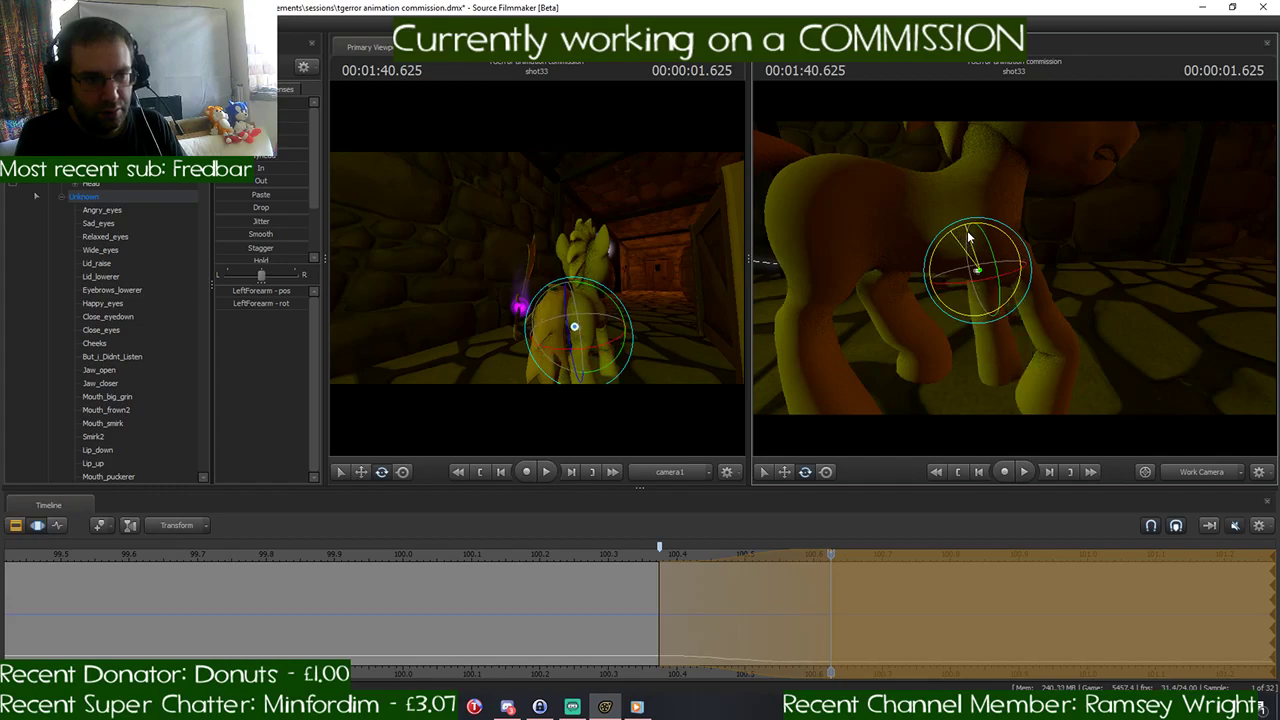
pyautogui.press('ctrl')
pyautogui.keyDown('ctrl'); pyautogui.click(980, 318); pyautogui.keyUp('ctrl')
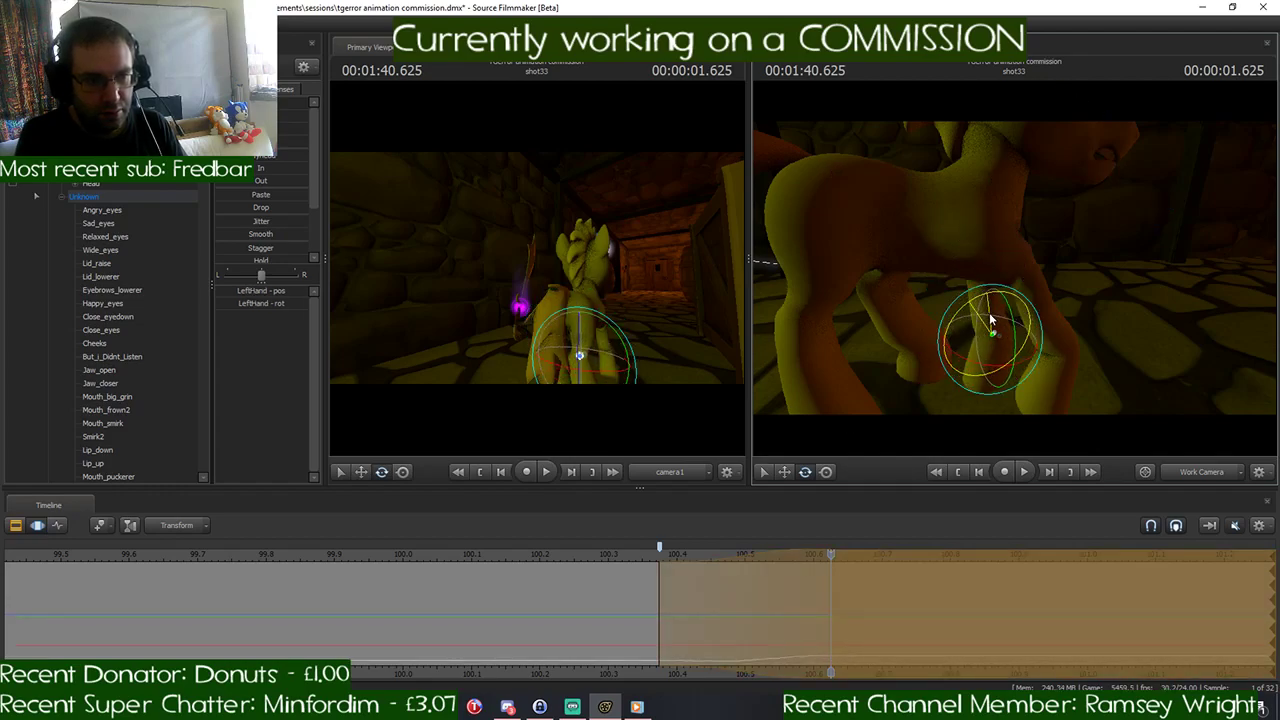
pyautogui.moveTo(989, 312)
pyautogui.mouseDown()
pyautogui.moveTo(1006, 355)
pyautogui.moveTo(979, 307)
pyautogui.mouseUp()
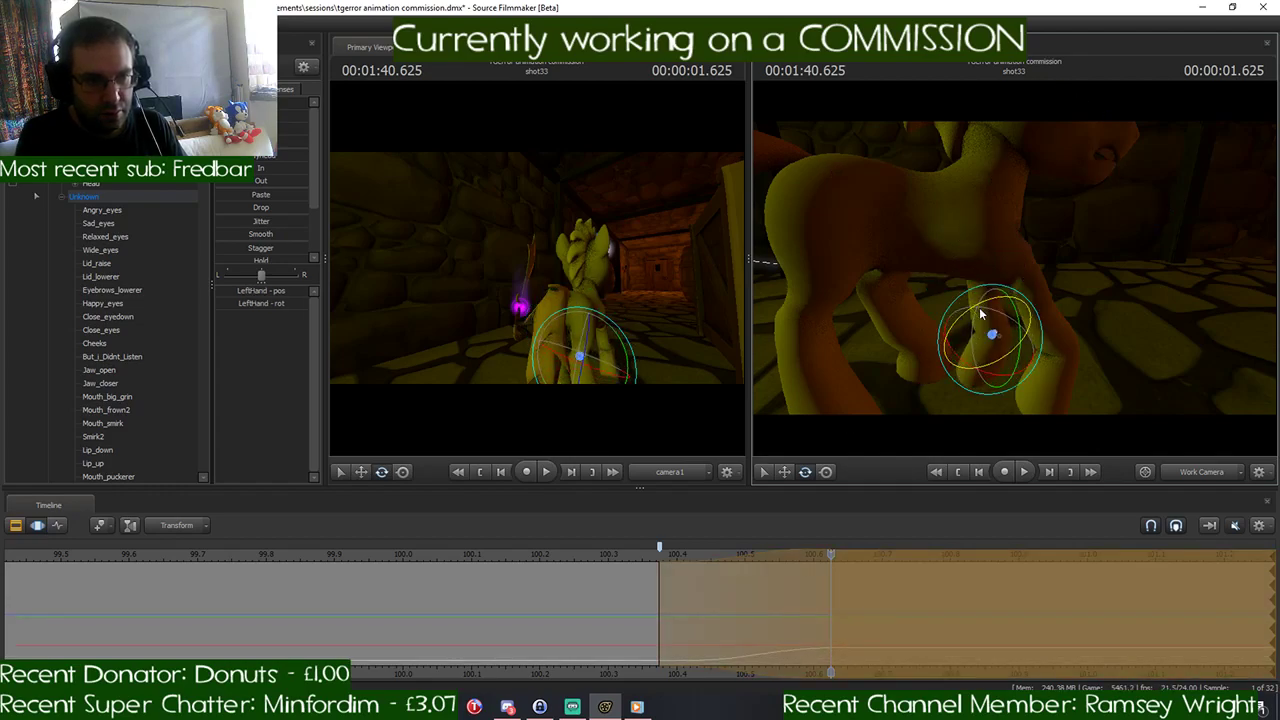
pyautogui.moveTo(1108, 349); pyautogui.dragTo(1104, 330)
pyautogui.press('ctrl')
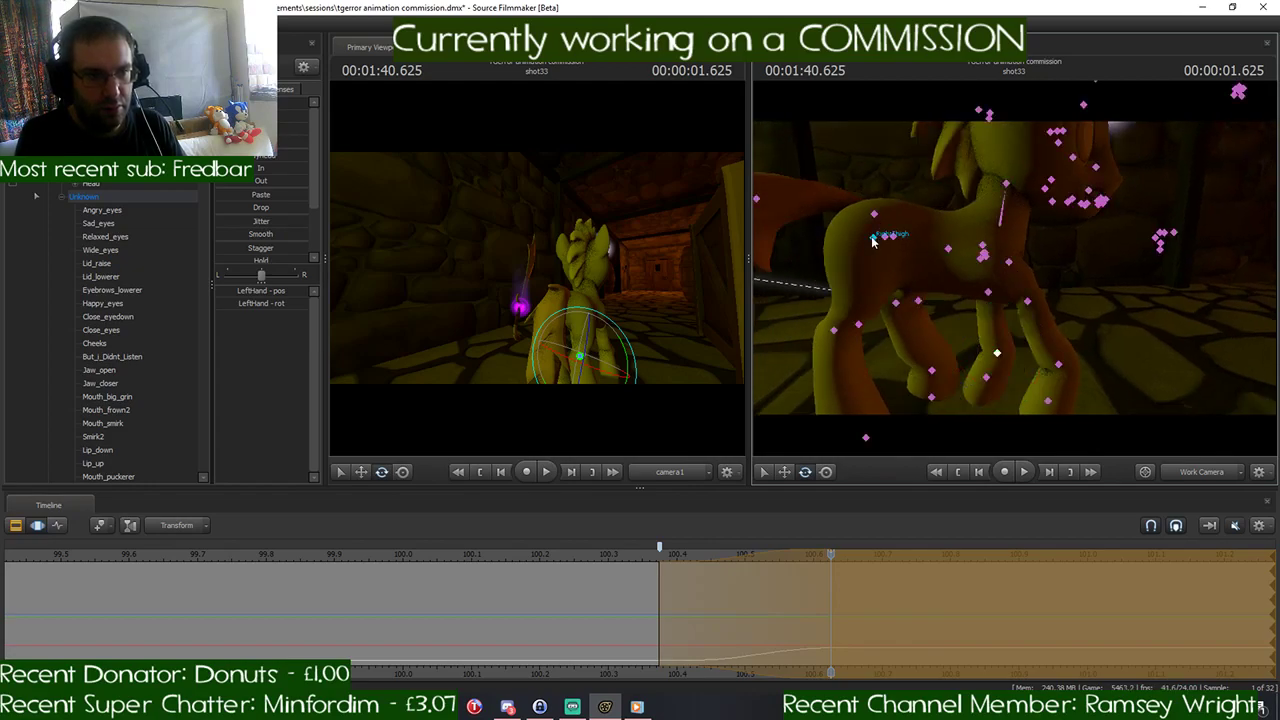
# - Stretch the right hind leg backward at 1:40.625 by rotating RightThigh and RightLeg1
pyautogui.keyDown('ctrl'); pyautogui.click(872, 240); pyautogui.keyUp('ctrl')
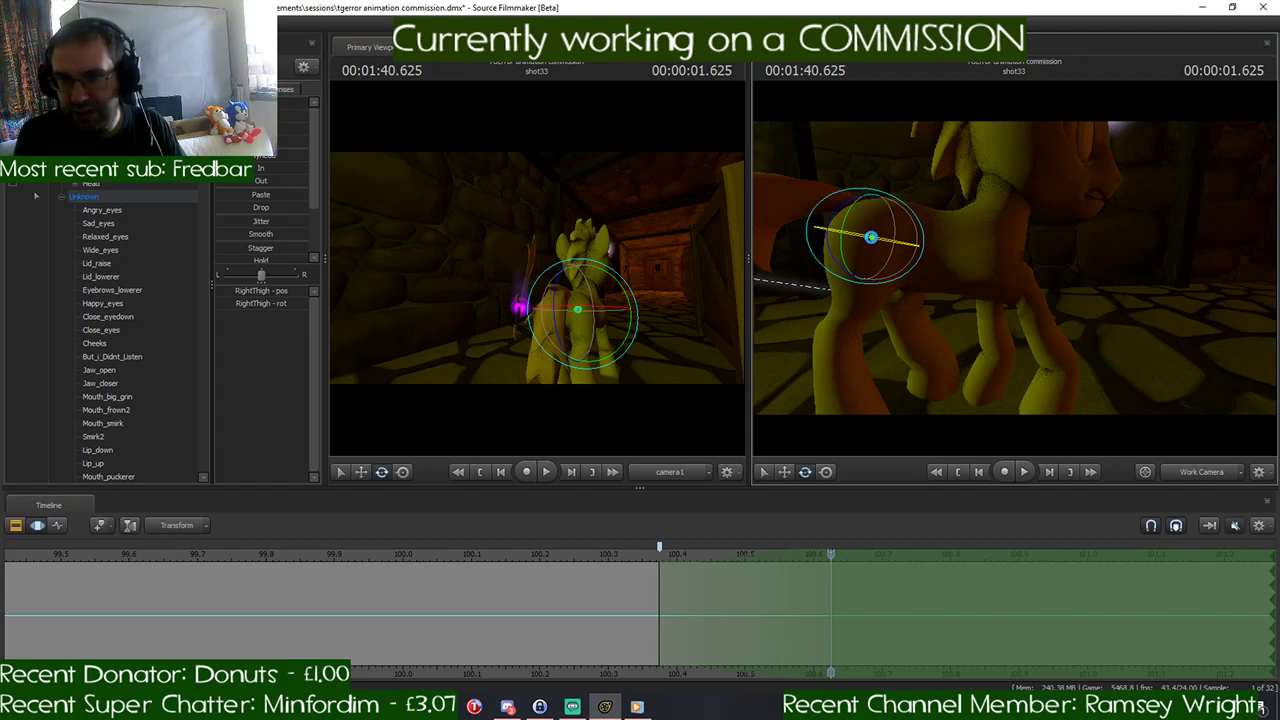
pyautogui.moveTo(899, 202); pyautogui.dragTo(998, 282)
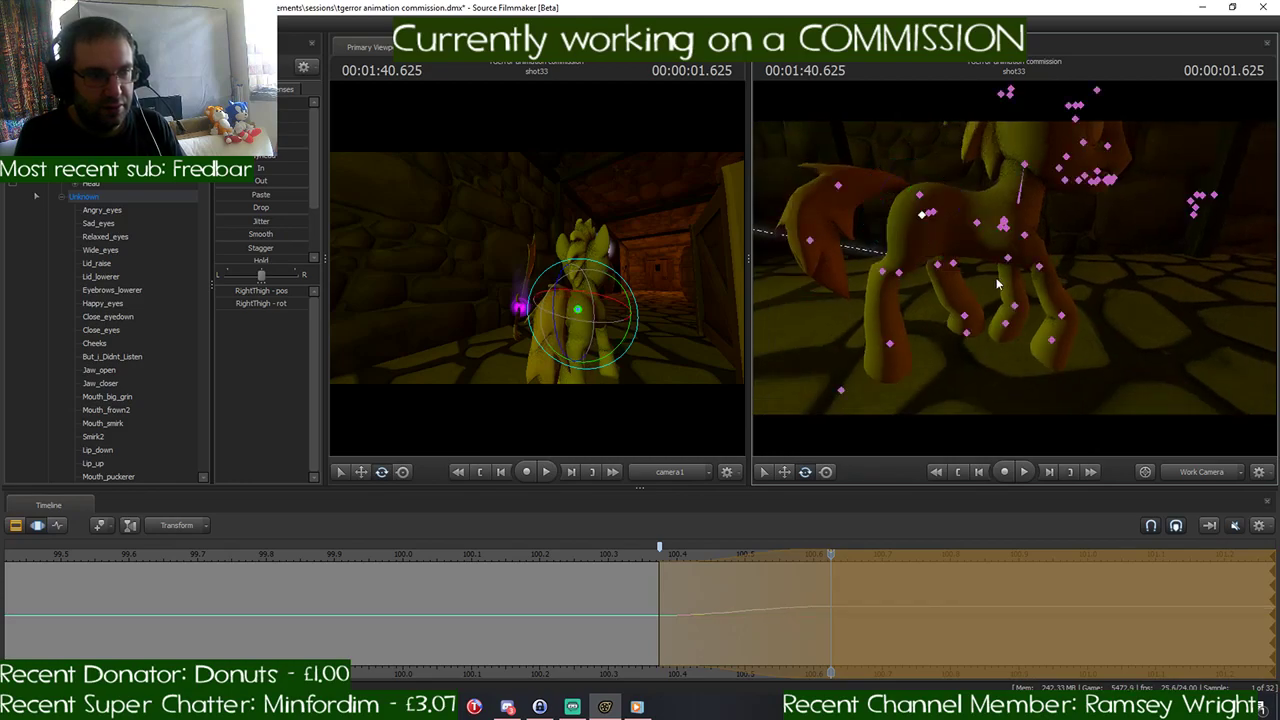
pyautogui.click(899, 272)
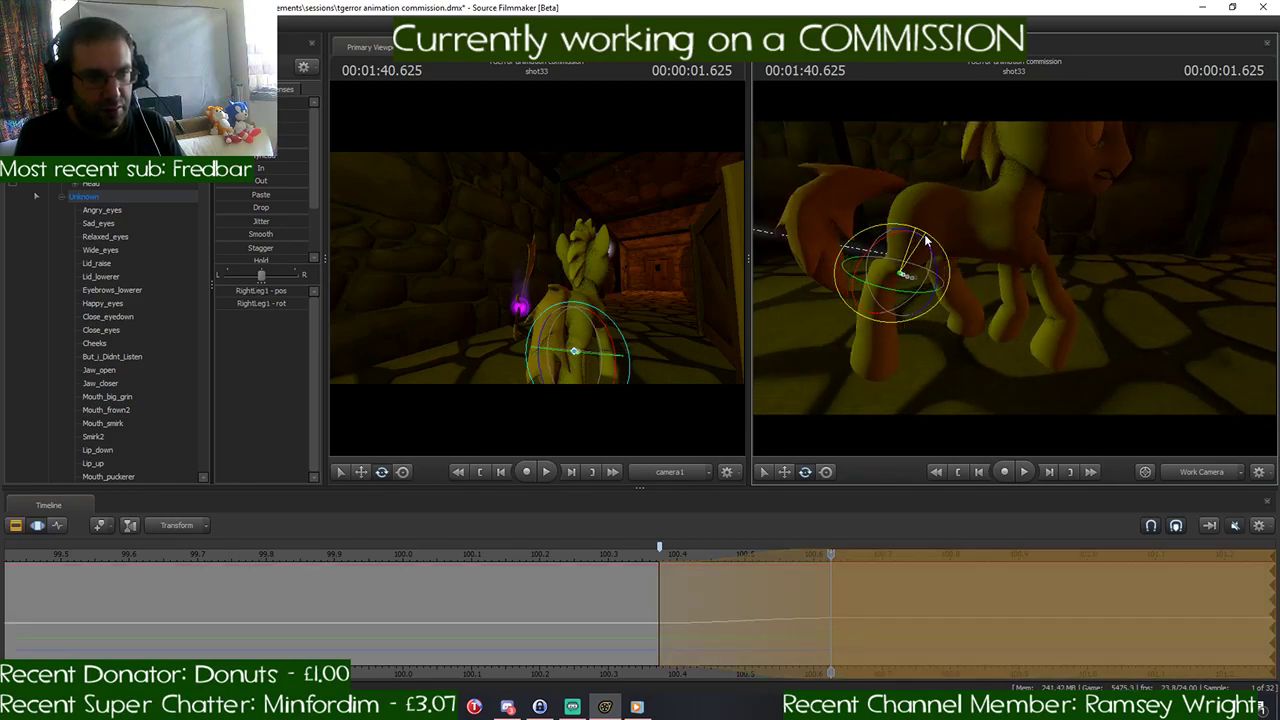
pyautogui.moveTo(925, 239); pyautogui.dragTo(931, 243)
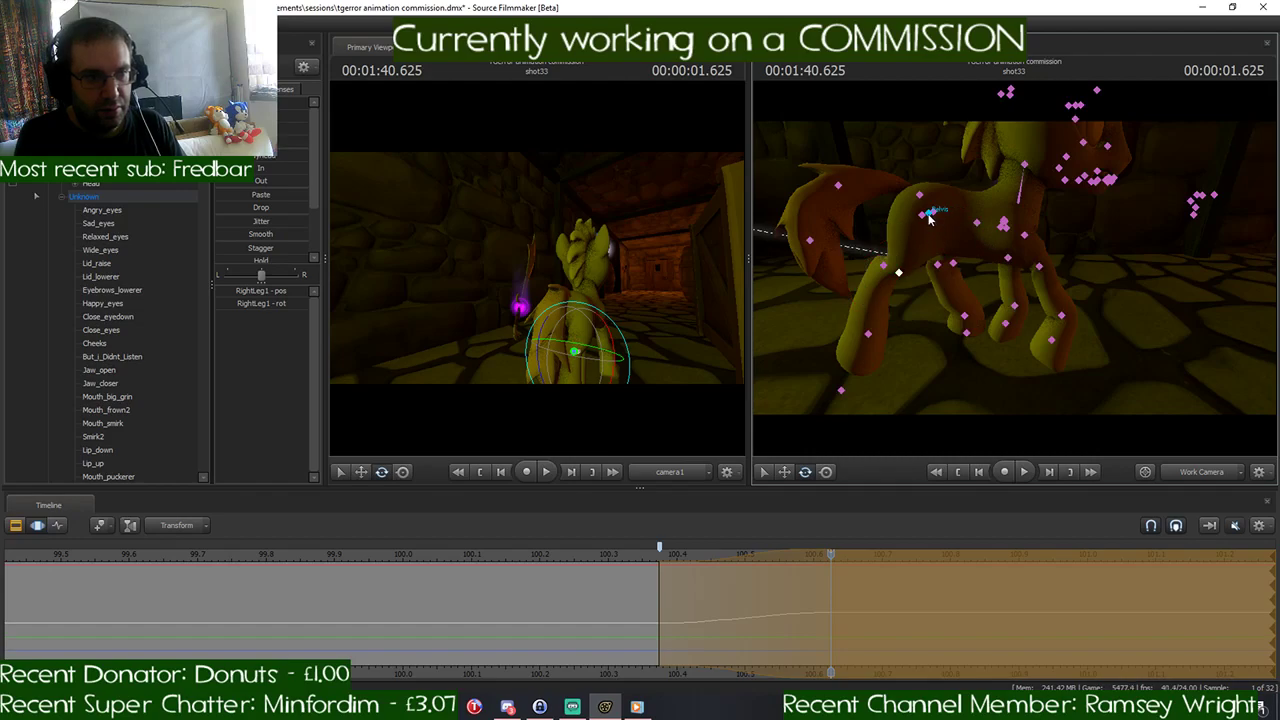
# - Lower the pony's hindquarters slightly at 1:40.625 by moving the Pelvis straight down
pyautogui.click(929, 216)
pyautogui.press('w')
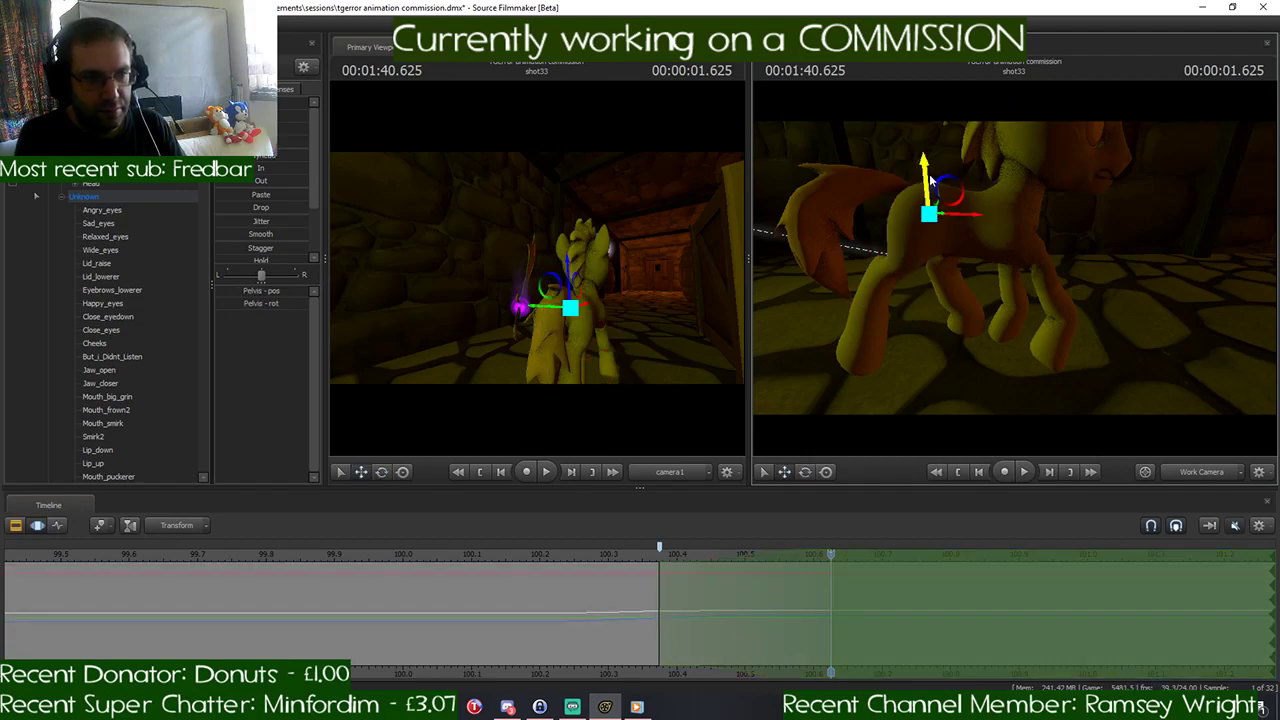
pyautogui.press('ctrl')
pyautogui.moveTo(930, 176); pyautogui.dragTo(929, 191)
pyautogui.press('ctrl')
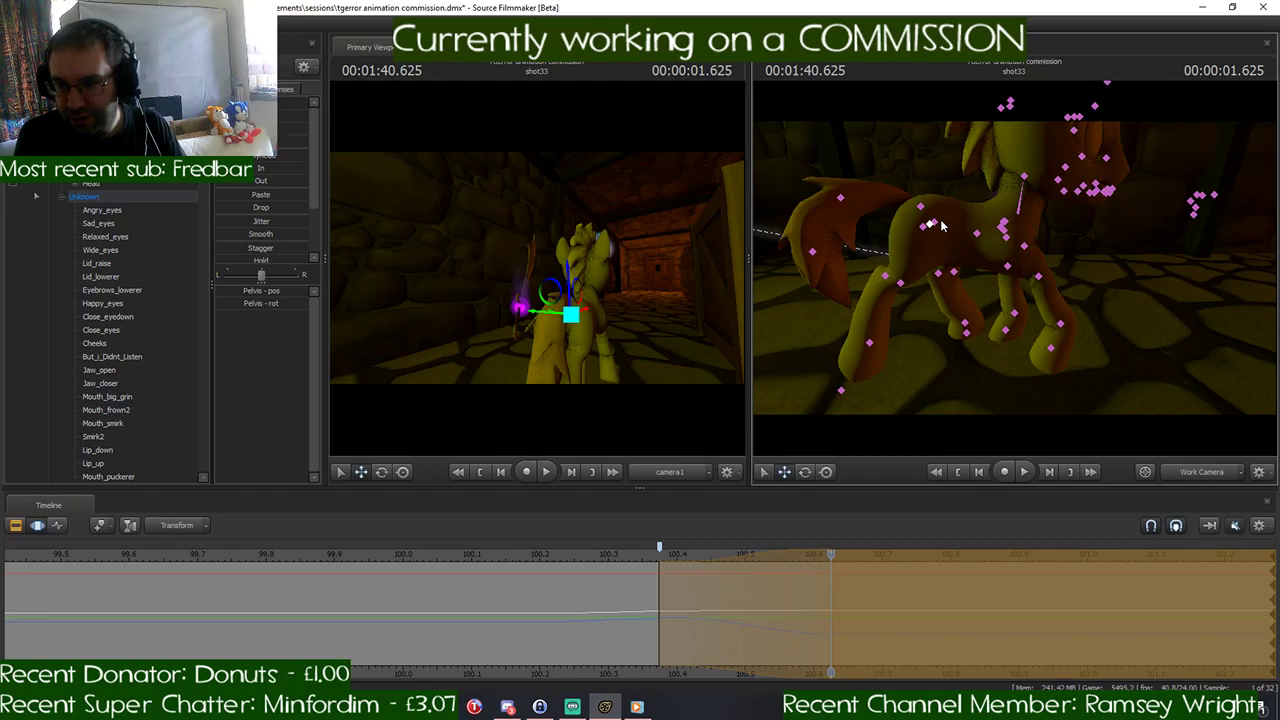
pyautogui.keyDown('ctrl'); pyautogui.click(940, 225); pyautogui.keyUp('ctrl')
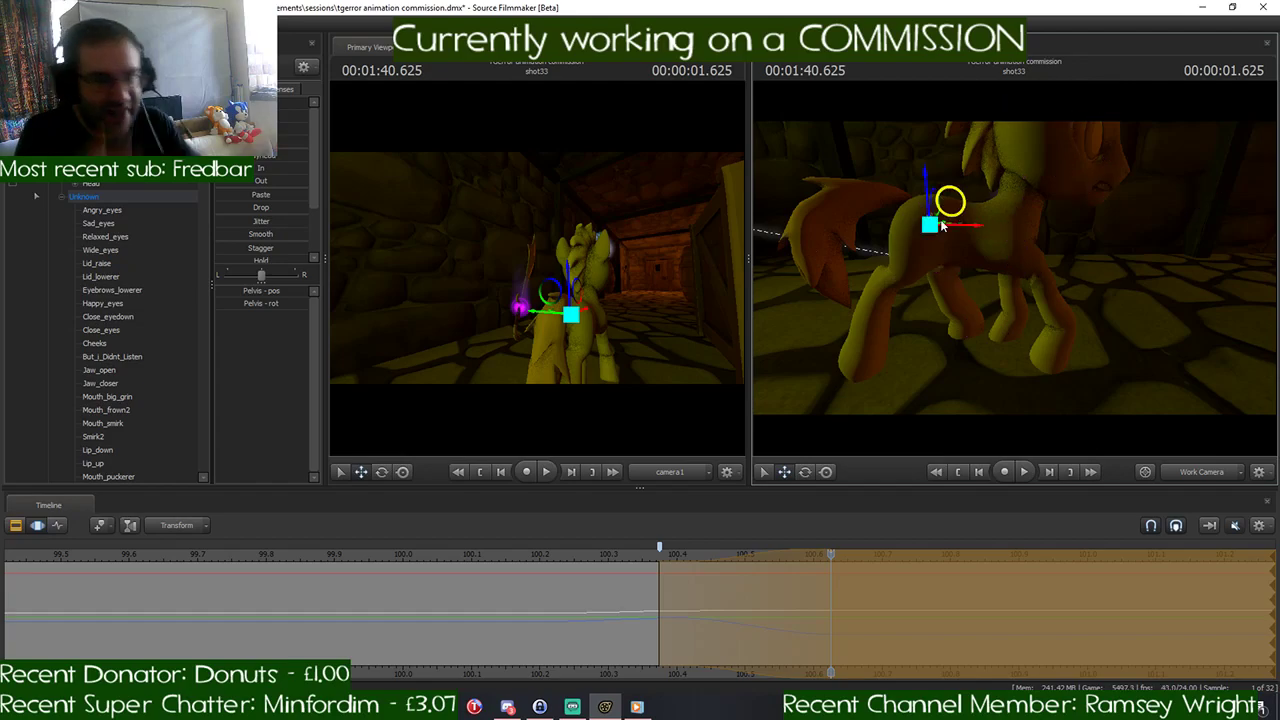
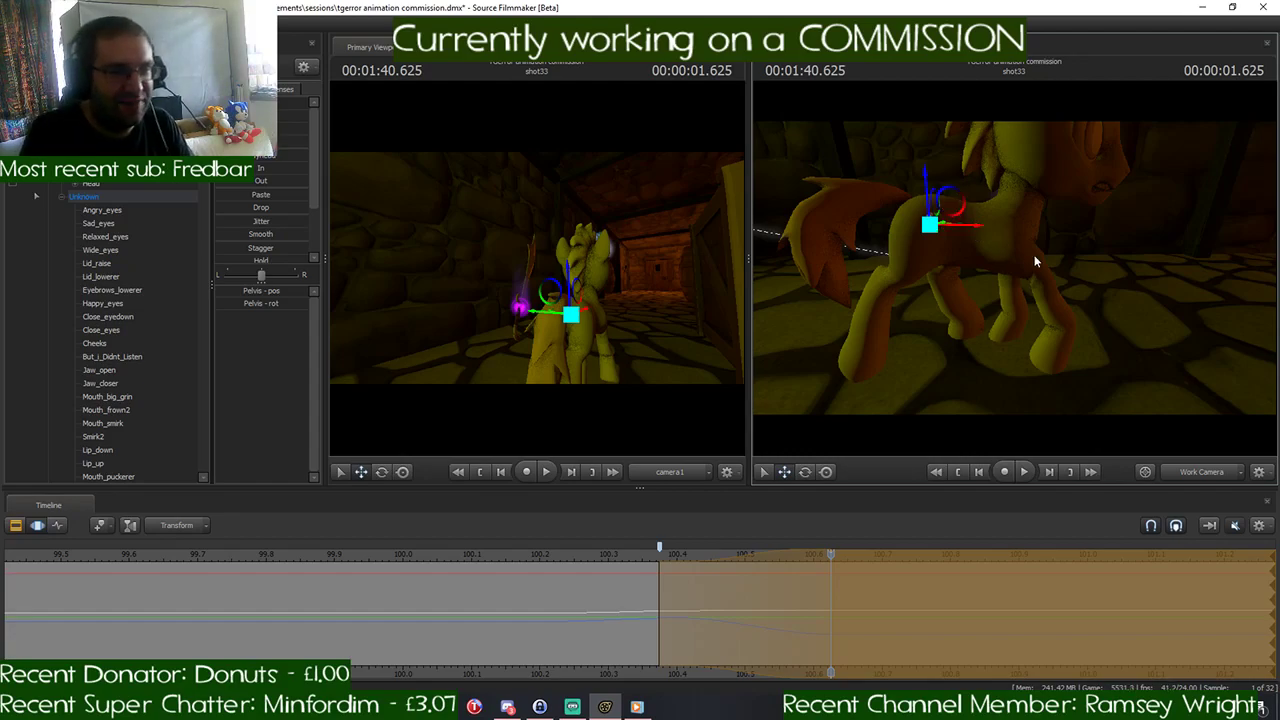
# - Rotate the pony's right shoulder so the right front leg swings further forward
pyautogui.press('w')
pyautogui.moveTo(1036, 261); pyautogui.dragTo(1062, 260)
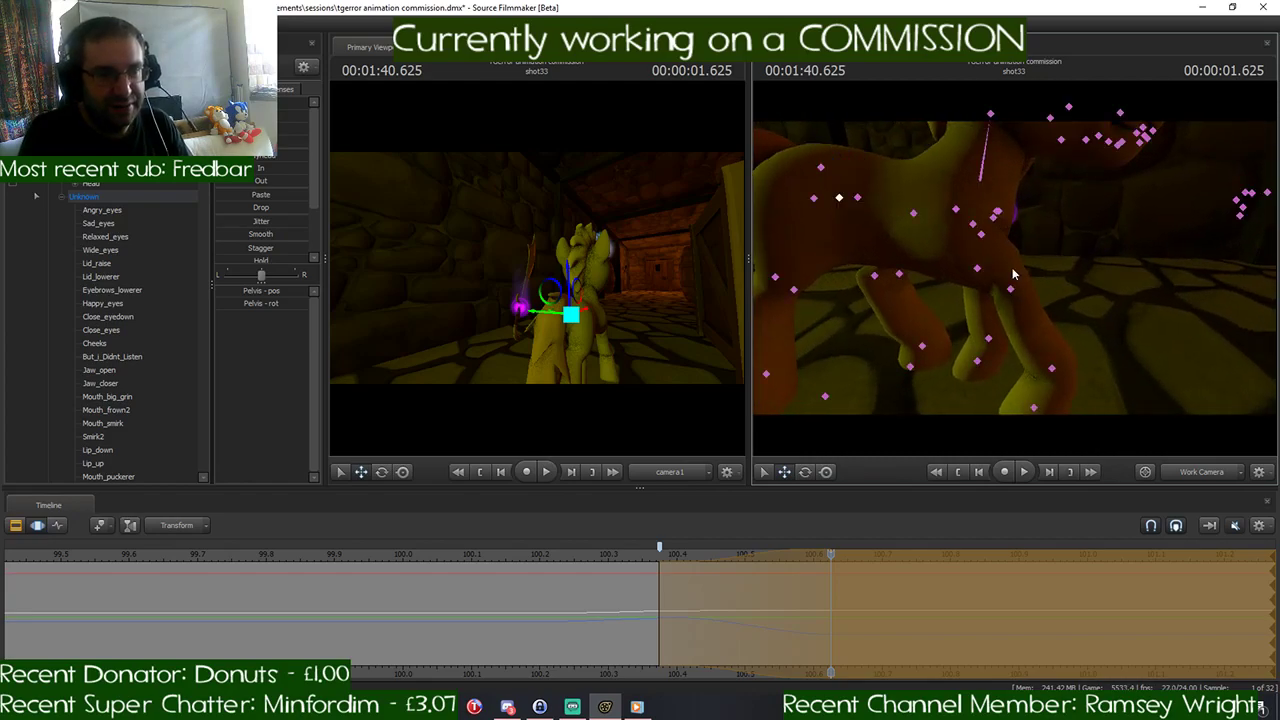
pyautogui.click(984, 232)
pyautogui.press('e')
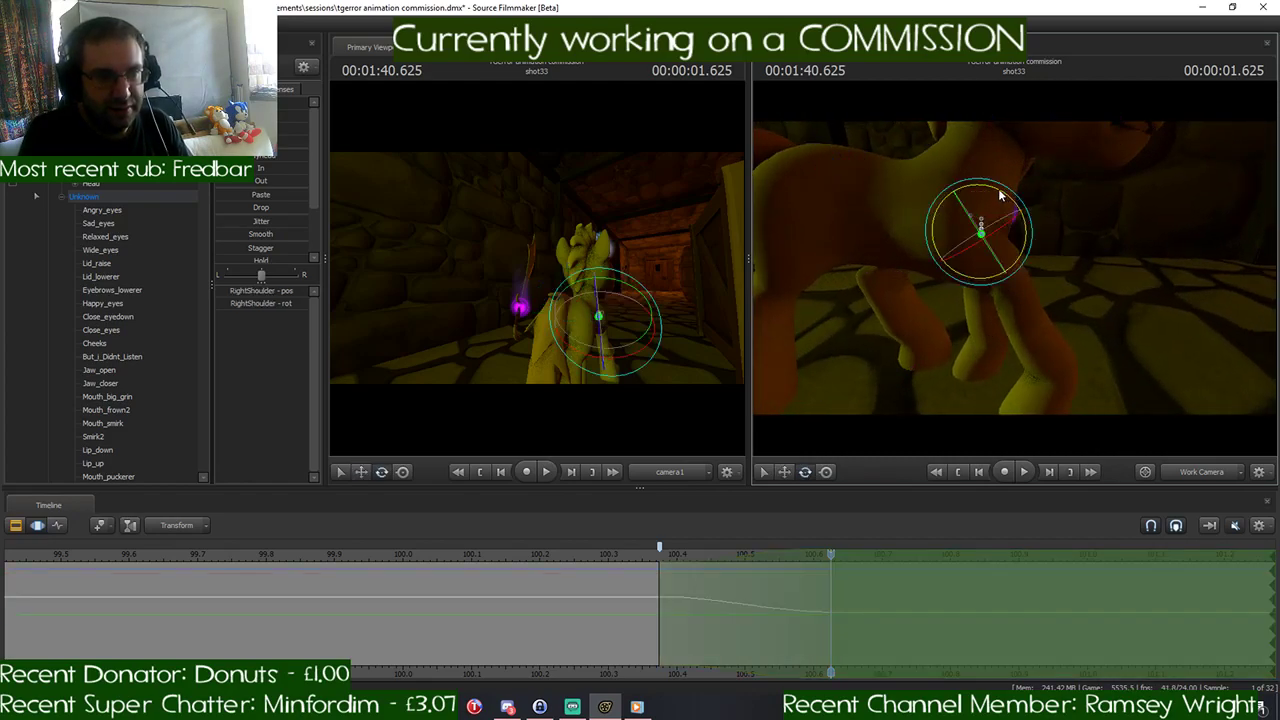
pyautogui.moveTo(1001, 193); pyautogui.dragTo(990, 196)
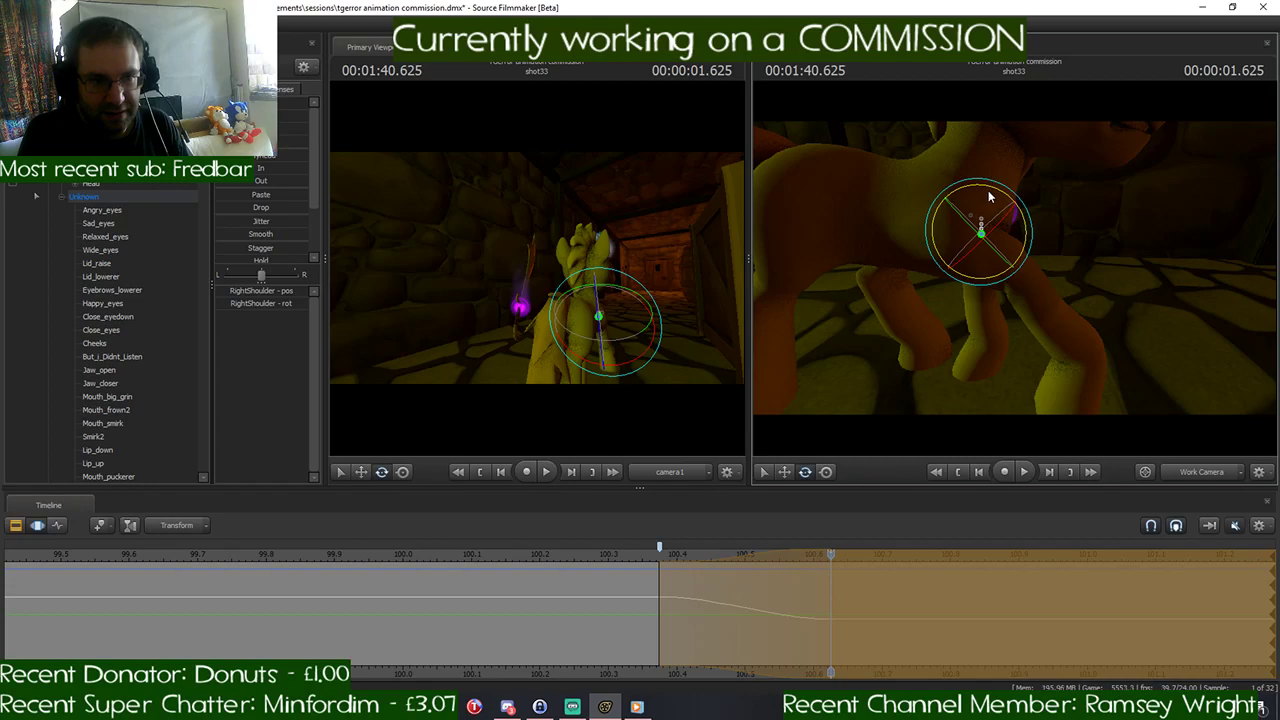
pyautogui.moveTo(1097, 246); pyautogui.dragTo(1016, 273)
pyautogui.press('s')
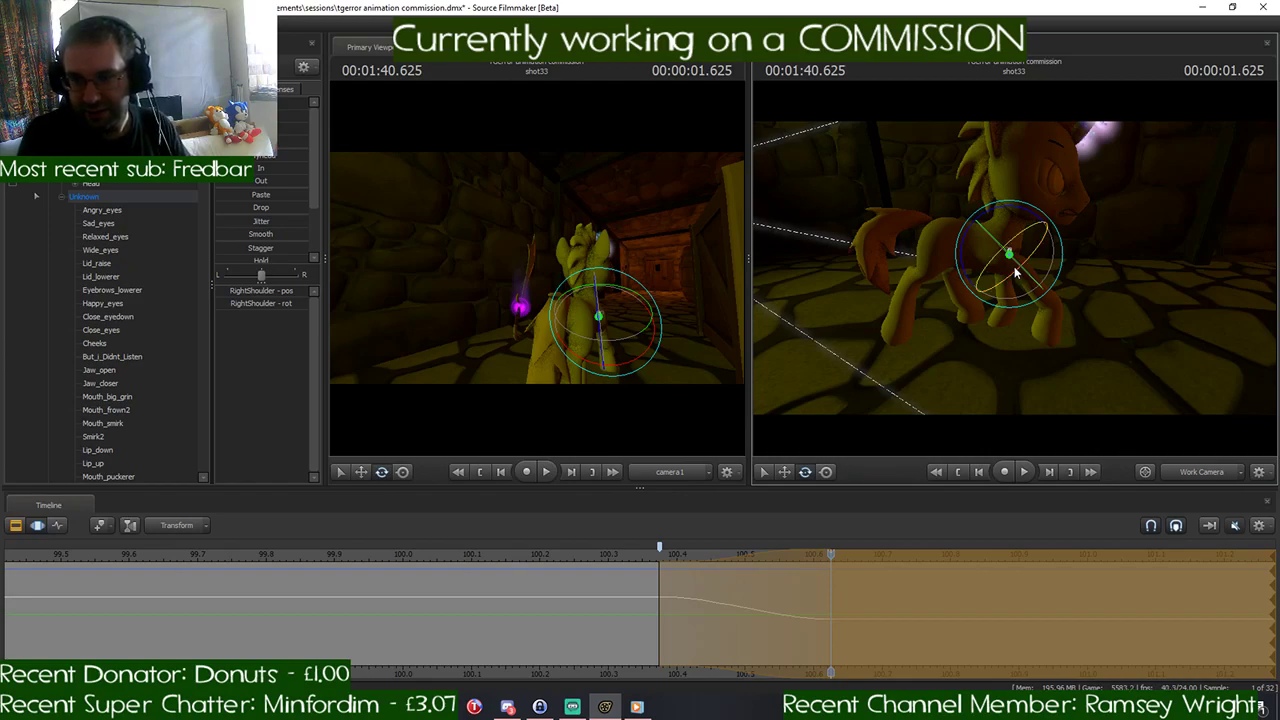
# - Examine the pony's leg pose from several angles in the work camera and select its pelvis control
pyautogui.press('w')
pyautogui.moveTo(986, 331); pyautogui.dragTo(986, 331)
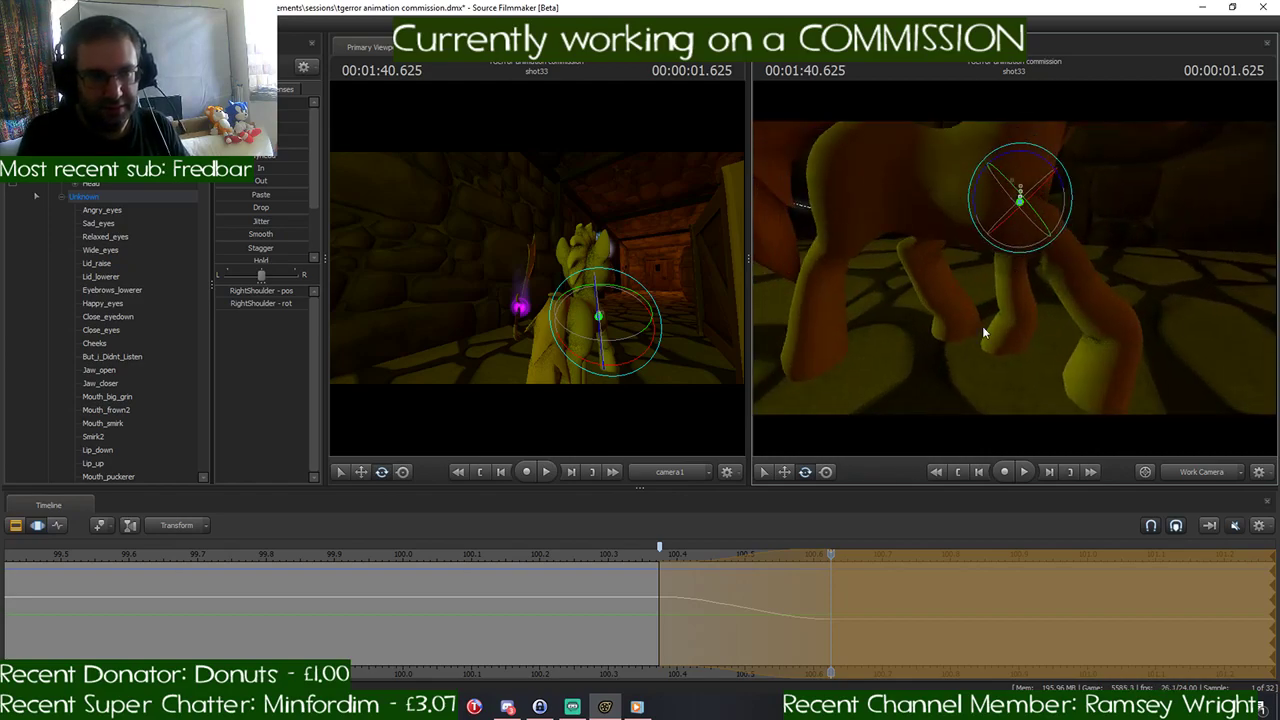
pyautogui.moveTo(811, 562); pyautogui.dragTo(836, 577)
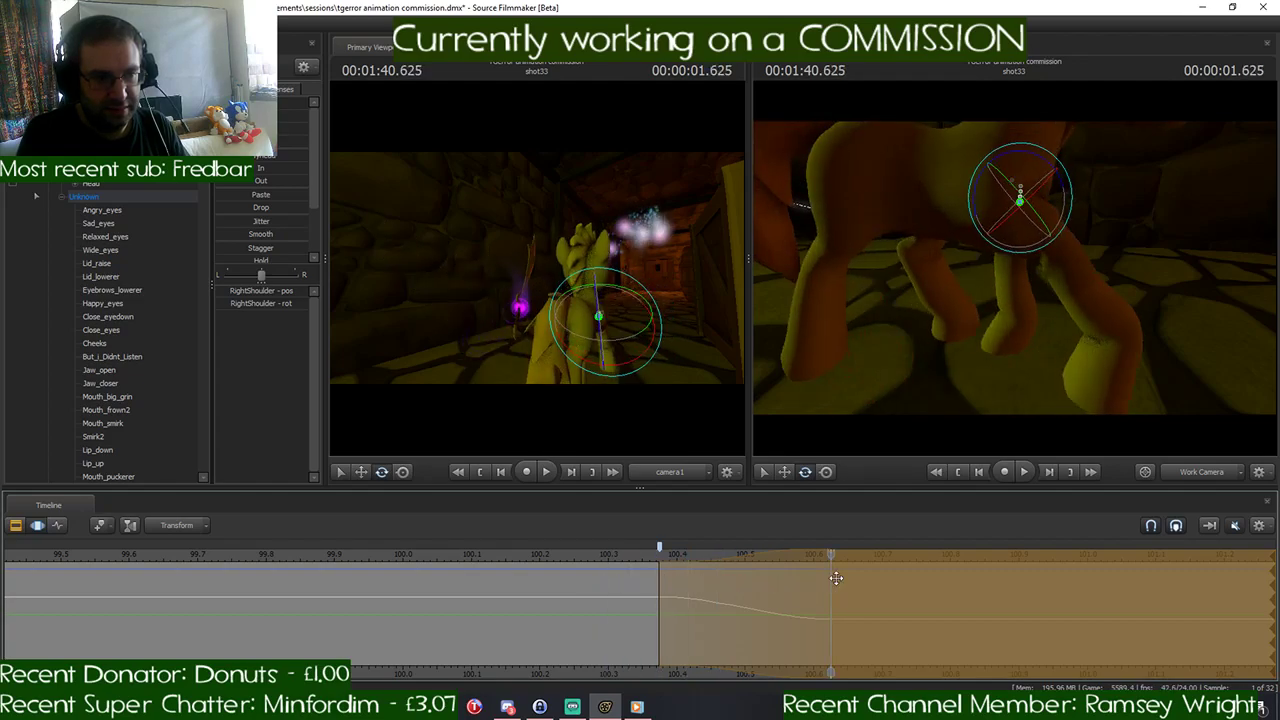
pyautogui.press('s')
pyautogui.moveTo(1023, 375); pyautogui.dragTo(1019, 350)
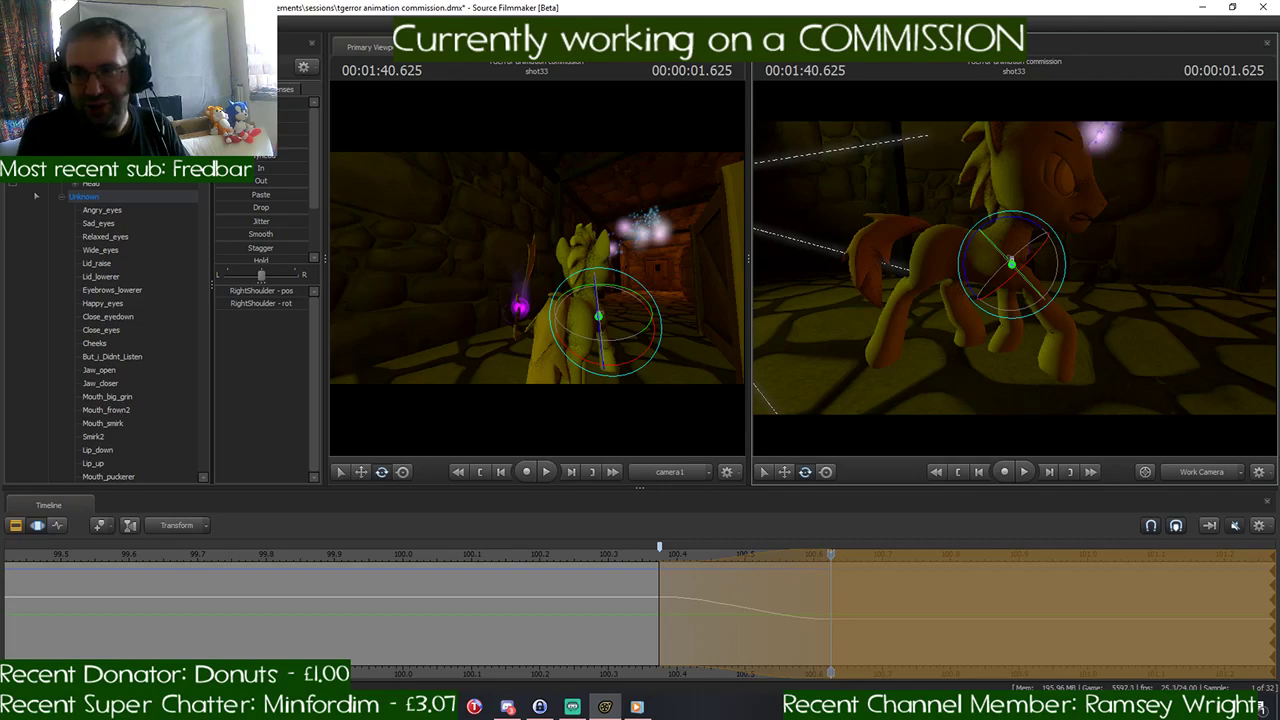
pyautogui.press('w')
pyautogui.moveTo(1011, 260); pyautogui.dragTo(1014, 268)
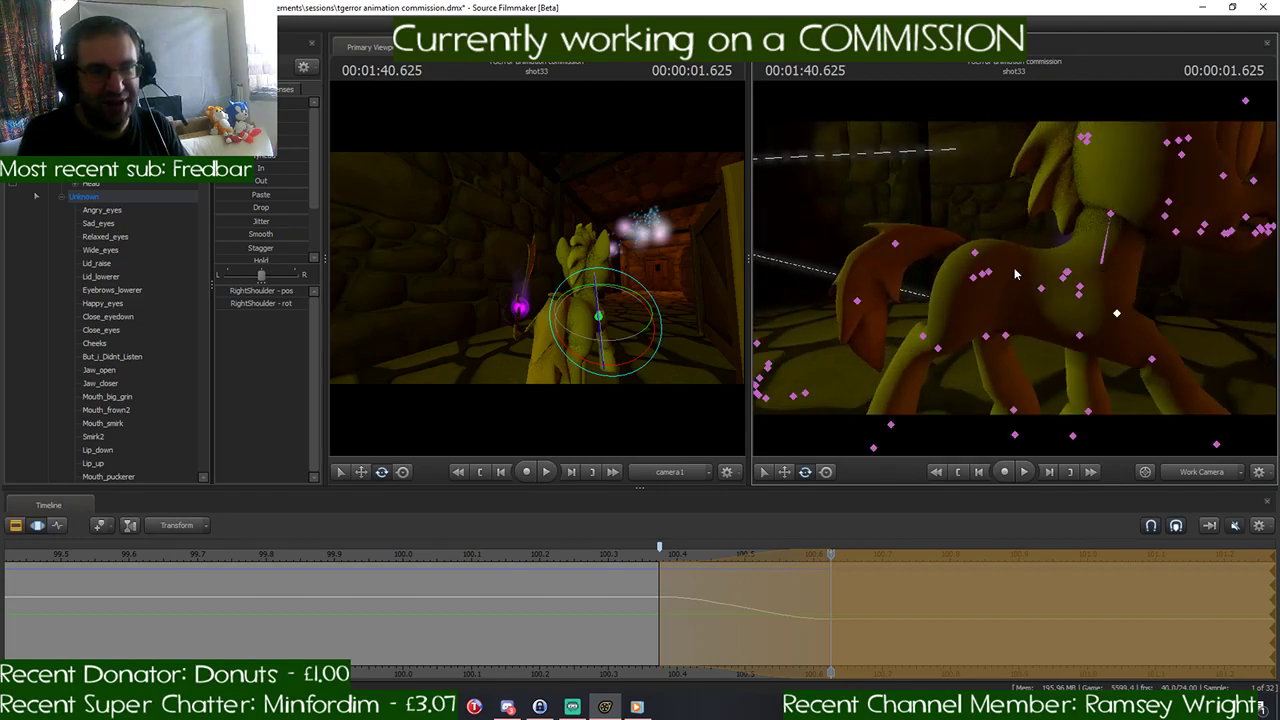
pyautogui.click(983, 279)
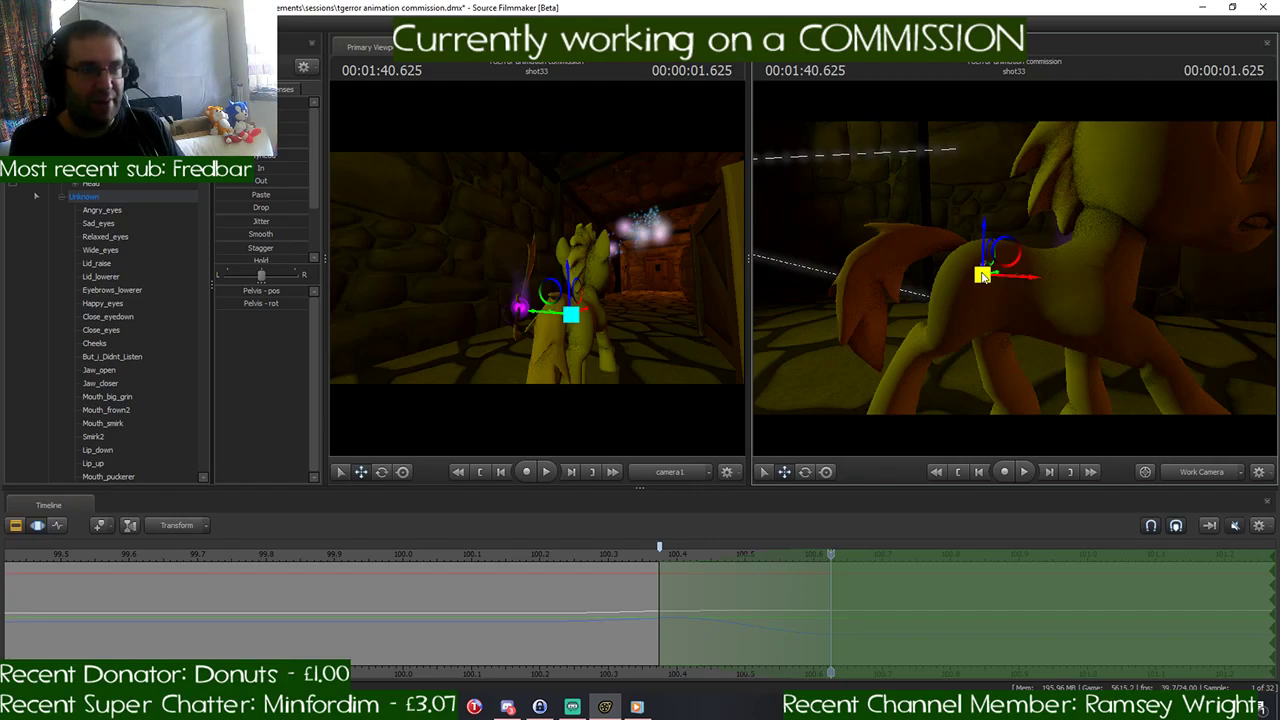
pyautogui.press('s')
pyautogui.moveTo(1010, 282)
pyautogui.mouseDown()
pyautogui.moveTo(1040, 282)
pyautogui.moveTo(1020, 282)
pyautogui.mouseUp()
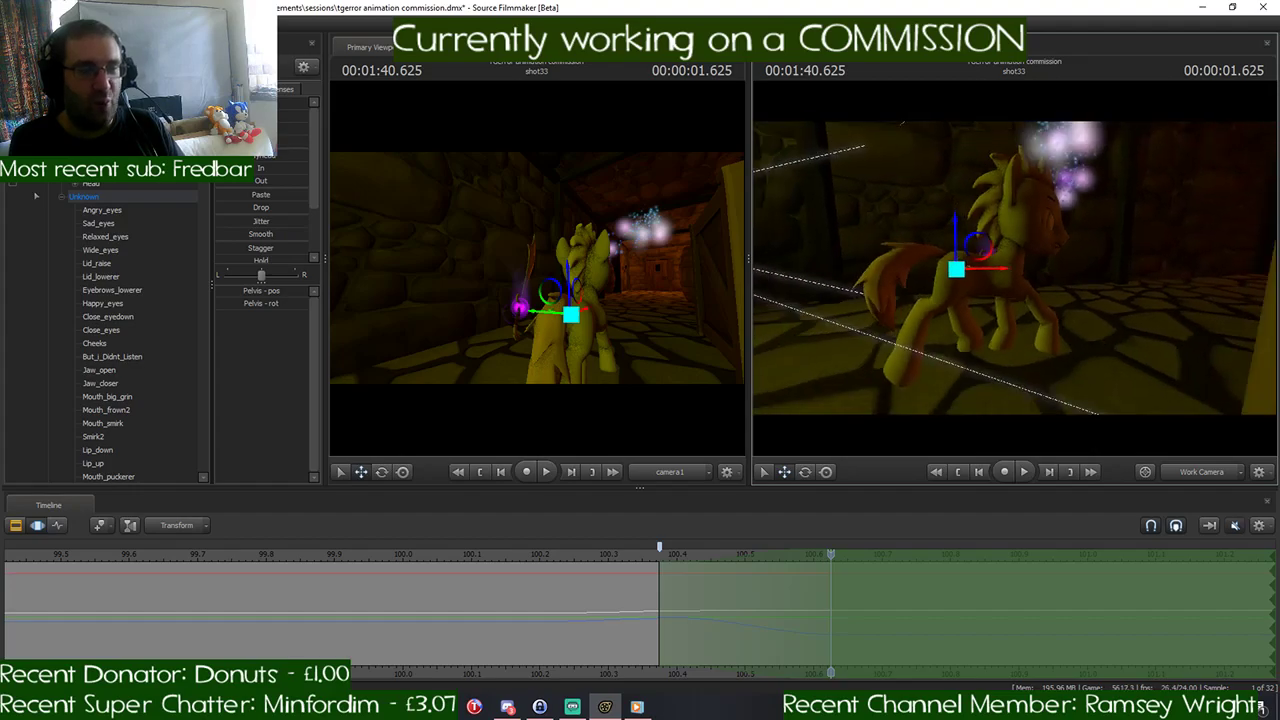
pyautogui.press('w')
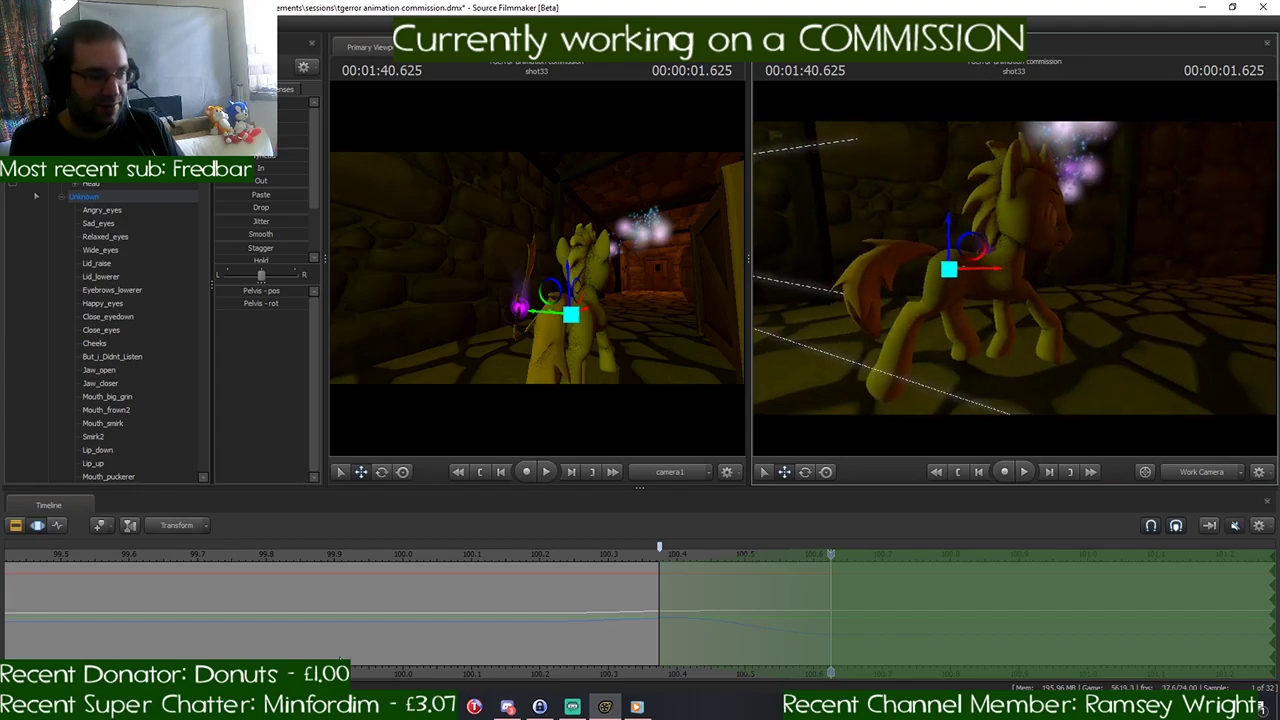
# - Switch to the web browser, close the EGX gaming event page and open an empty tab
pyautogui.moveTo(0, 5); pyautogui.dragTo(425, 5)
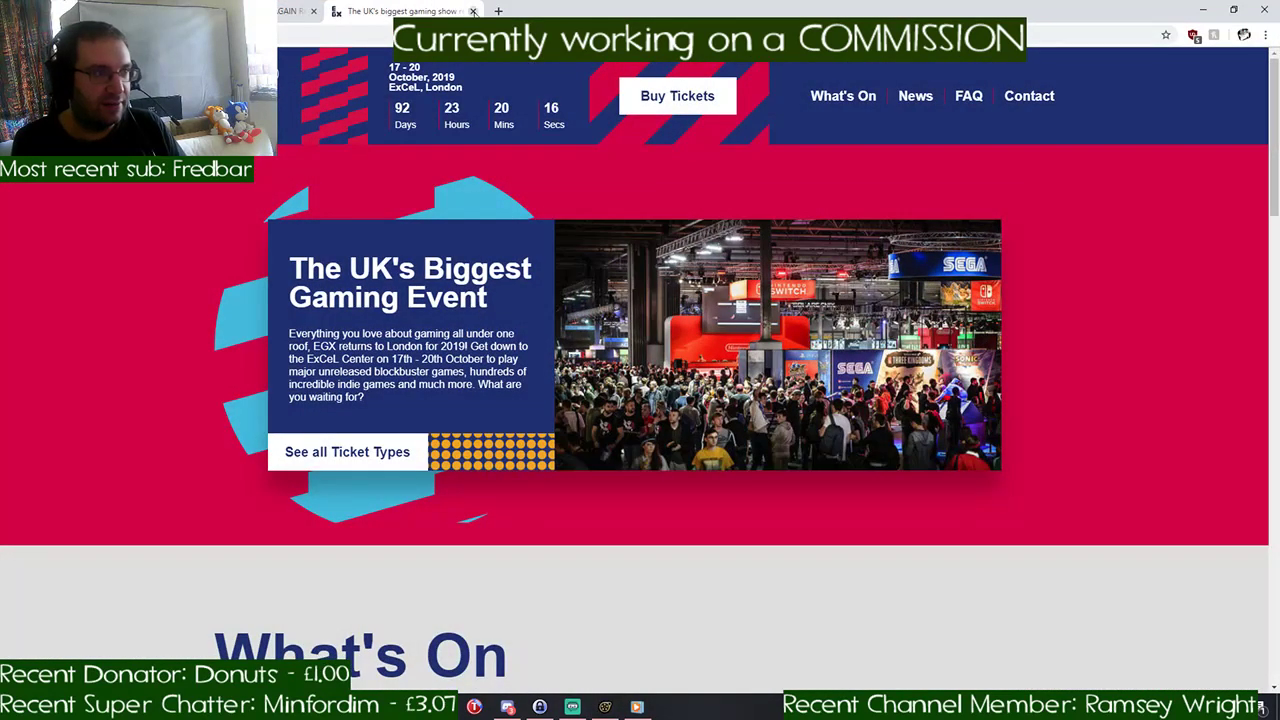
pyautogui.click(473, 11)
pyautogui.click(340, 11)
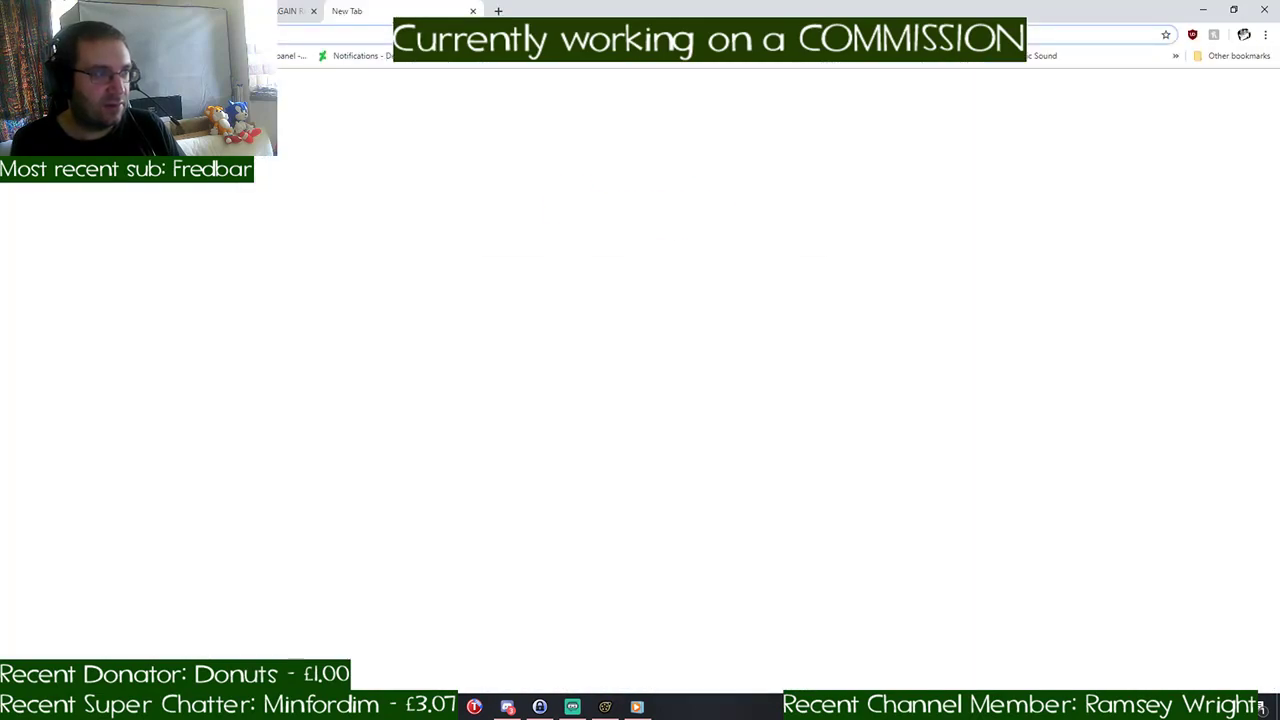
pyautogui.click(313, 11)
# - Search Google for "horse run cycle reference"
pyautogui.click(530, 272)
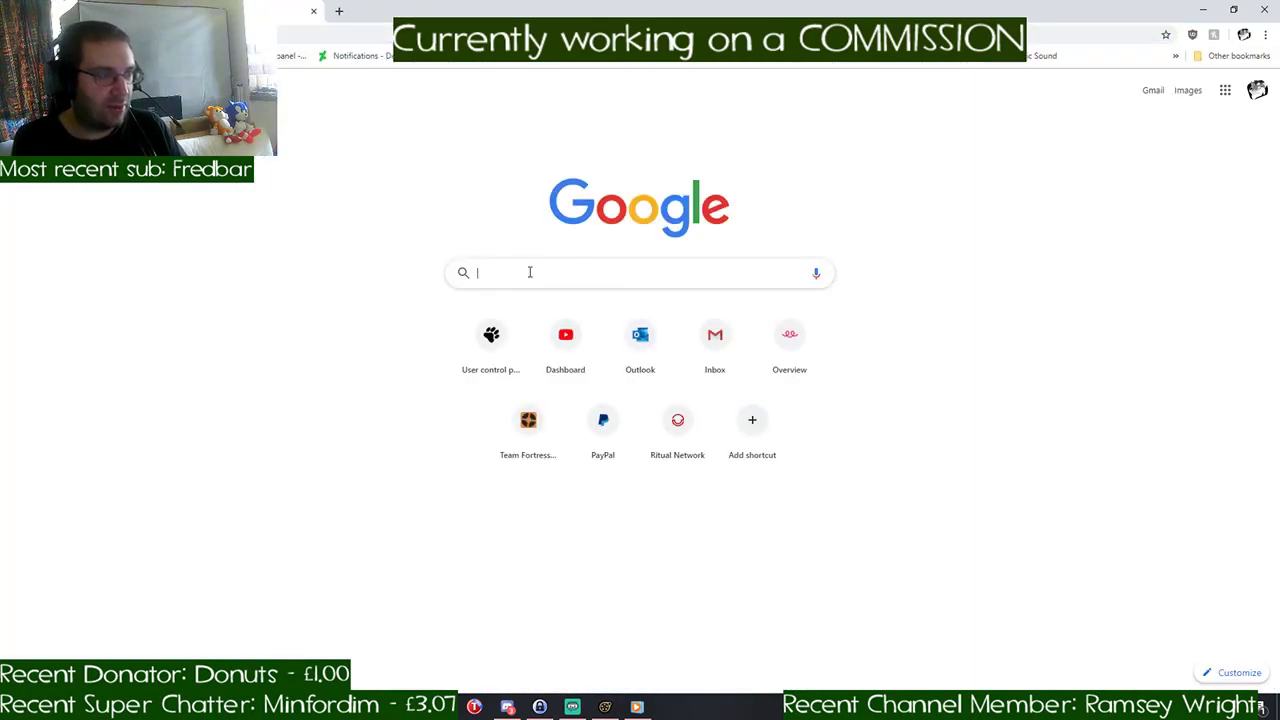
pyautogui.write('hors')
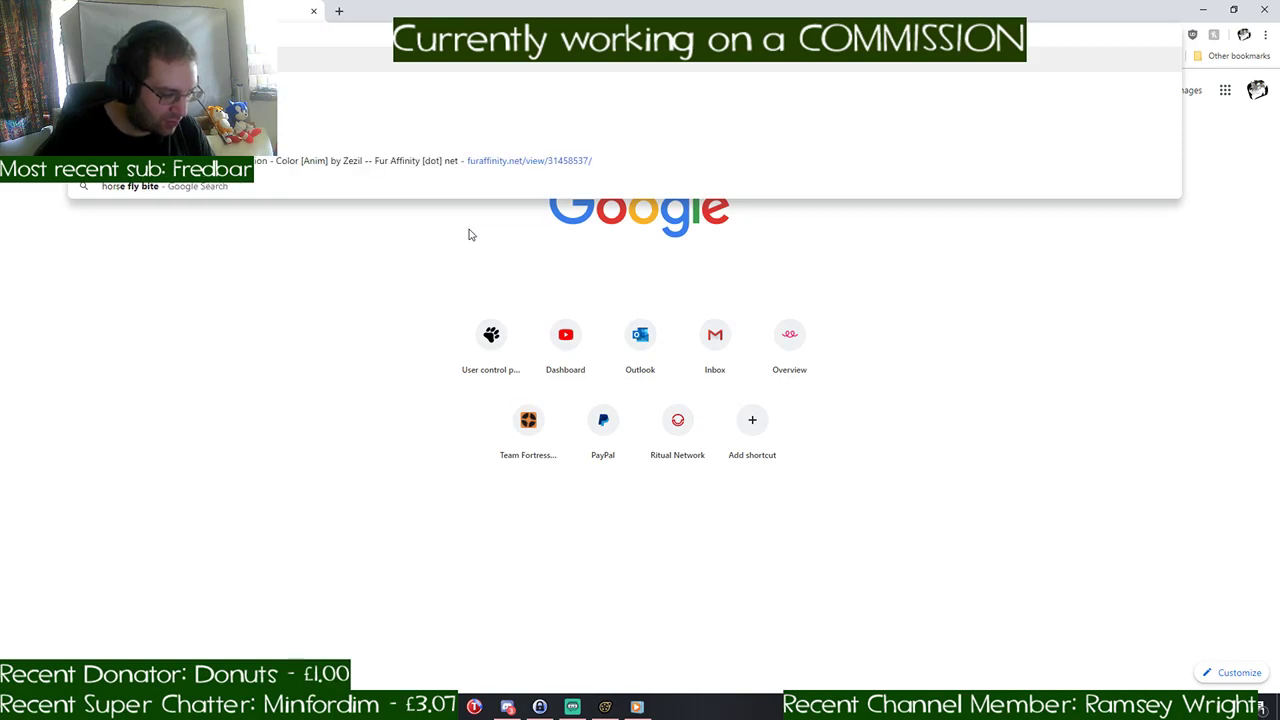
pyautogui.write('e running')
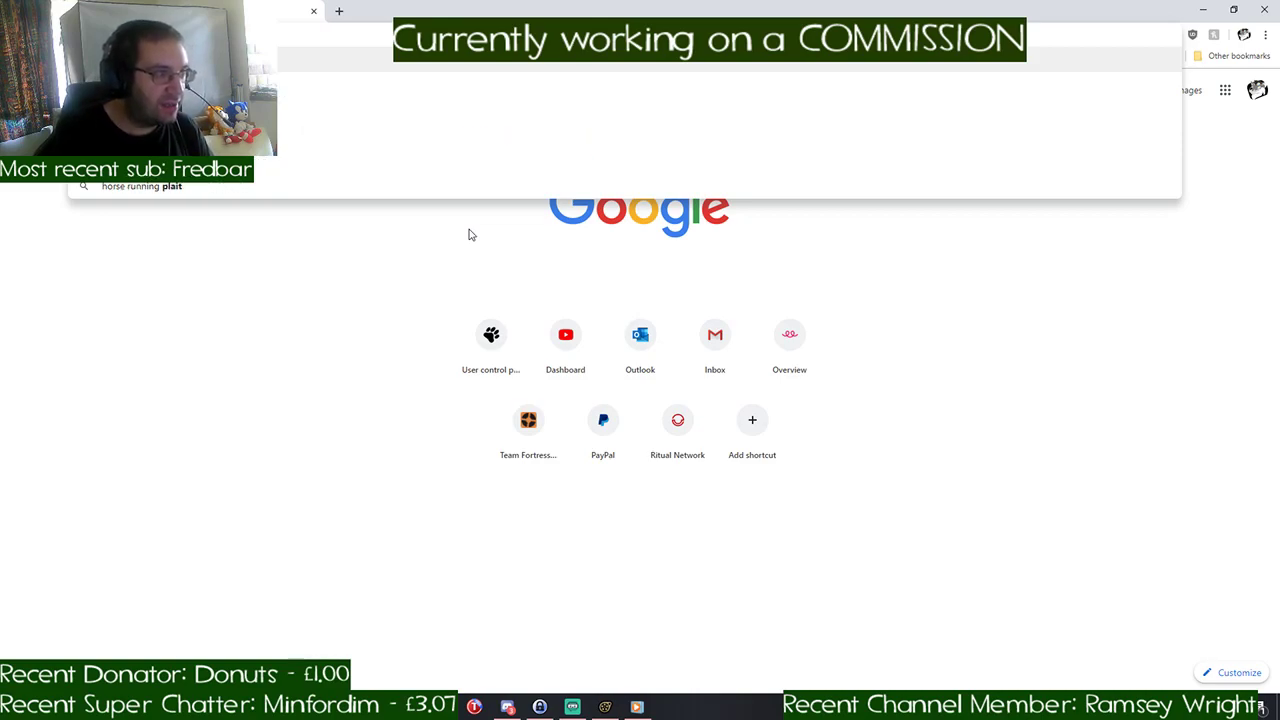
pyautogui.write(' cyce')
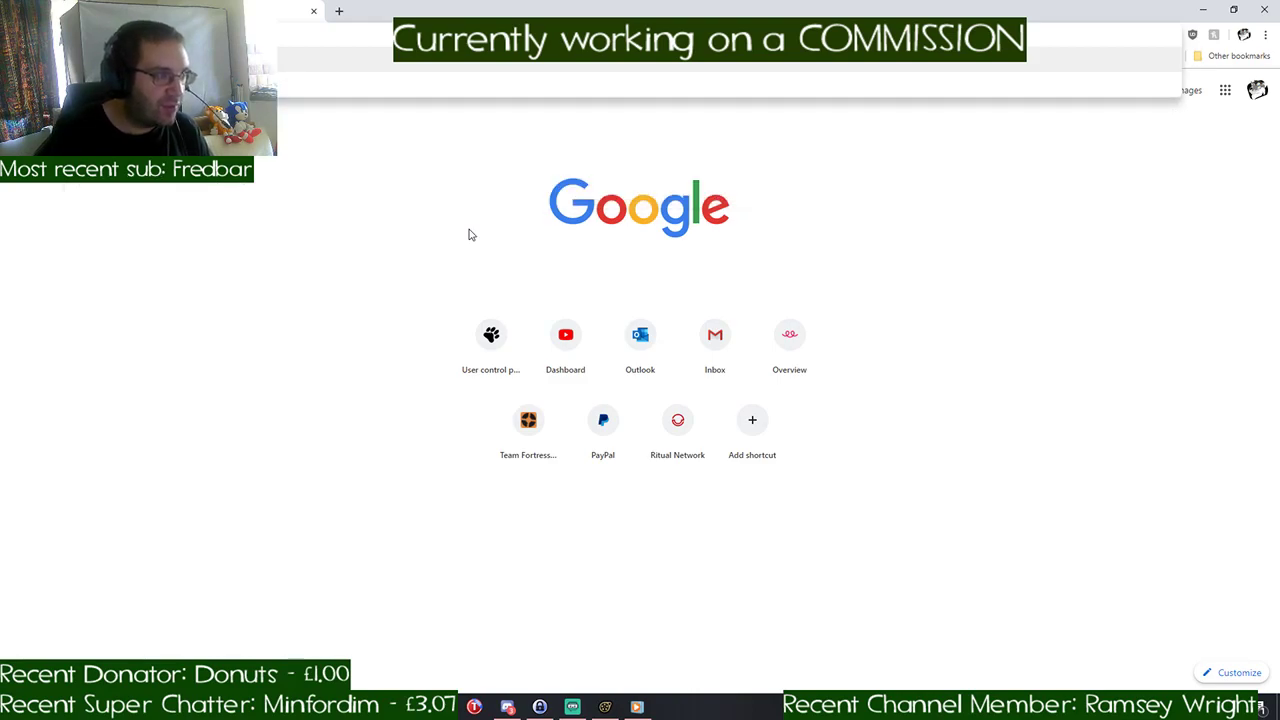
pyautogui.press('Return')
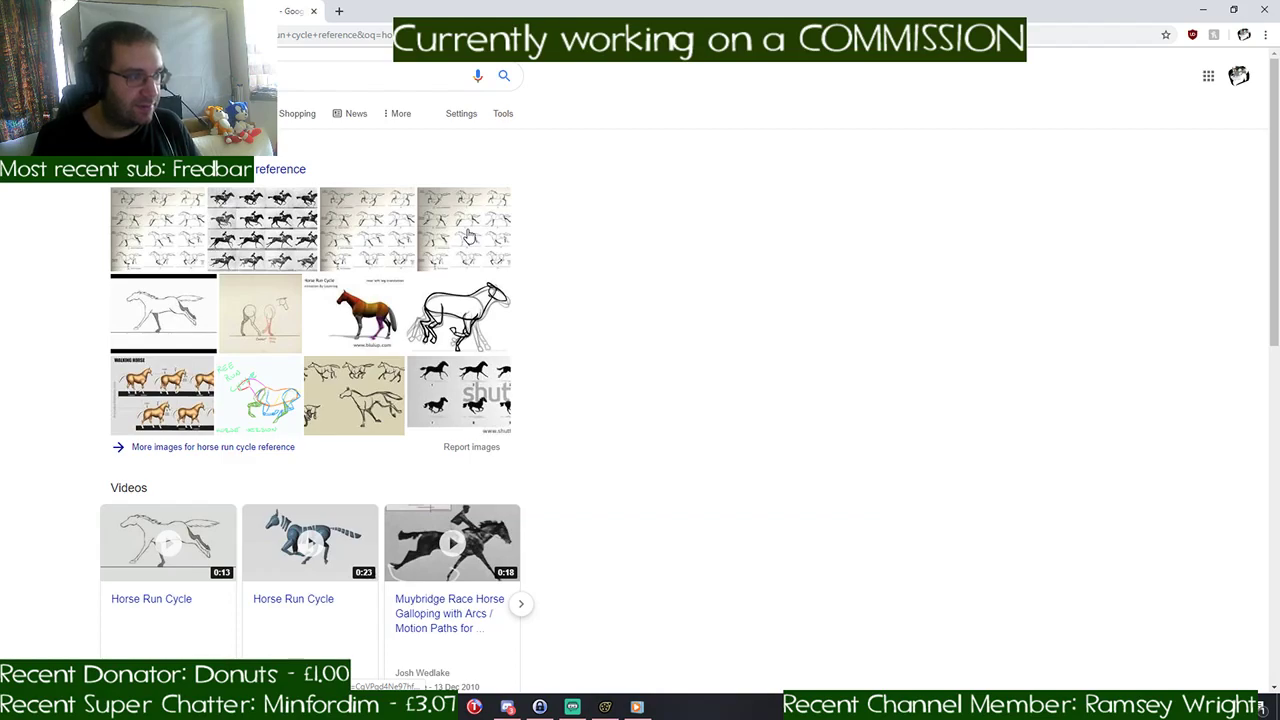
# - Browse the image results and open the Pinterest page of the horse and jockey run cycle
pyautogui.click(270, 232)
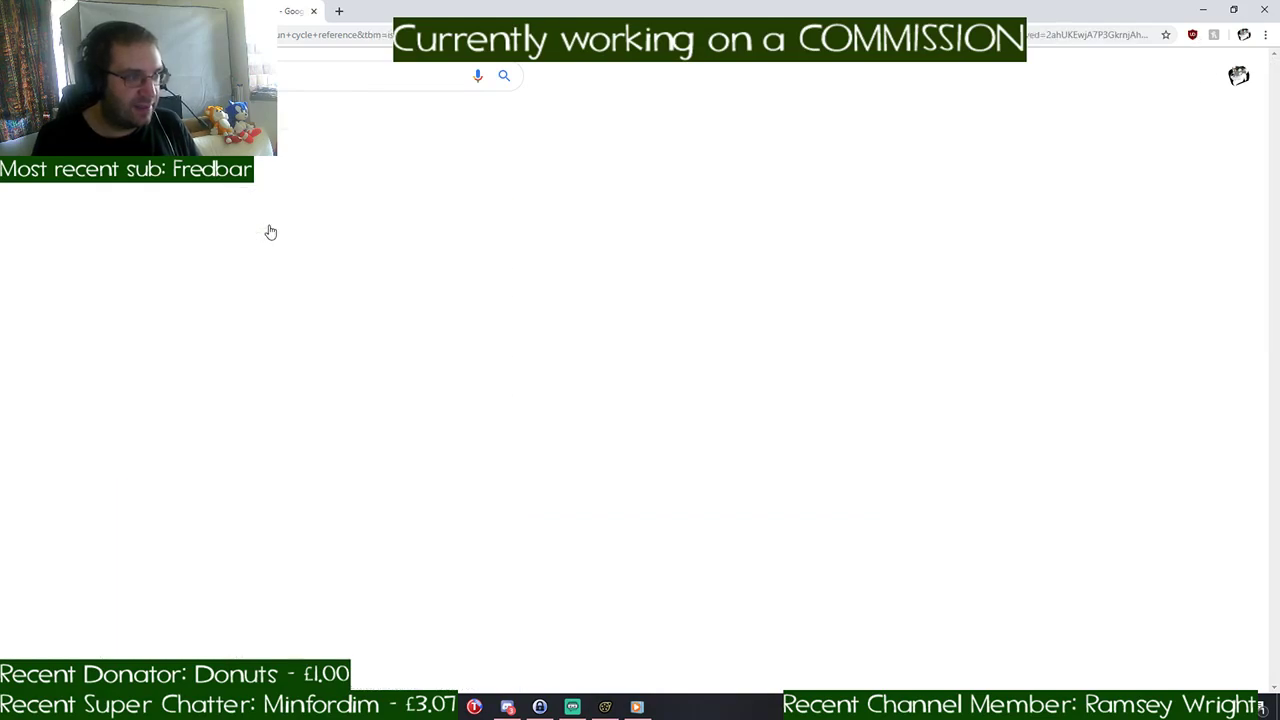
pyautogui.scroll(-2, 103, 229)
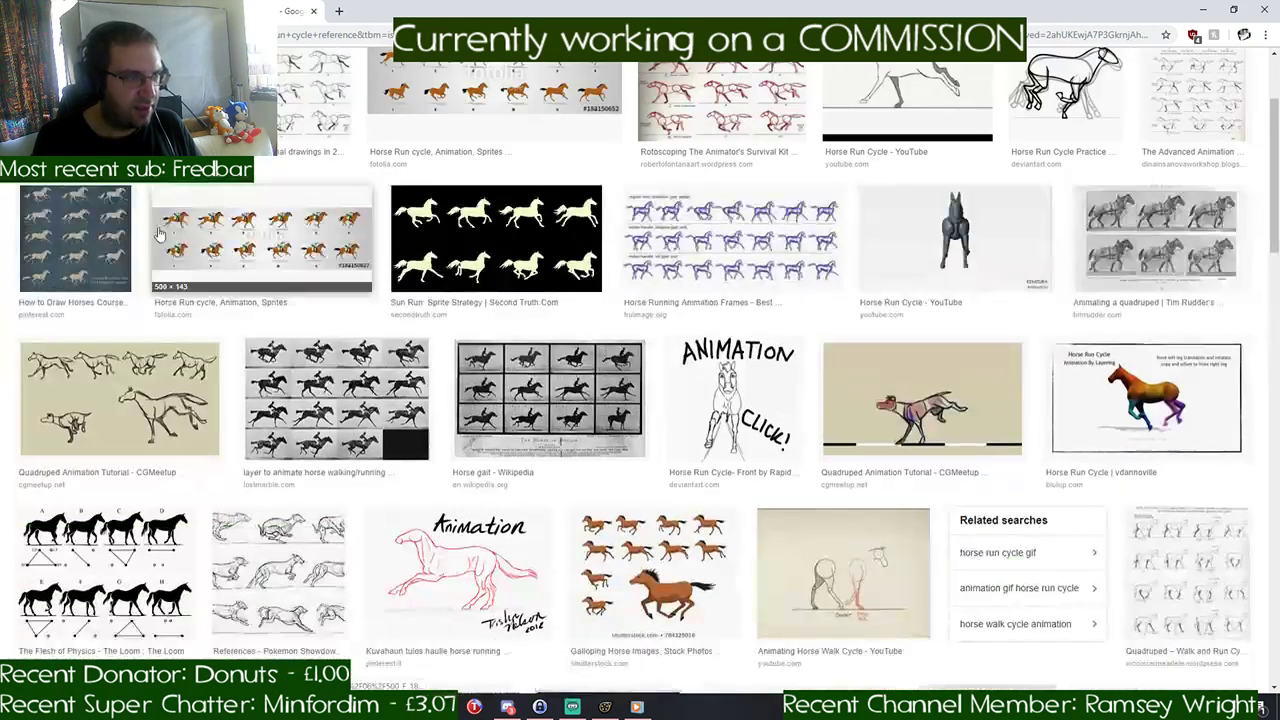
pyautogui.click(108, 120)
pyautogui.click(456, 387)
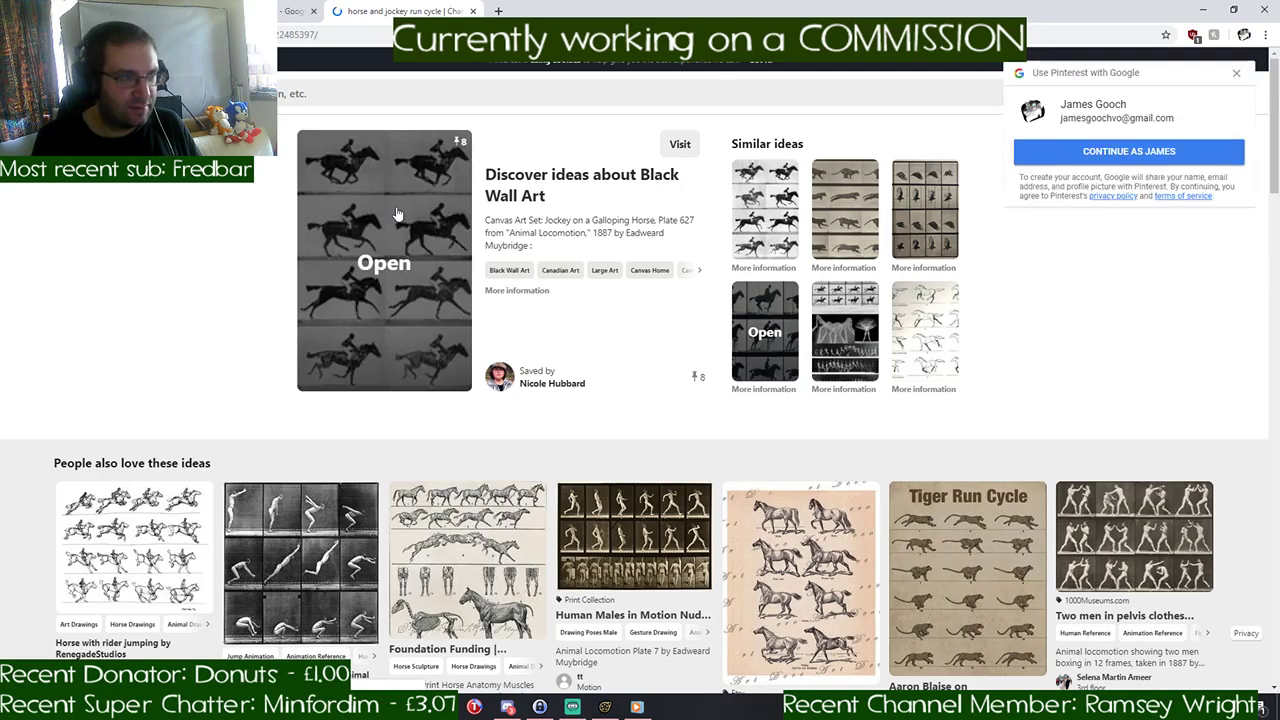
# - Try to view the horse and jockey chart enlarged, dismissing the sign-in prompts, and close the Pinterest page
pyautogui.click(1236, 72)
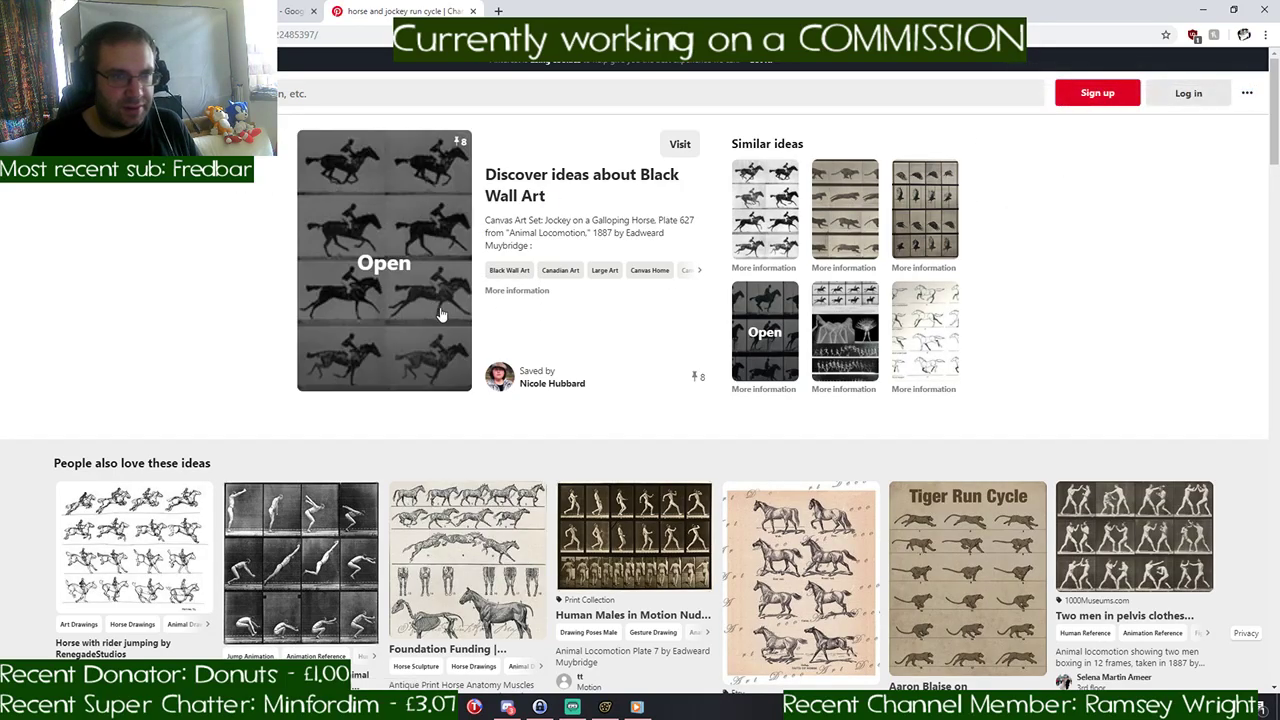
pyautogui.click(397, 230)
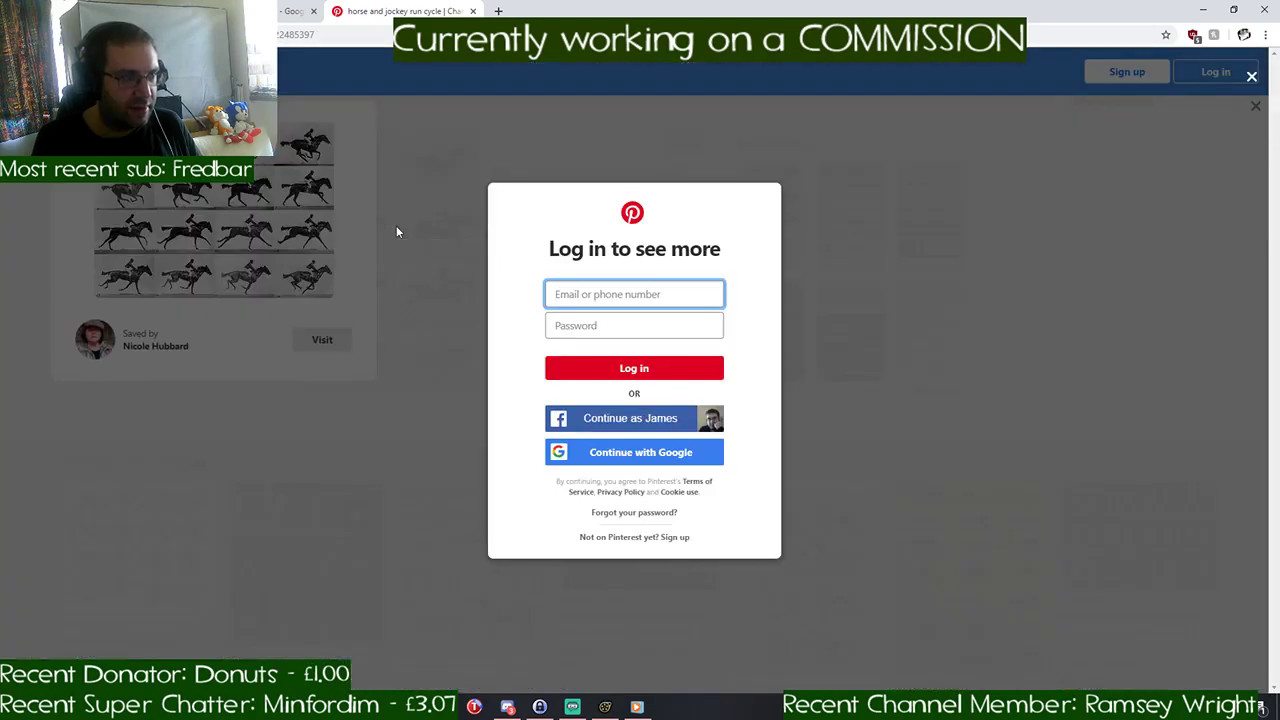
pyautogui.click(5, 236)
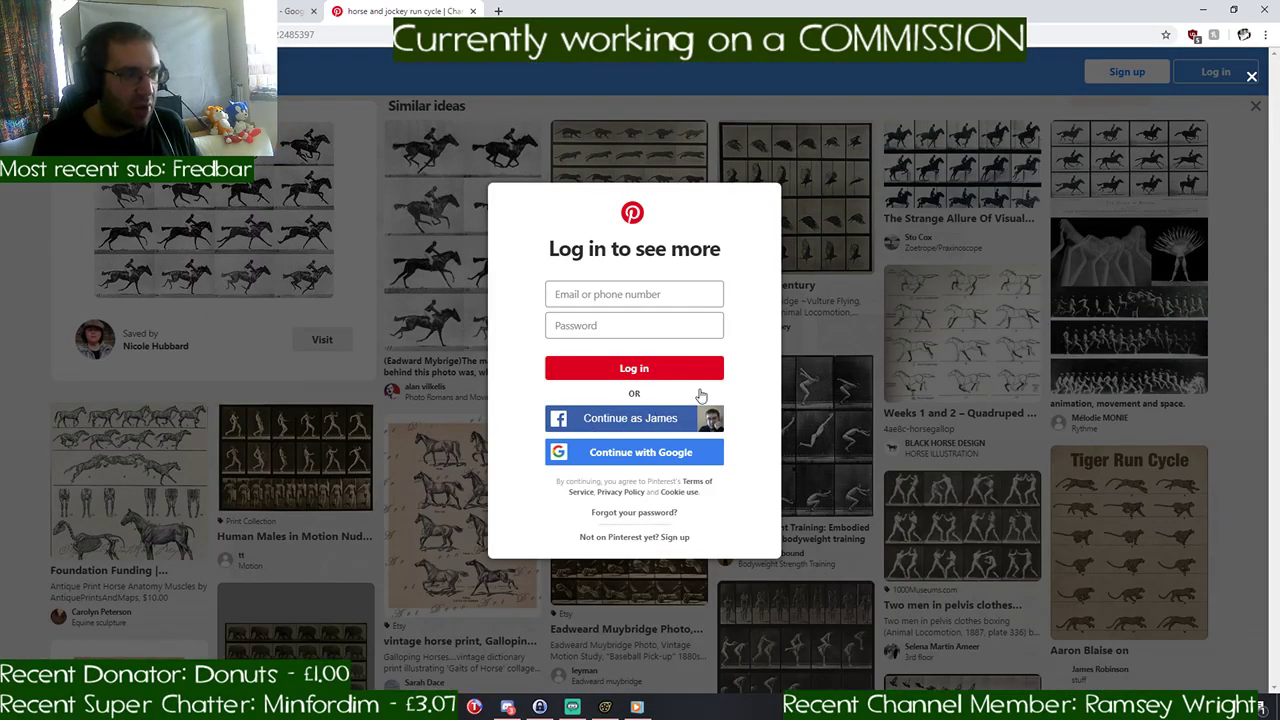
pyautogui.click(1250, 77)
pyautogui.hotkey('alt', 'Left')
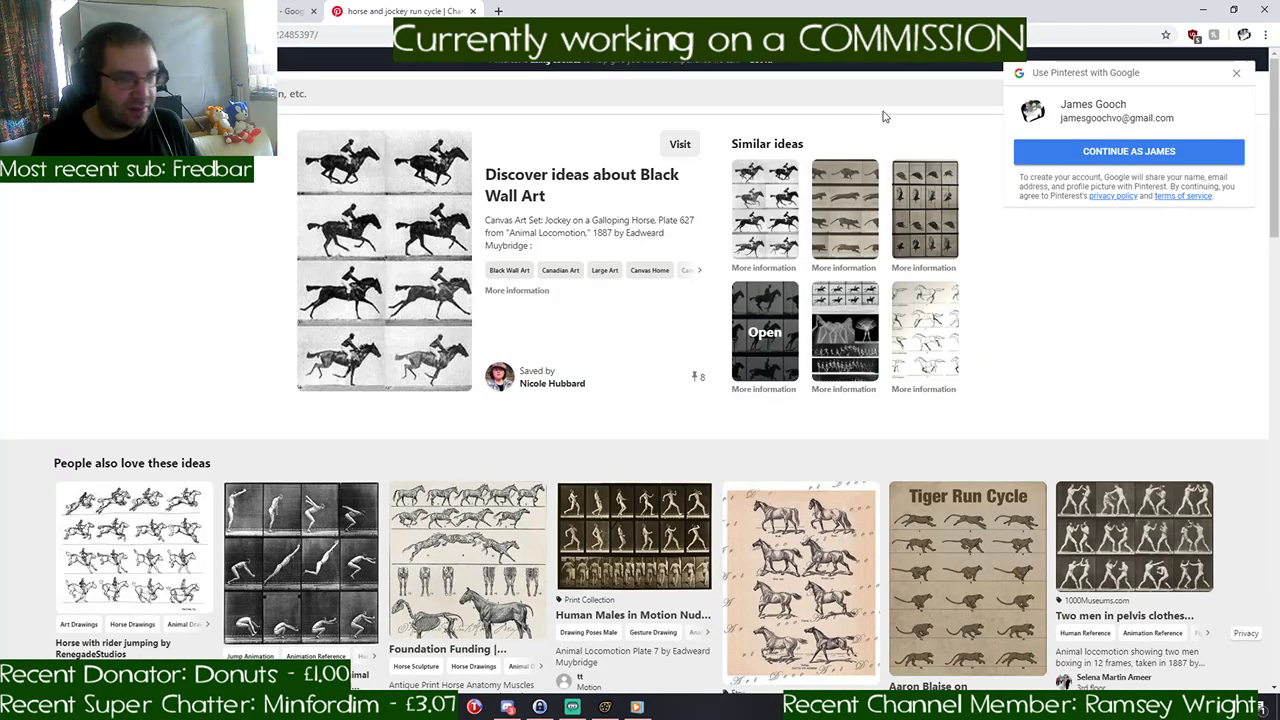
pyautogui.click(1237, 73)
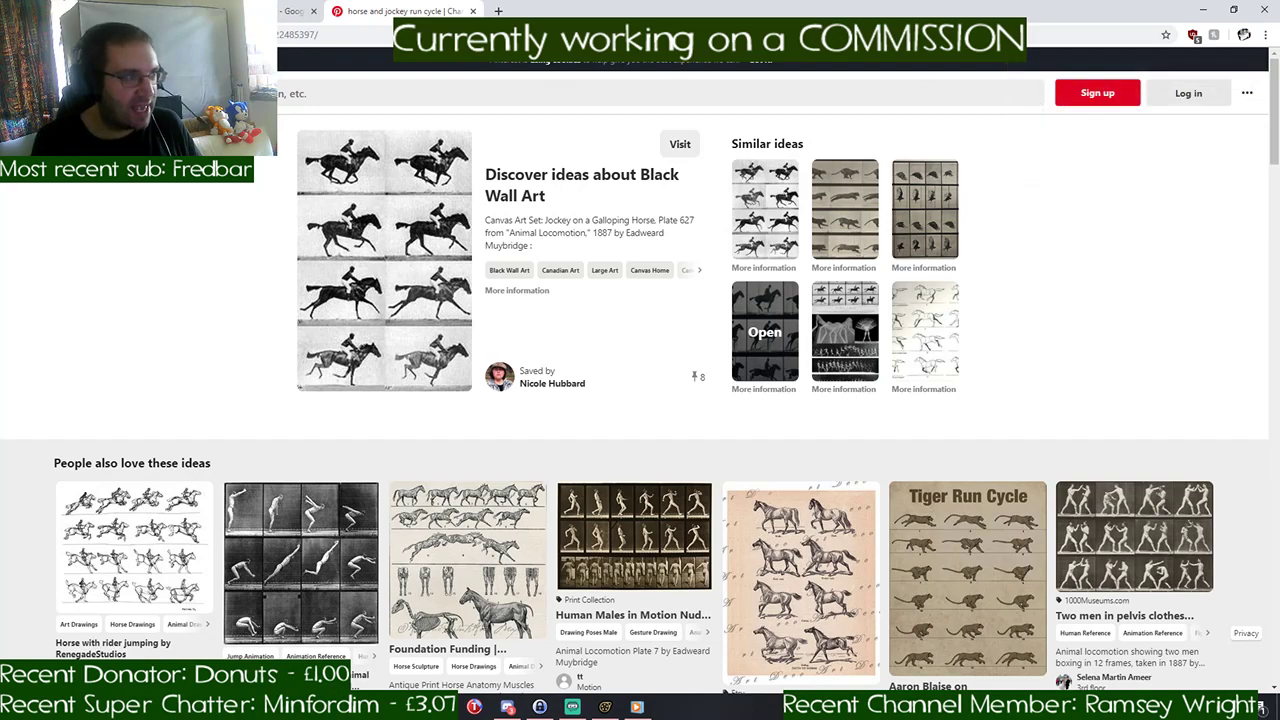
pyautogui.click(471, 10)
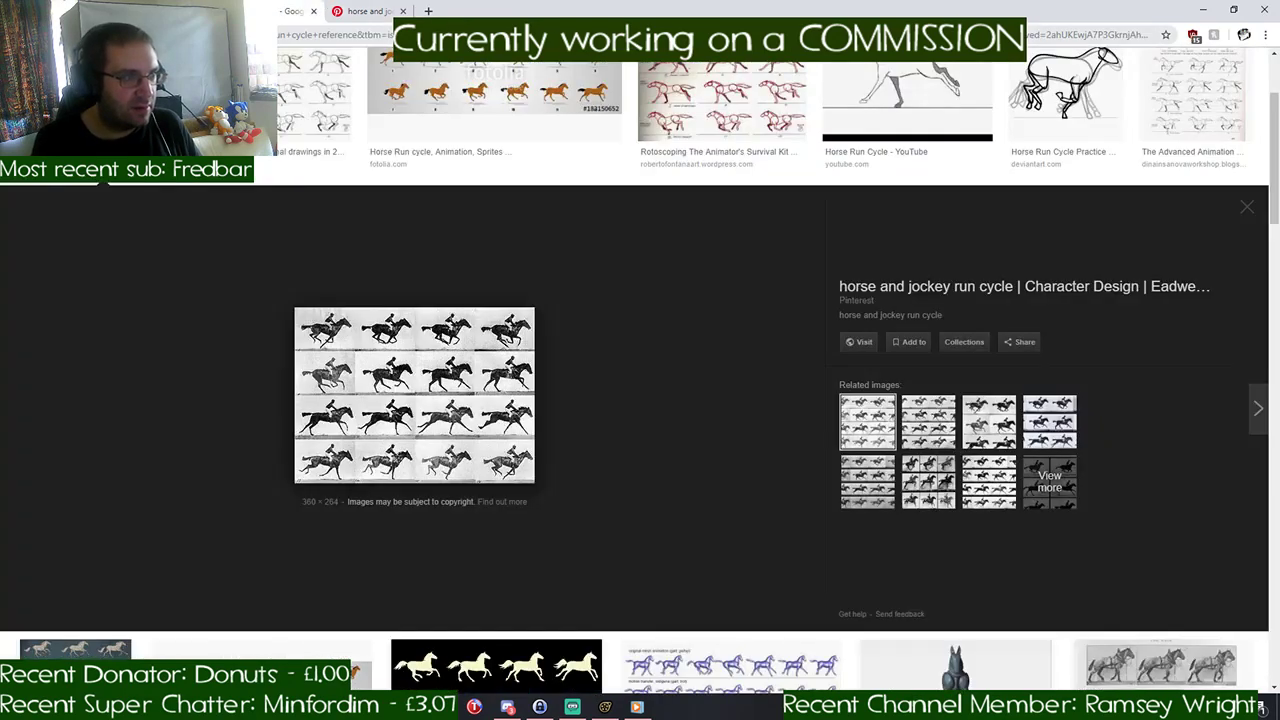
# - Preview the "Rotoscoping The Animator's Survival Kit" horse run chart and compare it with the pony's pose in Source Filmmaker
pyautogui.scroll(2, 603, 269)
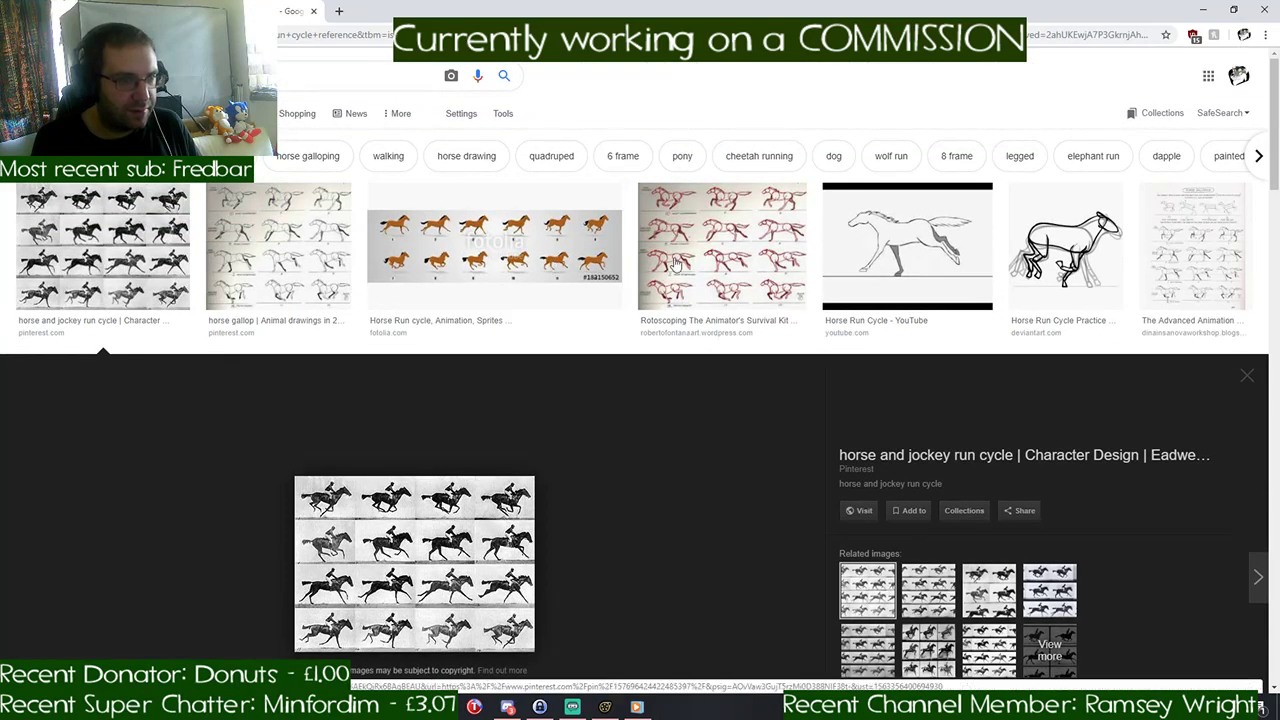
pyautogui.click(768, 259)
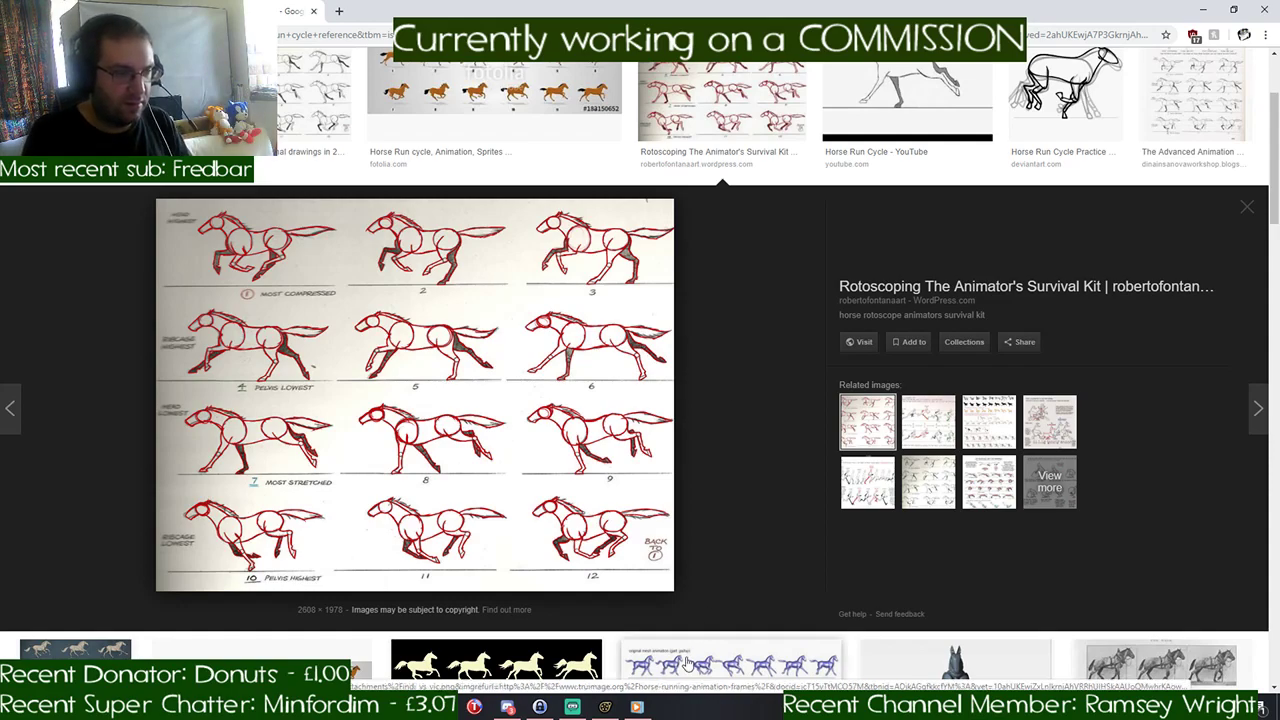
pyautogui.click(607, 707)
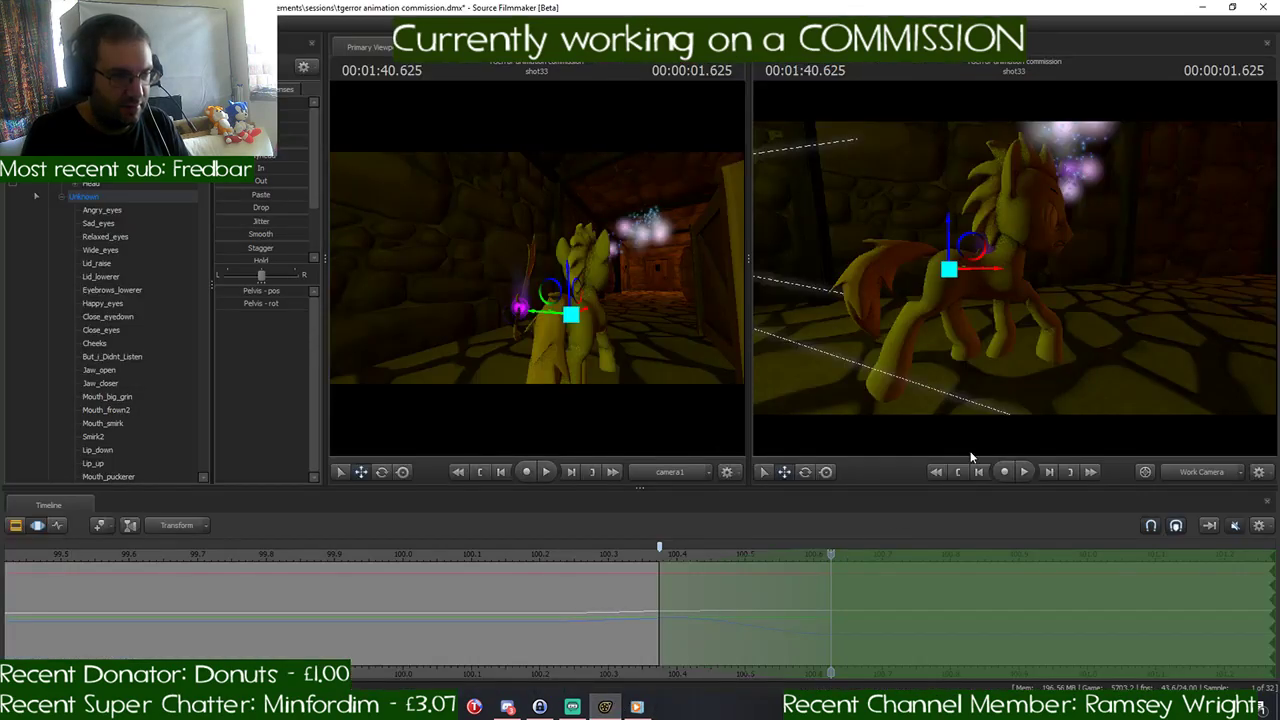
pyautogui.moveTo(1014, 268); pyautogui.dragTo(1040, 272)
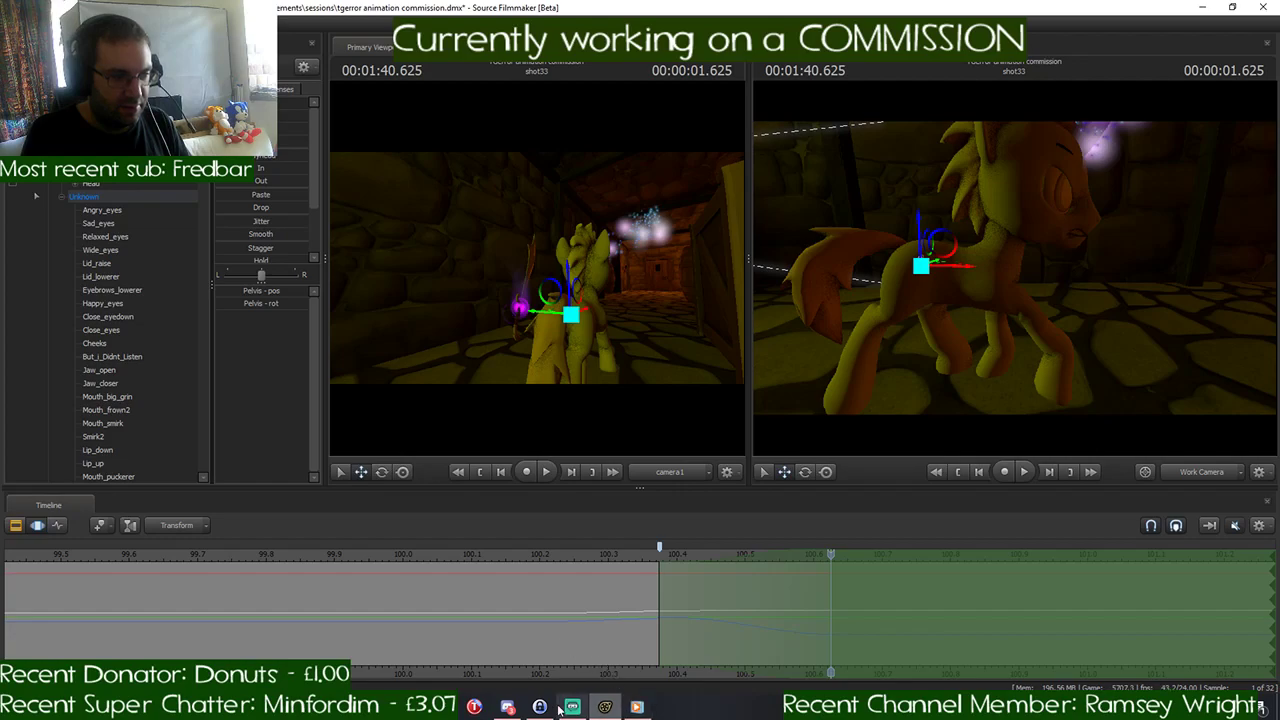
# - Return to the browser and move the horse run cycle reference window onto the other monitor
pyautogui.click(474, 707)
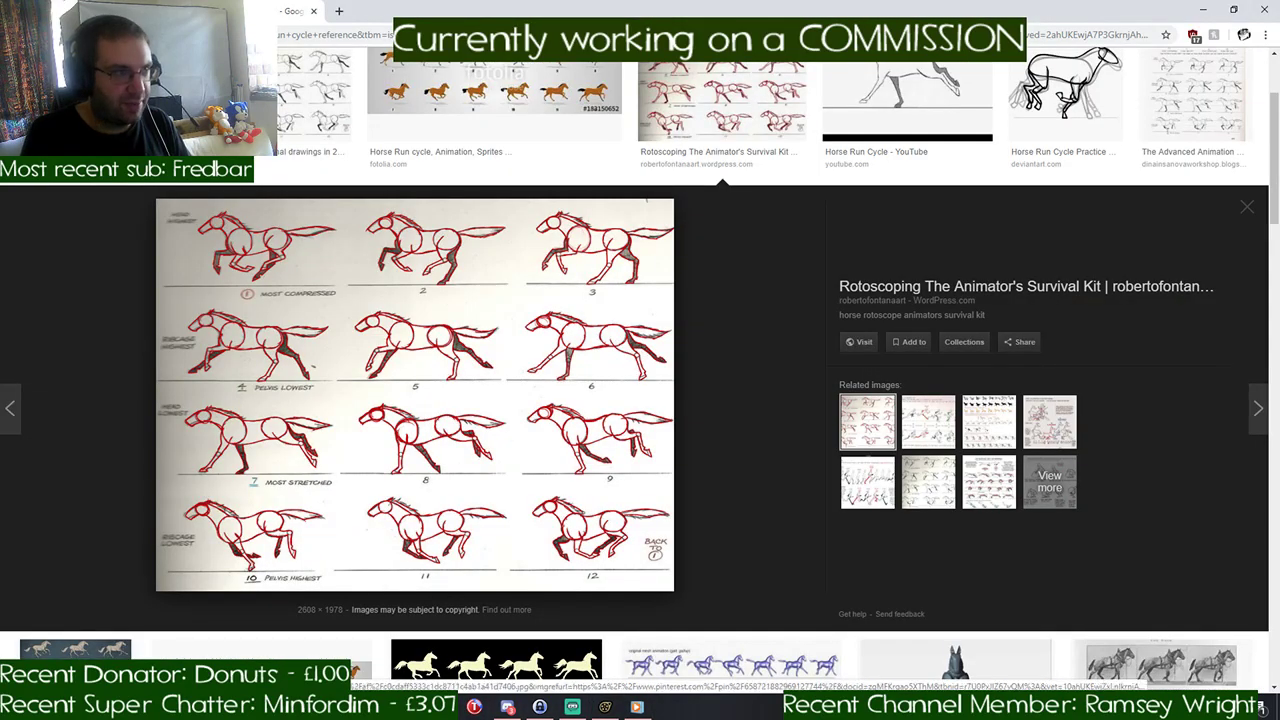
pyautogui.moveTo(257, 12); pyautogui.dragTo(1279, 10)
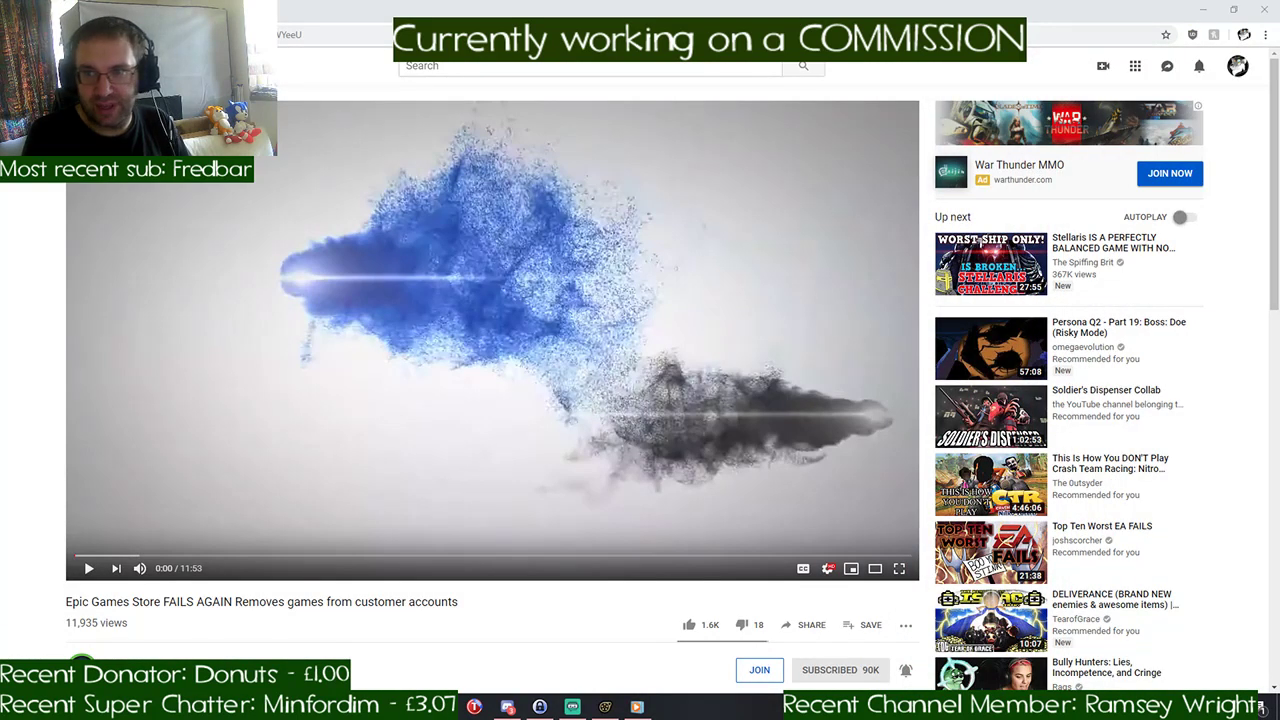
pyautogui.moveTo(1279, 65); pyautogui.dragTo(1279, 38)
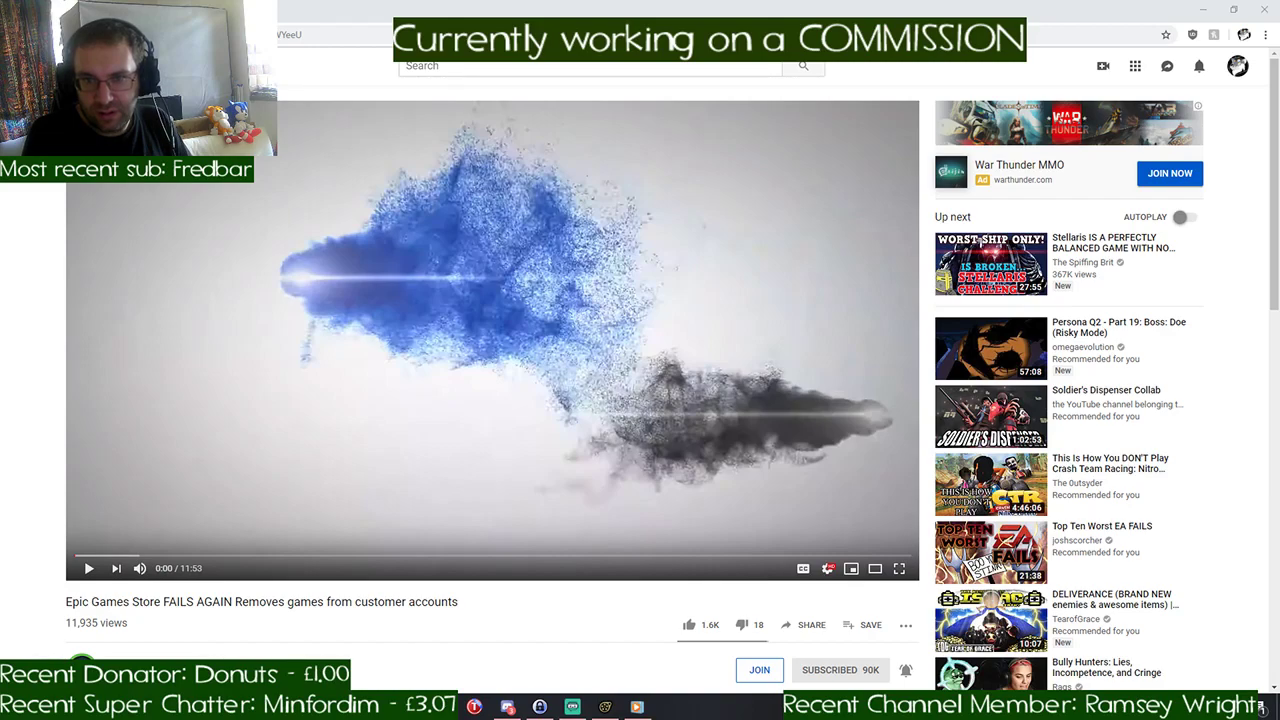
# - Switch to Discord and open the link-dump channel of the Nooby's Chat Room server
pyautogui.click(514, 707)
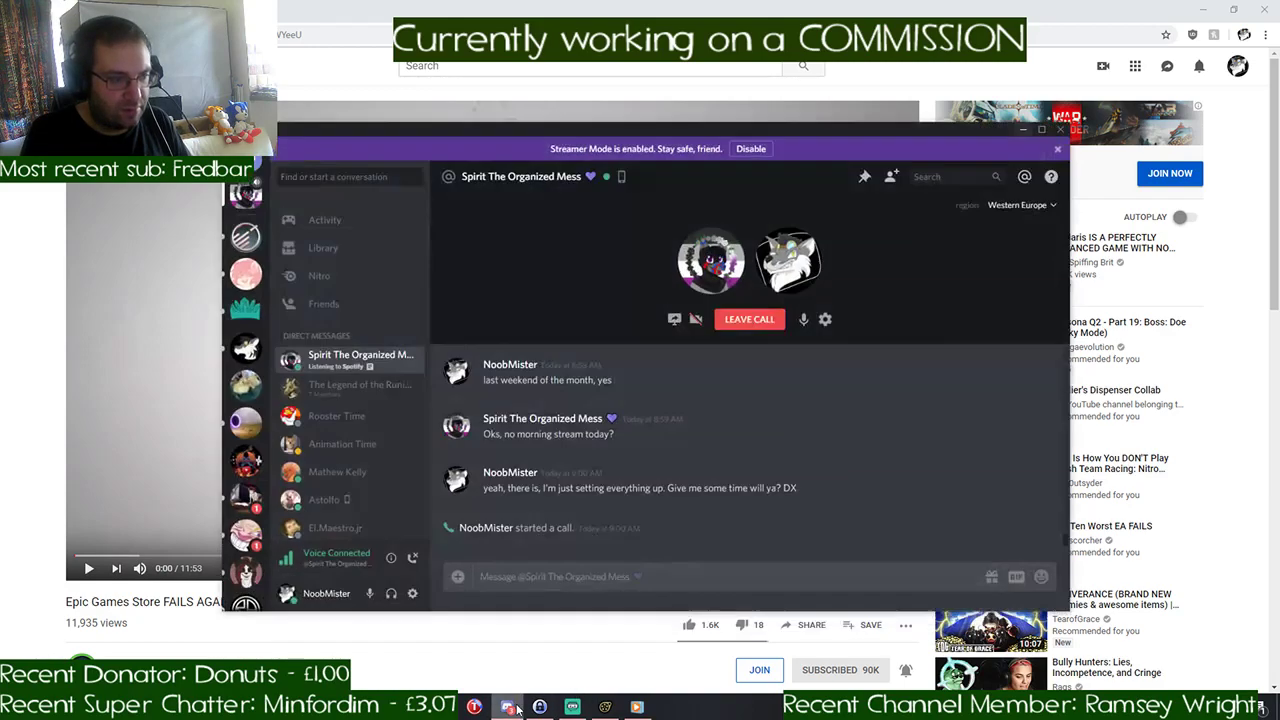
pyautogui.click(245, 347)
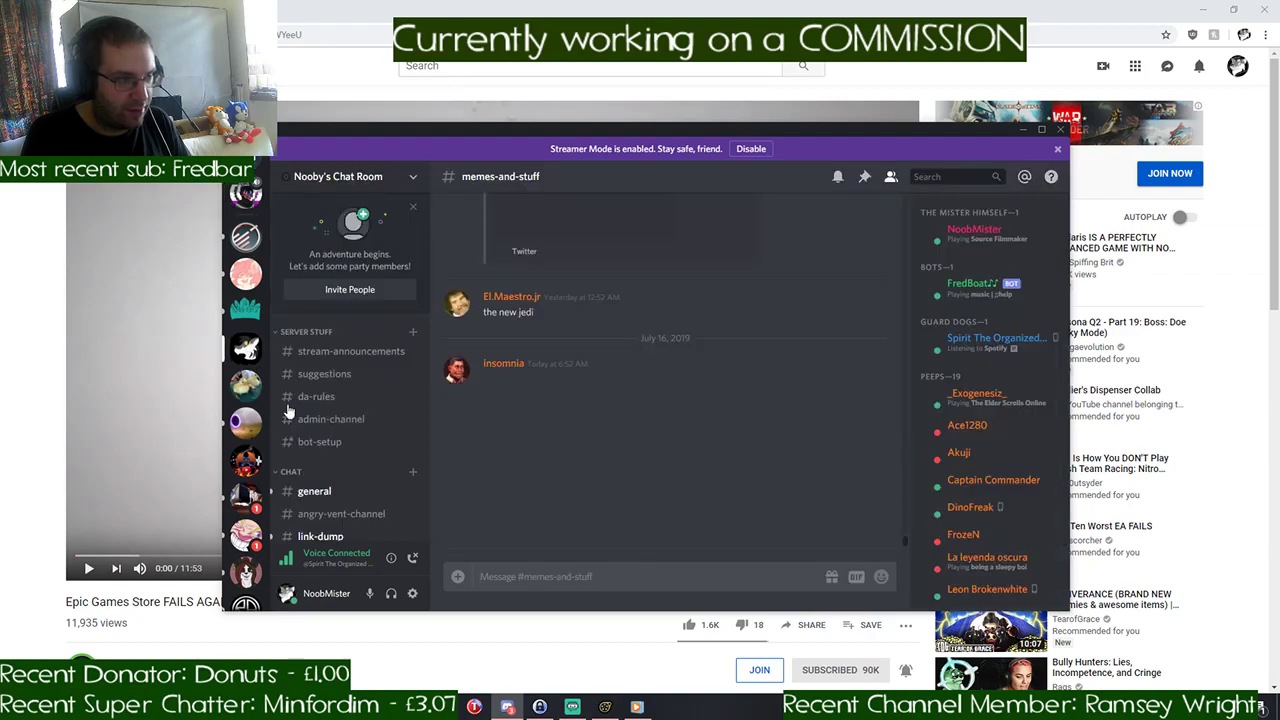
pyautogui.click(314, 491)
pyautogui.scroll(-1, 335, 483)
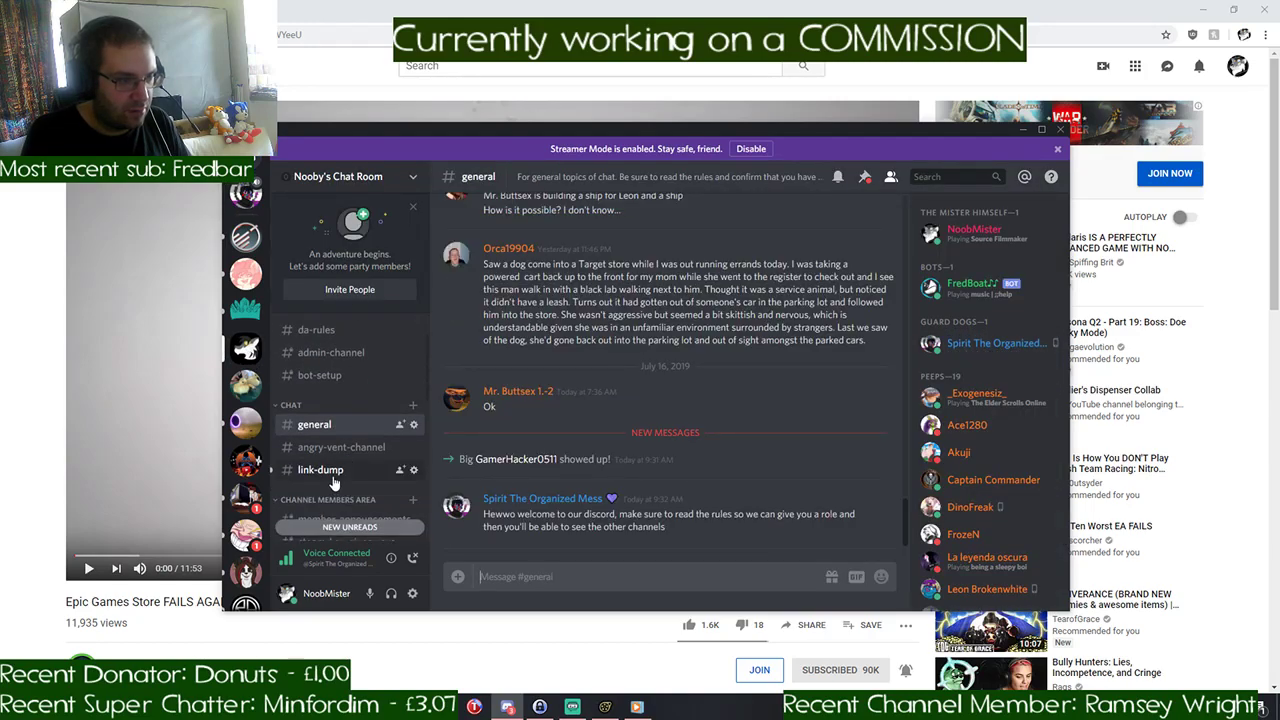
pyautogui.click(325, 472)
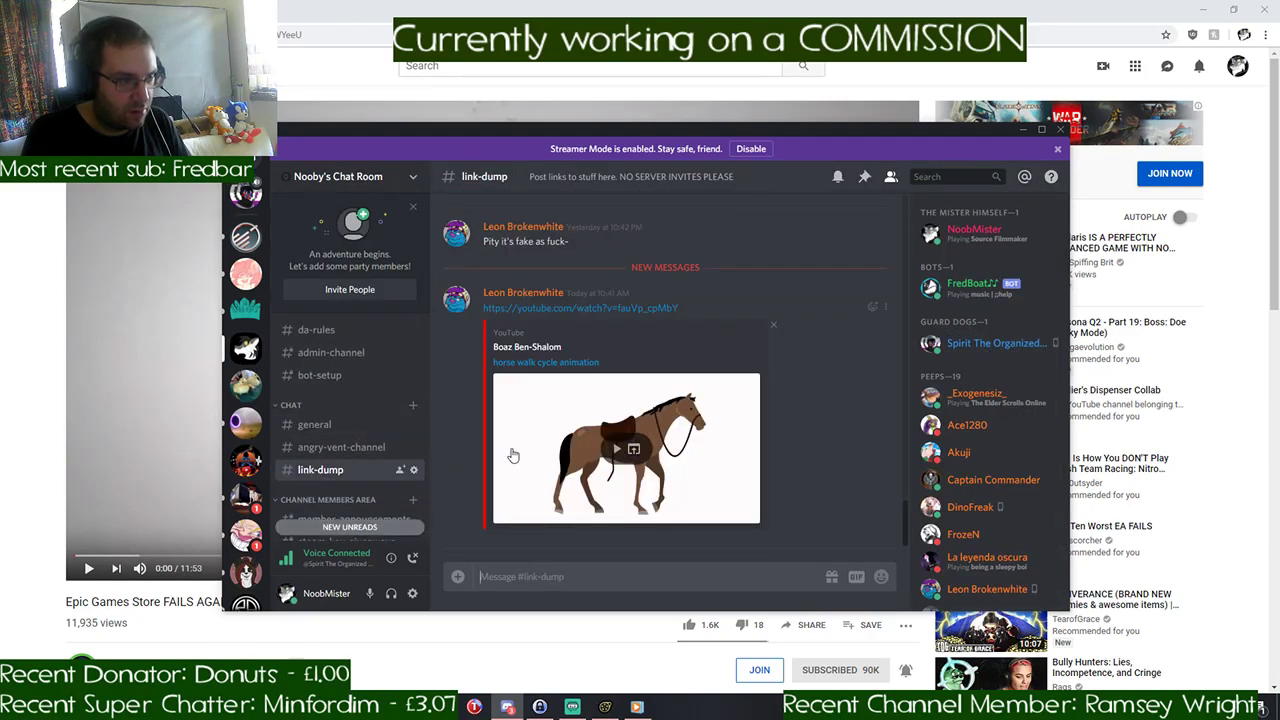
# - Play and replay the posted "horse walk cycle animation" video, and minimize Discord to return to Source Filmmaker
pyautogui.click(615, 452)
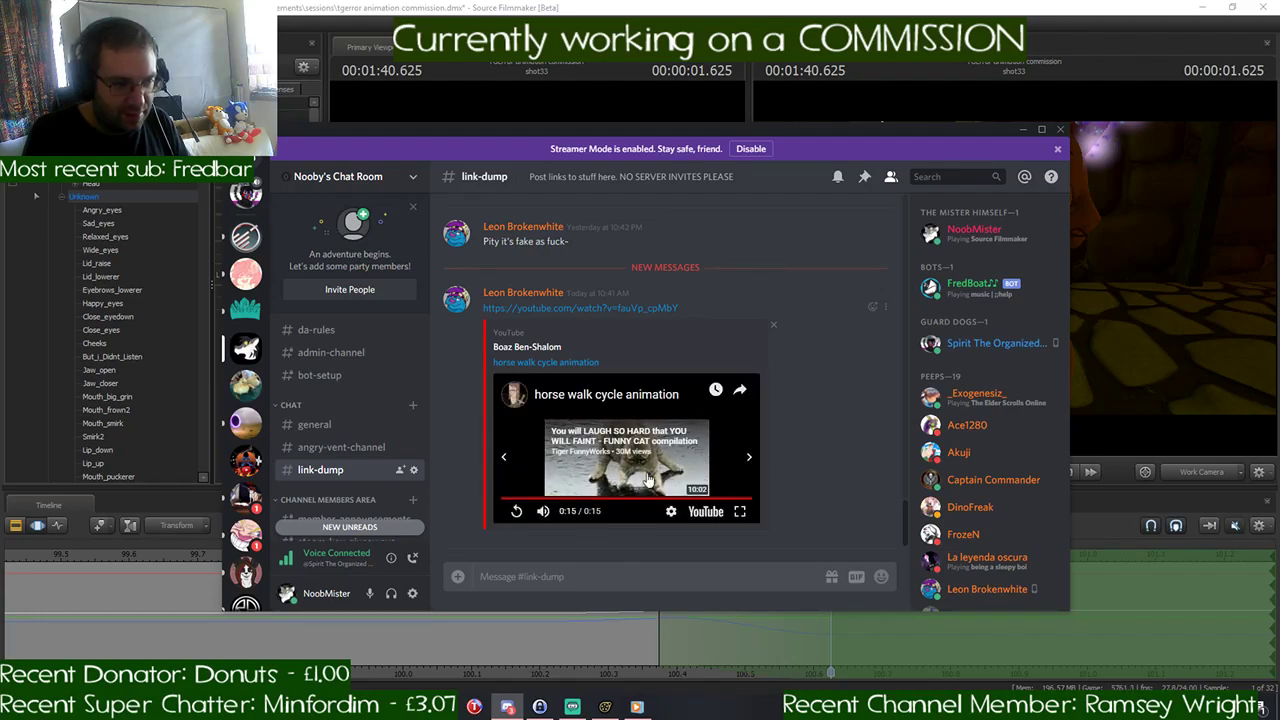
pyautogui.click(516, 511)
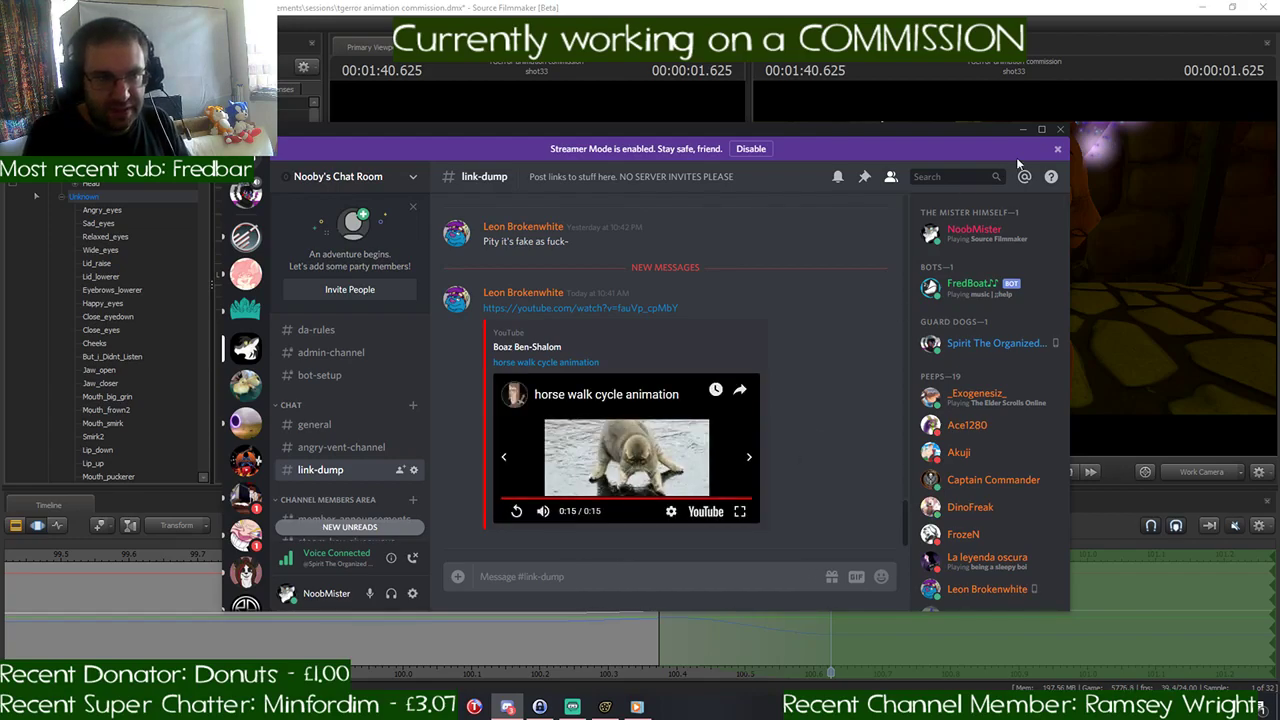
pyautogui.click(1023, 129)
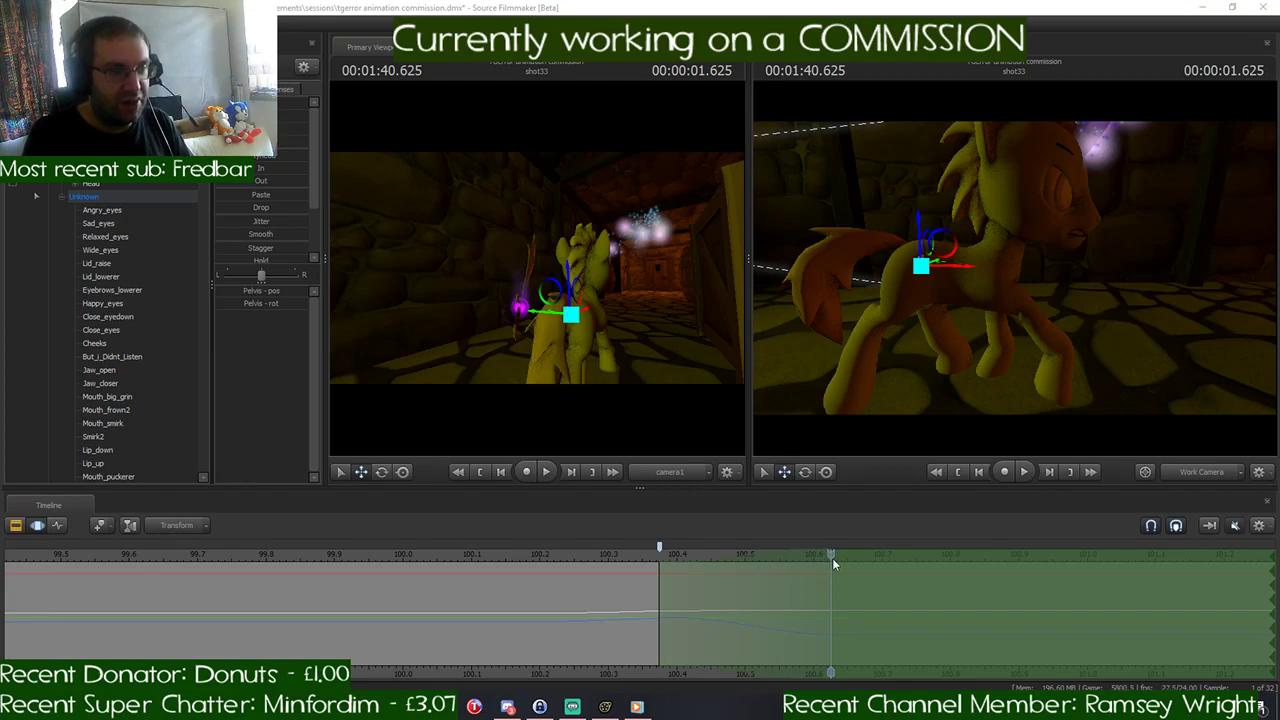
# - At 1:40.625, rotate the pony's tail bones, including Tail2 and Tail3, so the tail lifts and stretches out behind the body
pyautogui.moveTo(808, 553)
pyautogui.mouseDown()
pyautogui.moveTo(661, 553)
pyautogui.moveTo(829, 558)
pyautogui.mouseUp()
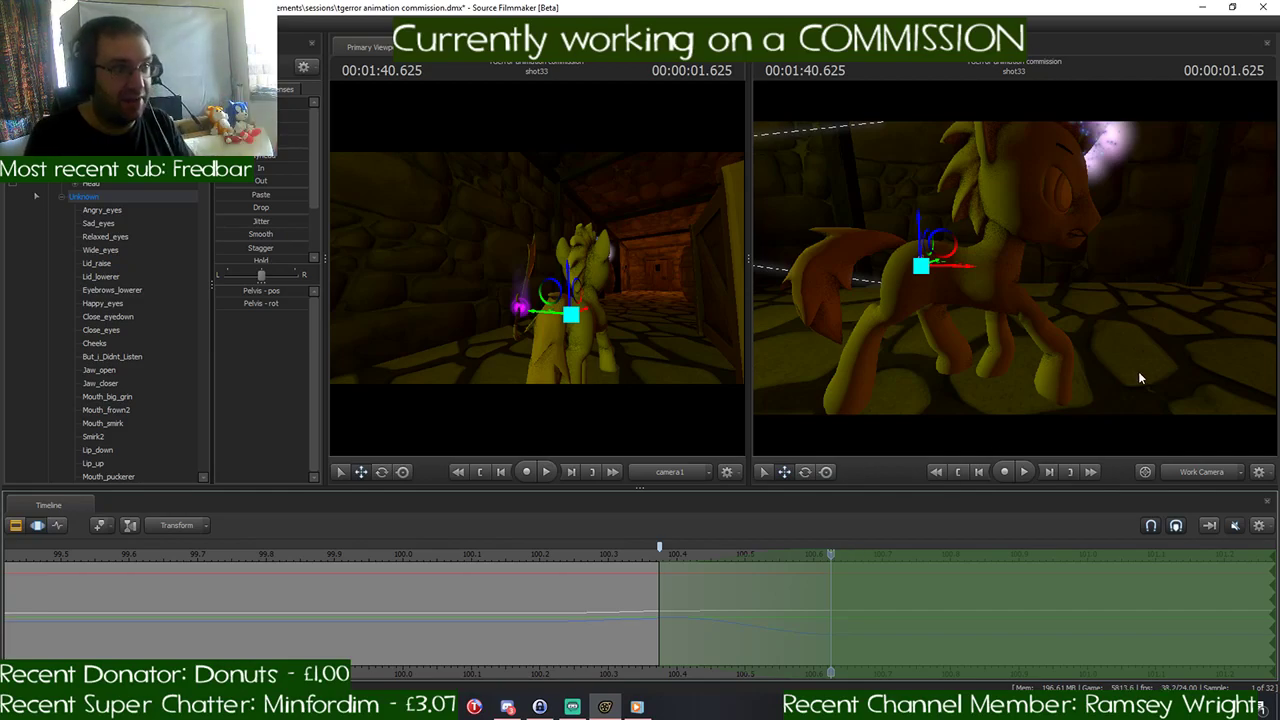
pyautogui.keyDown('ctrl'); pyautogui.click(916, 240); pyautogui.keyUp('ctrl')
pyautogui.press('e')
pyautogui.moveTo(924, 219); pyautogui.dragTo(944, 229)
pyautogui.keyDown('ctrl'); pyautogui.click(843, 226); pyautogui.keyUp('ctrl')
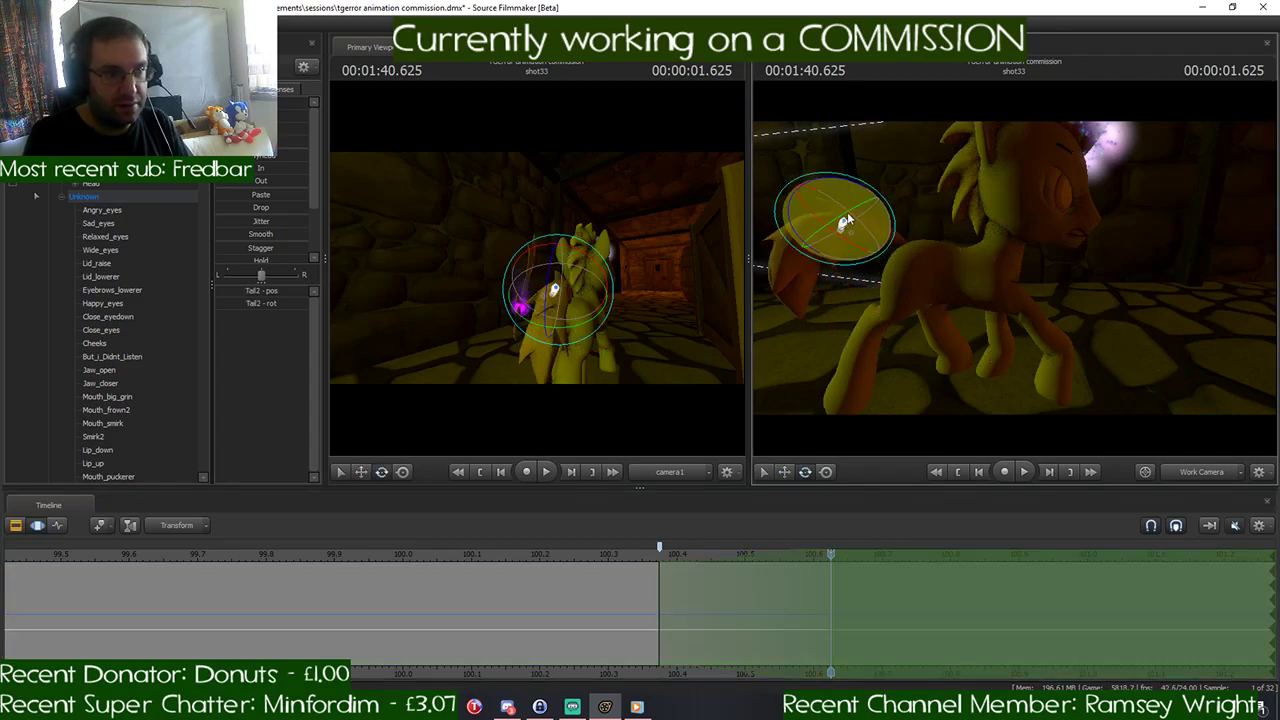
pyautogui.moveTo(856, 203); pyautogui.dragTo(811, 225)
pyautogui.keyDown('ctrl'); pyautogui.click(778, 244); pyautogui.keyUp('ctrl')
pyautogui.moveTo(1003, 271); pyautogui.dragTo(1034, 310)
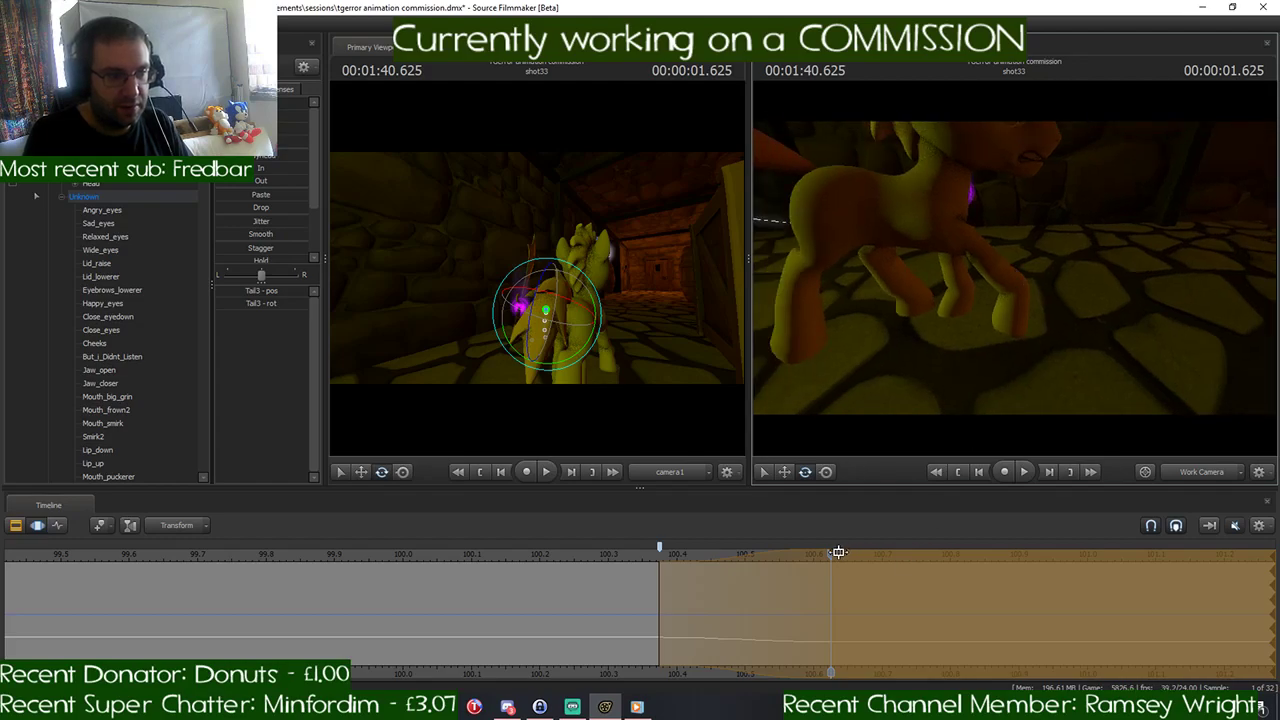
pyautogui.moveTo(838, 552); pyautogui.dragTo(899, 558)
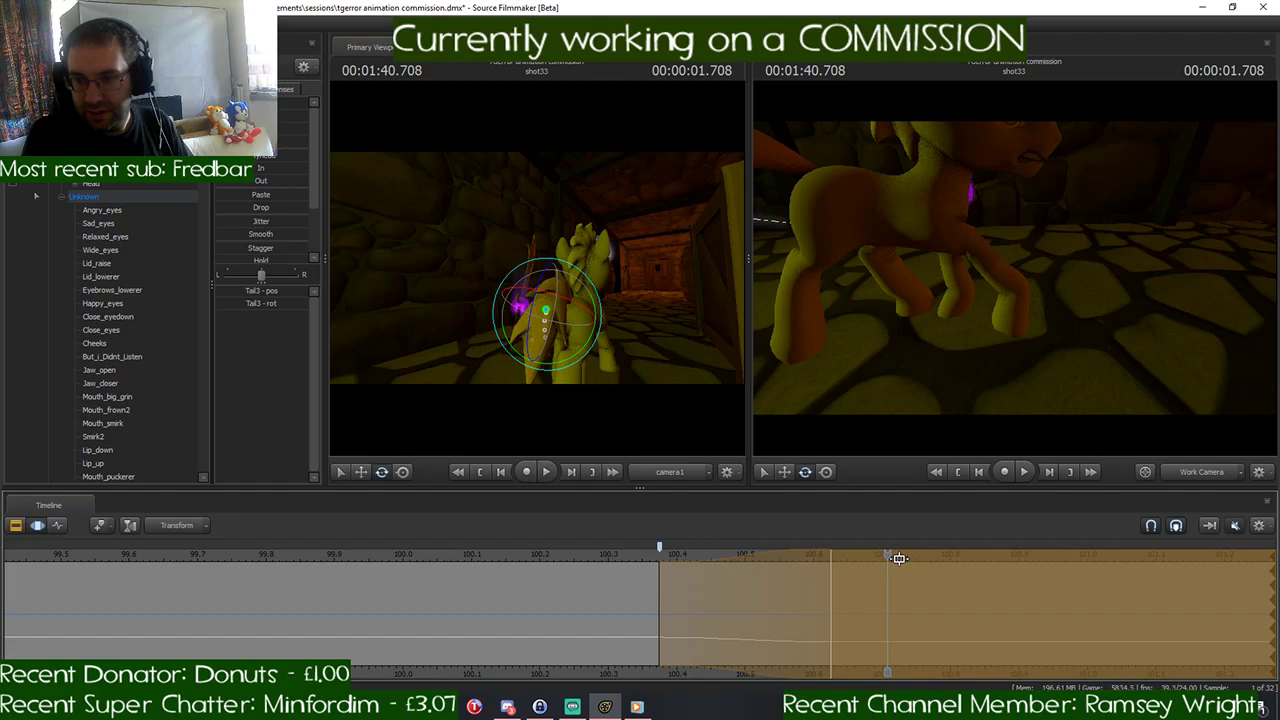
pyautogui.moveTo(899, 558); pyautogui.dragTo(840, 558)
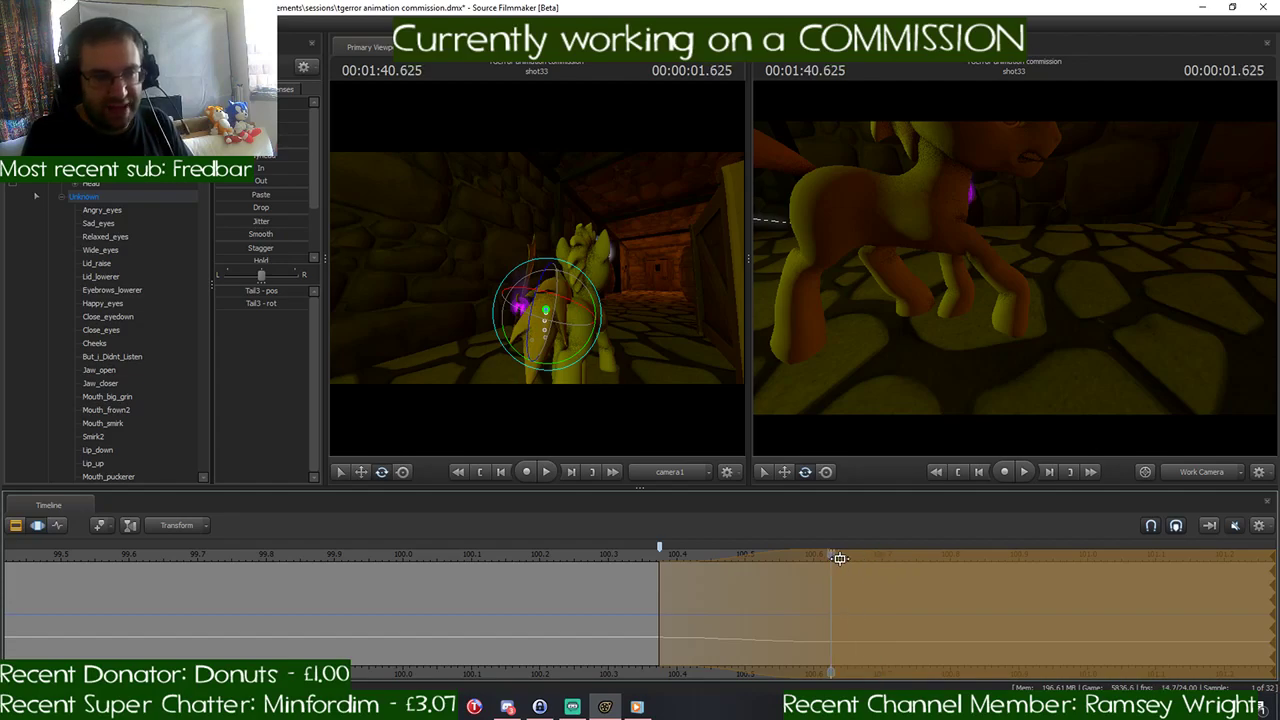
pyautogui.press('w')
pyautogui.moveTo(988, 391); pyautogui.dragTo(962, 394)
pyautogui.moveTo(1014, 268); pyautogui.dragTo(1016, 273)
pyautogui.press('s')
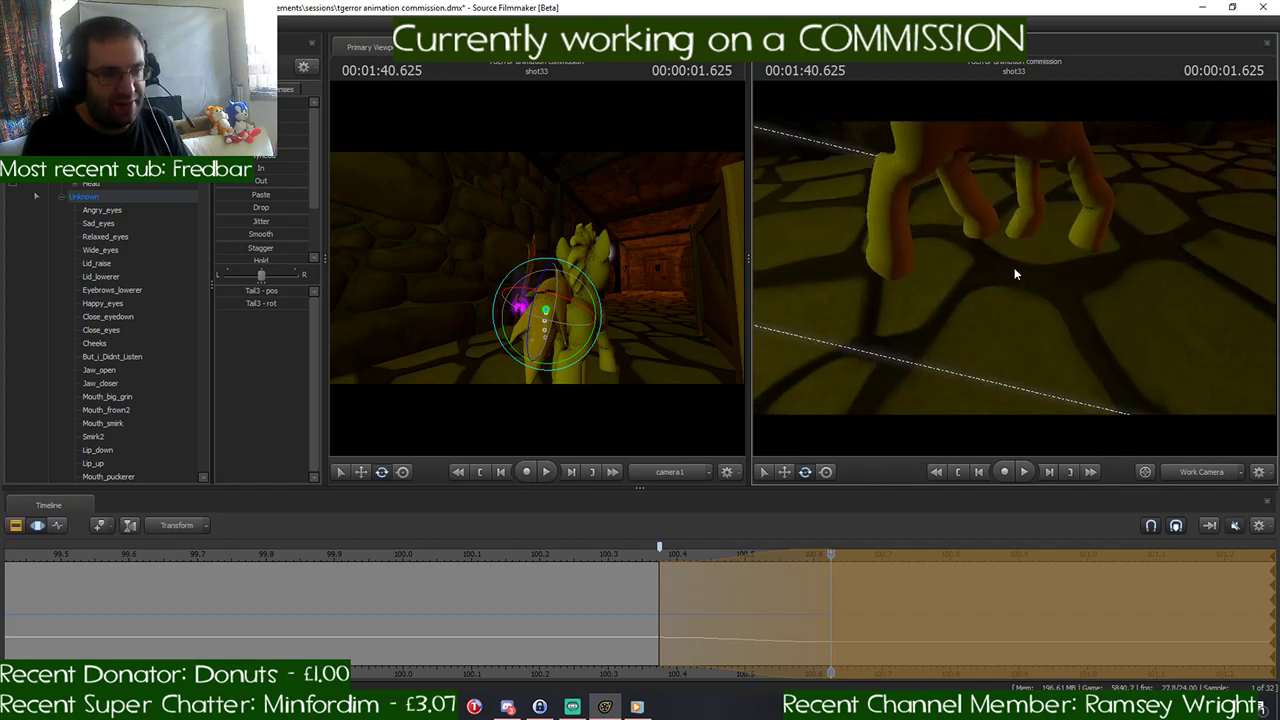
# - Try to swing the RightThigh bone forward in a time selection starting at about 100.67 seconds, check it at 1:40.916, and undo both changes
pyautogui.moveTo(745, 553); pyautogui.dragTo(943, 554)
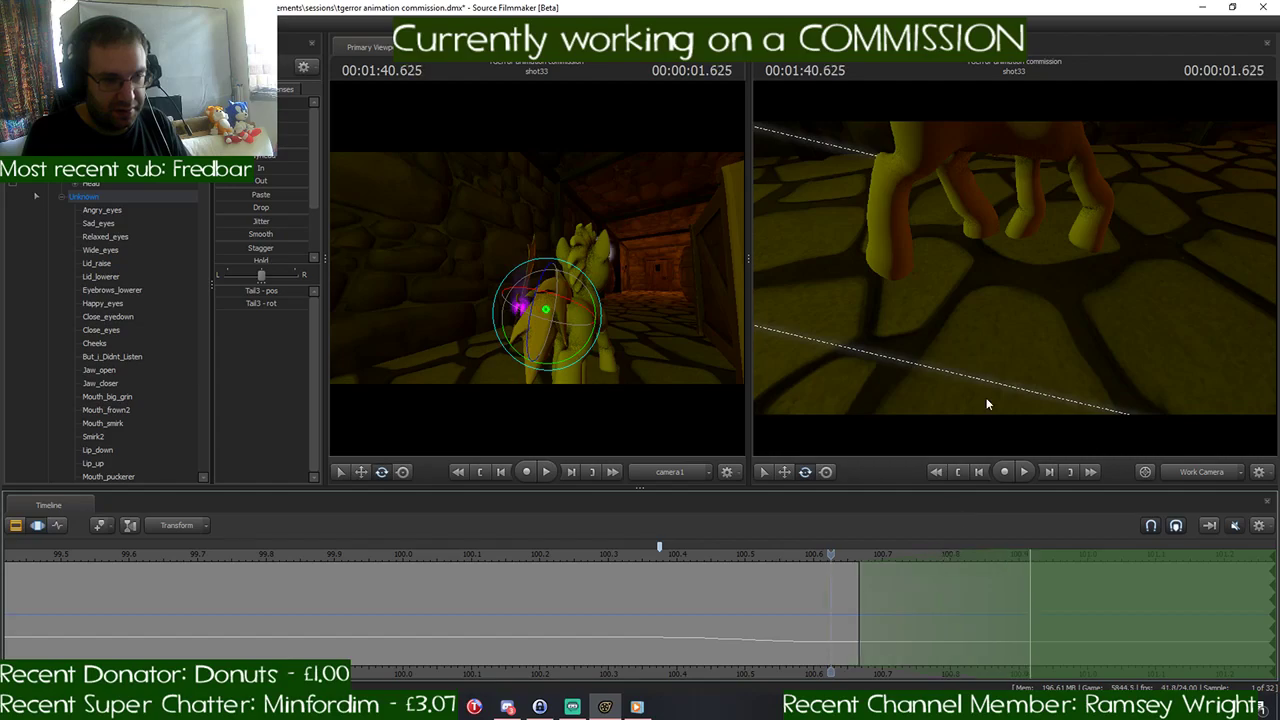
pyautogui.press('w')
pyautogui.moveTo(986, 403); pyautogui.dragTo(1016, 242)
pyautogui.press('s')
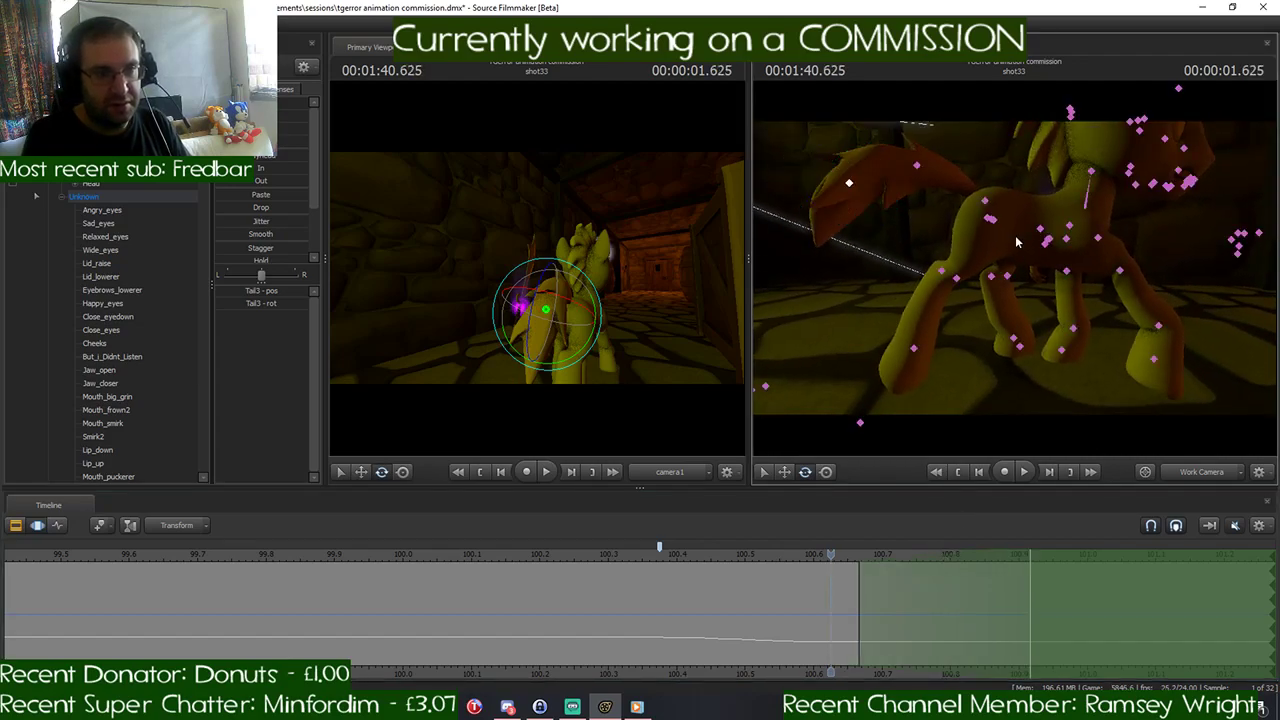
pyautogui.click(988, 216)
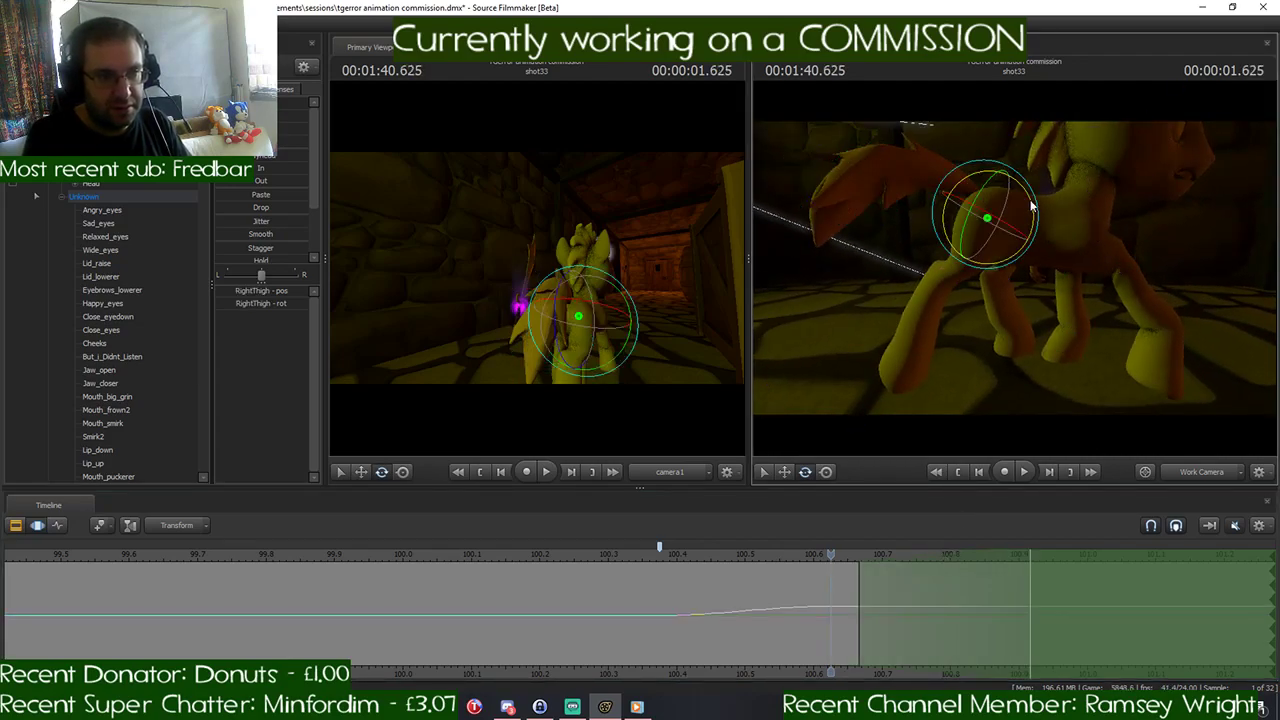
pyautogui.moveTo(1020, 197); pyautogui.dragTo(1008, 196)
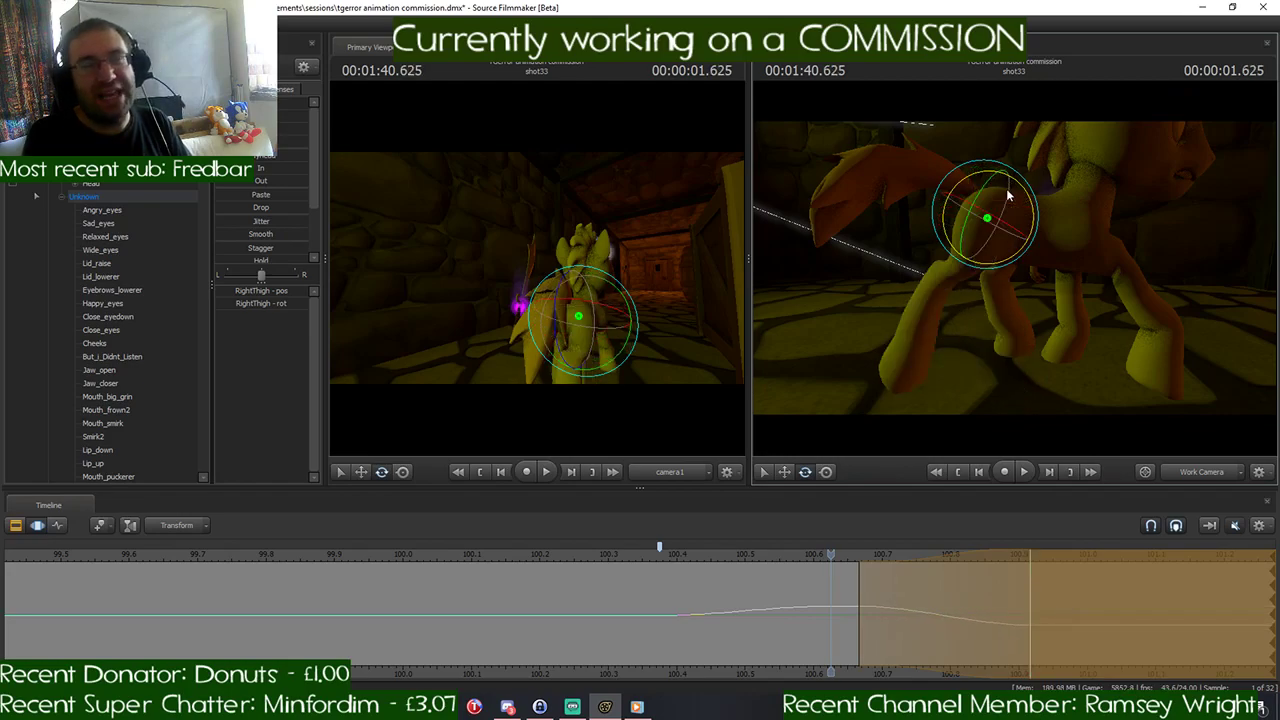
pyautogui.moveTo(835, 553); pyautogui.dragTo(1027, 553)
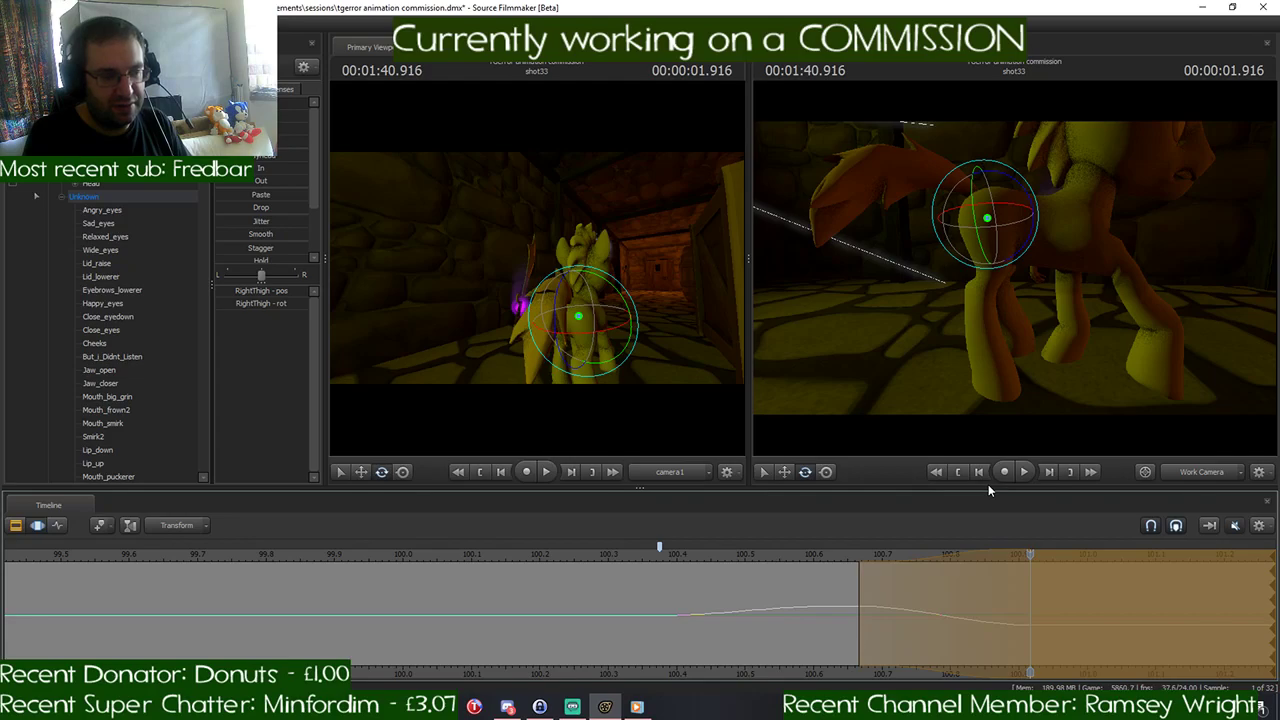
pyautogui.hotkey('ctrl', 'z')
pyautogui.hotkey('ctrl', 'z')
pyautogui.hotkey('ctrl', 'z')
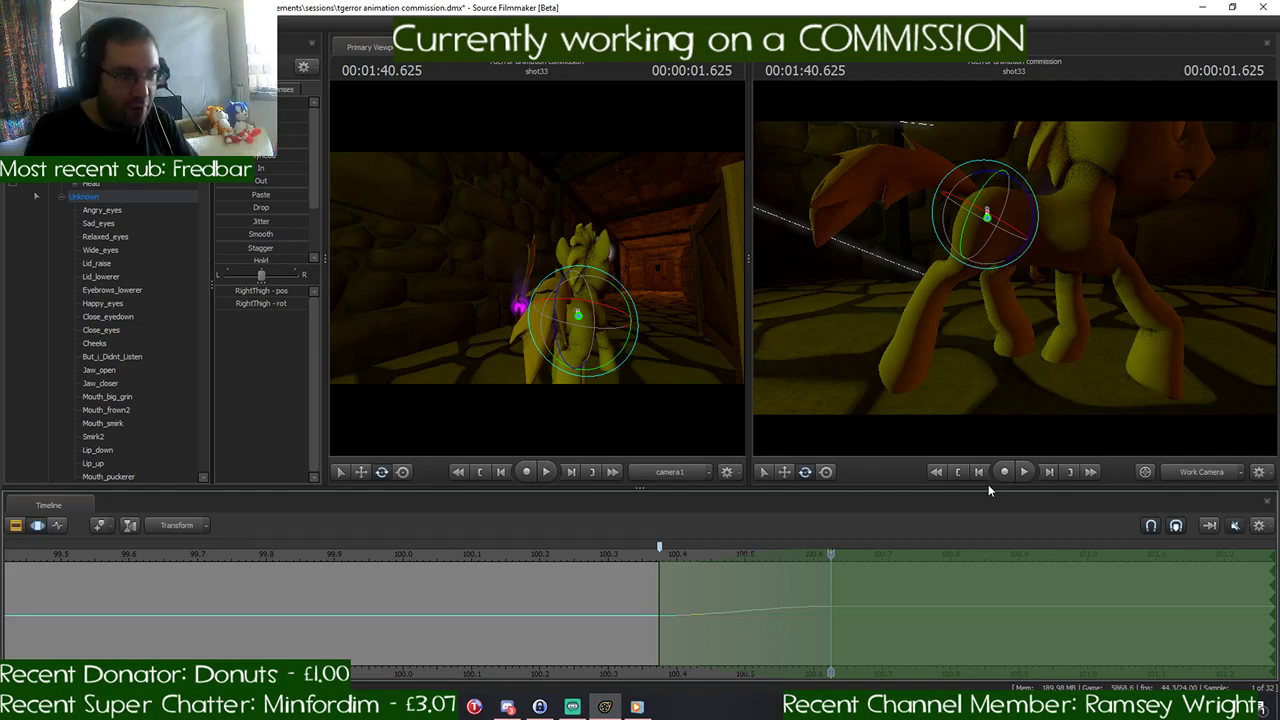
# - Shift the time selection so its falloff starts at about 100.54 seconds and reaches full strength at about 100.79 seconds
pyautogui.moveTo(863, 553)
pyautogui.mouseDown()
pyautogui.moveTo(960, 554)
pyautogui.moveTo(841, 555)
pyautogui.mouseUp()
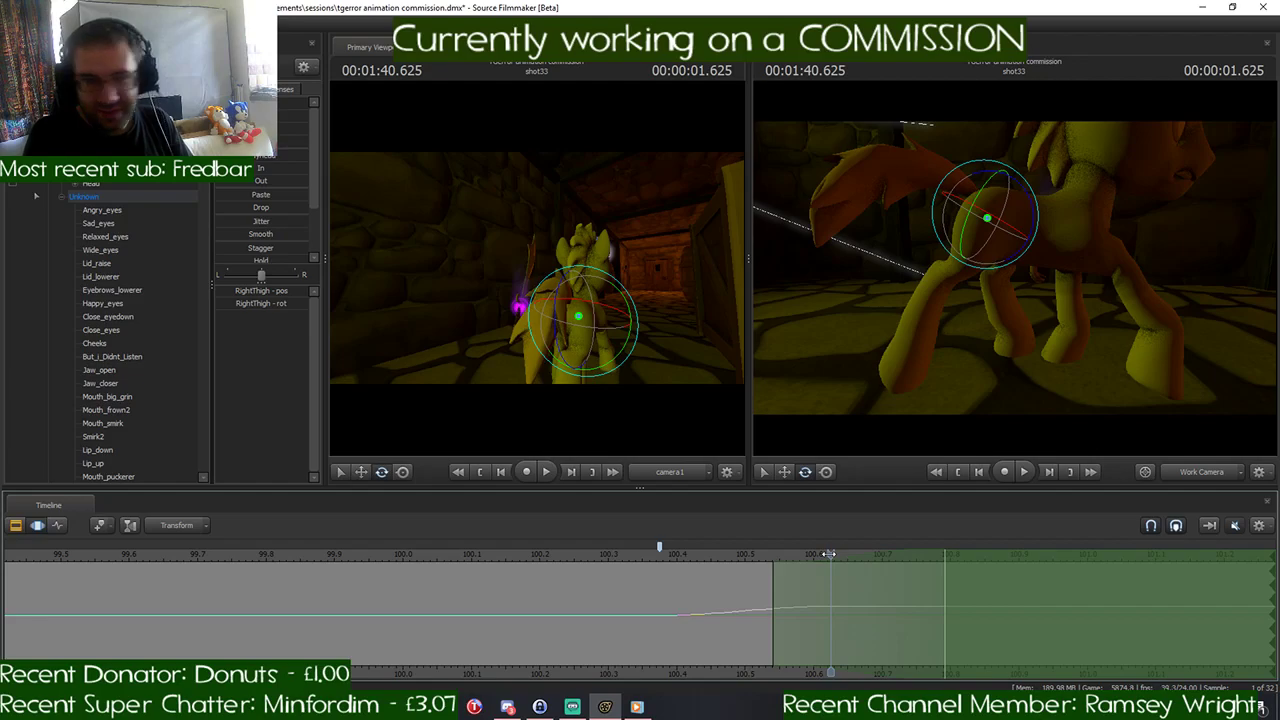
# - Switch to Discord and look through the server's channels and member list, including the general channel's members
pyautogui.click(508, 707)
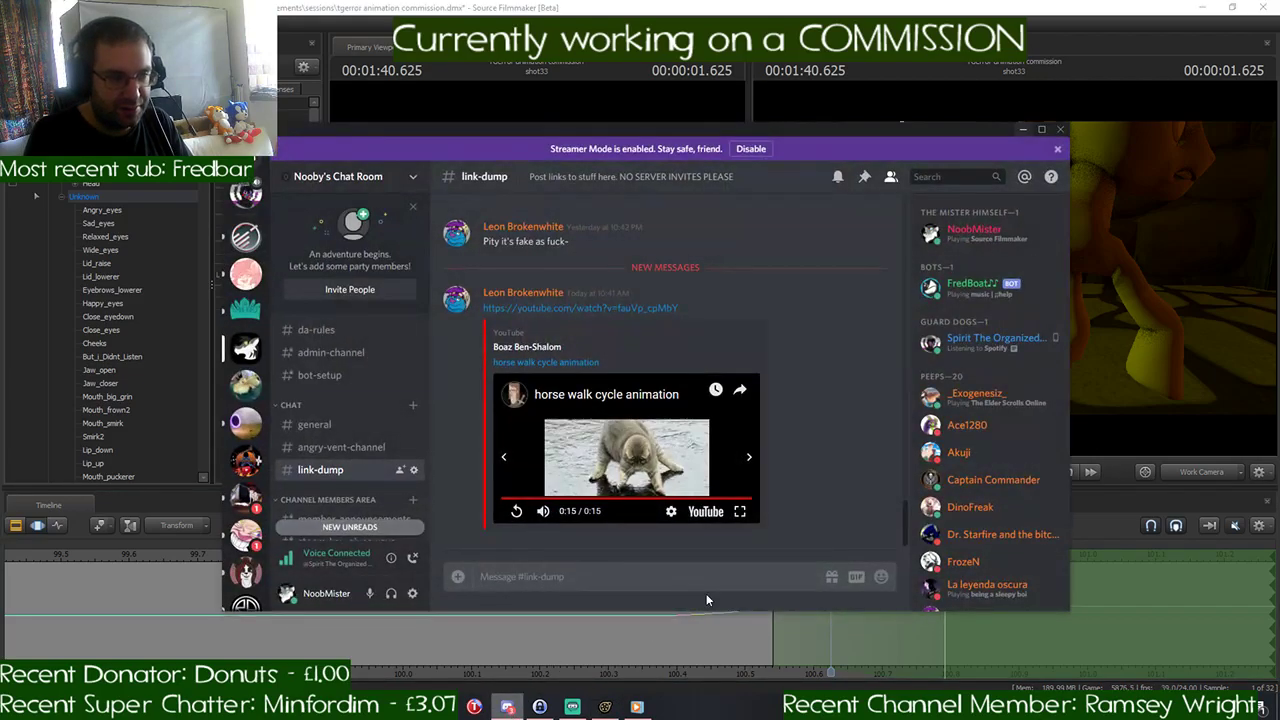
pyautogui.scroll(-3, 1015, 427)
pyautogui.scroll(-3, 1015, 428)
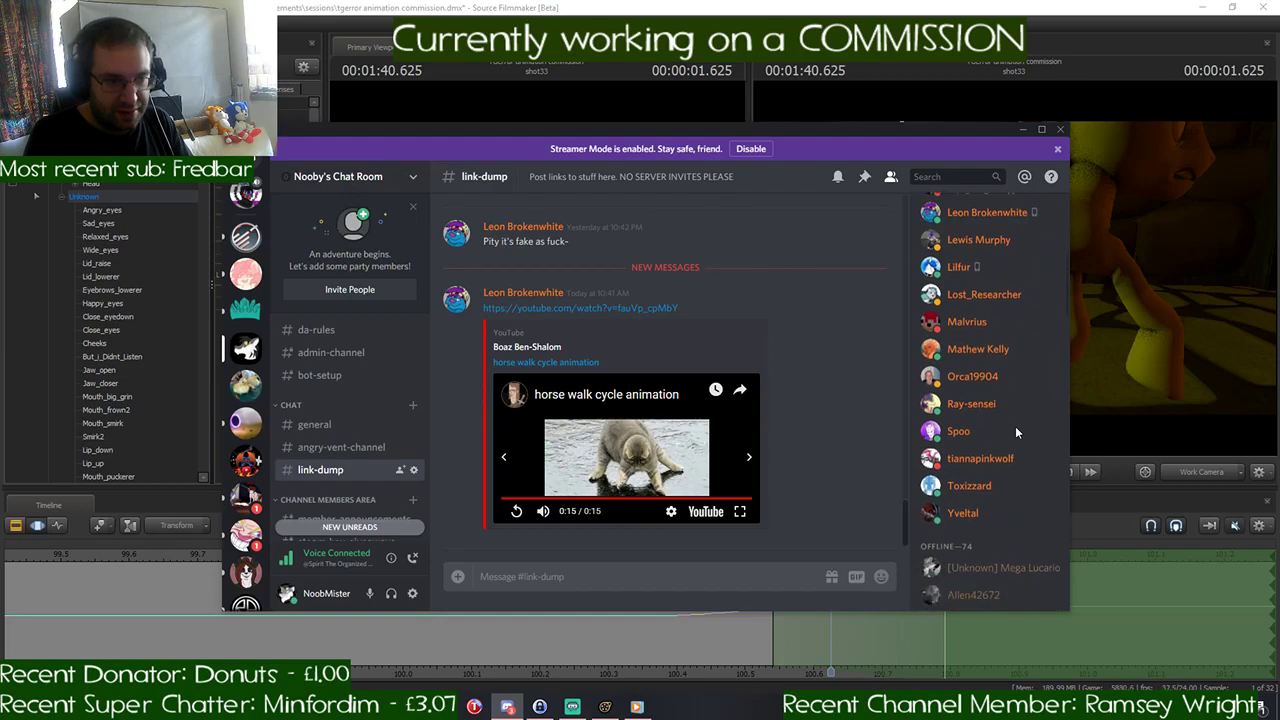
pyautogui.scroll(-1, 398, 455)
pyautogui.scroll(-10, 398, 455)
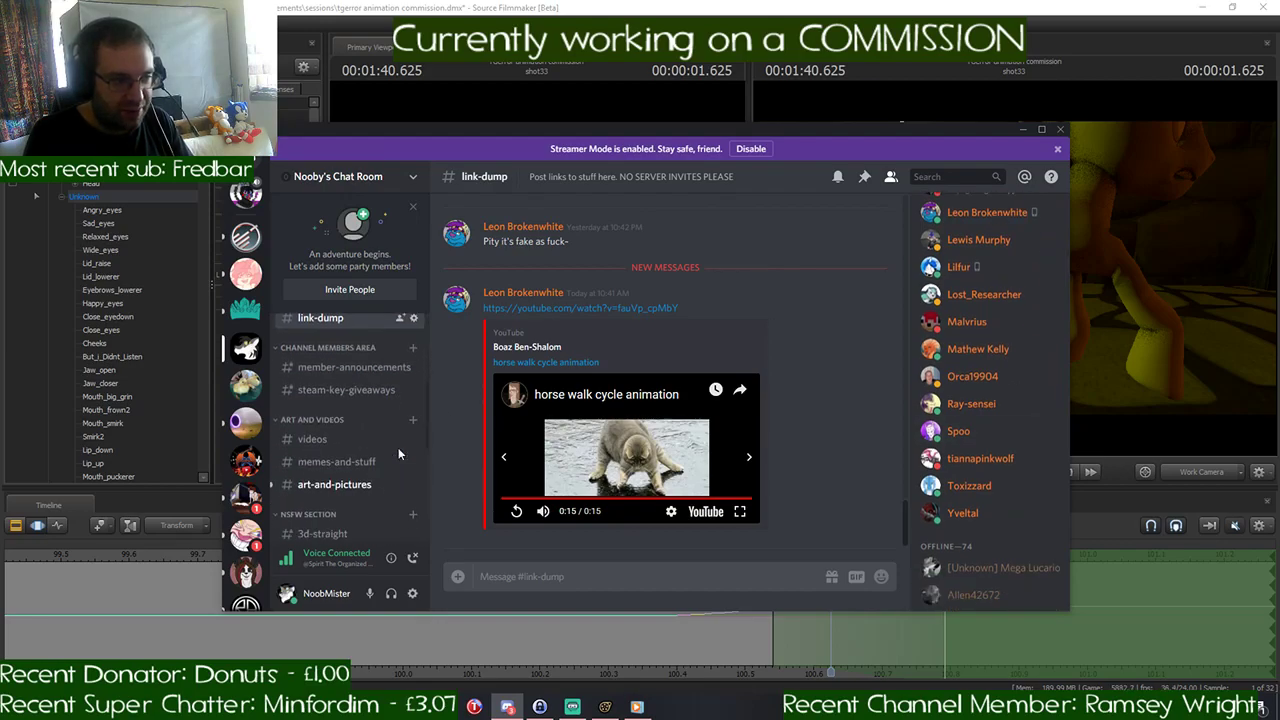
pyautogui.scroll(12, 398, 450)
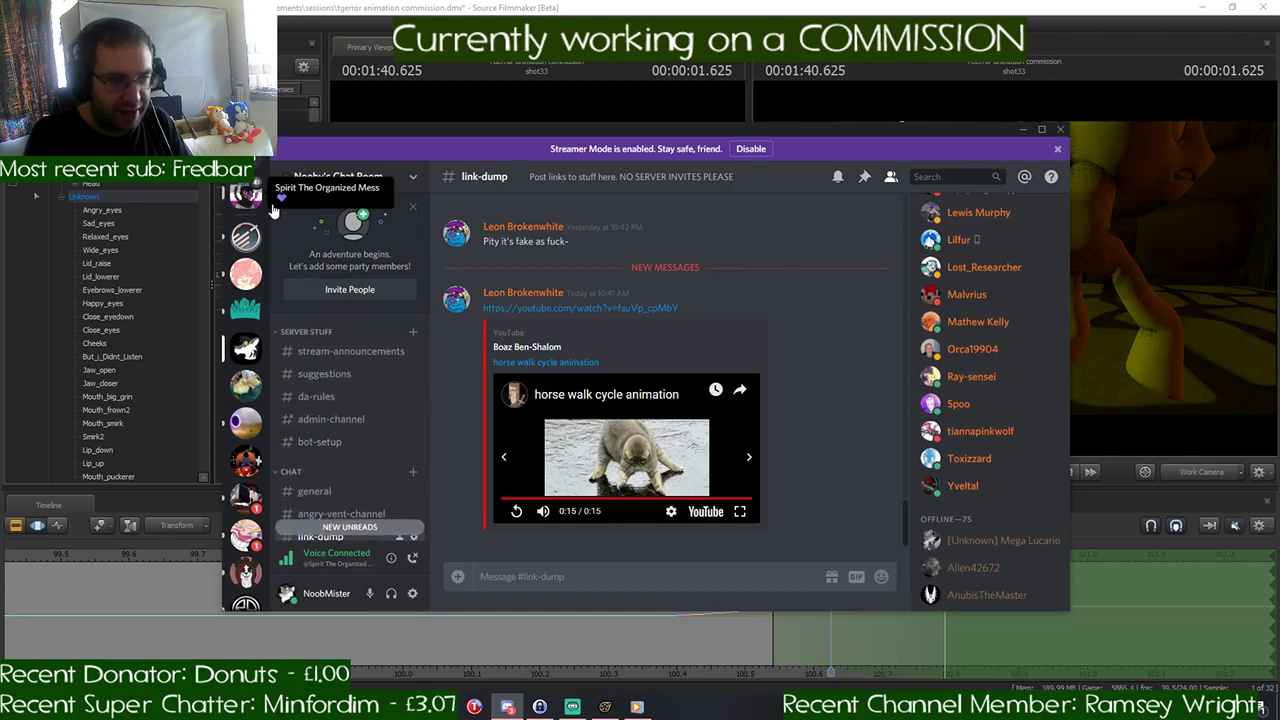
pyautogui.scroll(3, 985, 433)
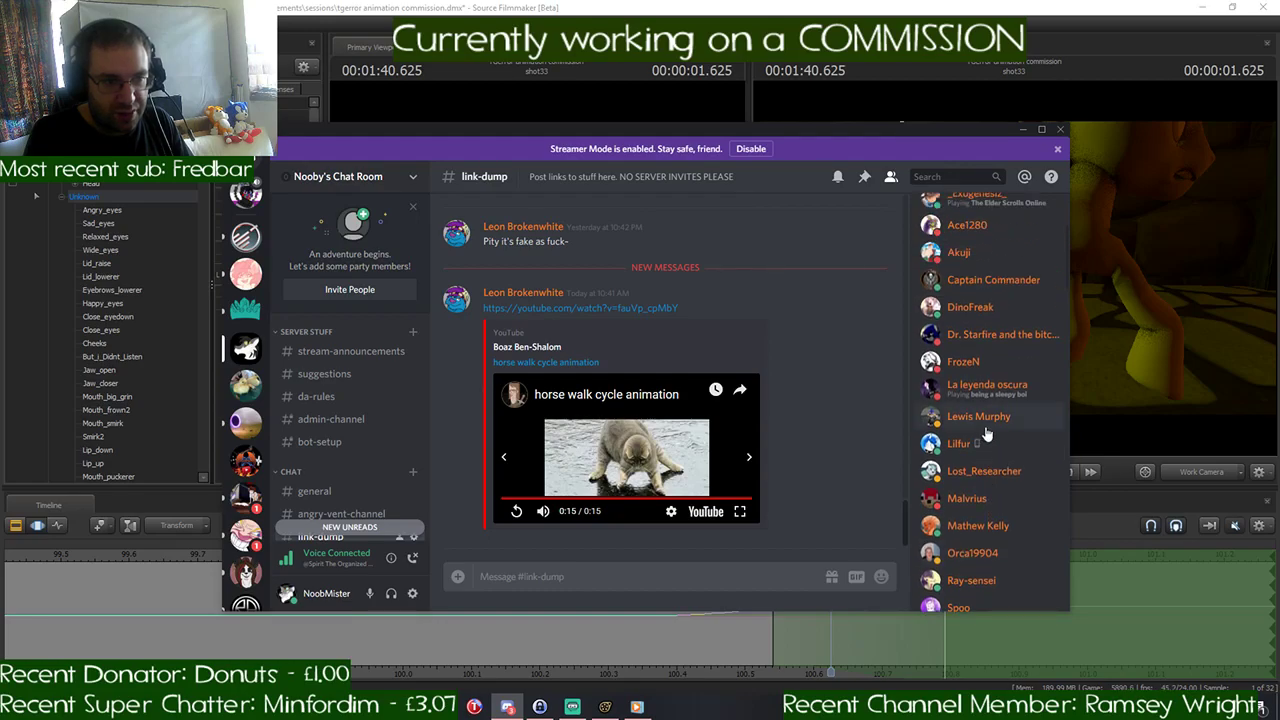
pyautogui.scroll(-4, 988, 426)
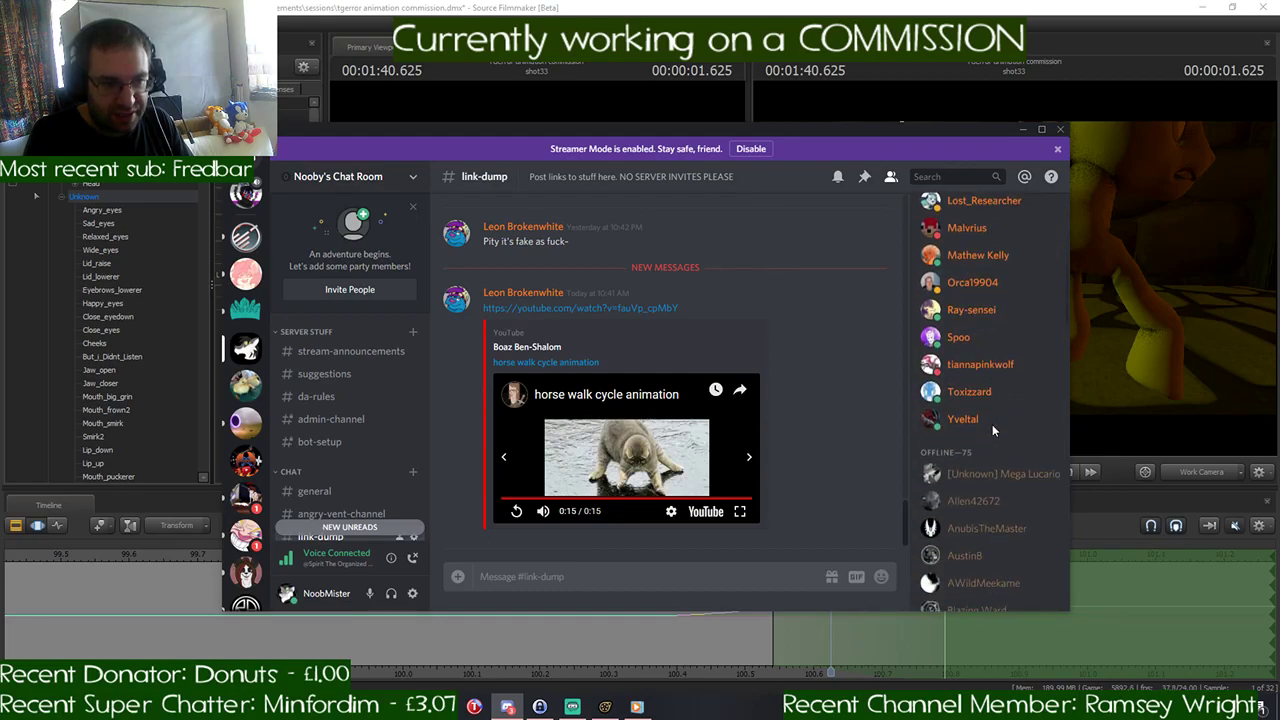
pyautogui.scroll(-4, 992, 424)
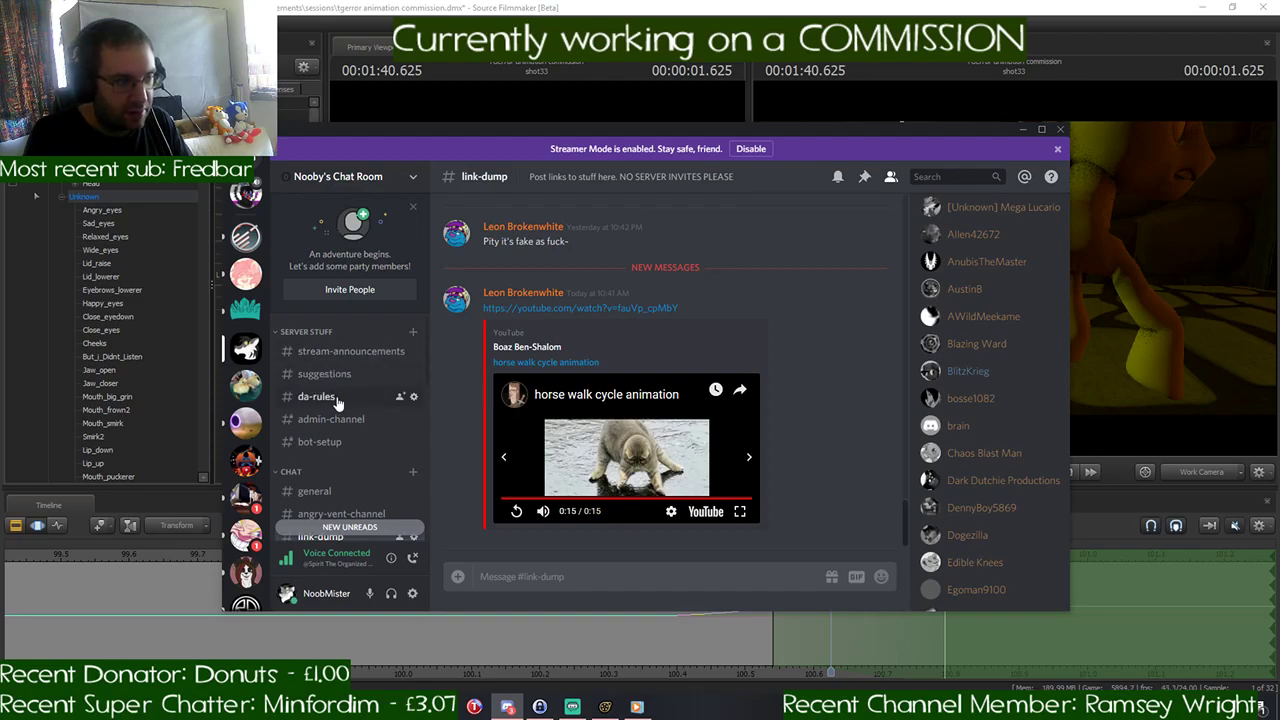
pyautogui.click(332, 491)
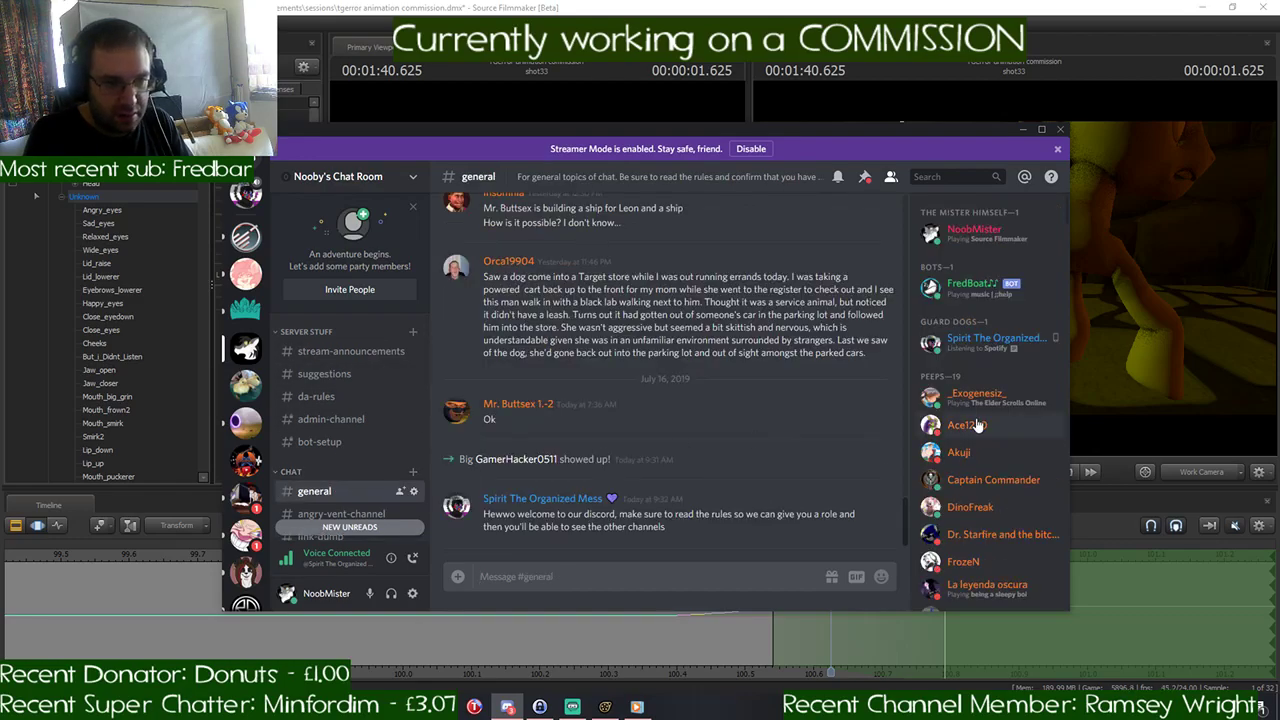
pyautogui.scroll(-6, 978, 416)
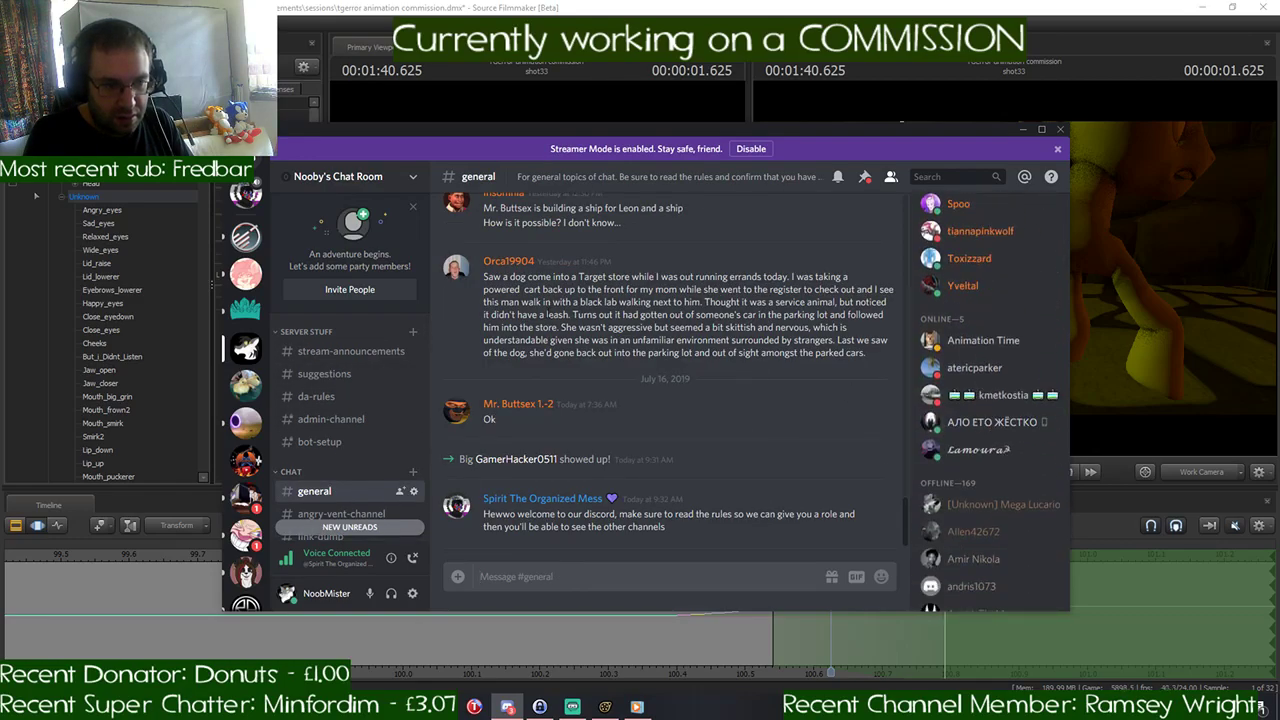
# - Open the Discord friends list and look through the online friends, briefly checking the Add Friend page
pyautogui.click(245, 194)
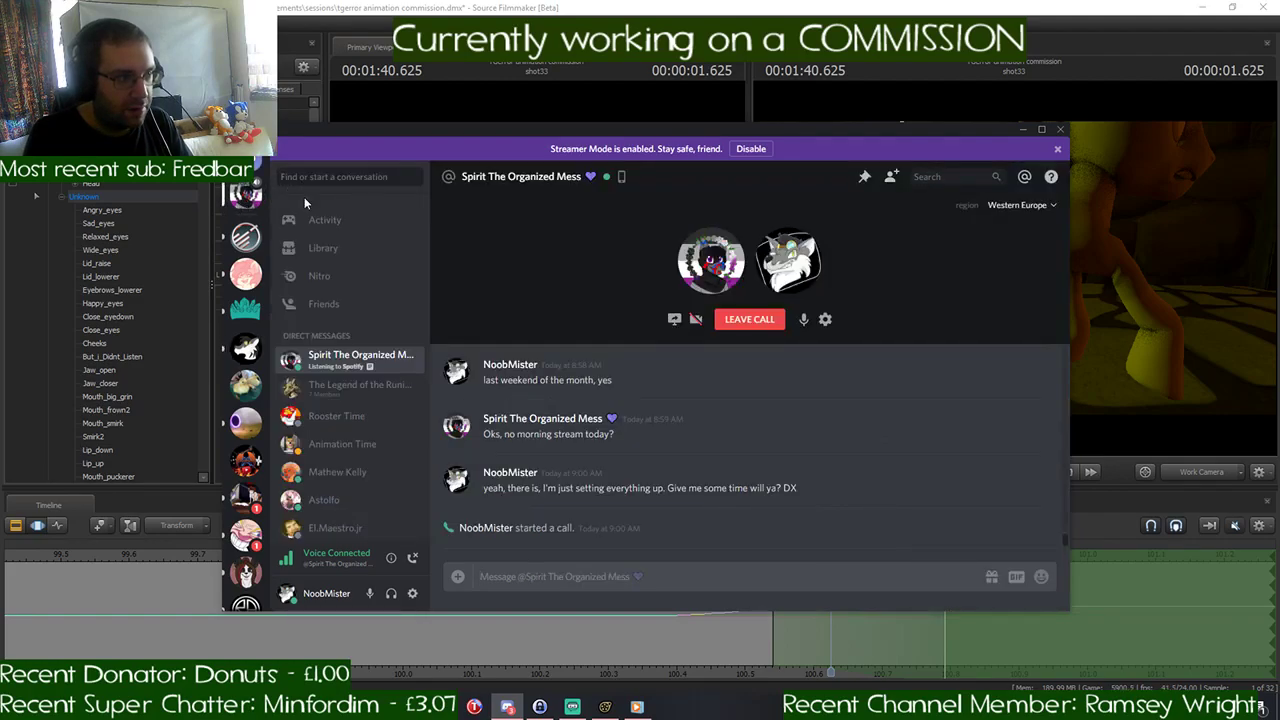
pyautogui.click(348, 312)
pyautogui.scroll(-3, 784, 298)
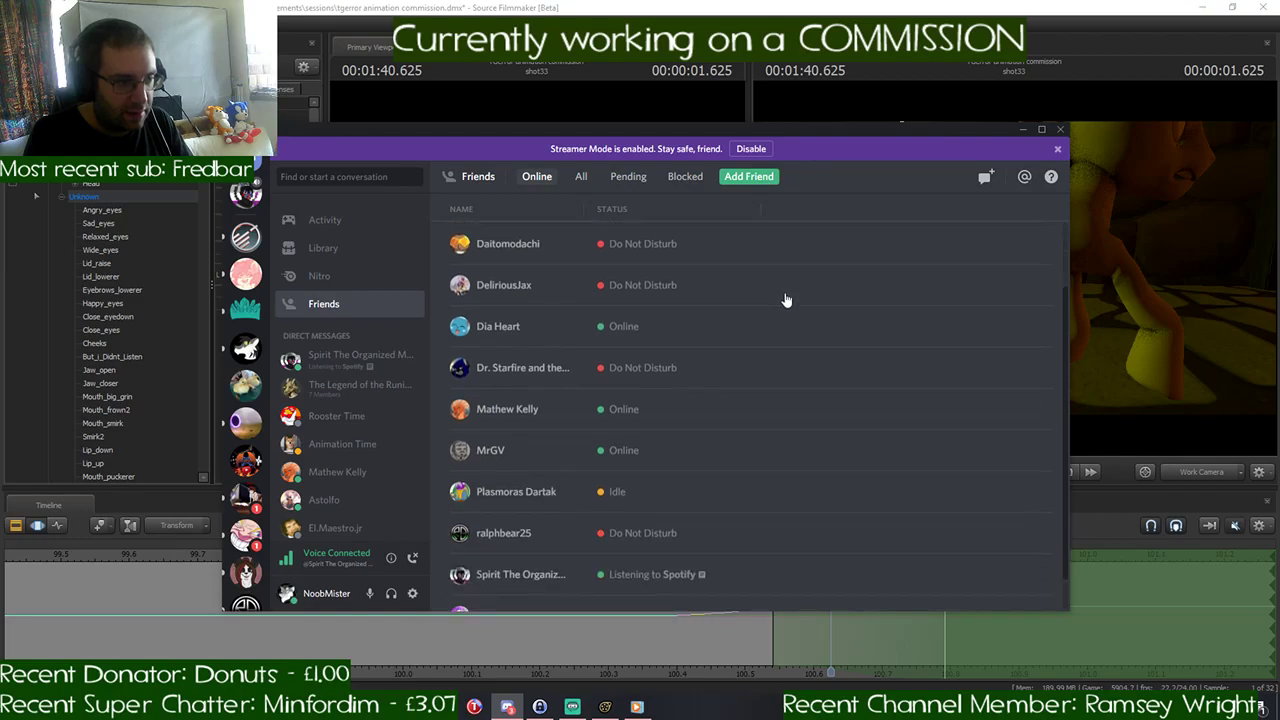
pyautogui.scroll(1, 785, 298)
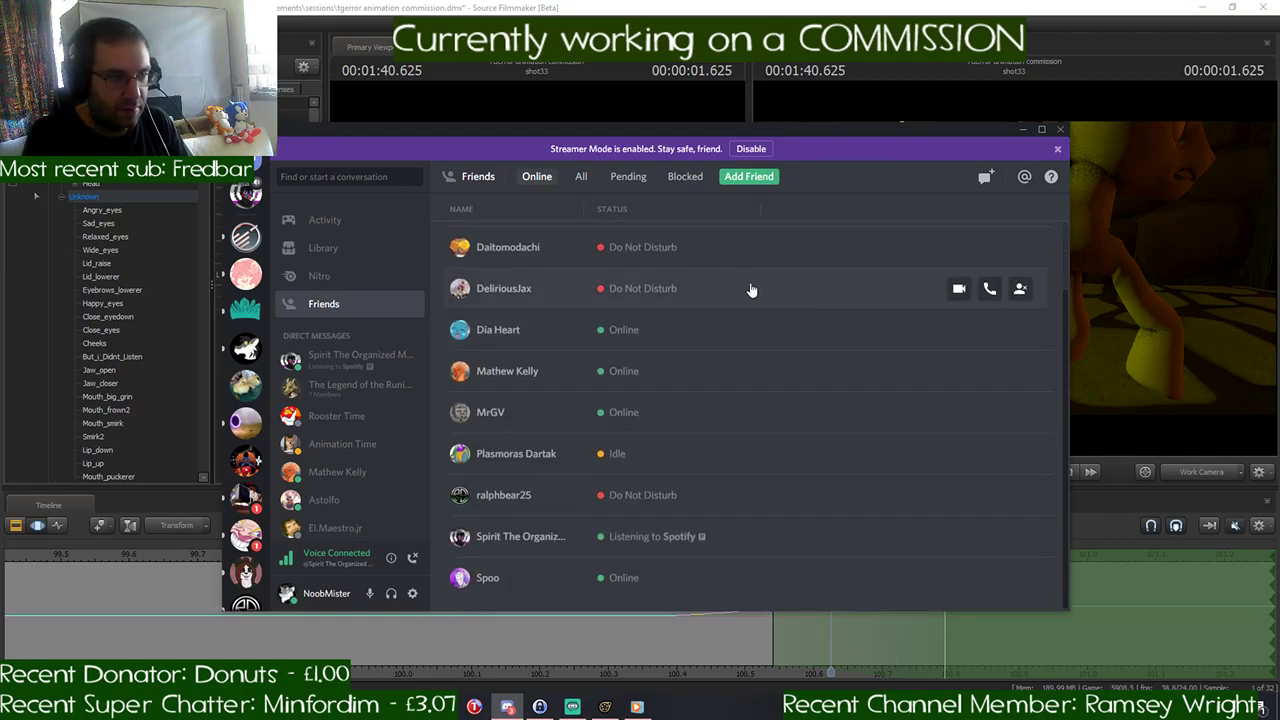
pyautogui.scroll(1, 752, 258)
pyautogui.scroll(1, 750, 257)
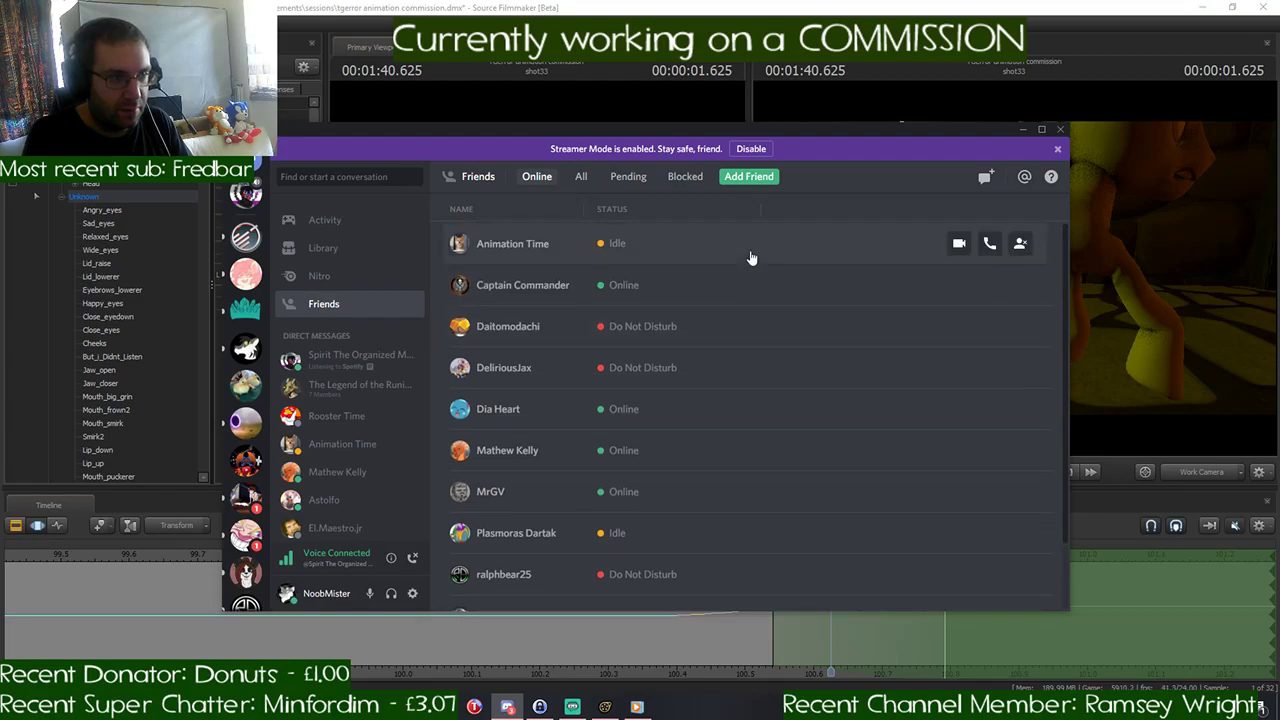
pyautogui.click(747, 177)
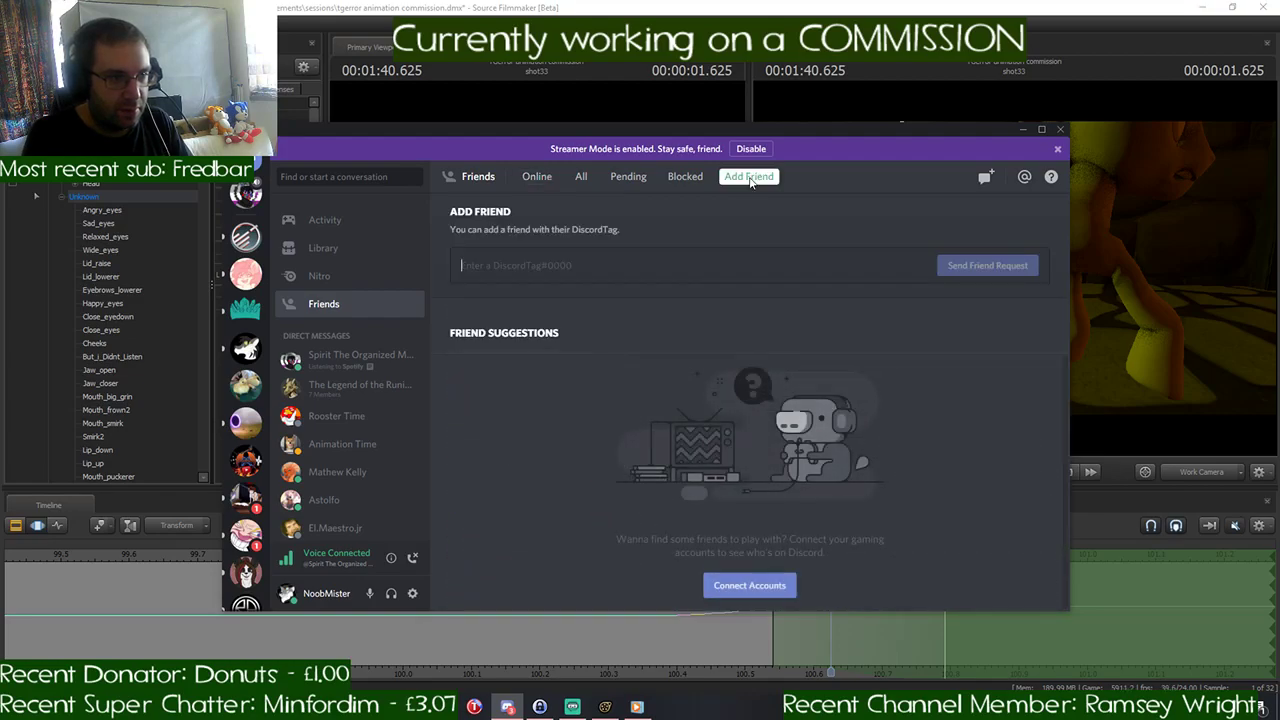
pyautogui.click(536, 177)
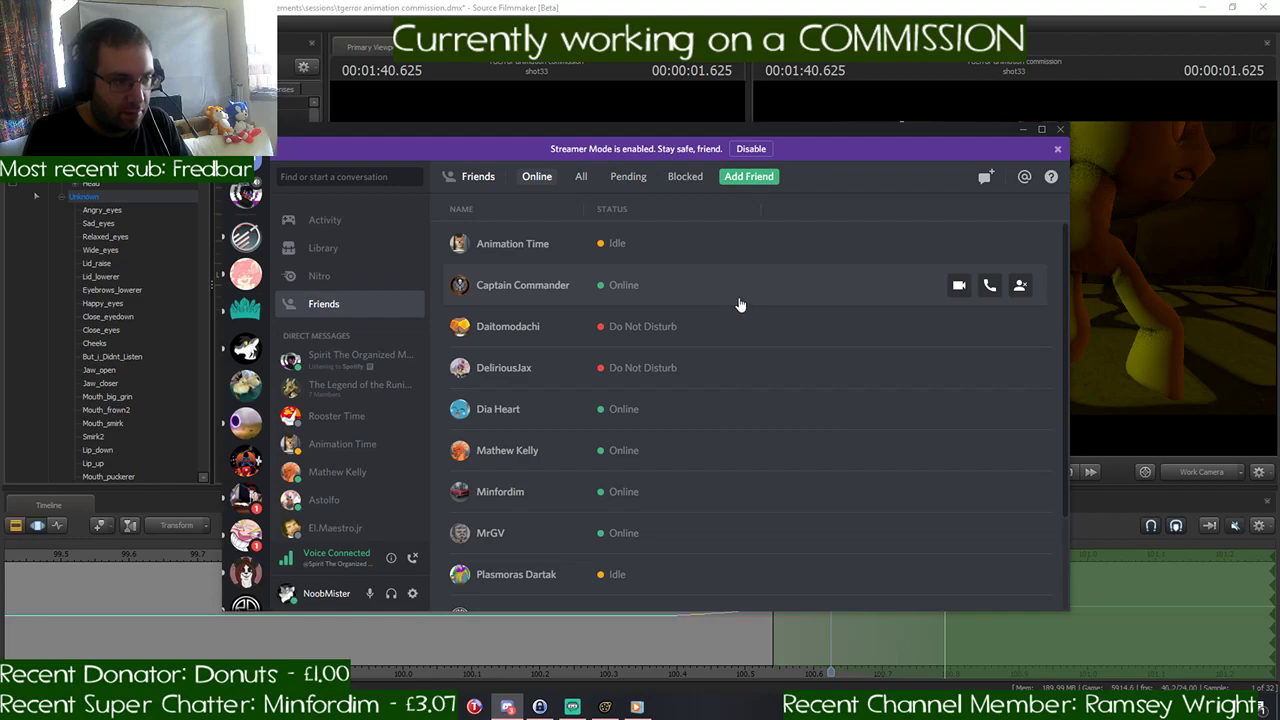
# - Find the viewer in the online friends list, open their direct messages, and return to the conversation with the ongoing call
pyautogui.scroll(-2, 740, 304)
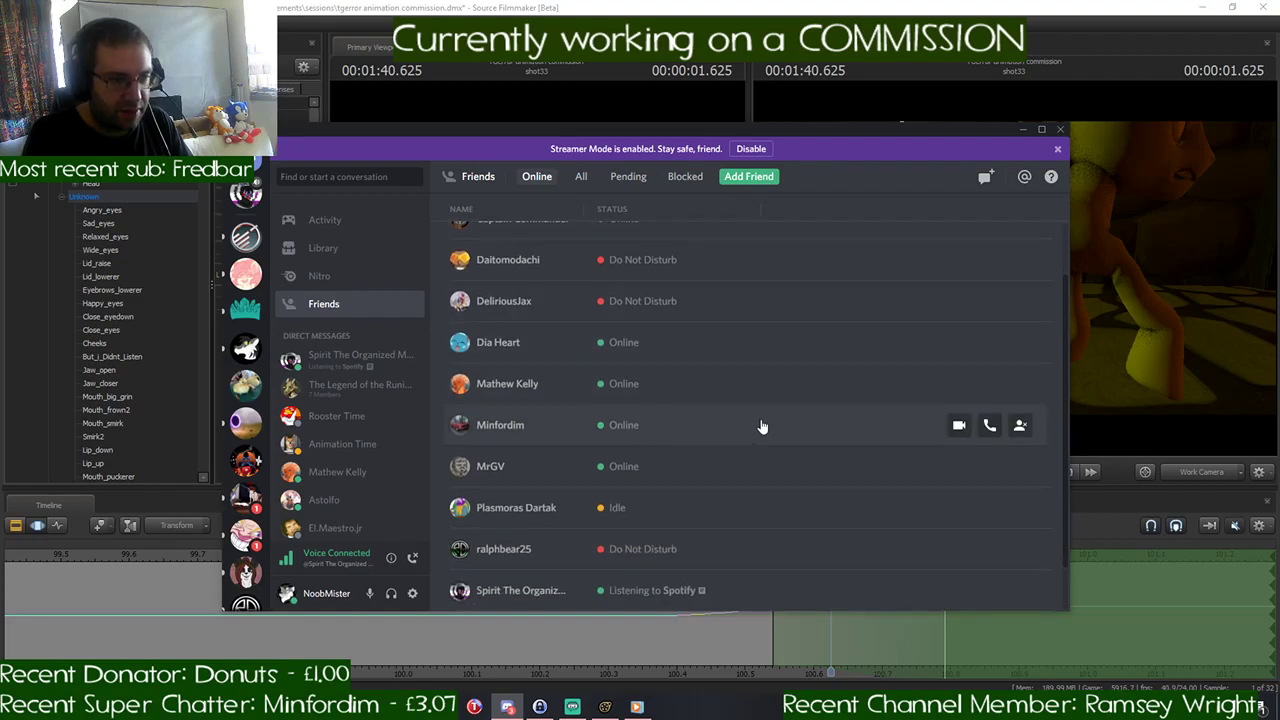
pyautogui.rightClick(626, 434)
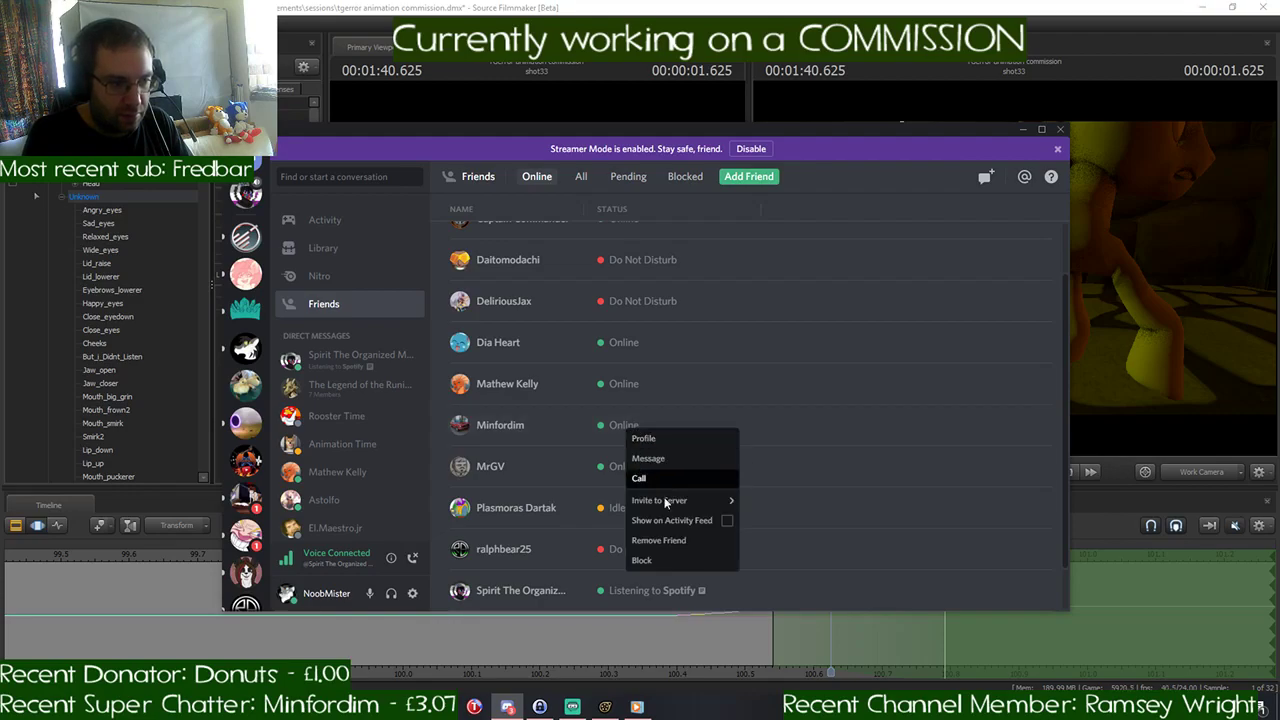
pyautogui.click(548, 426)
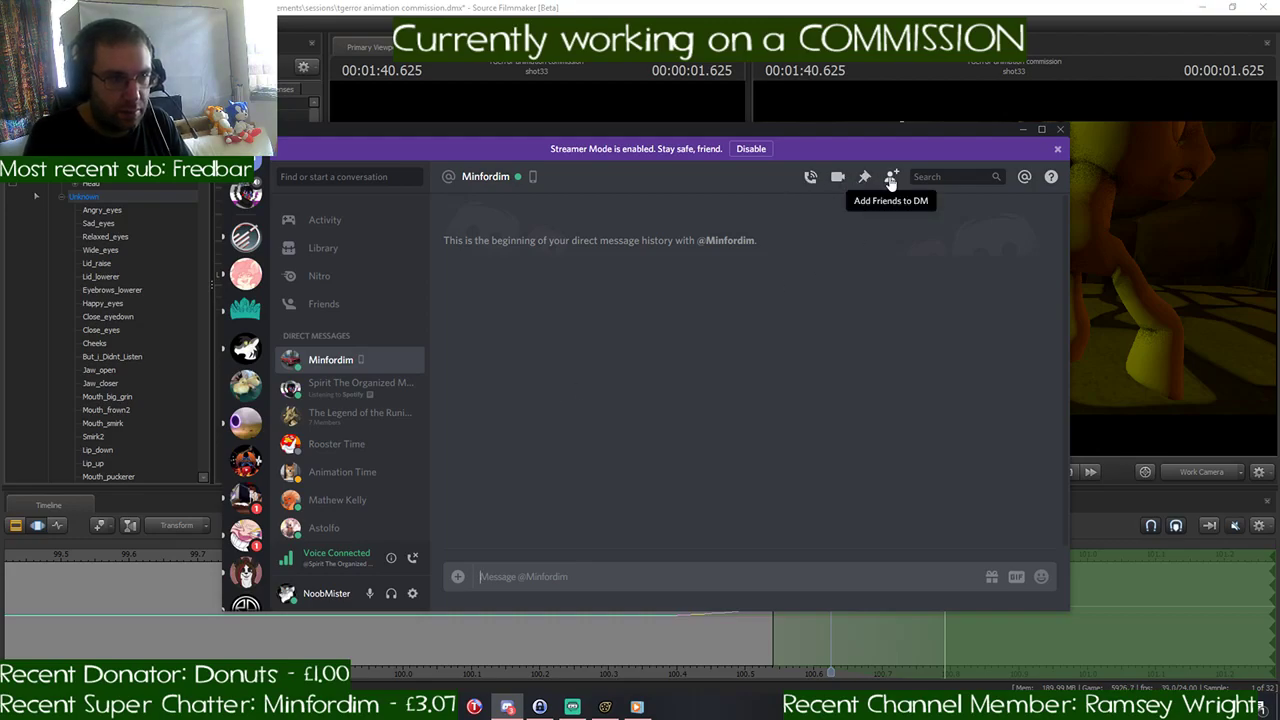
pyautogui.click(330, 396)
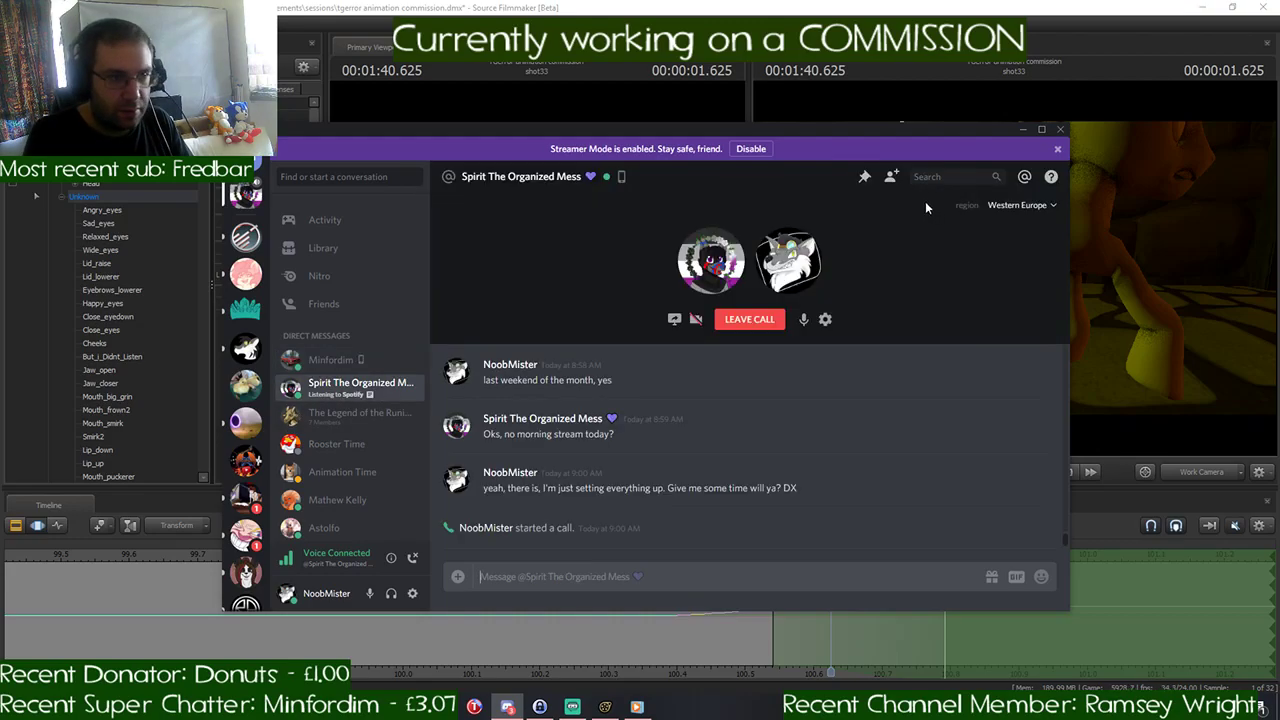
# - Create a group DM that adds the viewer to the current call partner's conversation, join its call, and return to Source Filmmaker
pyautogui.click(892, 177)
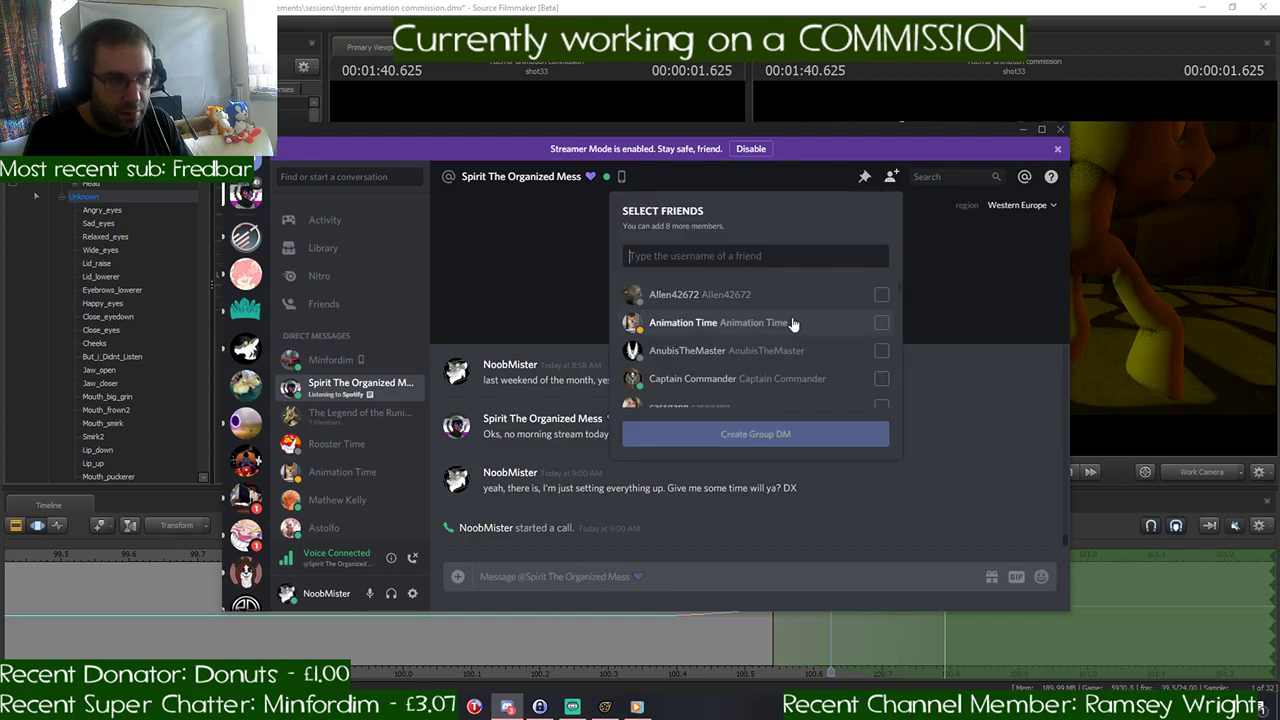
pyautogui.scroll(-5, 792, 322)
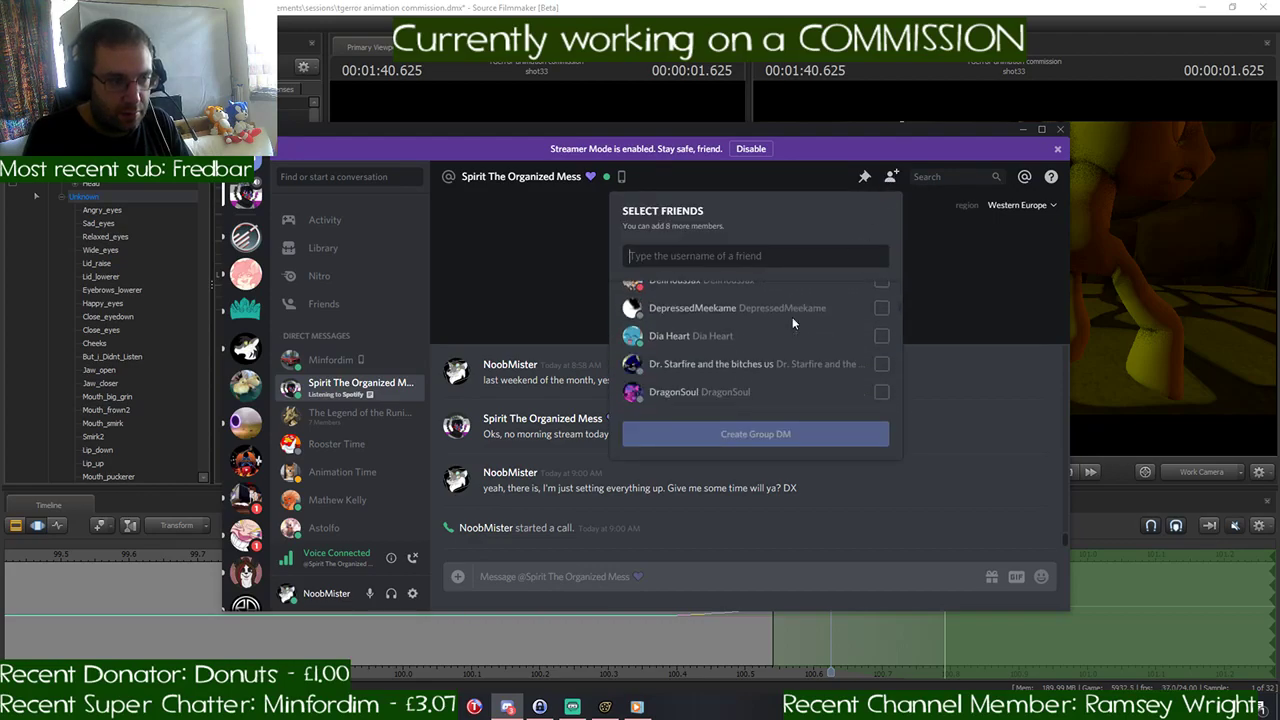
pyautogui.scroll(-2, 792, 322)
pyautogui.scroll(-6, 792, 323)
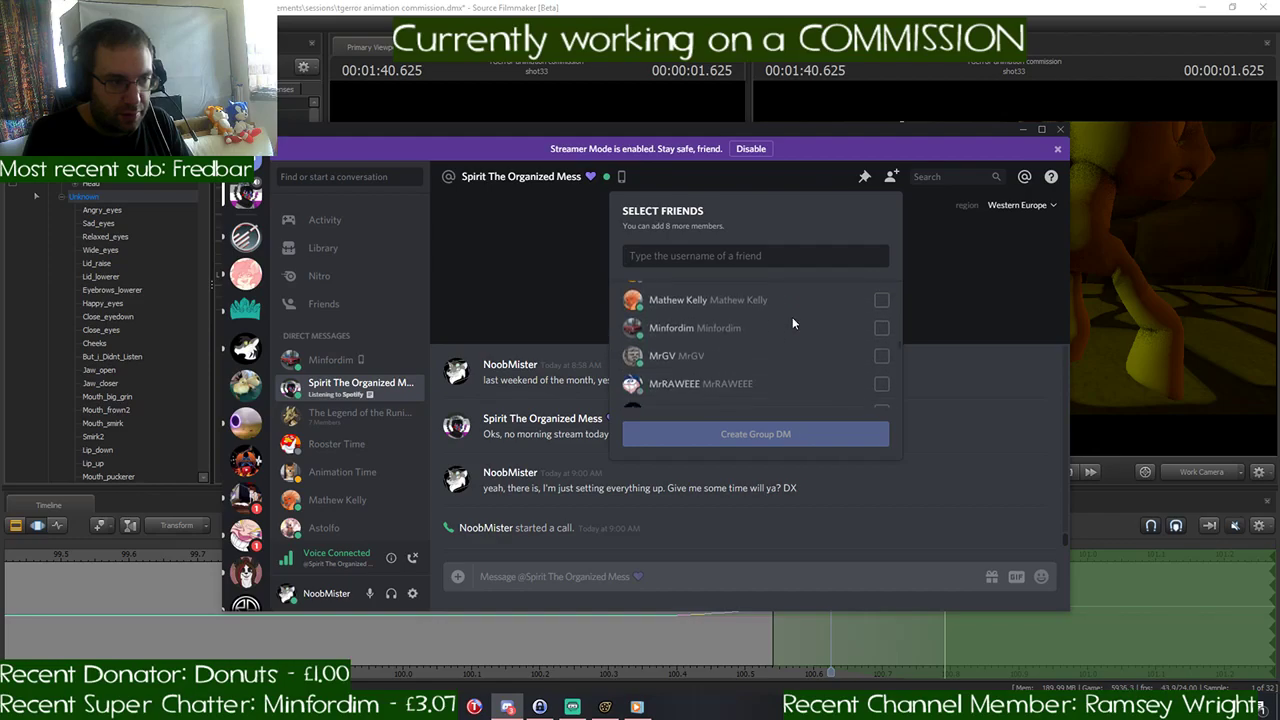
pyautogui.click(881, 328)
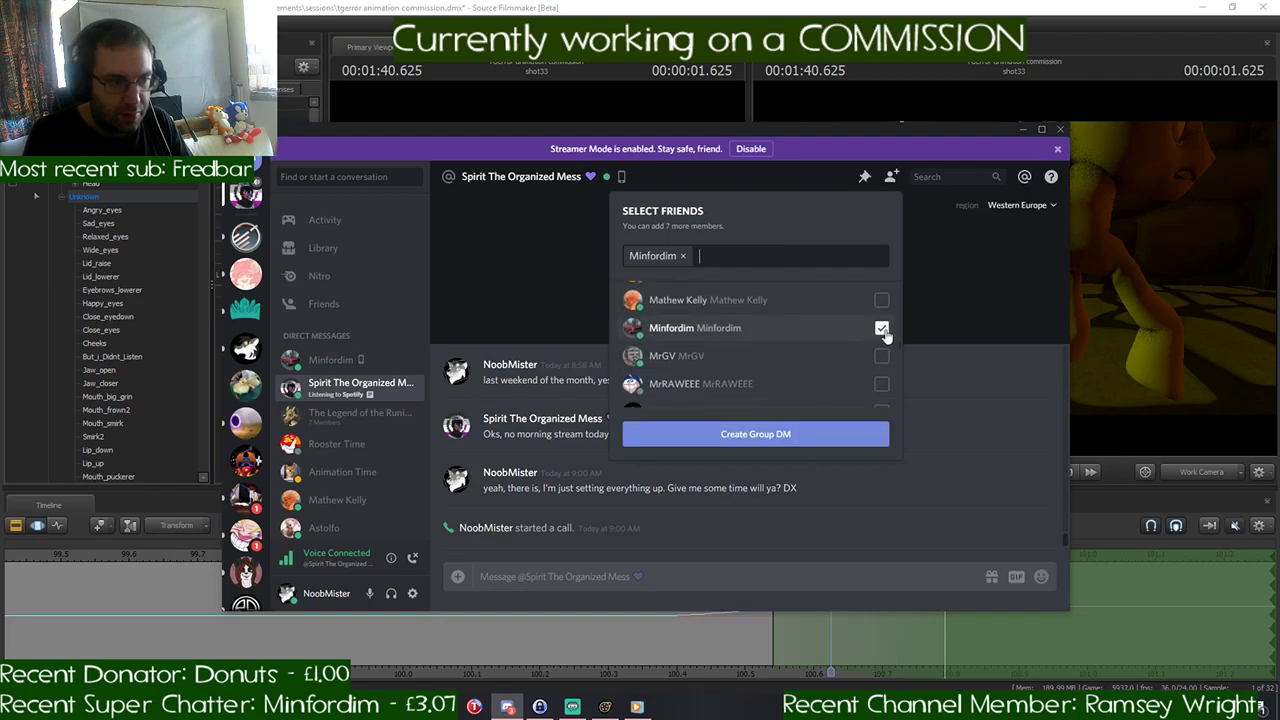
pyautogui.click(768, 437)
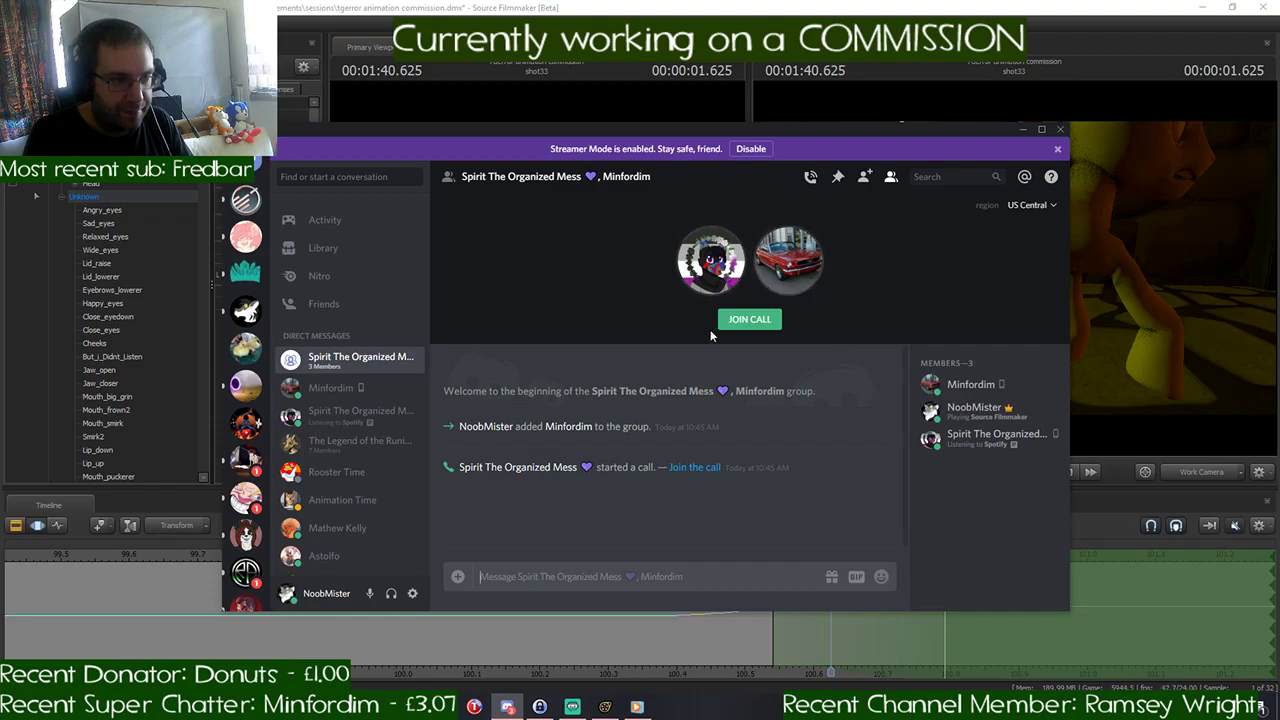
pyautogui.click(740, 320)
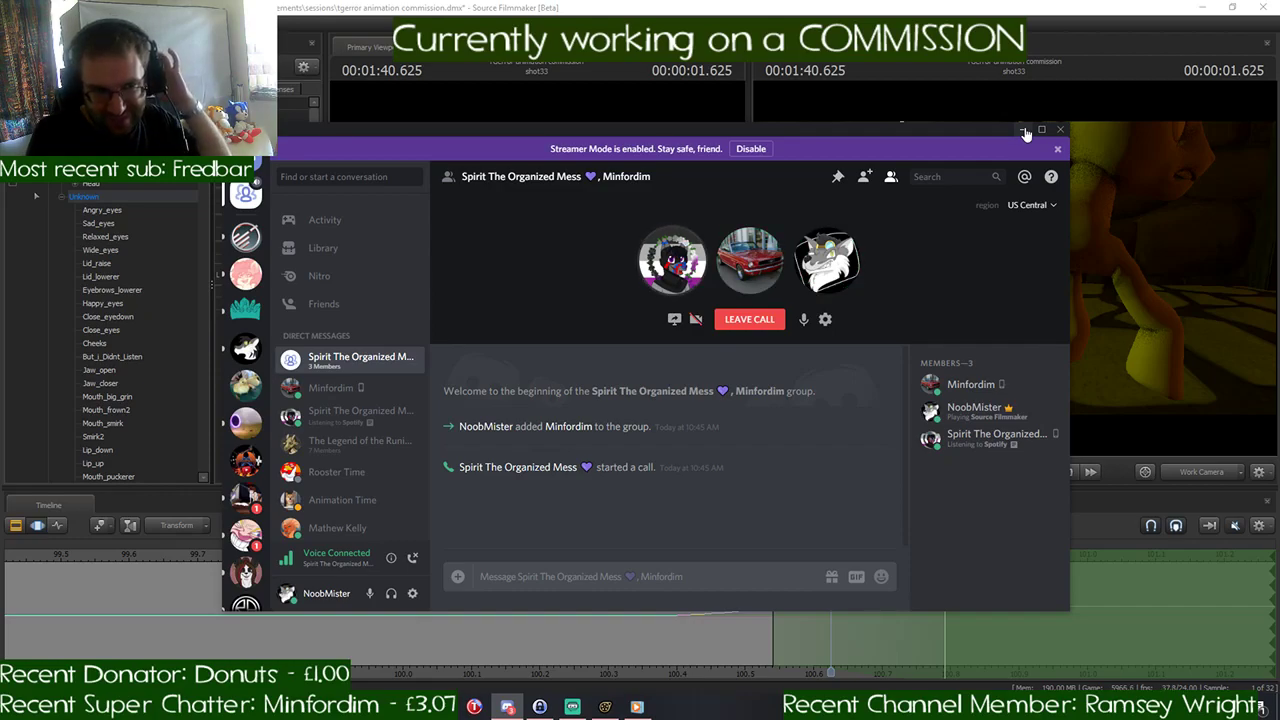
pyautogui.click(1023, 130)
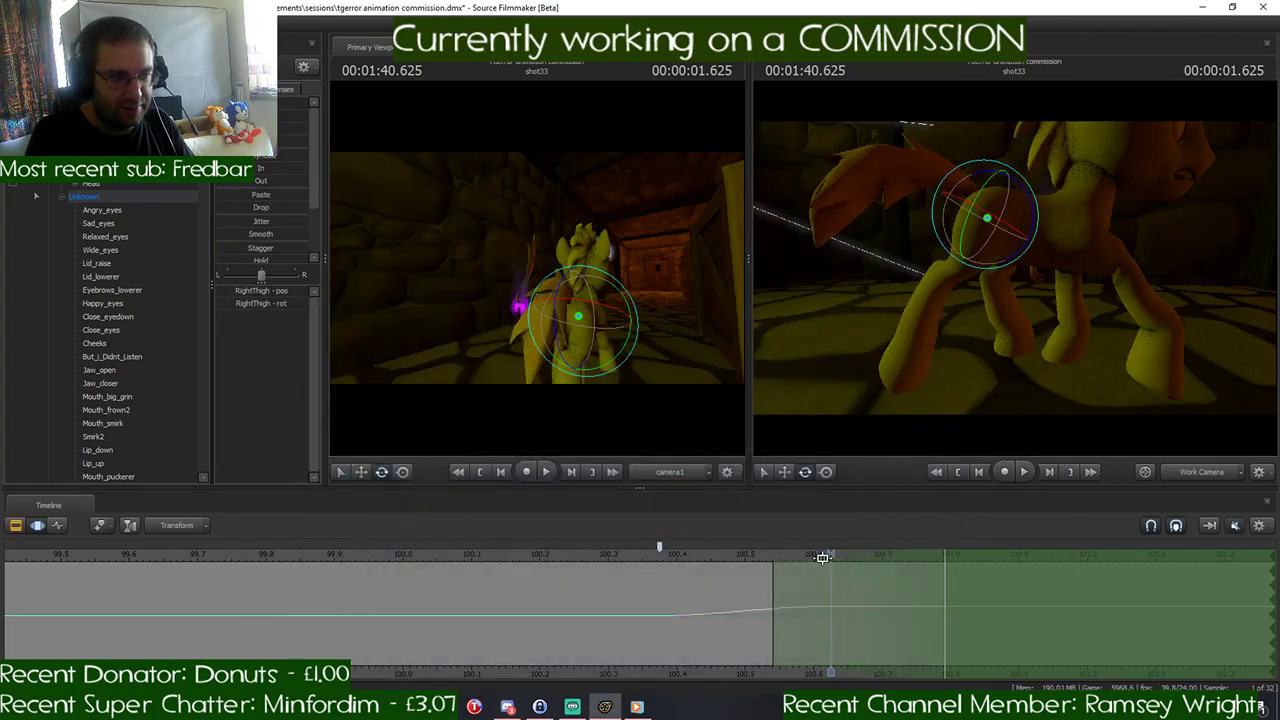
# - Move the playhead to 1:40.791 and examine the pony's leg pose from several angles, briefly bringing up the reference video window
pyautogui.moveTo(830, 556); pyautogui.dragTo(931, 571)
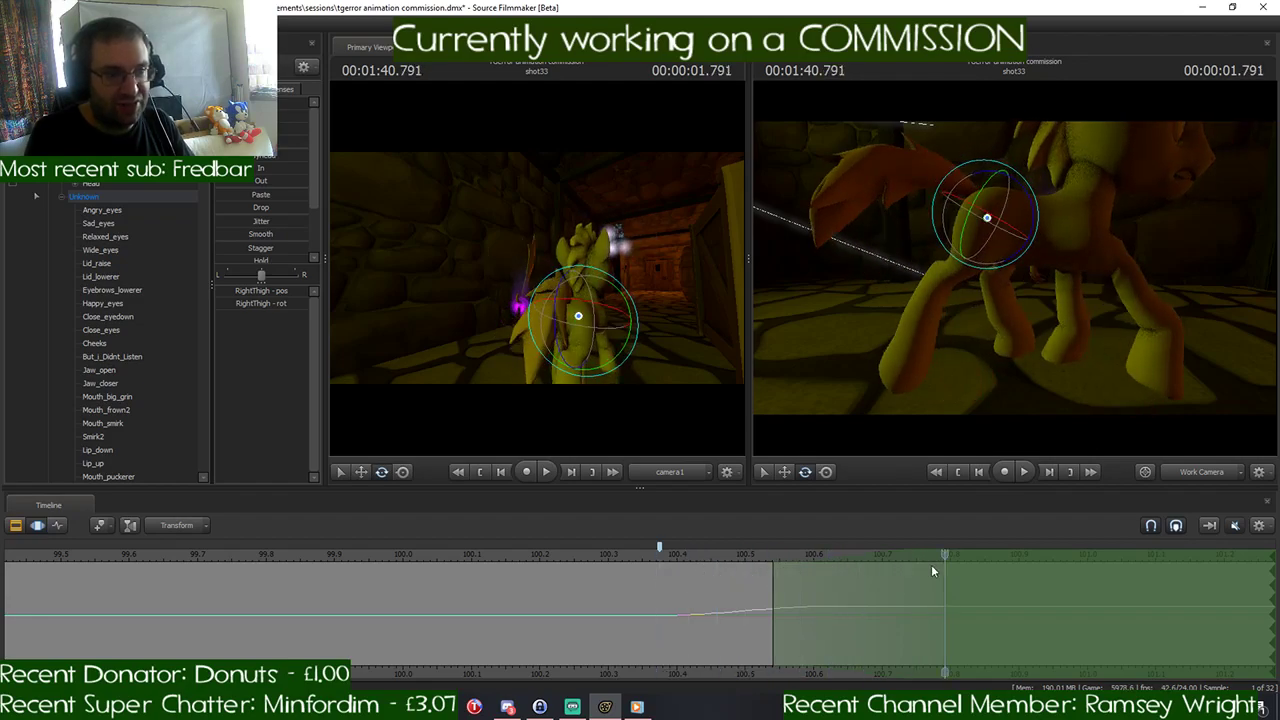
pyautogui.moveTo(1016, 400); pyautogui.dragTo(1018, 416)
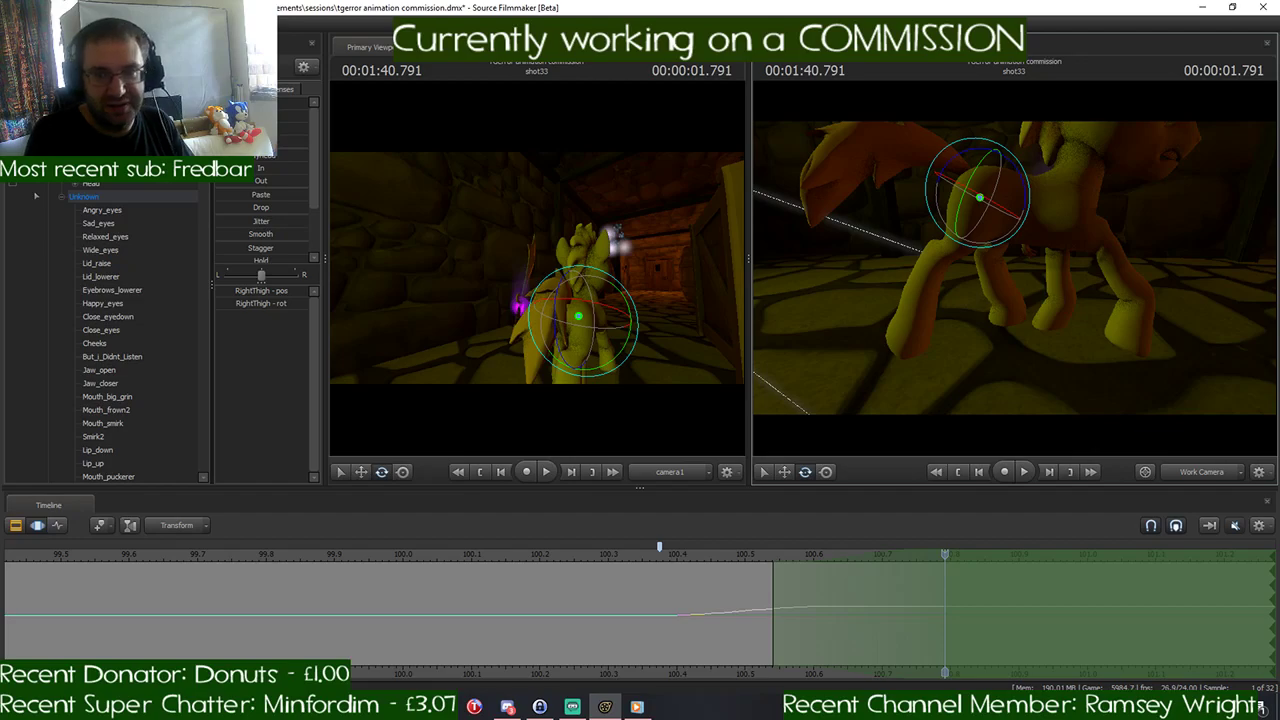
pyautogui.press('w')
pyautogui.click(636, 706)
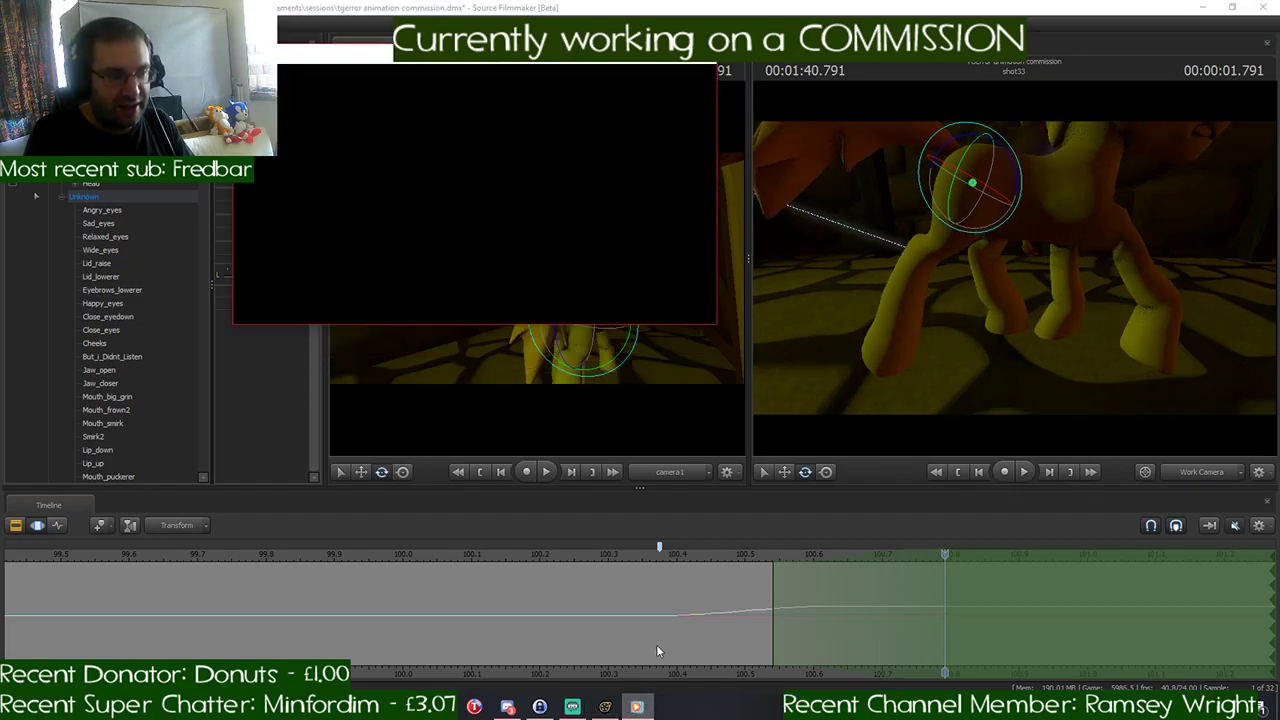
pyautogui.click(643, 54)
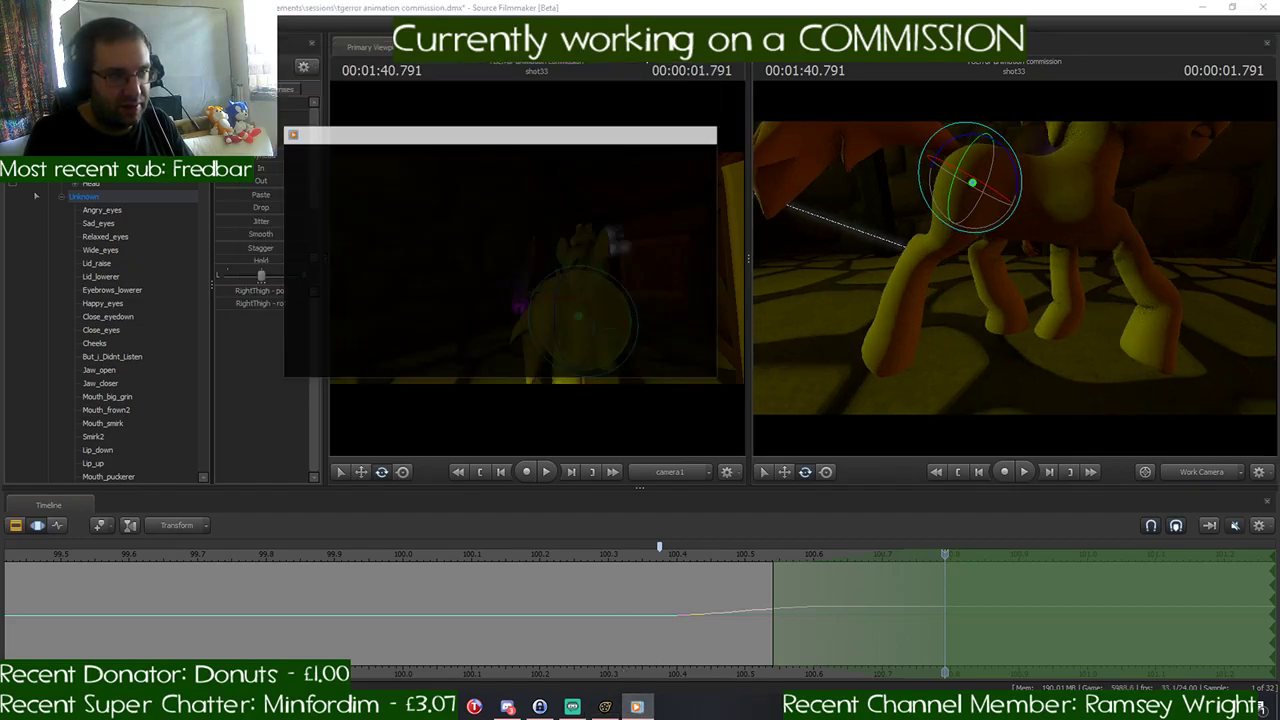
pyautogui.moveTo(1062, 338); pyautogui.dragTo(1072, 342)
pyautogui.press('s')
pyautogui.moveTo(1015, 270); pyautogui.dragTo(1014, 270)
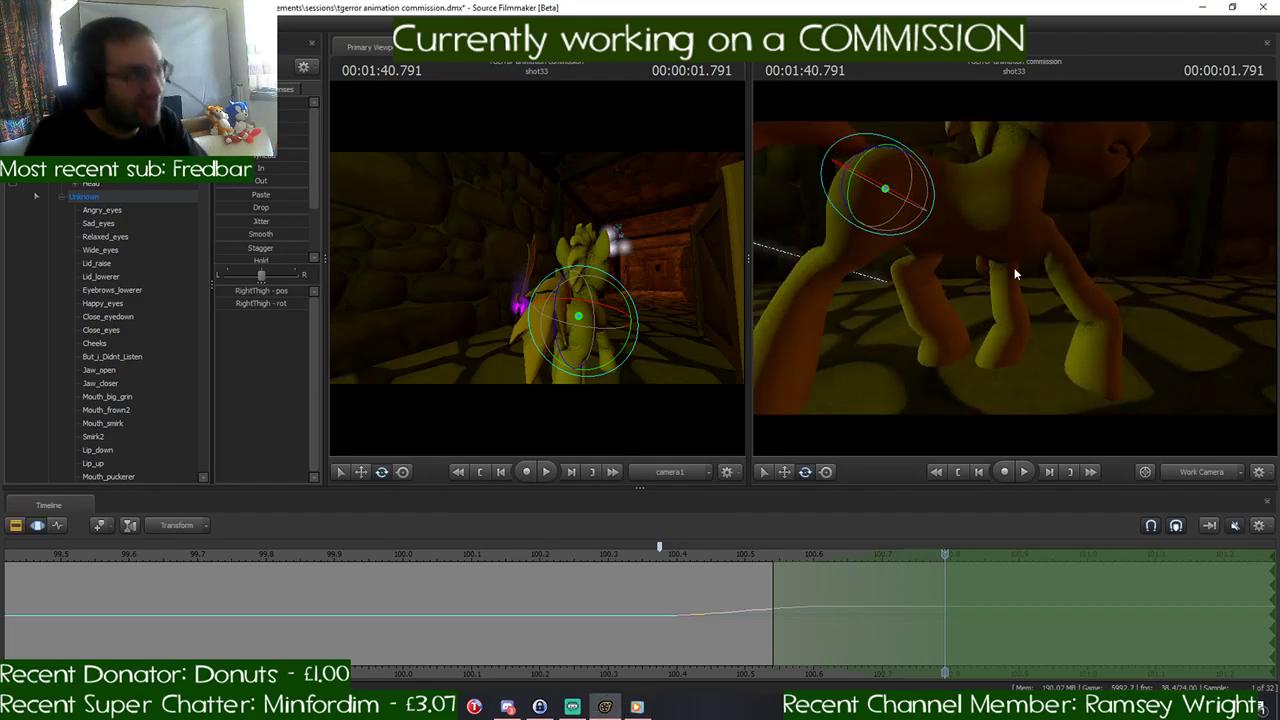
pyautogui.moveTo(1015, 268)
pyautogui.mouseDown()
pyautogui.moveTo(1030, 255)
pyautogui.moveTo(1015, 256)
pyautogui.mouseUp()
pyautogui.press('s')
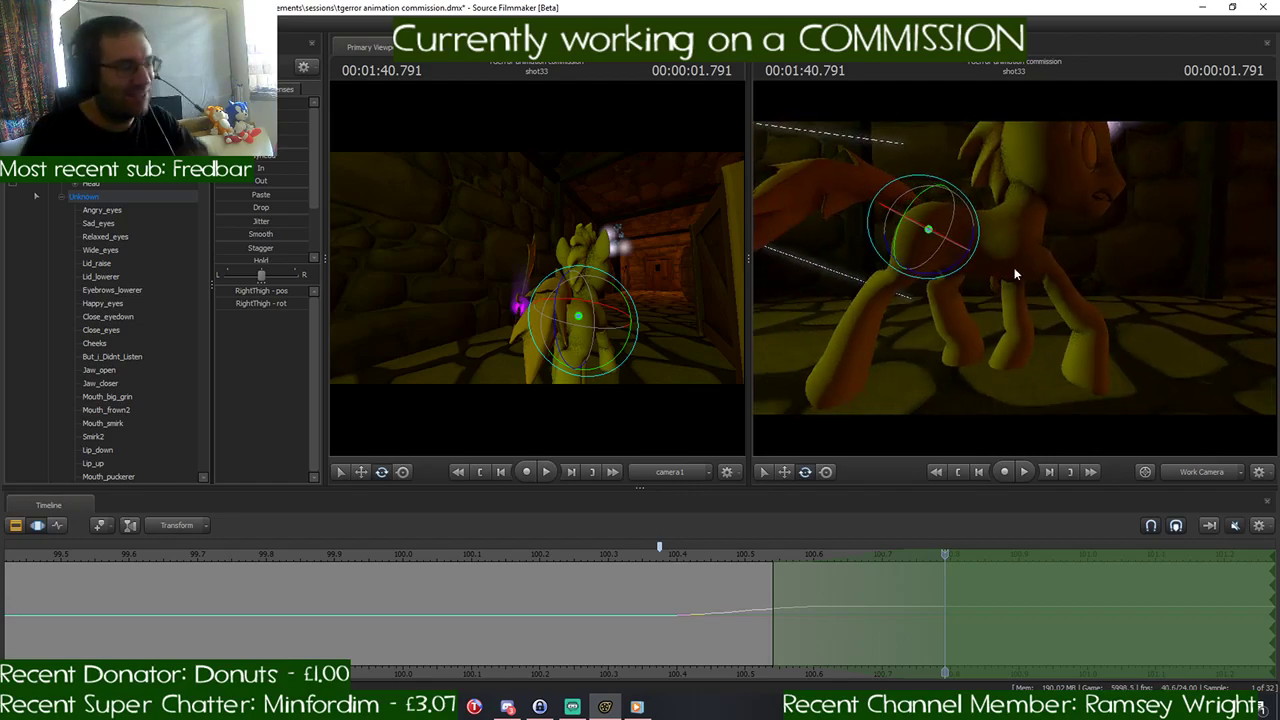
pyautogui.moveTo(1014, 267)
pyautogui.mouseDown()
pyautogui.moveTo(1026, 276)
pyautogui.moveTo(1014, 267)
pyautogui.mouseUp()
pyautogui.press('w')
pyautogui.press('s')
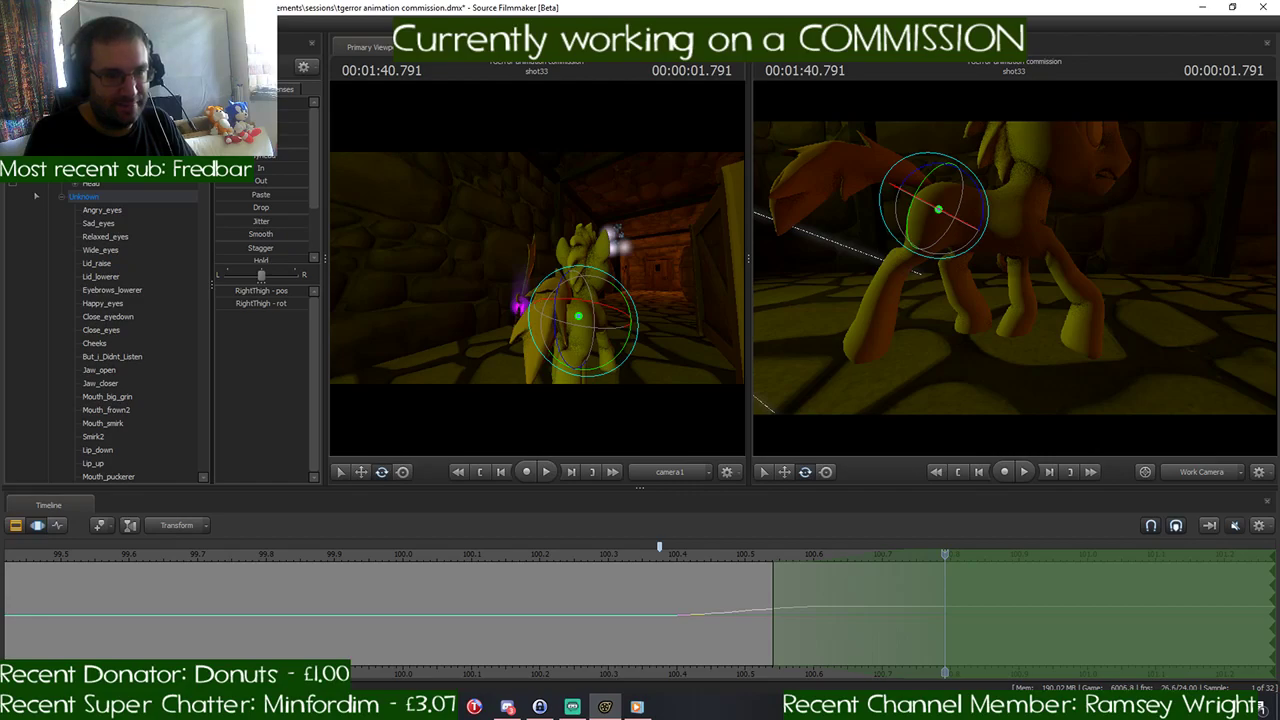
# - Undo the recent time selection shift, body movement, and thigh and right foreleg rotations, back to the straight-legged standing pose
pyautogui.hotkey('ctrl', 'z')
pyautogui.hotkey('ctrl', 'z')
pyautogui.hotkey('ctrl', 'z')
pyautogui.hotkey('ctrl', 'z')
pyautogui.hotkey('ctrl', 'z')
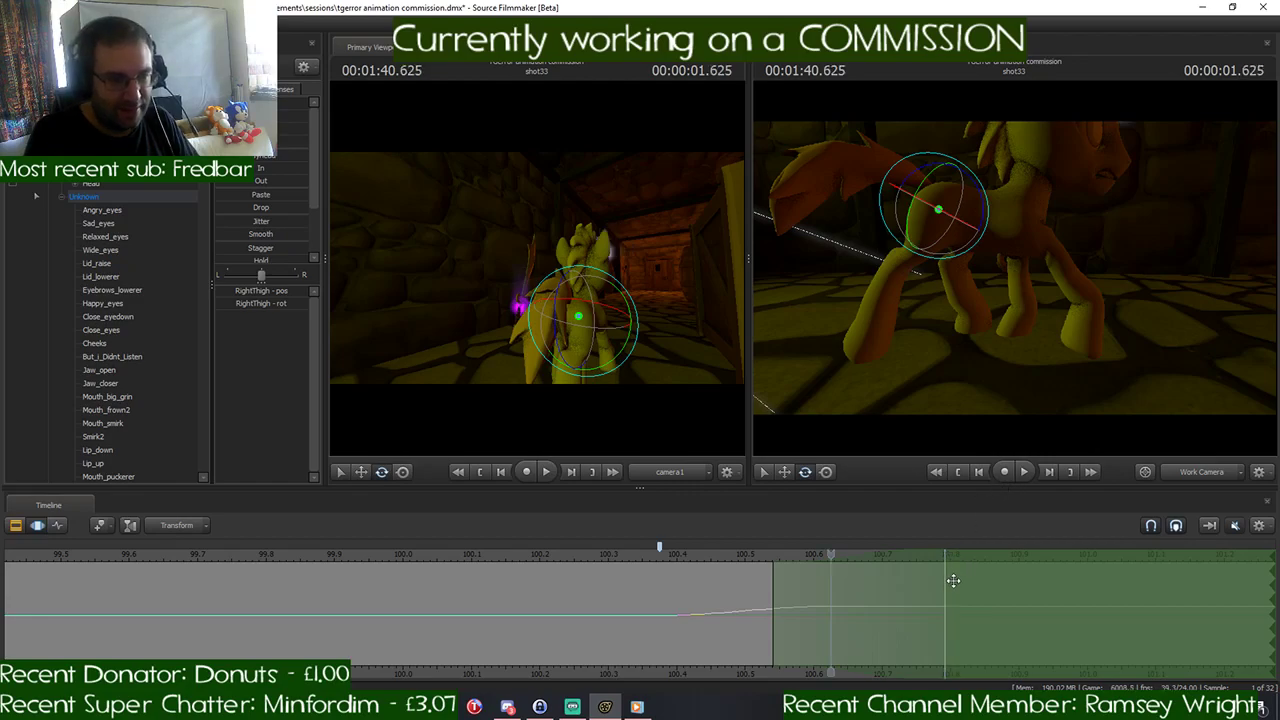
pyautogui.hotkey('ctrl', 'z')
pyautogui.hotkey('ctrl', 'z')
pyautogui.hotkey('ctrl', 'z')
pyautogui.hotkey('ctrl', 'z')
pyautogui.hotkey('ctrl', 'z')
pyautogui.hotkey('ctrl', 'z')
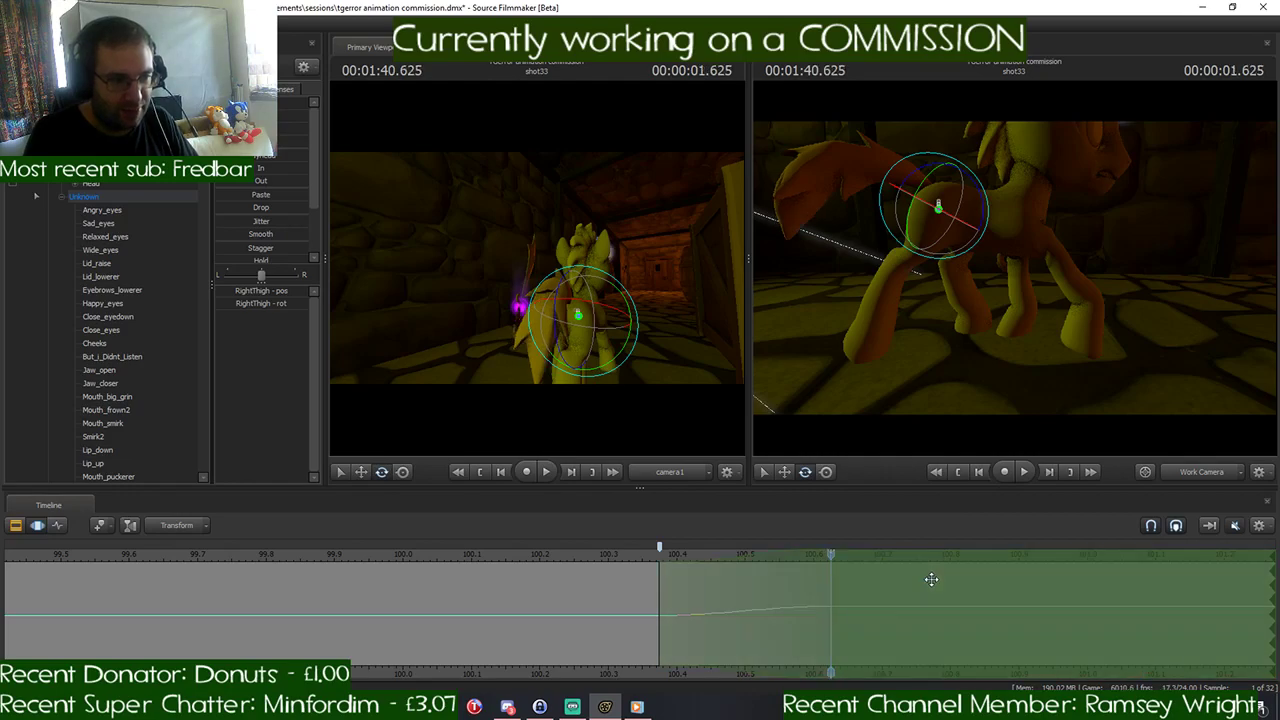
pyautogui.hotkey('ctrl', 'z')
pyautogui.hotkey('ctrl', 'z')
pyautogui.hotkey('ctrl', 'z')
pyautogui.hotkey('ctrl', 'z')
pyautogui.hotkey('ctrl', 'z')
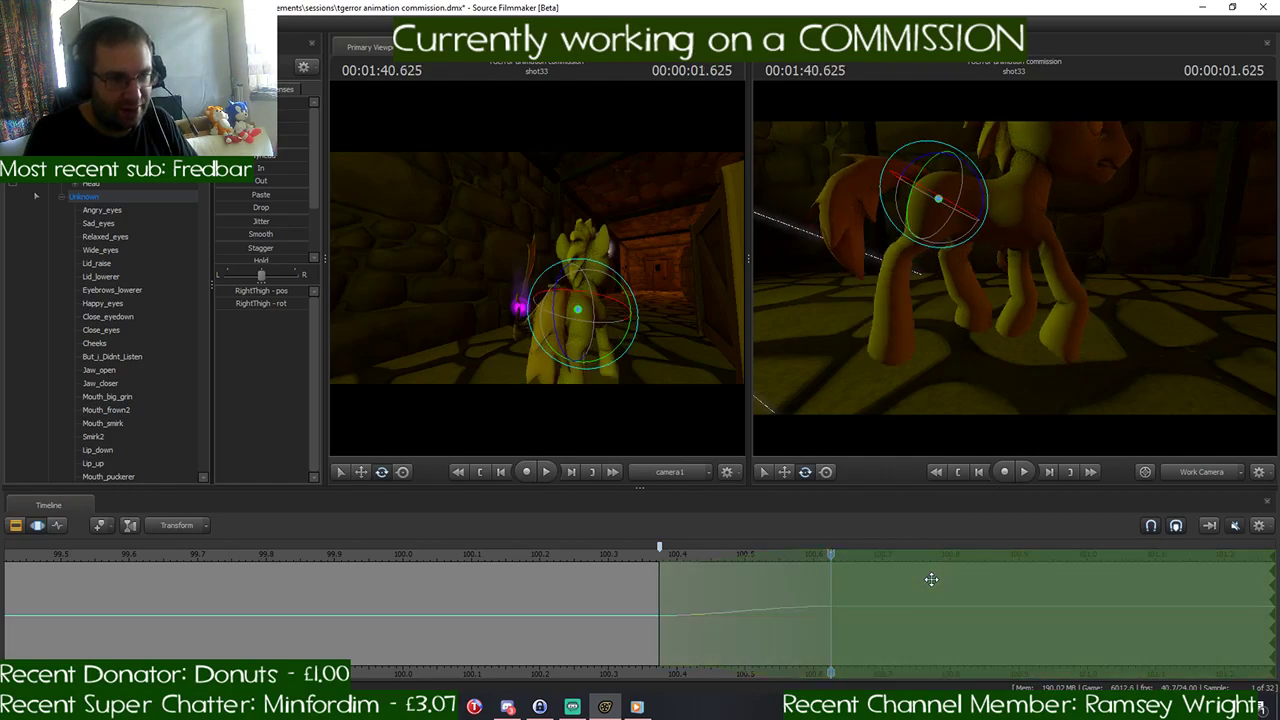
pyautogui.hotkey('ctrl', 'z')
pyautogui.hotkey('ctrl', 'z')
pyautogui.hotkey('ctrl', 'z')
pyautogui.hotkey('ctrl', 'z')
pyautogui.hotkey('ctrl', 'z')
pyautogui.hotkey('ctrl', 'z')
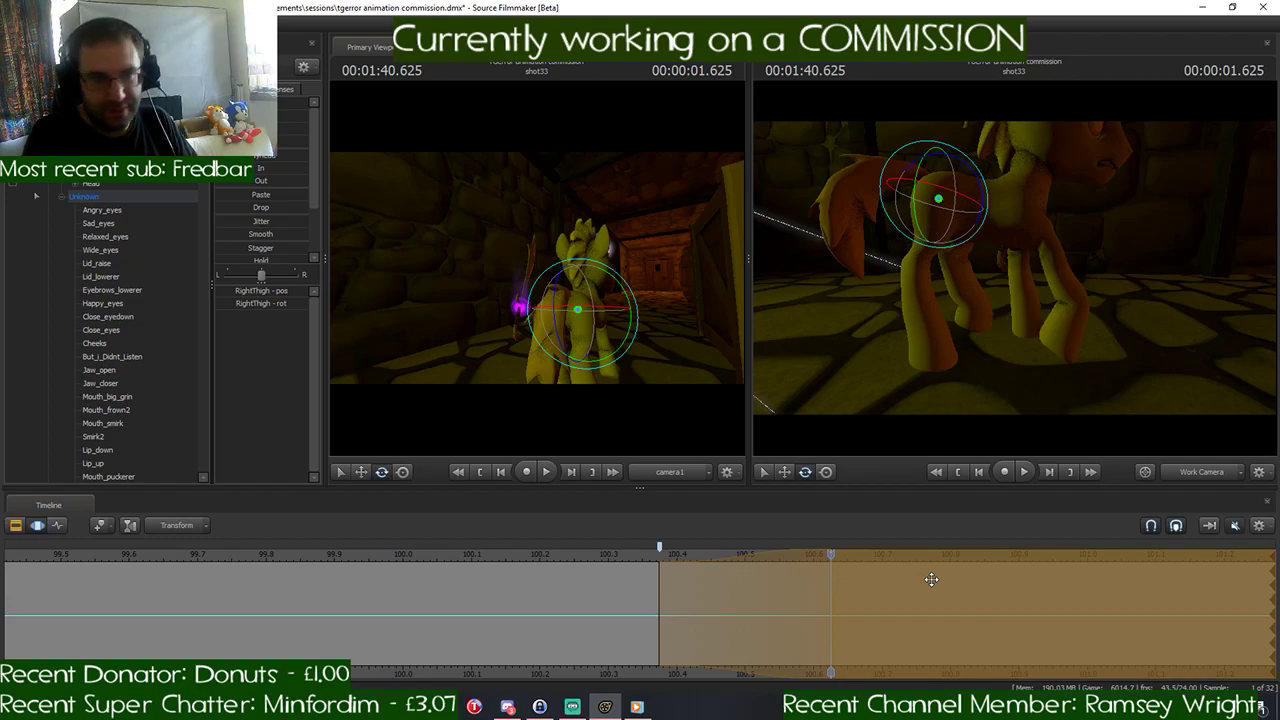
pyautogui.hotkey('ctrl', 'z')
pyautogui.hotkey('ctrl', 'z')
pyautogui.hotkey('ctrl', 'z')
pyautogui.hotkey('ctrl', 'z')
pyautogui.hotkey('ctrl', 'z')
pyautogui.hotkey('ctrl', 'z')
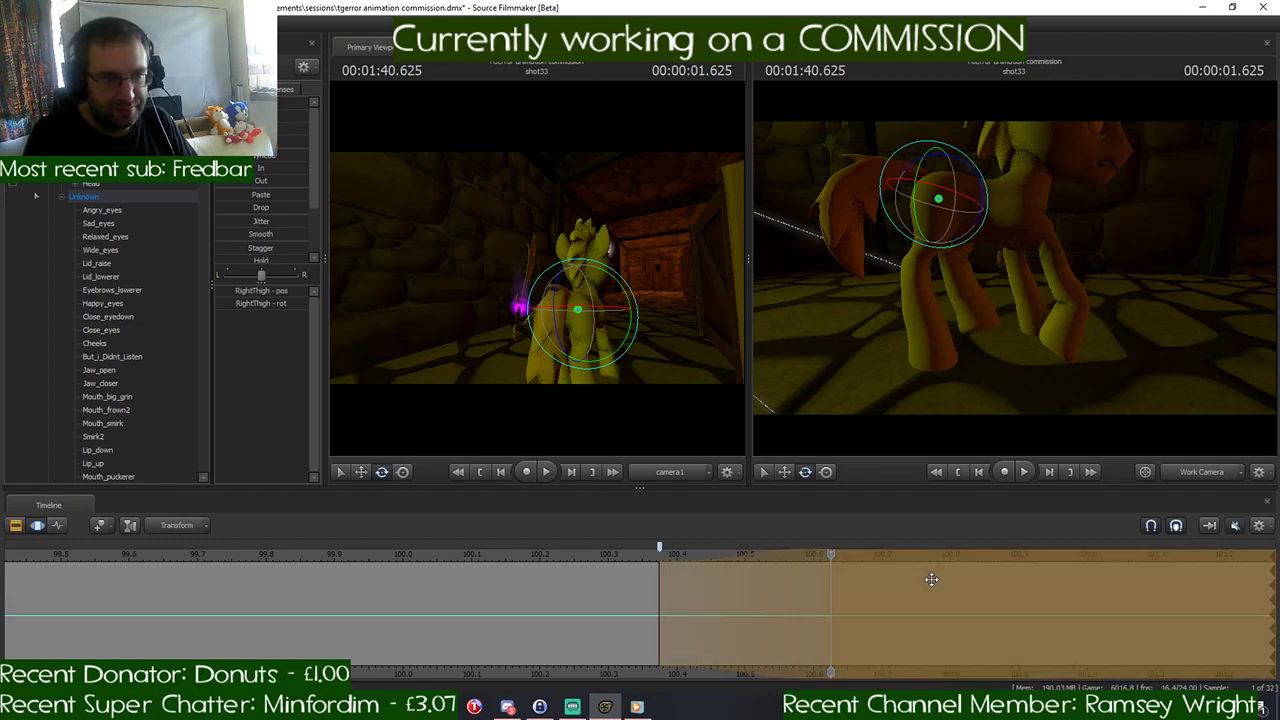
pyautogui.hotkey('ctrl', 'z')
pyautogui.hotkey('ctrl', 'z')
pyautogui.hotkey('ctrl', 'z')
pyautogui.hotkey('ctrl', 'z')
pyautogui.hotkey('ctrl', 'z')
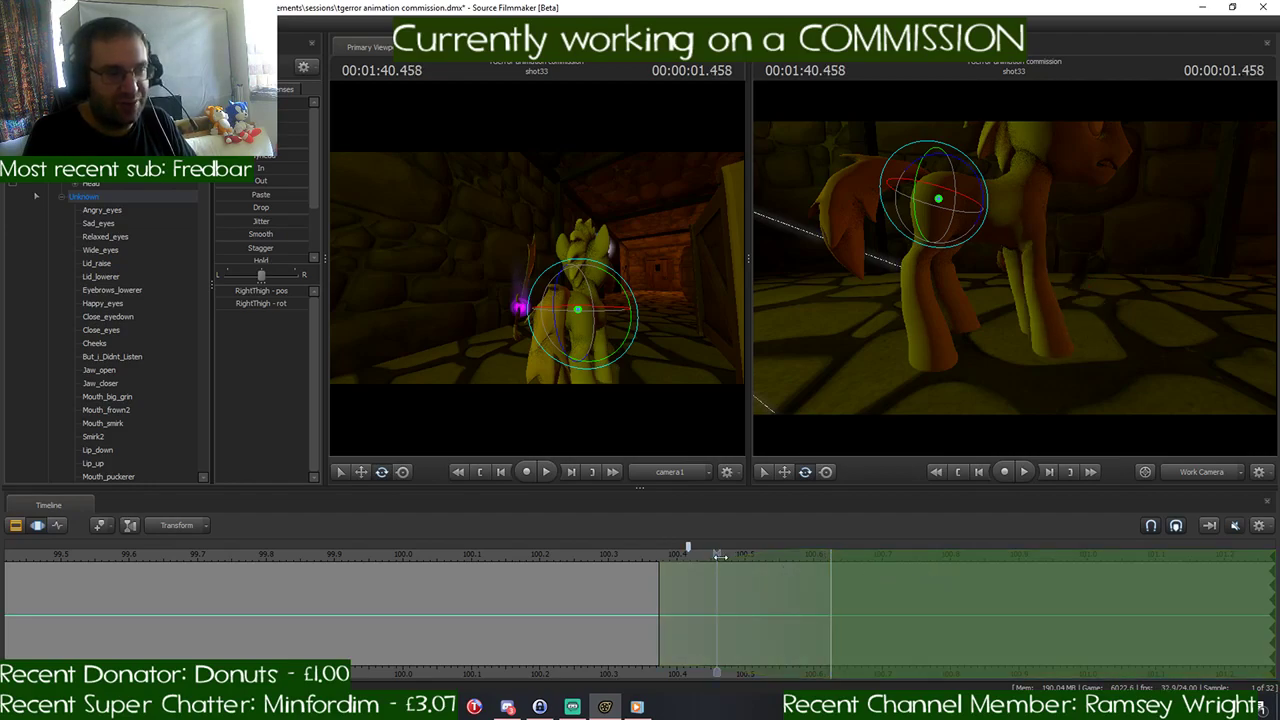
# - Move the playhead to 1:40.625 and swing the upper bone of the pony's right foreleg forward
pyautogui.moveTo(716, 555); pyautogui.dragTo(831, 575)
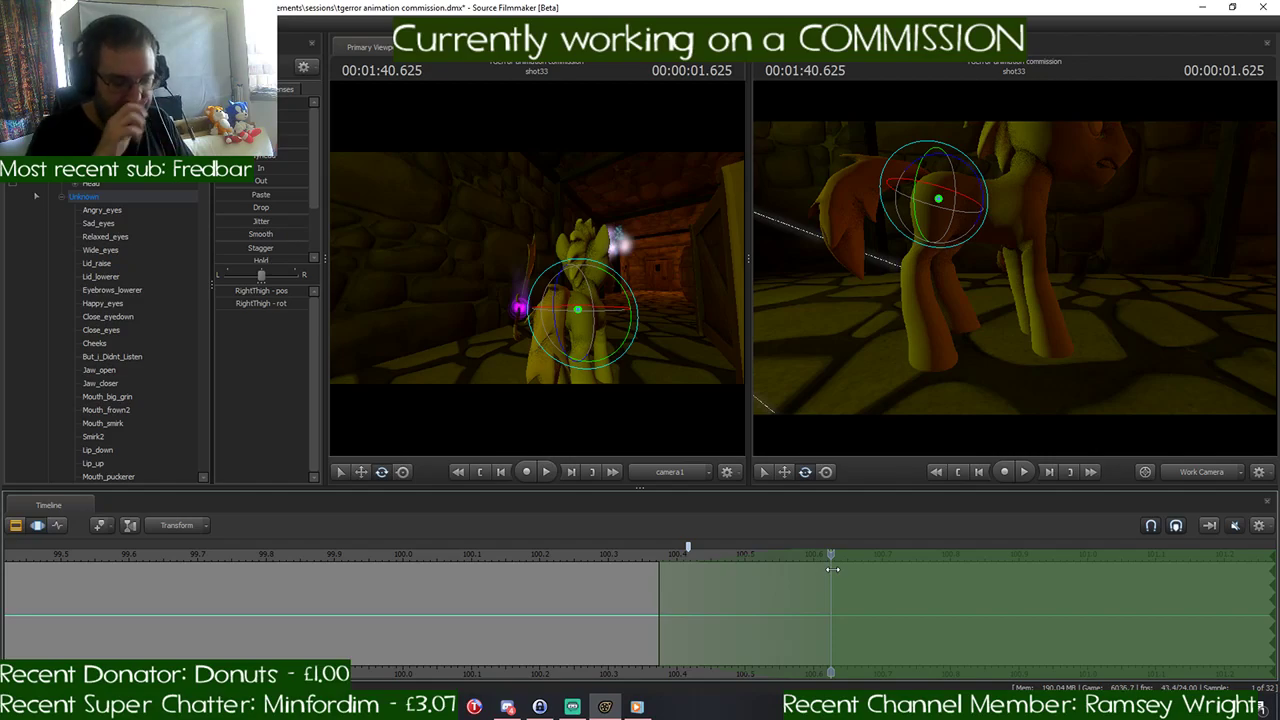
pyautogui.moveTo(1029, 343); pyautogui.dragTo(1038, 390)
pyautogui.press('w')
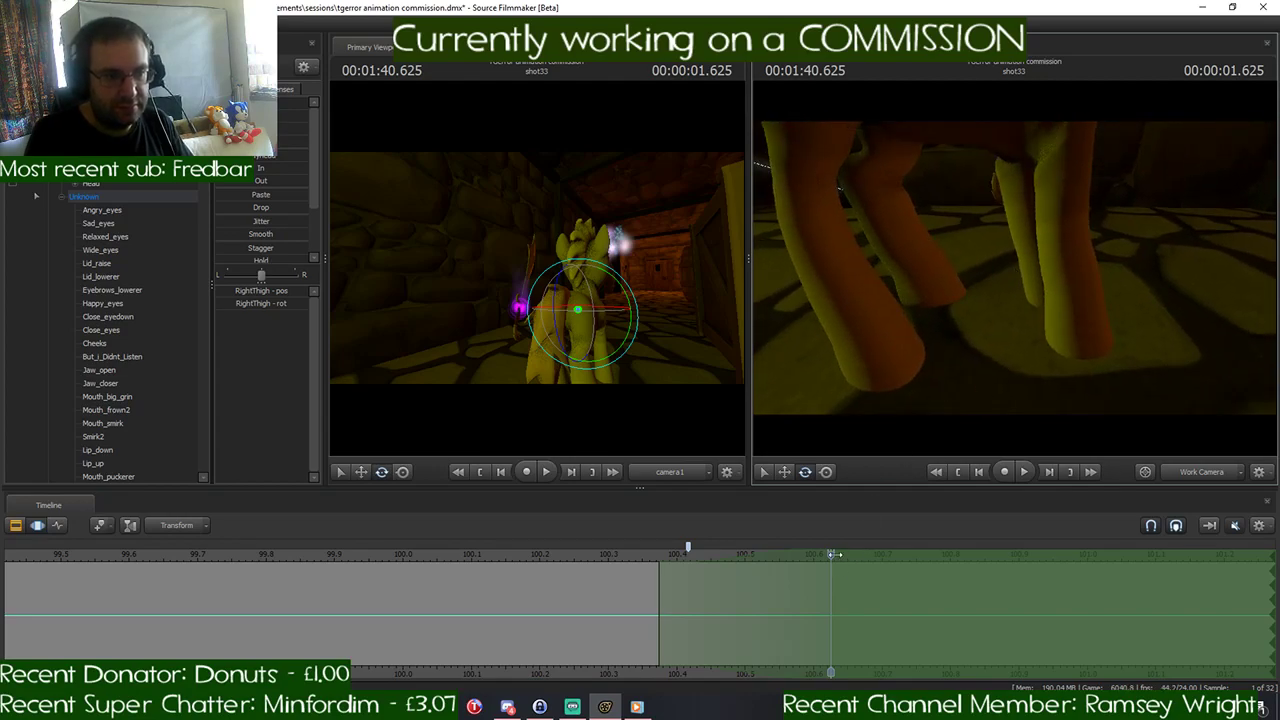
pyautogui.moveTo(834, 554)
pyautogui.mouseDown()
pyautogui.moveTo(643, 558)
pyautogui.moveTo(830, 558)
pyautogui.mouseUp()
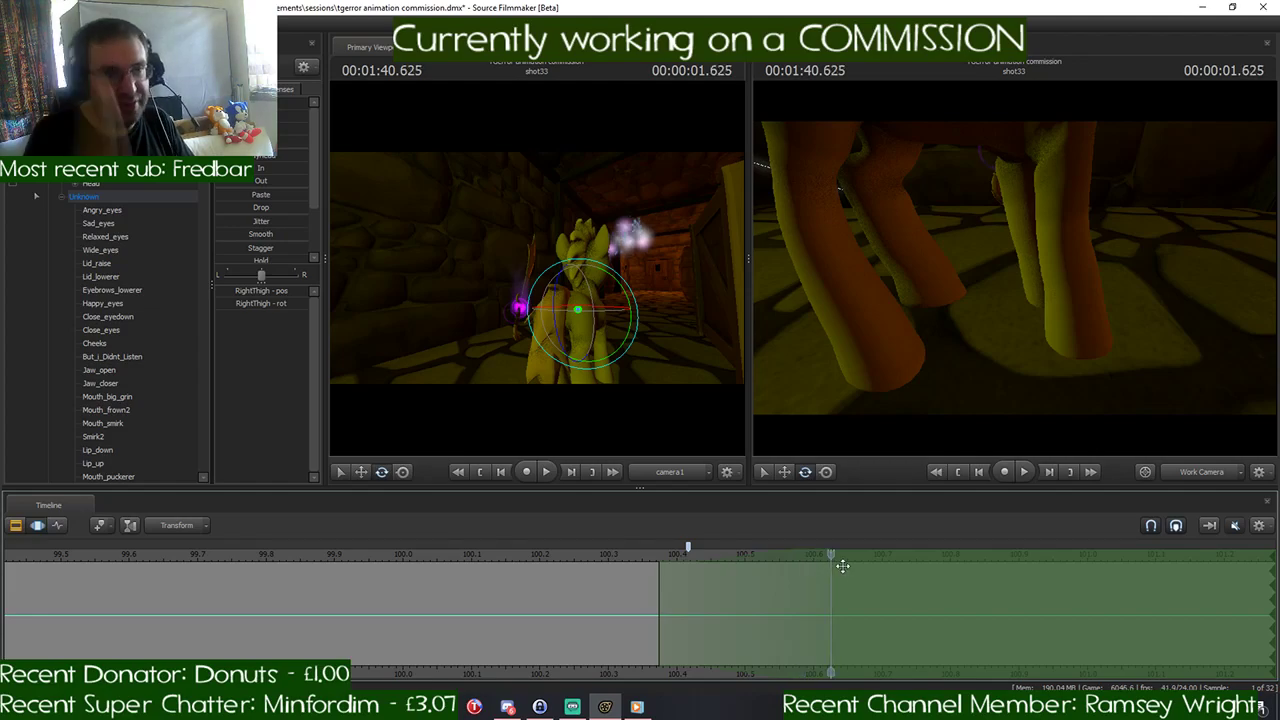
pyautogui.moveTo(972, 385); pyautogui.dragTo(950, 325)
pyautogui.press('s')
pyautogui.press('d')
pyautogui.press('a')
pyautogui.press('d')
pyautogui.press('w')
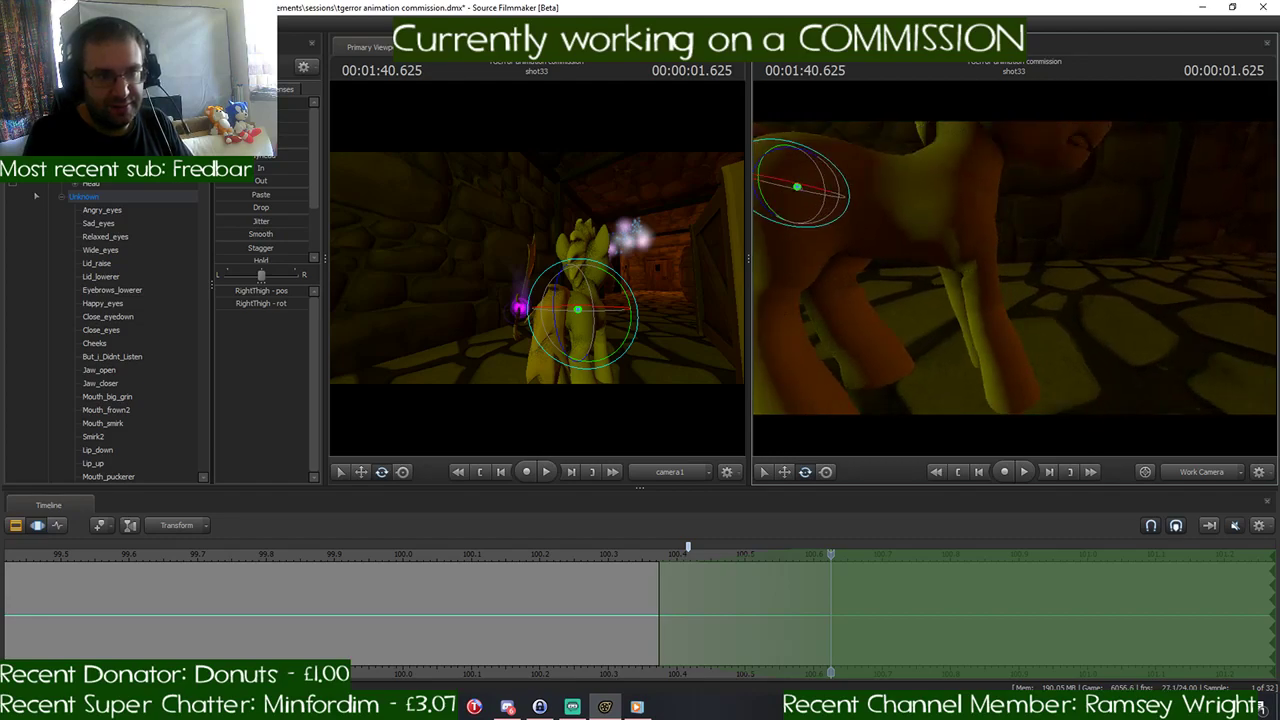
pyautogui.press('ctrl')
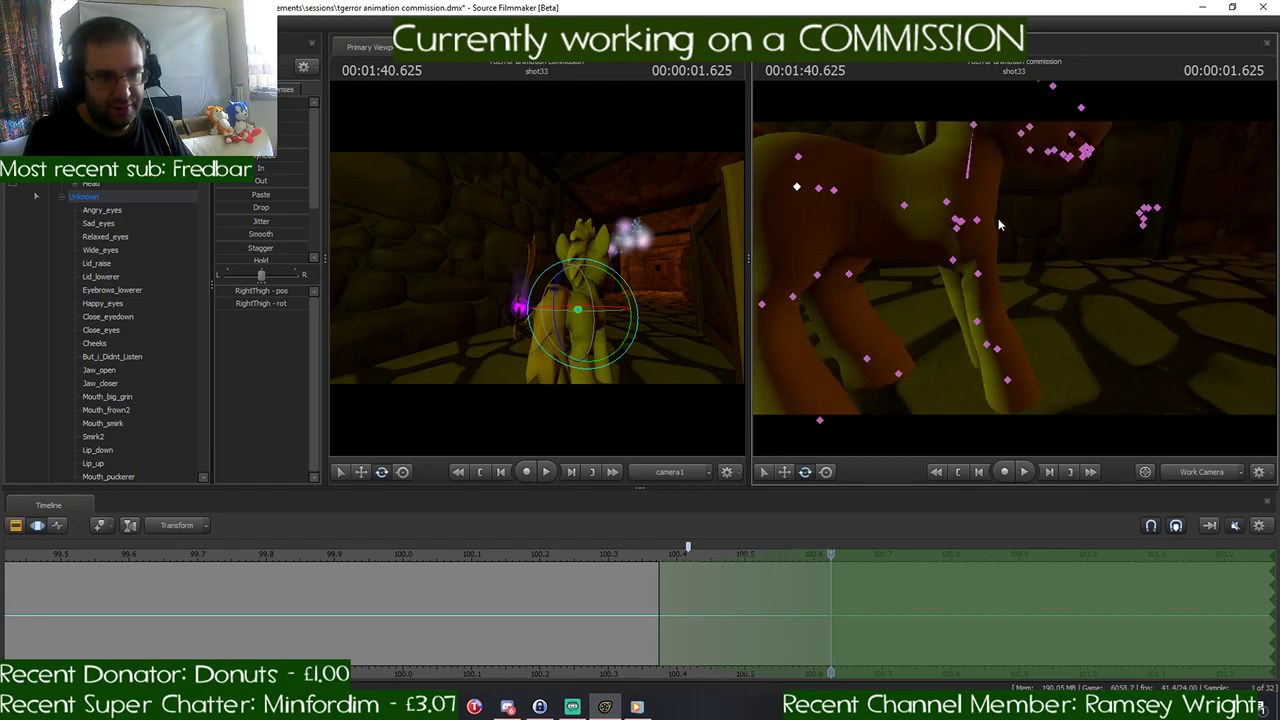
pyautogui.click(977, 220)
pyautogui.moveTo(972, 216); pyautogui.dragTo(932, 238)
# - Rotate the RightHand and RightForearm bones to bend the lower part of the right foreleg at 1:40.625
pyautogui.press('ctrl')
pyautogui.click(1058, 300)
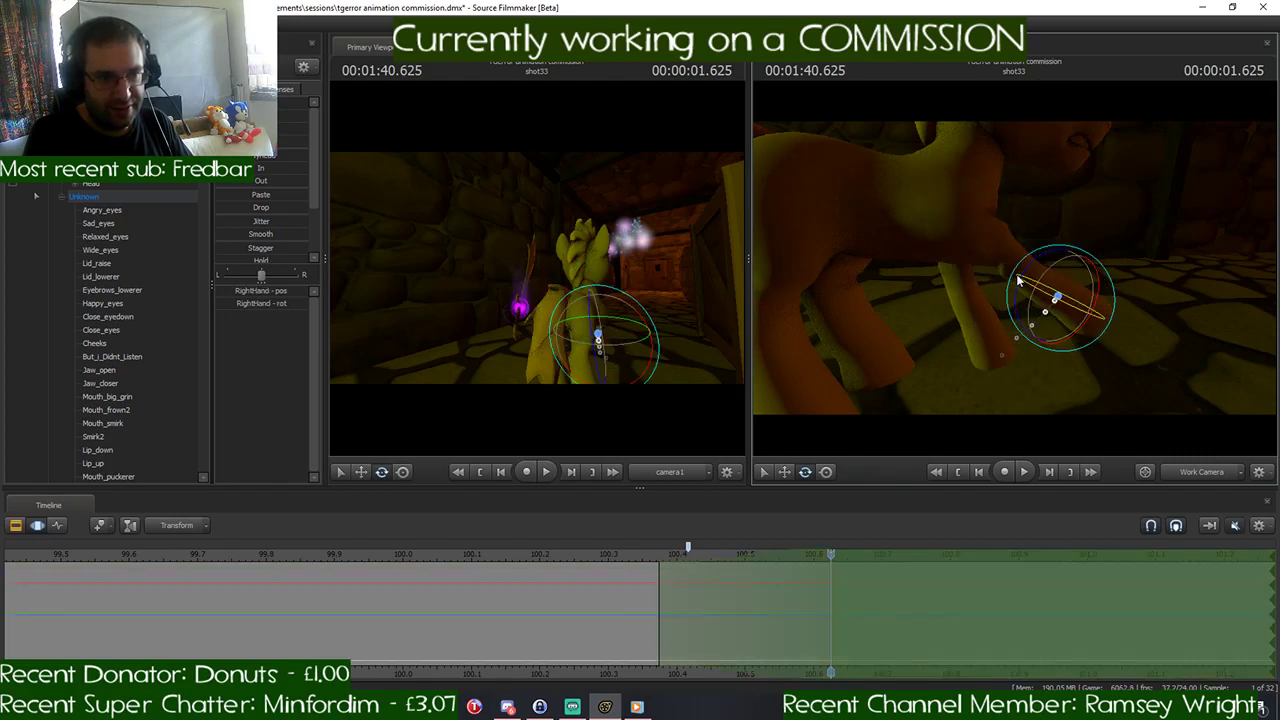
pyautogui.moveTo(1043, 292); pyautogui.dragTo(1110, 252)
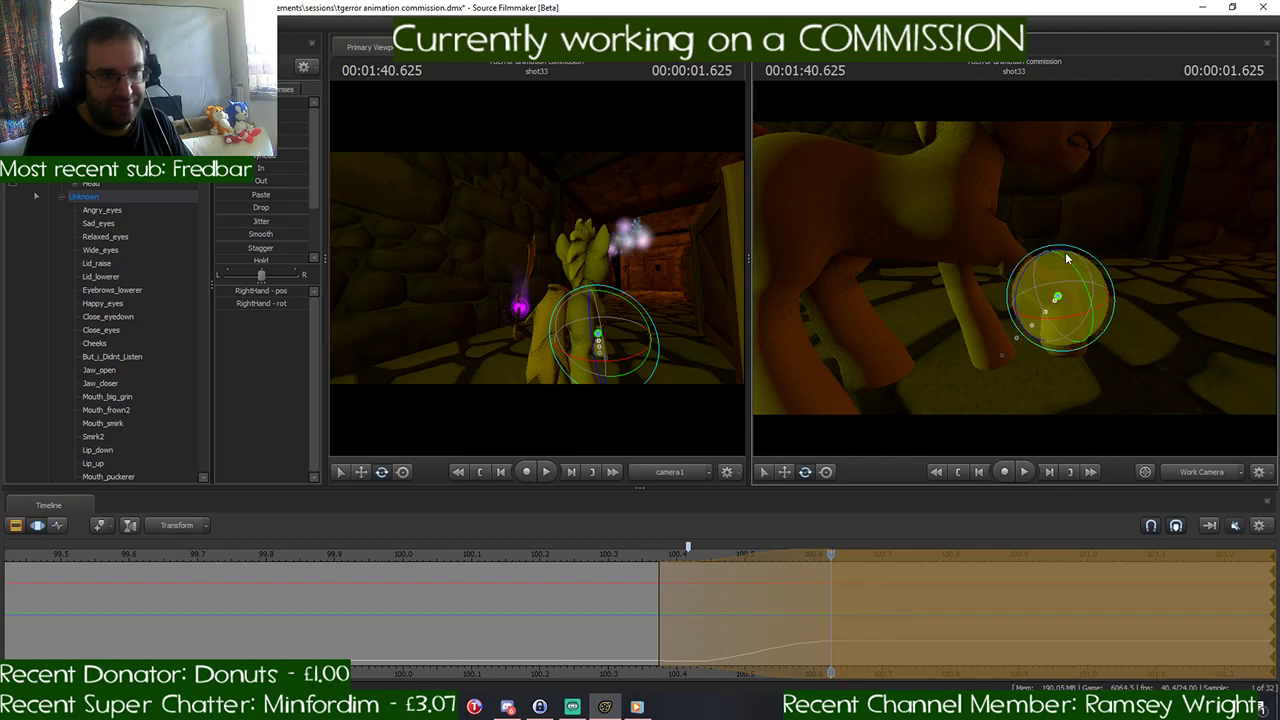
pyautogui.keyDown('ctrl'); pyautogui.click(1007, 261); pyautogui.keyUp('ctrl')
pyautogui.moveTo(988, 219); pyautogui.dragTo(1015, 245)
pyautogui.press('ctrl')
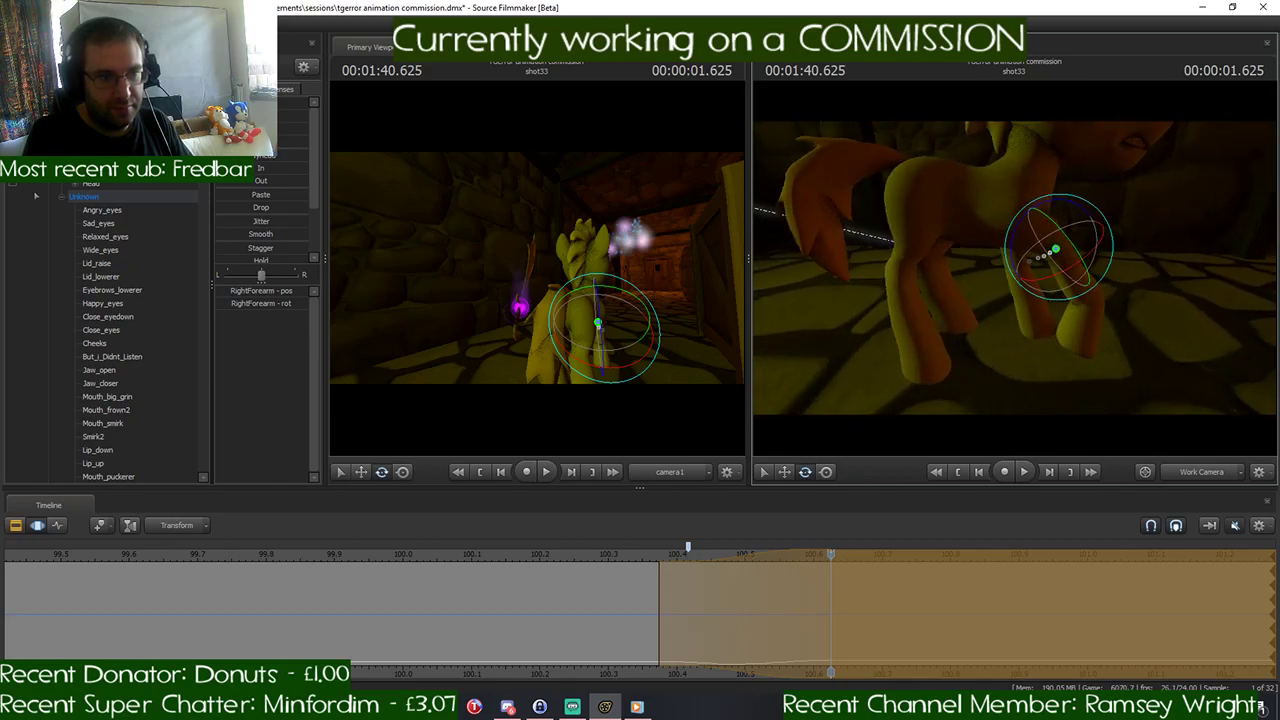
# - Swing the pony's left hind leg forward at 1:40.625 by rotating the LeftThigh, LeftLeg1 and LeftFoot bones
pyautogui.keyDown('ctrl'); pyautogui.click(937, 197); pyautogui.keyUp('ctrl')
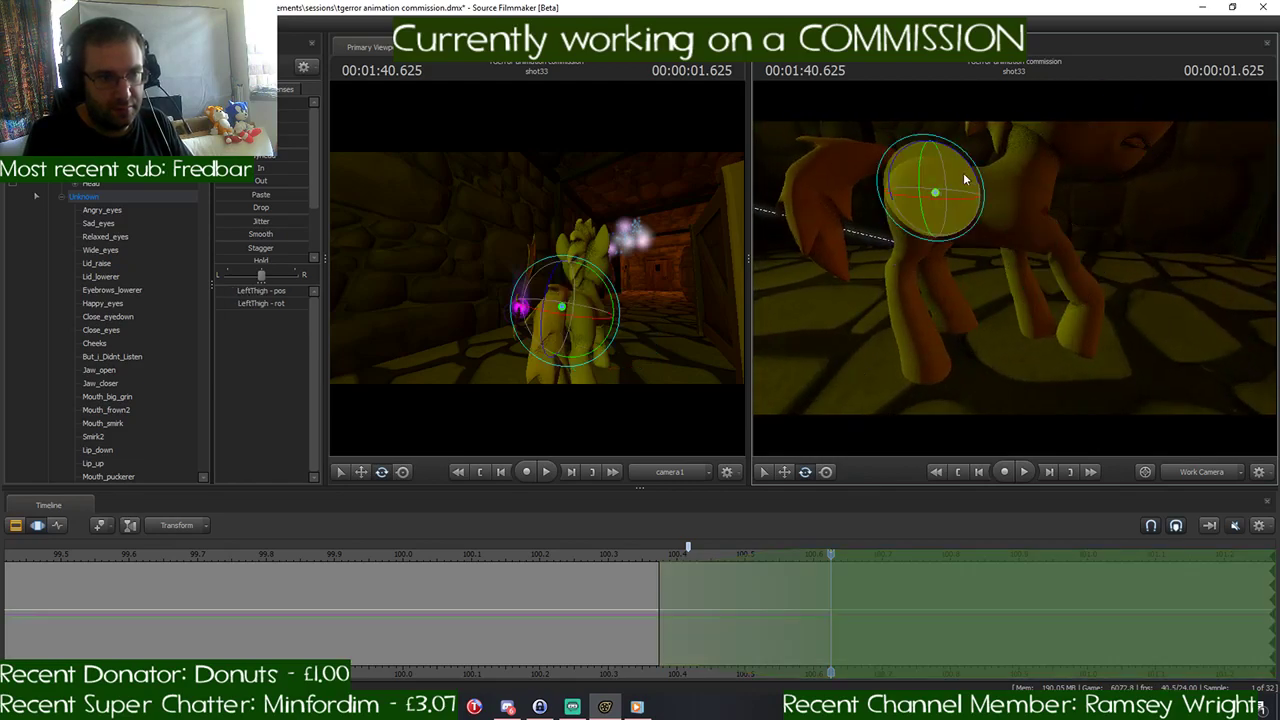
pyautogui.moveTo(960, 172); pyautogui.dragTo(952, 163)
pyautogui.press('ctrl')
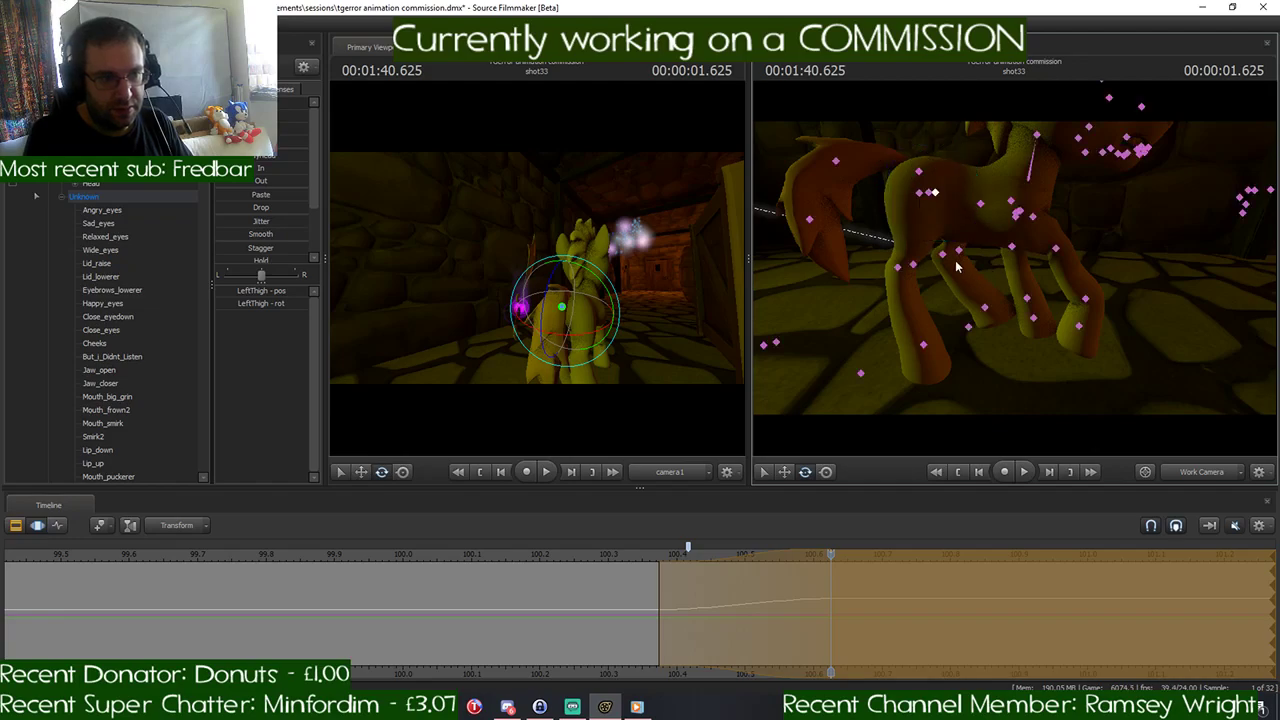
pyautogui.keyDown('ctrl'); pyautogui.click(956, 252); pyautogui.keyUp('ctrl')
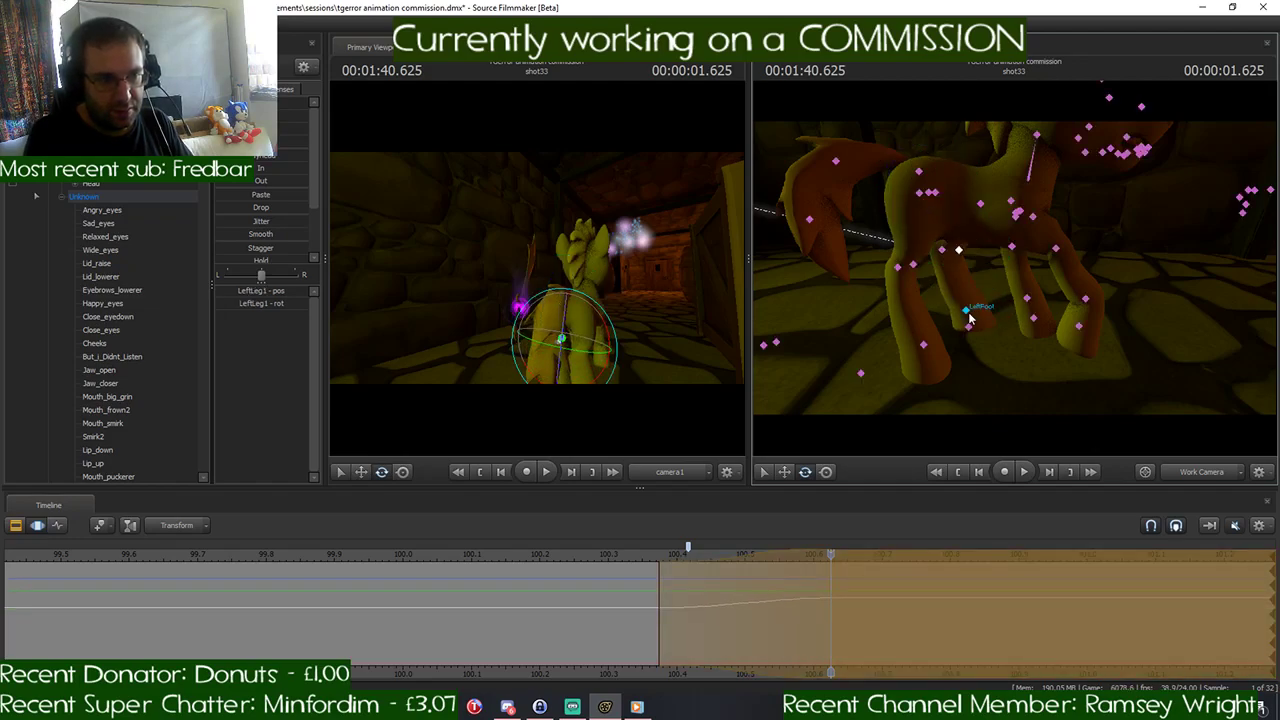
pyautogui.keyDown('ctrl'); pyautogui.click(968, 314); pyautogui.keyUp('ctrl')
pyautogui.moveTo(975, 276); pyautogui.dragTo(992, 300)
pyautogui.moveTo(1000, 305); pyautogui.dragTo(1000, 265)
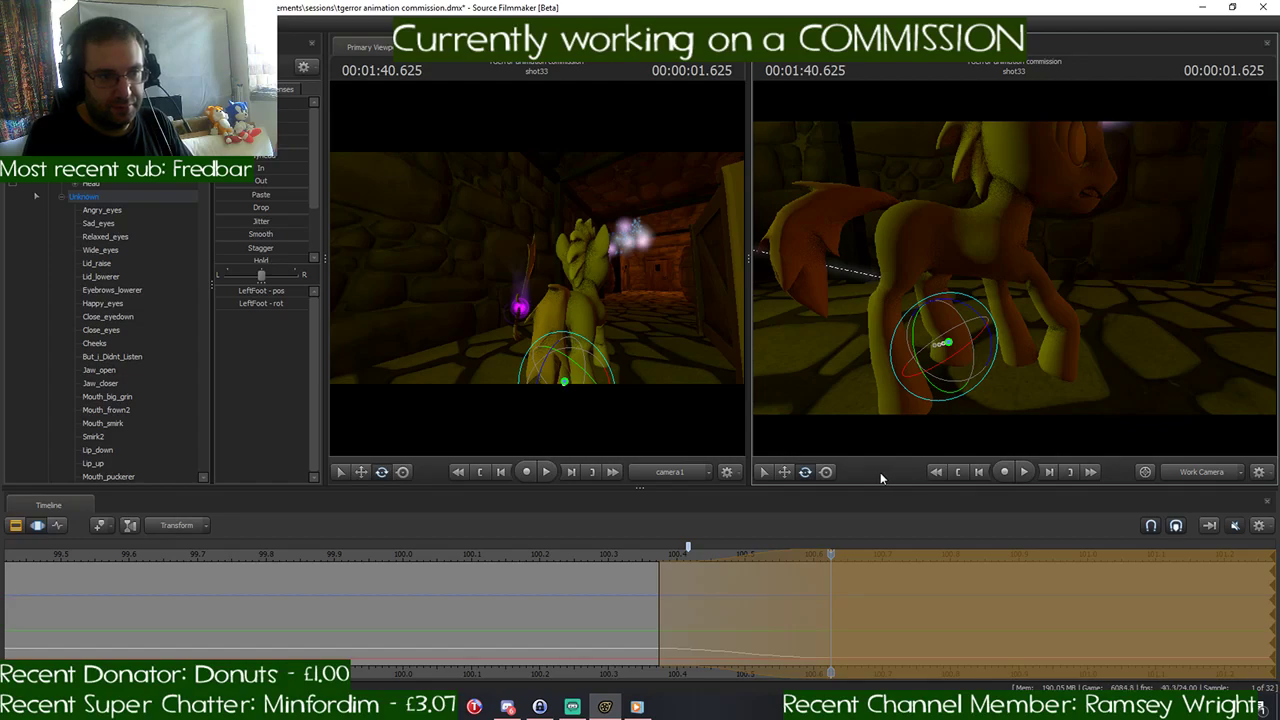
# - Move the playhead to 1:40.791 and rotate the LeftShoulder bone to swing the pony's left foreleg
pyautogui.press('ctrl')
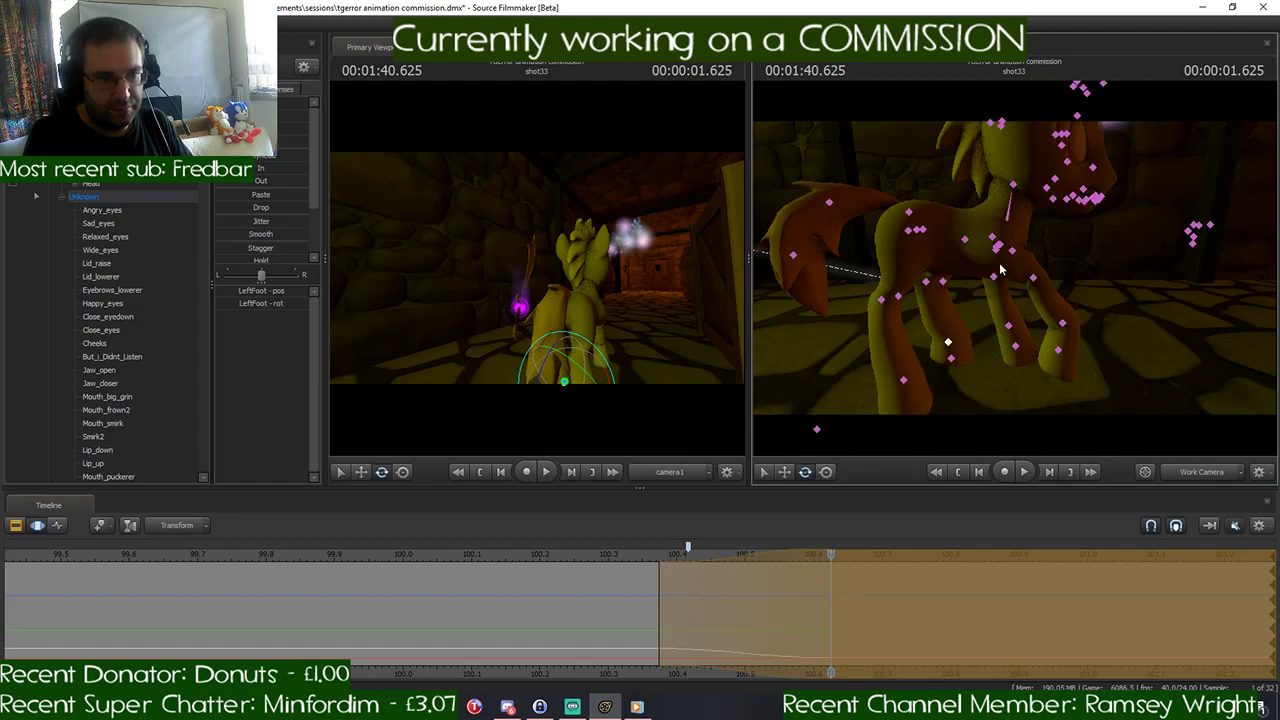
pyautogui.click(831, 556)
pyautogui.moveTo(823, 556)
pyautogui.mouseDown()
pyautogui.moveTo(655, 560)
pyautogui.moveTo(818, 576)
pyautogui.moveTo(838, 556)
pyautogui.moveTo(952, 556)
pyautogui.moveTo(827, 556)
pyautogui.moveTo(944, 555)
pyautogui.mouseUp()
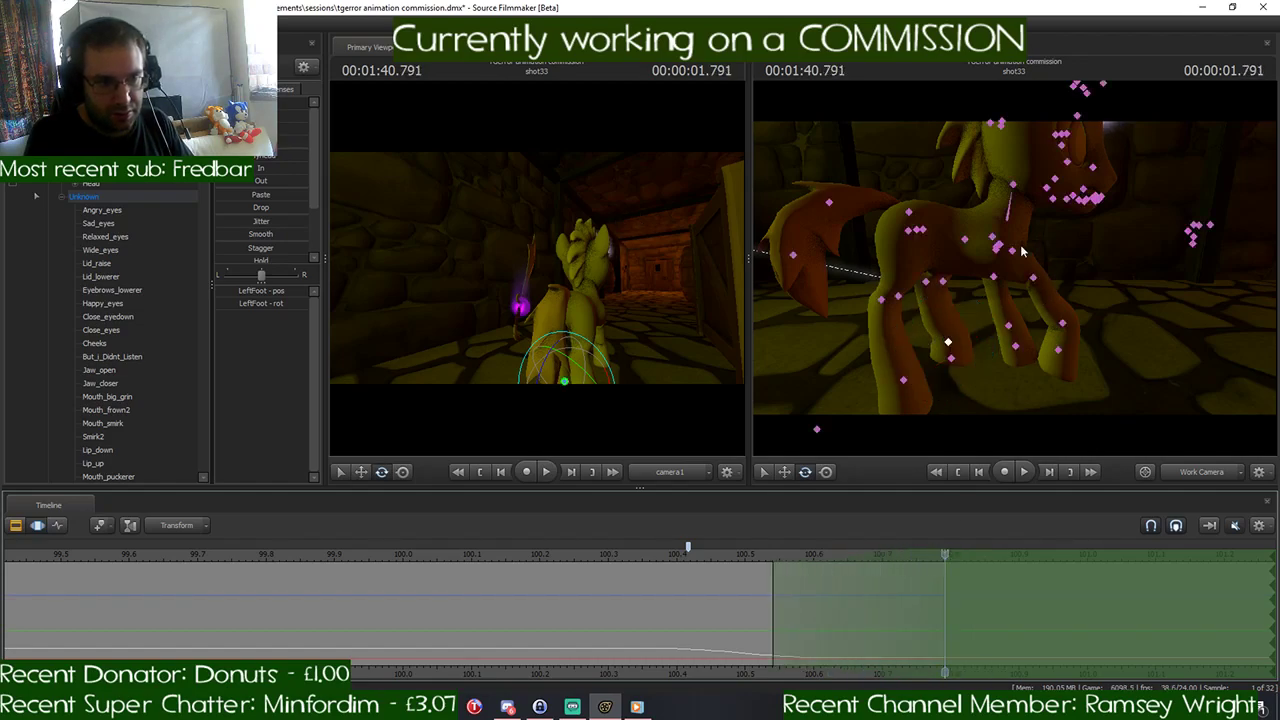
pyautogui.click(998, 251)
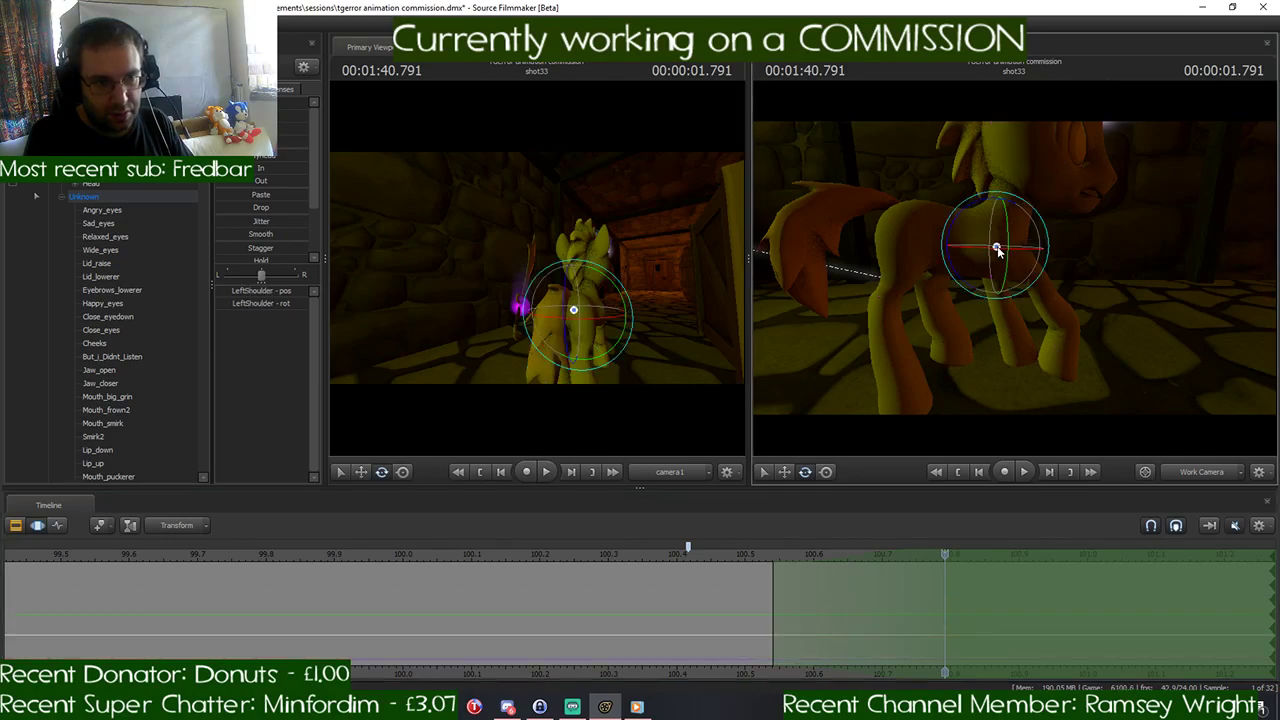
pyautogui.moveTo(958, 229); pyautogui.dragTo(904, 250)
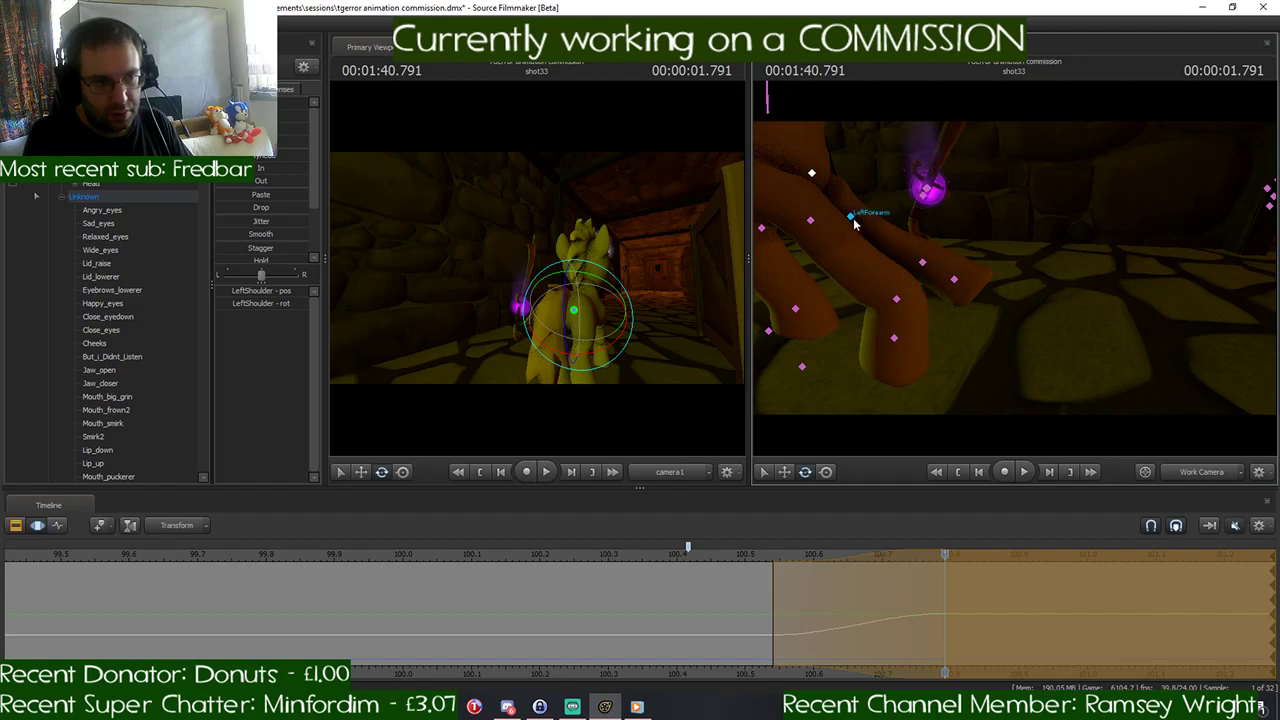
# - Rotate the LeftForearm and LeftHand bones to bend the lower part of the left foreleg at 1:40.791
pyautogui.keyDown('ctrl'); pyautogui.click(854, 220); pyautogui.keyUp('ctrl')
pyautogui.moveTo(882, 193); pyautogui.dragTo(888, 224)
pyautogui.moveTo(940, 262); pyautogui.dragTo(1016, 274)
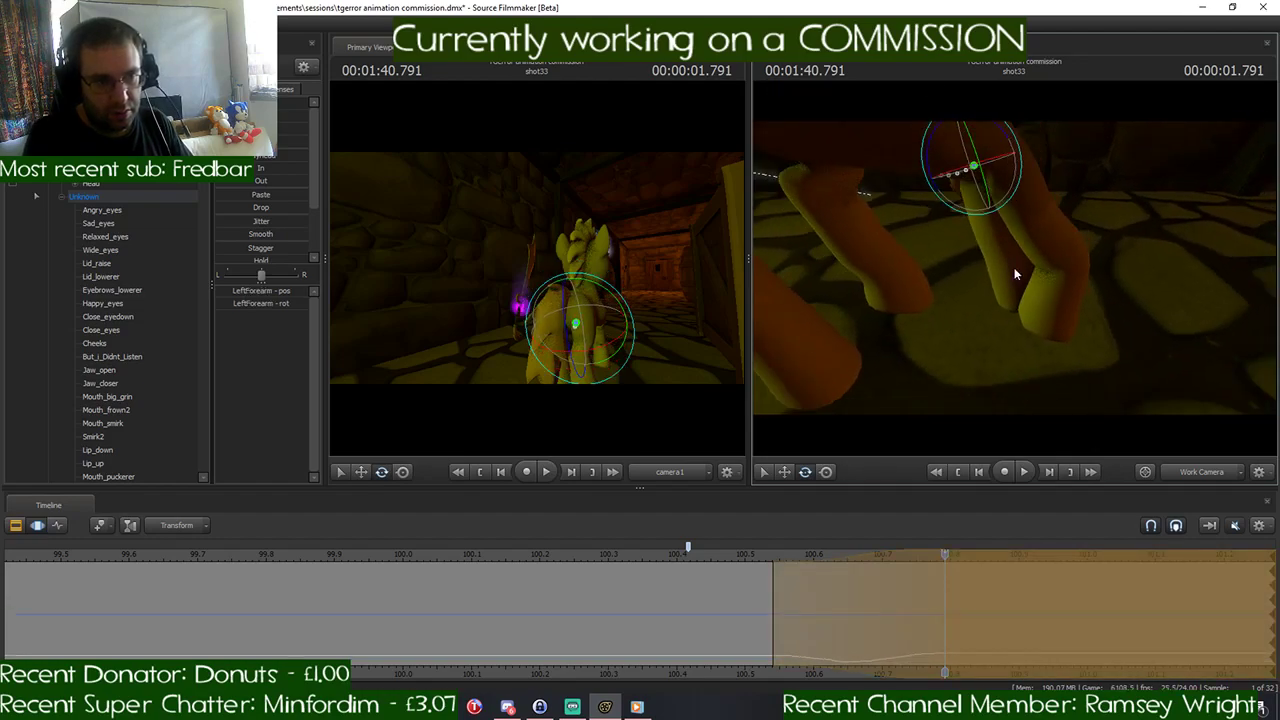
pyautogui.keyDown('ctrl'); pyautogui.click(1009, 258); pyautogui.keyUp('ctrl')
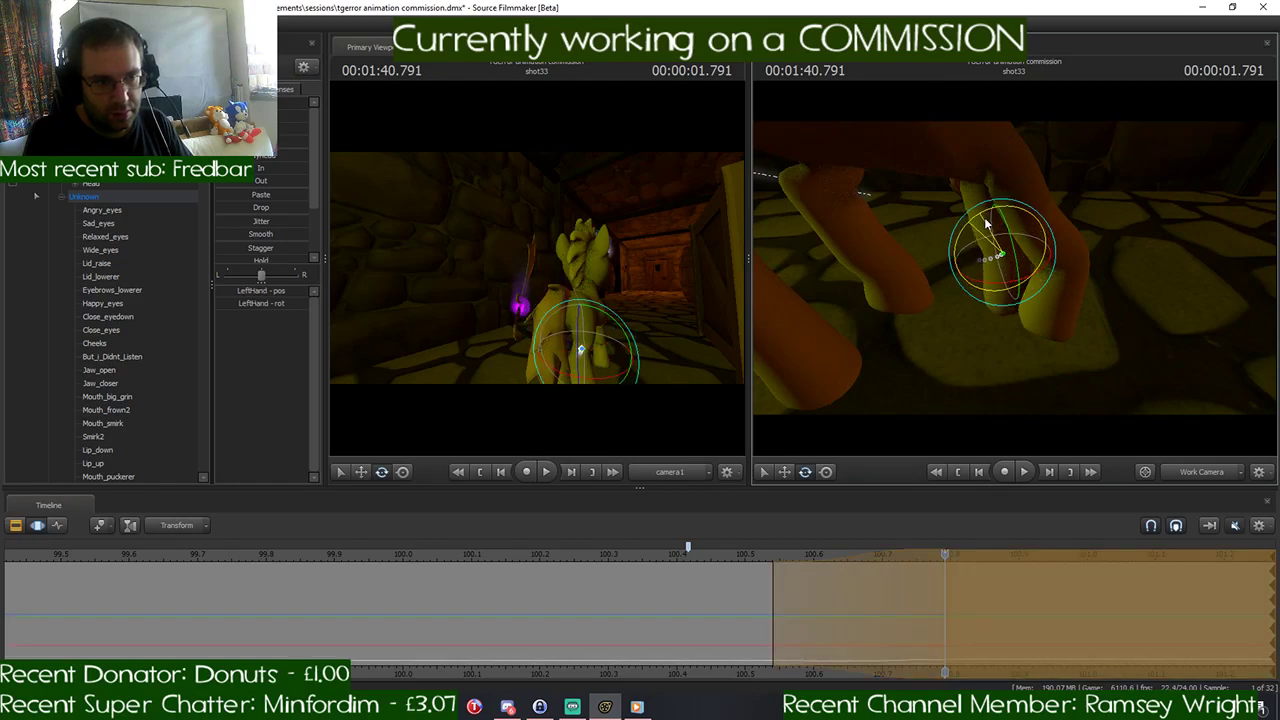
pyautogui.moveTo(986, 224); pyautogui.dragTo(1012, 240)
pyautogui.press('s')
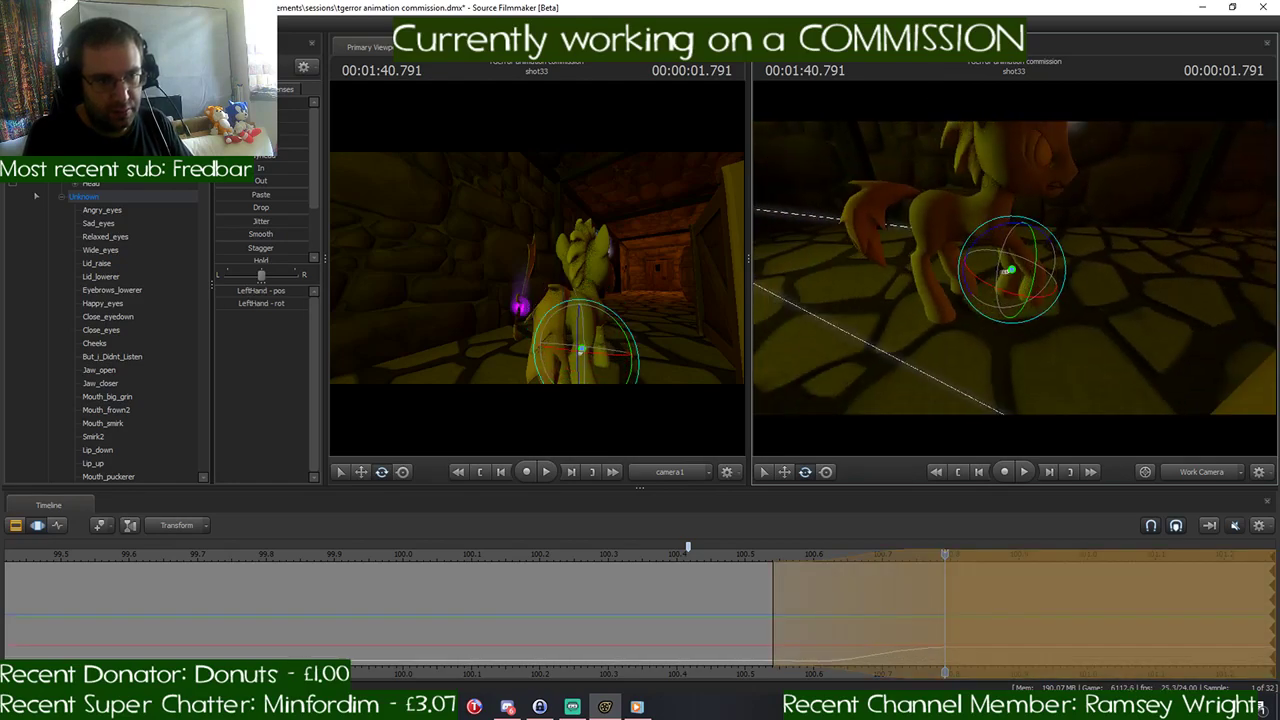
# - Swing the pony's right hind leg forward at 1:40.791 by rotating the RightThigh and RightLeg2 bones
pyautogui.press('ctrl')
pyautogui.keyDown('ctrl'); pyautogui.click(932, 214); pyautogui.keyUp('ctrl')
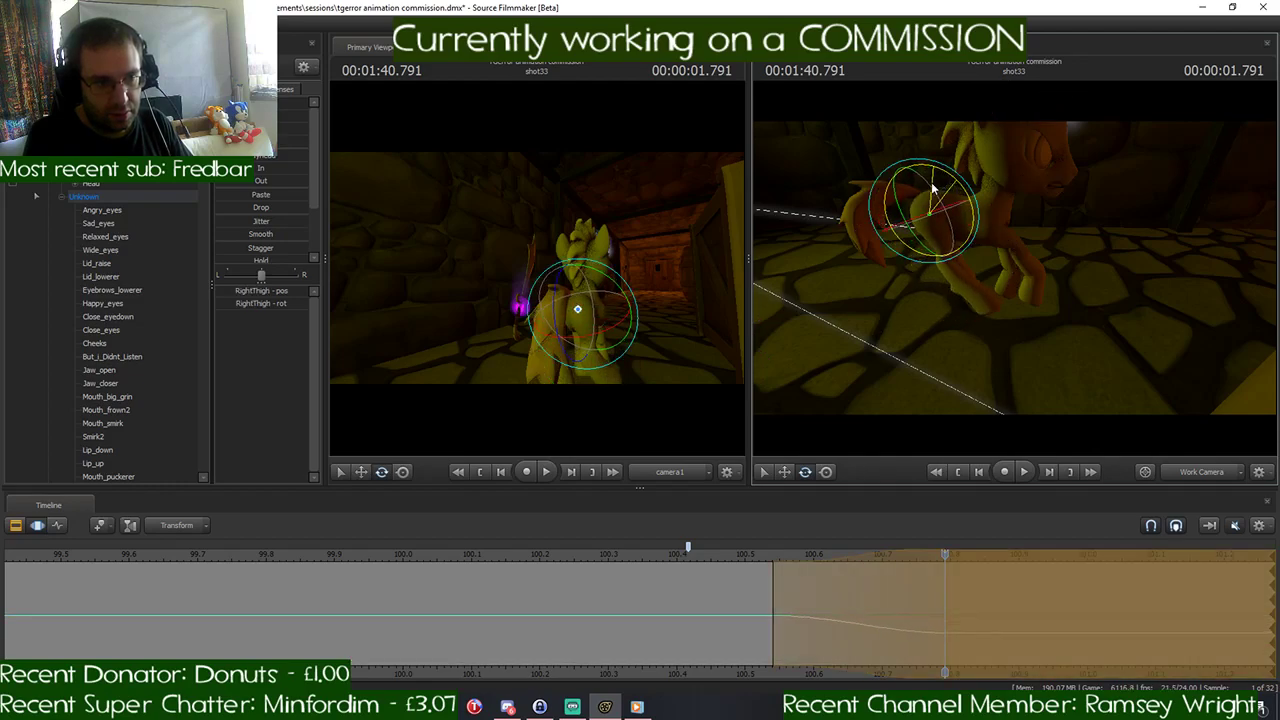
pyautogui.press('ctrl')
pyautogui.keyDown('ctrl'); pyautogui.click(947, 262); pyautogui.keyUp('ctrl')
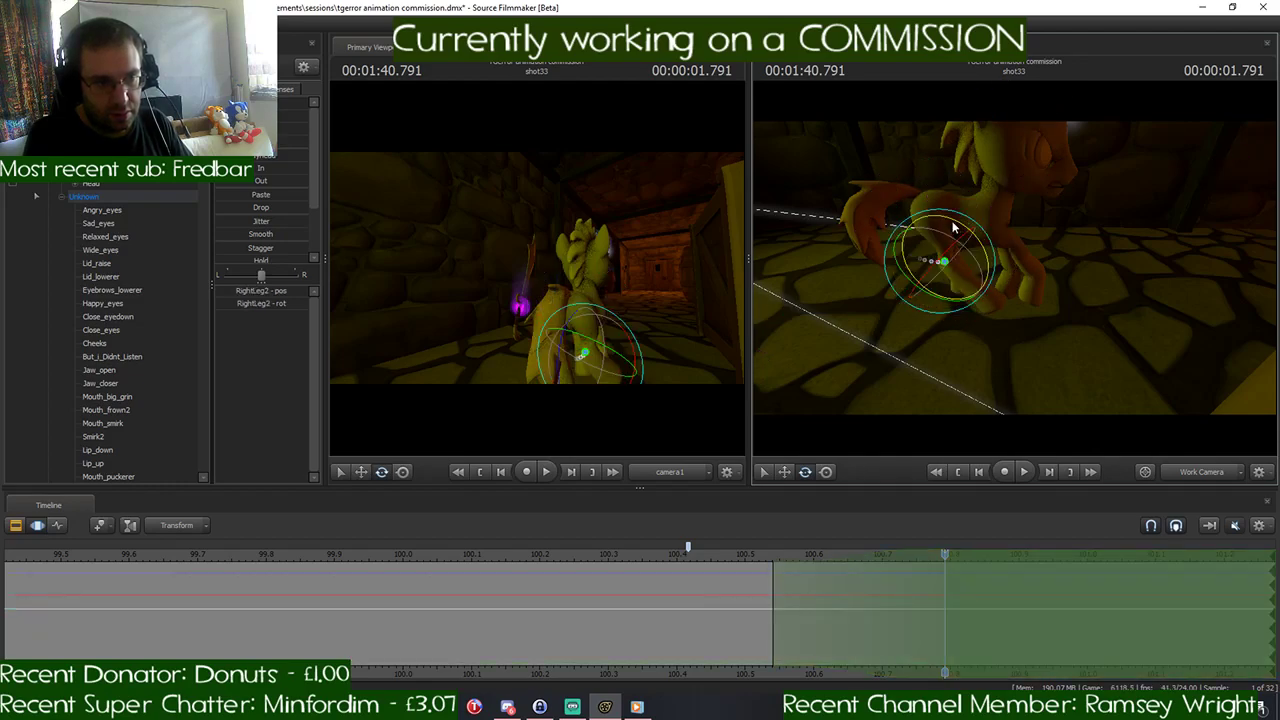
pyautogui.press('ctrl')
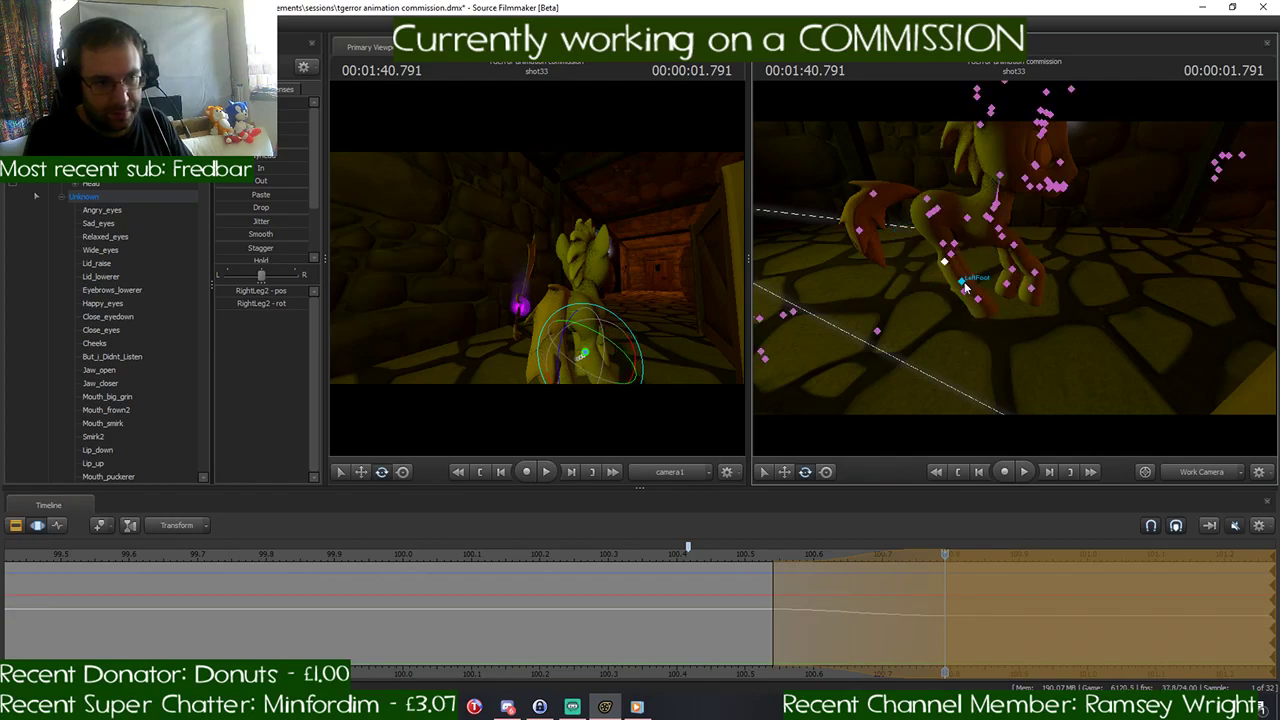
# - Rotate the RightFoot bone to adjust the right hind hoof at 1:40.791
pyautogui.keyDown('ctrl'); pyautogui.click(963, 283); pyautogui.keyUp('ctrl')
pyautogui.press('ctrl')
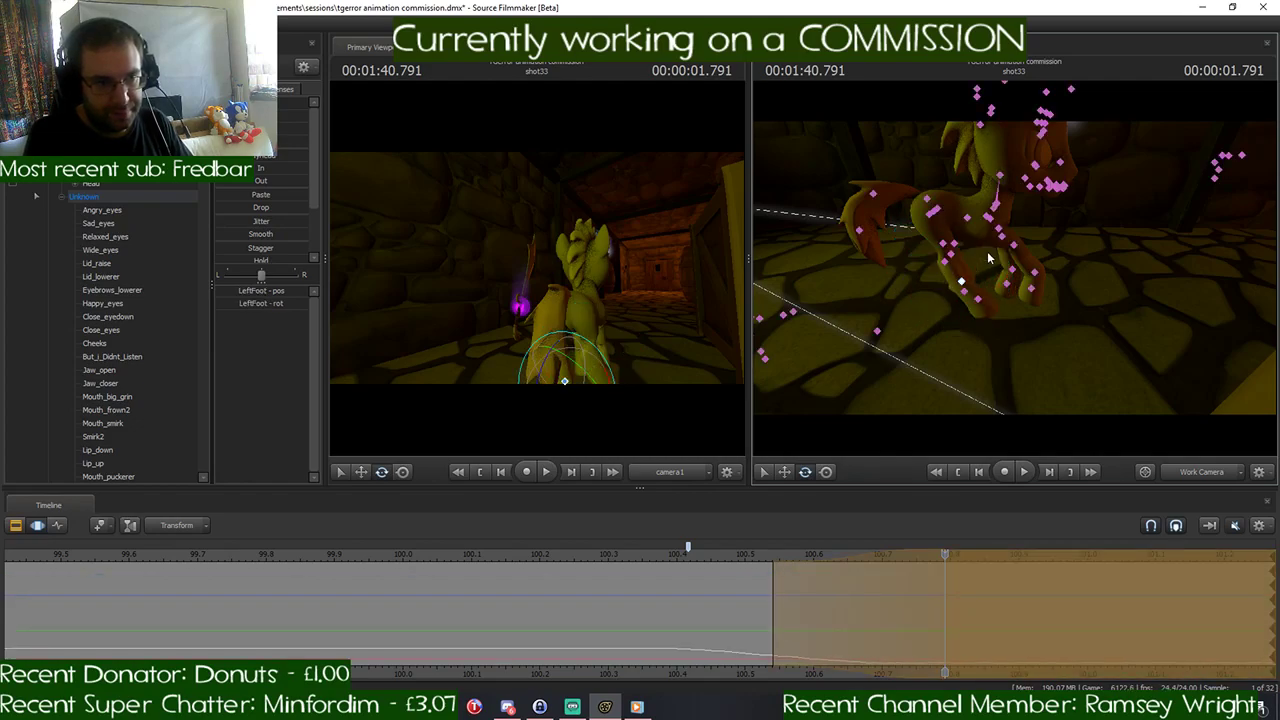
pyautogui.keyDown('ctrl'); pyautogui.click(978, 298); pyautogui.keyUp('ctrl')
pyautogui.press('ctrl')
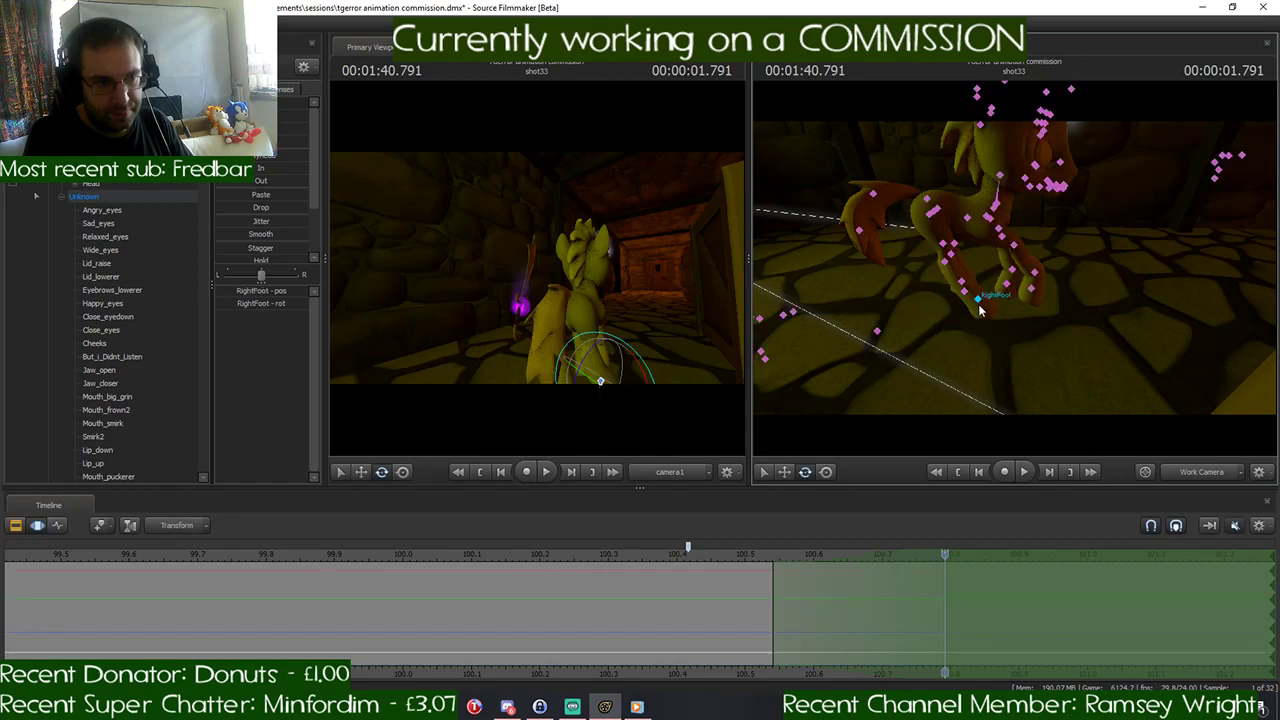
pyautogui.moveTo(985, 278); pyautogui.dragTo(1000, 282)
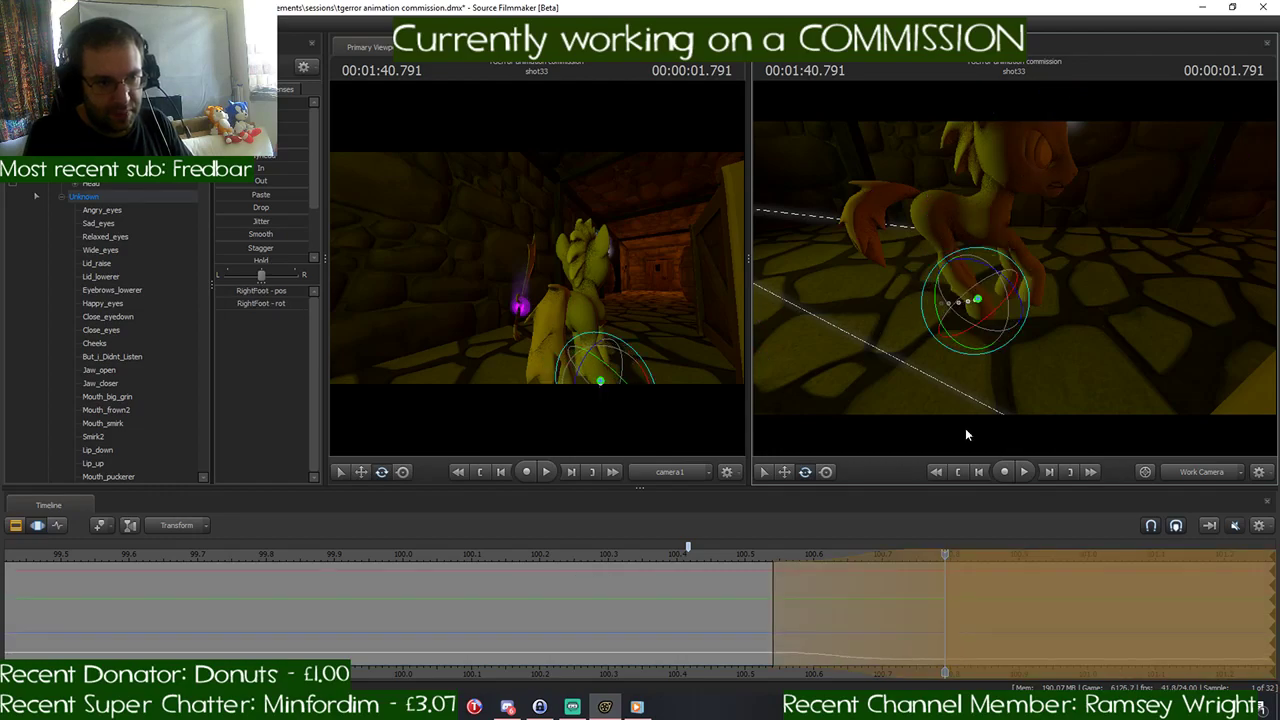
# - Scrub back to 1:40.291 and play the shot to review the pony's leg movement
pyautogui.moveTo(952, 568); pyautogui.dragTo(905, 557)
pyautogui.moveTo(679, 566); pyautogui.dragTo(603, 566)
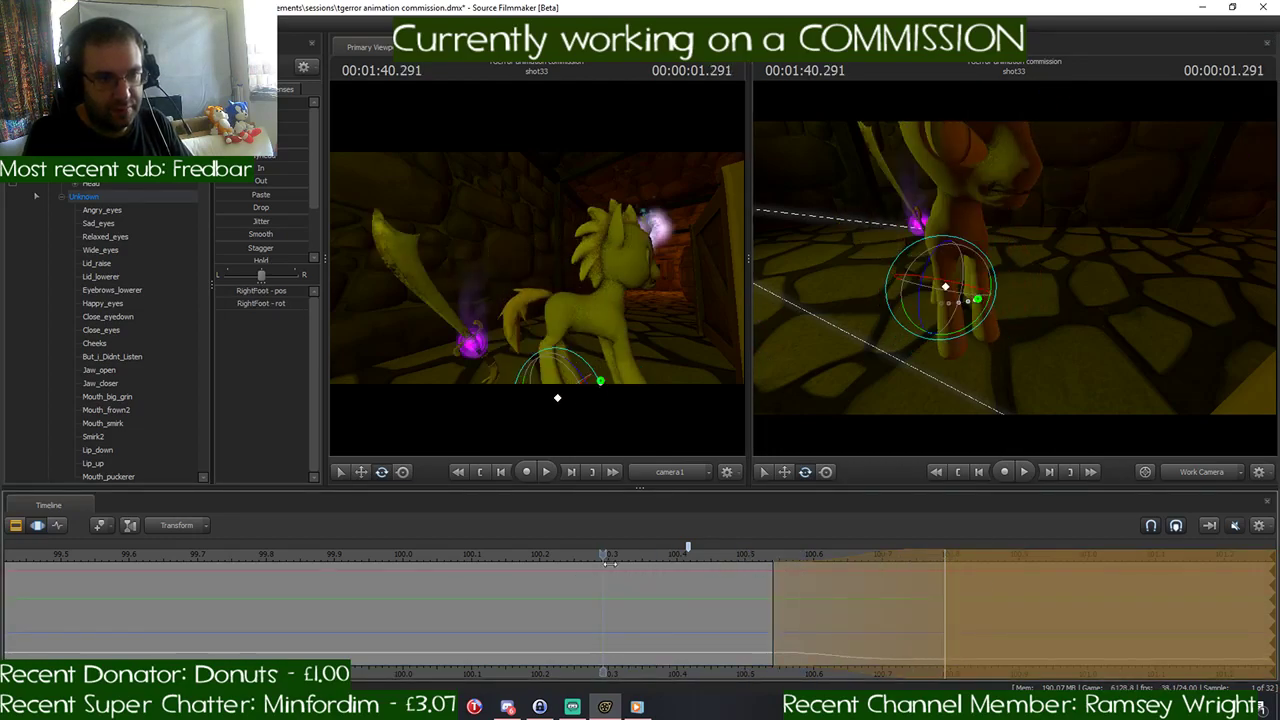
pyautogui.press('space')
pyautogui.press('space')
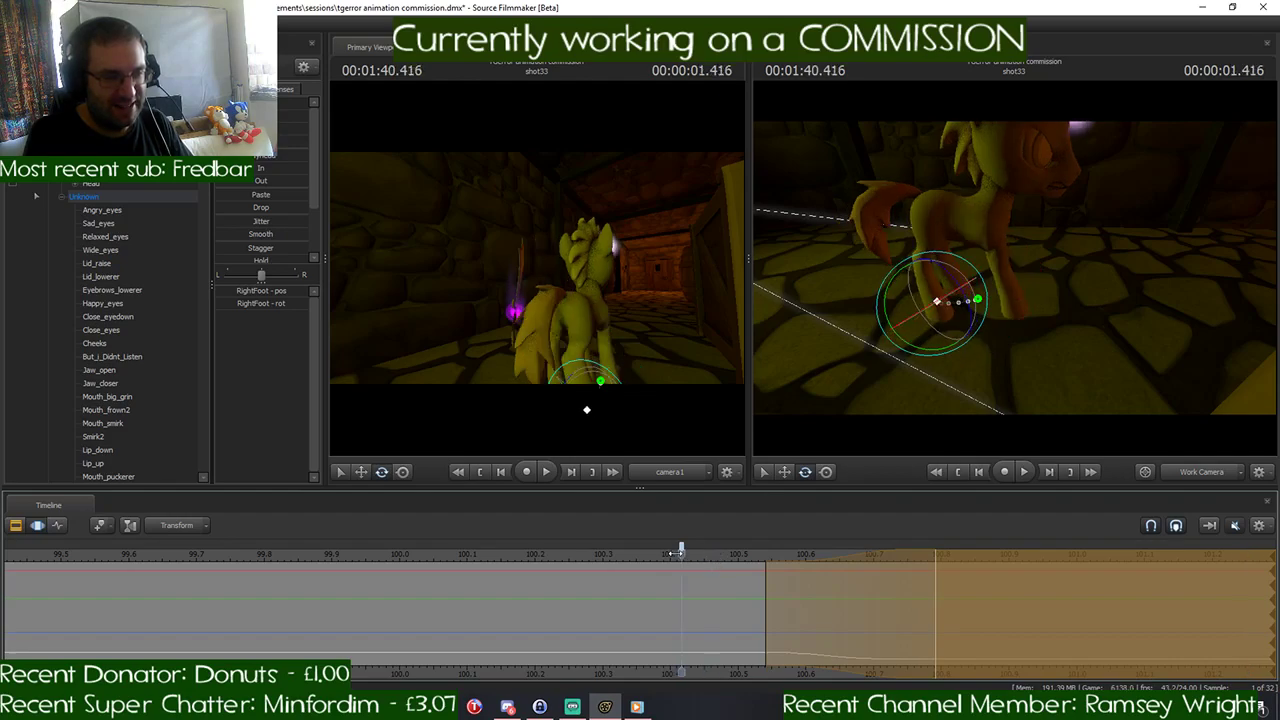
pyautogui.moveTo(680, 552)
pyautogui.mouseDown()
pyautogui.moveTo(569, 553)
pyautogui.moveTo(980, 560)
pyautogui.moveTo(610, 562)
pyautogui.moveTo(946, 572)
pyautogui.moveTo(598, 576)
pyautogui.moveTo(704, 569)
pyautogui.moveTo(678, 568)
pyautogui.mouseUp()
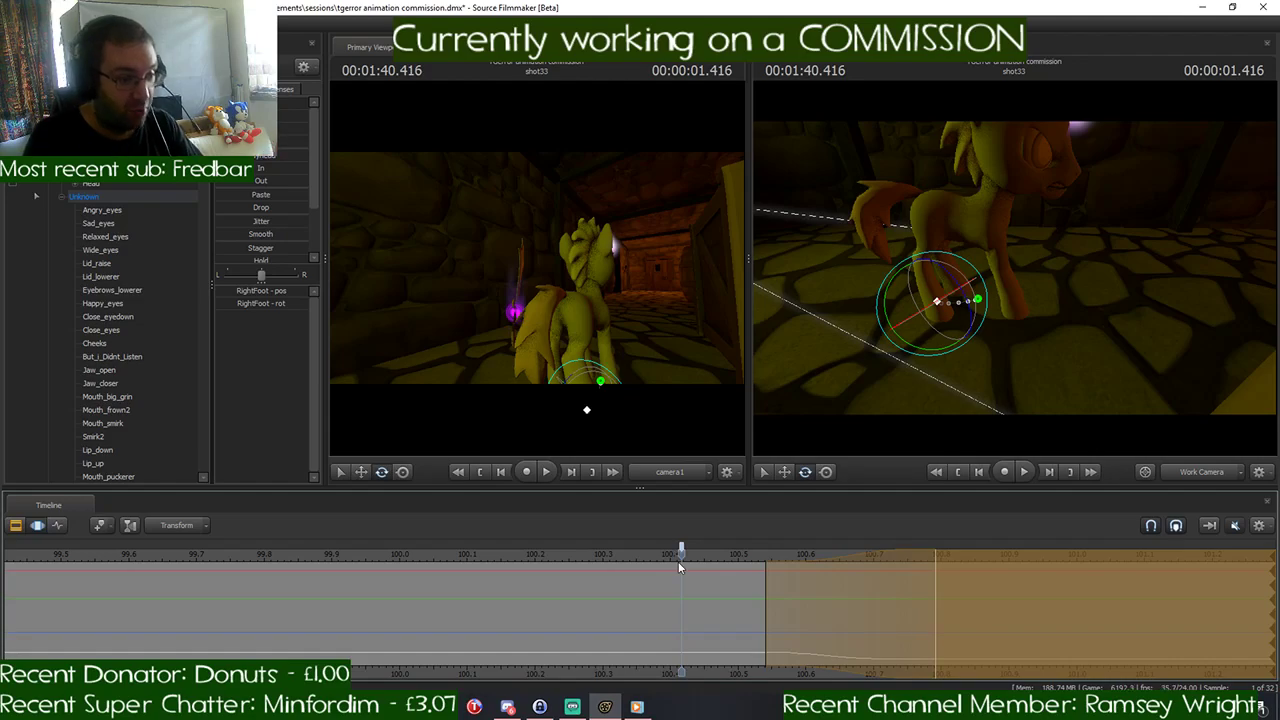
pyautogui.press('space')
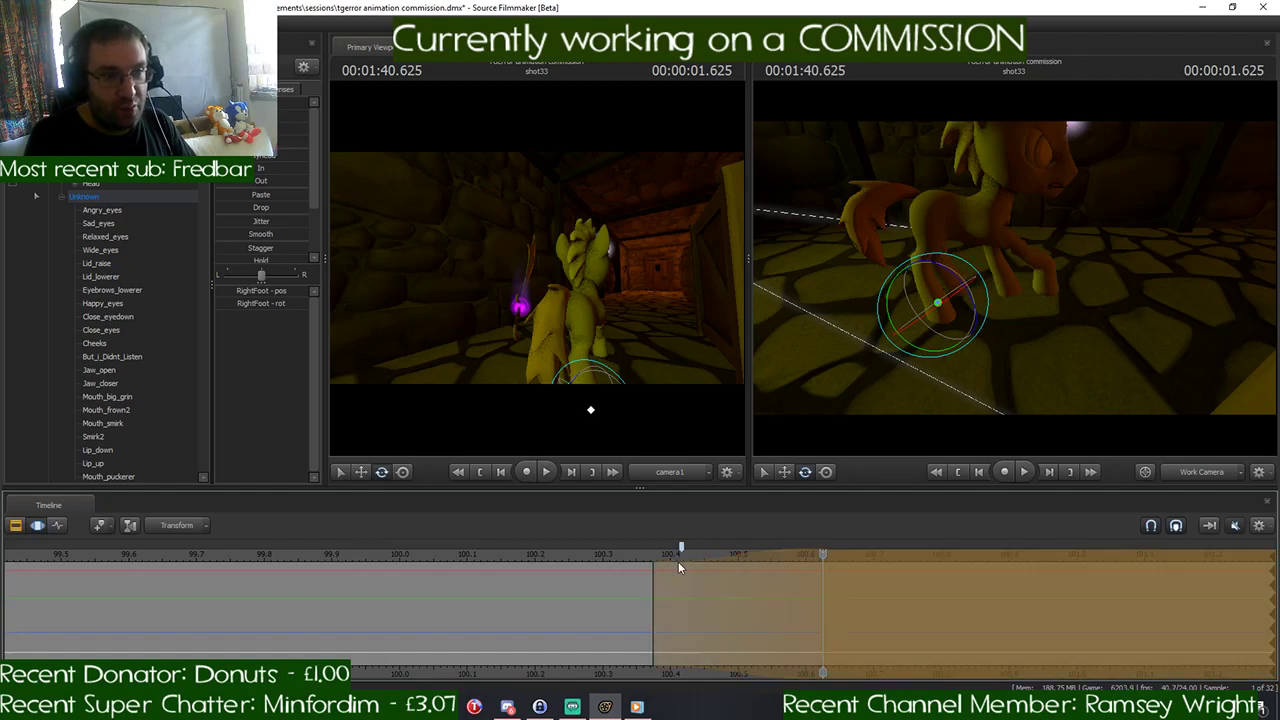
# - Undo the leg rotations made at 1:40.791 and 1:40.625, back to the straight-legged standing pose
pyautogui.hotkey('ctrl', 'z')
pyautogui.hotkey('ctrl', 'z')
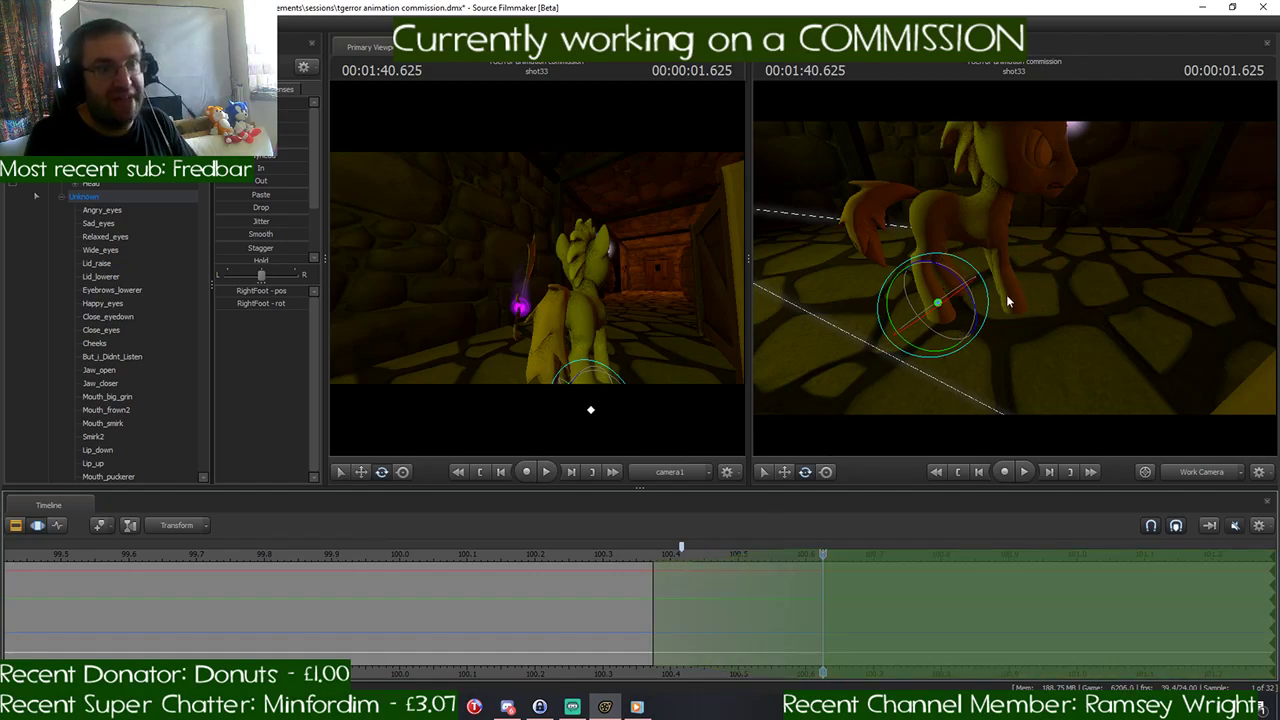
pyautogui.moveTo(1115, 375); pyautogui.dragTo(1115, 325)
pyautogui.moveTo(1004, 303)
pyautogui.mouseDown()
pyautogui.moveTo(1004, 270)
pyautogui.moveTo(1004, 303)
pyautogui.mouseUp()
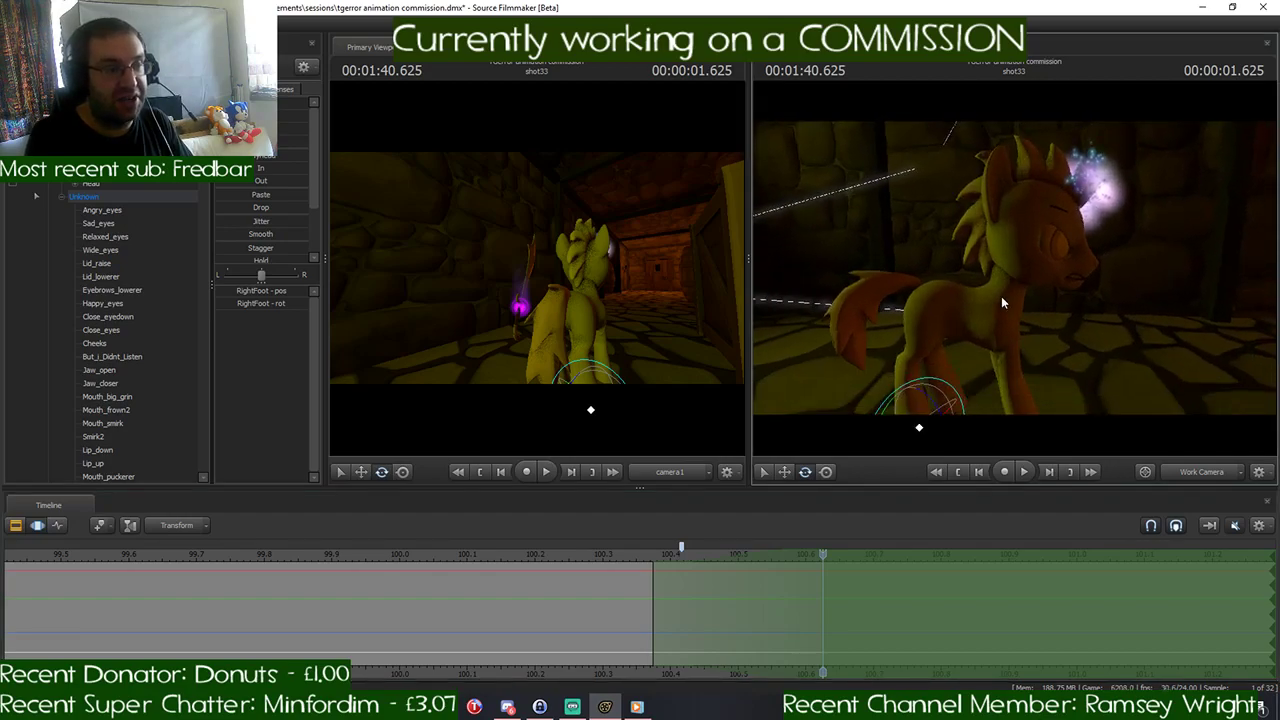
pyautogui.scroll(-2, 749, 596)
pyautogui.scroll(-2, 749, 596)
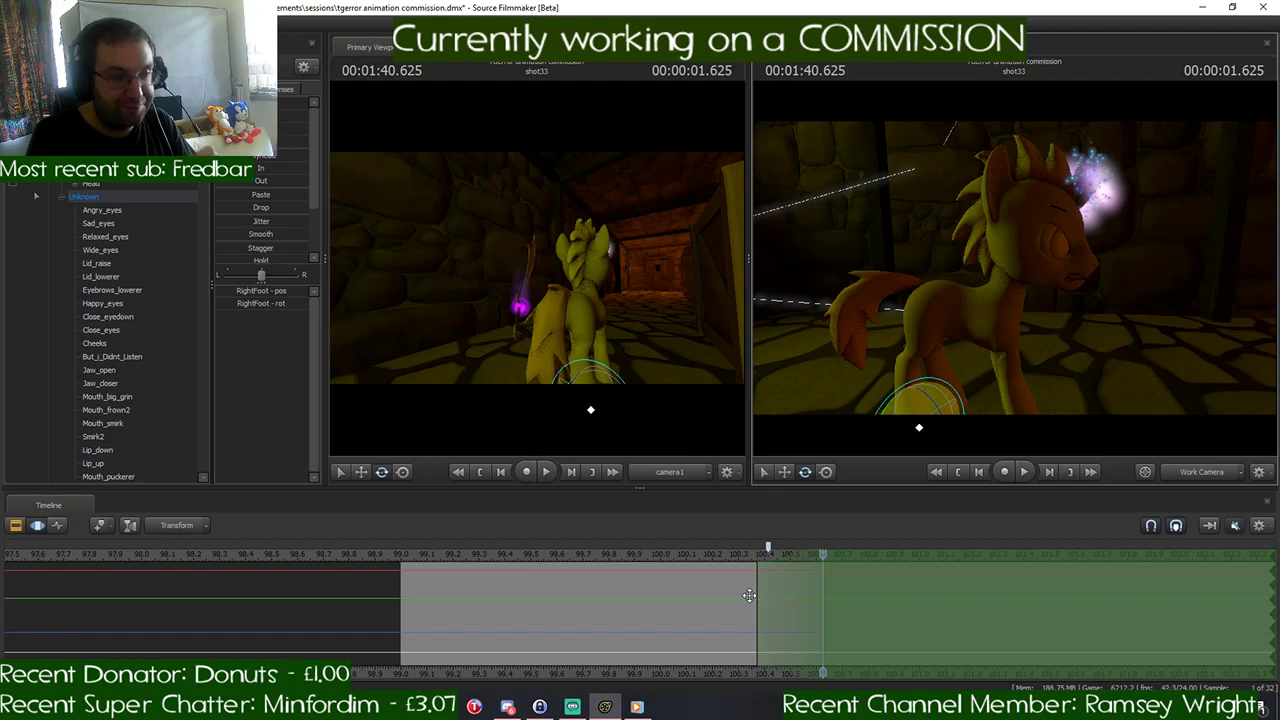
pyautogui.moveTo(1004, 303); pyautogui.dragTo(854, 342)
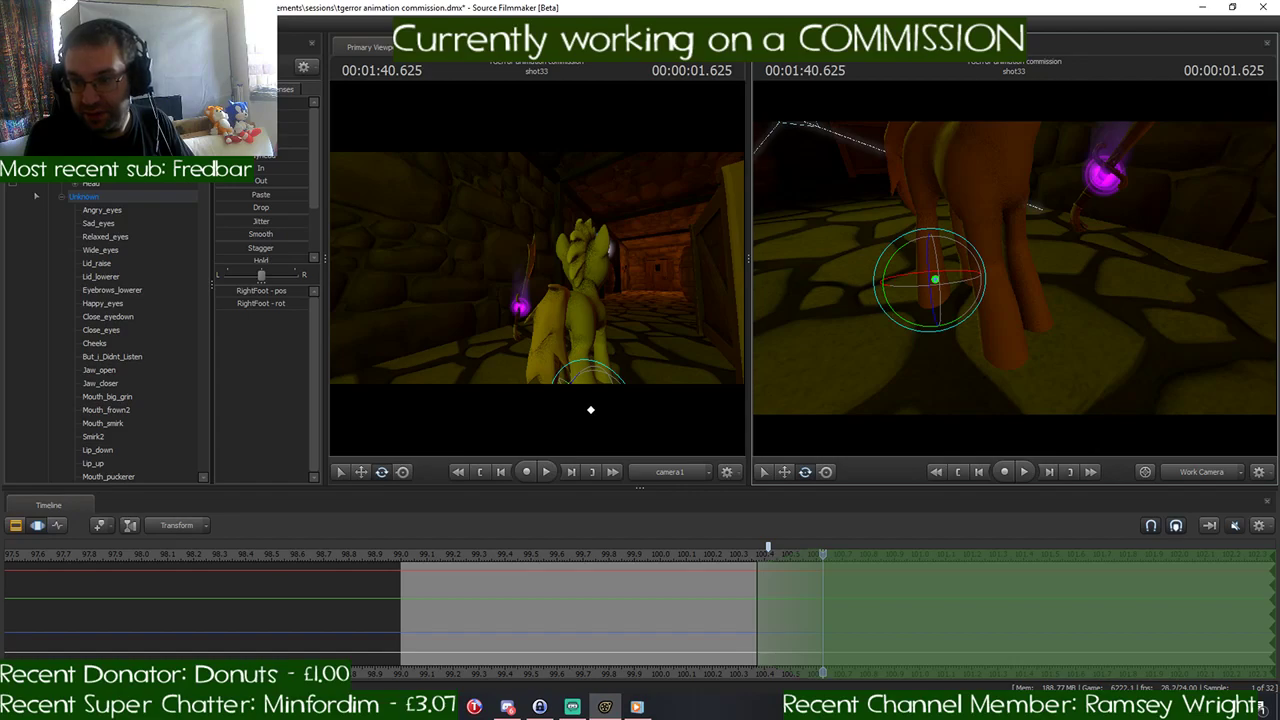
# - Switch to Discord and open the link-dump channel of the Nooby's Chat Room server
pyautogui.click(508, 706)
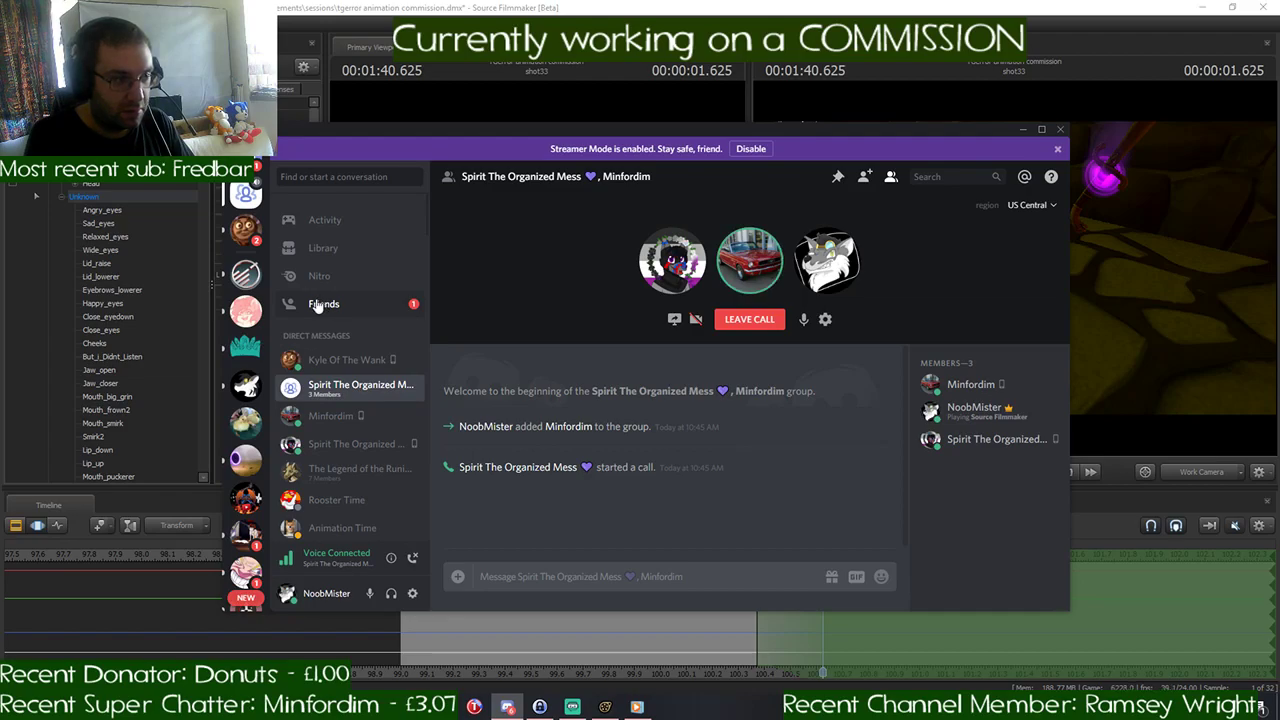
pyautogui.click(245, 385)
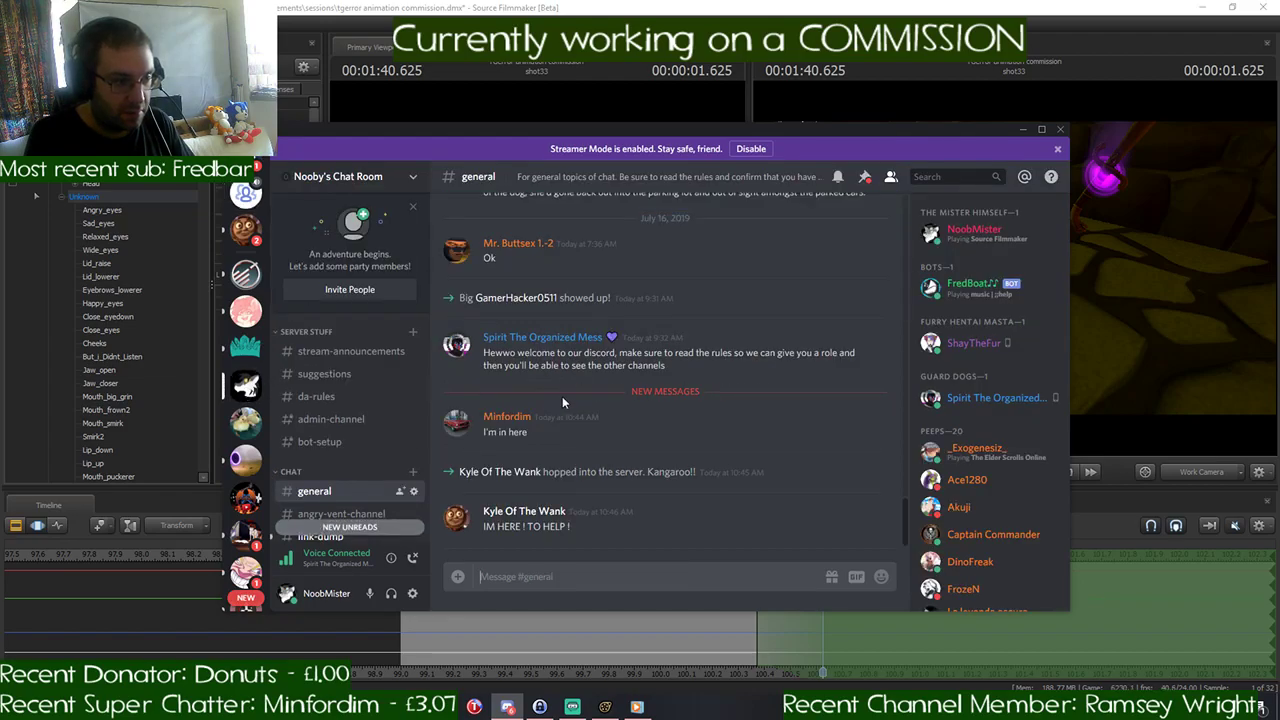
pyautogui.scroll(-3, 369, 441)
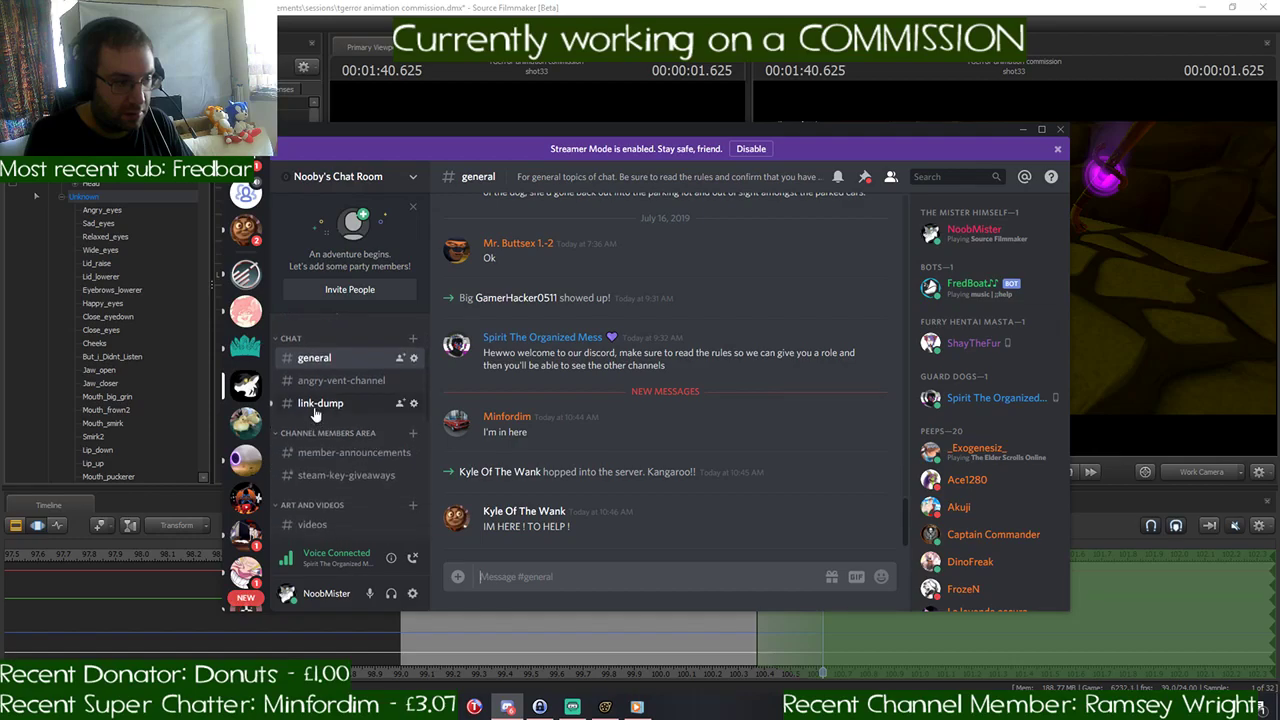
pyautogui.click(320, 403)
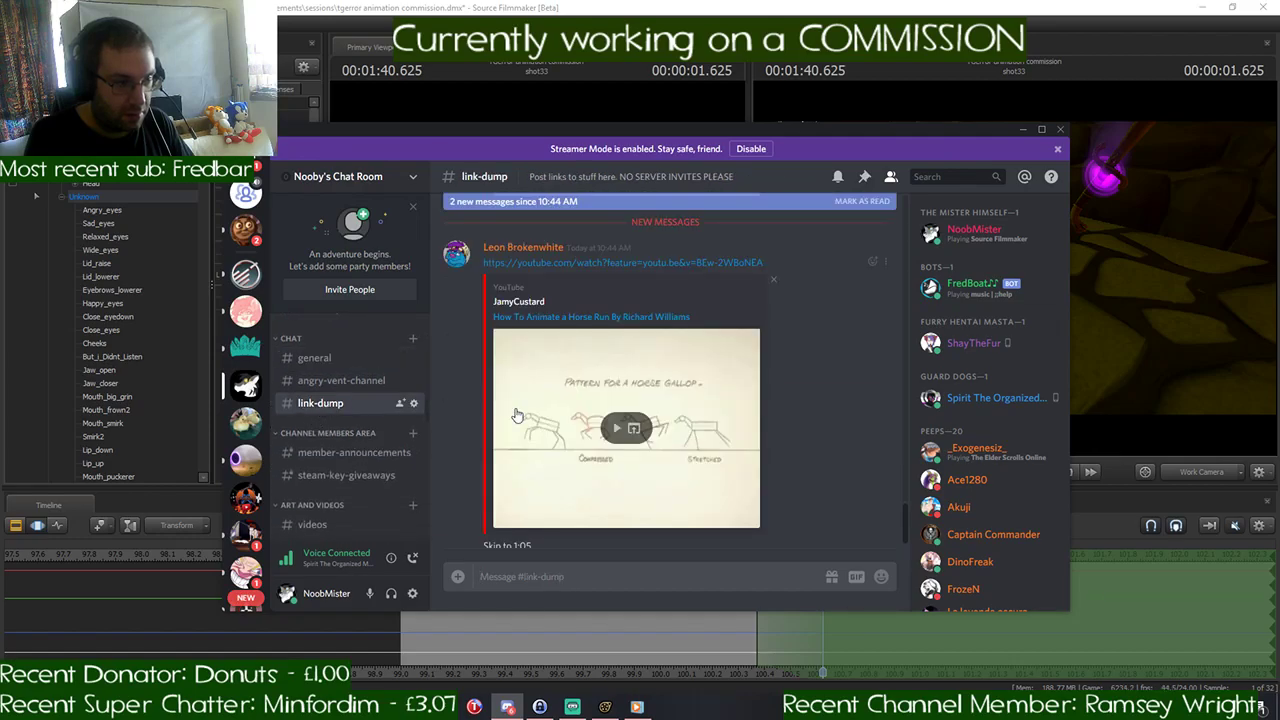
# - Play the embedded "How To Animate a Horse Run" video, skip to 1:05 and pause on the gallop pattern drawings
pyautogui.click(614, 428)
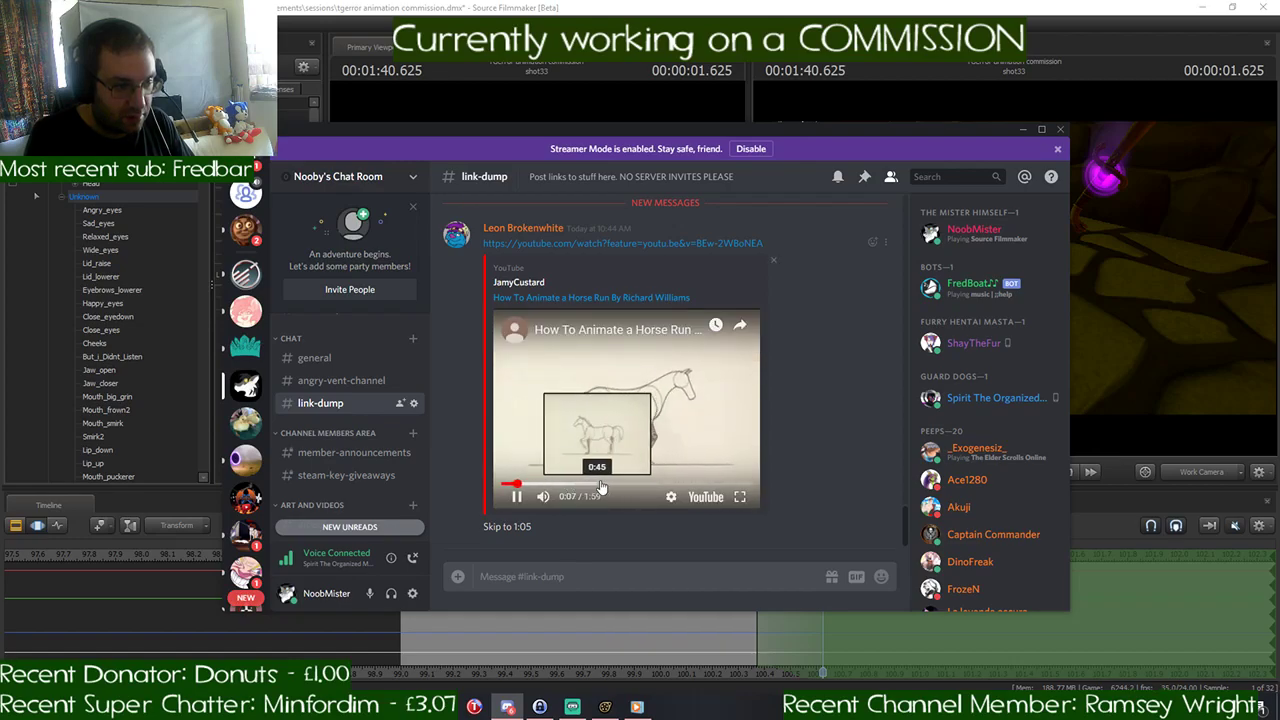
pyautogui.click(641, 487)
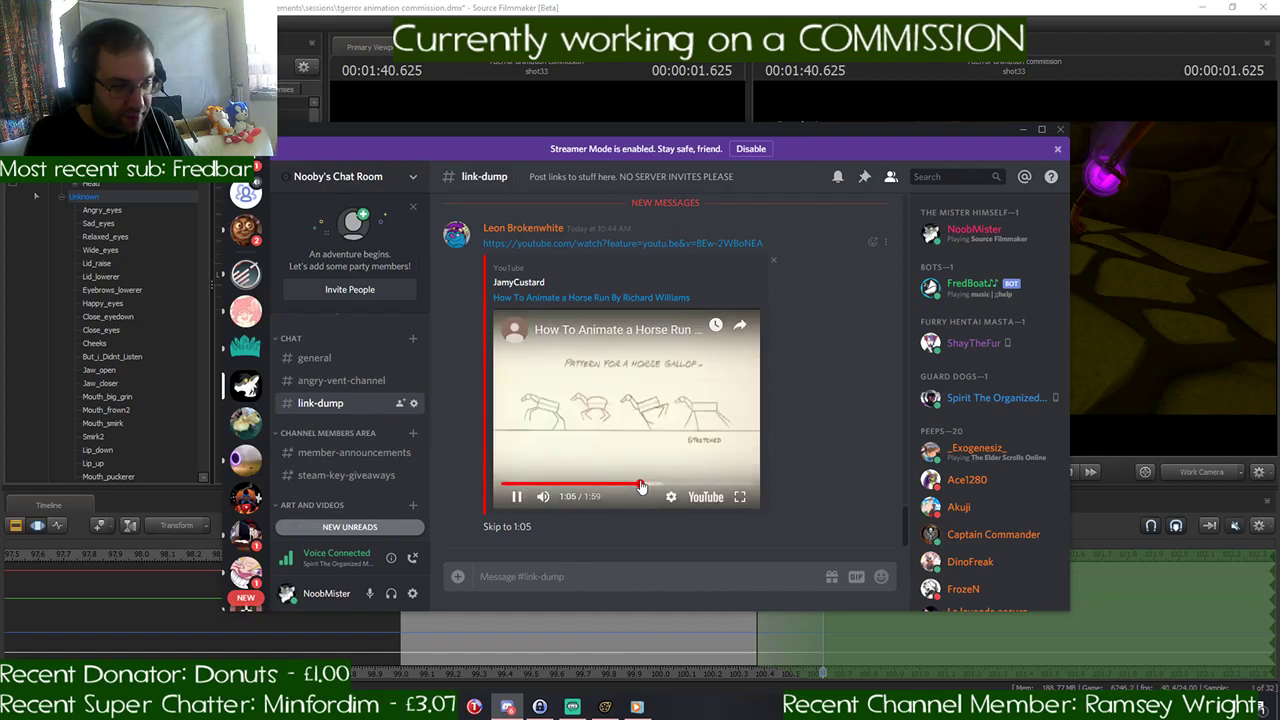
pyautogui.click(680, 422)
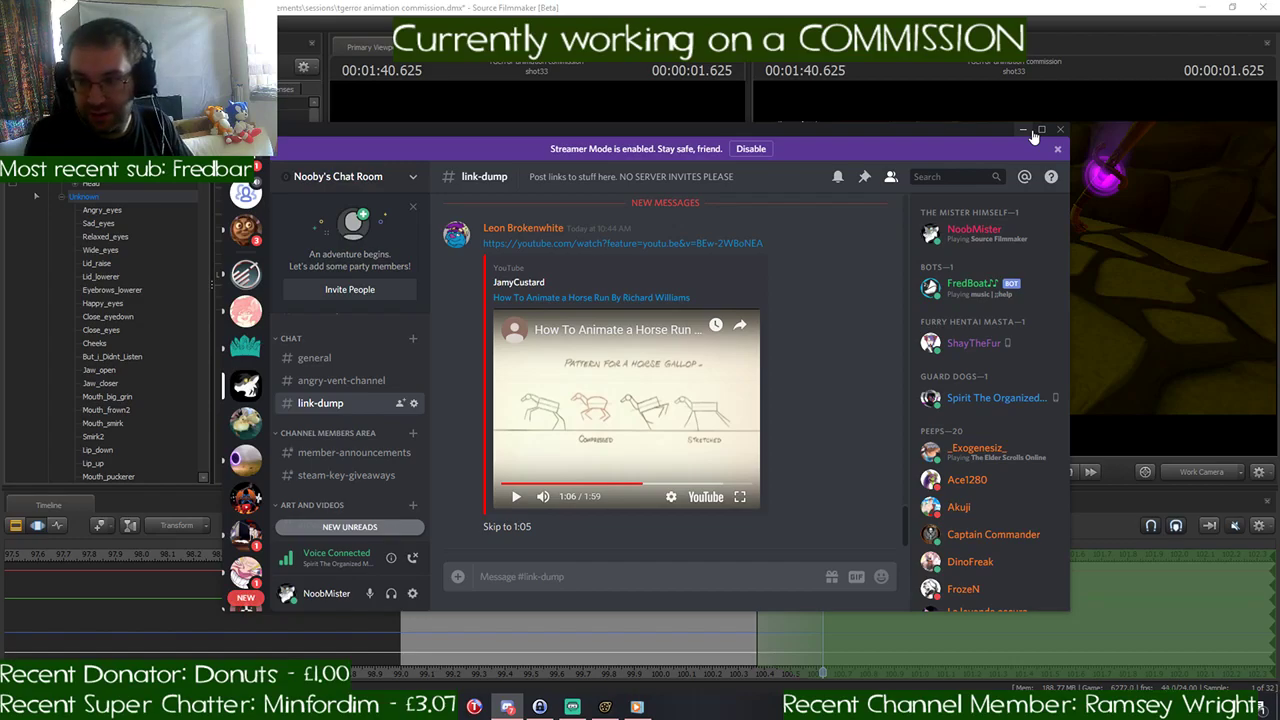
# - Open the unread direct message and examine the animated running-horse image, enlarging and closing it
pyautogui.click(245, 229)
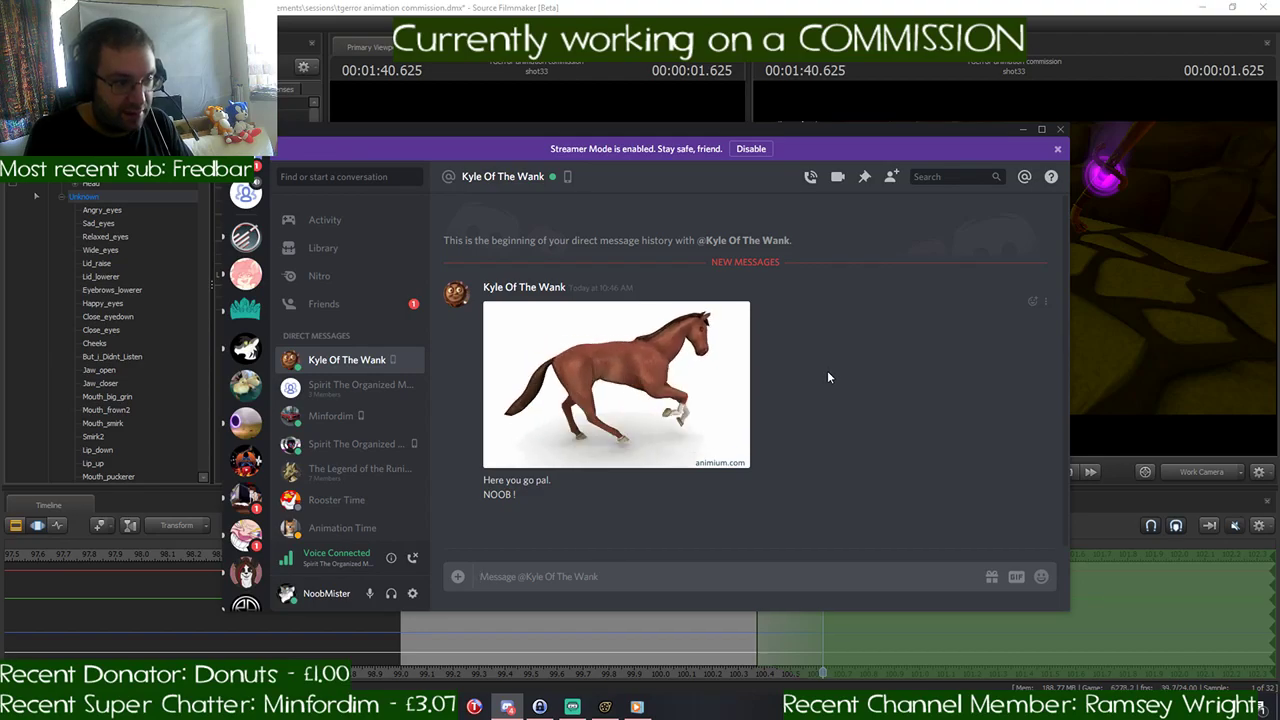
pyautogui.click(632, 379)
pyautogui.click(884, 382)
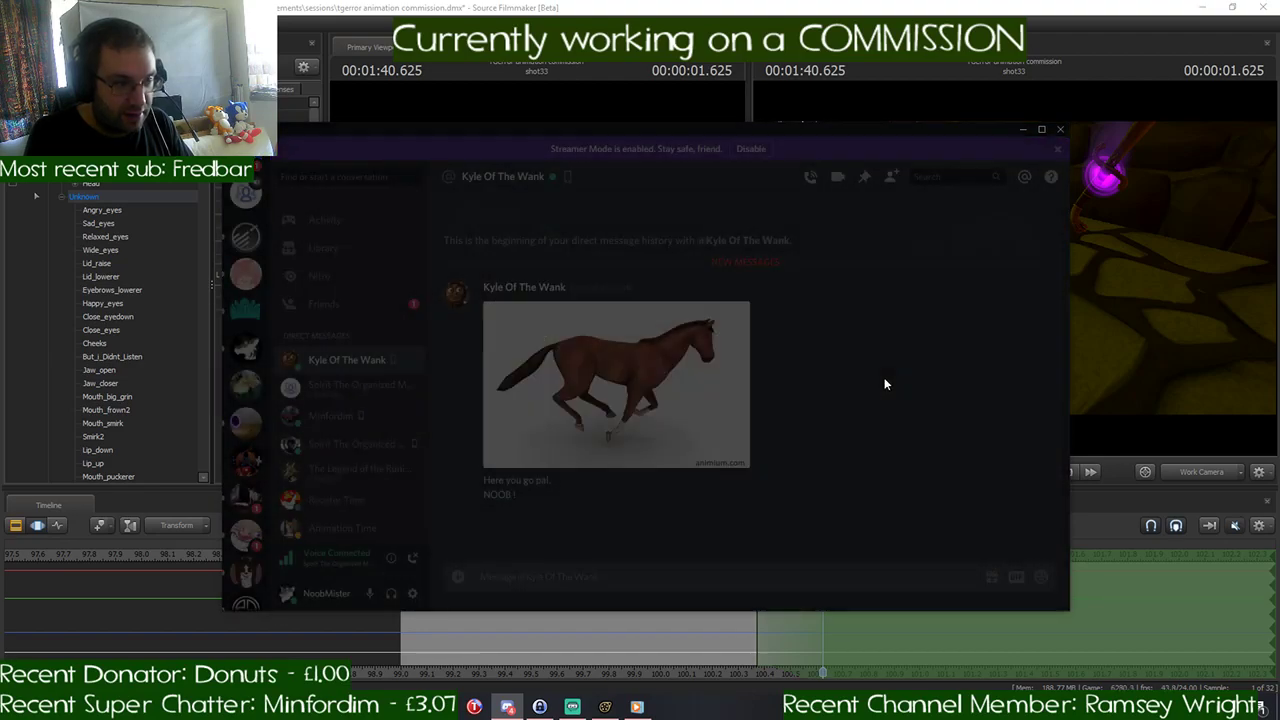
pyautogui.click(624, 376)
pyautogui.click(866, 392)
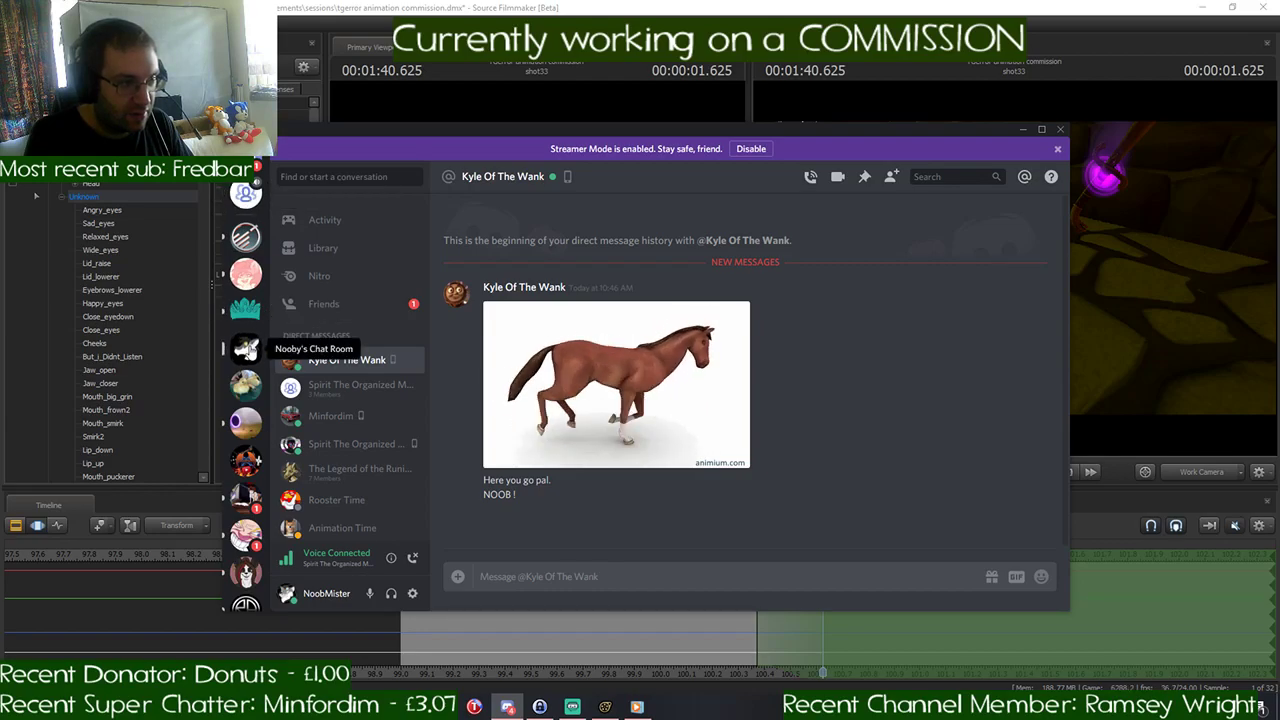
# - Return to the link-dump channel of Nooby's Chat Room and replay the horse-run video, pausing at 1:05 on the gallop pattern
pyautogui.click(247, 346)
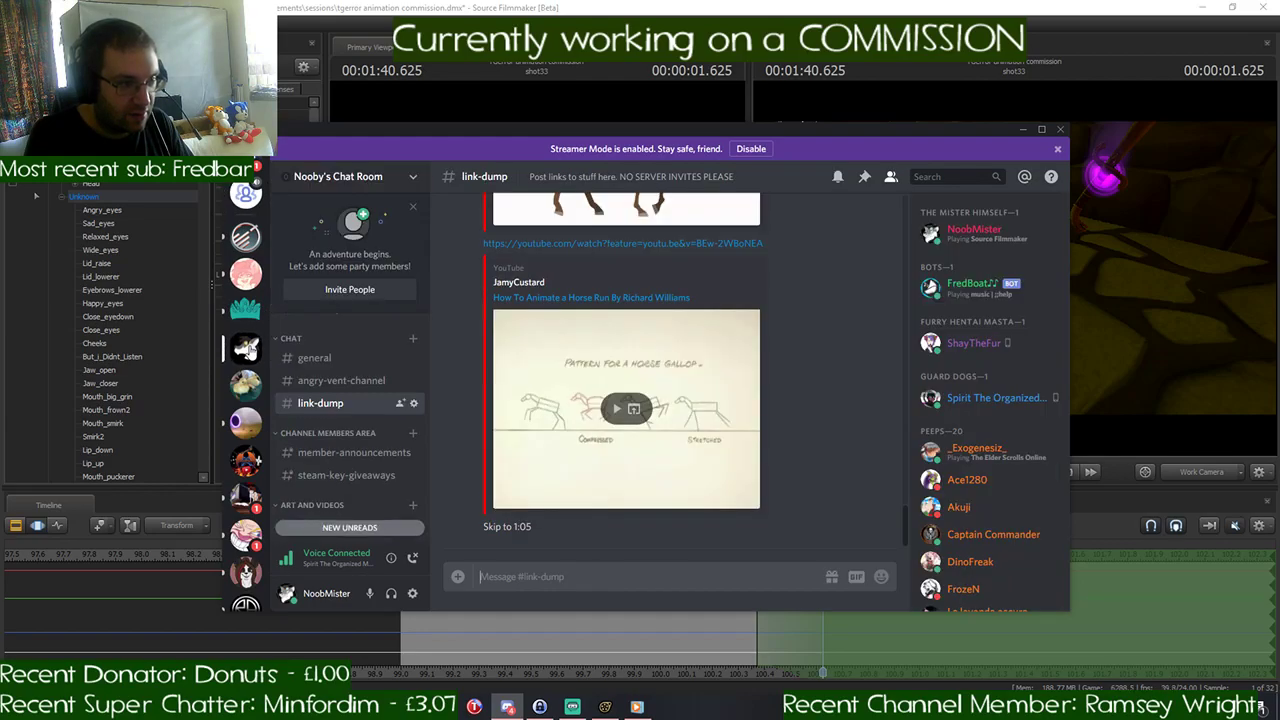
pyautogui.click(615, 409)
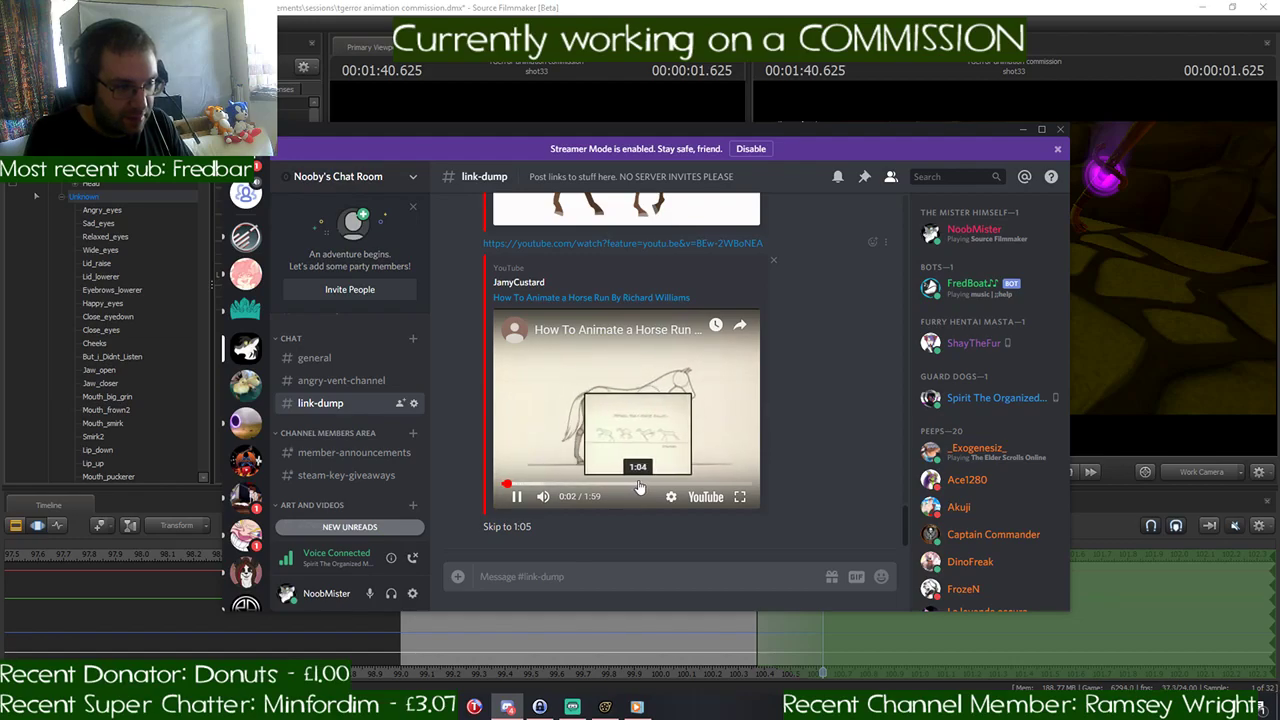
pyautogui.click(640, 486)
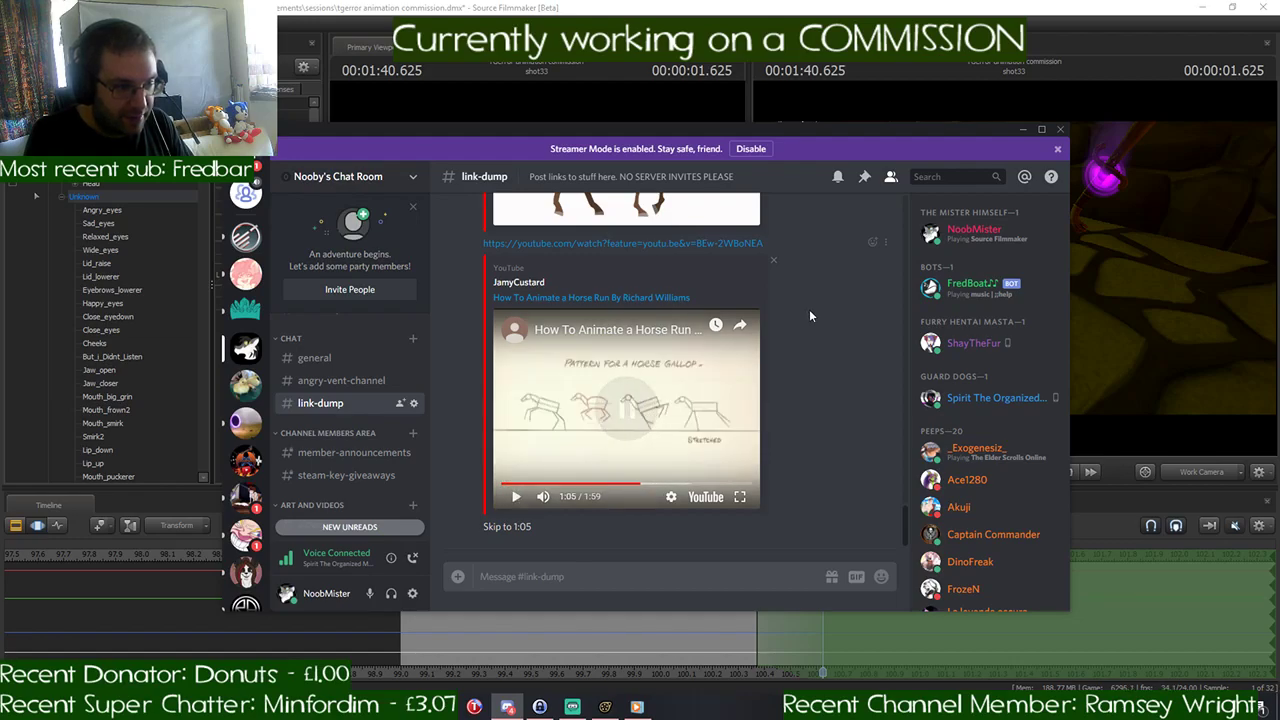
pyautogui.click(1021, 131)
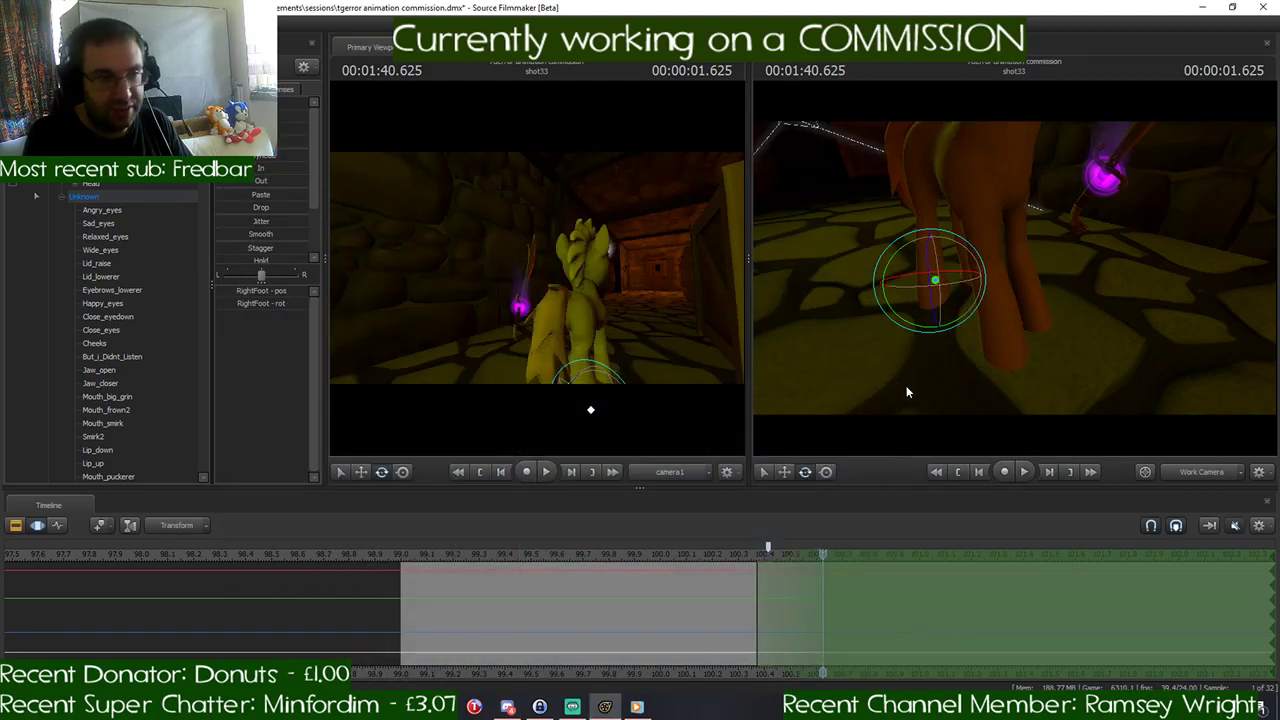
# - Move the Discord window away from the work viewport and compare the pony's side view with the gallop pattern drawings
pyautogui.click(508, 706)
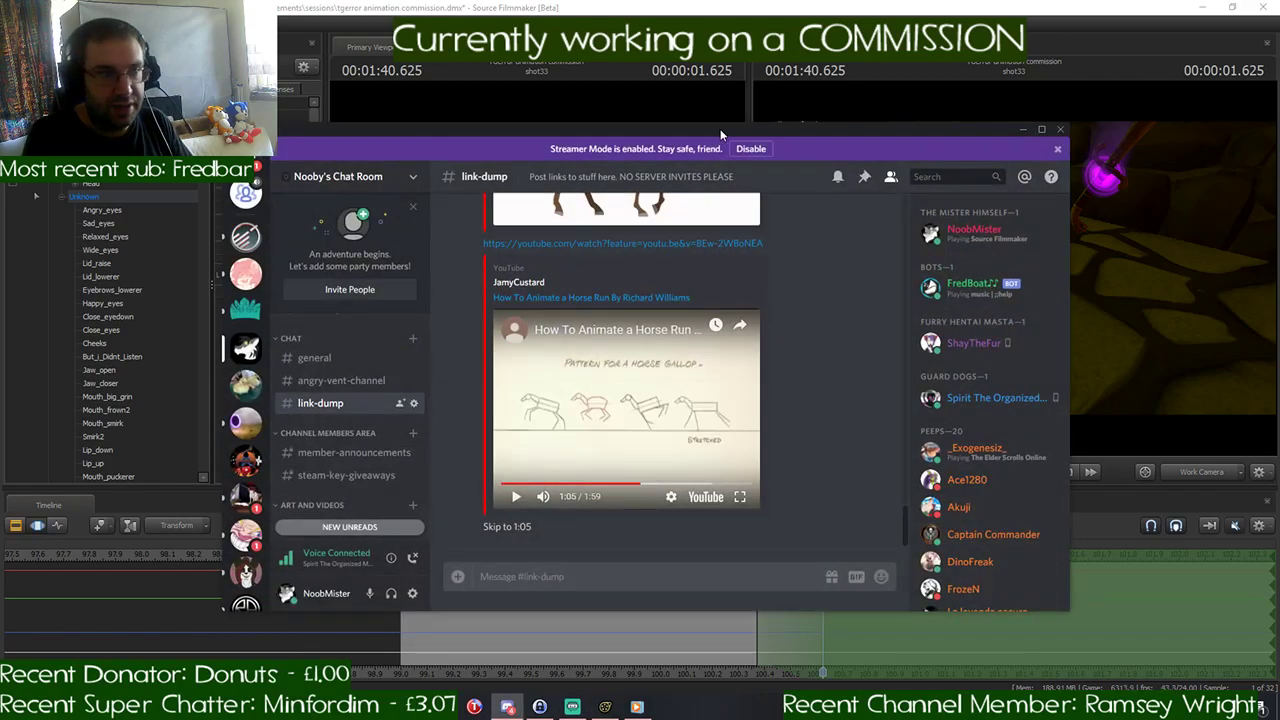
pyautogui.moveTo(720, 133); pyautogui.dragTo(556, 122)
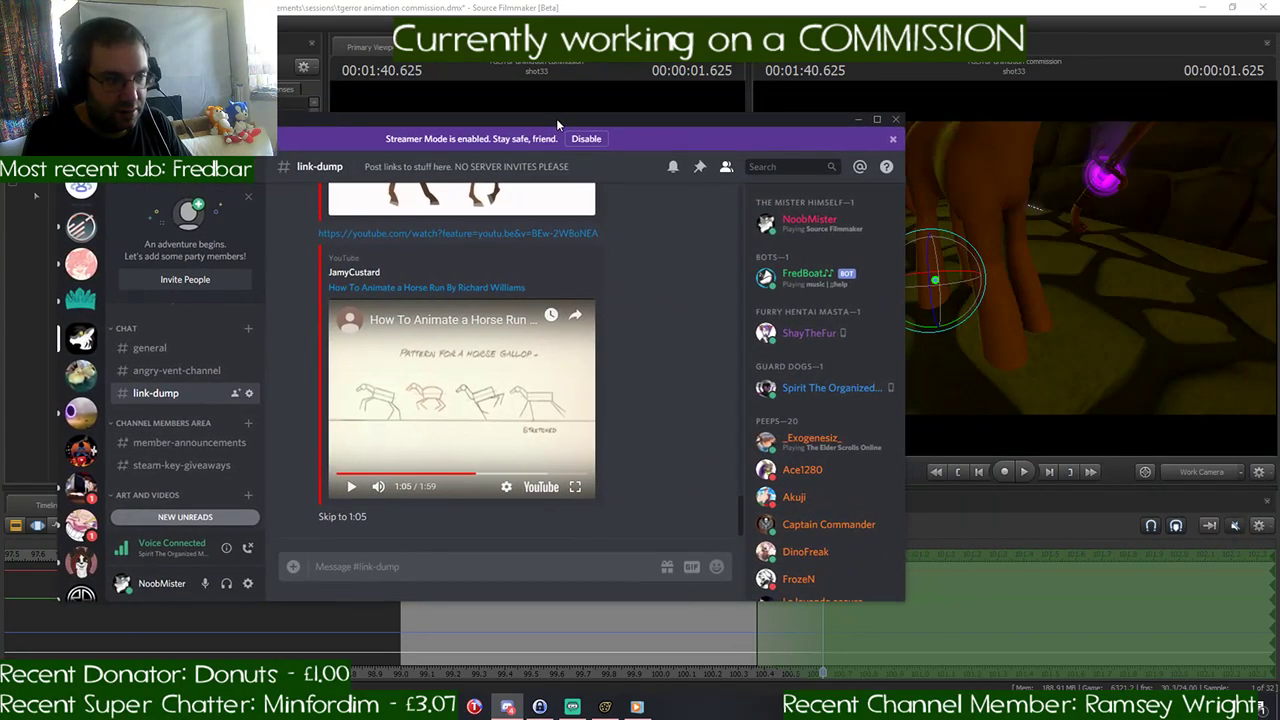
pyautogui.click(932, 501)
pyautogui.moveTo(1014, 268)
pyautogui.mouseDown()
pyautogui.moveTo(960, 262)
pyautogui.moveTo(1010, 262)
pyautogui.mouseUp()
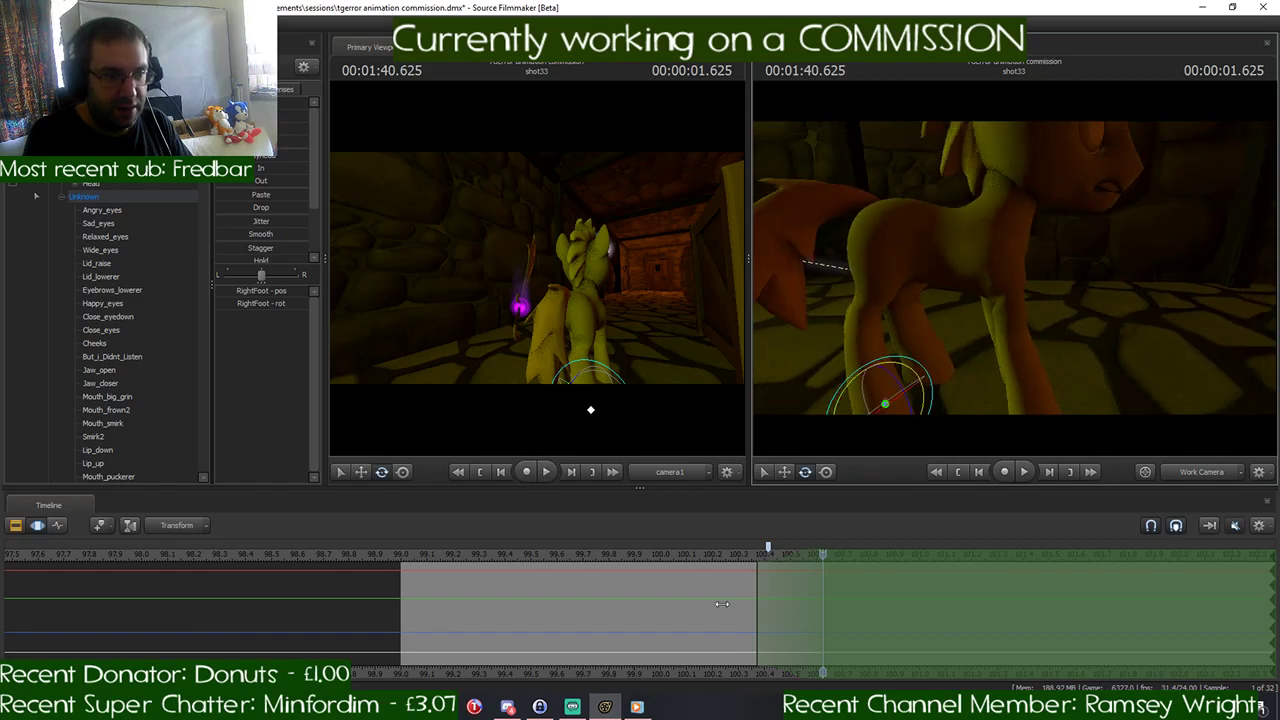
pyautogui.click(508, 707)
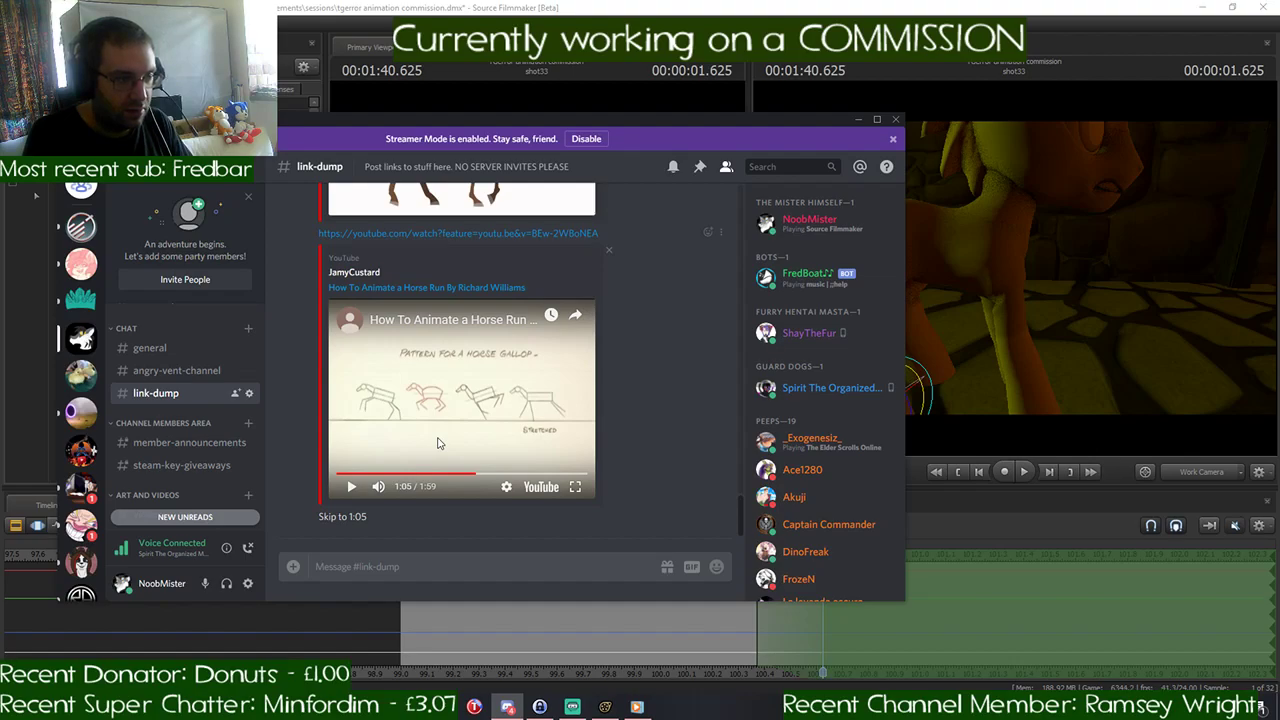
pyautogui.click(859, 120)
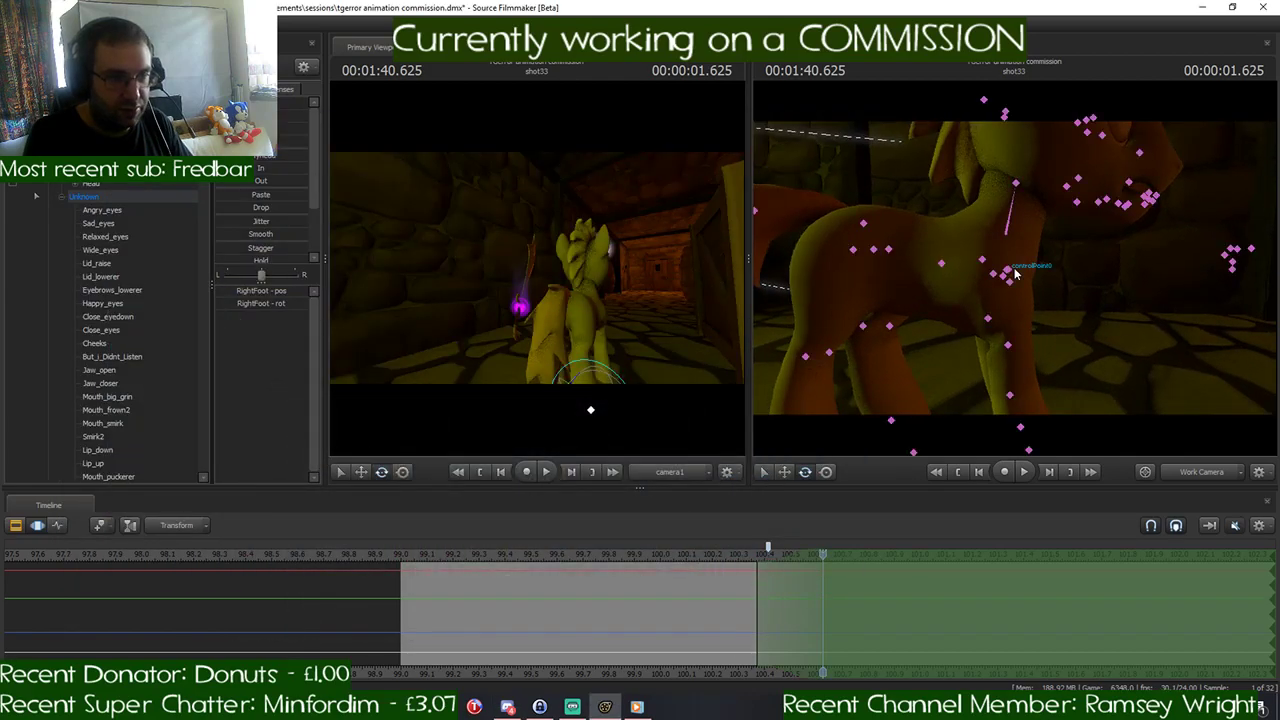
# - Rotate the pony's Pelvis and Chest2 bones at 1:40.625 to begin the gallop body pose
pyautogui.keyDown('ctrl'); pyautogui.click(874, 253); pyautogui.keyUp('ctrl')
pyautogui.moveTo(913, 257); pyautogui.dragTo(913, 247)
pyautogui.moveTo(1004, 276); pyautogui.dragTo(973, 236)
pyautogui.keyDown('ctrl'); pyautogui.click(943, 252); pyautogui.keyUp('ctrl')
pyautogui.press('ctrl')
pyautogui.keyDown('ctrl'); pyautogui.click(944, 252); pyautogui.keyUp('ctrl')
pyautogui.press('ctrl')
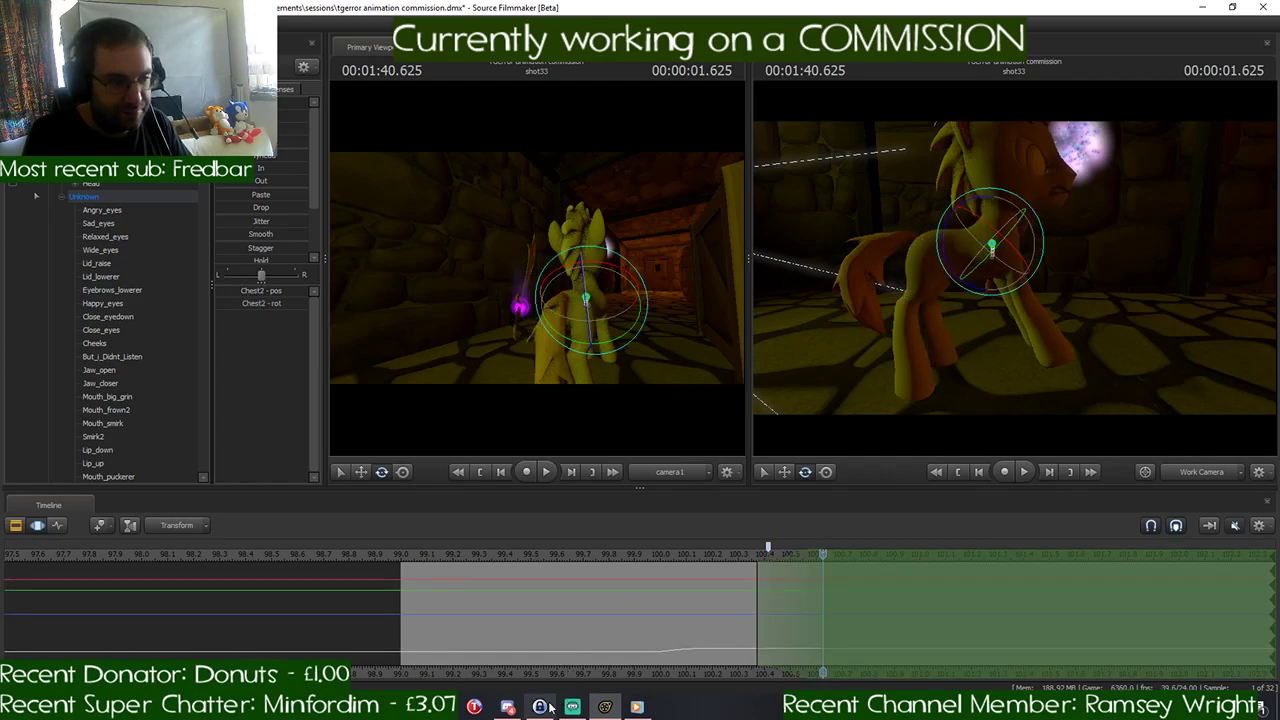
# - Check the gallop reference in Discord and rotate the Pelvis to tilt the pony's front end further up
pyautogui.click(508, 707)
pyautogui.click(510, 707)
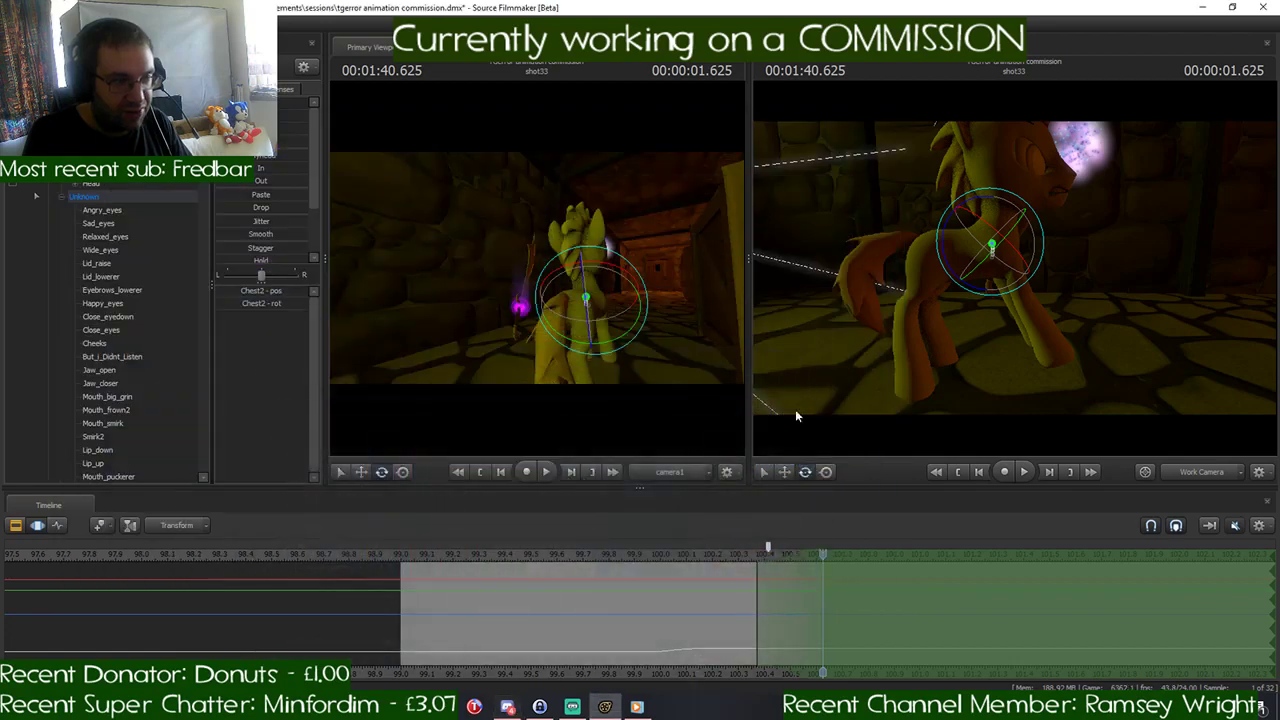
pyautogui.press('ctrl')
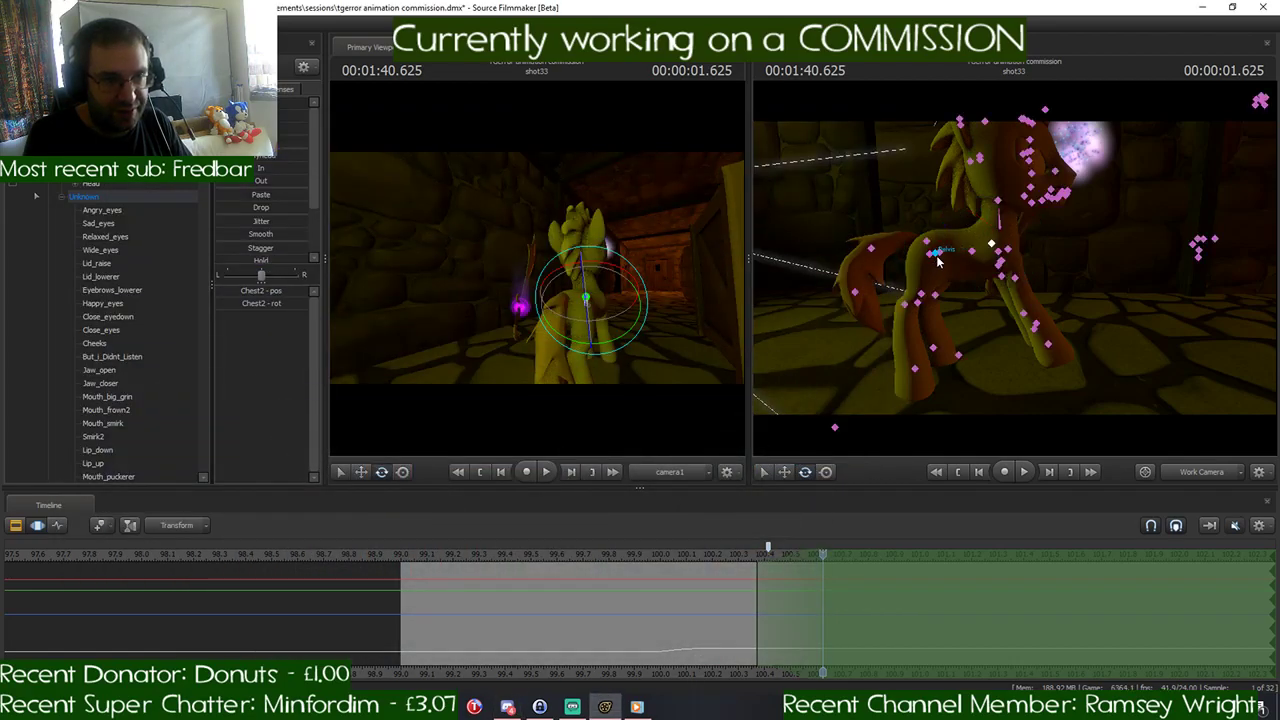
pyautogui.keyDown('ctrl'); pyautogui.click(937, 254); pyautogui.keyUp('ctrl')
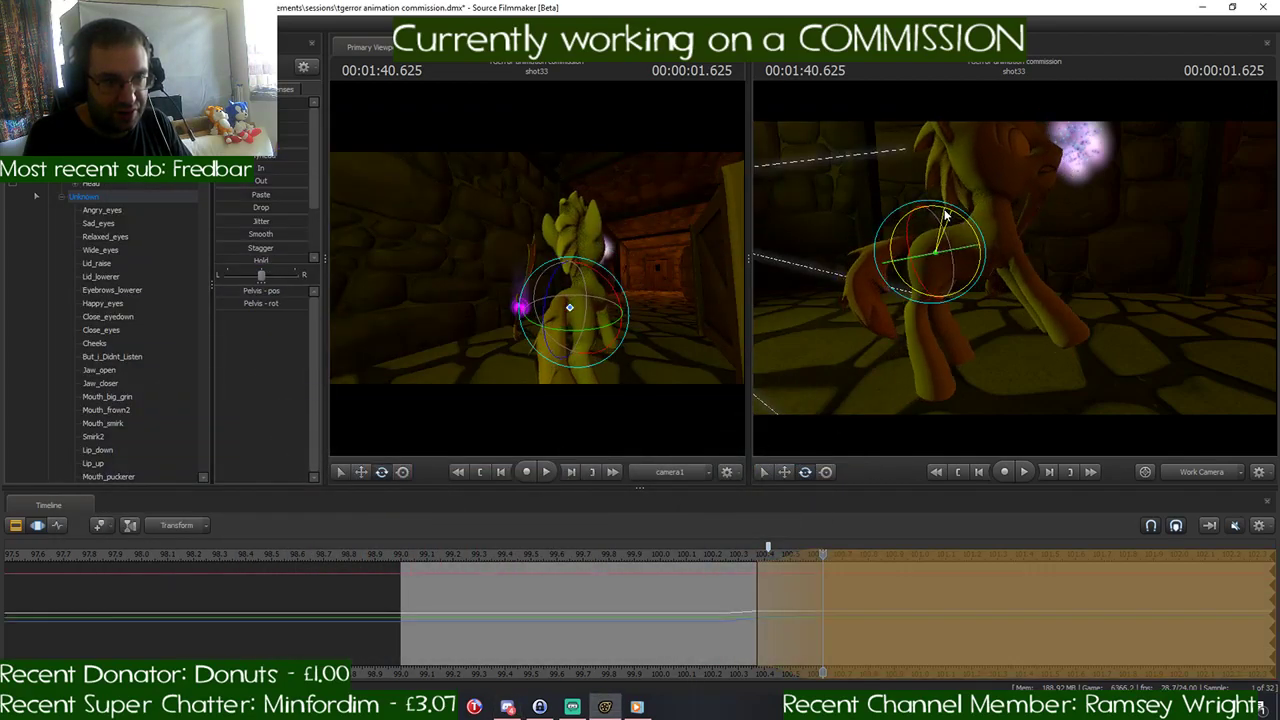
# - Rotate the RightThigh and LeftThigh bones to reposition the hind legs under the tilted pelvis
pyautogui.press('ctrl')
pyautogui.keyDown('ctrl'); pyautogui.click(930, 255); pyautogui.keyUp('ctrl')
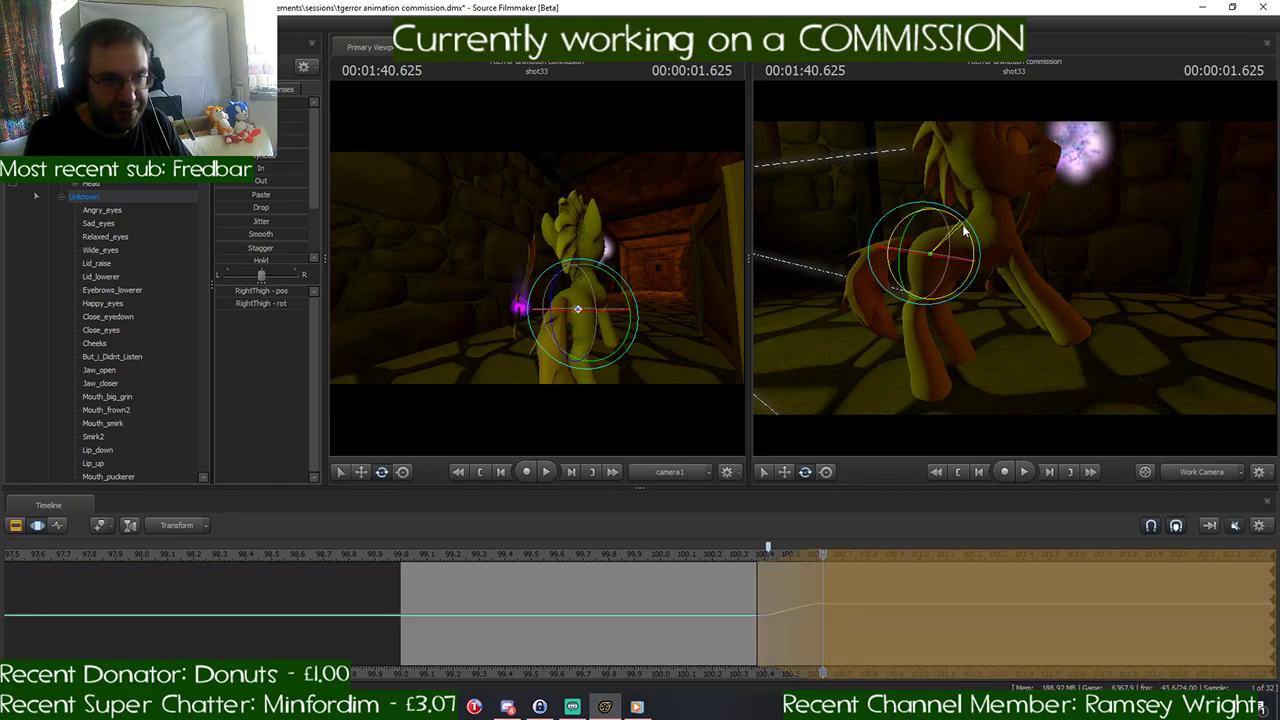
pyautogui.keyDown('ctrl'); pyautogui.click(945, 255); pyautogui.keyUp('ctrl')
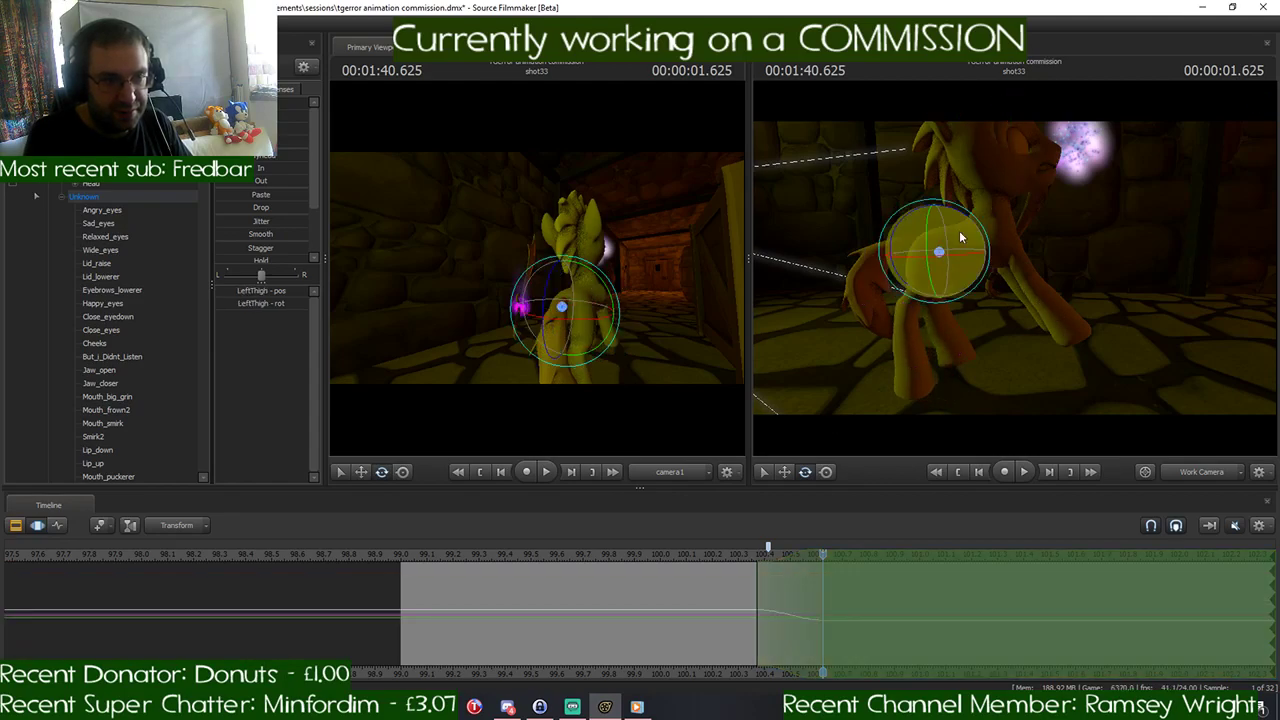
pyautogui.moveTo(970, 235); pyautogui.dragTo(973, 239)
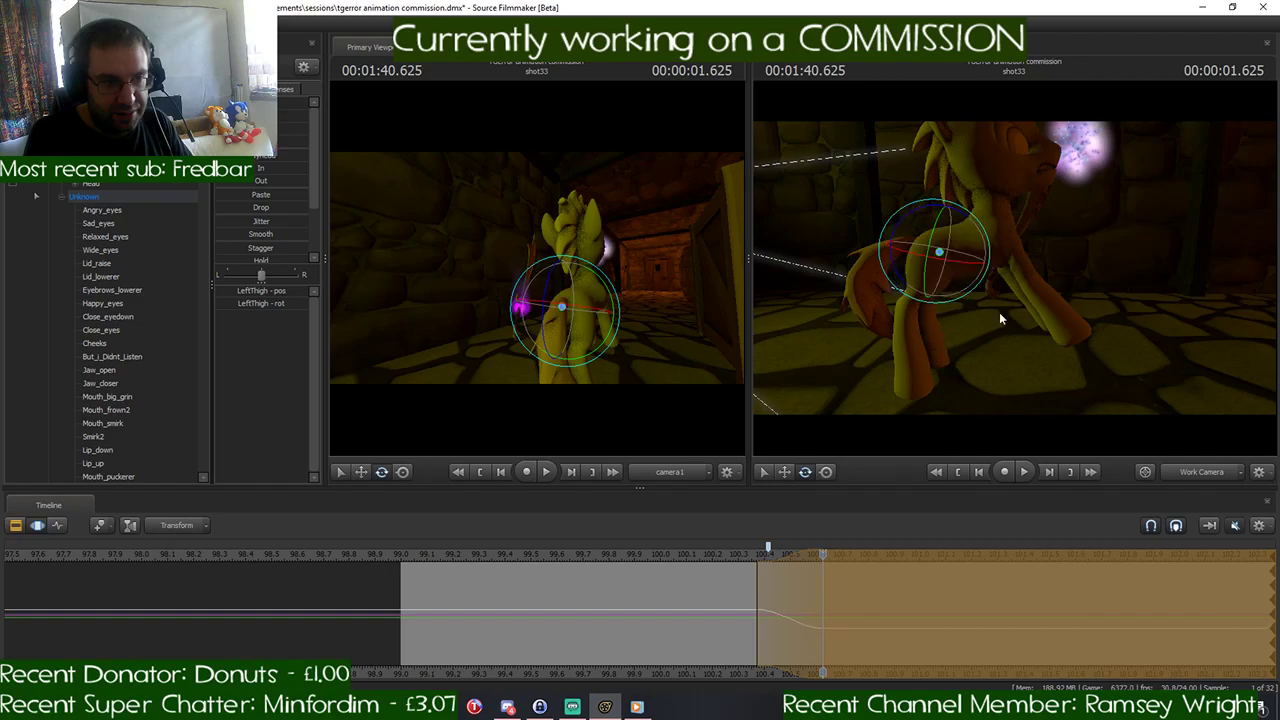
# - Rotate the Chest2 and Neck bones forward to bring the pony's upper body and head down
pyautogui.moveTo(1000, 316); pyautogui.dragTo(996, 287)
pyautogui.press('ctrl')
pyautogui.keyDown('ctrl'); pyautogui.click(970, 288); pyautogui.keyUp('ctrl')
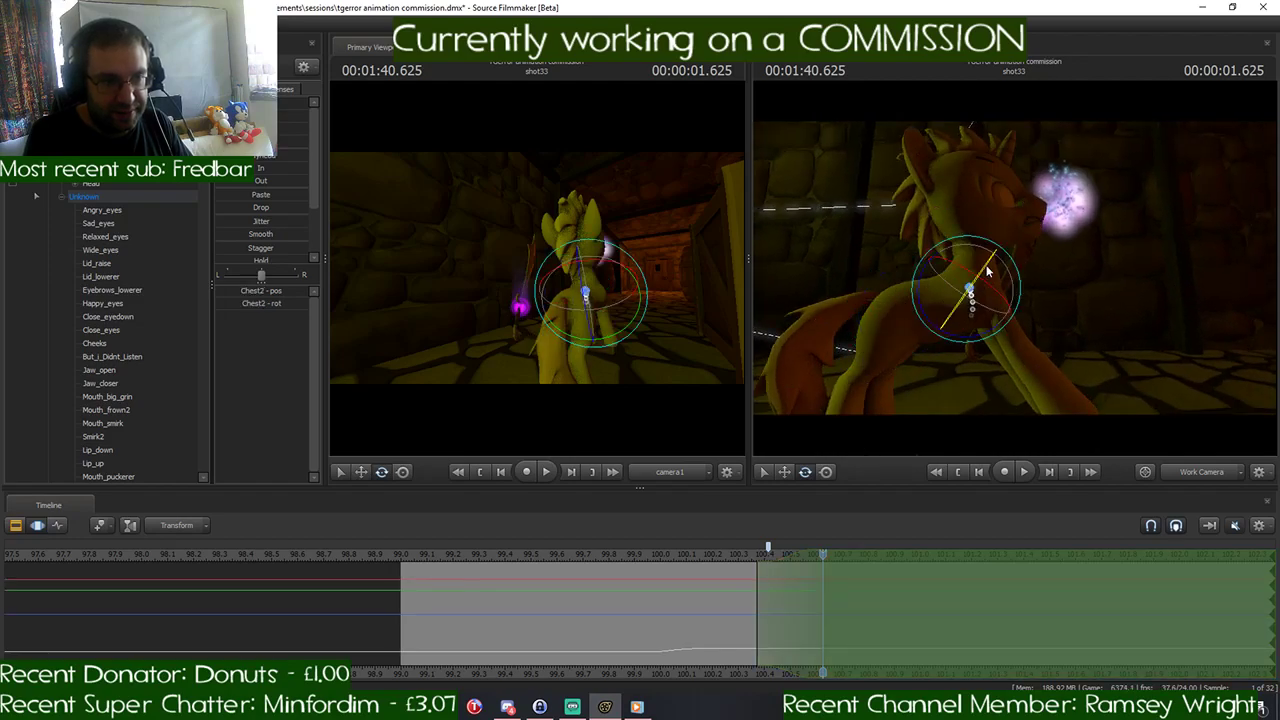
pyautogui.press('ctrl')
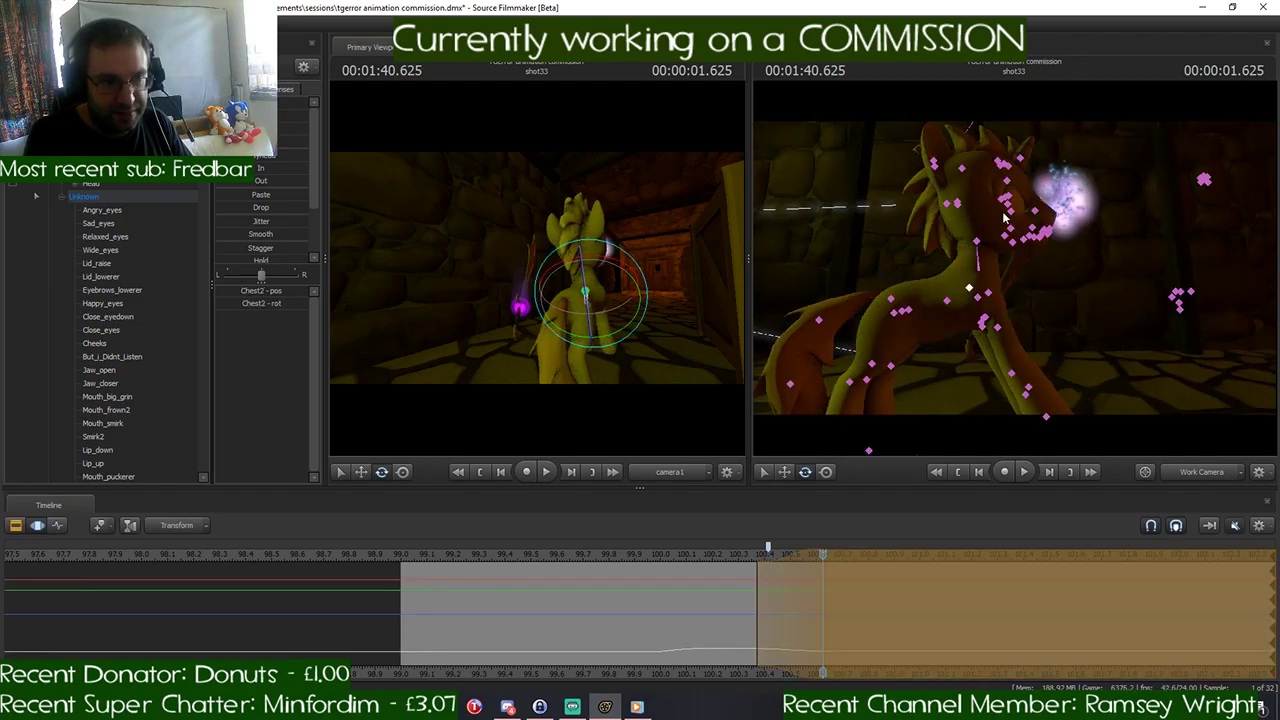
pyautogui.keyDown('ctrl'); pyautogui.click(979, 241); pyautogui.keyUp('ctrl')
pyautogui.press('ctrl')
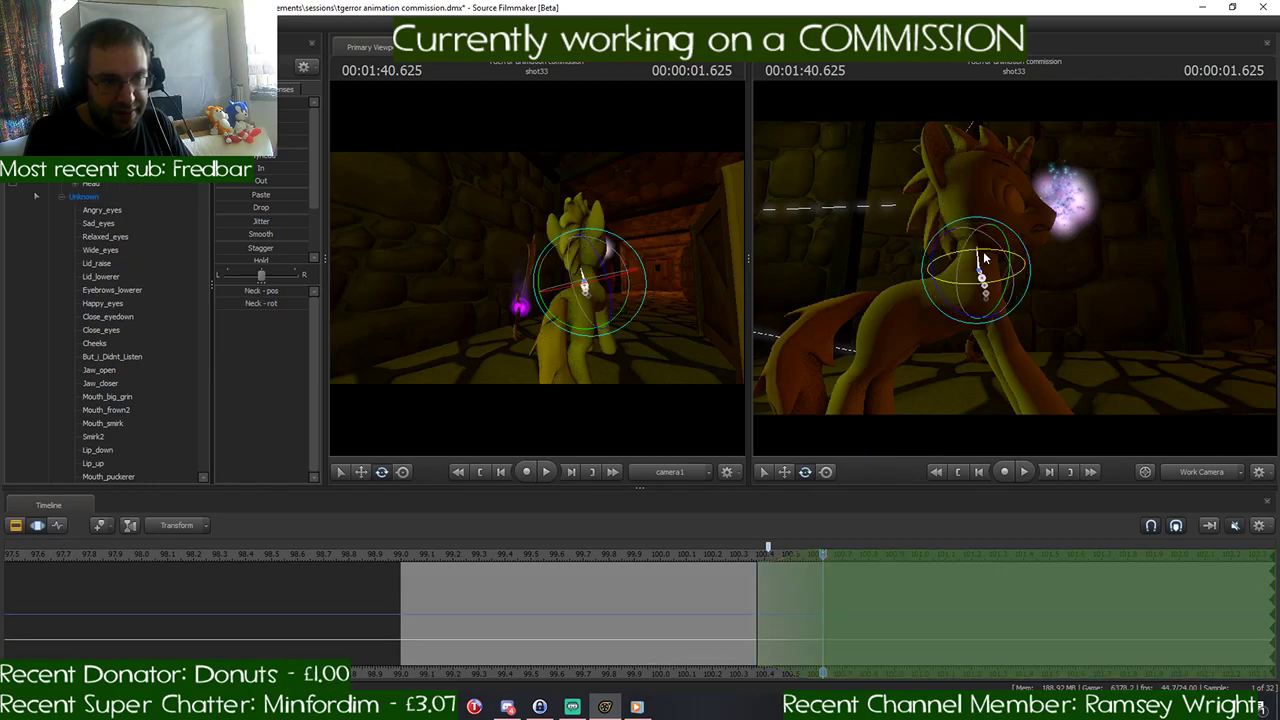
pyautogui.moveTo(982, 228); pyautogui.dragTo(992, 222)
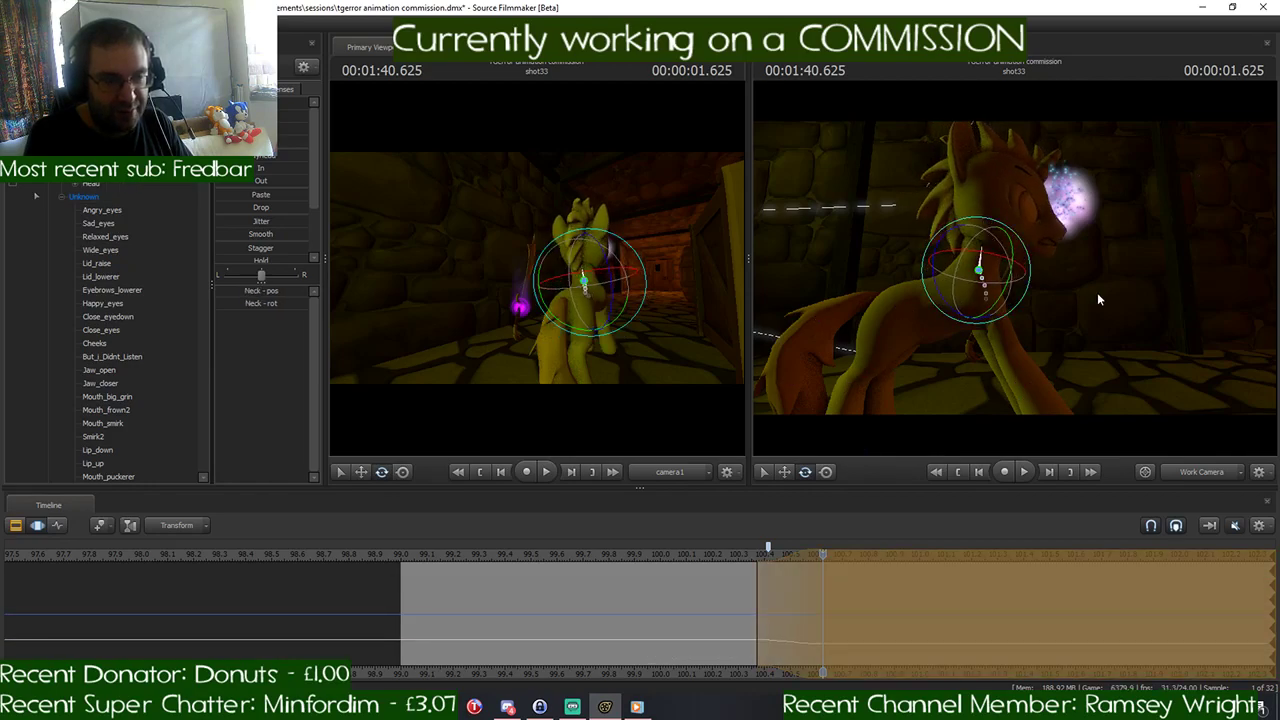
# - Check the gallop reference again and rotate the Neck further forward and down
pyautogui.press('w')
pyautogui.moveTo(1097, 292)
pyautogui.mouseDown()
pyautogui.moveTo(1097, 265)
pyautogui.moveTo(1097, 292)
pyautogui.mouseUp()
pyautogui.press('ctrl')
pyautogui.keyDown('ctrl'); pyautogui.click(953, 262); pyautogui.keyUp('ctrl')
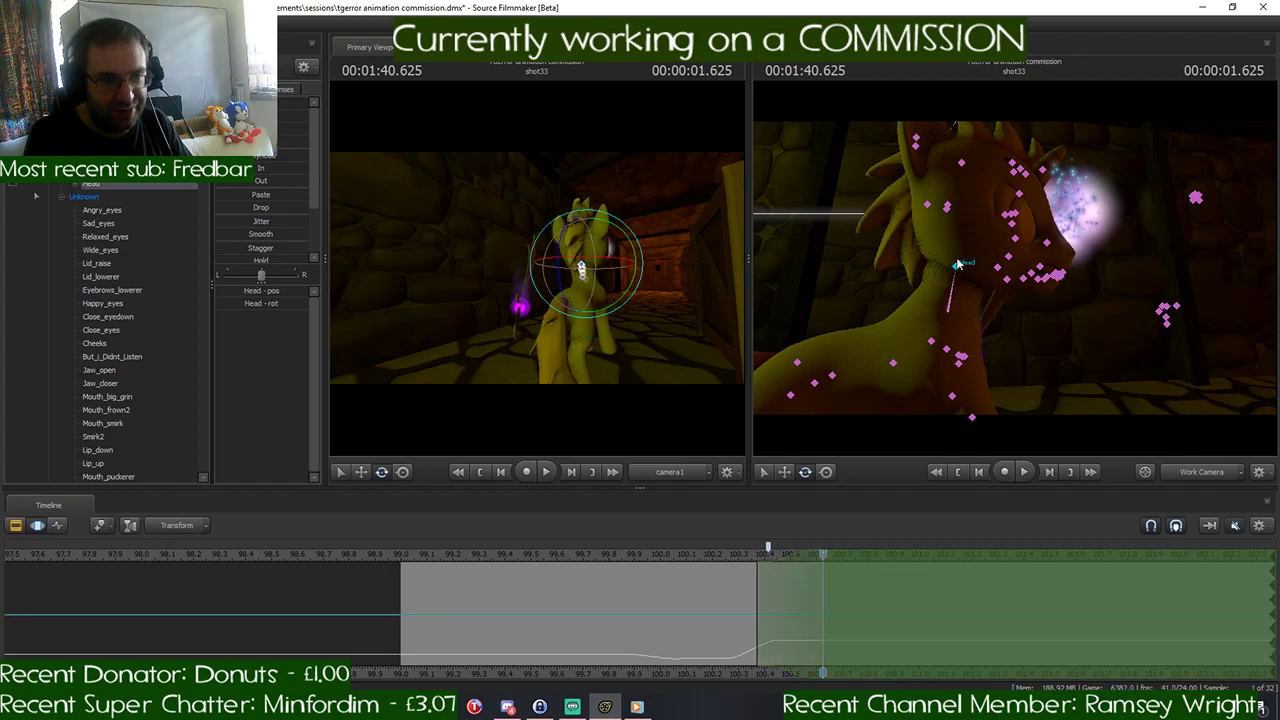
pyautogui.click(510, 706)
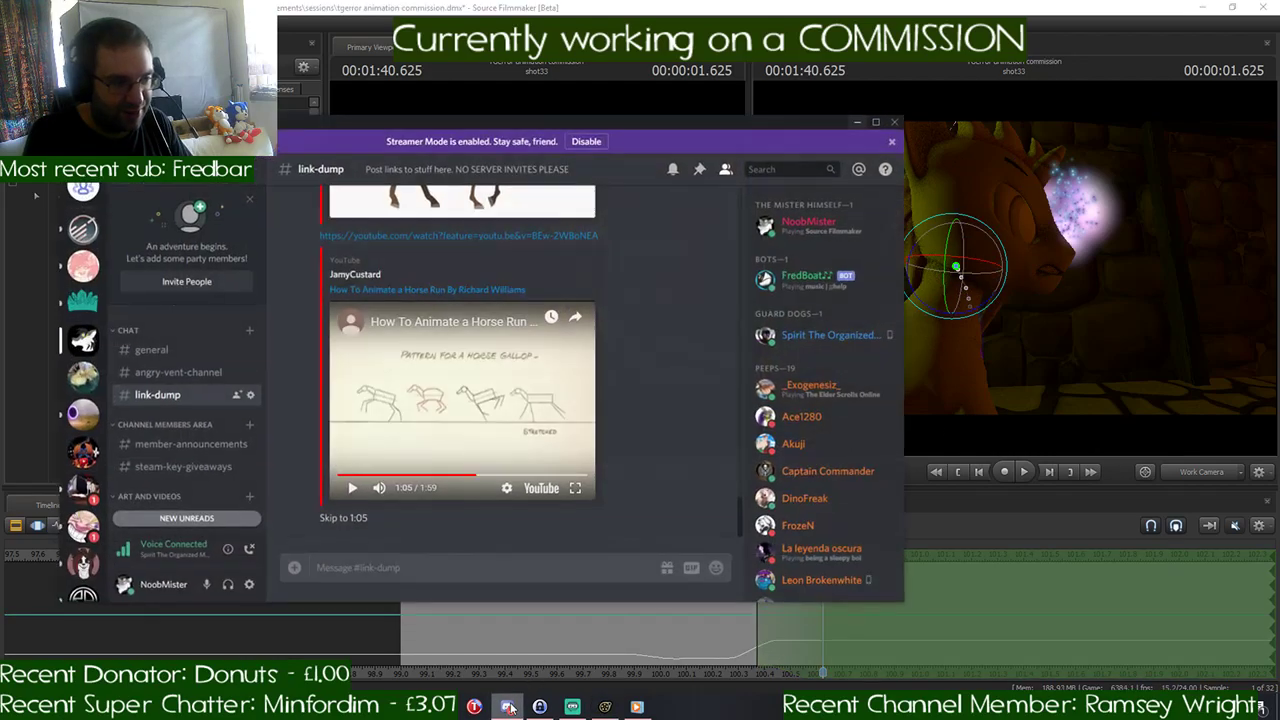
pyautogui.click(508, 706)
pyautogui.moveTo(1007, 271); pyautogui.dragTo(1000, 271)
pyautogui.press('s')
pyautogui.press('ctrl')
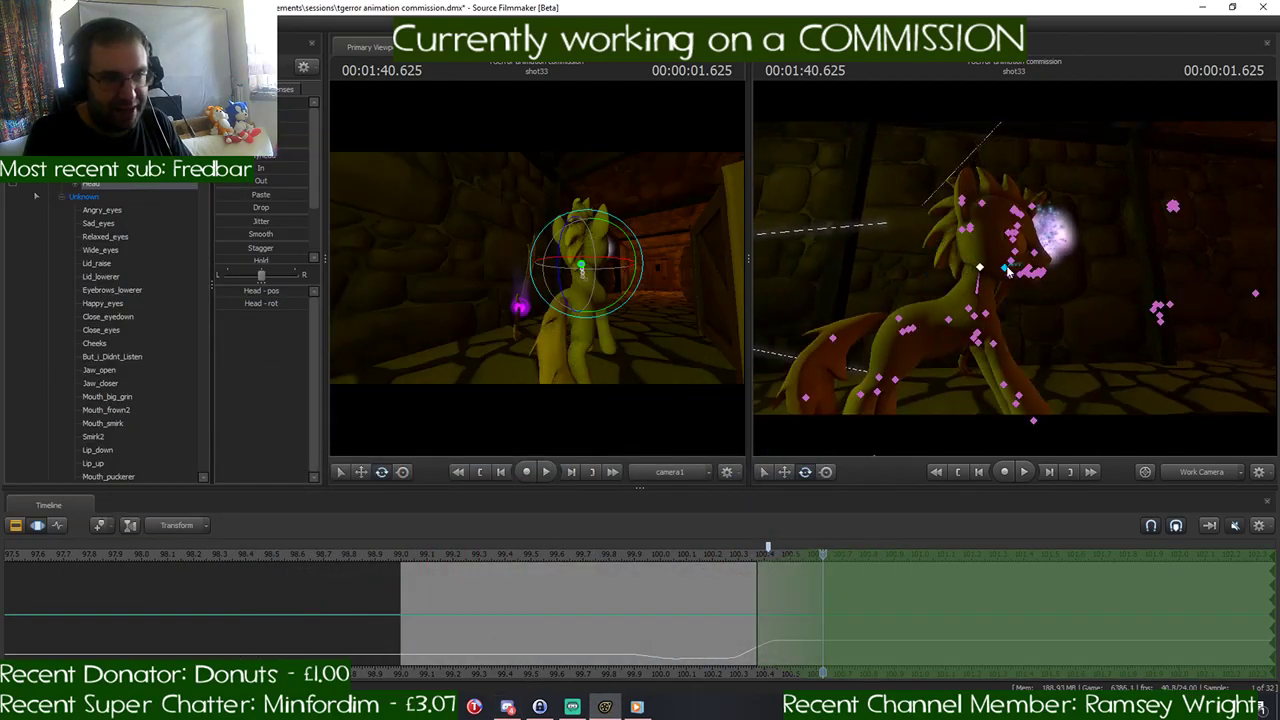
pyautogui.keyDown('ctrl'); pyautogui.click(977, 283); pyautogui.keyUp('ctrl')
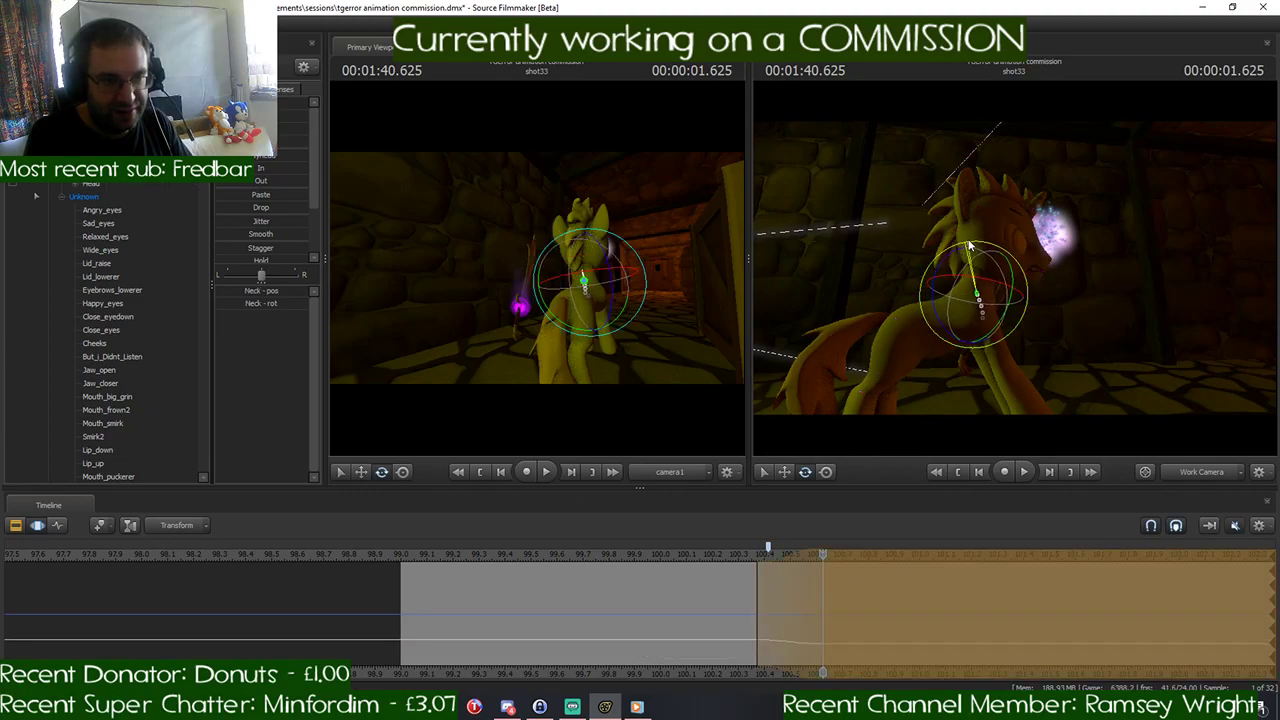
pyautogui.press('ctrl')
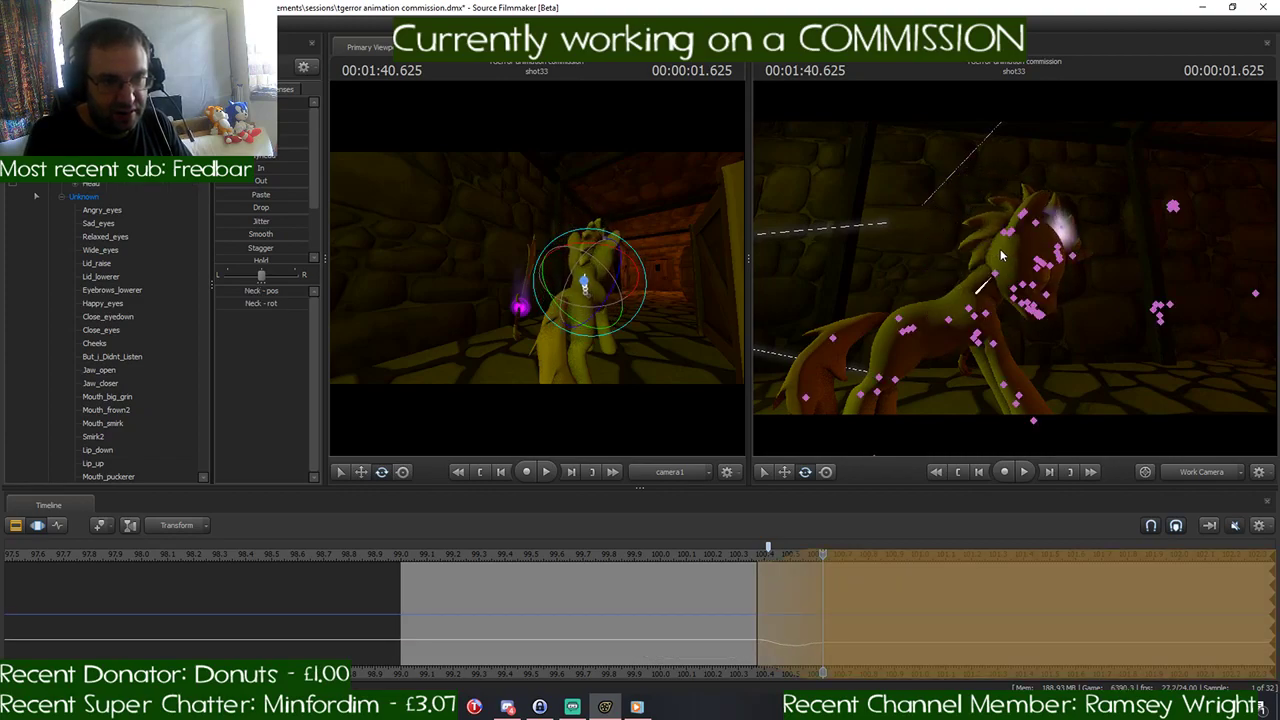
# - Rotate the Head back up to face forward and compare the pose with the gallop reference in Discord
pyautogui.keyDown('ctrl'); pyautogui.click(997, 273); pyautogui.keyUp('ctrl')
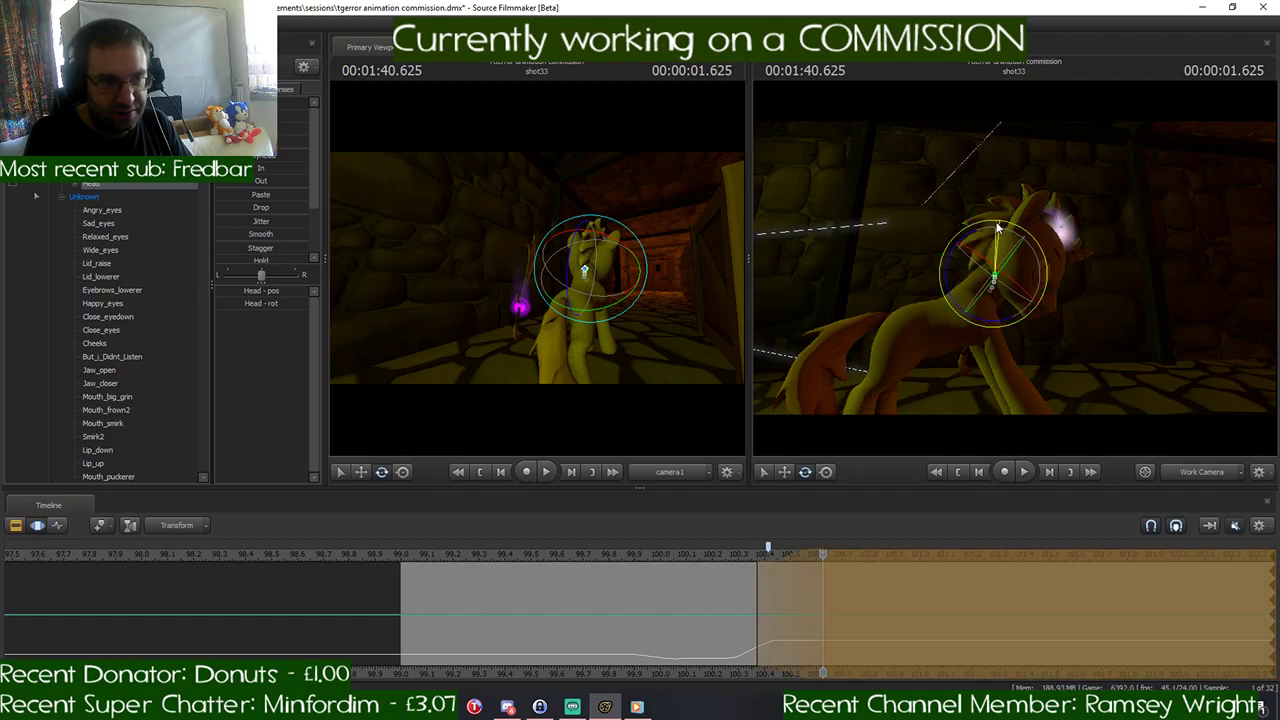
pyautogui.moveTo(978, 223); pyautogui.dragTo(964, 228)
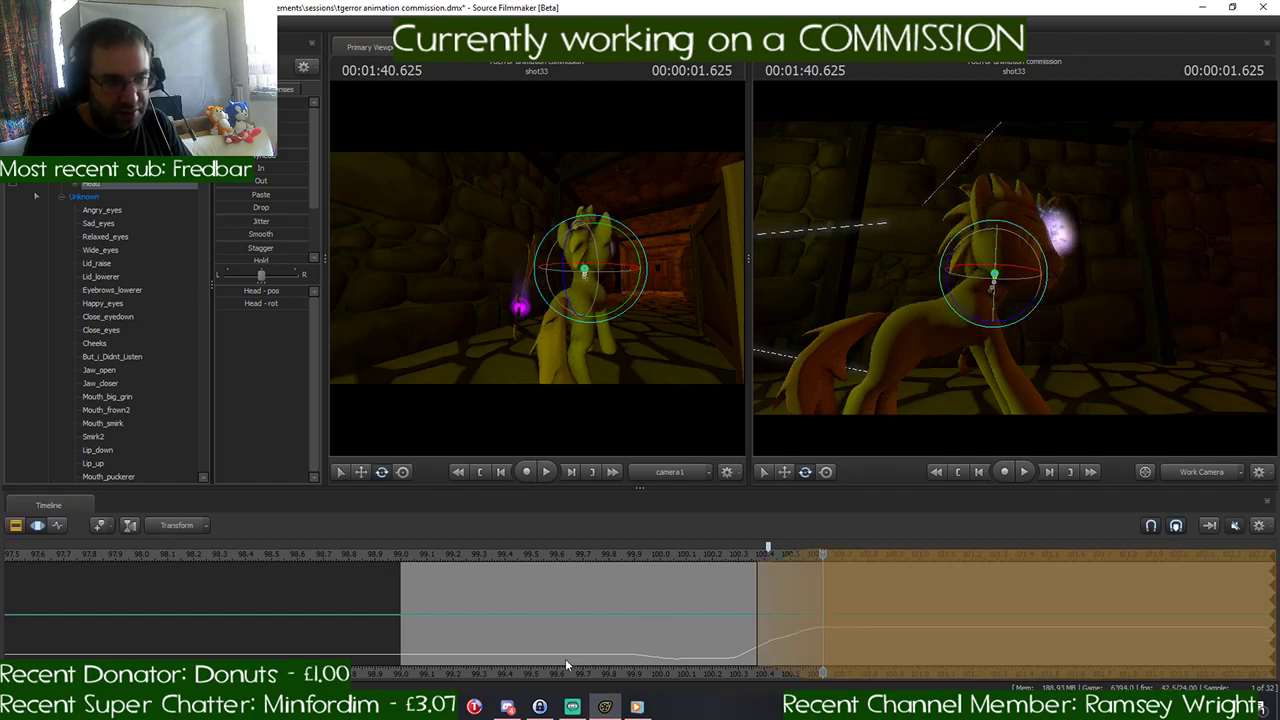
pyautogui.click(513, 705)
pyautogui.click(516, 703)
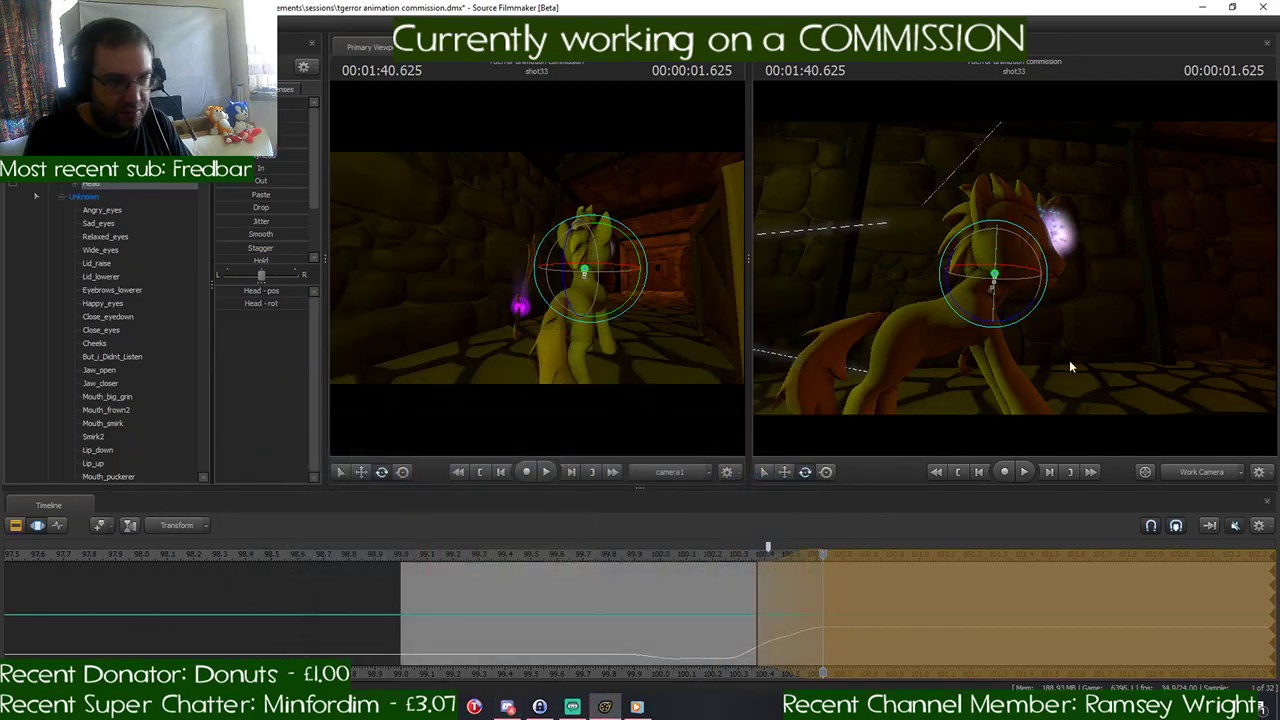
# - Rotate the LeftShoulder and RightShoulder bones to swing both front legs forward into the stretched gallop pose
pyautogui.moveTo(1069, 360); pyautogui.dragTo(998, 266)
pyautogui.click(948, 253)
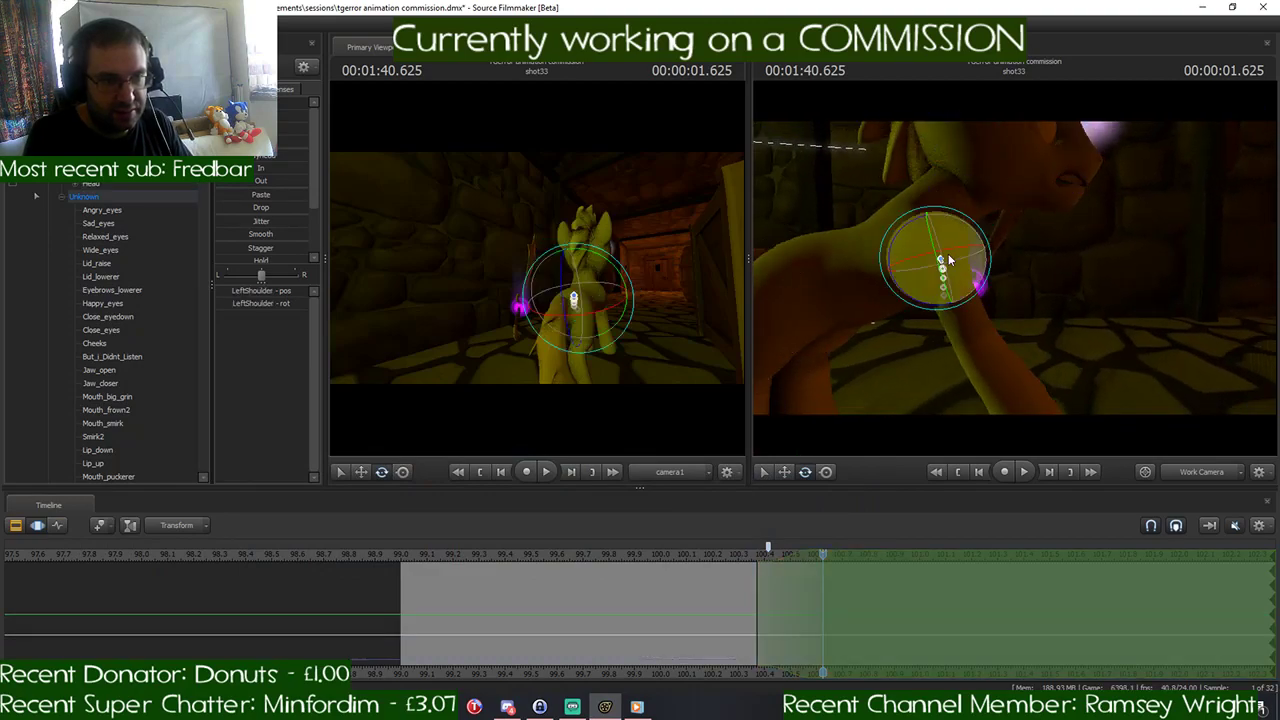
pyautogui.moveTo(963, 218); pyautogui.dragTo(935, 224)
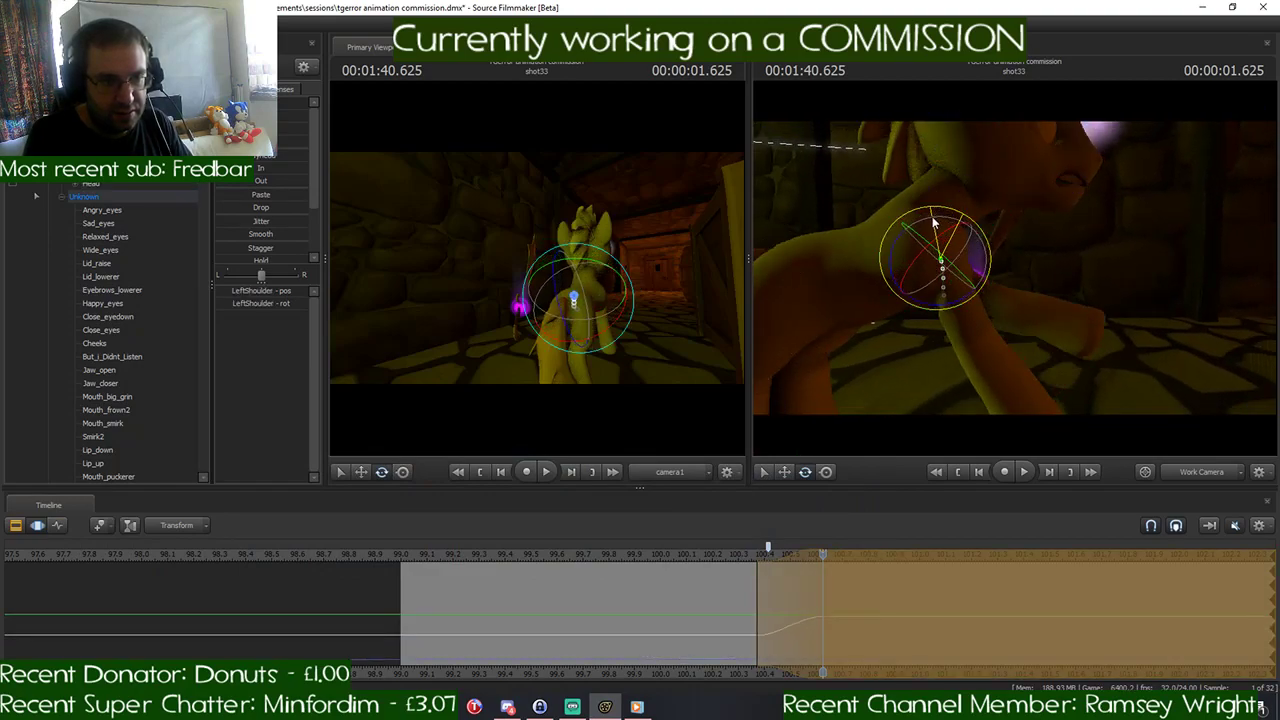
pyautogui.click(940, 252)
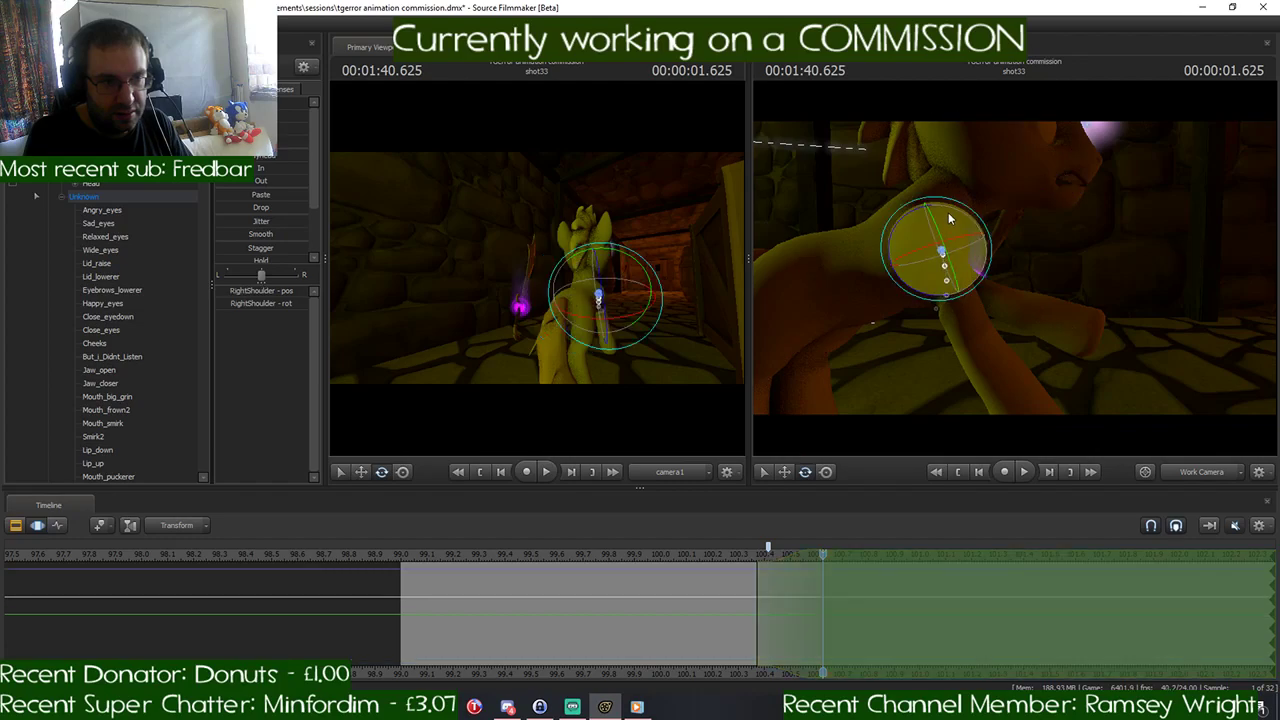
pyautogui.moveTo(956, 206); pyautogui.dragTo(917, 204)
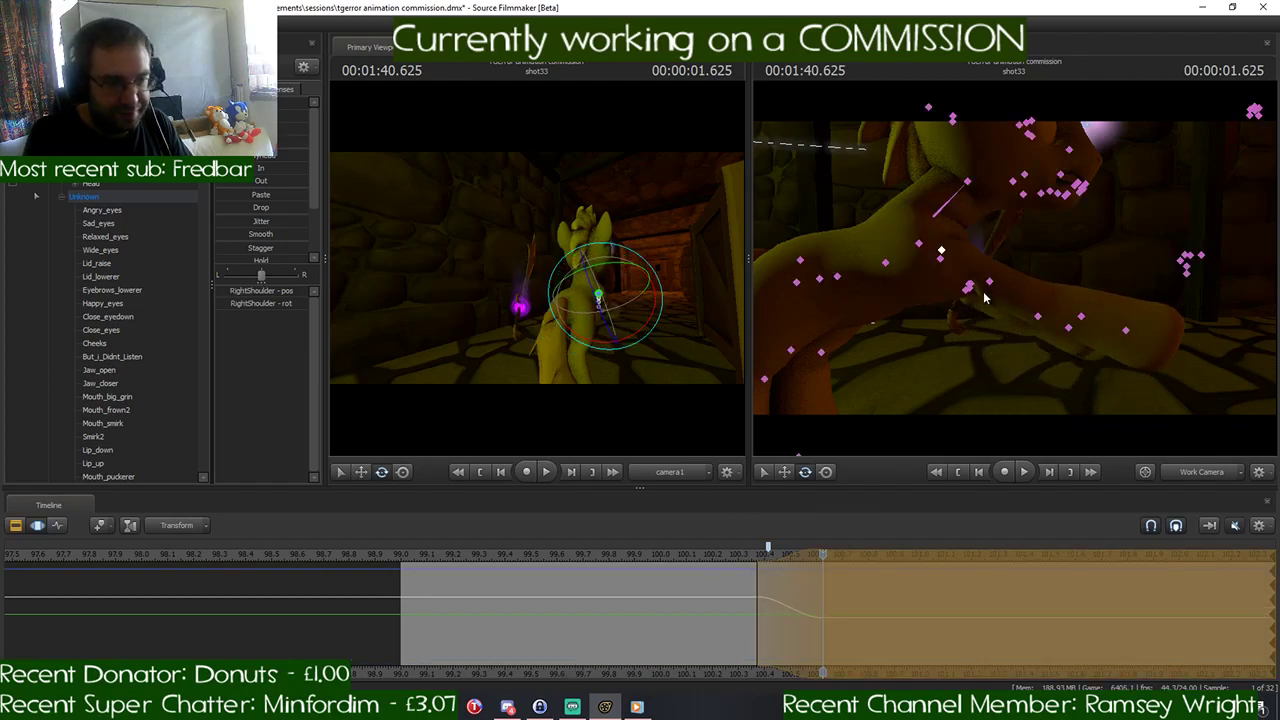
# - Try to bend the pony's front legs by rotating the RightForearm and LeftForearm bones at 1:40.625
pyautogui.click(991, 282)
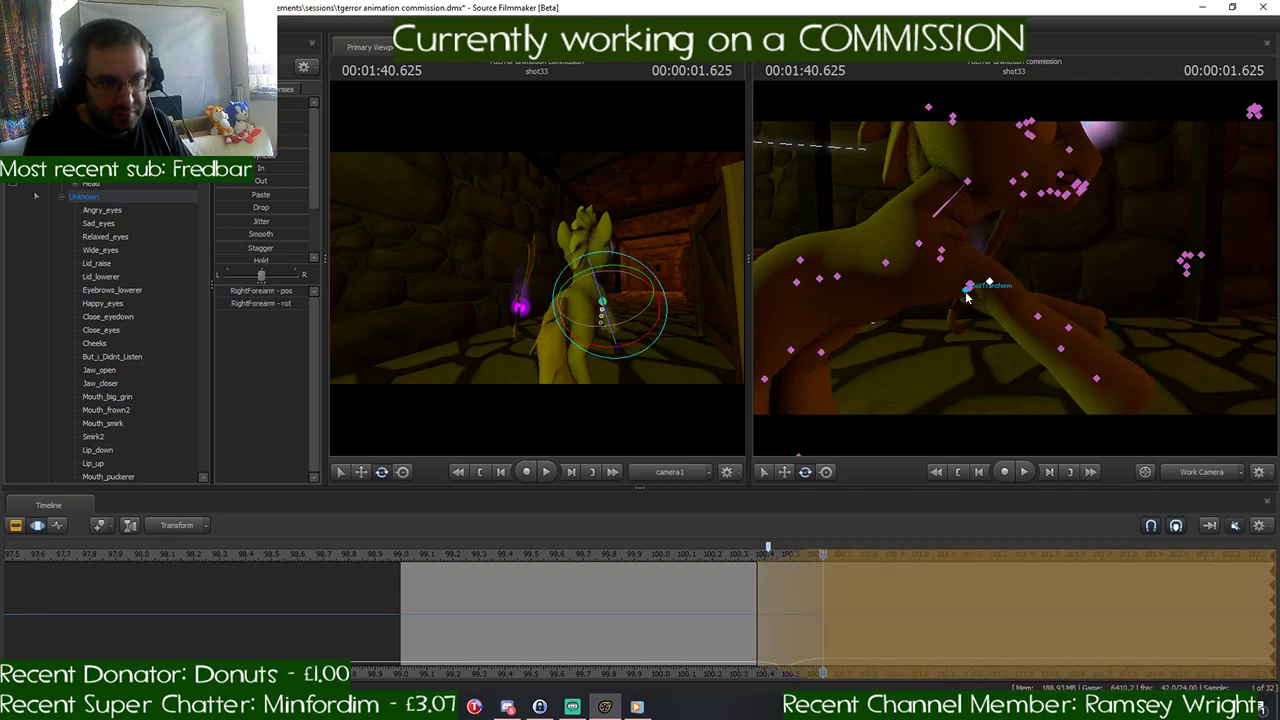
pyautogui.moveTo(972, 296); pyautogui.dragTo(1007, 309)
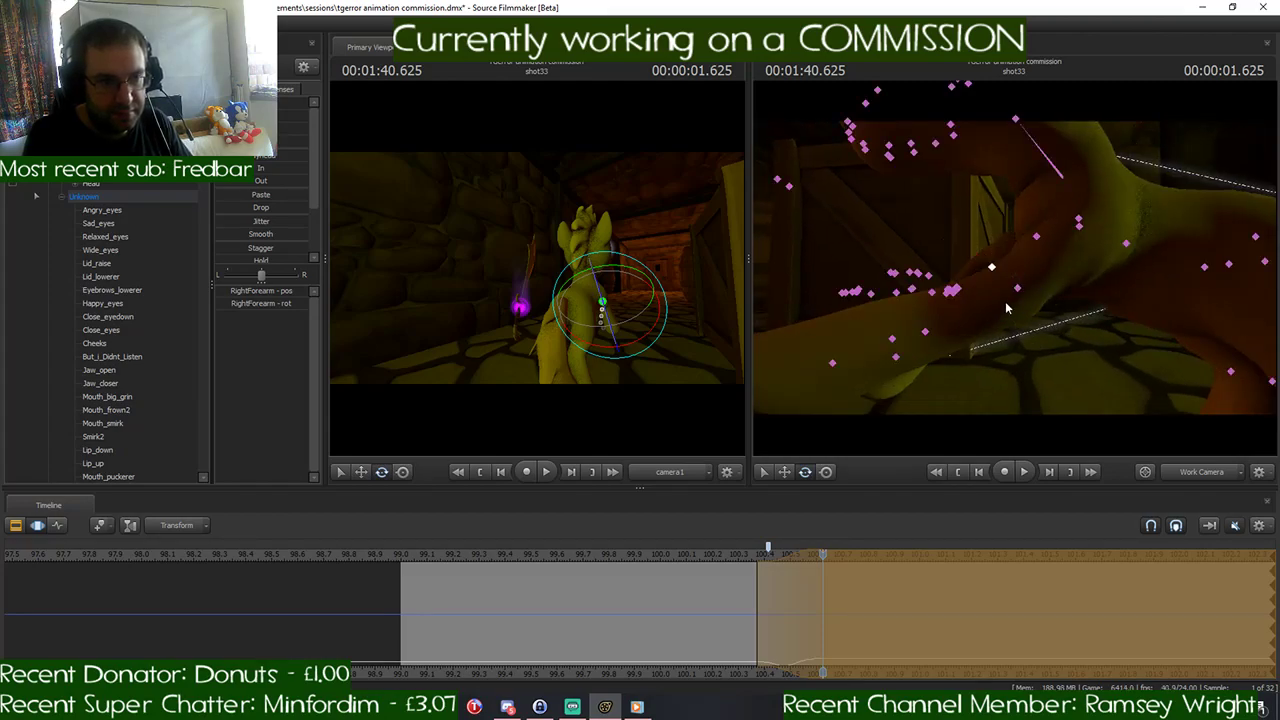
pyautogui.click(1017, 290)
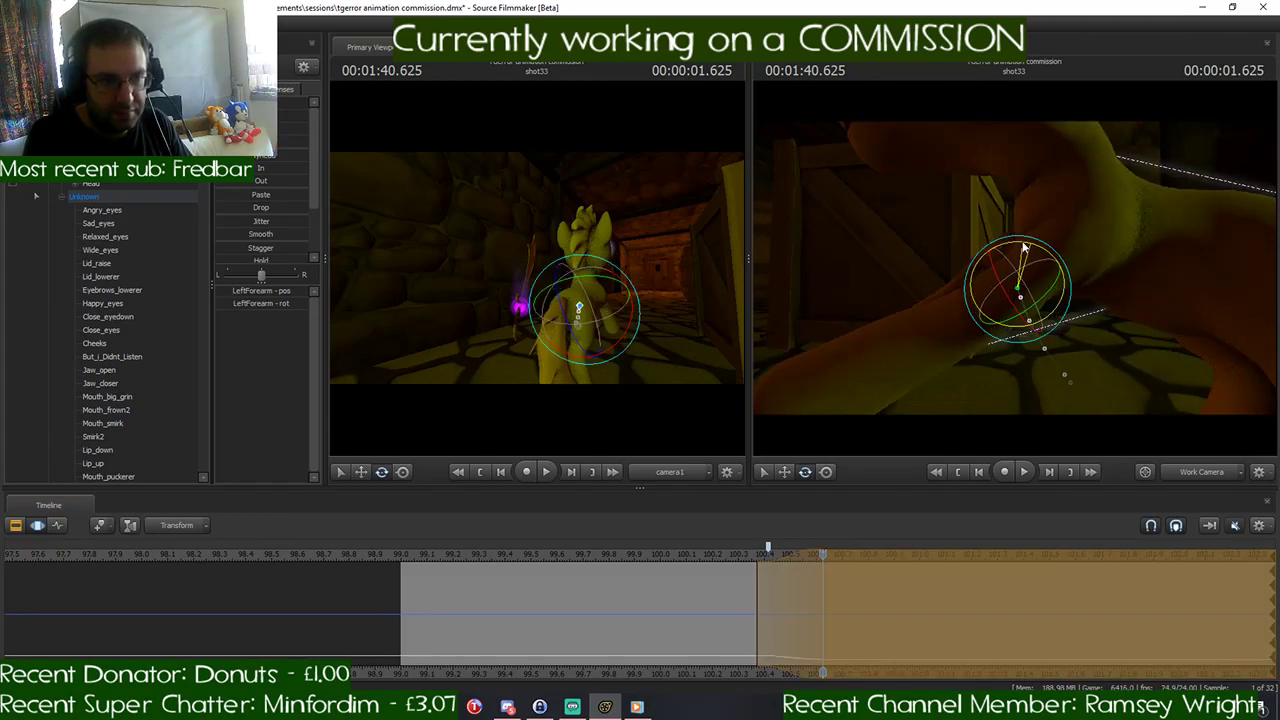
pyautogui.moveTo(1015, 248)
pyautogui.mouseDown()
pyautogui.moveTo(960, 285)
pyautogui.moveTo(1005, 262)
pyautogui.mouseUp()
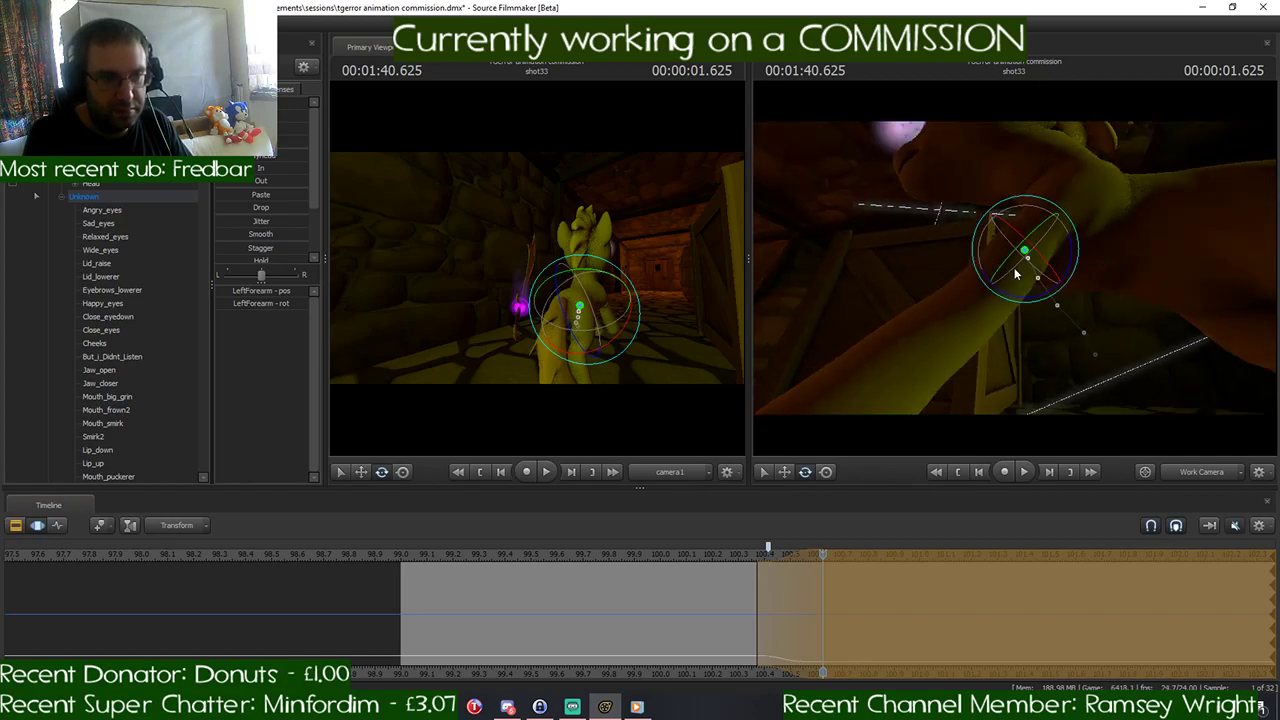
pyautogui.moveTo(822, 555)
pyautogui.mouseDown()
pyautogui.moveTo(757, 555)
pyautogui.moveTo(825, 561)
pyautogui.mouseUp()
pyautogui.press('ctrl')
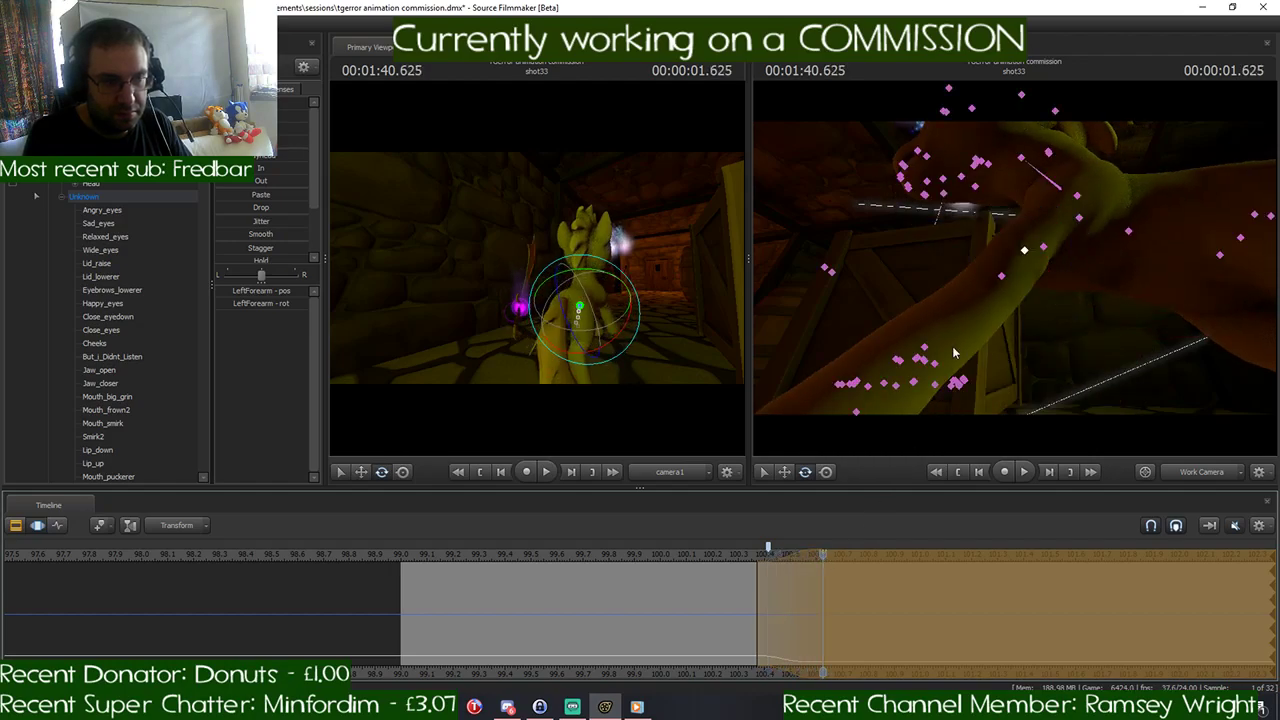
# - Try to rotate the RightHand and LeftHand bones to angle both front hooves in the stretched pose
pyautogui.moveTo(1003, 338); pyautogui.dragTo(1003, 285)
pyautogui.press('ctrl')
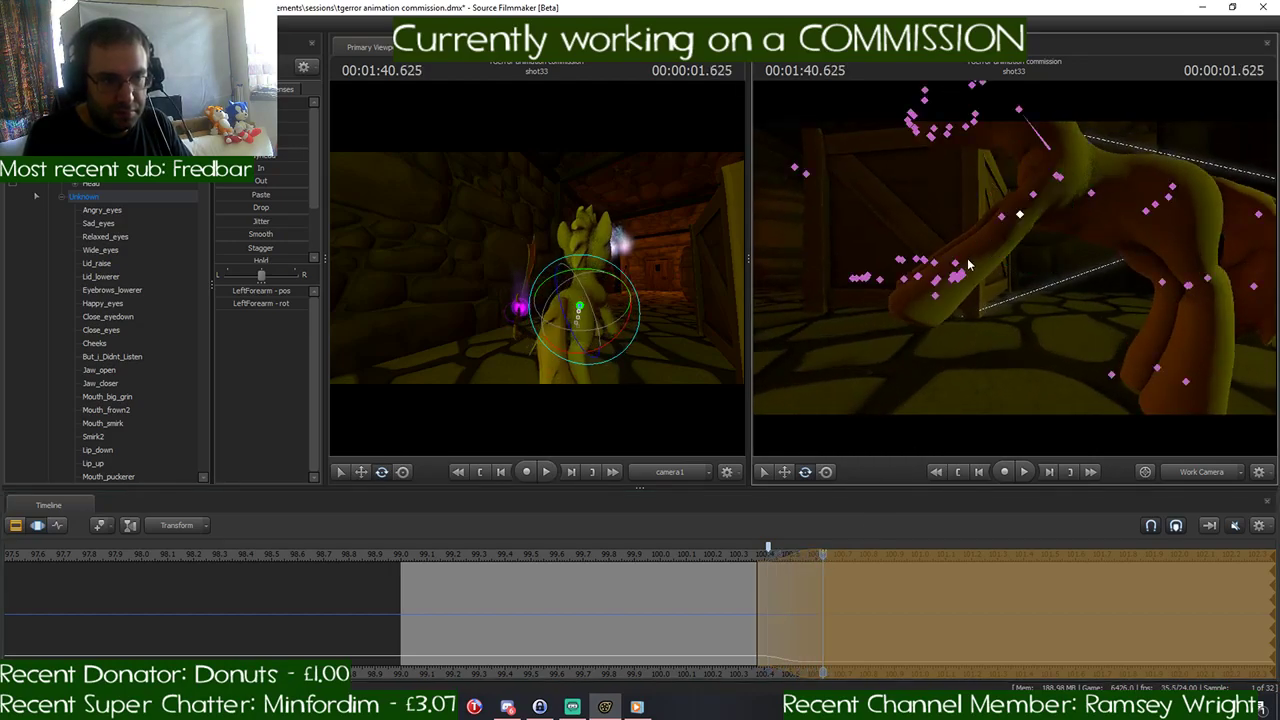
pyautogui.click(957, 268)
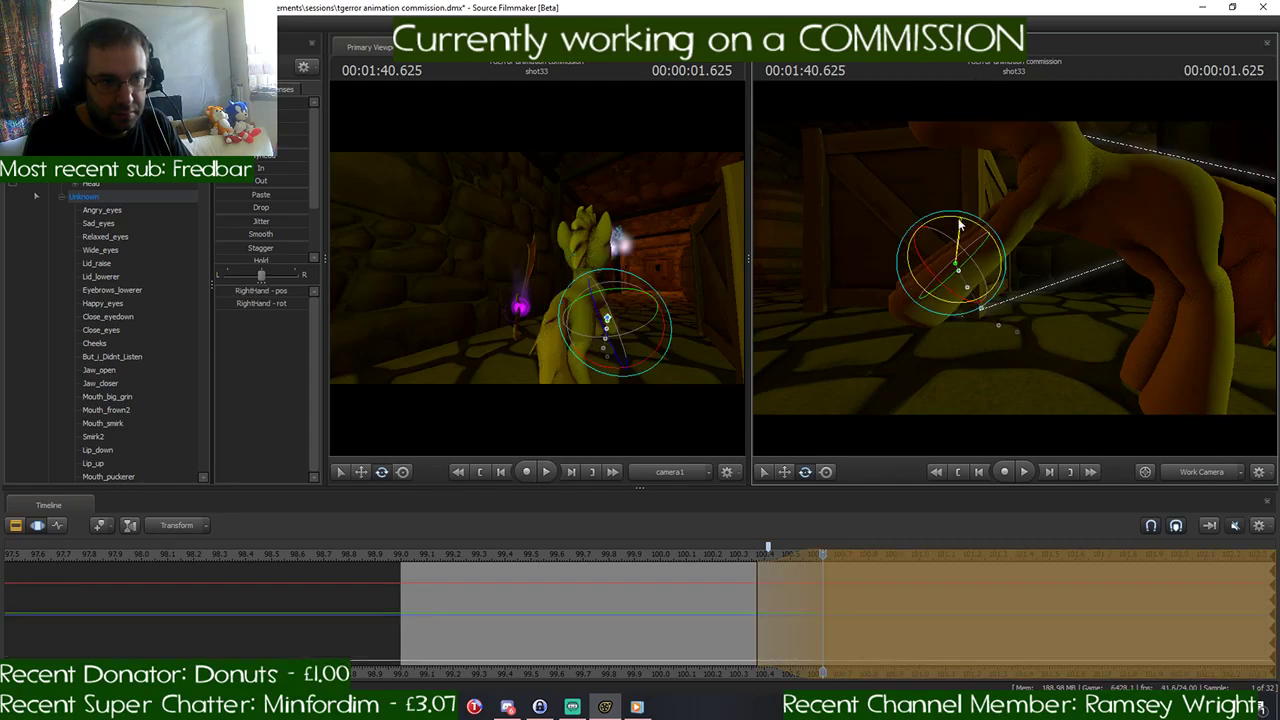
pyautogui.press('ctrl')
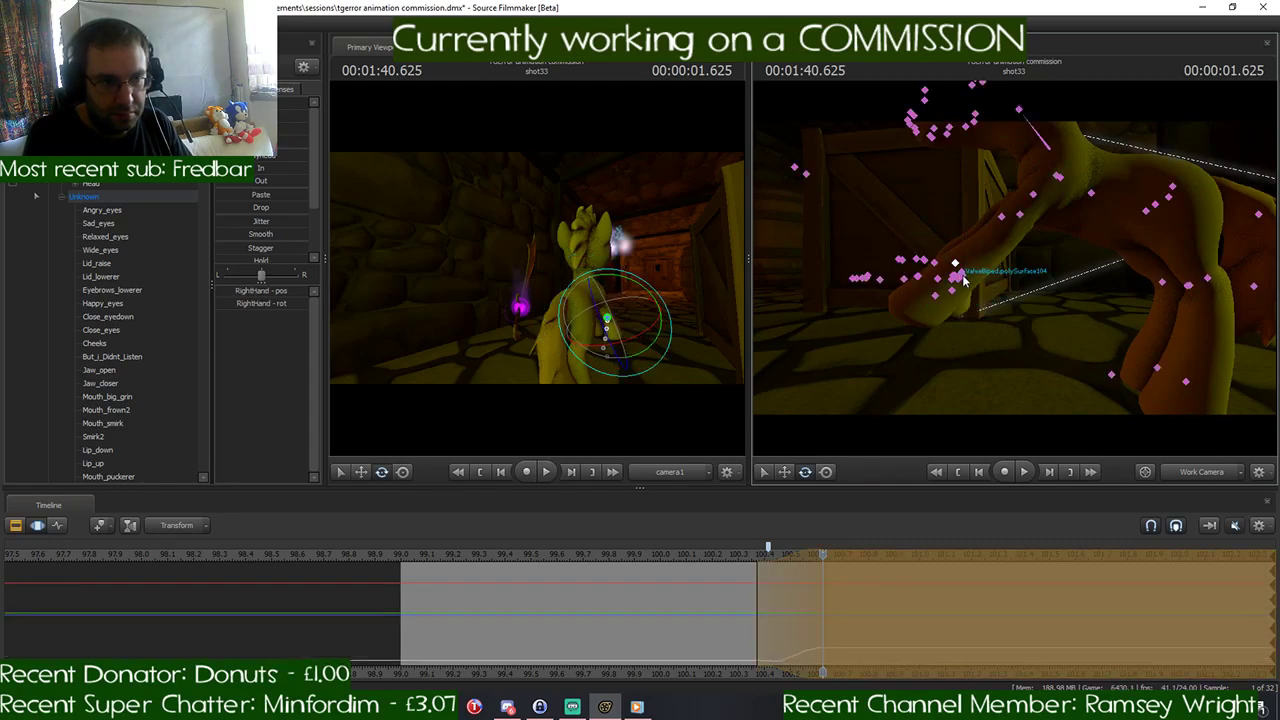
pyautogui.moveTo(965, 279); pyautogui.dragTo(993, 270)
pyautogui.press('ctrl')
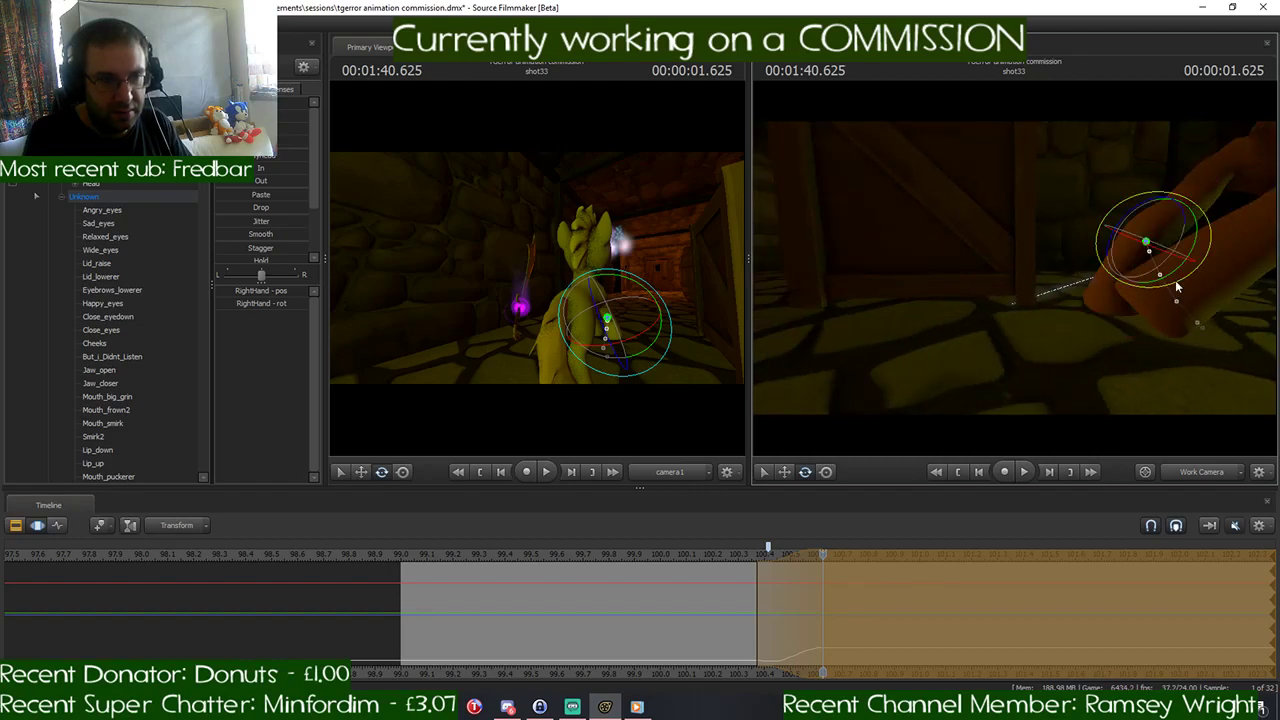
pyautogui.moveTo(1203, 294); pyautogui.dragTo(1036, 272)
pyautogui.press('ctrl')
pyautogui.click(1048, 266)
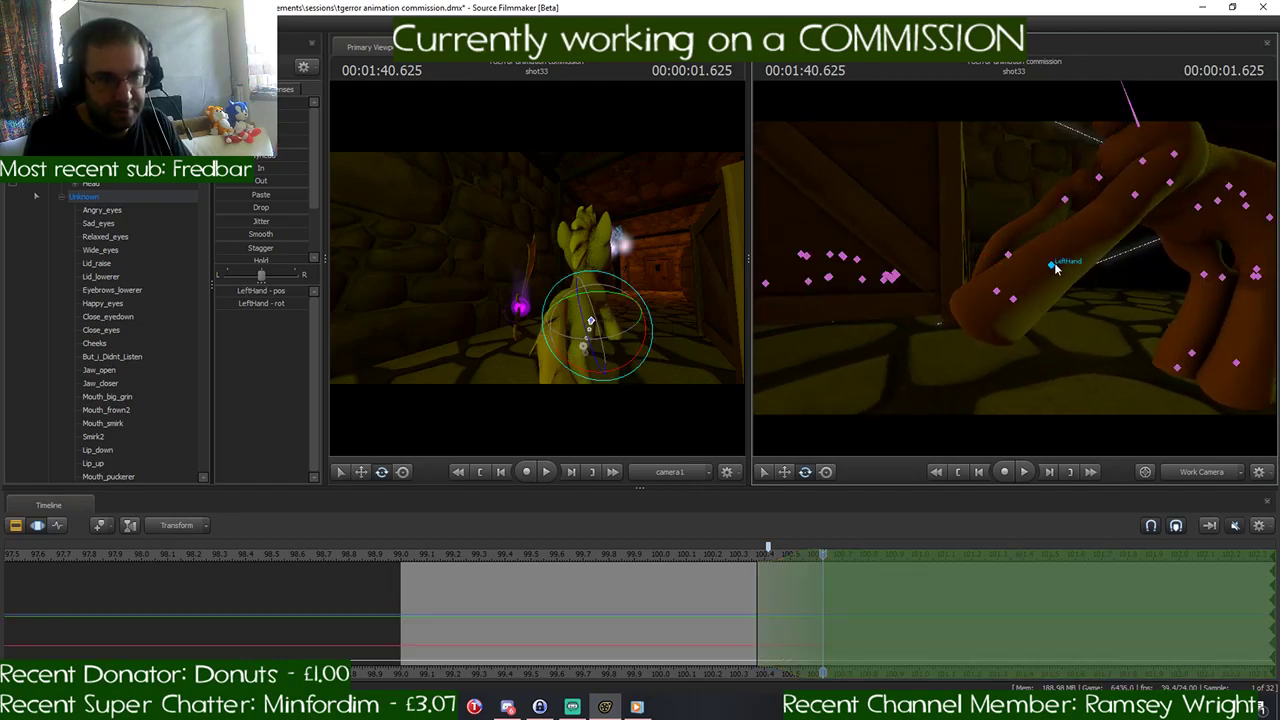
pyautogui.moveTo(1030, 232); pyautogui.dragTo(1024, 241)
pyautogui.press('d')
# - Compare the pose with 1:40.375, move on to 1:40.791, and check the horse gallop reference in Discord
pyautogui.moveTo(1186, 361); pyautogui.dragTo(1235, 358)
pyautogui.moveTo(808, 555); pyautogui.dragTo(760, 568)
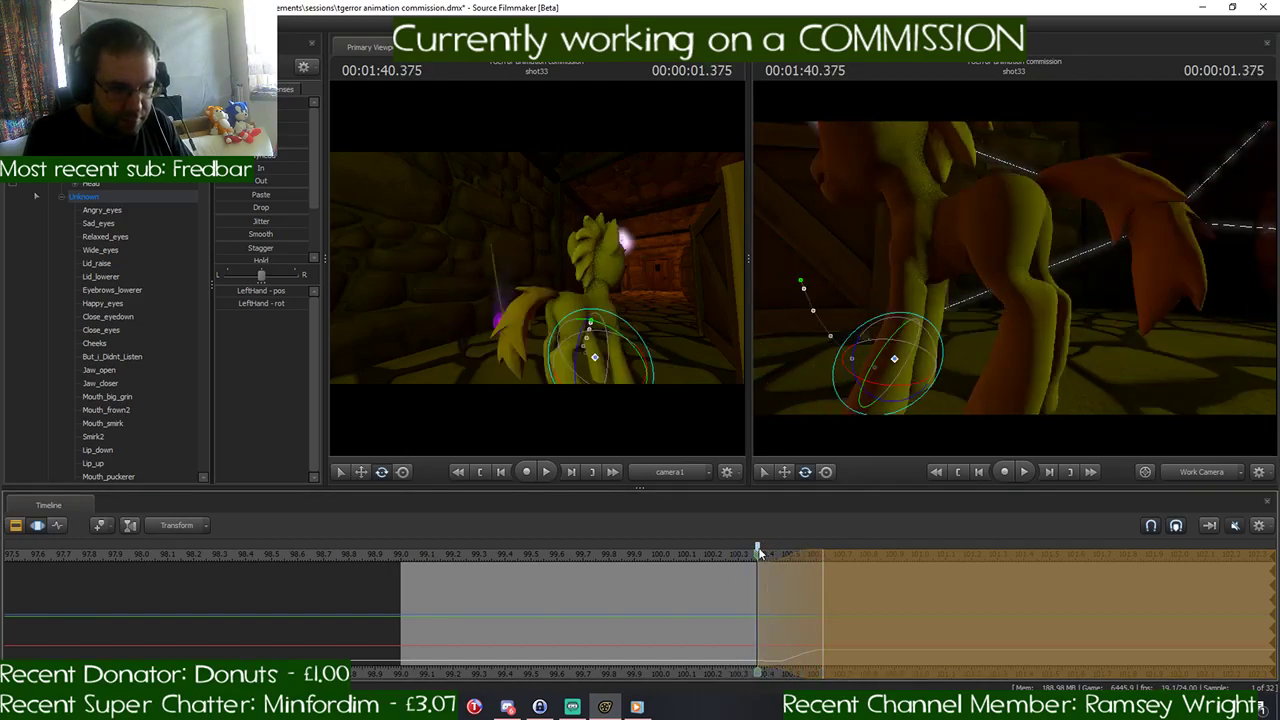
pyautogui.moveTo(758, 553); pyautogui.dragTo(866, 567)
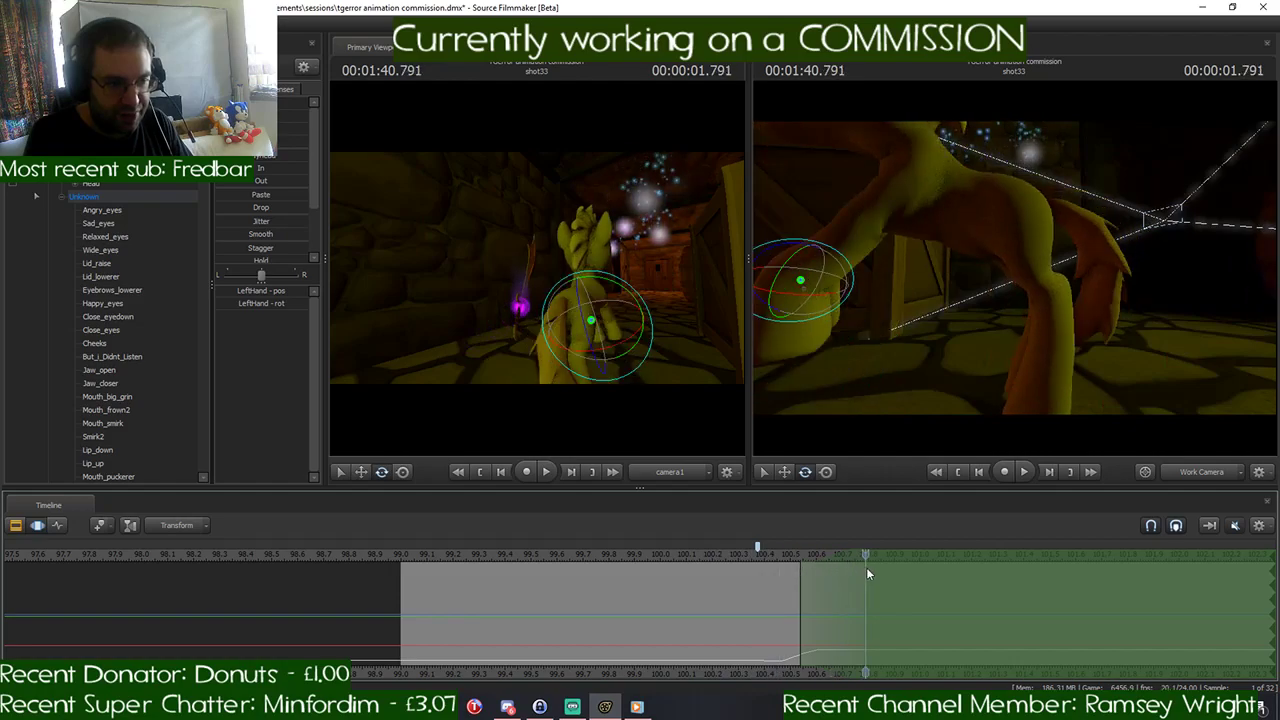
pyautogui.click(508, 707)
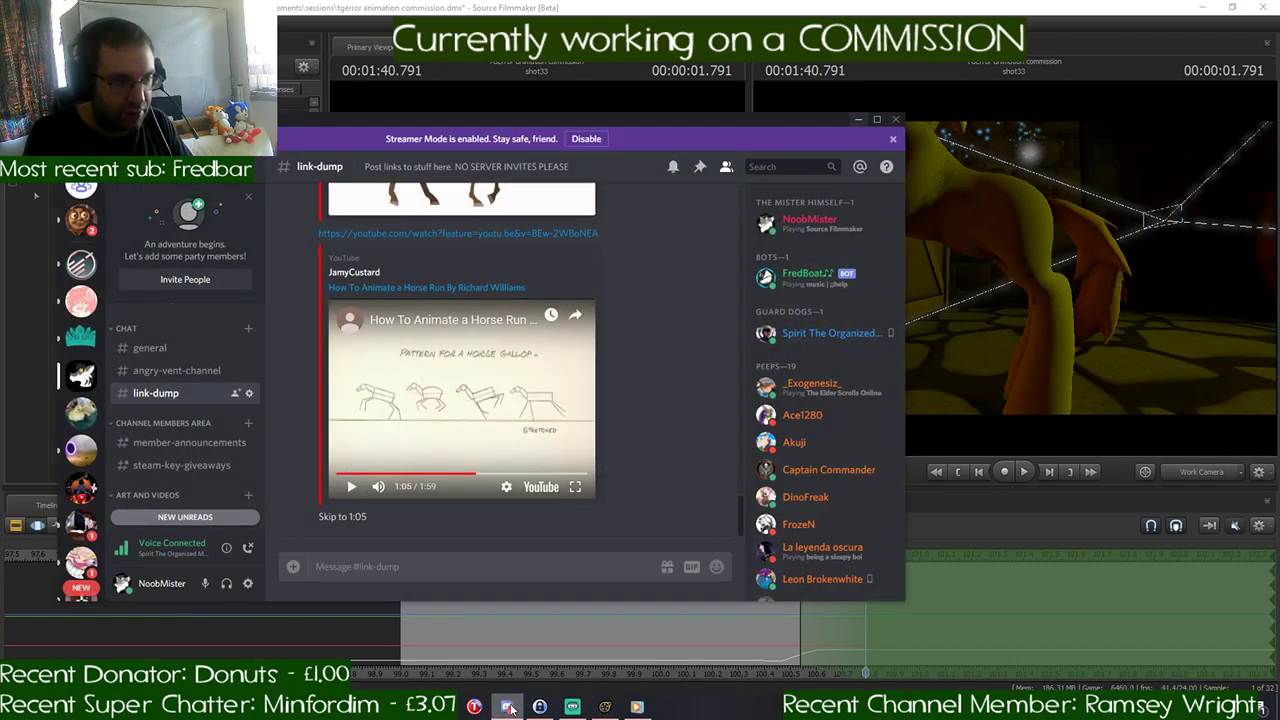
pyautogui.click(508, 707)
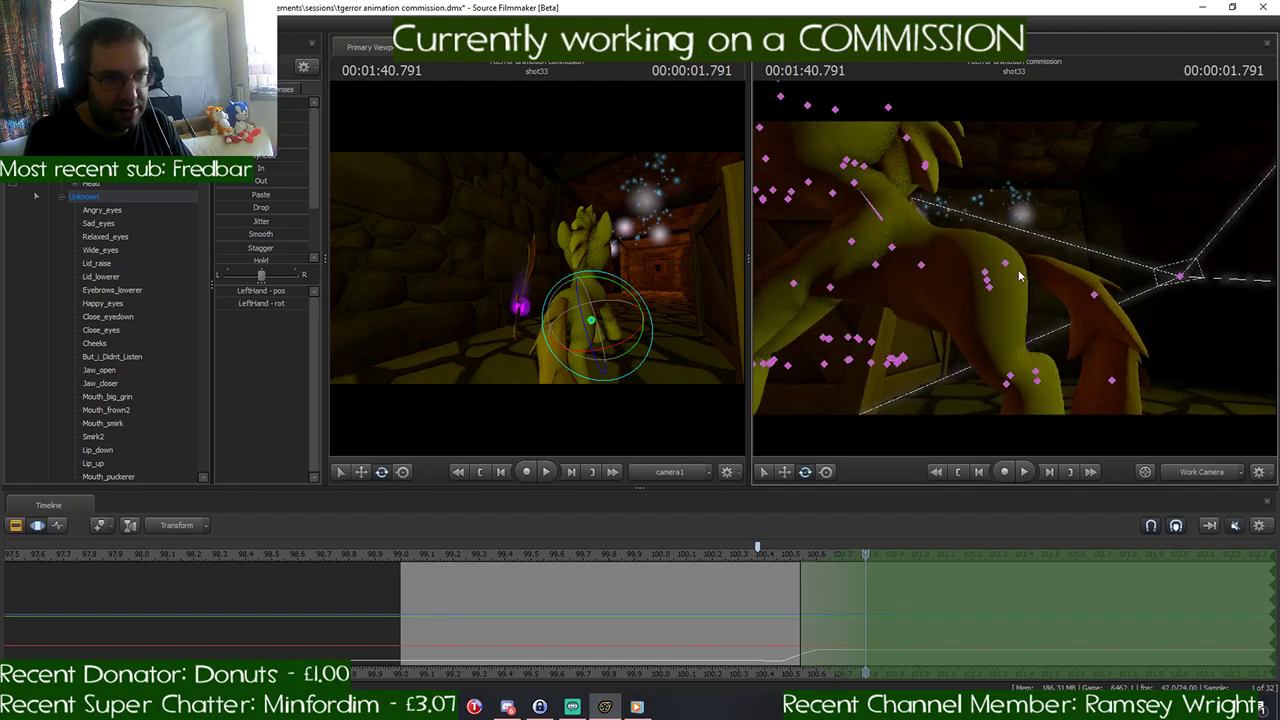
# - Try to pitch the pony's hindquarters and Chest2 bone forward at 1:40.791, and check the gallop reference in Discord
pyautogui.click(987, 283)
pyautogui.moveTo(988, 262); pyautogui.dragTo(947, 222)
pyautogui.press('e')
pyautogui.click(893, 252)
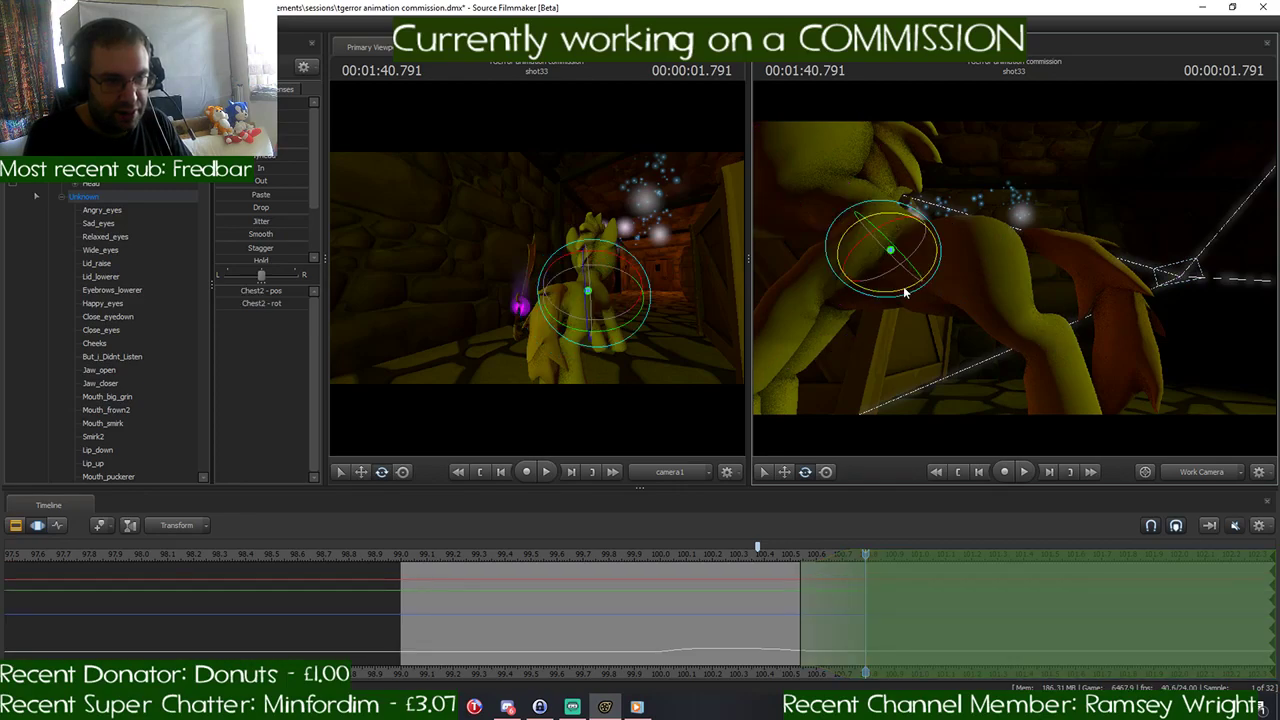
pyautogui.moveTo(903, 286); pyautogui.dragTo(917, 282)
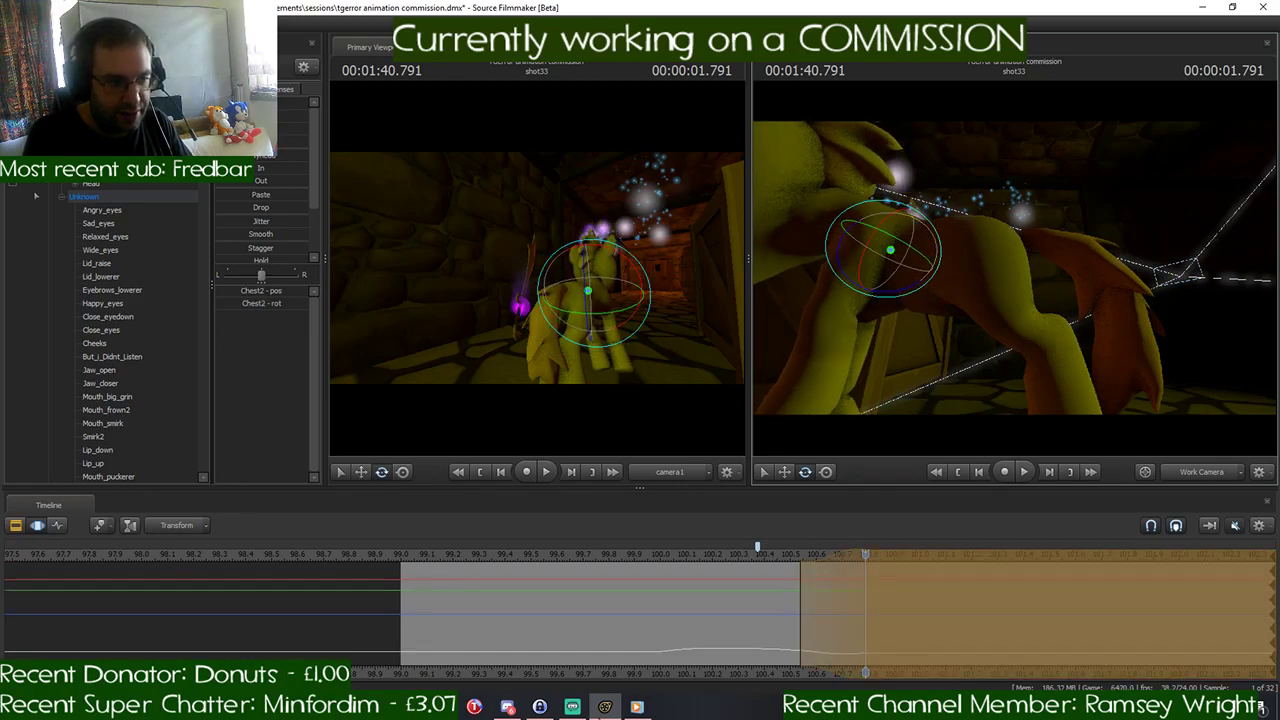
pyautogui.click(510, 708)
pyautogui.click(513, 712)
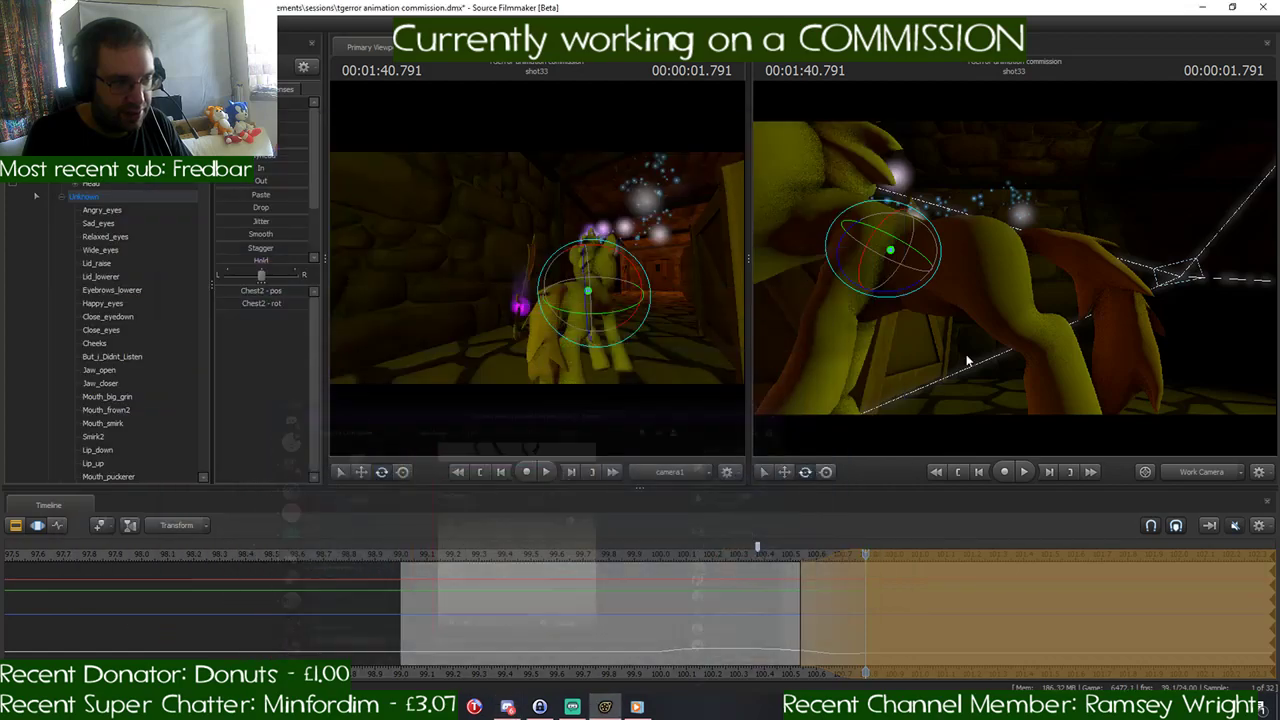
# - Try to raise the pony's Neck and Head to face forward at 1:40.791
pyautogui.moveTo(966, 360); pyautogui.dragTo(980, 275)
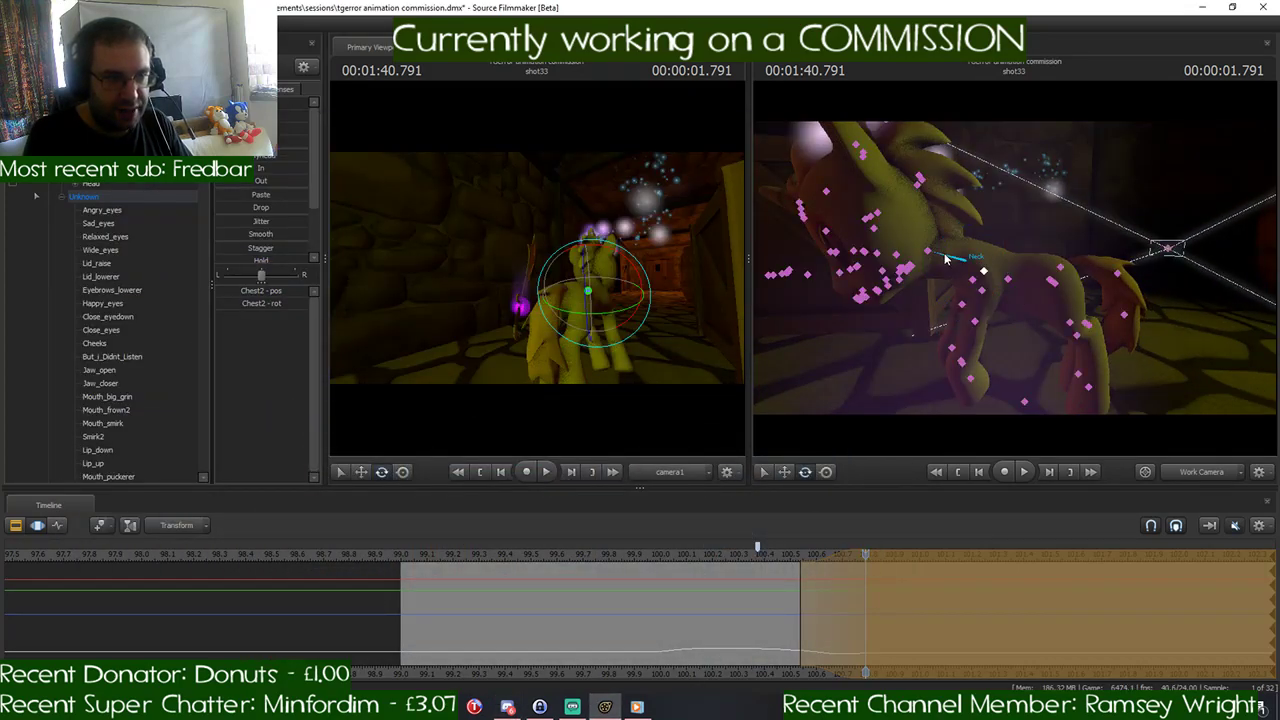
pyautogui.click(945, 258)
pyautogui.moveTo(949, 208); pyautogui.dragTo(973, 221)
pyautogui.click(938, 233)
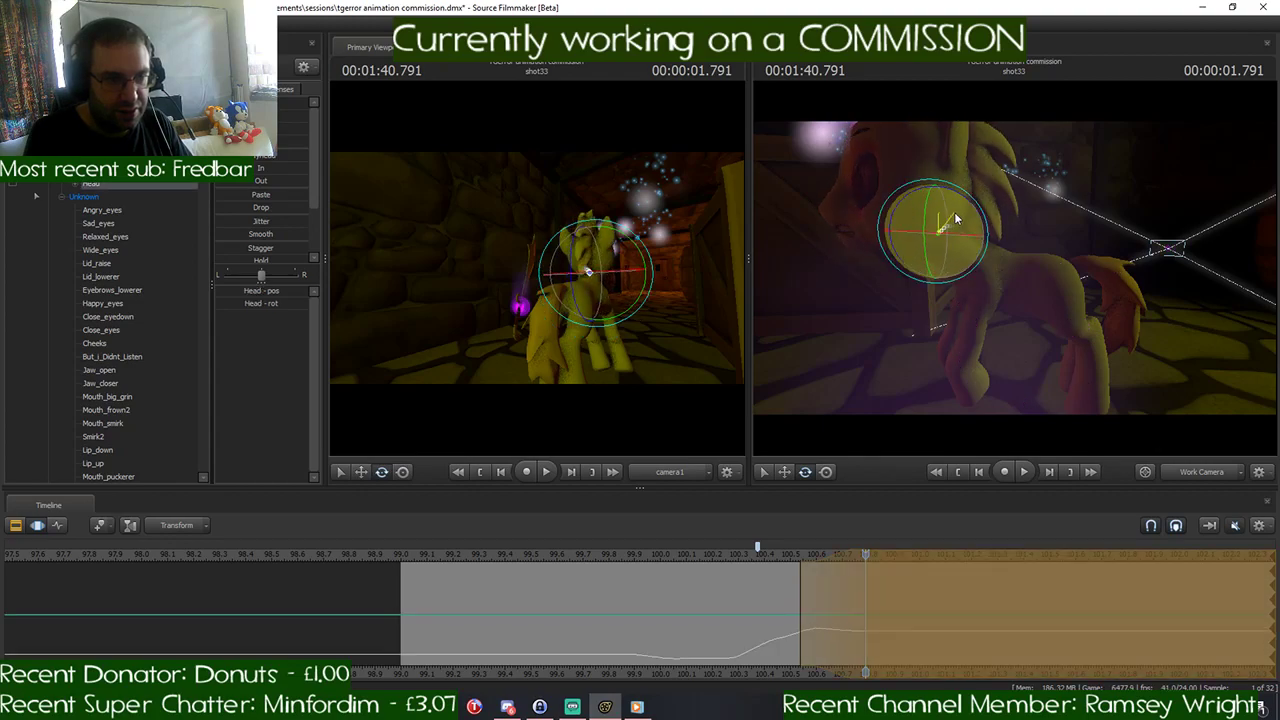
pyautogui.hotkey('ctrl', 'z')
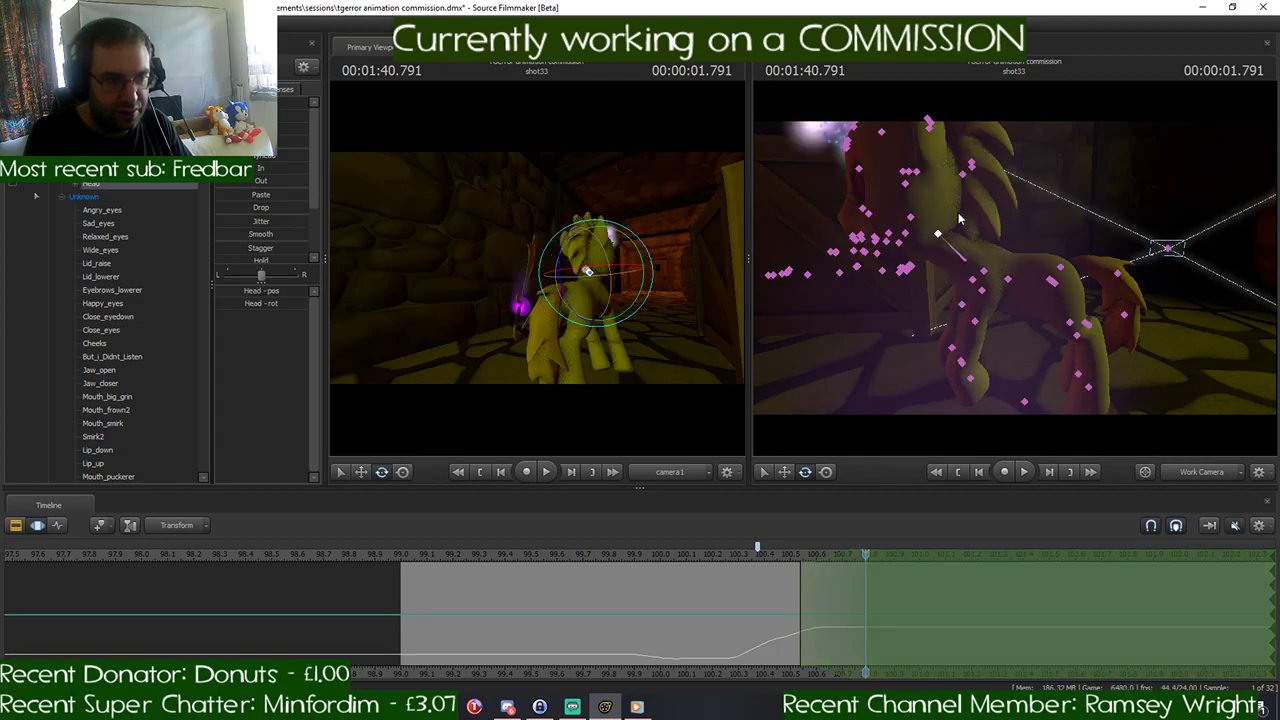
pyautogui.moveTo(1092, 235); pyautogui.dragTo(1200, 300)
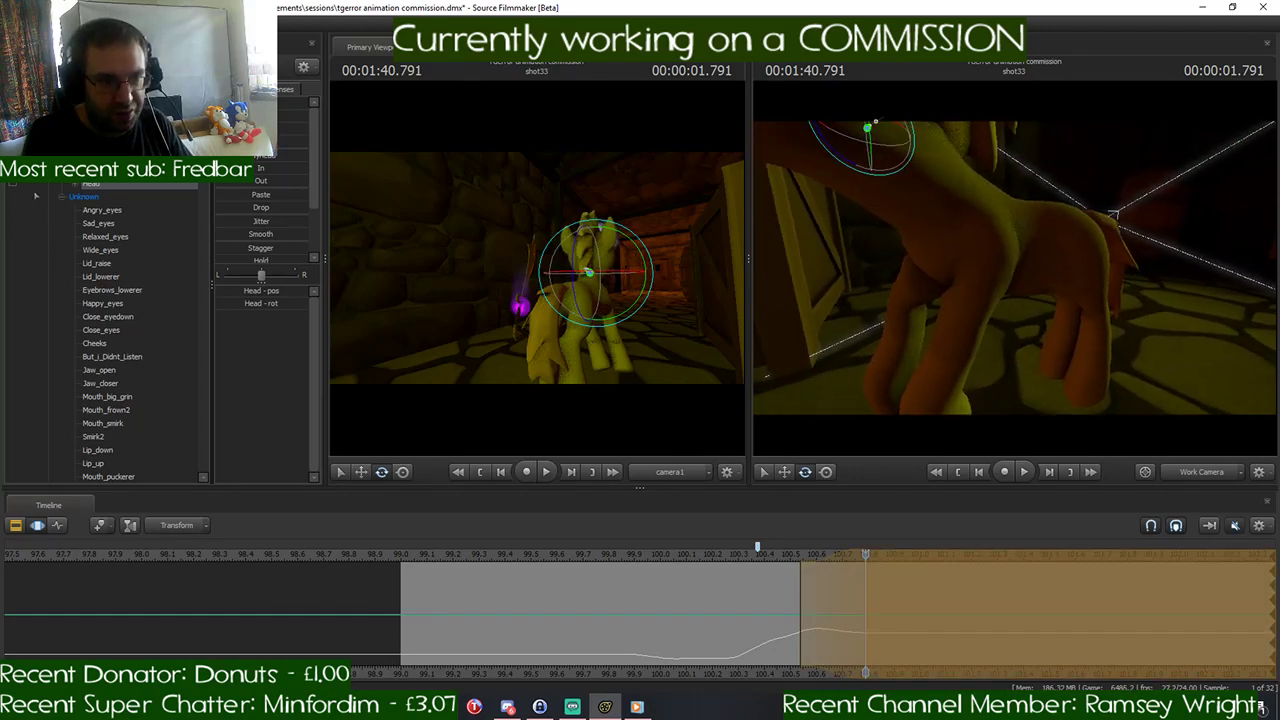
# - Try to adjust the torso at 1:40.791 by rotating the Chest1 bone
pyautogui.click(1027, 255)
pyautogui.moveTo(1033, 248); pyautogui.dragTo(1030, 237)
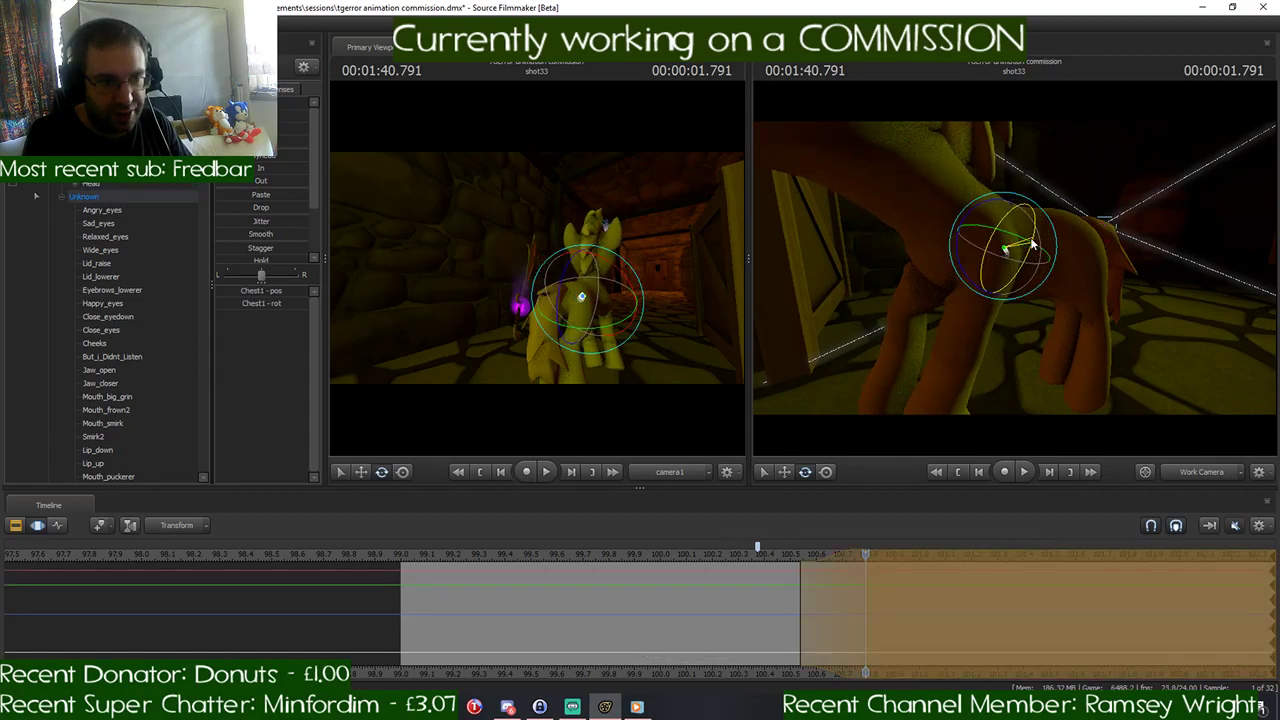
pyautogui.moveTo(1088, 310); pyautogui.dragTo(1112, 302)
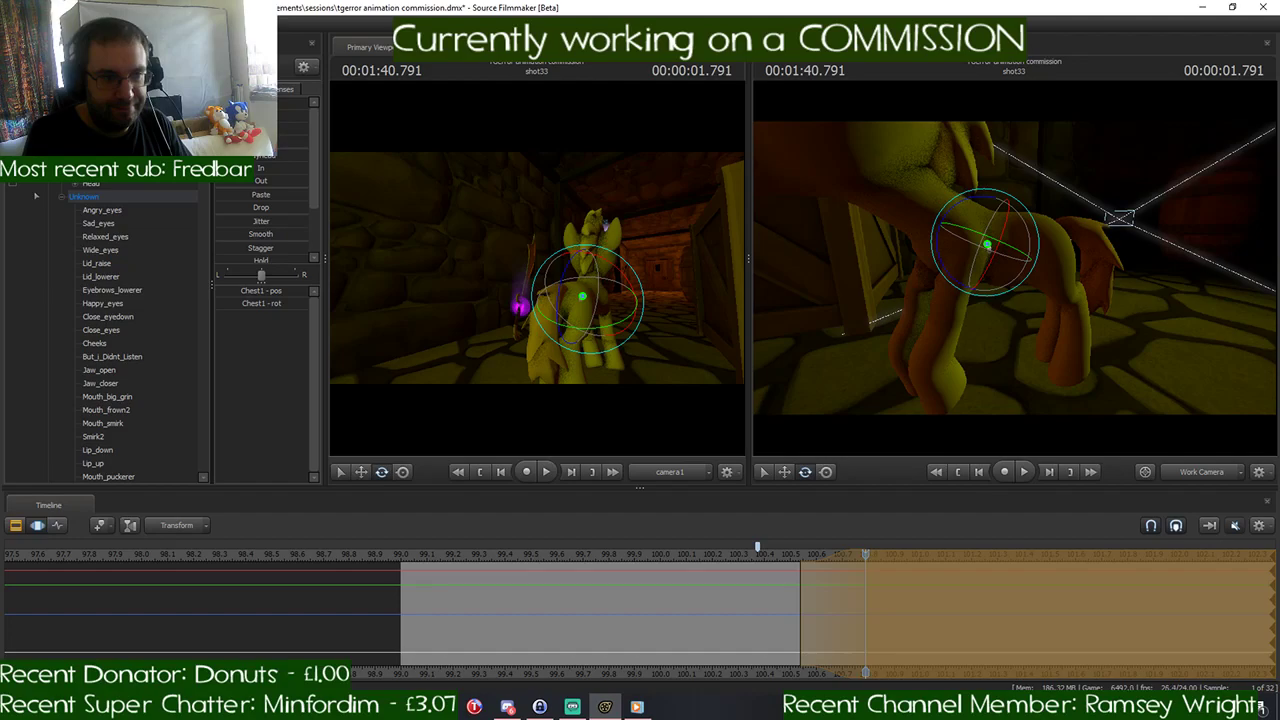
pyautogui.moveTo(1112, 302)
pyautogui.mouseDown()
pyautogui.moveTo(1150, 316)
pyautogui.moveTo(1092, 300)
pyautogui.mouseUp()
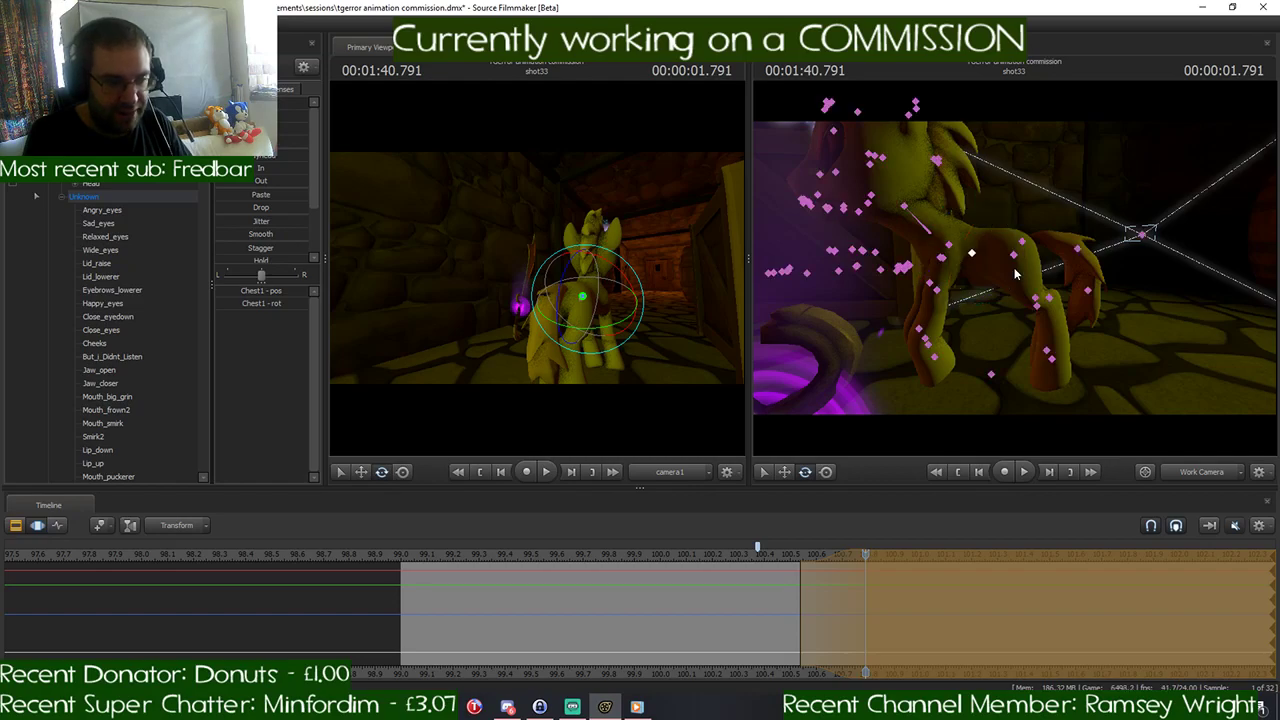
# - Undo the bone rotations made for the 1:40.791 pose
pyautogui.hotkey('ctrl', 'z')
pyautogui.hotkey('ctrl', 'y')
pyautogui.hotkey('ctrl', 'z')
pyautogui.hotkey('ctrl', 'y')
pyautogui.hotkey('ctrl', 'z')
pyautogui.hotkey('ctrl', 'z')
pyautogui.hotkey('ctrl', 'z')
pyautogui.hotkey('ctrl', 'z')
pyautogui.hotkey('ctrl', 'z')
pyautogui.hotkey('ctrl', 'z')
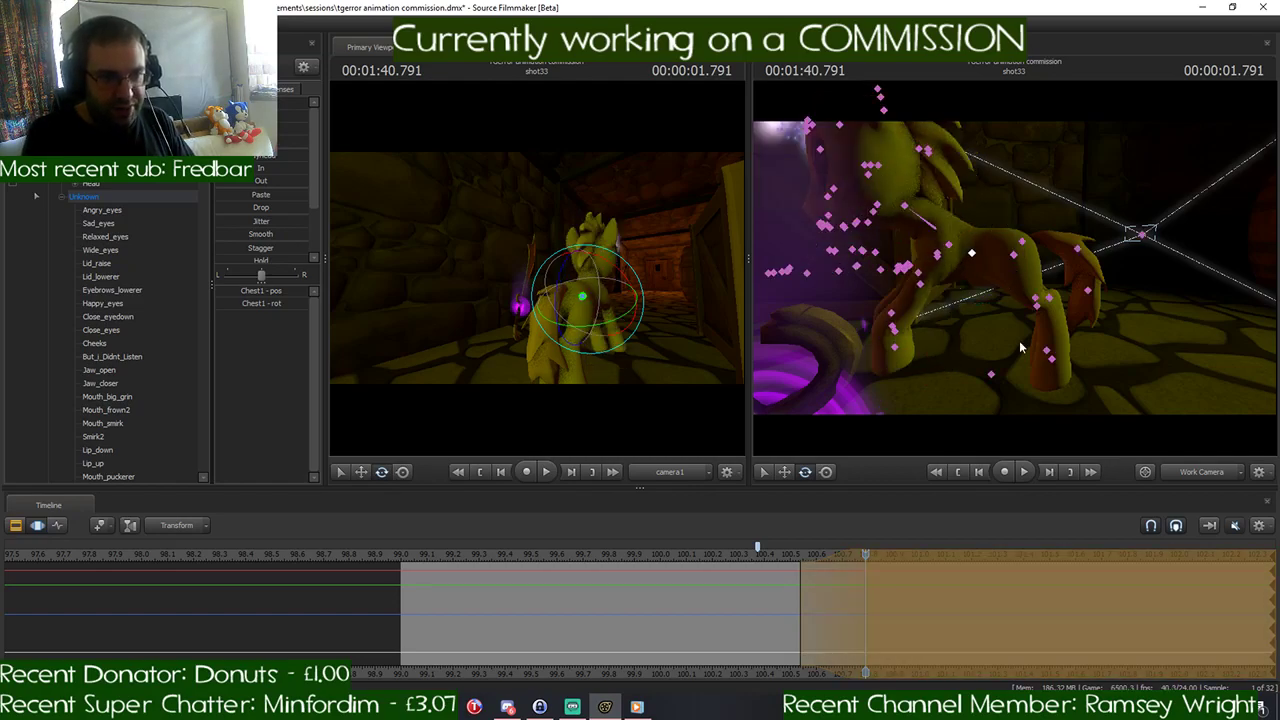
pyautogui.press('space')
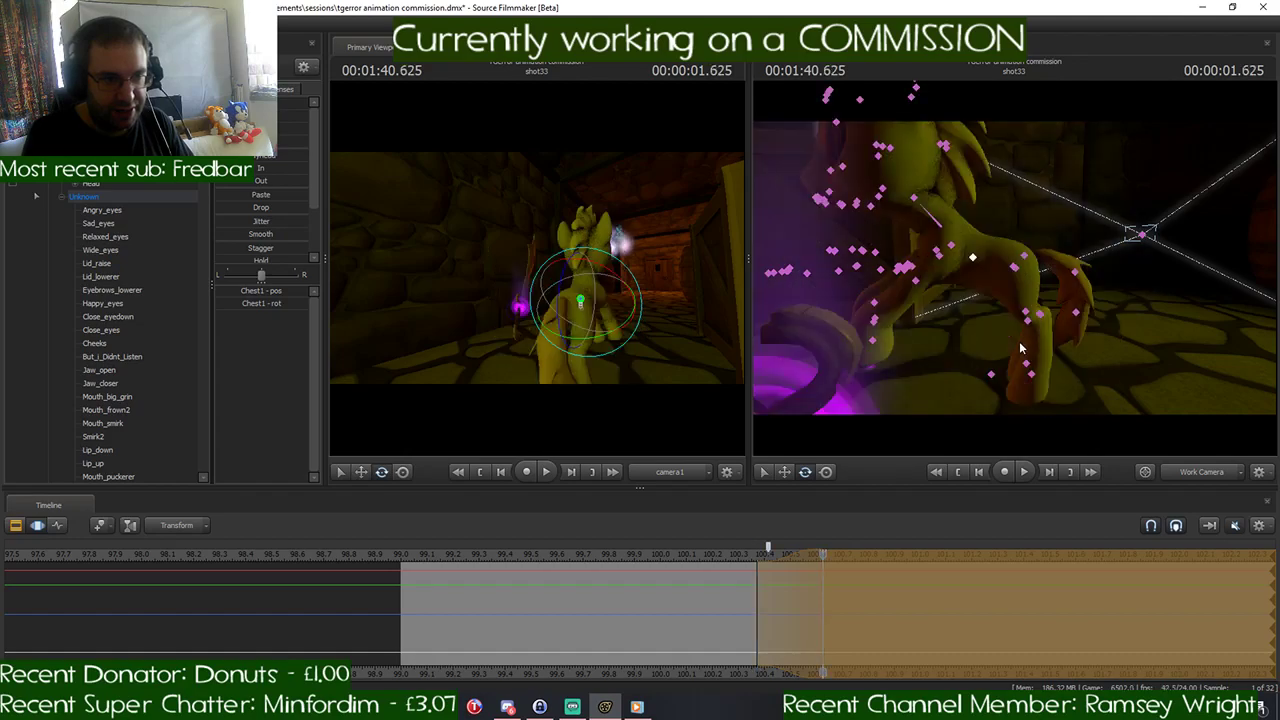
# - Undo the gallop pose edits at 1:40.625, stepping back through the leg, head, neck and chest rotations
pyautogui.hotkey('ctrl', 'z')
pyautogui.hotkey('ctrl', 'y')
pyautogui.hotkey('ctrl', 'z')
pyautogui.hotkey('ctrl', 'y')
pyautogui.hotkey('ctrl', 'z')
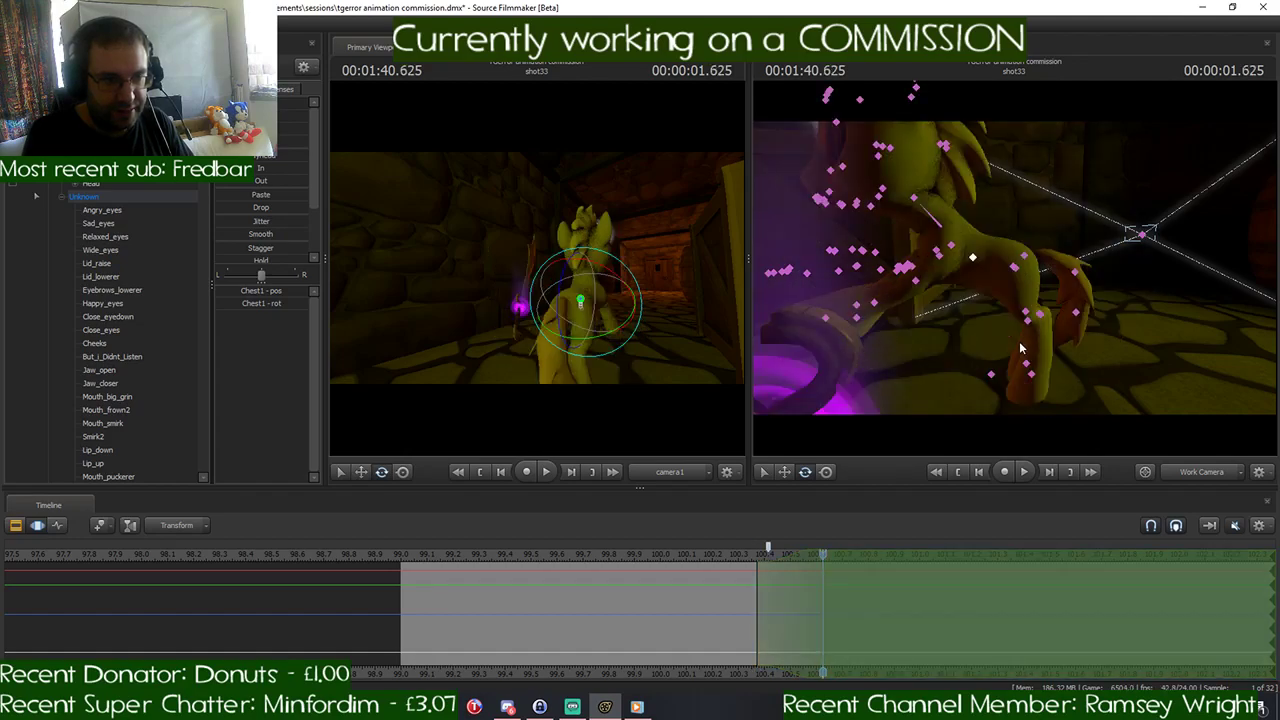
pyautogui.hotkey('ctrl', 'y')
pyautogui.hotkey('ctrl', 'z')
pyautogui.hotkey('ctrl', 'y')
pyautogui.hotkey('ctrl', 'z')
pyautogui.hotkey('ctrl', 'y')
pyautogui.hotkey('ctrl', 'z')
pyautogui.hotkey('ctrl', 'y')
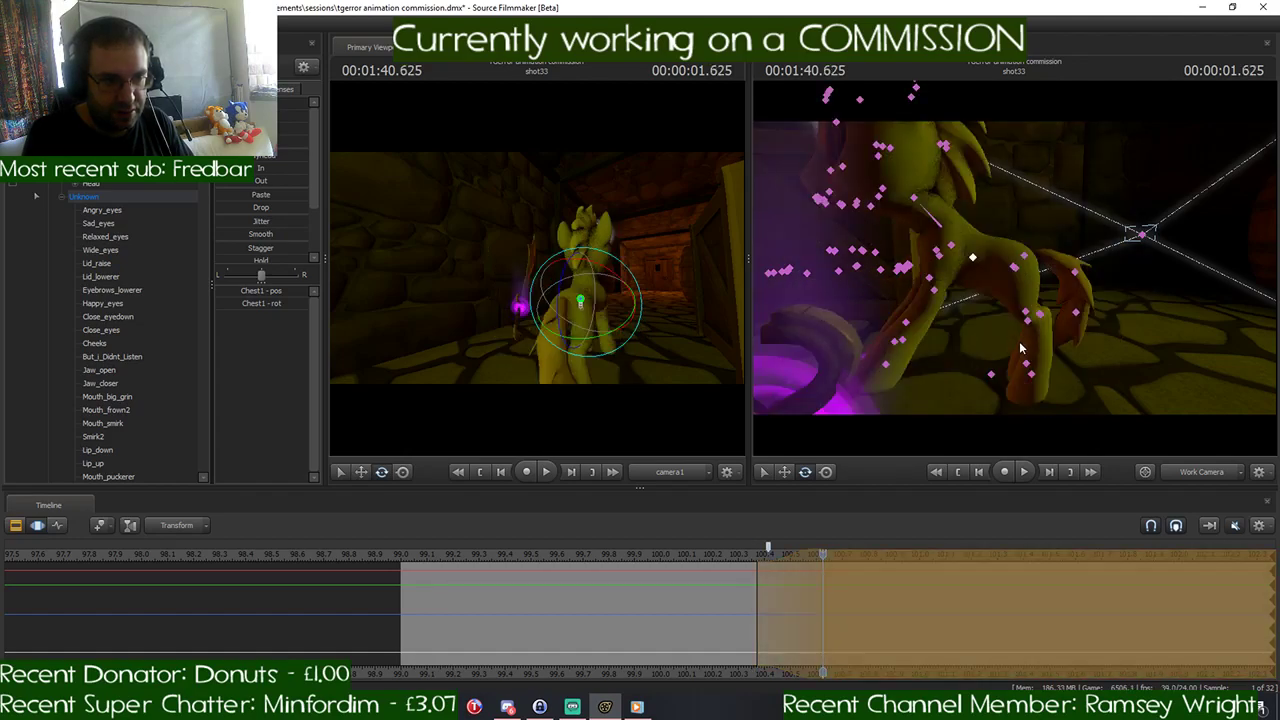
pyautogui.hotkey('ctrl', 'z')
pyautogui.hotkey('ctrl', 'y')
pyautogui.hotkey('ctrl', 'z')
pyautogui.hotkey('ctrl', 'y')
pyautogui.hotkey('ctrl', 'z')
pyautogui.hotkey('ctrl', 'y')
pyautogui.hotkey('ctrl', 'z')
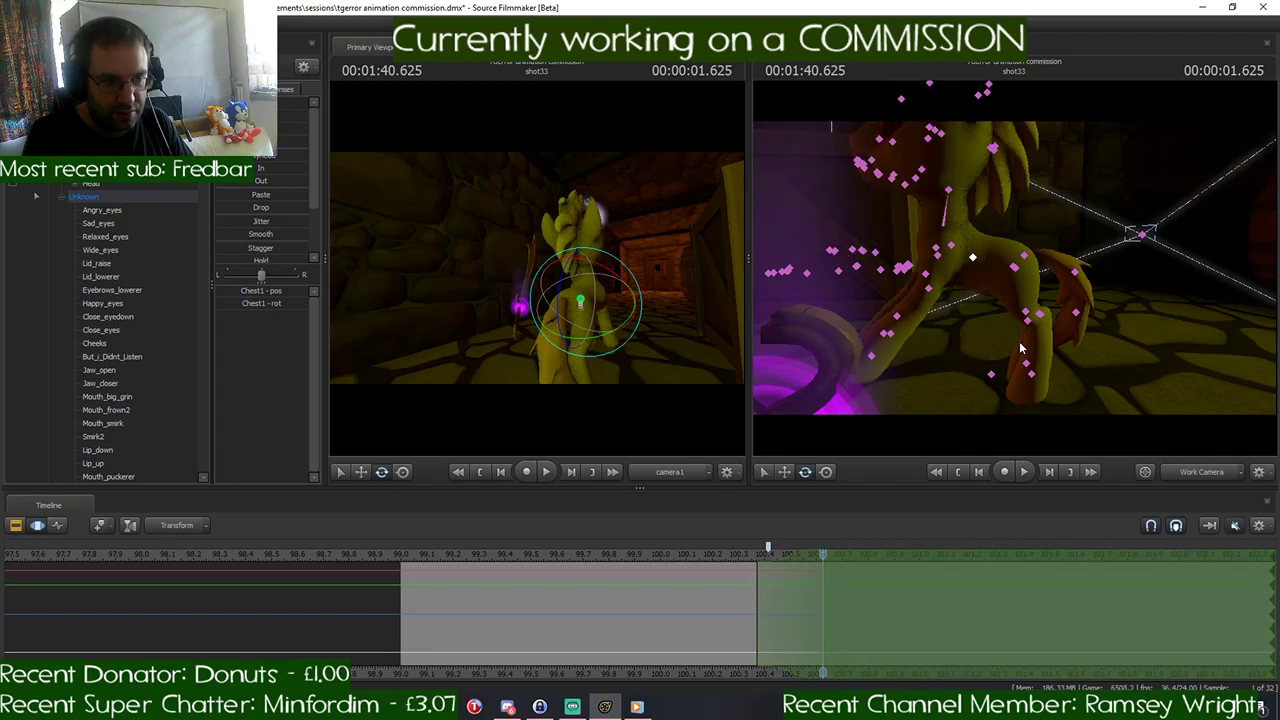
pyautogui.hotkey('ctrl', 'y')
pyautogui.hotkey('ctrl', 'z')
pyautogui.hotkey('ctrl', 'y')
pyautogui.hotkey('ctrl', 'z')
pyautogui.hotkey('ctrl', 'y')
pyautogui.hotkey('ctrl', 'z')
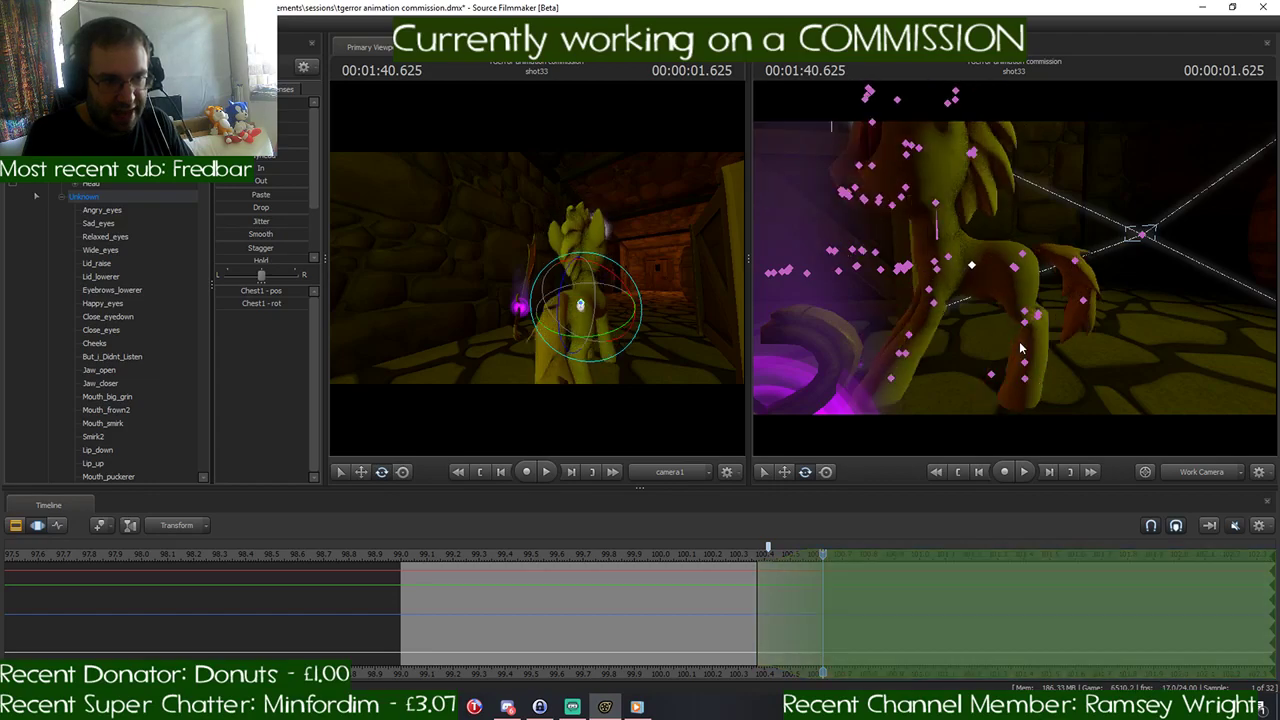
pyautogui.hotkey('ctrl', 'y')
pyautogui.hotkey('ctrl', 'z')
pyautogui.hotkey('ctrl', 'y')
pyautogui.hotkey('ctrl', 'z')
pyautogui.hotkey('ctrl', 'y')
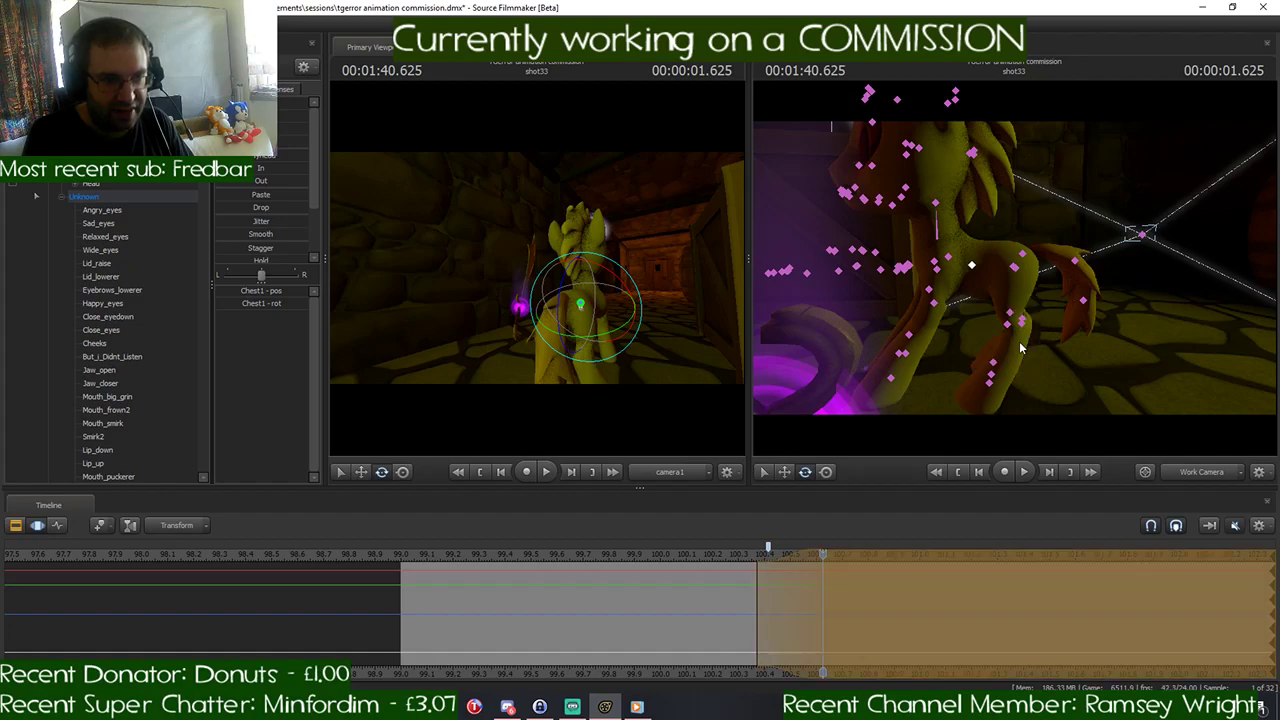
pyautogui.hotkey('ctrl', 'z')
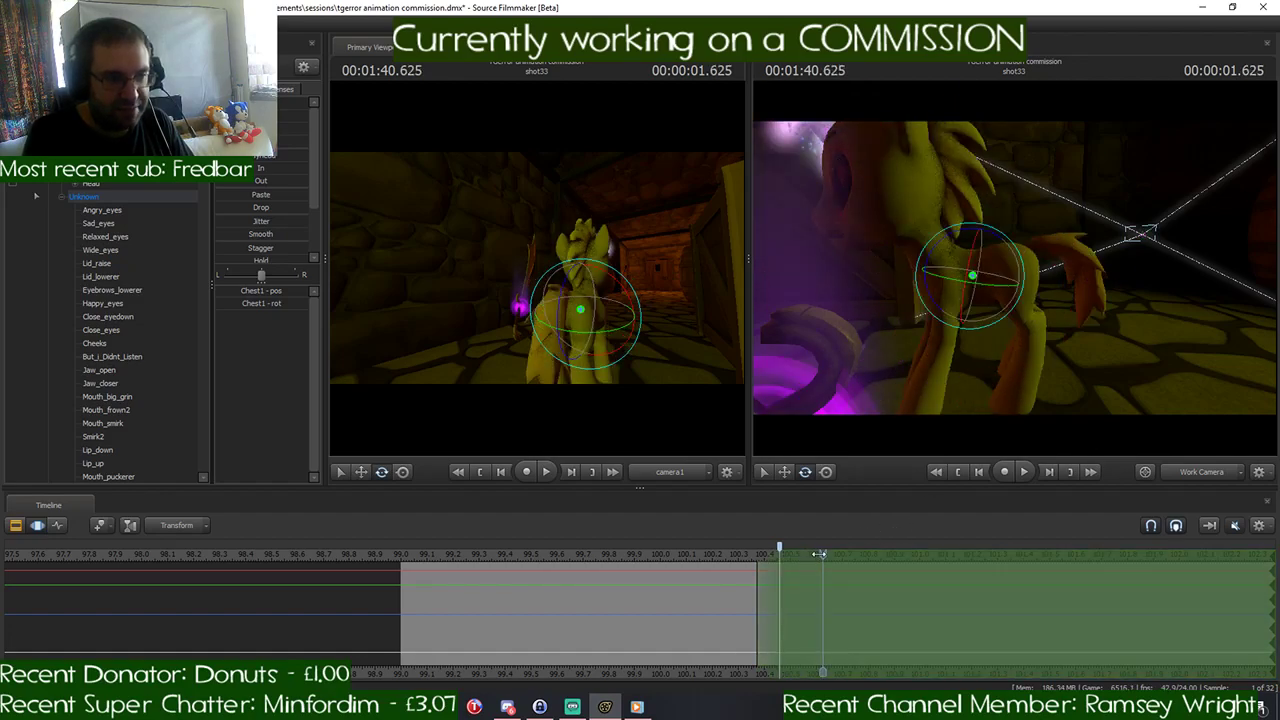
# - Undo the two preceding edits back to the rootTransform, and review the pony's turn from 1:40.041 to 1:40.291
pyautogui.moveTo(819, 554); pyautogui.dragTo(669, 586)
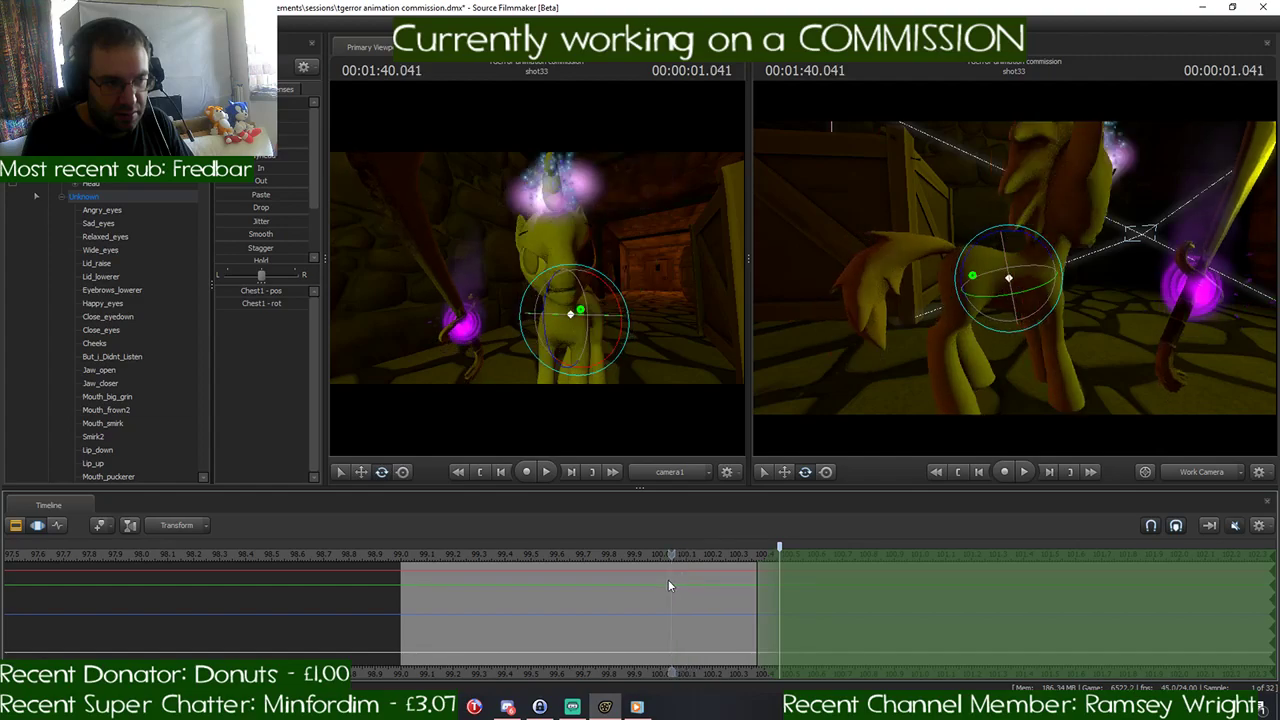
pyautogui.hotkey('ctrl', 'z')
pyautogui.hotkey('ctrl', 'z')
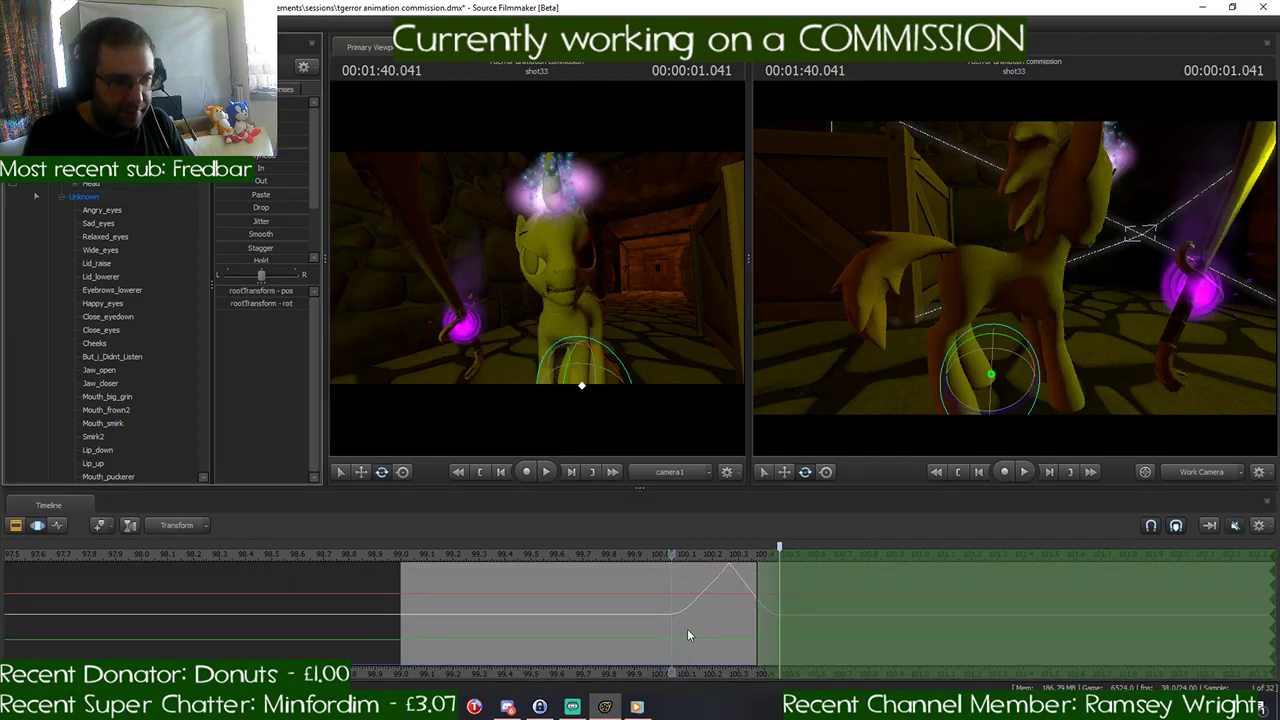
pyautogui.scroll(2, 687, 628)
pyautogui.press('Right')
pyautogui.press('Right')
pyautogui.press('Right')
pyautogui.press('Right')
pyautogui.press('Right')
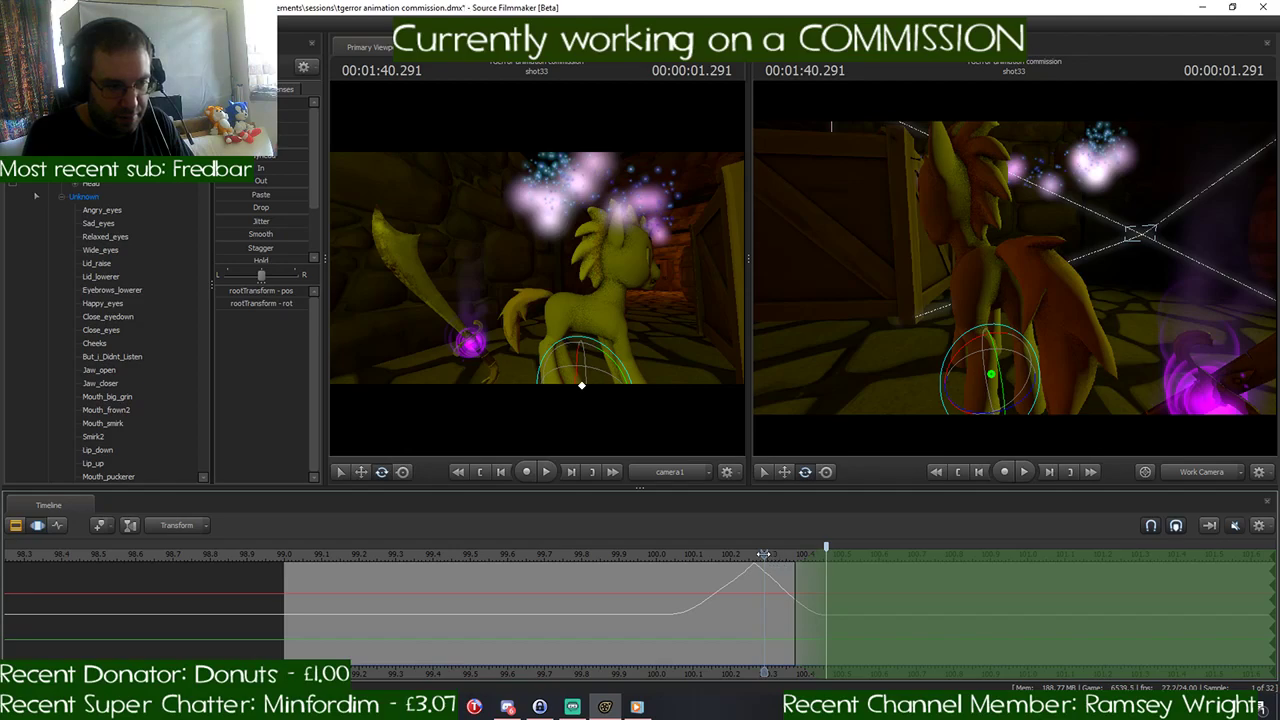
# - Go to 1:40.208 and extend the time selection's falloff back to start at that frame
pyautogui.moveTo(772, 558); pyautogui.dragTo(818, 552)
pyautogui.press('Left')
pyautogui.press('Left')
pyautogui.press('Left')
pyautogui.press('Left')
pyautogui.press('Left')
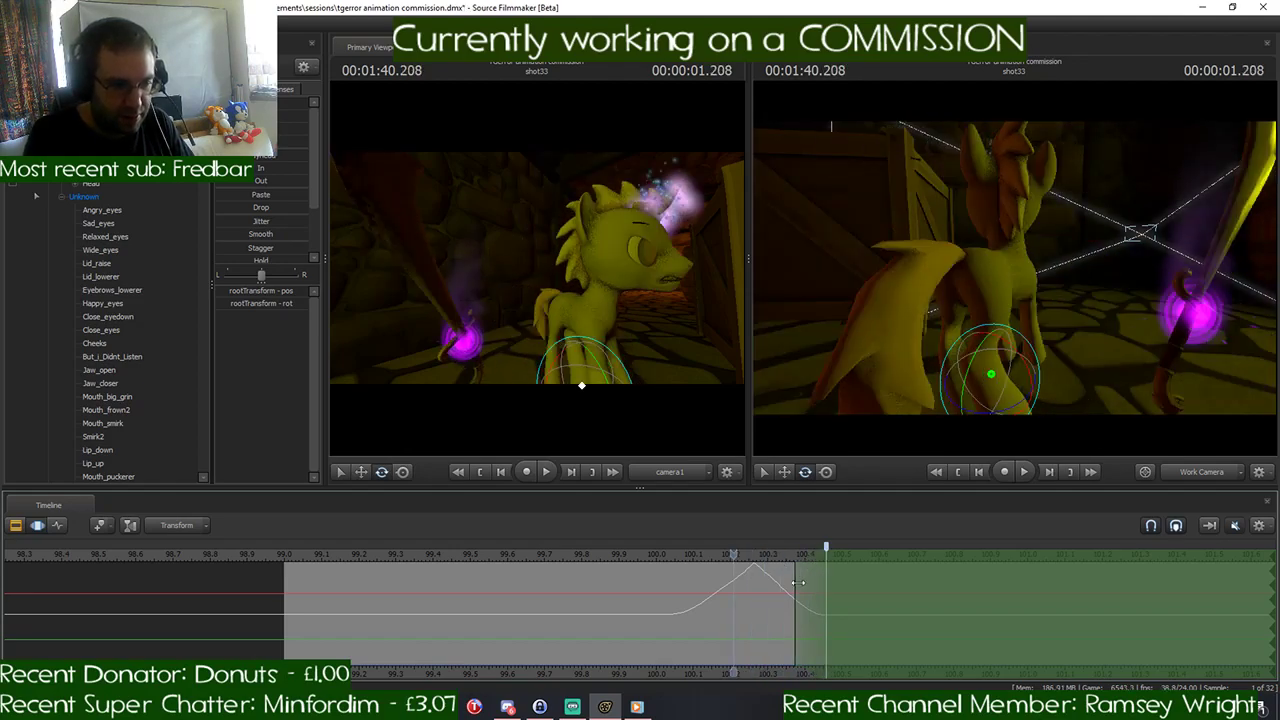
pyautogui.moveTo(797, 584); pyautogui.dragTo(729, 592)
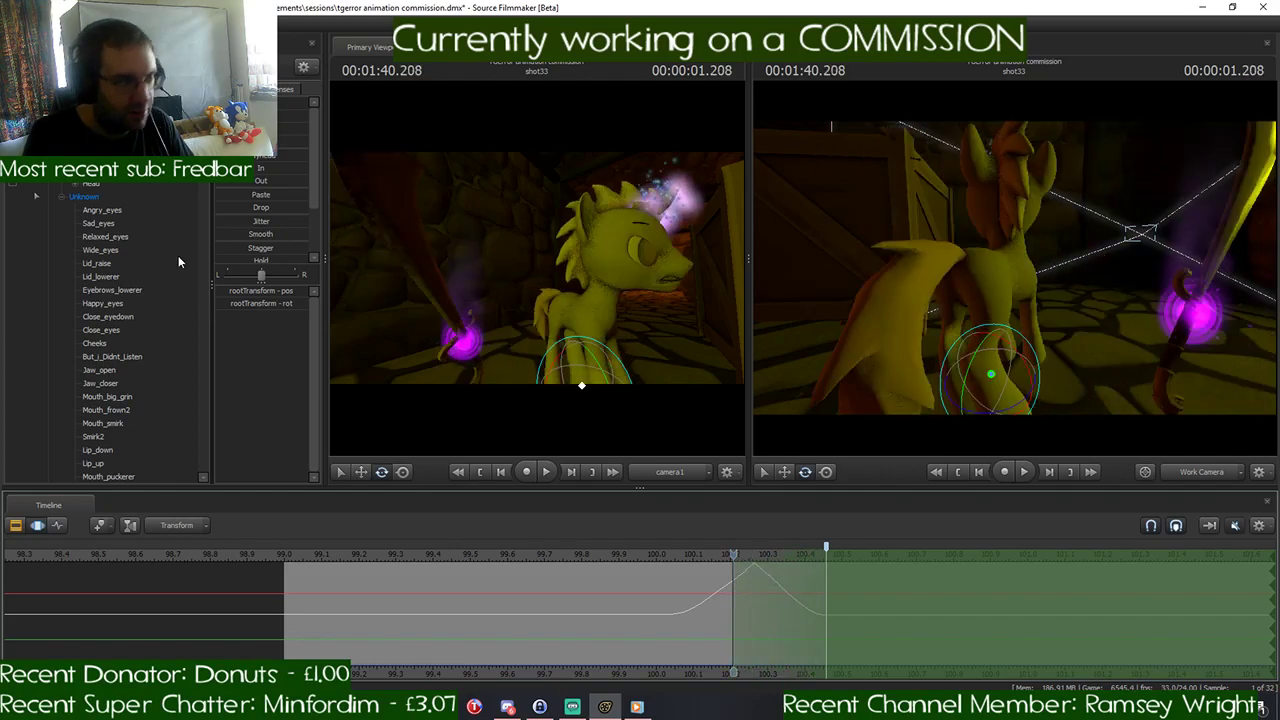
# - Select all of the pony's controls and blend them into a straight standing pose from 1:40.208 onward
pyautogui.rightClick(117, 102)
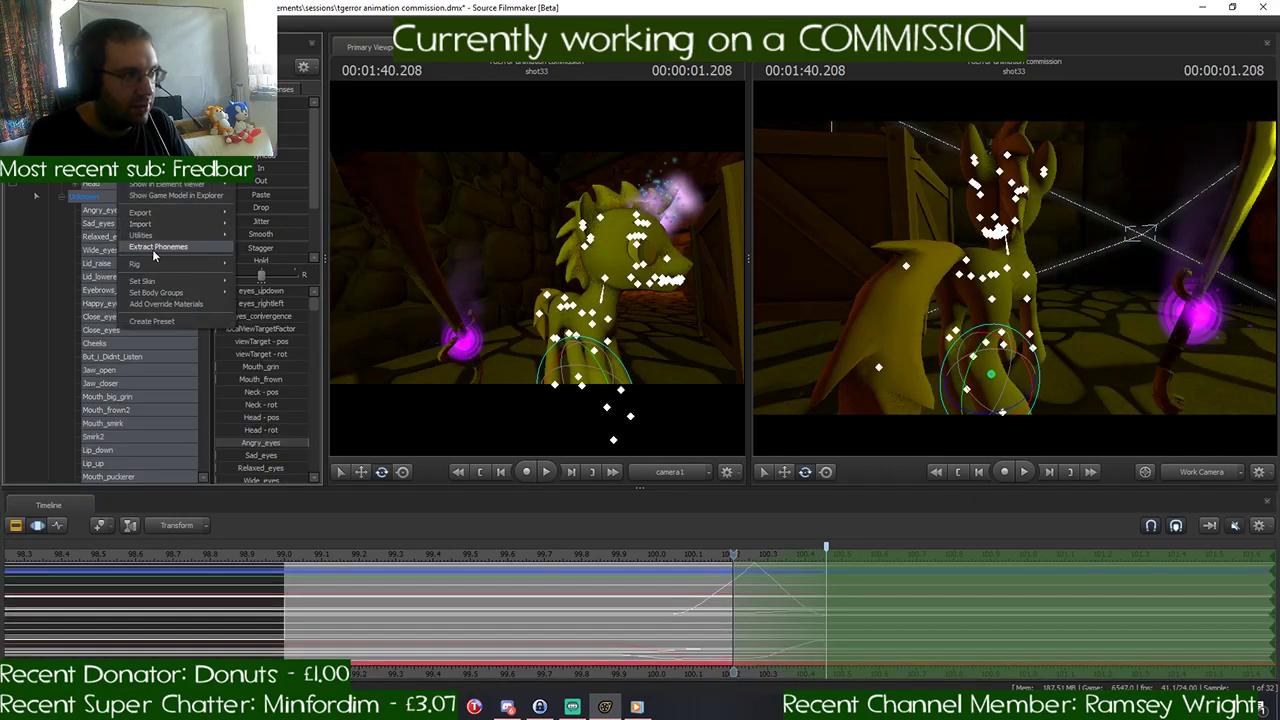
pyautogui.moveTo(222, 224)
pyautogui.click(258, 237)
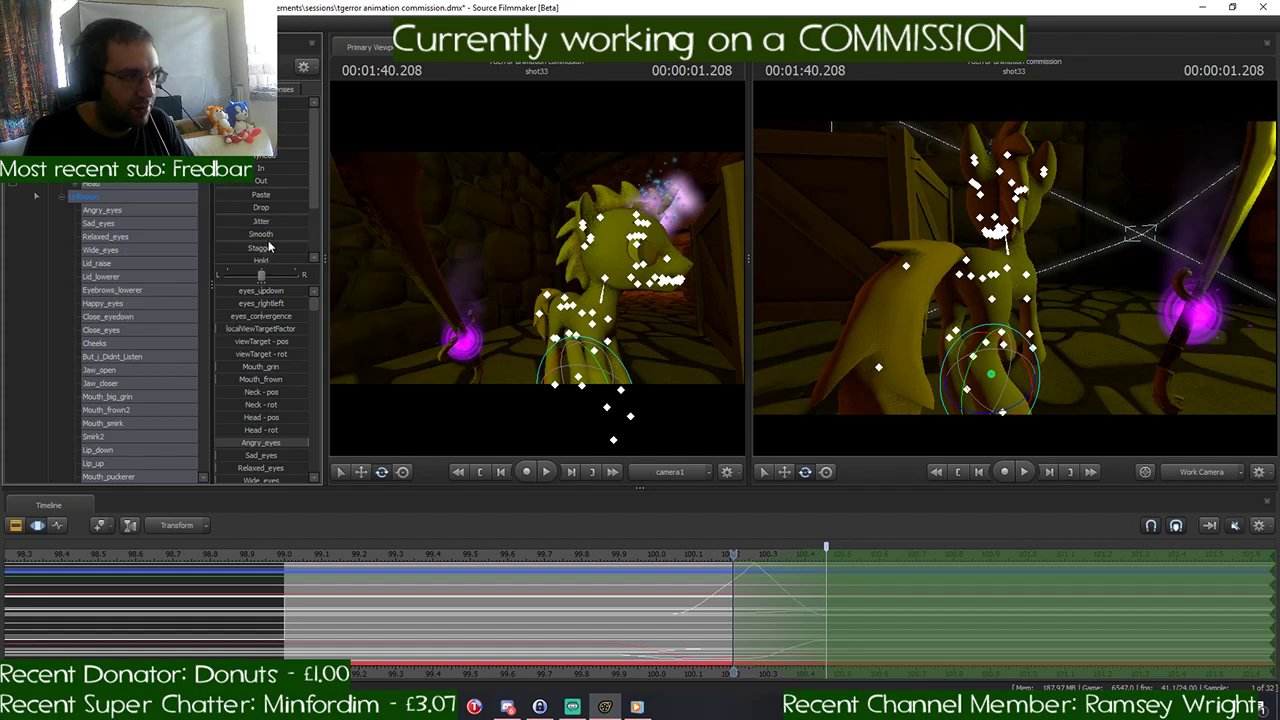
pyautogui.click(712, 571)
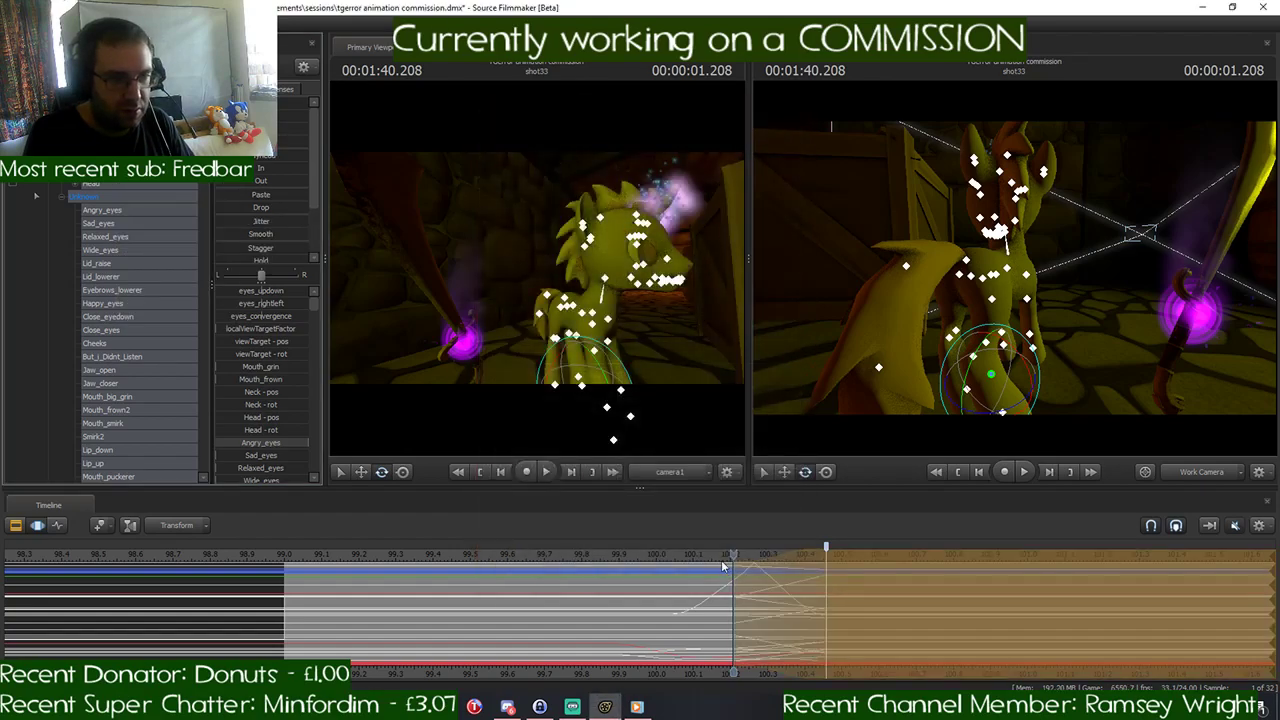
# - Go to 1:40.458 and reposition the pony on the dungeon floor by moving its rootTransform
pyautogui.moveTo(728, 553); pyautogui.dragTo(832, 576)
pyautogui.moveTo(1010, 290); pyautogui.dragTo(937, 311)
pyautogui.press('w')
pyautogui.moveTo(824, 556)
pyautogui.mouseDown()
pyautogui.moveTo(708, 556)
pyautogui.moveTo(826, 572)
pyautogui.mouseUp()
pyautogui.keyDown('alt'); pyautogui.moveTo(1051, 373); pyautogui.dragTo(1010, 272); pyautogui.keyUp('alt')
pyautogui.moveTo(959, 313); pyautogui.dragTo(959, 313)
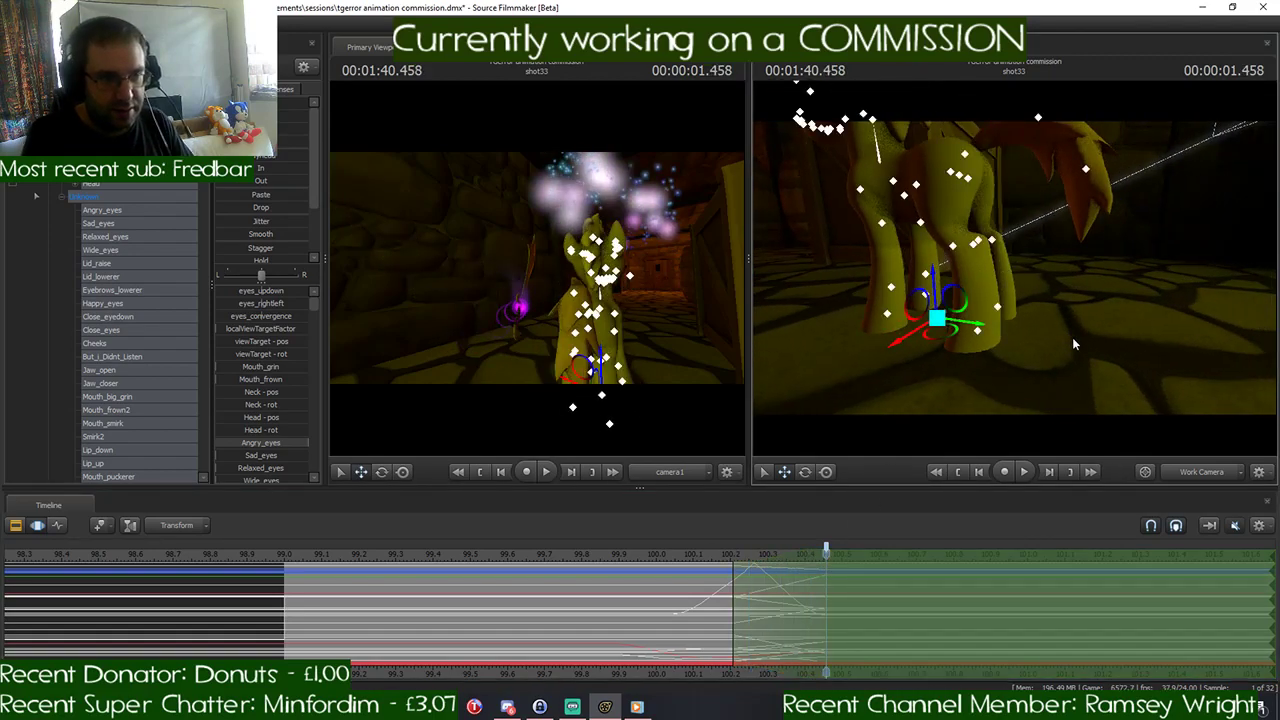
pyautogui.moveTo(1072, 337); pyautogui.dragTo(1020, 285)
# - Rotate the rootTransform at 1:40.458 to line the pony up with the corridor, and fine-tune its placement
pyautogui.press('e')
pyautogui.moveTo(1030, 358); pyautogui.dragTo(935, 366)
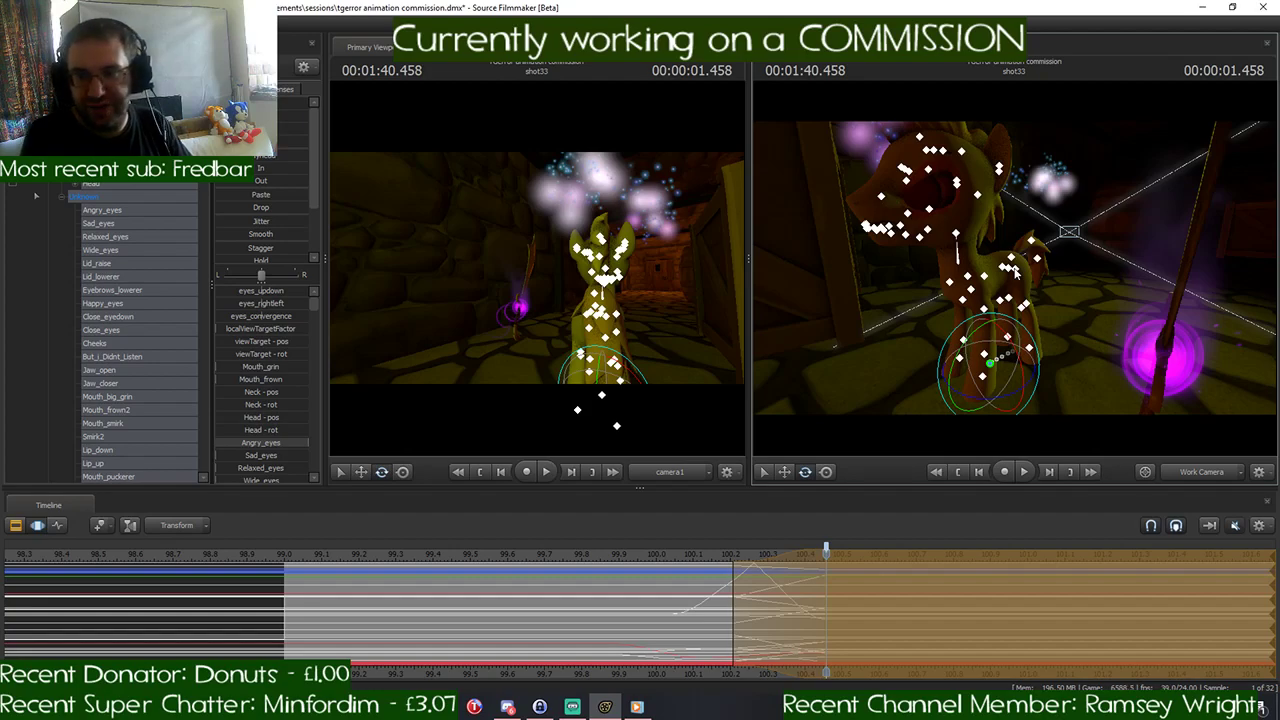
pyautogui.press('Return')
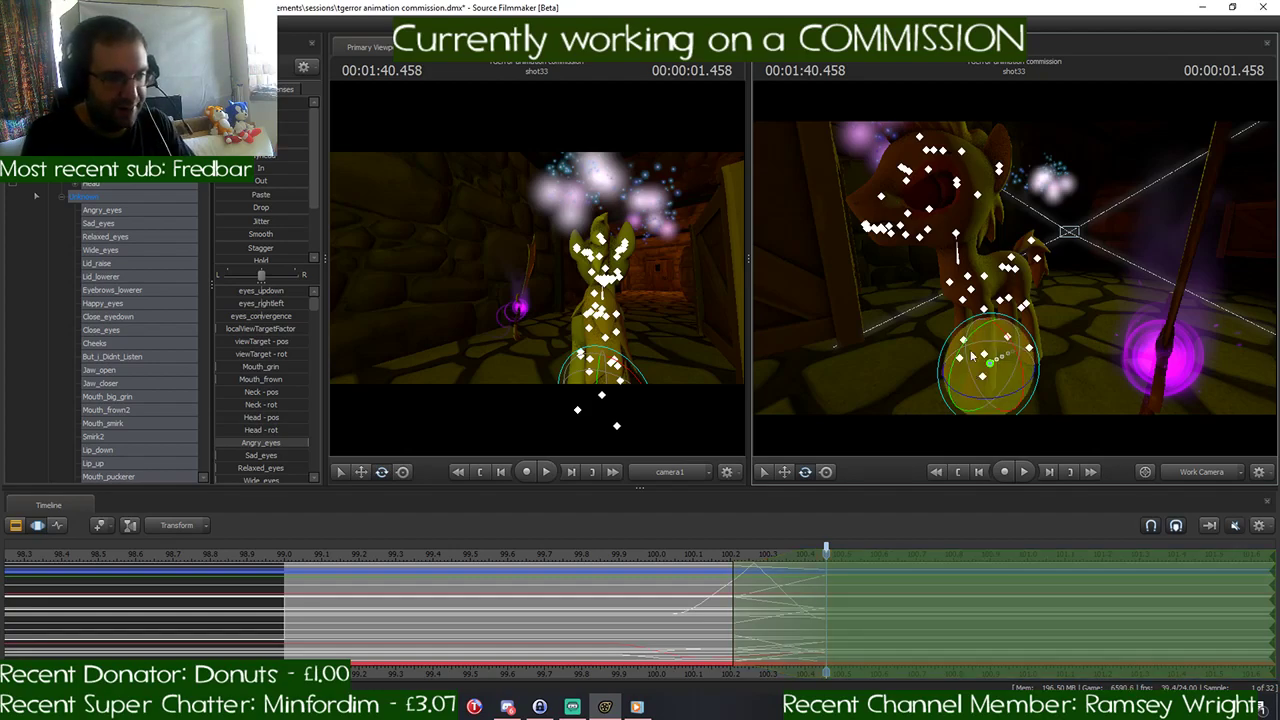
pyautogui.moveTo(826, 551); pyautogui.dragTo(828, 590)
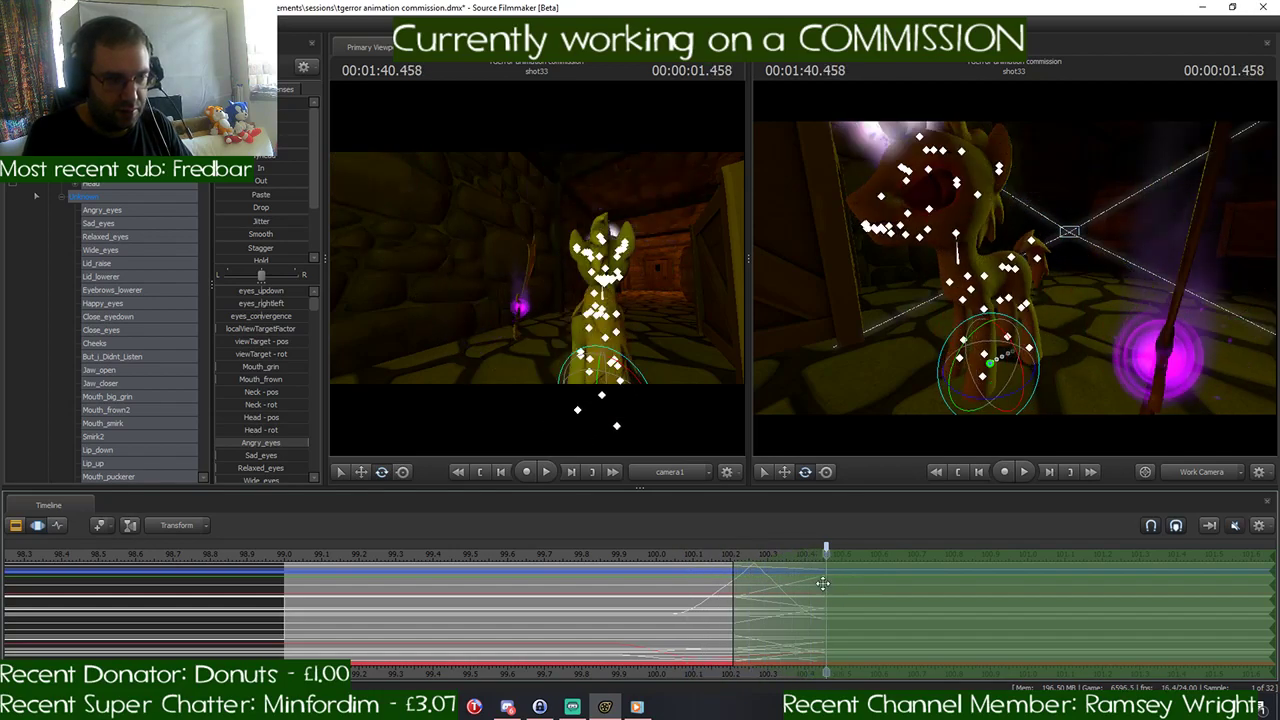
pyautogui.moveTo(1000, 300)
pyautogui.mouseDown()
pyautogui.moveTo(1110, 300)
pyautogui.moveTo(1050, 295)
pyautogui.moveTo(1090, 297)
pyautogui.moveTo(1070, 325)
pyautogui.moveTo(997, 316)
pyautogui.mouseUp()
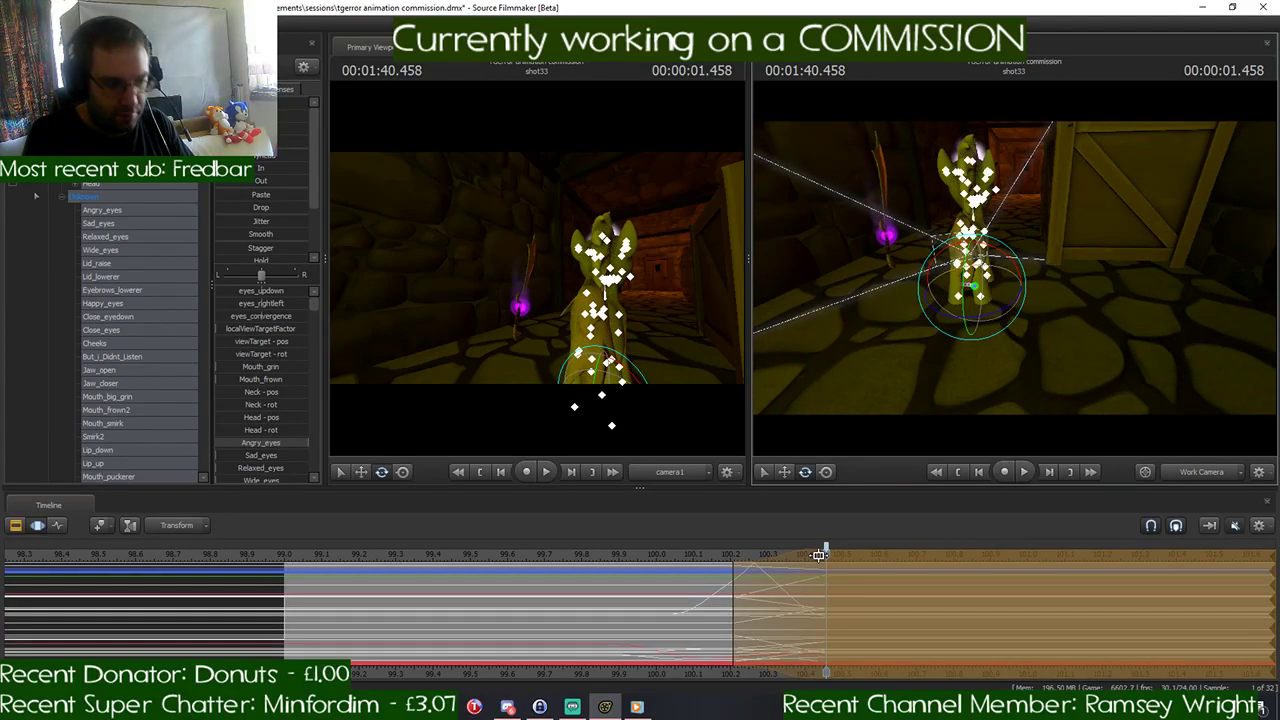
pyautogui.press('Escape')
# - Shift the time selection's falloff to span about 1:40.37 to 1:40.625, and go to 1:40.625
pyautogui.moveTo(826, 560); pyautogui.dragTo(735, 568)
pyautogui.moveTo(827, 557)
pyautogui.mouseDown()
pyautogui.moveTo(729, 560)
pyautogui.moveTo(890, 568)
pyautogui.mouseUp()
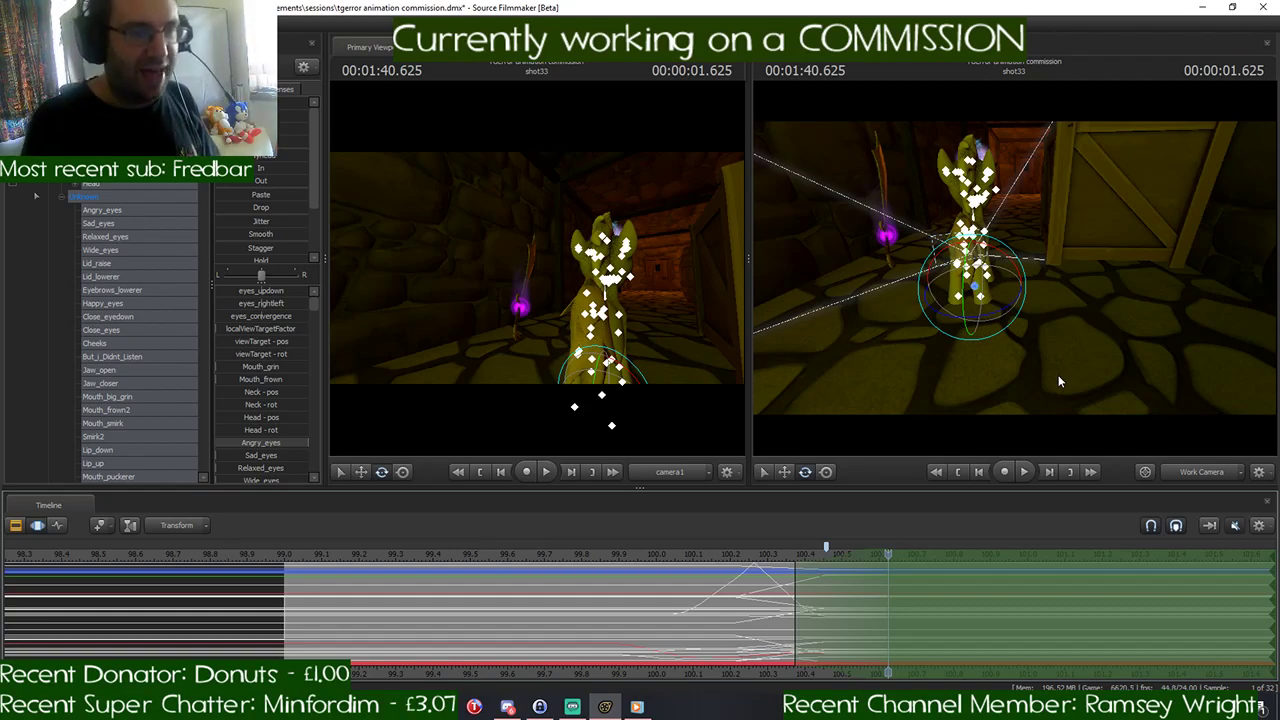
pyautogui.moveTo(1059, 377); pyautogui.dragTo(1015, 272)
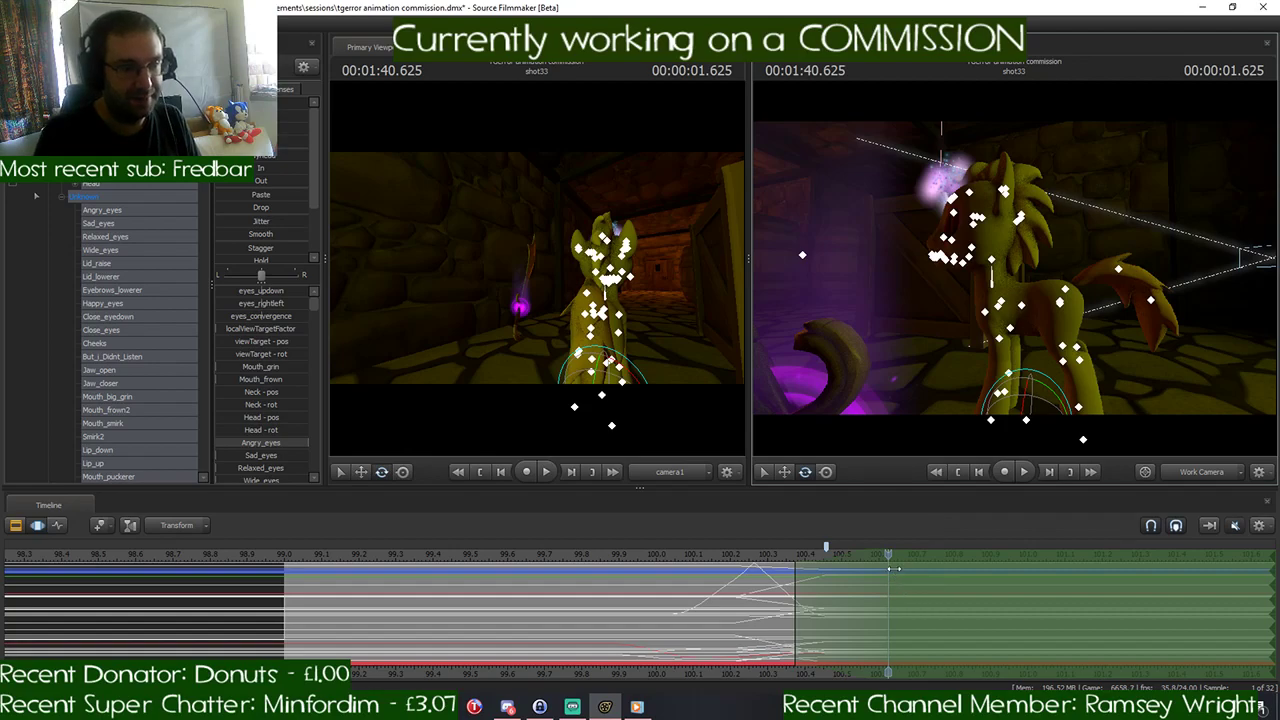
pyautogui.moveTo(888, 556)
pyautogui.mouseDown()
pyautogui.moveTo(799, 565)
pyautogui.moveTo(886, 571)
pyautogui.mouseUp()
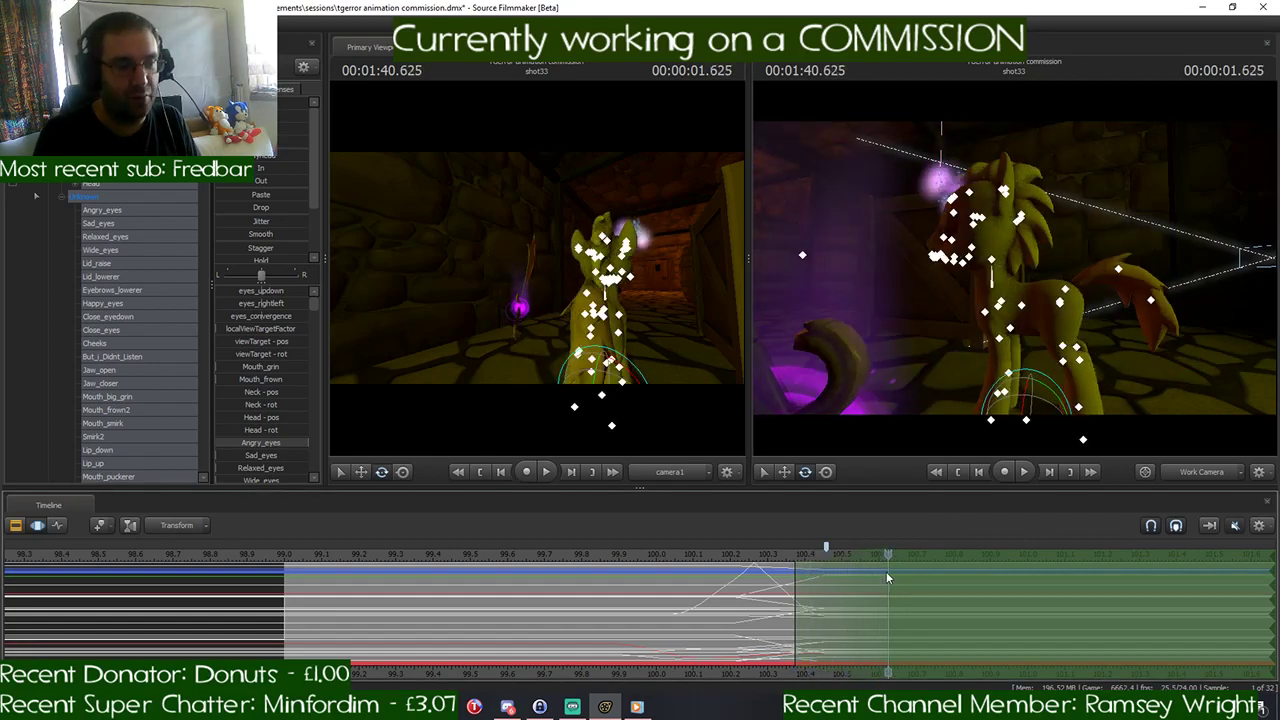
pyautogui.moveTo(1014, 268)
pyautogui.mouseDown()
pyautogui.moveTo(960, 280)
pyautogui.moveTo(970, 295)
pyautogui.moveTo(1014, 290)
pyautogui.mouseUp()
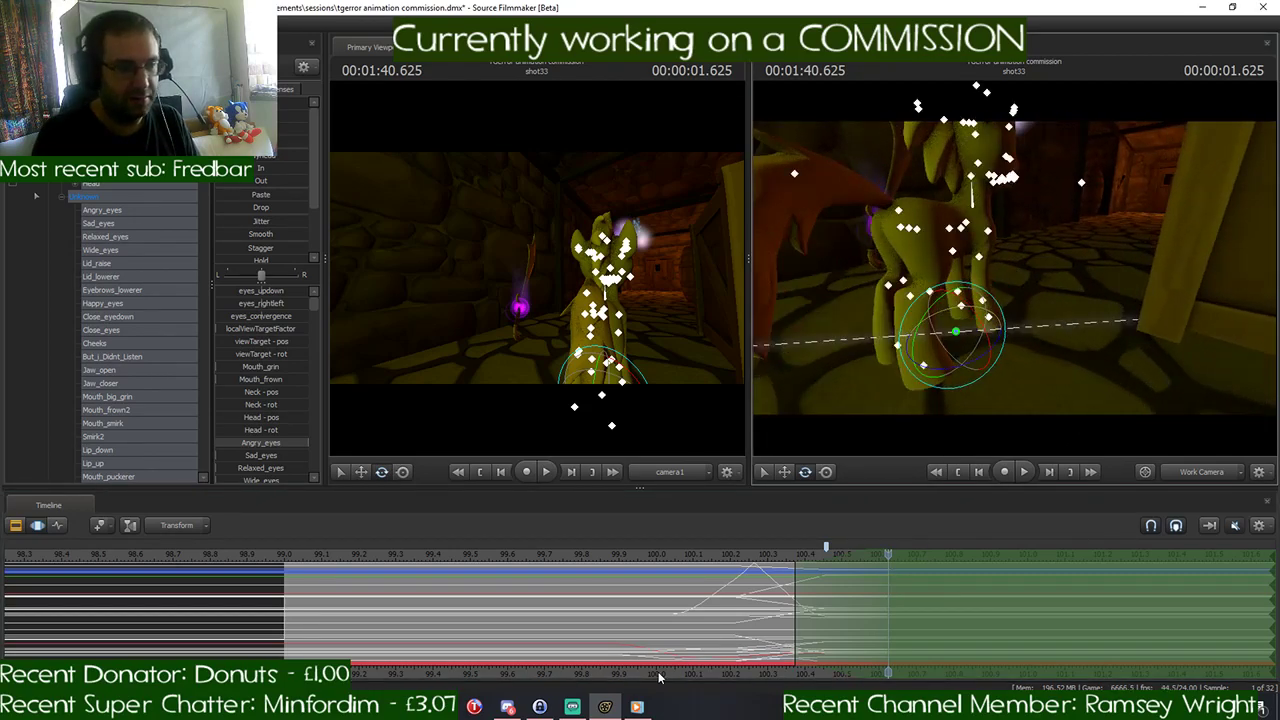
# - Check the gallop drawing in Discord, set the timeline marker to about 1:40.37, and rotate the Pelvis at 1:40.625 to raise the pony's front
pyautogui.click(509, 707)
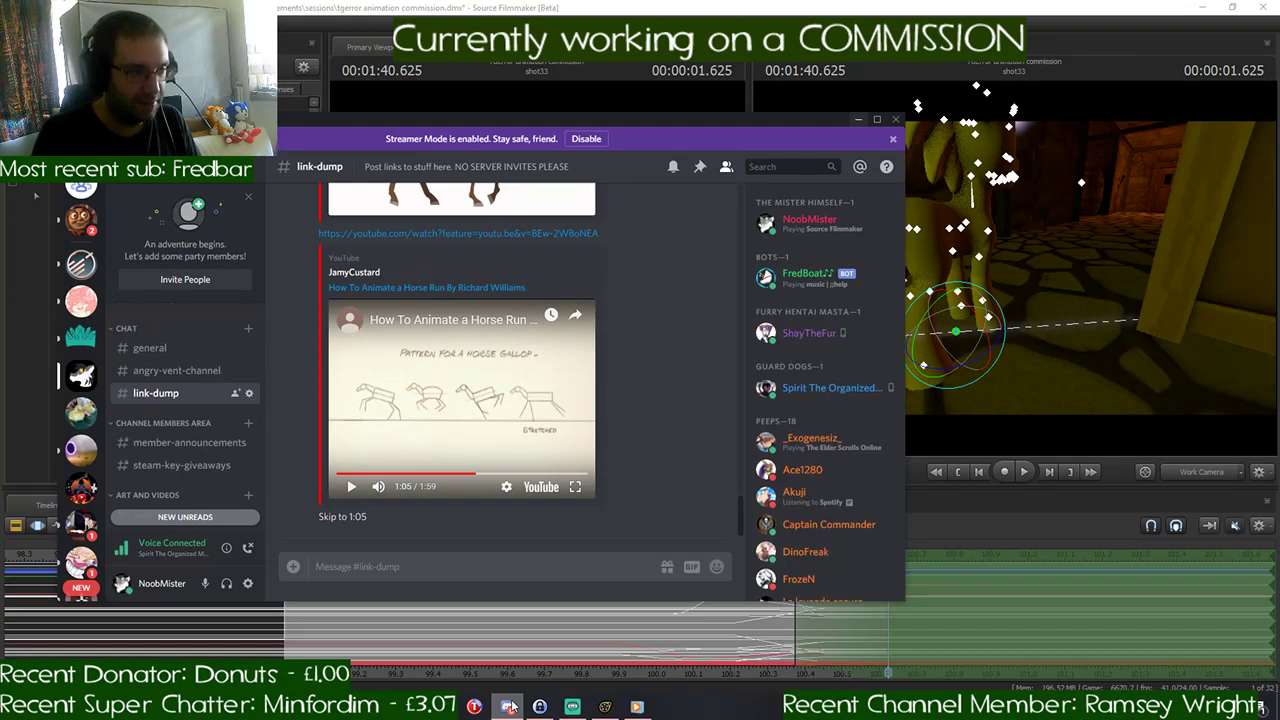
pyautogui.click(511, 707)
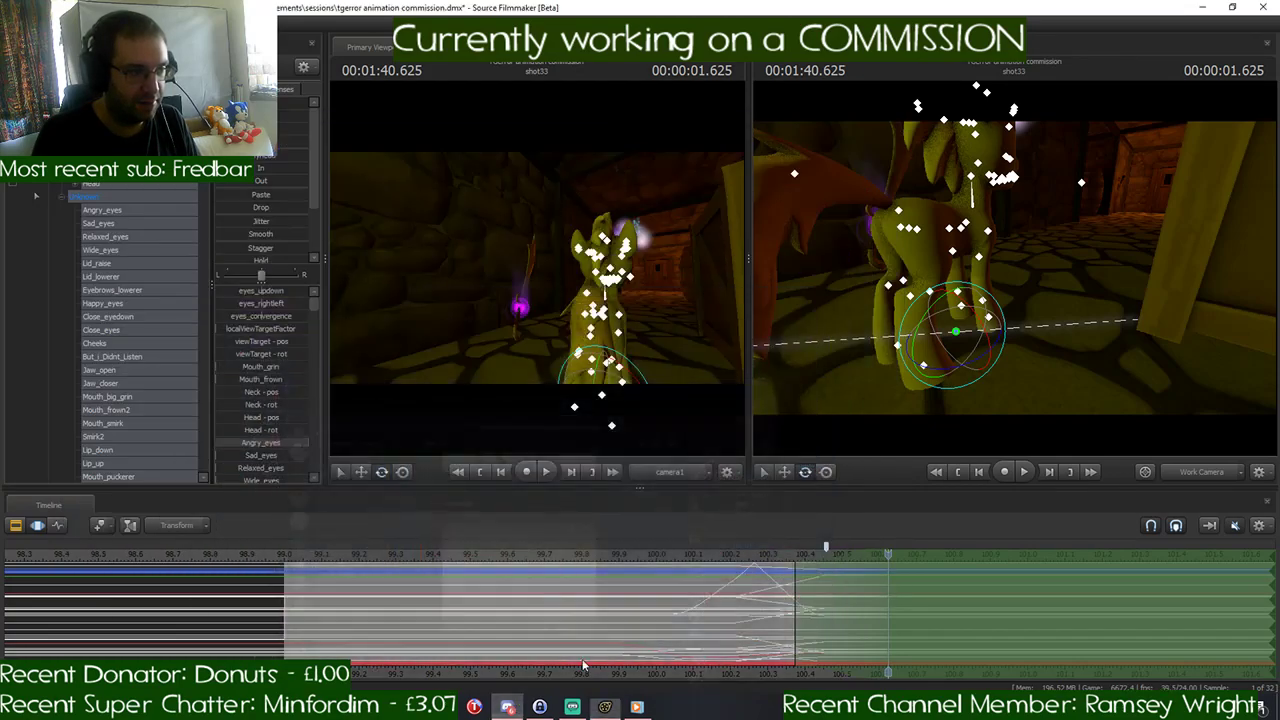
pyautogui.moveTo(882, 255)
pyautogui.mouseDown()
pyautogui.moveTo(925, 258)
pyautogui.moveTo(882, 255)
pyautogui.mouseUp()
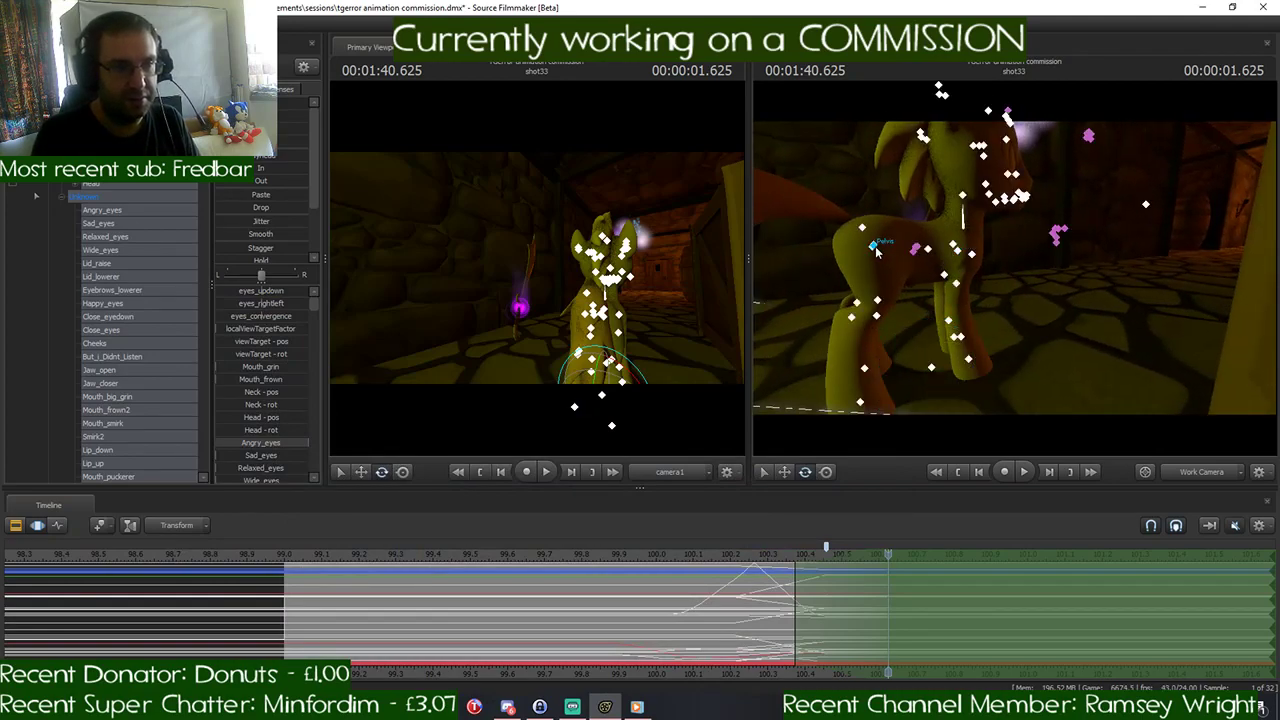
pyautogui.click(876, 249)
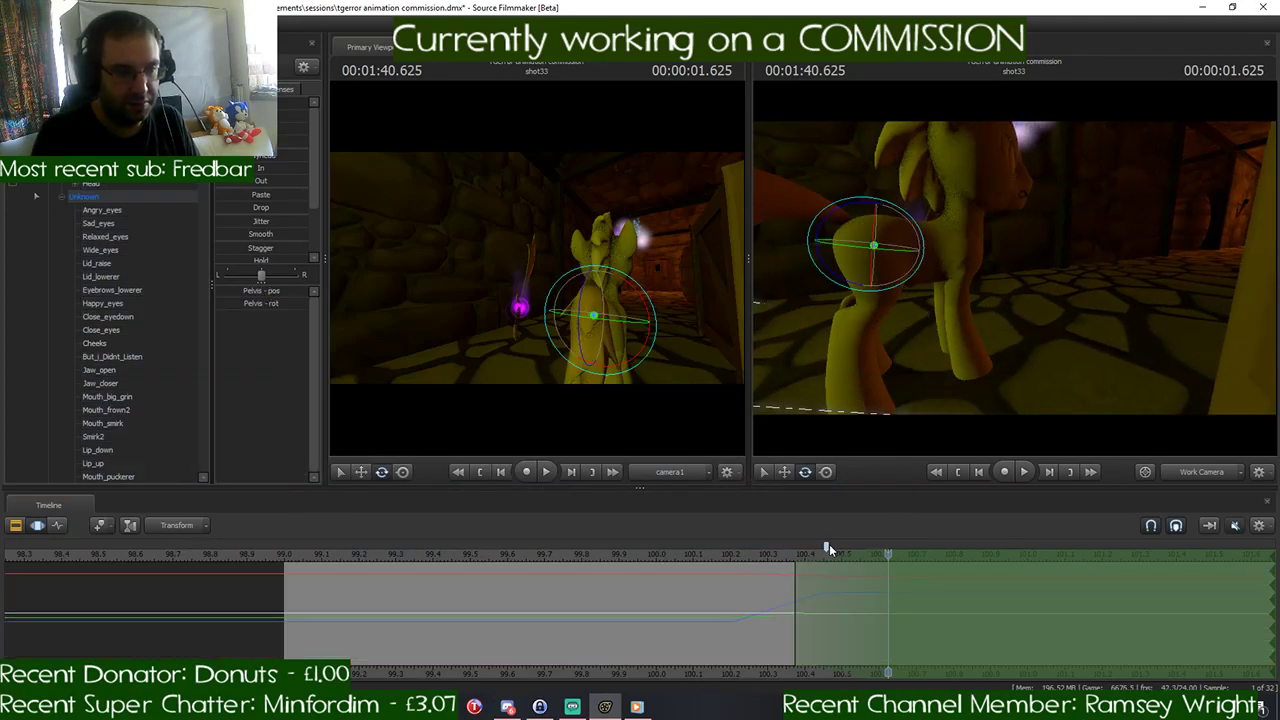
pyautogui.moveTo(826, 548); pyautogui.dragTo(798, 548)
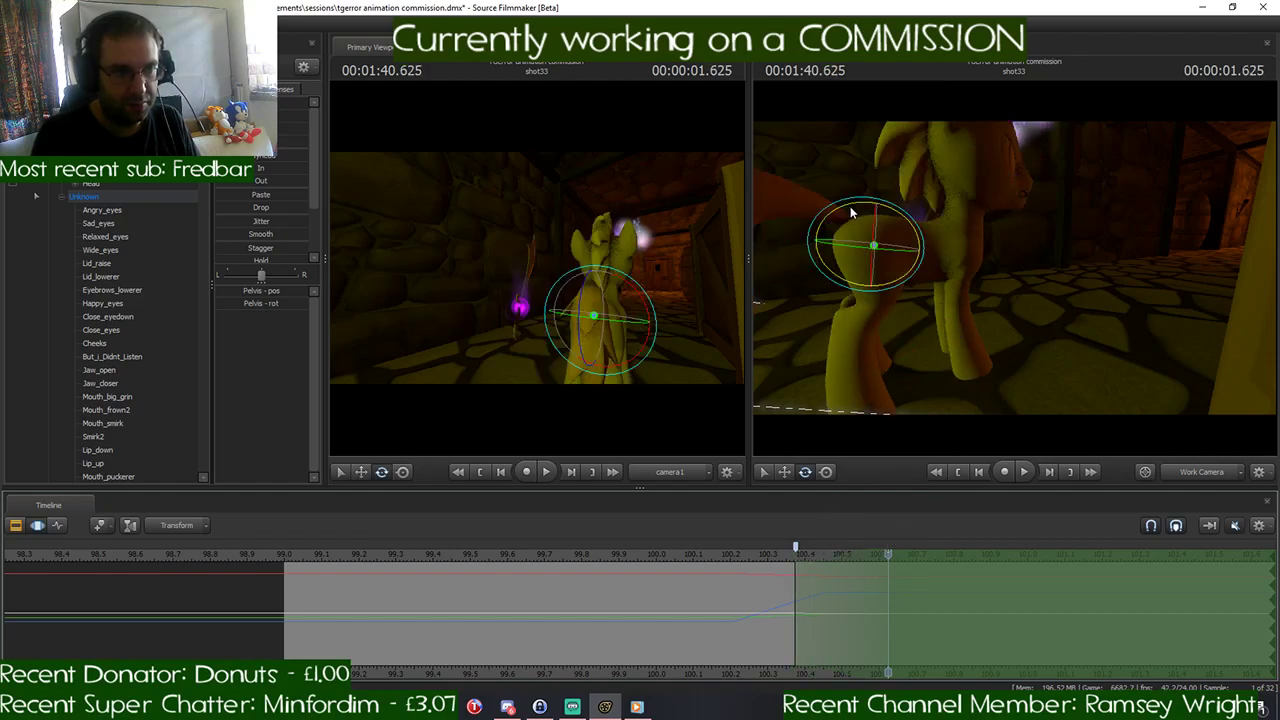
pyautogui.moveTo(850, 206); pyautogui.dragTo(832, 214)
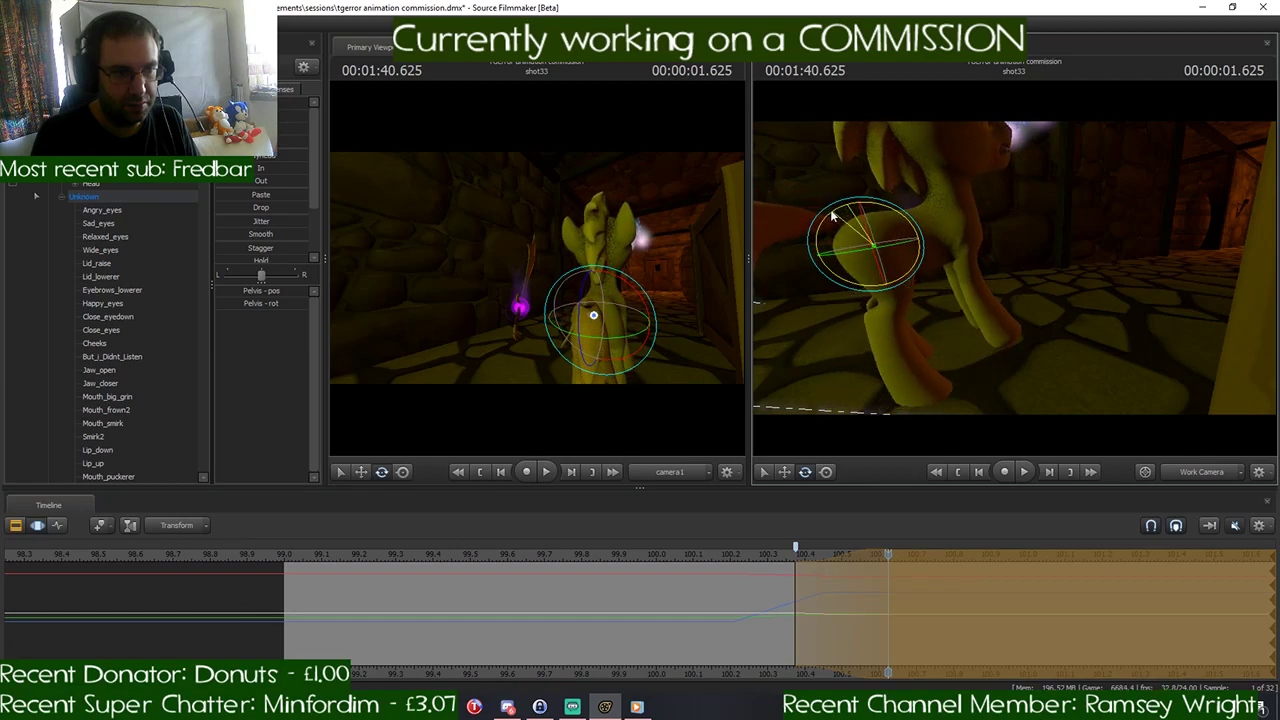
# - Rotate the RightThigh bone at 1:40.625 to reposition the right hind leg under the raised body
pyautogui.press('ctrl')
pyautogui.keyDown('alt'); pyautogui.moveTo(1010, 317); pyautogui.dragTo(989, 270); pyautogui.keyUp('alt')
pyautogui.press('ctrl')
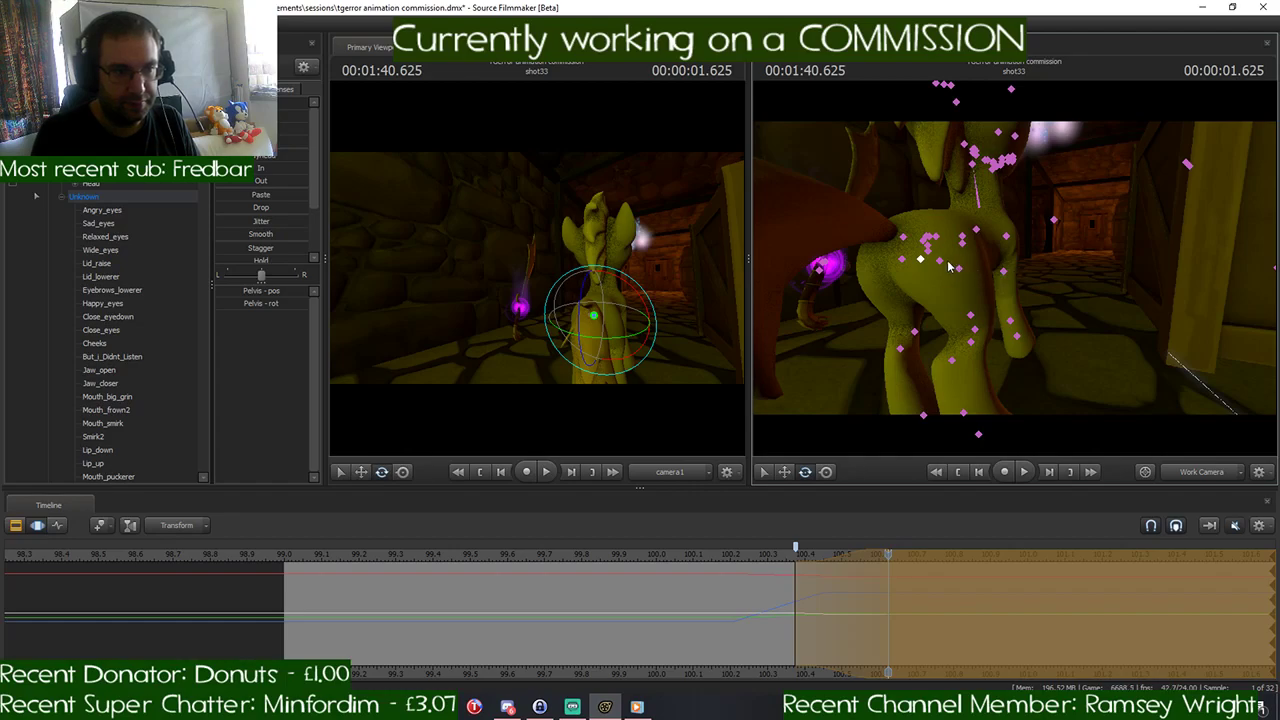
pyautogui.keyDown('ctrl'); pyautogui.click(940, 262); pyautogui.keyUp('ctrl')
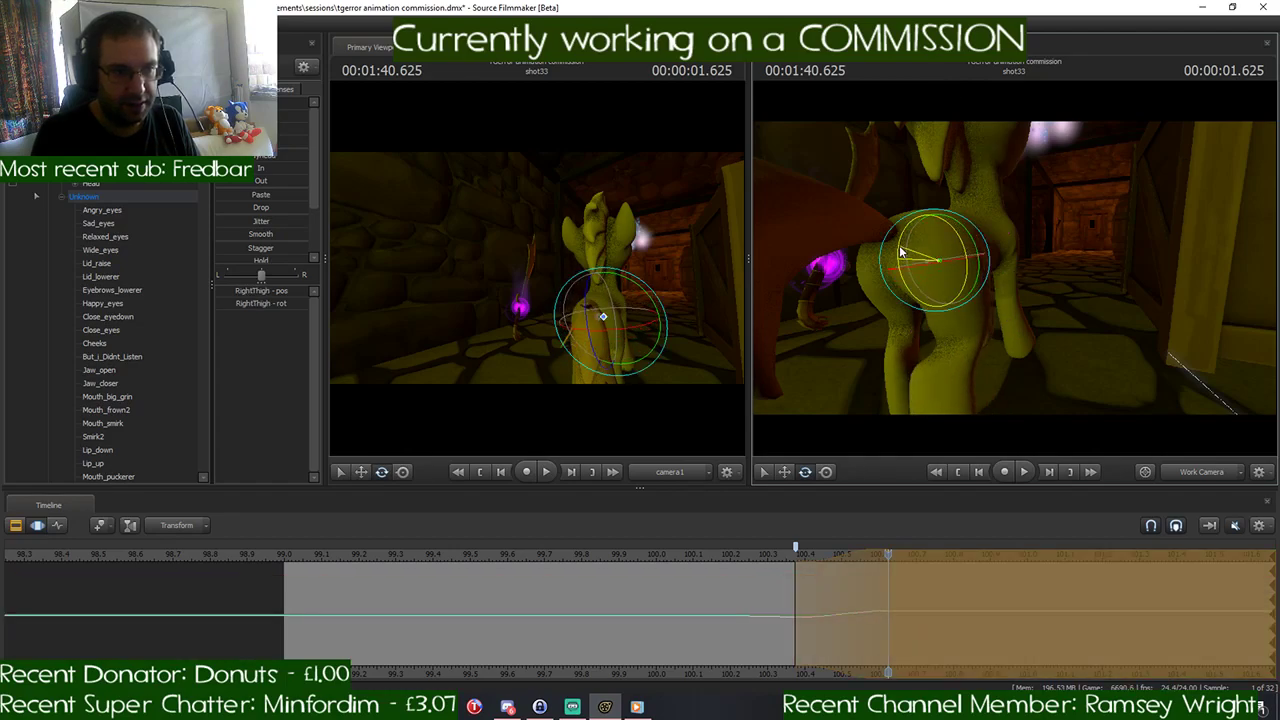
pyautogui.moveTo(900, 252); pyautogui.dragTo(931, 209)
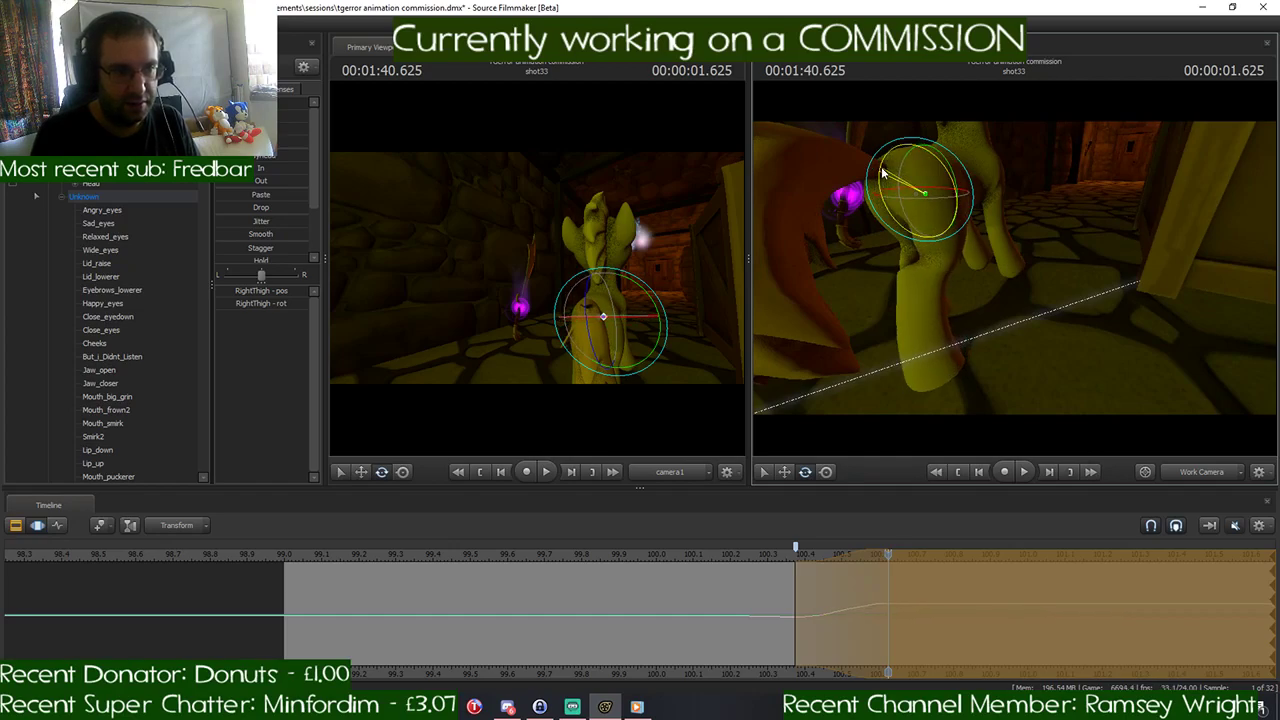
pyautogui.moveTo(881, 166); pyautogui.dragTo(1014, 270)
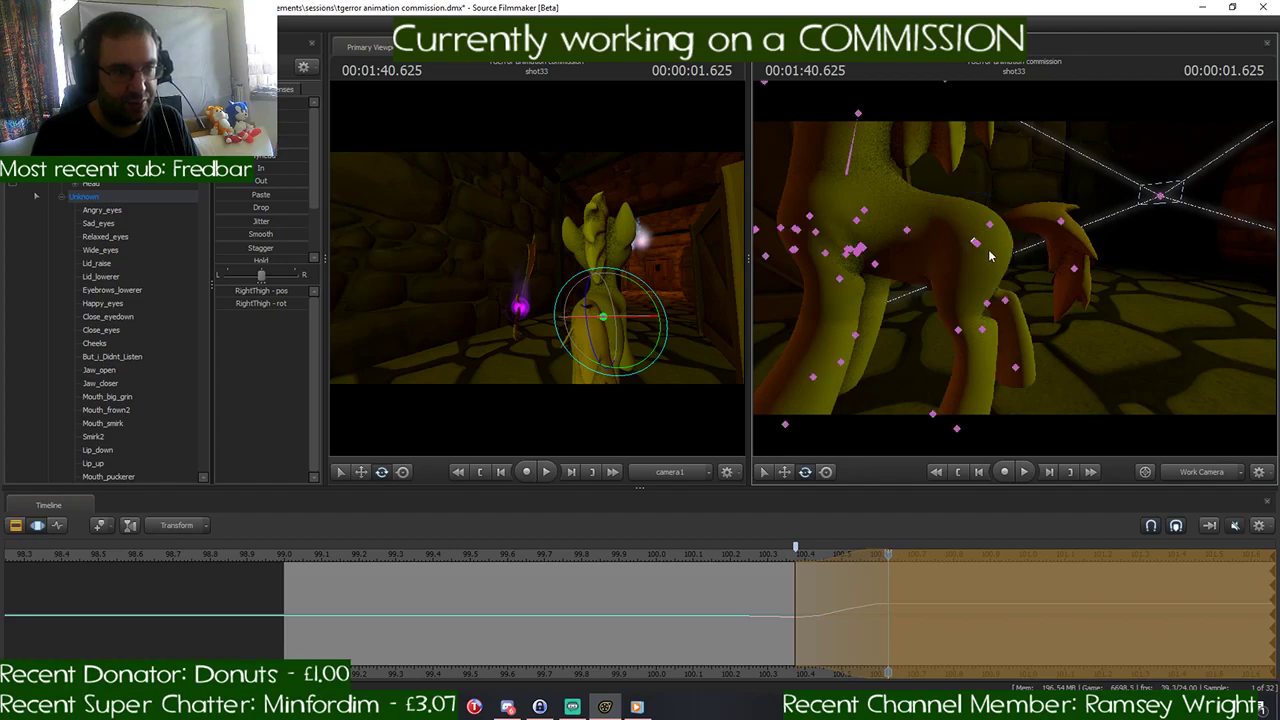
# - Rotate the LeftThigh bone and tilt the Pelvis further at 1:40.625 to balance the hind legs
pyautogui.keyDown('ctrl'); pyautogui.click(979, 243); pyautogui.keyUp('ctrl')
pyautogui.moveTo(966, 197); pyautogui.dragTo(955, 208)
pyautogui.moveTo(1018, 247)
pyautogui.mouseDown()
pyautogui.moveTo(1010, 222)
pyautogui.moveTo(1018, 247)
pyautogui.mouseUp()
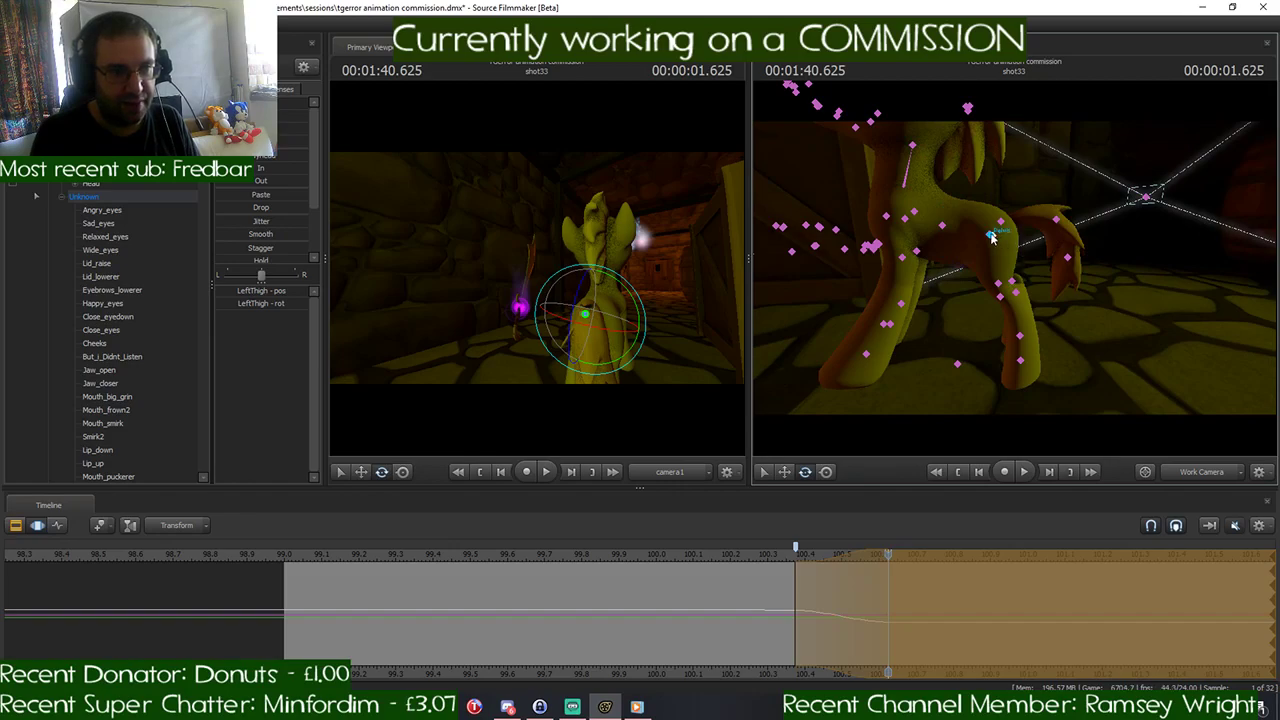
pyautogui.click(992, 236)
pyautogui.moveTo(988, 200); pyautogui.dragTo(988, 197)
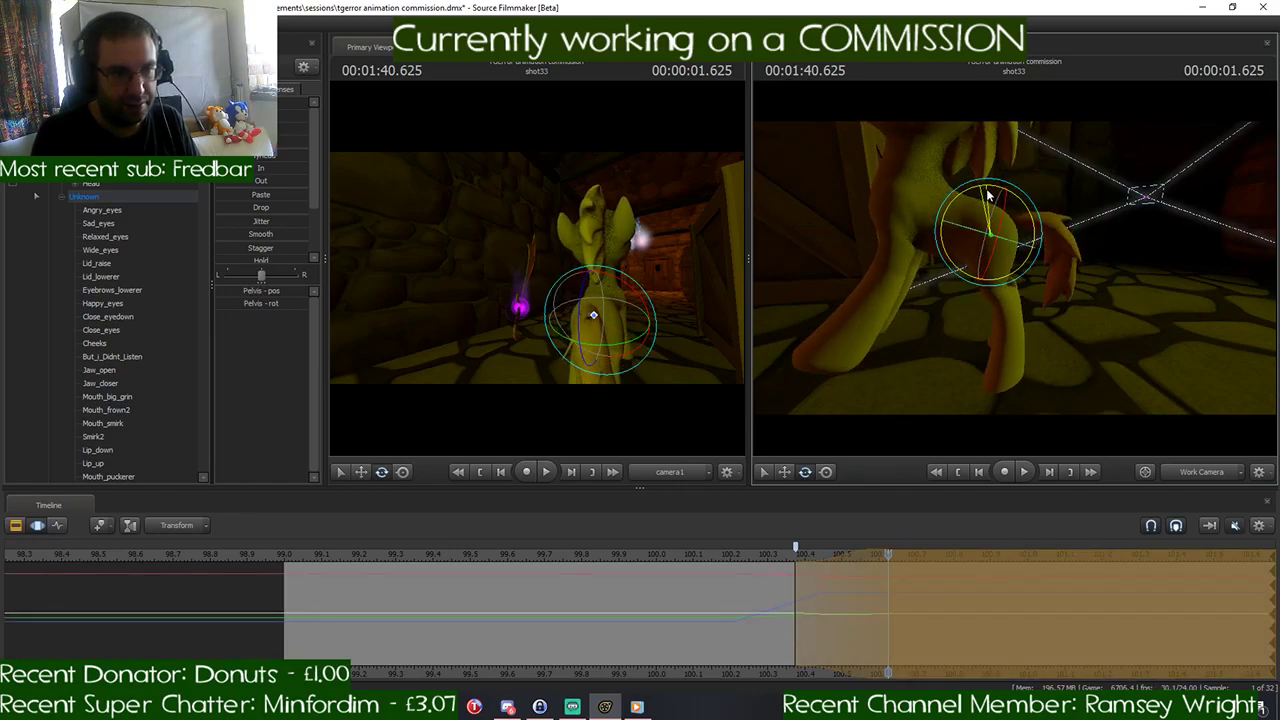
pyautogui.click(993, 238)
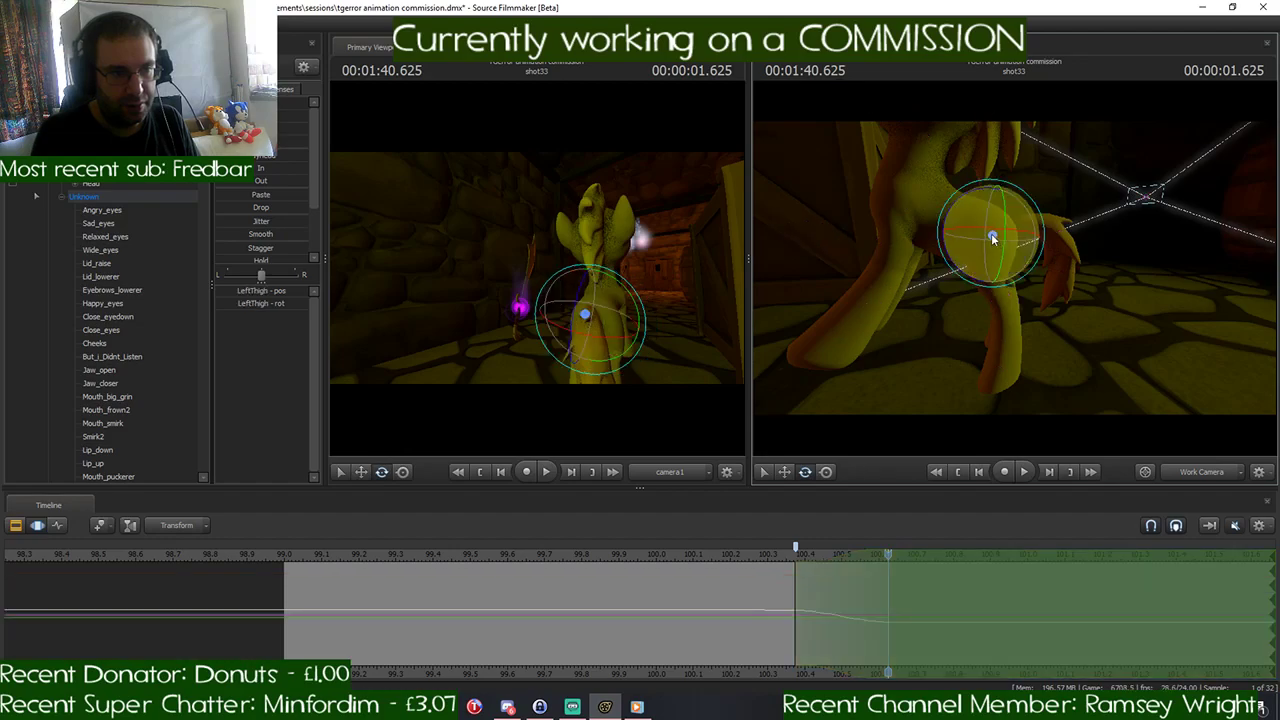
pyautogui.moveTo(971, 199); pyautogui.dragTo(915, 240)
# - Rotate the Chest2 bone at 1:40.625, and compare the pose with the horse gallop drawing in Discord
pyautogui.press('ctrl')
pyautogui.keyDown('ctrl'); pyautogui.click(955, 265); pyautogui.keyUp('ctrl')
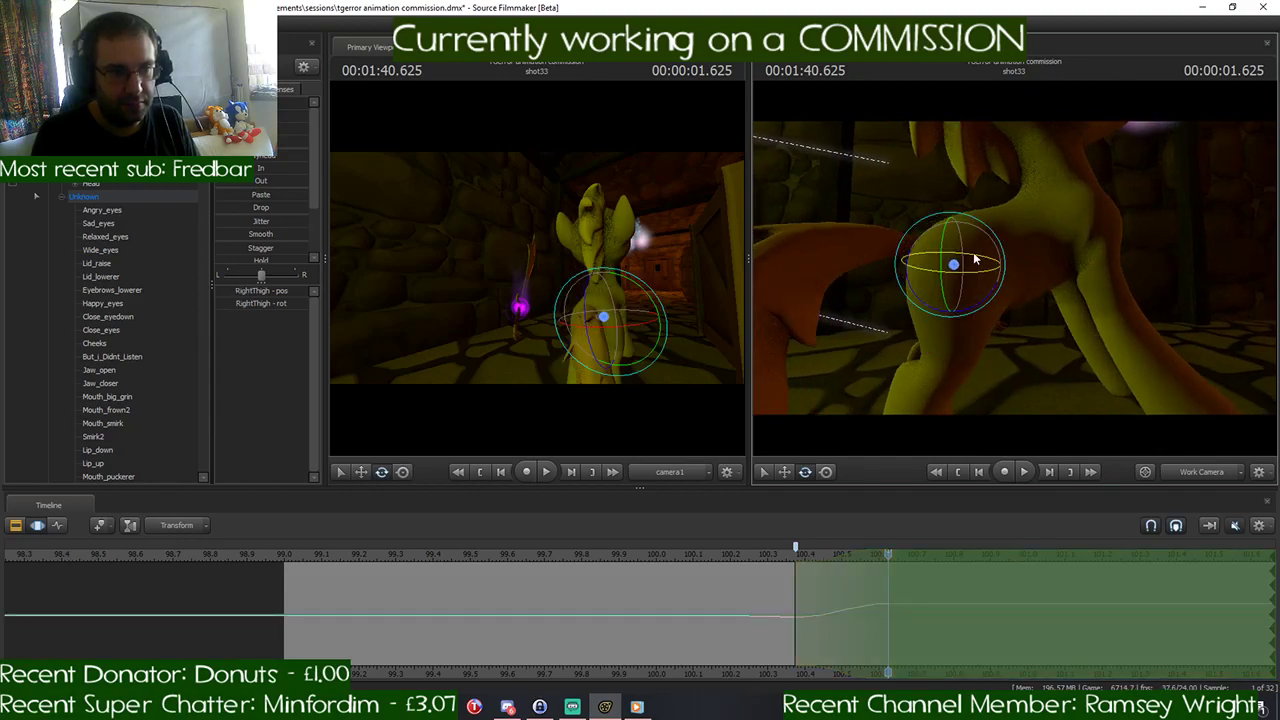
pyautogui.moveTo(1012, 268); pyautogui.dragTo(1045, 235)
pyautogui.keyDown('ctrl'); pyautogui.click(1001, 265); pyautogui.keyUp('ctrl')
pyautogui.moveTo(972, 257); pyautogui.dragTo(951, 259)
pyautogui.click(508, 707)
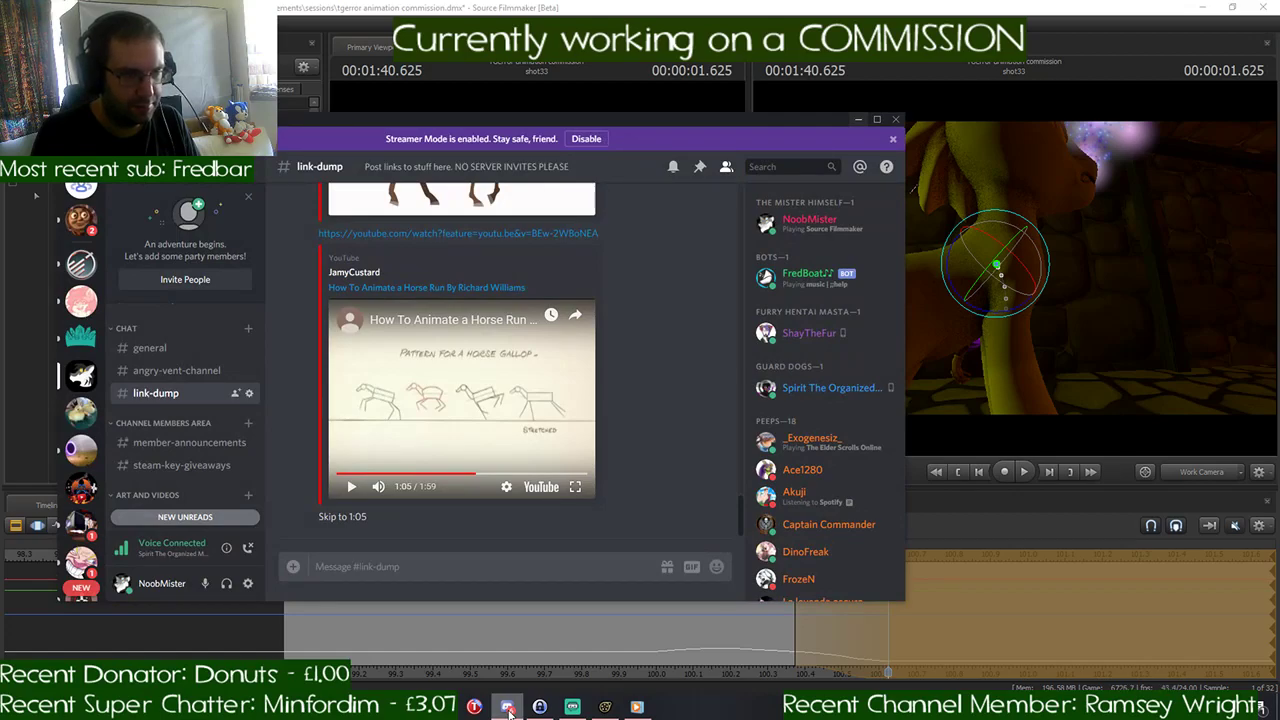
pyautogui.click(508, 707)
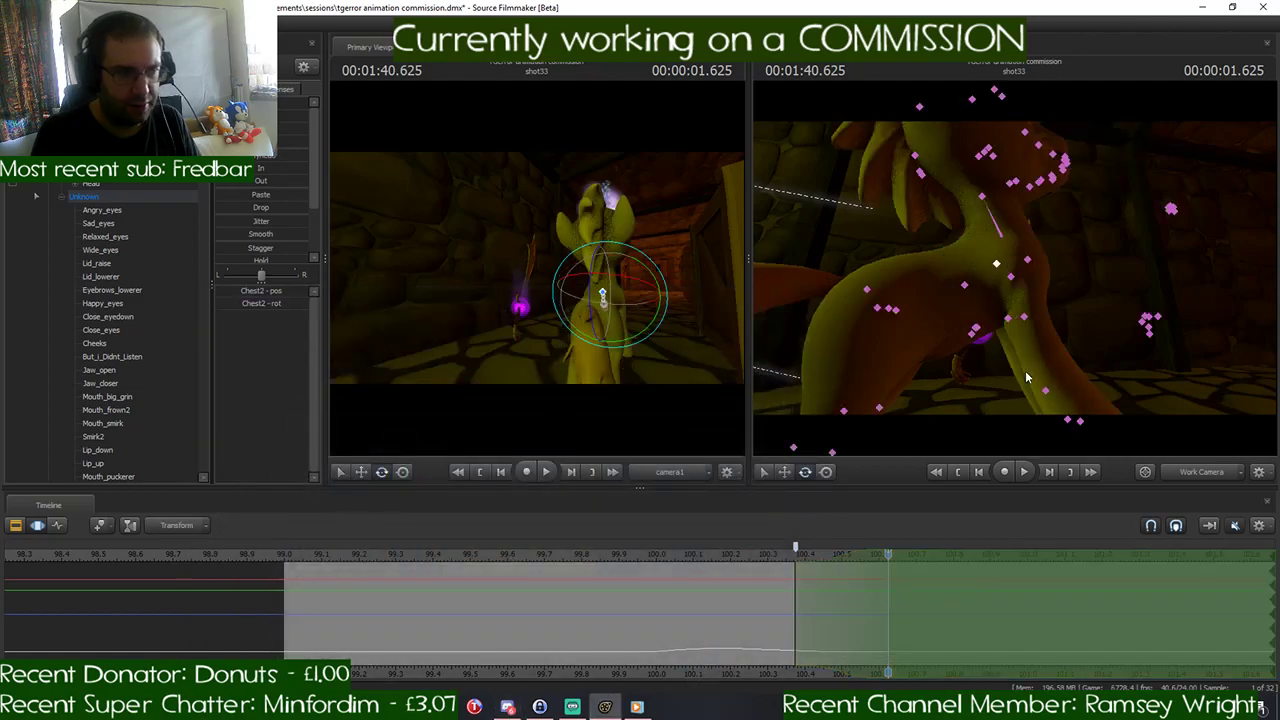
# - Adjust the Neck and Head rotations at 1:40.625, and check the gallop drawing in Discord again
pyautogui.click(1002, 230)
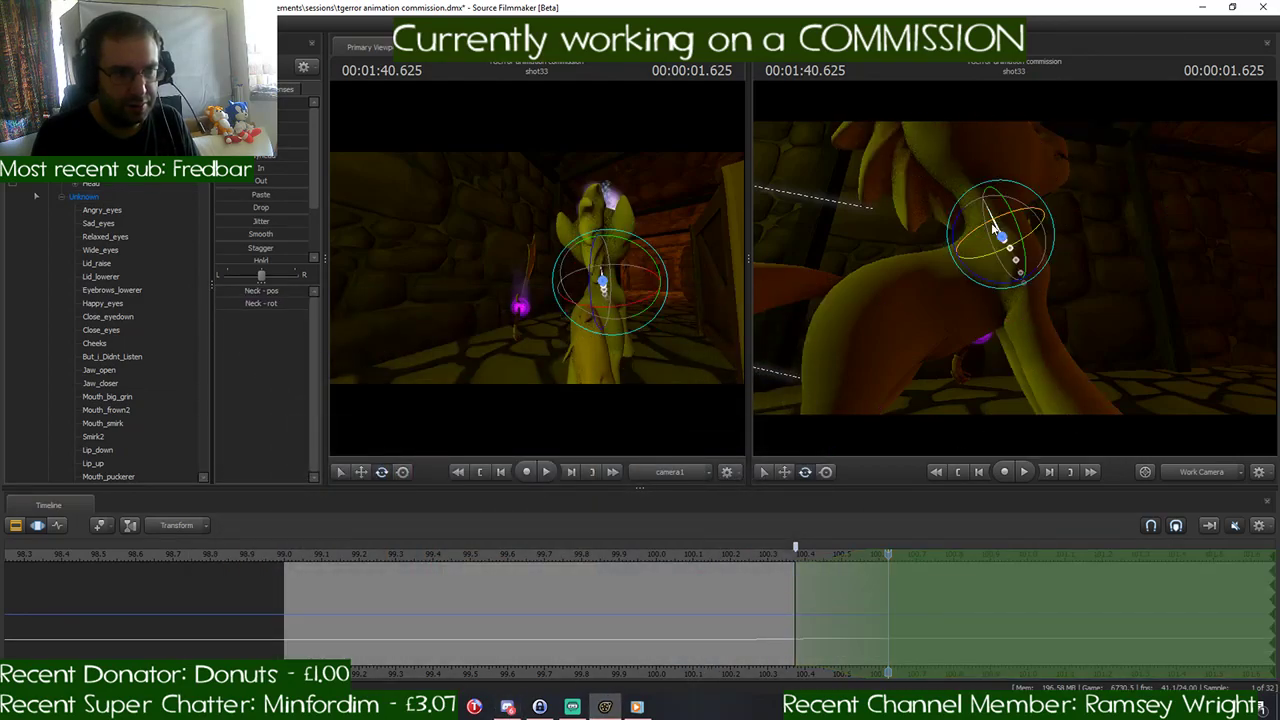
pyautogui.moveTo(956, 223); pyautogui.dragTo(982, 220)
pyautogui.click(1015, 200)
pyautogui.moveTo(1098, 288); pyautogui.dragTo(1030, 282)
pyautogui.click(508, 706)
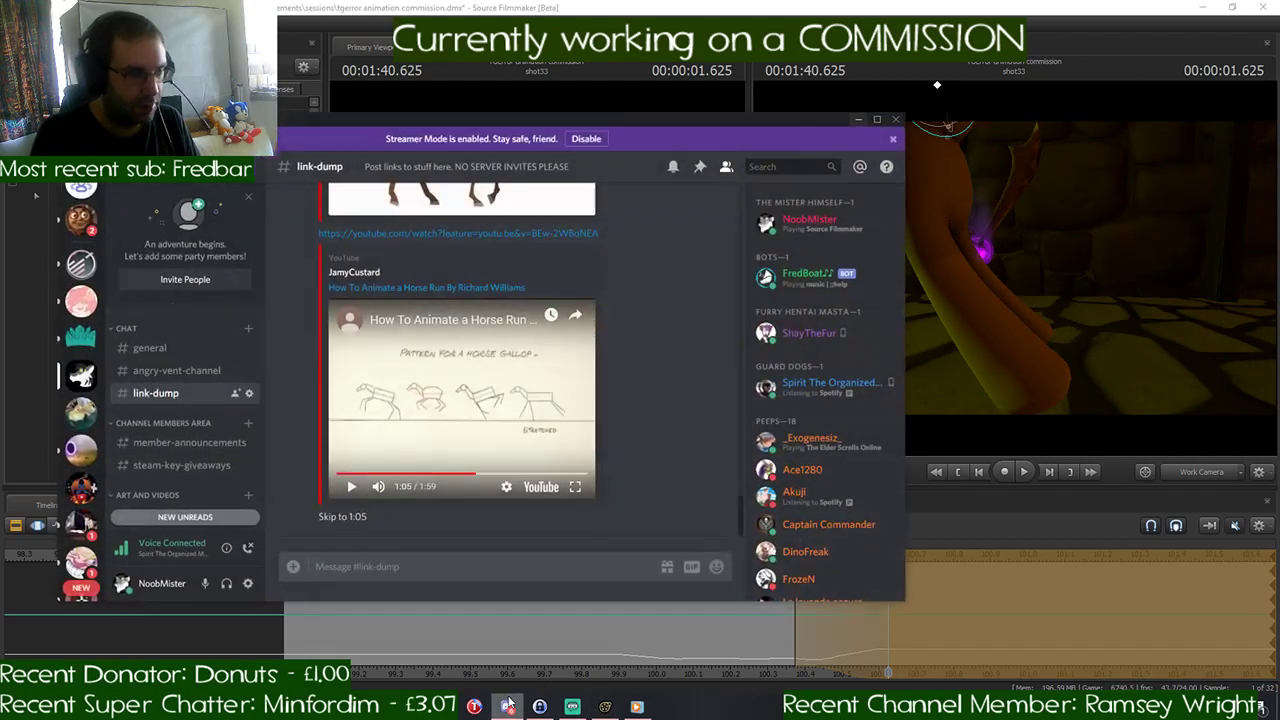
pyautogui.click(509, 704)
# - Rotate the RightShoulder bone at 1:40.625 to stretch the right foreleg forward
pyautogui.moveTo(987, 352); pyautogui.dragTo(945, 240)
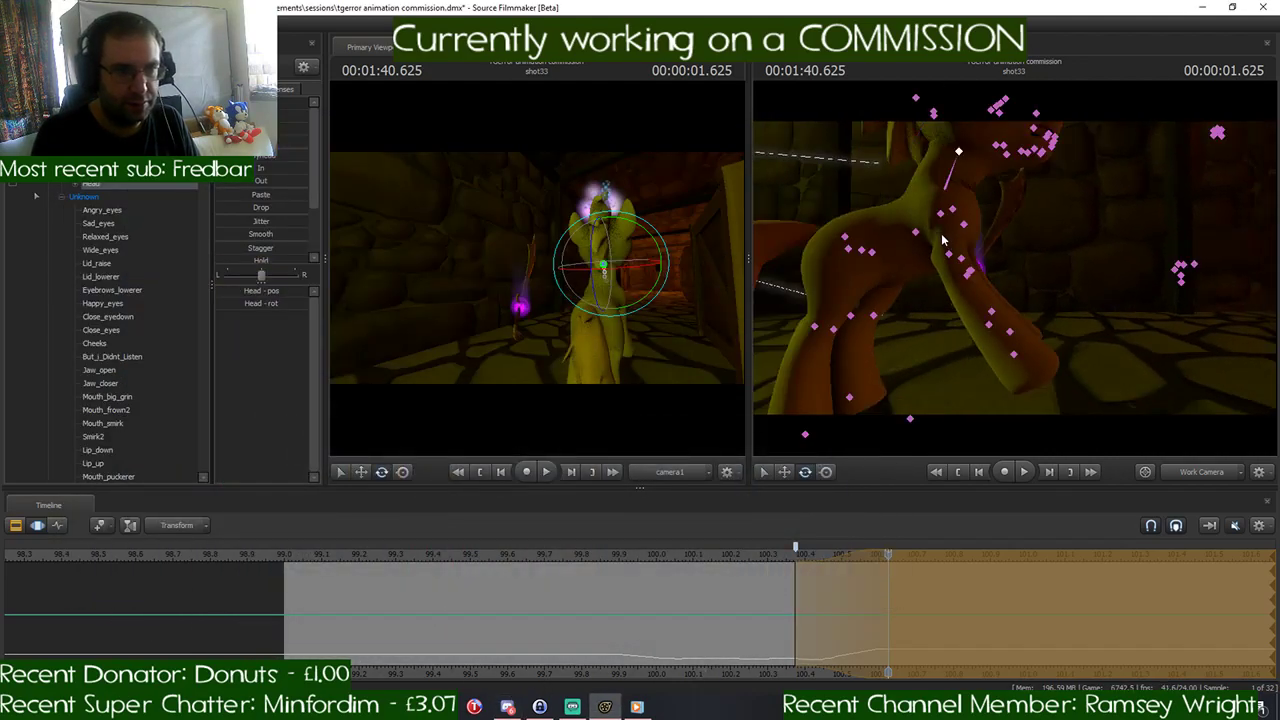
pyautogui.keyDown('ctrl'); pyautogui.click(943, 219); pyautogui.keyUp('ctrl')
pyautogui.click(953, 210)
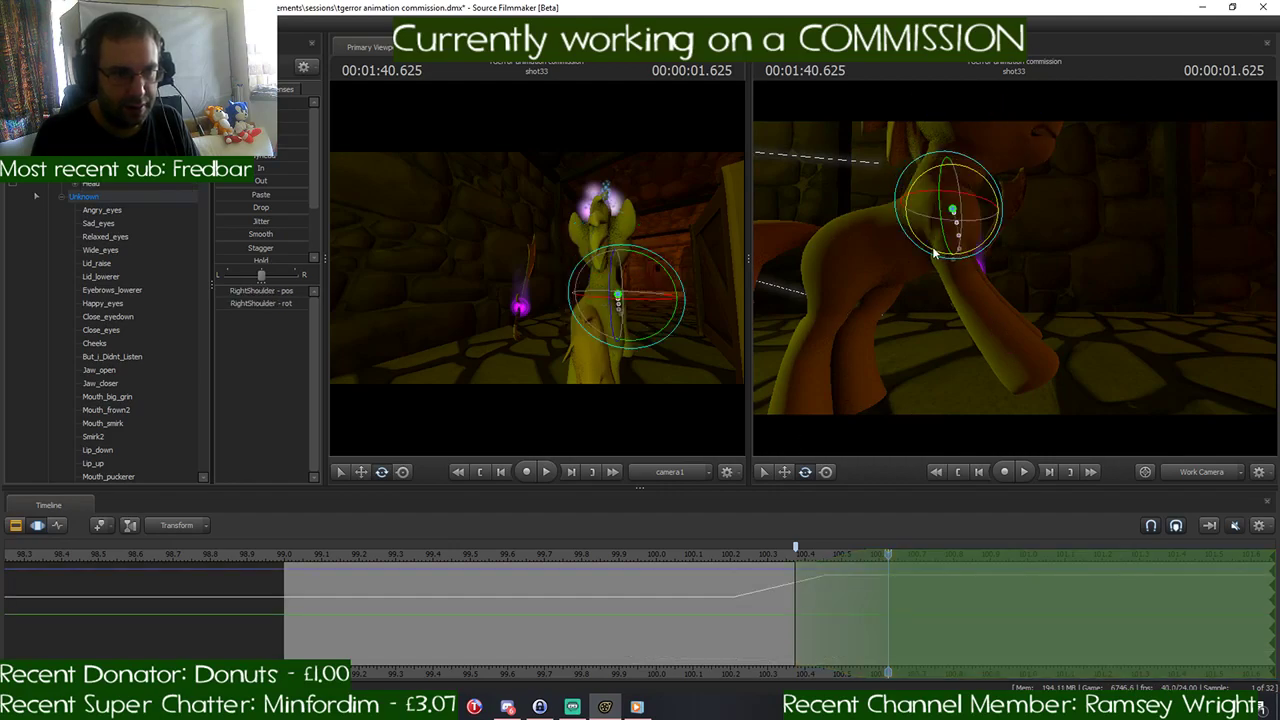
pyautogui.moveTo(937, 254); pyautogui.dragTo(963, 253)
pyautogui.press('ctrl')
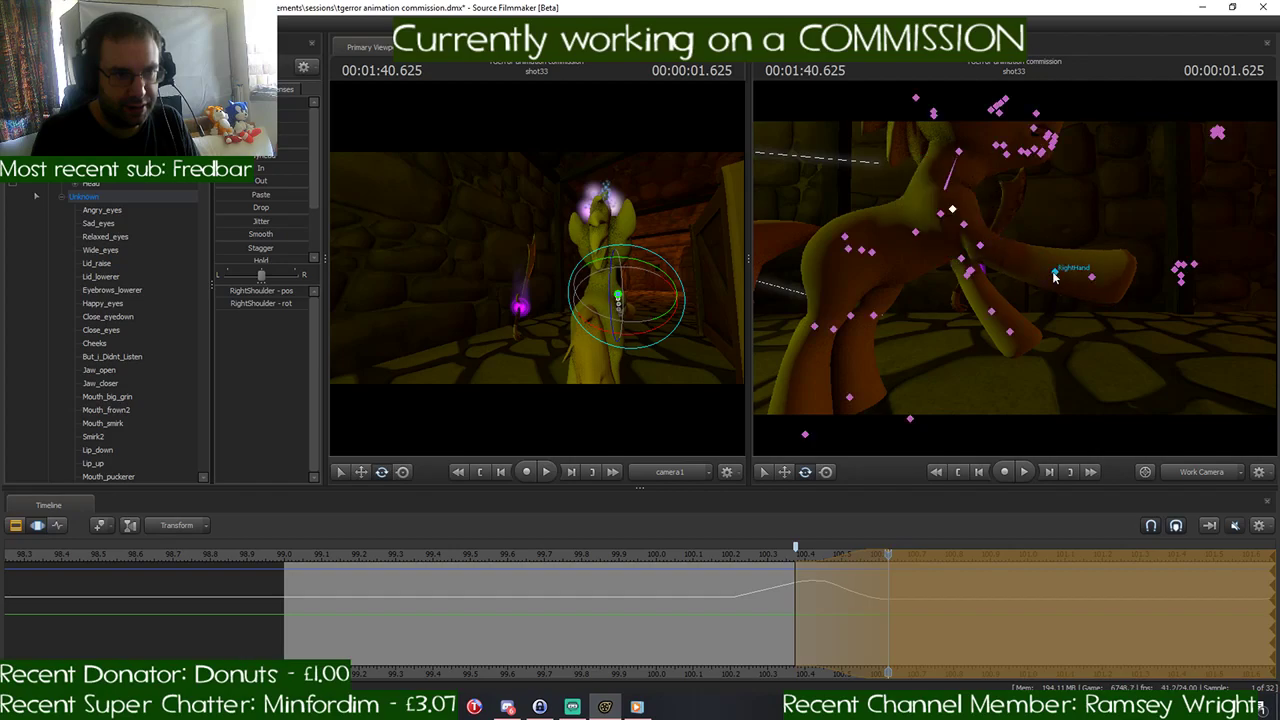
# - Rotate the RightForearm and RightHand bones at 1:40.625 to lower the right foreleg and bend its hoof downward
pyautogui.keyDown('ctrl'); pyautogui.click(980, 245); pyautogui.keyUp('ctrl')
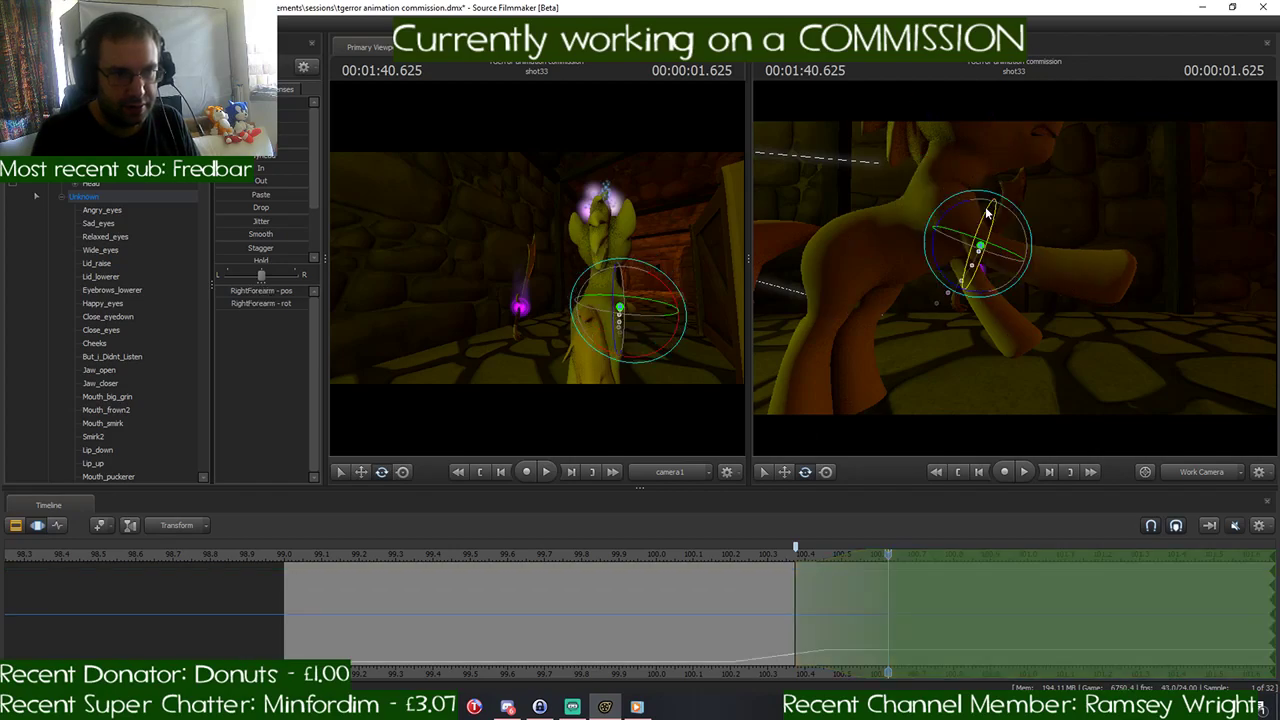
pyautogui.moveTo(967, 204); pyautogui.dragTo(984, 202)
pyautogui.press('ctrl')
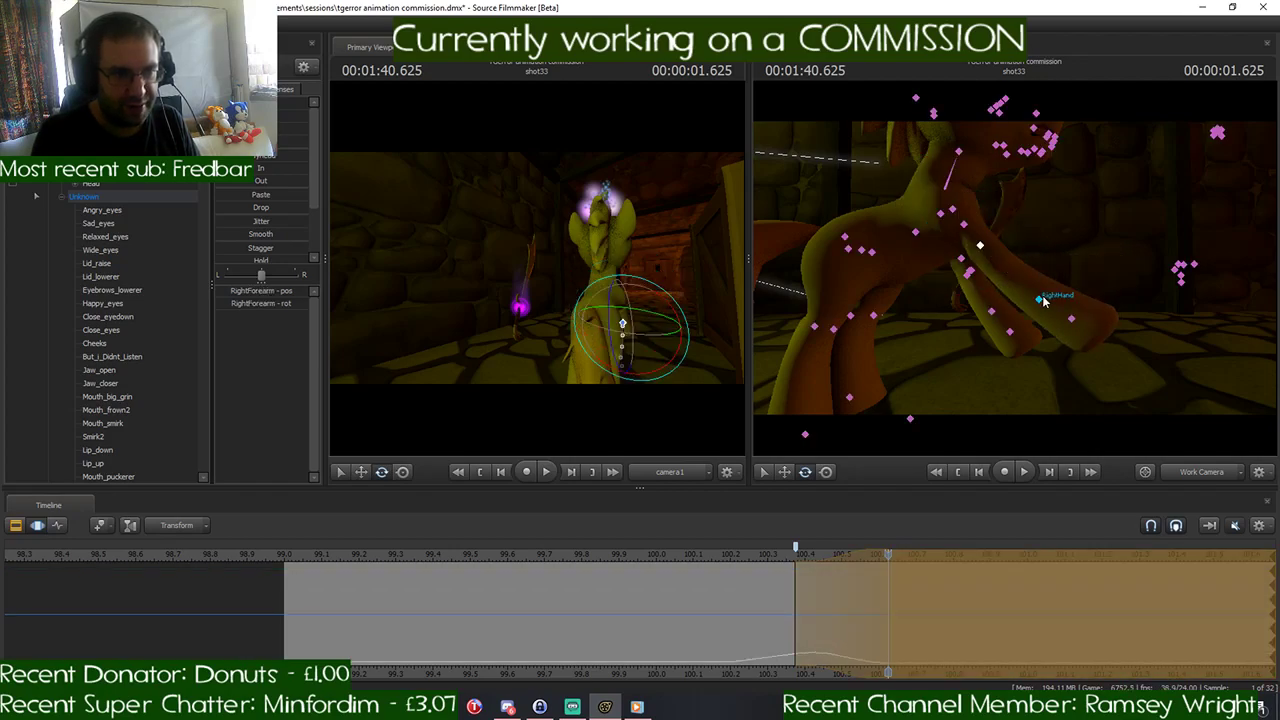
pyautogui.keyDown('ctrl'); pyautogui.click(1040, 298); pyautogui.keyUp('ctrl')
pyautogui.moveTo(1084, 314); pyautogui.dragTo(1062, 348)
# - Rotate the LeftShoulder bone at 1:40.625 to swing the left foreleg forward
pyautogui.press('ctrl')
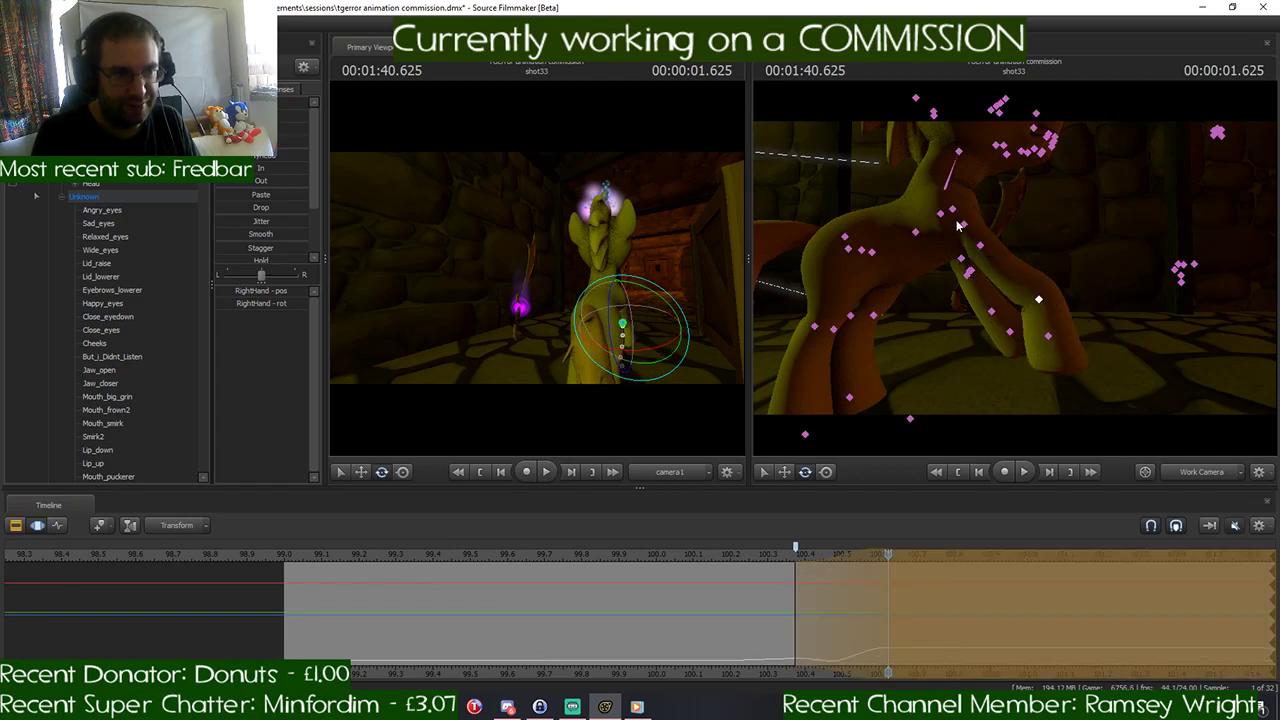
pyautogui.keyDown('ctrl'); pyautogui.click(965, 226); pyautogui.keyUp('ctrl')
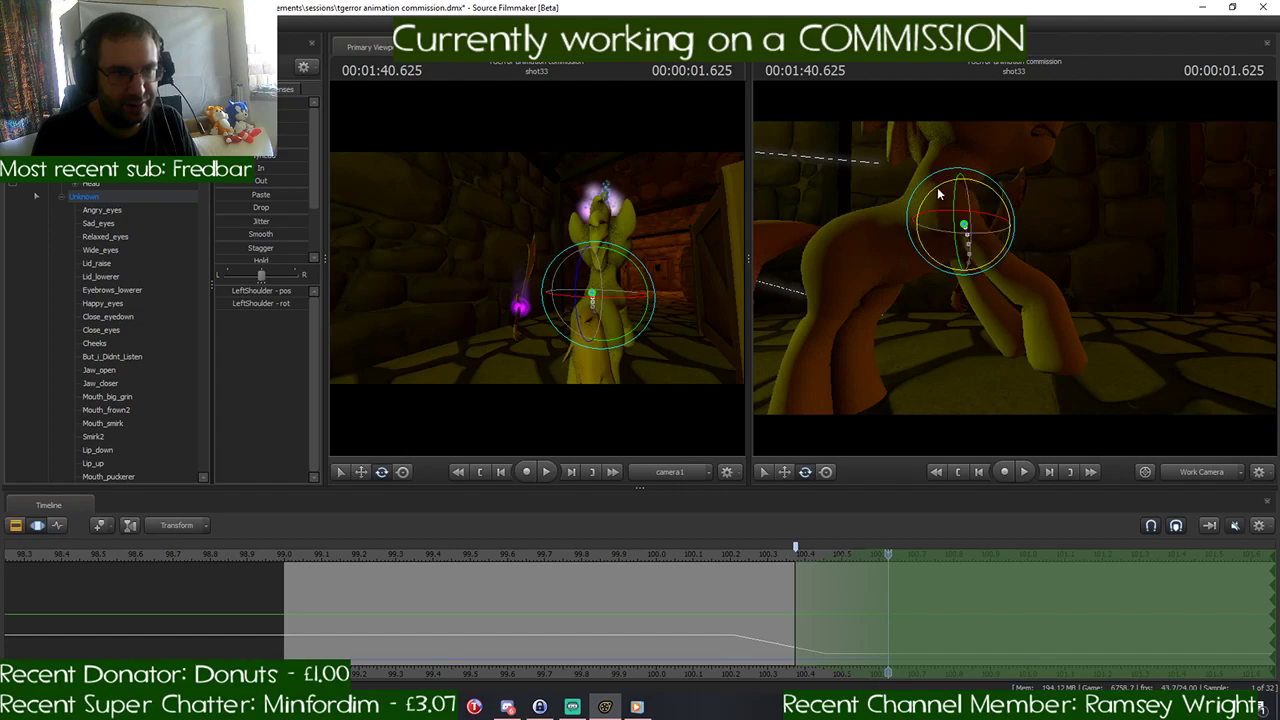
pyautogui.moveTo(928, 170); pyautogui.dragTo(903, 193)
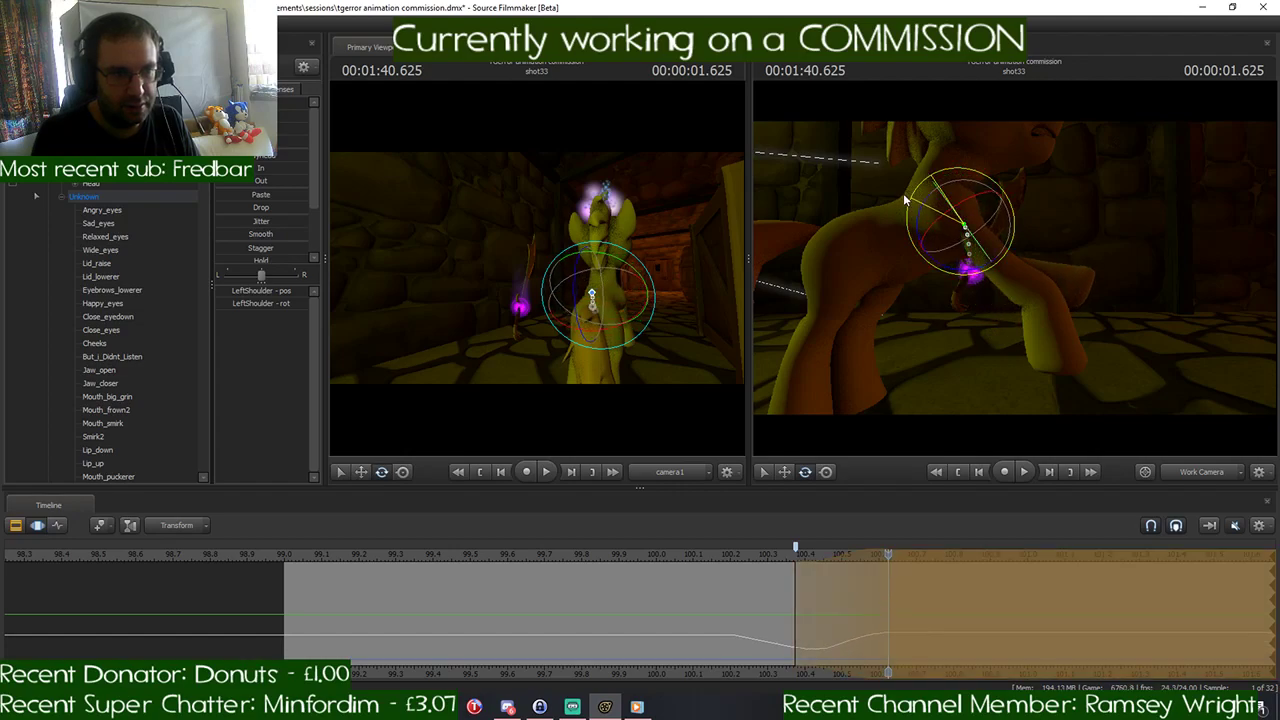
# - Rotate the LeftForearm bone and bend the LeftHand bone downward at 1:40.625 to shape the left foreleg
pyautogui.moveTo(1079, 265); pyautogui.dragTo(1060, 270)
pyautogui.press('ctrl')
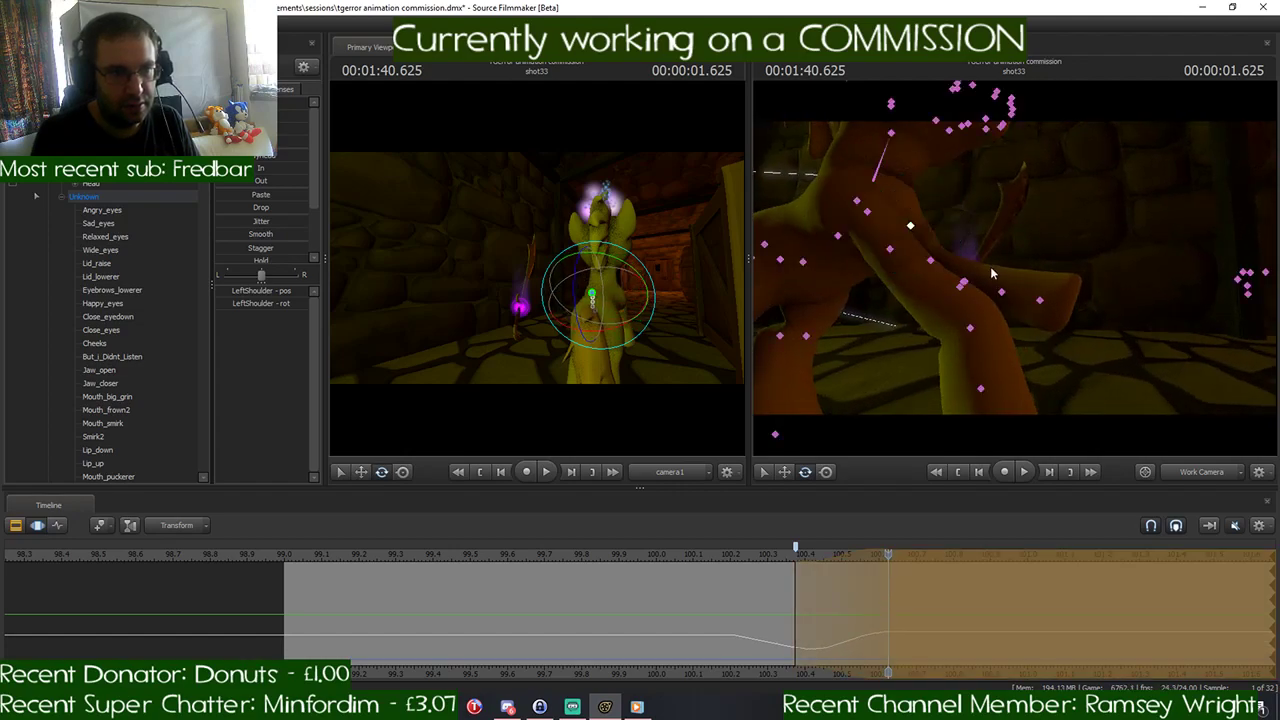
pyautogui.keyDown('ctrl'); pyautogui.click(933, 261); pyautogui.keyUp('ctrl')
pyautogui.moveTo(926, 265)
pyautogui.mouseDown()
pyautogui.moveTo(978, 266)
pyautogui.moveTo(838, 266)
pyautogui.mouseUp()
pyautogui.moveTo(1021, 258); pyautogui.dragTo(1019, 250)
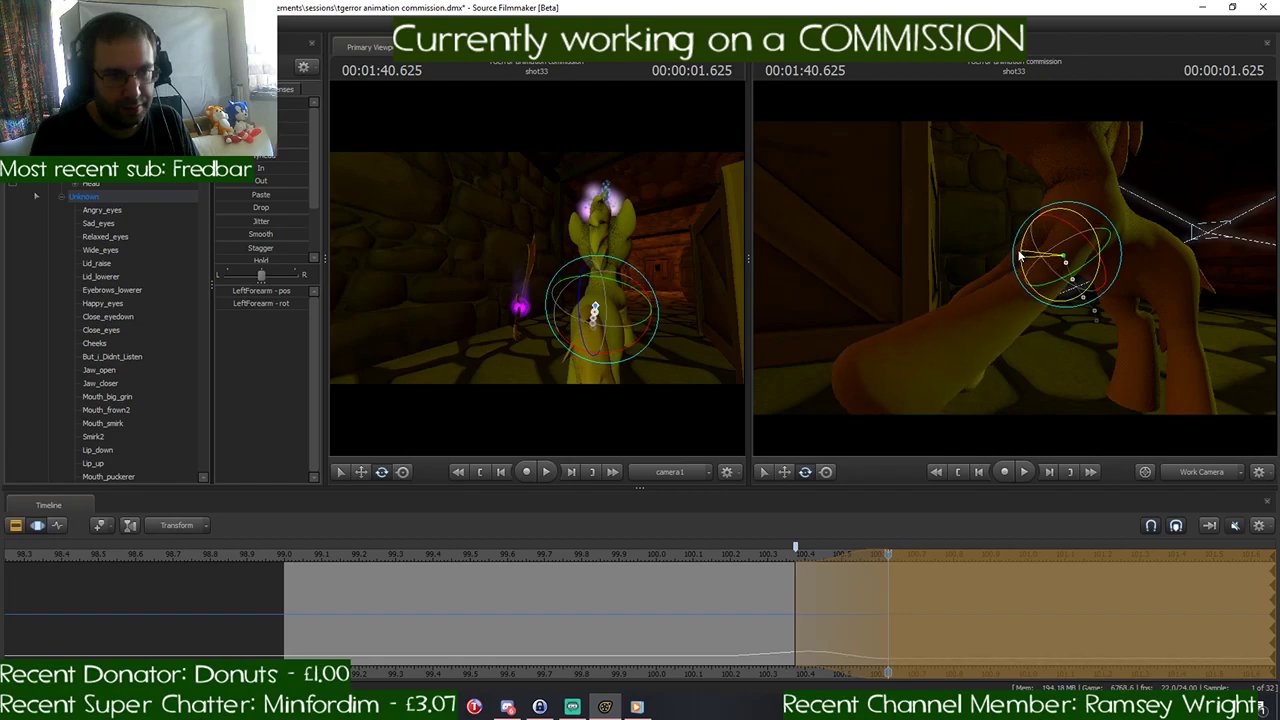
pyautogui.keyDown('ctrl'); pyautogui.click(980, 326); pyautogui.keyUp('ctrl')
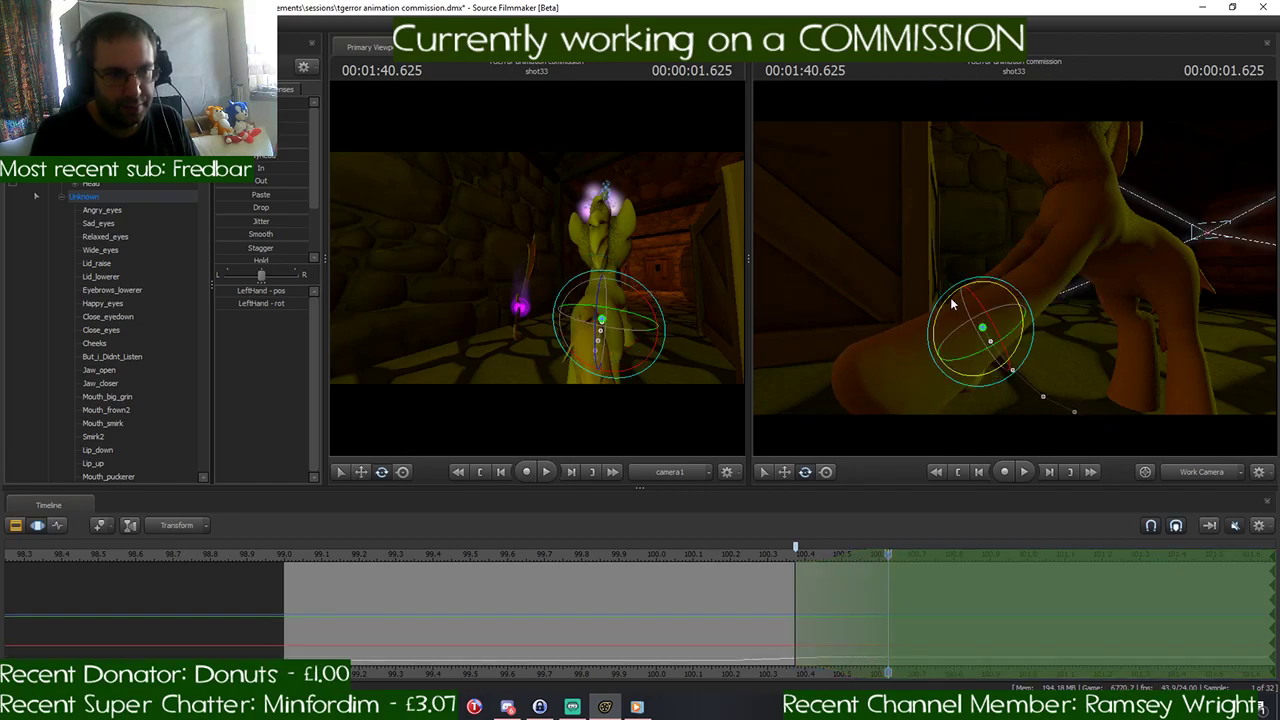
pyautogui.moveTo(950, 297); pyautogui.dragTo(956, 346)
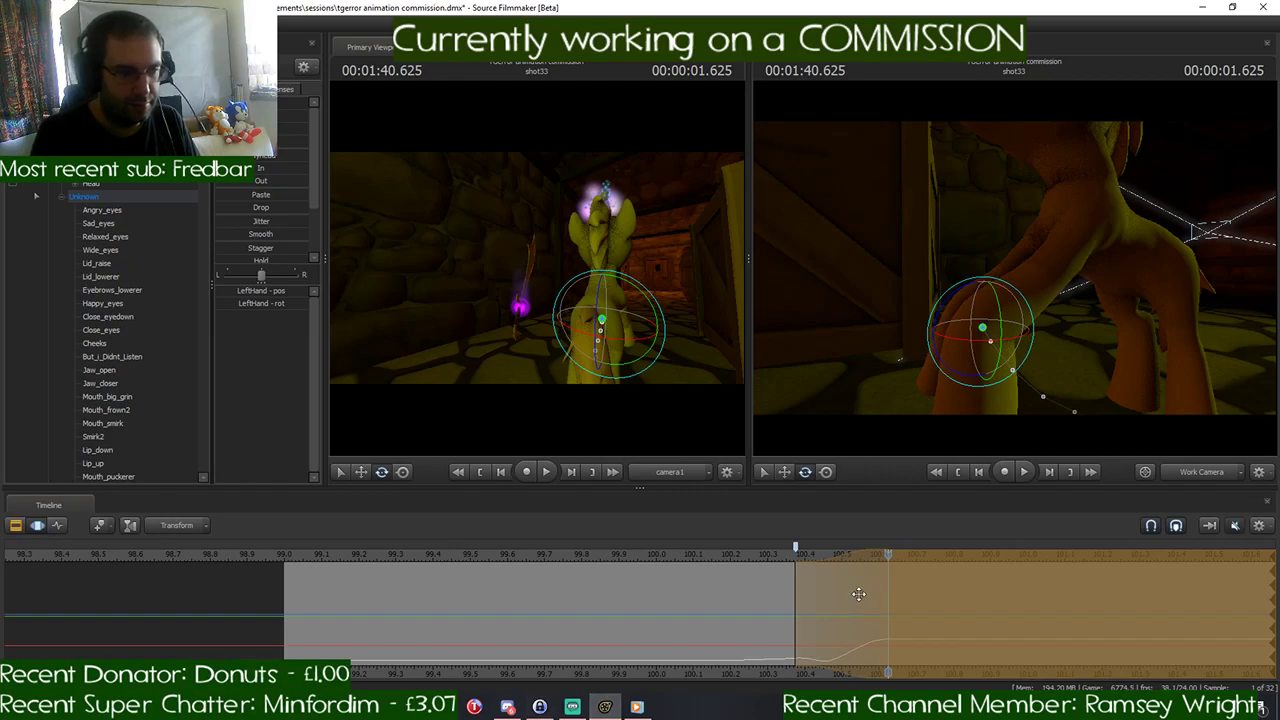
pyautogui.moveTo(884, 554)
pyautogui.mouseDown()
pyautogui.moveTo(686, 574)
pyautogui.moveTo(884, 578)
pyautogui.mouseUp()
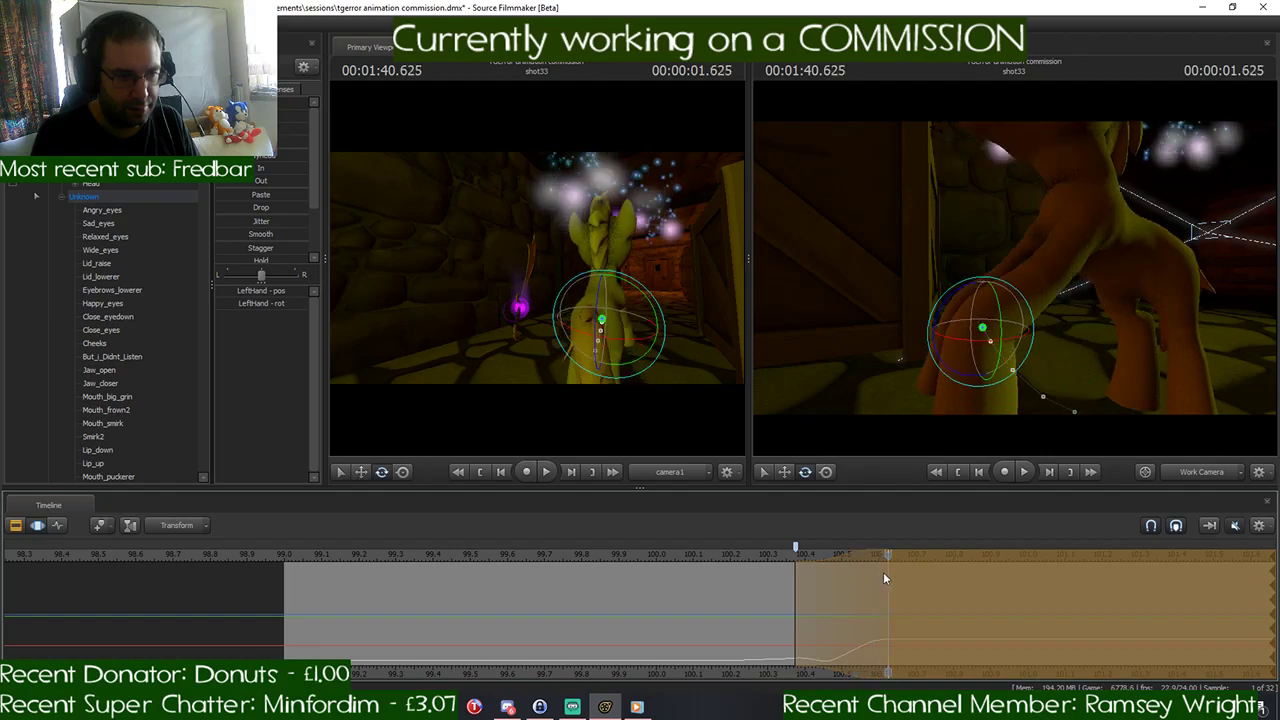
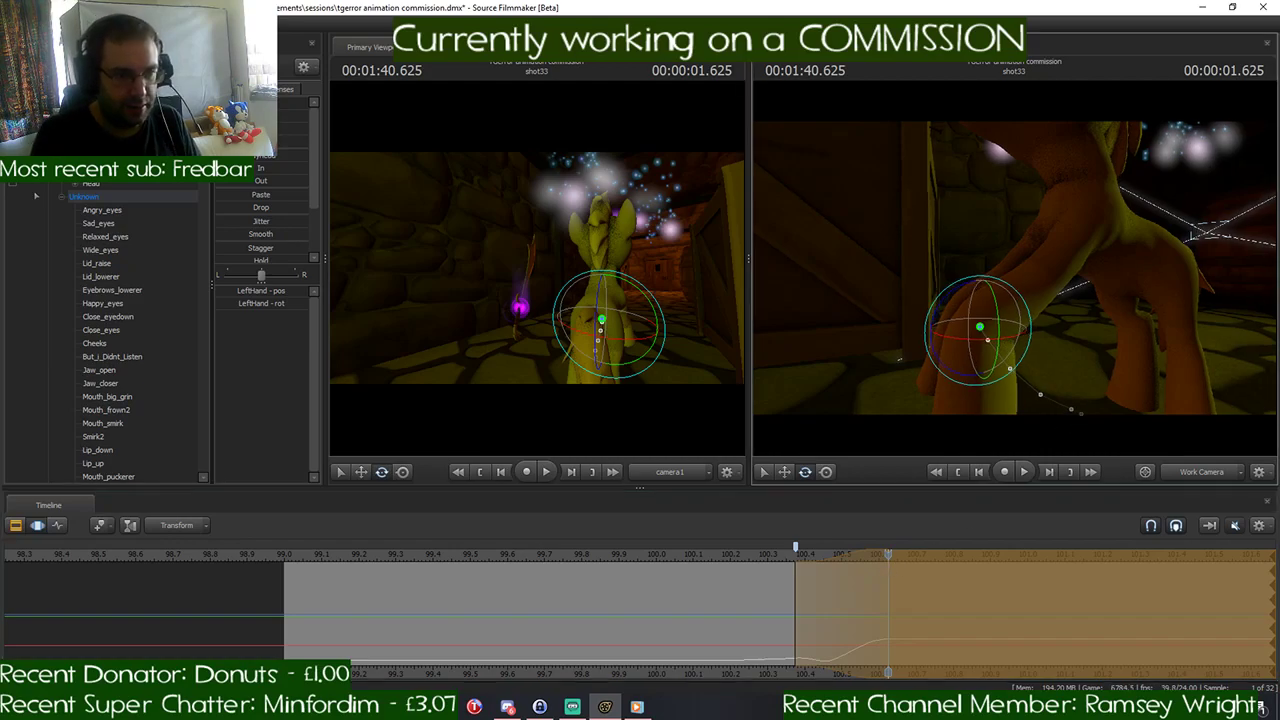
# - Raise the pony's rootTransform slightly at 1:40.625
pyautogui.moveTo(990, 250); pyautogui.dragTo(1011, 267)
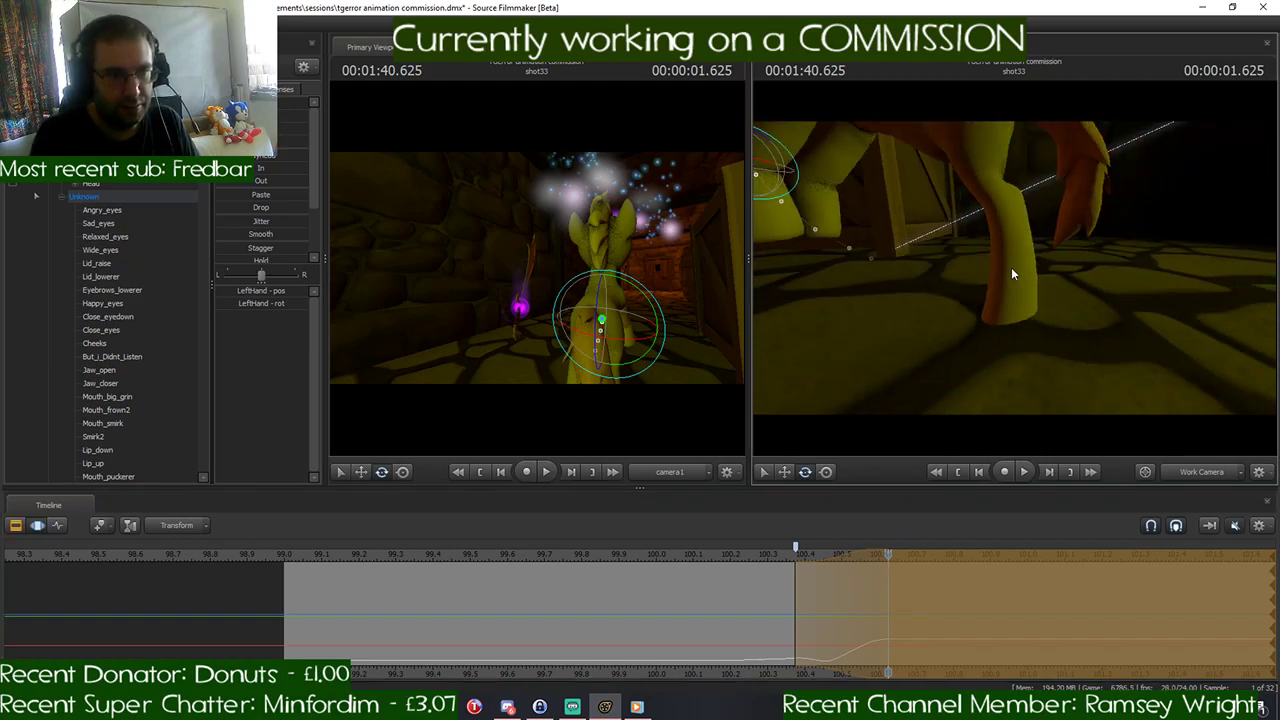
pyautogui.keyDown('ctrl'); pyautogui.click(934, 295); pyautogui.keyUp('ctrl')
pyautogui.press('w')
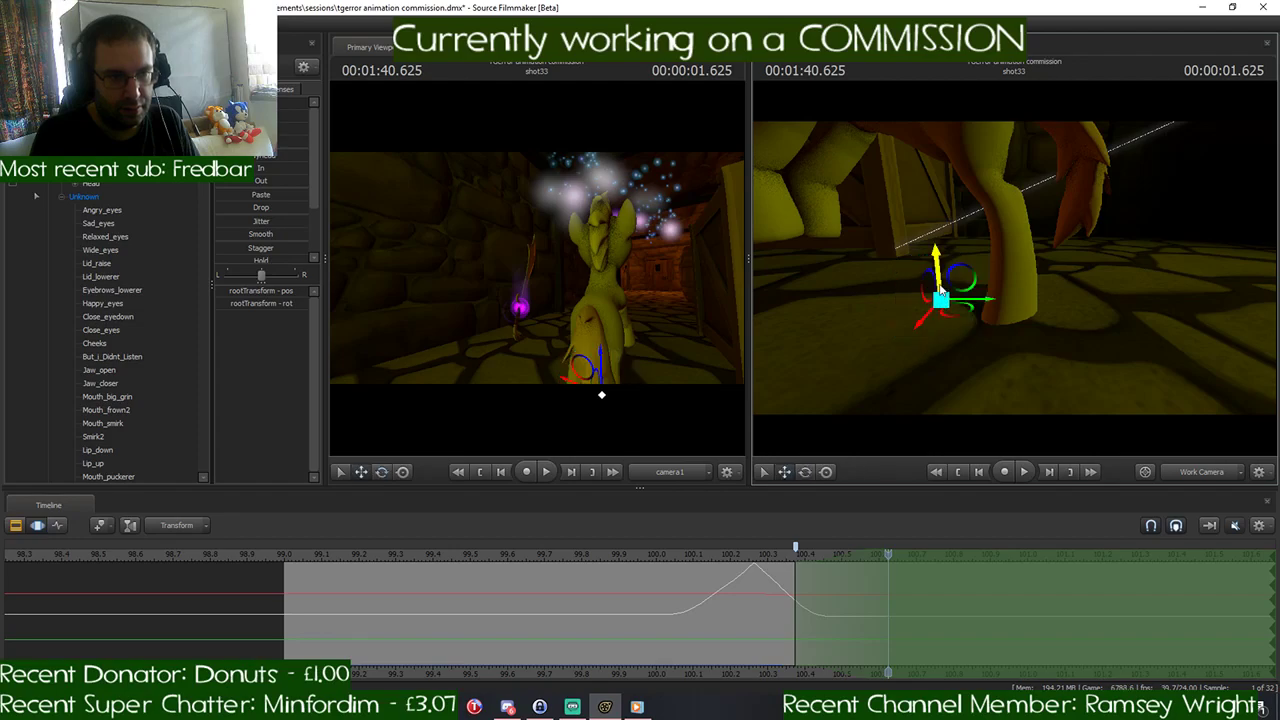
pyautogui.moveTo(940, 290); pyautogui.dragTo(938, 285)
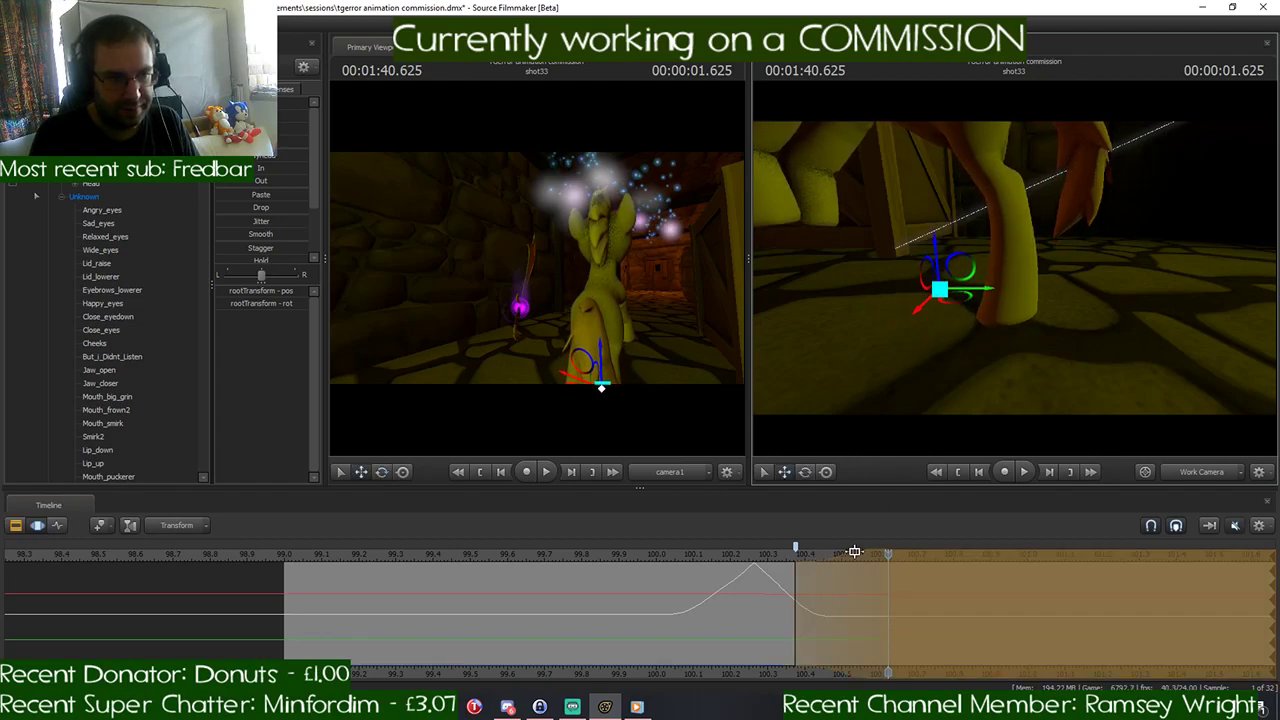
# - Shift the time selection so its falloff ends at 1:40.791, and check the horse gallop reference in Discord
pyautogui.moveTo(885, 555); pyautogui.dragTo(917, 563)
pyautogui.press('Return')
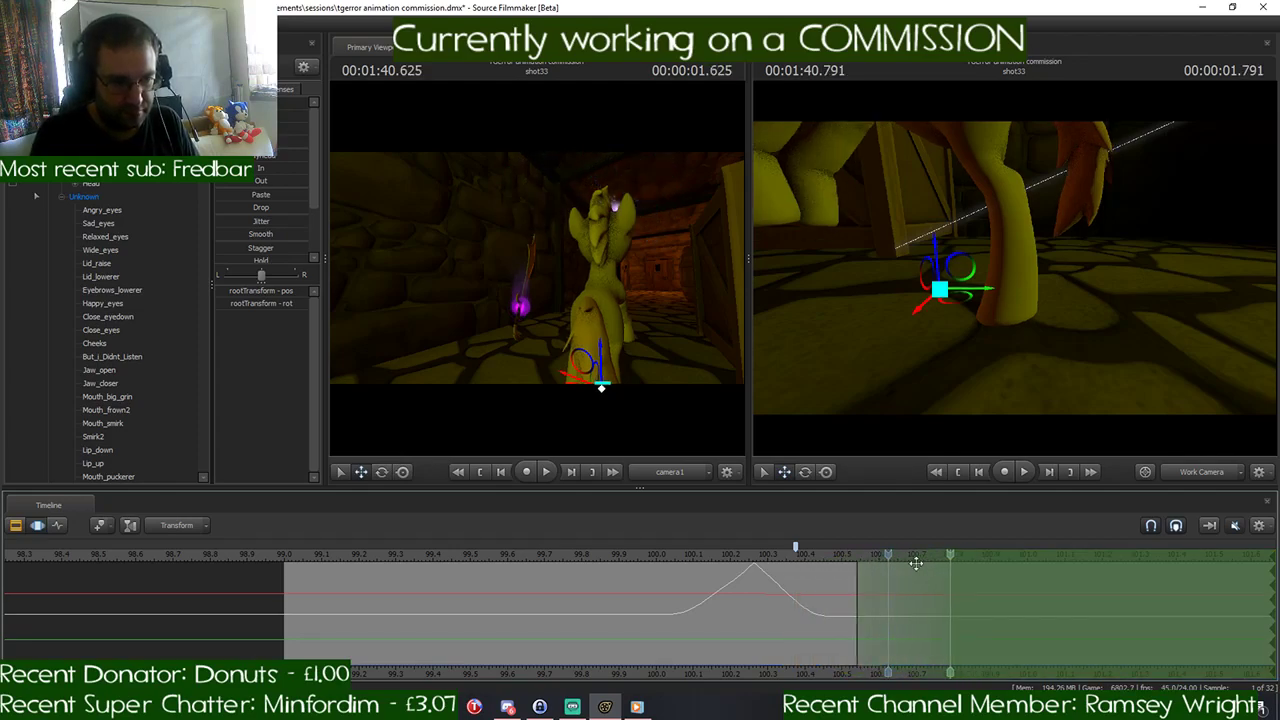
pyautogui.click(509, 708)
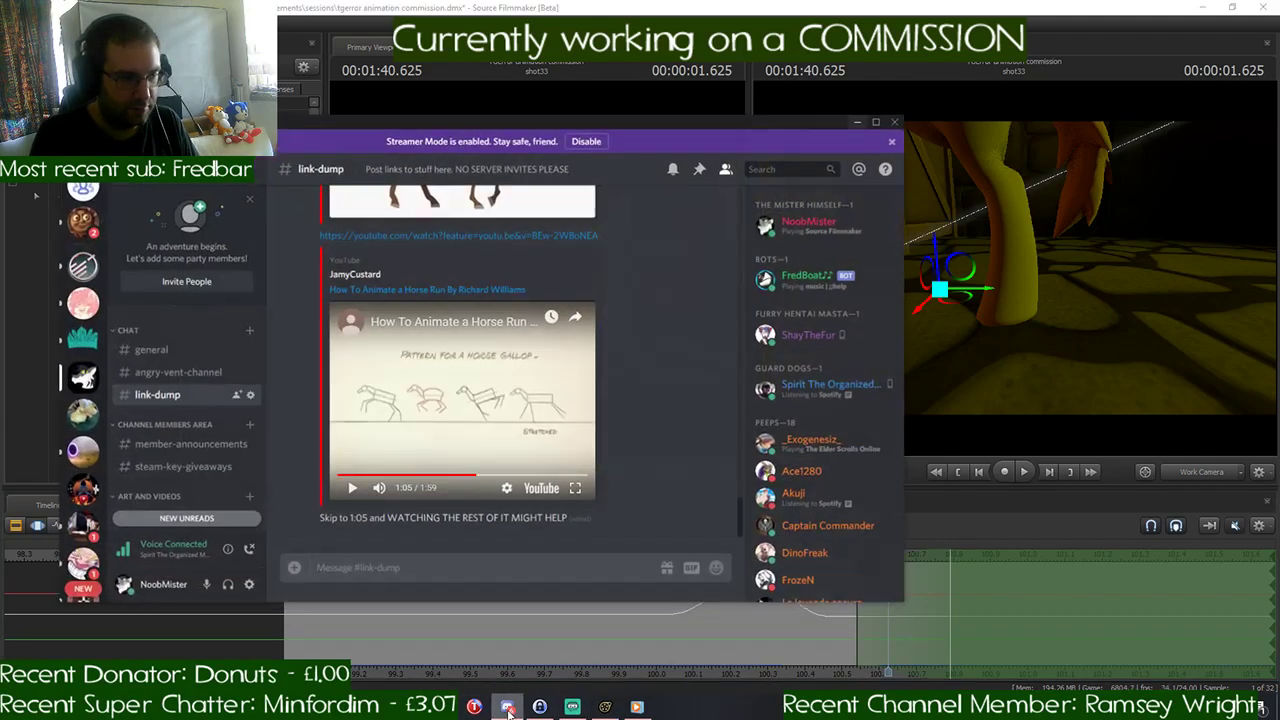
pyautogui.click(509, 708)
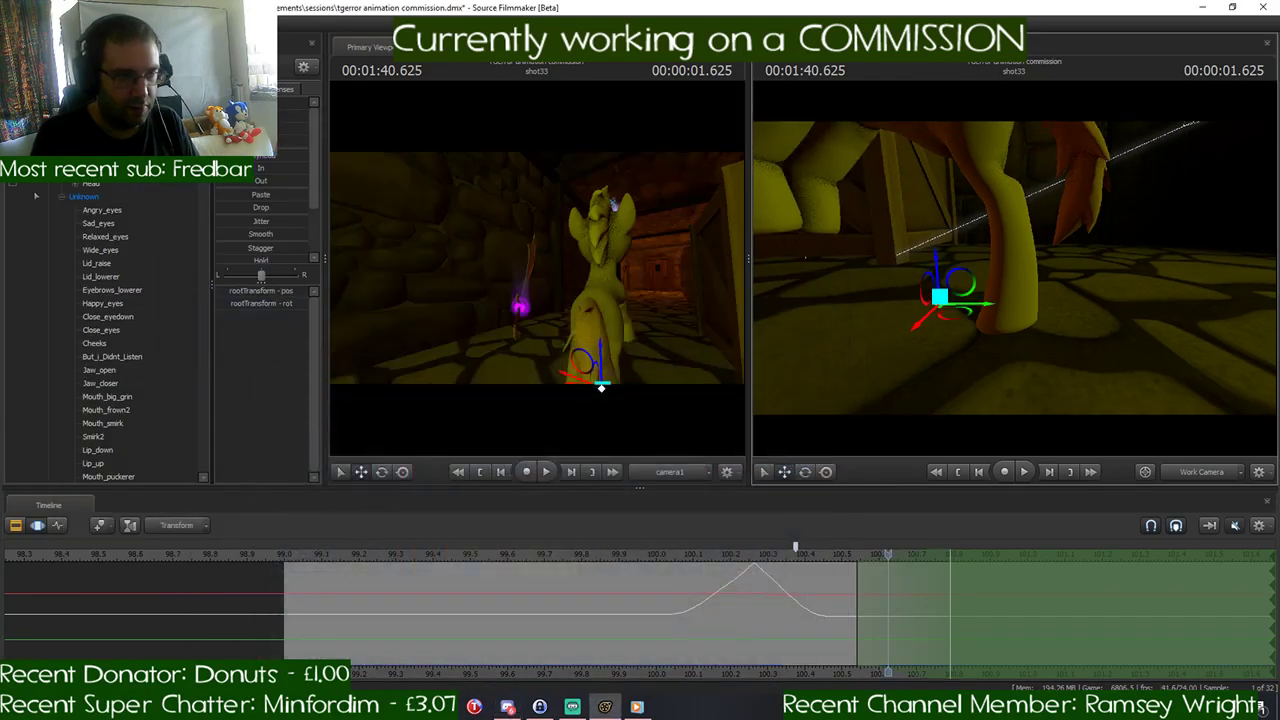
# - Raise and rotate the Pelvis bone for the next gallop pose, and move the playhead to 1:40.791
pyautogui.moveTo(1014, 267); pyautogui.dragTo(1012, 263)
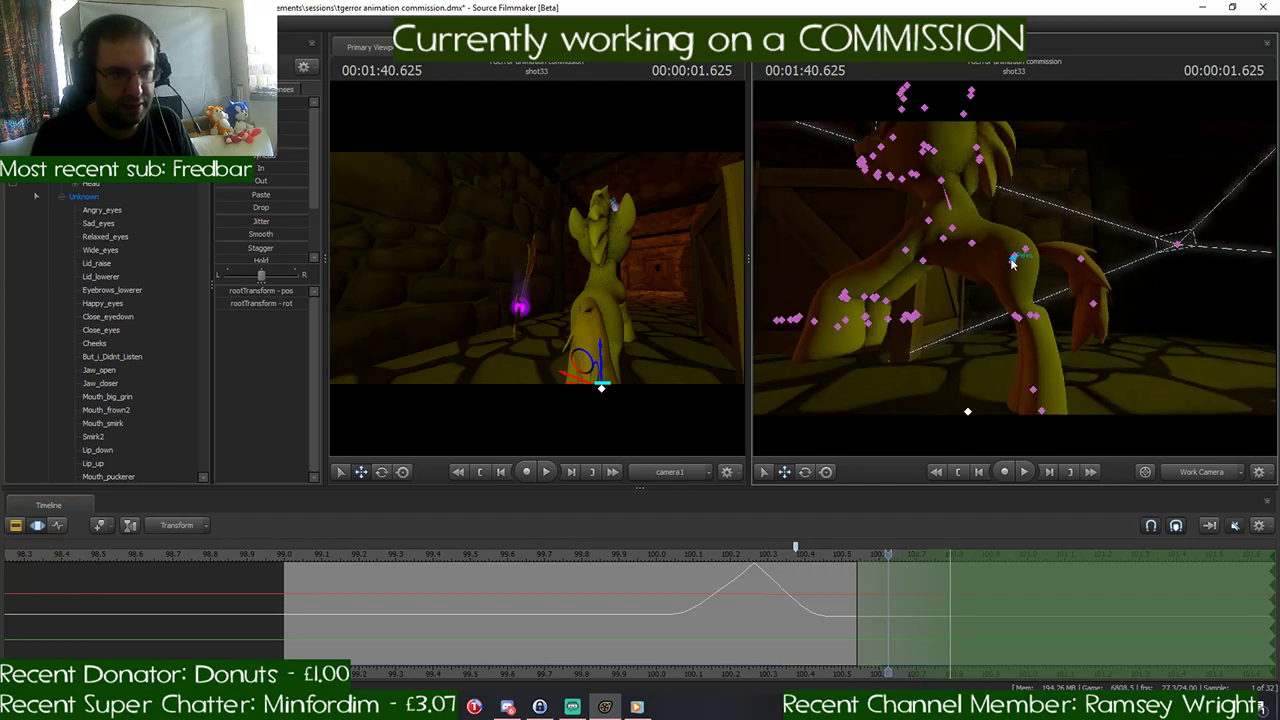
pyautogui.click(1014, 262)
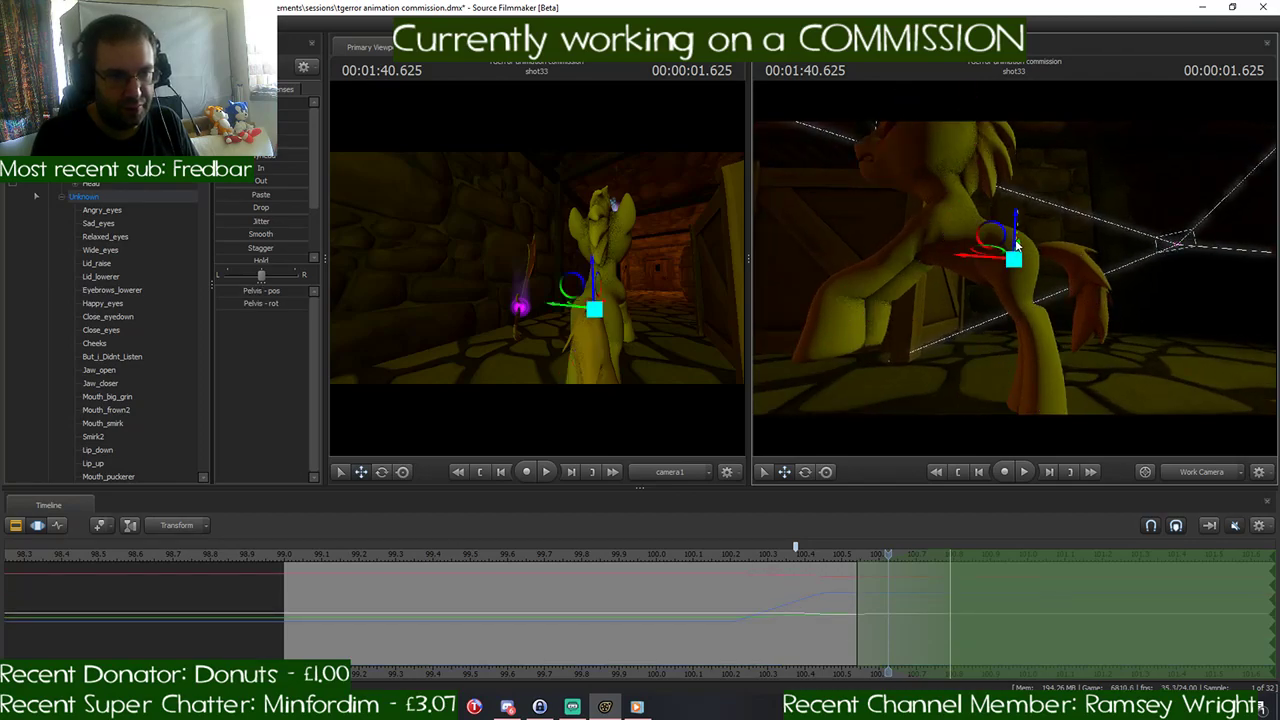
pyautogui.moveTo(1014, 238); pyautogui.dragTo(966, 233)
pyautogui.press('e')
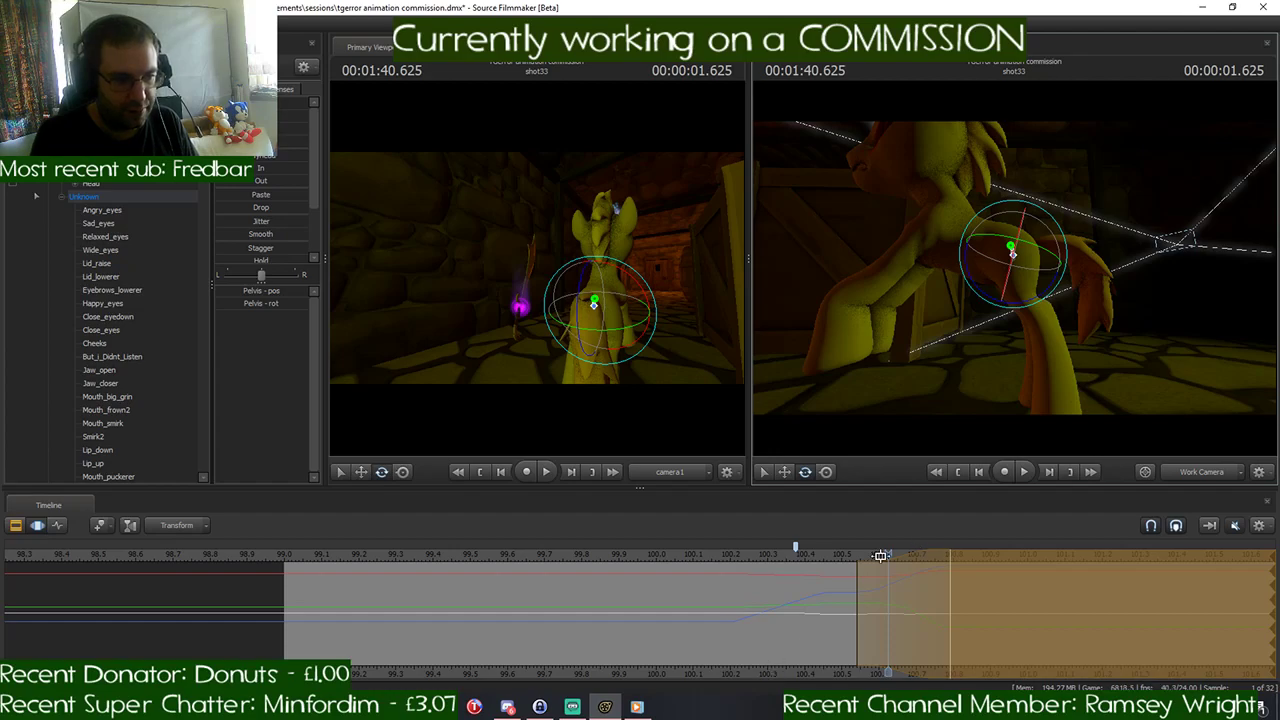
pyautogui.moveTo(889, 554); pyautogui.dragTo(952, 556)
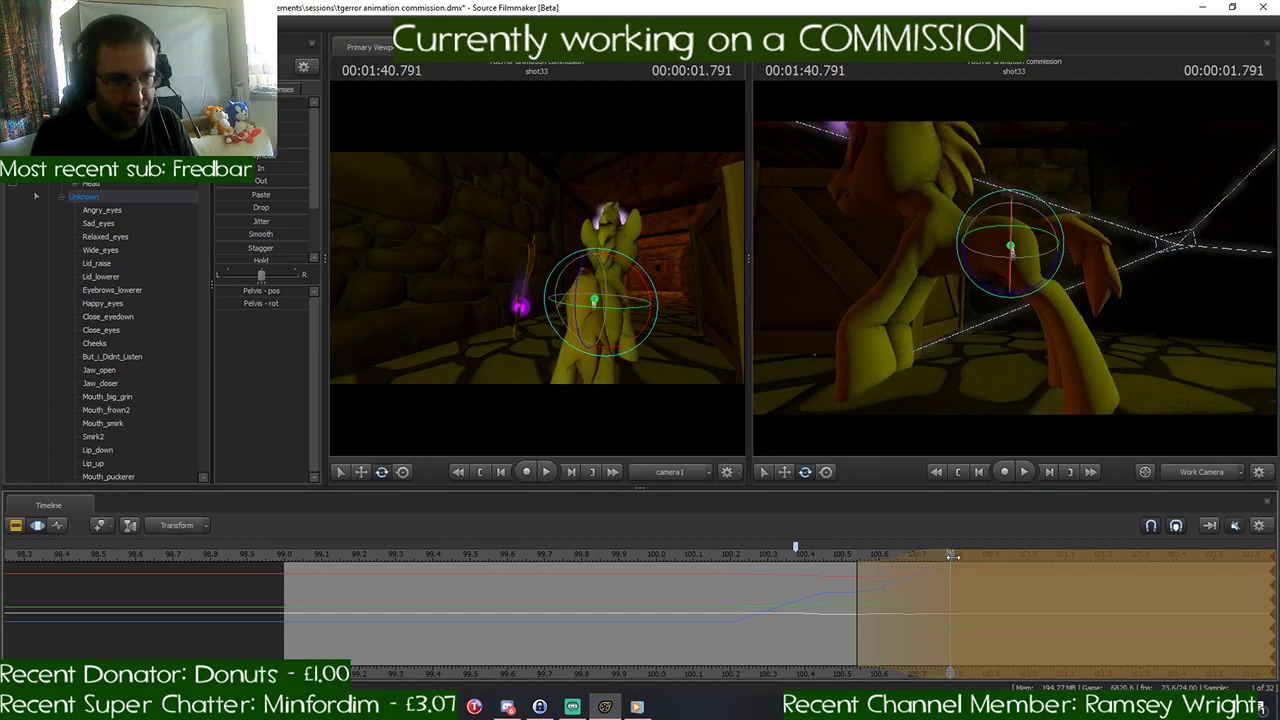
# - After checking Discord's gallop reference, rotate the LeftForearm and LeftHand bones at 1:40.791 to fold the left foreleg back
pyautogui.click(507, 706)
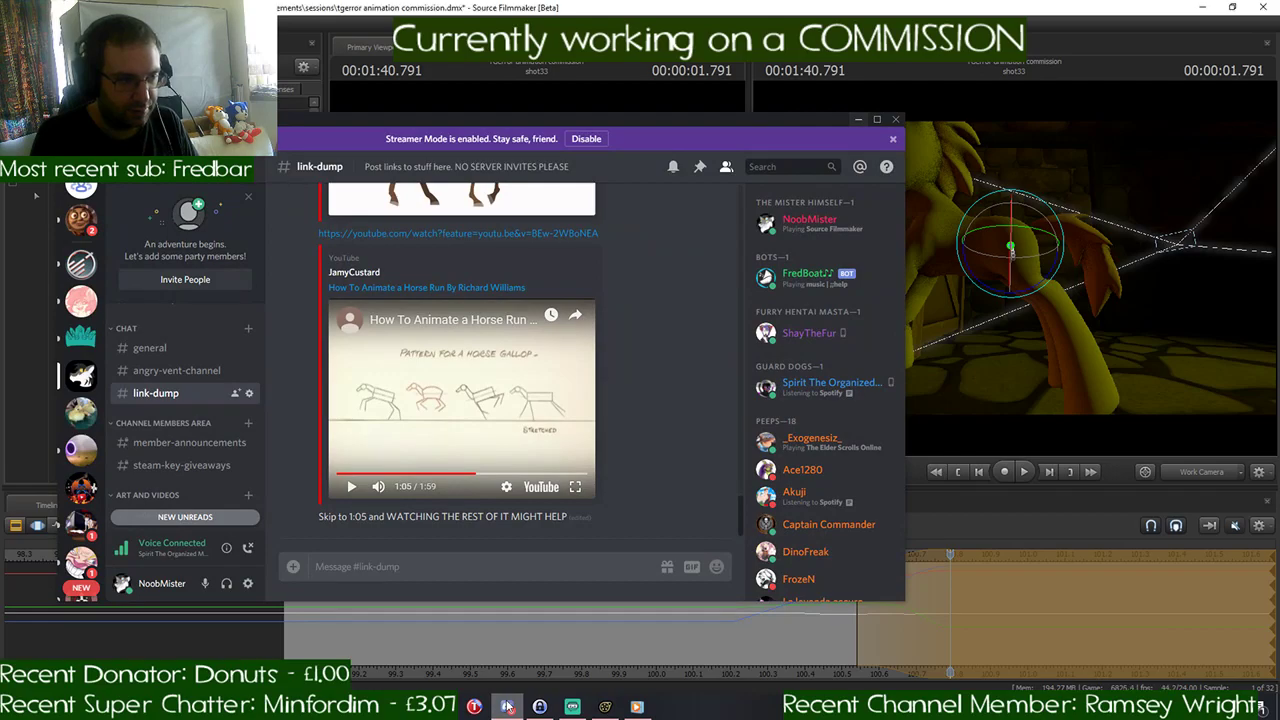
pyautogui.click(508, 706)
pyautogui.moveTo(928, 216); pyautogui.dragTo(934, 284)
pyautogui.click(905, 197)
pyautogui.press('ctrl')
pyautogui.click(957, 249)
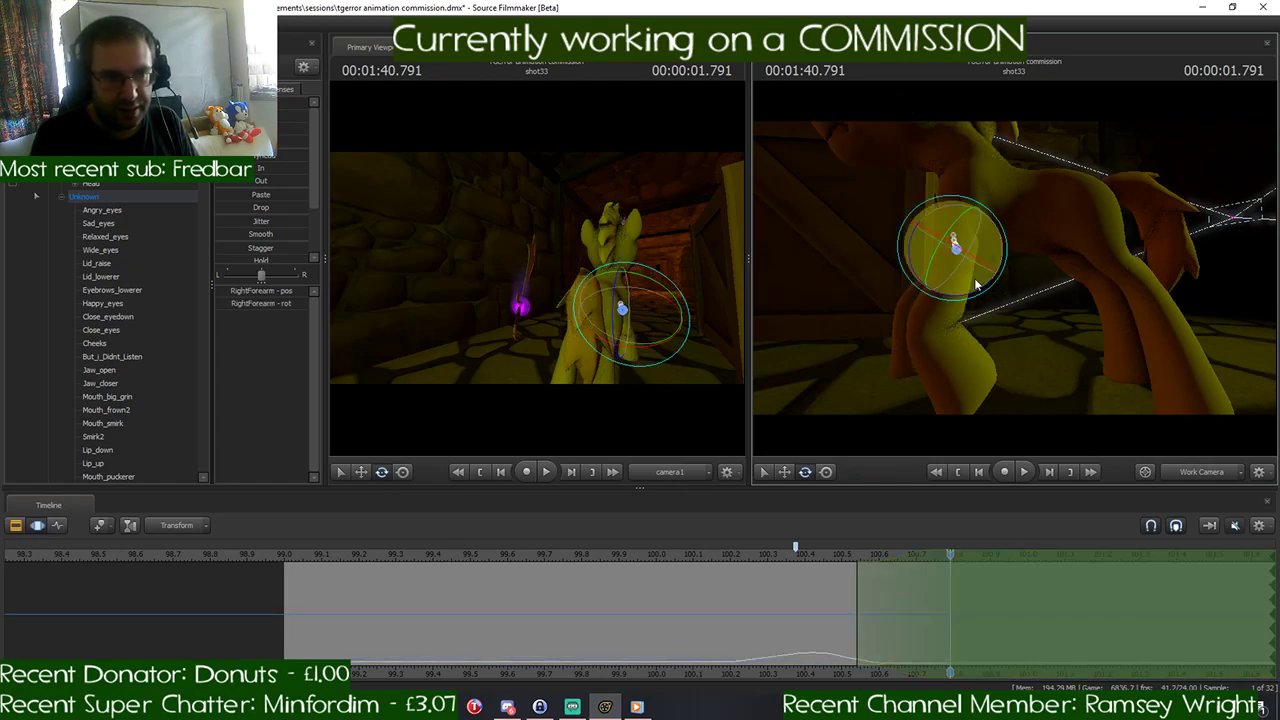
pyautogui.press('ctrl')
pyautogui.click(966, 242)
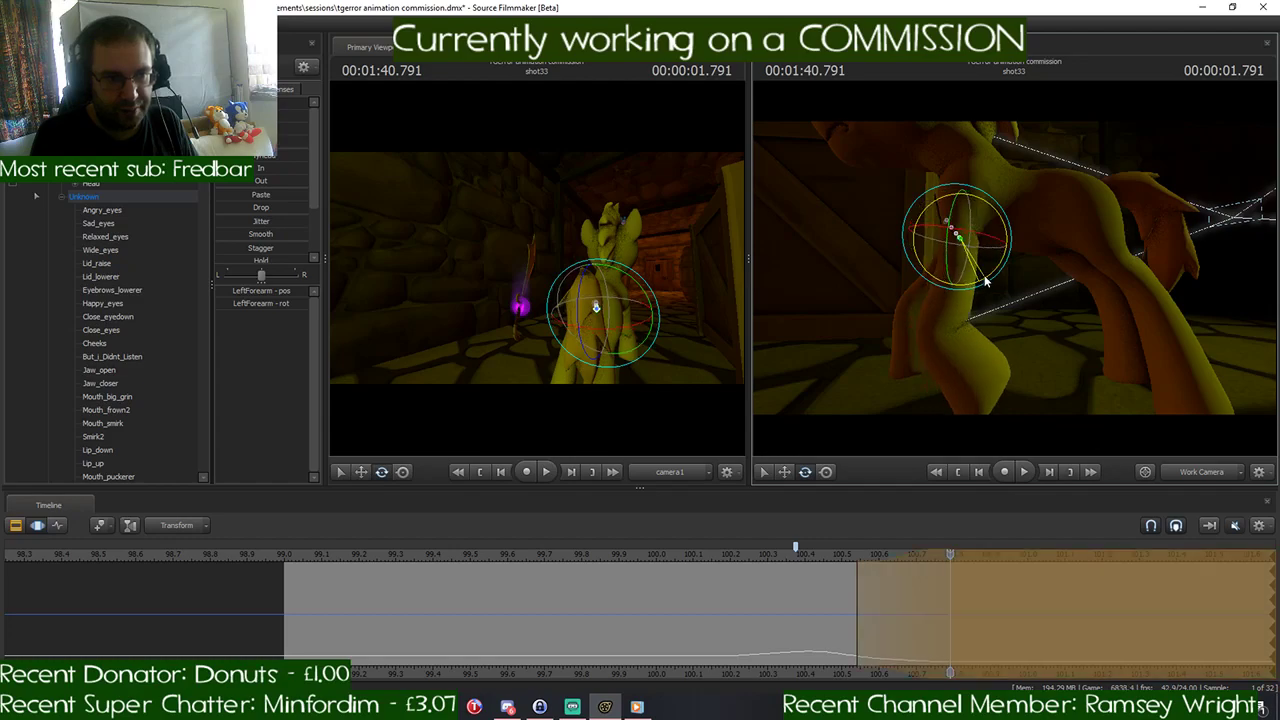
pyautogui.press('ctrl')
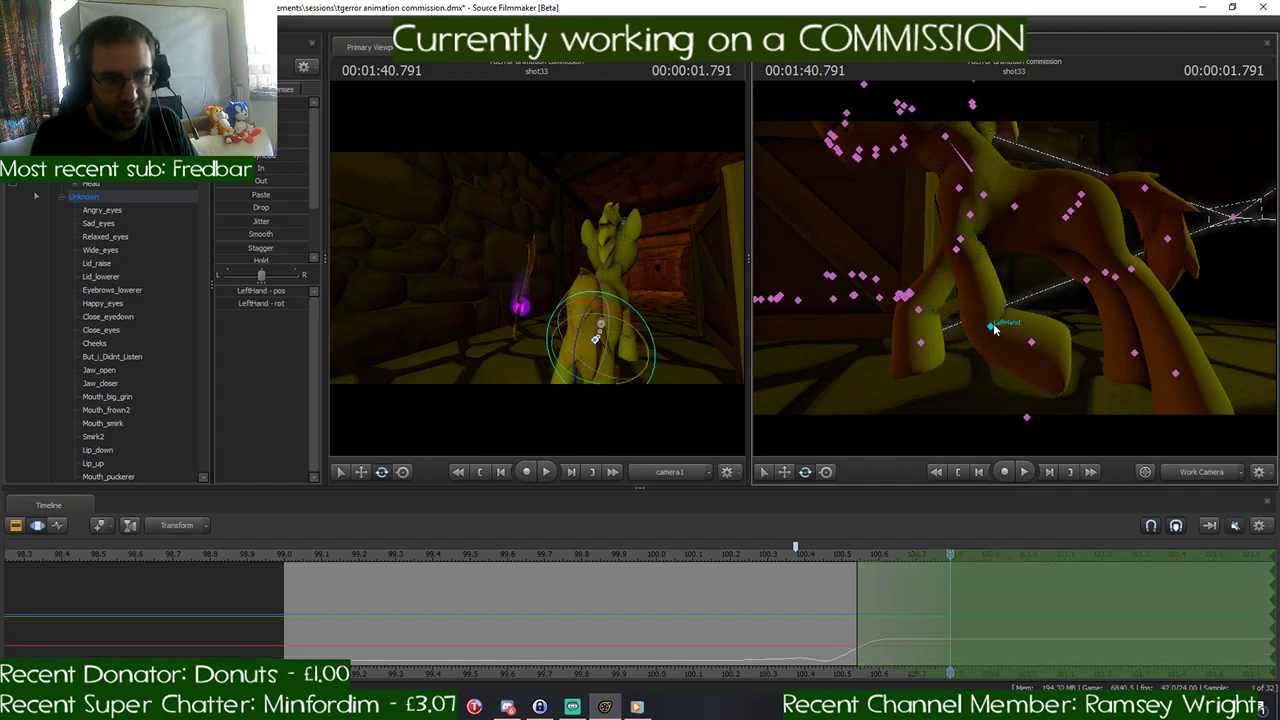
pyautogui.click(990, 326)
pyautogui.press('ctrl')
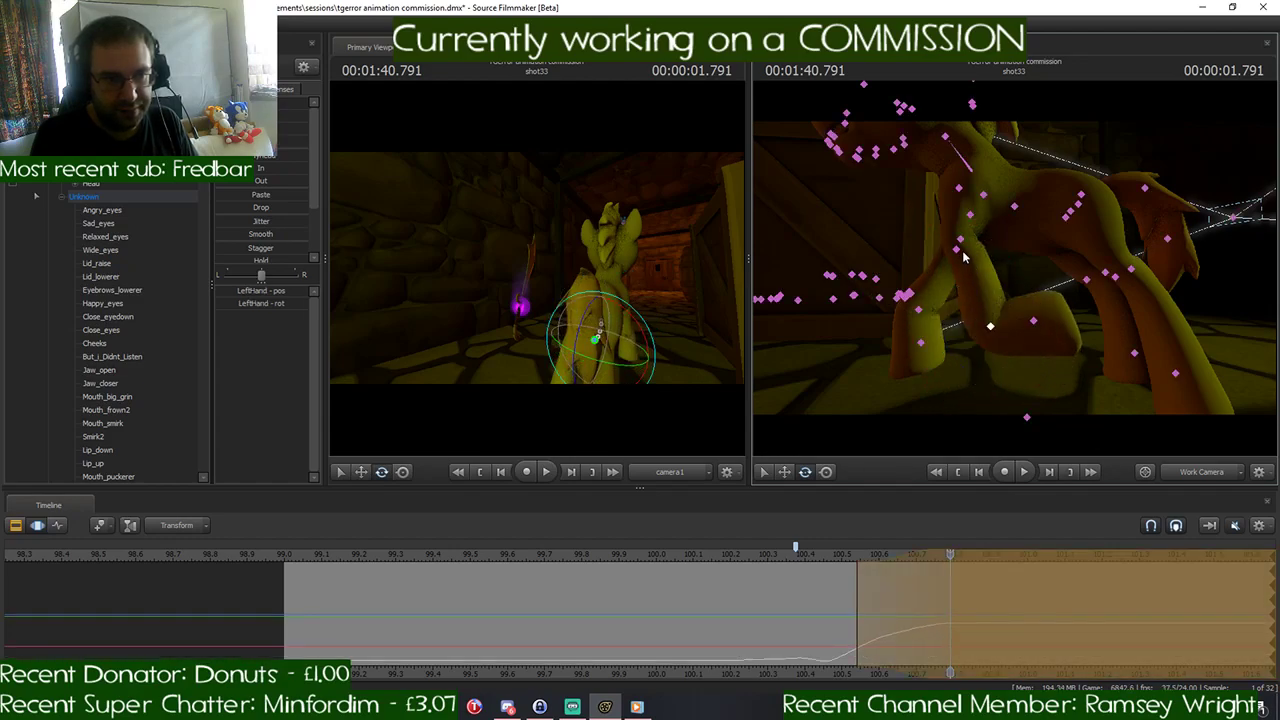
# - Rotate the RightShoulder and RightForearm bones at 1:40.791 to swing the right foreleg backward
pyautogui.click(960, 238)
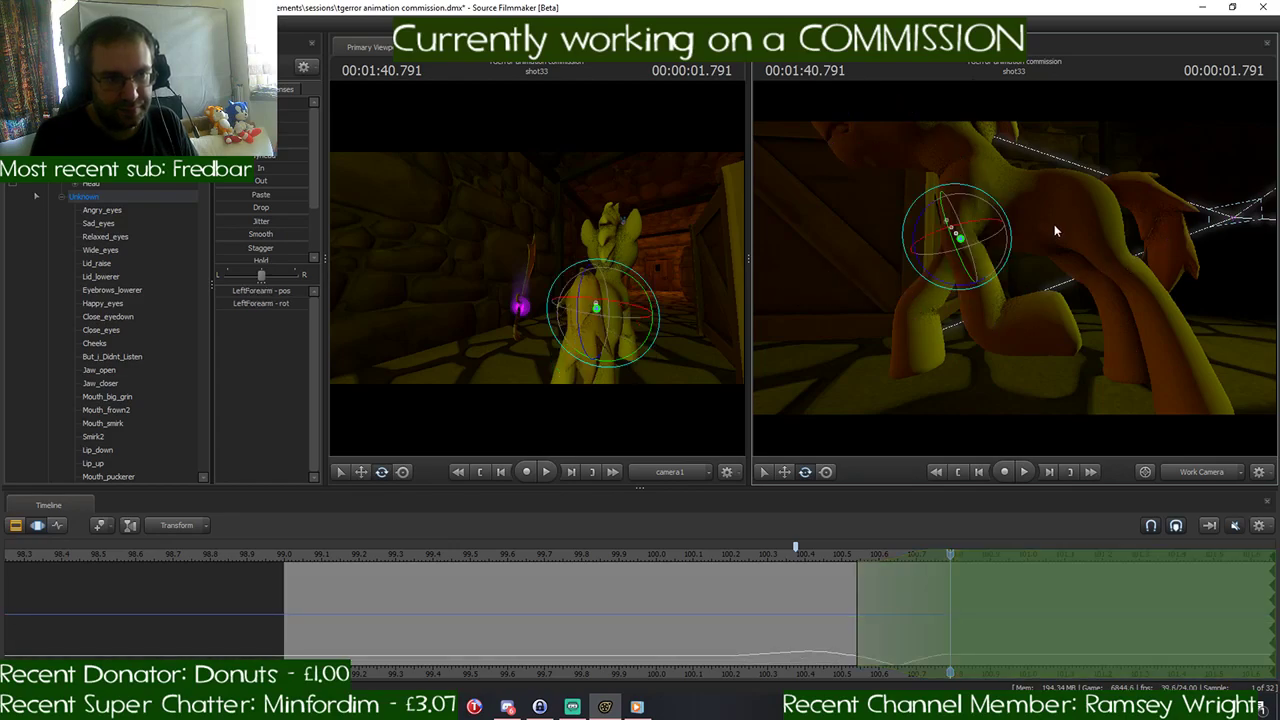
pyautogui.moveTo(1054, 224); pyautogui.dragTo(960, 238, button='right')
pyautogui.press('ctrl')
pyautogui.click(957, 240)
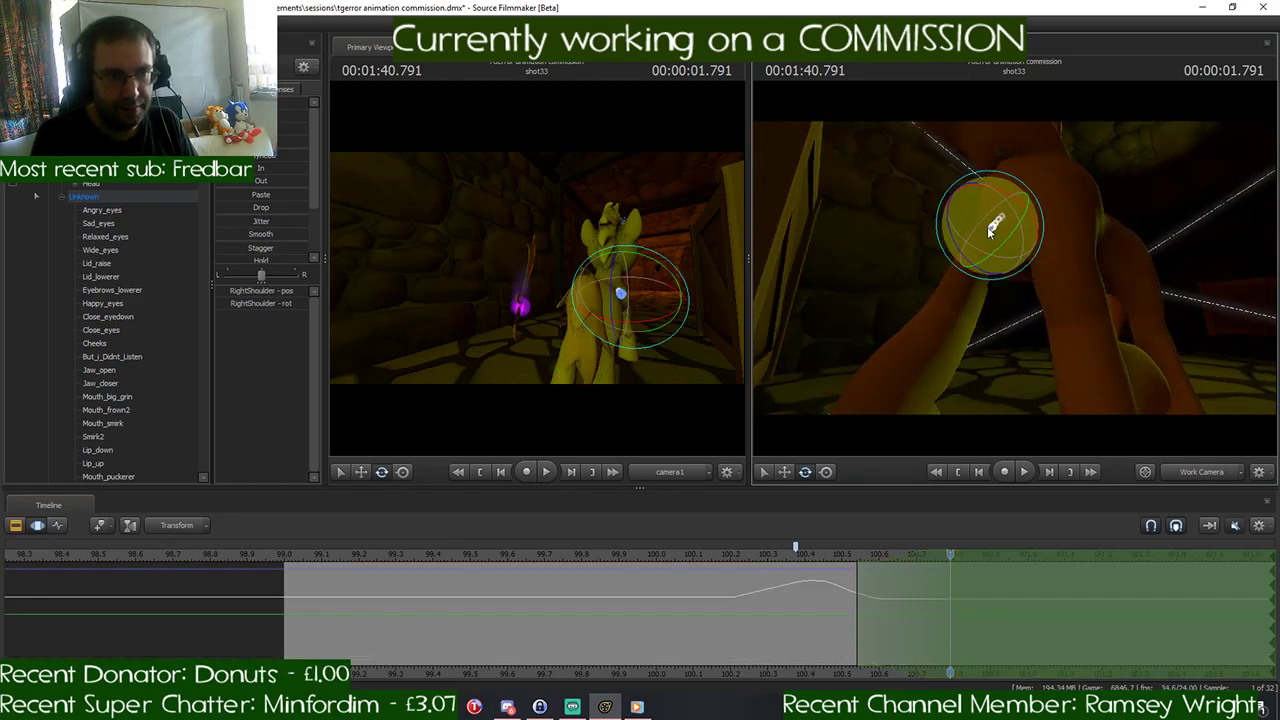
pyautogui.moveTo(957, 240); pyautogui.dragTo(890, 260)
pyautogui.press('ctrl')
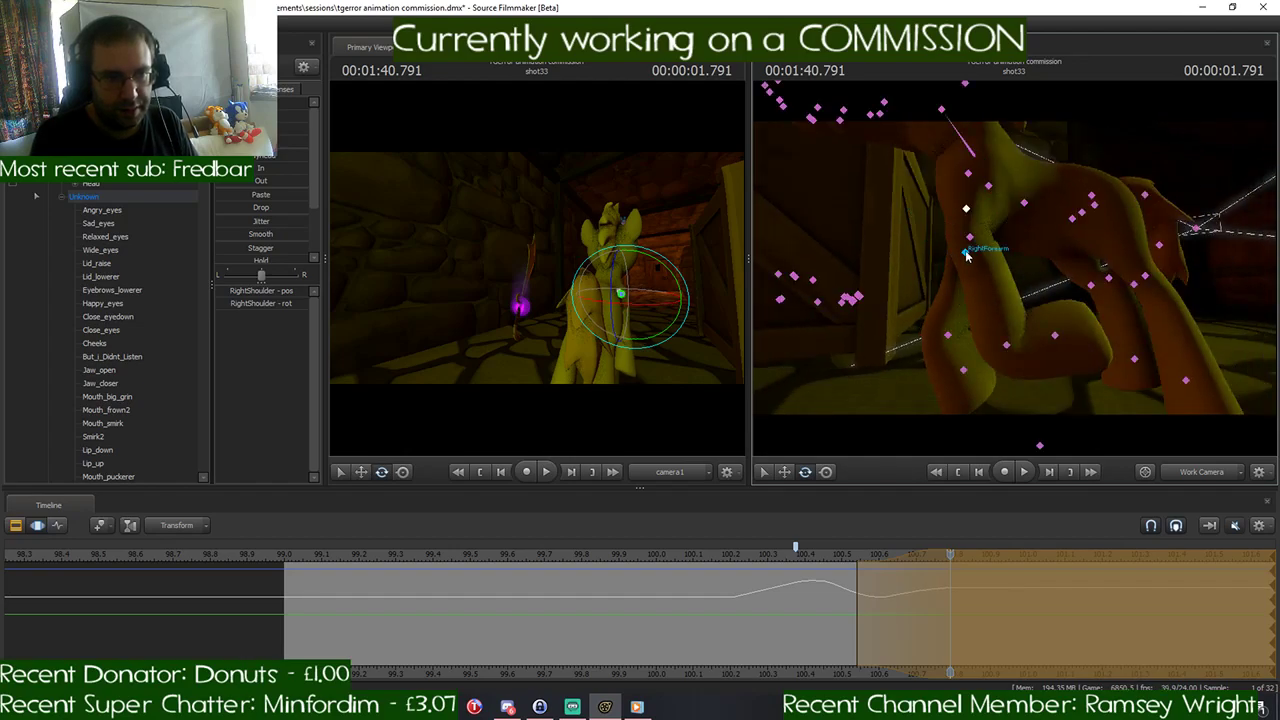
pyautogui.click(966, 256)
pyautogui.moveTo(943, 277); pyautogui.dragTo(952, 297)
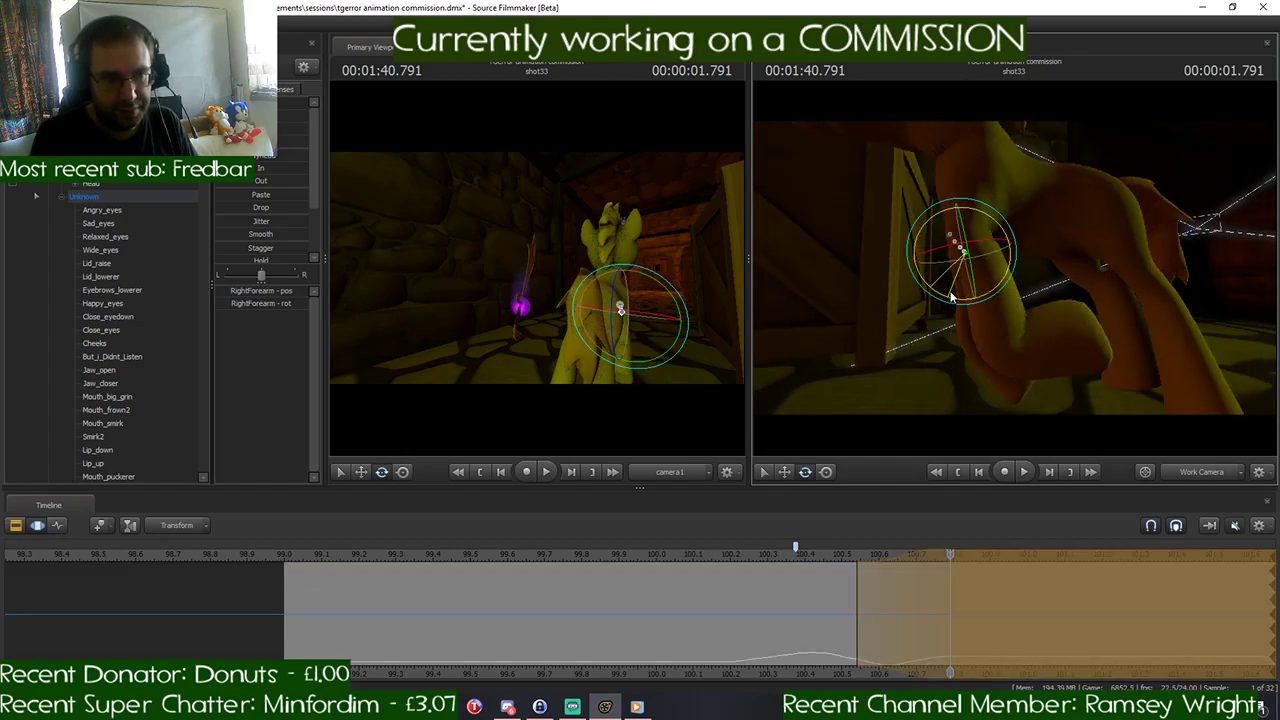
# - Bend the RightHand bone backward at 1:40.791 to fold the right front hoof
pyautogui.press('ctrl')
pyautogui.click(978, 332)
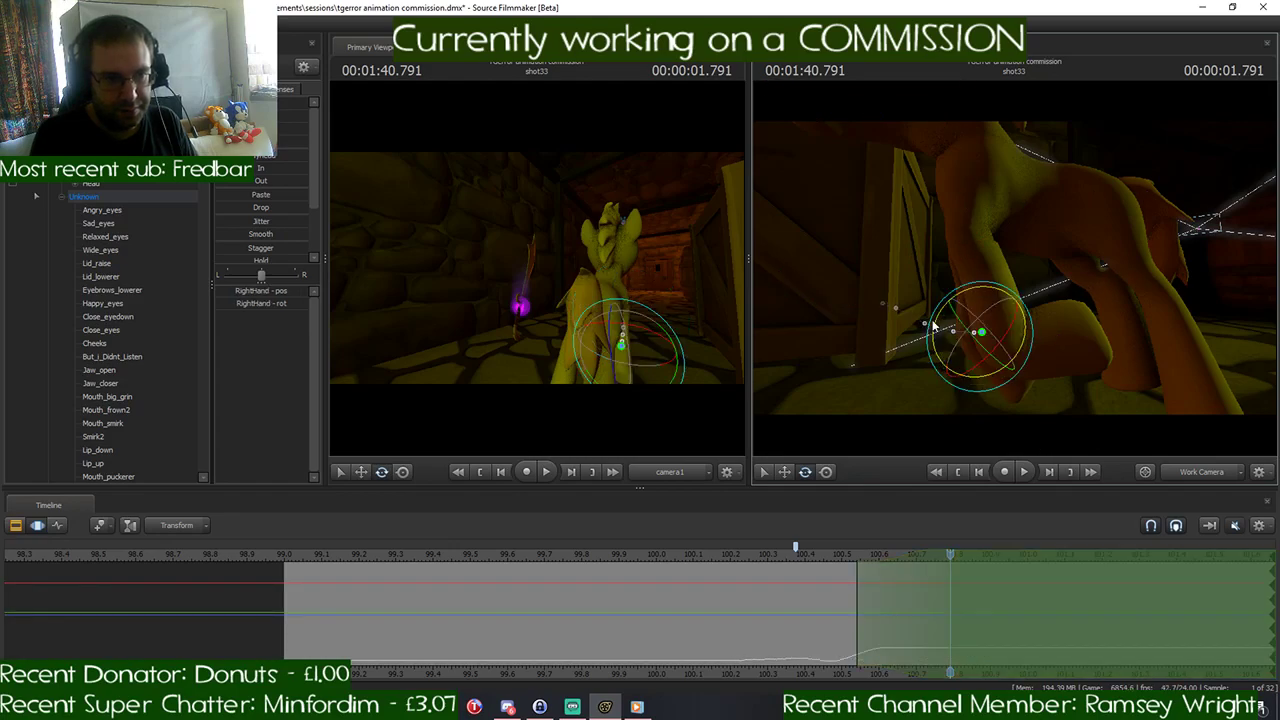
pyautogui.moveTo(1087, 330); pyautogui.dragTo(1074, 326)
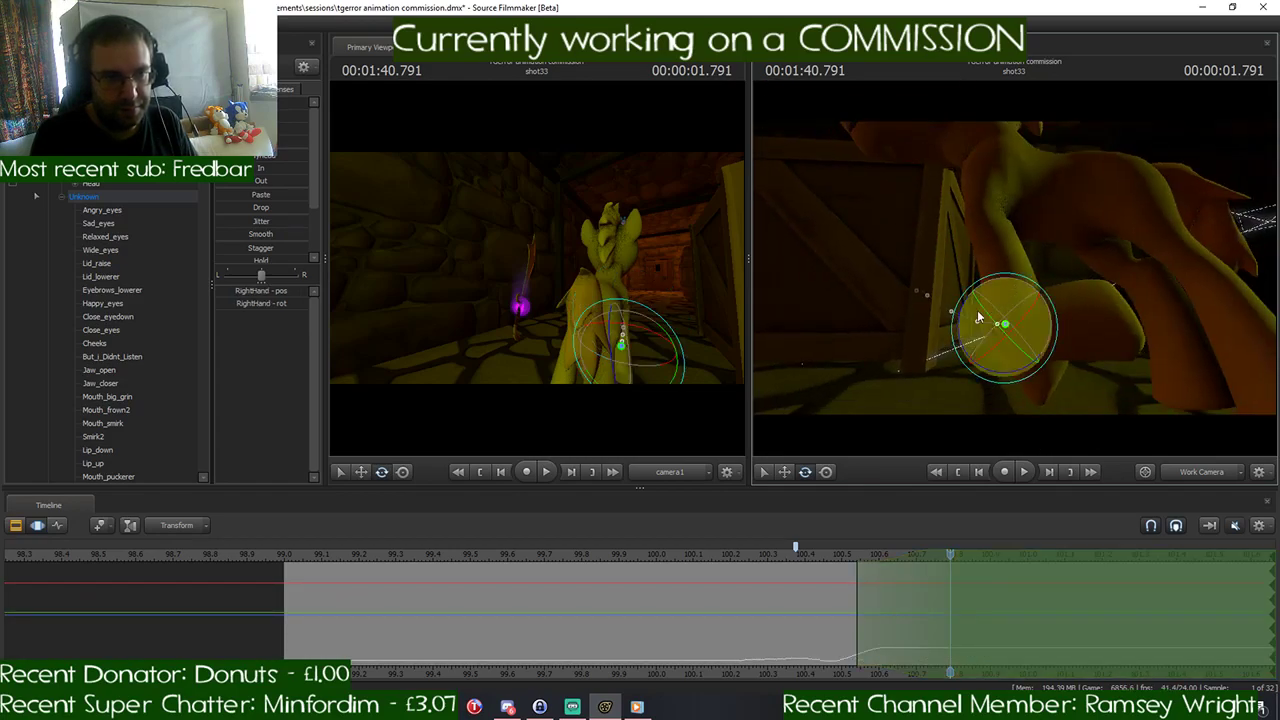
pyautogui.moveTo(961, 321); pyautogui.dragTo(1060, 322)
pyautogui.press('ctrl')
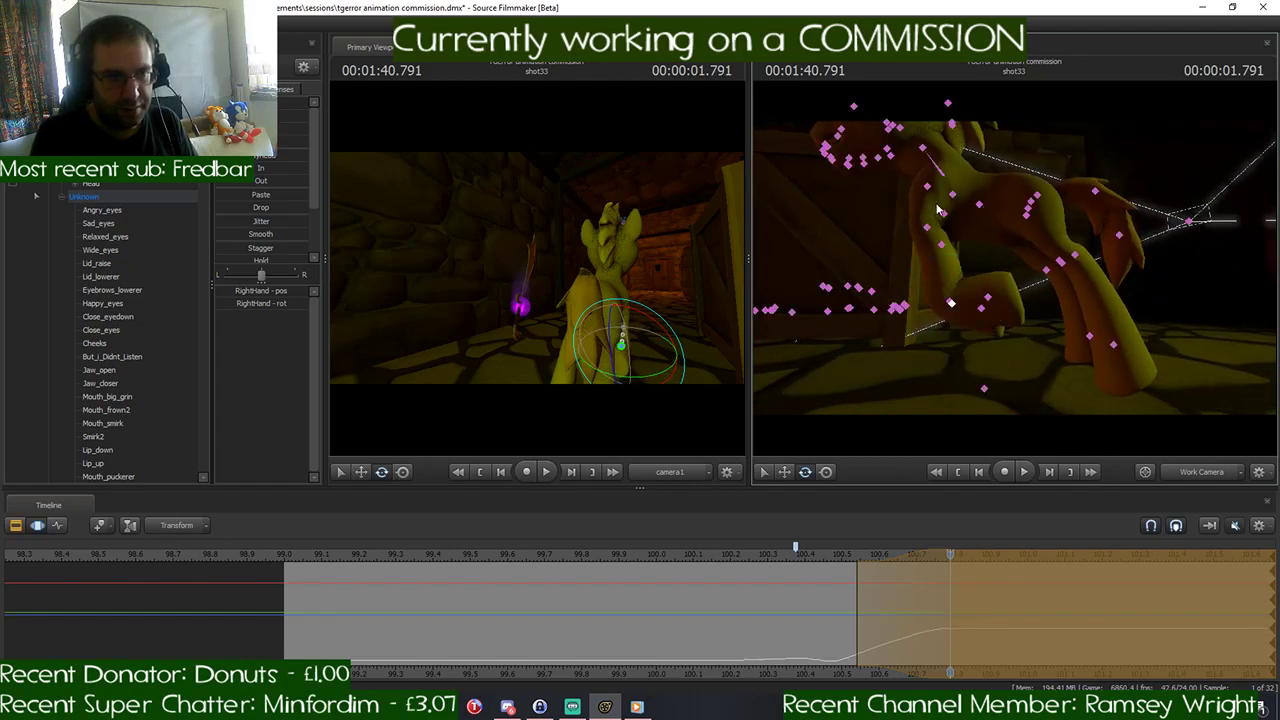
pyautogui.keyDown('ctrl'); pyautogui.click(950, 302); pyautogui.keyUp('ctrl')
# - Compare with Discord's gallop drawings, and rotate the LeftShoulder and RightShoulder bones at 1:40.791 to bring both forelegs forward
pyautogui.click(509, 707)
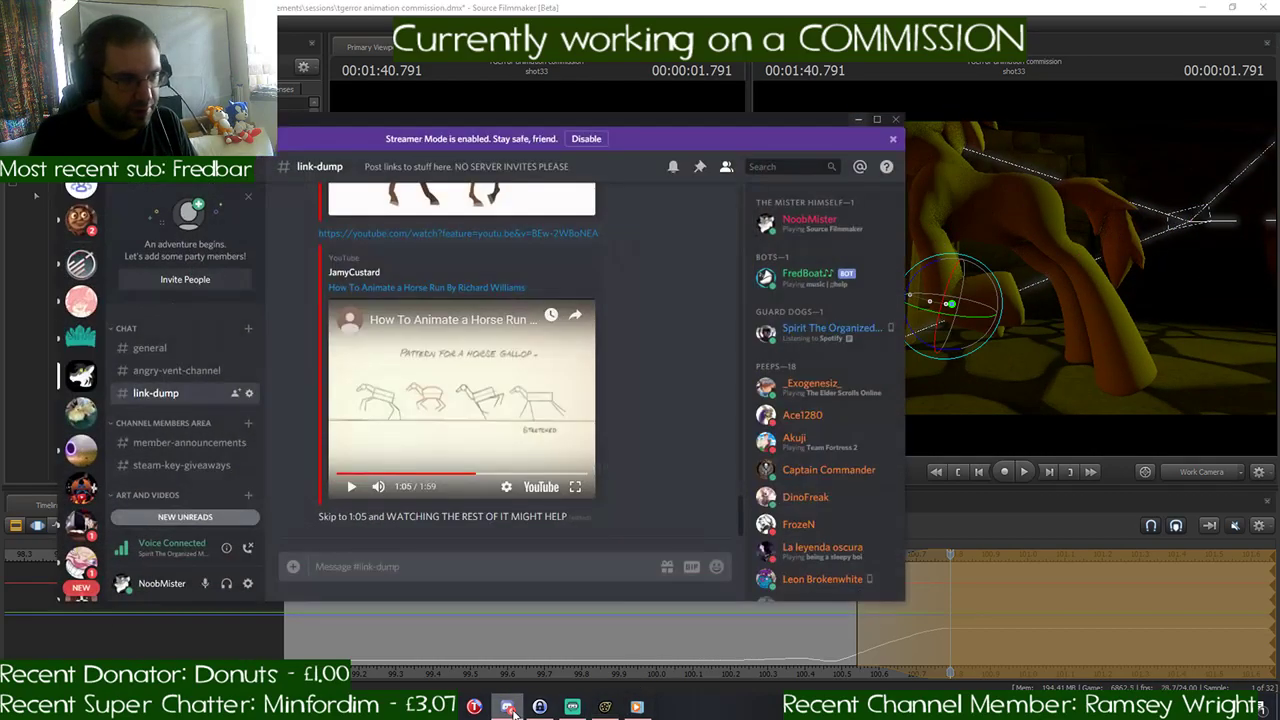
pyautogui.click(508, 707)
pyautogui.press('ctrl')
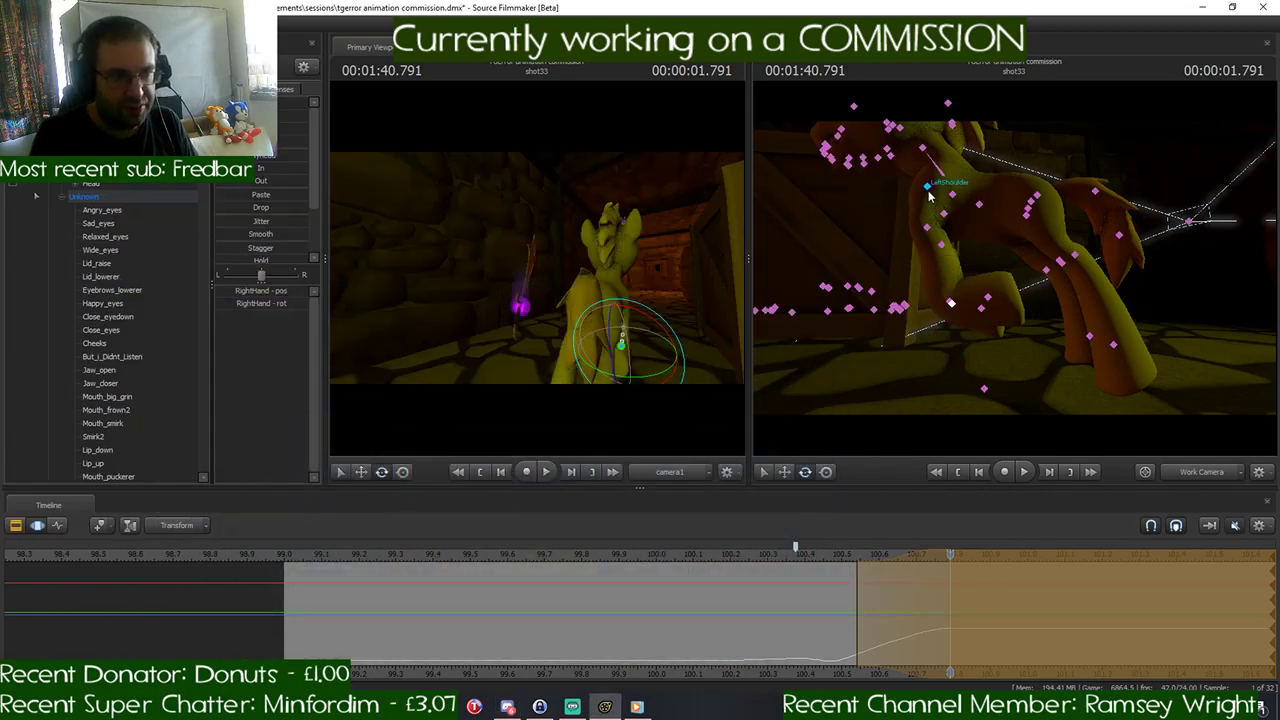
pyautogui.keyDown('ctrl'); pyautogui.click(928, 191); pyautogui.keyUp('ctrl')
pyautogui.moveTo(957, 215); pyautogui.dragTo(953, 258)
pyautogui.keyDown('ctrl'); pyautogui.click(944, 211); pyautogui.keyUp('ctrl')
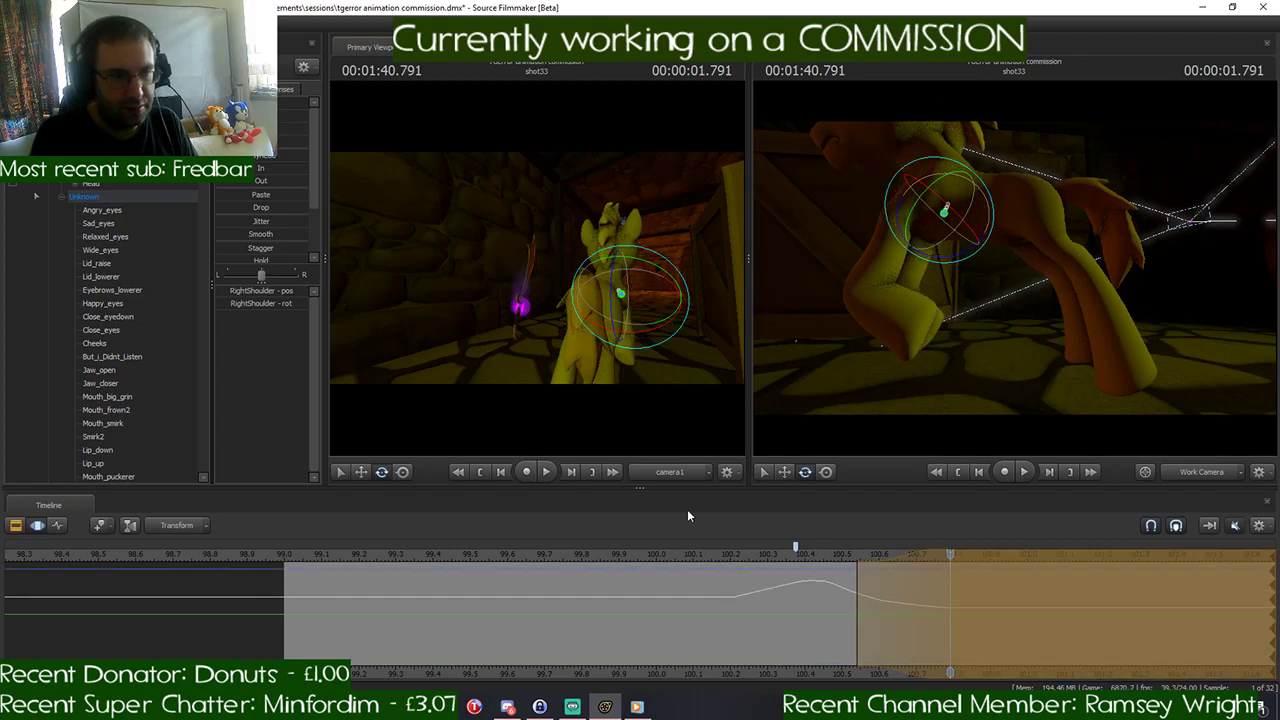
pyautogui.press('ctrl')
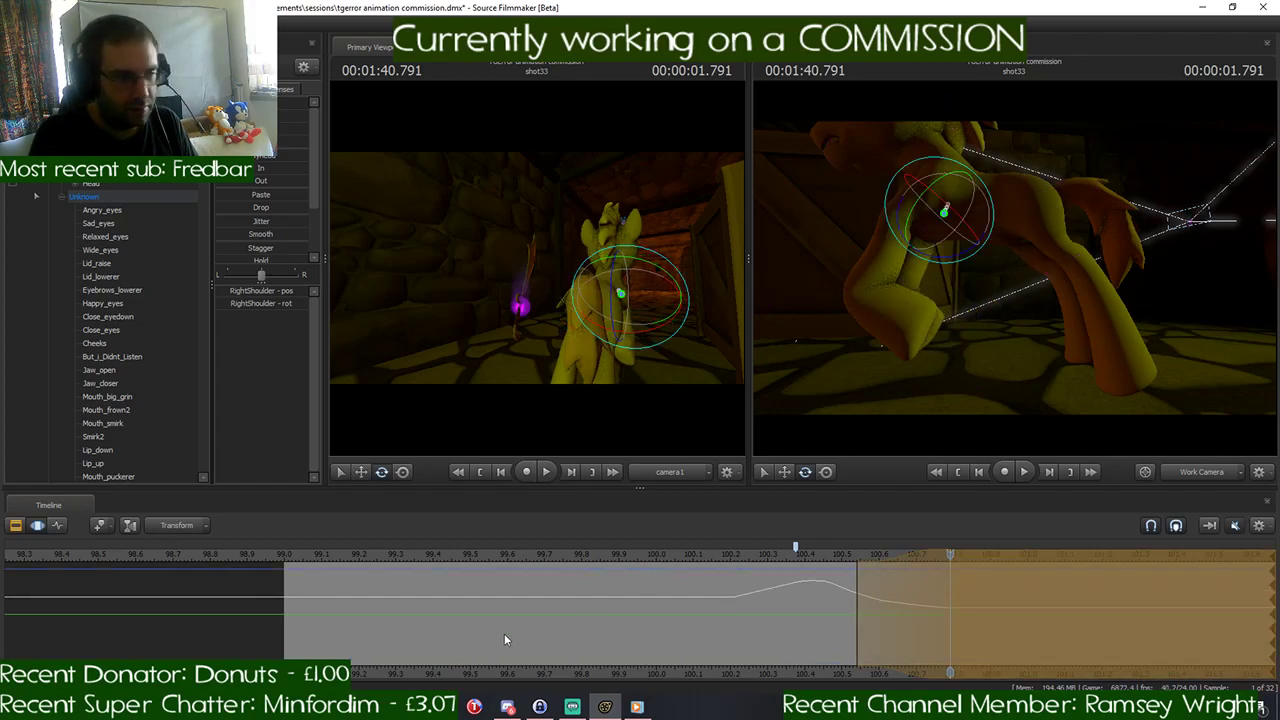
# - Recheck the gallop reference in Discord, and rotate the LeftThigh and RightThigh bones backward at 1:40.791
pyautogui.click(508, 708)
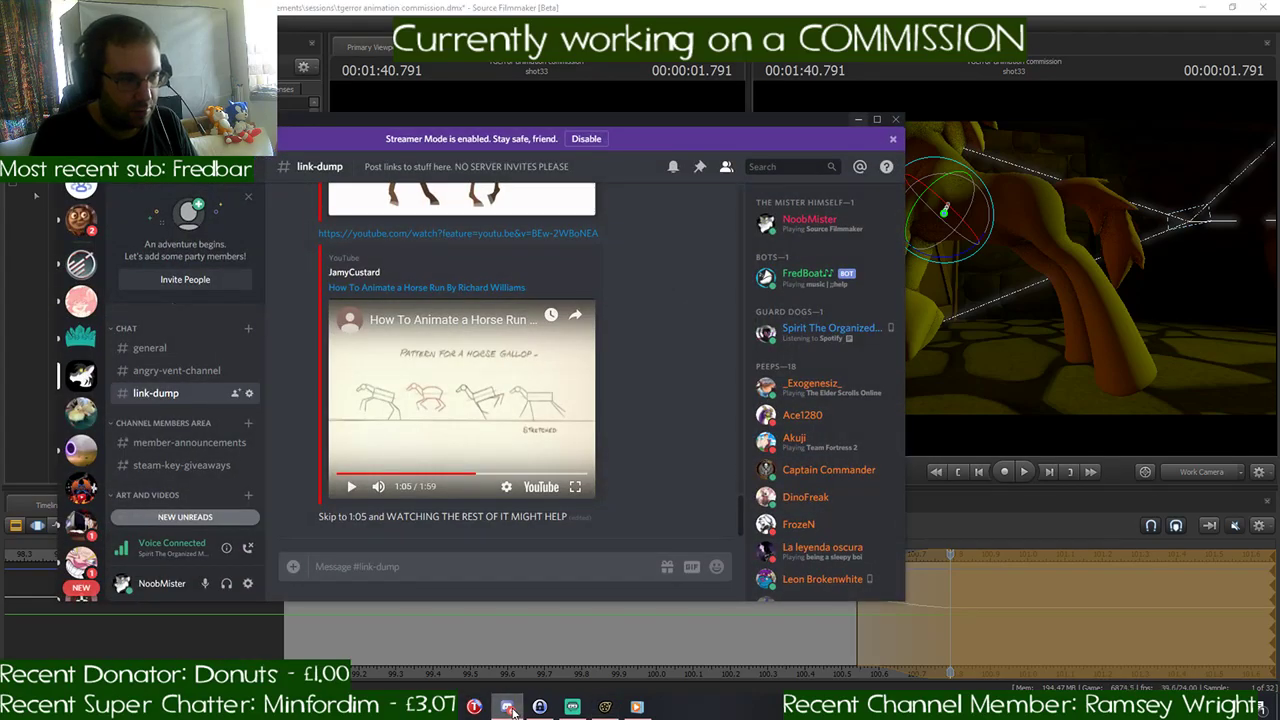
pyautogui.click(508, 708)
pyautogui.press('ctrl')
pyautogui.keyDown('ctrl'); pyautogui.click(1035, 200); pyautogui.keyUp('ctrl')
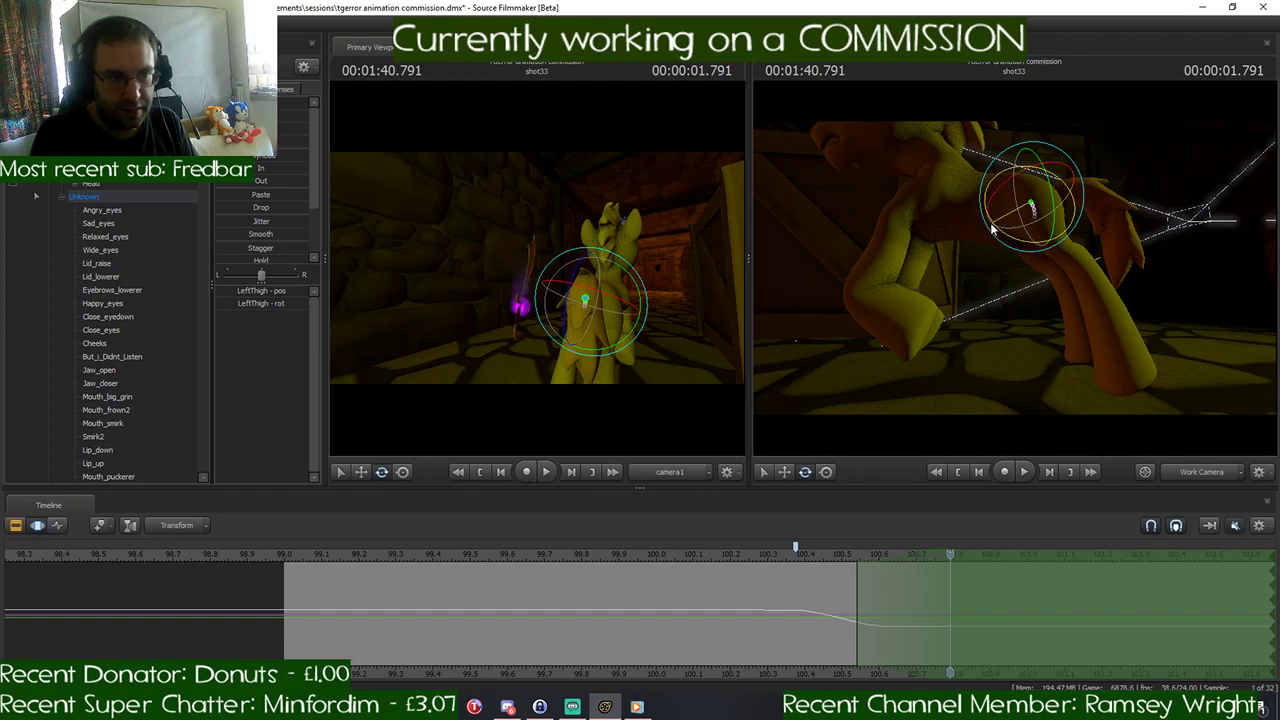
pyautogui.moveTo(992, 229)
pyautogui.mouseDown()
pyautogui.moveTo(1011, 235)
pyautogui.moveTo(1003, 252)
pyautogui.mouseUp()
pyautogui.press('ctrl')
pyautogui.keyDown('ctrl'); pyautogui.click(1028, 210); pyautogui.keyUp('ctrl')
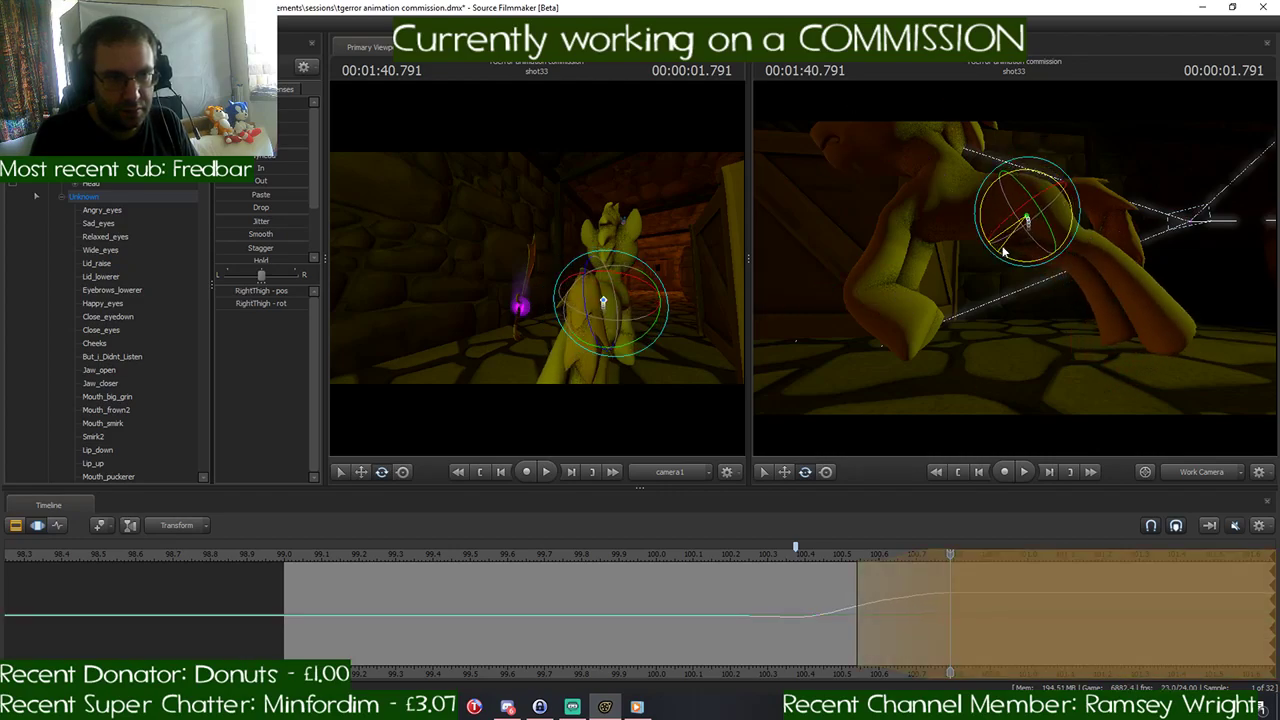
# - Rotate the LeftLeg2 and LeftFoot bones at 1:40.791 to bend the left hind leg's lower part forward
pyautogui.press('ctrl')
pyautogui.keyDown('ctrl'); pyautogui.click(1089, 243); pyautogui.keyUp('ctrl')
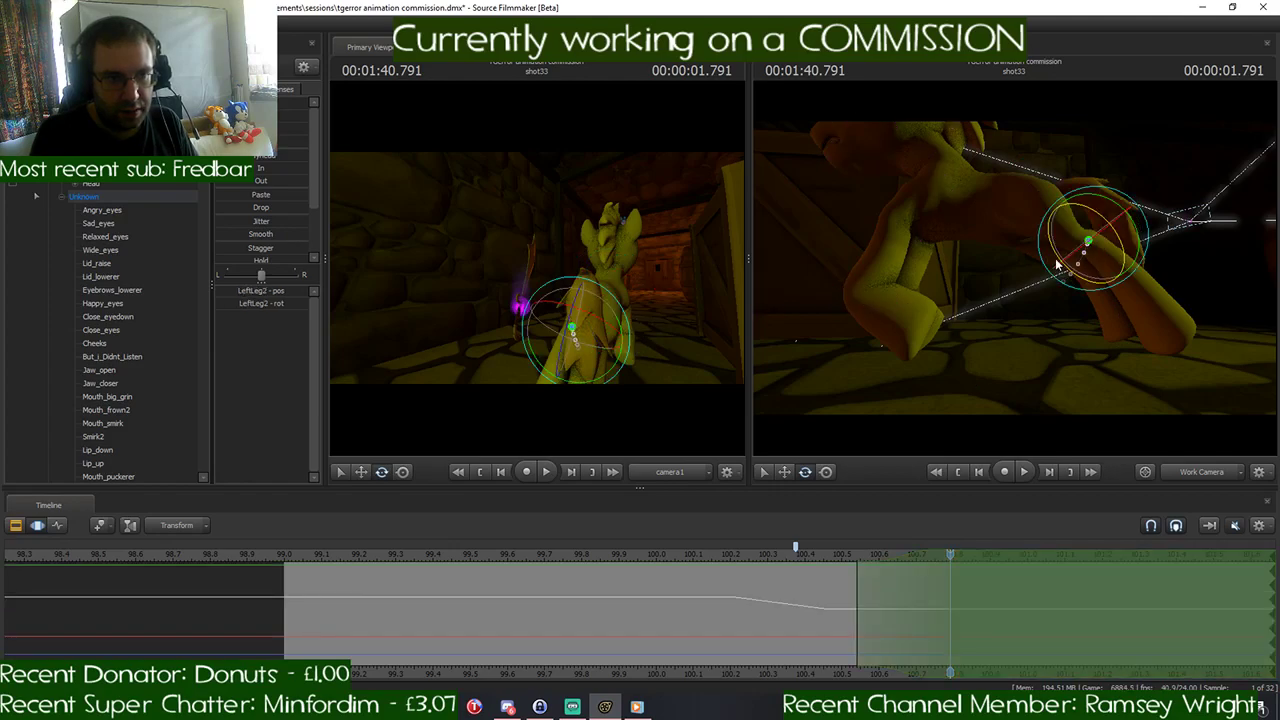
pyautogui.moveTo(1085, 248); pyautogui.dragTo(1040, 228)
pyautogui.press('ctrl')
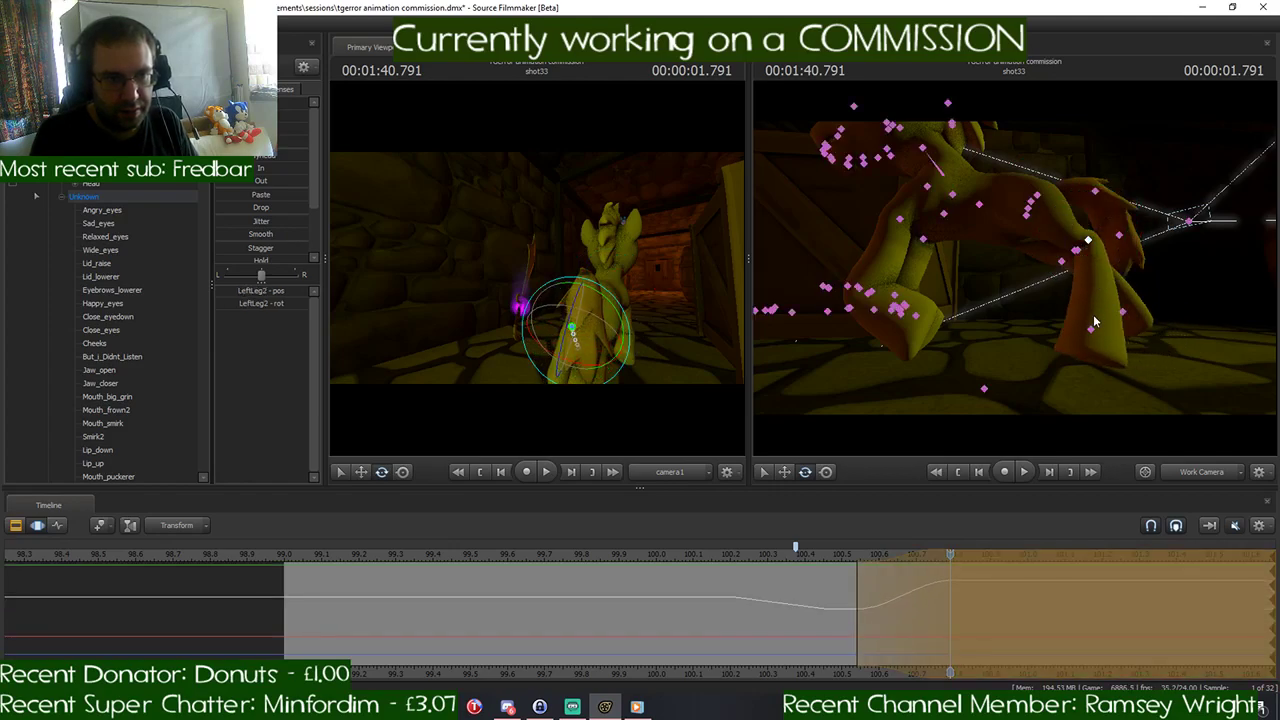
pyautogui.keyDown('ctrl'); pyautogui.click(1091, 328); pyautogui.keyUp('ctrl')
pyautogui.moveTo(1063, 349); pyautogui.dragTo(1080, 322)
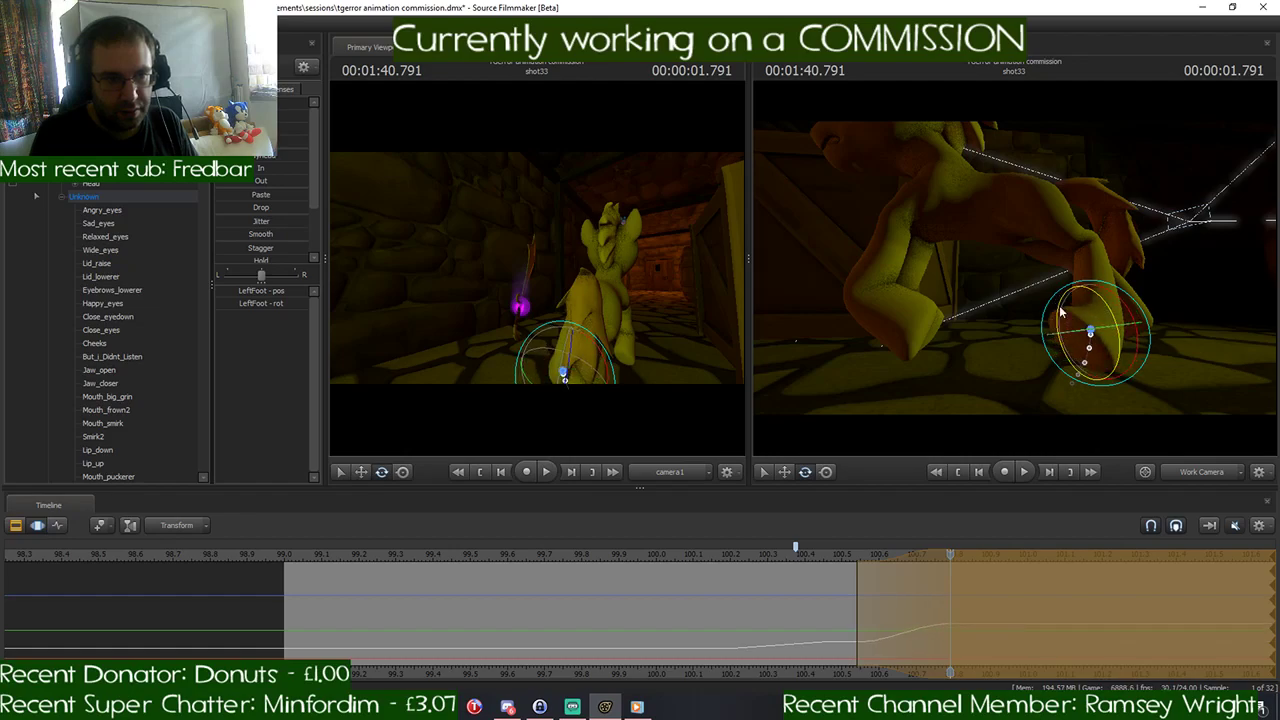
pyautogui.keyDown('ctrl'); pyautogui.click(1092, 246); pyautogui.keyUp('ctrl')
pyautogui.moveTo(1101, 257); pyautogui.dragTo(1087, 252)
pyautogui.press('ctrl')
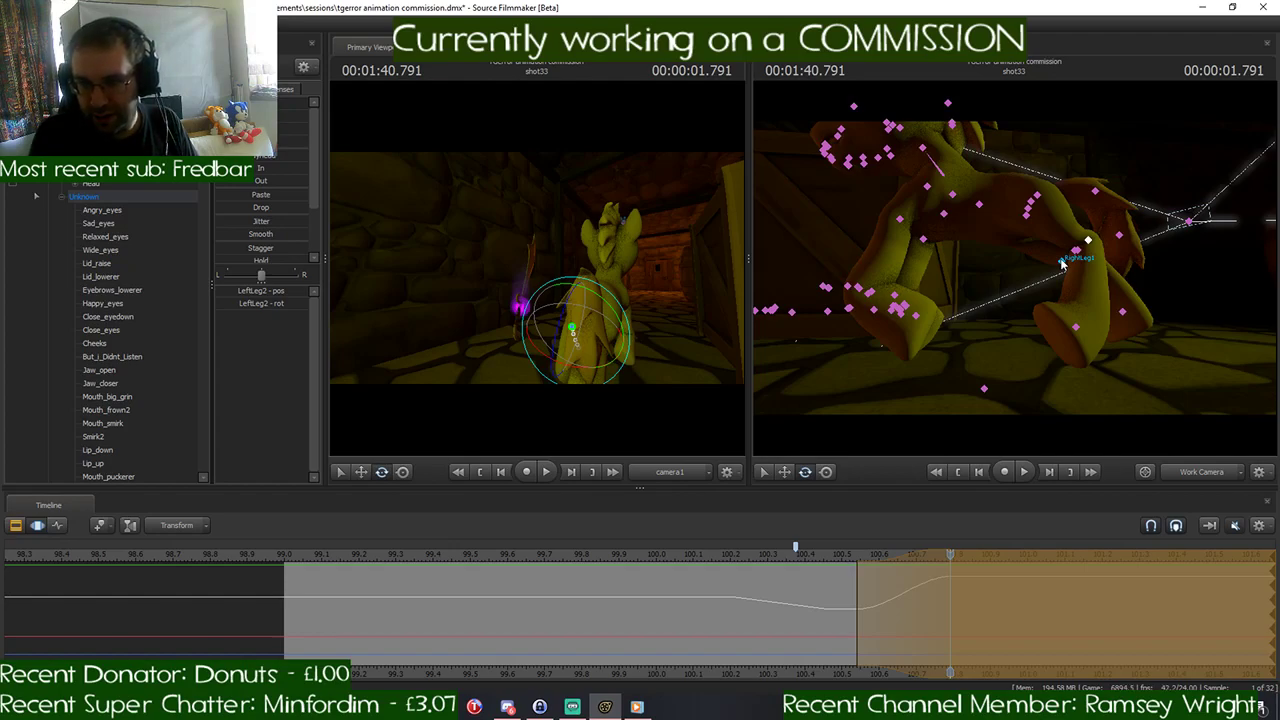
# - Rotate the RightLeg1 bone at 1:40.791 to draw the right hind leg forward, and readjust the LeftFoot bone
pyautogui.click(1062, 263)
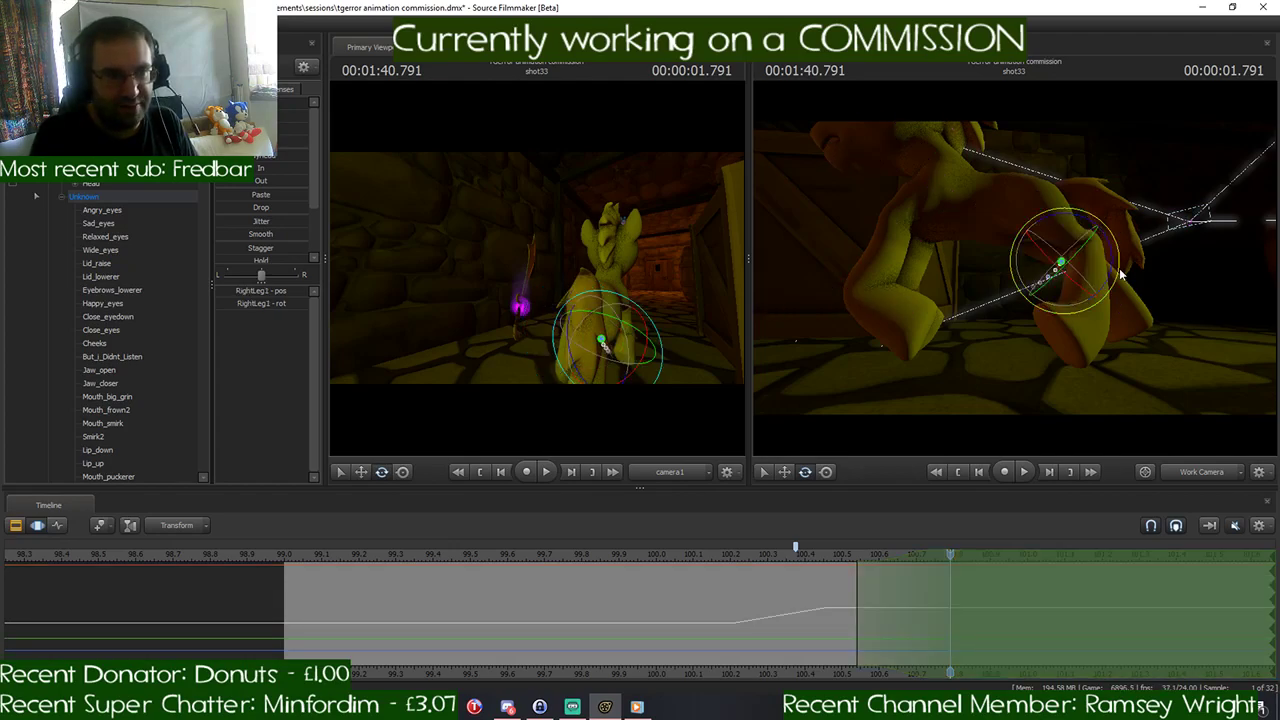
pyautogui.moveTo(1115, 255); pyautogui.dragTo(1048, 327)
pyautogui.click(1072, 324)
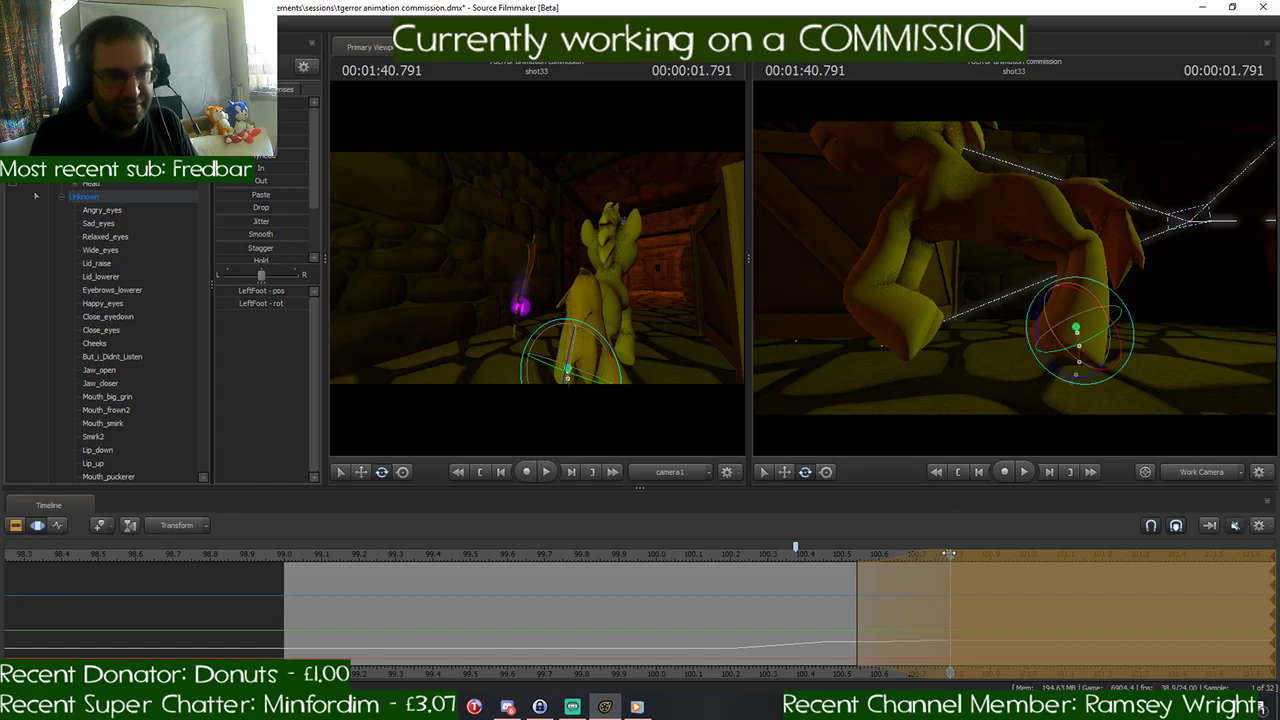
# - Play back the turn into the gallop, return to 1:40.791, and check the horse gallop drawings in Discord
pyautogui.press('space')
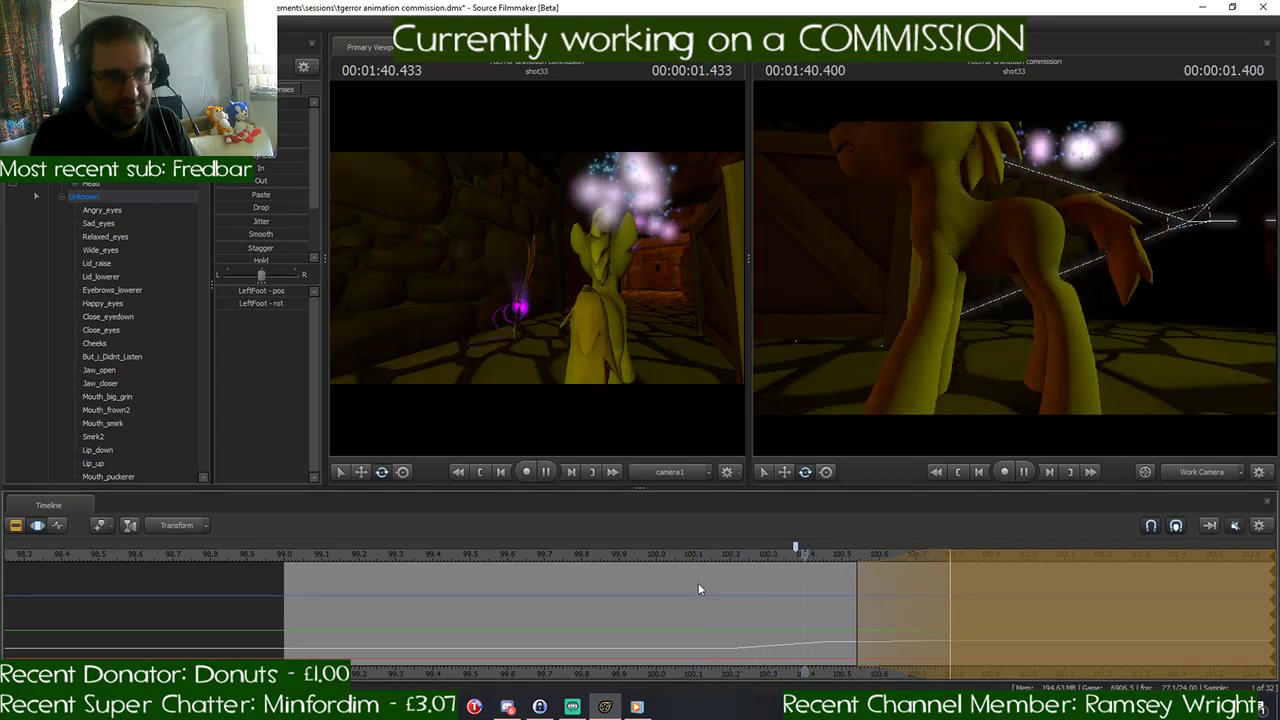
pyautogui.press('space')
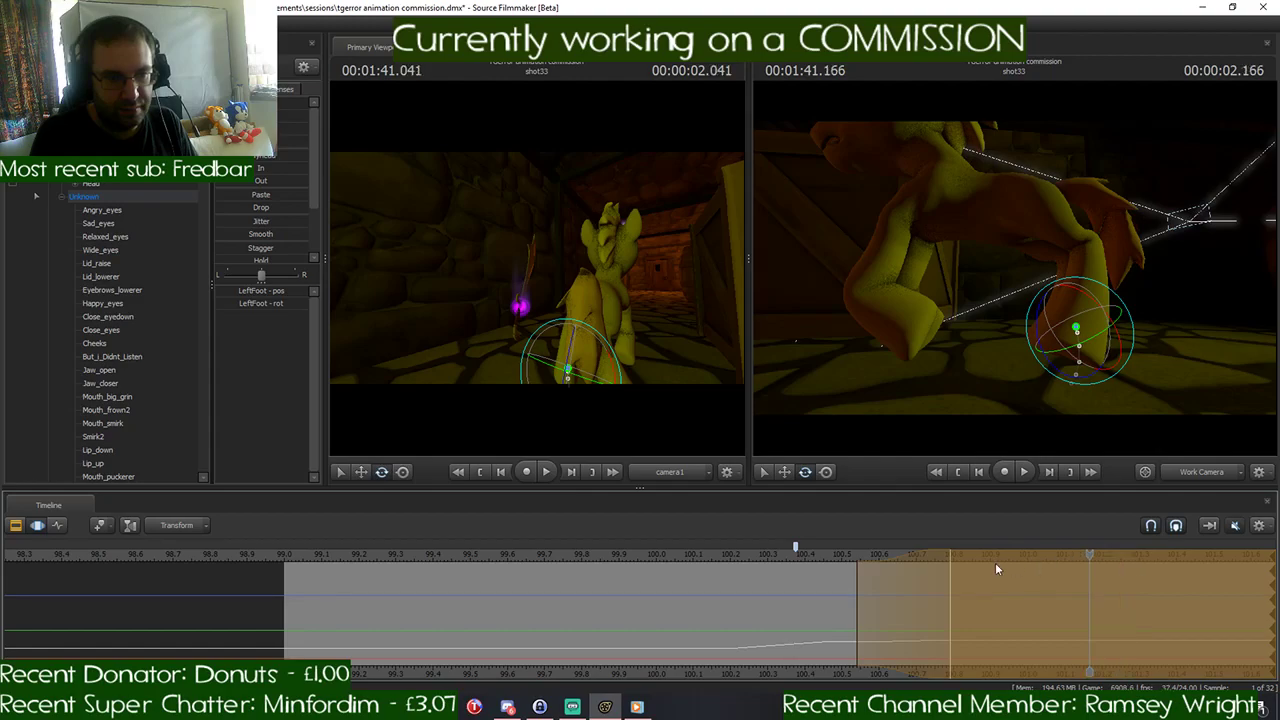
pyautogui.moveTo(995, 568); pyautogui.dragTo(948, 575)
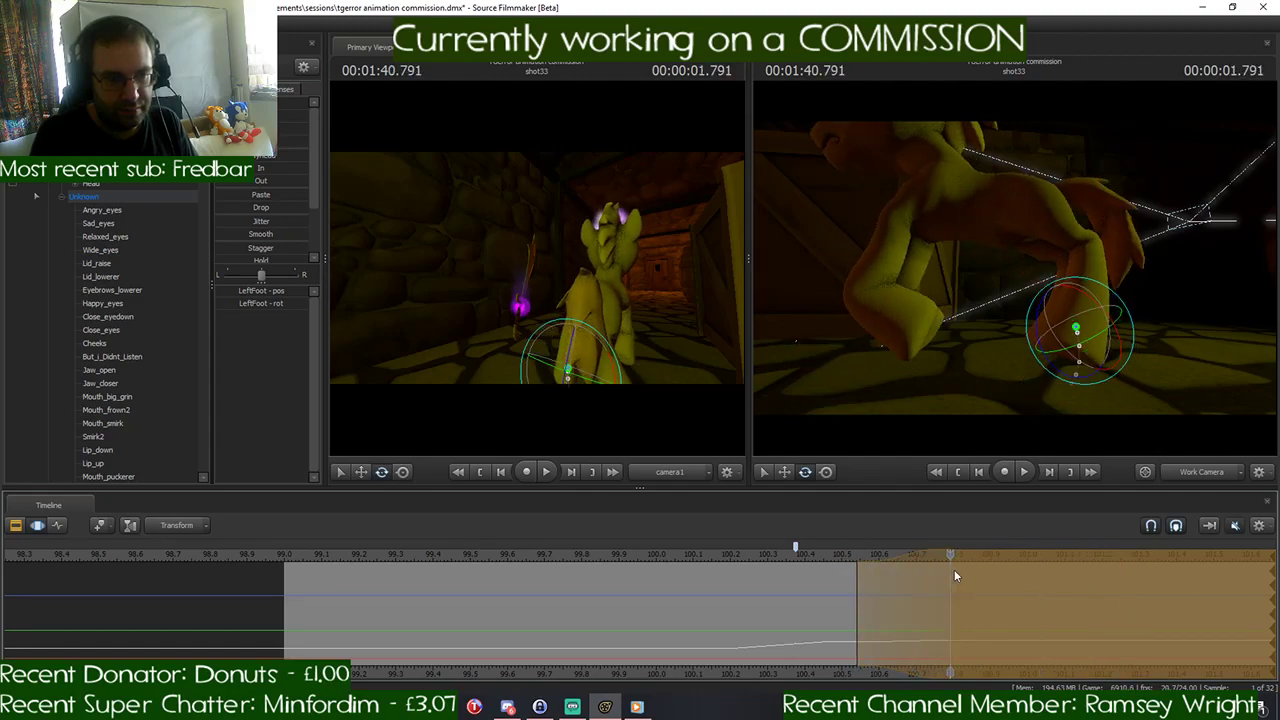
pyautogui.click(506, 707)
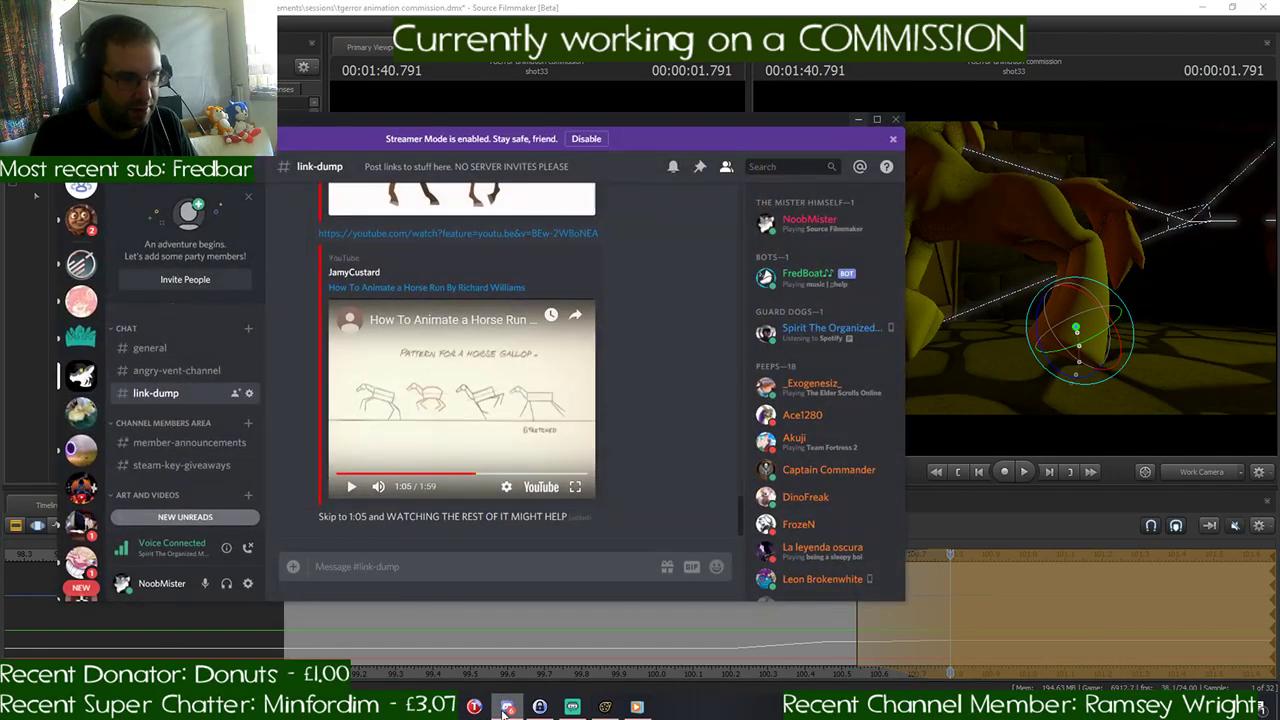
pyautogui.click(506, 707)
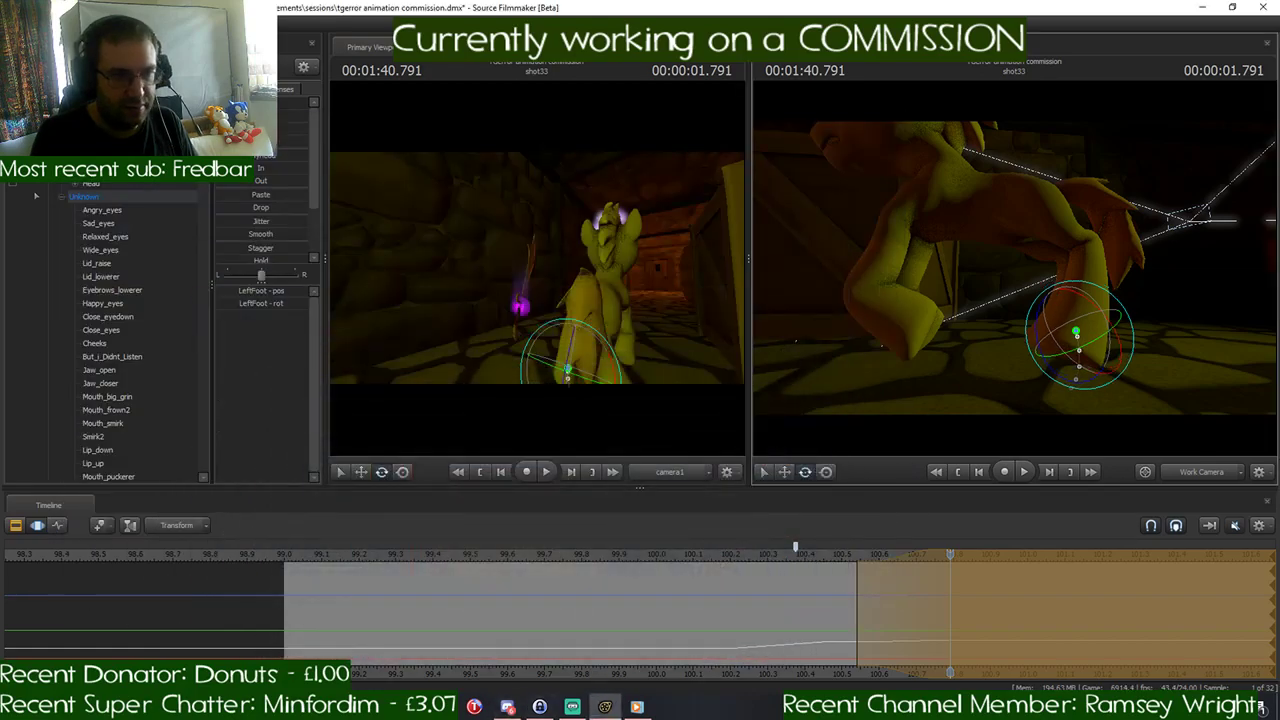
# - Rotate the Pelvis bone at 1:40.791 to tilt the pony's body, comparing with Discord's gallop drawings
pyautogui.press('w')
pyautogui.moveTo(1014, 268)
pyautogui.mouseDown()
pyautogui.moveTo(985, 242)
pyautogui.moveTo(1005, 262)
pyautogui.mouseUp()
pyautogui.press('s')
pyautogui.click(1022, 260)
pyautogui.click(508, 707)
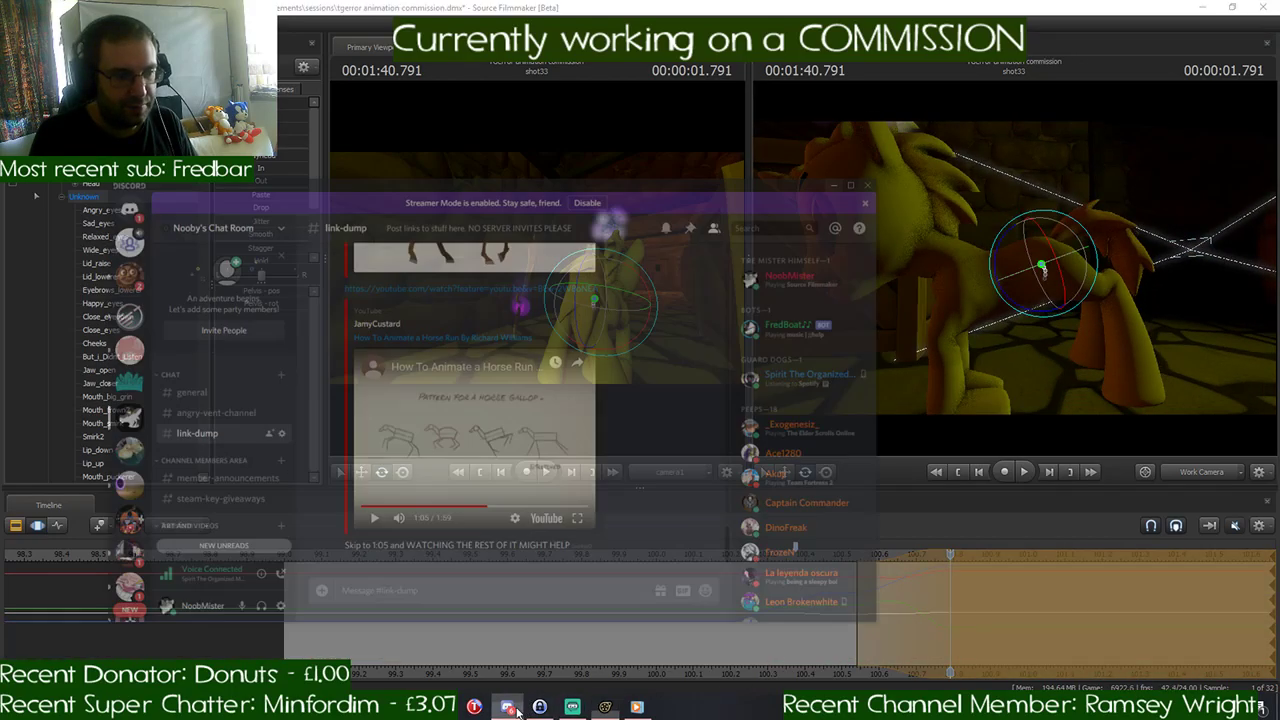
pyautogui.click(512, 708)
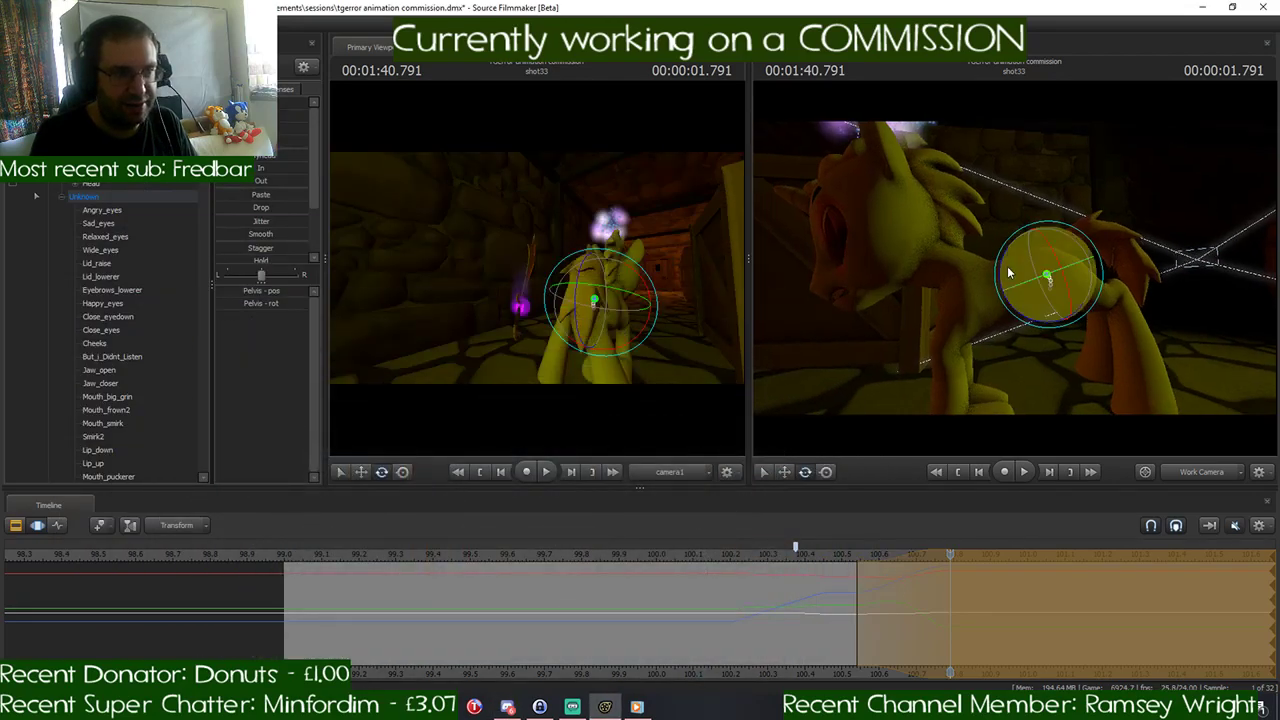
# - Rotate the Neck bone at 1:40.791 to readjust the head's angle against the tilted body
pyautogui.click(941, 261)
pyautogui.moveTo(943, 242); pyautogui.dragTo(967, 233)
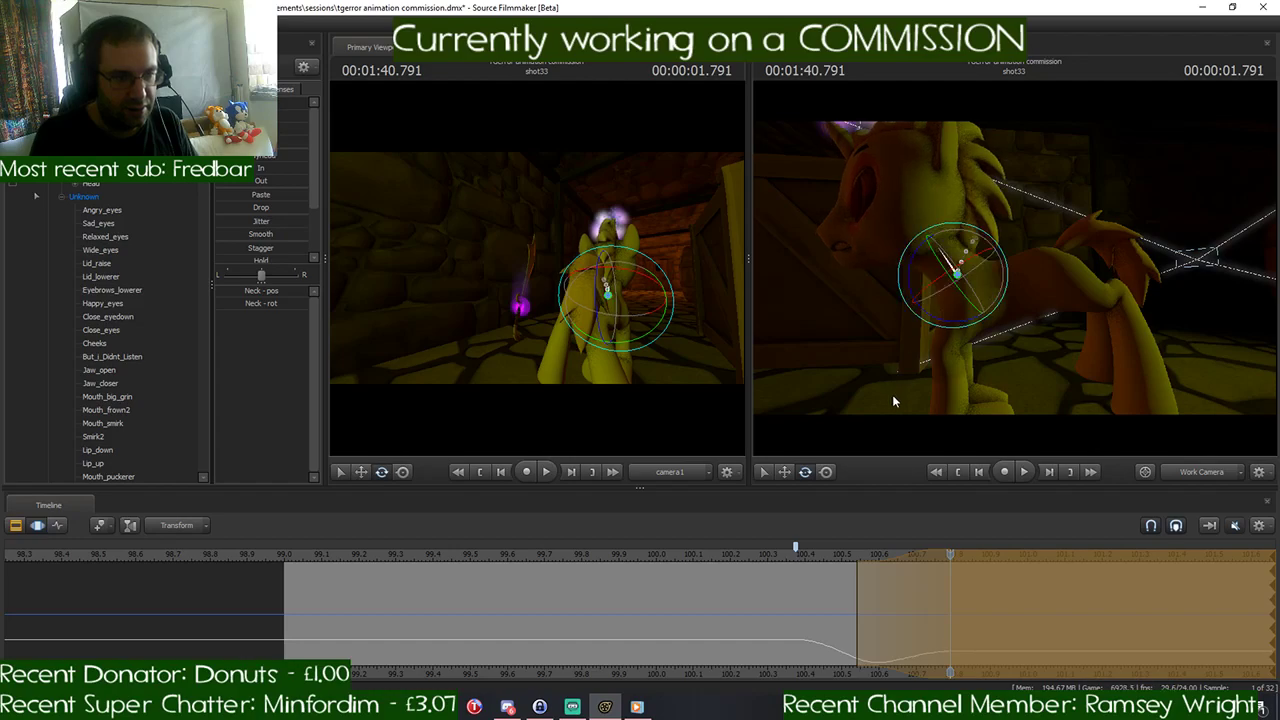
pyautogui.moveTo(892, 394); pyautogui.dragTo(950, 215)
pyautogui.press('ctrl')
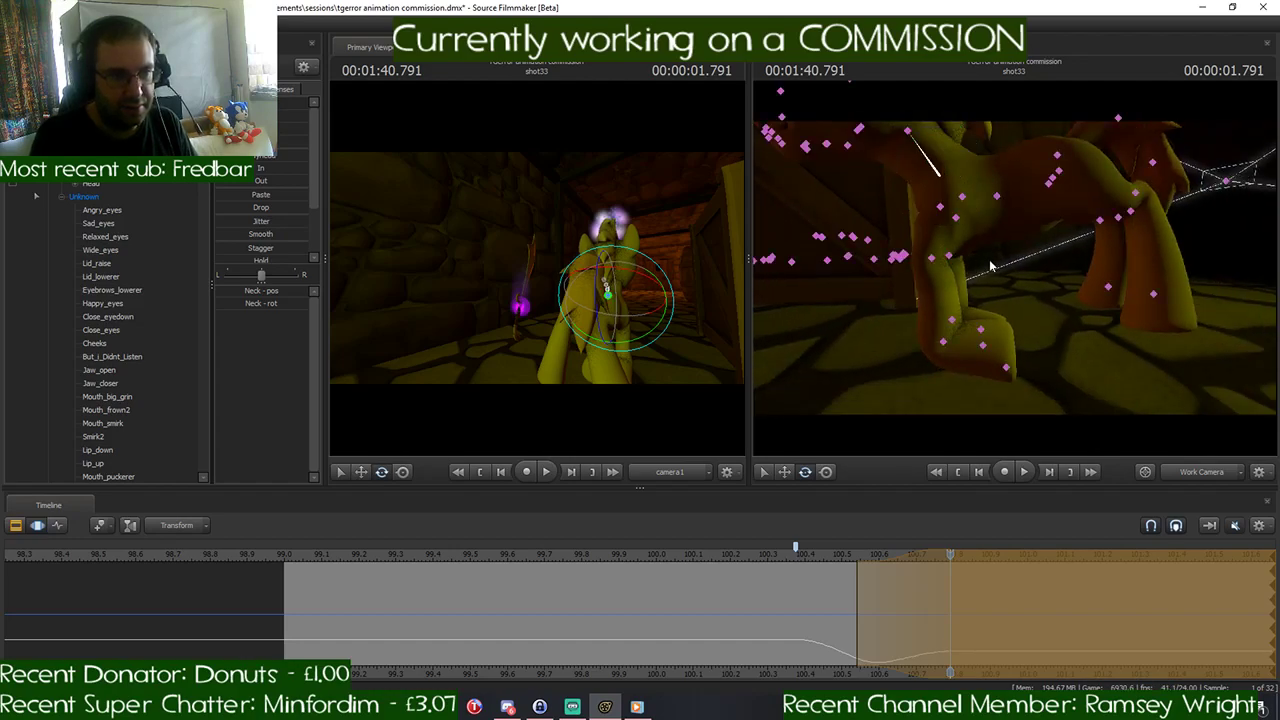
pyautogui.moveTo(1047, 274)
pyautogui.keyDown('alt'); pyautogui.mouseDown()
pyautogui.moveTo(1060, 277)
pyautogui.moveTo(1050, 250)
pyautogui.mouseUp(); pyautogui.keyUp('alt')
pyautogui.press('ctrl')
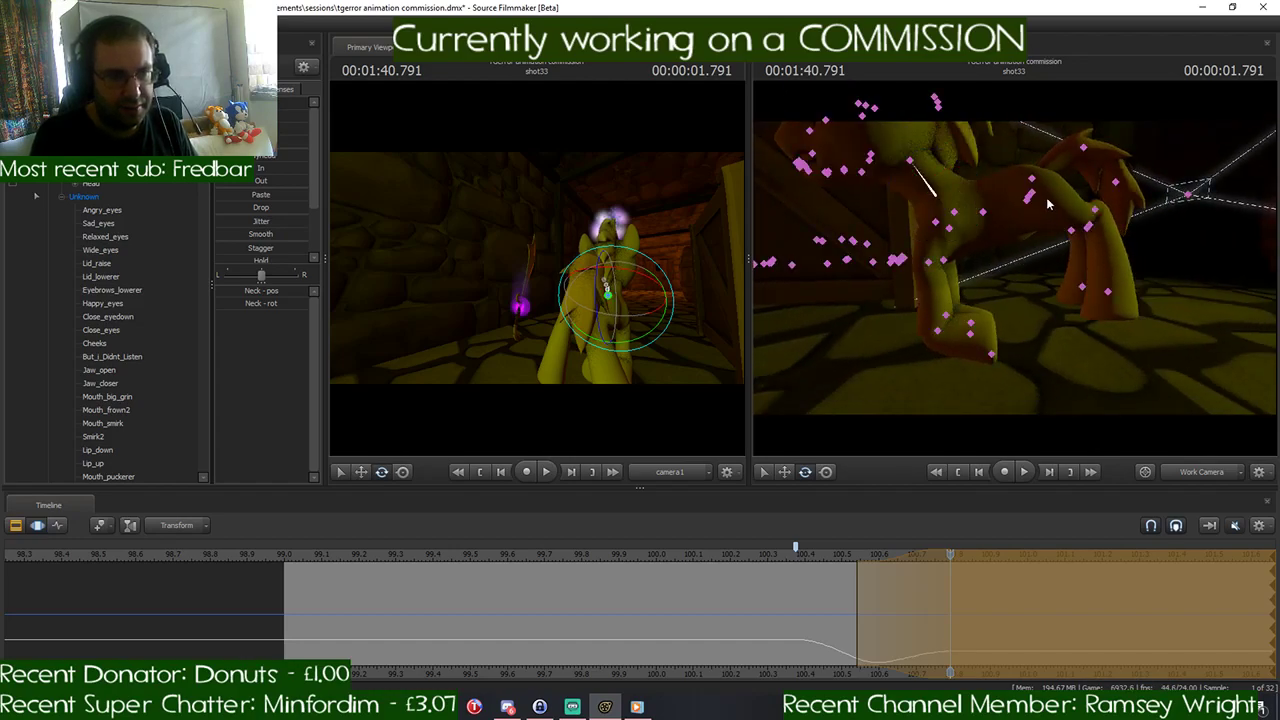
pyautogui.keyDown('ctrl'); pyautogui.click(1031, 199); pyautogui.keyUp('ctrl')
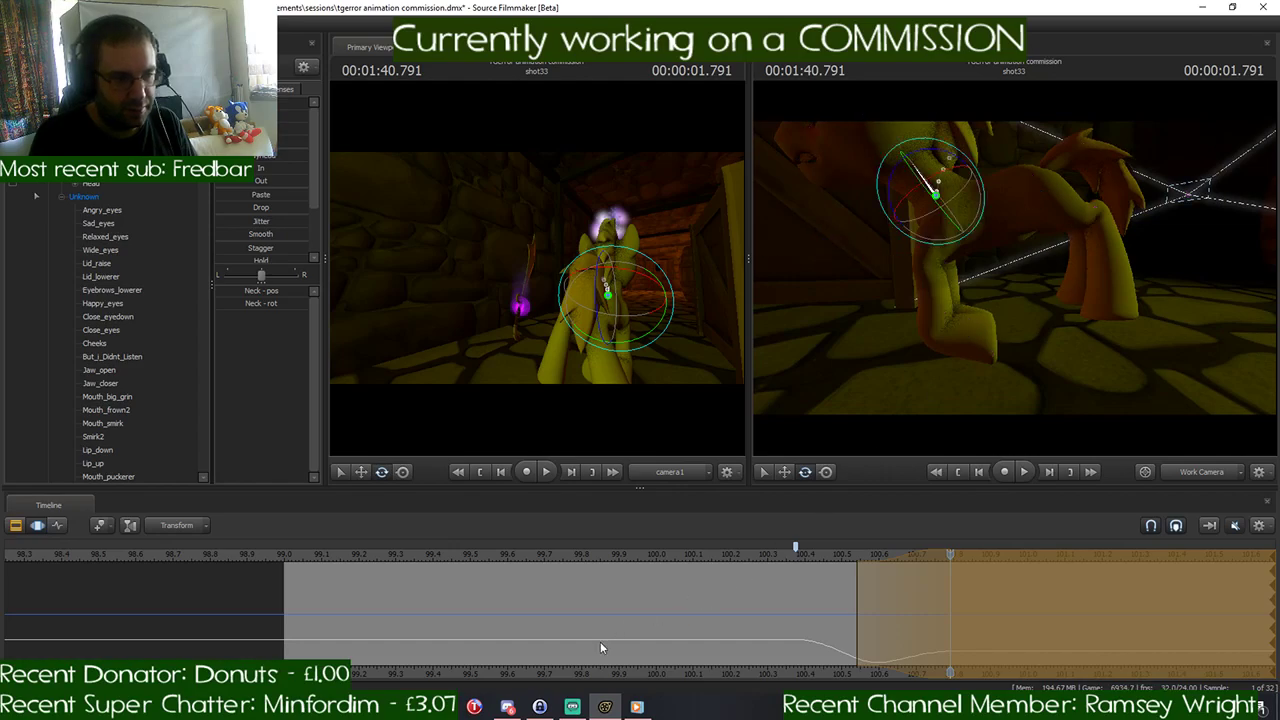
# - Recheck the gallop drawings in Discord, and rotate the LeftShoulder bone at 1:40.791 to reposition the left foreleg
pyautogui.click(508, 707)
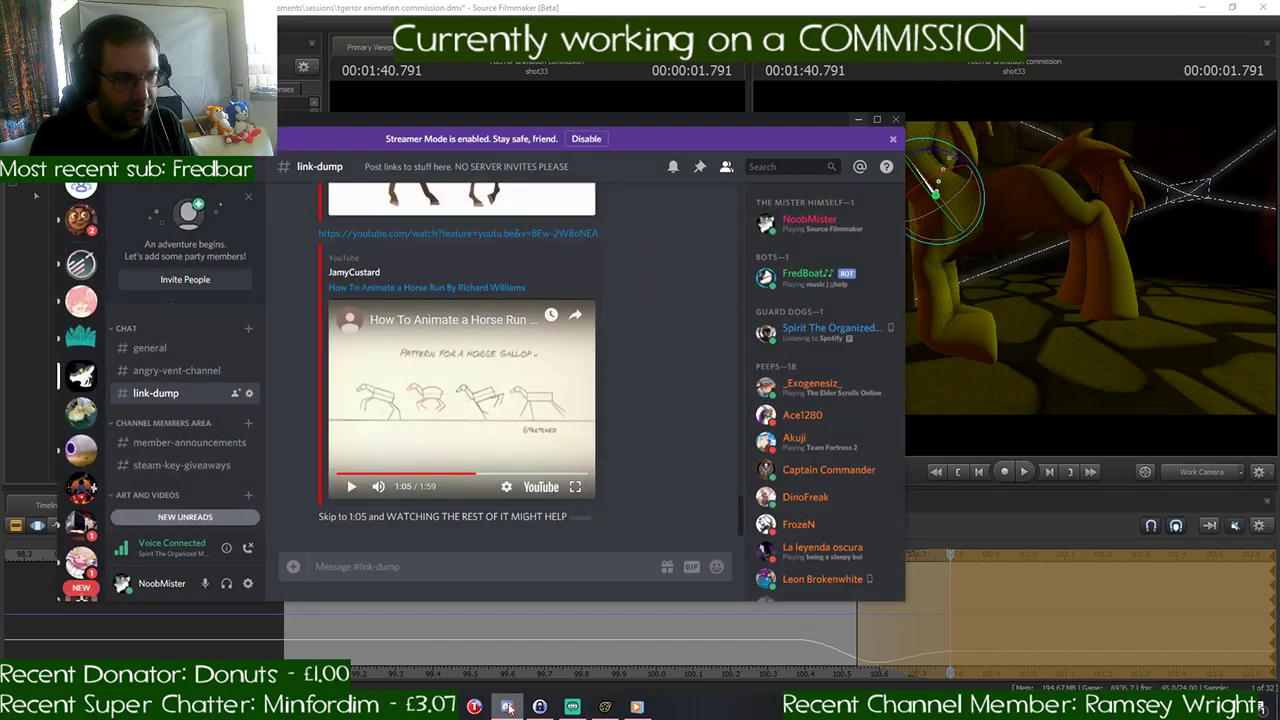
pyautogui.click(508, 707)
pyautogui.press('ctrl')
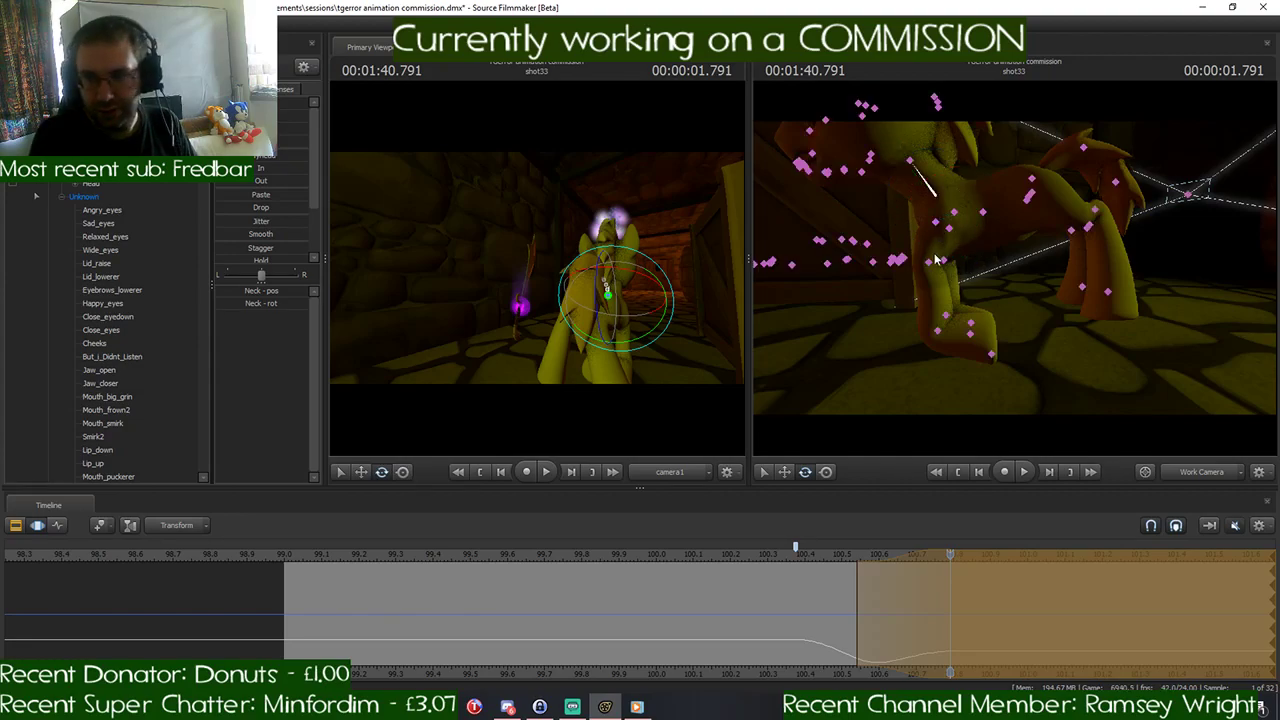
pyautogui.keyDown('ctrl'); pyautogui.click(935, 259); pyautogui.keyUp('ctrl')
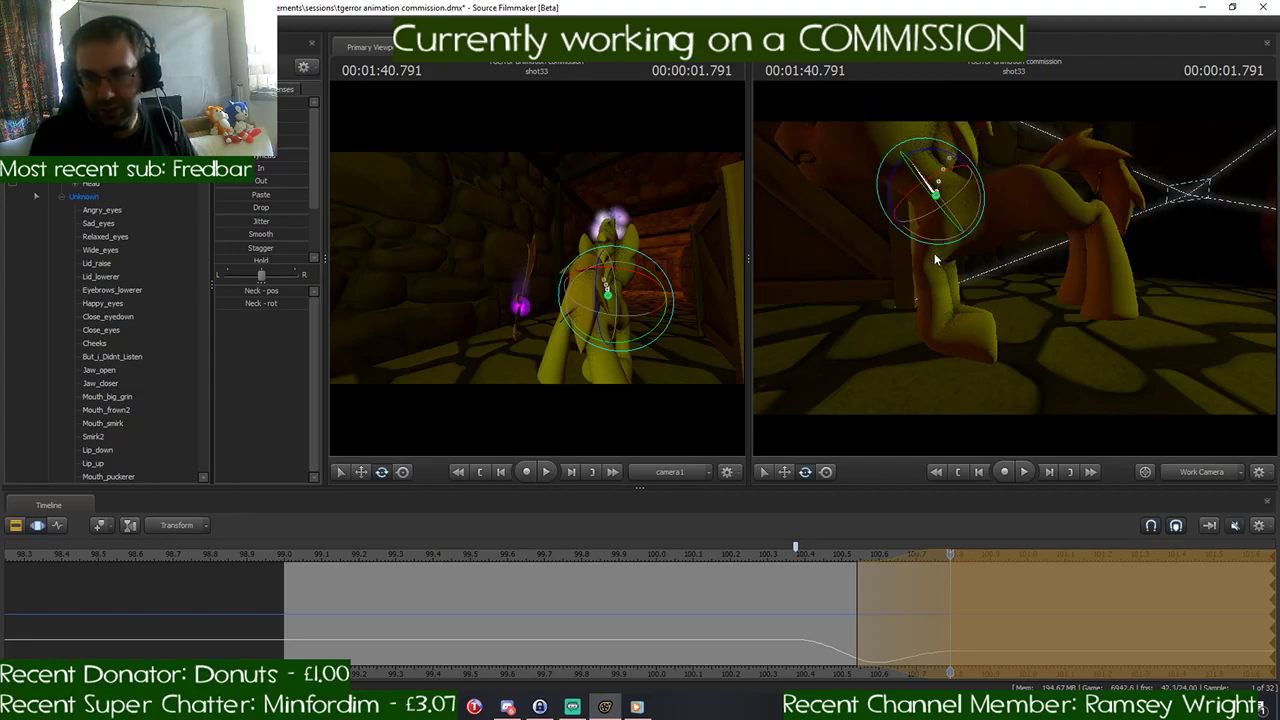
pyautogui.press('ctrl')
pyautogui.keyDown('alt'); pyautogui.moveTo(964, 234); pyautogui.dragTo(1013, 272); pyautogui.keyUp('alt')
pyautogui.press('ctrl')
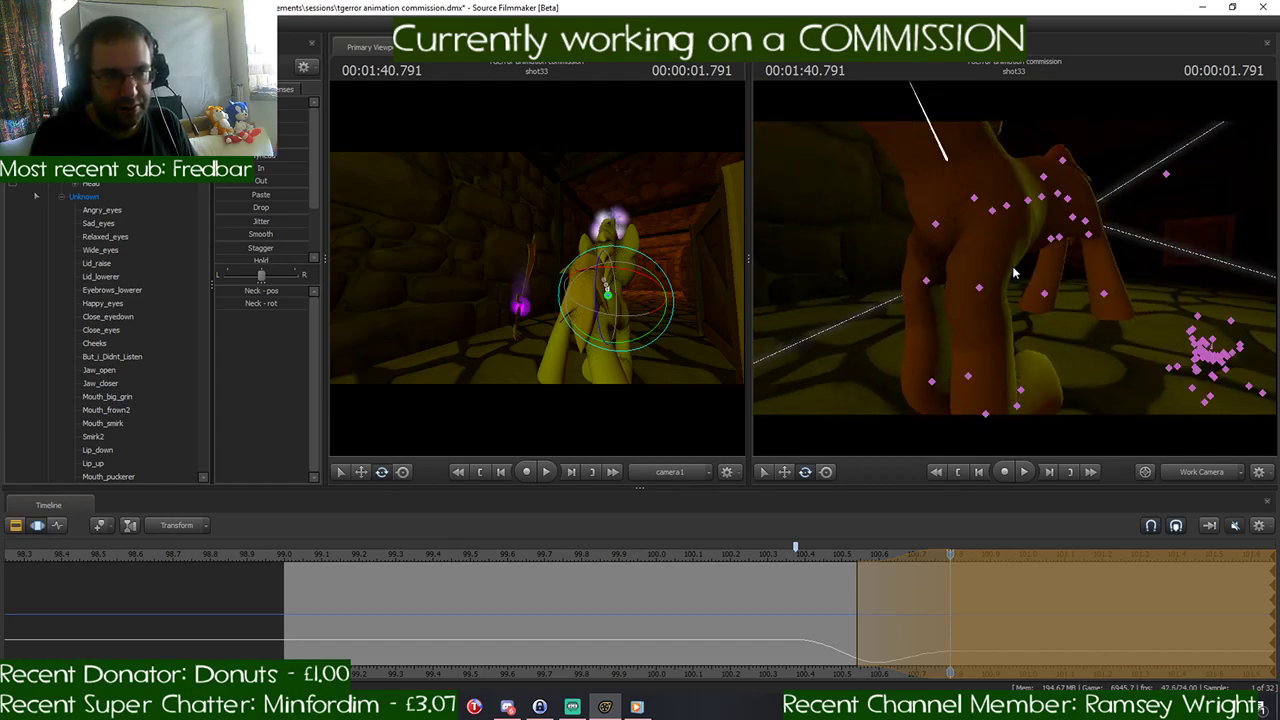
pyautogui.keyDown('ctrl'); pyautogui.click(992, 212); pyautogui.keyUp('ctrl')
pyautogui.keyDown('alt'); pyautogui.moveTo(990, 212); pyautogui.dragTo(902, 266); pyautogui.keyUp('alt')
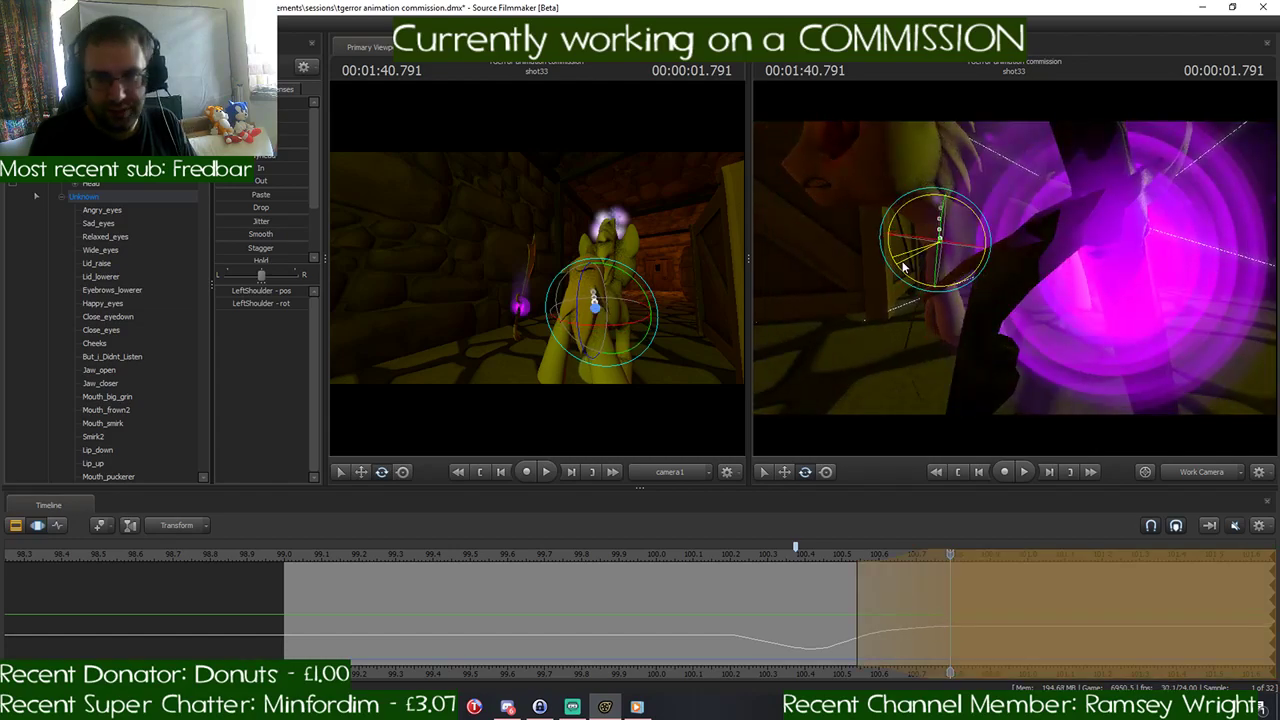
pyautogui.keyDown('alt'); pyautogui.moveTo(1227, 330); pyautogui.dragTo(1060, 322); pyautogui.keyUp('alt')
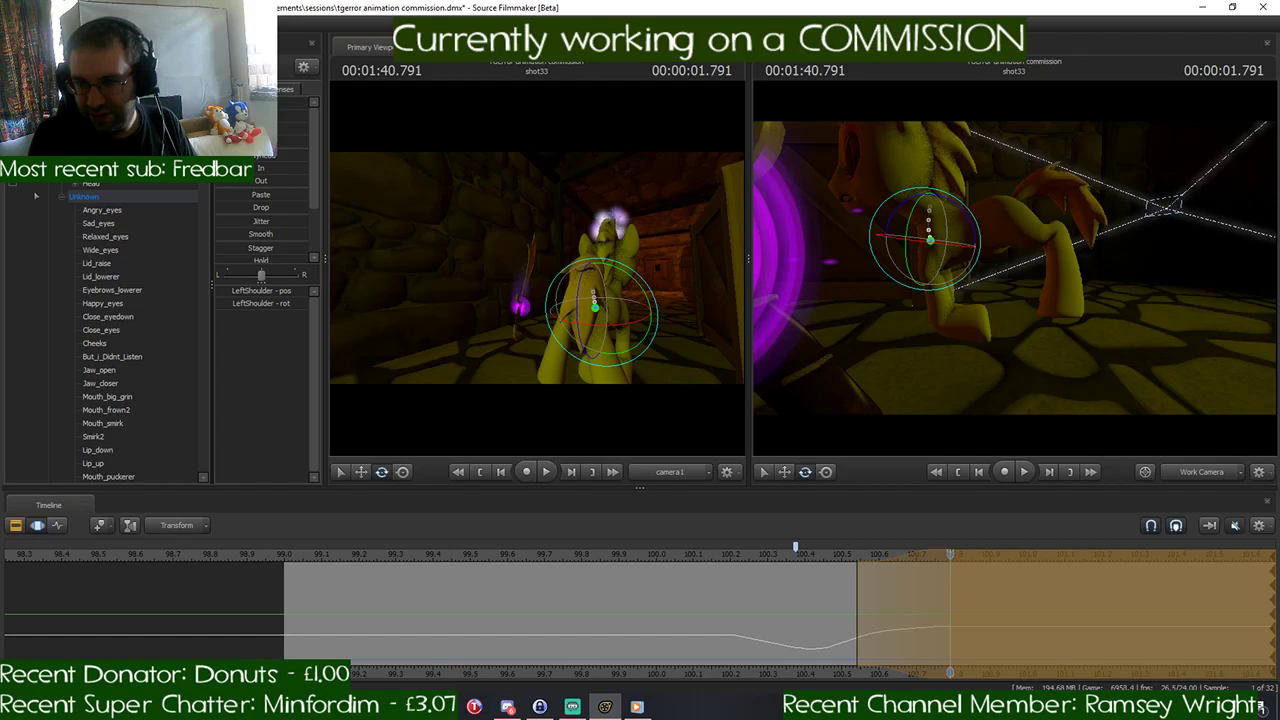
pyautogui.moveTo(1009, 277); pyautogui.dragTo(1009, 277)
pyautogui.press('w')
# - Open the image link from the Discord direct message and follow it to the "Horse Gallop 3D Animation - CAT Rig" YouTube video
pyautogui.click(507, 707)
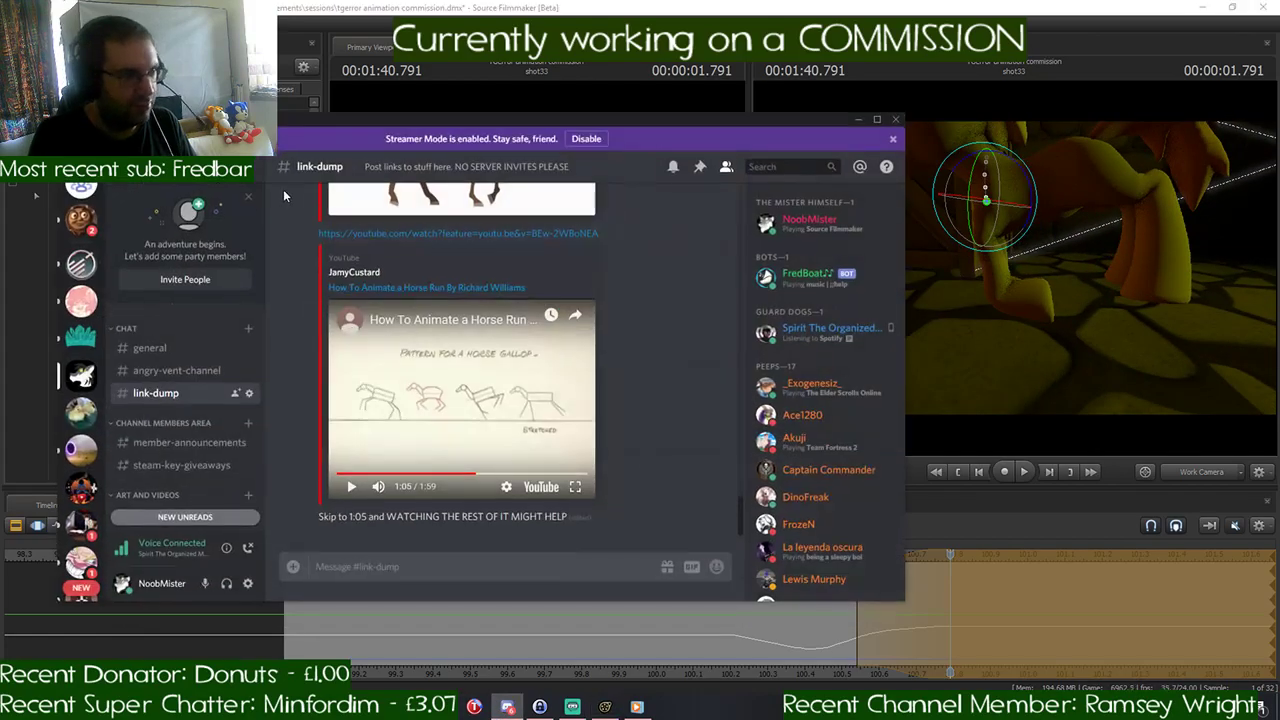
pyautogui.click(86, 224)
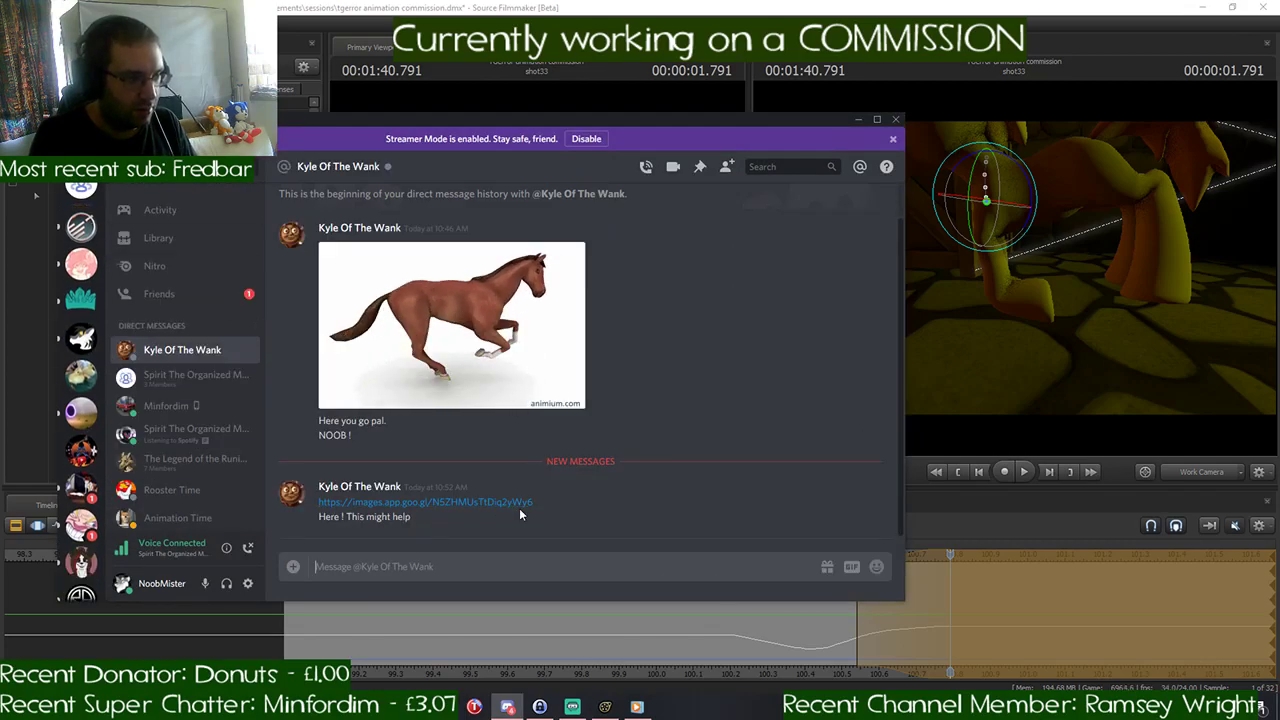
pyautogui.click(481, 502)
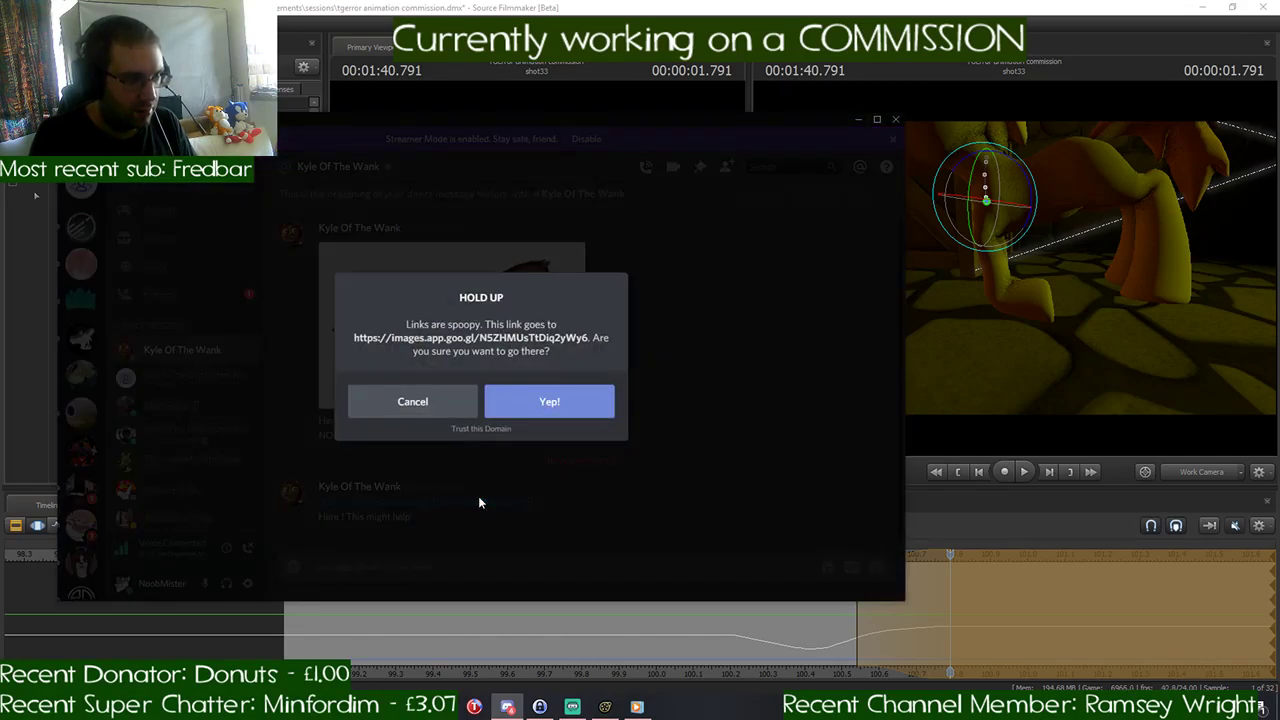
pyautogui.click(571, 401)
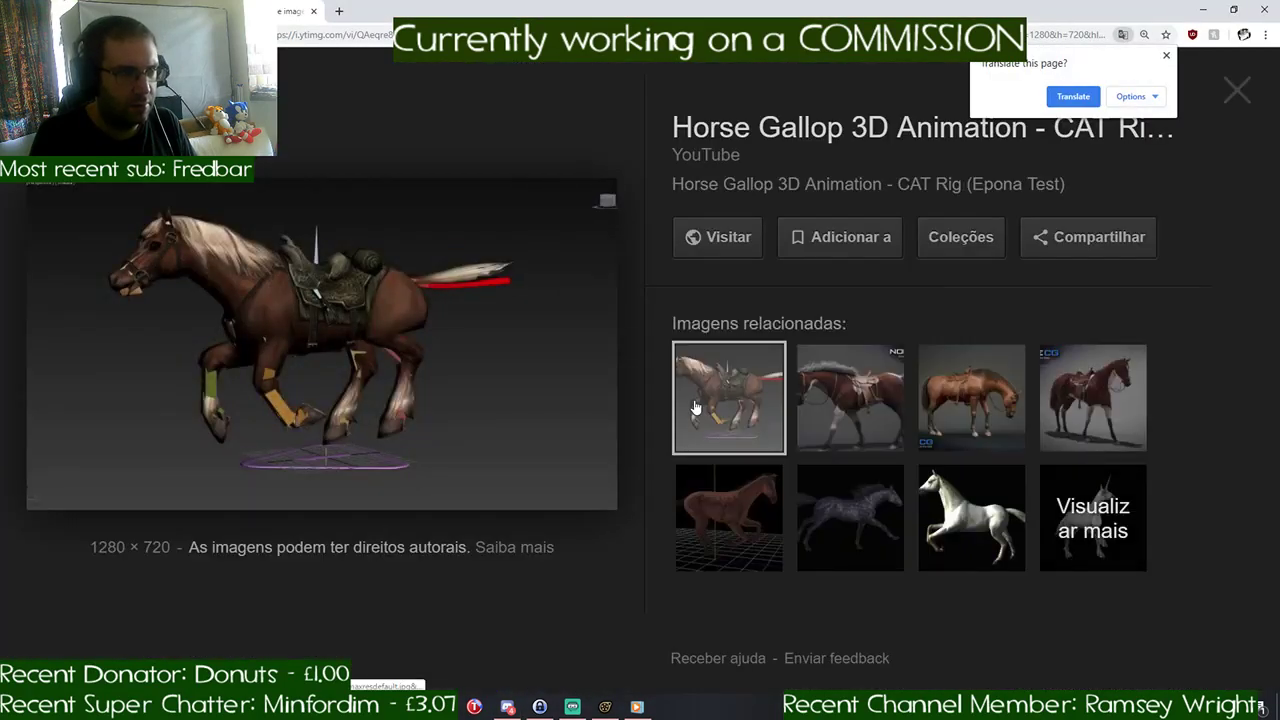
pyautogui.moveTo(441, 425); pyautogui.dragTo(367, 417)
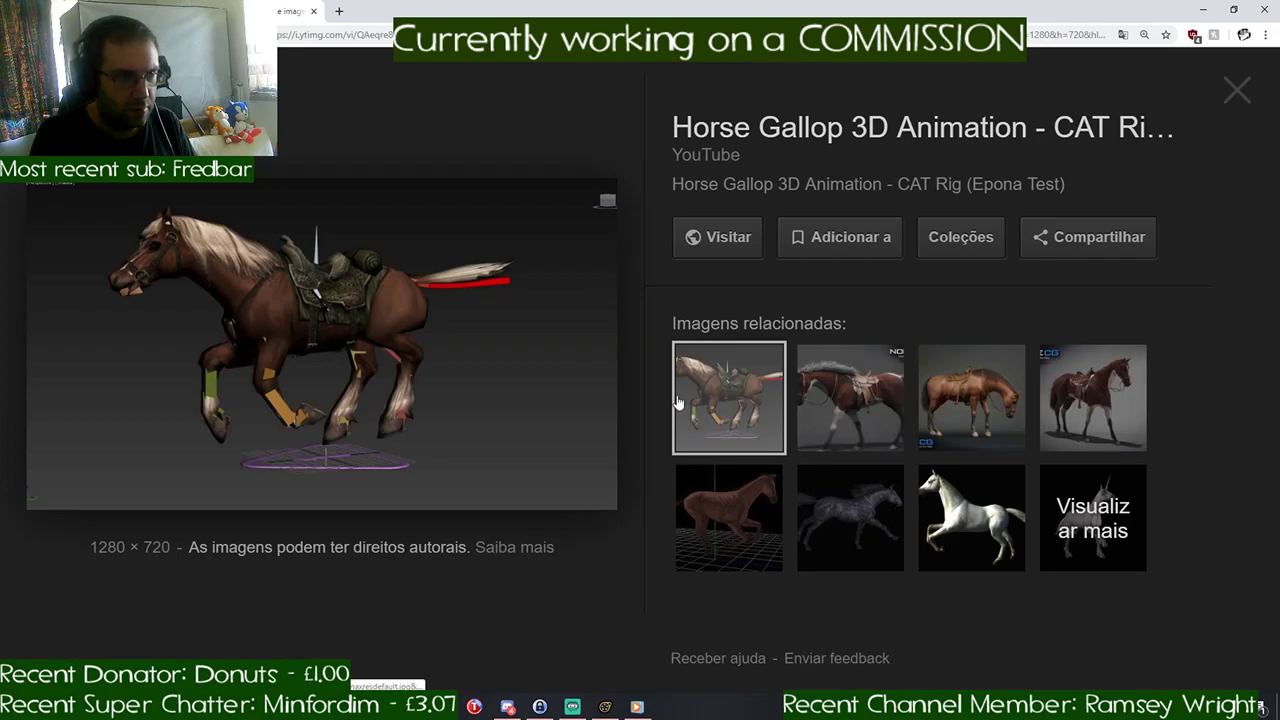
pyautogui.click(435, 383)
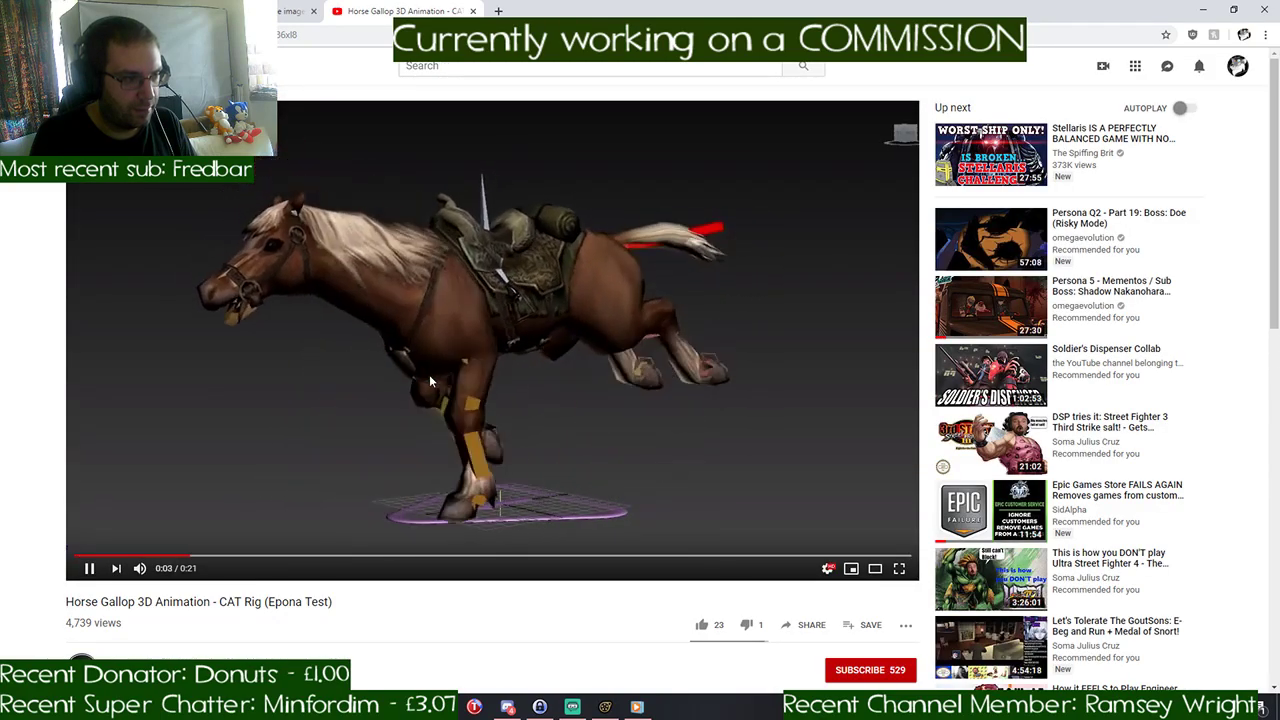
# - Set the YouTube video's playback speed to 0.25, study the horse's leg positions, and pause it
pyautogui.click(827, 568)
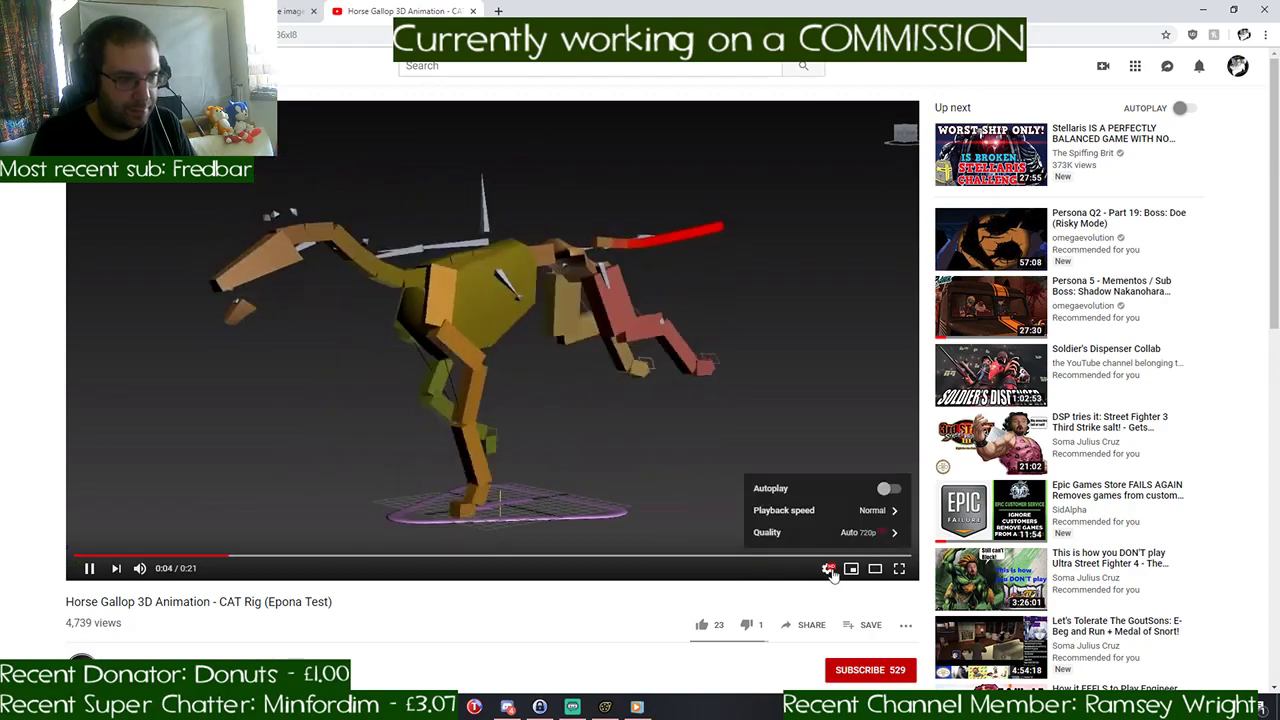
pyautogui.click(858, 512)
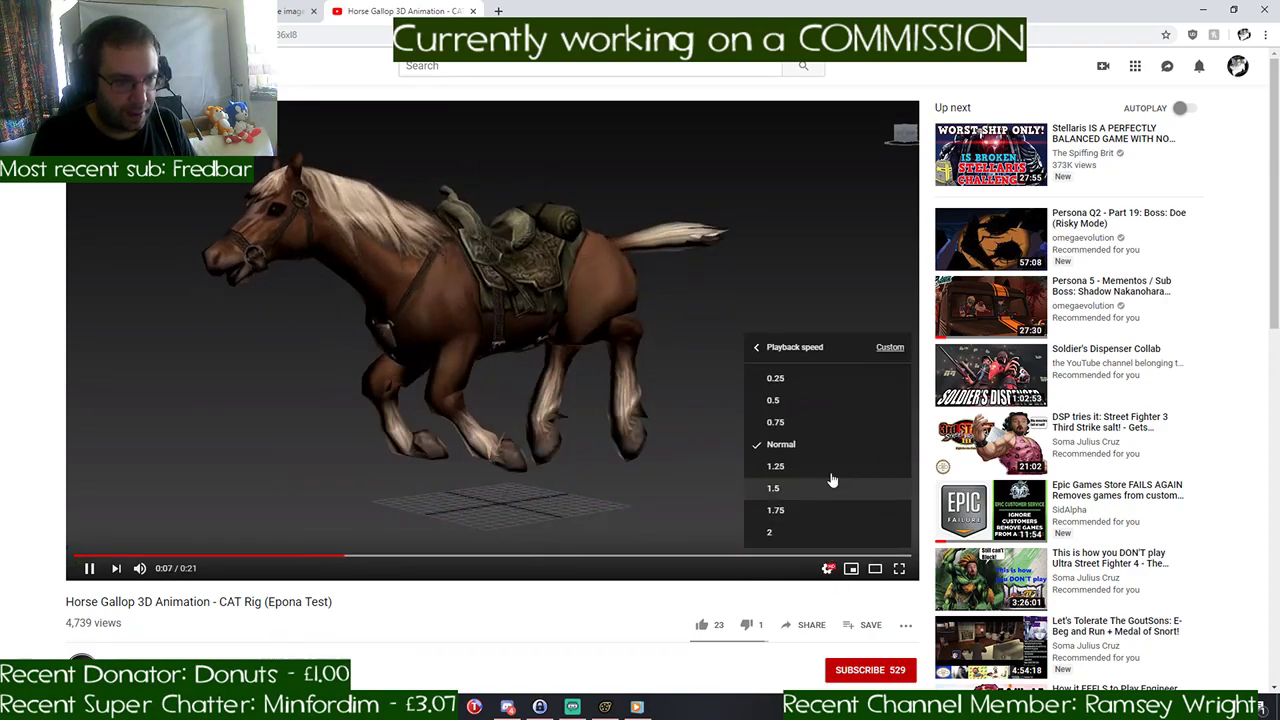
pyautogui.click(803, 381)
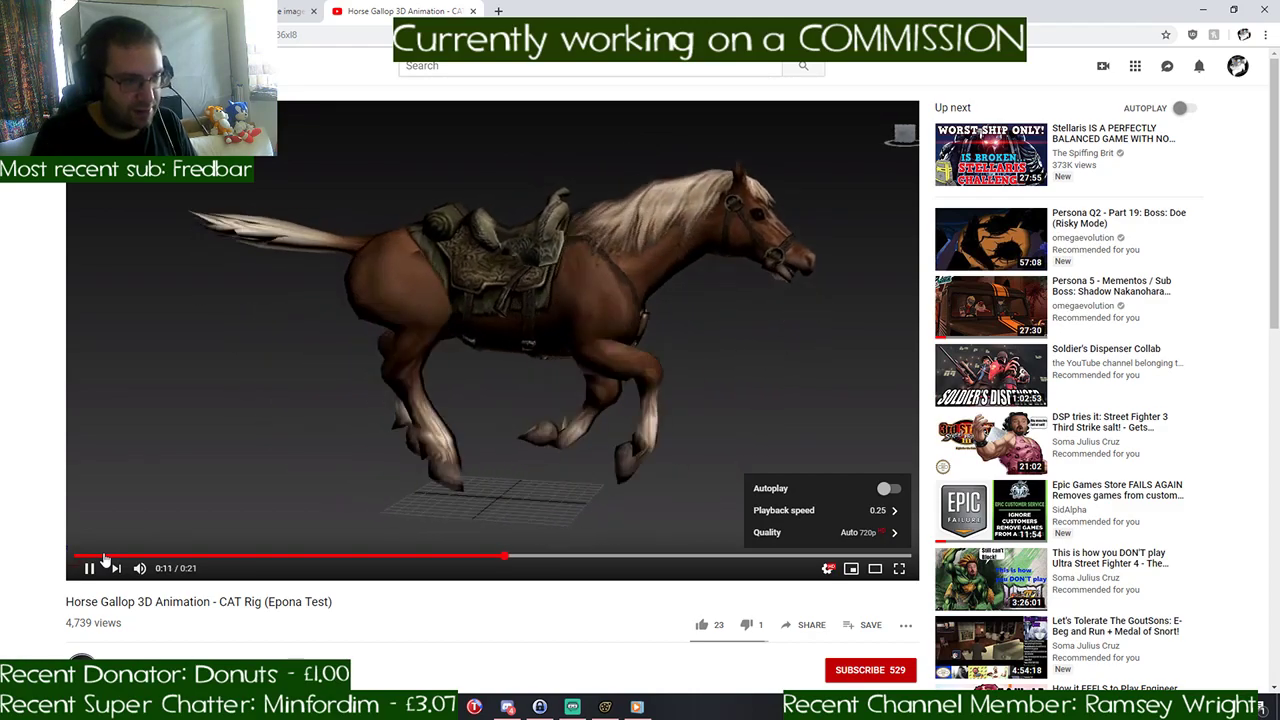
pyautogui.click(469, 416)
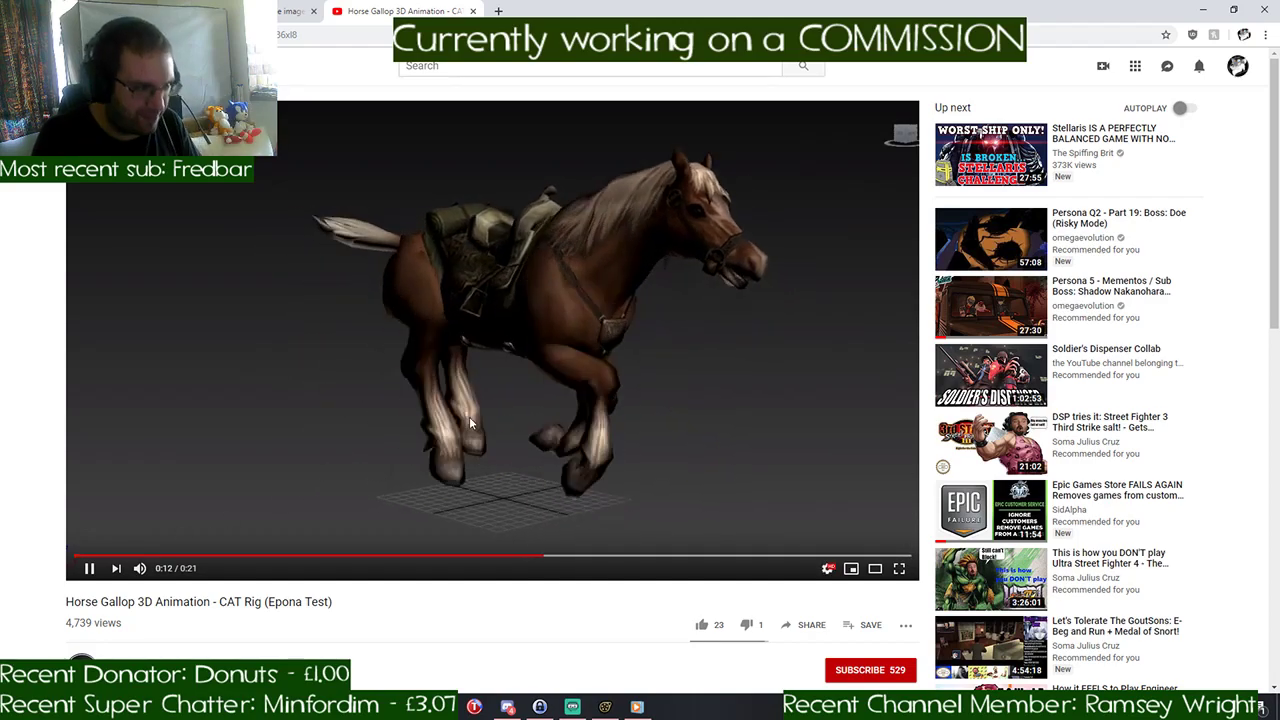
pyautogui.click(88, 568)
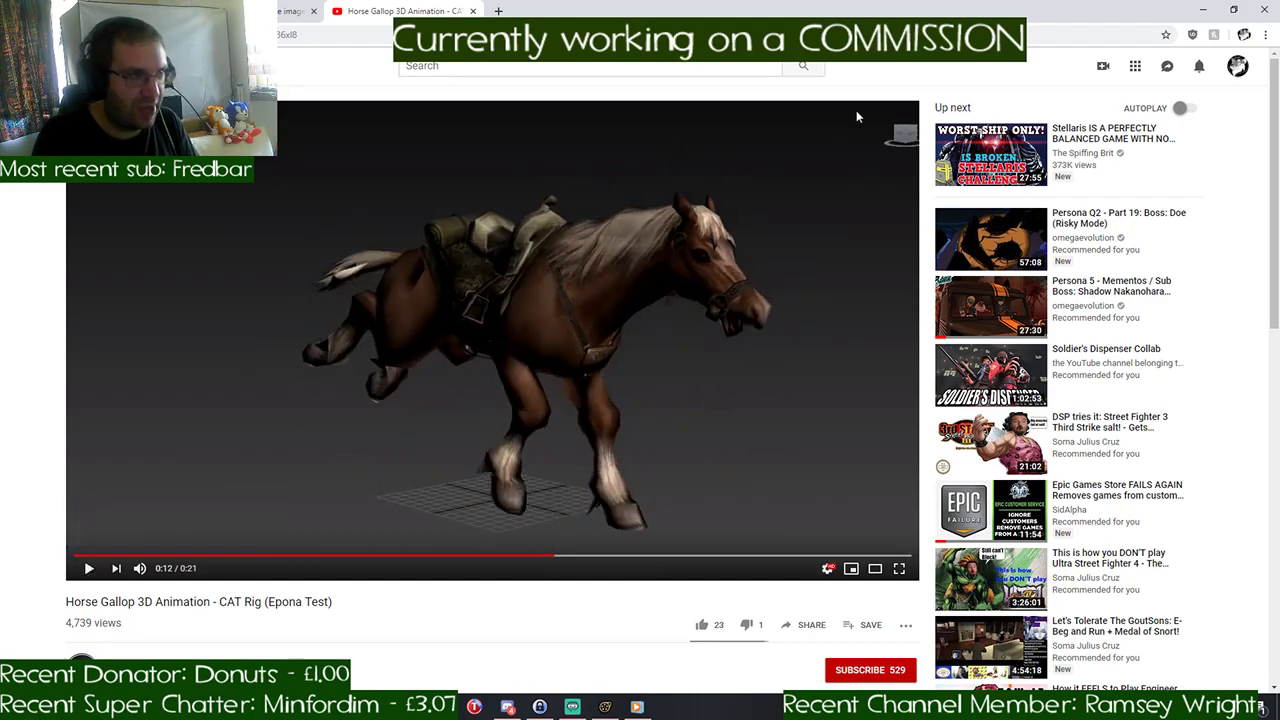
# - Return to Discord's link-dump channel, view the Richard Williams gallop drawings at 1:05 in the video, and go back to Source Filmmaker
pyautogui.click(1205, 12)
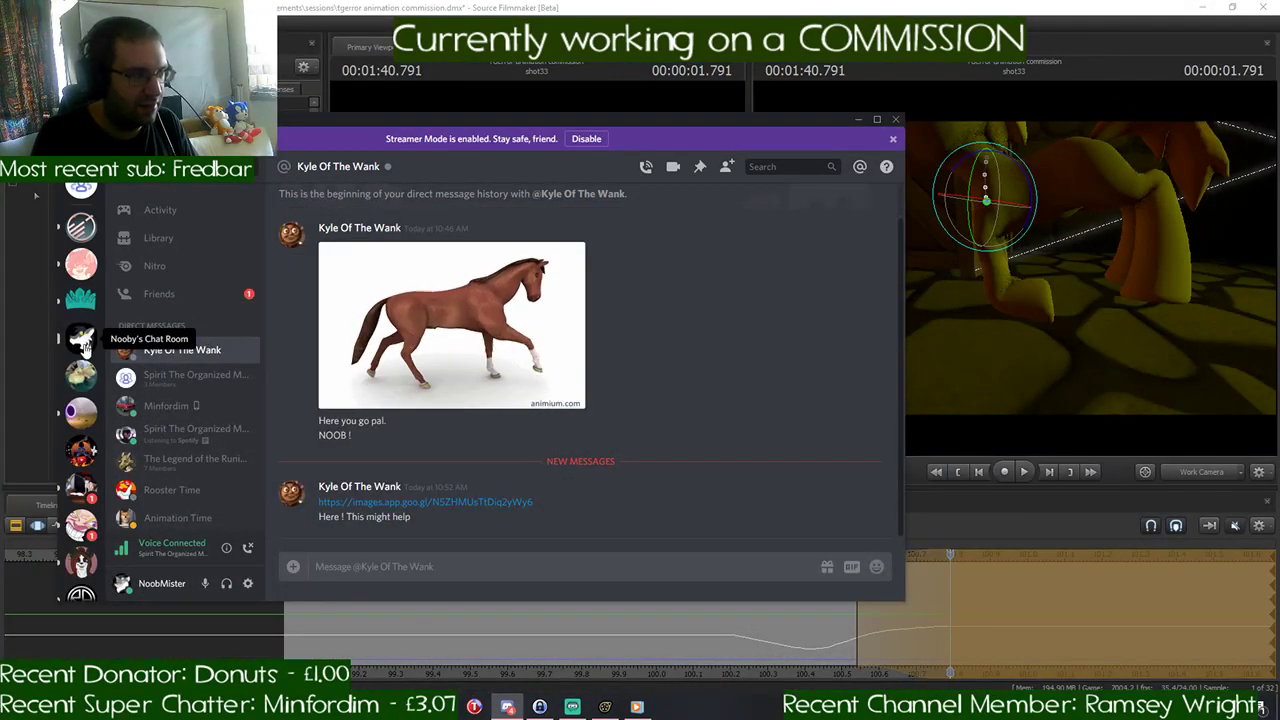
pyautogui.click(83, 342)
pyautogui.click(440, 397)
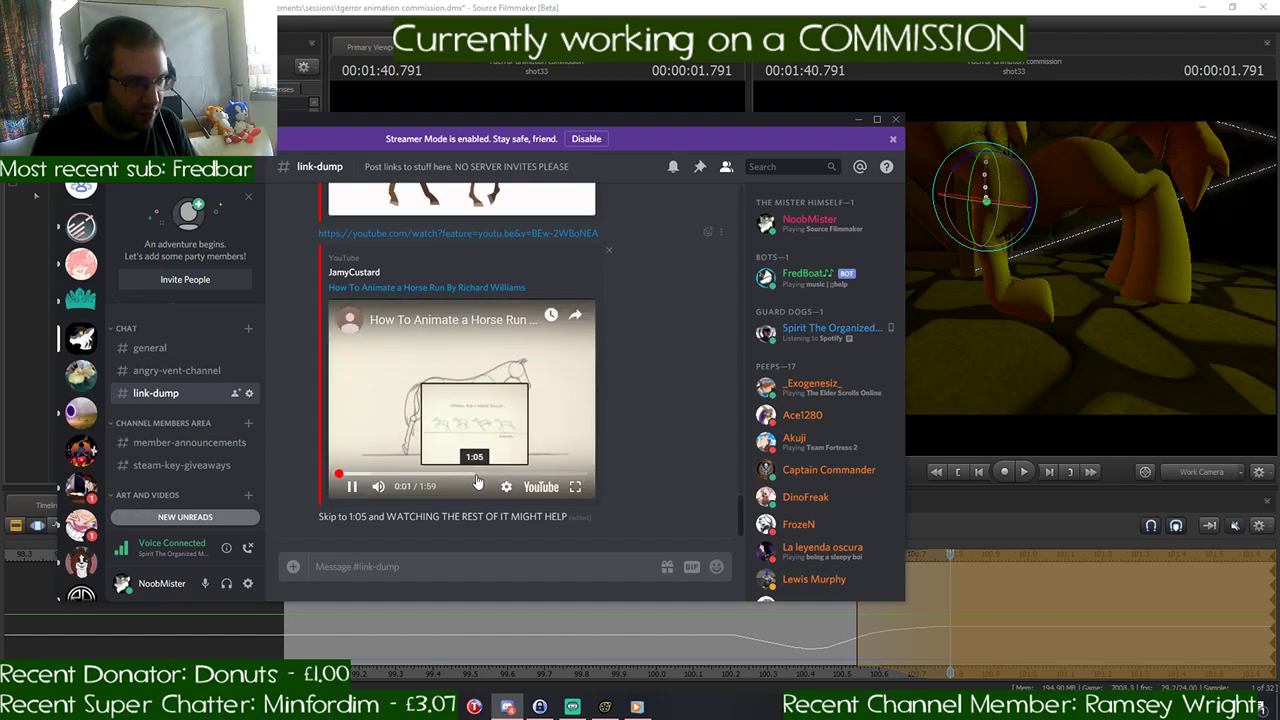
pyautogui.click(476, 475)
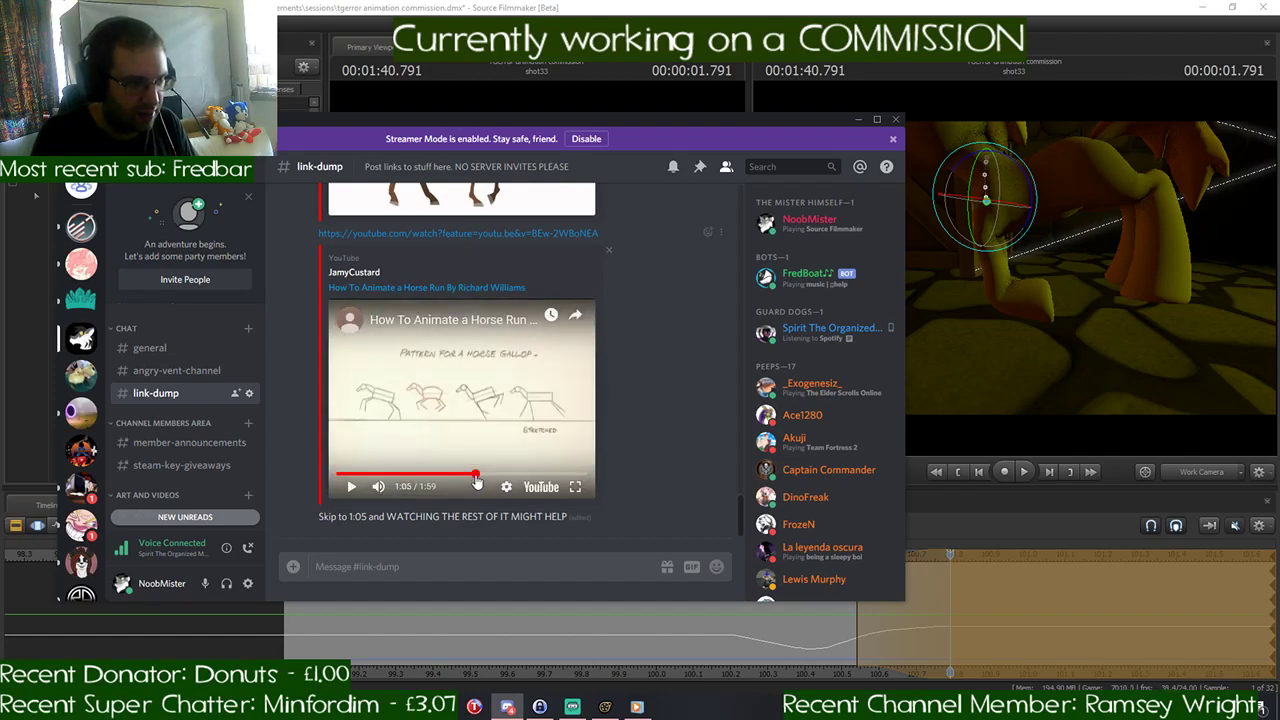
pyautogui.click(858, 120)
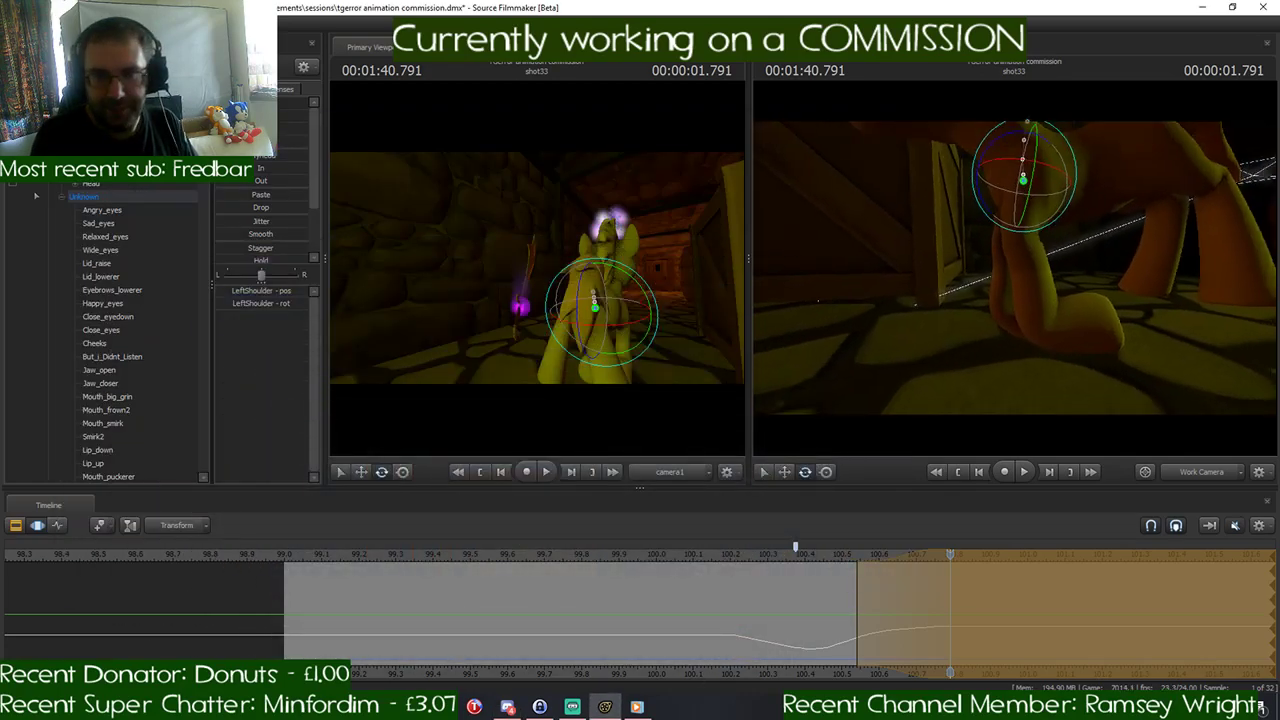
# - Rotate the LeftHand bone at 1:40.791 to straighten the lower part of the left foreleg downward
pyautogui.press('w')
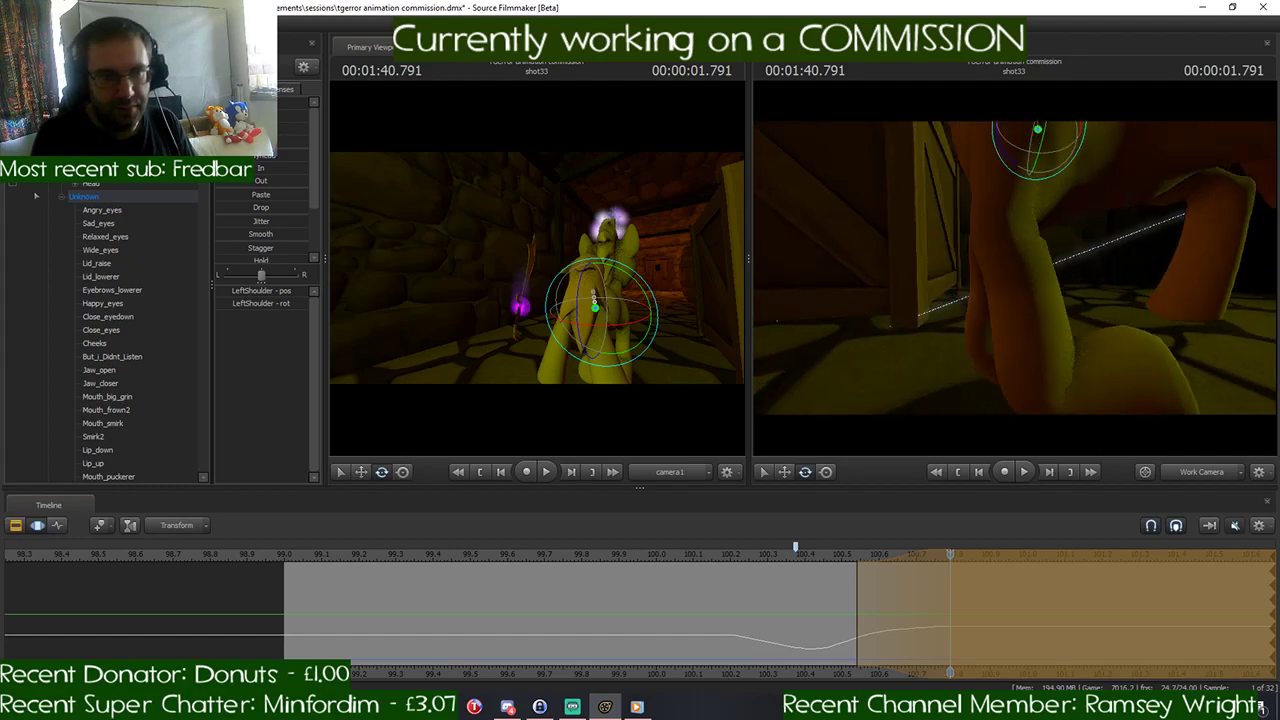
pyautogui.press('s')
pyautogui.press('ctrl')
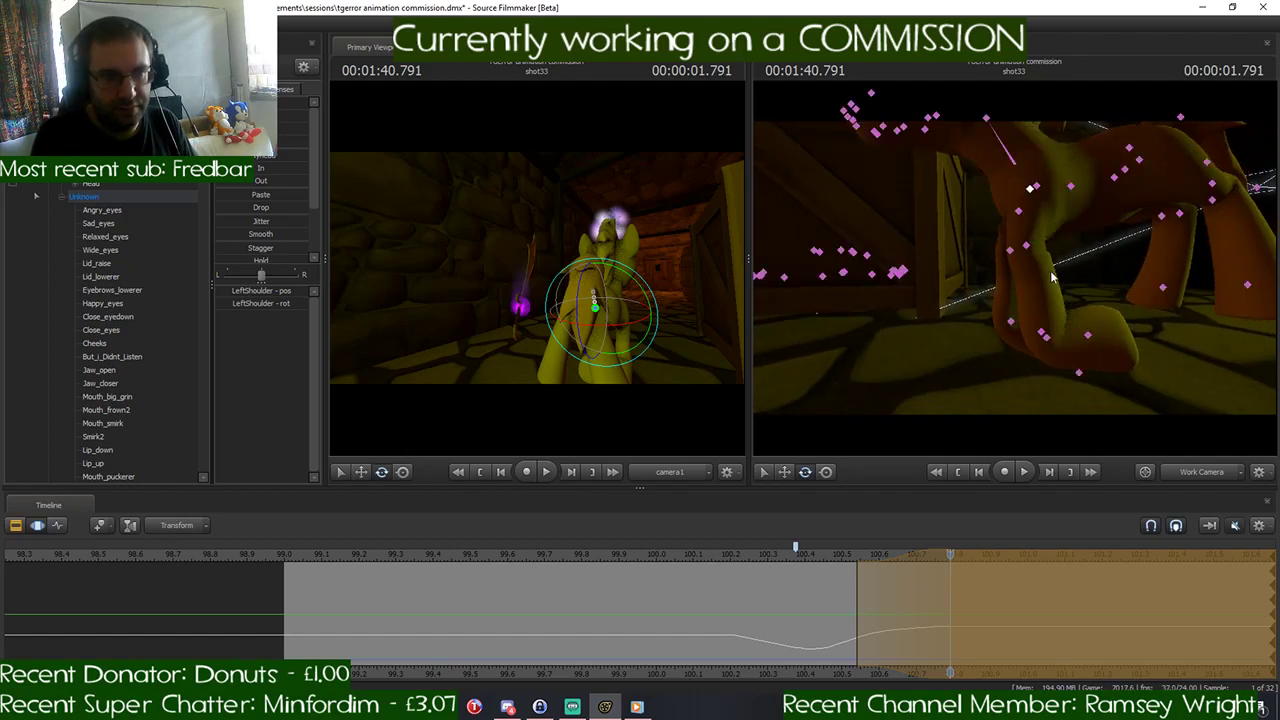
pyautogui.keyDown('ctrl'); pyautogui.click(1050, 344); pyautogui.keyUp('ctrl')
pyautogui.moveTo(1011, 313); pyautogui.dragTo(1073, 305)
pyautogui.press('ctrl')
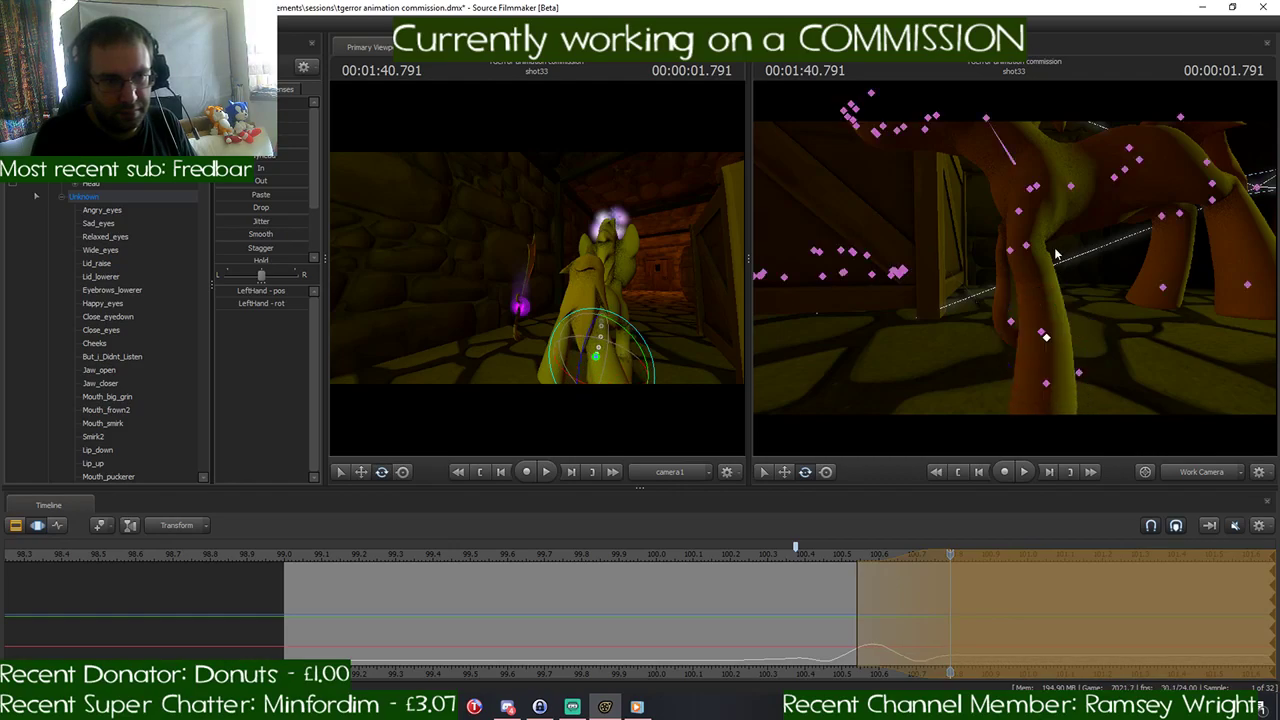
# - Rotate the LeftShoulder bone at 1:40.791 to swing the pony's left foreleg backward
pyautogui.keyDown('ctrl'); pyautogui.click(1033, 188); pyautogui.keyUp('ctrl')
pyautogui.moveTo(984, 190); pyautogui.dragTo(998, 217)
pyautogui.moveTo(1062, 242); pyautogui.dragTo(1096, 290)
pyautogui.press('w')
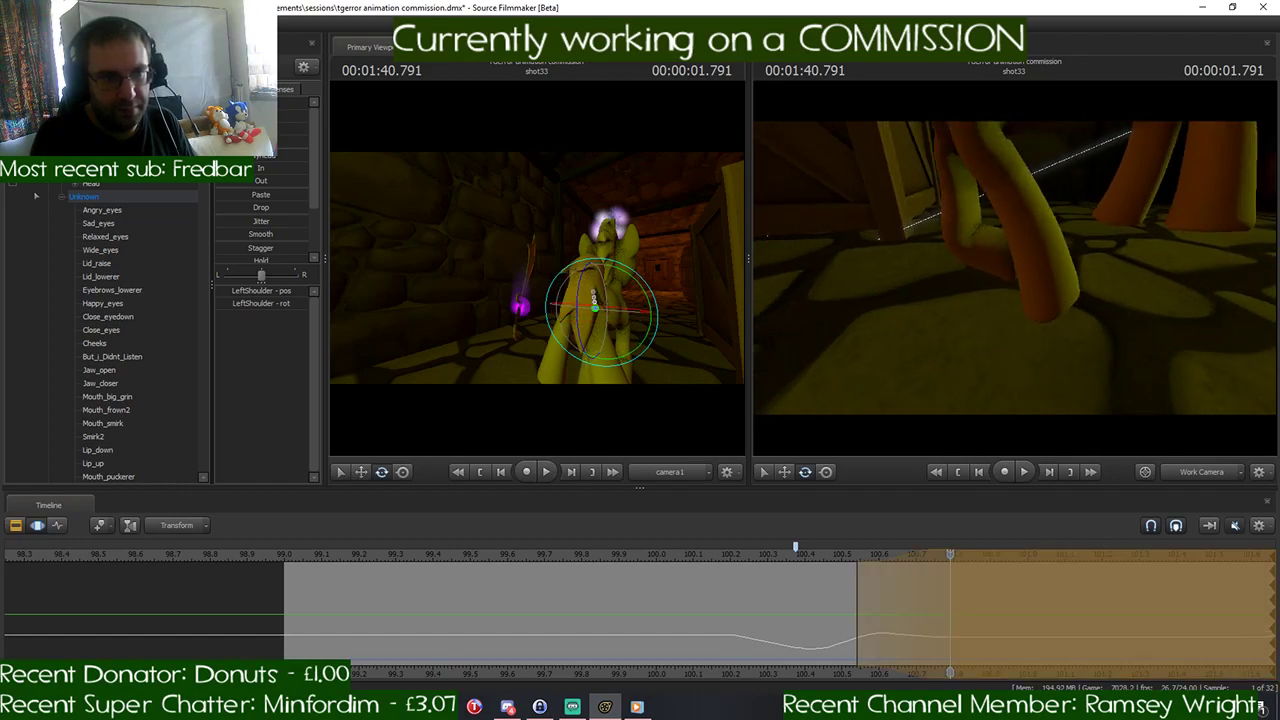
# - Compare with the gallop drawings in Discord and rotate the RightForearm bone at 1:40.791 to bend the right foreleg
pyautogui.click(508, 707)
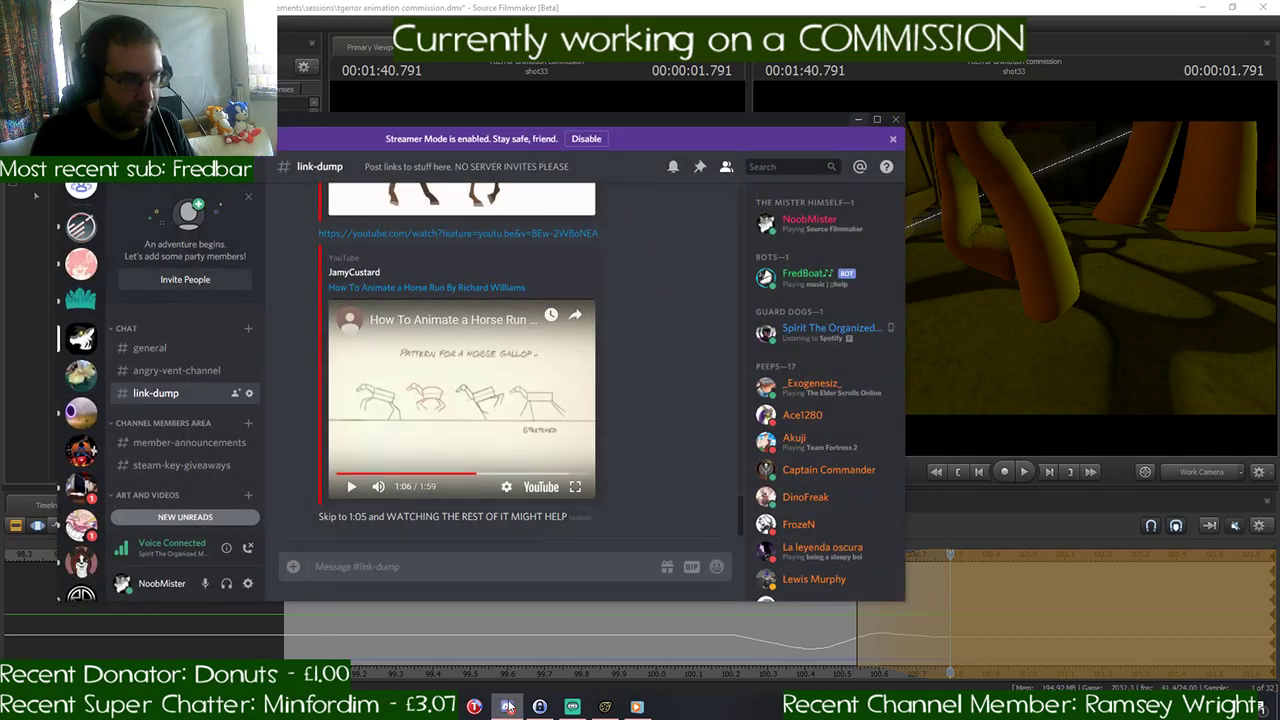
pyautogui.click(508, 707)
pyautogui.click(957, 228)
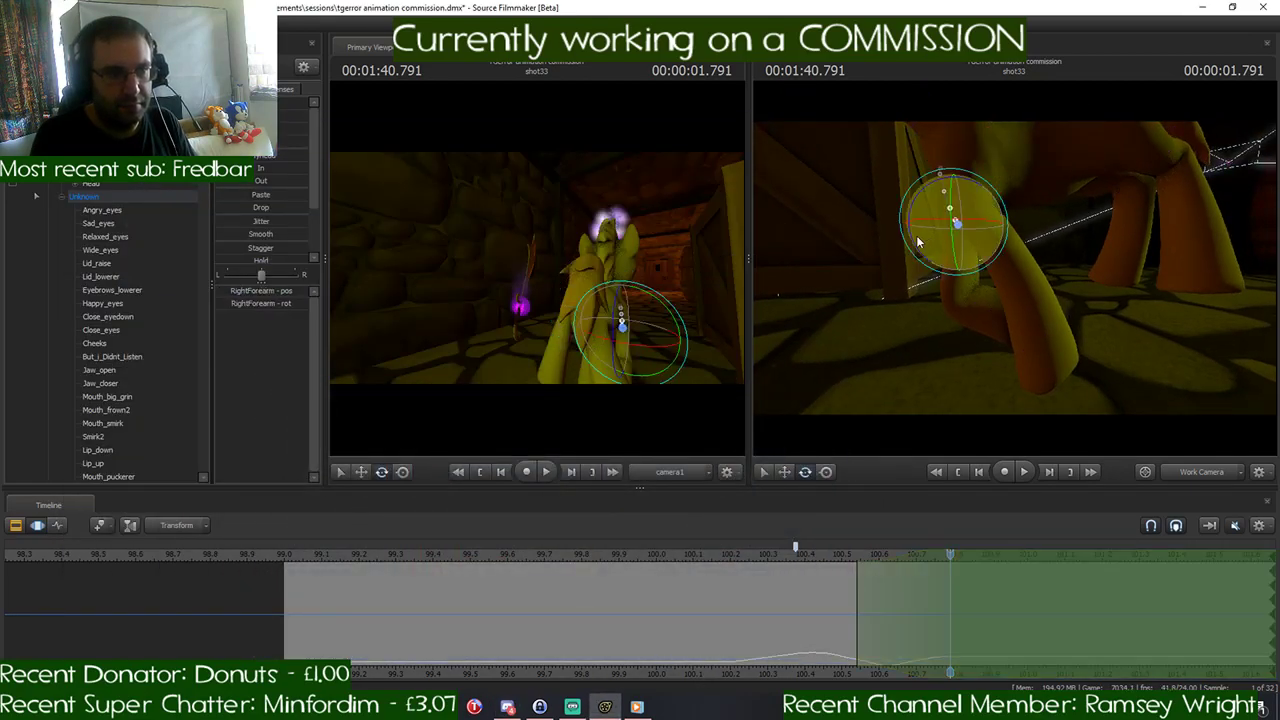
pyautogui.click(510, 707)
pyautogui.click(510, 707)
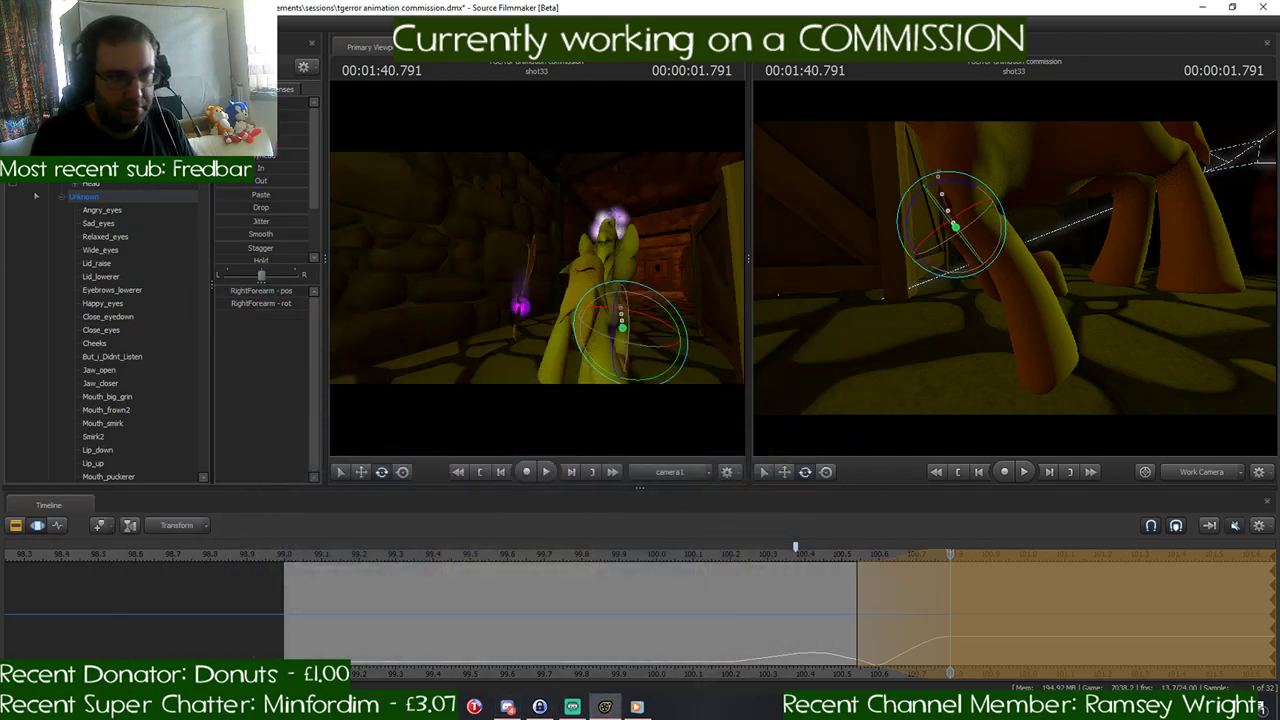
pyautogui.moveTo(1014, 268); pyautogui.dragTo(986, 315)
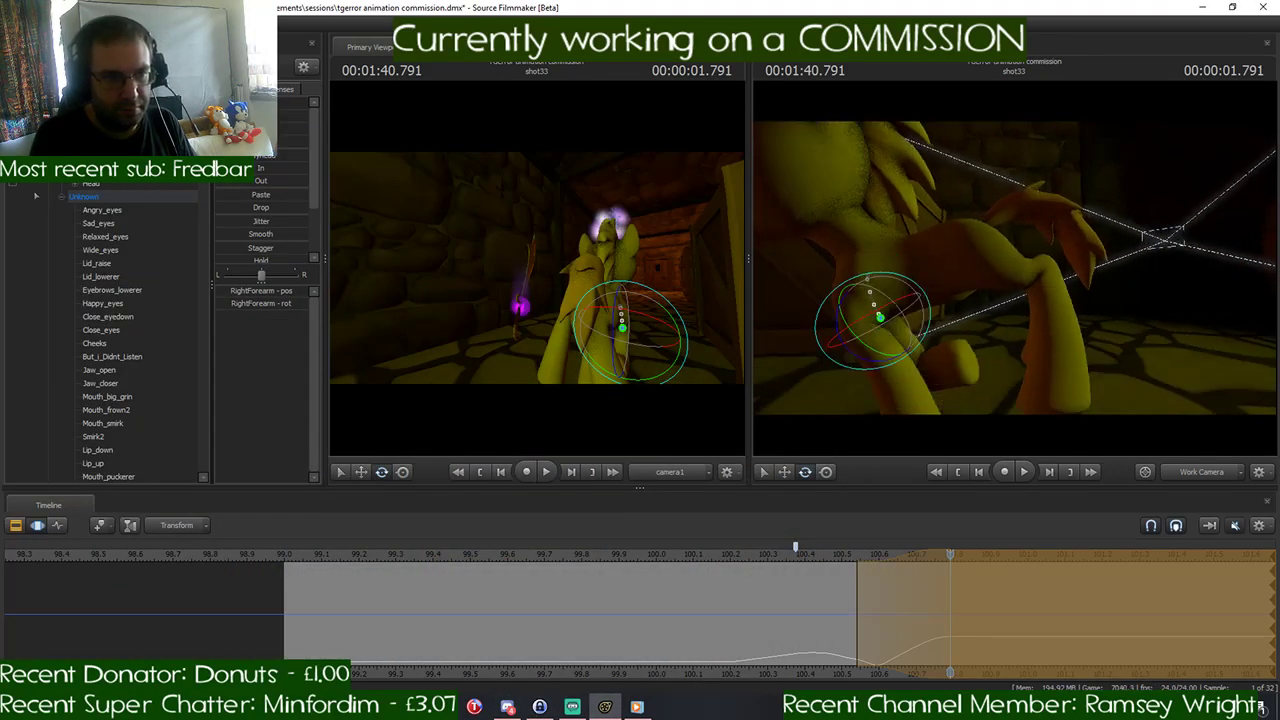
# - Play back the turn and gallop start, and return the playhead to 1:40.791
pyautogui.press('space')
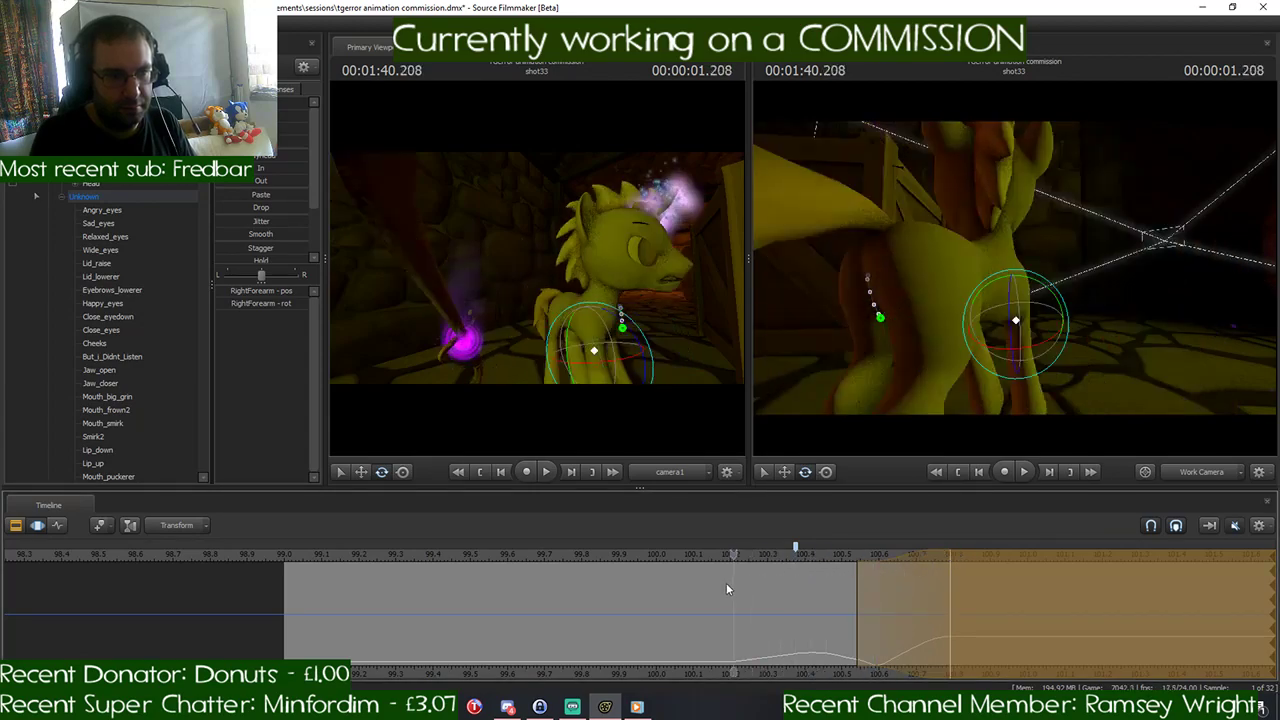
pyautogui.press('space')
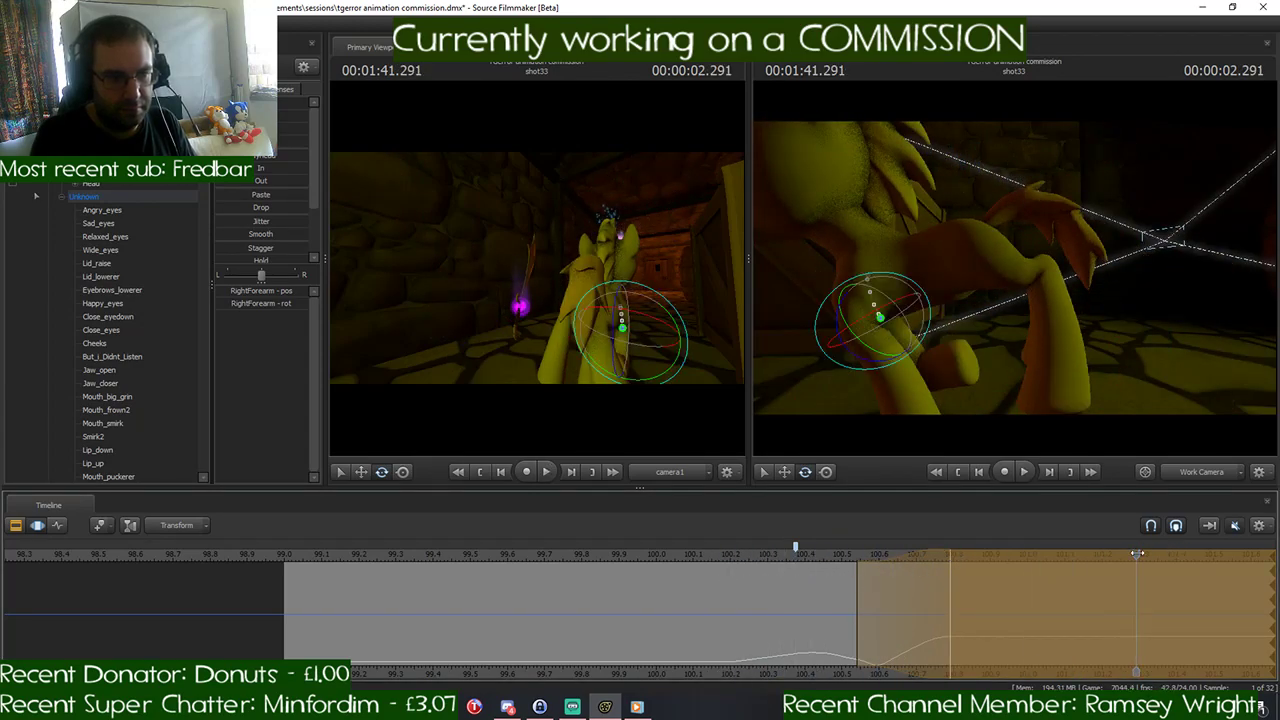
pyautogui.moveTo(1046, 560); pyautogui.dragTo(952, 567)
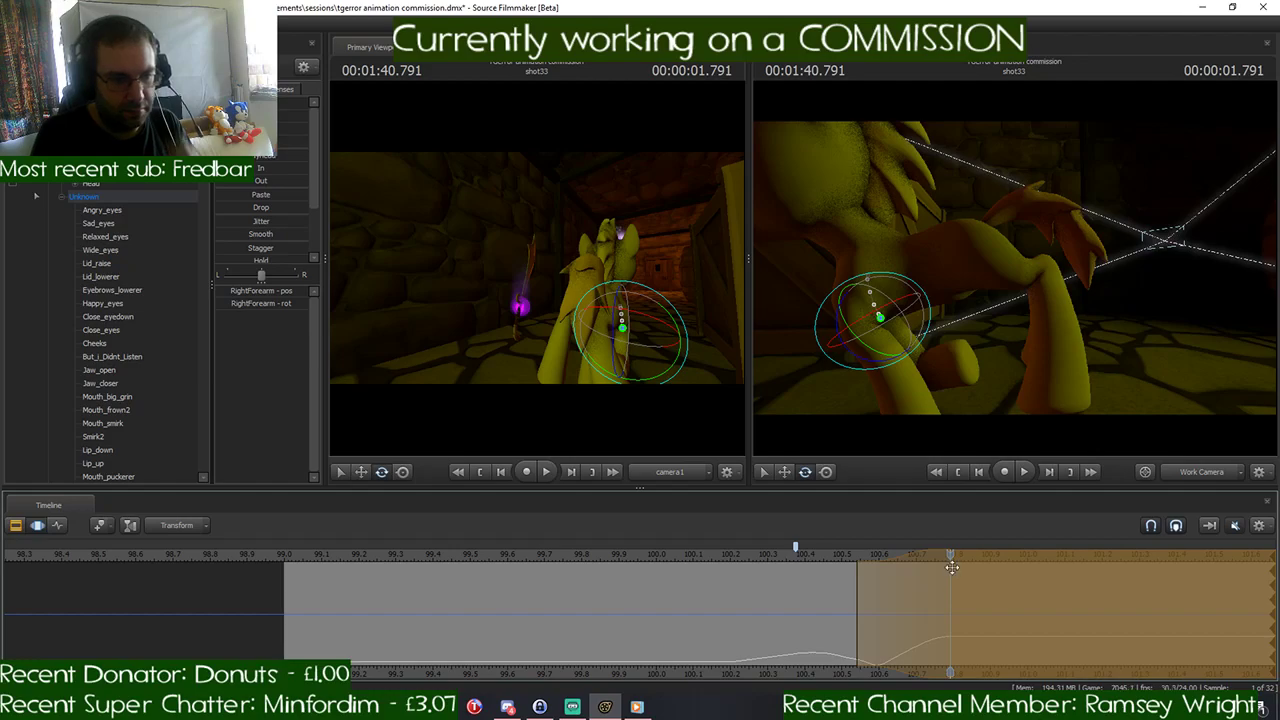
# - Recheck the gallop drawings in Discord's link-dump channel, and lower the Pelvis slightly in Source Filmmaker at 1:40.791
pyautogui.click(508, 707)
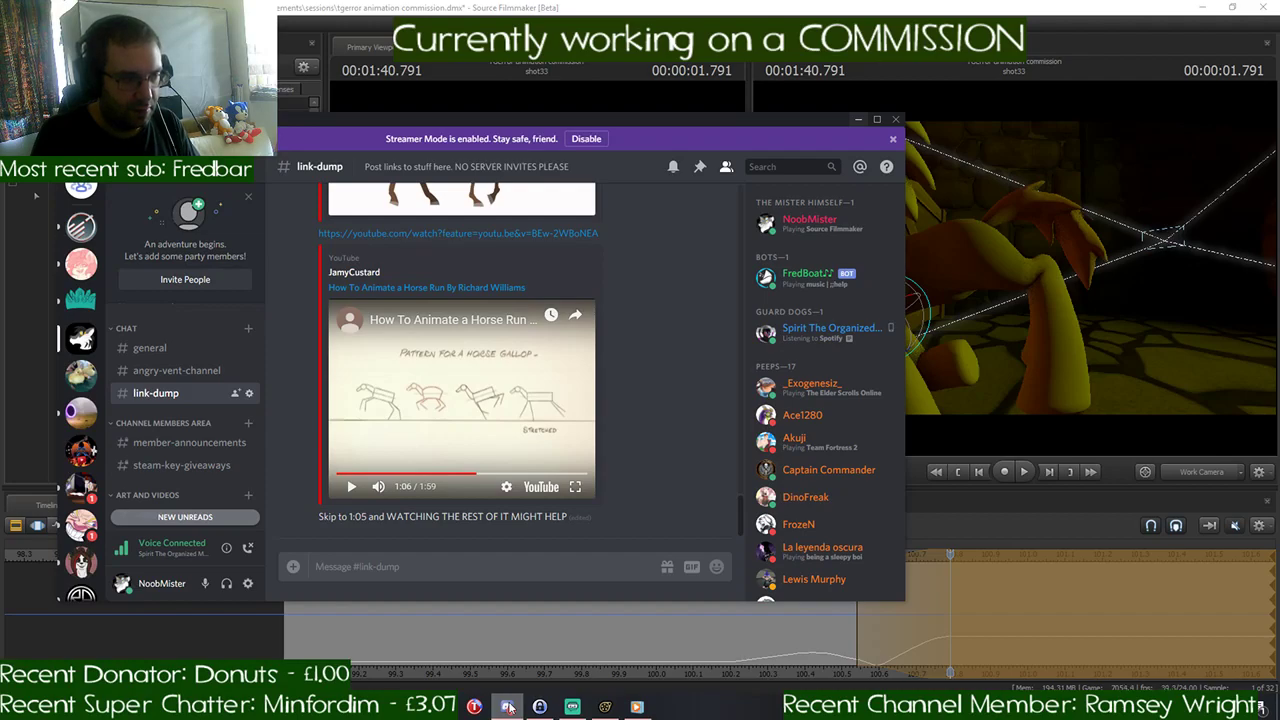
pyautogui.click(508, 707)
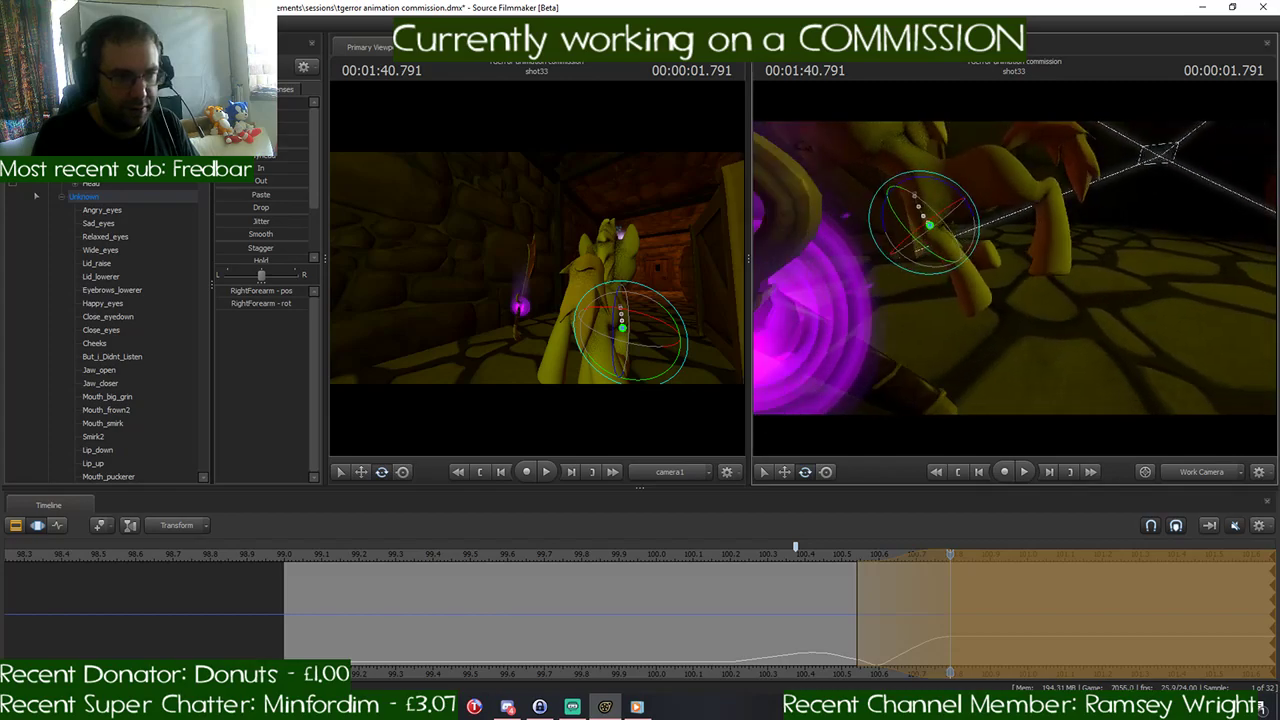
pyautogui.moveTo(1050, 222); pyautogui.dragTo(1000, 200)
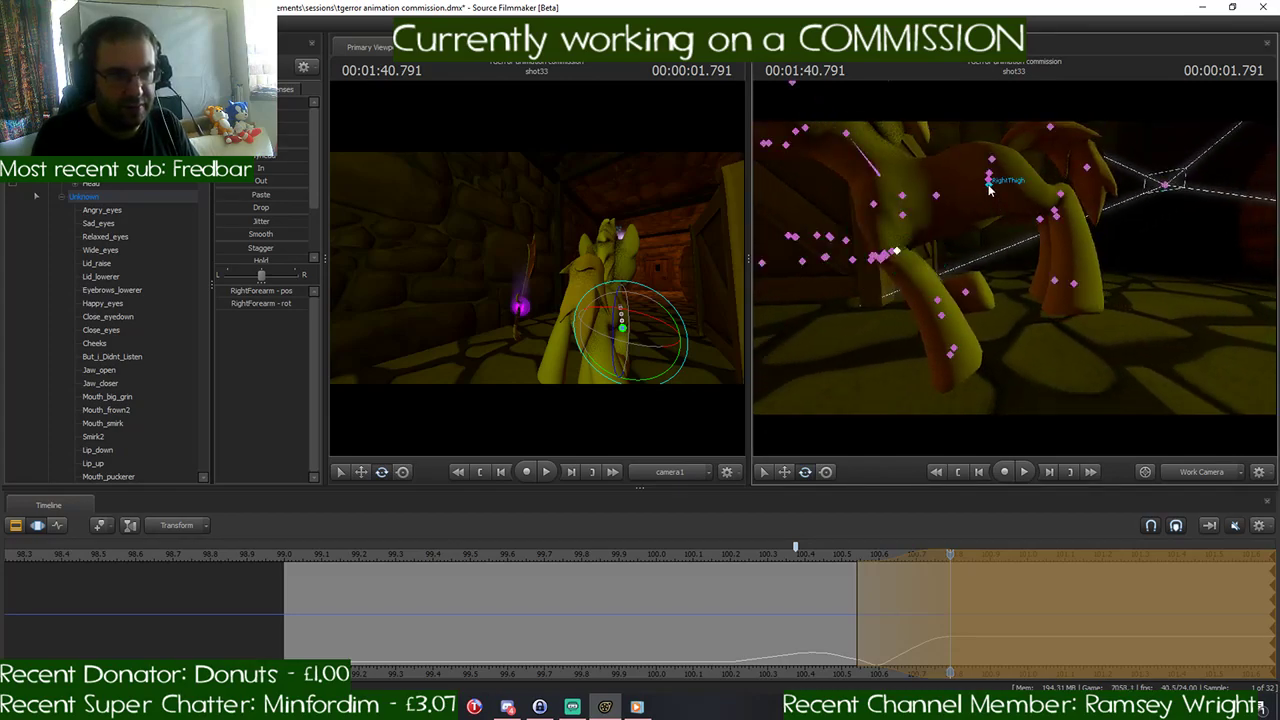
pyautogui.click(989, 180)
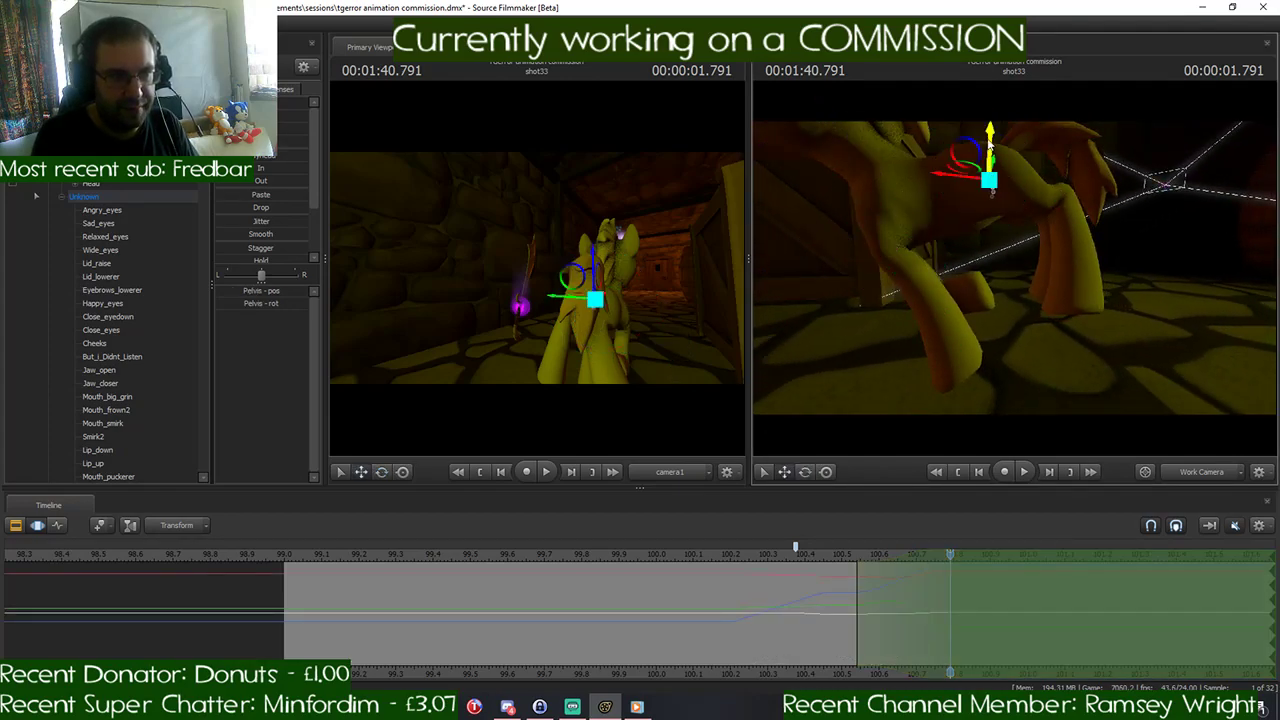
pyautogui.moveTo(990, 145); pyautogui.dragTo(990, 153)
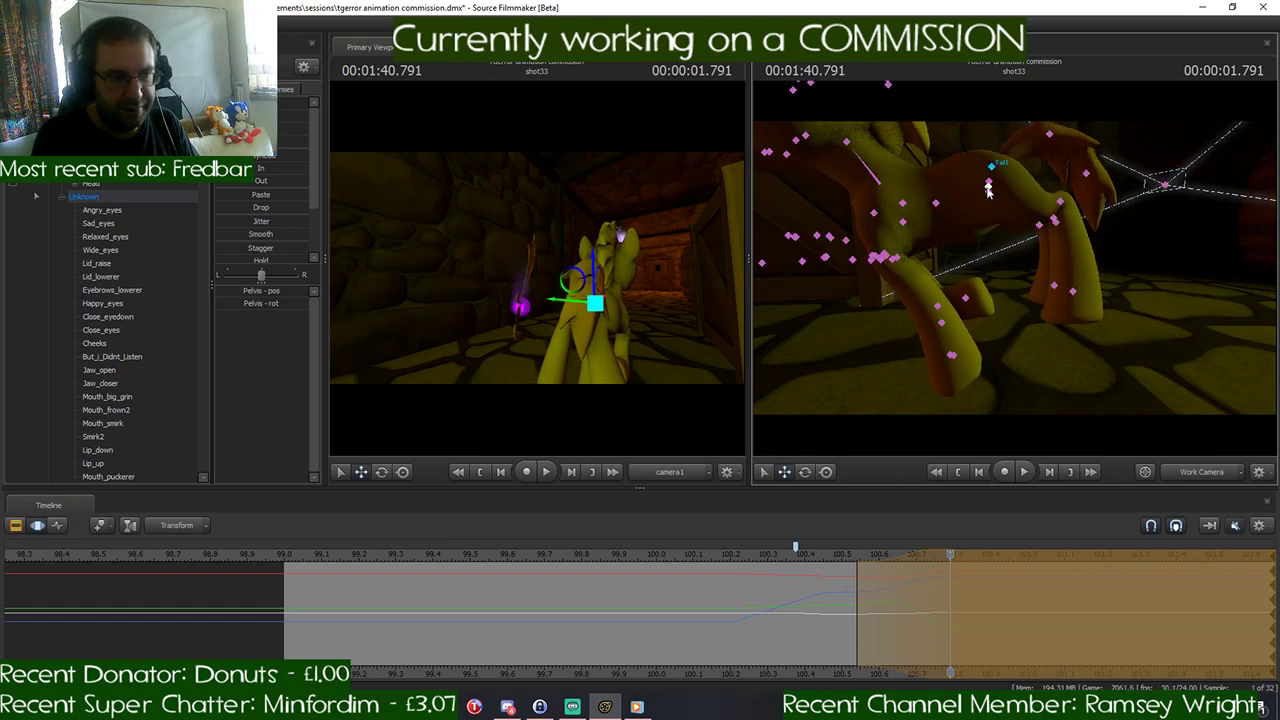
# - Rotate the LeftBall bone to angle the left front hoof, lower the Pelvis a little more, and commit the pose at 1:40.791
pyautogui.click(950, 358)
pyautogui.press('e')
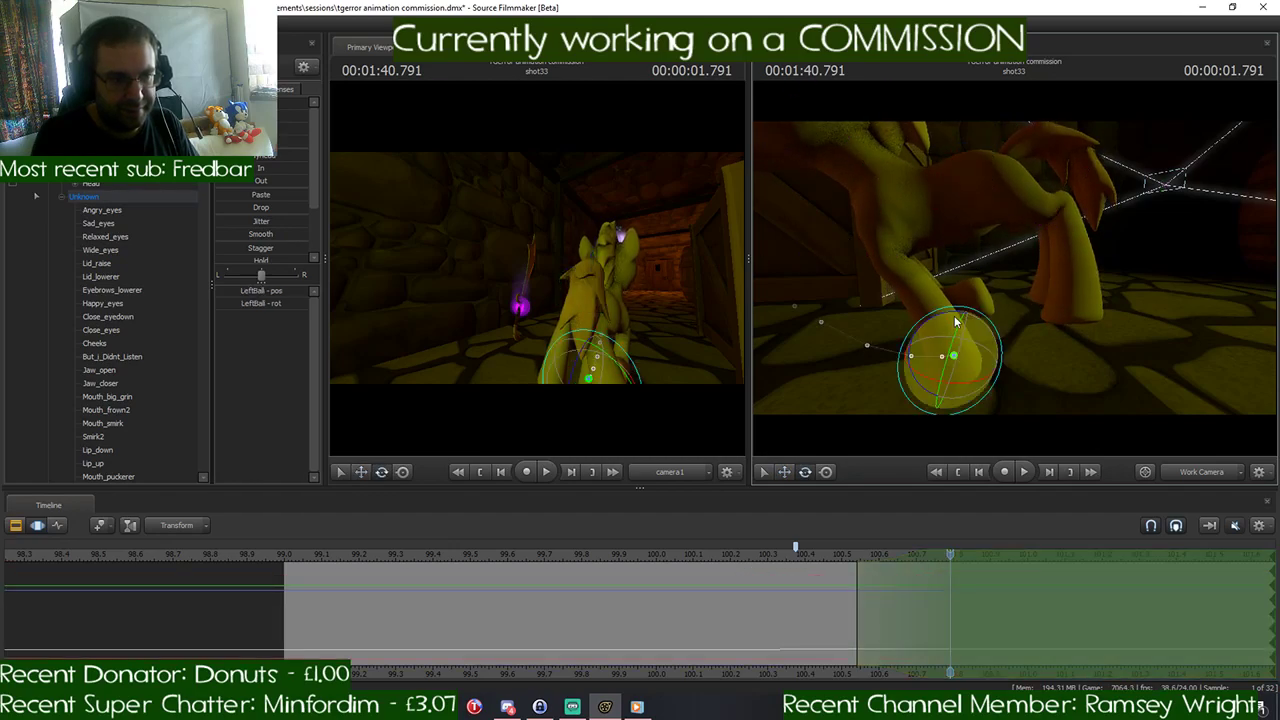
pyautogui.moveTo(955, 320); pyautogui.dragTo(972, 330)
pyautogui.press('ctrl')
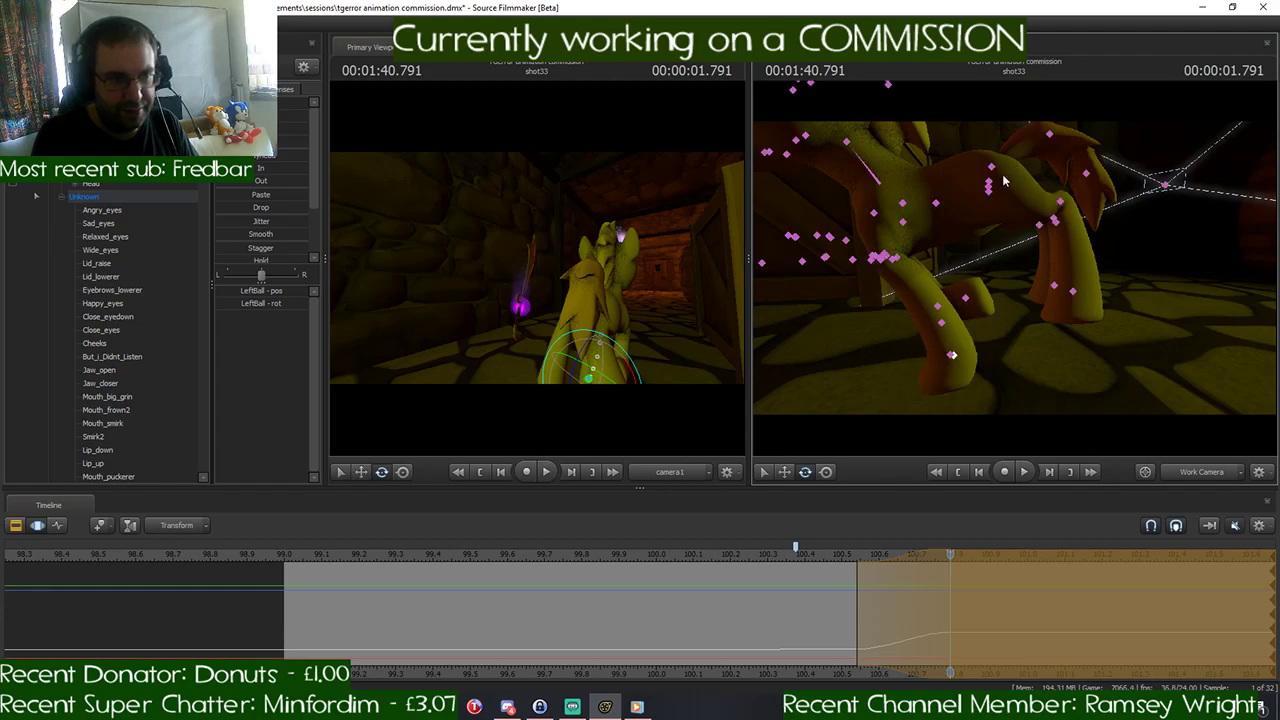
pyautogui.click(990, 186)
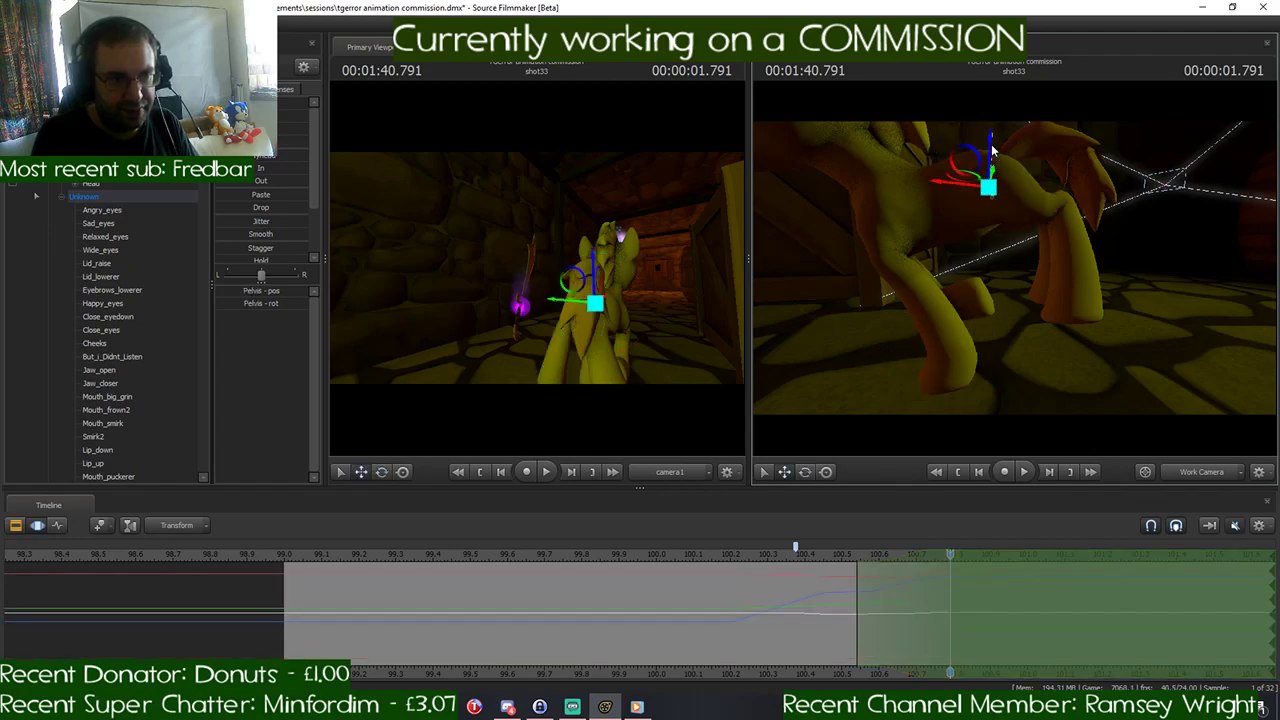
pyautogui.moveTo(990, 141); pyautogui.dragTo(989, 146)
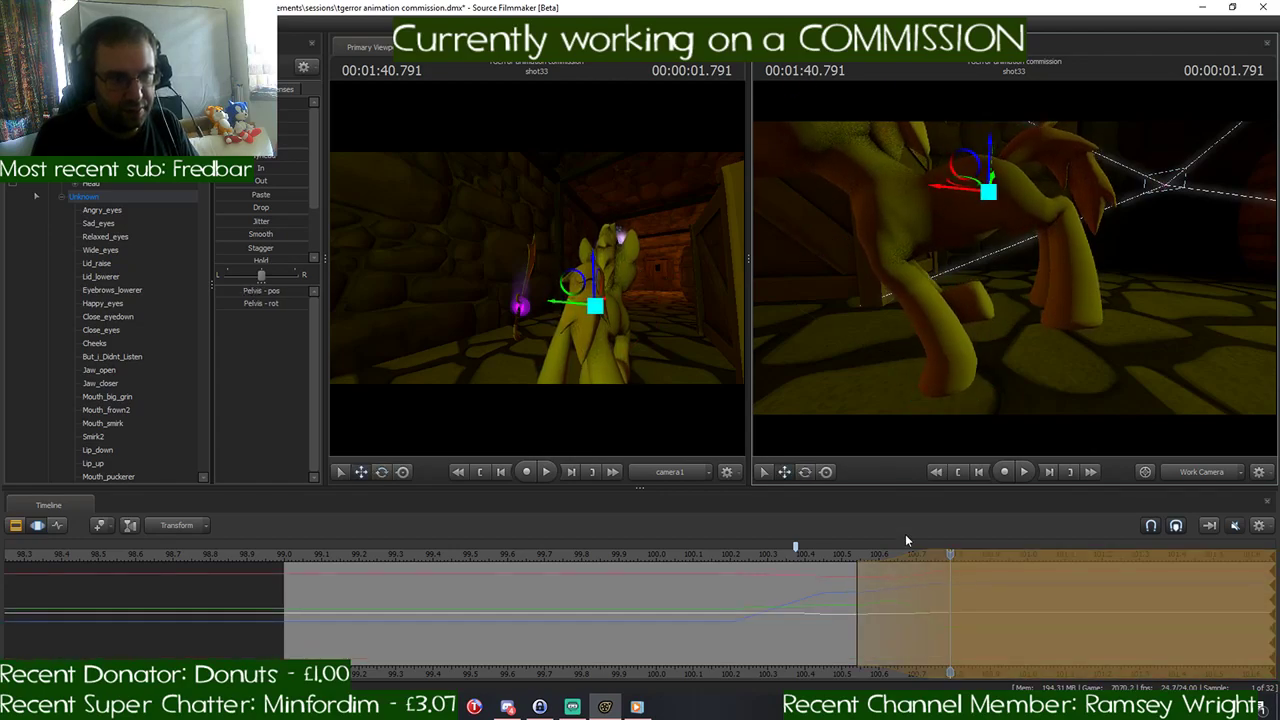
pyautogui.moveTo(942, 563)
pyautogui.mouseDown()
pyautogui.moveTo(708, 575)
pyautogui.moveTo(944, 581)
pyautogui.mouseUp()
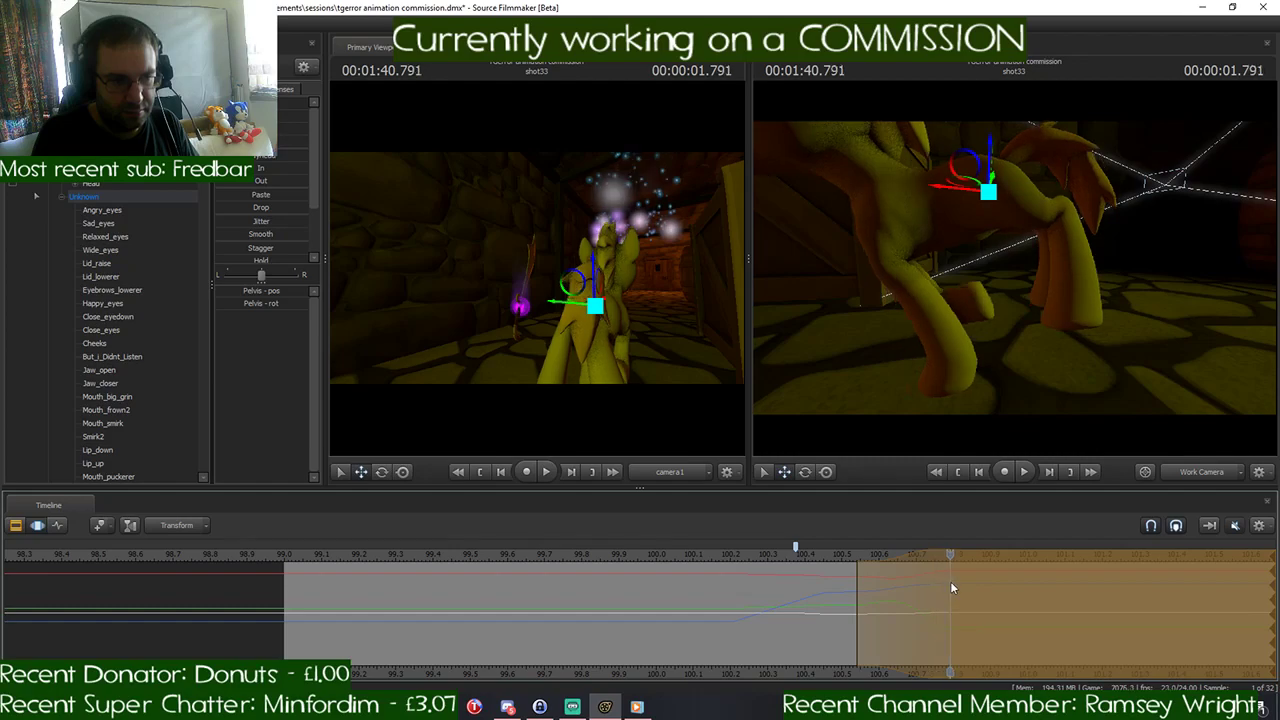
pyautogui.press('Return')
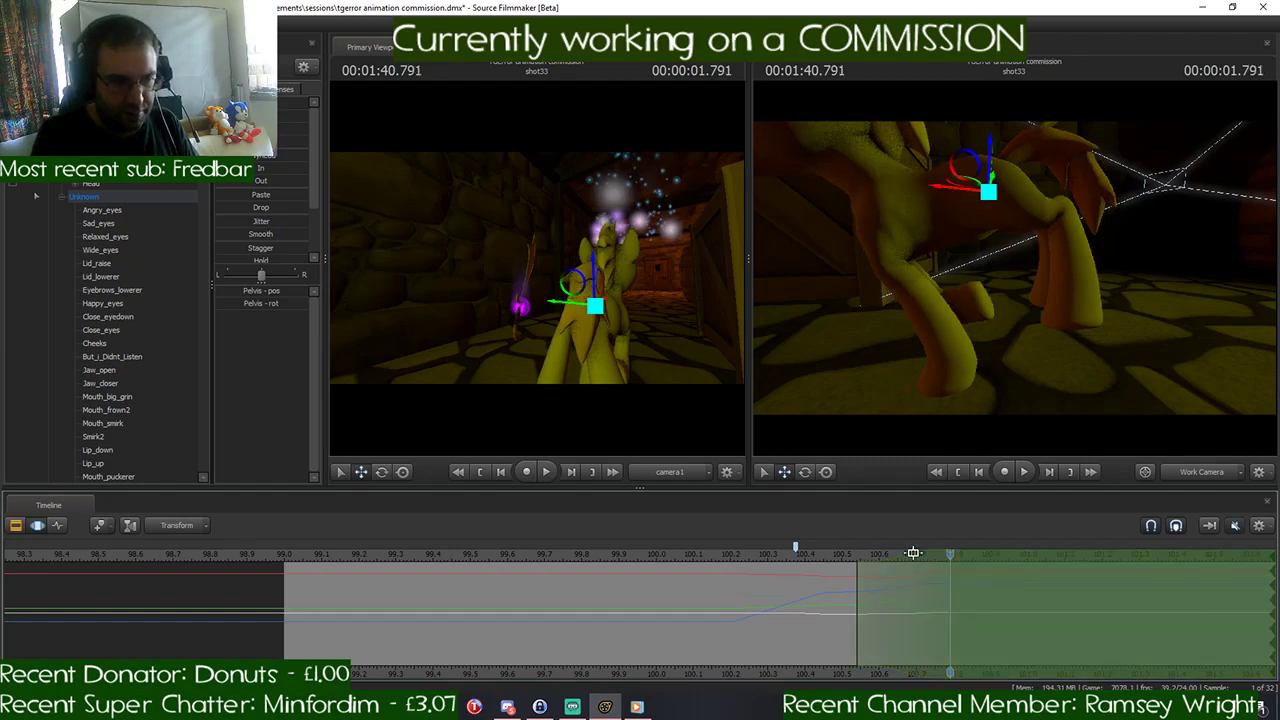
# - Shift the time selection so its falloff runs from about 100.7 to 100.96, and check the next gallop drawing in Discord
pyautogui.moveTo(913, 553)
pyautogui.mouseDown()
pyautogui.moveTo(1001, 561)
pyautogui.moveTo(978, 564)
pyautogui.mouseUp()
pyautogui.click(509, 707)
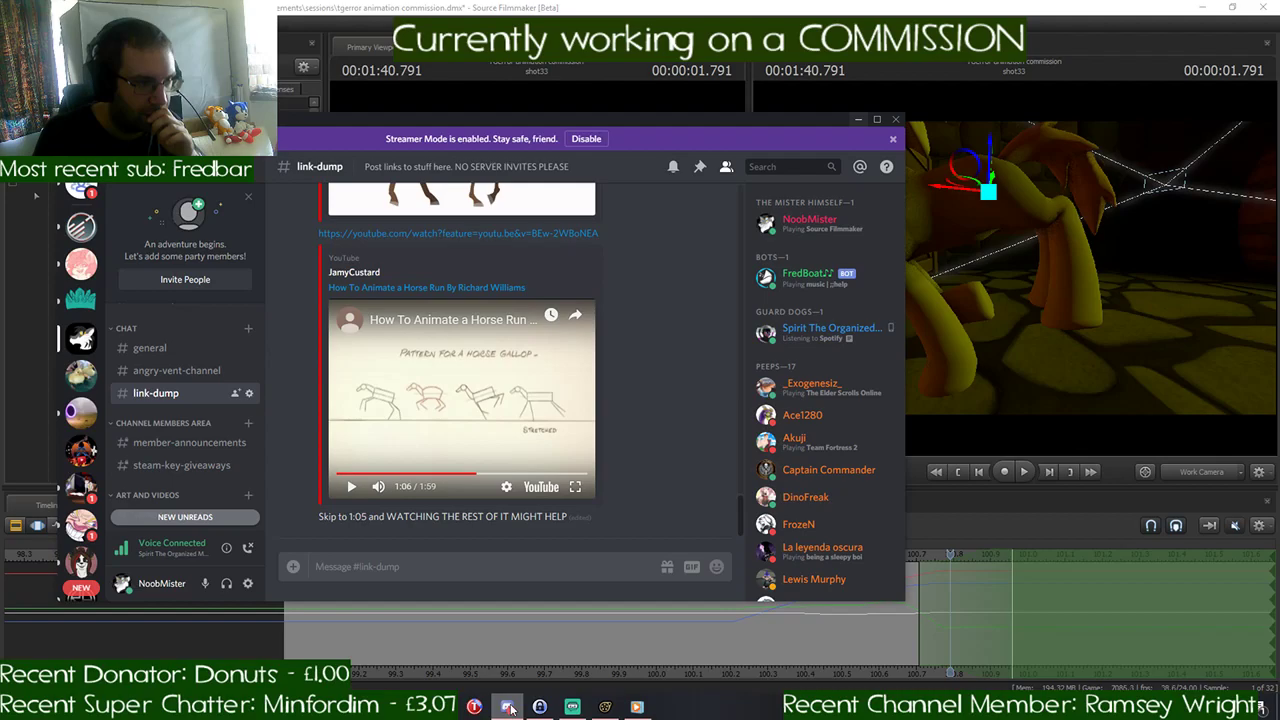
pyautogui.click(511, 709)
# - Rotate the LeftThigh bone to swing the left hind leg forward for the next gallop pose
pyautogui.moveTo(964, 372)
pyautogui.mouseDown()
pyautogui.moveTo(966, 395)
pyautogui.moveTo(981, 382)
pyautogui.mouseUp()
pyautogui.click(974, 172)
pyautogui.press('e')
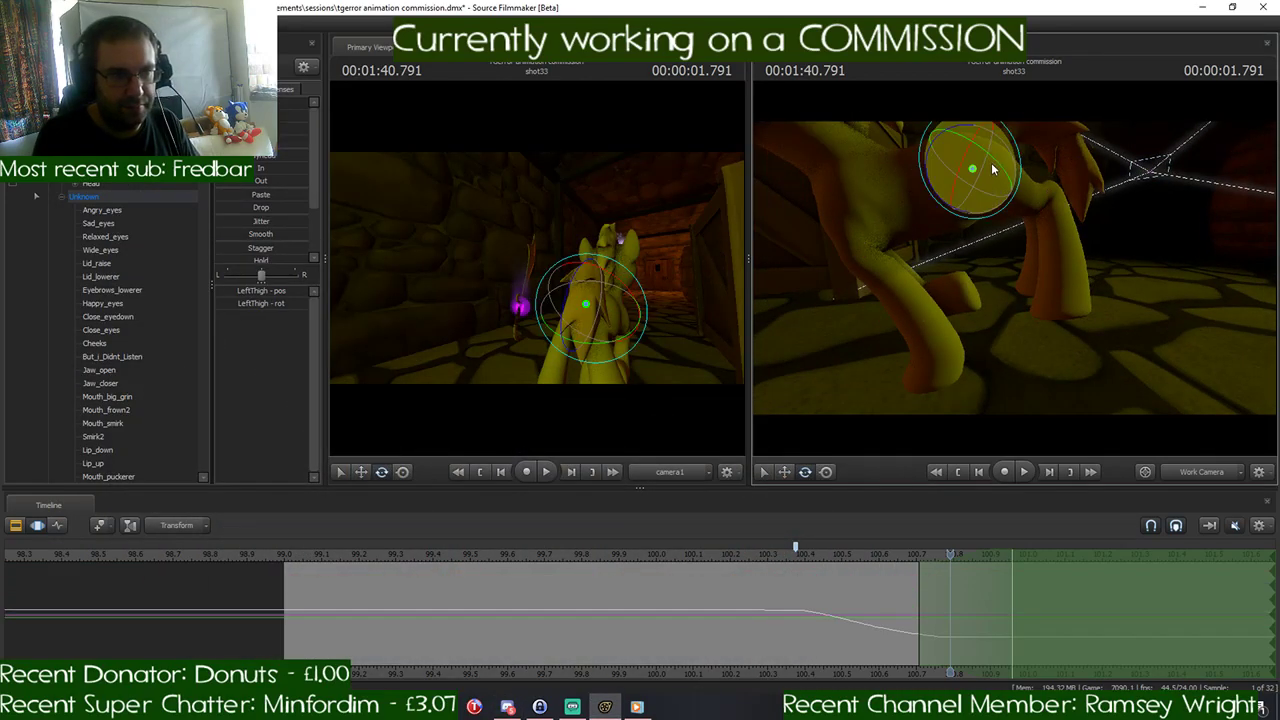
pyautogui.moveTo(1018, 168); pyautogui.dragTo(1016, 209)
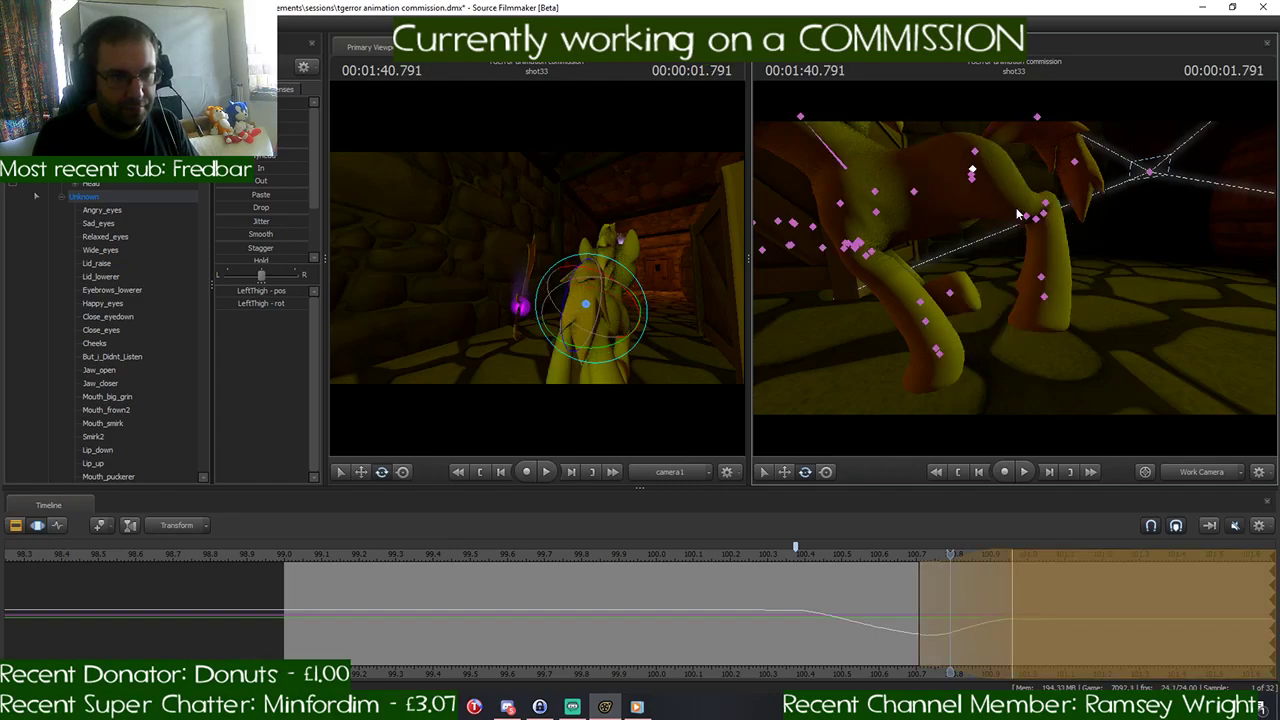
# - Move the playhead to 1:40.958 and rotate the LeftLeg2, RightThigh and RightLeg2 bones to stretch the hind legs backward
pyautogui.moveTo(942, 560); pyautogui.dragTo(1012, 558)
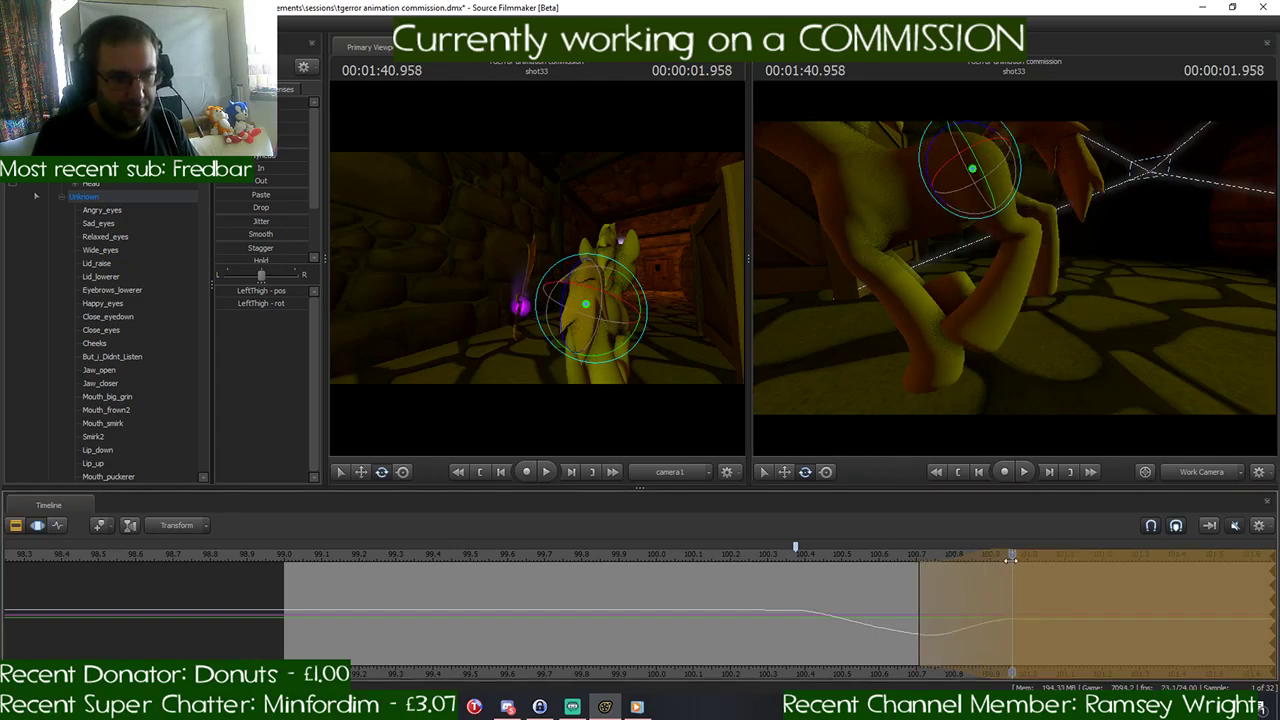
pyautogui.click(1031, 238)
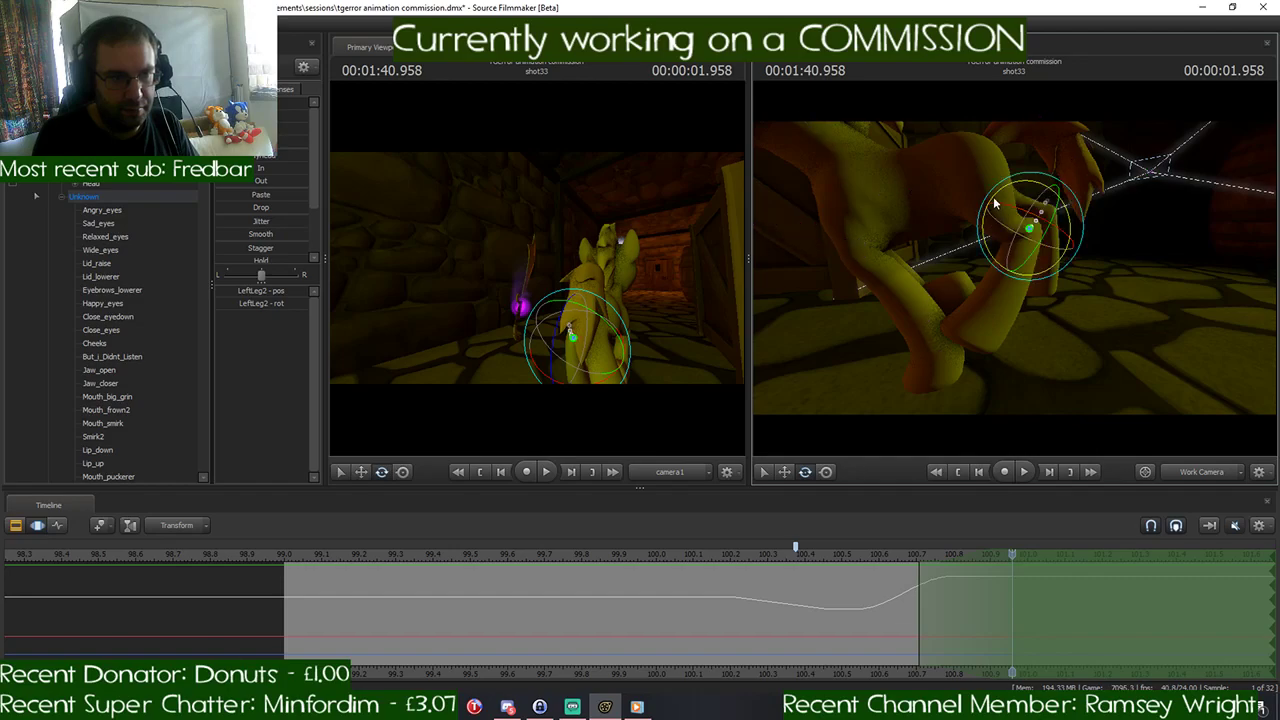
pyautogui.moveTo(995, 203); pyautogui.dragTo(960, 305)
pyautogui.click(998, 230)
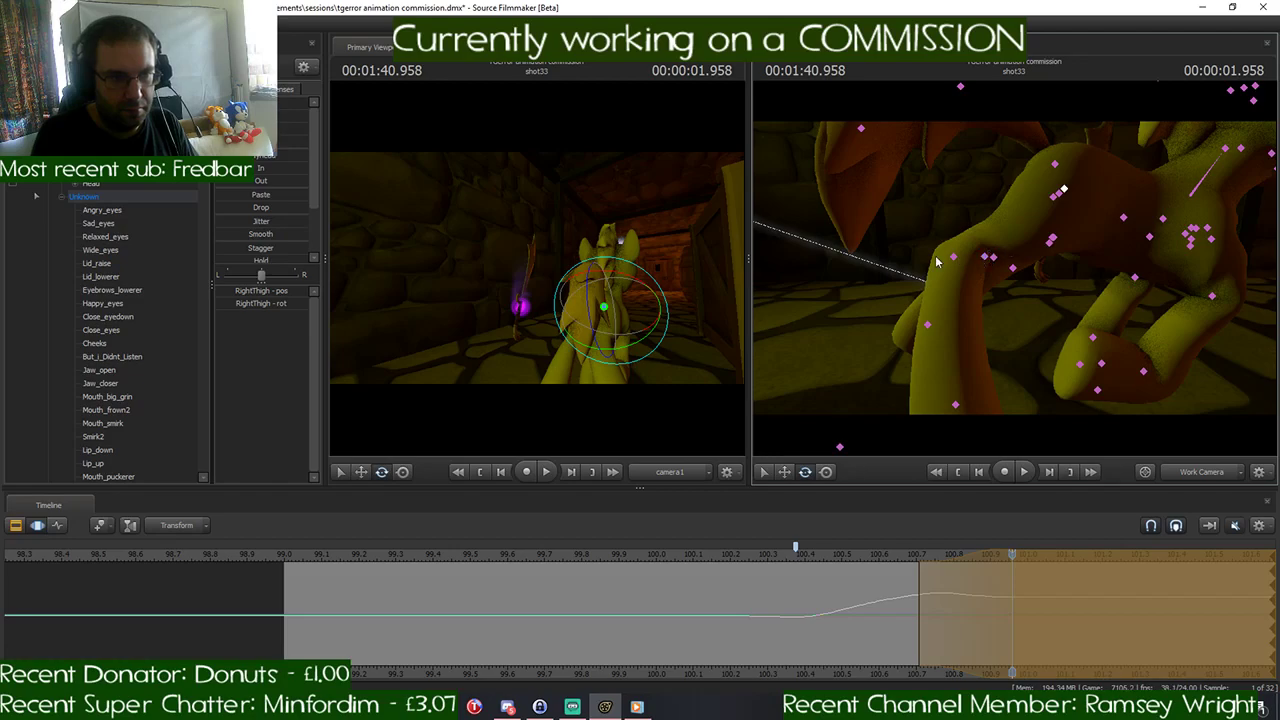
pyautogui.click(953, 257)
pyautogui.moveTo(1001, 262)
pyautogui.mouseDown()
pyautogui.moveTo(977, 287)
pyautogui.moveTo(1070, 292)
pyautogui.moveTo(975, 288)
pyautogui.moveTo(1058, 283)
pyautogui.moveTo(1018, 270)
pyautogui.mouseUp()
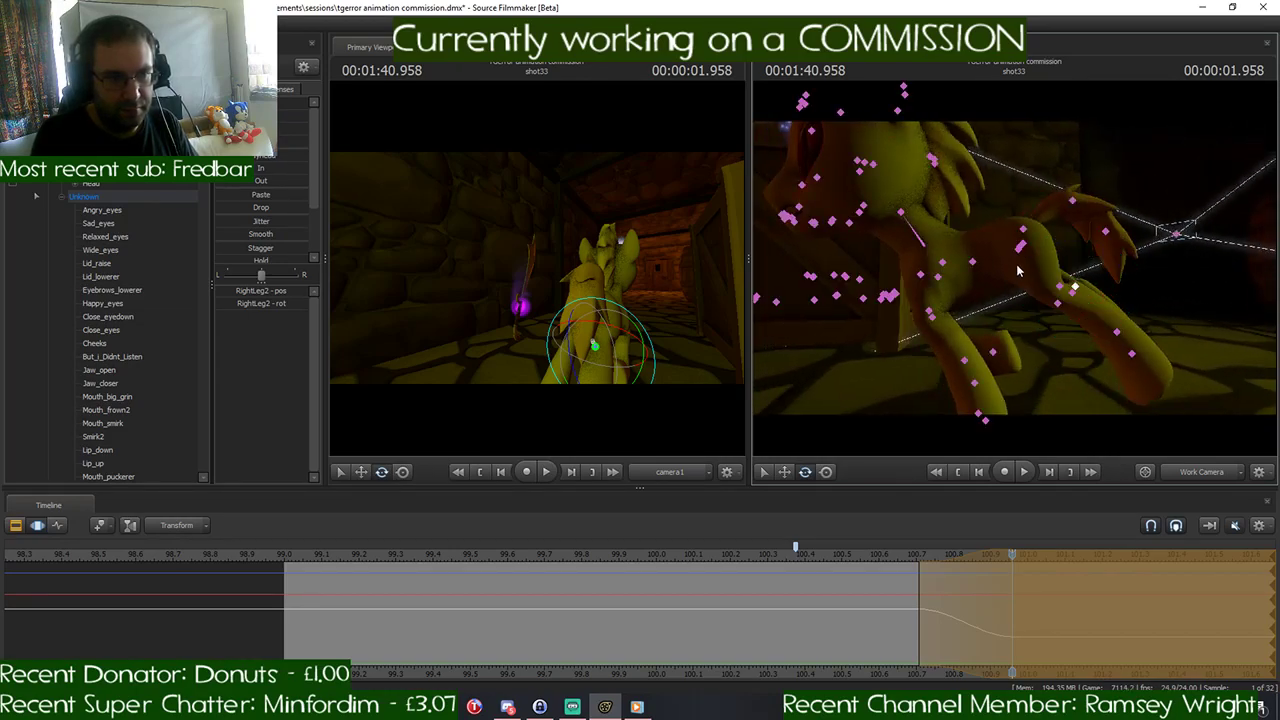
# - Check the gallop drawings in Discord, try rotating the Chest2 bone at 1:40.958, and undo the rotation
pyautogui.click(1021, 251)
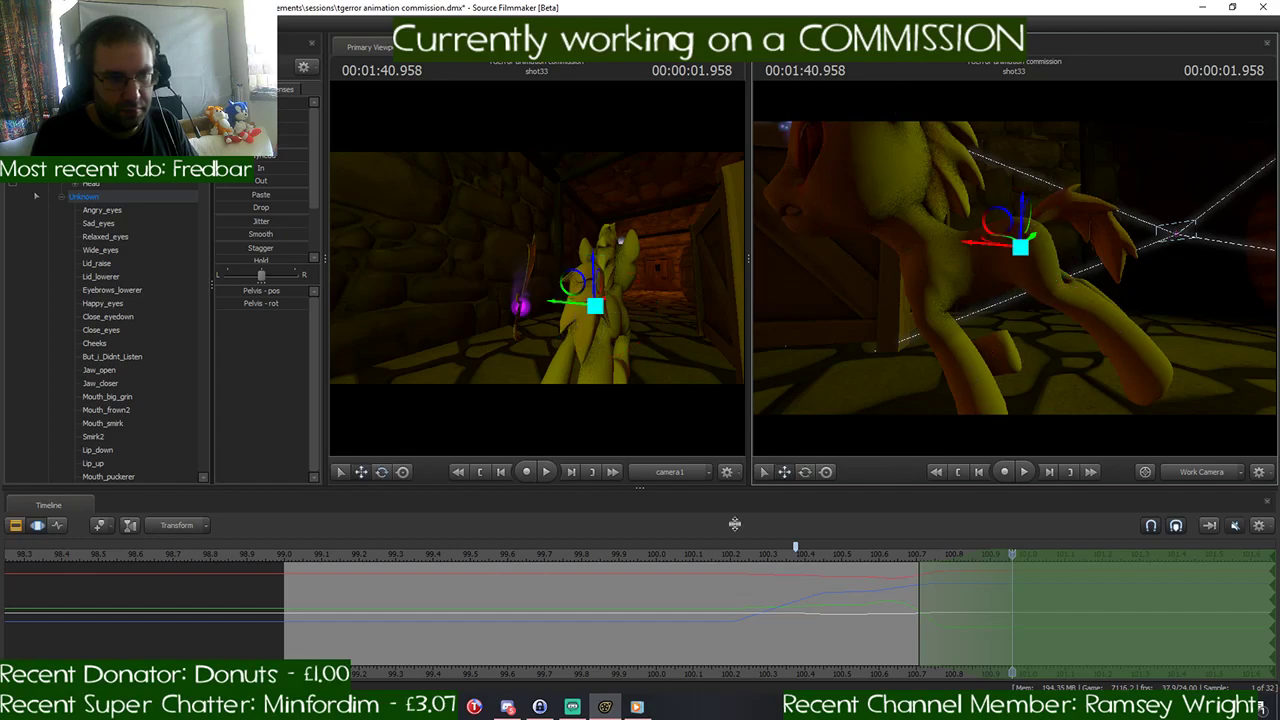
pyautogui.click(507, 707)
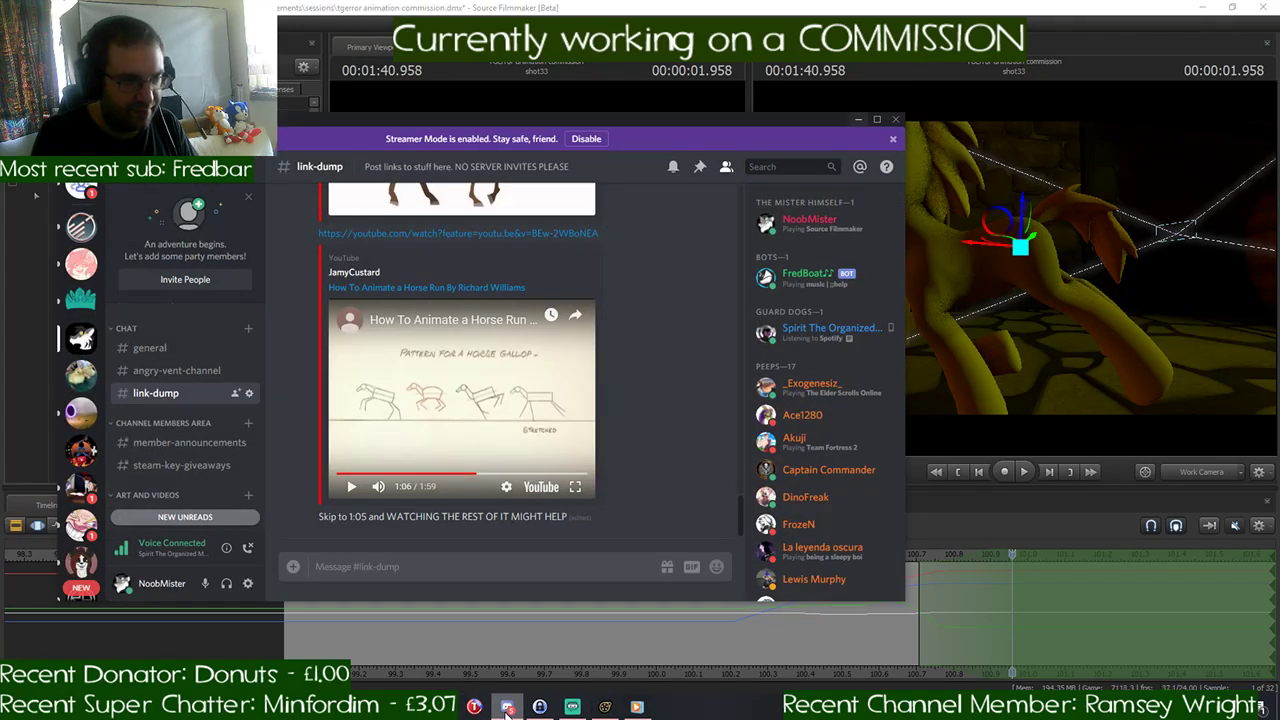
pyautogui.click(507, 707)
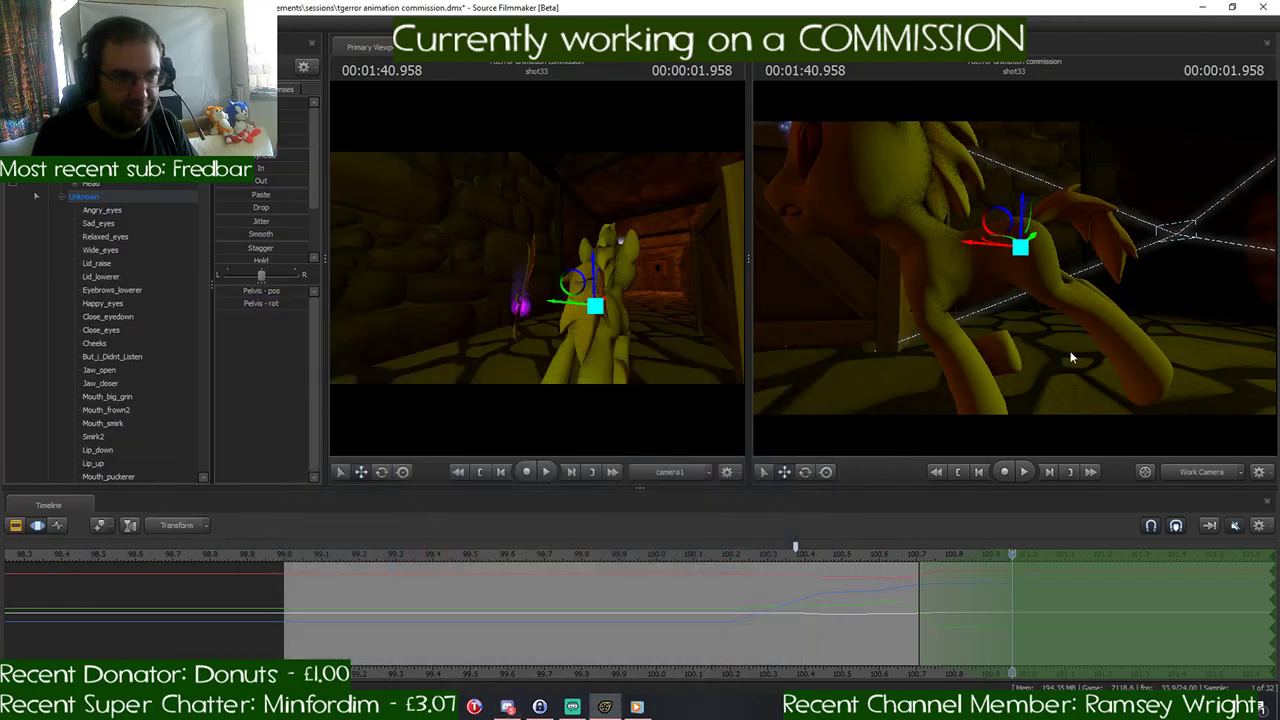
pyautogui.keyDown('ctrl'); pyautogui.click(957, 251); pyautogui.keyUp('ctrl')
pyautogui.moveTo(973, 229); pyautogui.dragTo(938, 214)
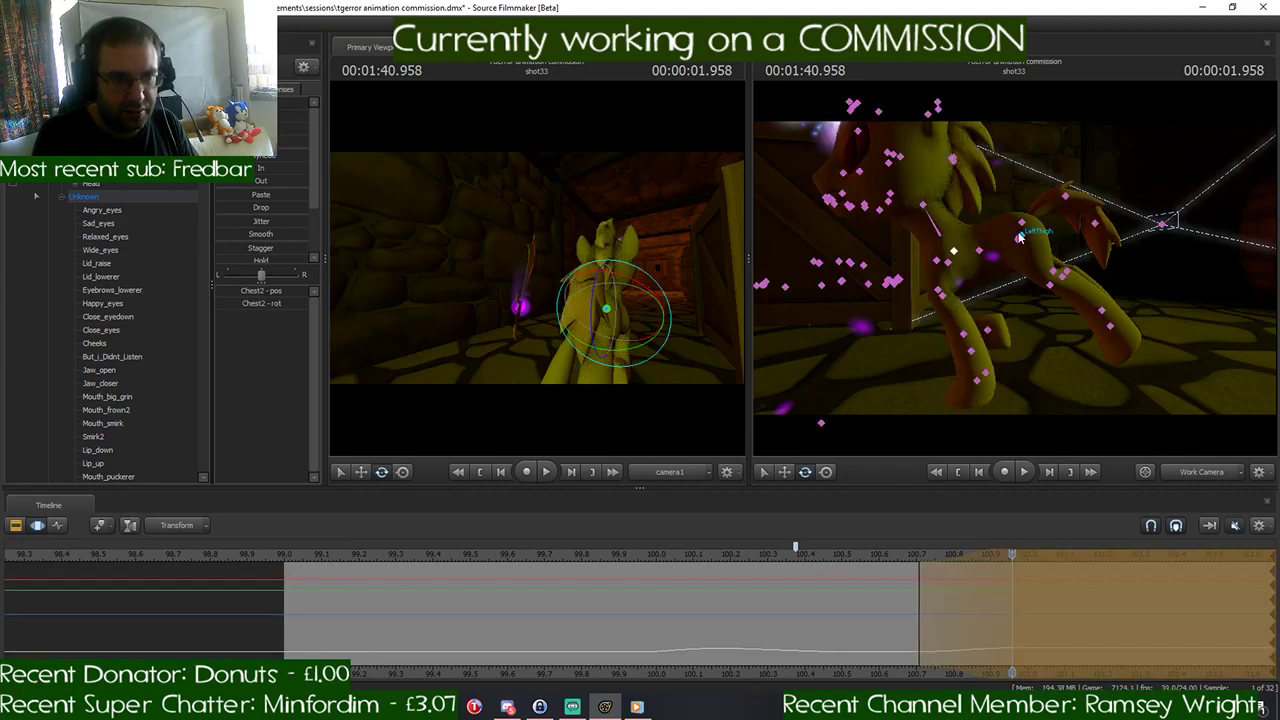
pyautogui.hotkey('ctrl', 'z')
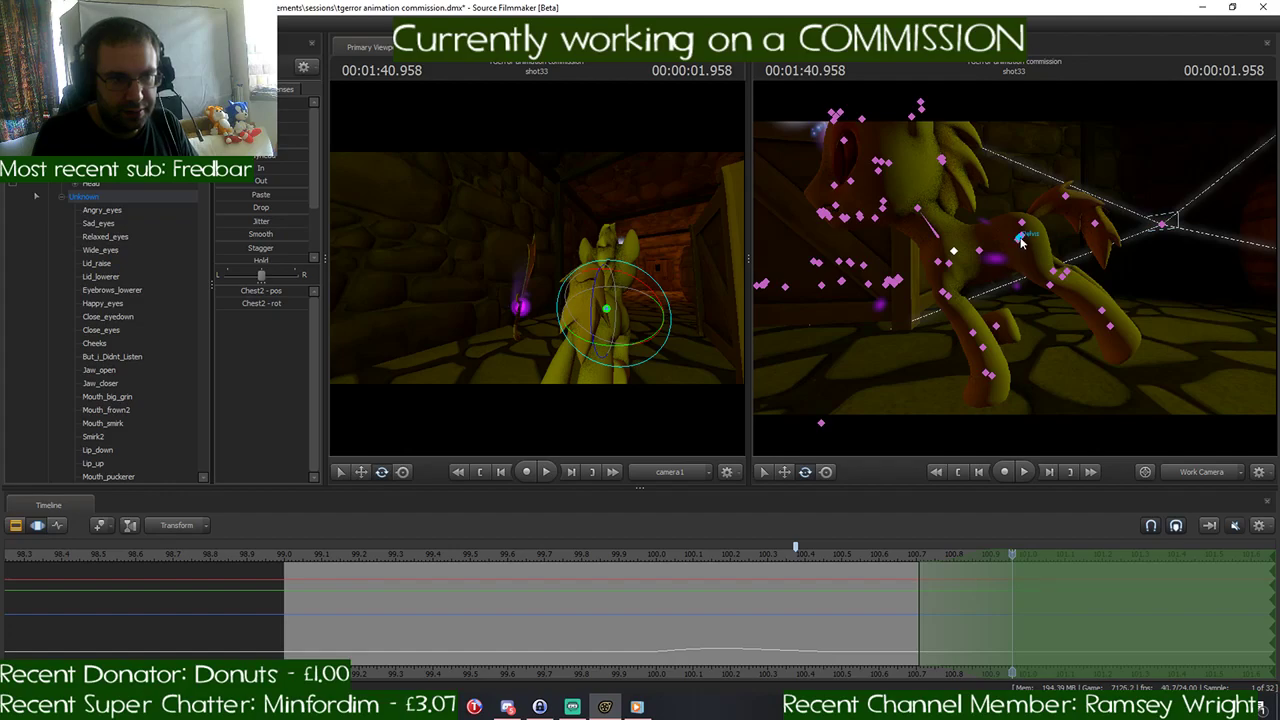
# - Lower and rotate the Pelvis at 1:40.958 to tilt the pony's body, and commit the pose
pyautogui.keyDown('ctrl'); pyautogui.click(1020, 239); pyautogui.keyUp('ctrl')
pyautogui.press('w')
pyautogui.moveTo(1021, 197); pyautogui.dragTo(1048, 205)
pyautogui.press('e')
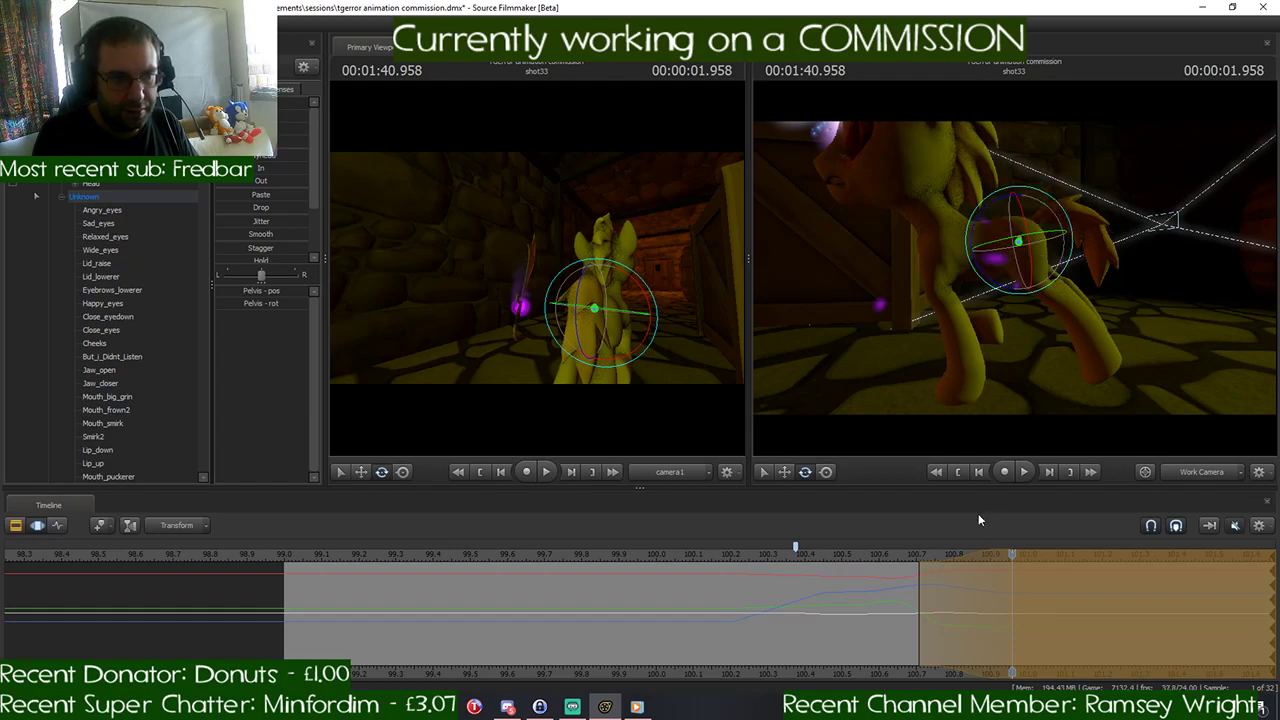
pyautogui.moveTo(1010, 553)
pyautogui.mouseDown()
pyautogui.moveTo(745, 566)
pyautogui.moveTo(1026, 564)
pyautogui.moveTo(1014, 568)
pyautogui.mouseUp()
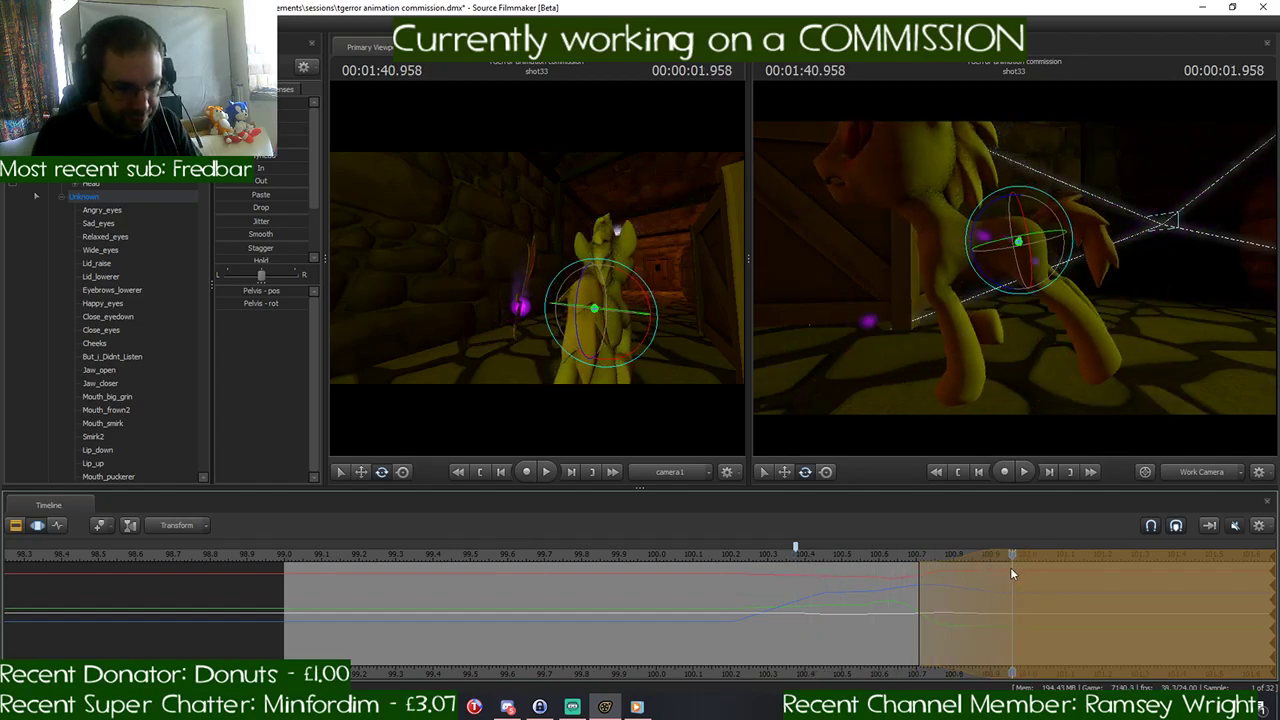
pyautogui.press('Return')
# - Apply the 1:40.541 pose of the Pelvis and the whole pony to the time selection held from 1:41.125
pyautogui.moveTo(987, 557); pyautogui.dragTo(865, 572)
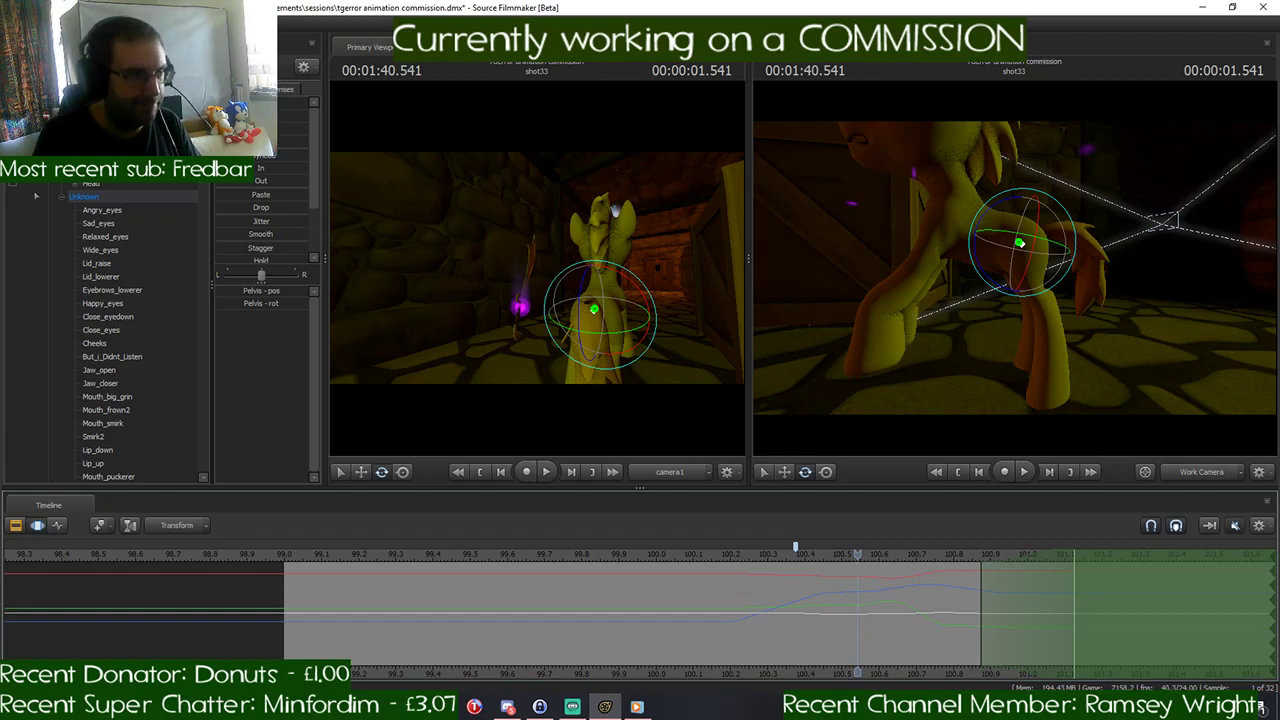
pyautogui.press('space')
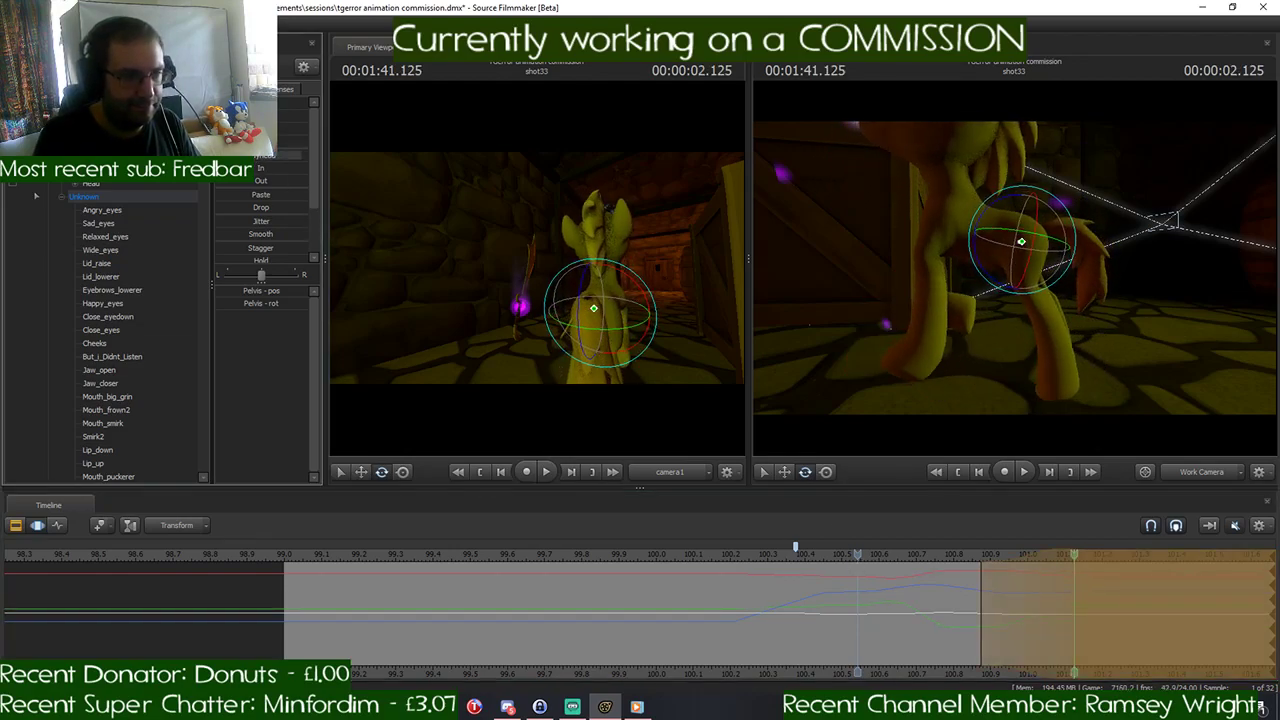
pyautogui.press('space')
pyautogui.press('Return')
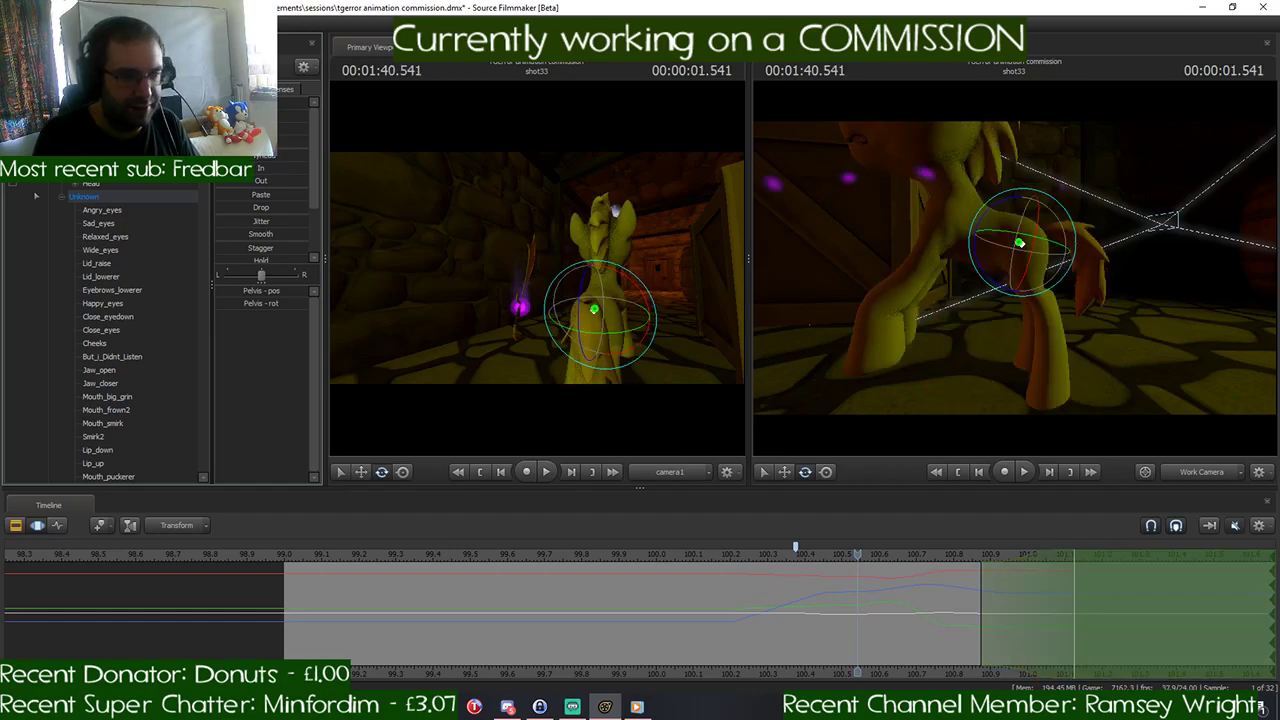
pyautogui.click(80, 104)
pyautogui.press('space')
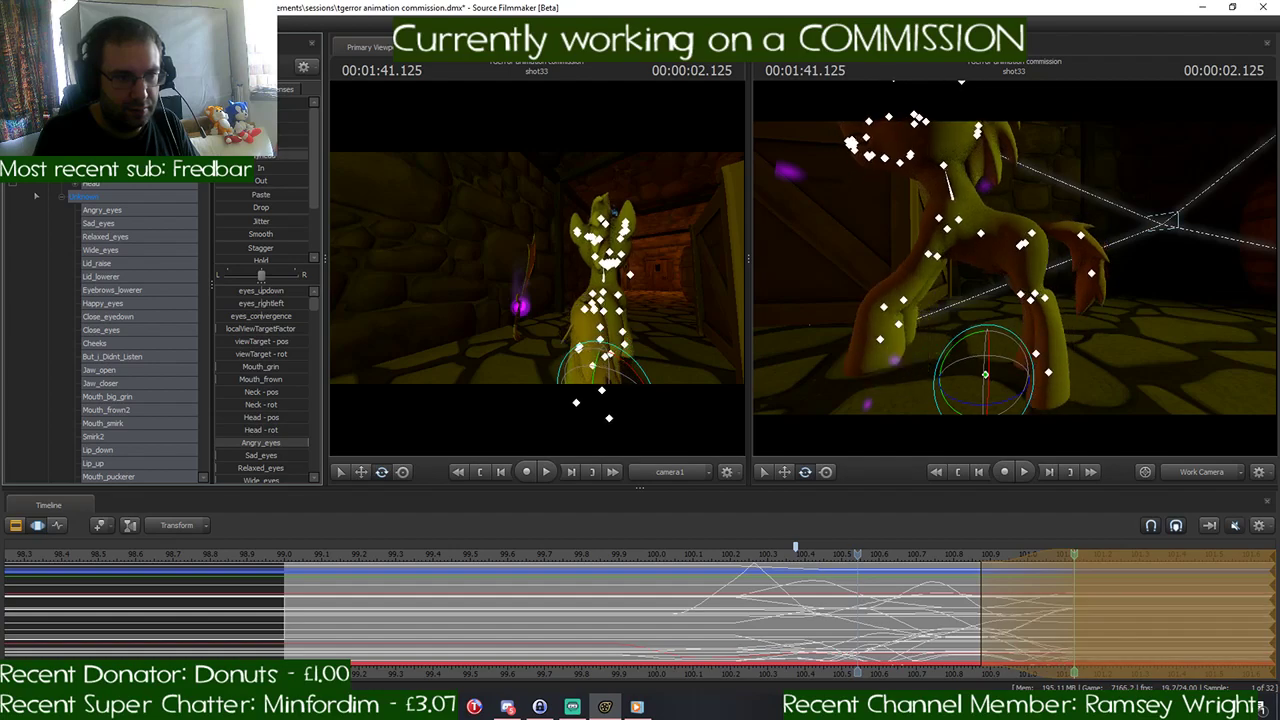
pyautogui.press('space')
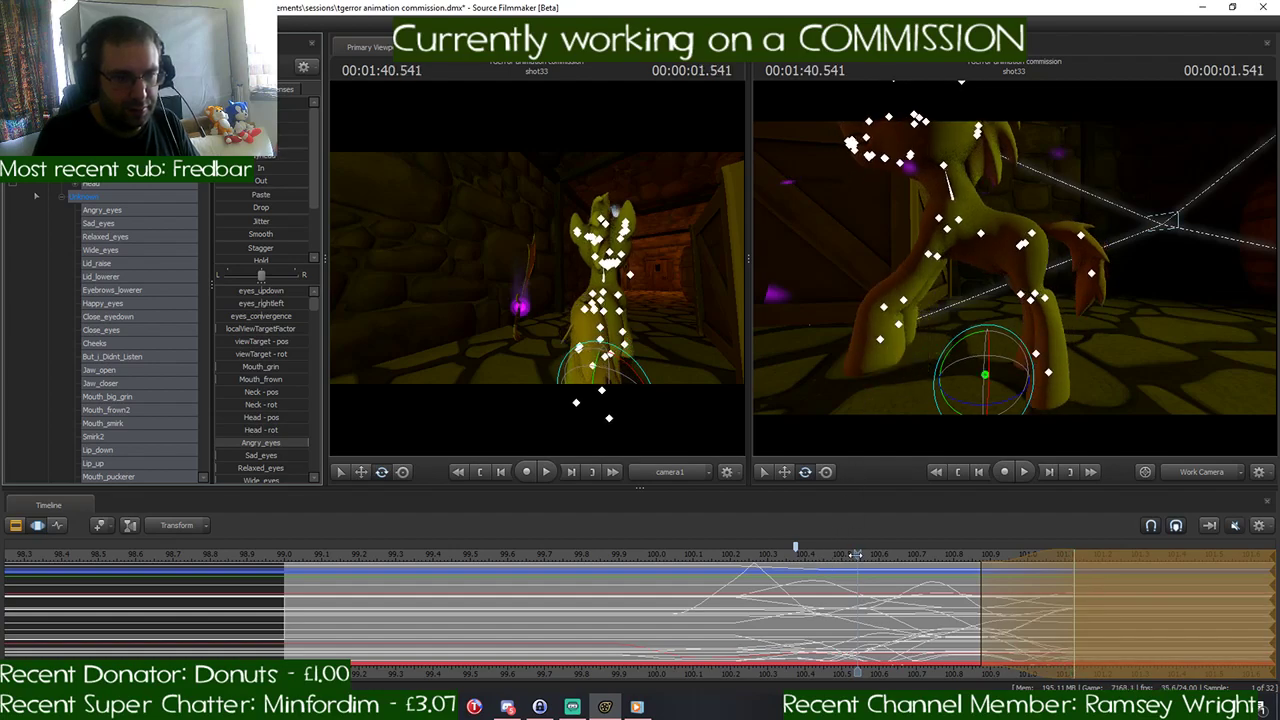
# - Play and scrub the pony's turn and gallop start between 1:39.916 and 1:41.583 to check the motion
pyautogui.click(944, 558)
pyautogui.moveTo(944, 558); pyautogui.dragTo(712, 565)
pyautogui.press('space')
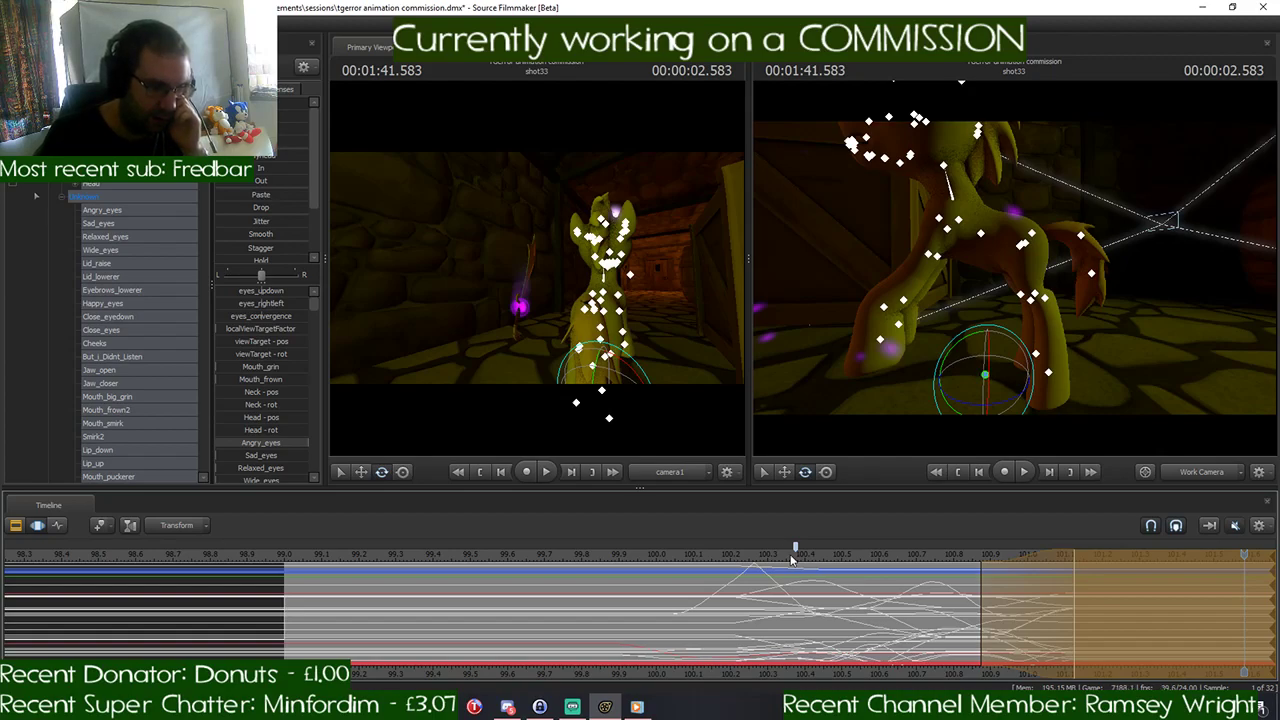
pyautogui.click(791, 557)
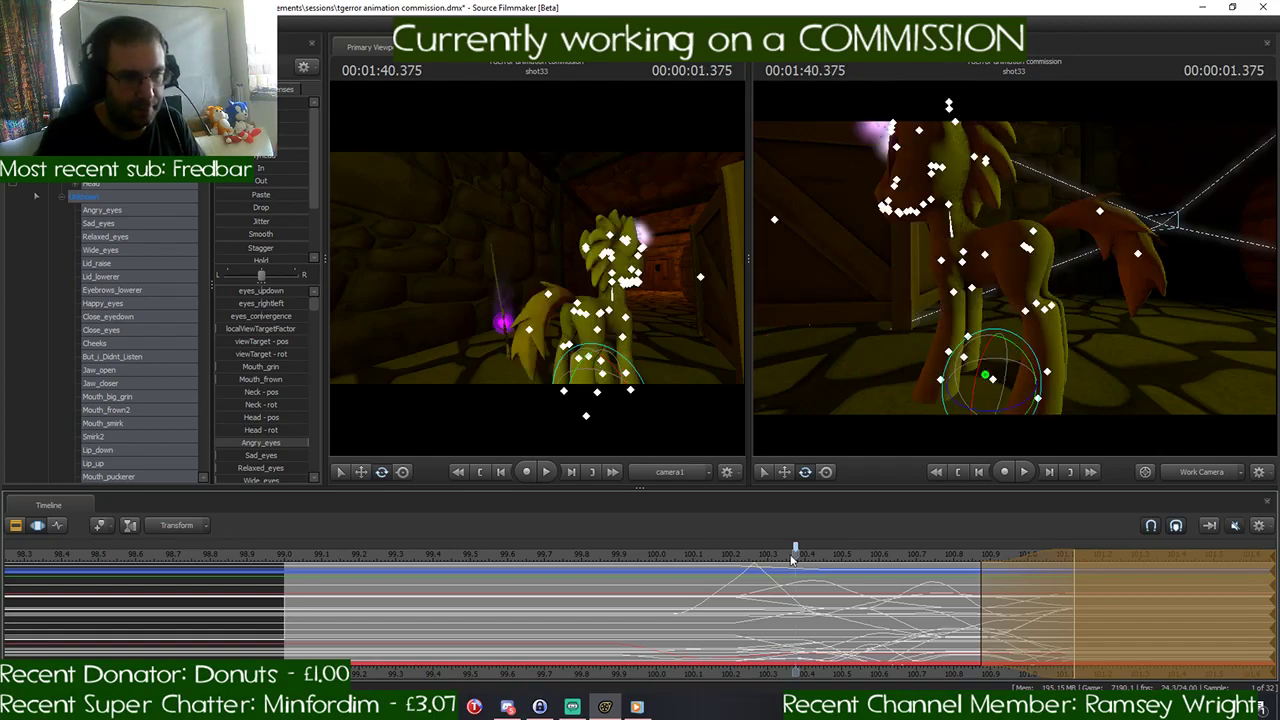
pyautogui.moveTo(798, 558); pyautogui.dragTo(628, 574)
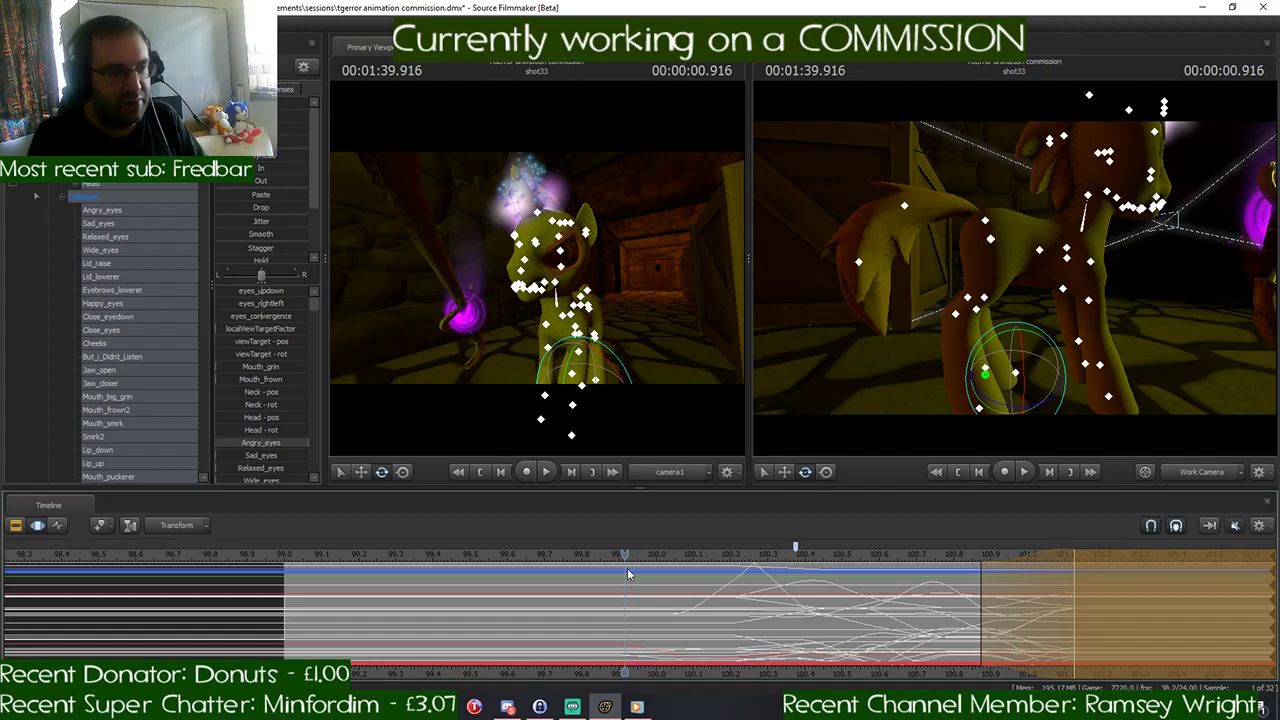
pyautogui.moveTo(624, 555); pyautogui.dragTo(765, 583)
# - Switch to Discord, view the horse running frame chart in the group chat, and return to Source Filmmaker
pyautogui.click(507, 707)
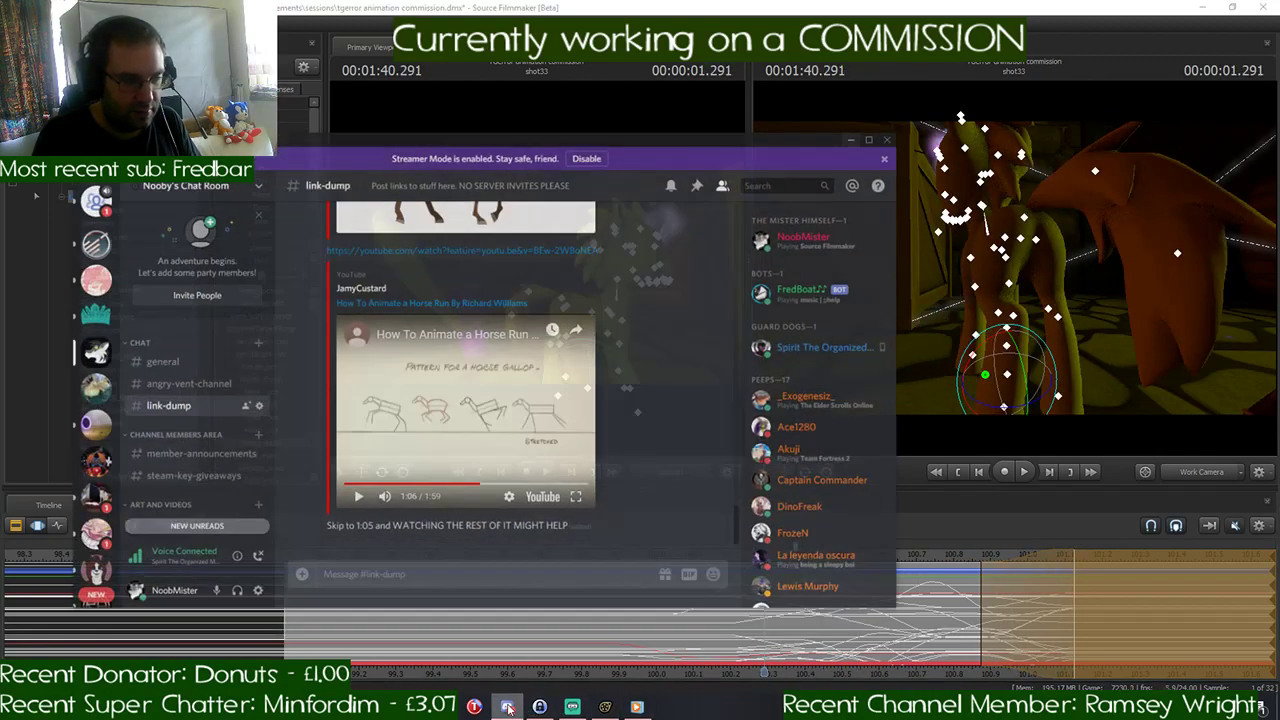
pyautogui.click(80, 192)
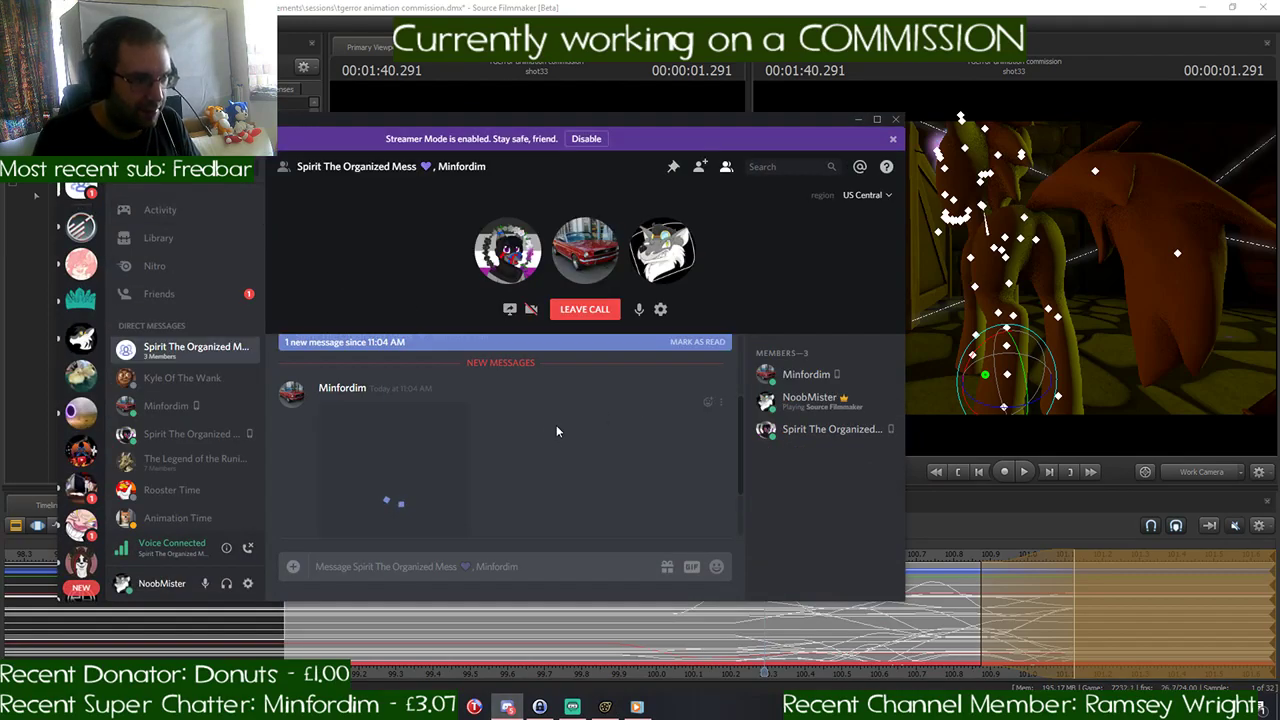
pyautogui.click(422, 446)
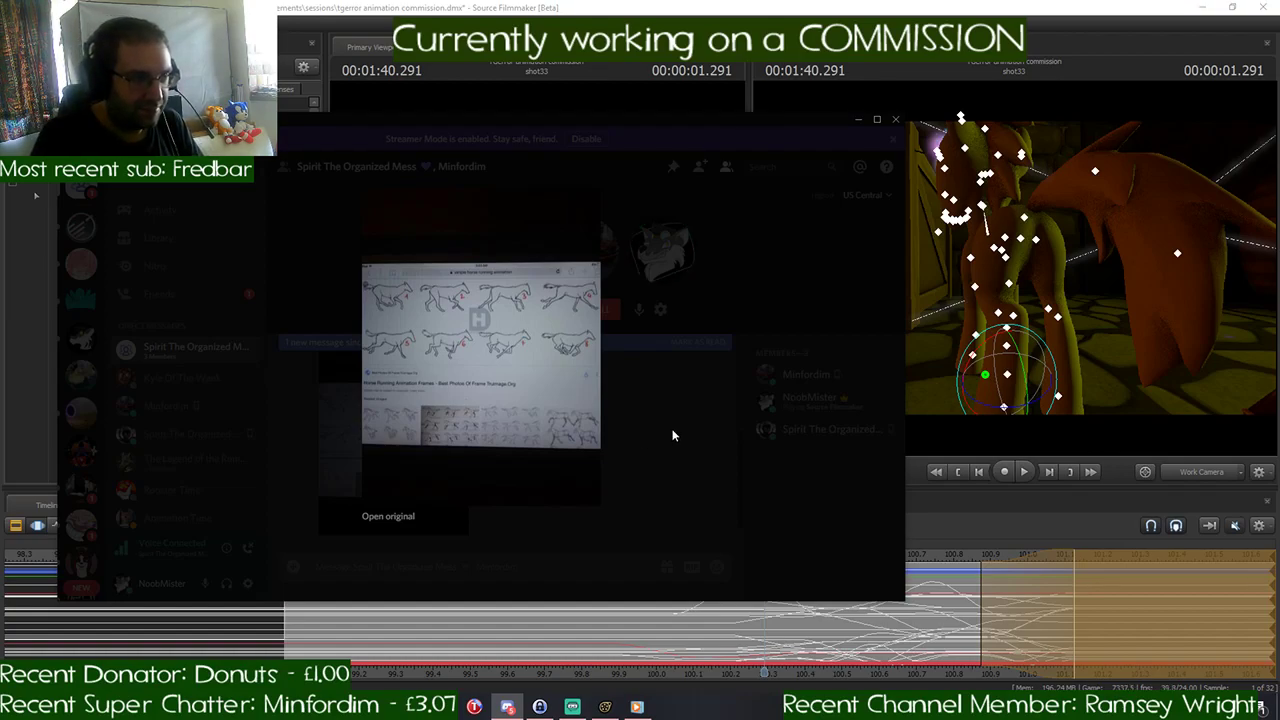
pyautogui.click(673, 435)
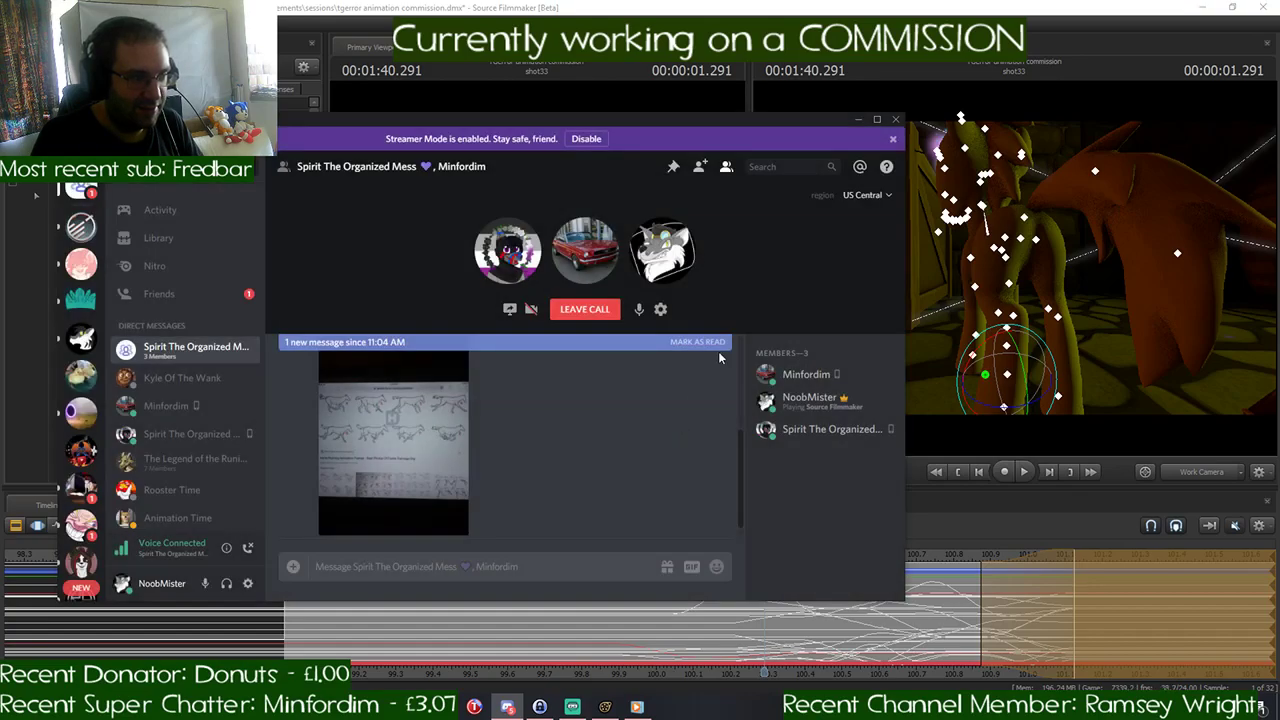
pyautogui.click(858, 119)
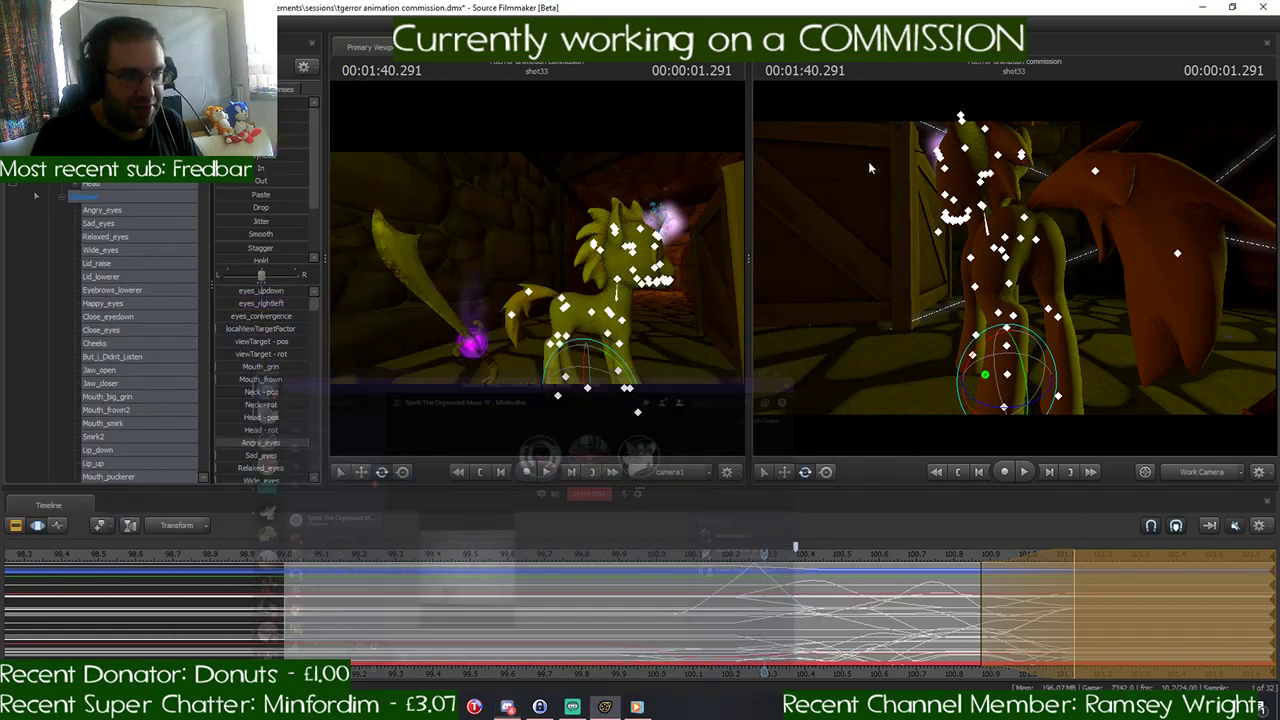
# - Clear the gallop poses after 1:40.458 so the pony holds its turned standing pose from that frame
pyautogui.click(795, 549)
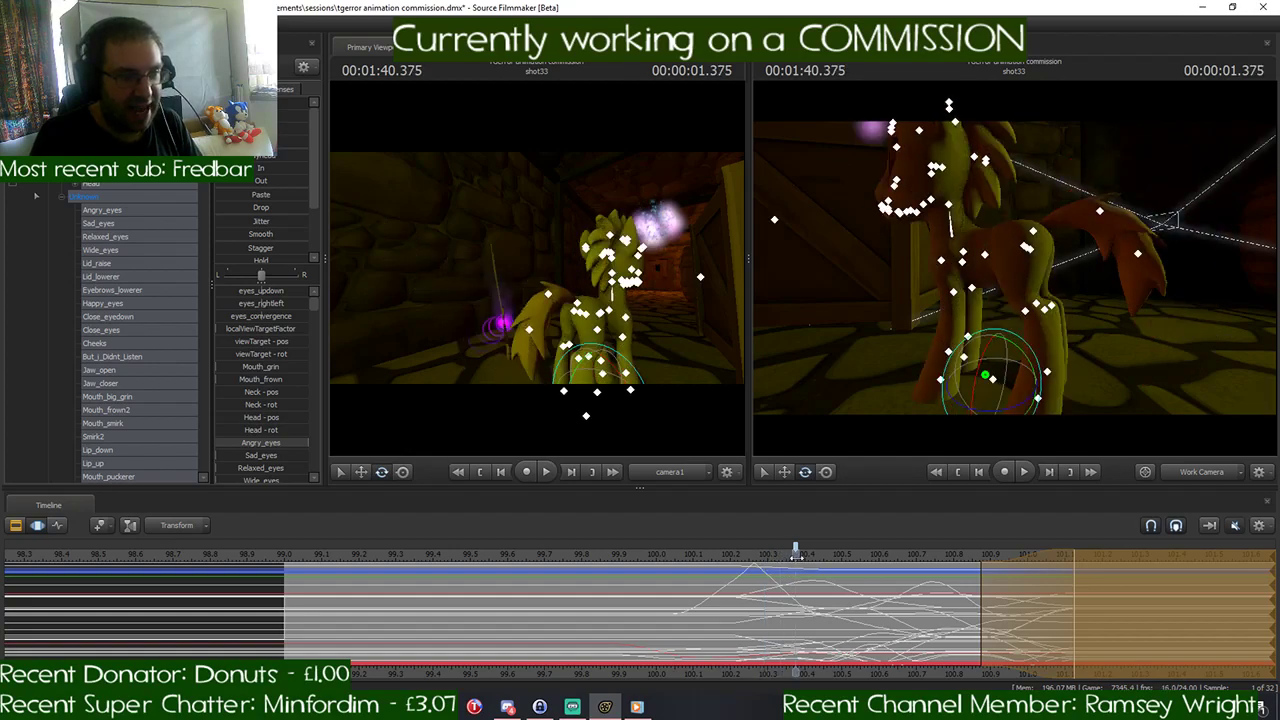
pyautogui.moveTo(797, 552); pyautogui.dragTo(797, 578)
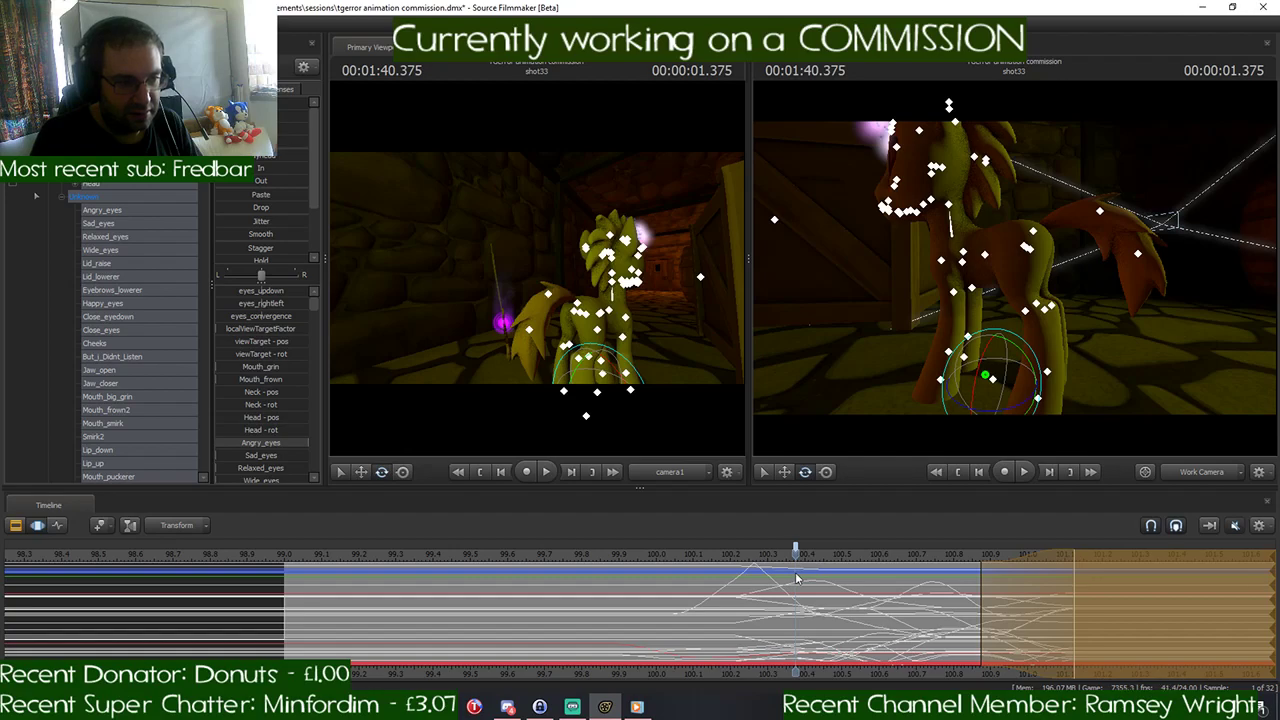
pyautogui.moveTo(797, 578)
pyautogui.mouseDown()
pyautogui.moveTo(841, 574)
pyautogui.moveTo(798, 573)
pyautogui.mouseUp()
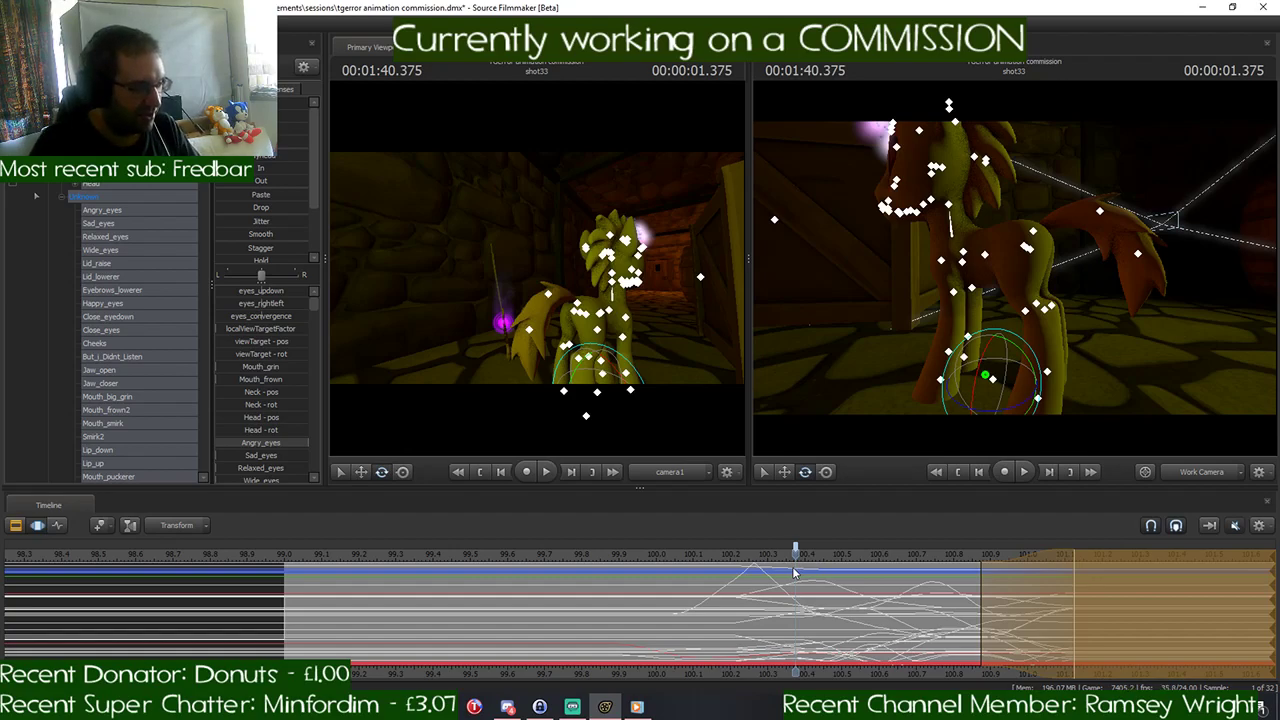
pyautogui.press('space')
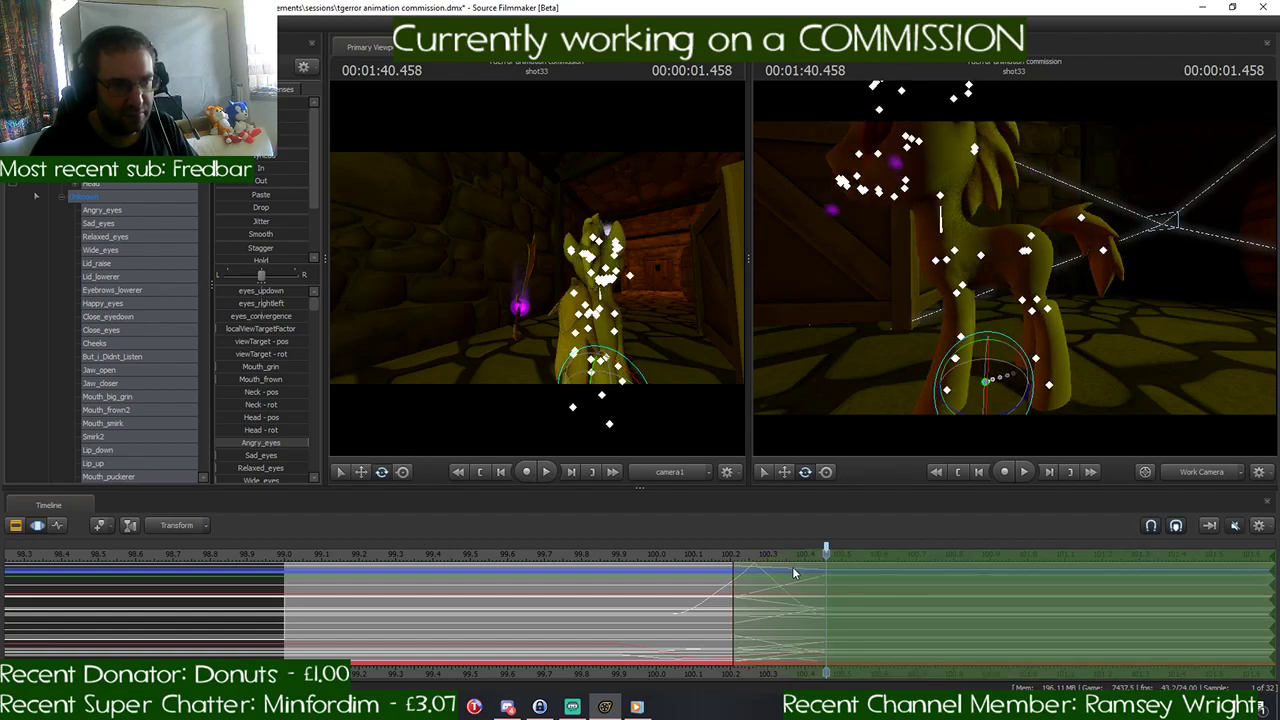
# - Check the pony's turn between 1:39.750 and 1:40.458 from a slightly different work camera angle
pyautogui.moveTo(975, 330); pyautogui.dragTo(1015, 273)
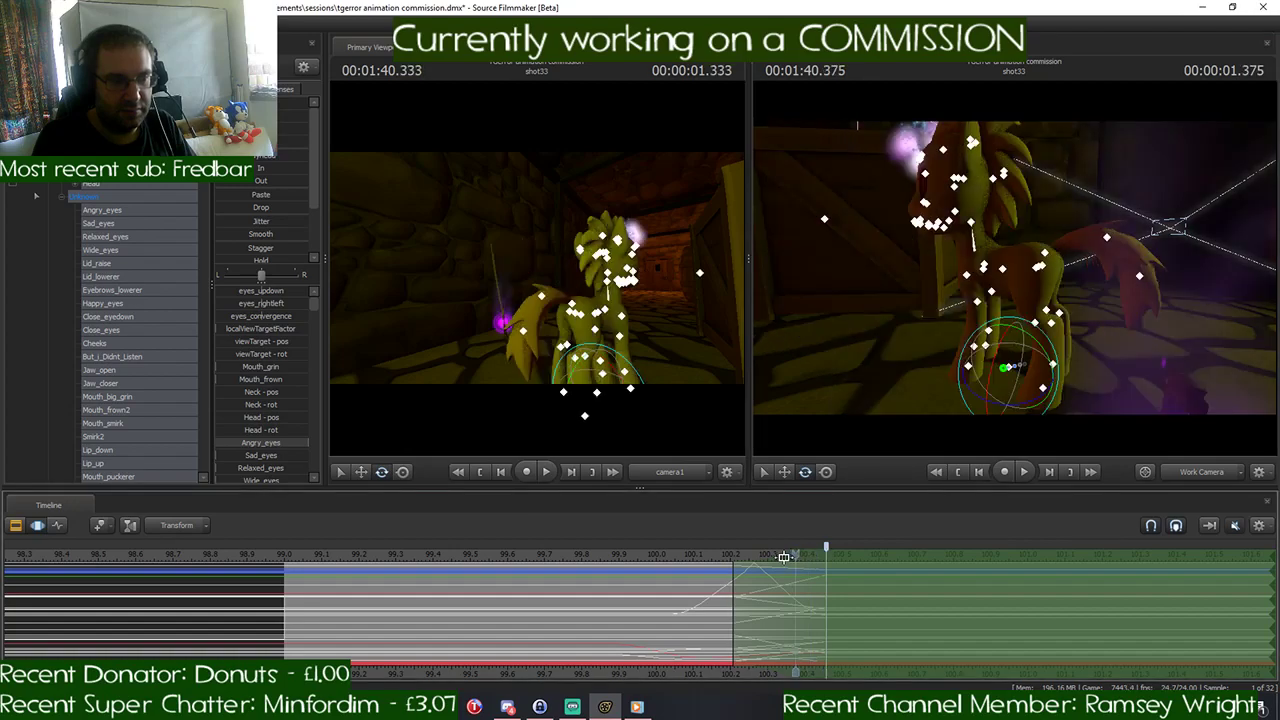
pyautogui.moveTo(650, 574); pyautogui.dragTo(571, 576, button='middle')
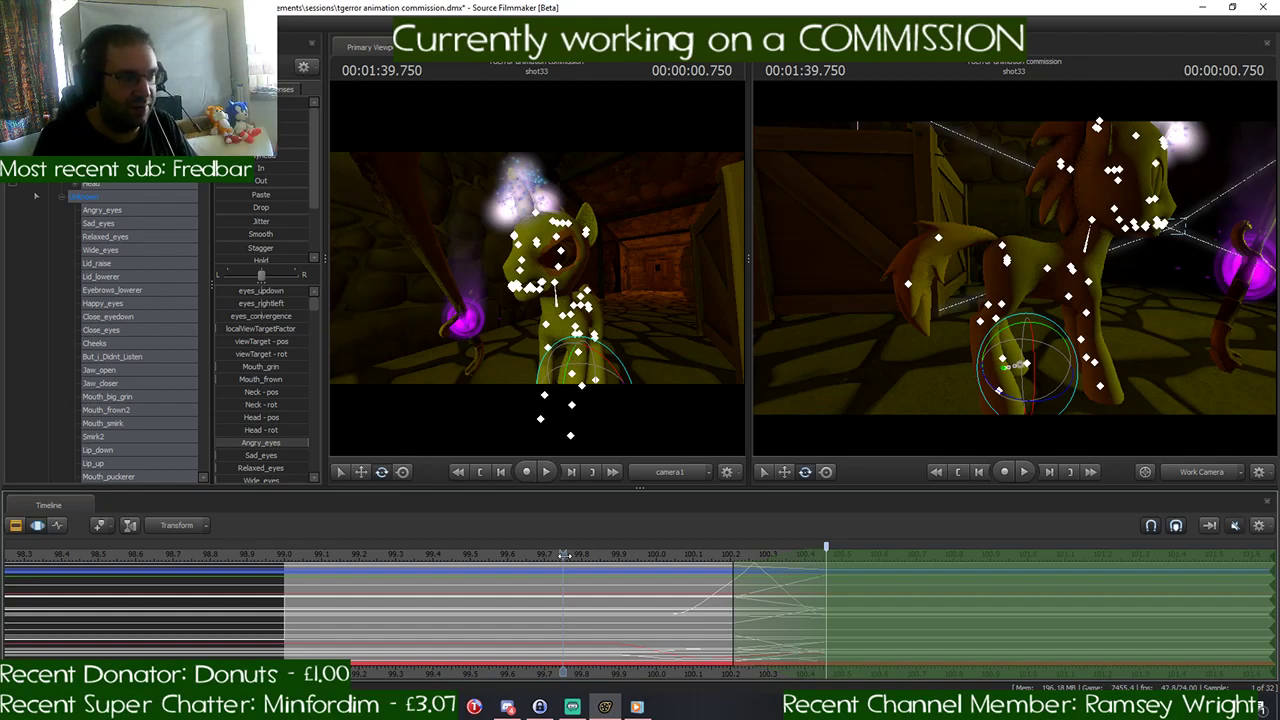
pyautogui.moveTo(565, 556); pyautogui.dragTo(825, 568)
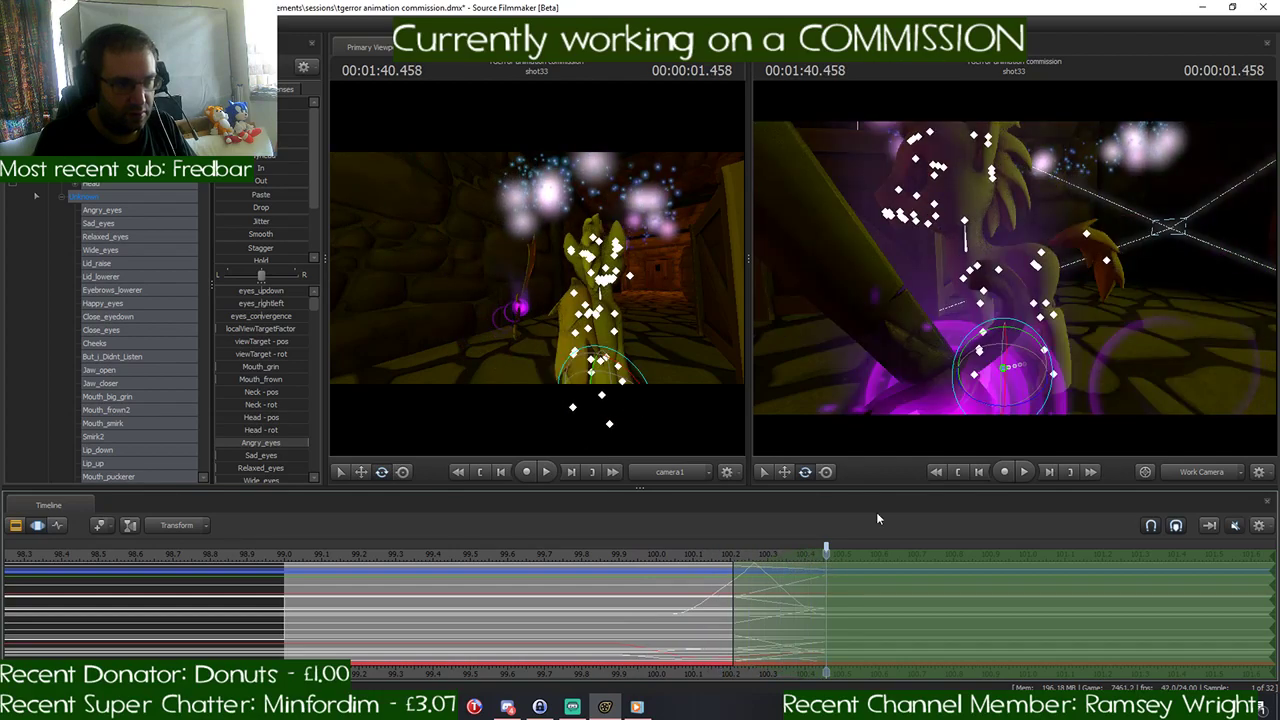
# - Stretch the time selection's falloff to run from 1:40.375 to 1:42.000
pyautogui.moveTo(1078, 314); pyautogui.dragTo(1250, 312)
pyautogui.moveTo(785, 554)
pyautogui.mouseDown()
pyautogui.moveTo(872, 553)
pyautogui.moveTo(848, 561)
pyautogui.mouseUp()
pyautogui.scroll(-3, 890, 586)
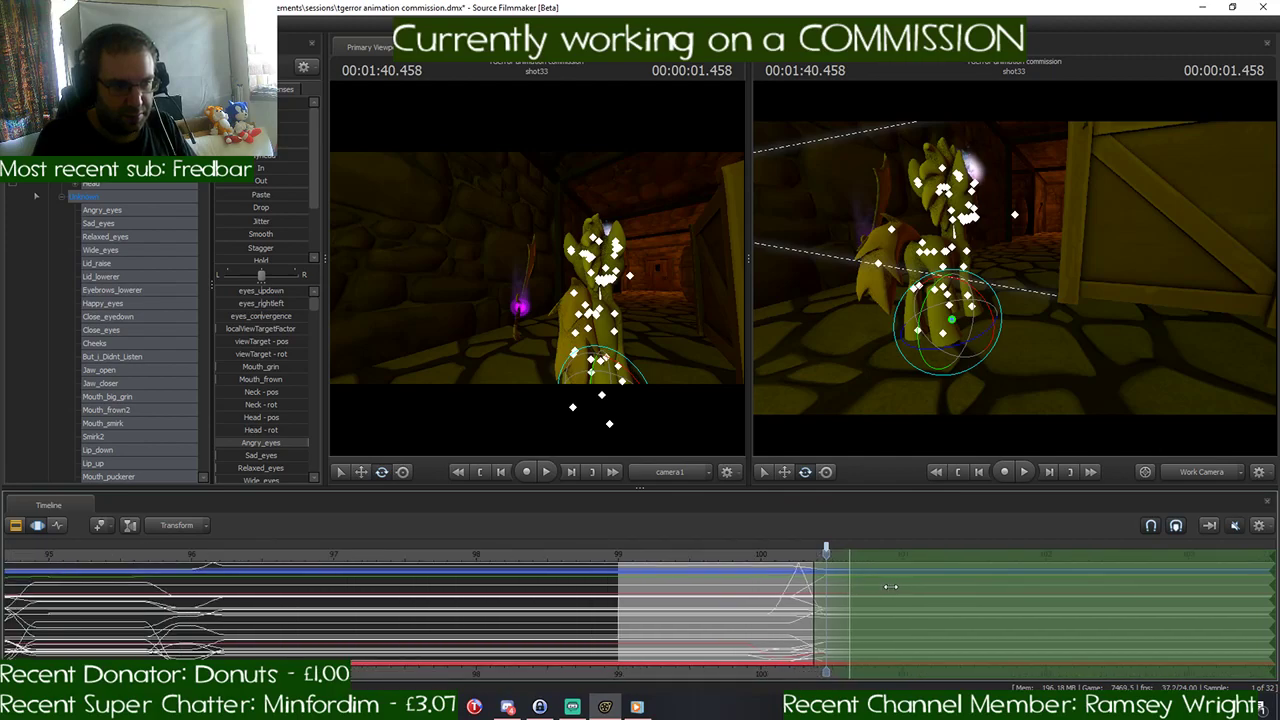
pyautogui.moveTo(775, 673); pyautogui.dragTo(643, 673, button='middle')
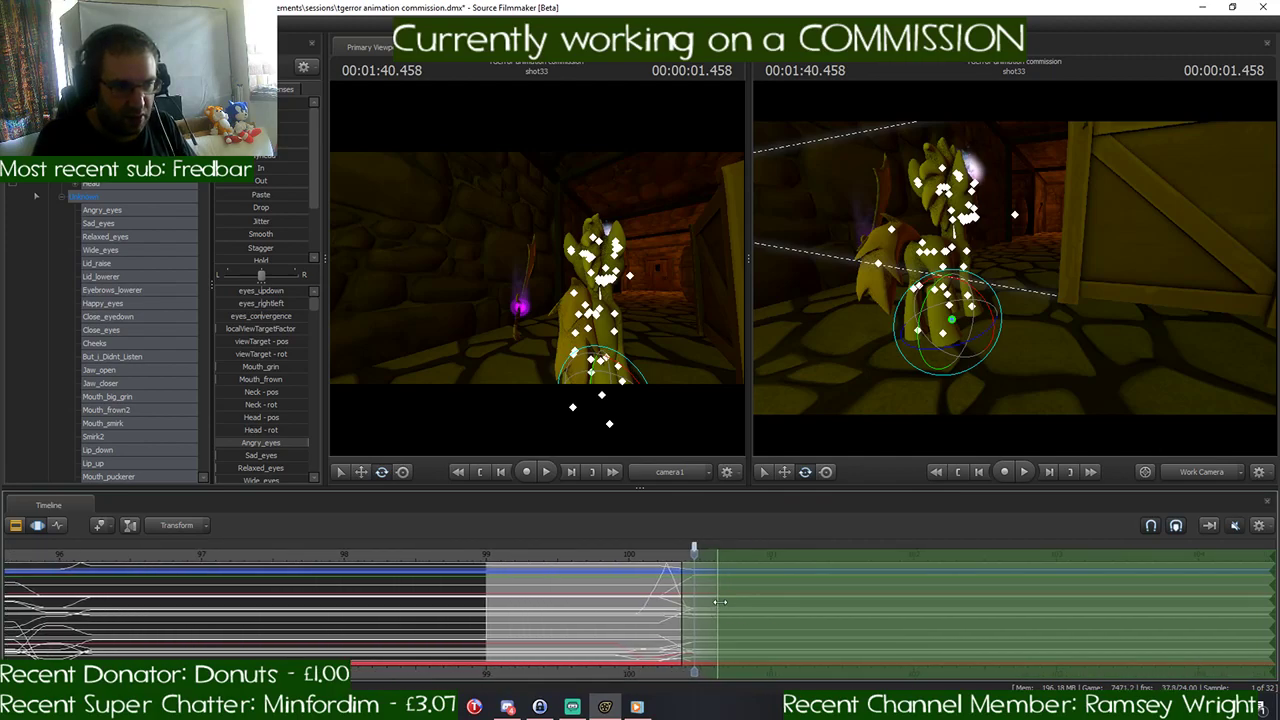
pyautogui.moveTo(720, 601); pyautogui.dragTo(919, 587)
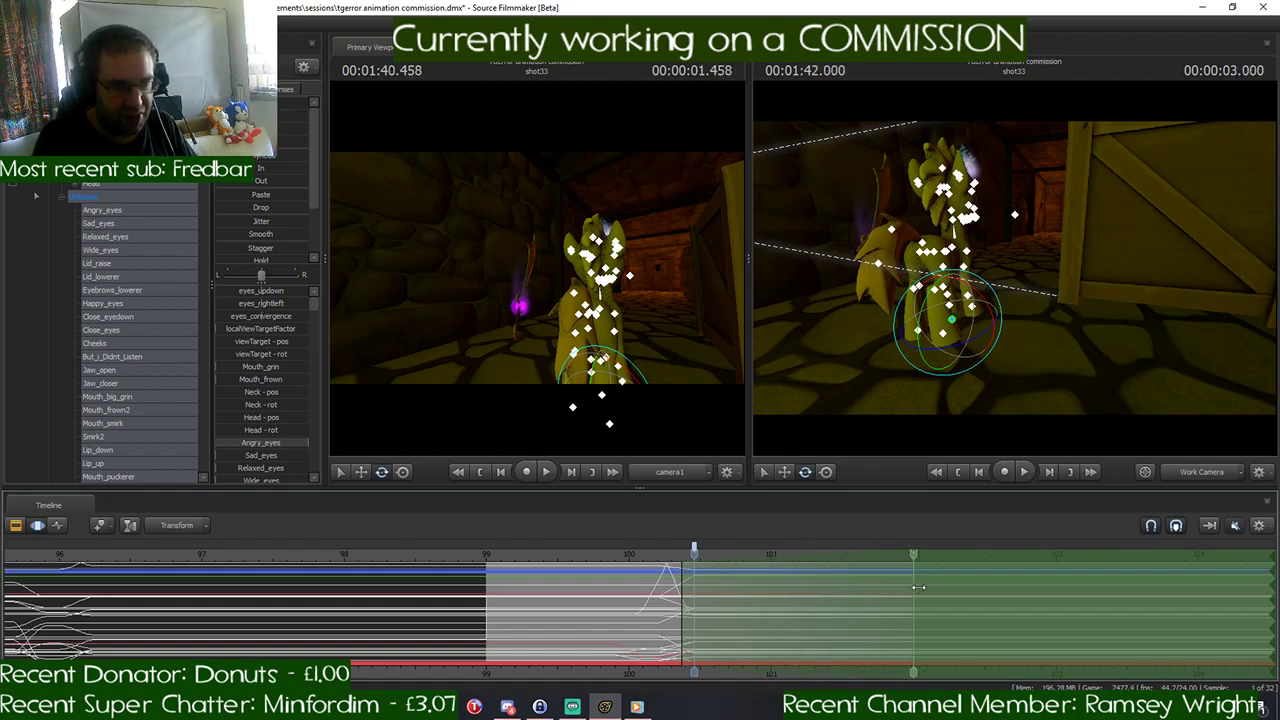
# - Move the whole pony forward down the corridor over the selected time, play the motion from 1:40.125, and commit it
pyautogui.moveTo(998, 292); pyautogui.dragTo(998, 292)
pyautogui.press('w')
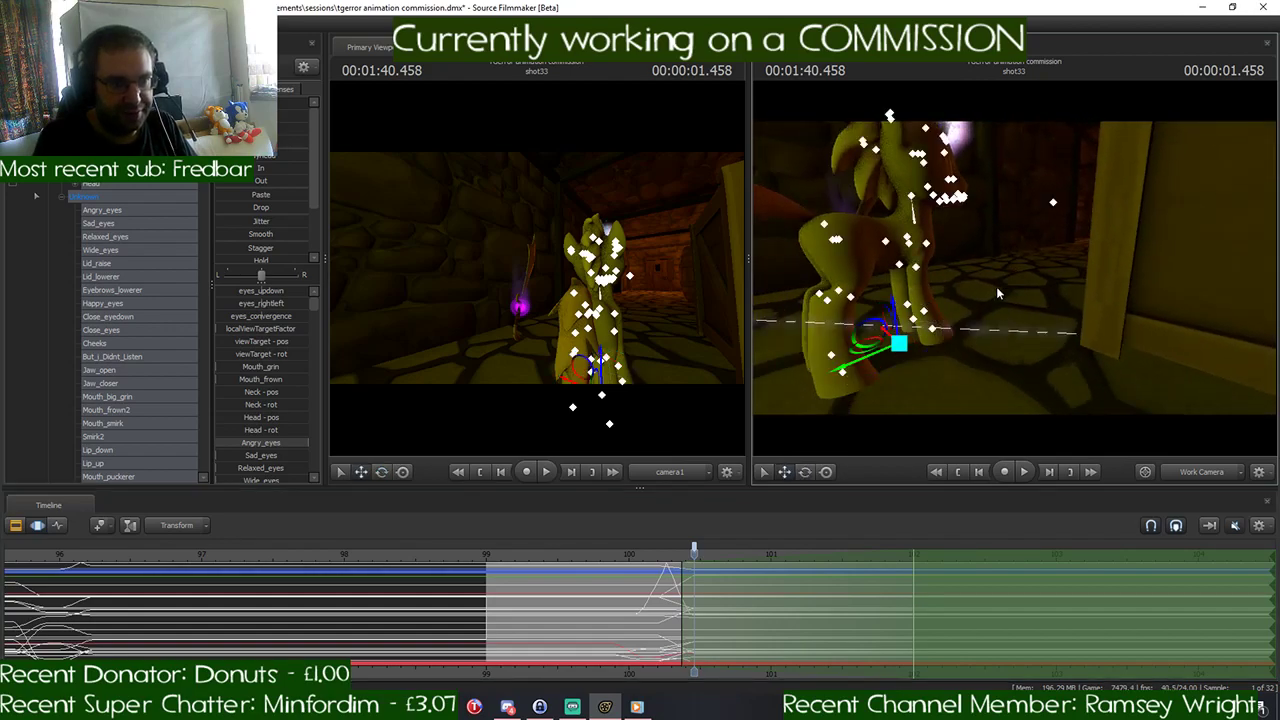
pyautogui.moveTo(866, 357); pyautogui.dragTo(1150, 230)
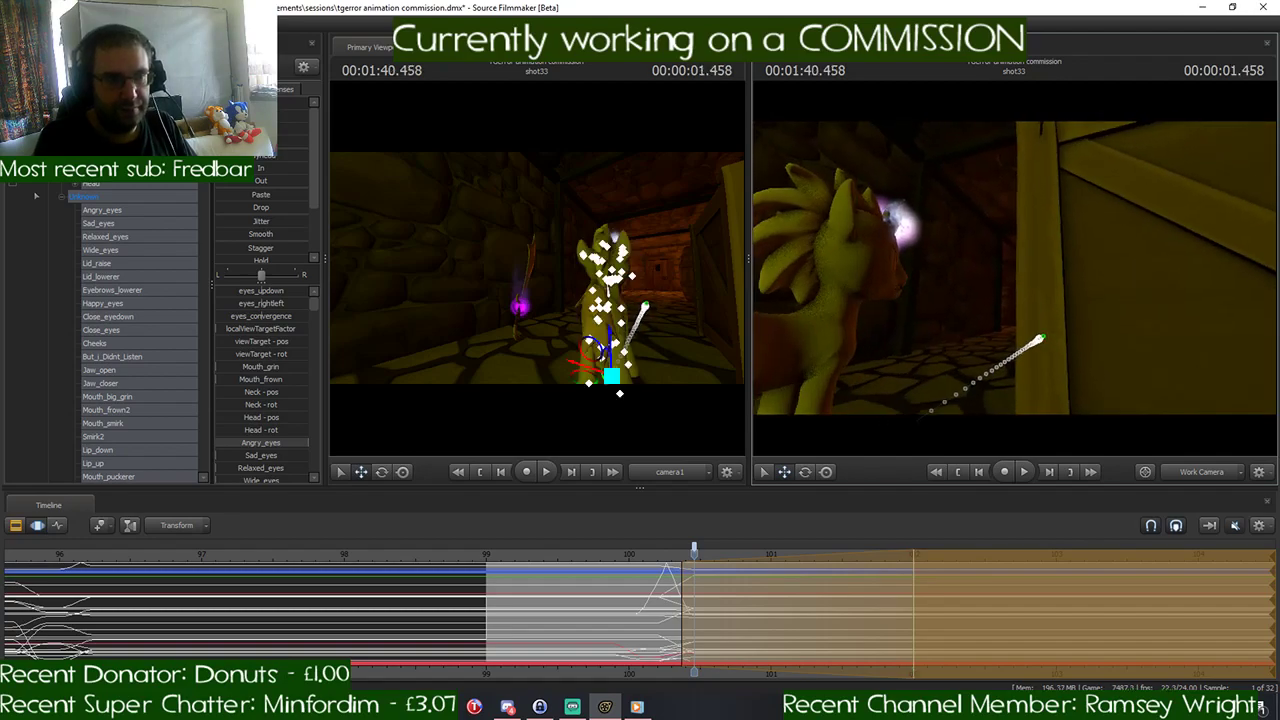
pyautogui.moveTo(693, 555); pyautogui.dragTo(639, 564)
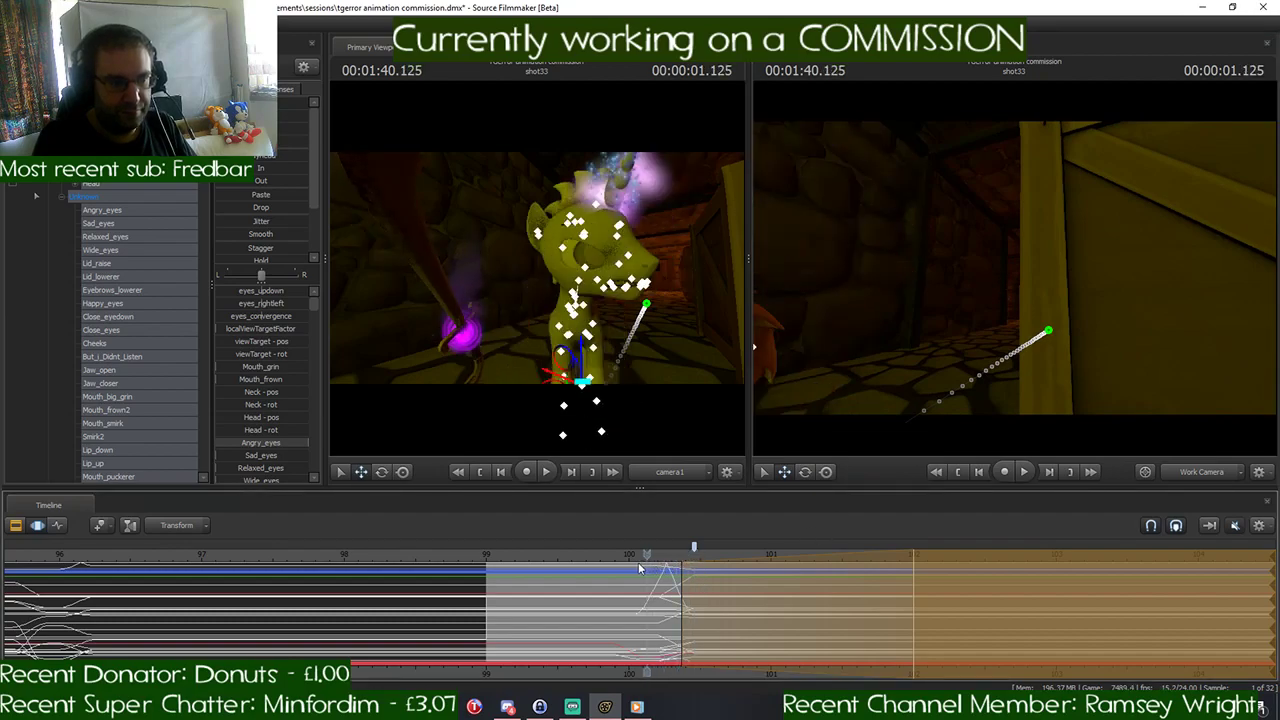
pyautogui.press('space')
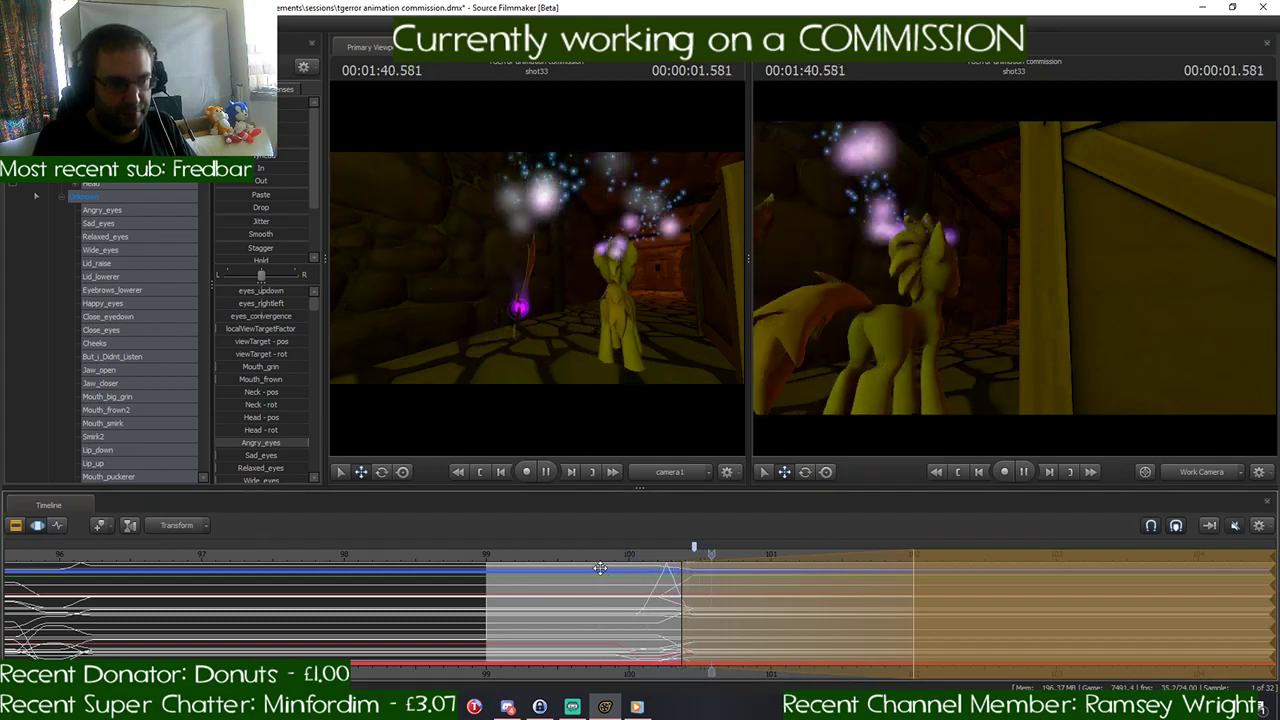
pyautogui.press('space')
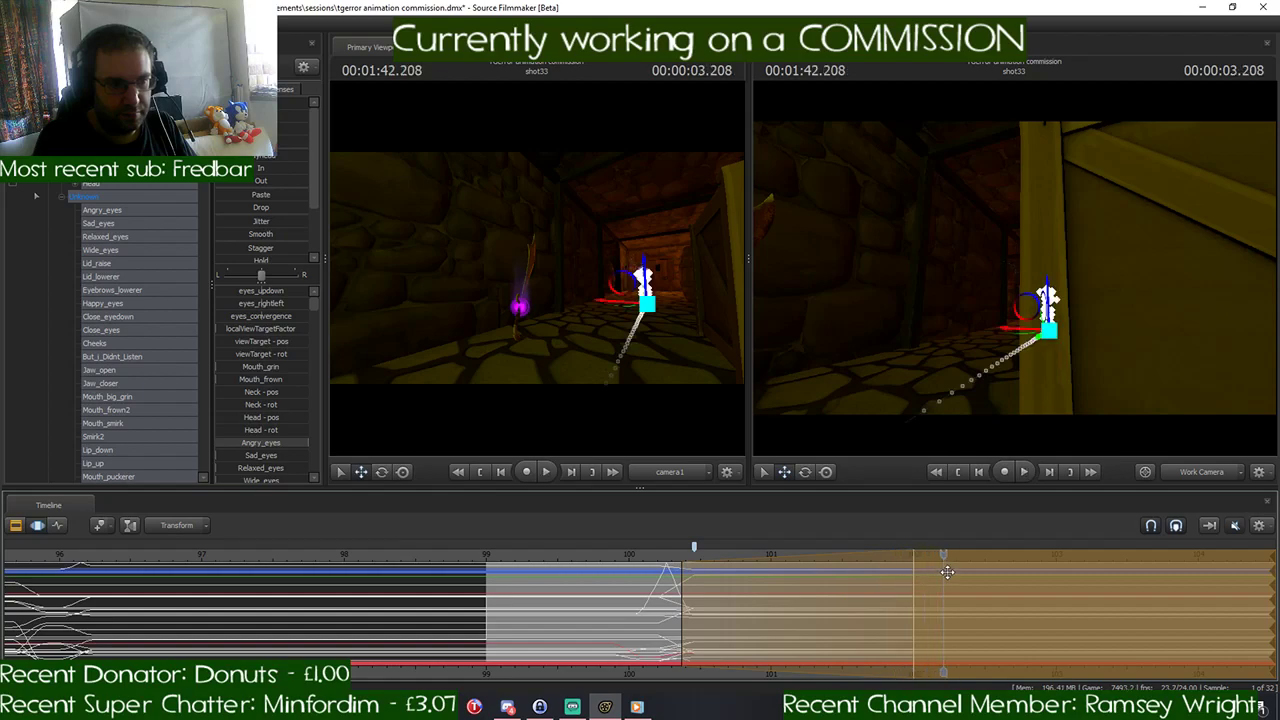
pyautogui.moveTo(946, 557); pyautogui.dragTo(693, 590)
pyautogui.press('Escape')
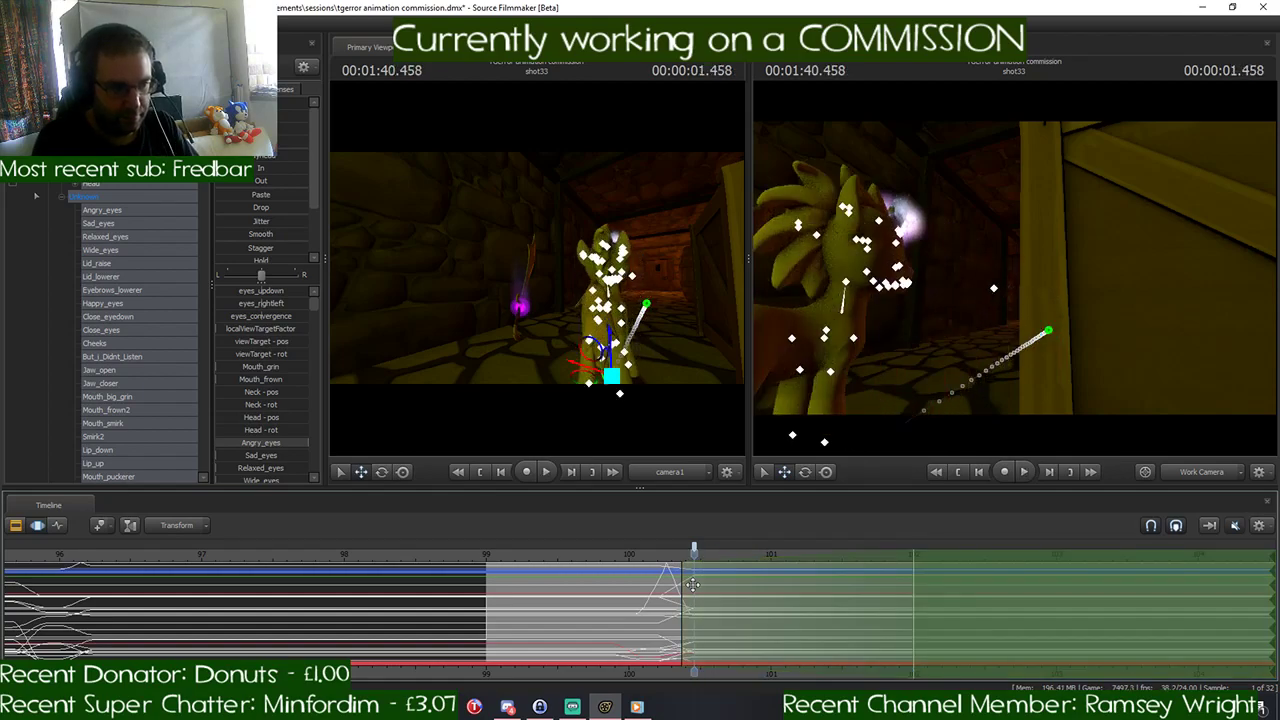
# - Shorten the time selection's falloff to 1:40.375–1:40.458 and step through those frames, ending at 1:40.458
pyautogui.scroll(3, 693, 584)
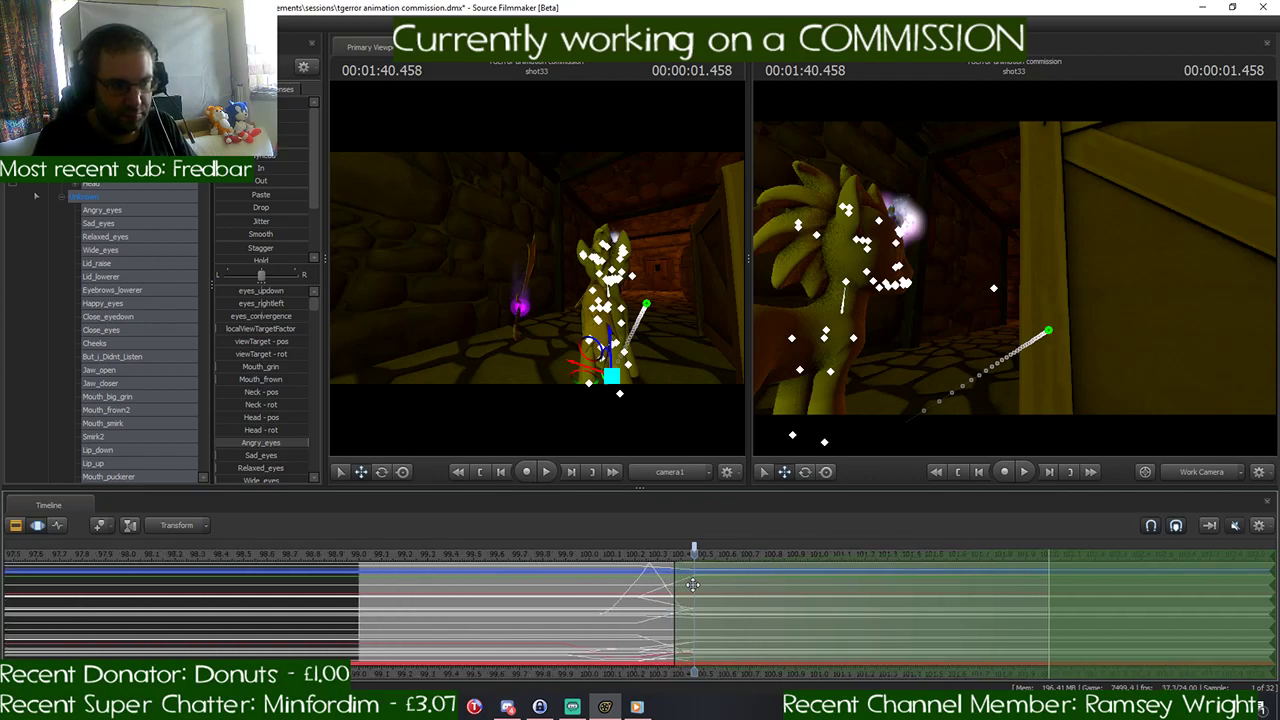
pyautogui.moveTo(675, 581)
pyautogui.mouseDown()
pyautogui.moveTo(692, 580)
pyautogui.moveTo(672, 583)
pyautogui.mouseUp()
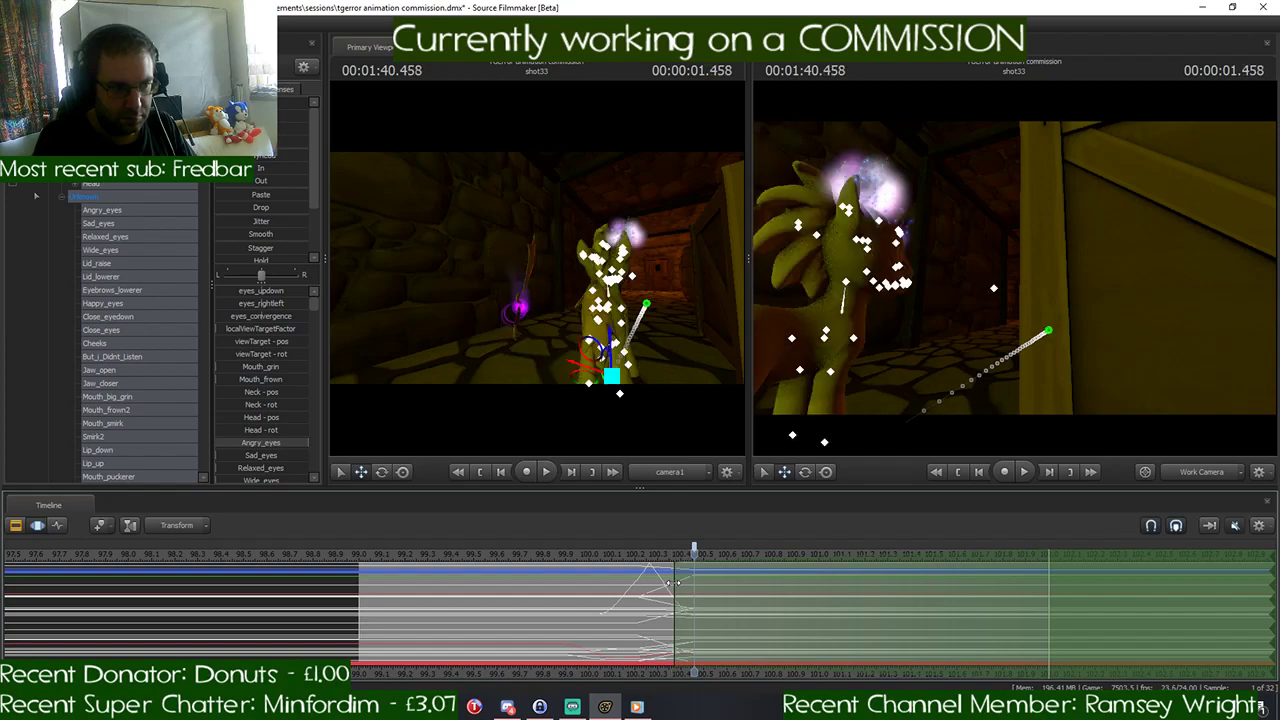
pyautogui.press('Left')
pyautogui.press('Left')
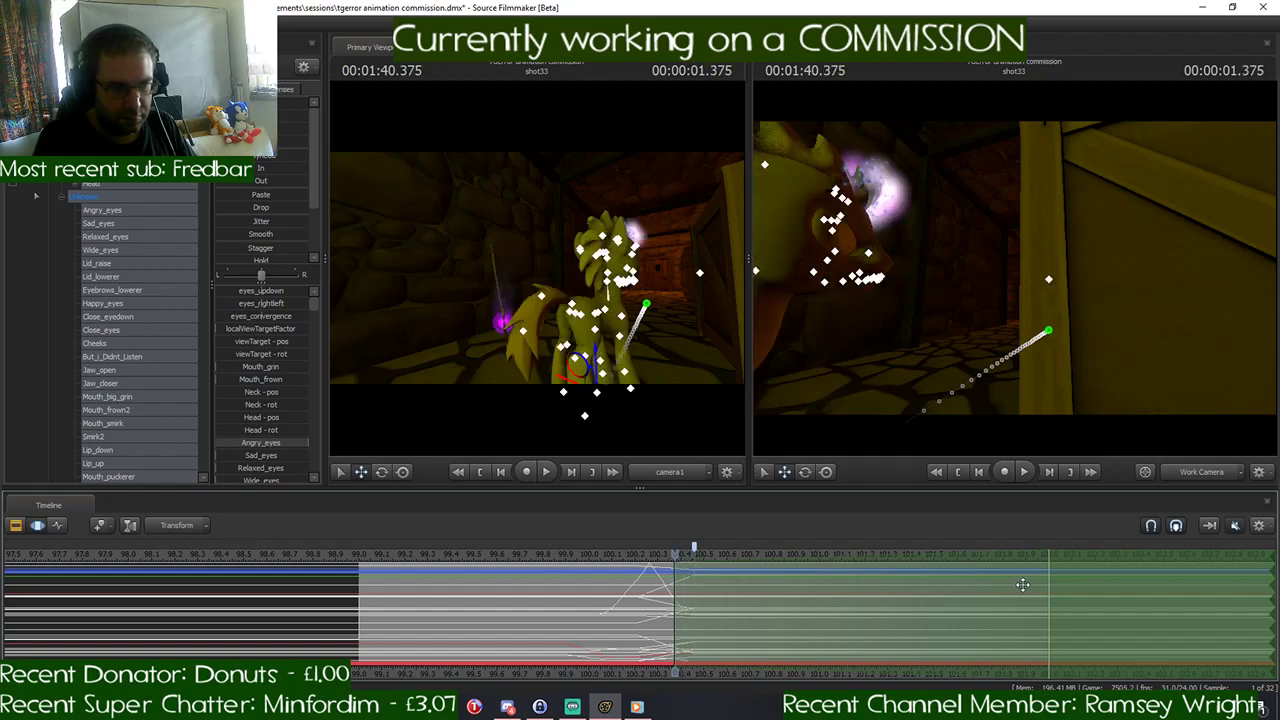
pyautogui.moveTo(1048, 581); pyautogui.dragTo(696, 584)
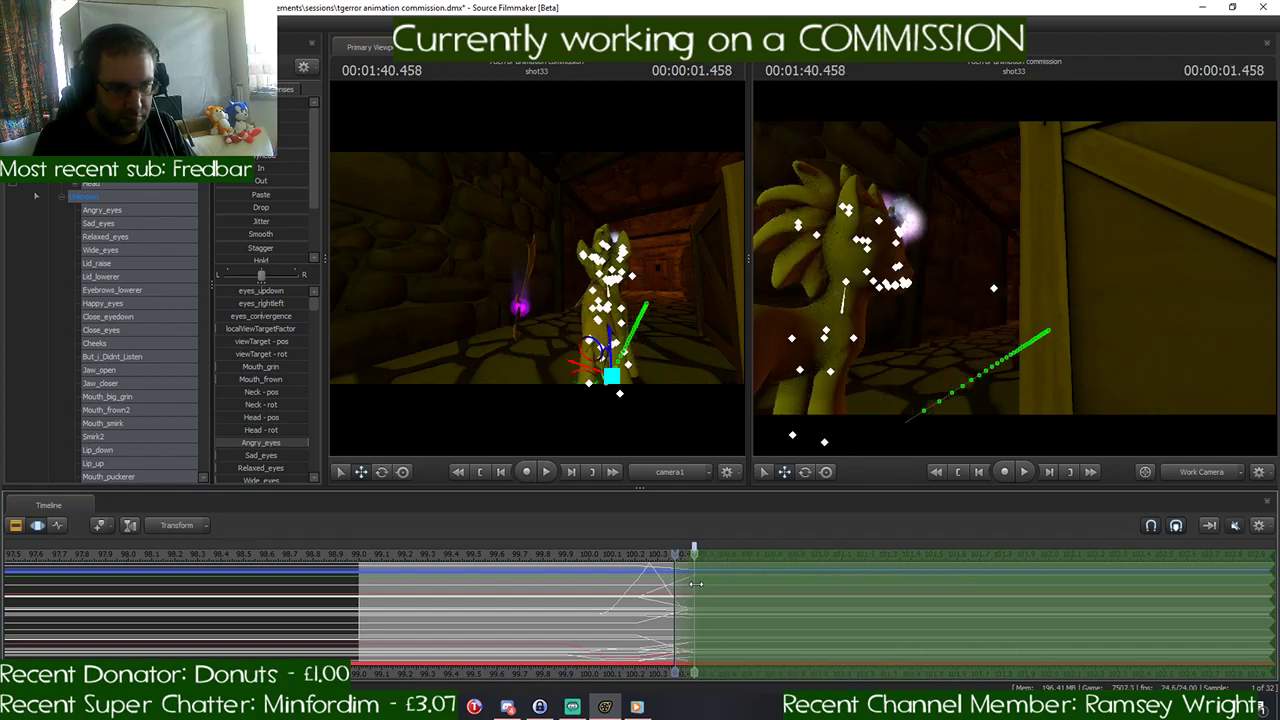
pyautogui.press('Left')
pyautogui.press('Left')
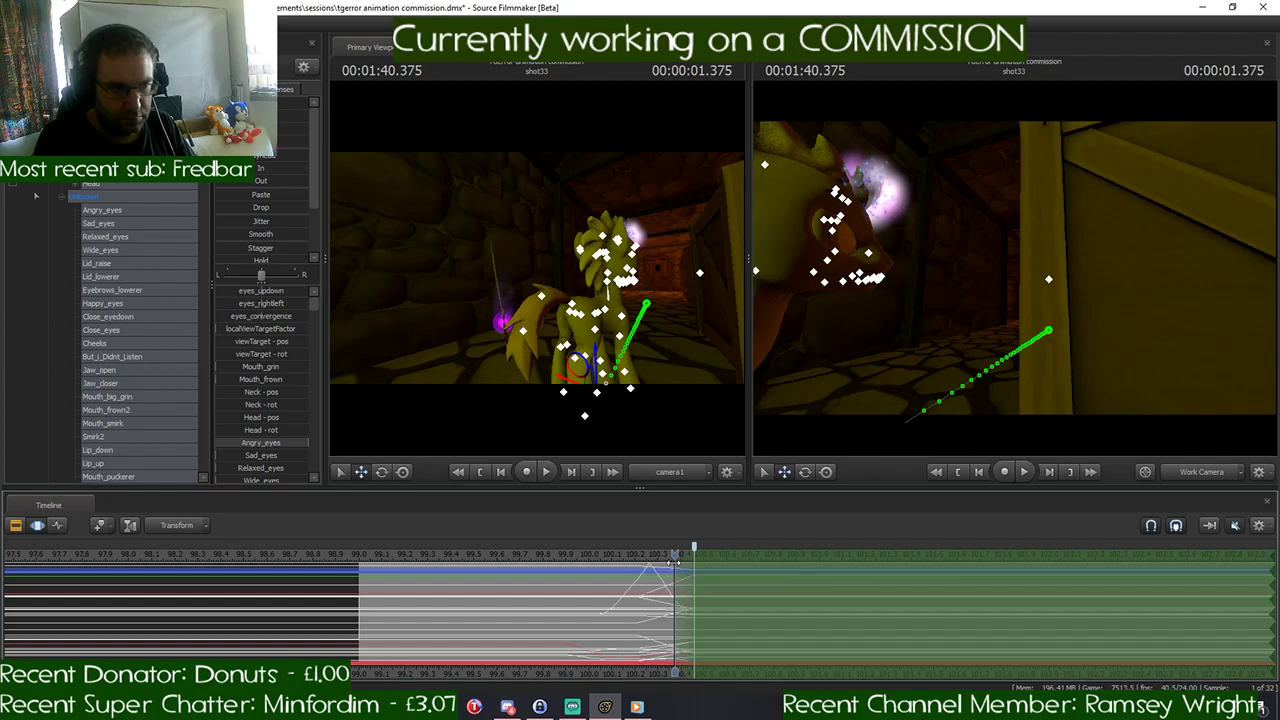
pyautogui.moveTo(676, 560); pyautogui.dragTo(696, 560)
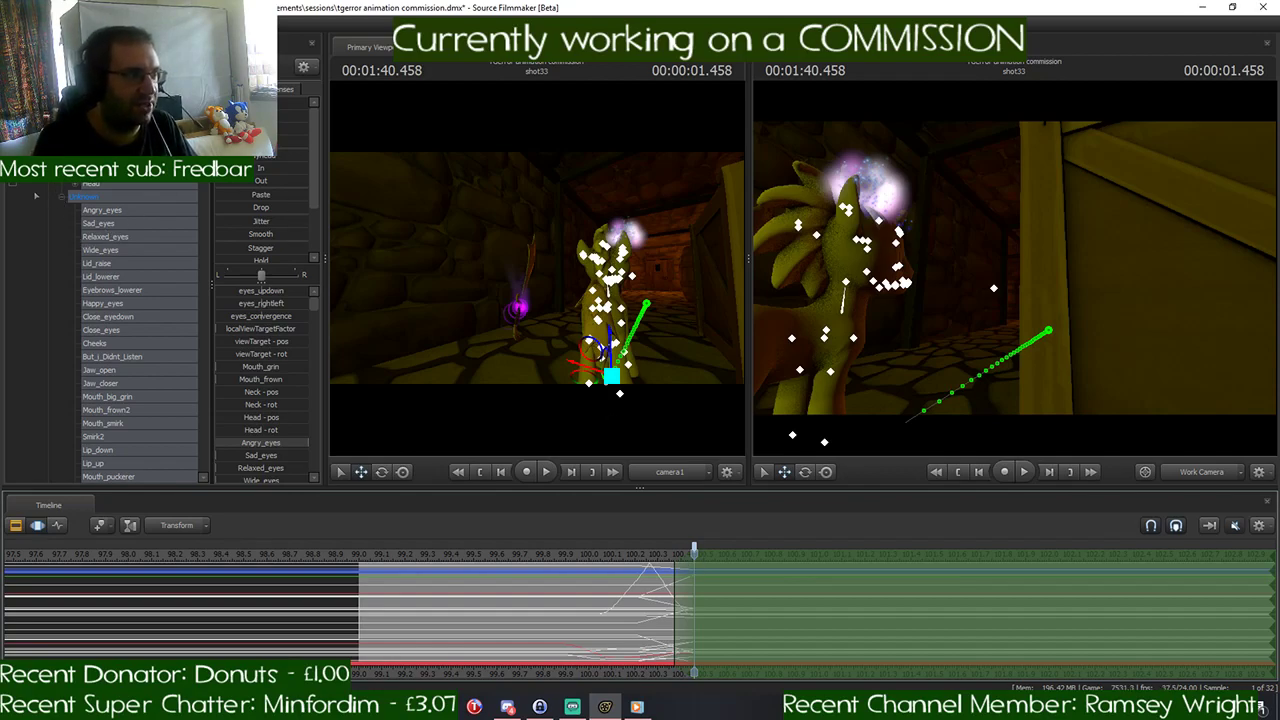
# - Duplicate the pony's animation set and move the copy higher up in the animation set list
pyautogui.click(48, 156)
pyautogui.rightClick(97, 178)
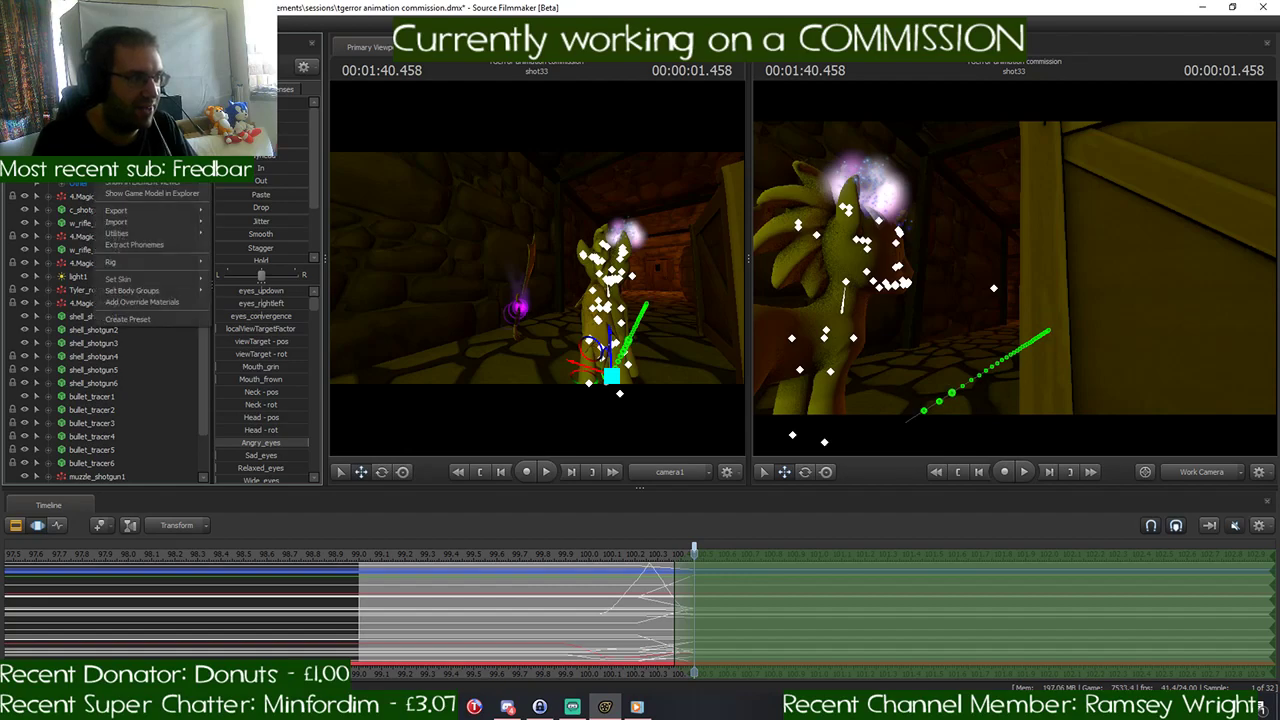
pyautogui.click(140, 150)
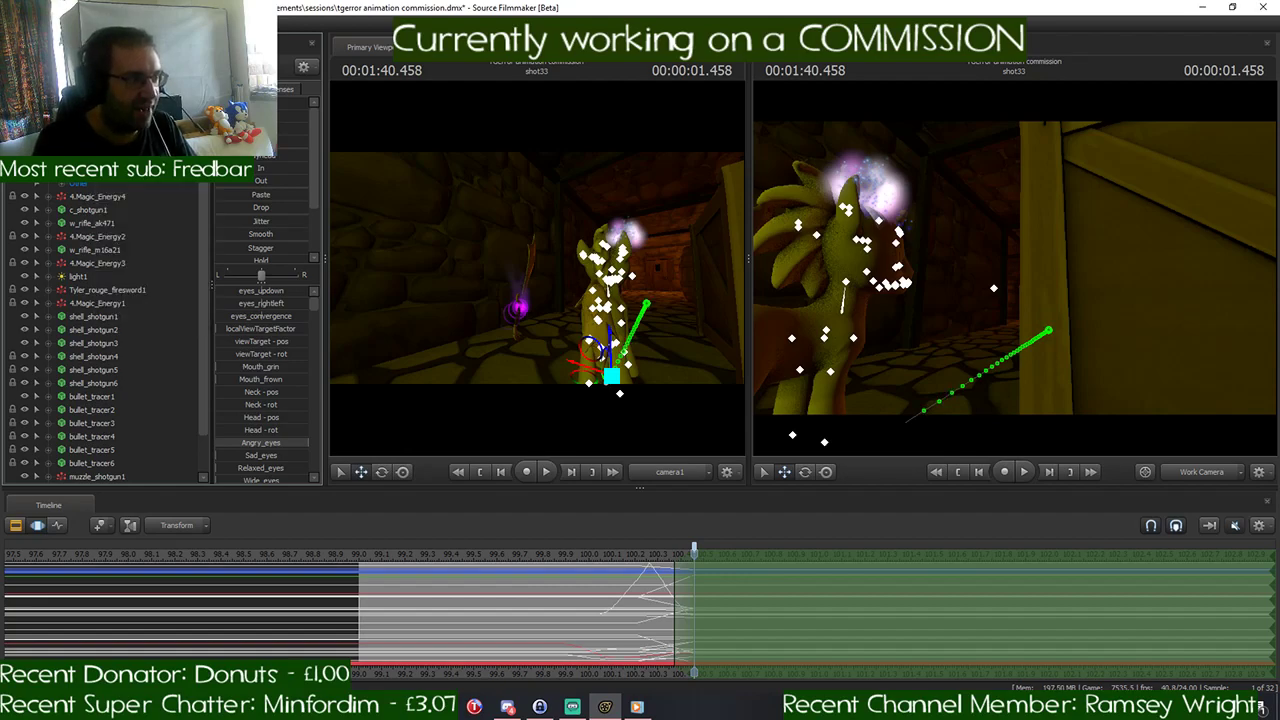
pyautogui.scroll(-1, 167, 351)
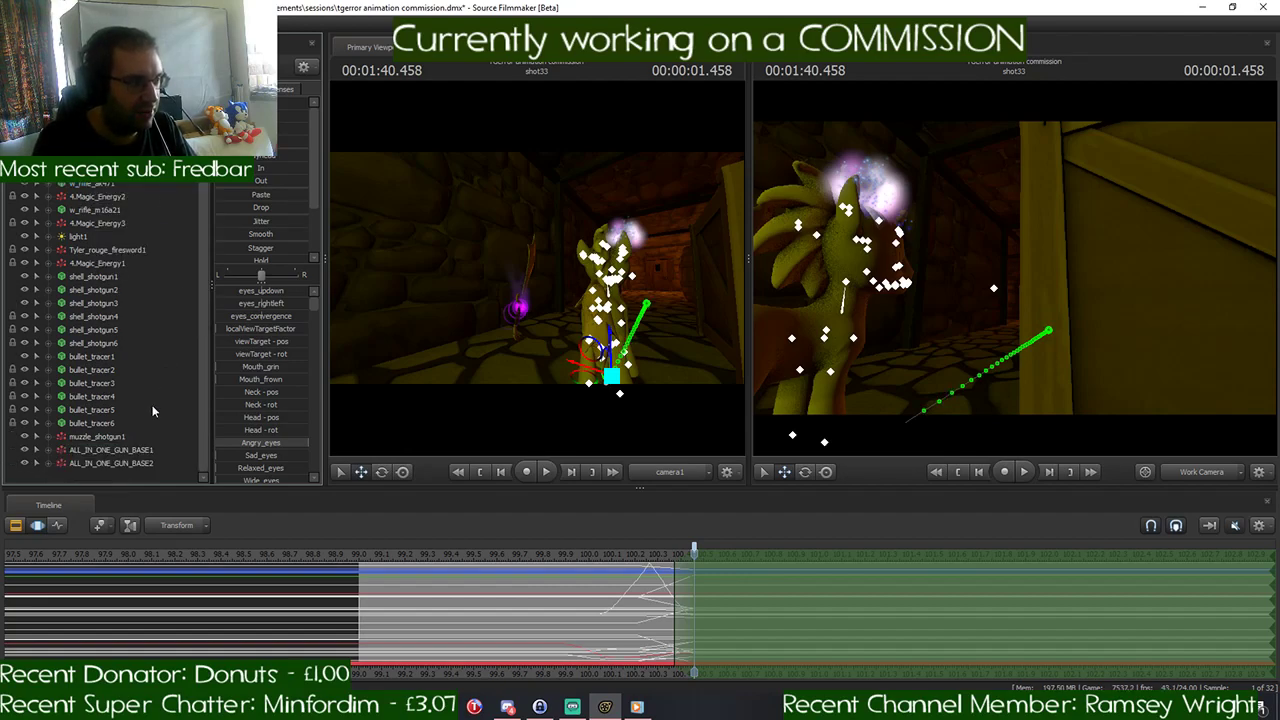
pyautogui.rightClick(86, 476)
pyautogui.click(182, 547)
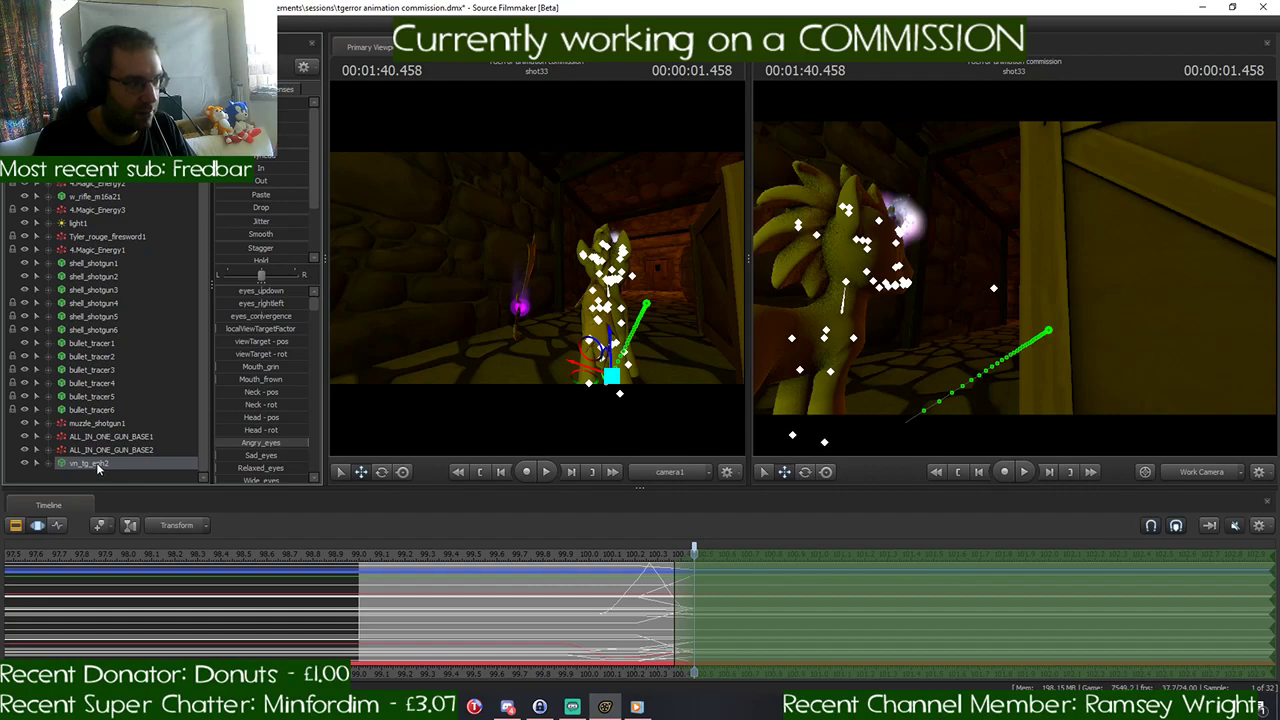
pyautogui.moveTo(96, 462); pyautogui.dragTo(148, 276)
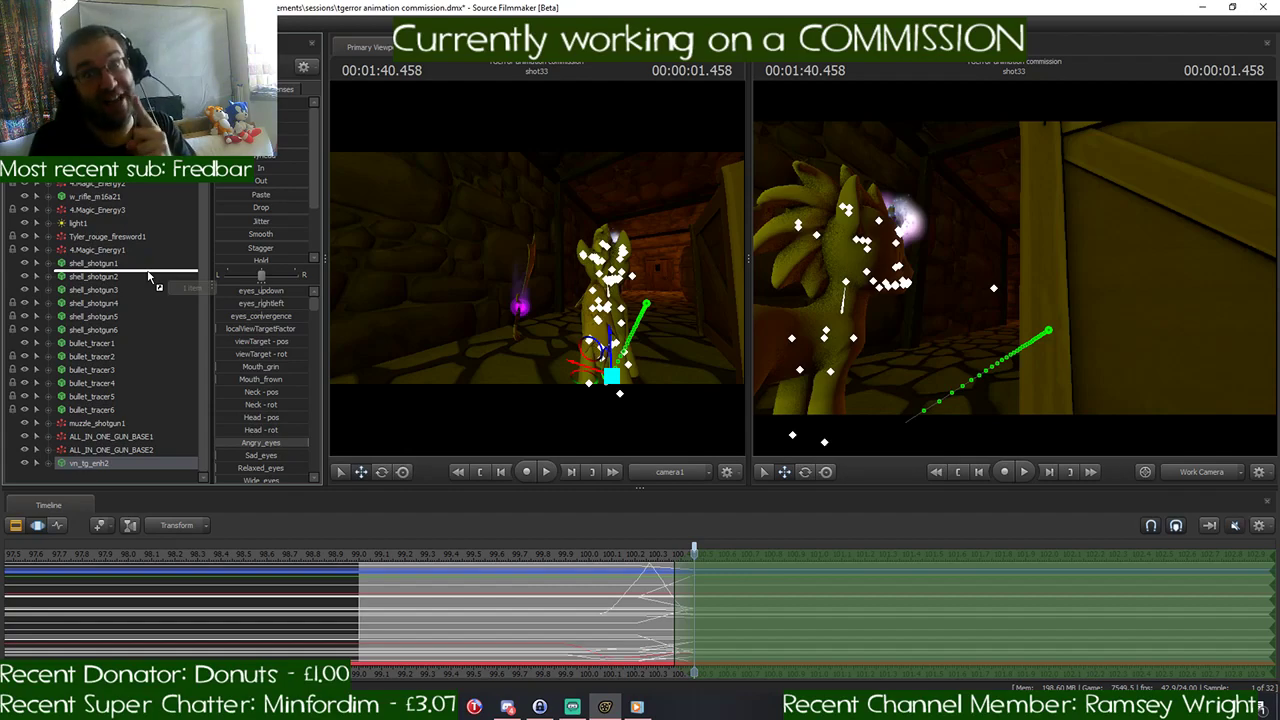
pyautogui.moveTo(148, 276); pyautogui.dragTo(143, 110)
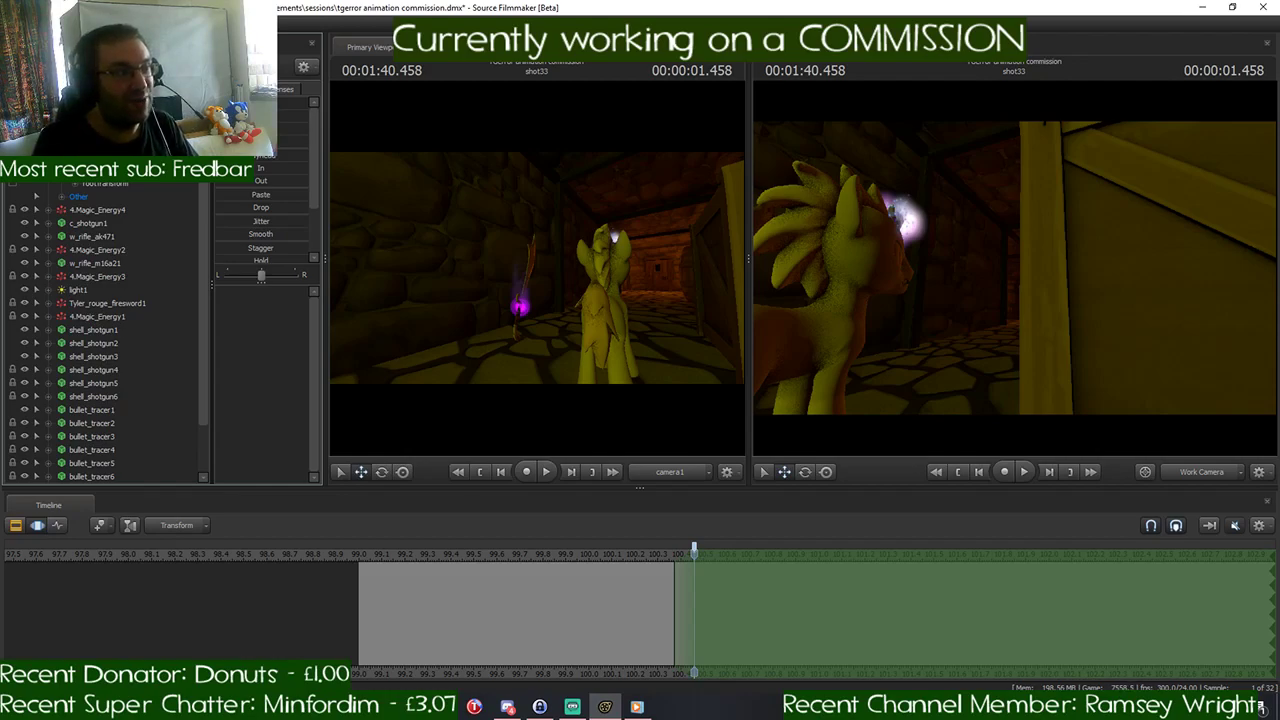
pyautogui.scroll(1, 105, 330)
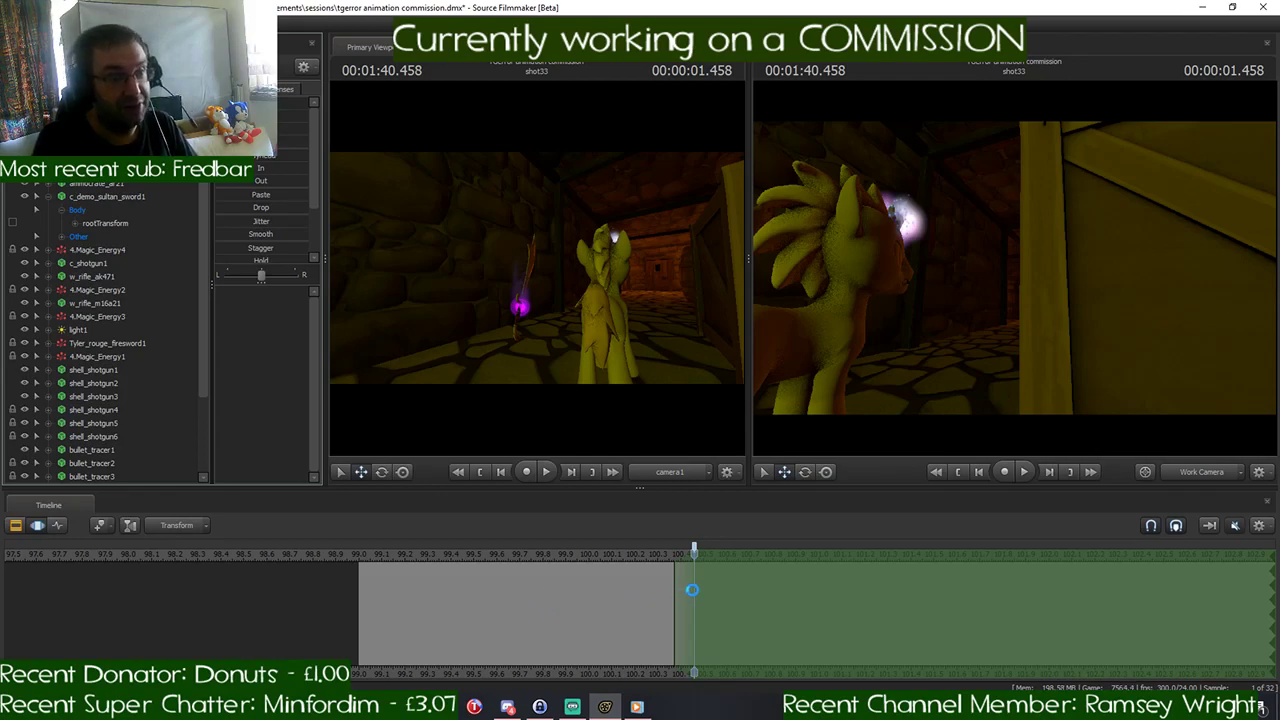
# - Extend the time selection back to 1:39.000 and flatten the pony copy's motion over it with a full-strength preset
pyautogui.moveTo(686, 592); pyautogui.dragTo(360, 590)
pyautogui.moveTo(996, 322); pyautogui.dragTo(982, 351)
pyautogui.press('s')
pyautogui.click(941, 264)
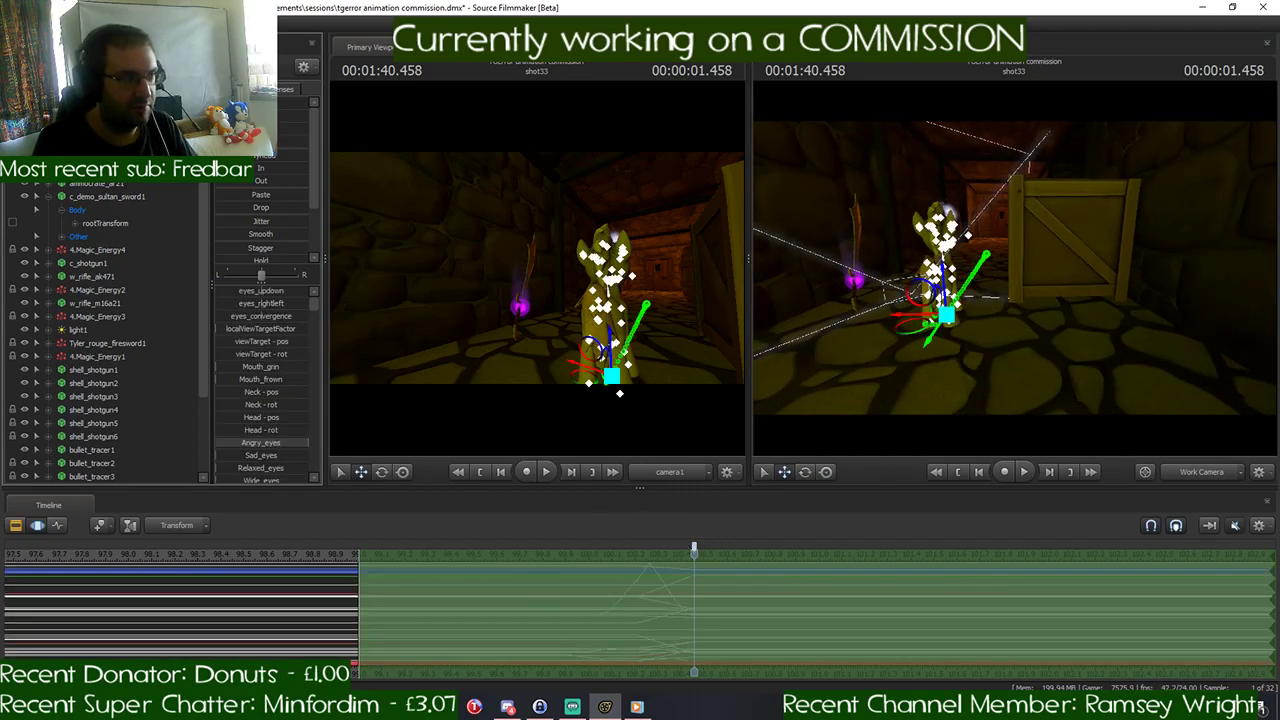
pyautogui.press('alt')
pyautogui.moveTo(246, 155); pyautogui.dragTo(303, 155)
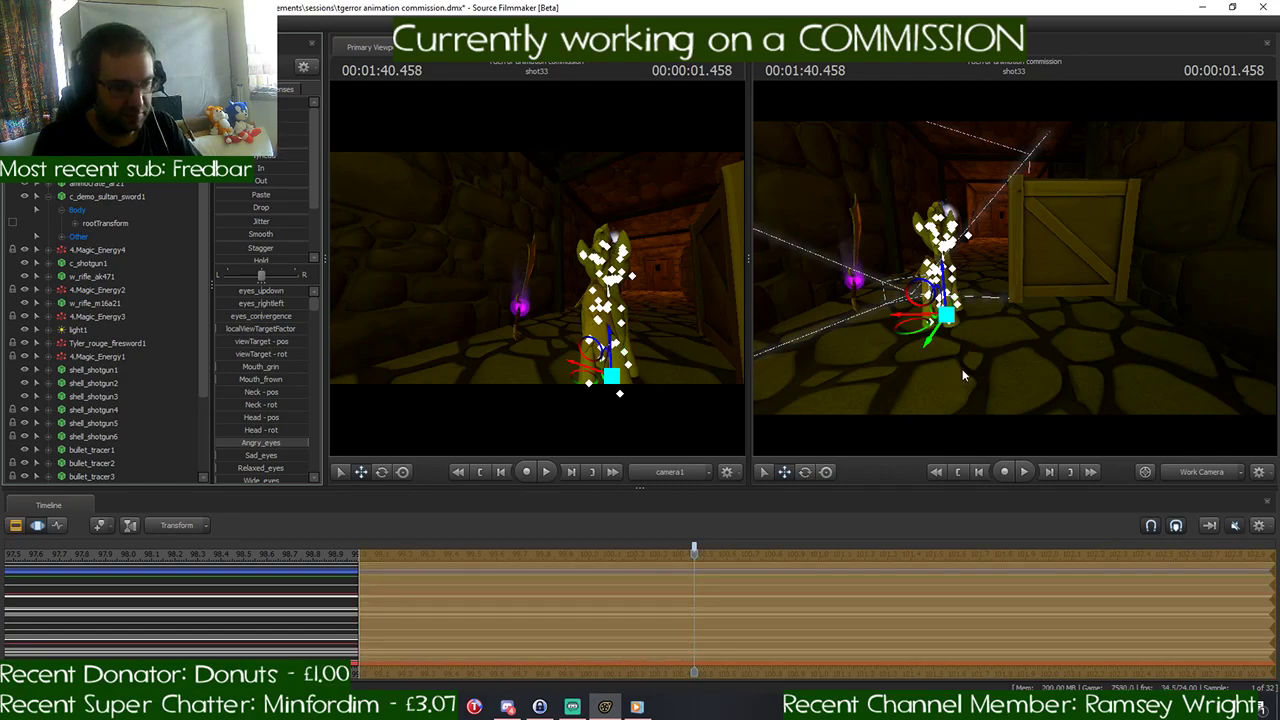
# - Import the animation running_sprint_v2_1.dmx onto the pony copy with its listed channel mapping and commit it
pyautogui.moveTo(917, 327); pyautogui.dragTo(925, 367)
pyautogui.press('w')
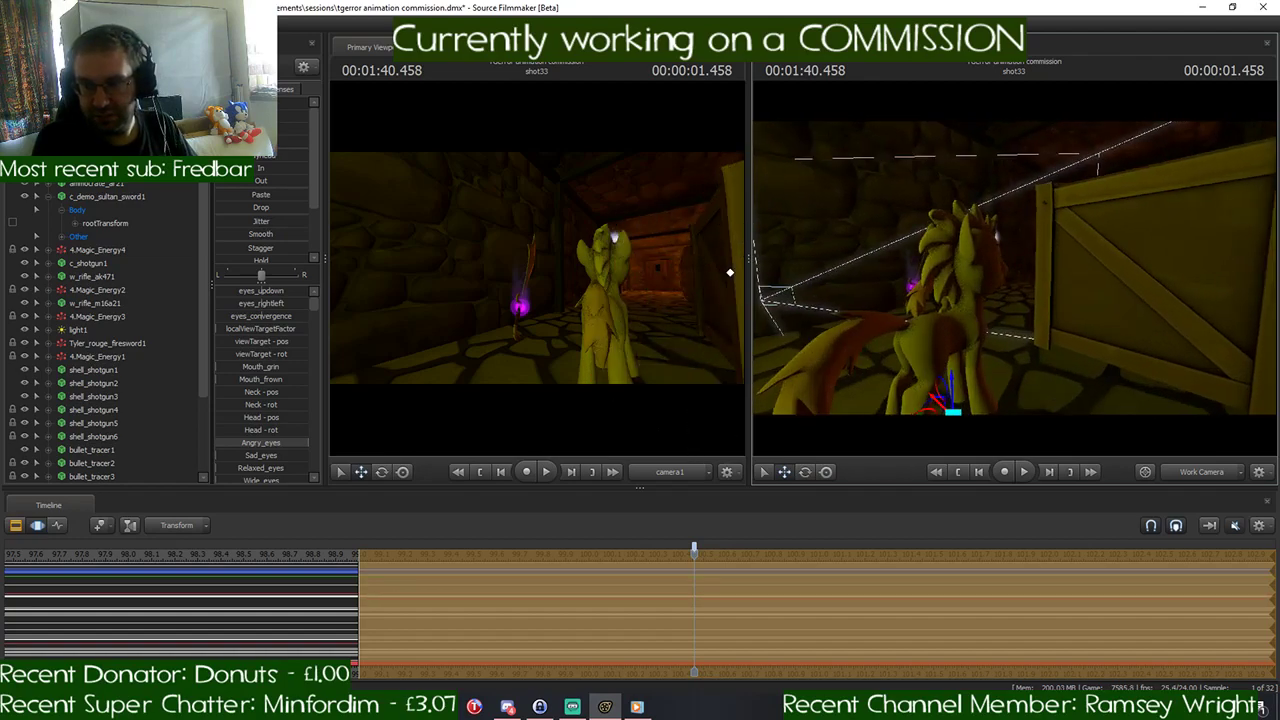
pyautogui.press('s')
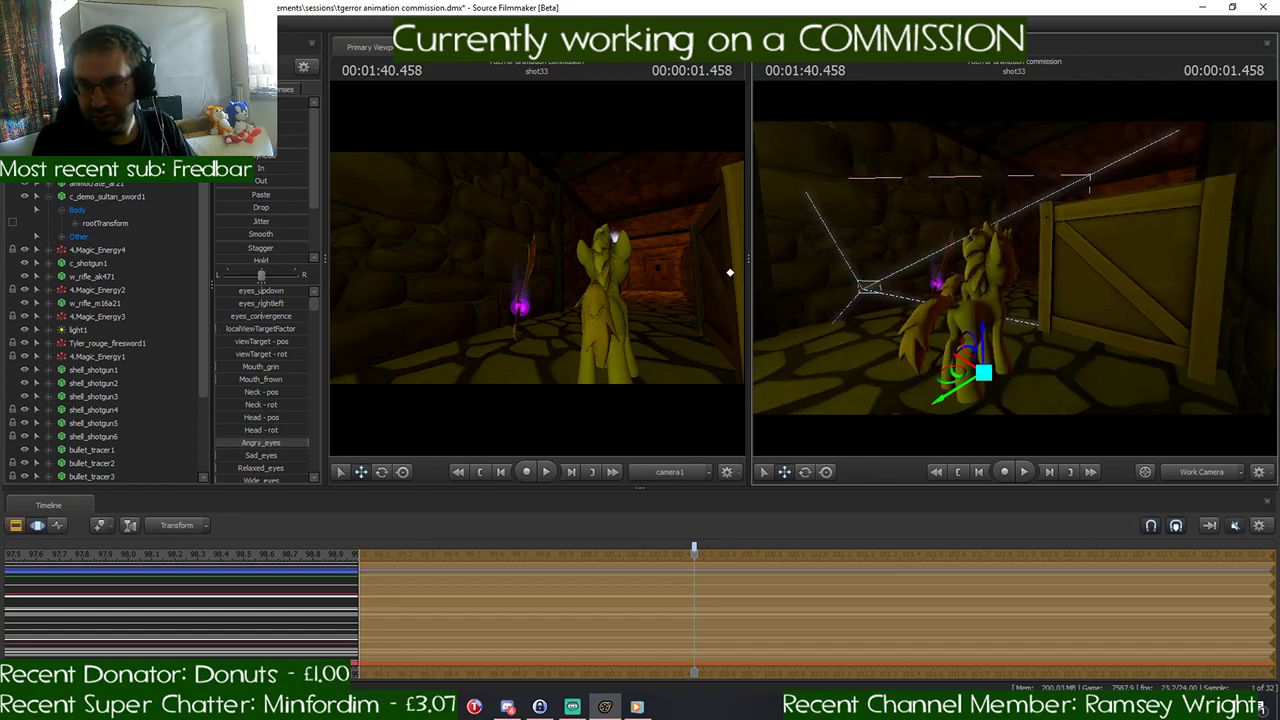
pyautogui.moveTo(925, 367); pyautogui.dragTo(970, 367)
pyautogui.press('a')
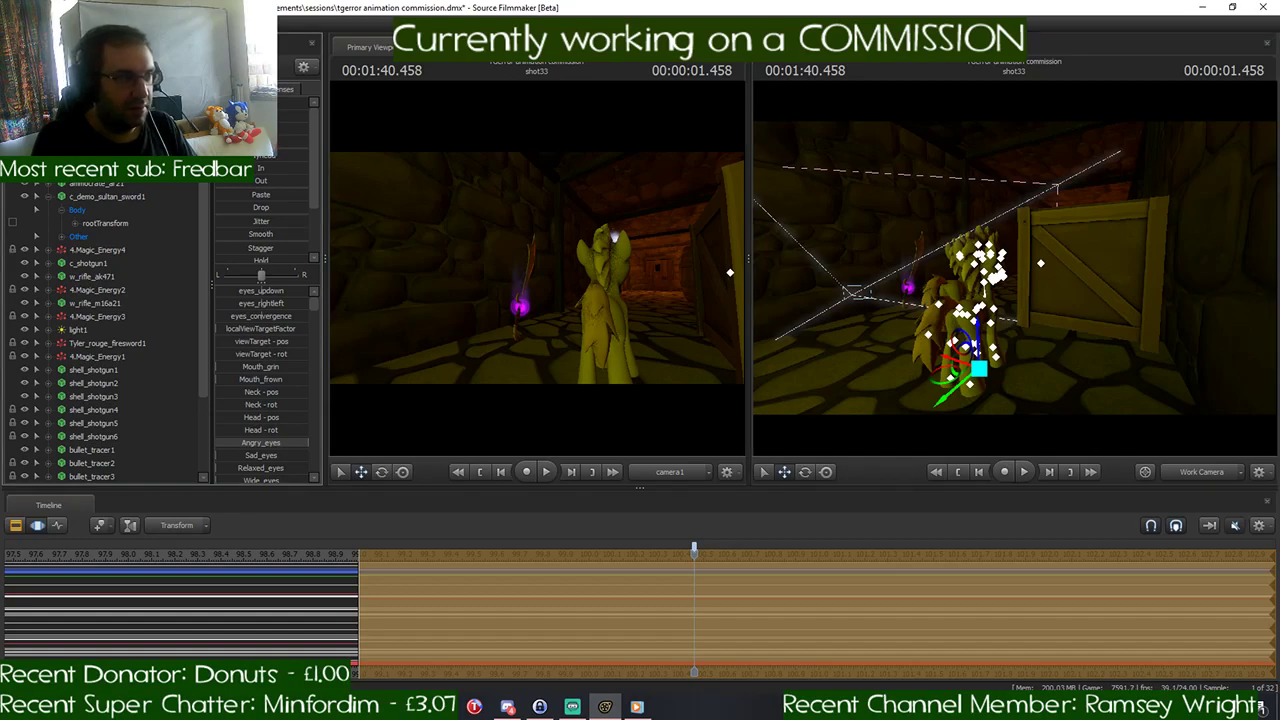
pyautogui.rightClick(124, 195)
pyautogui.moveTo(175, 236)
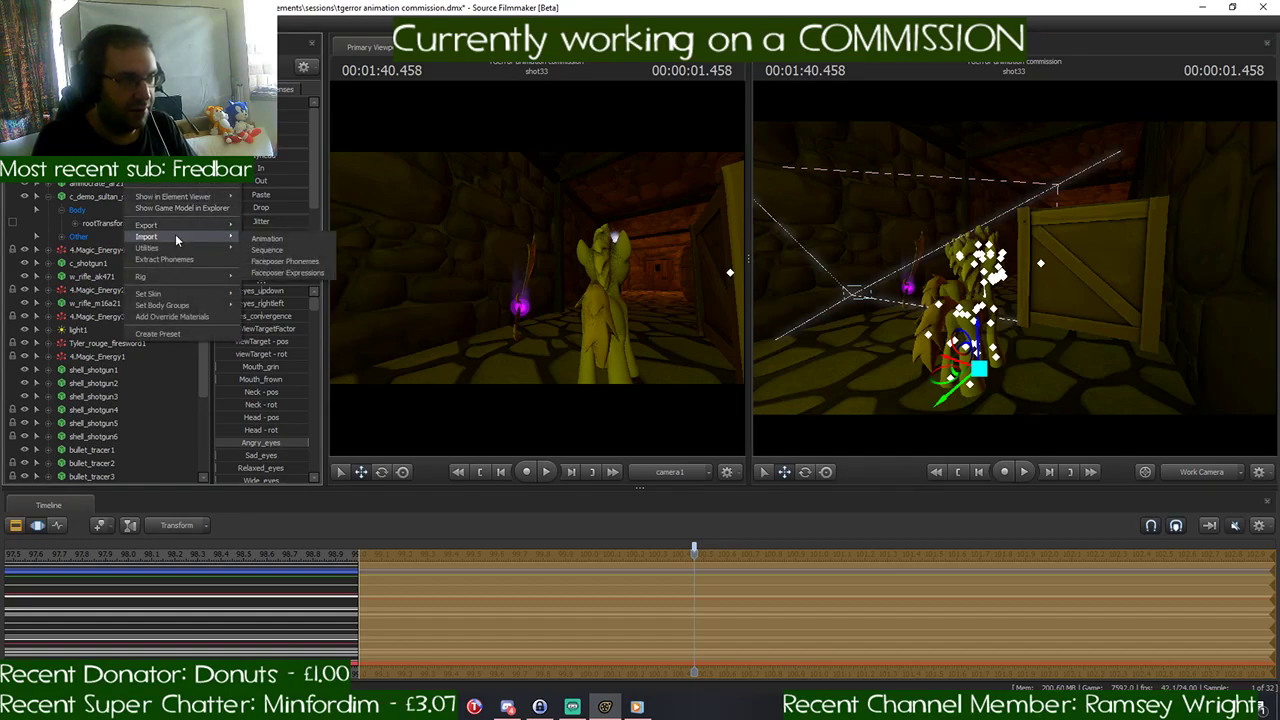
pyautogui.click(305, 244)
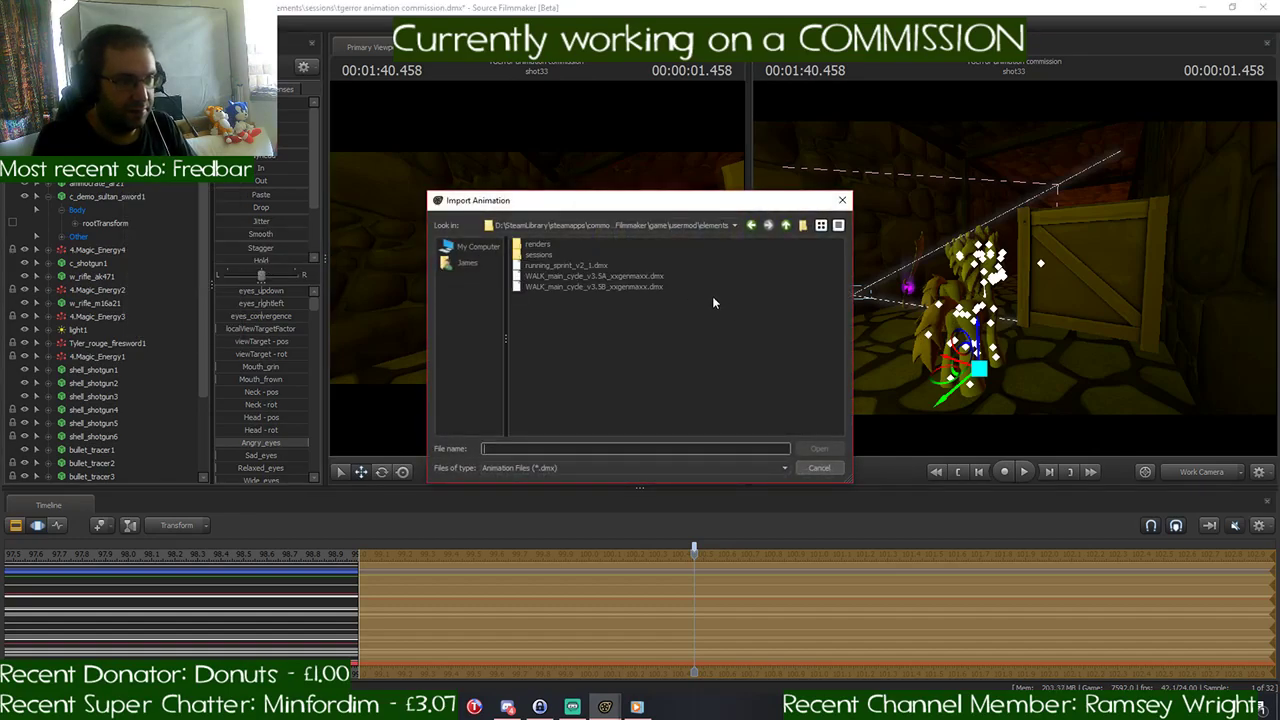
pyautogui.click(593, 266)
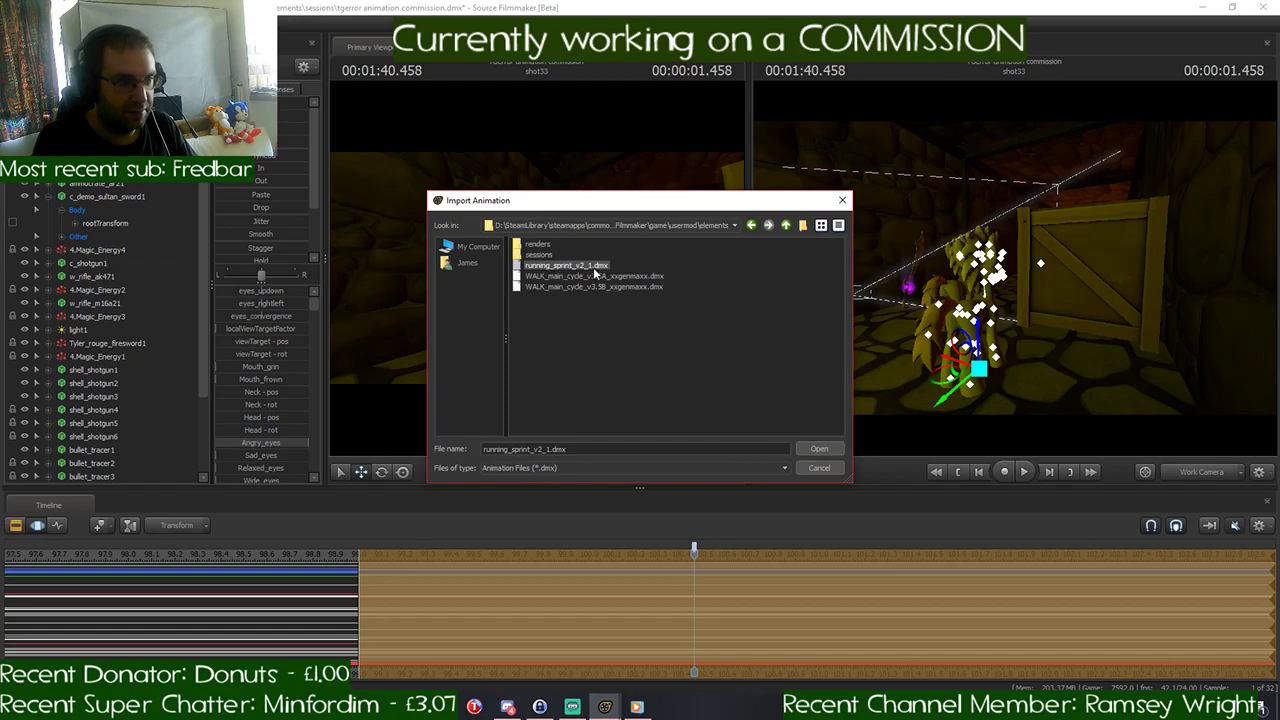
pyautogui.click(819, 450)
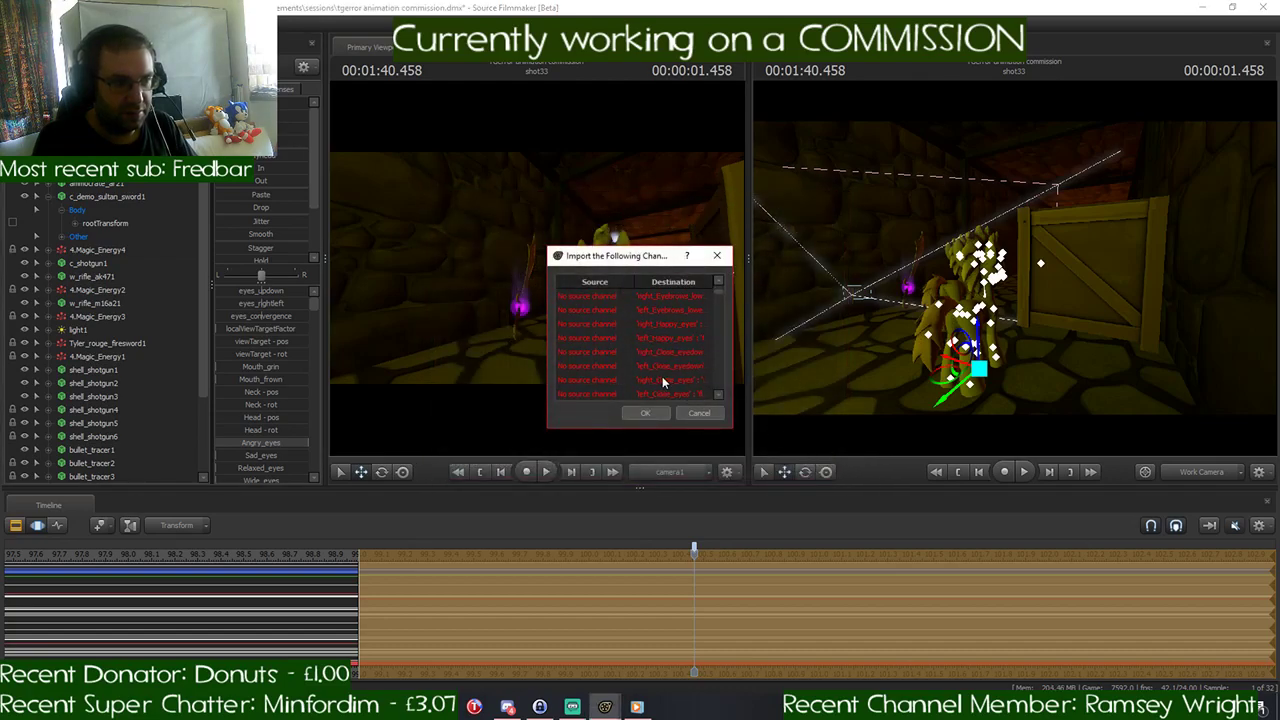
pyautogui.scroll(-3, 662, 376)
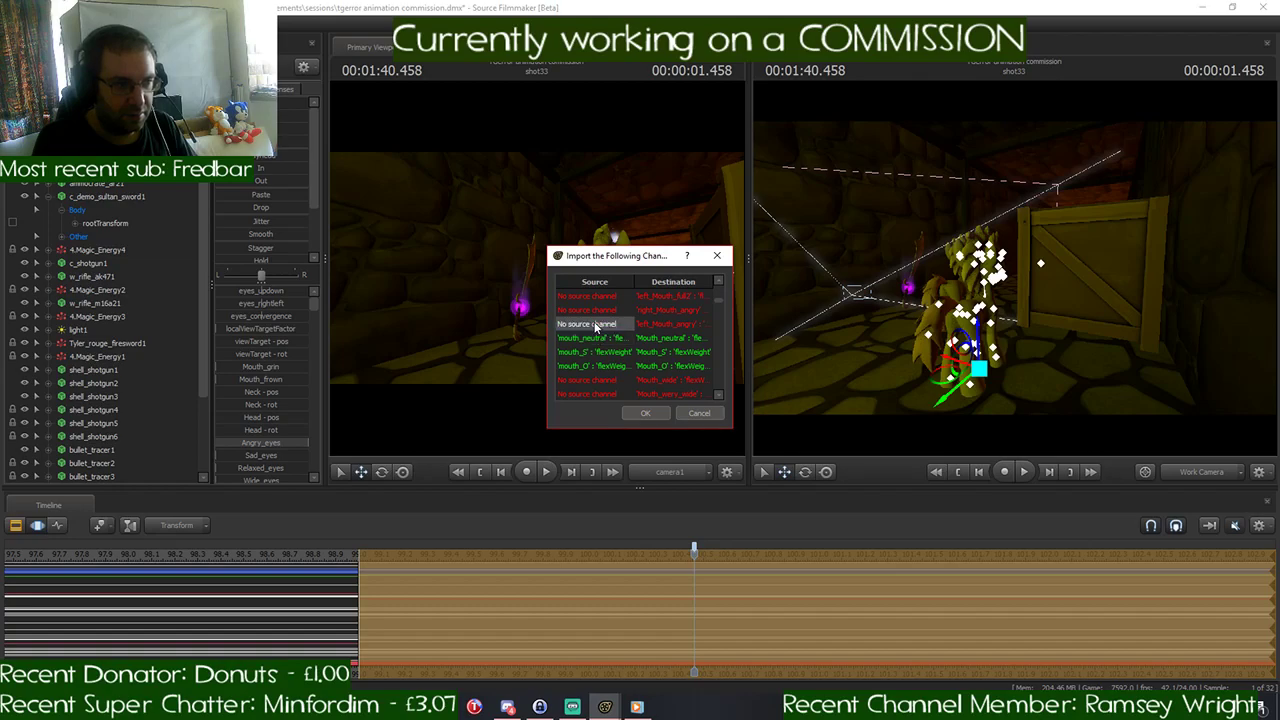
pyautogui.click(646, 413)
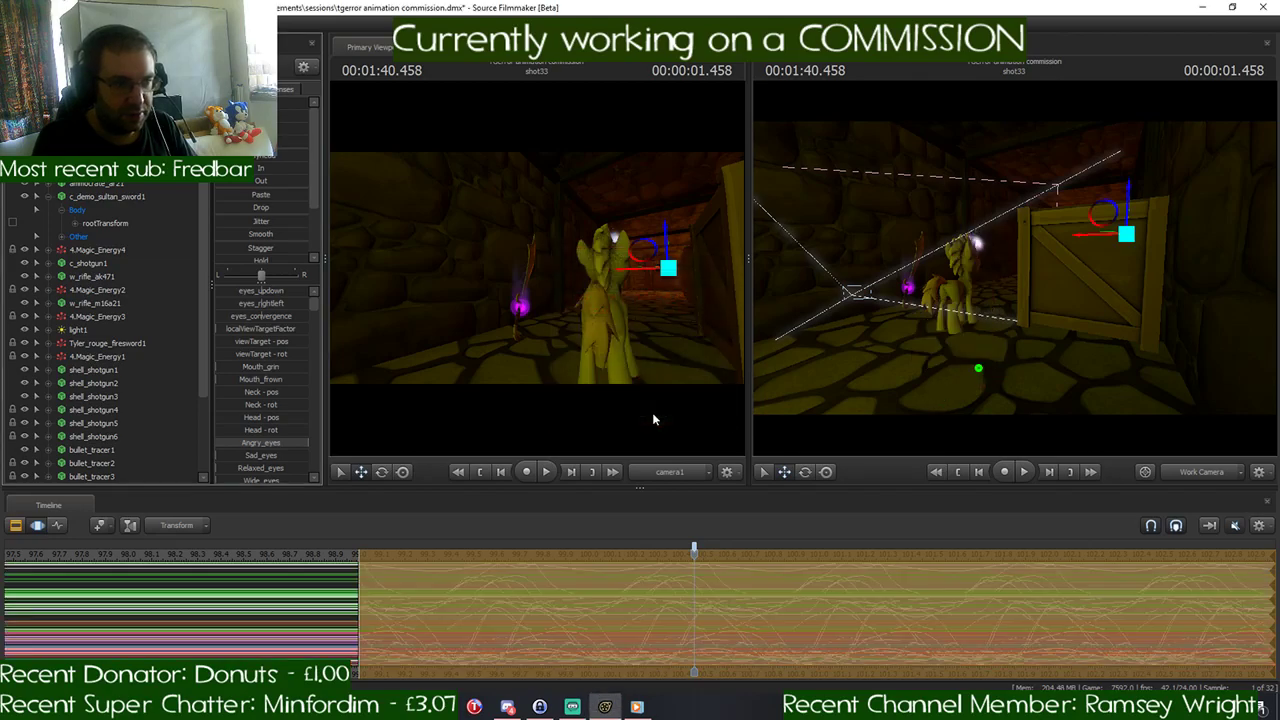
pyautogui.press('Return')
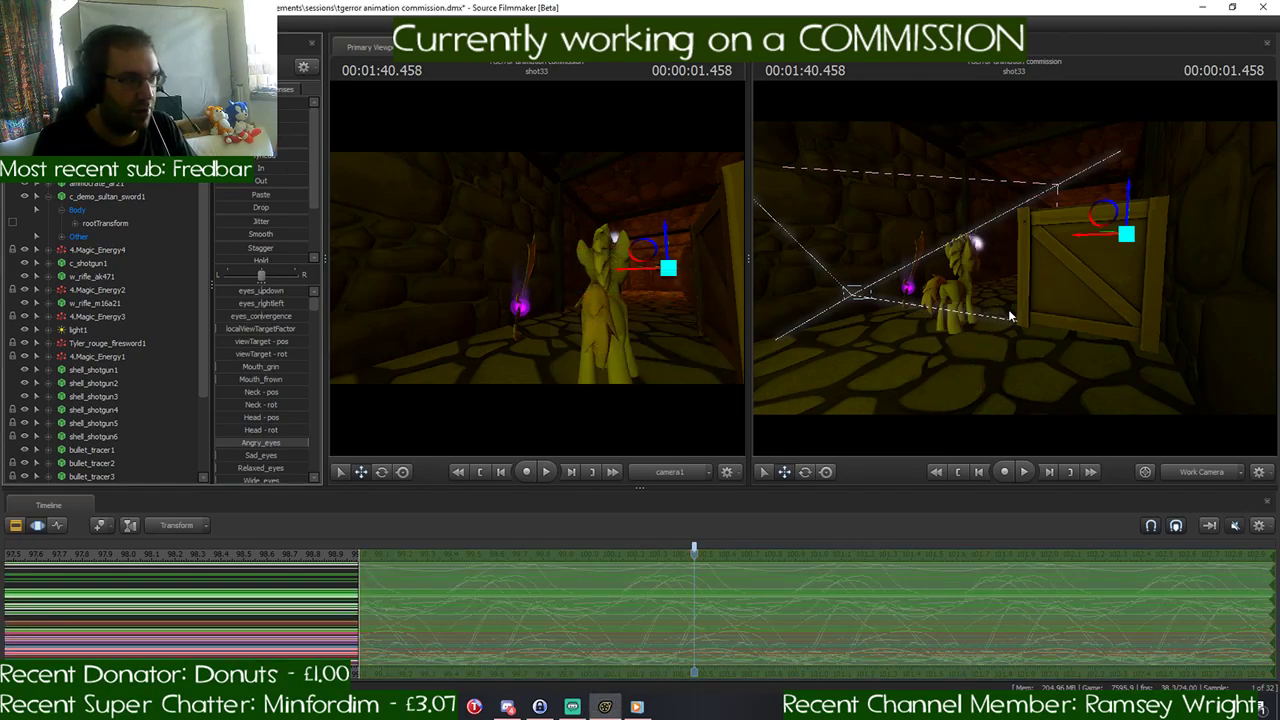
# - Move the running pony copy from outside the set down to the corridor floor near the original pony
pyautogui.moveTo(1010, 312); pyautogui.dragTo(962, 186)
pyautogui.press('s')
pyautogui.press('a')
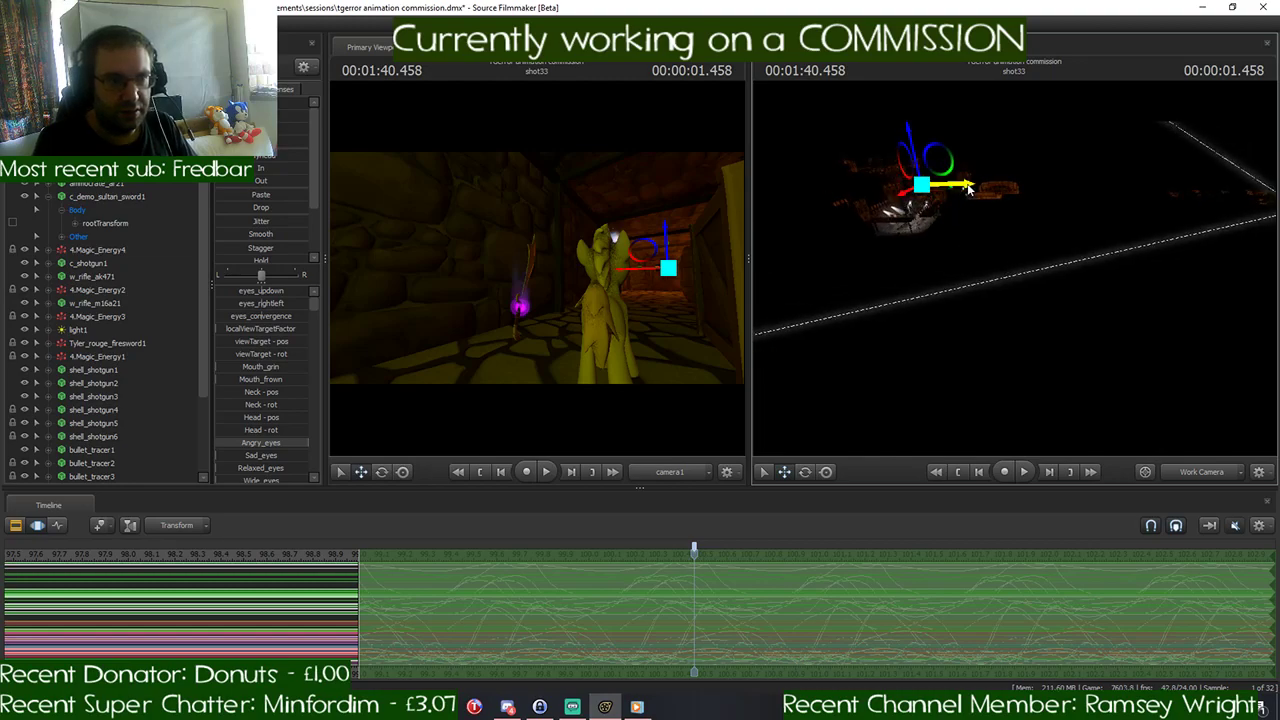
pyautogui.moveTo(965, 190); pyautogui.dragTo(1086, 246)
pyautogui.moveTo(1189, 203); pyautogui.dragTo(1213, 206)
pyautogui.moveTo(1015, 270); pyautogui.dragTo(900, 262)
pyautogui.moveTo(1015, 270)
pyautogui.mouseDown()
pyautogui.moveTo(868, 333)
pyautogui.moveTo(815, 378)
pyautogui.moveTo(1011, 267)
pyautogui.moveTo(994, 254)
pyautogui.moveTo(1015, 262)
pyautogui.moveTo(966, 298)
pyautogui.moveTo(972, 326)
pyautogui.moveTo(914, 257)
pyautogui.moveTo(928, 246)
pyautogui.moveTo(995, 246)
pyautogui.moveTo(1000, 284)
pyautogui.moveTo(992, 222)
pyautogui.moveTo(1014, 267)
pyautogui.mouseUp()
pyautogui.press('w')
pyautogui.press('w')
pyautogui.press('w')
pyautogui.press('w')
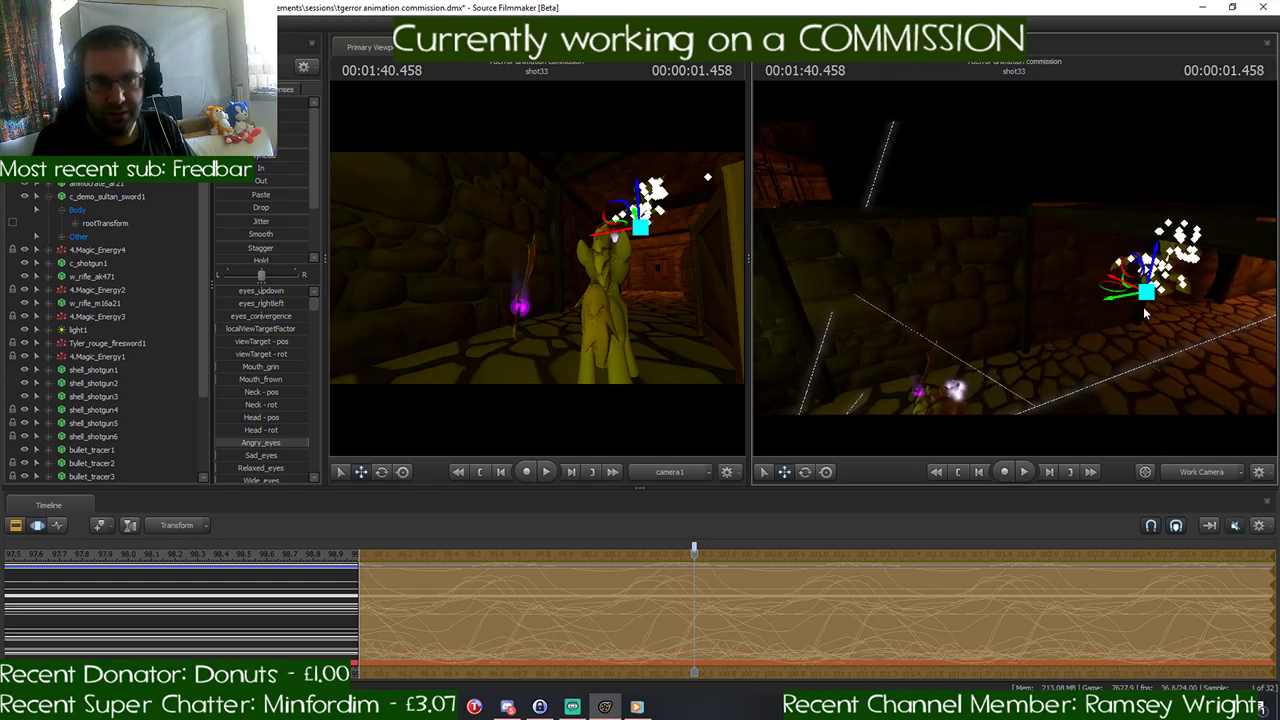
pyautogui.moveTo(1147, 292); pyautogui.dragTo(1077, 380)
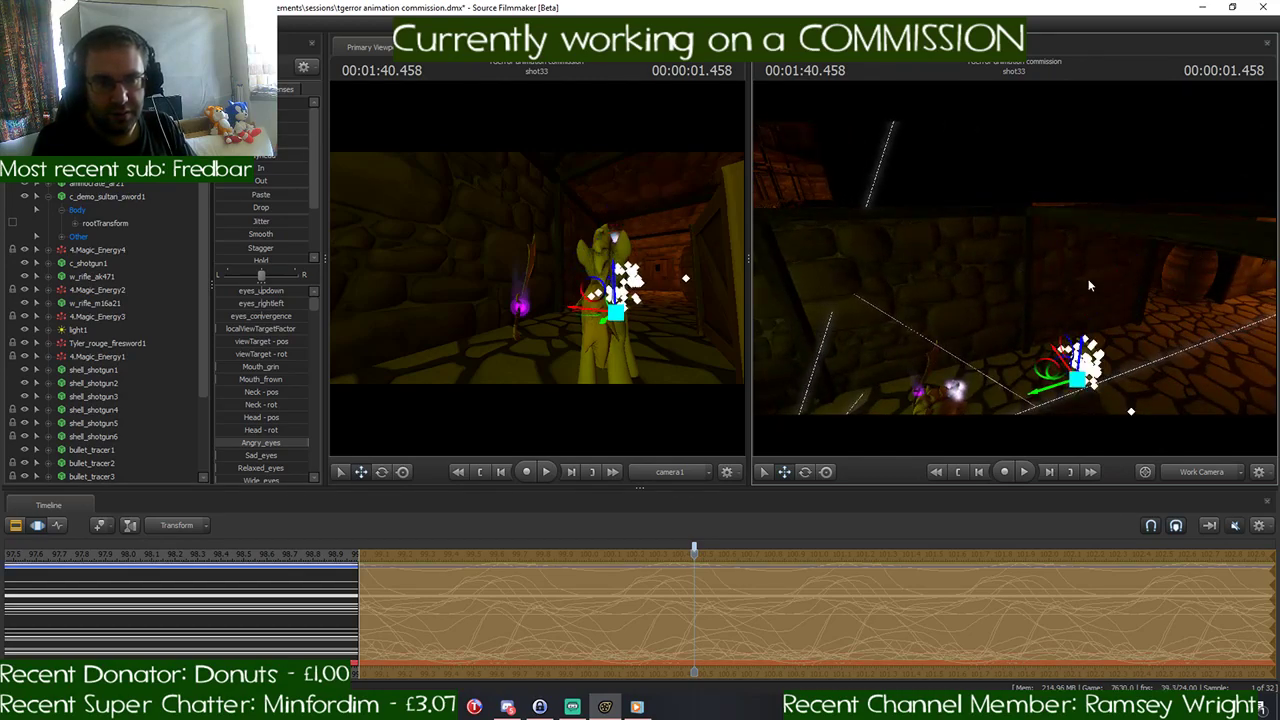
# - Examine the pony copy's sprint poses from the side, stepping on from 1:40.458 and then back to the shot's start
pyautogui.moveTo(1090, 284); pyautogui.dragTo(1094, 250)
pyautogui.press('w')
pyautogui.press('s')
pyautogui.press('w')
pyautogui.moveTo(1013, 271)
pyautogui.mouseDown()
pyautogui.moveTo(1030, 268)
pyautogui.moveTo(1030, 286)
pyautogui.mouseUp()
pyautogui.press('ctrl')
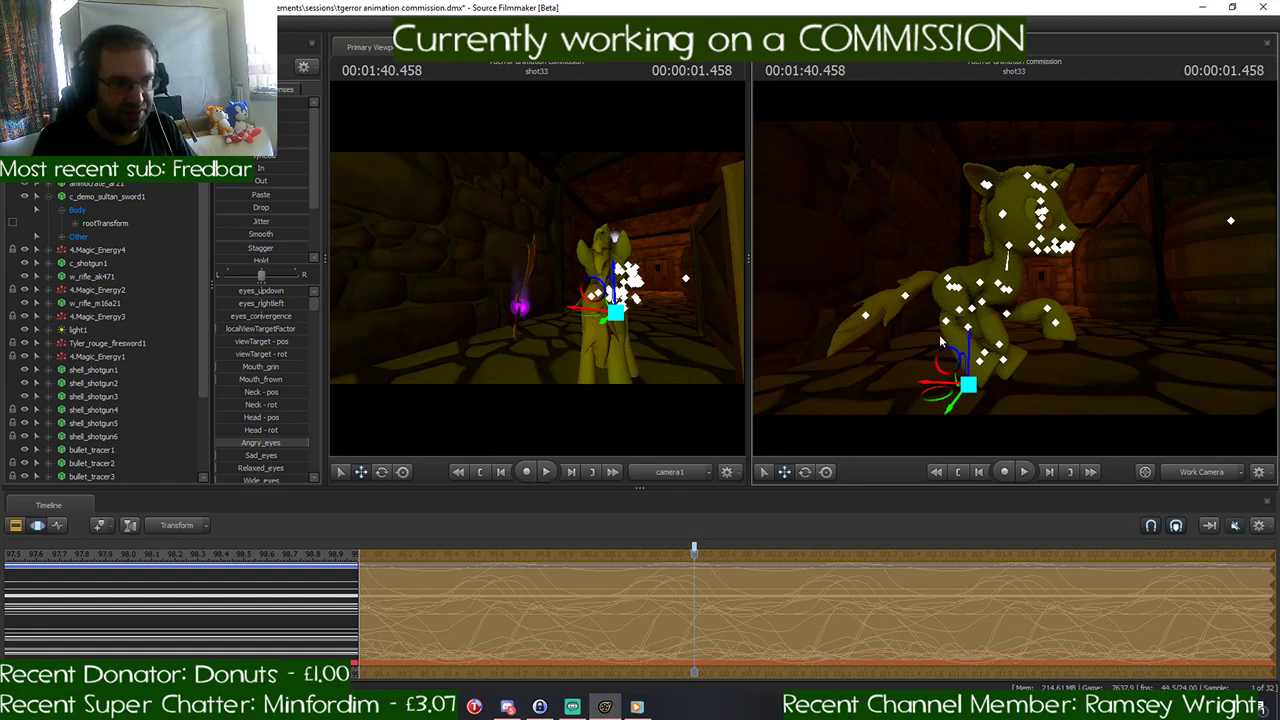
pyautogui.press('Right')
pyautogui.press('Right')
pyautogui.press('Right')
pyautogui.press('Left')
pyautogui.press('Left')
pyautogui.press('Left')
pyautogui.press('Left')
pyautogui.press('Left')
pyautogui.press('Left')
pyautogui.press('Left')
pyautogui.press('Left')
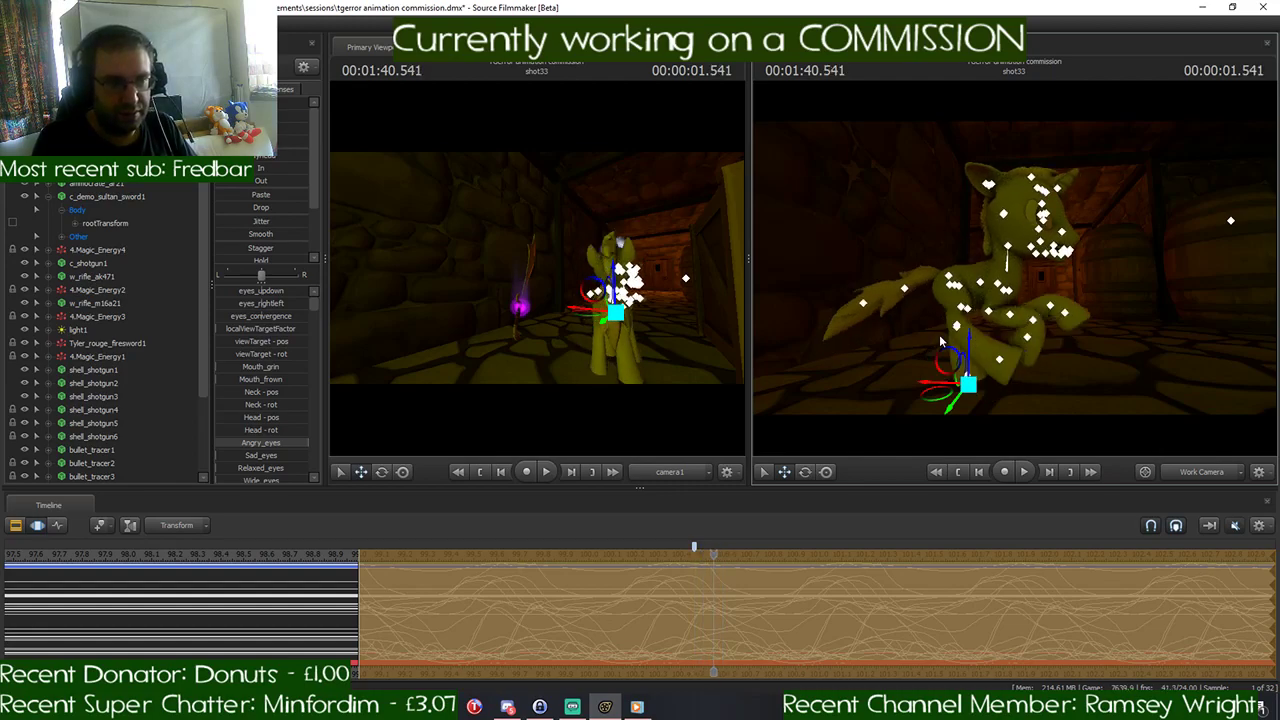
pyautogui.press('Left')
pyautogui.press('Left')
pyautogui.press('Left')
pyautogui.press('Left')
pyautogui.press('Left')
pyautogui.press('Left')
pyautogui.press('Left')
pyautogui.press('Left')
pyautogui.press('Left')
pyautogui.press('Left')
pyautogui.press('Left')
pyautogui.press('Left')
pyautogui.press('Left')
pyautogui.press('Left')
pyautogui.press('Left')
pyautogui.press('Left')
pyautogui.press('Left')
pyautogui.press('Left')
pyautogui.press('Left')
pyautogui.press('Left')
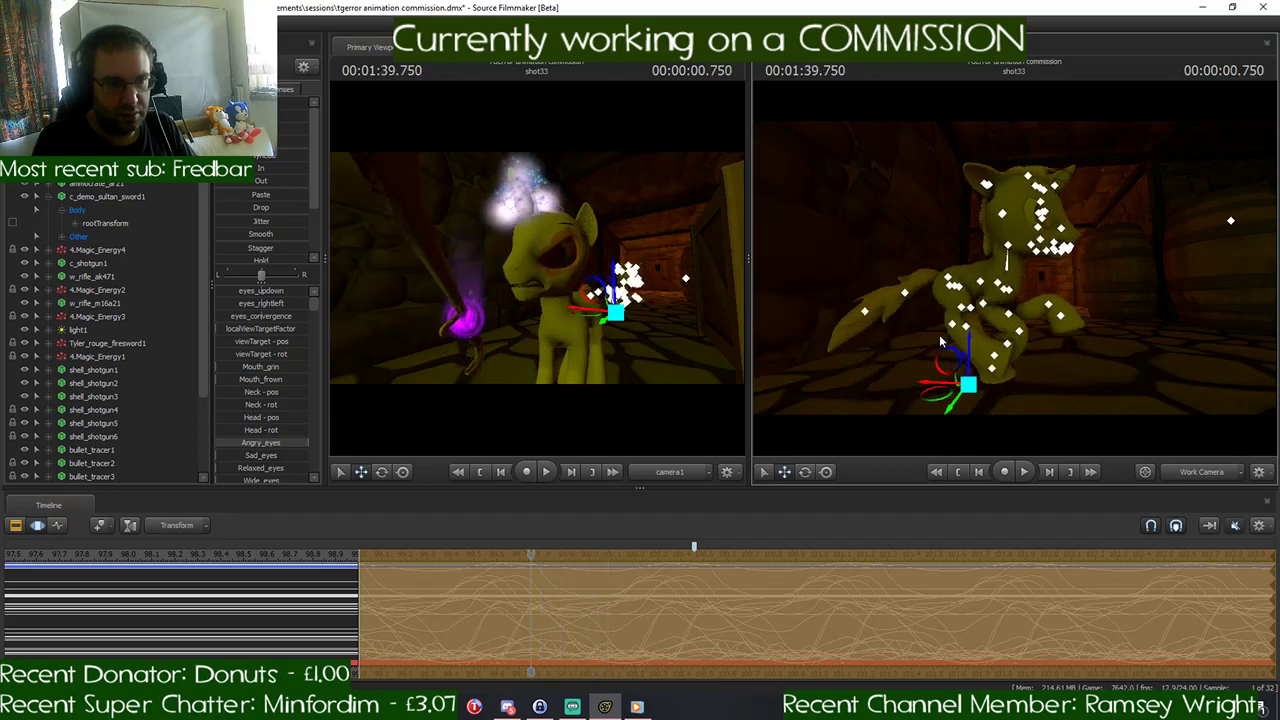
pyautogui.press('Left')
pyautogui.press('Left')
pyautogui.press('Left')
pyautogui.press('Left')
pyautogui.press('Left')
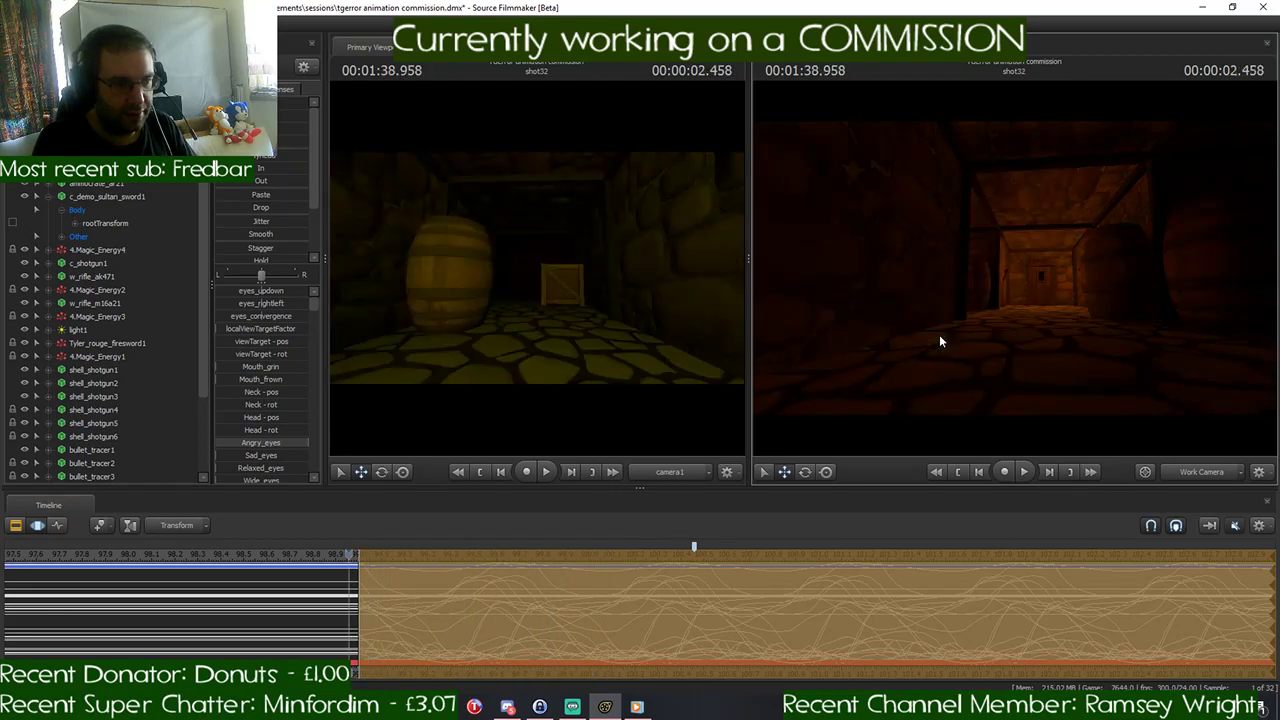
# - Step back and forth through the copy's gallop cycle between 1:39.000 and 1:39.625 to study the leg poses, ending at 1:39.166
pyautogui.press('Right')
pyautogui.press('Right')
pyautogui.press('Right')
pyautogui.press('Right')
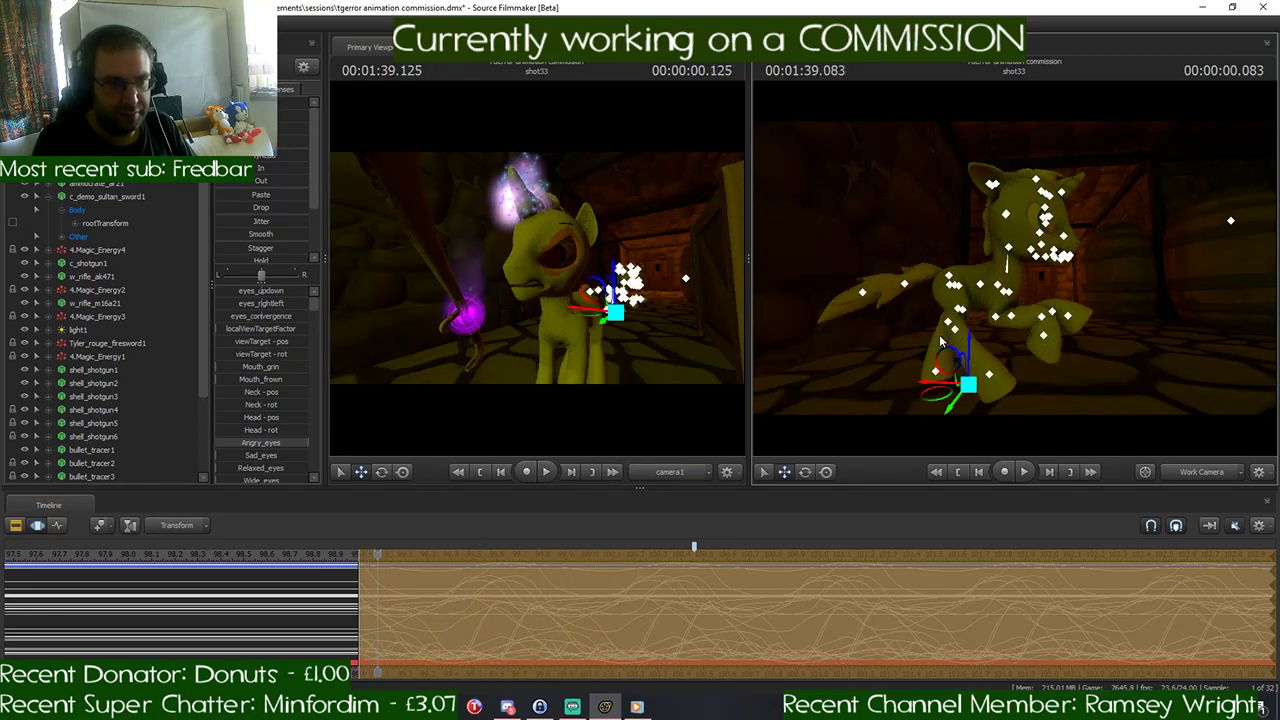
pyautogui.press('Right')
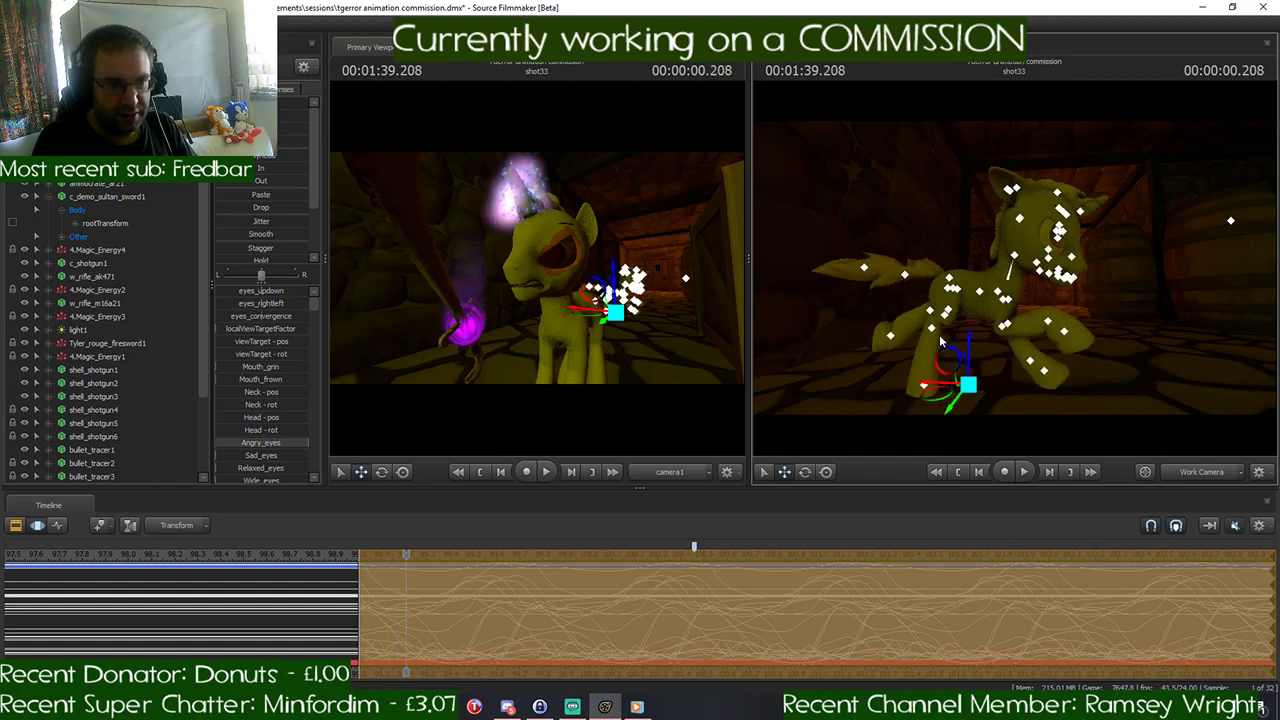
pyautogui.press('Right')
pyautogui.press('Right')
pyautogui.press('Right')
pyautogui.press('Right')
pyautogui.press('Right')
pyautogui.press('Right')
pyautogui.press('Right')
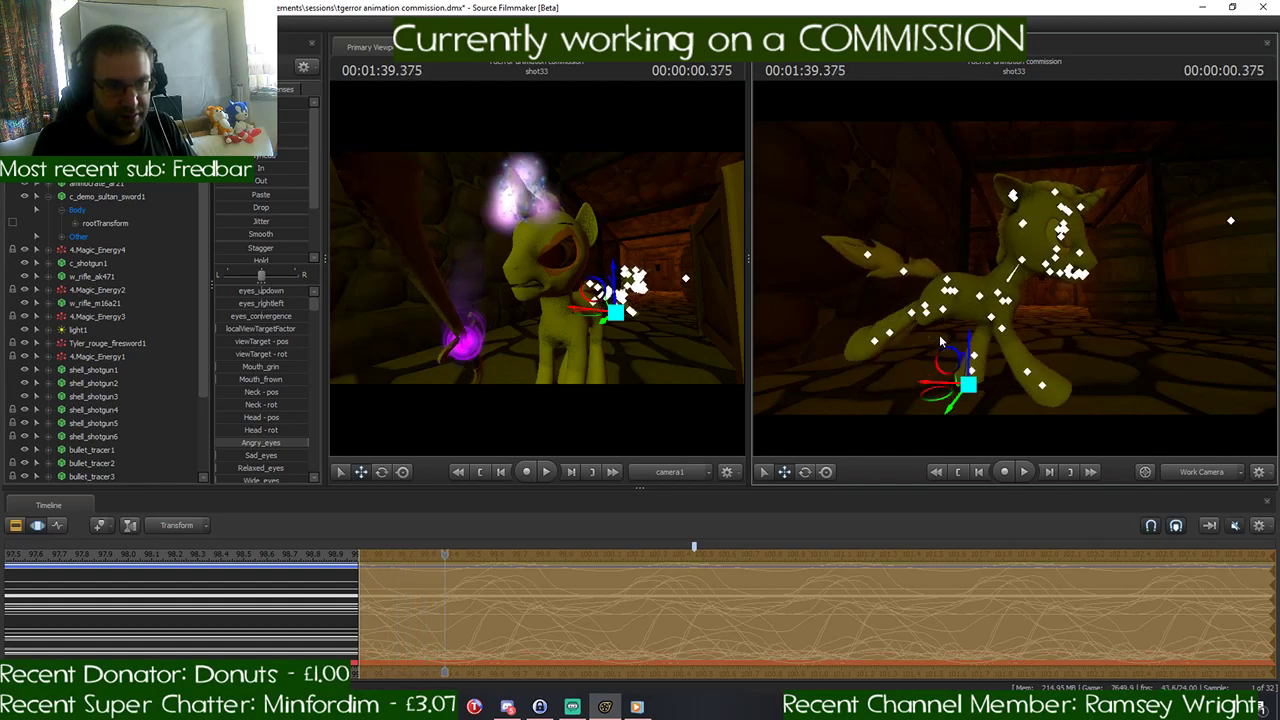
pyautogui.press('Right')
pyautogui.press('Right')
pyautogui.press('Right')
pyautogui.press('Right')
pyautogui.press('Right')
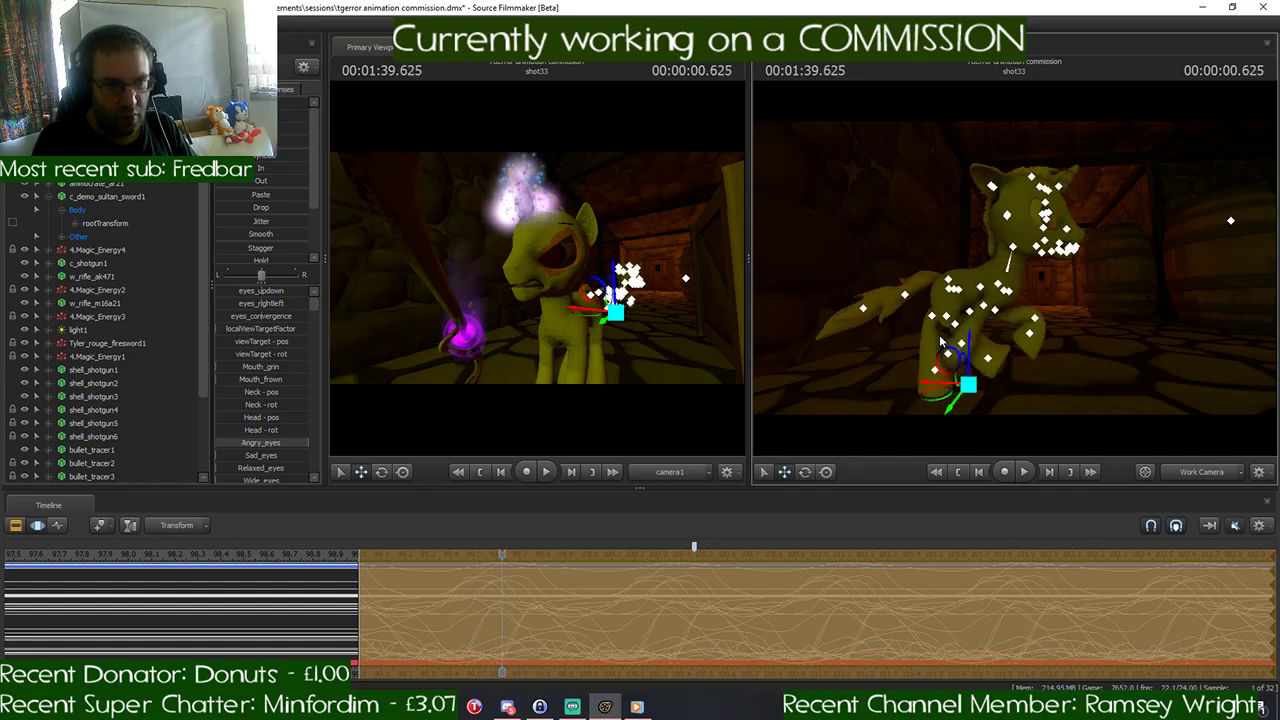
pyautogui.press('Left')
pyautogui.press('Left')
pyautogui.press('Left')
pyautogui.press('Left')
pyautogui.press('Left')
pyautogui.press('Left')
pyautogui.press('Left')
pyautogui.press('Left')
pyautogui.press('Left')
pyautogui.press('Left')
pyautogui.press('Left')
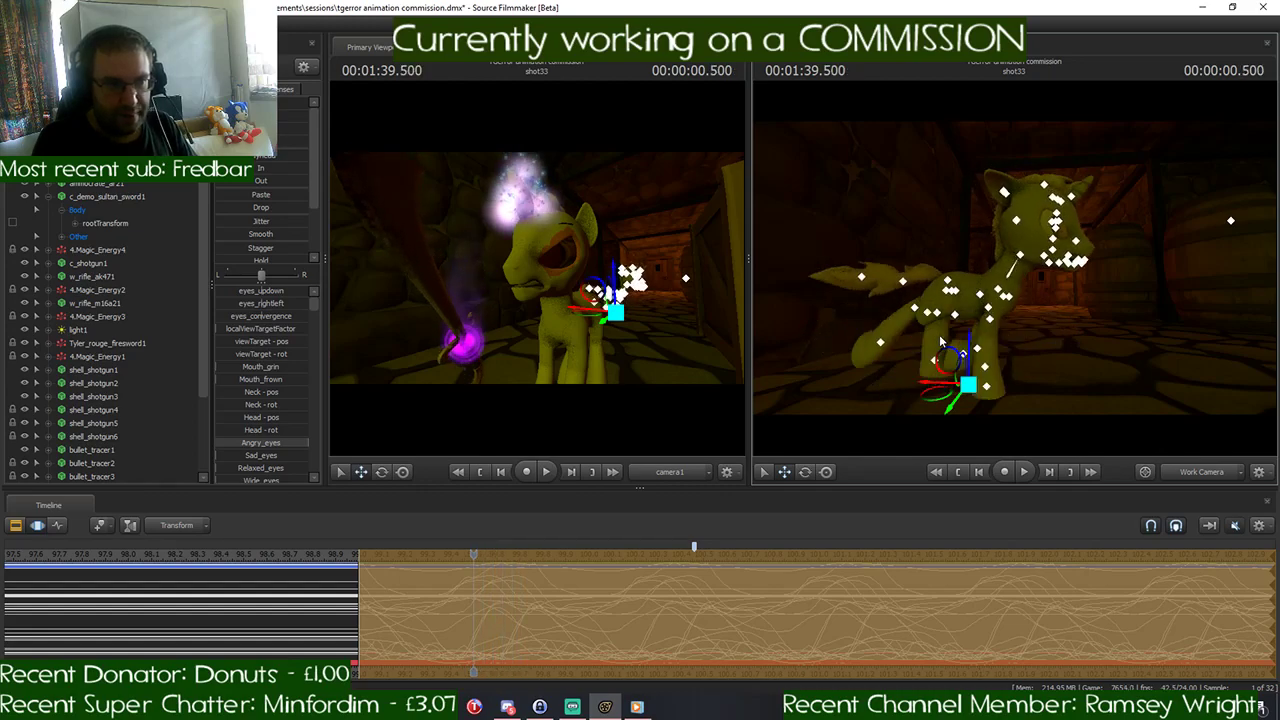
pyautogui.press('Left')
pyautogui.press('Left')
pyautogui.press('Left')
pyautogui.press('Left')
pyautogui.press('Left')
pyautogui.press('Left')
pyautogui.press('Left')
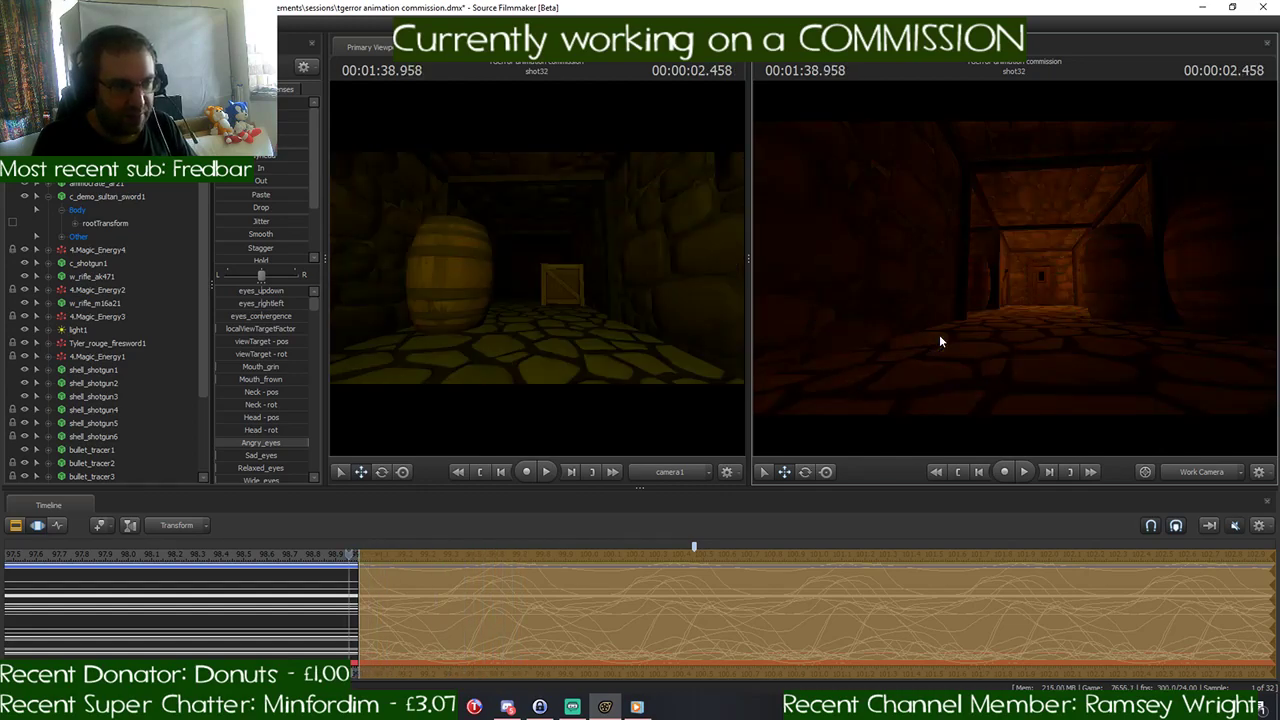
pyautogui.press('Right')
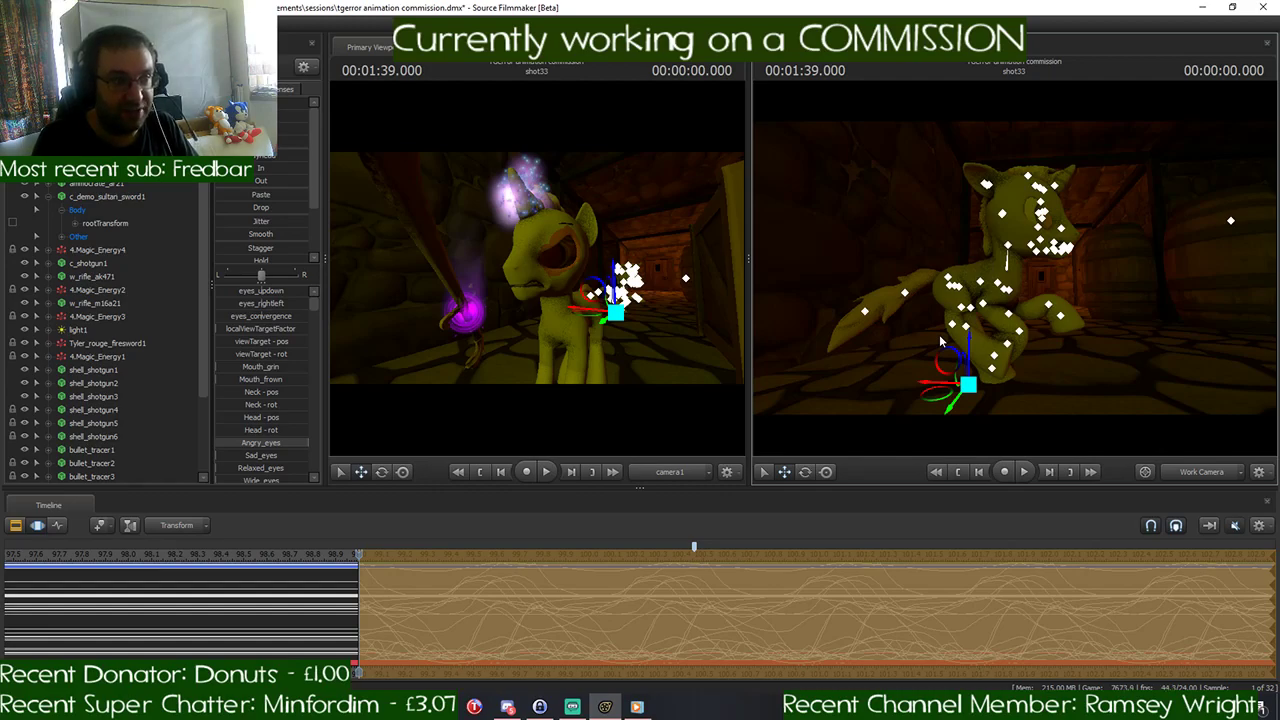
pyautogui.press('Right')
pyautogui.press('Right')
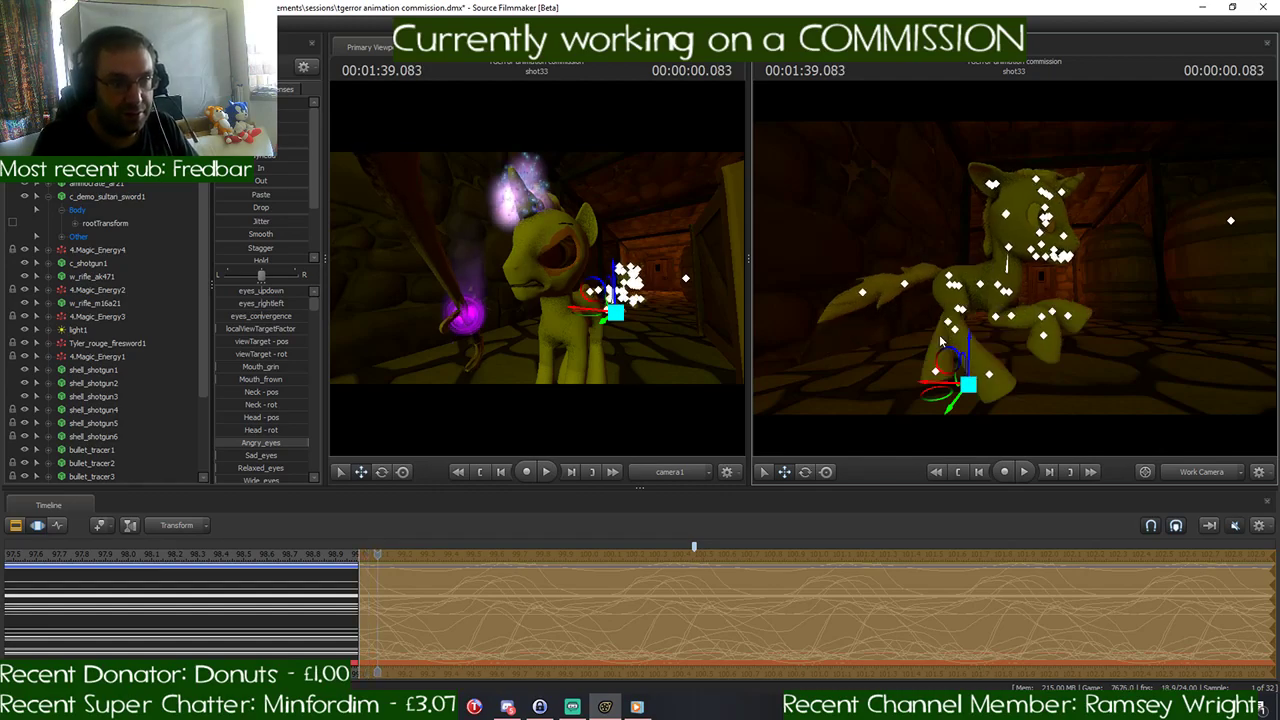
pyautogui.press('Right')
pyautogui.press('Right')
pyautogui.press('Right')
pyautogui.press('Right')
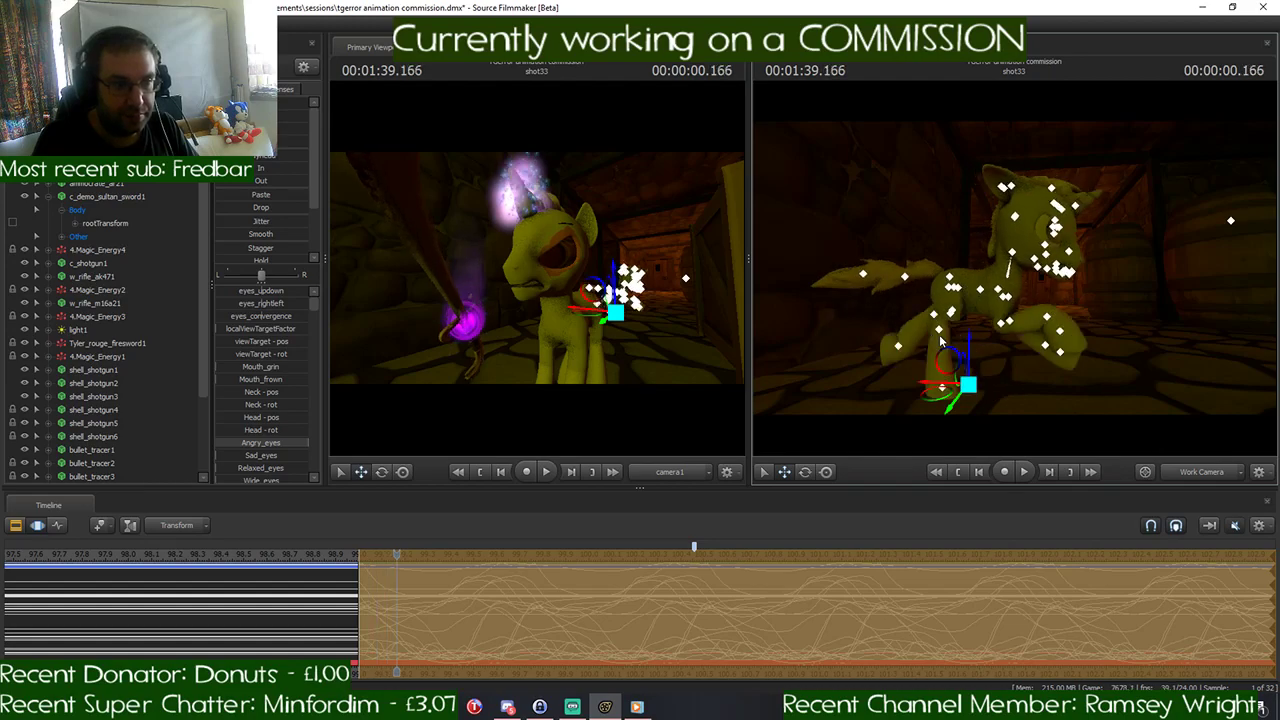
# - Step forward through the pony copy's gallop from 1:39.166 to 1:40.458 to examine how the leg poses progress
pyautogui.press('Right')
pyautogui.press('Right')
pyautogui.press('Right')
pyautogui.press('Right')
pyautogui.press('Right')
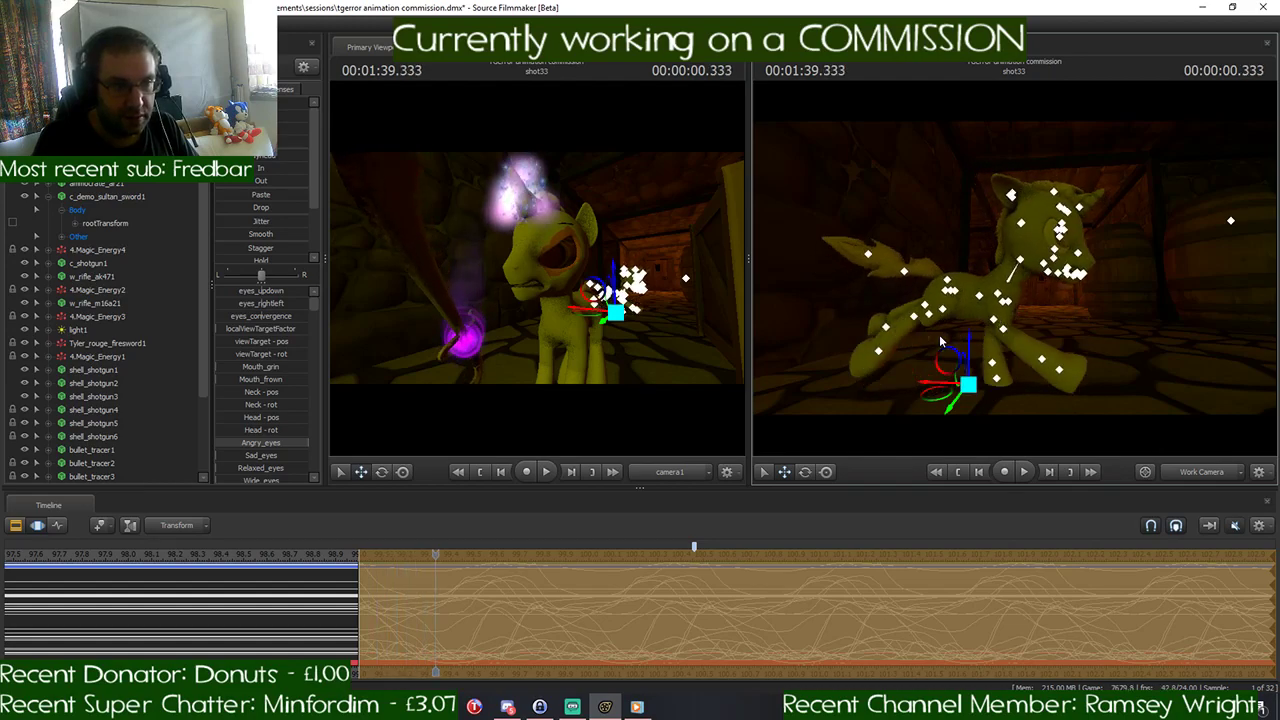
pyautogui.press('Right')
pyautogui.press('Right')
pyautogui.press('Right')
pyautogui.press('Right')
pyautogui.press('Right')
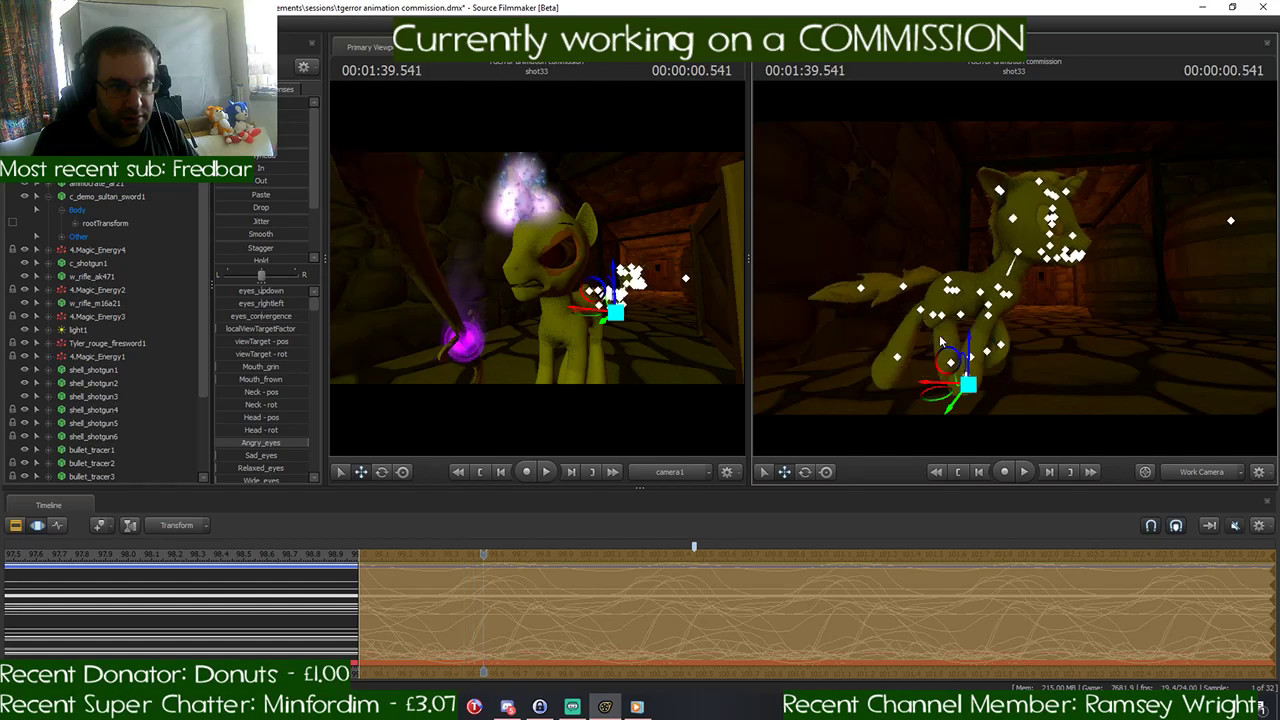
pyautogui.press('Right')
pyautogui.press('Right')
pyautogui.press('Right')
pyautogui.press('Right')
pyautogui.press('Right')
pyautogui.press('Right')
pyautogui.press('Right')
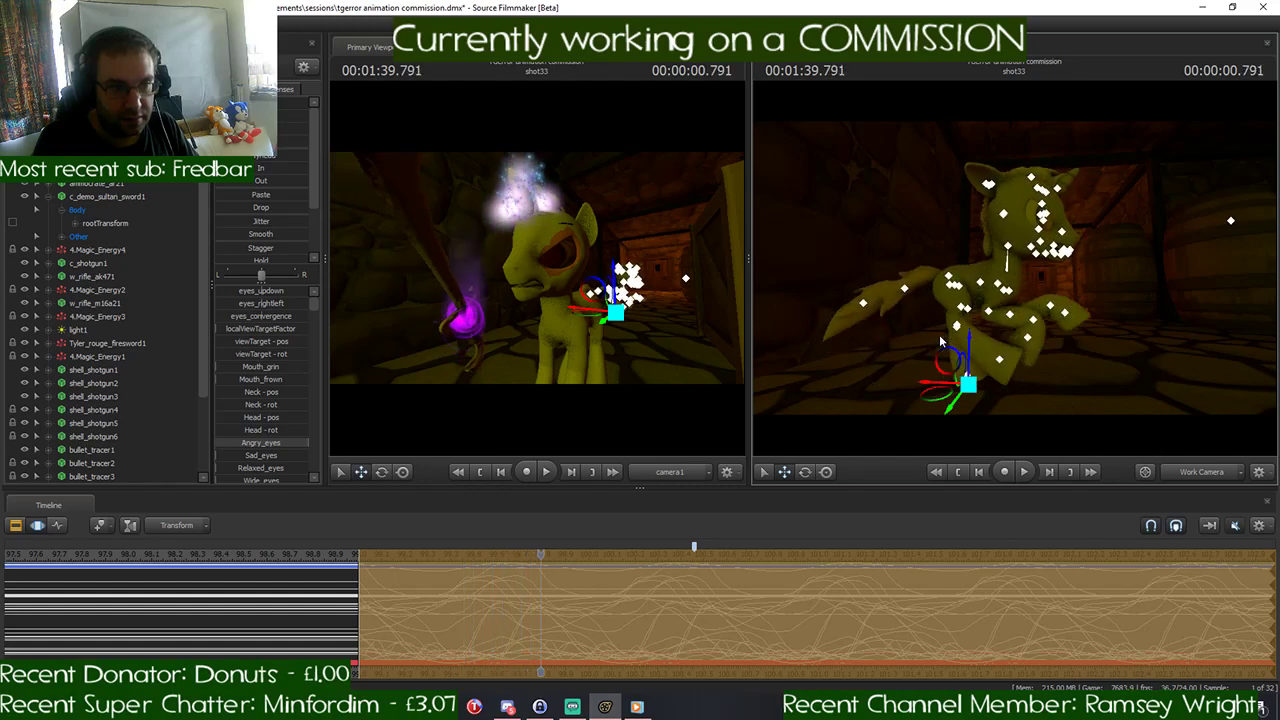
pyautogui.press('Right')
pyautogui.press('Right')
pyautogui.press('Right')
pyautogui.press('Right')
pyautogui.press('Right')
pyautogui.press('Right')
pyautogui.press('Right')
pyautogui.press('Right')
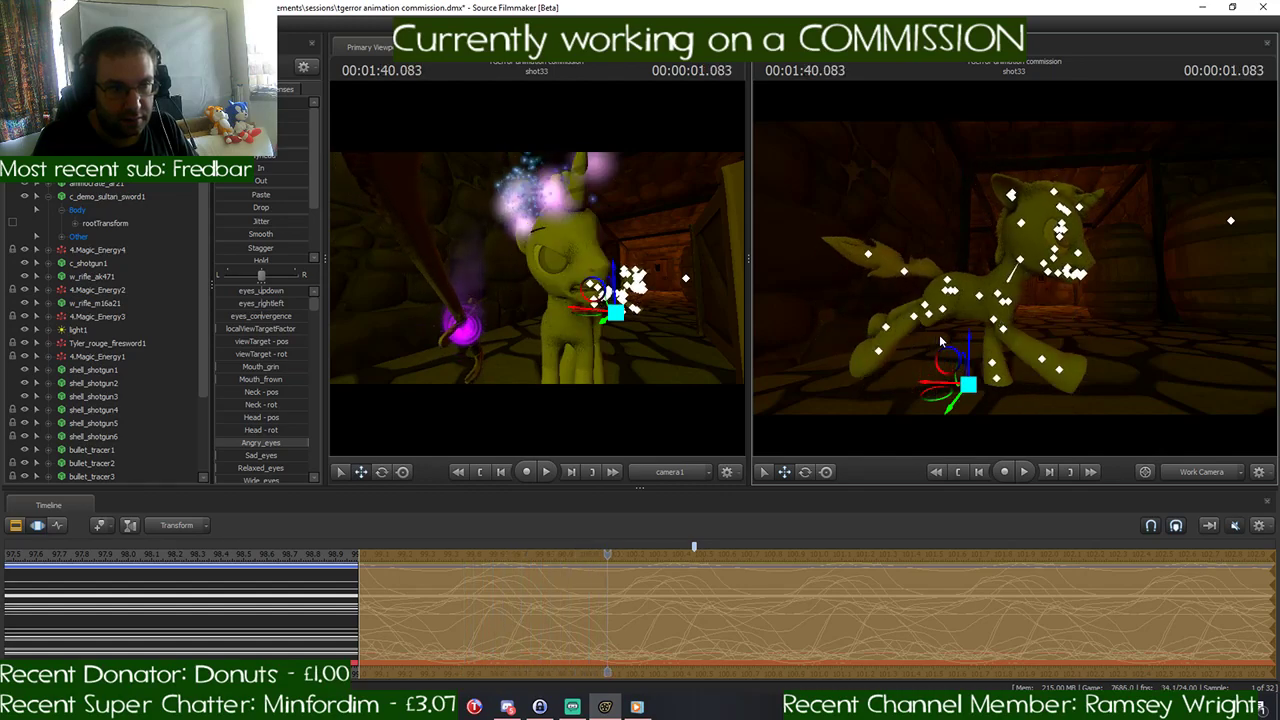
pyautogui.press('Right')
pyautogui.press('Right')
pyautogui.press('Right')
pyautogui.press('Right')
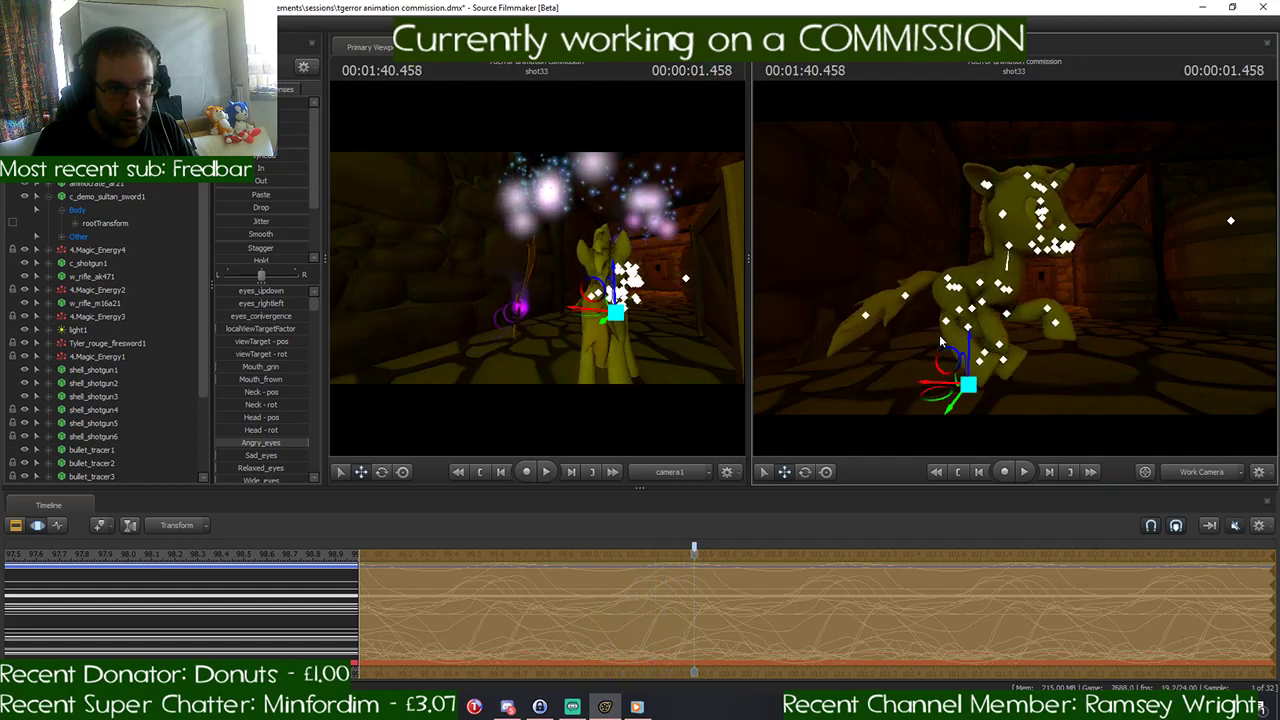
# - Review the copy's gallop poses in reverse from 1:40.458 back to the shot's start at 1:39.000
pyautogui.press('Left')
pyautogui.press('Left')
pyautogui.press('Left')
pyautogui.press('Left')
pyautogui.press('Left')
pyautogui.press('Left')
pyautogui.press('Left')
pyautogui.press('Left')
pyautogui.press('Left')
pyautogui.press('Left')
pyautogui.press('Left')
pyautogui.press('Left')
pyautogui.press('Left')
pyautogui.press('Left')
pyautogui.press('Left')
pyautogui.press('Left')
pyautogui.press('Left')
pyautogui.press('Left')
pyautogui.press('Left')
pyautogui.press('Left')
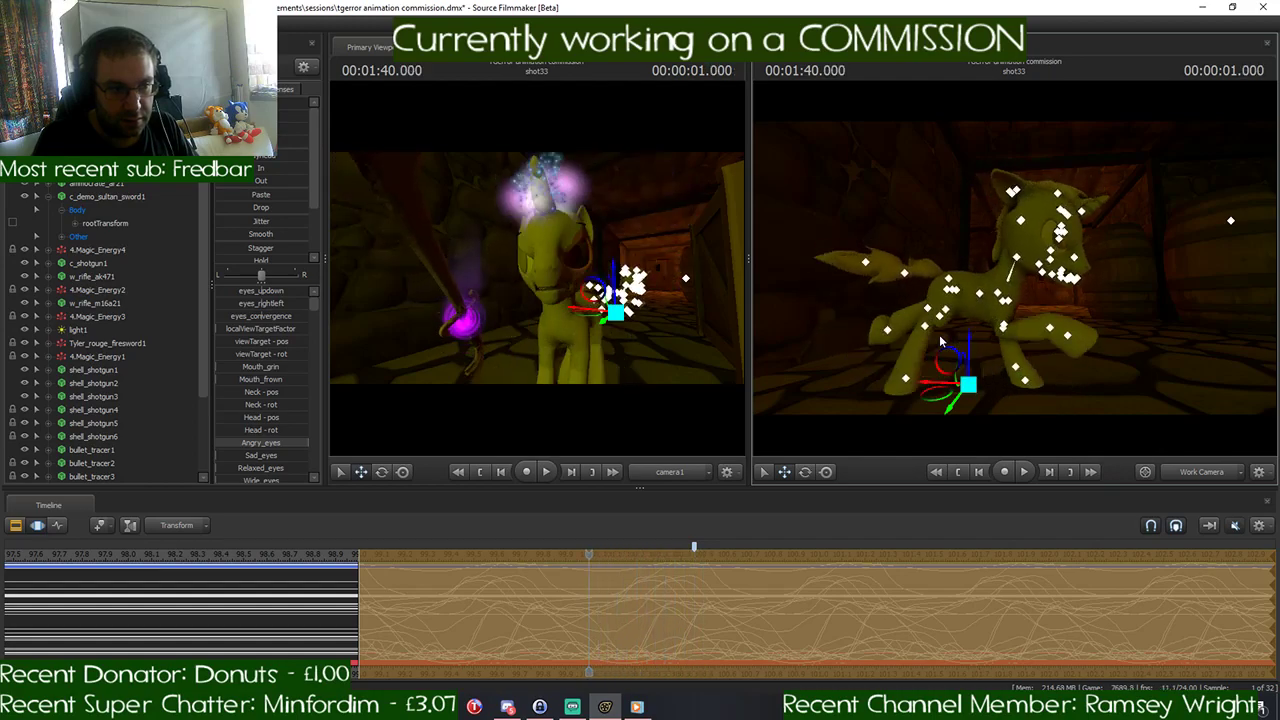
pyautogui.press('Left')
pyautogui.press('Left')
pyautogui.press('Left')
pyautogui.press('Left')
pyautogui.press('Left')
pyautogui.press('Left')
pyautogui.press('Left')
pyautogui.press('Left')
pyautogui.press('Left')
pyautogui.press('Left')
pyautogui.press('Left')
pyautogui.press('Left')
pyautogui.press('Left')
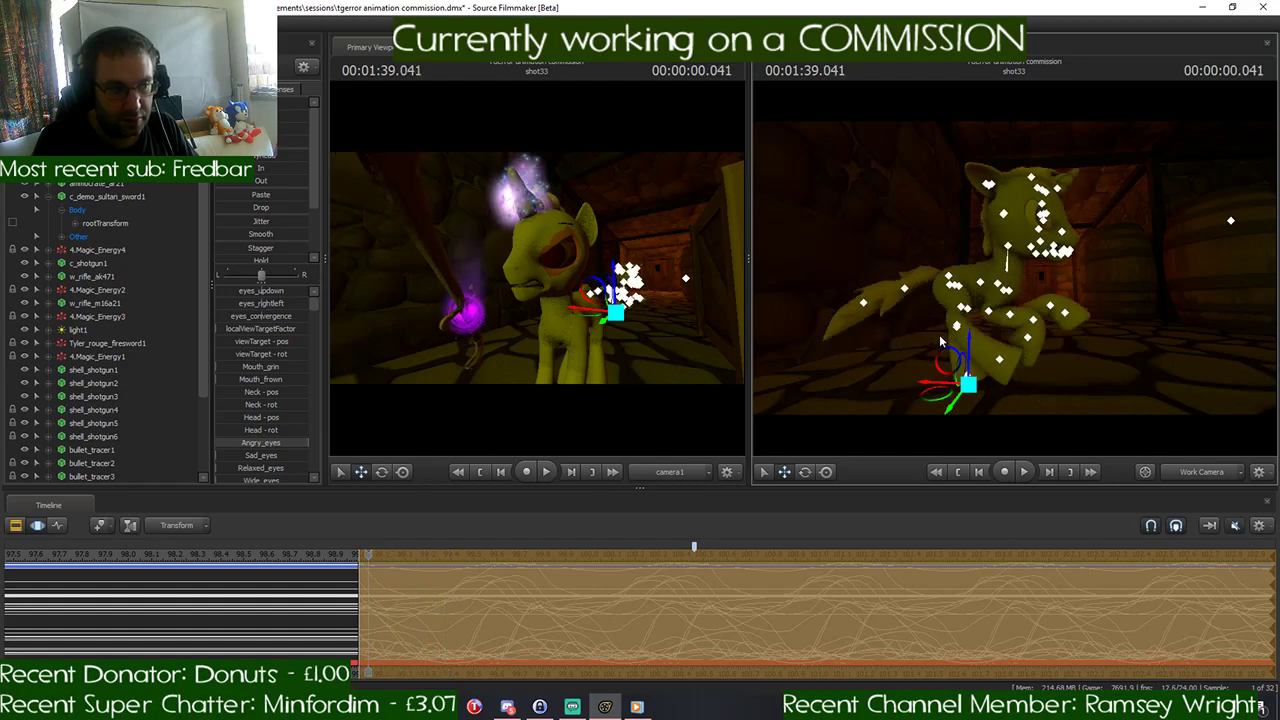
pyautogui.press('Right')
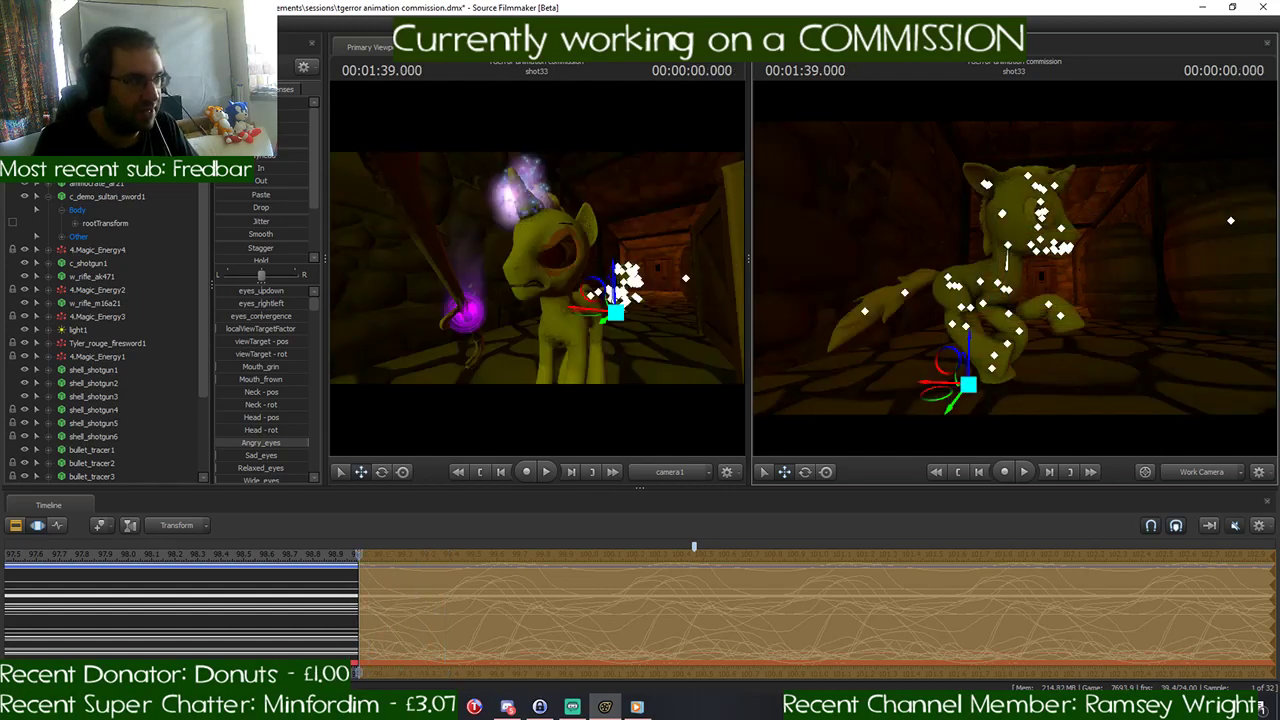
# - Select the pony copy's Neck and Head controls together in the animation set list
pyautogui.moveTo(203, 300); pyautogui.dragTo(203, 277)
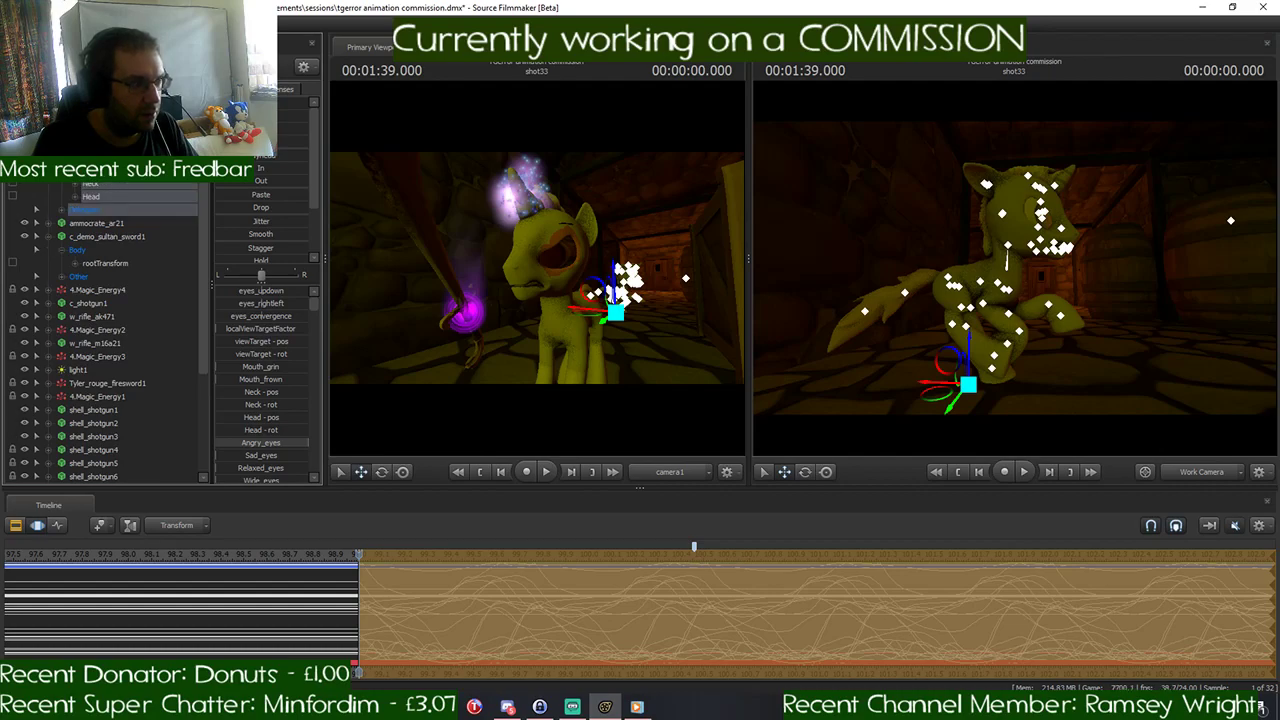
pyautogui.click(105, 130)
pyautogui.click(103, 185)
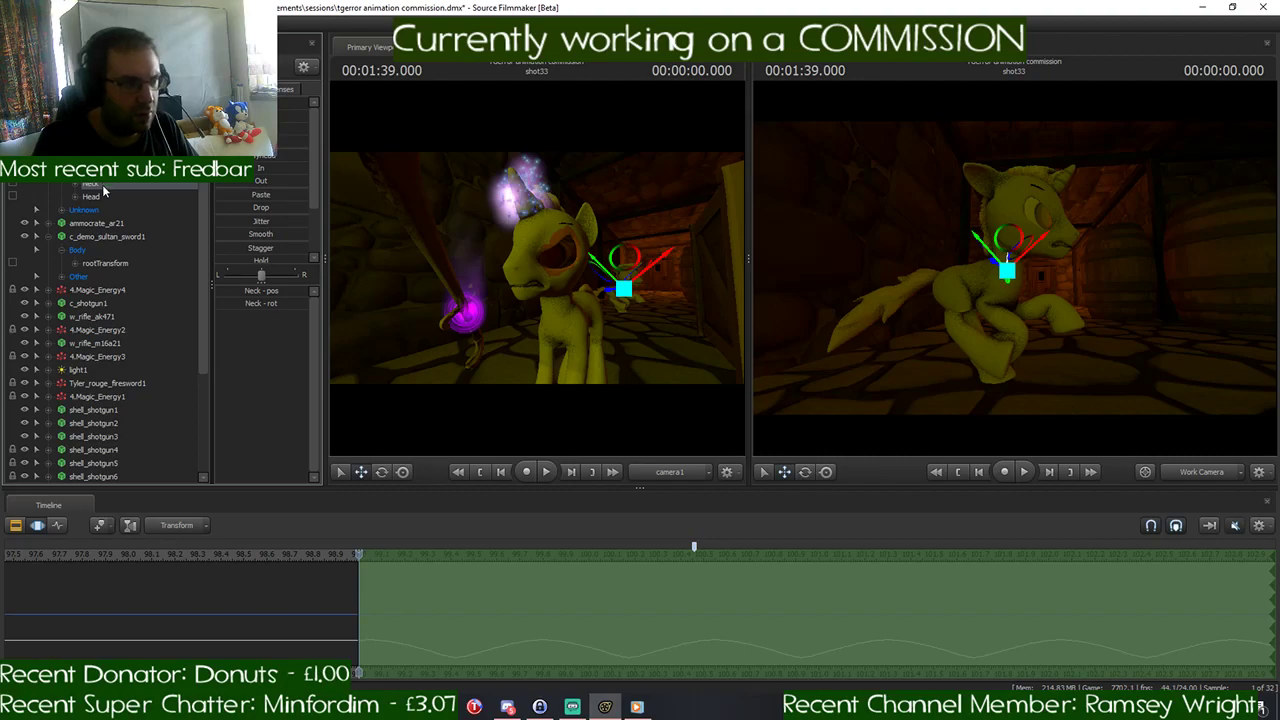
pyautogui.keyDown('ctrl'); pyautogui.click(110, 198); pyautogui.keyUp('ctrl')
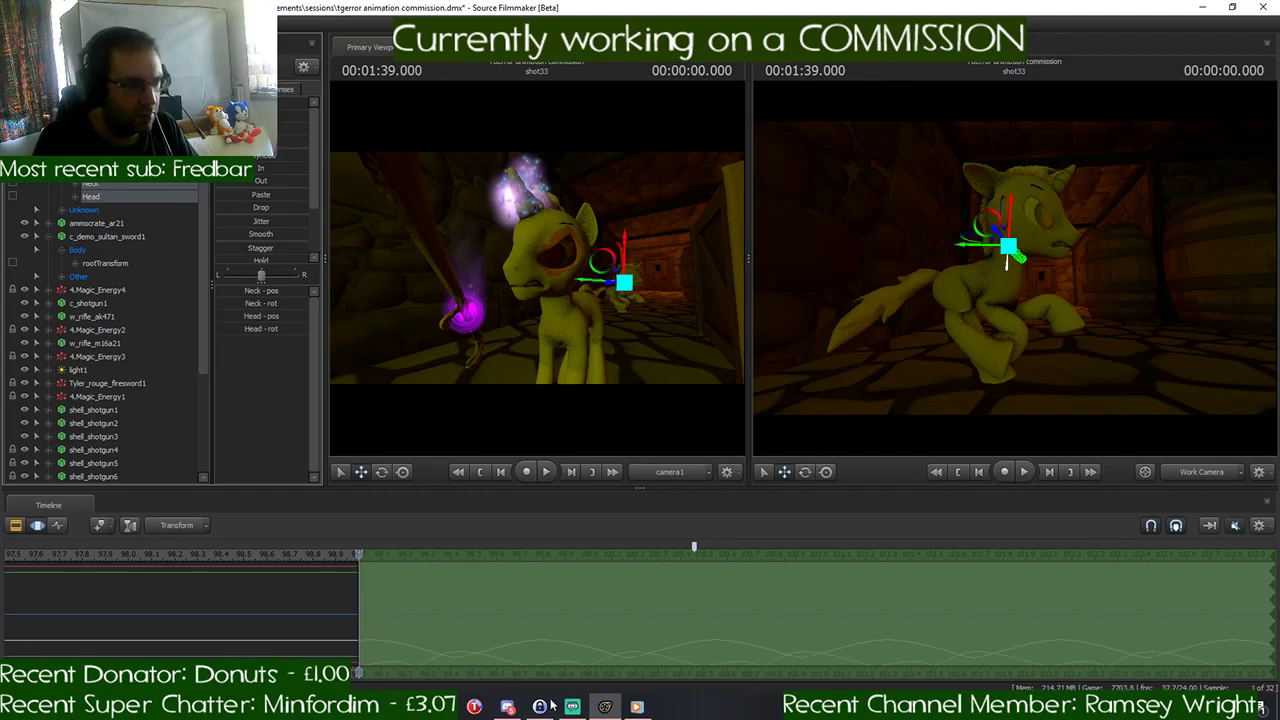
# - Switch to Discord, check the newly shared image link in the browser, and return to Source Filmmaker
pyautogui.click(507, 706)
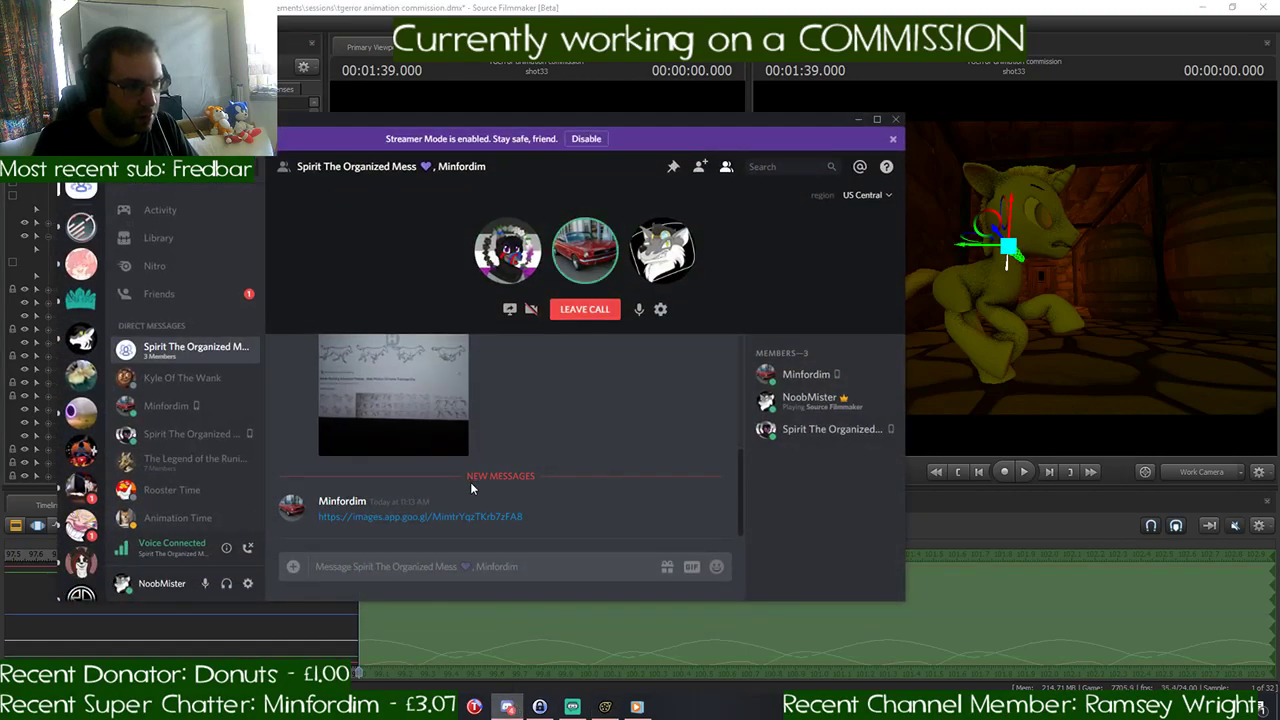
pyautogui.click(458, 517)
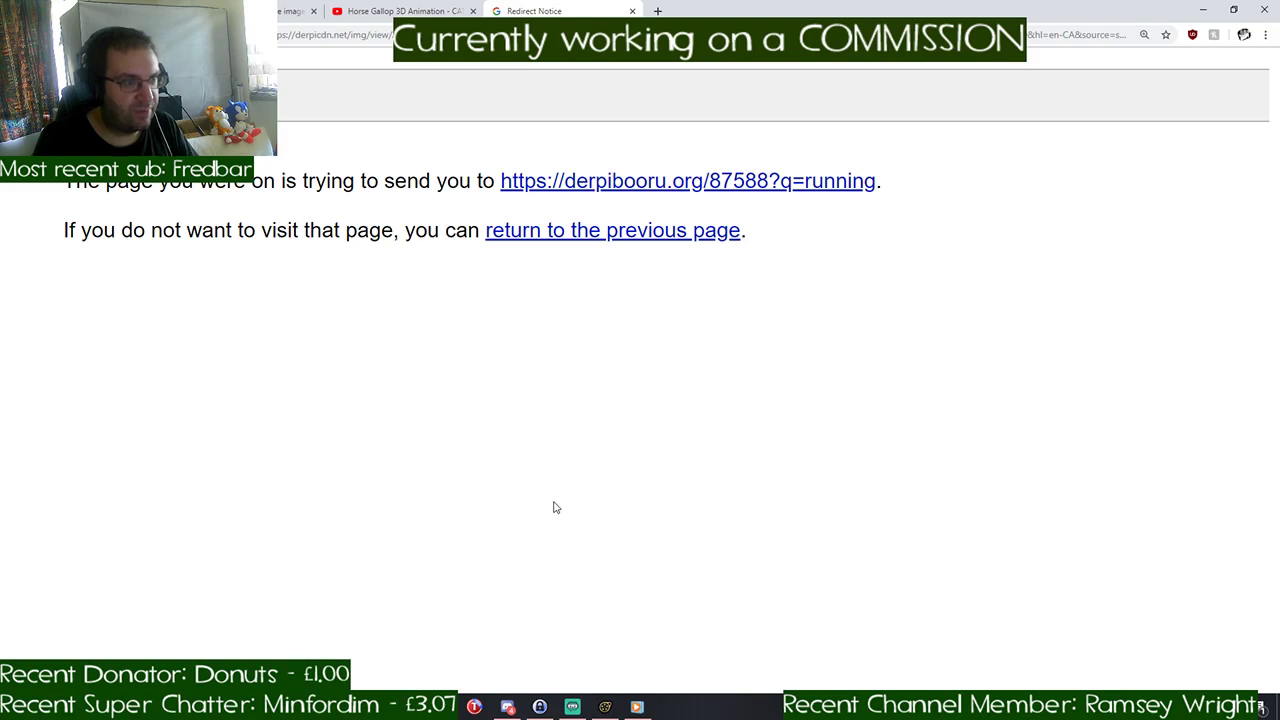
pyautogui.click(632, 10)
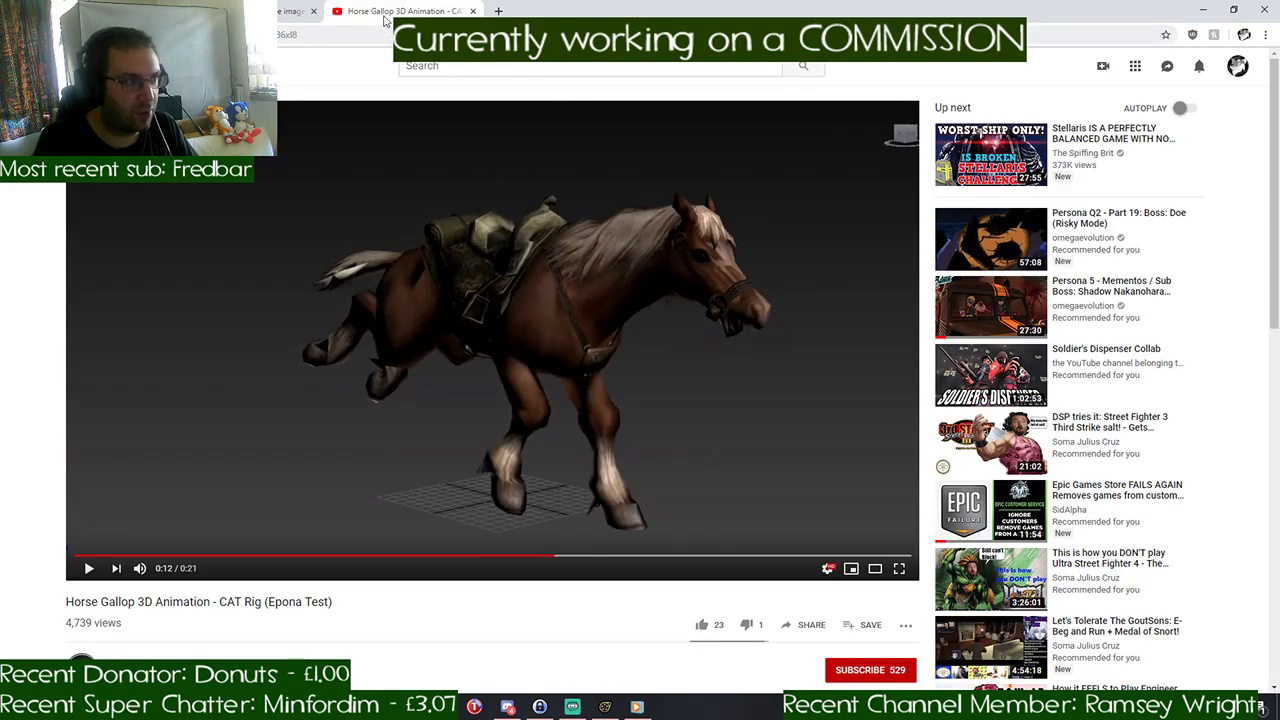
pyautogui.hotkey('alt', 'Tab')
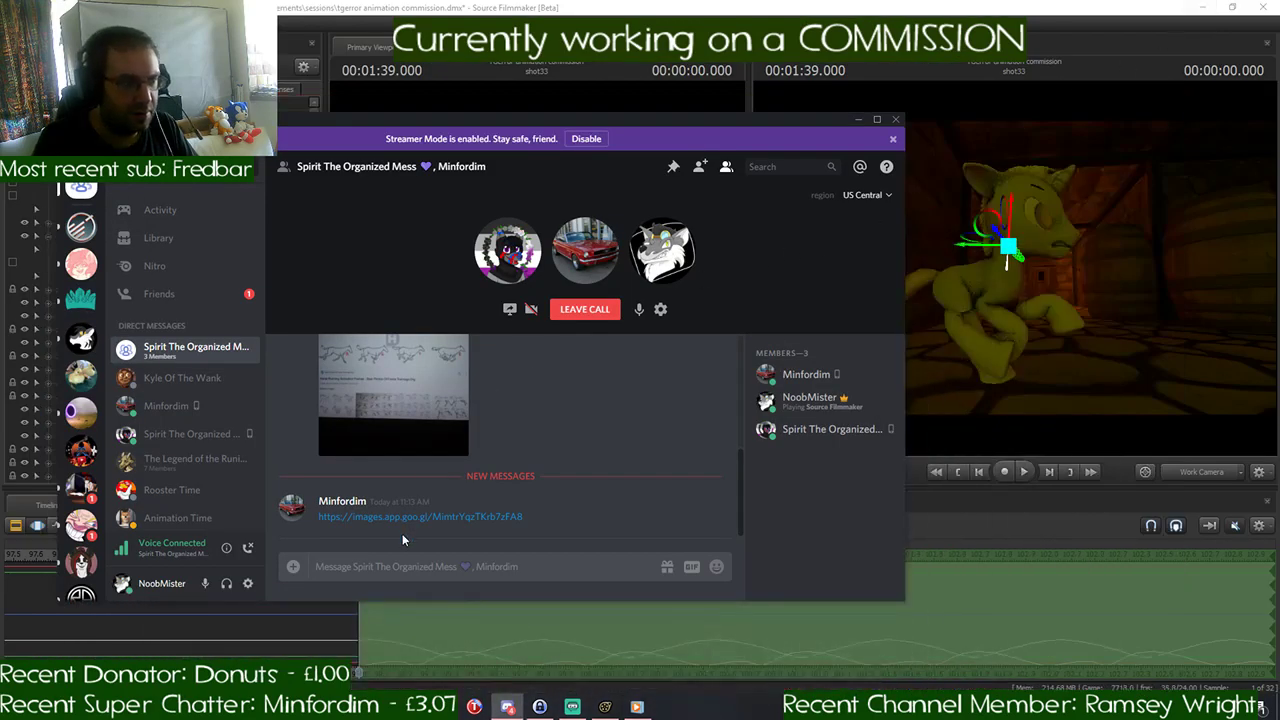
pyautogui.click(858, 120)
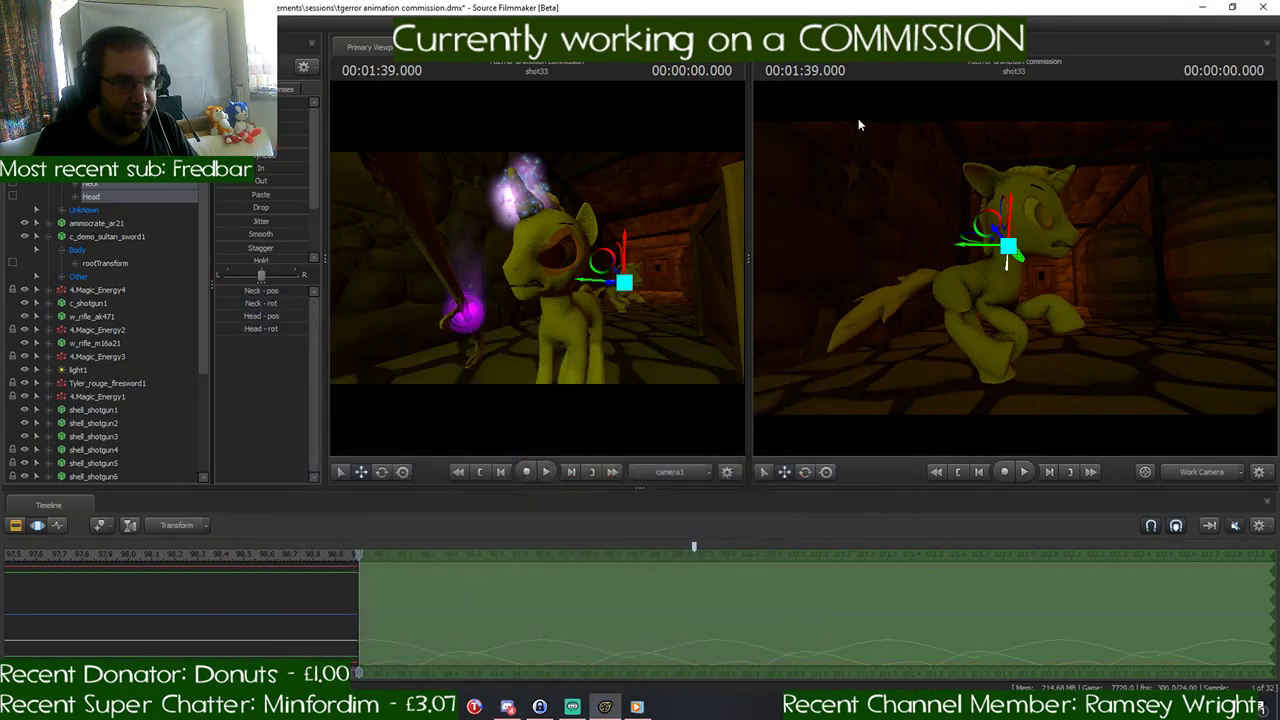
# - Expand the pony copy's Unknown group, select the Pelvis control, and add Neck and Head to the selection
pyautogui.click(60, 211)
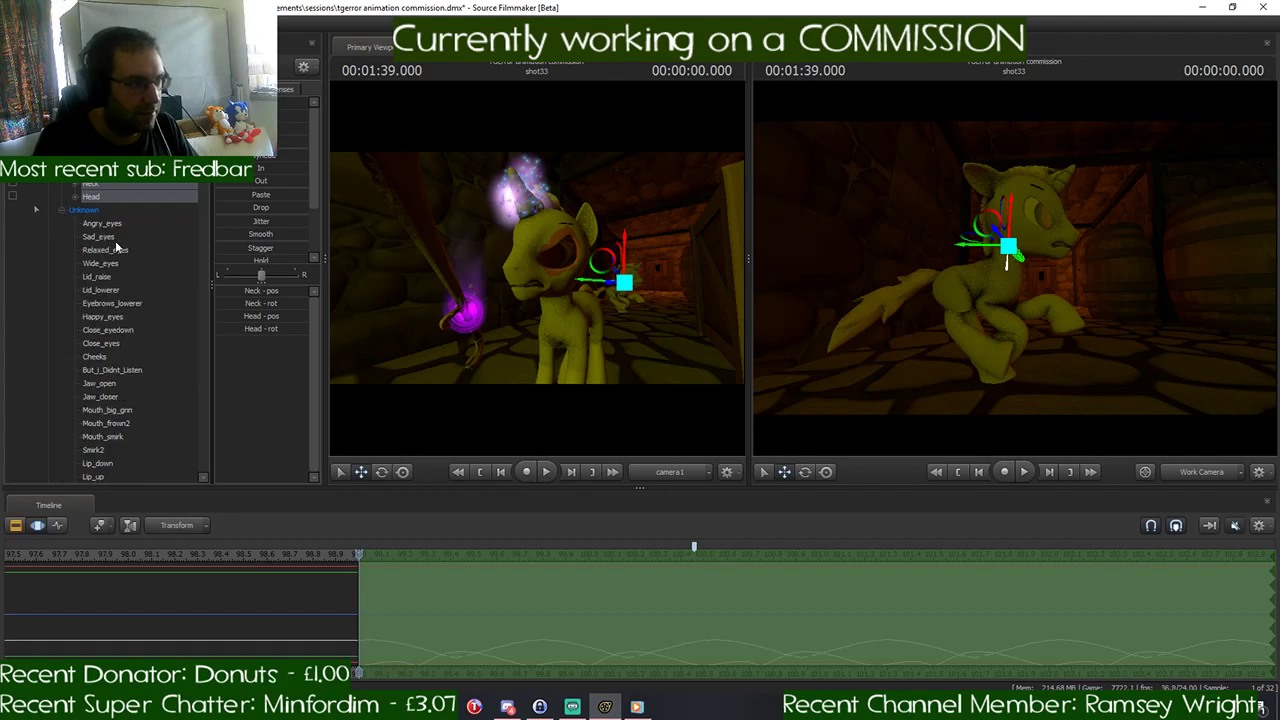
pyautogui.scroll(-11, 135, 247)
pyautogui.scroll(-7, 135, 245)
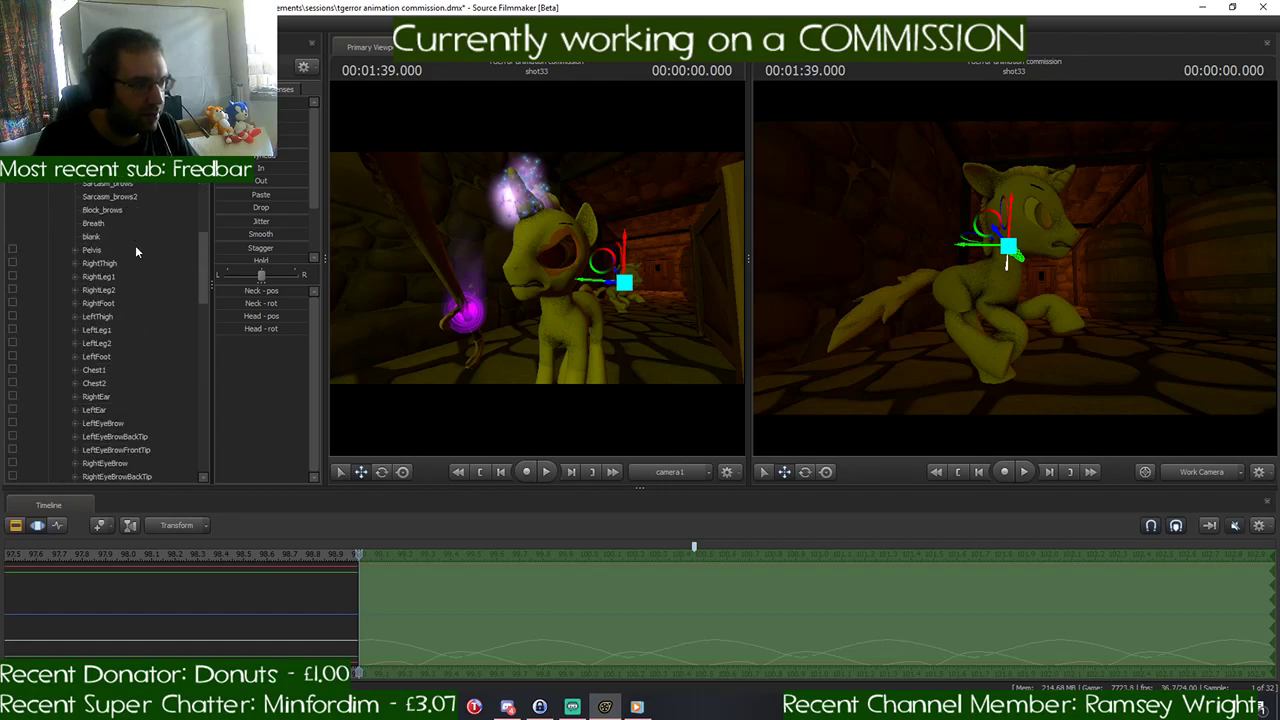
pyautogui.click(104, 251)
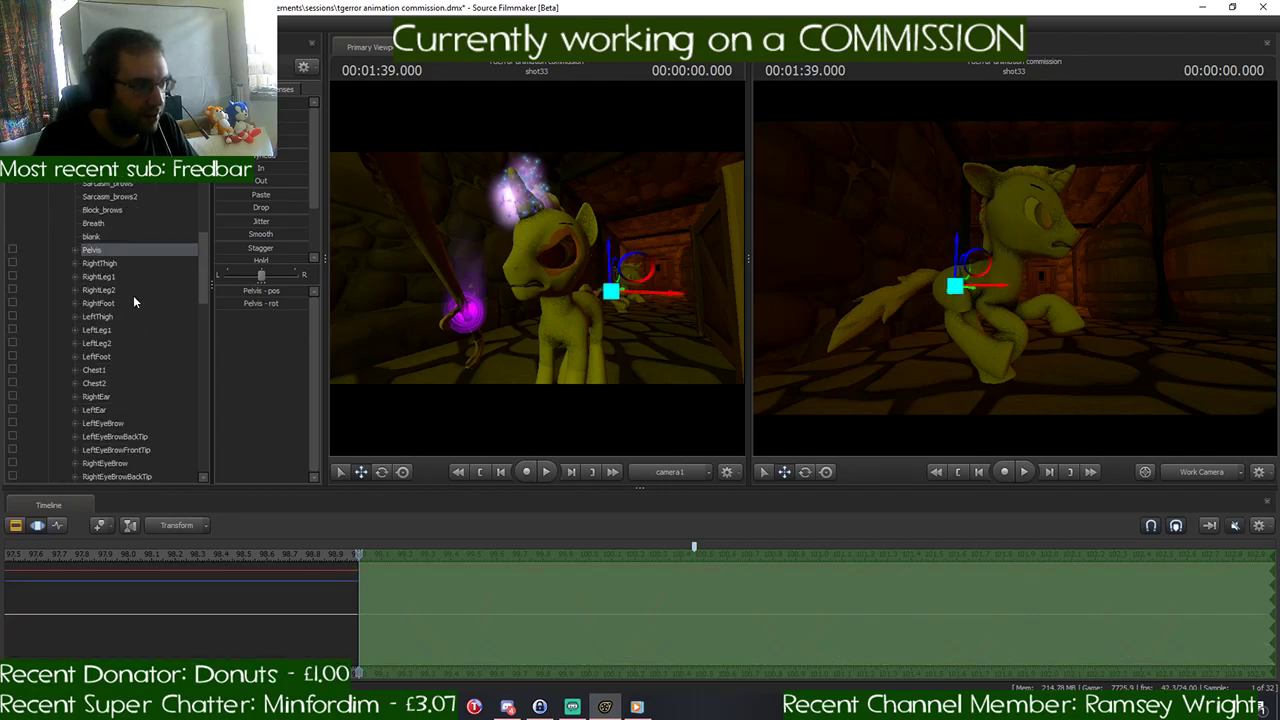
pyautogui.scroll(5, 129, 343)
pyautogui.scroll(10, 129, 343)
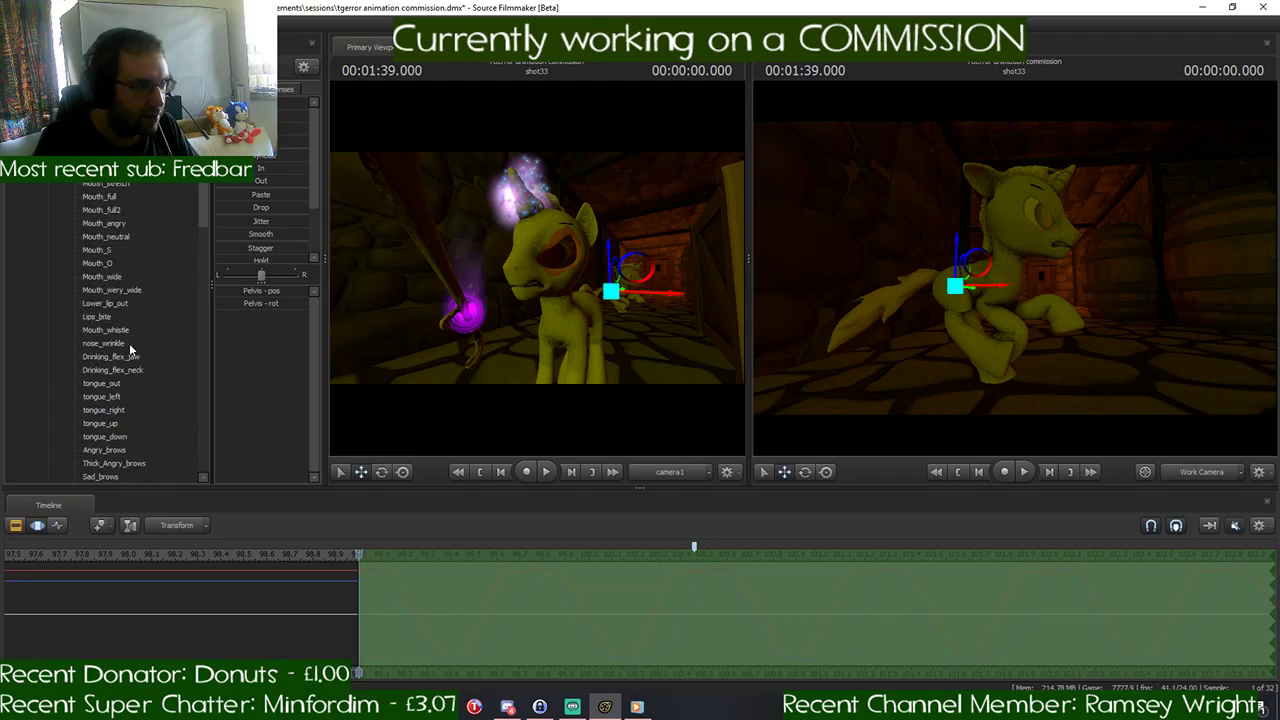
pyautogui.keyDown('ctrl'); pyautogui.click(112, 183); pyautogui.keyUp('ctrl')
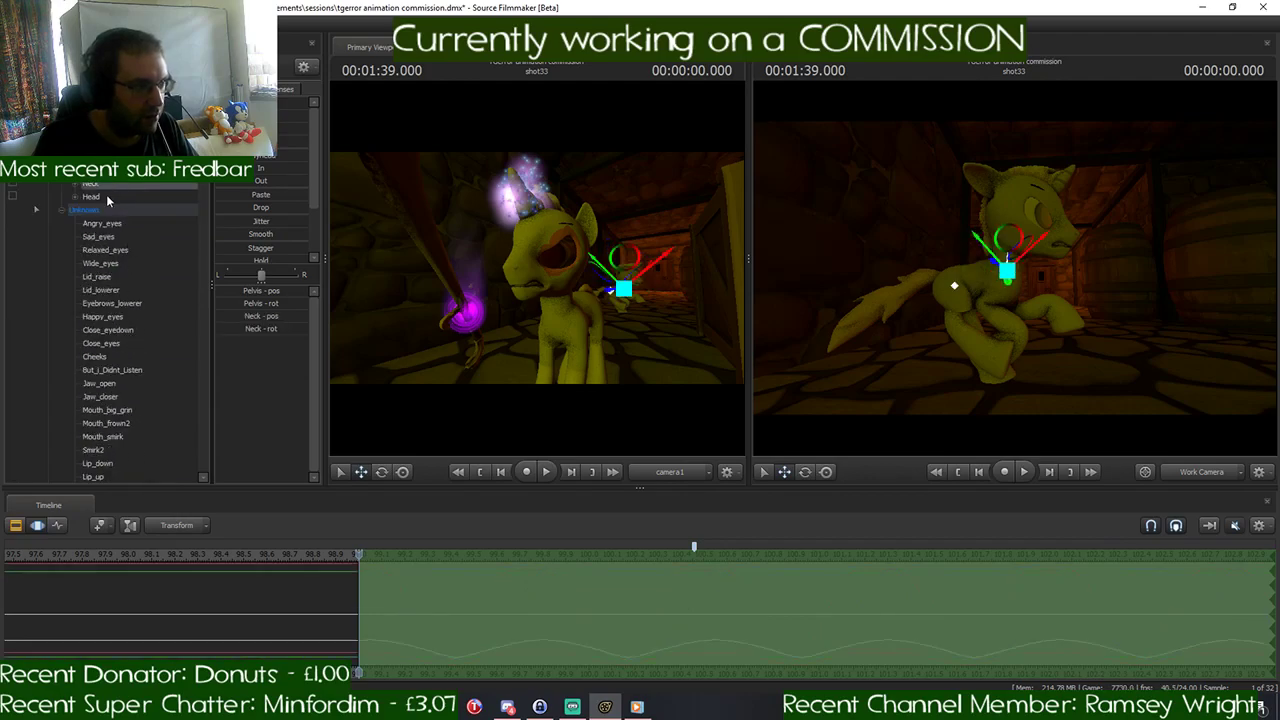
pyautogui.keyDown('ctrl'); pyautogui.click(106, 196); pyautogui.keyUp('ctrl')
pyautogui.scroll(-13, 138, 300)
pyautogui.scroll(-2, 138, 300)
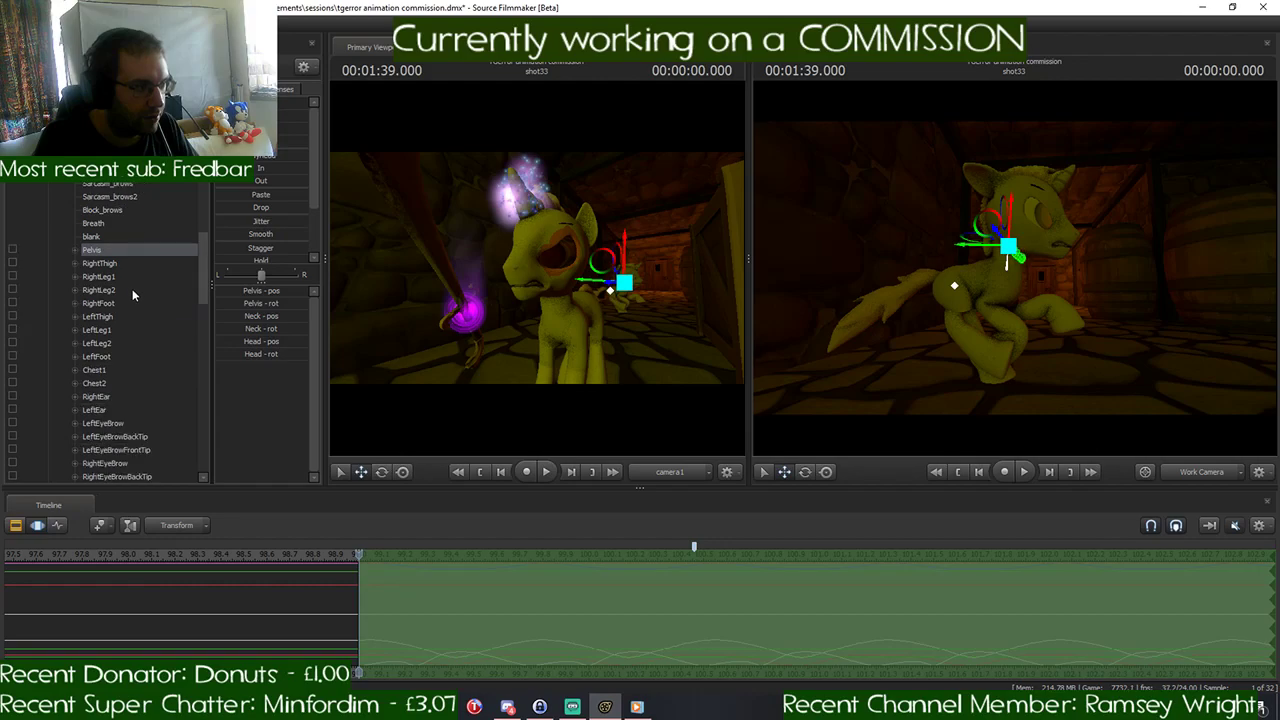
# - Add both thighs, all Leg1 and Leg2 controls, both feet, Chest1 and Chest2 to the pony copy's control selection
pyautogui.keyDown('ctrl'); pyautogui.click(116, 262); pyautogui.keyUp('ctrl')
pyautogui.keyDown('ctrl'); pyautogui.click(117, 276); pyautogui.keyUp('ctrl')
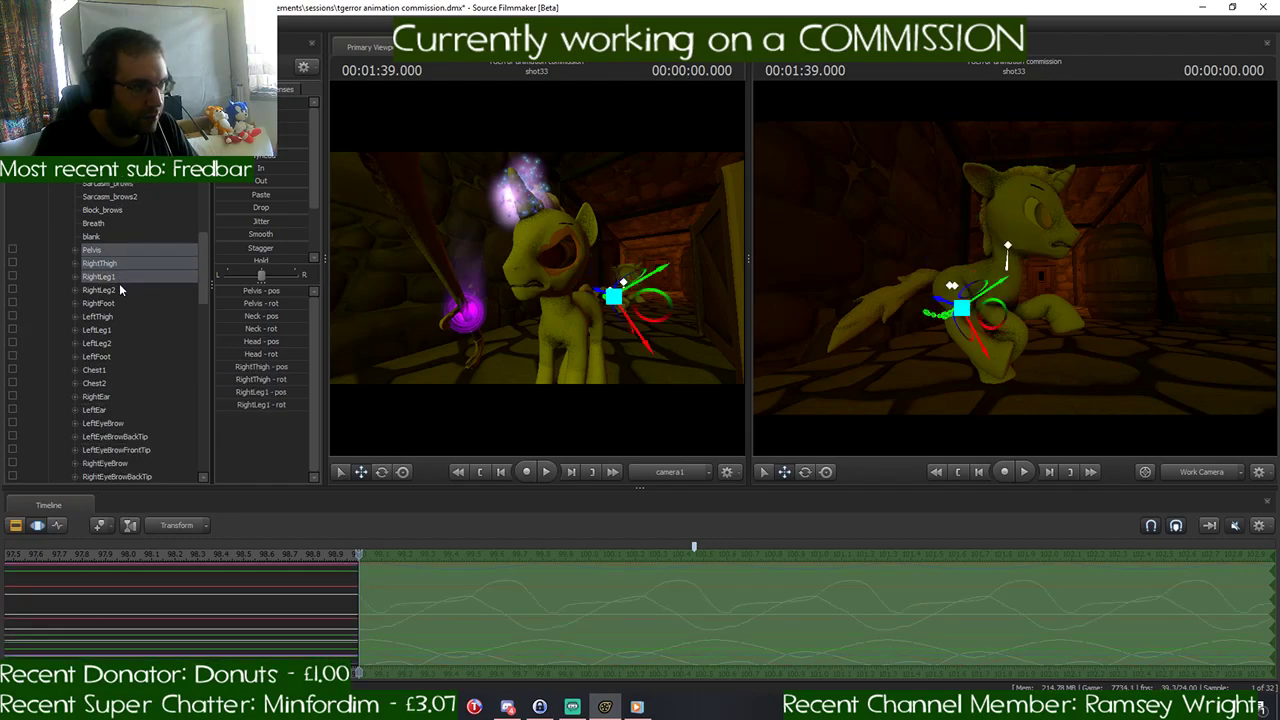
pyautogui.keyDown('ctrl'); pyautogui.click(119, 289); pyautogui.keyUp('ctrl')
pyautogui.keyDown('ctrl'); pyautogui.click(120, 303); pyautogui.keyUp('ctrl')
pyautogui.keyDown('ctrl'); pyautogui.click(120, 316); pyautogui.keyUp('ctrl')
pyautogui.keyDown('ctrl'); pyautogui.click(120, 329); pyautogui.keyUp('ctrl')
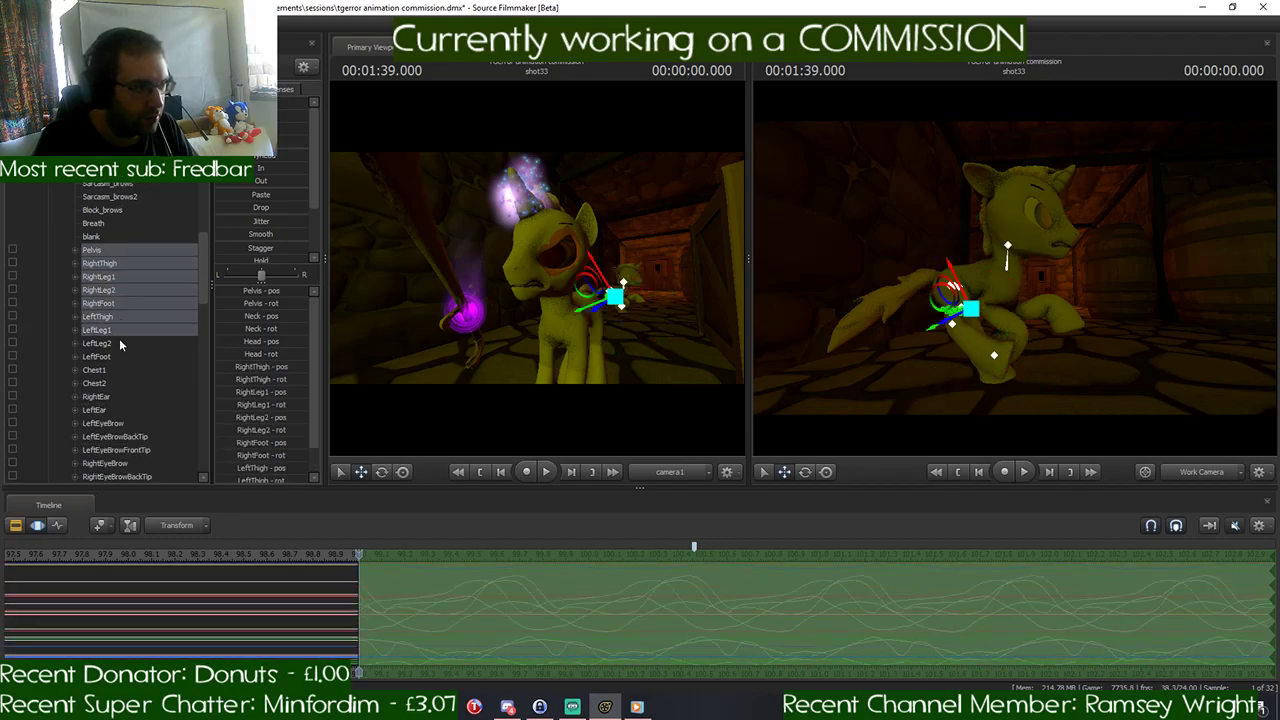
pyautogui.keyDown('ctrl'); pyautogui.click(119, 343); pyautogui.keyUp('ctrl')
pyautogui.keyDown('ctrl'); pyautogui.click(116, 356); pyautogui.keyUp('ctrl')
pyautogui.keyDown('ctrl'); pyautogui.click(110, 372); pyautogui.keyUp('ctrl')
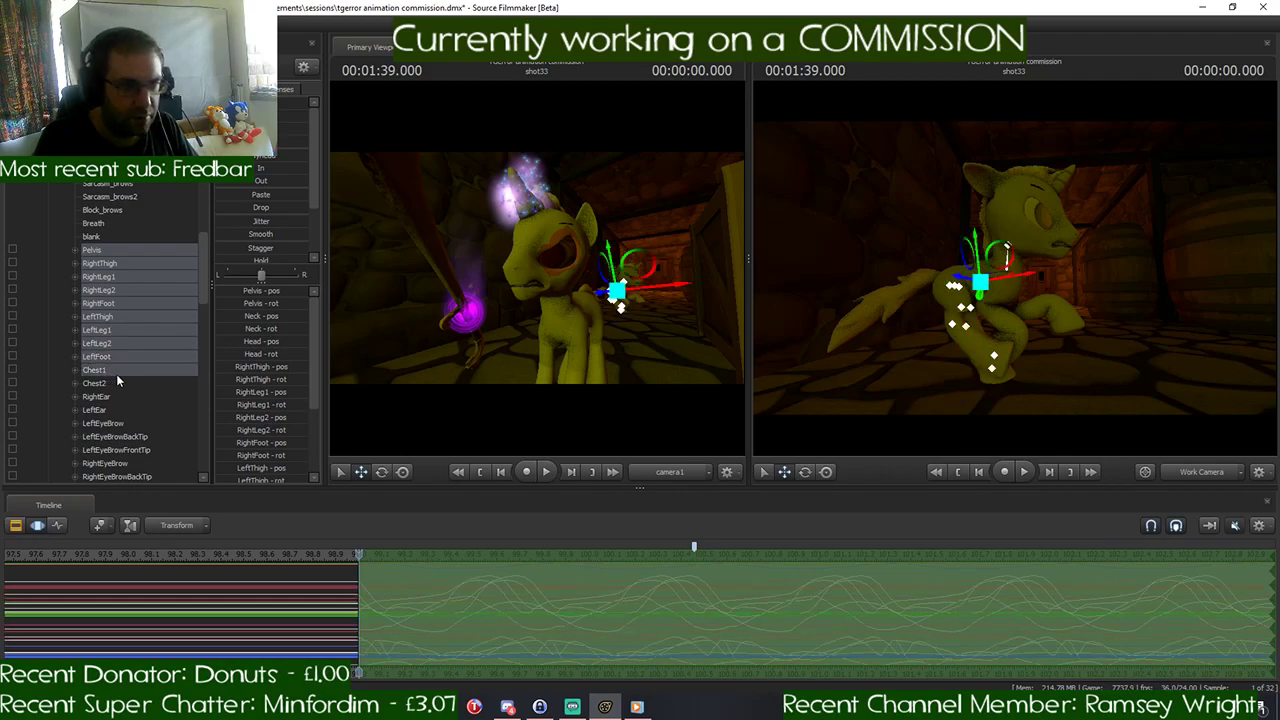
pyautogui.keyDown('ctrl'); pyautogui.click(117, 384); pyautogui.keyUp('ctrl')
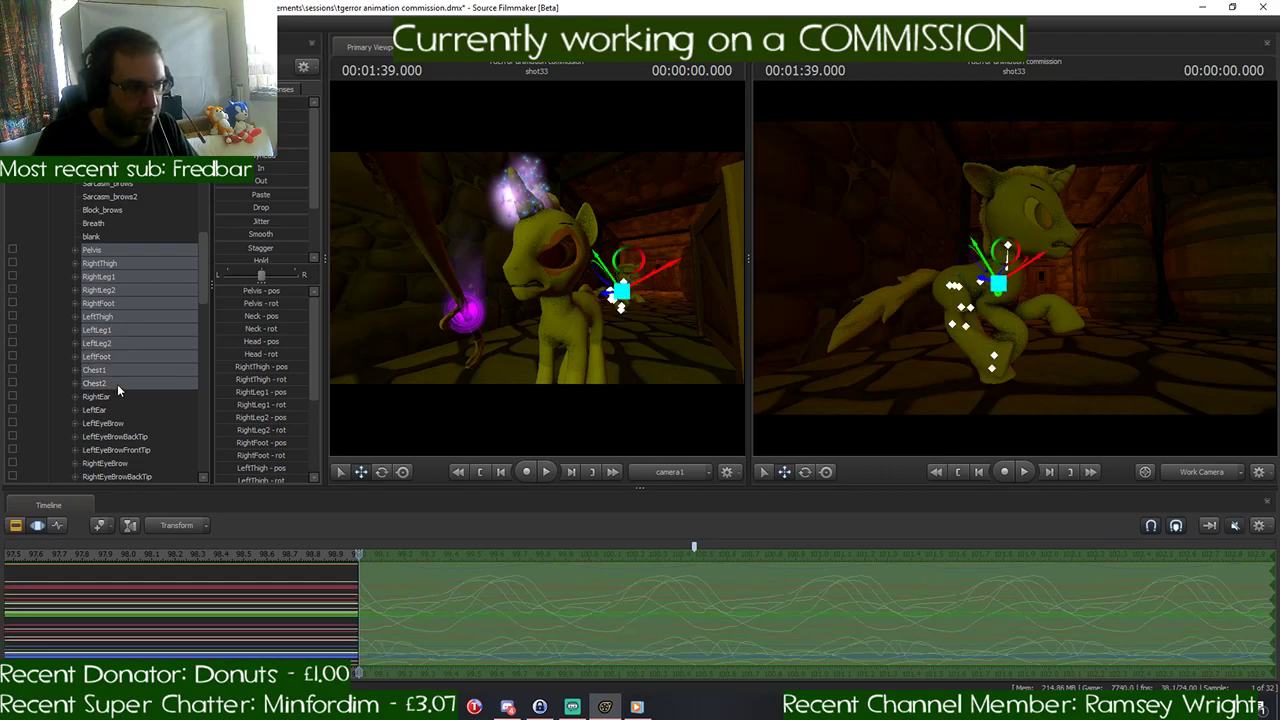
# - Extend the control selection with both shoulders, forearms, hands and balls, plus Tail1 and Tail2
pyautogui.scroll(-2, 152, 385)
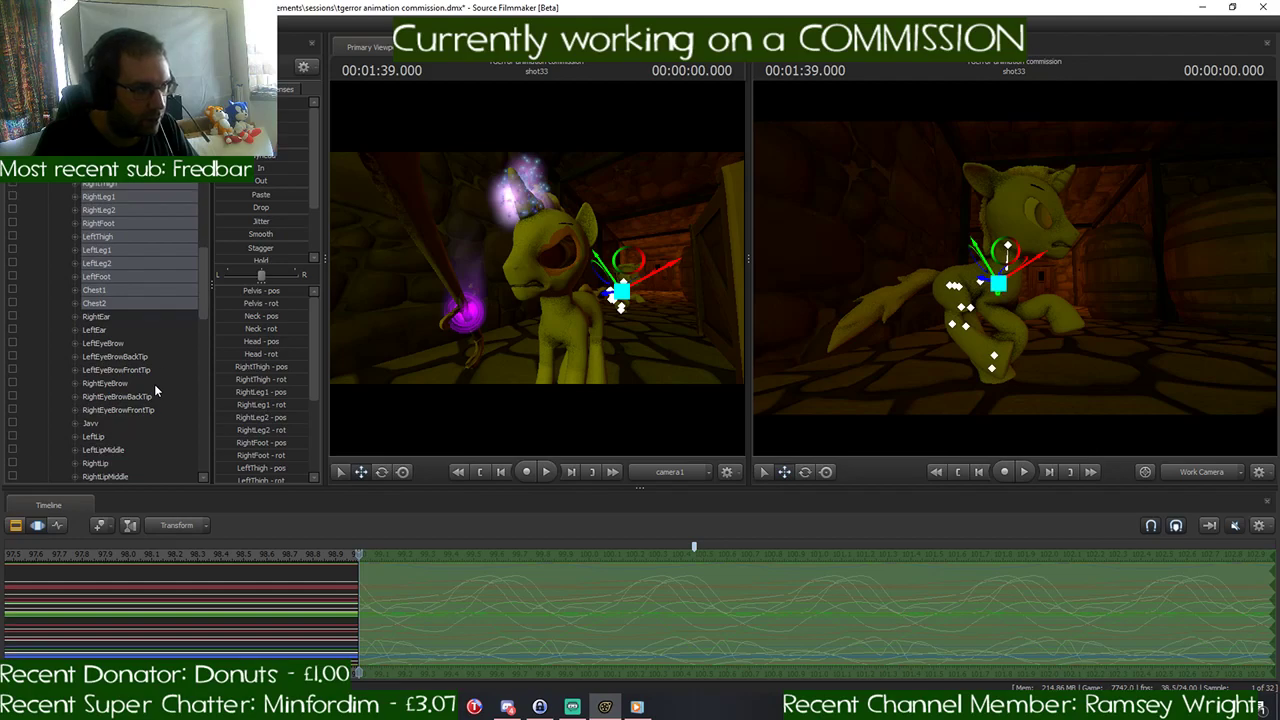
pyautogui.scroll(-2, 145, 354)
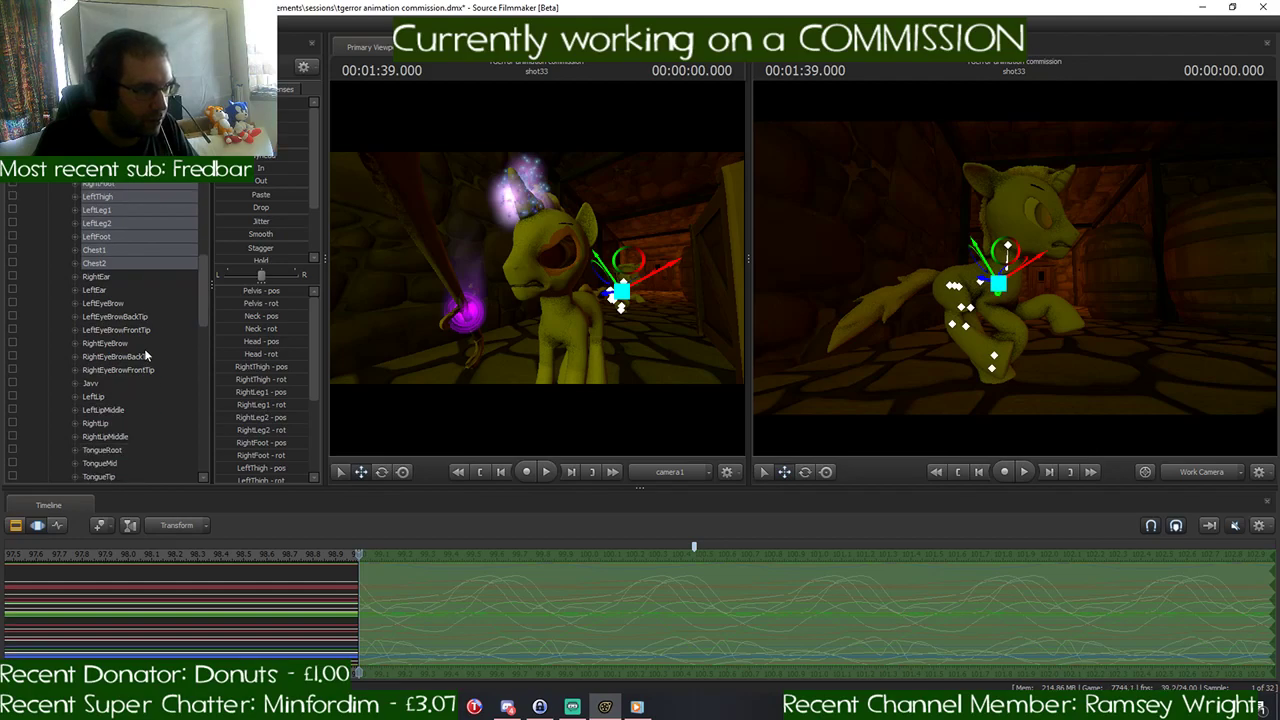
pyautogui.scroll(-3, 145, 355)
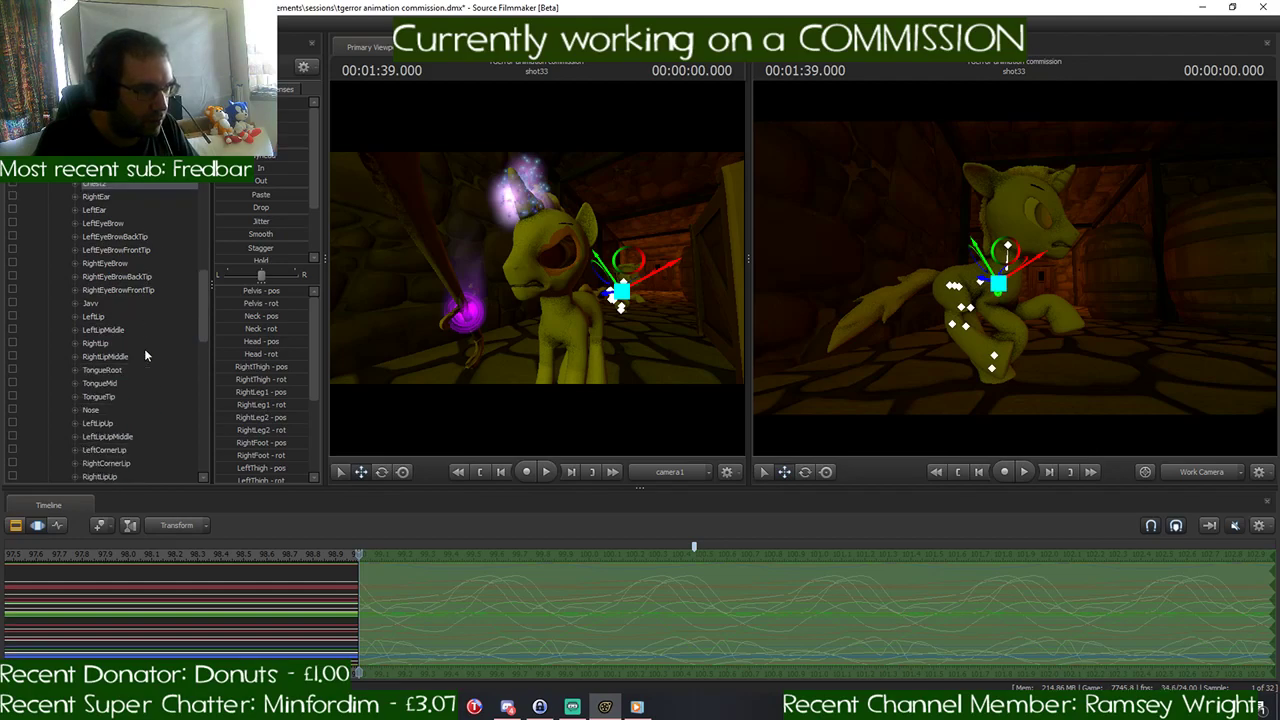
pyautogui.scroll(-5, 145, 355)
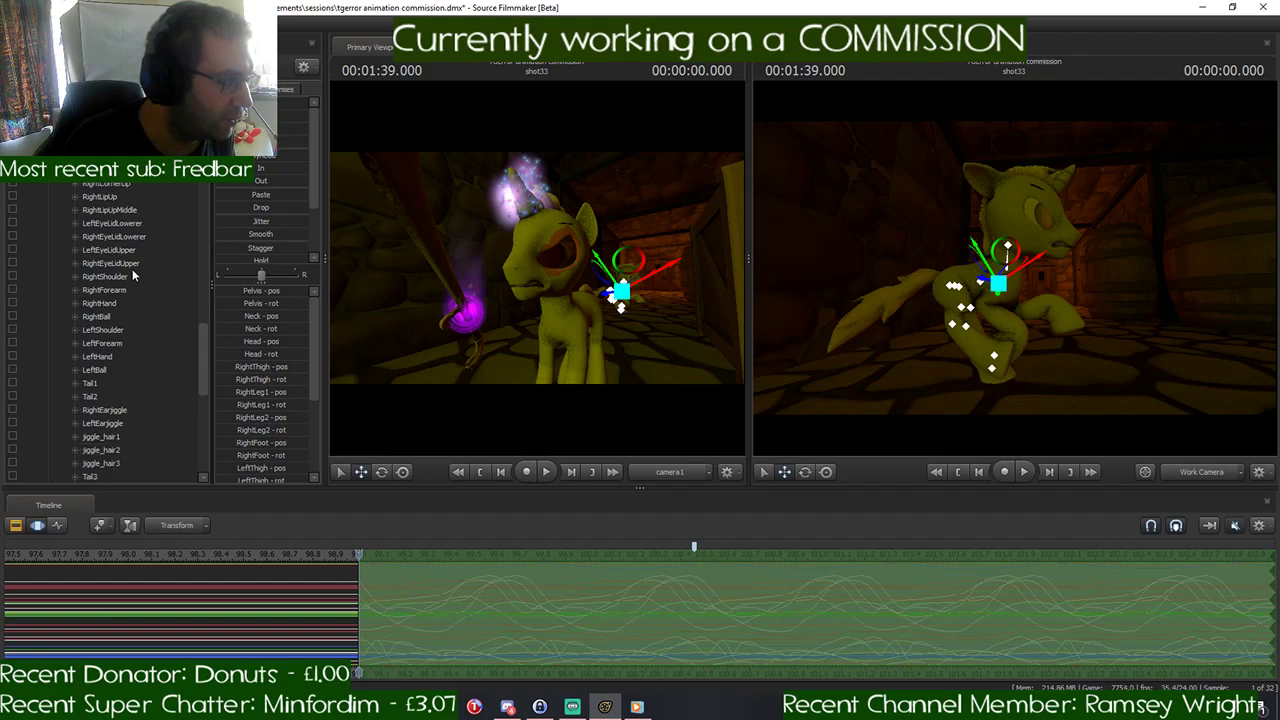
pyautogui.moveTo(125, 275); pyautogui.dragTo(109, 398)
pyautogui.scroll(-2, 161, 373)
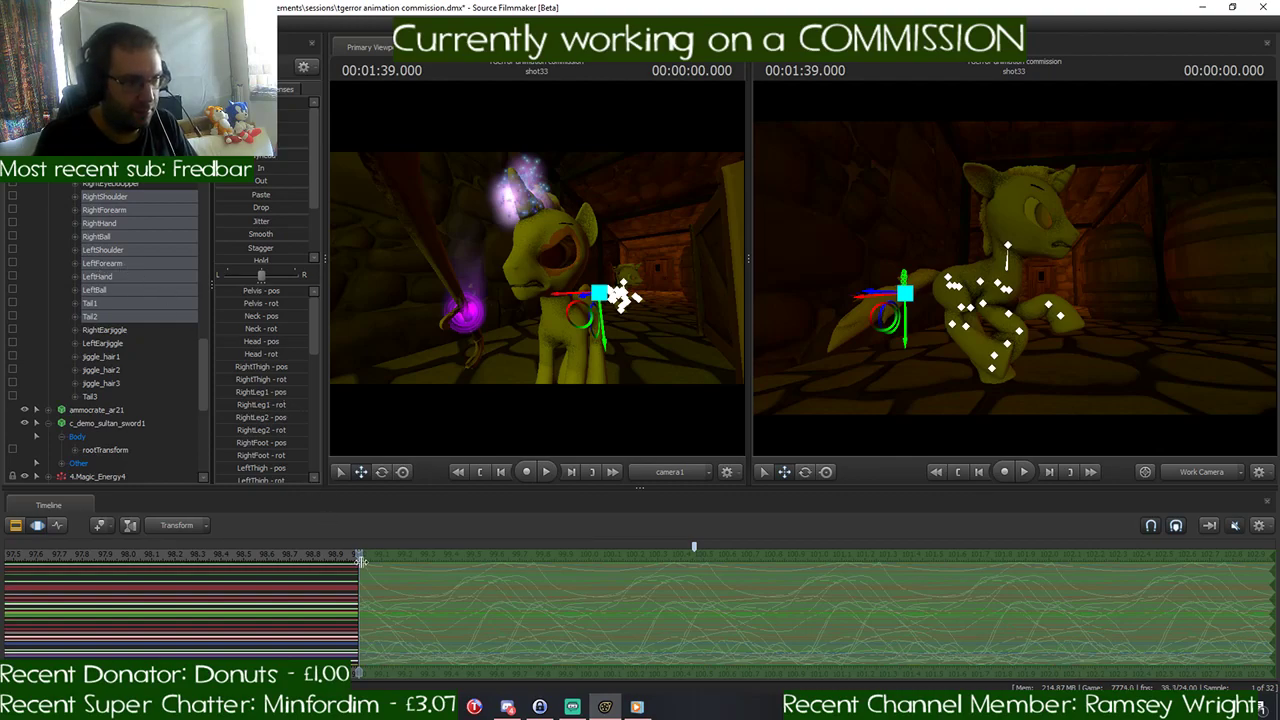
# - With the playhead at 1:40.458, move the time selection's start to just before it and select the original pony
pyautogui.moveTo(360, 556); pyautogui.dragTo(697, 555)
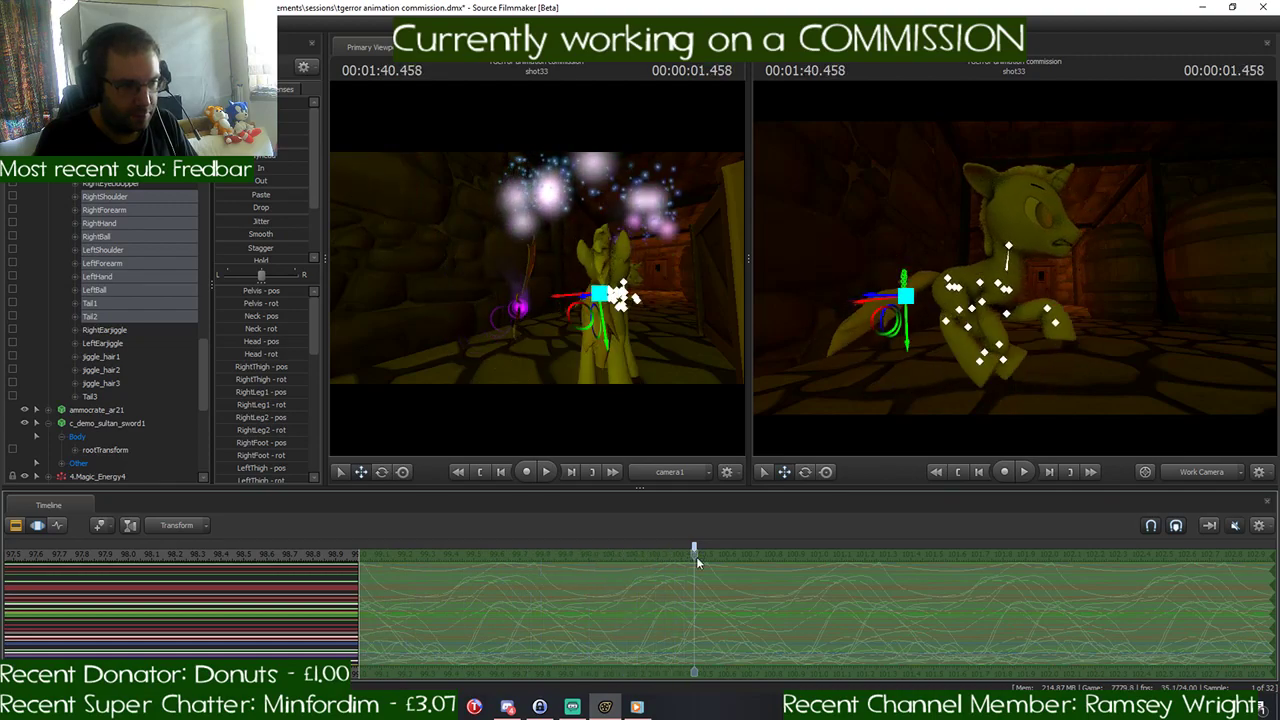
pyautogui.moveTo(361, 588); pyautogui.dragTo(669, 595)
pyautogui.scroll(5, 187, 284)
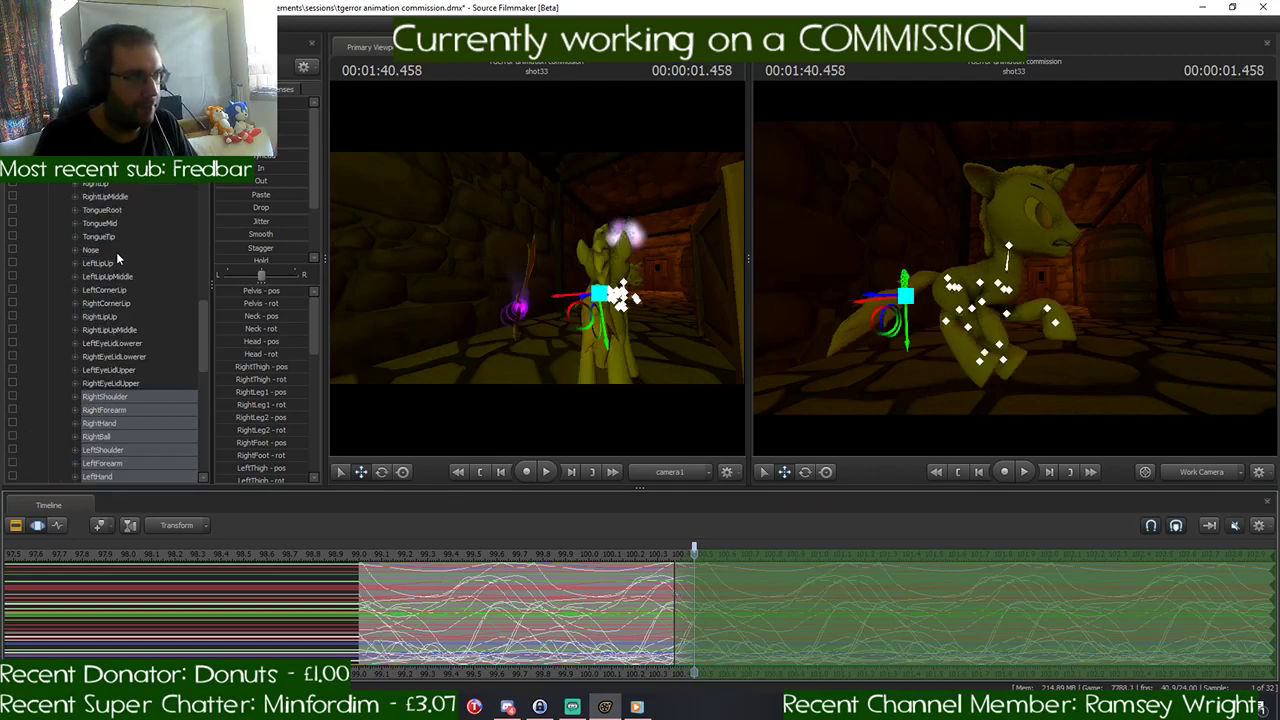
pyautogui.scroll(-10, 206, 279)
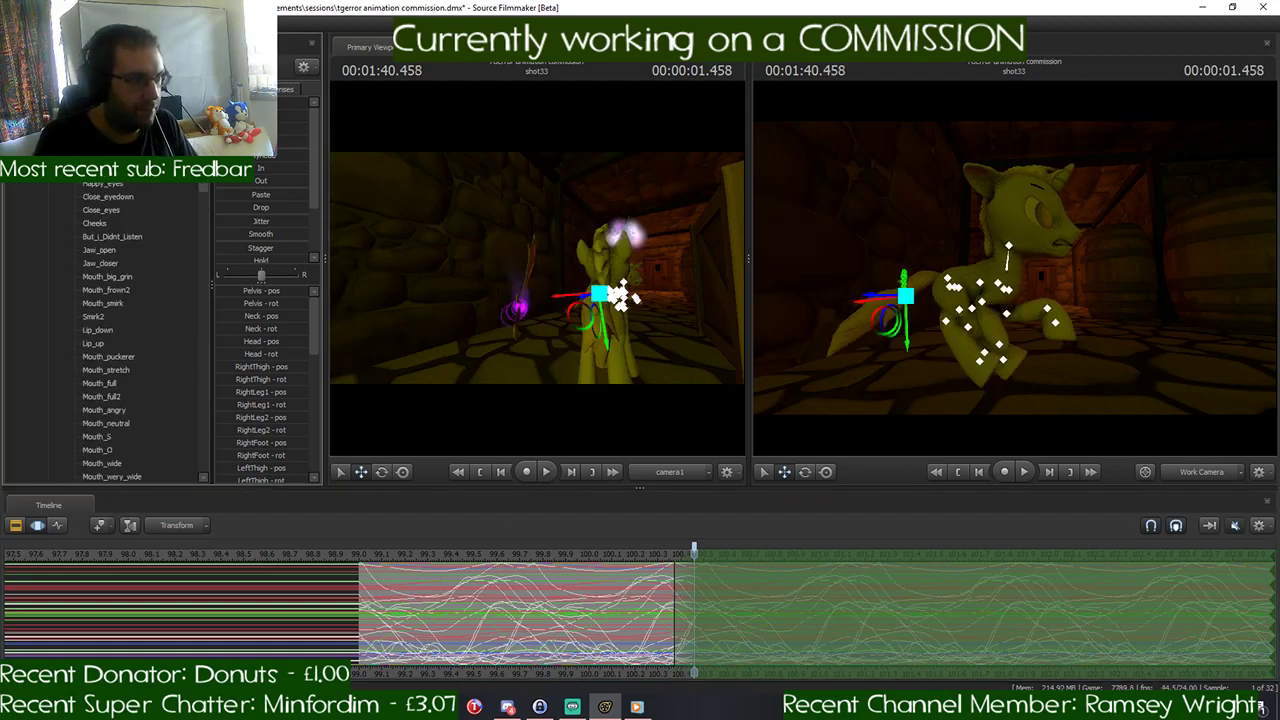
pyautogui.click(84, 210)
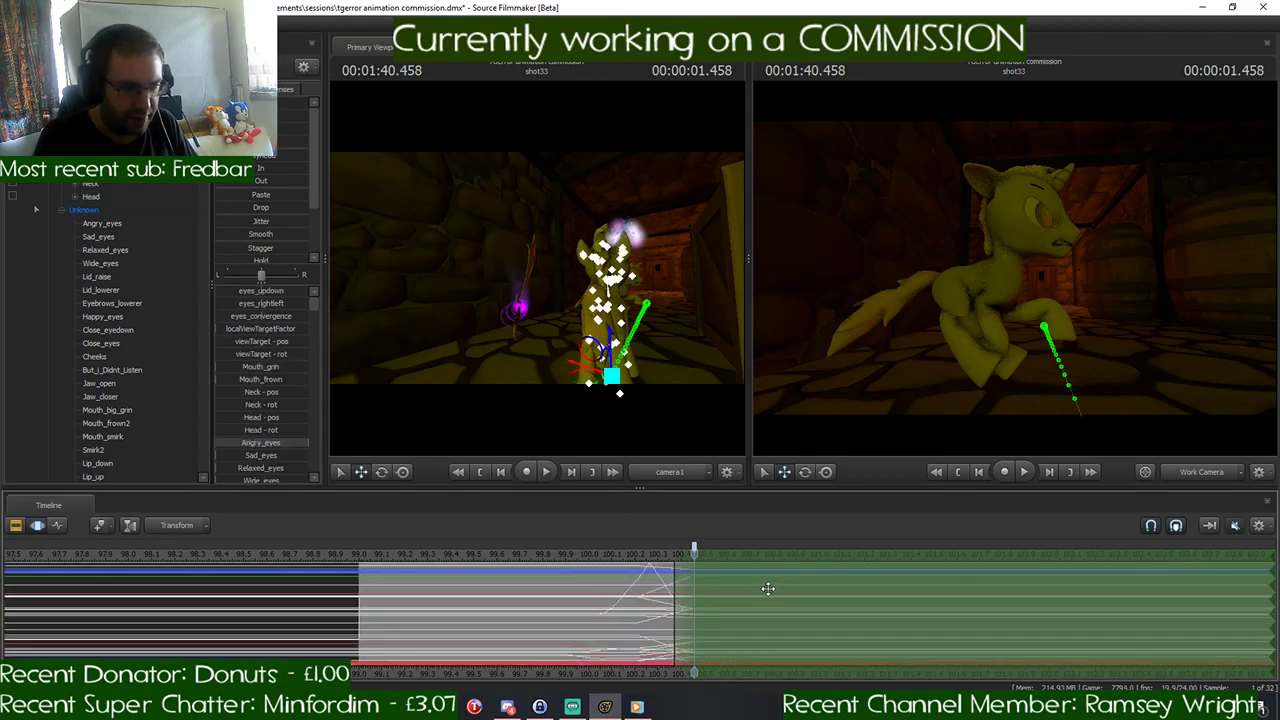
pyautogui.hotkey('ctrl', 'v')
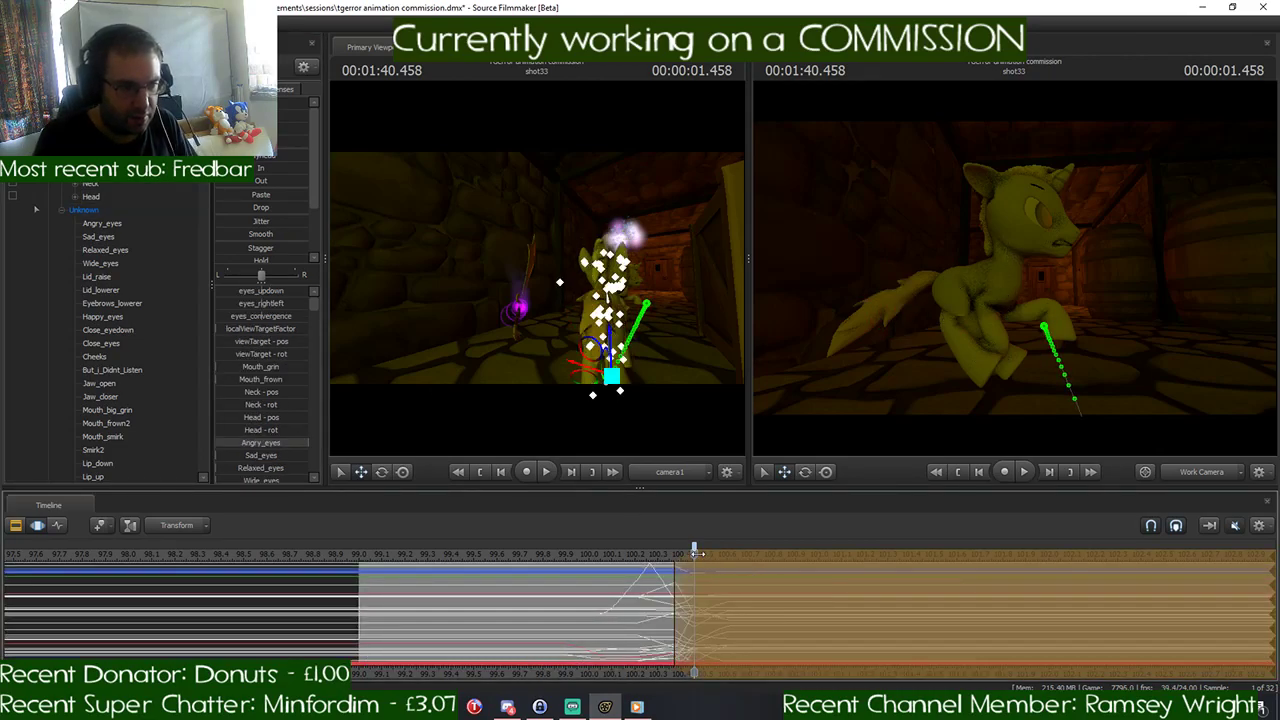
pyautogui.moveTo(696, 554)
pyautogui.mouseDown()
pyautogui.moveTo(761, 557)
pyautogui.moveTo(678, 571)
pyautogui.moveTo(698, 575)
pyautogui.mouseUp()
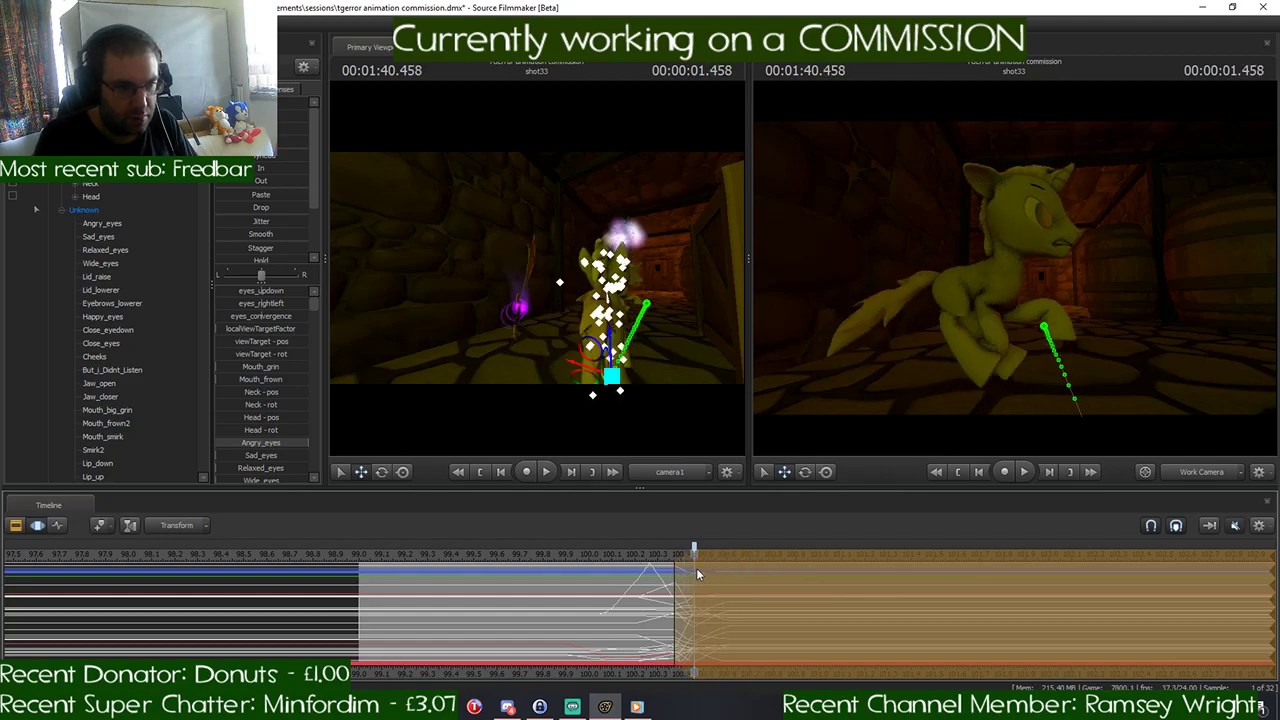
pyautogui.moveTo(994, 315)
pyautogui.mouseDown()
pyautogui.moveTo(1020, 325)
pyautogui.moveTo(994, 315)
pyautogui.mouseUp()
pyautogui.moveTo(694, 555)
pyautogui.mouseDown()
pyautogui.moveTo(792, 555)
pyautogui.moveTo(672, 554)
pyautogui.moveTo(723, 555)
pyautogui.moveTo(694, 556)
pyautogui.mouseUp()
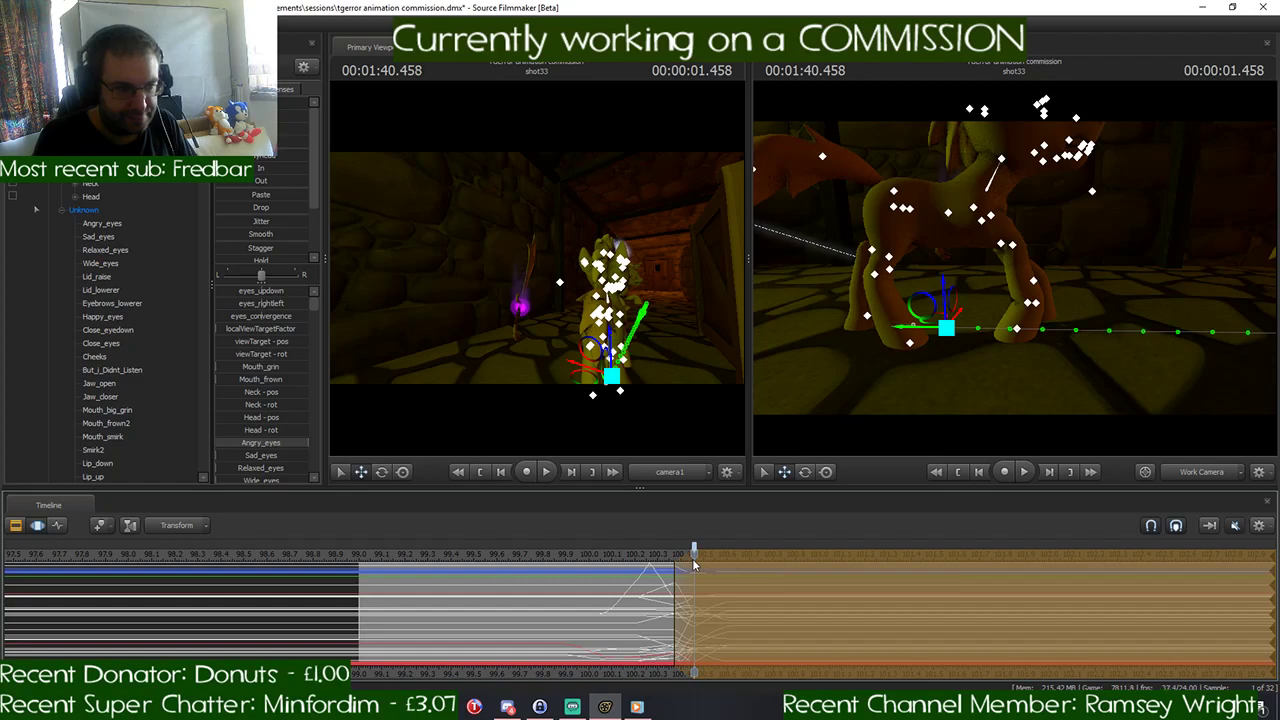
pyautogui.hotkey('ctrl', 'z')
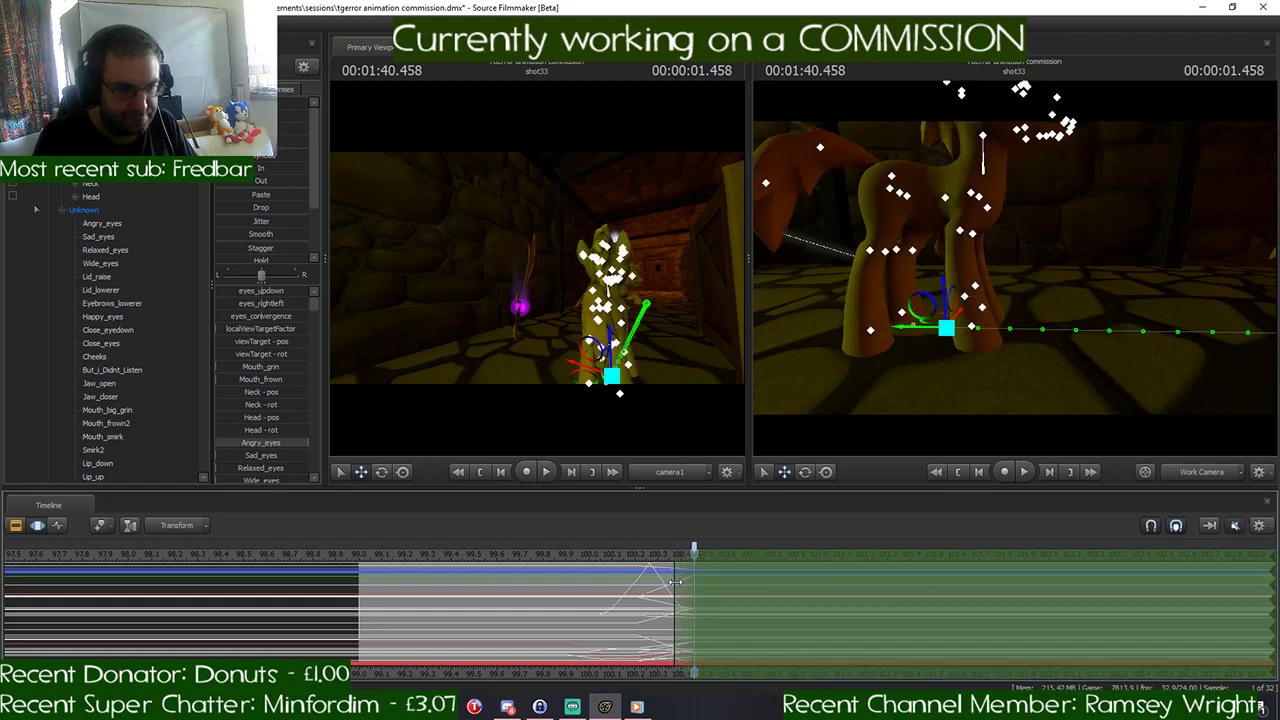
pyautogui.hotkey('ctrl', 'y')
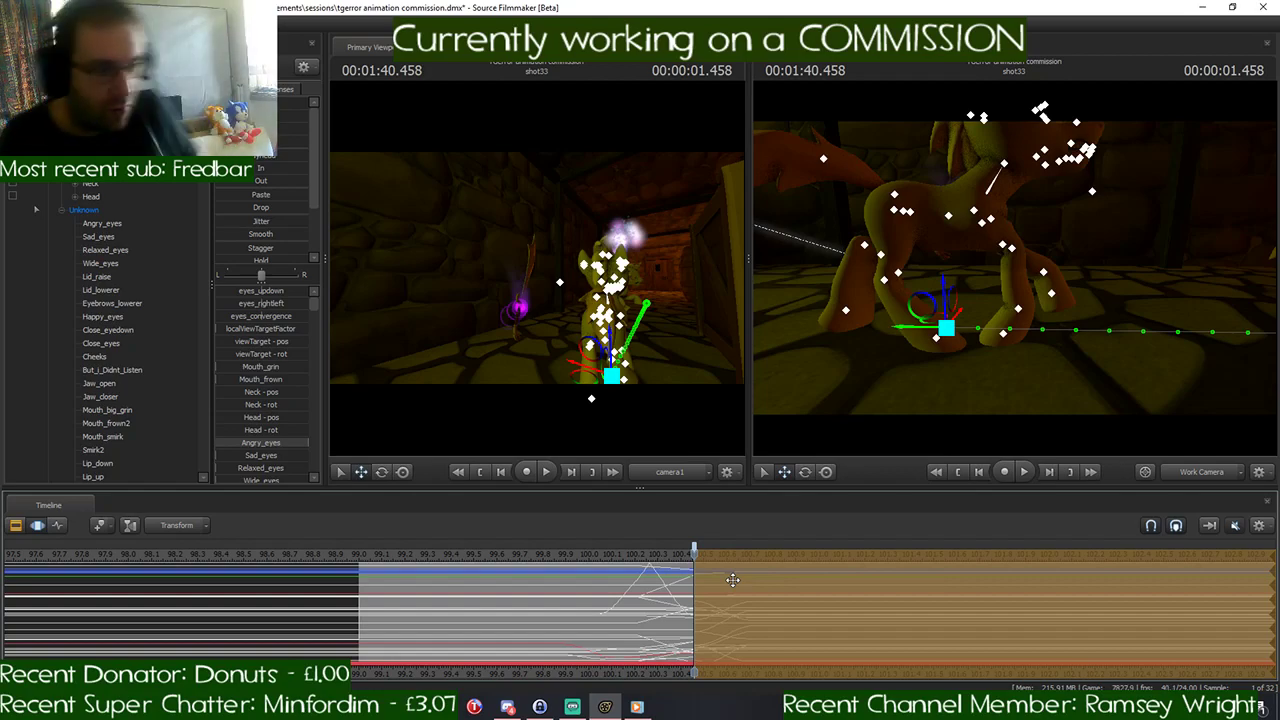
pyautogui.hotkey('ctrl', 'z')
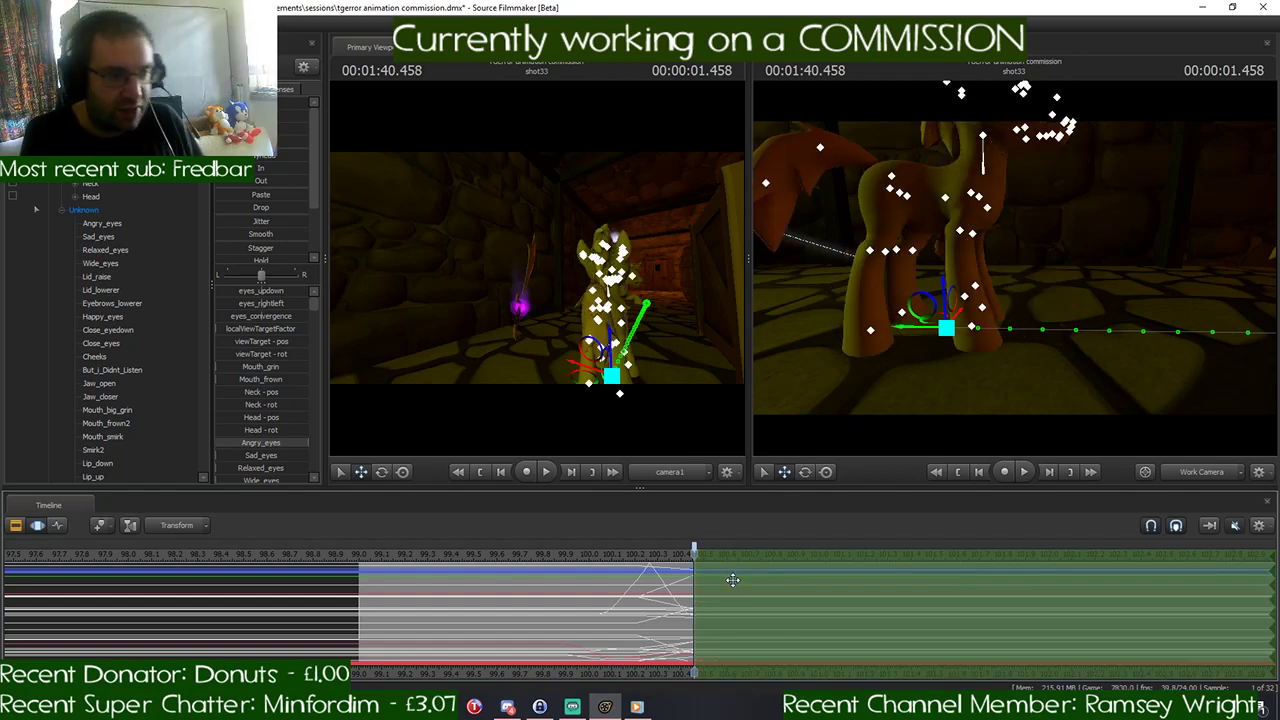
# - Delete the duplicate pony from the scene and select the original pony
pyautogui.moveTo(950, 300); pyautogui.dragTo(1110, 302)
pyautogui.rightClick(88, 120)
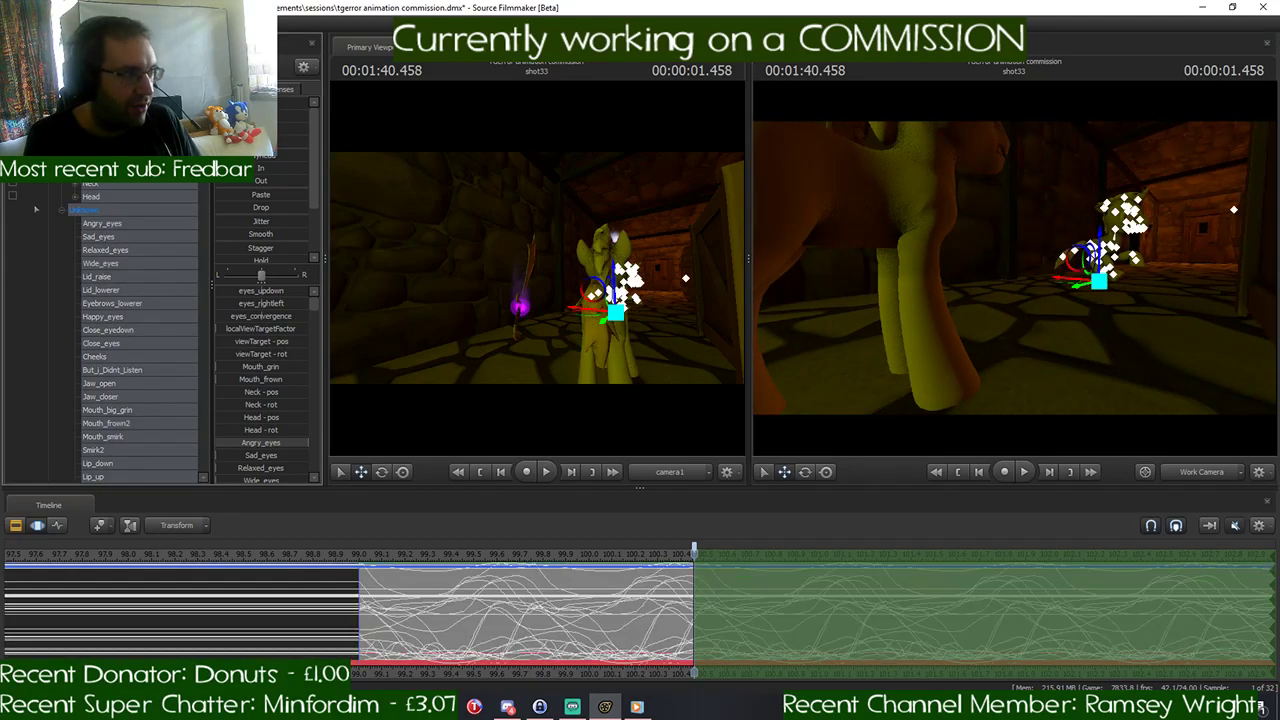
pyautogui.click(122, 150)
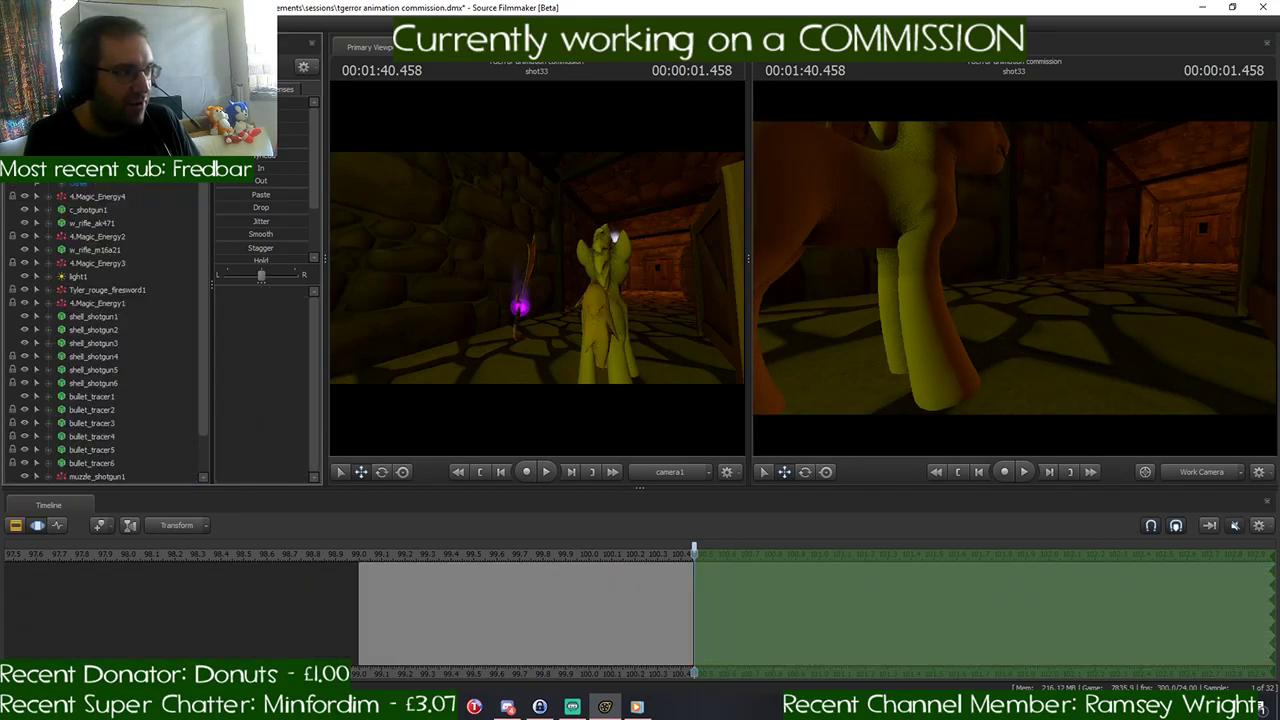
pyautogui.click(88, 120)
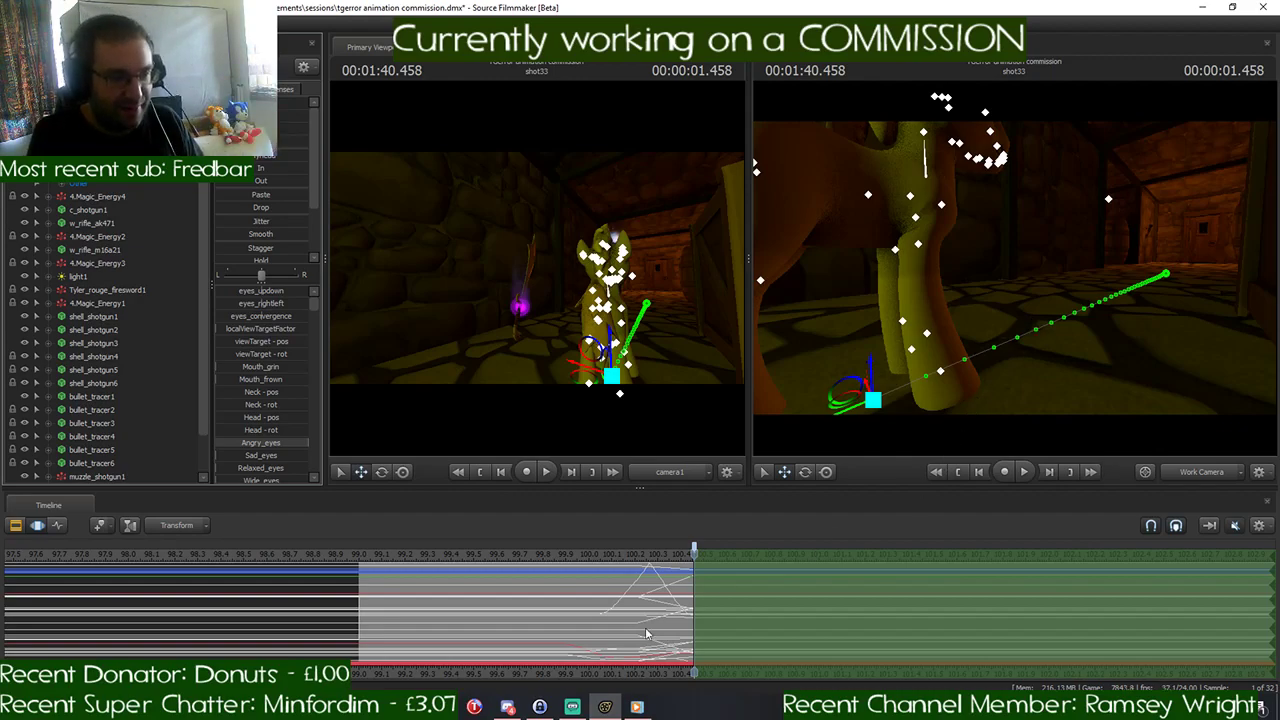
# - Set the time selection's falloff to run from about 1:40.37 to the playhead at 1:40.625
pyautogui.scroll(2, 702, 584)
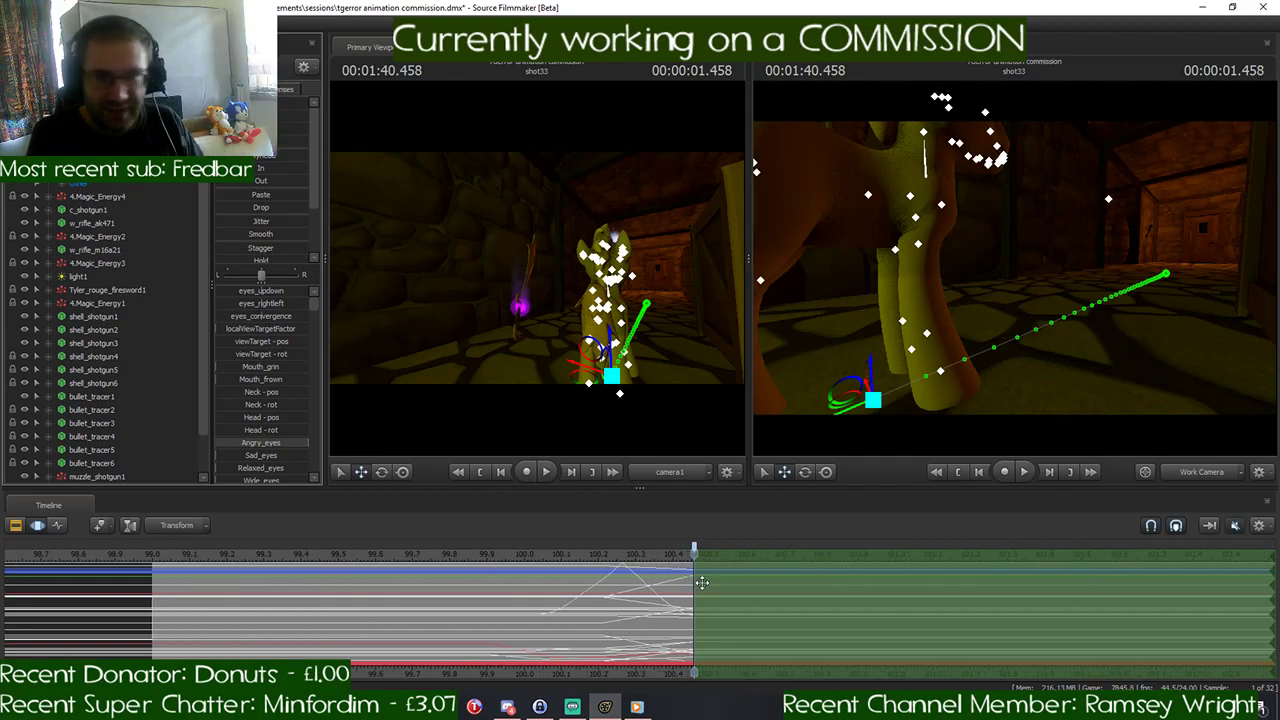
pyautogui.scroll(-1, 702, 583)
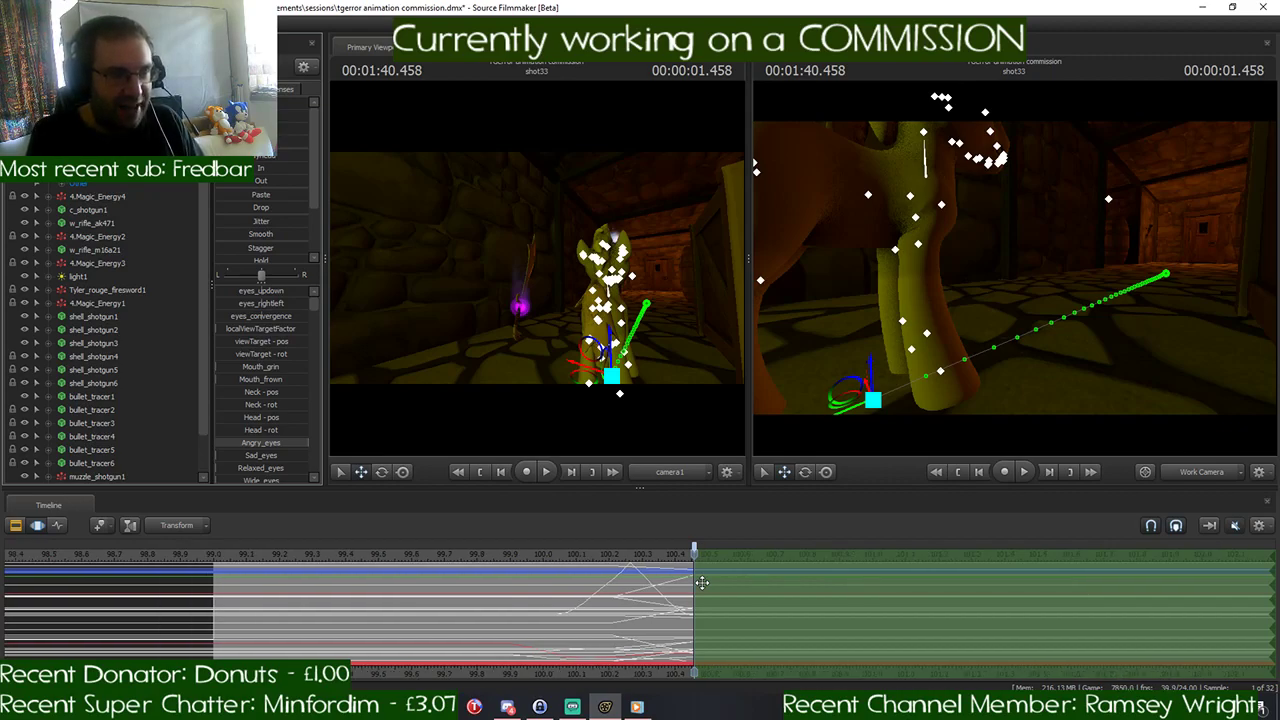
pyautogui.scroll(1, 702, 583)
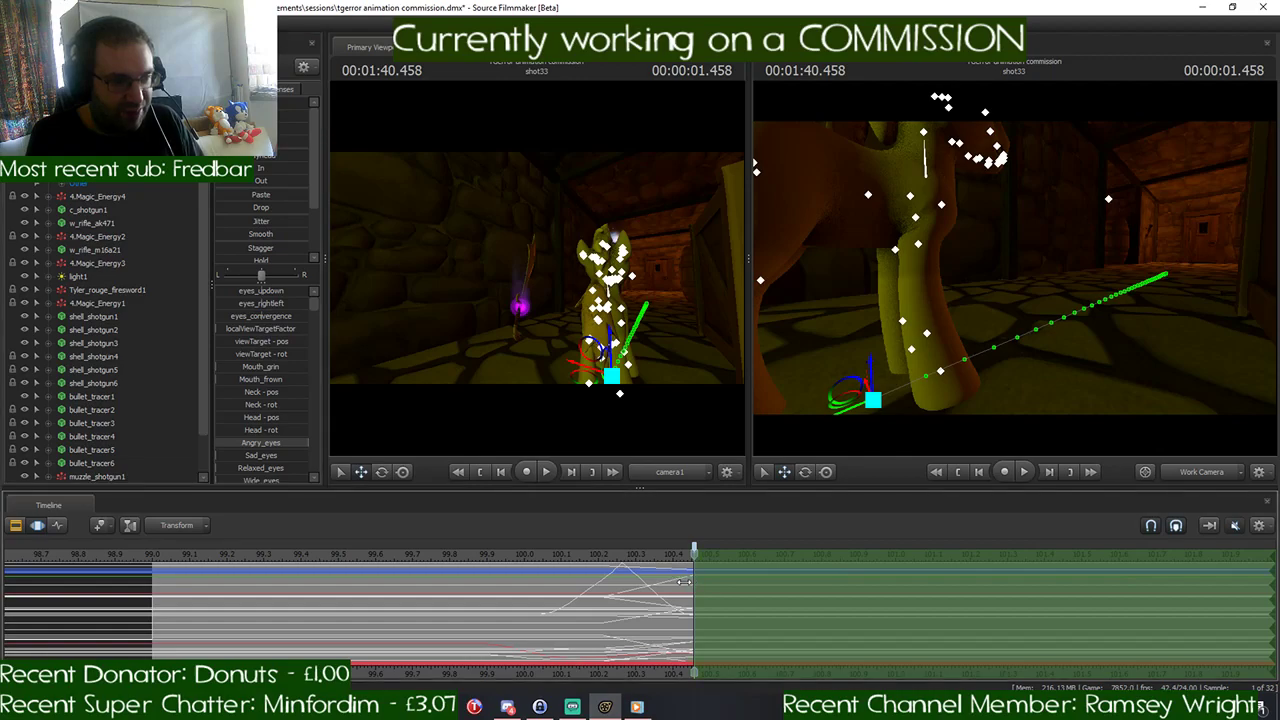
pyautogui.moveTo(688, 581)
pyautogui.mouseDown()
pyautogui.moveTo(662, 584)
pyautogui.moveTo(666, 569)
pyautogui.moveTo(698, 569)
pyautogui.mouseUp()
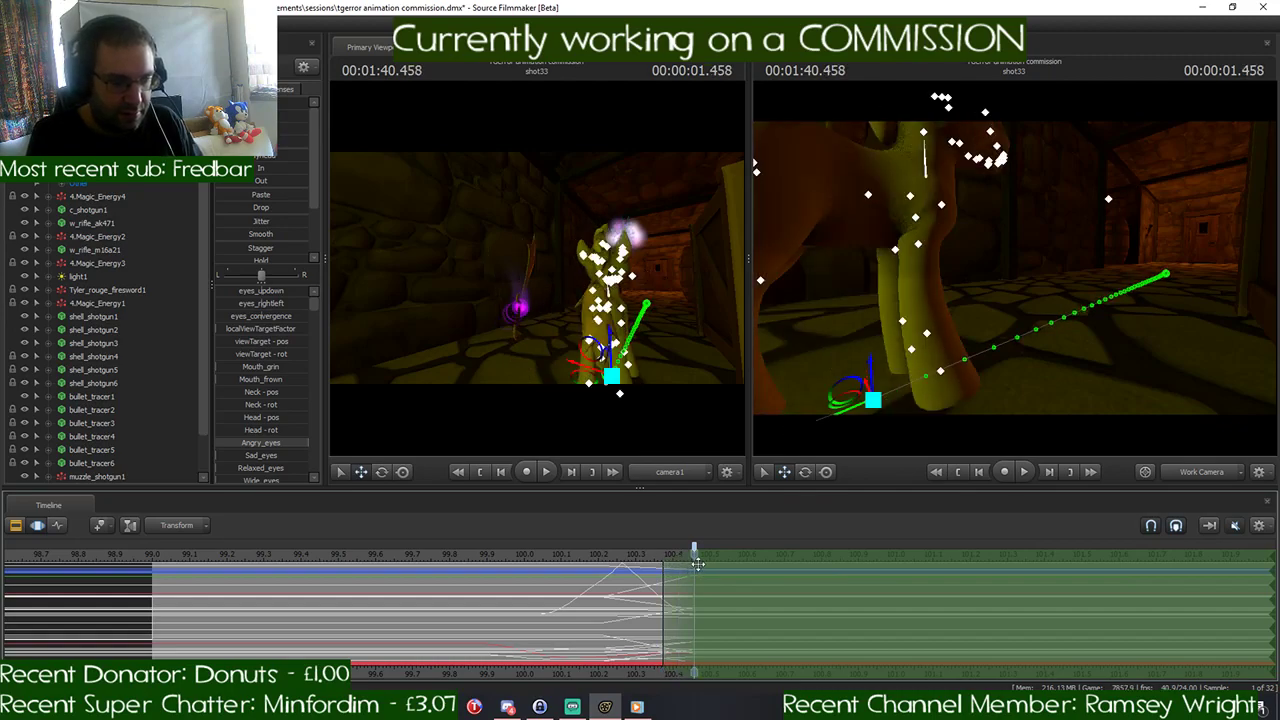
pyautogui.press('space')
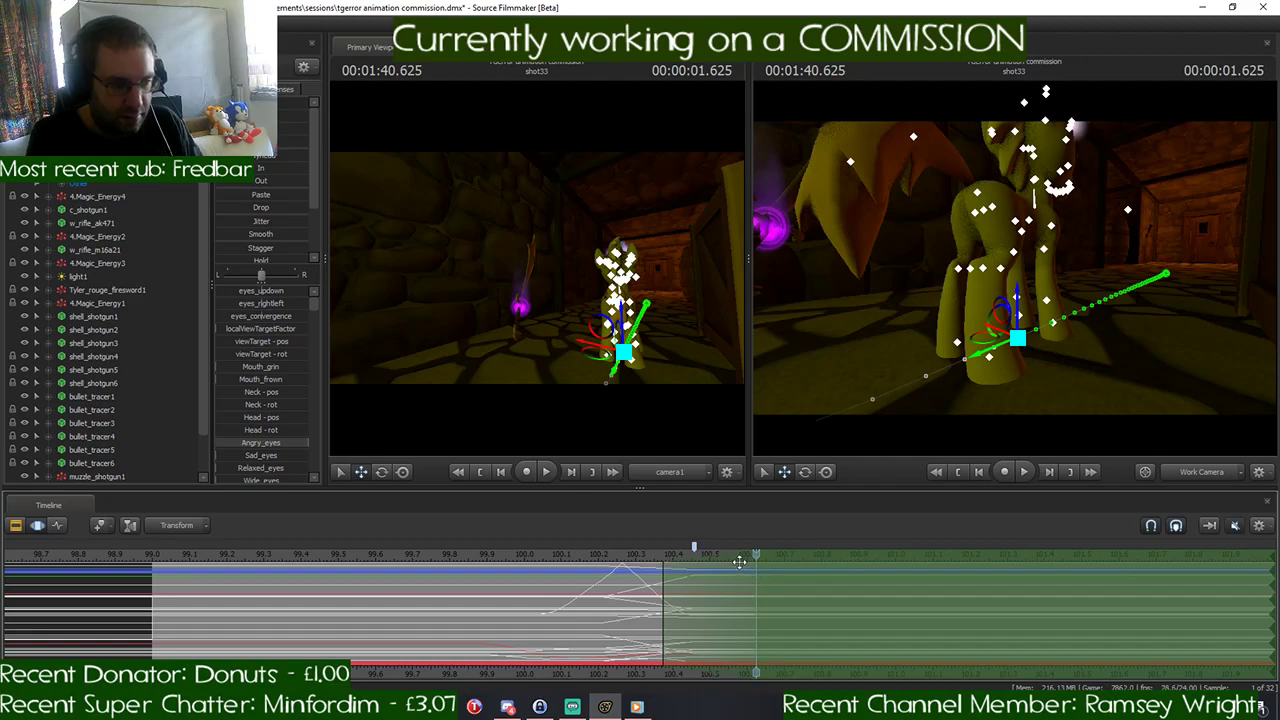
# - Rotate the pony's RightShoulder and LeftShoulder at 1:40.625 so both front legs reach forward
pyautogui.moveTo(1137, 311); pyautogui.dragTo(922, 283)
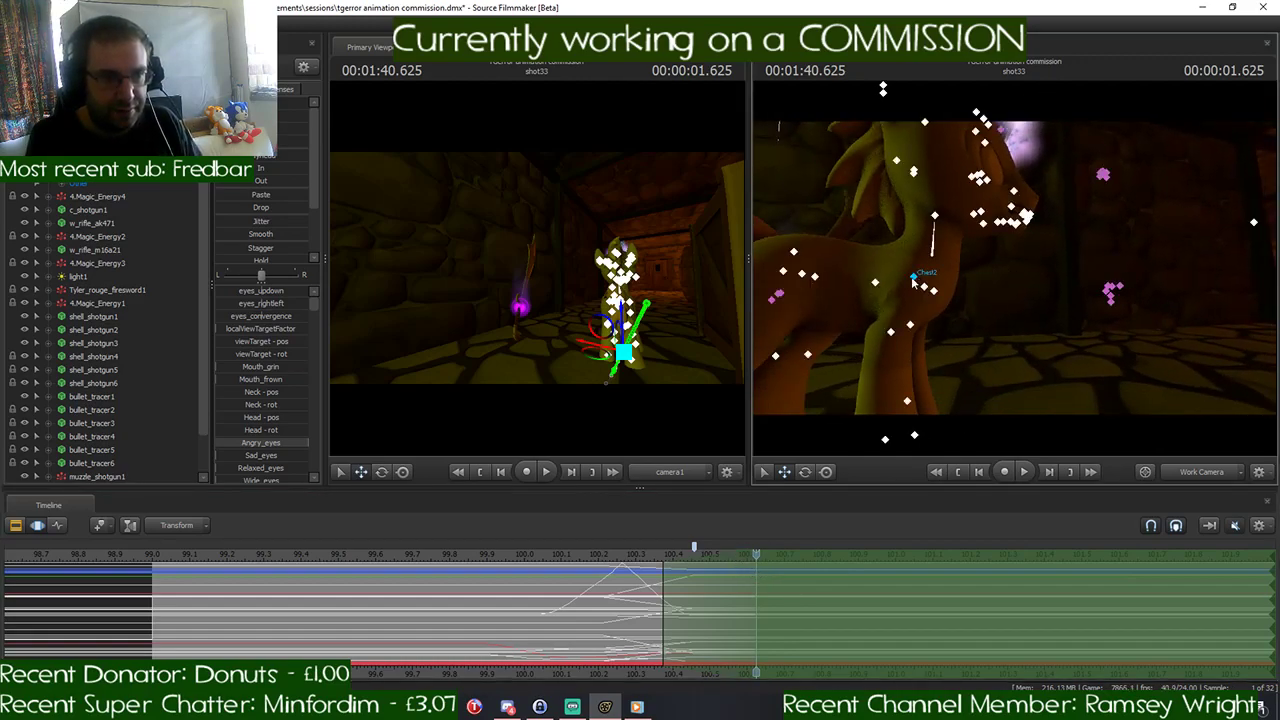
pyautogui.click(913, 279)
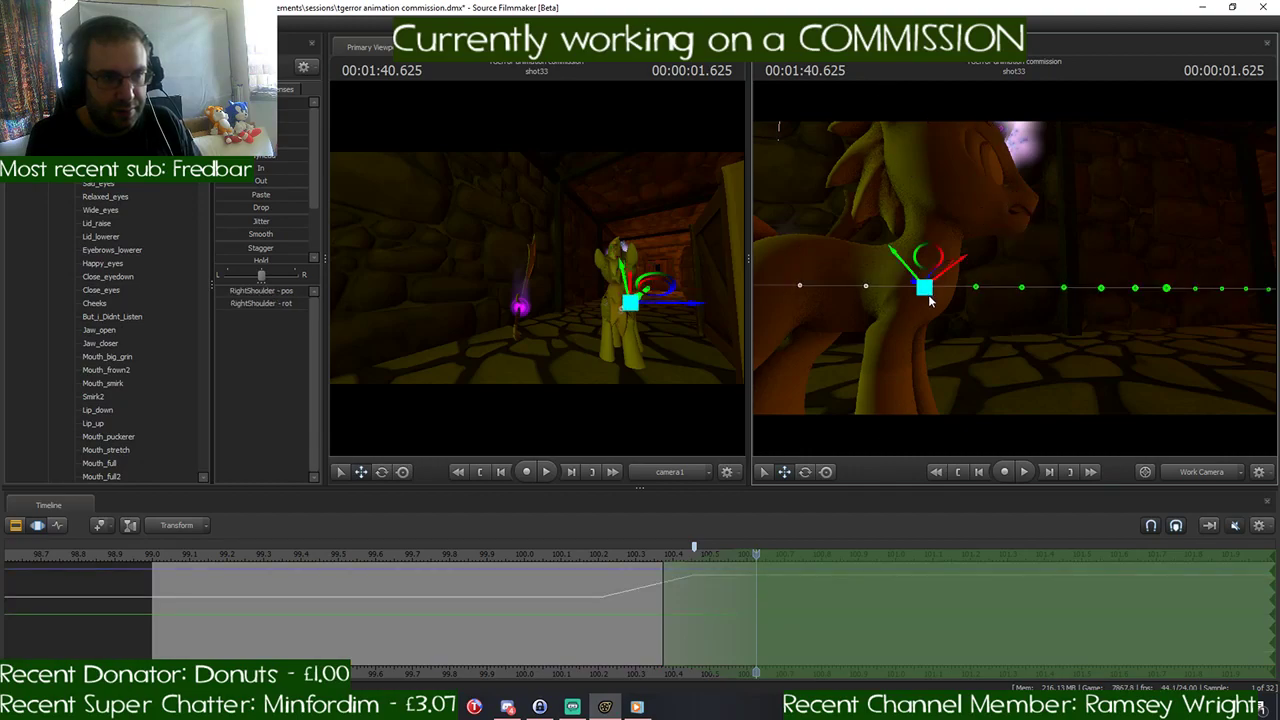
pyautogui.press('e')
pyautogui.moveTo(917, 332); pyautogui.dragTo(950, 318)
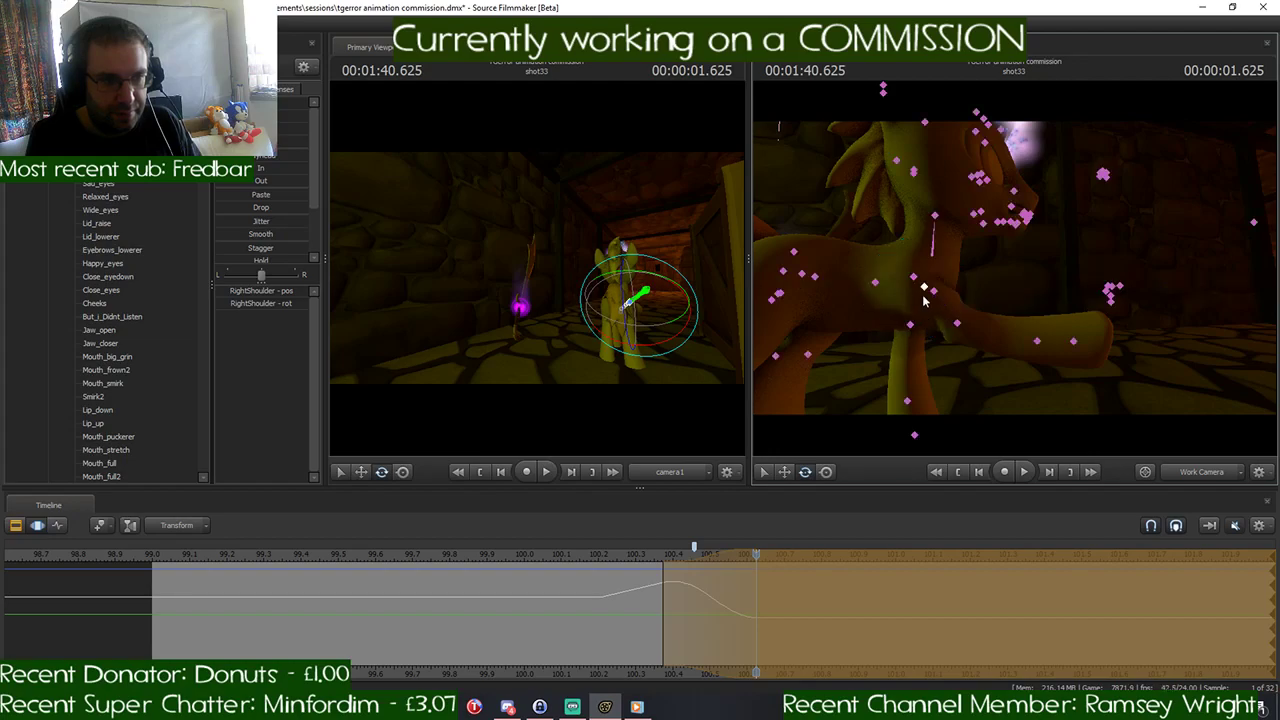
pyautogui.click(930, 292)
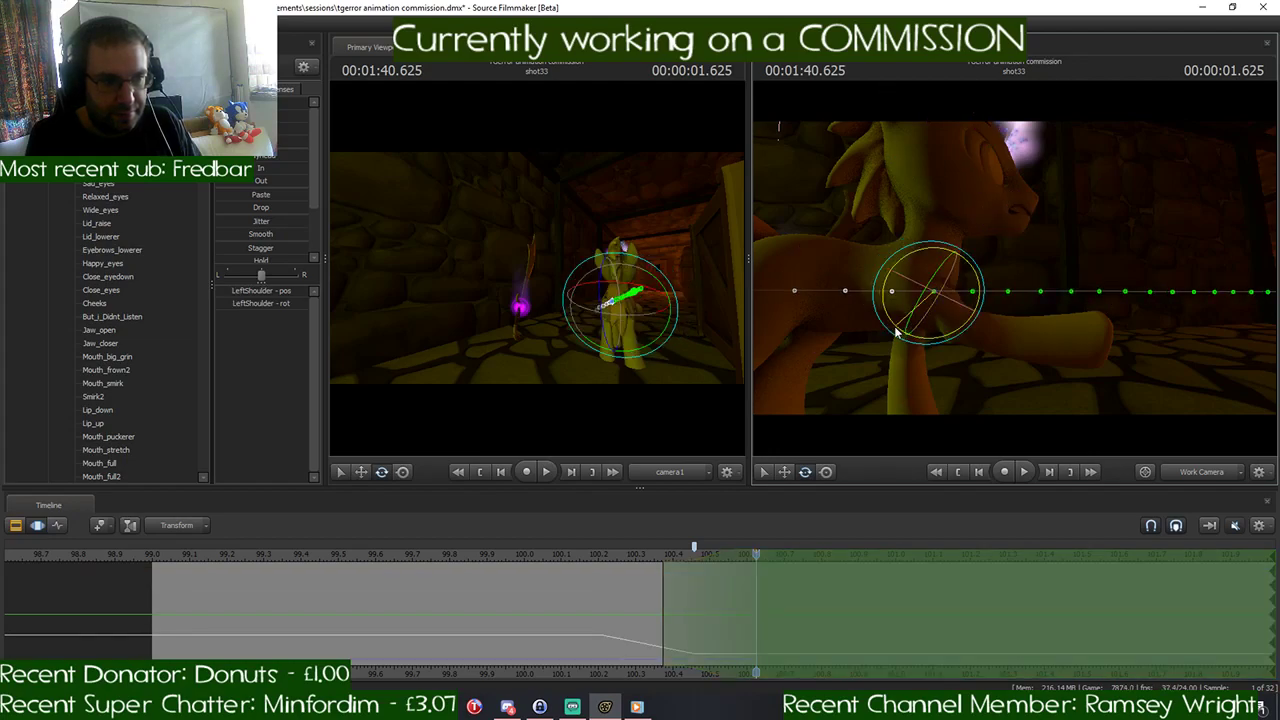
pyautogui.moveTo(951, 318); pyautogui.dragTo(943, 318)
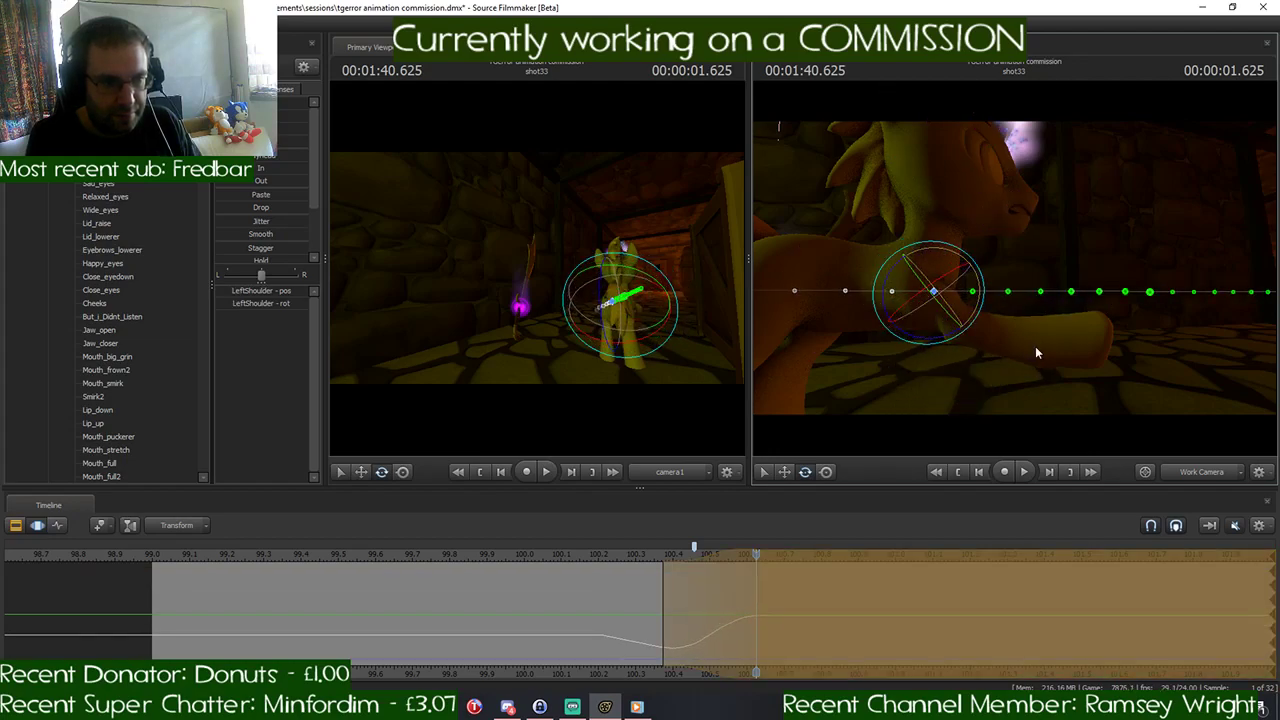
# - Rotate both thighs at 1:40.625 so the hind legs stretch backward, and raise the Pelvis slightly
pyautogui.moveTo(1037, 350); pyautogui.dragTo(926, 307)
pyautogui.click(933, 260)
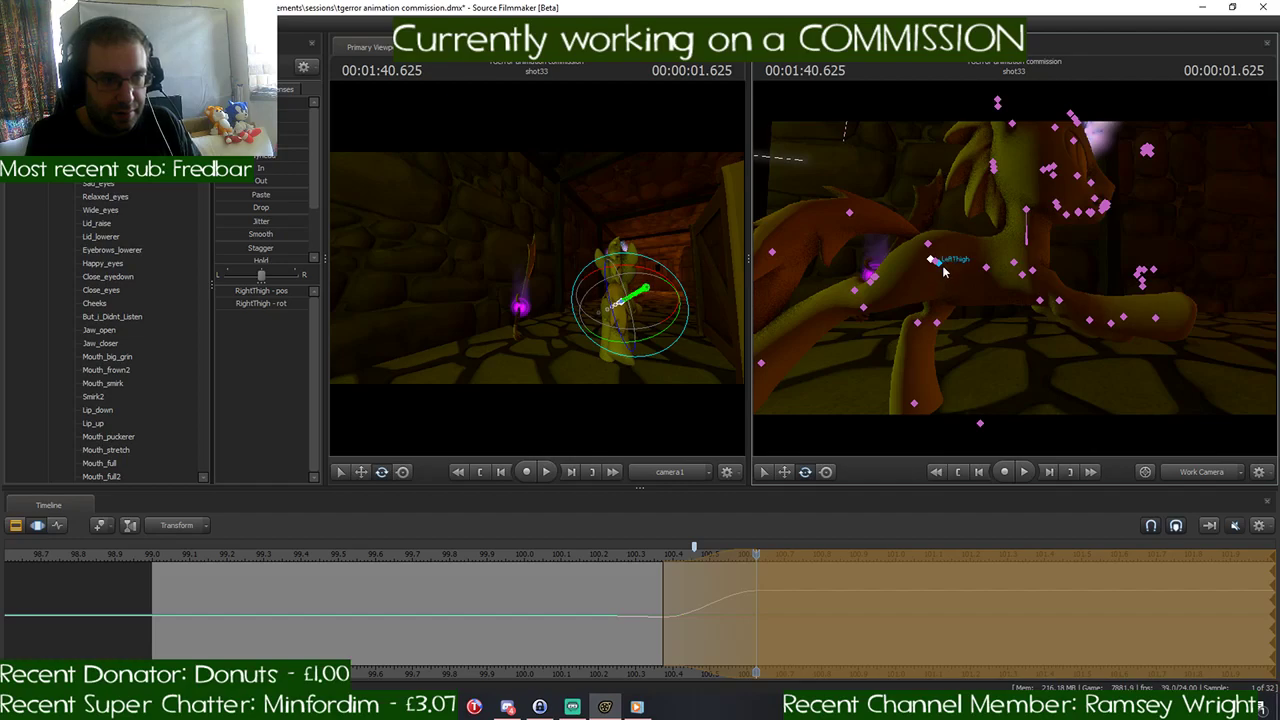
pyautogui.click(933, 261)
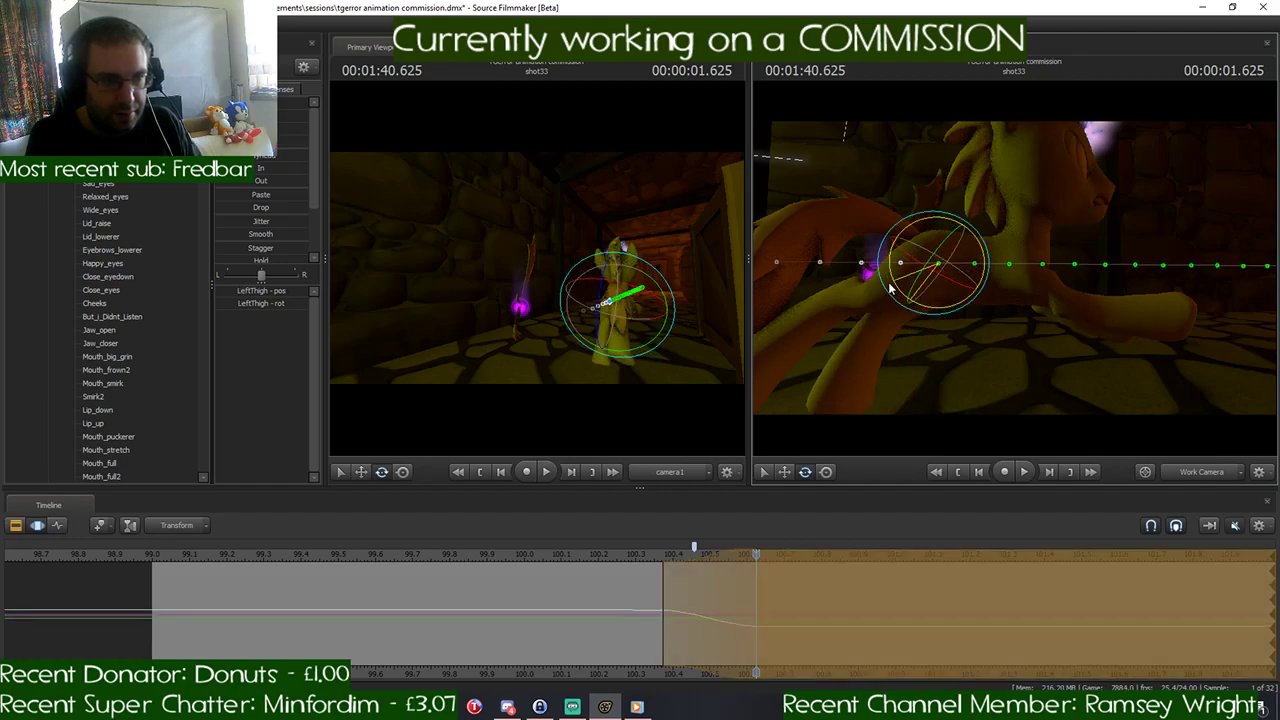
pyautogui.click(935, 262)
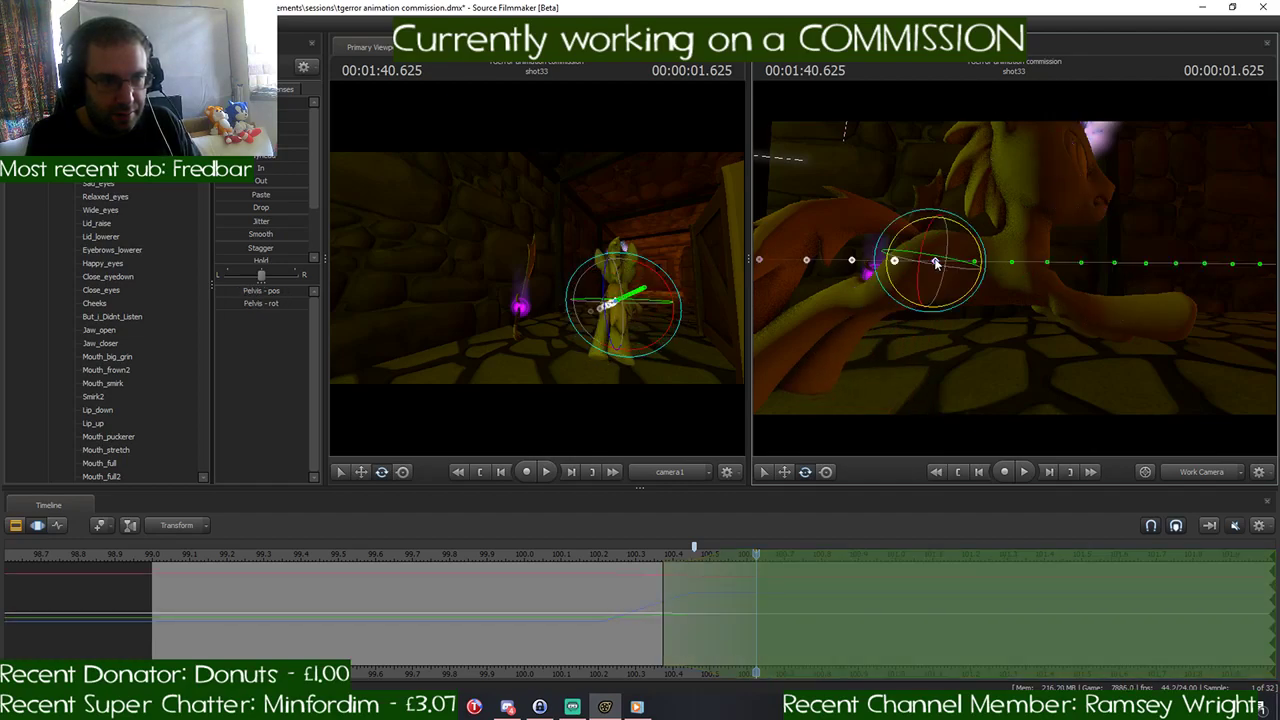
pyautogui.press('w')
pyautogui.moveTo(936, 242); pyautogui.dragTo(935, 225)
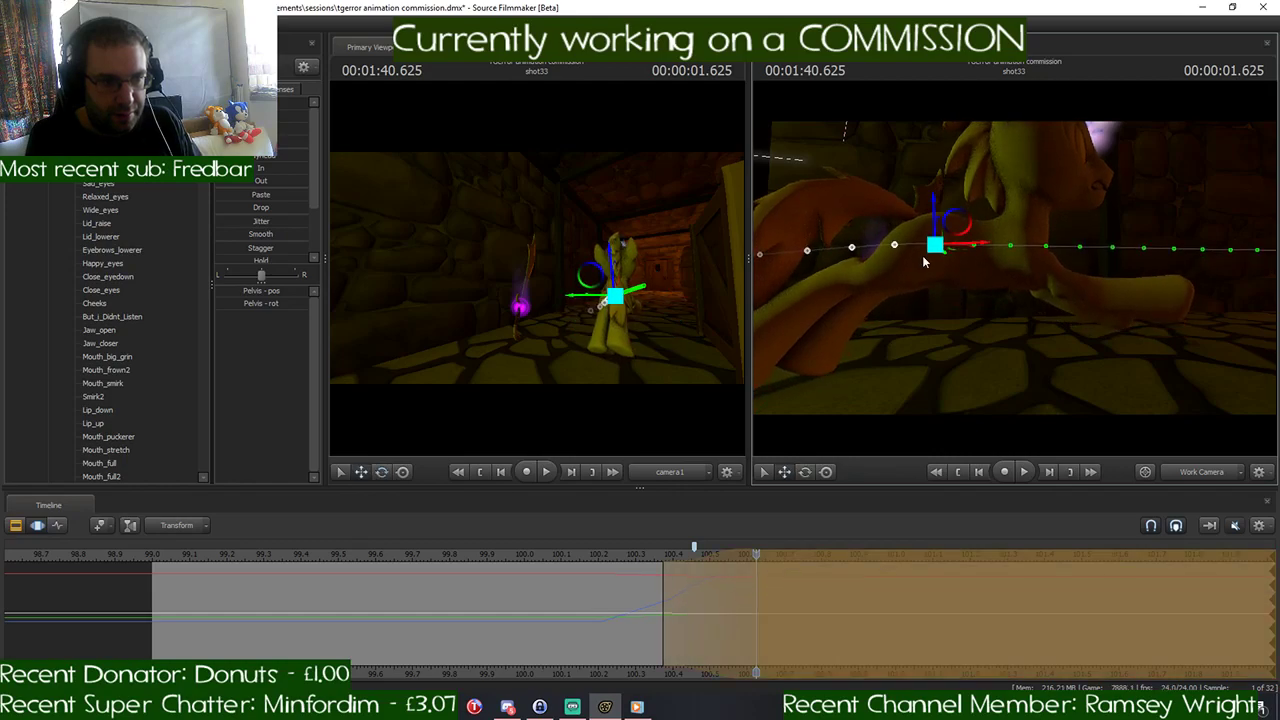
# - Shift the playhead and the time selection's falloff to 1:40.791 and lower the Pelvis there
pyautogui.moveTo(766, 551); pyautogui.dragTo(753, 588)
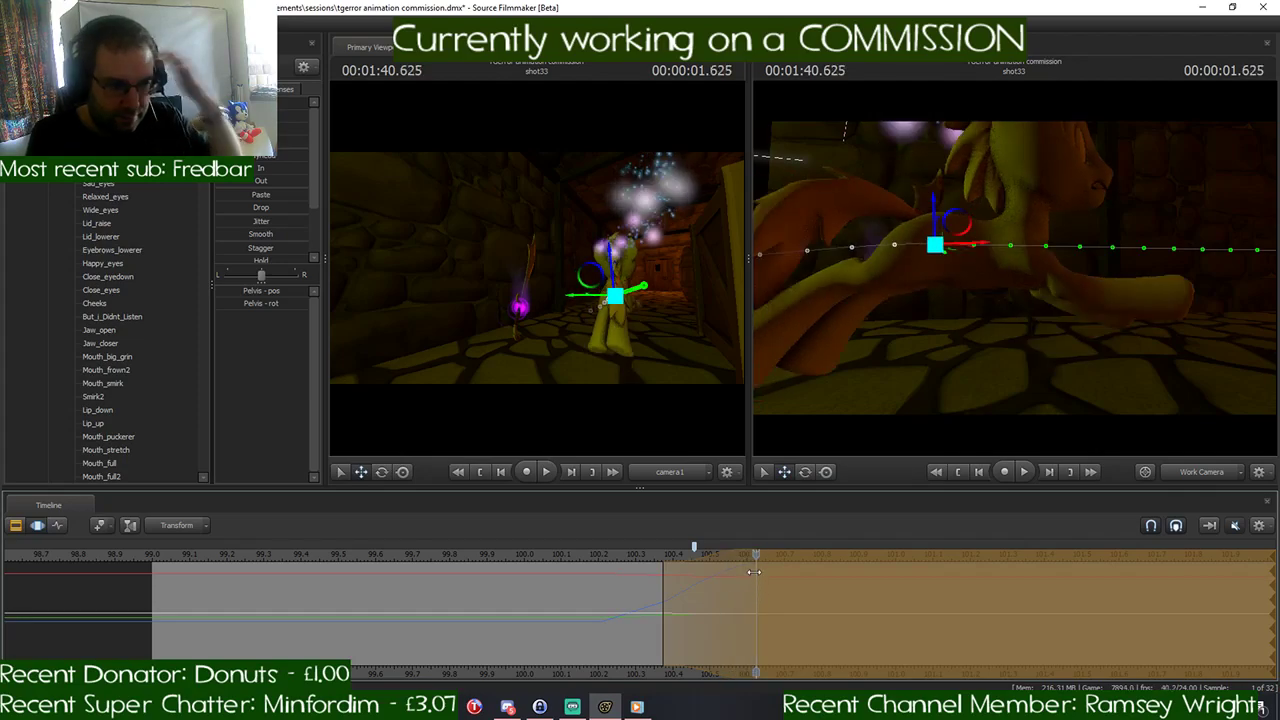
pyautogui.moveTo(789, 557); pyautogui.dragTo(818, 557)
pyautogui.click(1134, 360)
pyautogui.moveTo(985, 370); pyautogui.dragTo(1080, 368)
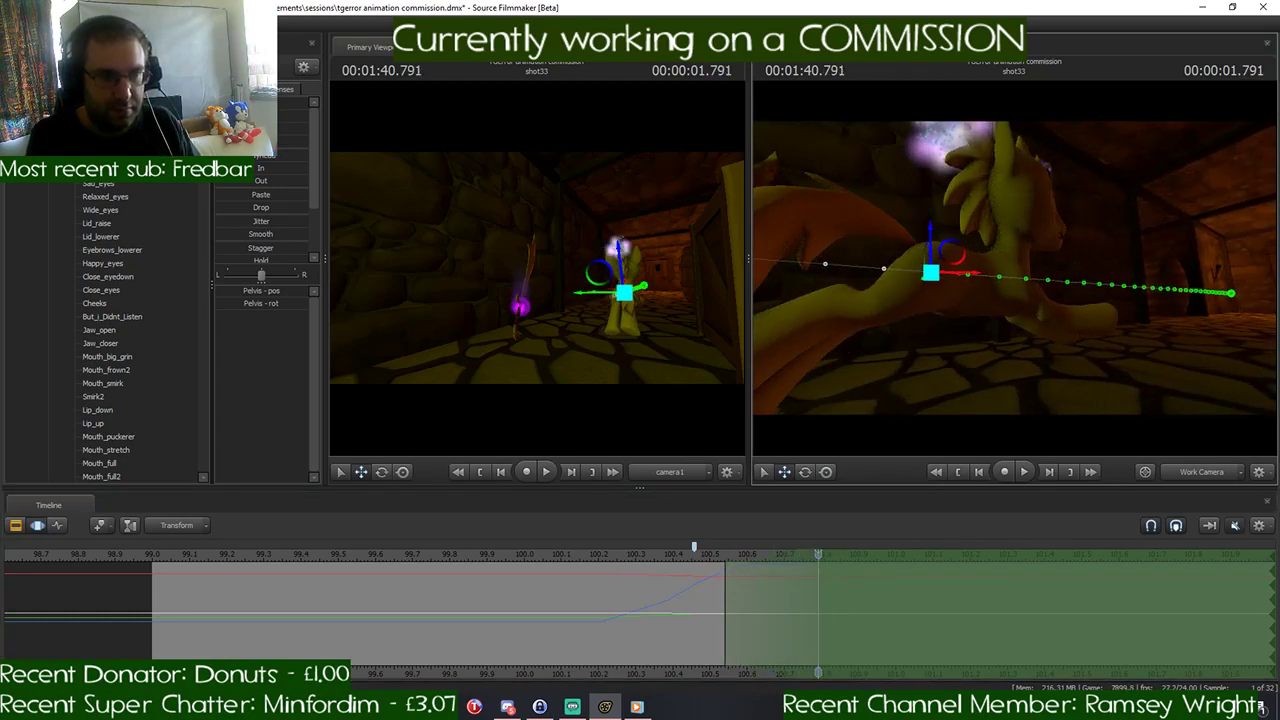
pyautogui.moveTo(1015, 268); pyautogui.dragTo(1027, 282)
pyautogui.press('ctrl')
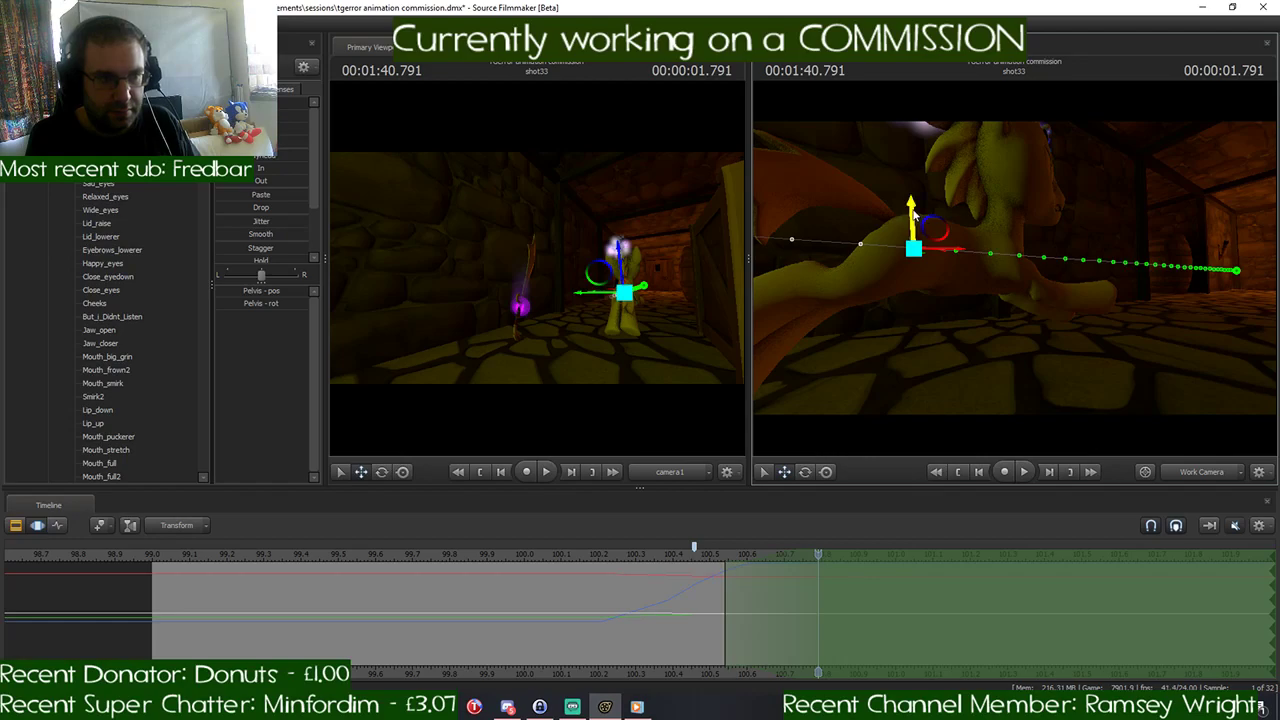
pyautogui.moveTo(914, 212); pyautogui.dragTo(914, 241)
pyautogui.moveTo(1040, 266); pyautogui.dragTo(1046, 298)
# - Rotate the RightShoulder to swing the right front leg down at 1:40.791, and bend its RightForearm backward
pyautogui.press('ctrl')
pyautogui.click(1020, 252)
pyautogui.press('e')
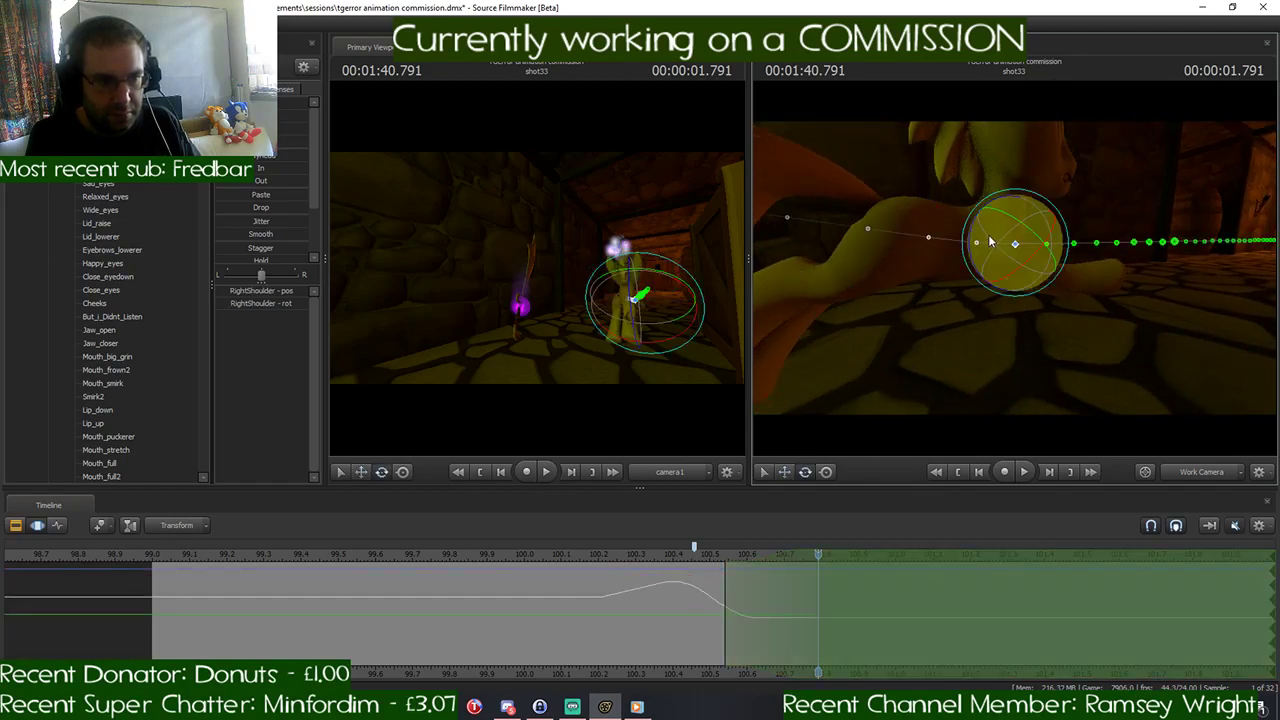
pyautogui.moveTo(979, 228); pyautogui.dragTo(999, 210)
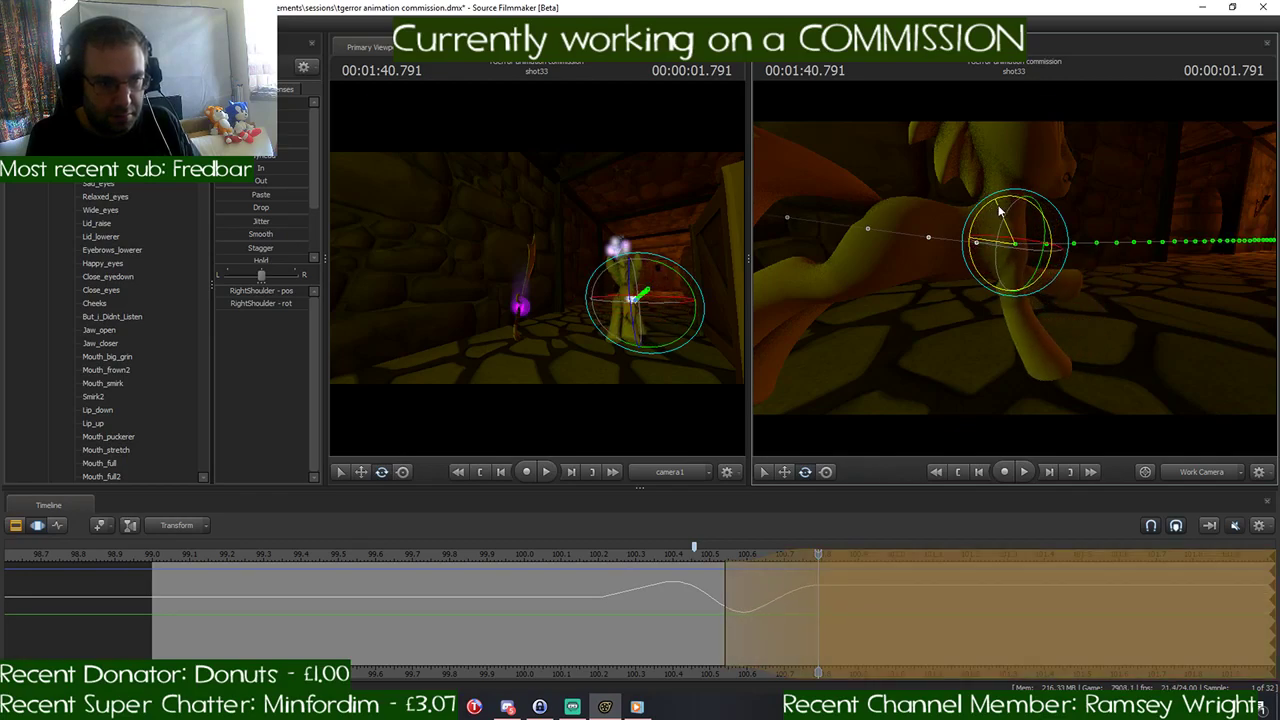
pyautogui.press('ctrl')
pyautogui.click(1010, 284)
pyautogui.press('e')
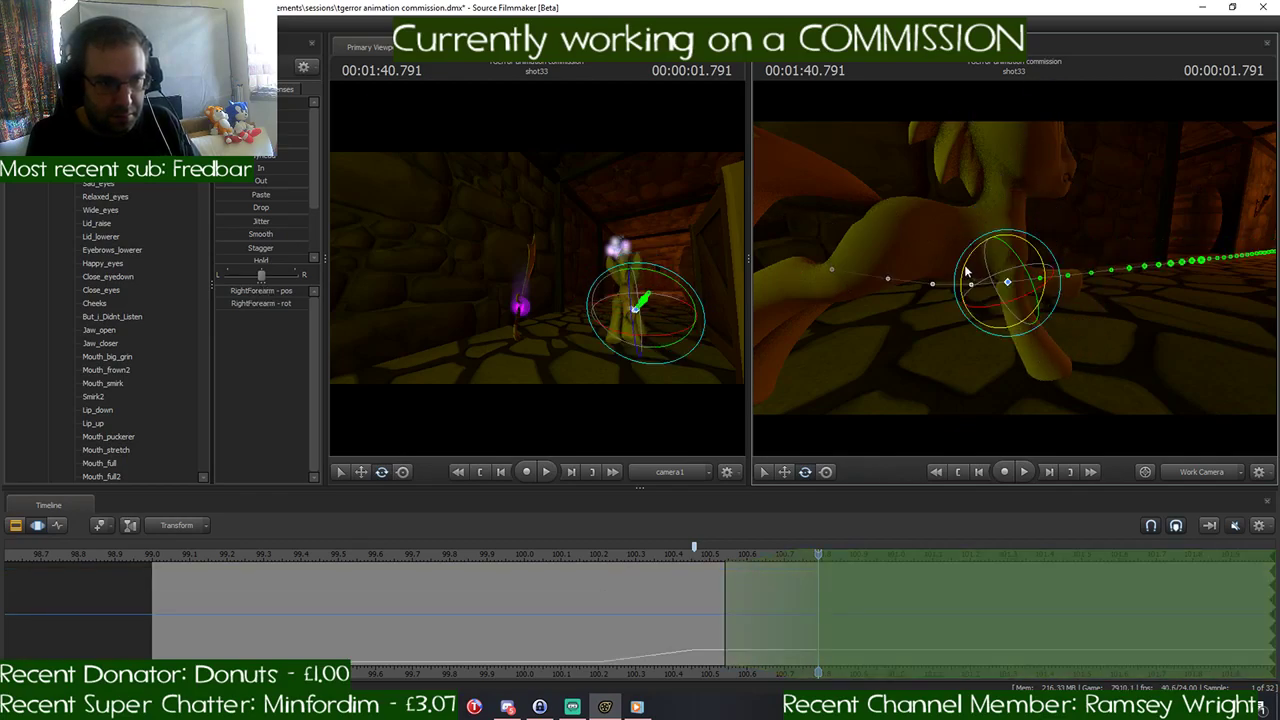
# - Rotate the RightBall control to adjust the angle of the right front hoof at 1:40.791
pyautogui.press('ctrl')
pyautogui.click(956, 362)
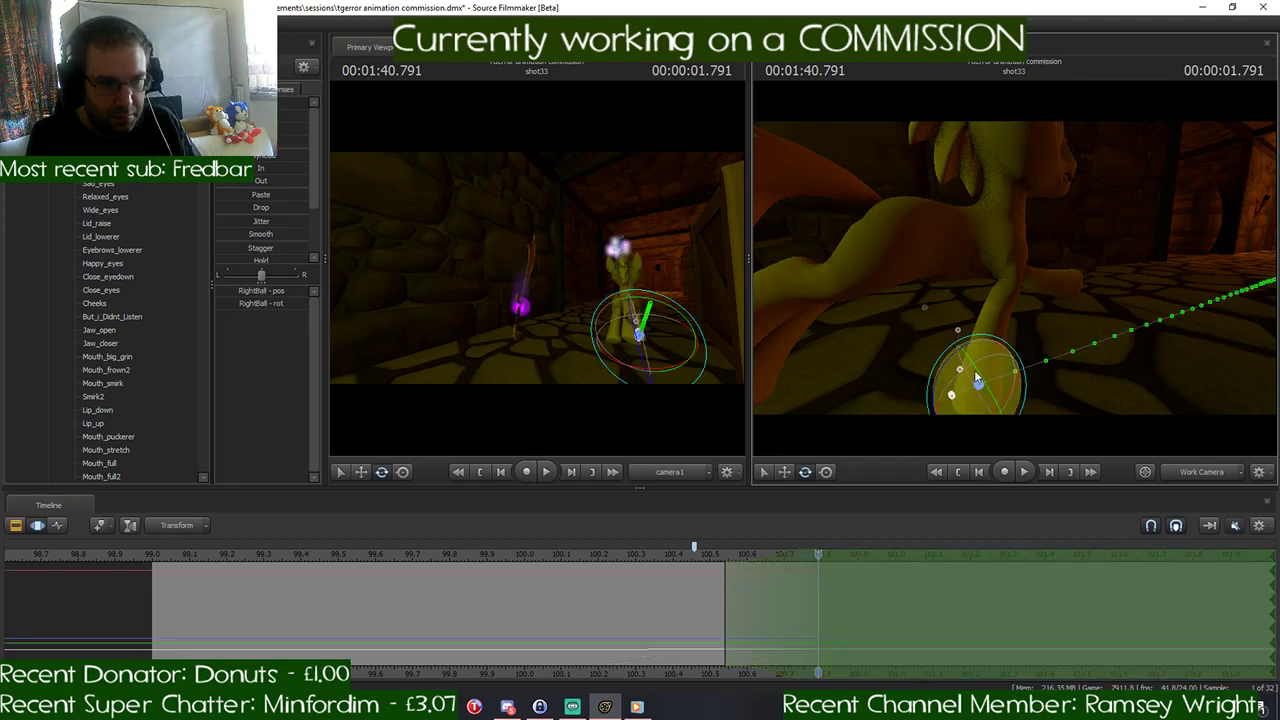
pyautogui.press('e')
pyautogui.moveTo(954, 358); pyautogui.dragTo(946, 377)
pyautogui.press('ctrl')
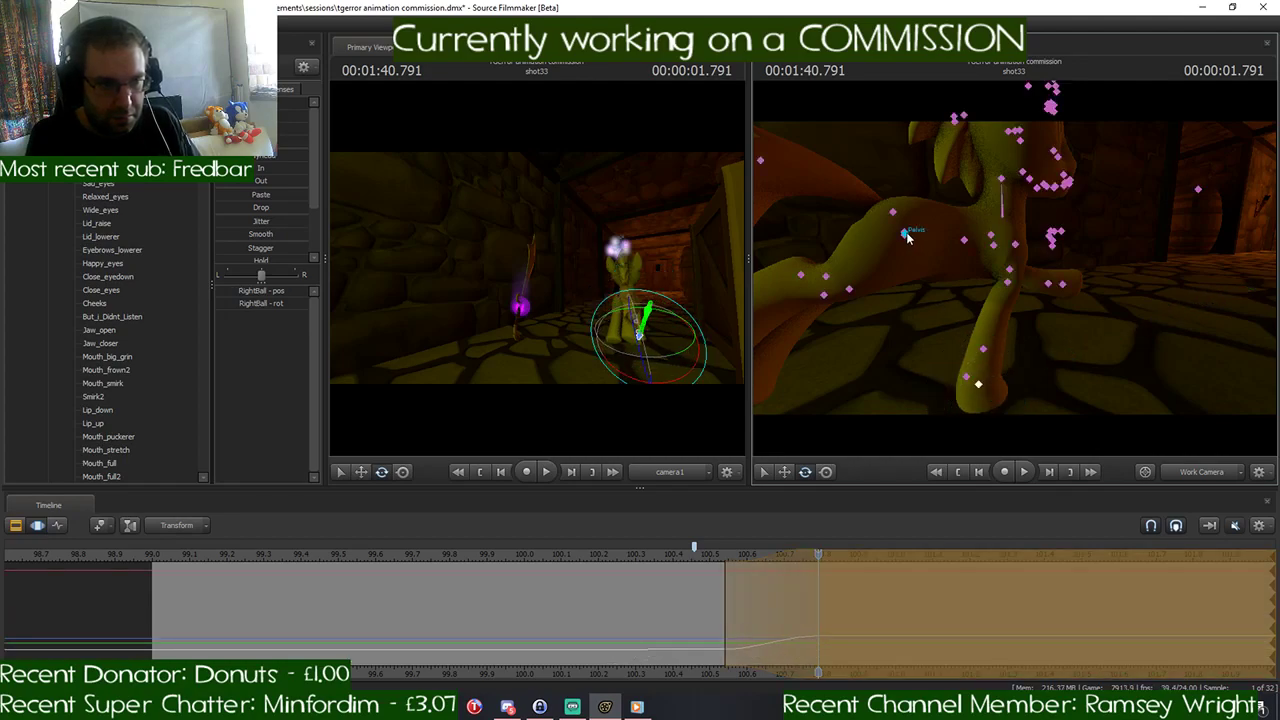
# - Nudge the Pelvis upward and rotate Chest2 to lift the pony's upper body at 1:40.791
pyautogui.click(907, 235)
pyautogui.press('w')
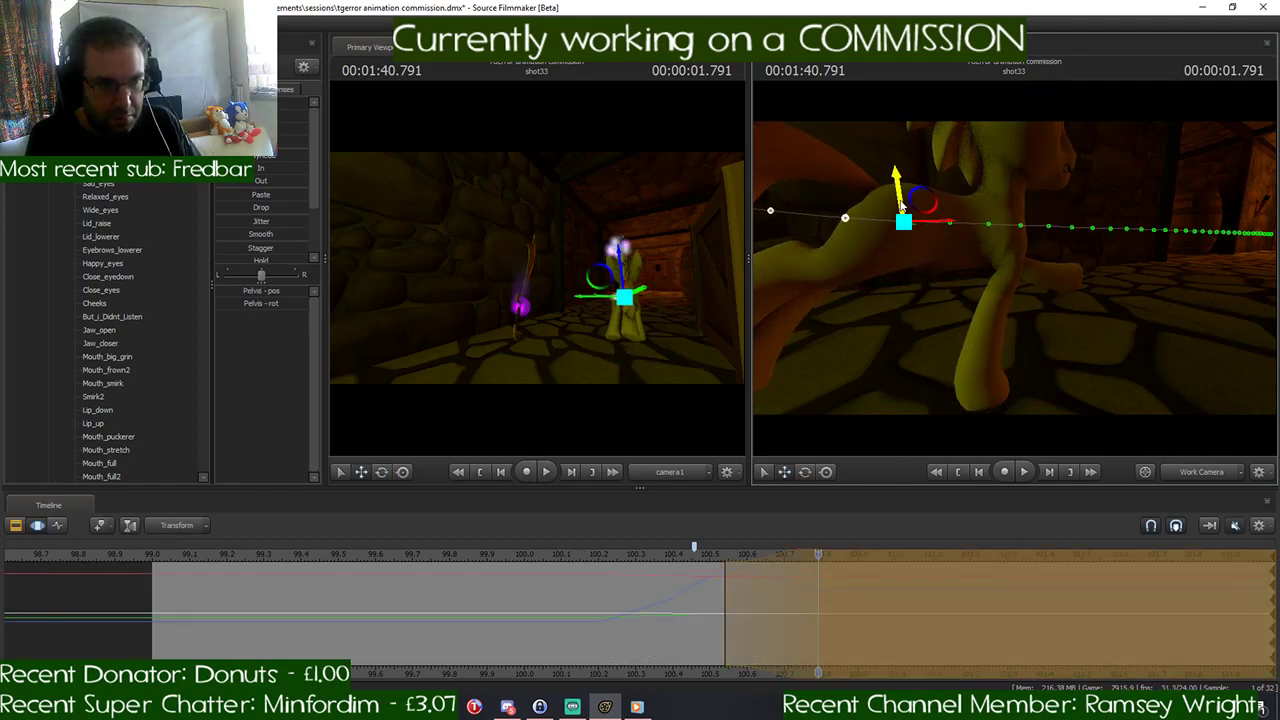
pyautogui.press('ctrl')
pyautogui.click(990, 228)
pyautogui.press('e')
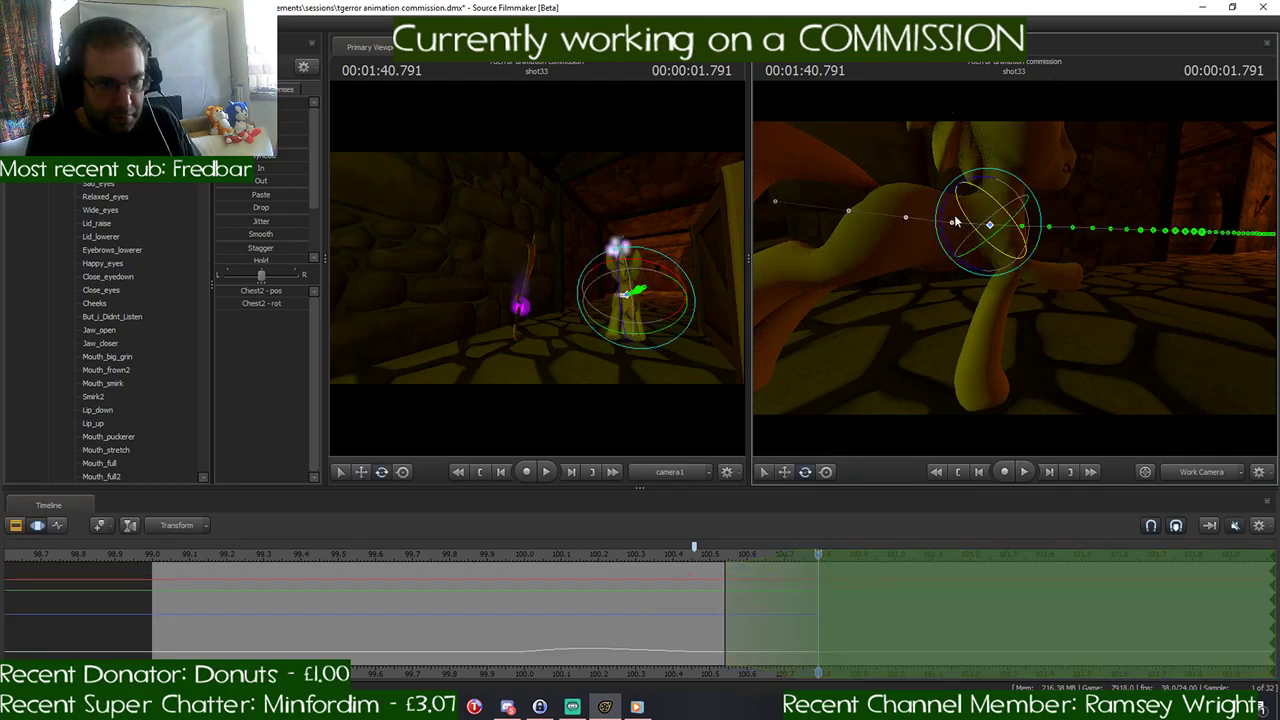
pyautogui.moveTo(958, 212); pyautogui.dragTo(1023, 232)
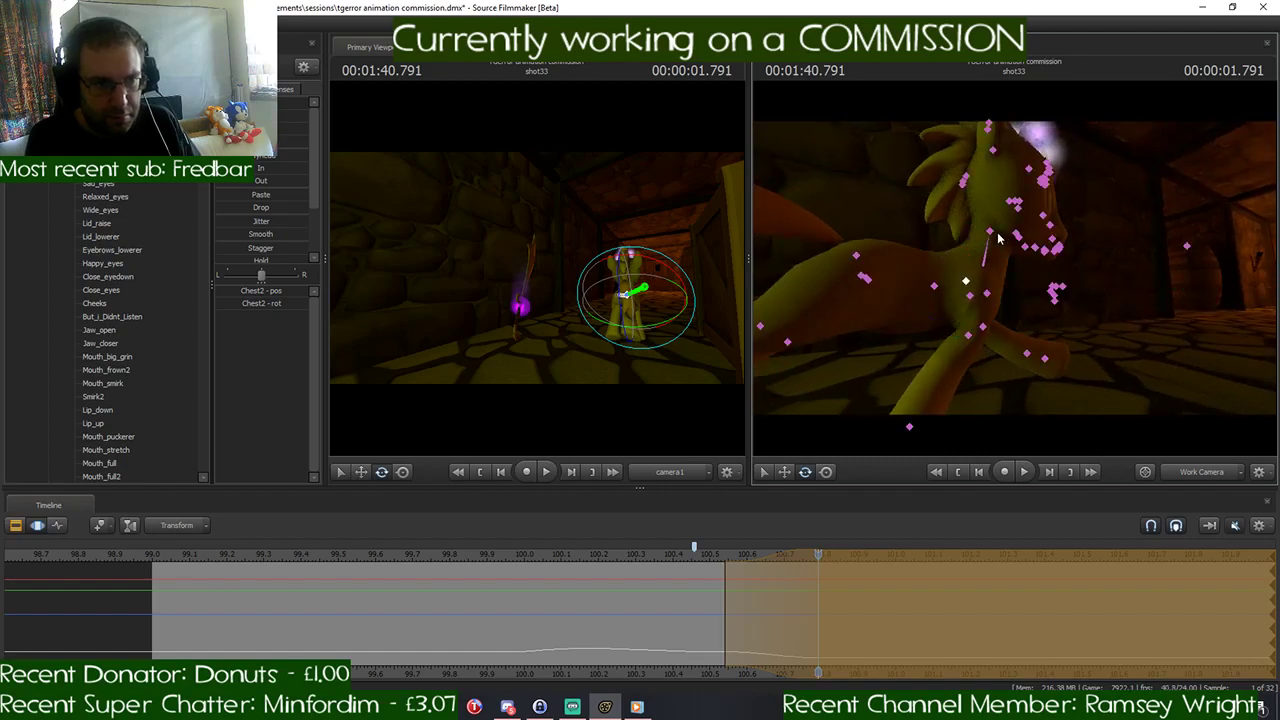
# - Rotate the Head control at 1:40.791 to adjust the head's tilt to the raised chest
pyautogui.keyDown('ctrl'); pyautogui.click(994, 256); pyautogui.keyUp('ctrl')
pyautogui.moveTo(945, 248); pyautogui.dragTo(1150, 258)
pyautogui.keyDown('ctrl'); pyautogui.click(990, 234); pyautogui.keyUp('ctrl')
pyautogui.moveTo(985, 278); pyautogui.dragTo(1010, 273)
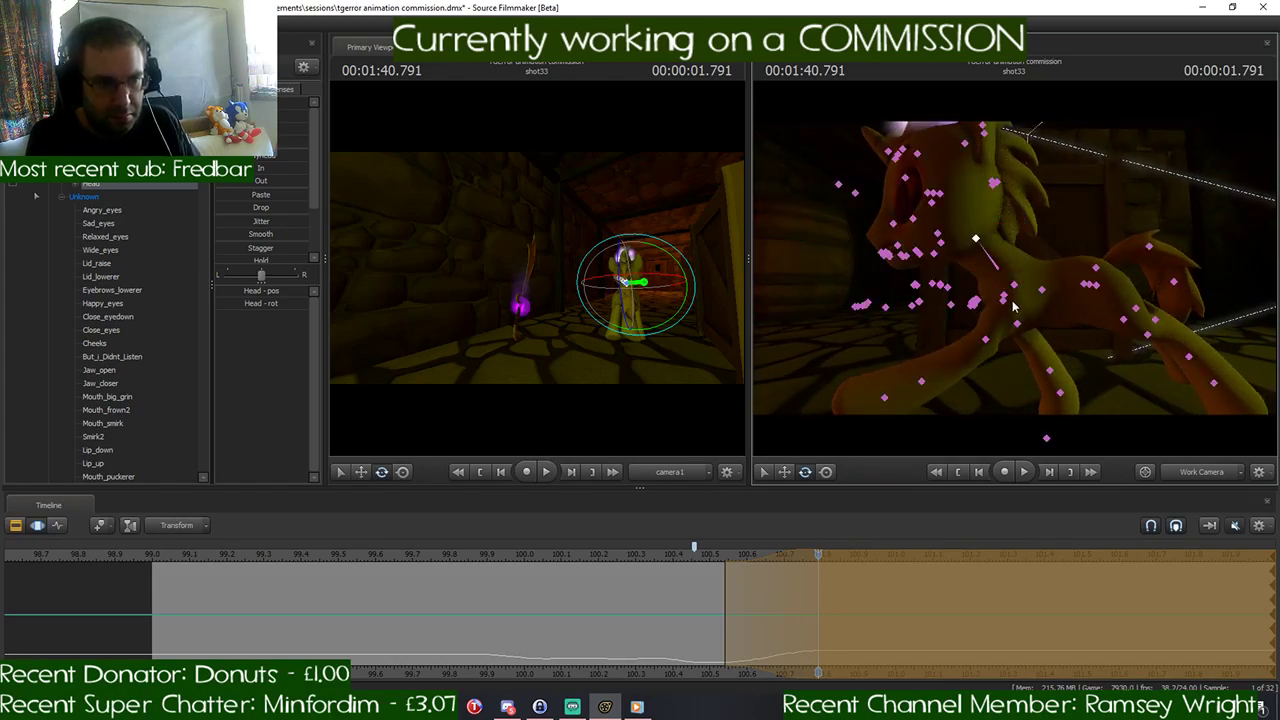
# - Rotate the LeftShoulder to swing the left front leg down and back, bend its lower leg backward, and adjust the LeftBall hoof angle at 1:40.791
pyautogui.click(1005, 301)
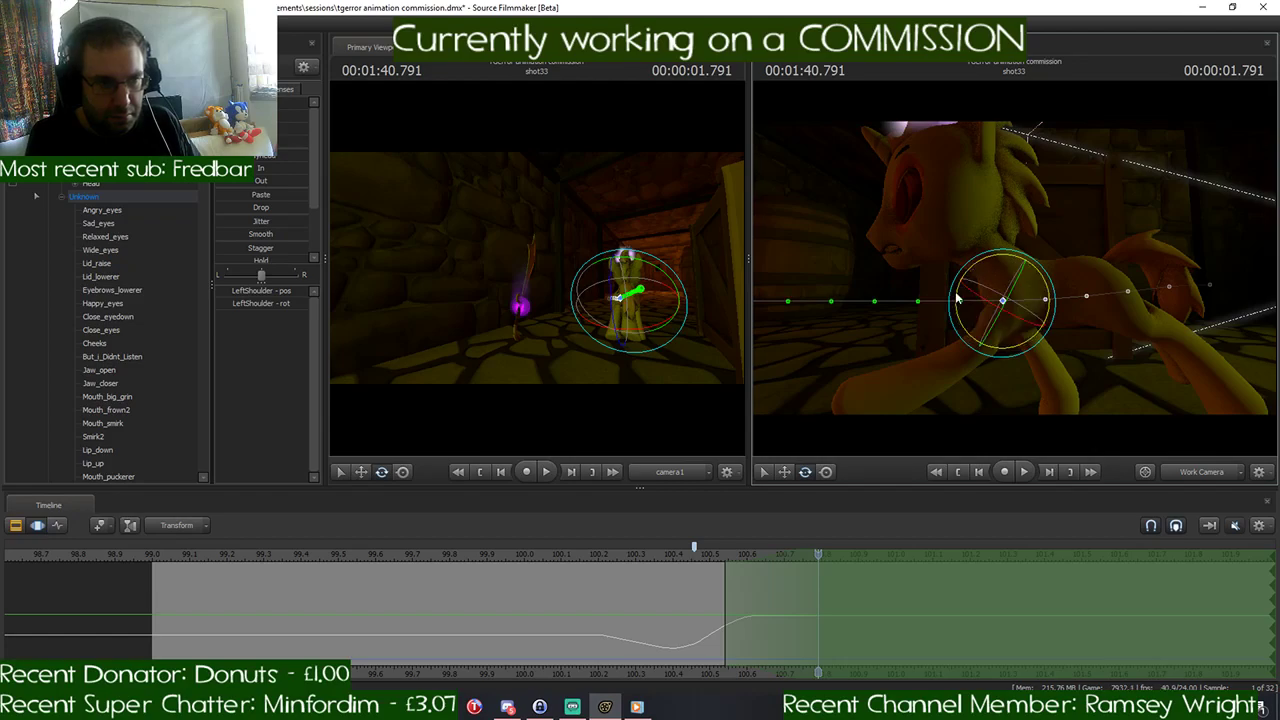
pyautogui.moveTo(979, 270); pyautogui.dragTo(985, 395)
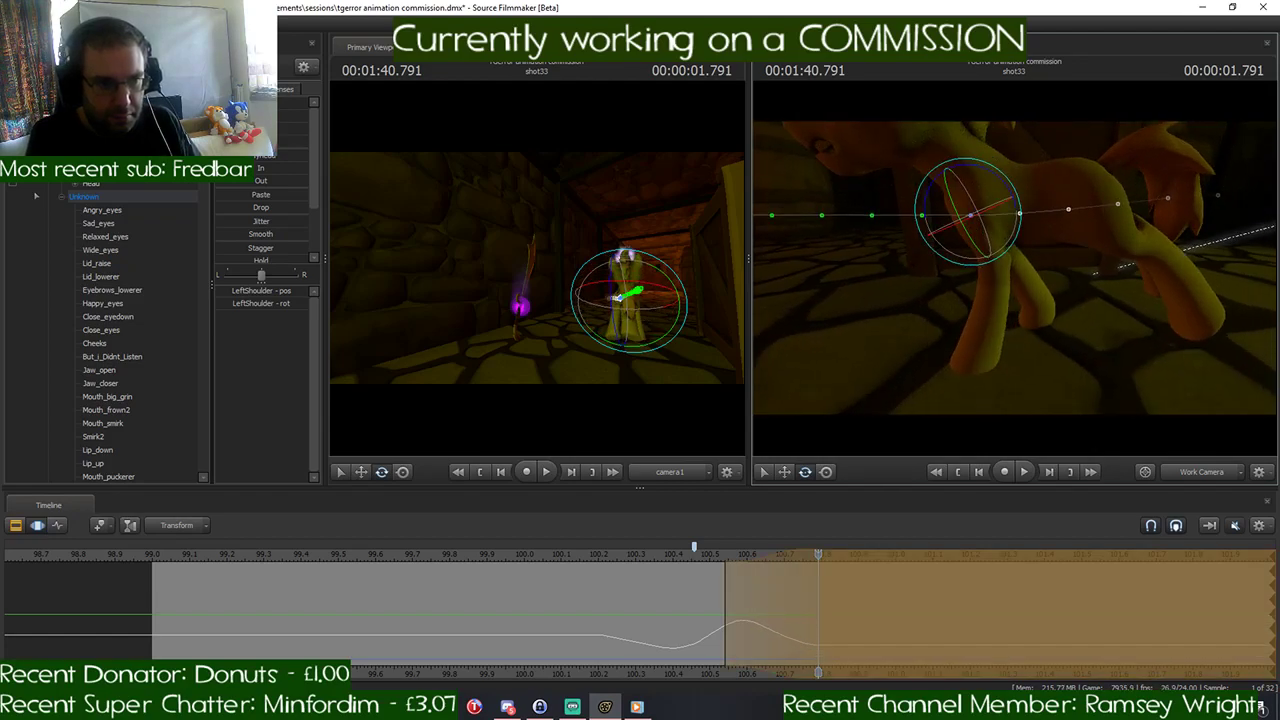
pyautogui.keyDown('ctrl'); pyautogui.click(998, 253); pyautogui.keyUp('ctrl')
pyautogui.moveTo(997, 215); pyautogui.dragTo(963, 226)
pyautogui.keyDown('ctrl'); pyautogui.click(1044, 339); pyautogui.keyUp('ctrl')
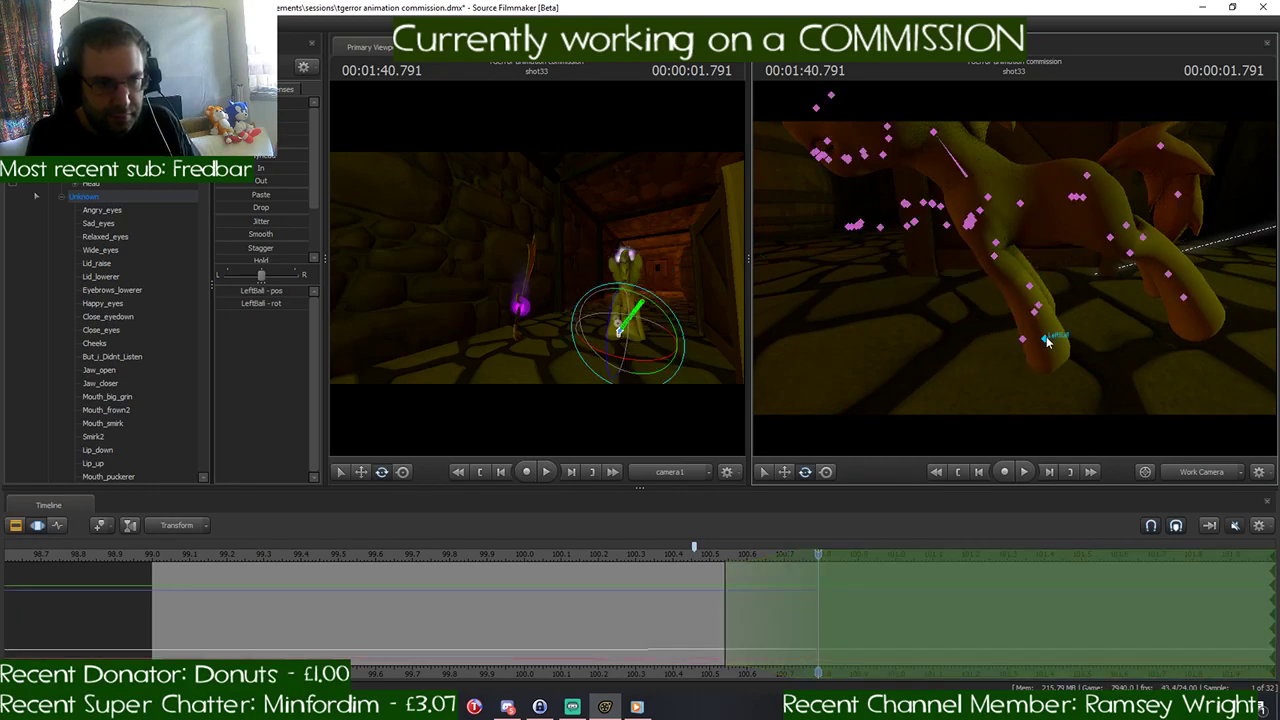
pyautogui.moveTo(1039, 301); pyautogui.dragTo(1014, 273)
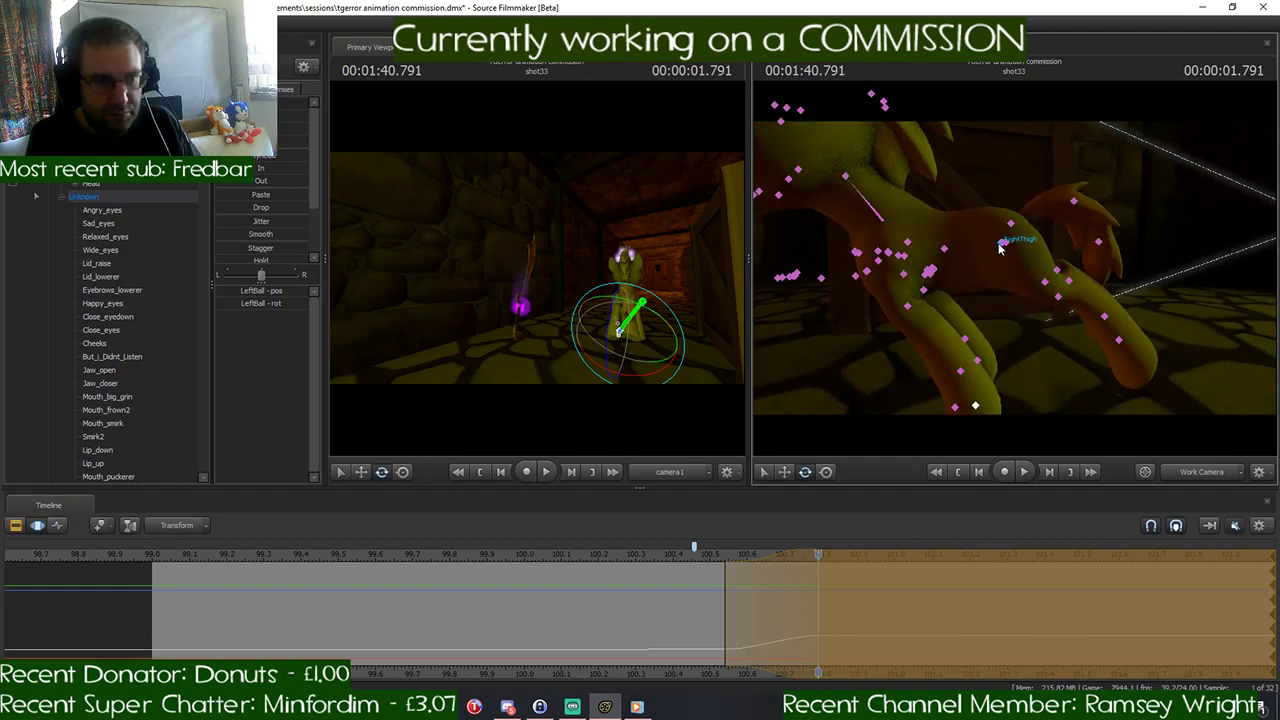
# - Rotate the RightThigh at 1:40.791 to swing the right hind leg forward beneath the pony's body
pyautogui.click(1003, 244)
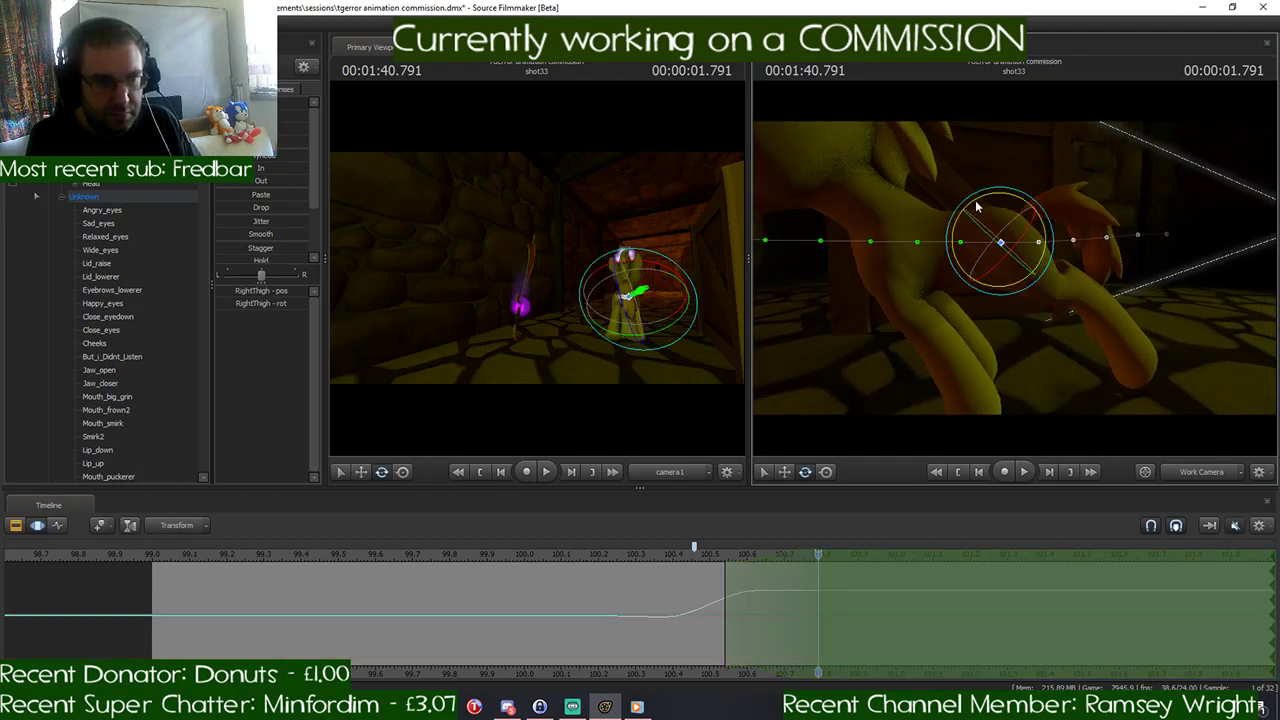
pyautogui.moveTo(979, 210); pyautogui.dragTo(1008, 209)
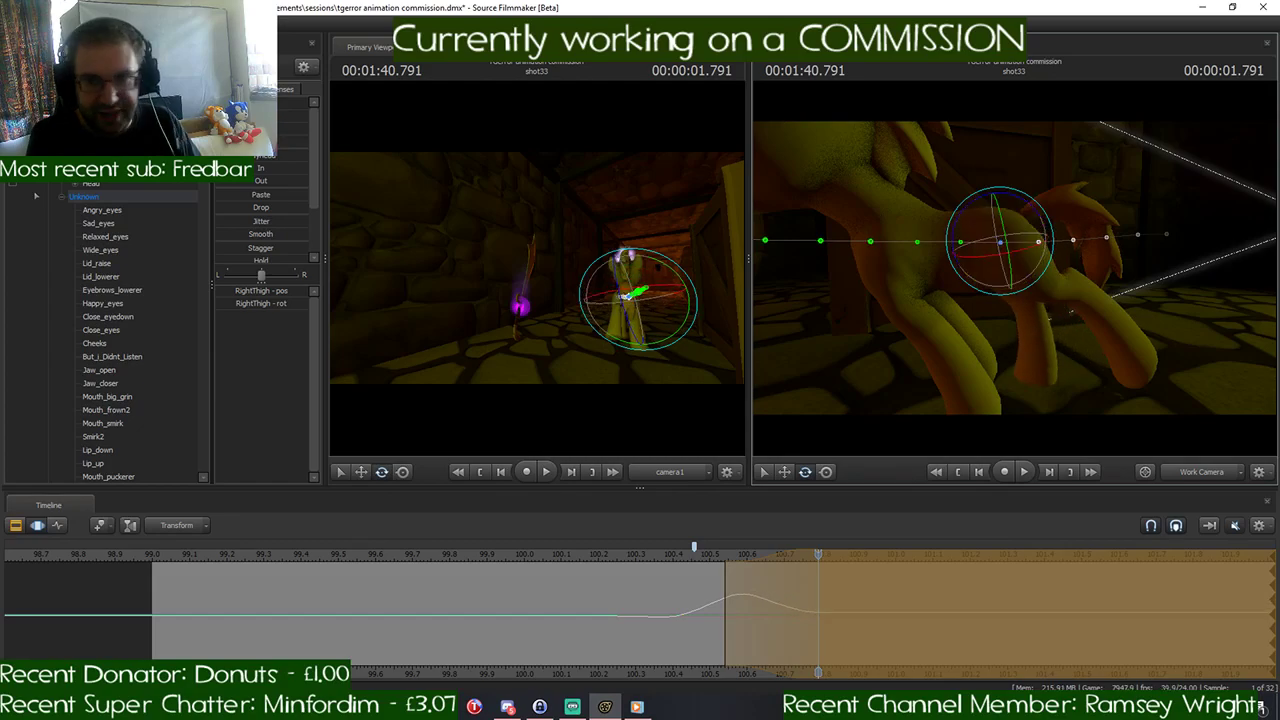
pyautogui.moveTo(1069, 238); pyautogui.dragTo(1013, 330)
pyautogui.press('ctrl')
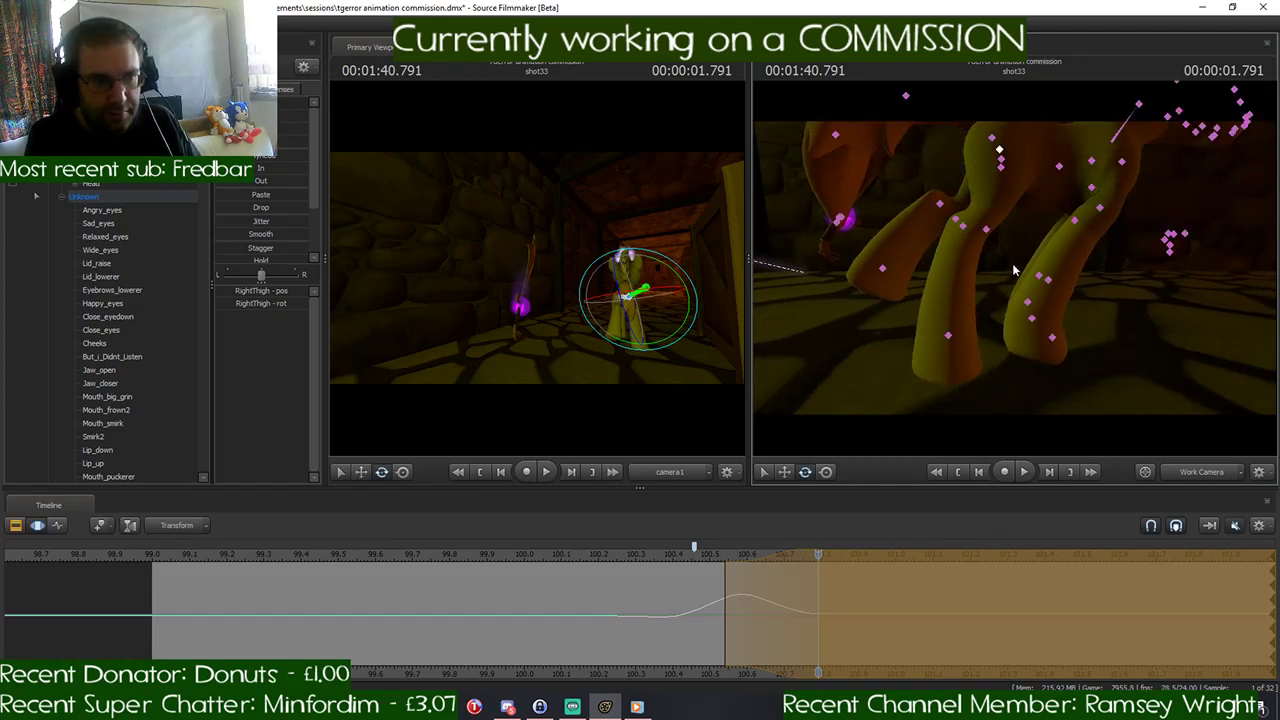
pyautogui.click(999, 165)
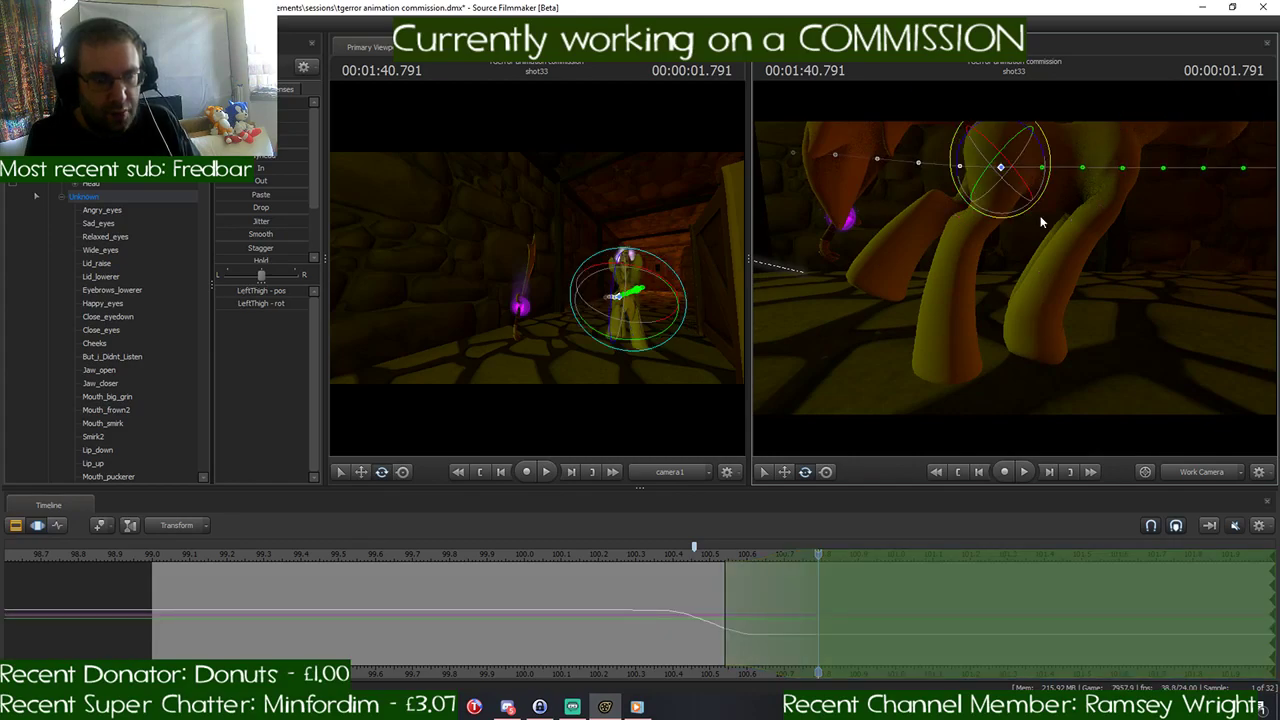
pyautogui.moveTo(999, 165); pyautogui.dragTo(1010, 175)
pyautogui.moveTo(990, 270); pyautogui.dragTo(998, 275)
pyautogui.press('ctrl')
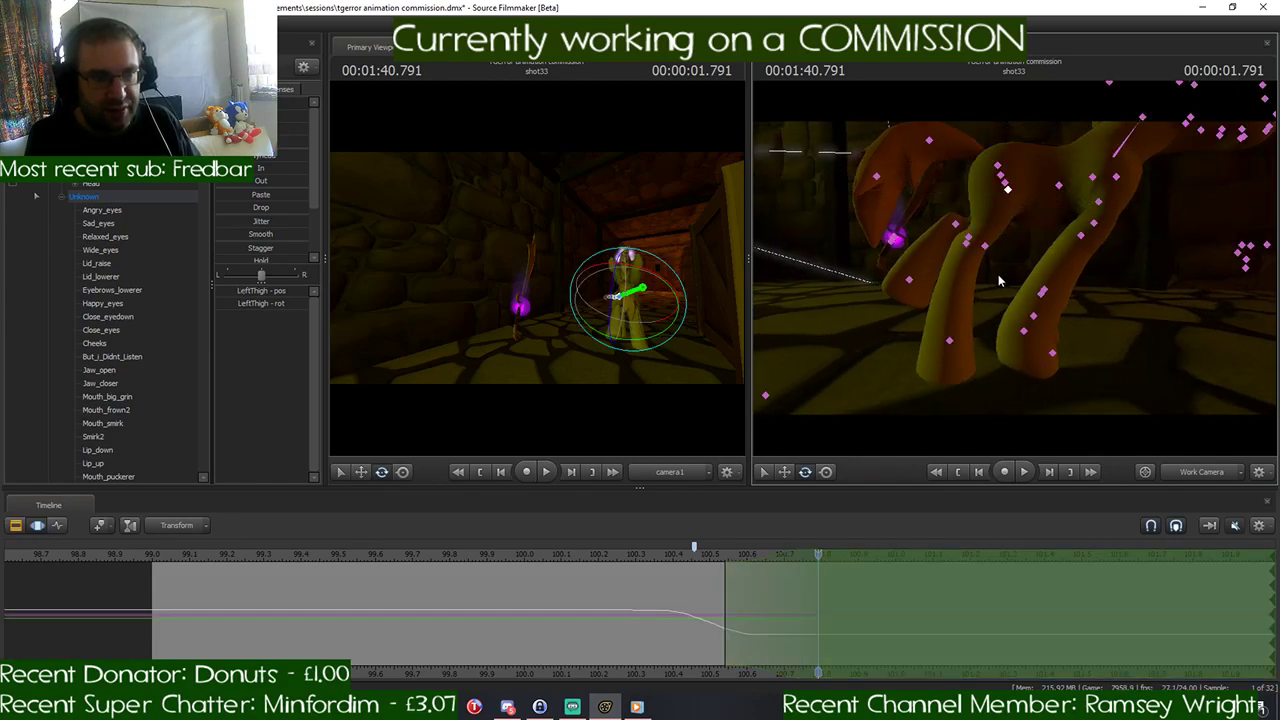
pyautogui.keyDown('ctrl'); pyautogui.click(1007, 191); pyautogui.keyUp('ctrl')
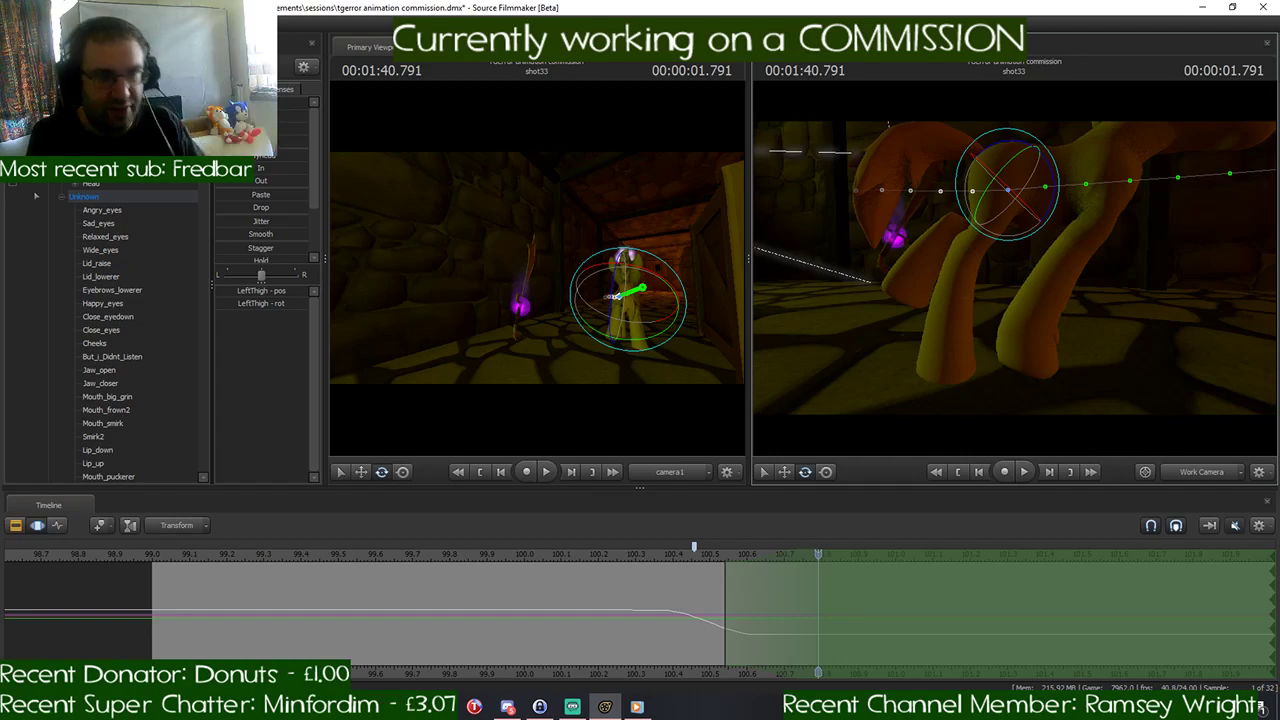
pyautogui.moveTo(1004, 247); pyautogui.dragTo(994, 262)
pyautogui.press('ctrl')
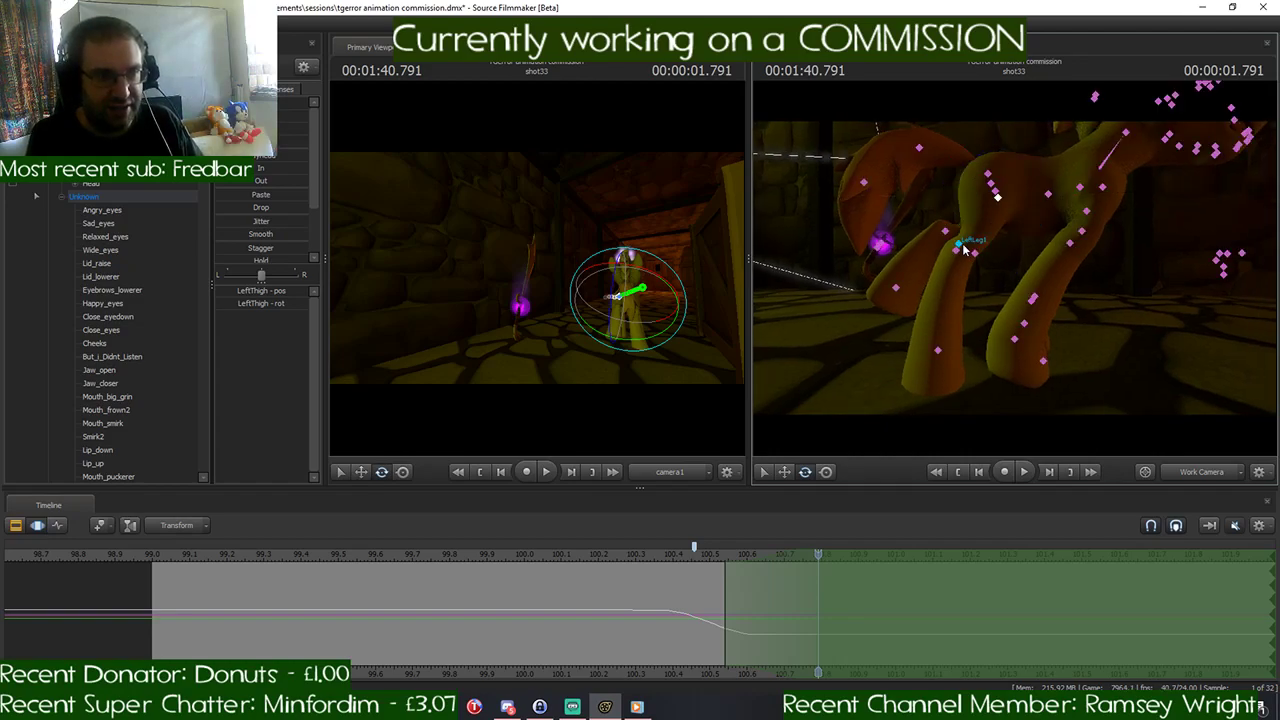
pyautogui.keyDown('ctrl'); pyautogui.click(964, 248); pyautogui.keyUp('ctrl')
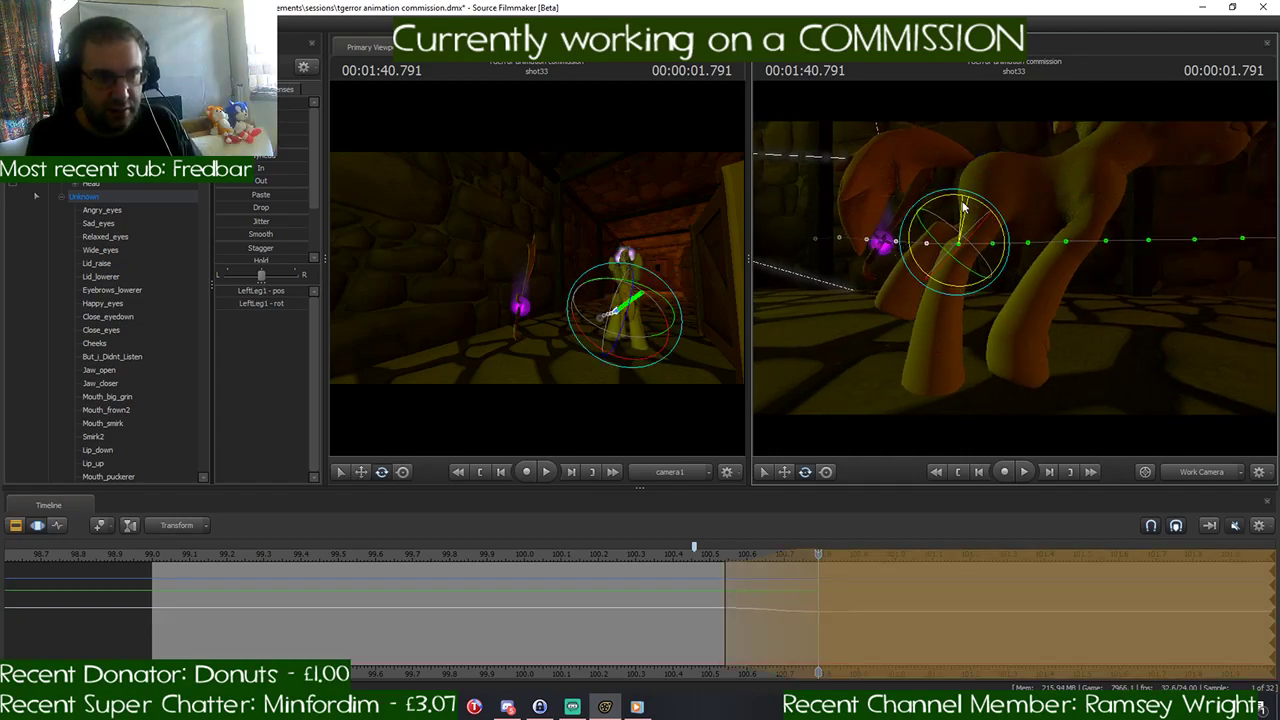
pyautogui.moveTo(964, 207); pyautogui.dragTo(963, 206)
pyautogui.hotkey('ctrl', 'z')
# - Rotate RightLeg1 to bring the right hind lower leg slightly forward, and adjust the RightFoot angle at 1:40.791
pyautogui.keyDown('ctrl'); pyautogui.click(975, 255); pyautogui.keyUp('ctrl')
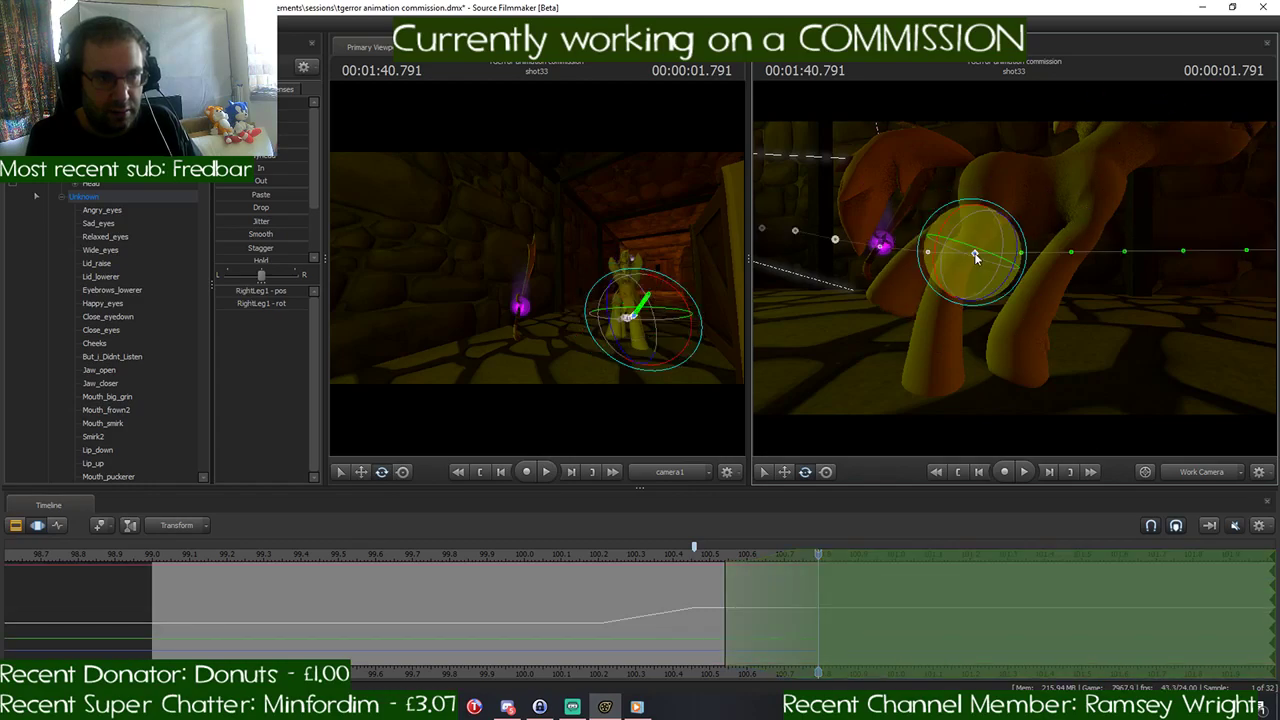
pyautogui.moveTo(980, 208); pyautogui.dragTo(975, 204)
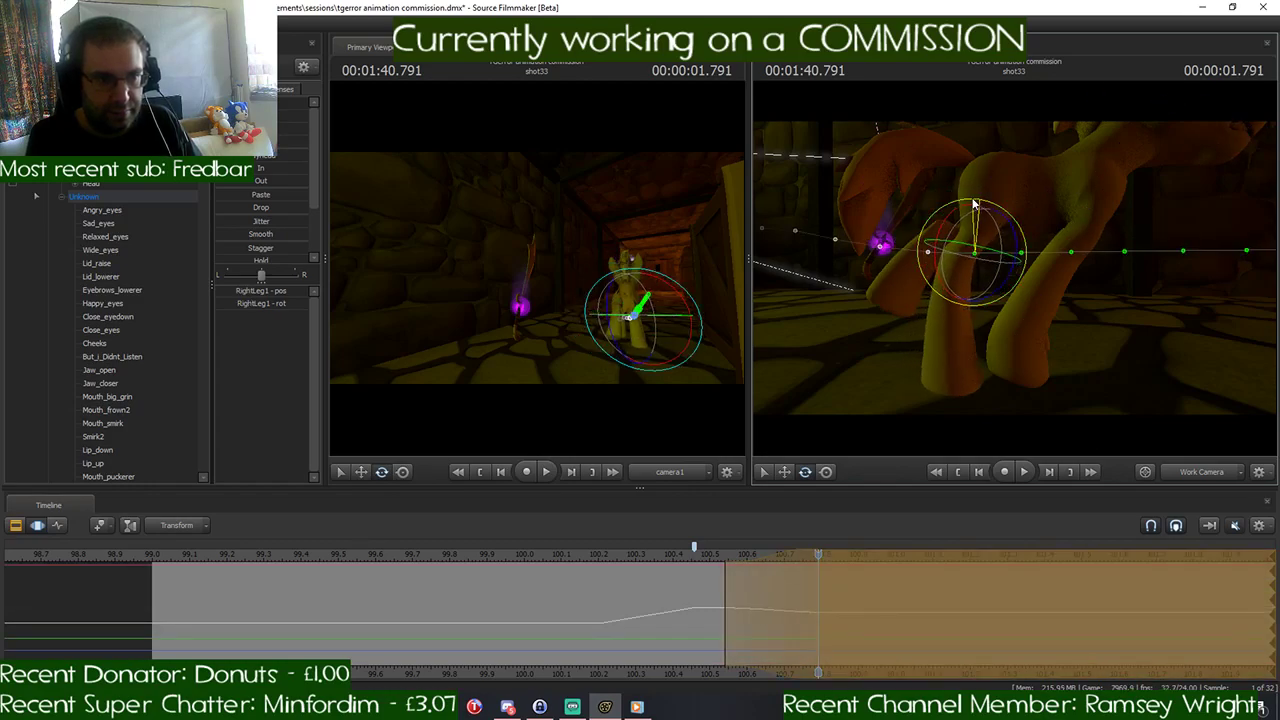
pyautogui.press('ctrl')
pyautogui.keyDown('ctrl'); pyautogui.click(953, 357); pyautogui.keyUp('ctrl')
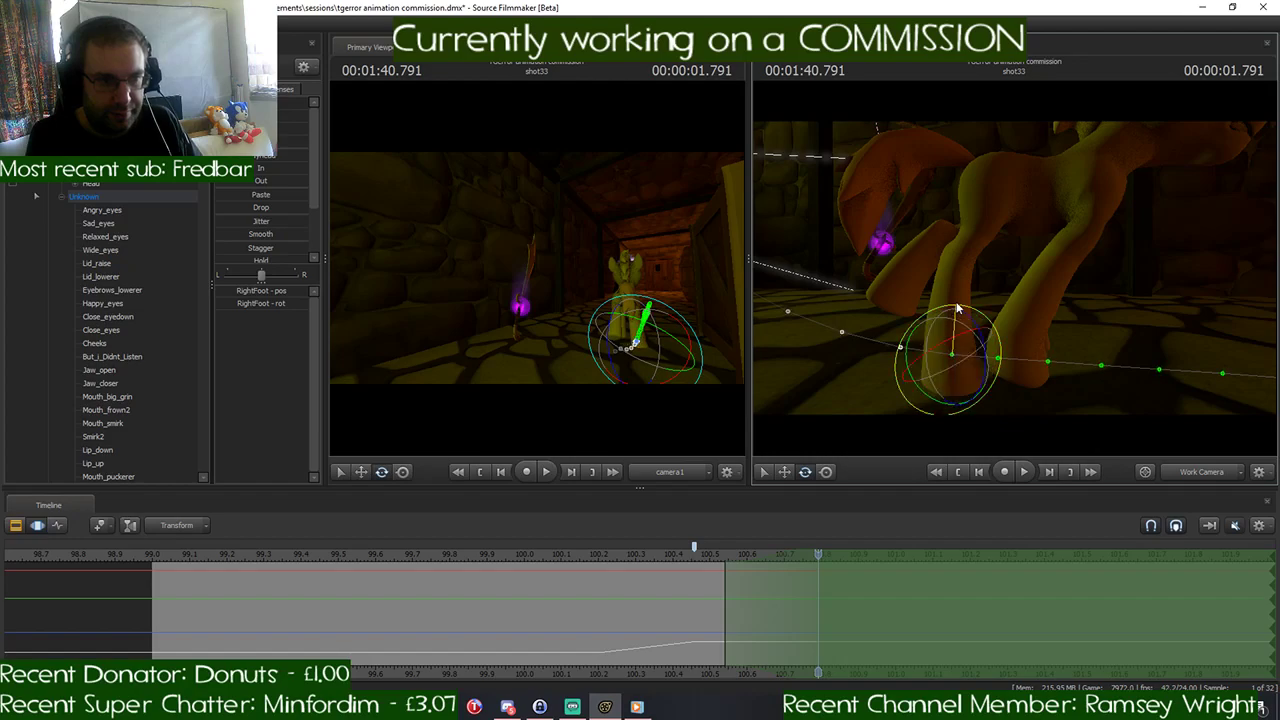
pyautogui.moveTo(952, 356); pyautogui.dragTo(951, 355)
pyautogui.moveTo(1015, 274); pyautogui.dragTo(1018, 252)
pyautogui.press('ctrl')
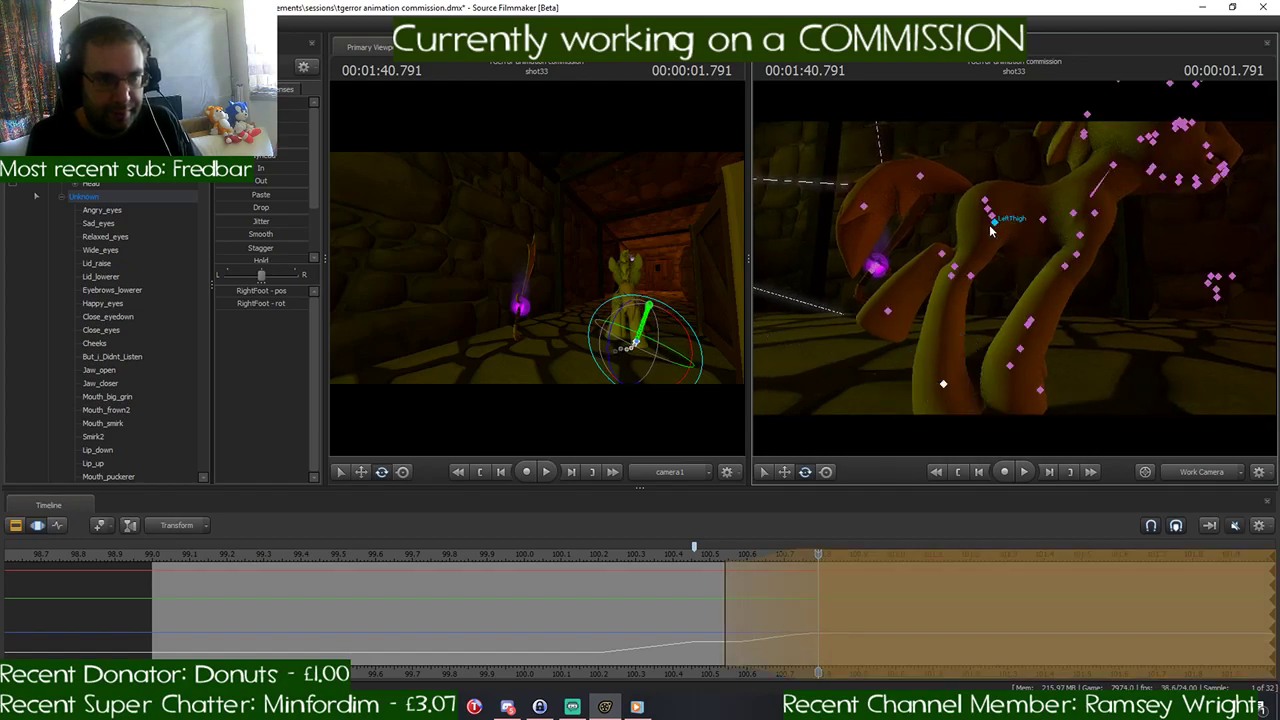
# - Rotate the LeftThigh at 1:40.791 to swing the left hind leg forward, and rotate LeftLeg2 to bring its lower part under the body
pyautogui.keyDown('ctrl'); pyautogui.click(996, 226); pyautogui.keyUp('ctrl')
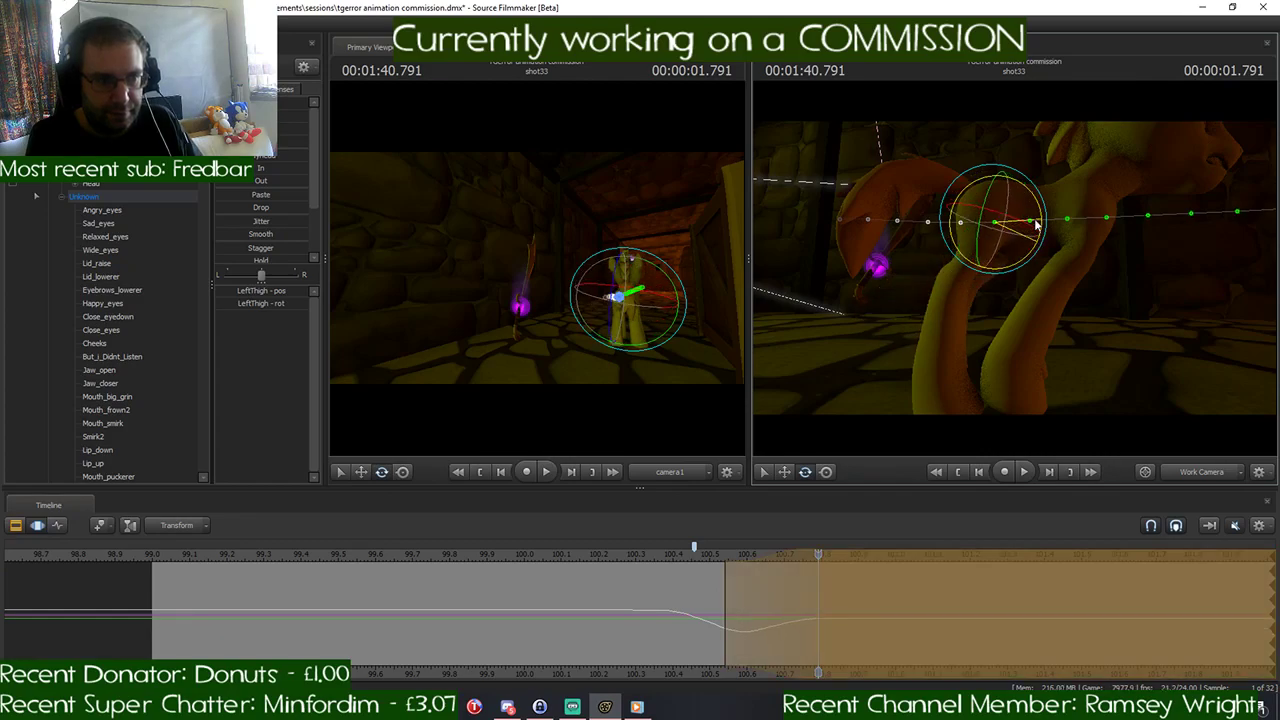
pyautogui.moveTo(1038, 234); pyautogui.dragTo(1088, 246)
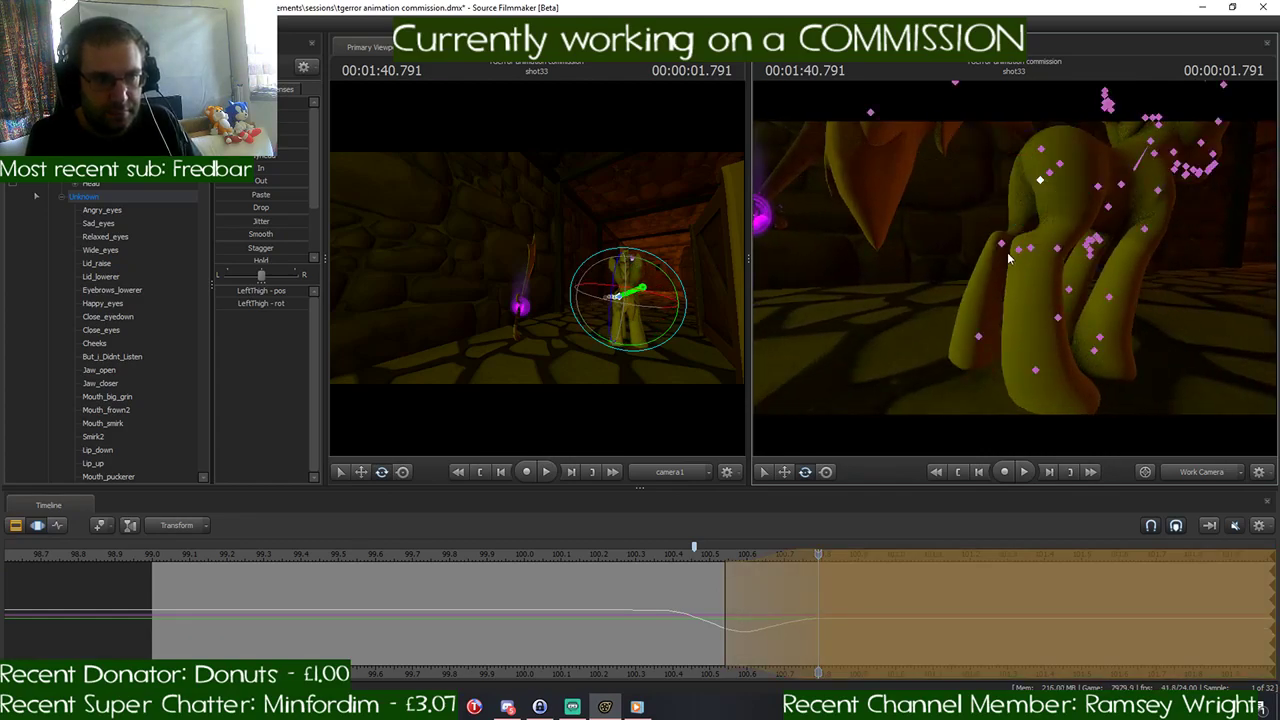
pyautogui.keyDown('ctrl'); pyautogui.click(1004, 244); pyautogui.keyUp('ctrl')
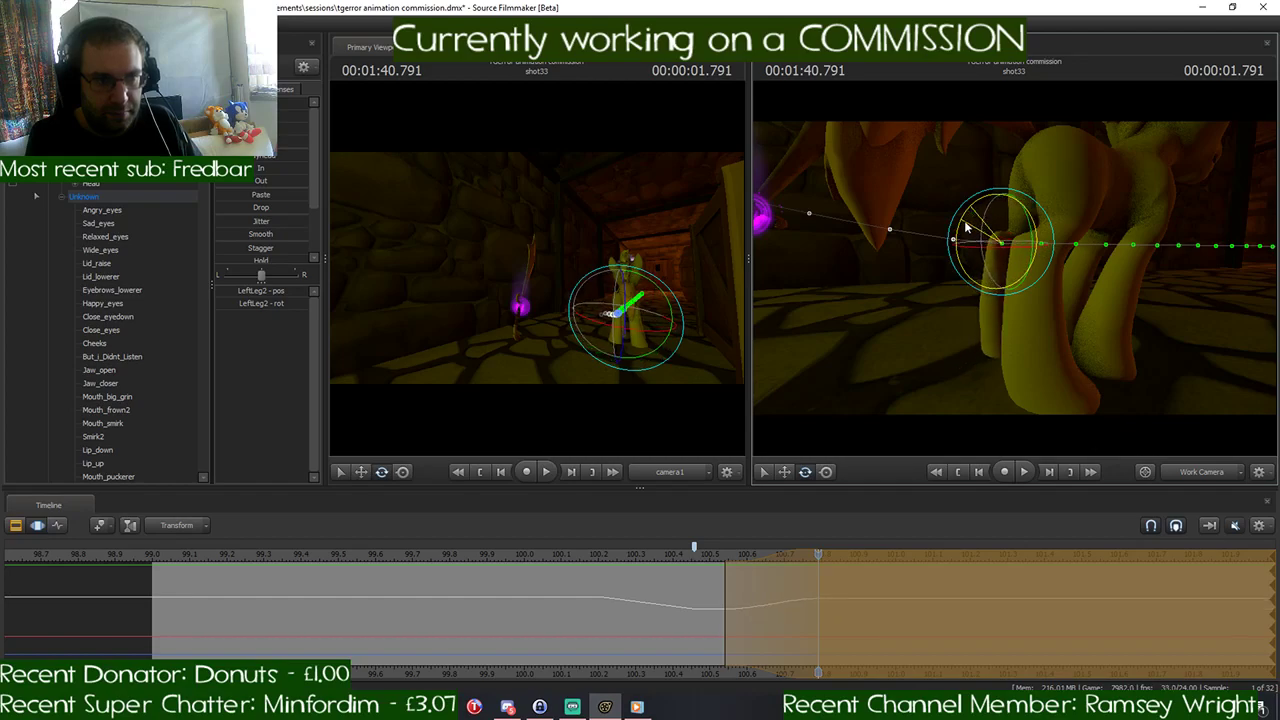
pyautogui.press('w')
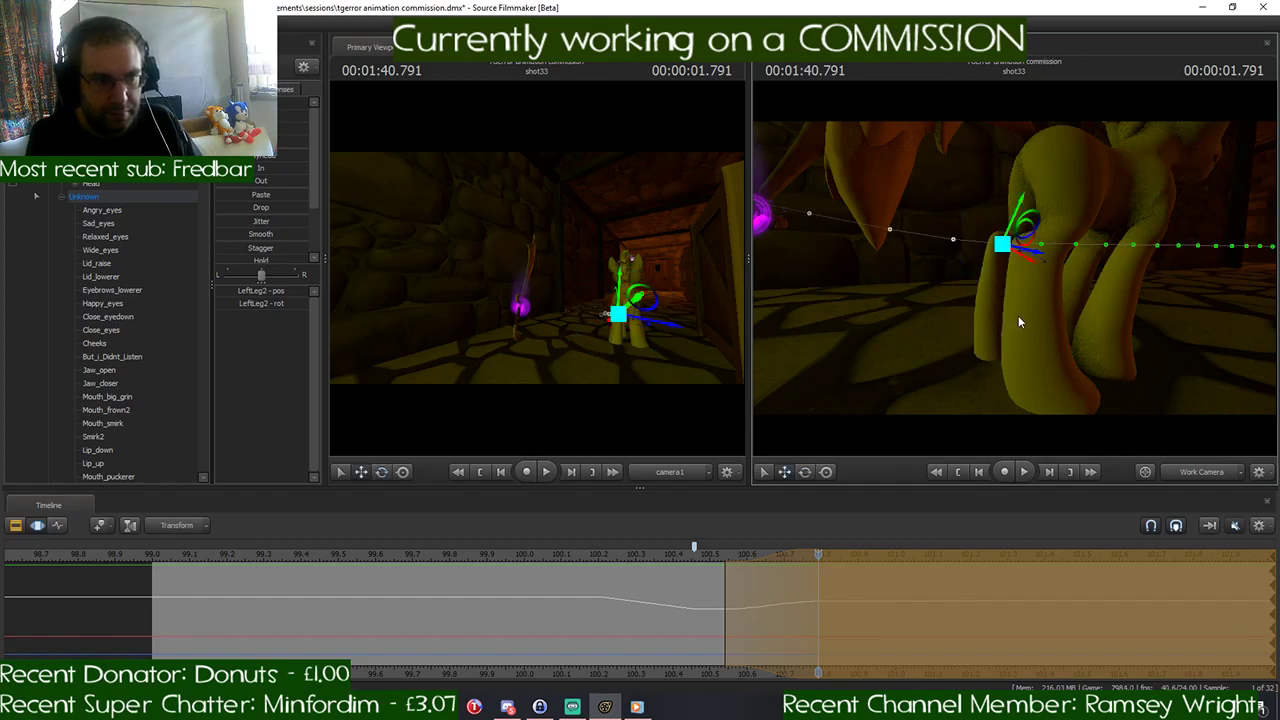
pyautogui.moveTo(1010, 270); pyautogui.dragTo(985, 300)
pyautogui.keyDown('ctrl'); pyautogui.click(974, 313); pyautogui.keyUp('ctrl')
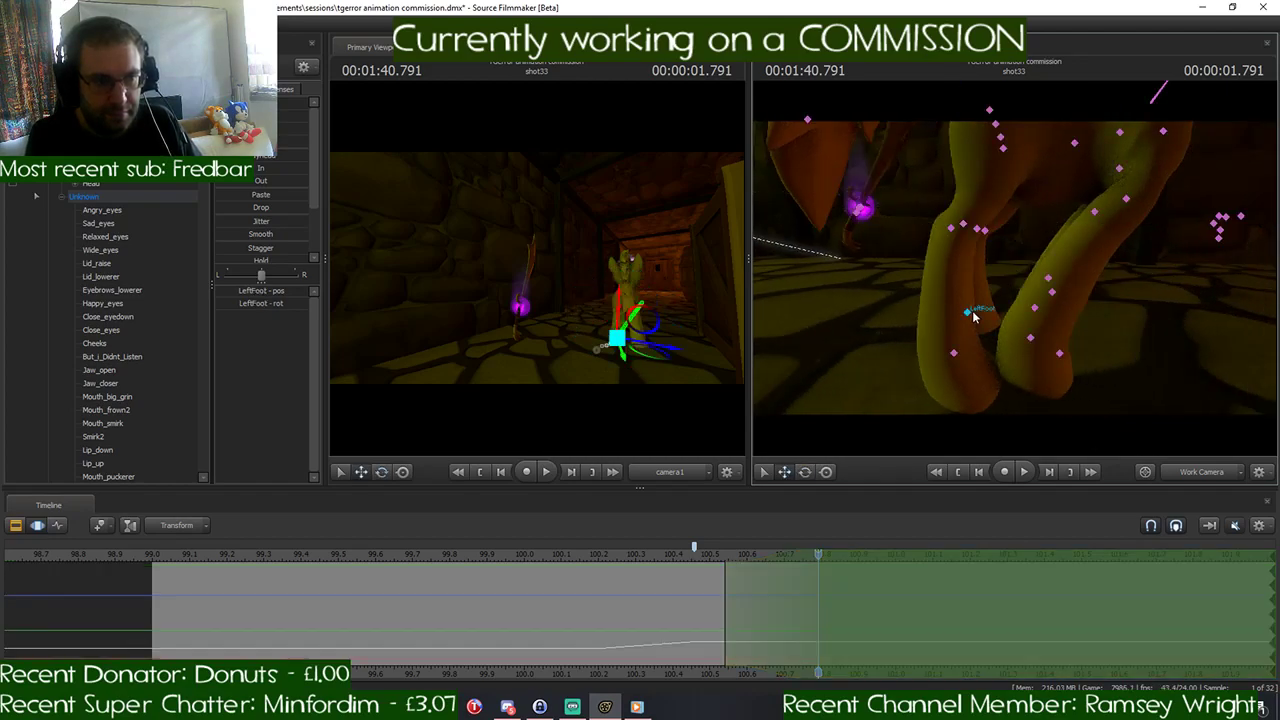
pyautogui.press('e')
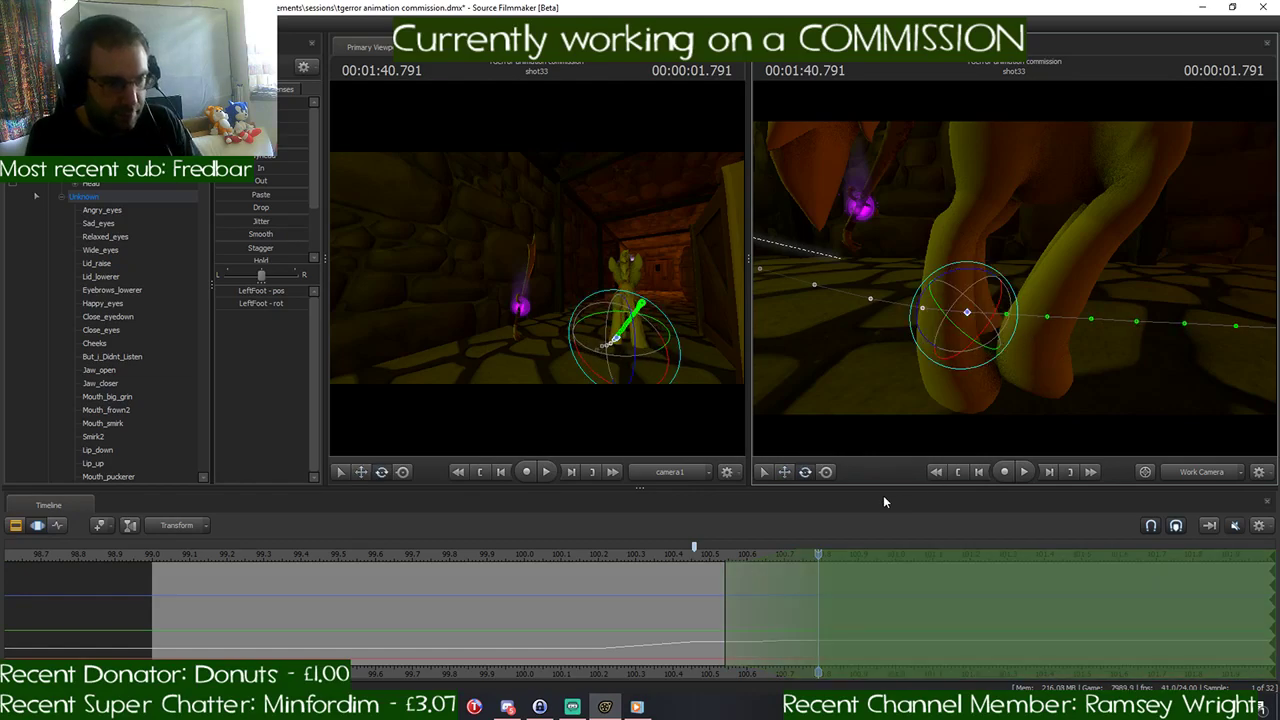
# - Move the playhead back to 1:40.583 and shift the time selection to start at about 100.7 seconds
pyautogui.moveTo(815, 558); pyautogui.dragTo(819, 590)
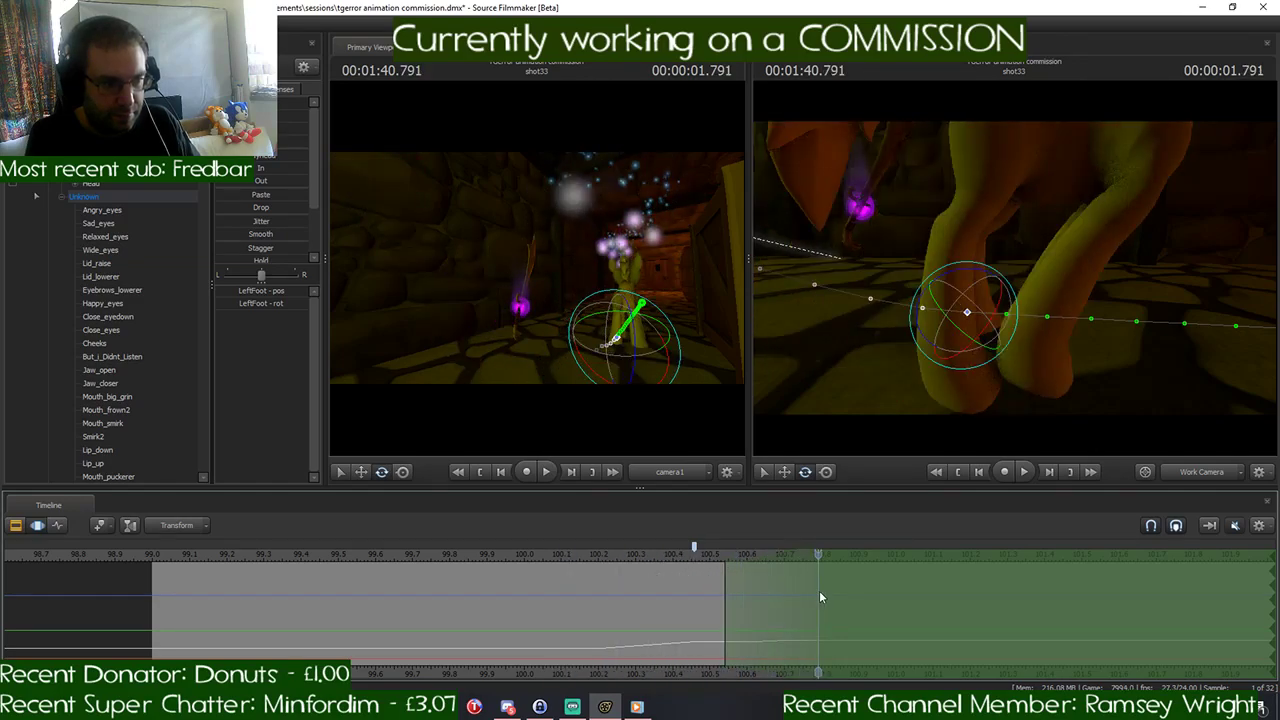
pyautogui.moveTo(1014, 267)
pyautogui.mouseDown()
pyautogui.moveTo(1060, 245)
pyautogui.moveTo(1014, 267)
pyautogui.mouseUp()
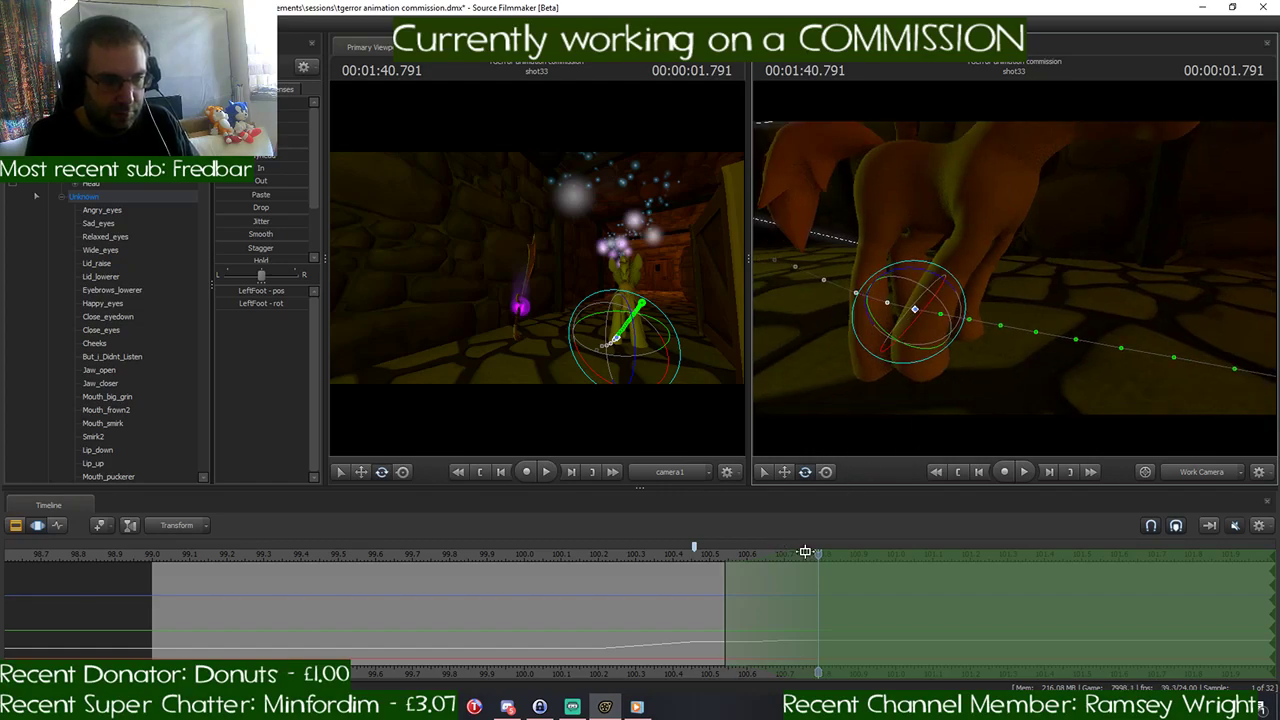
pyautogui.moveTo(815, 552); pyautogui.dragTo(744, 574)
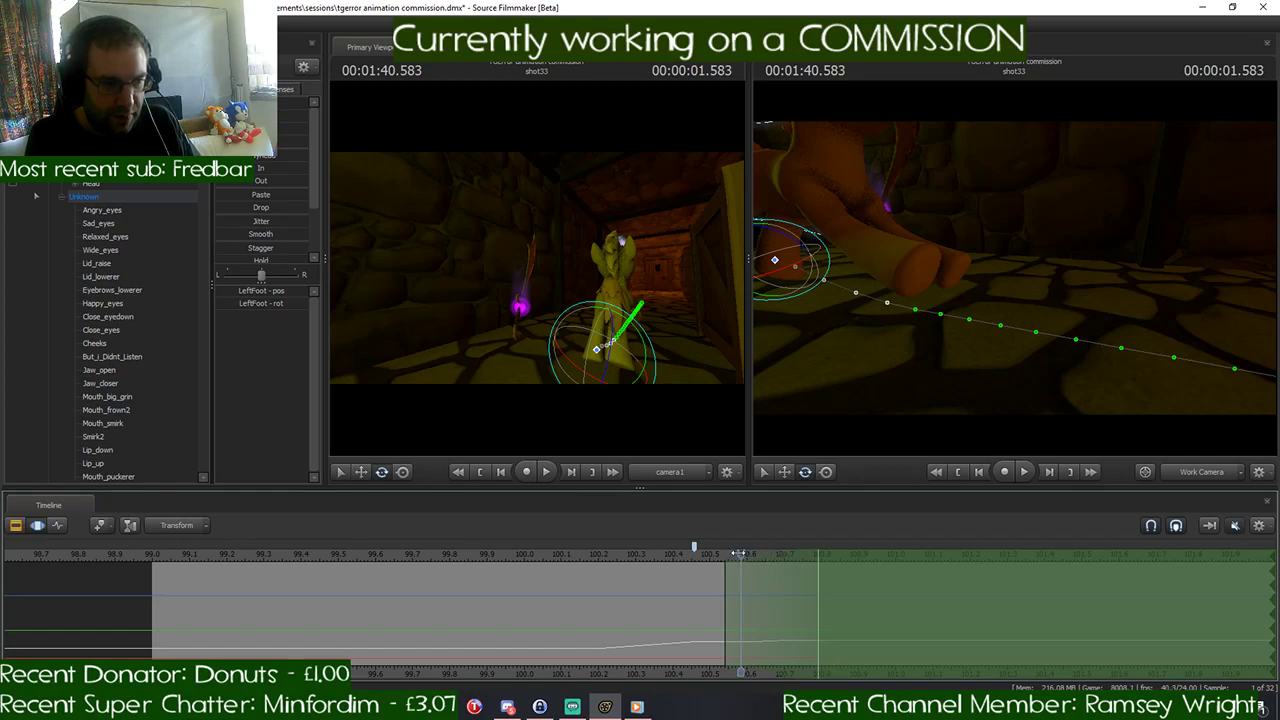
pyautogui.moveTo(738, 553)
pyautogui.mouseDown()
pyautogui.moveTo(822, 562)
pyautogui.moveTo(696, 561)
pyautogui.moveTo(755, 557)
pyautogui.moveTo(742, 557)
pyautogui.mouseUp()
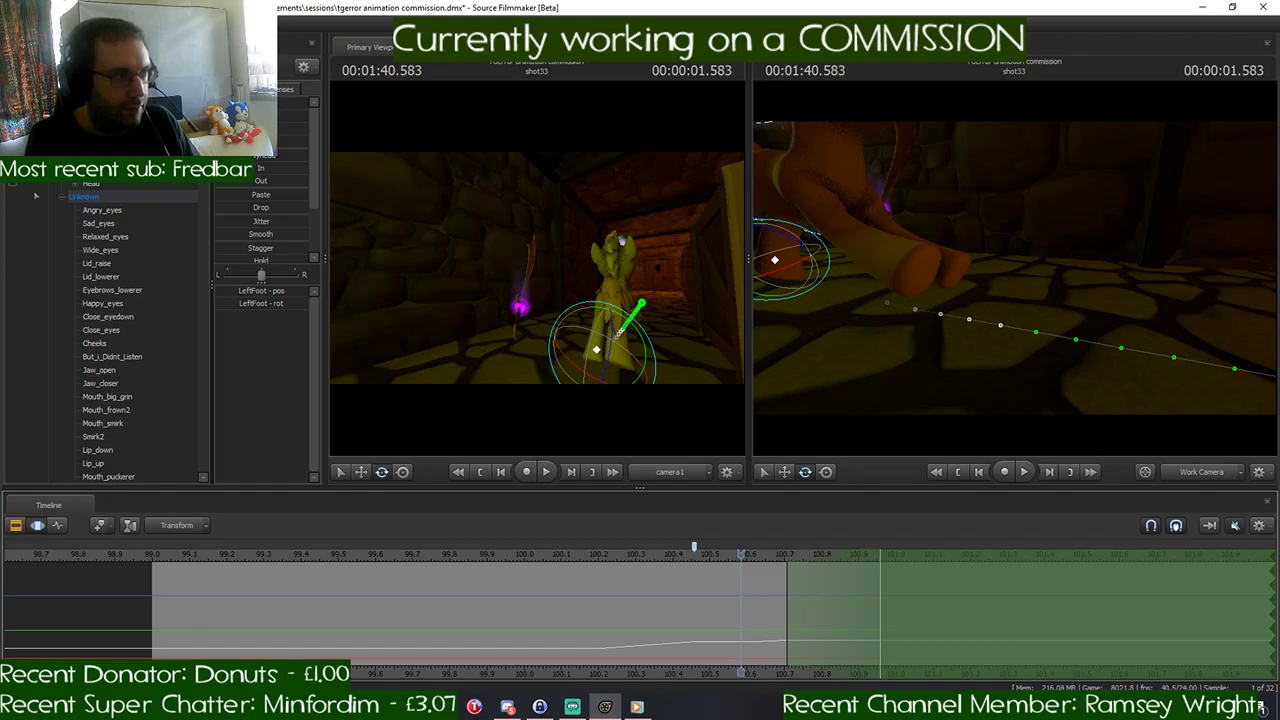
# - Select all of the pony's controls and apply a procedural preset to the time selection that starts at about 100.7 seconds
pyautogui.click(89, 197)
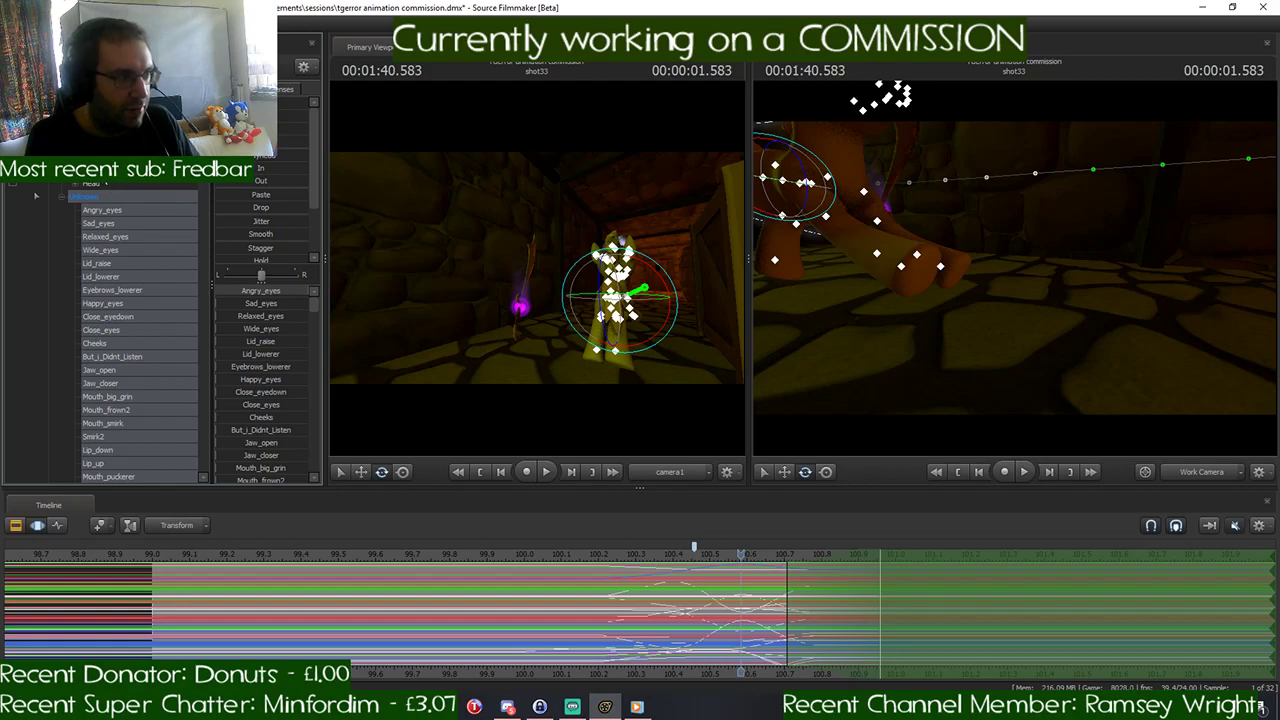
pyautogui.keyDown('ctrl'); pyautogui.click(103, 172); pyautogui.keyUp('ctrl')
pyautogui.keyDown('ctrl'); pyautogui.click(106, 174); pyautogui.keyUp('ctrl')
pyautogui.moveTo(236, 142); pyautogui.dragTo(276, 142)
pyautogui.click(764, 522)
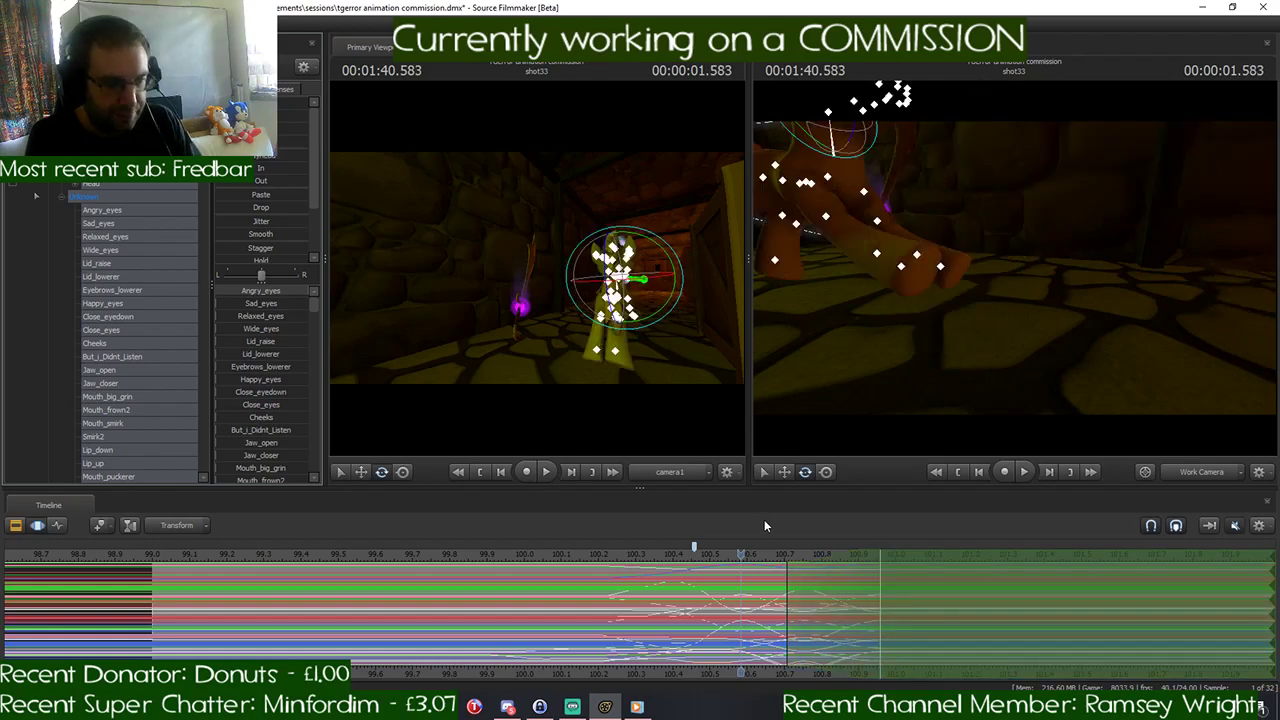
pyautogui.moveTo(882, 320); pyautogui.dragTo(968, 388)
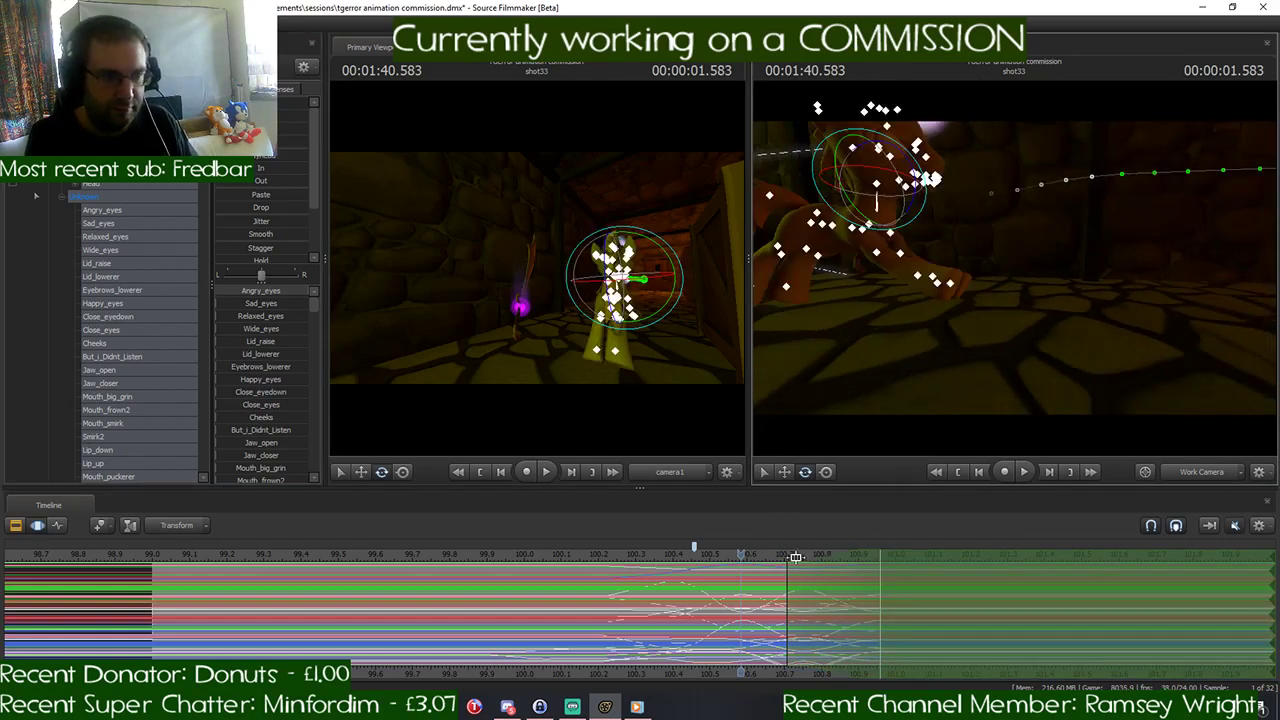
# - Play back the reworked gallop start and scrub back to 1:40.750 to check the pony's pose
pyautogui.moveTo(735, 553); pyautogui.dragTo(505, 578)
pyautogui.press('space')
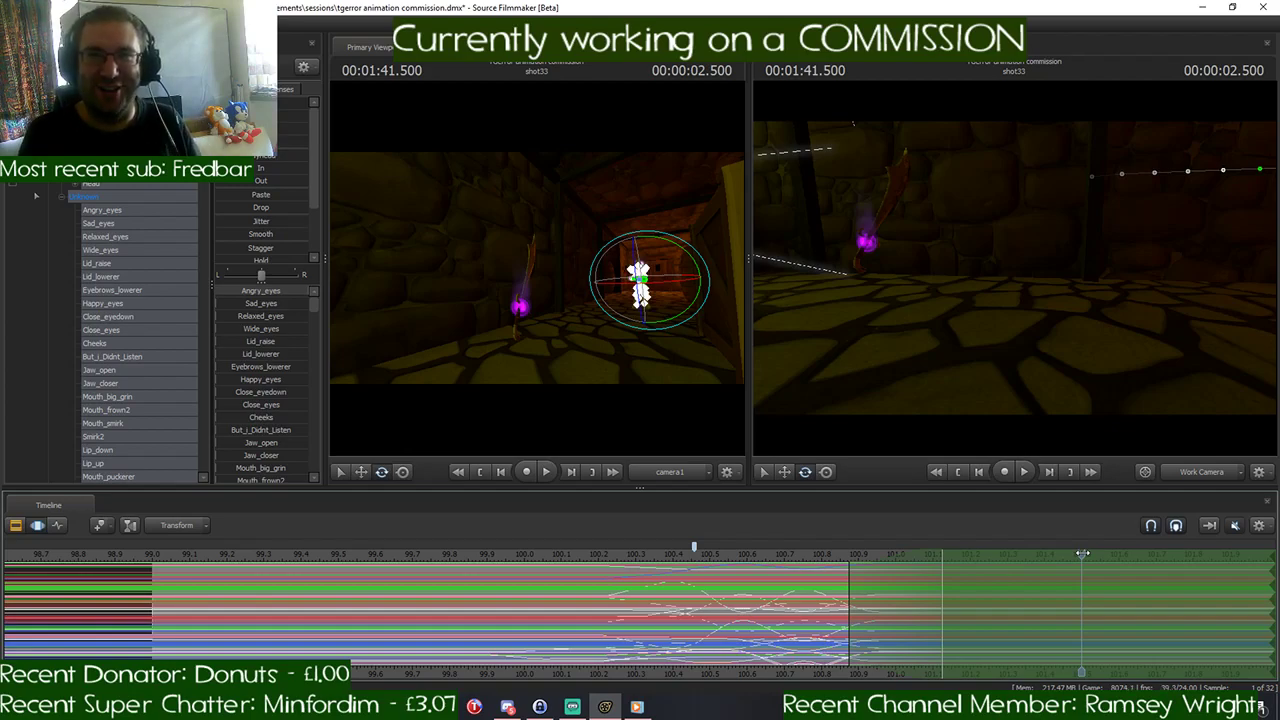
pyautogui.moveTo(1082, 553); pyautogui.dragTo(798, 566)
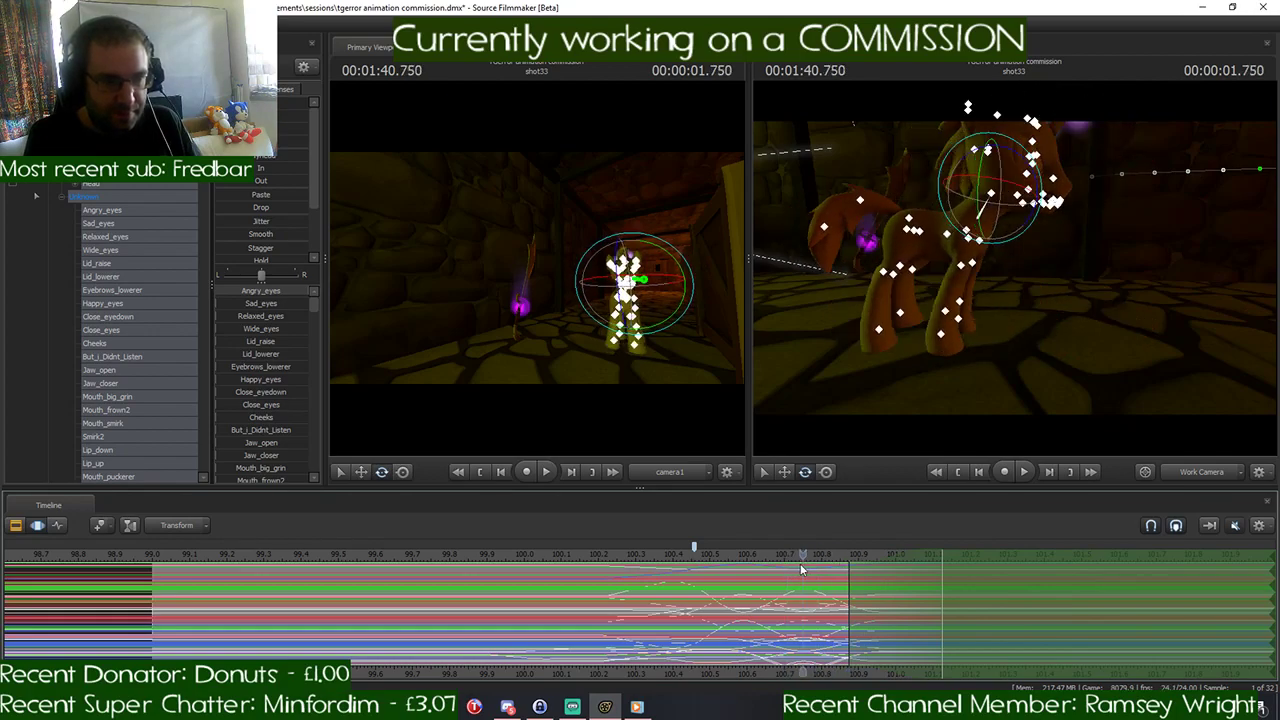
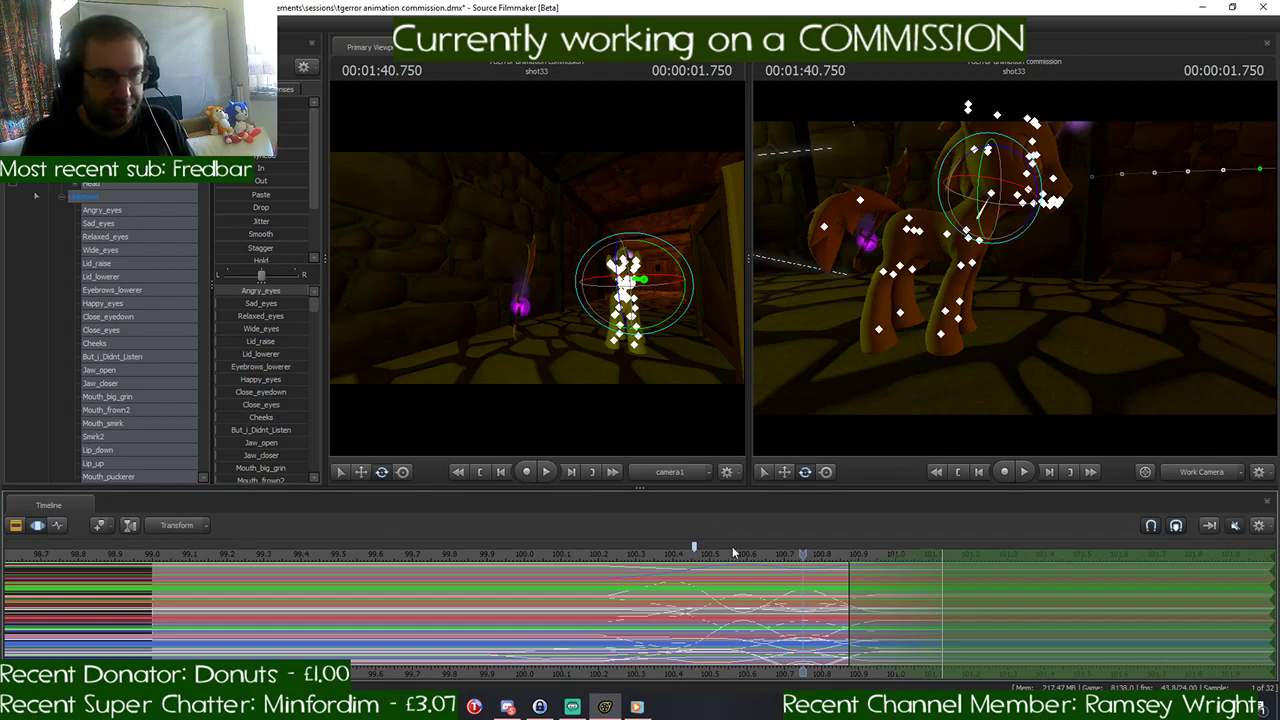
# - Apply a procedural preset with the playhead at 1:40.750 to the time selection starting at about 100.9 seconds, and play back the gallop
pyautogui.moveTo(805, 557)
pyautogui.mouseDown()
pyautogui.moveTo(878, 557)
pyautogui.moveTo(767, 565)
pyautogui.moveTo(799, 566)
pyautogui.mouseUp()
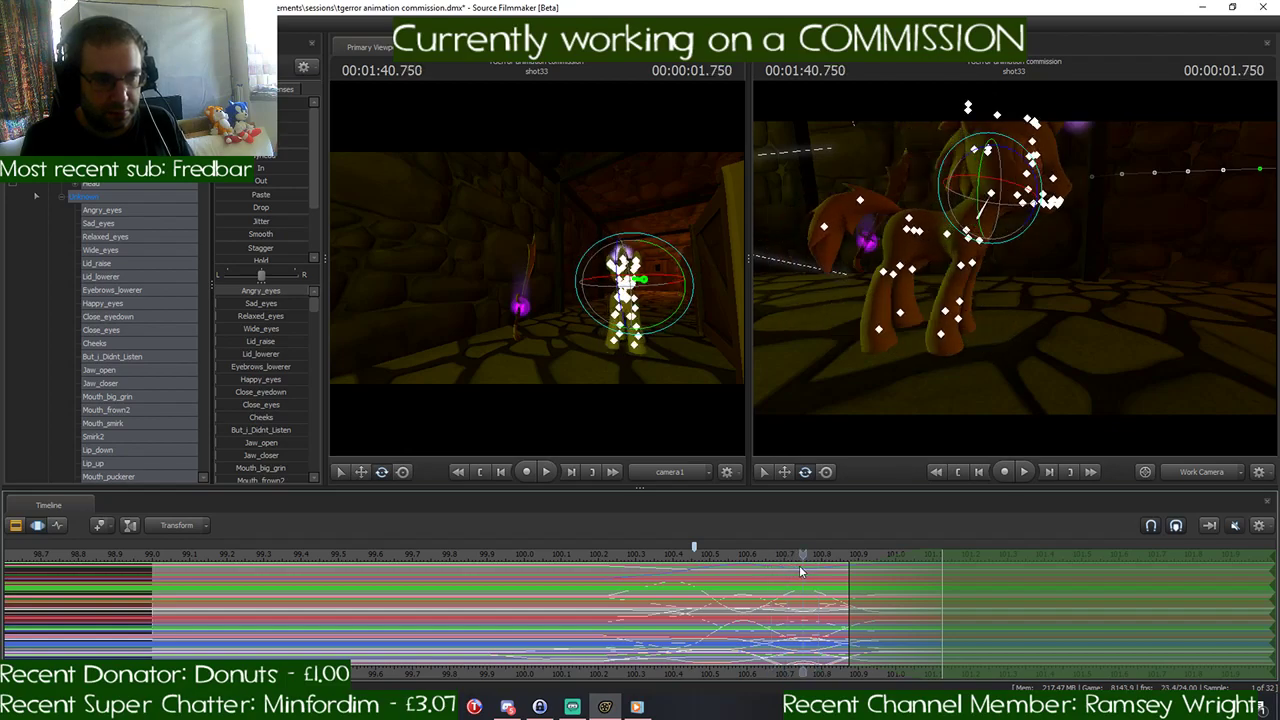
pyautogui.moveTo(228, 155); pyautogui.dragTo(371, 163)
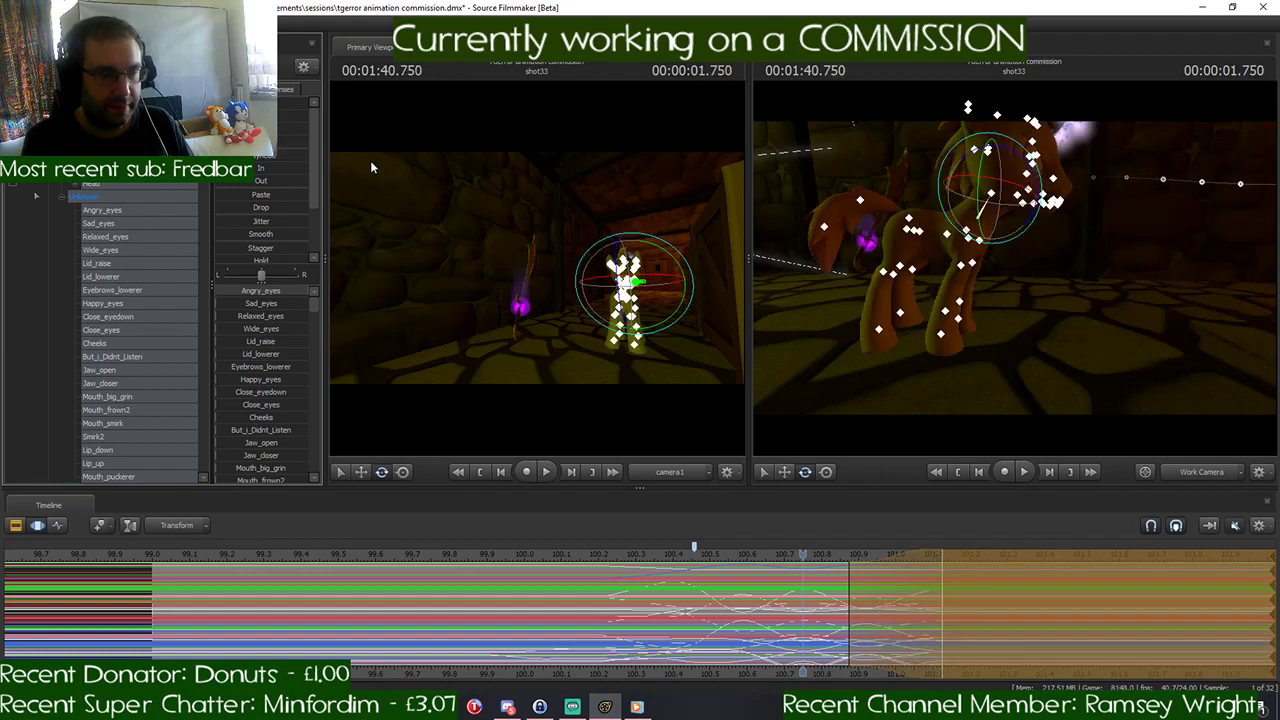
pyautogui.moveTo(807, 553); pyautogui.dragTo(606, 560)
pyautogui.press('space')
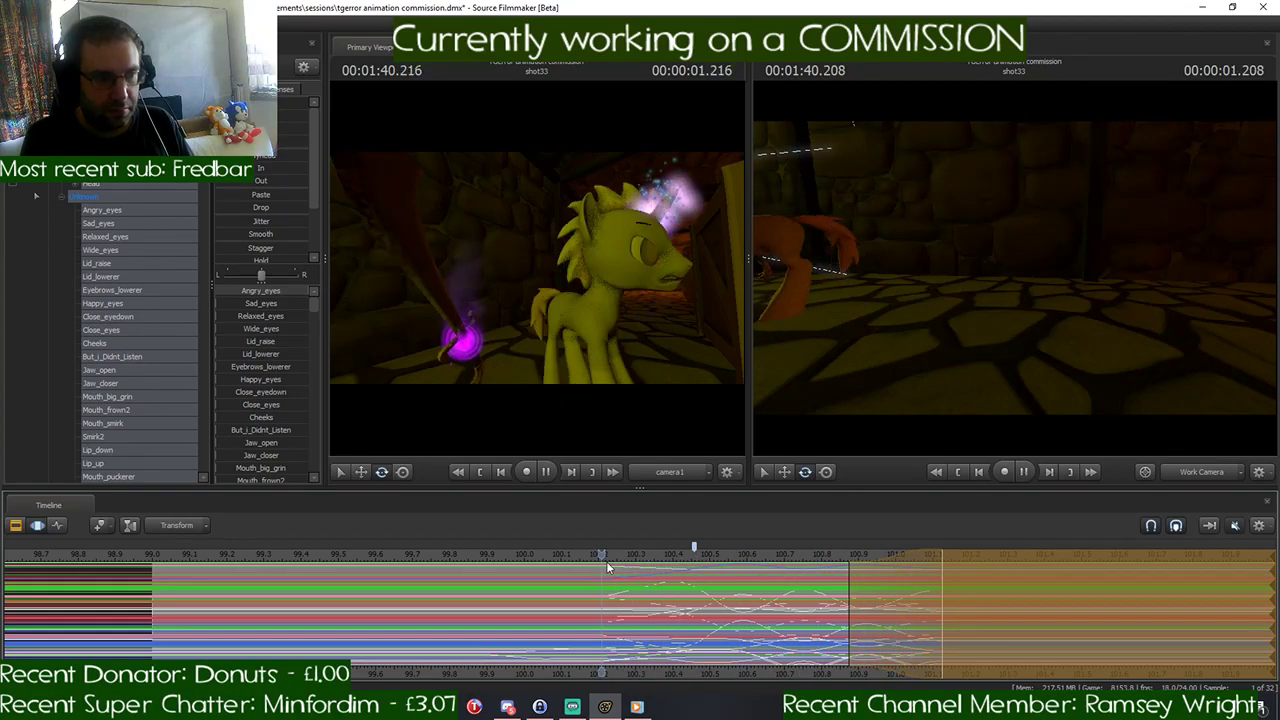
pyautogui.press('space')
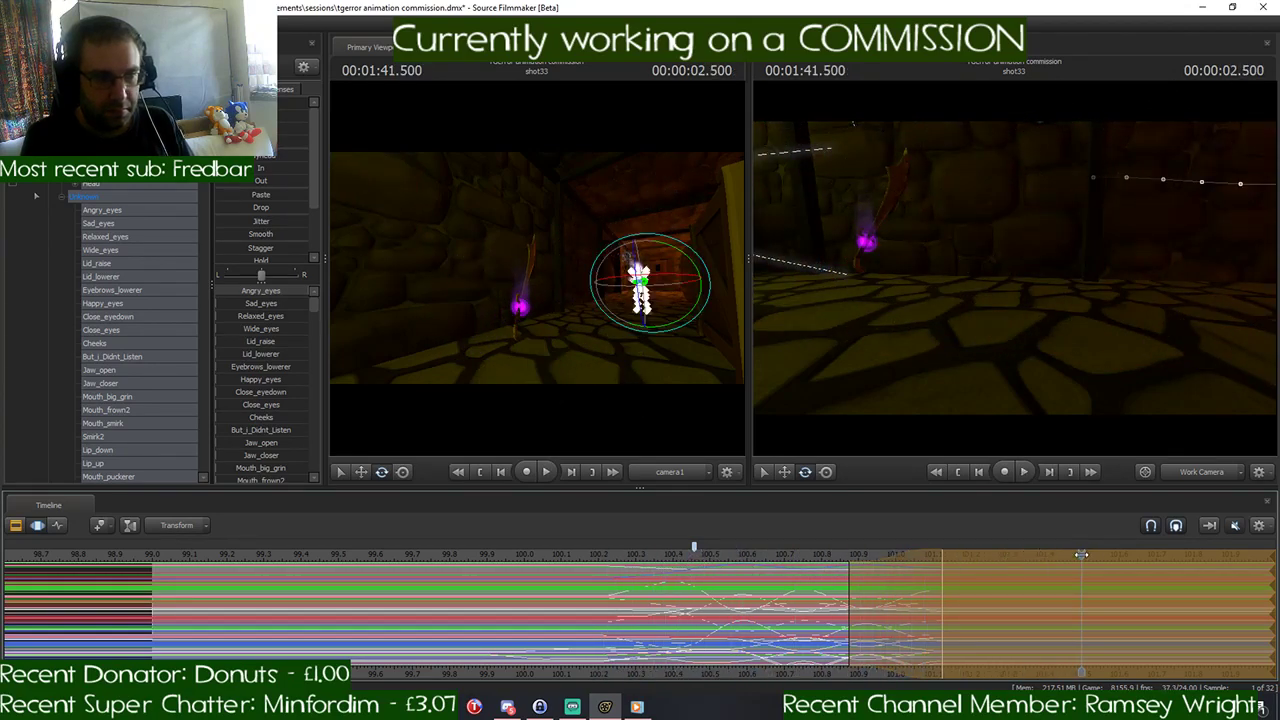
pyautogui.moveTo(1081, 554); pyautogui.dragTo(802, 577)
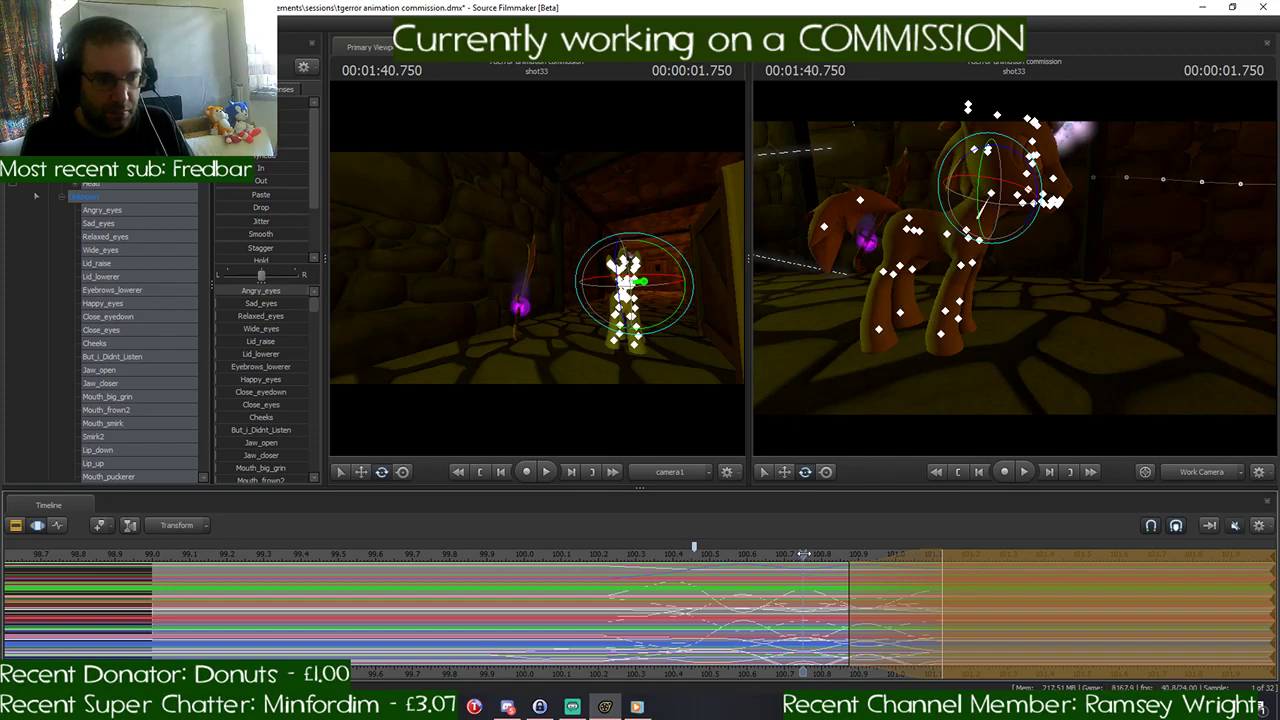
# - Play back the extended gallop again and scrub to 1:40.916 to check the stretched-leg pose
pyautogui.moveTo(806, 554); pyautogui.dragTo(938, 555)
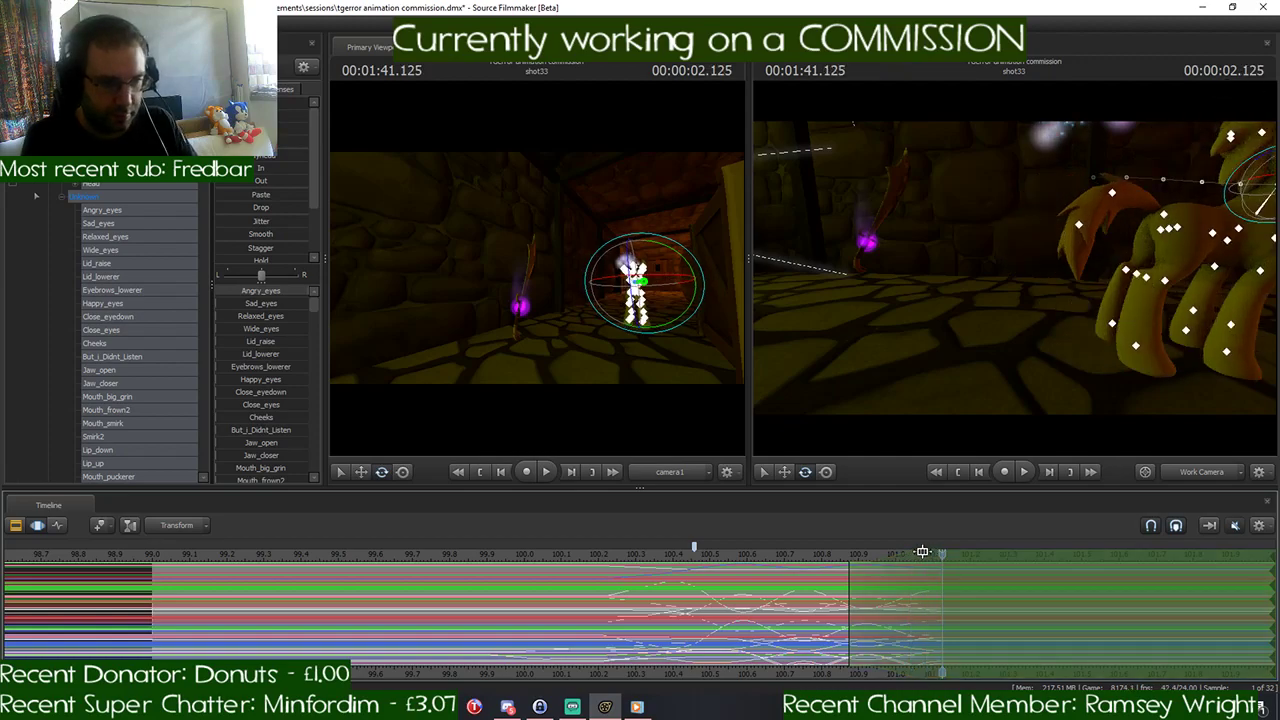
pyautogui.click(693, 555)
pyautogui.press('space')
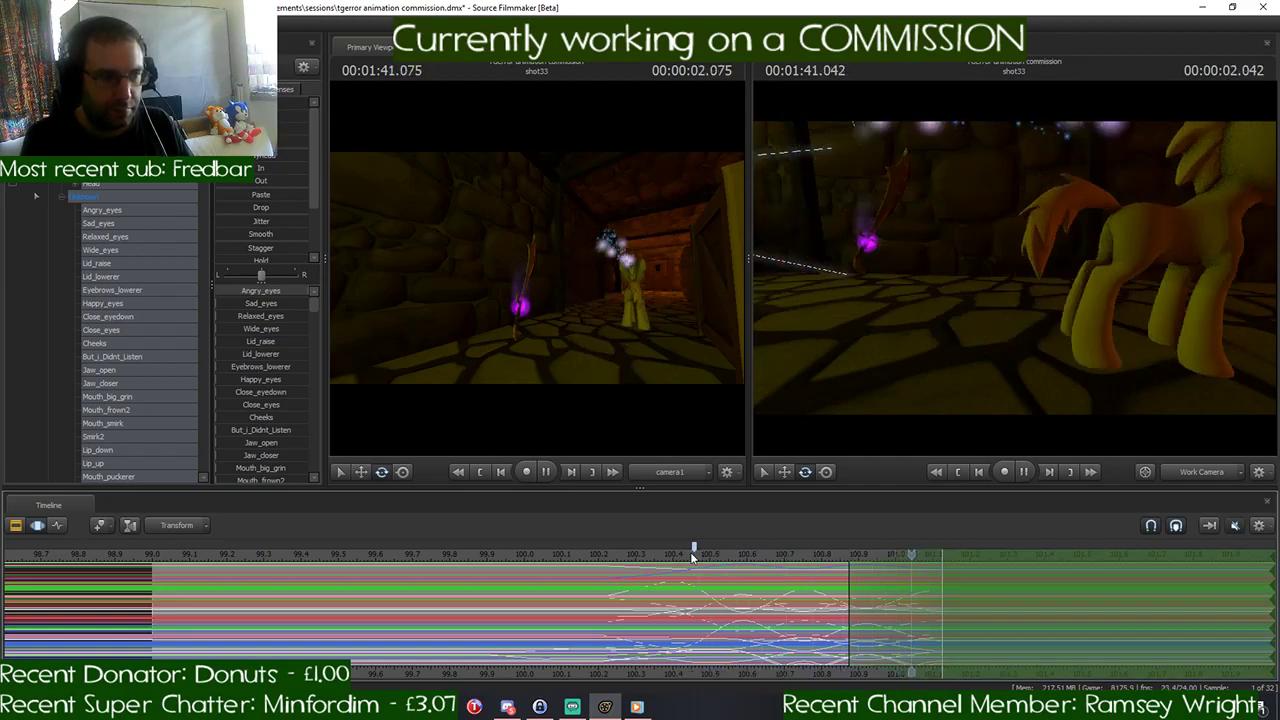
pyautogui.moveTo(1110, 561); pyautogui.dragTo(866, 556)
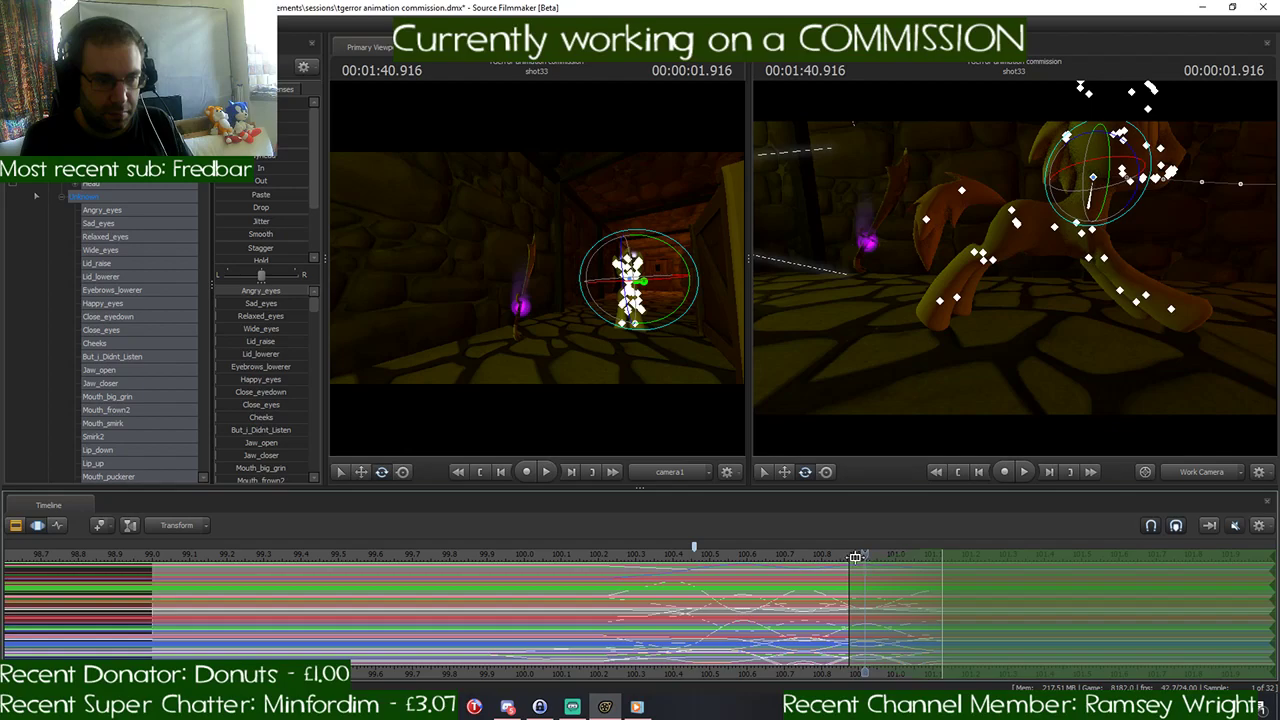
# - Shift the time selection to start at about 101.0 seconds and apply the procedural preset with the playhead at 1:40.916
pyautogui.moveTo(870, 555)
pyautogui.mouseDown()
pyautogui.moveTo(990, 557)
pyautogui.moveTo(868, 556)
pyautogui.moveTo(866, 571)
pyautogui.mouseUp()
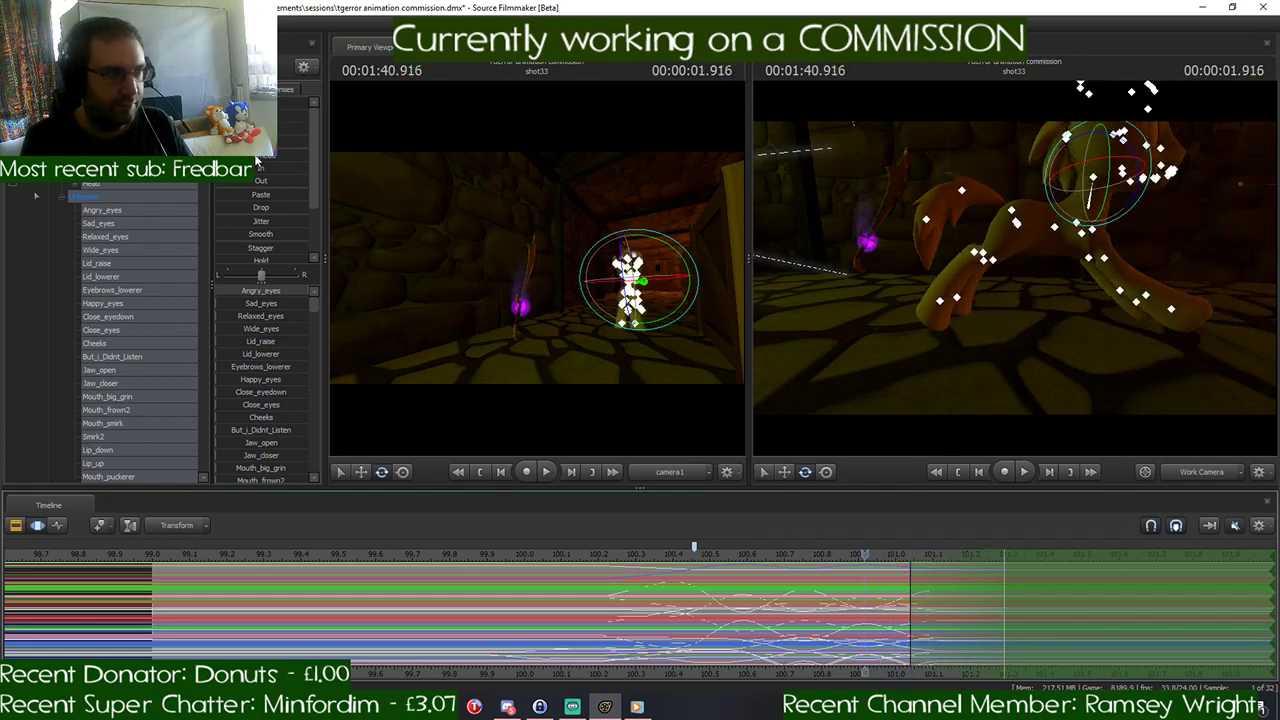
pyautogui.moveTo(256, 160); pyautogui.dragTo(300, 160)
pyautogui.press('Return')
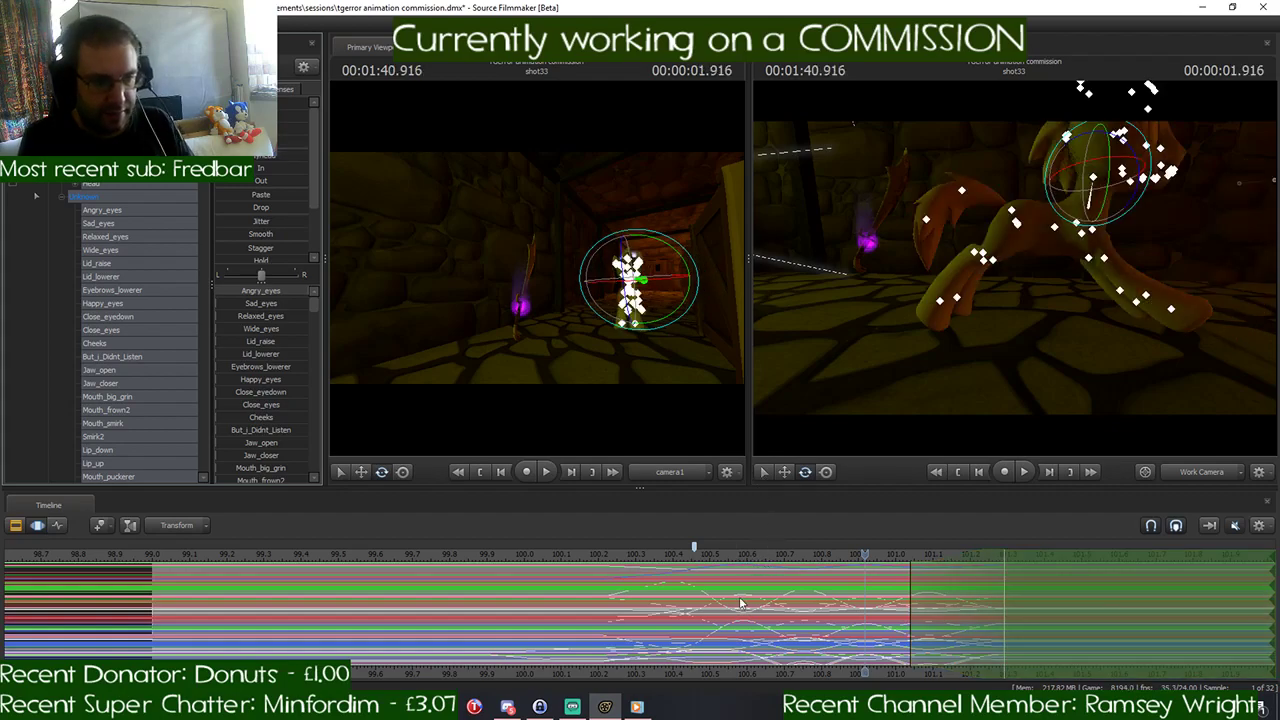
# - Play back the longer gallop and examine the pony in the work camera at 1:41.291 and 1:40.458
pyautogui.scroll(-1, 809, 590)
pyautogui.scroll(-1, 809, 589)
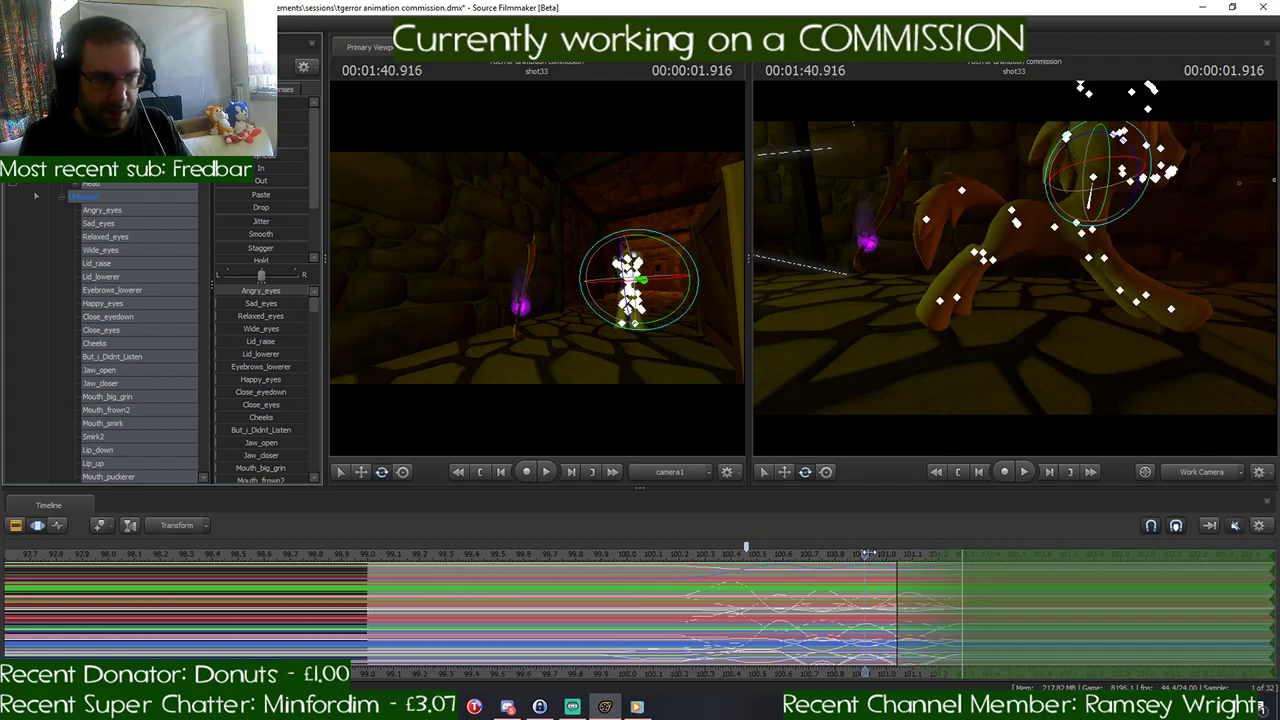
pyautogui.press('space')
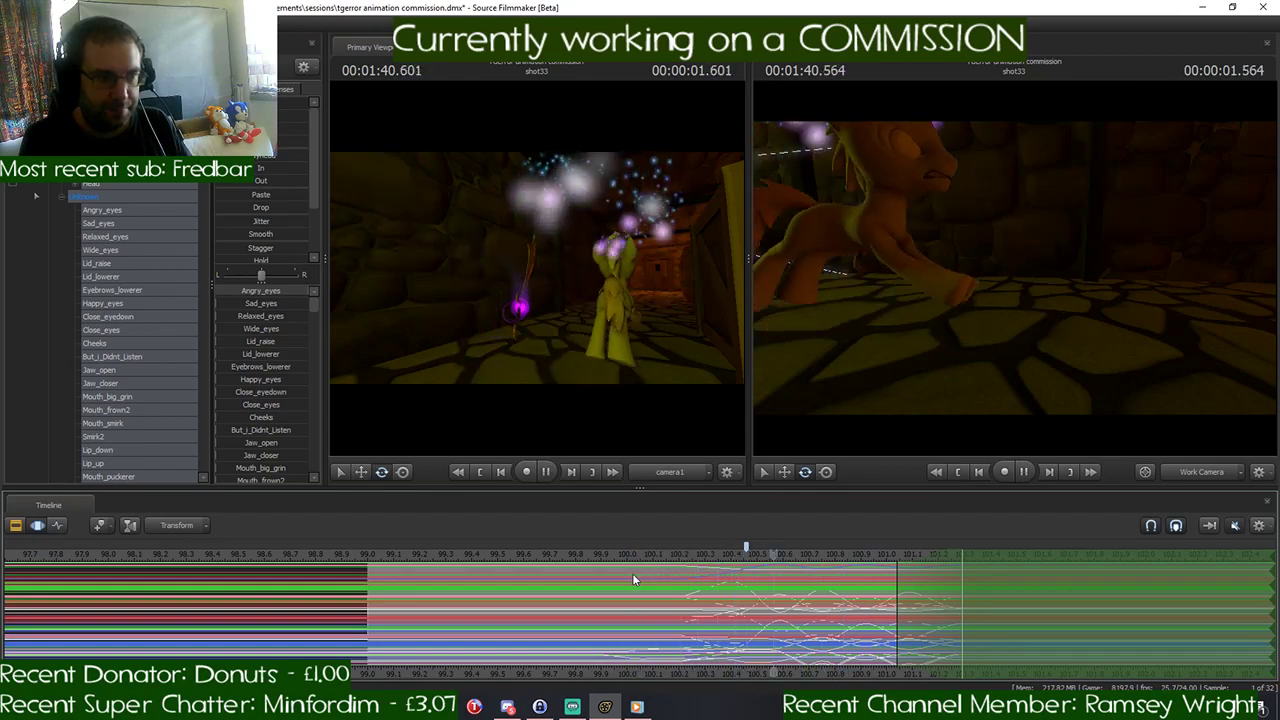
pyautogui.press('space')
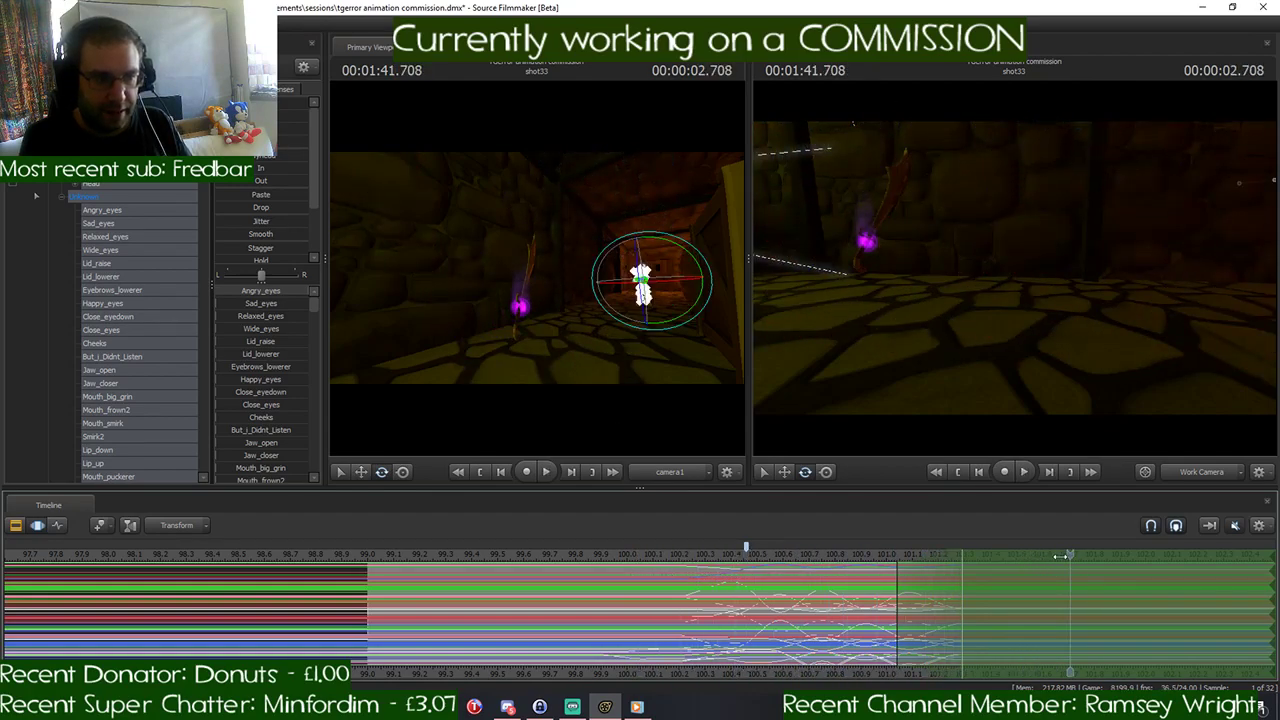
pyautogui.moveTo(1060, 556); pyautogui.dragTo(965, 567)
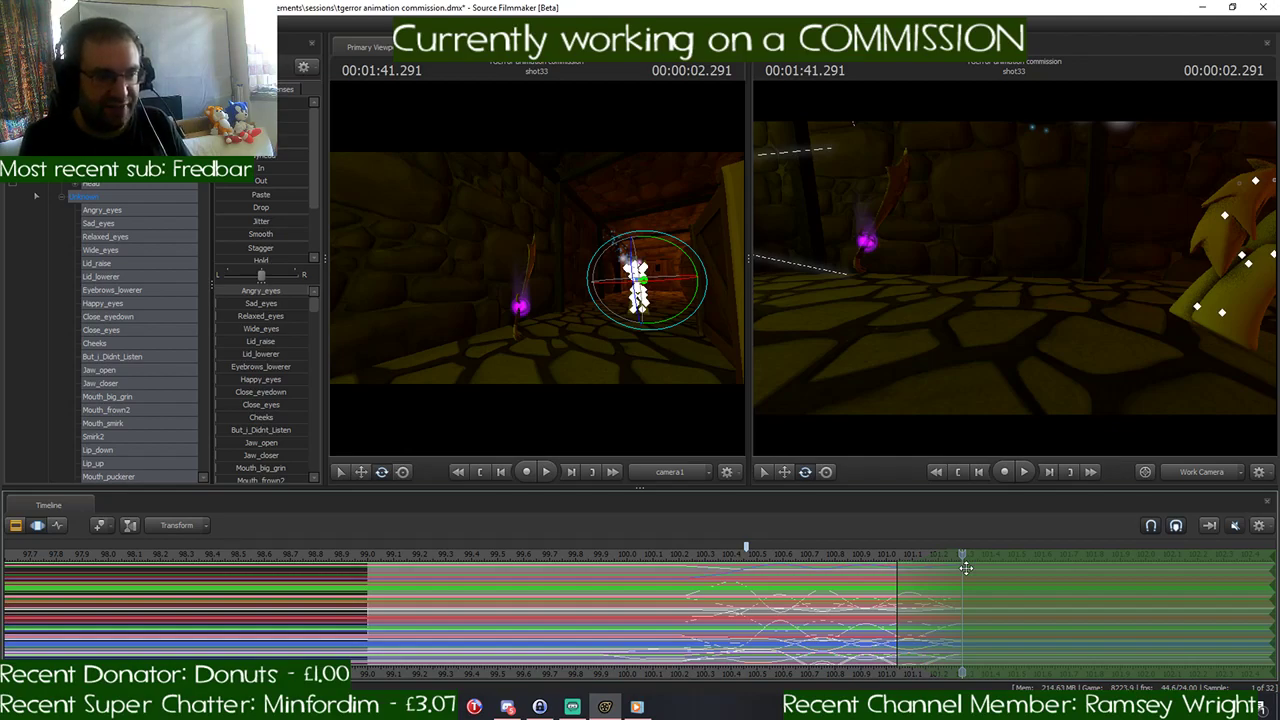
pyautogui.moveTo(1045, 384); pyautogui.dragTo(1014, 282)
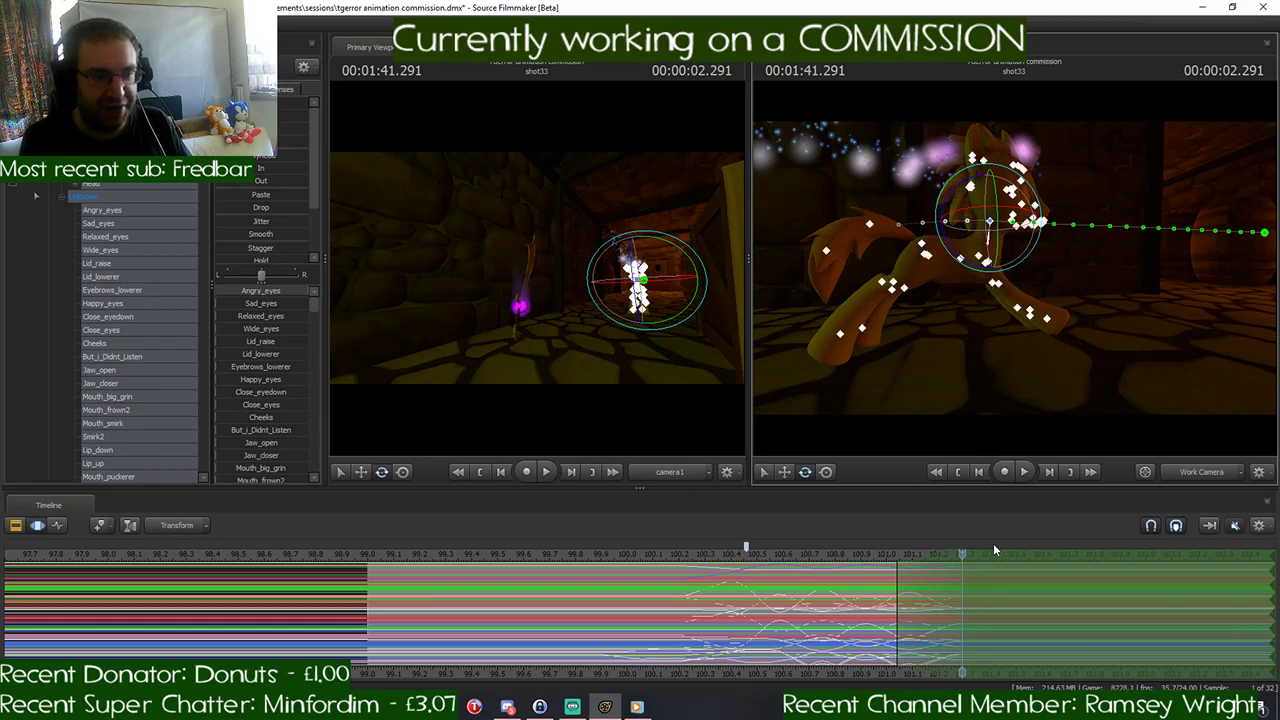
pyautogui.moveTo(962, 553); pyautogui.dragTo(742, 578)
pyautogui.moveTo(971, 331); pyautogui.dragTo(932, 326)
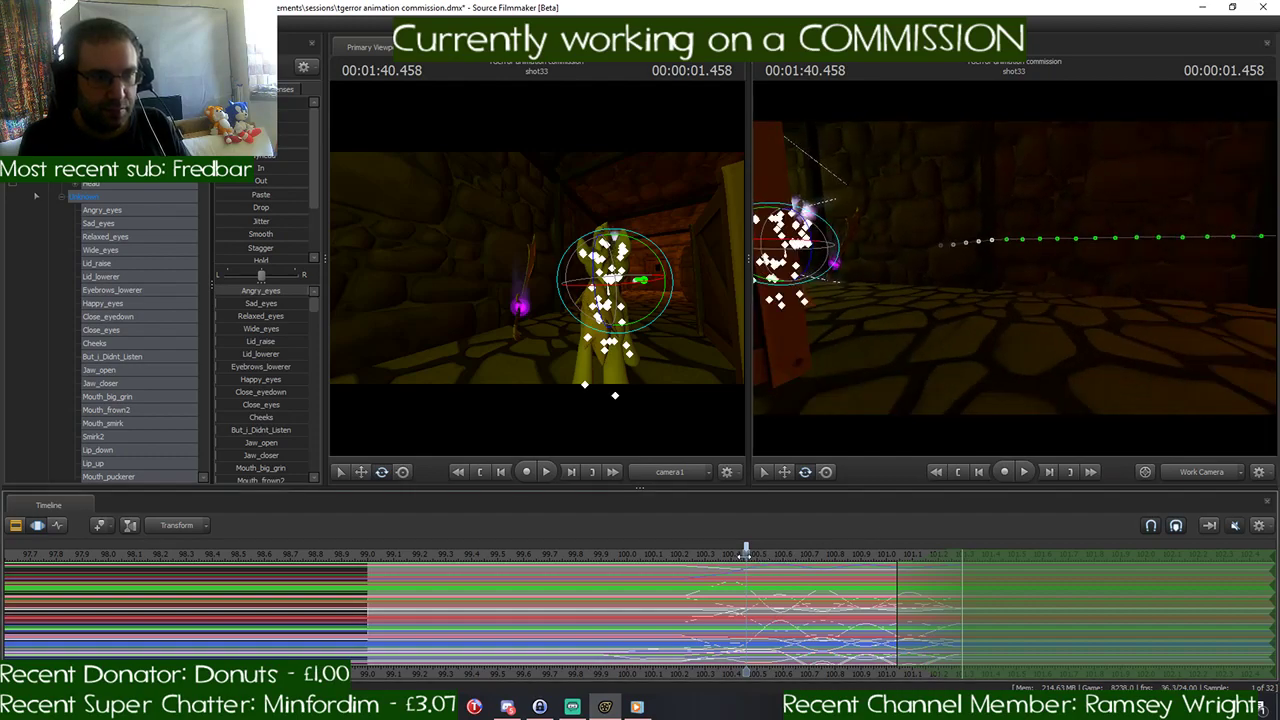
# - Shift the time selection to start at about 101.2 seconds, apply the procedural preset at 1:41.083, and play back the gallop
pyautogui.moveTo(748, 555)
pyautogui.mouseDown()
pyautogui.moveTo(982, 556)
pyautogui.moveTo(879, 566)
pyautogui.moveTo(964, 566)
pyautogui.moveTo(910, 571)
pyautogui.moveTo(1008, 556)
pyautogui.moveTo(907, 557)
pyautogui.mouseUp()
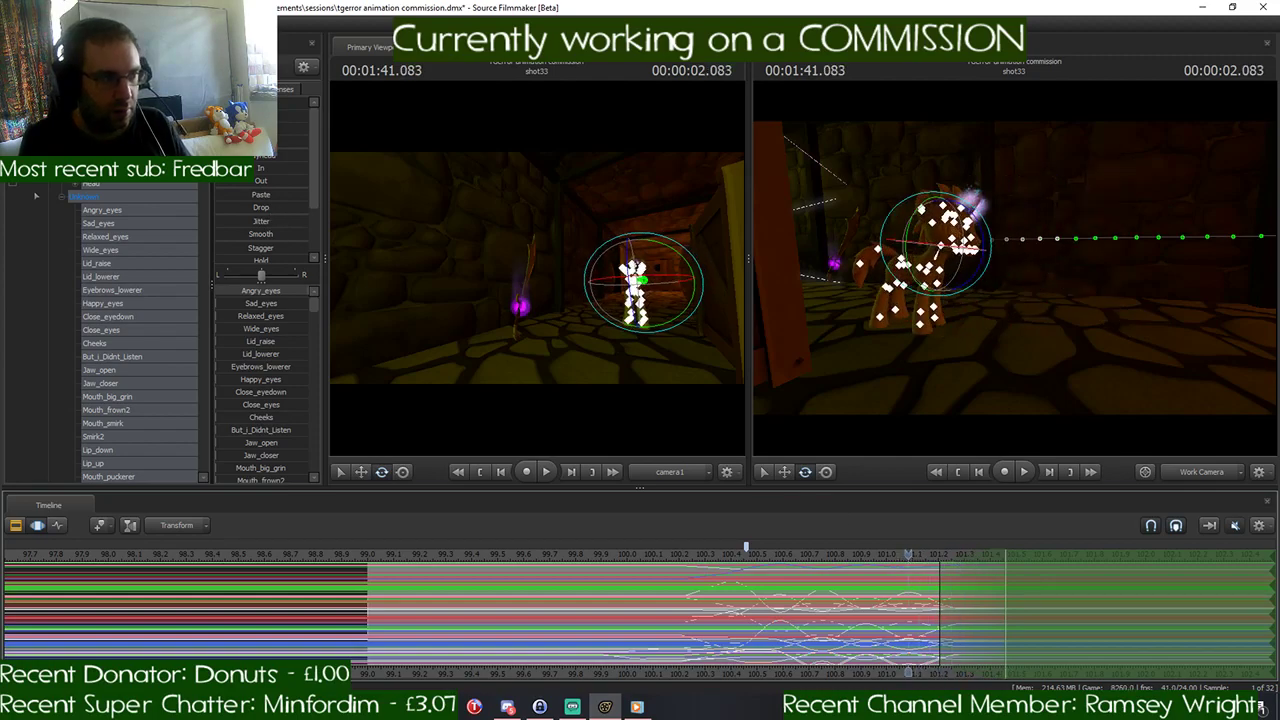
pyautogui.moveTo(261, 154); pyautogui.dragTo(309, 154)
pyautogui.click(878, 567)
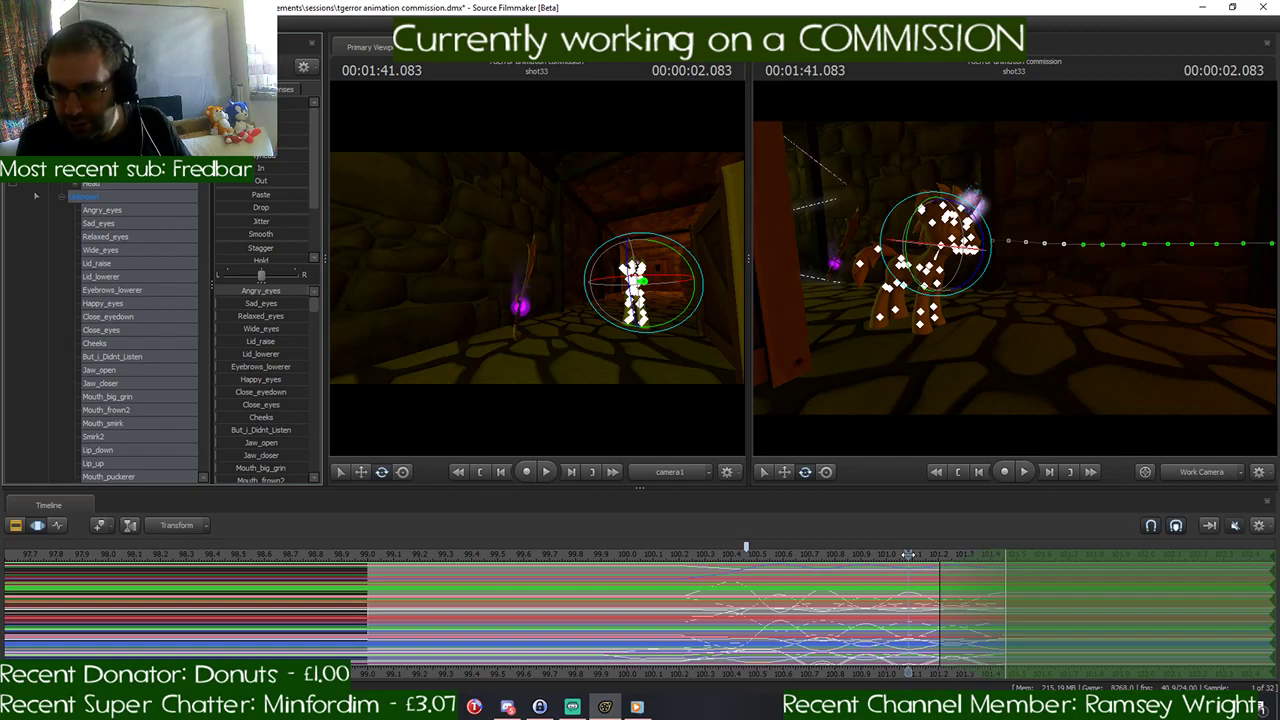
pyautogui.press('space')
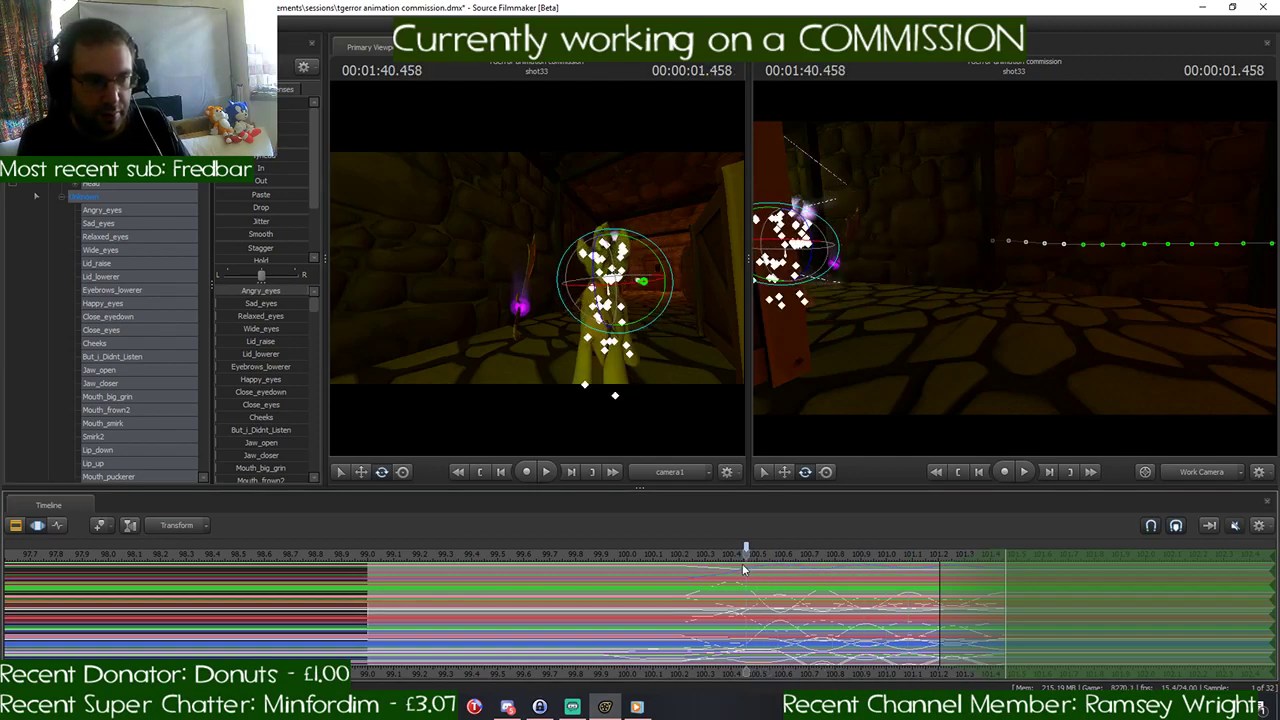
pyautogui.press('space')
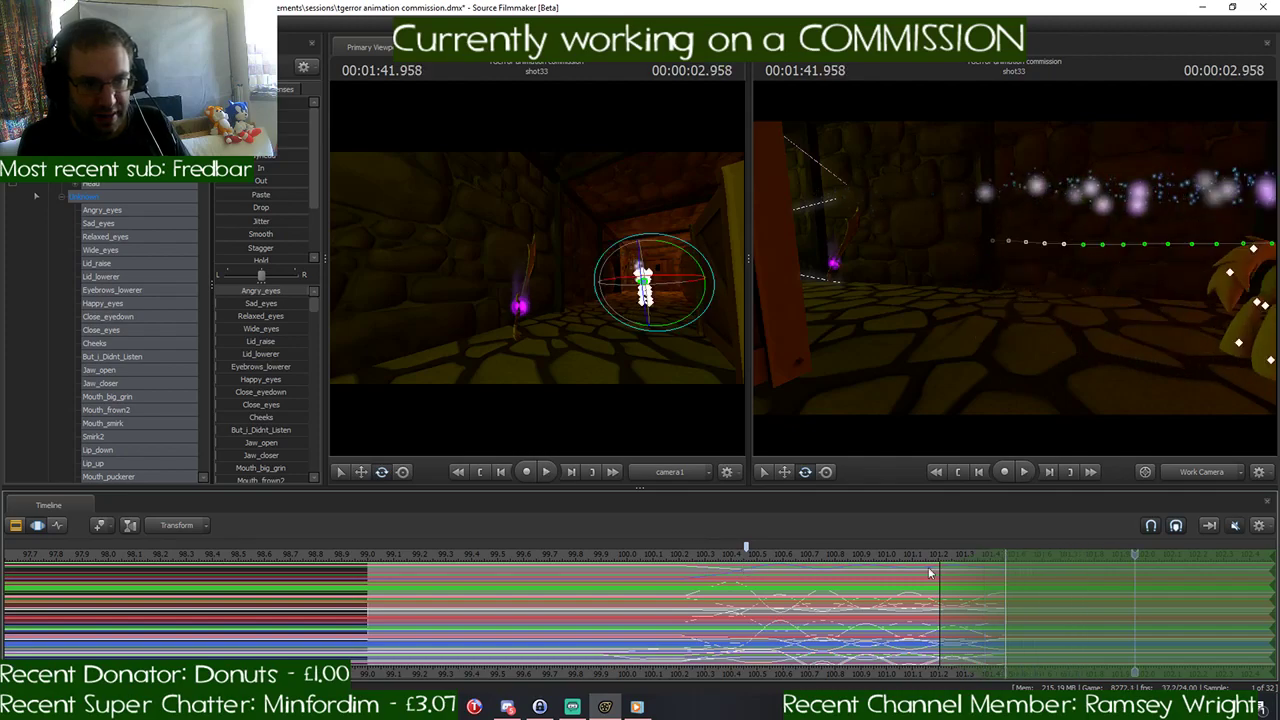
pyautogui.moveTo(1121, 559); pyautogui.dragTo(746, 581, button='middle')
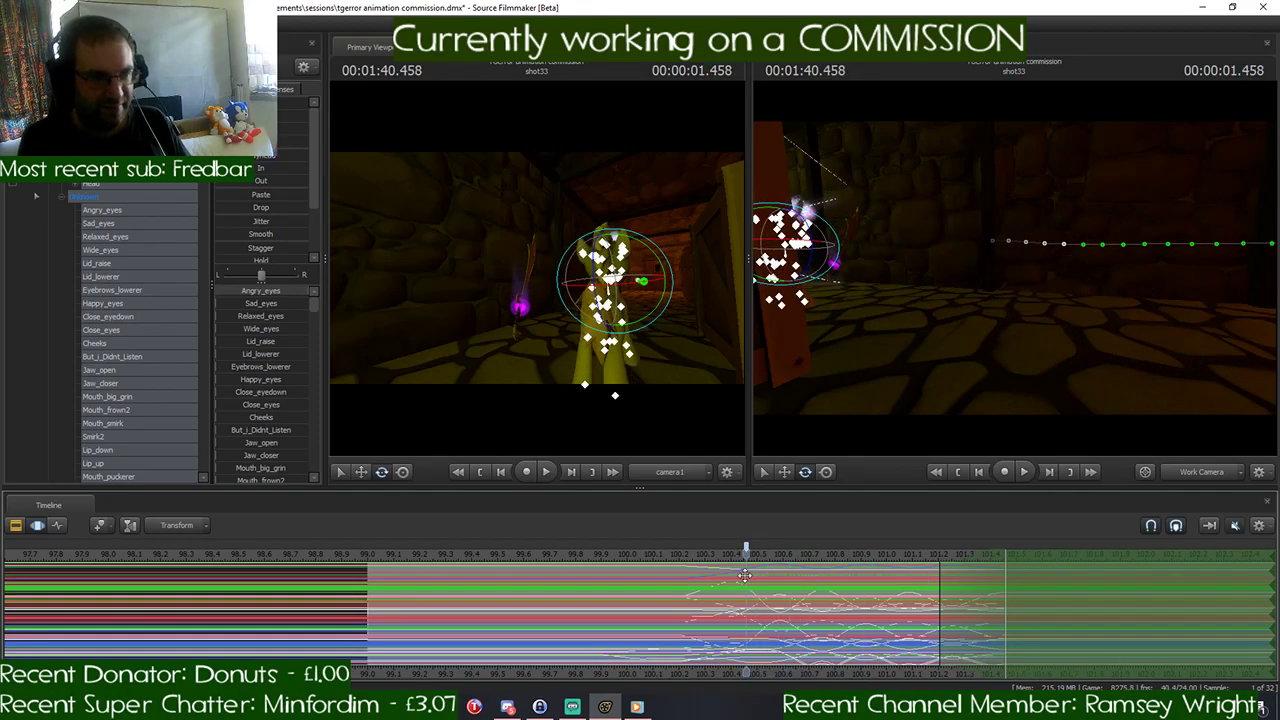
# - Undo the gallop-cycle extensions back to the state where the time selection starts at about 100.7 seconds and the playhead is at 1:40.583
pyautogui.hotkey('ctrl', 'z')
pyautogui.hotkey('ctrl', 'z')
pyautogui.hotkey('ctrl', 'z')
pyautogui.hotkey('ctrl', 'z')
pyautogui.hotkey('ctrl', 'z')
pyautogui.hotkey('ctrl', 'z')
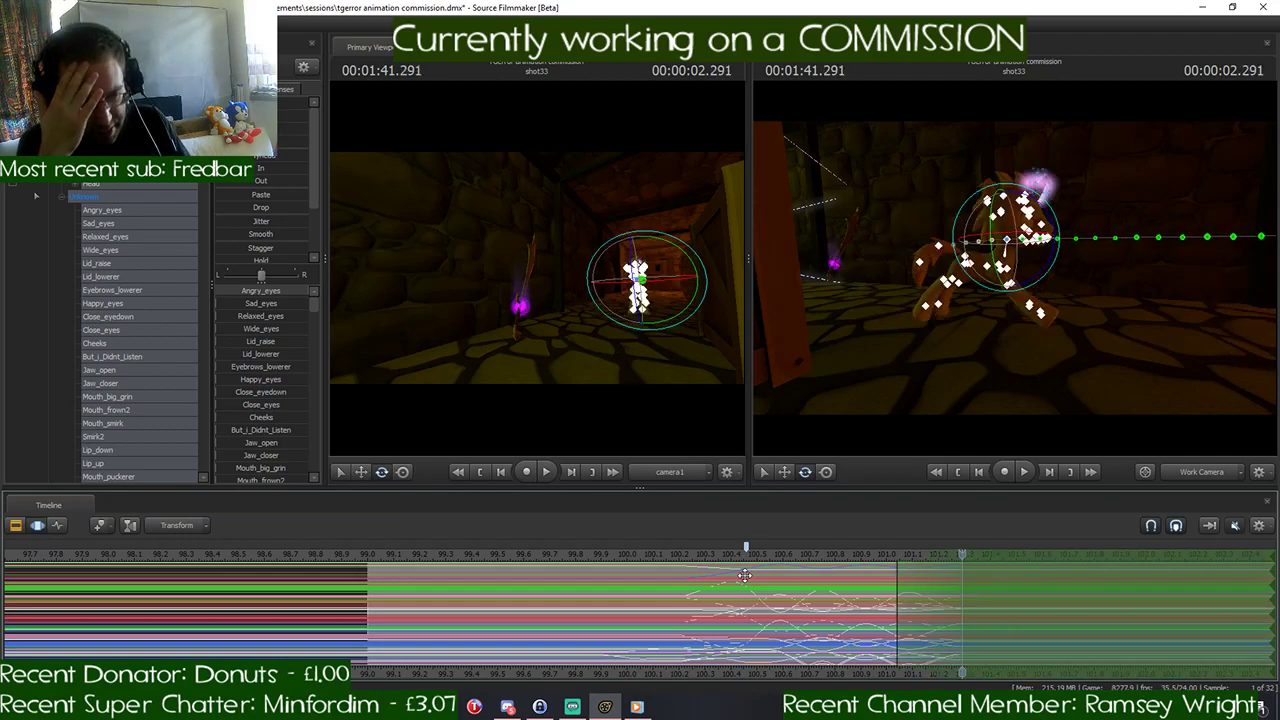
pyautogui.hotkey('ctrl', 'z')
pyautogui.hotkey('ctrl', 'z')
pyautogui.hotkey('ctrl', 'z')
pyautogui.hotkey('ctrl', 'z')
pyautogui.hotkey('ctrl', 'z')
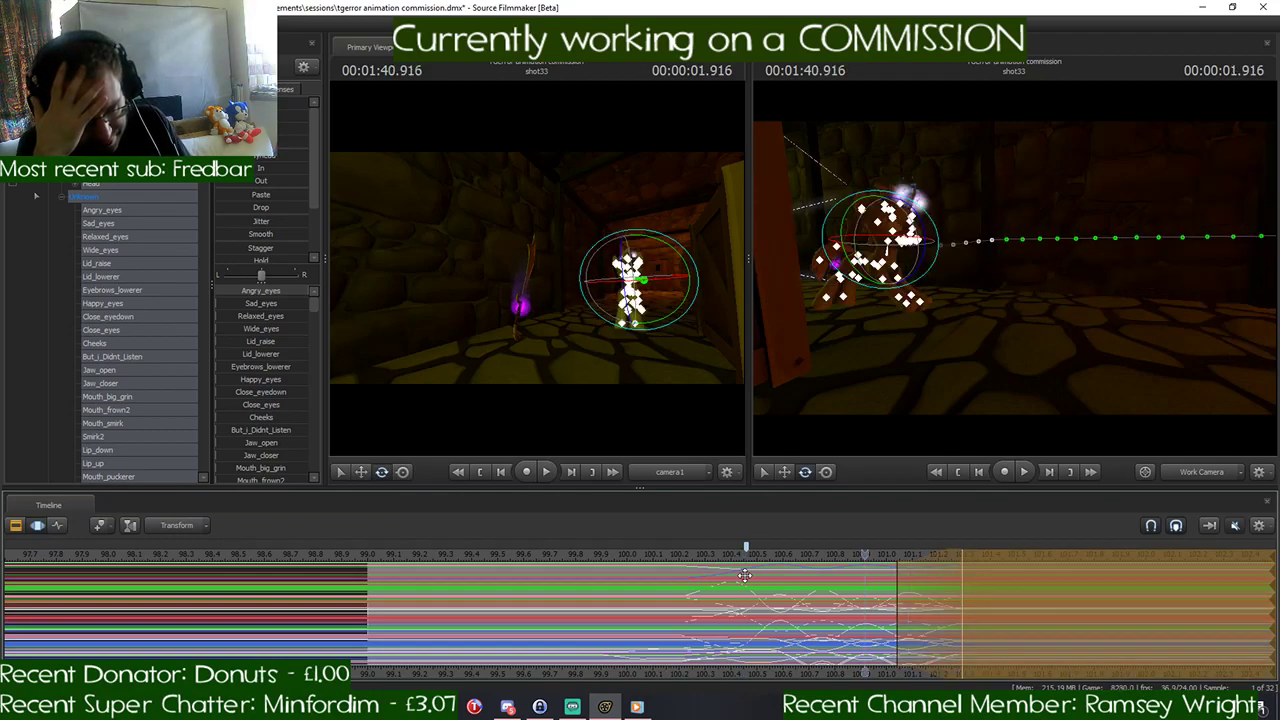
pyautogui.hotkey('ctrl', 'z')
pyautogui.hotkey('ctrl', 'z')
pyautogui.hotkey('ctrl', 'z')
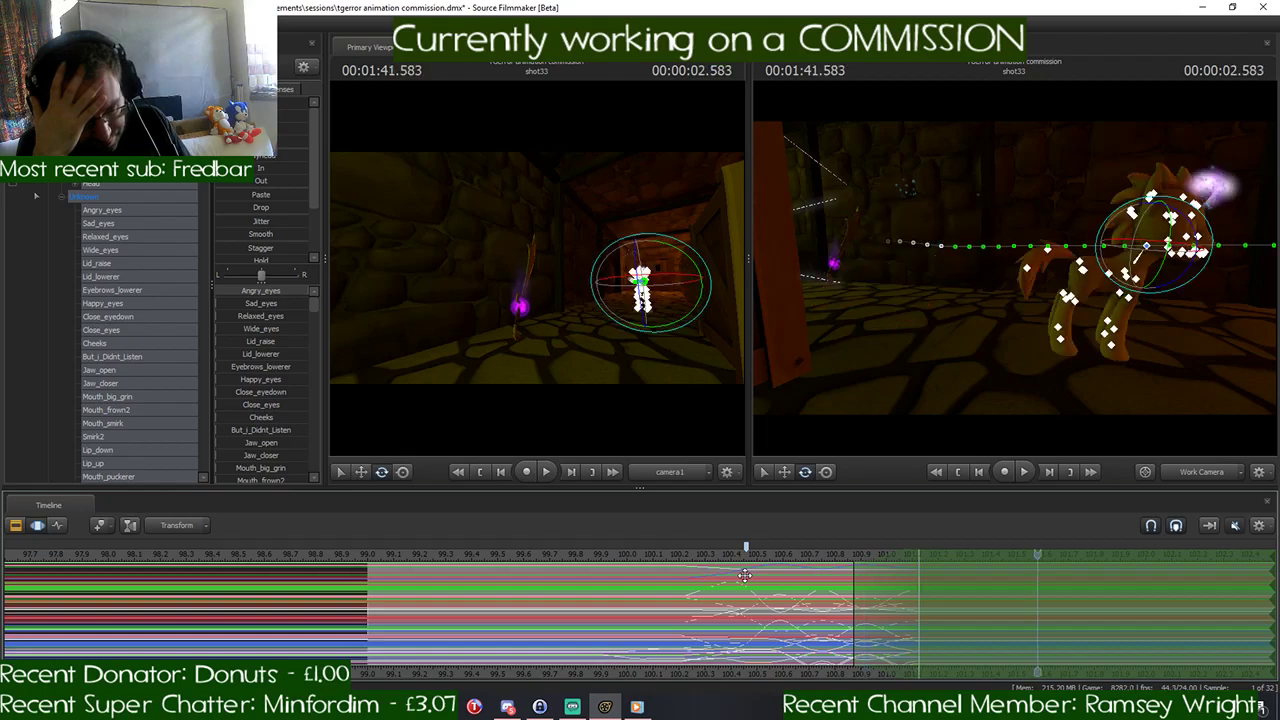
pyautogui.hotkey('ctrl', 'z')
pyautogui.hotkey('ctrl', 'z')
pyautogui.hotkey('ctrl', 'z')
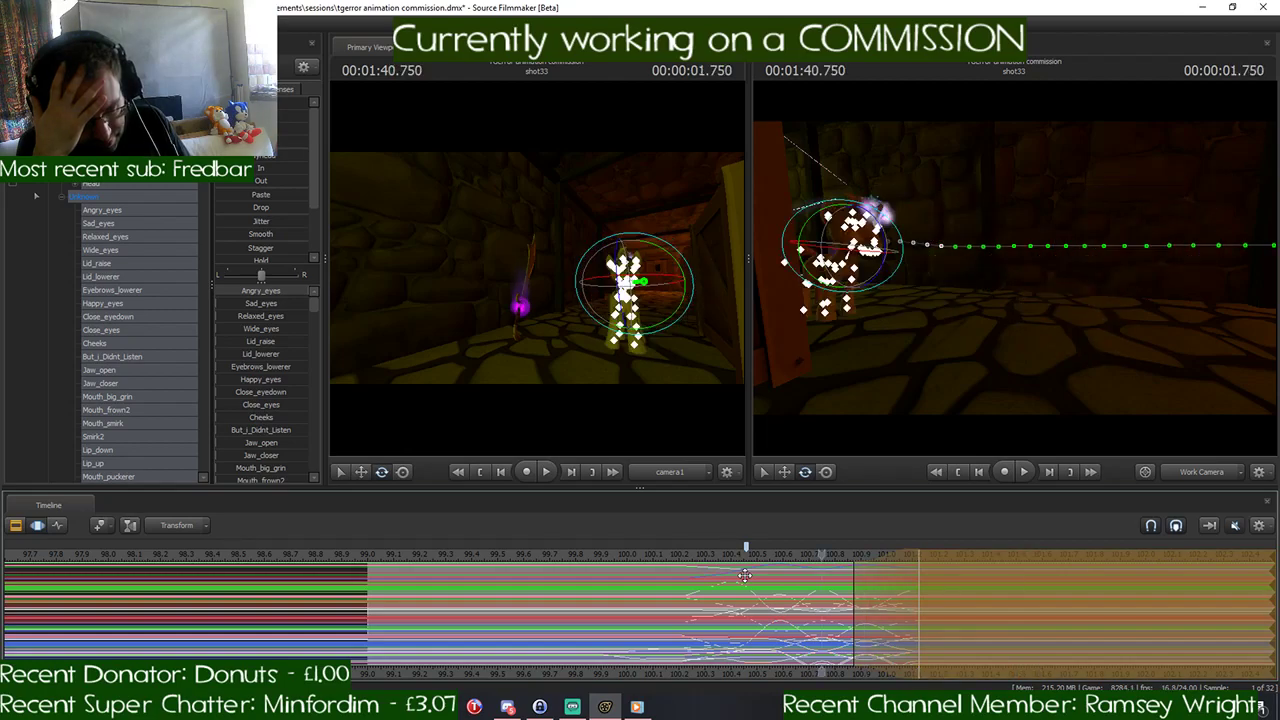
pyautogui.hotkey('ctrl', 'z')
pyautogui.hotkey('ctrl', 'z')
pyautogui.hotkey('ctrl', 'z')
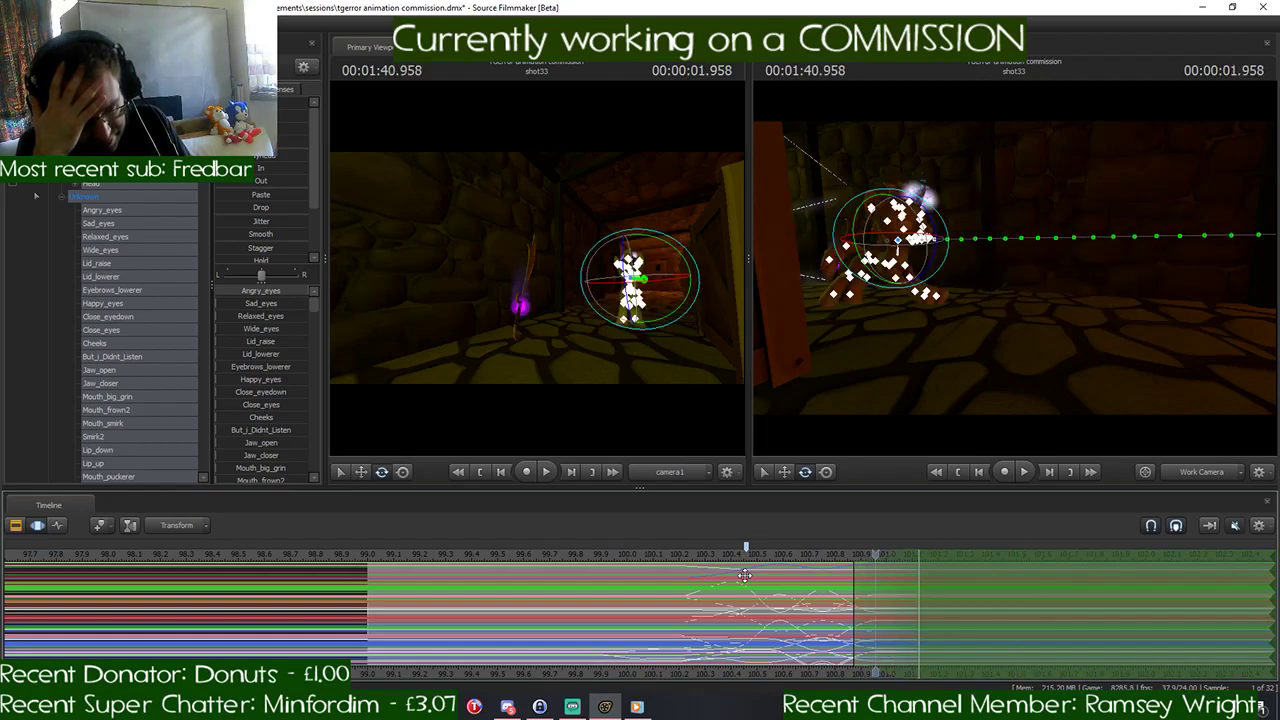
pyautogui.hotkey('ctrl', 'z')
pyautogui.hotkey('ctrl', 'z')
pyautogui.hotkey('ctrl', 'z')
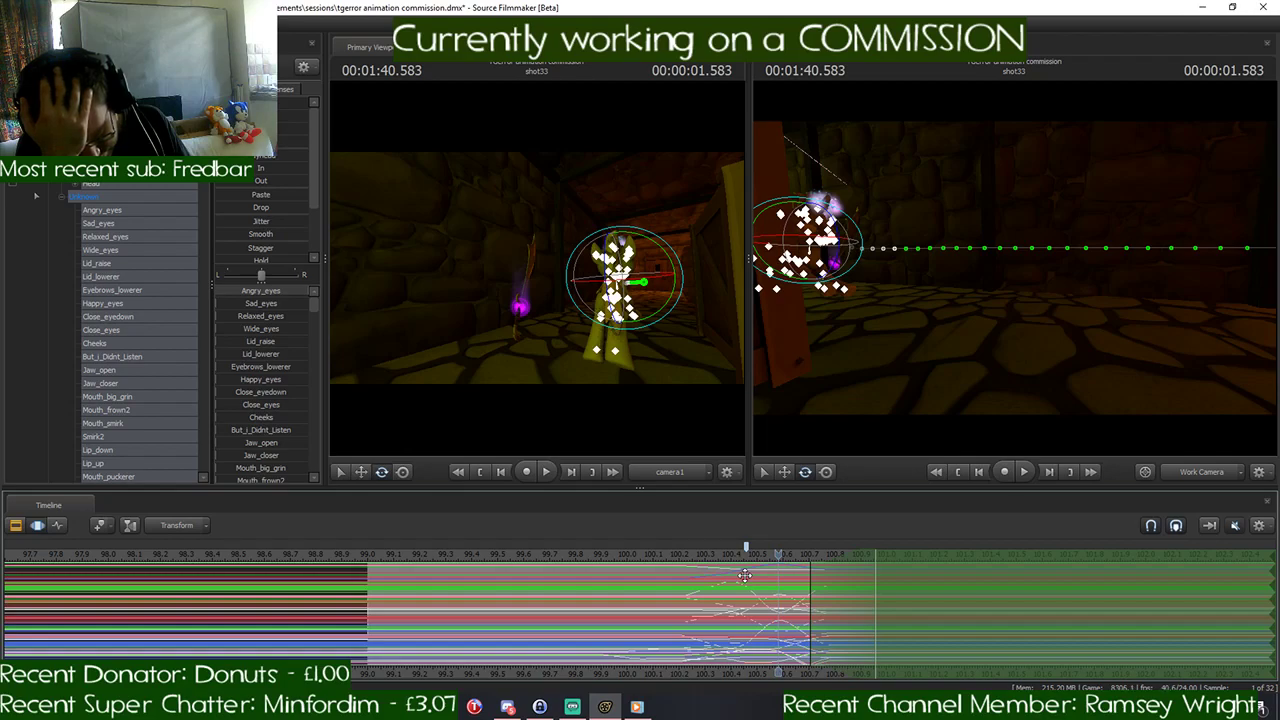
# - Step forward frame by frame from 1:40.583 to 1:40.791 to check the pony's remaining gallop poses
pyautogui.press('Right')
pyautogui.press('Right')
pyautogui.press('Right')
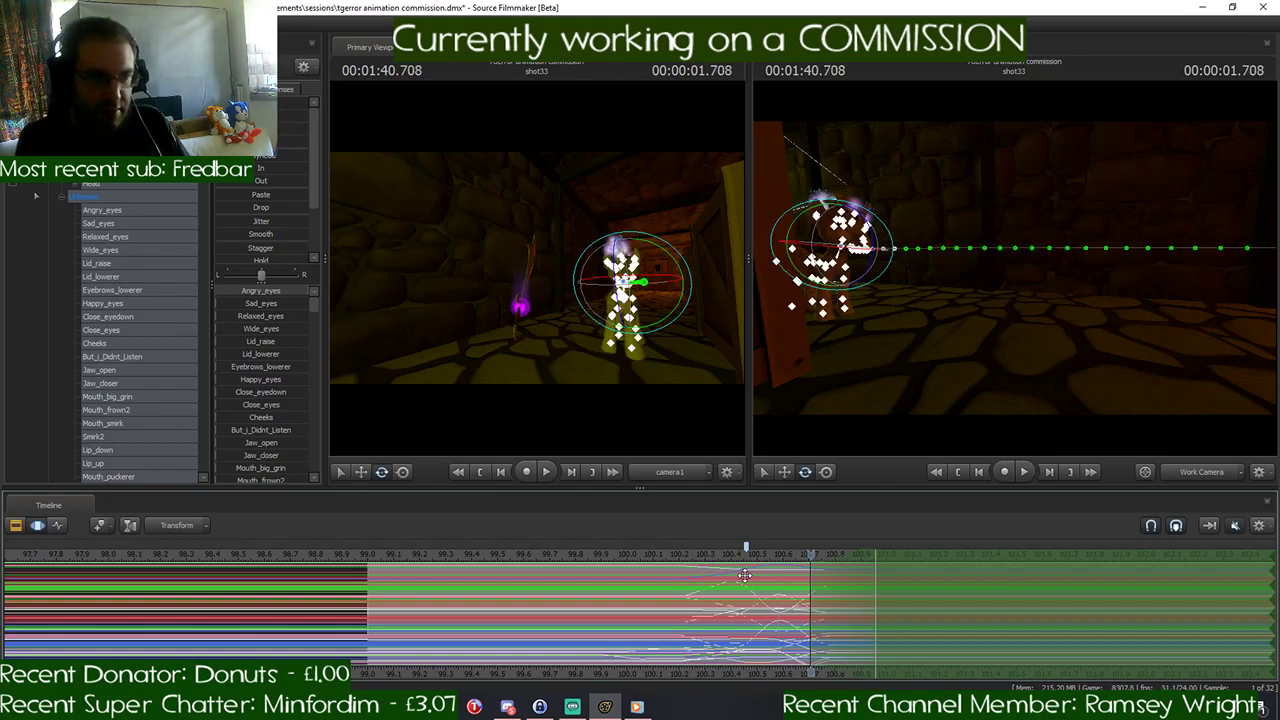
pyautogui.press('Right')
pyautogui.press('Right')
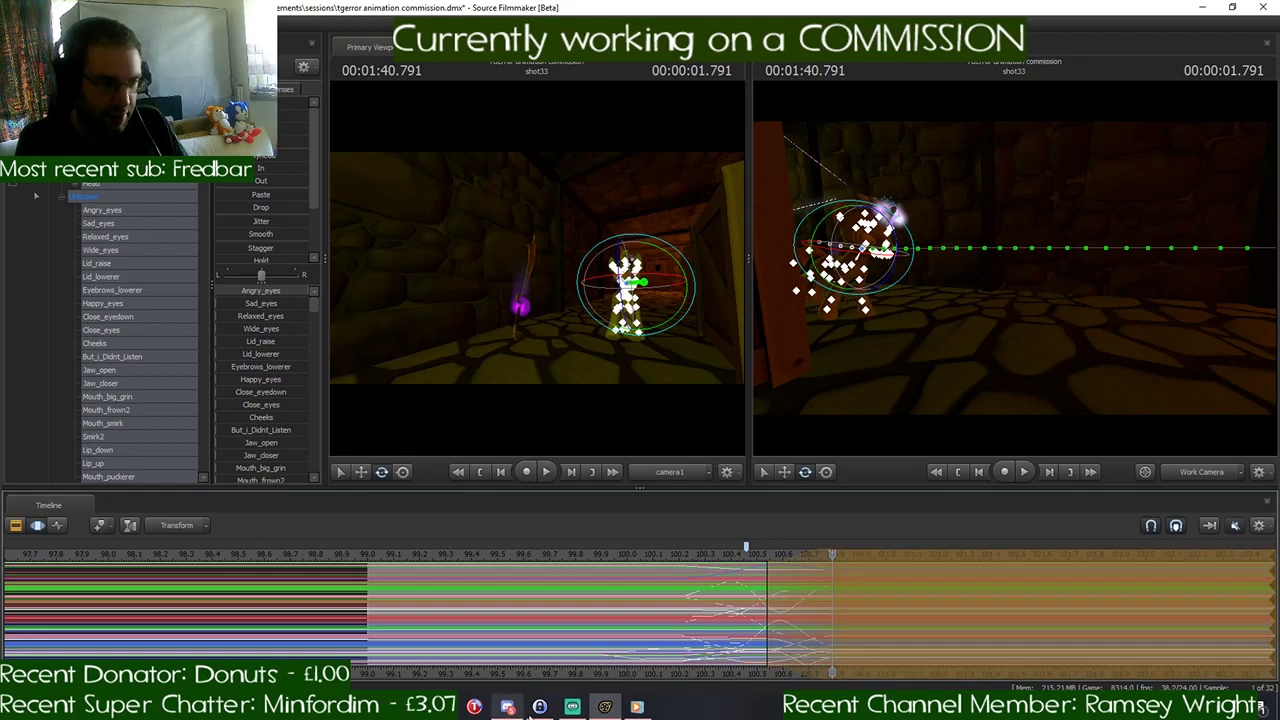
# - Switch to Discord to study the galloping pony reference sketch, and return to Source Filmmaker
pyautogui.click(516, 709)
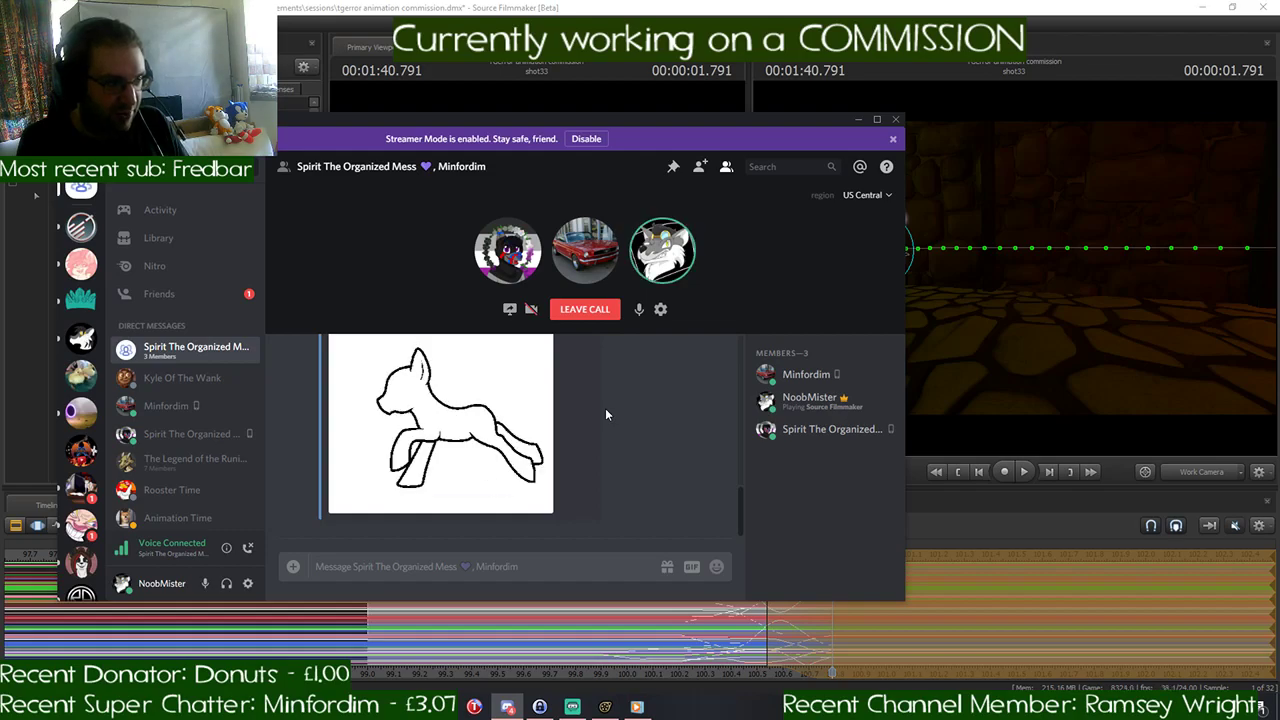
pyautogui.click(858, 119)
pyautogui.click(806, 580)
# - Undo the remaining gallop leg poses until the time selection starts at about 100.45 seconds again, and deselect the pony's controls
pyautogui.hotkey('ctrl', 'z')
pyautogui.hotkey('ctrl', 'z')
pyautogui.hotkey('ctrl', 'z')
pyautogui.hotkey('ctrl', 'z')
pyautogui.hotkey('ctrl', 'z')
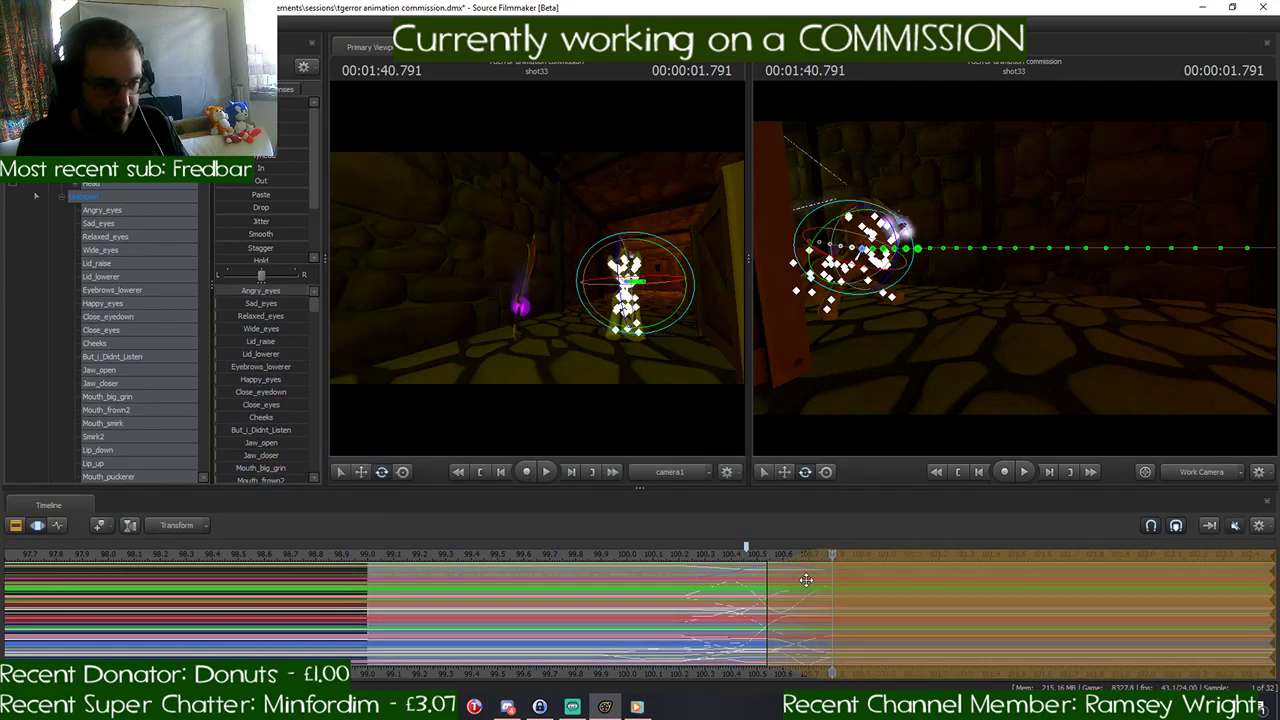
pyautogui.hotkey('ctrl', 'z')
pyautogui.hotkey('ctrl', 'z')
pyautogui.hotkey('ctrl', 'z')
pyautogui.hotkey('ctrl', 'z')
pyautogui.hotkey('ctrl', 'z')
pyautogui.hotkey('ctrl', 'z')
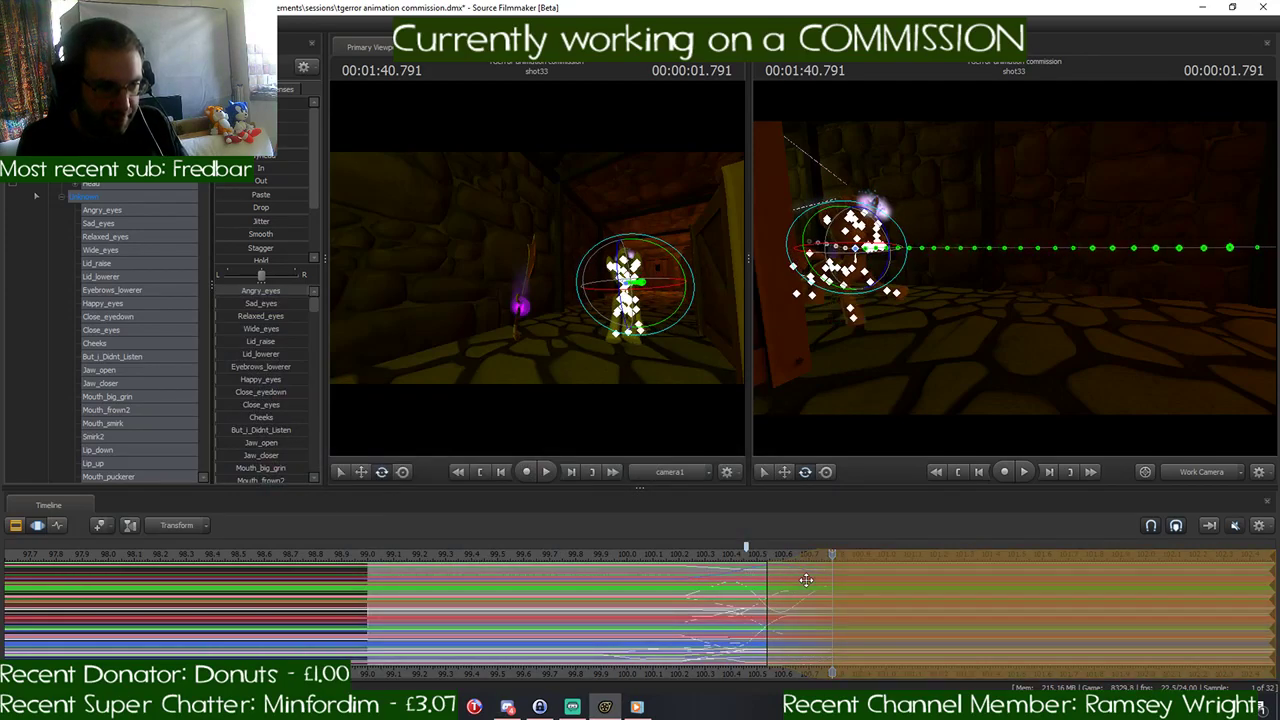
pyautogui.hotkey('ctrl', 'z')
pyautogui.hotkey('ctrl', 'z')
pyautogui.hotkey('ctrl', 'z')
pyautogui.hotkey('ctrl', 'z')
pyautogui.hotkey('ctrl', 'z')
pyautogui.hotkey('ctrl', 'z')
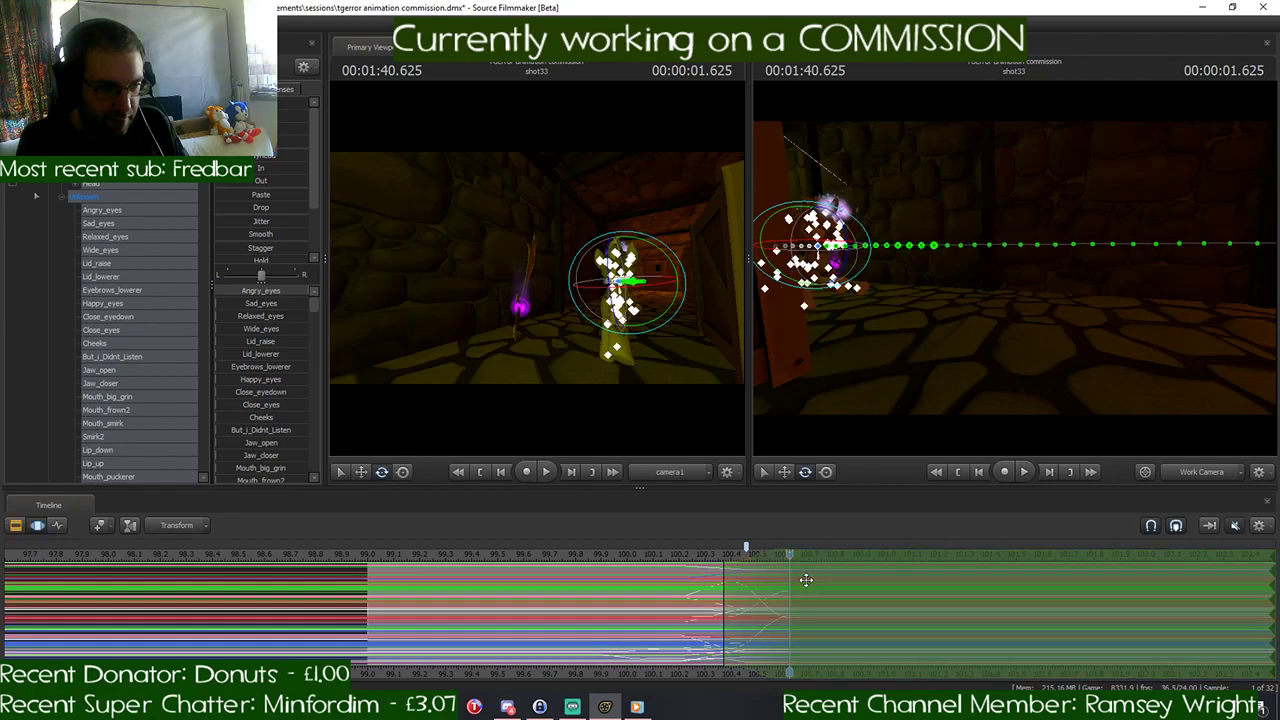
pyautogui.hotkey('ctrl', 'z')
pyautogui.hotkey('ctrl', 'z')
pyautogui.hotkey('ctrl', 'z')
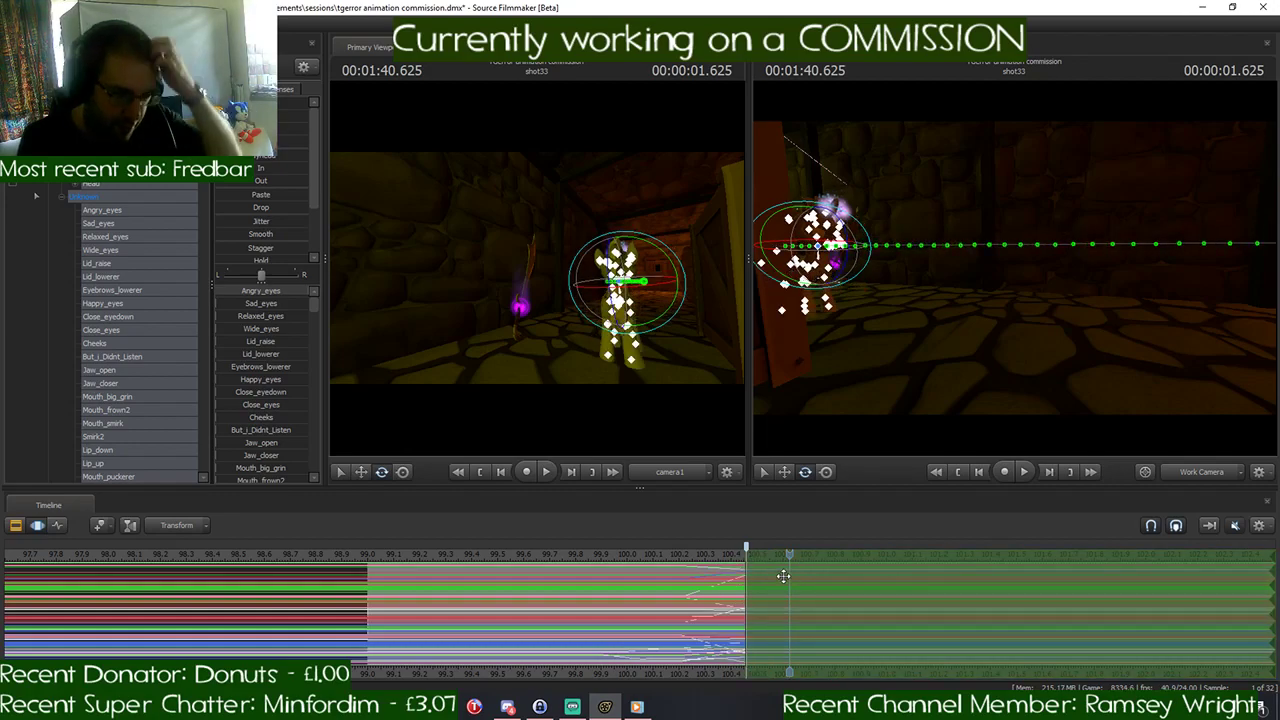
pyautogui.click(1014, 273)
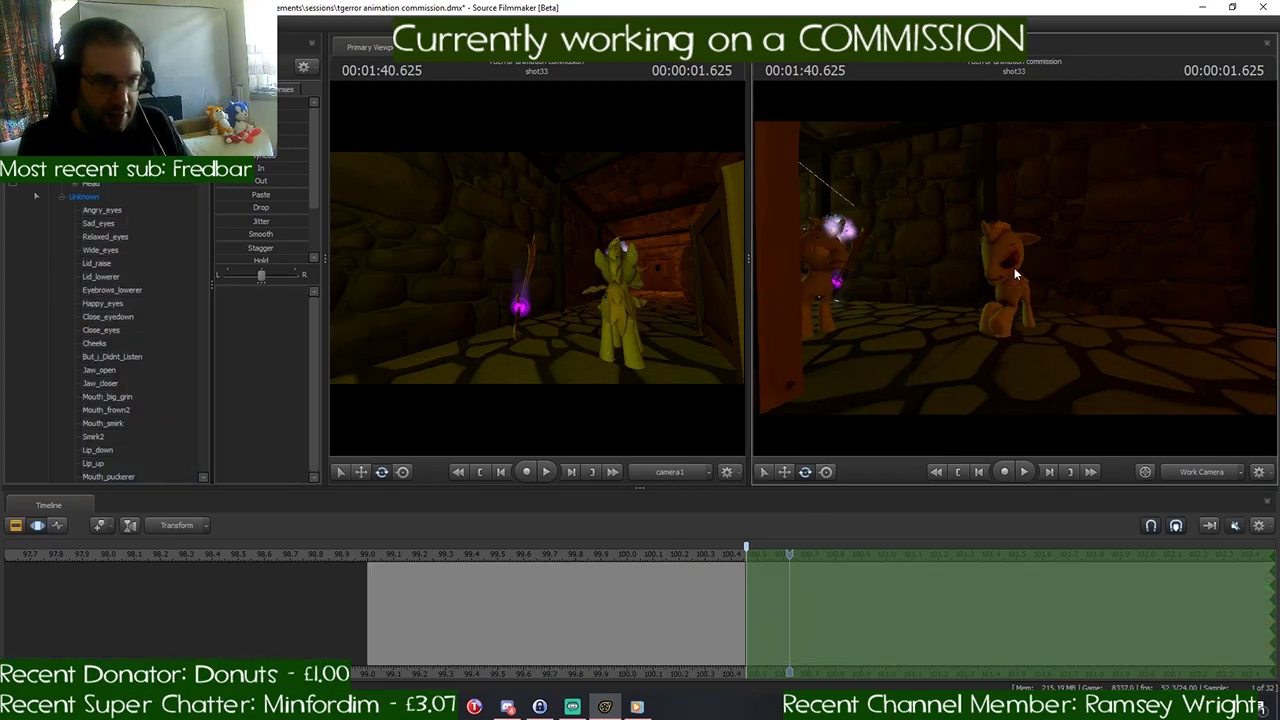
# - Examine the pony from the side and scrub around 1:40.458 to check its pose before the gallop start
pyautogui.moveTo(1090, 299); pyautogui.dragTo(1185, 299)
pyautogui.press('s')
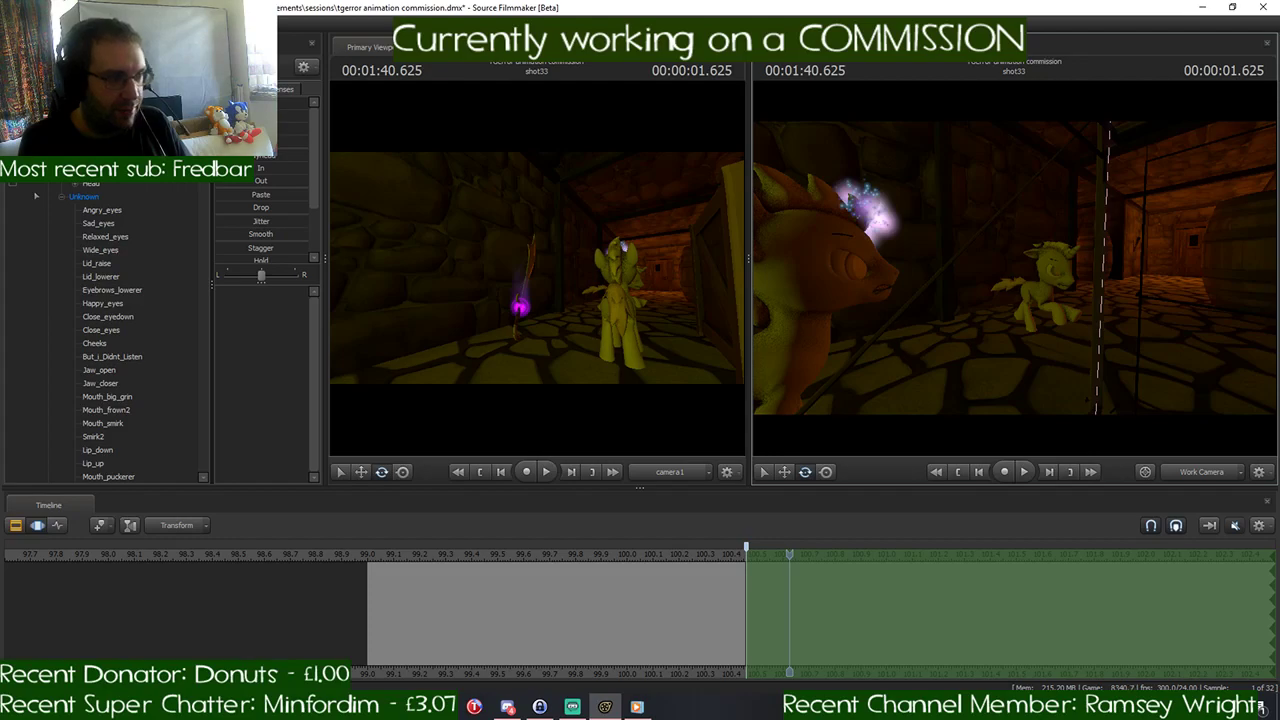
pyautogui.moveTo(1012, 262); pyautogui.dragTo(933, 450)
pyautogui.moveTo(789, 557); pyautogui.dragTo(748, 560)
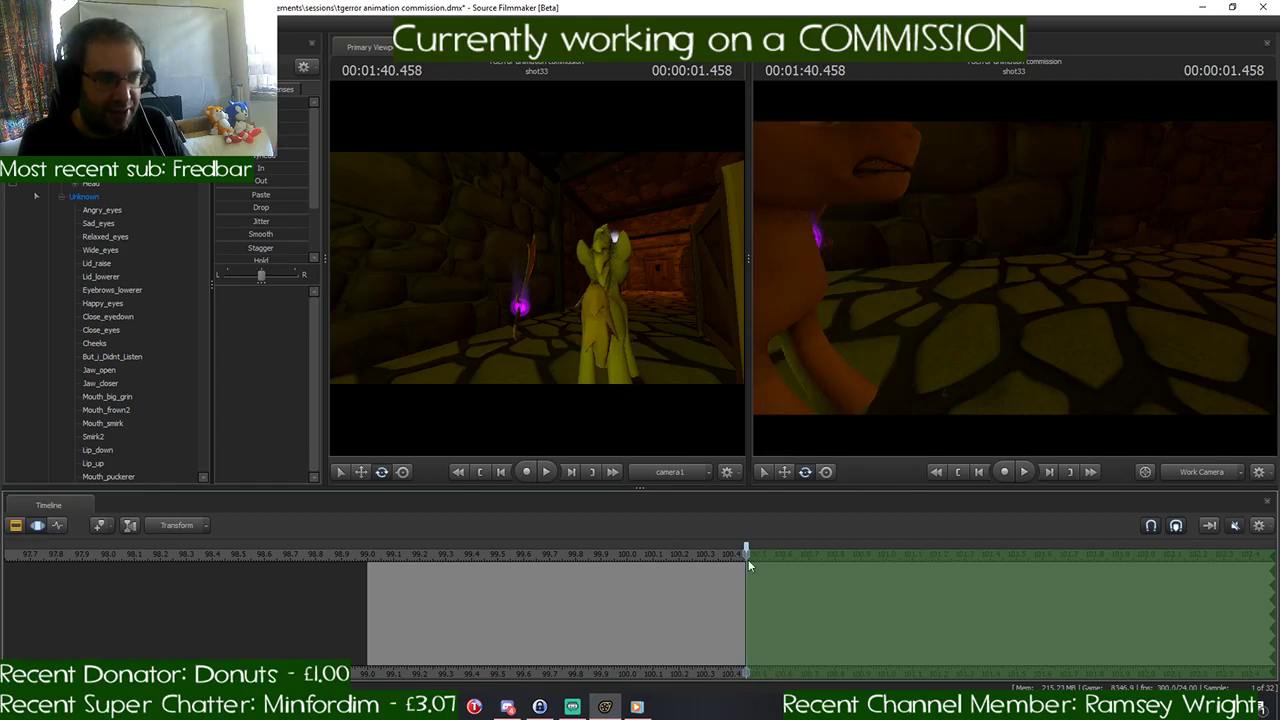
pyautogui.moveTo(901, 396); pyautogui.dragTo(860, 402)
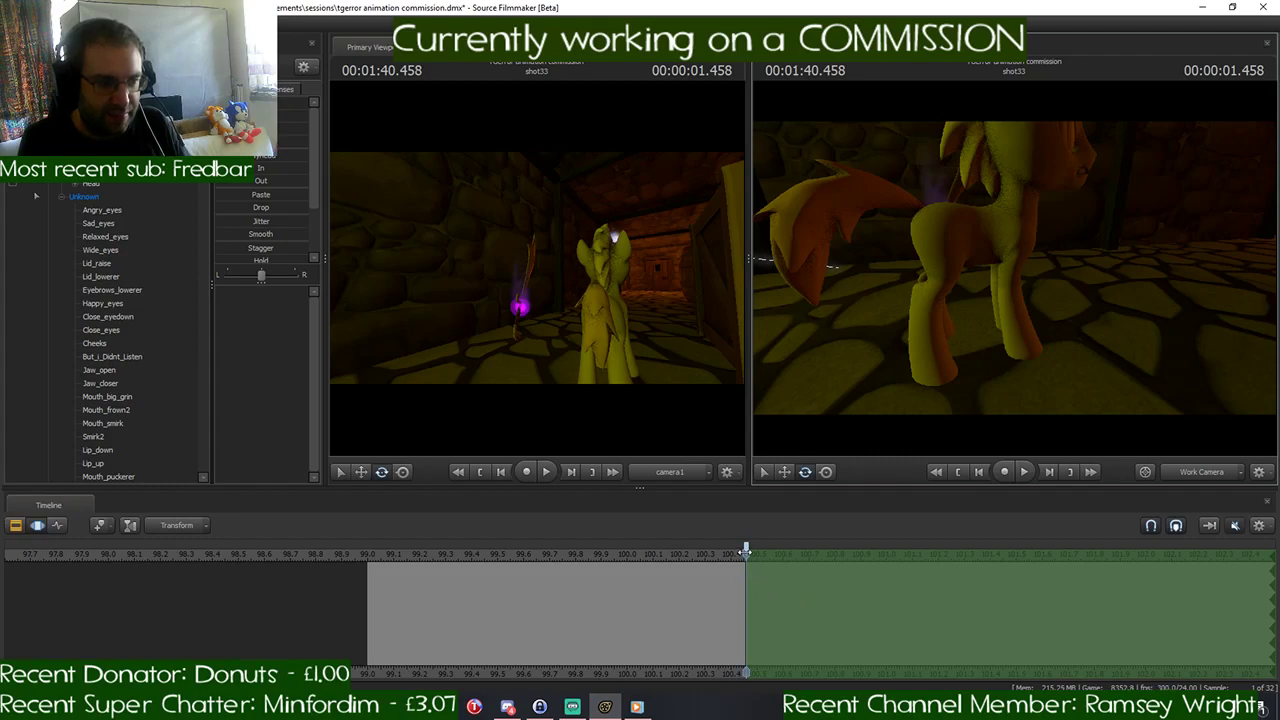
pyautogui.press('space')
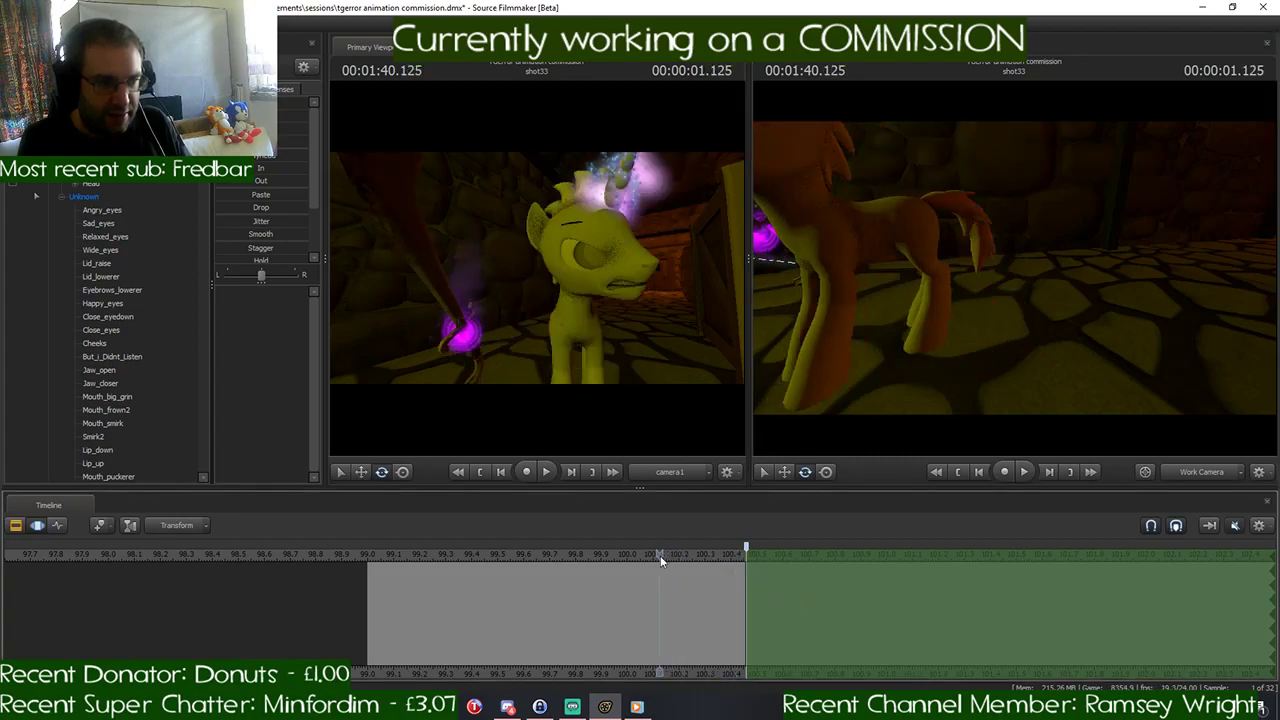
pyautogui.press('space')
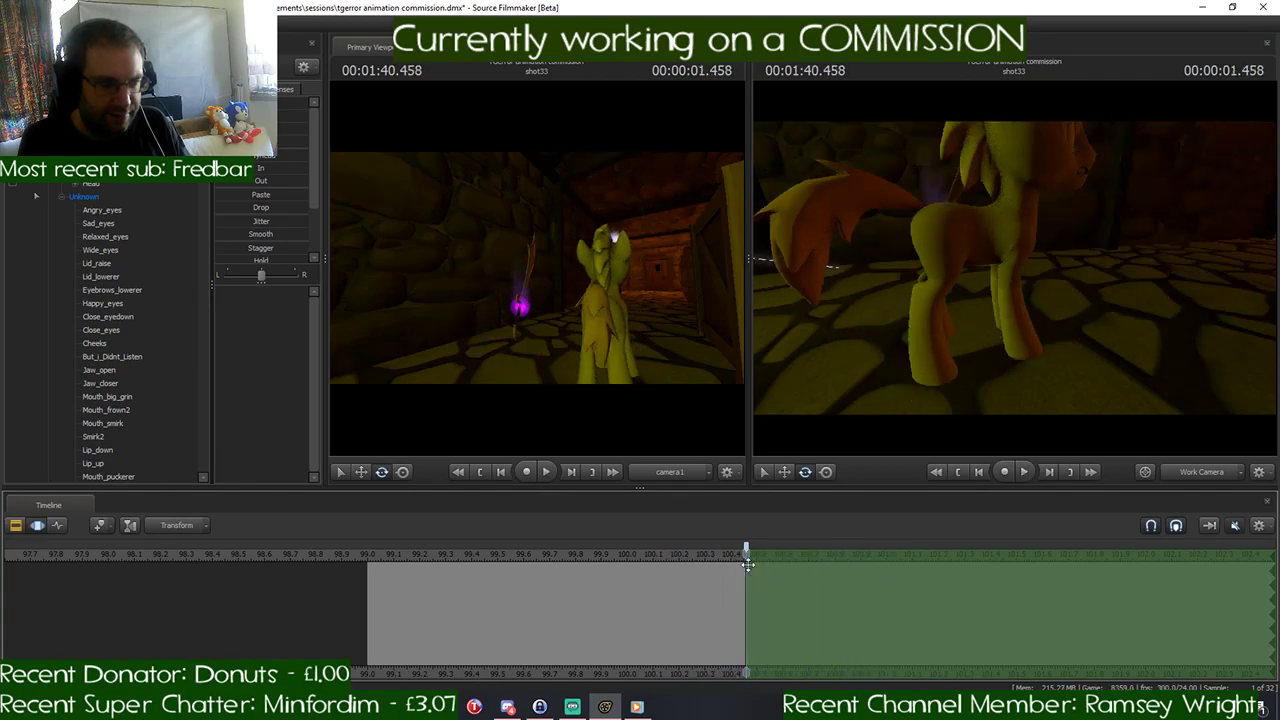
# - Add a falloff to the time selection from about 100.45 to 100.7 seconds and place the playhead at 1:40.708
pyautogui.moveTo(757, 577); pyautogui.dragTo(808, 570, button='middle')
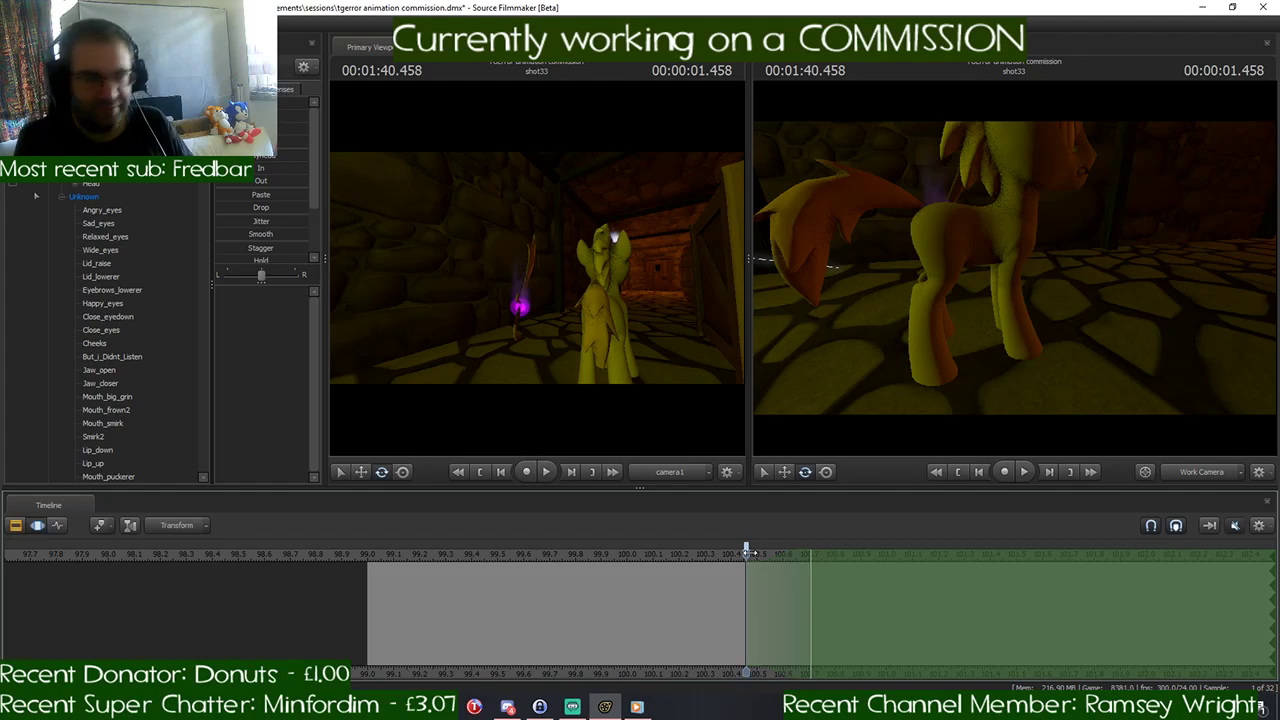
pyautogui.moveTo(747, 553); pyautogui.dragTo(815, 578)
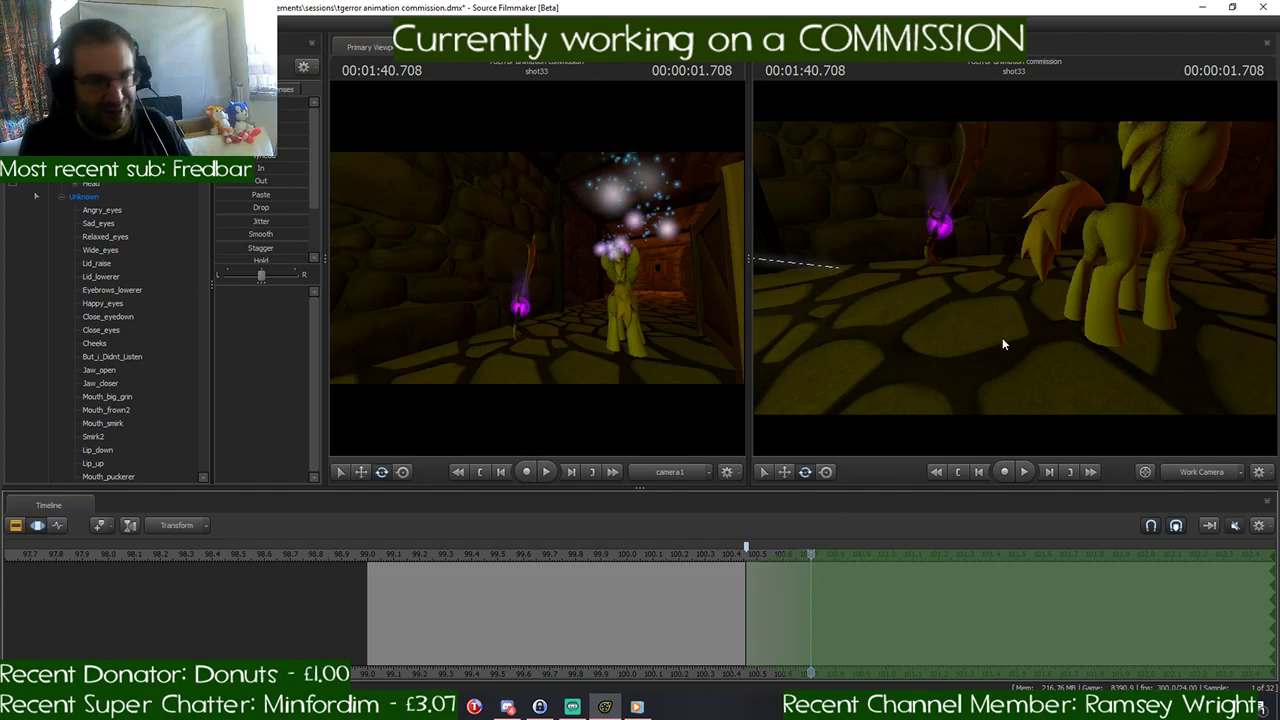
pyautogui.moveTo(1002, 337); pyautogui.dragTo(1002, 337)
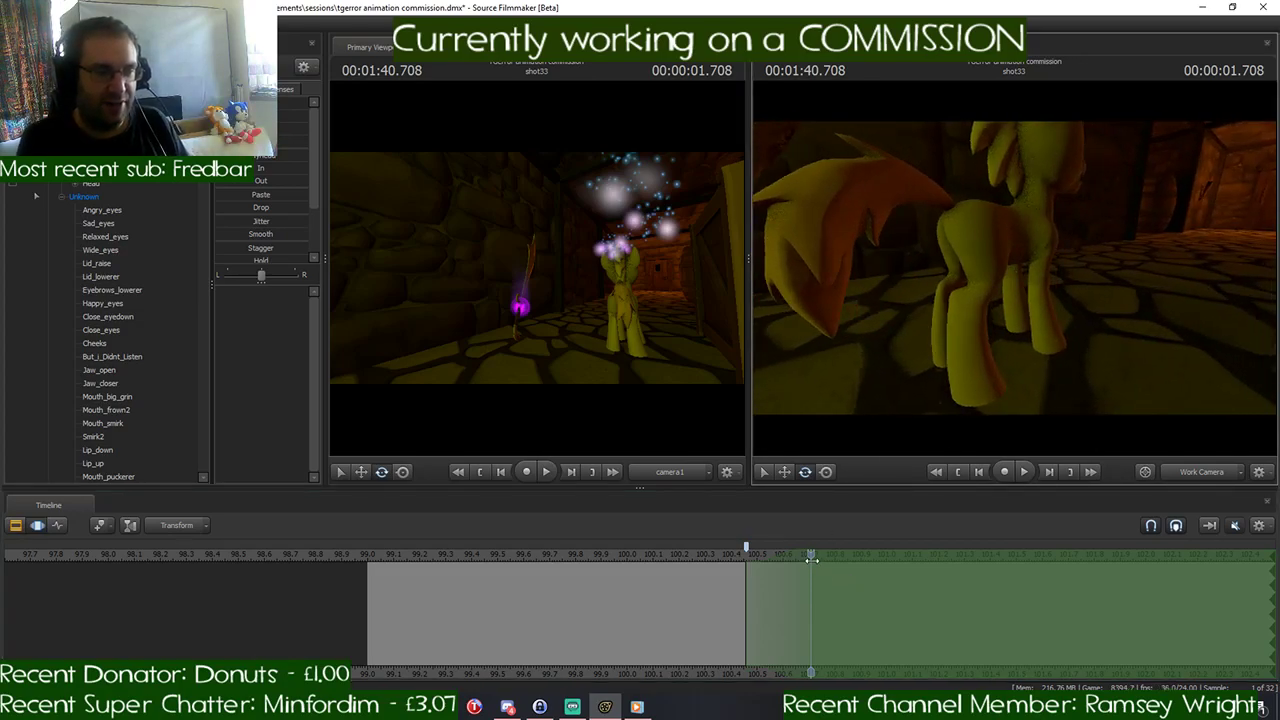
# - Rotate the pony's RightShoulder control at 1:40.708 so the right foreleg reaches forward
pyautogui.moveTo(811, 554); pyautogui.dragTo(745, 558)
pyautogui.moveTo(1014, 274); pyautogui.dragTo(1014, 274)
pyautogui.press('ctrl')
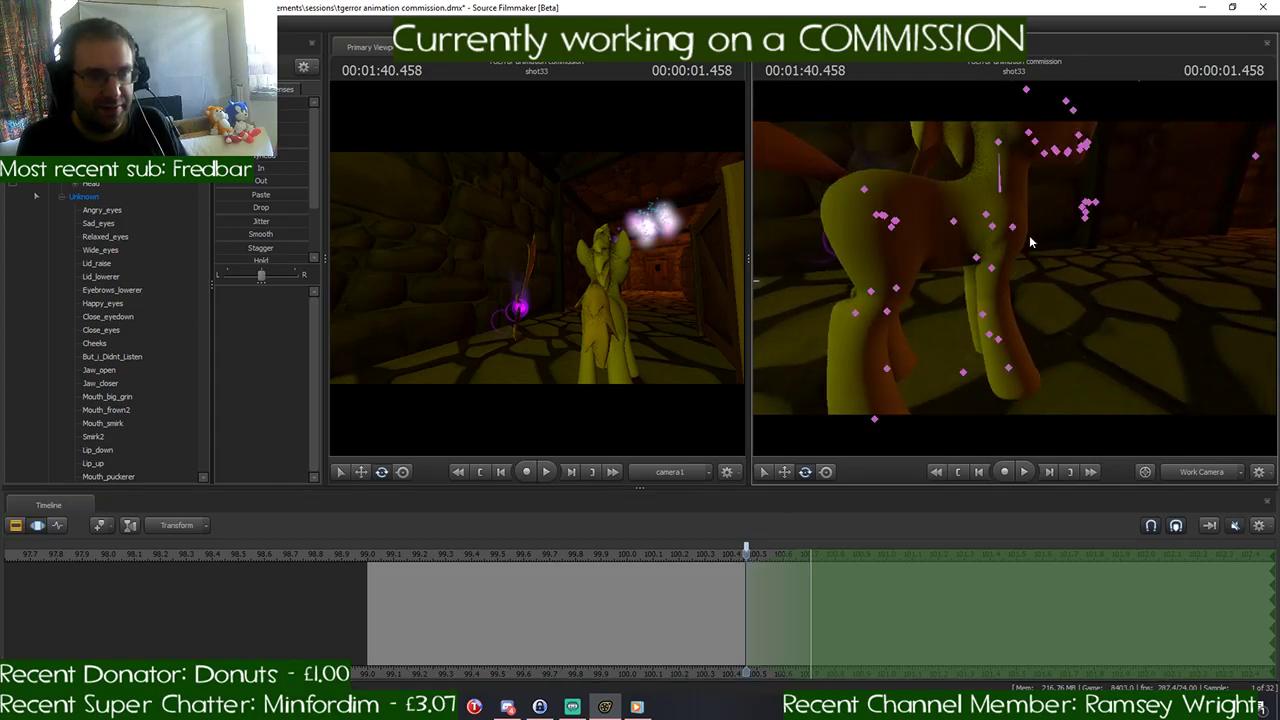
pyautogui.click(1013, 228)
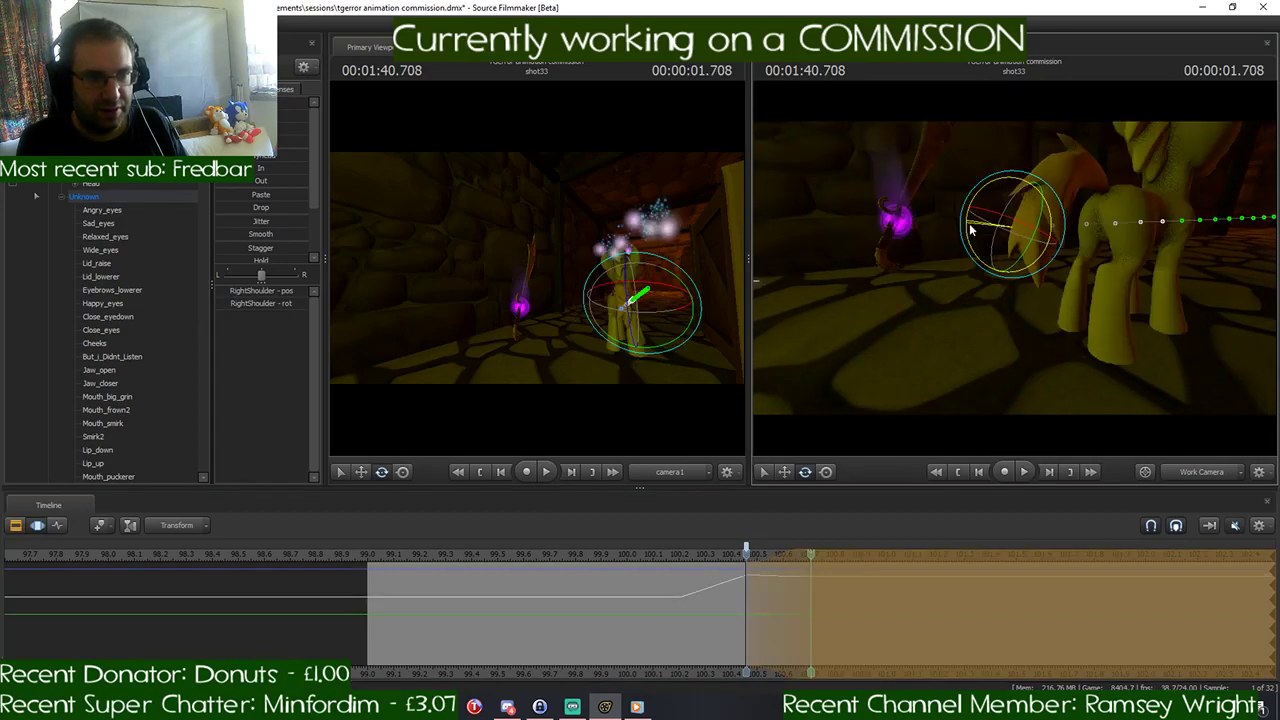
pyautogui.moveTo(970, 232); pyautogui.dragTo(970, 235)
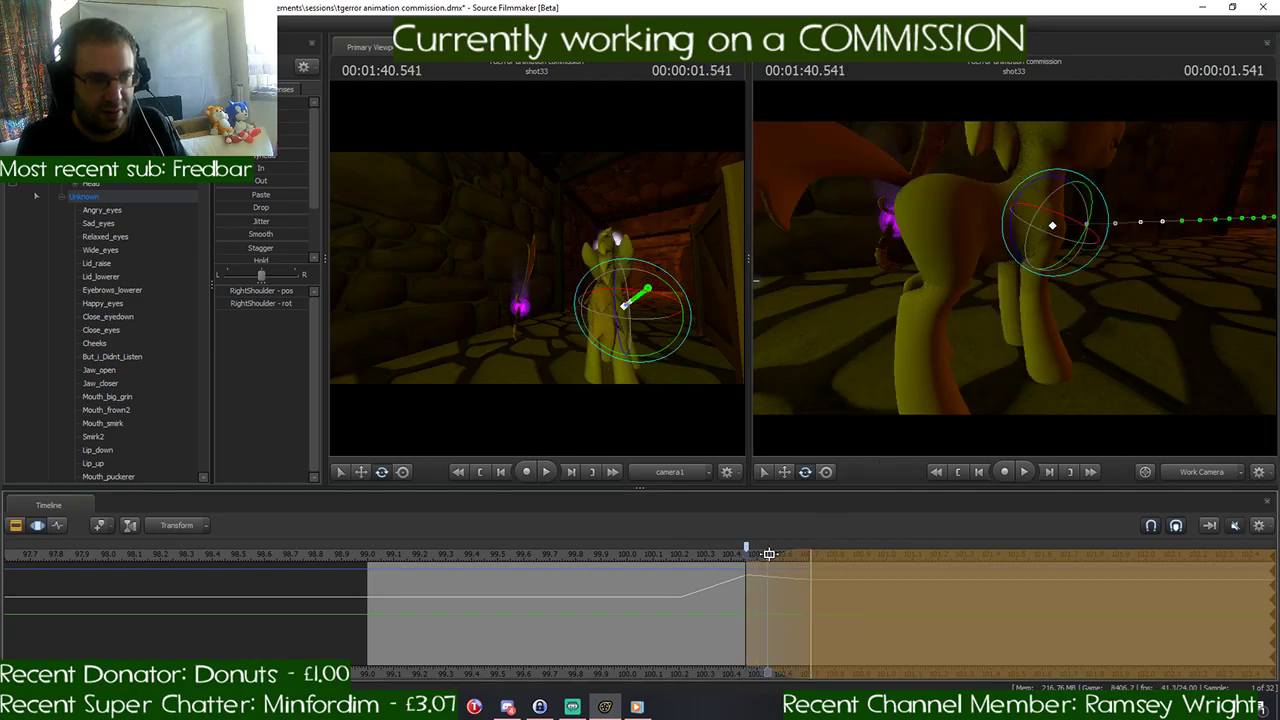
pyautogui.moveTo(1014, 268); pyautogui.dragTo(1058, 284)
# - Rotate the pony's LeftShoulder control at 1:40.708 so the left foreleg reaches forward alongside the right one
pyautogui.press('ctrl')
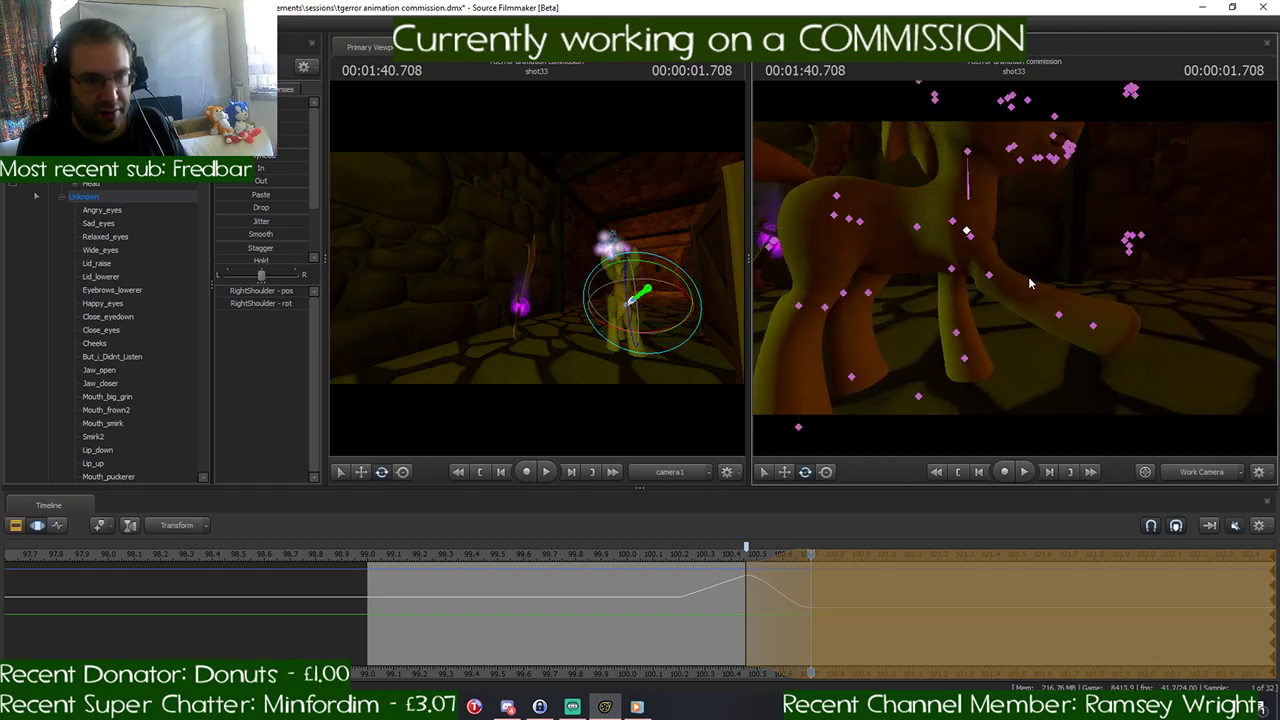
pyautogui.keyDown('ctrl'); pyautogui.click(968, 232); pyautogui.keyUp('ctrl')
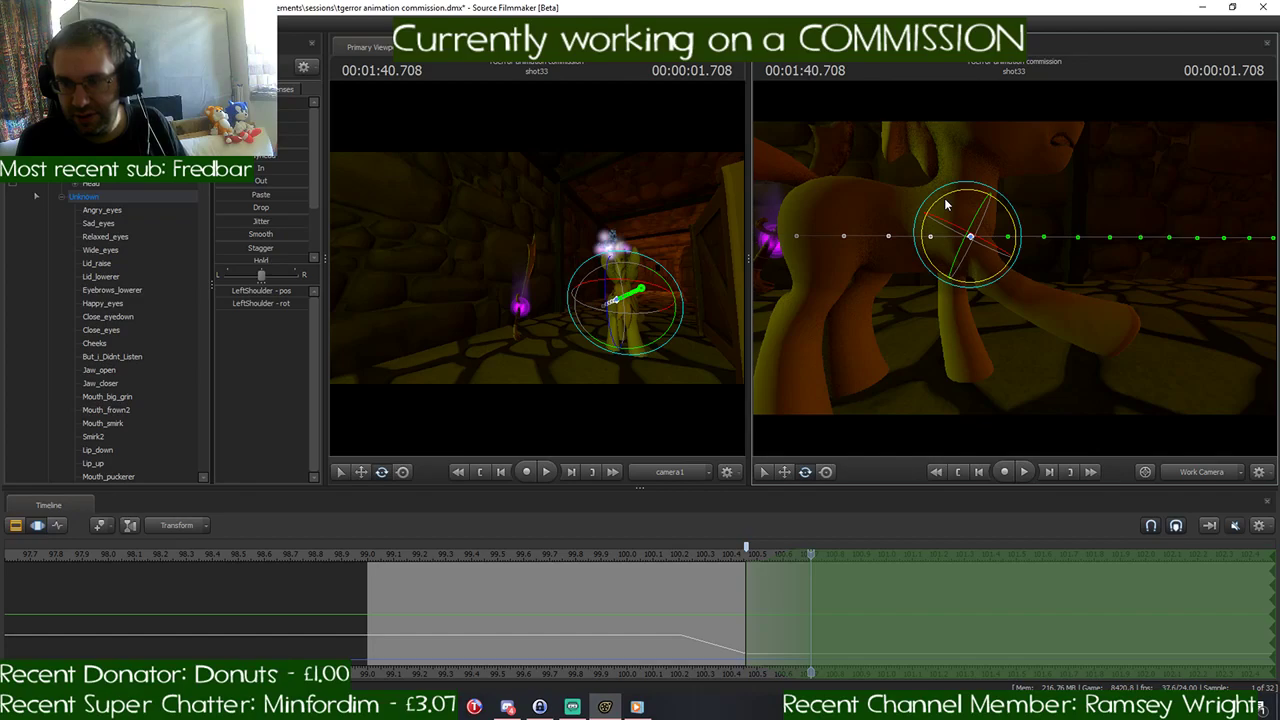
pyautogui.moveTo(945, 204); pyautogui.dragTo(913, 237)
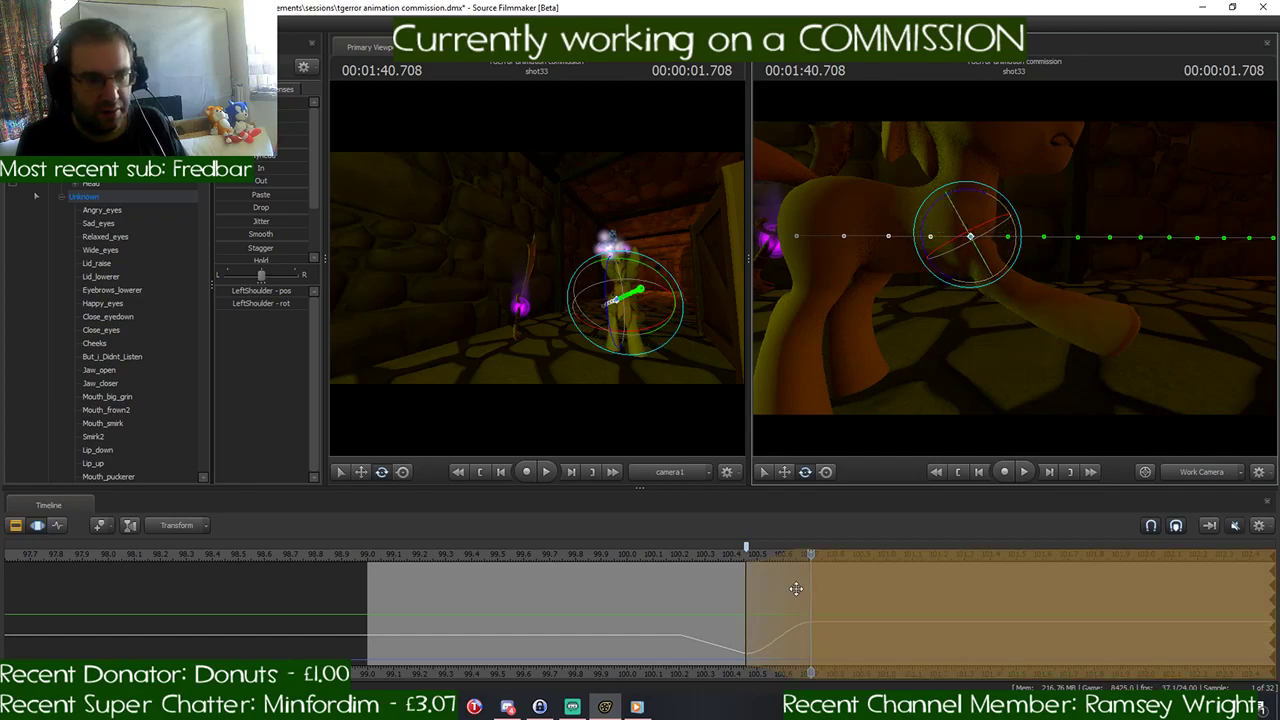
pyautogui.moveTo(809, 557)
pyautogui.mouseDown()
pyautogui.moveTo(708, 577)
pyautogui.moveTo(811, 577)
pyautogui.mouseUp()
pyautogui.moveTo(985, 254); pyautogui.dragTo(986, 256)
pyautogui.press('s')
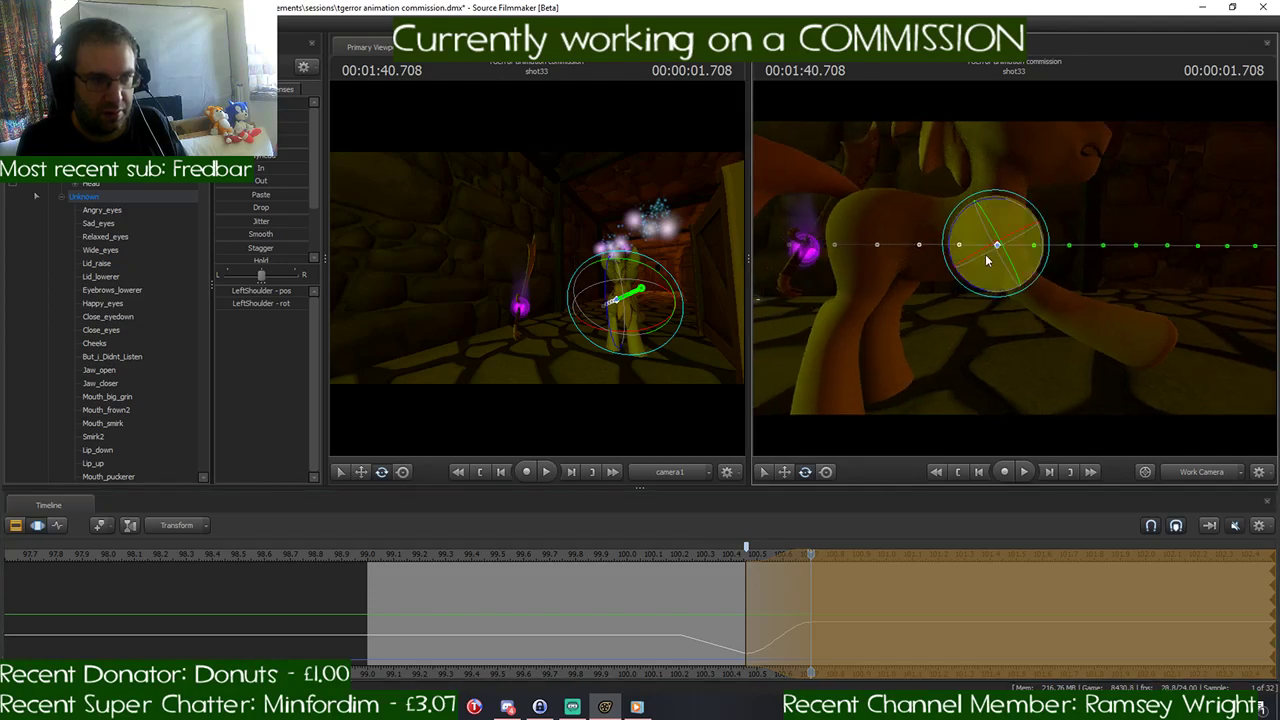
# - Rotate the RightThigh and LeftThigh controls at 1:40.708 so both hind legs stretch out behind the pony
pyautogui.click(876, 227)
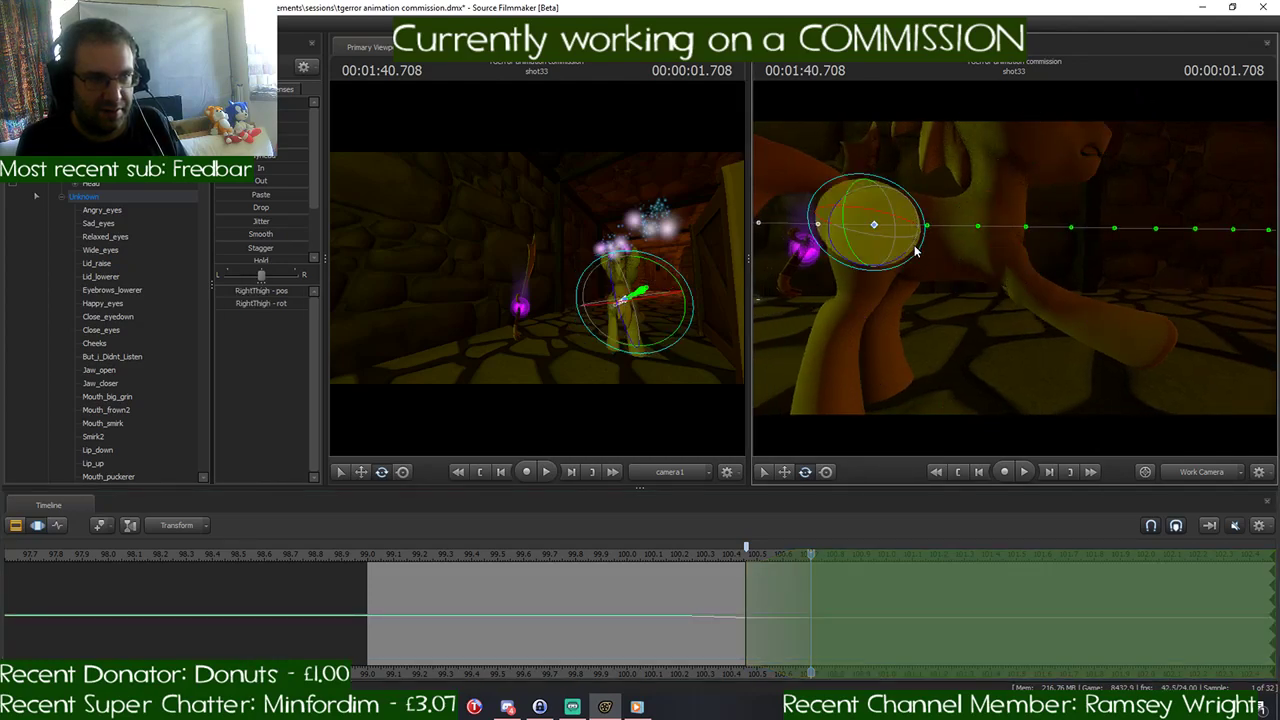
pyautogui.moveTo(901, 255); pyautogui.dragTo(876, 268)
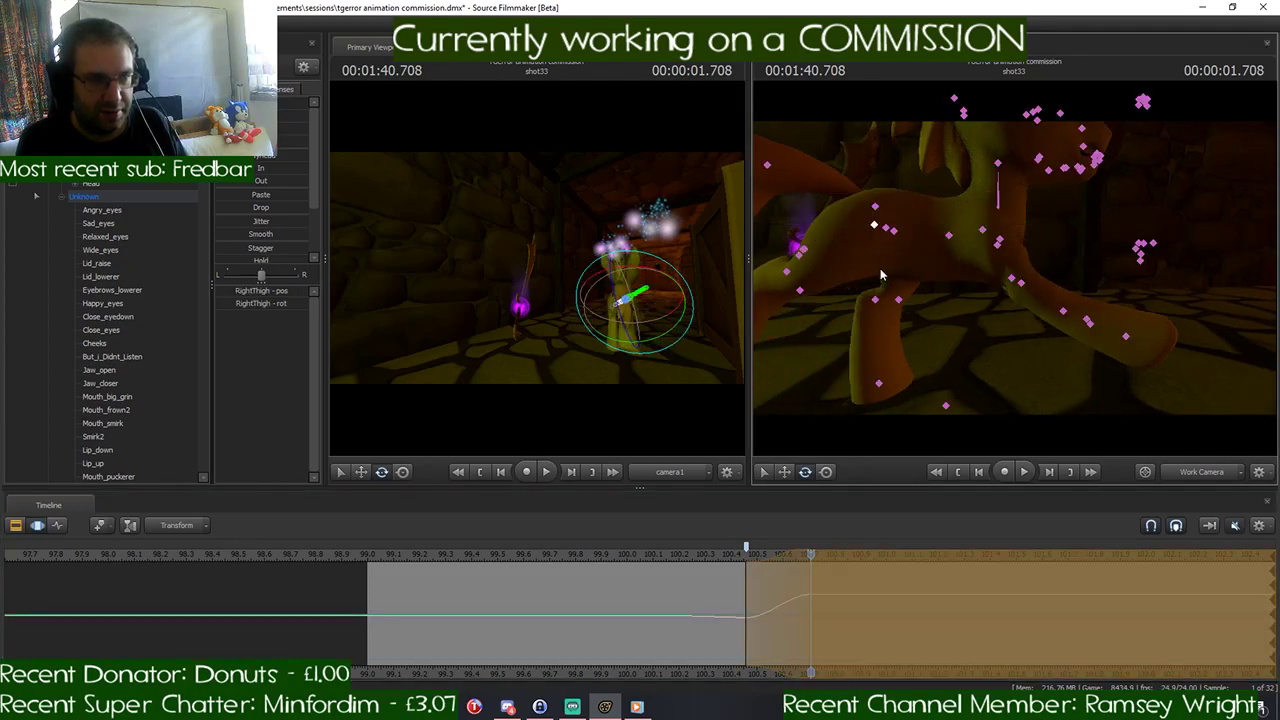
pyautogui.click(899, 233)
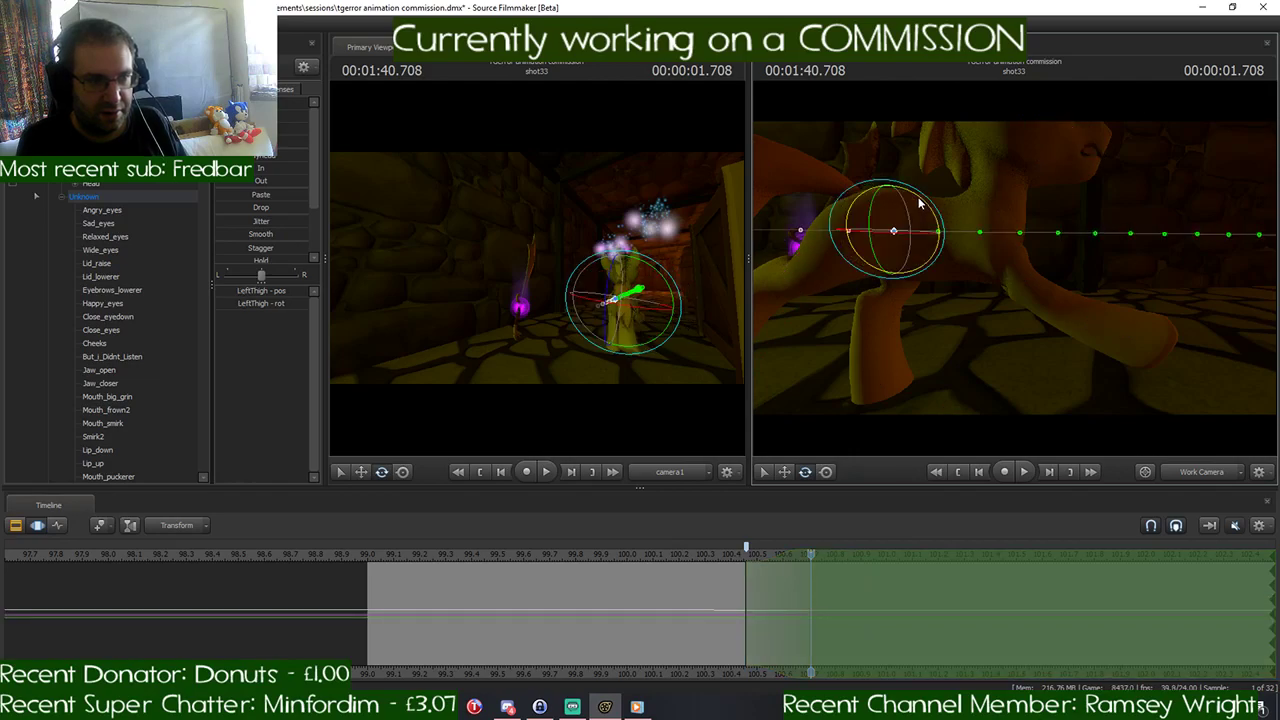
pyautogui.moveTo(926, 220)
pyautogui.mouseDown()
pyautogui.moveTo(930, 200)
pyautogui.moveTo(944, 233)
pyautogui.mouseUp()
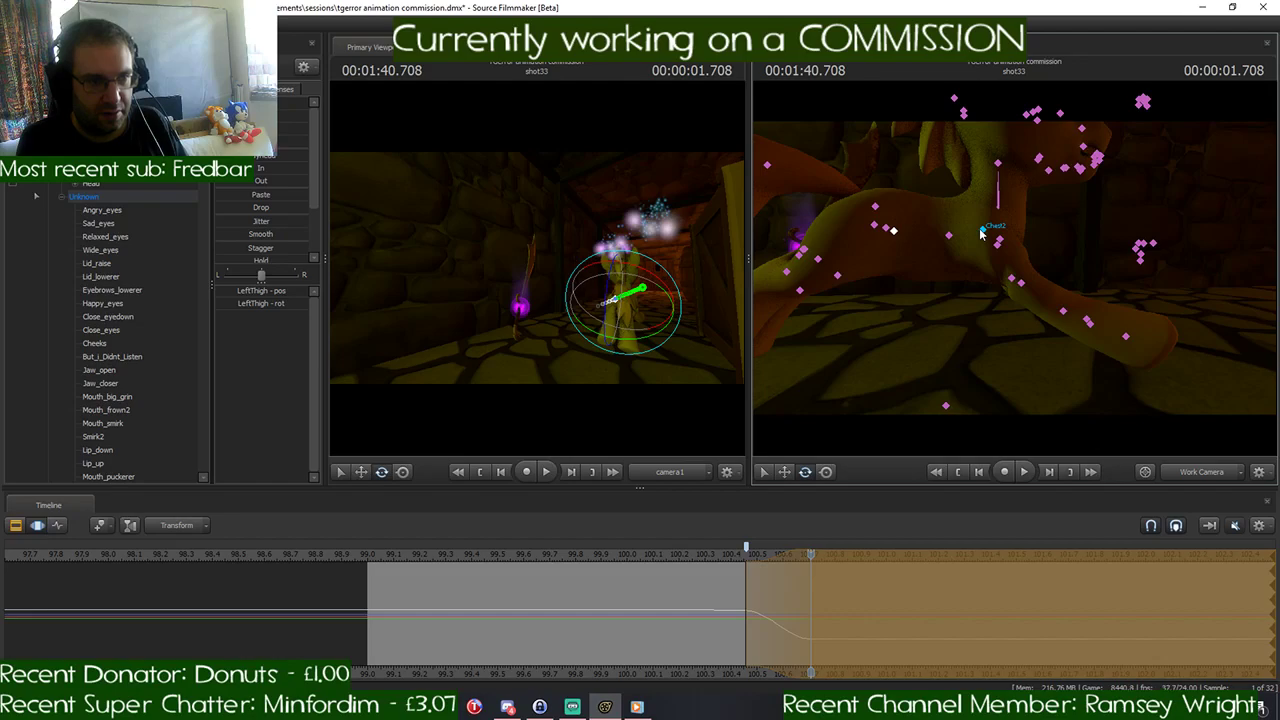
# - Raise the pony's Pelvis control slightly and rotate the Tail1 control to lift the tail at 1:40.708
pyautogui.click(889, 230)
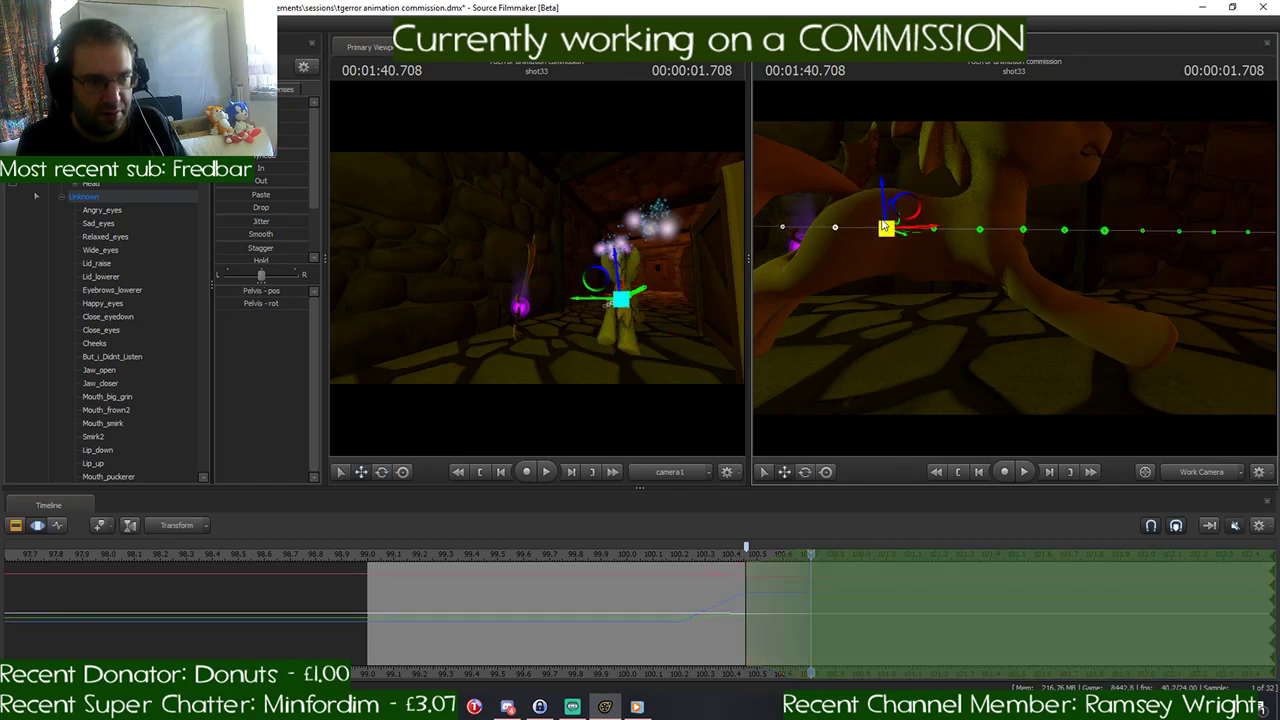
pyautogui.moveTo(880, 205); pyautogui.dragTo(880, 200)
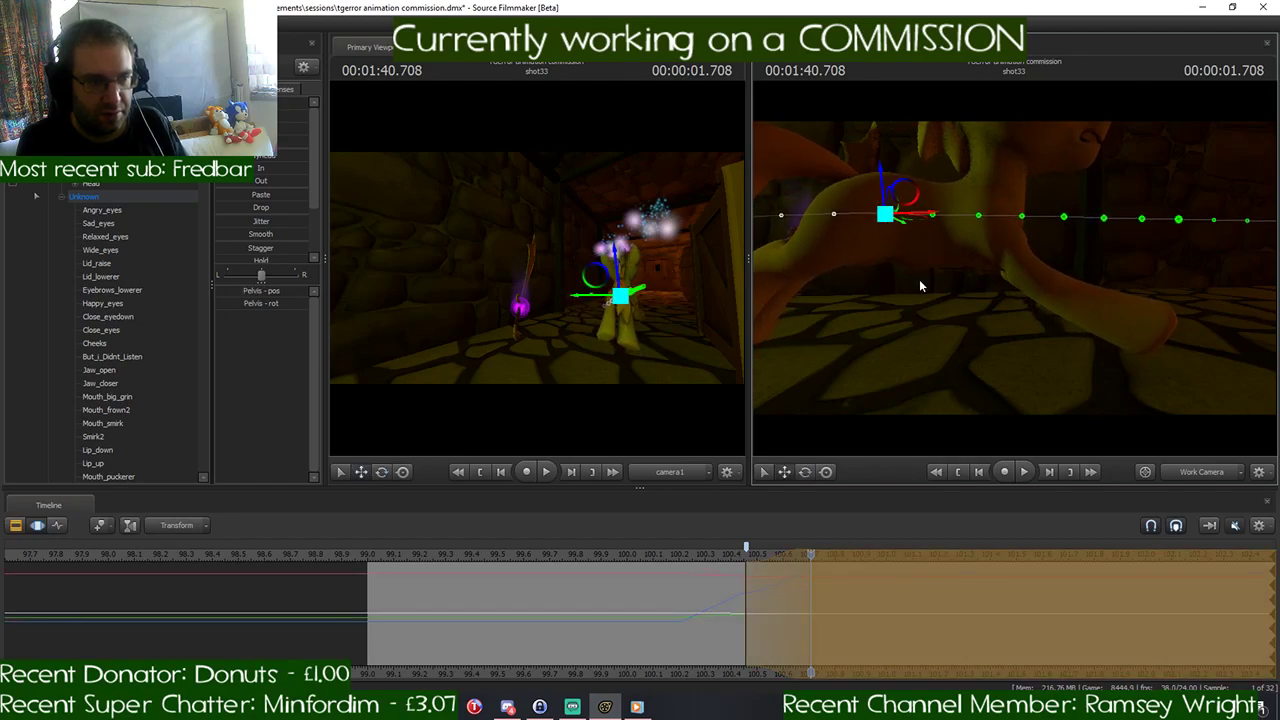
pyautogui.moveTo(920, 281); pyautogui.dragTo(990, 232)
pyautogui.click(990, 230)
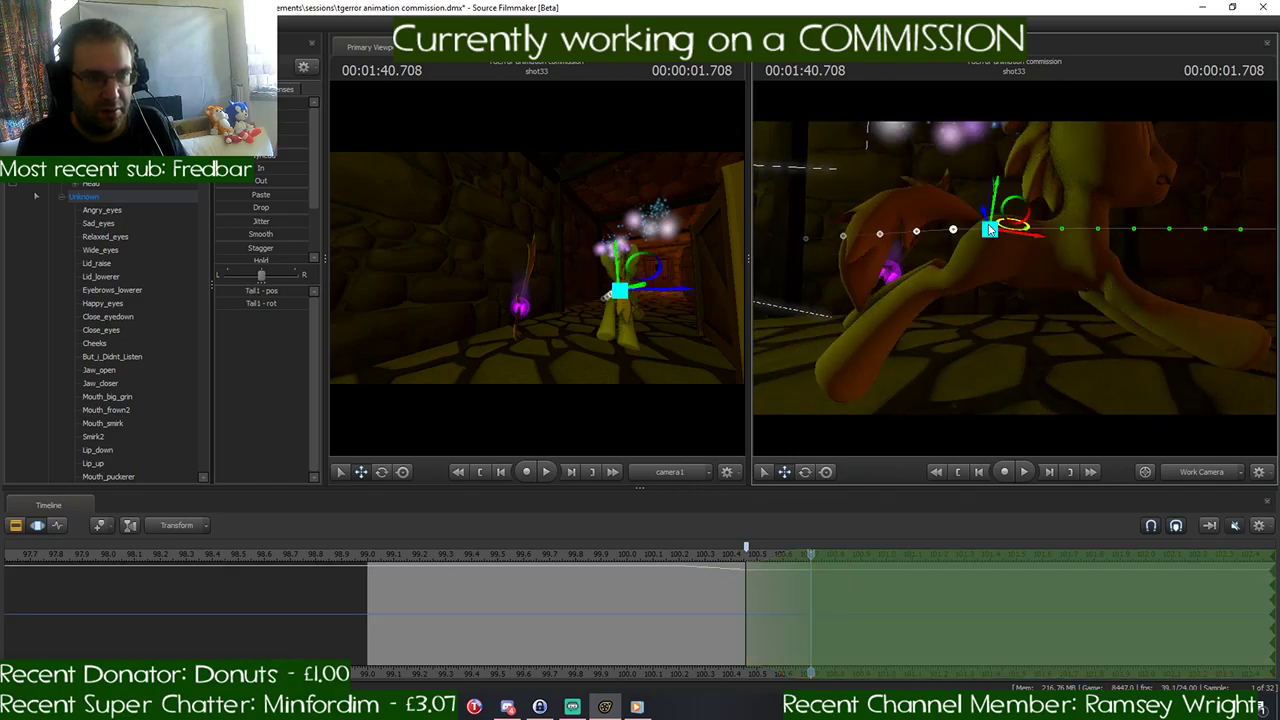
pyautogui.press('e')
pyautogui.moveTo(970, 187); pyautogui.dragTo(984, 201)
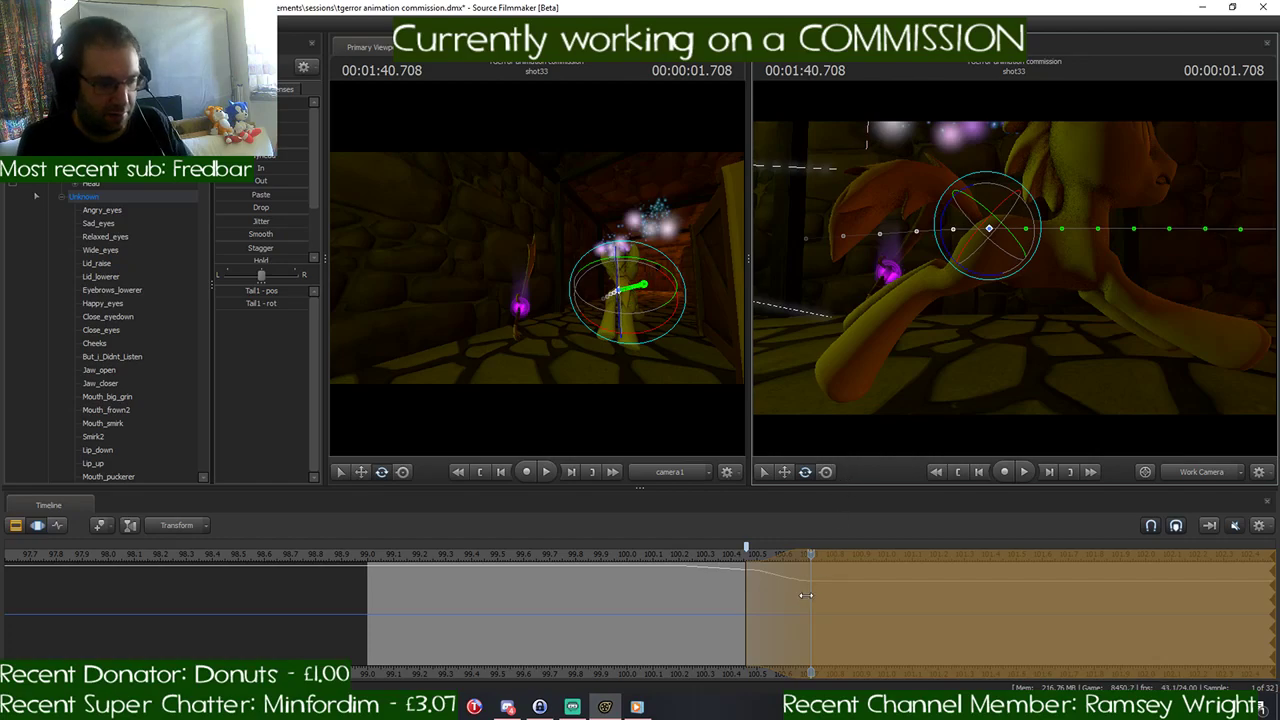
# - Restart the time selection at about 100.7 seconds with a falloff to about 100.95, and place the playhead at 1:40.958
pyautogui.press('Escape')
pyautogui.moveTo(810, 563); pyautogui.dragTo(849, 557)
pyautogui.moveTo(957, 372); pyautogui.dragTo(970, 370)
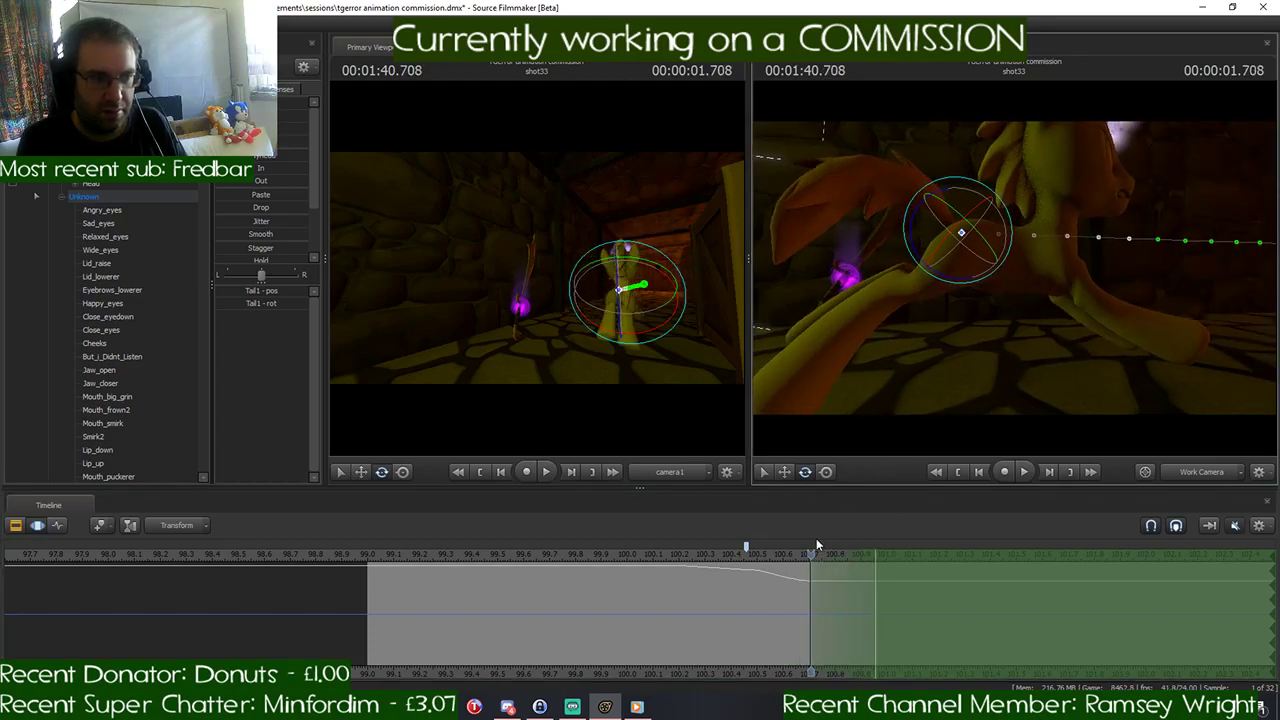
pyautogui.moveTo(812, 554); pyautogui.dragTo(876, 556)
pyautogui.moveTo(1080, 310); pyautogui.dragTo(1160, 300)
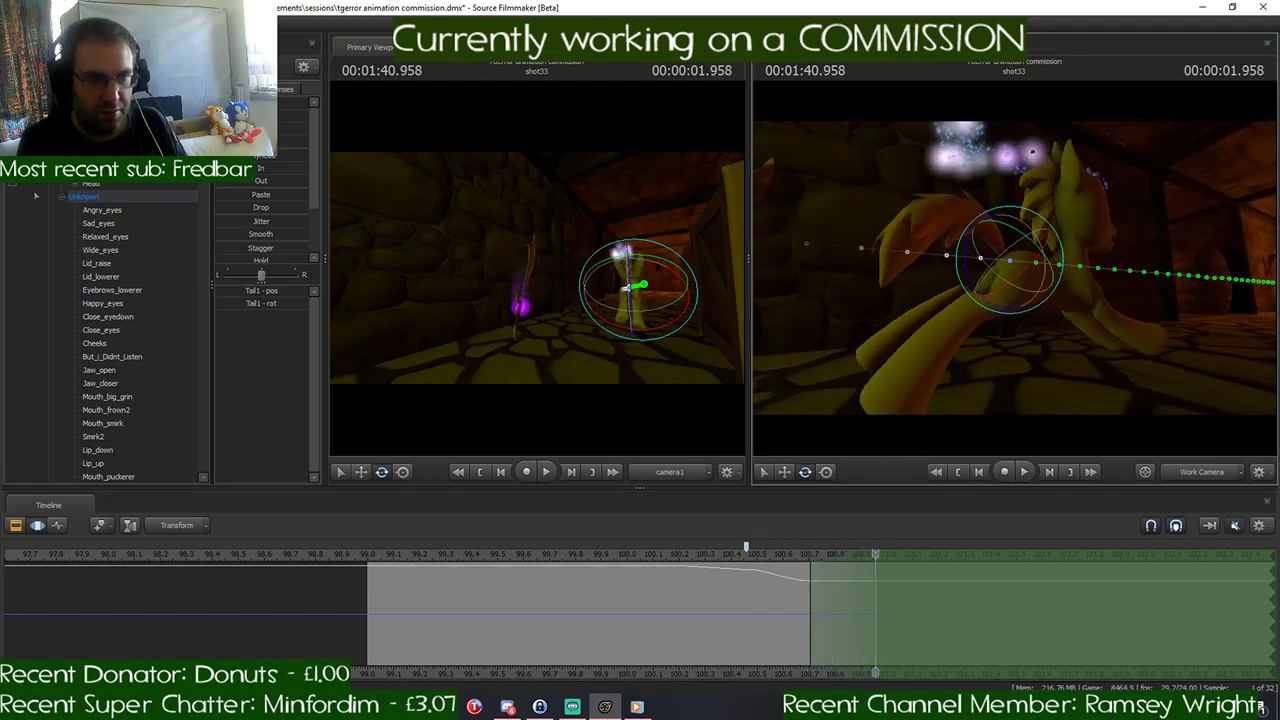
# - Try to move the pony's Tail1 control downward at 1:40.958
pyautogui.moveTo(975, 260); pyautogui.dragTo(1000, 260)
pyautogui.press('w')
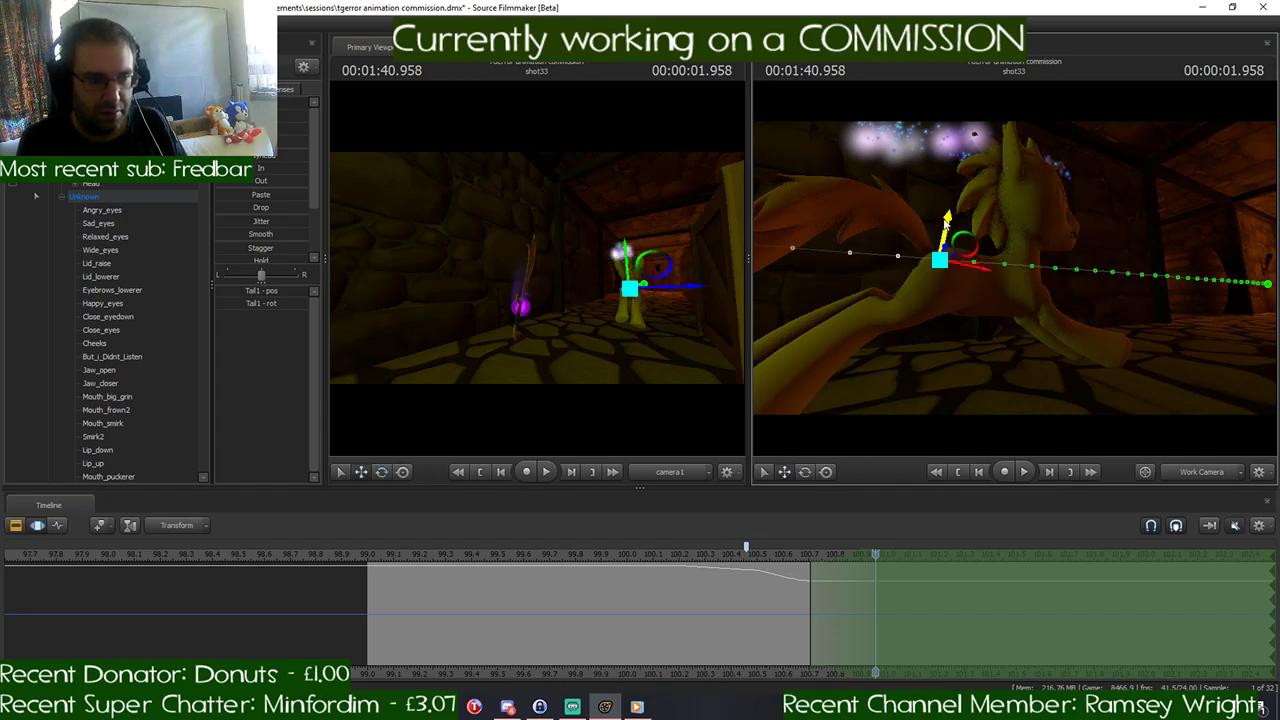
pyautogui.moveTo(945, 224); pyautogui.dragTo(944, 284)
pyautogui.hotkey('ctrl', 'z')
pyautogui.click(946, 279)
# - Rotate the pony's Neck control forward and down, and raise the Pelvis control slightly at 1:40.958
pyautogui.moveTo(1026, 323); pyautogui.dragTo(1032, 236)
pyautogui.keyDown('ctrl'); pyautogui.click(1009, 220); pyautogui.keyUp('ctrl')
pyautogui.press('e')
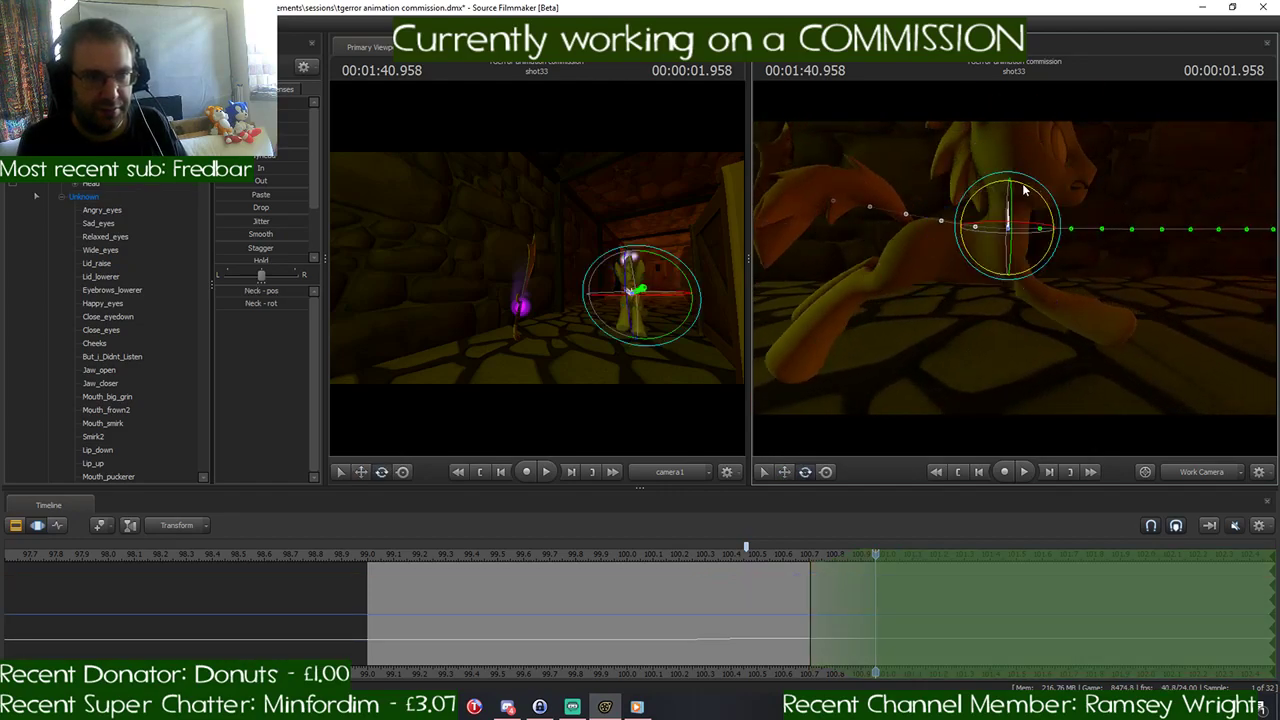
pyautogui.moveTo(1025, 189); pyautogui.dragTo(1101, 277)
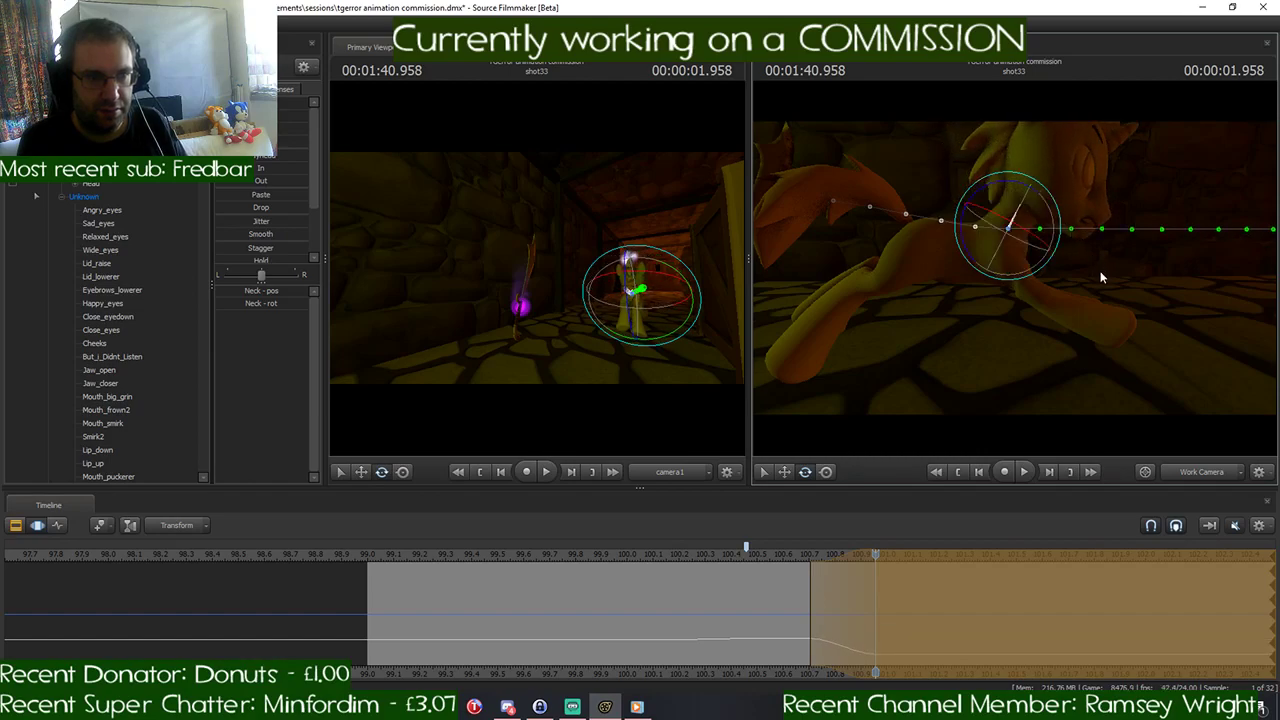
pyautogui.press('ctrl')
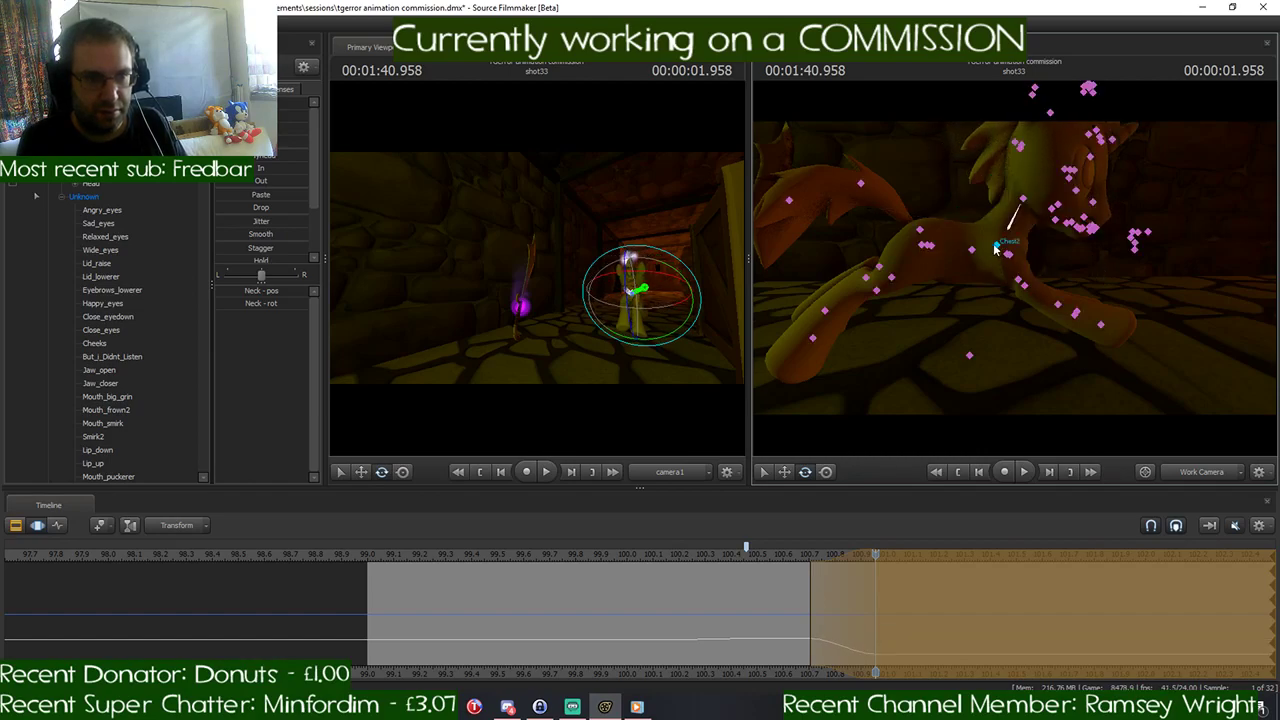
pyautogui.click(926, 250)
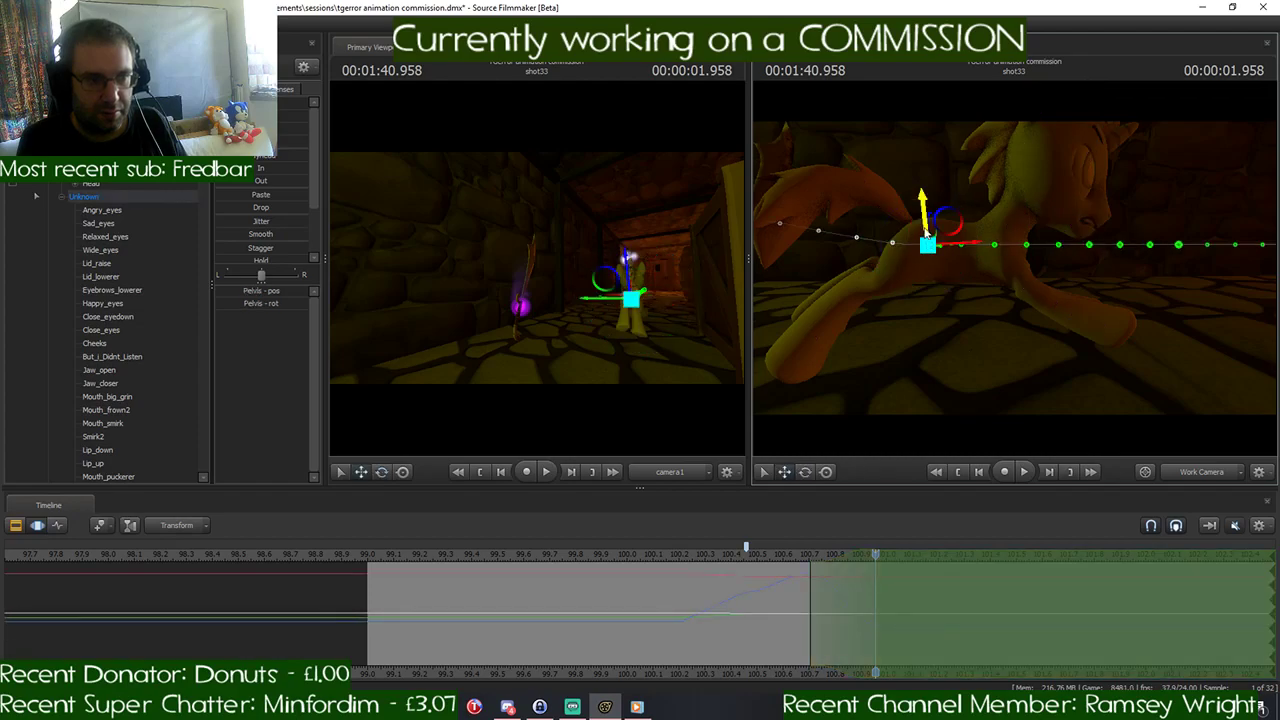
# - Rotate the Chest2 control at 1:40.958 to tip the pony's front body down, and try a slight rotation of Chest1
pyautogui.press('ctrl')
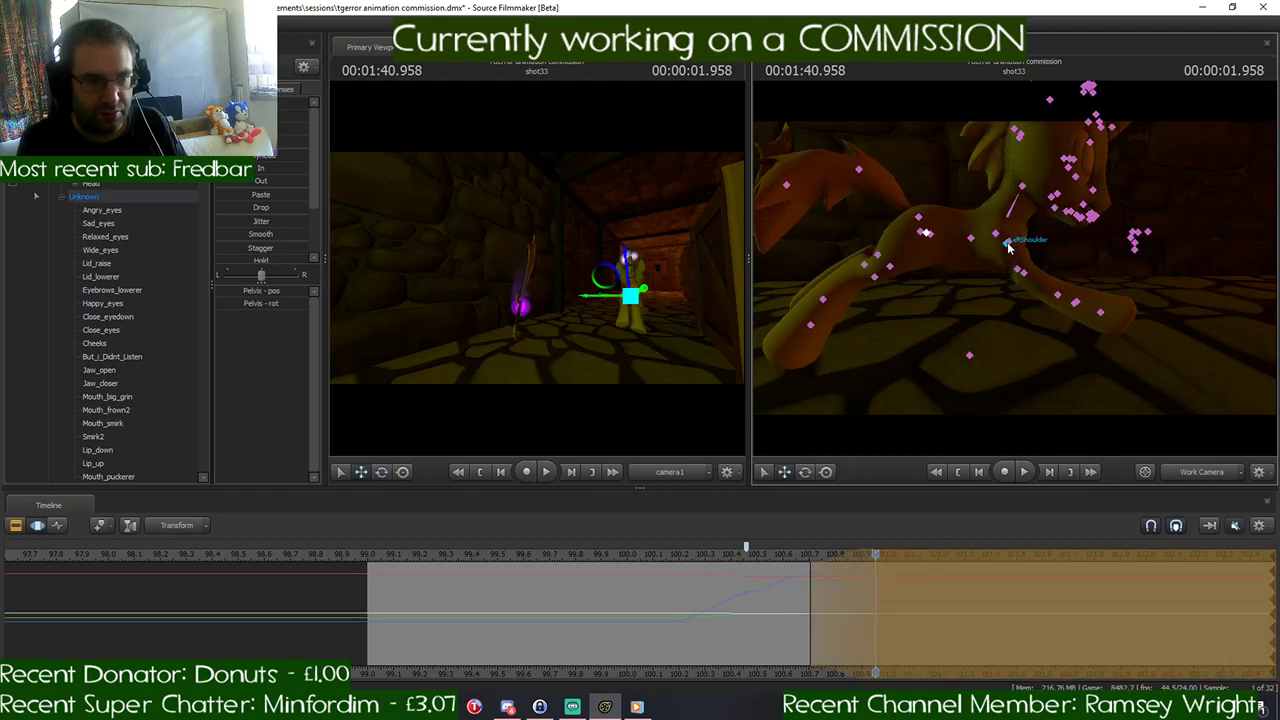
pyautogui.keyDown('ctrl'); pyautogui.click(995, 236); pyautogui.keyUp('ctrl')
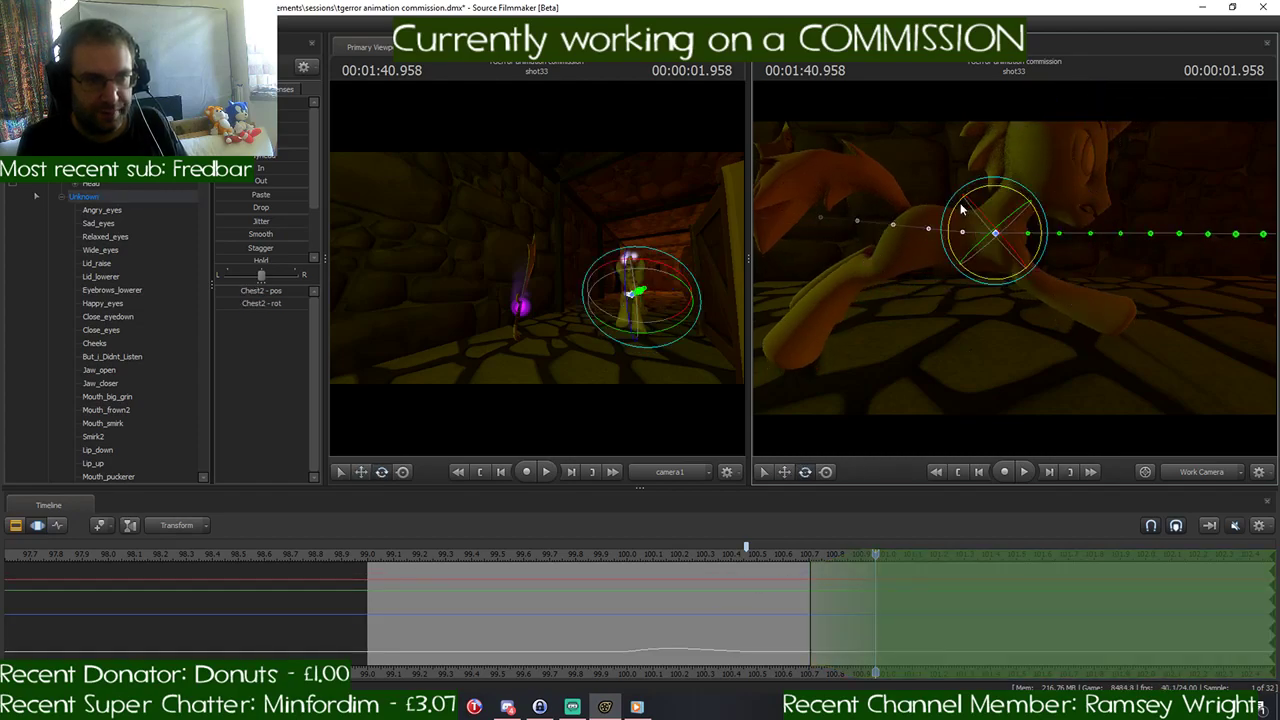
pyautogui.moveTo(979, 193); pyautogui.dragTo(994, 197)
pyautogui.press('ctrl')
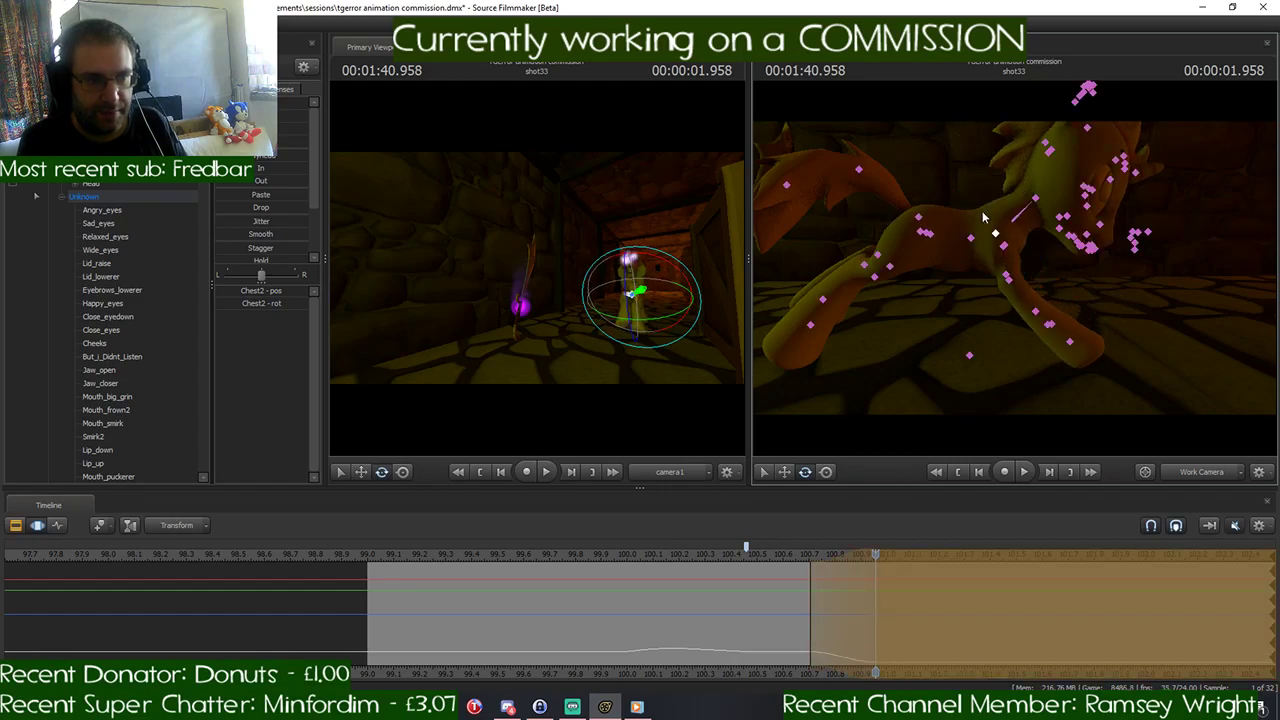
pyautogui.keyDown('ctrl'); pyautogui.click(968, 238); pyautogui.keyUp('ctrl')
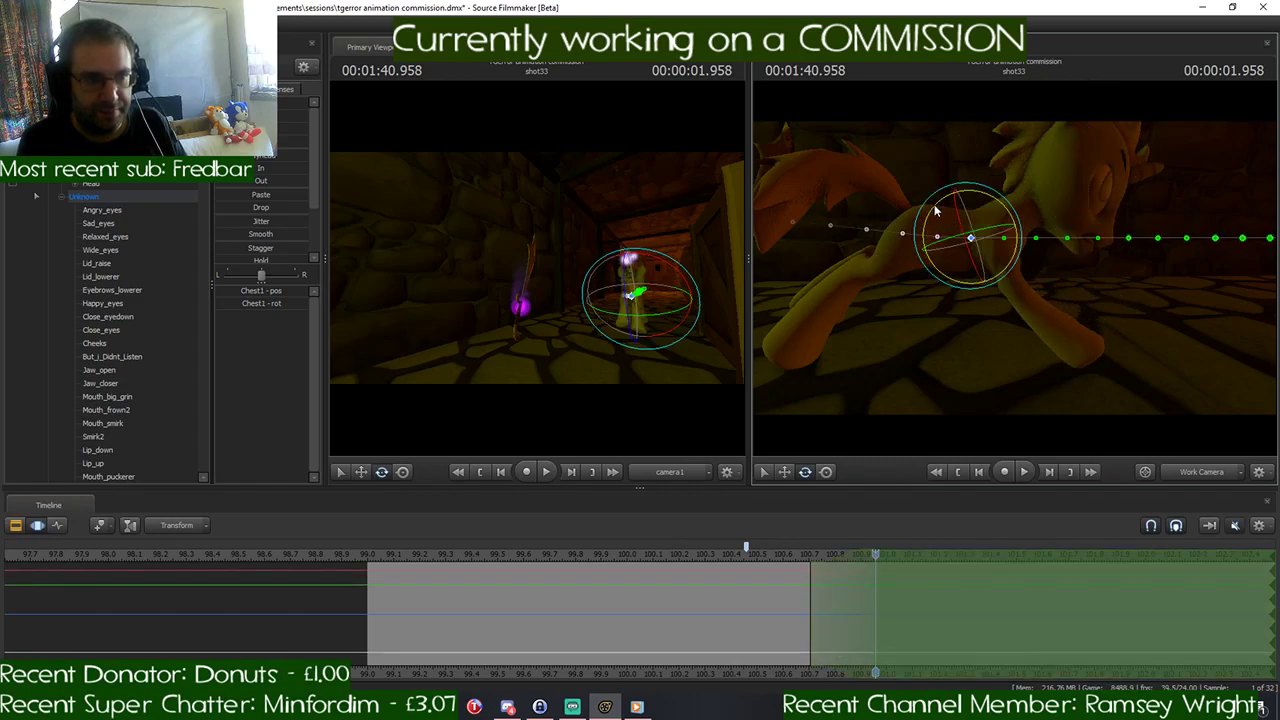
pyautogui.moveTo(933, 205); pyautogui.dragTo(935, 208)
pyautogui.press('ctrl')
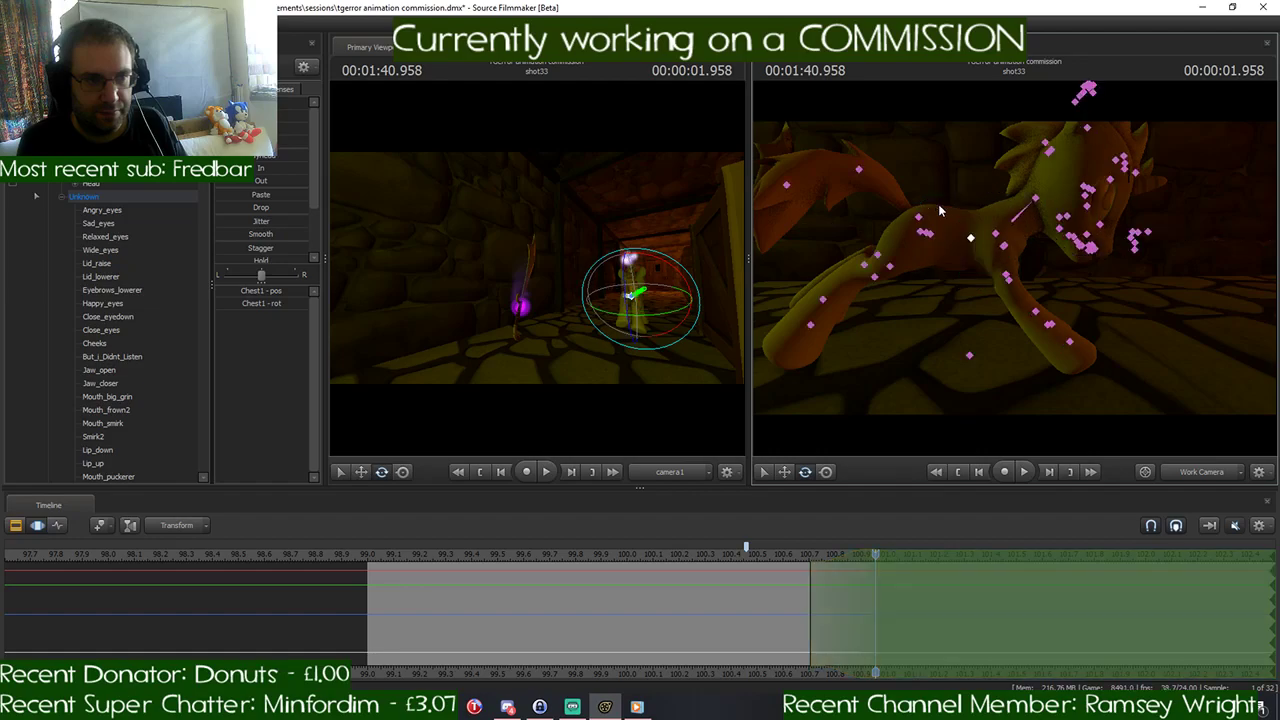
# - Rotate the RightThigh and RightLeg1 controls at 1:40.958 to swing the pony's right hind leg forward beneath its body
pyautogui.keyDown('ctrl'); pyautogui.click(921, 232); pyautogui.keyUp('ctrl')
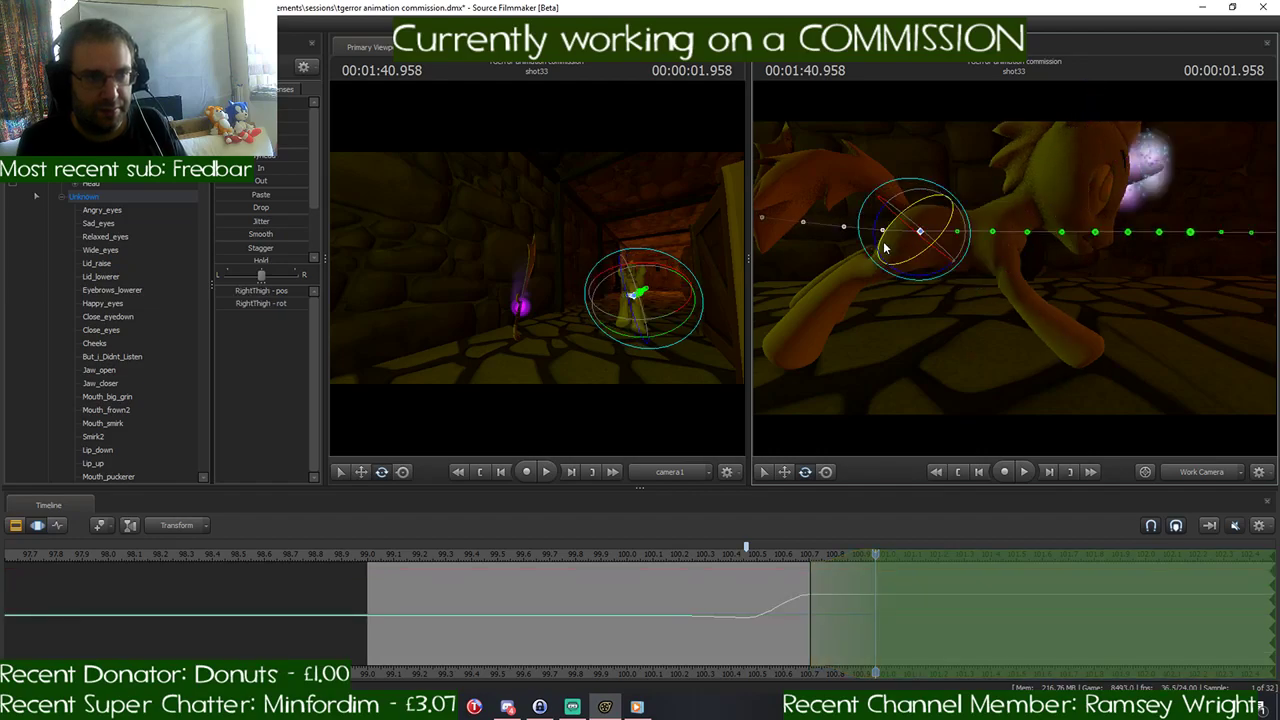
pyautogui.moveTo(866, 245); pyautogui.dragTo(880, 257)
pyautogui.press('ctrl')
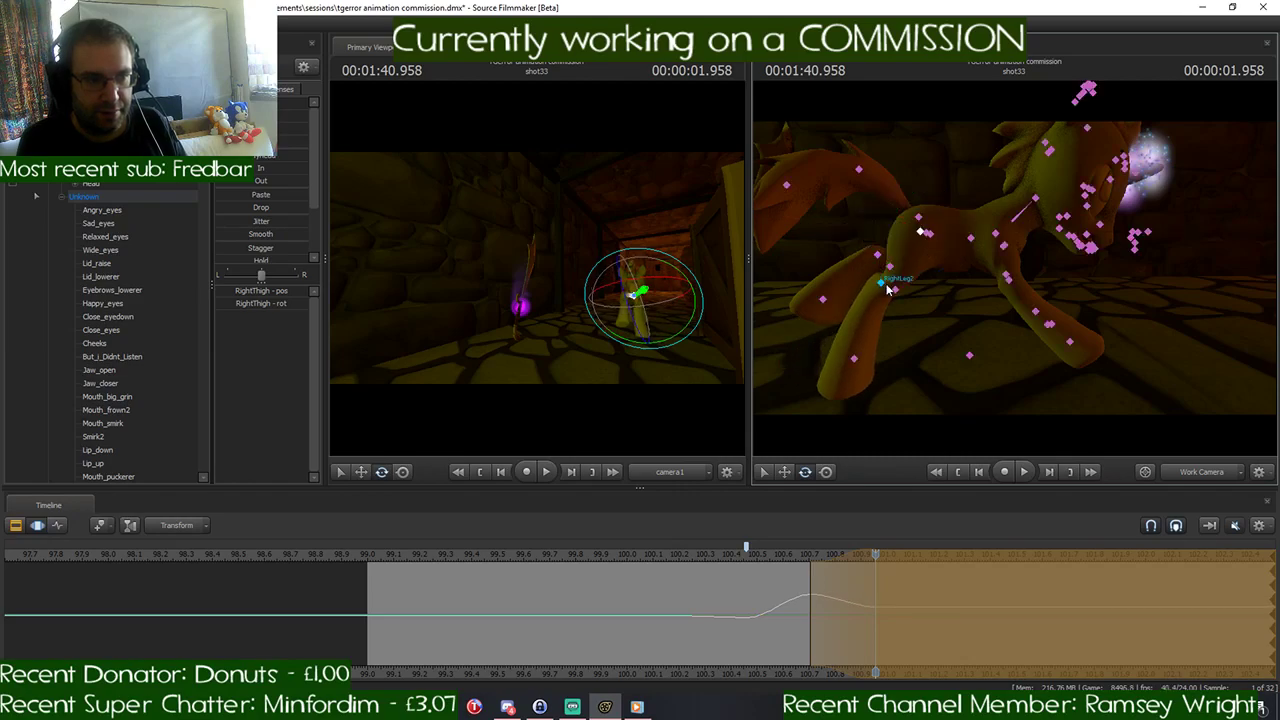
pyautogui.click(895, 293)
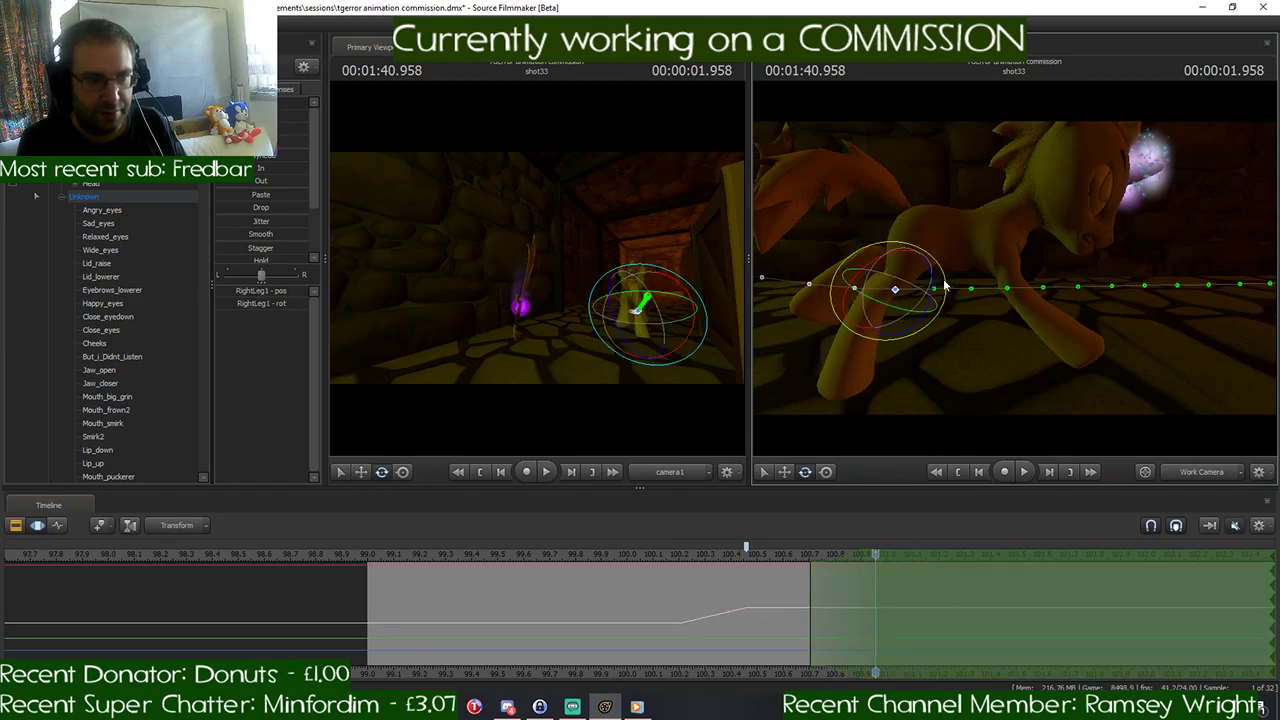
pyautogui.moveTo(946, 285); pyautogui.dragTo(922, 268)
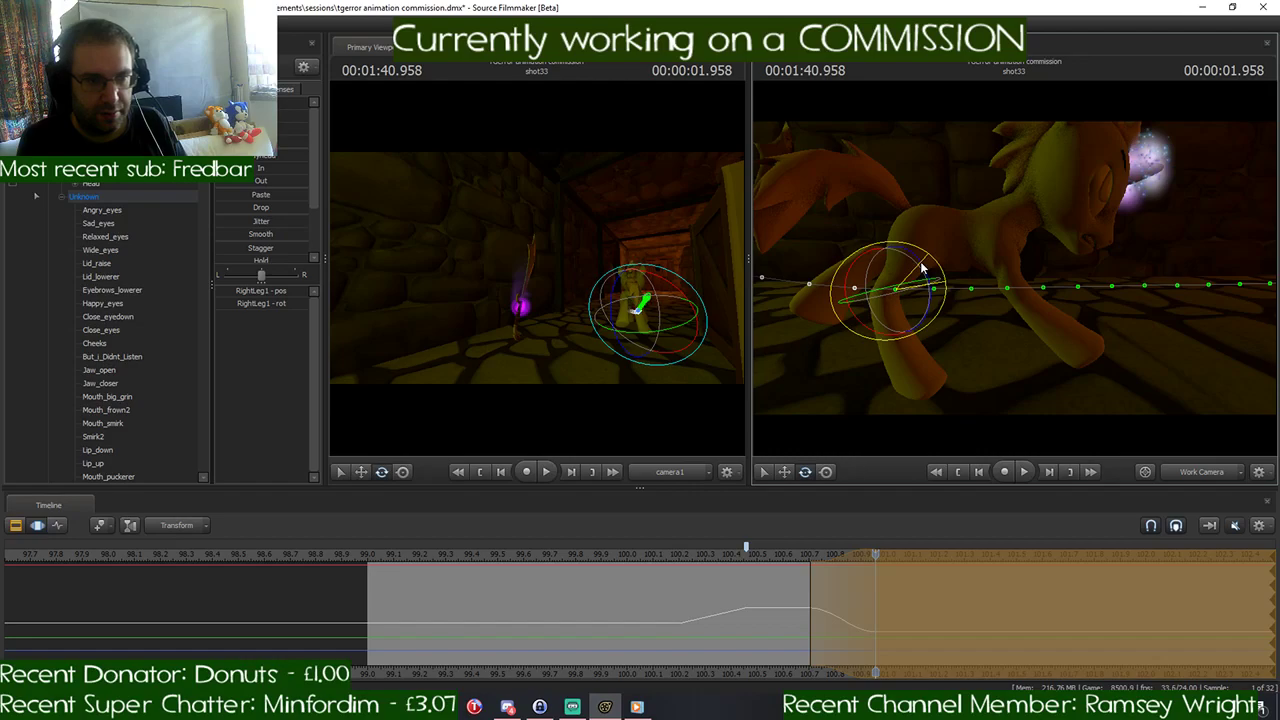
# - Move the pony's Pelvis control up slightly at 1:40.958
pyautogui.press('ctrl')
pyautogui.keyDown('ctrl'); pyautogui.click(925, 236); pyautogui.keyUp('ctrl')
pyautogui.press('w')
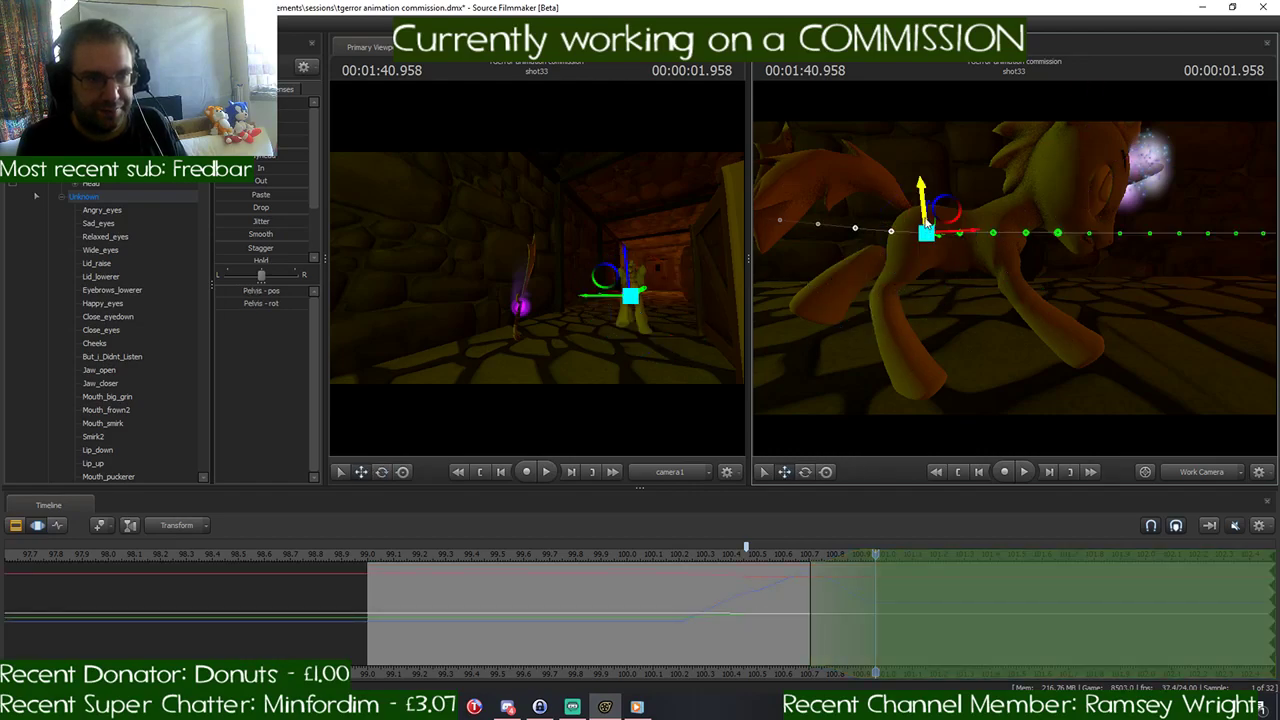
pyautogui.moveTo(923, 198); pyautogui.dragTo(923, 189)
# - Rotate the RightShoulder, RightForearm and RightHand controls at 1:40.958 to swing the pony's right foreleg back beneath the chest
pyautogui.press('ctrl')
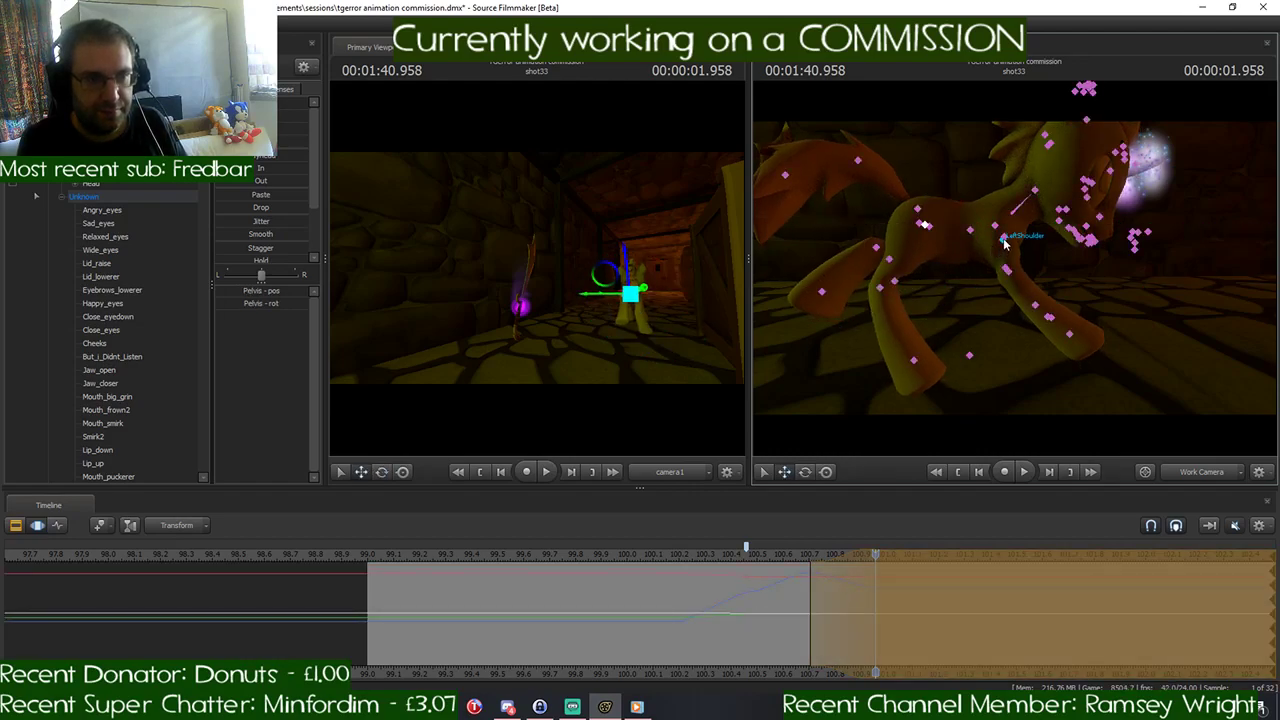
pyautogui.keyDown('ctrl'); pyautogui.click(1006, 238); pyautogui.keyUp('ctrl')
pyautogui.press('e')
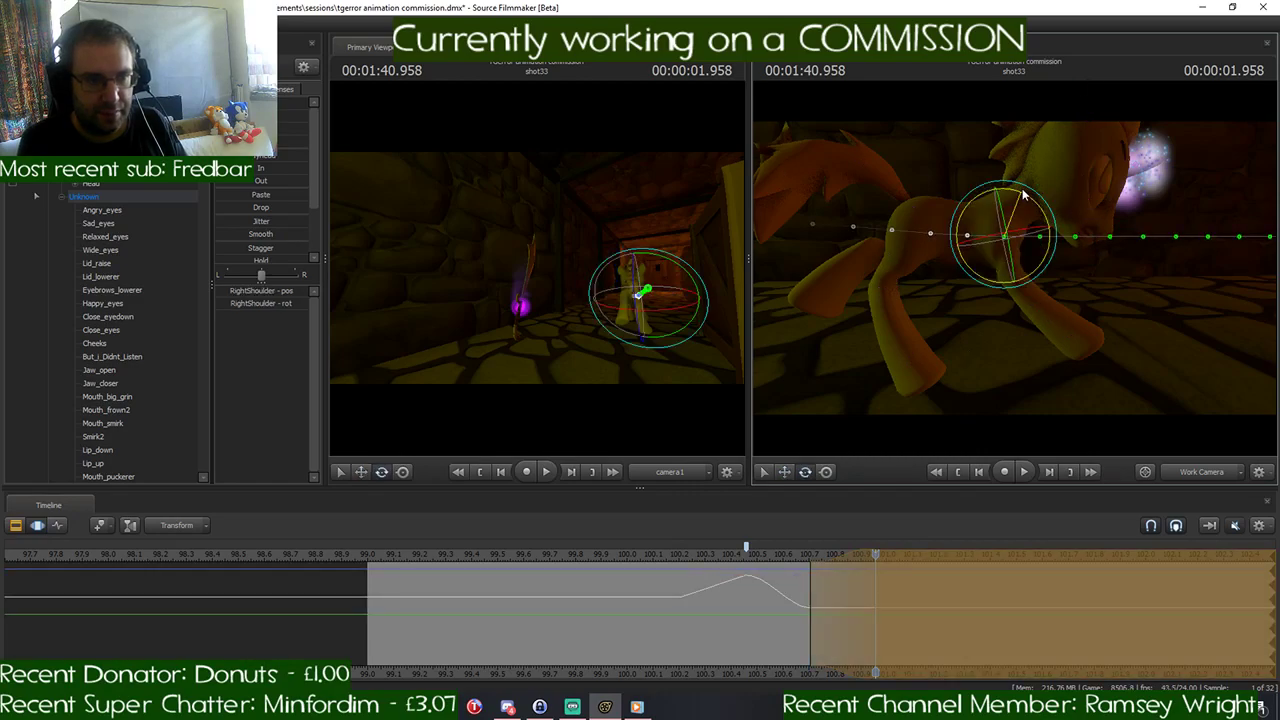
pyautogui.press('ctrl')
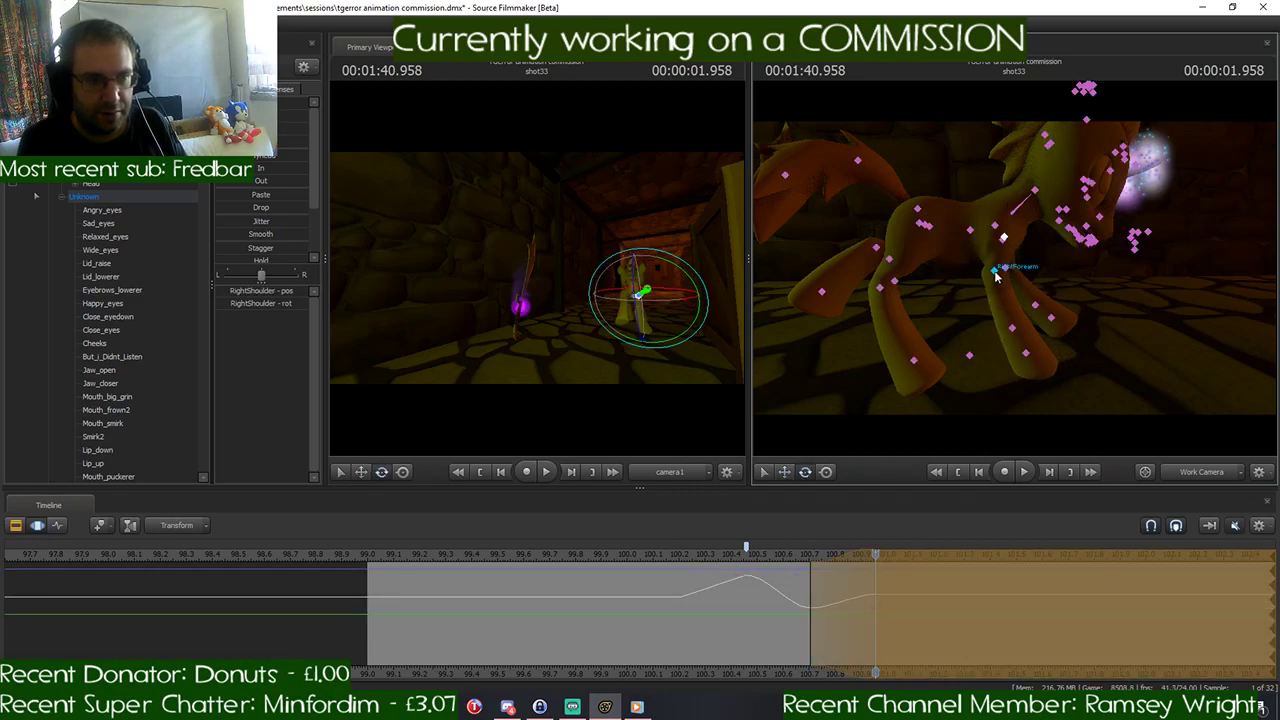
pyautogui.keyDown('ctrl'); pyautogui.click(996, 277); pyautogui.keyUp('ctrl')
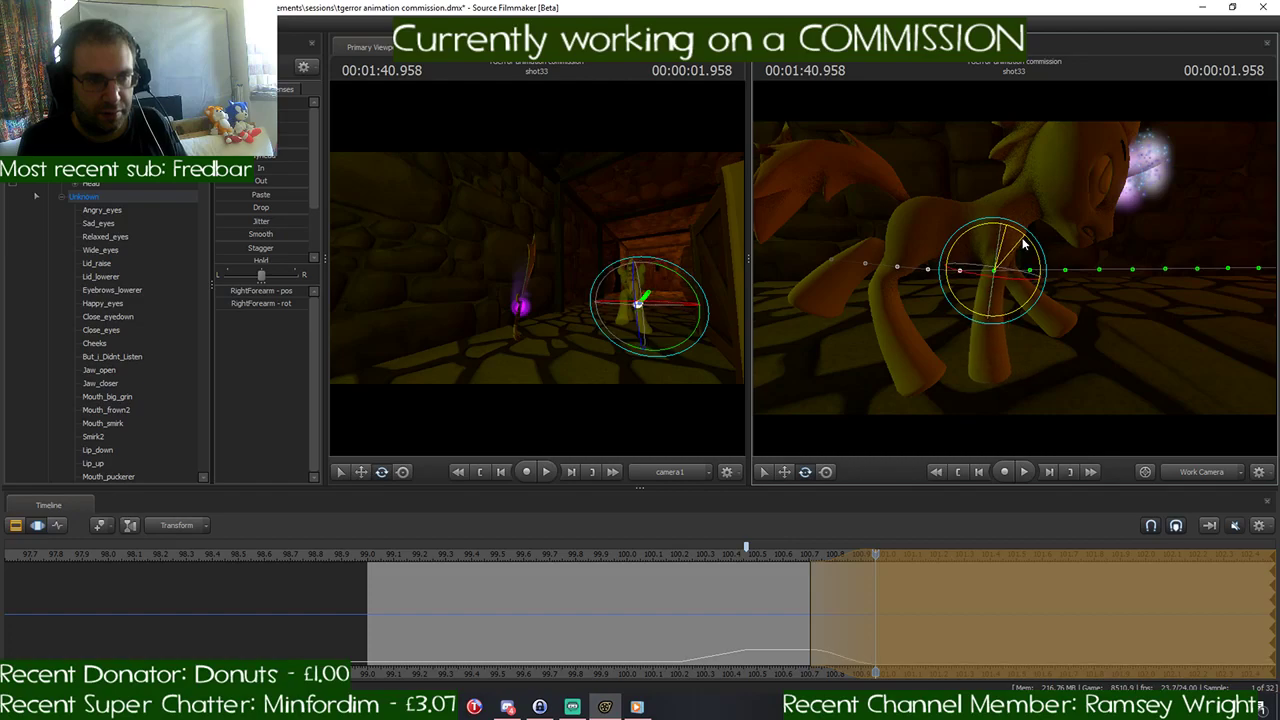
pyautogui.press('ctrl')
pyautogui.keyDown('ctrl'); pyautogui.click(996, 290); pyautogui.keyUp('ctrl')
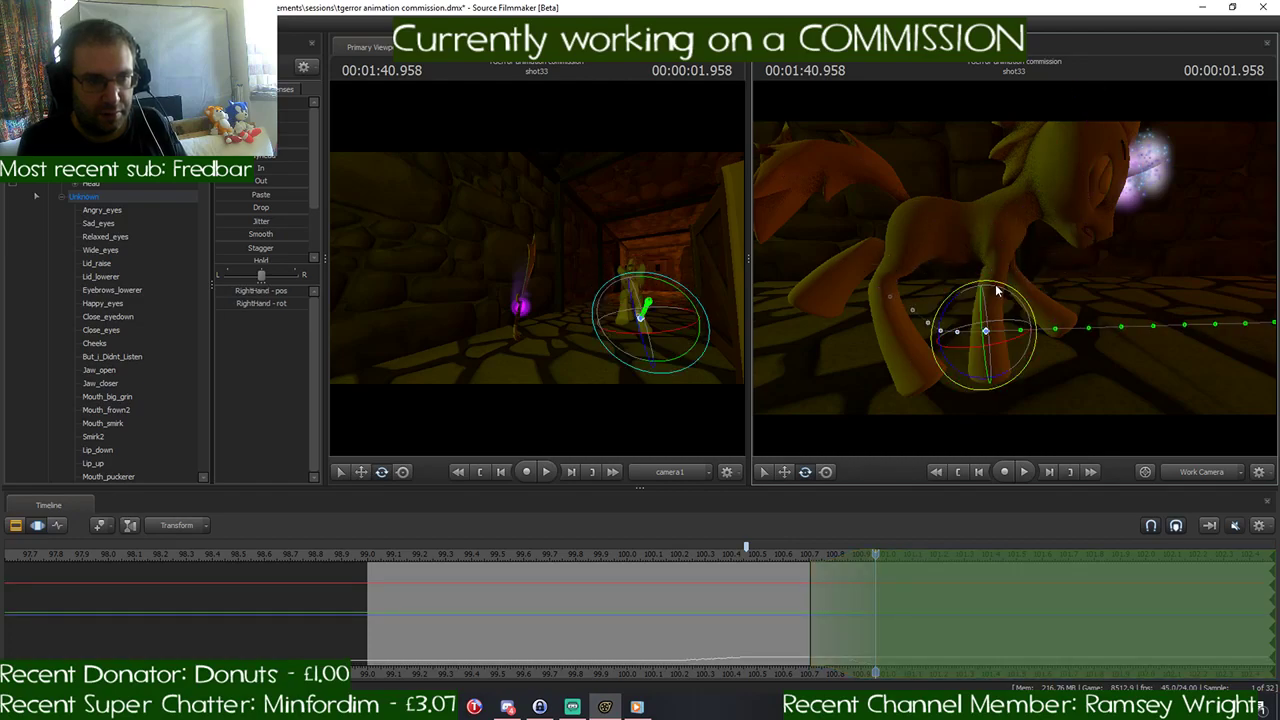
pyautogui.press('ctrl')
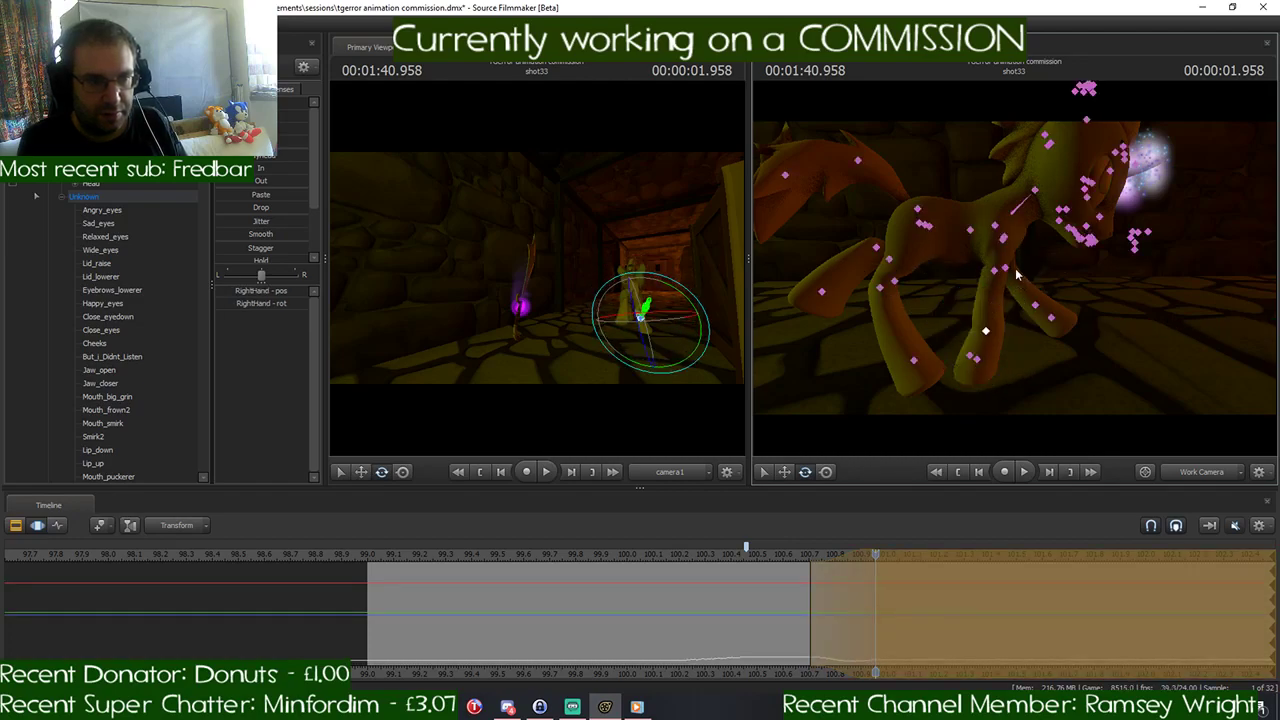
pyautogui.keyDown('ctrl'); pyautogui.click(1006, 238); pyautogui.keyUp('ctrl')
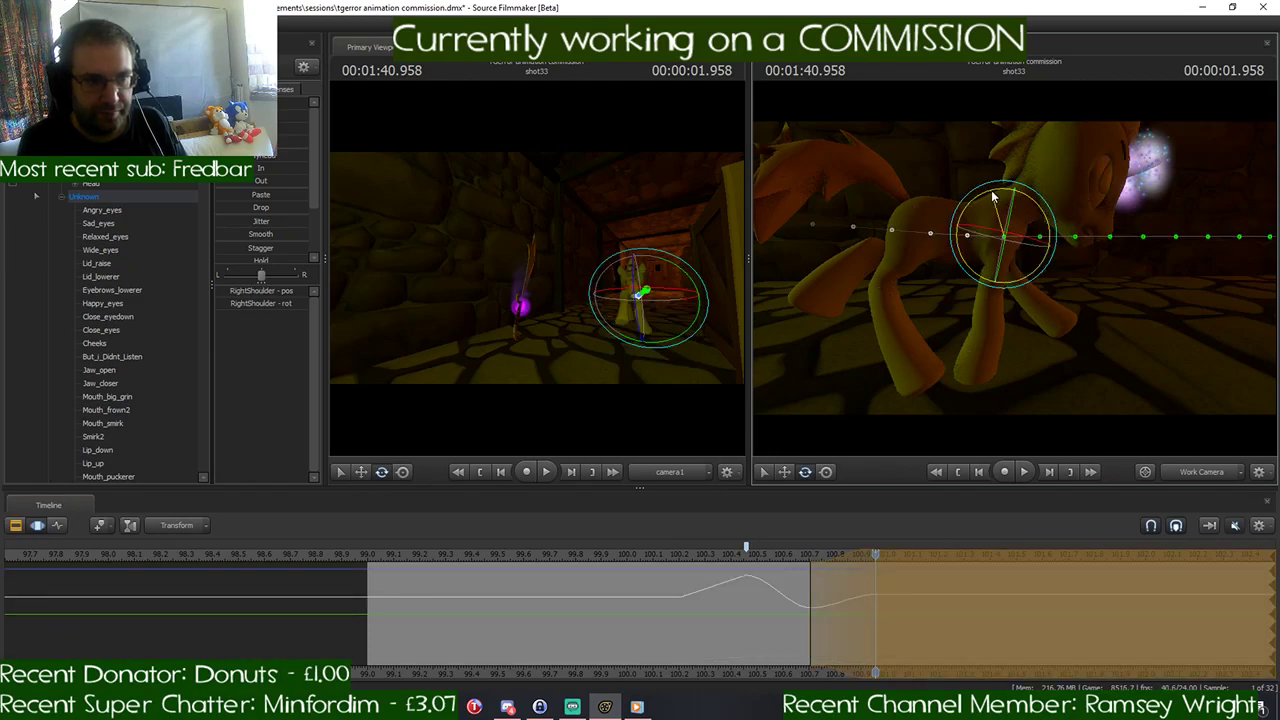
# - Rotate the LeftShoulder and LeftForearm controls at 1:40.958 to bring the left foreleg back alongside the right one
pyautogui.press('ctrl')
pyautogui.keyDown('ctrl'); pyautogui.click(1005, 240); pyautogui.keyUp('ctrl')
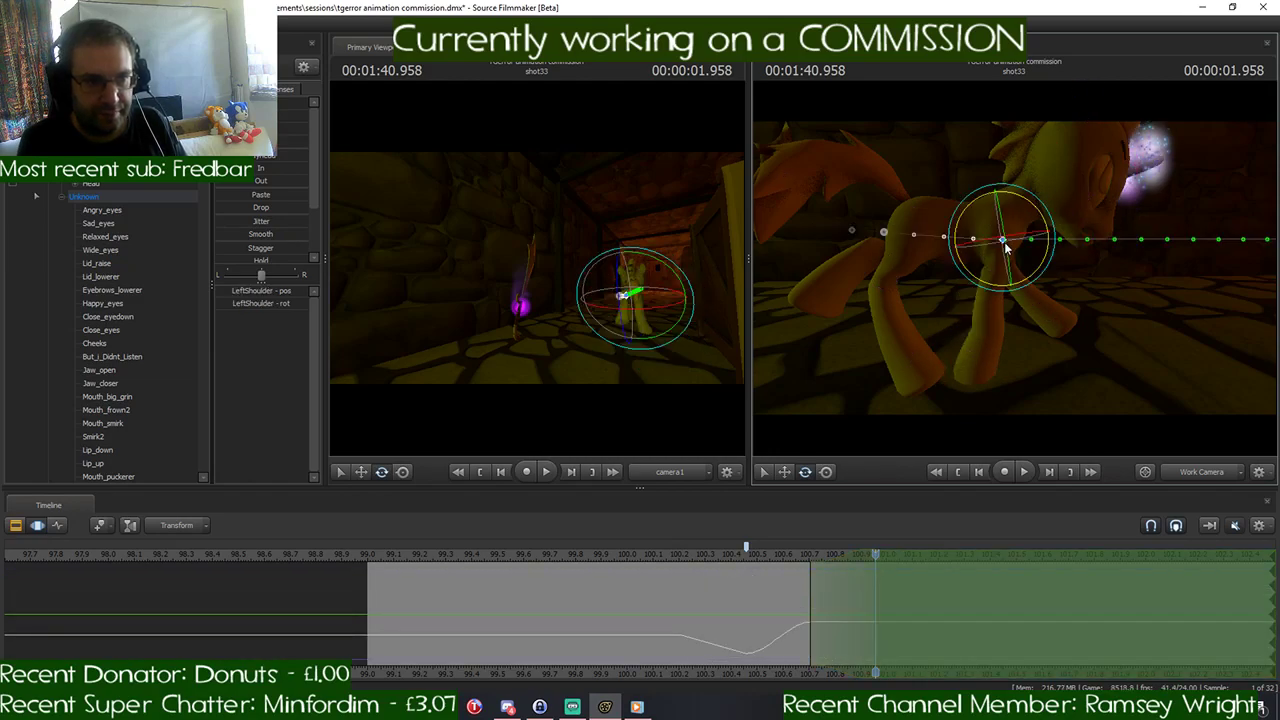
pyautogui.keyDown('alt'); pyautogui.moveTo(990, 215); pyautogui.dragTo(1015, 274); pyautogui.keyUp('alt')
pyautogui.press('ctrl')
pyautogui.keyDown('ctrl'); pyautogui.click(983, 265); pyautogui.keyUp('ctrl')
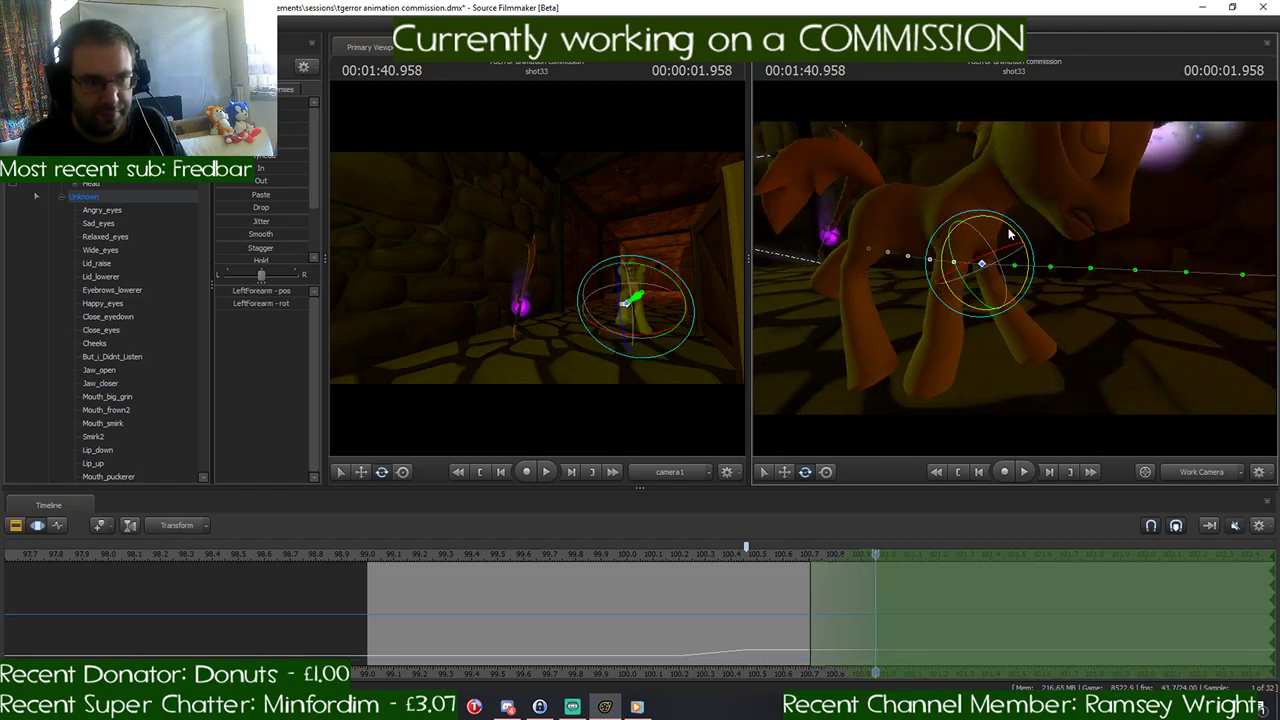
pyautogui.moveTo(1016, 252); pyautogui.dragTo(1018, 256)
pyautogui.moveTo(1047, 308); pyautogui.dragTo(1014, 271)
# - Rotate the RightHand and LeftHand controls at 1:40.958 so both front hooves fold backward
pyautogui.press('ctrl')
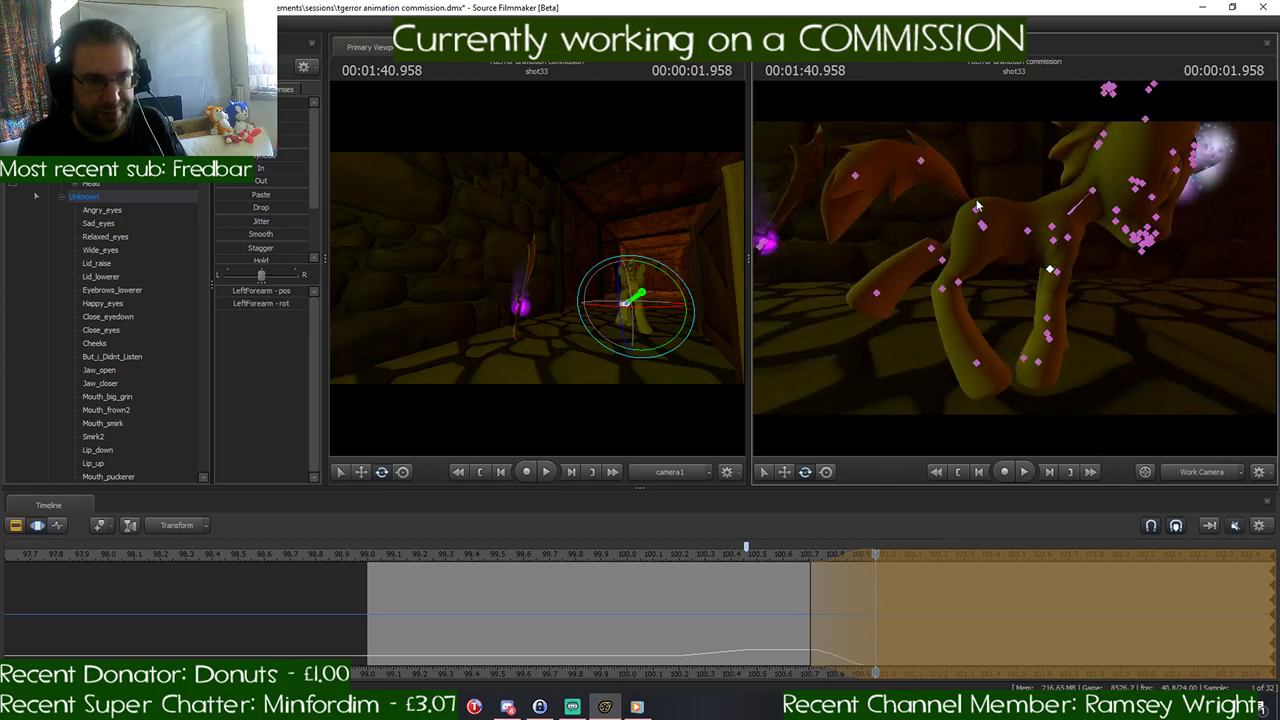
pyautogui.keyDown('ctrl'); pyautogui.click(1045, 320); pyautogui.keyUp('ctrl')
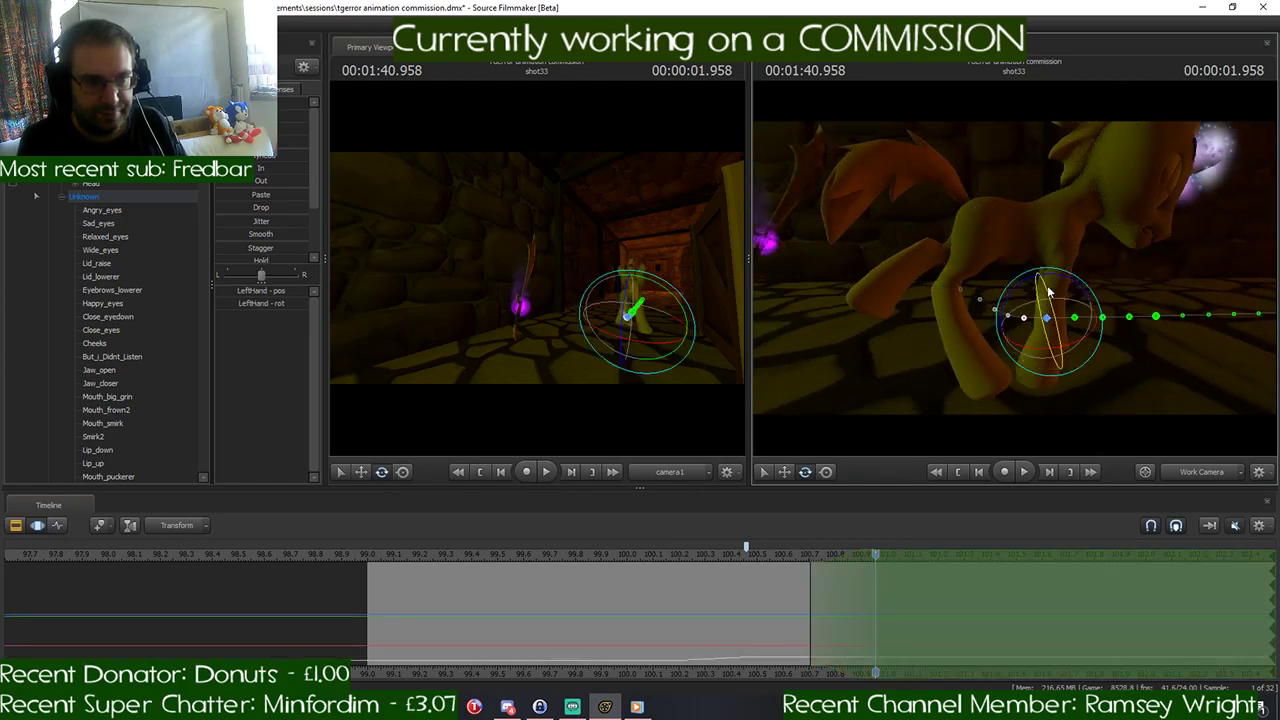
pyautogui.press('ctrl')
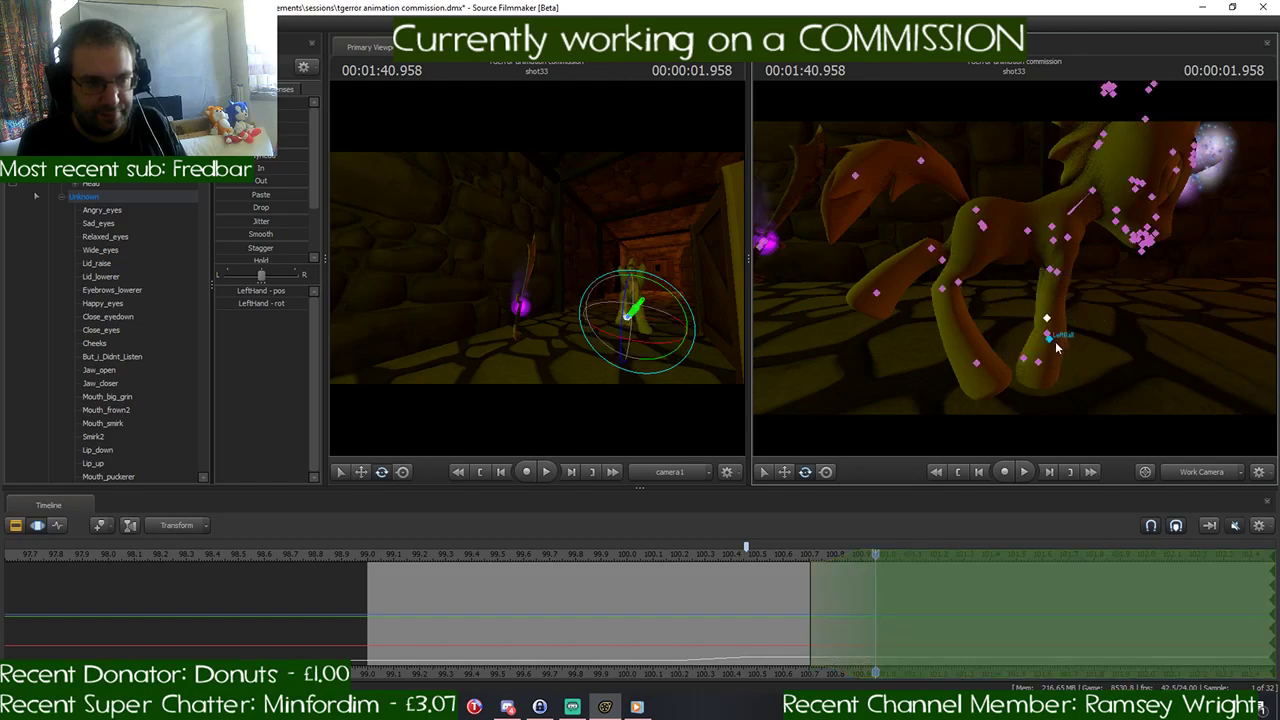
pyautogui.keyDown('ctrl'); pyautogui.click(1047, 333); pyautogui.keyUp('ctrl')
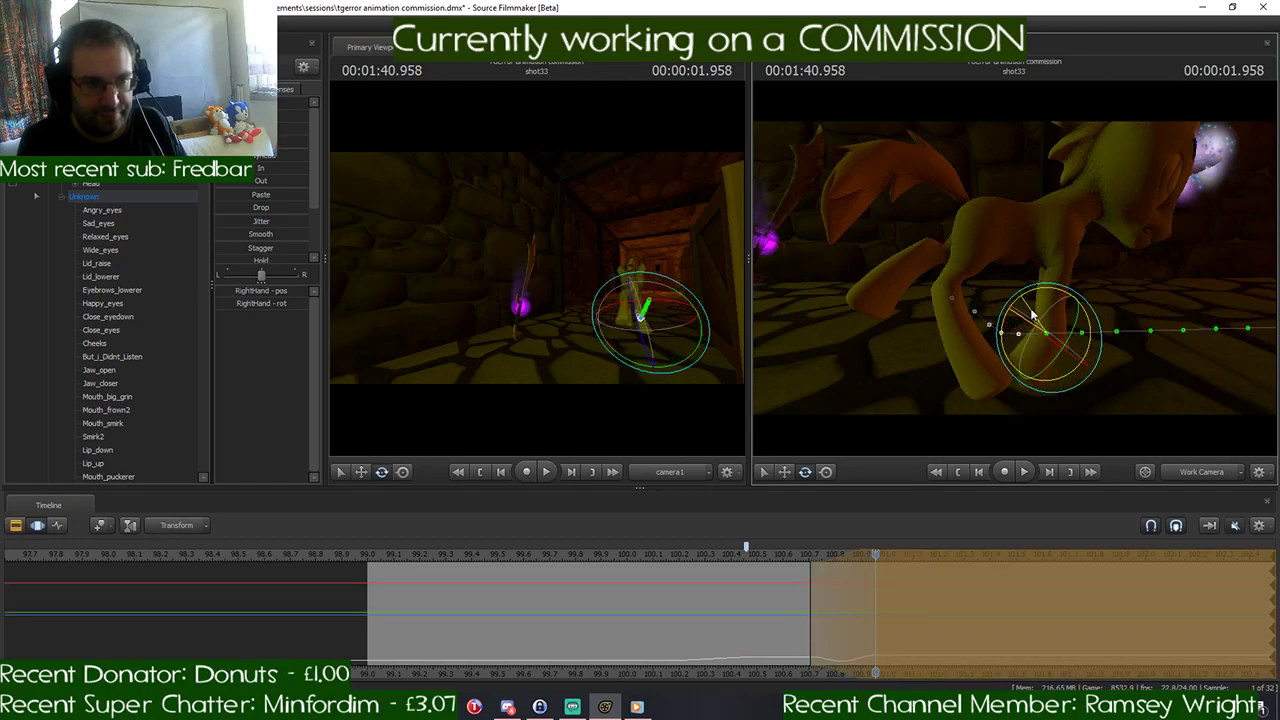
pyautogui.moveTo(1040, 316); pyautogui.dragTo(1061, 364)
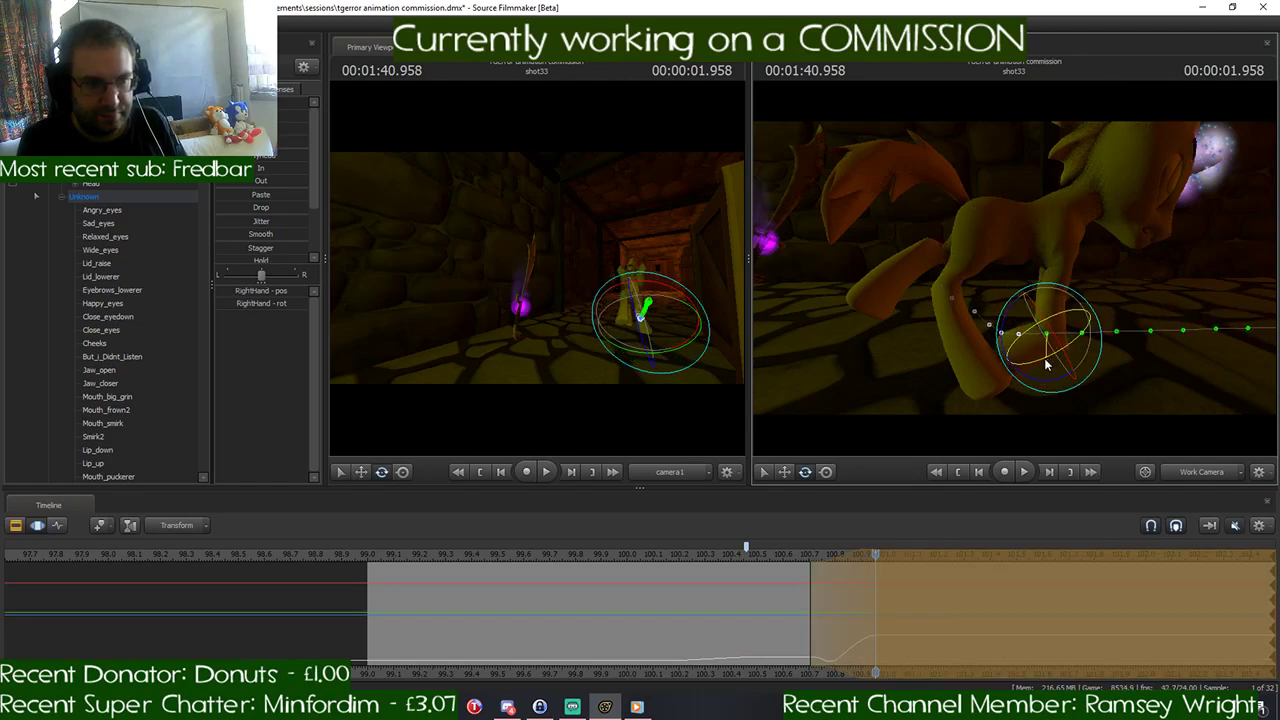
pyautogui.keyDown('ctrl'); pyautogui.click(1047, 318); pyautogui.keyUp('ctrl')
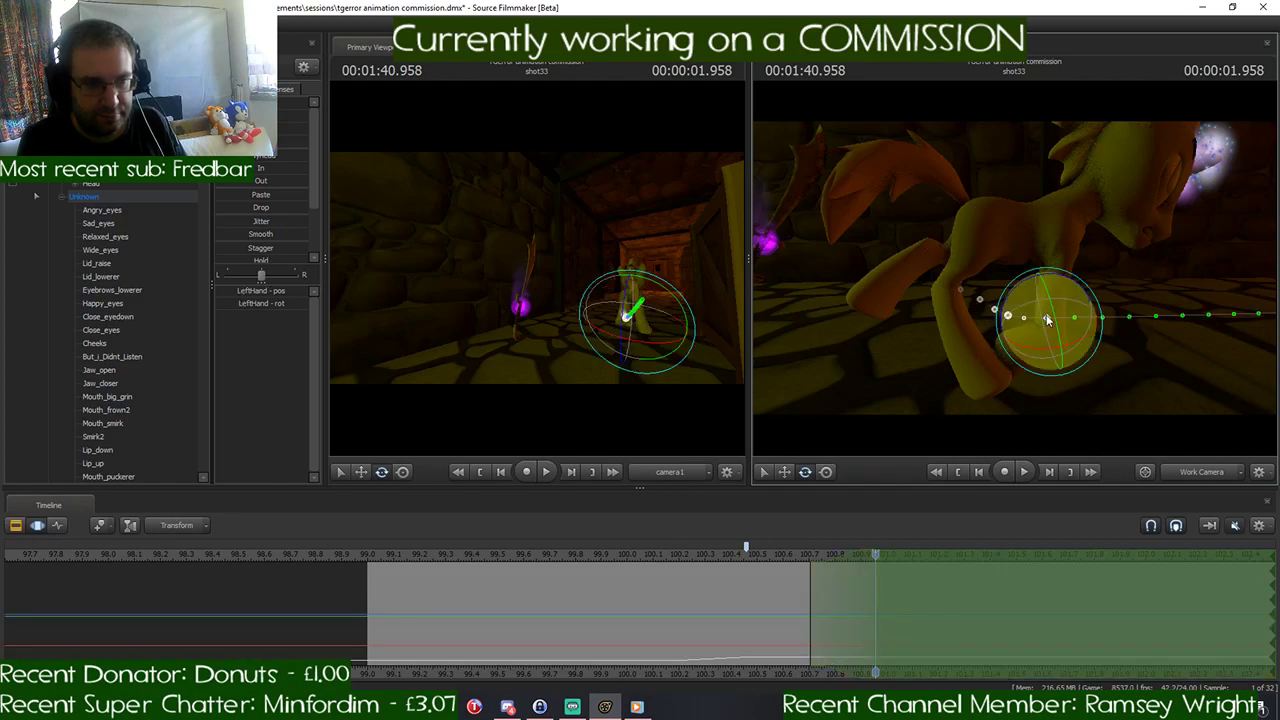
pyautogui.moveTo(1047, 318); pyautogui.dragTo(1074, 290)
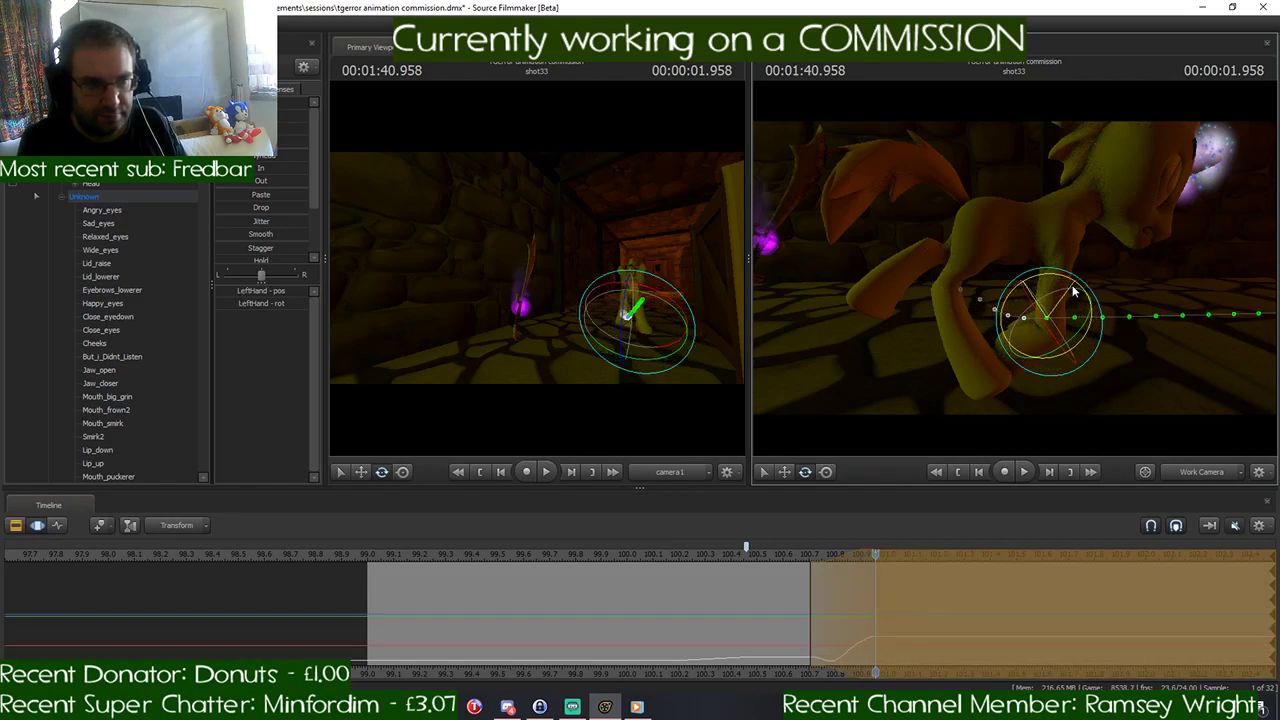
# - Rotate the LeftThigh control and the left lower hind leg at 1:40.958 to bring the trailing leg forward and down
pyautogui.press('ctrl')
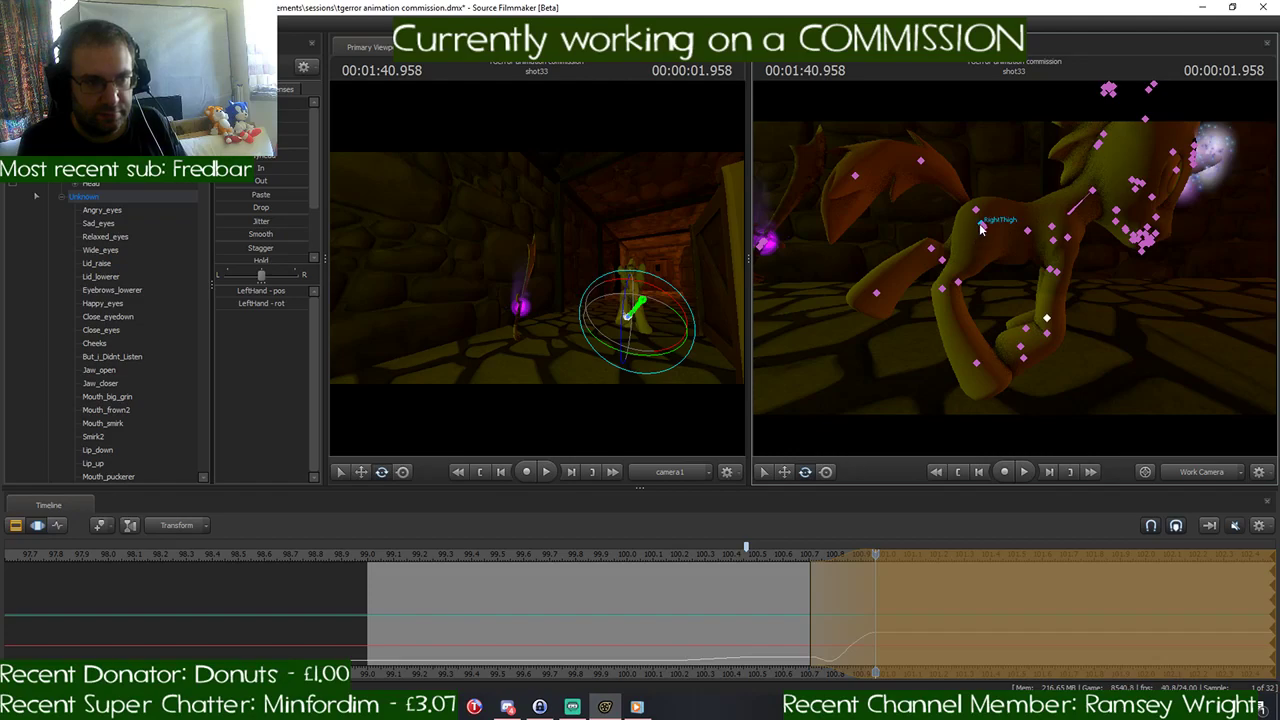
pyautogui.keyDown('ctrl'); pyautogui.click(980, 227); pyautogui.keyUp('ctrl')
pyautogui.moveTo(986, 177); pyautogui.dragTo(1030, 190)
pyautogui.press('ctrl')
pyautogui.keyDown('ctrl'); pyautogui.click(982, 226); pyautogui.keyUp('ctrl')
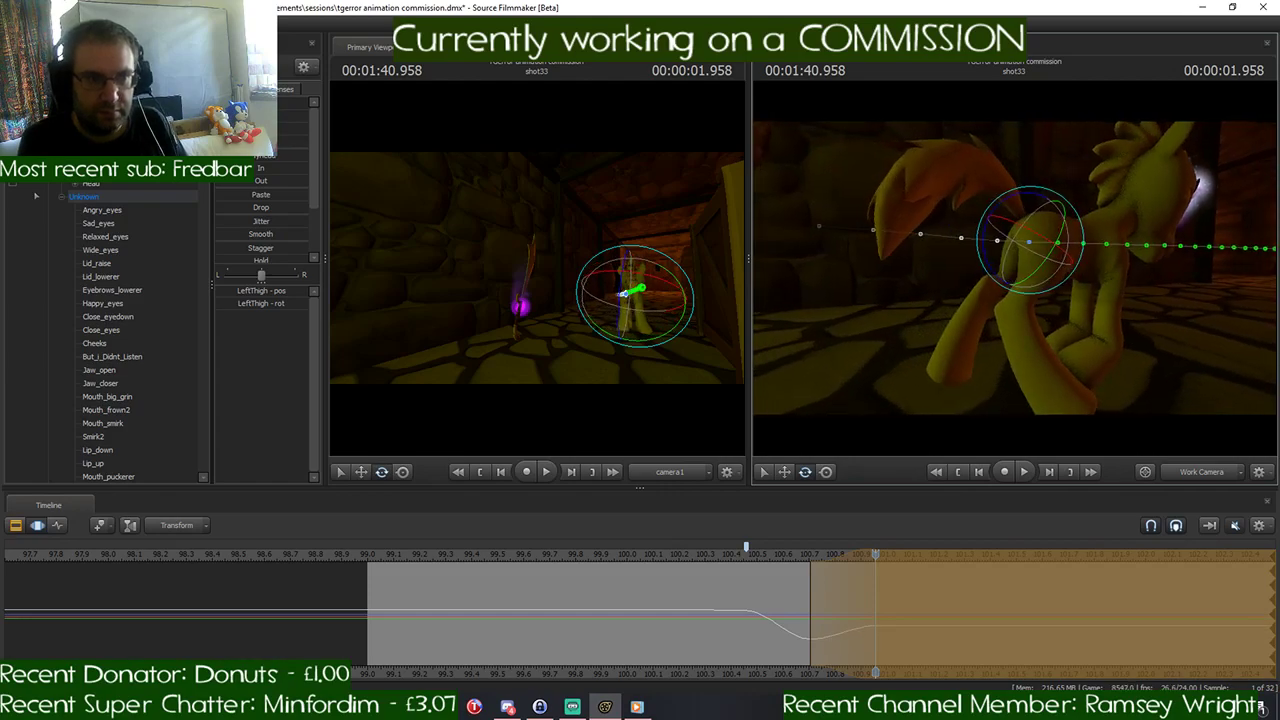
pyautogui.press('ctrl')
pyautogui.keyDown('ctrl'); pyautogui.click(1001, 294); pyautogui.keyUp('ctrl')
pyautogui.moveTo(984, 260); pyautogui.dragTo(1030, 260)
# - Rotate the pony's Head control slightly at 1:40.958
pyautogui.press('w')
pyautogui.moveTo(1091, 312); pyautogui.dragTo(1101, 236)
pyautogui.press('s')
pyautogui.press('ctrl')
pyautogui.keyDown('ctrl'); pyautogui.click(1076, 195); pyautogui.keyUp('ctrl')
# - Return the playhead to 1:40.708 and limit the time selection to about 101.0–101.54 seconds, with falloff on both sides
pyautogui.moveTo(871, 569); pyautogui.dragTo(995, 571)
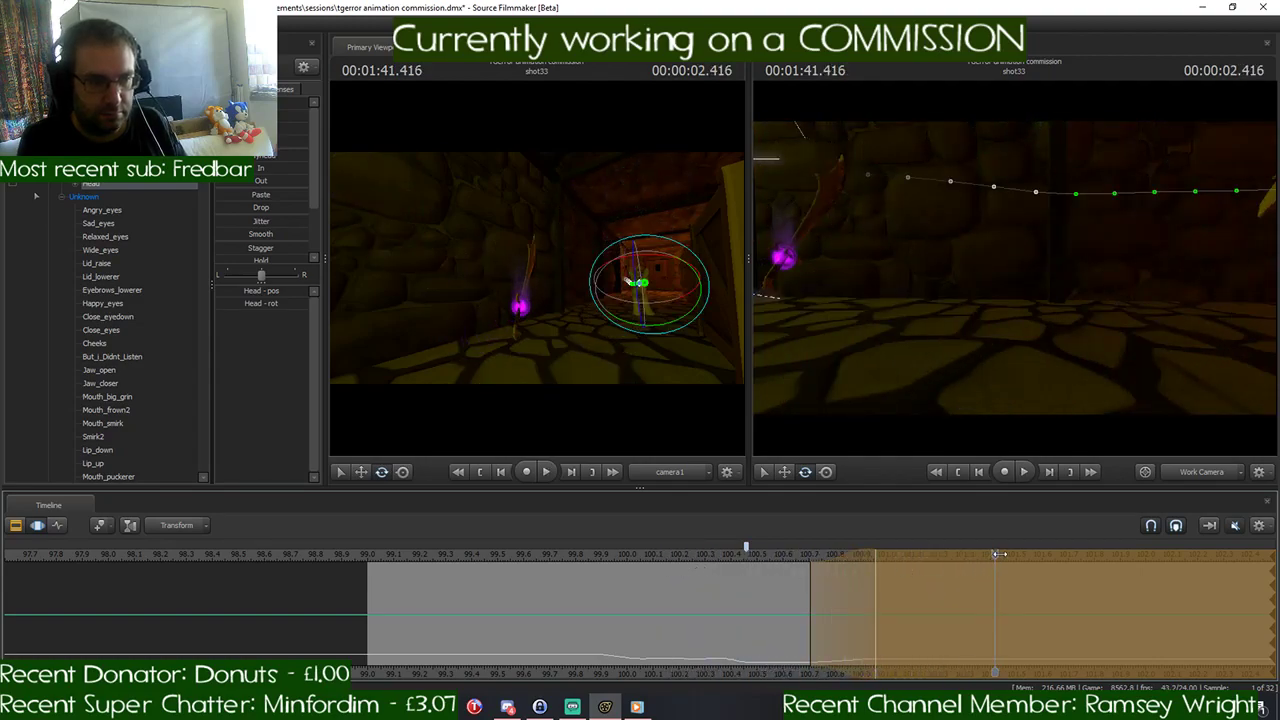
pyautogui.click(999, 554)
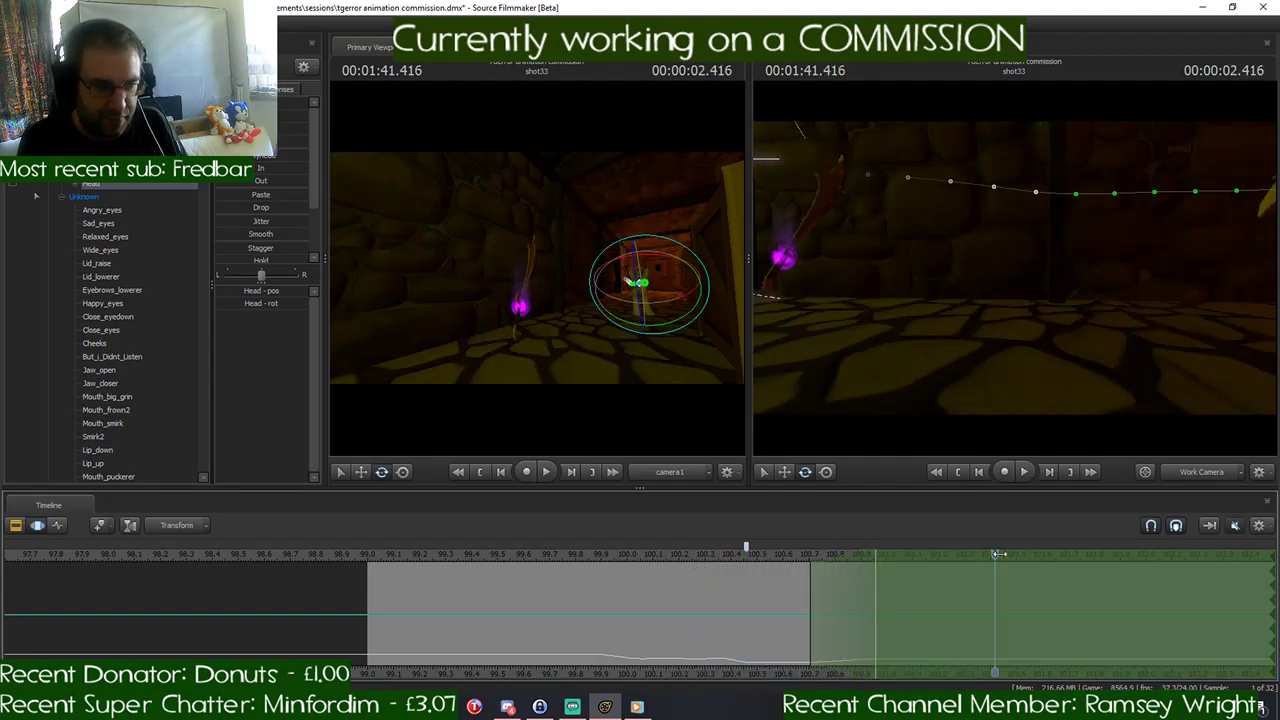
pyautogui.moveTo(999, 554); pyautogui.dragTo(810, 574)
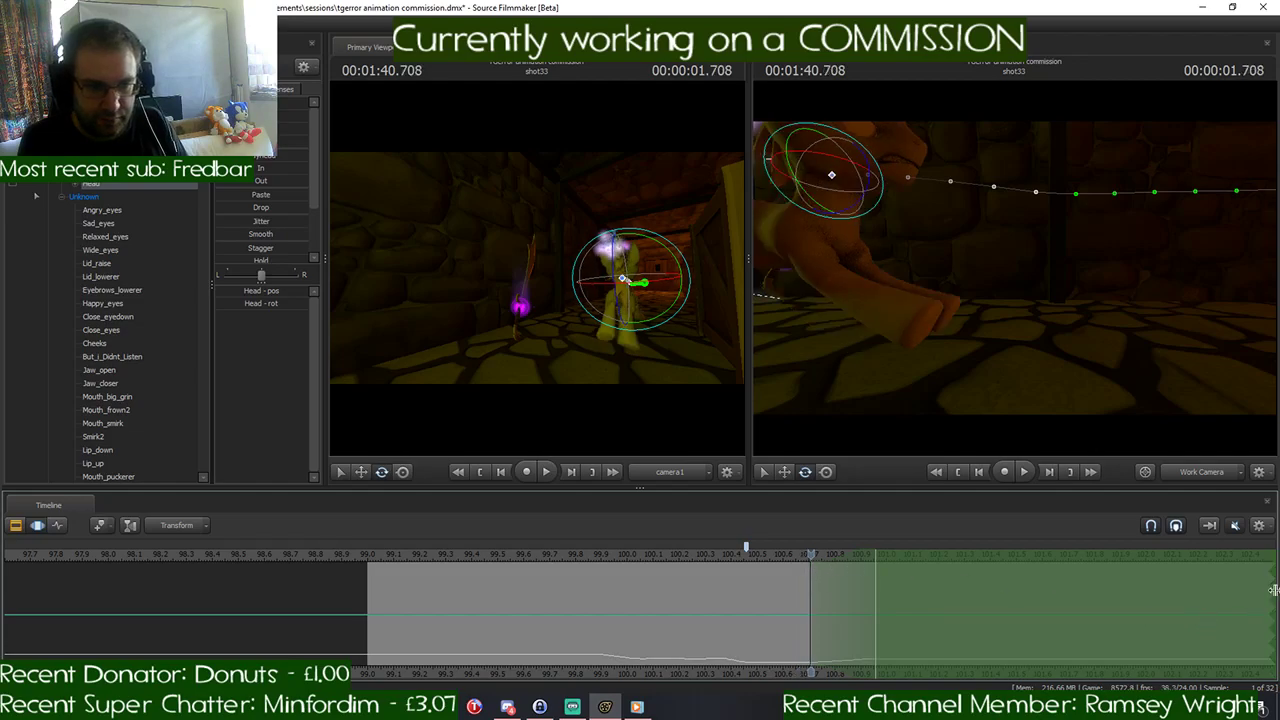
pyautogui.moveTo(1273, 590); pyautogui.dragTo(885, 628)
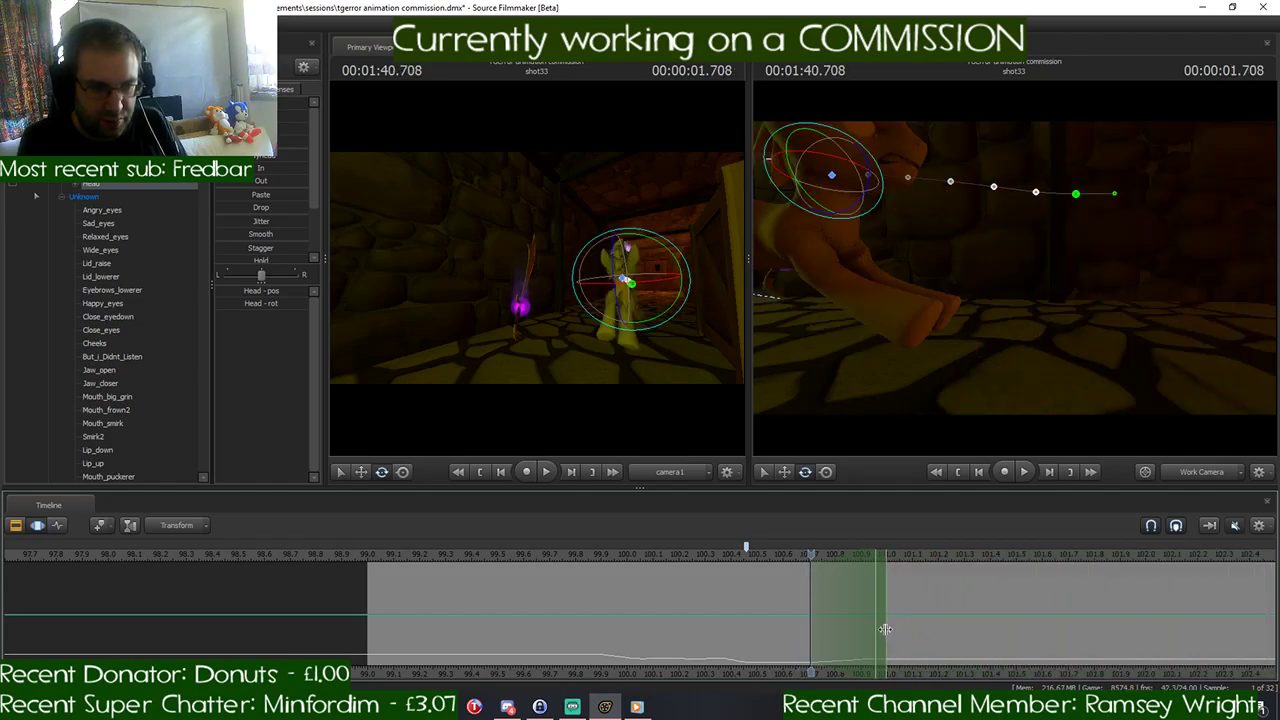
pyautogui.keyDown('shift'); pyautogui.scroll(1, 885, 627); pyautogui.keyUp('shift')
pyautogui.keyDown('shift'); pyautogui.scroll(-1, 884, 627); pyautogui.keyUp('shift')
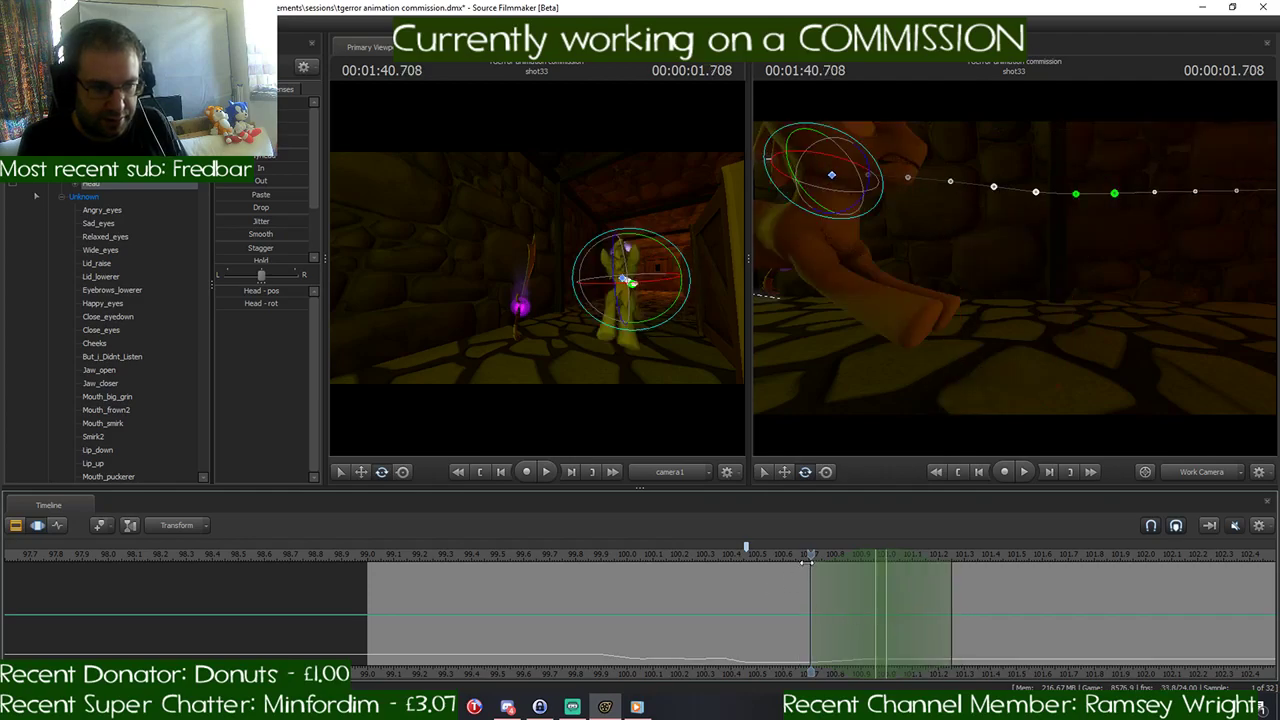
pyautogui.moveTo(811, 554)
pyautogui.mouseDown()
pyautogui.moveTo(952, 554)
pyautogui.moveTo(809, 568)
pyautogui.mouseUp()
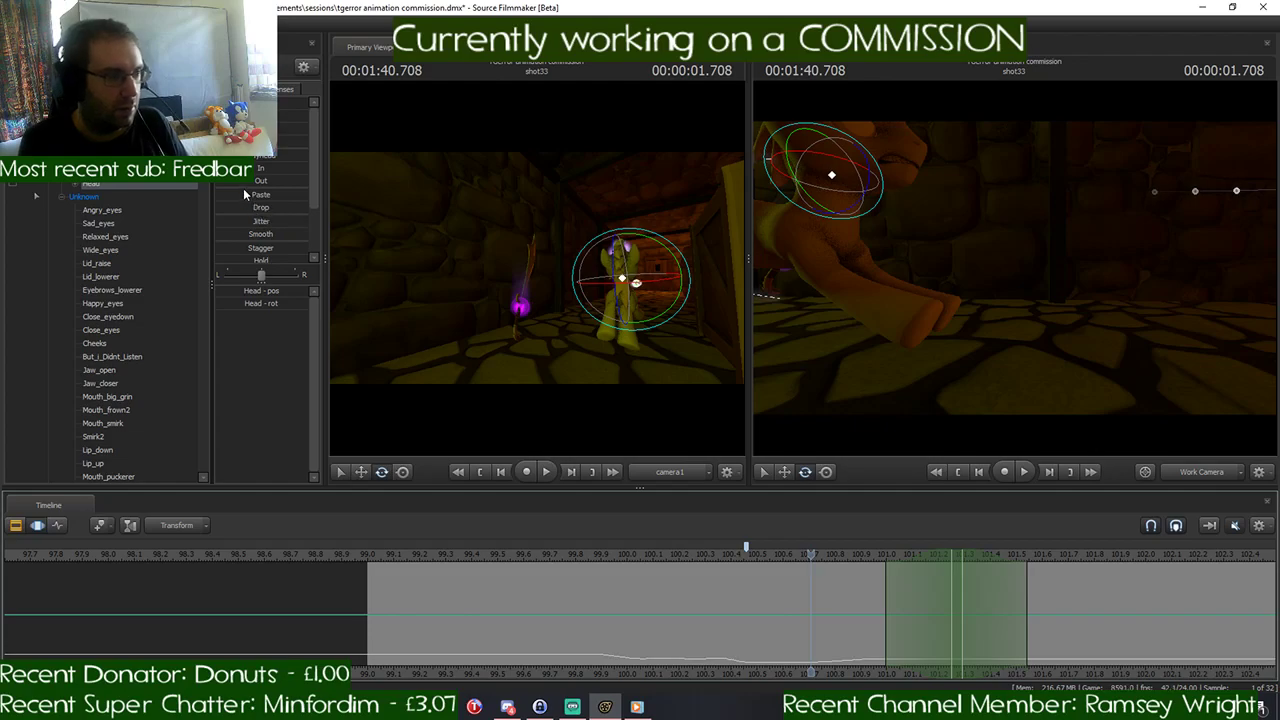
pyautogui.click(636, 283)
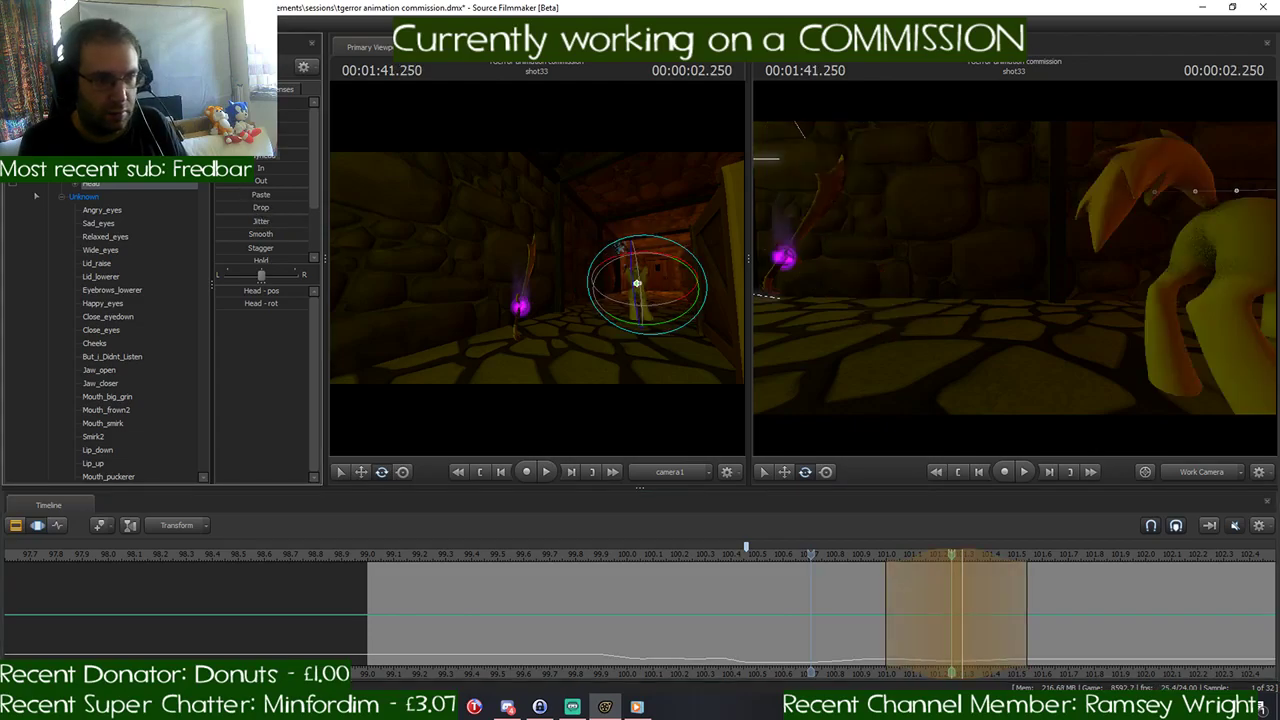
pyautogui.hotkey('ctrl', 'z')
pyautogui.hotkey('ctrl', 'z')
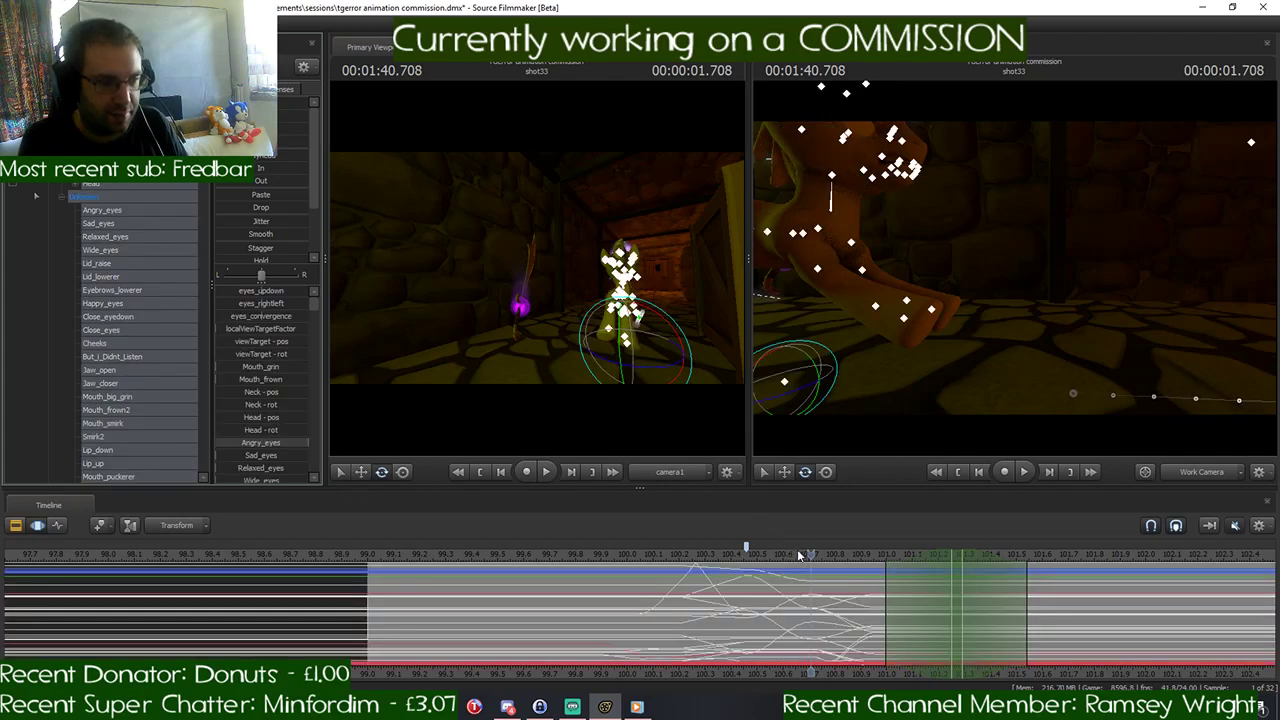
# - With all the pony's controls selected, check the pose one frame earlier and place the playhead back at 1:40.708
pyautogui.moveTo(808, 554)
pyautogui.mouseDown()
pyautogui.moveTo(745, 552)
pyautogui.moveTo(796, 556)
pyautogui.mouseUp()
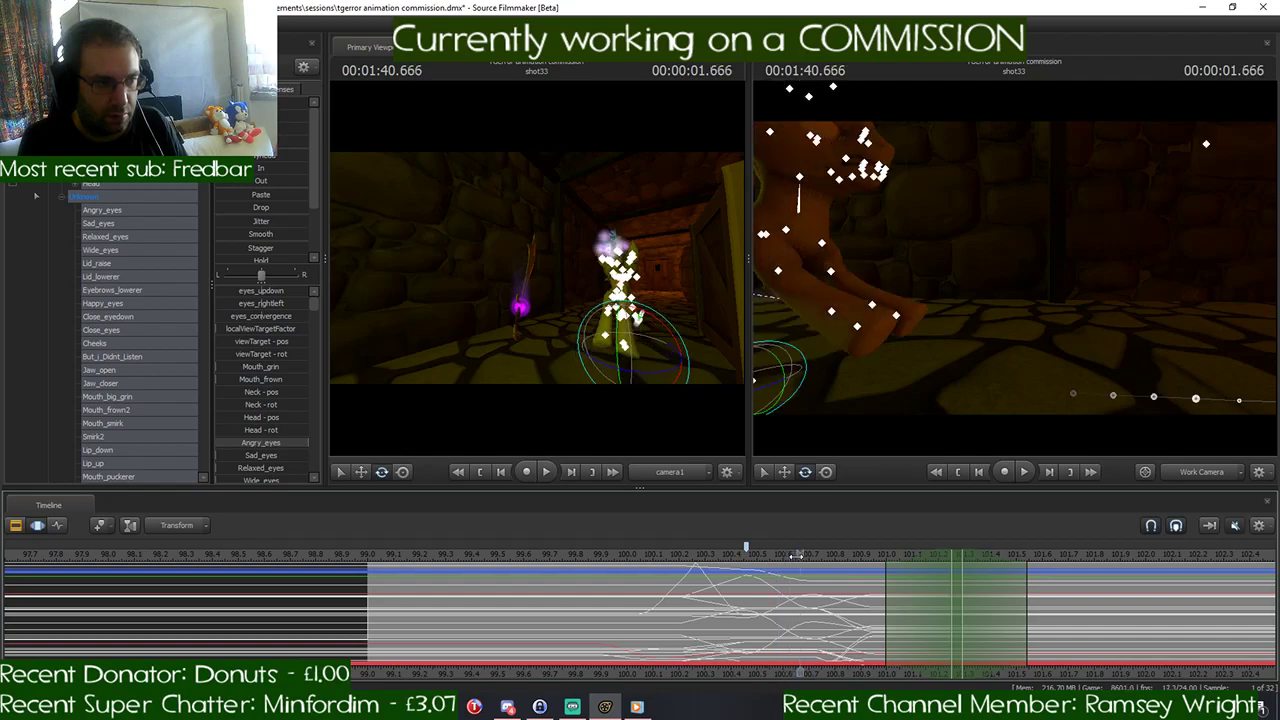
pyautogui.click(630, 289)
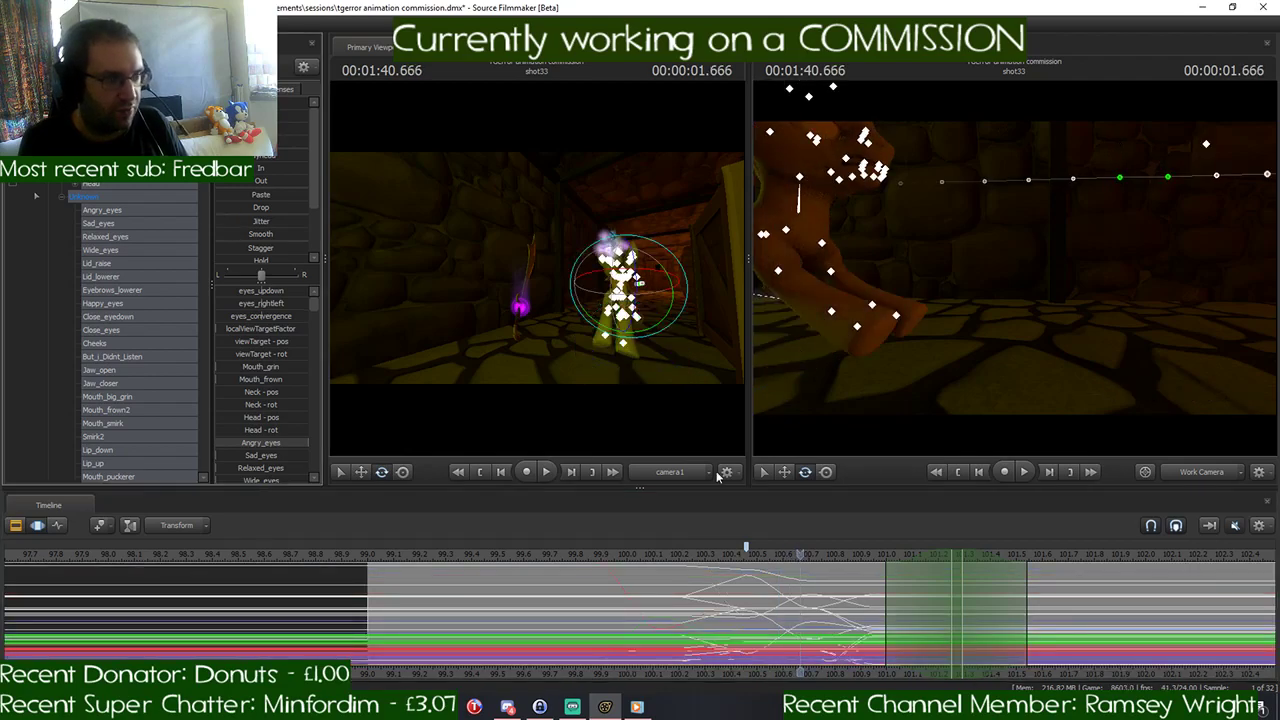
pyautogui.moveTo(799, 553); pyautogui.dragTo(813, 551)
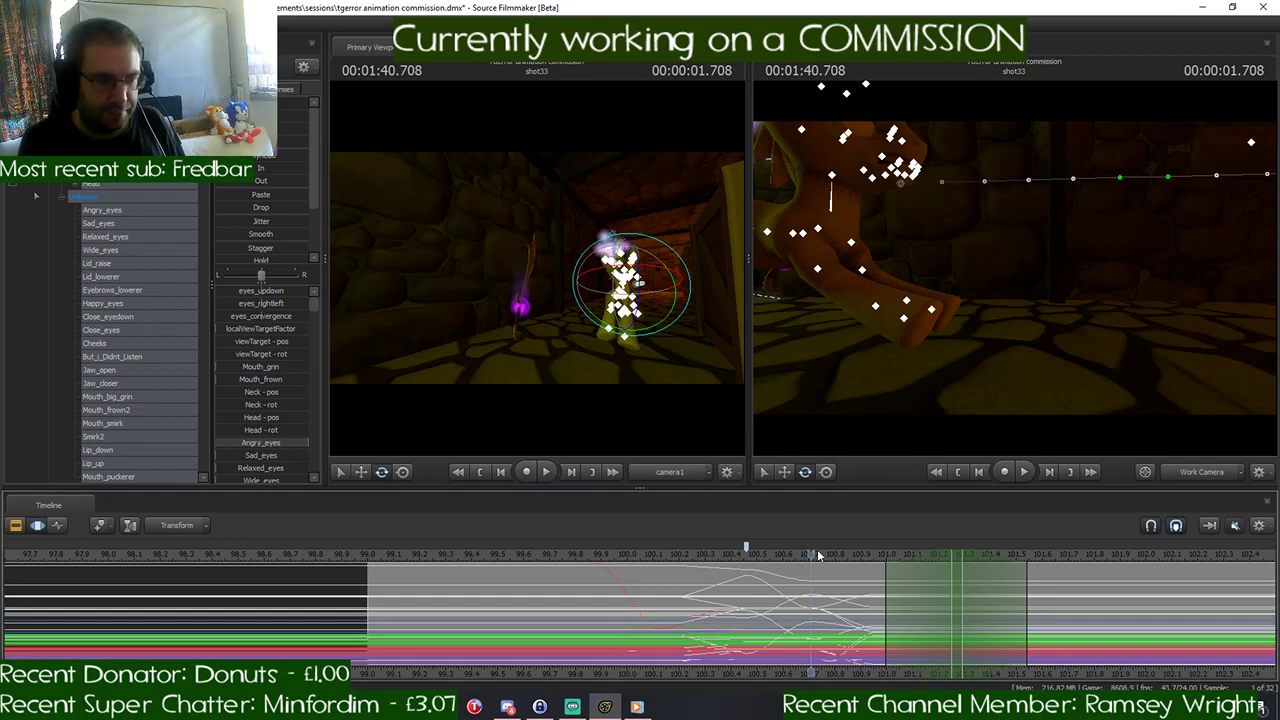
pyautogui.moveTo(810, 553); pyautogui.dragTo(811, 553)
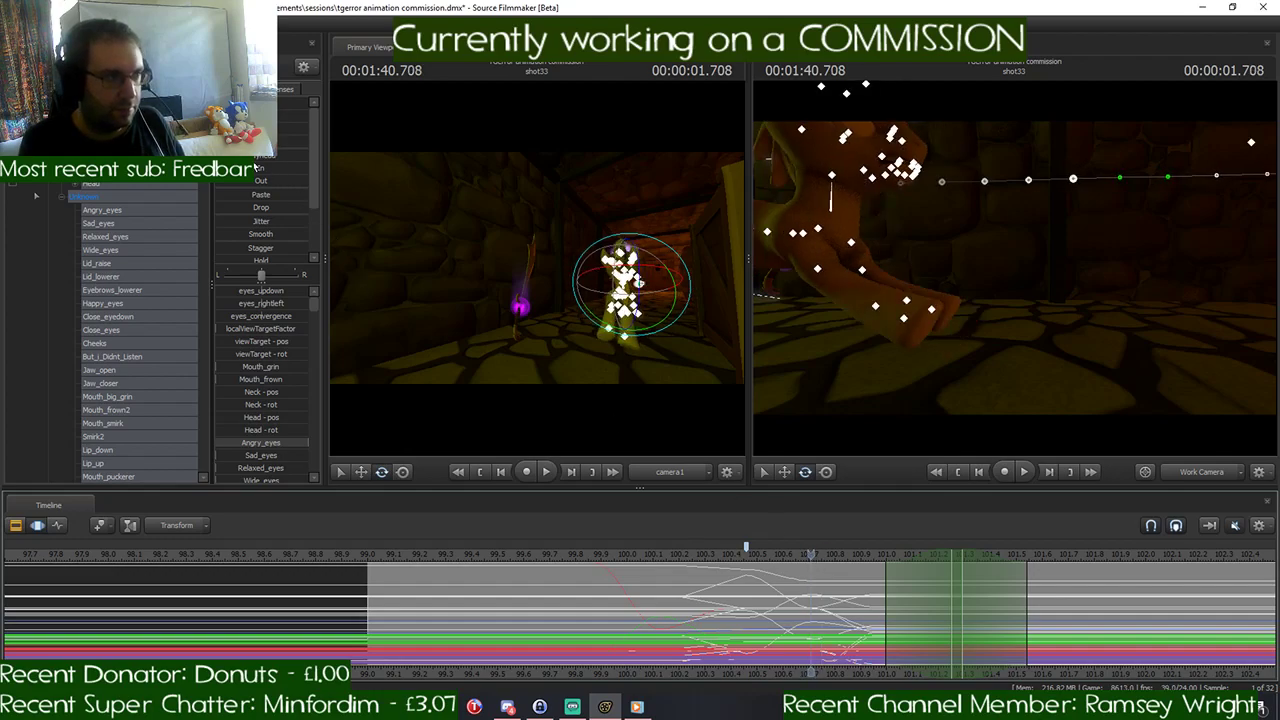
# - Paste the 1:40.708 pose onto all the pony's controls in the time selection around 101.25 seconds and play the gallop back
pyautogui.click(952, 553)
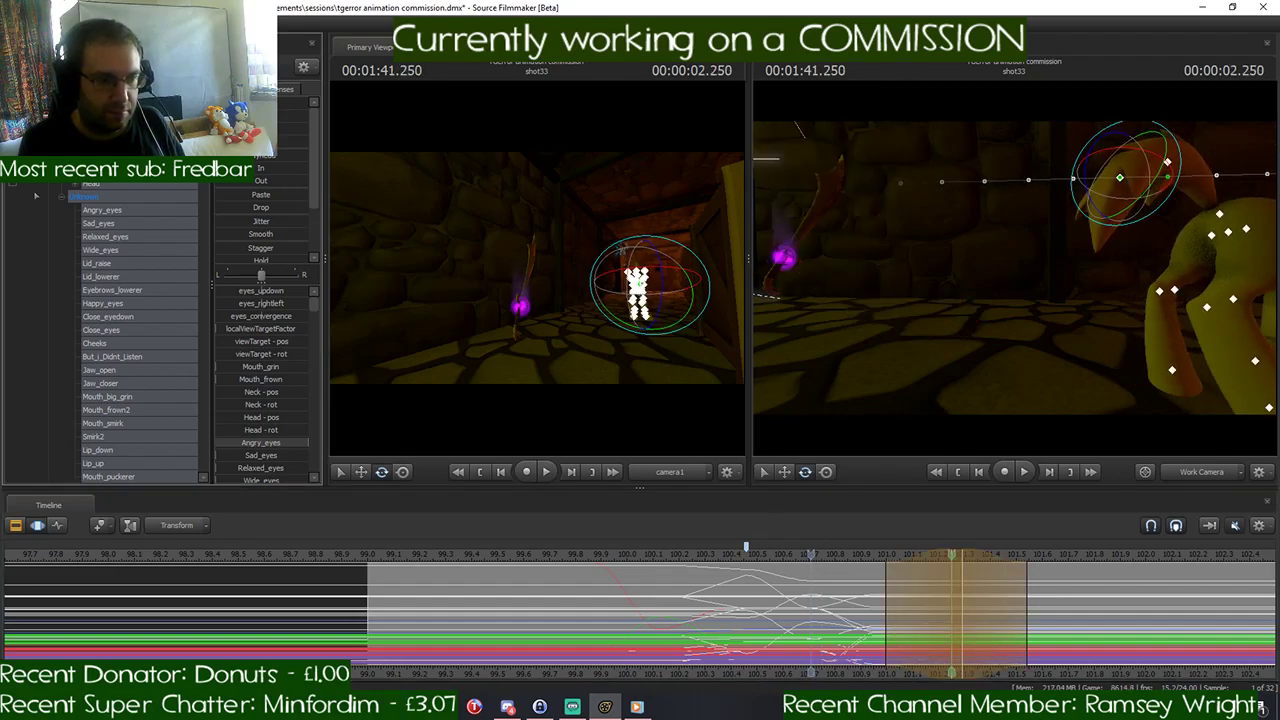
pyautogui.moveTo(250, 195); pyautogui.dragTo(300, 158)
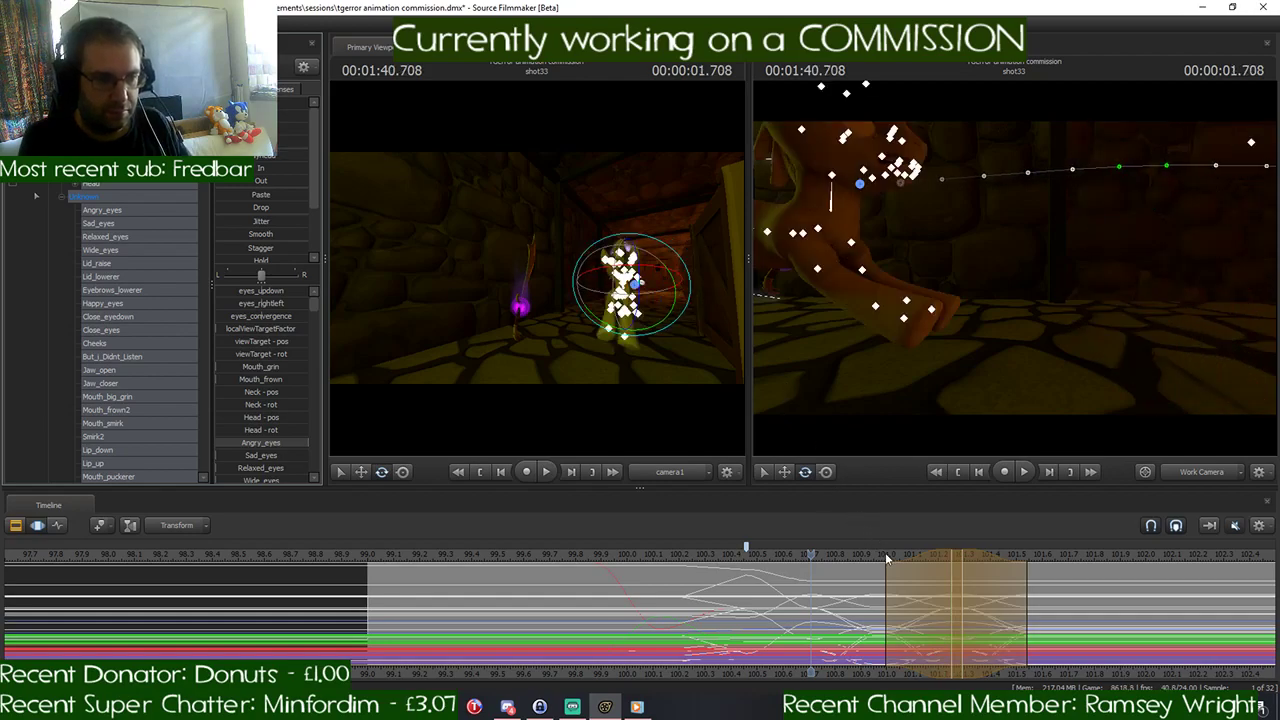
pyautogui.moveTo(885, 552); pyautogui.dragTo(714, 576)
pyautogui.press('space')
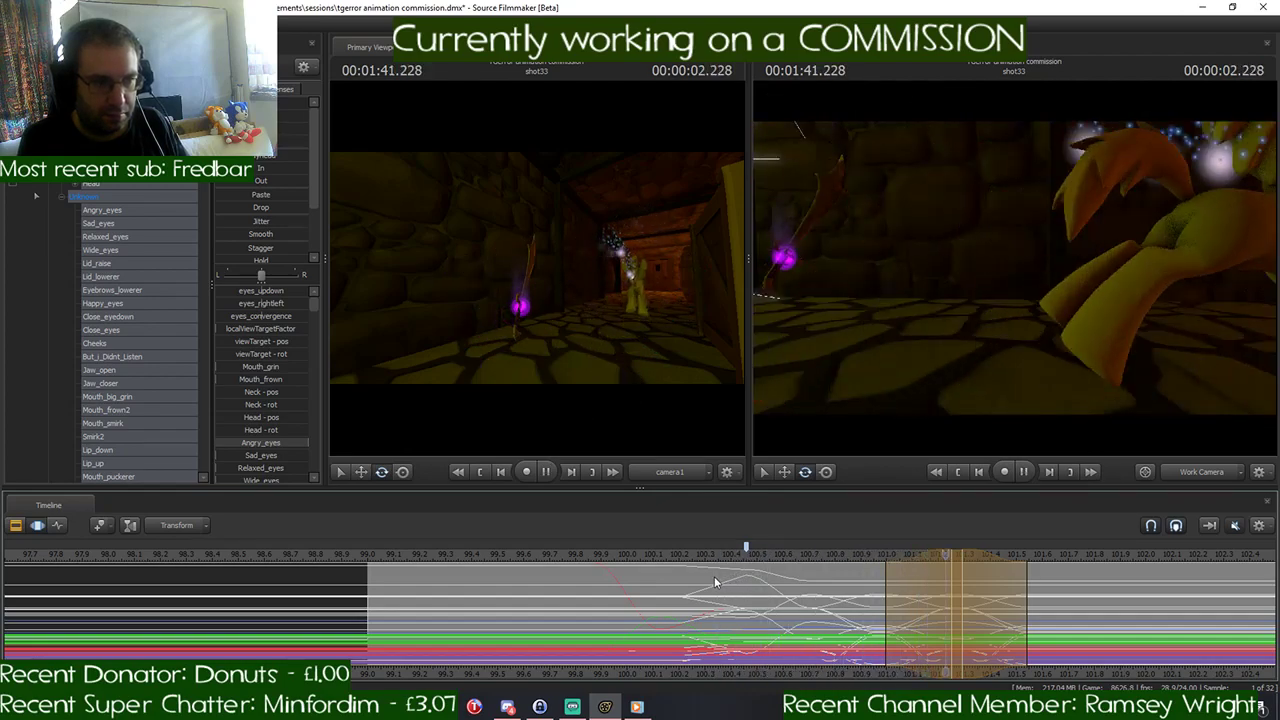
pyautogui.press('space')
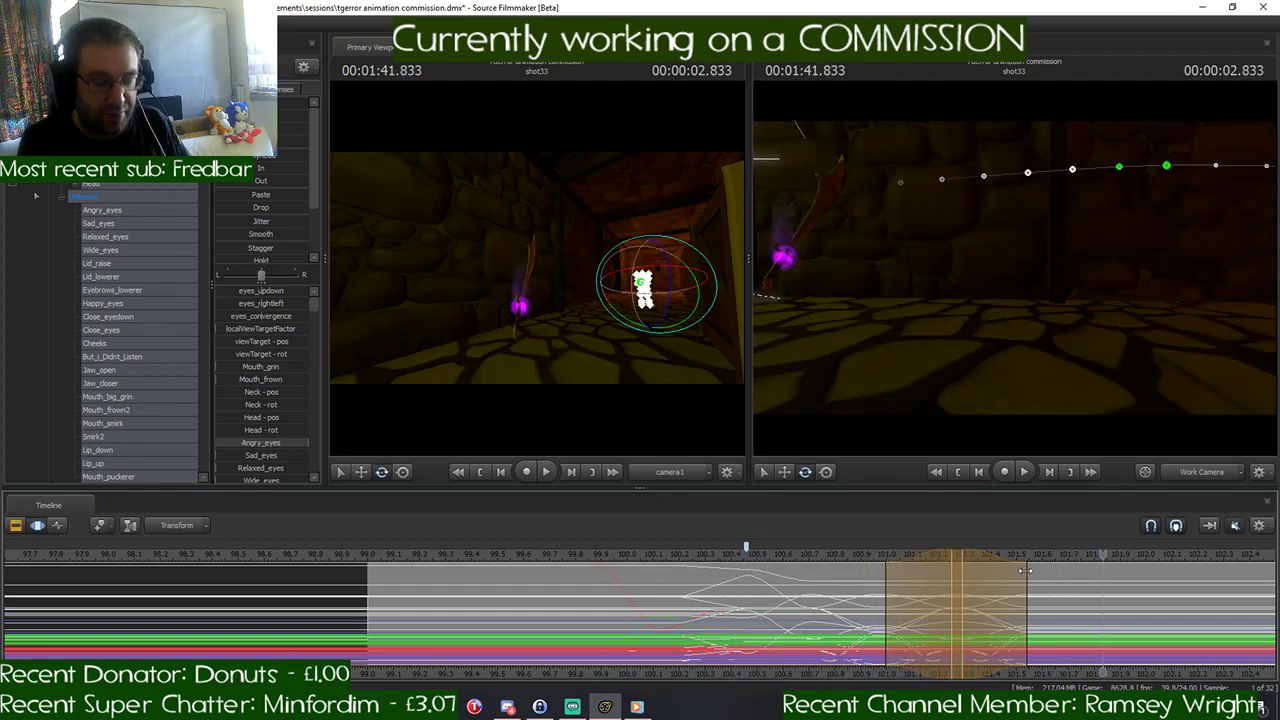
# - Narrow the time selection's hold to about 101.29 seconds, extend its end to 101.58, and replay the gallop from 1:40.458
pyautogui.click(960, 581)
pyautogui.press('space')
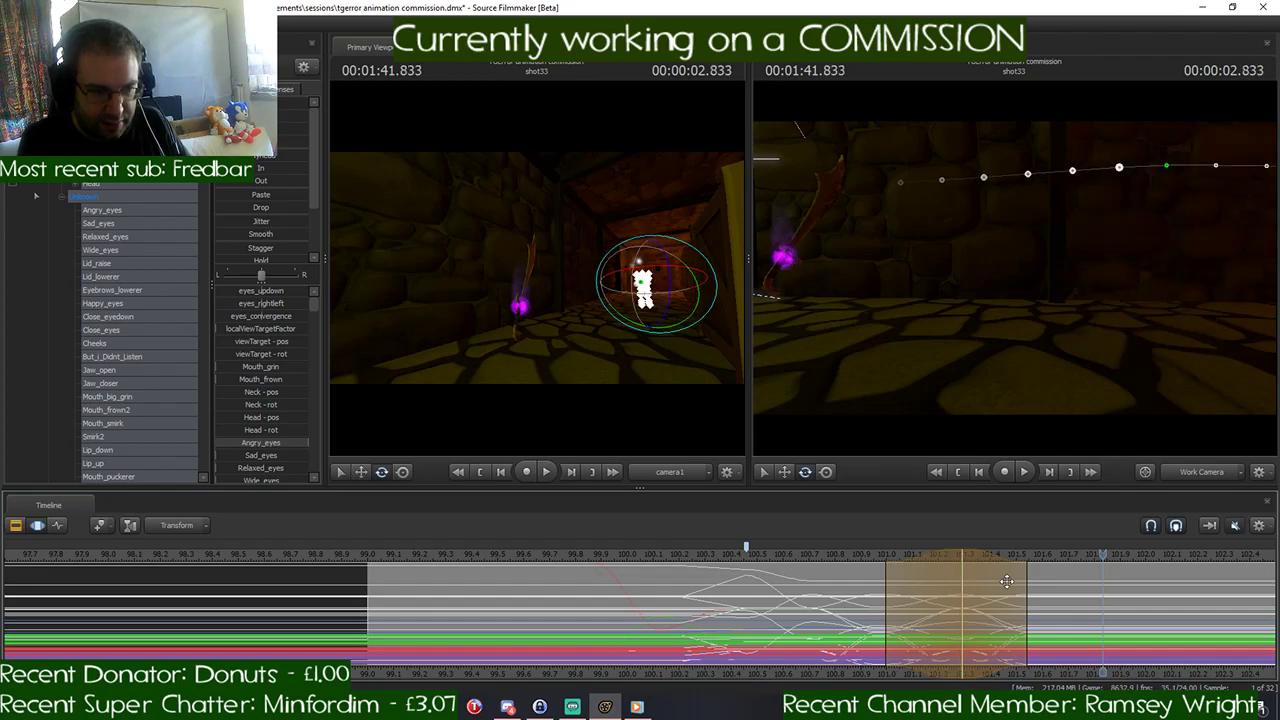
pyautogui.moveTo(1025, 581); pyautogui.dragTo(1035, 581)
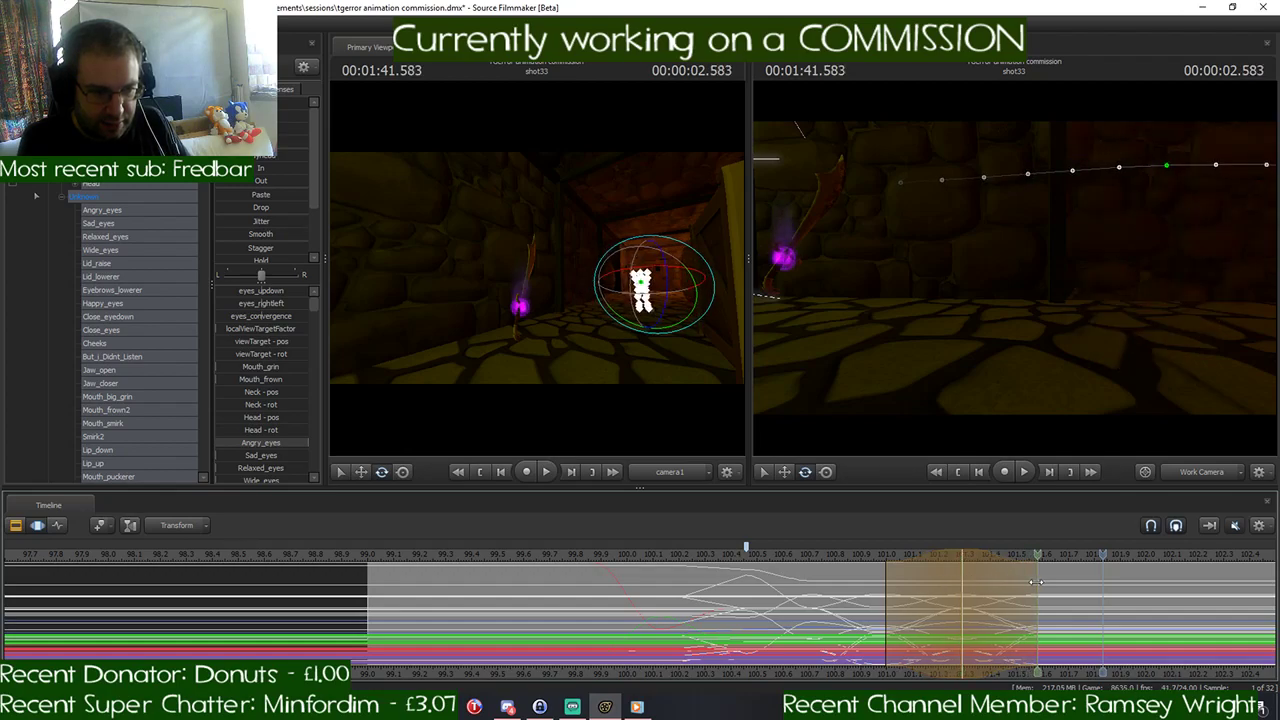
pyautogui.moveTo(1102, 556); pyautogui.dragTo(802, 566)
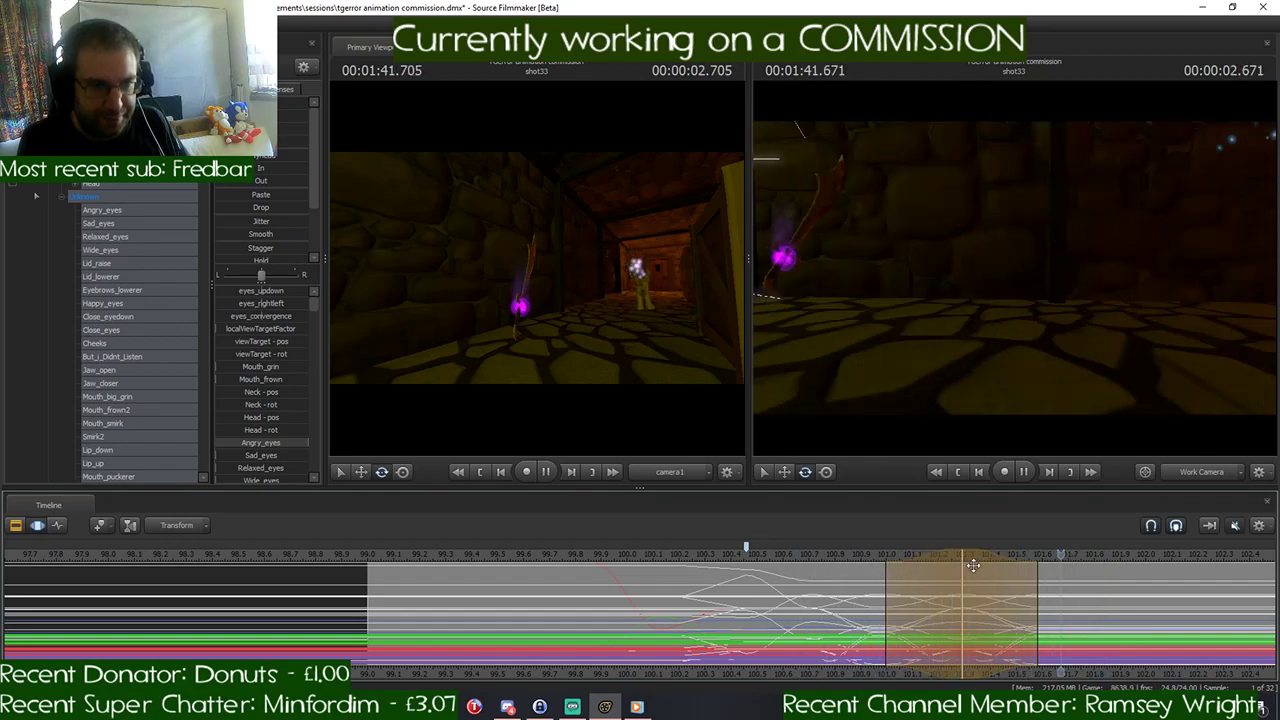
pyautogui.moveTo(1104, 554); pyautogui.dragTo(743, 581)
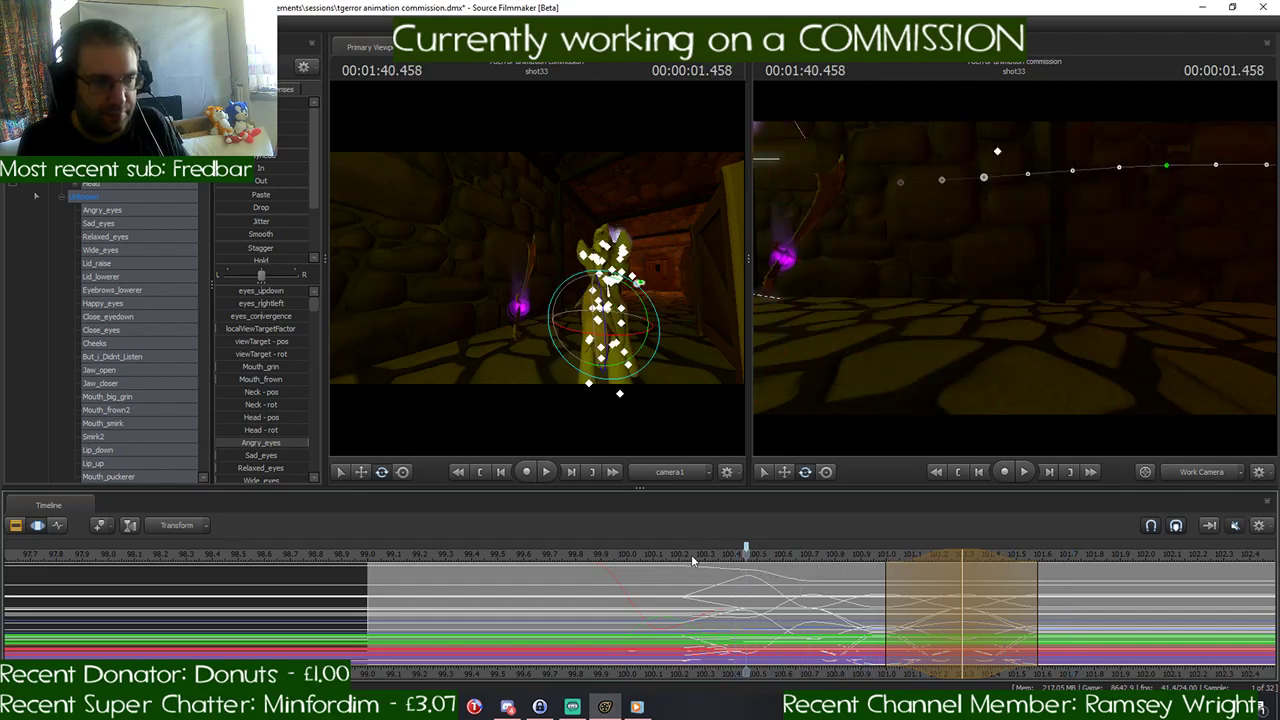
pyautogui.press('space')
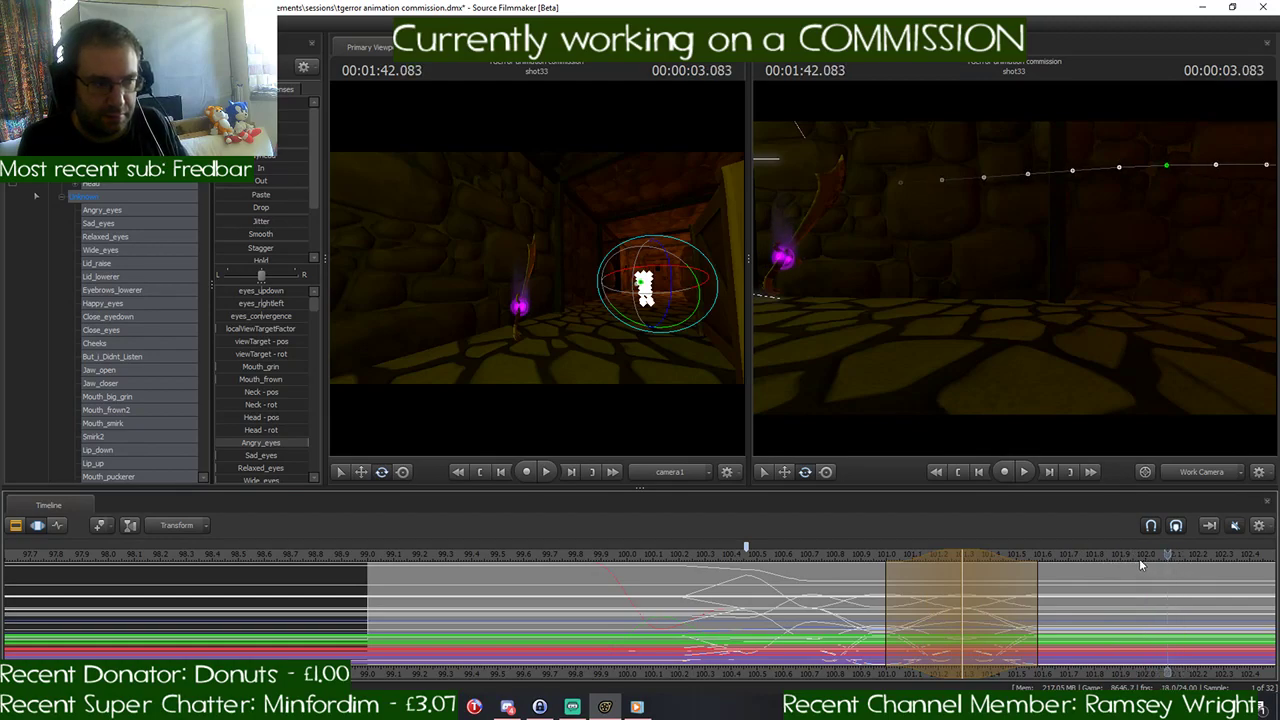
# - Copy the pony's motion between about 101.0 and 101.58 seconds, without falloff, and paste it over 101.58 to 102.17 seconds
pyautogui.moveTo(1139, 558); pyautogui.dragTo(1042, 561)
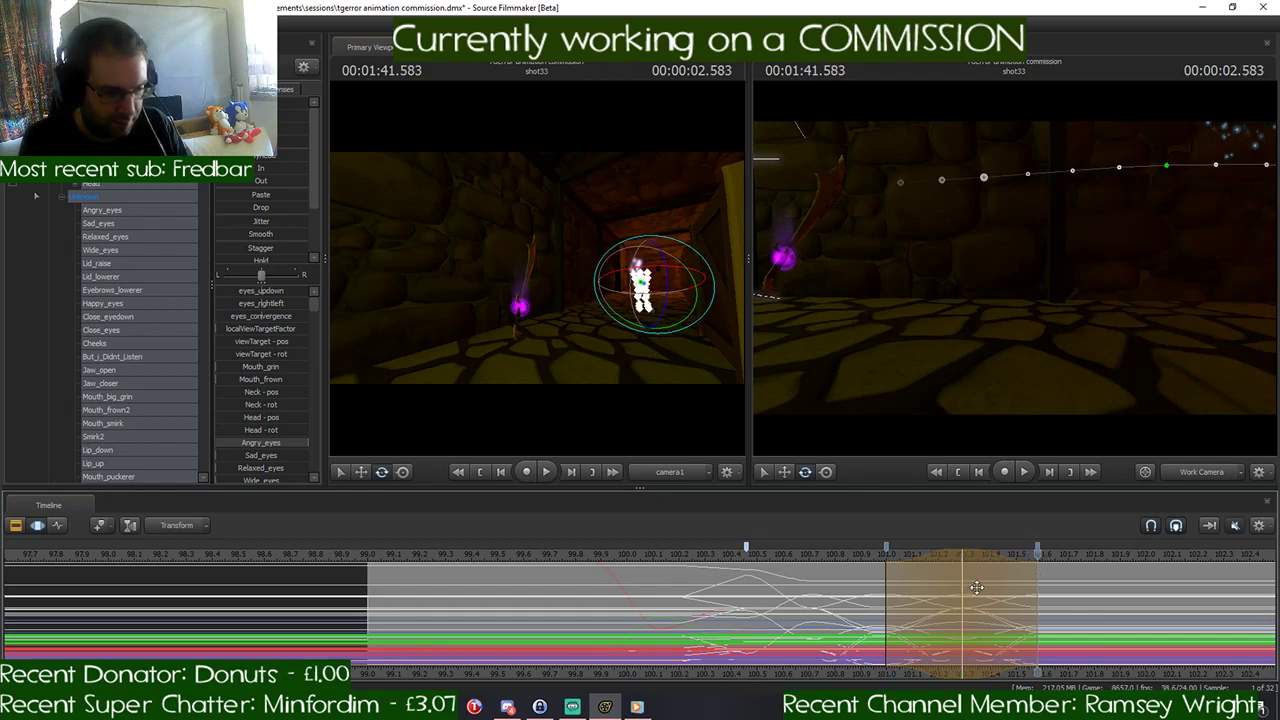
pyautogui.moveTo(967, 591); pyautogui.dragTo(1041, 590)
pyautogui.moveTo(962, 581); pyautogui.dragTo(887, 582)
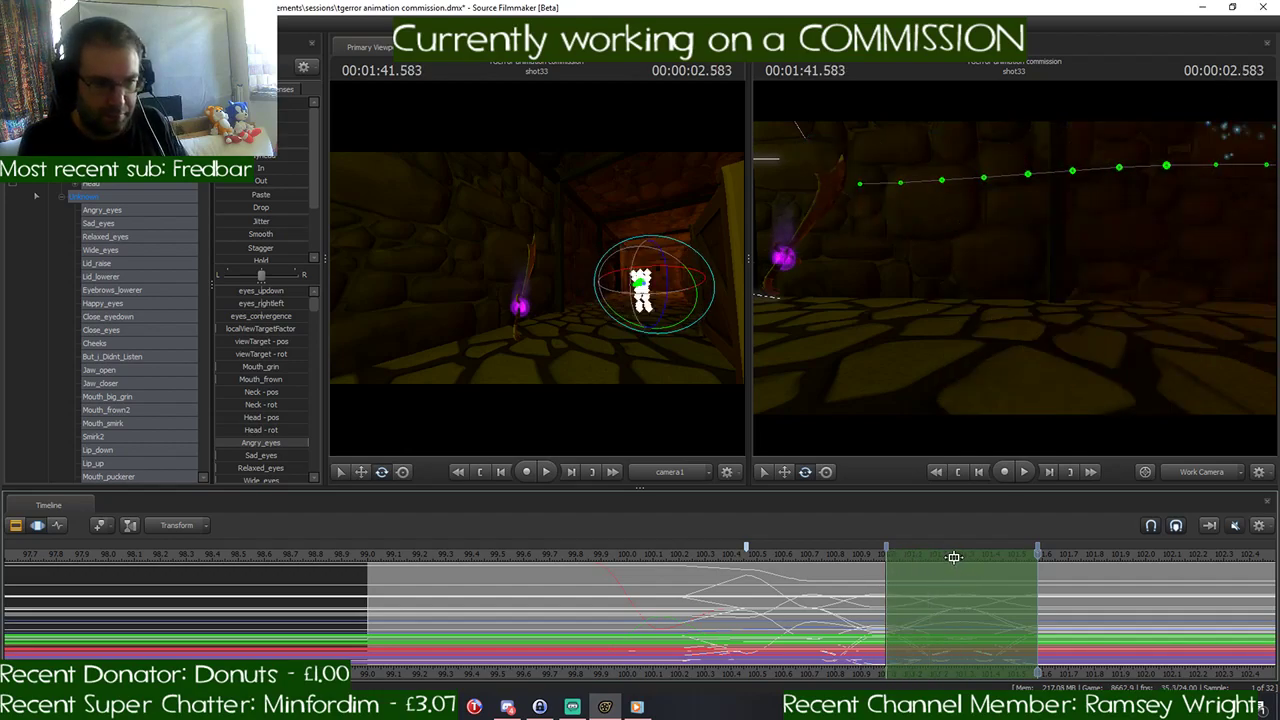
pyautogui.moveTo(953, 557); pyautogui.dragTo(1107, 567)
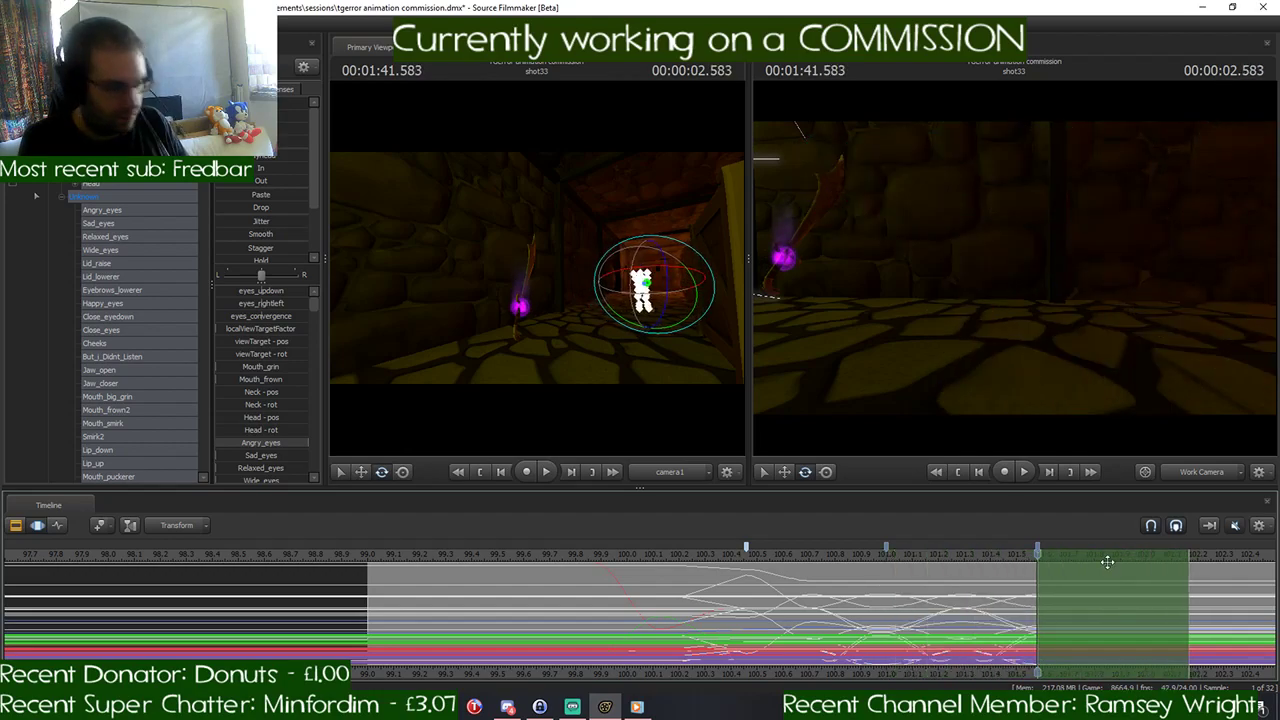
pyautogui.hotkey('ctrl', 'v')
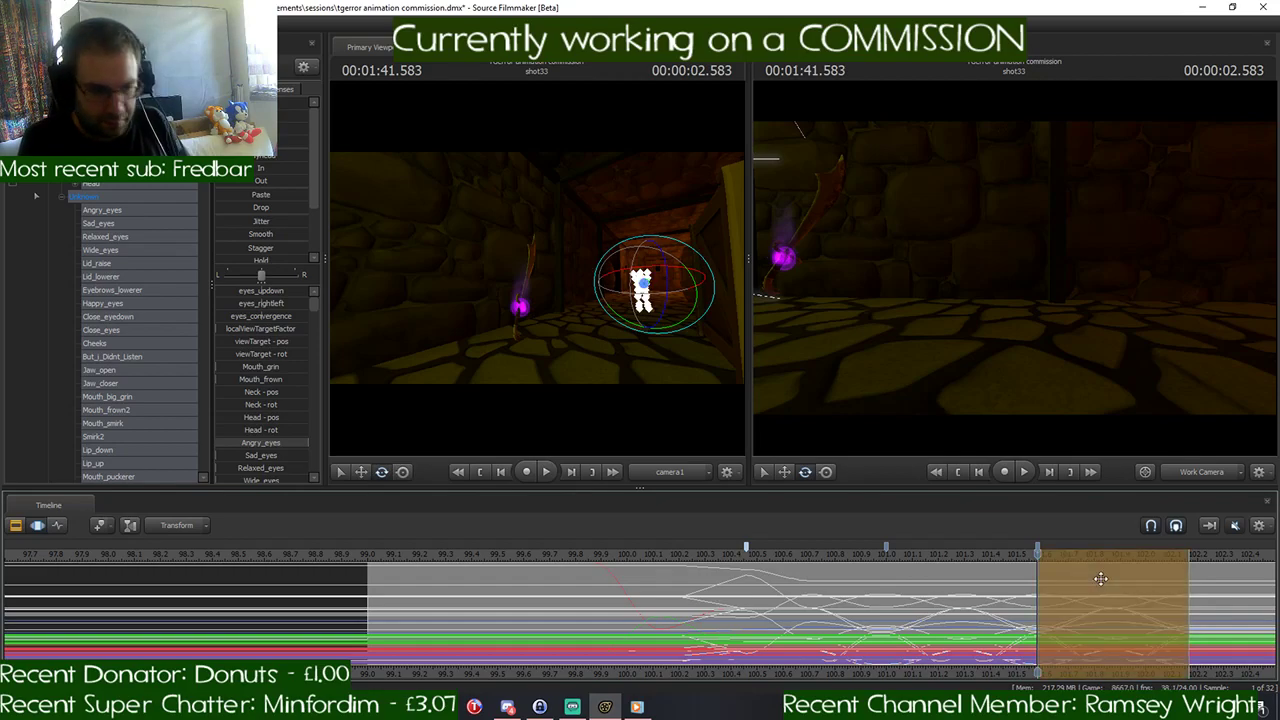
pyautogui.press('Return')
# - Play the shot back repeatedly and examine how the pony's gallop runs through the repeated cycle
pyautogui.moveTo(1042, 554); pyautogui.dragTo(1190, 569)
pyautogui.press('space')
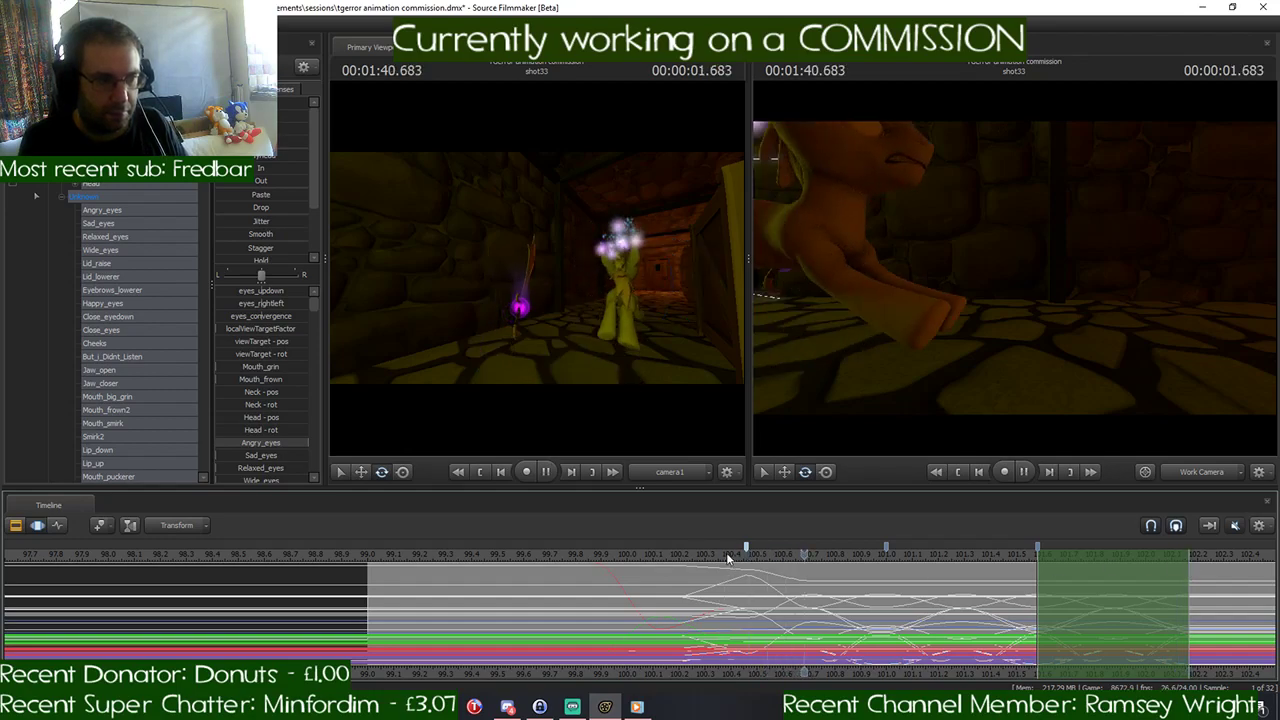
pyautogui.press('space')
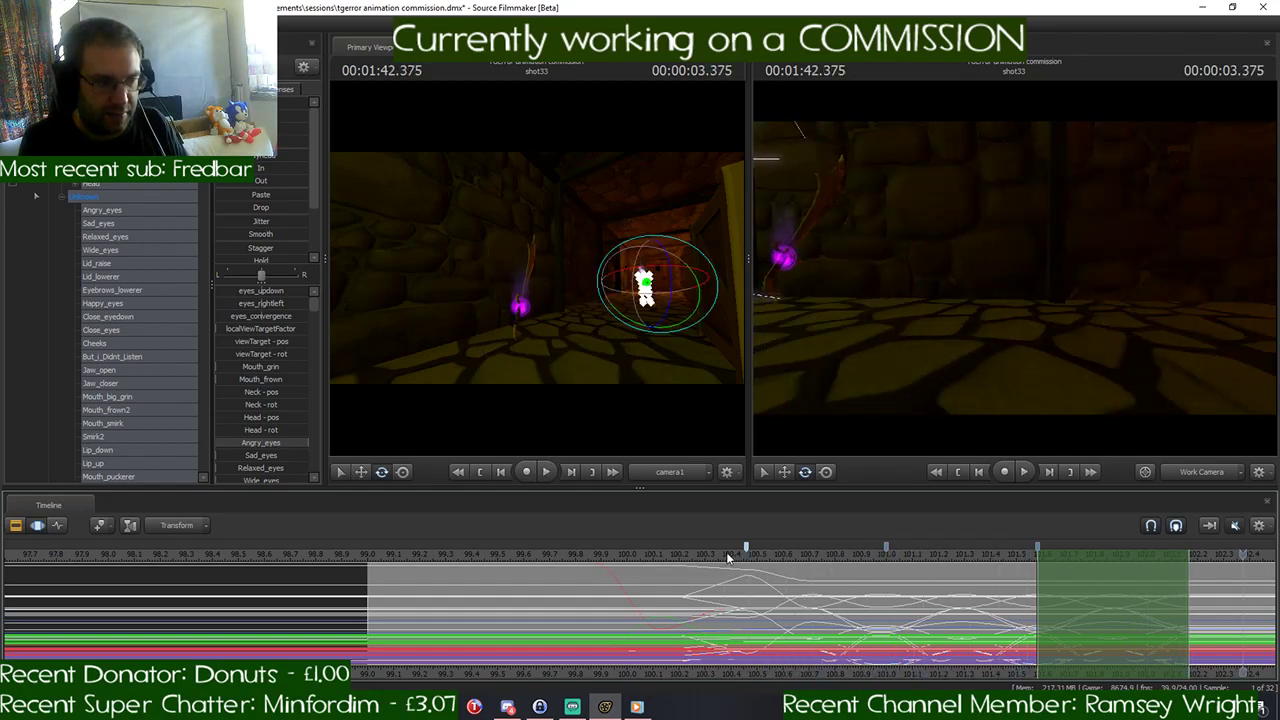
pyautogui.scroll(-2, 708, 563)
pyautogui.moveTo(918, 669); pyautogui.dragTo(650, 642, button='middle')
pyautogui.scroll(-1, 690, 636)
pyautogui.press('space')
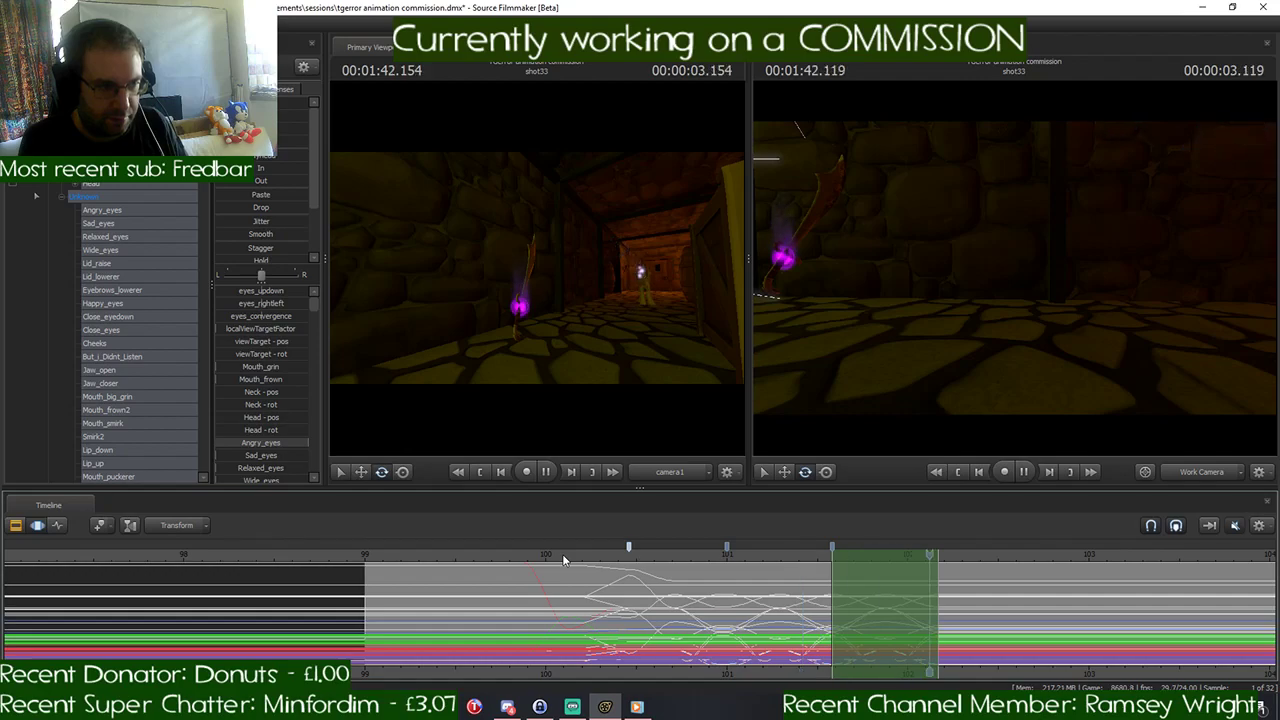
pyautogui.press('space')
pyautogui.press('space')
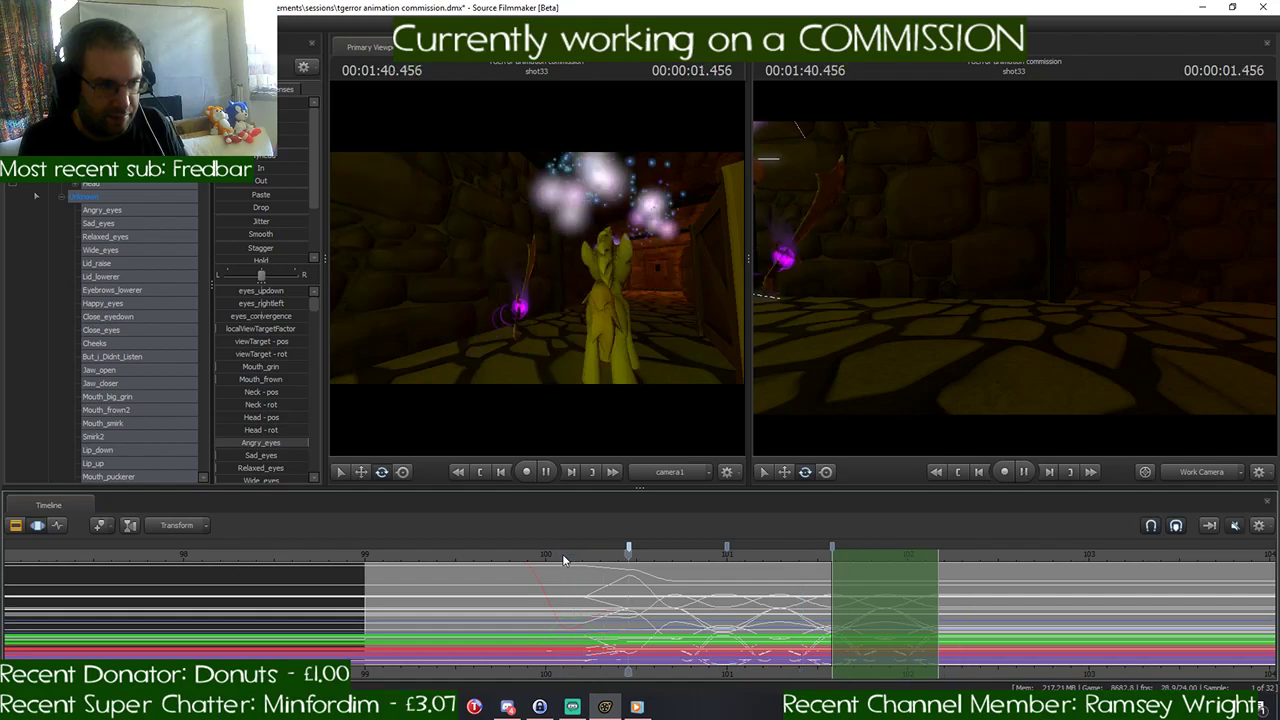
pyautogui.press('space')
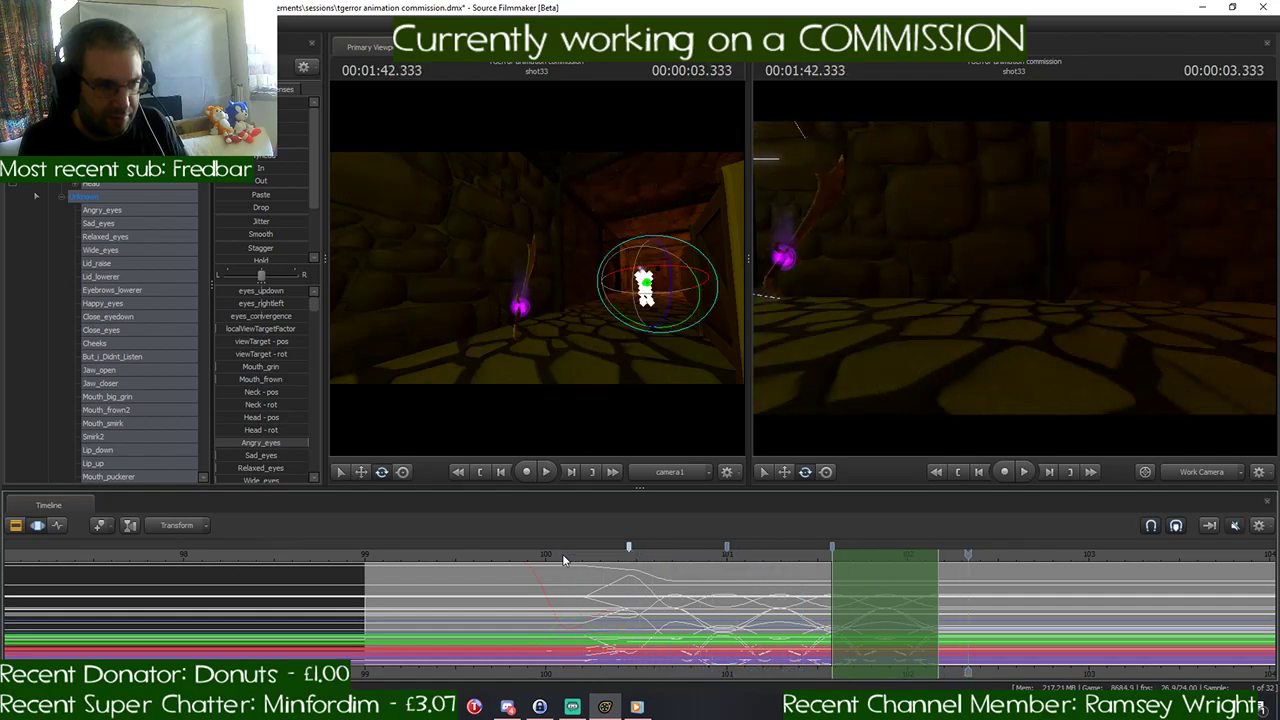
pyautogui.press('space')
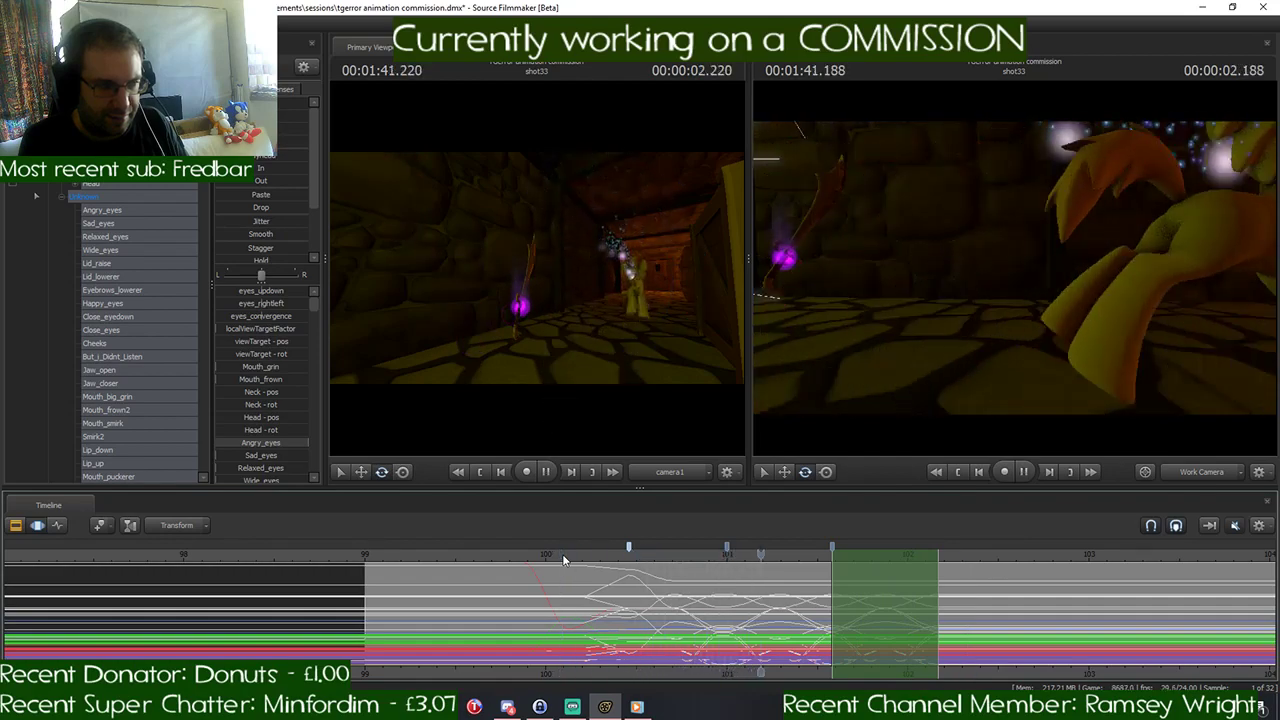
pyautogui.press('space')
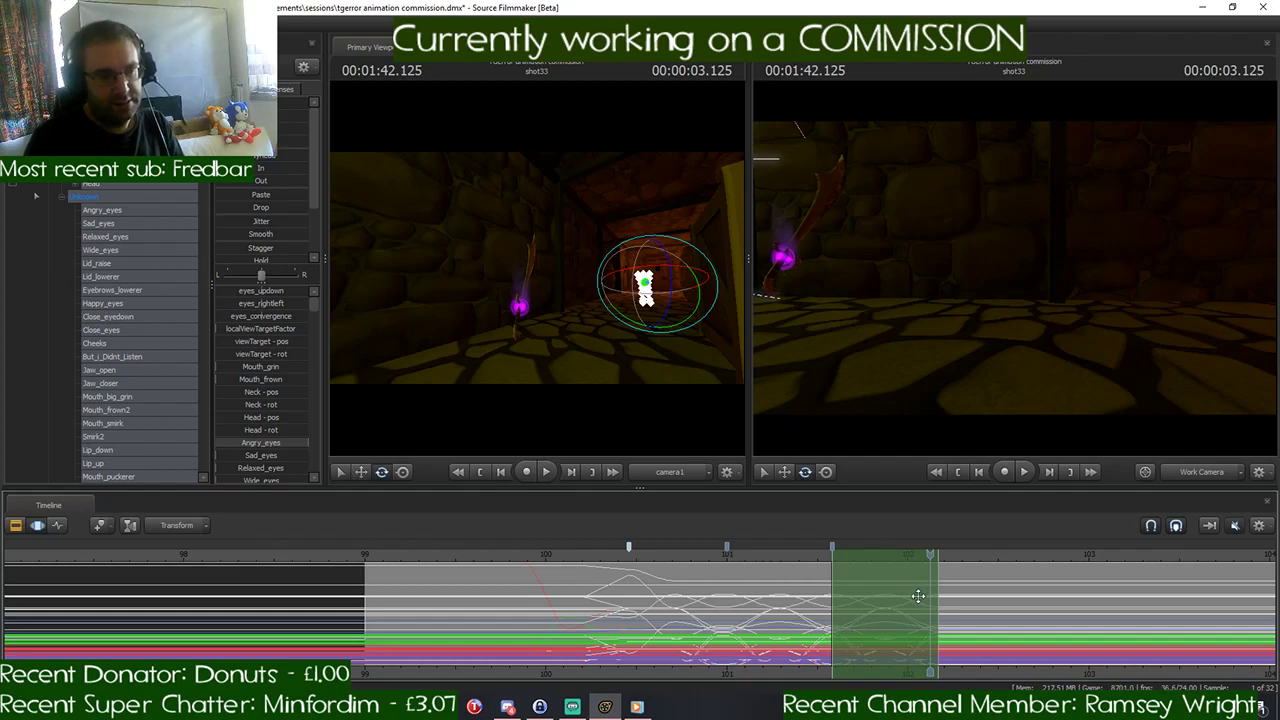
# - Extend the time selection's start back to 1:40.458, with falloff rising to full strength at about 102.0 seconds
pyautogui.moveTo(929, 553); pyautogui.dragTo(938, 553)
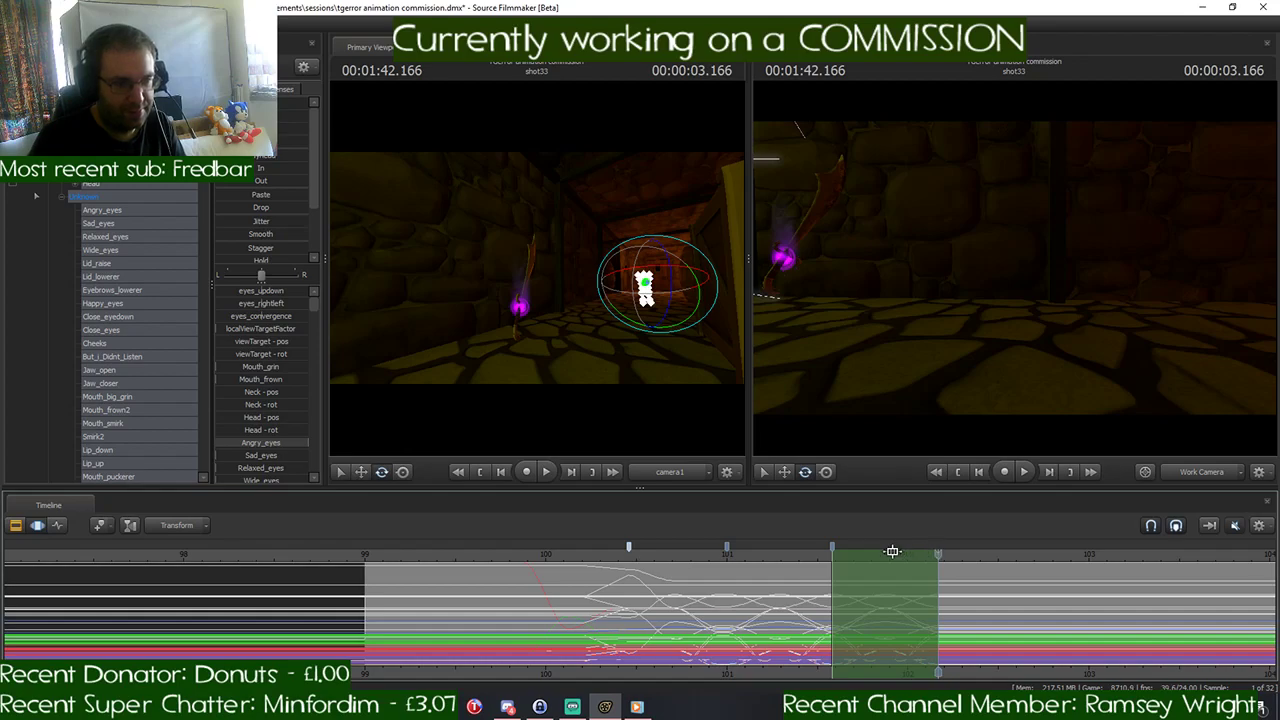
pyautogui.moveTo(935, 553); pyautogui.dragTo(631, 568)
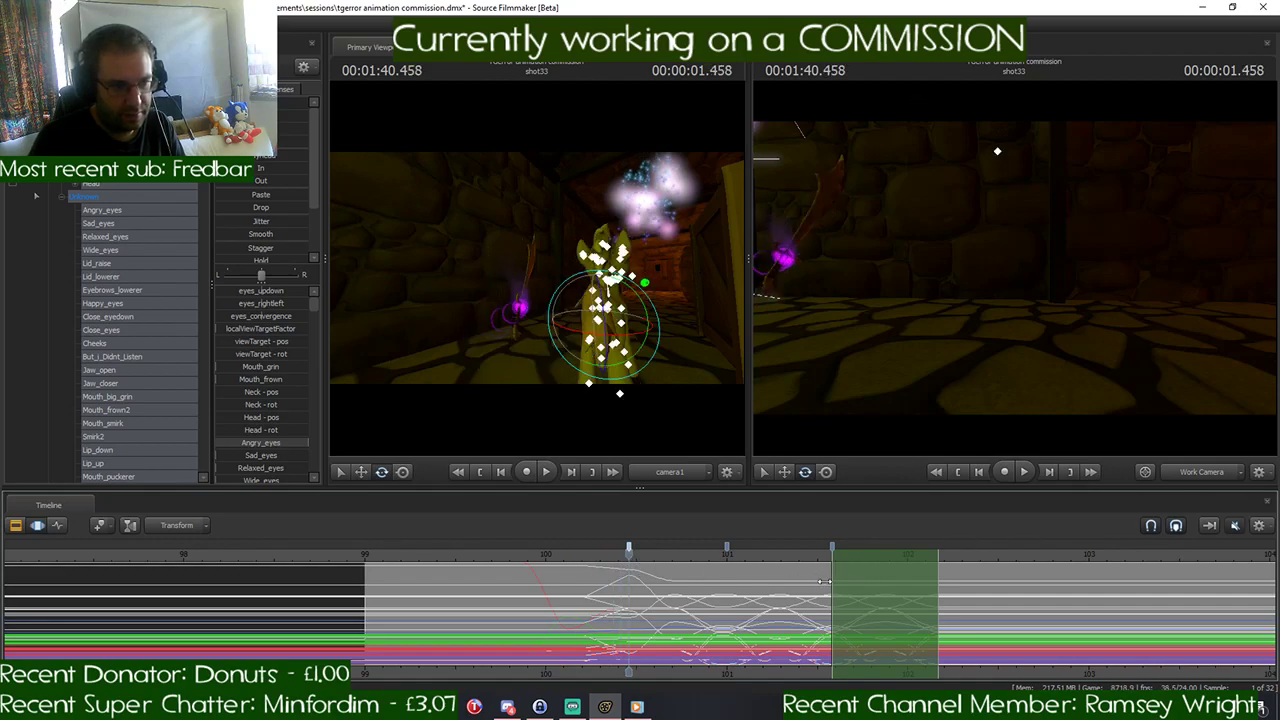
pyautogui.moveTo(822, 580); pyautogui.dragTo(625, 593)
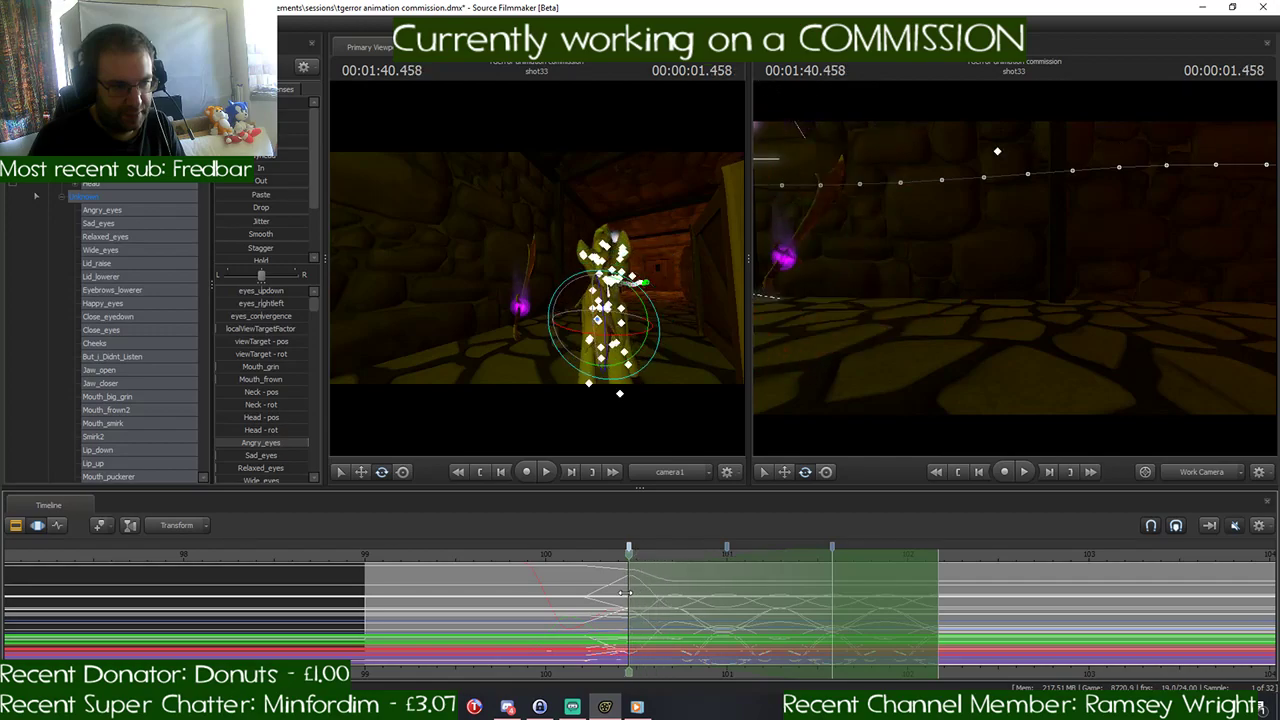
pyautogui.moveTo(835, 577); pyautogui.dragTo(907, 578)
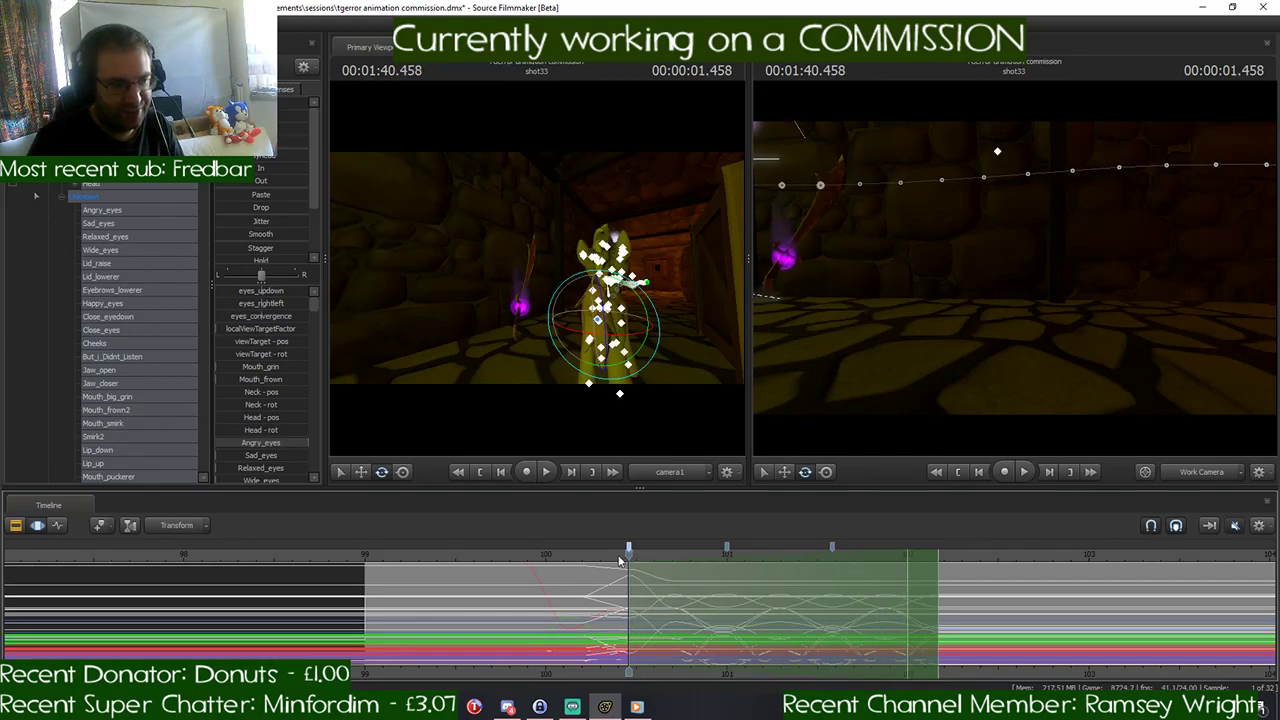
# - Select the pony's rootTransform control and extend the end of the time selection without limit beyond 102.0 seconds
pyautogui.moveTo(628, 550); pyautogui.dragTo(720, 548)
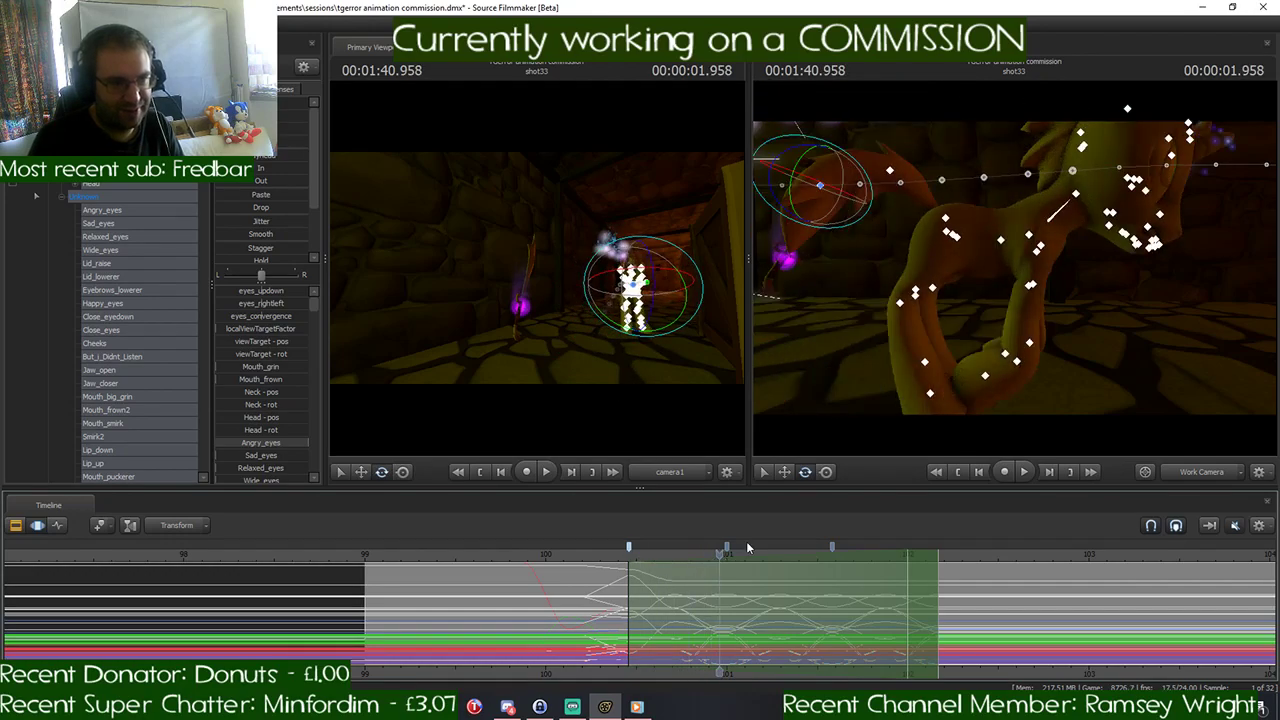
pyautogui.moveTo(890, 270); pyautogui.dragTo(845, 240)
pyautogui.press('s')
pyautogui.keyDown('ctrl'); pyautogui.click(922, 327); pyautogui.keyUp('ctrl')
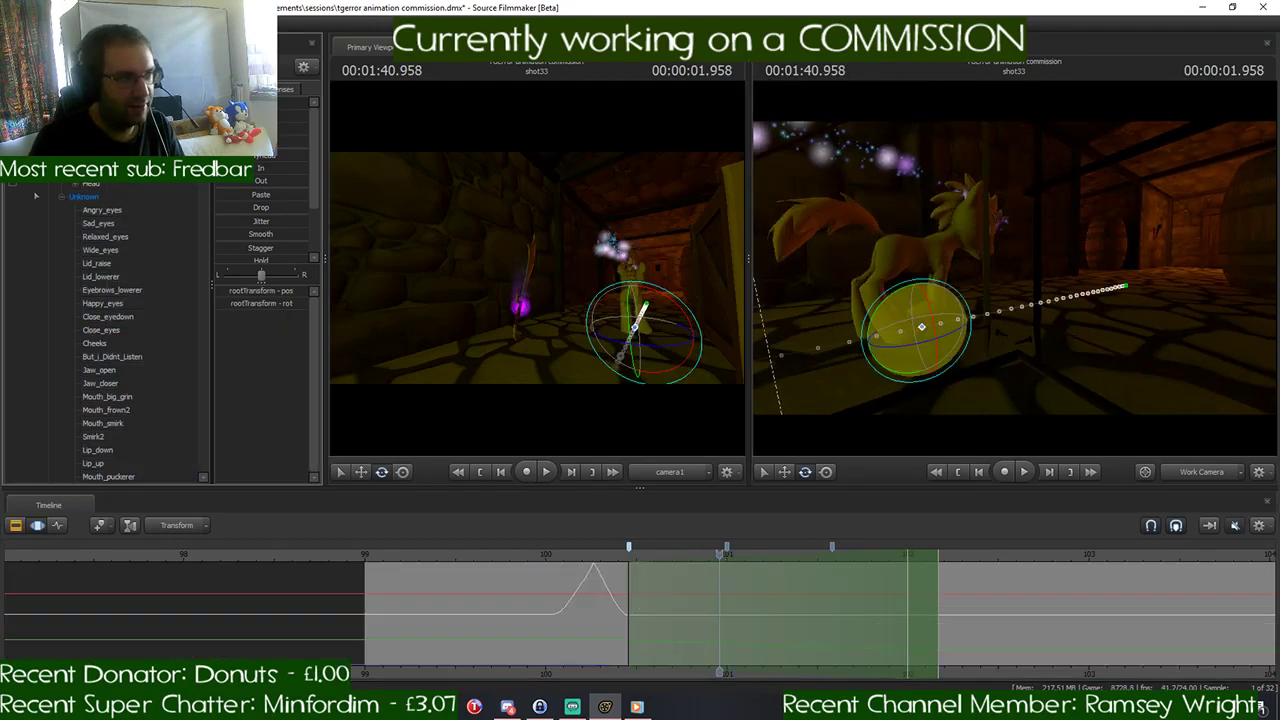
pyautogui.press('w')
pyautogui.moveTo(940, 392); pyautogui.dragTo(962, 380)
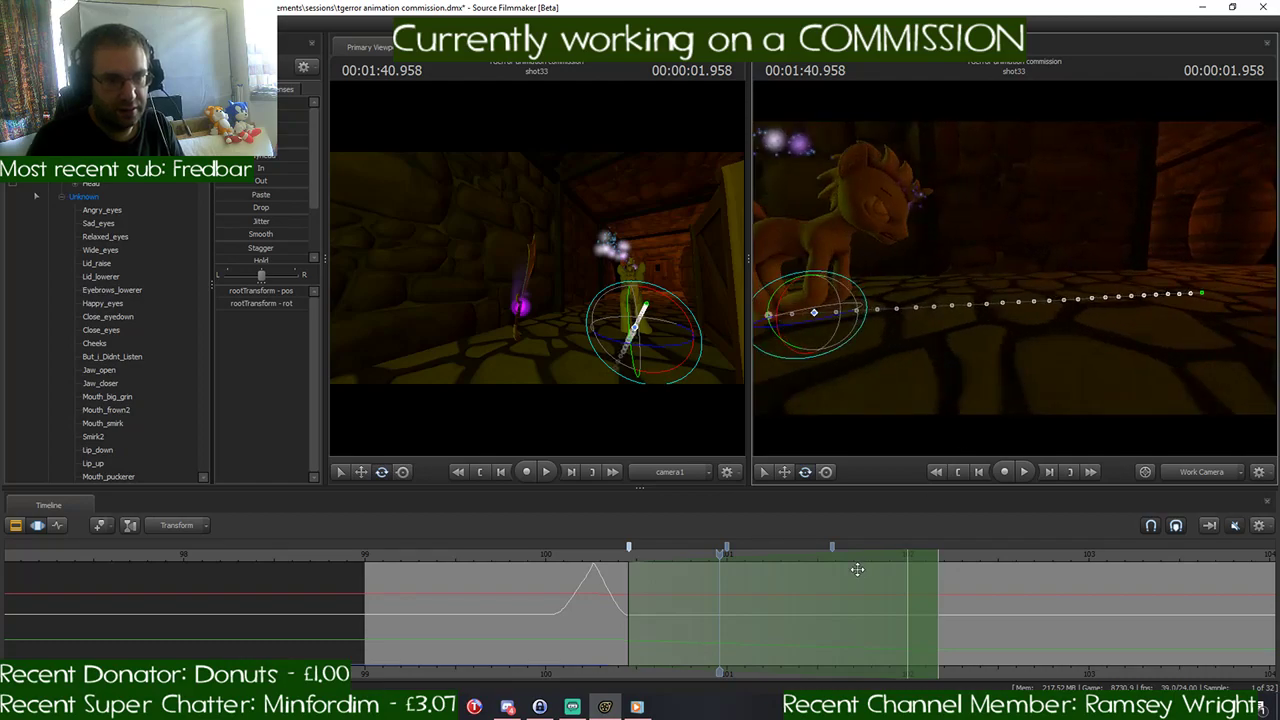
pyautogui.moveTo(937, 582); pyautogui.dragTo(1275, 583)
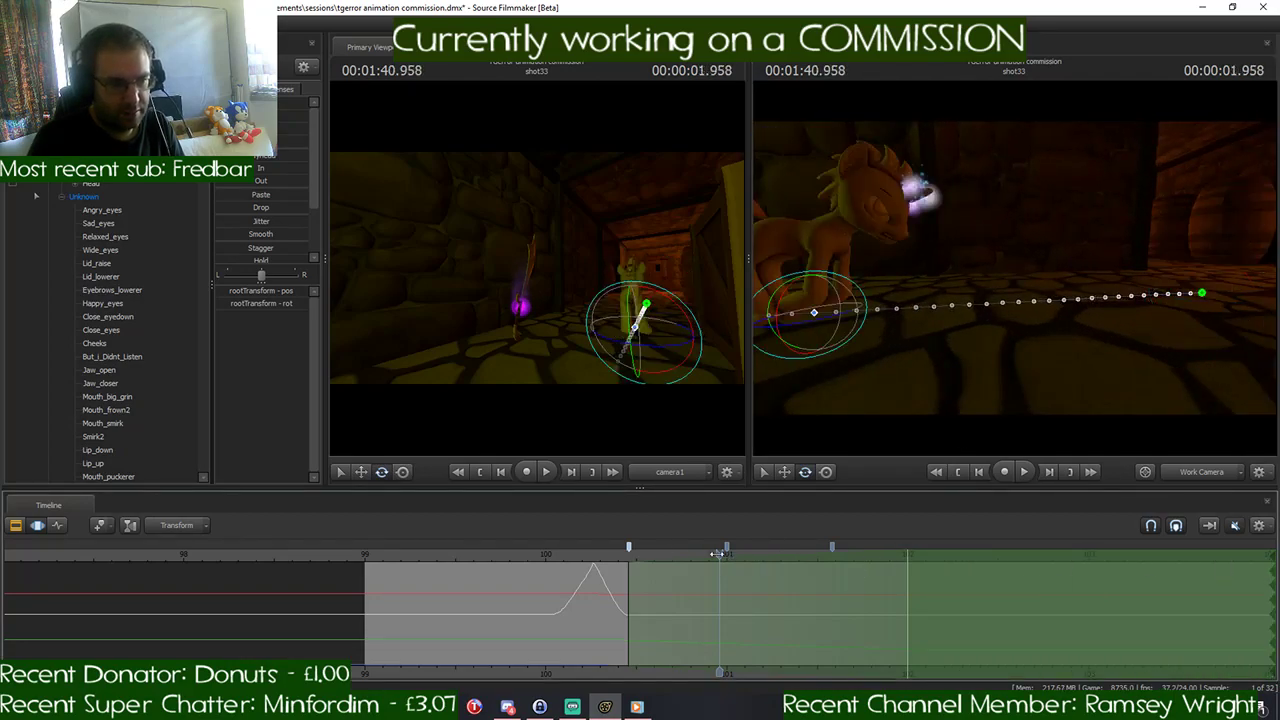
# - Collapse the pony's controls, select the purple-glowing weapon by the wall, and place the playhead at 1:42.041
pyautogui.moveTo(718, 553); pyautogui.dragTo(905, 553)
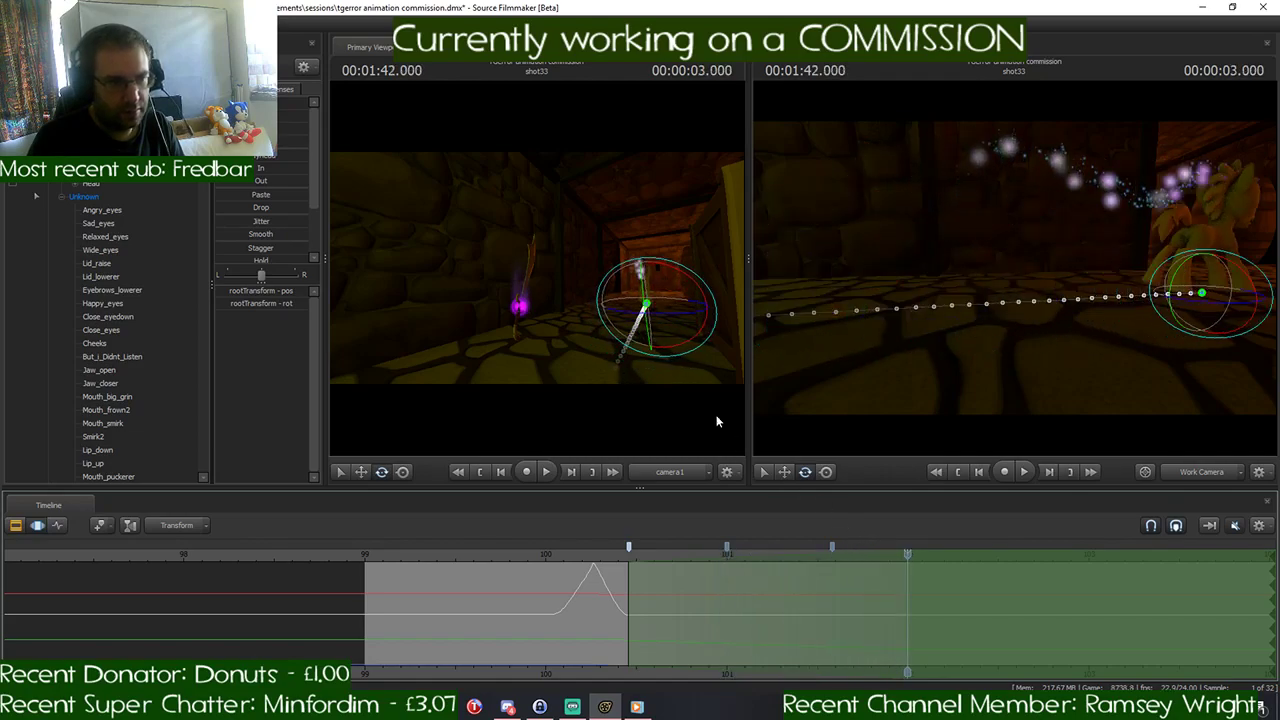
pyautogui.click(61, 197)
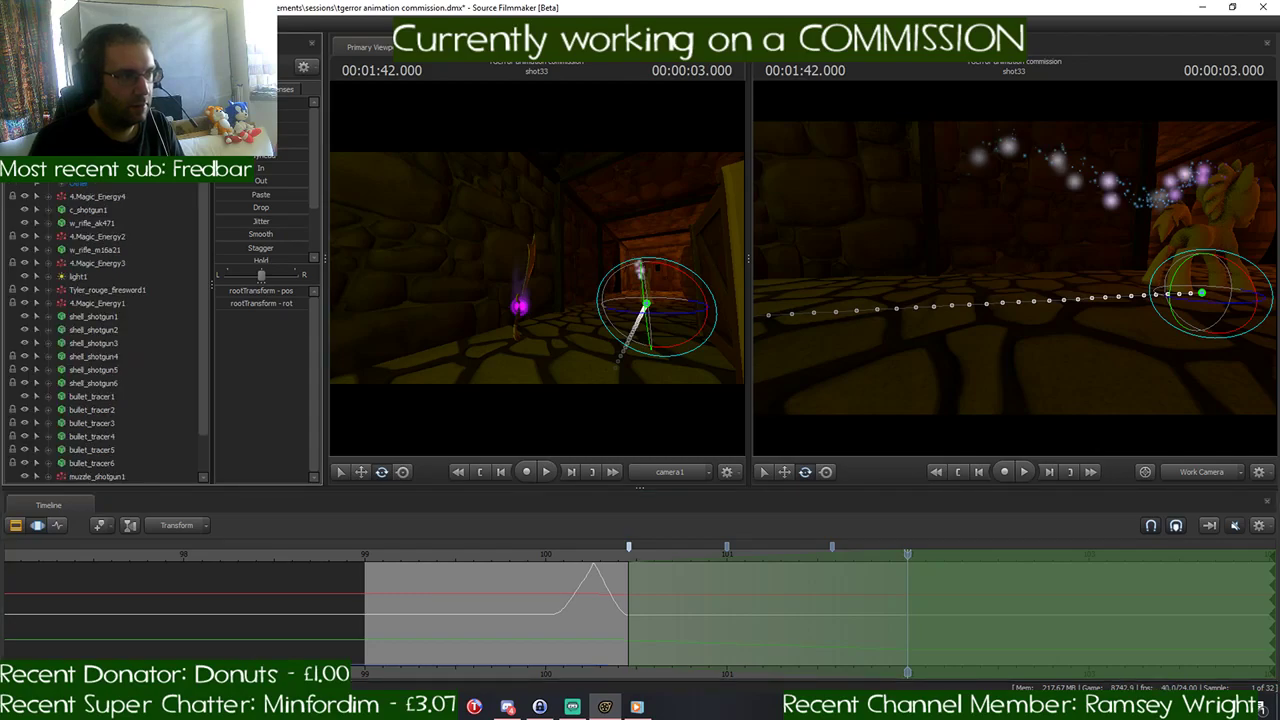
pyautogui.click(48, 143)
pyautogui.click(88, 170)
pyautogui.moveTo(907, 334); pyautogui.dragTo(962, 392)
pyautogui.press('s')
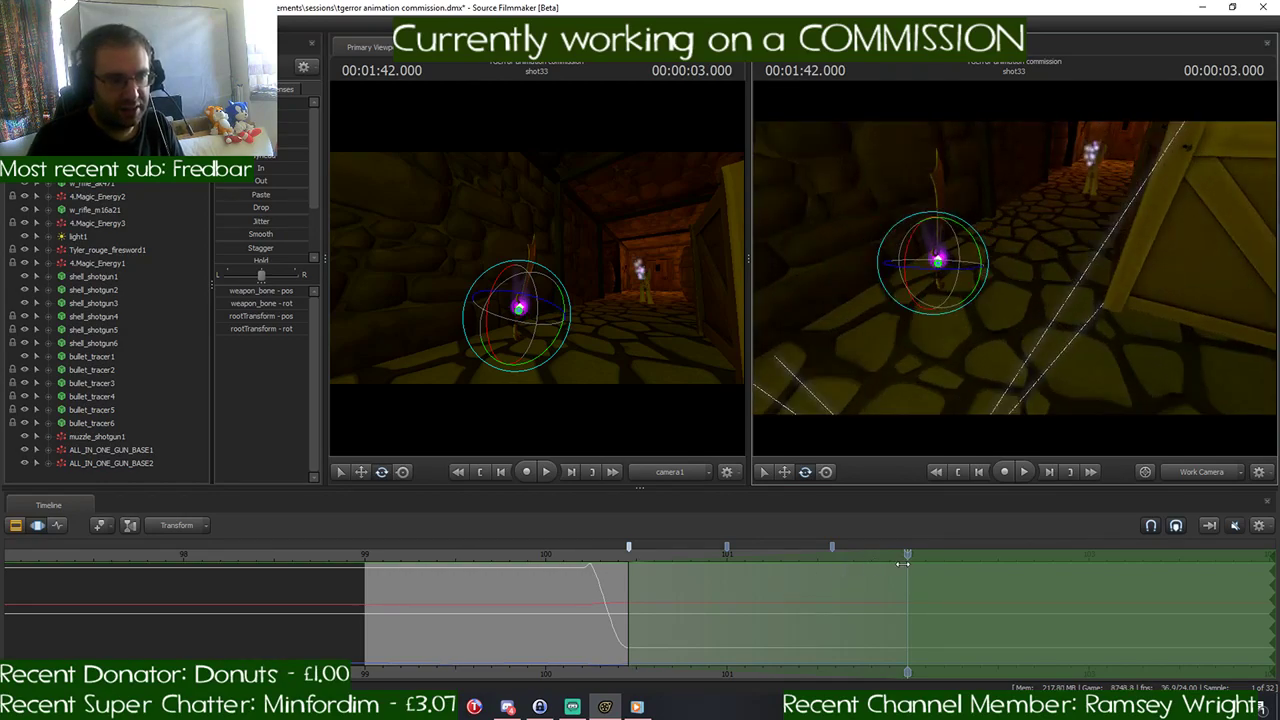
pyautogui.moveTo(908, 556)
pyautogui.mouseDown()
pyautogui.moveTo(857, 572)
pyautogui.moveTo(700, 573)
pyautogui.moveTo(915, 573)
pyautogui.mouseUp()
# - Move the glowing weapon down the corridor to the running pony at 1:42.041 and play back from 1:39.833
pyautogui.press('w')
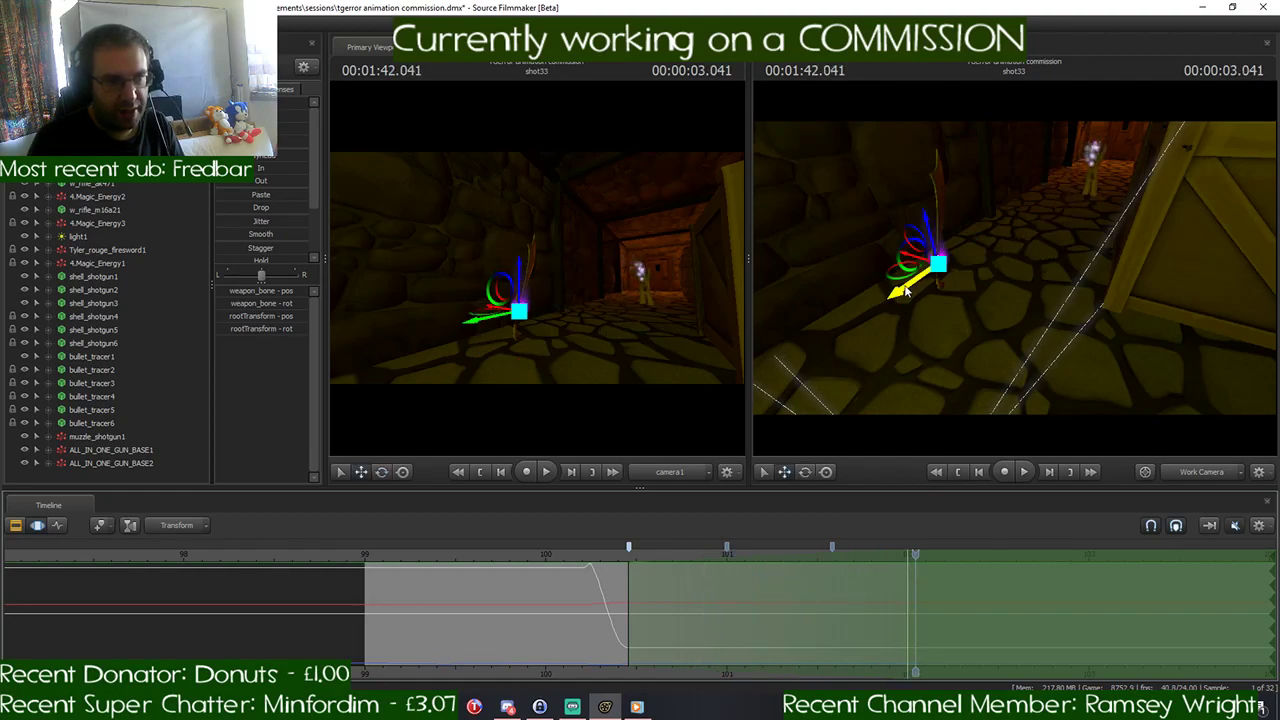
pyautogui.moveTo(905, 290); pyautogui.dragTo(789, 289)
pyautogui.press('w')
pyautogui.press('s')
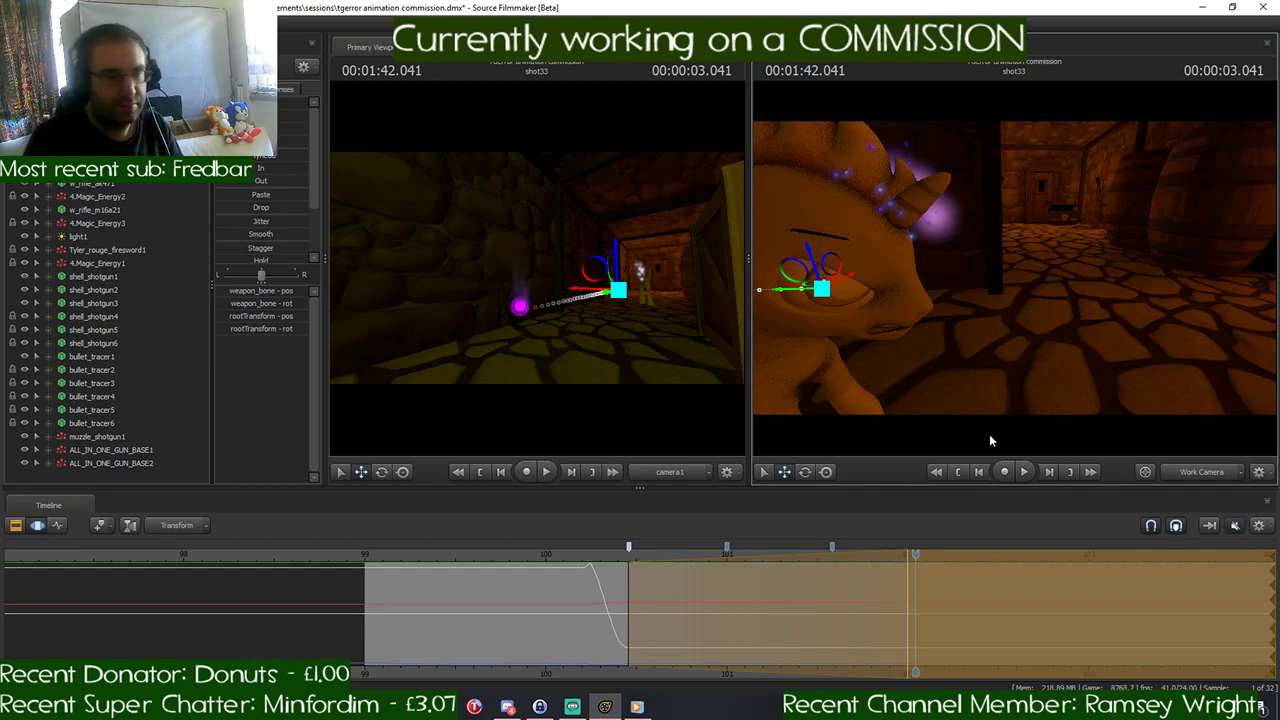
pyautogui.moveTo(921, 550); pyautogui.dragTo(516, 560)
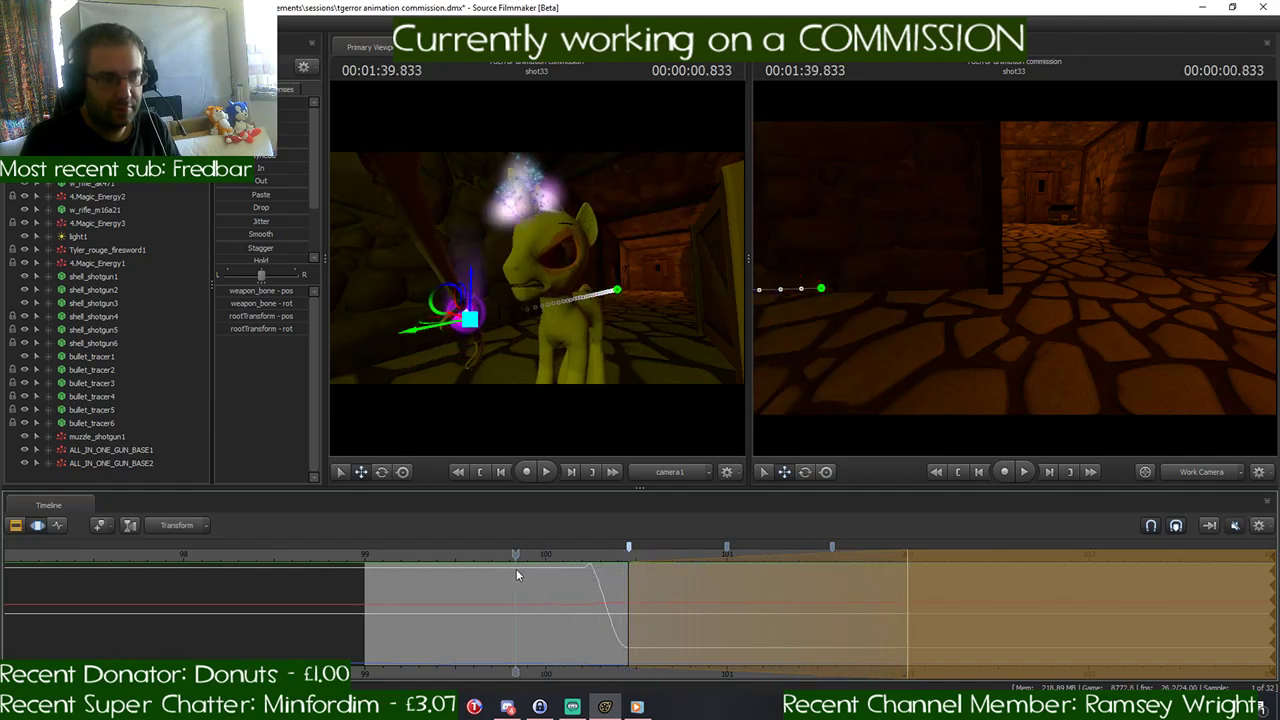
pyautogui.press('space')
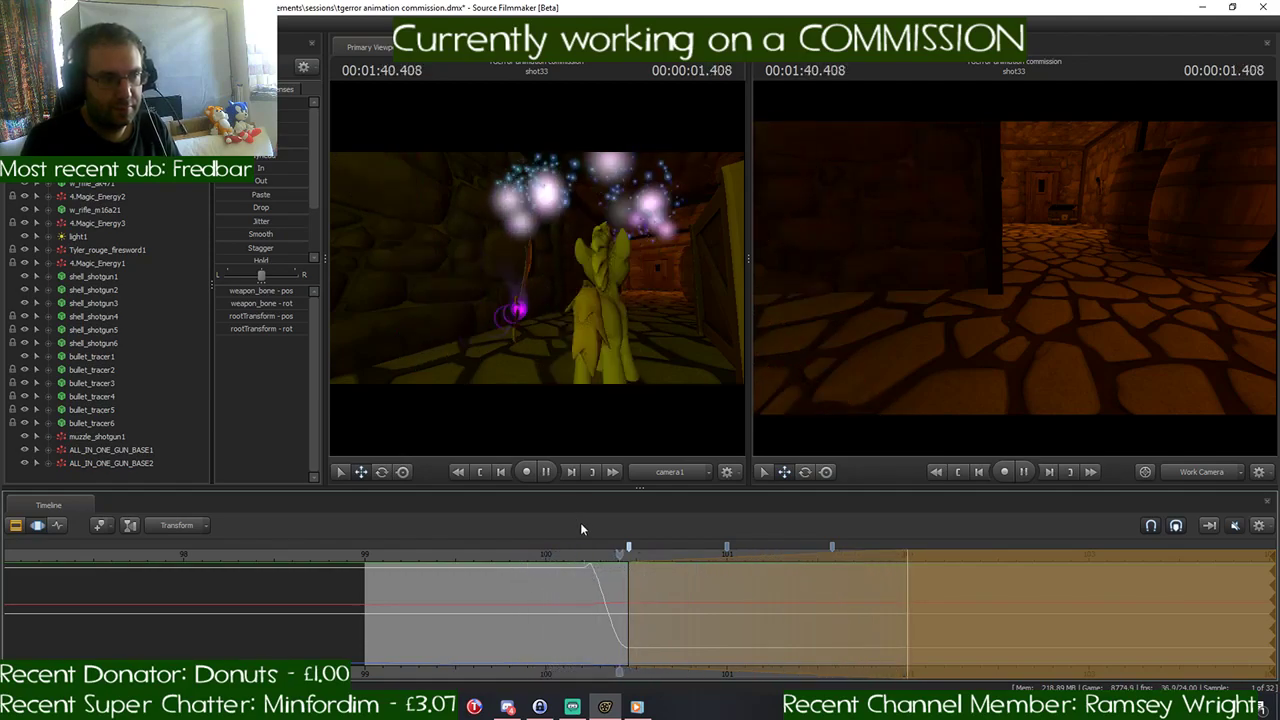
# - Stop playback, place the playhead at 1:42.000, and frame the pony and glowing weapon in the work camera
pyautogui.press('space')
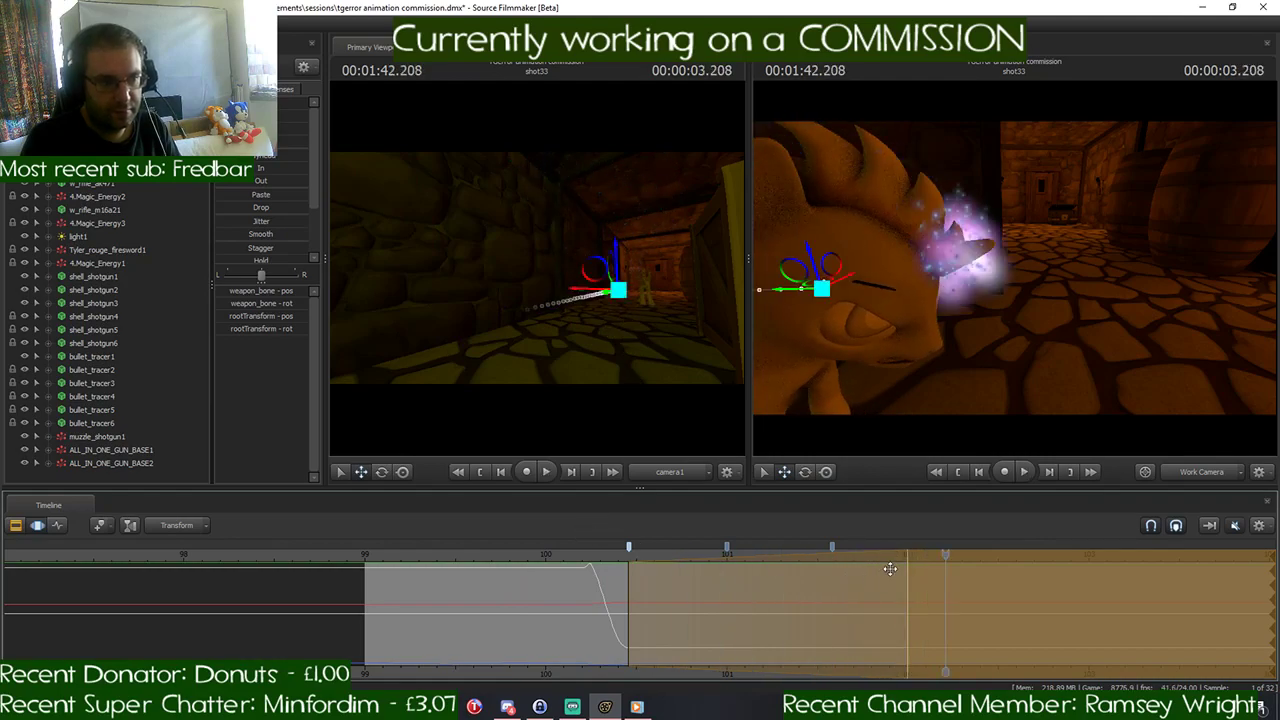
pyautogui.moveTo(941, 555); pyautogui.dragTo(908, 566)
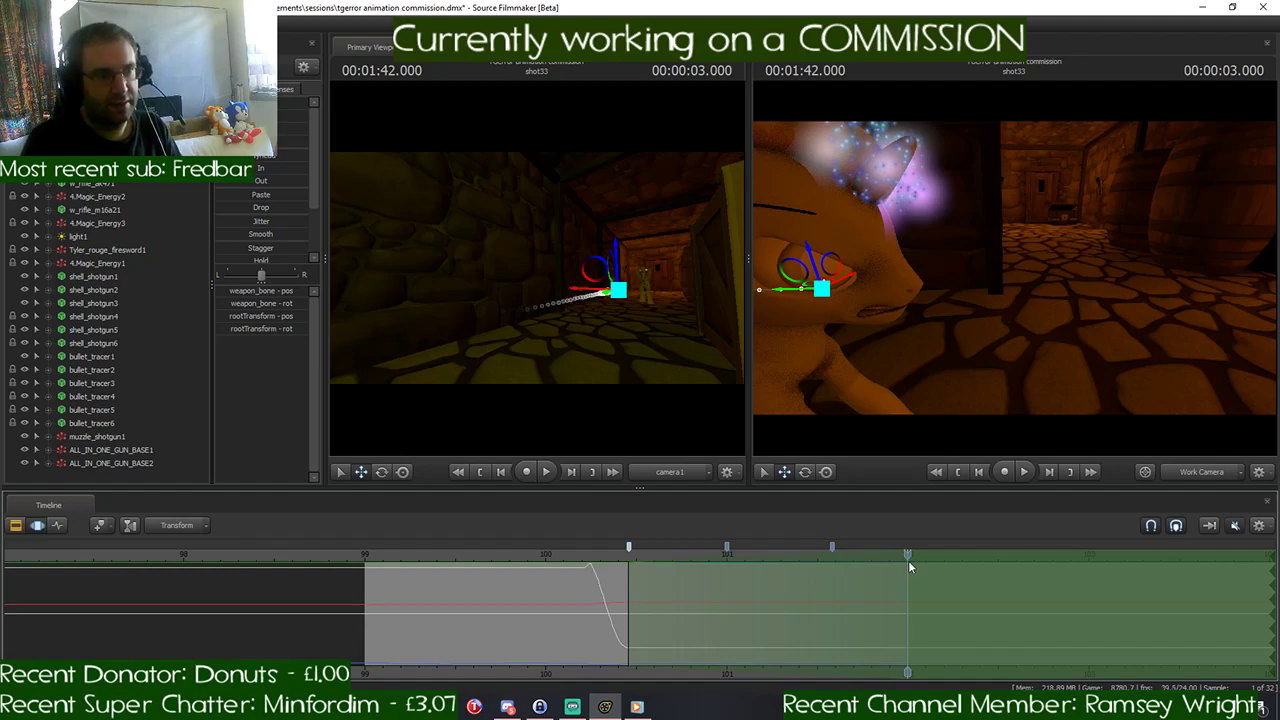
pyautogui.press('s')
pyautogui.moveTo(1092, 340); pyautogui.dragTo(1070, 318)
pyautogui.press('a')
pyautogui.press('w')
pyautogui.press('w')
pyautogui.press('s')
pyautogui.press('s')
pyautogui.press('d')
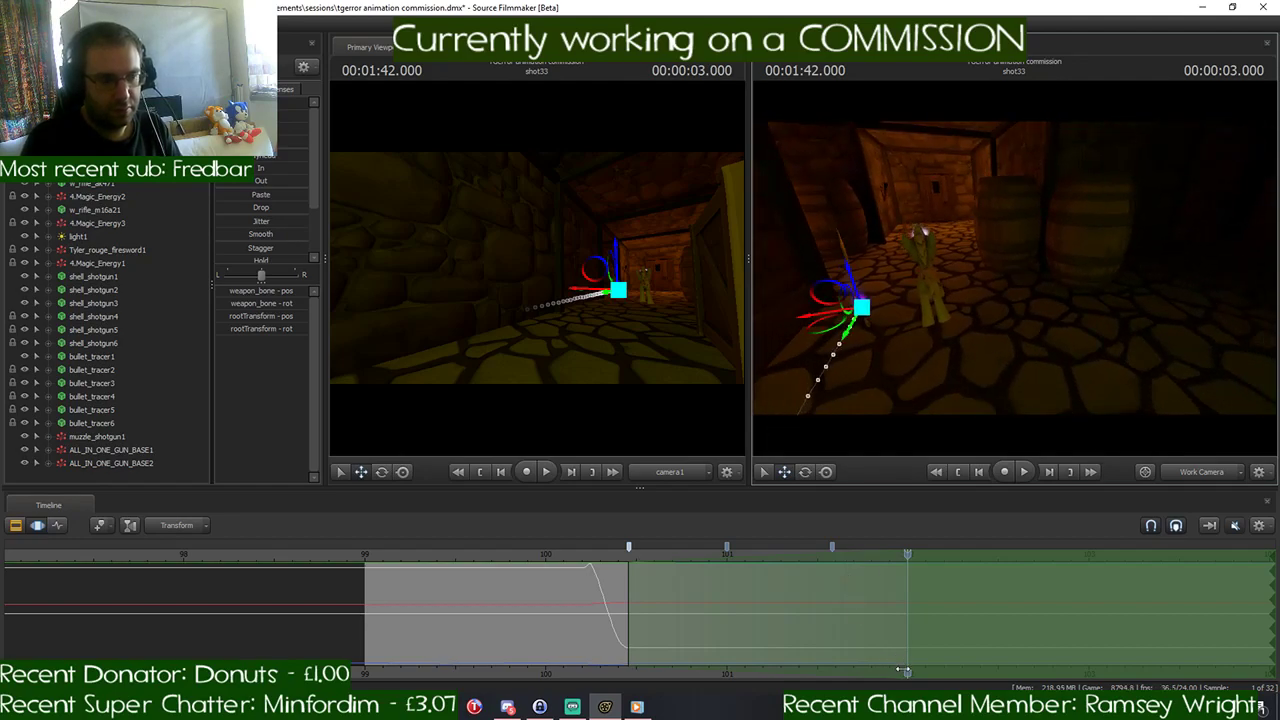
# - Move the time selection's start to about 101.9 seconds, with falloff rising to full strength at 103.0 seconds
pyautogui.moveTo(892, 645); pyautogui.dragTo(693, 623, button='middle')
pyautogui.scroll(-3, 676, 597)
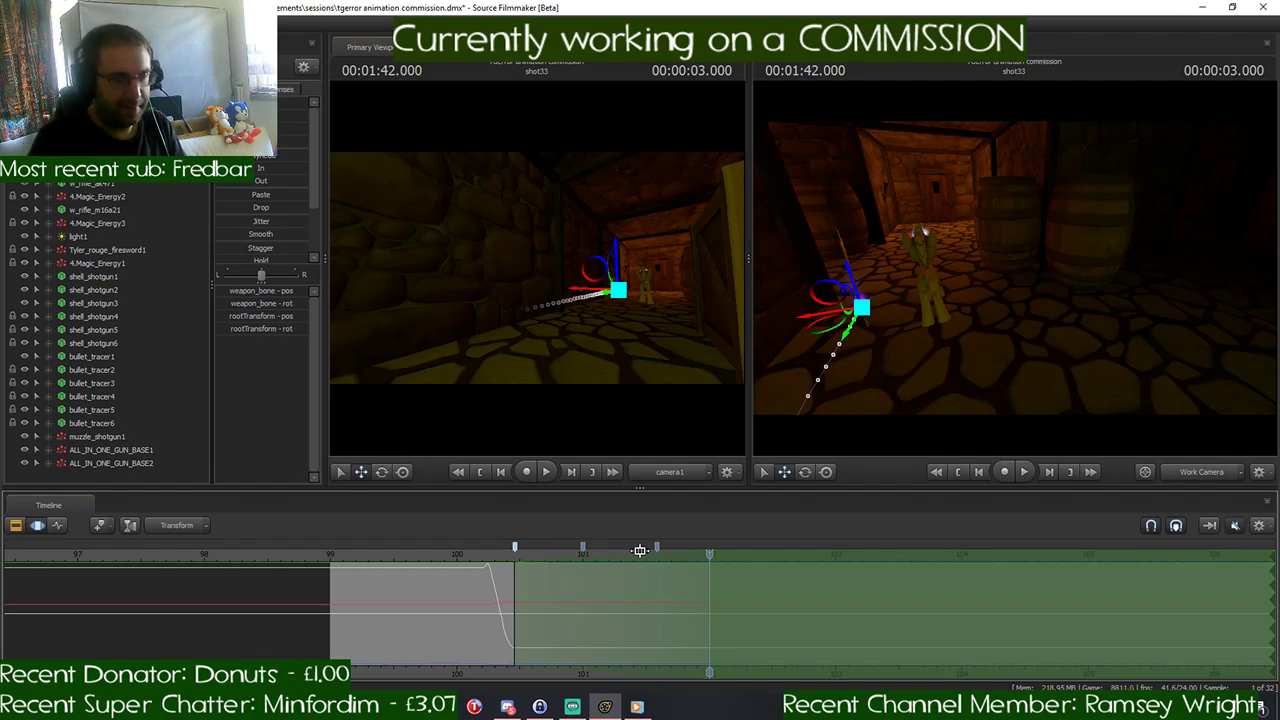
pyautogui.moveTo(647, 556); pyautogui.dragTo(822, 556)
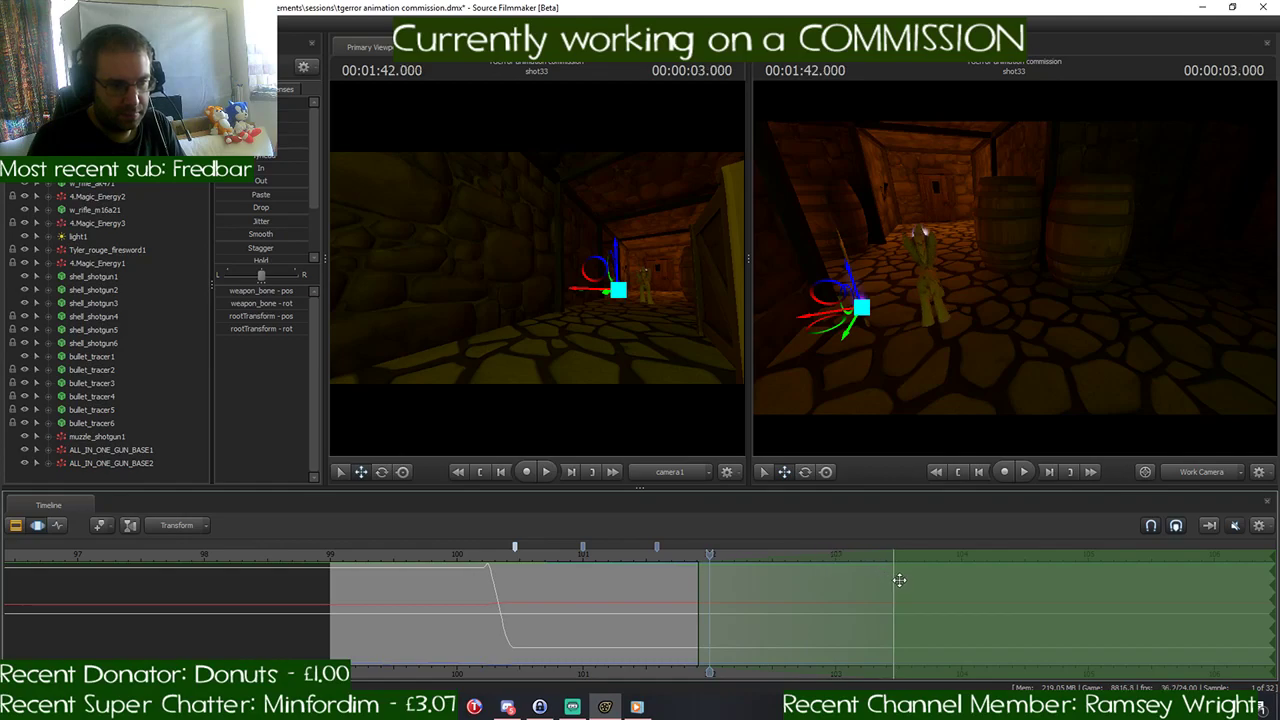
pyautogui.moveTo(895, 580)
pyautogui.mouseDown()
pyautogui.moveTo(806, 580)
pyautogui.moveTo(837, 583)
pyautogui.mouseUp()
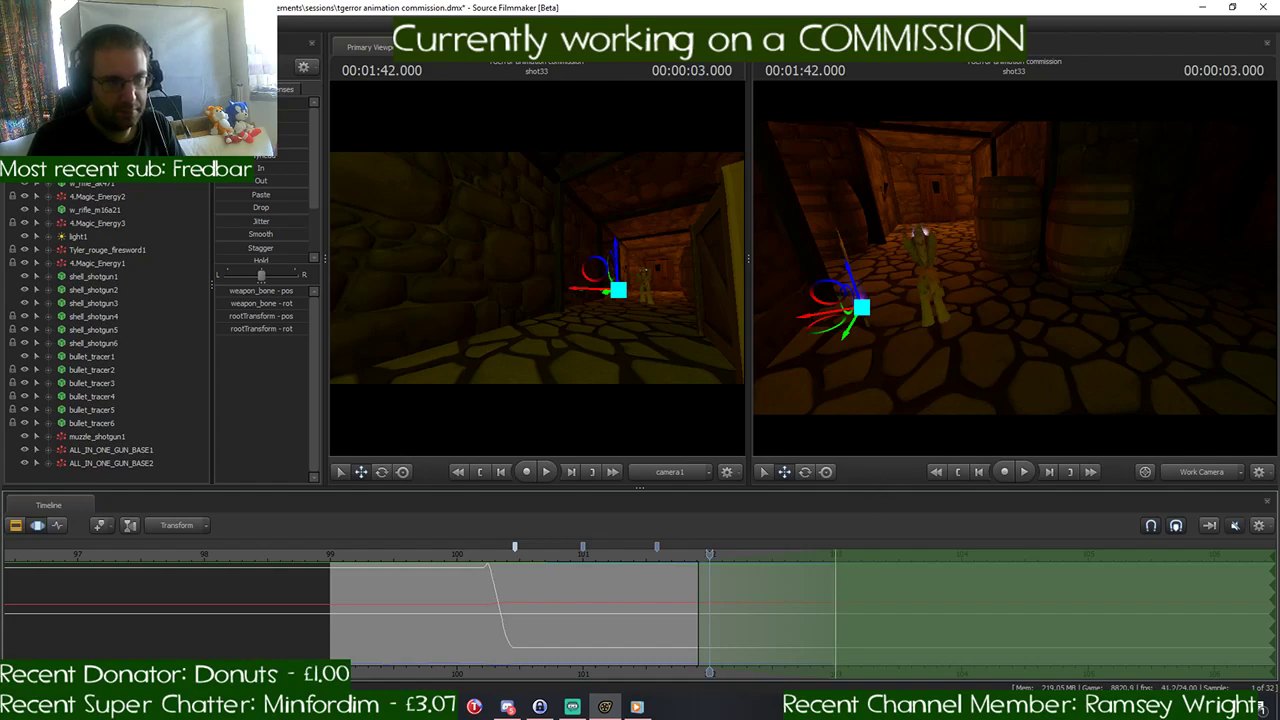
# - Try to send the pony around the corridor corner past the barrels by moving and rotating its root control, with the playhead at 1:43.000
pyautogui.moveTo(971, 302)
pyautogui.mouseDown()
pyautogui.moveTo(1010, 298)
pyautogui.moveTo(971, 302)
pyautogui.mouseUp()
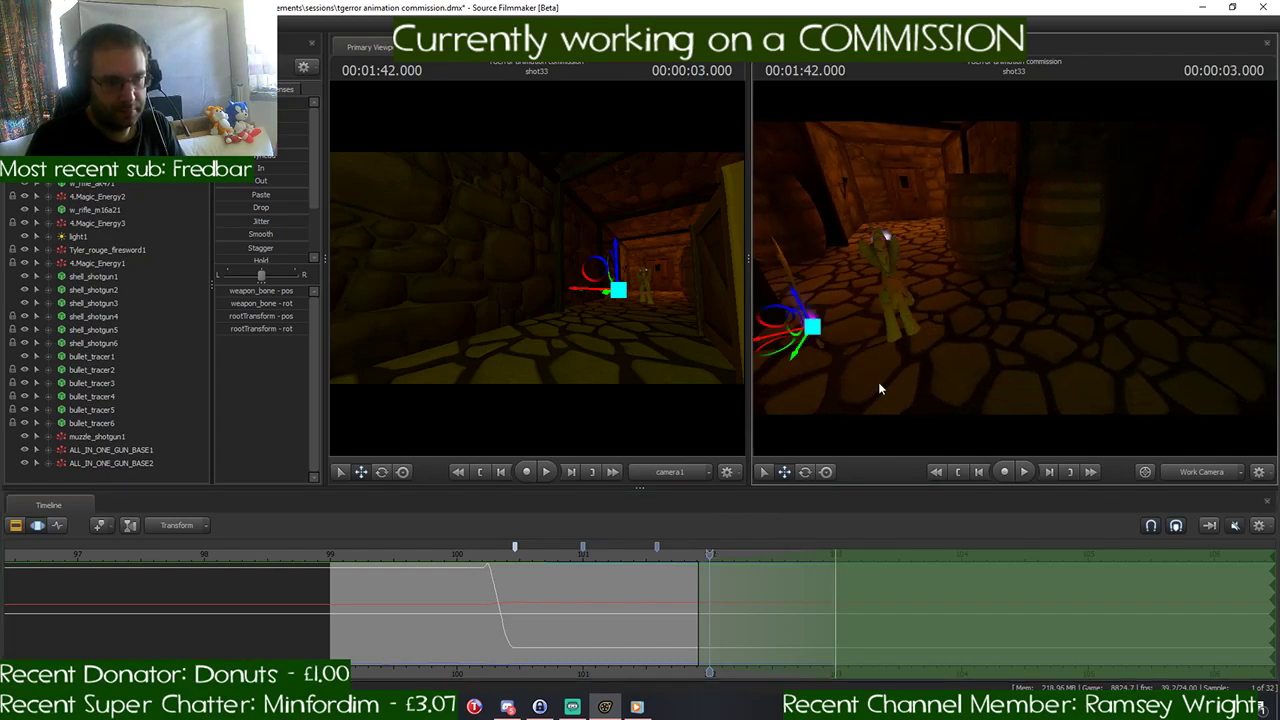
pyautogui.press('ctrl')
pyautogui.click(907, 323)
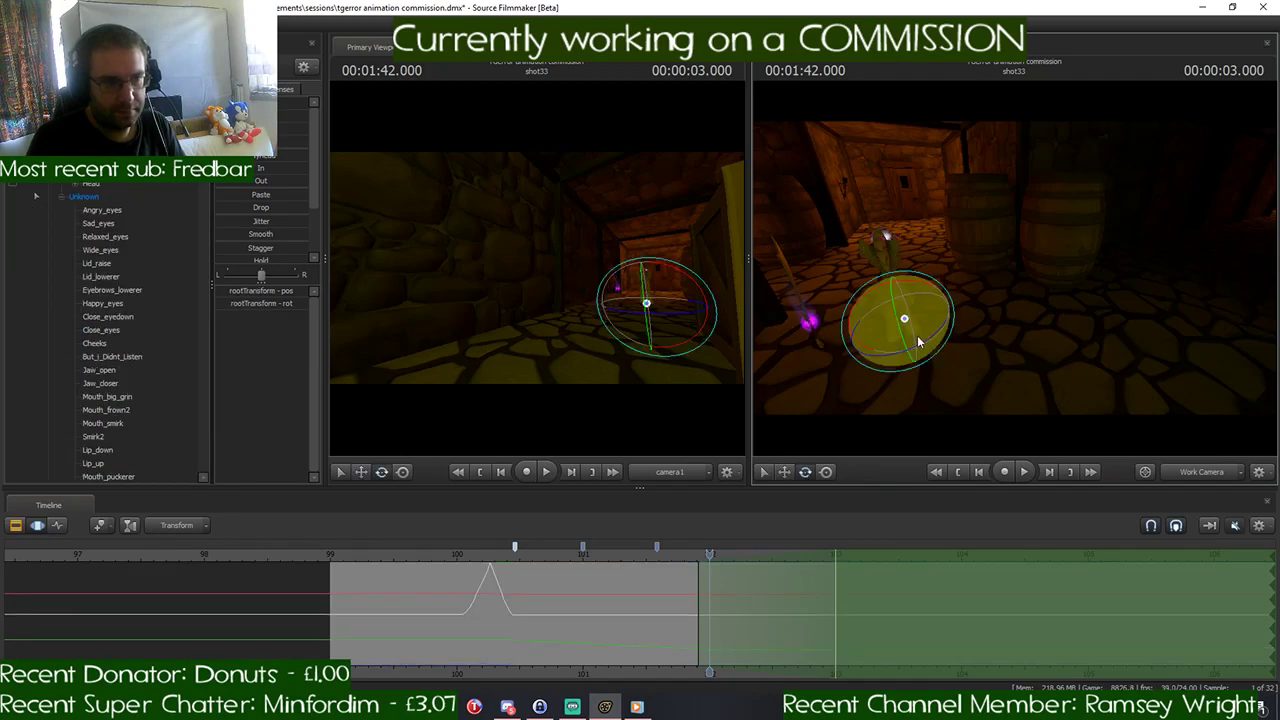
pyautogui.moveTo(876, 333); pyautogui.dragTo(1084, 308)
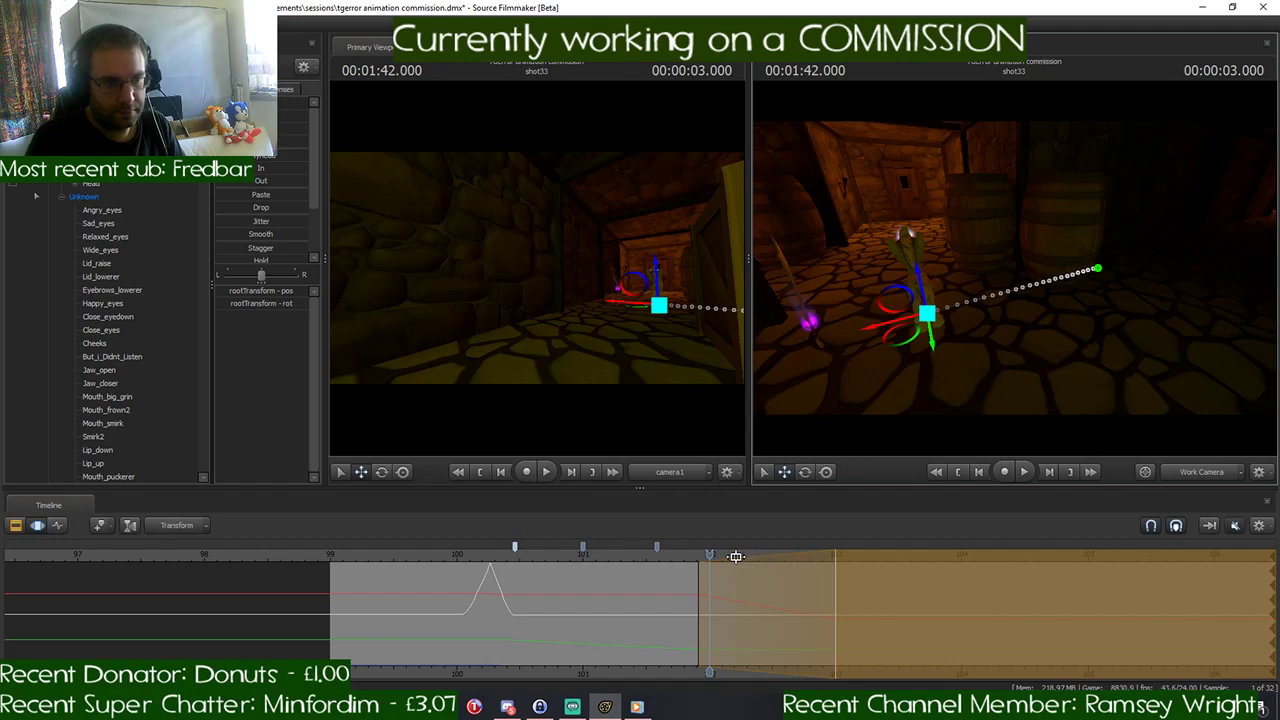
pyautogui.moveTo(711, 553); pyautogui.dragTo(834, 553)
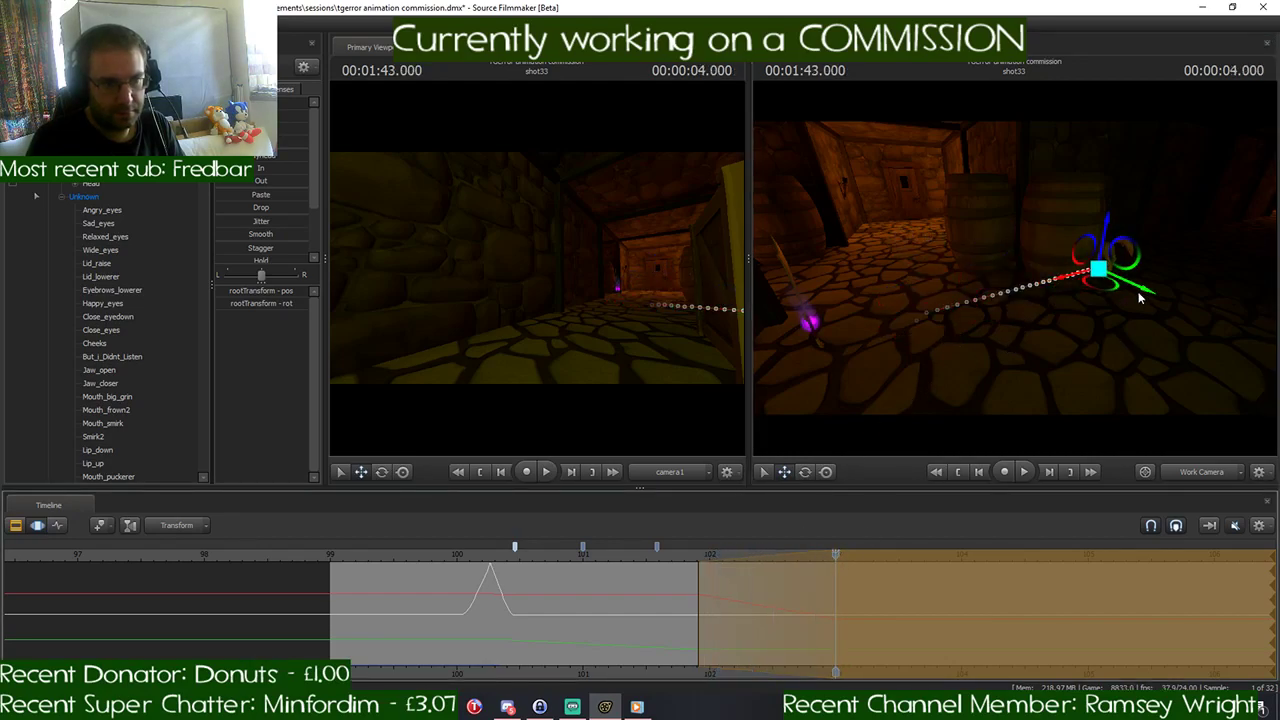
pyautogui.moveTo(1140, 296)
pyautogui.mouseDown()
pyautogui.moveTo(1205, 316)
pyautogui.moveTo(1130, 283)
pyautogui.mouseUp()
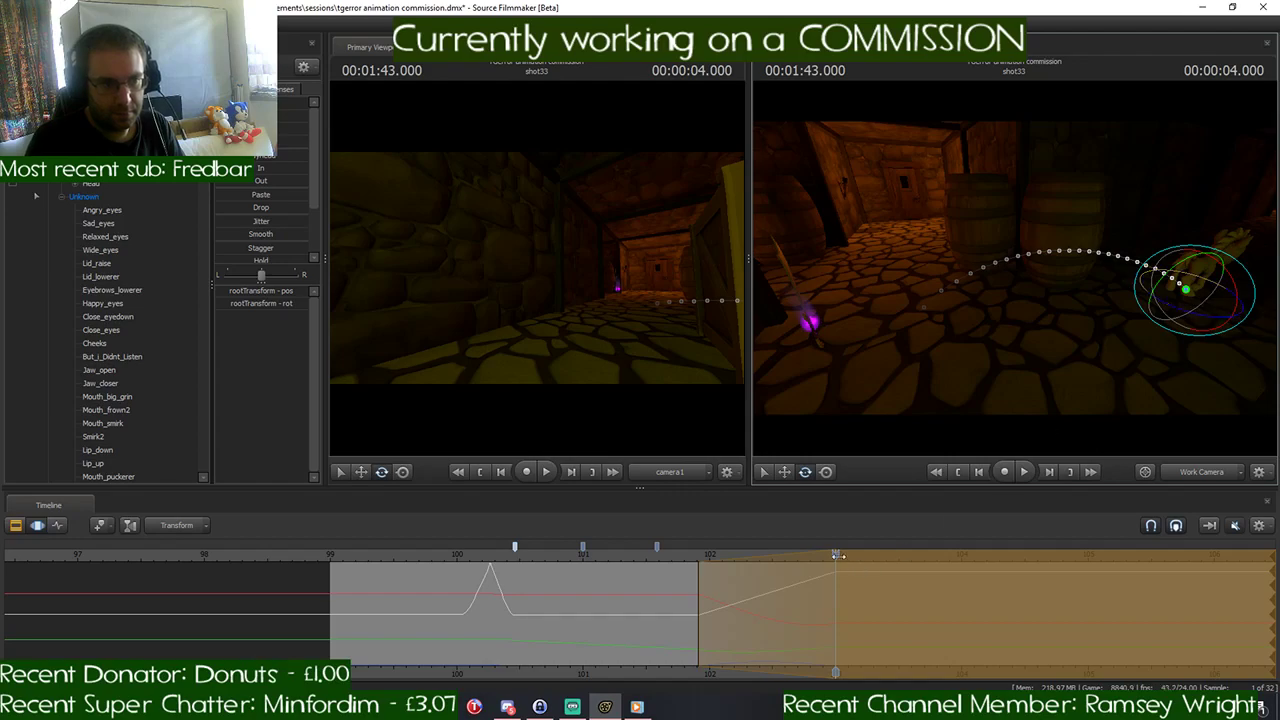
# - Undo the pony's corner move and time selection changes, and place the playhead at 1:41.708
pyautogui.moveTo(836, 556); pyautogui.dragTo(703, 568)
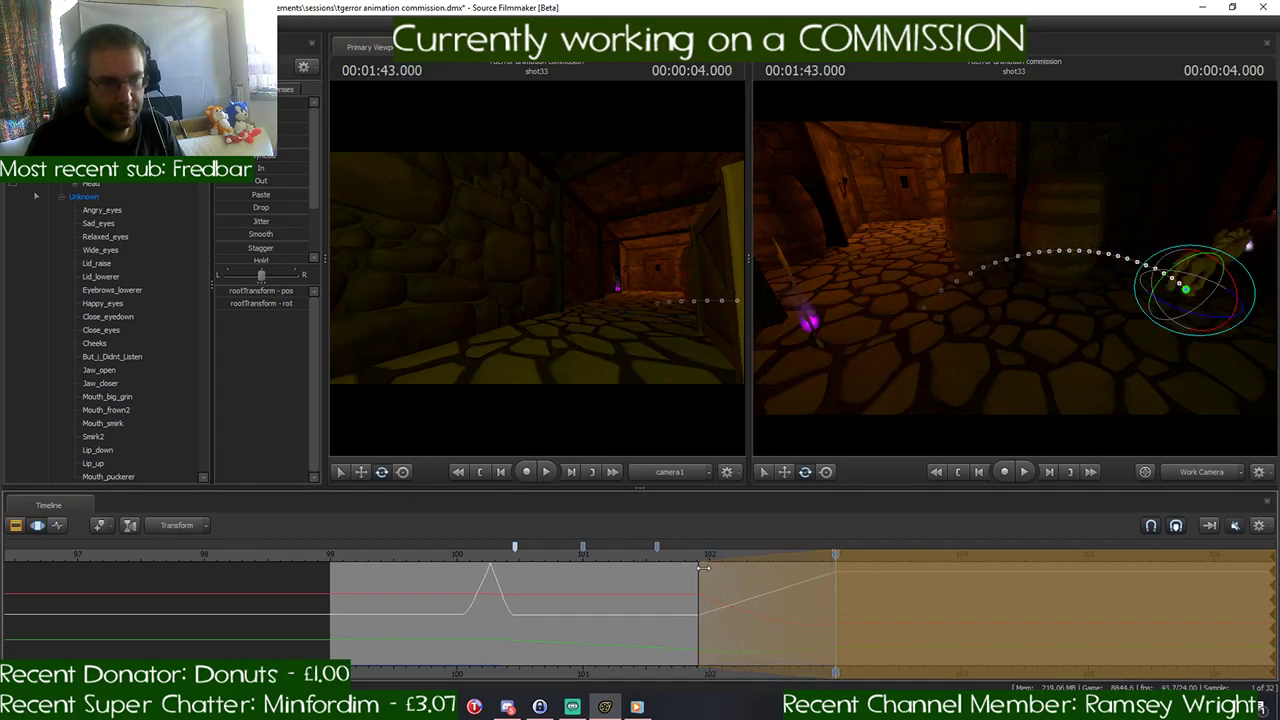
pyautogui.click(708, 569)
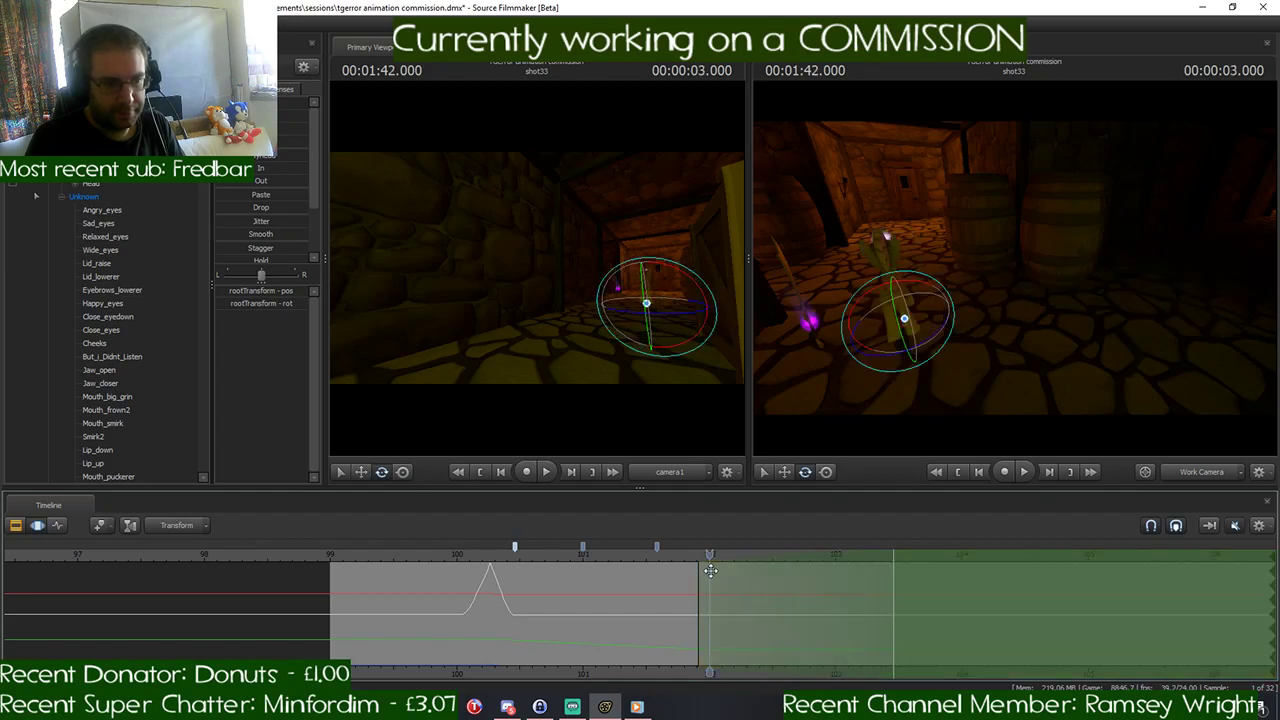
pyautogui.moveTo(710, 556); pyautogui.dragTo(672, 560)
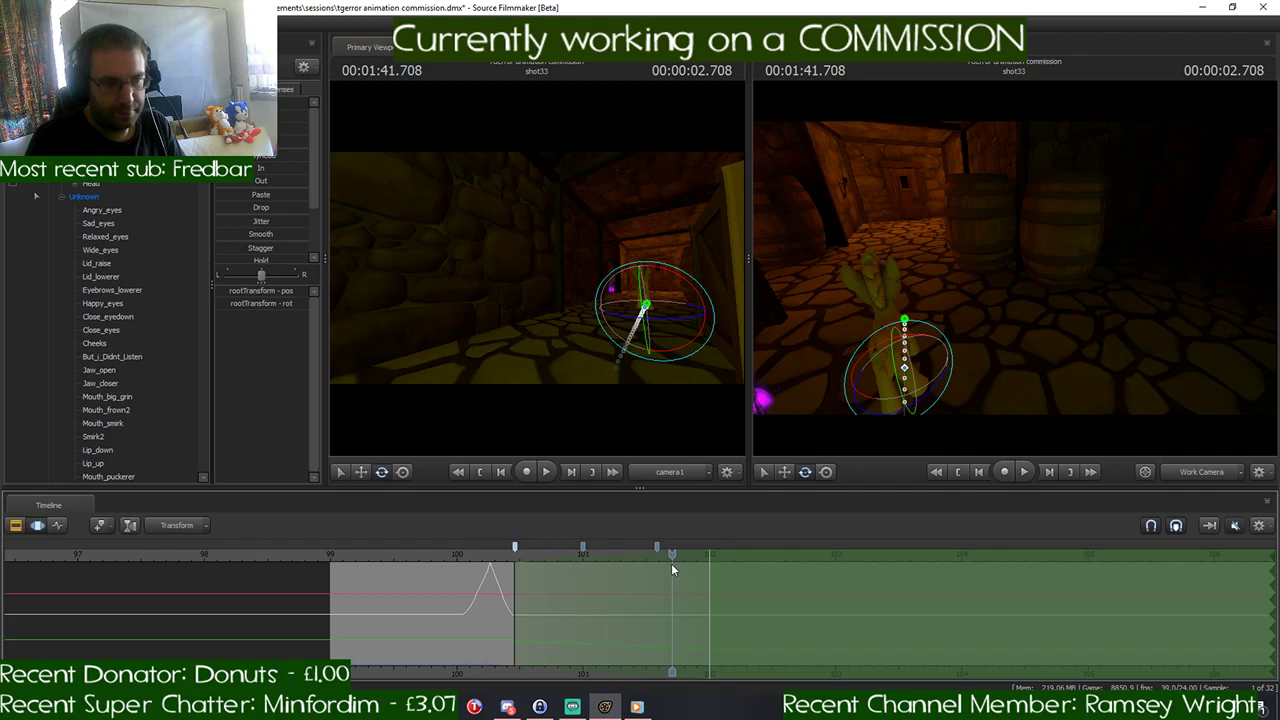
# - Try an earlier turn by starting the time selection at 1:41.708, then rotating the pony's root control and moving it past the barrels
pyautogui.moveTo(516, 570); pyautogui.dragTo(669, 576)
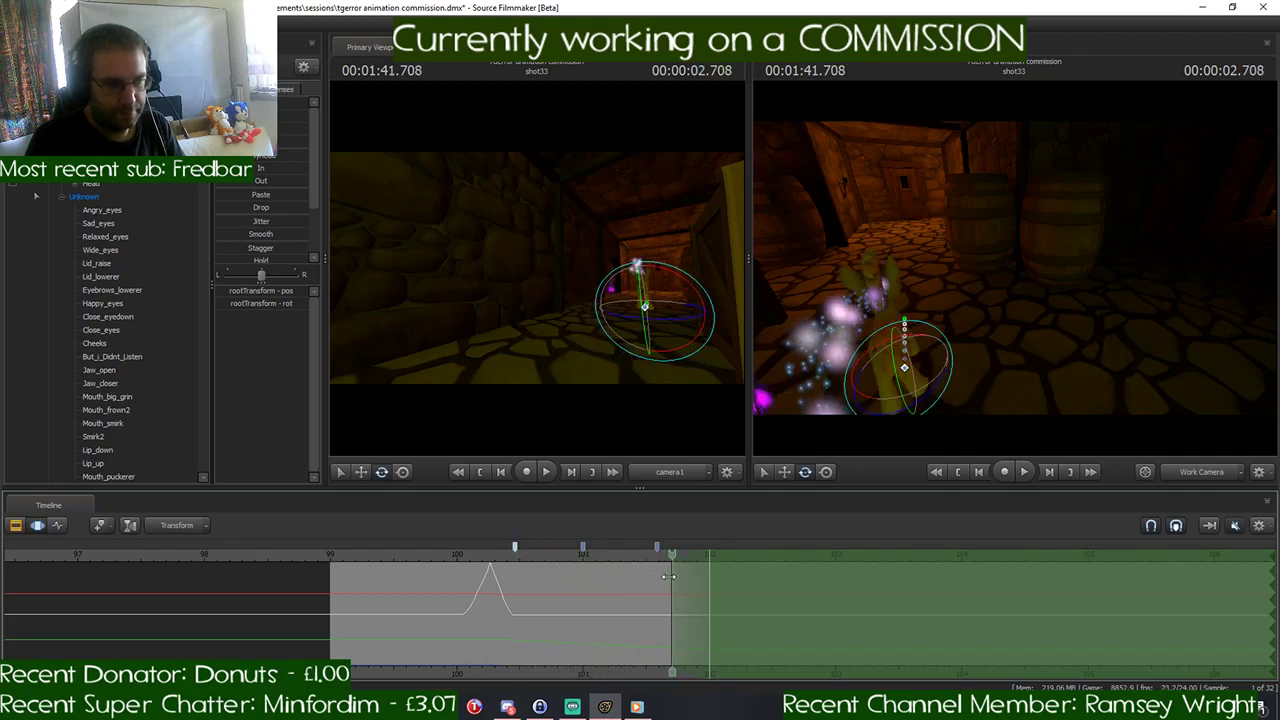
pyautogui.moveTo(960, 300); pyautogui.dragTo(904, 356)
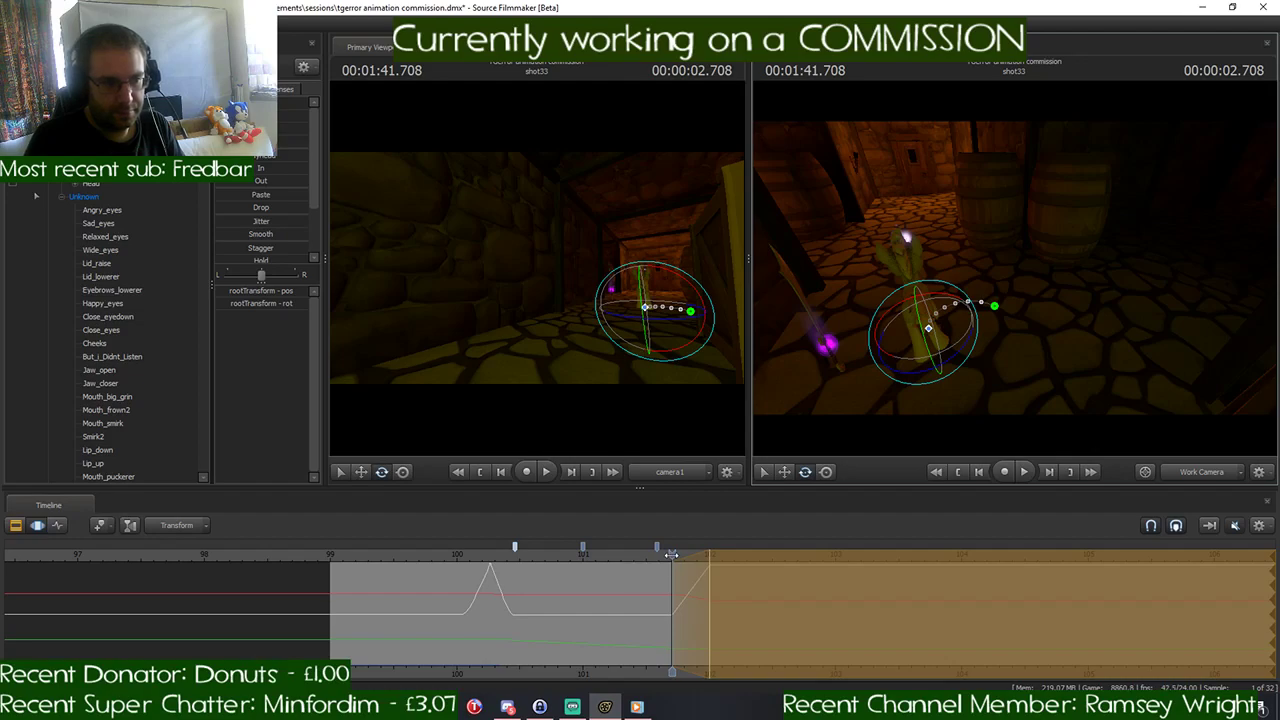
pyautogui.moveTo(671, 554); pyautogui.dragTo(709, 554)
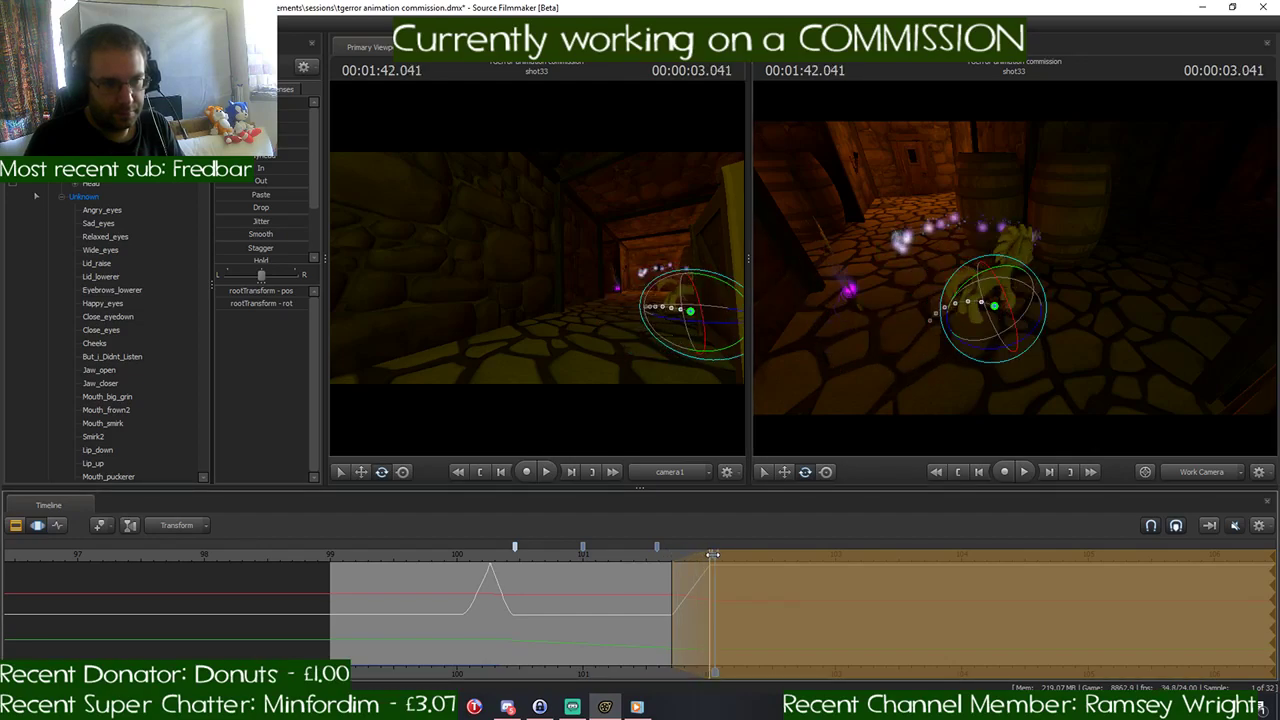
pyautogui.press('w')
pyautogui.moveTo(990, 340); pyautogui.dragTo(1190, 294)
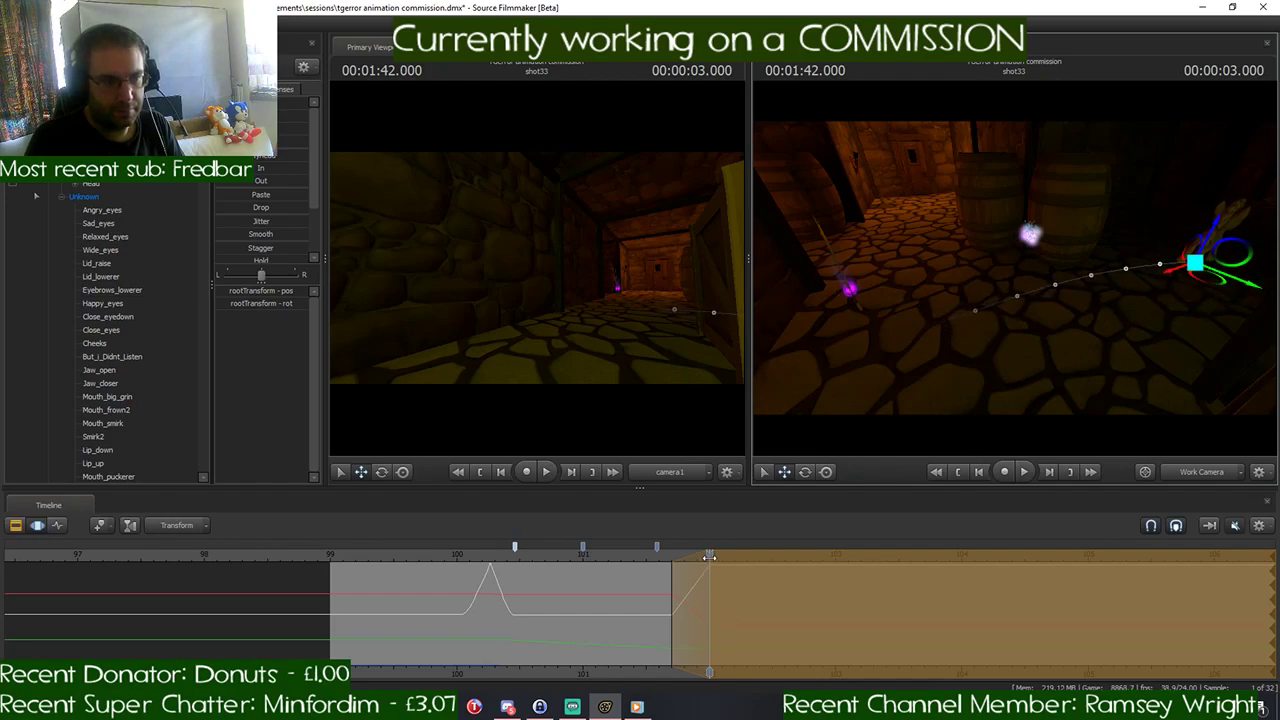
# - Stretch the turn's falloff to 103.0 seconds, play it back from 1:40.958, and return the playhead to 1:41.708
pyautogui.moveTo(708, 556); pyautogui.dragTo(835, 575)
pyautogui.click(668, 560)
pyautogui.click(581, 562)
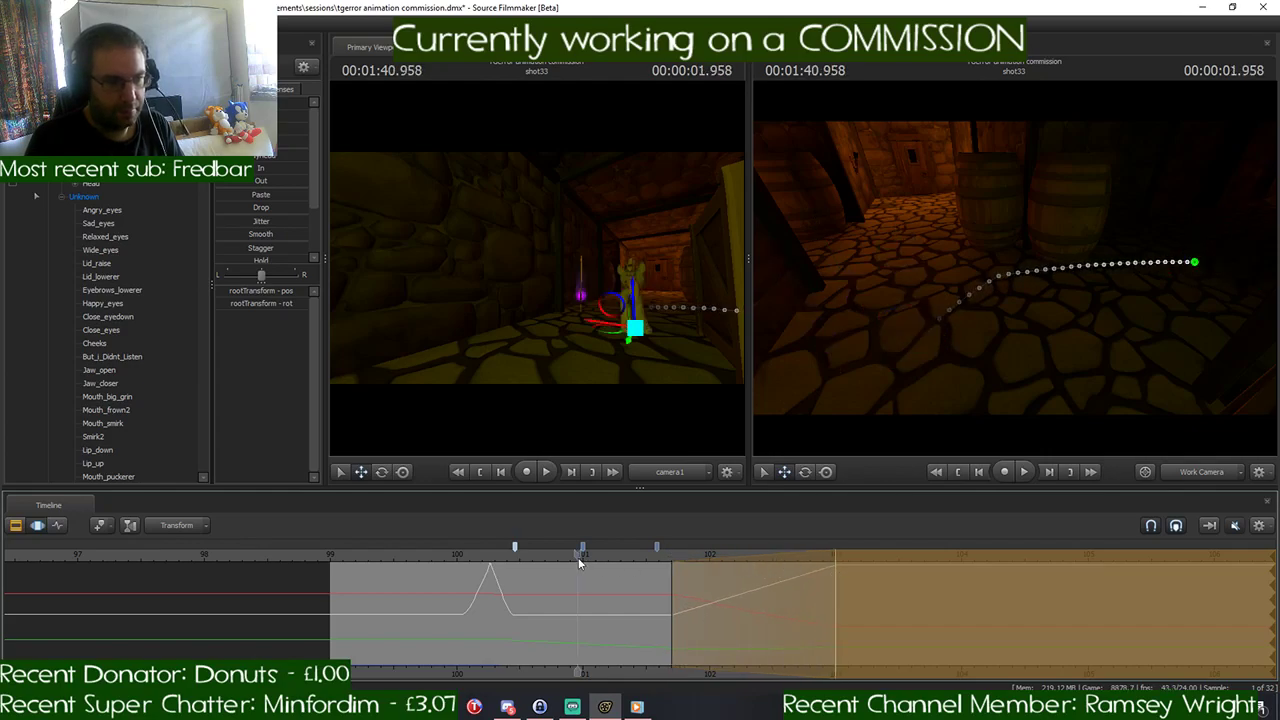
pyautogui.press('space')
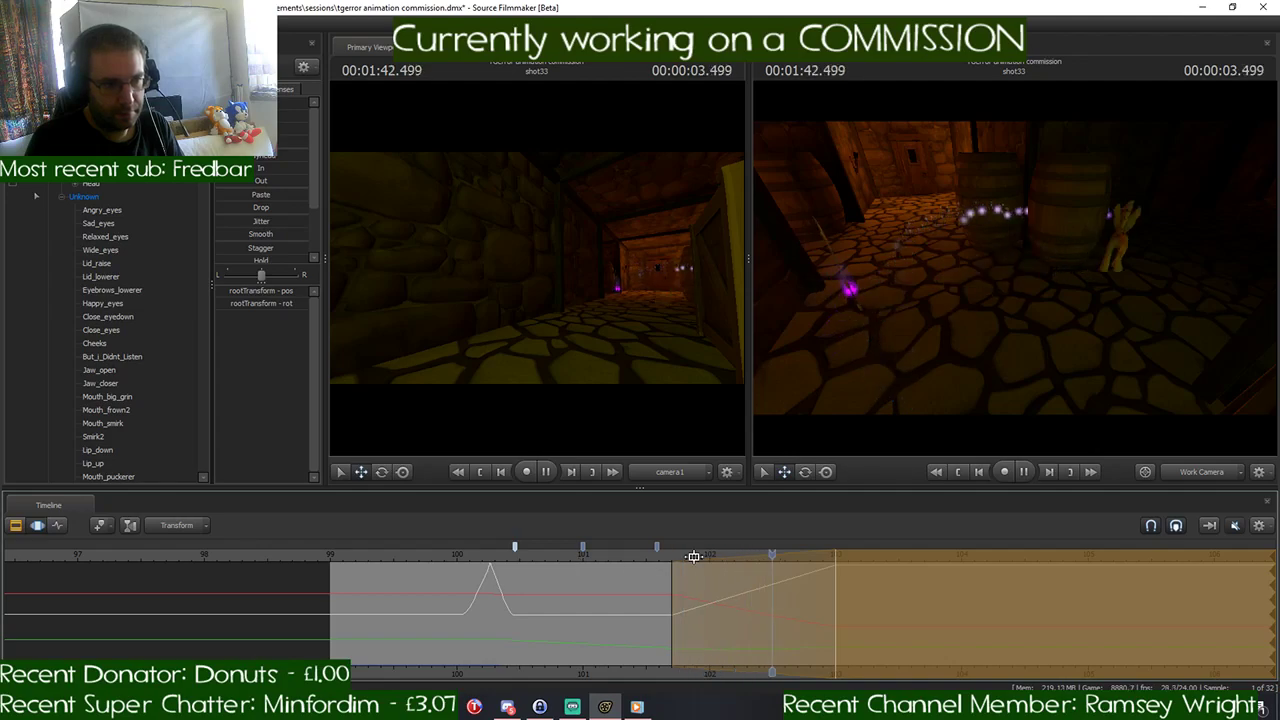
pyautogui.press('space')
pyautogui.moveTo(798, 556); pyautogui.dragTo(670, 566)
# - Undo the pony's turn around the corner together with the stretched falloff
pyautogui.hotkey('ctrl', 'z')
pyautogui.hotkey('ctrl', 'z')
pyautogui.hotkey('ctrl', 'z')
pyautogui.hotkey('ctrl', 'z')
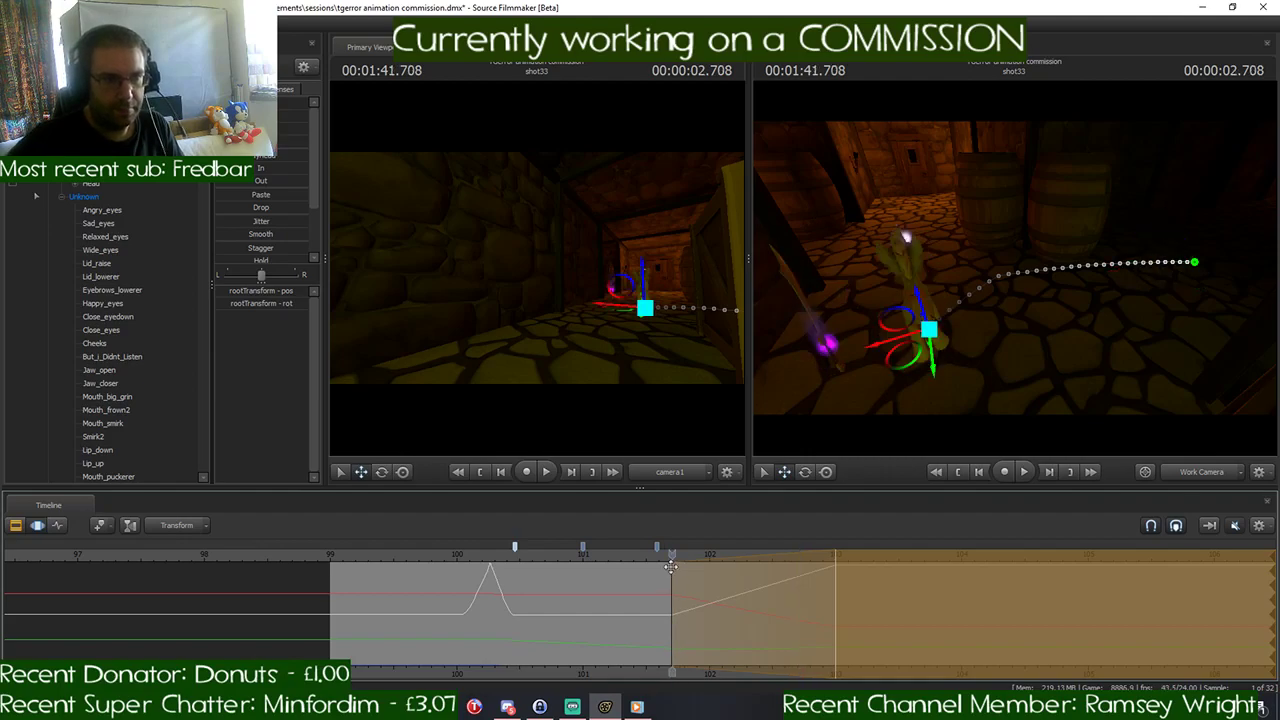
pyautogui.hotkey('ctrl', 'z')
pyautogui.hotkey('ctrl', 'z')
pyautogui.hotkey('ctrl', 'z')
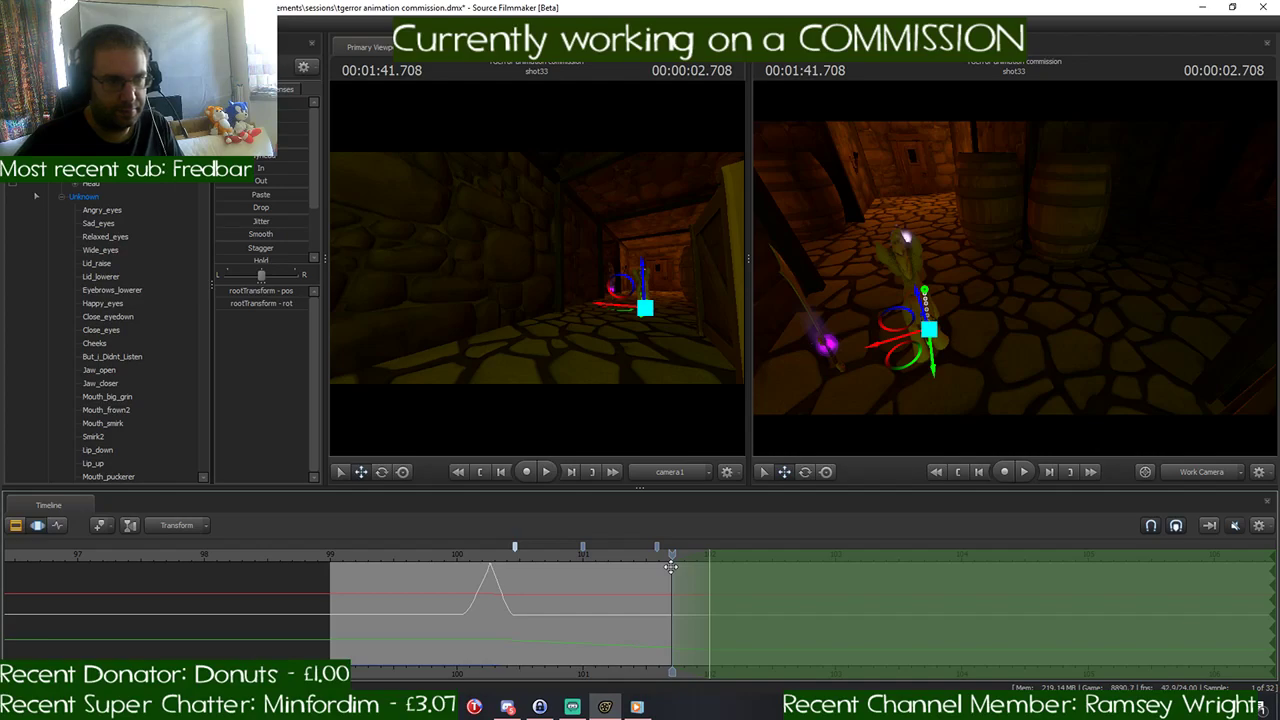
# - Start the time selection at 1:41.916, with falloff rising to full strength at about 102.2 seconds
pyautogui.moveTo(947, 397)
pyautogui.mouseDown()
pyautogui.moveTo(930, 428)
pyautogui.moveTo(932, 393)
pyautogui.mouseUp()
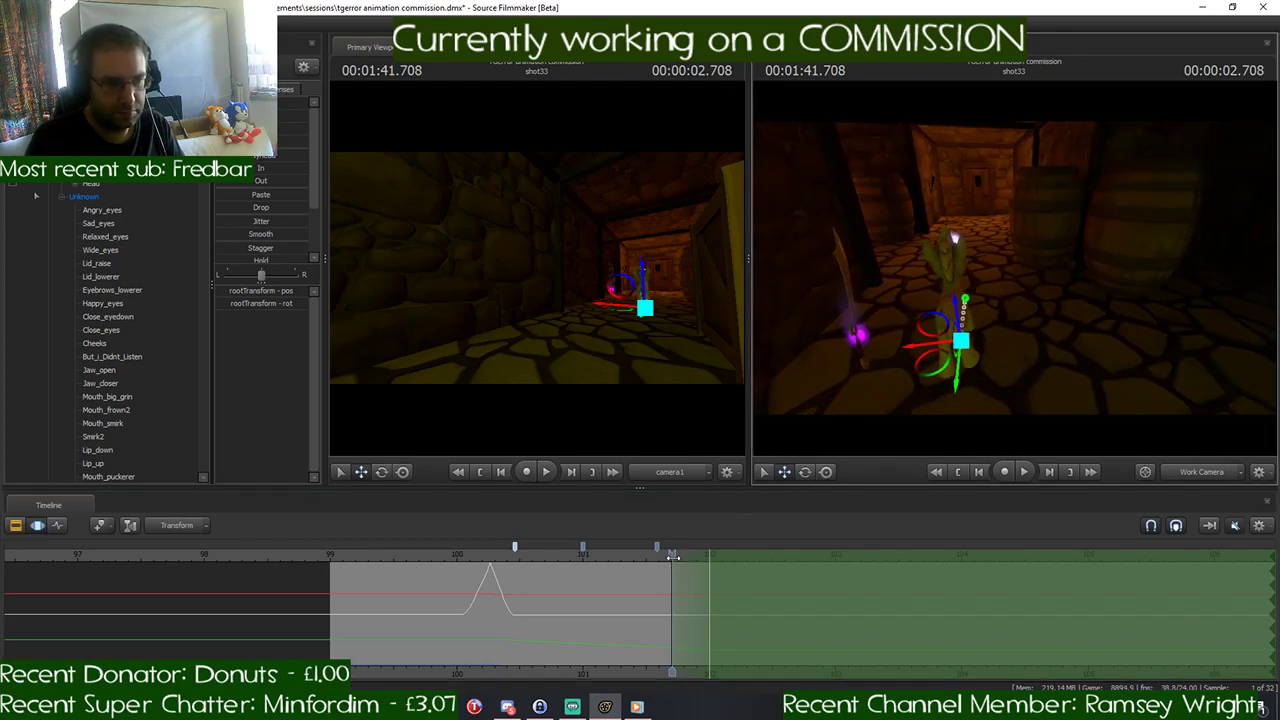
pyautogui.scroll(3, 673, 556)
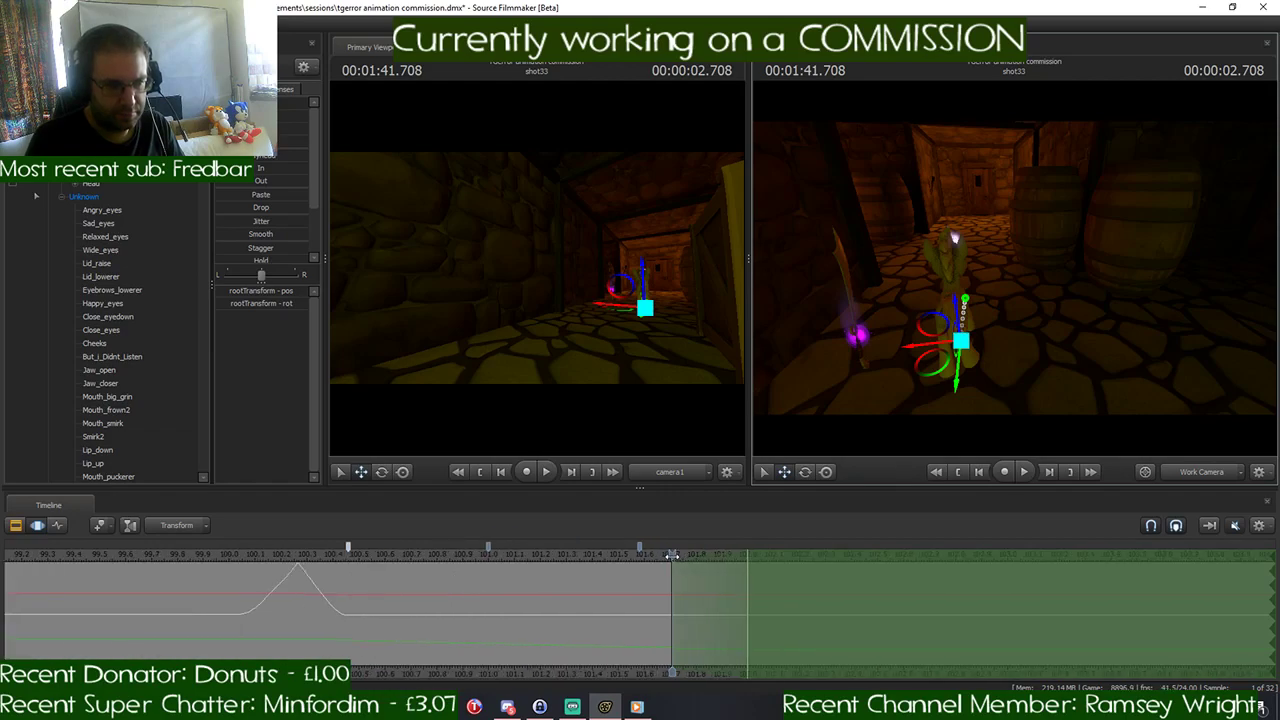
pyautogui.moveTo(673, 556); pyautogui.dragTo(760, 566)
pyautogui.moveTo(880, 350); pyautogui.dragTo(1060, 364)
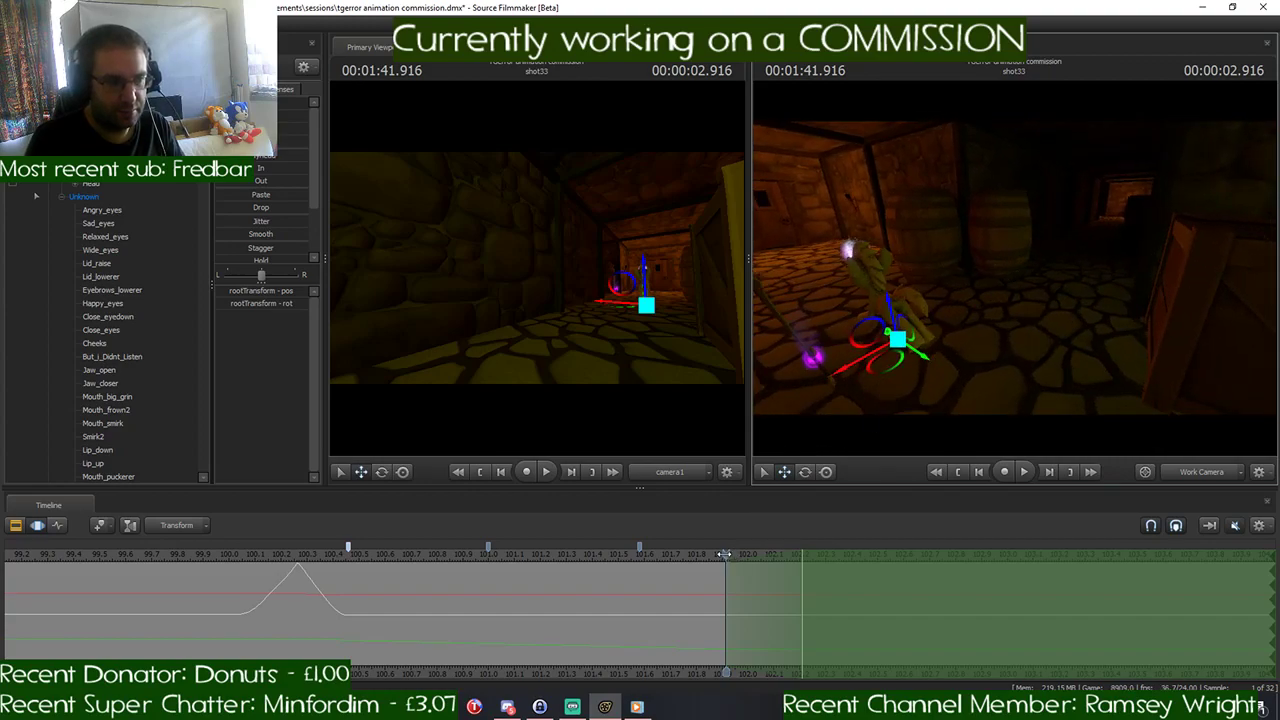
# - Place the playhead at 1:40.458 and start the time selection there without any falloff
pyautogui.moveTo(725, 555); pyautogui.dragTo(347, 568)
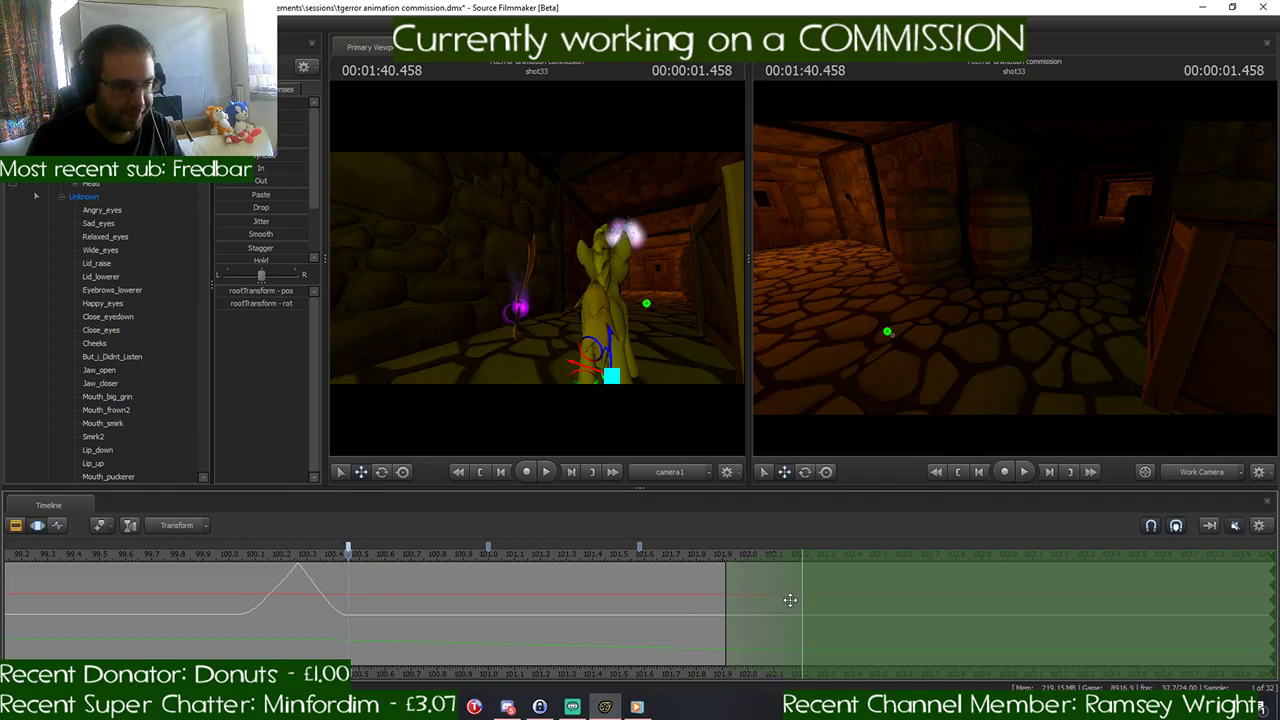
pyautogui.scroll(3, 292, 585)
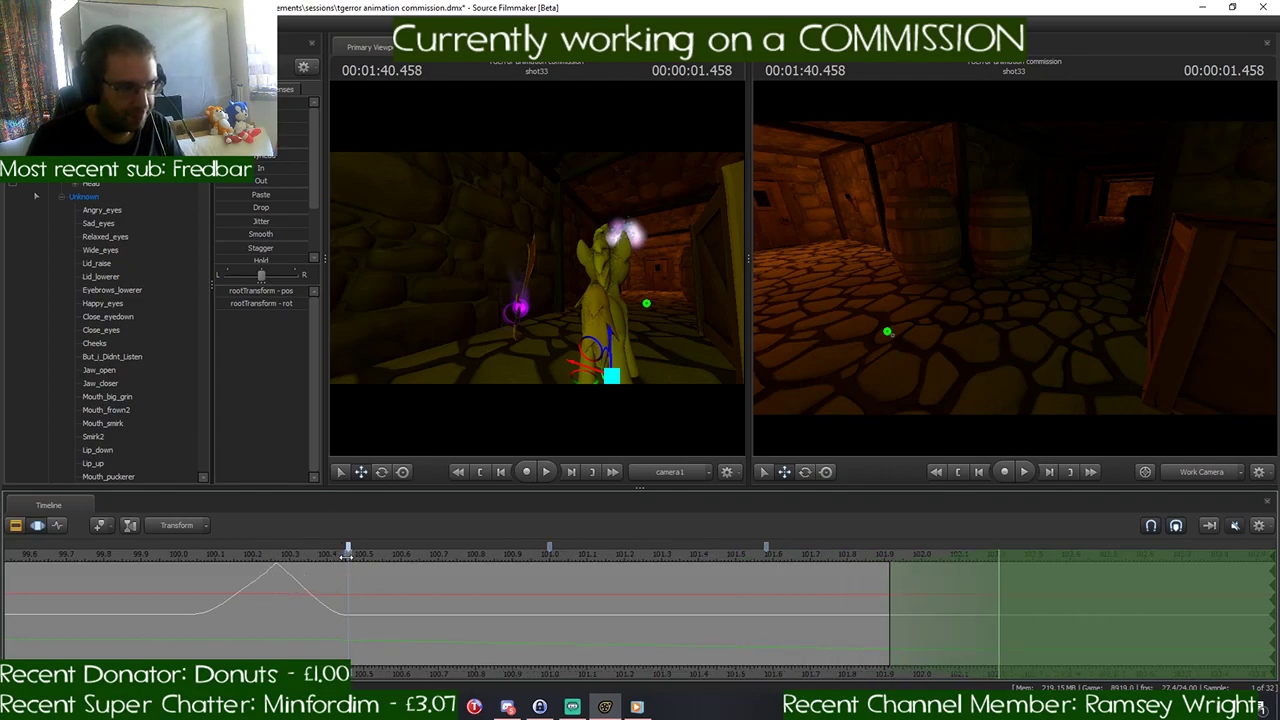
pyautogui.moveTo(345, 556)
pyautogui.mouseDown()
pyautogui.moveTo(318, 558)
pyautogui.moveTo(343, 558)
pyautogui.mouseUp()
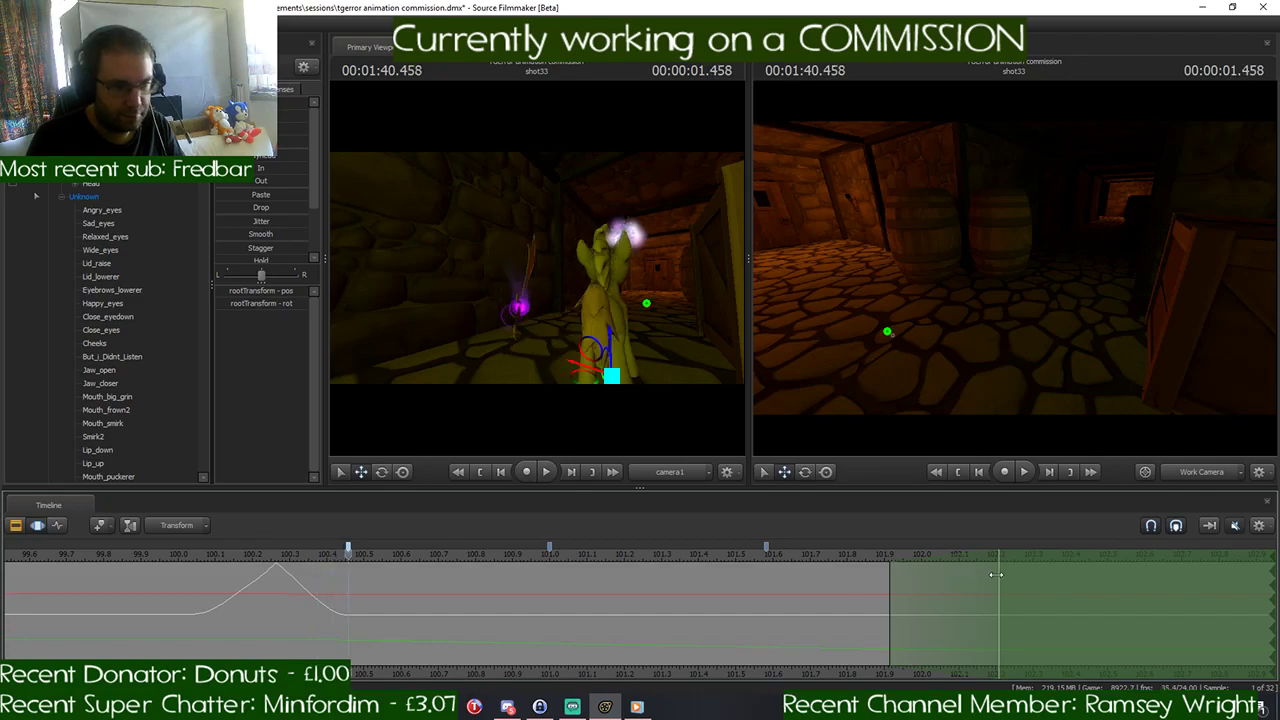
pyautogui.moveTo(995, 577); pyautogui.dragTo(345, 594)
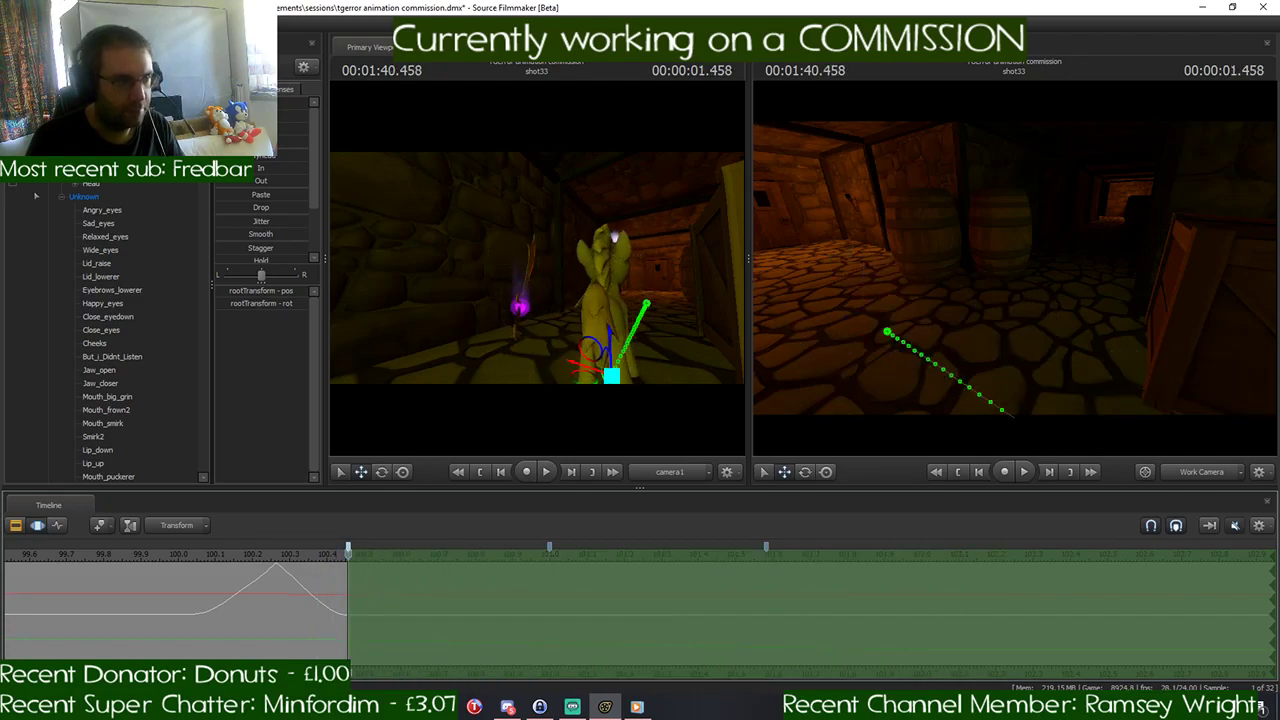
# - Hold the pony's root position from 1:40.458 throughout the rest of the time selection
pyautogui.moveTo(235, 116); pyautogui.dragTo(304, 155)
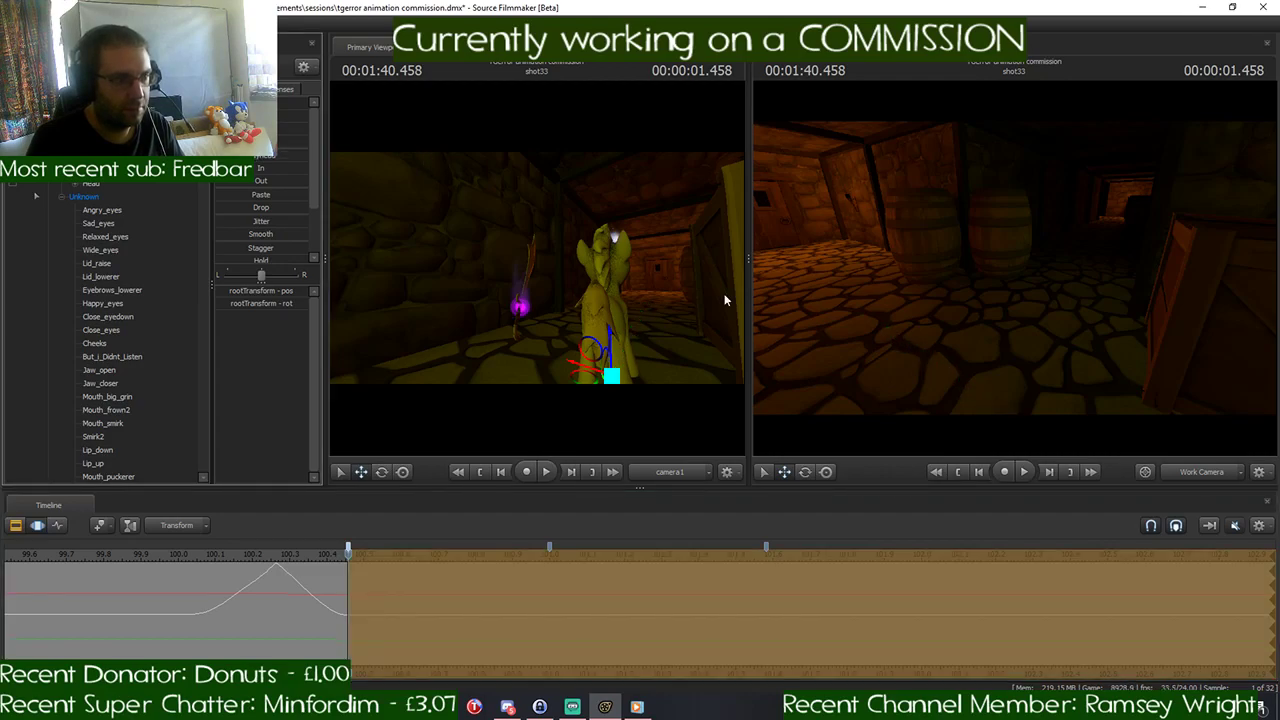
pyautogui.press('Escape')
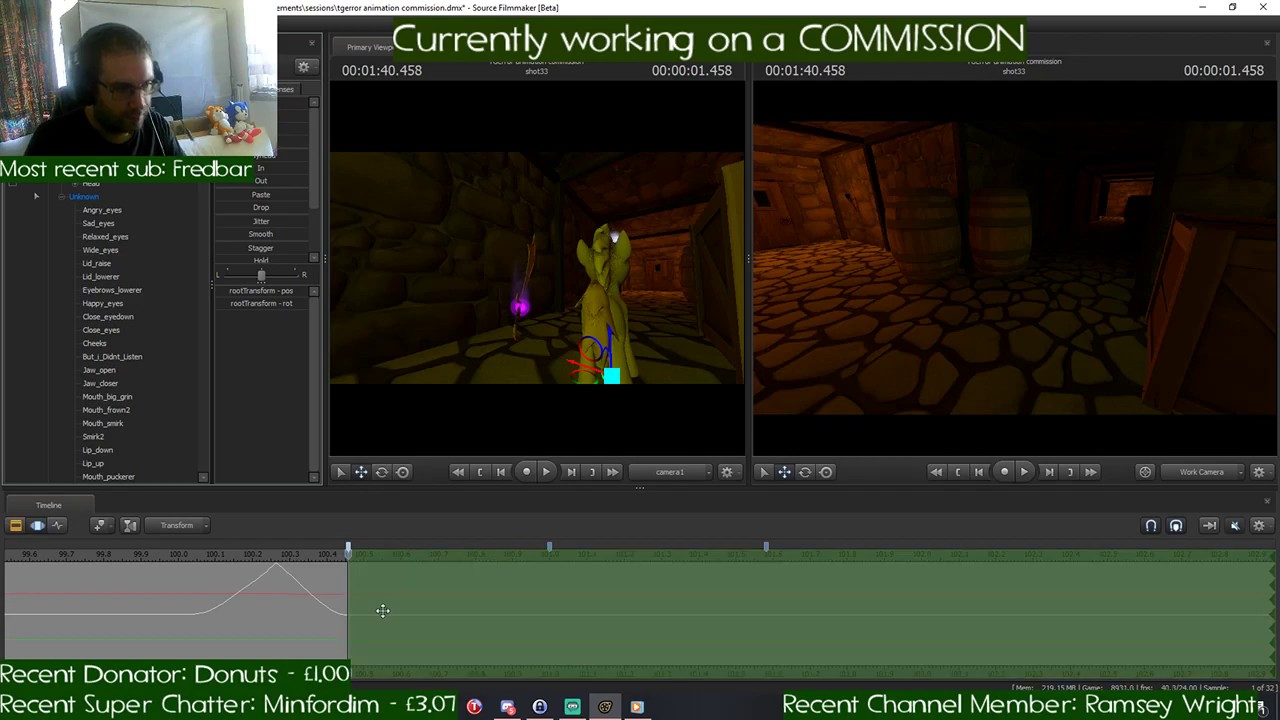
pyautogui.scroll(6, 383, 609)
pyautogui.scroll(-2, 383, 609)
pyautogui.scroll(-5, 375, 598)
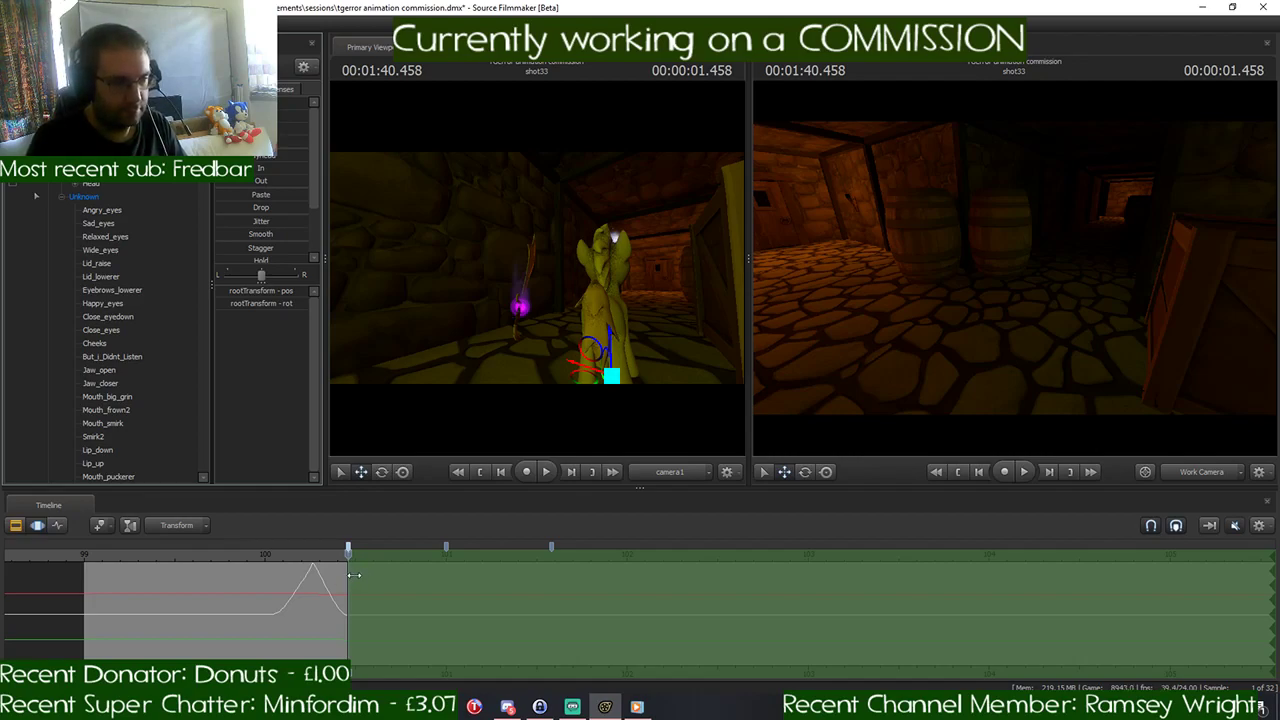
pyautogui.moveTo(354, 575)
pyautogui.mouseDown()
pyautogui.moveTo(633, 587)
pyautogui.moveTo(348, 586)
pyautogui.mouseUp()
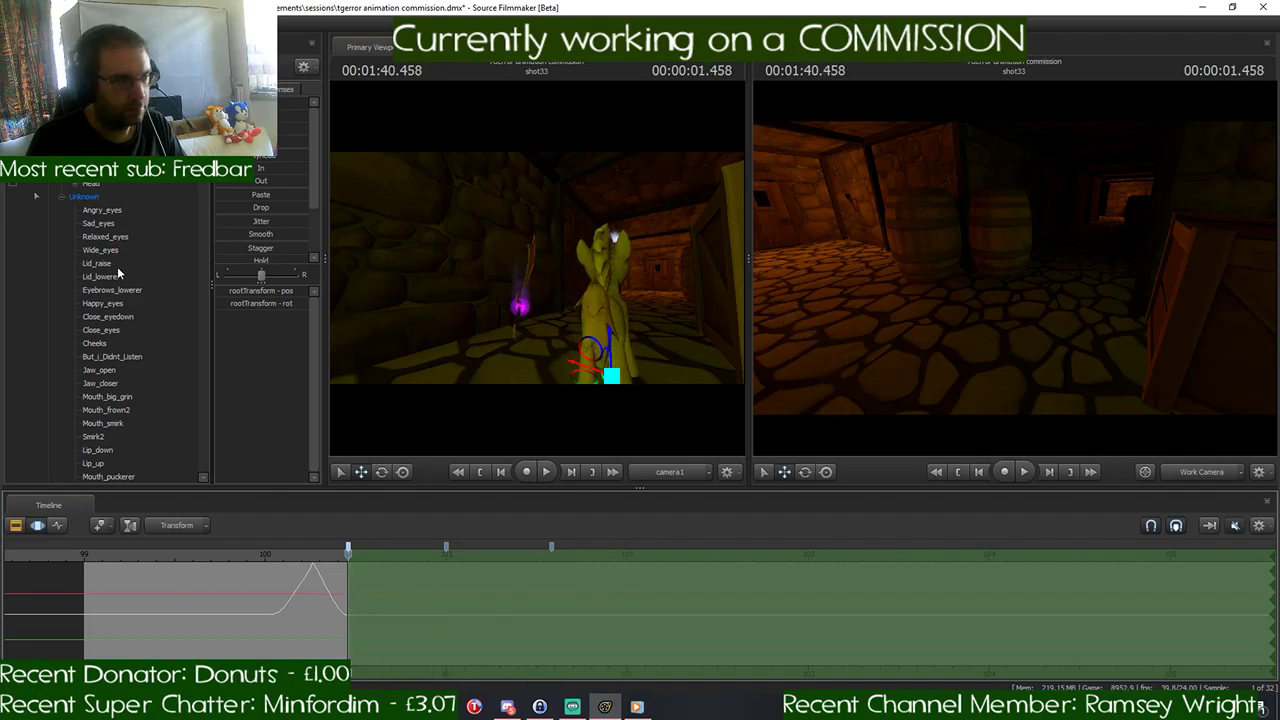
# - Hold the glowing weapon's bone and root motion from 1:40.458 throughout the rest of the time selection
pyautogui.click(48, 130)
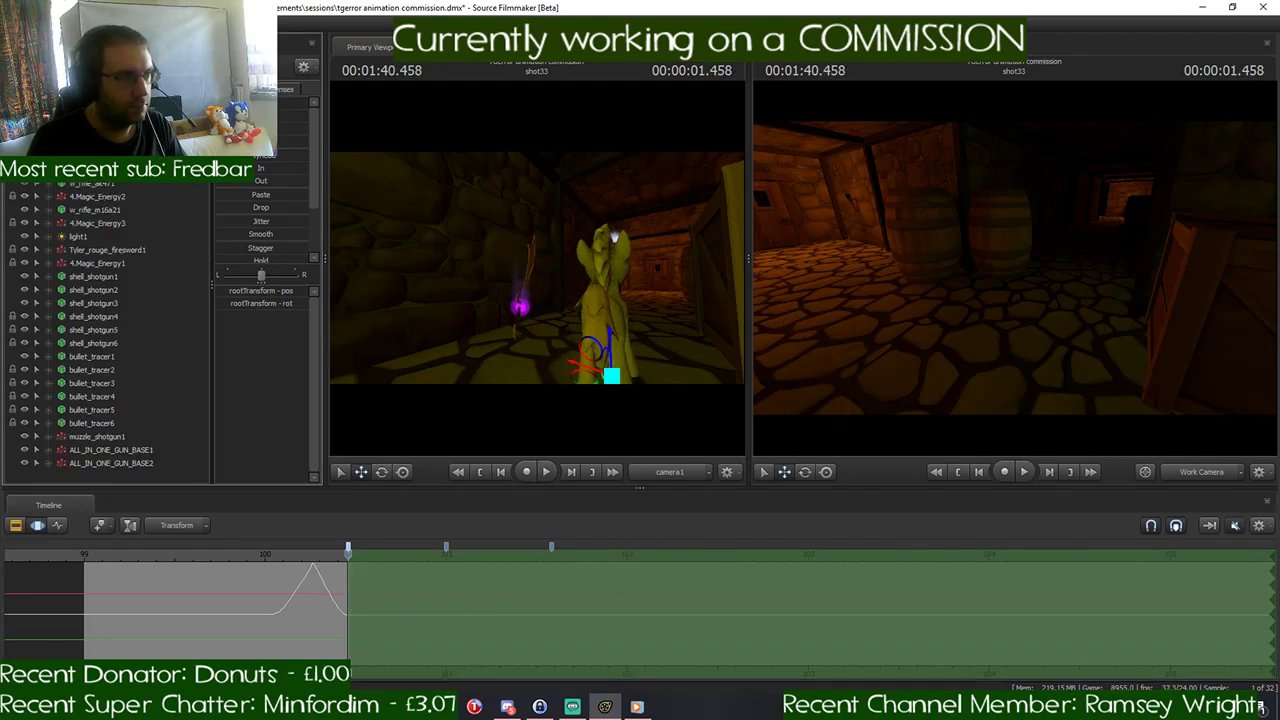
pyautogui.click(95, 143)
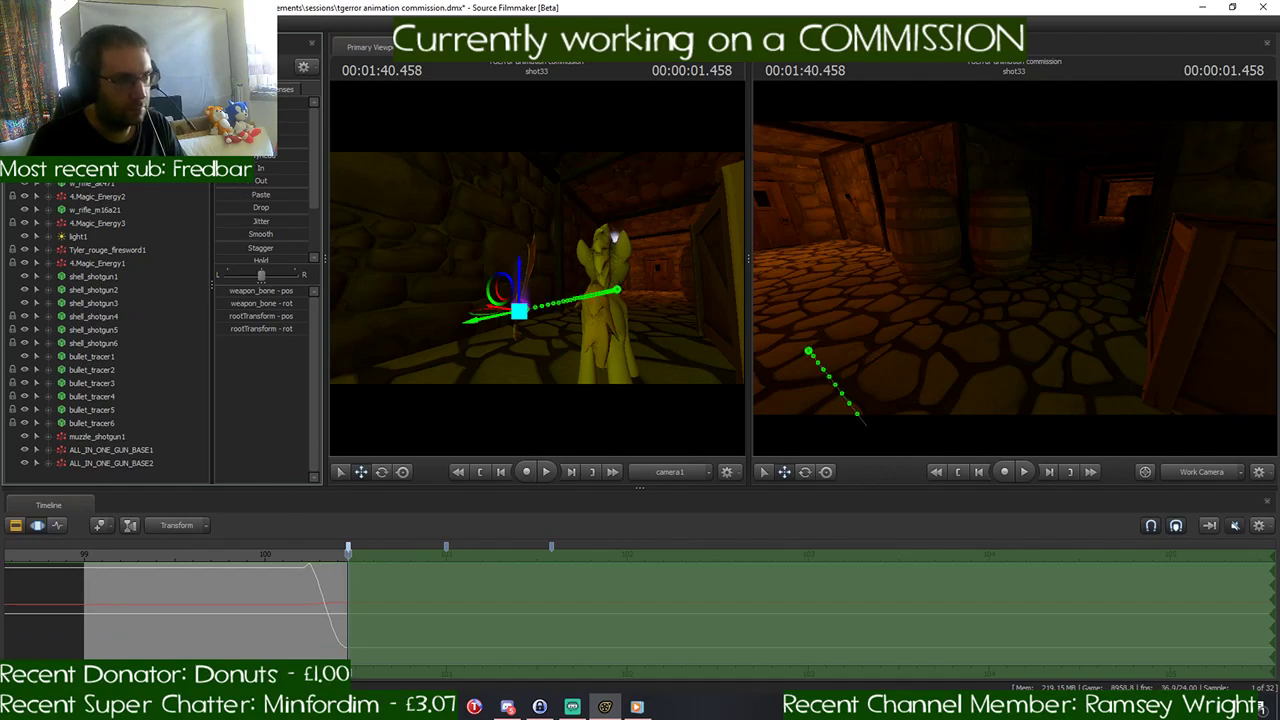
pyautogui.moveTo(222, 155); pyautogui.dragTo(306, 155)
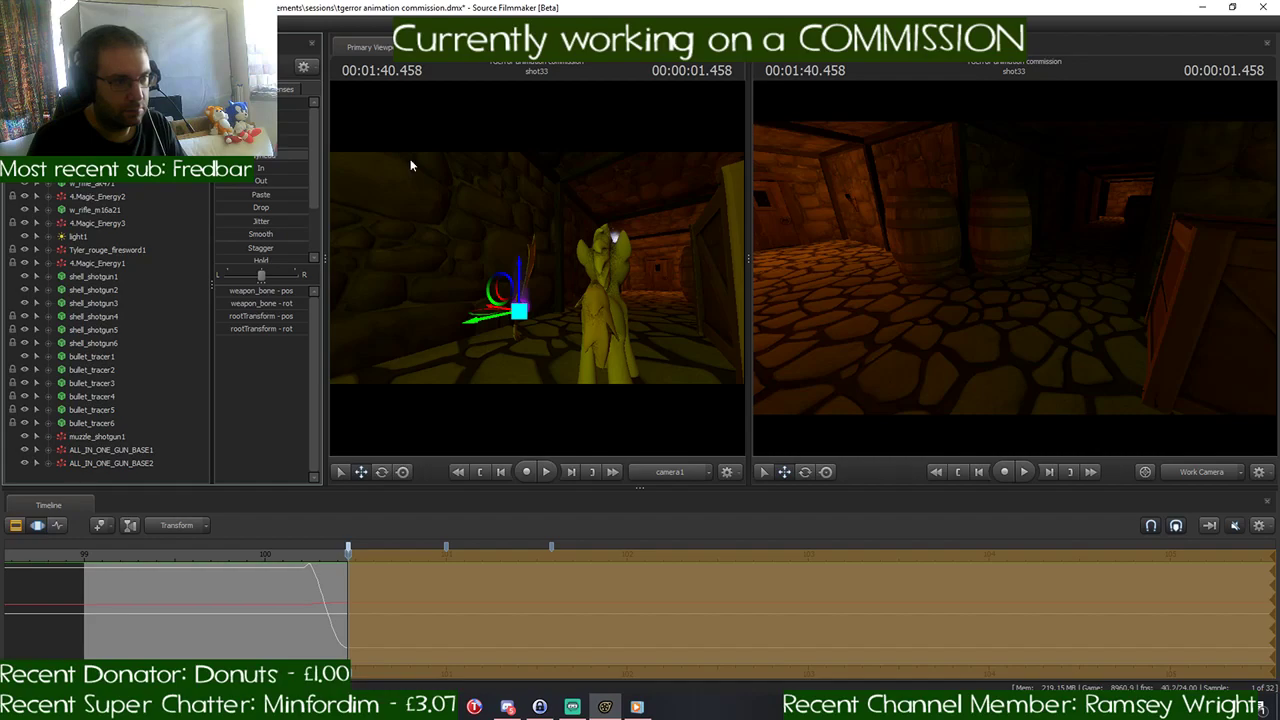
pyautogui.click(408, 582)
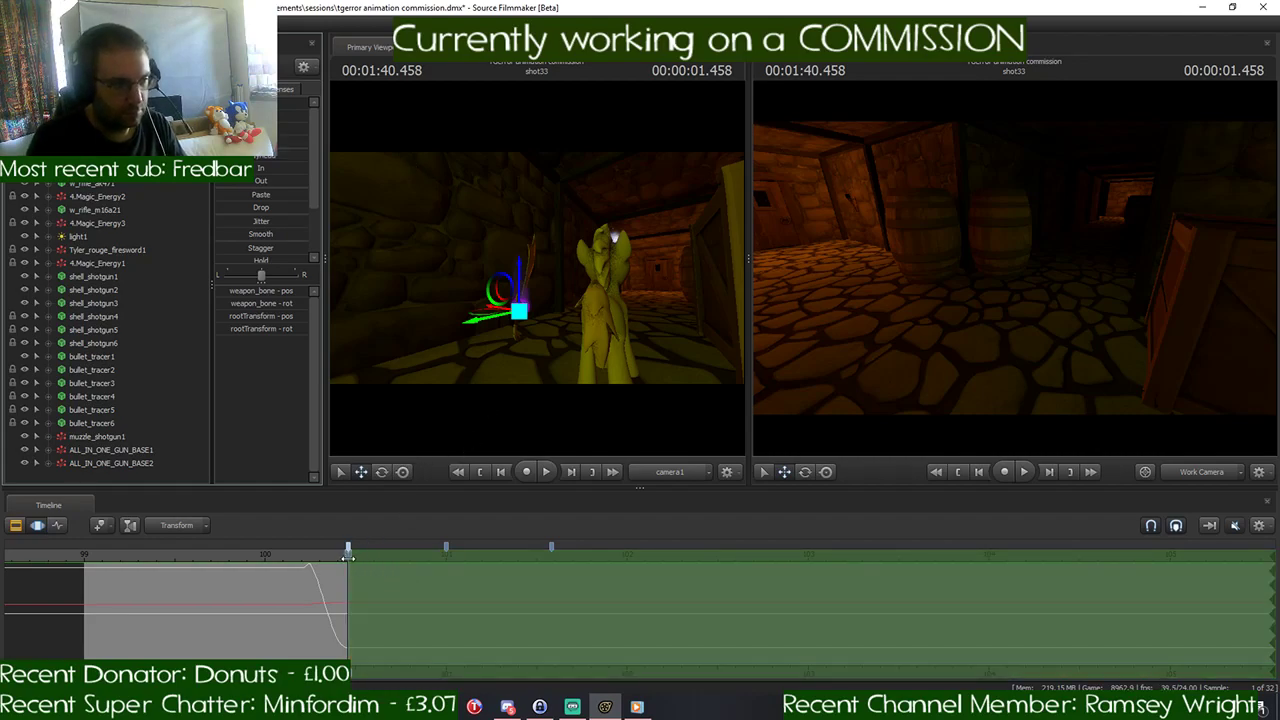
# - Stretch the time selection's falloff from 1:40.458 to full strength at 1:42.000, and place the playhead at 1:42.000
pyautogui.moveTo(348, 557)
pyautogui.mouseDown()
pyautogui.moveTo(313, 557)
pyautogui.moveTo(415, 559)
pyautogui.moveTo(316, 577)
pyautogui.moveTo(374, 577)
pyautogui.moveTo(345, 582)
pyautogui.mouseUp()
pyautogui.scroll(1, 364, 597)
pyautogui.scroll(1, 348, 577)
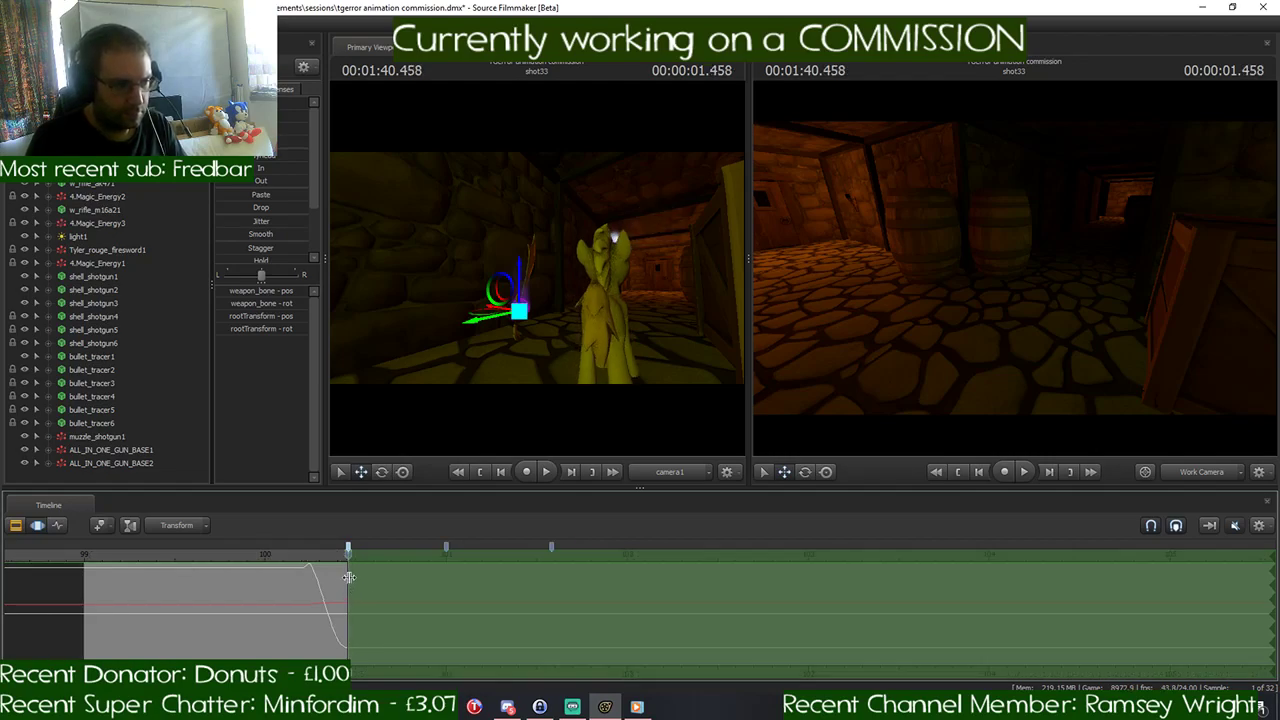
pyautogui.moveTo(355, 577); pyautogui.dragTo(627, 587)
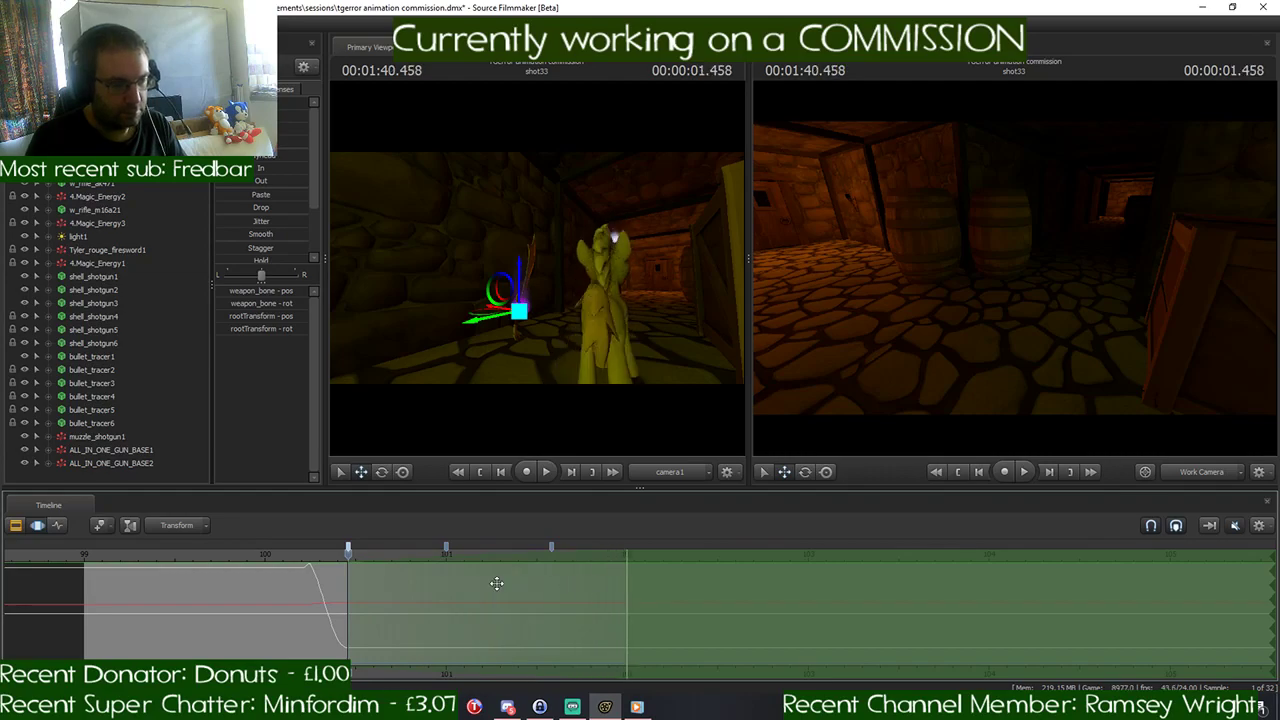
pyautogui.moveTo(348, 555); pyautogui.dragTo(625, 556)
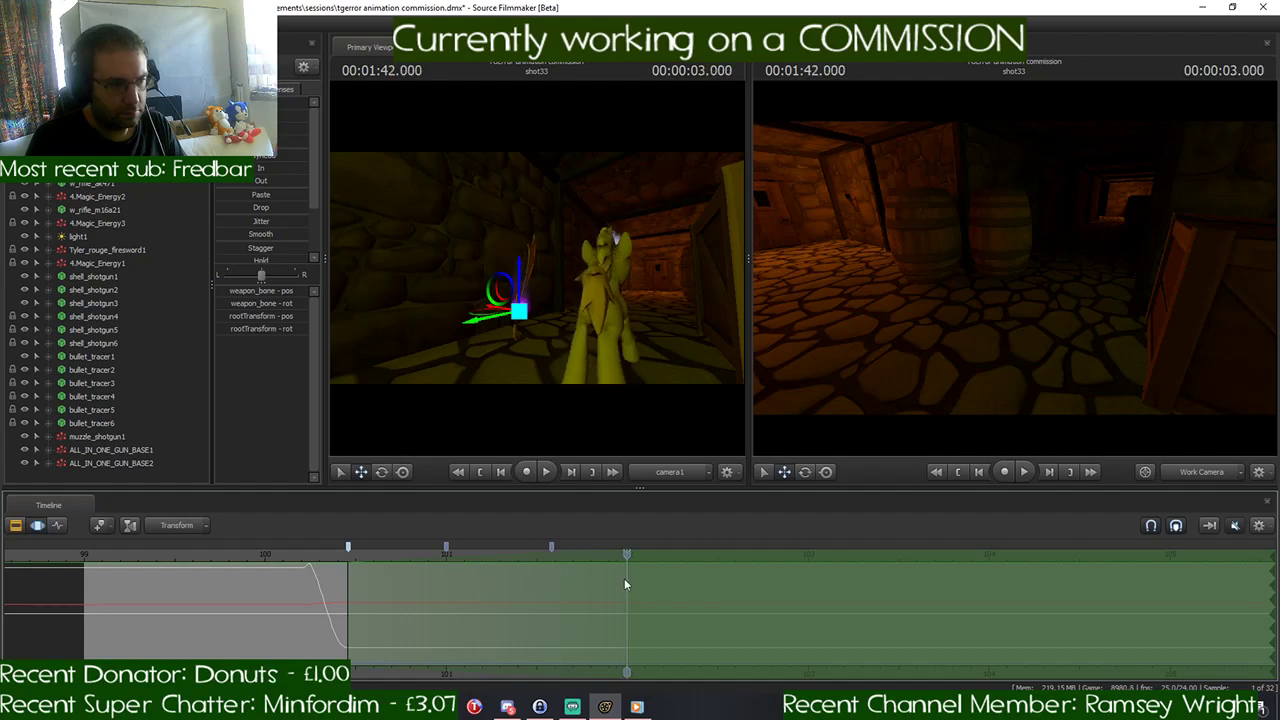
# - Select the whole pony and move it forward down the corridor at 1:42.000, along the wooden crates
pyautogui.moveTo(1014, 268)
pyautogui.mouseDown()
pyautogui.moveTo(1000, 300)
pyautogui.moveTo(1012, 290)
pyautogui.mouseUp()
pyautogui.click(105, 130)
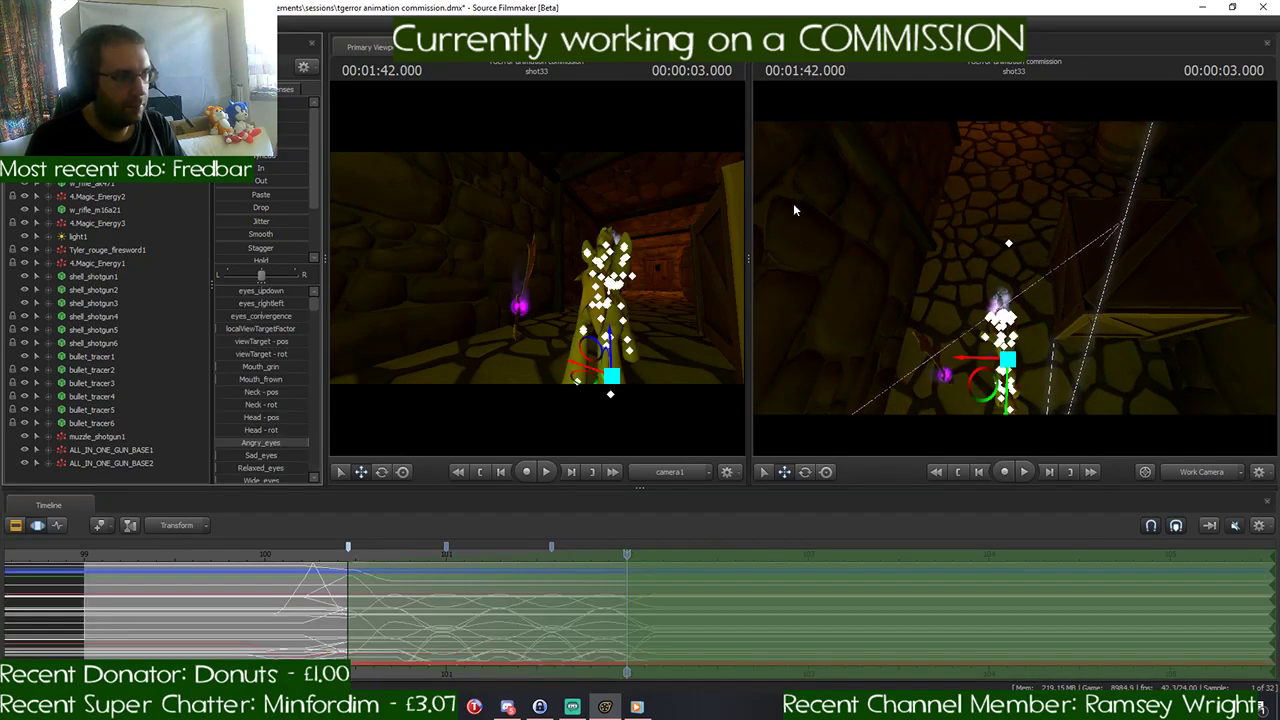
pyautogui.moveTo(1114, 228); pyautogui.dragTo(1150, 290)
pyautogui.press('w')
pyautogui.press('s')
pyautogui.moveTo(1034, 330); pyautogui.dragTo(1034, 295)
pyautogui.moveTo(955, 347); pyautogui.dragTo(755, 531)
pyautogui.press('a')
pyautogui.press('w')
pyautogui.press('s')
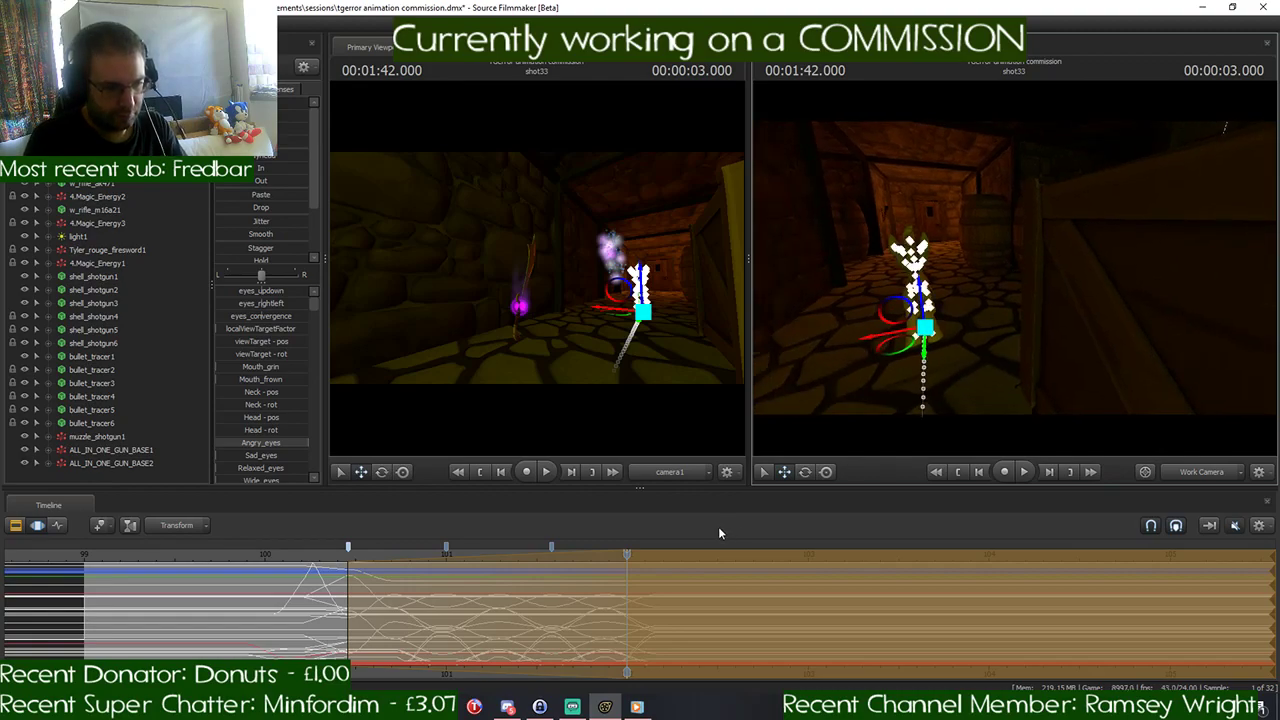
pyautogui.press('Return')
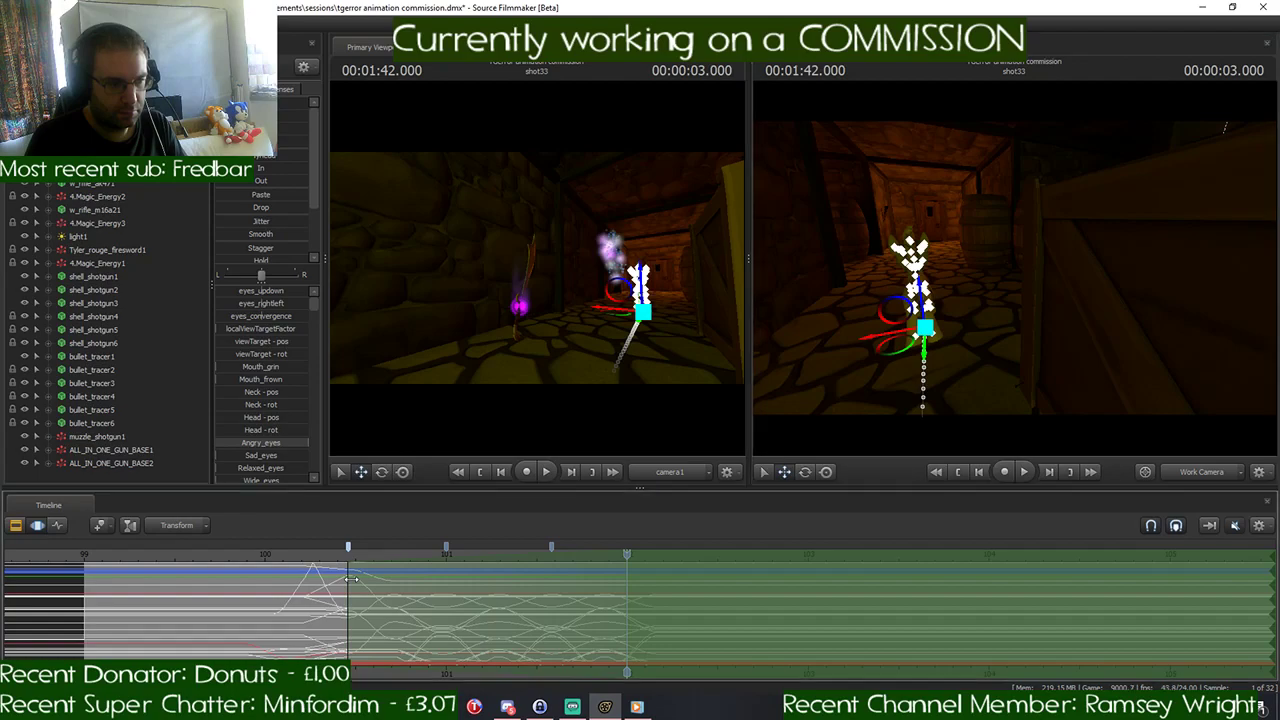
# - Start the time selection at about 101.9 seconds with falloff ending at 1:42.000, and hold all the pony's controls there
pyautogui.moveTo(351, 578); pyautogui.dragTo(606, 578)
pyautogui.scroll(1, 627, 577)
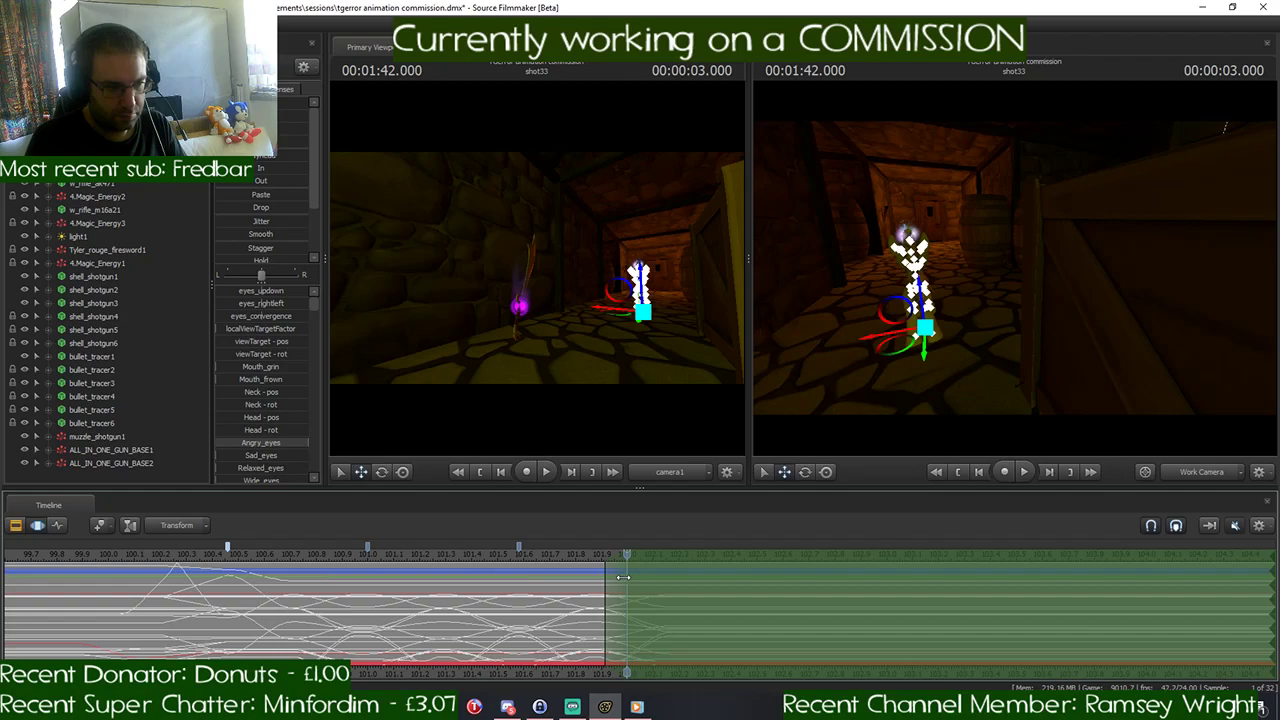
pyautogui.moveTo(623, 577)
pyautogui.mouseDown()
pyautogui.moveTo(606, 578)
pyautogui.moveTo(628, 575)
pyautogui.mouseUp()
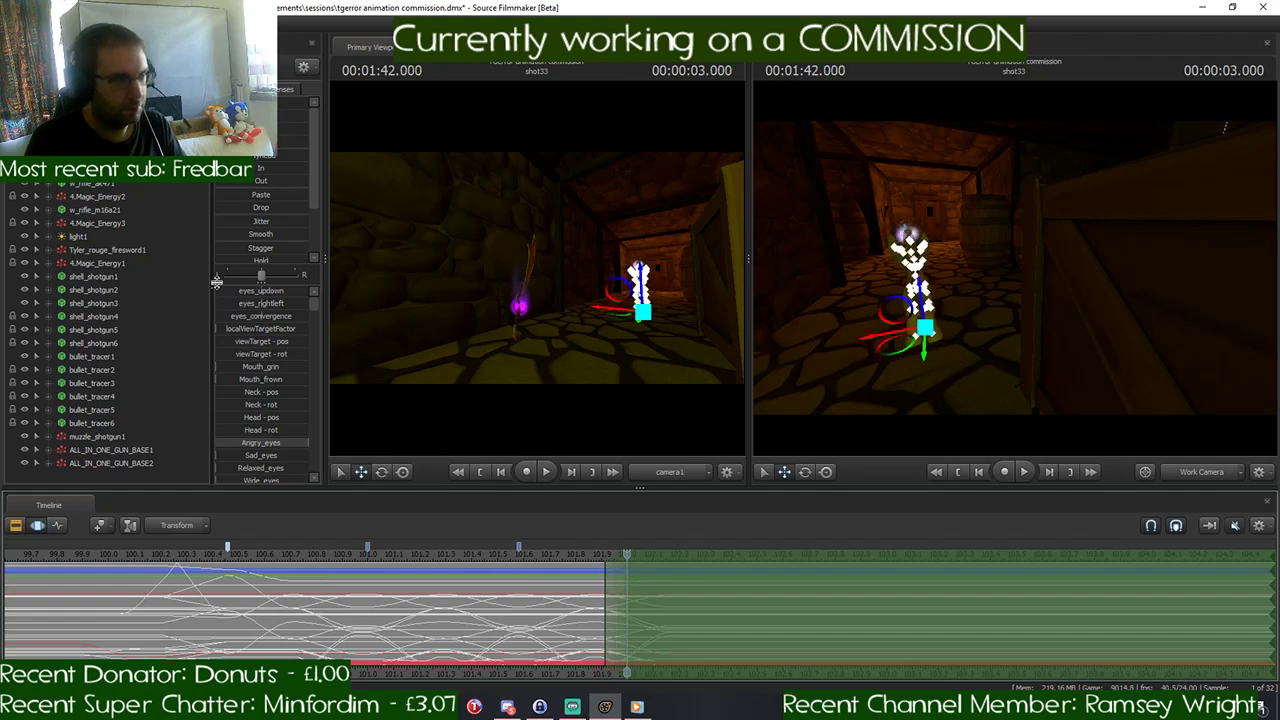
pyautogui.click(261, 155)
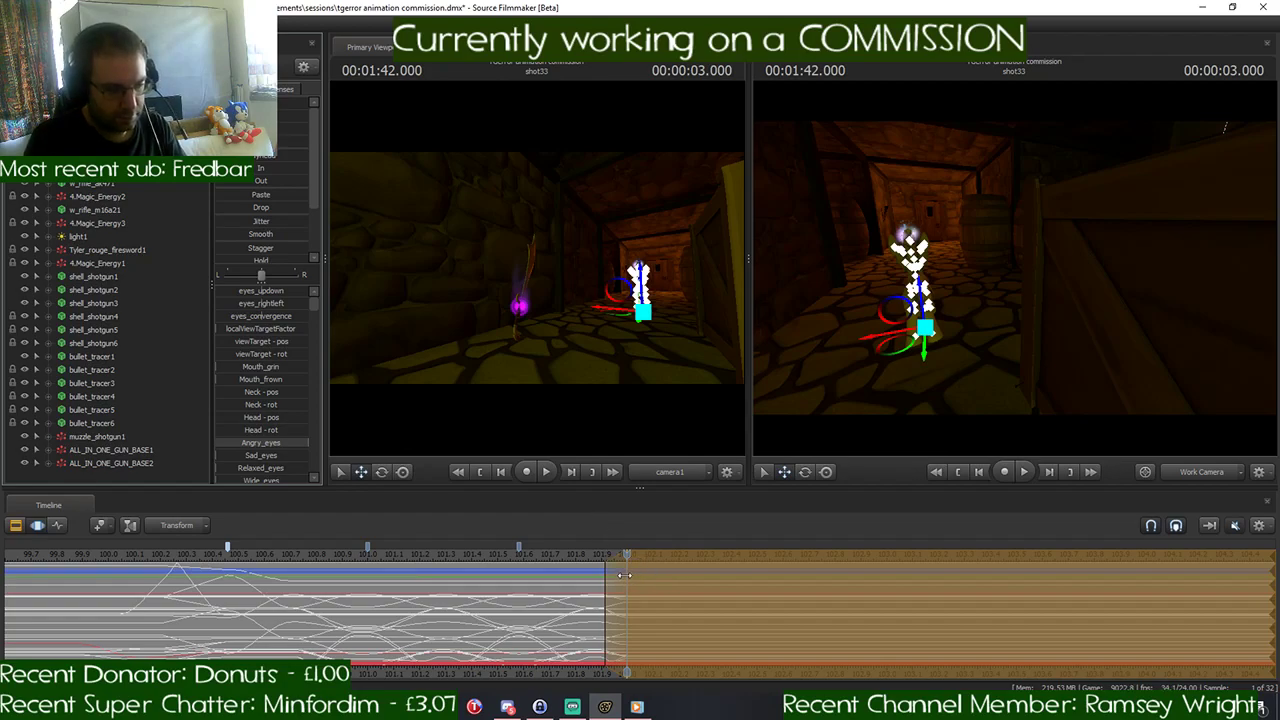
# - Play the scene from about 1:35 and scrub to 1:42.000 to check the pony's run
pyautogui.scroll(3, 630, 579)
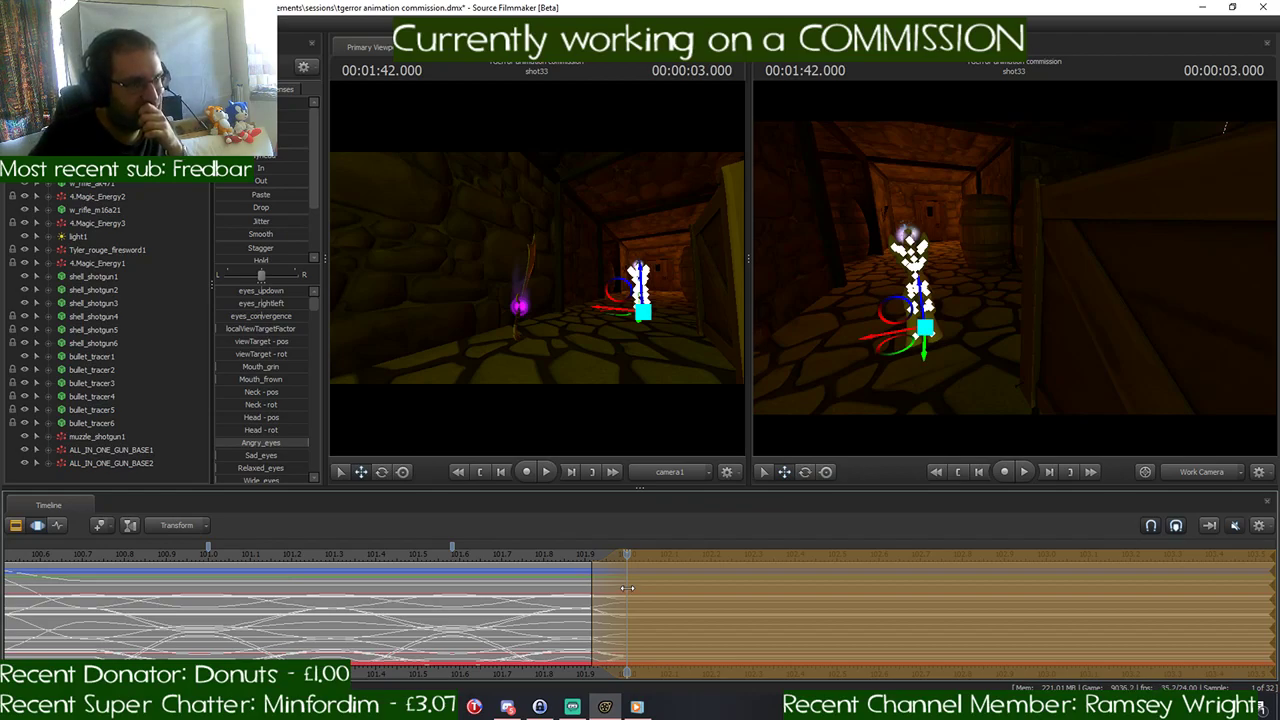
pyautogui.scroll(-8, 614, 582)
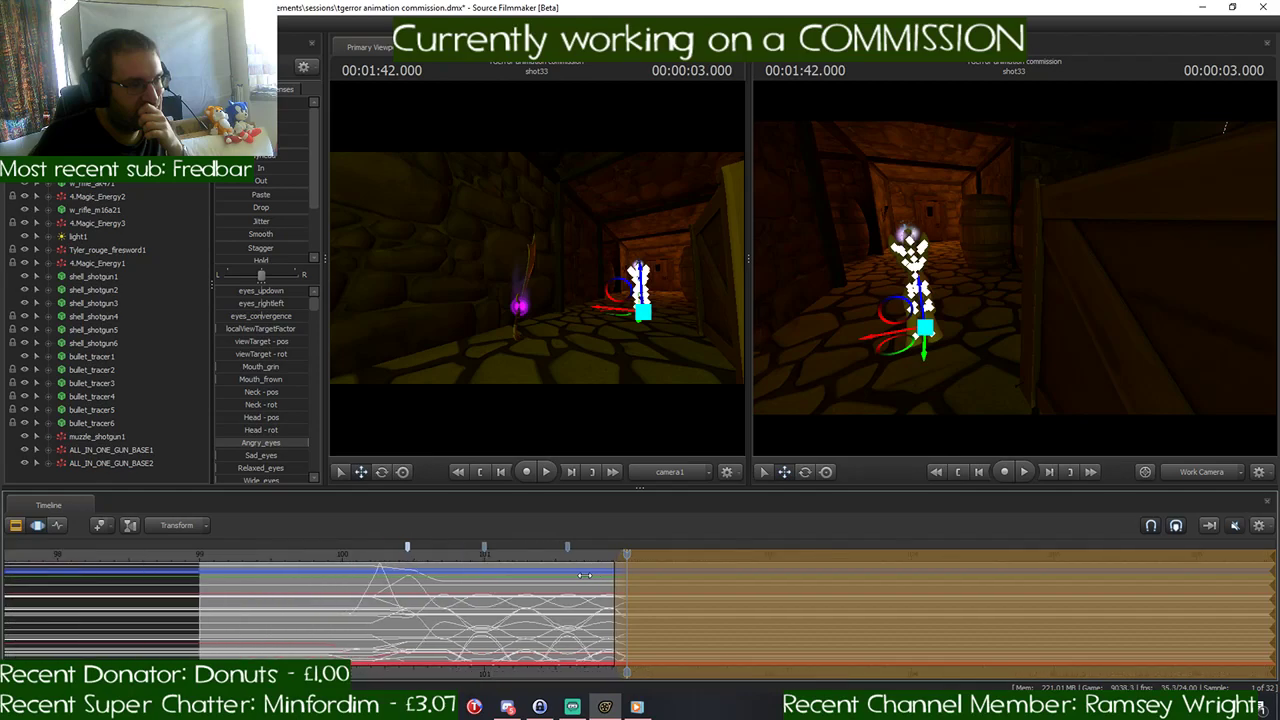
pyautogui.scroll(-3, 585, 581)
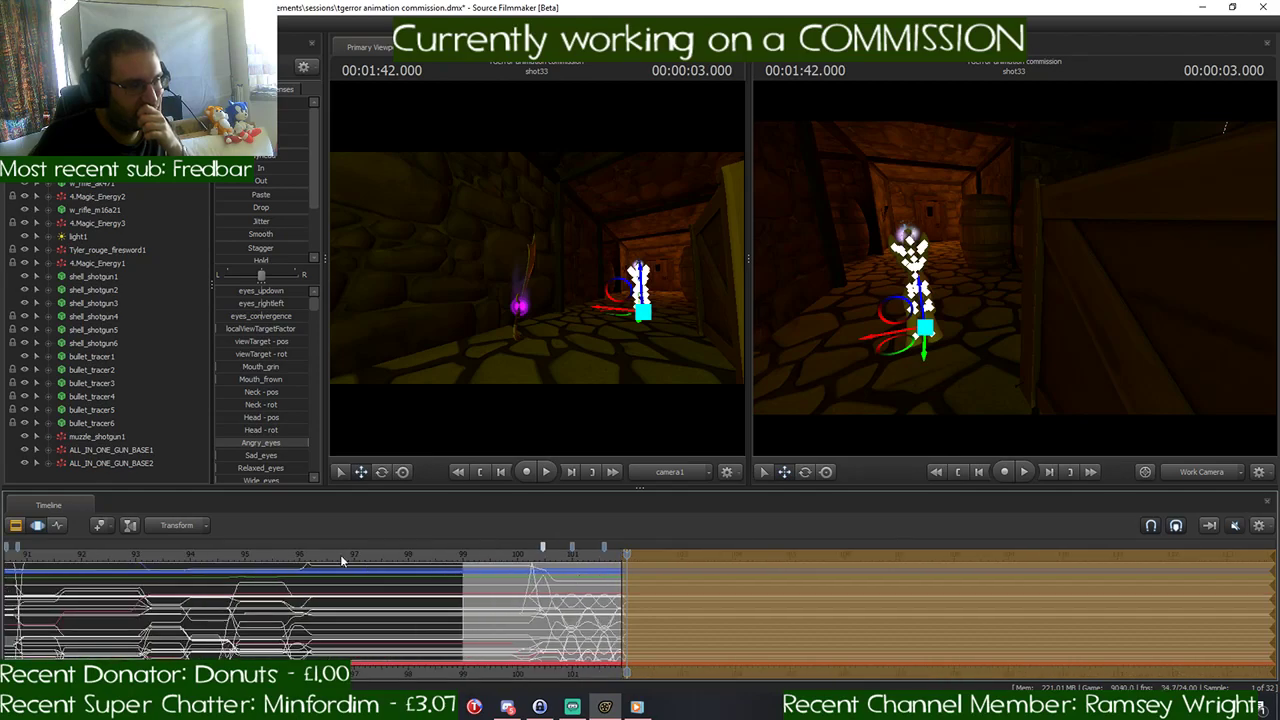
pyautogui.click(245, 553)
pyautogui.press('space')
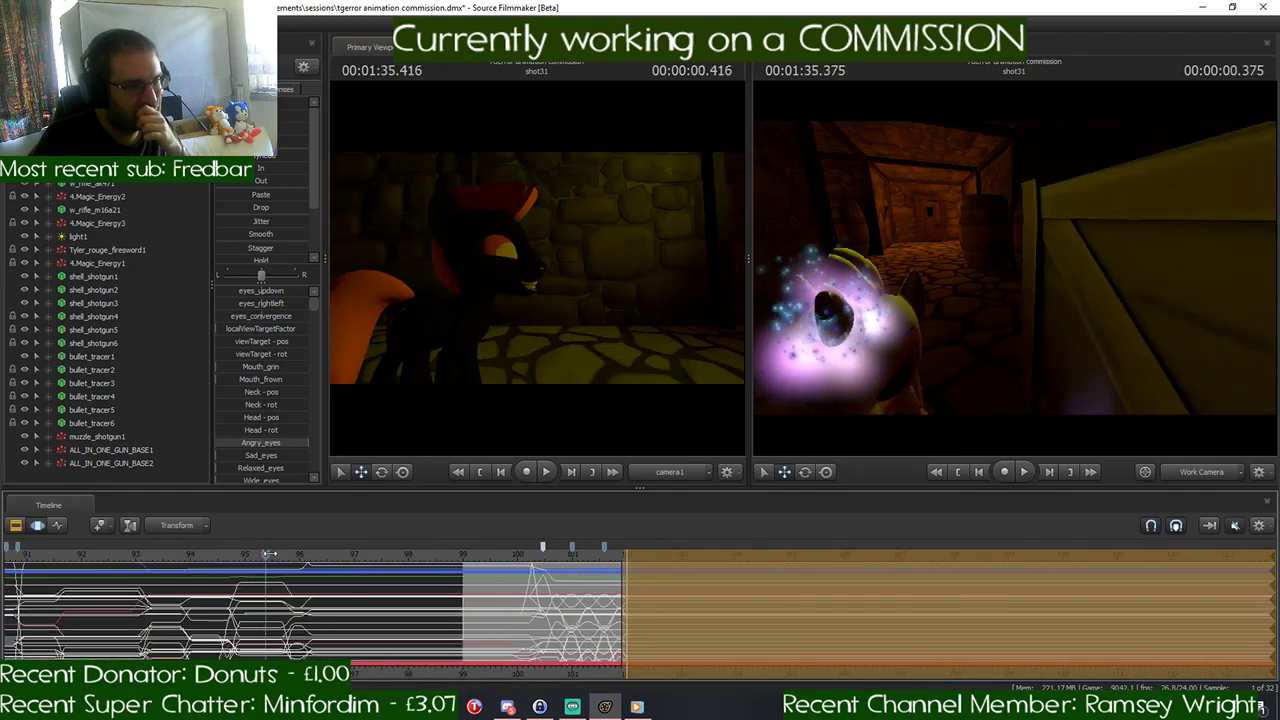
pyautogui.moveTo(351, 561); pyautogui.dragTo(628, 577)
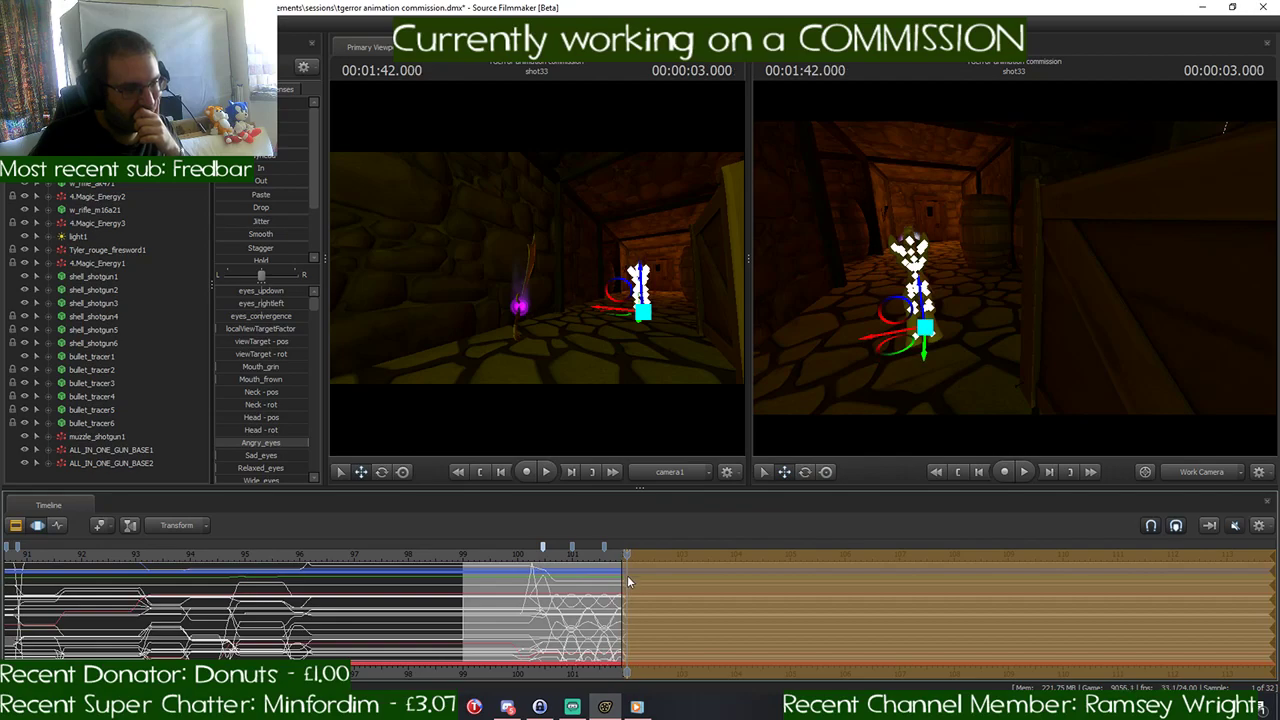
pyautogui.scroll(3, 624, 588)
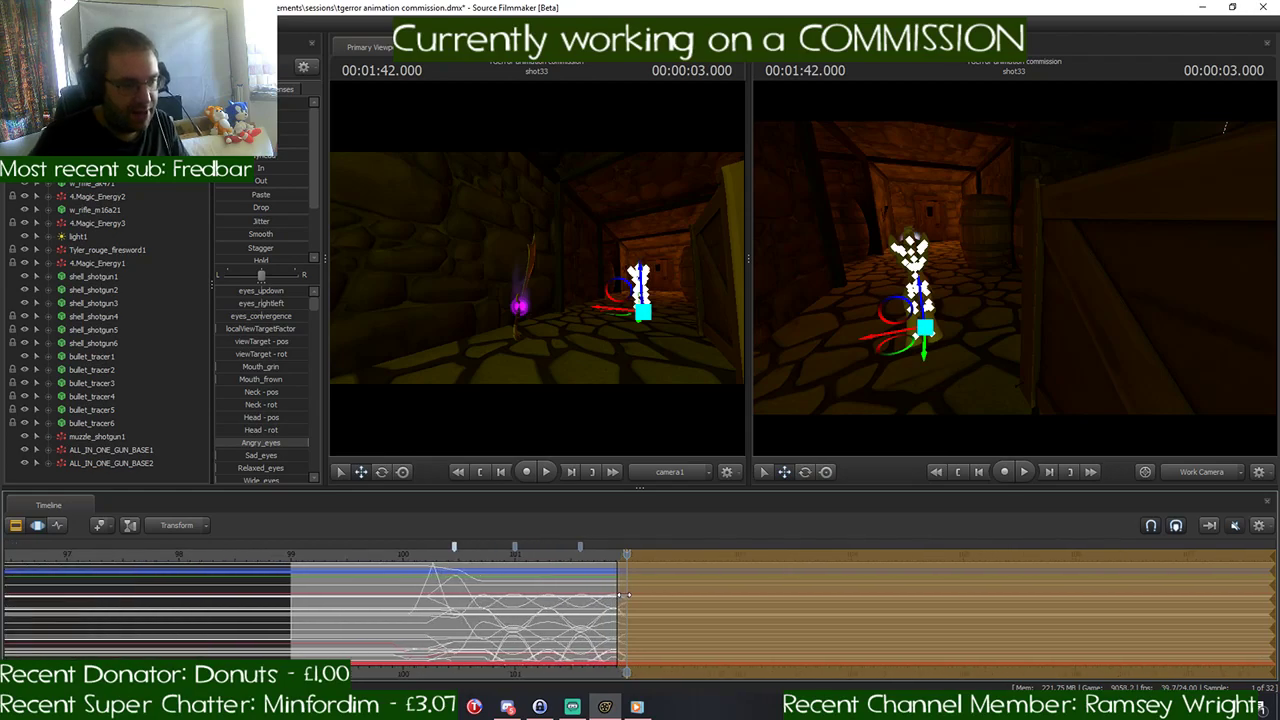
pyautogui.scroll(3, 620, 595)
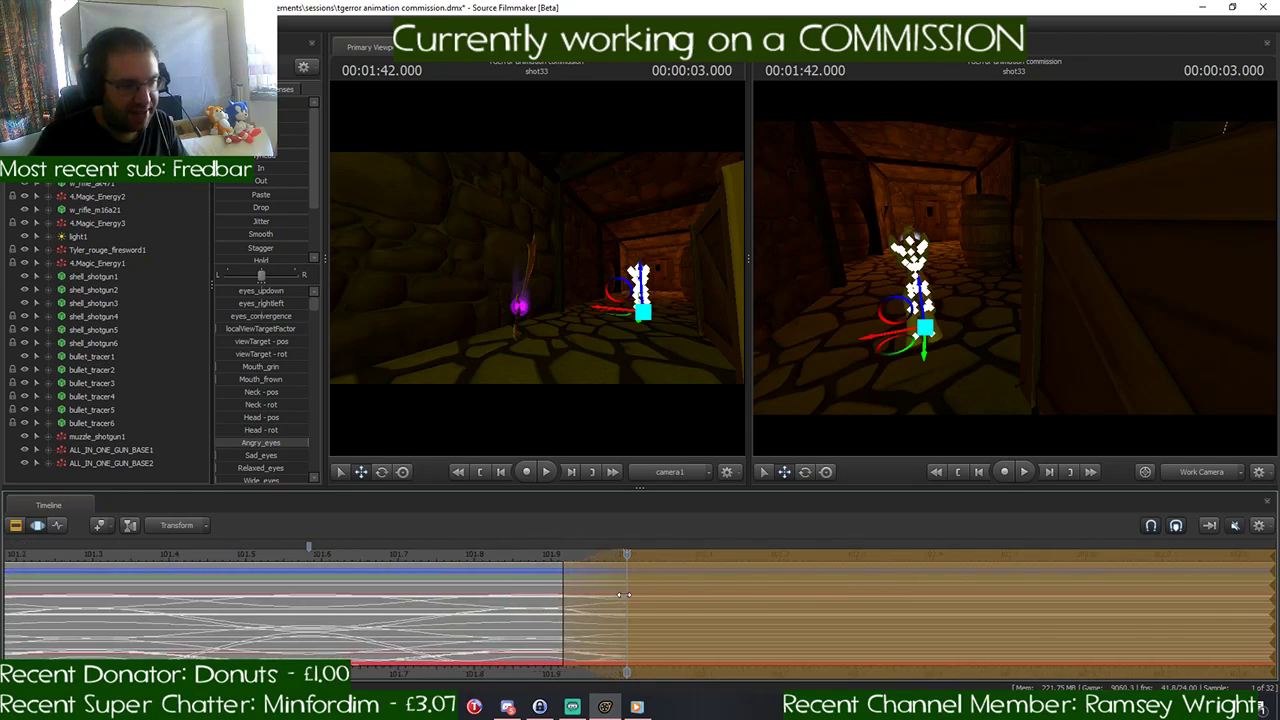
# - Finish the pending change to the pony's held pose and save the session
pyautogui.press('Escape')
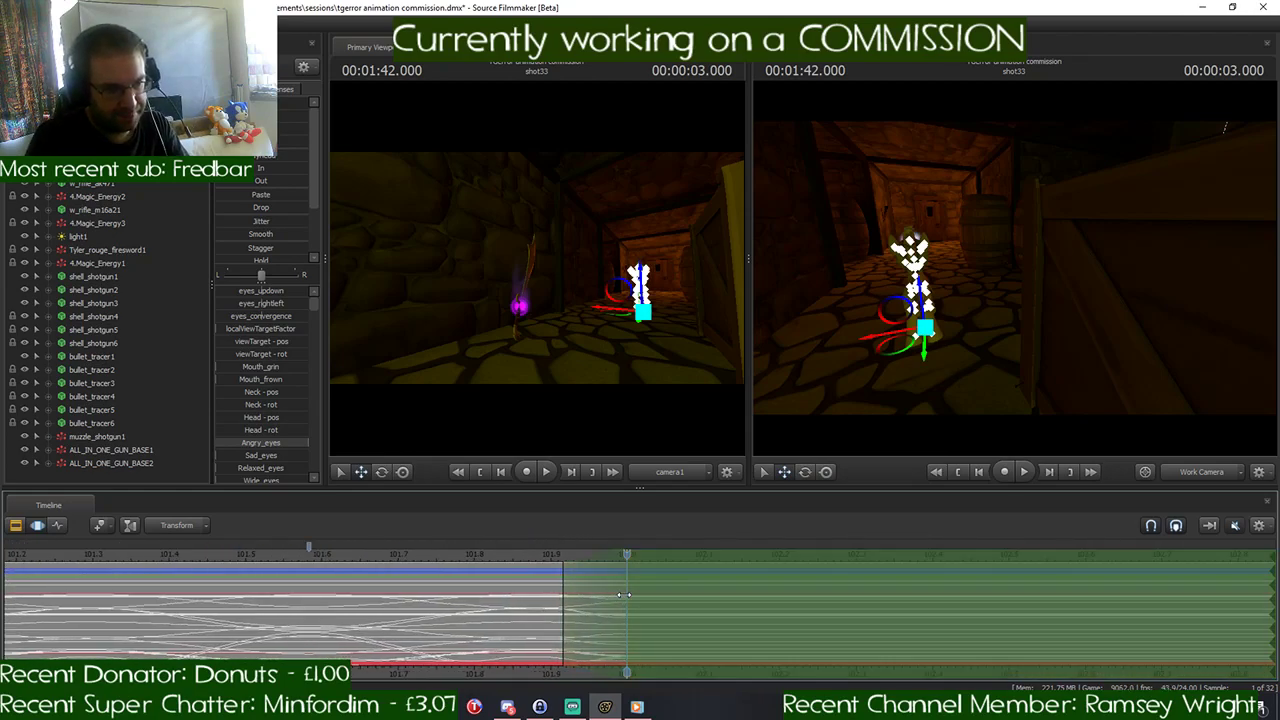
pyautogui.scroll(-3, 624, 588)
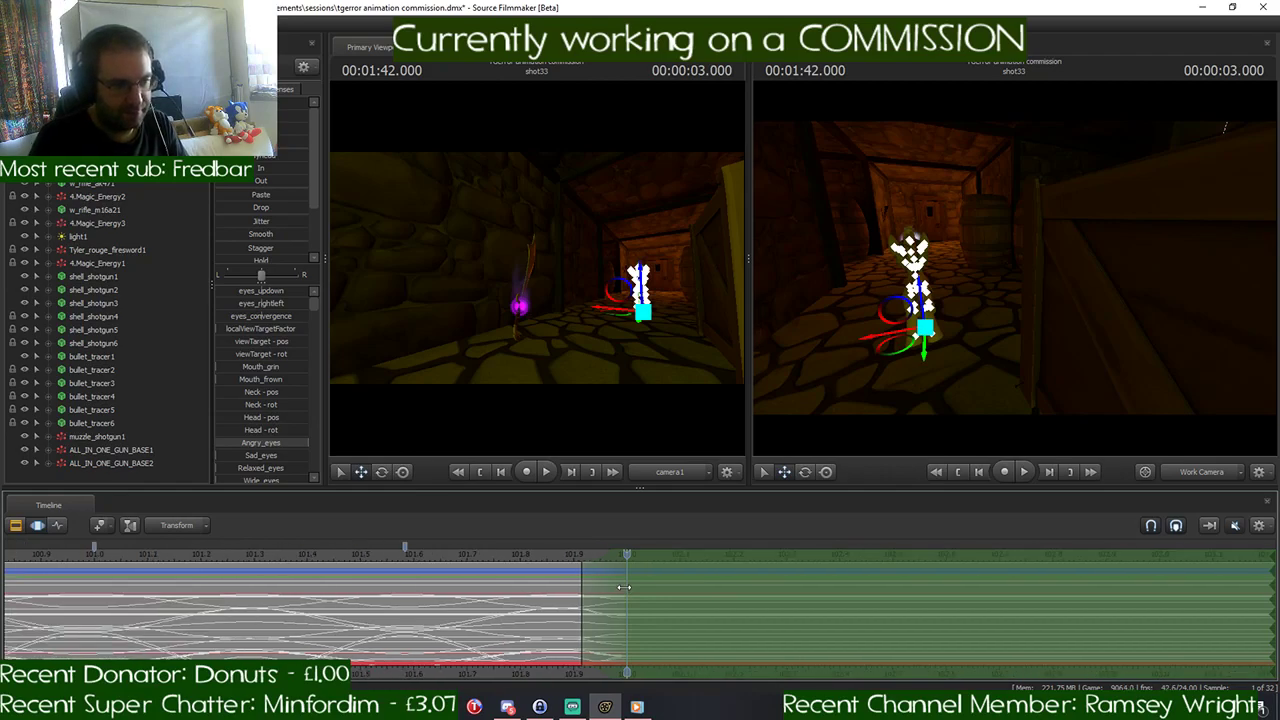
pyautogui.scroll(-2, 624, 588)
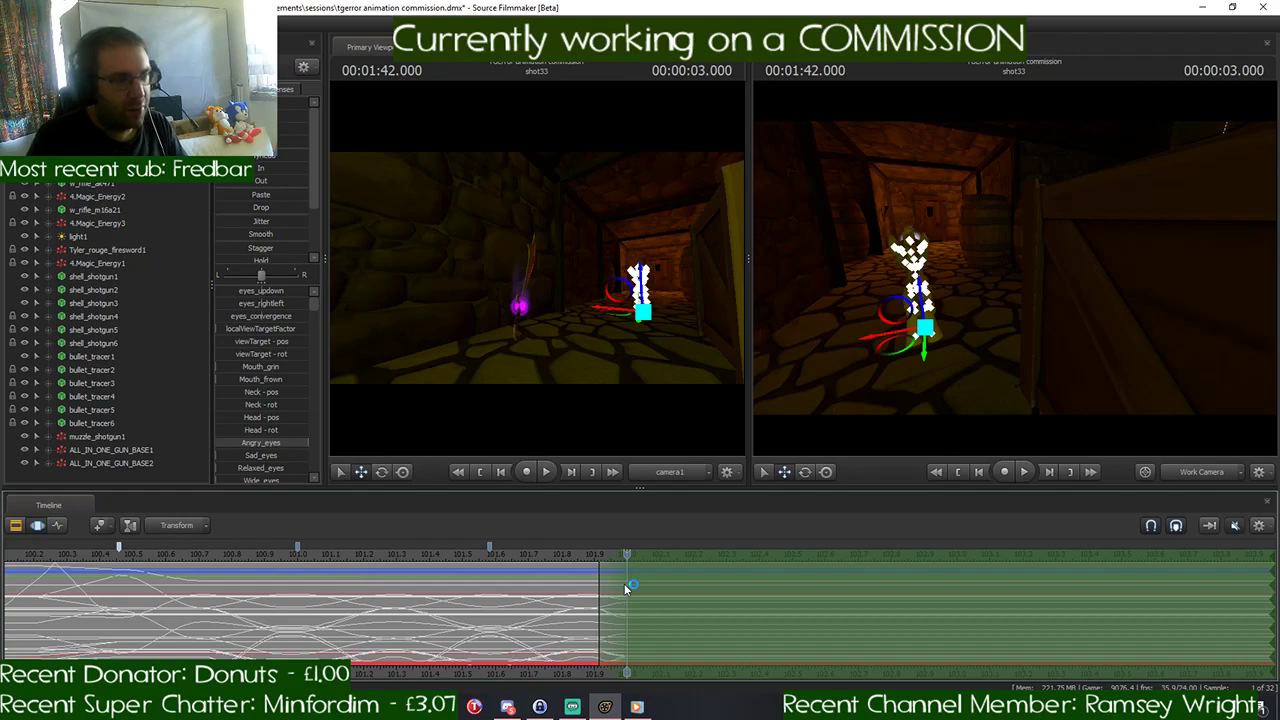
pyautogui.scroll(2, 624, 583)
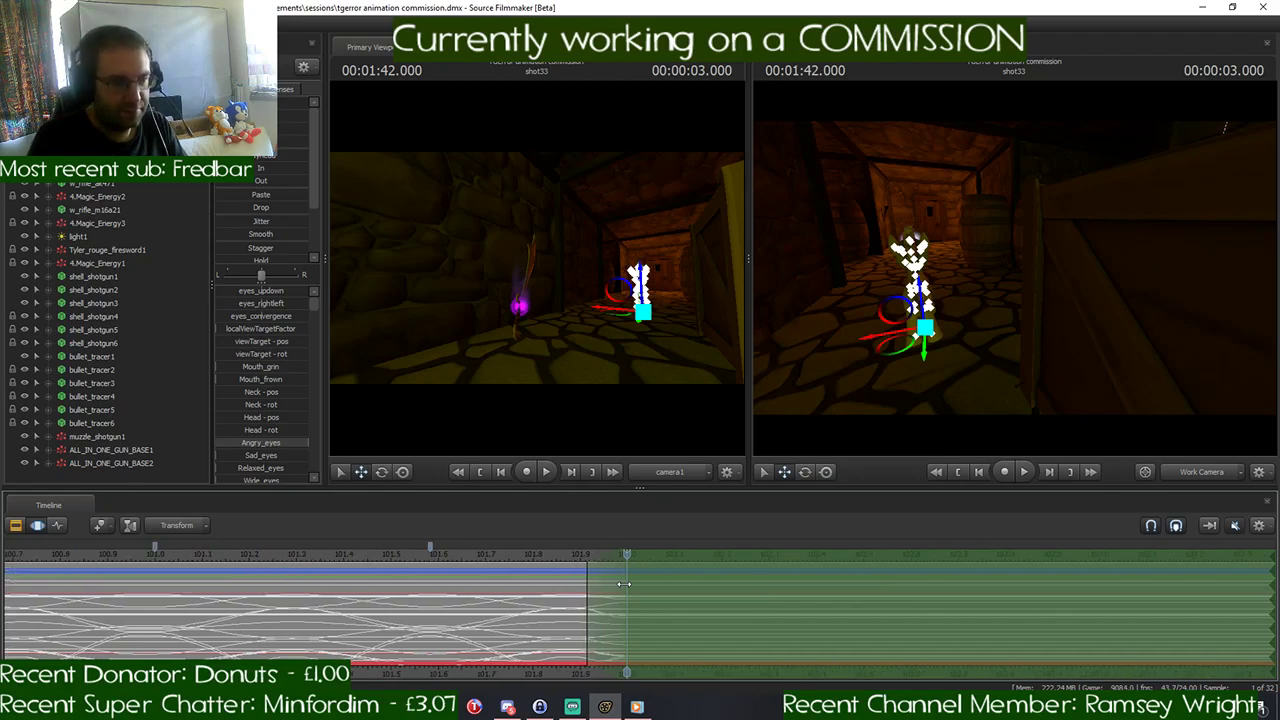
# - Extend the falloff to 1:42.166 and rotate the whole pony sideways to the corridor at that time
pyautogui.press('space')
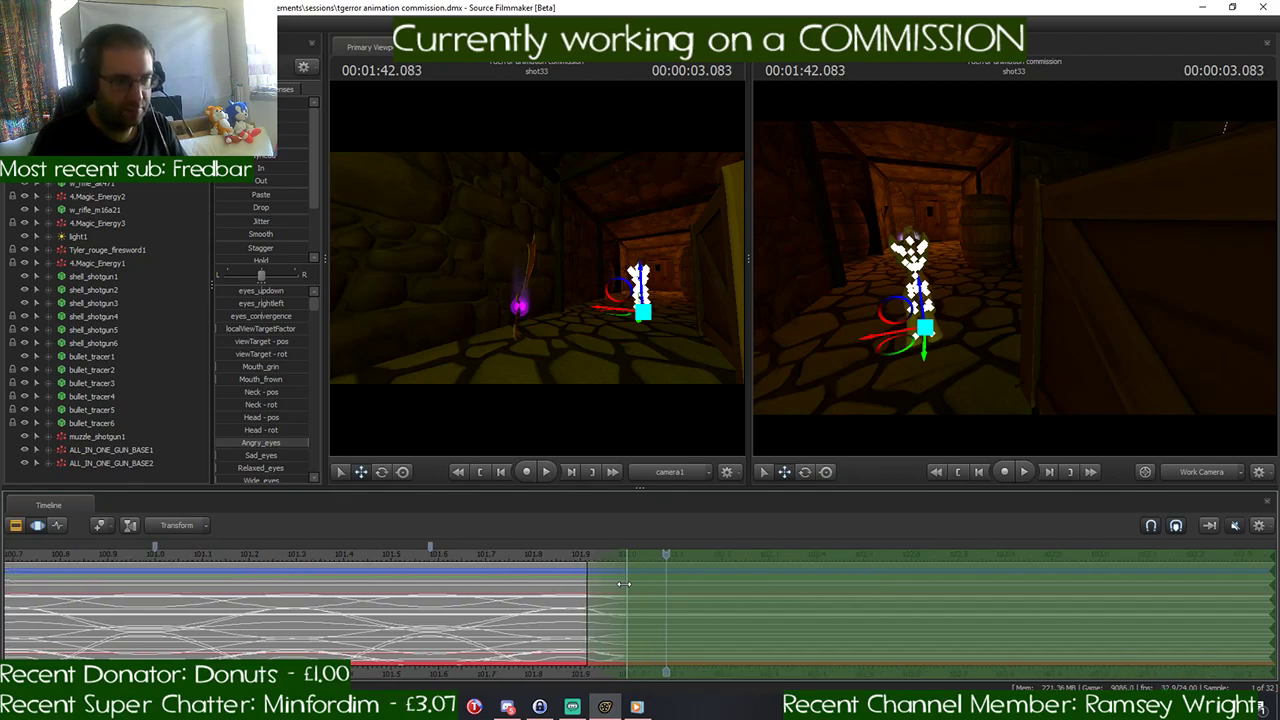
pyautogui.moveTo(624, 583)
pyautogui.mouseDown()
pyautogui.moveTo(716, 582)
pyautogui.moveTo(705, 580)
pyautogui.mouseUp()
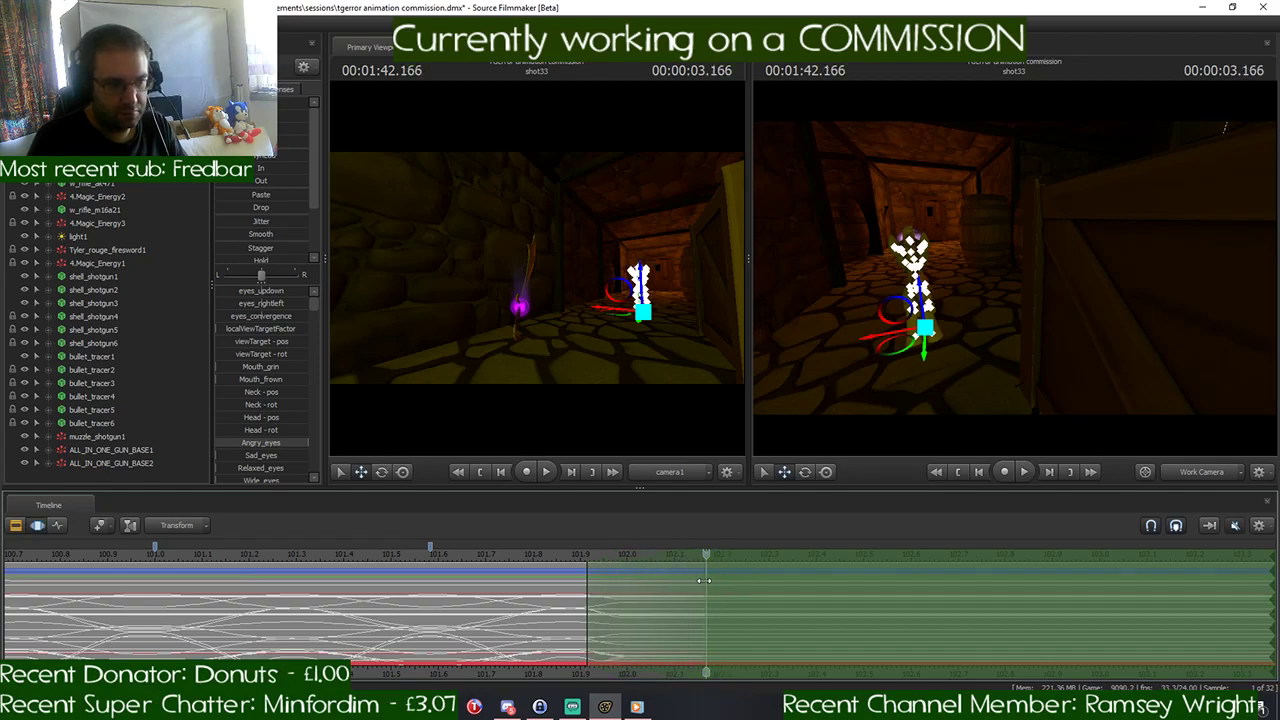
pyautogui.moveTo(1092, 340); pyautogui.dragTo(1094, 354)
pyautogui.moveTo(1014, 268); pyautogui.dragTo(838, 262)
pyautogui.press('s')
pyautogui.press('e')
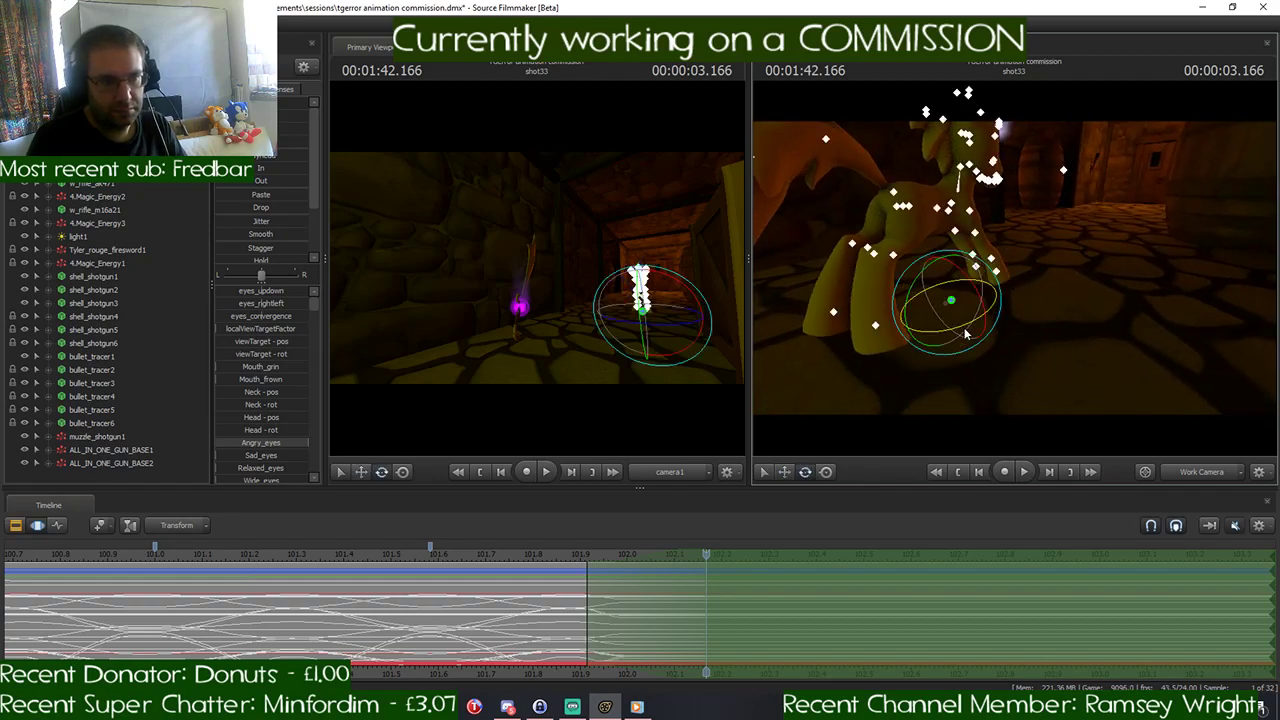
pyautogui.moveTo(966, 325); pyautogui.dragTo(935, 323)
pyautogui.press('d')
# - Rotate the pony's head and reposition its eye view target at 1:42.166 to follow the body's turn
pyautogui.moveTo(956, 234); pyautogui.dragTo(931, 224)
pyautogui.click(962, 220)
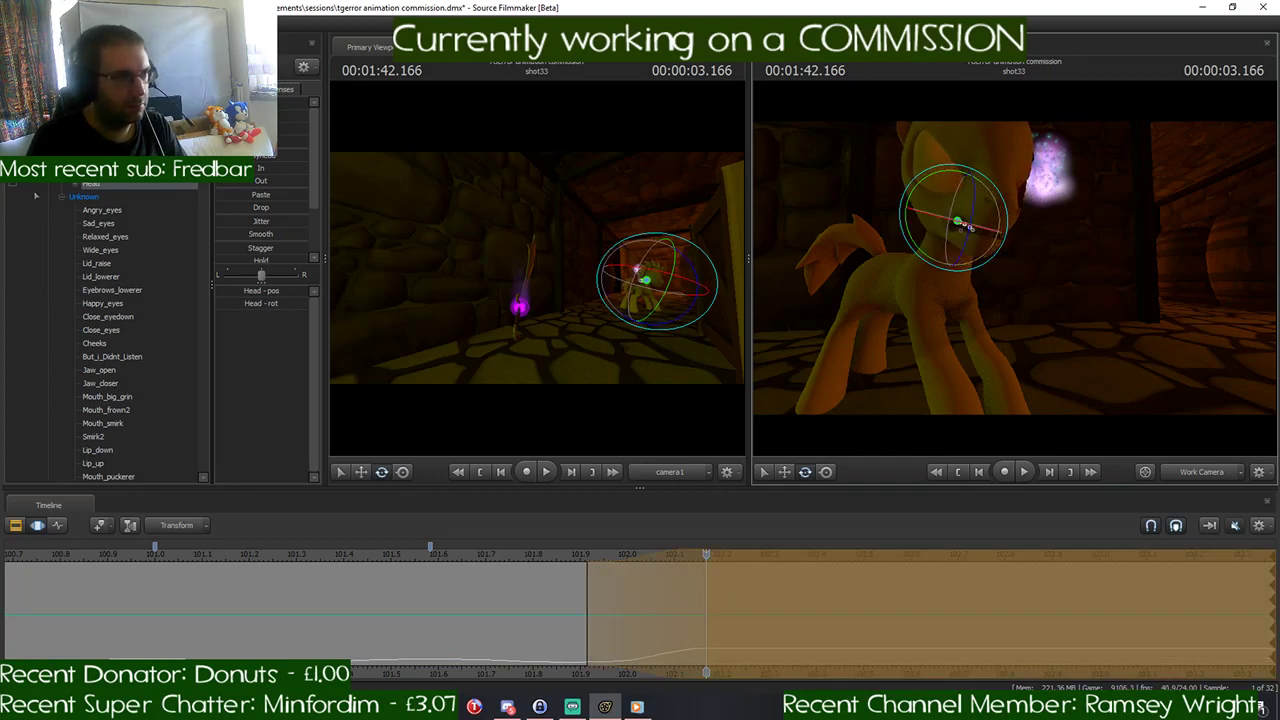
pyautogui.click(92, 130)
pyautogui.moveTo(1009, 317); pyautogui.dragTo(1015, 268)
pyautogui.press('s')
pyautogui.press('w')
pyautogui.press('w')
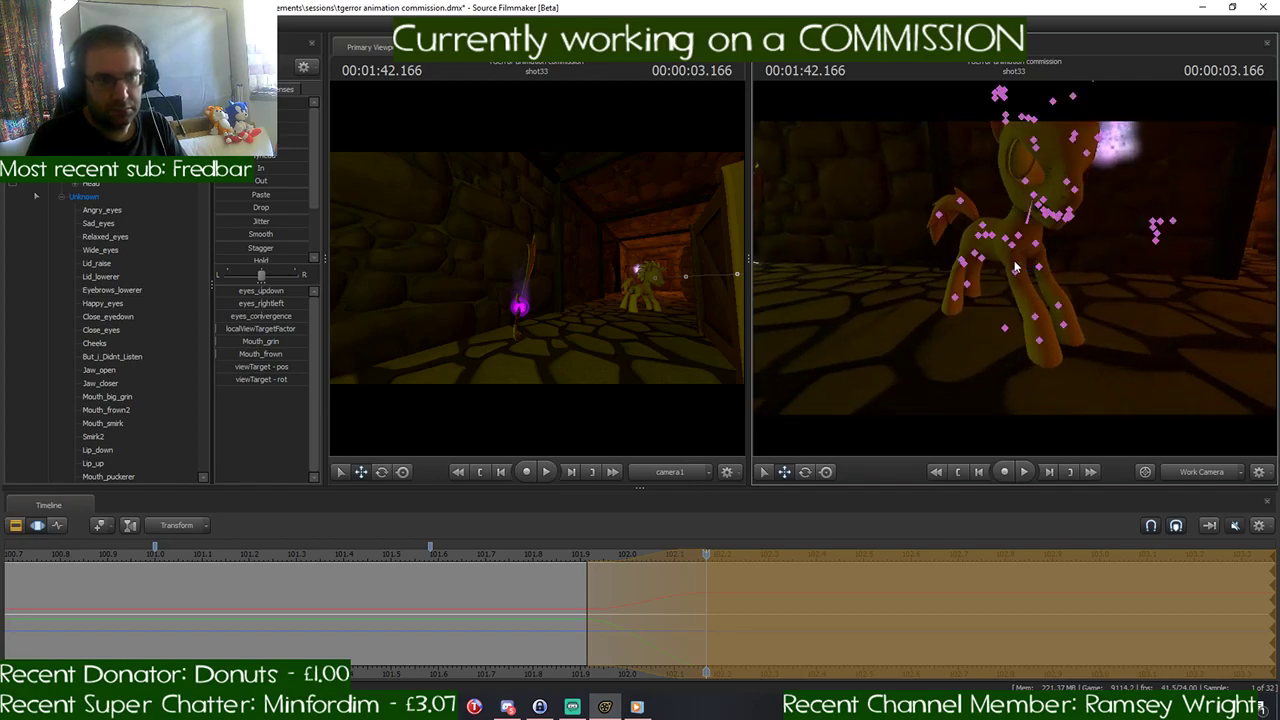
# - Rotate the pony's Chest2 bone at 1:42.166 to twist its front body
pyautogui.click(1019, 238)
pyautogui.press('e')
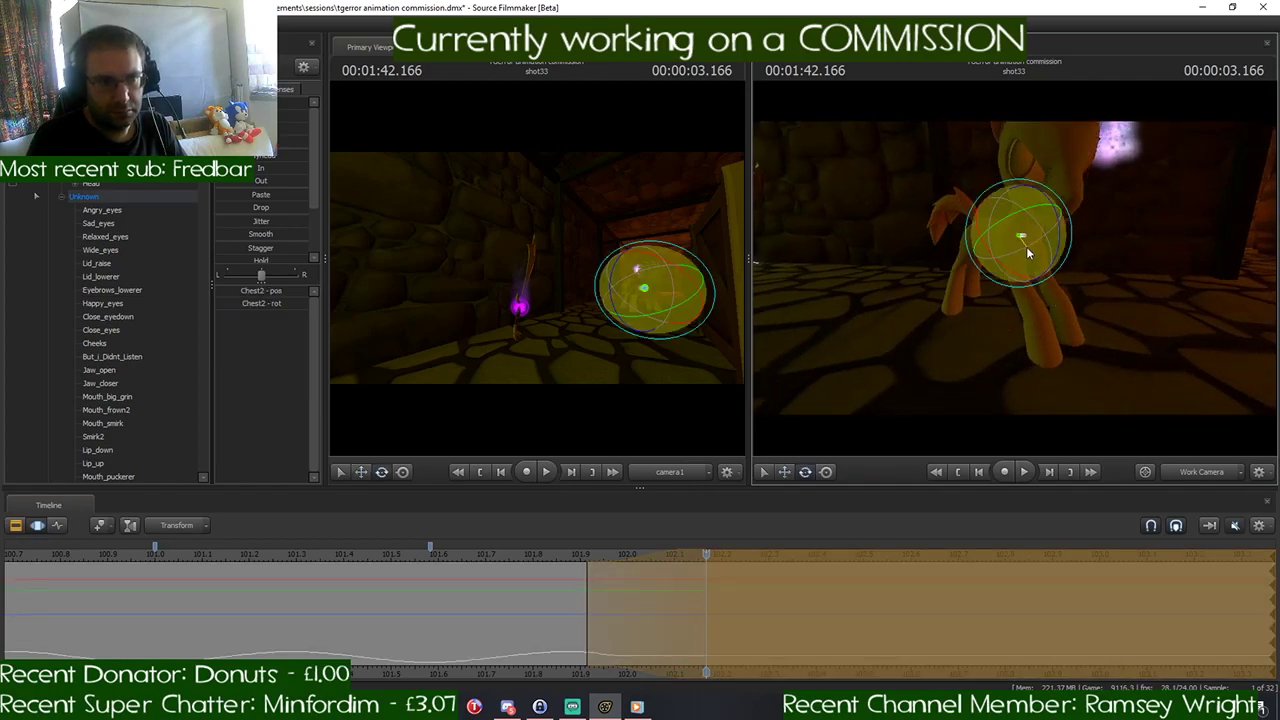
pyautogui.moveTo(1013, 250); pyautogui.dragTo(1005, 242)
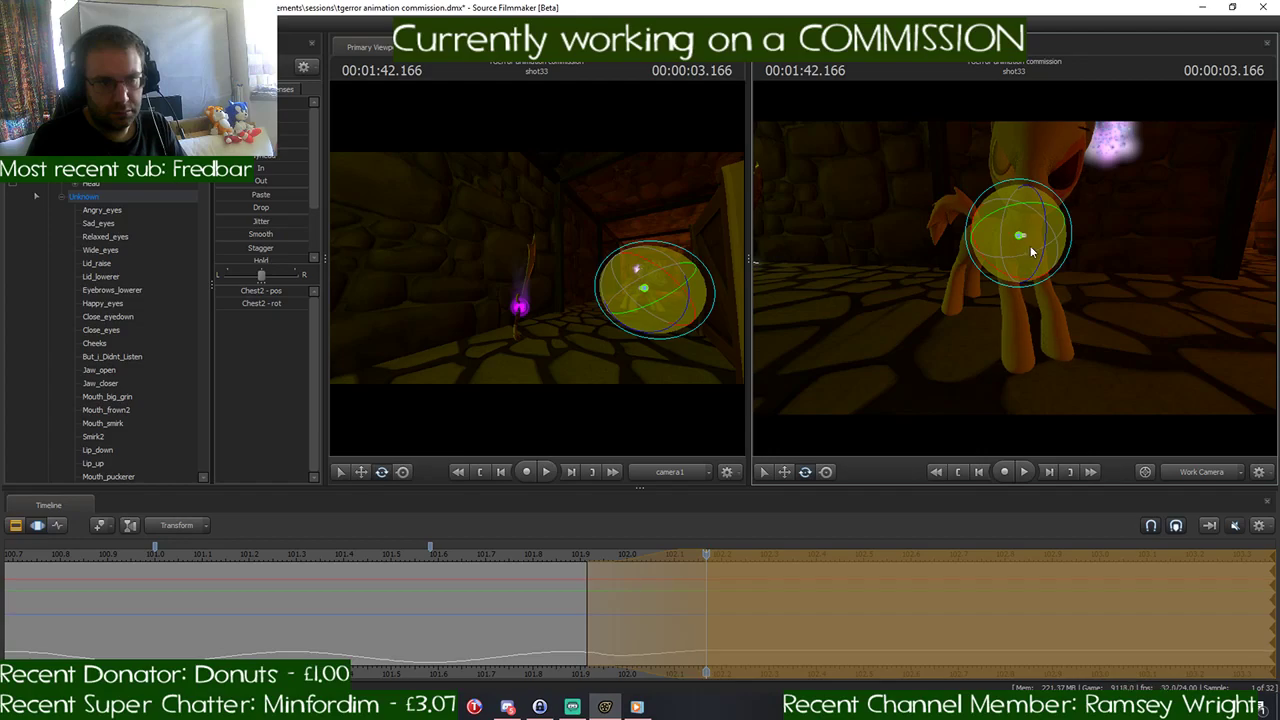
# - Repose the pony's legs at 1:42.166, adjusting the LeftThigh and RightShoulder bones
pyautogui.click(993, 241)
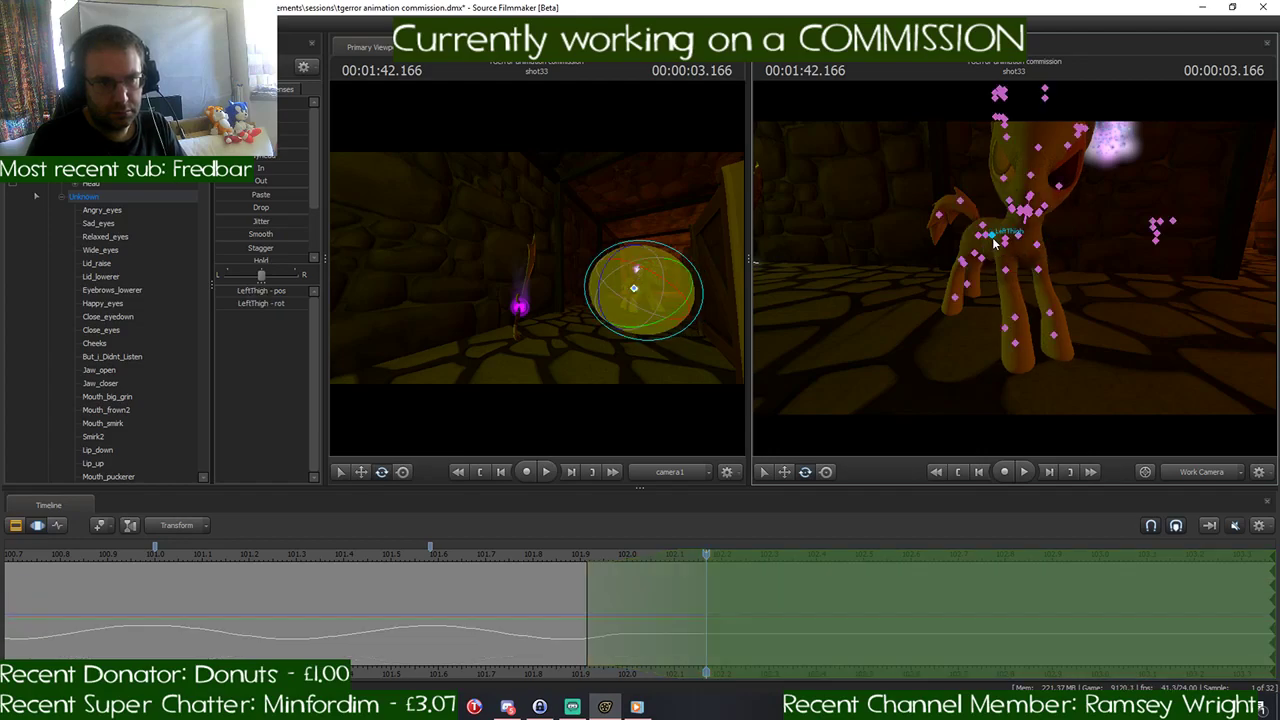
pyautogui.moveTo(983, 224)
pyautogui.mouseDown()
pyautogui.moveTo(956, 224)
pyautogui.moveTo(997, 253)
pyautogui.moveTo(986, 249)
pyautogui.mouseUp()
pyautogui.click(987, 240)
pyautogui.click(1003, 249)
# - Play back the turn from about 1:41.6, and shift the time selection to start at about 102.1 seconds with falloff to about 102.4
pyautogui.moveTo(705, 555); pyautogui.dragTo(446, 573)
pyautogui.press('space')
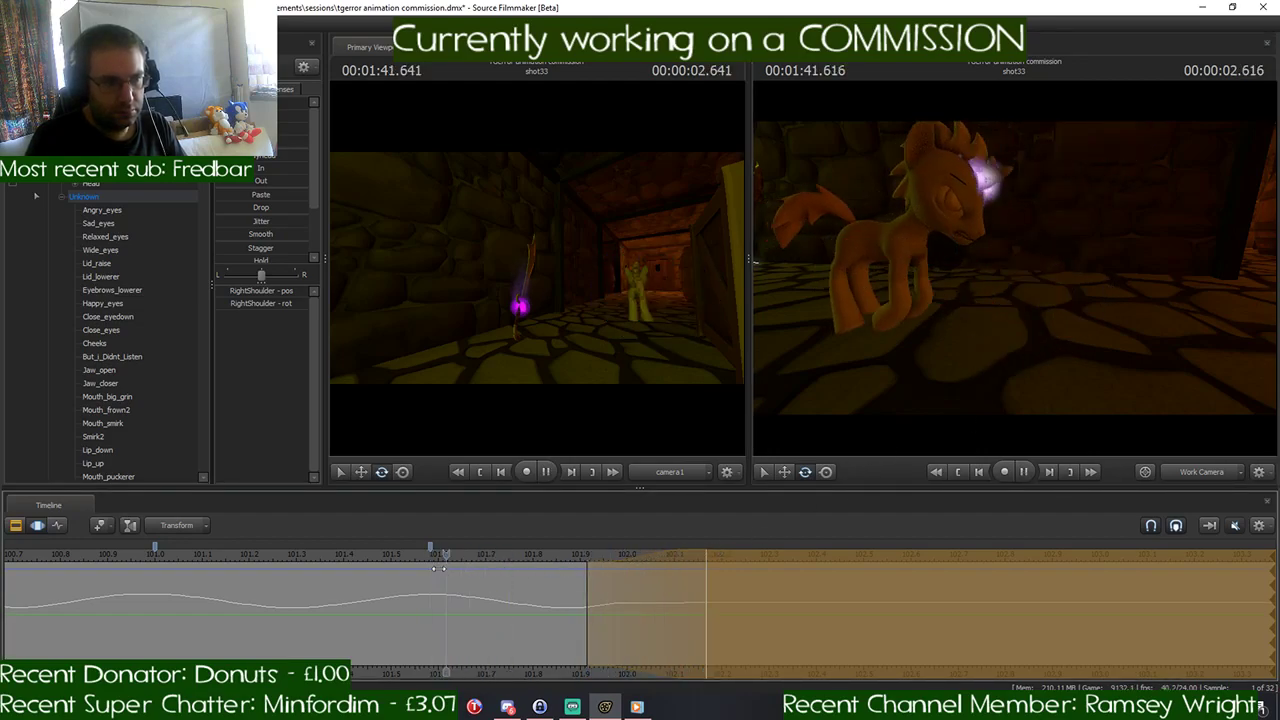
pyautogui.moveTo(884, 555); pyautogui.dragTo(771, 559)
pyautogui.press('Return')
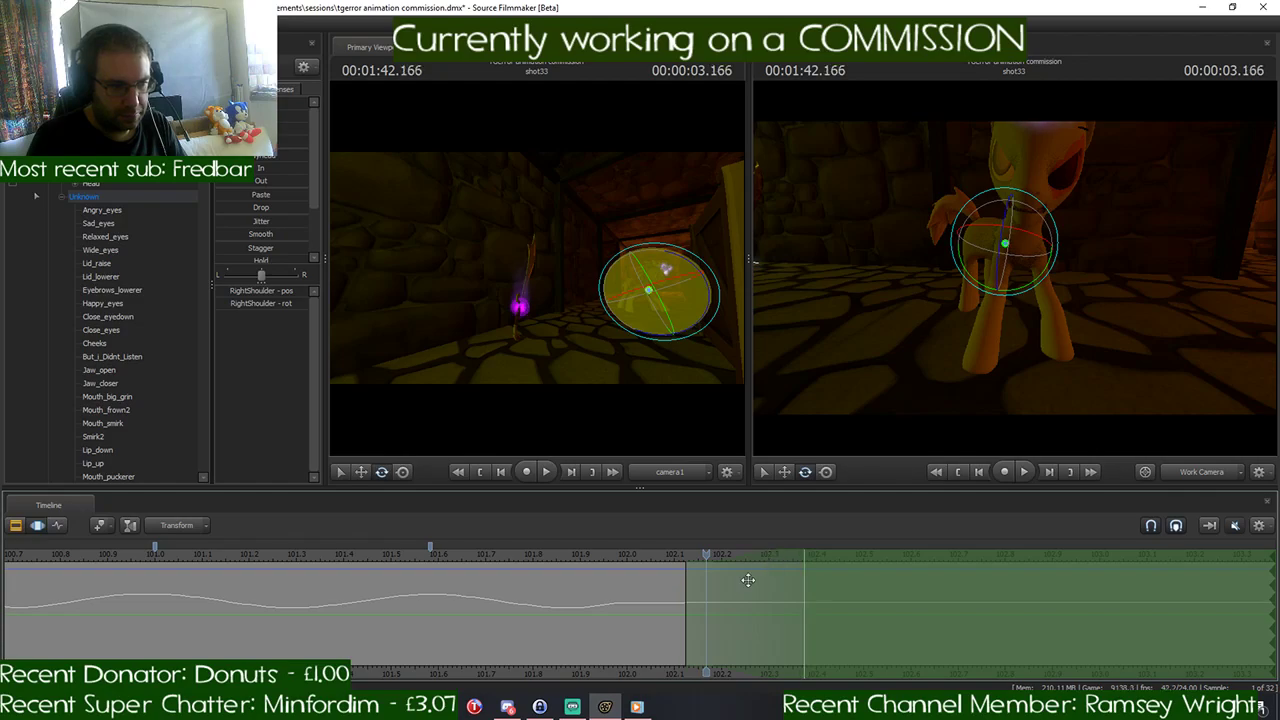
pyautogui.scroll(-2, 735, 595)
pyautogui.scroll(-3, 735, 595)
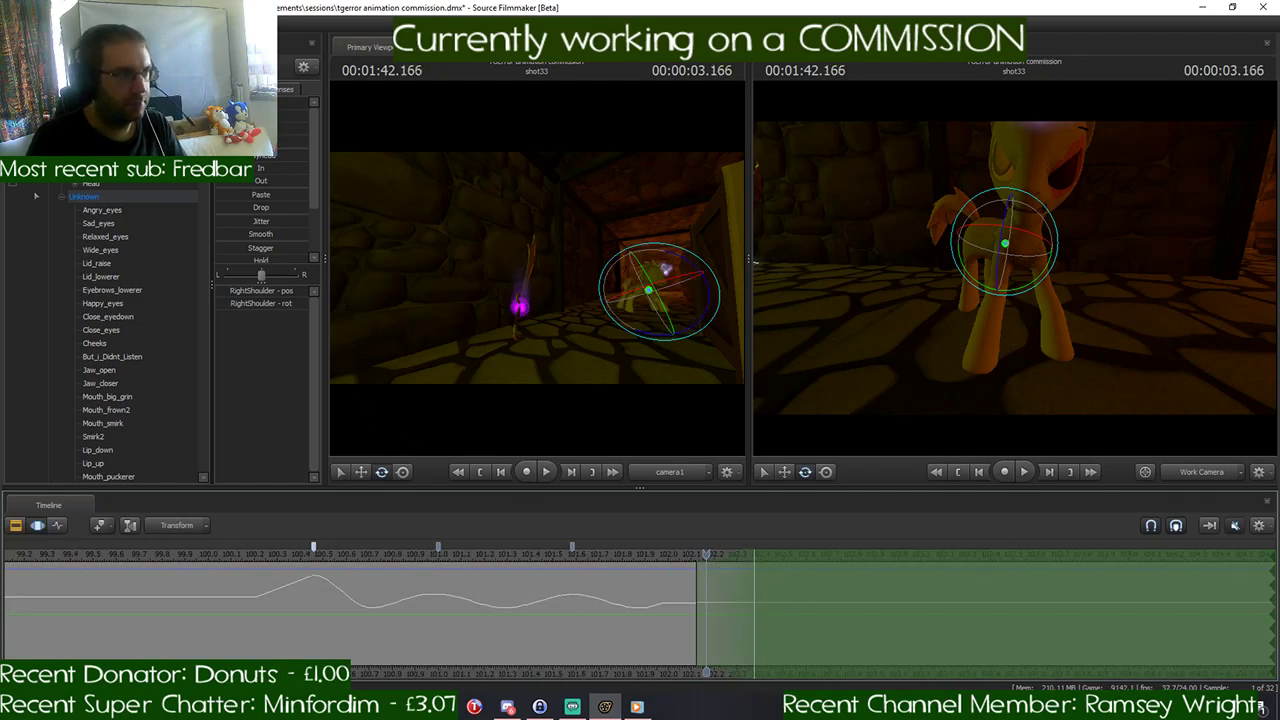
# - Blend all the pony's controls except rootTransform to their 1:41.000 pose over the time selection from about 102.1 seconds
pyautogui.click(48, 143)
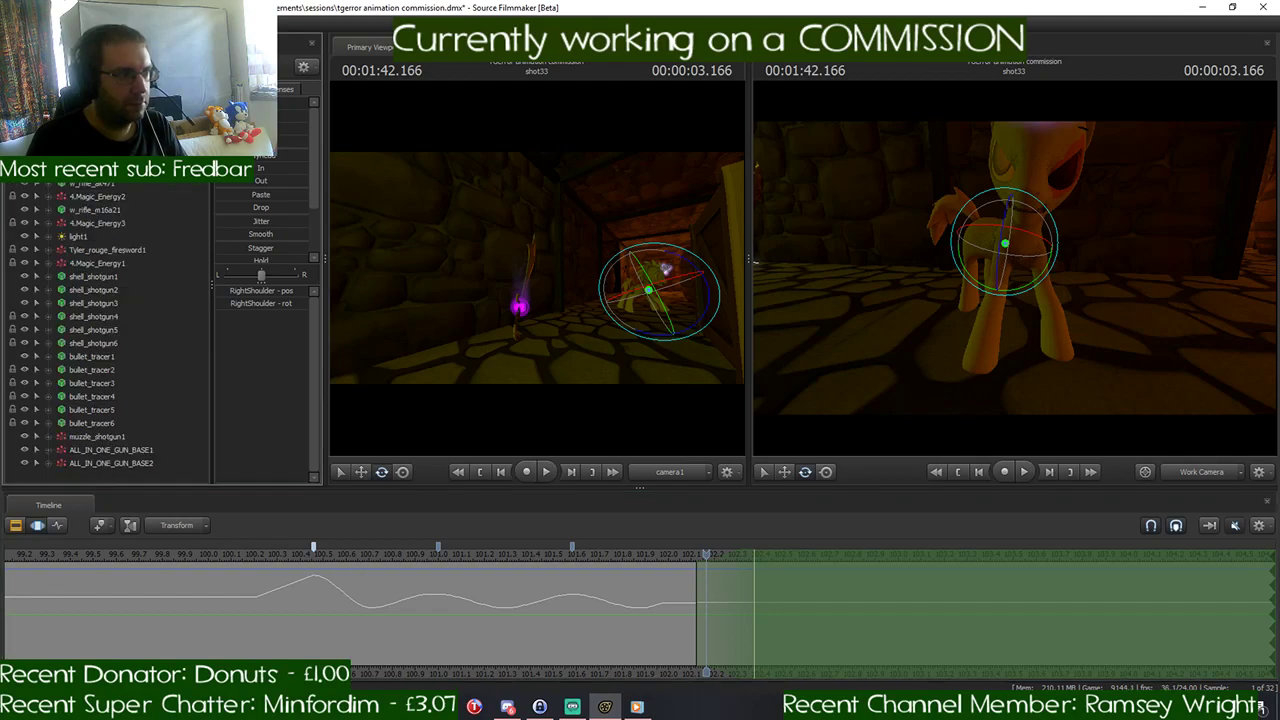
pyautogui.click(85, 143)
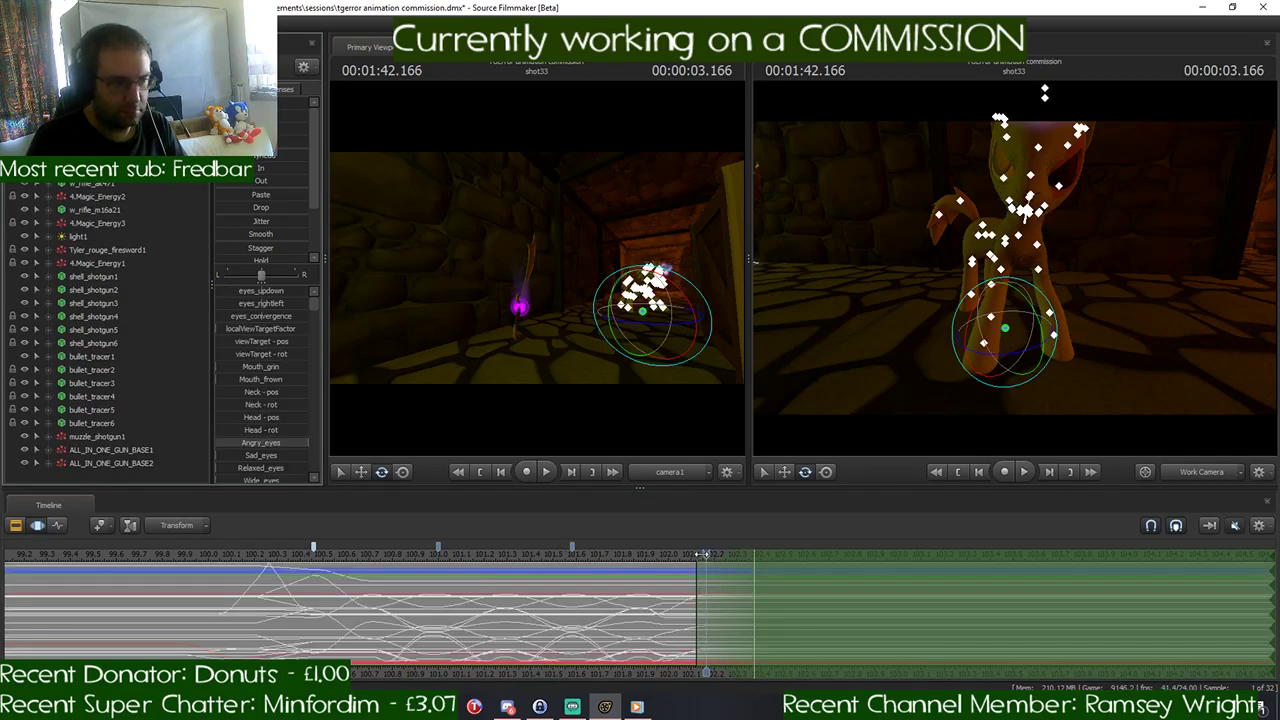
pyautogui.moveTo(705, 553); pyautogui.dragTo(438, 561)
pyautogui.moveTo(900, 390); pyautogui.dragTo(790, 380)
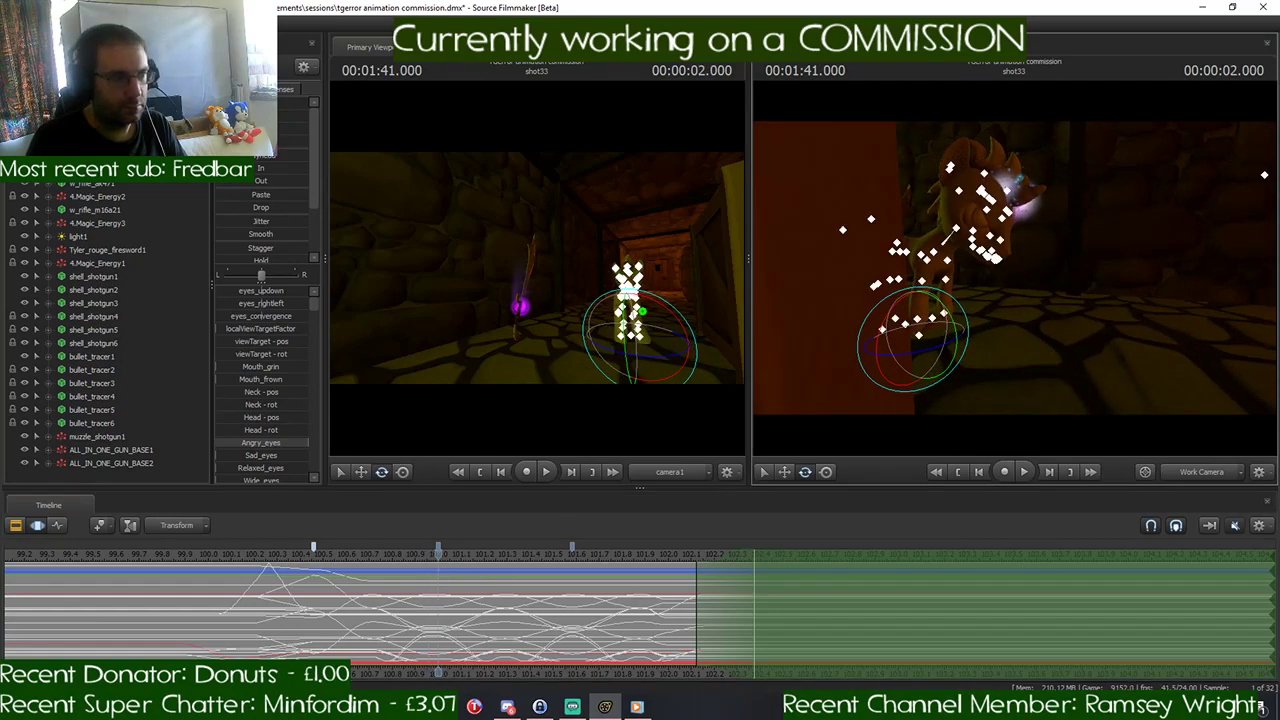
pyautogui.moveTo(914, 350); pyautogui.dragTo(956, 346)
pyautogui.click(48, 130)
pyautogui.keyDown('ctrl'); pyautogui.click(88, 143); pyautogui.keyUp('ctrl')
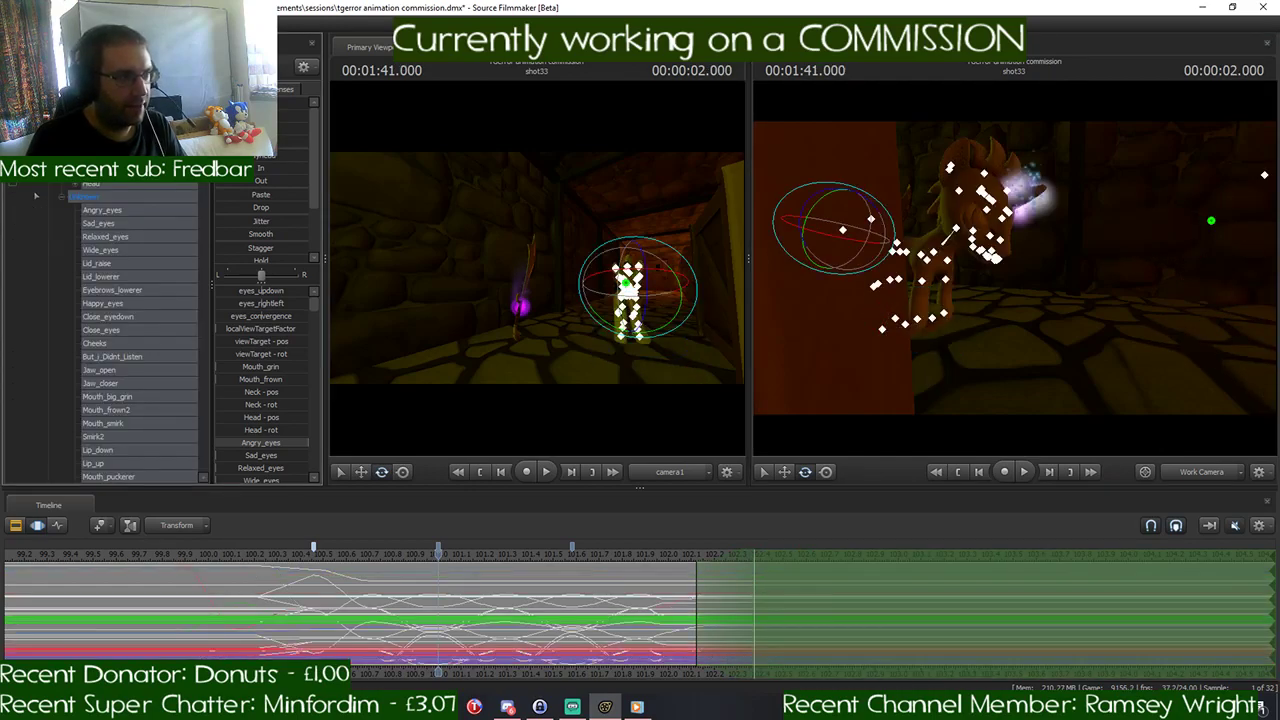
pyautogui.moveTo(248, 155); pyautogui.dragTo(306, 155)
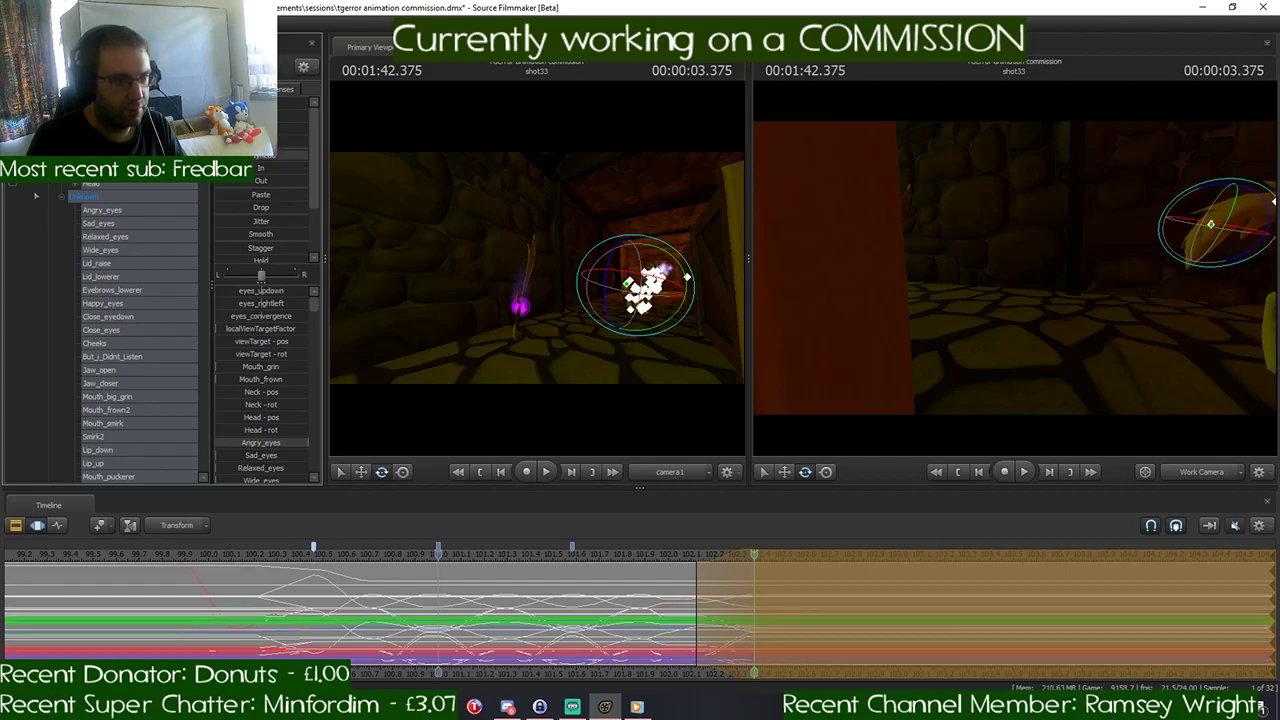
# - Reposition the pony's rootTransform at 1:42.375 so it heads into the side passage after the turn
pyautogui.press('w')
pyautogui.moveTo(941, 265); pyautogui.dragTo(1100, 264)
pyautogui.press('s')
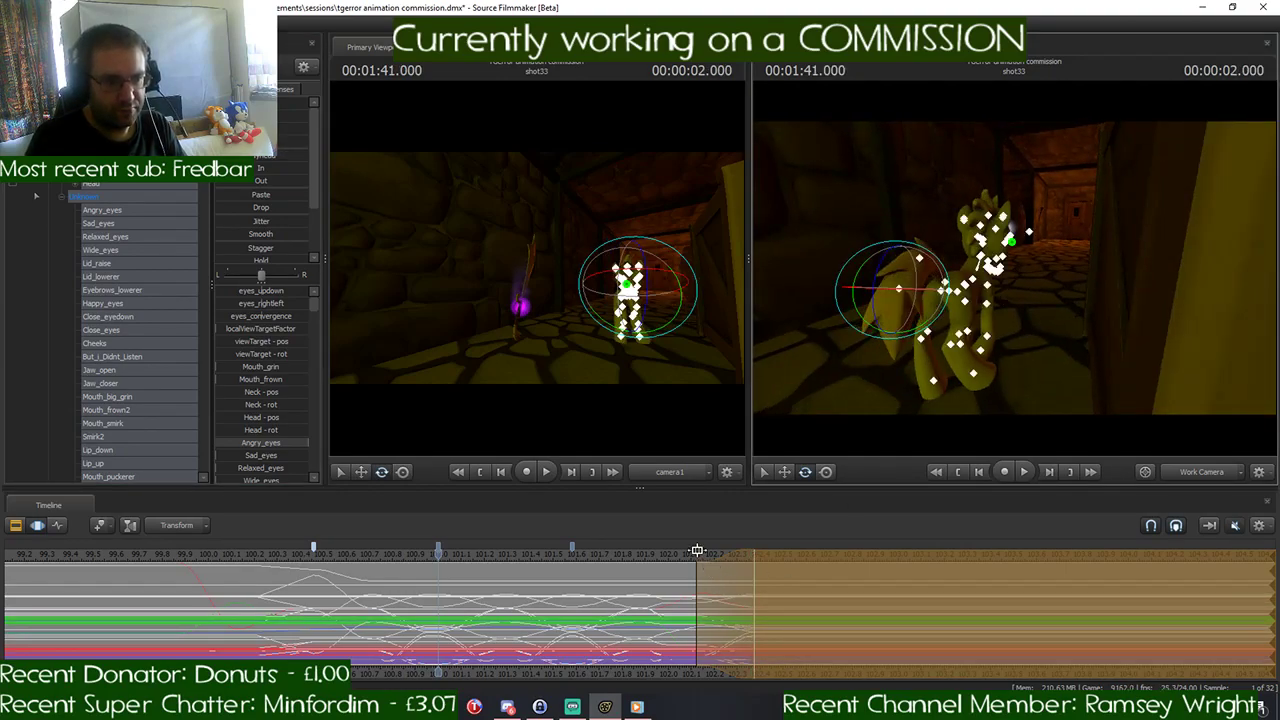
pyautogui.moveTo(693, 547); pyautogui.dragTo(756, 565)
pyautogui.moveTo(1066, 375); pyautogui.dragTo(1140, 375)
pyautogui.press('w')
pyautogui.press('d')
pyautogui.moveTo(1014, 280); pyautogui.dragTo(939, 267)
pyautogui.click(967, 304)
pyautogui.moveTo(753, 553)
pyautogui.mouseDown()
pyautogui.moveTo(660, 567)
pyautogui.moveTo(752, 568)
pyautogui.mouseUp()
pyautogui.press('w')
pyautogui.moveTo(955, 308); pyautogui.dragTo(975, 308)
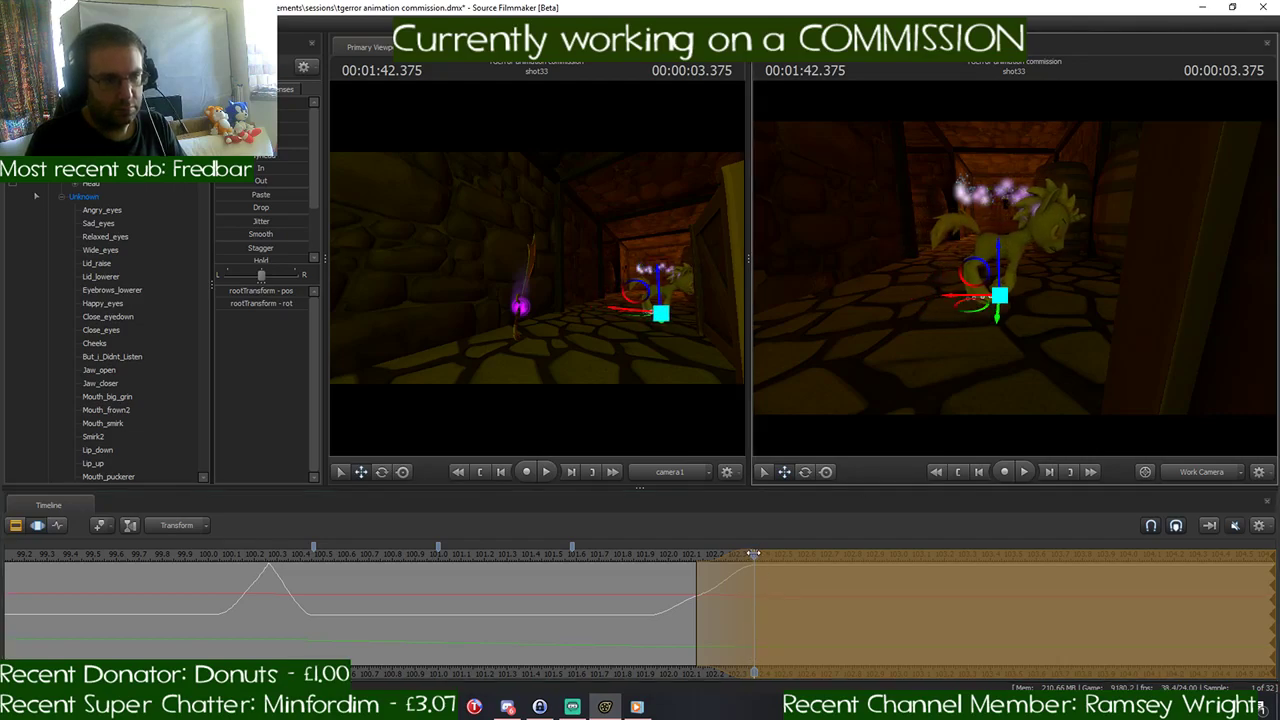
# - Play back the run and turn from about 1:40.2 to 1:42.8, and scrub through the turn between 1:41.7 and 1:42.375
pyautogui.moveTo(753, 553); pyautogui.dragTo(263, 616)
pyautogui.press('space')
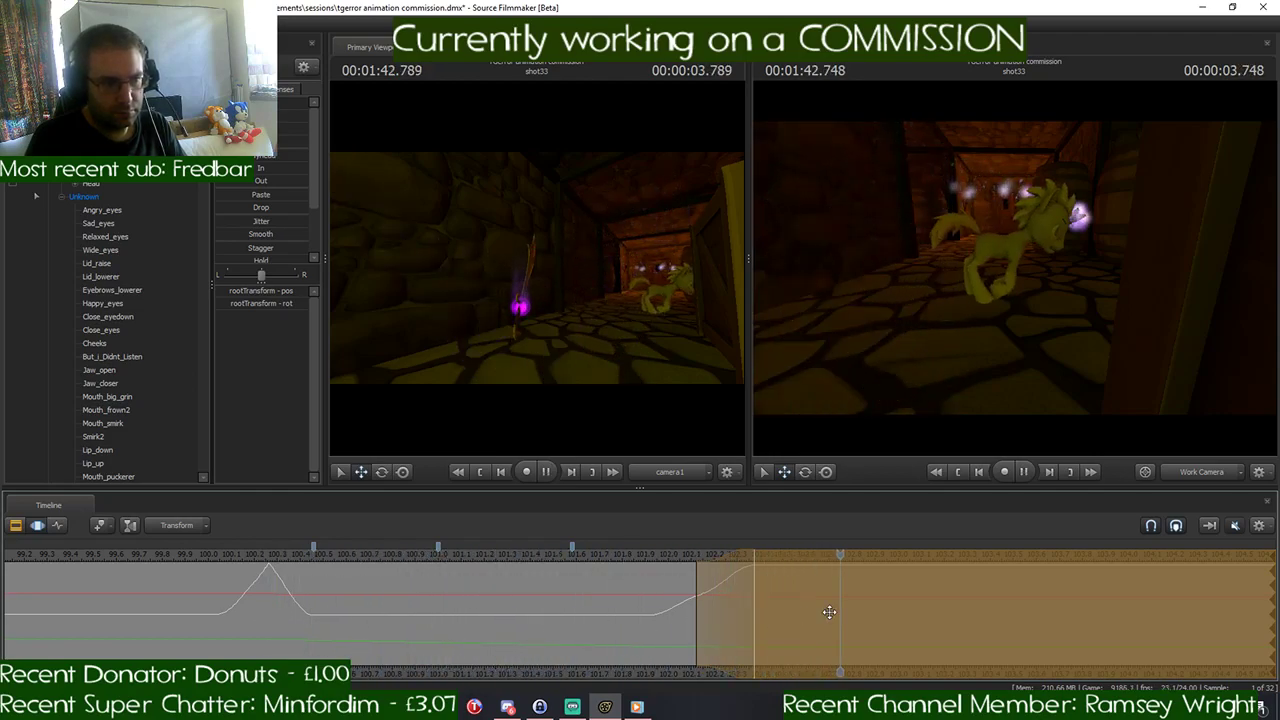
pyautogui.press('space')
pyautogui.moveTo(857, 558); pyautogui.dragTo(599, 597)
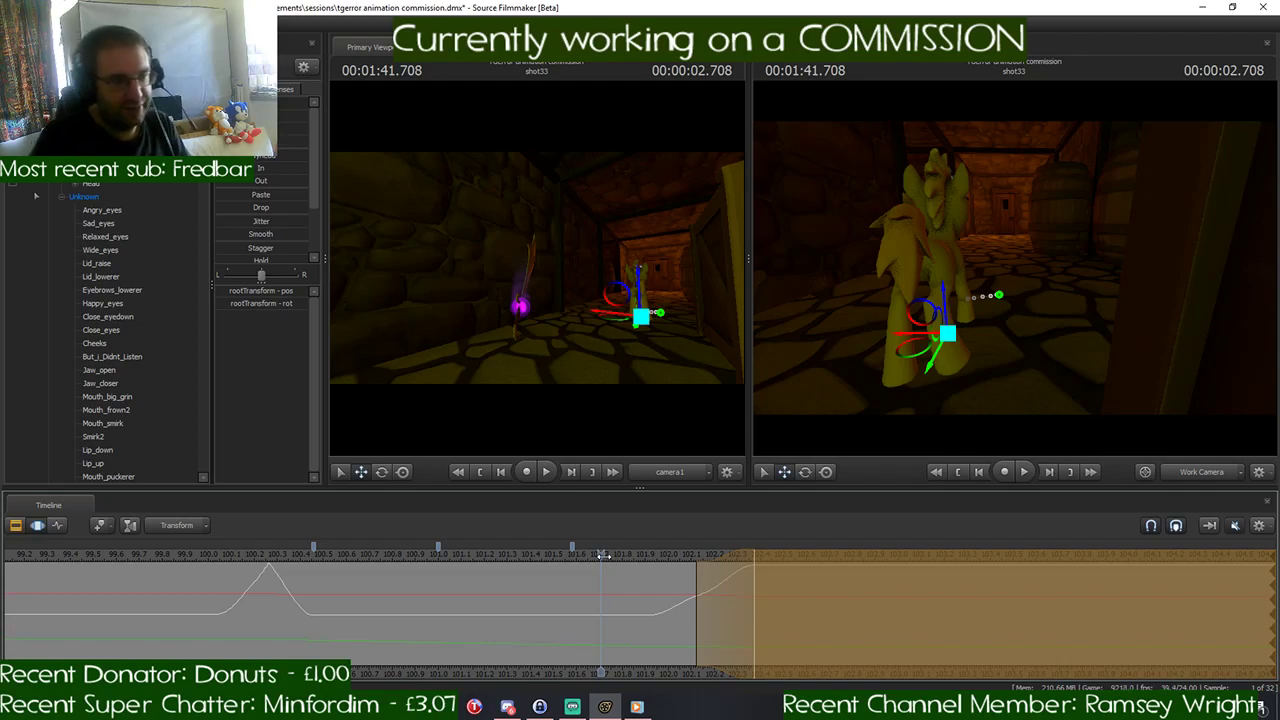
pyautogui.click(612, 555)
pyautogui.moveTo(614, 555); pyautogui.dragTo(733, 556)
pyautogui.press('space')
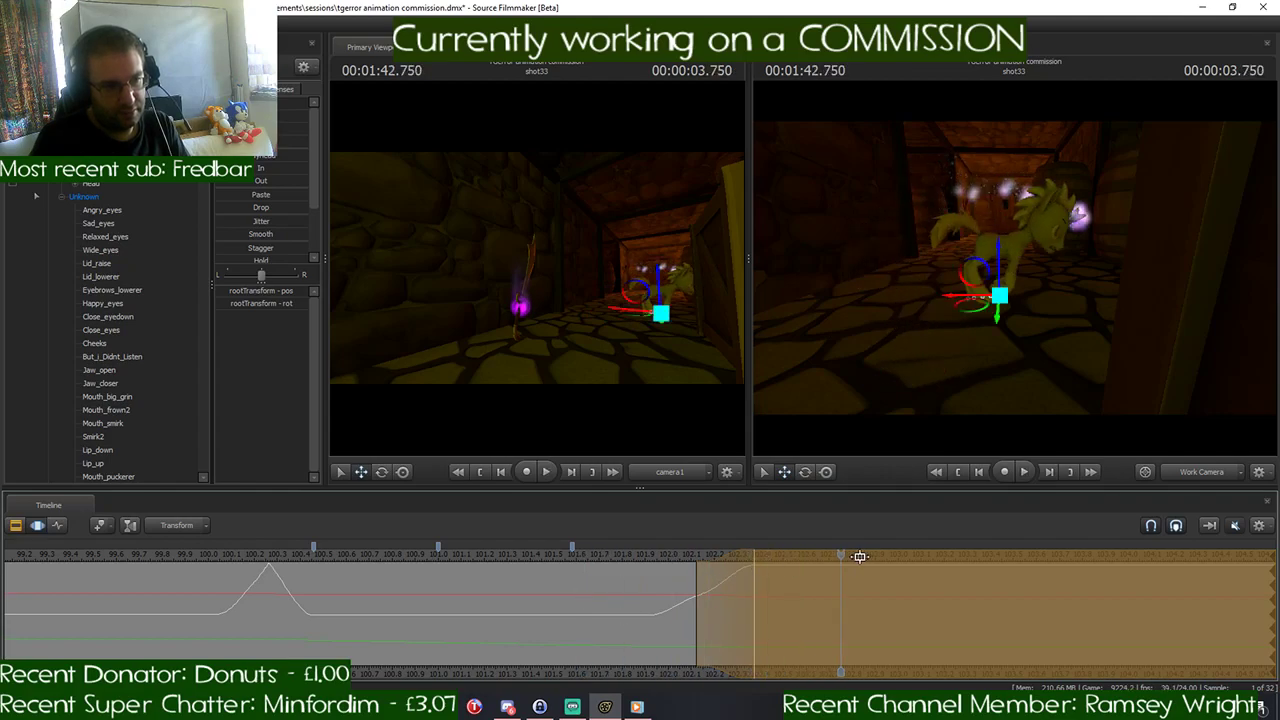
pyautogui.moveTo(840, 555); pyautogui.dragTo(755, 580)
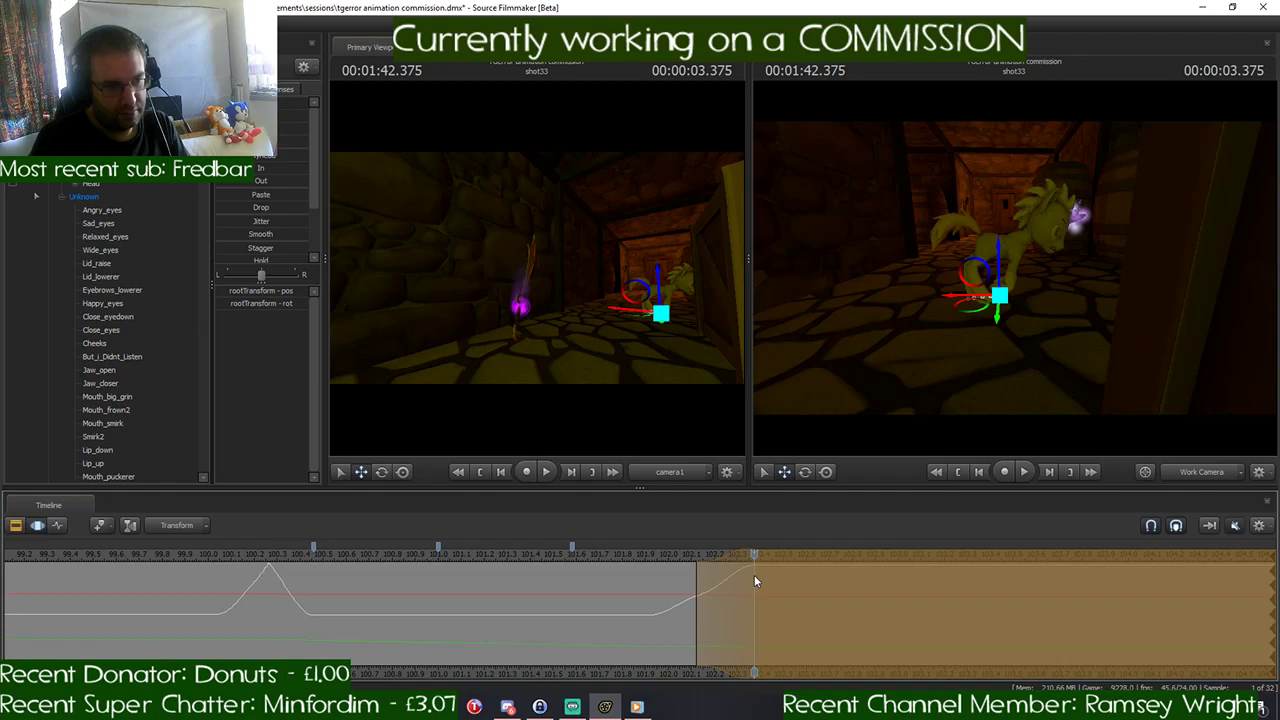
# - Shift the time selection to start at about 102.3 seconds and move the pony's rootTransform far ahead down the side passage
pyautogui.click(739, 576)
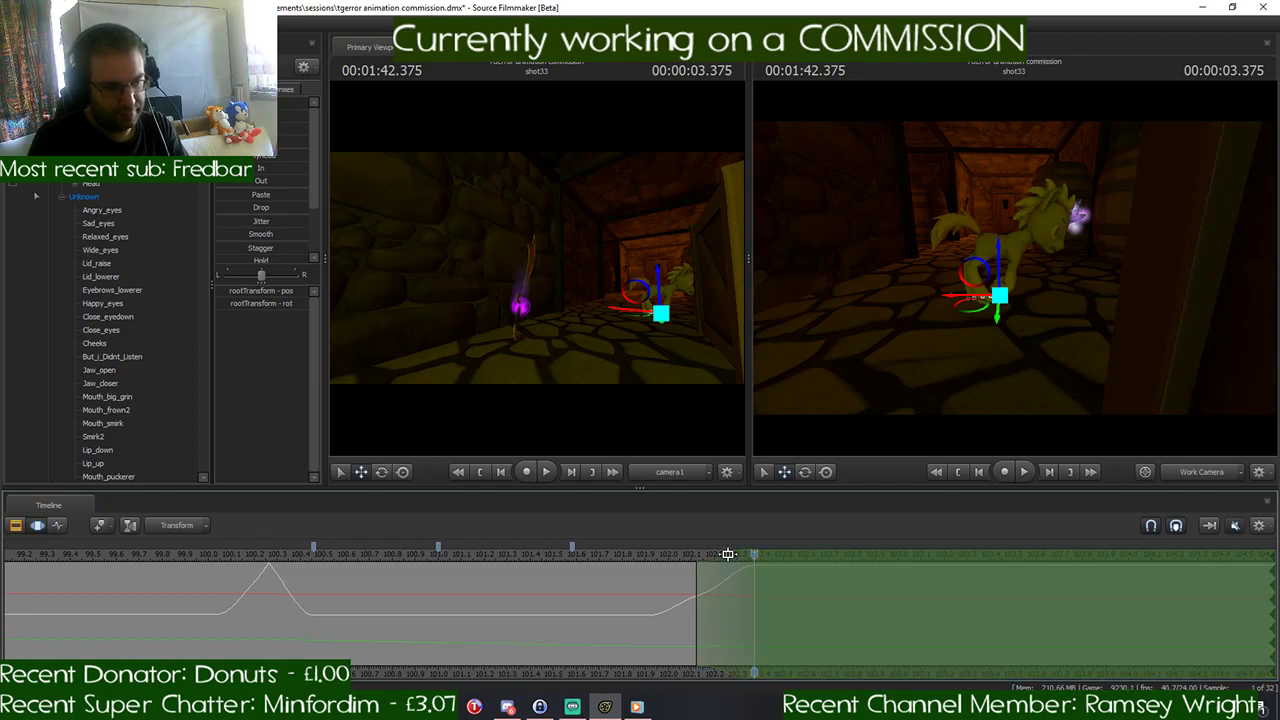
pyautogui.moveTo(726, 553); pyautogui.dragTo(764, 563)
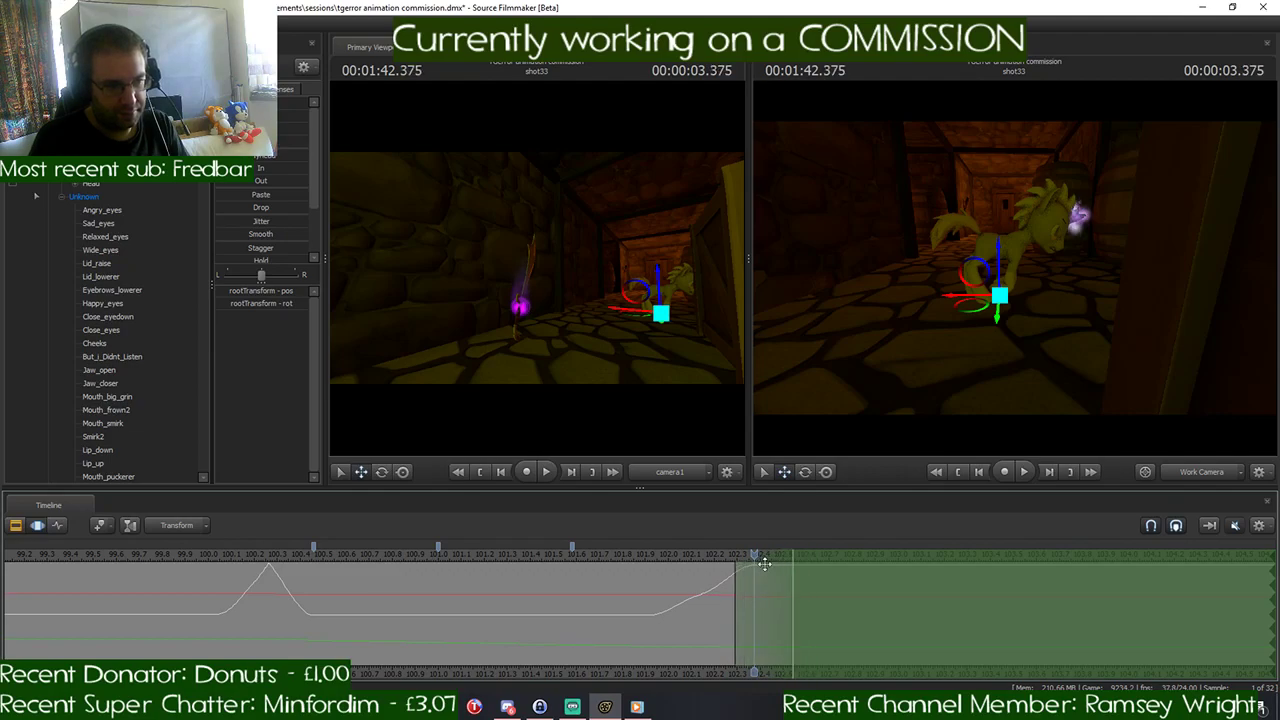
pyautogui.moveTo(956, 380); pyautogui.dragTo(952, 335)
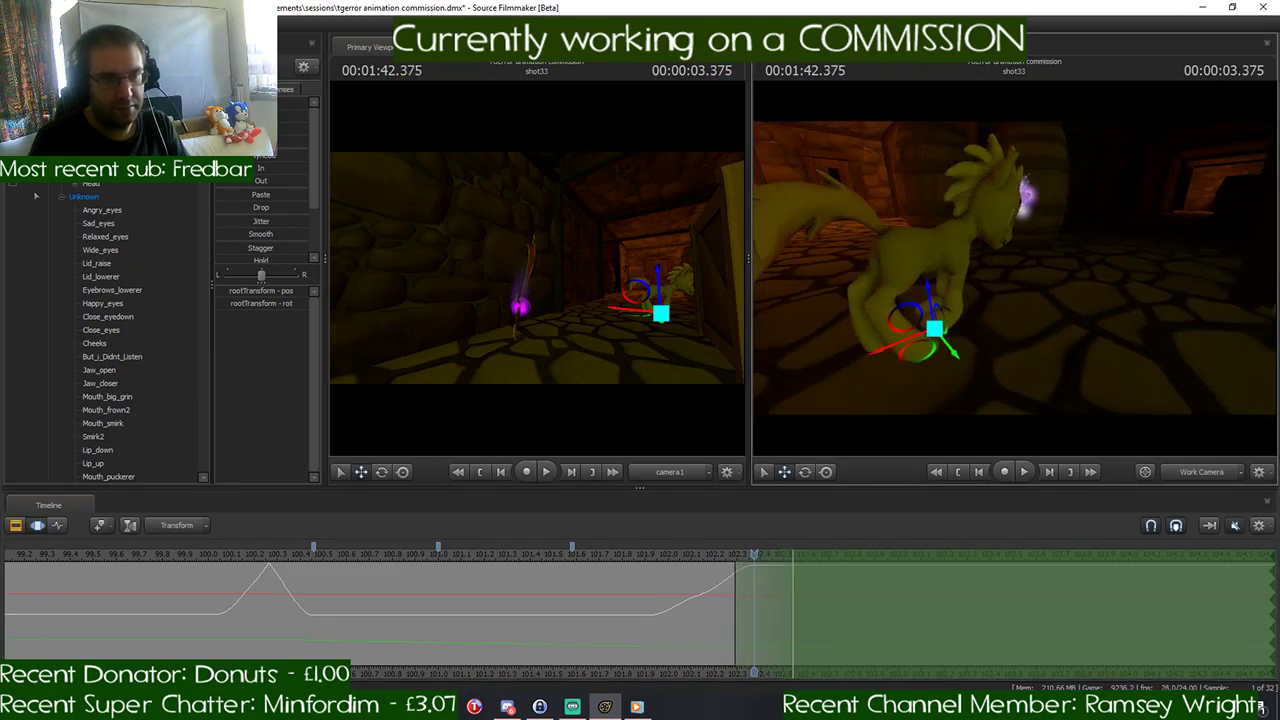
pyautogui.moveTo(870, 354); pyautogui.dragTo(1093, 273)
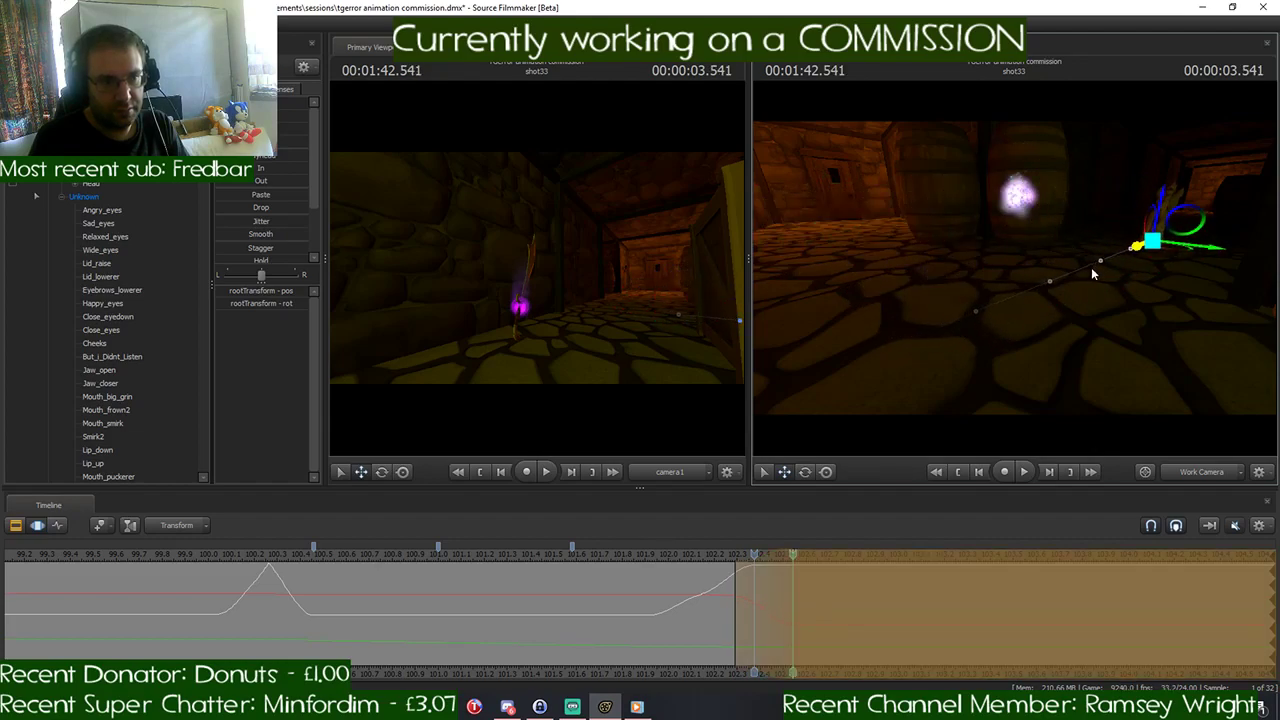
pyautogui.hotkey('ctrl', 'z')
pyautogui.scroll(2, 813, 581)
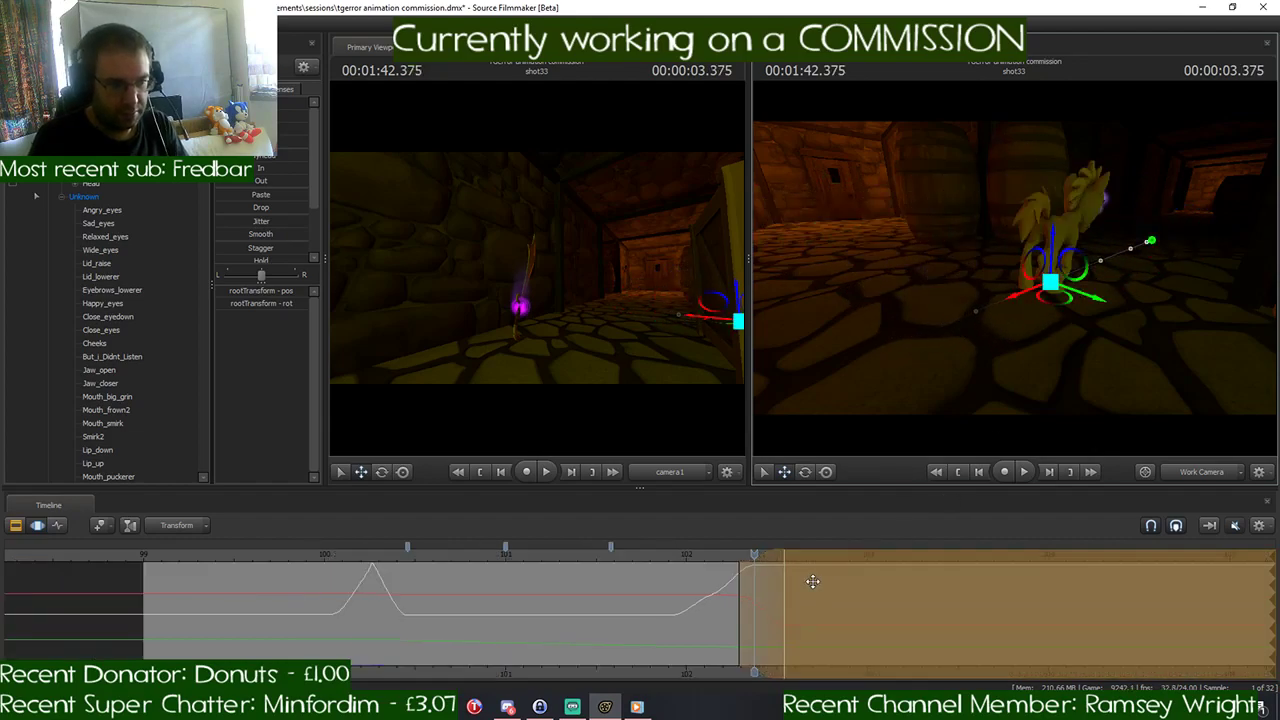
# - Set the time selection's falloff to linear, extend it to about 103.3 seconds, and check the pony's speed in playback
pyautogui.click(769, 539)
pyautogui.press('1')
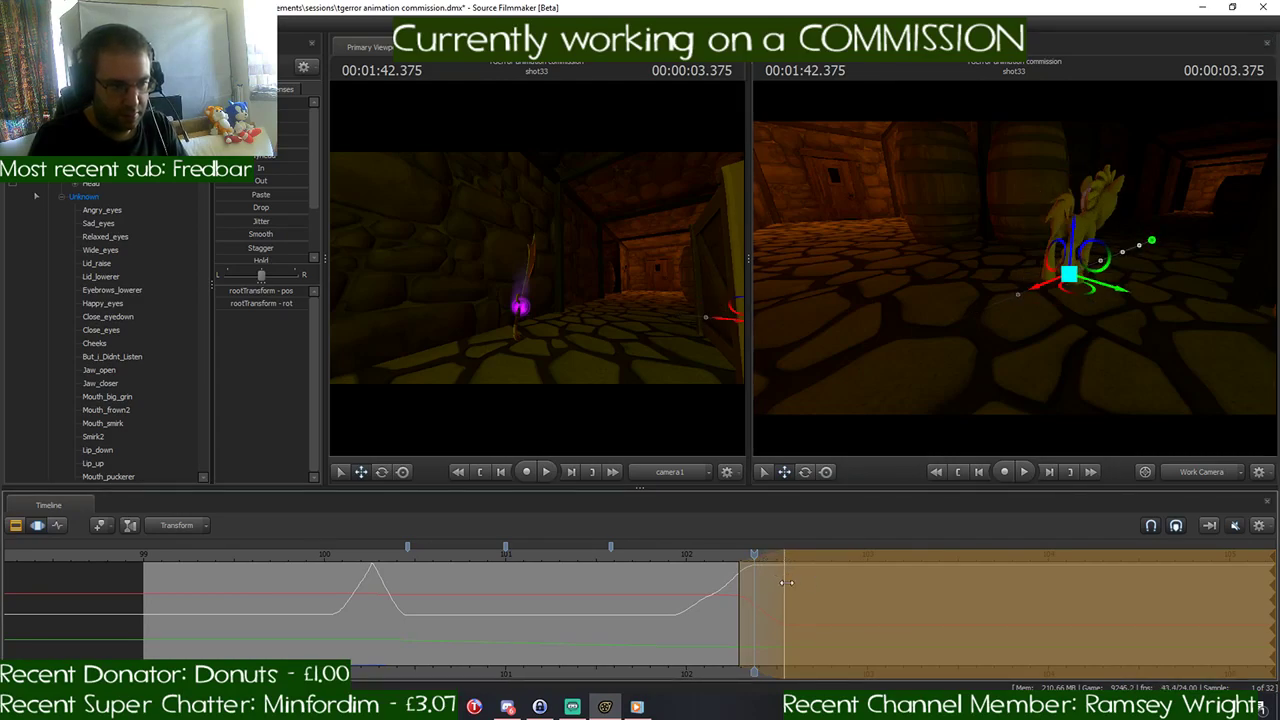
pyautogui.moveTo(786, 582); pyautogui.dragTo(931, 580)
pyautogui.moveTo(754, 556); pyautogui.dragTo(708, 560)
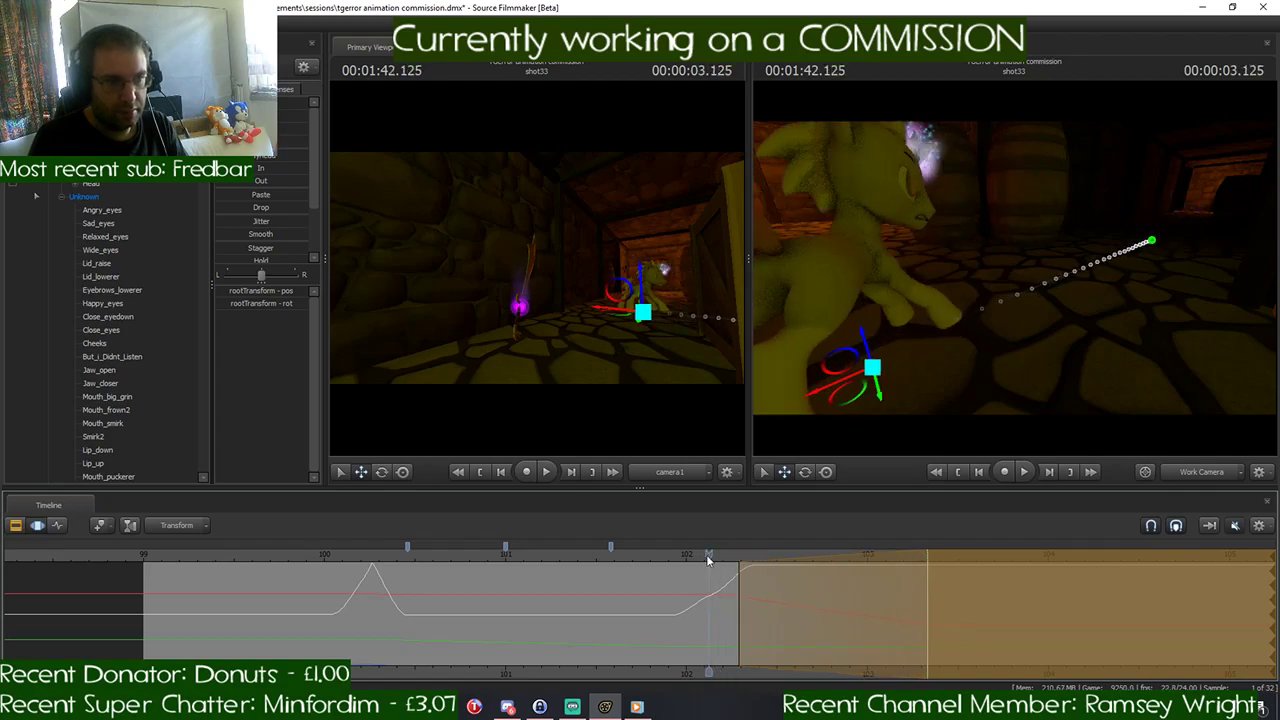
pyautogui.press('space')
pyautogui.press('space')
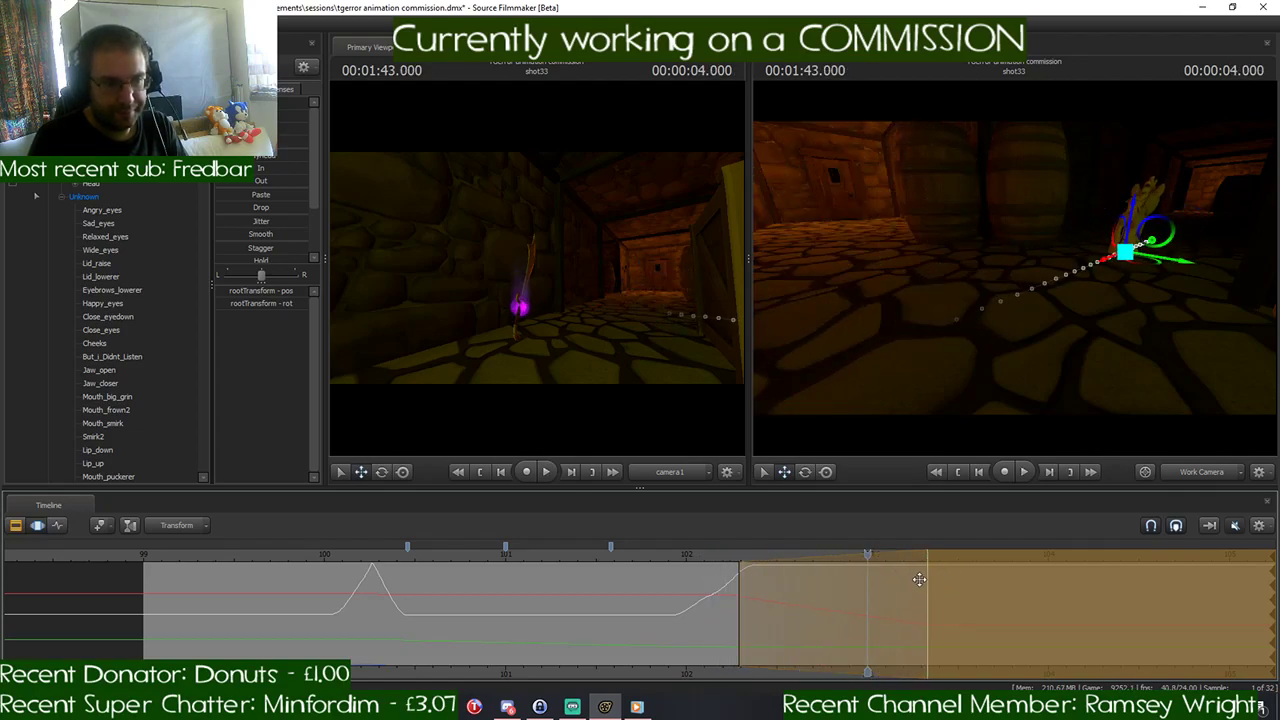
# - Try extending the falloff to about 104.0 seconds to slow the pony down, and play back the movement
pyautogui.moveTo(933, 577); pyautogui.dragTo(1055, 578)
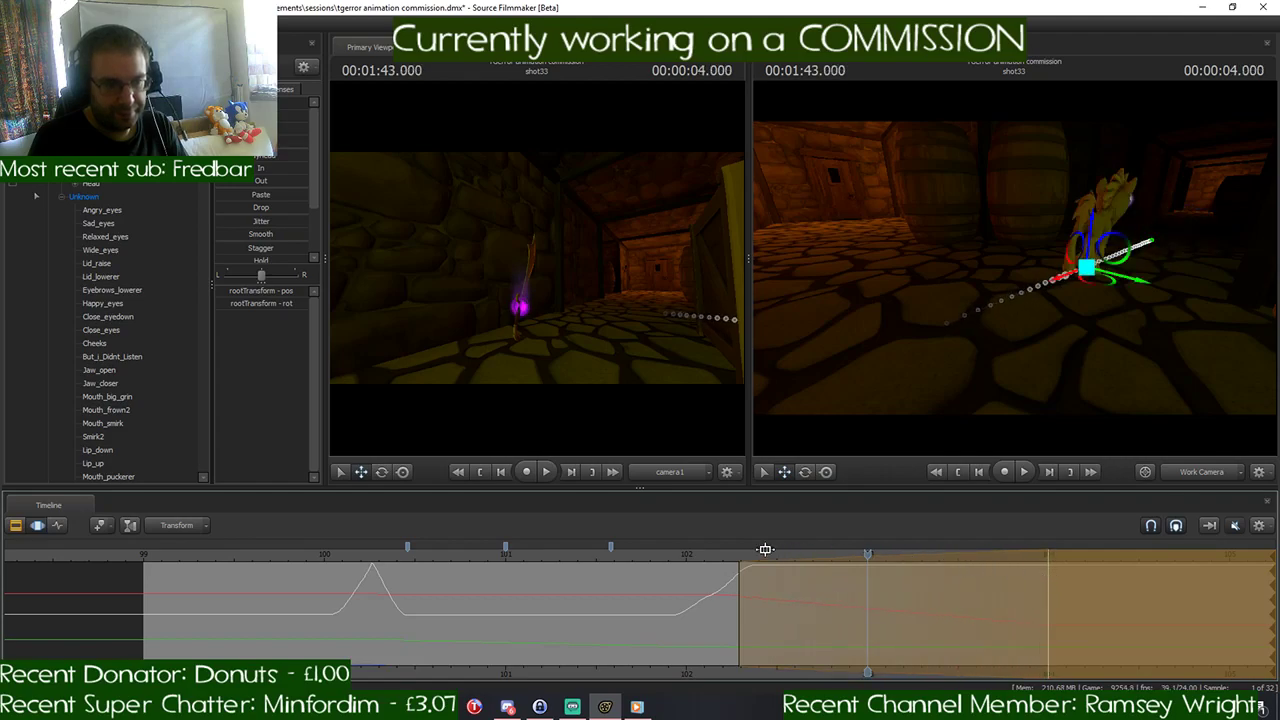
pyautogui.click(678, 553)
pyautogui.press('space')
pyautogui.press('space')
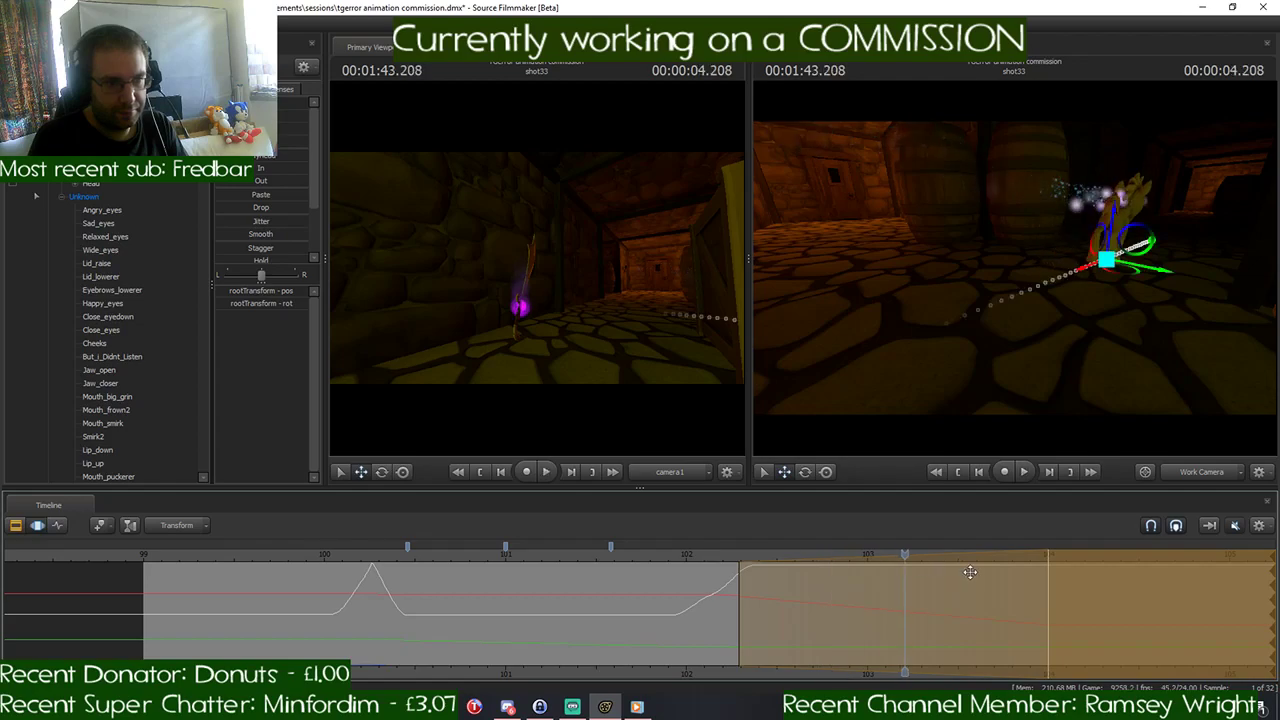
pyautogui.moveTo(907, 558); pyautogui.dragTo(708, 568)
pyautogui.press('space')
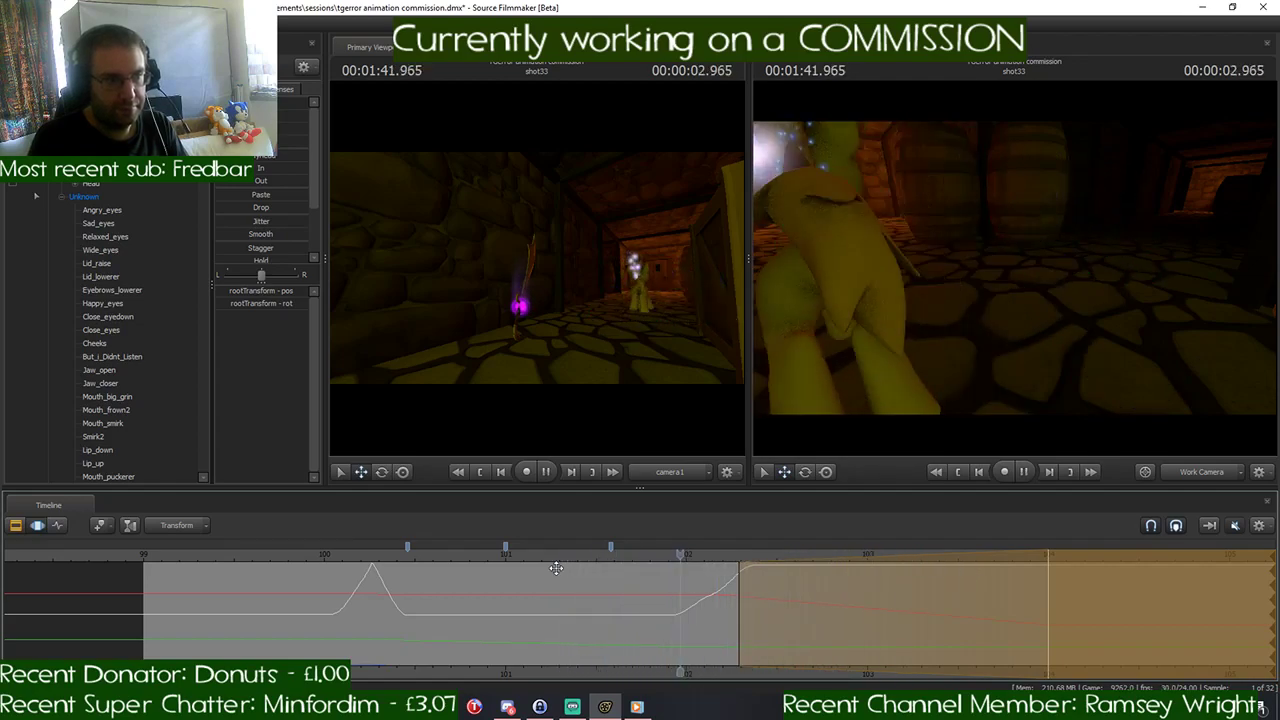
pyautogui.press('space')
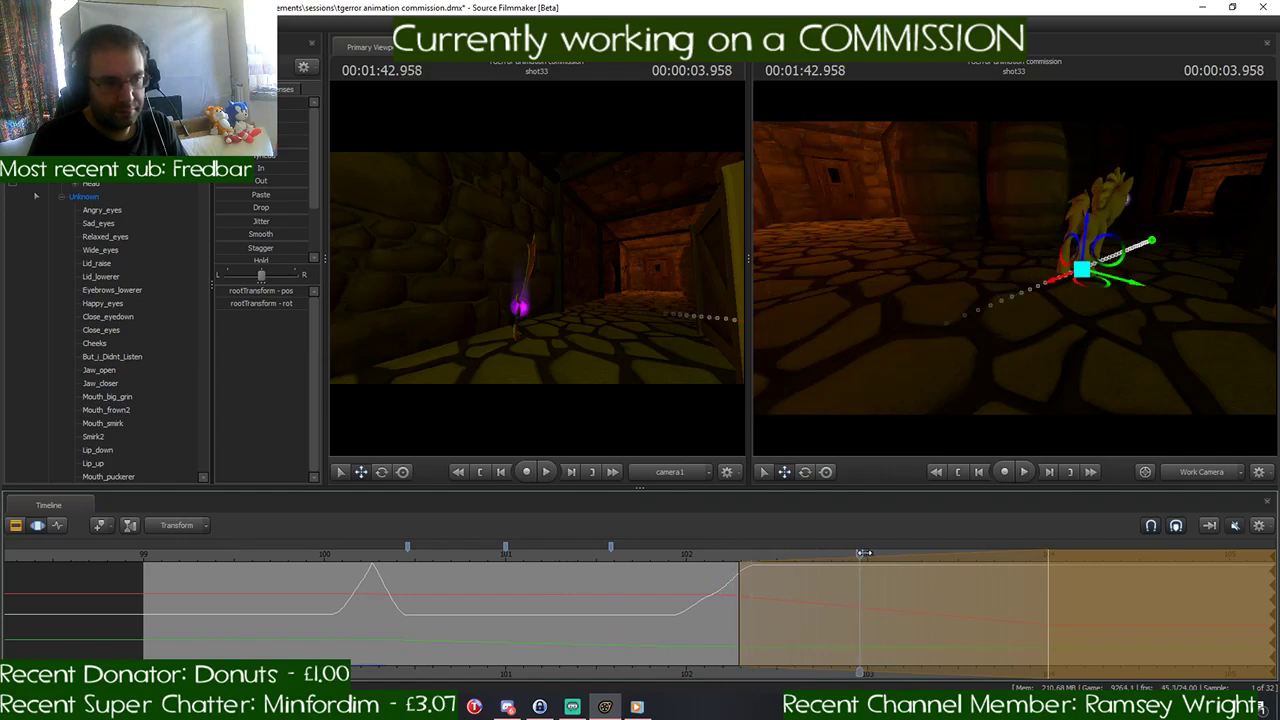
pyautogui.moveTo(863, 553); pyautogui.dragTo(868, 553)
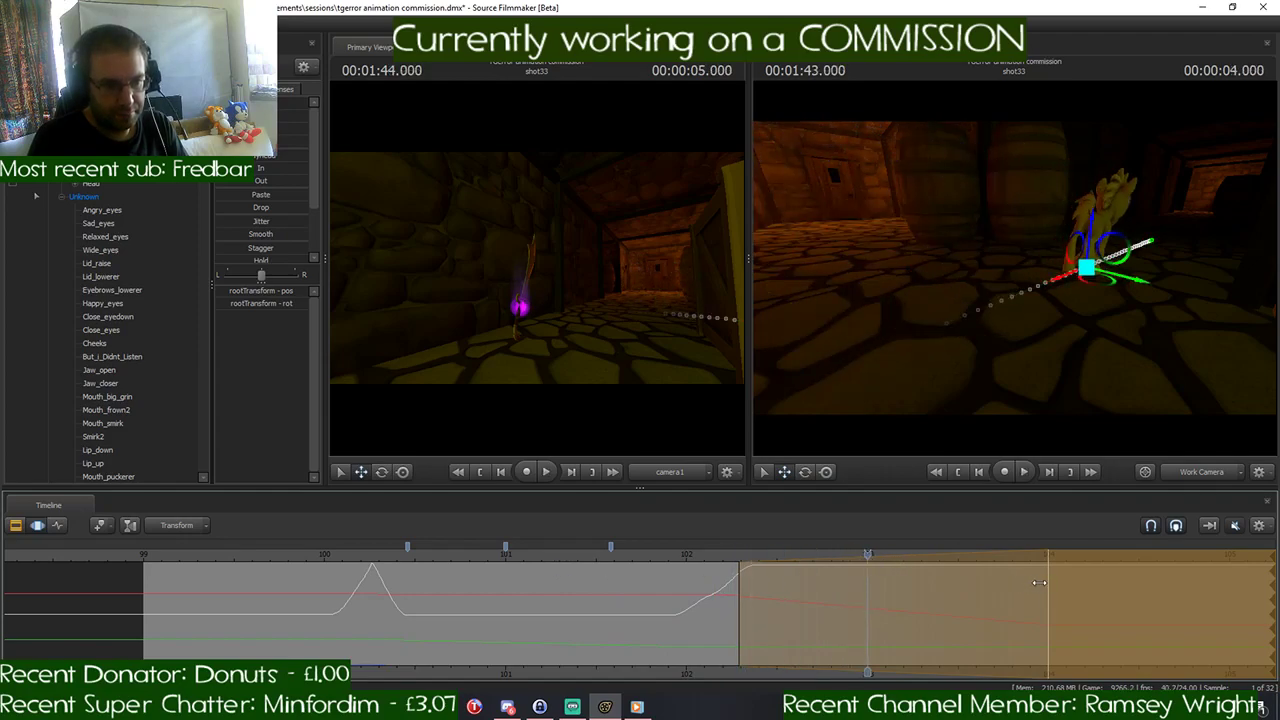
# - Shorten the falloff to end at about 103.6 seconds, check the playback, and apply the rootTransform move
pyautogui.moveTo(1039, 582); pyautogui.dragTo(978, 584)
pyautogui.click(726, 548)
pyautogui.press('space')
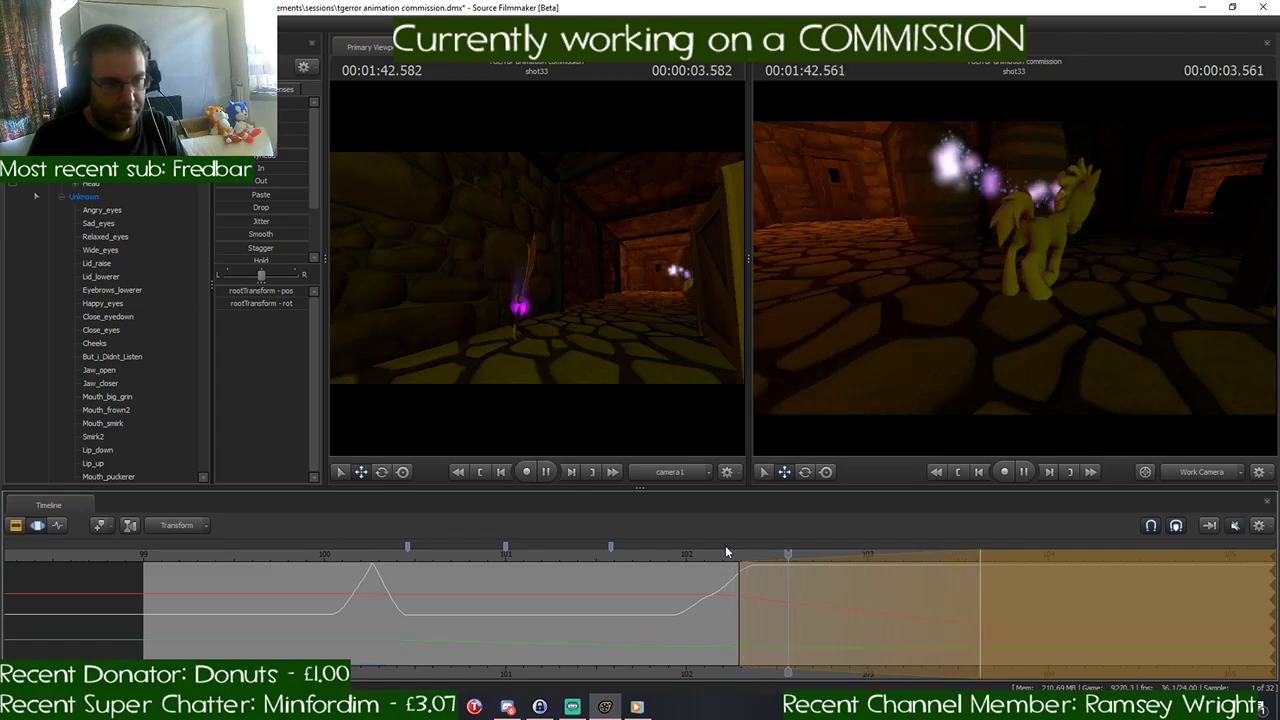
pyautogui.press('space')
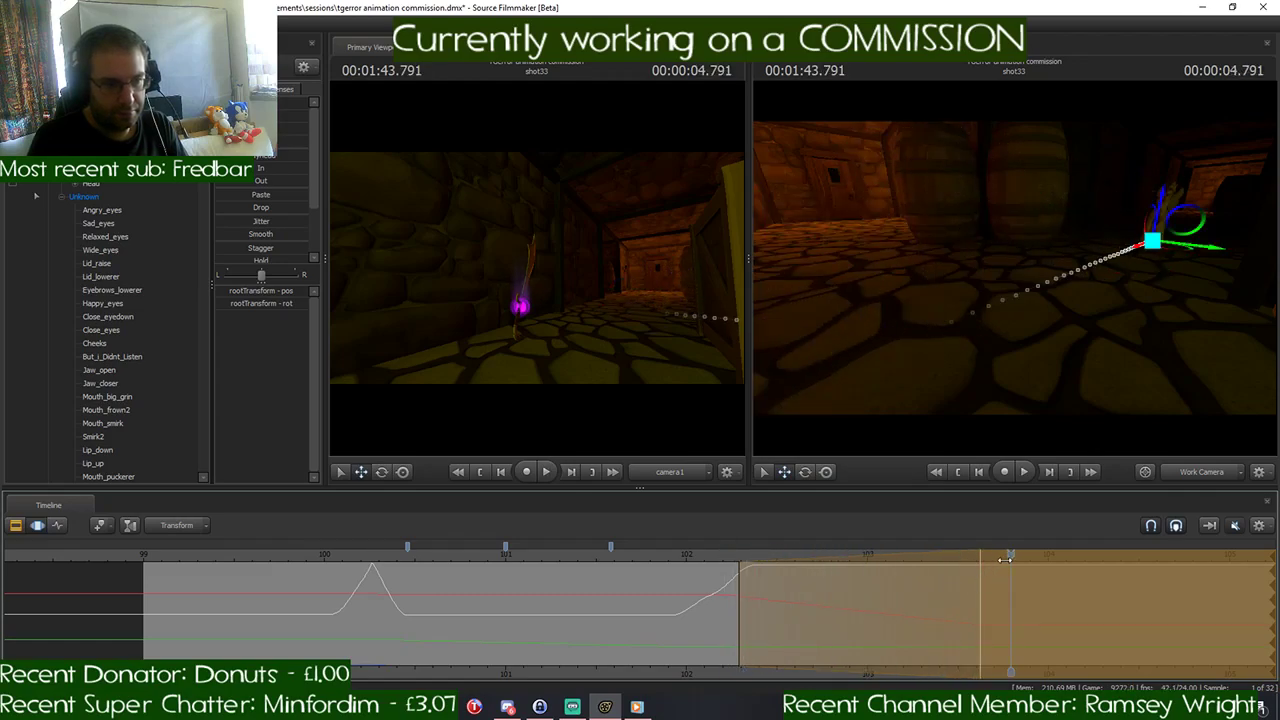
pyautogui.moveTo(1005, 559); pyautogui.dragTo(702, 565)
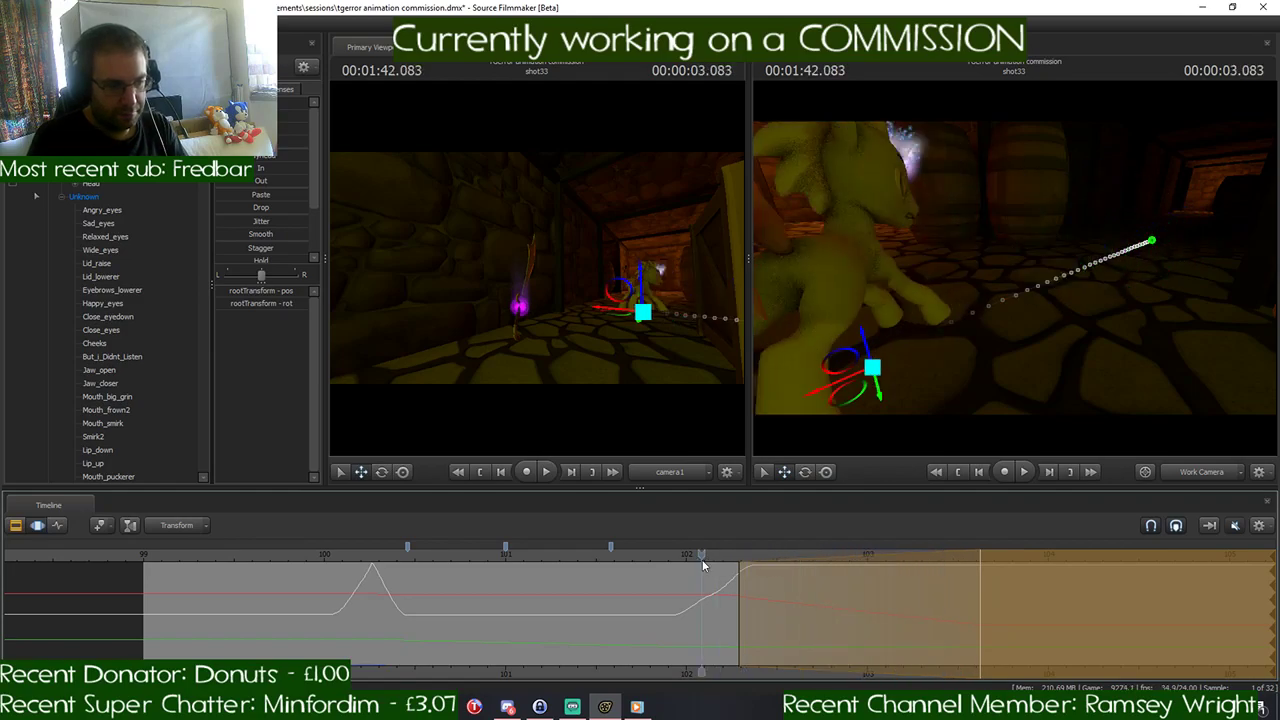
pyautogui.press('Return')
# - Select the run cycle from 101.0 to about 101.6 seconds across the pony's body controls for copying
pyautogui.click(506, 562)
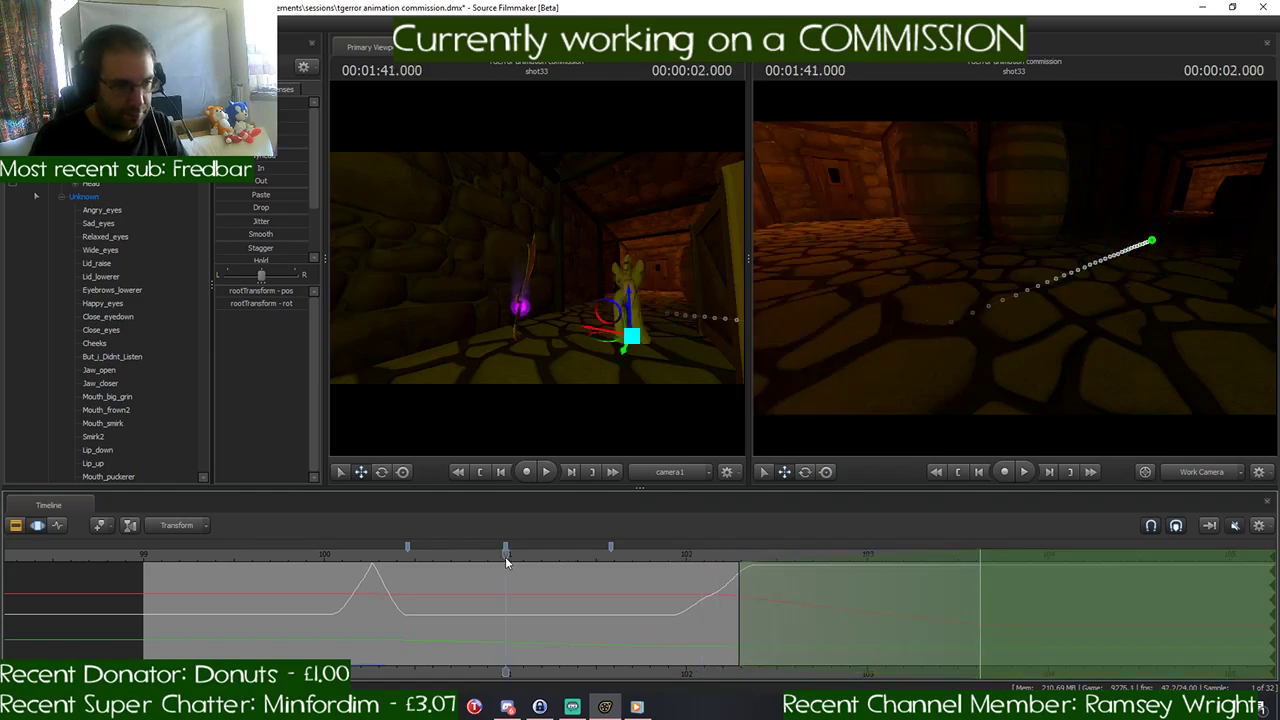
pyautogui.moveTo(504, 564); pyautogui.dragTo(615, 573)
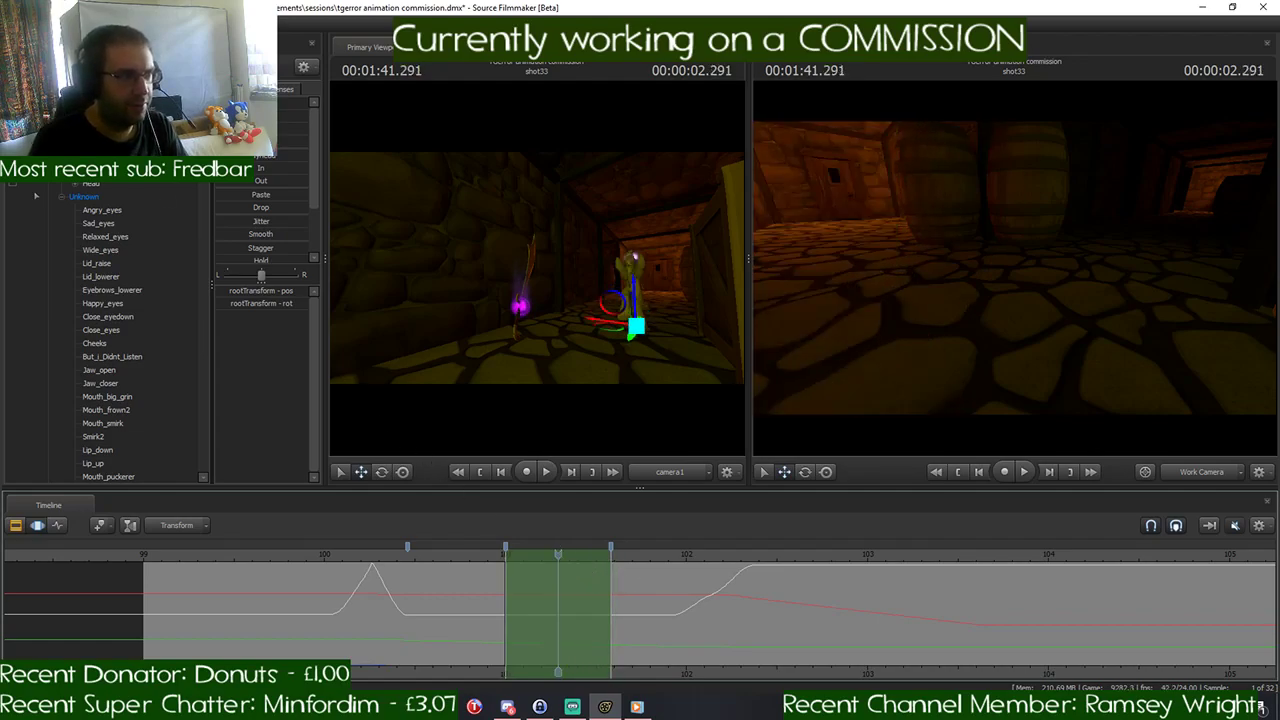
pyautogui.hotkey('ctrl', 'a')
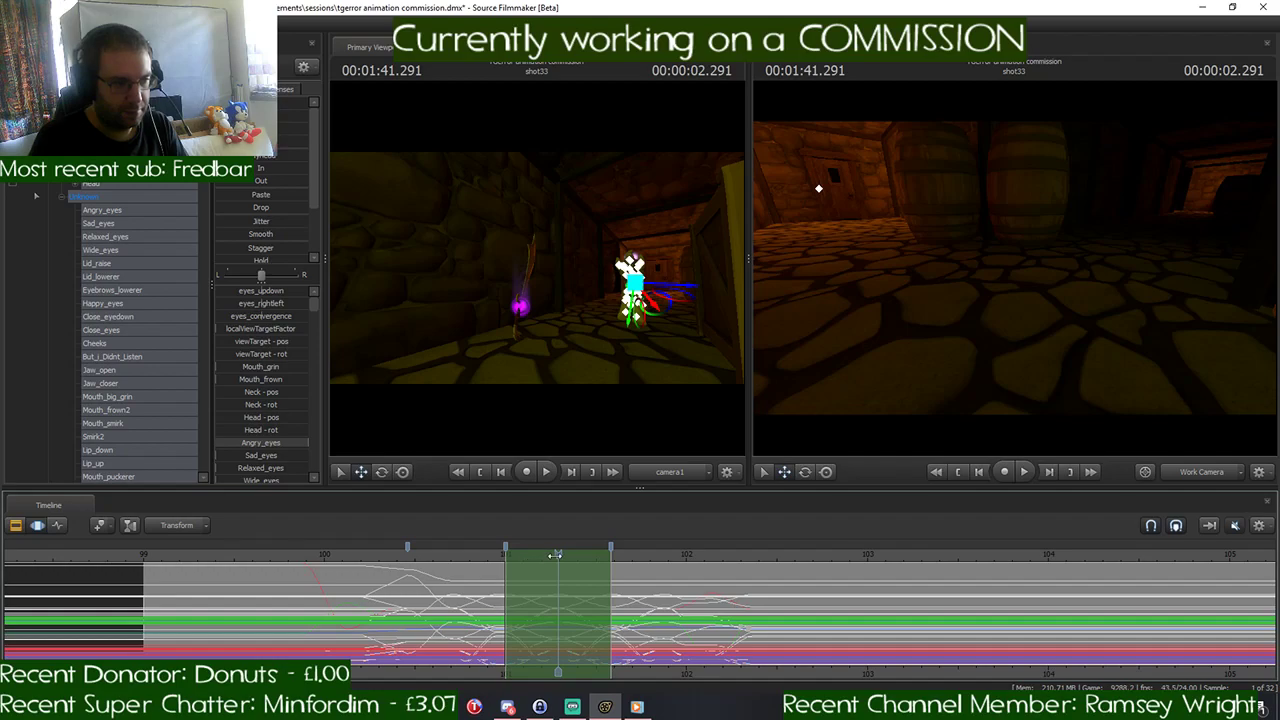
# - Move the time selection to start at 1:42.375 and paste the copied run cycle there
pyautogui.moveTo(555, 554); pyautogui.dragTo(753, 574)
pyautogui.moveTo(748, 574); pyautogui.dragTo(745, 574)
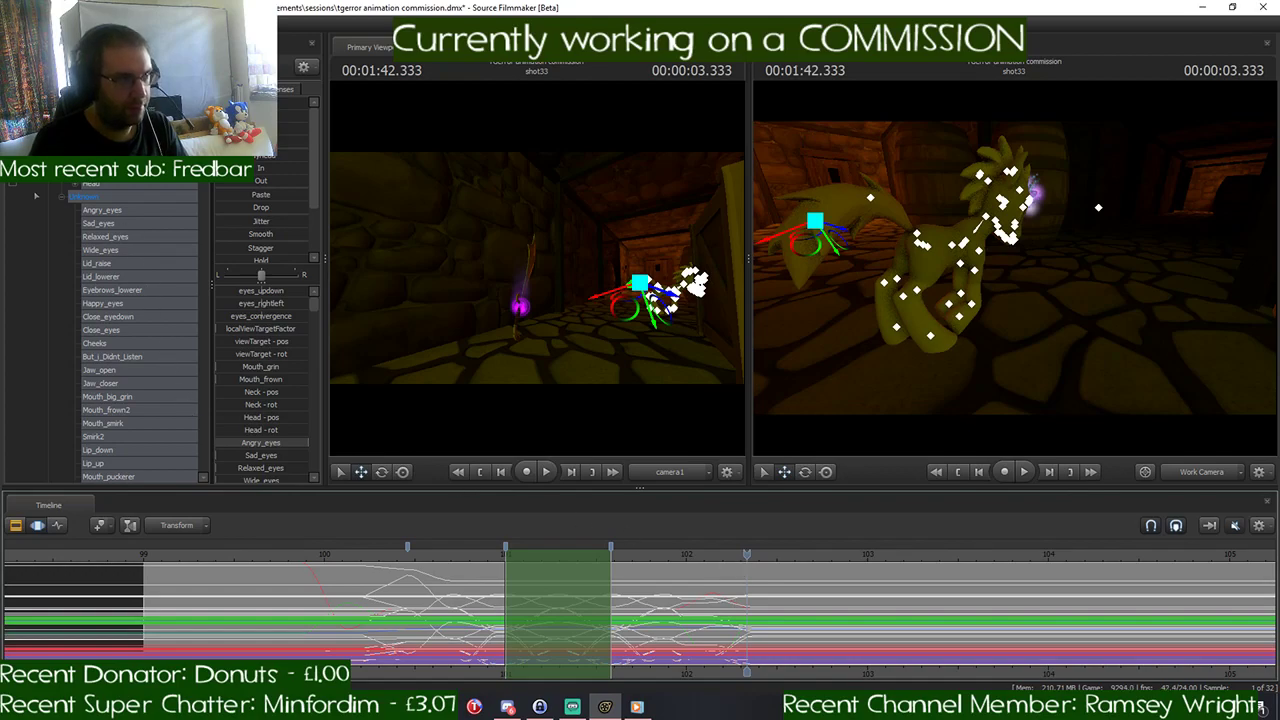
pyautogui.click(96, 130)
pyautogui.scroll(3, 555, 580)
pyautogui.scroll(4, 718, 579)
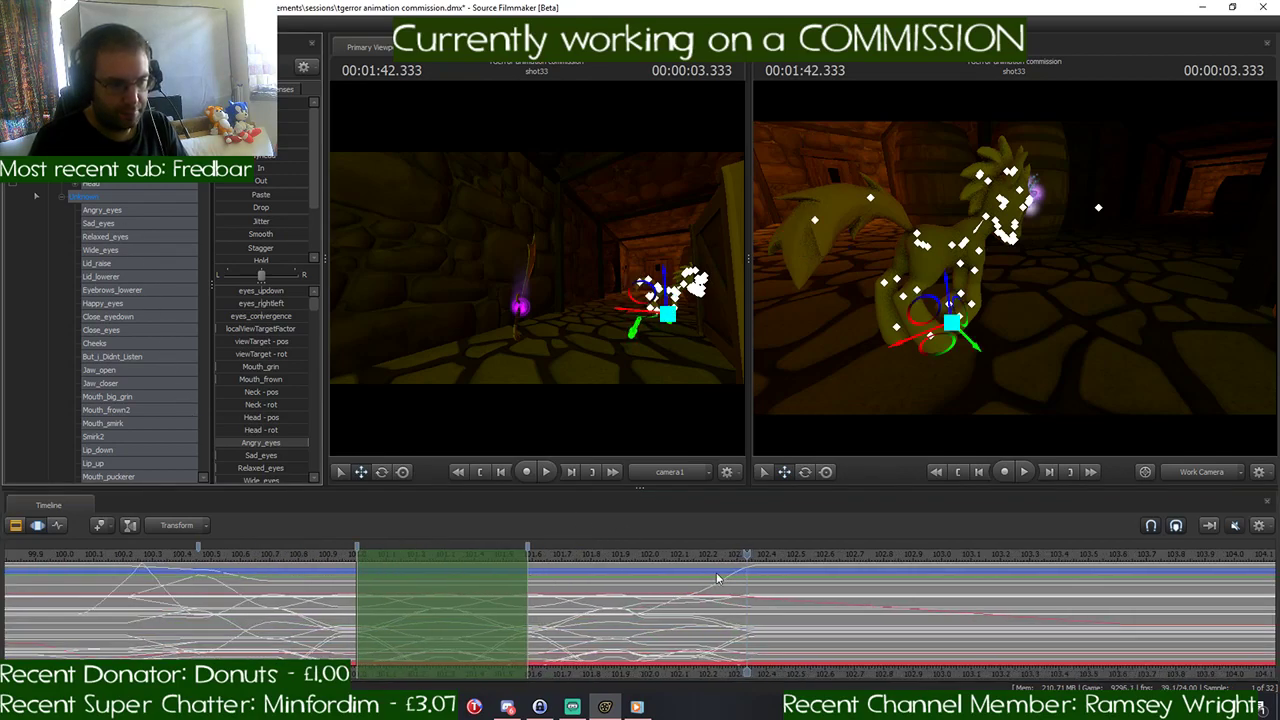
pyautogui.scroll(-3, 718, 579)
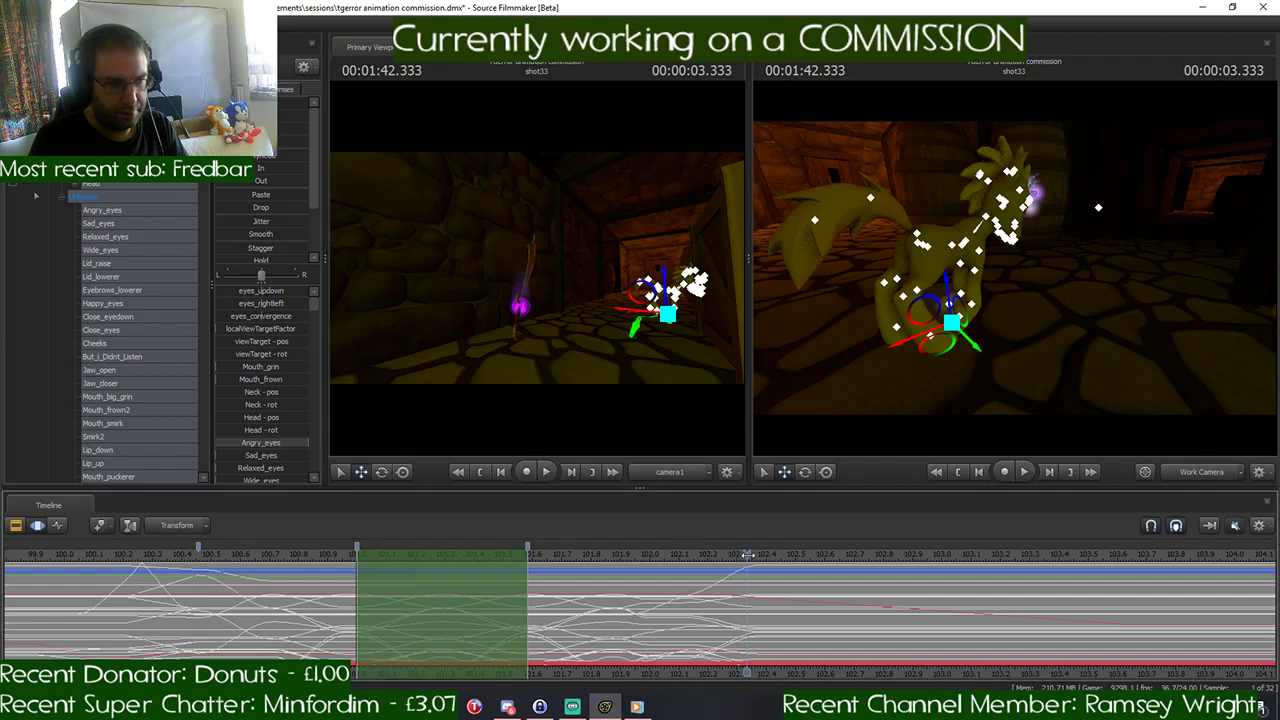
pyautogui.moveTo(748, 568)
pyautogui.mouseDown()
pyautogui.moveTo(758, 556)
pyautogui.moveTo(722, 555)
pyautogui.moveTo(758, 557)
pyautogui.mouseUp()
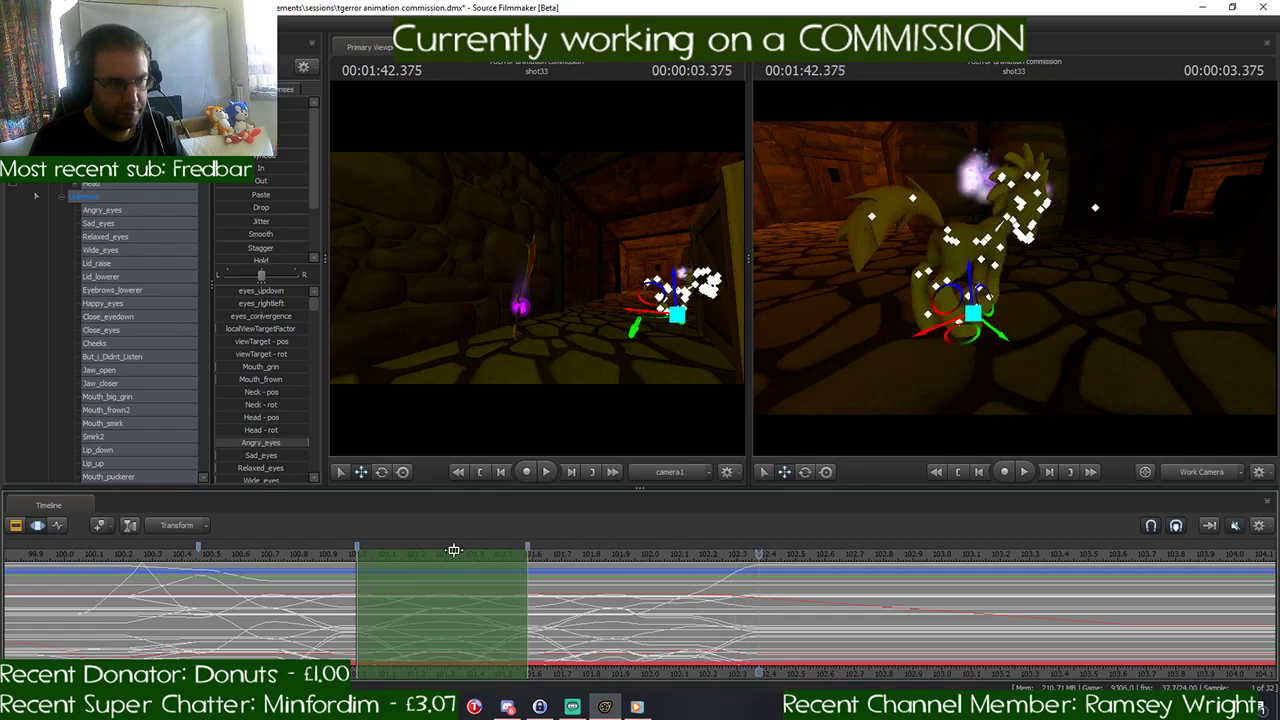
pyautogui.moveTo(450, 556); pyautogui.dragTo(853, 557)
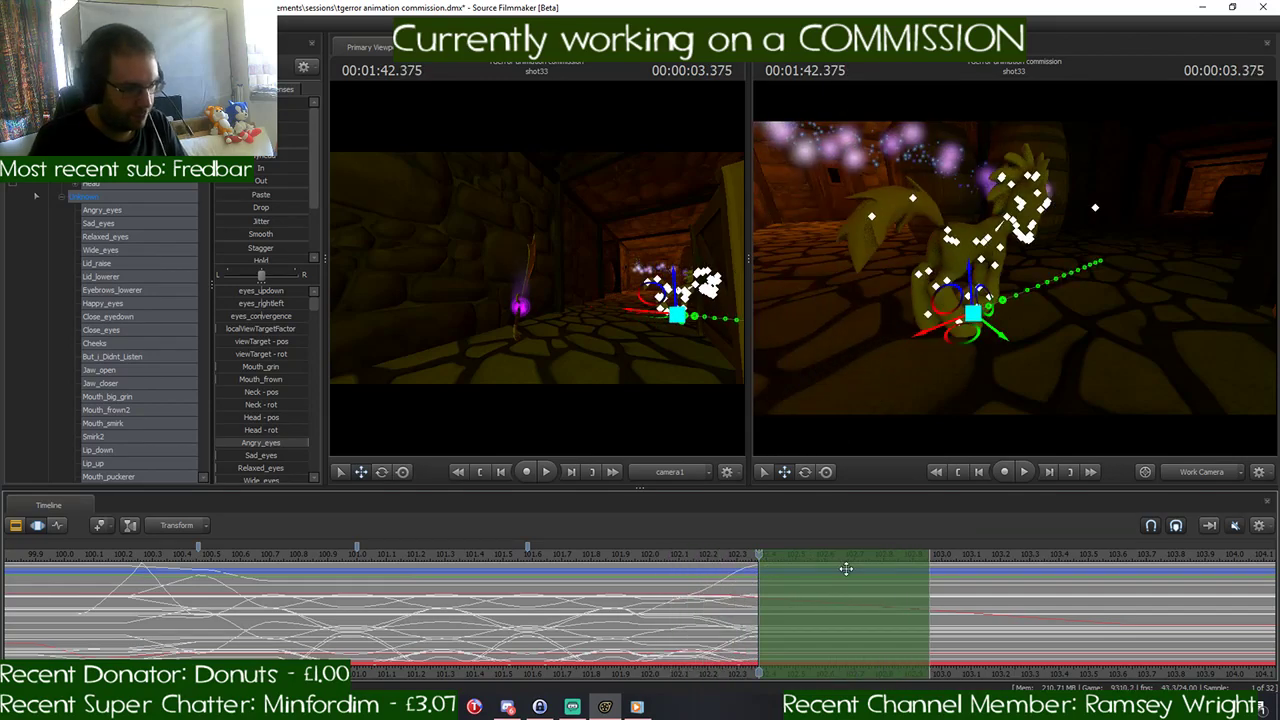
pyautogui.hotkey('ctrl', 'v')
pyautogui.press('Return')
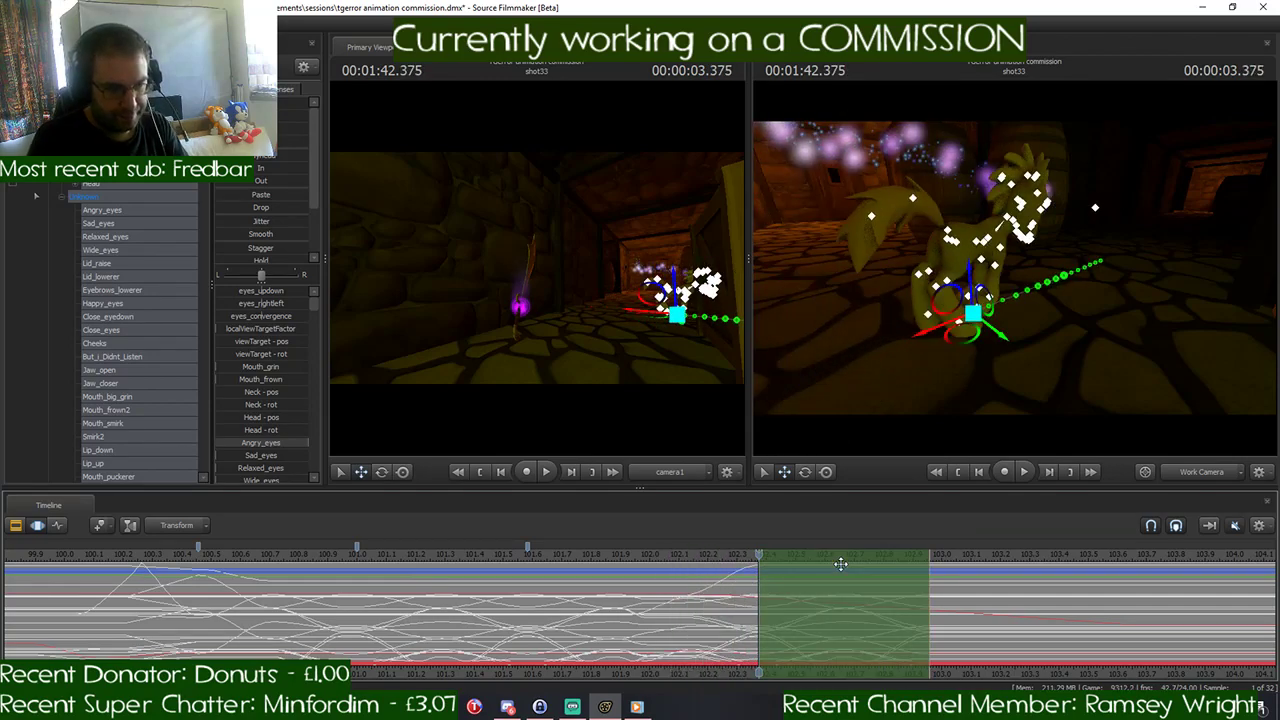
# - Scrub over the pasted run cycle to 1:42.958 and examine the animation curves across shot33 and the neighbouring shots
pyautogui.moveTo(762, 556); pyautogui.dragTo(929, 556)
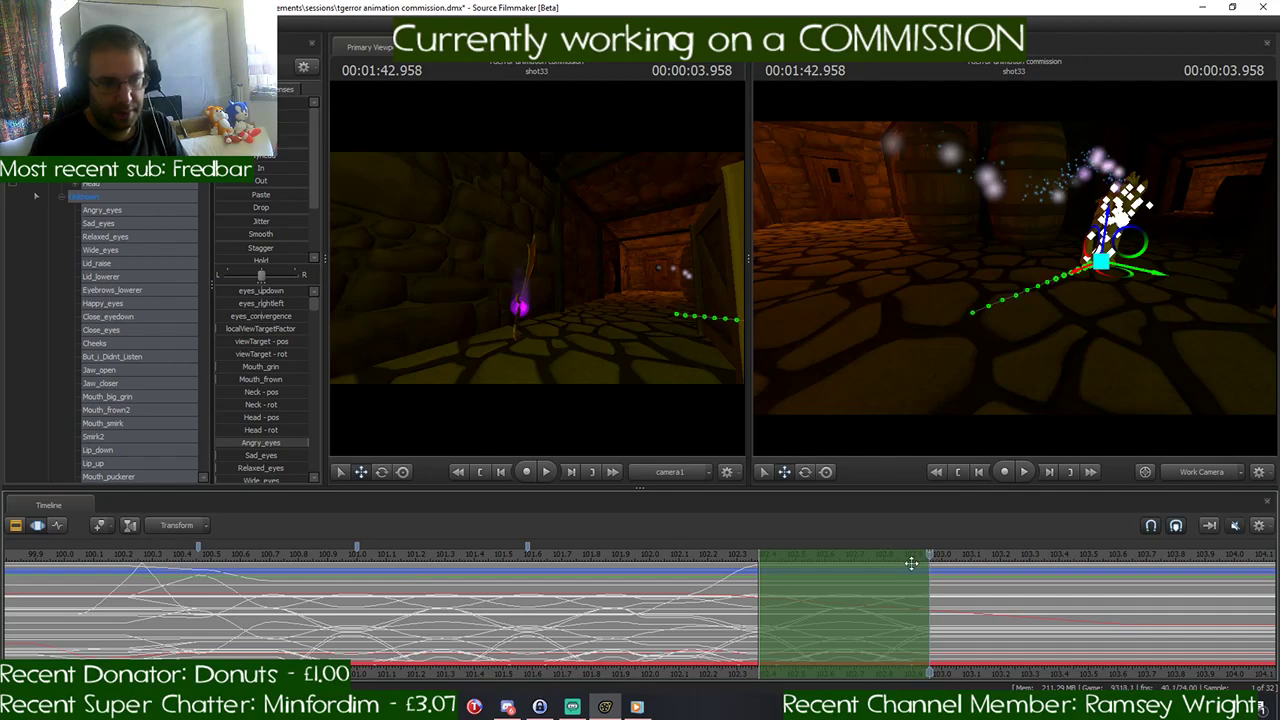
pyautogui.scroll(-5, 912, 563)
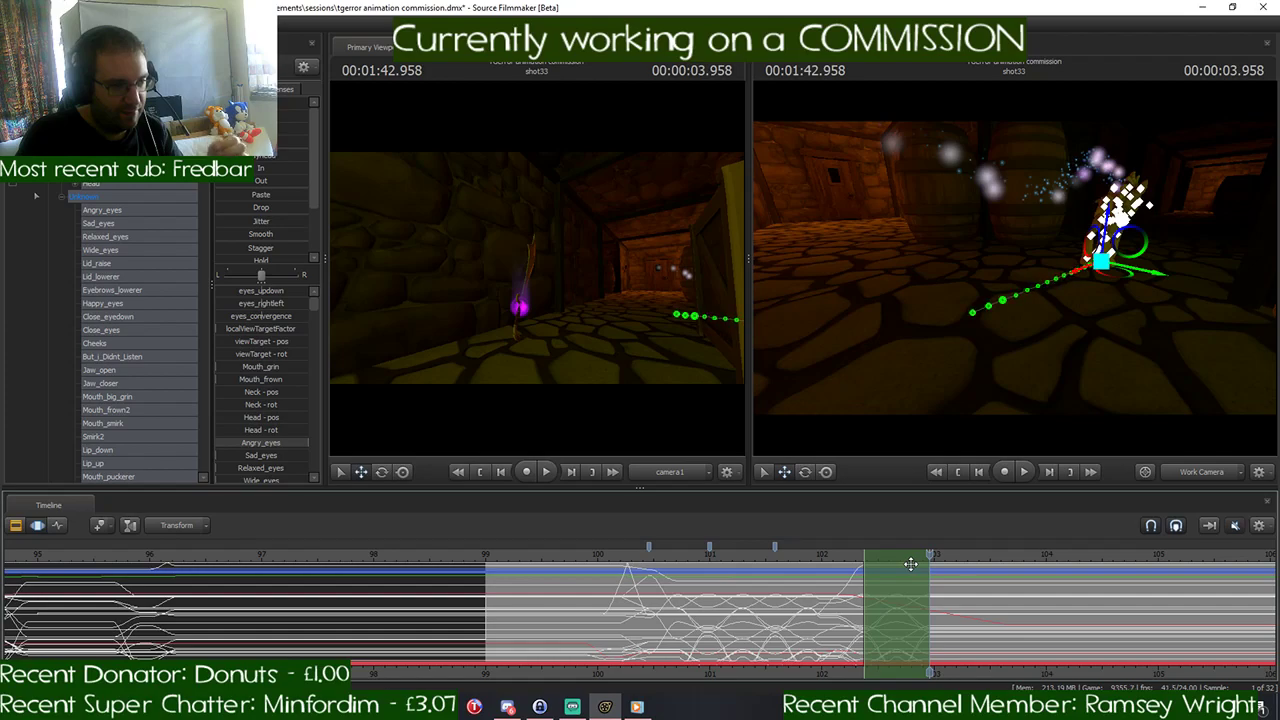
pyautogui.scroll(-10, 922, 583)
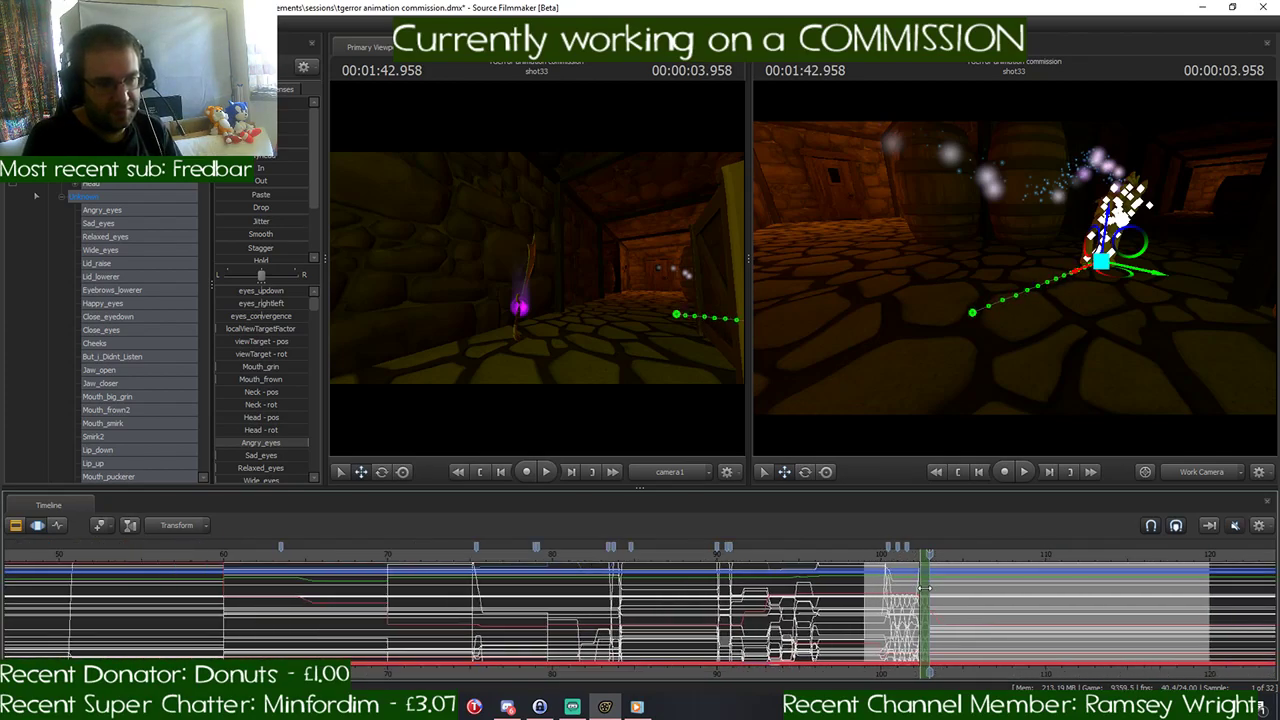
pyautogui.scroll(-1, 922, 589)
pyautogui.moveTo(887, 668); pyautogui.dragTo(538, 673, button='middle')
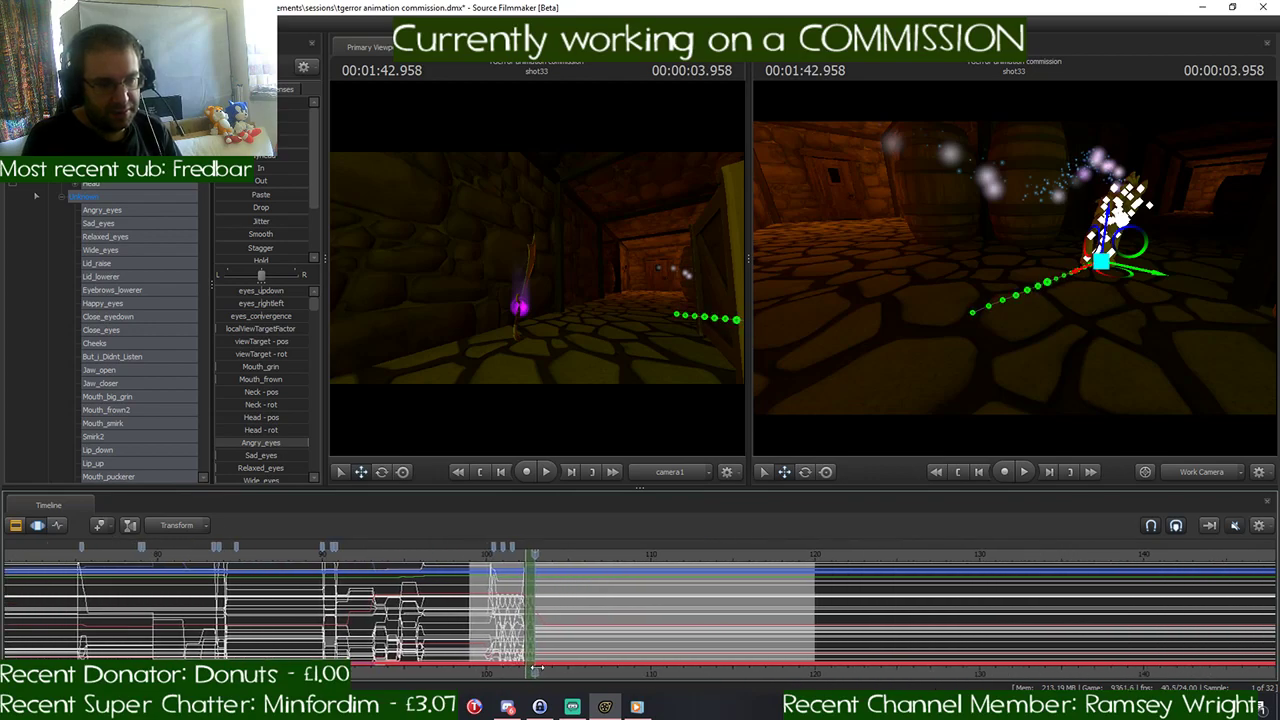
pyautogui.scroll(-8, 687, 647)
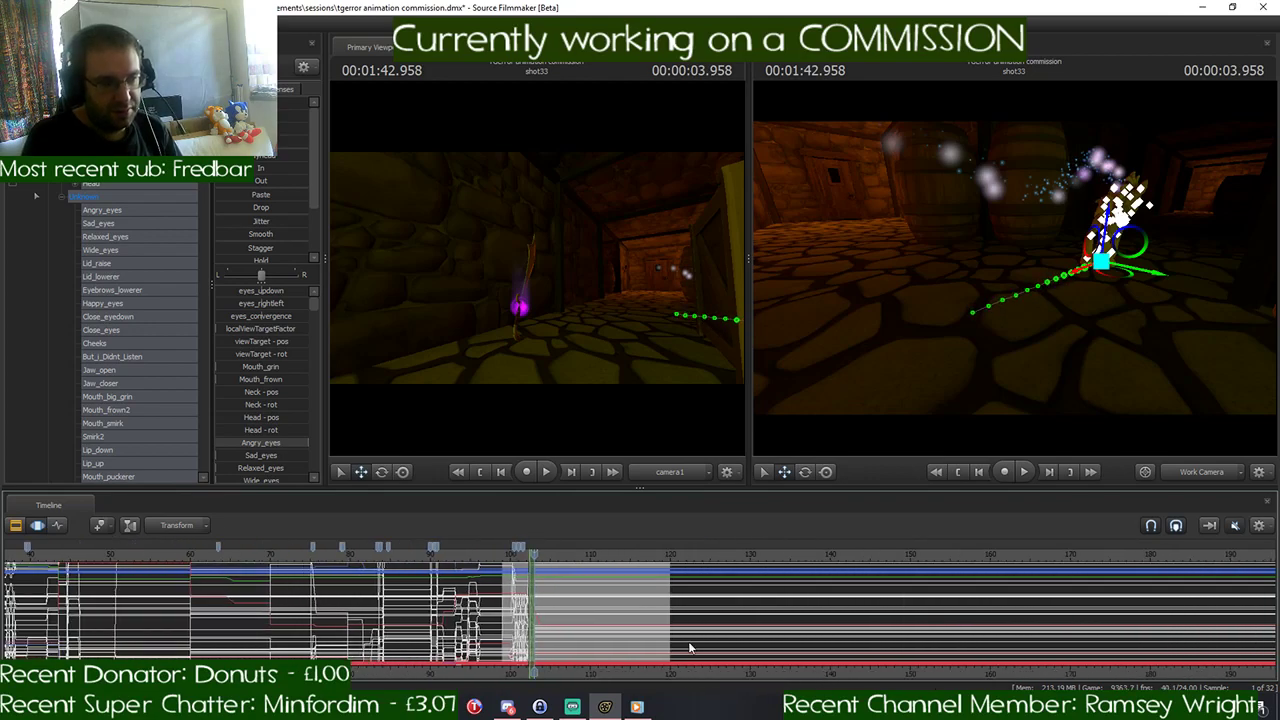
pyautogui.scroll(12, 688, 647)
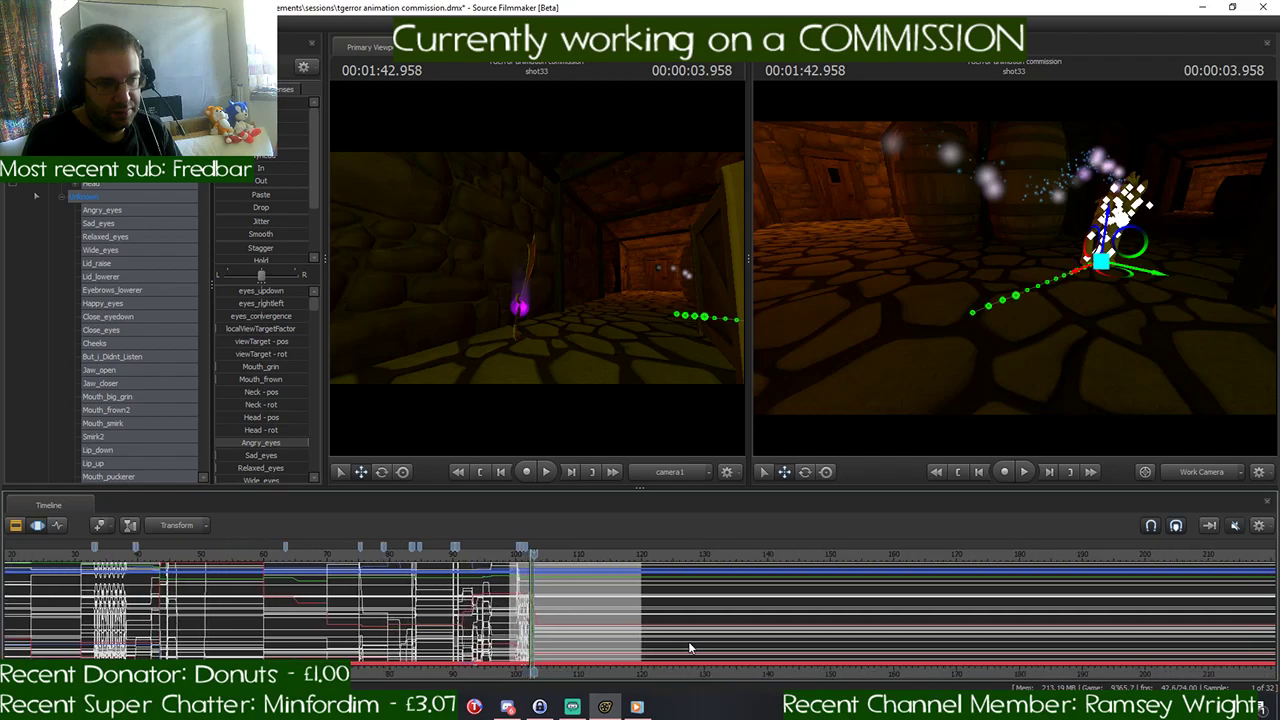
pyautogui.scroll(2, 688, 647)
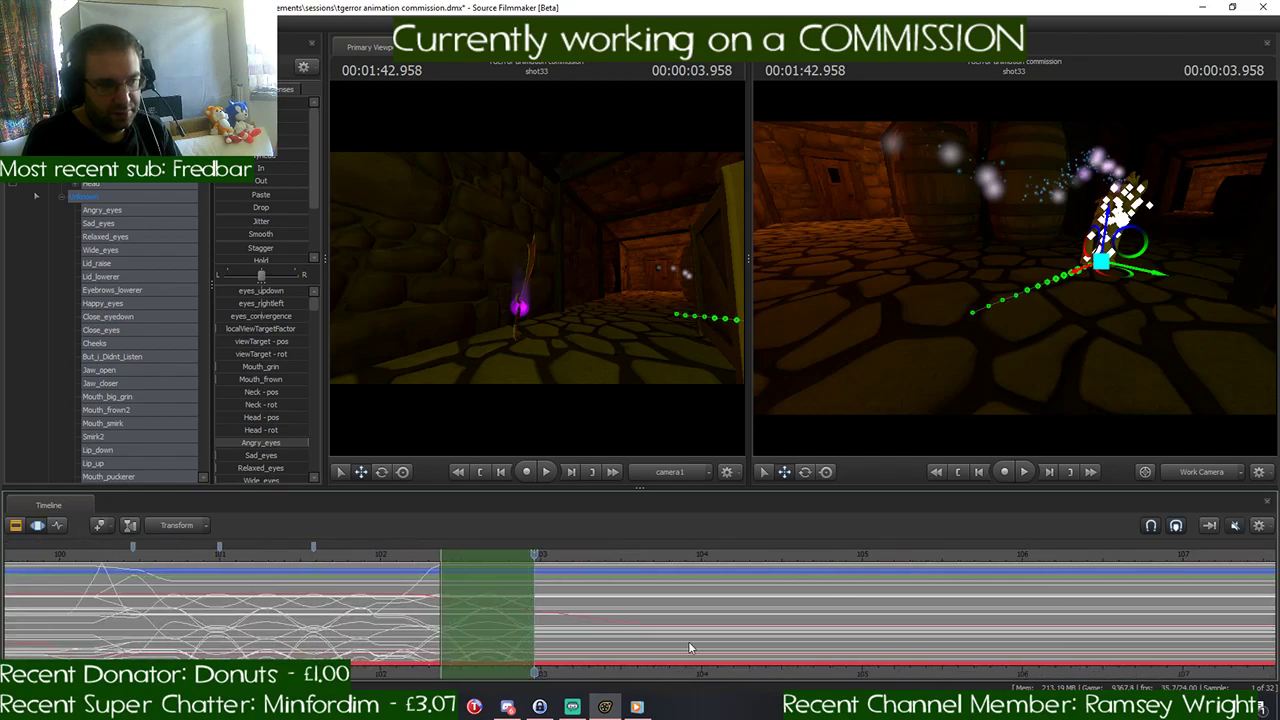
pyautogui.scroll(3, 802, 677)
pyautogui.moveTo(802, 677); pyautogui.dragTo(911, 677, button='middle')
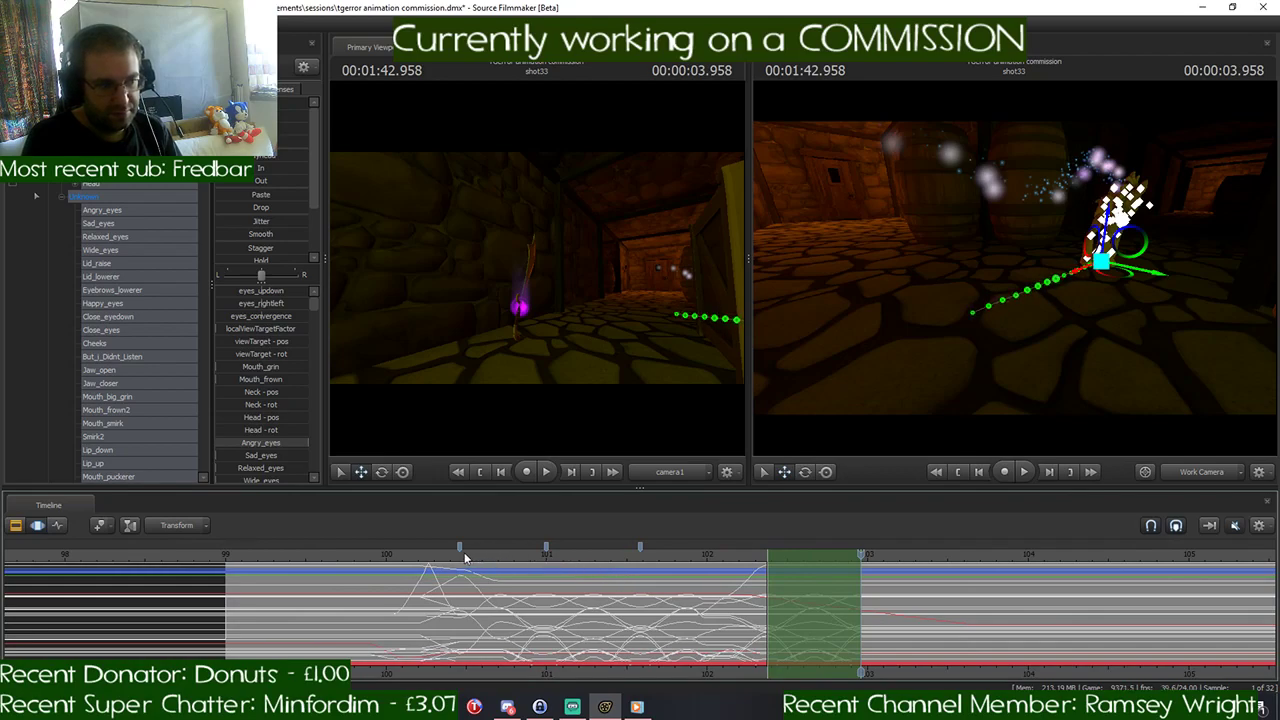
# - Play back the pony's run from the 1:40.458 marker and return the playhead to just before 1:40
pyautogui.click(460, 552)
pyautogui.press('space')
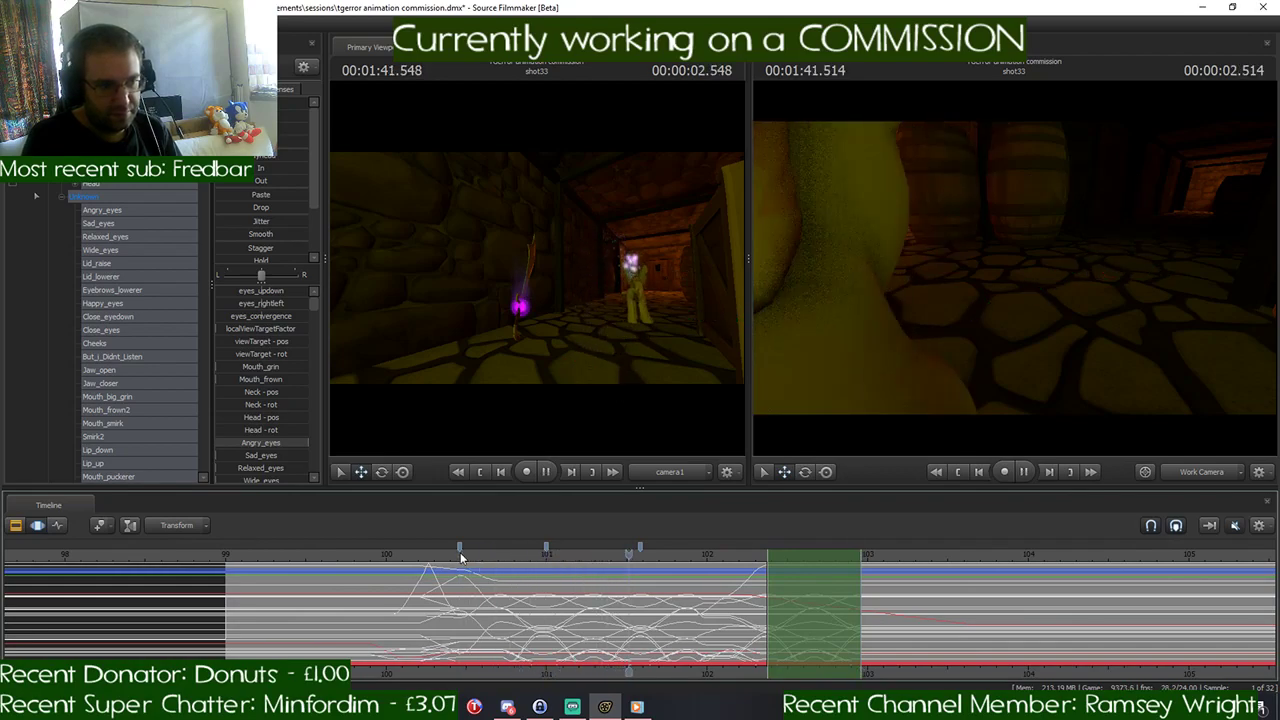
pyautogui.click(955, 557)
pyautogui.moveTo(955, 557); pyautogui.dragTo(376, 563)
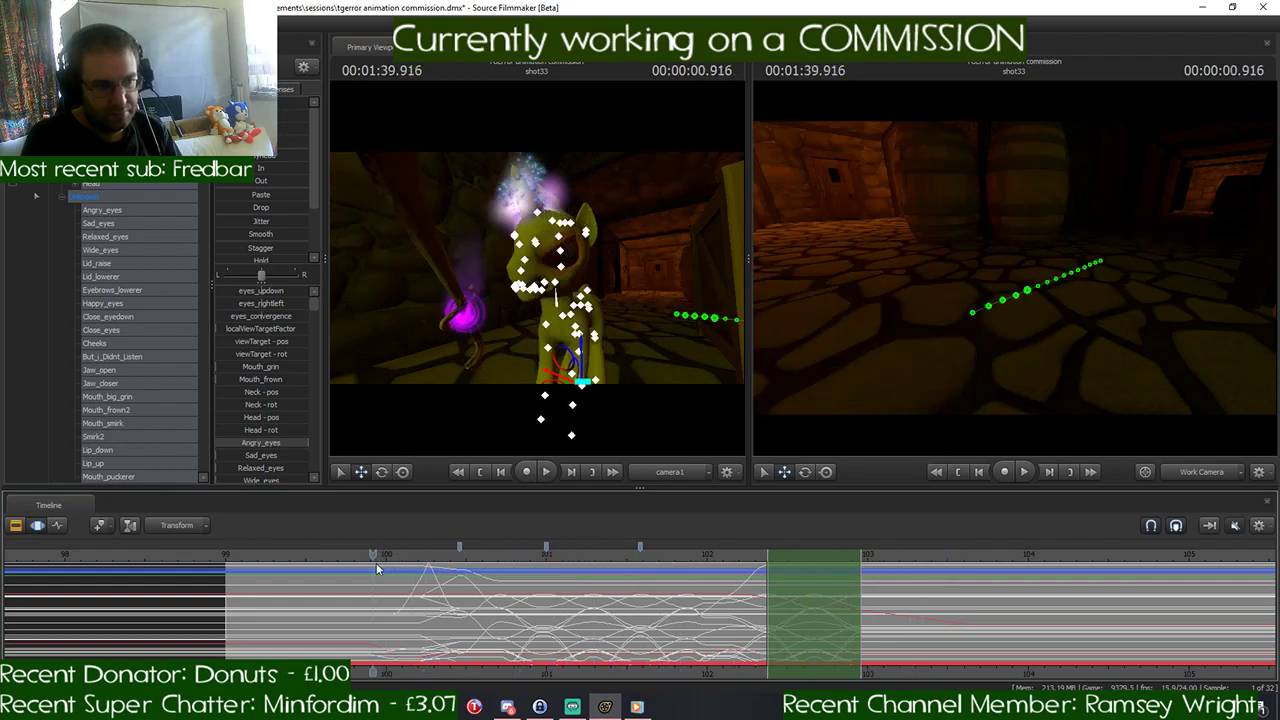
# - Play back shot33 with the sound on, from the pony's start pose through to the shot's end
pyautogui.moveTo(637, 707)
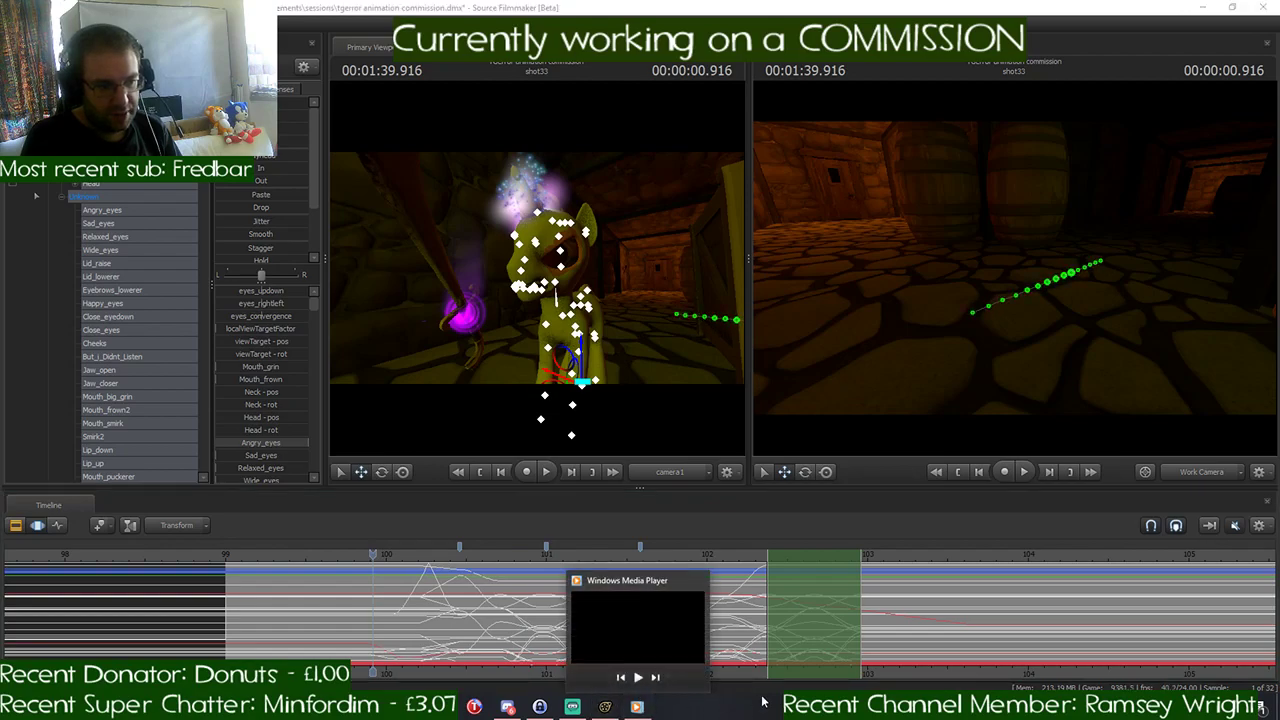
pyautogui.scroll(-5, 545, 598)
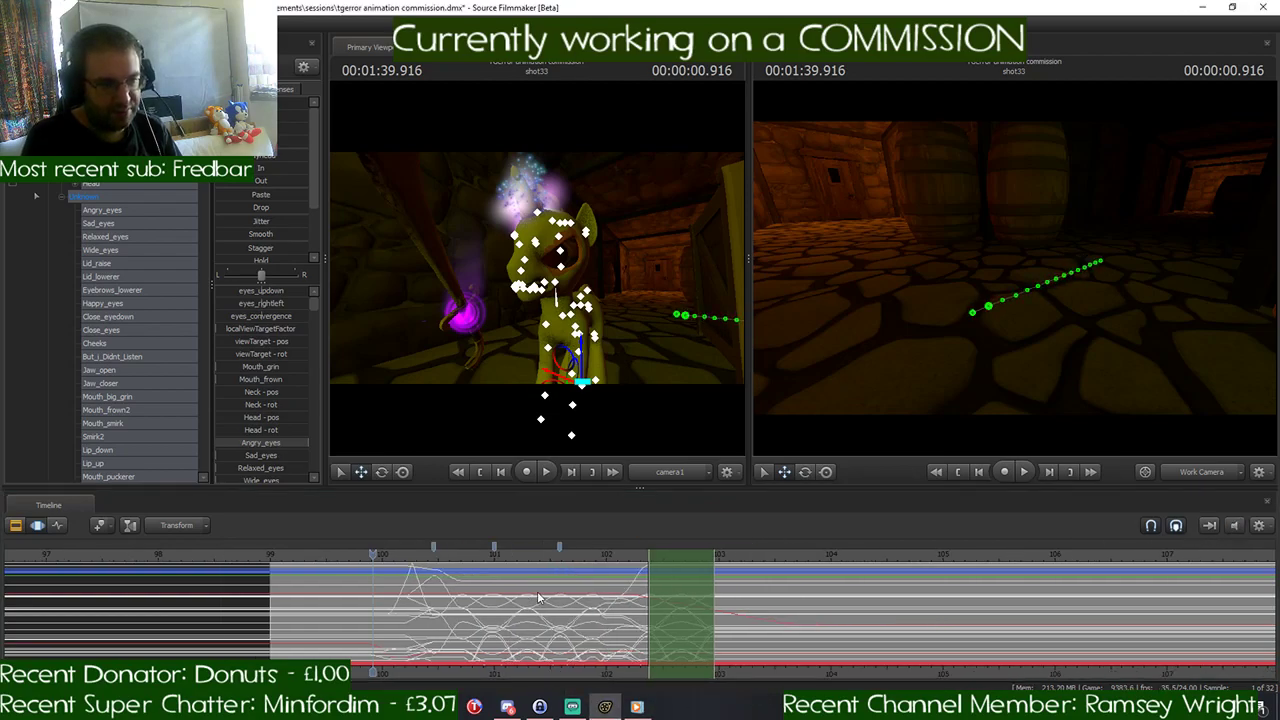
pyautogui.click(314, 557)
pyautogui.press('space')
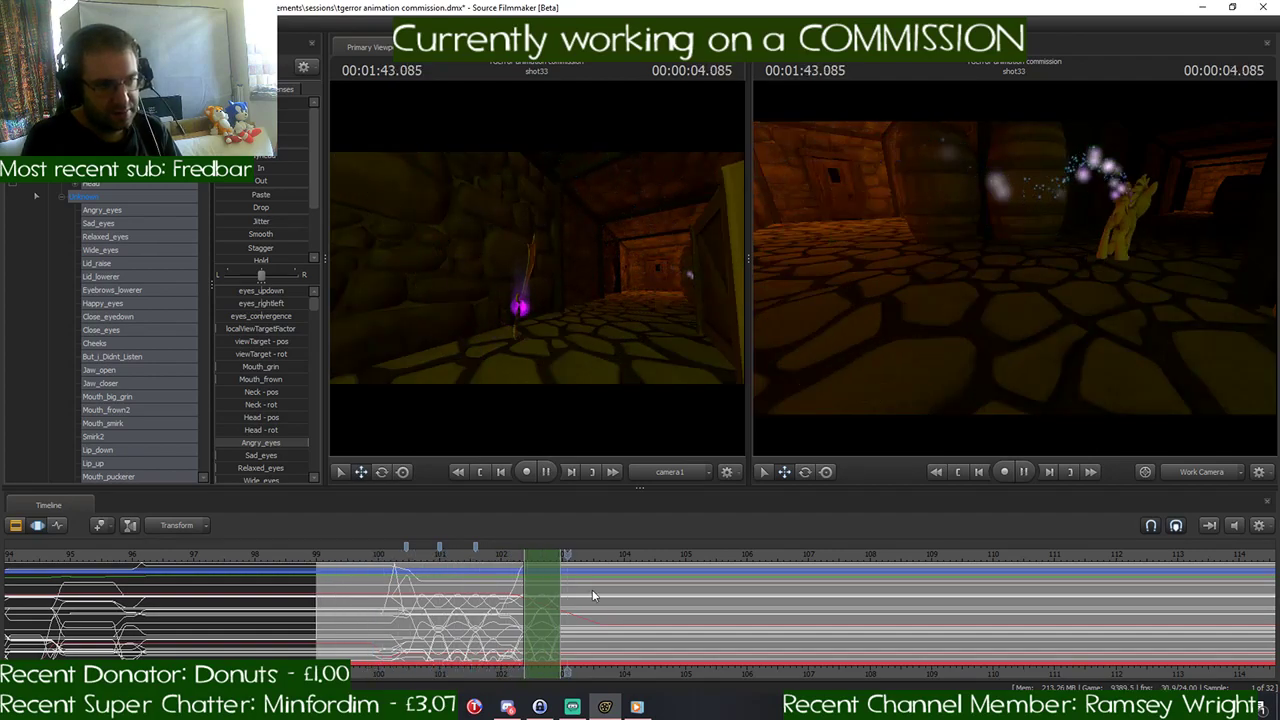
pyautogui.press('space')
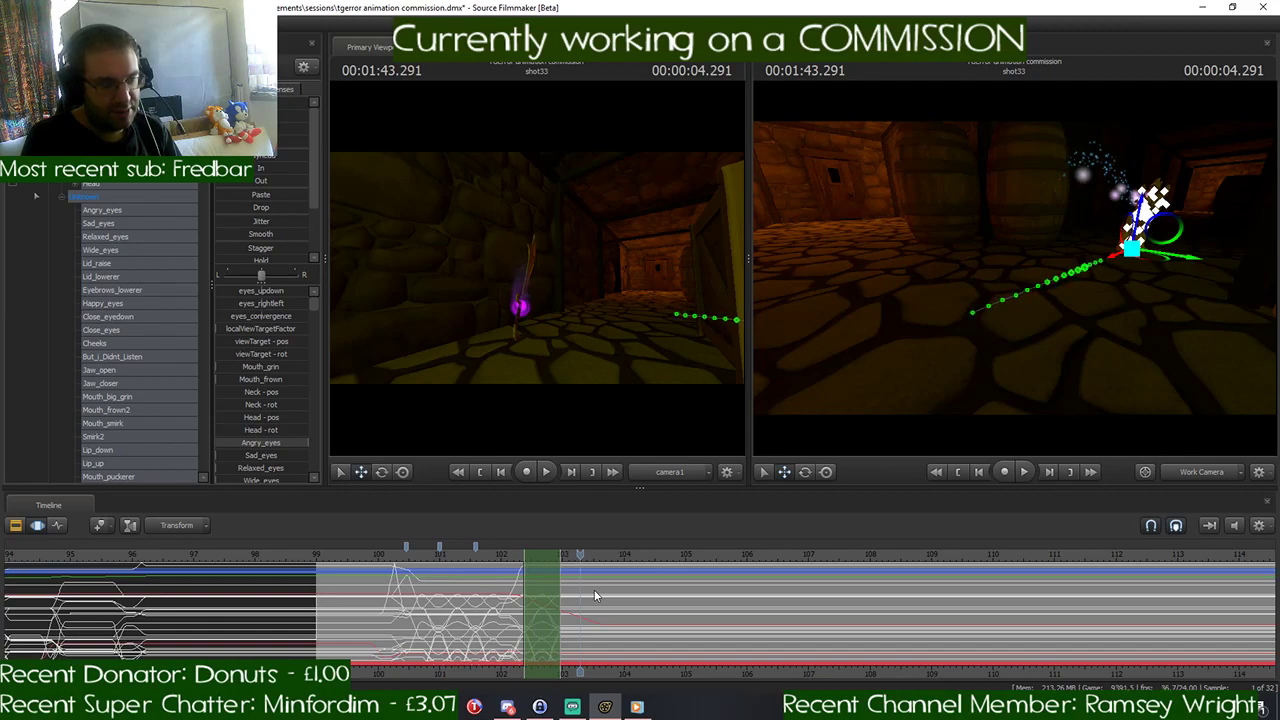
pyautogui.scroll(-2, 594, 589)
pyautogui.moveTo(587, 638); pyautogui.dragTo(447, 635, button='middle')
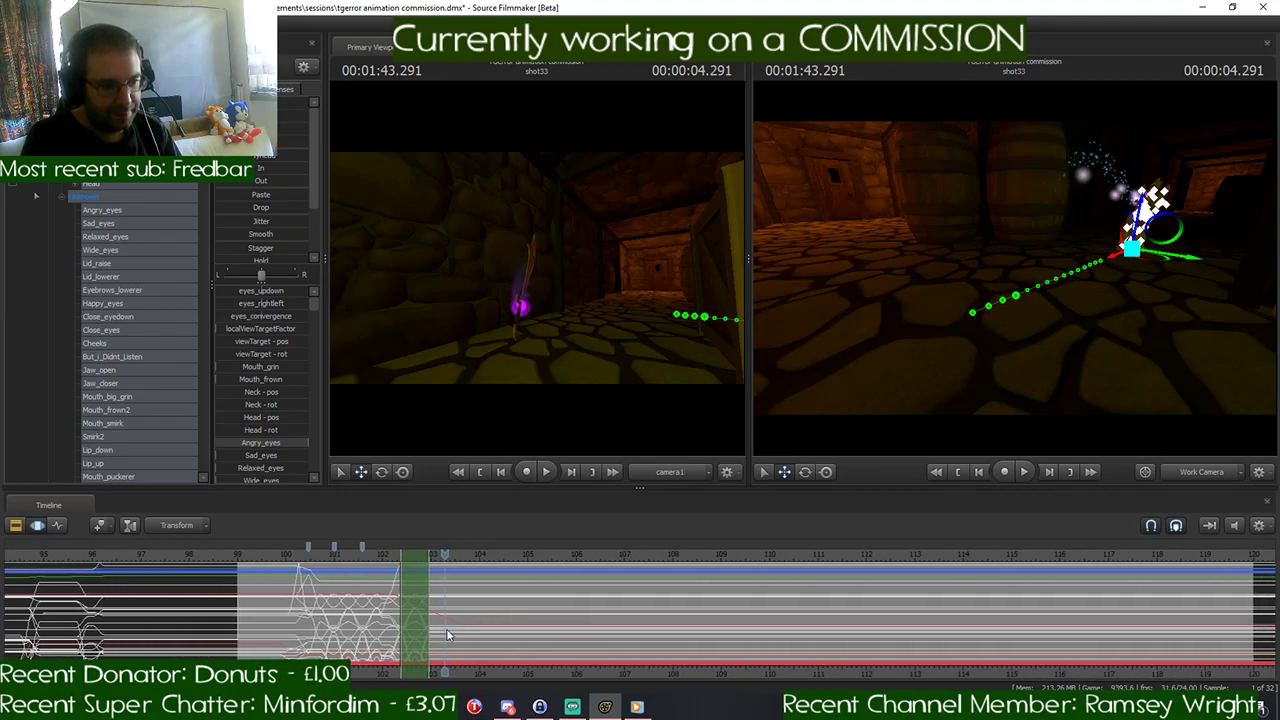
pyautogui.scroll(-3, 569, 602)
pyautogui.press('space')
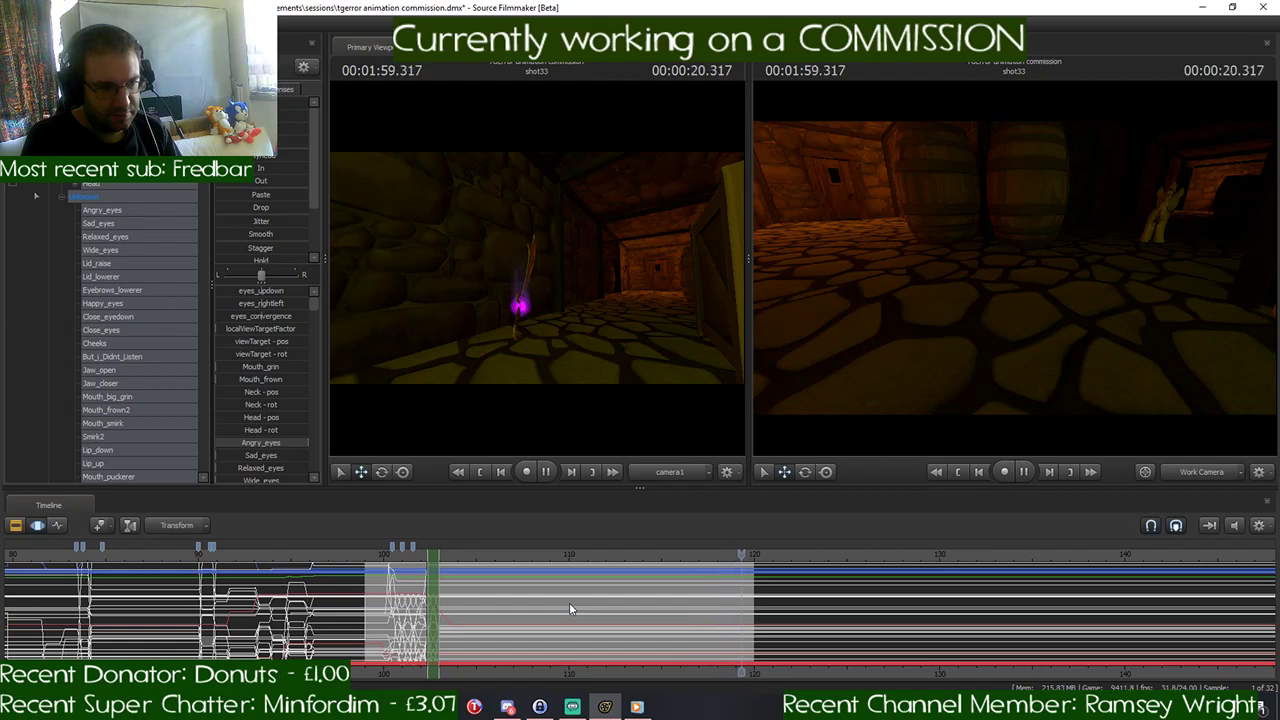
# - In the Clip Editor, extend the movie's end to about 137 seconds and play the dialog audio past shot33
pyautogui.click(15, 525)
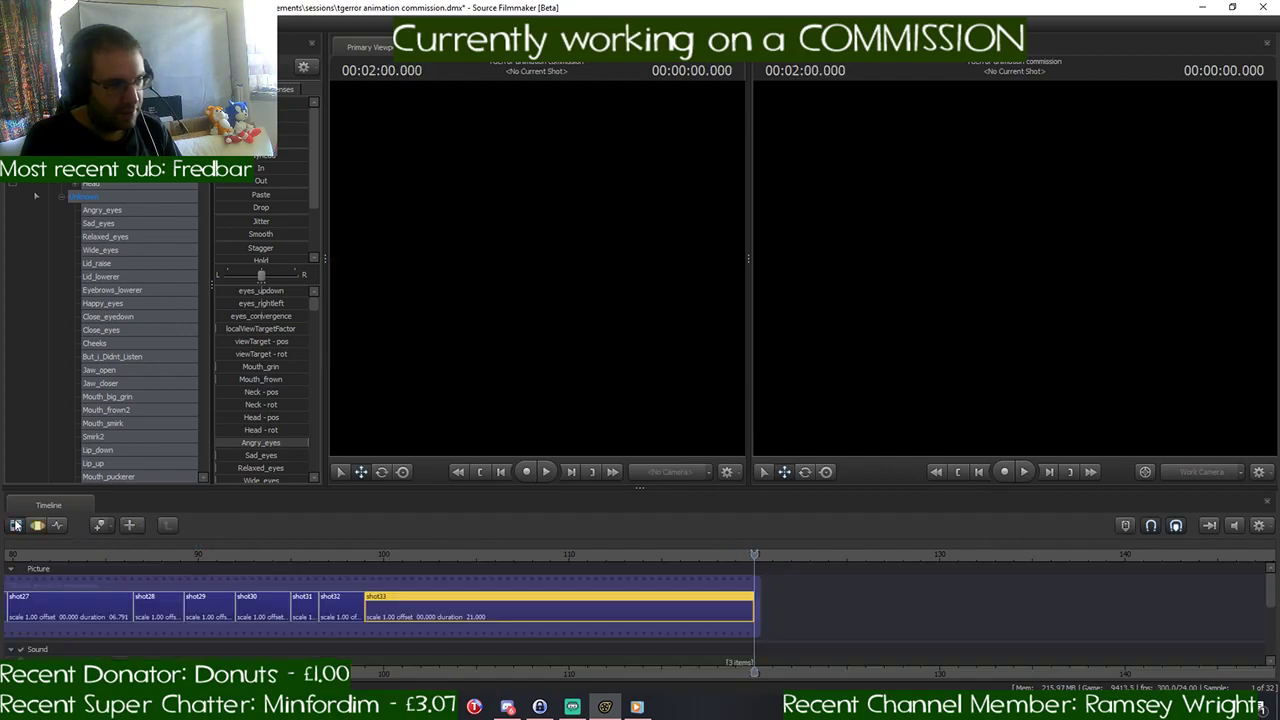
pyautogui.moveTo(1271, 601); pyautogui.dragTo(1271, 610)
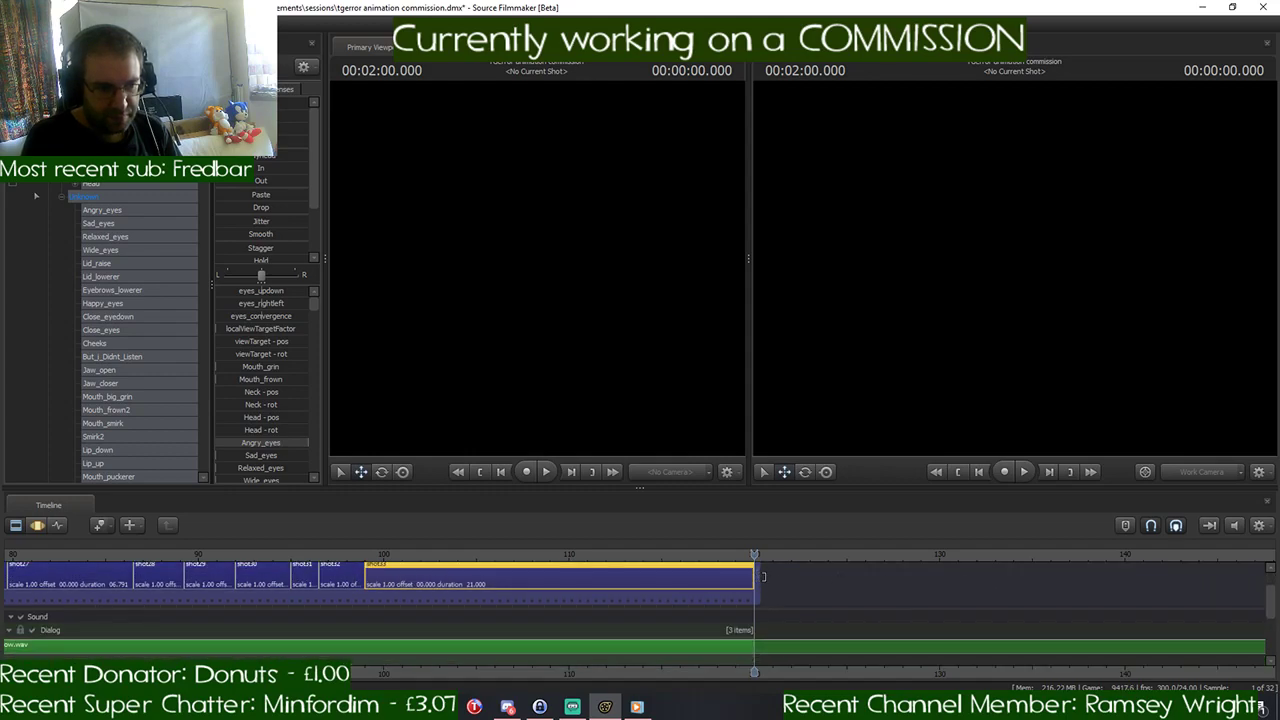
pyautogui.moveTo(763, 577); pyautogui.dragTo(1068, 577)
pyautogui.press('space')
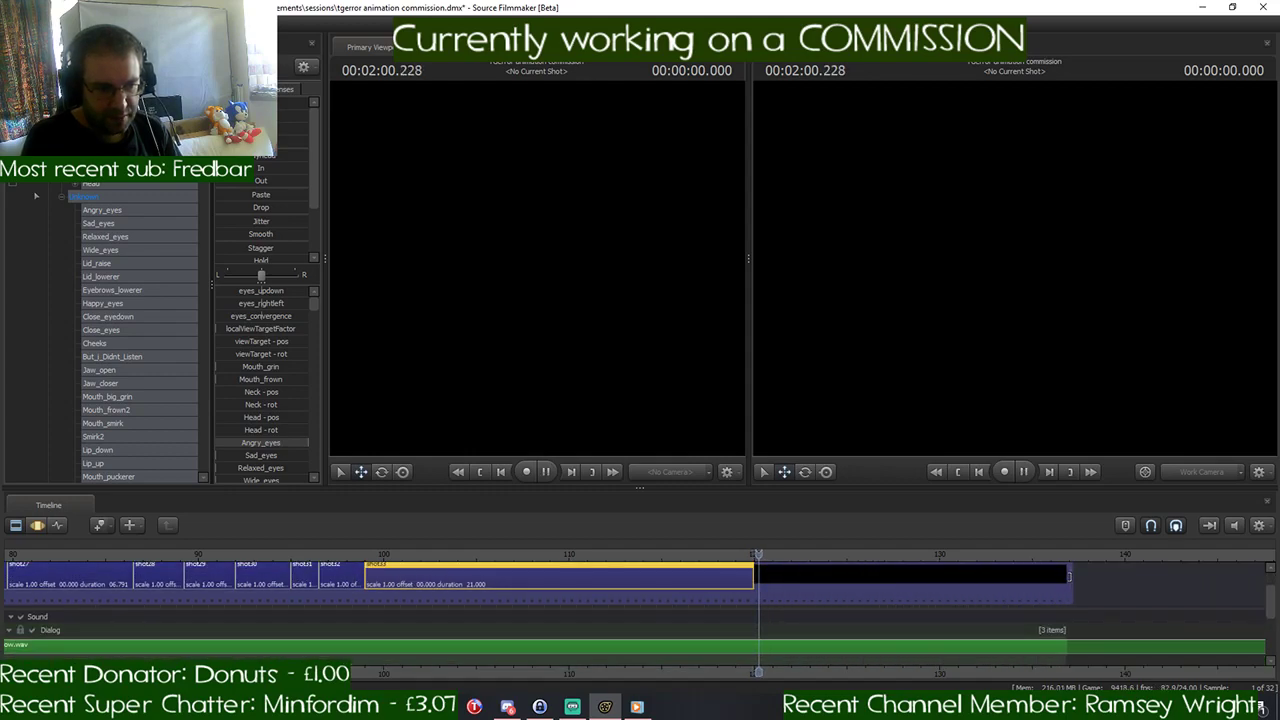
pyautogui.click(853, 650)
pyautogui.scroll(-2, 1063, 610)
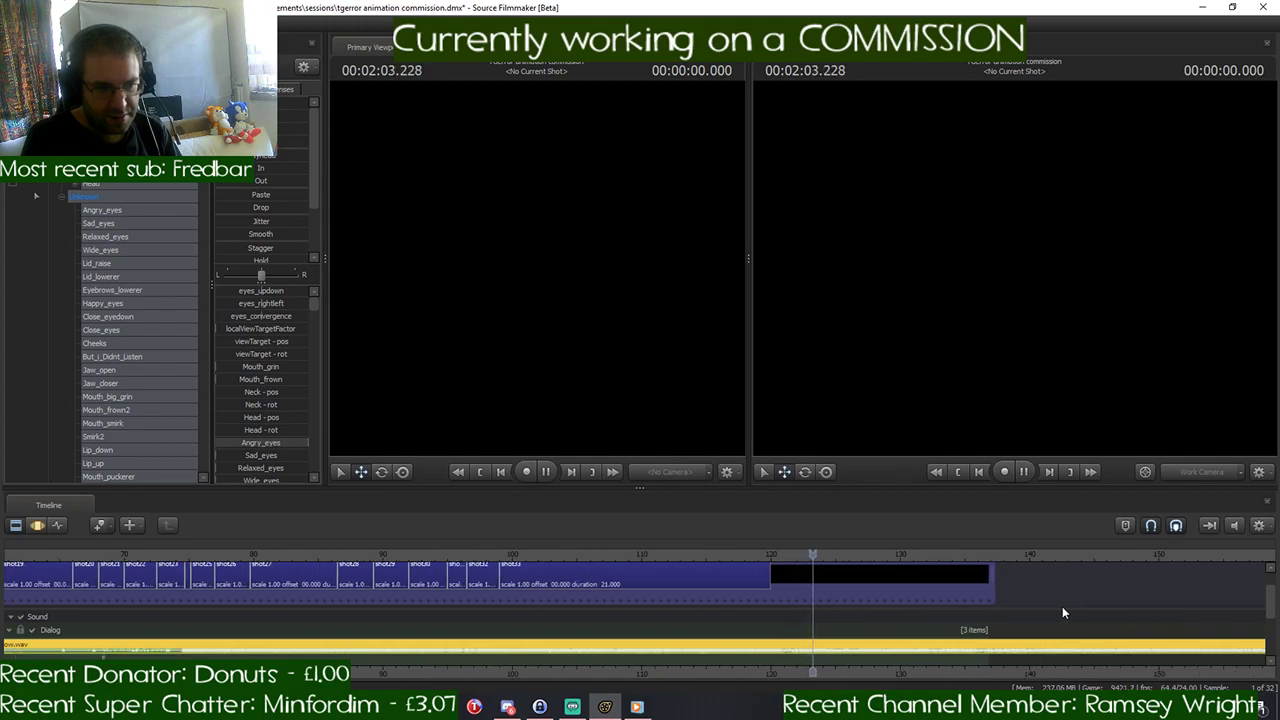
pyautogui.scroll(-1, 1063, 607)
# - Extend the movie's end to about 160 and finally 170 seconds, listening to the dialog audio up to 2:48.083
pyautogui.moveTo(972, 578); pyautogui.dragTo(1230, 578)
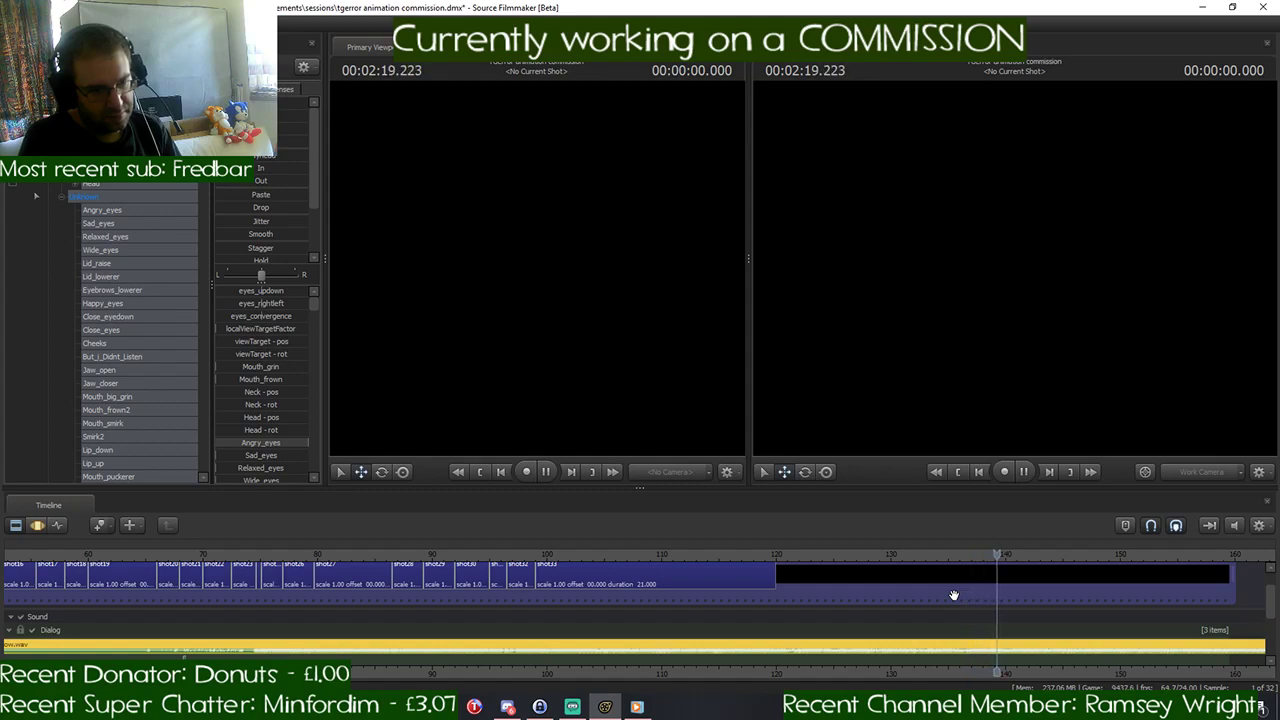
pyautogui.scroll(-2, 954, 595)
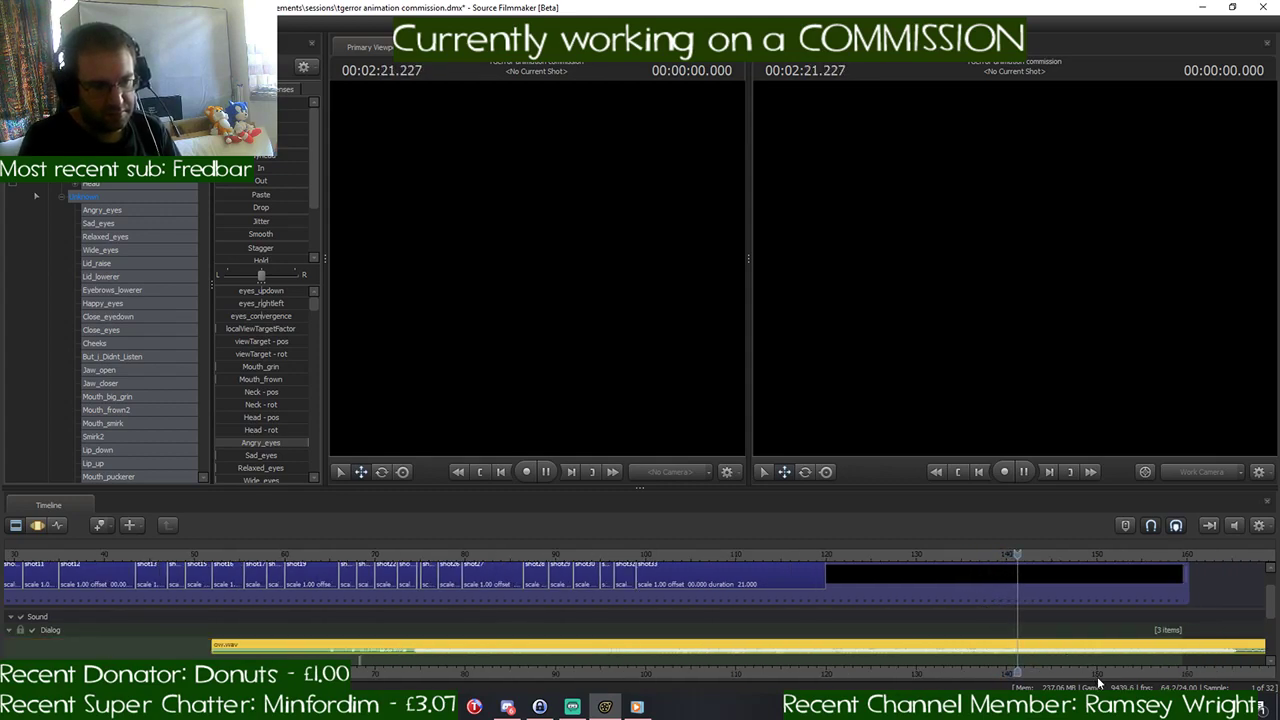
pyautogui.moveTo(1097, 676); pyautogui.dragTo(955, 676, button='middle')
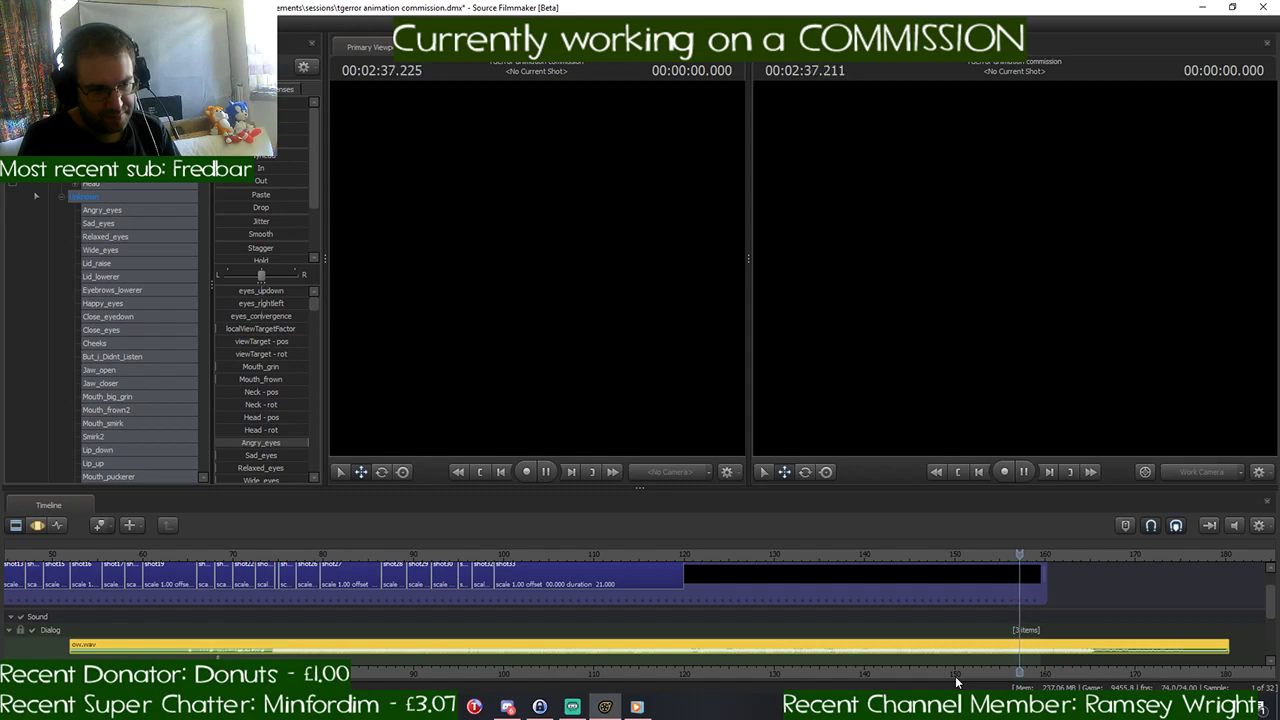
pyautogui.press('space')
pyautogui.moveTo(1043, 578); pyautogui.dragTo(1138, 577)
pyautogui.press('space')
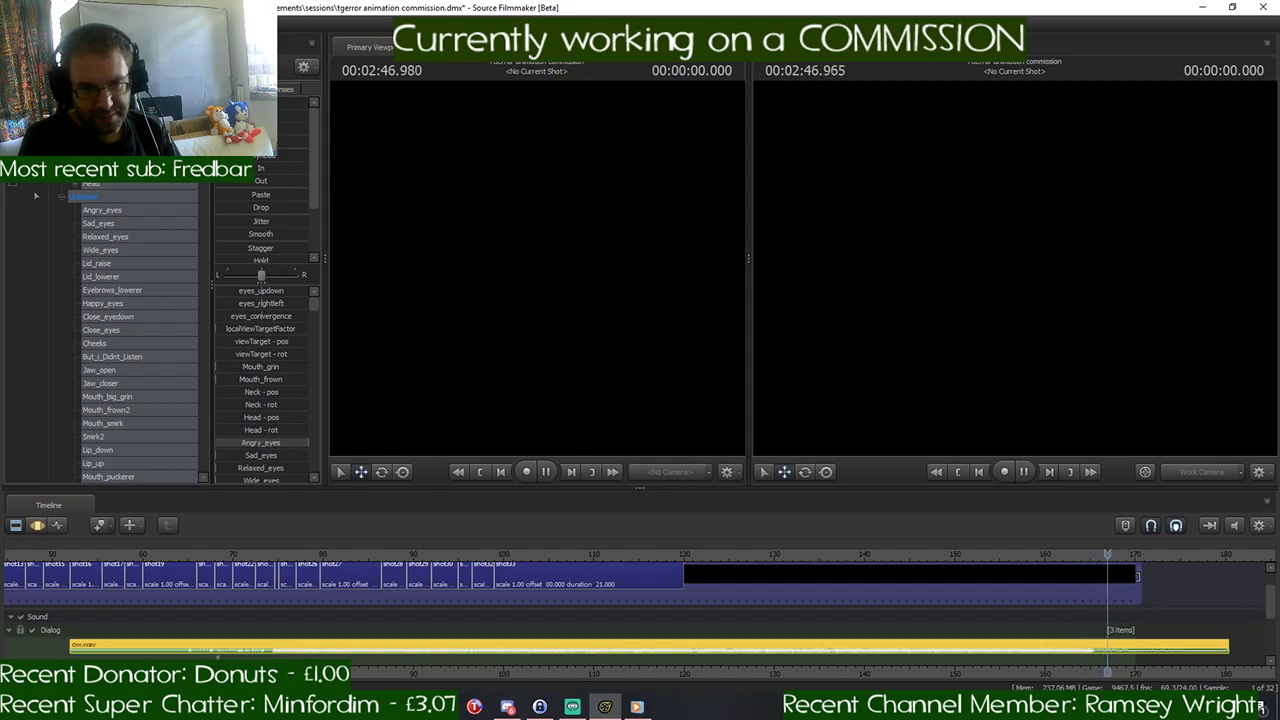
pyautogui.press('space')
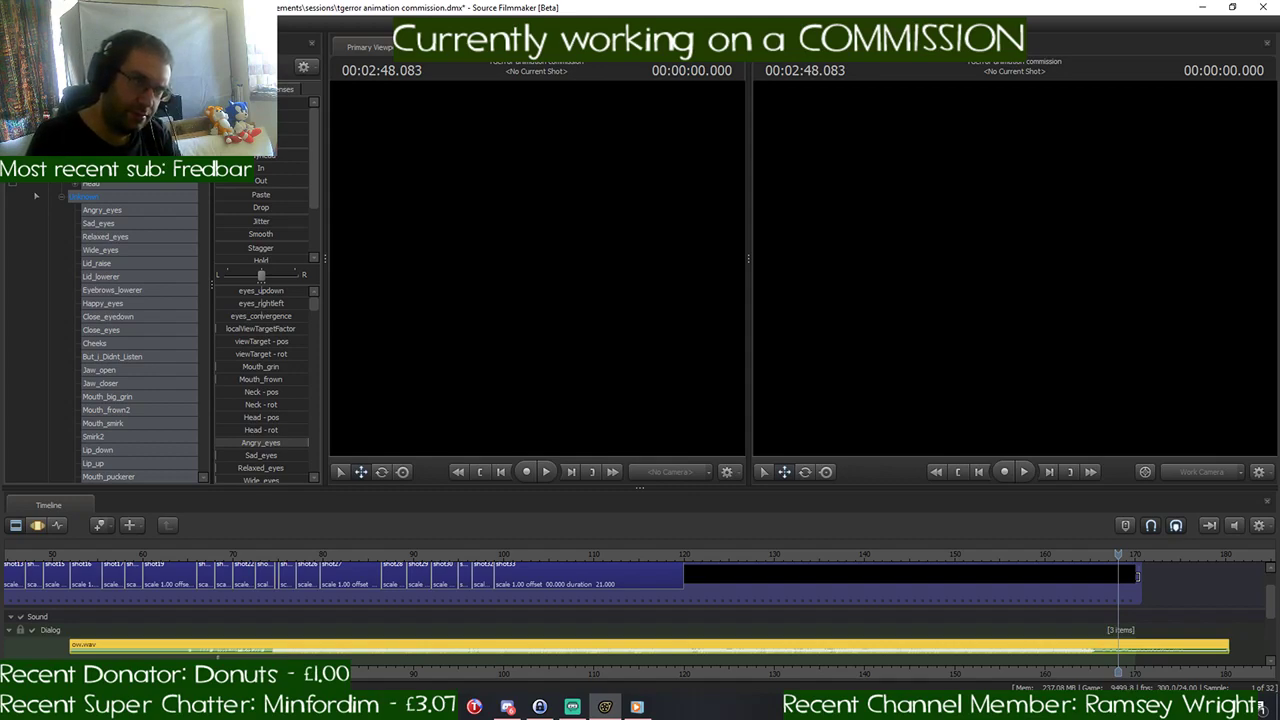
# - Restore the movie's end to 120 seconds, move the playhead to shot33's start at 1:39.000, and save the session
pyautogui.moveTo(1137, 577); pyautogui.dragTo(688, 585)
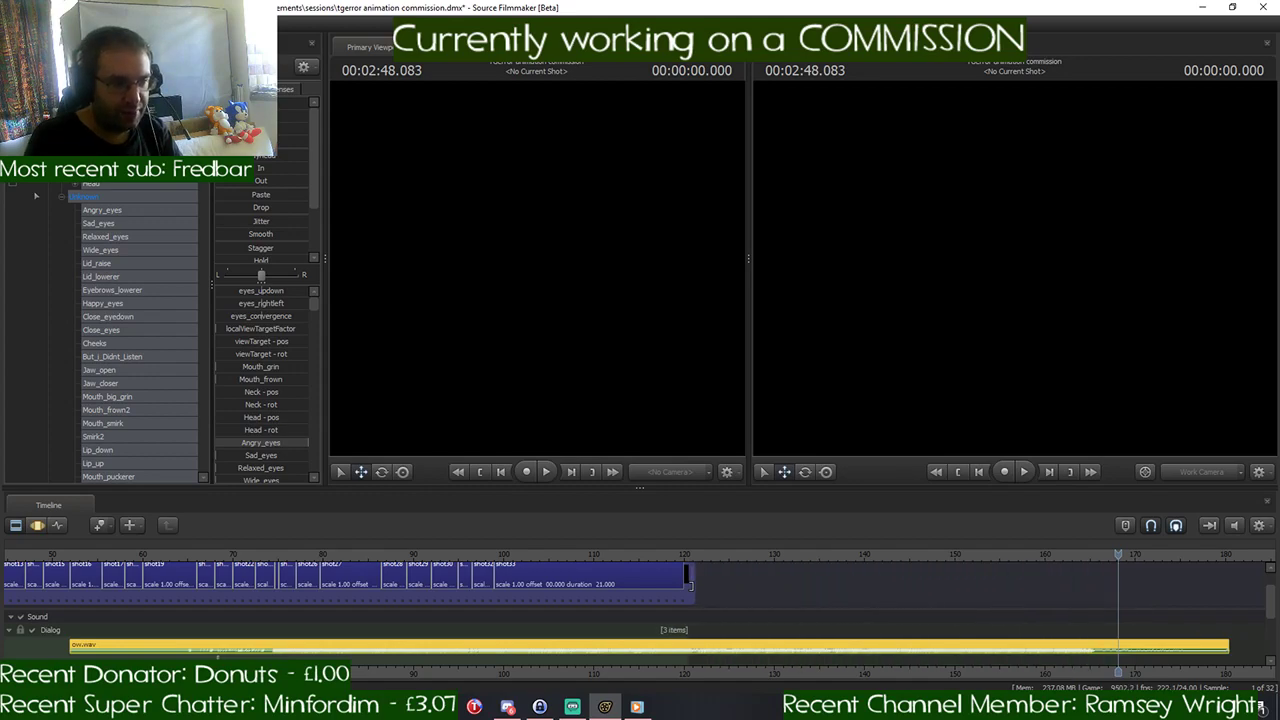
pyautogui.click(517, 556)
pyautogui.press('Up')
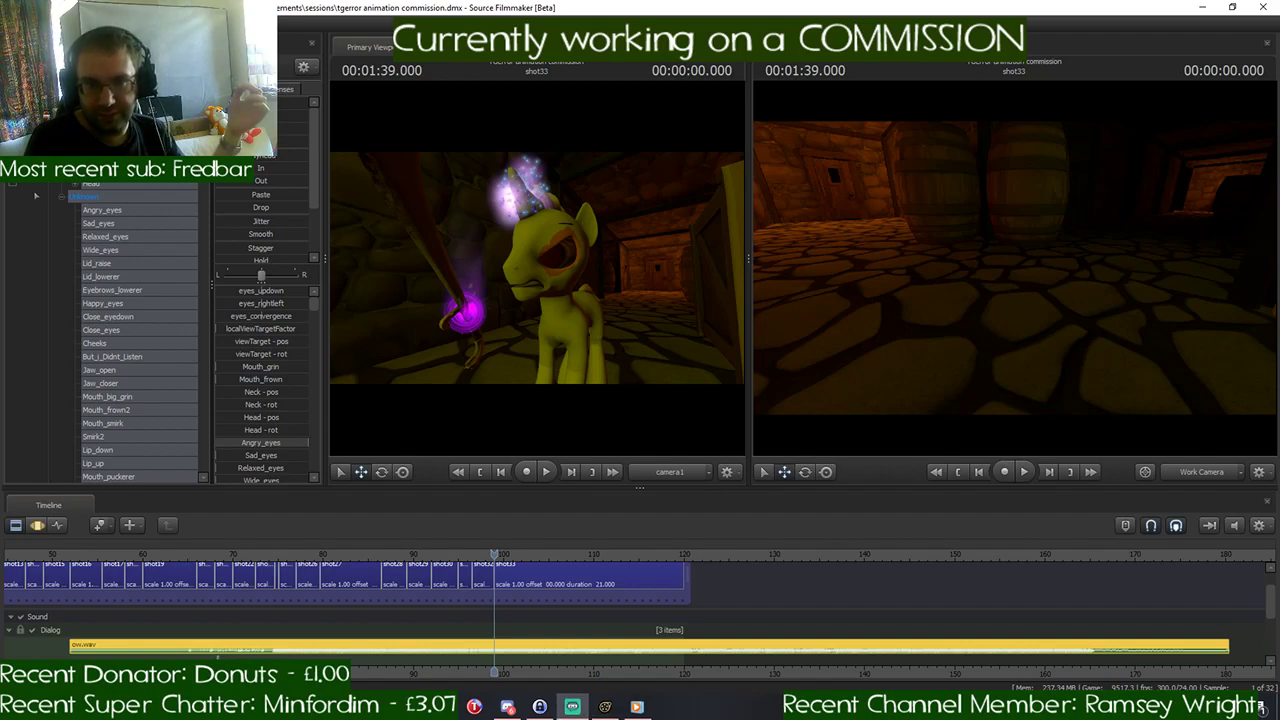
pyautogui.click(572, 706)
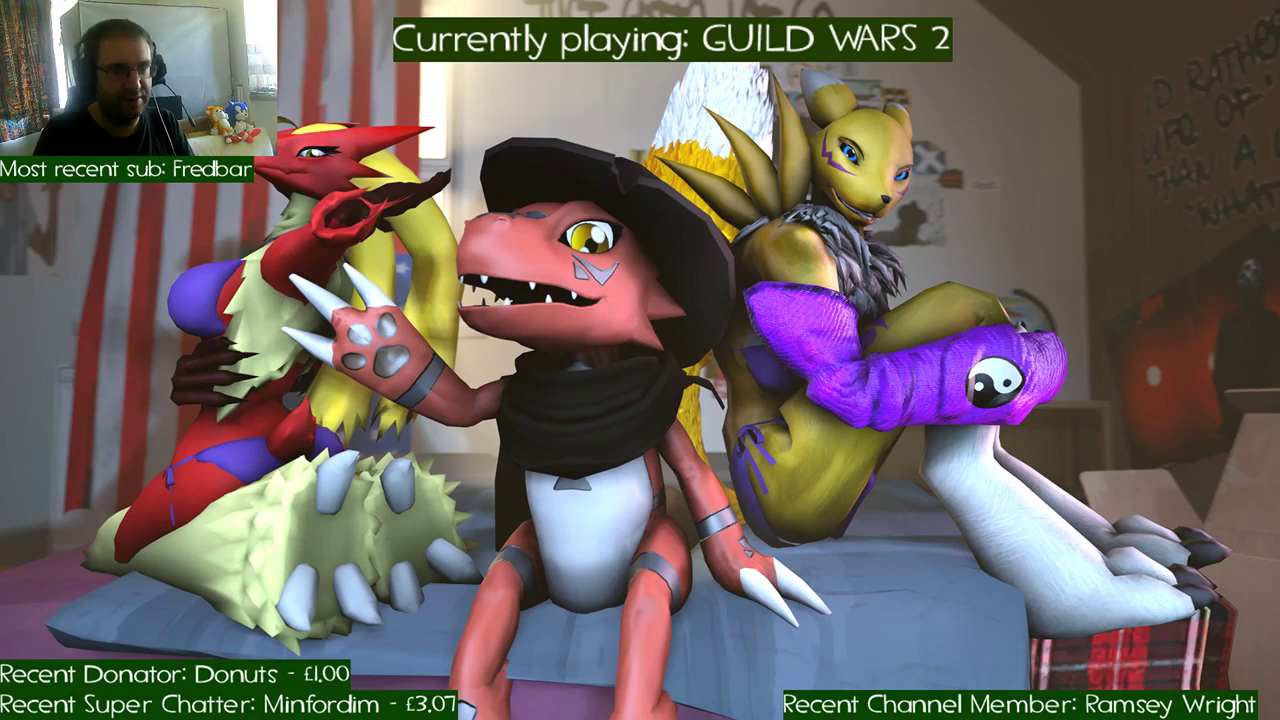
pyautogui.hotkey('alt', 'Tab')
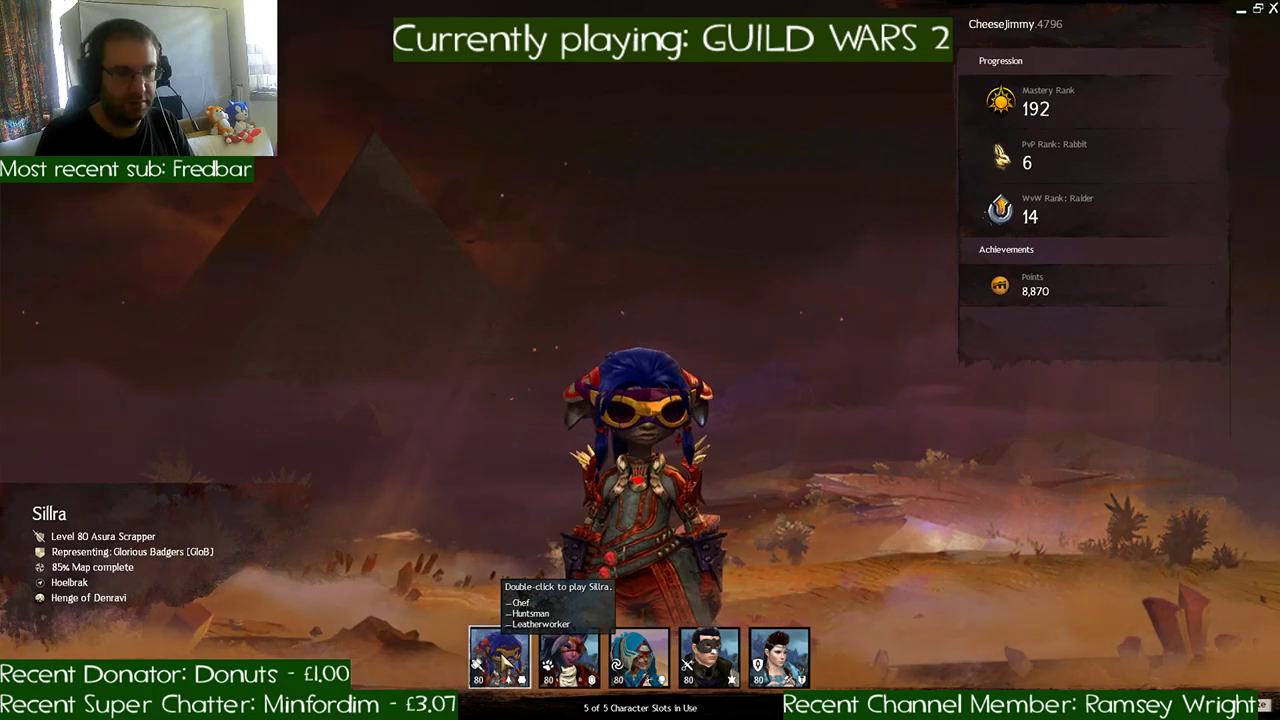
pyautogui.doubleClick(505, 660)
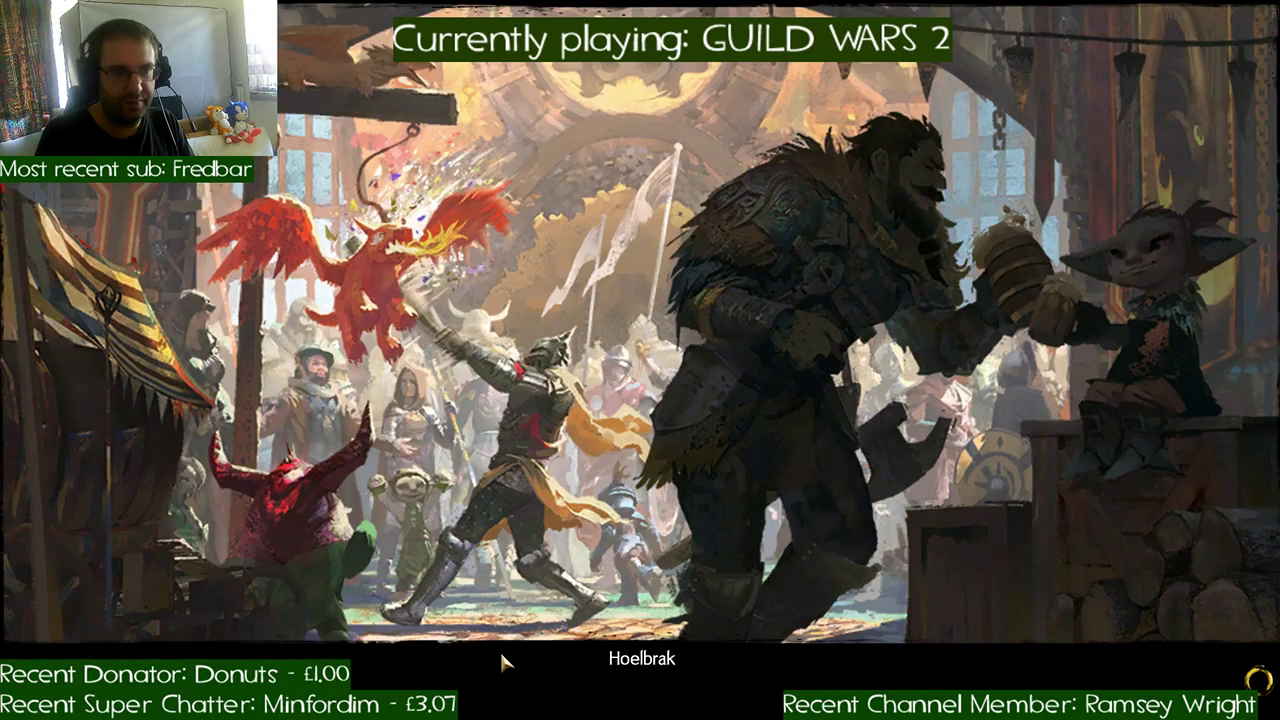
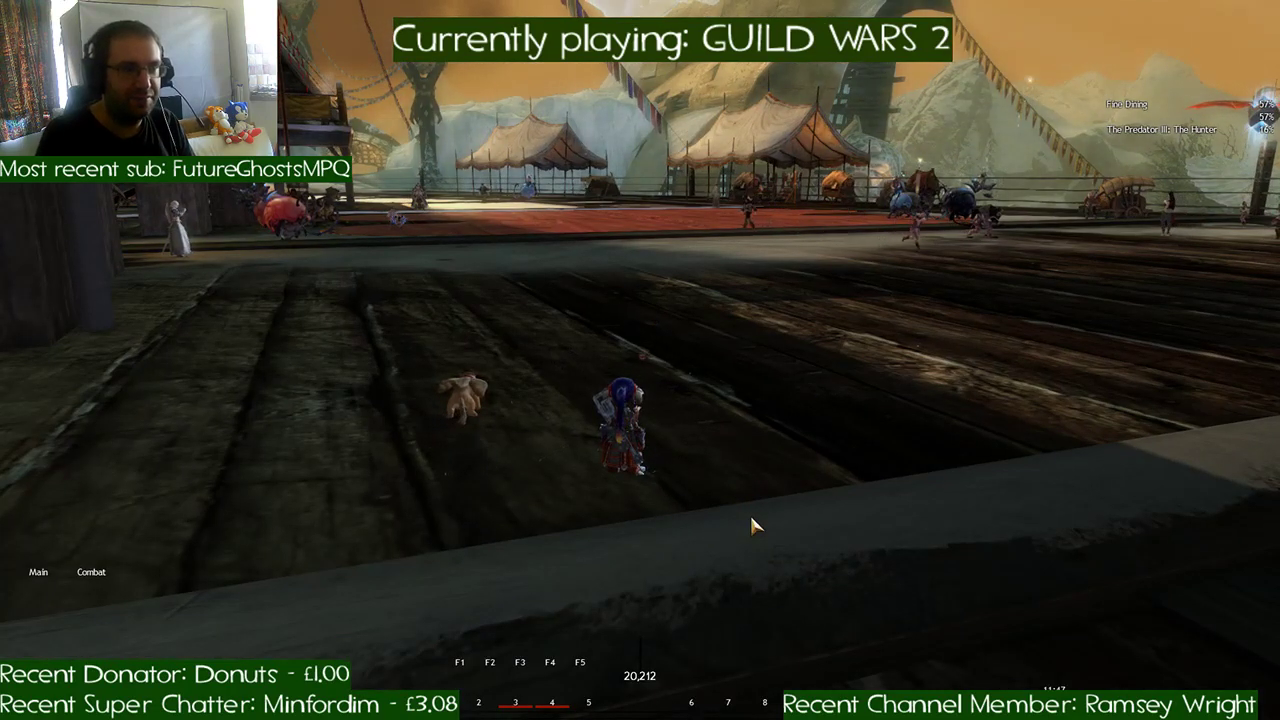
# - In Guild Wars 2, run the character across the wooden deck and face the Time Trial marker
pyautogui.moveTo(751, 517); pyautogui.dragTo(762, 514, button='right')
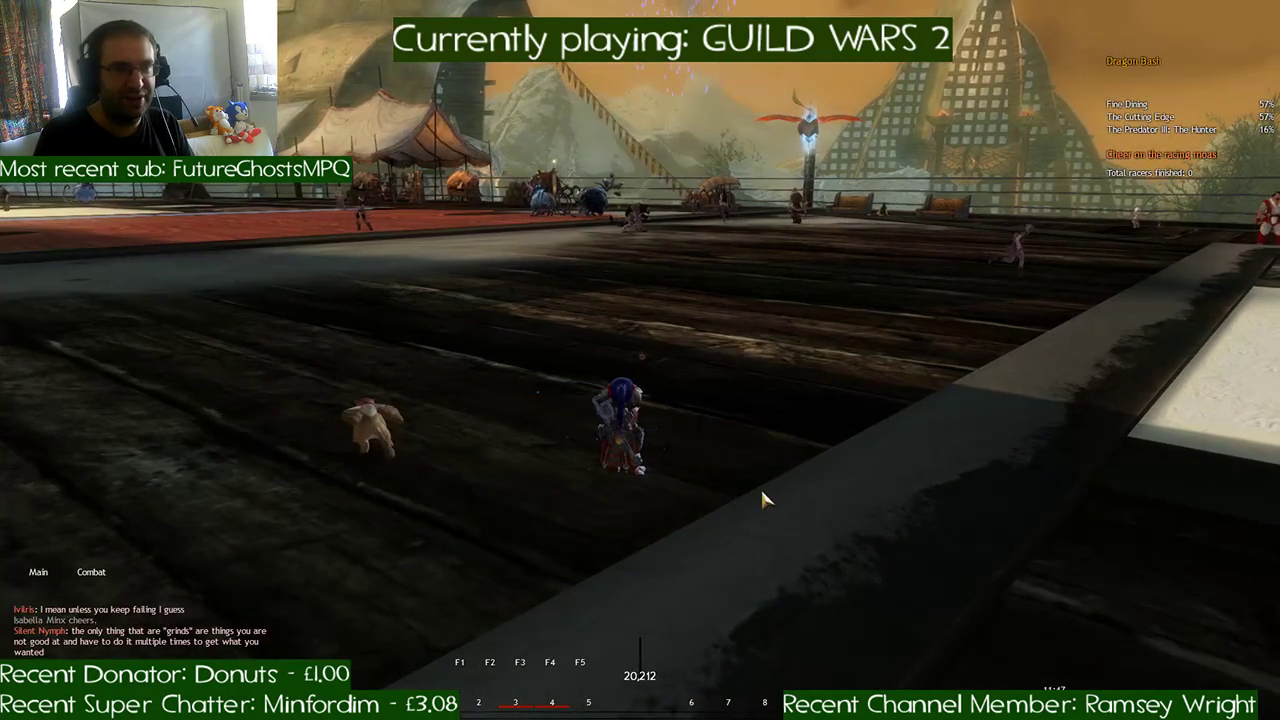
pyautogui.press('w')
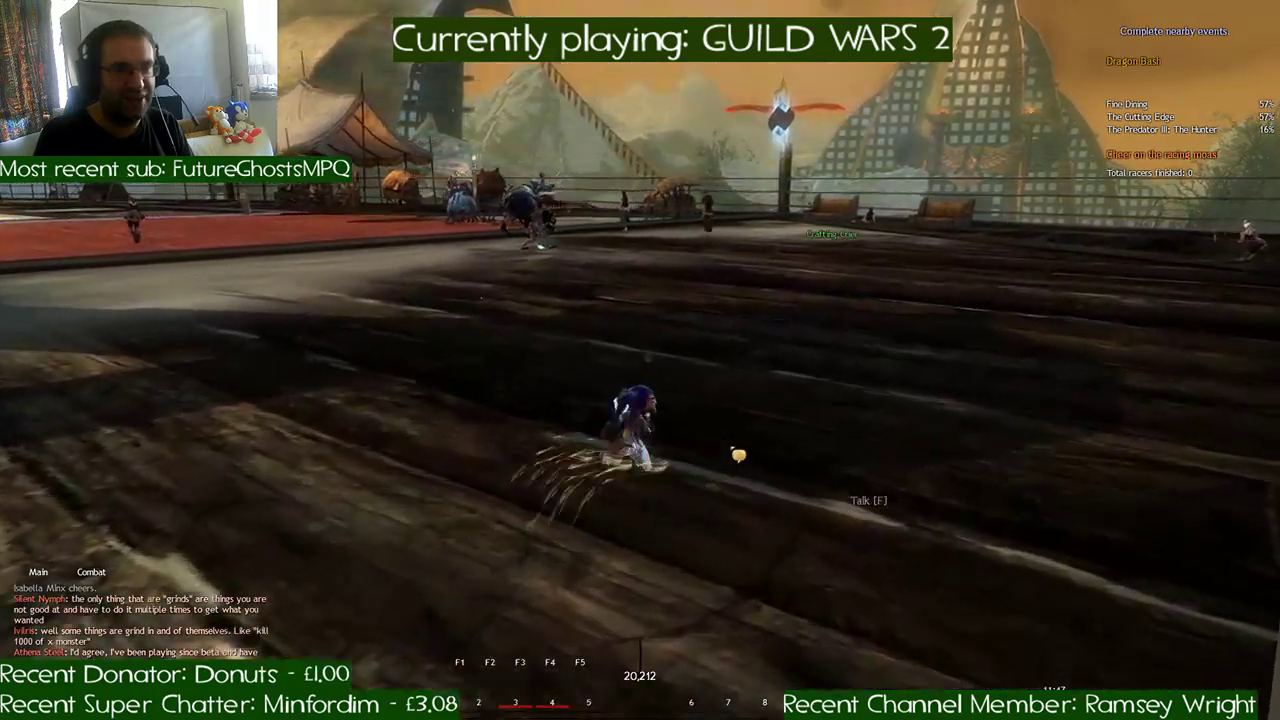
pyautogui.press('a')
pyautogui.press('w')
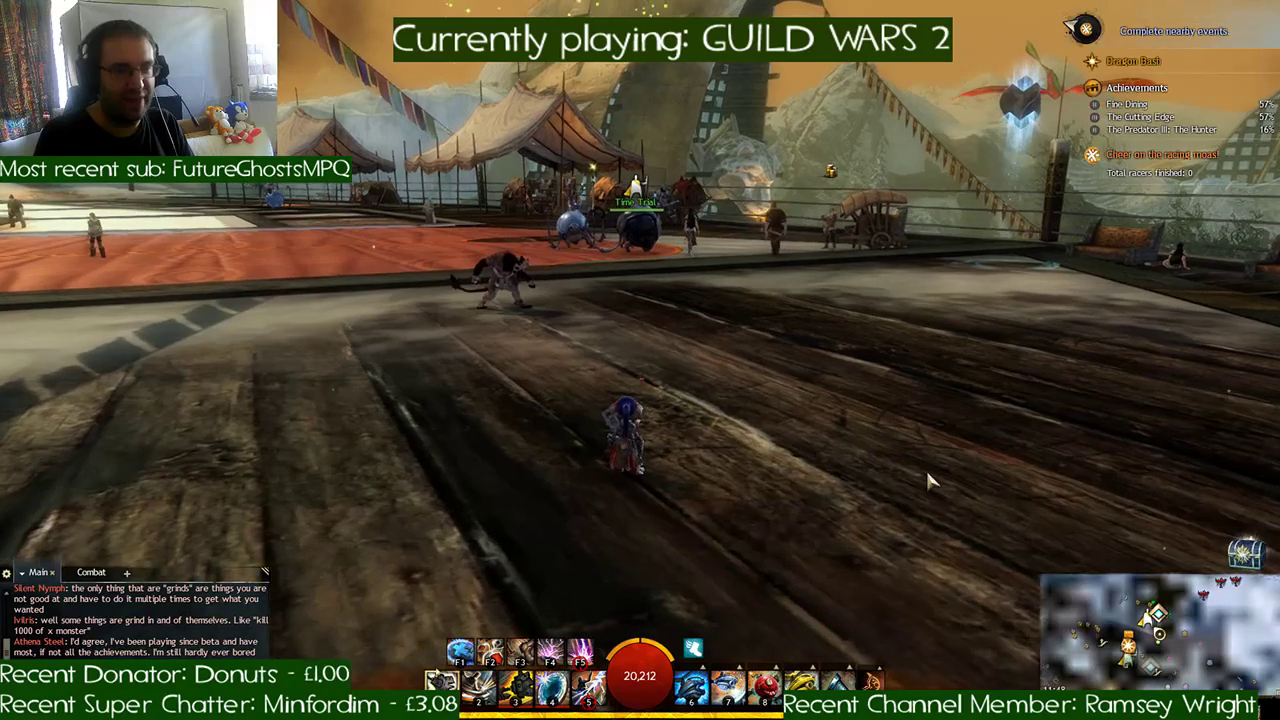
# - Claim the Day 14 log-in reward and dismiss the list of available dailies
pyautogui.click(1244, 556)
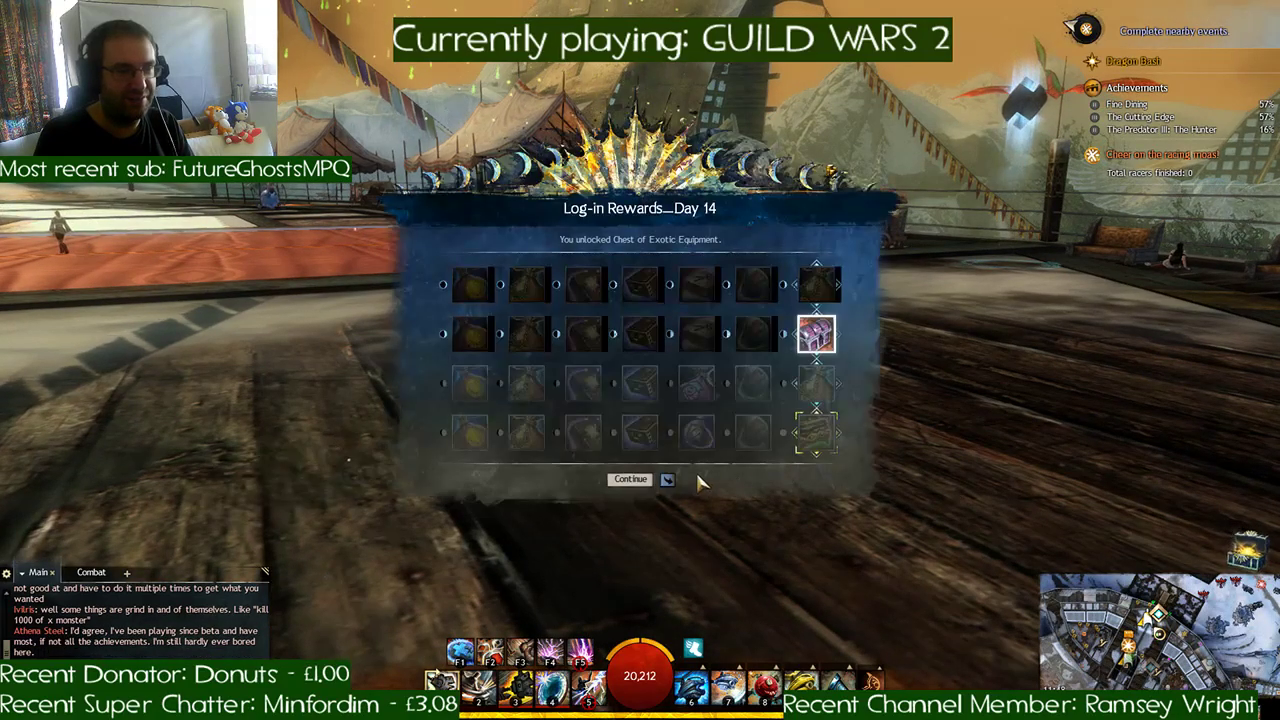
pyautogui.click(627, 480)
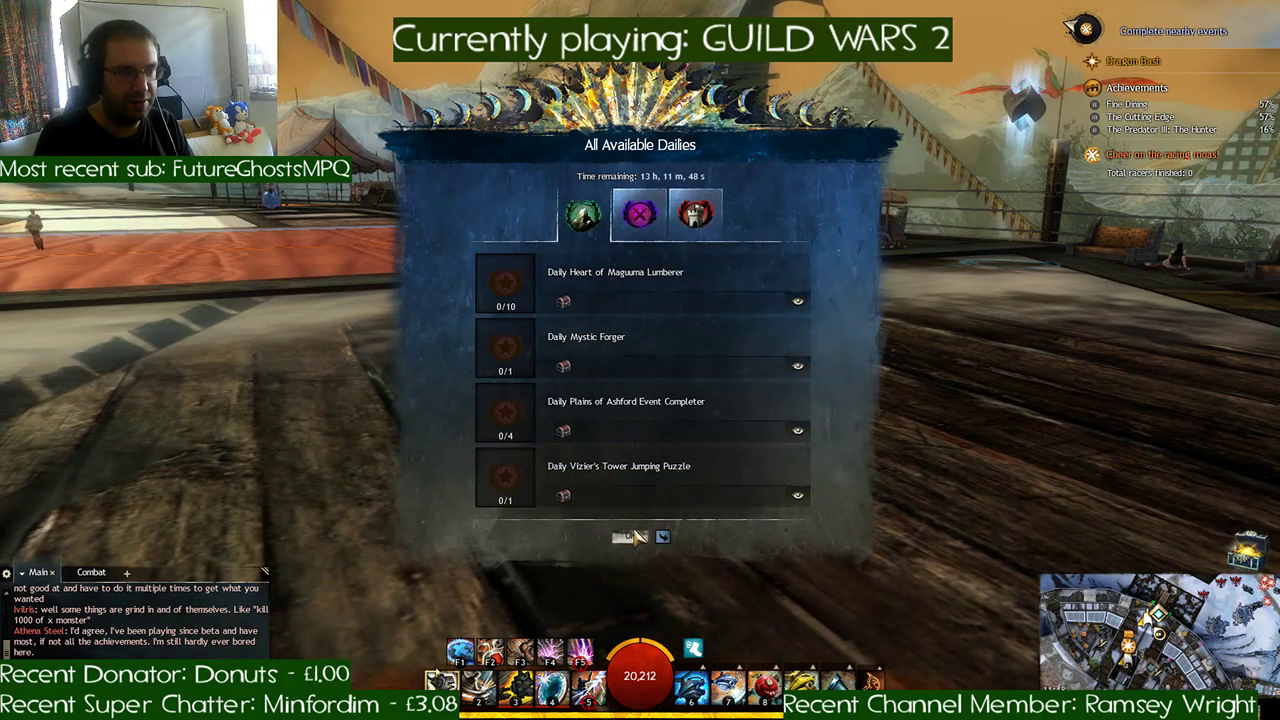
pyautogui.click(630, 536)
# - Open the Chest of Exotic Equipment from the inventory and choose the Chest of Engineer's Exotic Equipment
pyautogui.press('i')
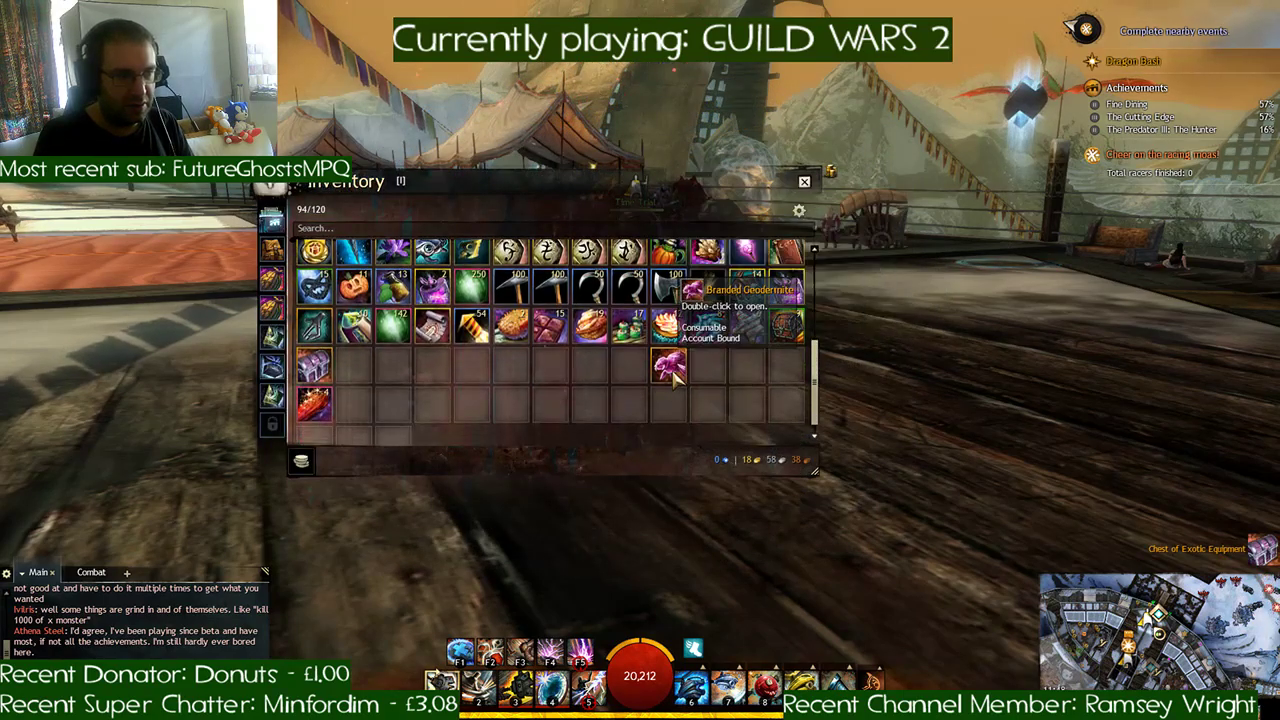
pyautogui.doubleClick(313, 287)
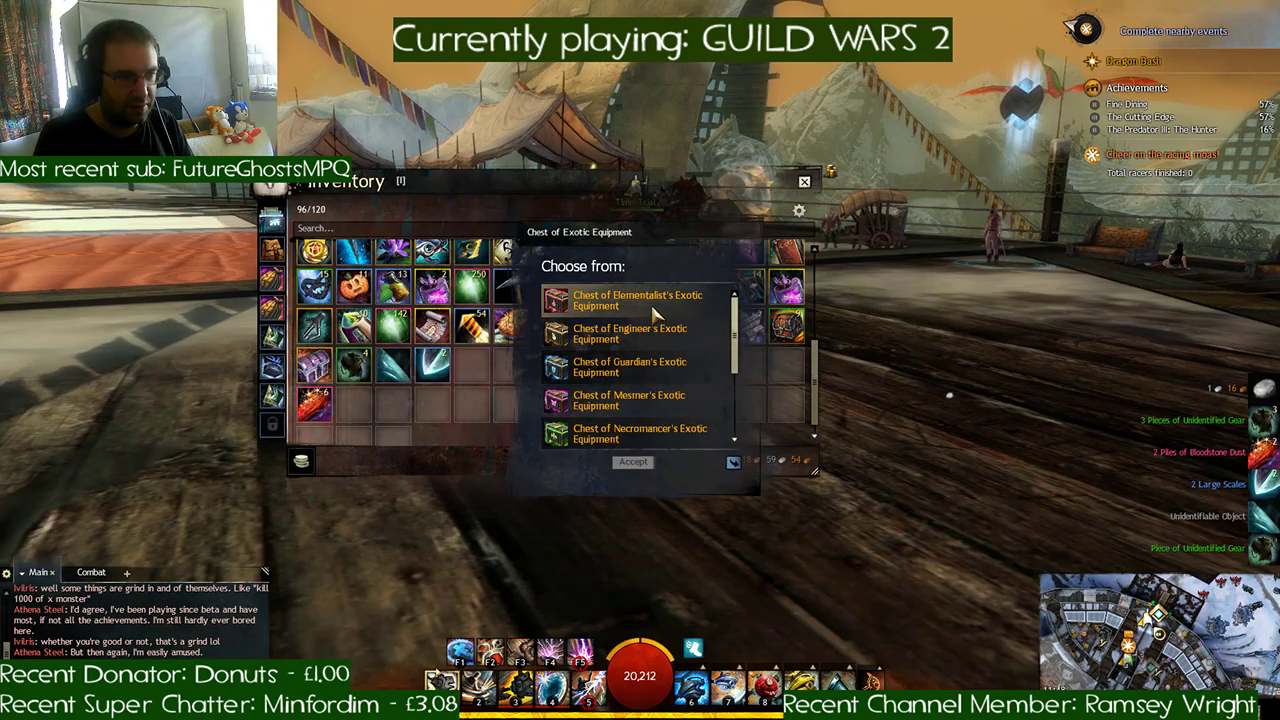
pyautogui.click(625, 333)
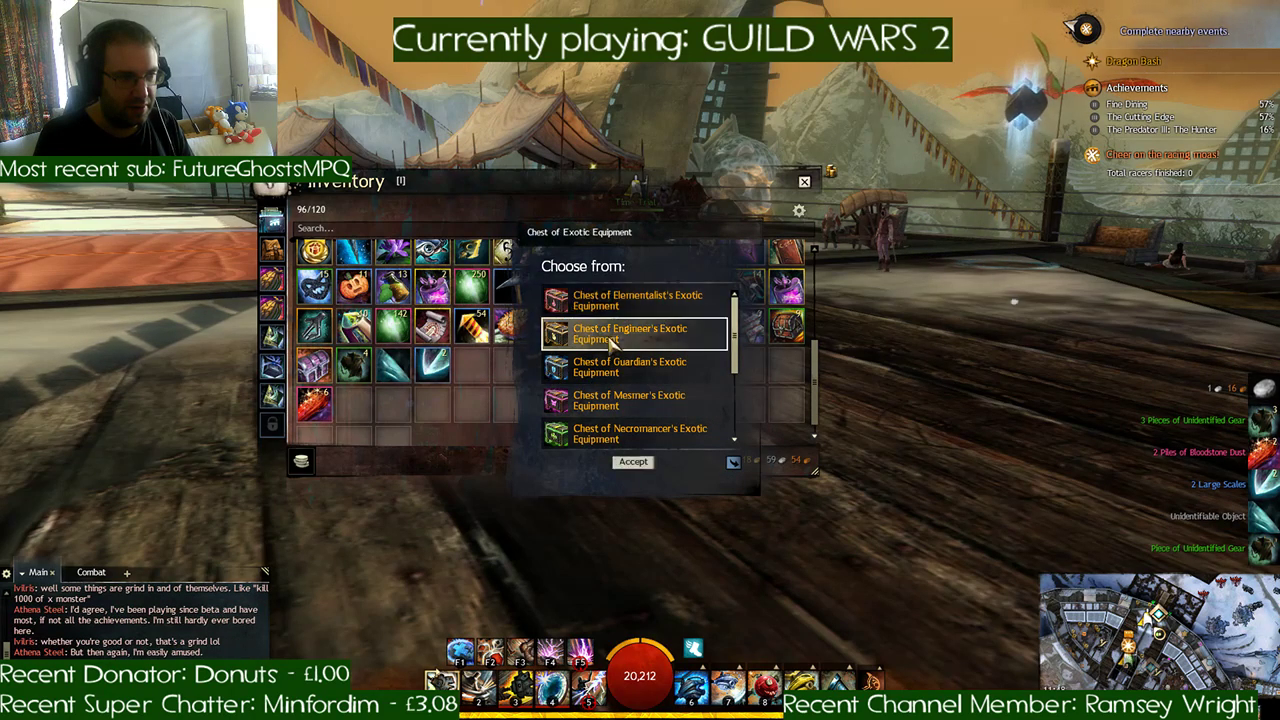
pyautogui.click(640, 462)
pyautogui.click(655, 394)
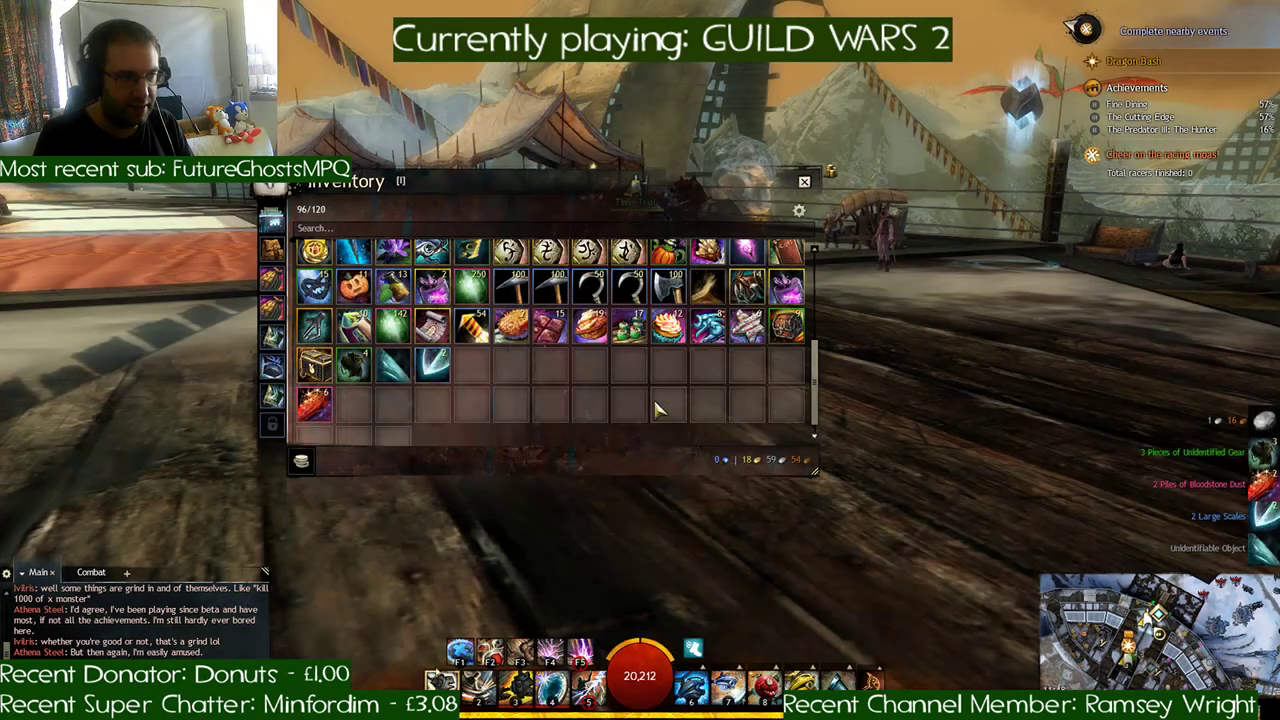
# - Open the engineer's chest and salvage the Rampager's Iron Rifle of Purity and the unidentified gear
pyautogui.doubleClick(316, 368)
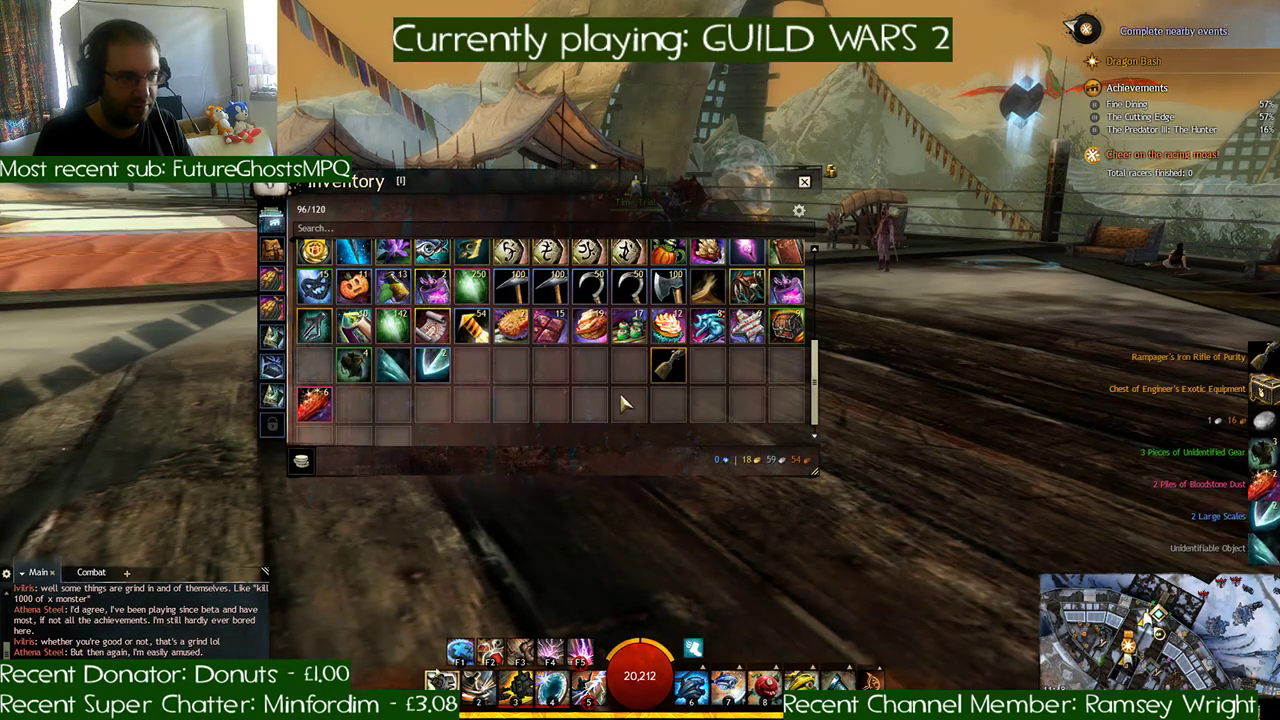
pyautogui.doubleClick(748, 287)
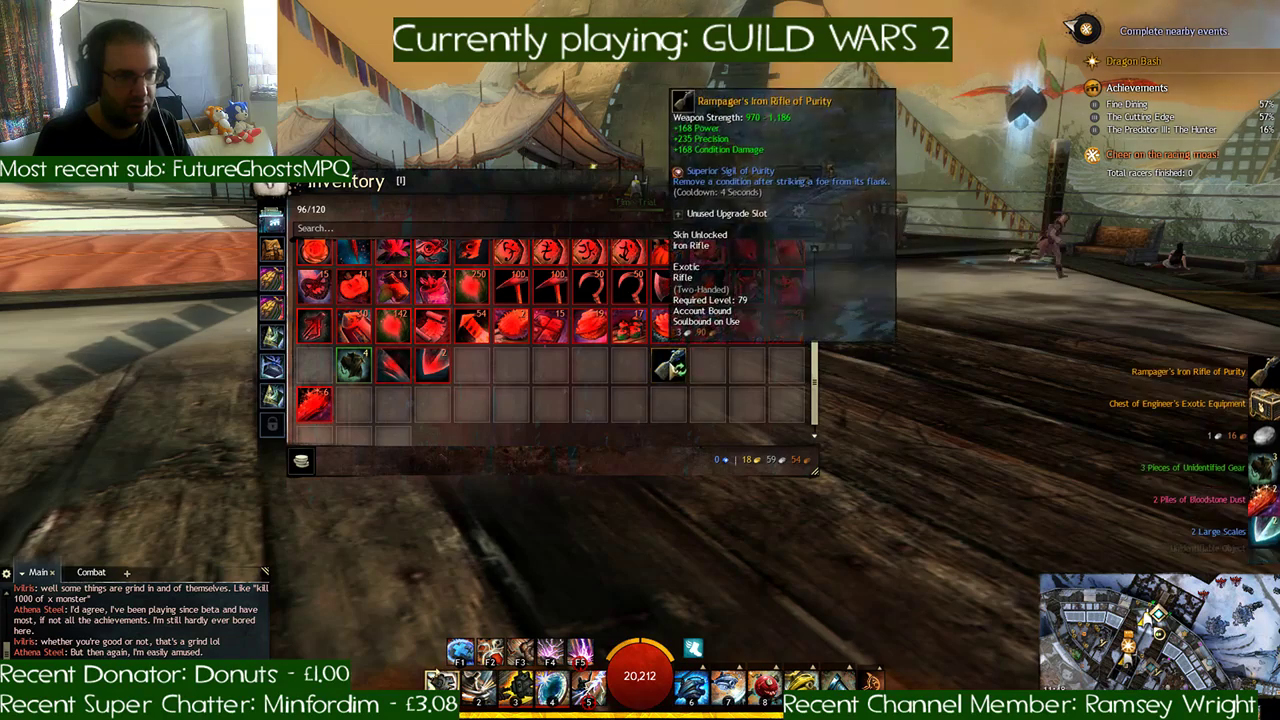
pyautogui.click(668, 366)
pyautogui.click(628, 394)
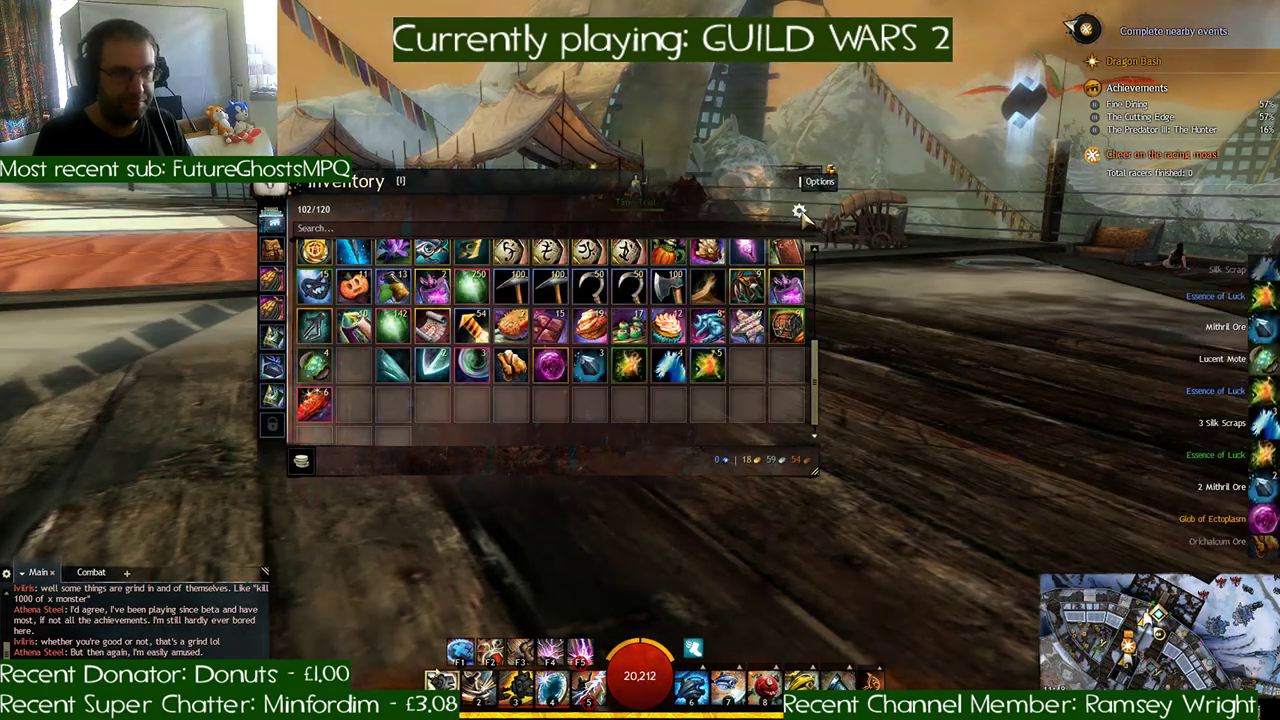
# - Deposit the salvaged crafting materials, consume the Essences of Luck, and close the inventory
pyautogui.click(800, 212)
pyautogui.click(840, 225)
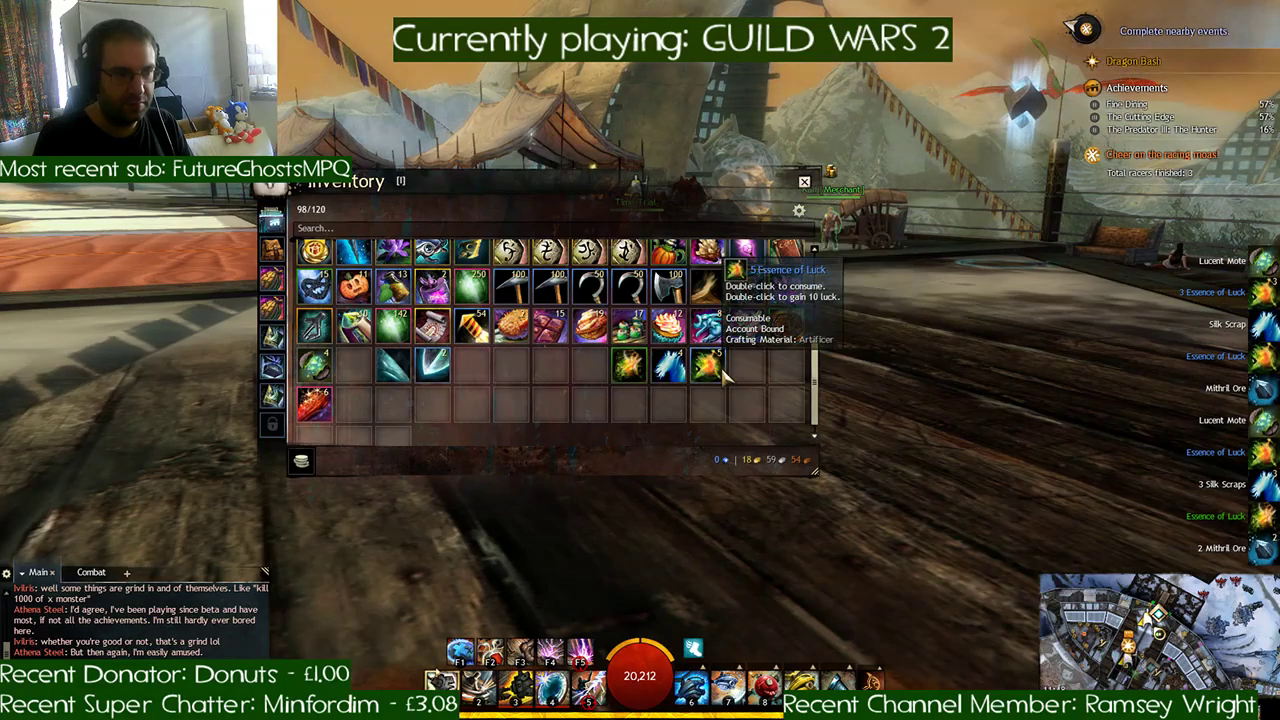
pyautogui.rightClick(634, 372)
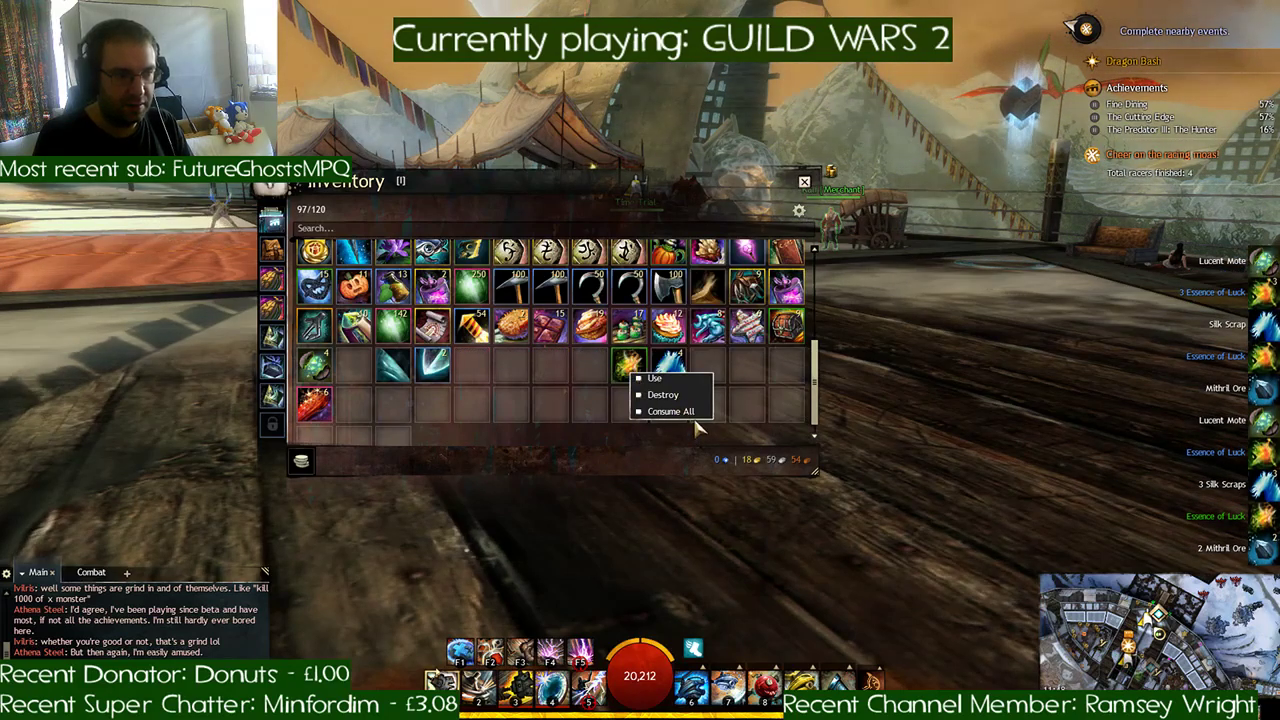
pyautogui.click(805, 183)
# - Run to the Time Trial marker on the orange track and mount the roller beetle facing the course
pyautogui.press('w')
pyautogui.press('a')
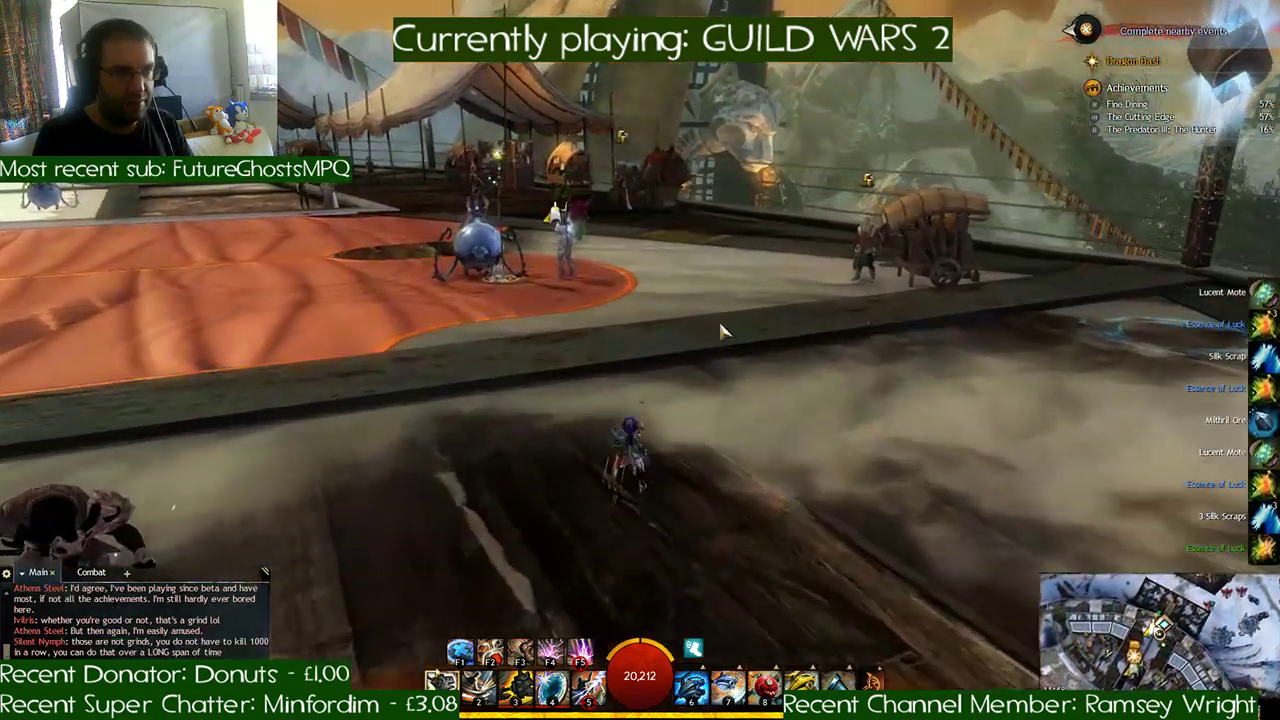
pyautogui.press('w')
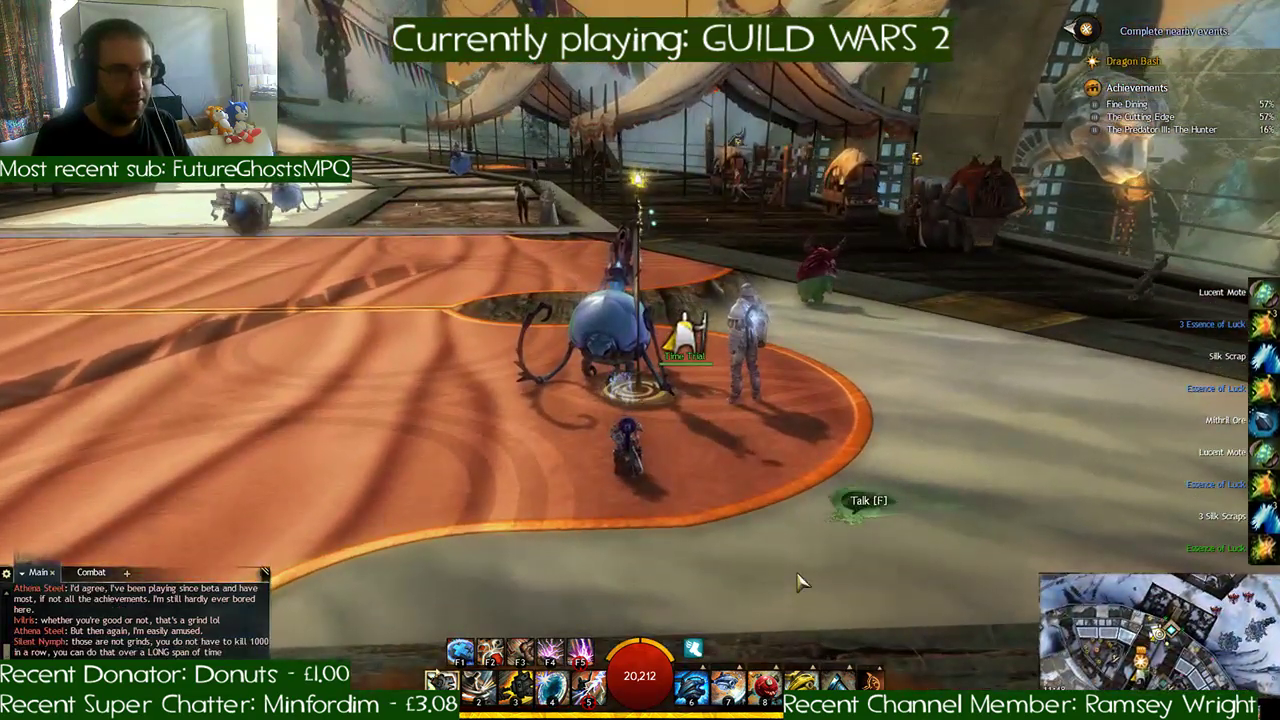
pyautogui.press('w')
pyautogui.press('x')
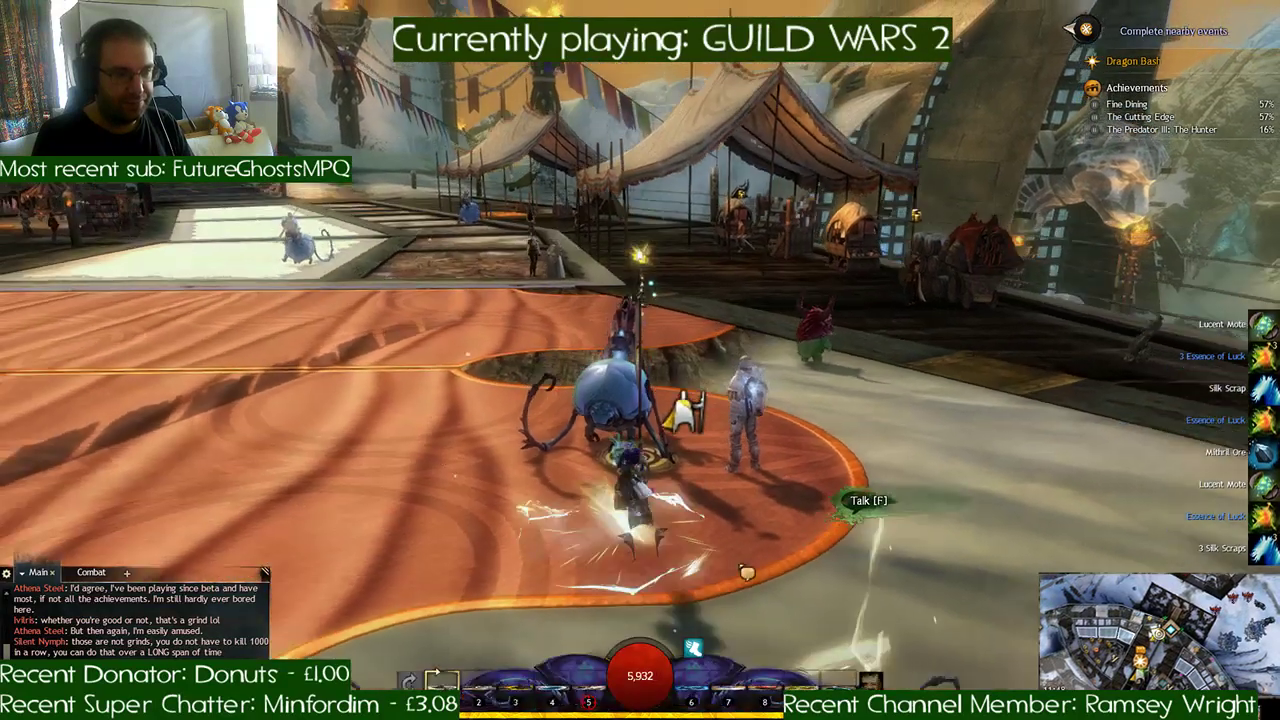
pyautogui.moveTo(723, 570); pyautogui.dragTo(670, 570, button='right')
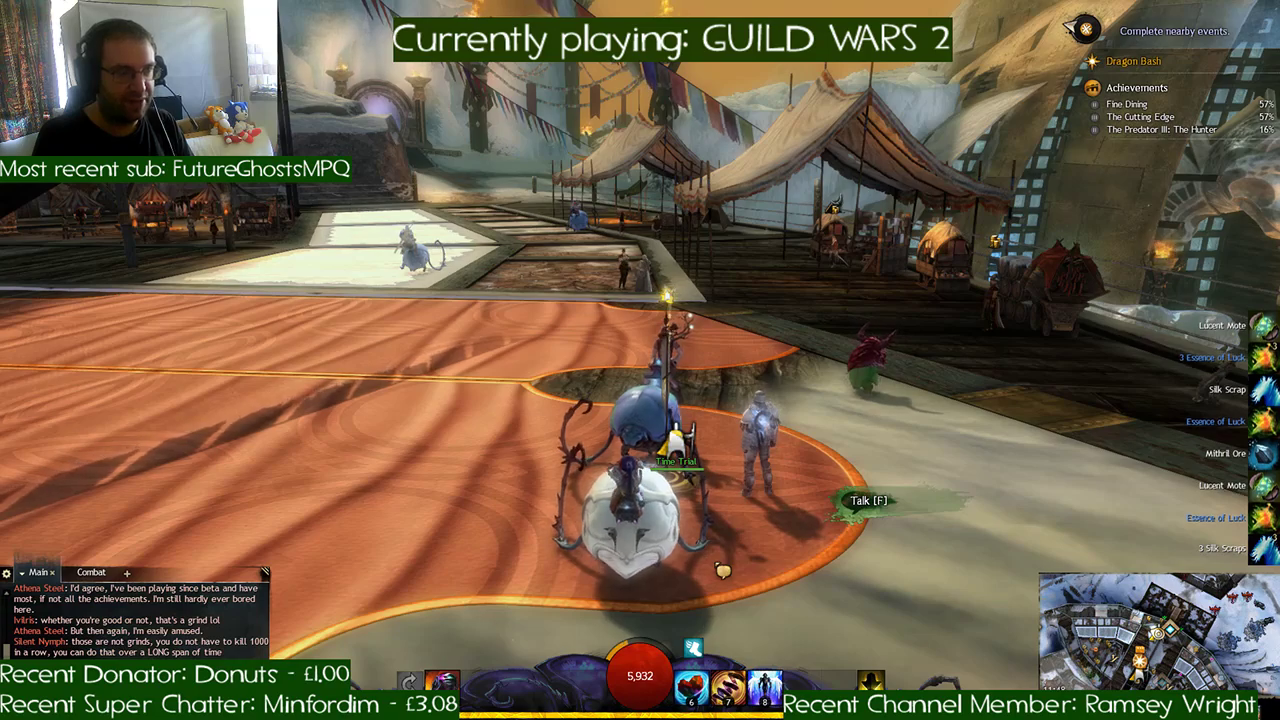
pyautogui.moveTo(723, 570)
pyautogui.mouseDown(button='right')
pyautogui.moveTo(685, 570)
pyautogui.moveTo(708, 570)
pyautogui.mouseUp(button='right')
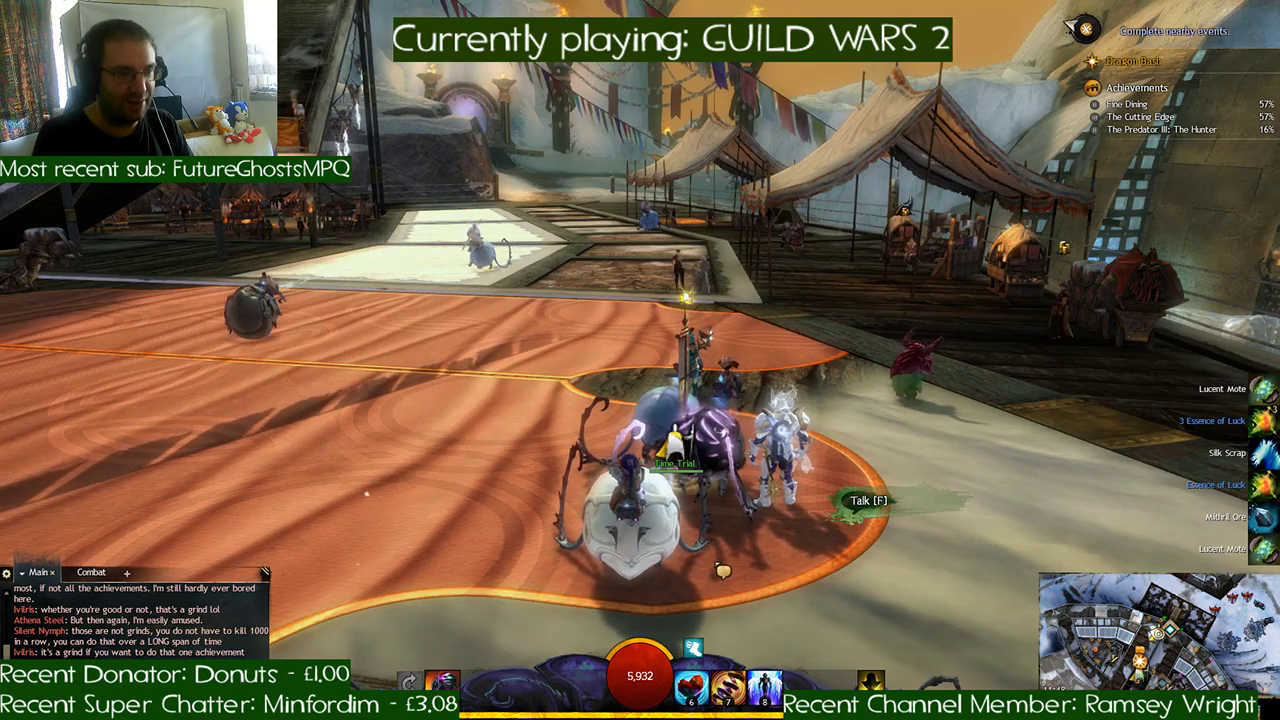
# - Open the Dragon Bash Rally time trial, check its lifetime rankings, and start a run
pyautogui.press('f')
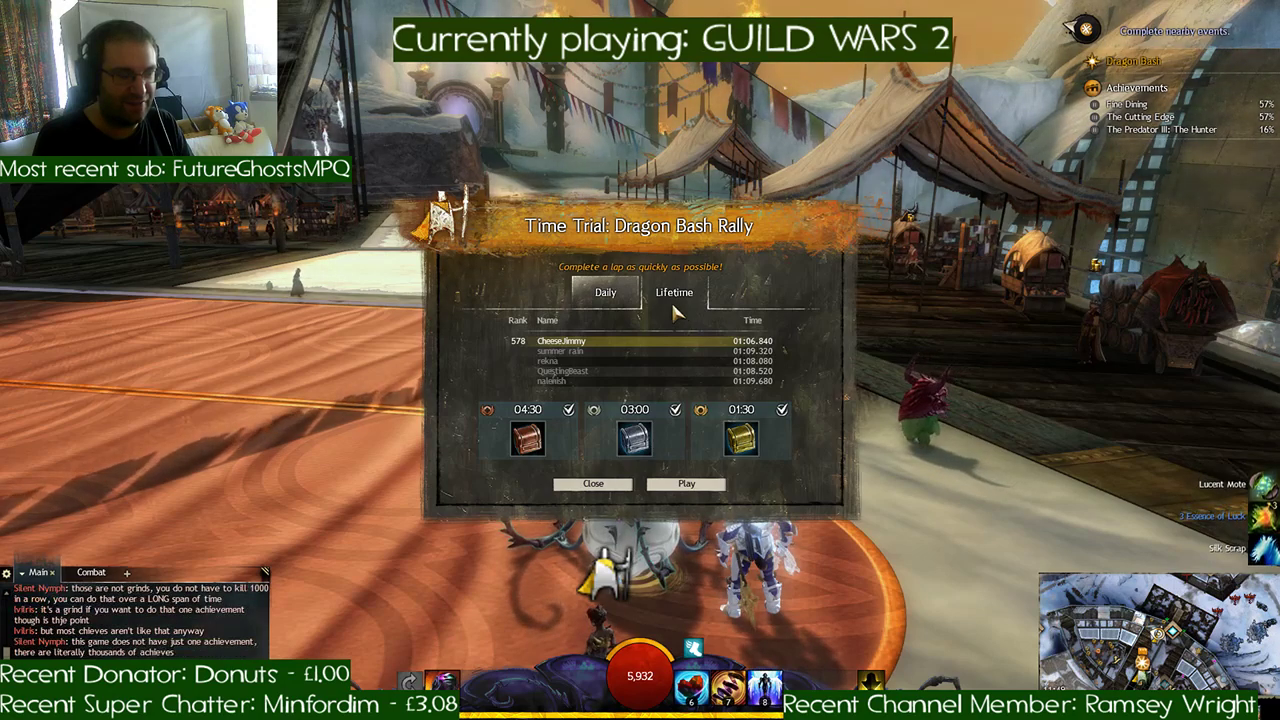
pyautogui.click(674, 292)
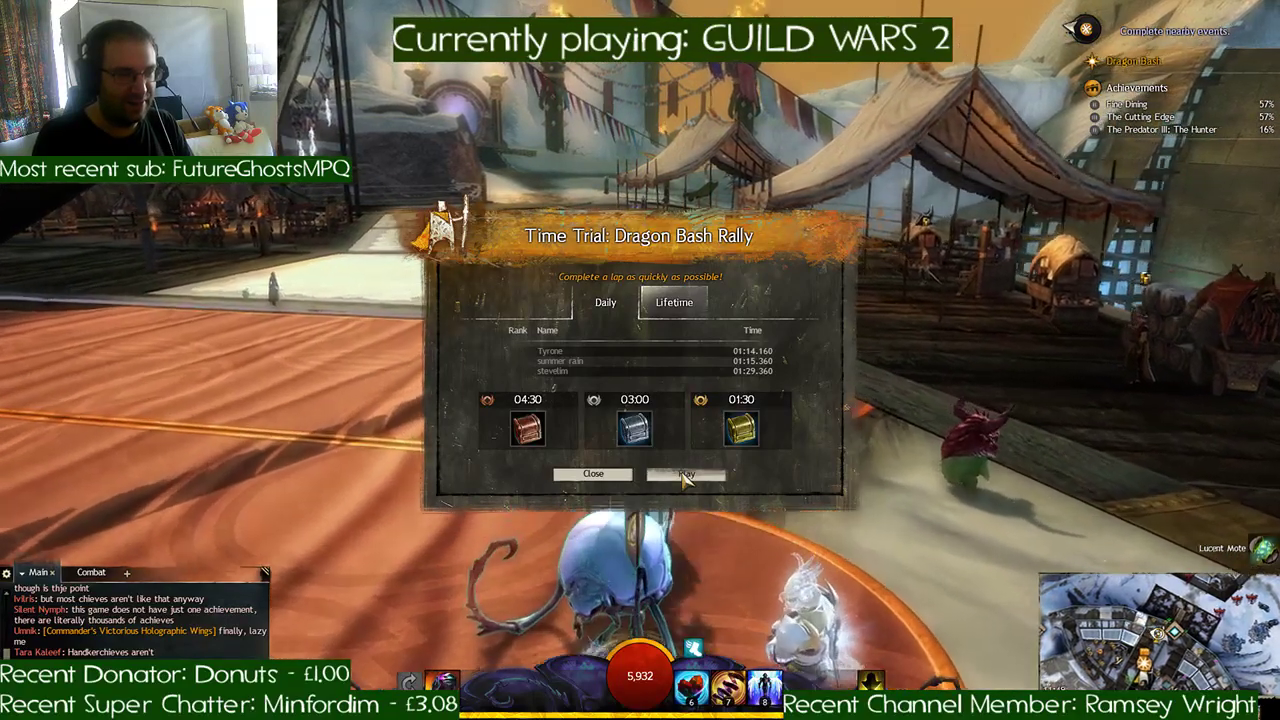
pyautogui.click(686, 476)
# - Race the beetle off the wooden deck and through the opening checkpoints across the snow to the water's edge
pyautogui.press('w')
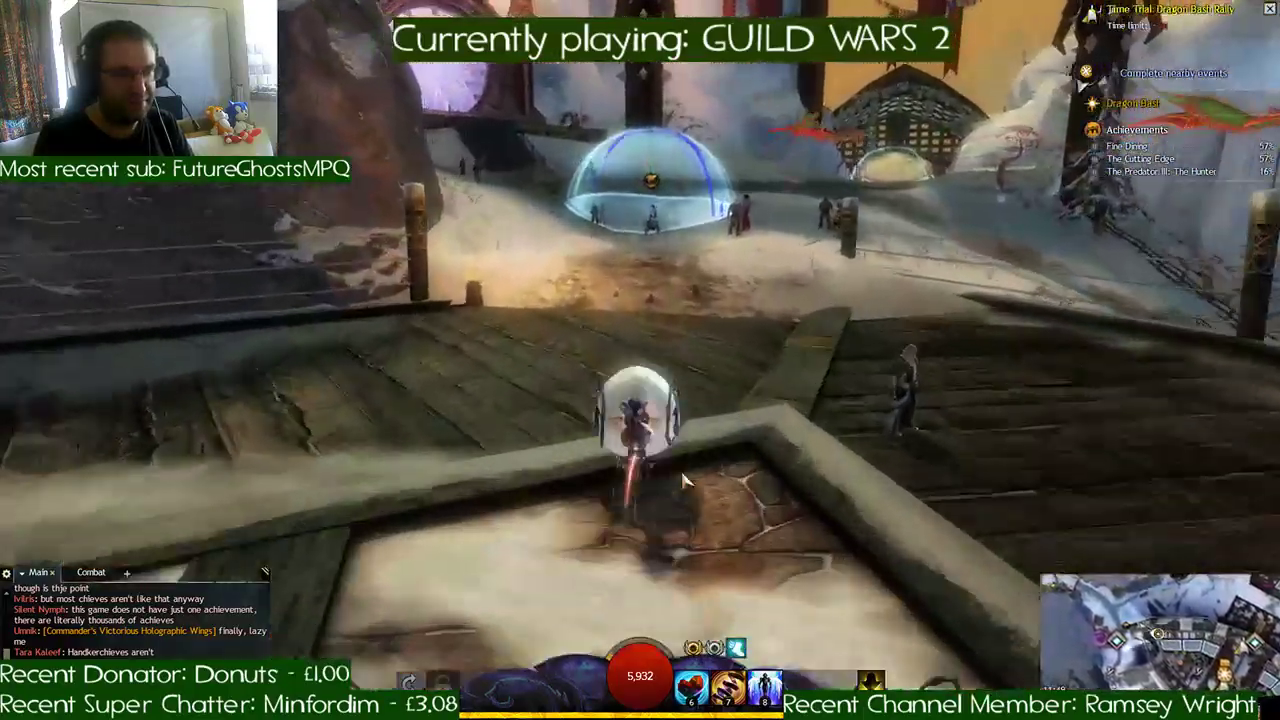
pyautogui.press('d')
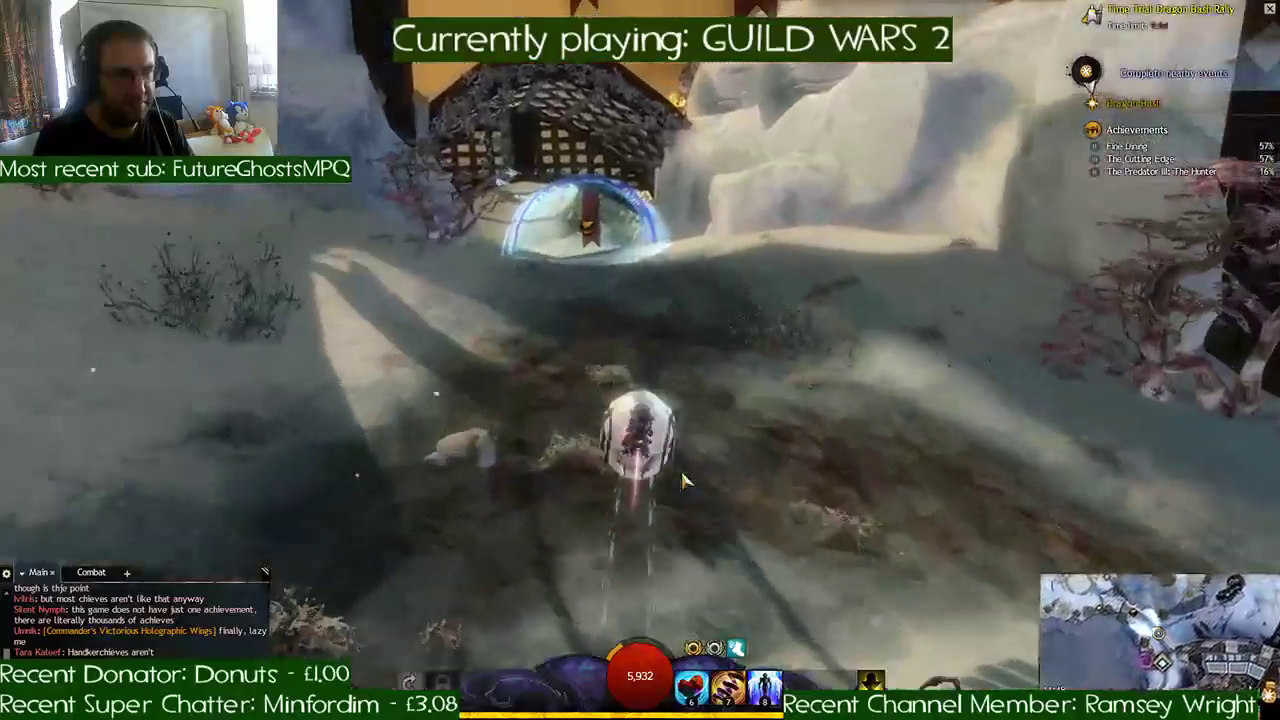
pyautogui.press('a')
pyautogui.press('w')
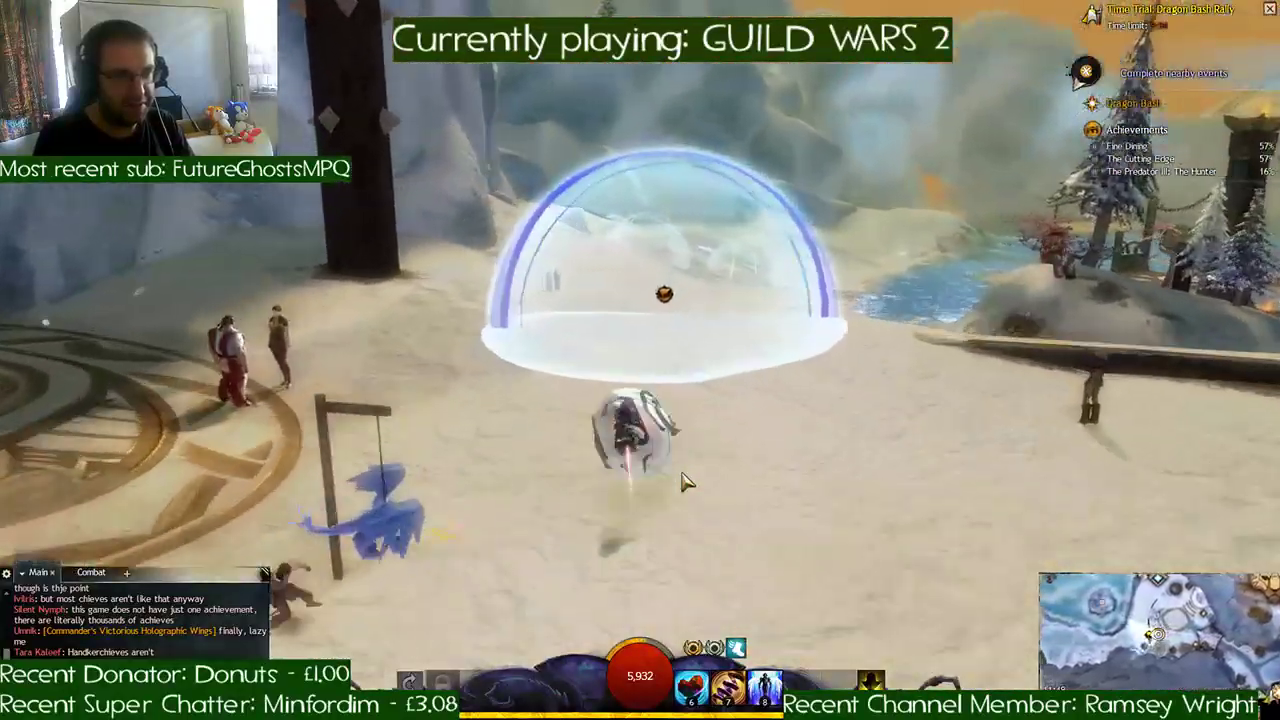
pyautogui.press('w')
pyautogui.press('w')
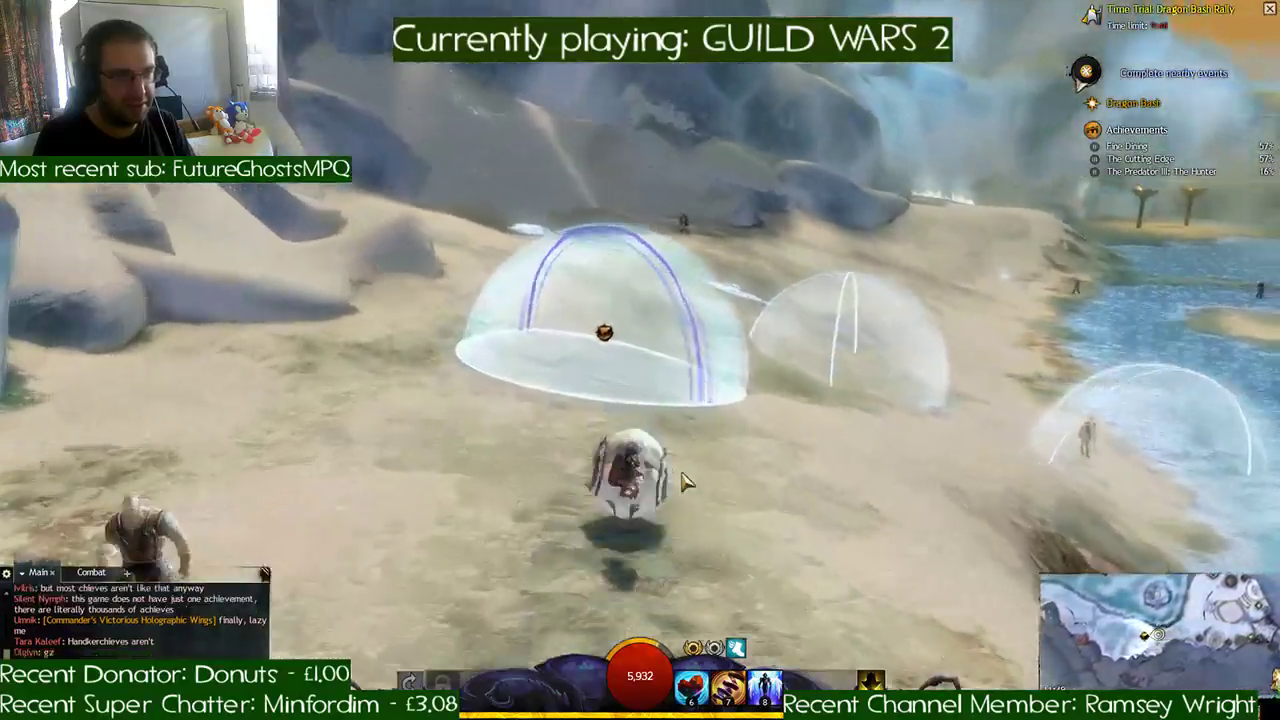
pyautogui.press('w')
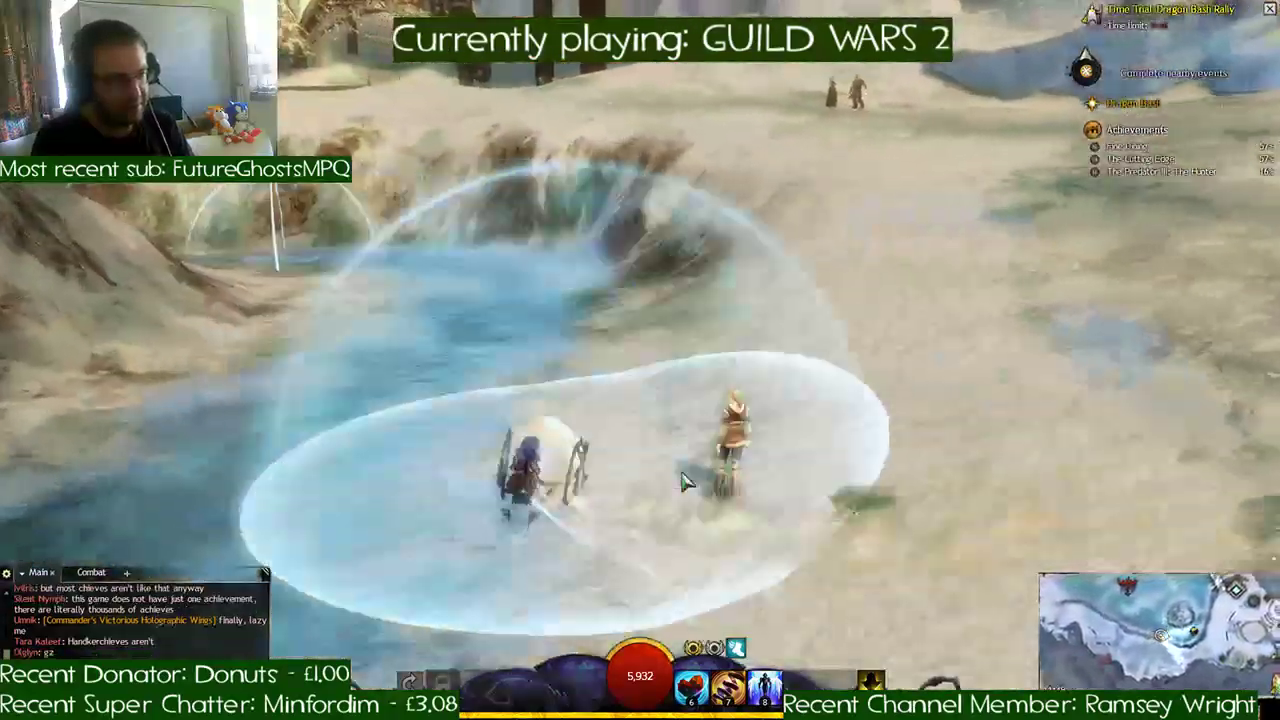
# - Follow the checkpoints along the icy river, past the bridge arch, and into the frozen canyon
pyautogui.press('w')
pyautogui.press('a')
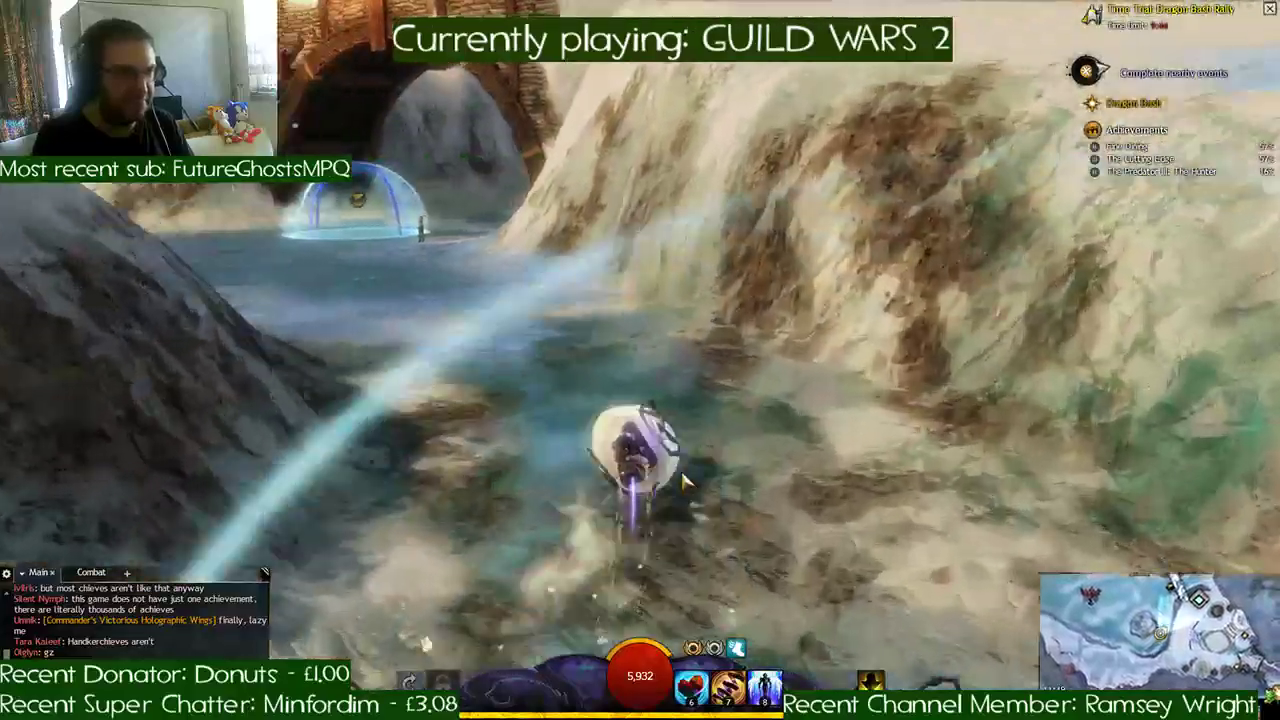
pyautogui.press('w')
pyautogui.press('a')
pyautogui.press('d')
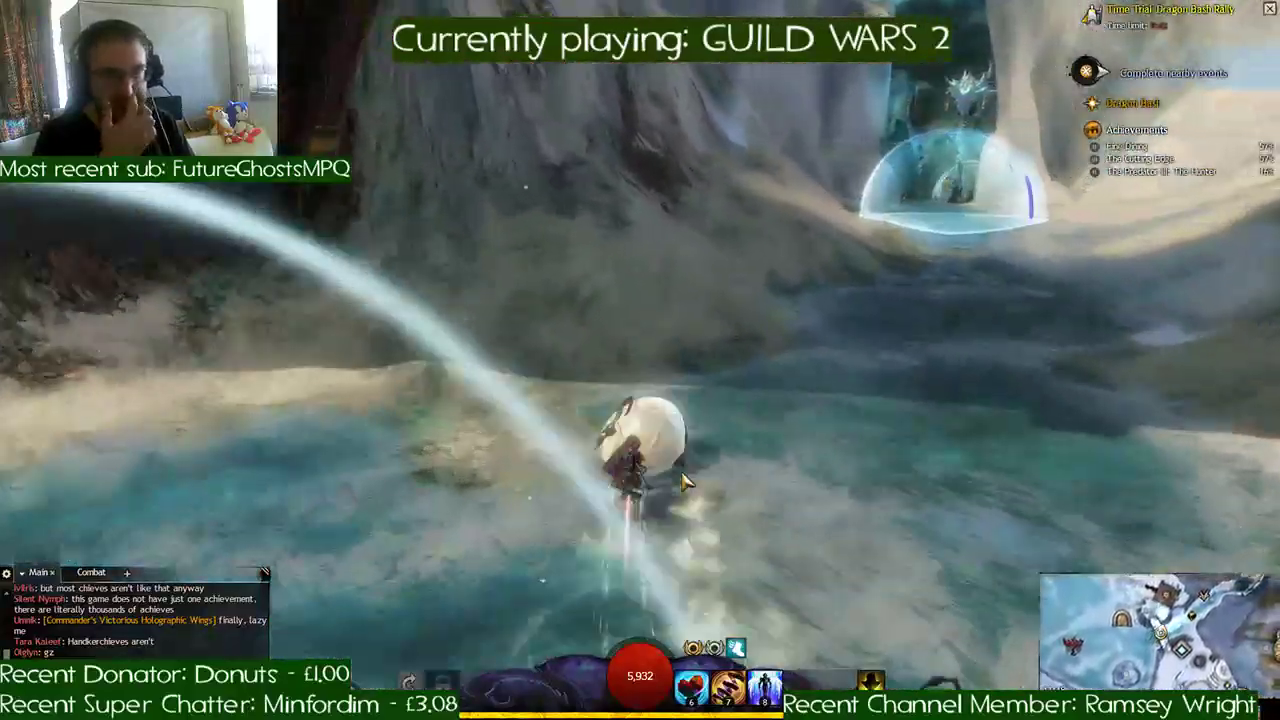
pyautogui.press('w')
pyautogui.press('d')
pyautogui.press('a')
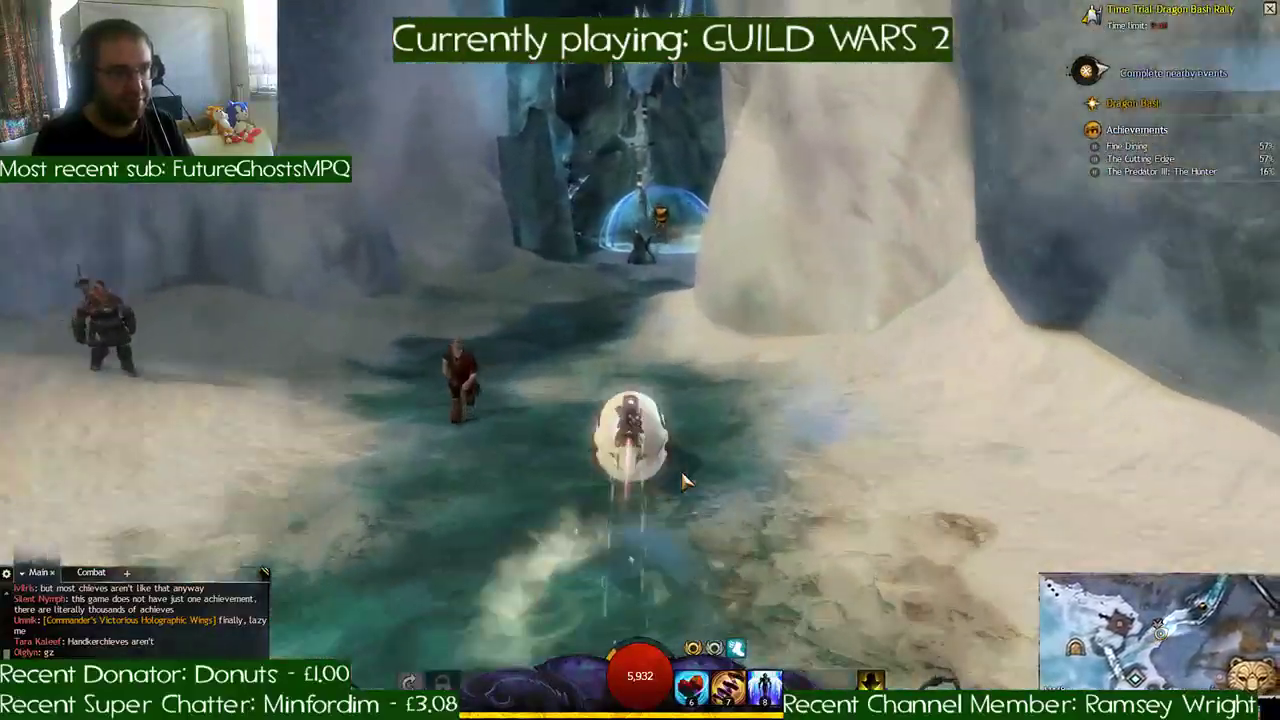
# - Steer the beetle through the crystal-lined ice cavern, passing each checkpoint dome toward the far tunnel
pyautogui.press('w')
pyautogui.press('d')
pyautogui.press('a')
pyautogui.press('d')
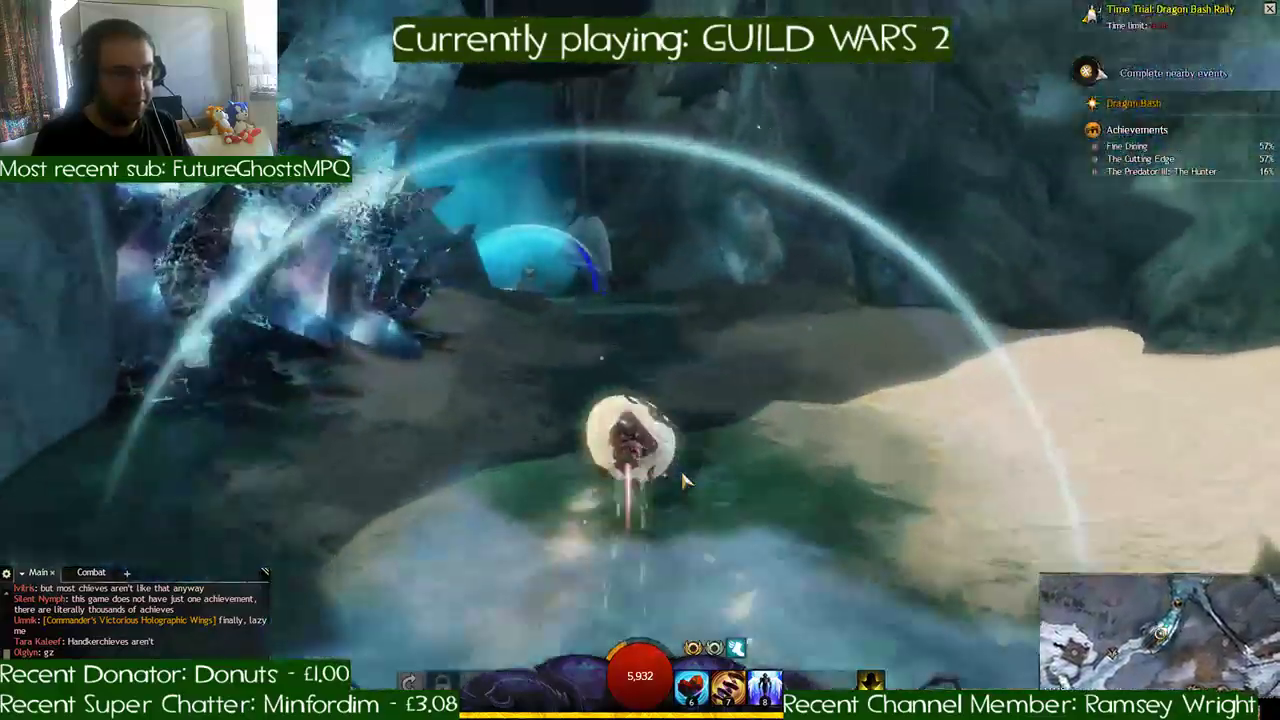
pyautogui.press('w')
pyautogui.press('a')
pyautogui.press('a')
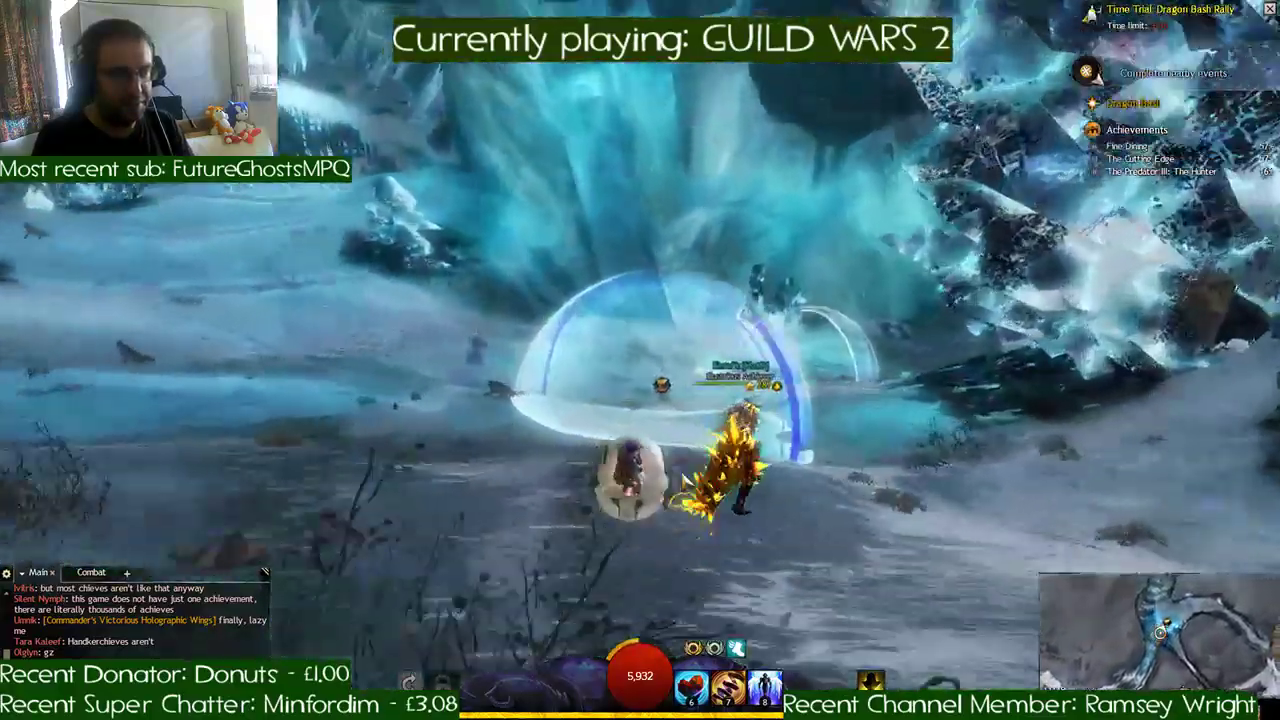
pyautogui.press('w')
pyautogui.press('d')
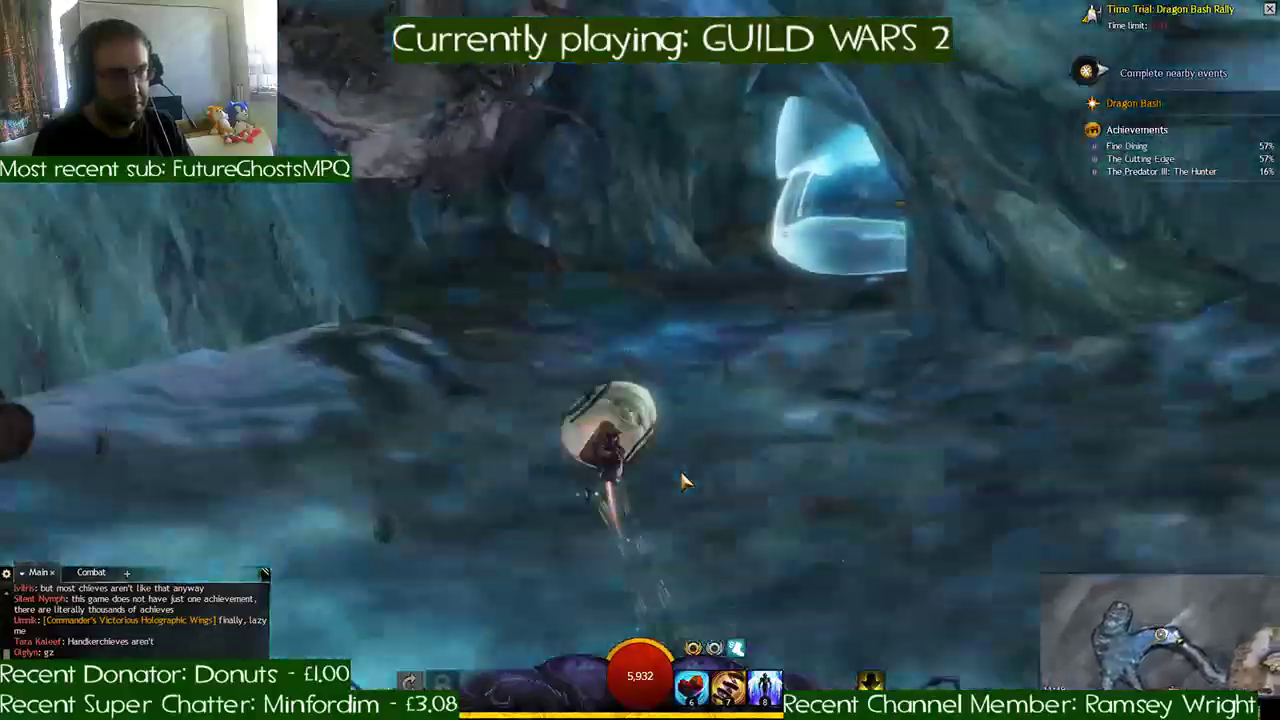
# - Ride out of the ice cavern's last tunnel and use the slot 7 skill while heading onto the snow beside the ice sculptures
pyautogui.press('w')
pyautogui.press('d')
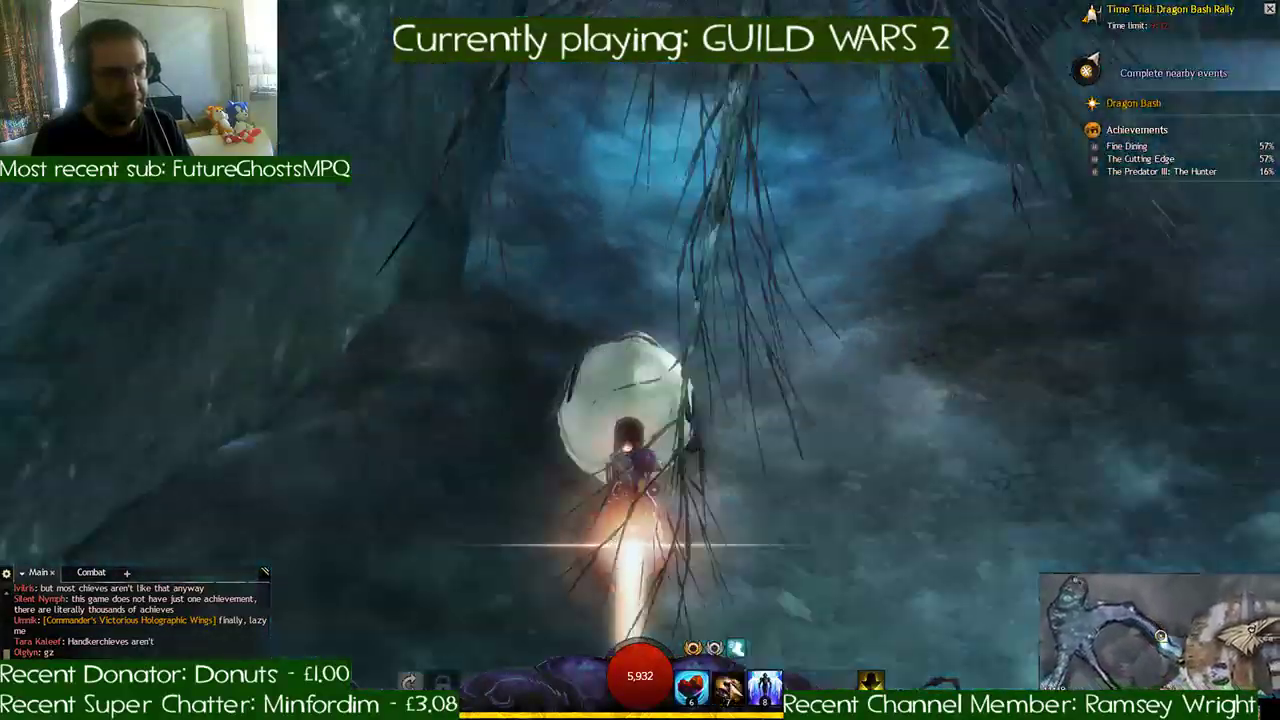
pyautogui.press('w')
pyautogui.press('7')
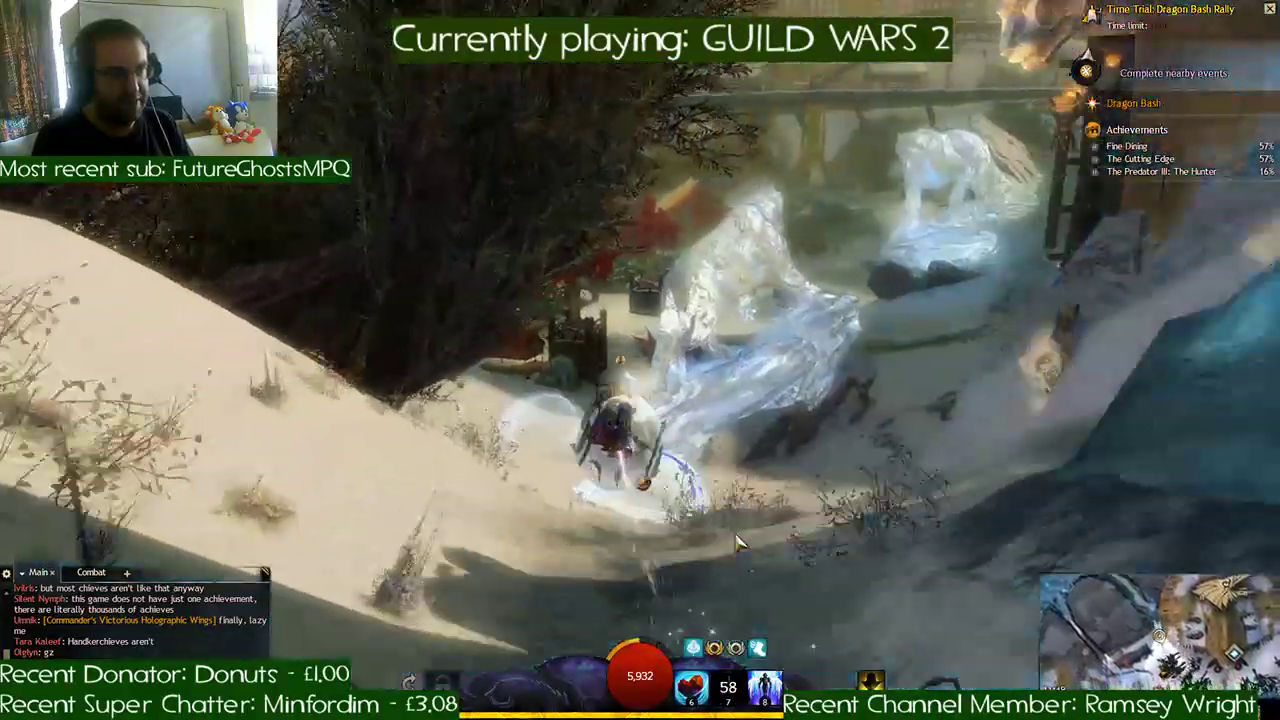
# - Follow the checkpoints across the snow past the ice sculptures and the iron-framed buildings toward the ice statue by the gate
pyautogui.press('w')
pyautogui.press('a')
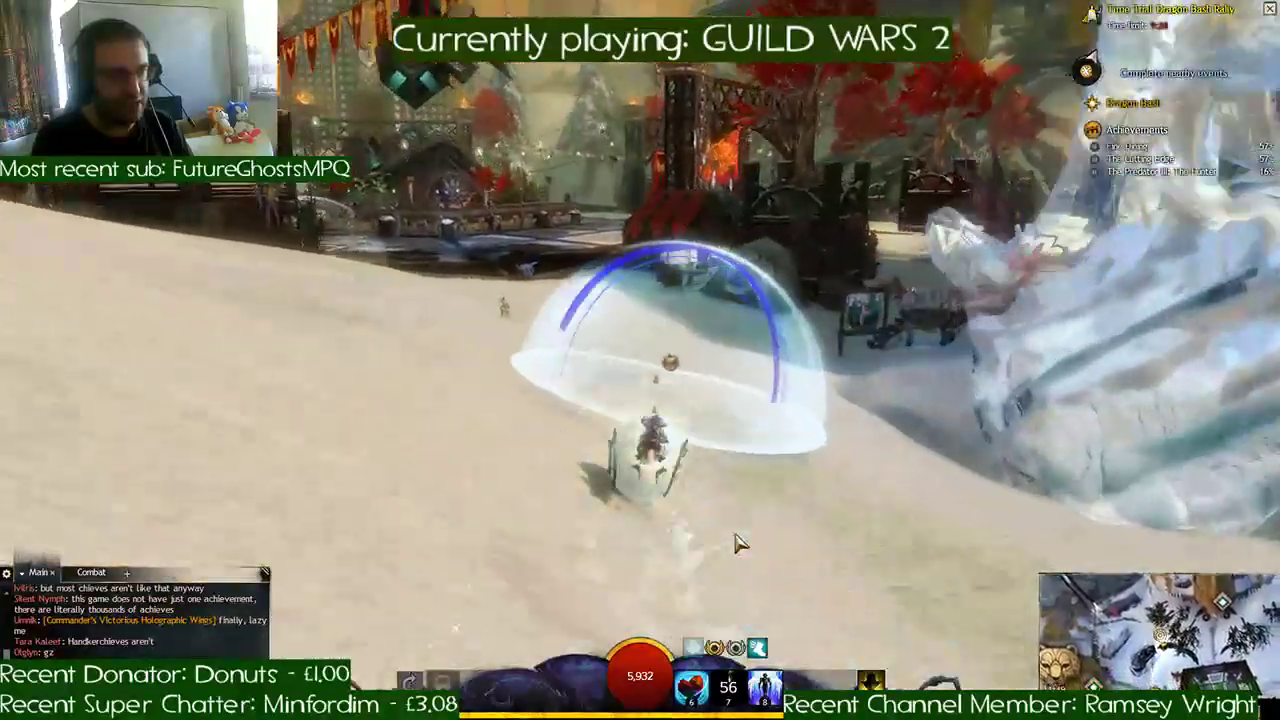
pyautogui.press('w')
pyautogui.press('a')
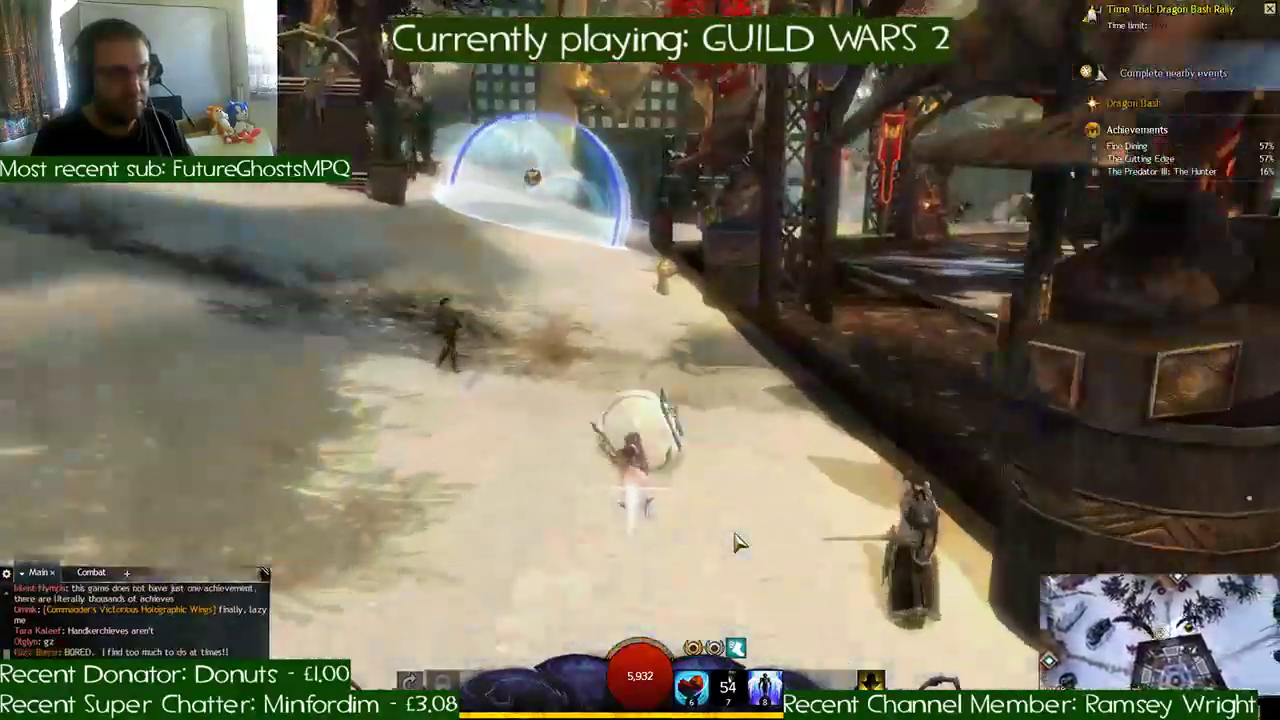
pyautogui.press('w')
pyautogui.press('a')
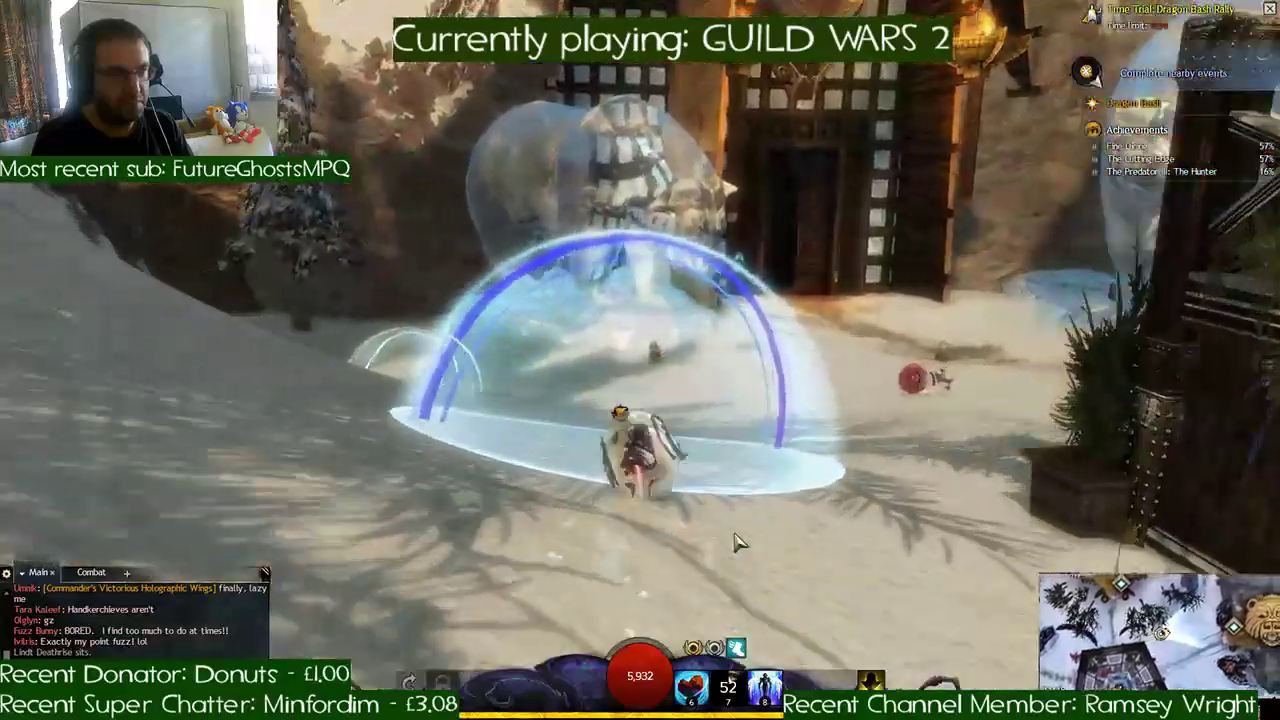
# - Steer the beetle past the gate's ice statue and across the shaded snow into the dark rocky cave
pyautogui.press('w')
pyautogui.press('a')
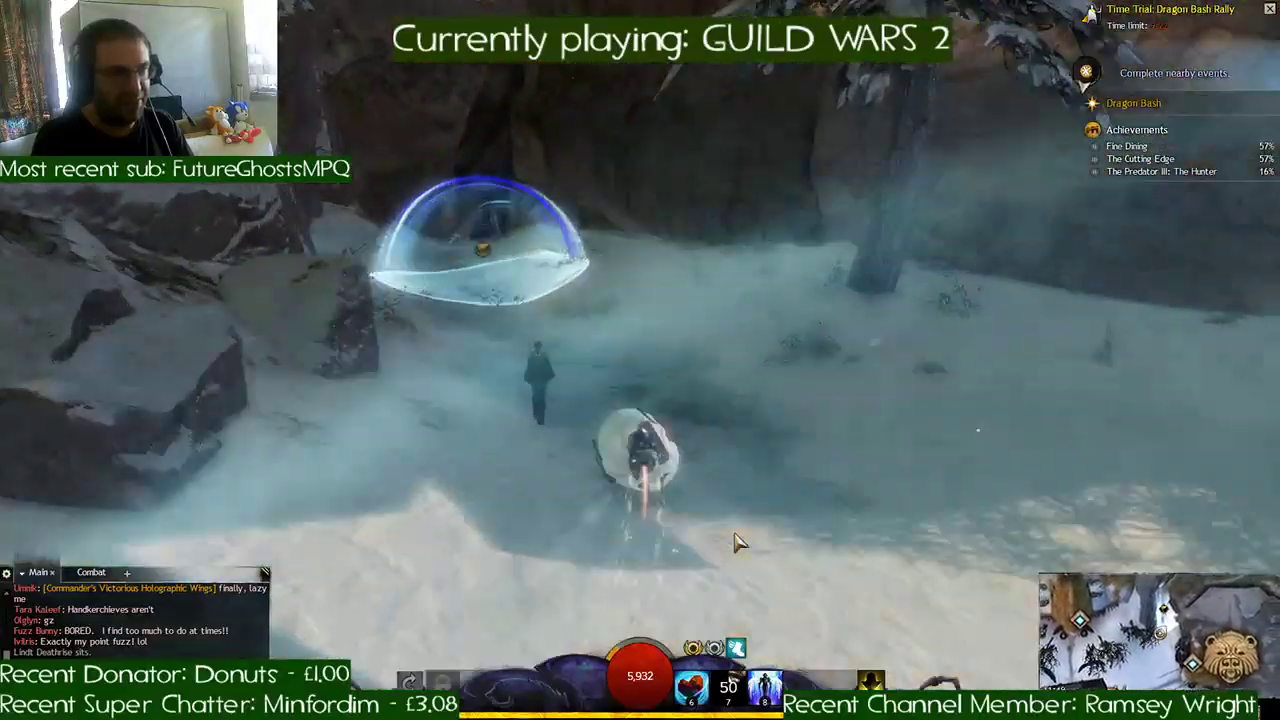
pyautogui.press('w')
pyautogui.press('a')
pyautogui.press('w')
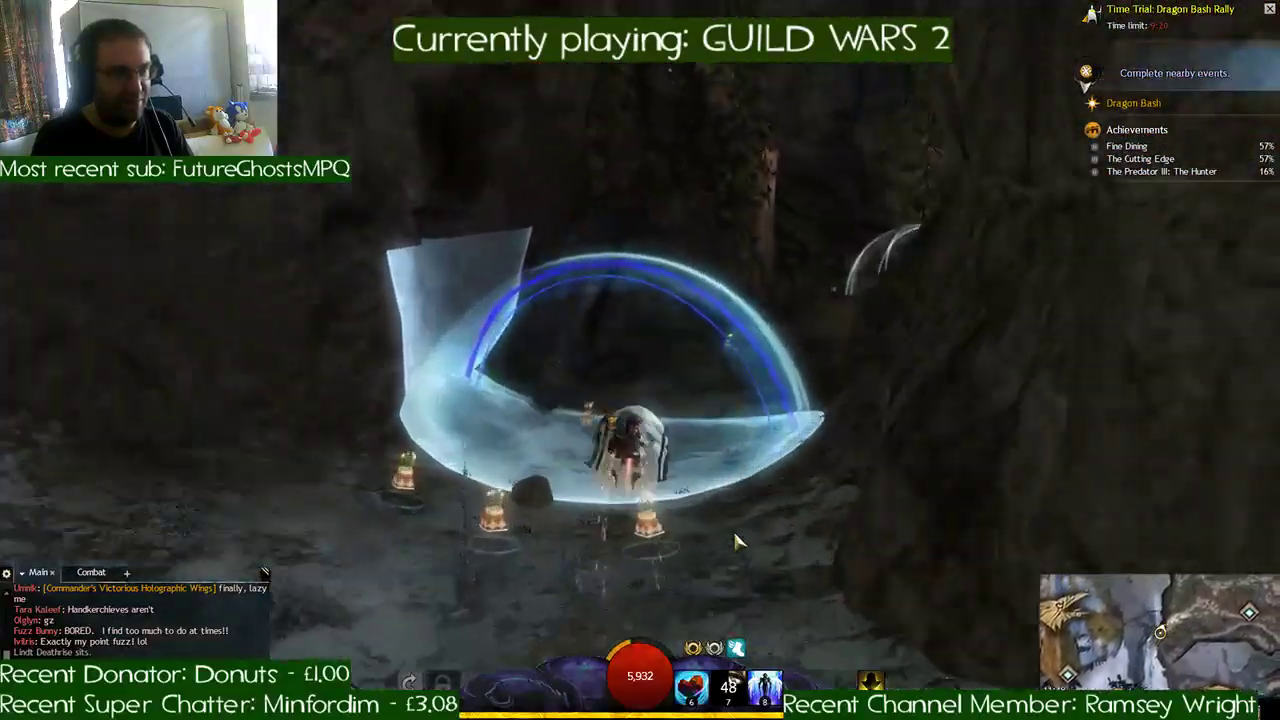
# - Race through the cave past the campfire, along the torch-lit passage, and over the snowy hollow toward the exit
pyautogui.press('w')
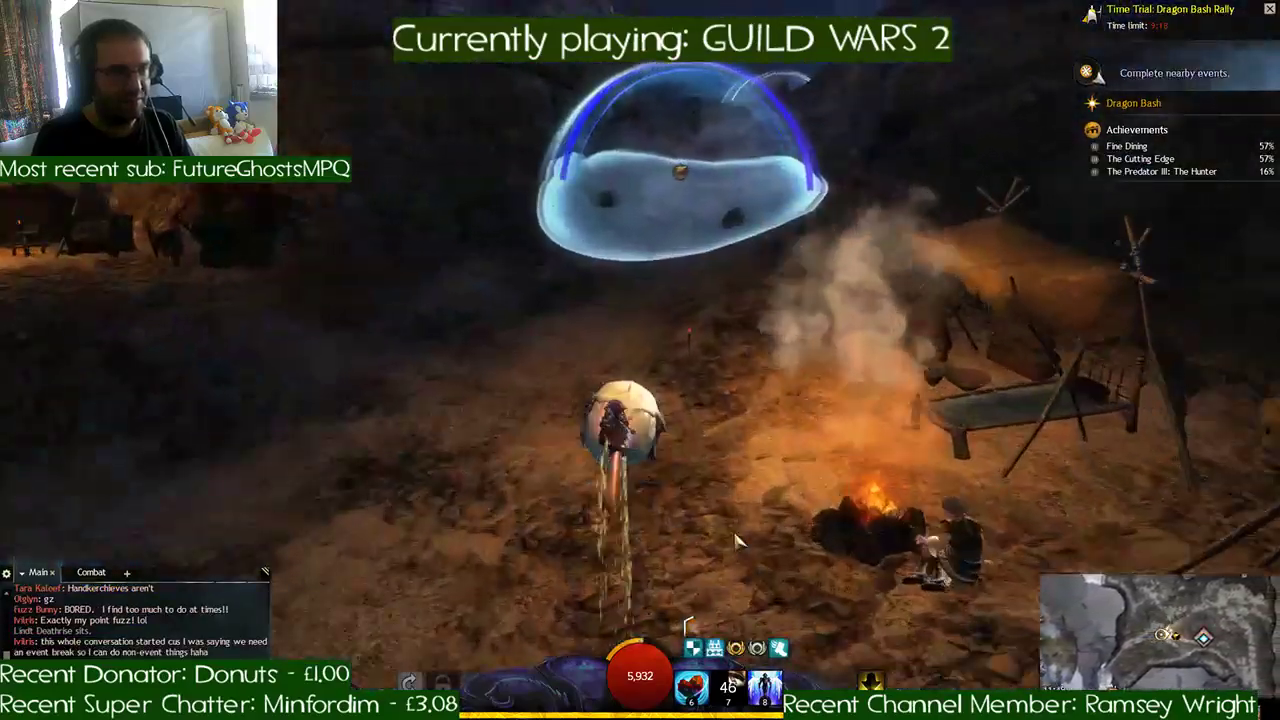
pyautogui.press('w')
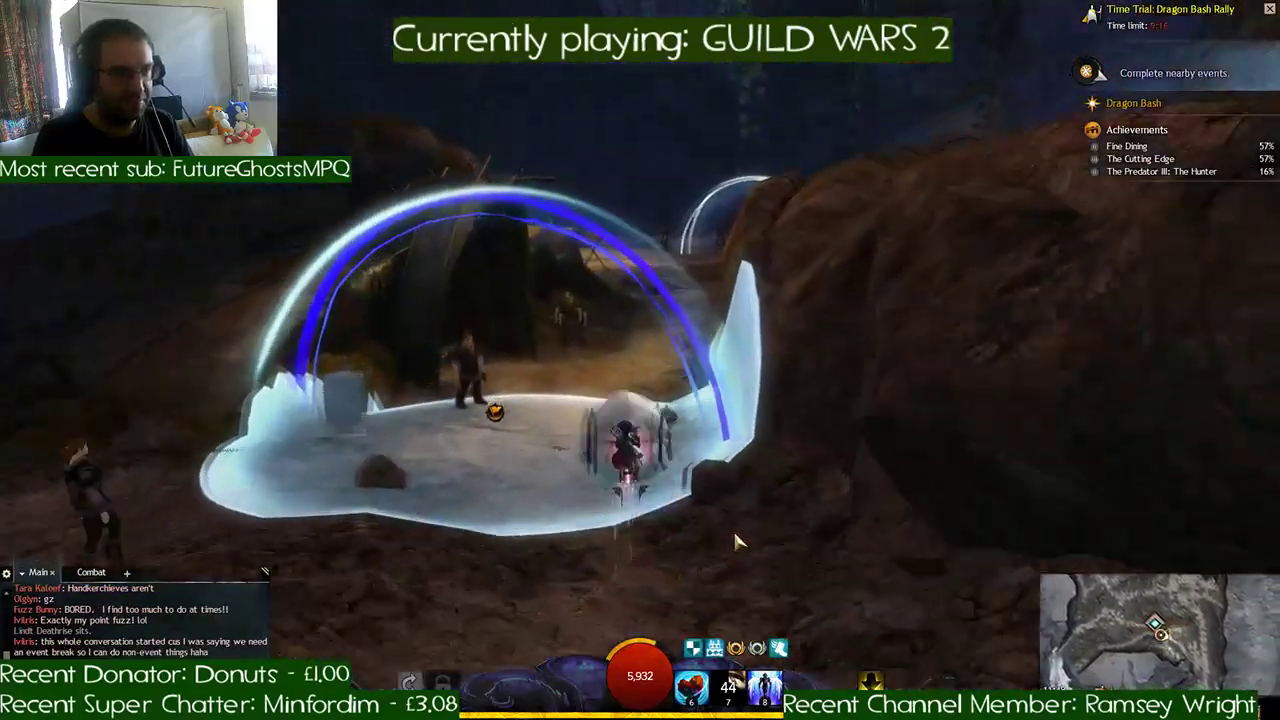
pyautogui.press('w')
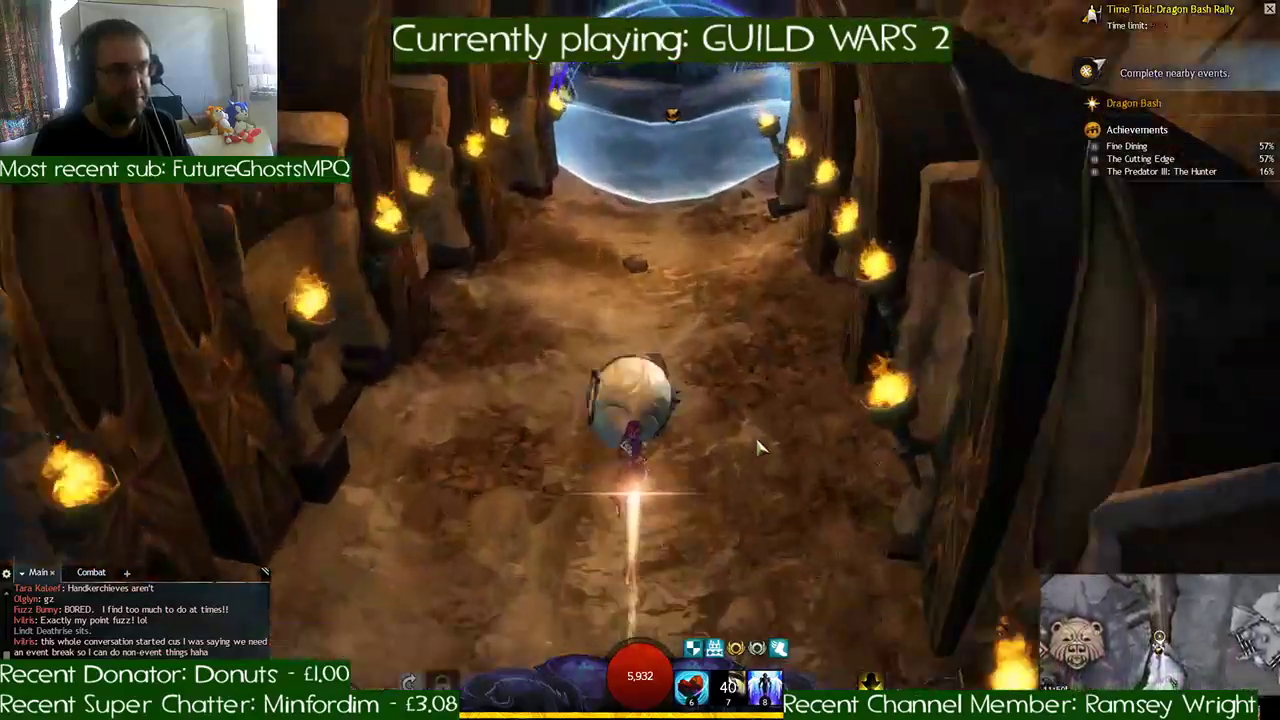
pyautogui.press('w')
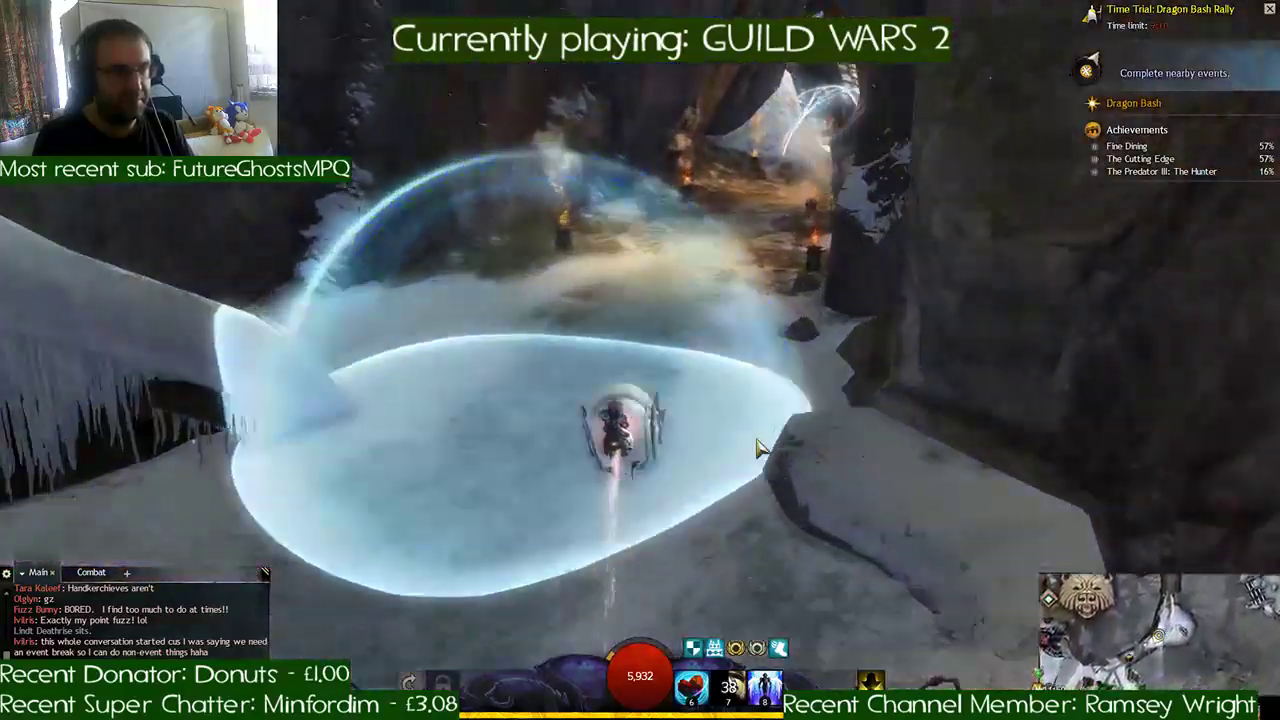
# - Follow the checkpoints down the snowy slope, through the tree-lined settlement, and along the ridge toward the wooden gates
pyautogui.press('w')
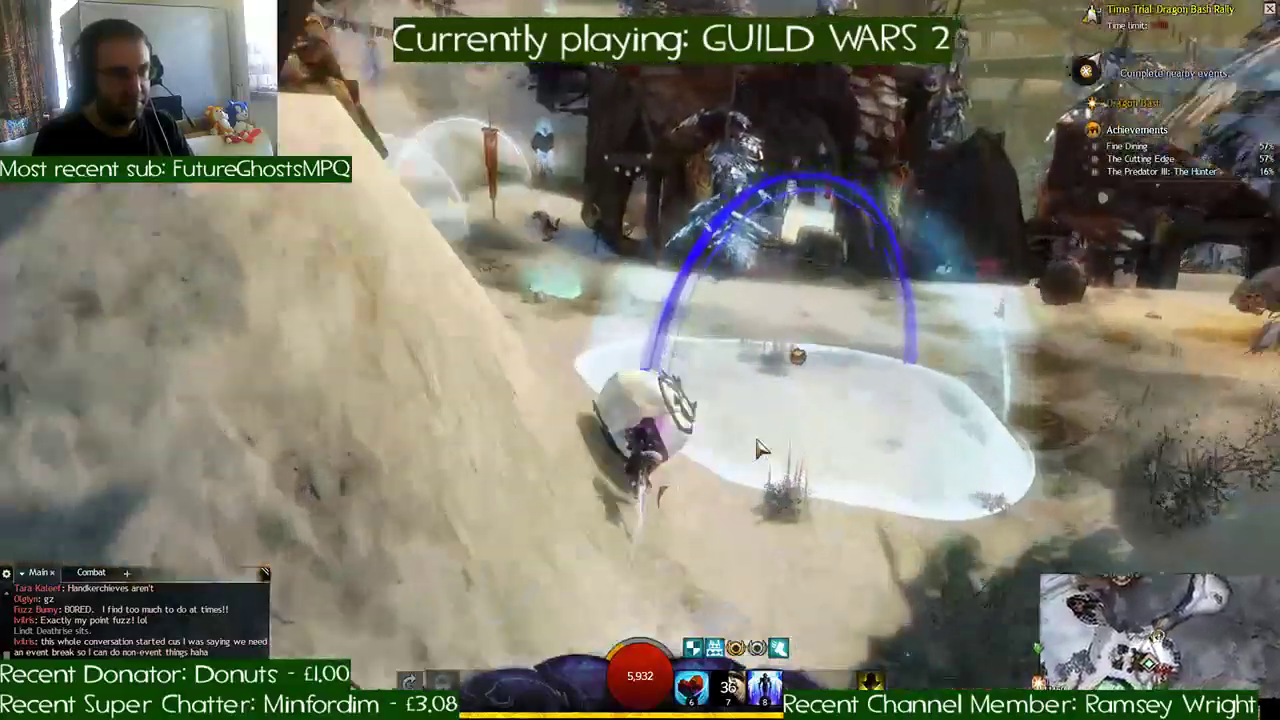
pyautogui.press('w')
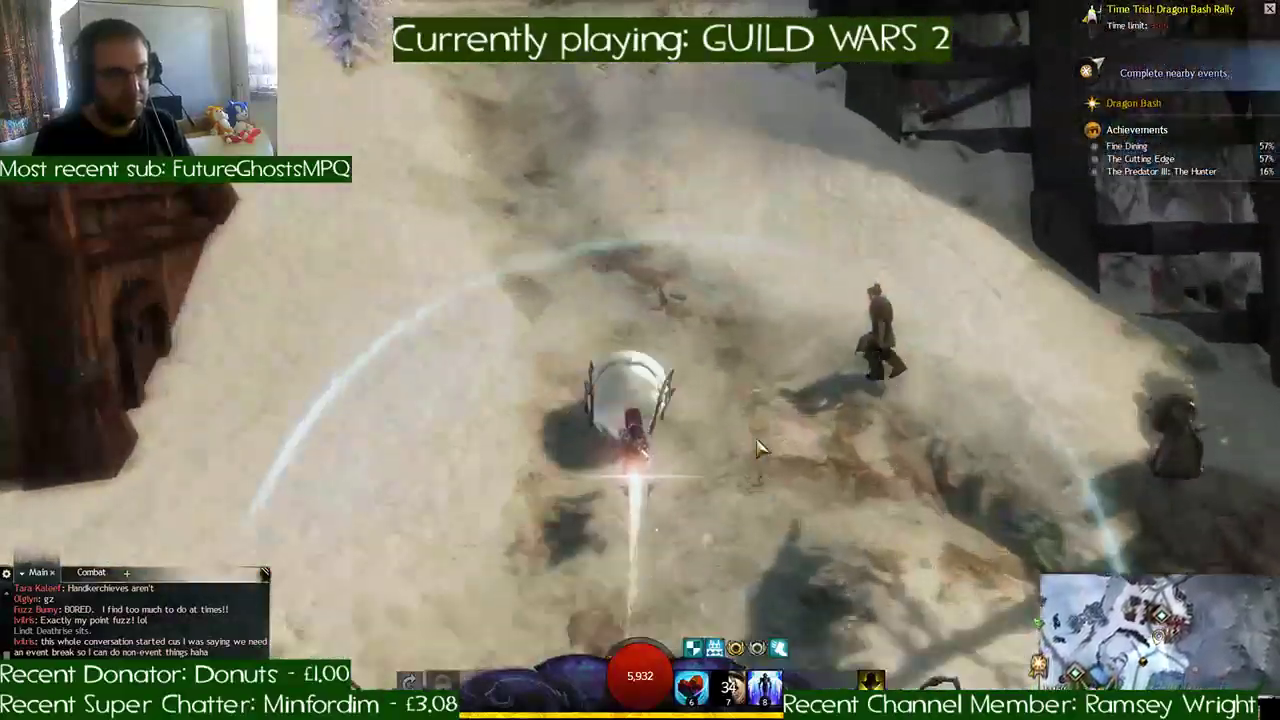
pyautogui.press('w')
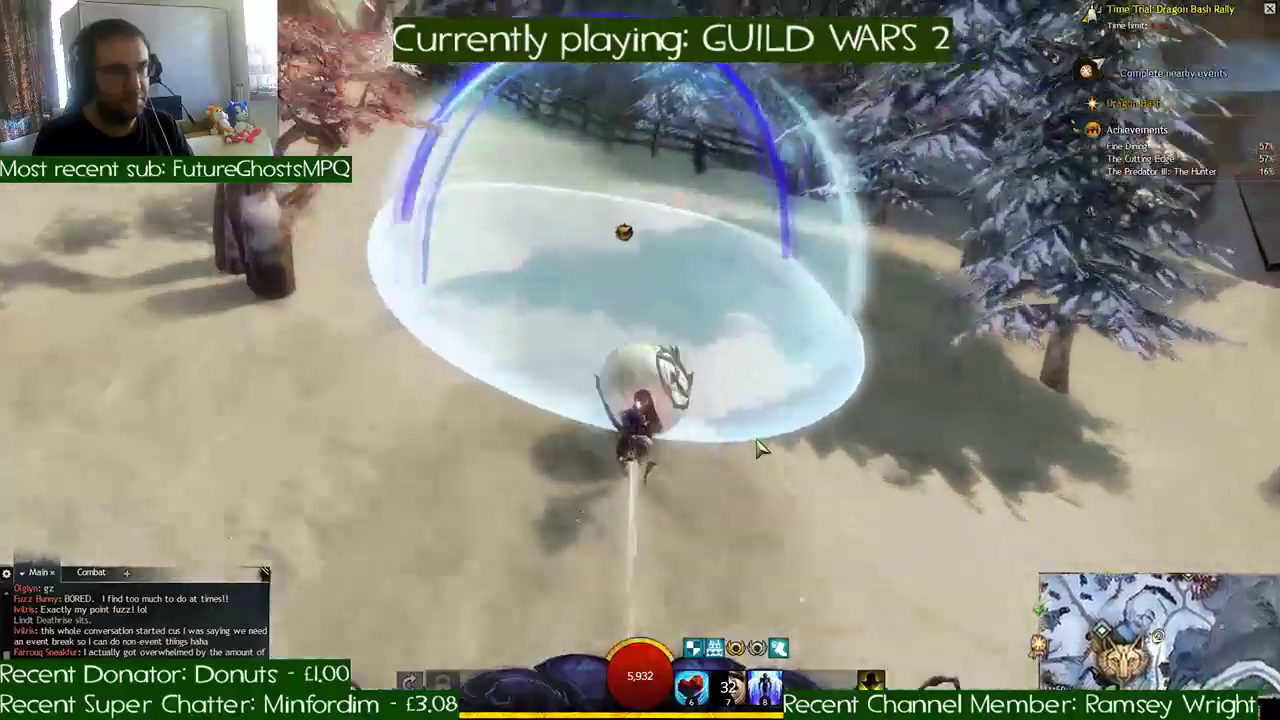
pyautogui.press('w')
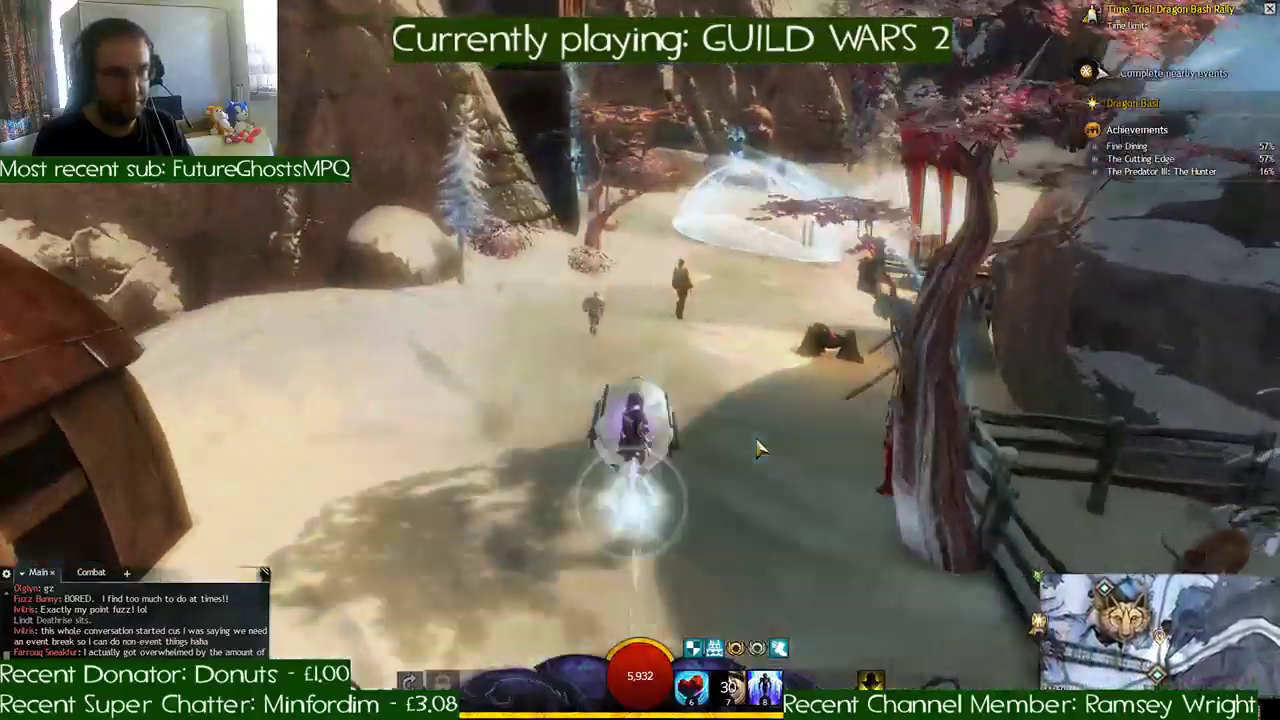
pyautogui.press('w')
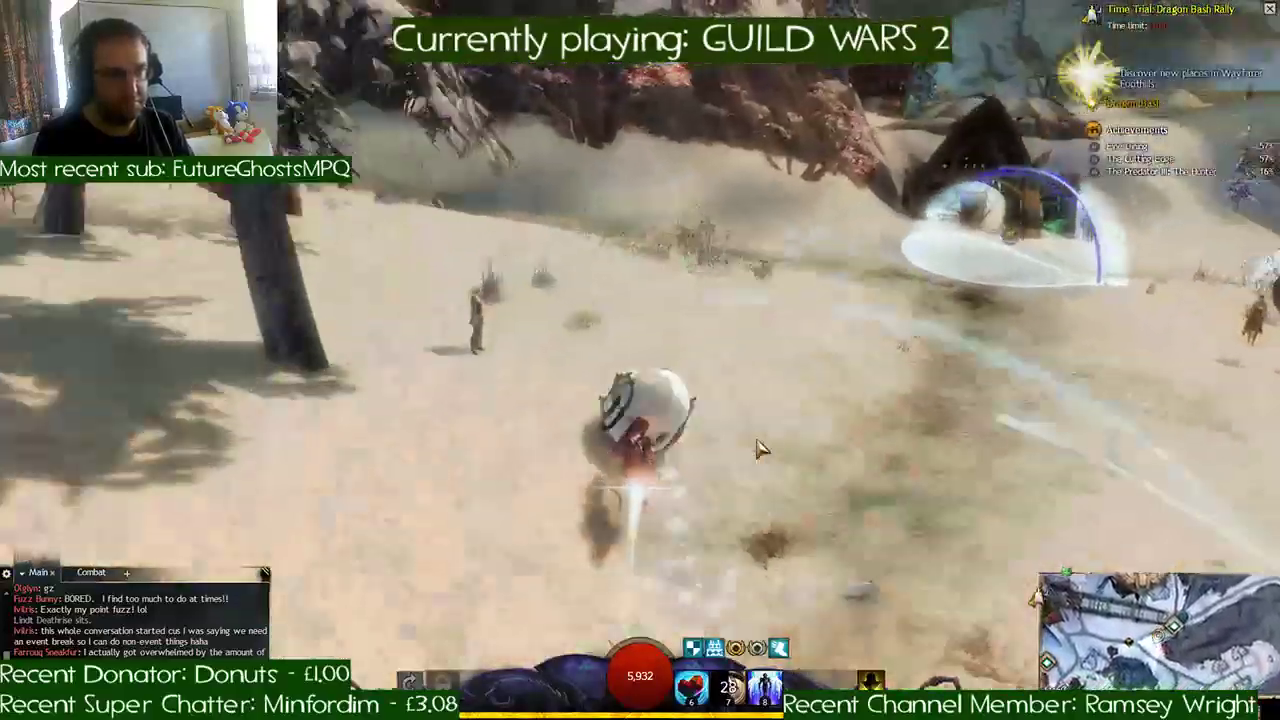
pyautogui.press('w')
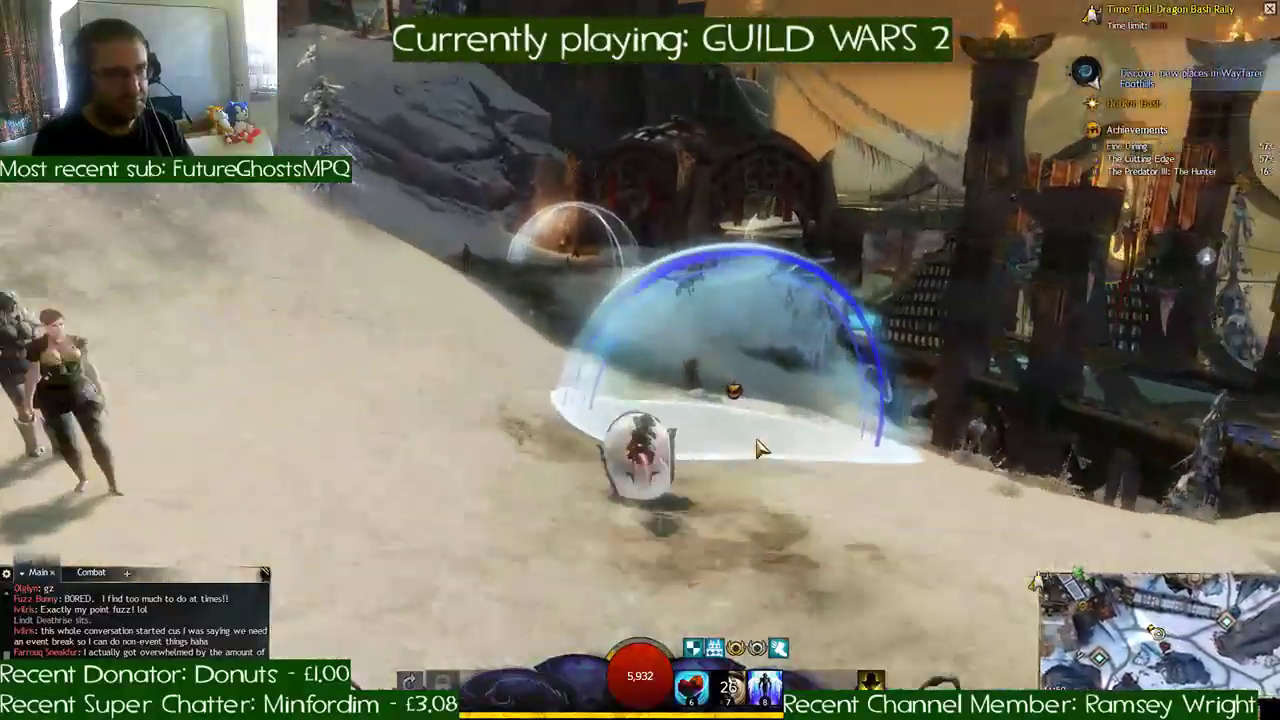
# - Ride under the wooden arches onto the deck and cross the golden finish dome to complete the lap
pyautogui.press('w')
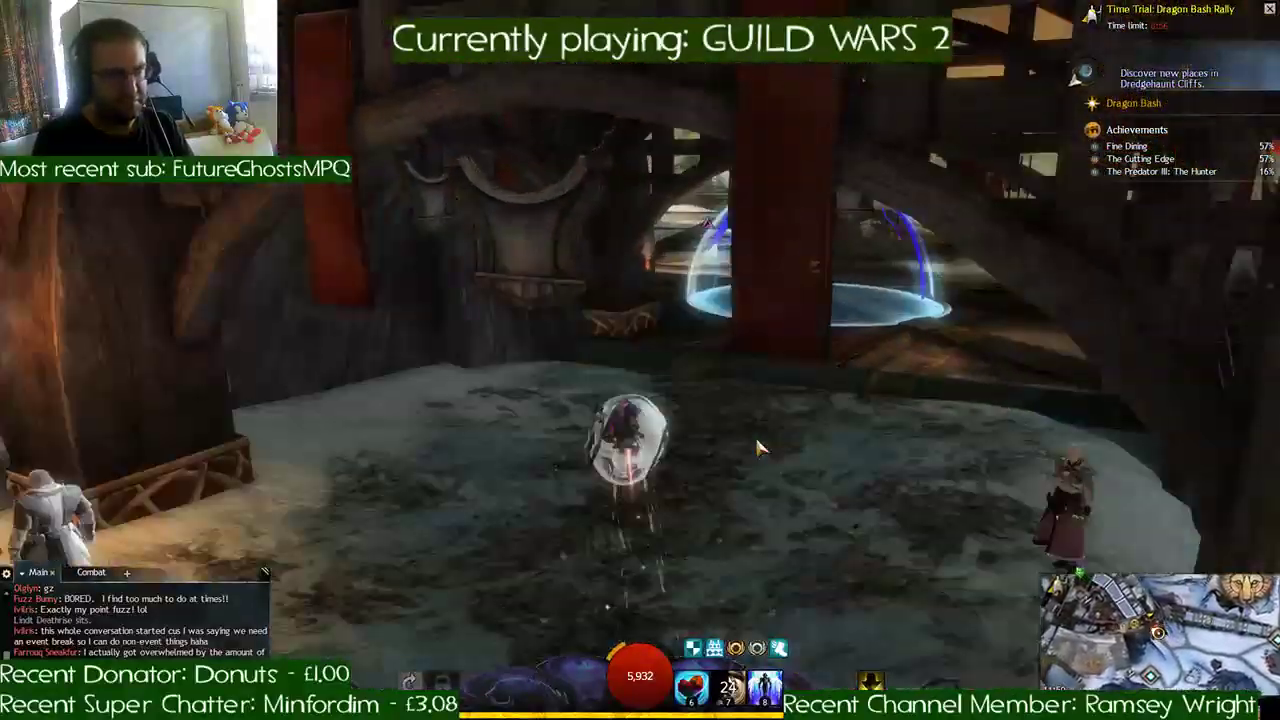
pyautogui.press('w')
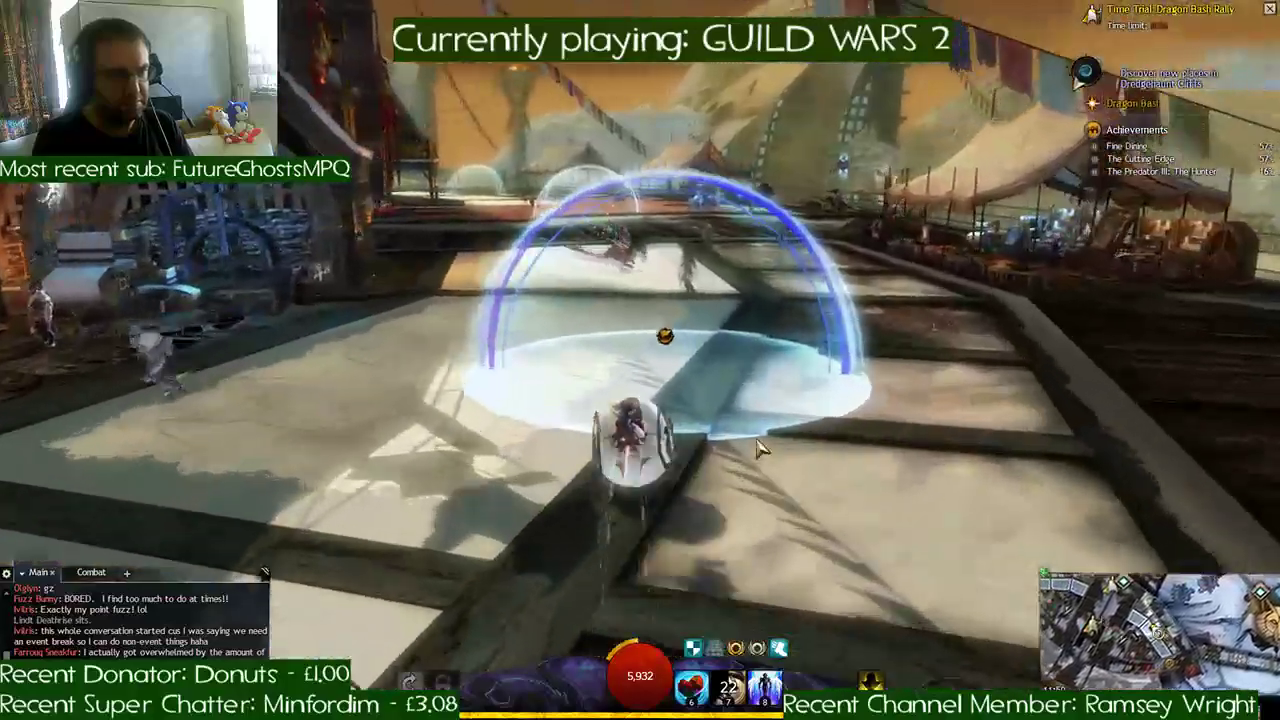
pyautogui.press('w')
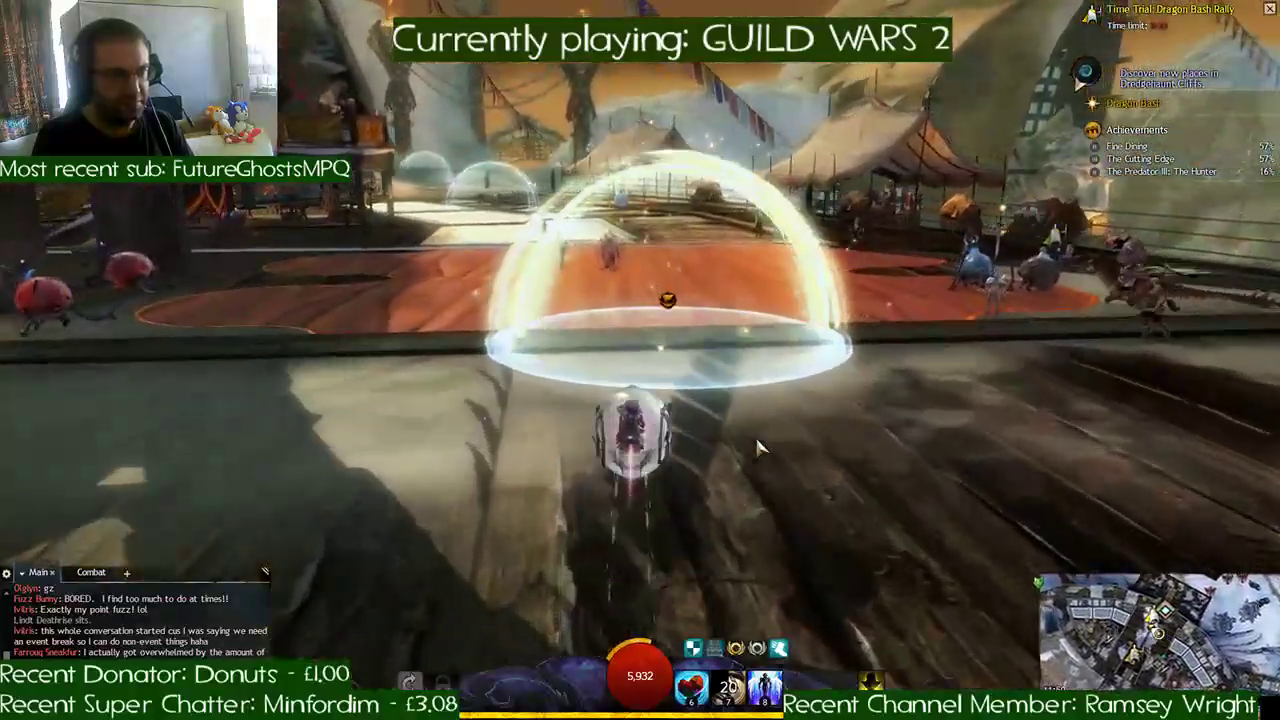
pyautogui.press('w')
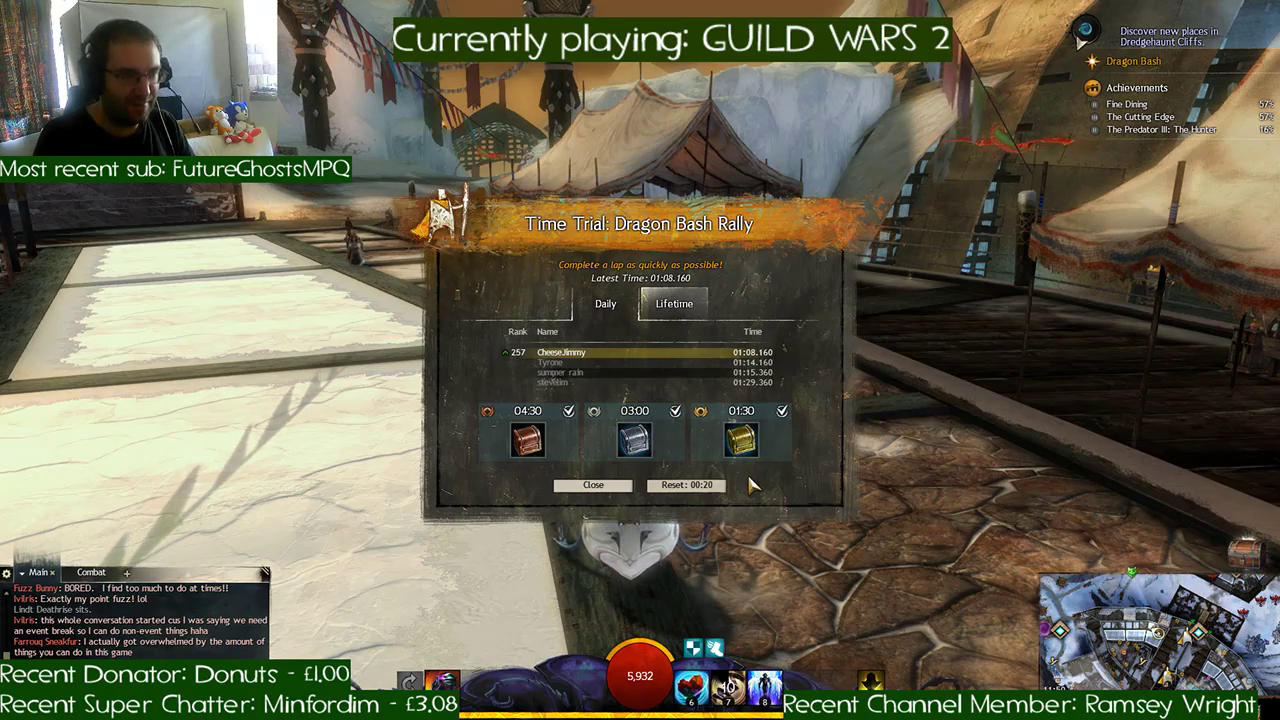
# - Reset the Dragon Bash Rally time trial and accept its gold, bronze, and silver reward chests
pyautogui.click(700, 485)
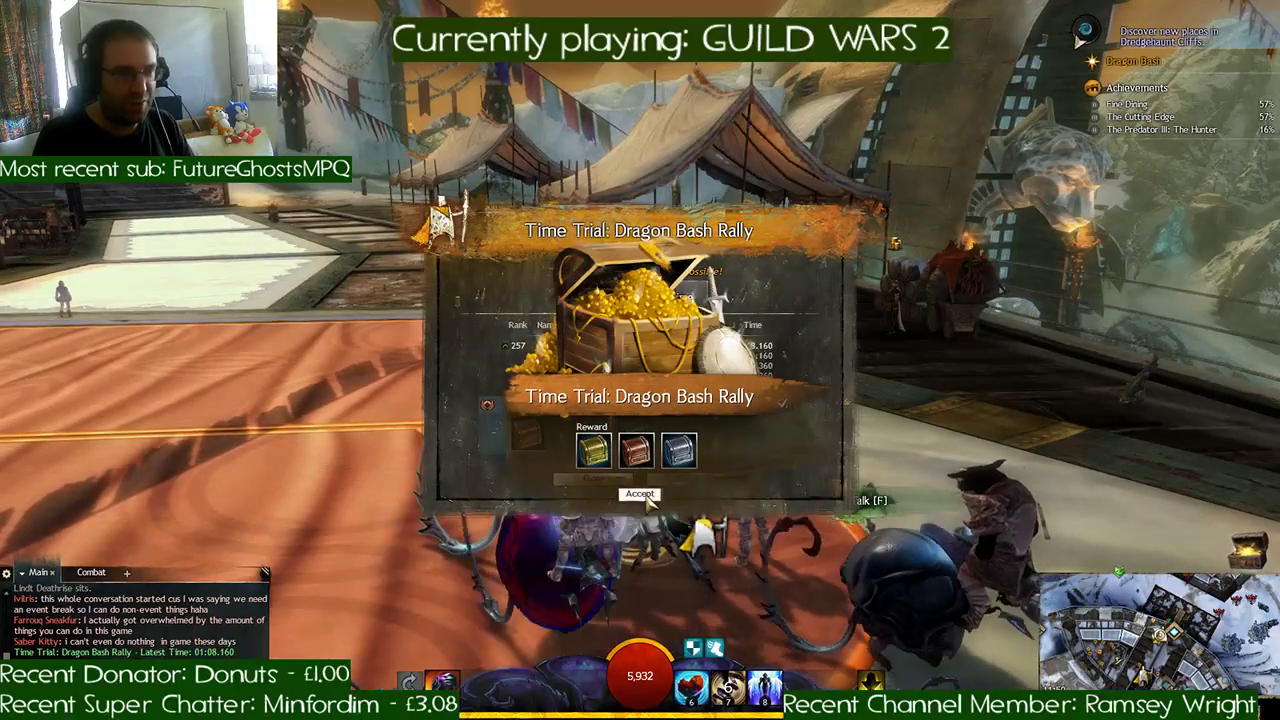
pyautogui.click(643, 495)
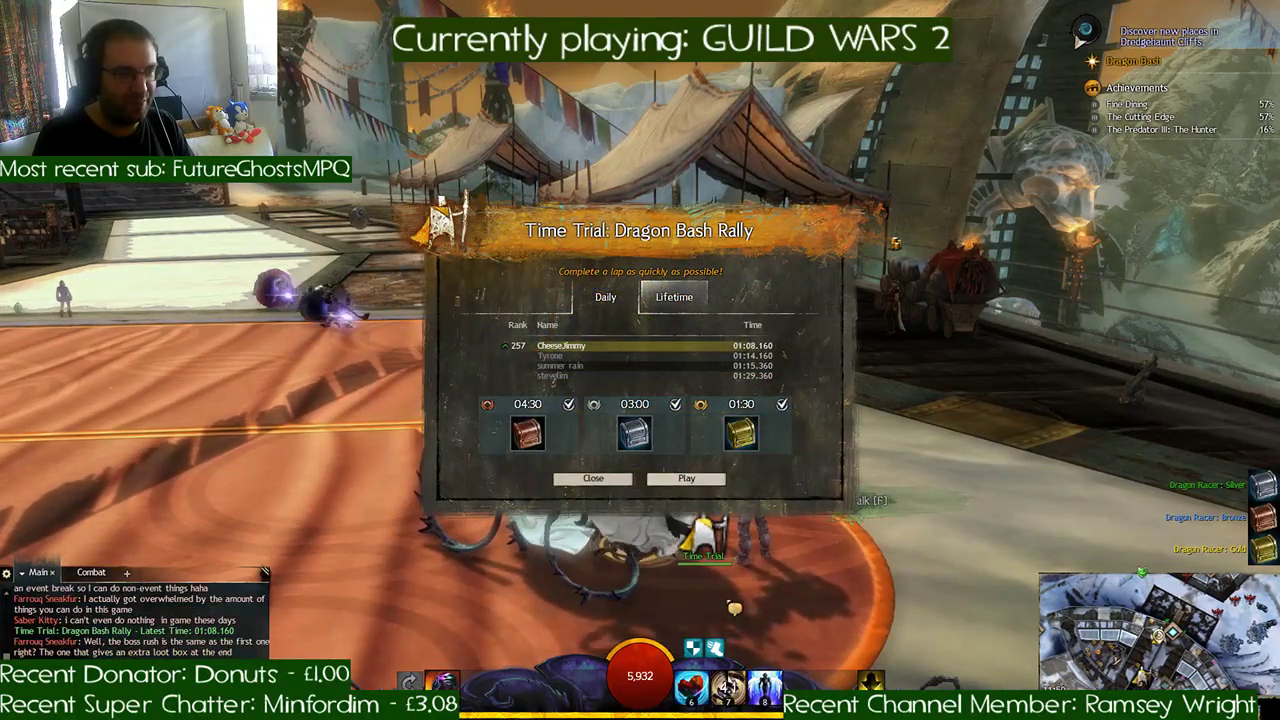
pyautogui.moveTo(731, 606); pyautogui.dragTo(650, 606, button='right')
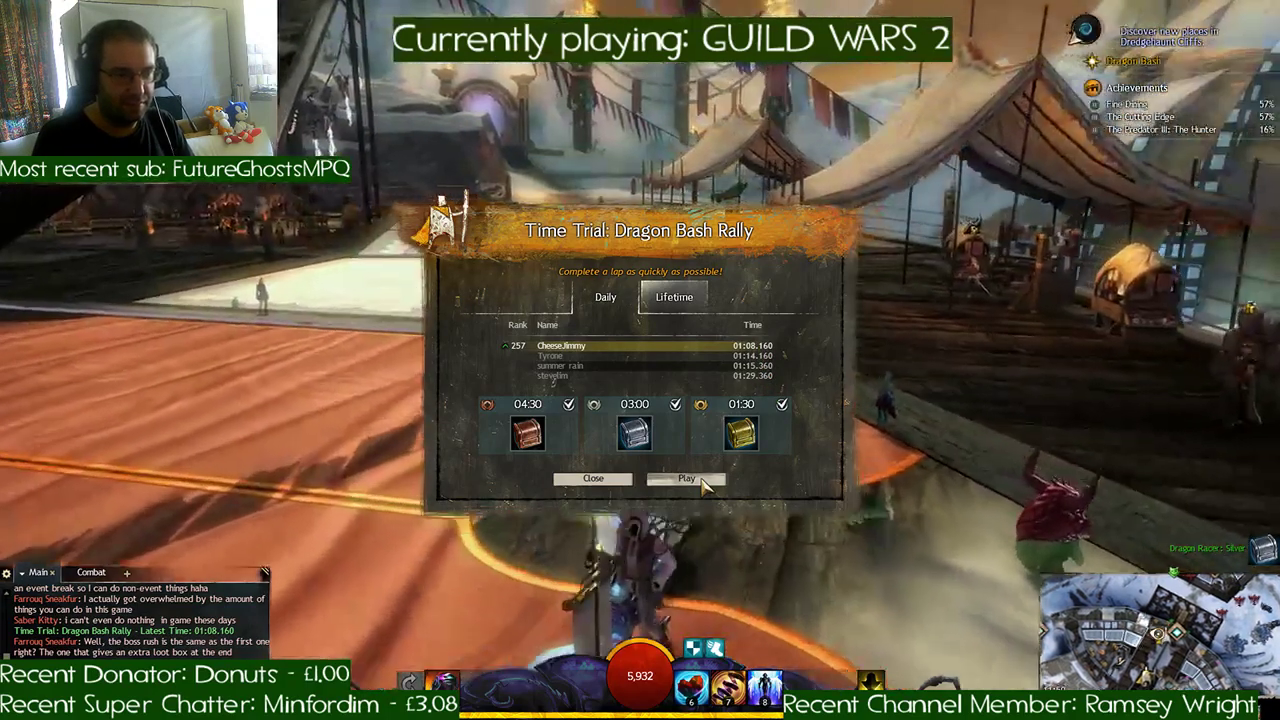
# - Try to start another Dragon Bash Rally run, and circle the deck back to the time trial marker
pyautogui.click(700, 479)
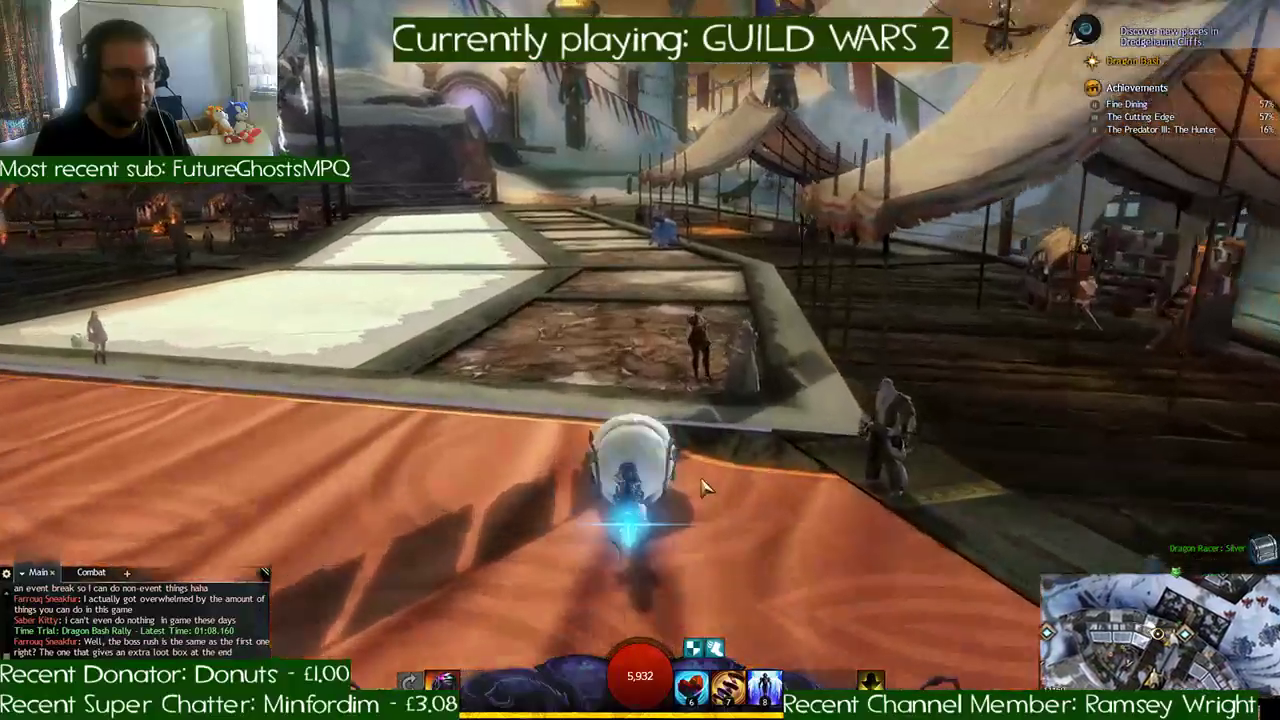
pyautogui.press('w')
pyautogui.press('a')
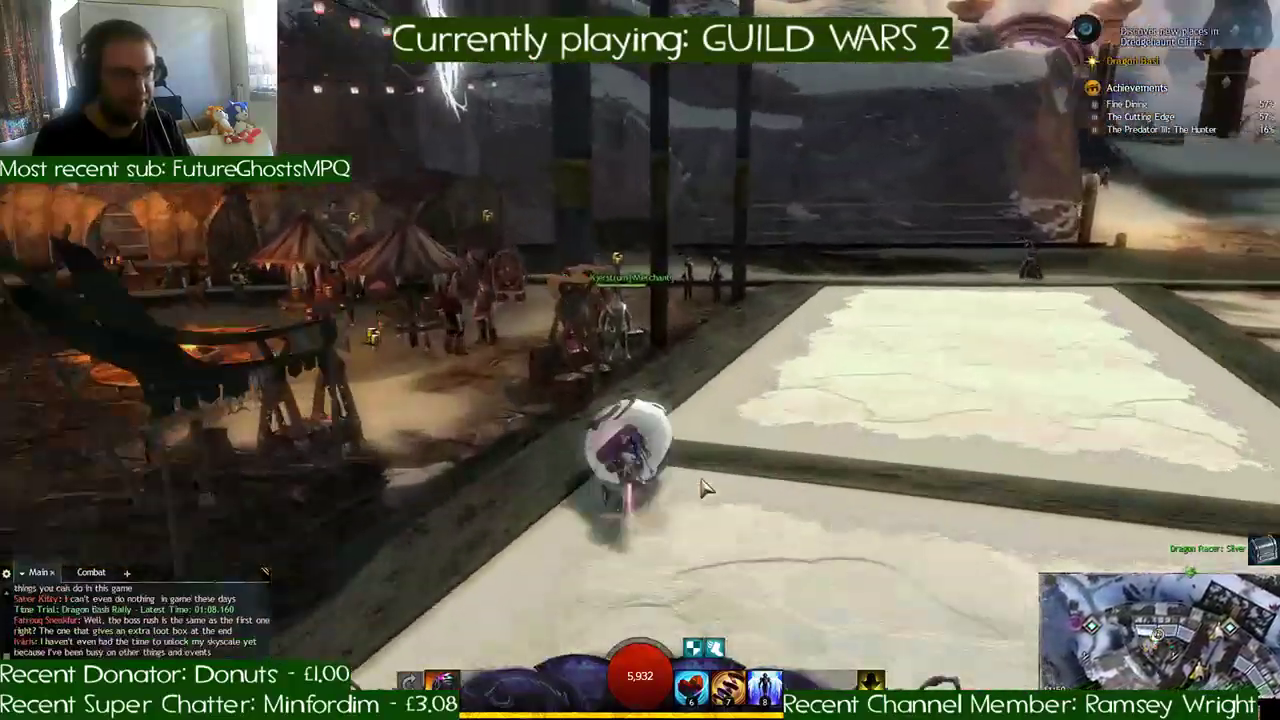
pyautogui.press('d')
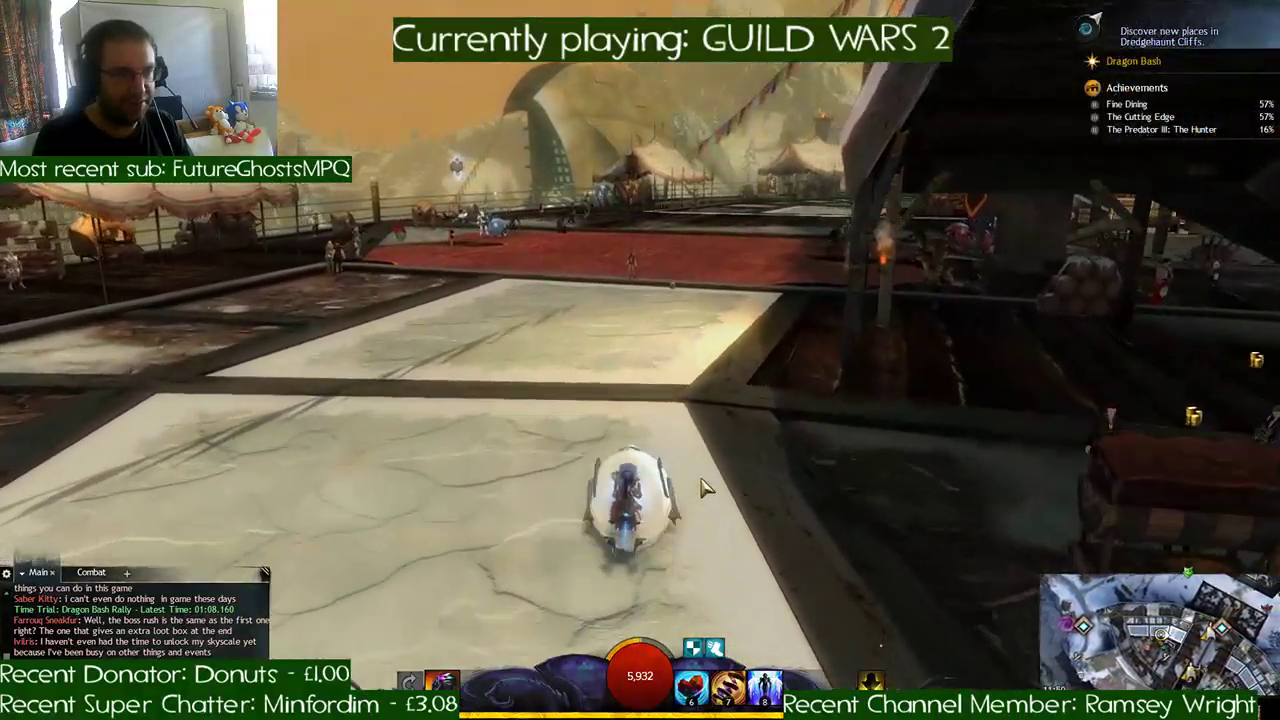
pyautogui.press('d')
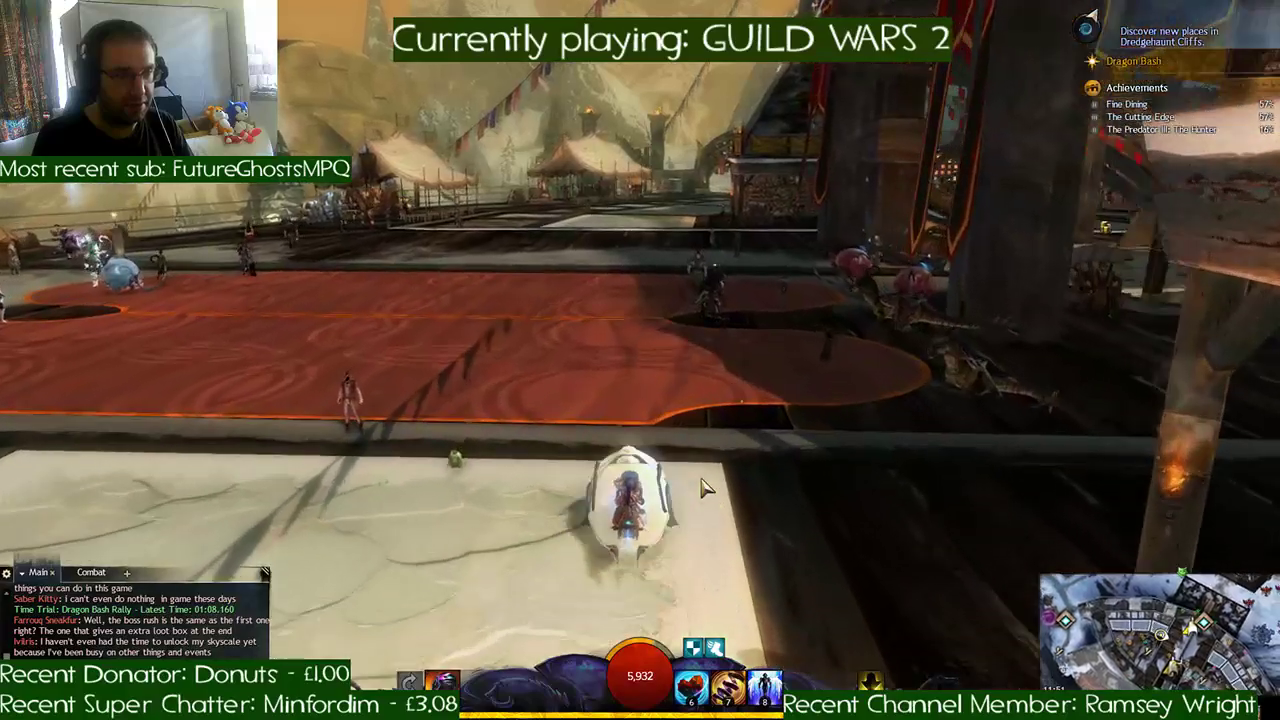
pyautogui.press('a')
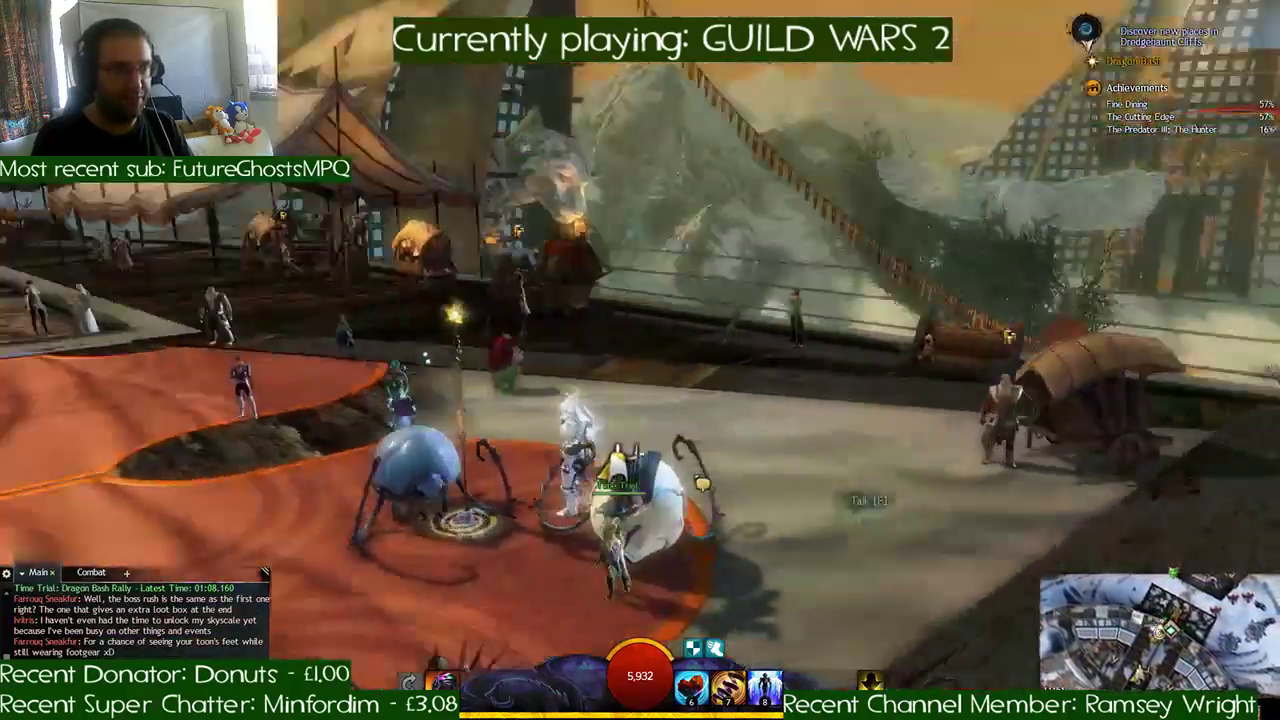
# - Start a new Dragon Bash Rally run at the time trial marker and race through the deck's opening checkpoint onto the snow
pyautogui.press('f')
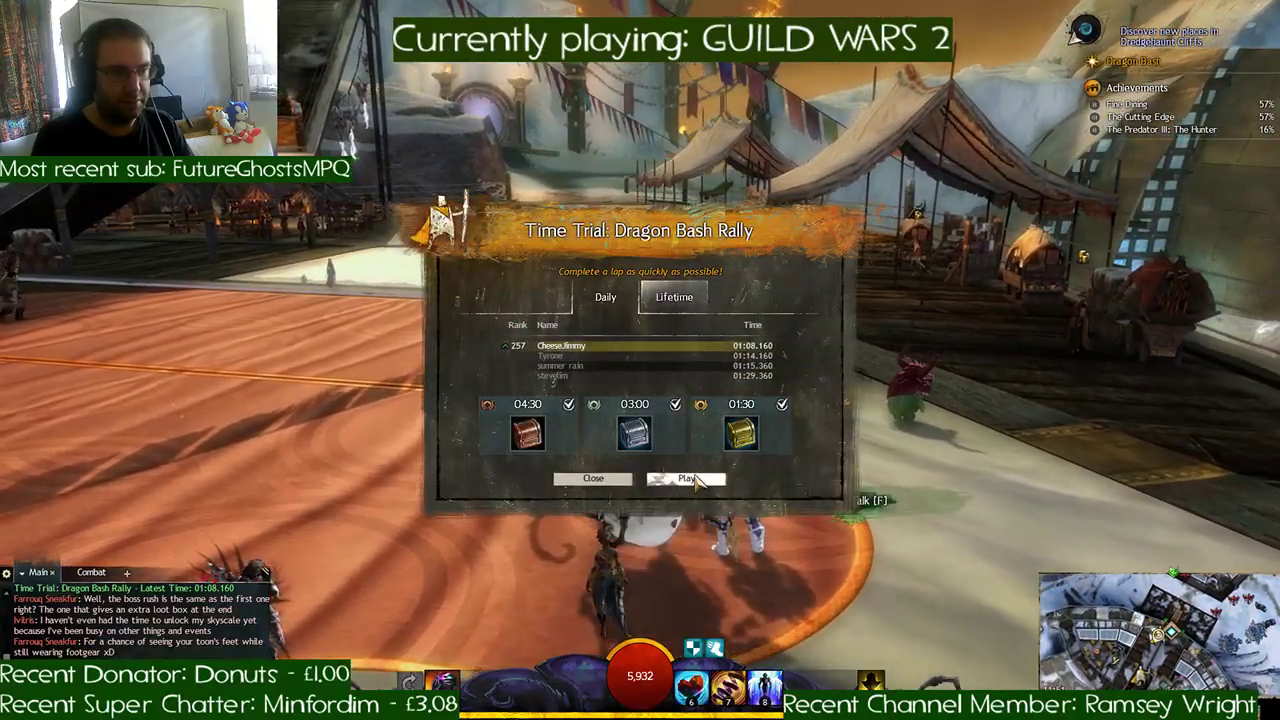
pyautogui.click(680, 479)
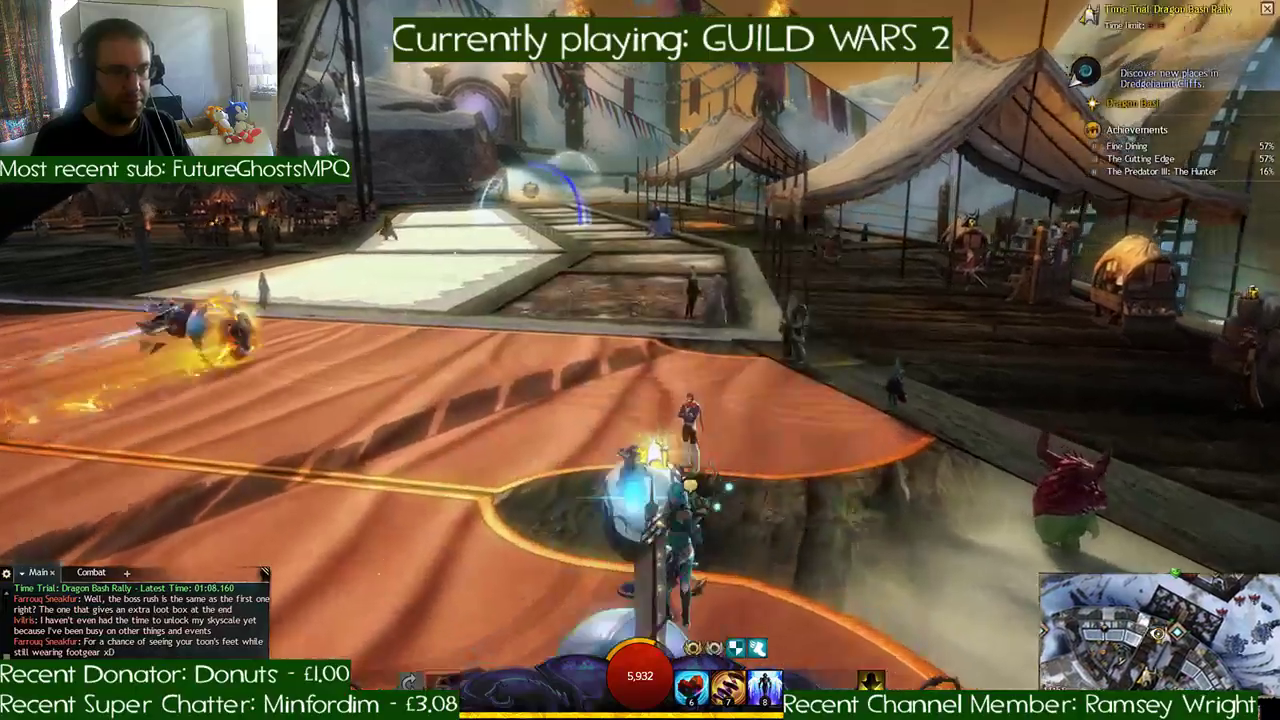
pyautogui.press('w')
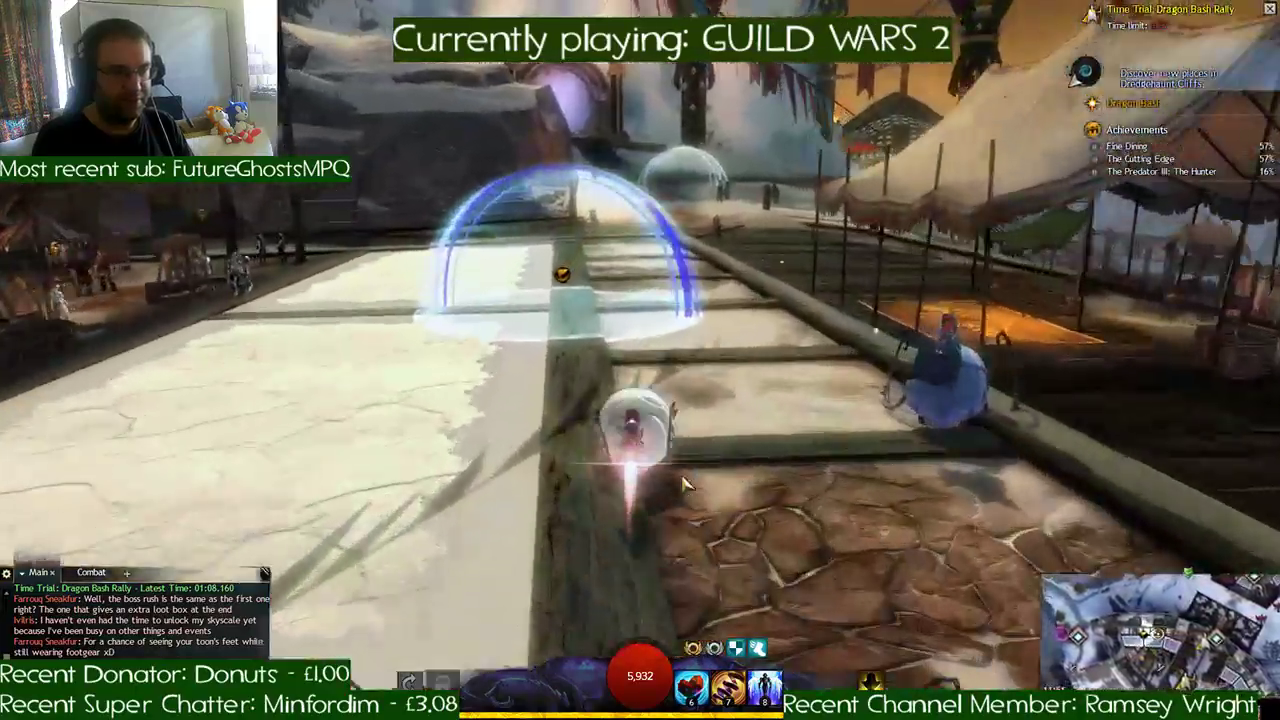
pyautogui.press('d')
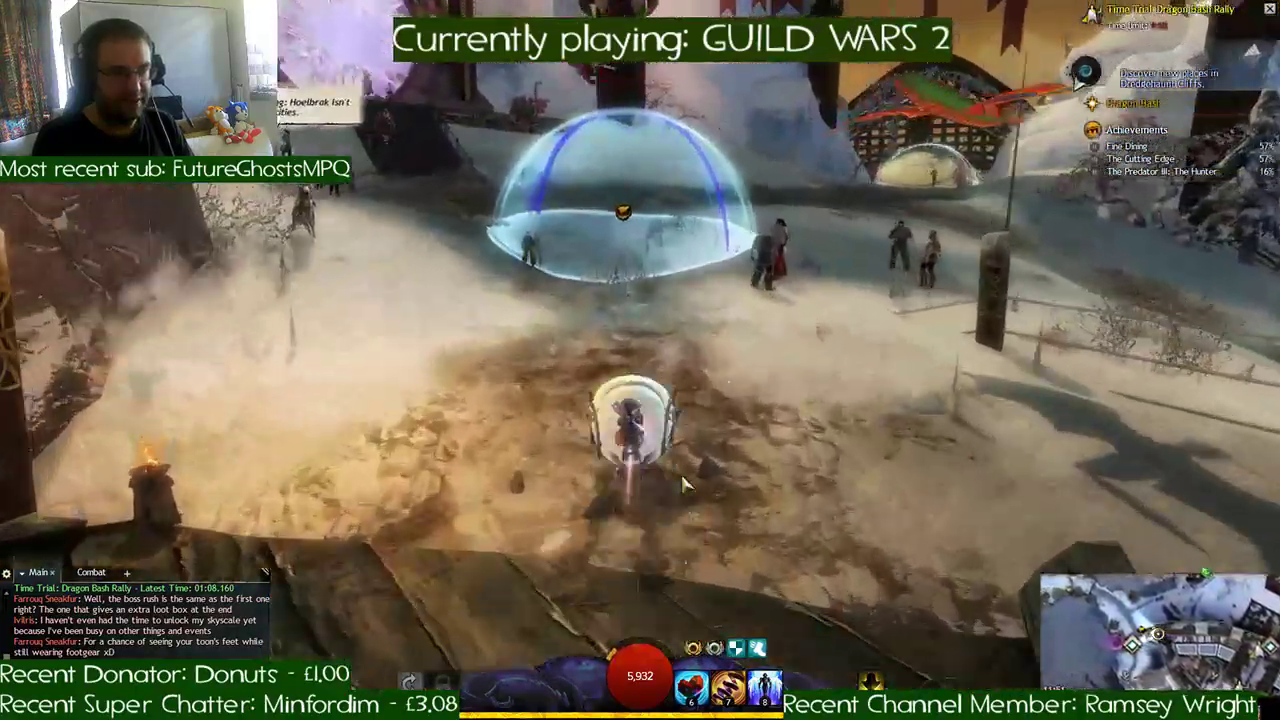
# - Steer through the snowfield checkpoints toward the lattice-fronted hall and around the bend facing the tall statue
pyautogui.press('d')
pyautogui.press('a')
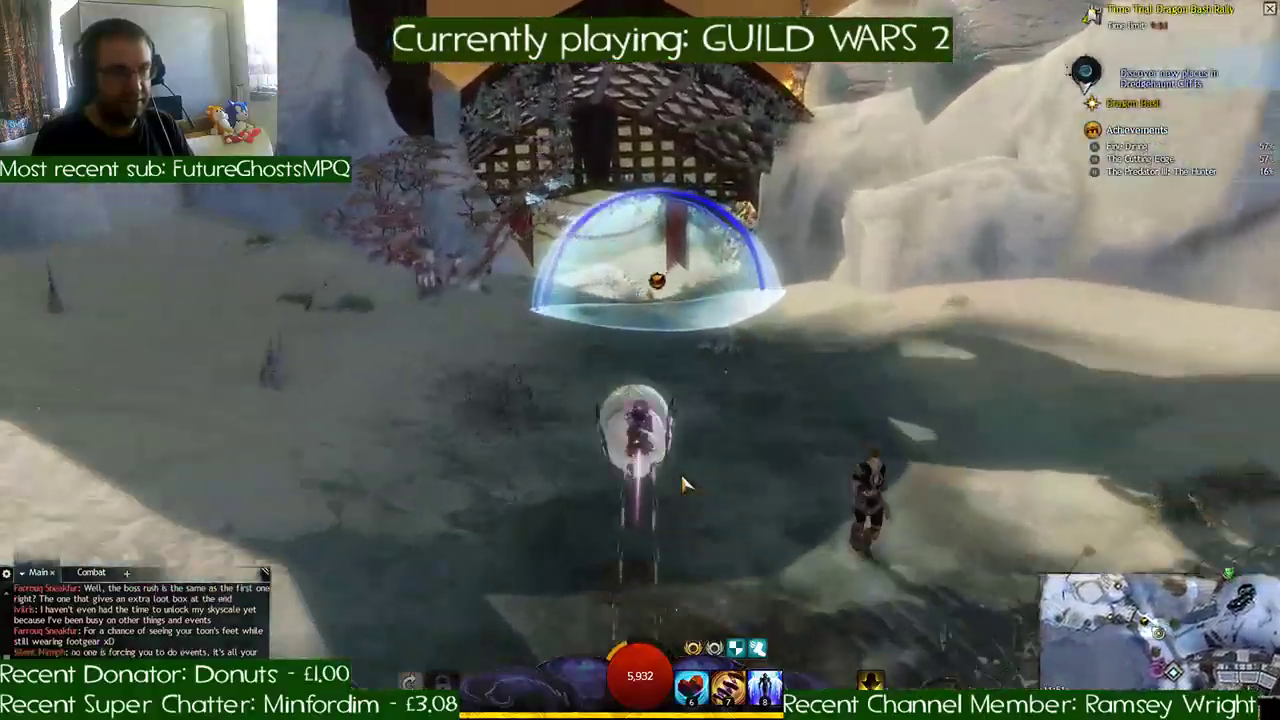
pyautogui.press('a')
# - Race past the tall statue, down the snow slope into the river channel, and on through the brick archway checkpoint
pyautogui.press('a')
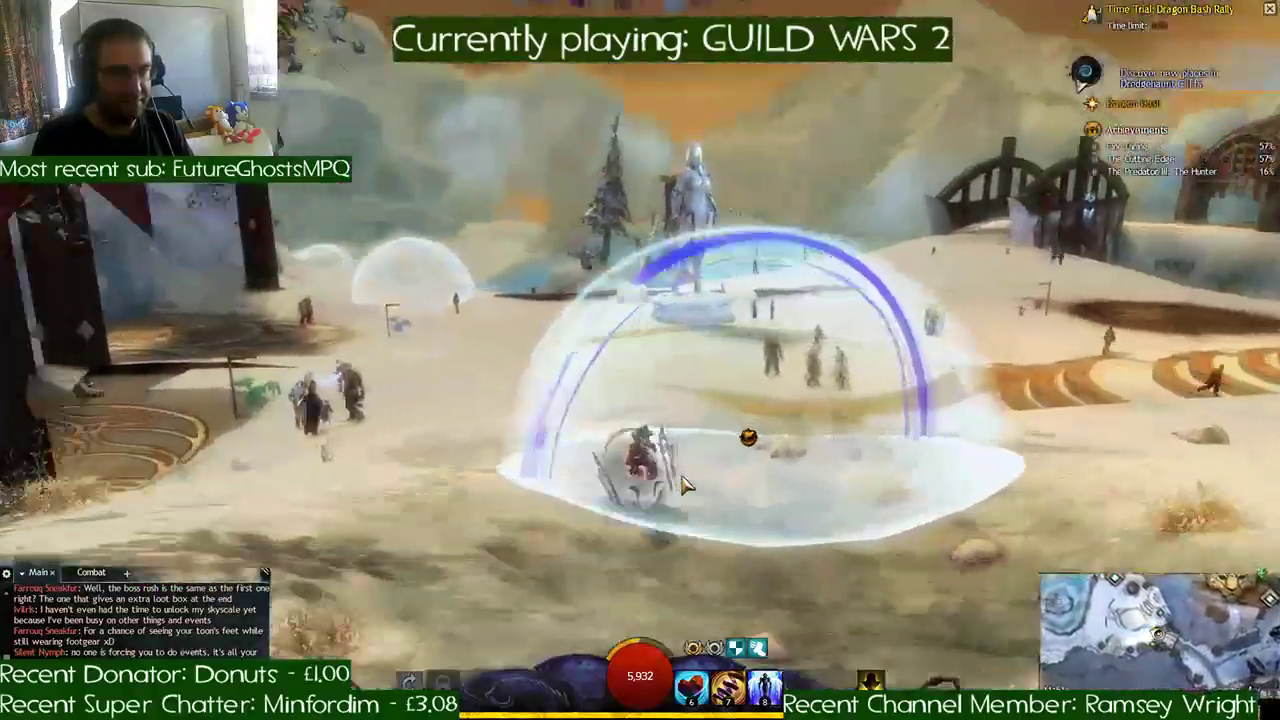
pyautogui.press('a')
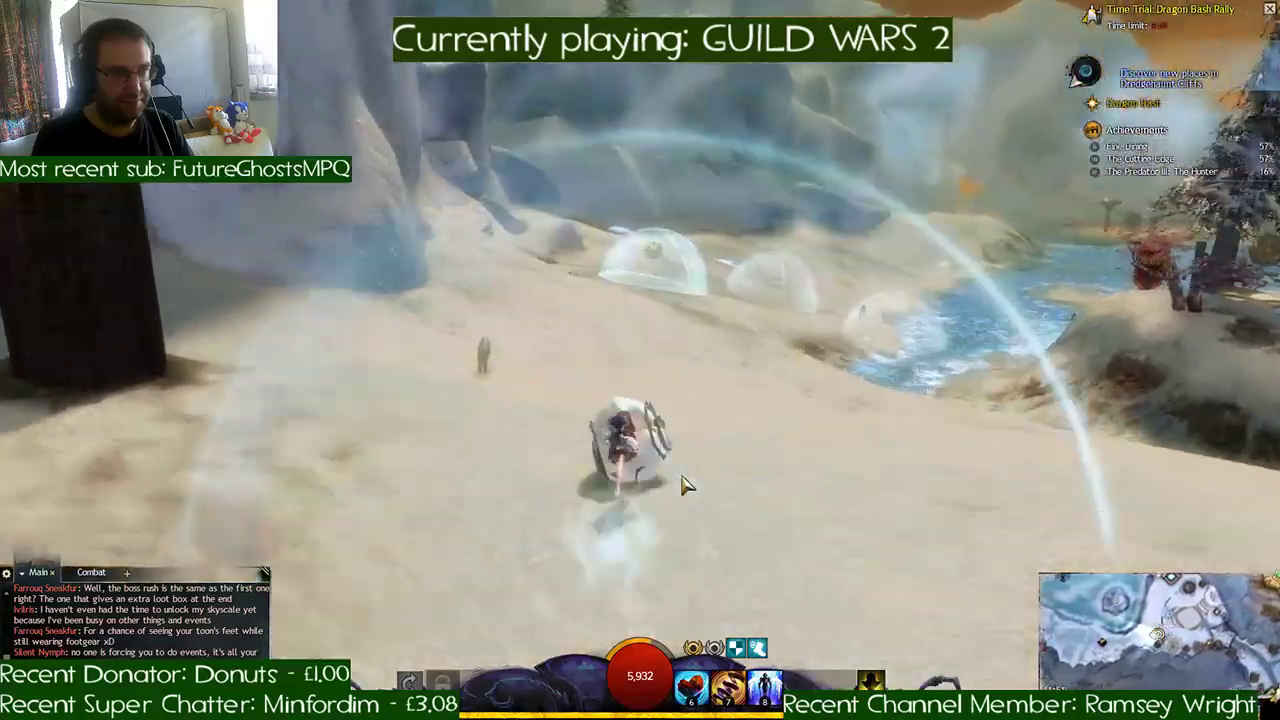
pyautogui.press('d')
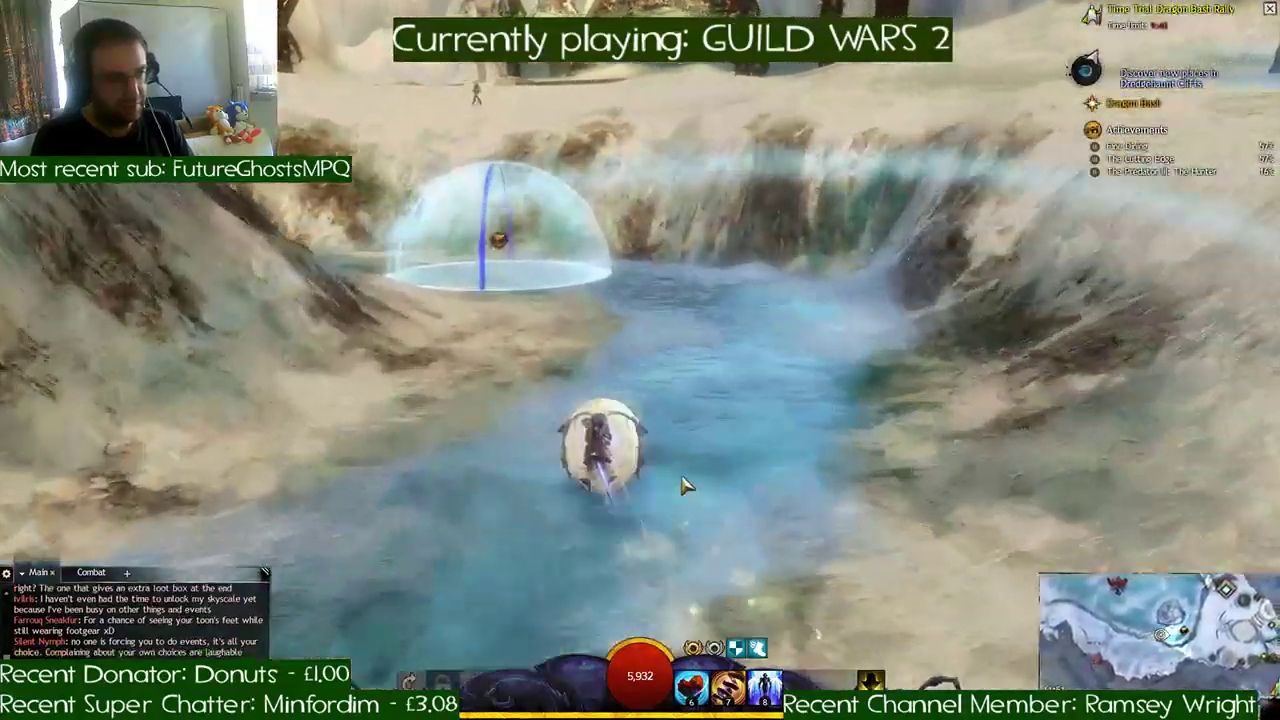
pyautogui.press('a')
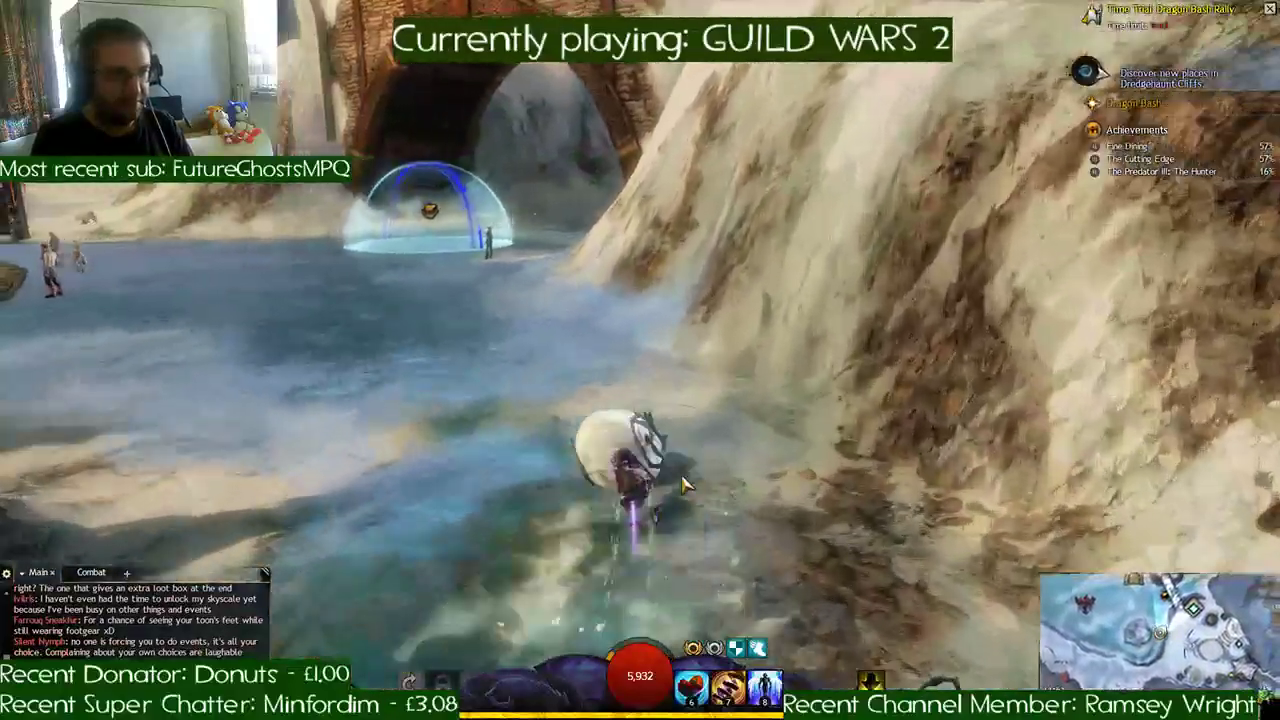
pyautogui.press('v')
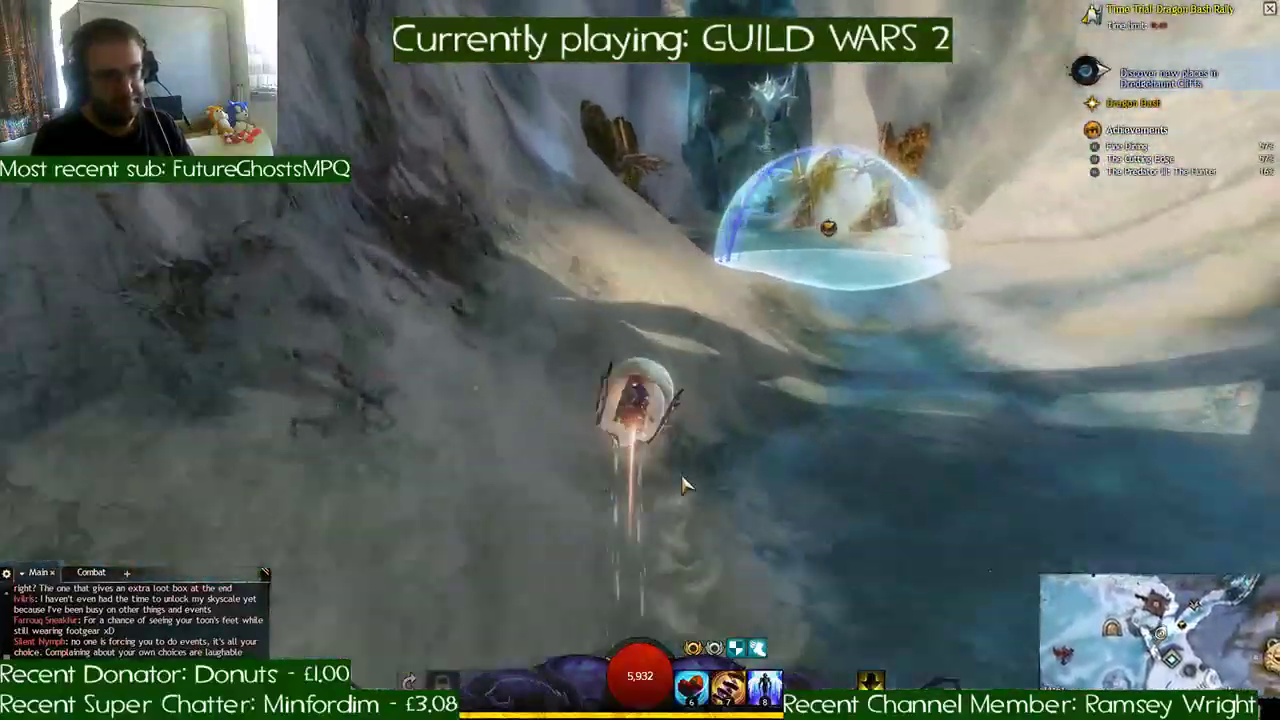
# - Steer past the yellow-winged effigy and follow the checkpoints through the icy cavern
pyautogui.press('d')
pyautogui.press('d')
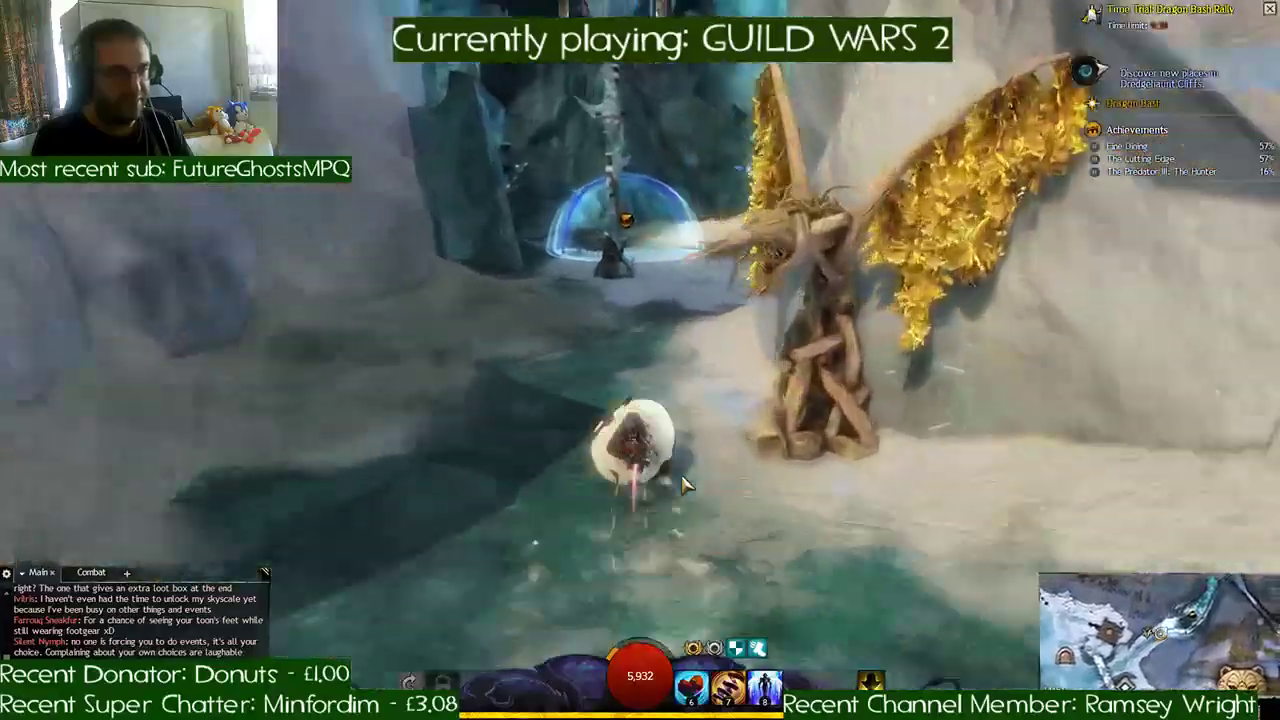
pyautogui.press('a')
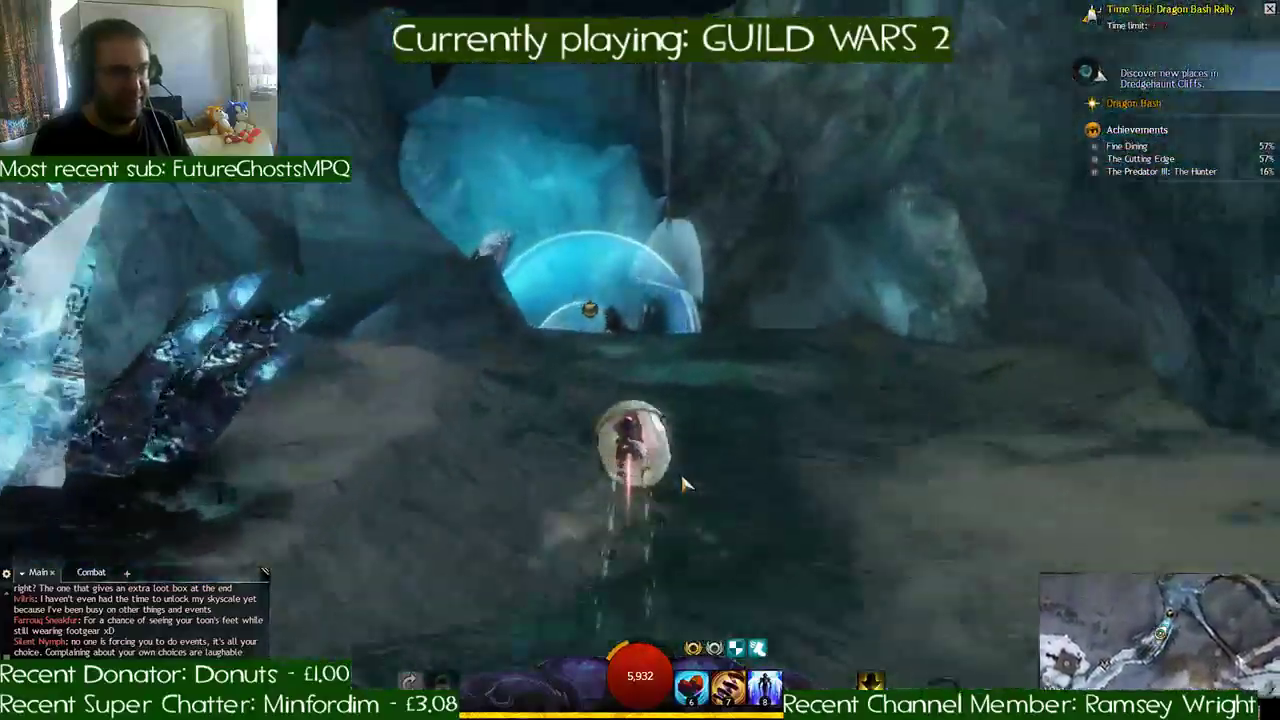
pyautogui.press('d')
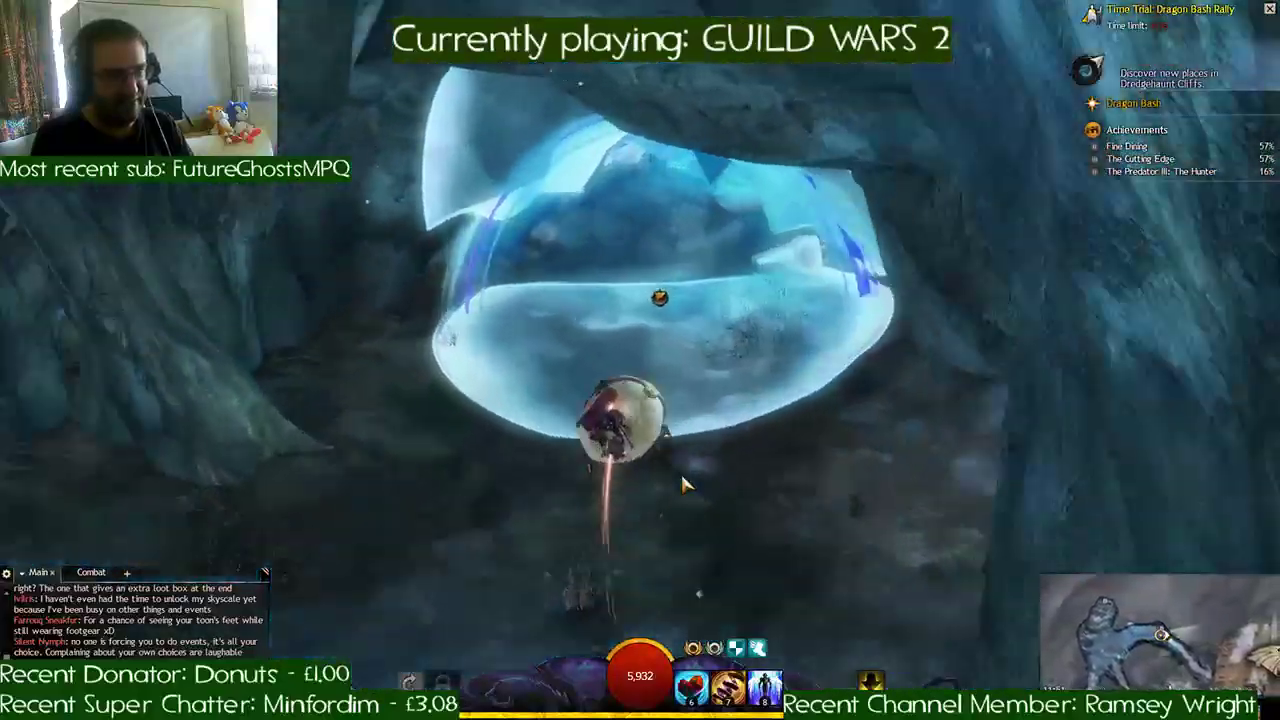
pyautogui.press('d')
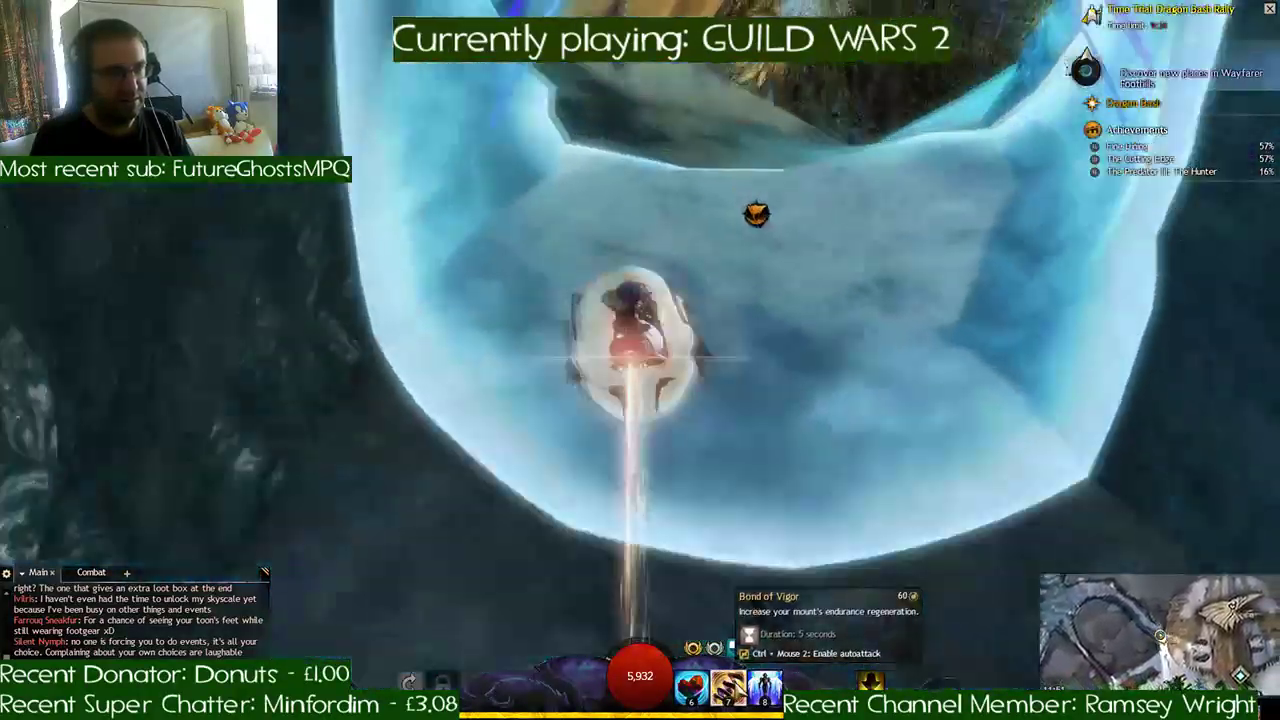
# - Activate Bond of Vigor and race around the snowy camp, past the ice bear sculpture toward the dark cliffs
pyautogui.click(728, 686)
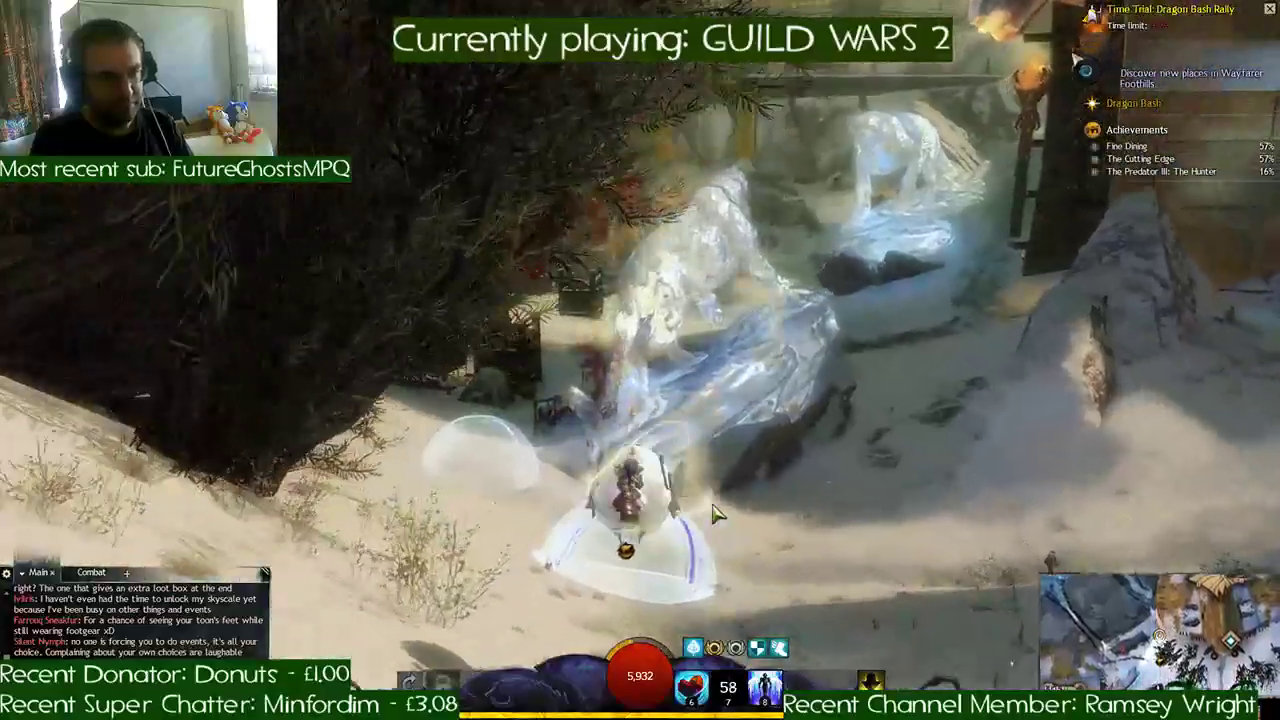
pyautogui.press('a')
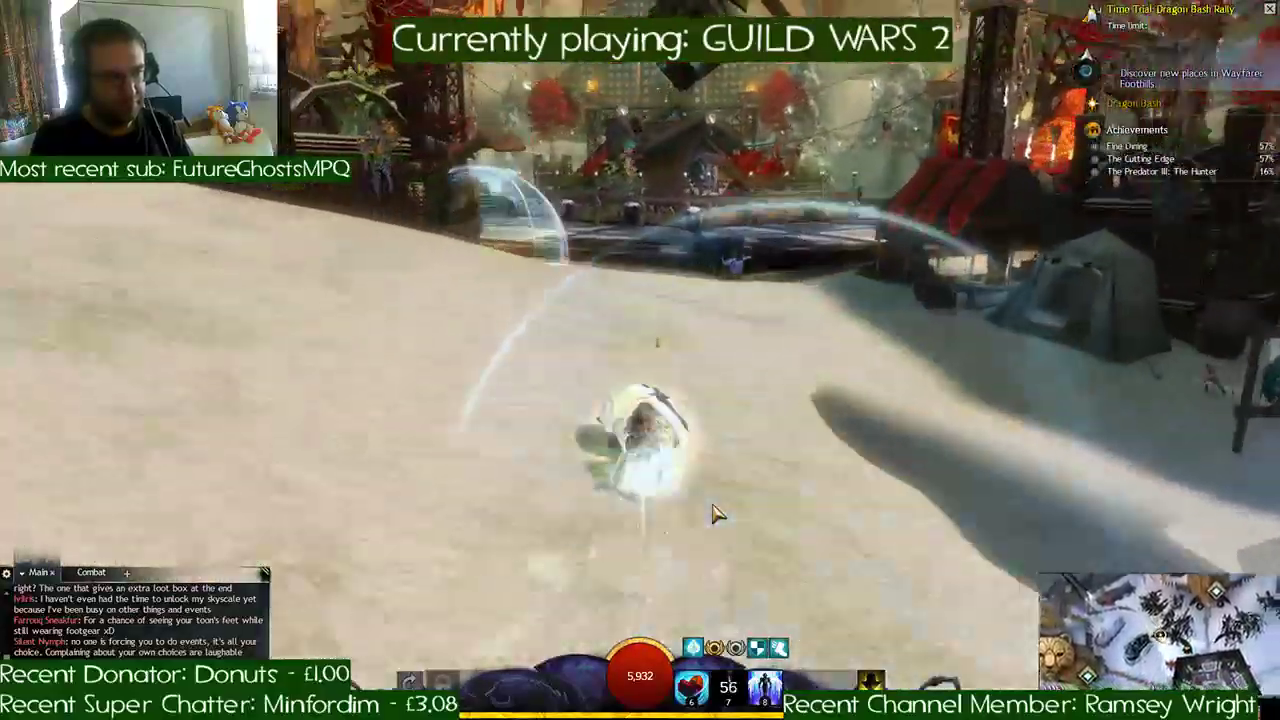
pyautogui.press('a')
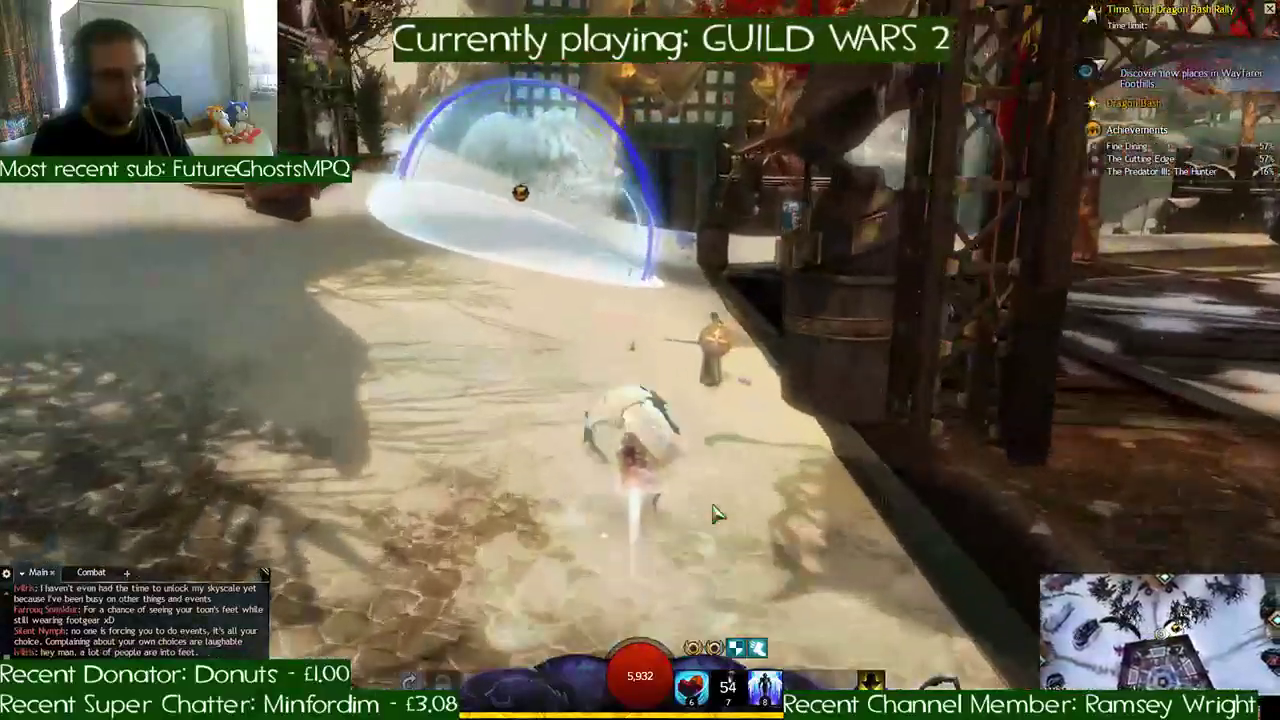
pyautogui.press('a')
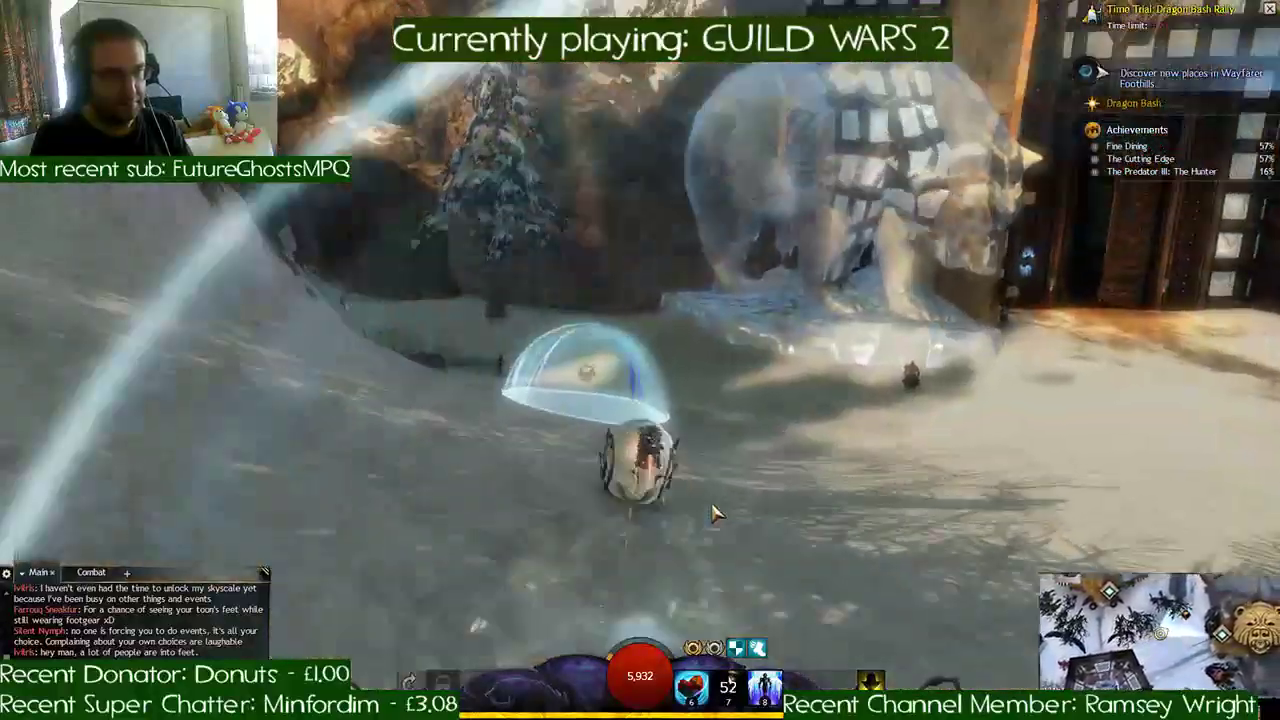
pyautogui.press('a')
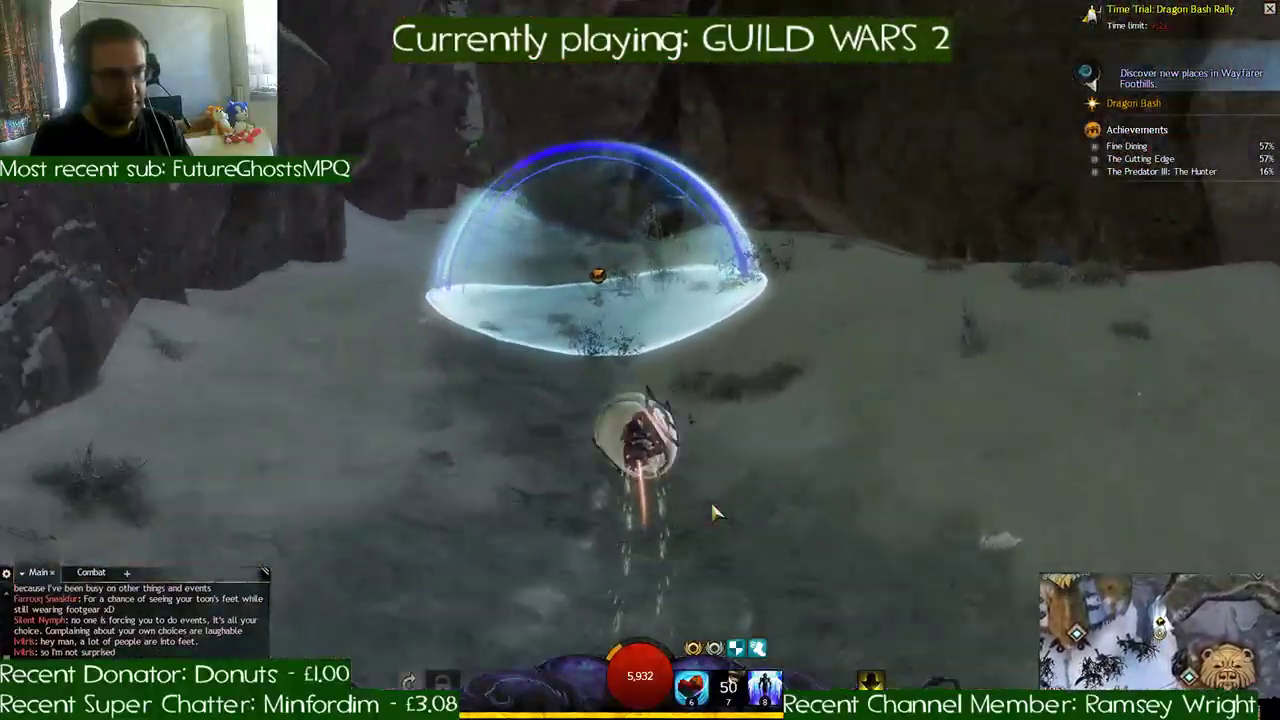
# - Weave through the dark cave checkpoints and boost along the torchlit passage to its exit
pyautogui.press('a')
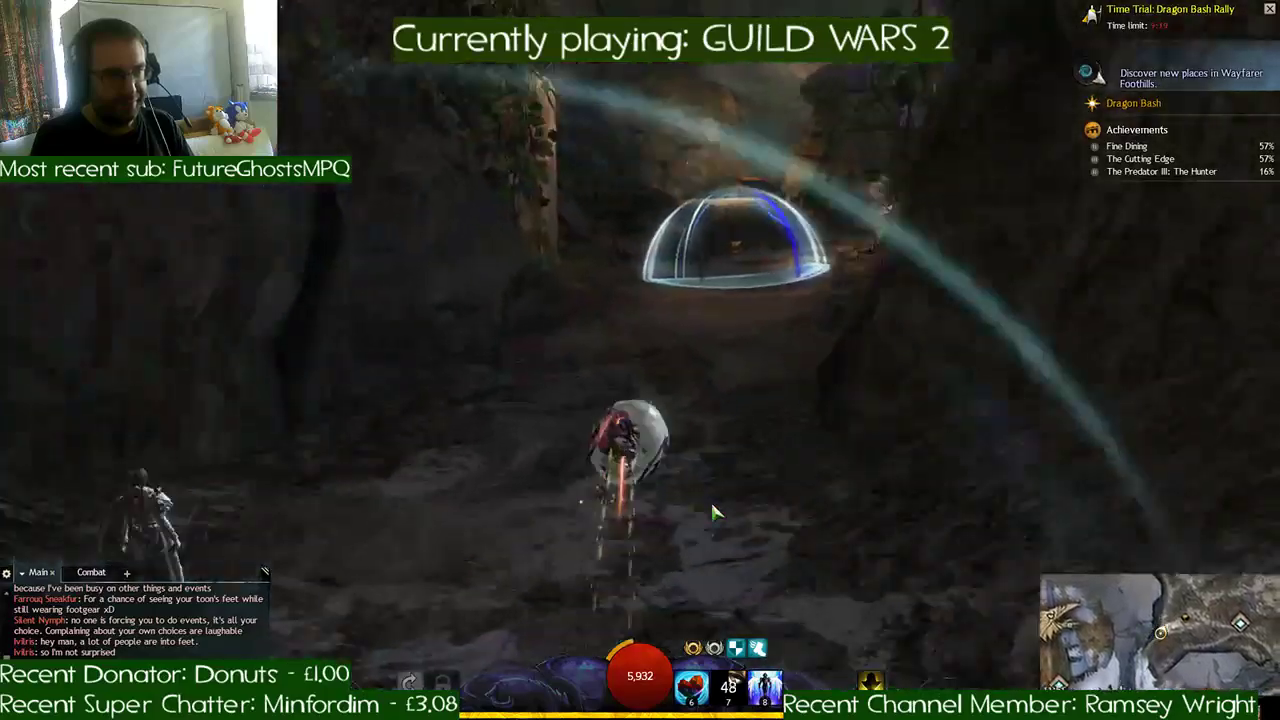
pyautogui.press('d')
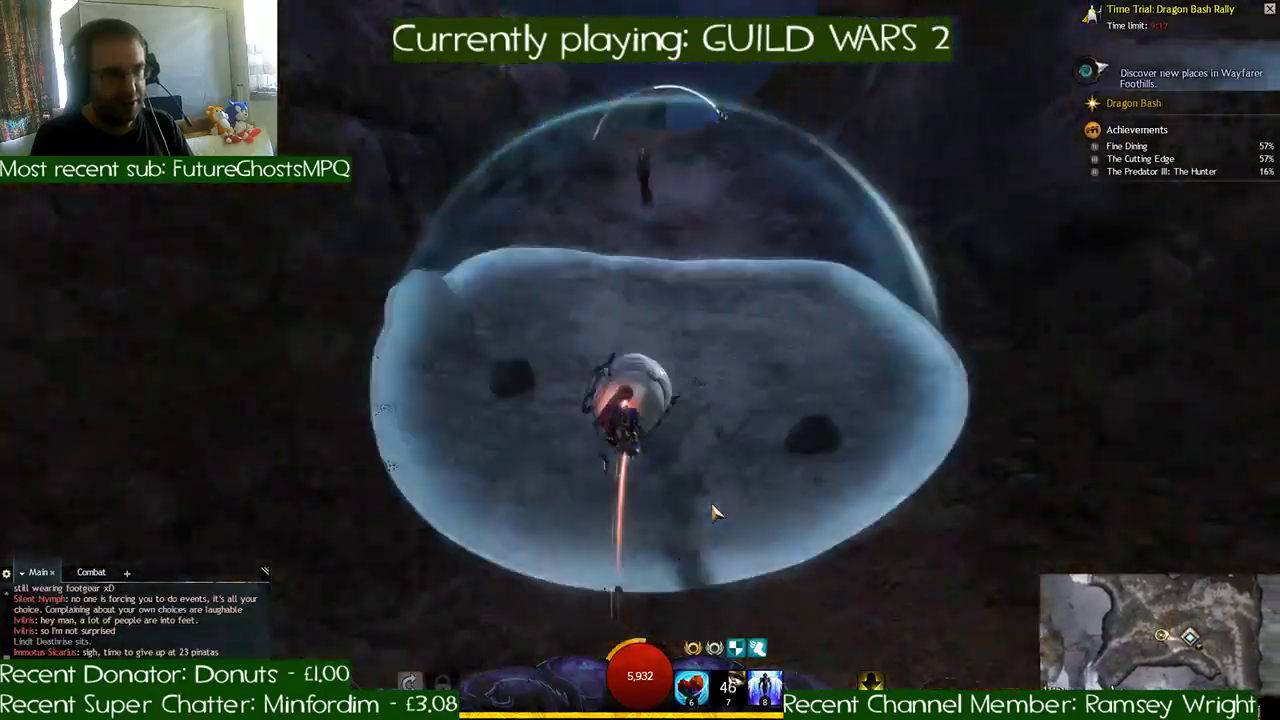
pyautogui.press('a')
pyautogui.press('d')
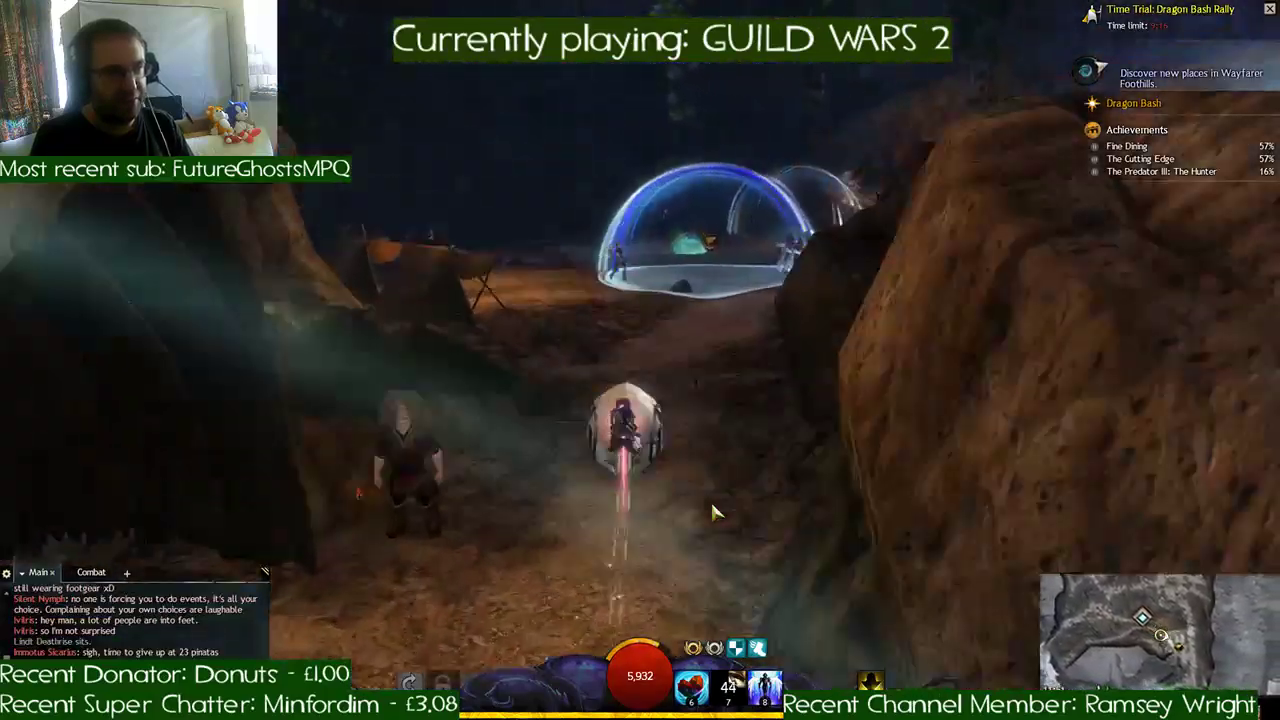
pyautogui.press('d')
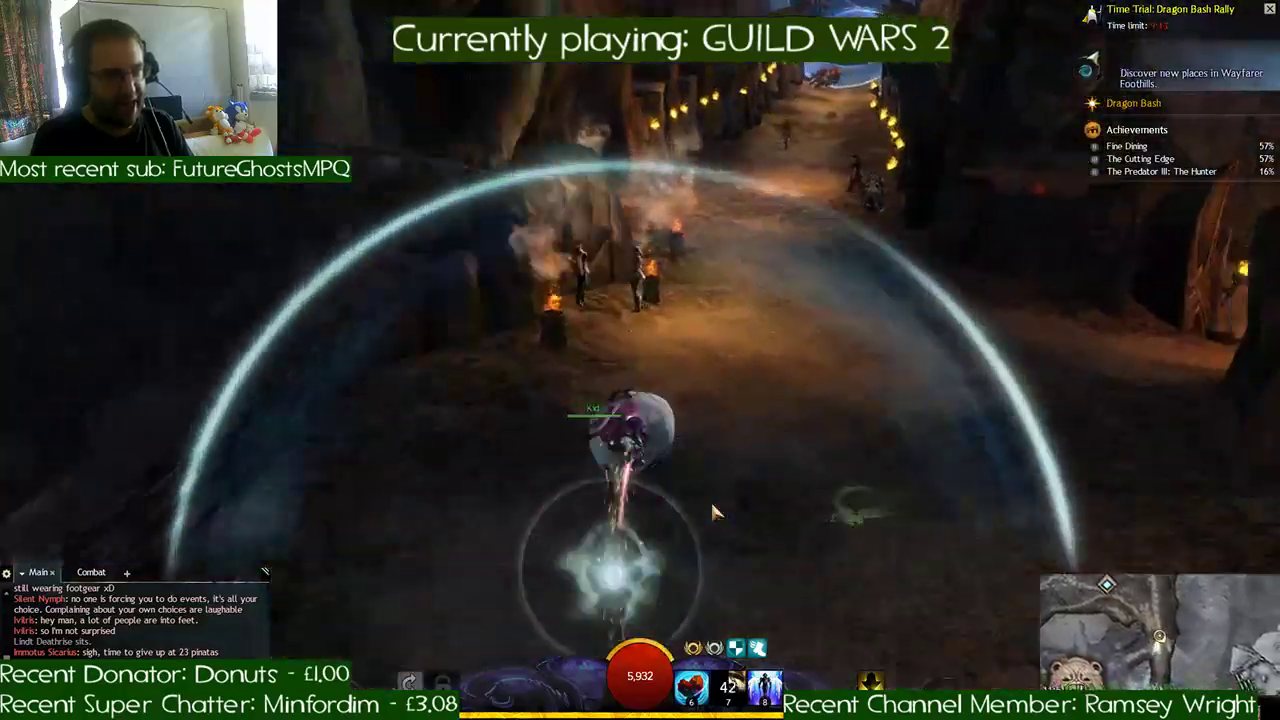
pyautogui.press('v')
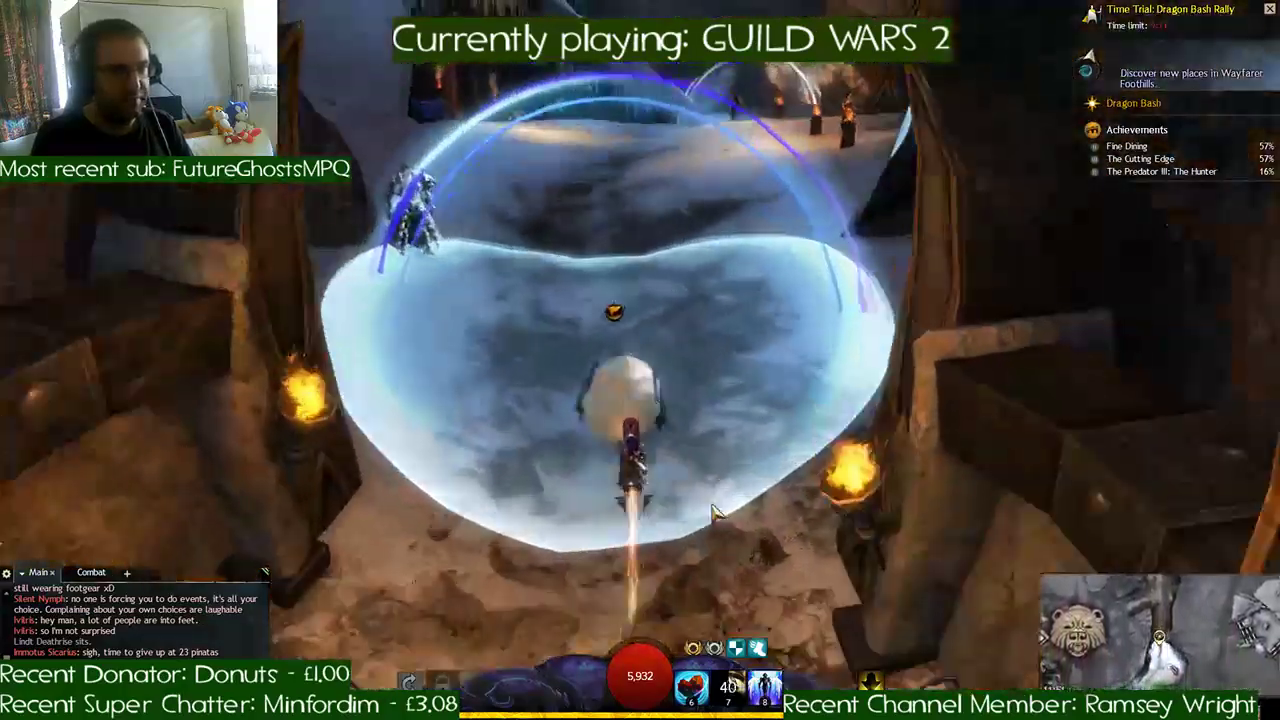
# - Race through the brazier-lined rocky pass, across the snow by the bannered building, and along the wooden fence
pyautogui.press('d')
pyautogui.press('d')
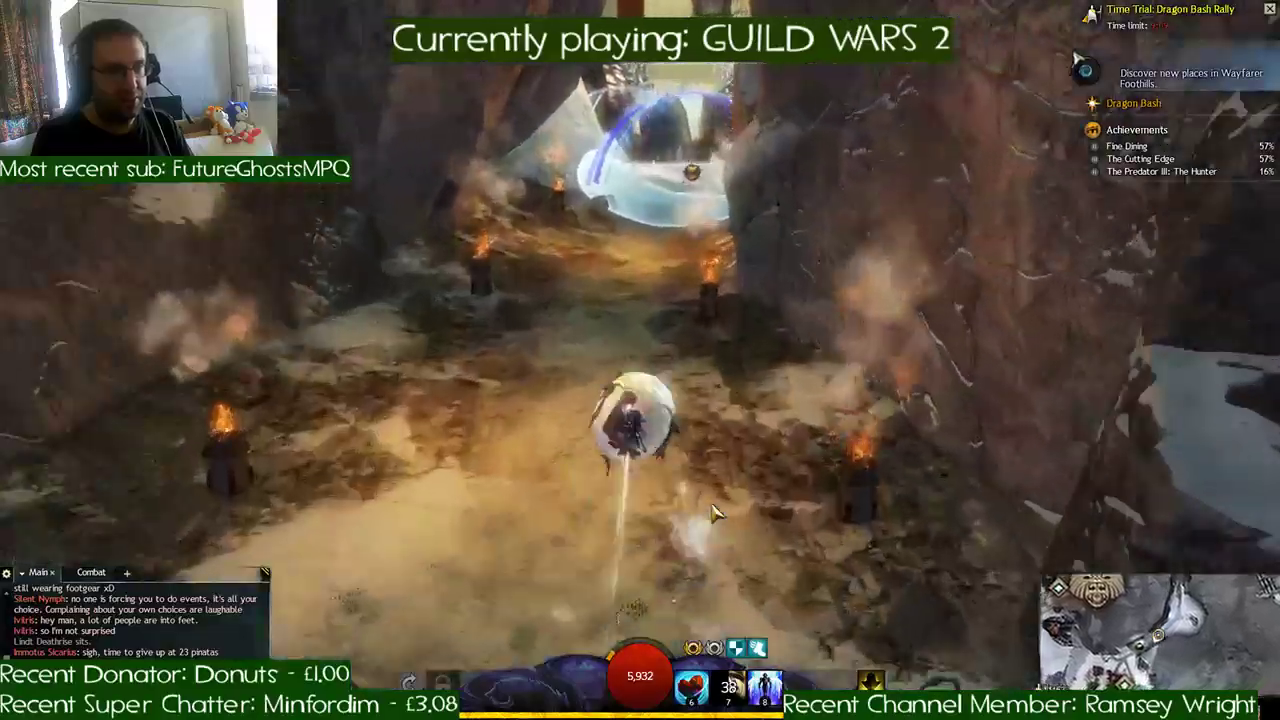
pyautogui.press('a')
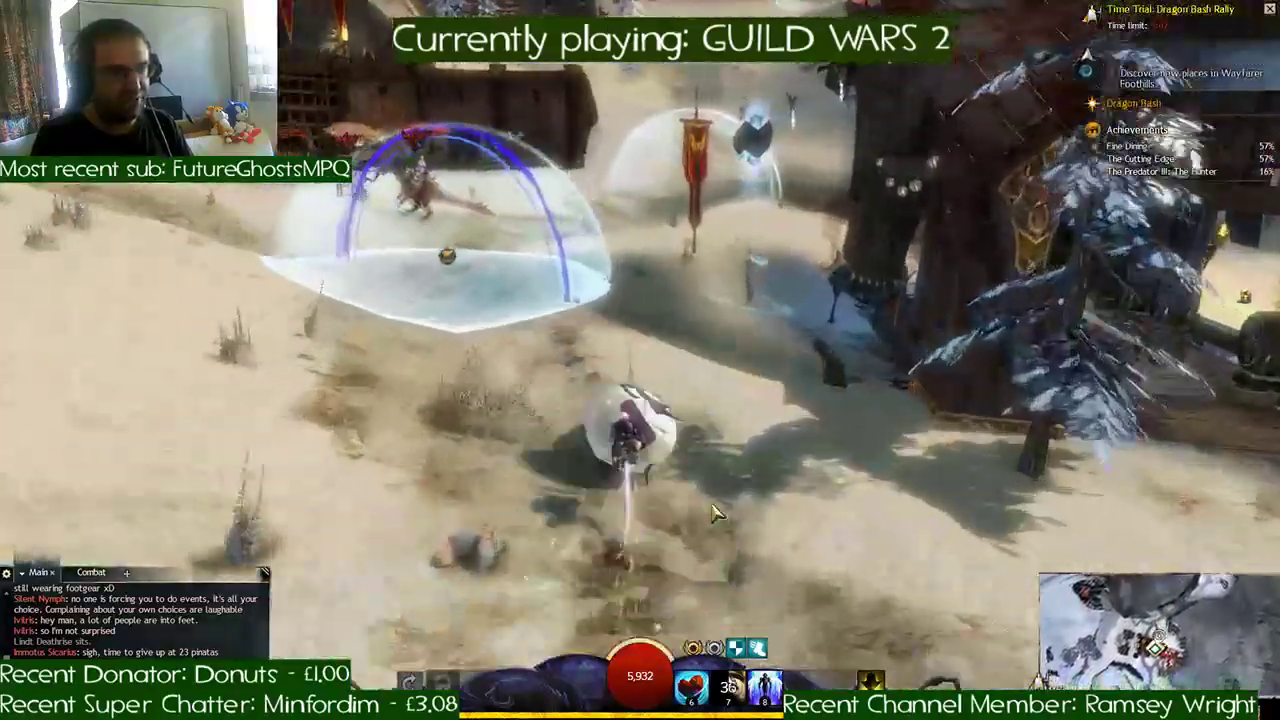
pyautogui.press('d')
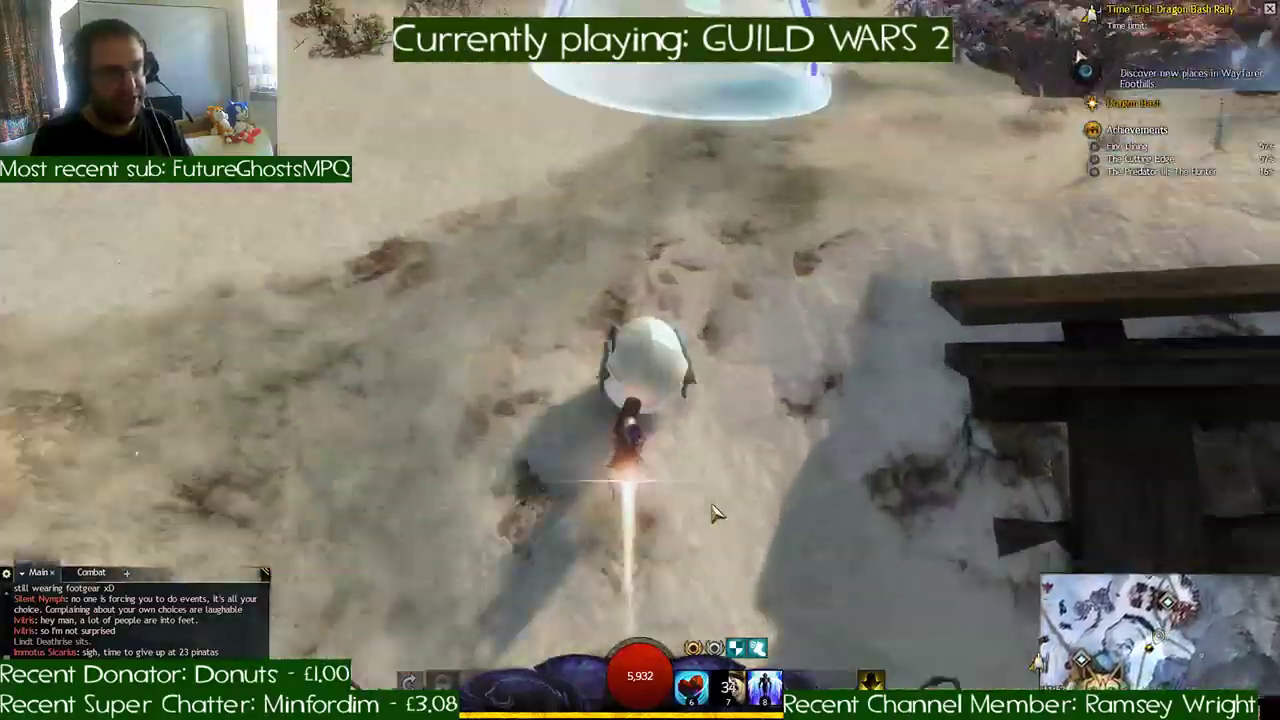
pyautogui.press('a')
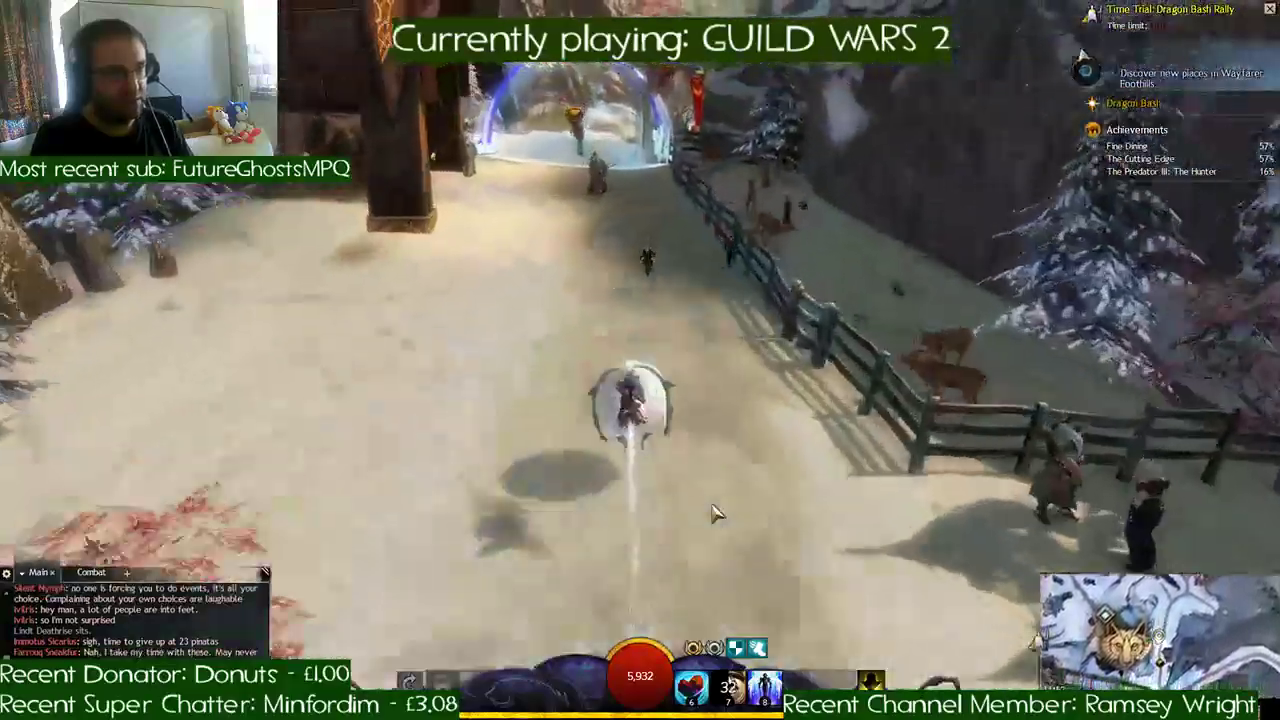
# - Follow the snow slope checkpoints past the red banners onto the deck and finish the Dragon Bash Rally lap
pyautogui.press('d')
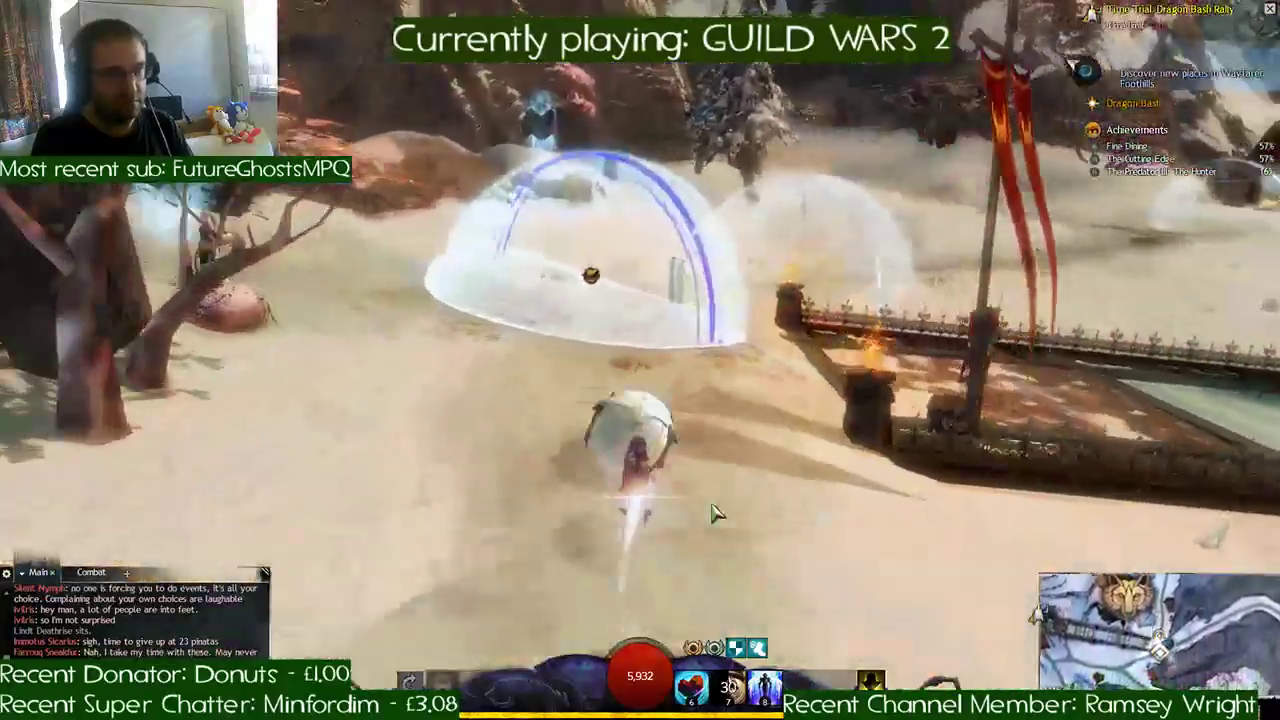
pyautogui.press('d')
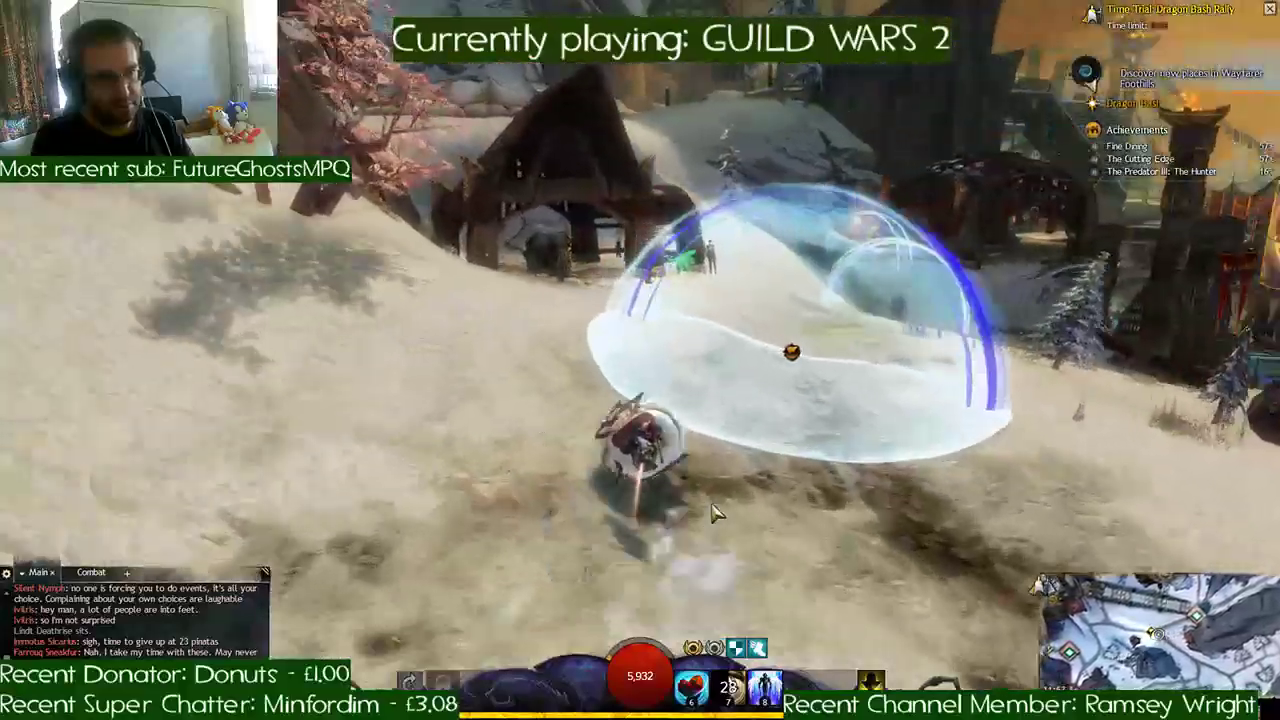
pyautogui.press('d')
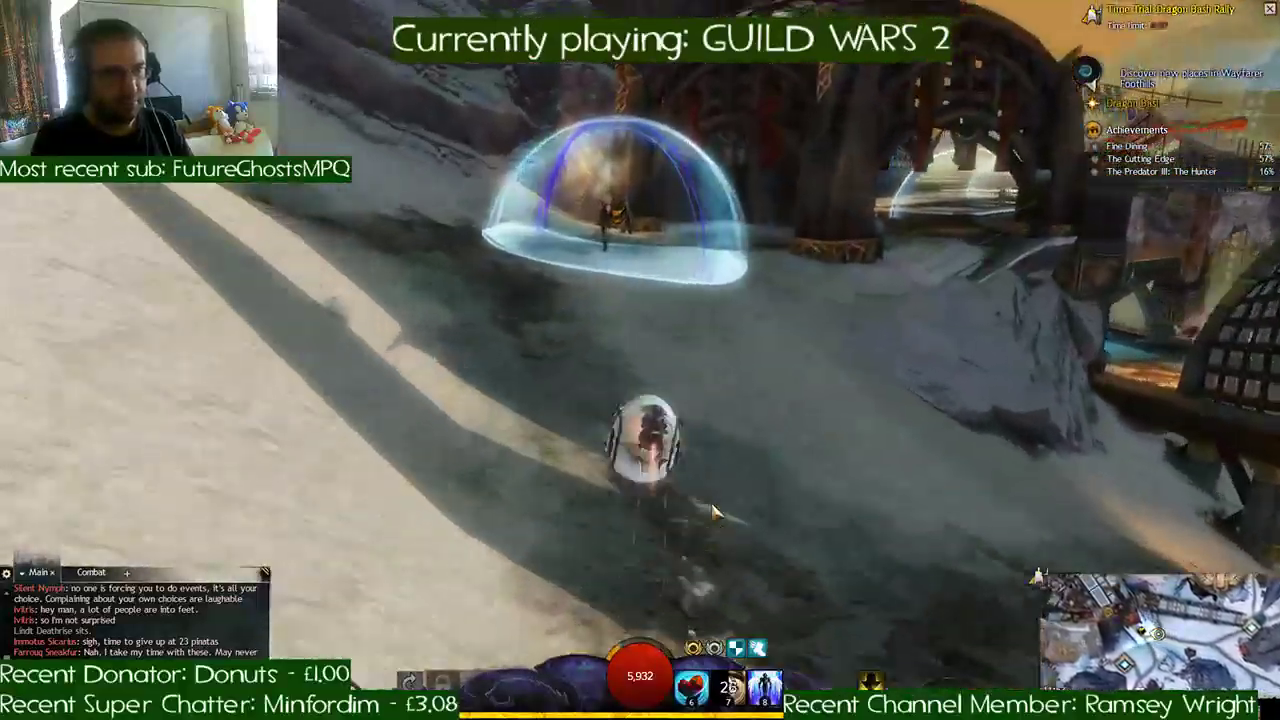
pyautogui.press('d')
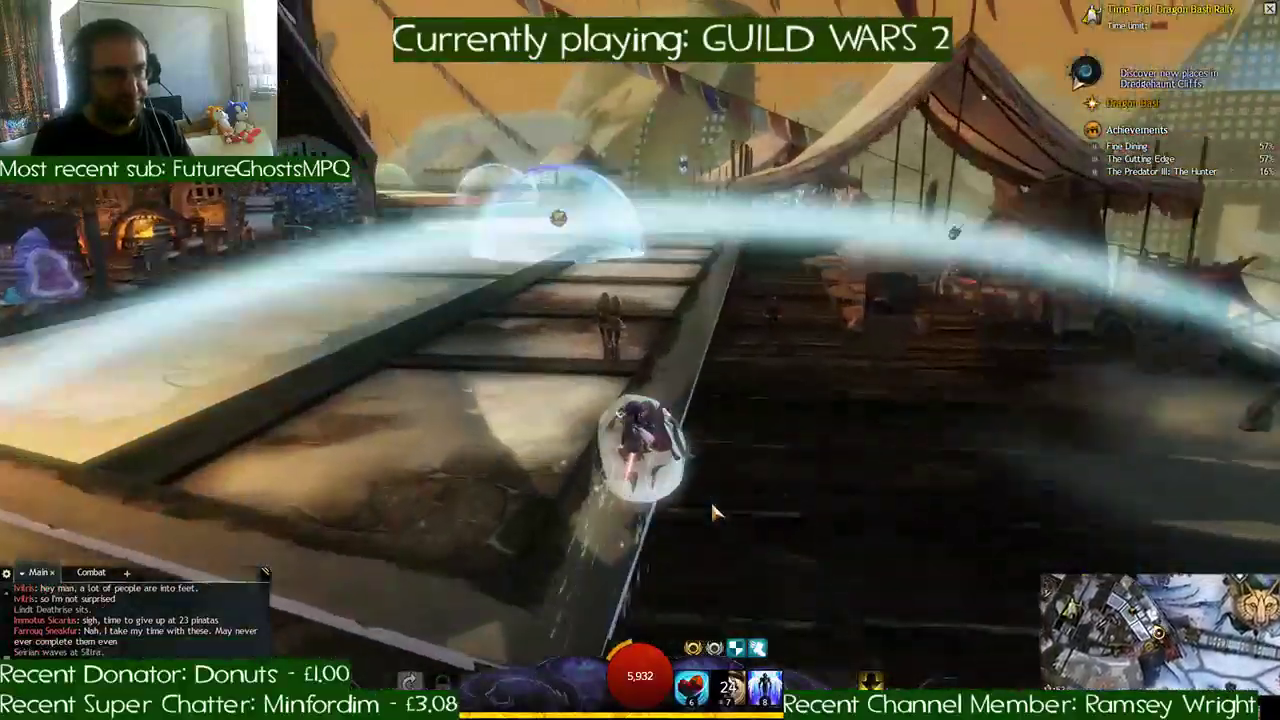
pyautogui.press('a')
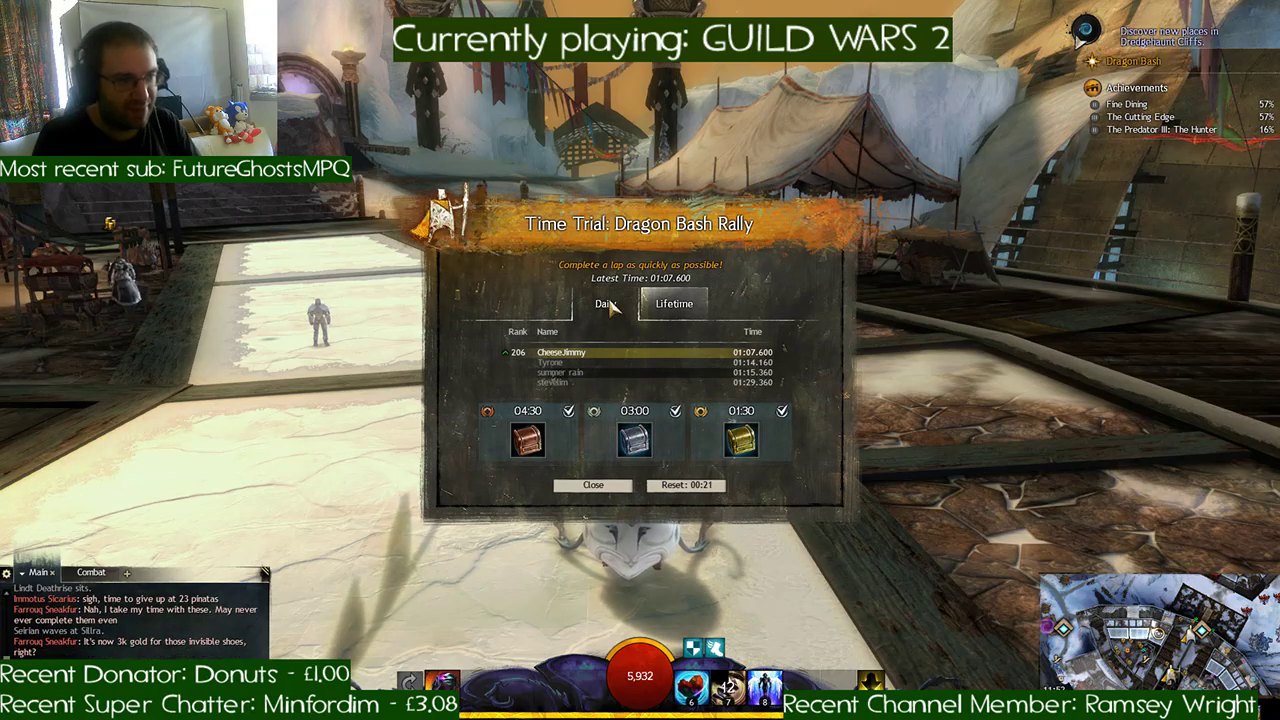
# - Reset the Dragon Bash Rally, start another run at the time trial marker, and race across the deck onto the snow
pyautogui.click(686, 485)
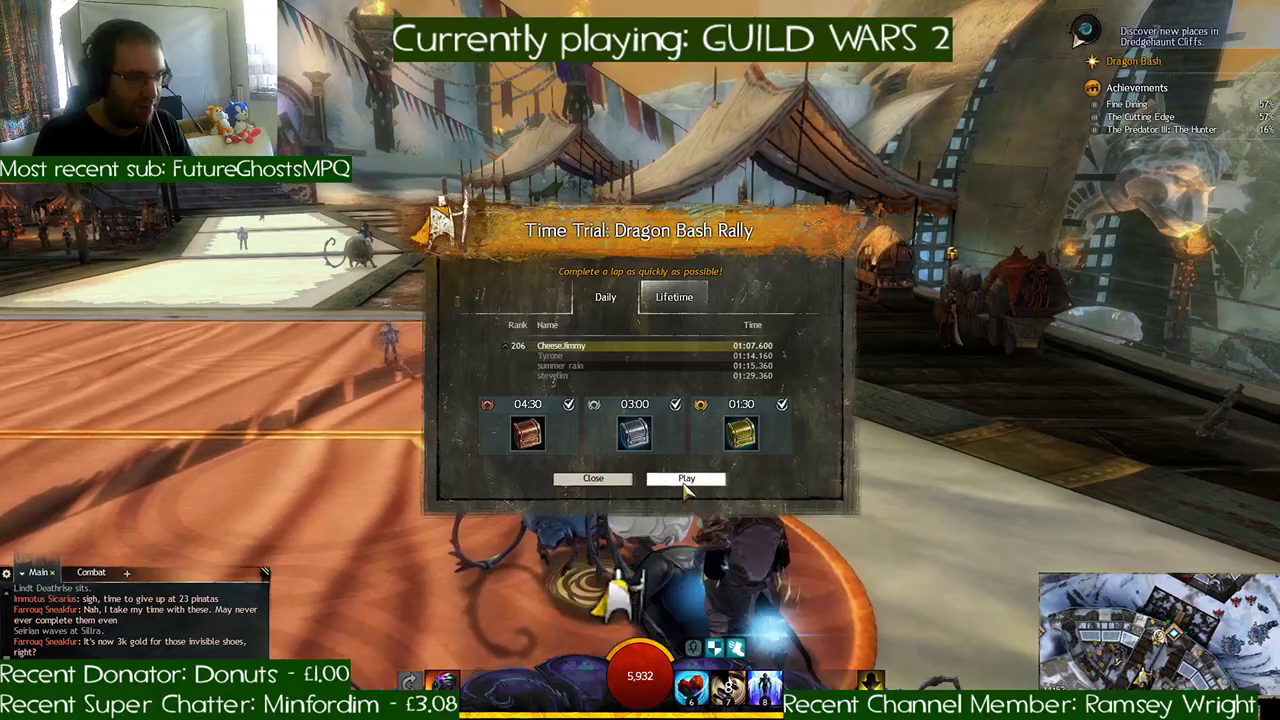
pyautogui.press('a')
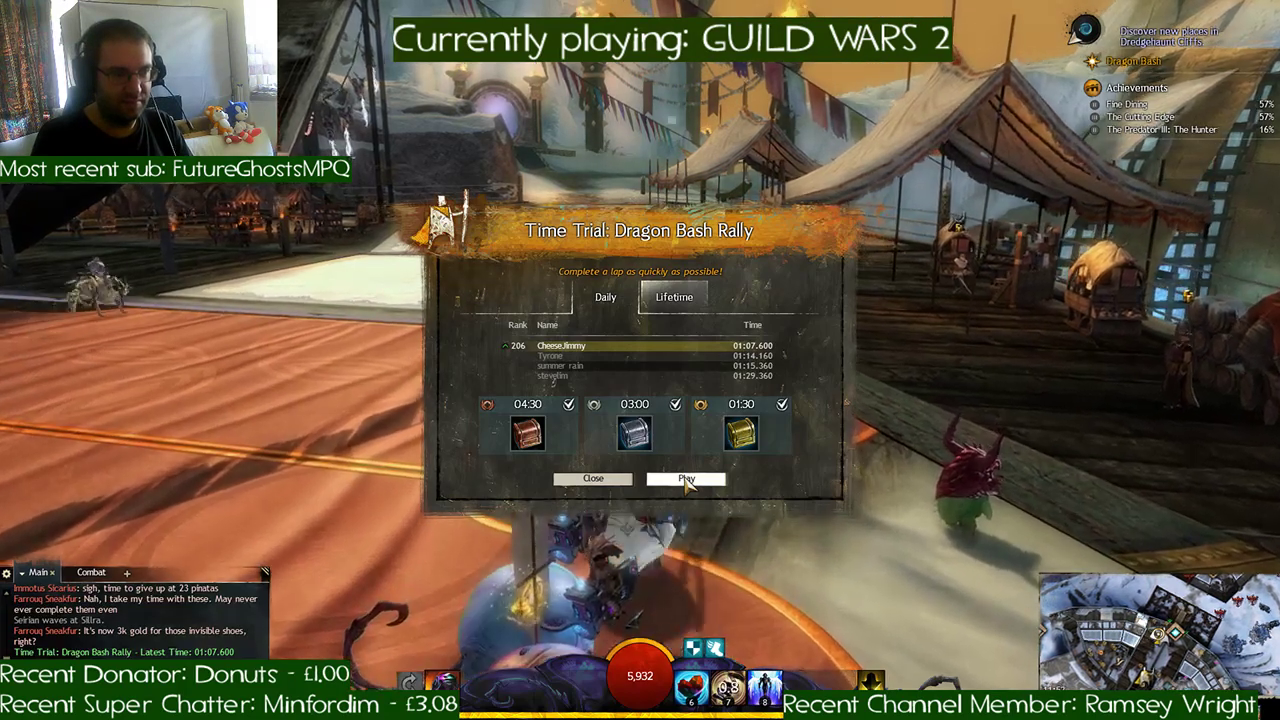
pyautogui.click(686, 479)
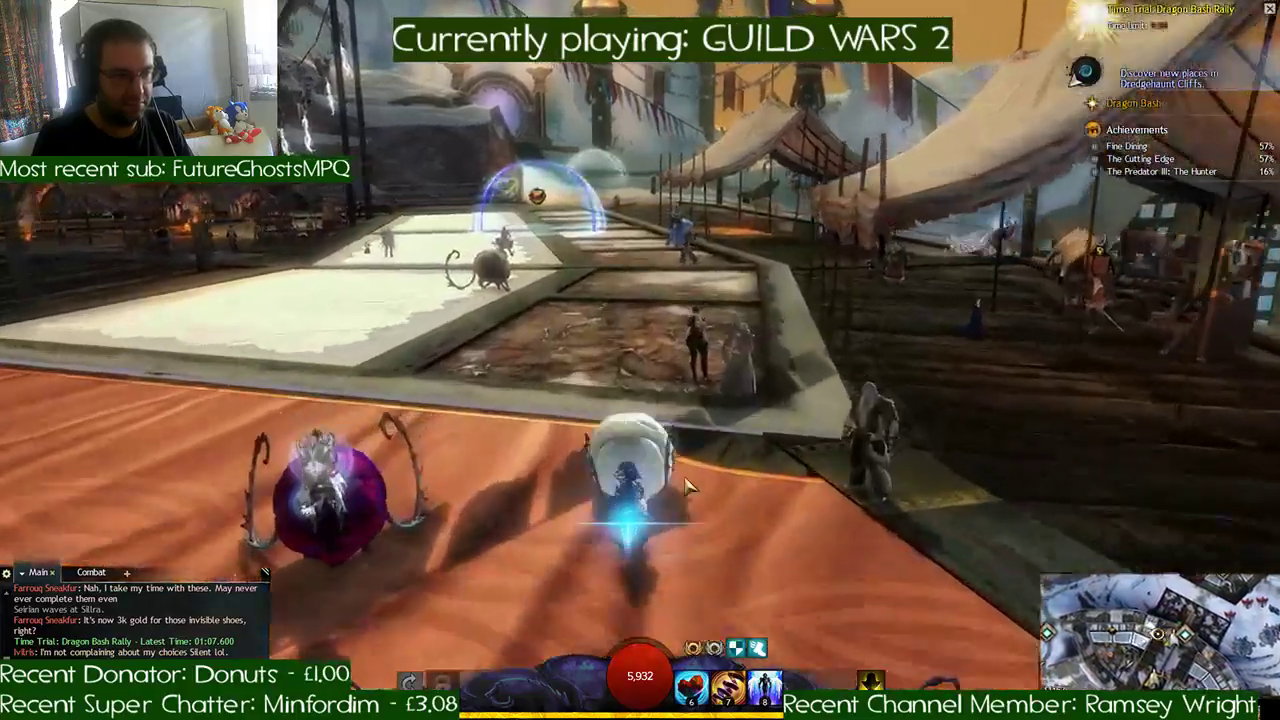
pyautogui.press('w')
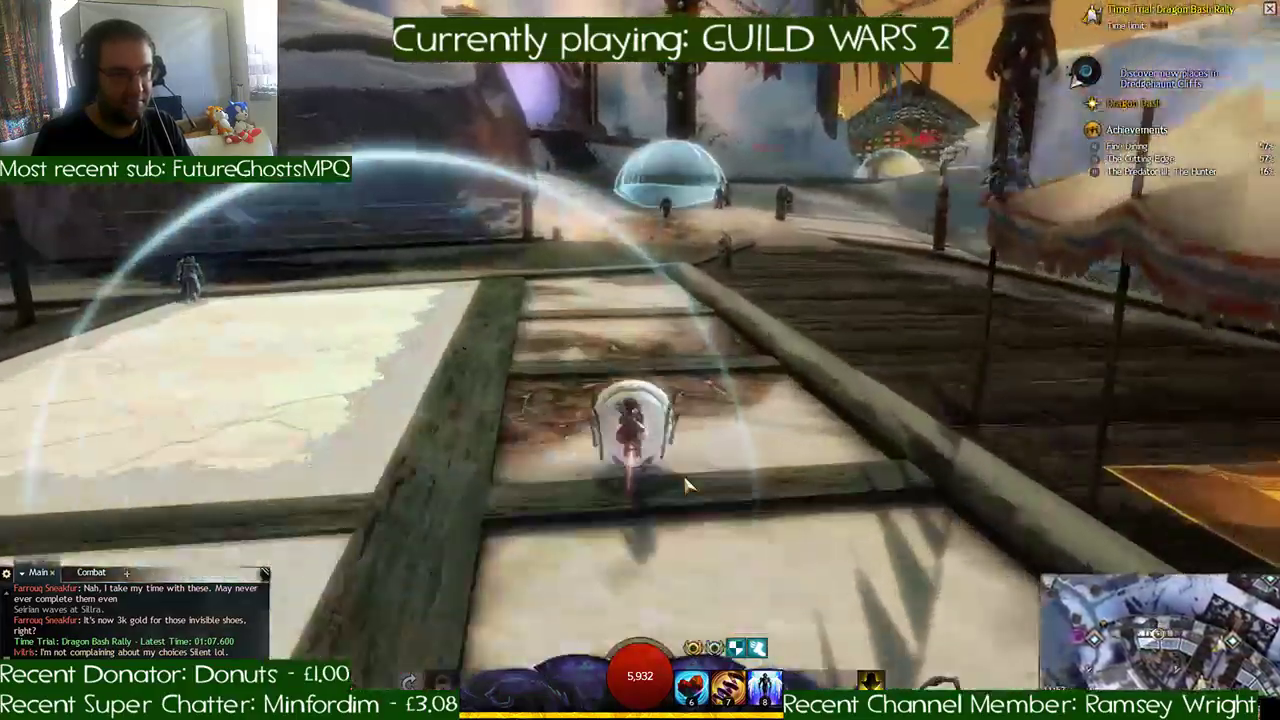
pyautogui.press('d')
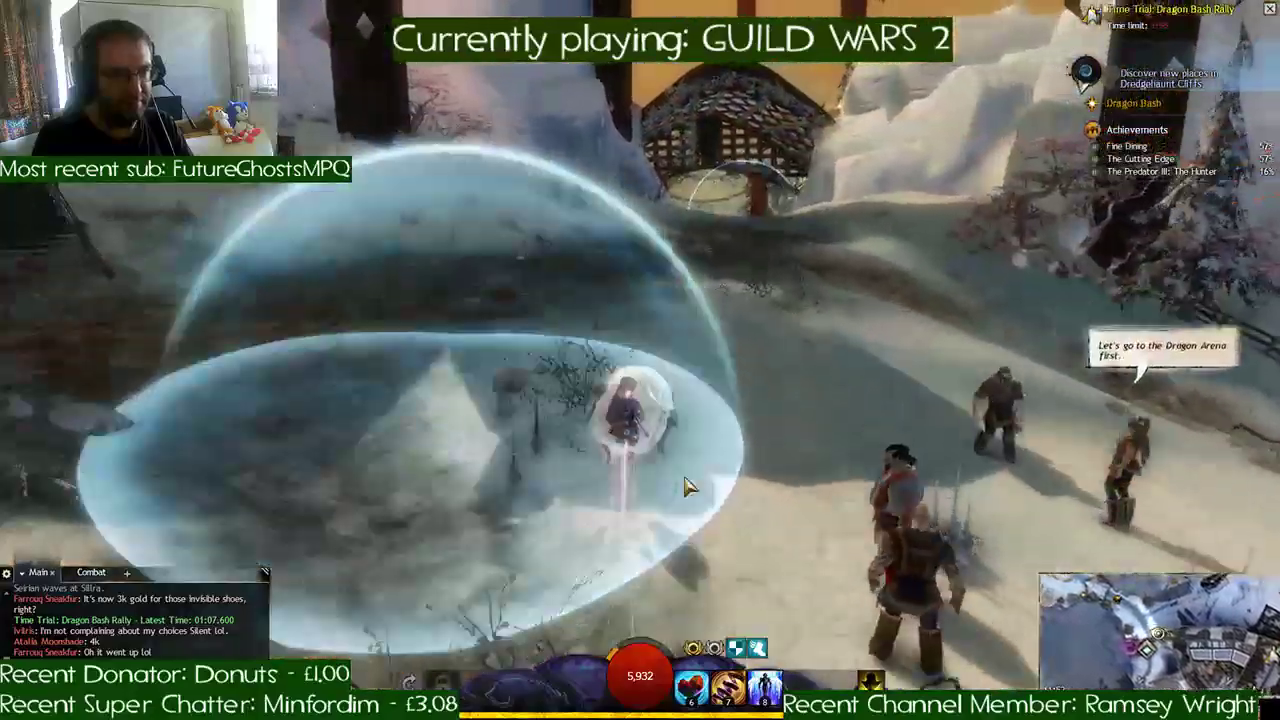
# - Race across the snow, through the lattice gatehouse, and along the riverbank checkpoints toward the stone arch
pyautogui.press('a')
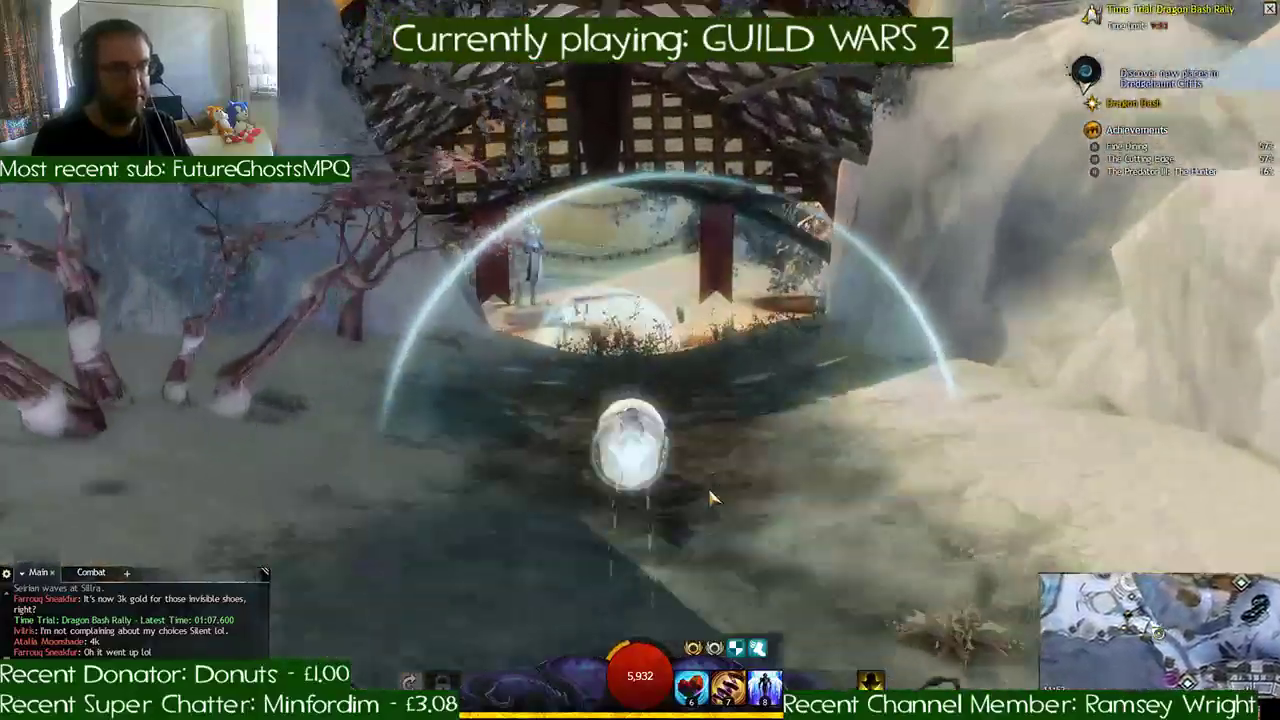
pyautogui.press('a')
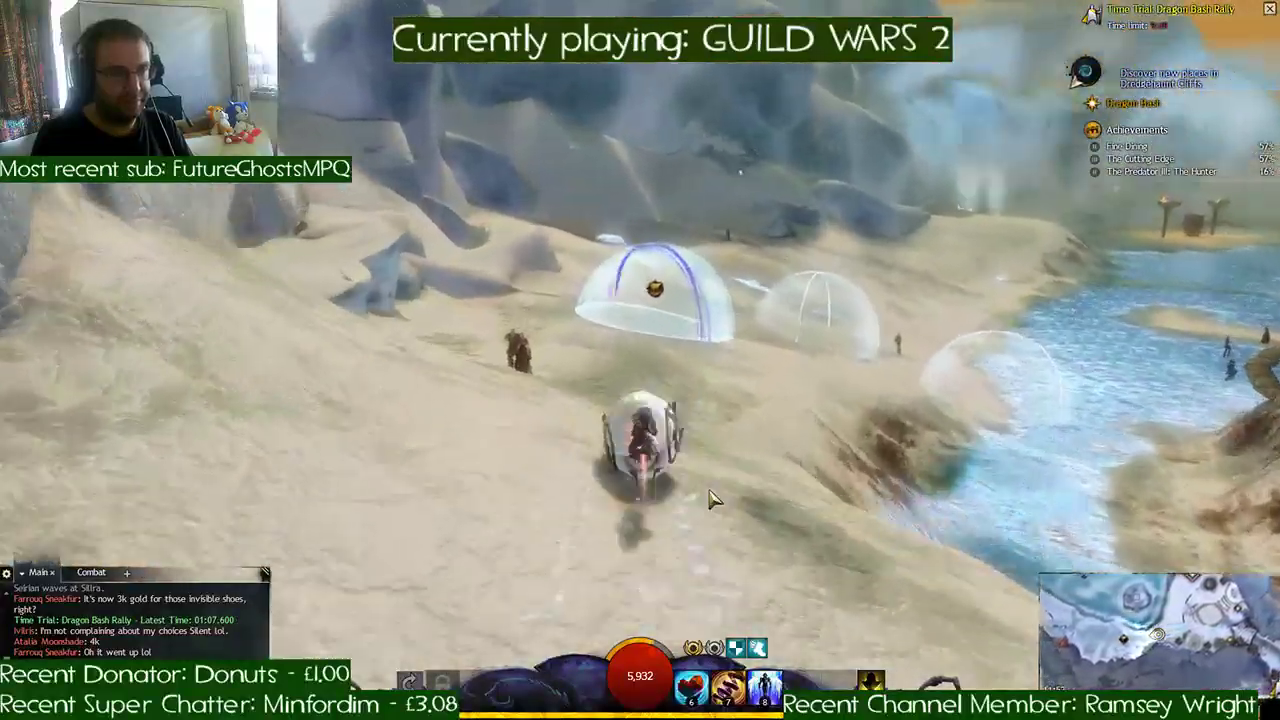
pyautogui.press('d')
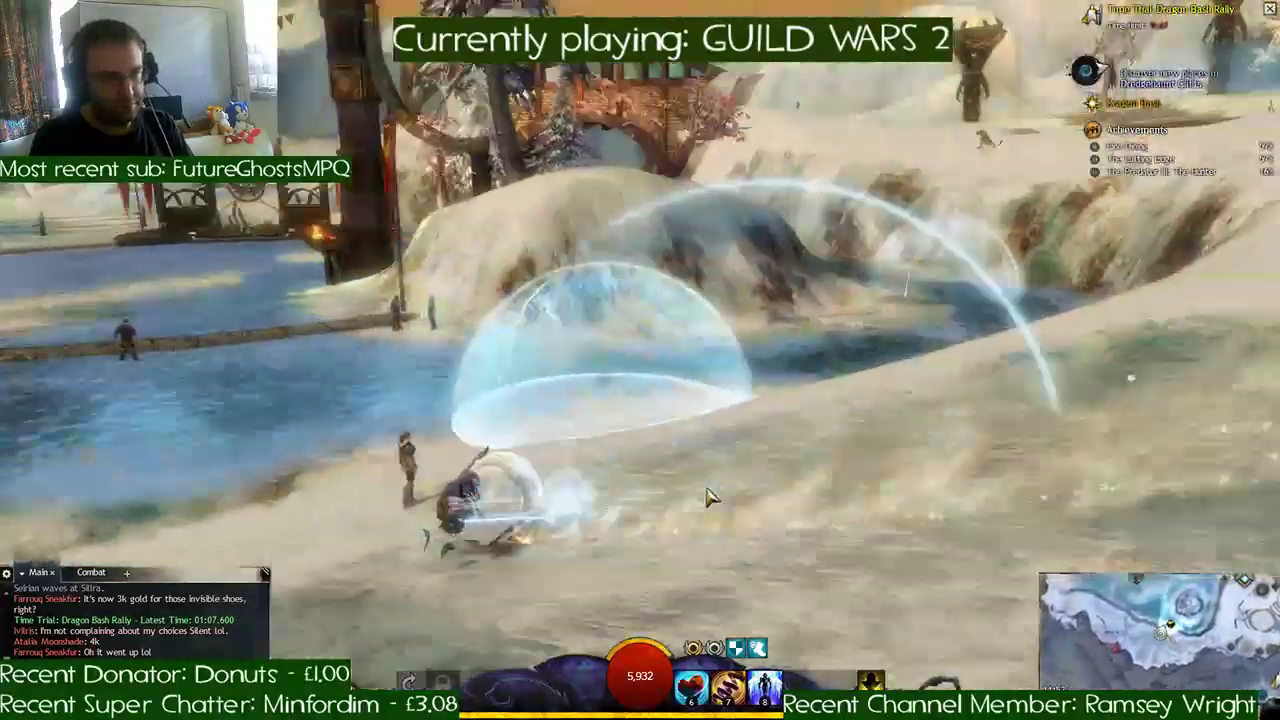
pyautogui.press('a')
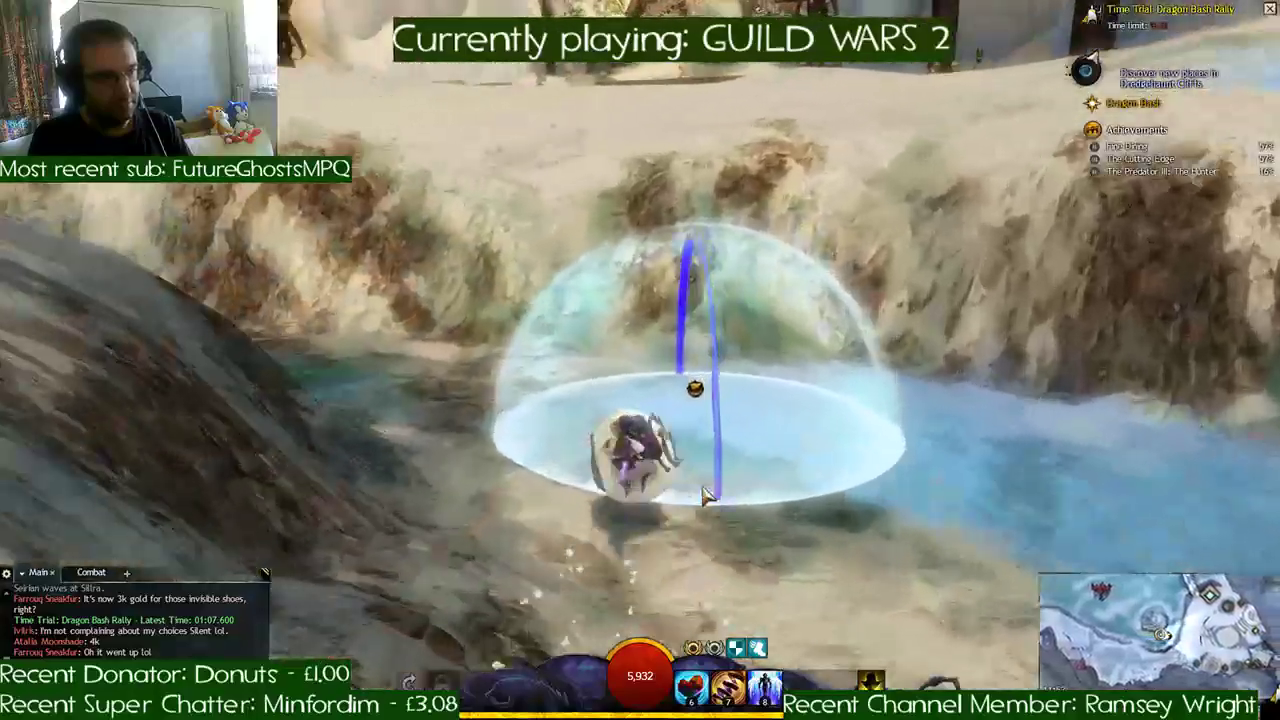
pyautogui.press('a')
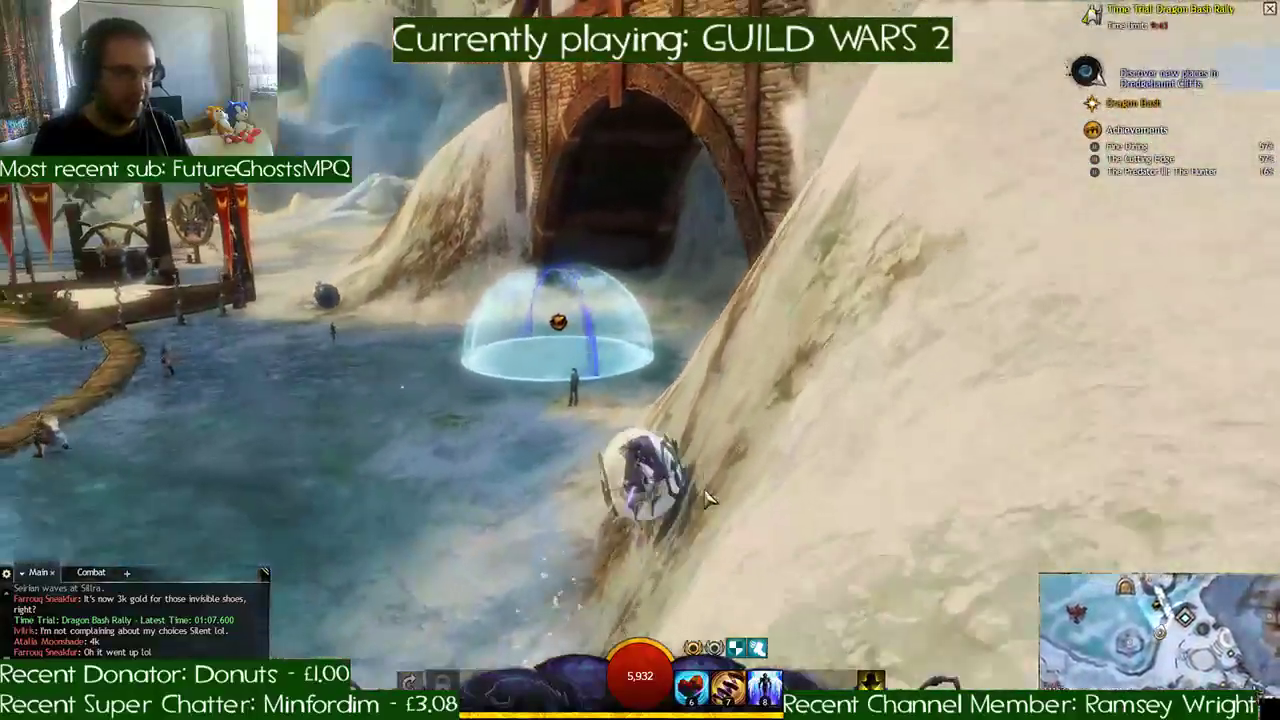
pyautogui.press('w')
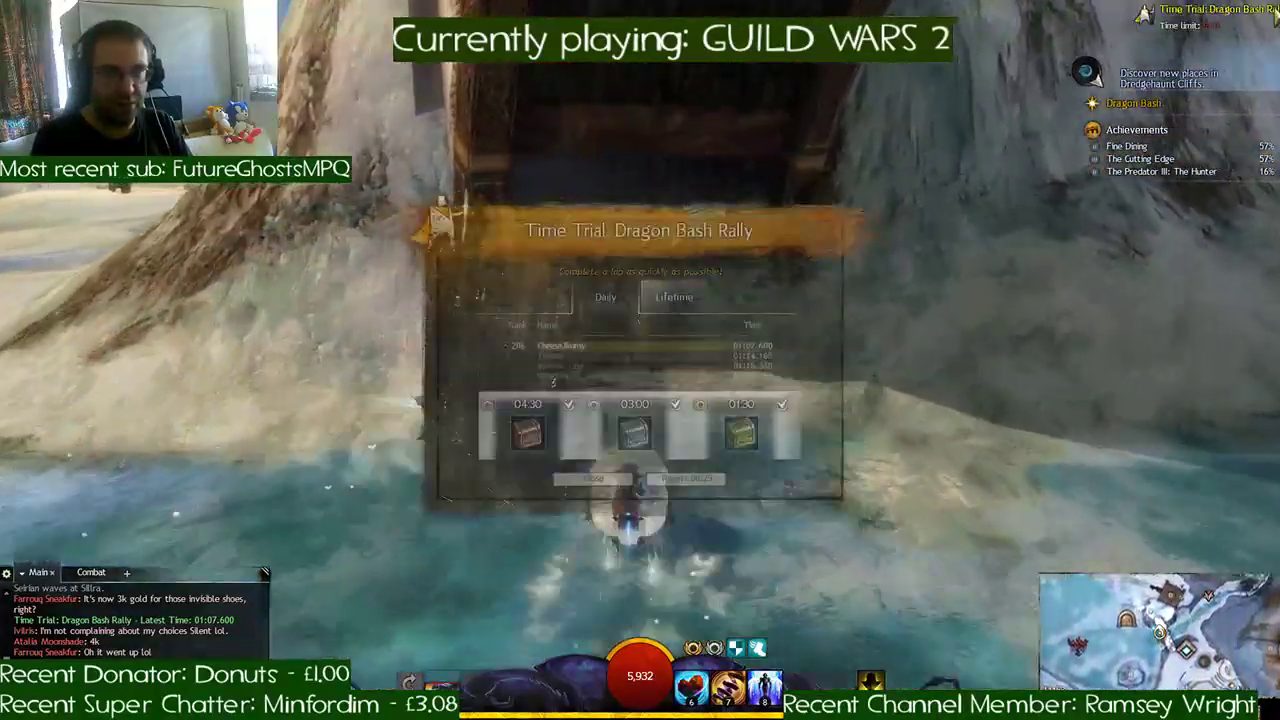
# - Reset the Dragon Bash Rally and start another run, racing over the paved deck onto the snow
pyautogui.click(689, 479)
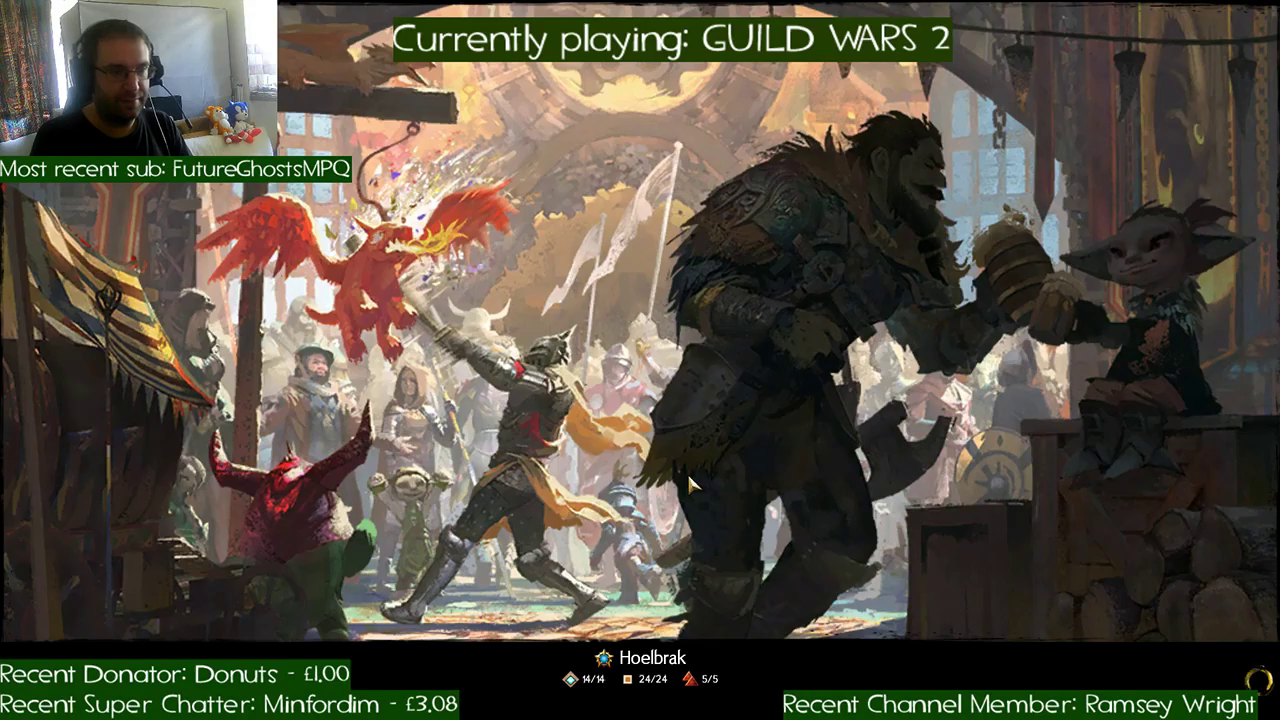
pyautogui.press('d')
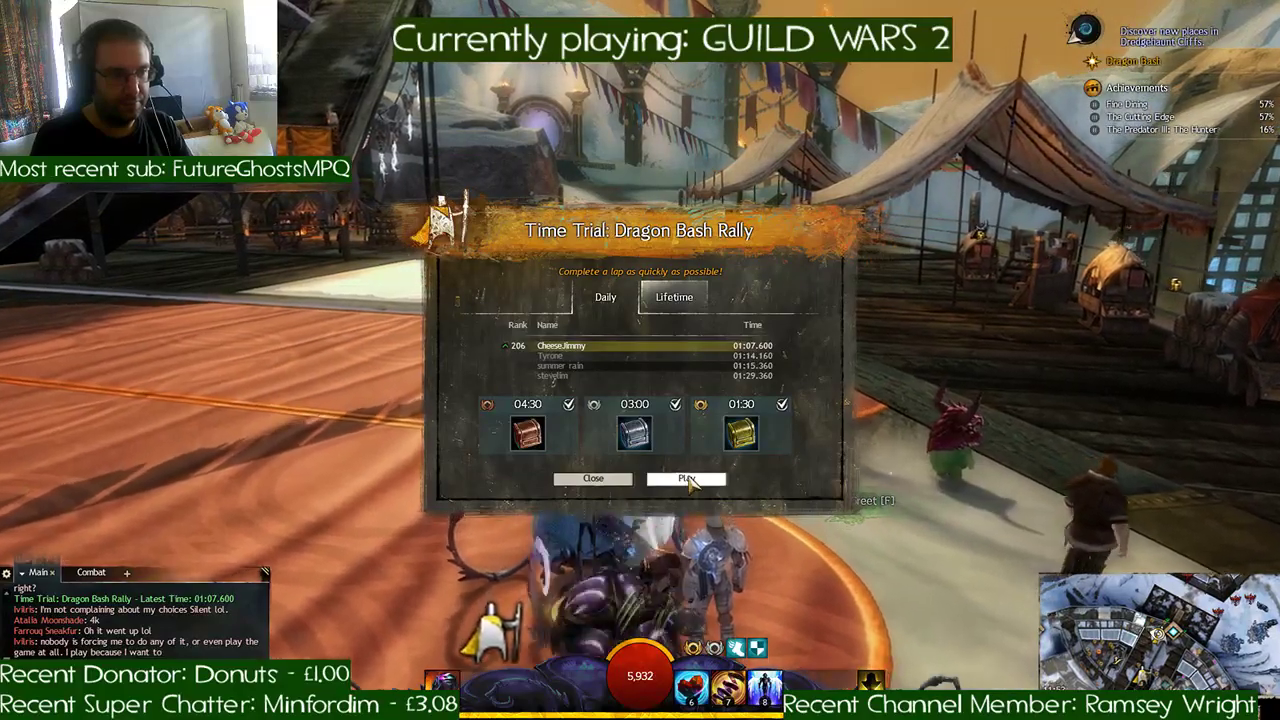
pyautogui.click(686, 479)
pyautogui.press('w')
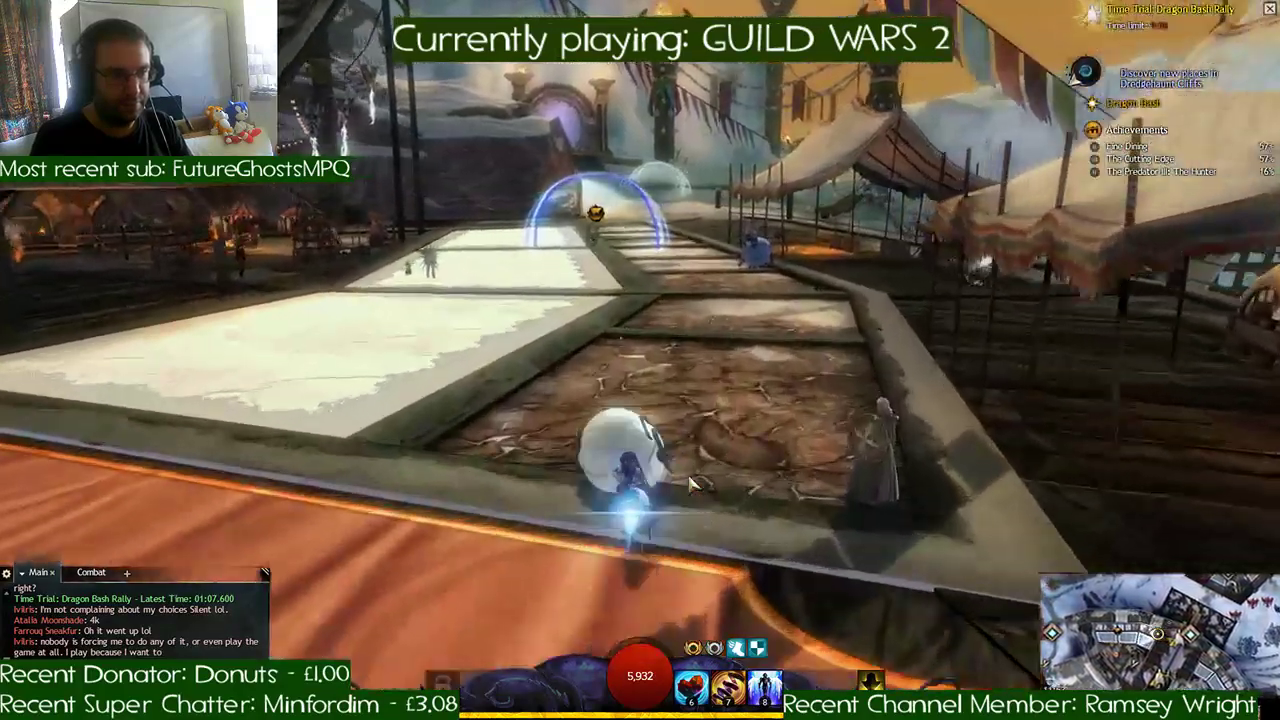
pyautogui.press('w')
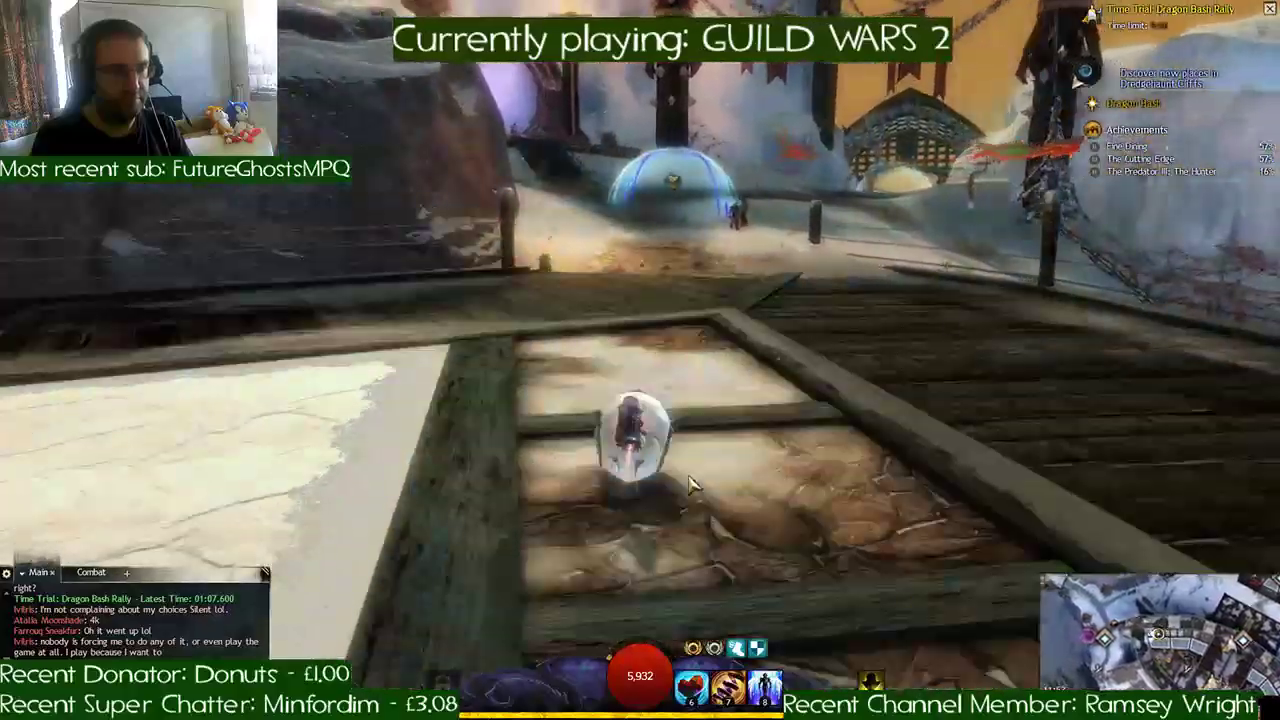
# - Follow the checkpoints through the gatehouse, past the snowy statue area, and down the slope toward the river
pyautogui.press('w')
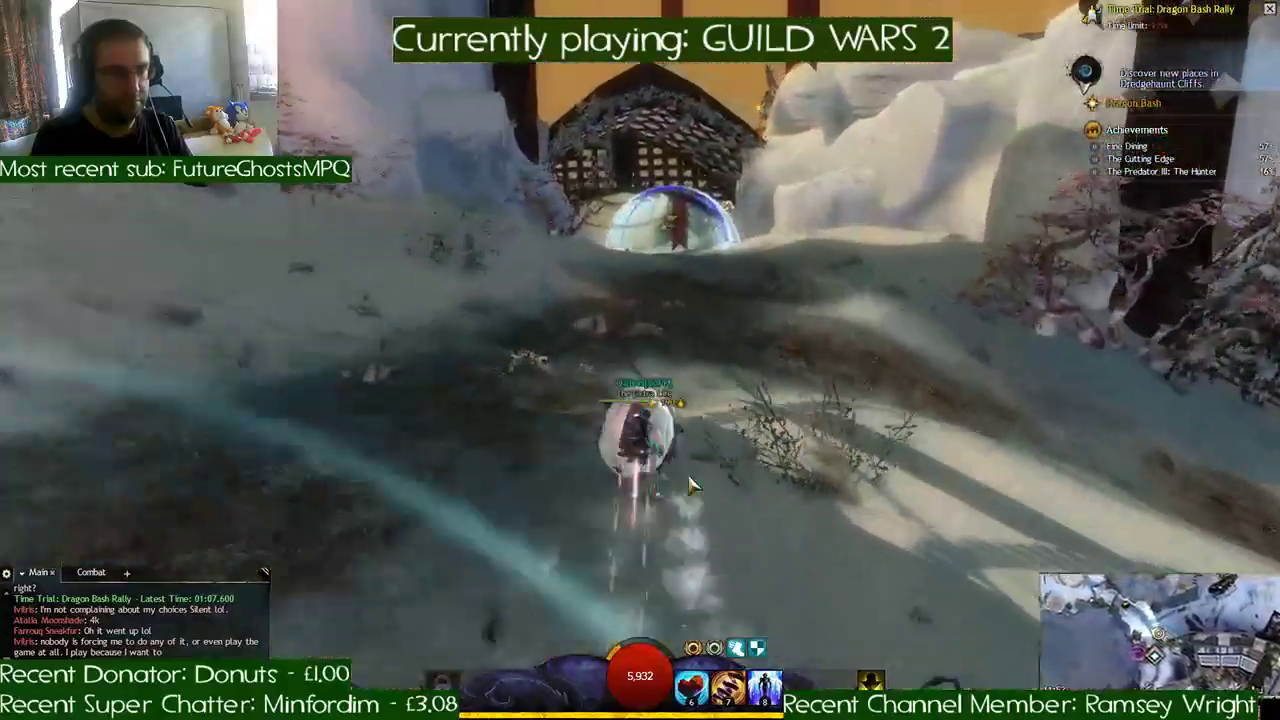
pyautogui.press('w')
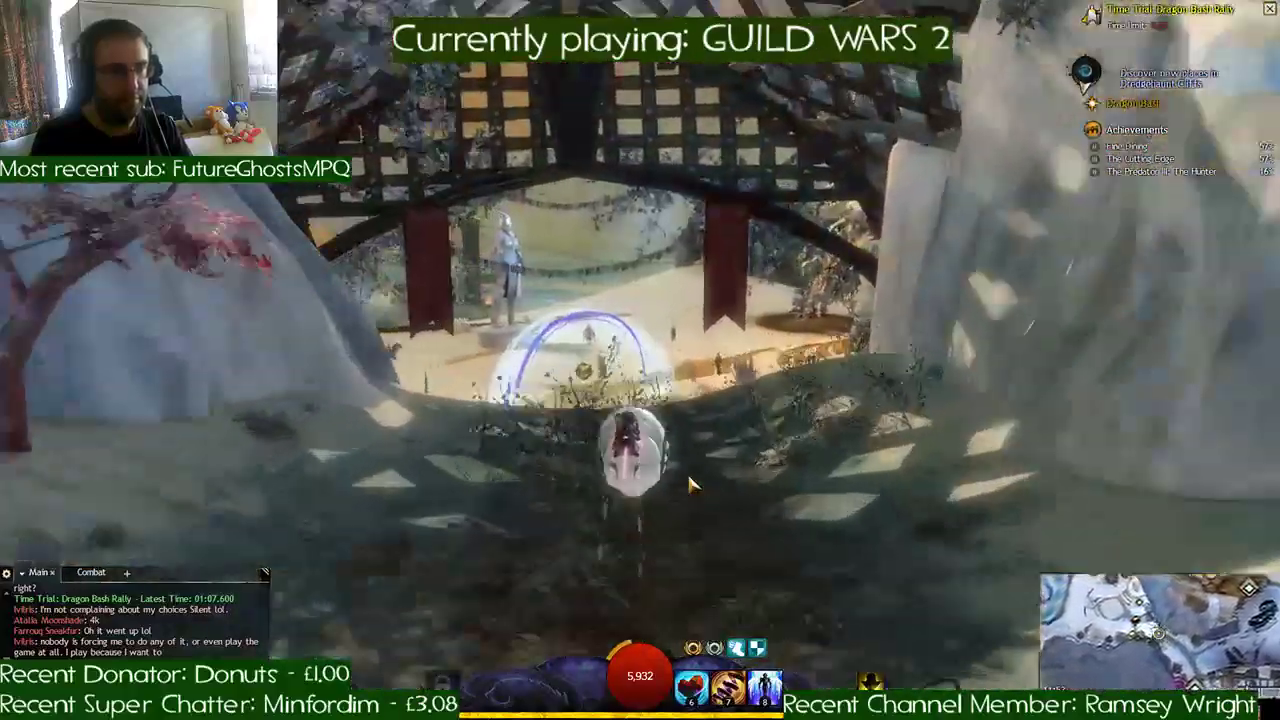
pyautogui.press('w')
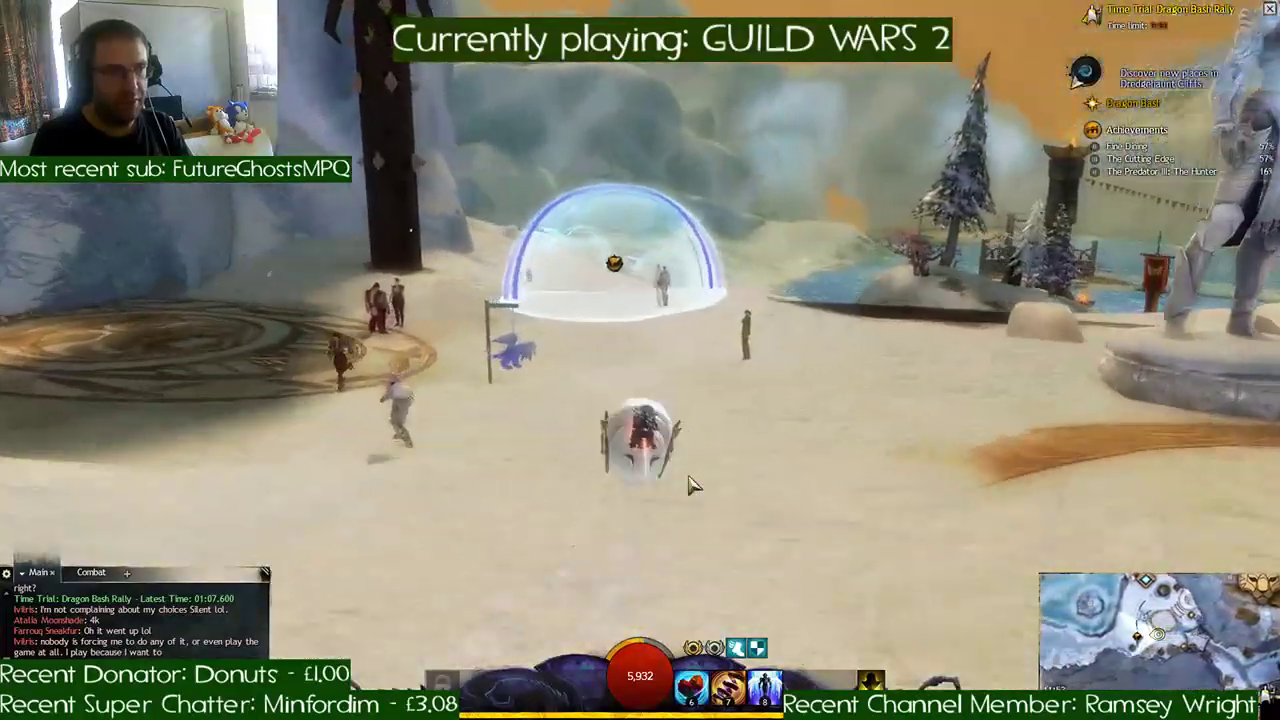
pyautogui.press('w')
pyautogui.press('w')
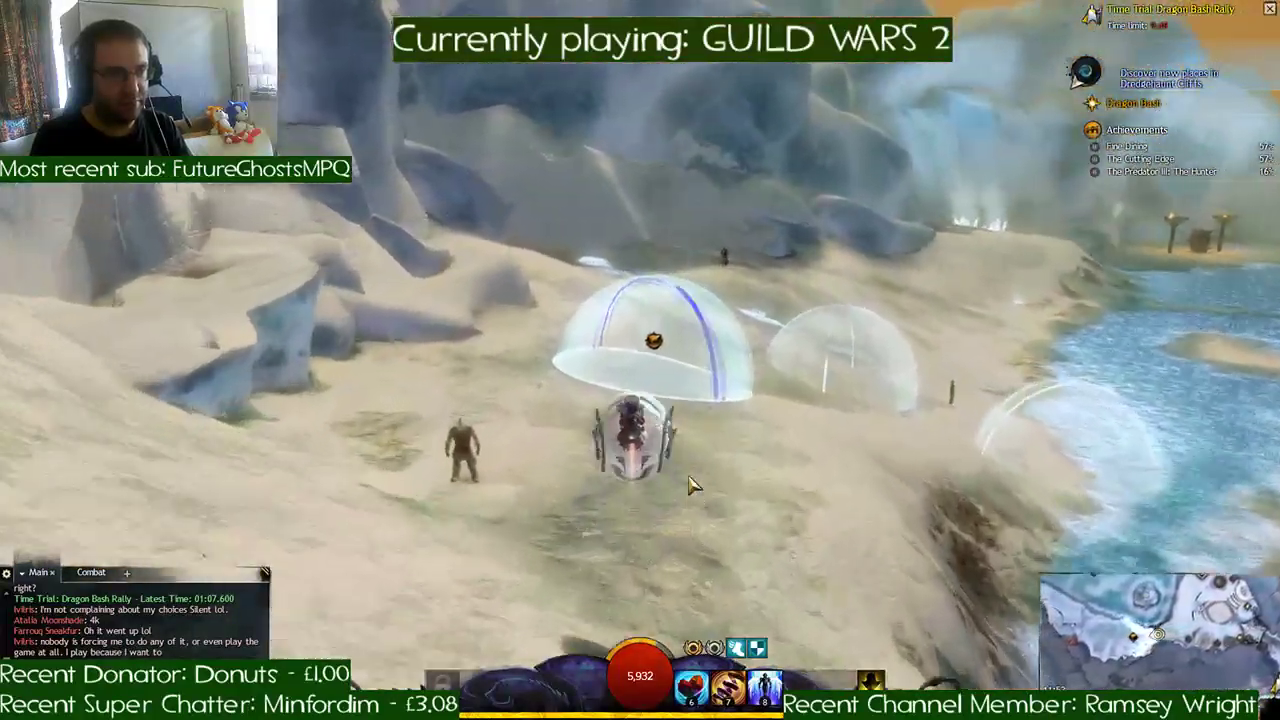
pyautogui.press('d')
pyautogui.press('w')
pyautogui.press('d')
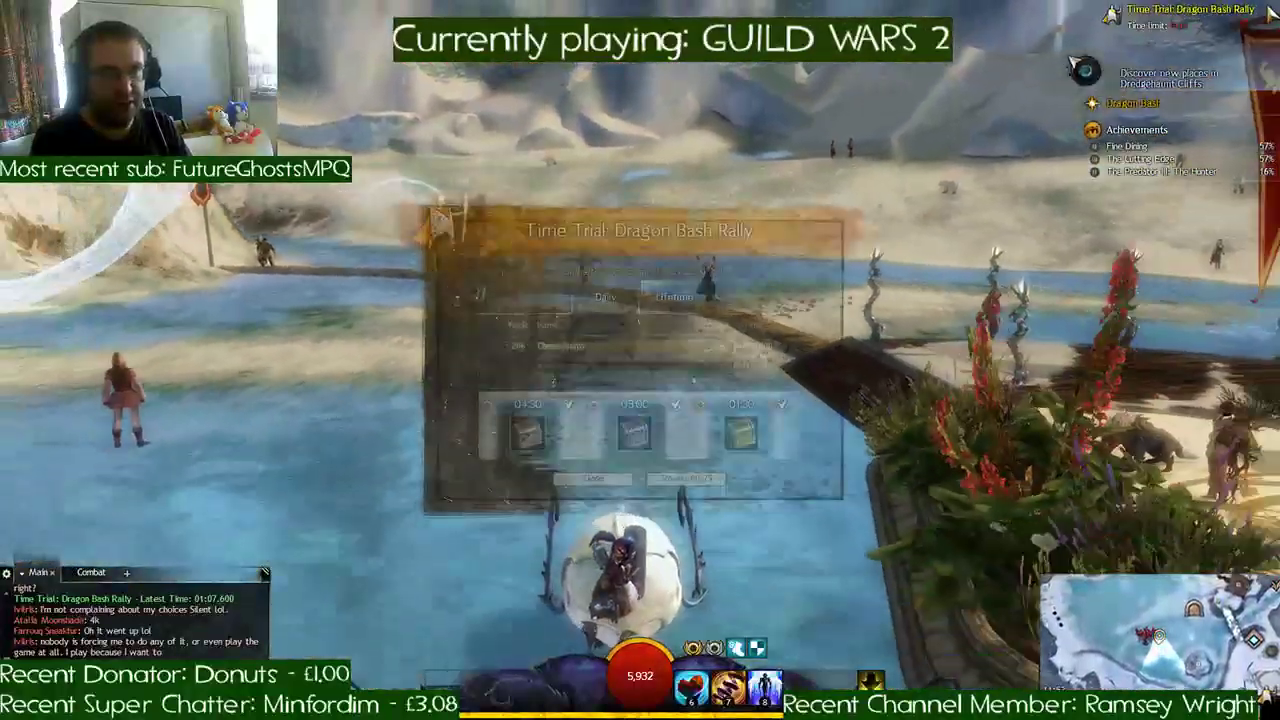
# - Restart the Dragon Bash Rally from the time trial marker and race along the paved deck to its snowy edge
pyautogui.click(694, 480)
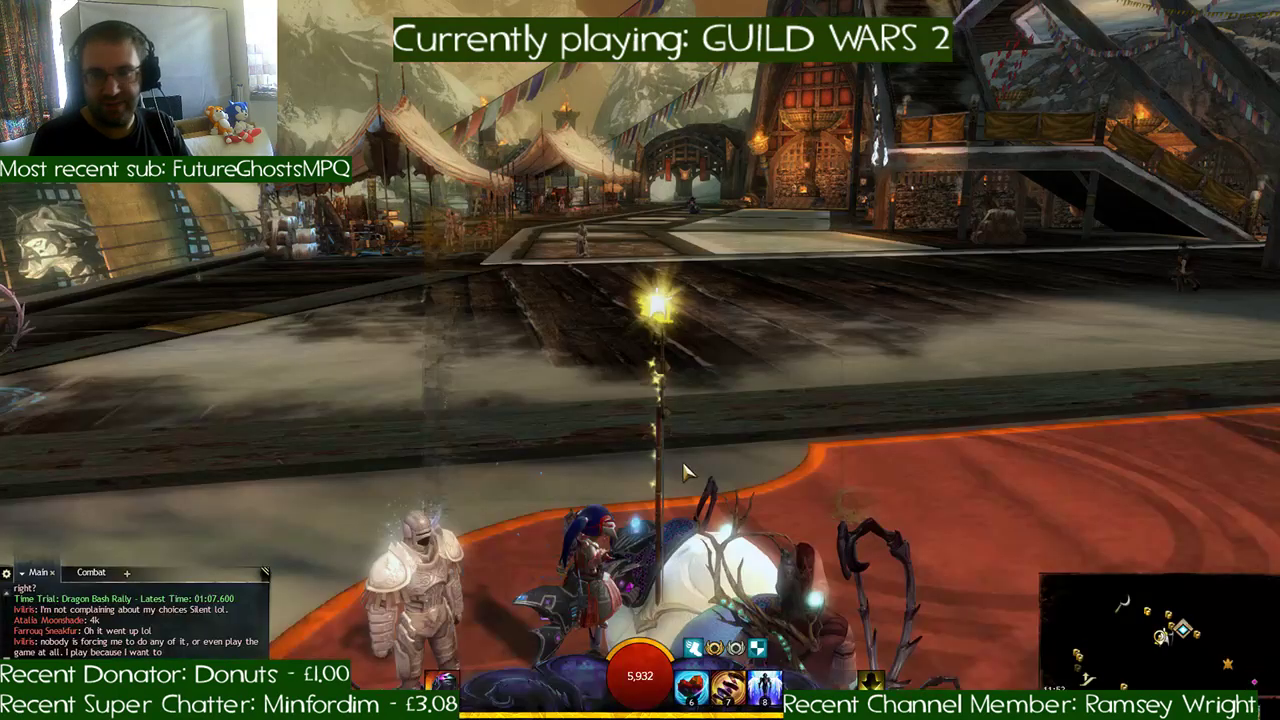
pyautogui.press('d')
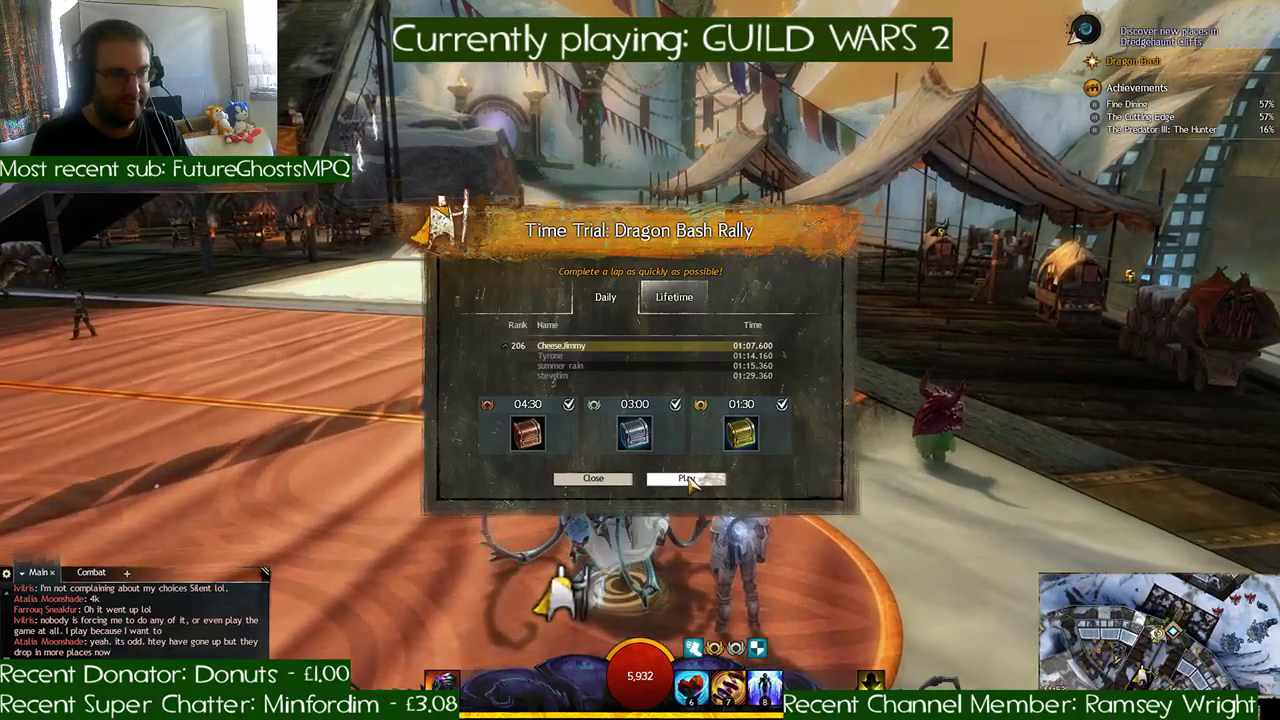
pyautogui.click(686, 479)
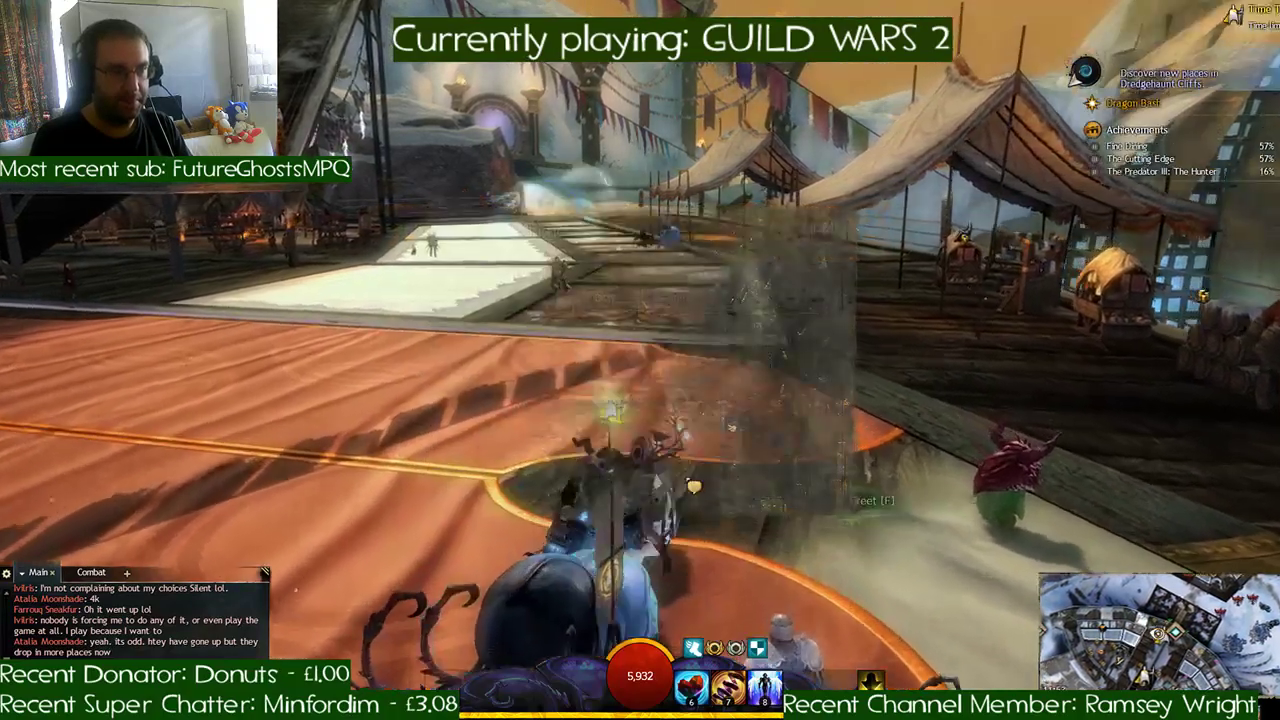
pyautogui.press('w')
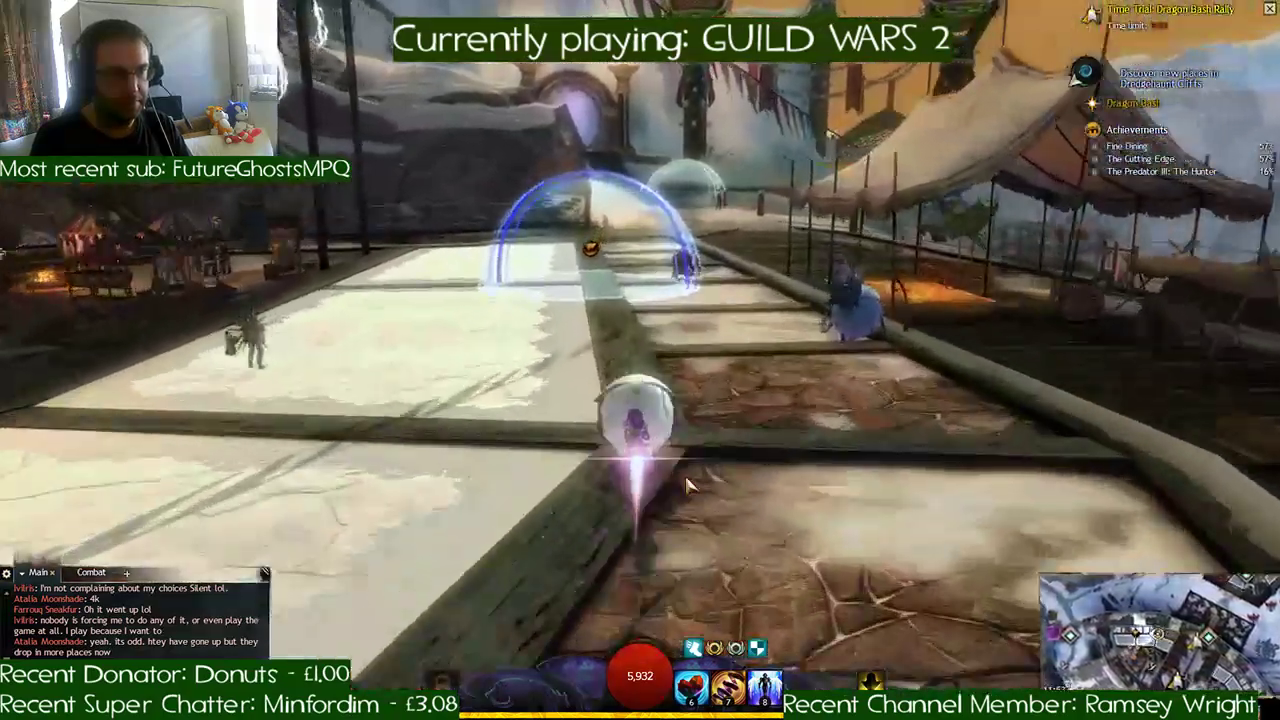
pyautogui.press('w')
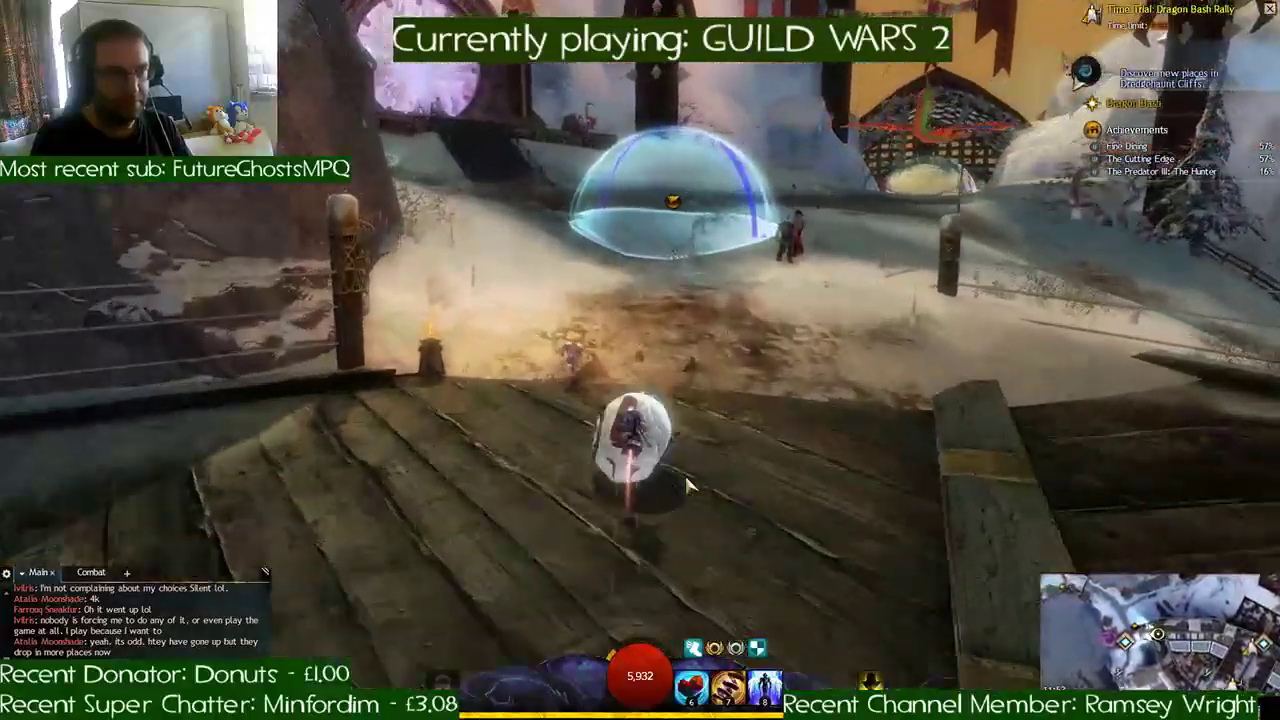
# - Steer over the dark snow, through the gatehouse, and down the pale slope to the checkpoint above the river
pyautogui.press('d')
pyautogui.press('w')
pyautogui.press('d')
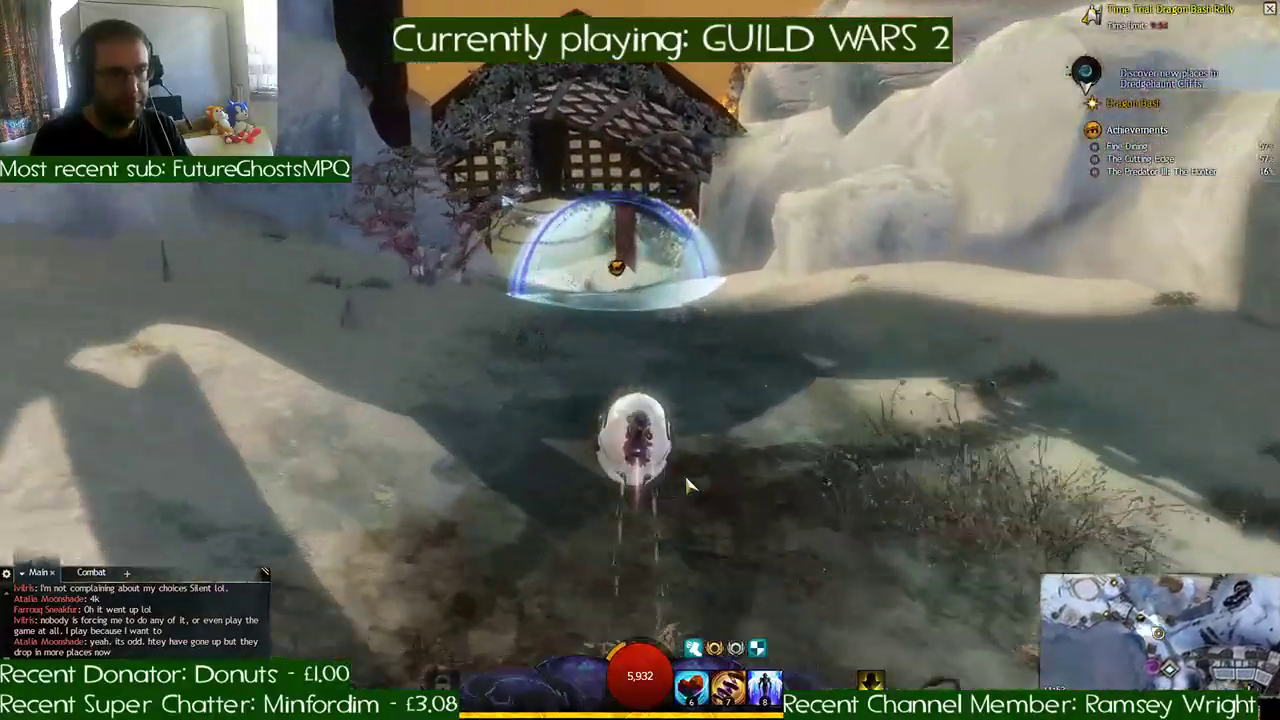
pyautogui.press('w')
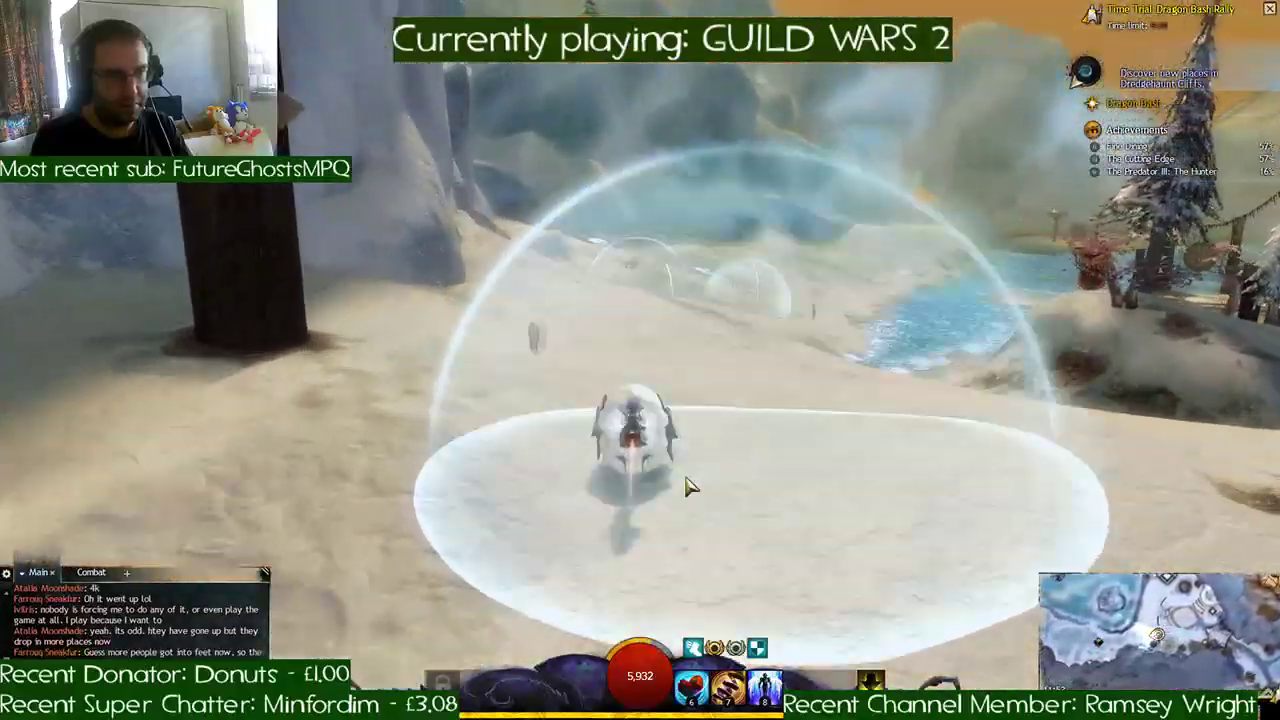
pyautogui.press('w')
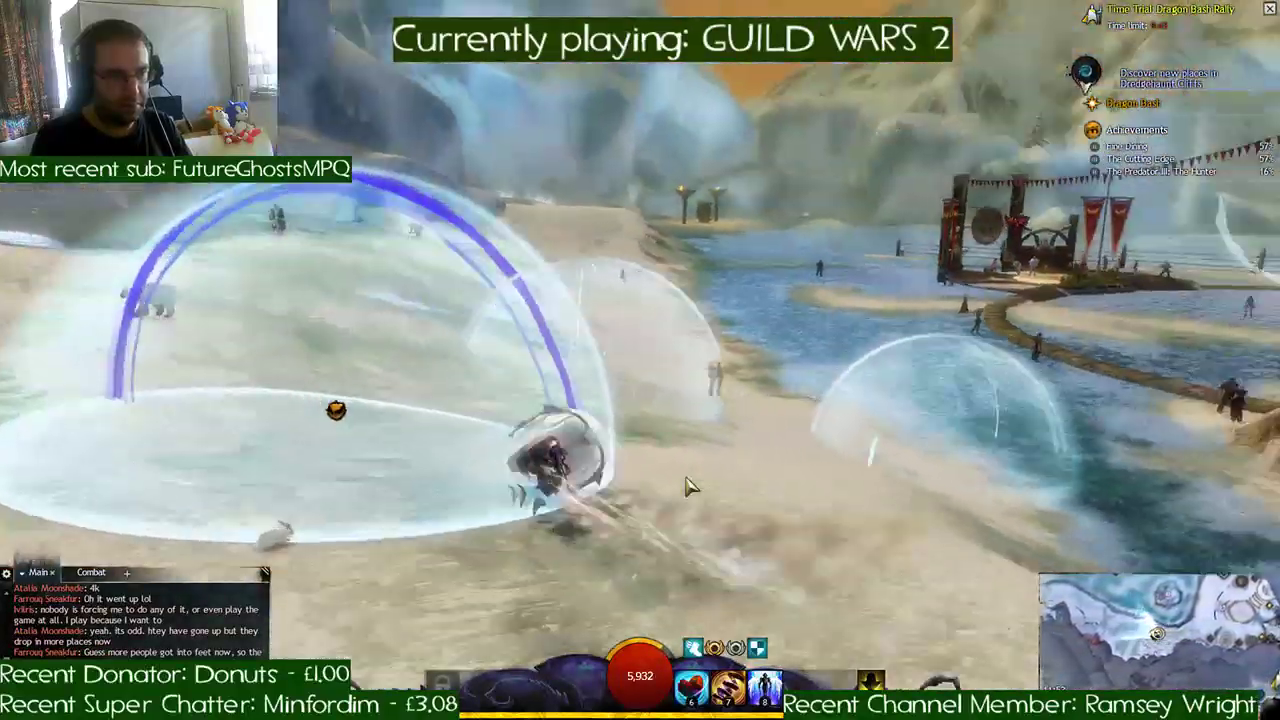
# - Turn sharply at the river bend and boost along the frozen channel through the stone arch
pyautogui.press('w')
pyautogui.press('a')
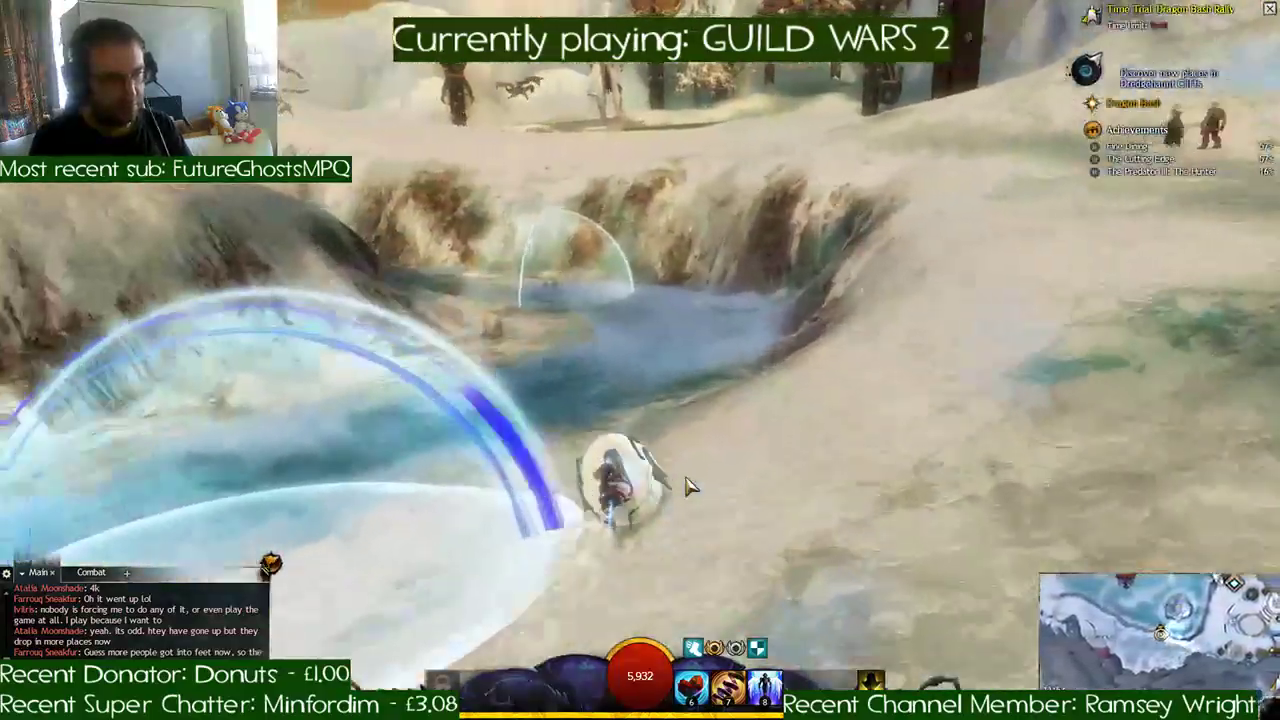
pyautogui.press('a')
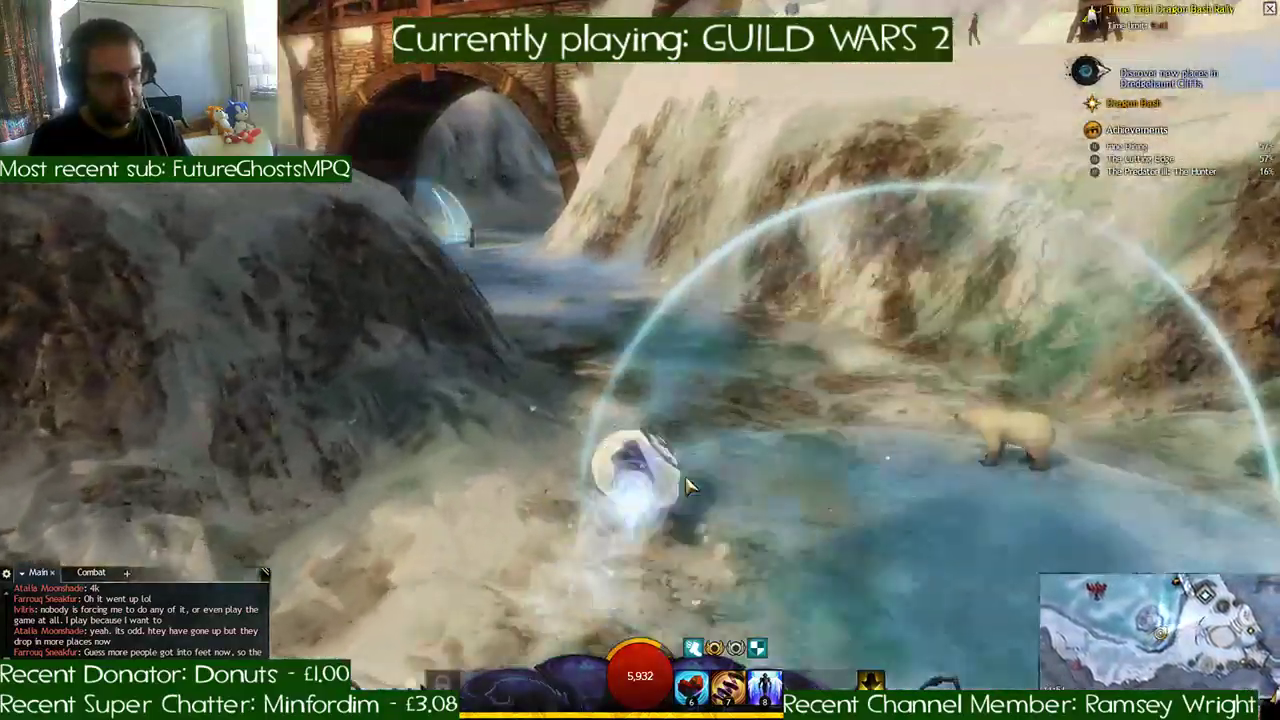
# - Race past the golden-winged dragon sculptures into the ice cave and turn toward its side passage
pyautogui.press('d')
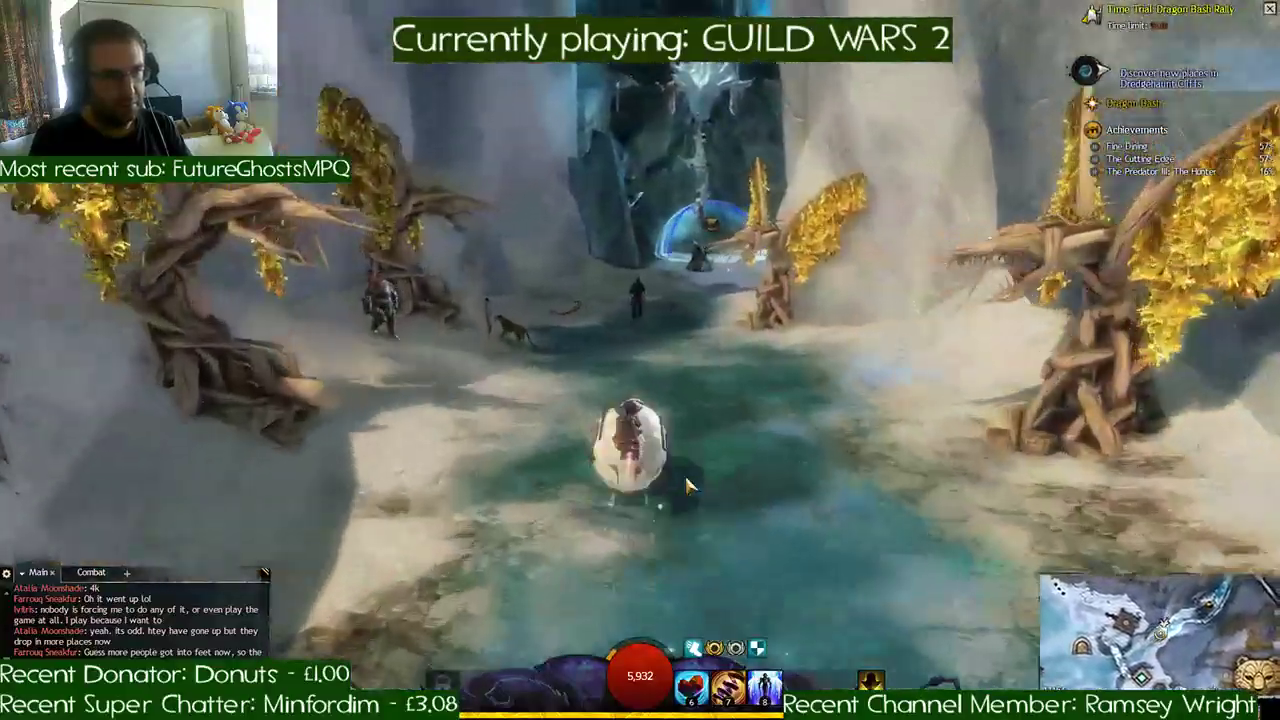
pyautogui.press('d')
pyautogui.press('a')
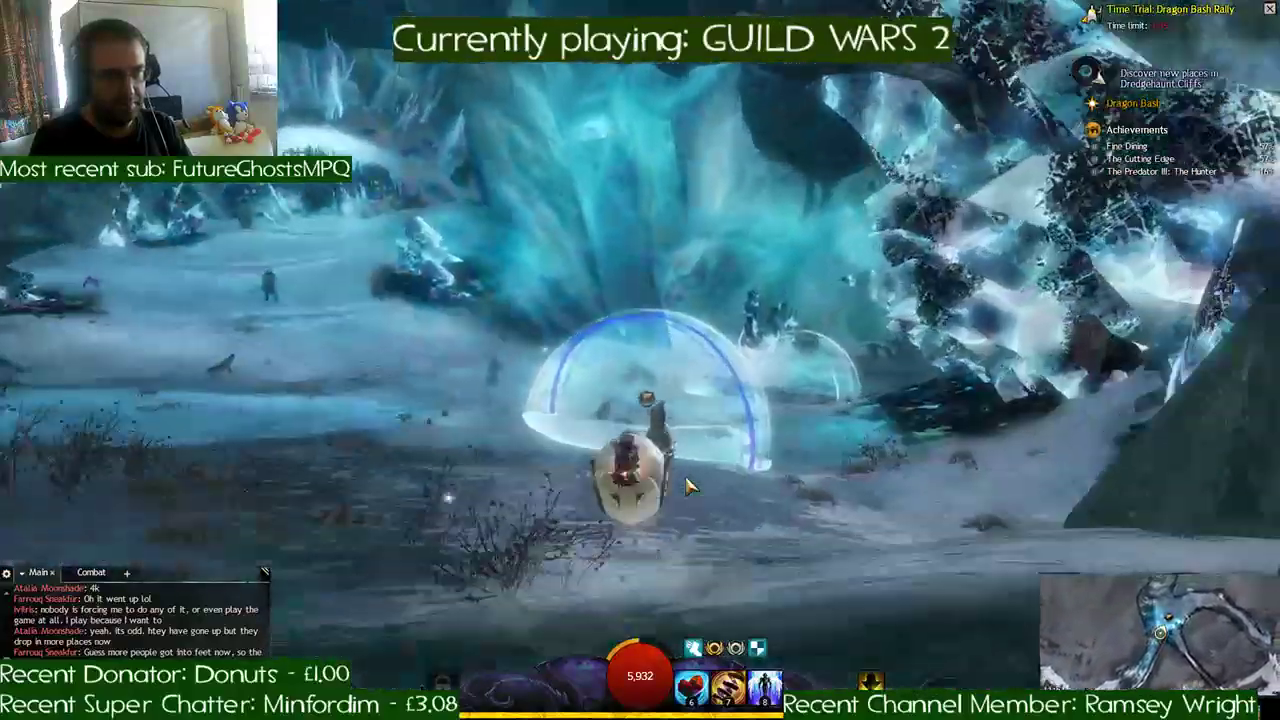
pyautogui.press('d')
pyautogui.press('d')
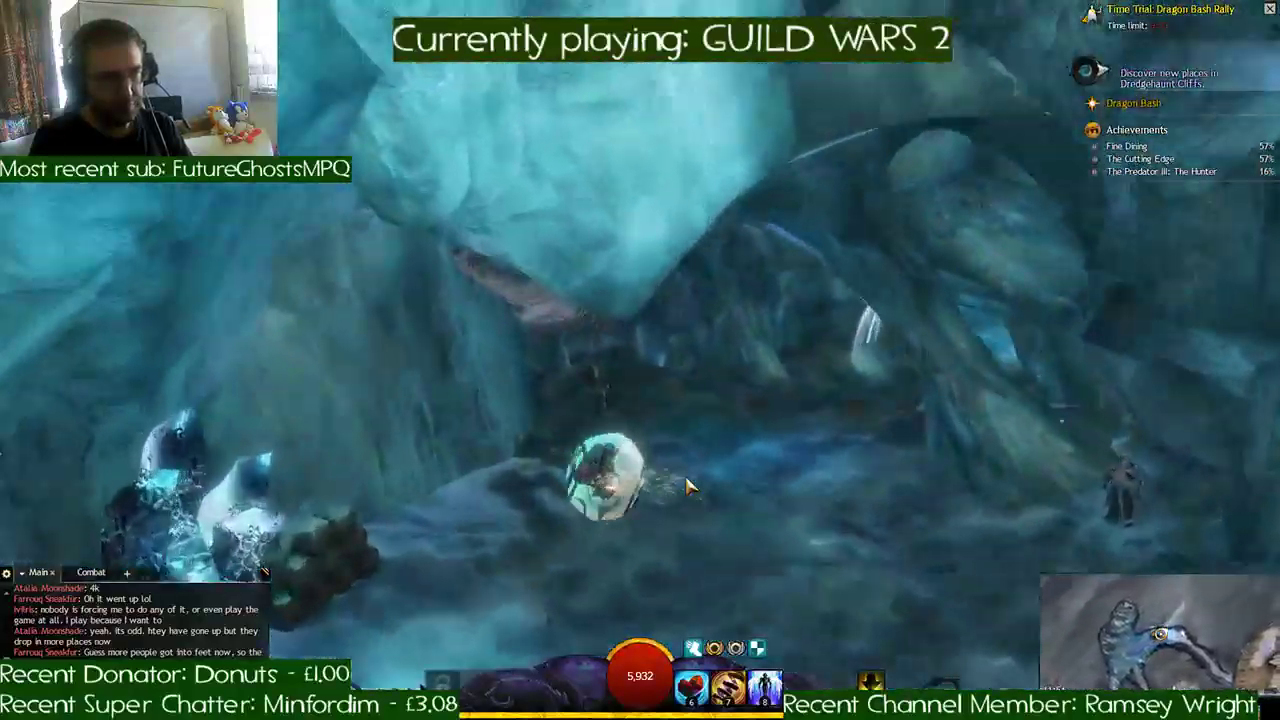
pyautogui.press('d')
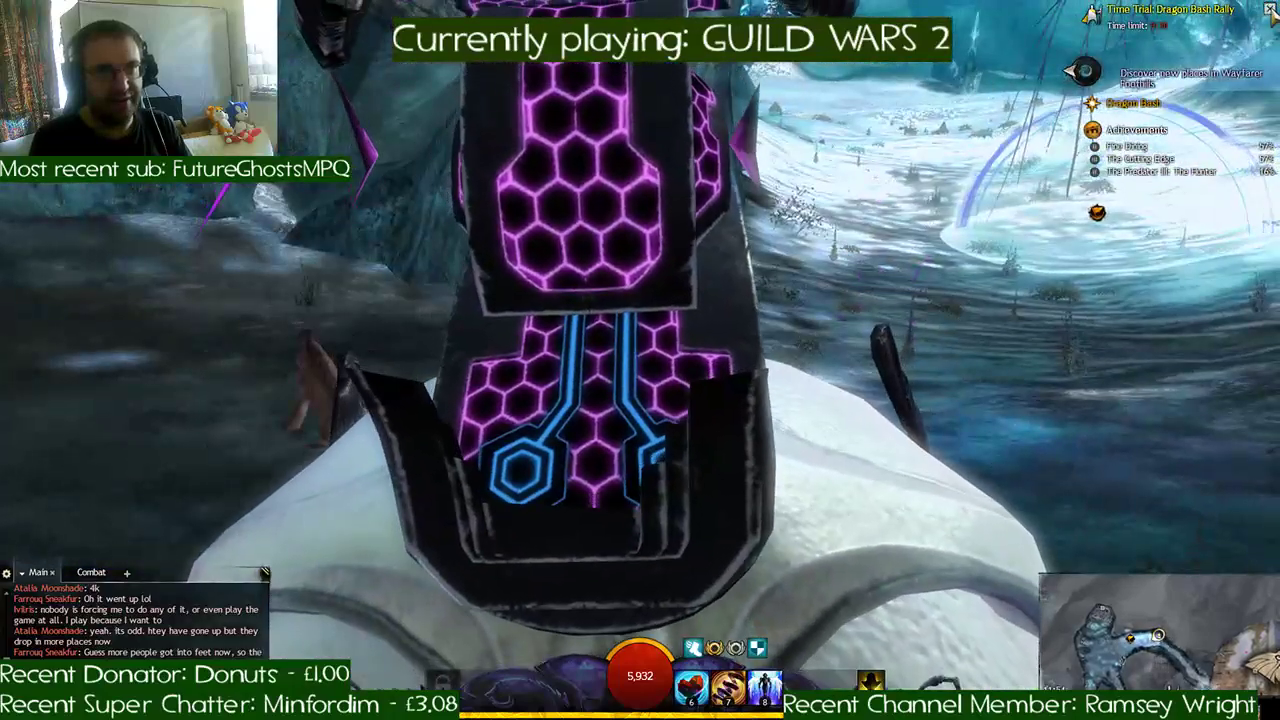
# - Abandon and reset the Dragon Bash Rally, and start a new run onto the paved path
pyautogui.click(1270, 9)
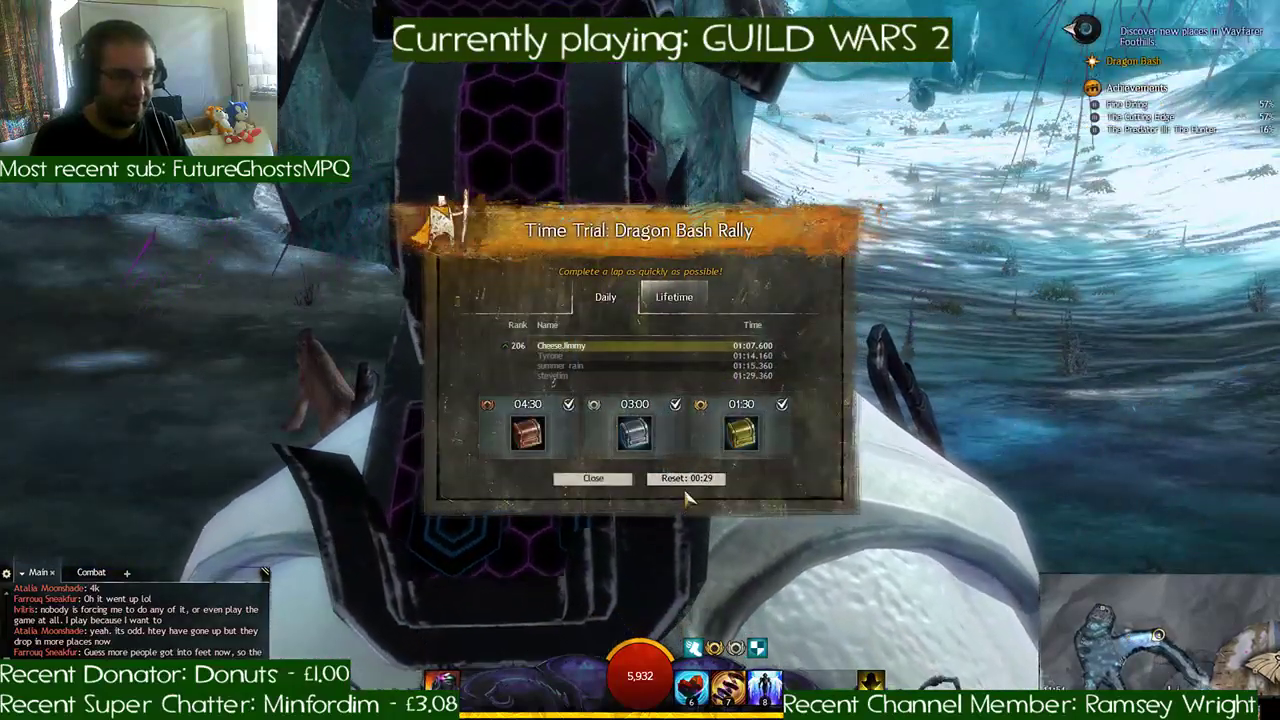
pyautogui.click(688, 482)
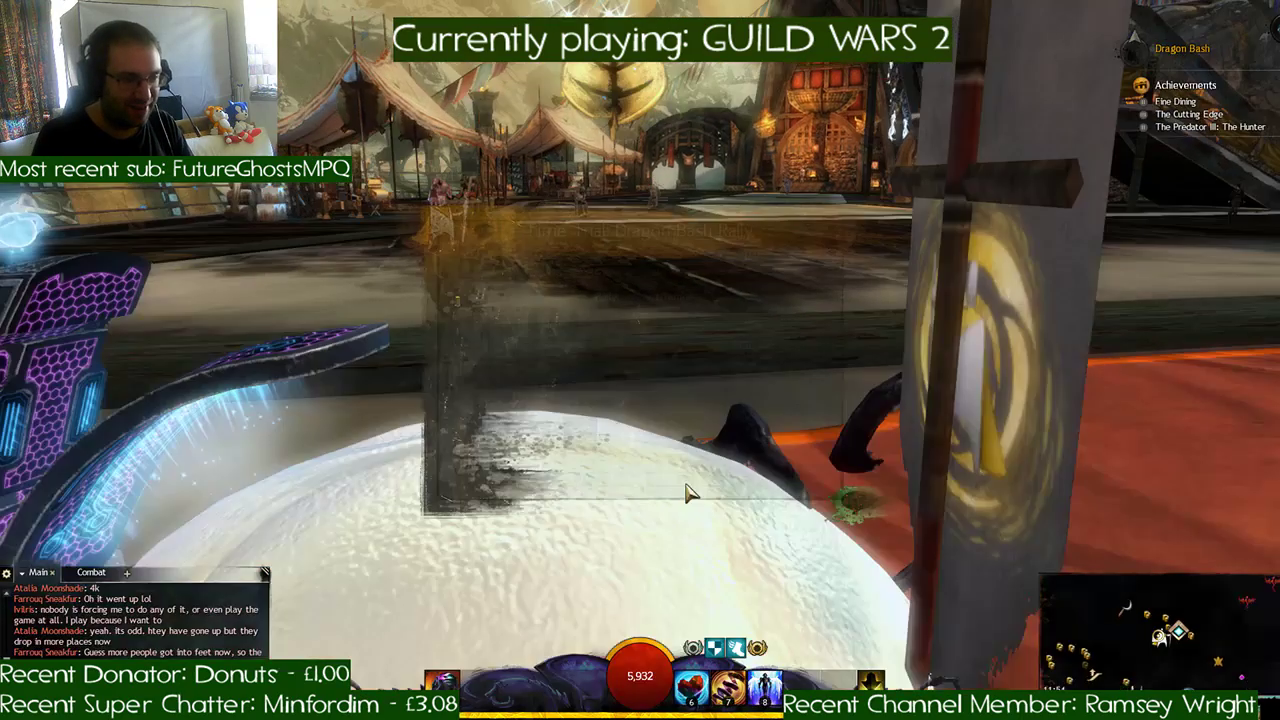
pyautogui.press('f')
pyautogui.press('d')
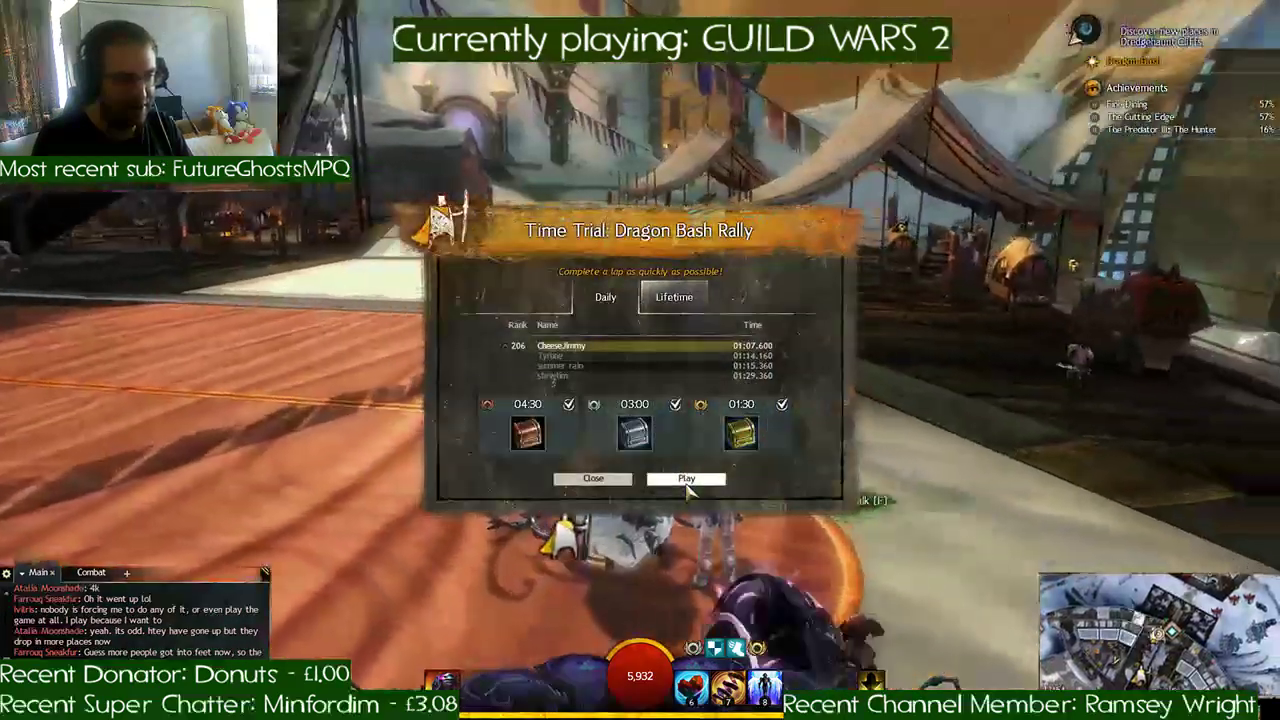
pyautogui.press('w')
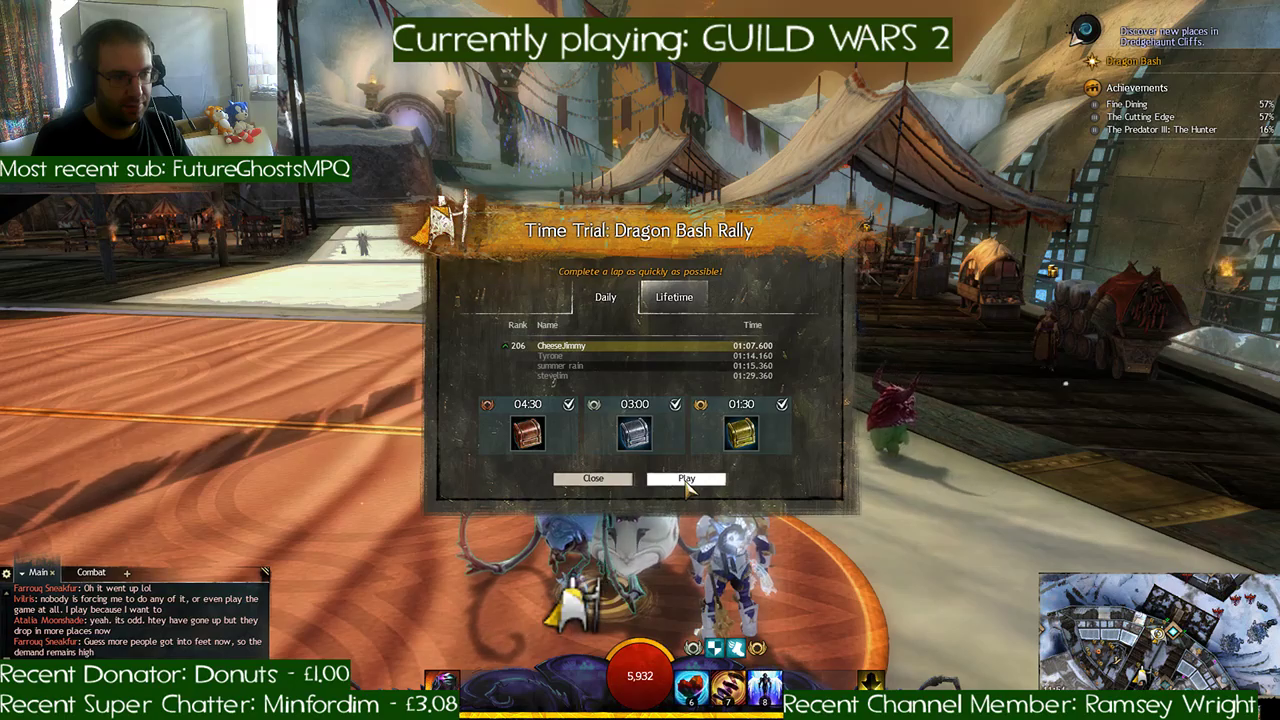
pyautogui.click(686, 478)
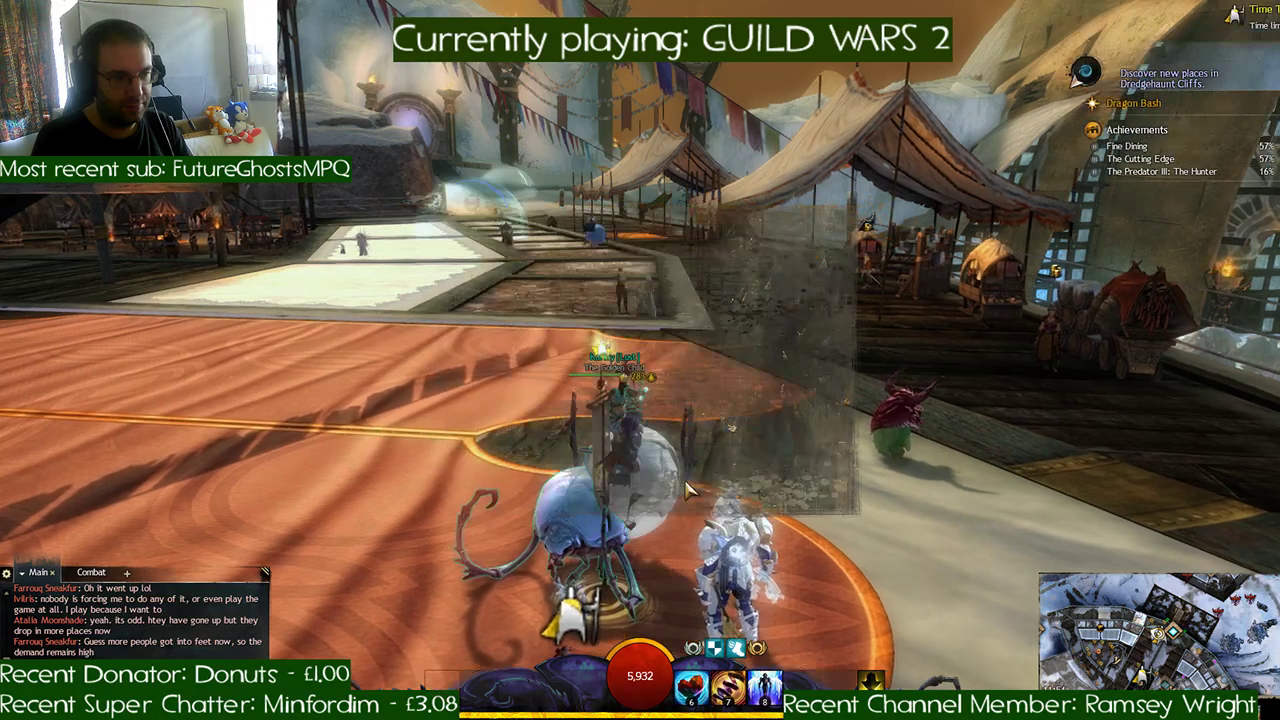
pyautogui.press('w')
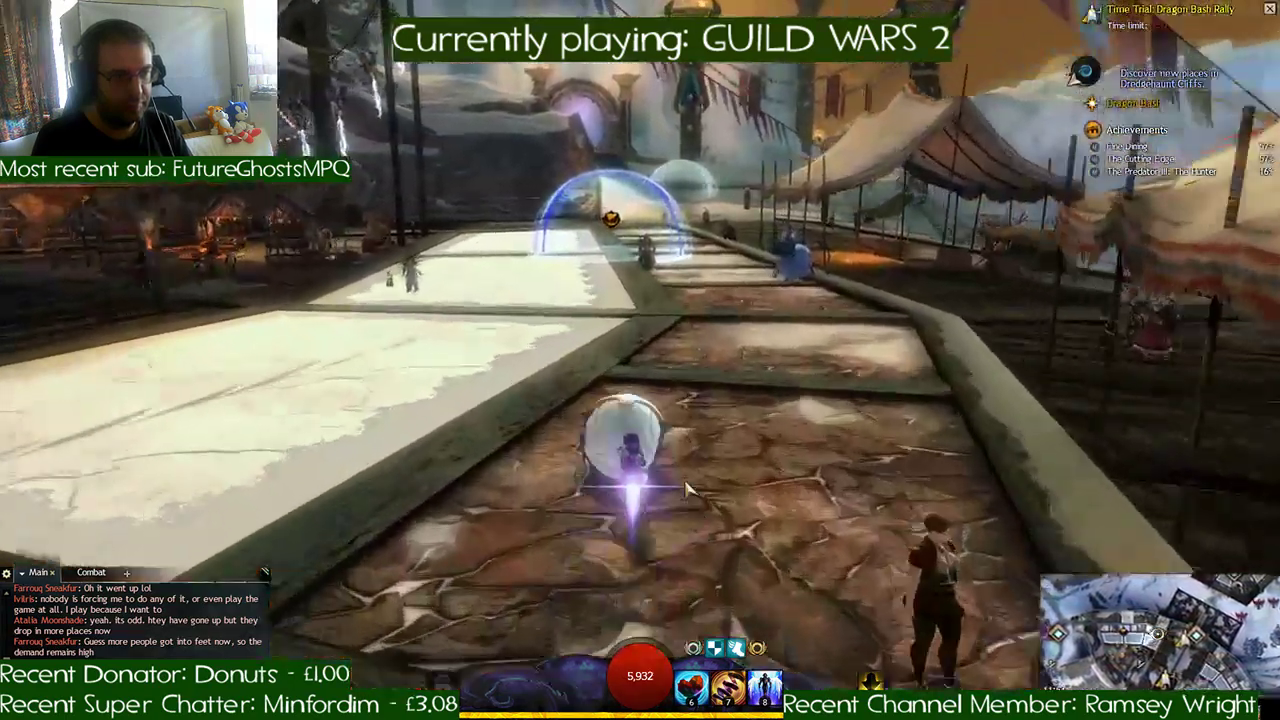
# - Race along the paved path, across the wooden deck, and through the bannered gatehouse down to the river
pyautogui.press('w')
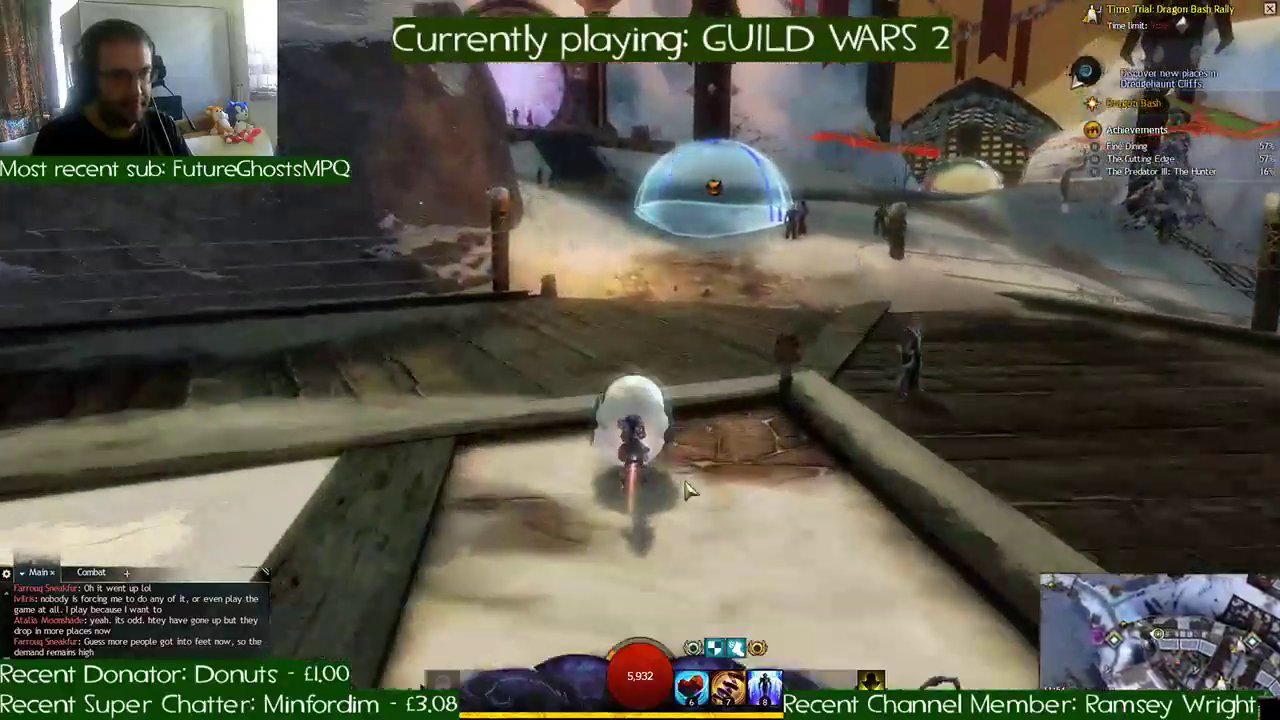
pyautogui.press('d')
pyautogui.press('w')
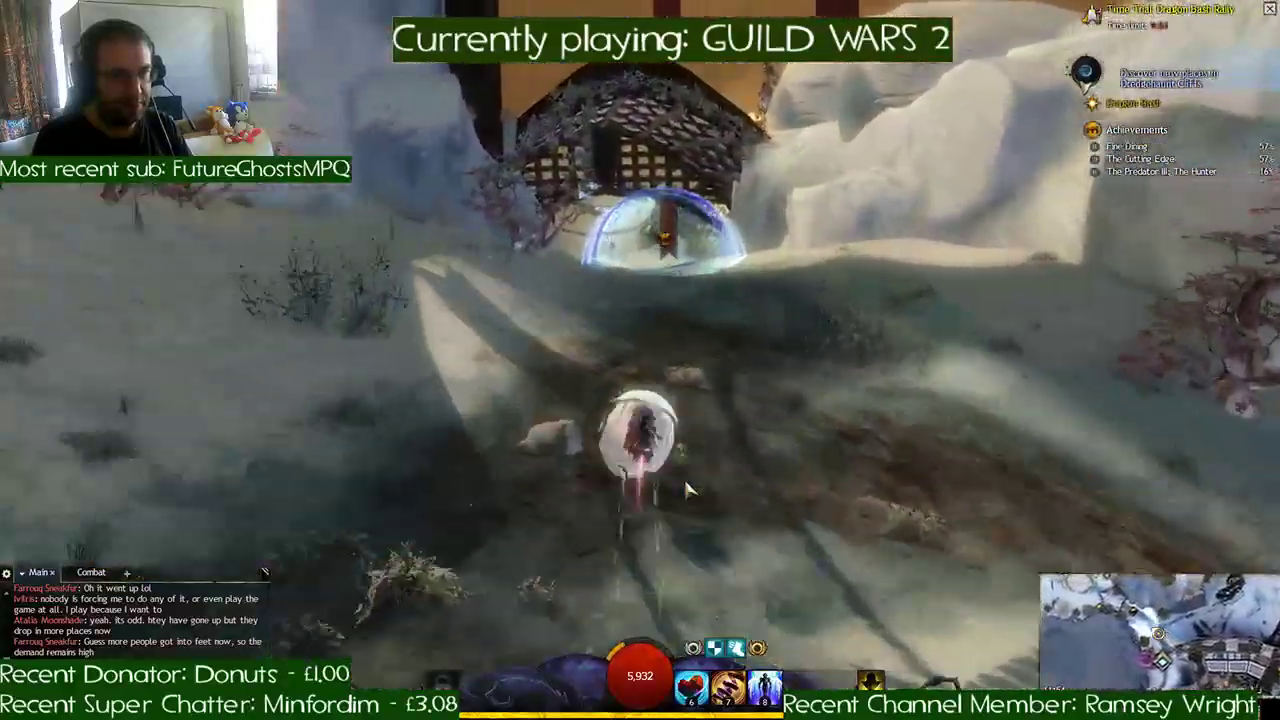
pyautogui.press('w')
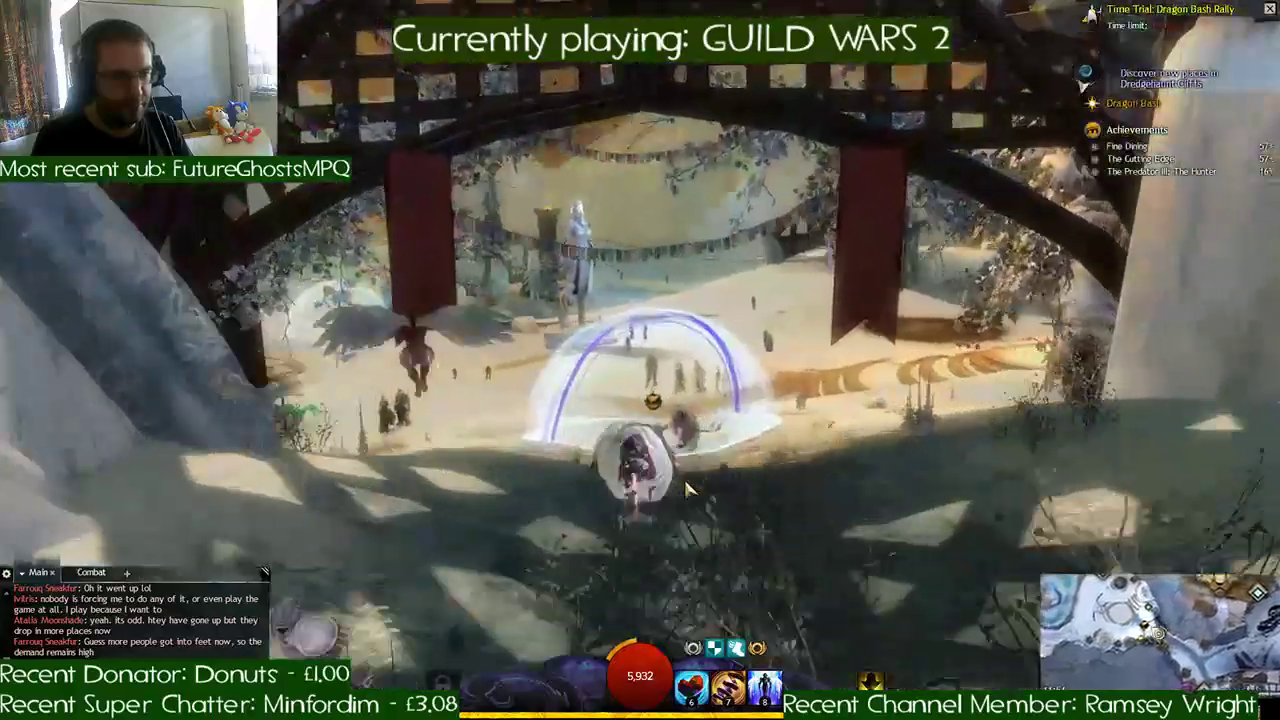
pyautogui.press('w')
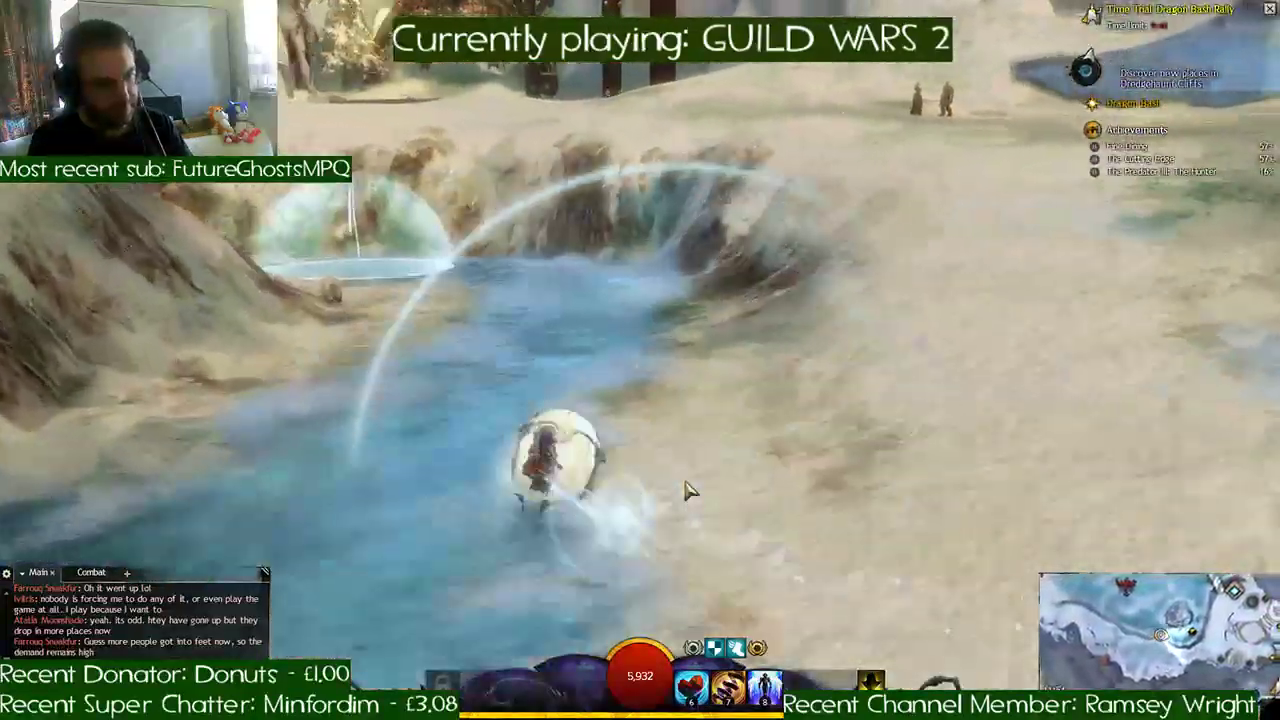
# - Round the river bend toward the stone arch and race past the golden-winged sculptures into the ice cave
pyautogui.press('a')
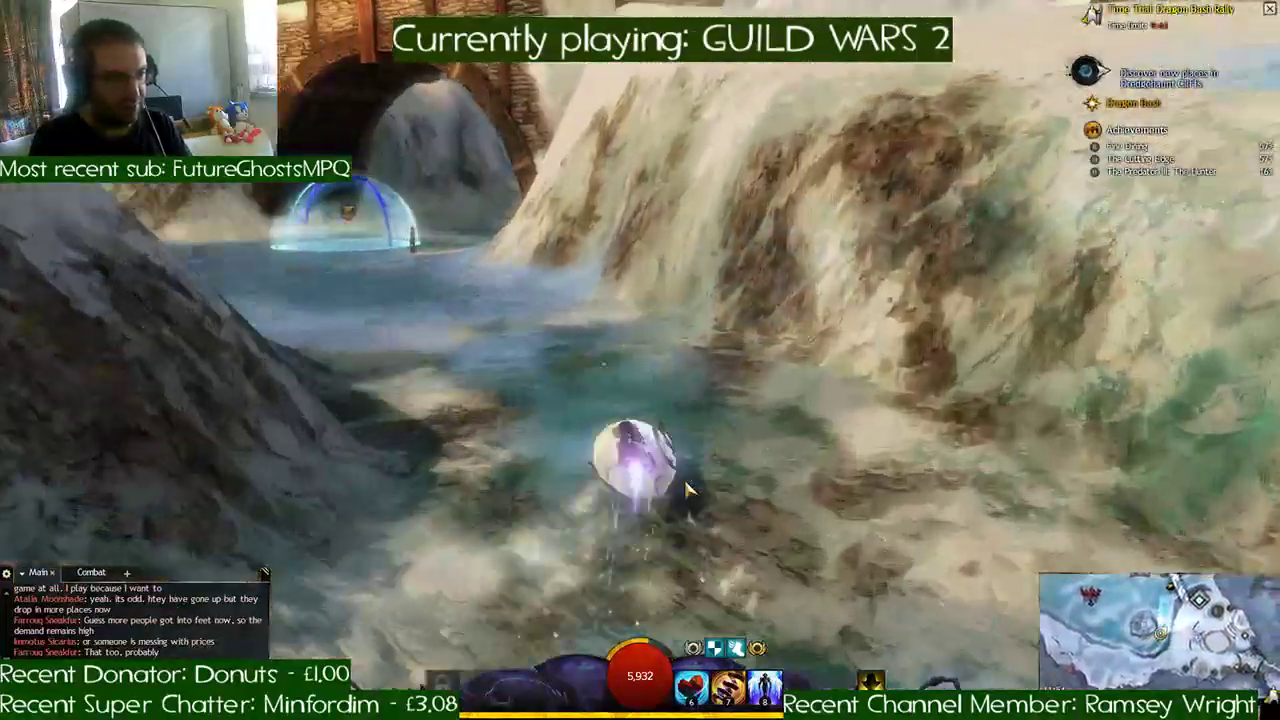
pyautogui.press('d')
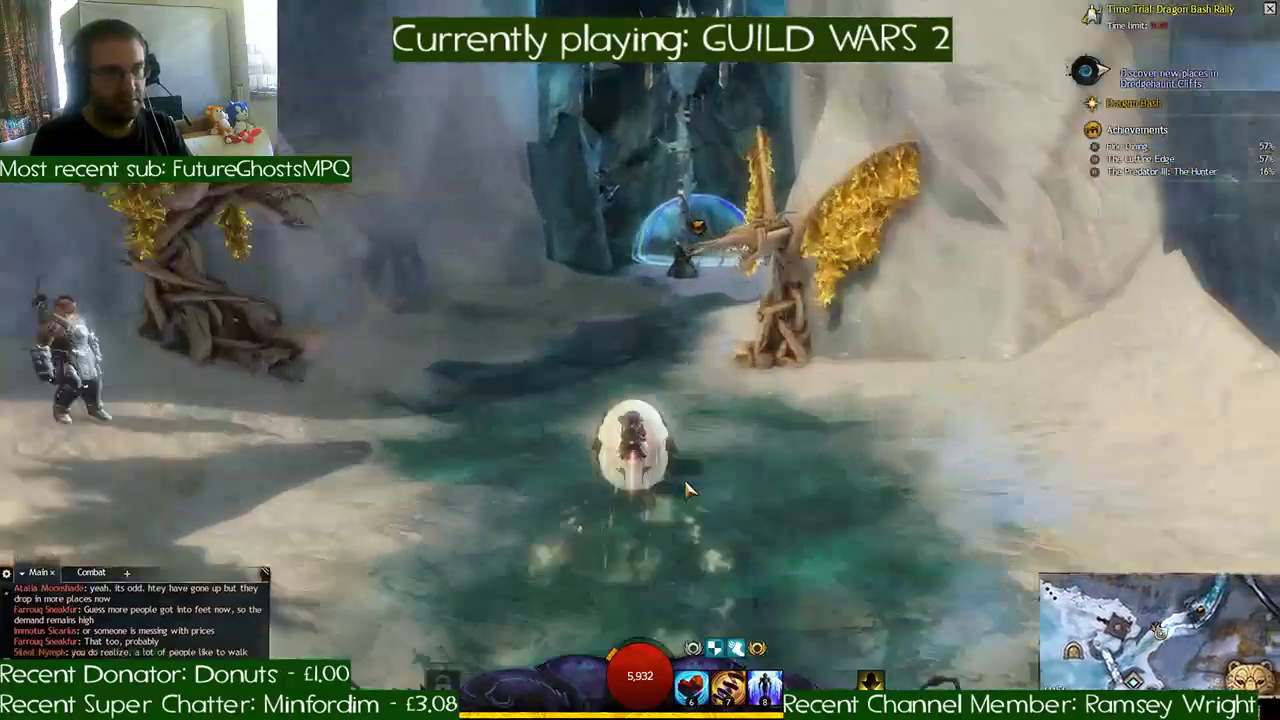
pyautogui.press('d')
pyautogui.press('a')
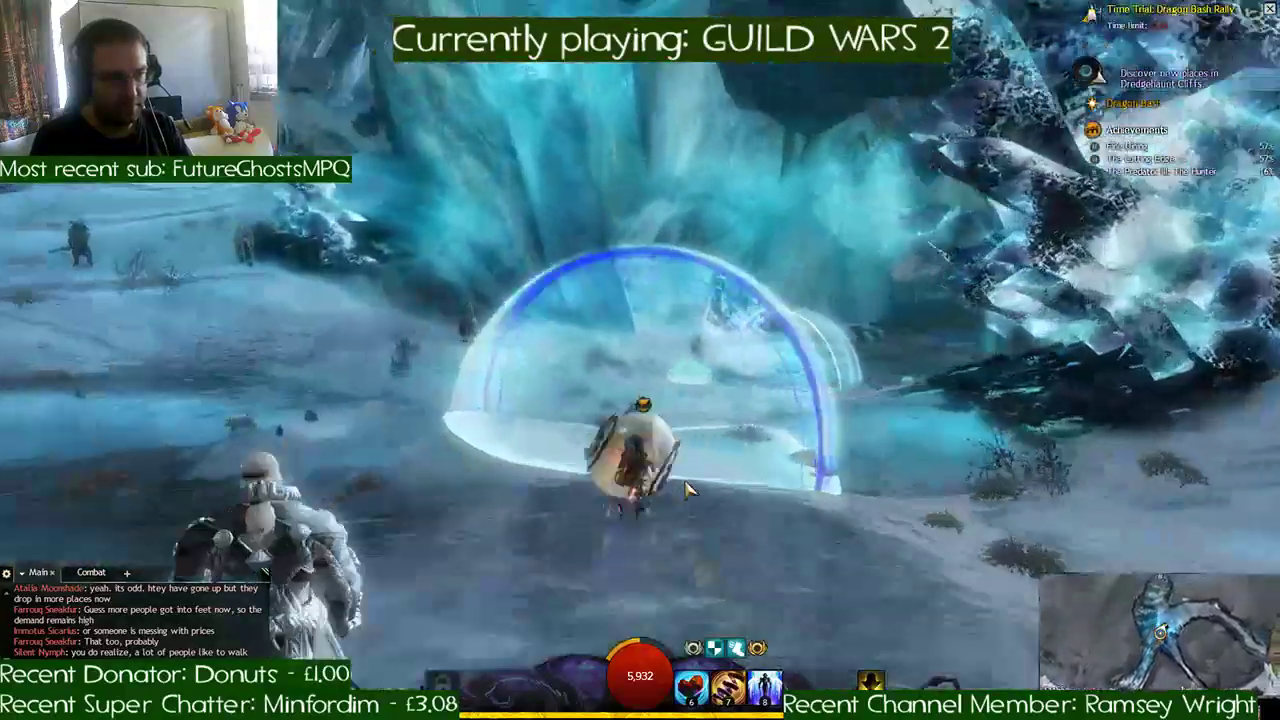
# - Turn into the ice cave's side passage and ride out to the snowy slope, using utility skill 7 on the way
pyautogui.press('d')
pyautogui.press('d')
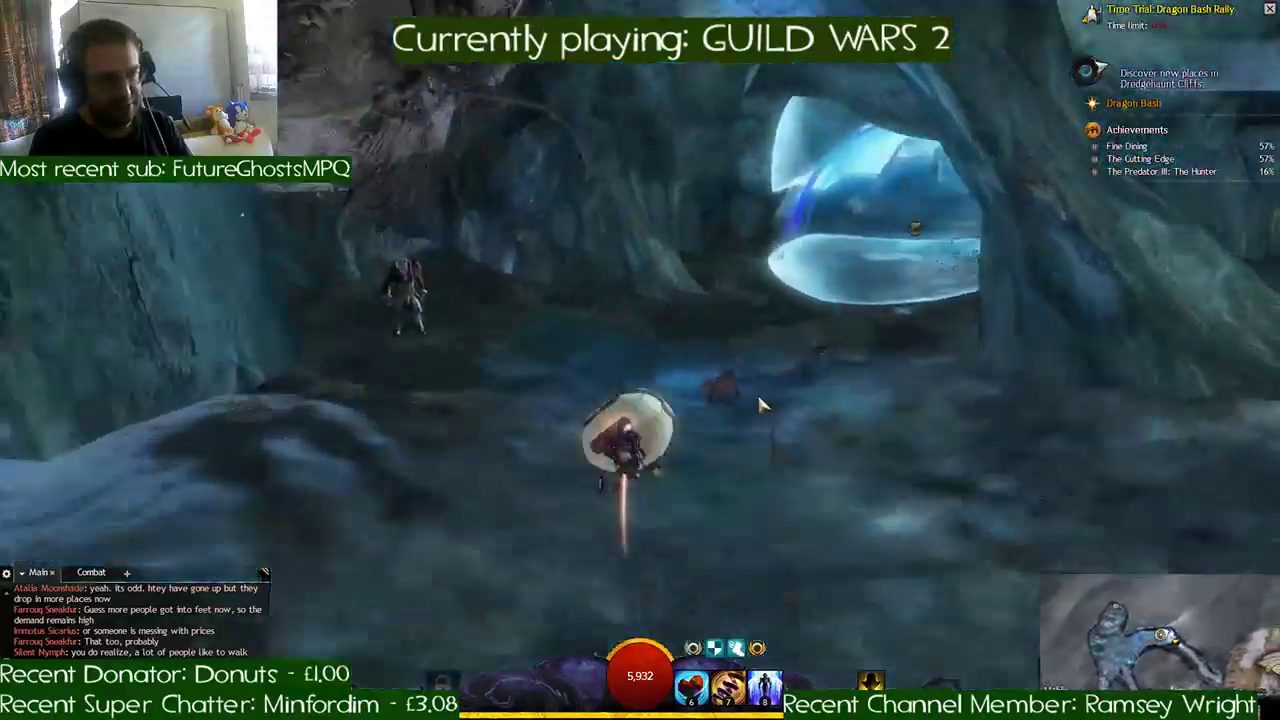
pyautogui.press('d')
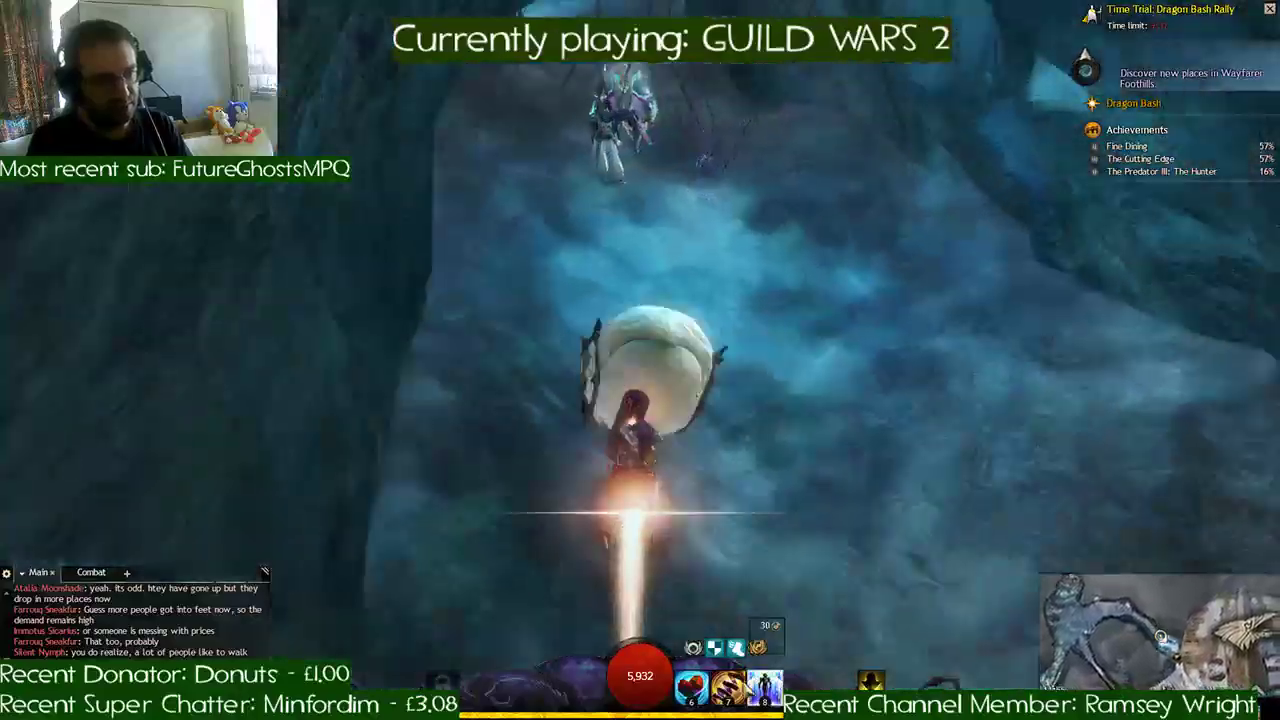
pyautogui.click(731, 689)
pyautogui.press('d')
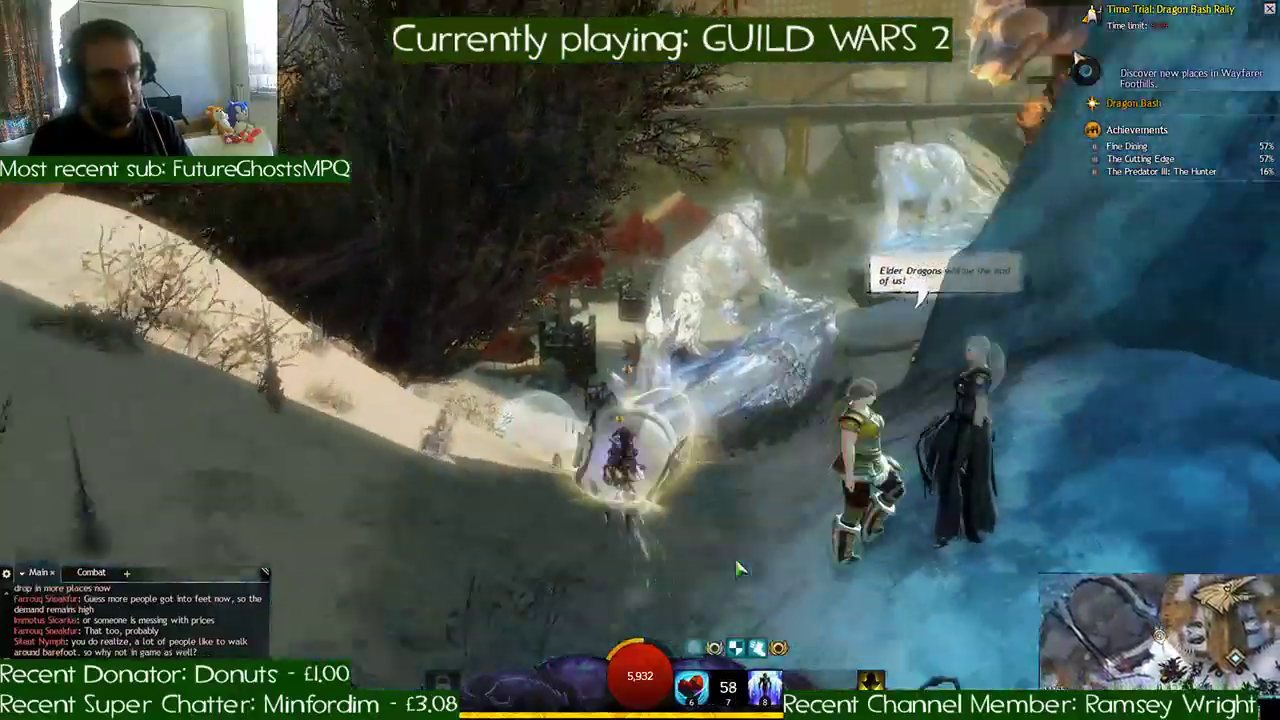
# - Curve down past the ice bear sculptures and follow the snowy edge of the courtyard to the dark cave entrance
pyautogui.press('a')
pyautogui.press('a')
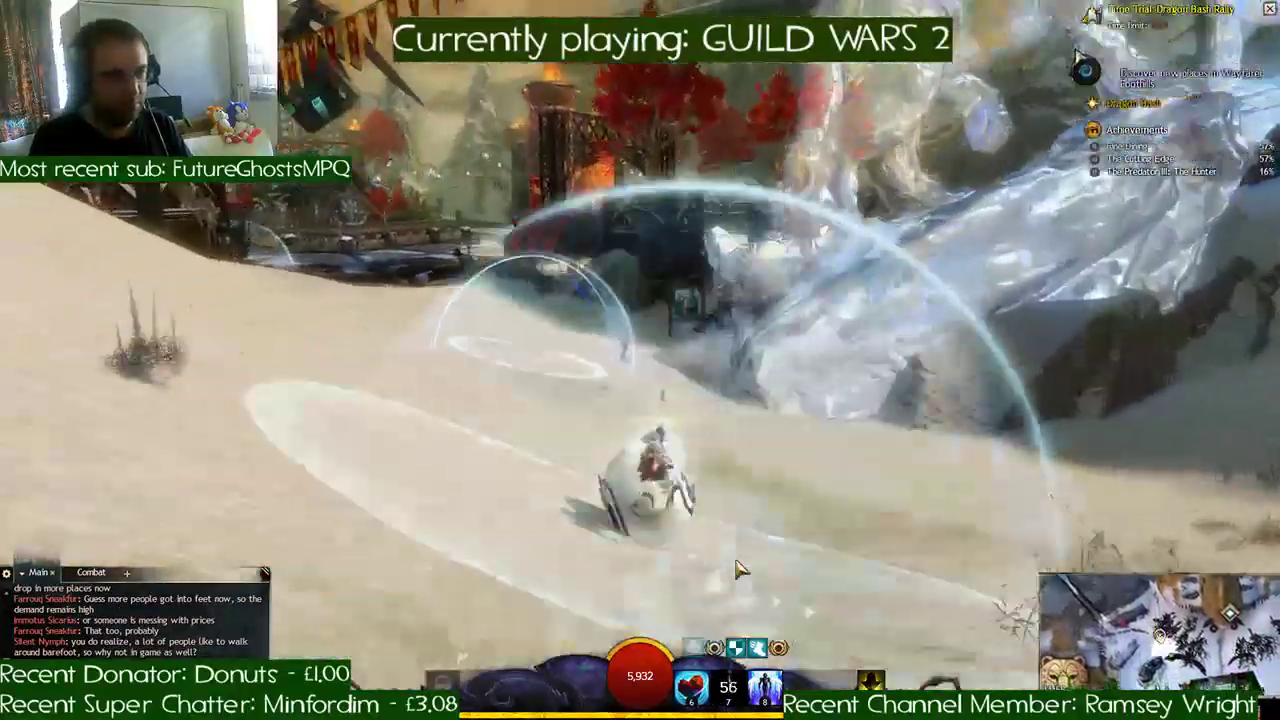
pyautogui.press('a')
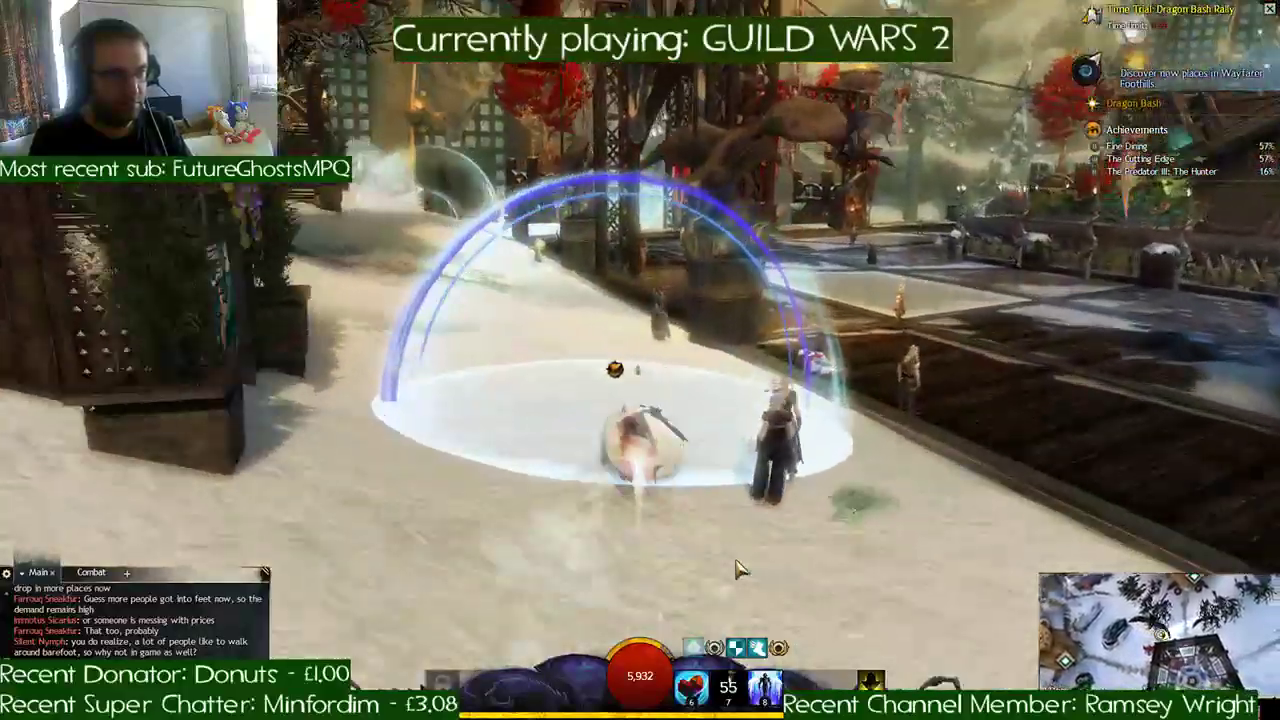
pyautogui.press('a')
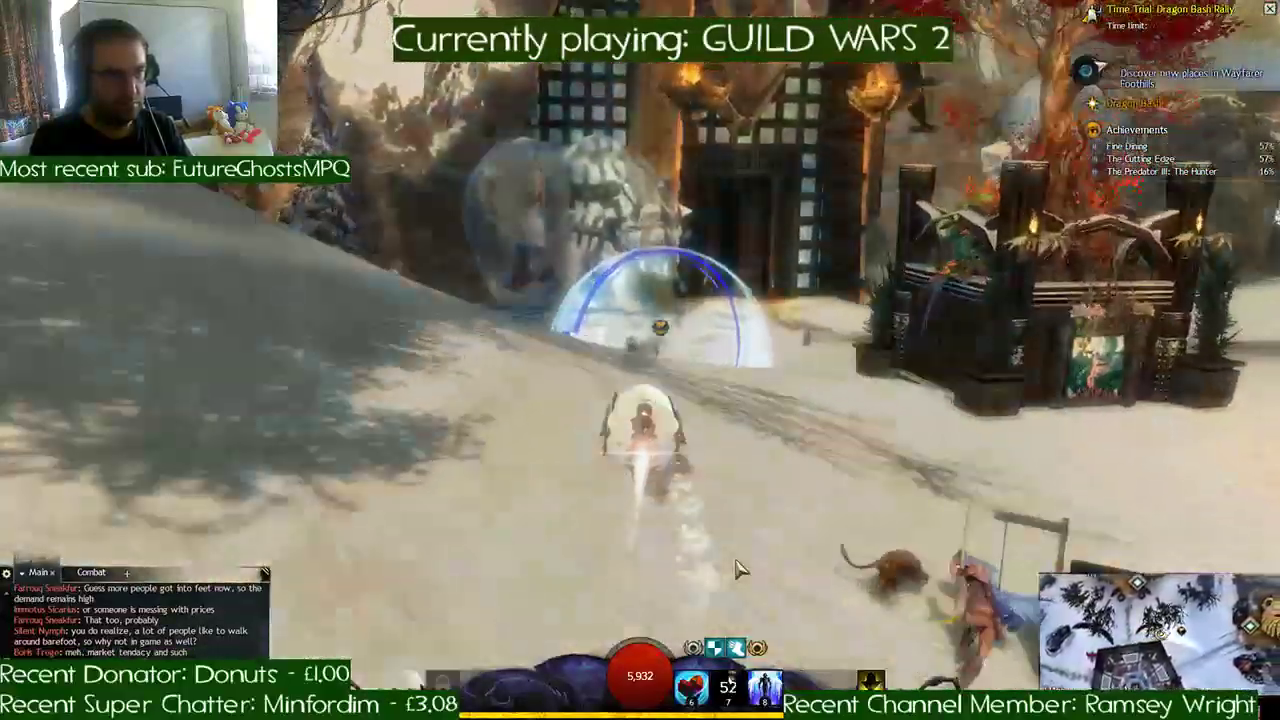
pyautogui.press('a')
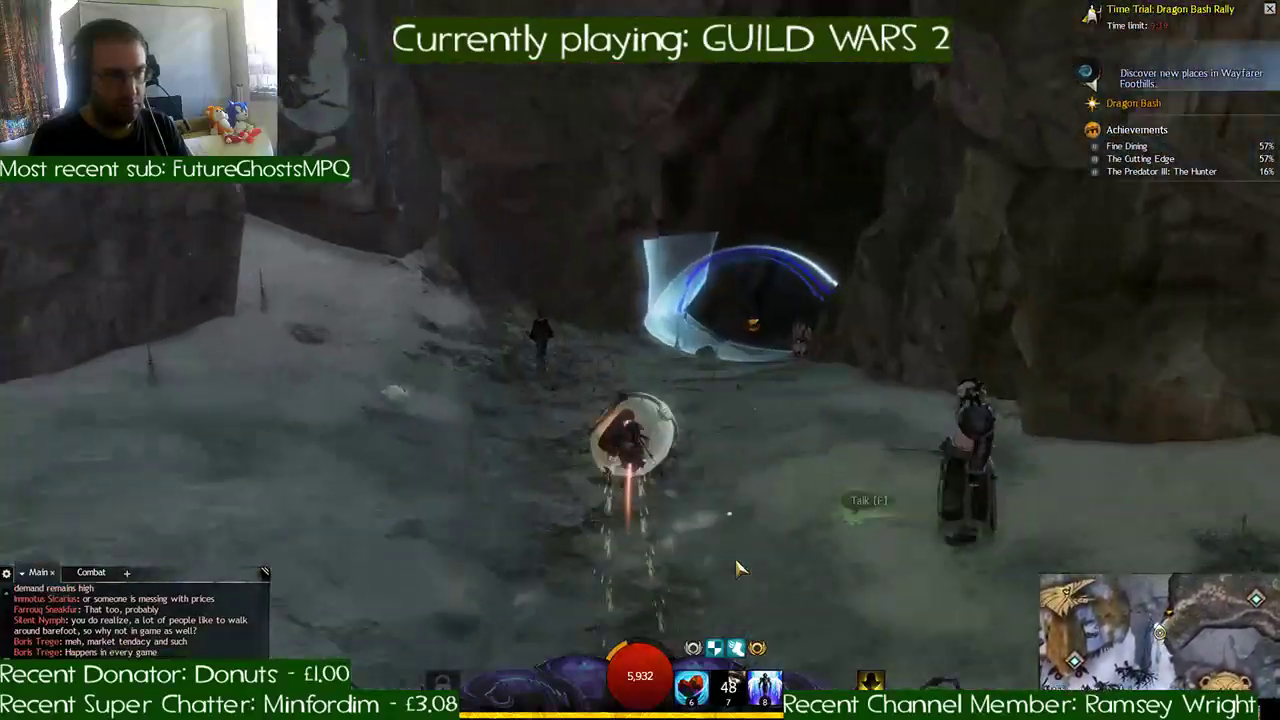
# - Race through the dark cavern checkpoints, turn past the campfire area, and boost up the torch-lit tunnel
pyautogui.press('d')
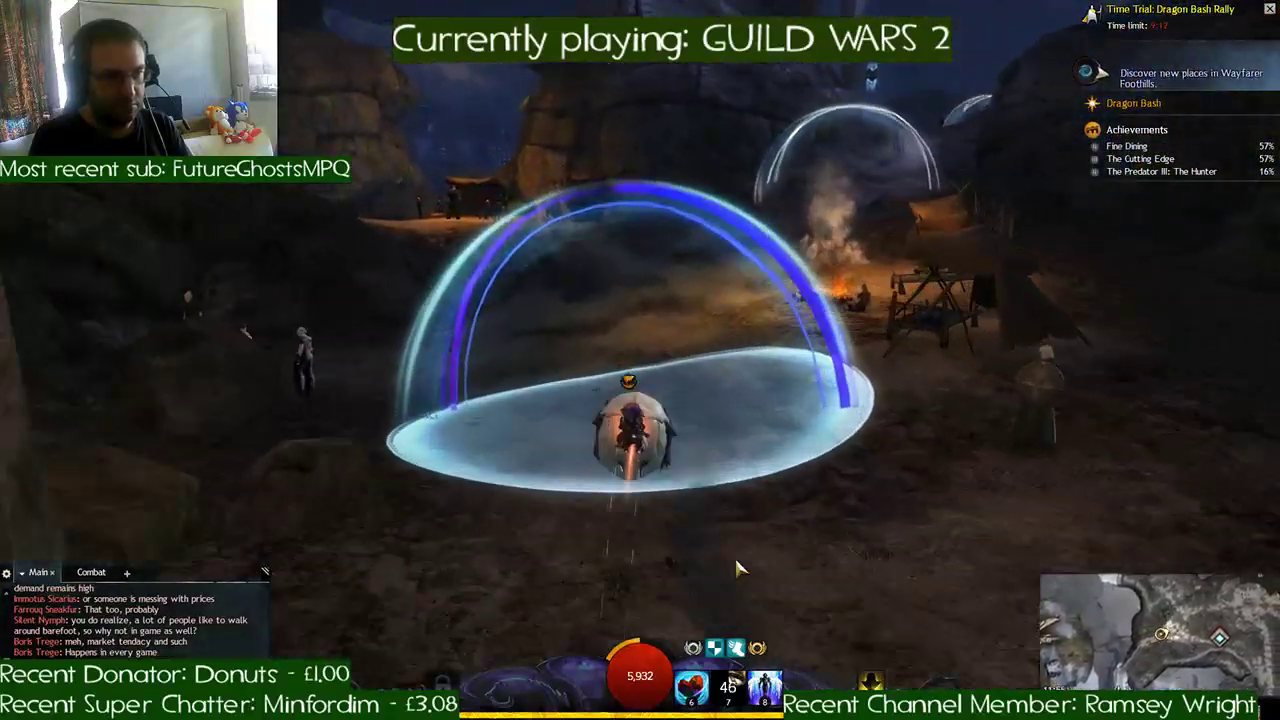
pyautogui.press('d')
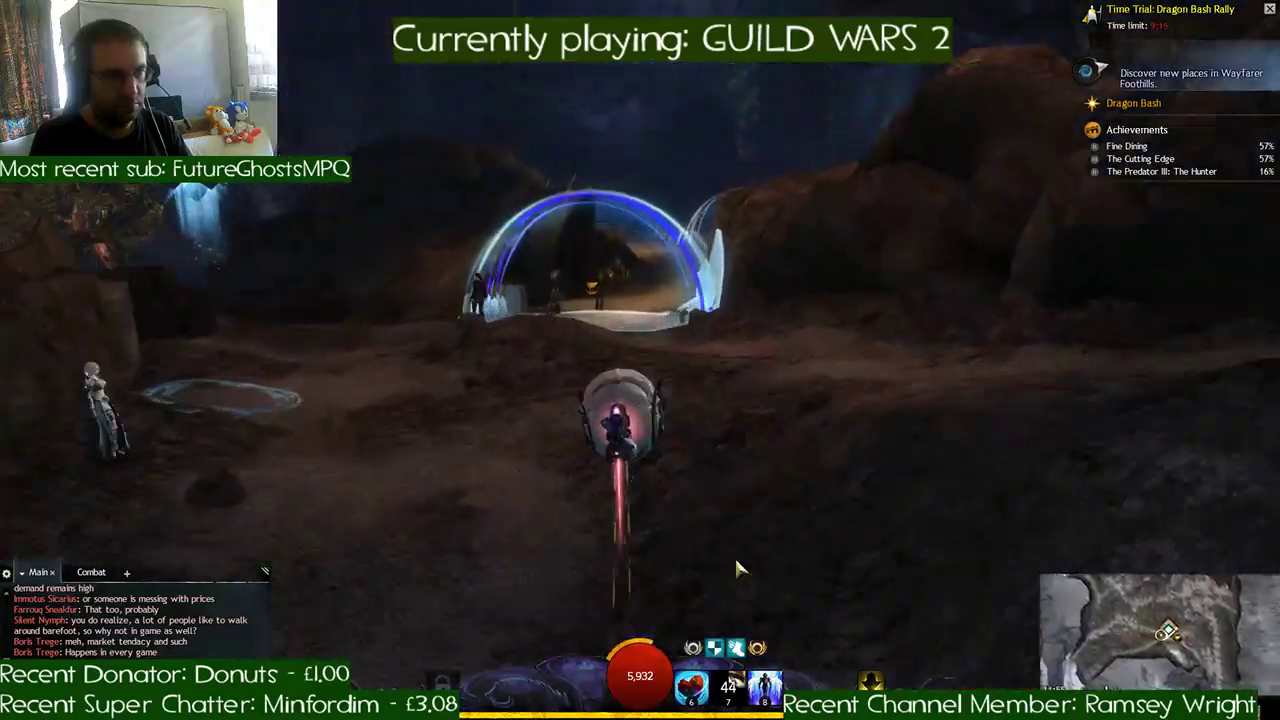
pyautogui.press('d')
pyautogui.press('d')
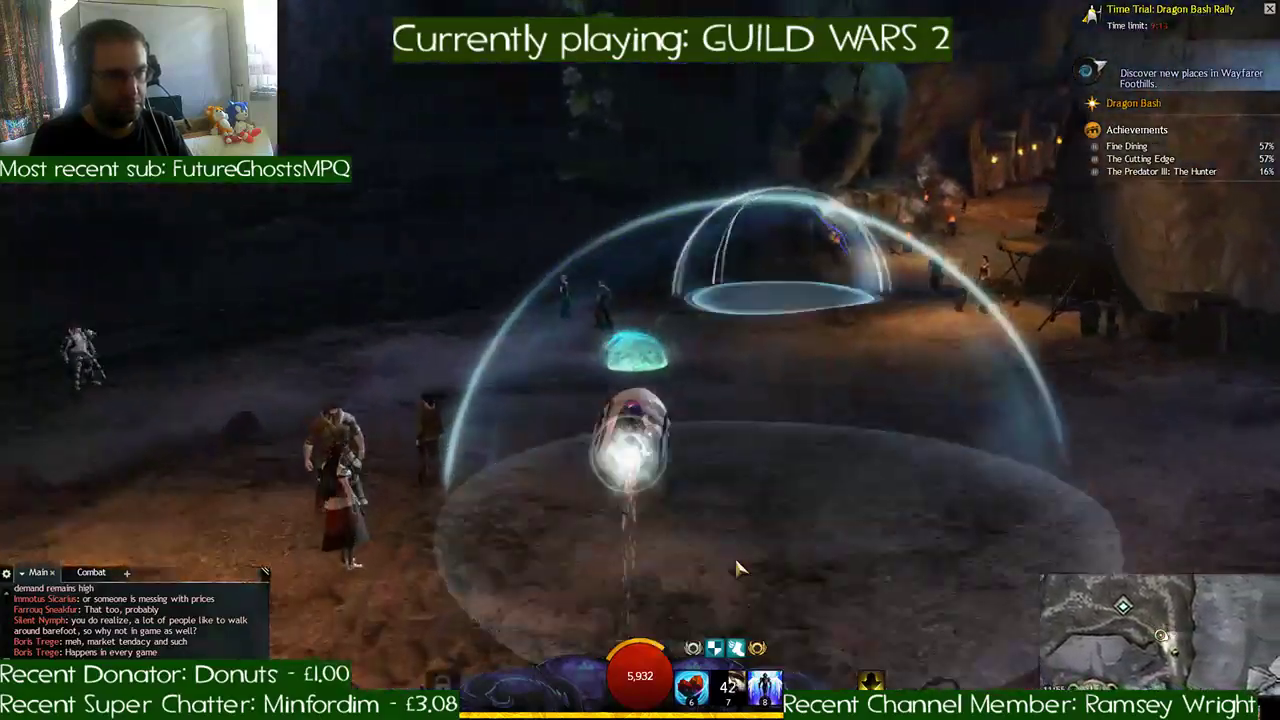
# - Leave the tunnel through the snowy gap and ride past the moa flock onto the open snowfield
pyautogui.press('d')
pyautogui.press('v')
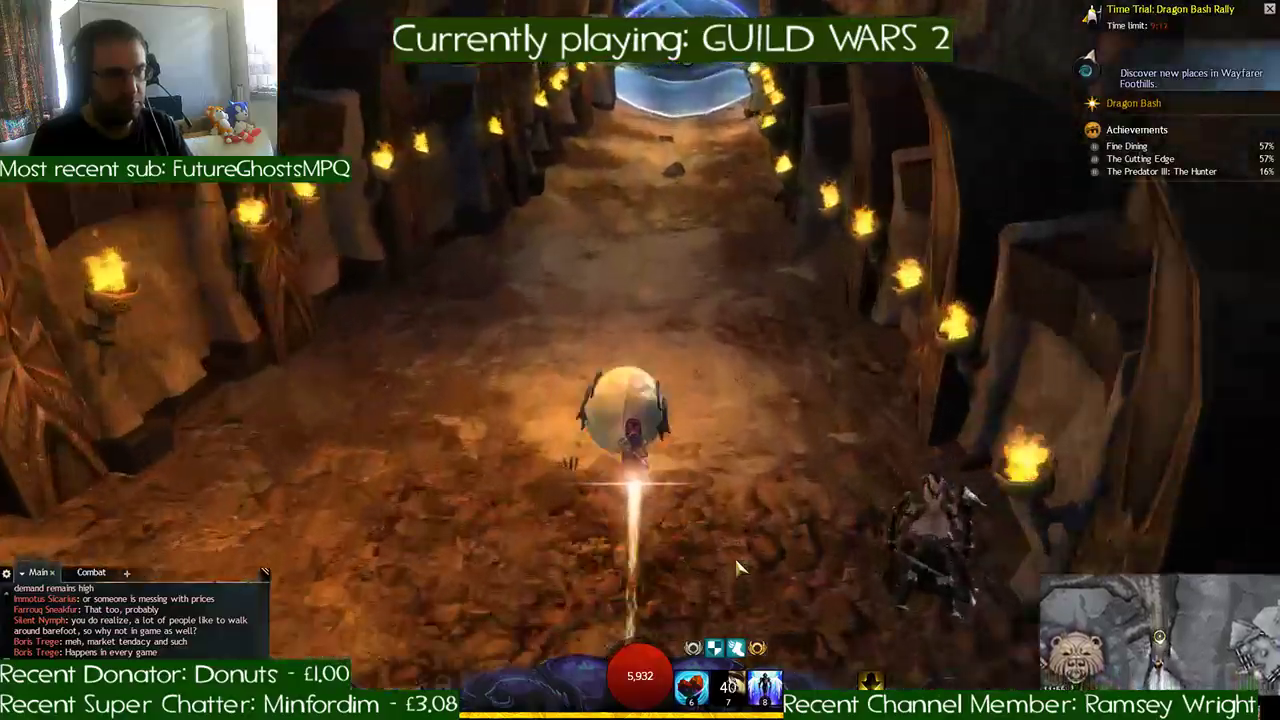
pyautogui.press('d')
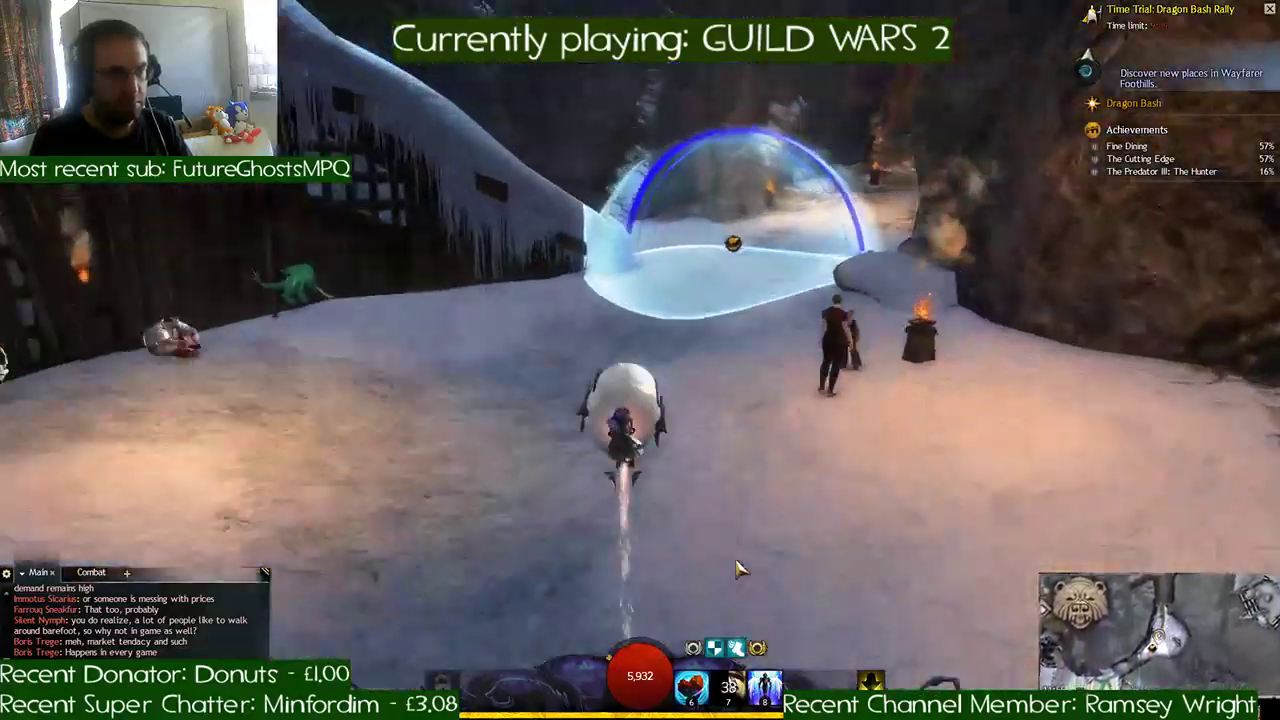
pyautogui.press('d')
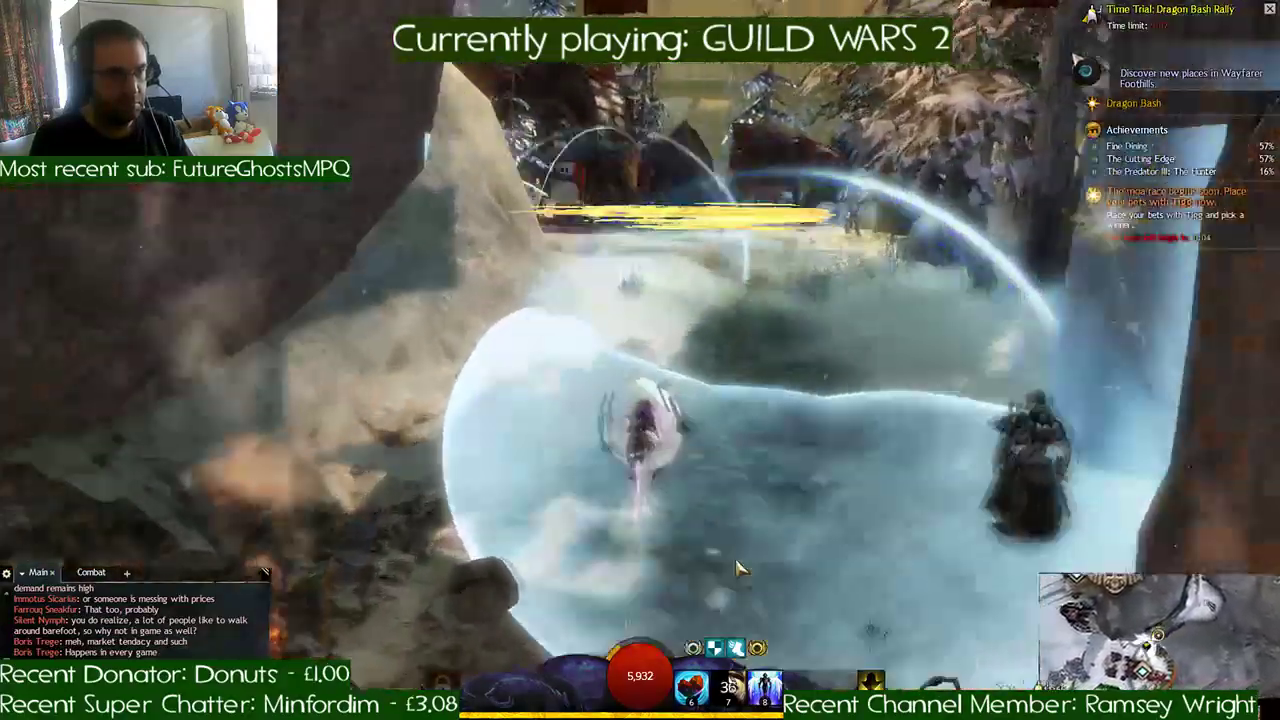
pyautogui.press('a')
pyautogui.press('d')
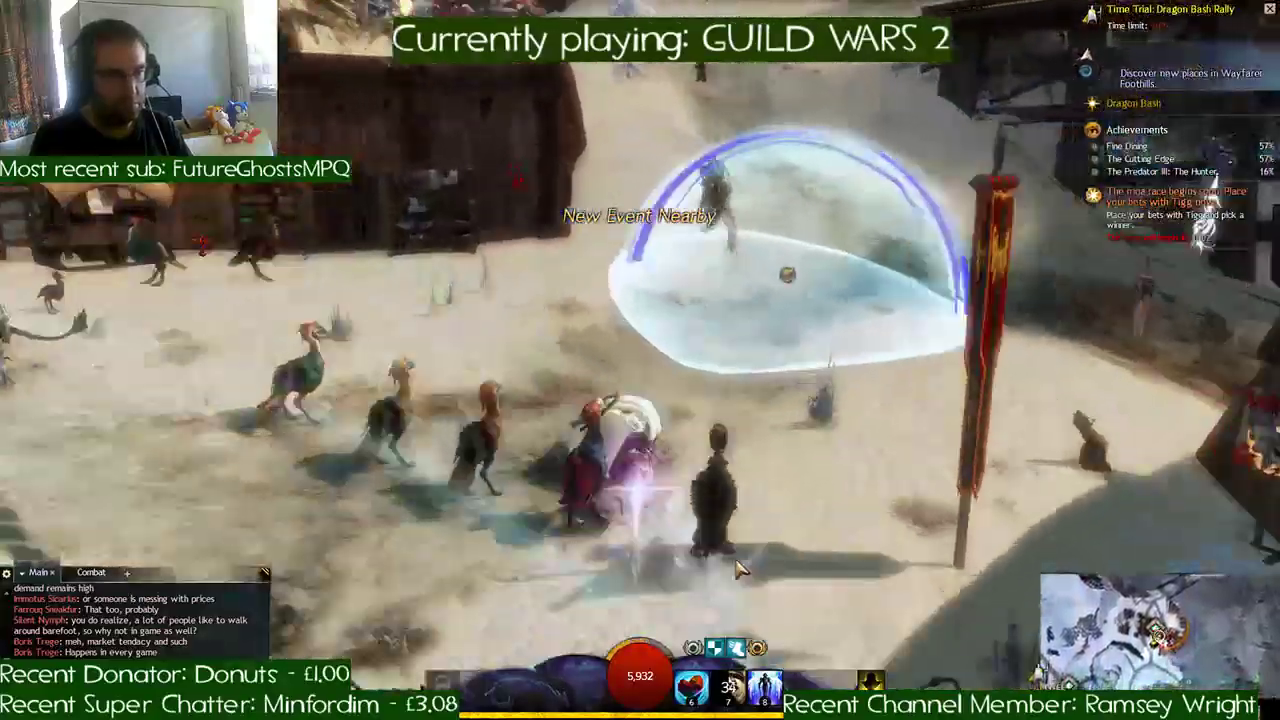
pyautogui.press('d')
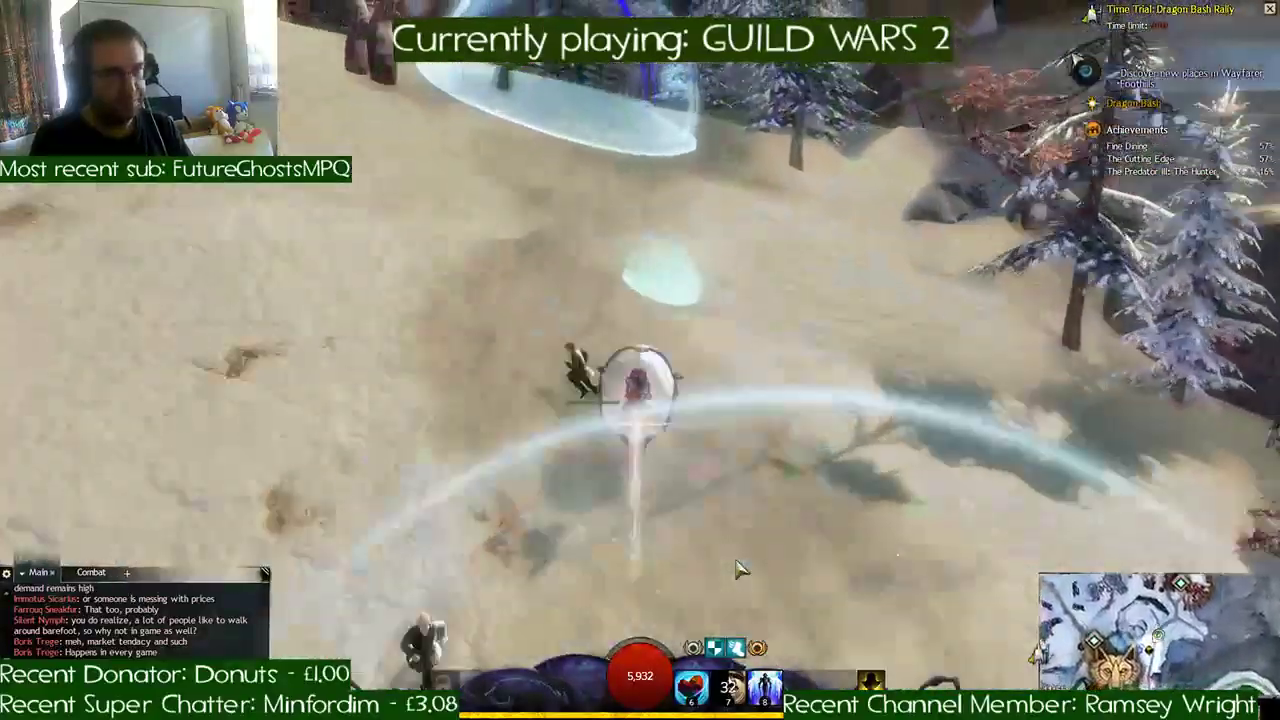
# - Follow the fenced snow path and turn past the stone brazier toward the hillside checkpoint
pyautogui.press('a')
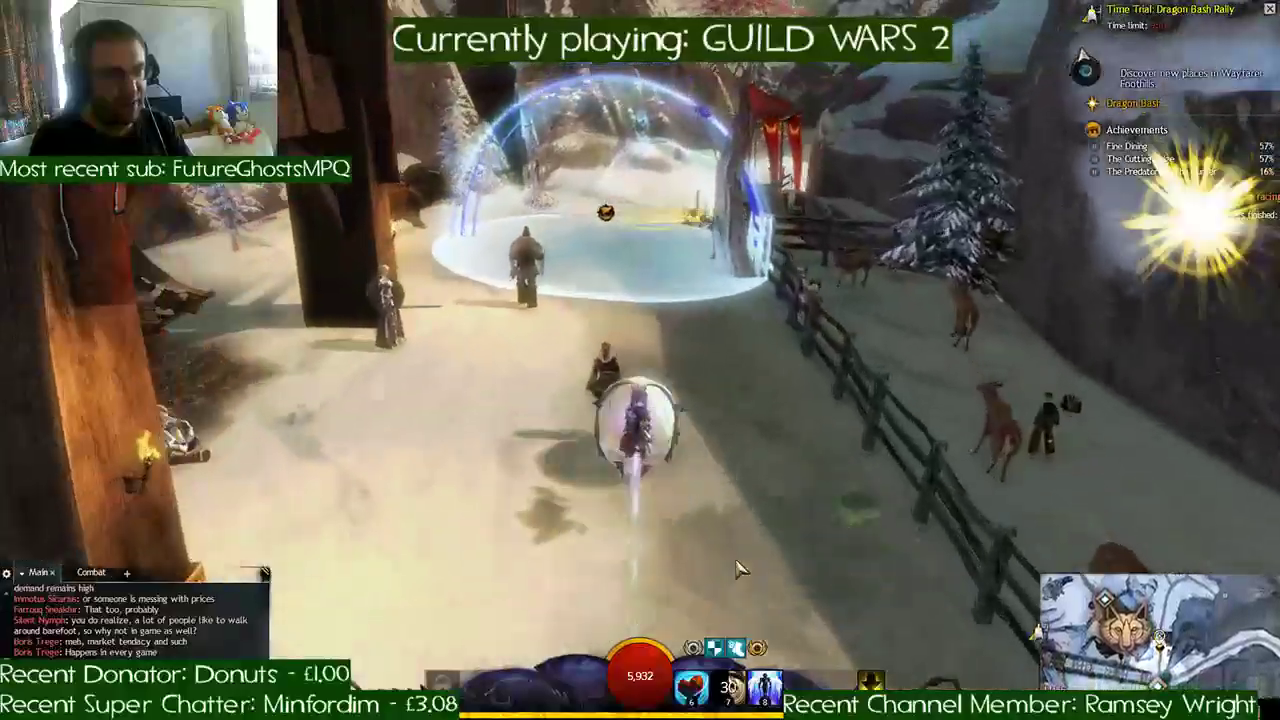
pyautogui.press('d')
pyautogui.press('d')
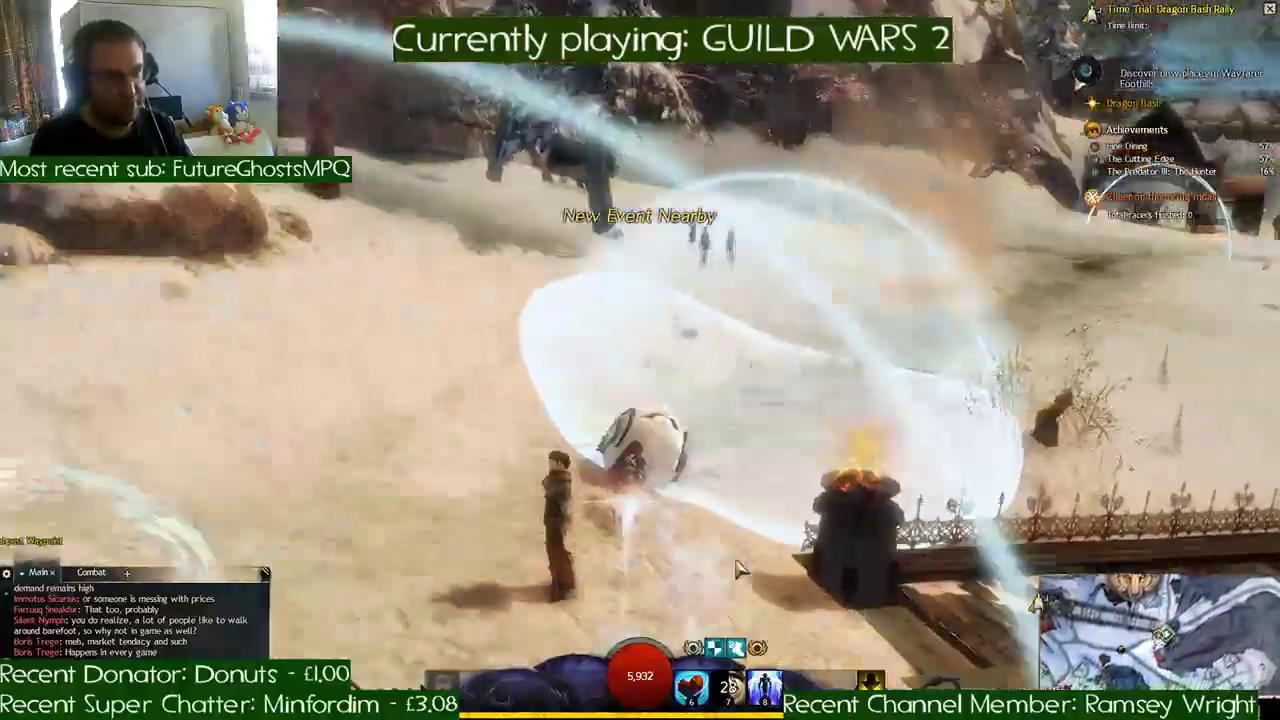
pyautogui.press('d')
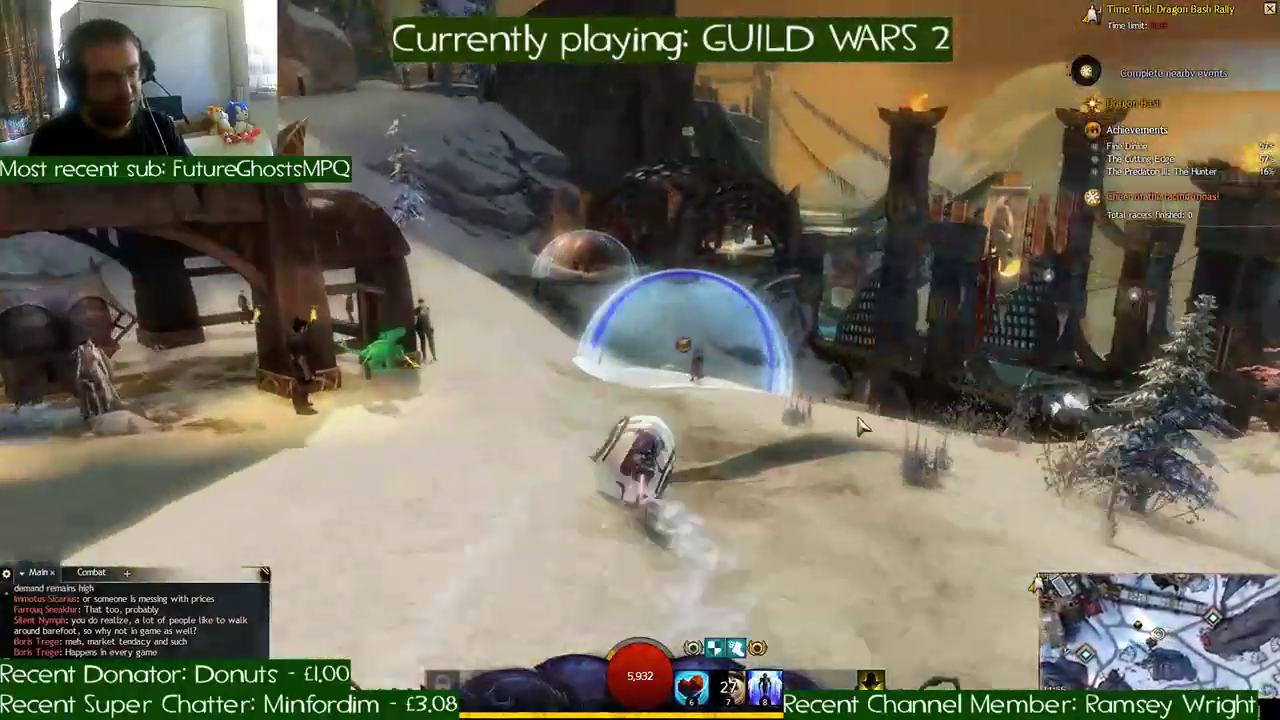
# - Steer down past the large wooden pillars and along the paved path to finish the rally lap
pyautogui.press('w')
pyautogui.press('w')
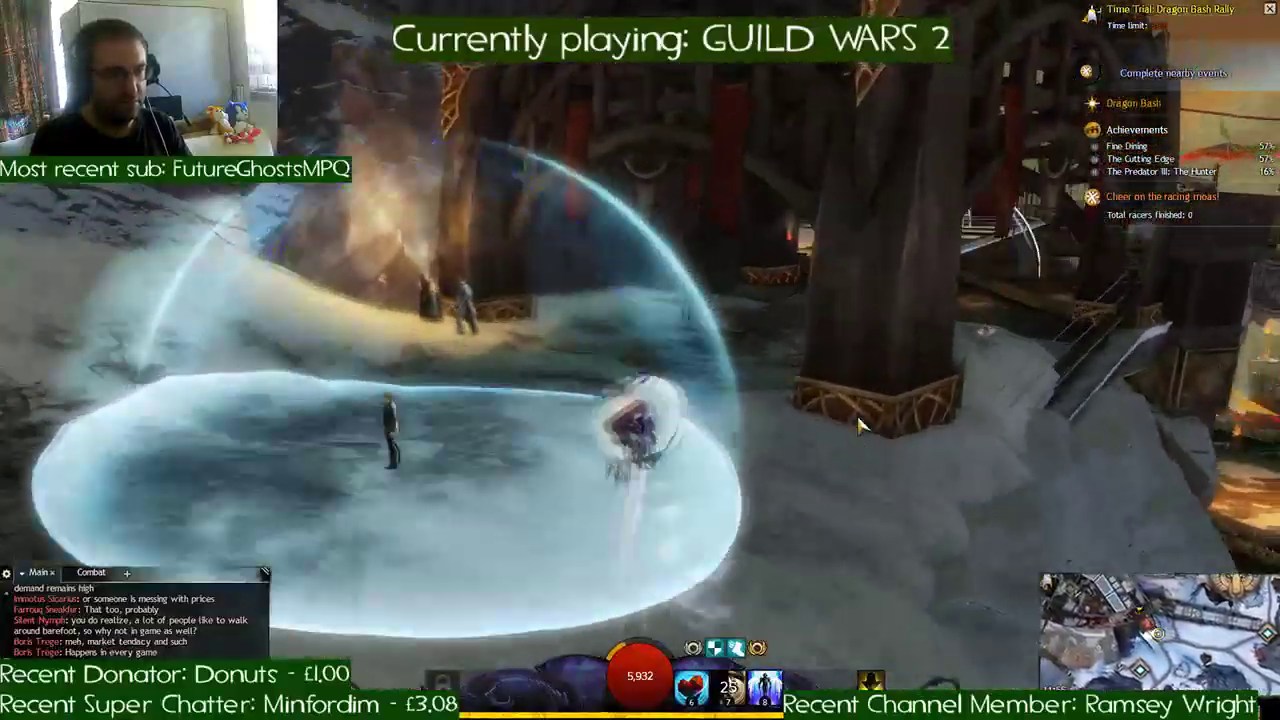
pyautogui.press('w')
pyautogui.press('a')
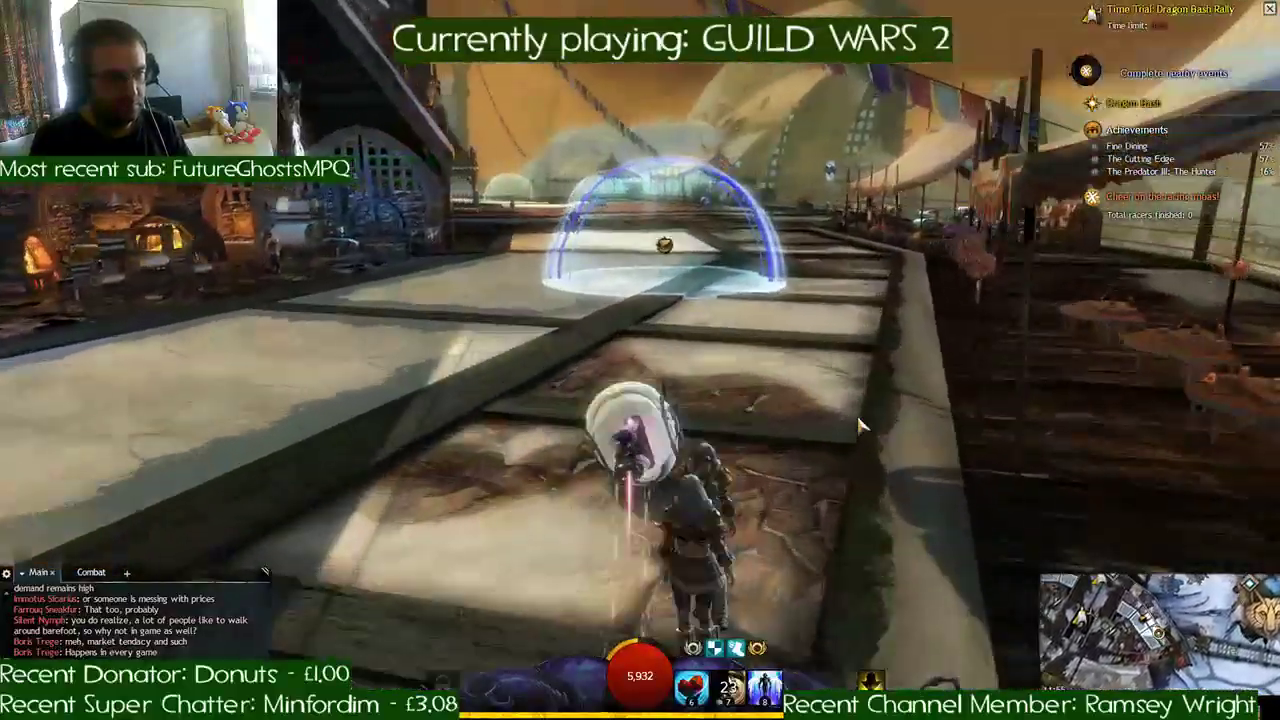
pyautogui.press('w')
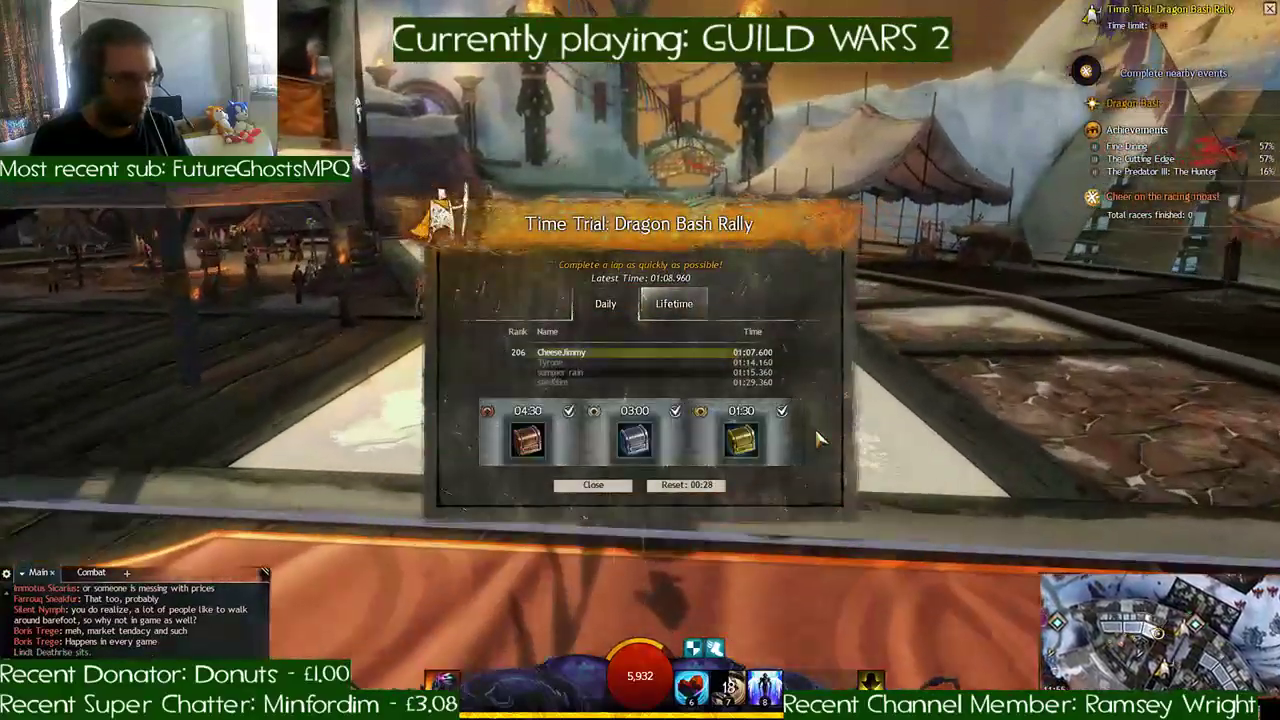
# - Reset the Dragon Bash Rally and start another run along the paved path
pyautogui.click(688, 486)
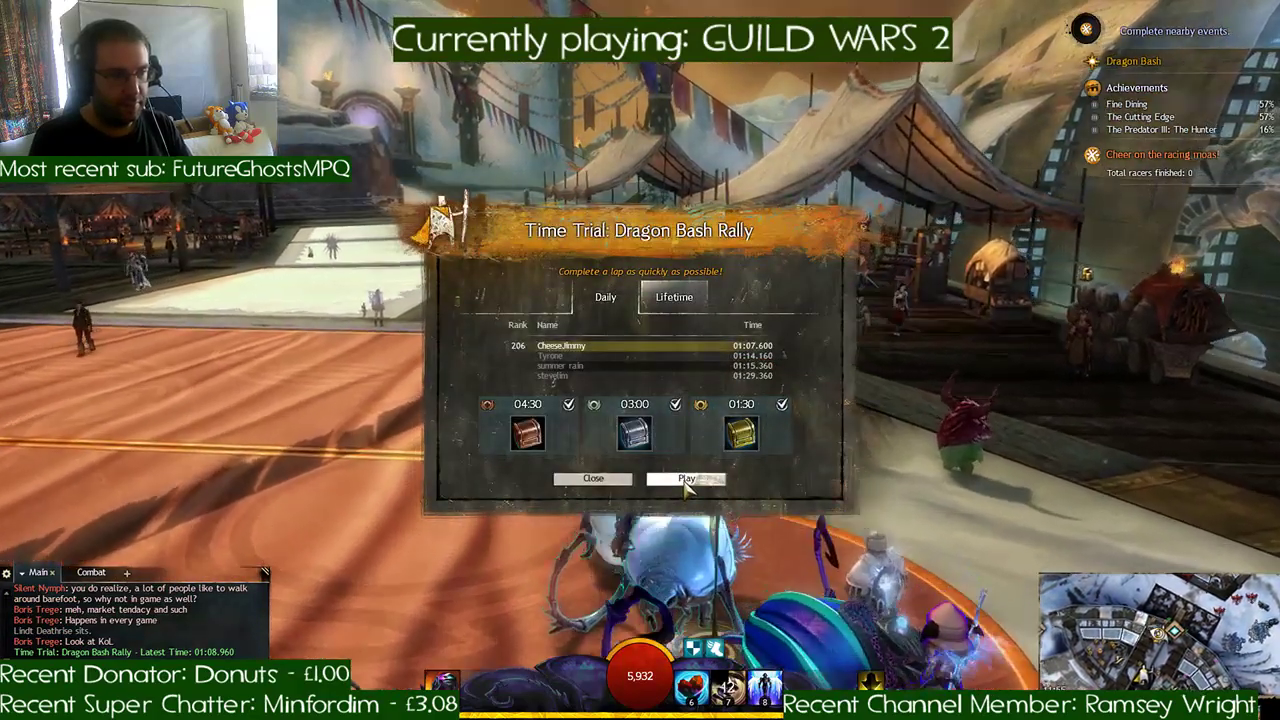
pyautogui.press('w')
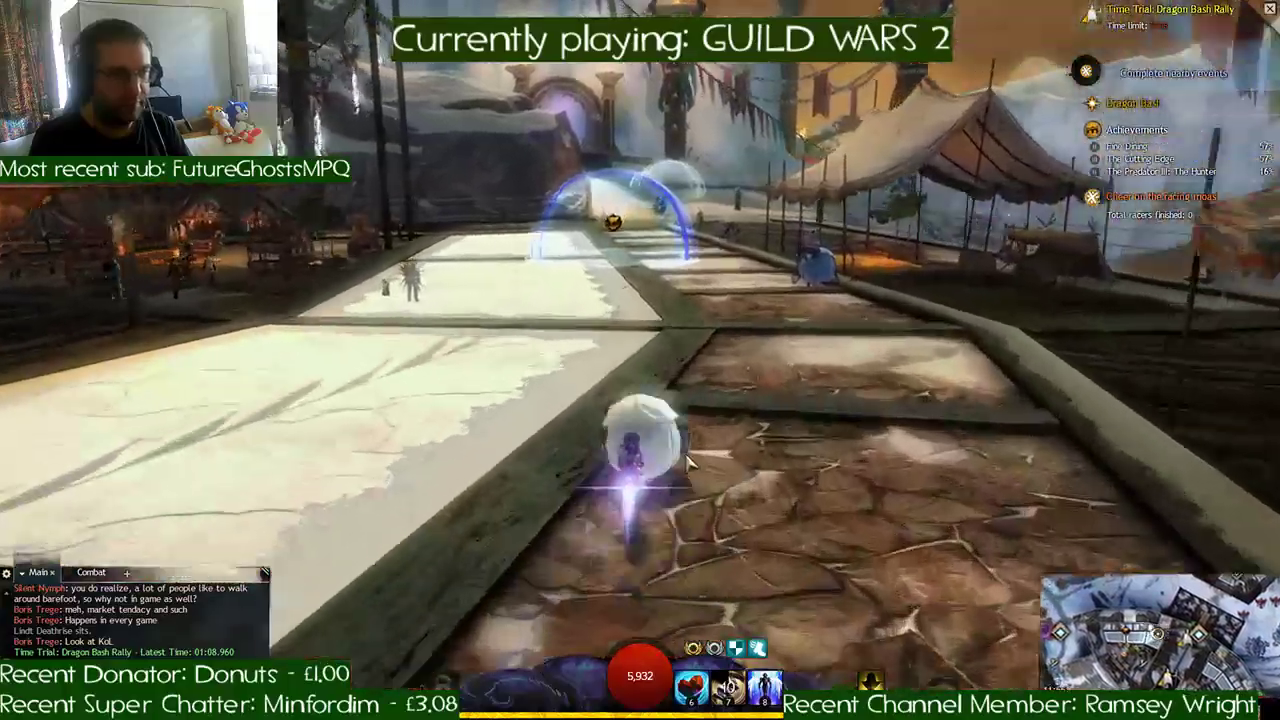
pyautogui.press('w')
# - Cross the wooden deck, pass through the gatehouse, and follow the frozen river toward the golden-winged sculptures
pyautogui.press('d')
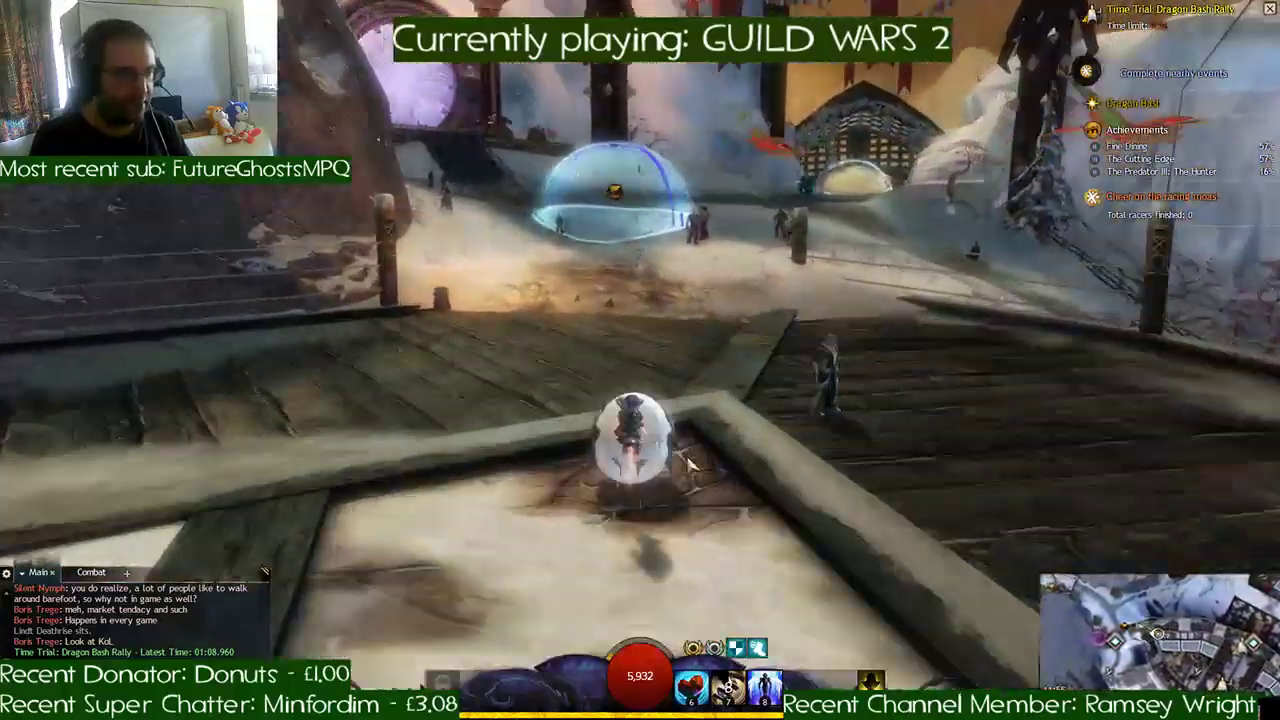
pyautogui.press('w')
pyautogui.press('d')
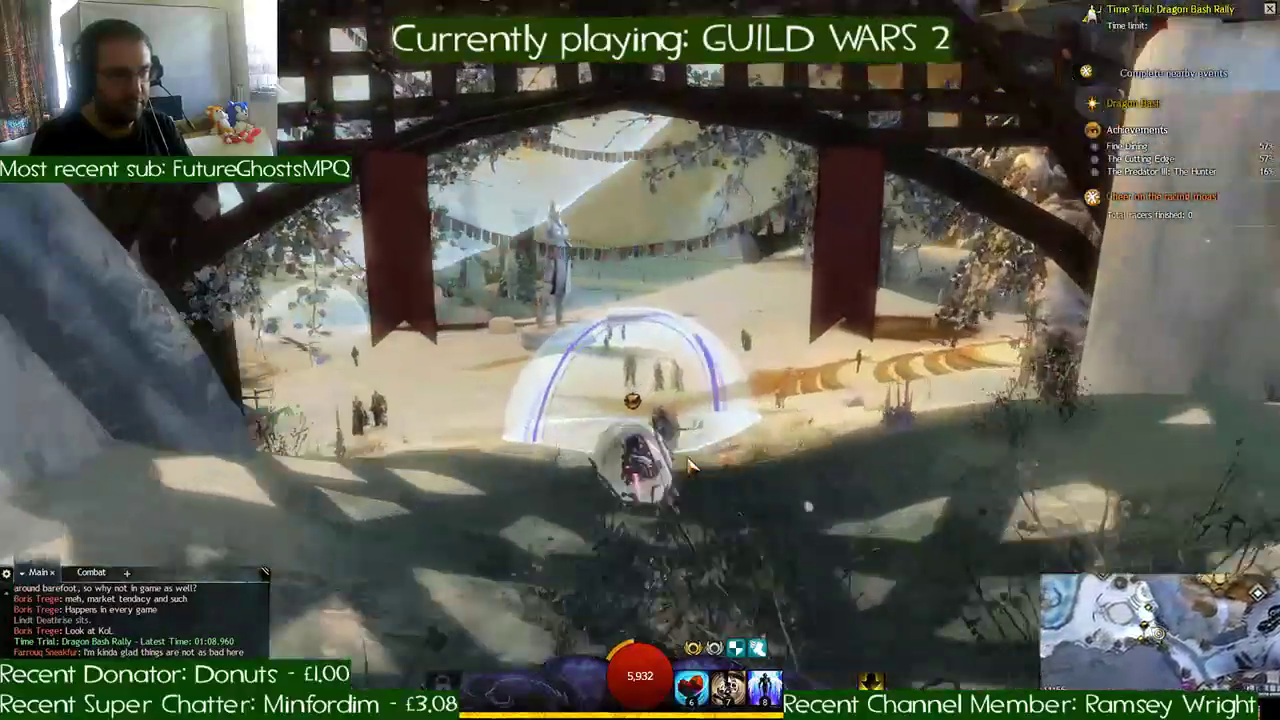
pyautogui.press('w')
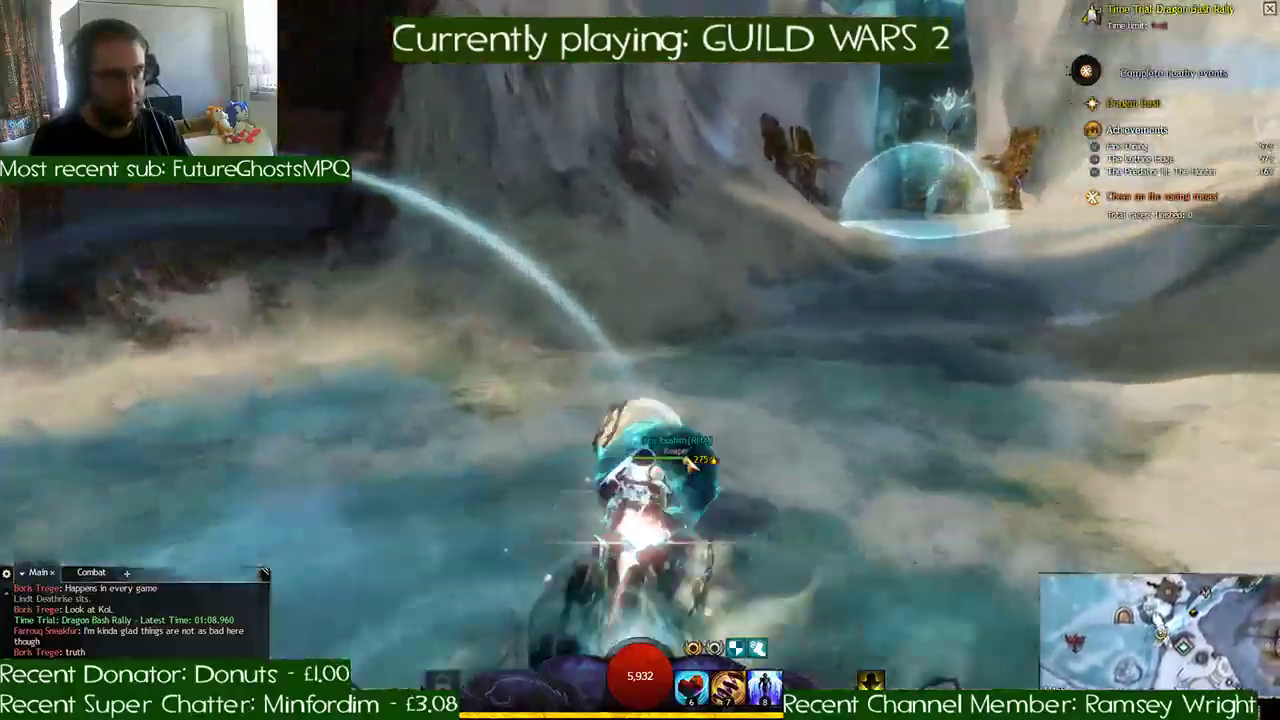
# - Steer between the golden-winged sculptures alongside the rival beetle and enter the ice cave
pyautogui.press('d')
pyautogui.press('a')
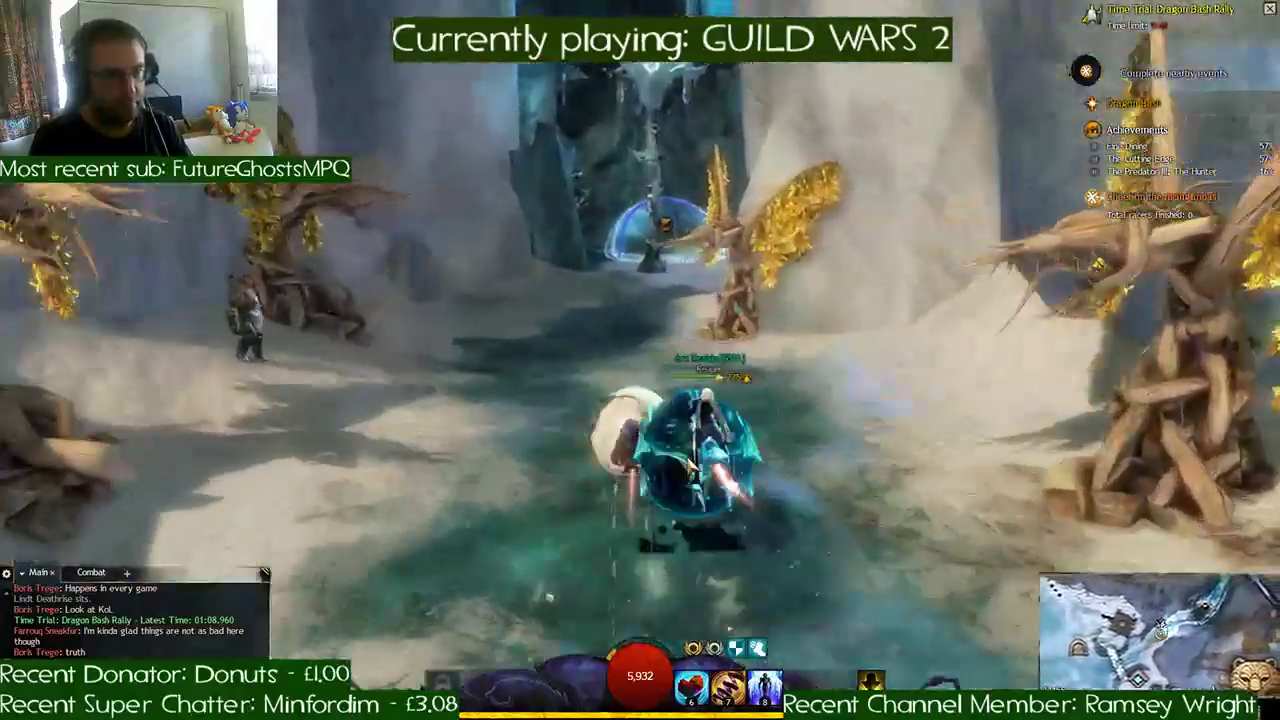
pyautogui.press('d')
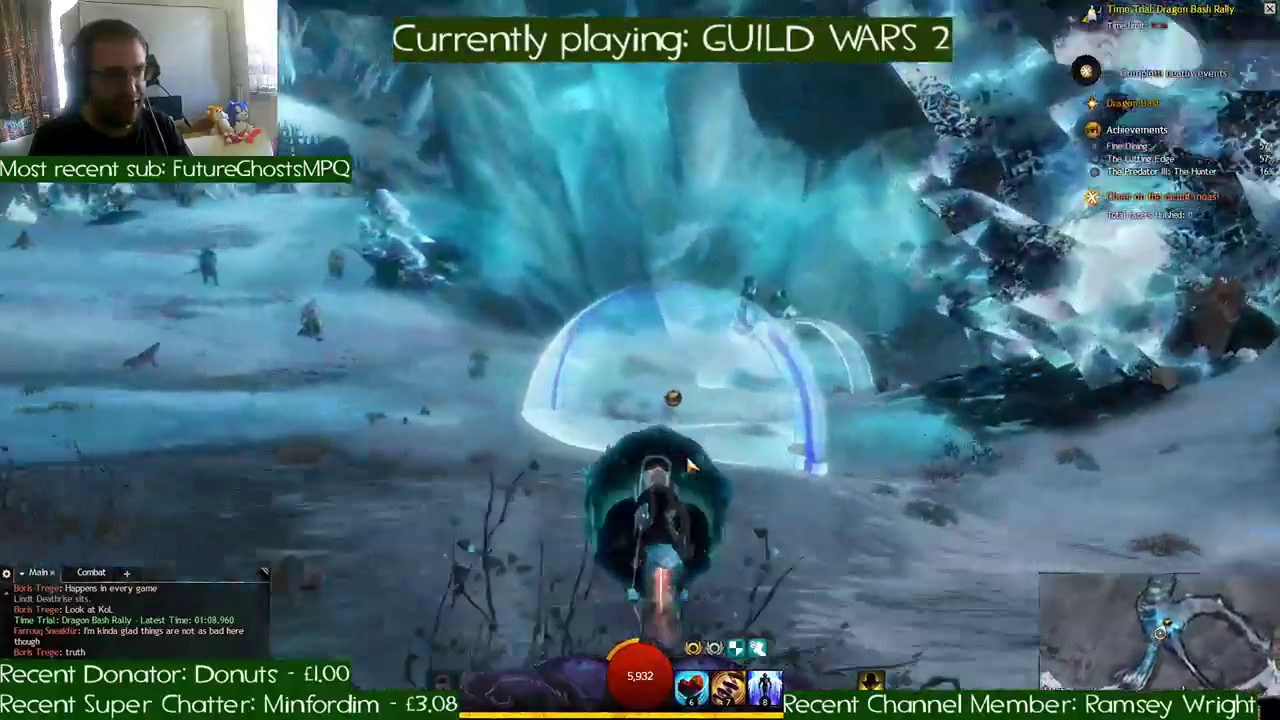
# - Roll through the ice cave checkpoints and exit onto the snowy slope beside the ice sculptures
pyautogui.press('d')
pyautogui.press('d')
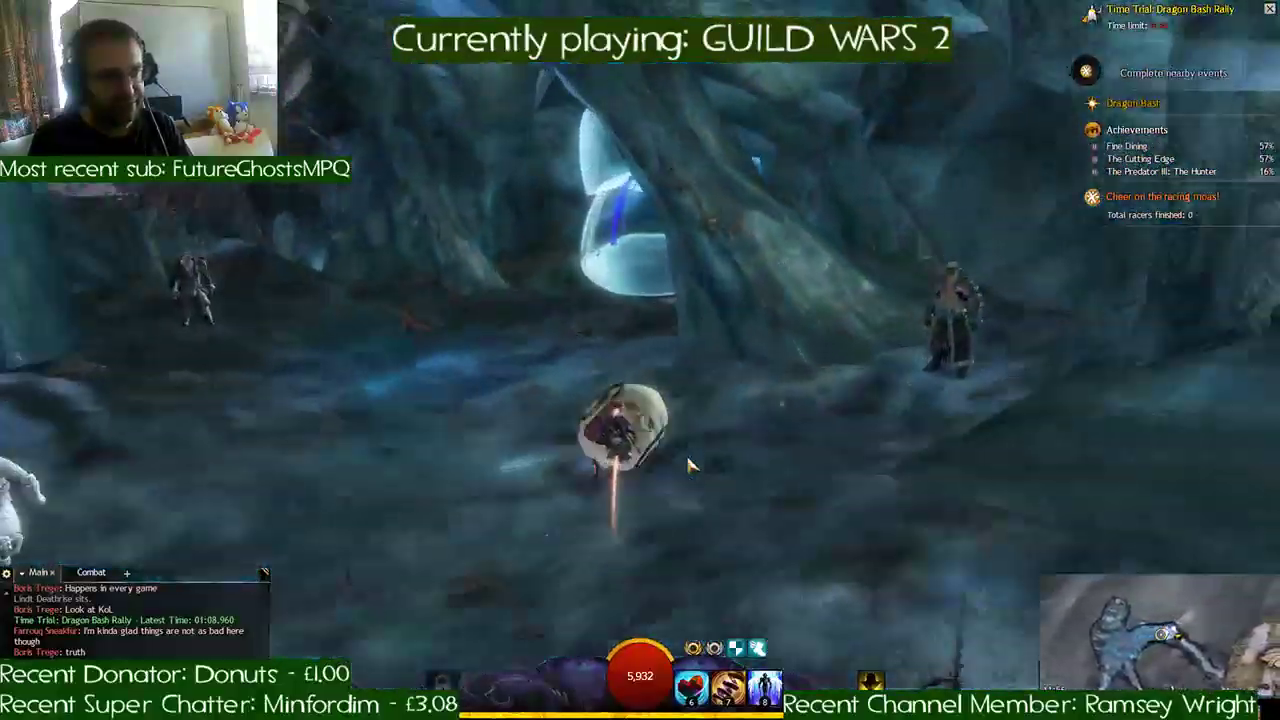
pyautogui.press('d')
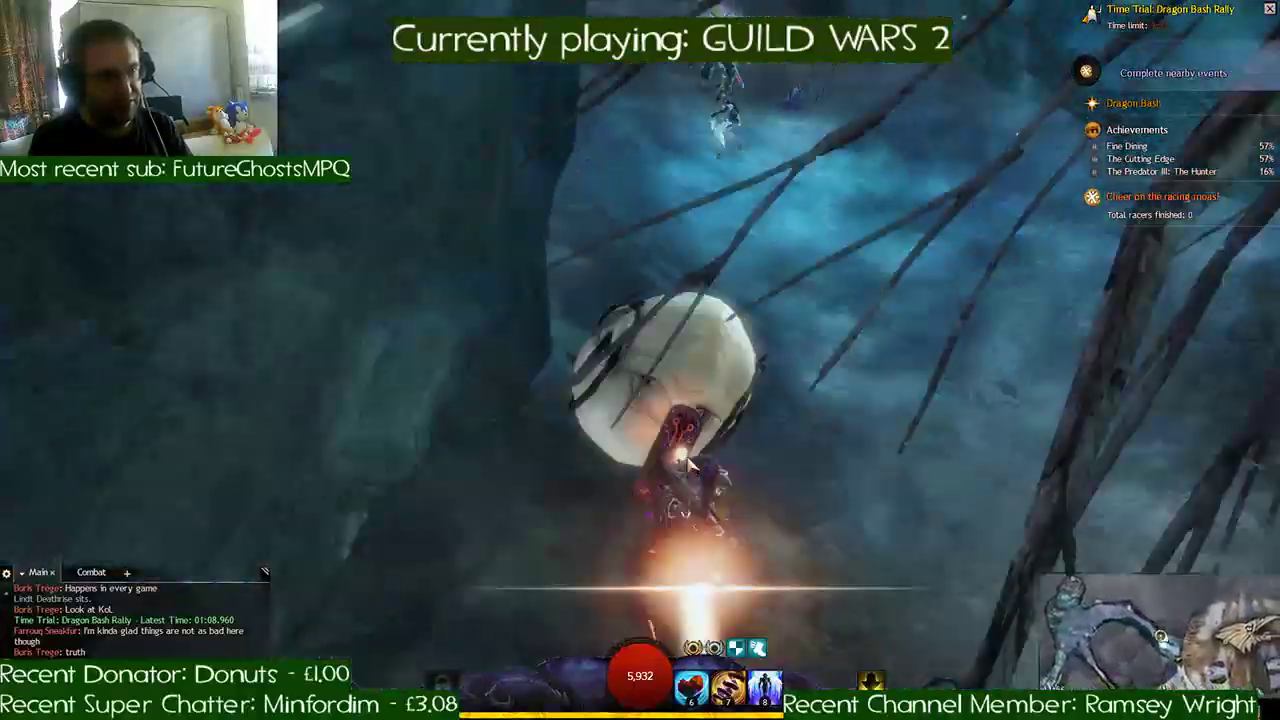
pyautogui.press('d')
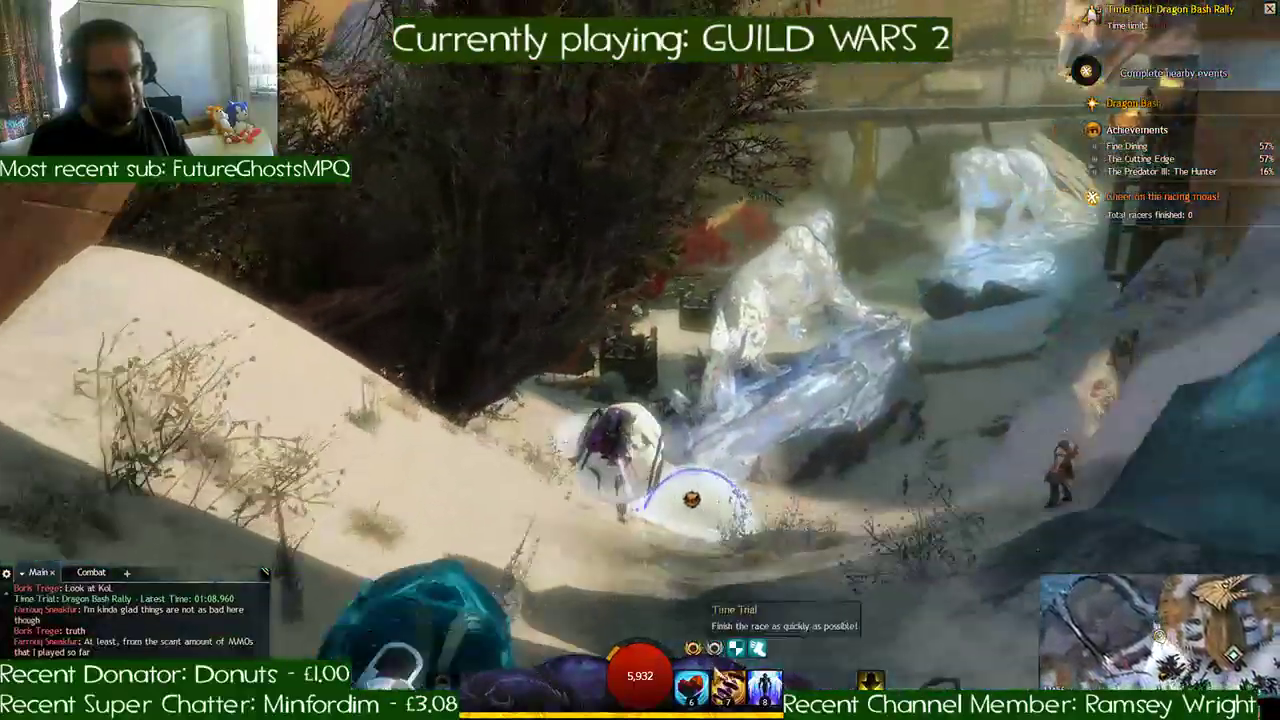
# - Use the seventh skill and steer along the snowy path past the ice sculptures and barred gate checkpoints
pyautogui.press('7')
pyautogui.press('a')
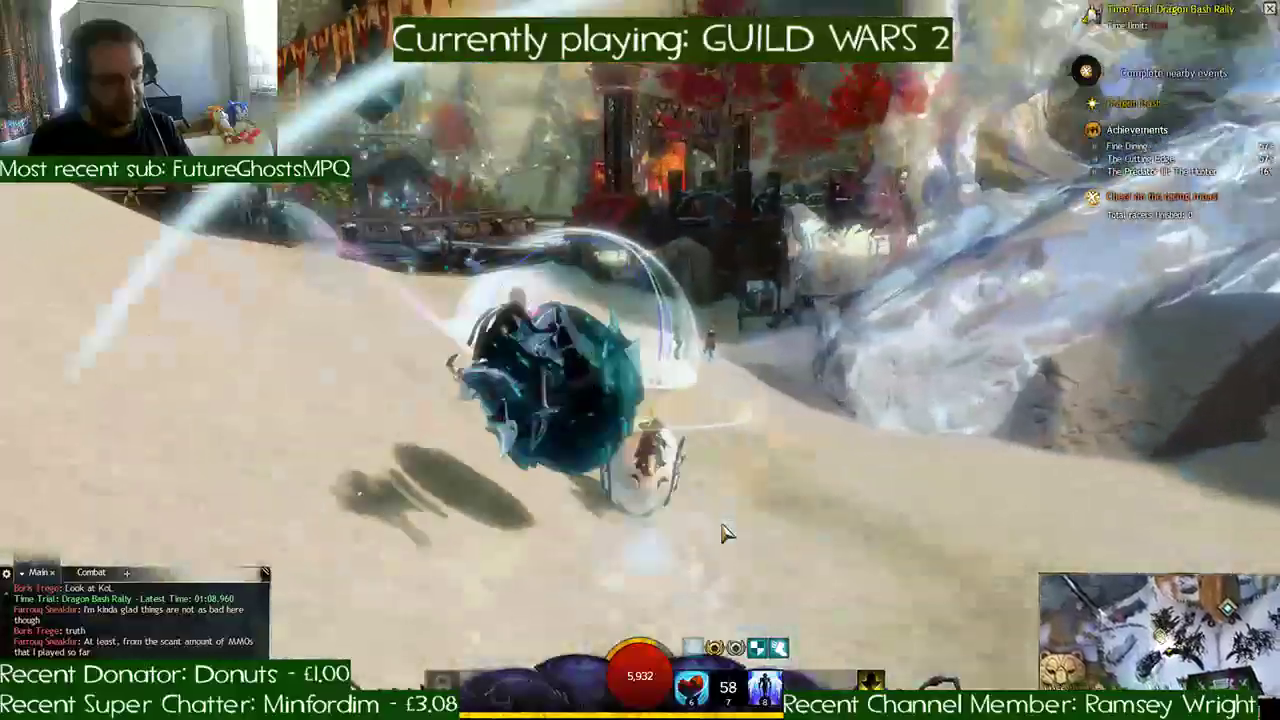
pyautogui.press('a')
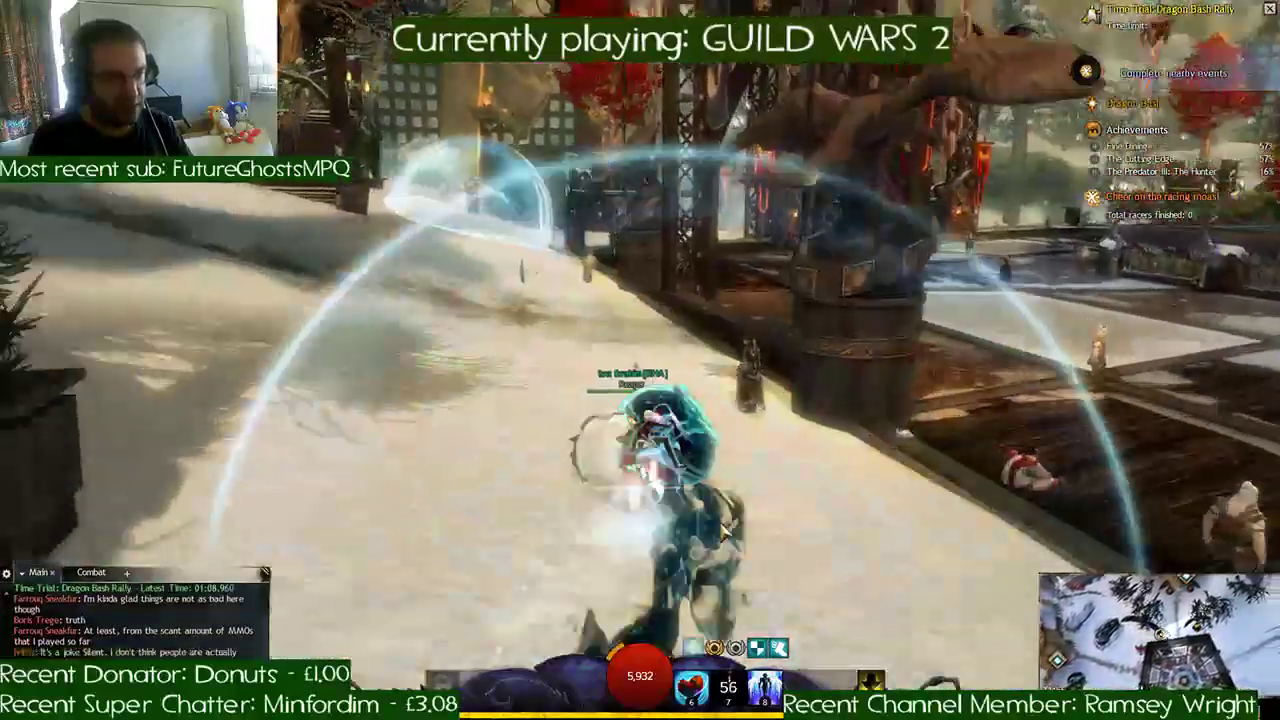
pyautogui.press('a')
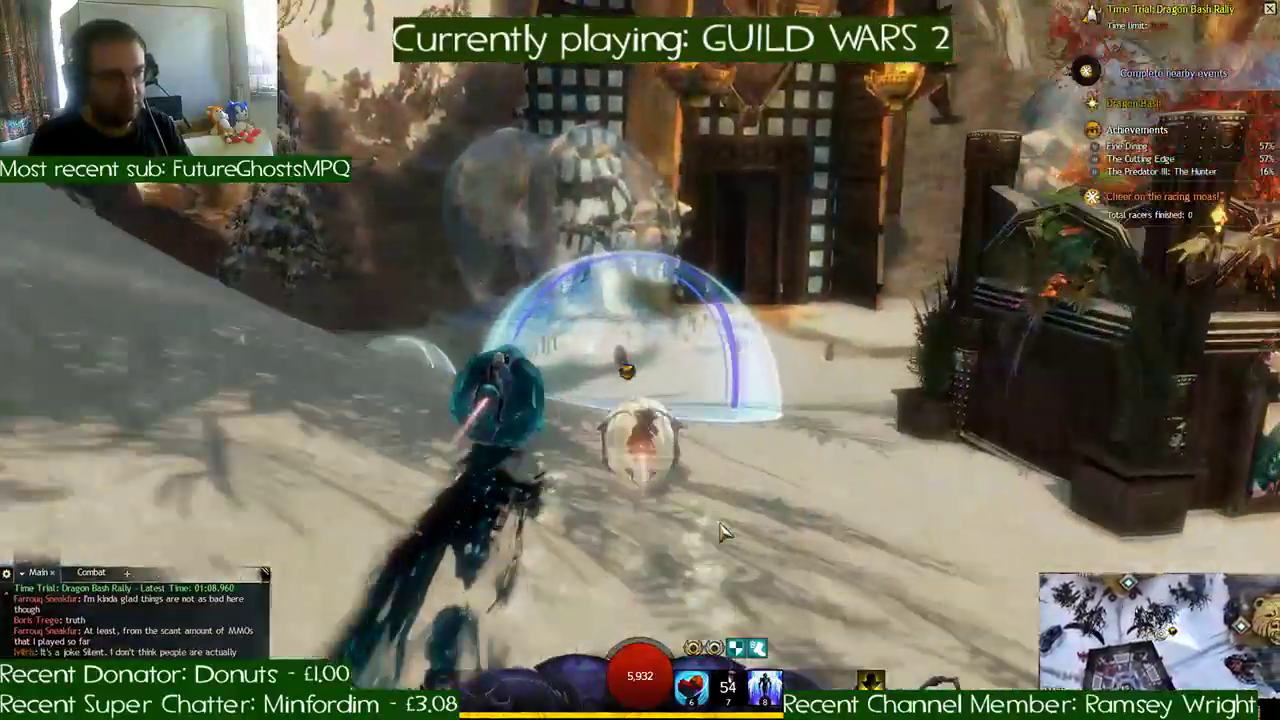
pyautogui.press('a')
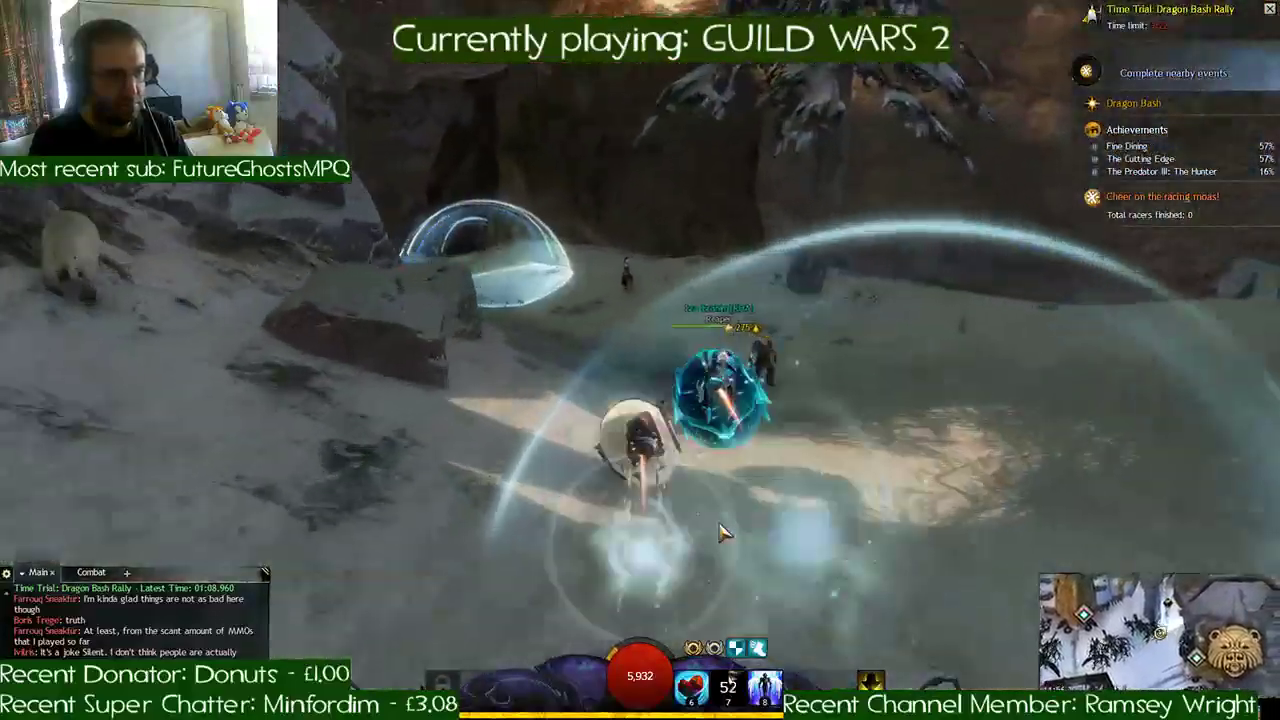
# - Follow the rival beetle into the dark cavern and pass the checkpoints beyond the campfire
pyautogui.press('a')
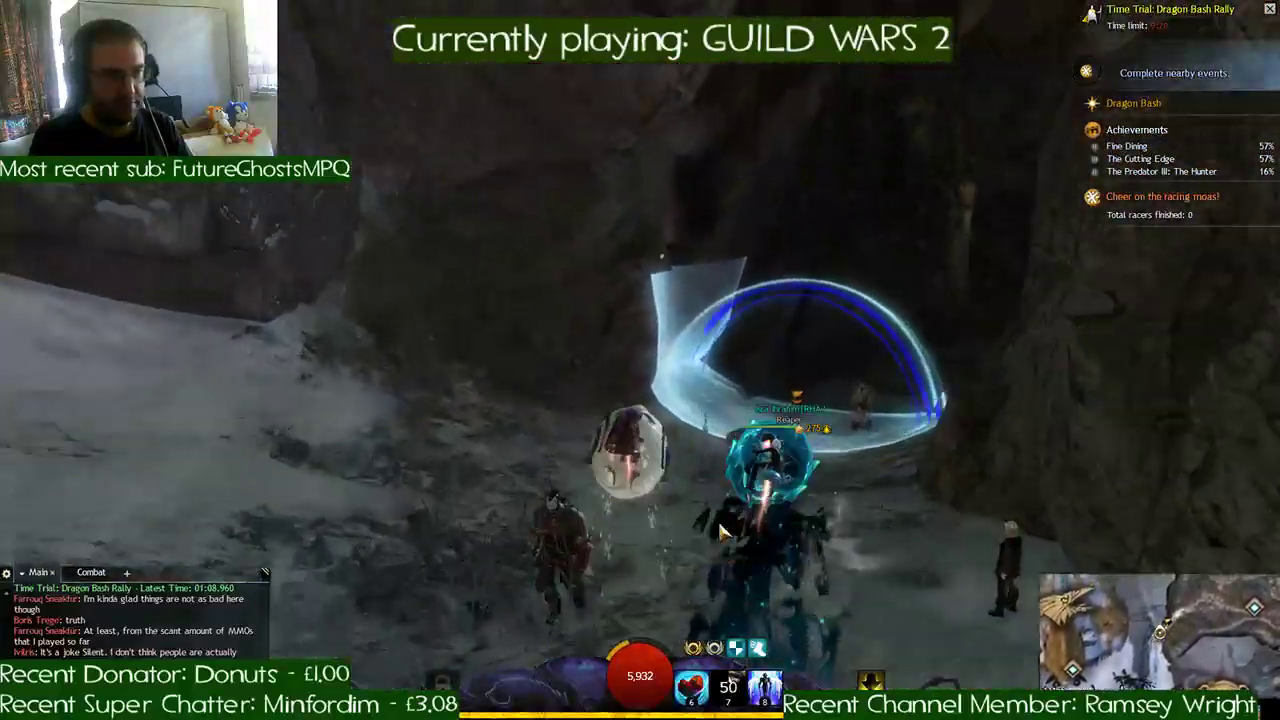
pyautogui.press('d')
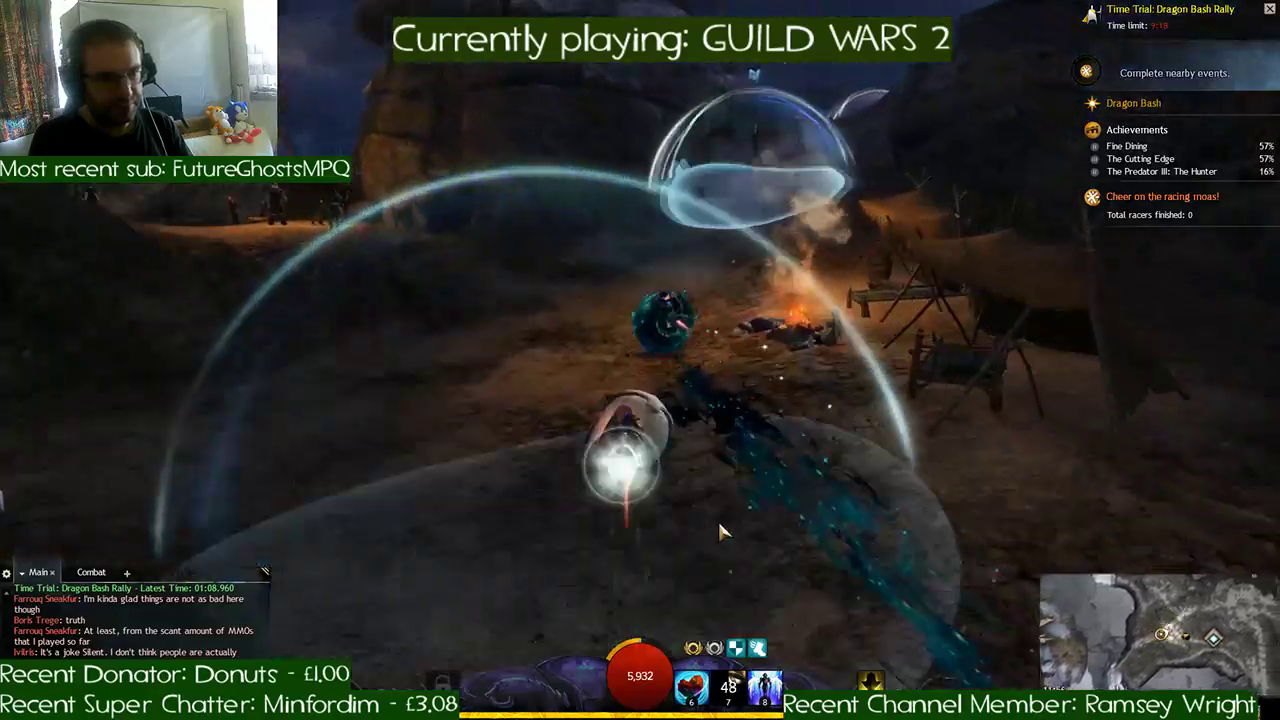
pyautogui.press('d')
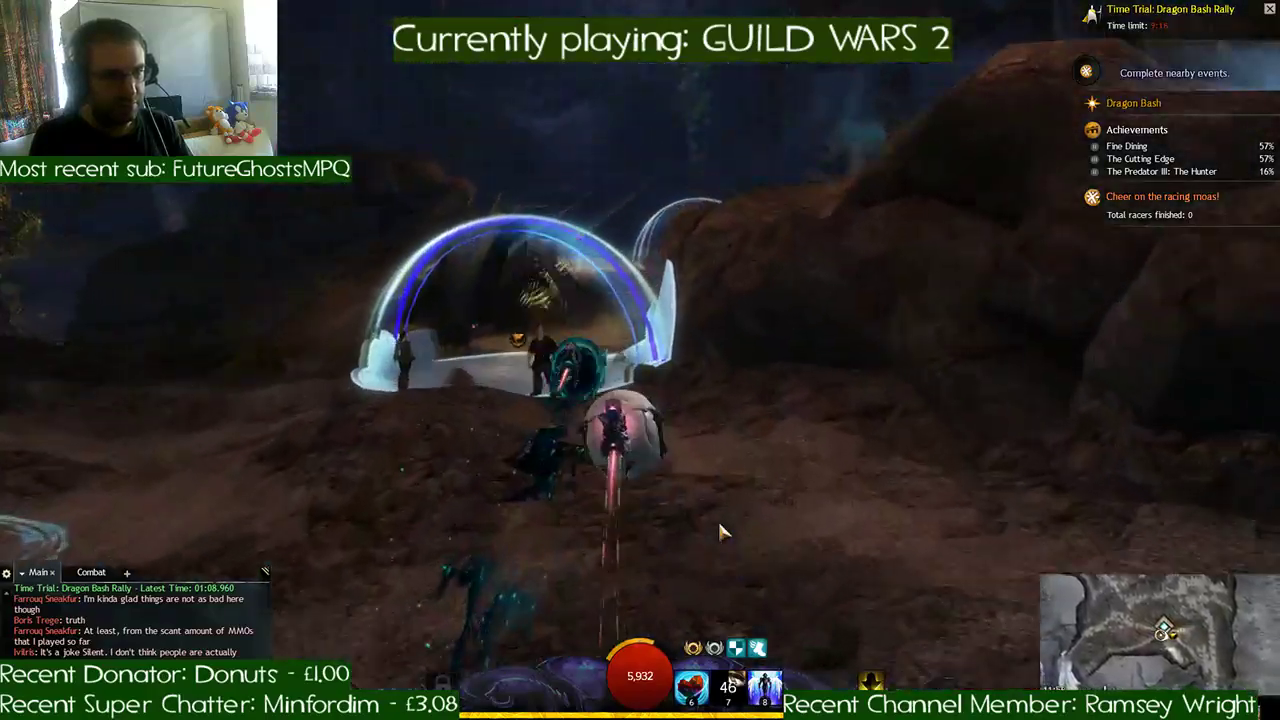
pyautogui.press('d')
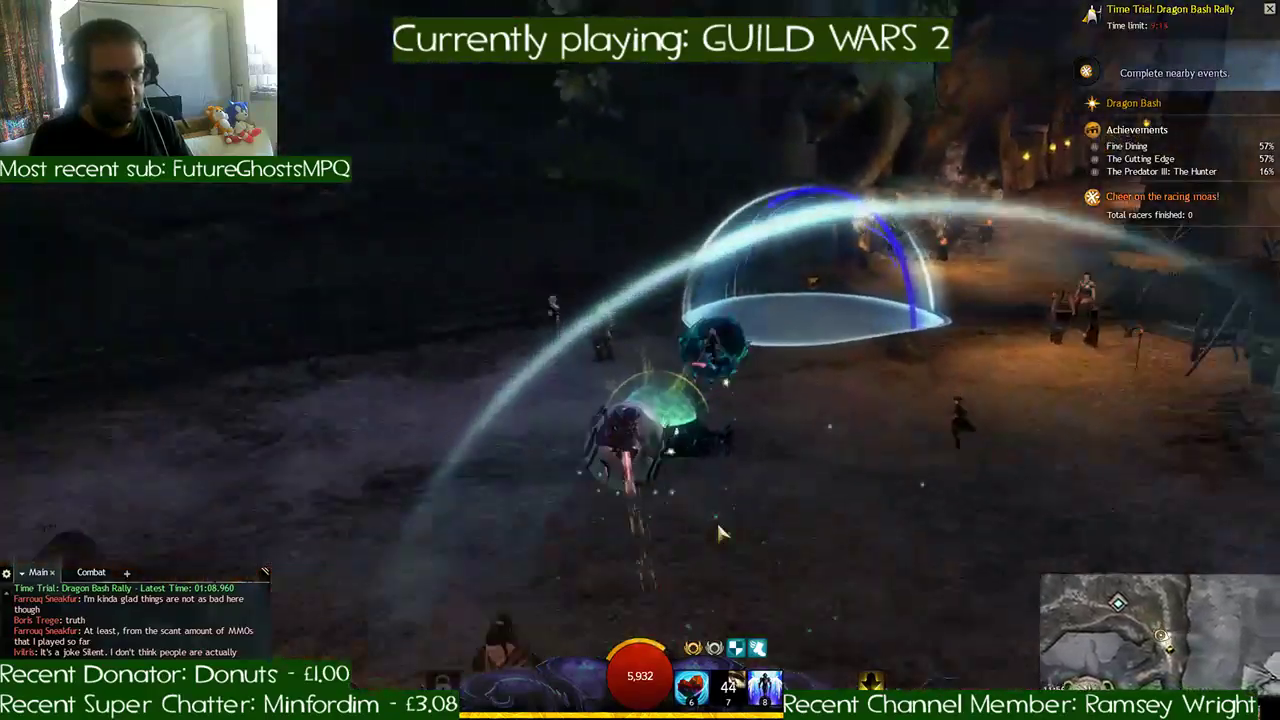
# - Race up the torch-lit tunnel and out through the checkpoints on the snowy path
pyautogui.press('d')
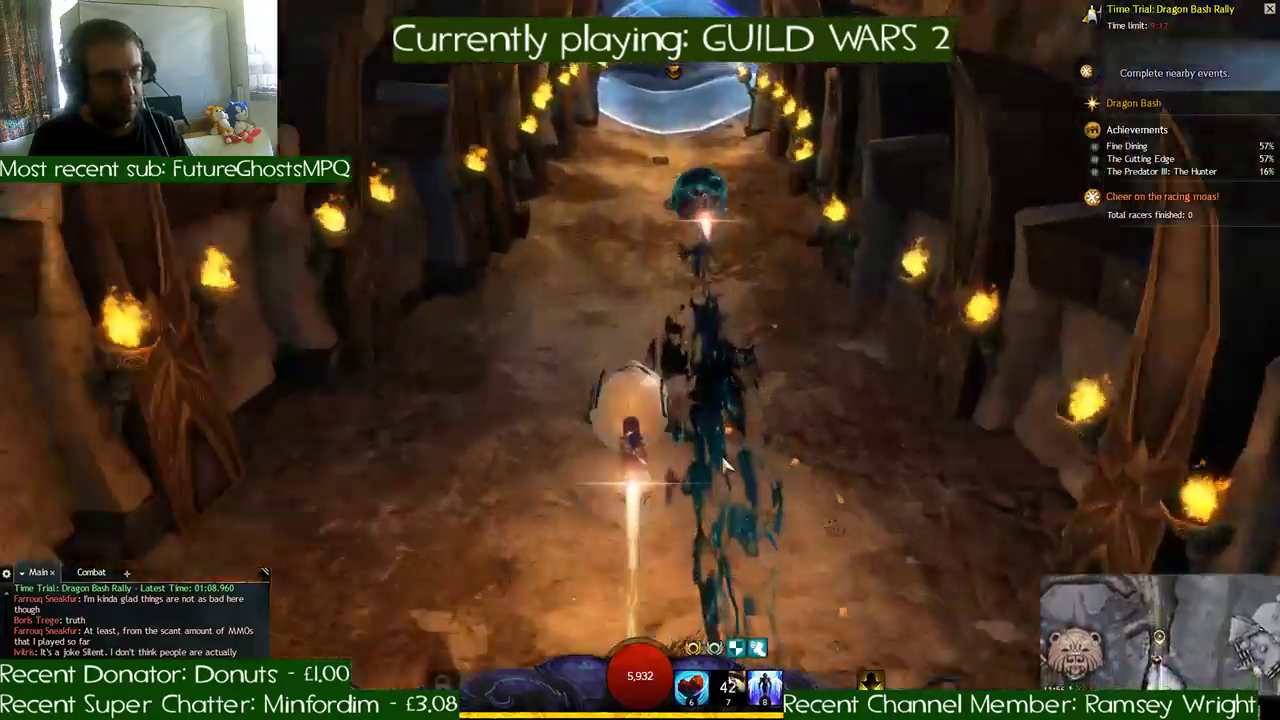
pyautogui.press('d')
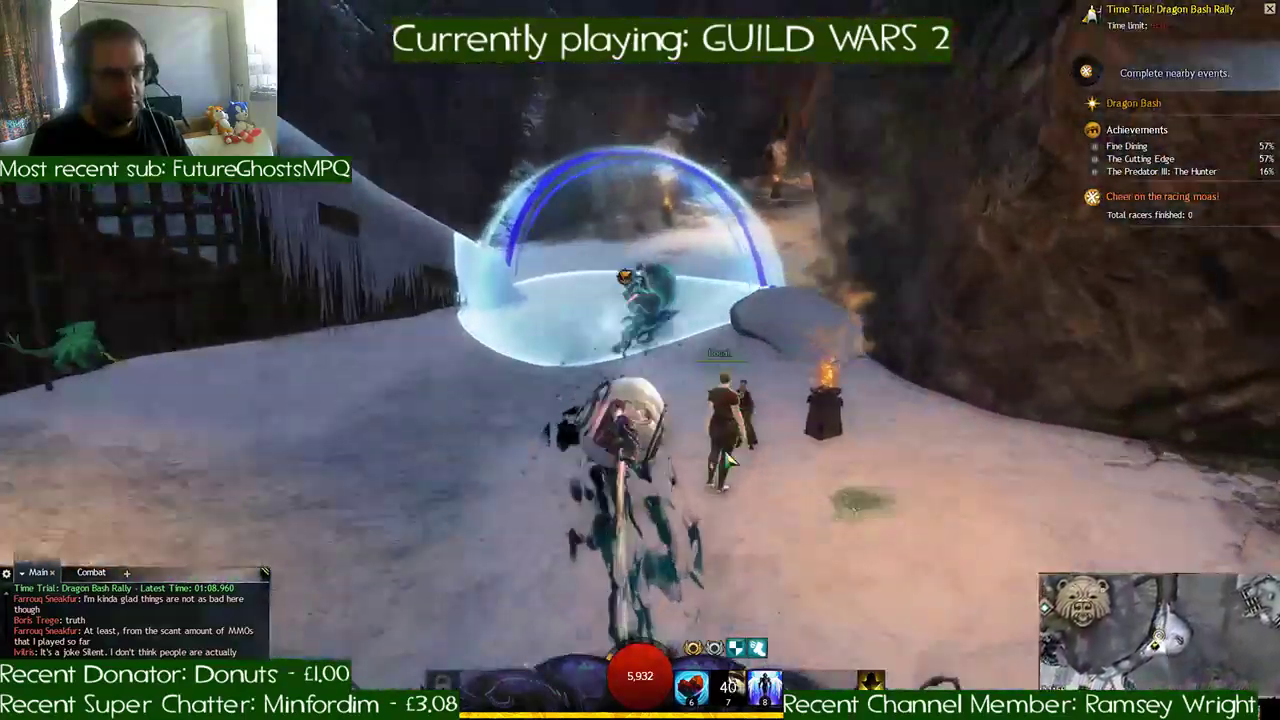
pyautogui.press('d')
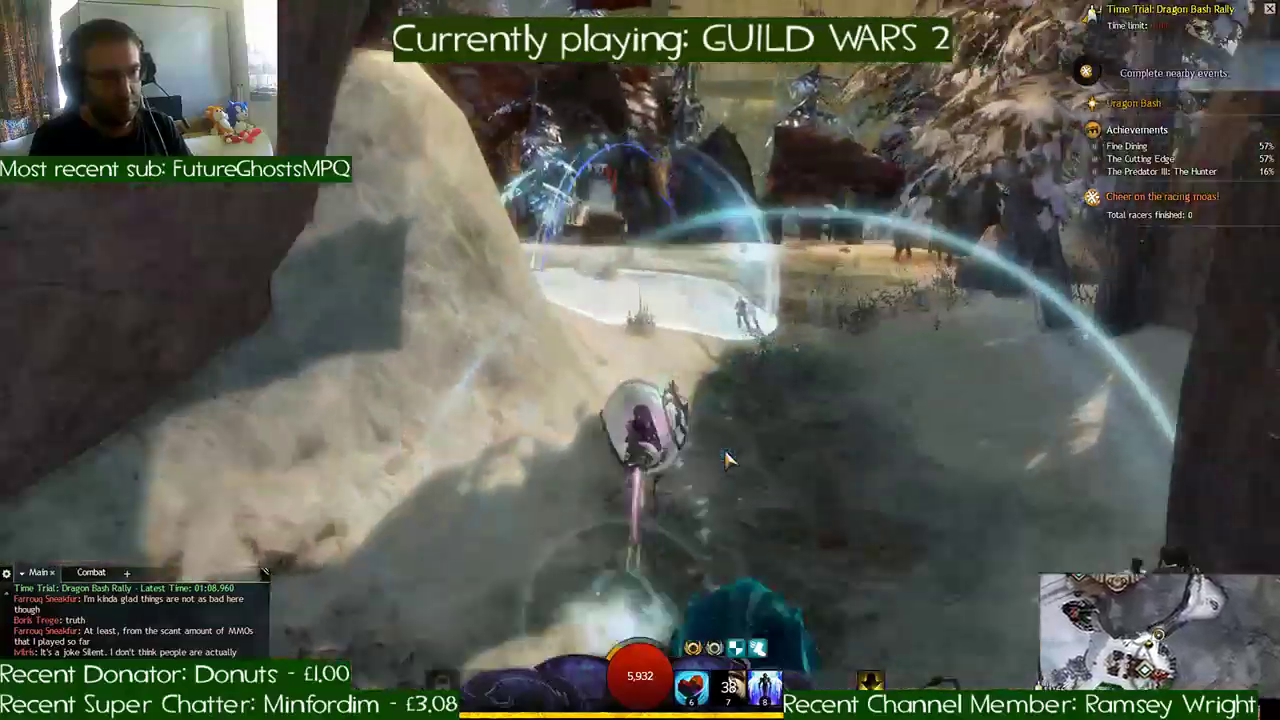
# - Steer through the snowy village past the red banner and the pines to the checkpoint beside the fenced deer
pyautogui.press('a')
pyautogui.press('a')
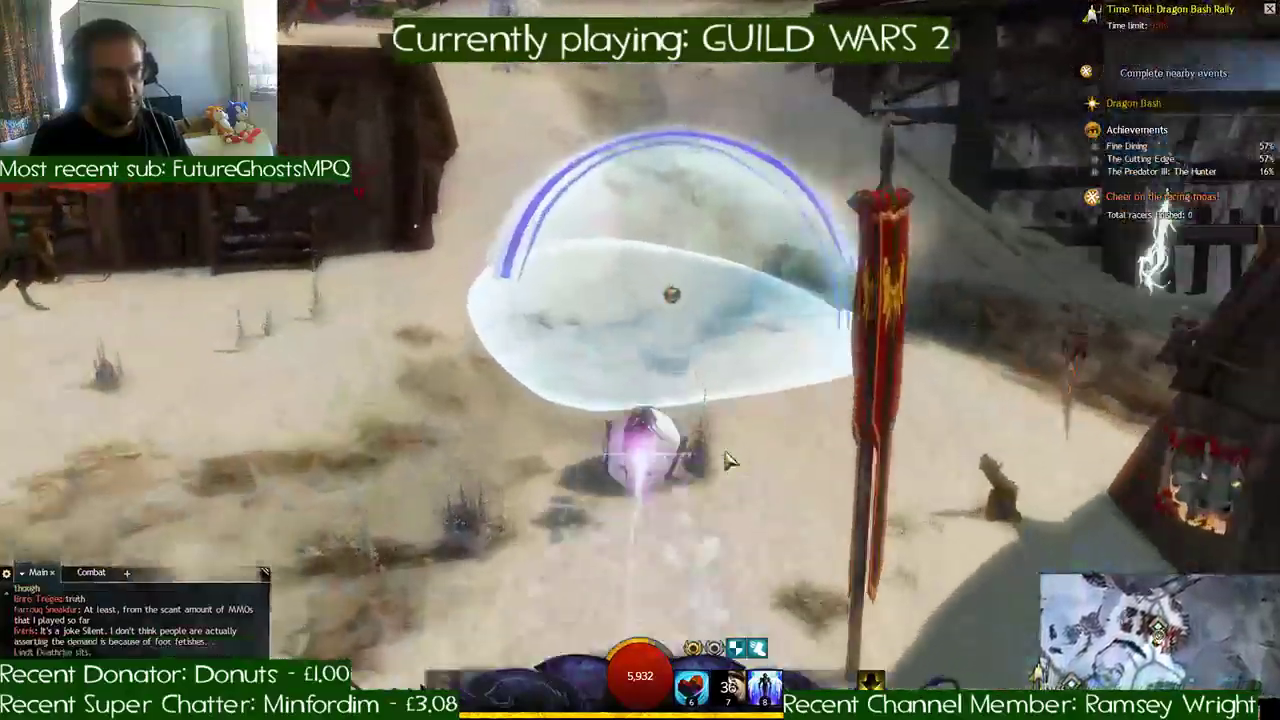
pyautogui.press('d')
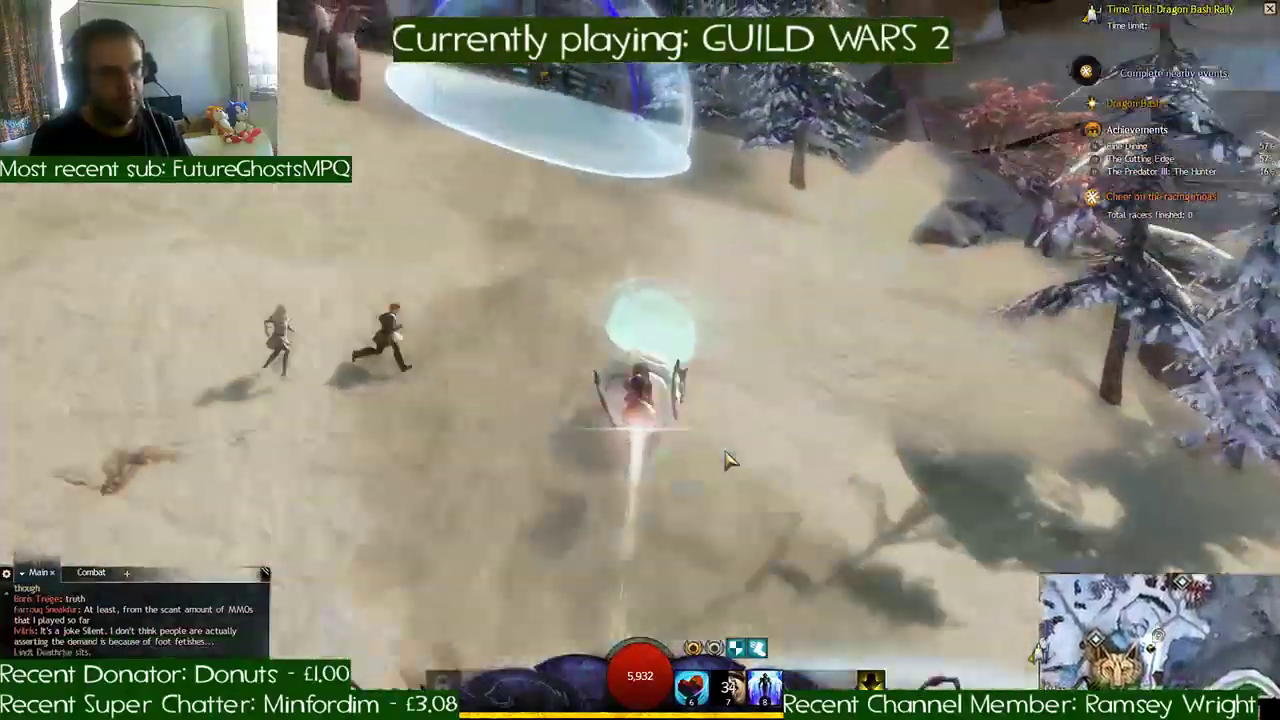
pyautogui.press('a')
pyautogui.press('a')
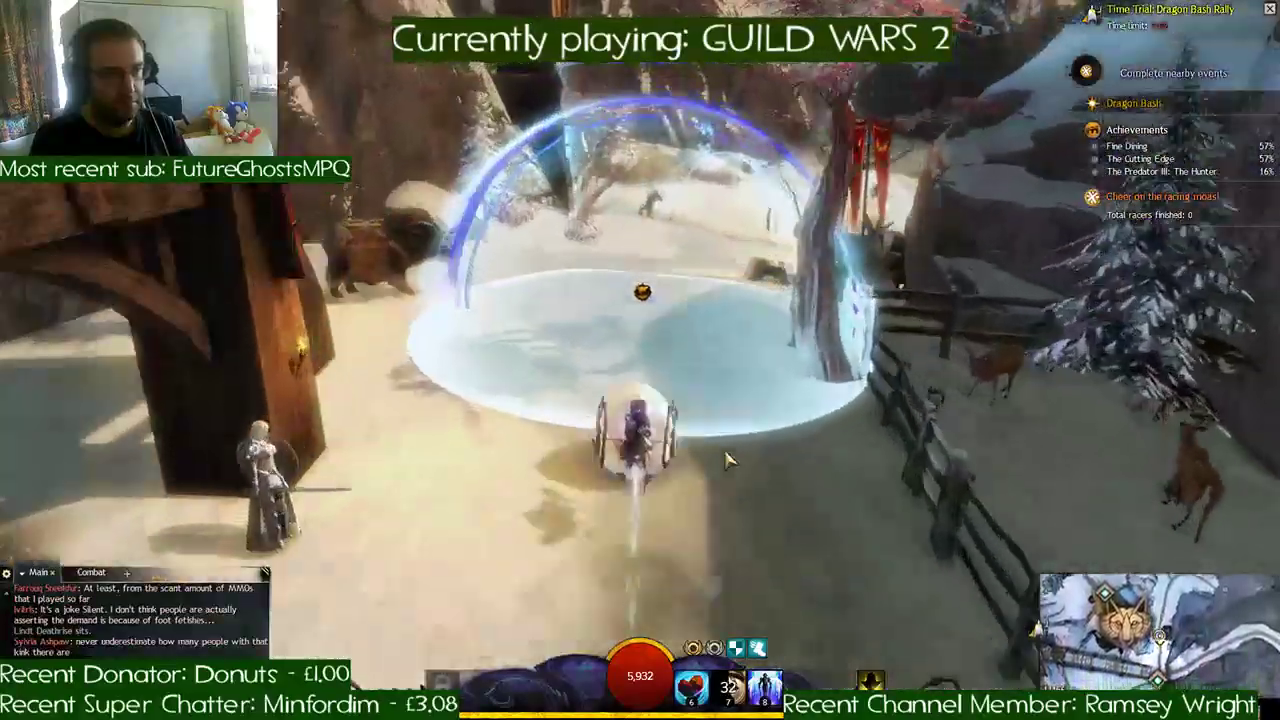
# - Try to steer across the open snow and past the wooden supports toward the next checkpoints, and abandon the run
pyautogui.press('d')
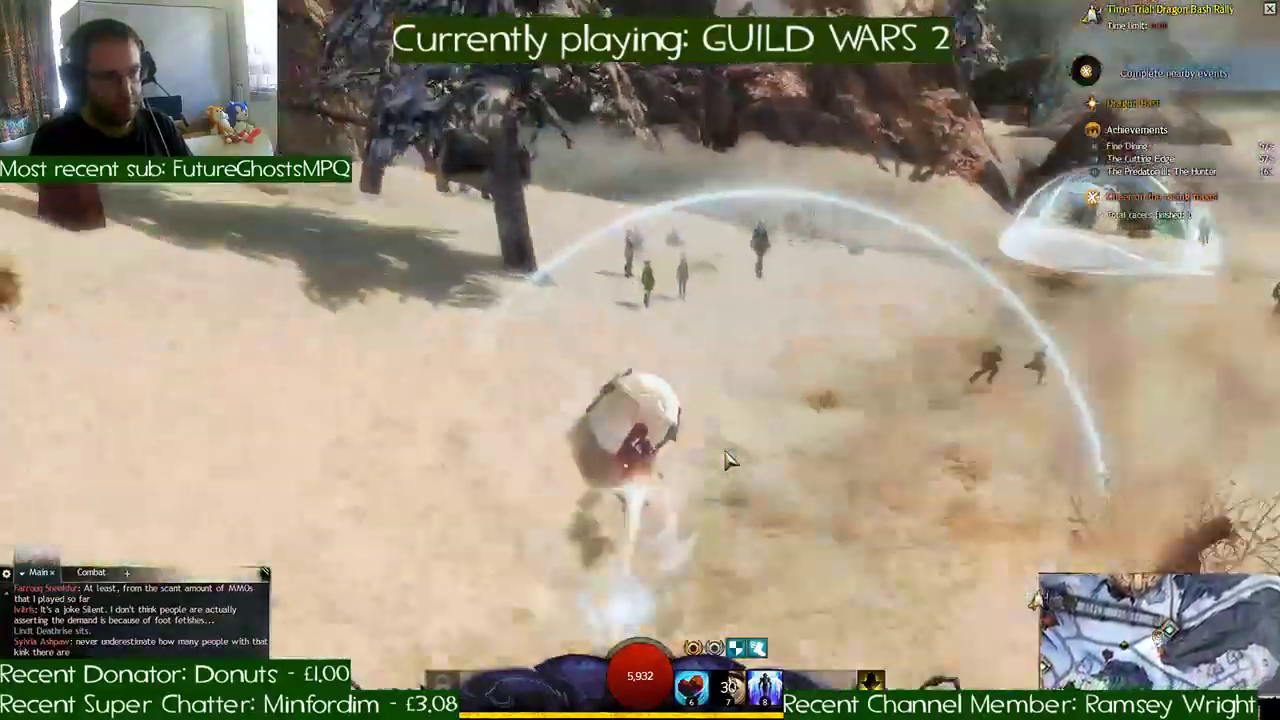
pyautogui.press('d')
pyautogui.press('d')
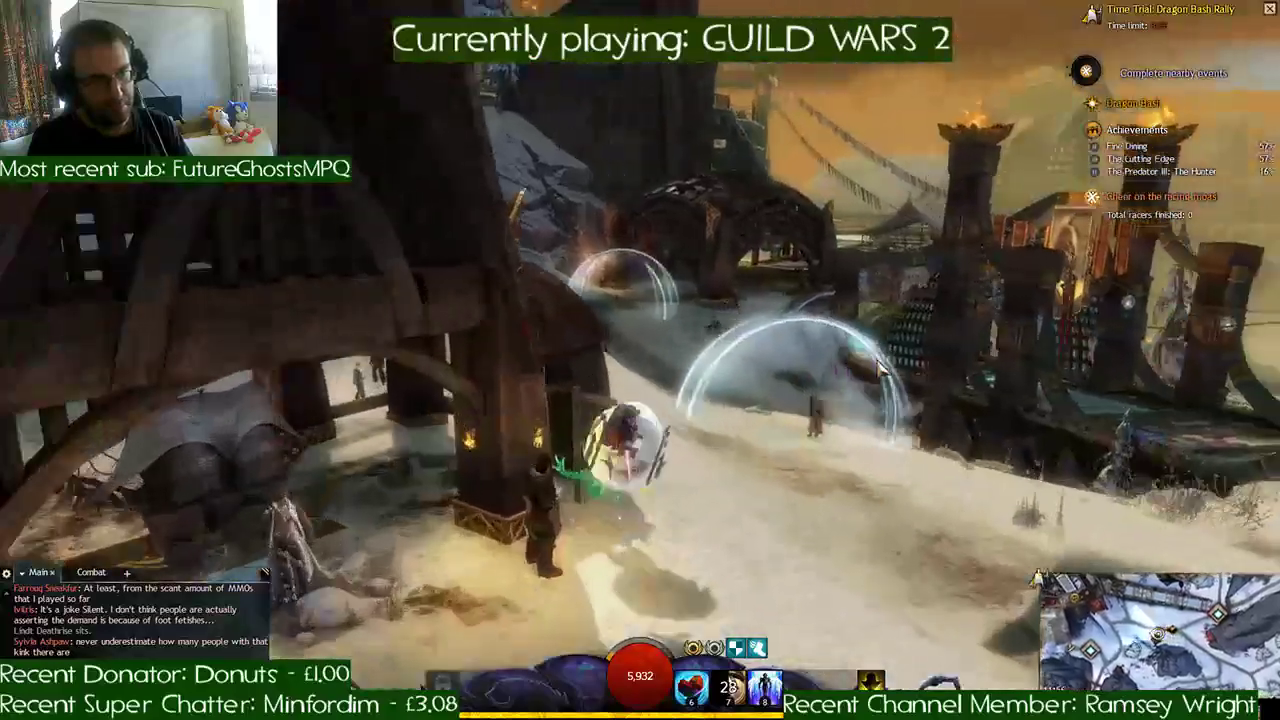
pyautogui.press('d')
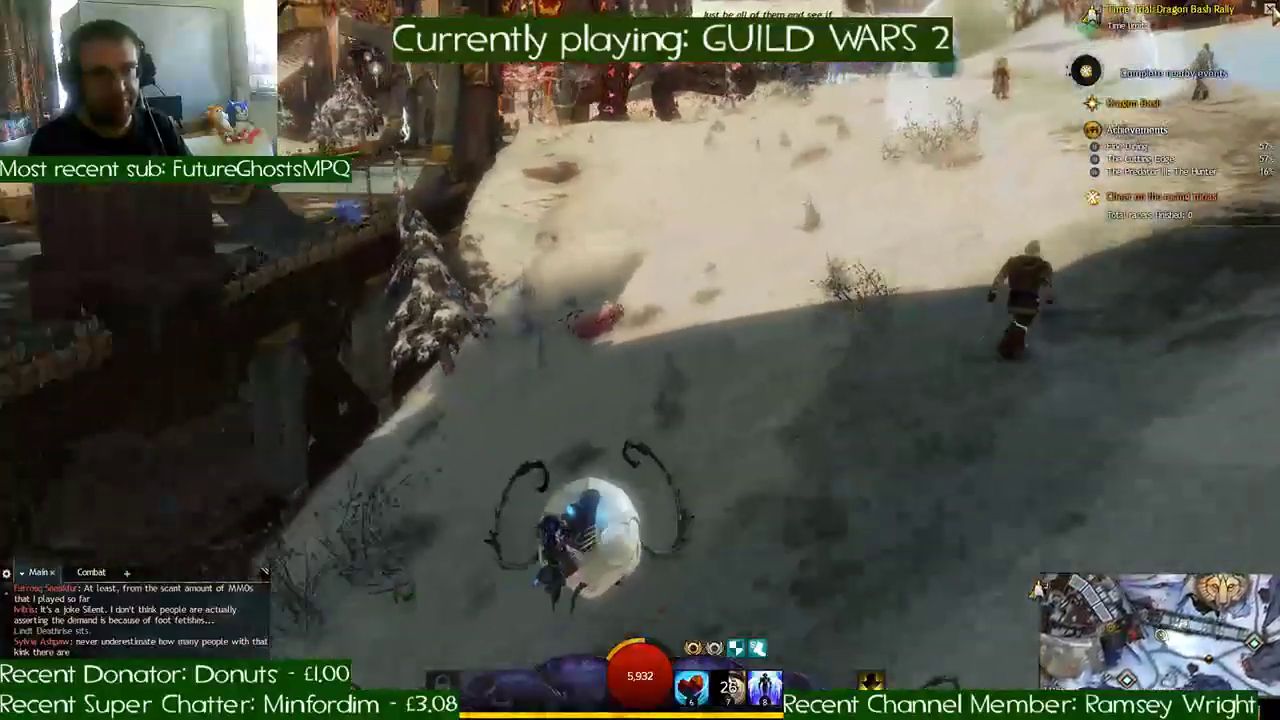
# - Restart the Dragon Bash Rally and accelerate along the paved path through the first checkpoint
pyautogui.click(686, 479)
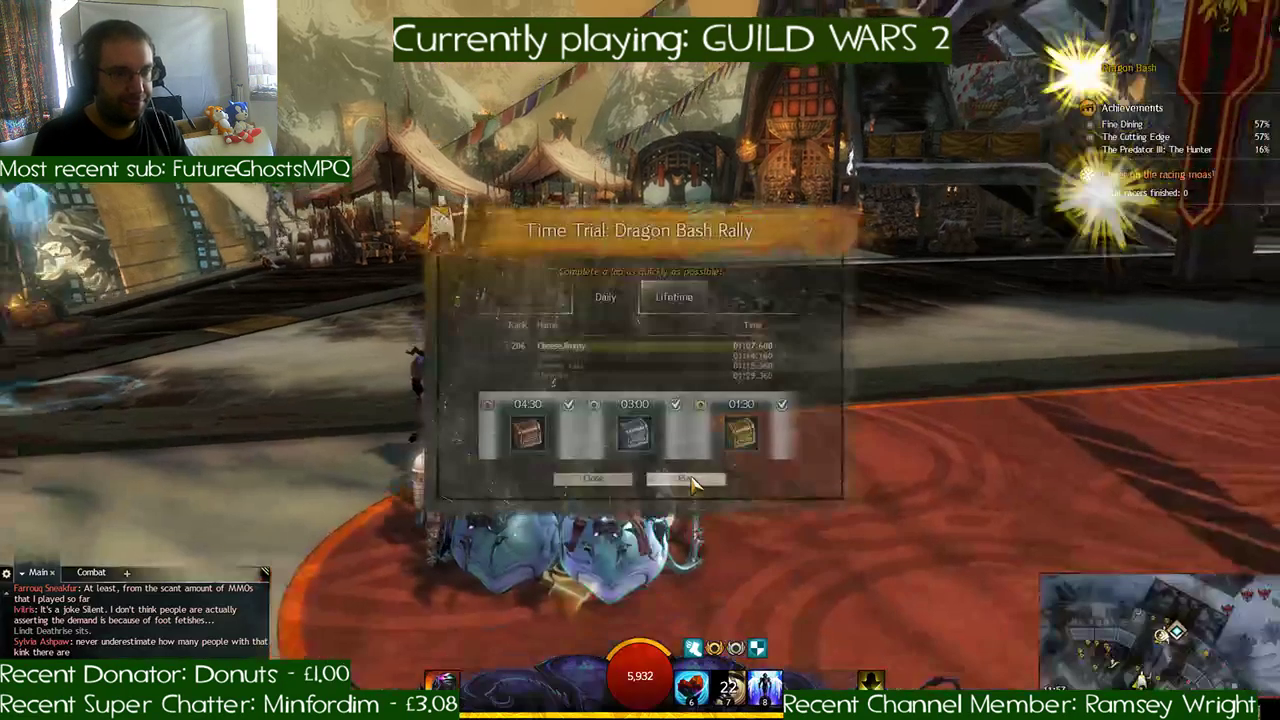
pyautogui.press('d')
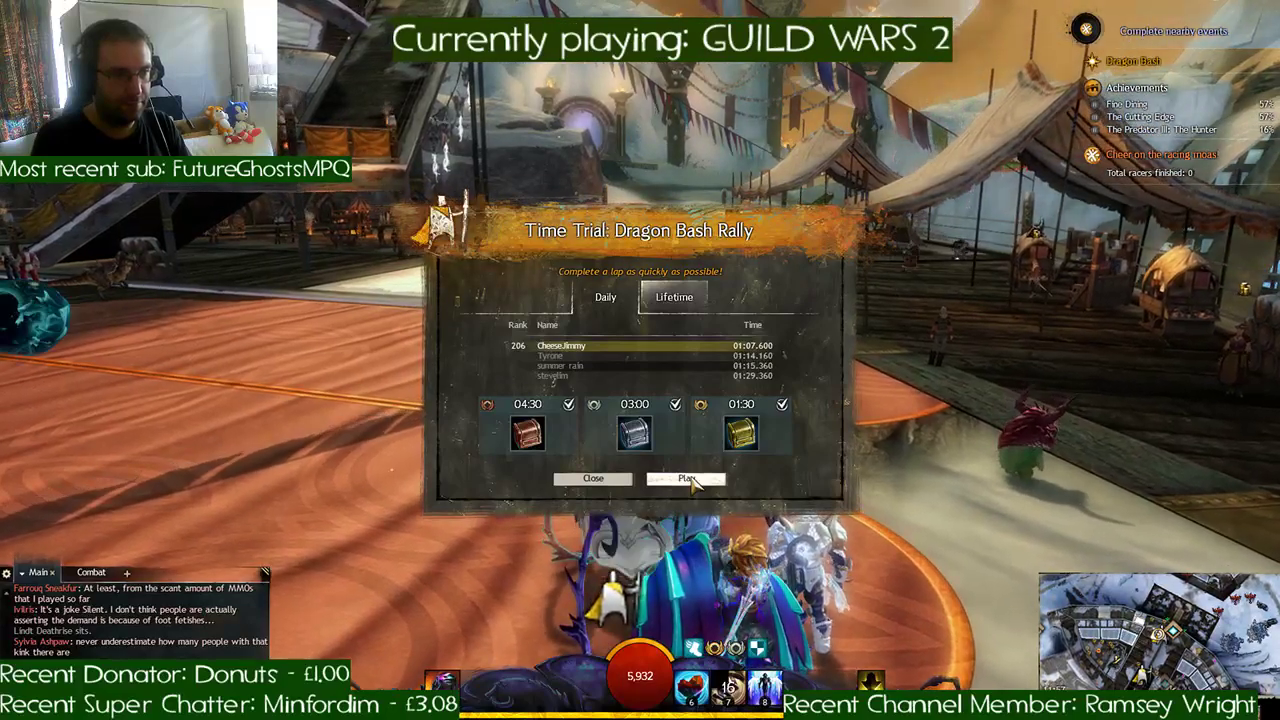
pyautogui.click(687, 479)
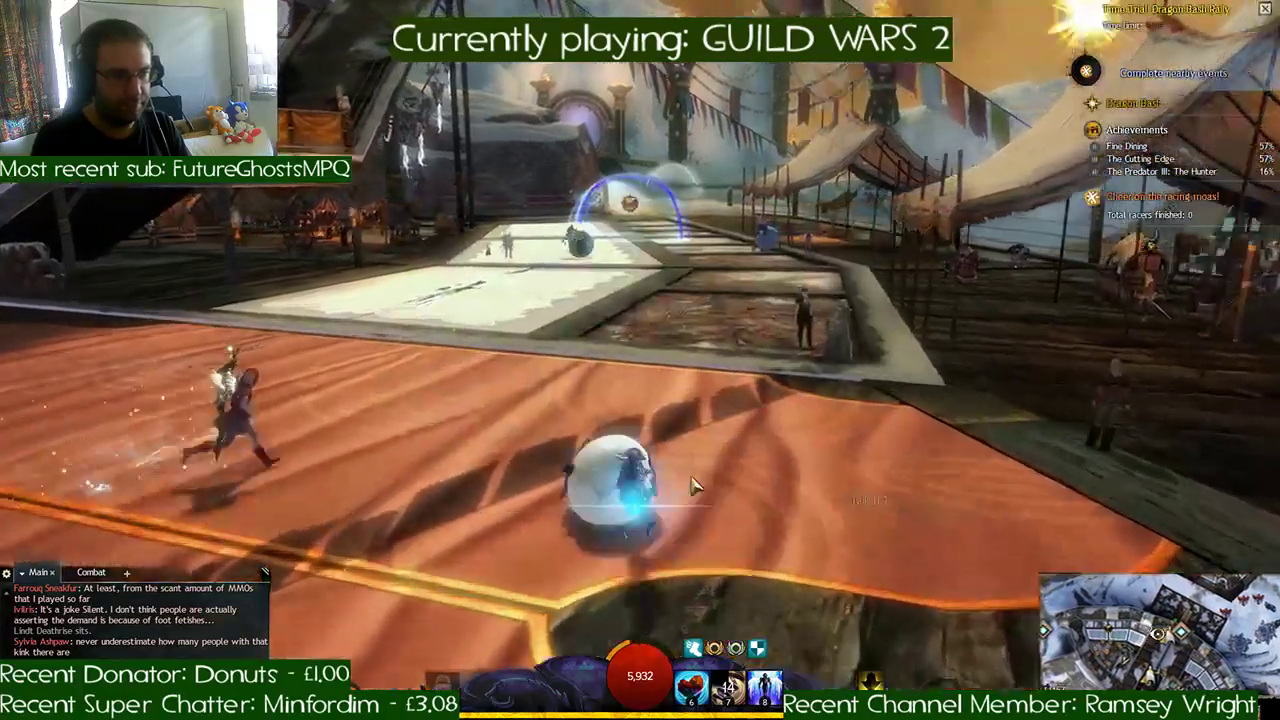
pyautogui.press('w')
pyautogui.press('a')
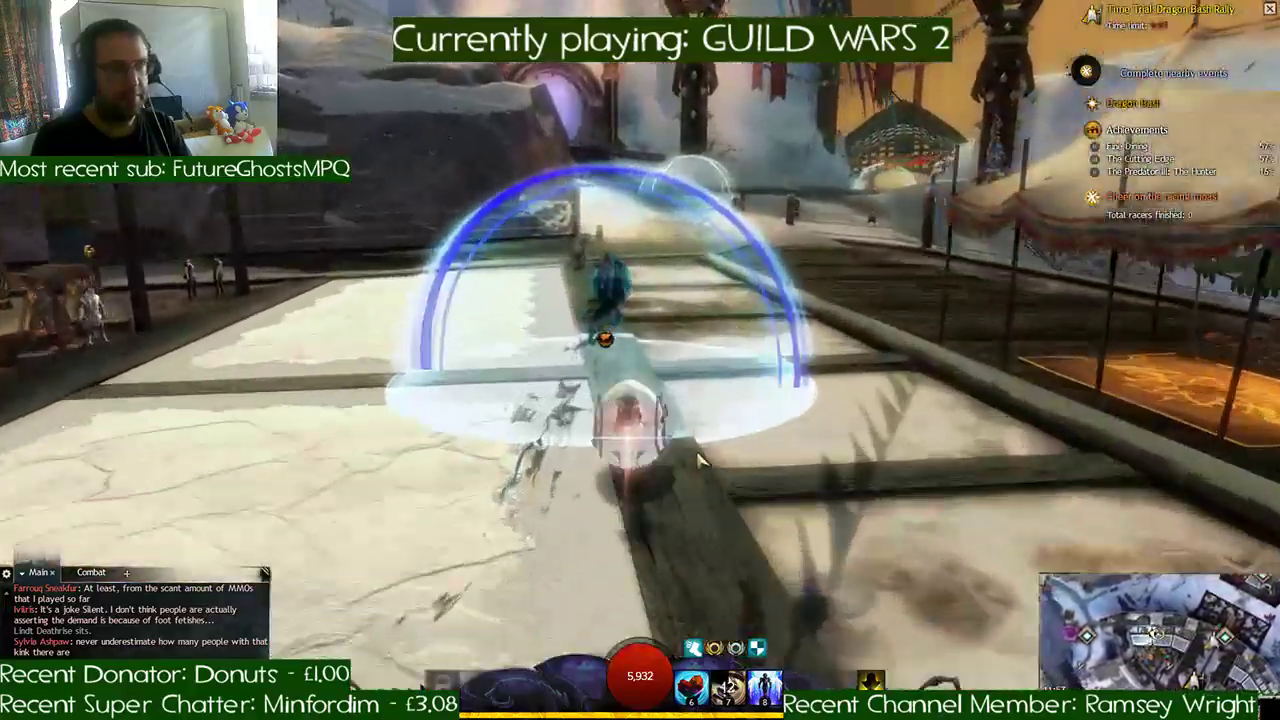
# - Try to race across the snow, through the gatehouse and down the icy lakeshore, and abandon the run
pyautogui.press('d')
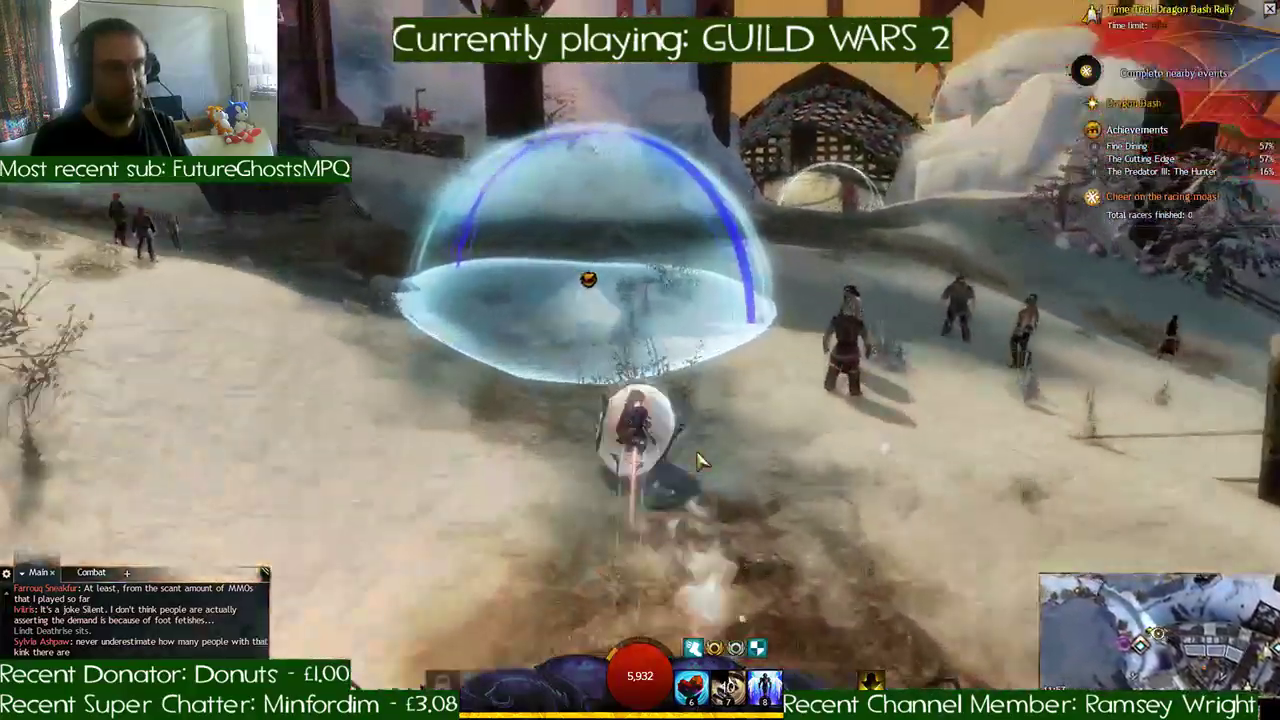
pyautogui.press('a')
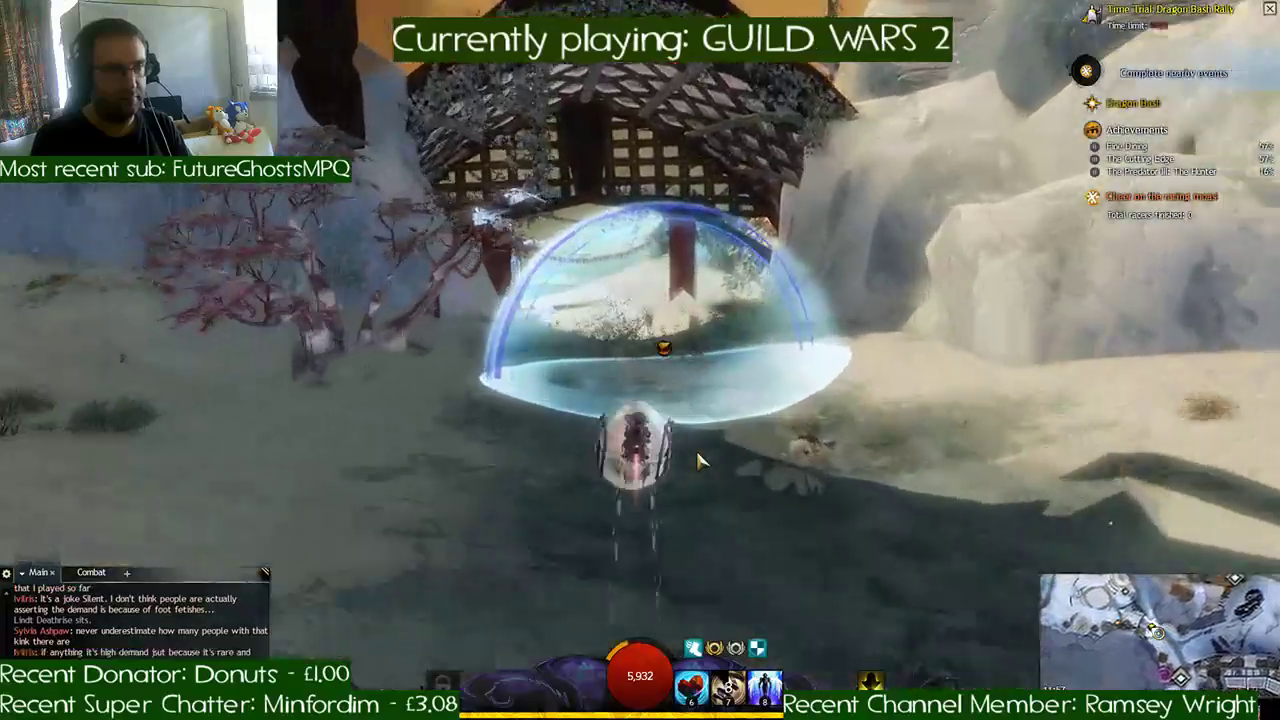
pyautogui.press('a')
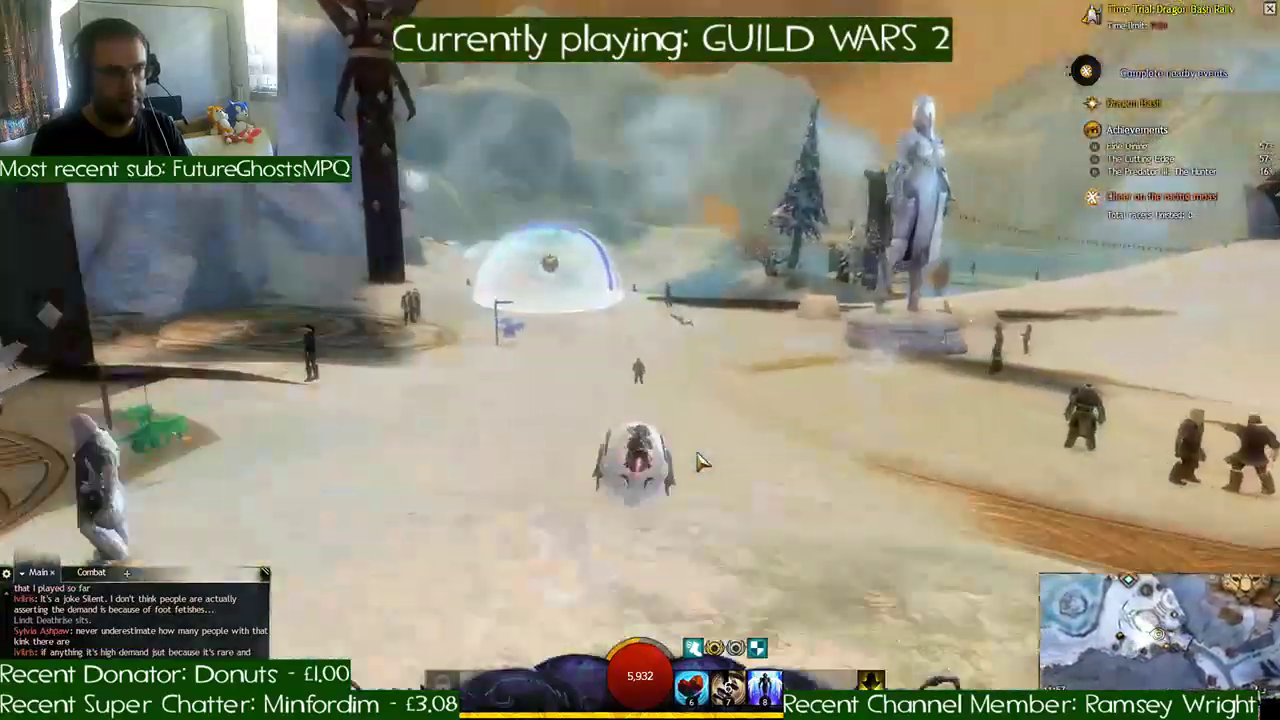
pyautogui.press('d')
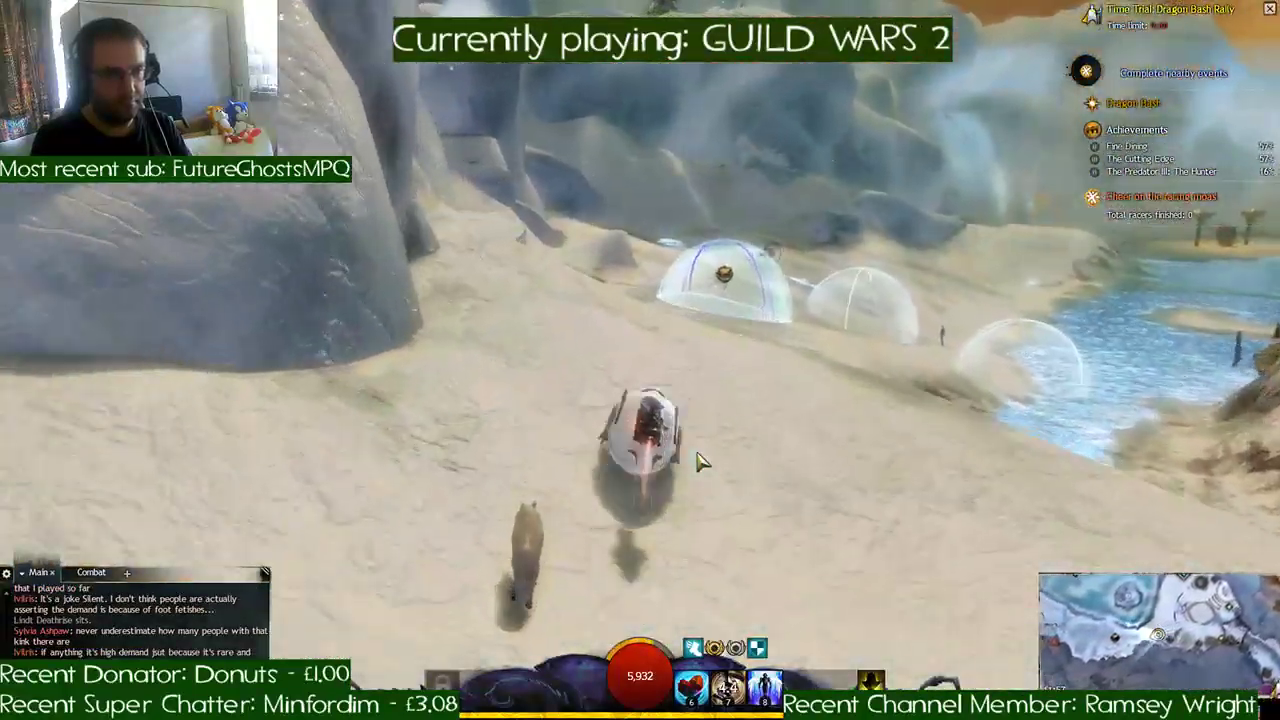
pyautogui.press('d')
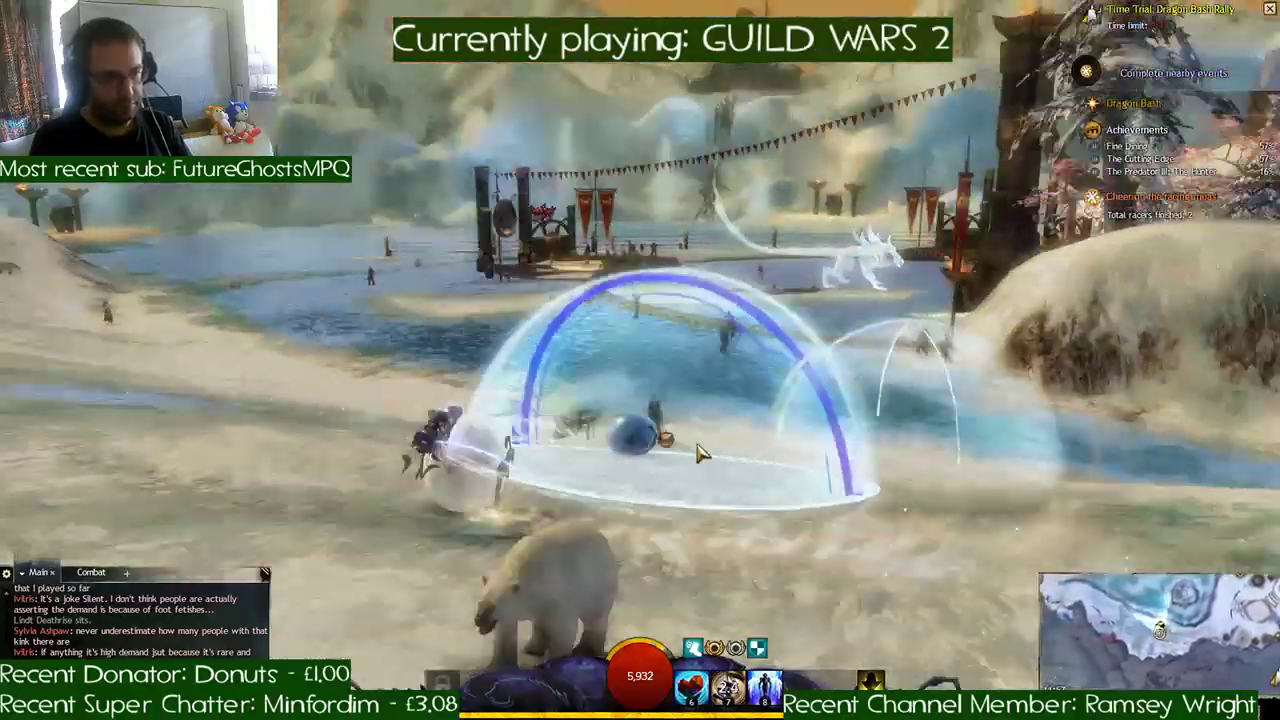
pyautogui.press('a')
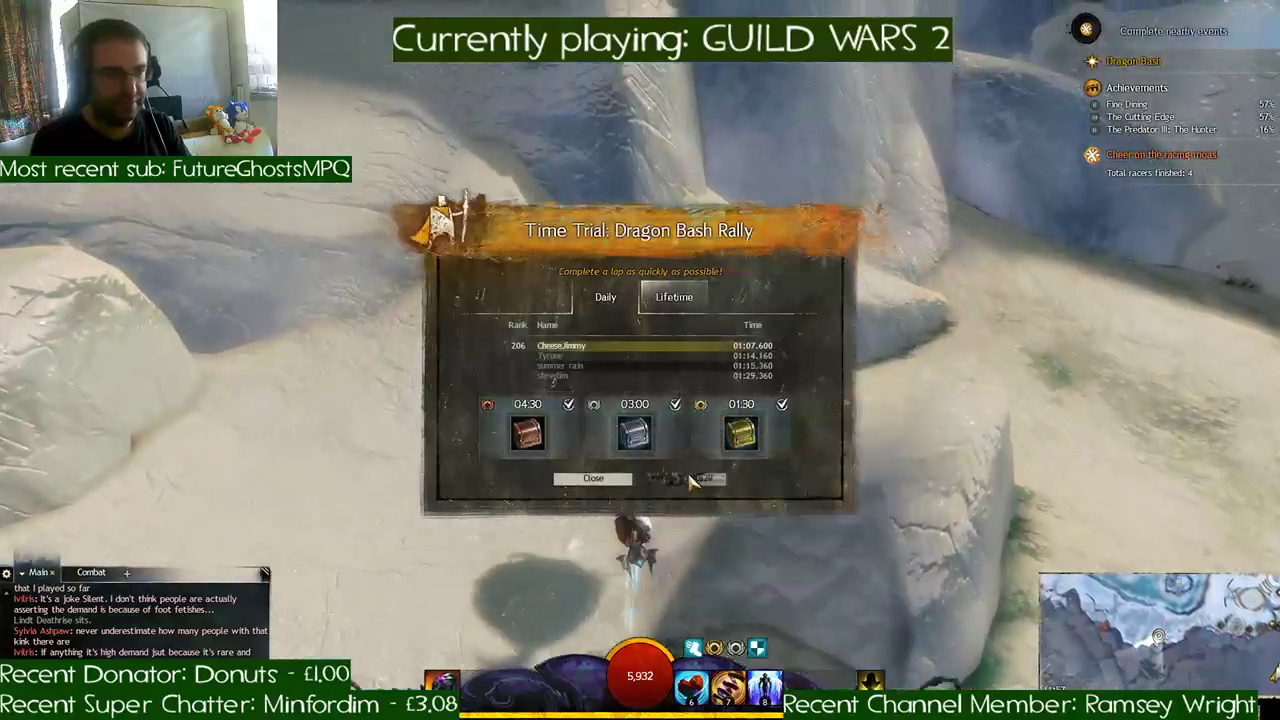
# - Start the Dragon Bash Rally again and ride over the paved path and snow to the lattice-roofed gatehouse
pyautogui.click(725, 470)
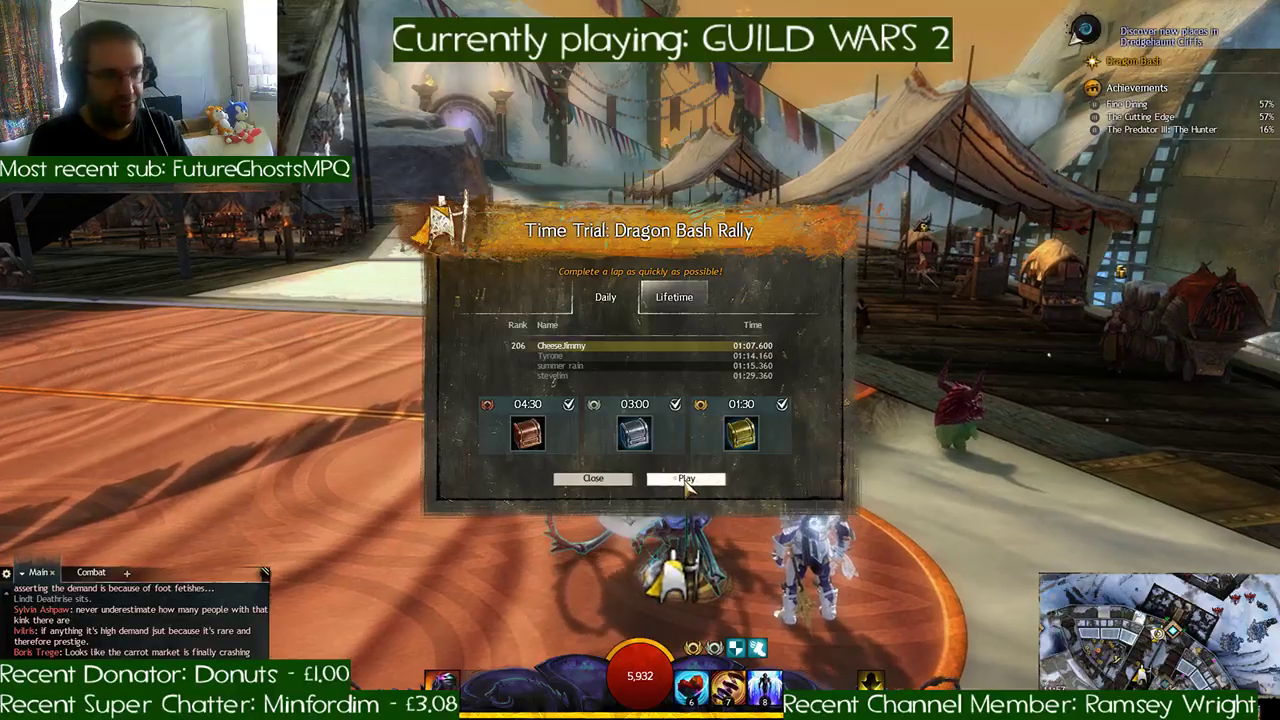
pyautogui.click(686, 480)
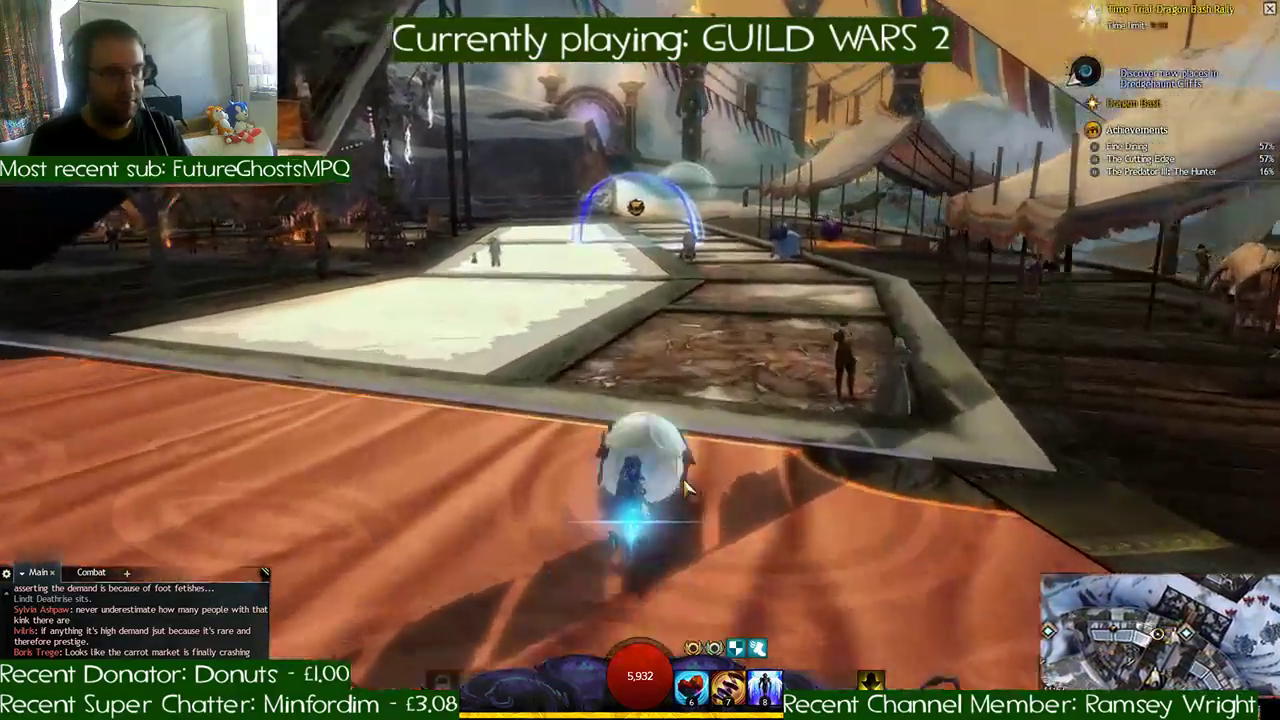
pyautogui.press('w')
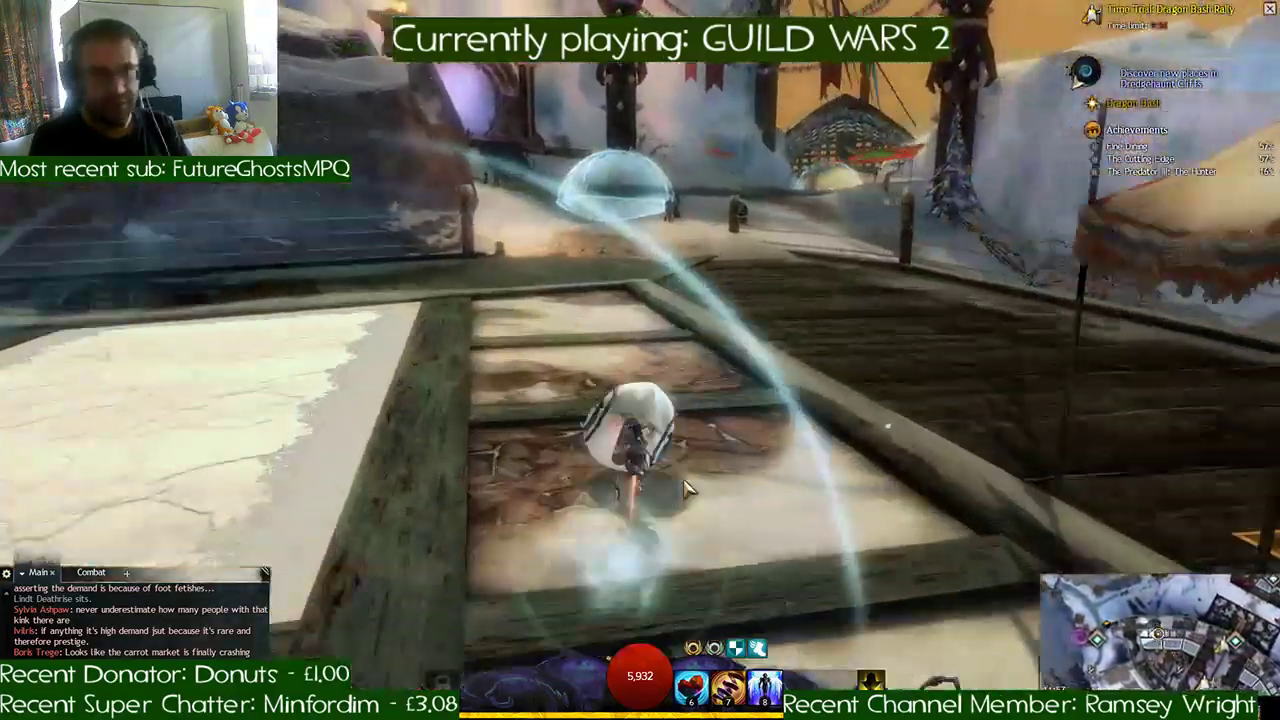
pyautogui.press('w')
pyautogui.press('d')
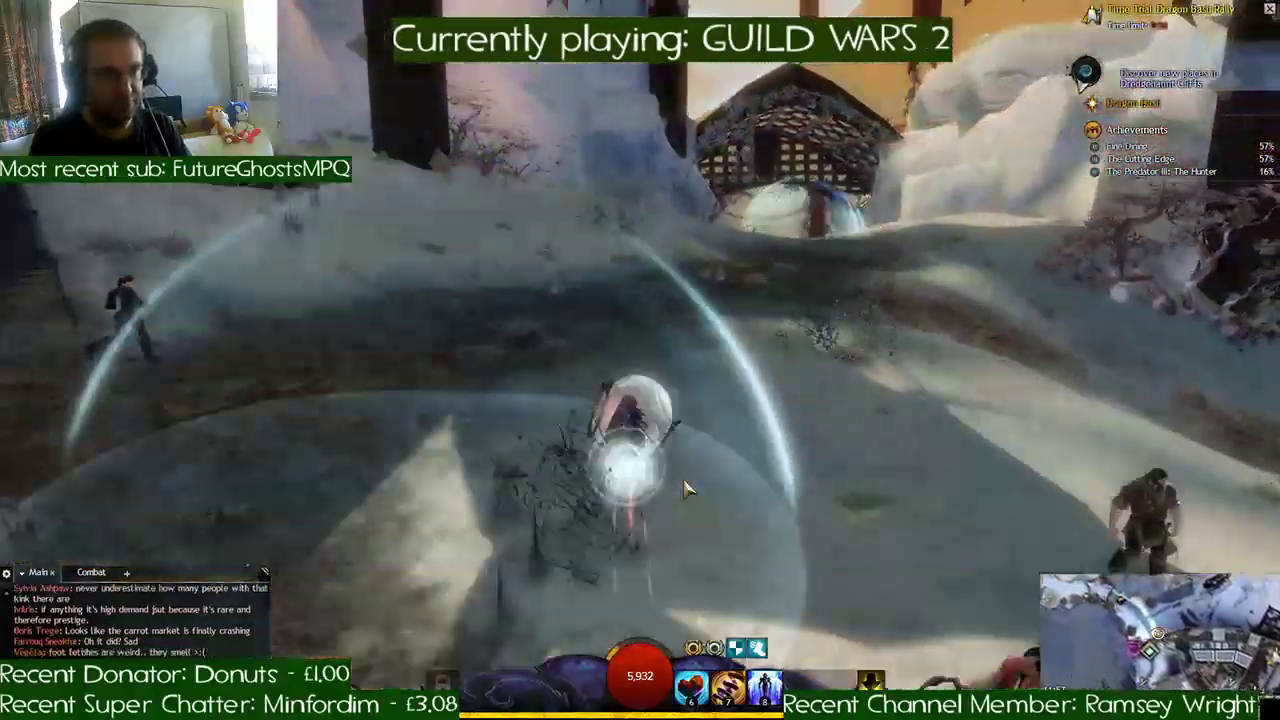
pyautogui.press('w')
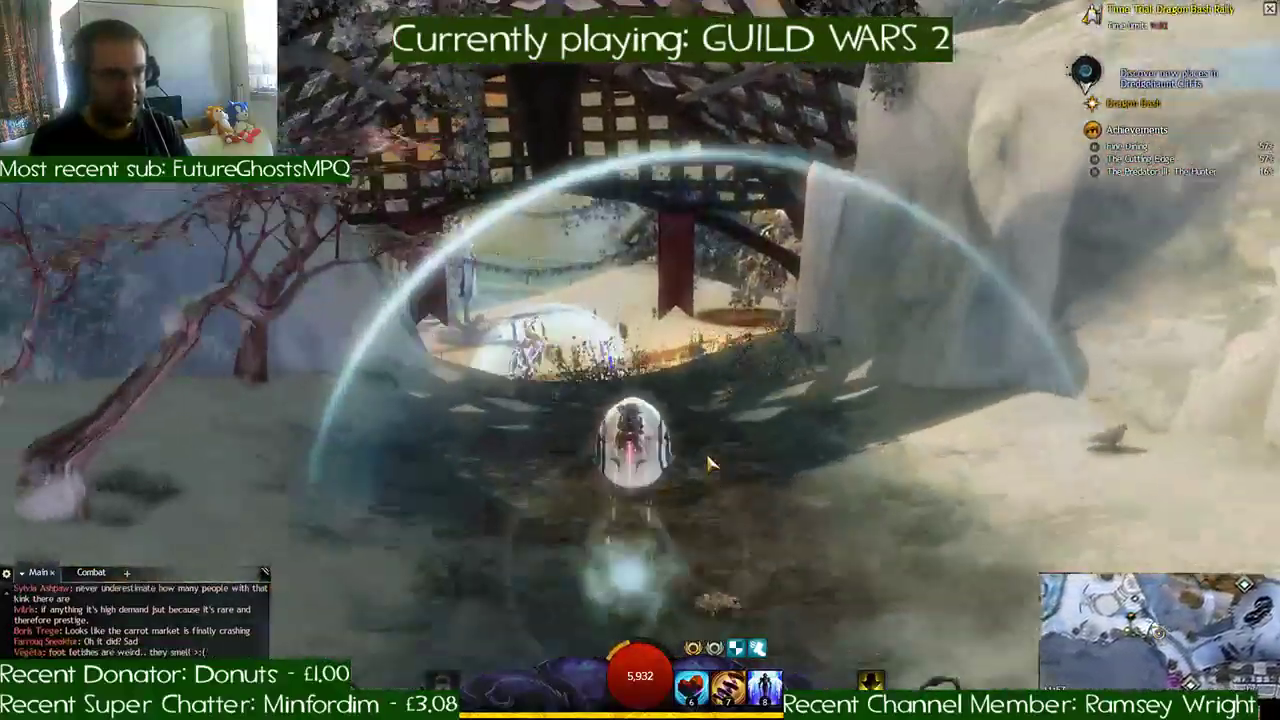
# - Race through the lattice-roofed gatehouse, along the icy stream and under the stone arch to the ice cave entrance
pyautogui.press('w')
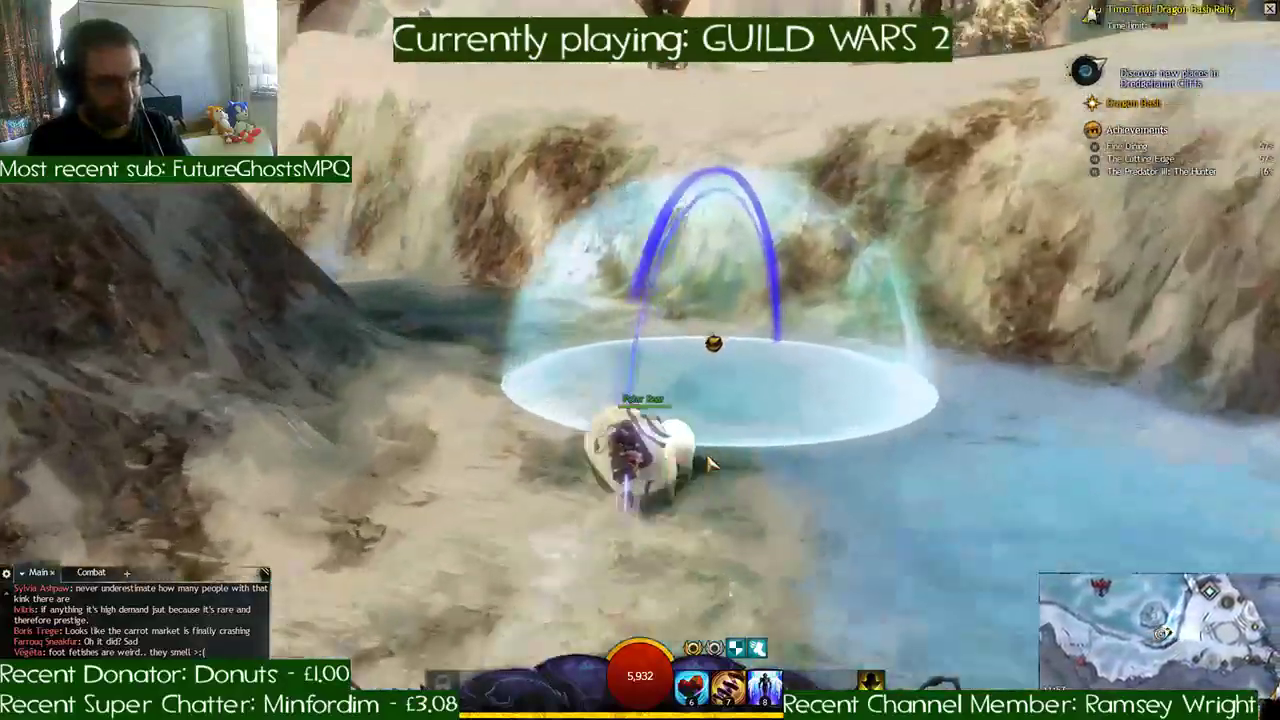
pyautogui.press('a')
pyautogui.press('a')
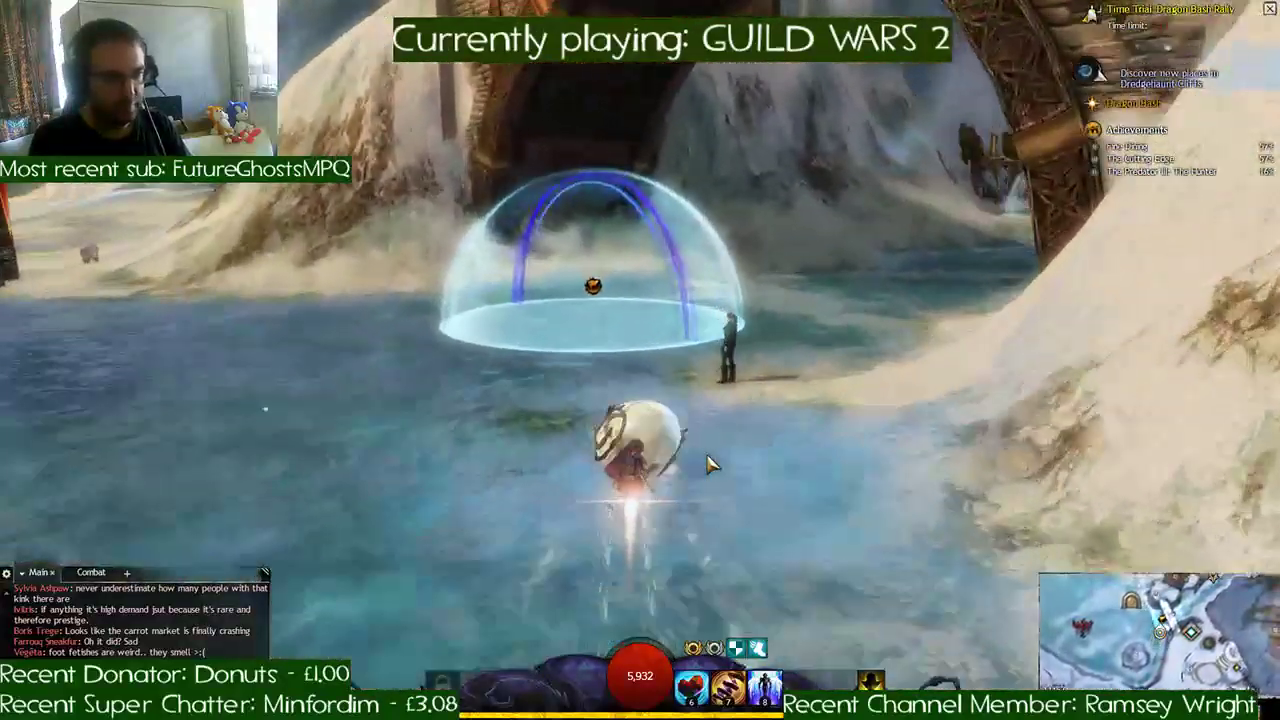
pyautogui.press('d')
pyautogui.press('a')
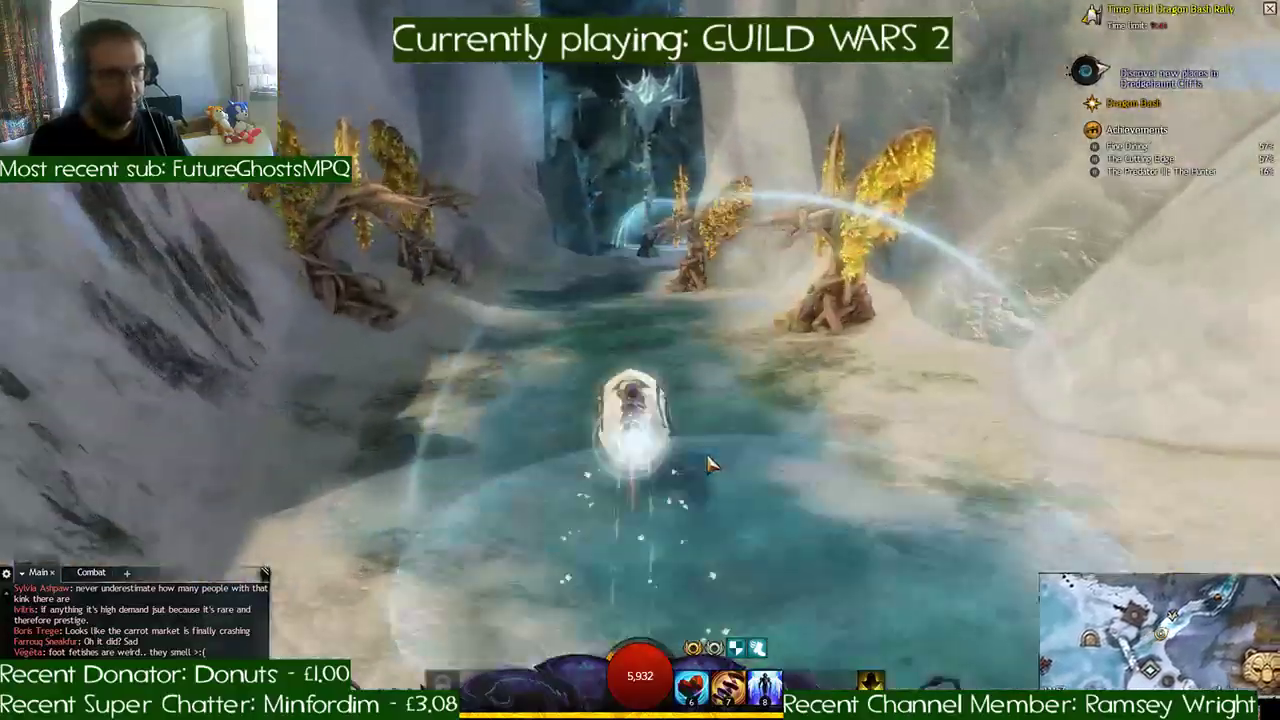
pyautogui.press('d')
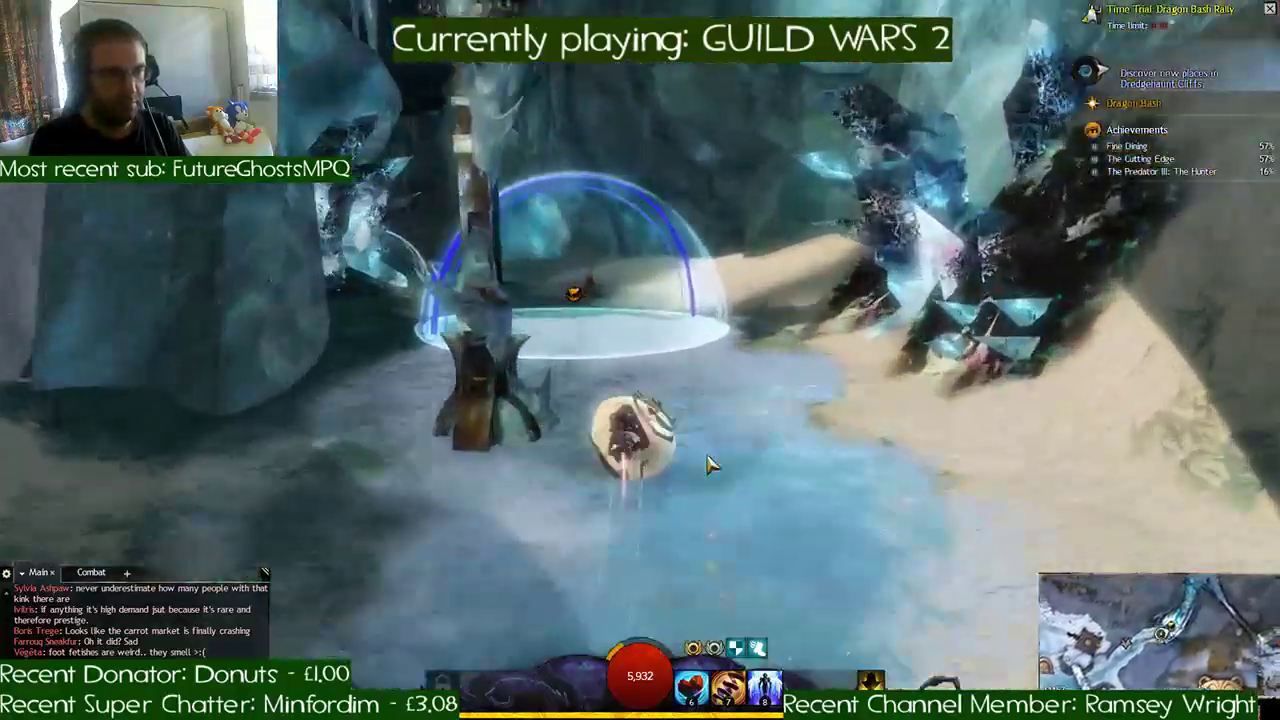
# - Steer through the ice cave checkpoints and use a speed boost to climb out onto the open snow
pyautogui.press('d')
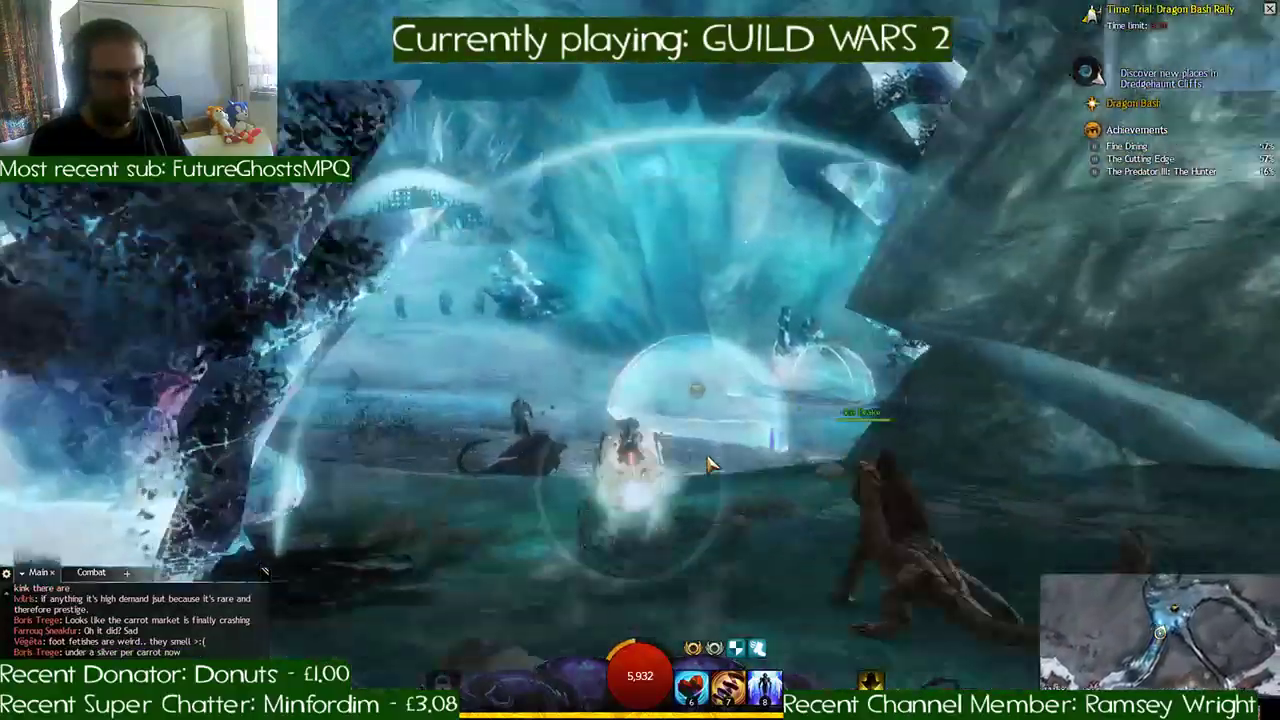
pyautogui.press('d')
pyautogui.press('d')
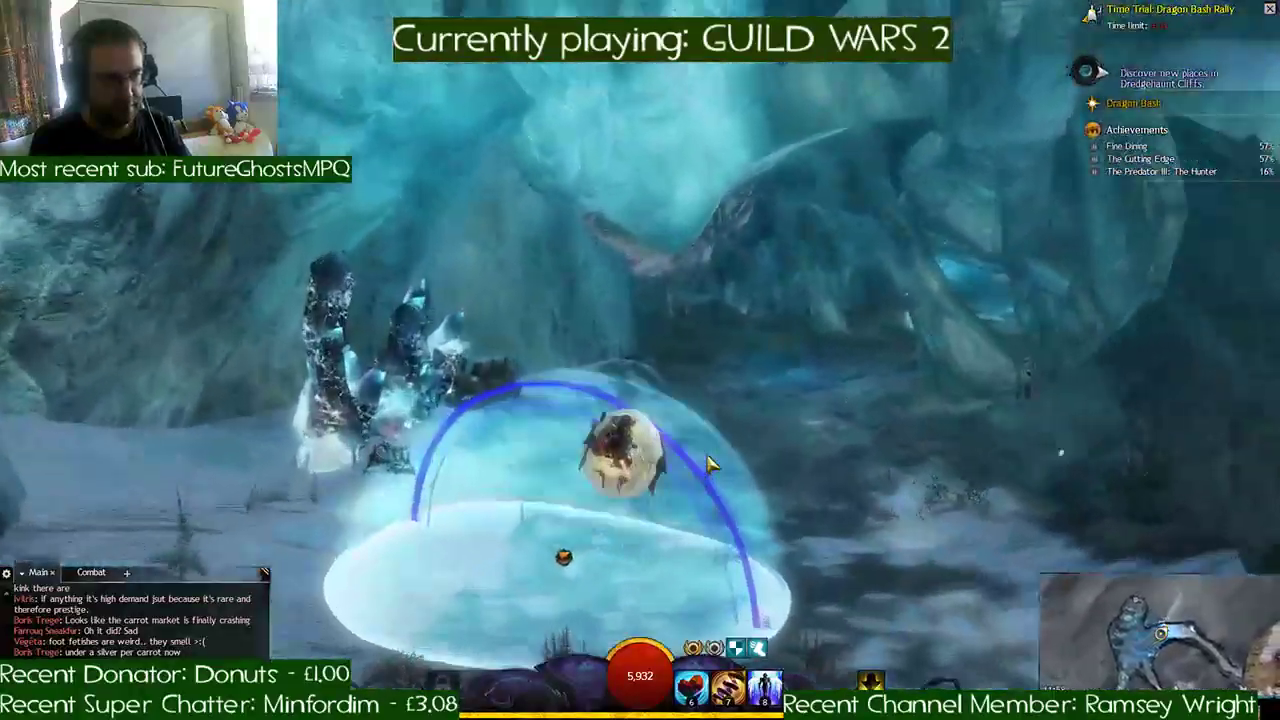
pyautogui.press('d')
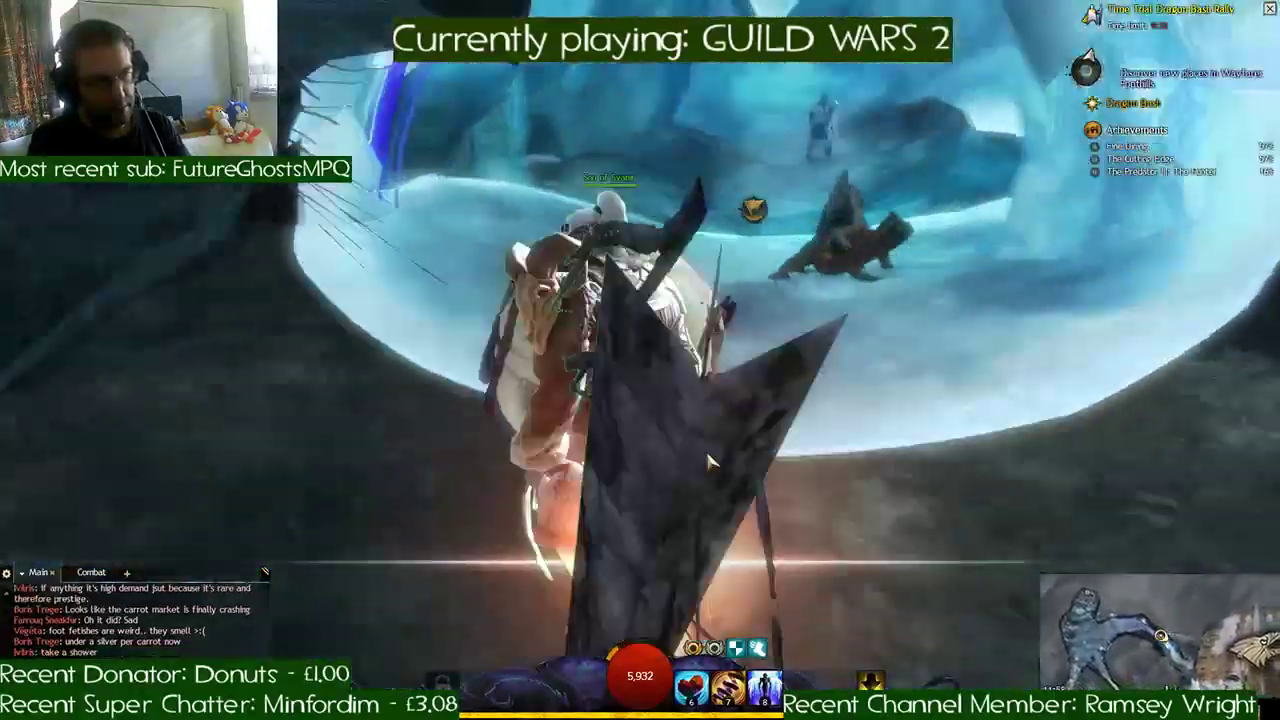
pyautogui.click(728, 686)
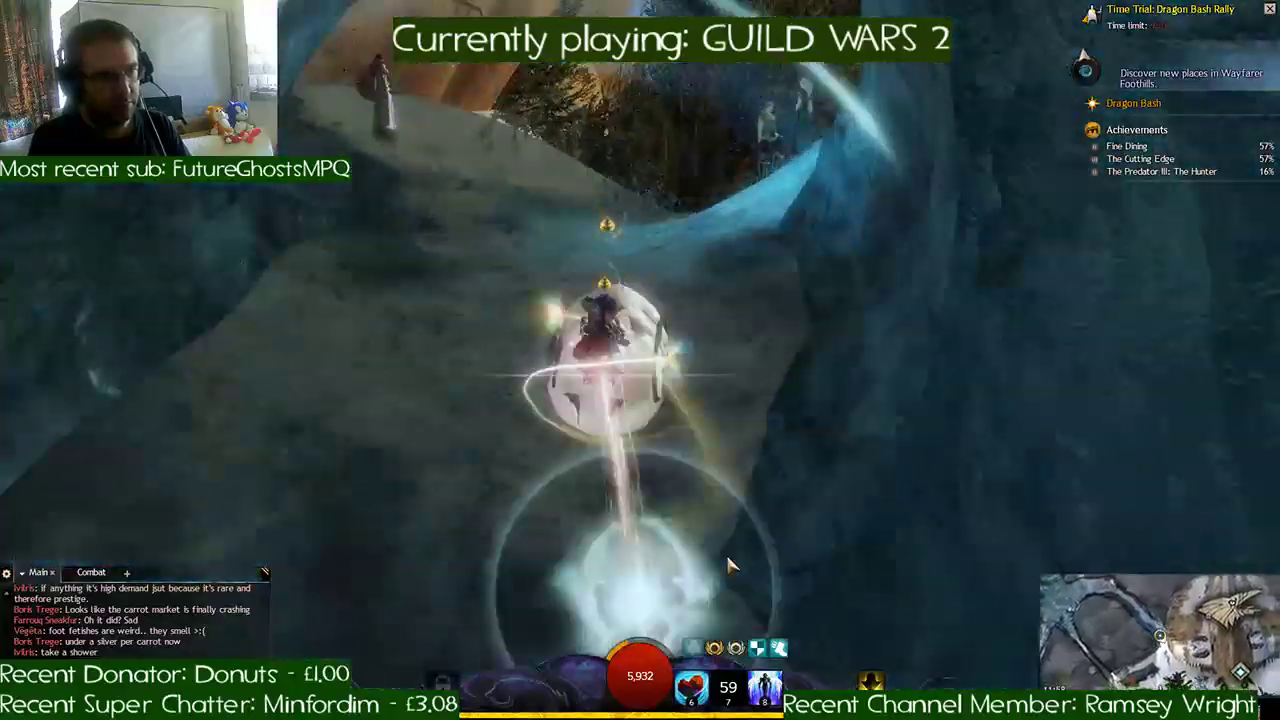
pyautogui.press('a')
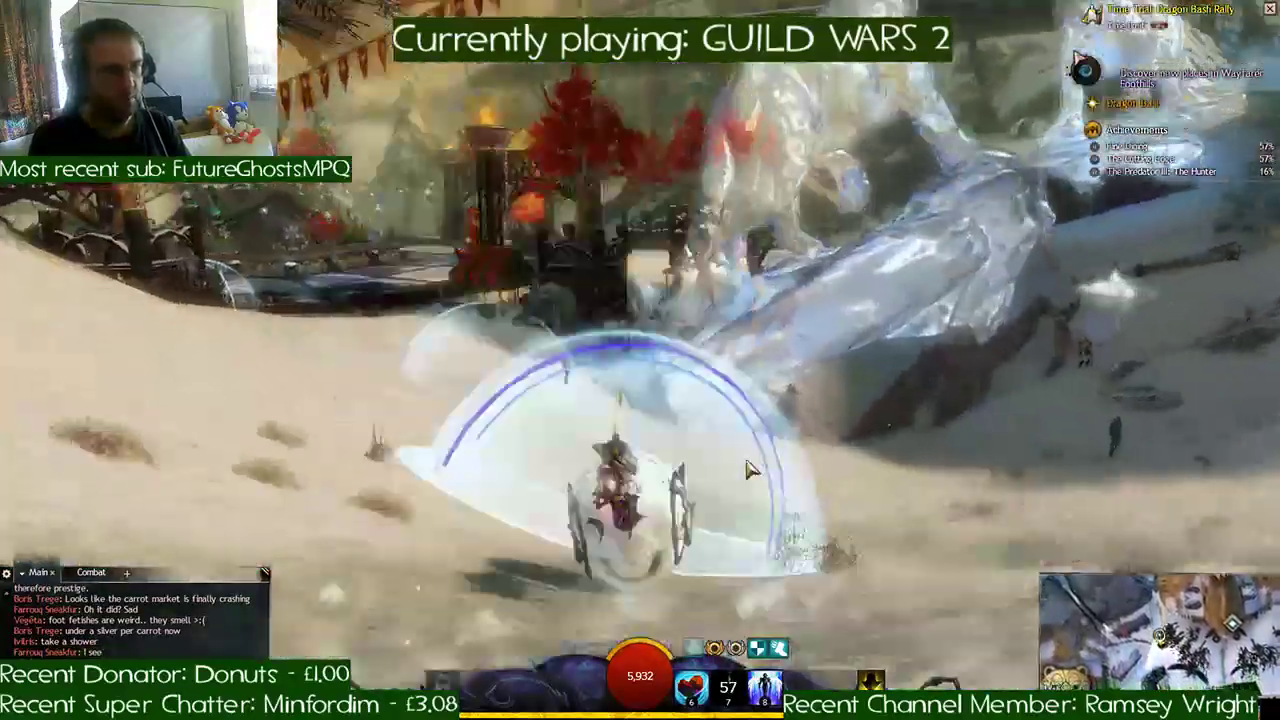
# - Ride across the snow past the brazier-lit buildings and through the checkpoints into the dark rock cave
pyautogui.press('a')
pyautogui.press('a')
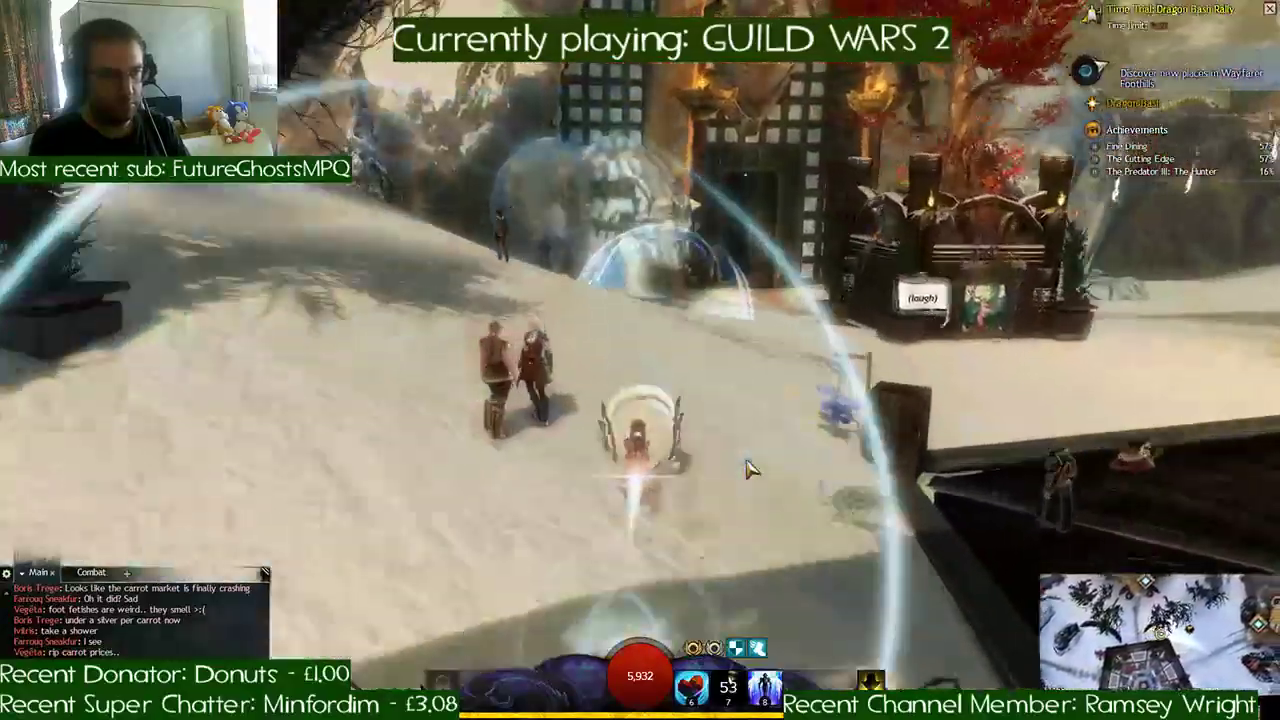
pyautogui.press('a')
pyautogui.press('a')
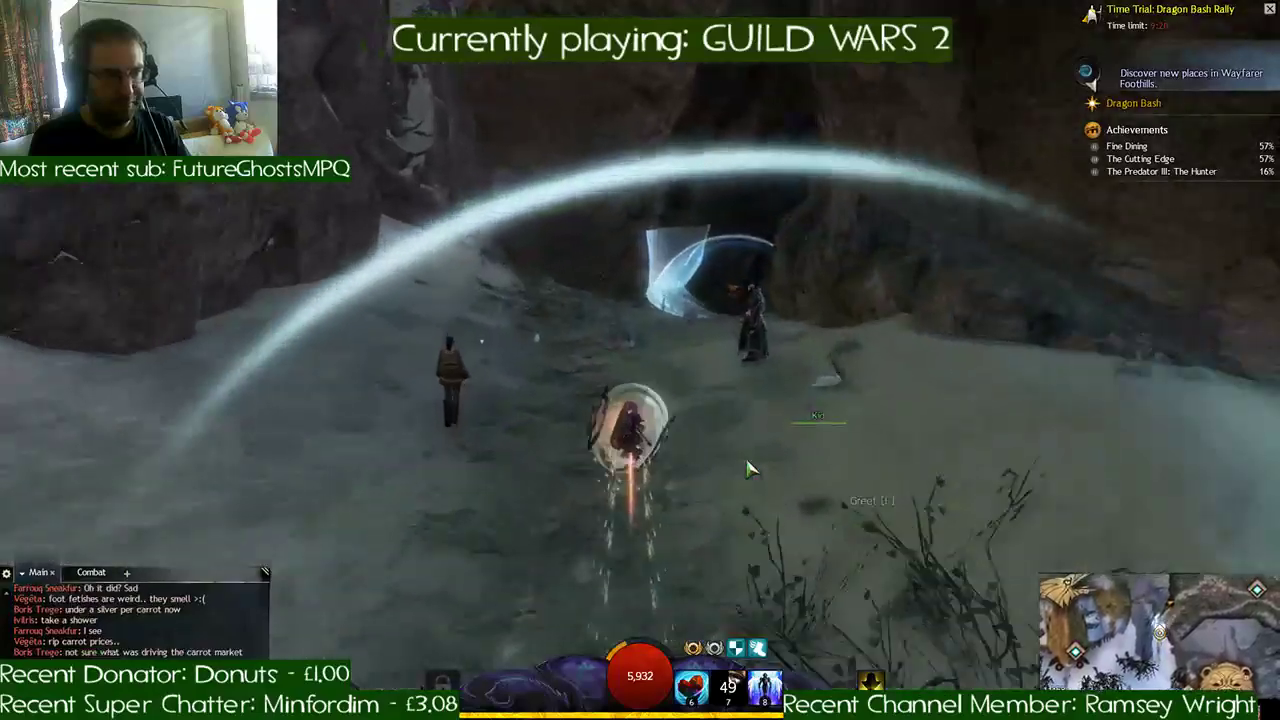
pyautogui.press('d')
pyautogui.press('d')
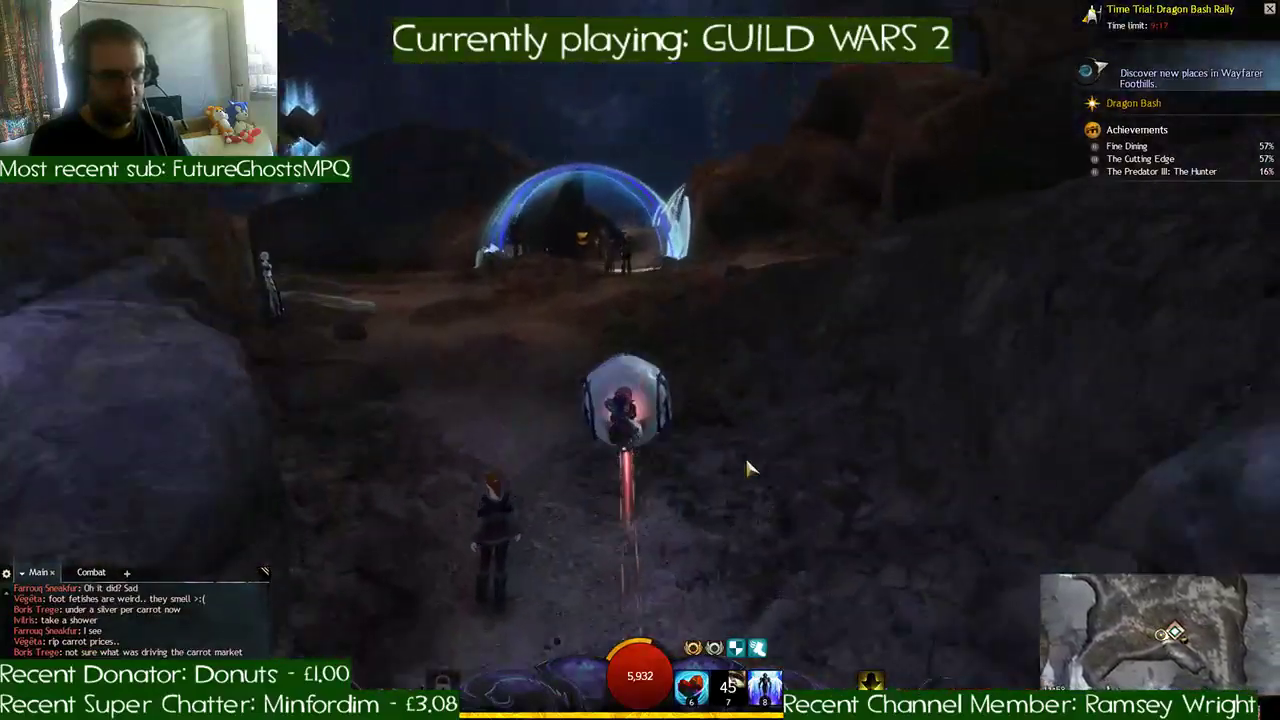
# - Roll through the cavern checkpoints and along the torch-lit tunnel to its snowy exit
pyautogui.press('a')
pyautogui.press('d')
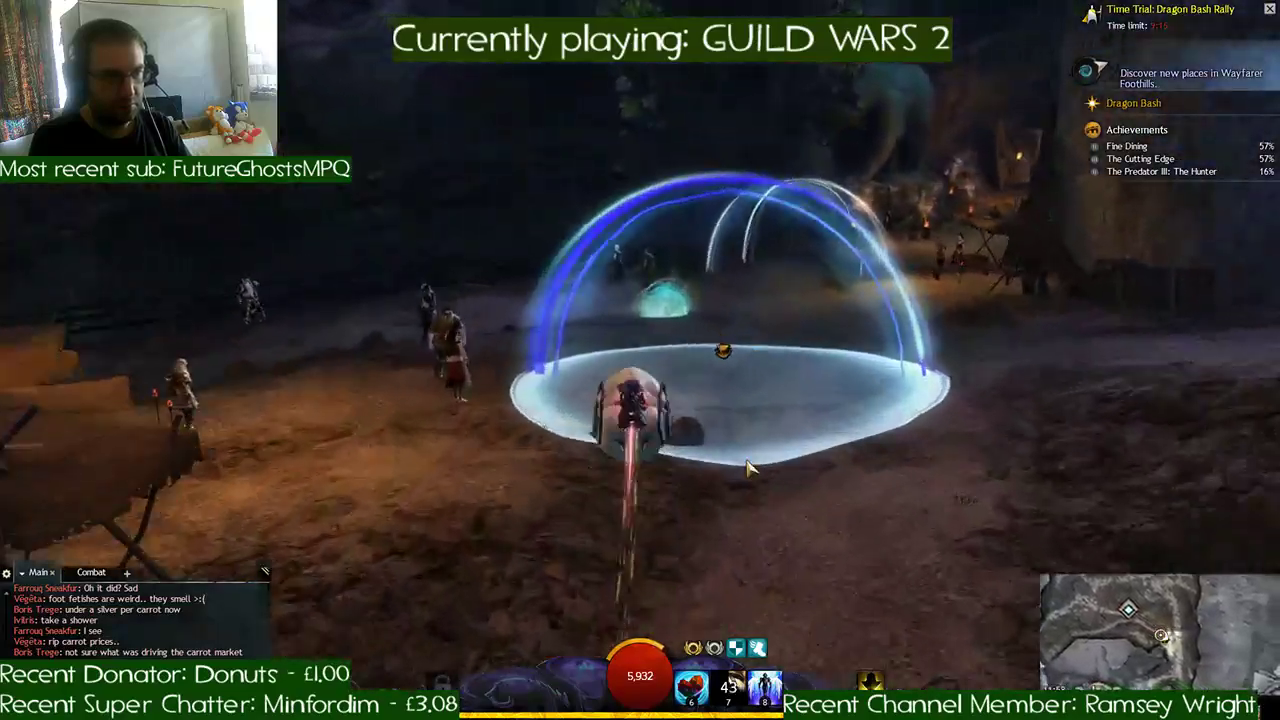
pyautogui.press('d')
pyautogui.press('d')
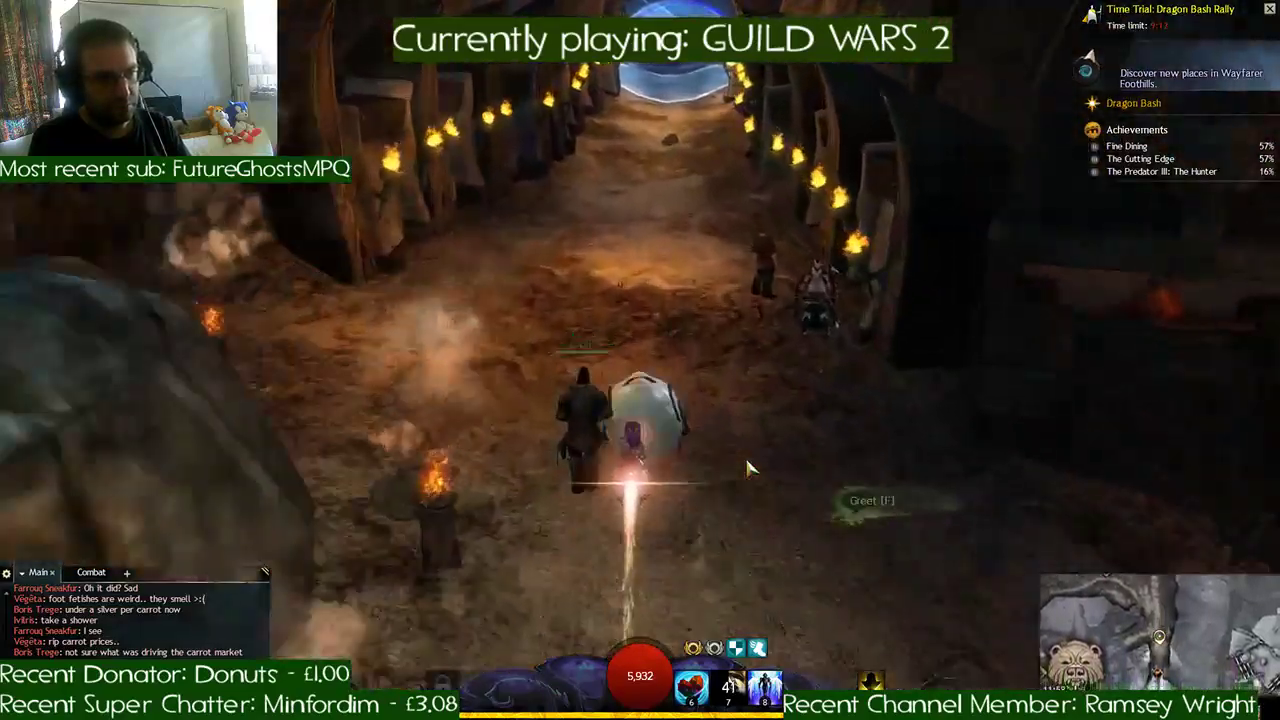
pyautogui.press('d')
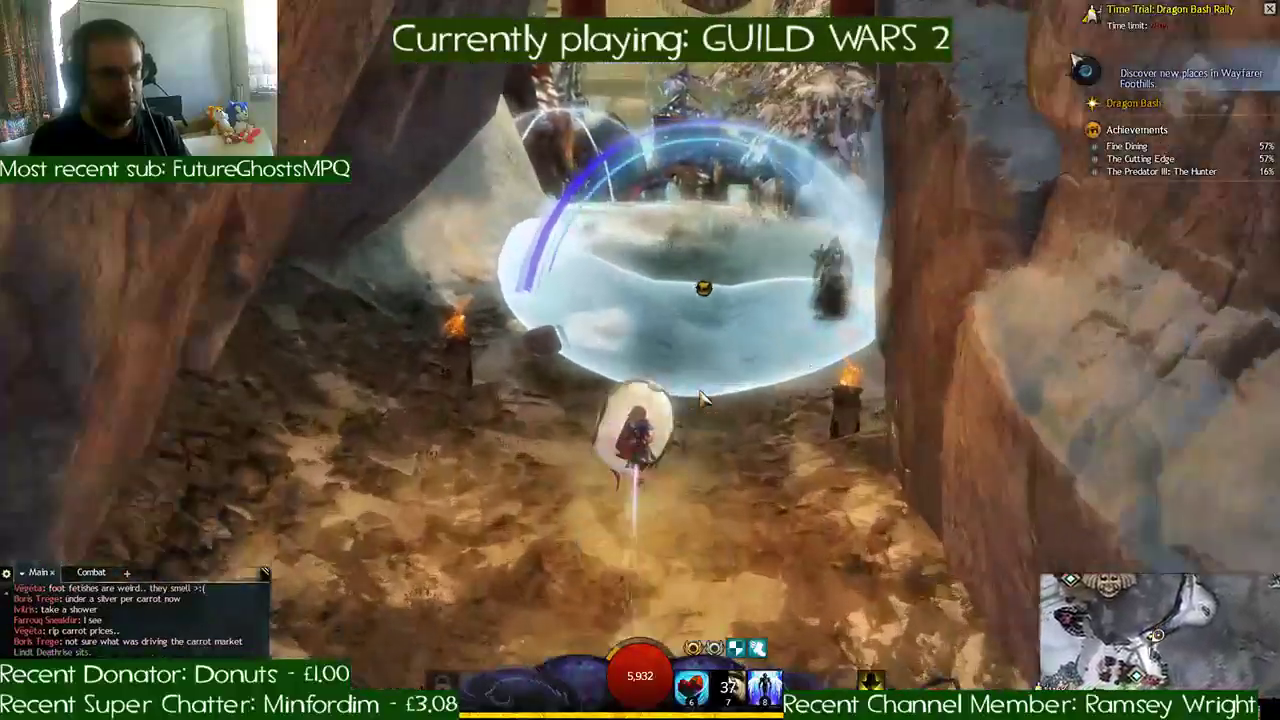
# - Steer past the waypoint and red banners, over the snowfield and along the wooden fence to the next checkpoints
pyautogui.press('d')
pyautogui.press('a')
pyautogui.press('a')
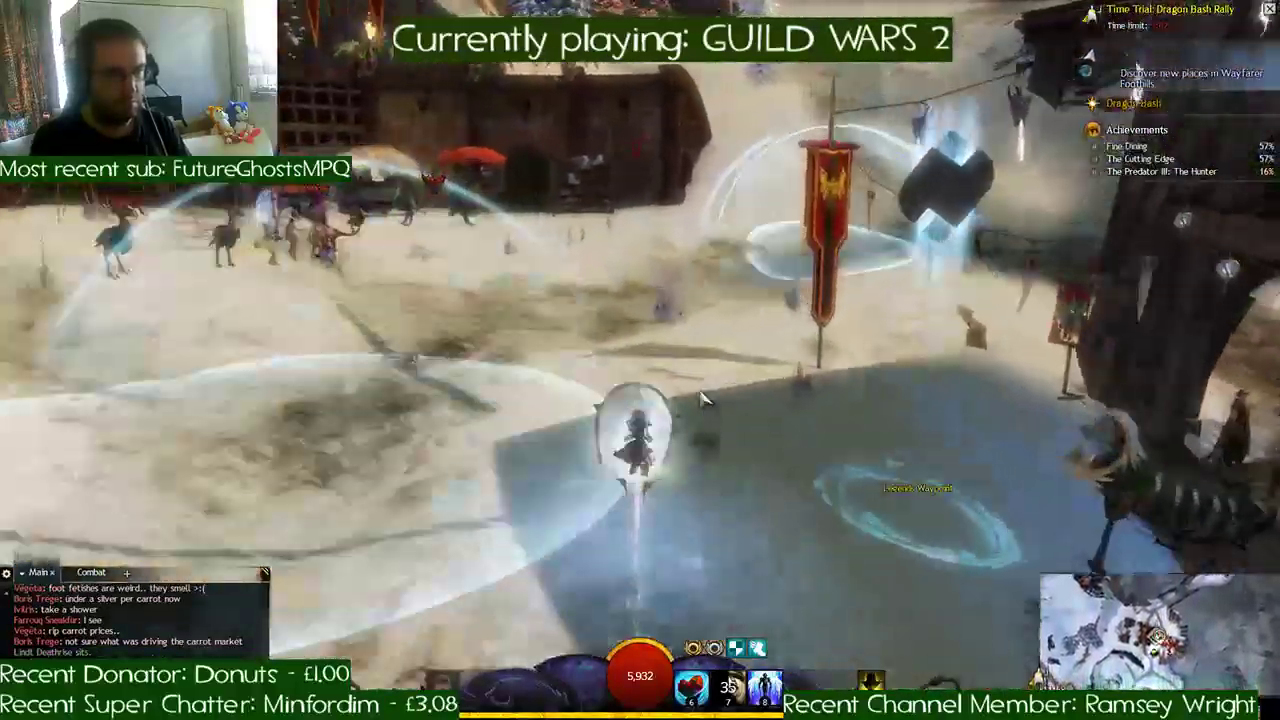
pyautogui.press('d')
pyautogui.press('d')
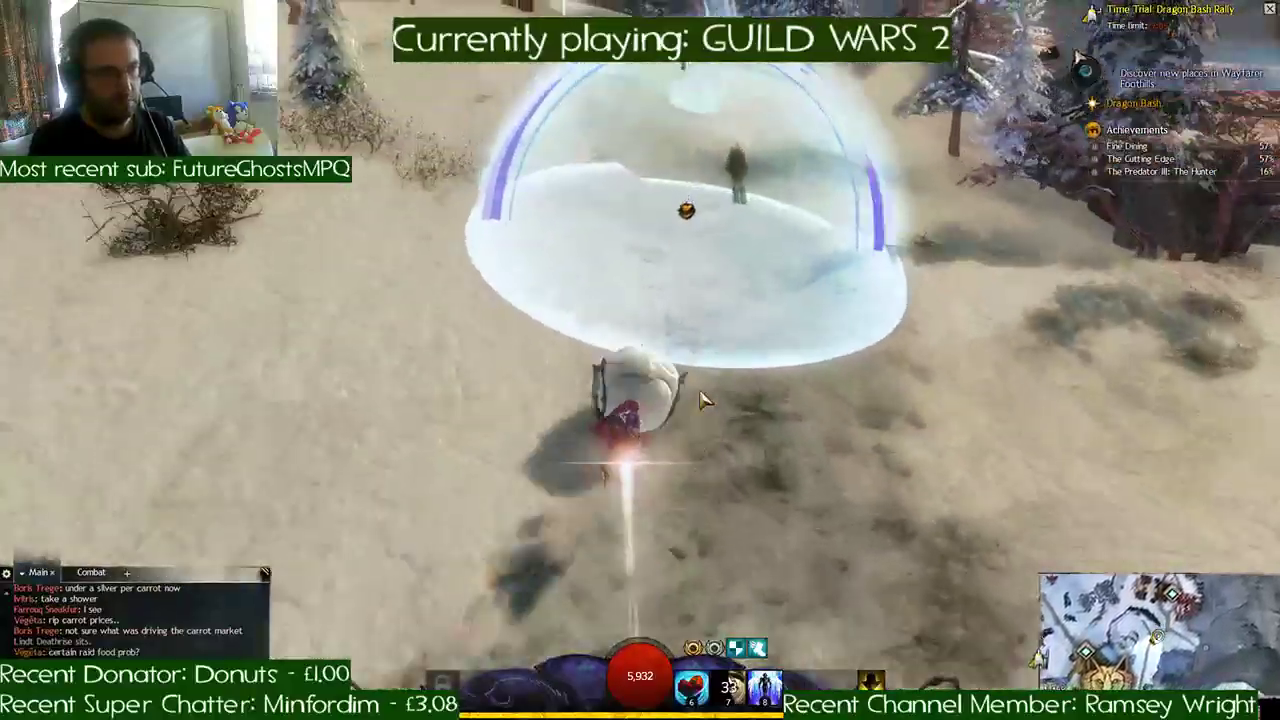
pyautogui.press('a')
pyautogui.press('a')
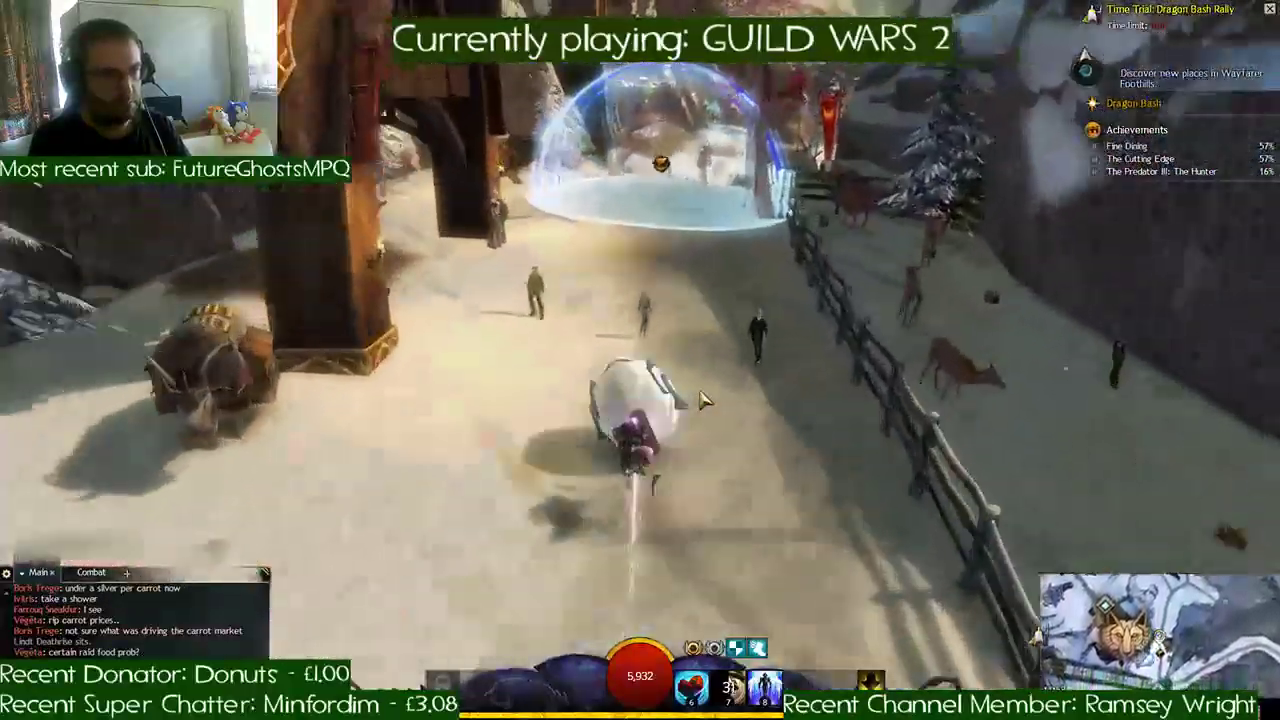
# - Race over the final snowy stretch and onto the wooden plaza, crossing the golden finish checkpoint
pyautogui.press('d')
pyautogui.press('d')
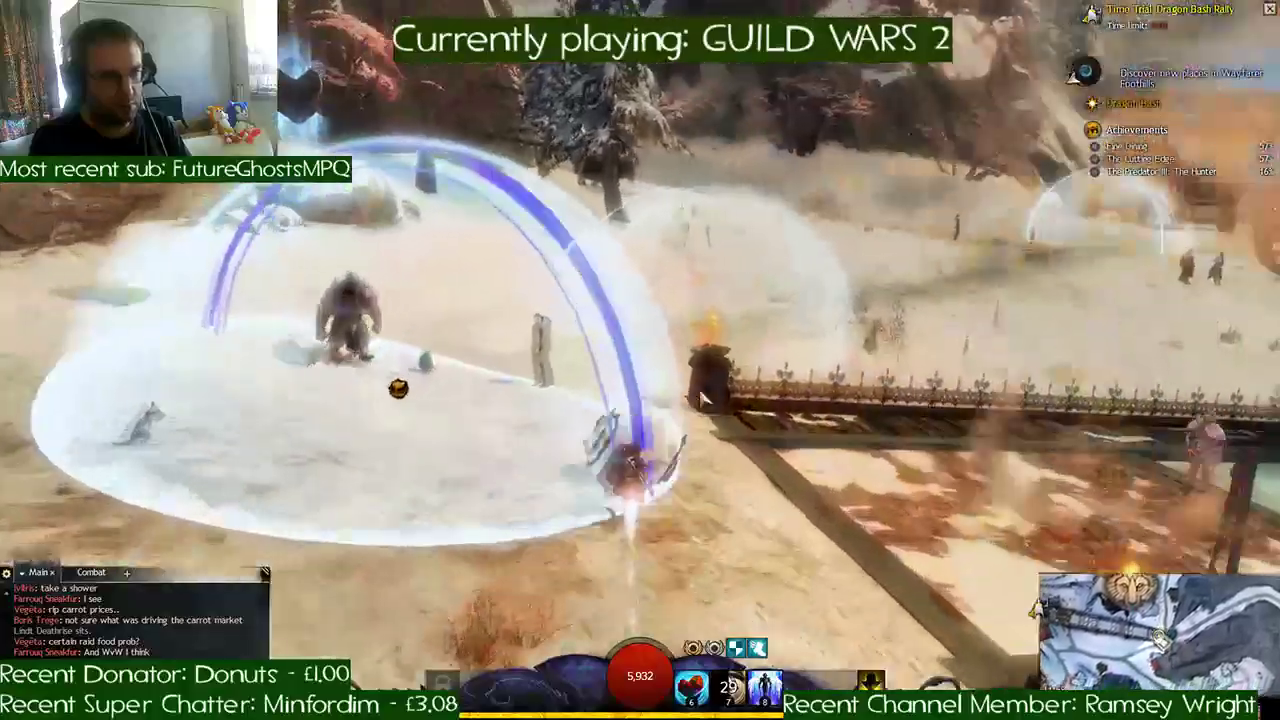
pyautogui.press('d')
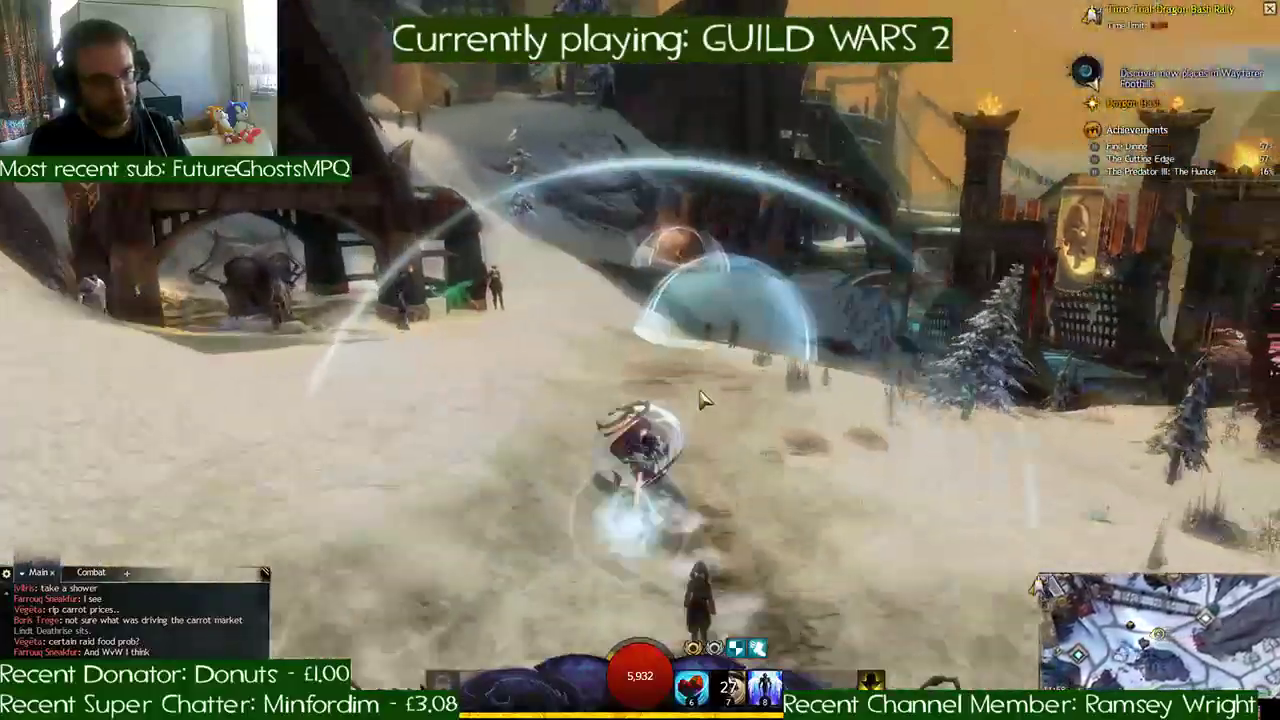
pyautogui.press('d')
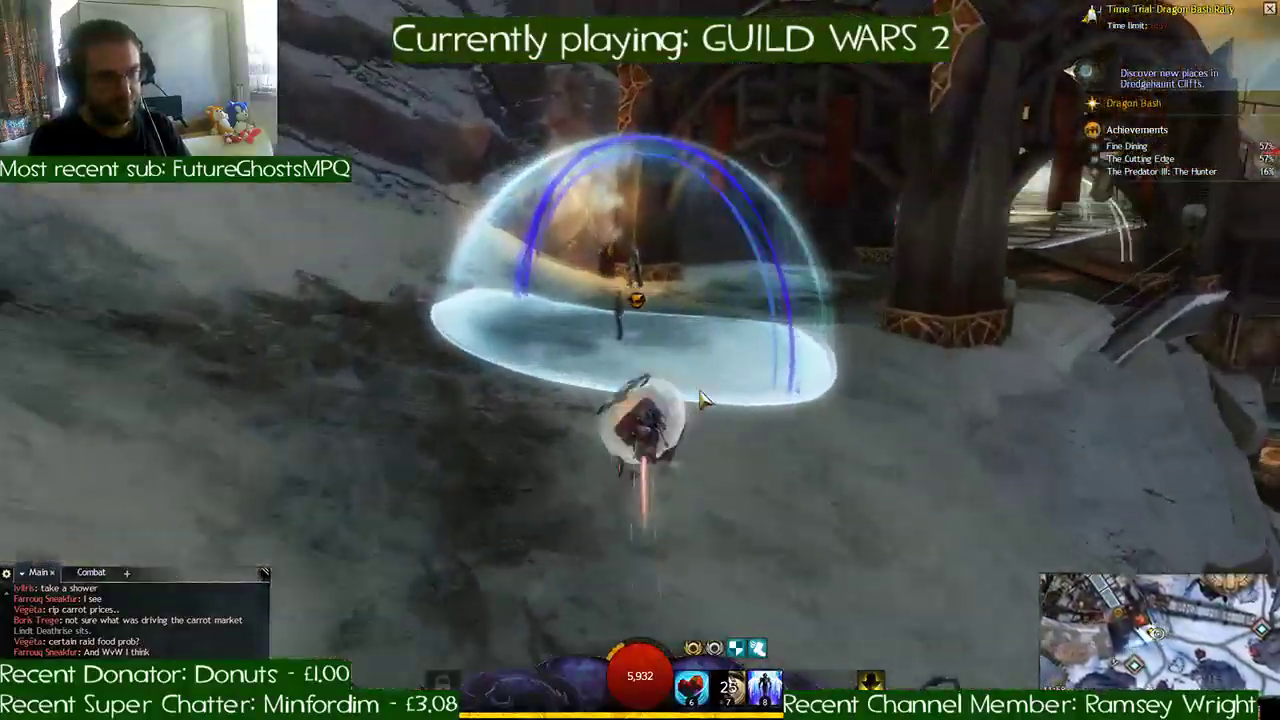
pyautogui.press('a')
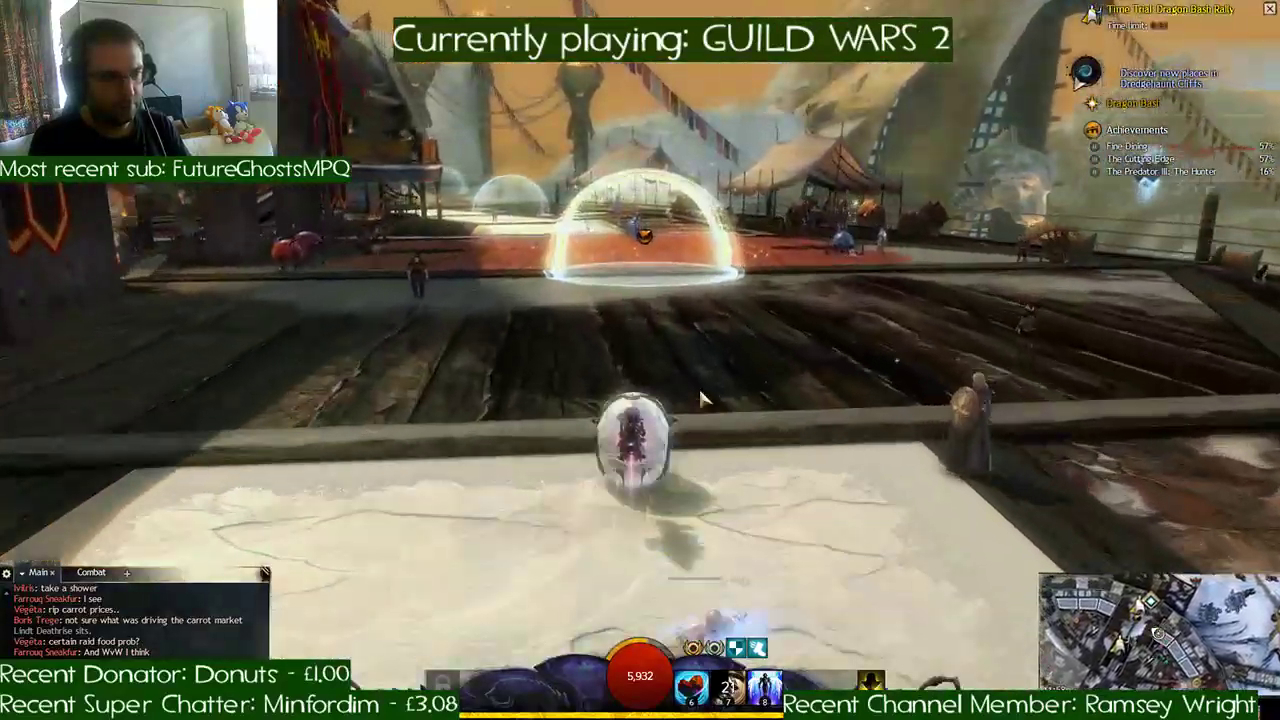
pyautogui.press('d')
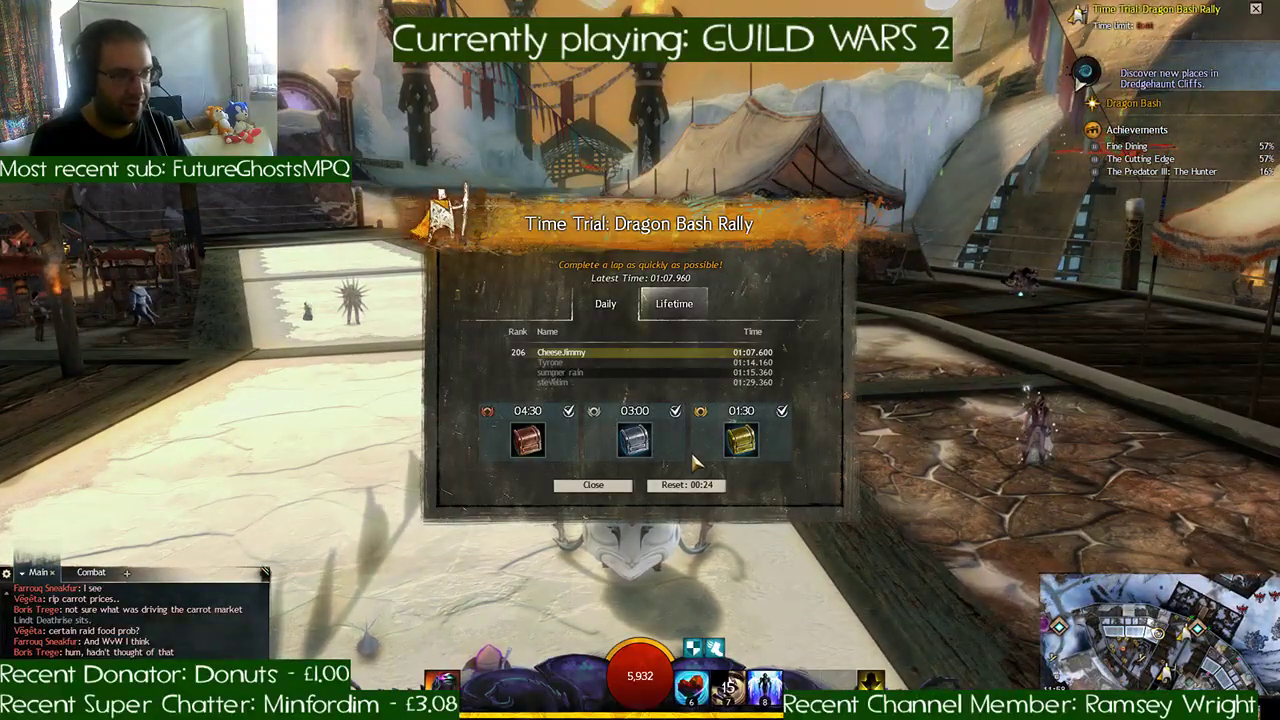
# - Reset to the rally's starting point, switch the leaderboard to daily times, and start another Dragon Bash Rally run
pyautogui.click(686, 487)
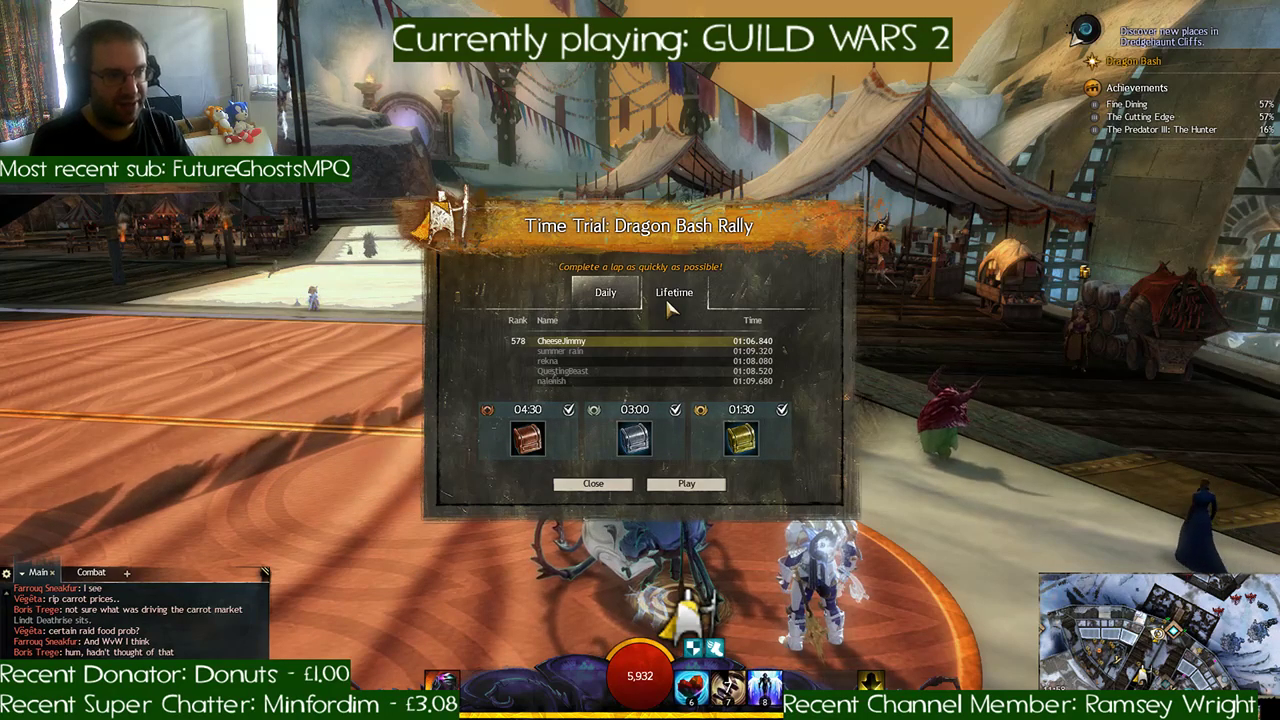
pyautogui.click(606, 294)
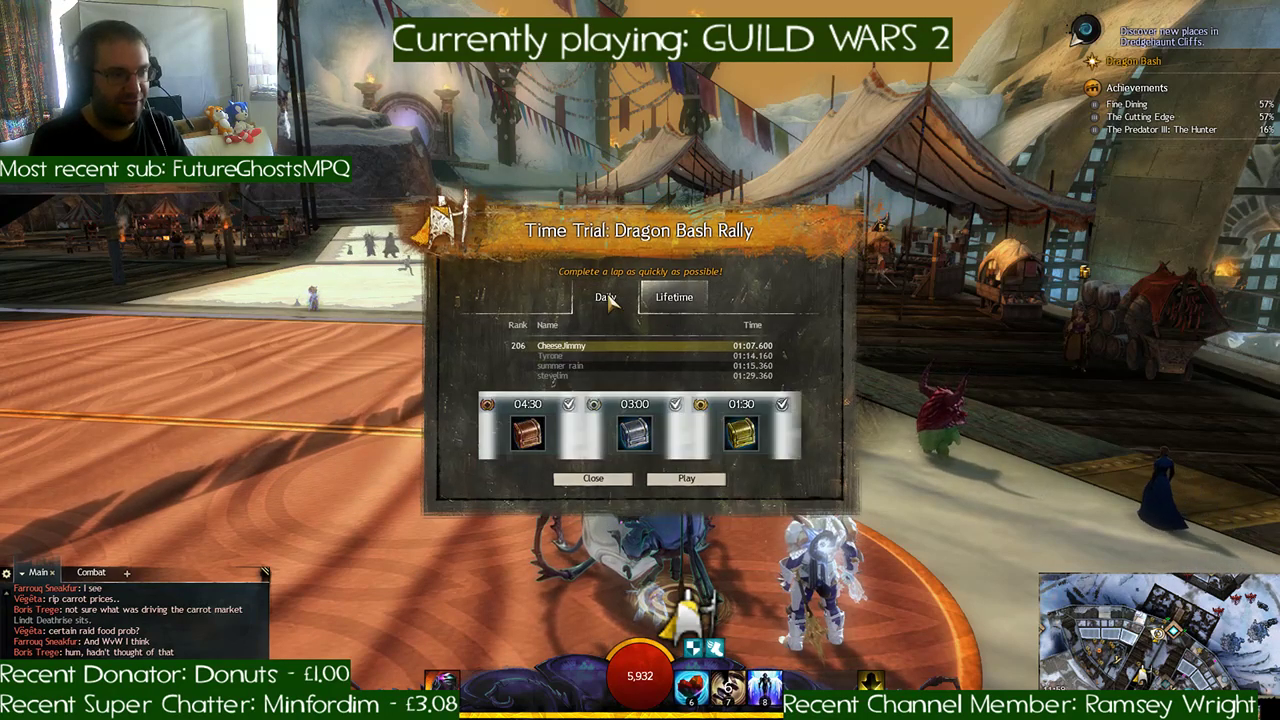
pyautogui.click(685, 479)
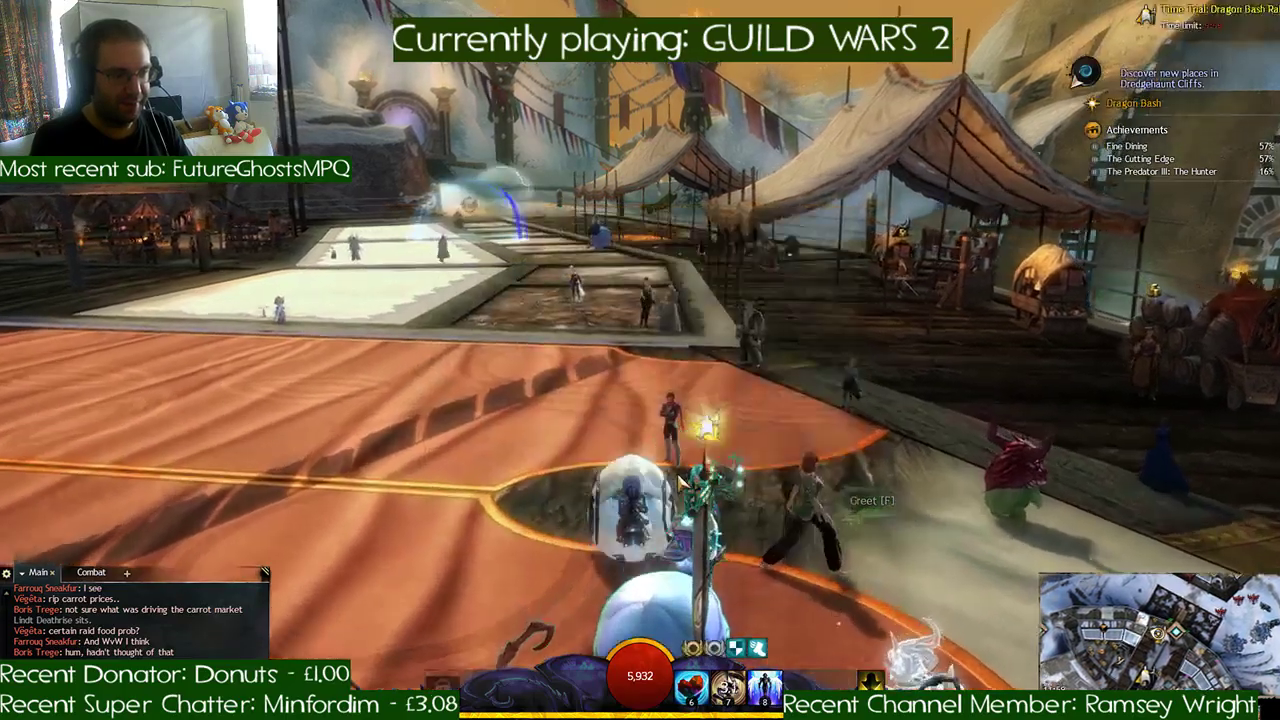
# - Accelerate along the paved path, over the wooden ramp and across the snow through the lattice-roofed gatehouse
pyautogui.press('w')
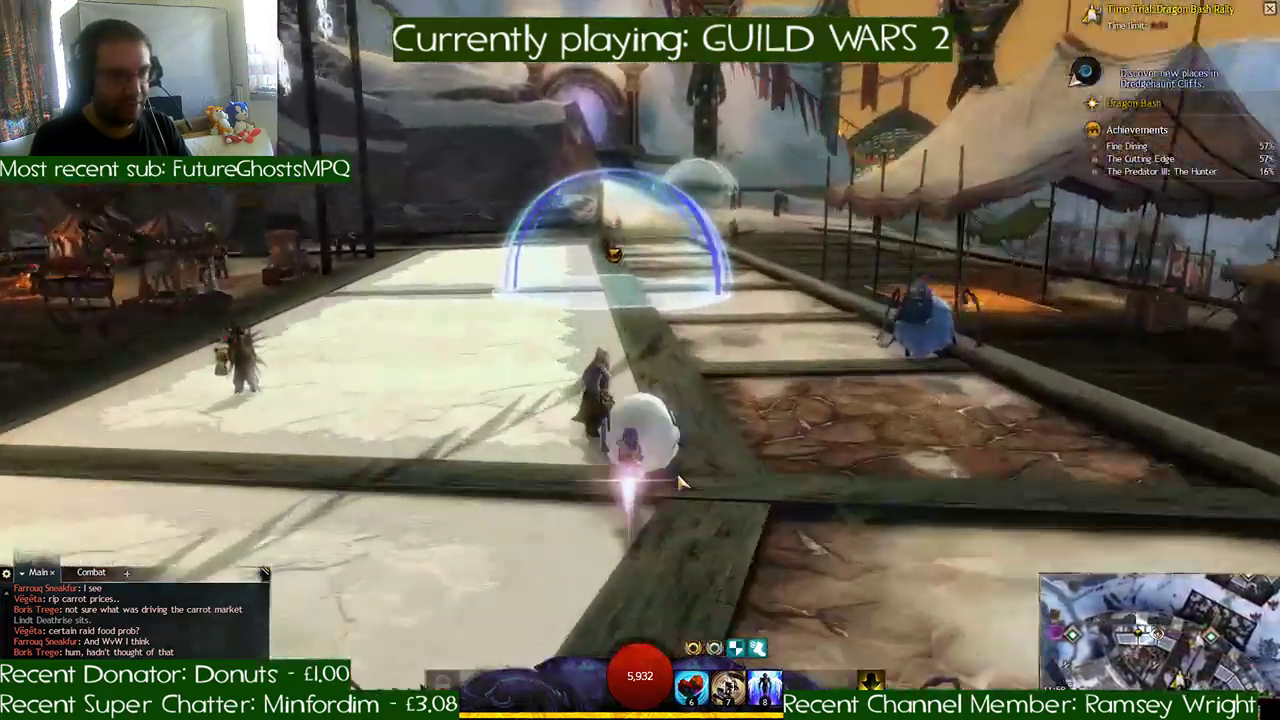
pyautogui.press('w')
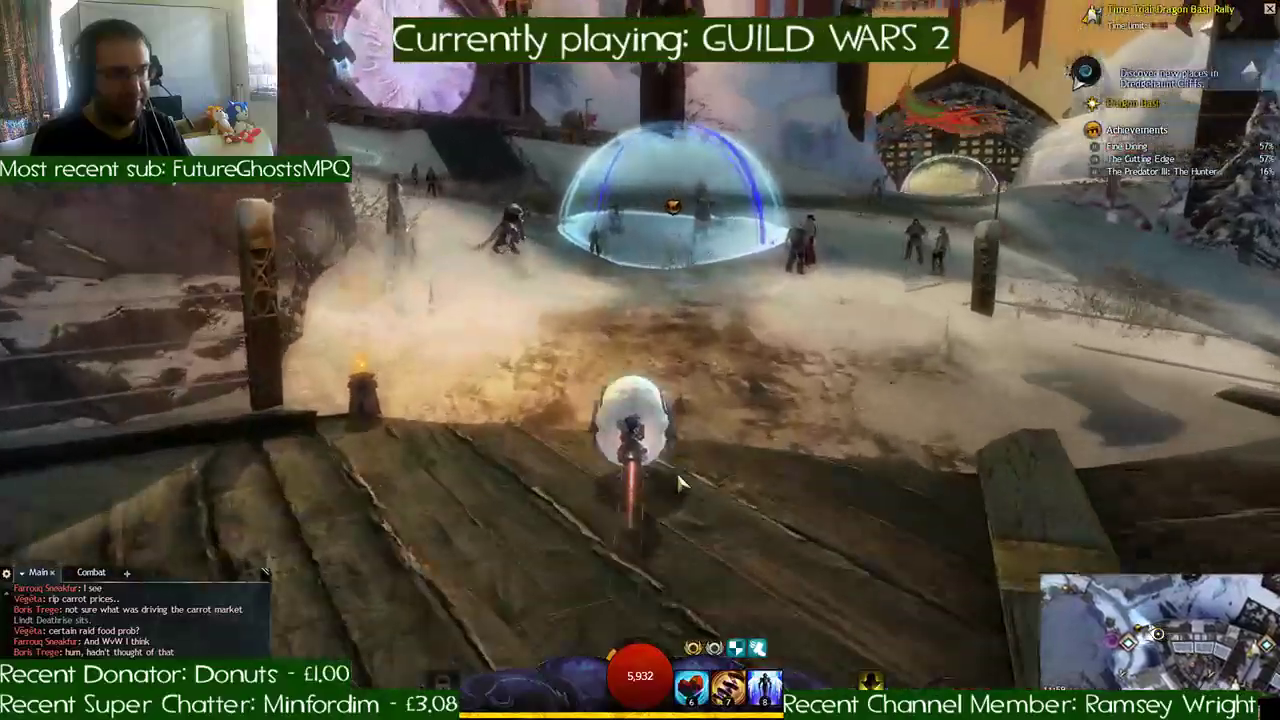
pyautogui.press('d')
pyautogui.press('w')
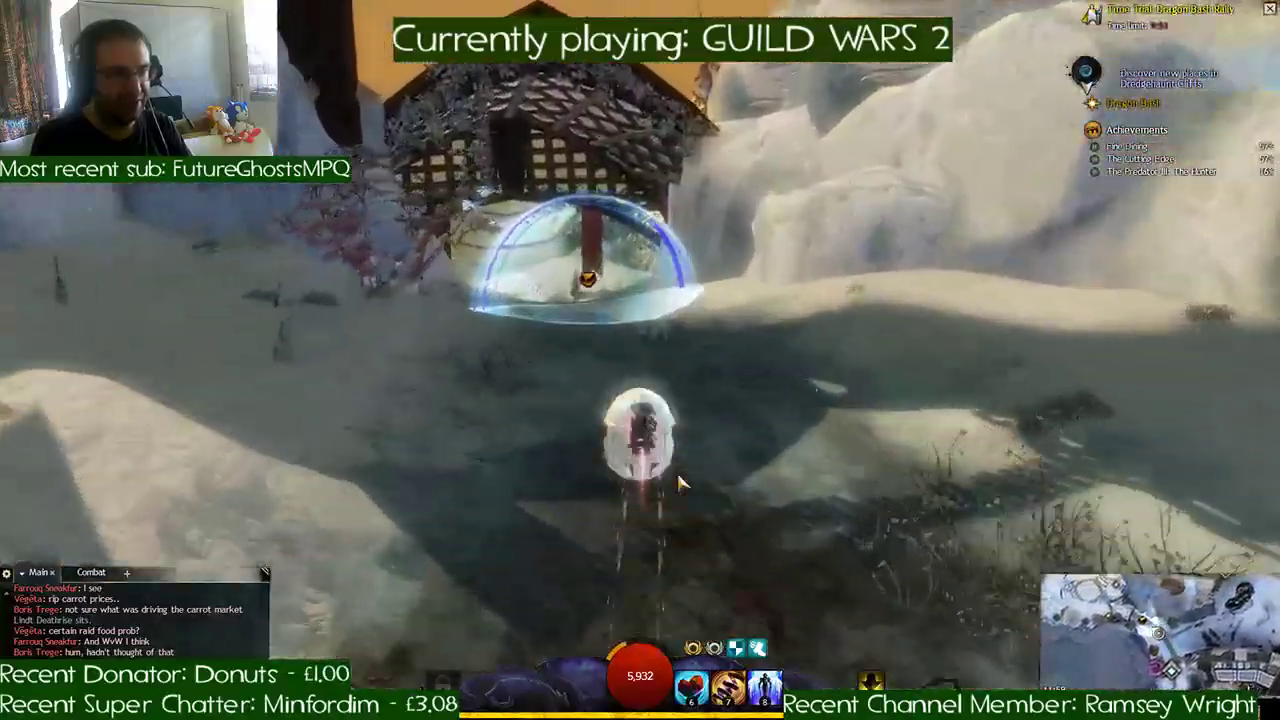
pyautogui.press('w')
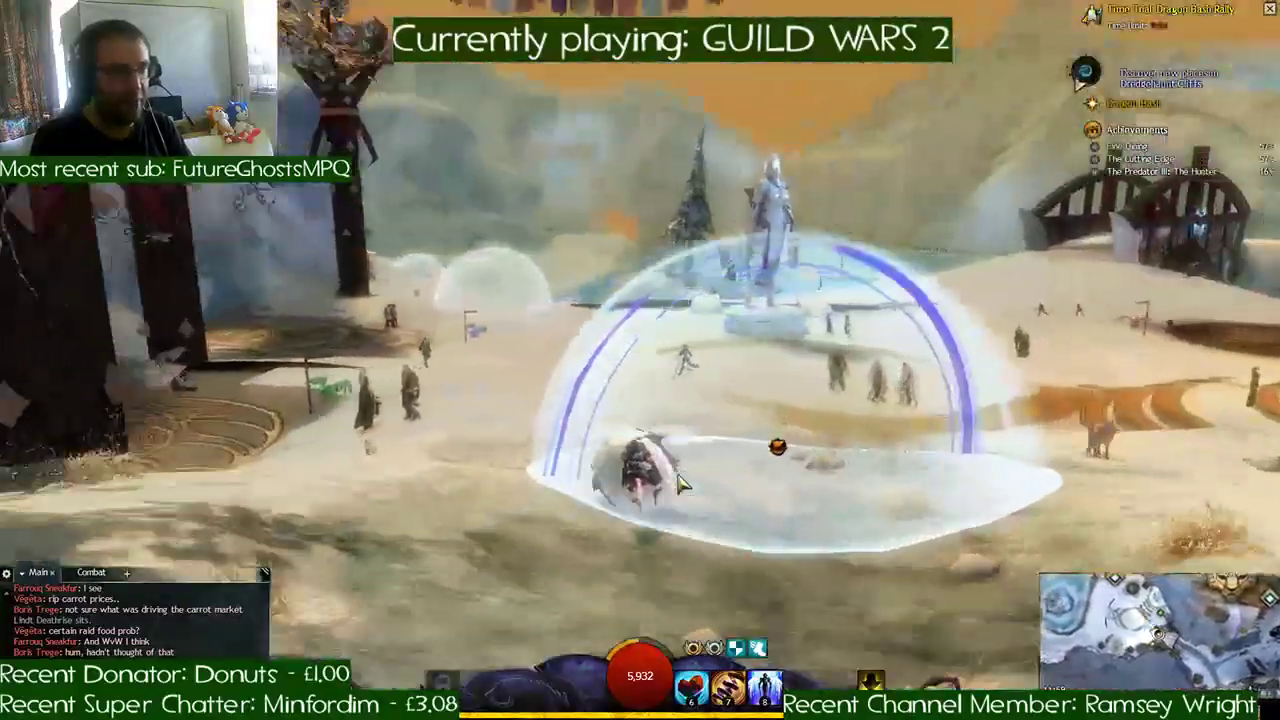
# - Race past the statue, down the snowy slope and along the icy river, passing the arched wooden bridge toward the golden-winged statues
pyautogui.press('w')
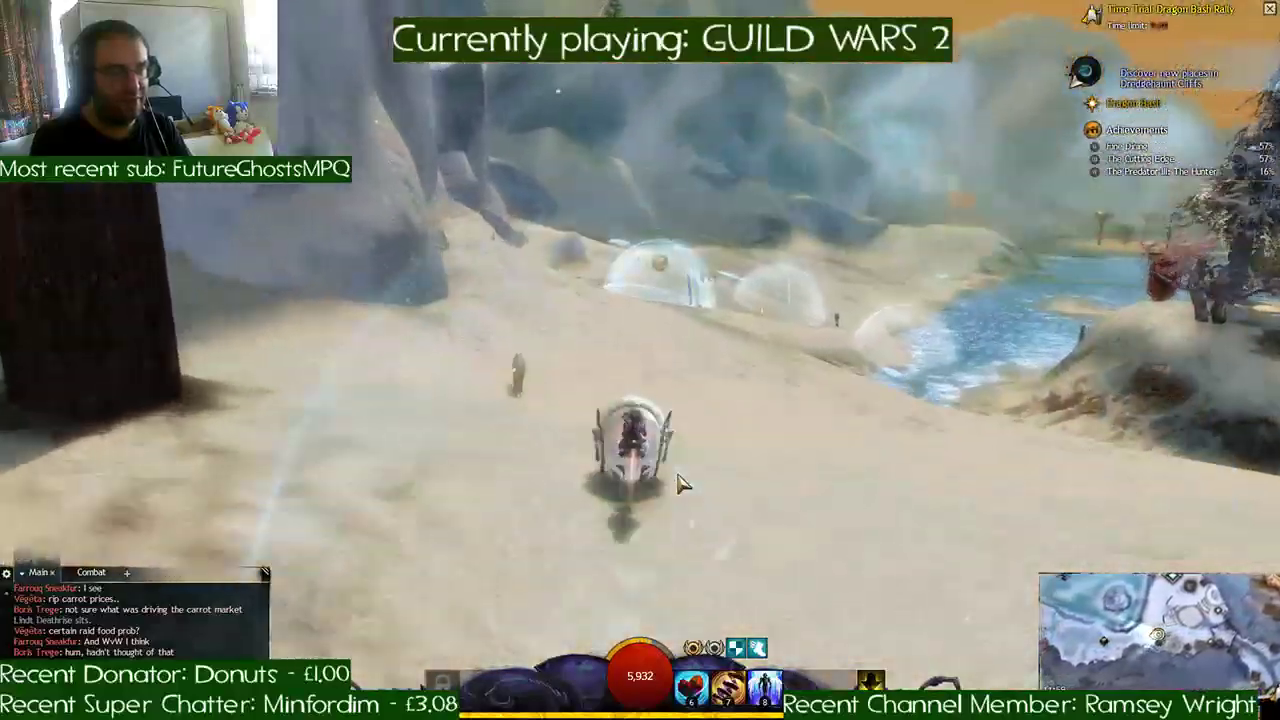
pyautogui.press('w')
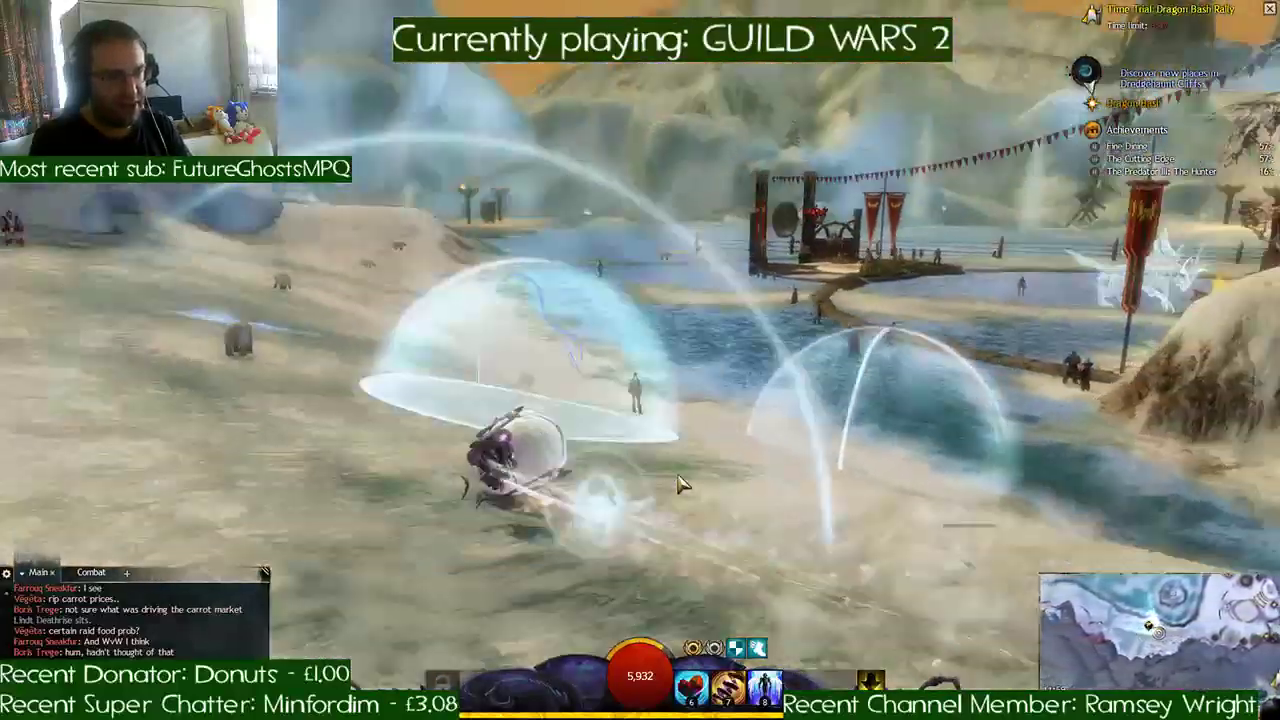
pyautogui.press('w')
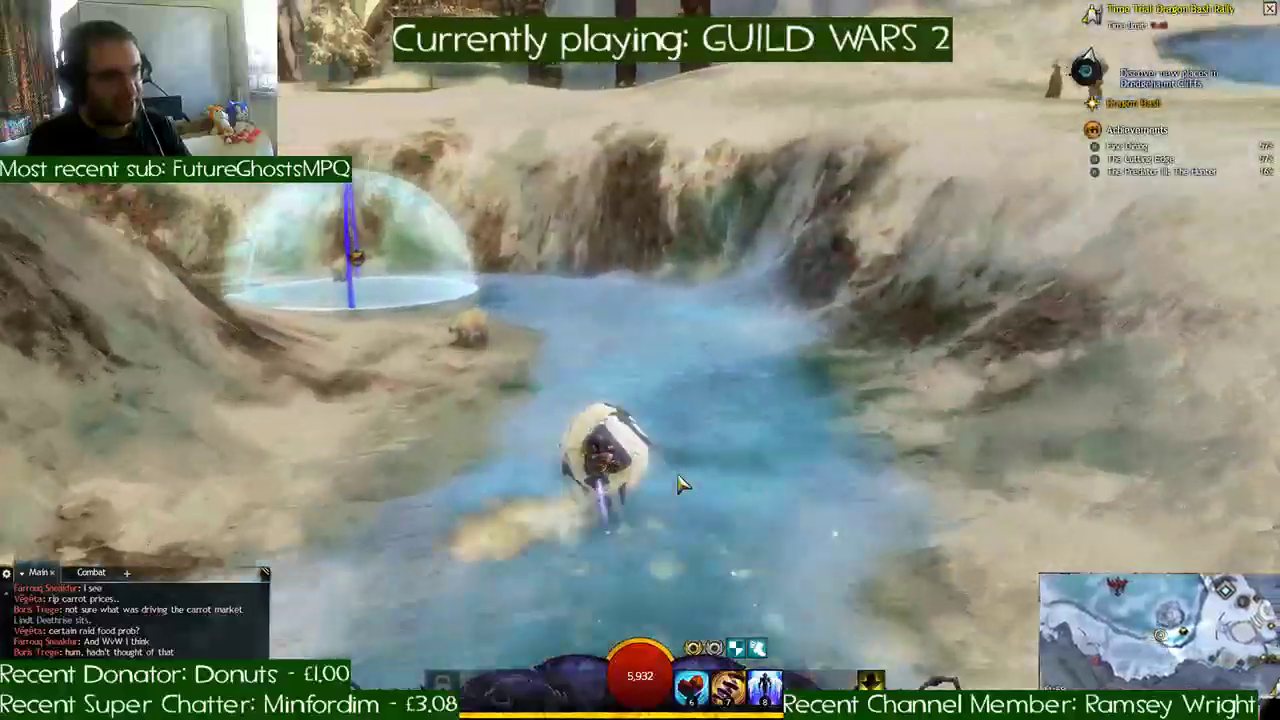
pyautogui.press('w')
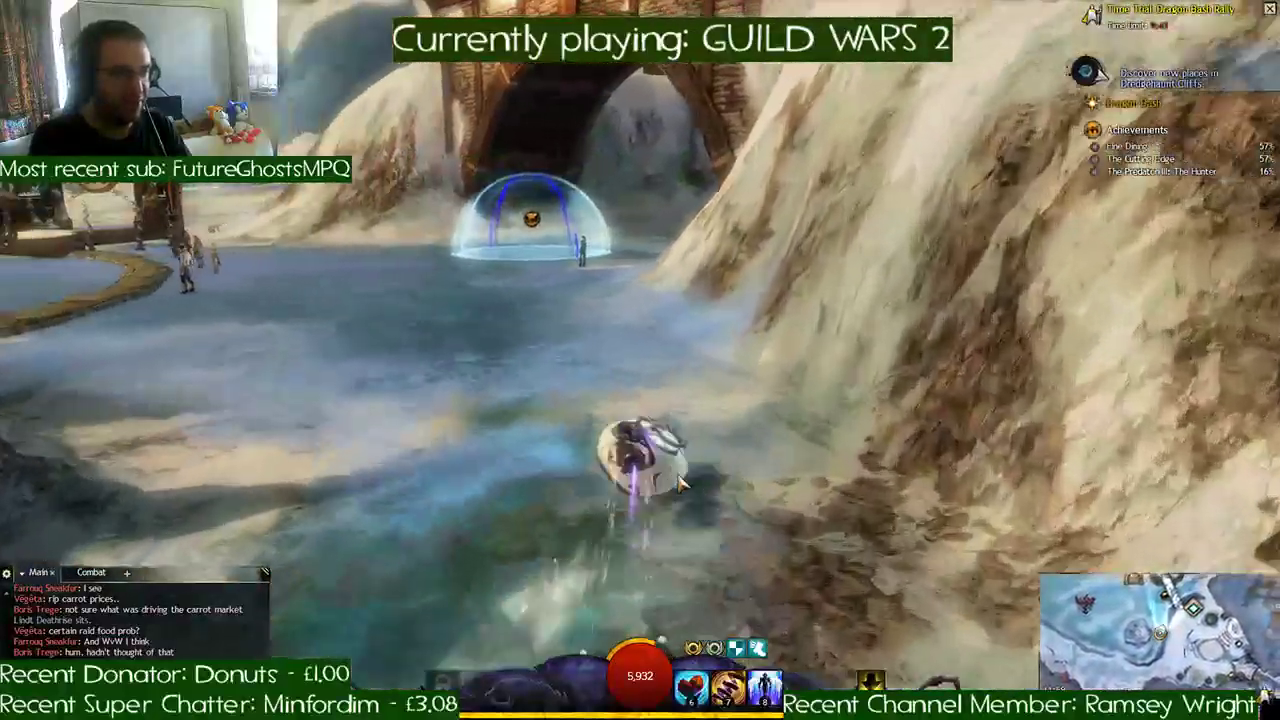
pyautogui.press('w')
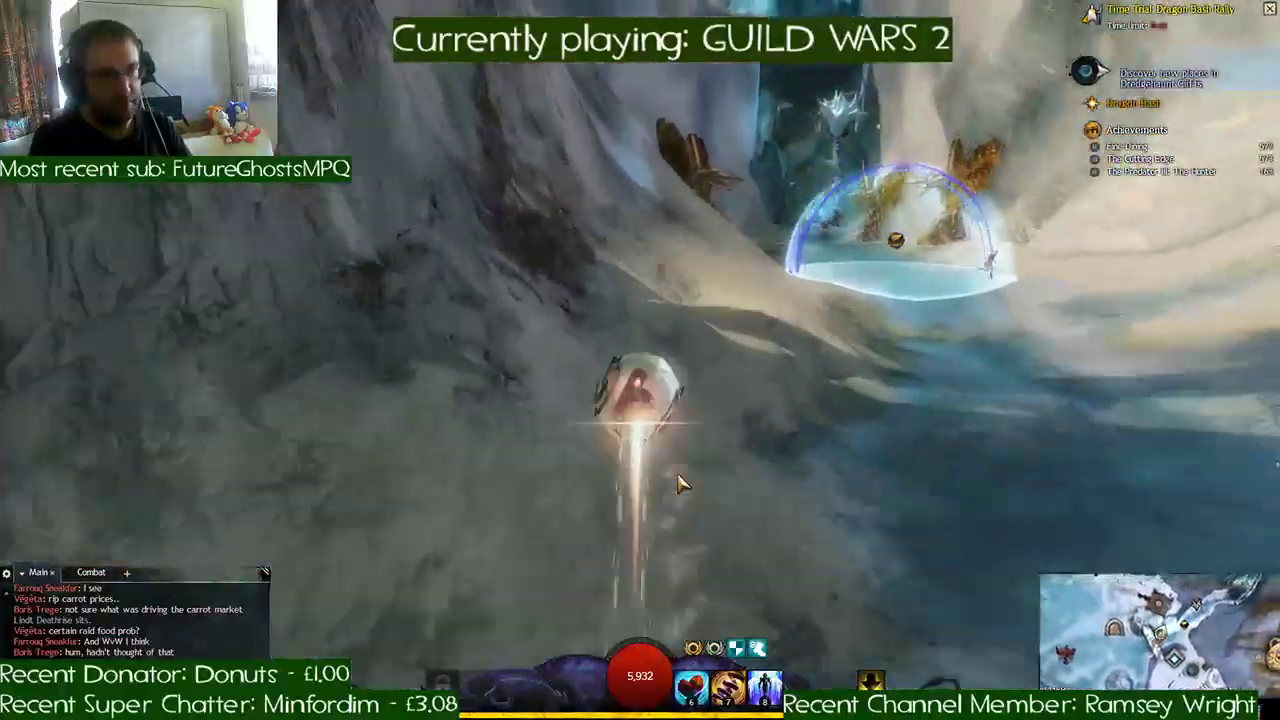
# - Steer past the golden-winged statue, through the blue ice cave and out onto the snow beside the ice sculptures
pyautogui.press('w')
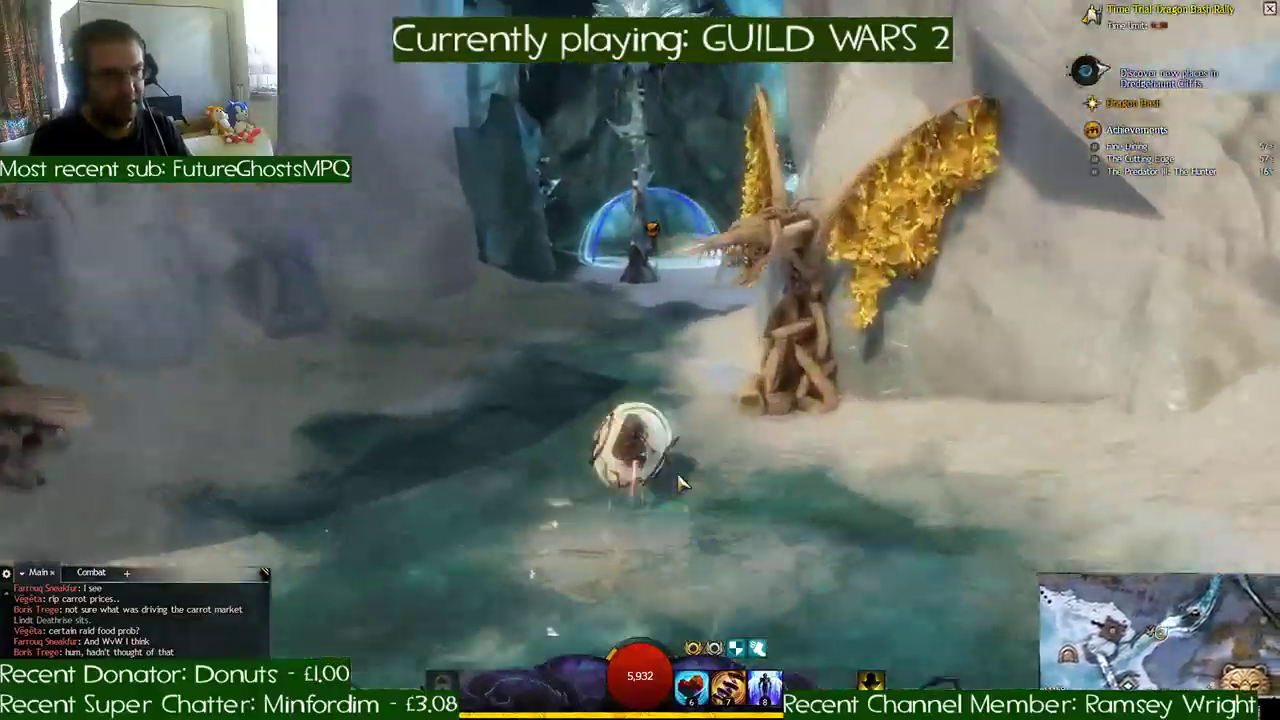
pyautogui.press('w')
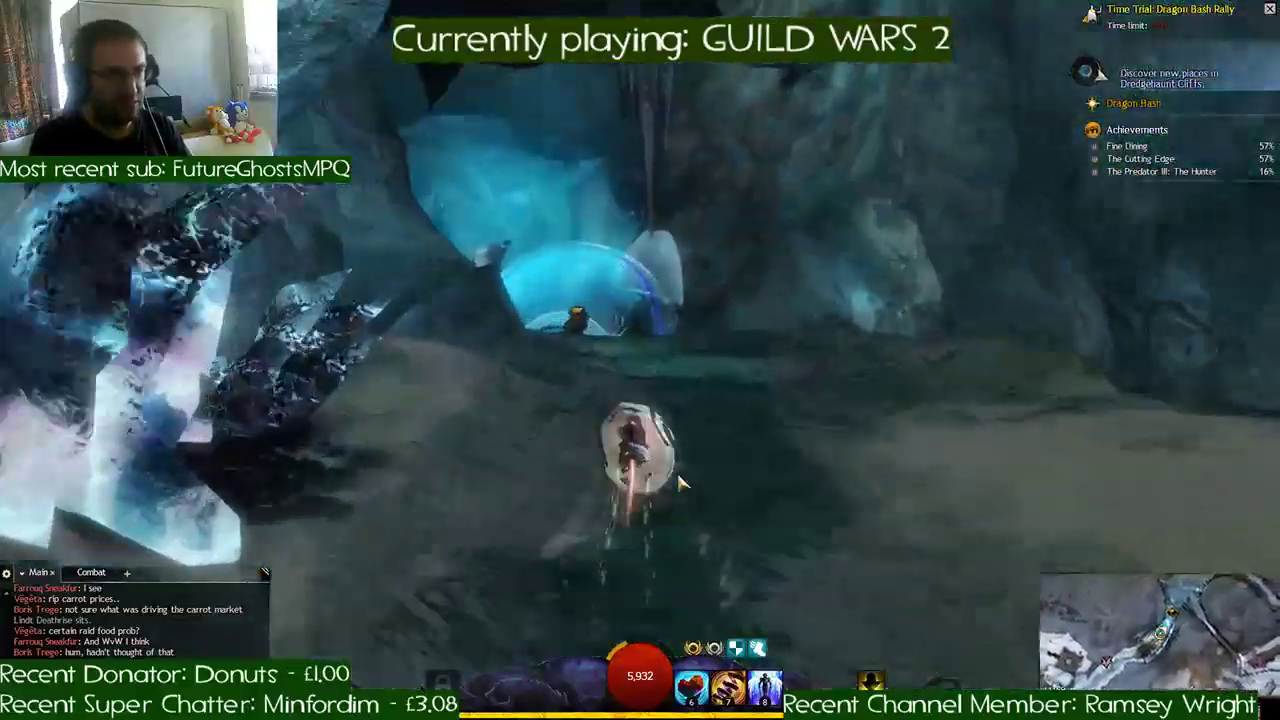
pyautogui.press('w')
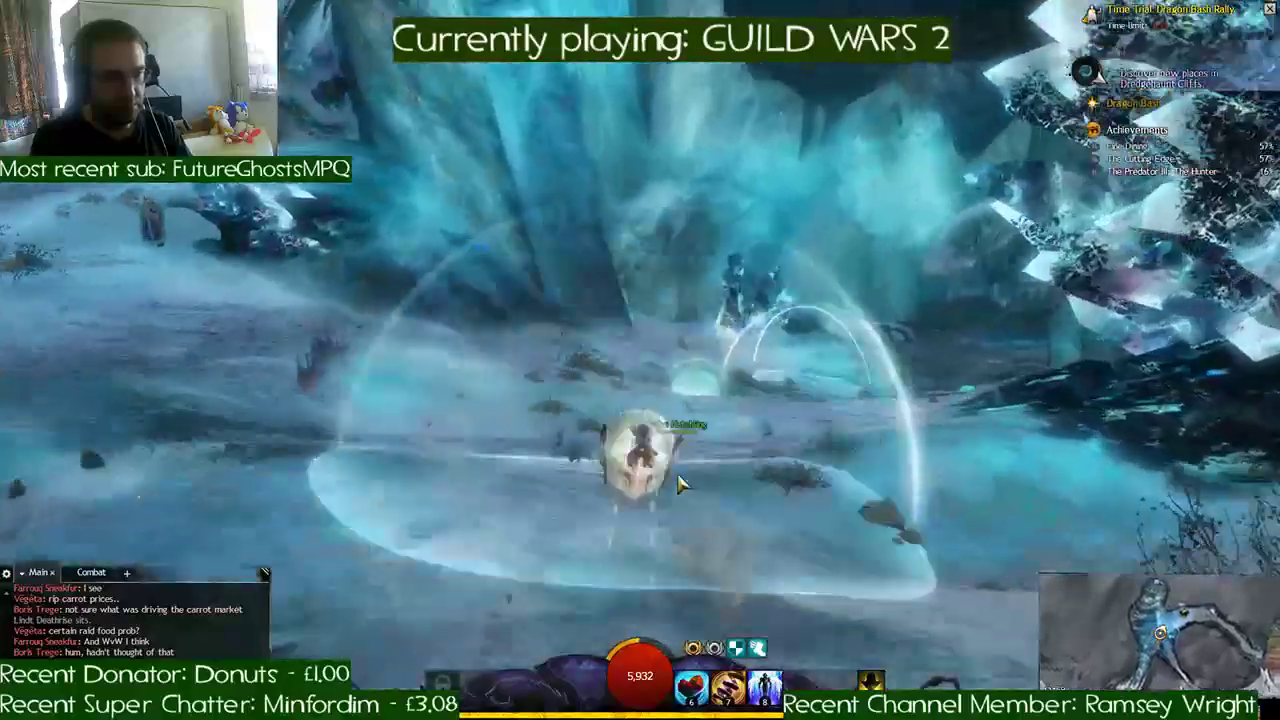
pyautogui.press('w')
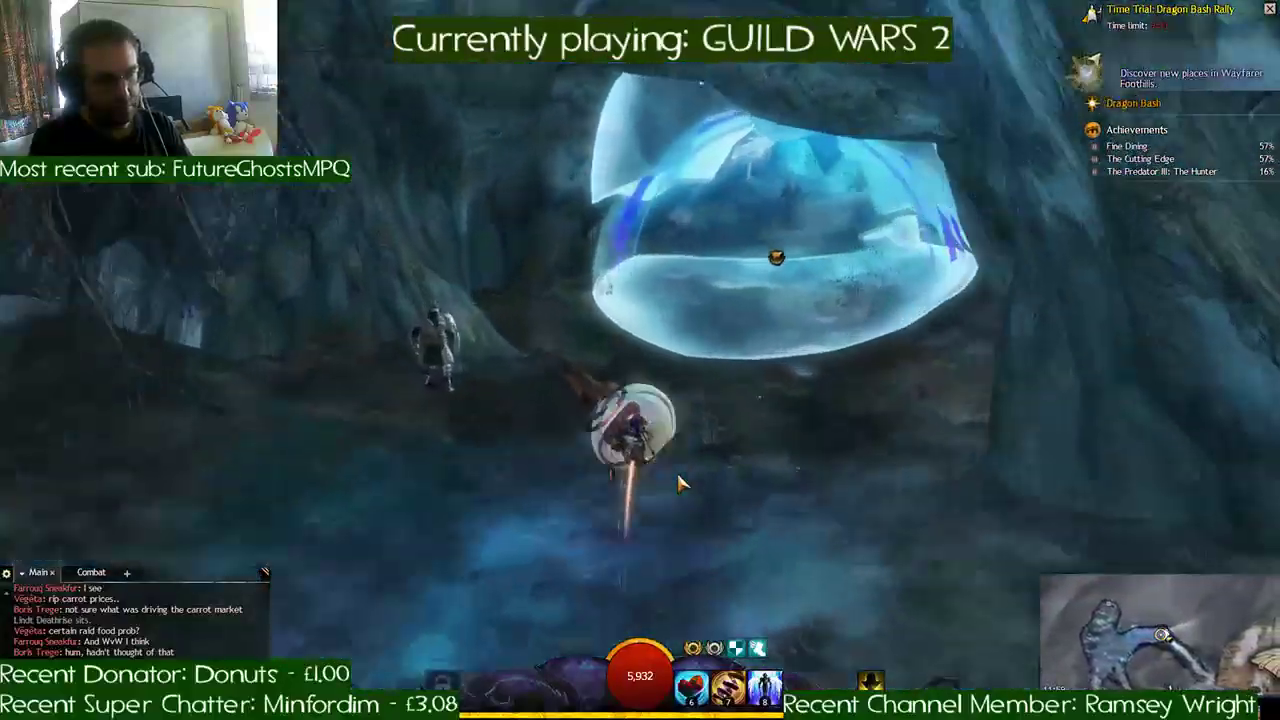
pyautogui.press('w')
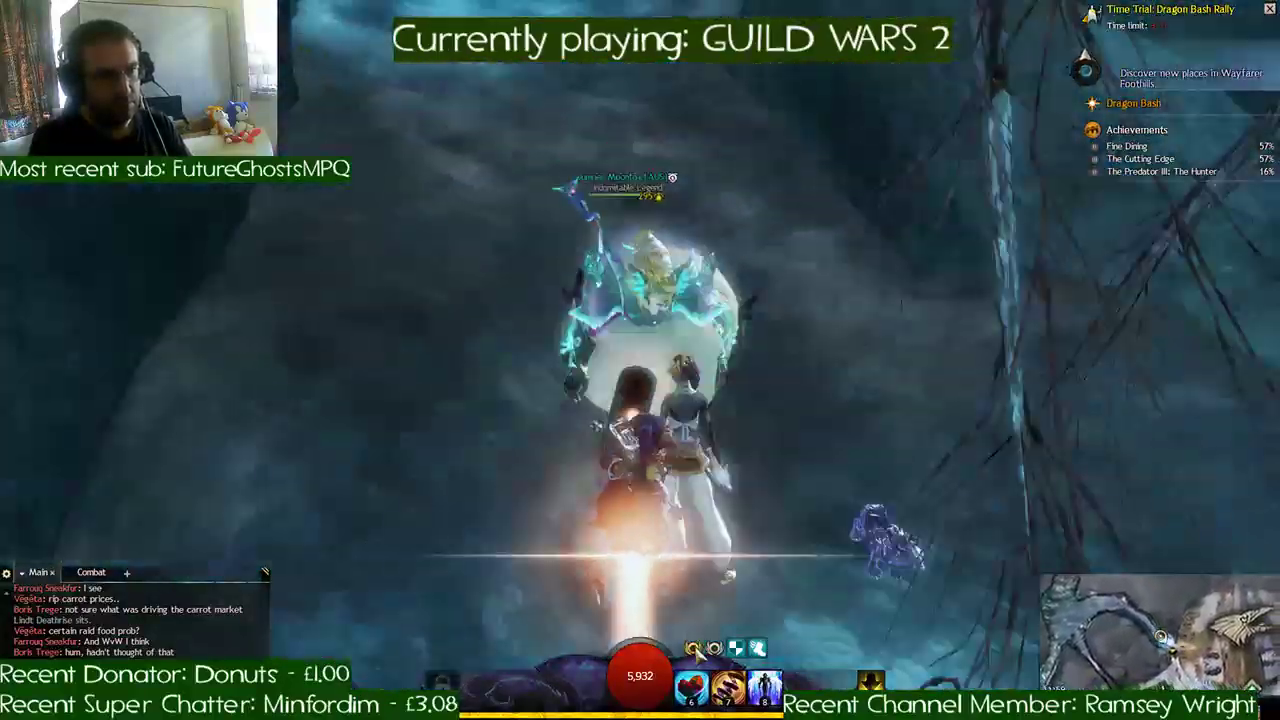
pyautogui.press('w')
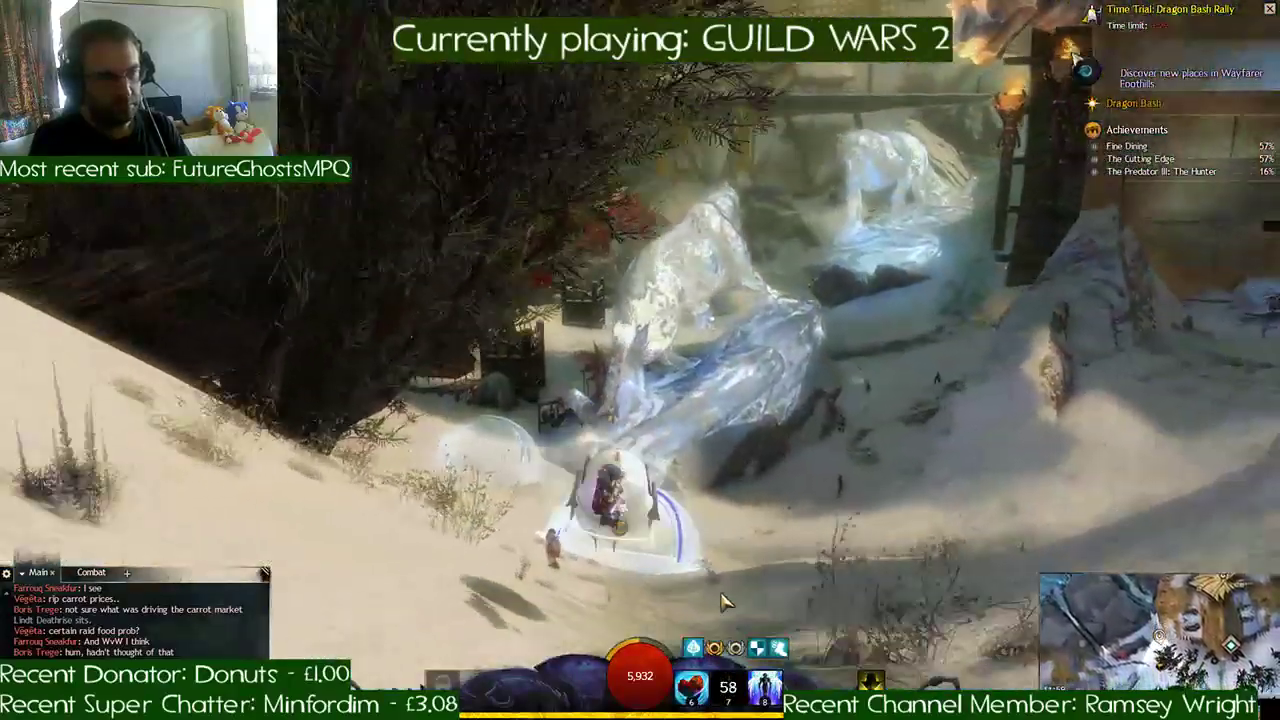
# - Race over the snowfield past the lattice-towered buildings and into the shaded rocky ravine, passing each checkpoint
pyautogui.press('w')
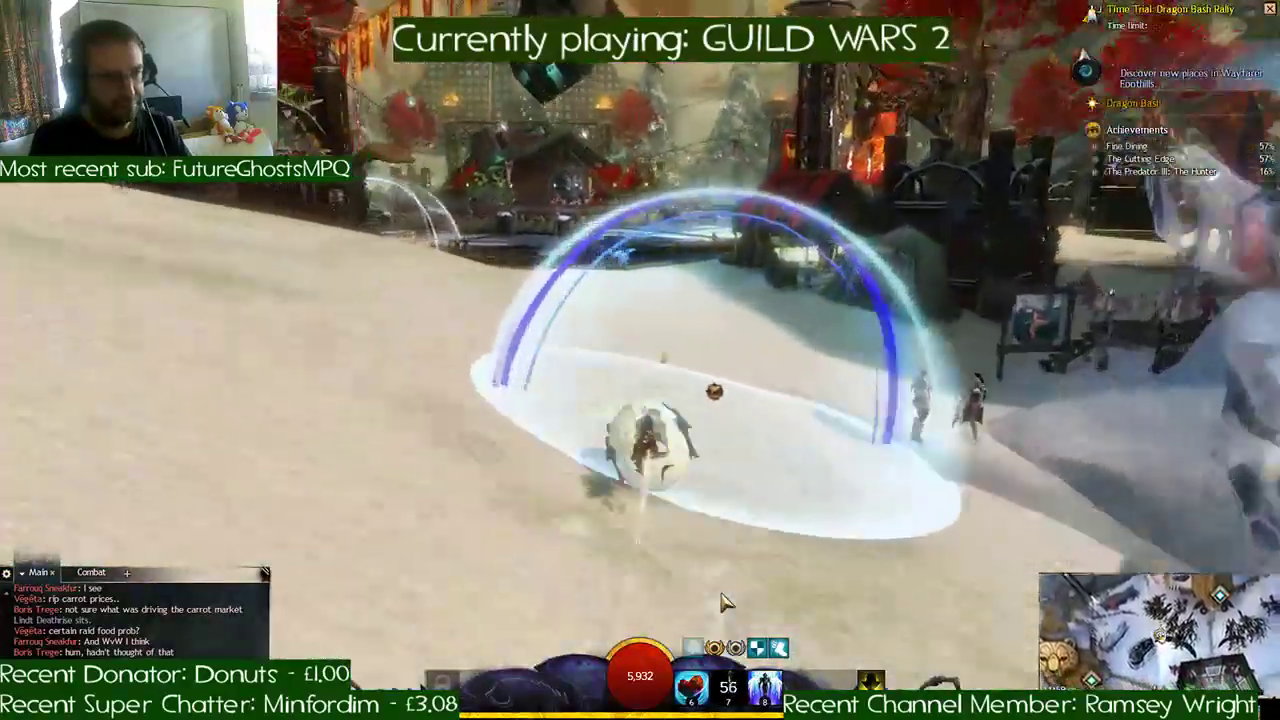
pyautogui.press('w')
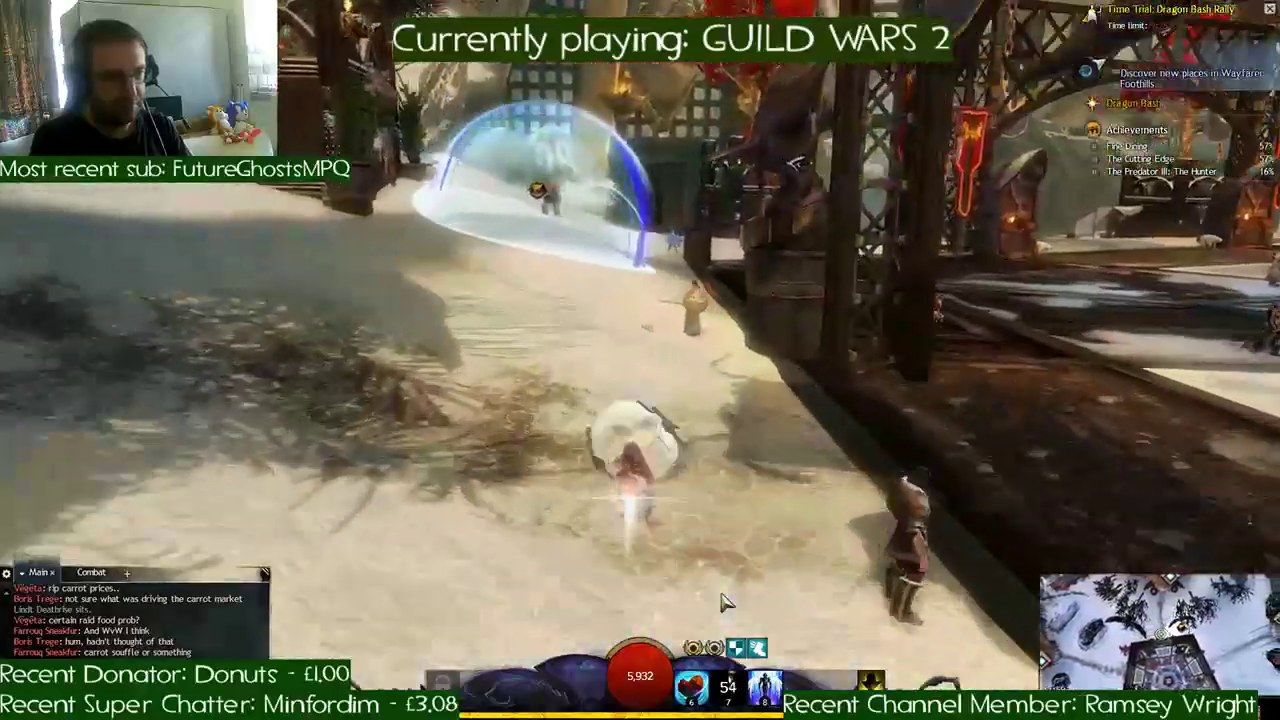
pyautogui.press('w')
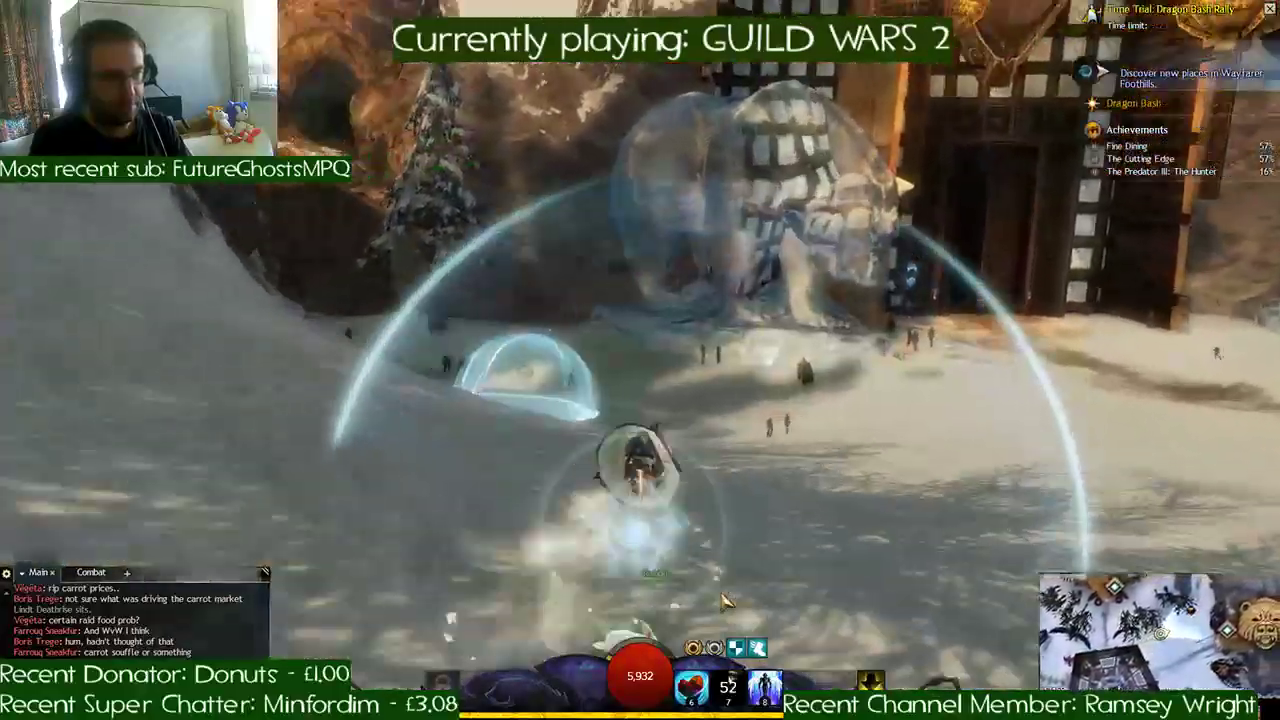
pyautogui.press('w')
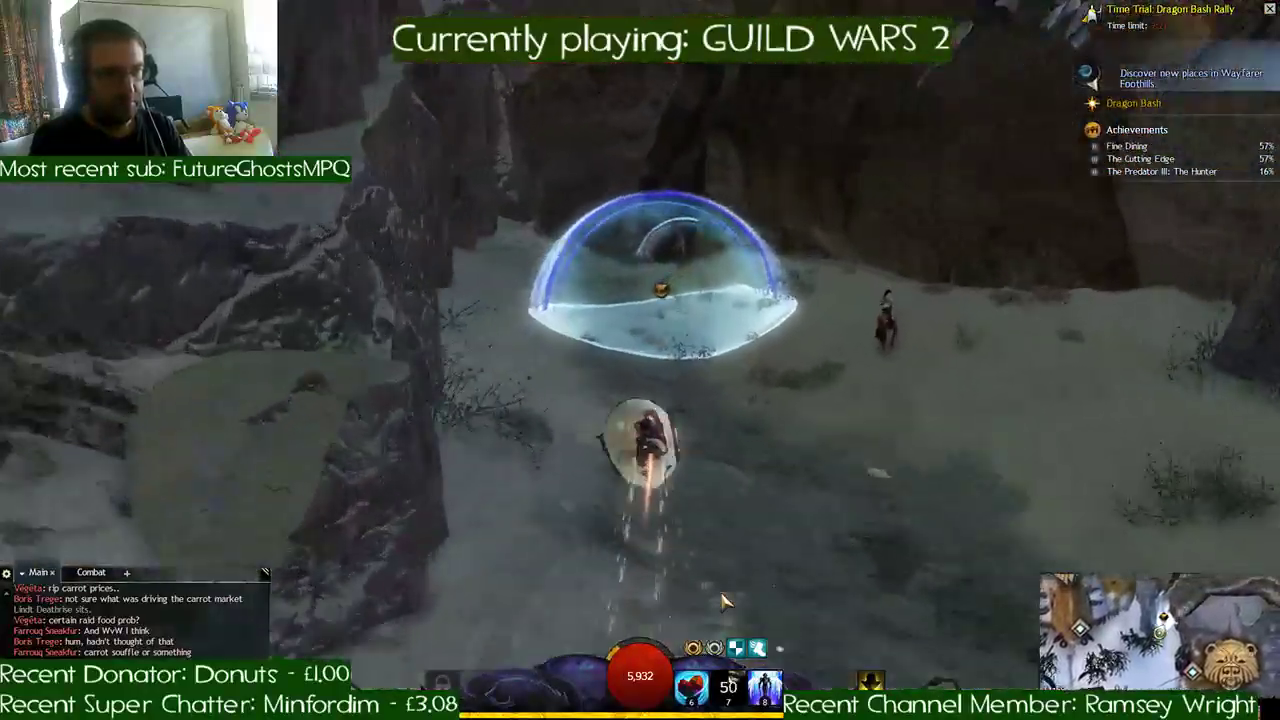
# - Follow the checkpoints through the dark rock tunnel and past the camp to the torch-lit exit gate
pyautogui.press('w')
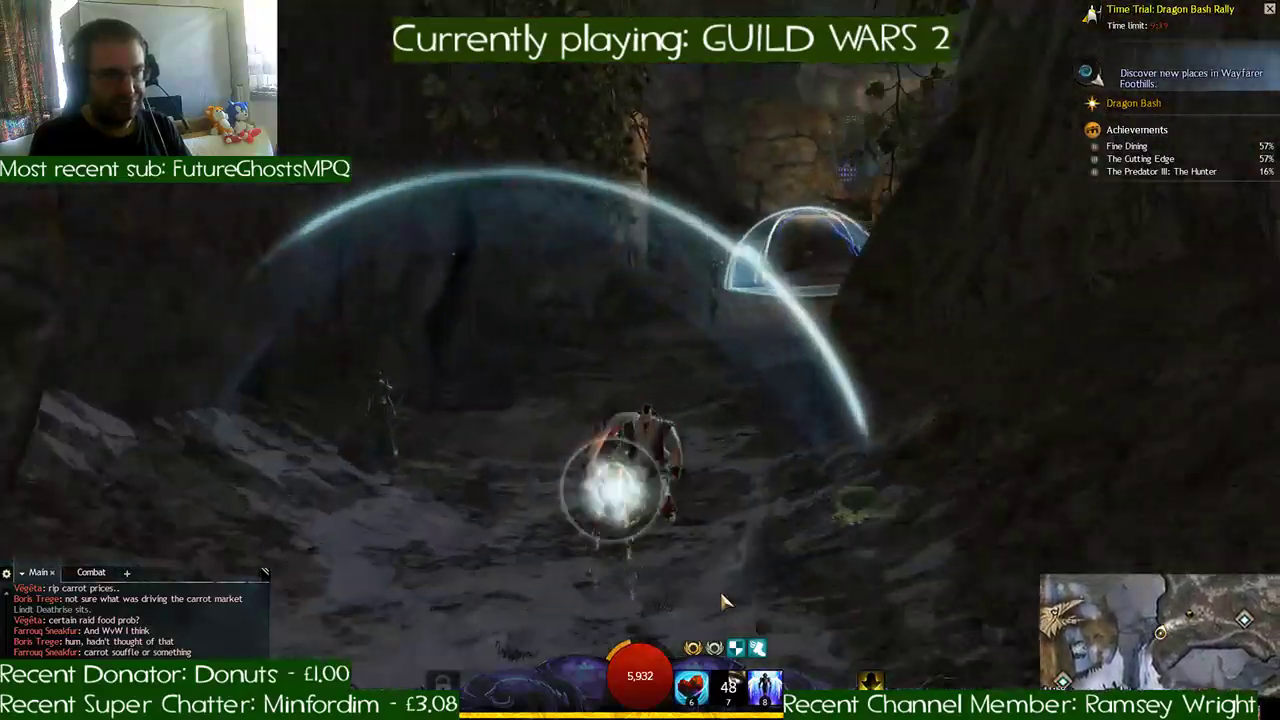
pyautogui.press('w')
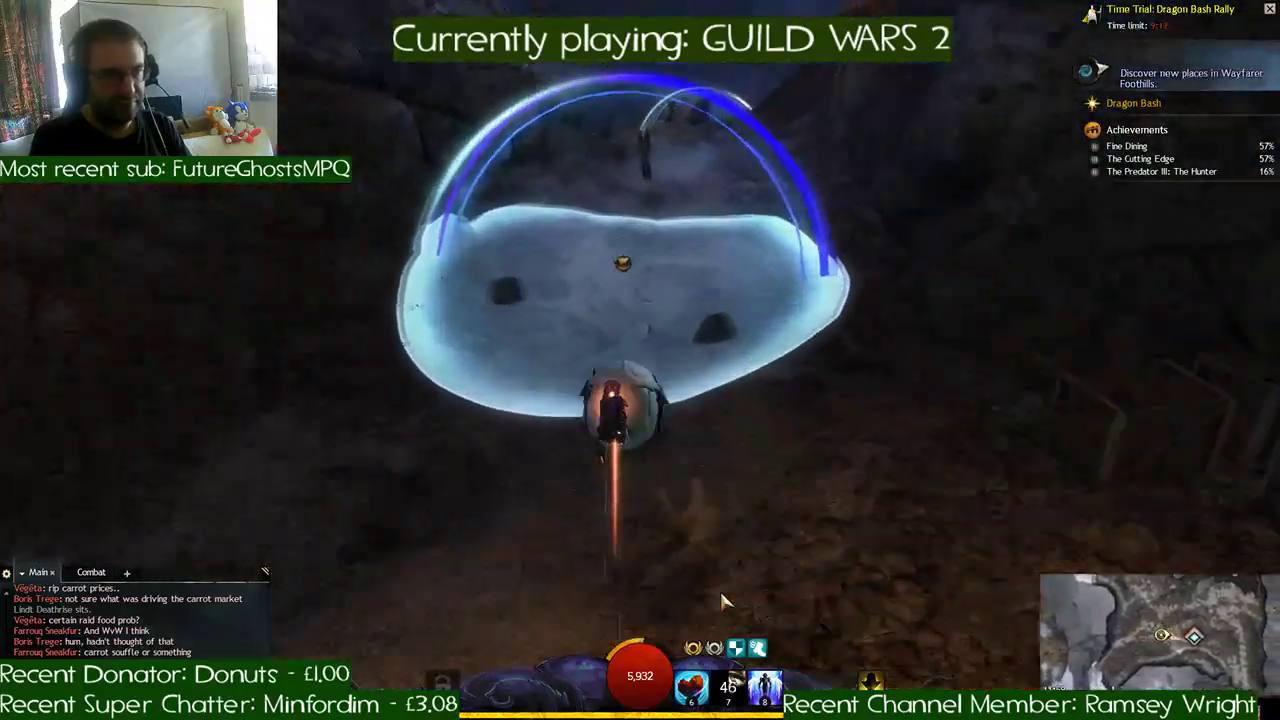
pyautogui.press('w')
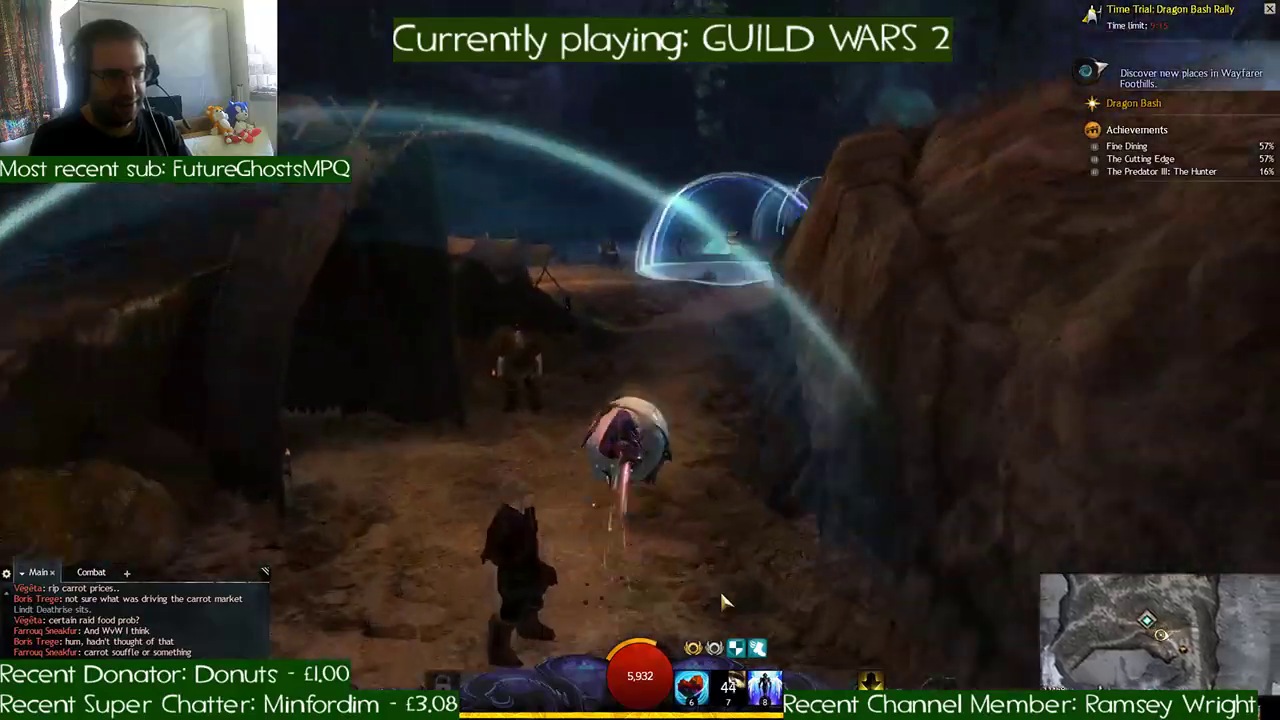
pyautogui.press('w')
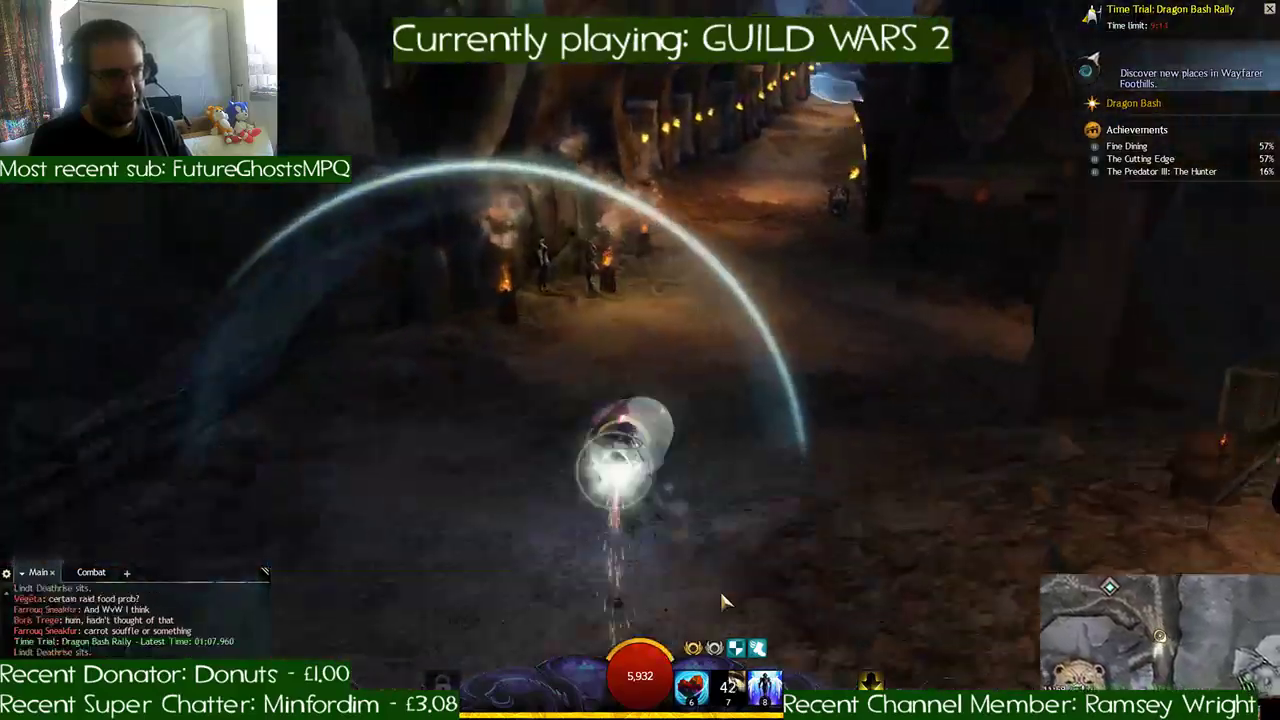
pyautogui.press('w')
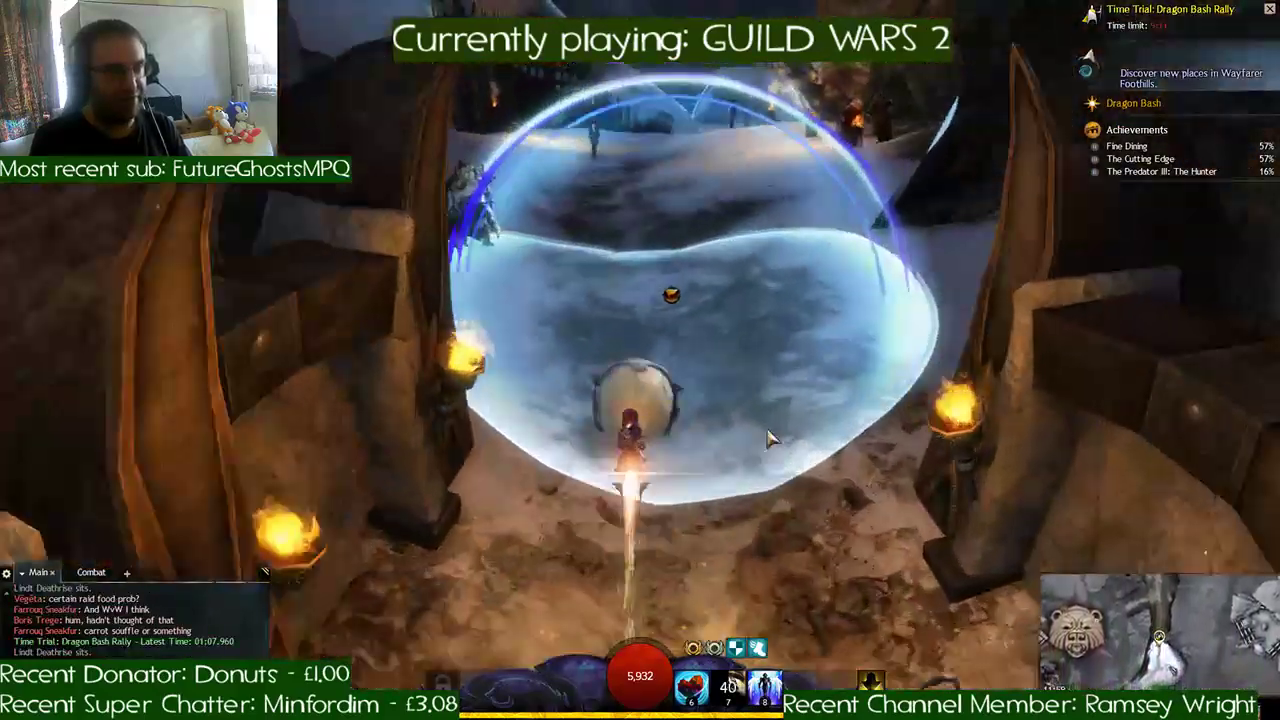
# - Ride between the burning braziers, past the snowy settlement and along the wooden fence to the checkpoints by the red banners
pyautogui.press('w')
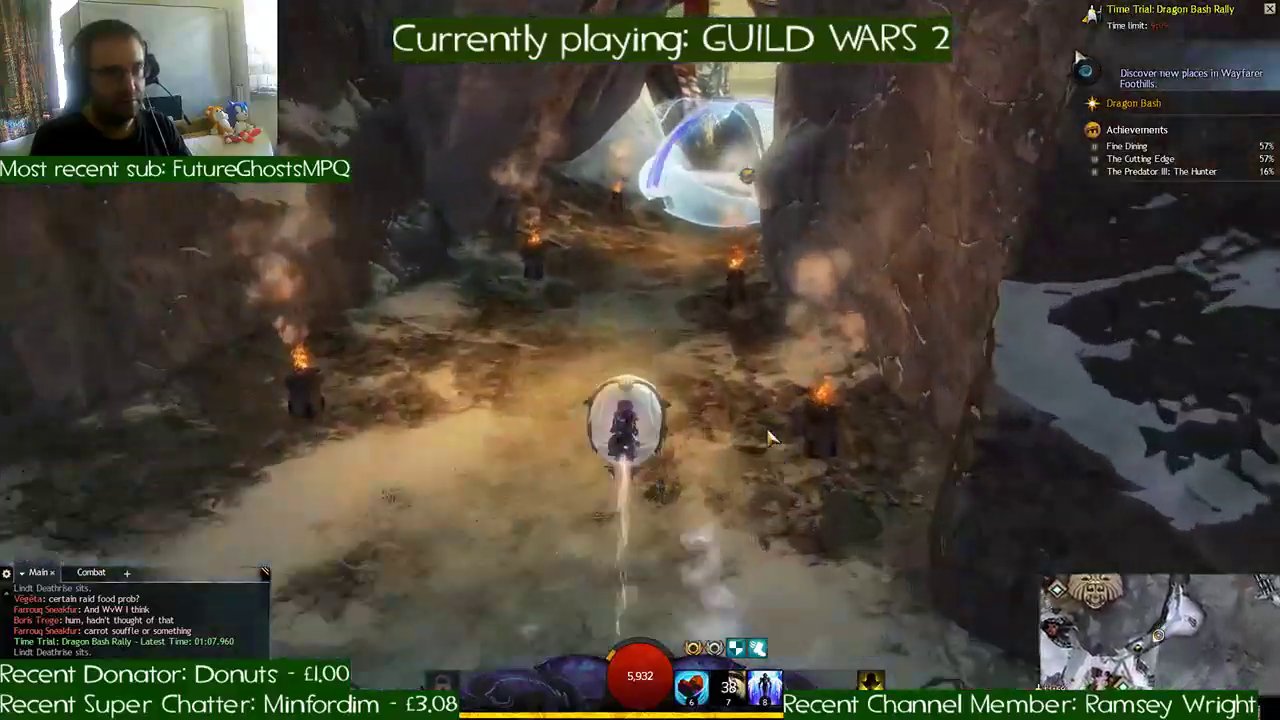
pyautogui.press('w')
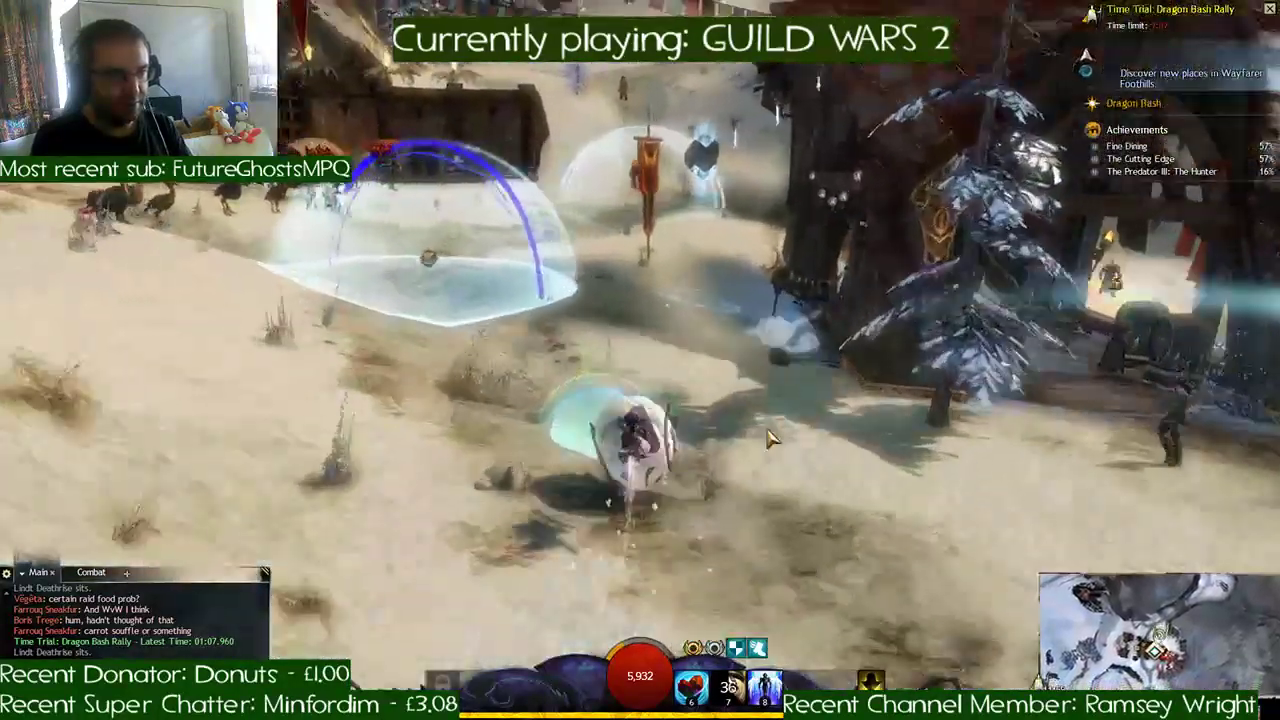
pyautogui.press('w')
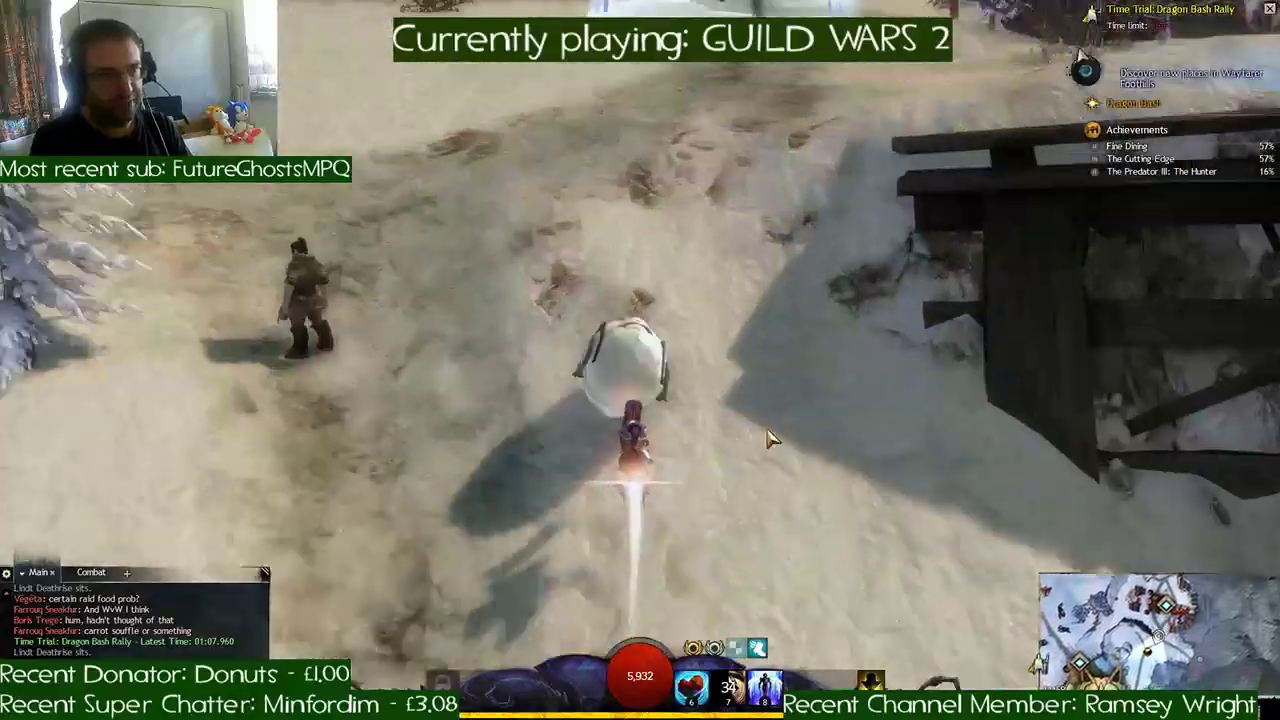
pyautogui.press('w')
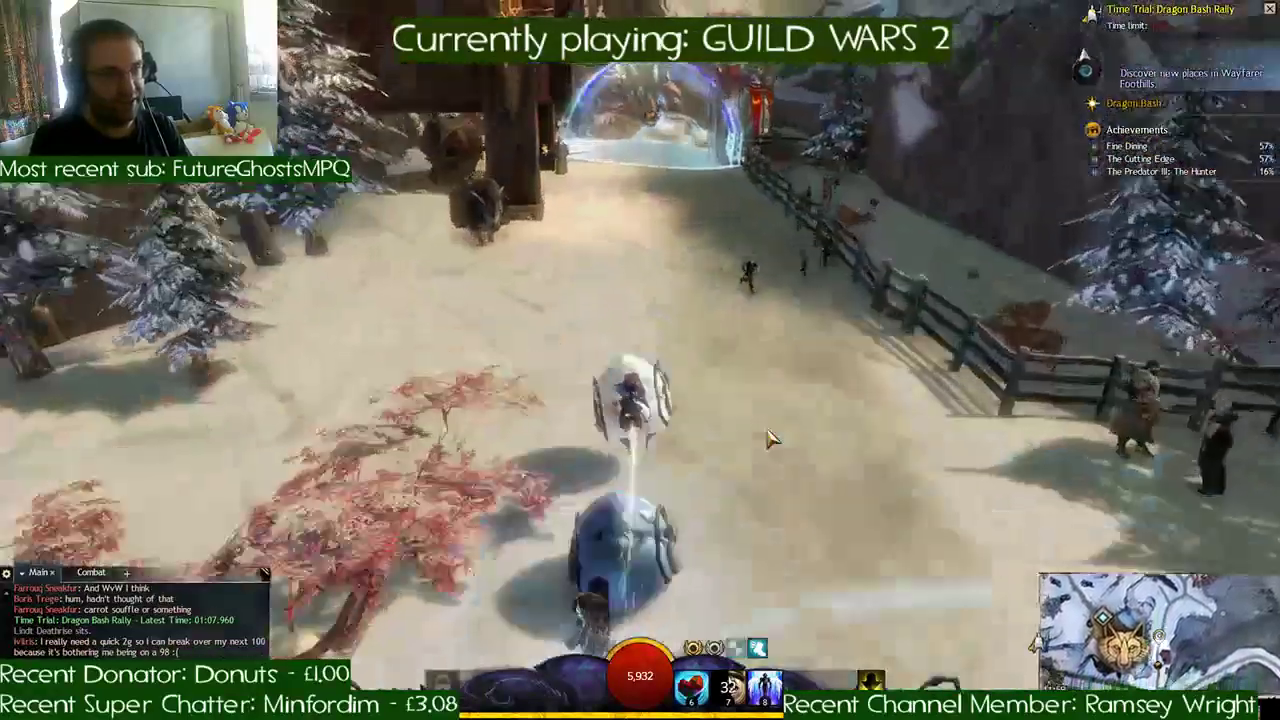
pyautogui.press('w')
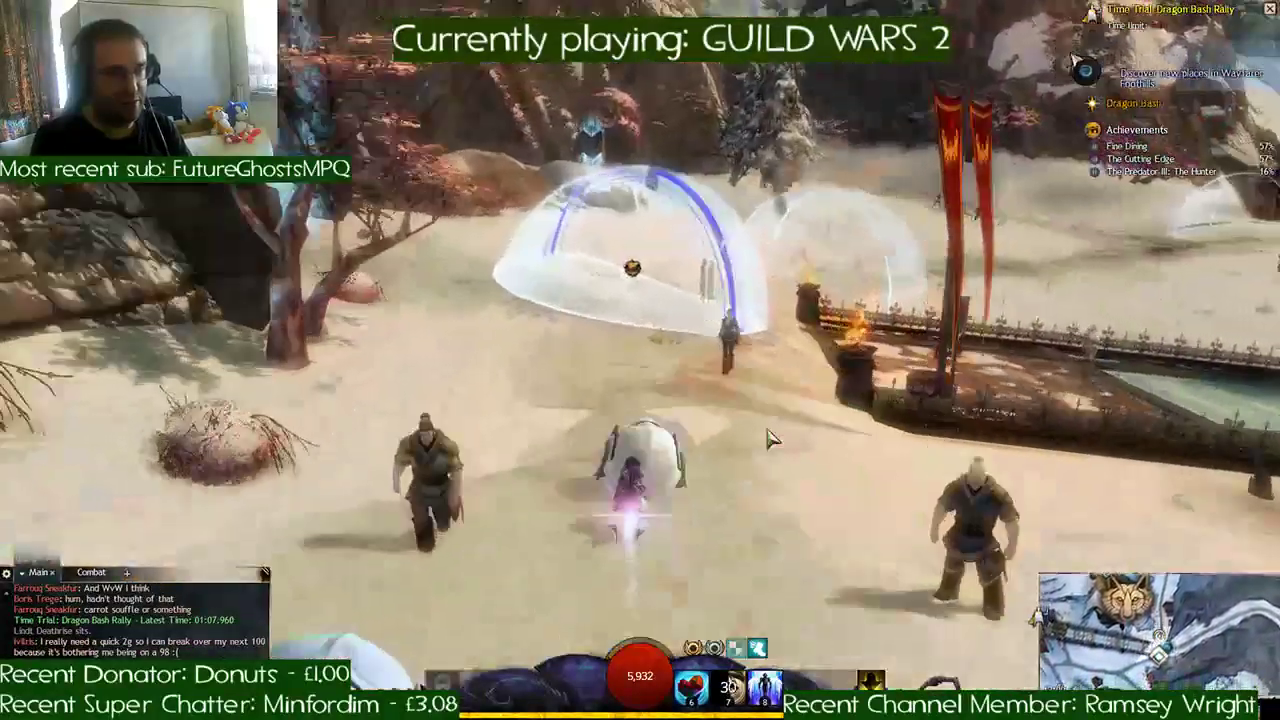
# - Cross the last snowy slope, pass through the wooden gatehouse and along the paved path, and cross the golden finish checkpoint
pyautogui.press('w')
pyautogui.press('w')
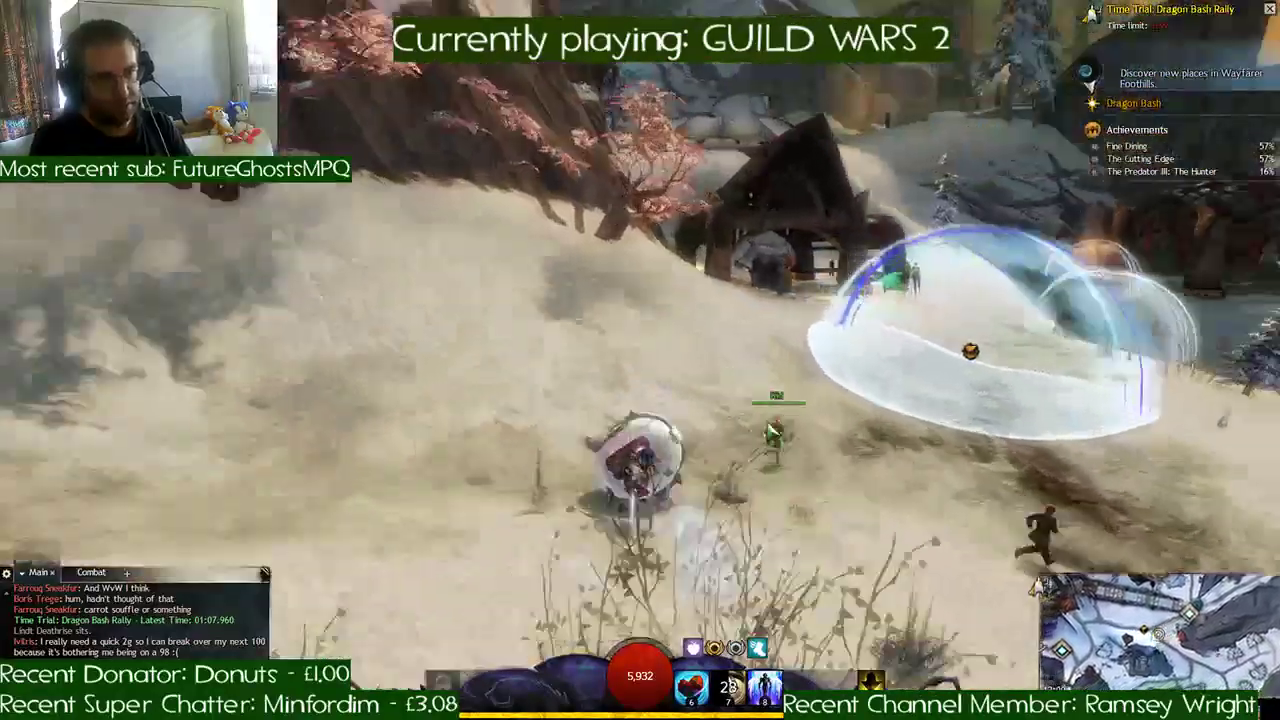
pyautogui.press('w')
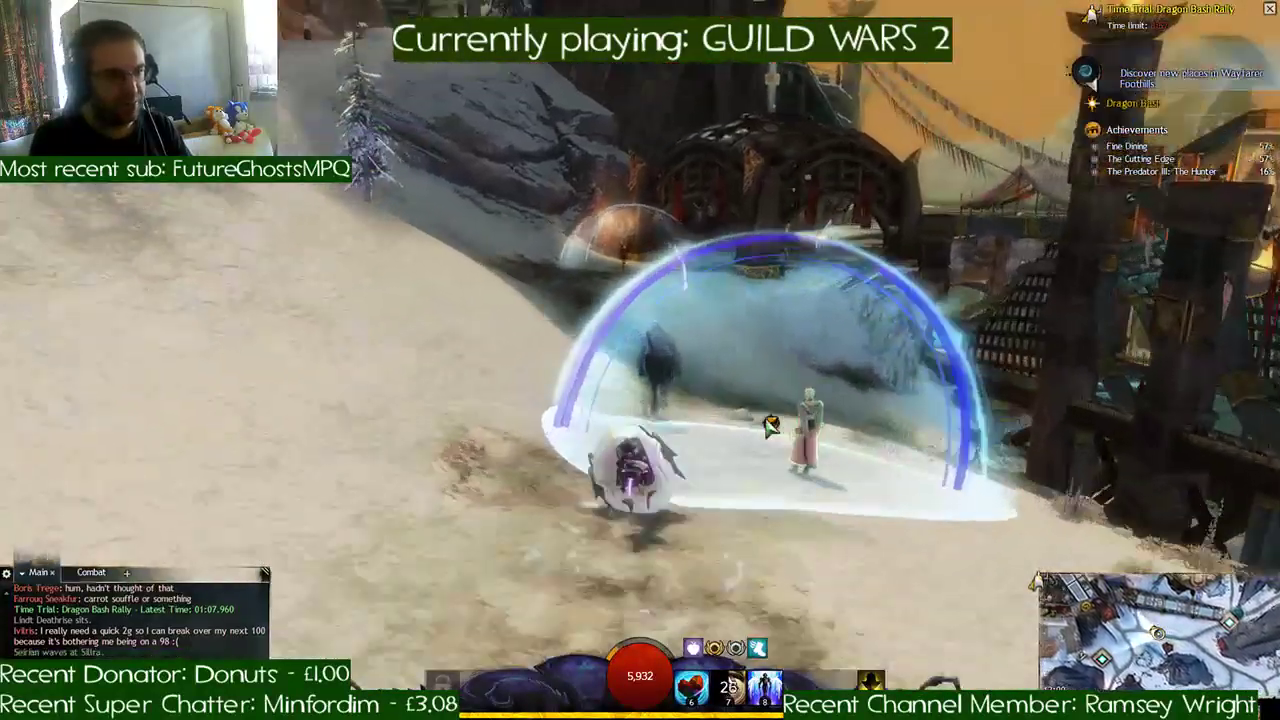
pyautogui.press('w')
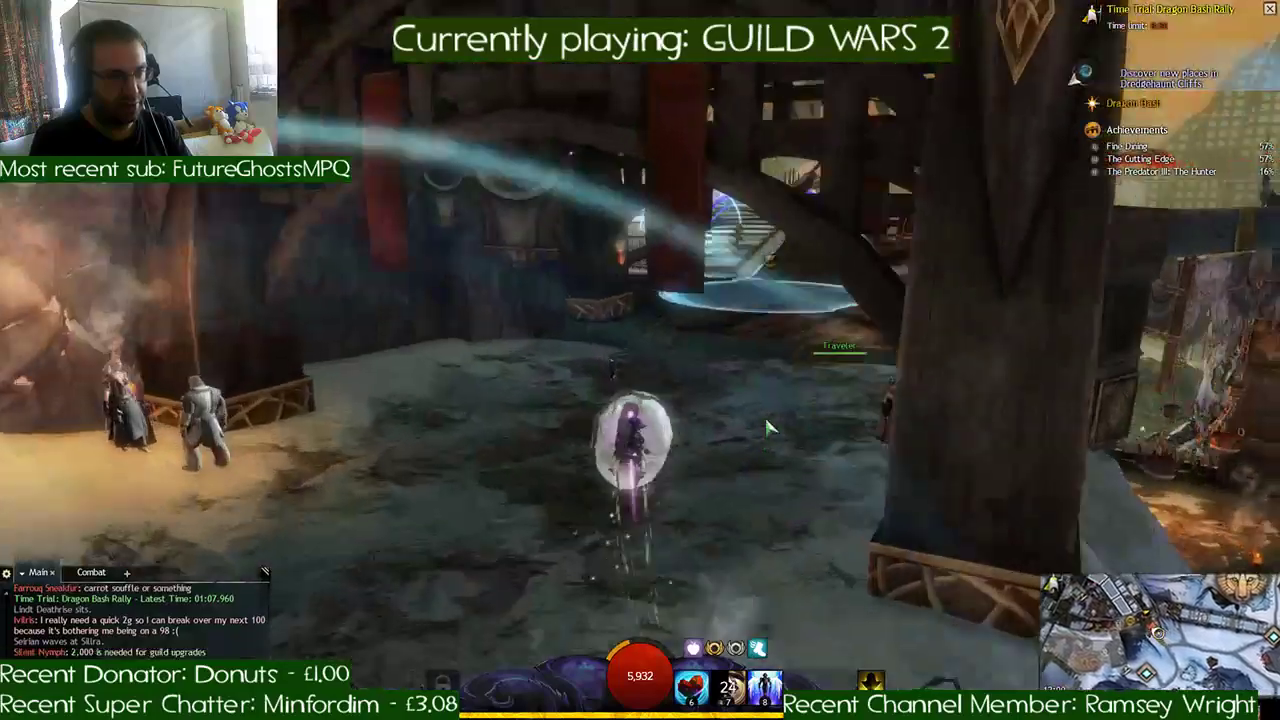
pyautogui.press('w')
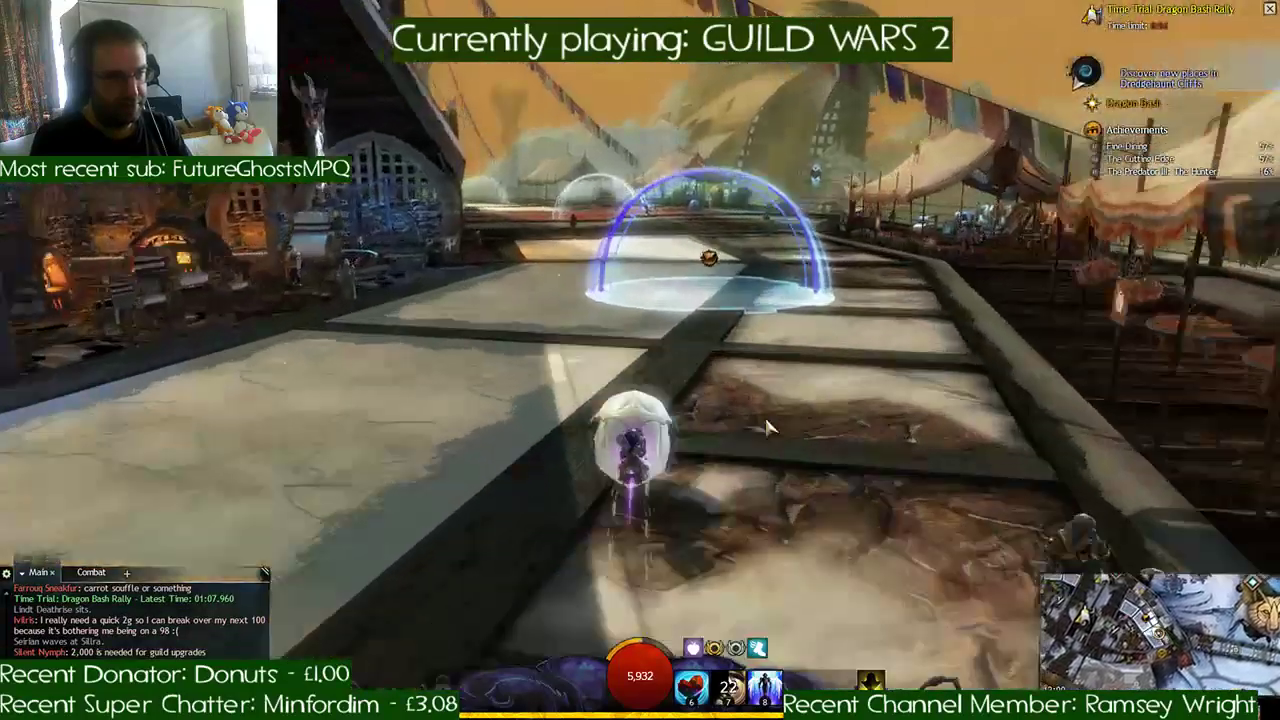
pyautogui.press('w')
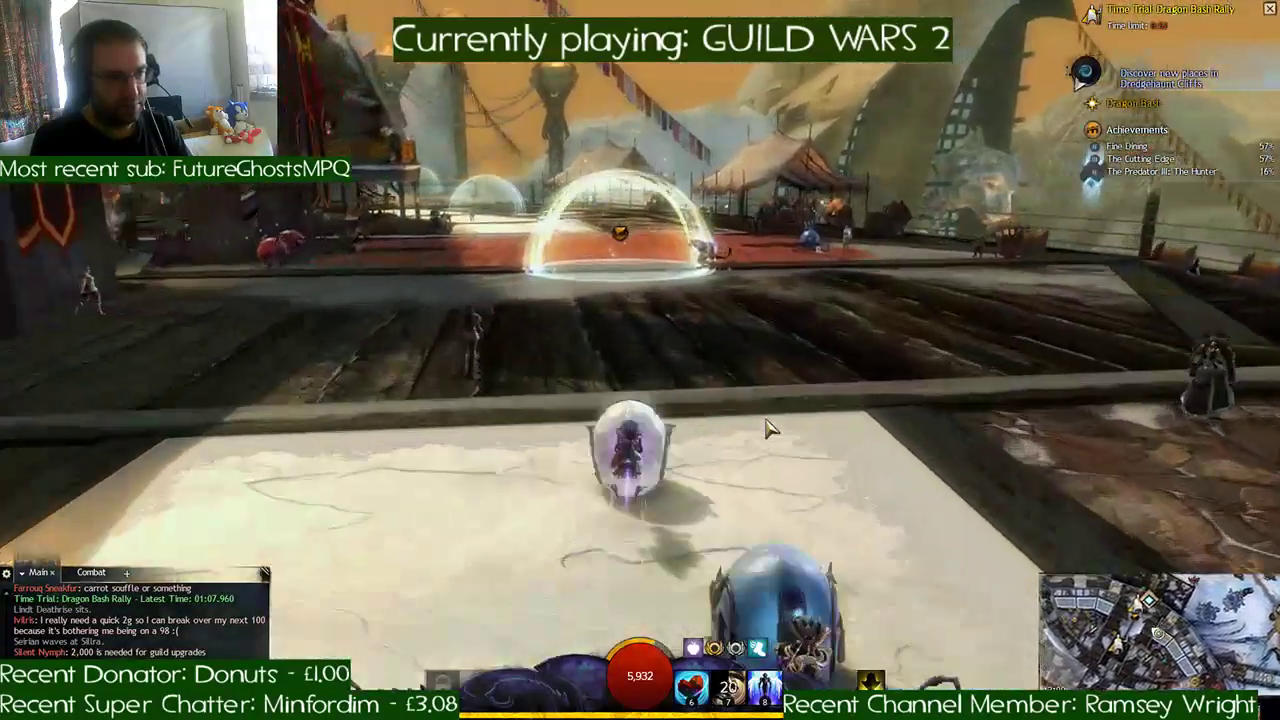
pyautogui.press('w')
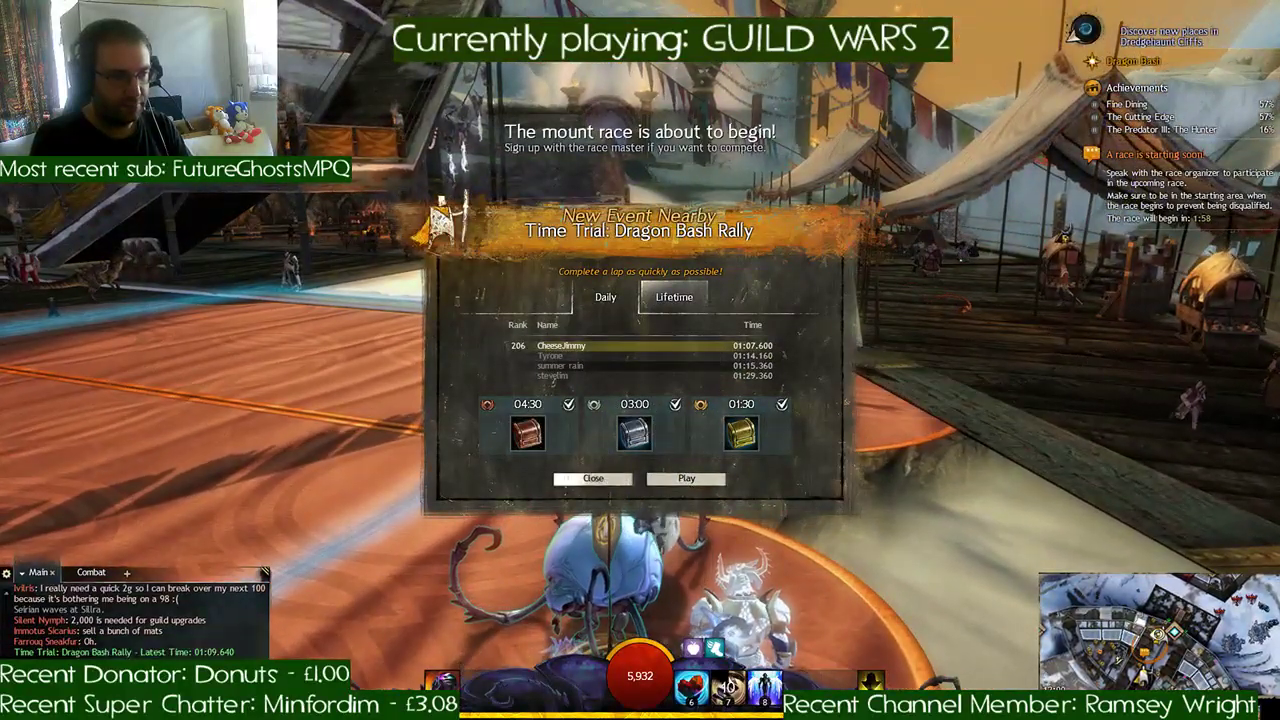
# - Close the time trial results, sign up for the mount race with the Festival Race Master, and line up at the starting line
pyautogui.click(593, 479)
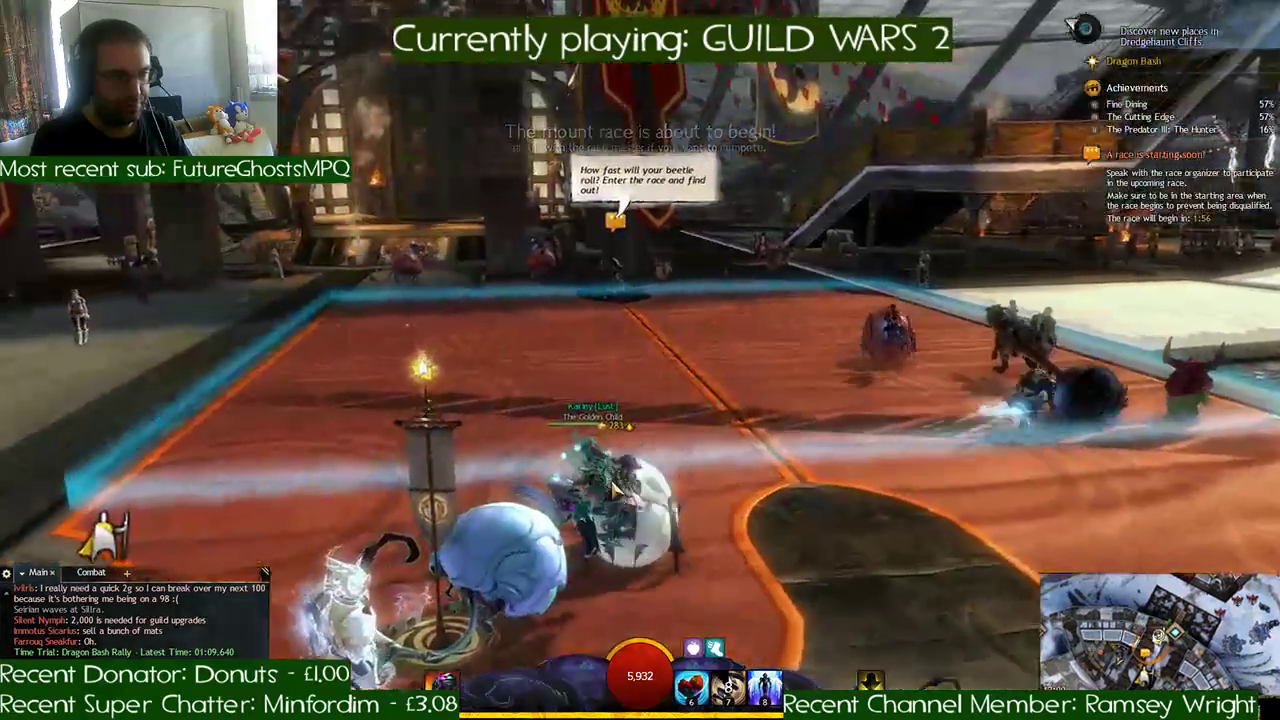
pyautogui.press('f')
pyautogui.press('d')
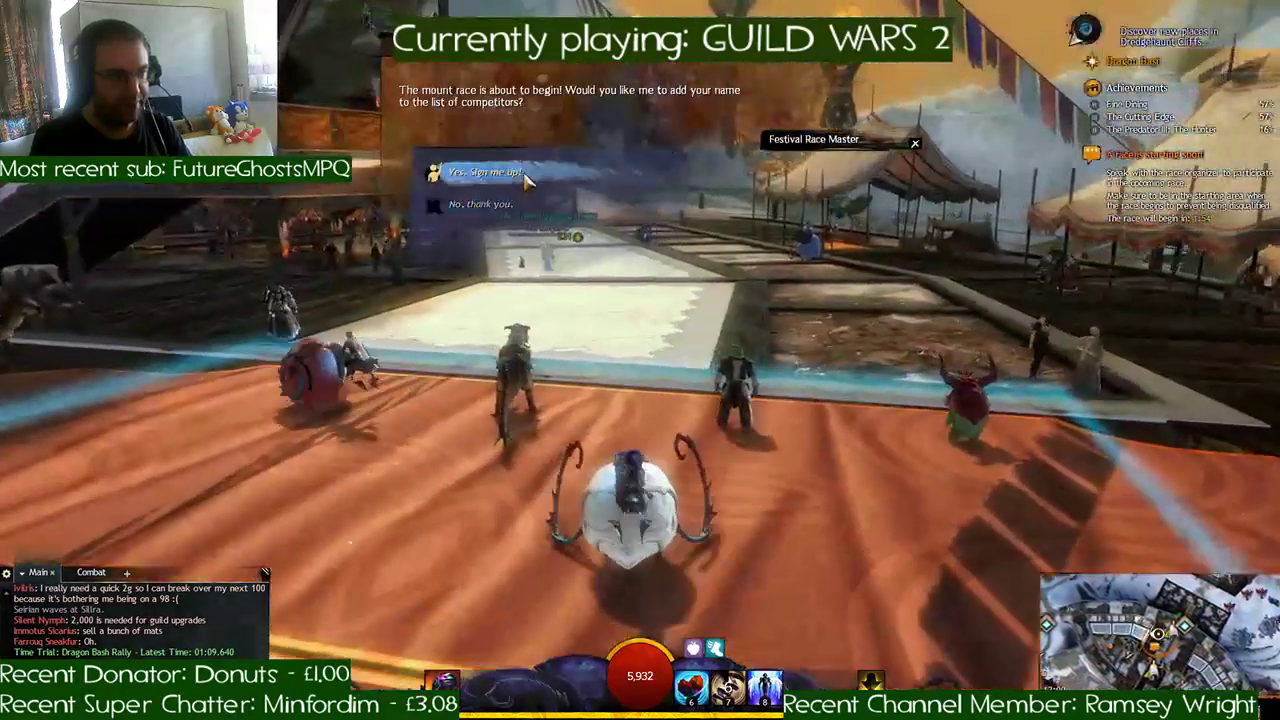
pyautogui.click(526, 180)
pyautogui.press('a')
pyautogui.press('space')
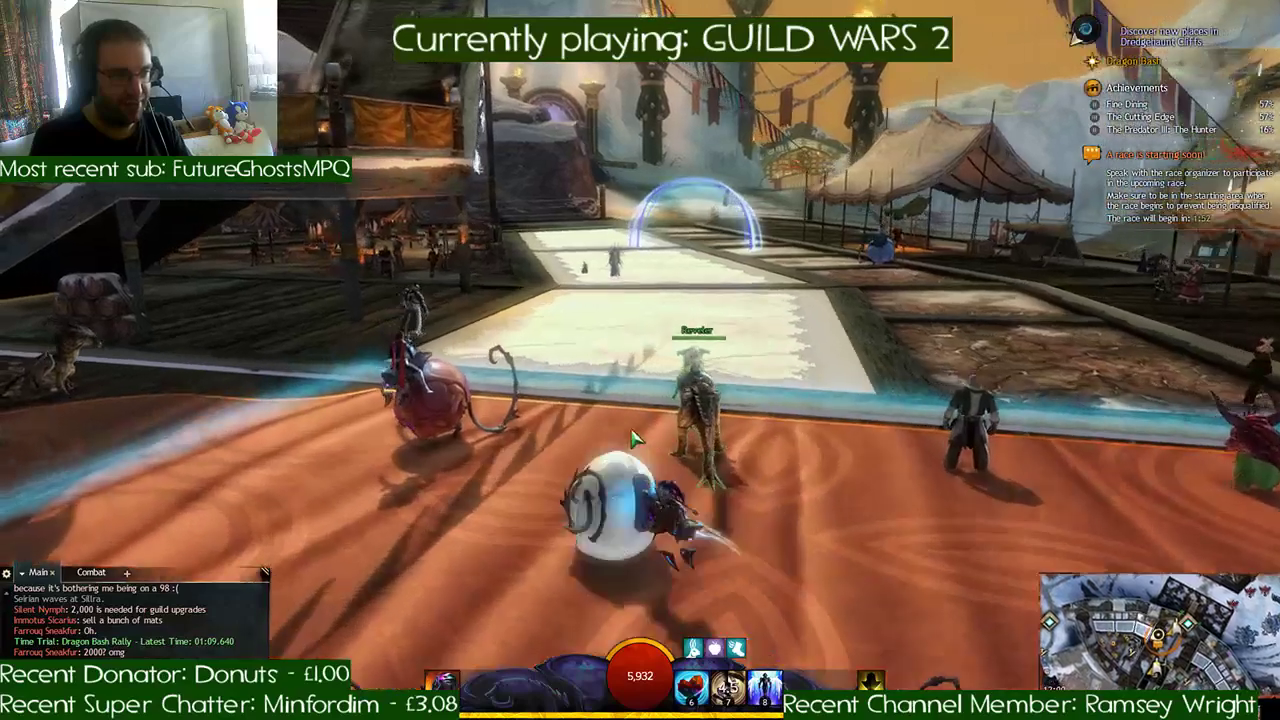
pyautogui.press('d')
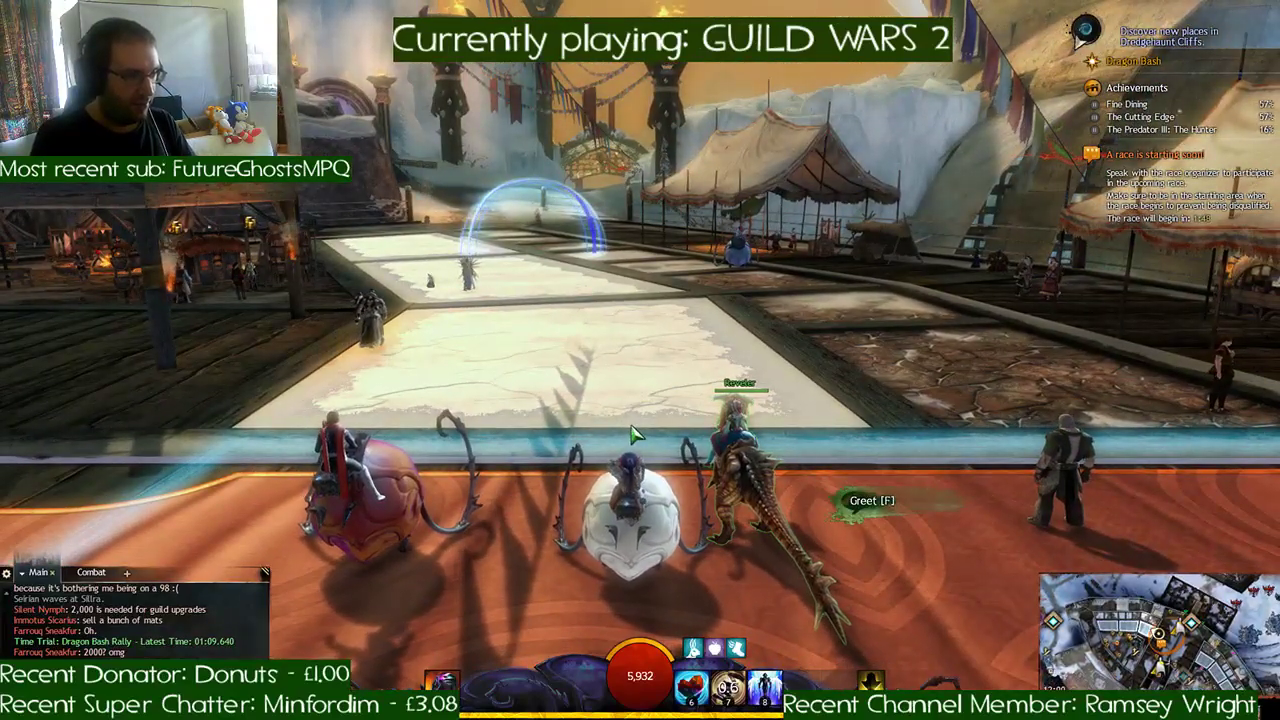
pyautogui.moveTo(793, 378); pyautogui.dragTo(866, 368)
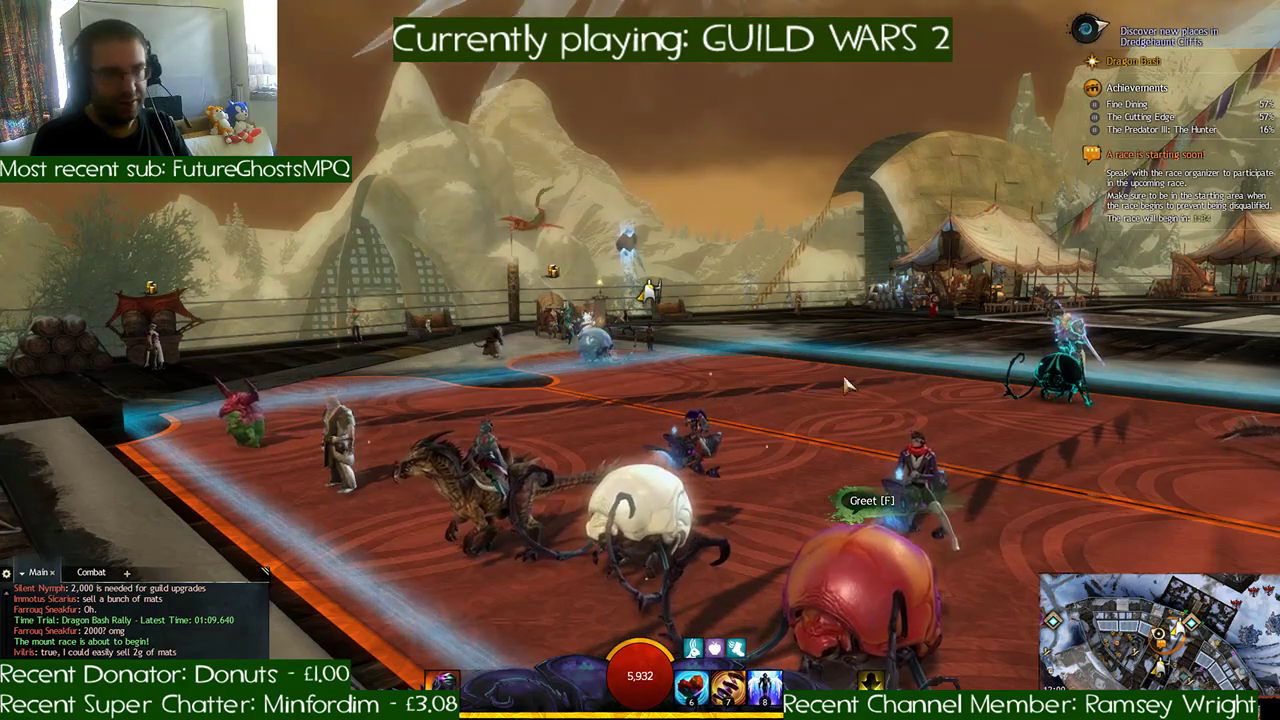
pyautogui.moveTo(792, 440); pyautogui.dragTo(865, 440)
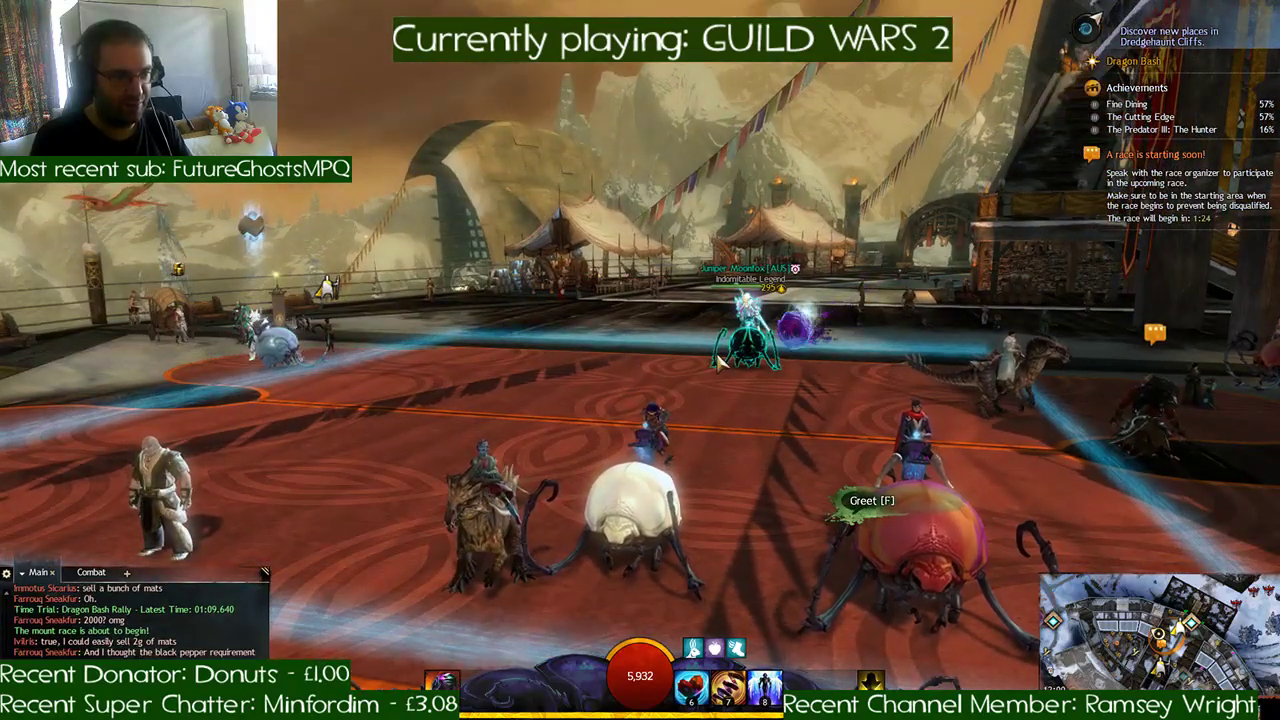
pyautogui.moveTo(672, 374); pyautogui.dragTo(970, 374)
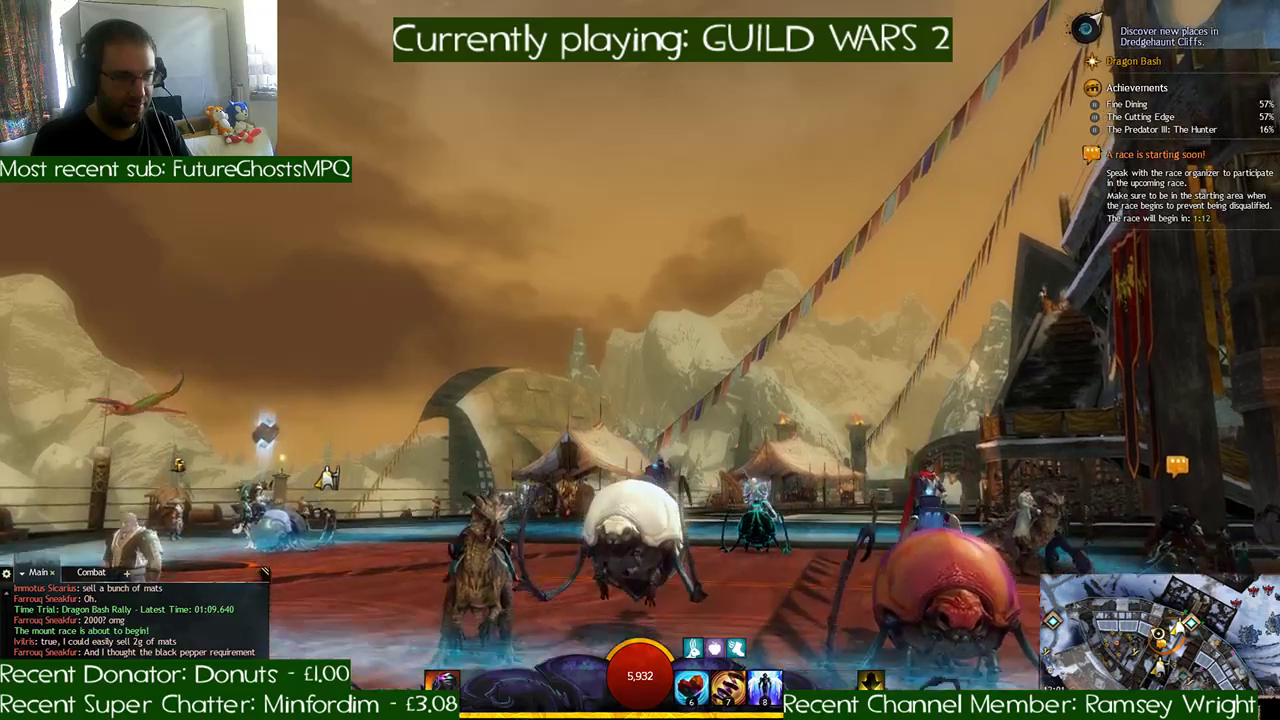
pyautogui.moveTo(640, 360); pyautogui.dragTo(330, 385)
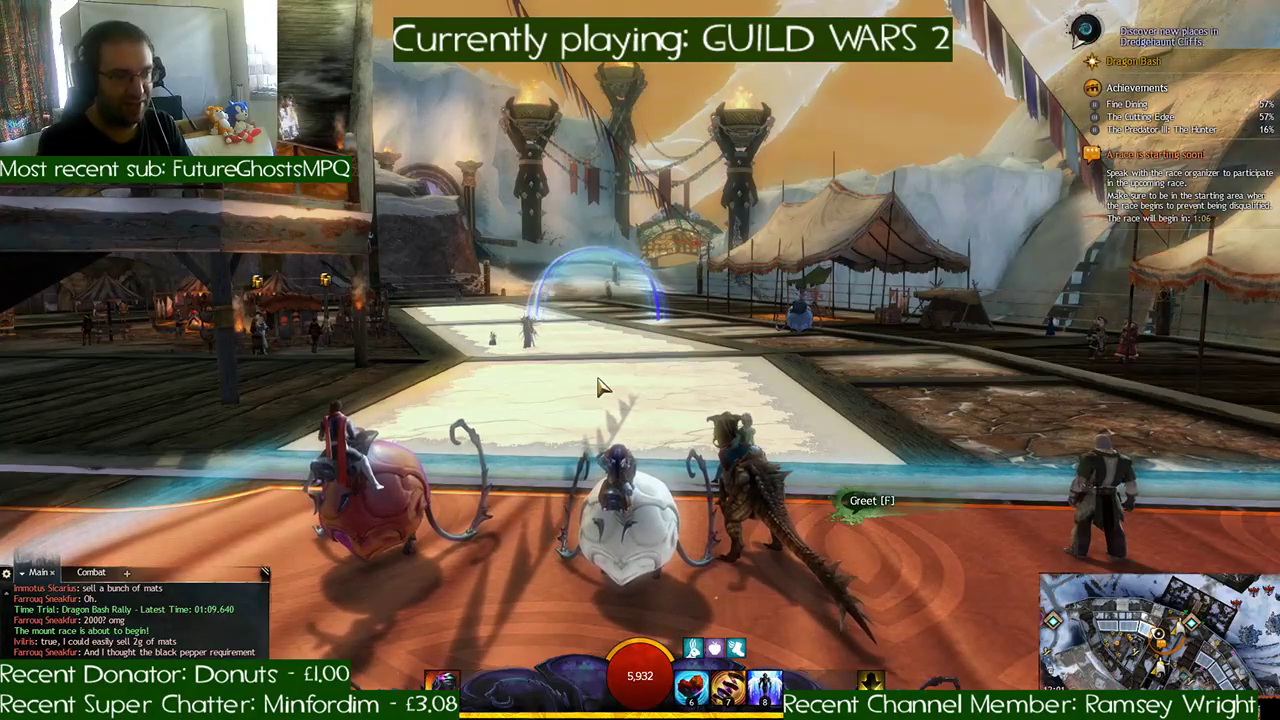
pyautogui.press('a')
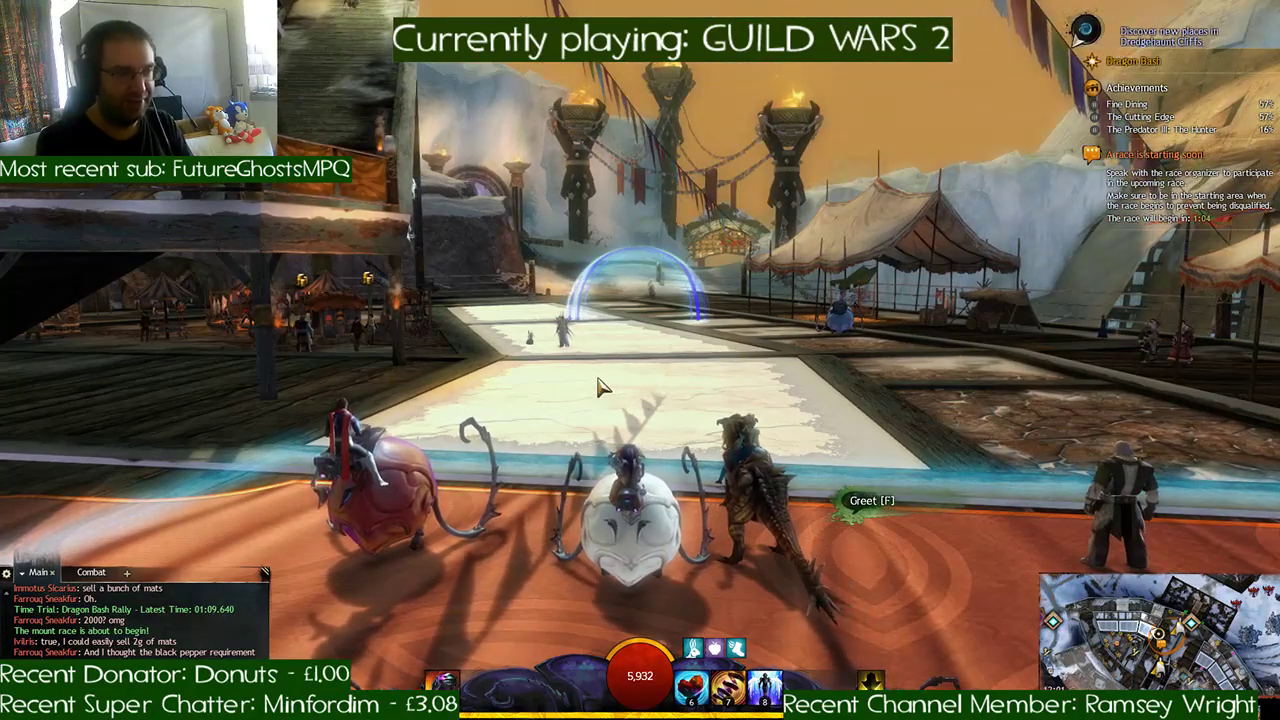
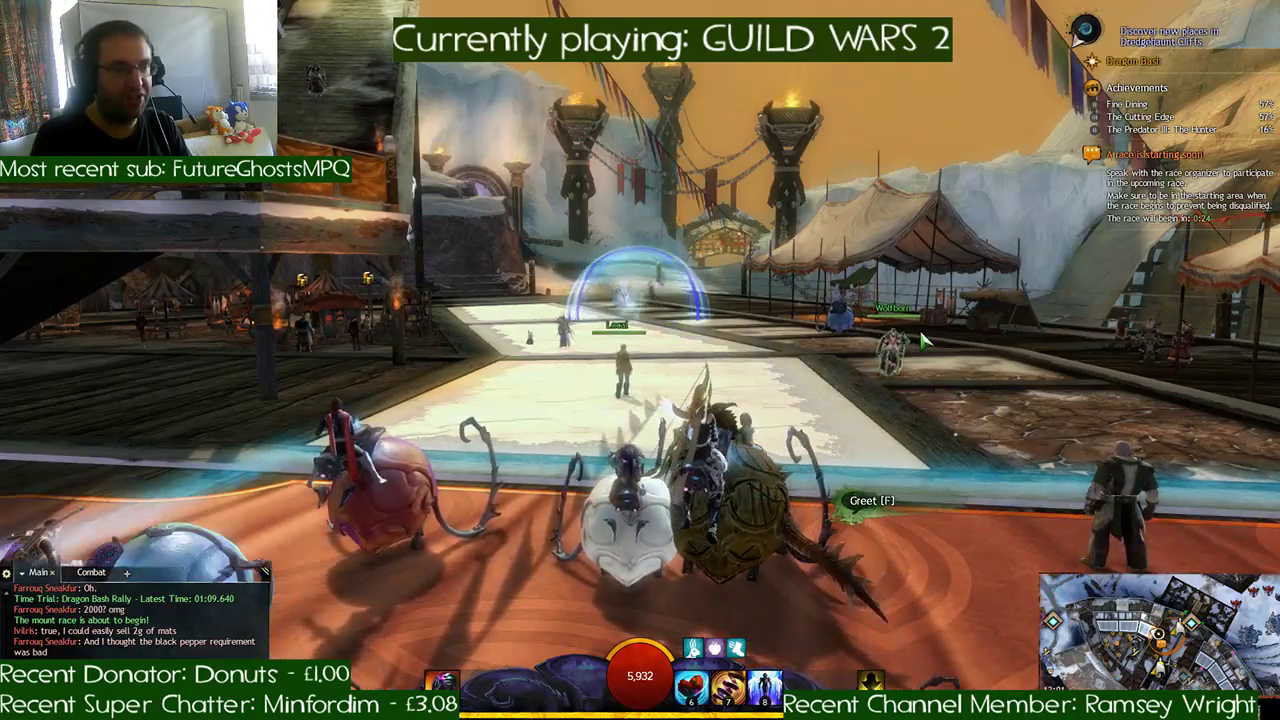
# - Line up the roller beetle between the other racers at the start line, facing the first checkpoint dome
pyautogui.press('a')
pyautogui.press('space')
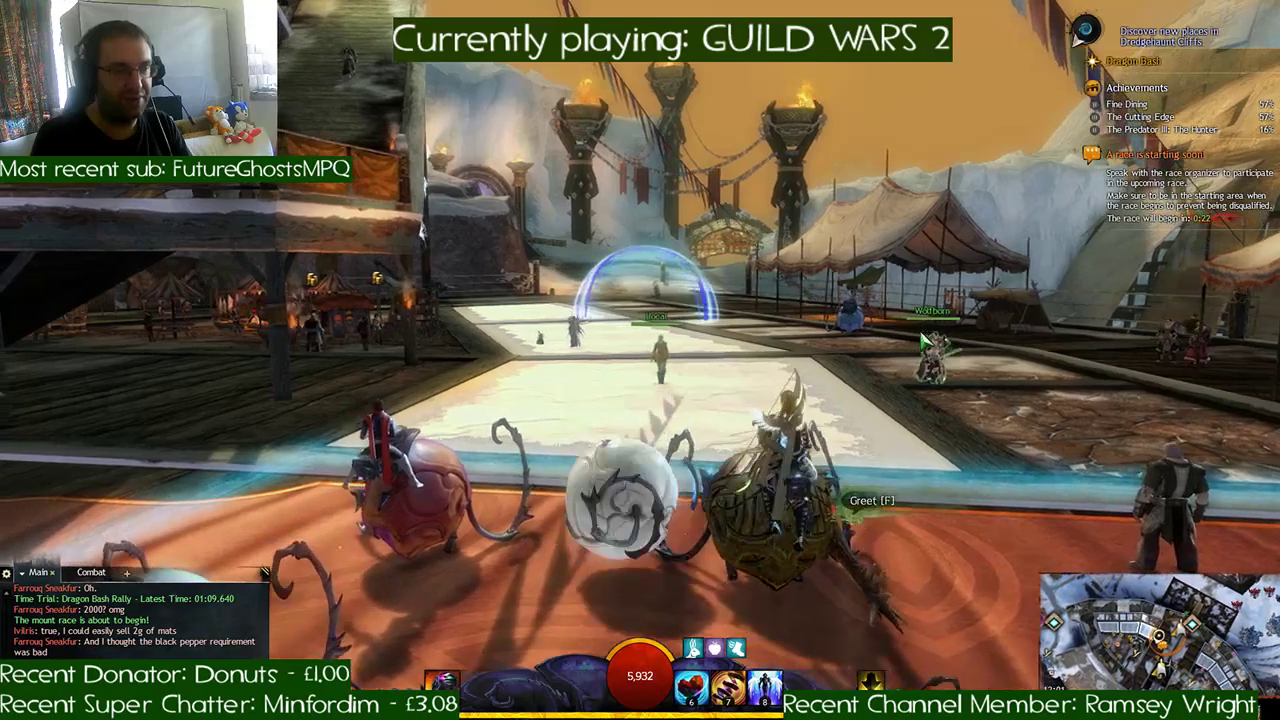
pyautogui.press('a')
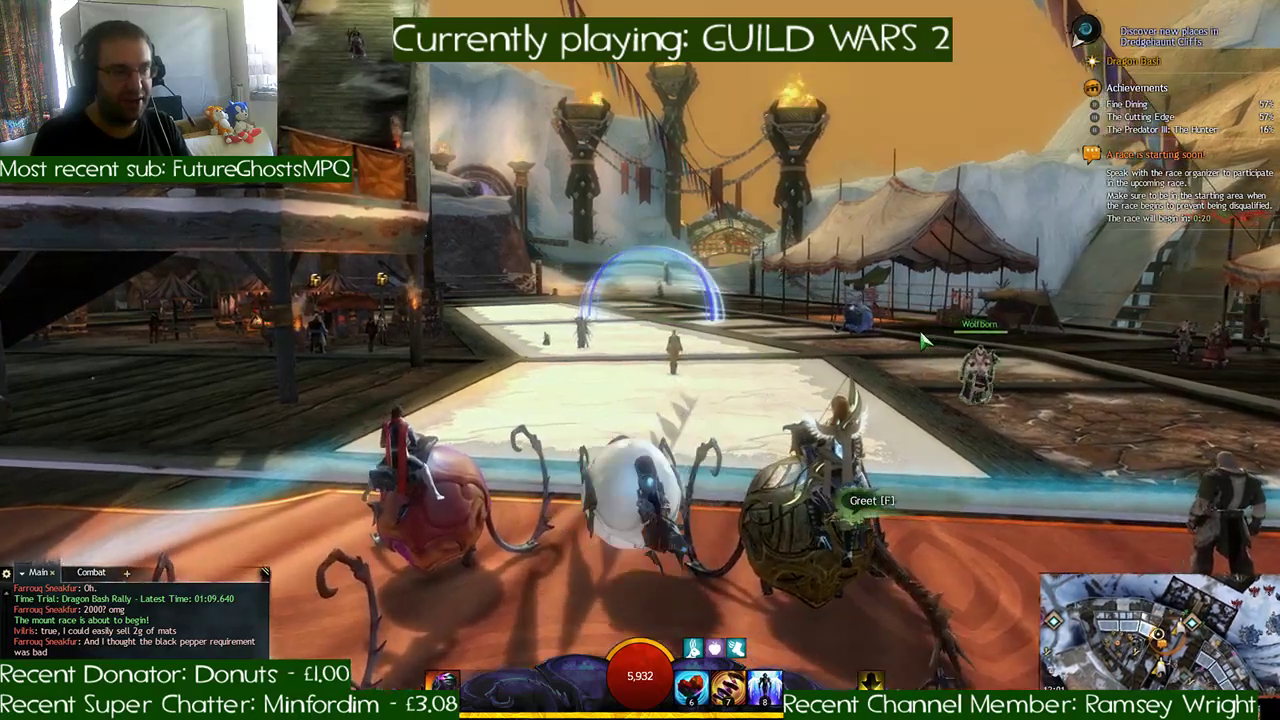
pyautogui.press('s')
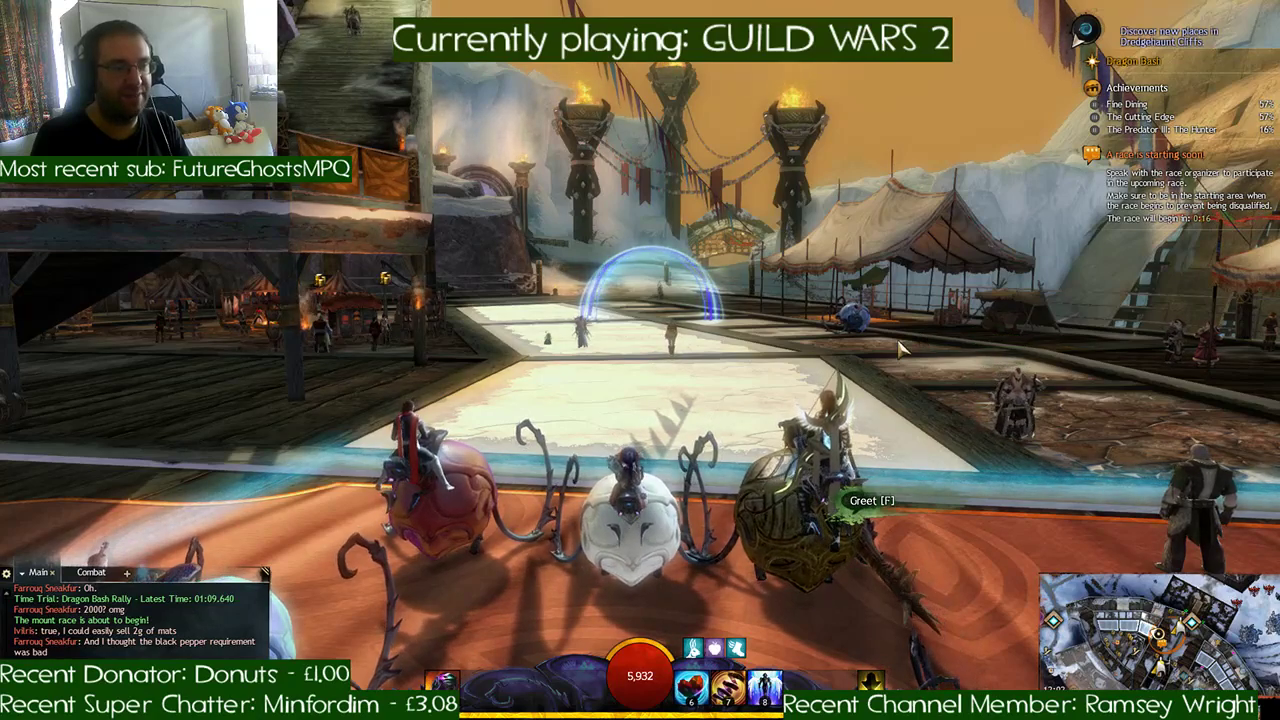
pyautogui.moveTo(779, 377); pyautogui.dragTo(783, 373, button='right')
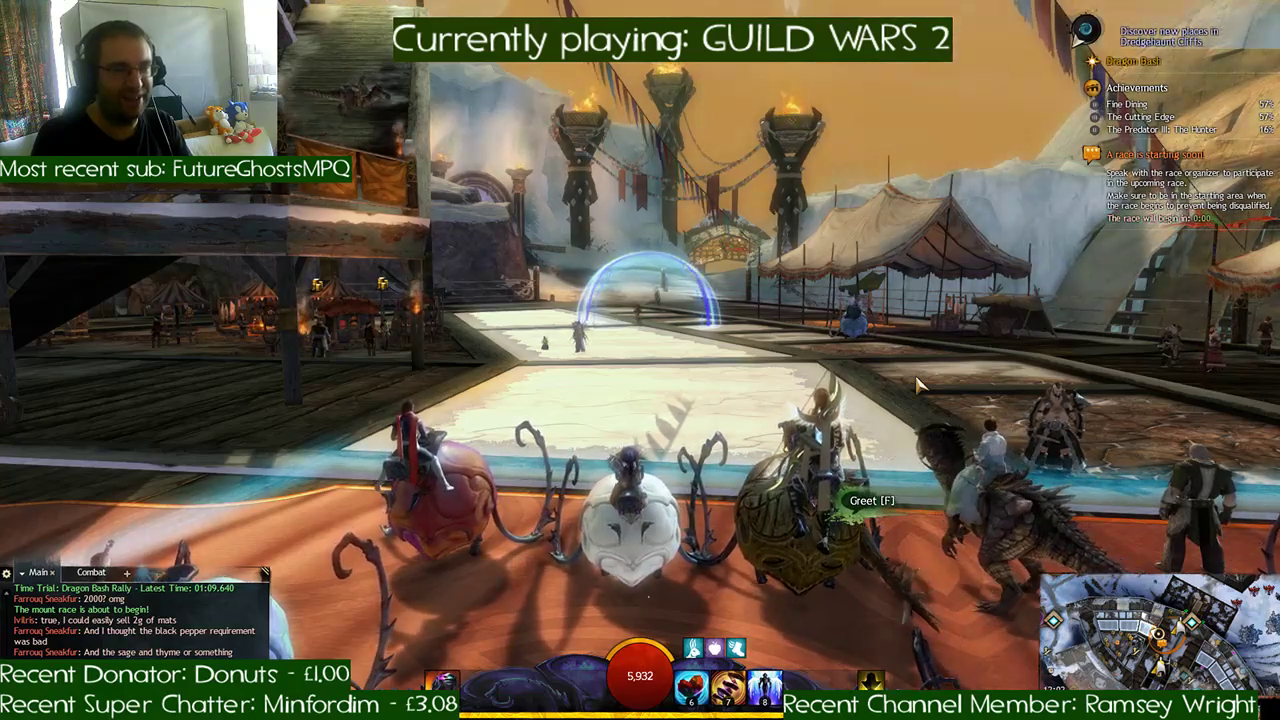
# - Race off the start line across the plaza, through the first checkpoints and under the latticed wooden gate
pyautogui.press('w')
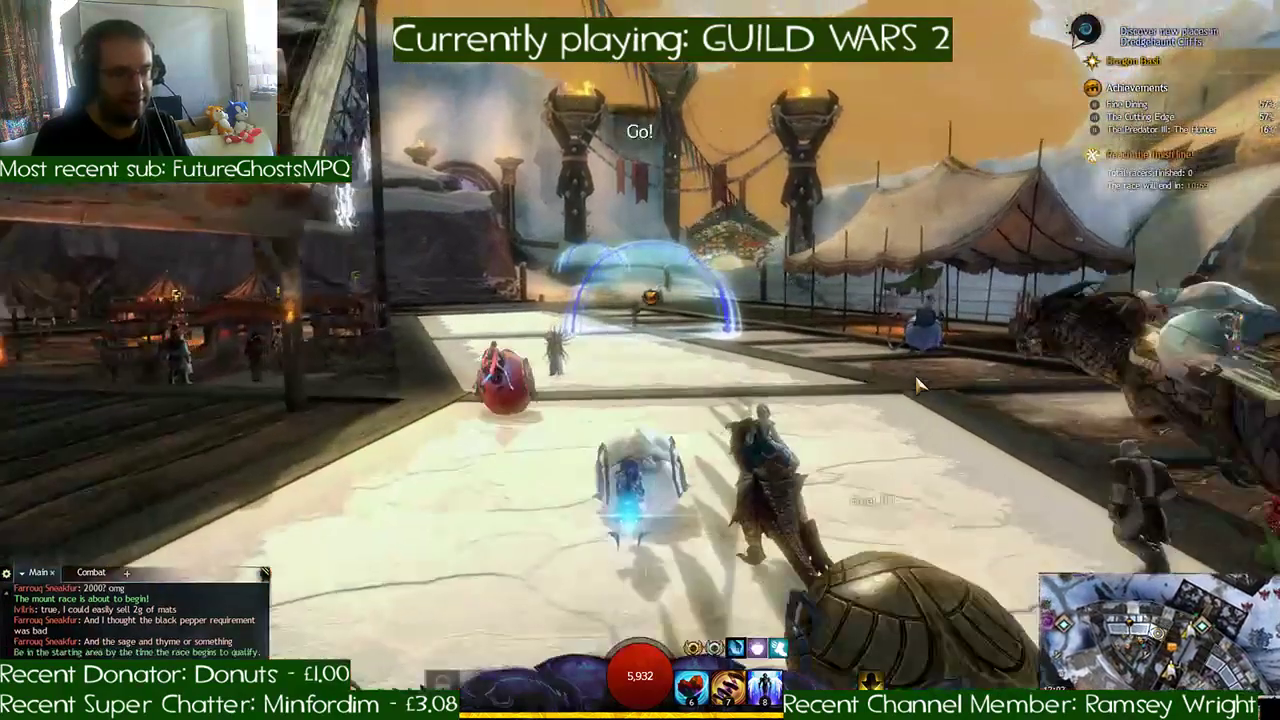
pyautogui.press('a')
pyautogui.press('d')
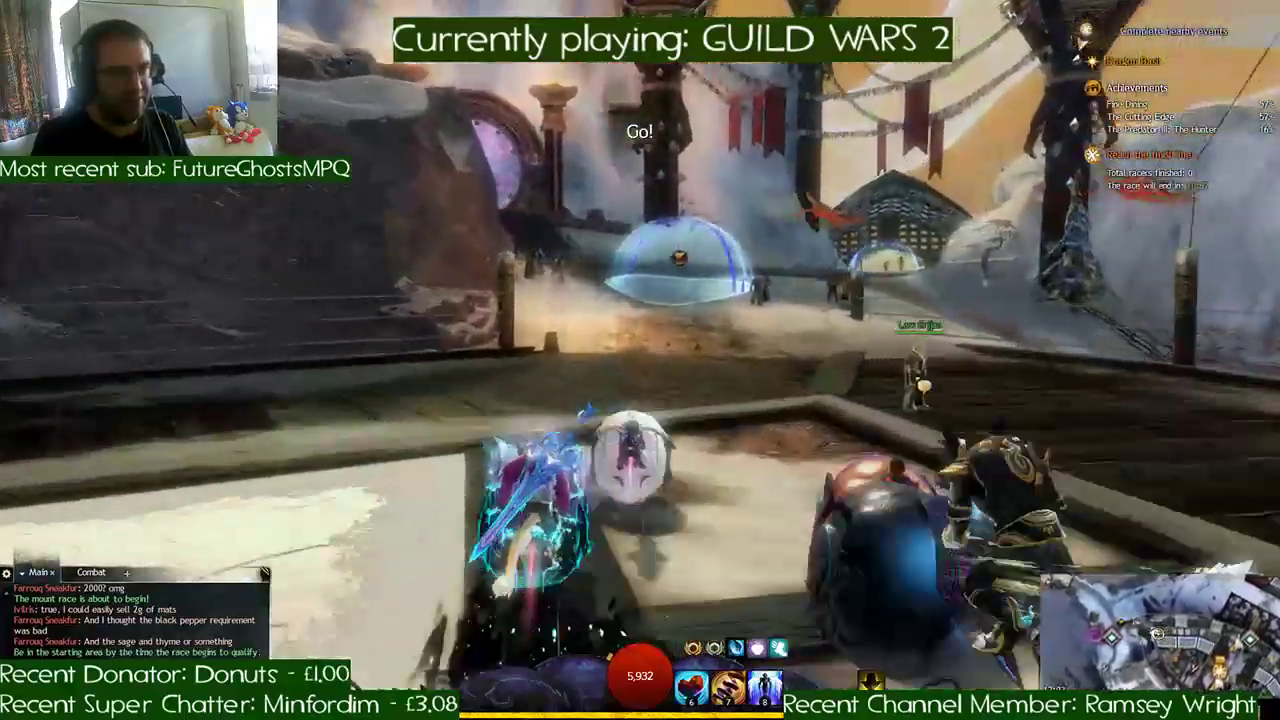
pyautogui.press('d')
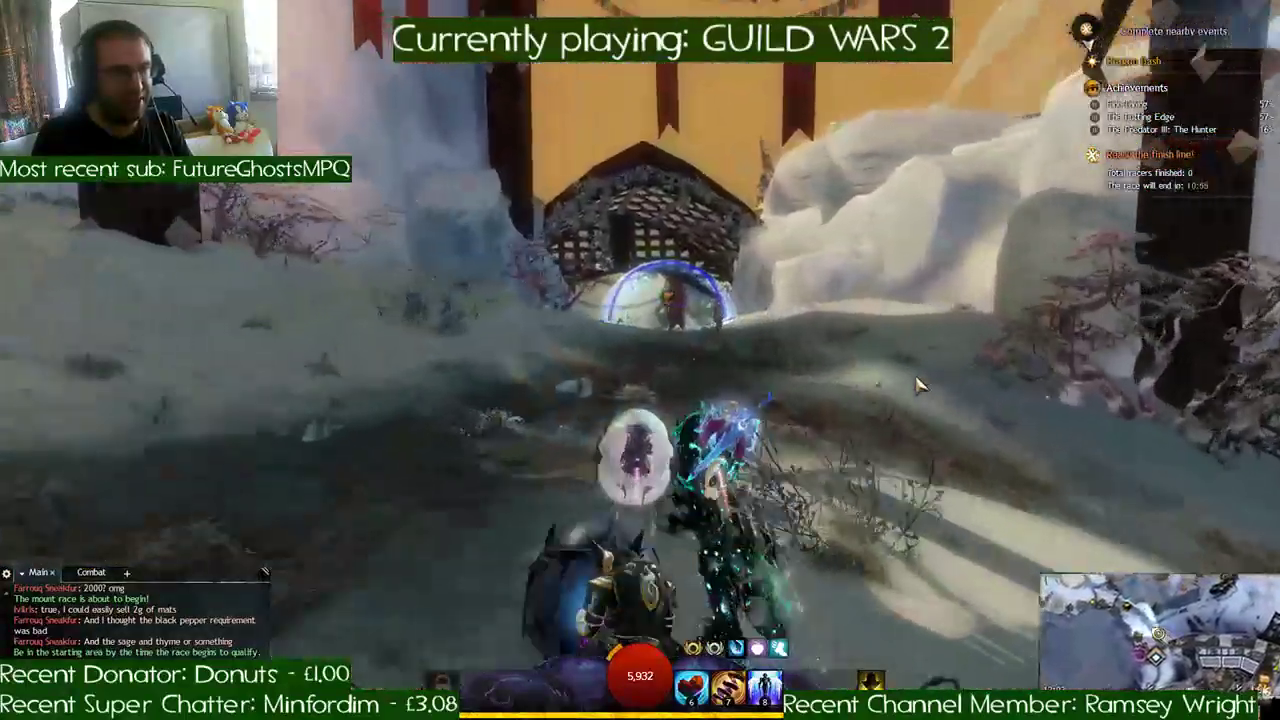
pyautogui.press('w')
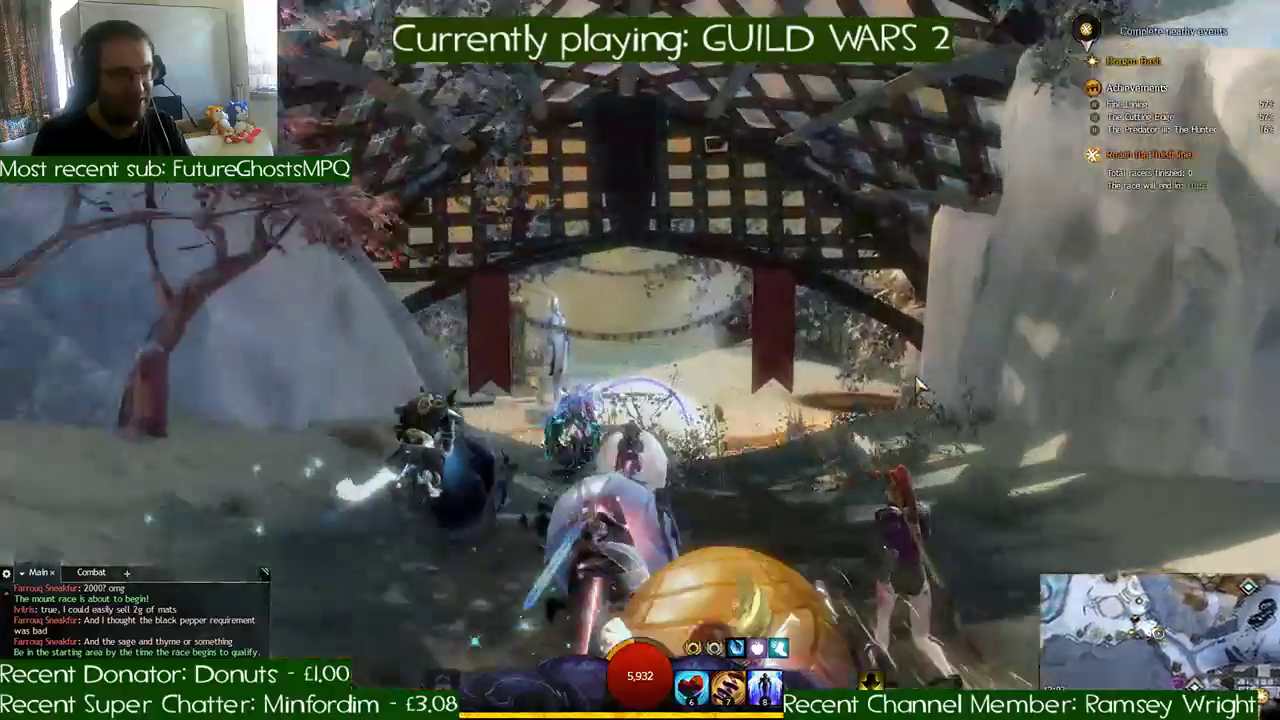
pyautogui.press('w')
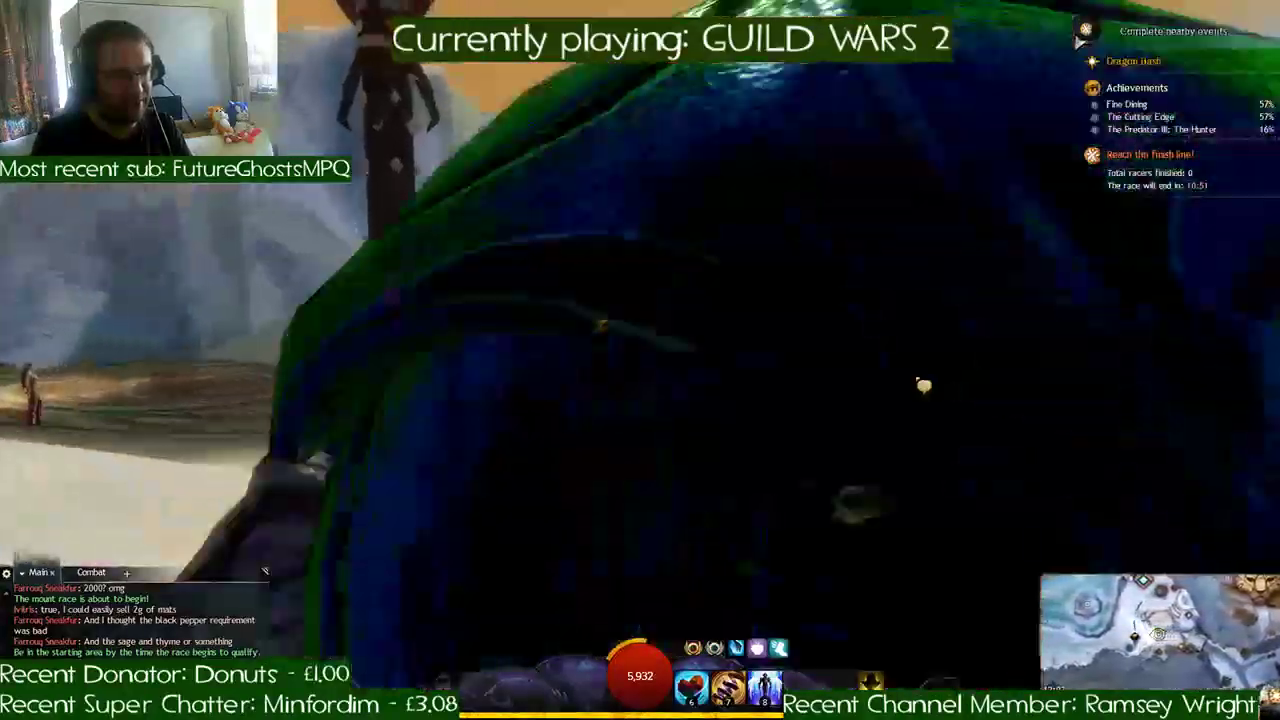
# - Steer along the snowy shore checkpoints, turn sharply down to the river and pass the stone arch into the canyon
pyautogui.press('a')
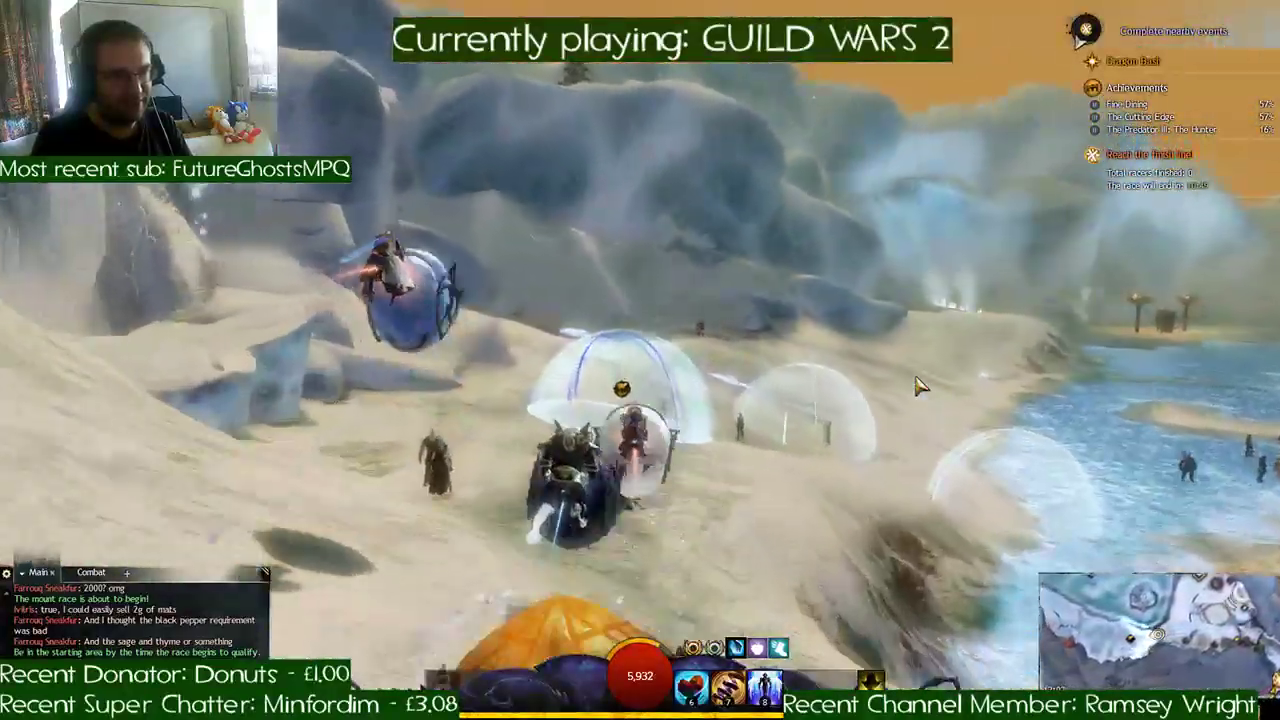
pyautogui.press('w')
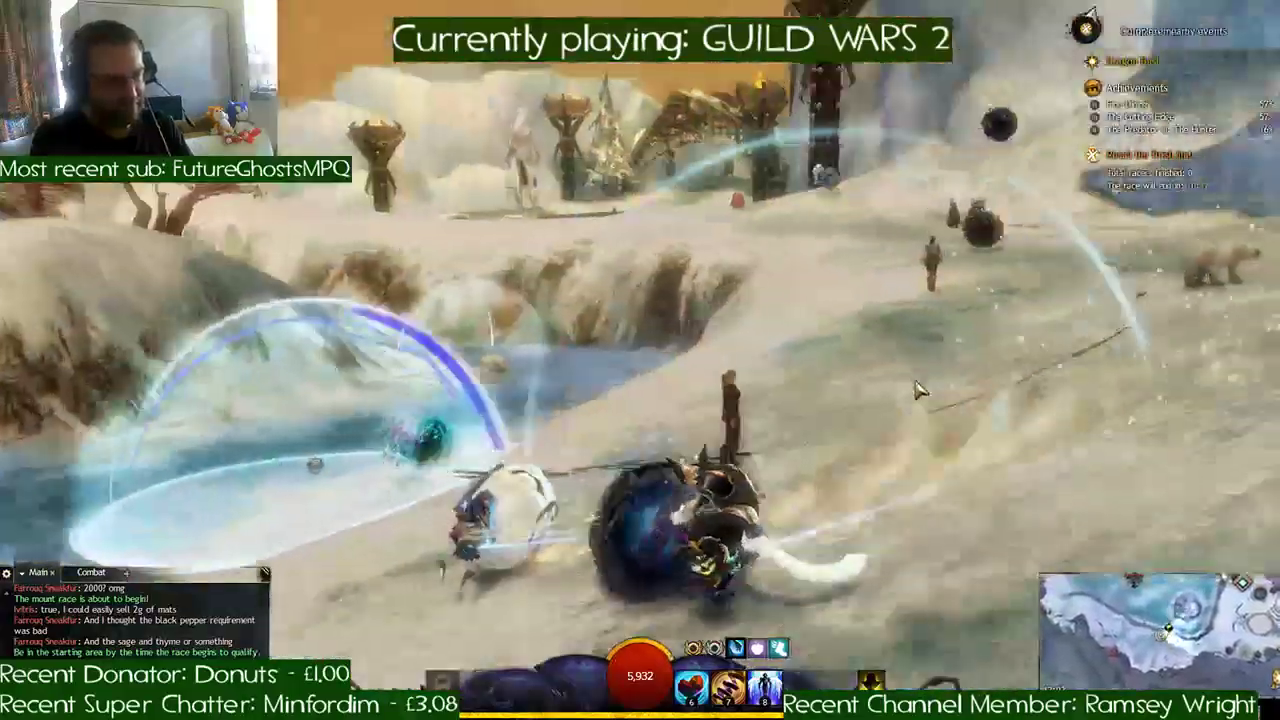
pyautogui.press('a')
pyautogui.press('a')
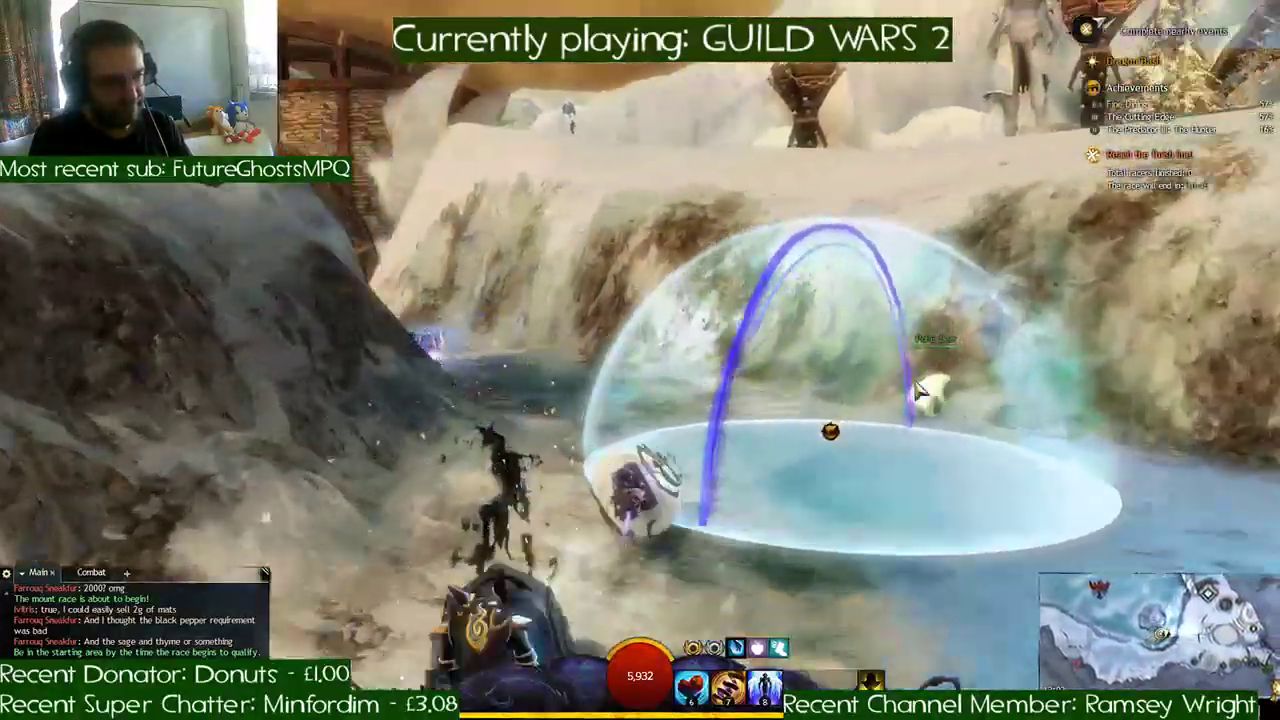
pyautogui.press('d')
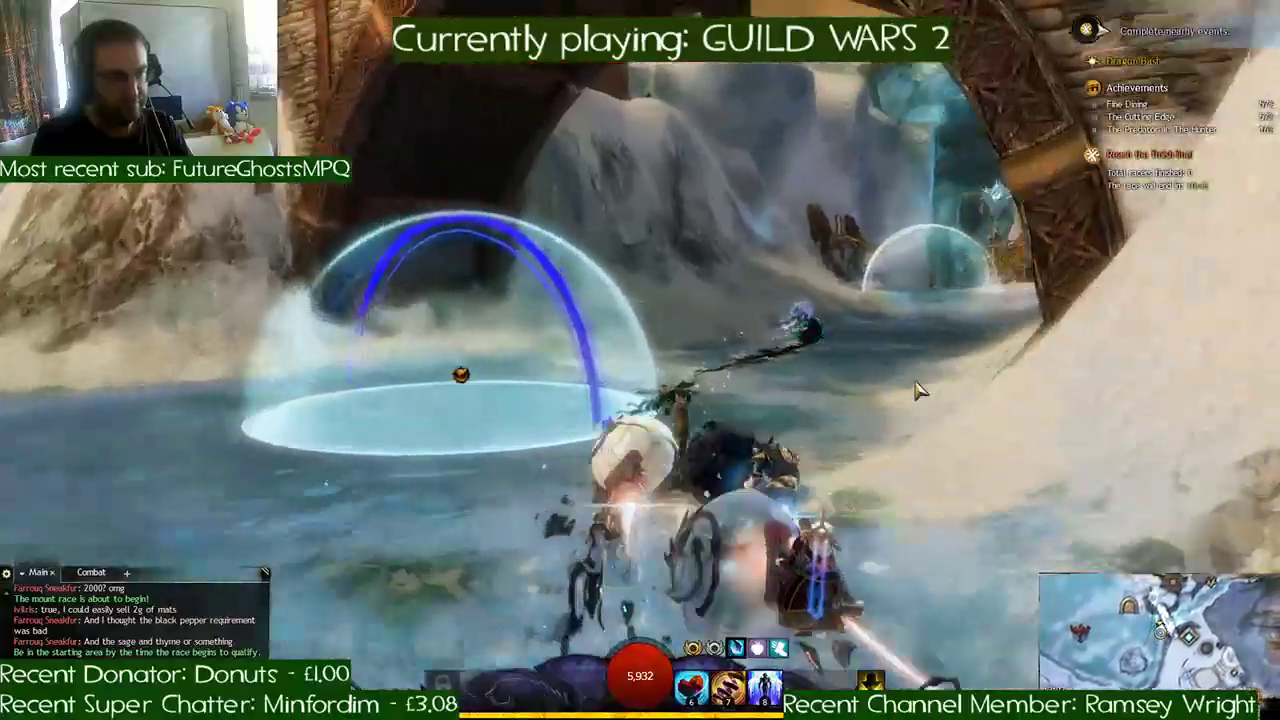
pyautogui.press('a')
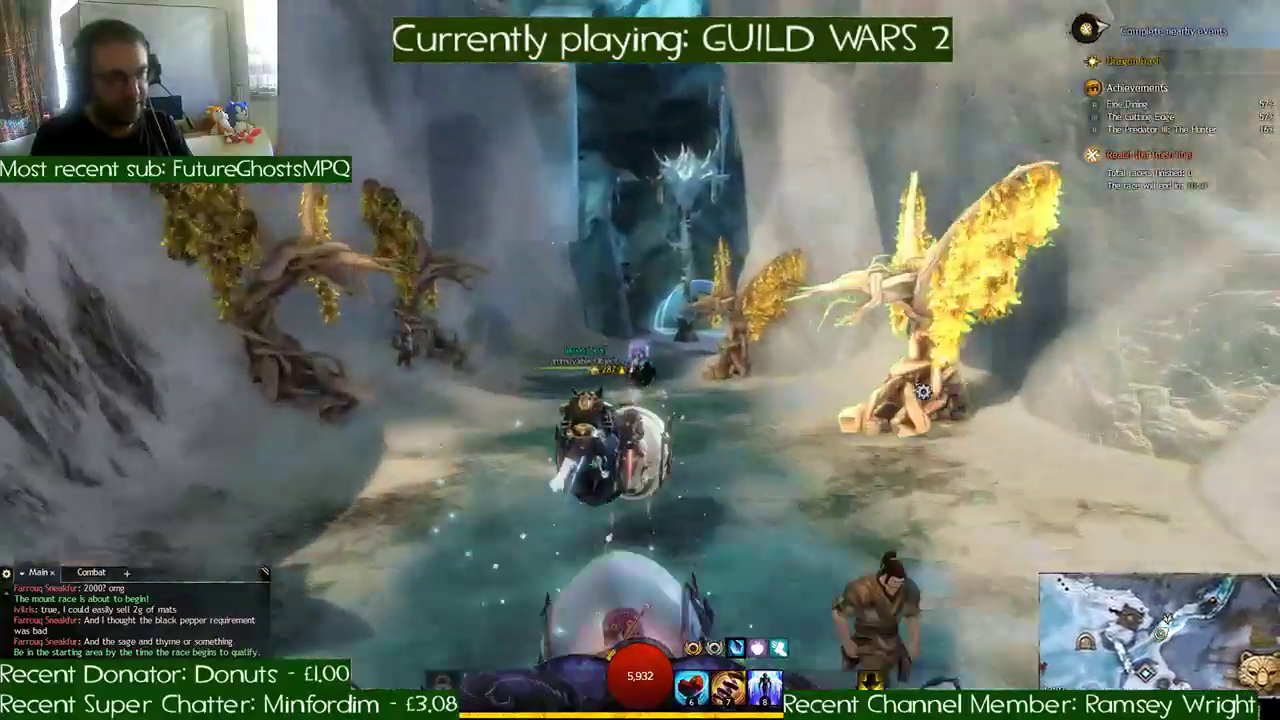
# - Drift through the ice cave's checkpoints and ride out of its exit toward the large bare tree
pyautogui.press('d')
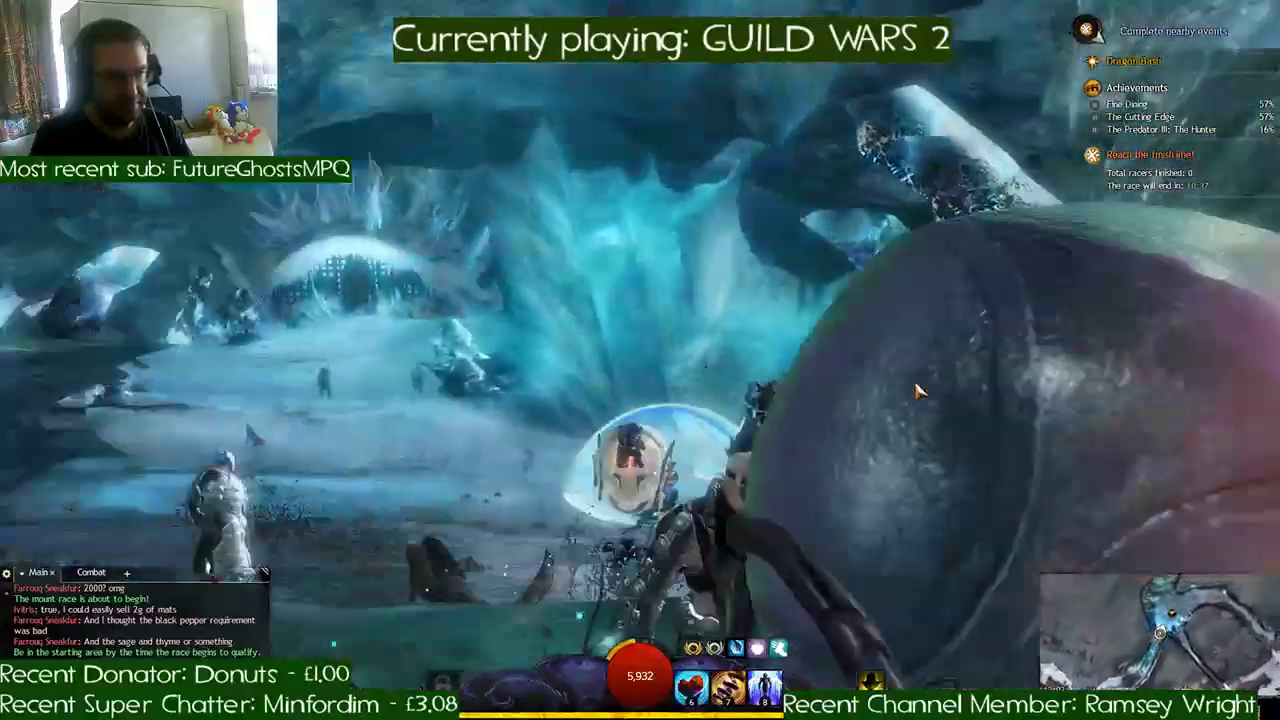
pyautogui.press('d')
pyautogui.press('d')
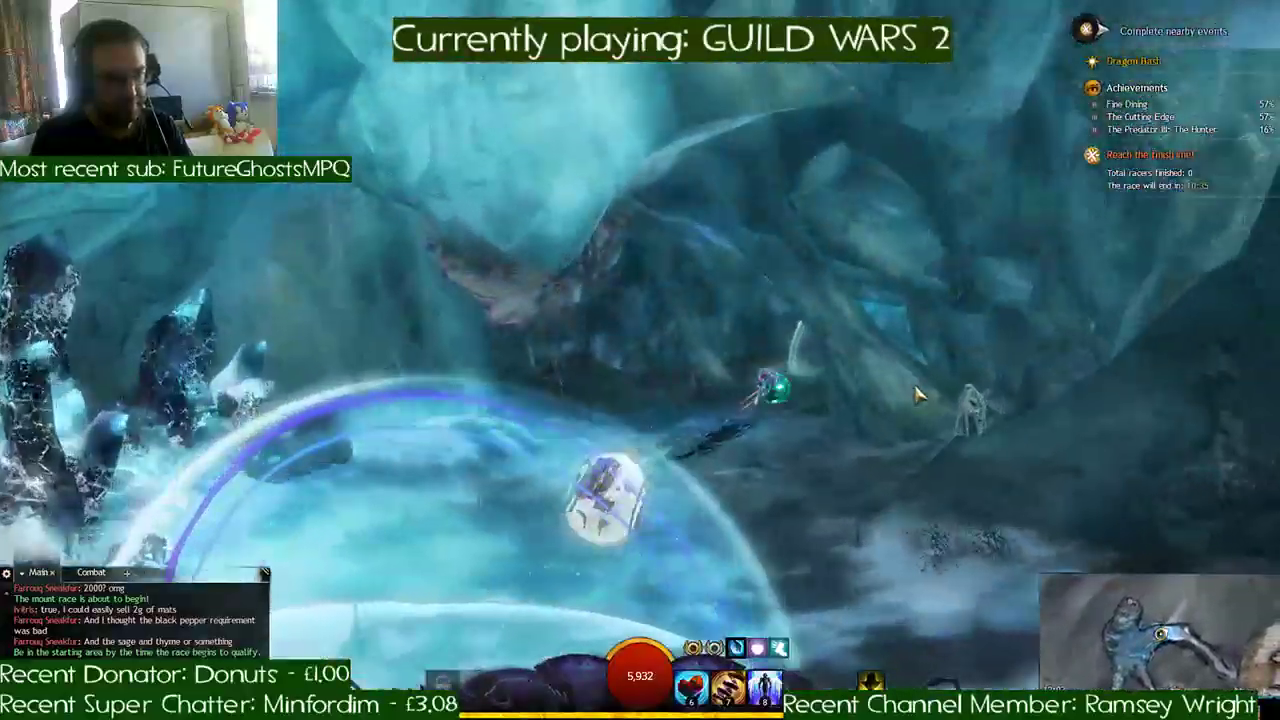
pyautogui.press('d')
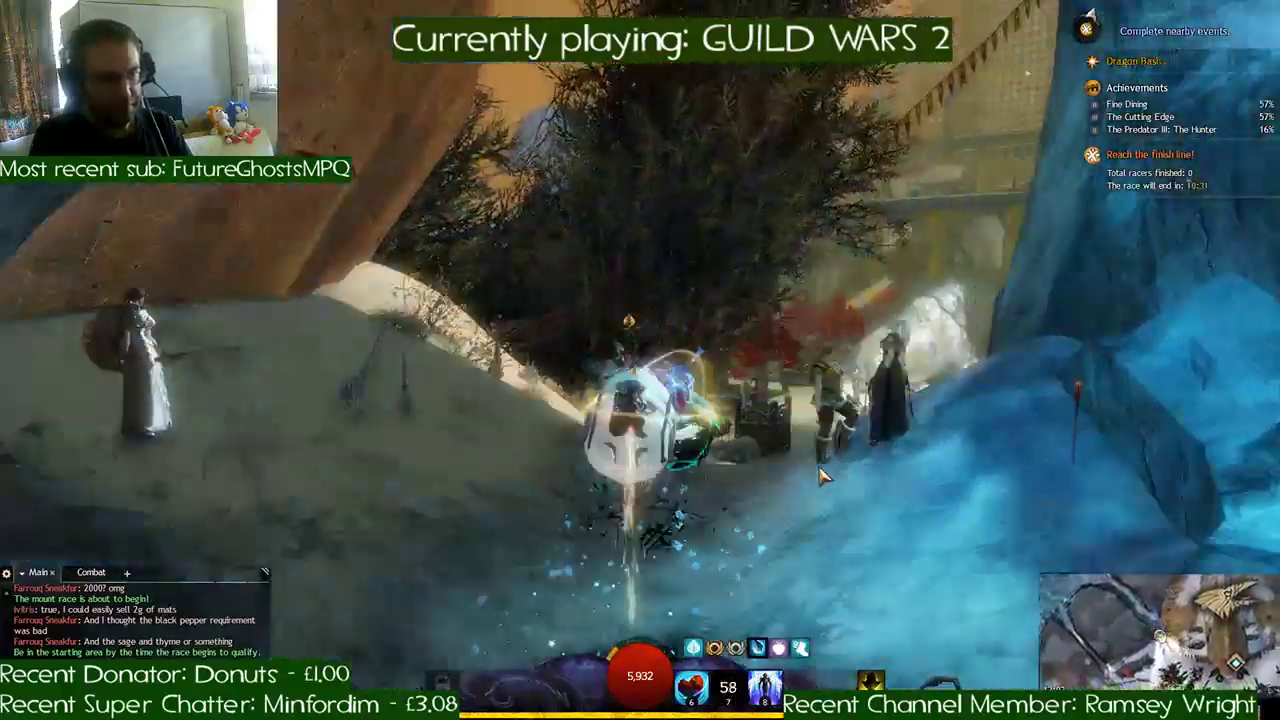
# - Descend the snowy slope beside the settlement and curve through the checkpoints past the bear-headed gate
pyautogui.press('d')
pyautogui.press('a')
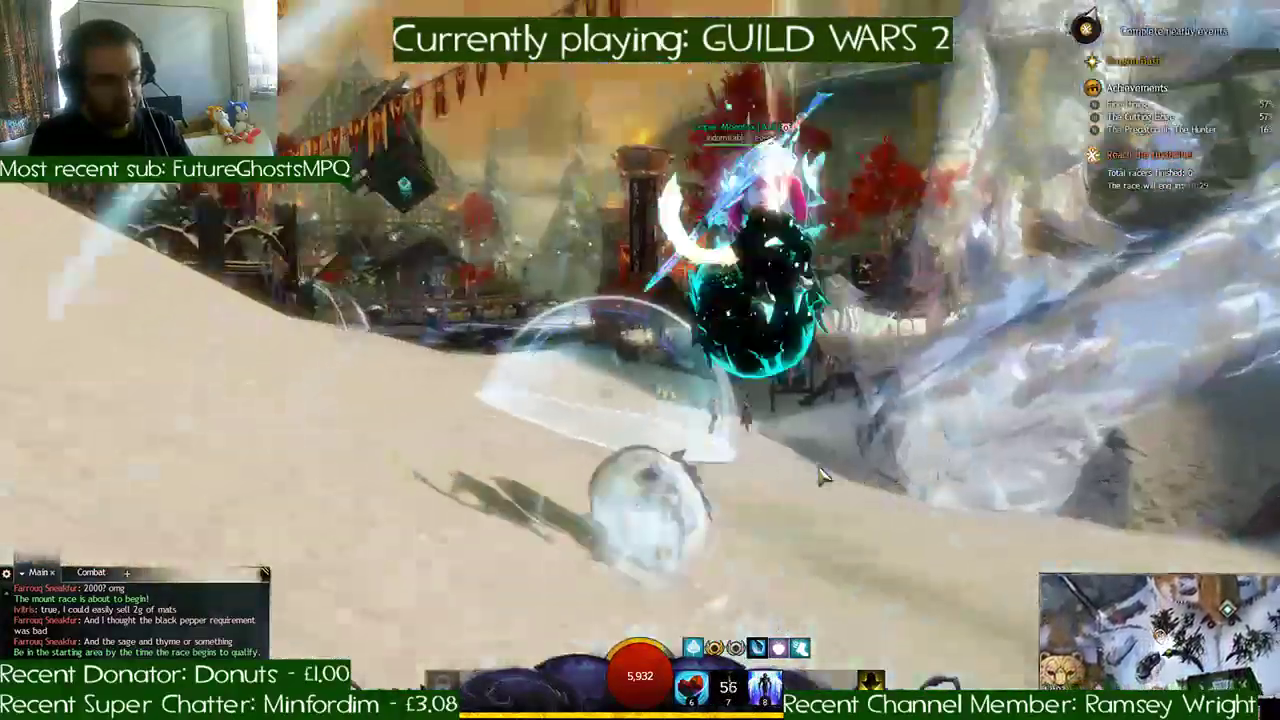
pyautogui.press('a')
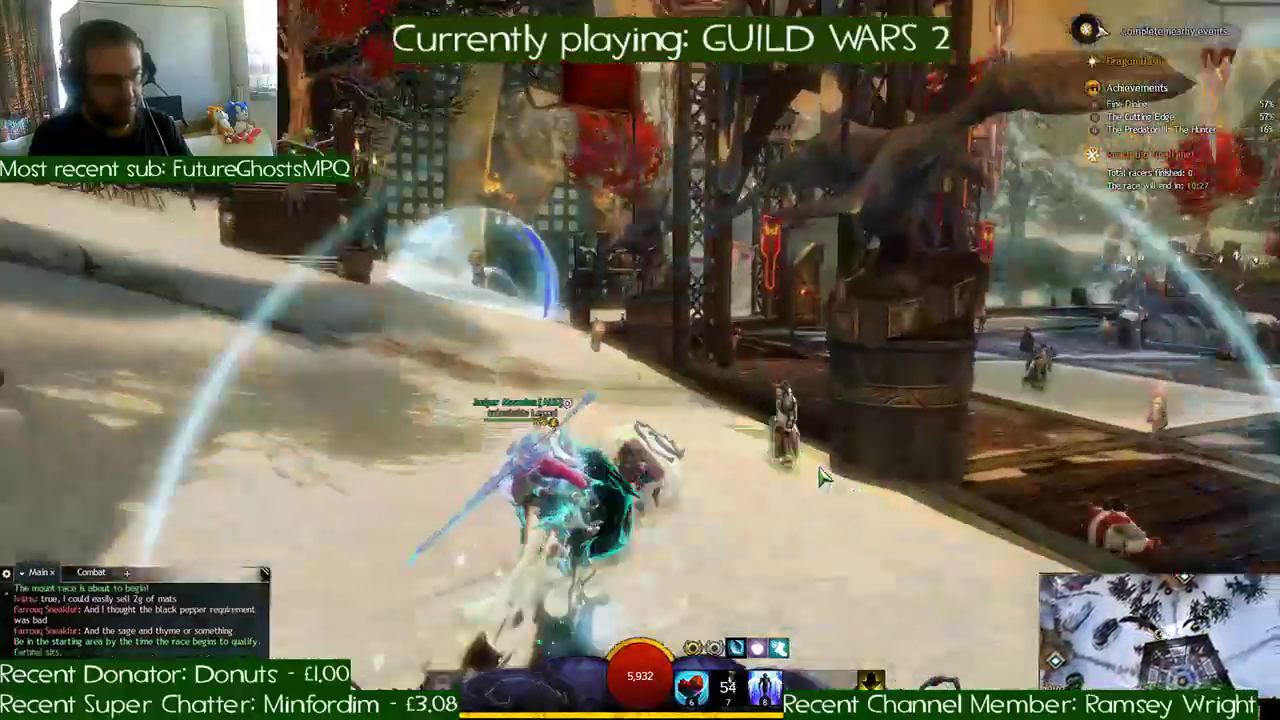
pyautogui.press('a')
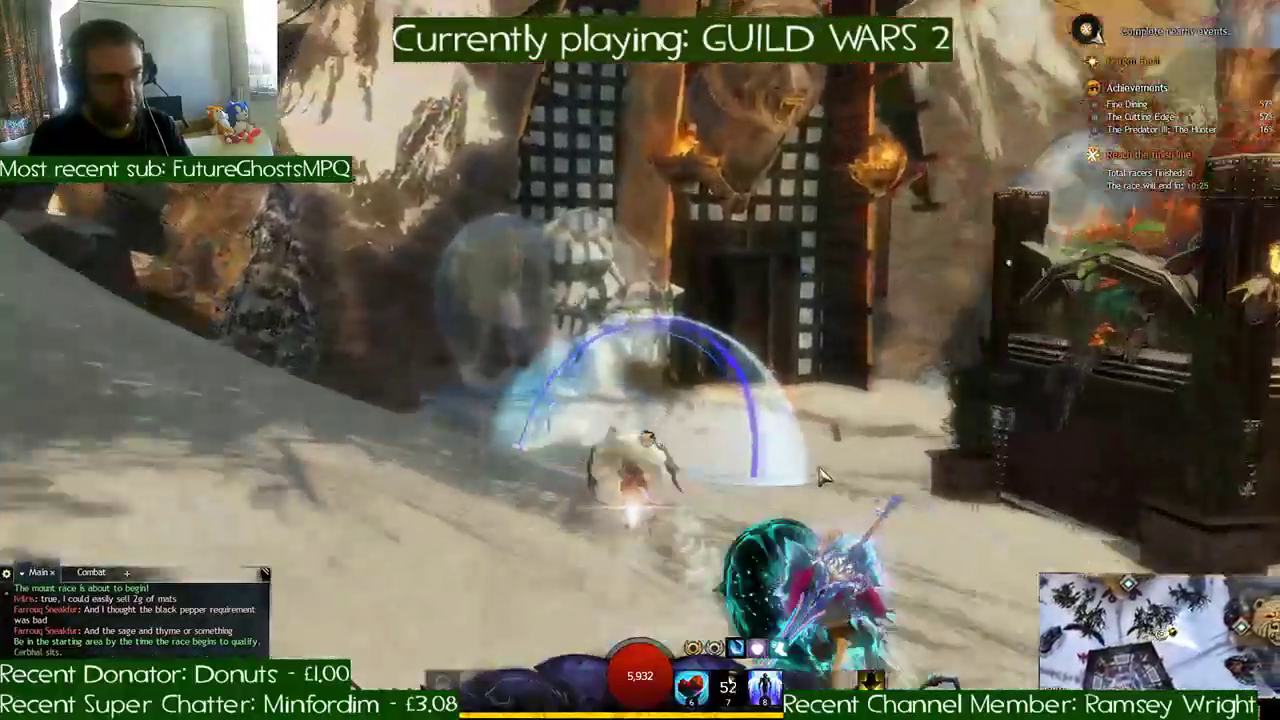
pyautogui.press('a')
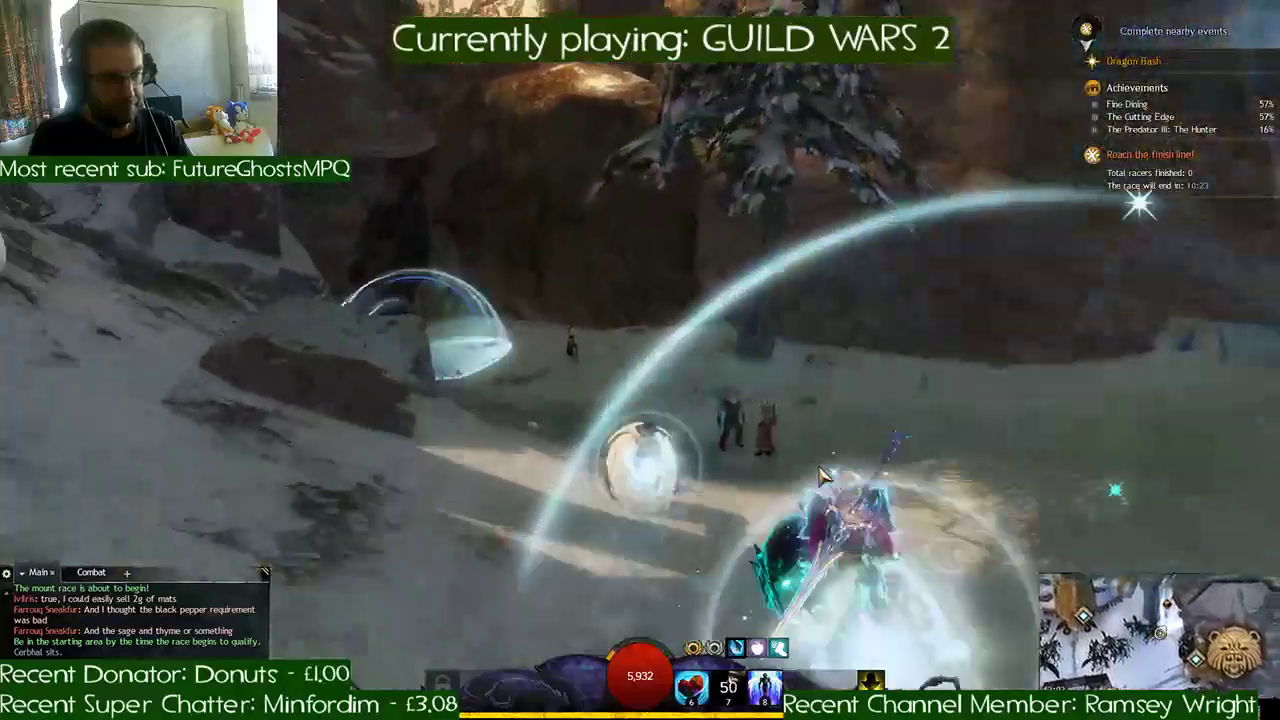
# - Enter the dark cave and follow the torch-lit tunnel through its checkpoints to the snowy exit
pyautogui.press('d')
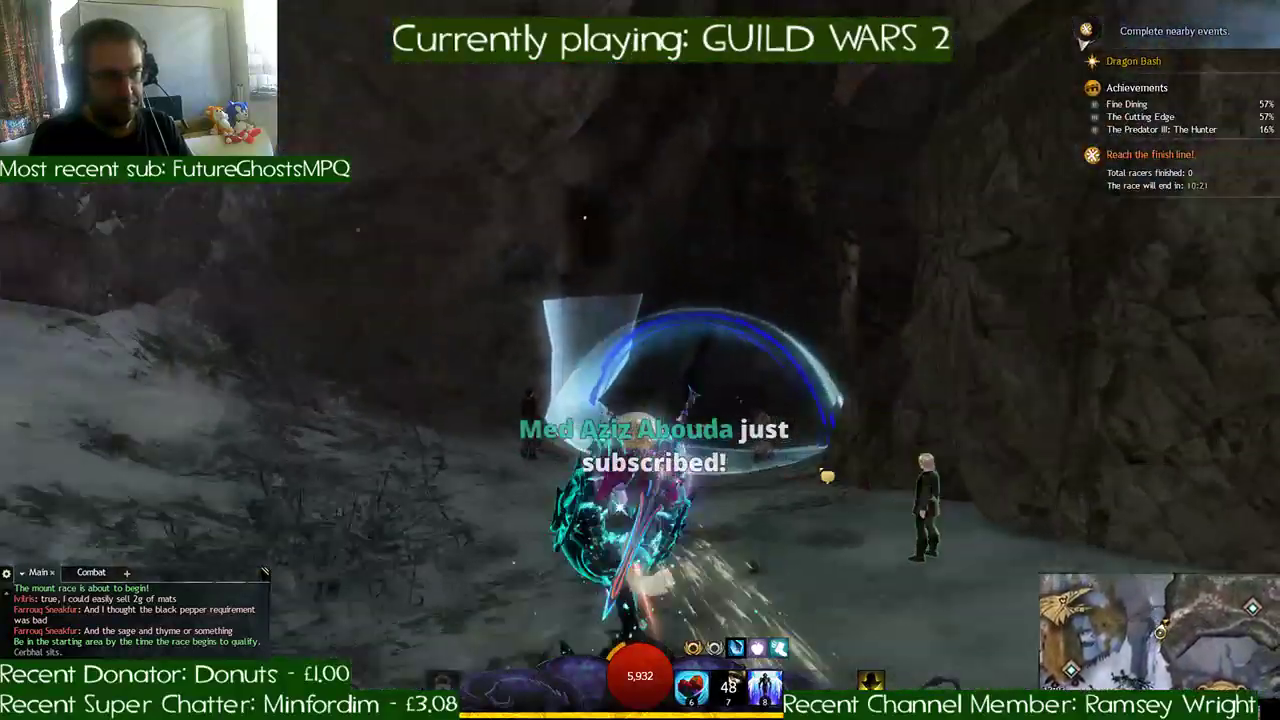
pyautogui.press('d')
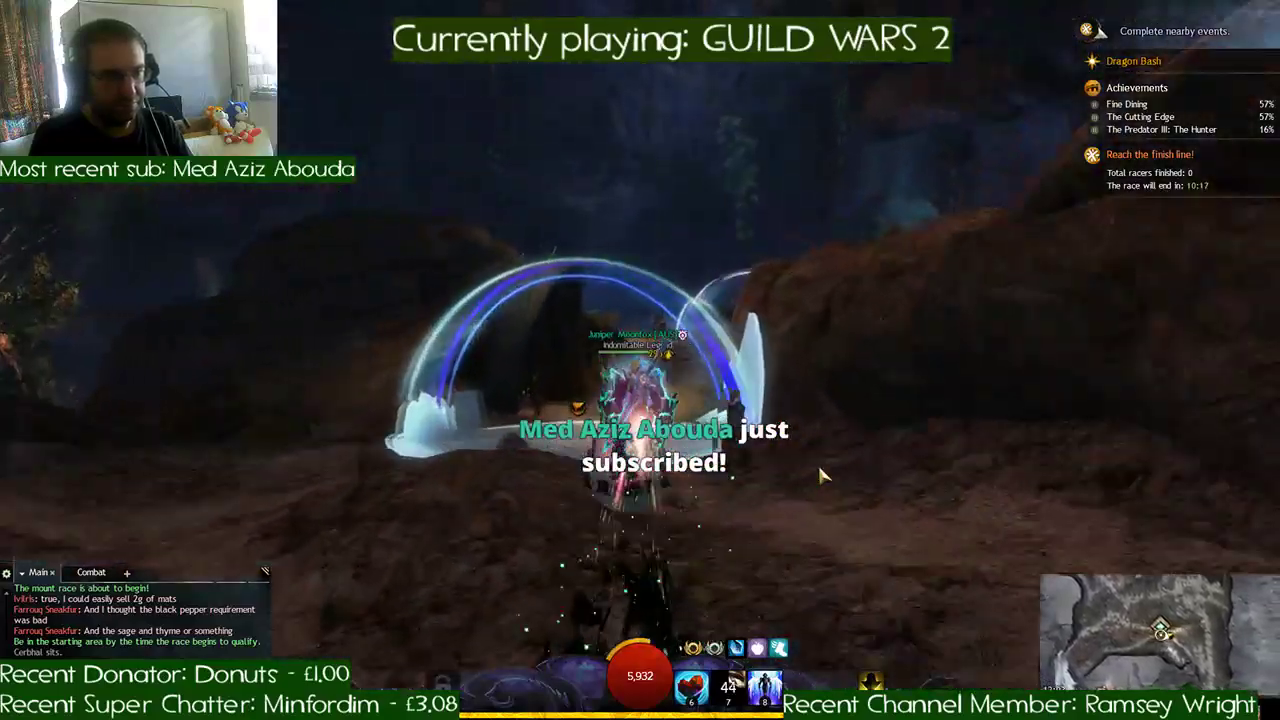
pyautogui.press('d')
pyautogui.press('d')
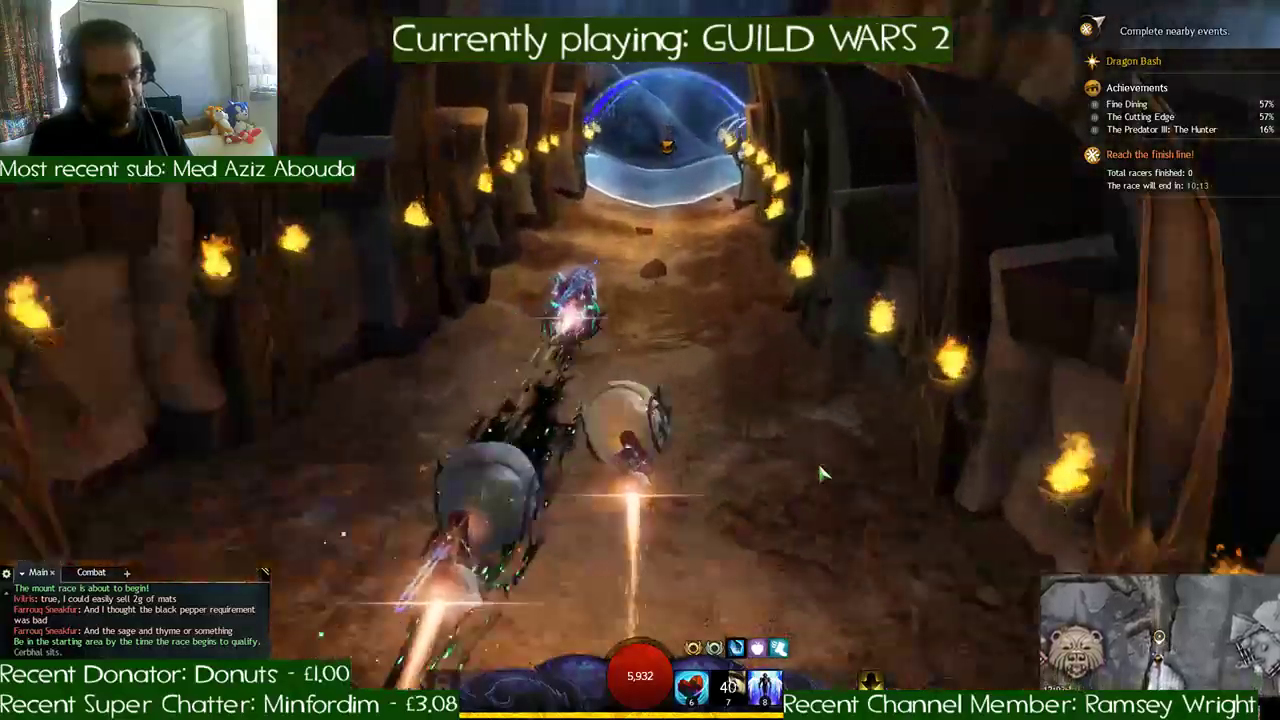
pyautogui.press('d')
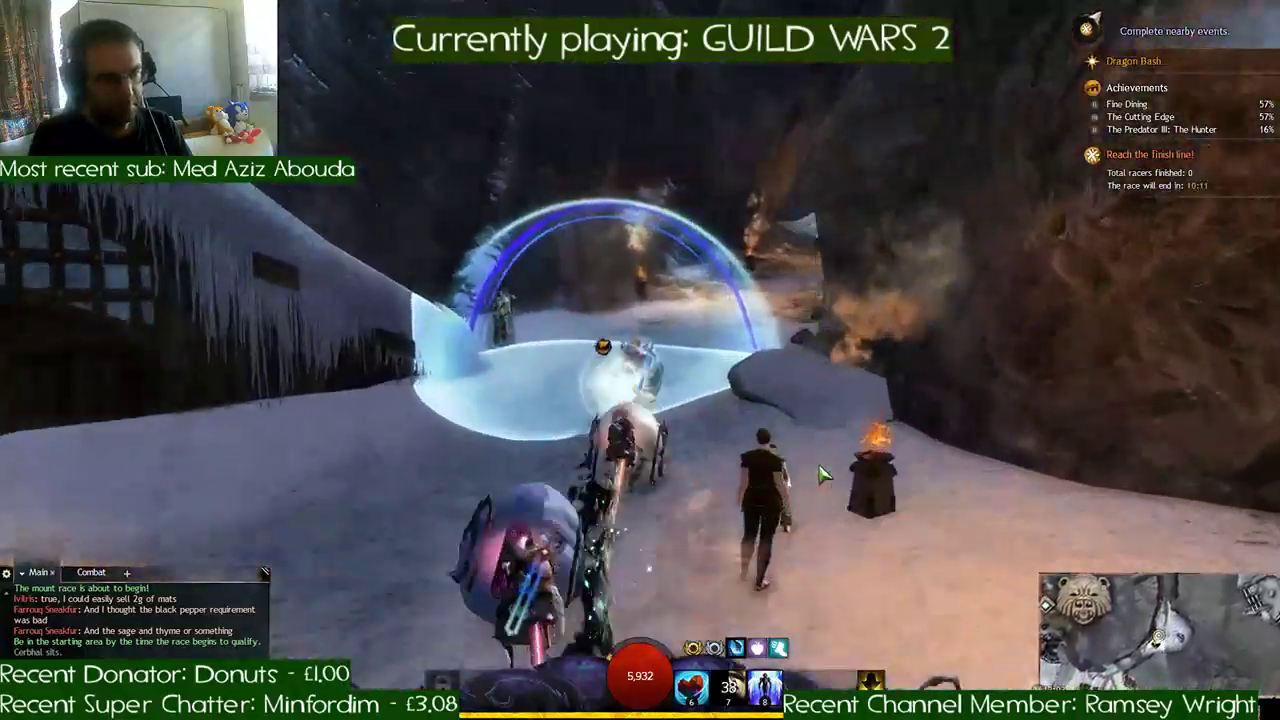
# - Follow the checkpoints from the tunnel exit up the snowy hill and around past the pack animal
pyautogui.press('d')
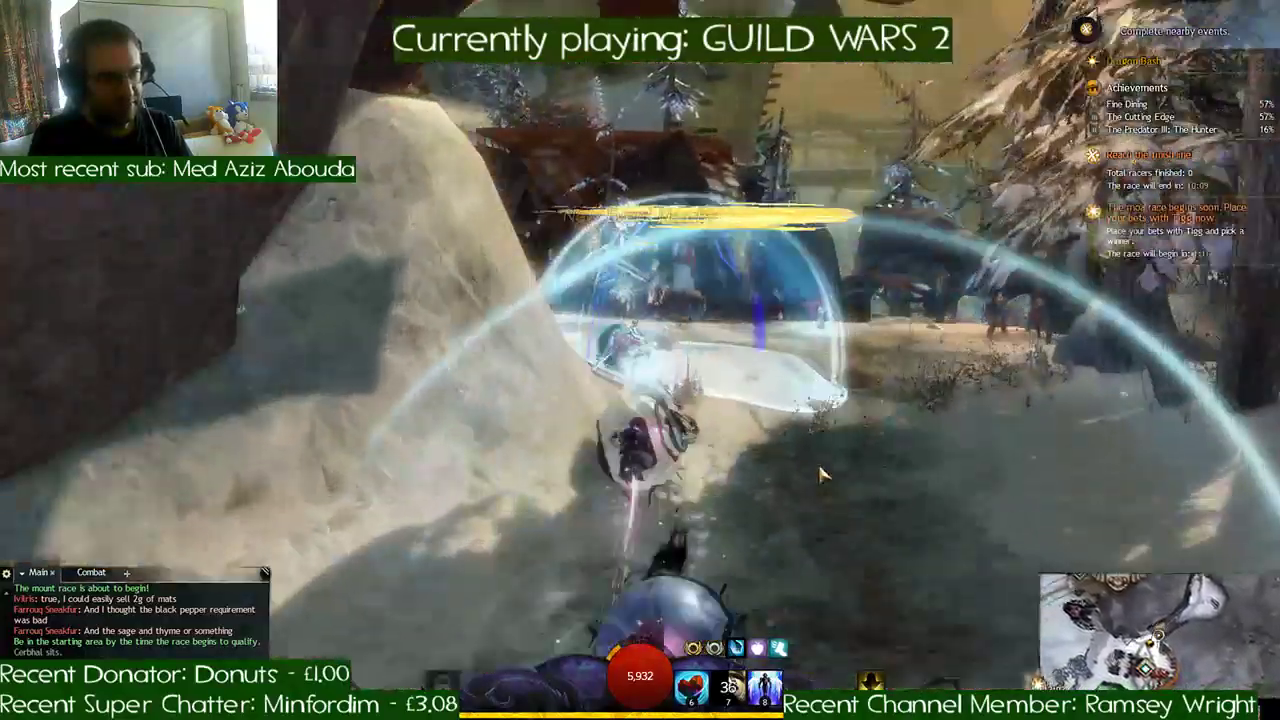
pyautogui.press('a')
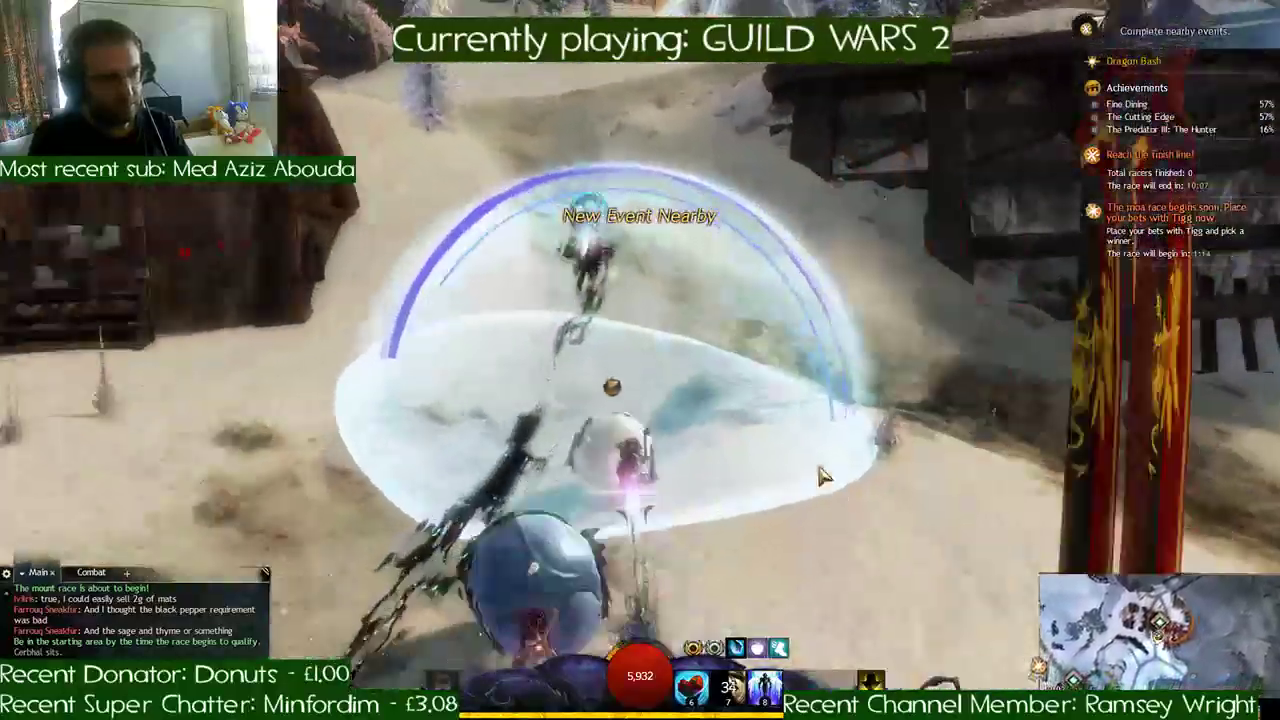
pyautogui.press('a')
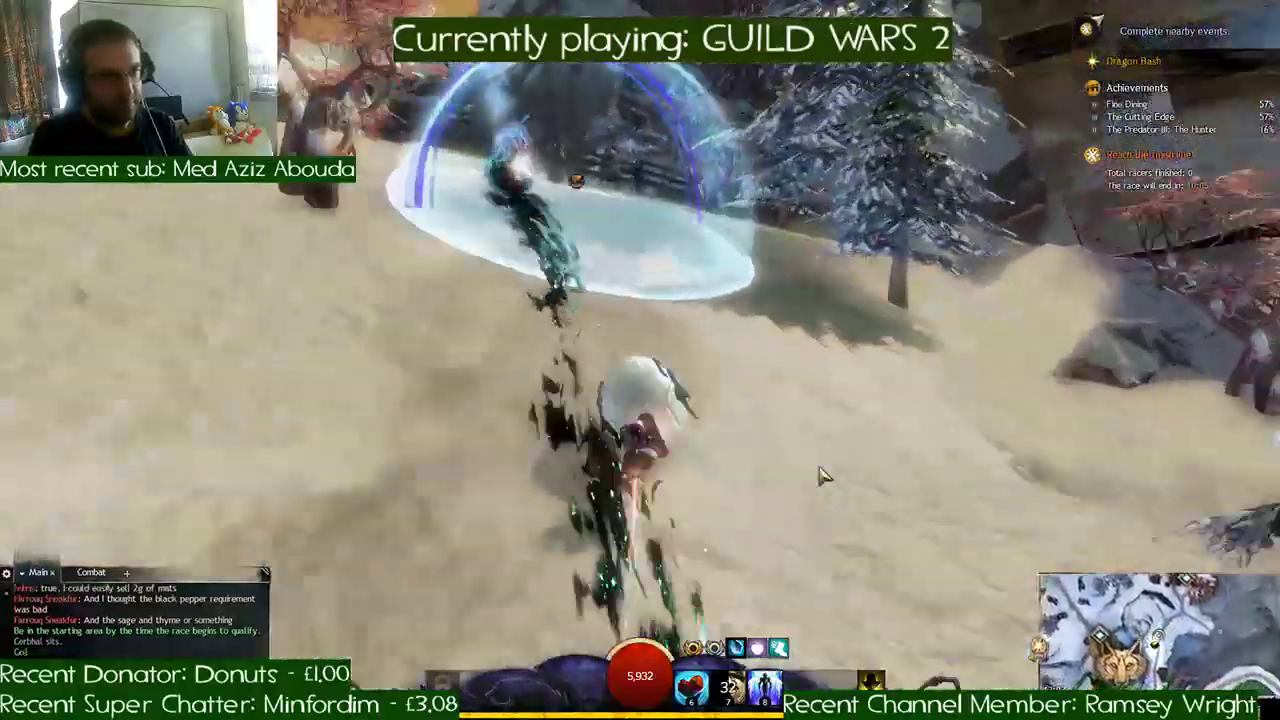
pyautogui.press('a')
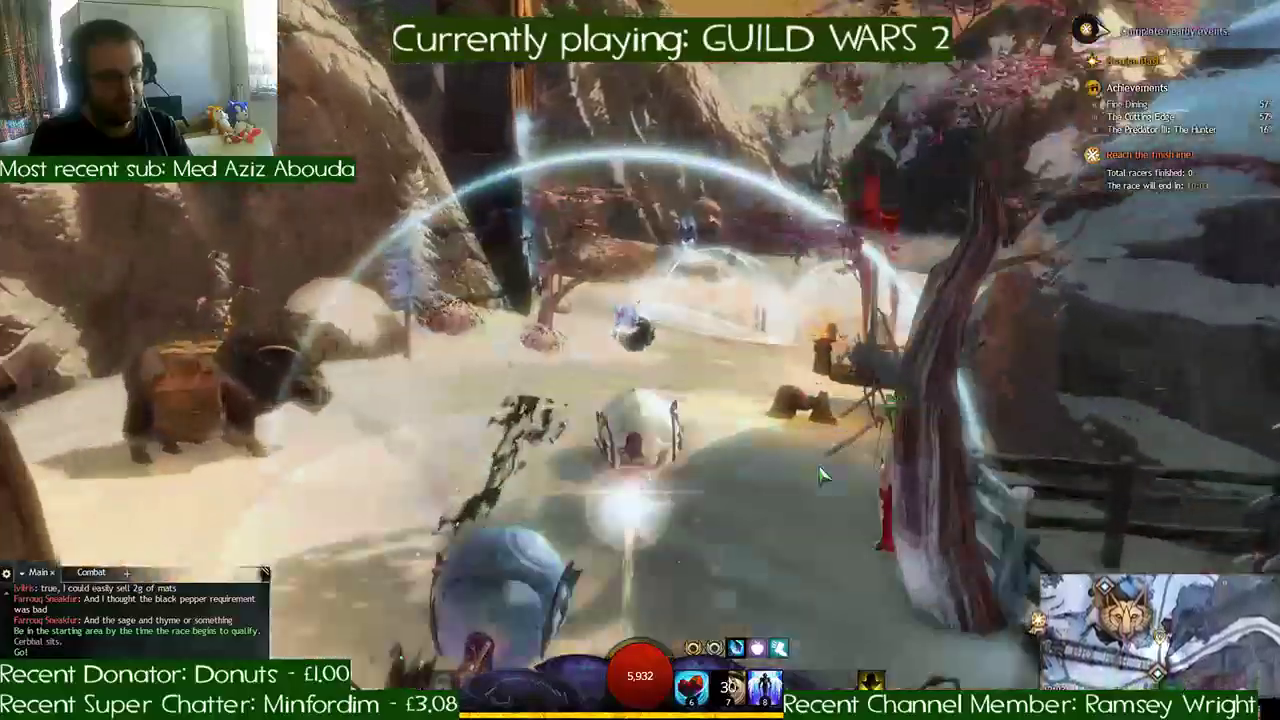
pyautogui.press('d')
pyautogui.press('d')
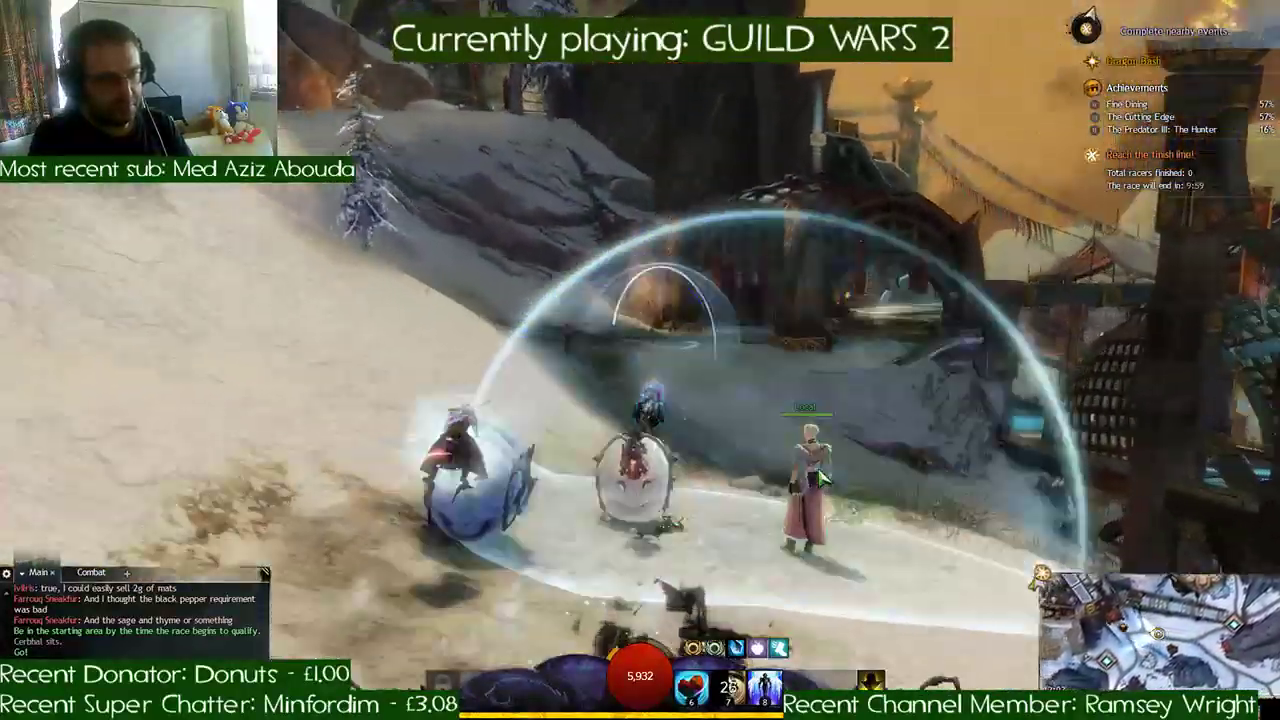
# - Ride under the bannered arches onto the plaza and cross the start line to complete the first lap
pyautogui.press('d')
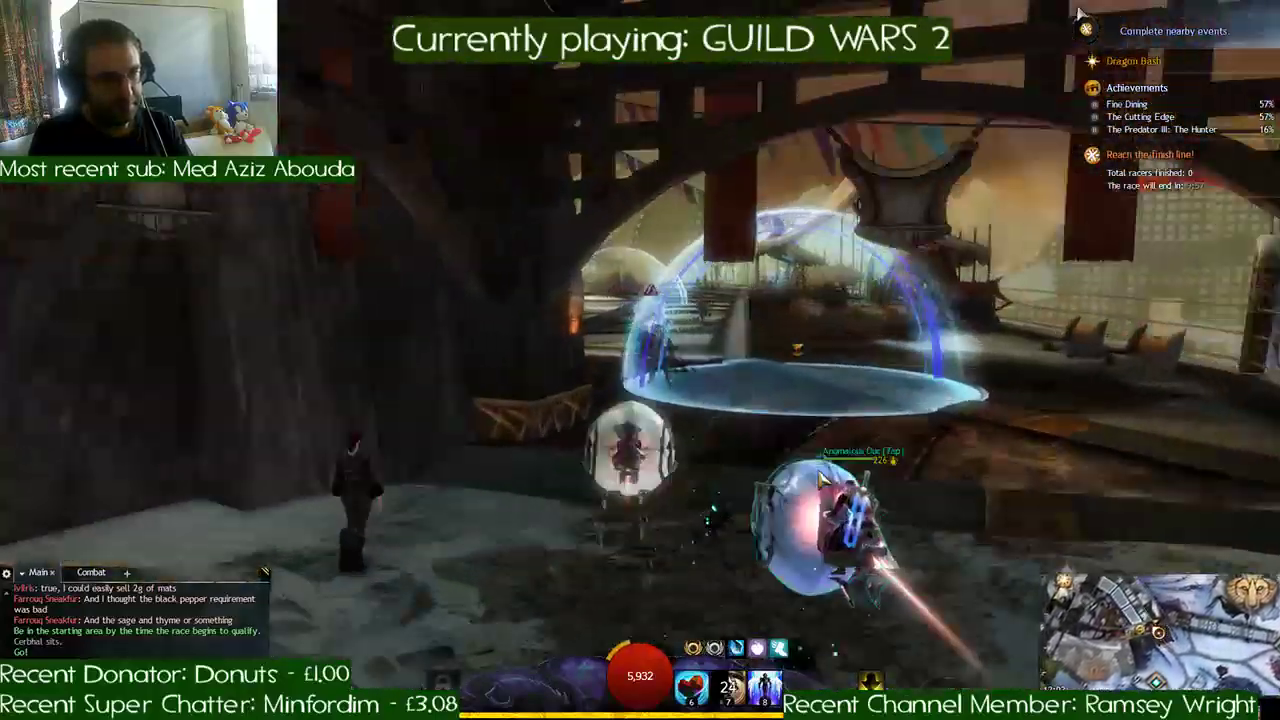
pyautogui.press('a')
pyautogui.press('d')
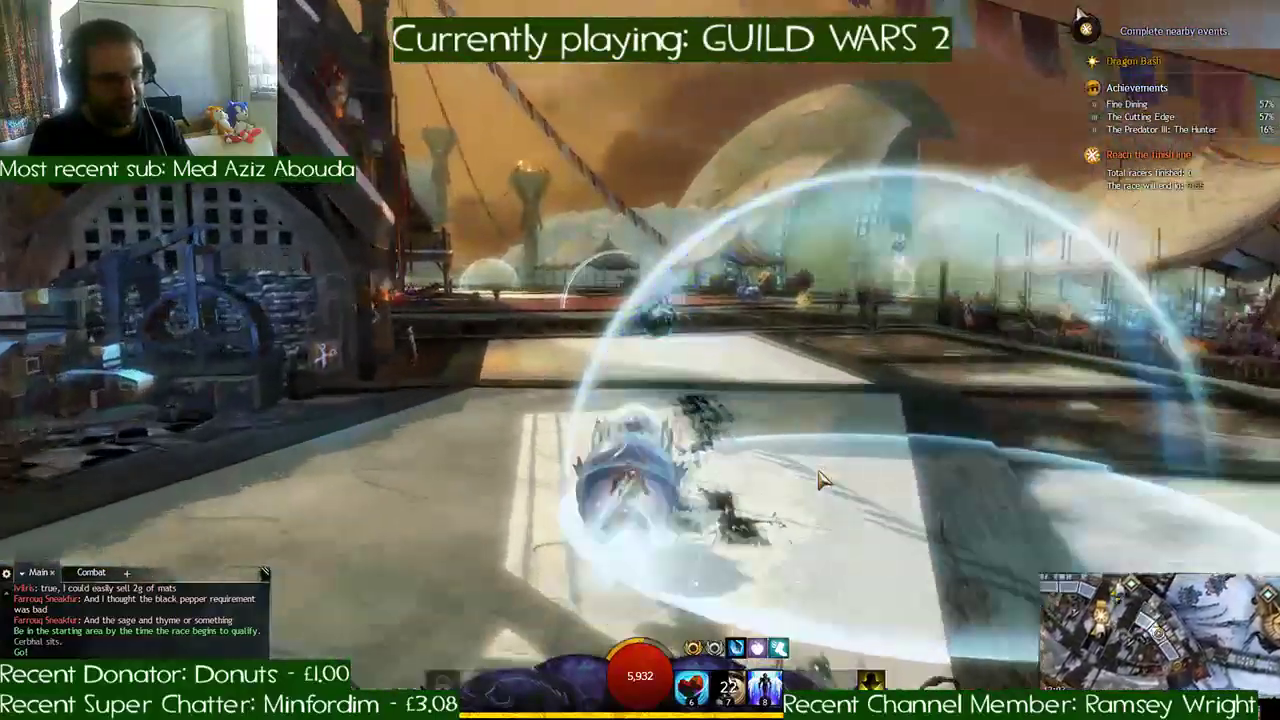
pyautogui.press('a')
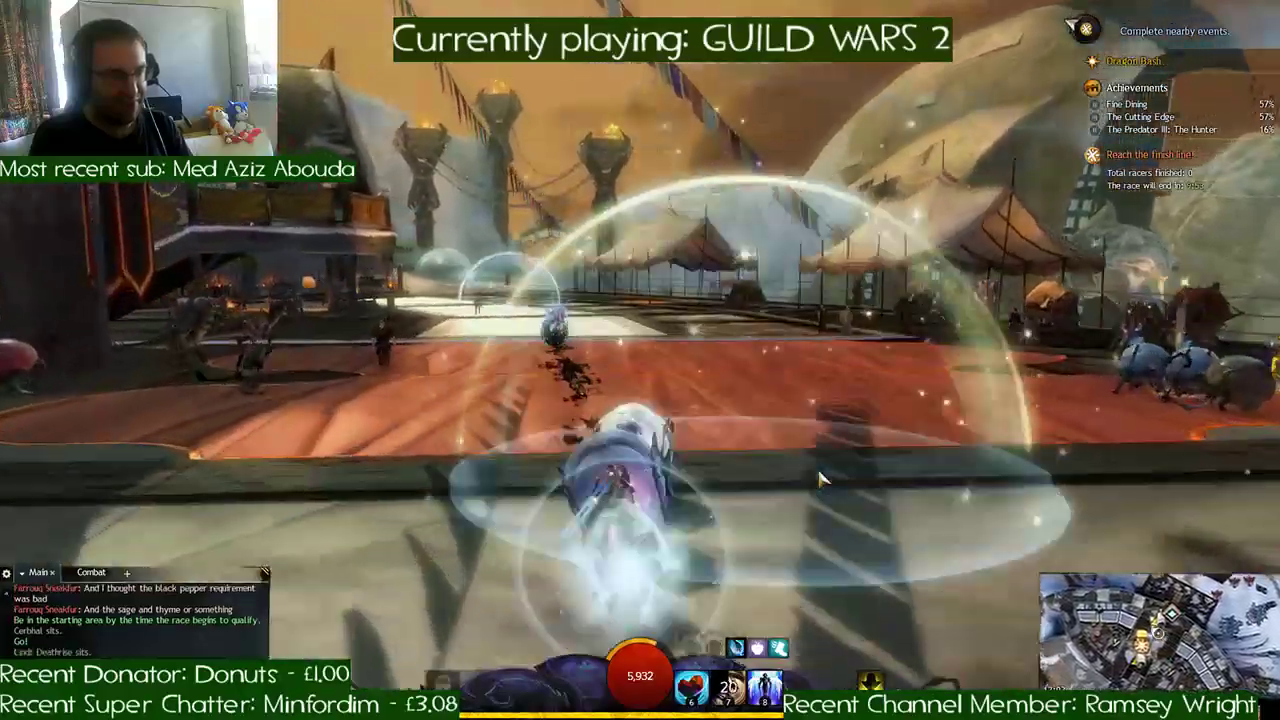
pyautogui.press('a')
pyautogui.press('space')
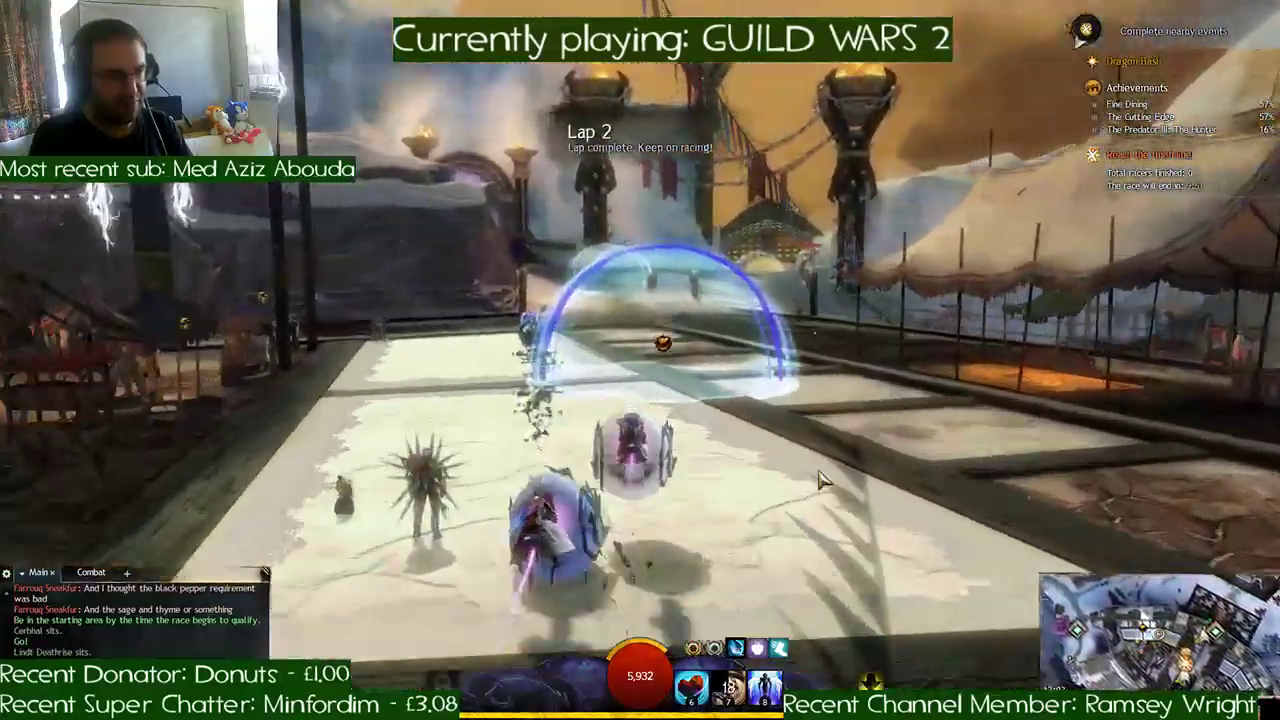
# - Start the second lap by riding off the plaza over the wooden deck and through the snowfield checkpoints toward the lakeshore
pyautogui.press('a')
pyautogui.press('d')
pyautogui.press('space')
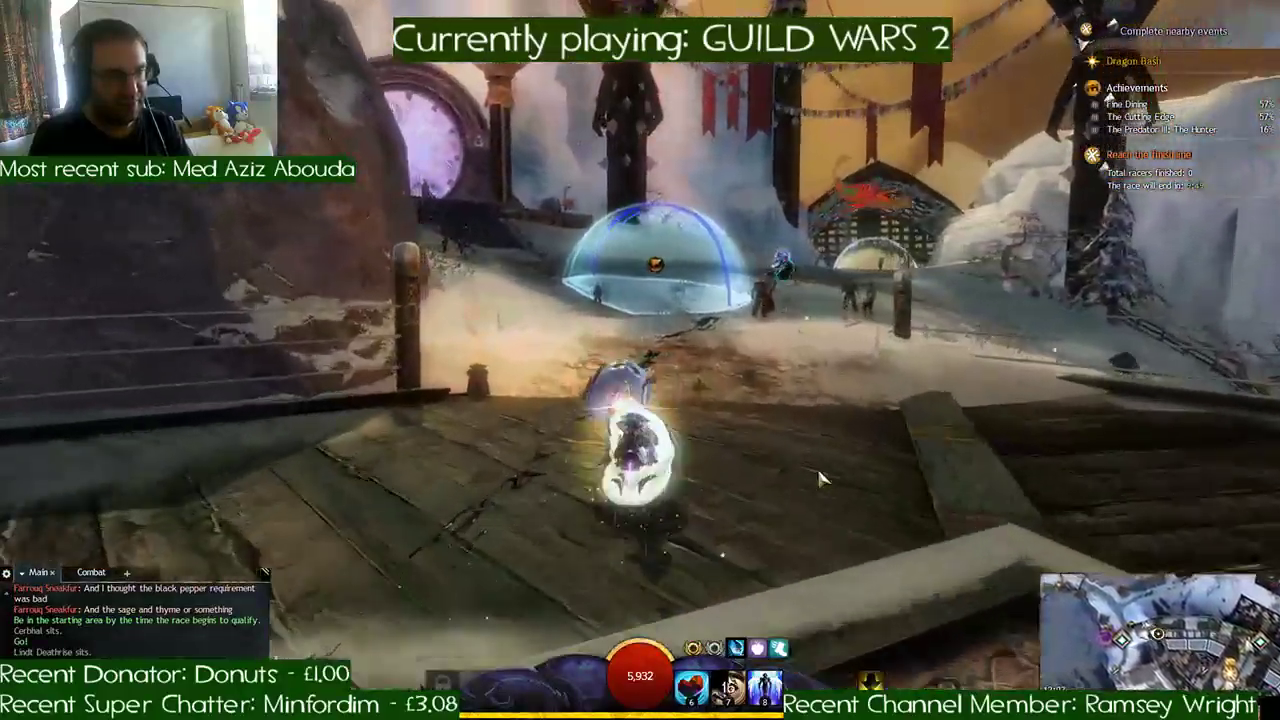
pyautogui.press('d')
pyautogui.press('d')
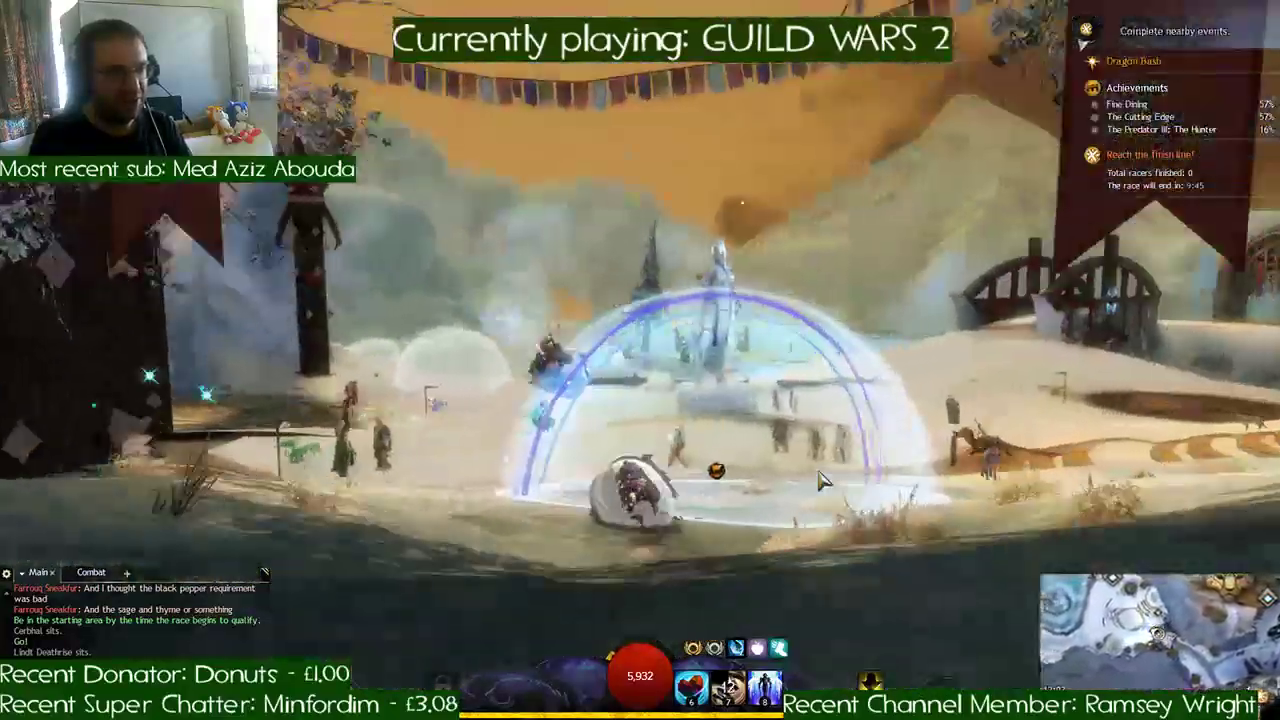
pyautogui.press('a')
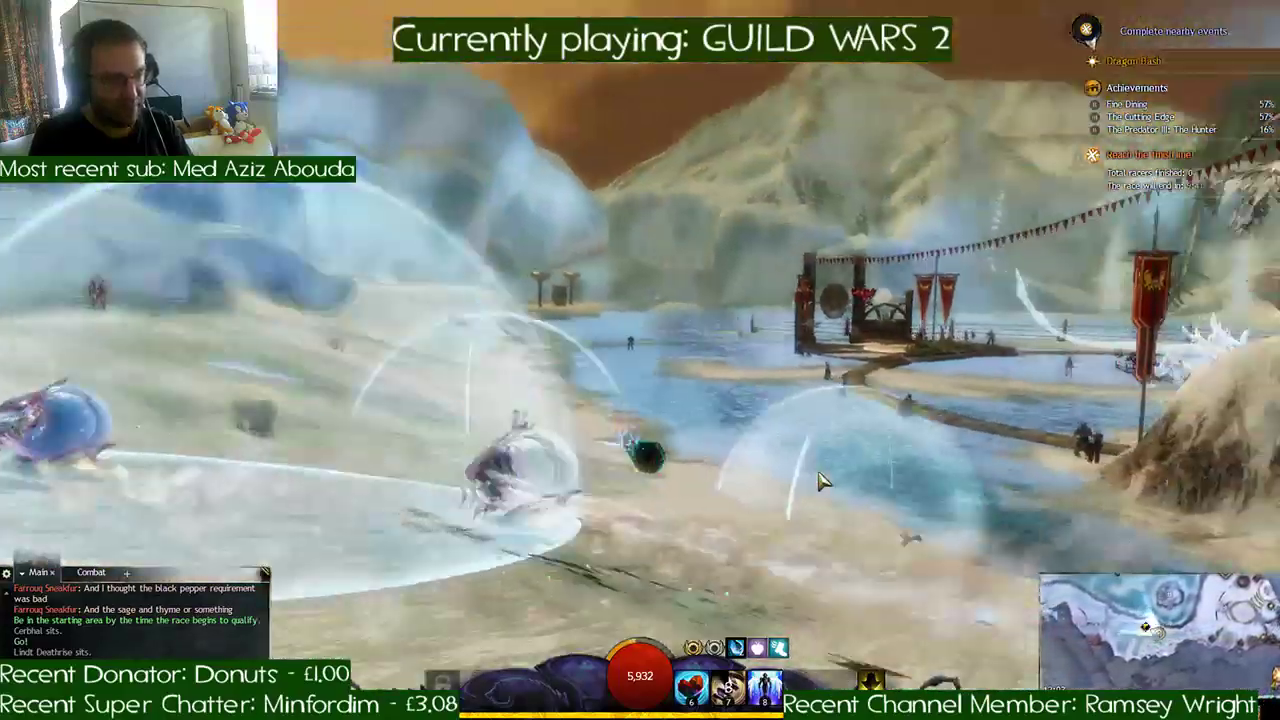
# - Turn down into the river channel and follow its checkpoints under the stone bridge toward the icy ravine
pyautogui.press('a')
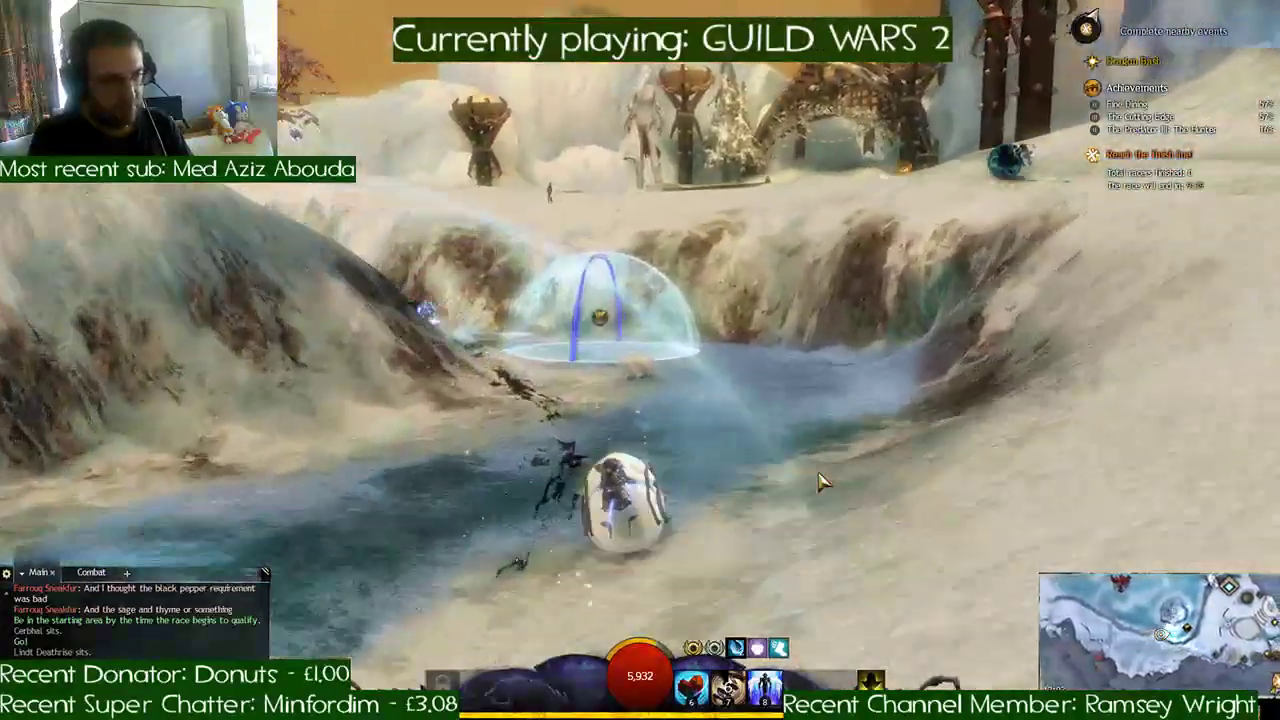
pyautogui.press('a')
pyautogui.press('a')
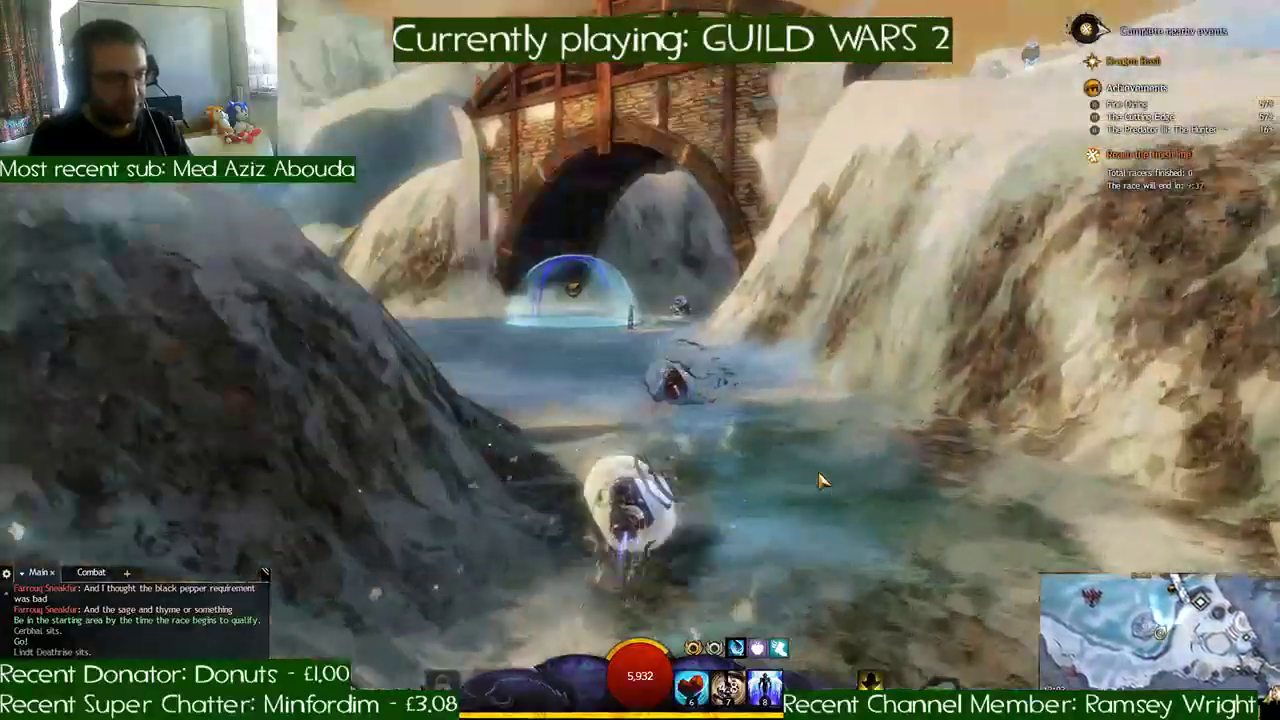
pyautogui.press('d')
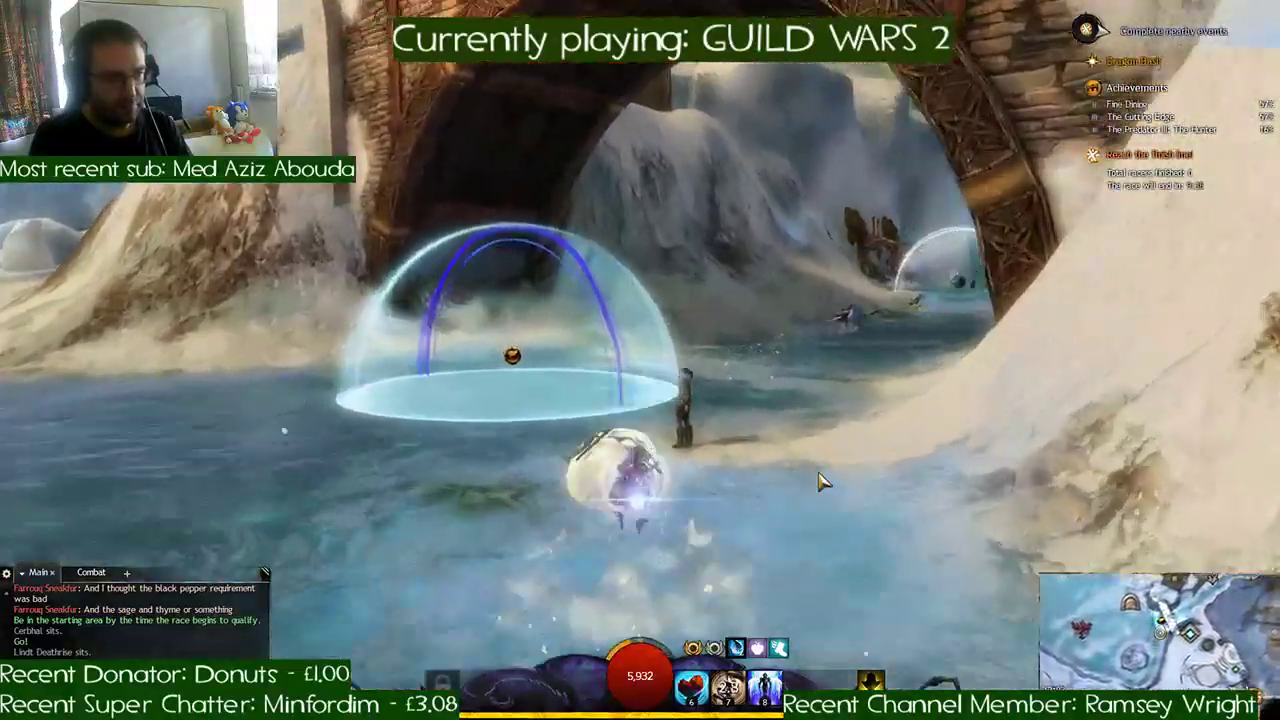
pyautogui.press('d')
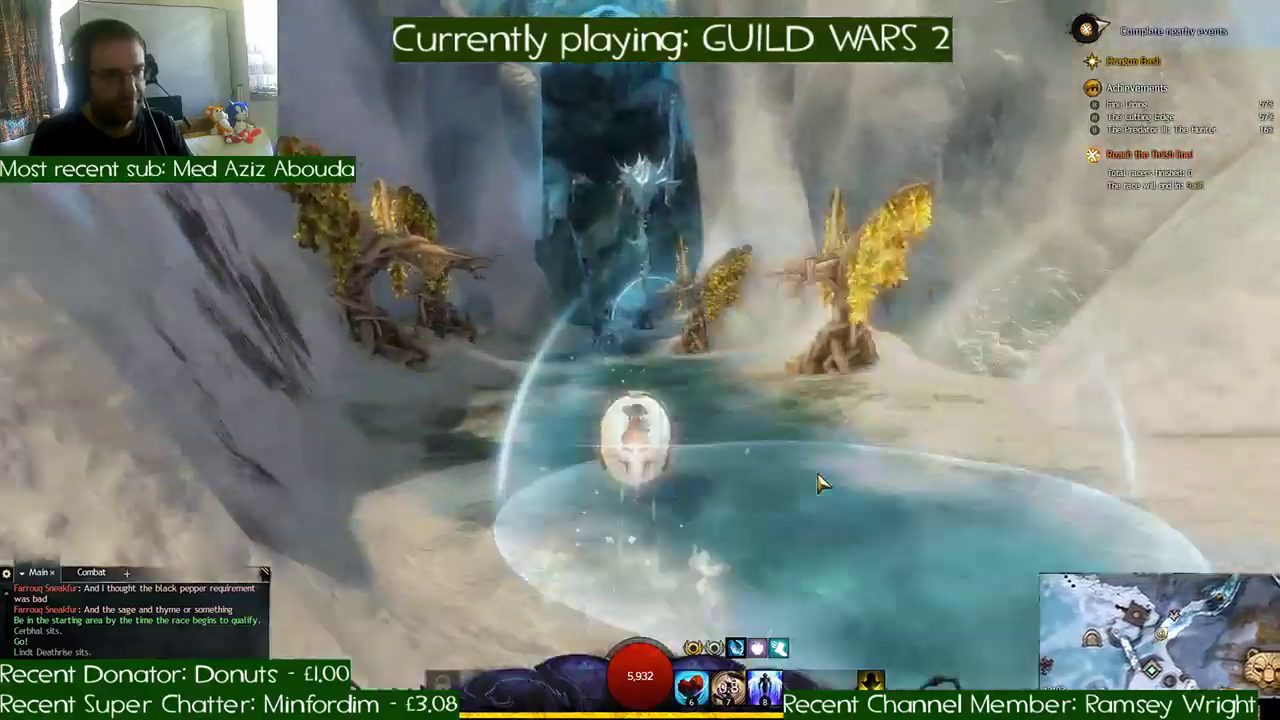
# - Ride through the ice cave checkpoints to its snowy exit, activating the slot 7 skill on the way out
pyautogui.press('d')
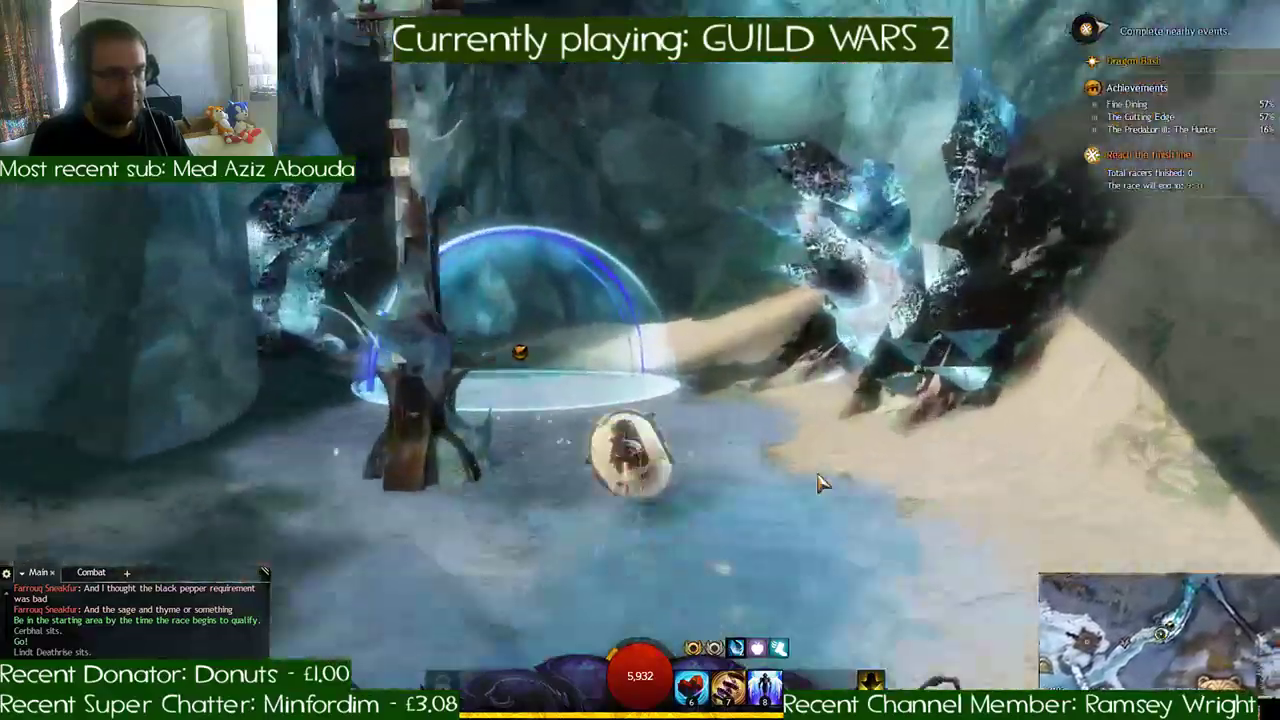
pyautogui.press('a')
pyautogui.press('d')
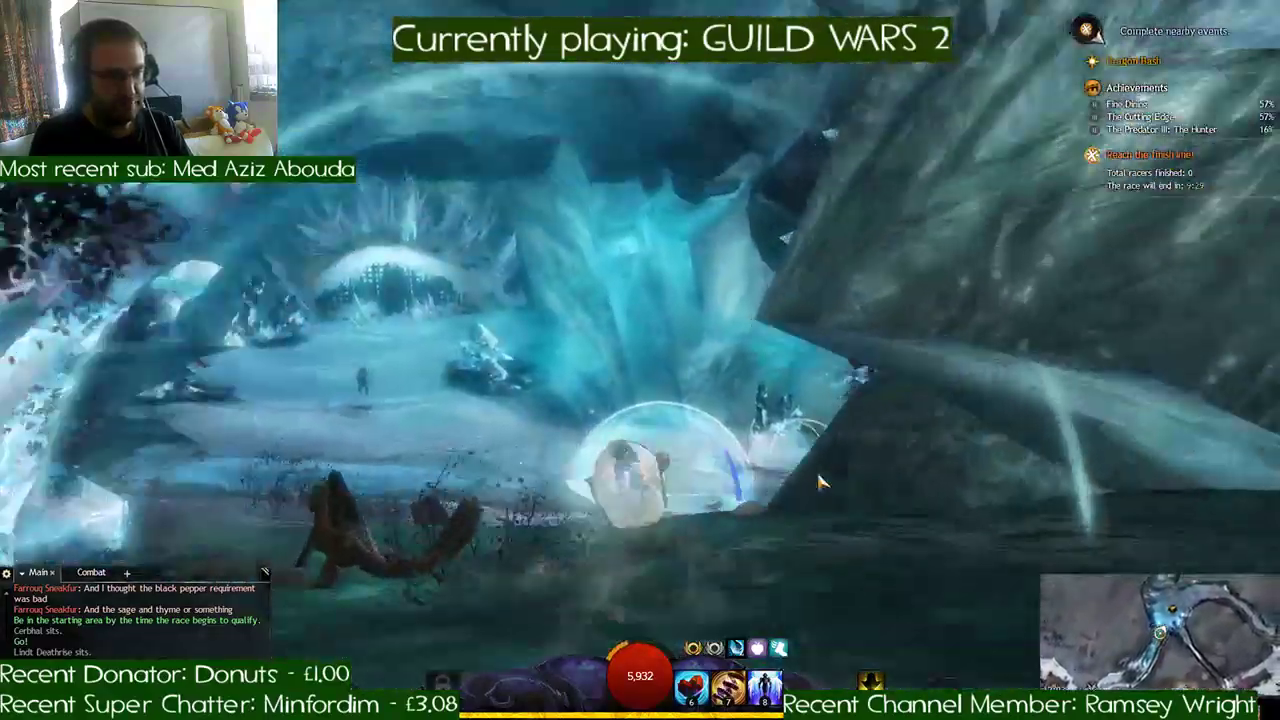
pyautogui.press('d')
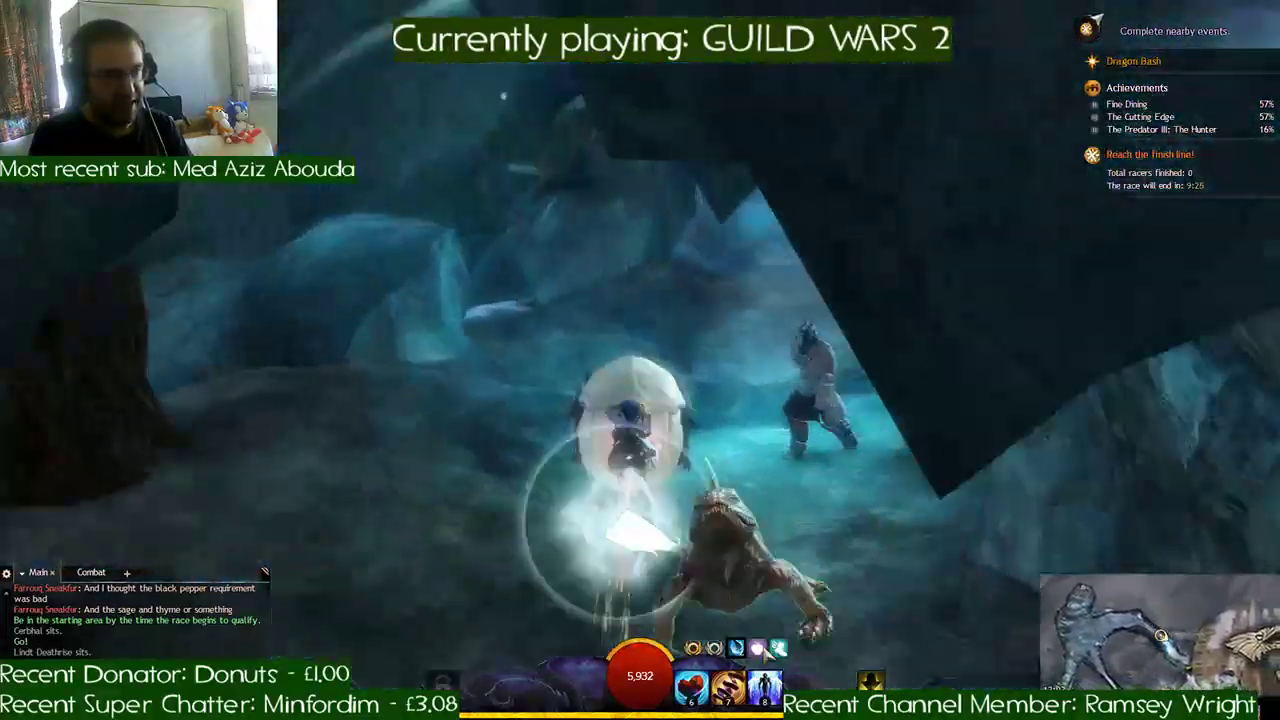
pyautogui.click(729, 688)
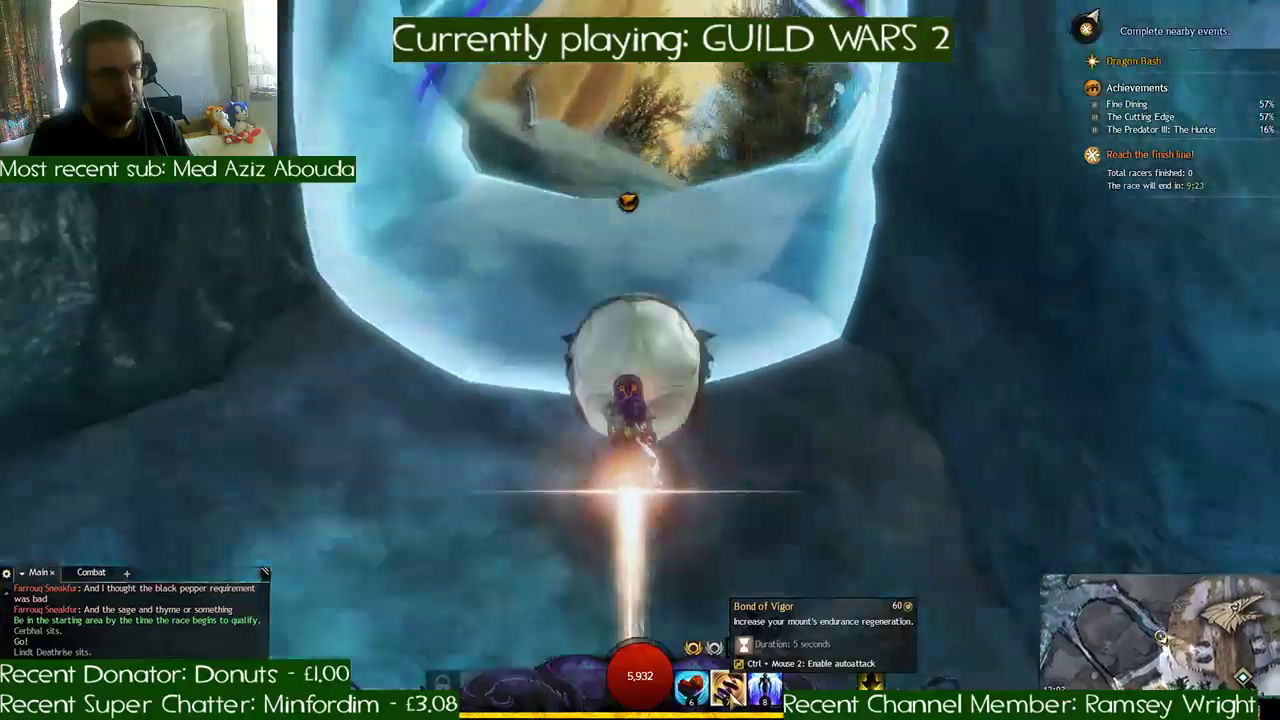
pyautogui.click(732, 691)
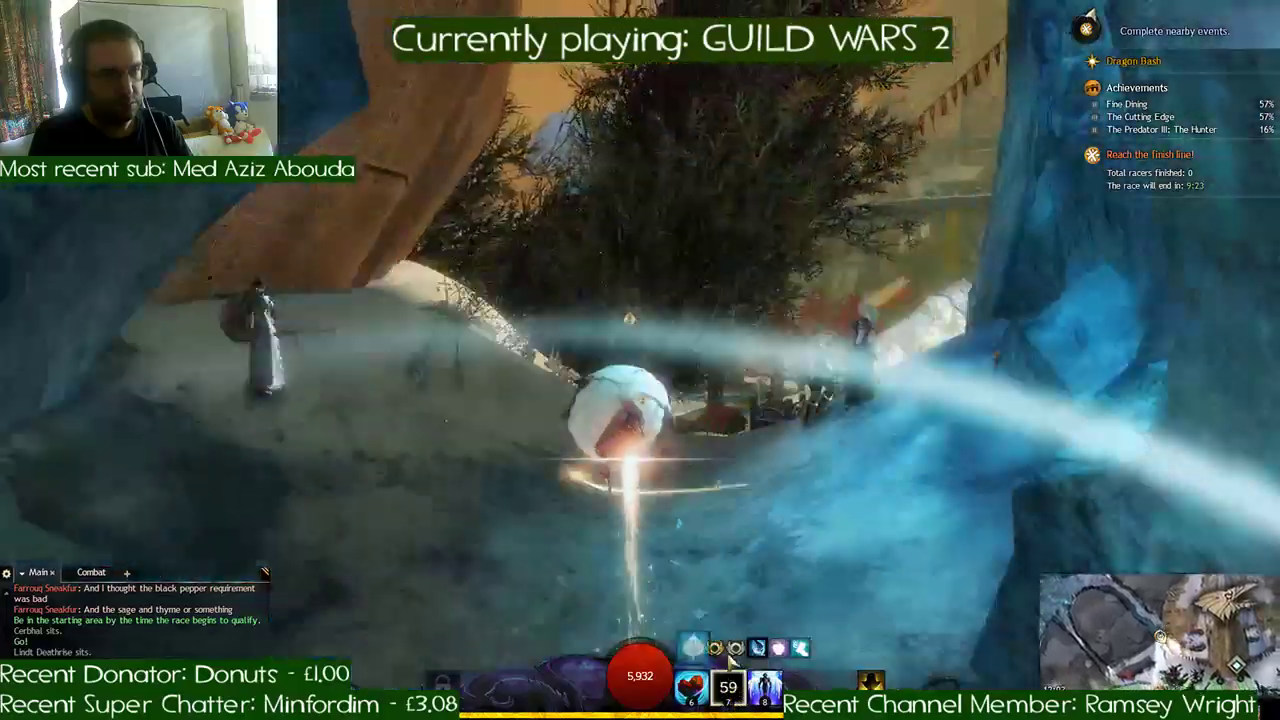
# - Follow the snowy slope around the settlement and through the checkpoints past the bear-headed gate on the second lap
pyautogui.press('d')
pyautogui.press('a')
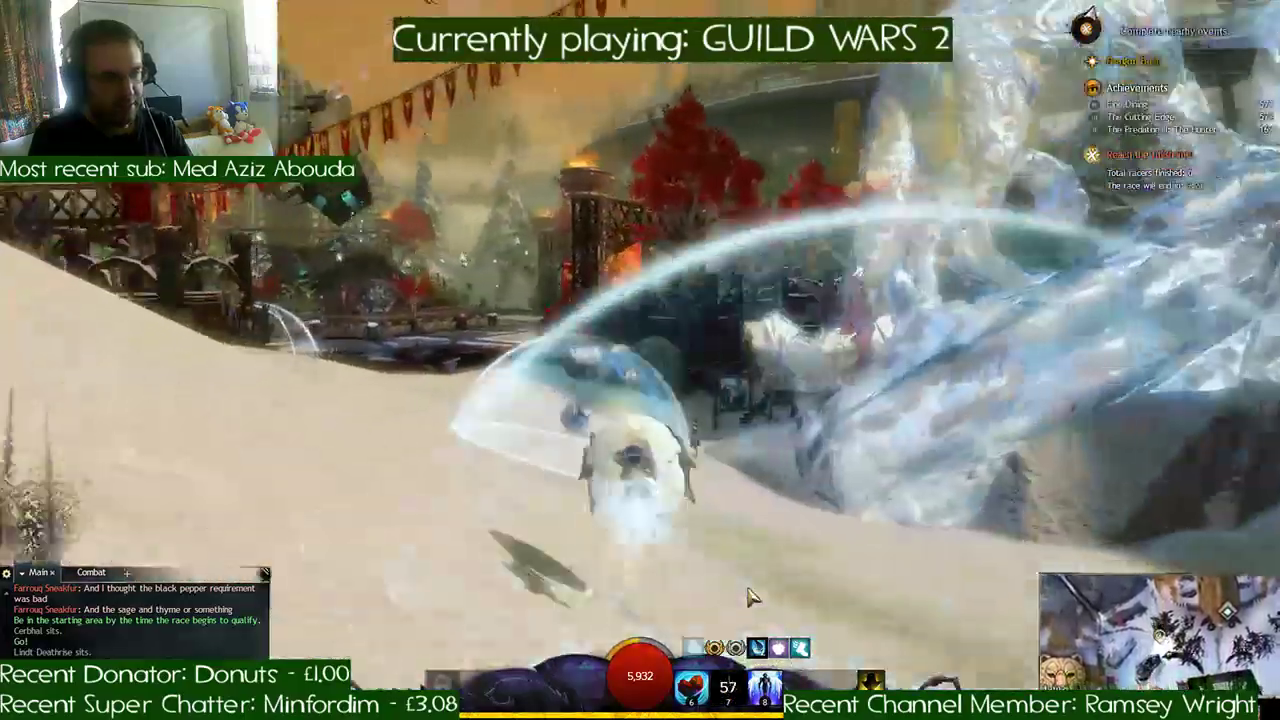
pyautogui.press('a')
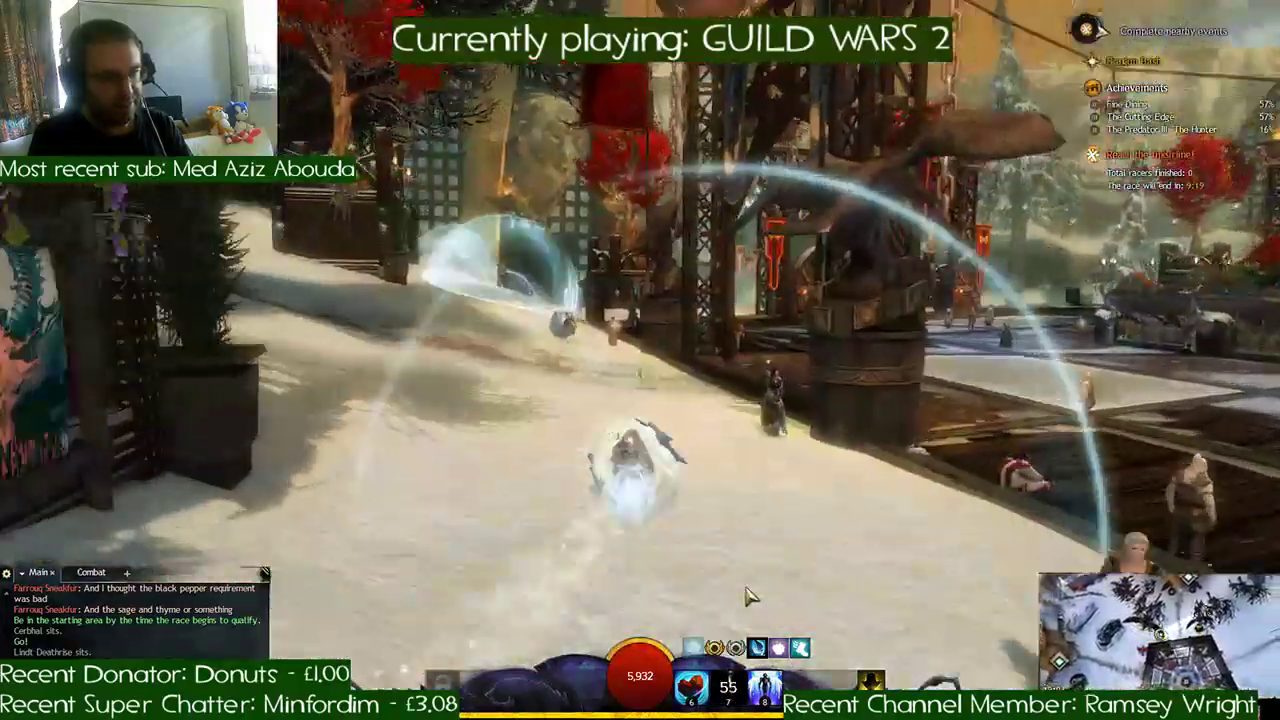
pyautogui.press('a')
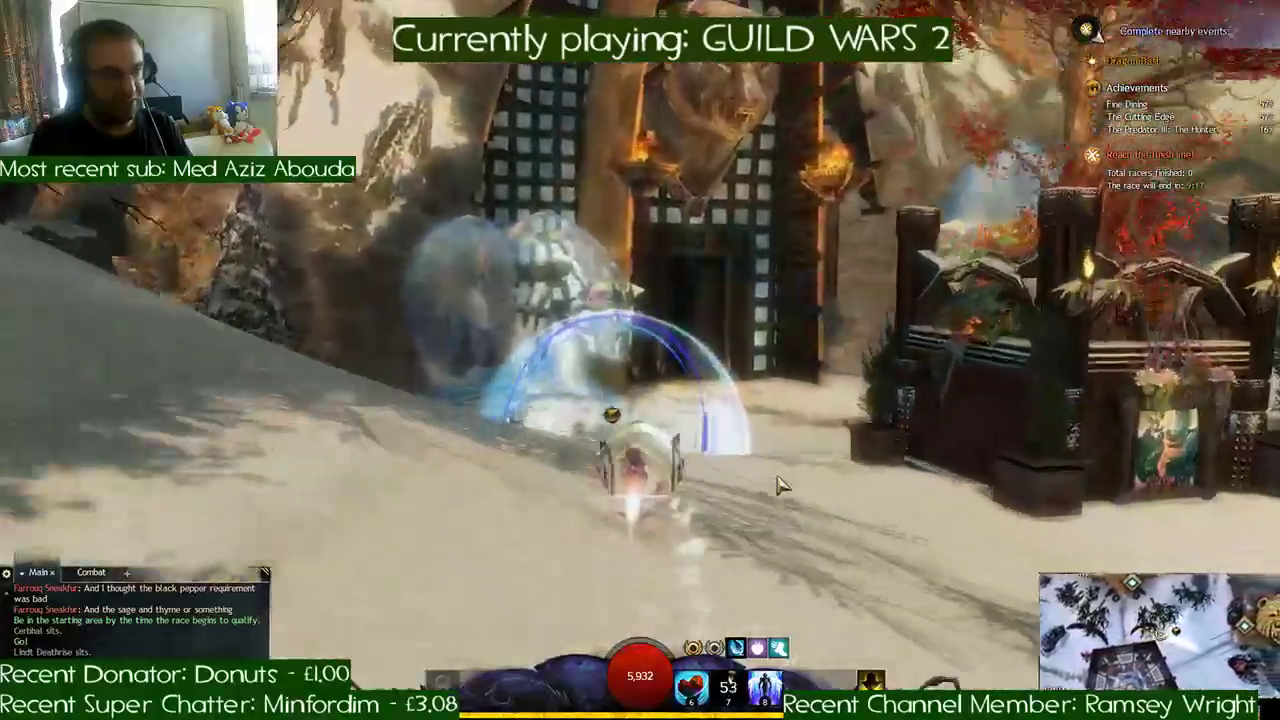
pyautogui.press('a')
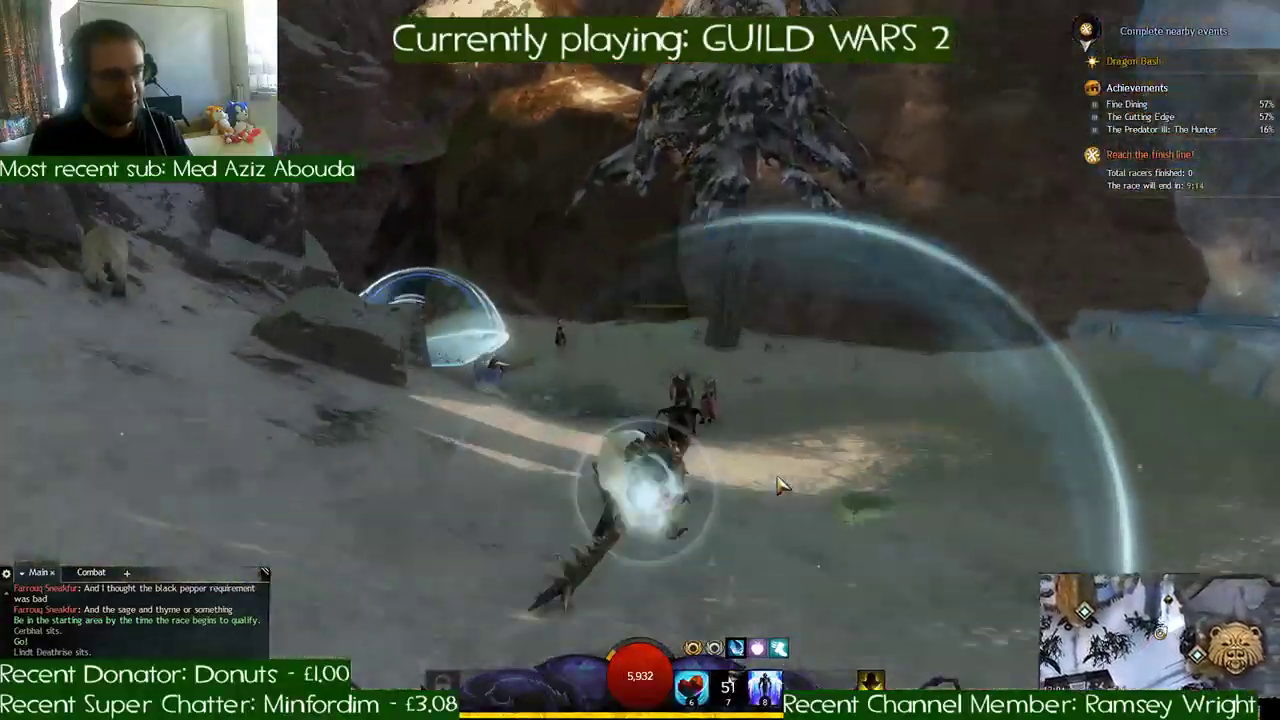
# - Enter the dark cave, pass the campfire checkpoints and race down the torch-lit tunnel to its snowy exit
pyautogui.press('d')
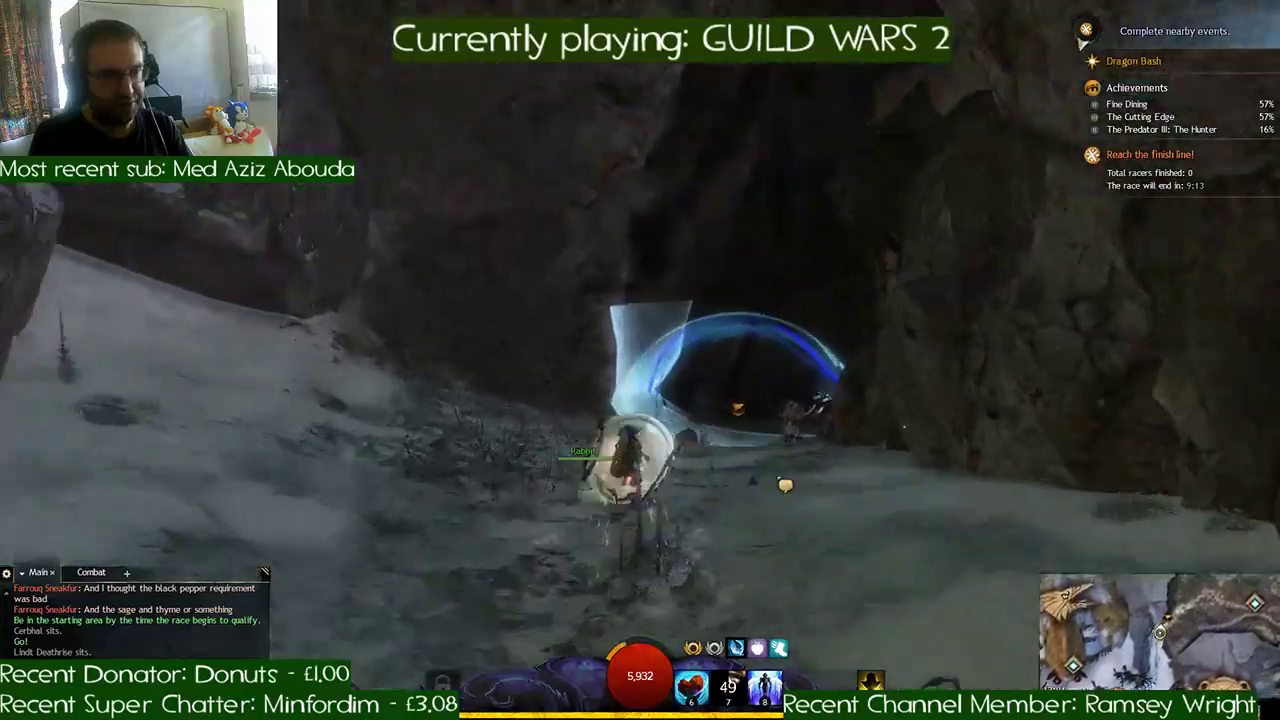
pyautogui.press('d')
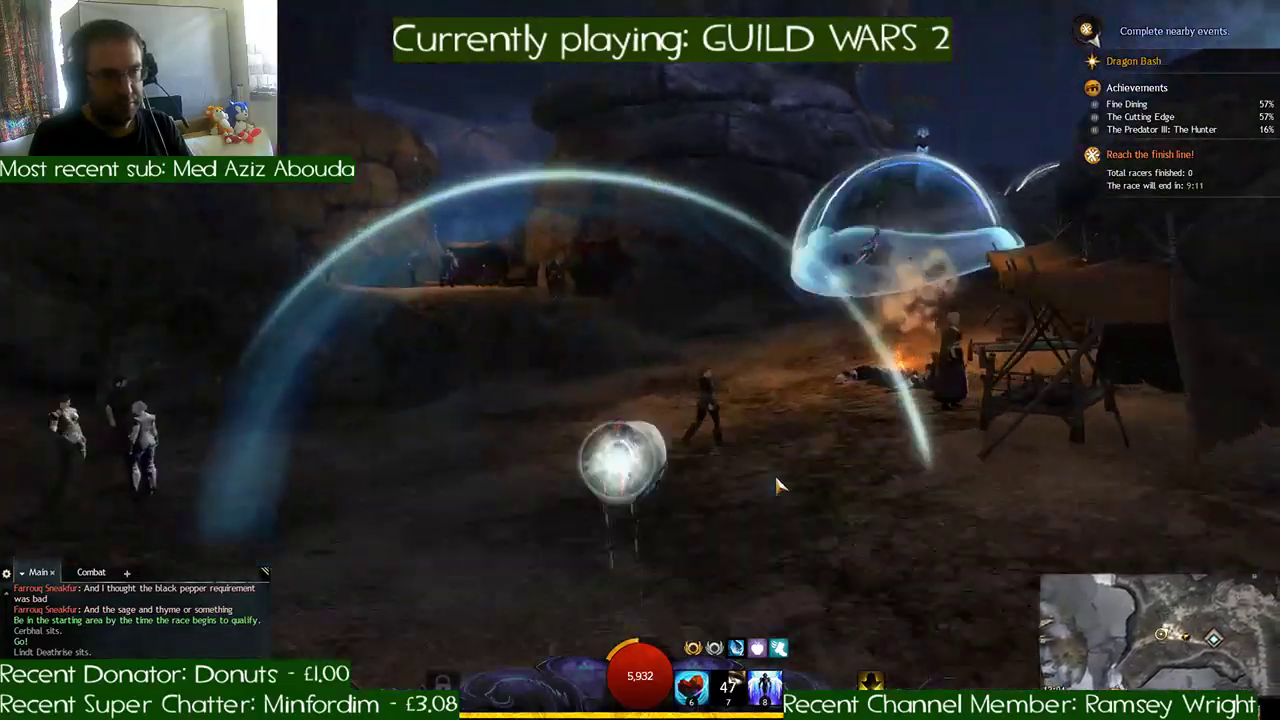
pyautogui.press('d')
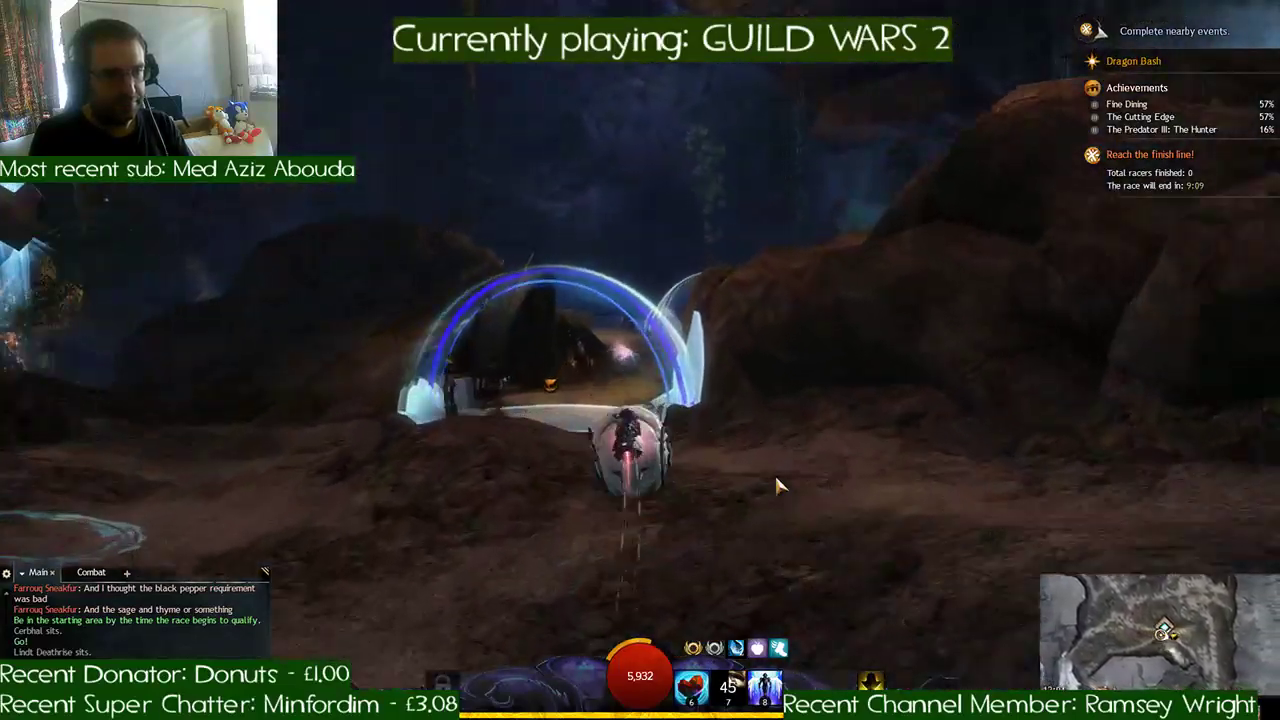
pyautogui.press('d')
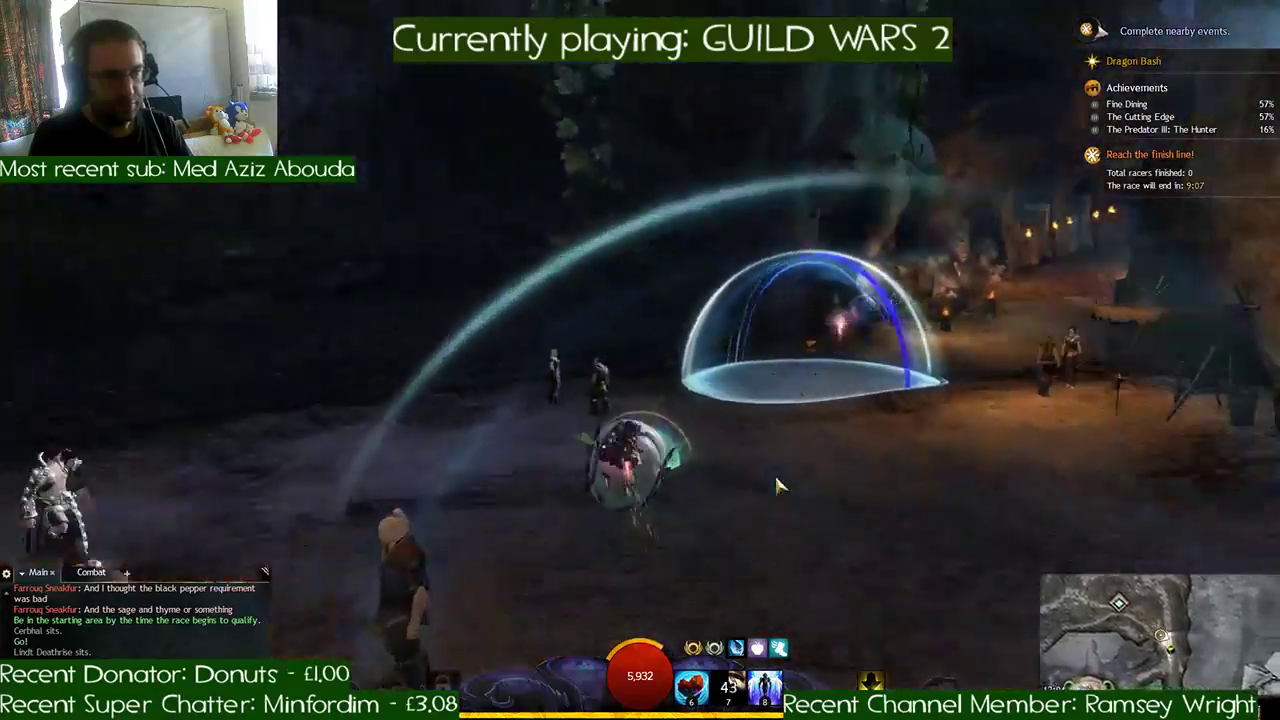
pyautogui.press('d')
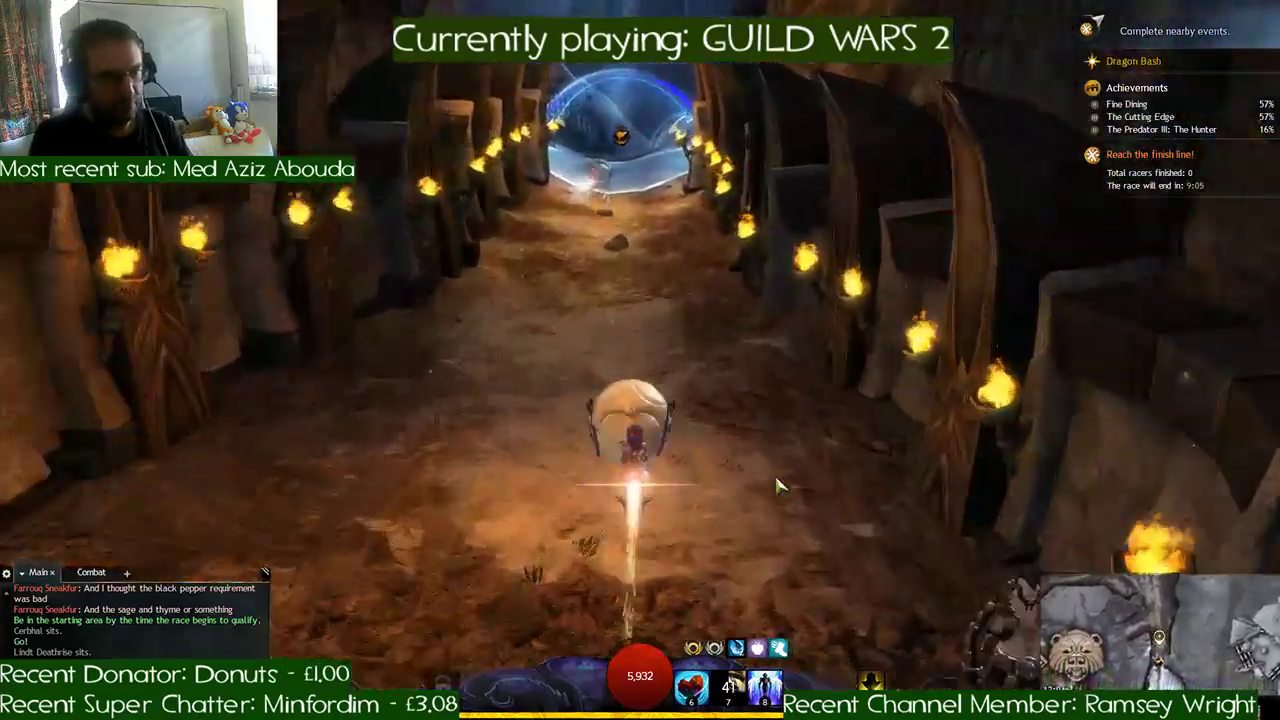
pyautogui.press('d')
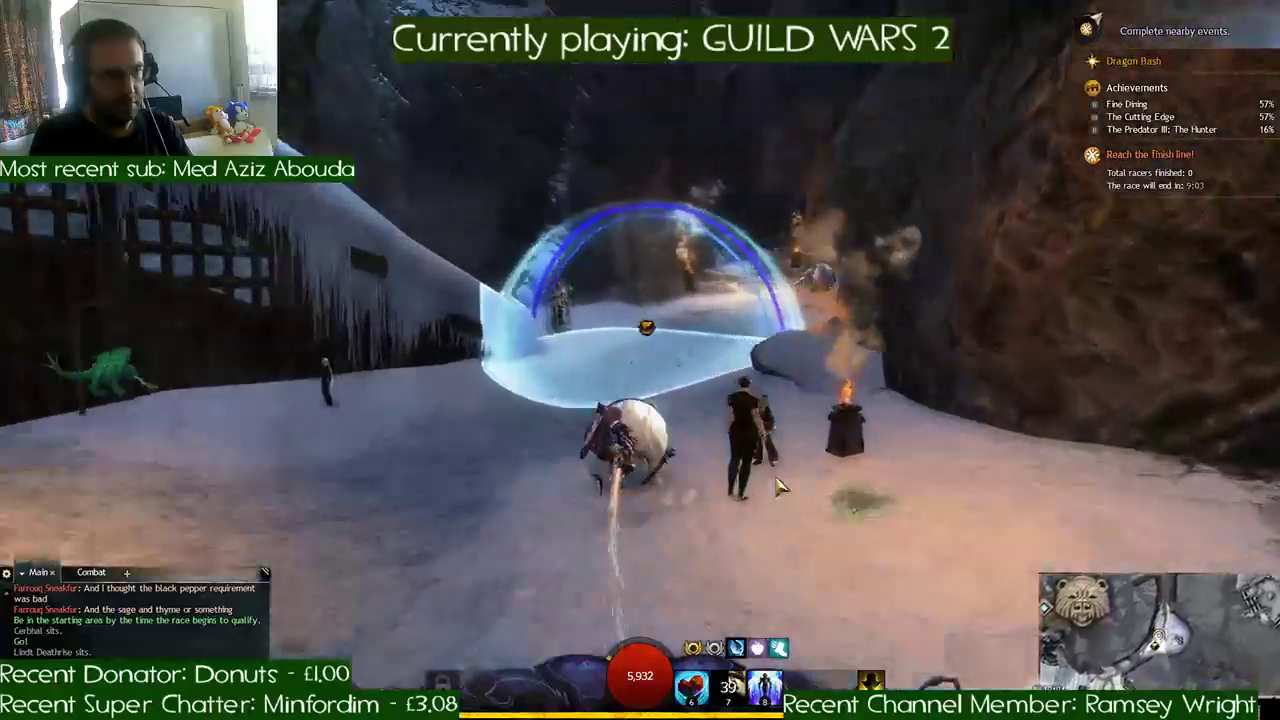
# - Steer from the tunnel exit through the moa pen area, up the snowy hill and past the pack animal's checkpoint
pyautogui.press('d')
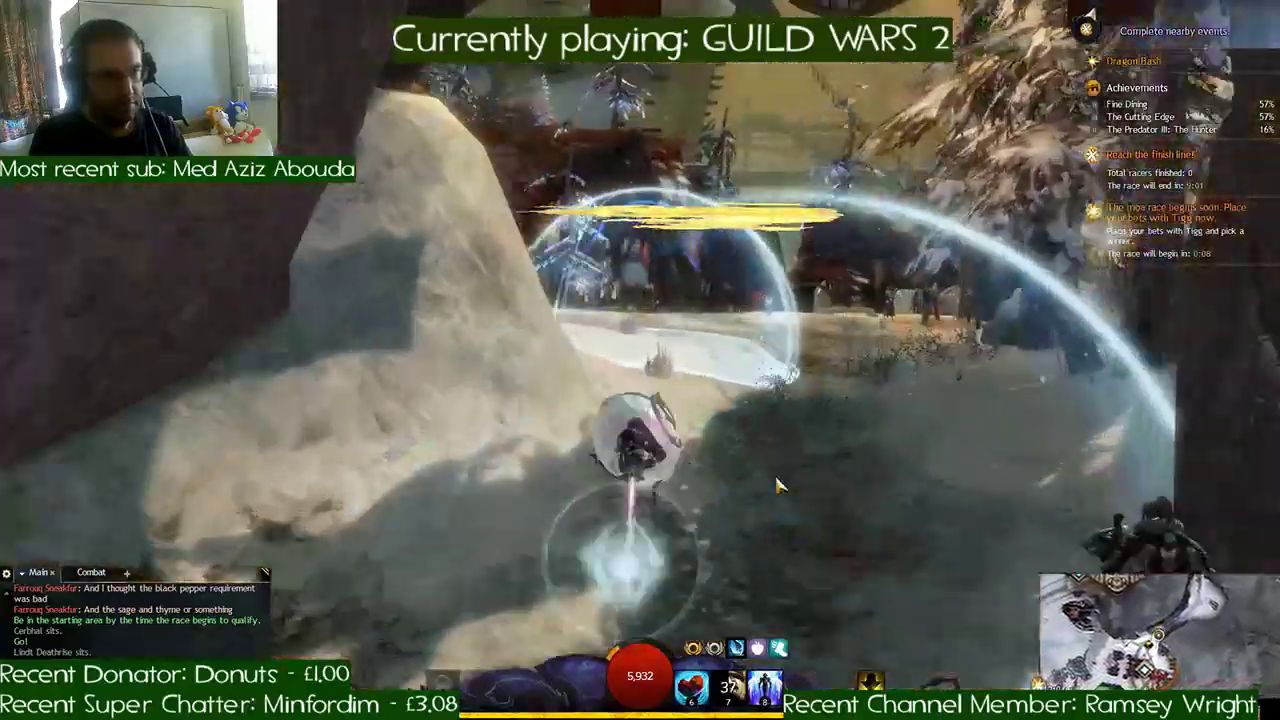
pyautogui.press('a')
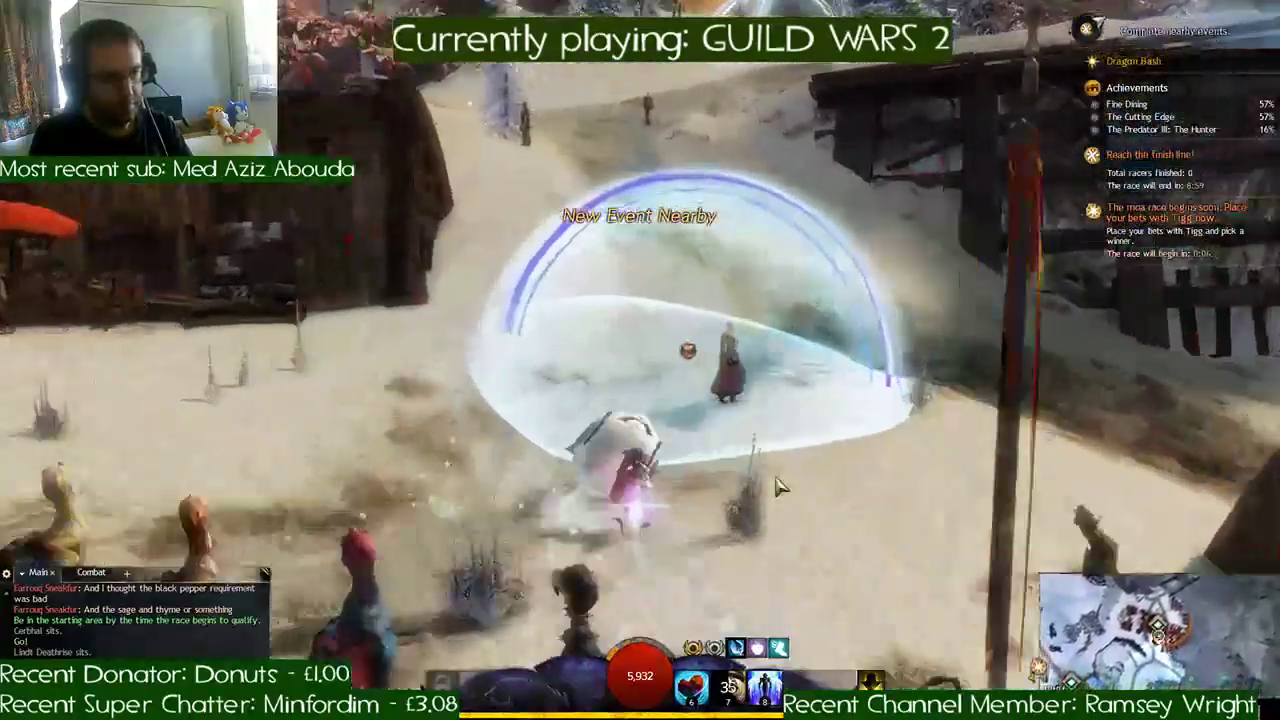
pyautogui.press('d')
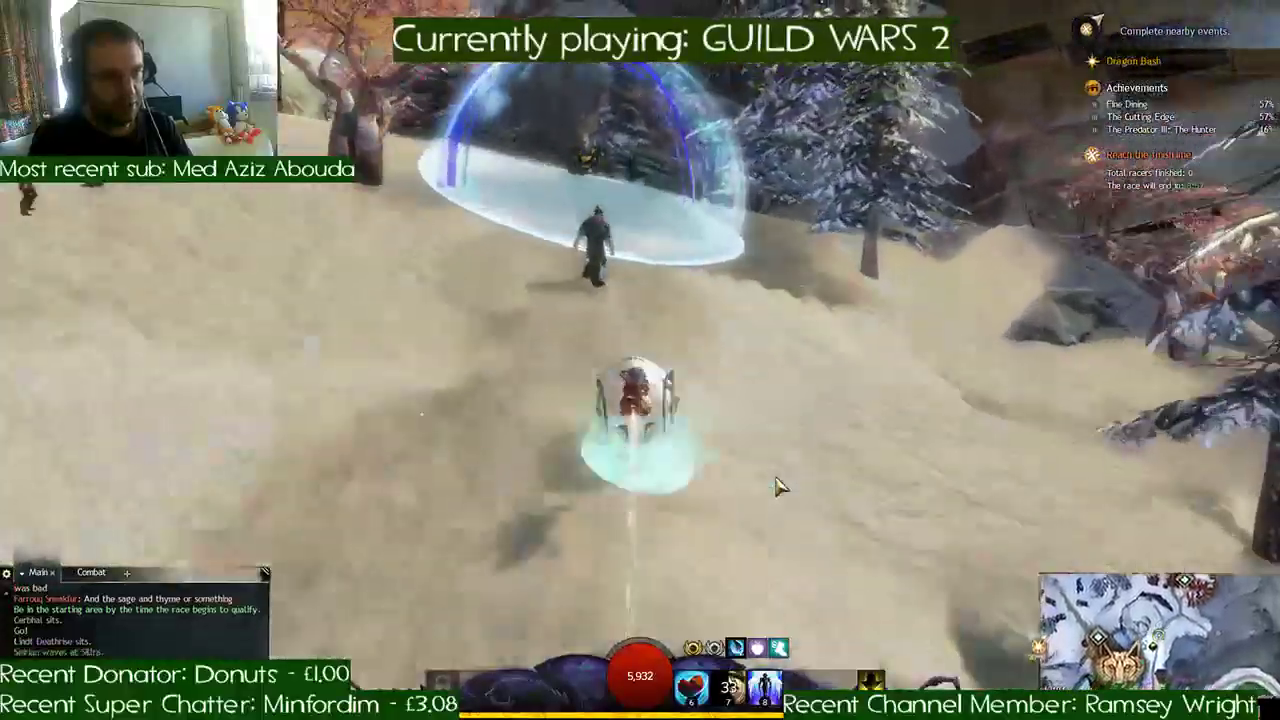
pyautogui.press('a')
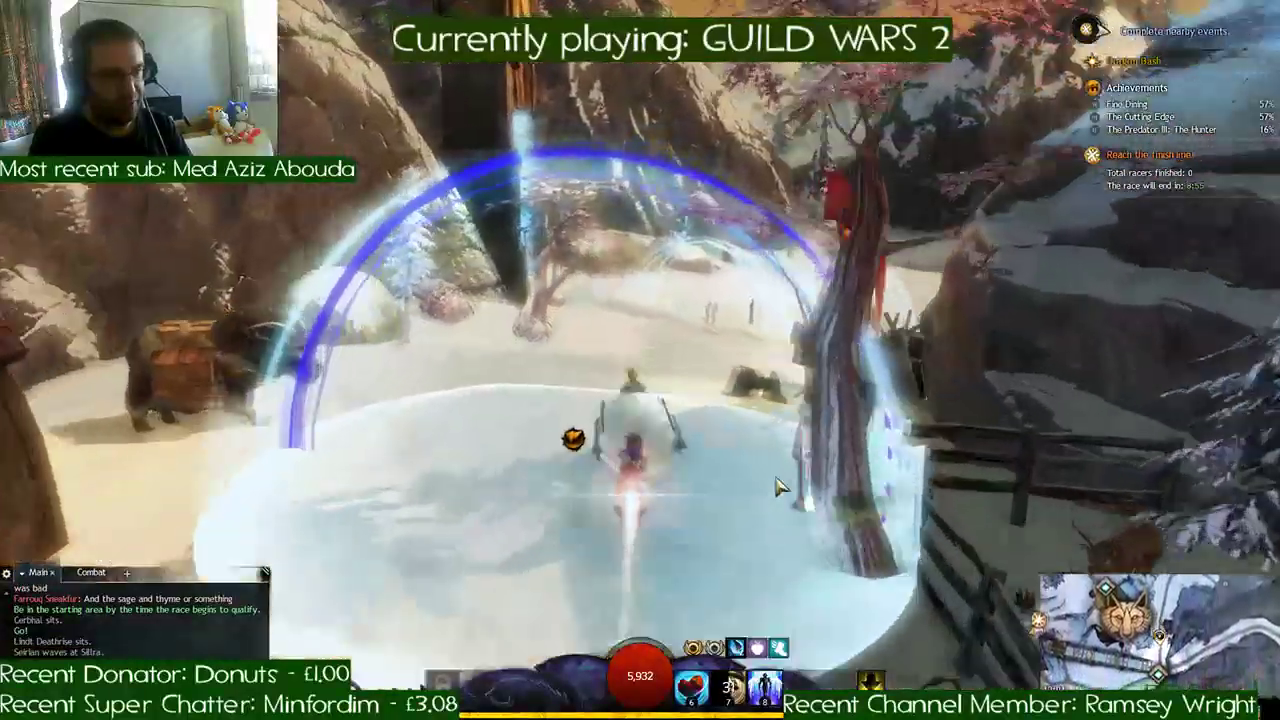
pyautogui.press('d')
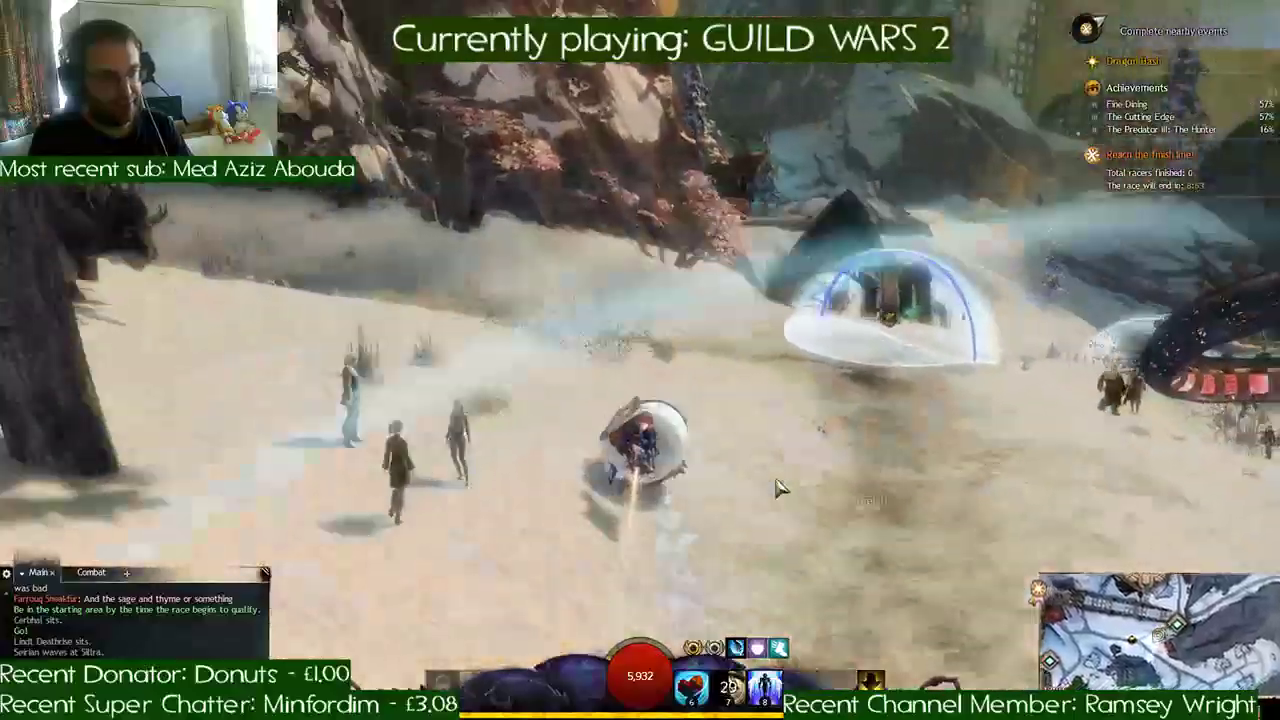
# - Follow the snowy bend under the bannered arches onto the plaza and cross the start line to complete the second lap
pyautogui.press('d')
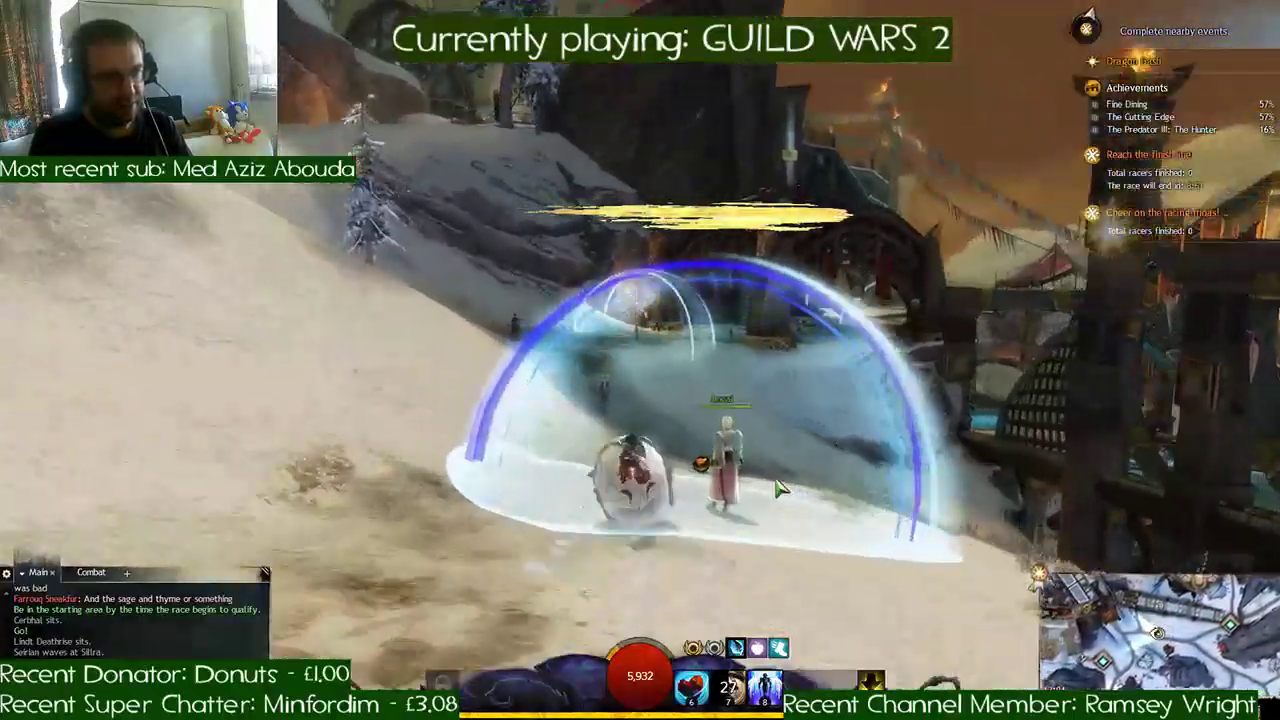
pyautogui.press('d')
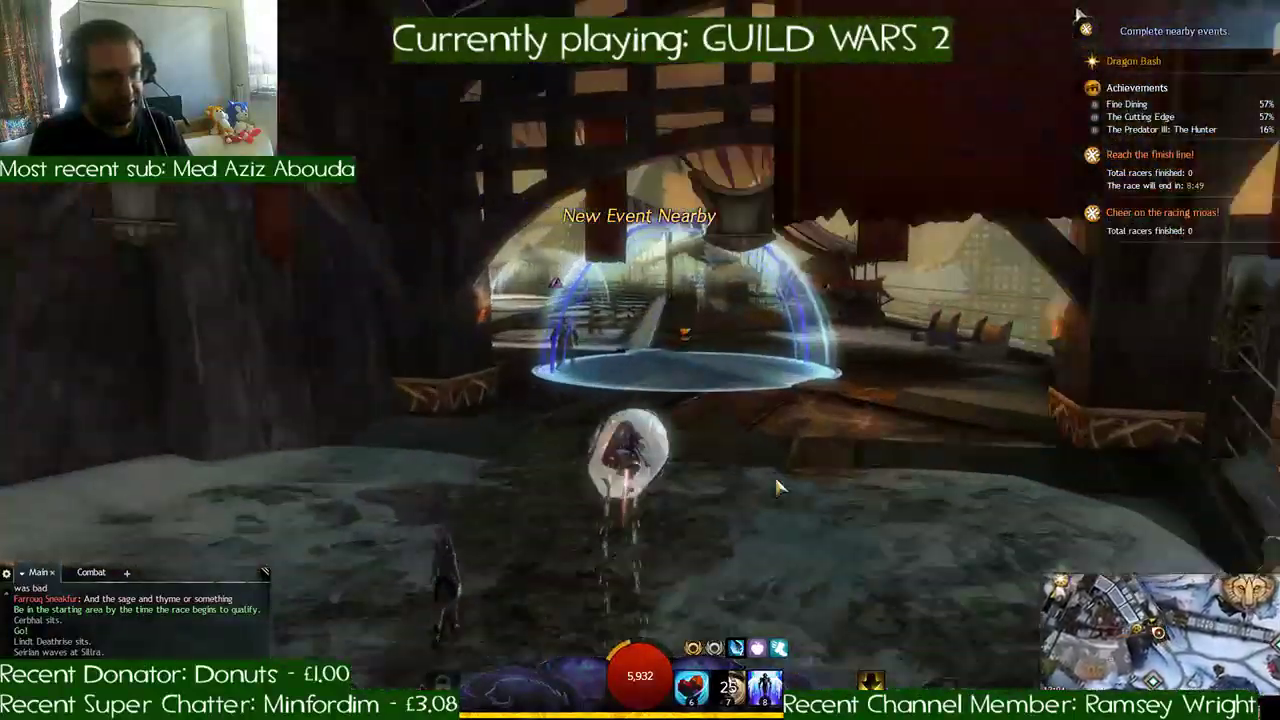
pyautogui.press('a')
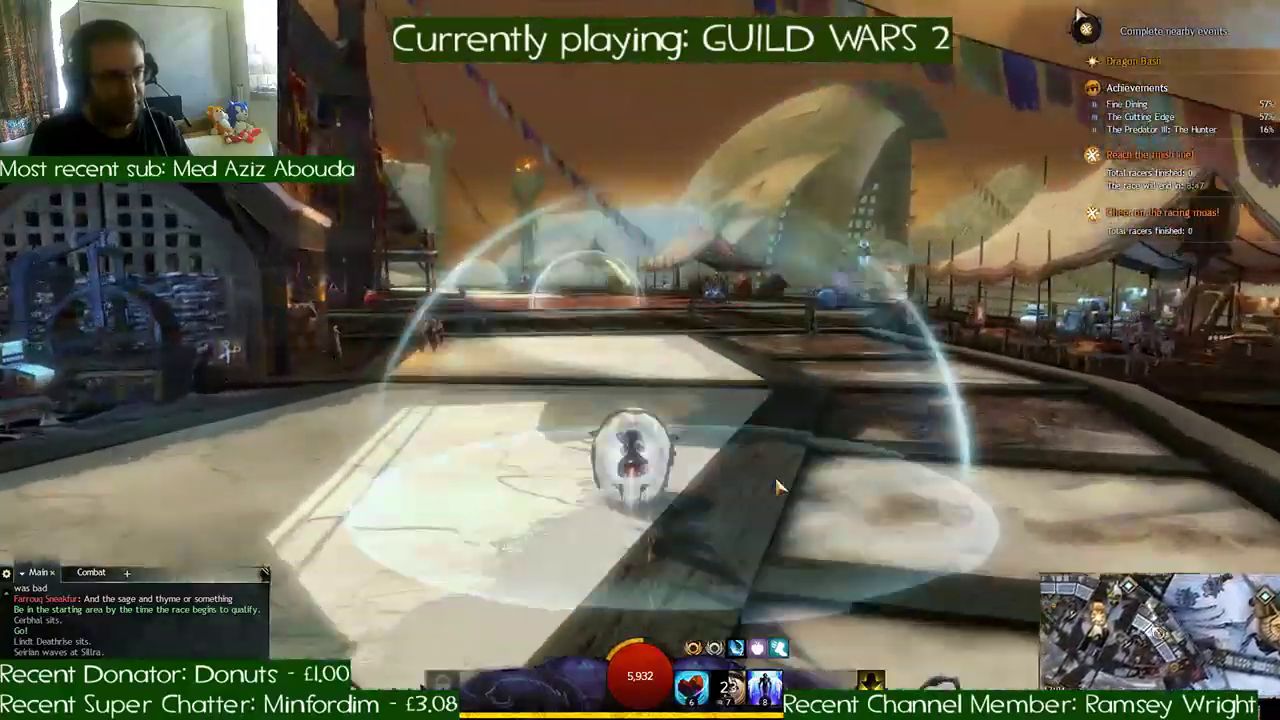
pyautogui.press('a')
pyautogui.press('a')
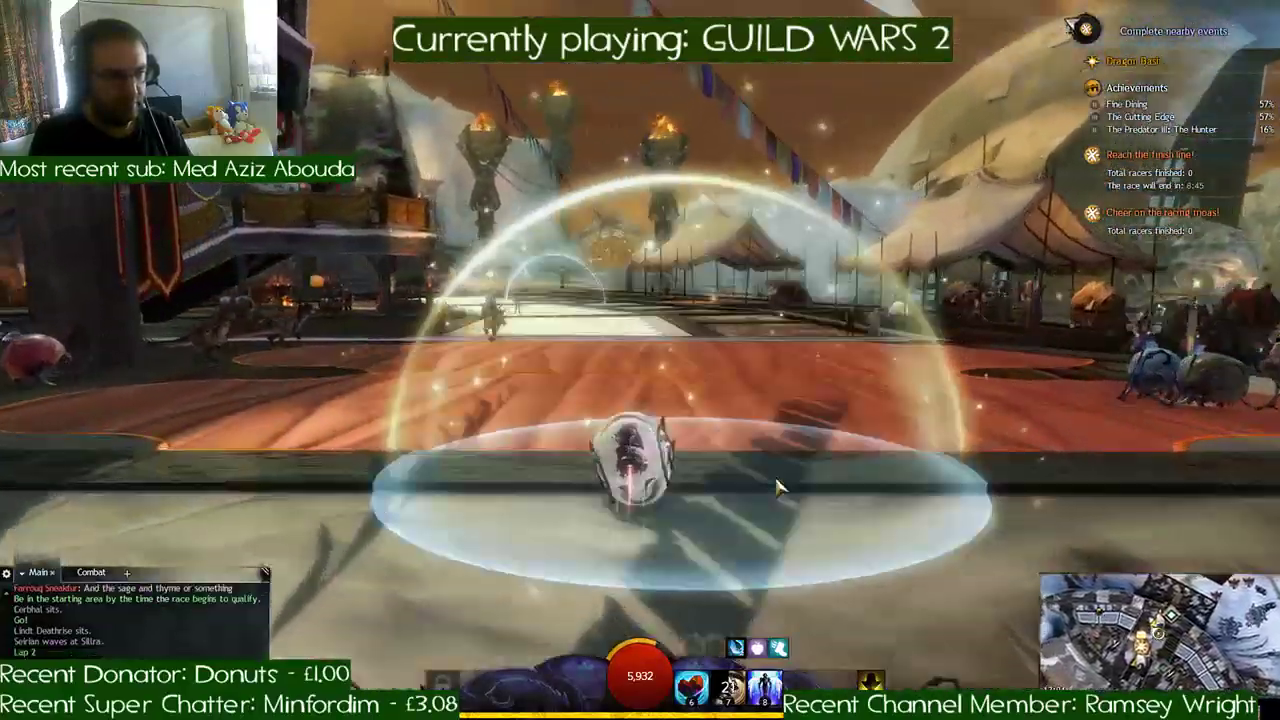
# - Begin the final lap by leaving the plaza over the wooden deck and passing the snowfield checkpoints to the lakeshore slope
pyautogui.press('a')
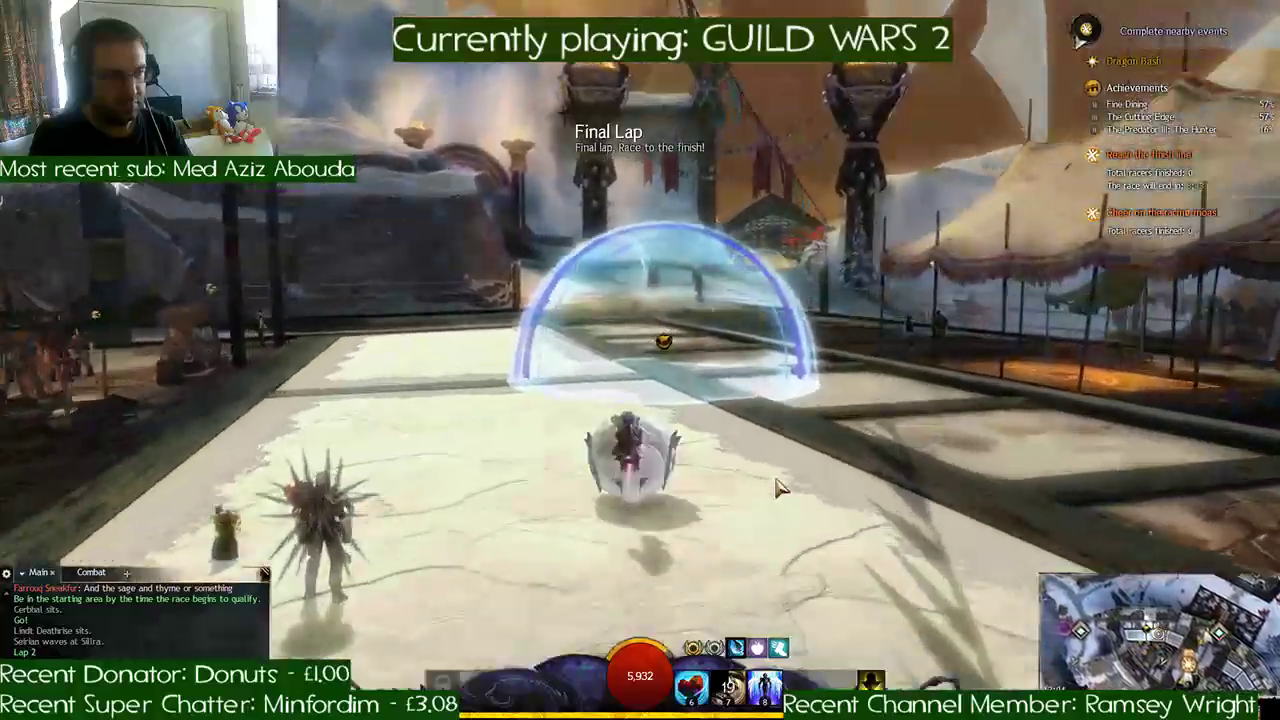
pyautogui.press('a')
pyautogui.press('a')
pyautogui.press('d')
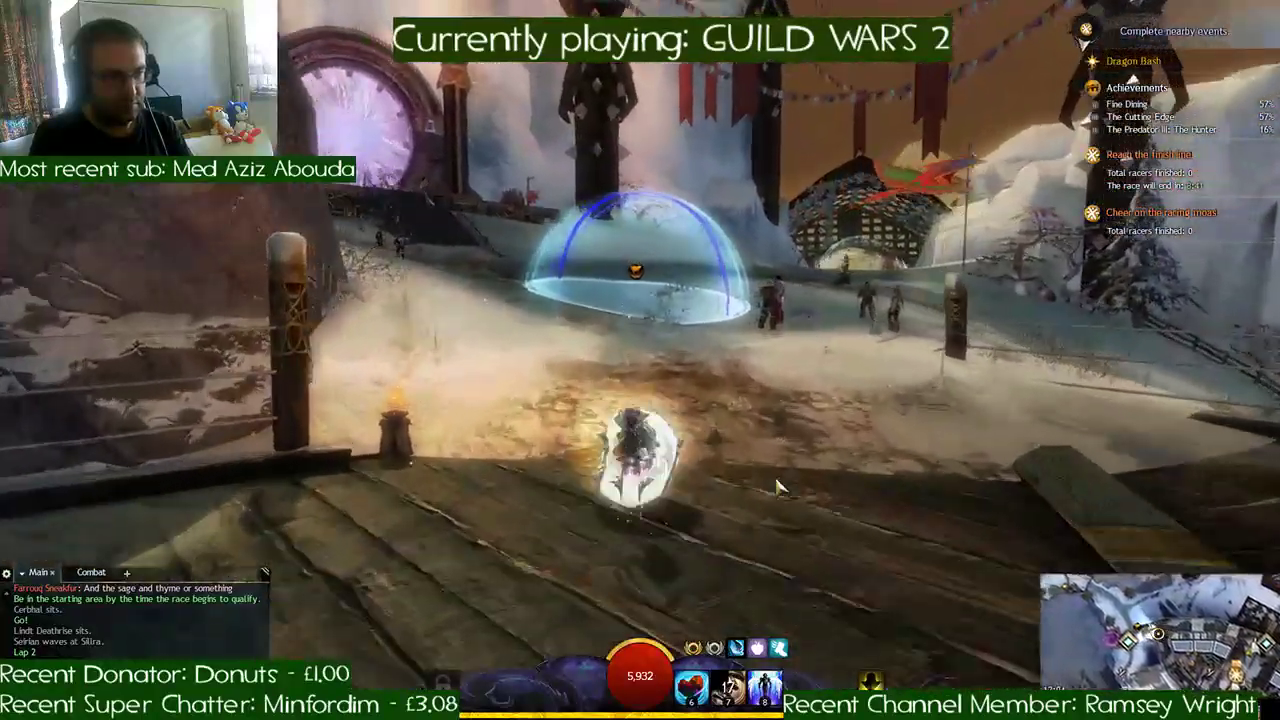
pyautogui.press('d')
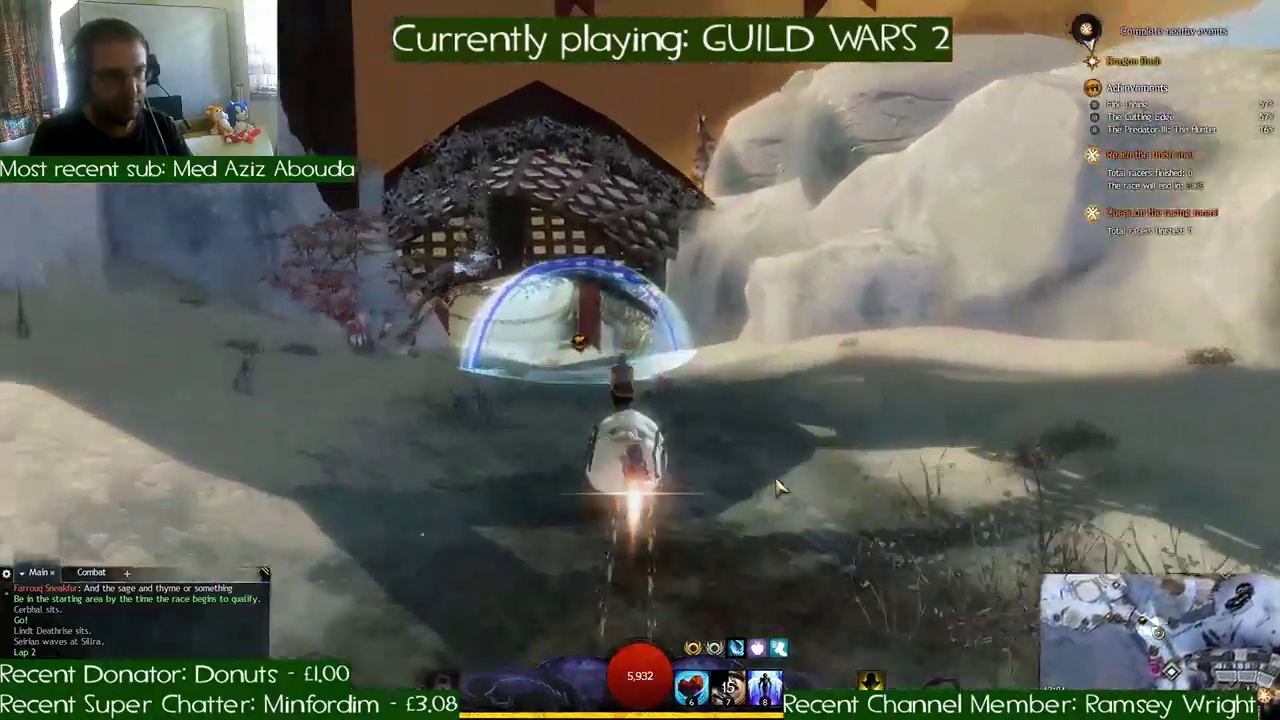
pyautogui.press('a')
pyautogui.press('a')
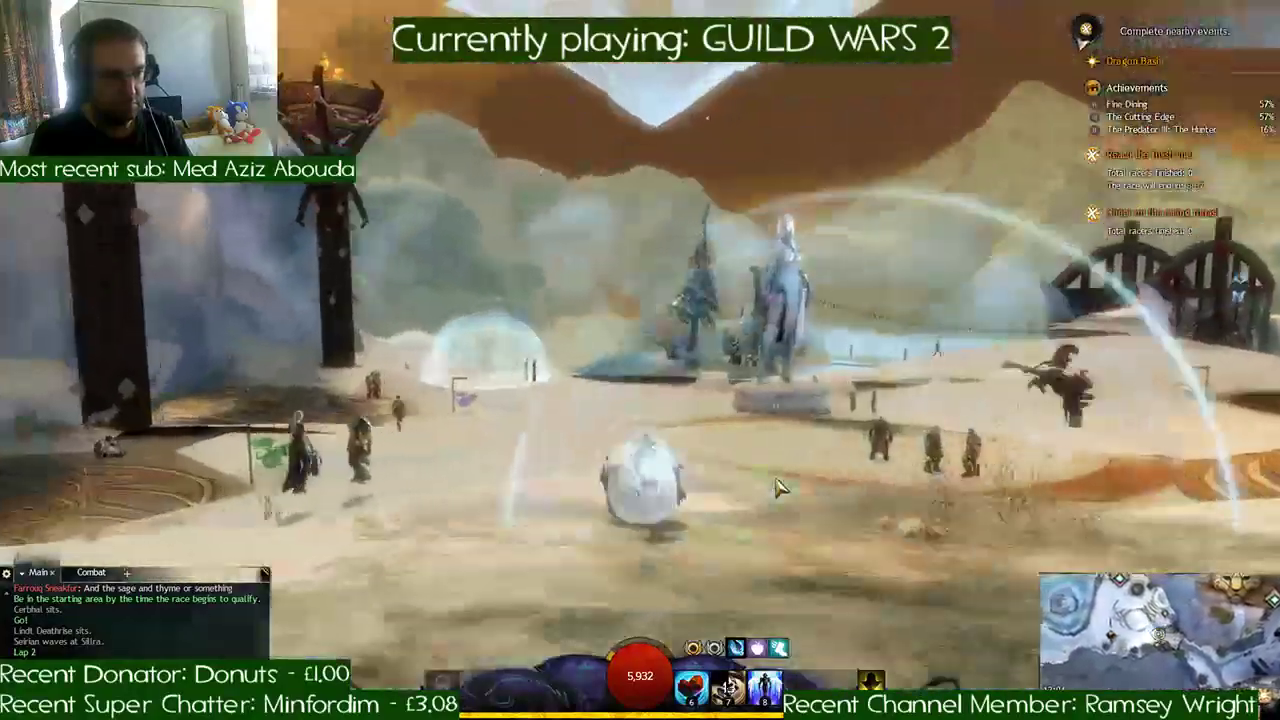
pyautogui.press('a')
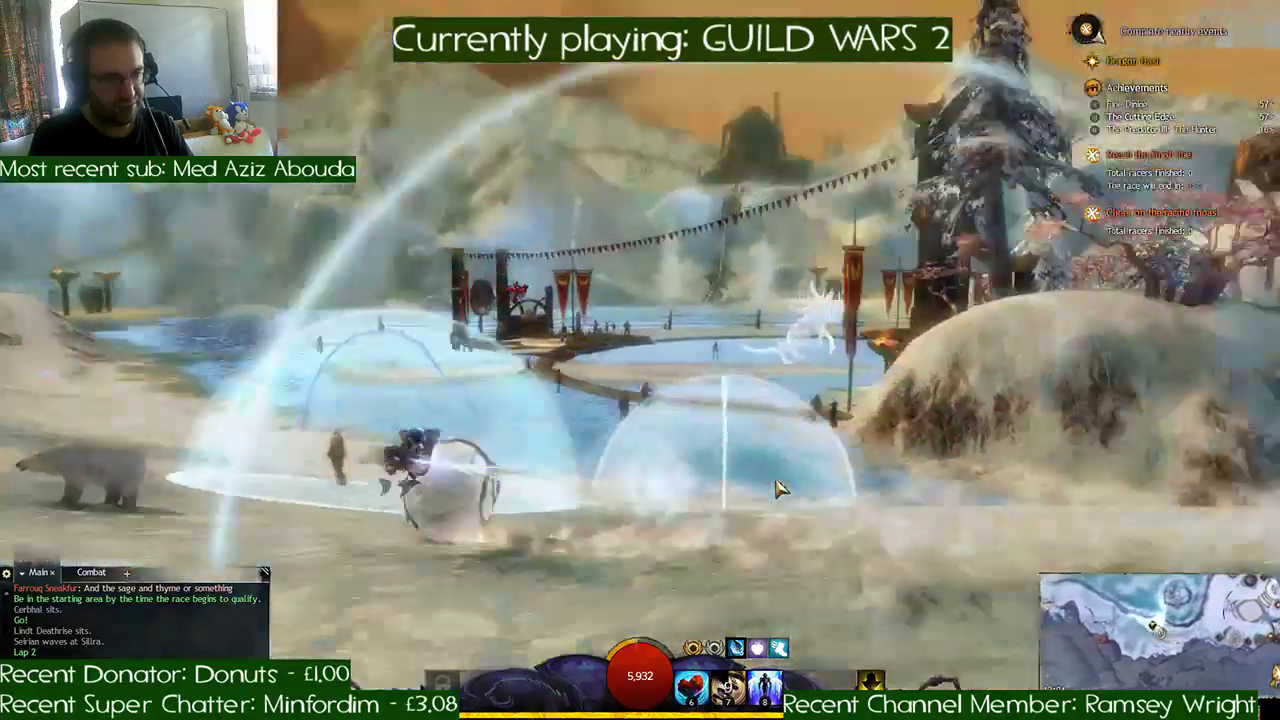
# - Follow the lakeshore checkpoints past the polar bear, up the frozen river between the golden-leaved trees and through the ice cavern
pyautogui.press('d')
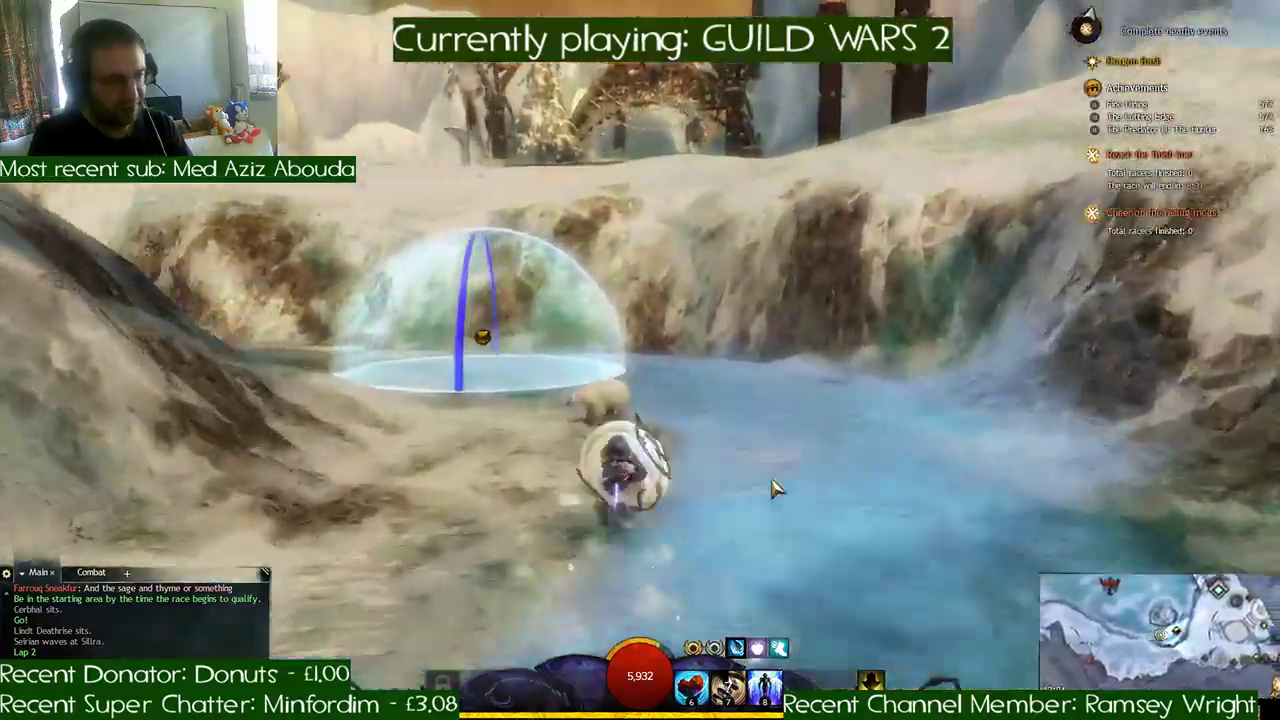
pyautogui.press('a')
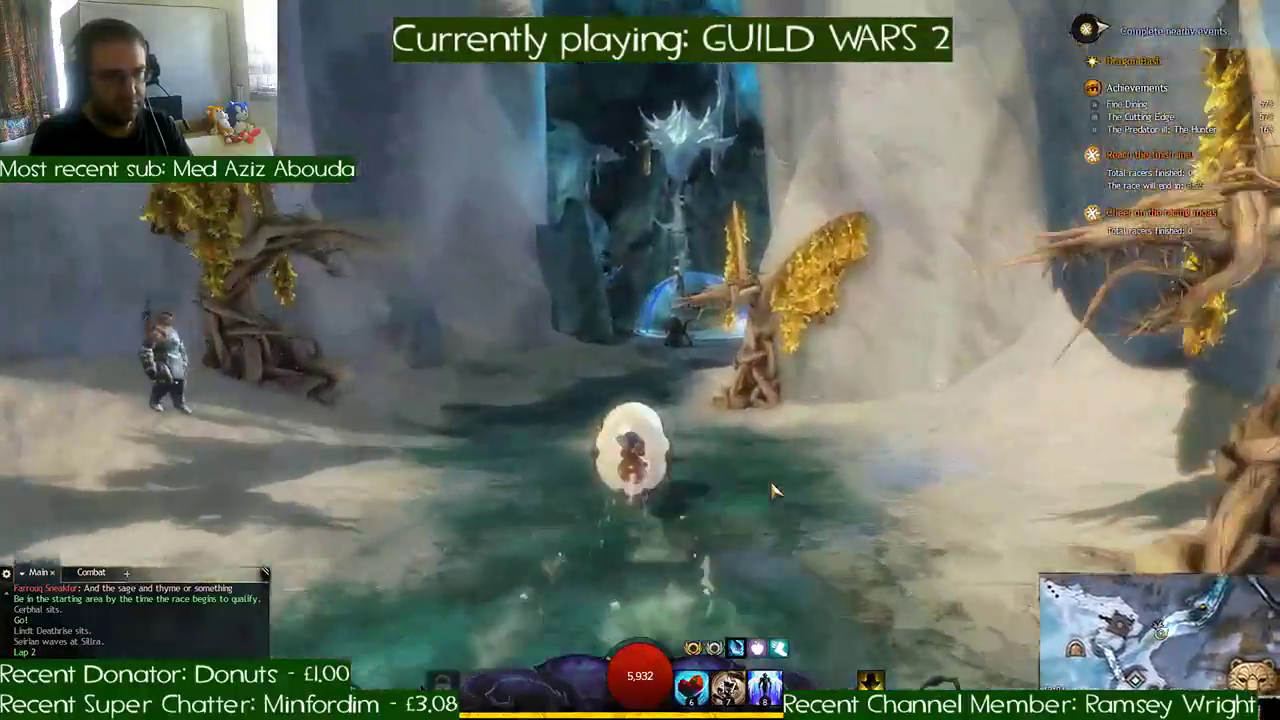
pyautogui.press('d')
pyautogui.press('a')
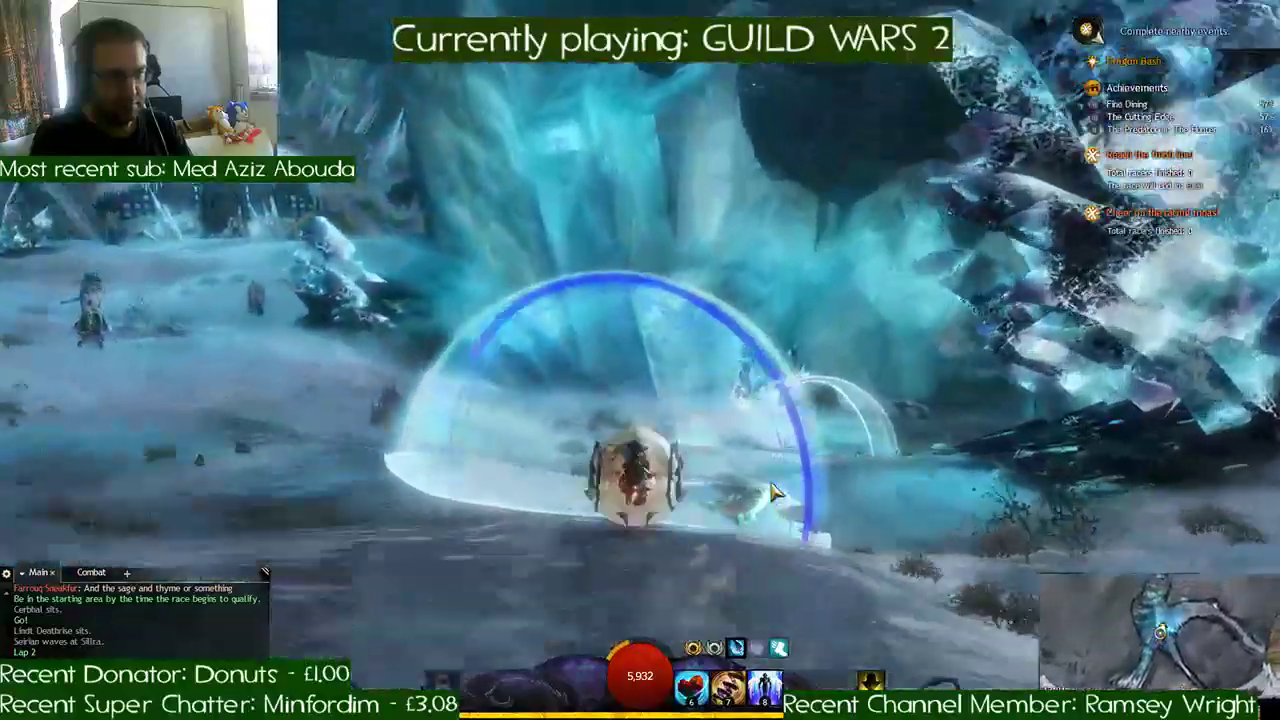
pyautogui.press('d')
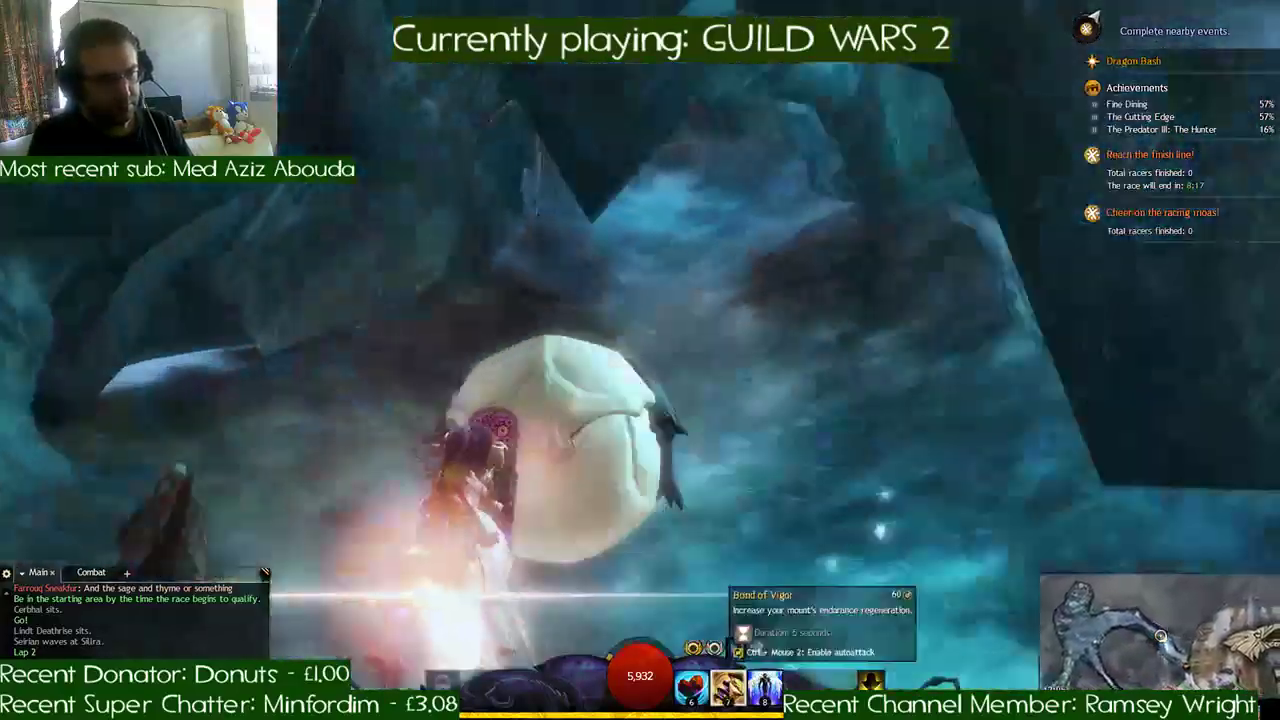
# - Use skill 7 in the ice tunnel and ride out past the ice animal sculptures to the snowy slope checkpoint
pyautogui.click(729, 686)
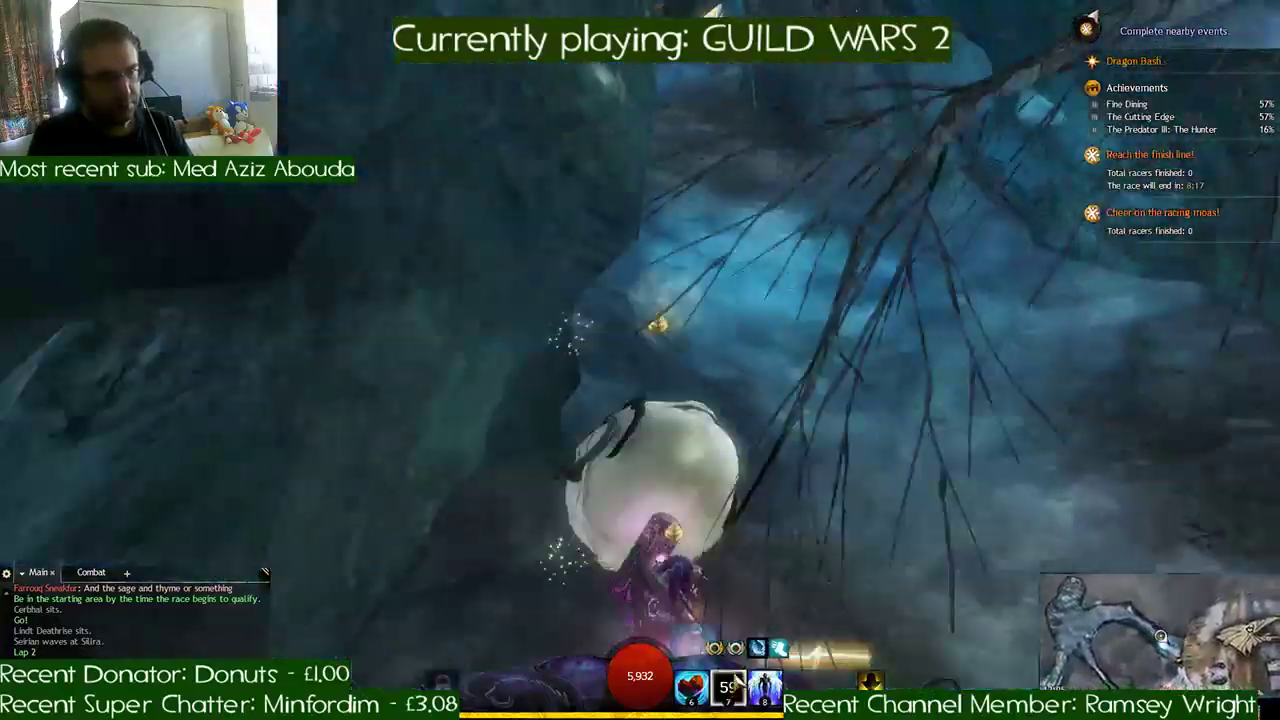
pyautogui.press('d')
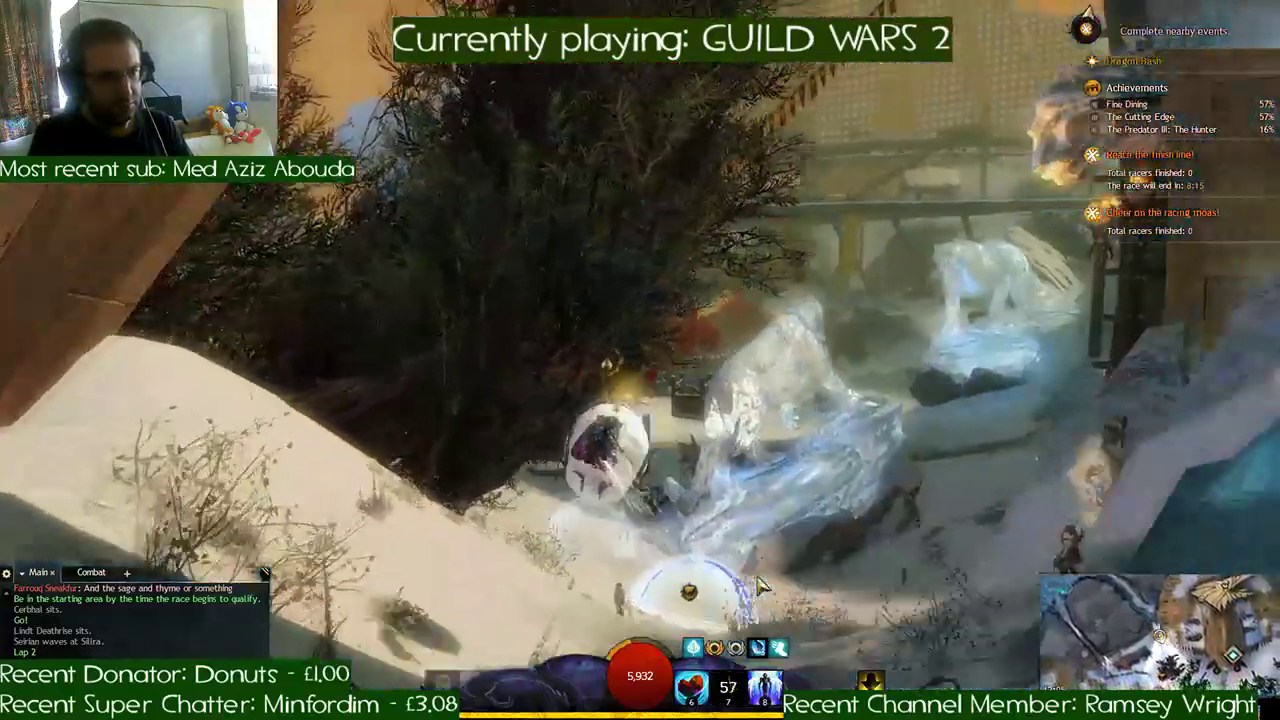
pyautogui.press('a')
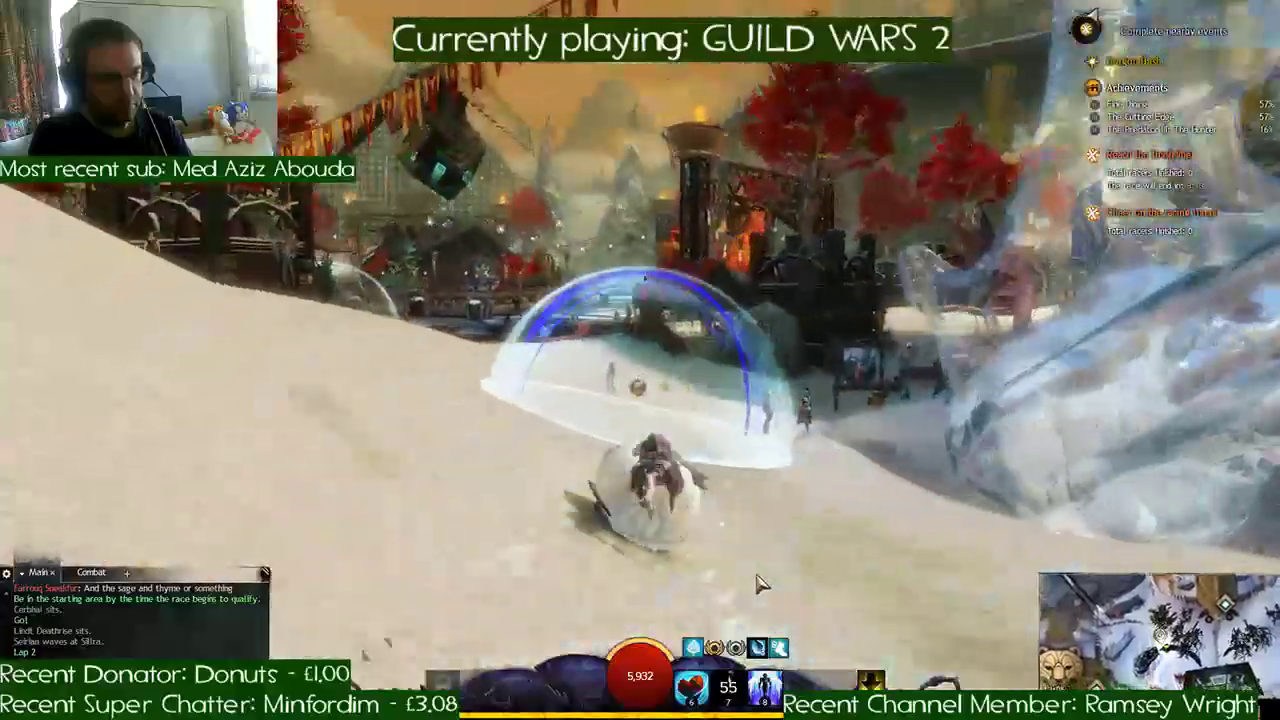
# - Curve along the snowbank beside the settlement through the checkpoints near the large gate and toward the rock wall
pyautogui.press('a')
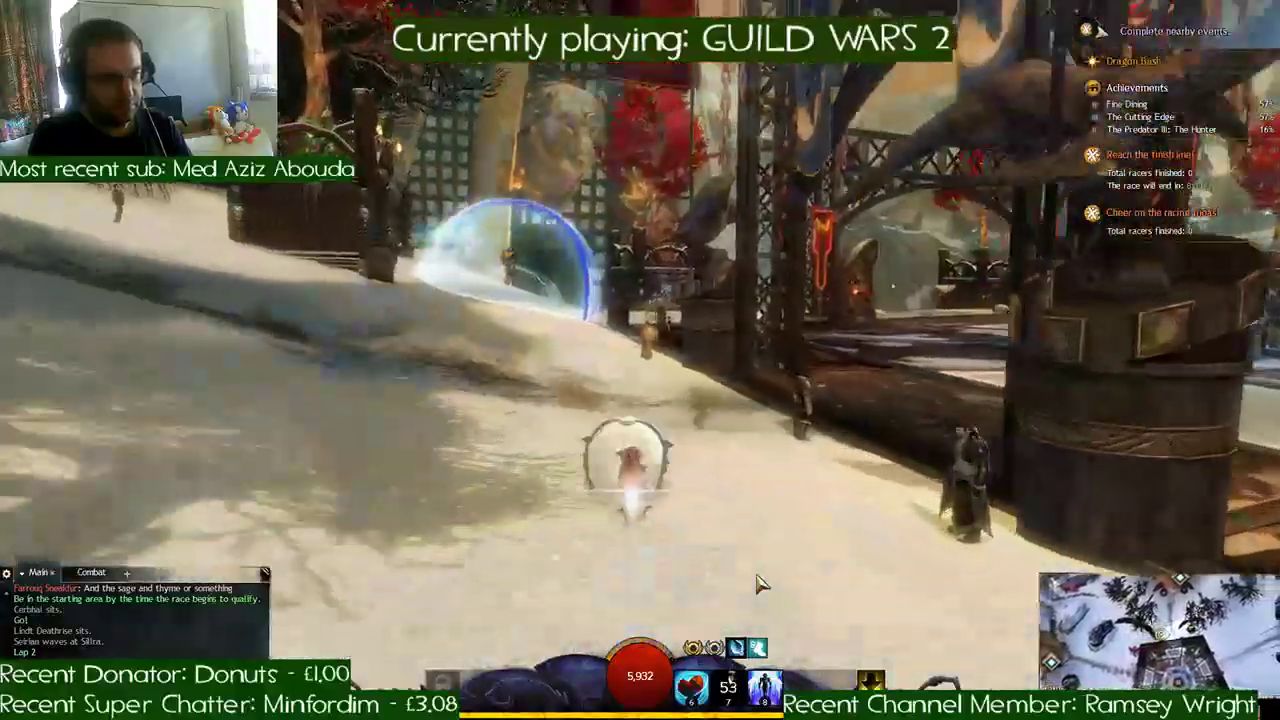
pyautogui.press('a')
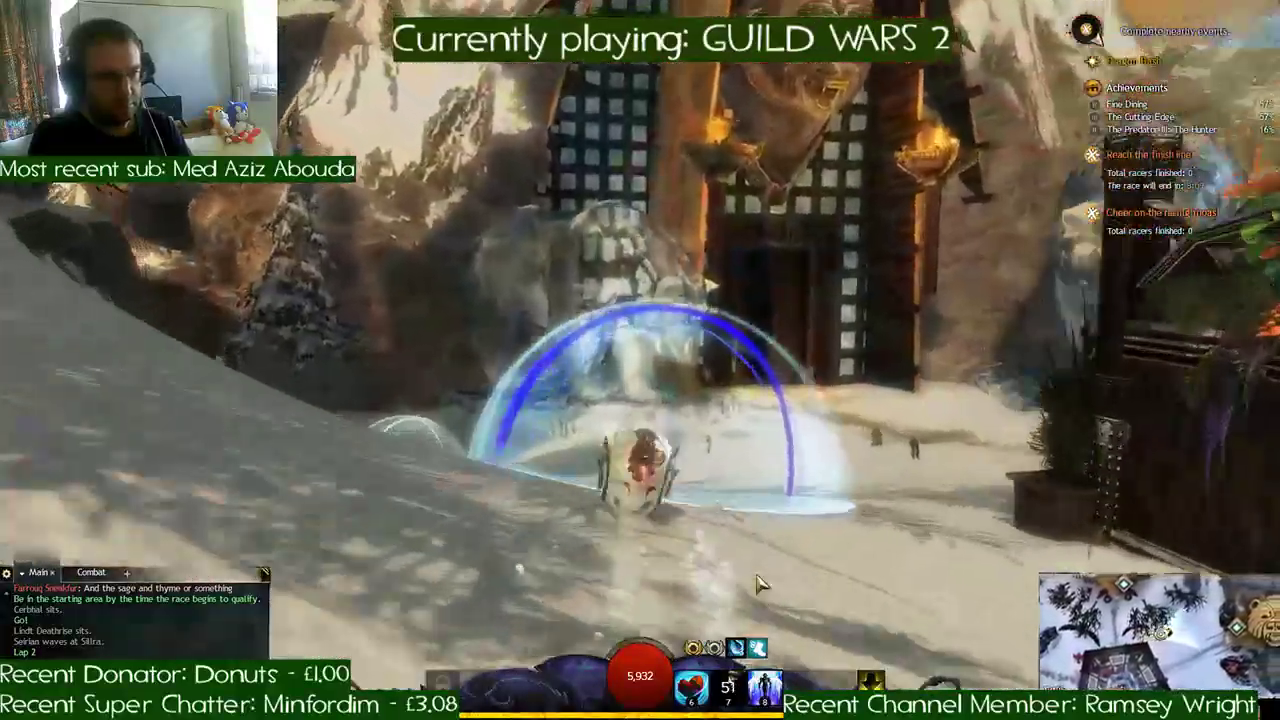
pyautogui.press('a')
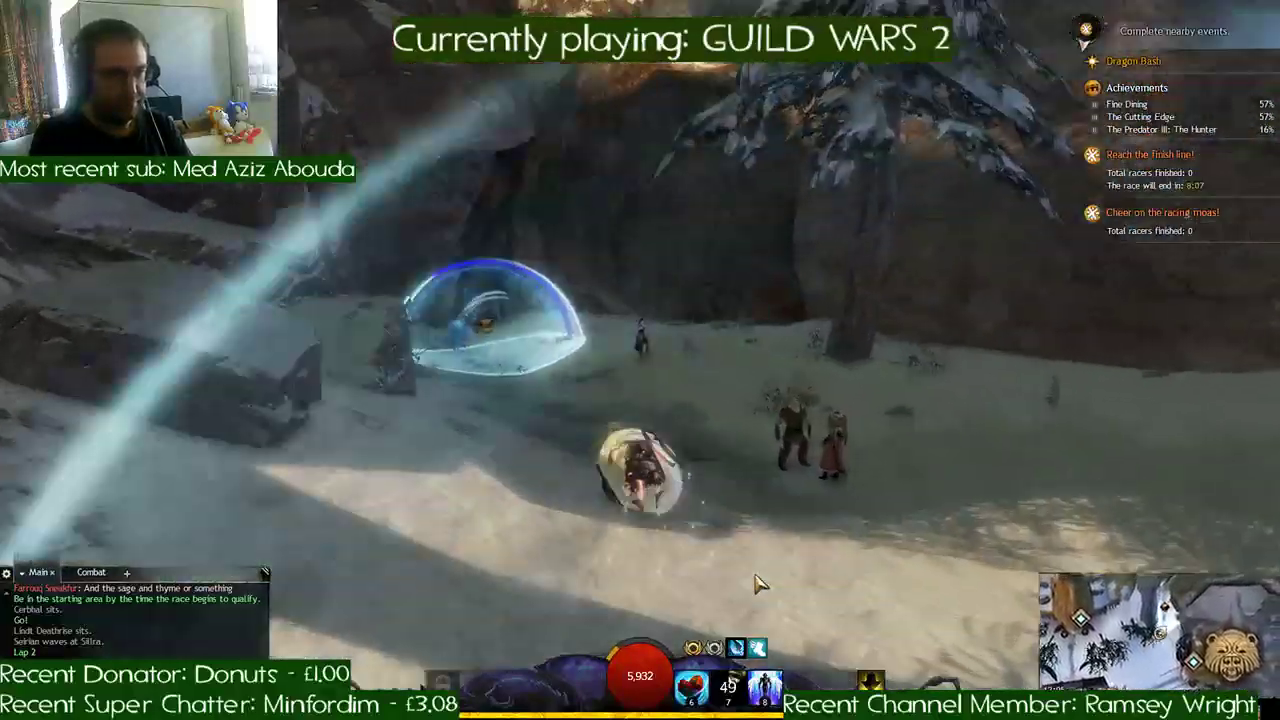
# - Enter the dark cave on the final lap, pass its checkpoints and race down the torch-lit tunnel
pyautogui.press('d')
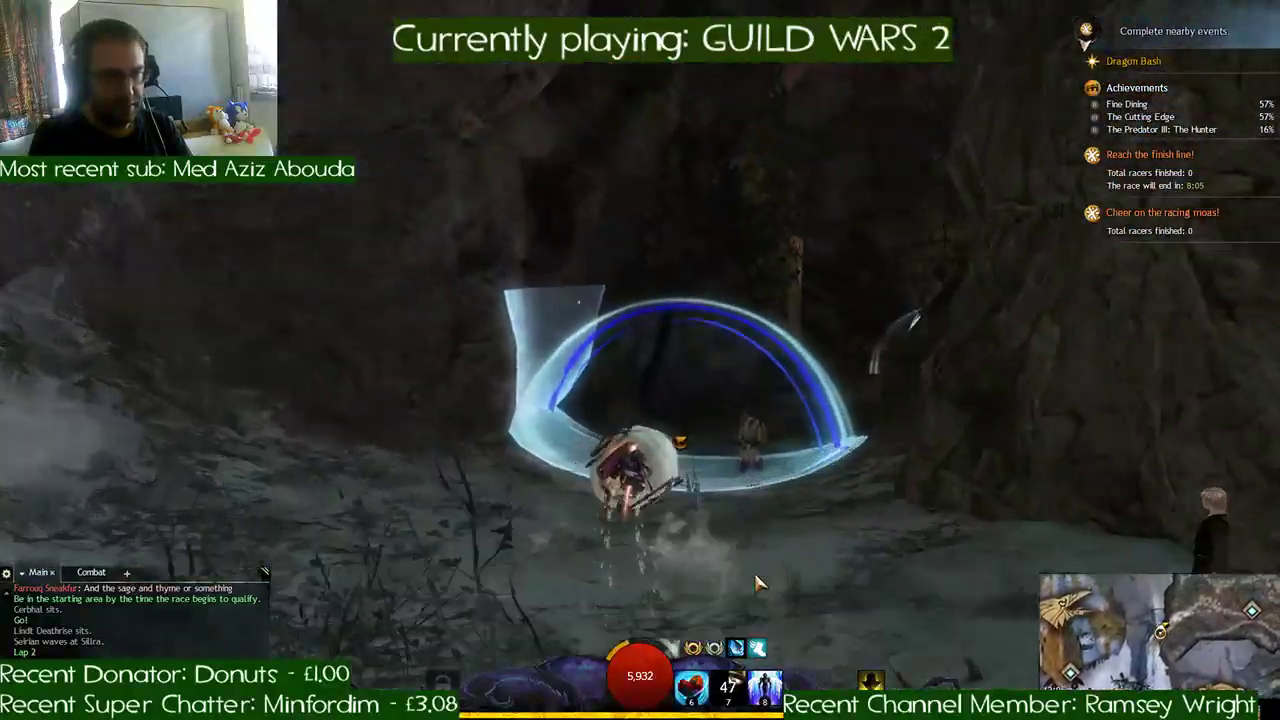
pyautogui.press('d')
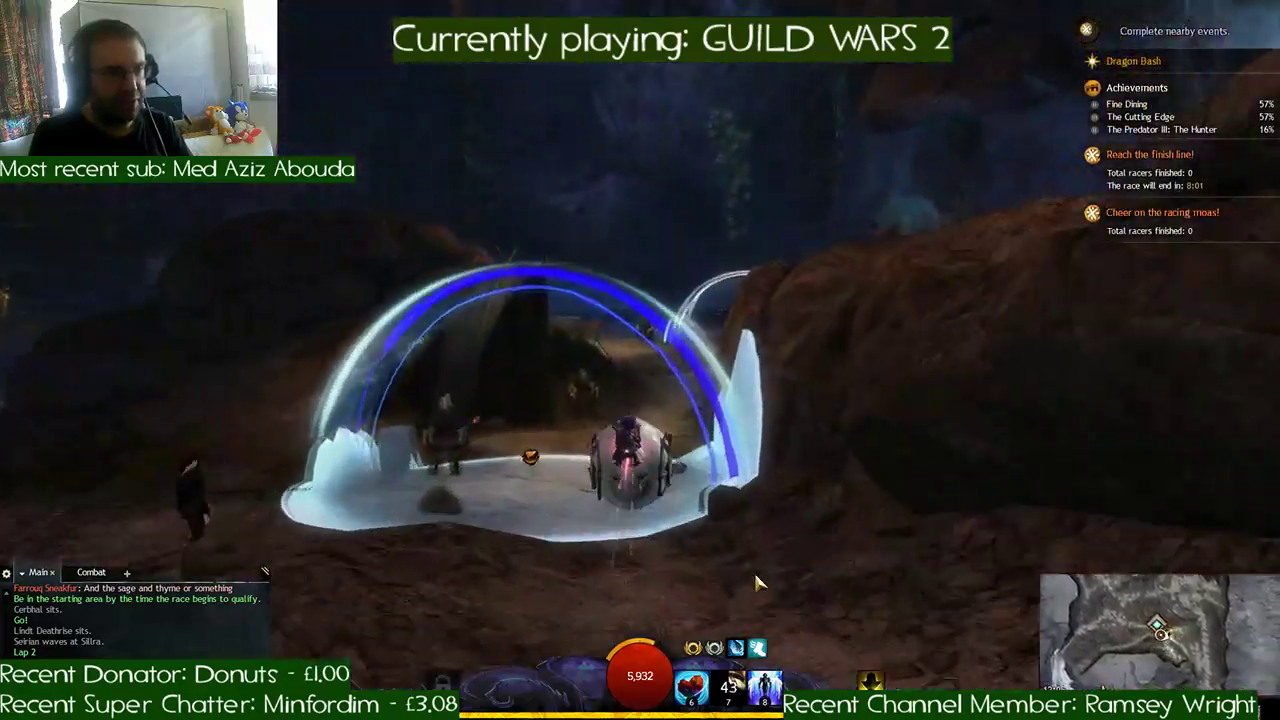
pyautogui.press('d')
pyautogui.press('d')
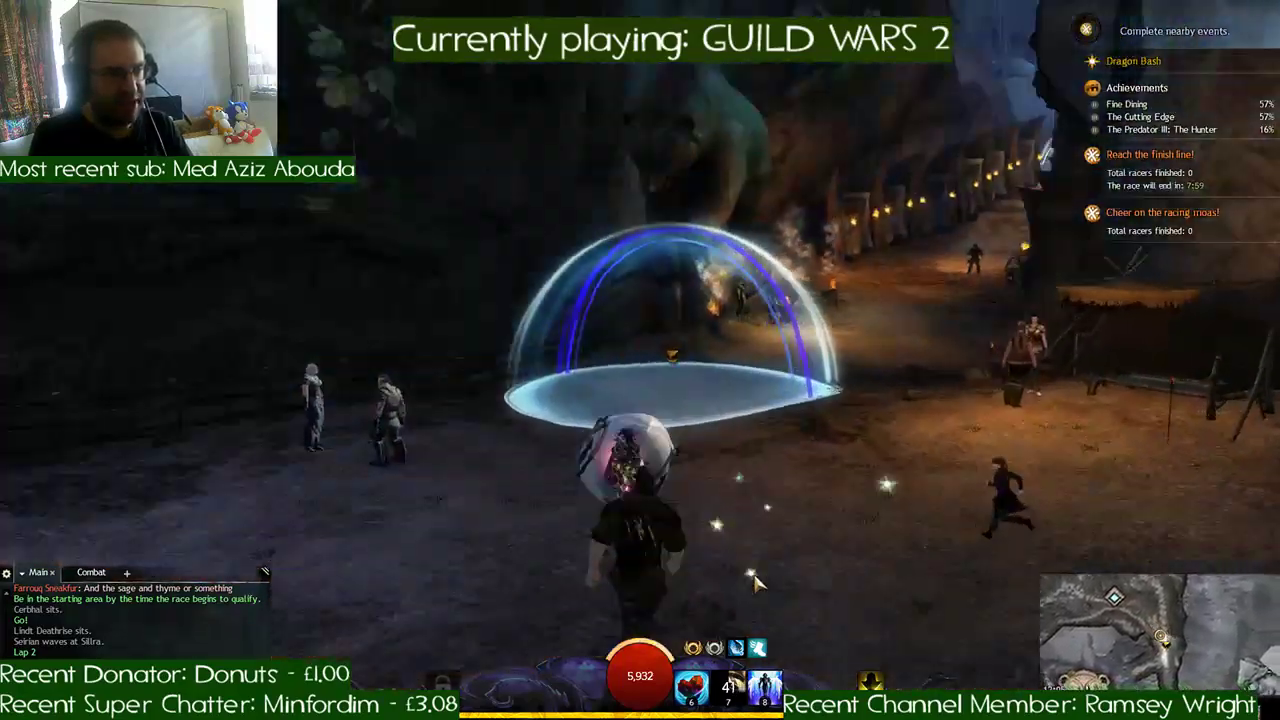
pyautogui.press('w')
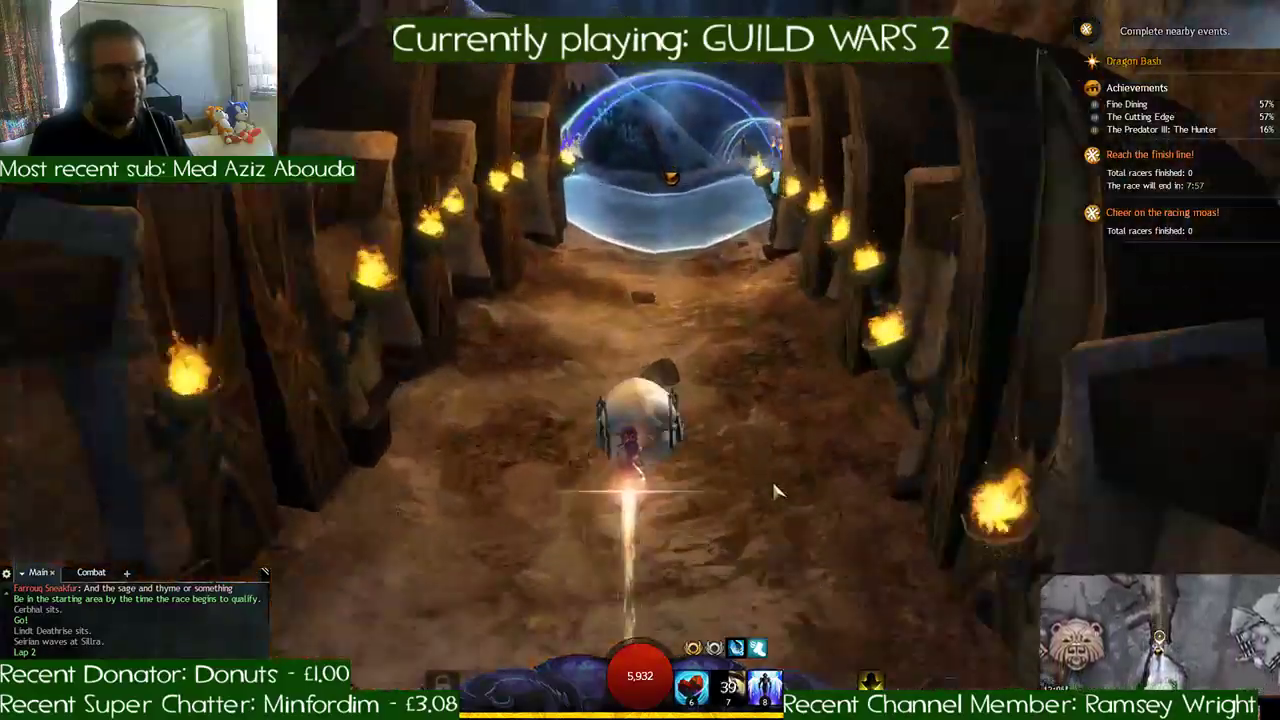
# - Leave the torch-lit tunnel, round the snowbank past the wooden lodges and clear the checkpoint among the pine trees
pyautogui.press('d')
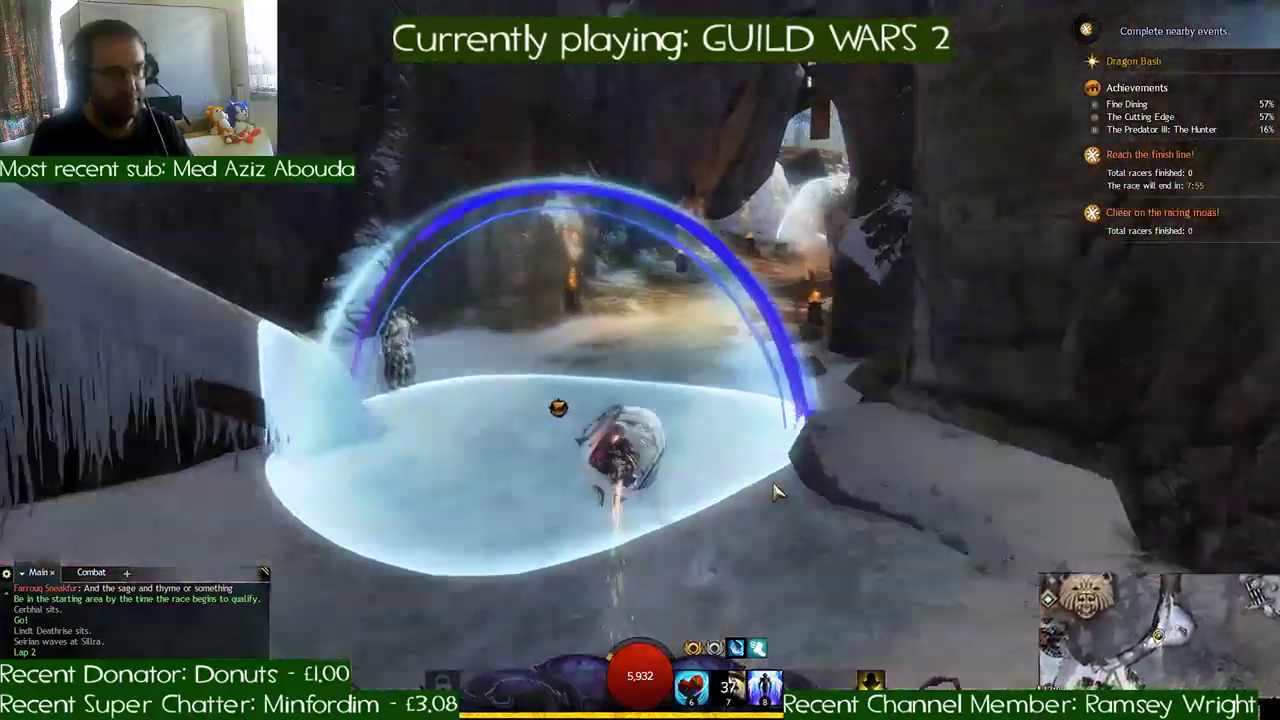
pyautogui.press('a')
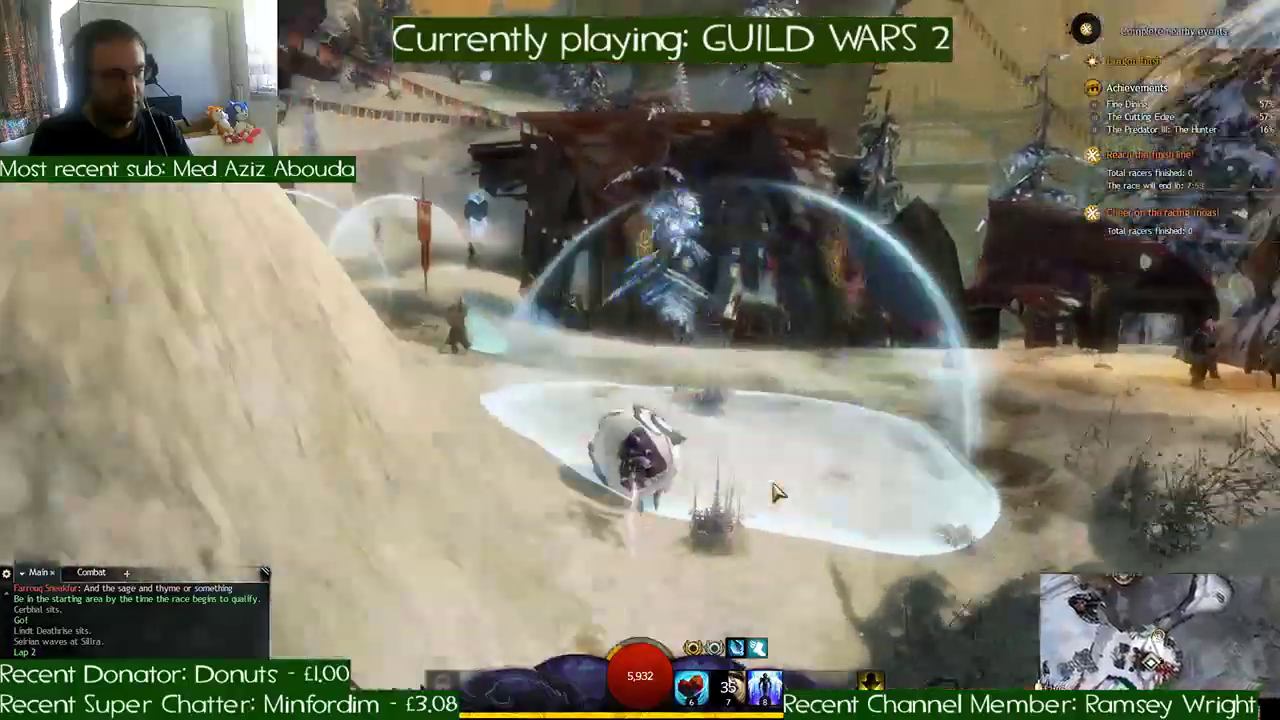
pyautogui.press('a')
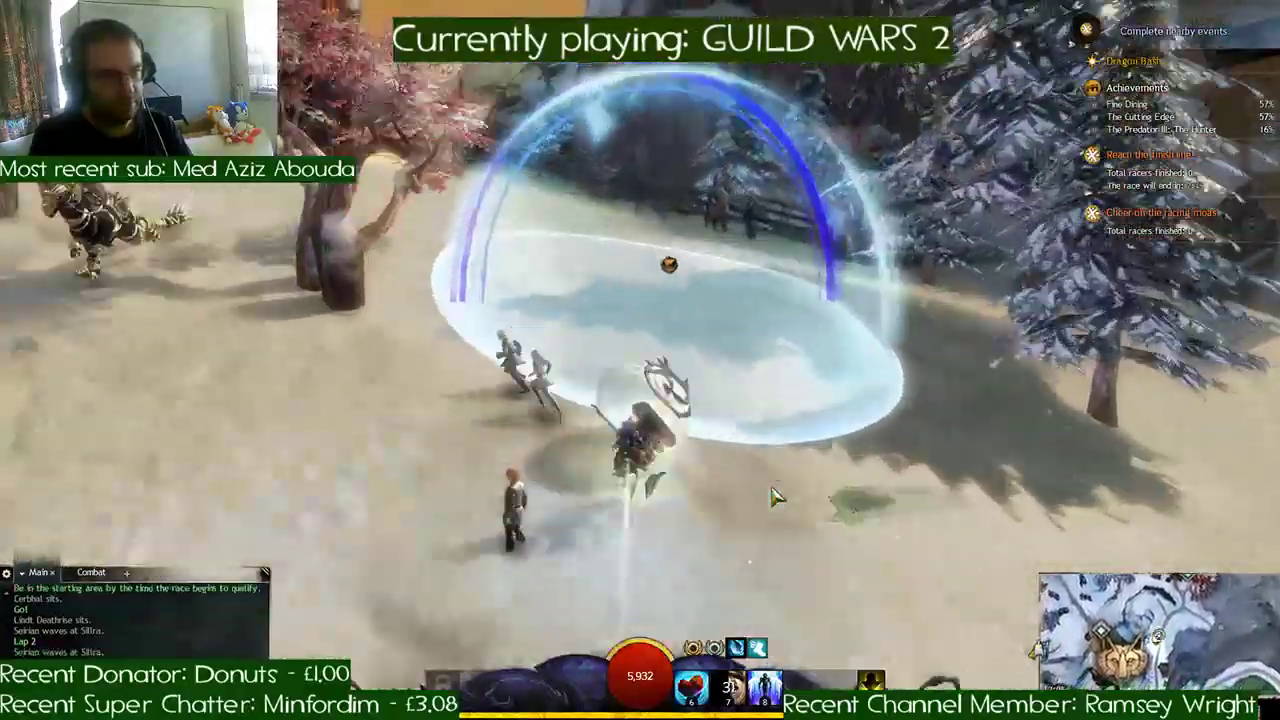
pyautogui.press('a')
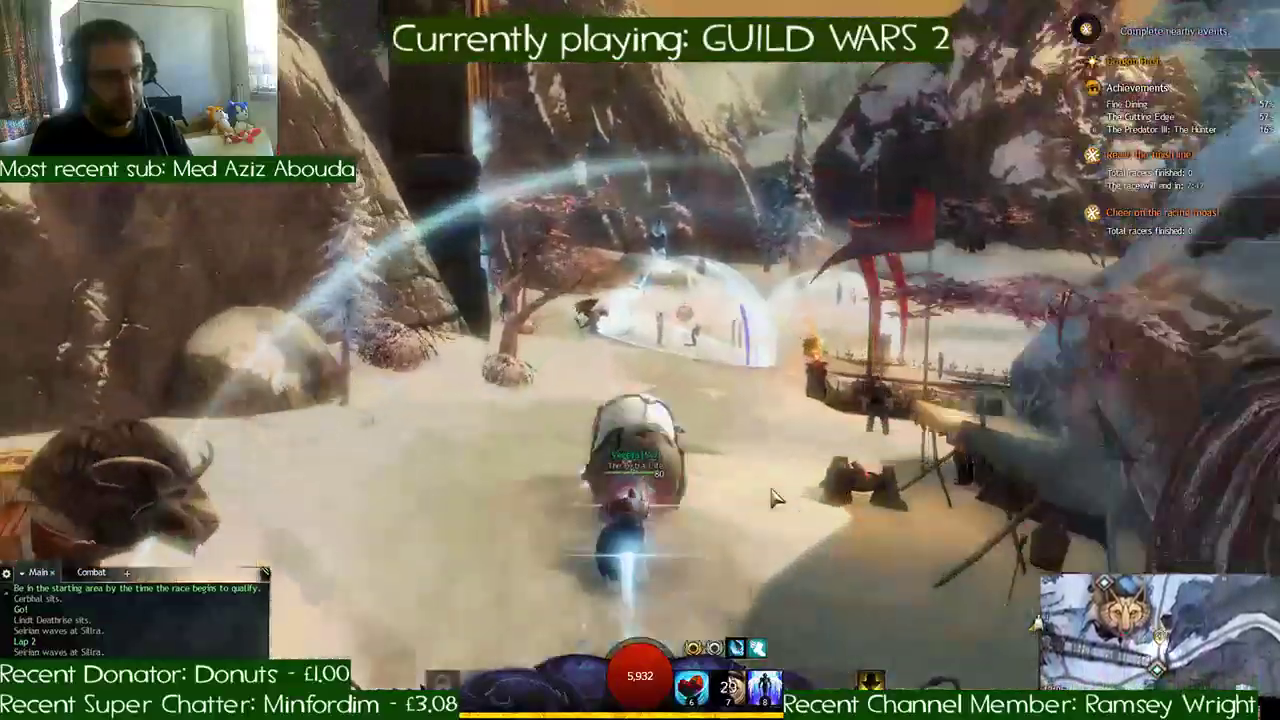
# - Ride the snowy bend past the horned animal, pass under the bannered arches and cross the plaza finish line
pyautogui.press('d')
pyautogui.press('d')
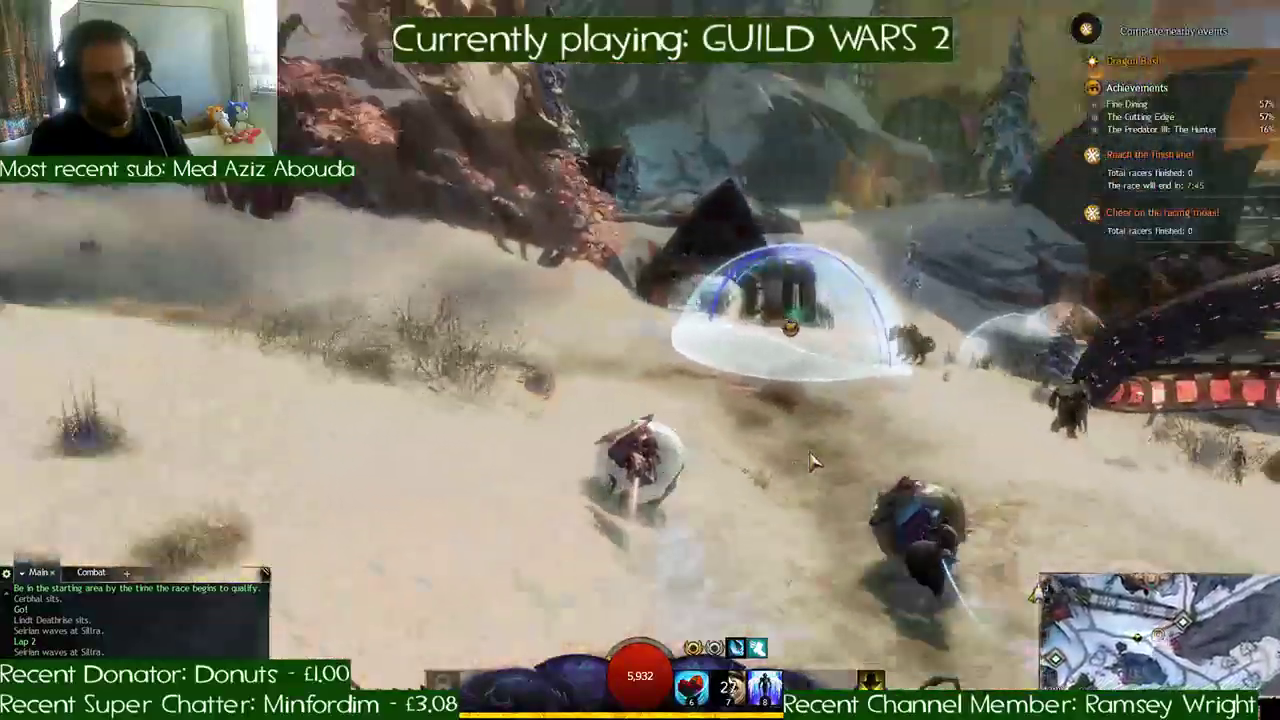
pyautogui.press('d')
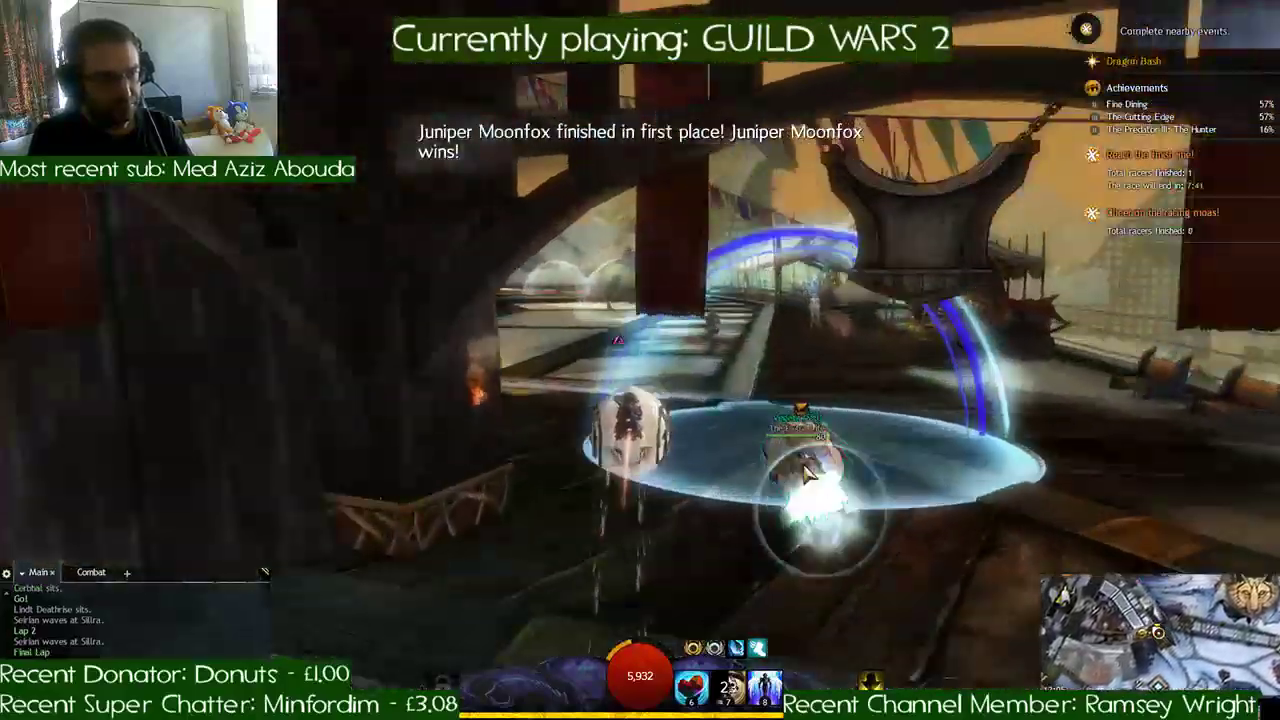
pyautogui.press('a')
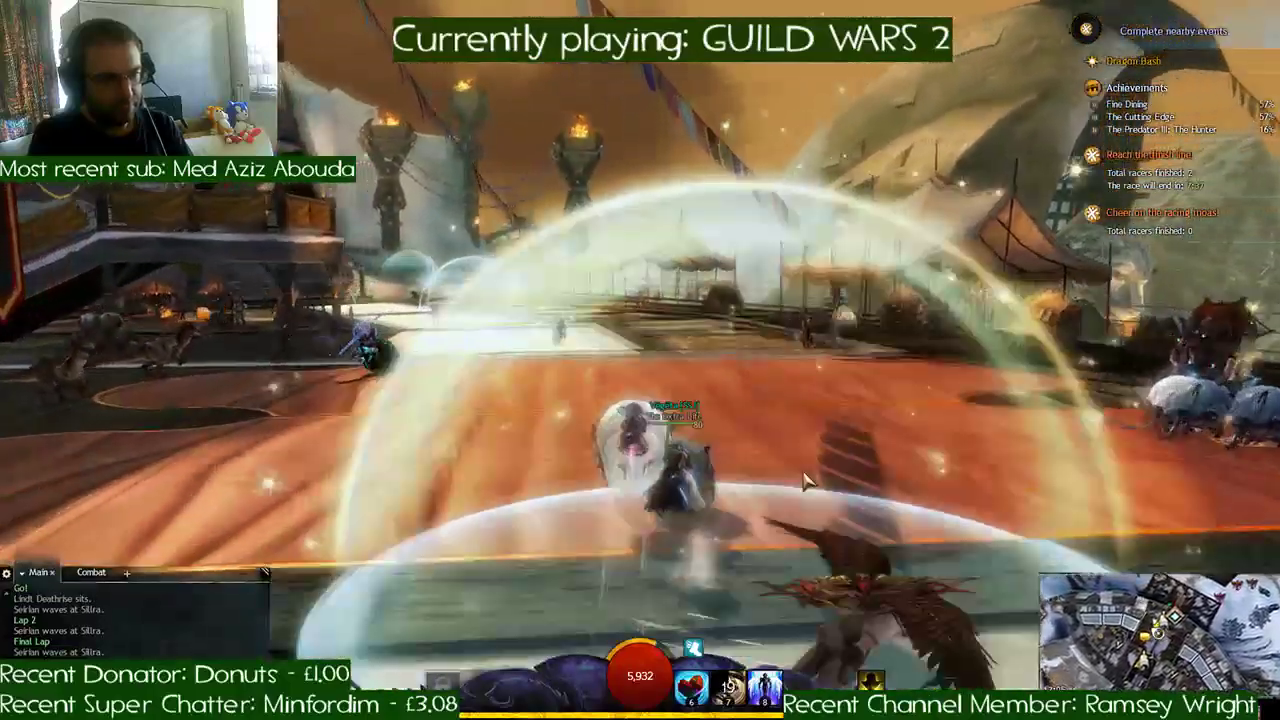
# - Circle back across the plaza to the rally starting point and start the Dragon Bash Rally time trial
pyautogui.press('a')
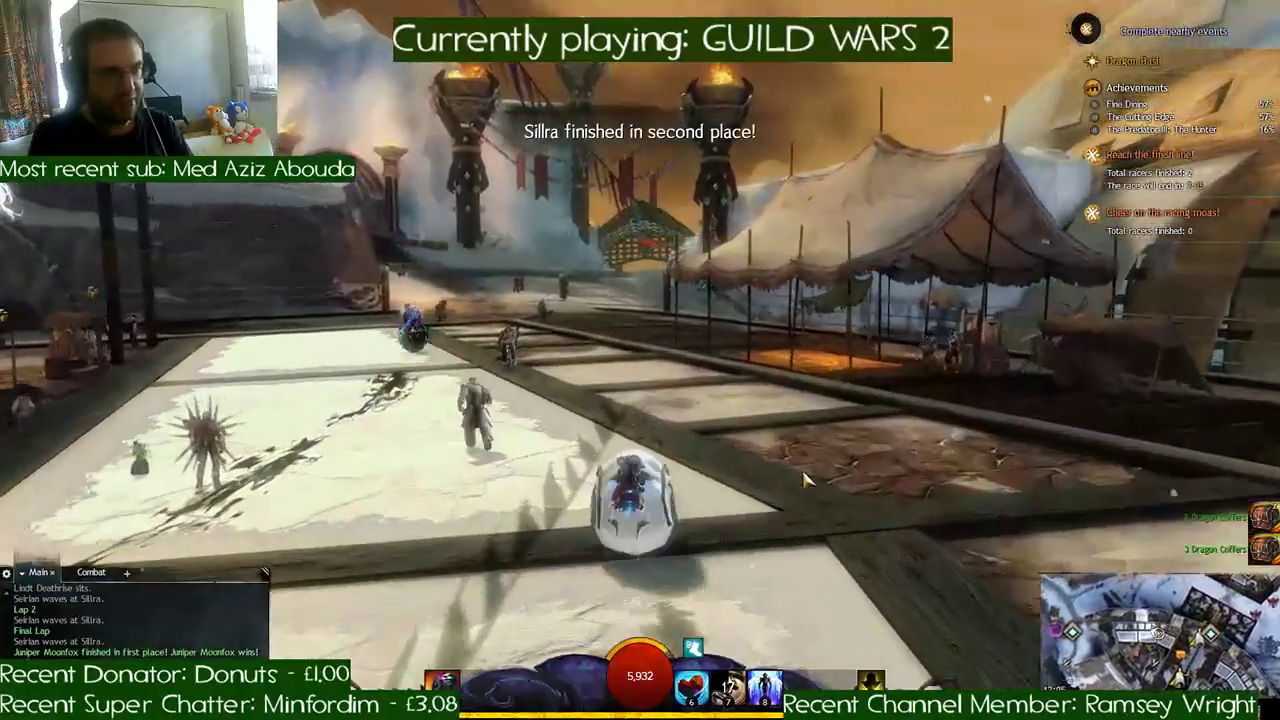
pyautogui.press('d')
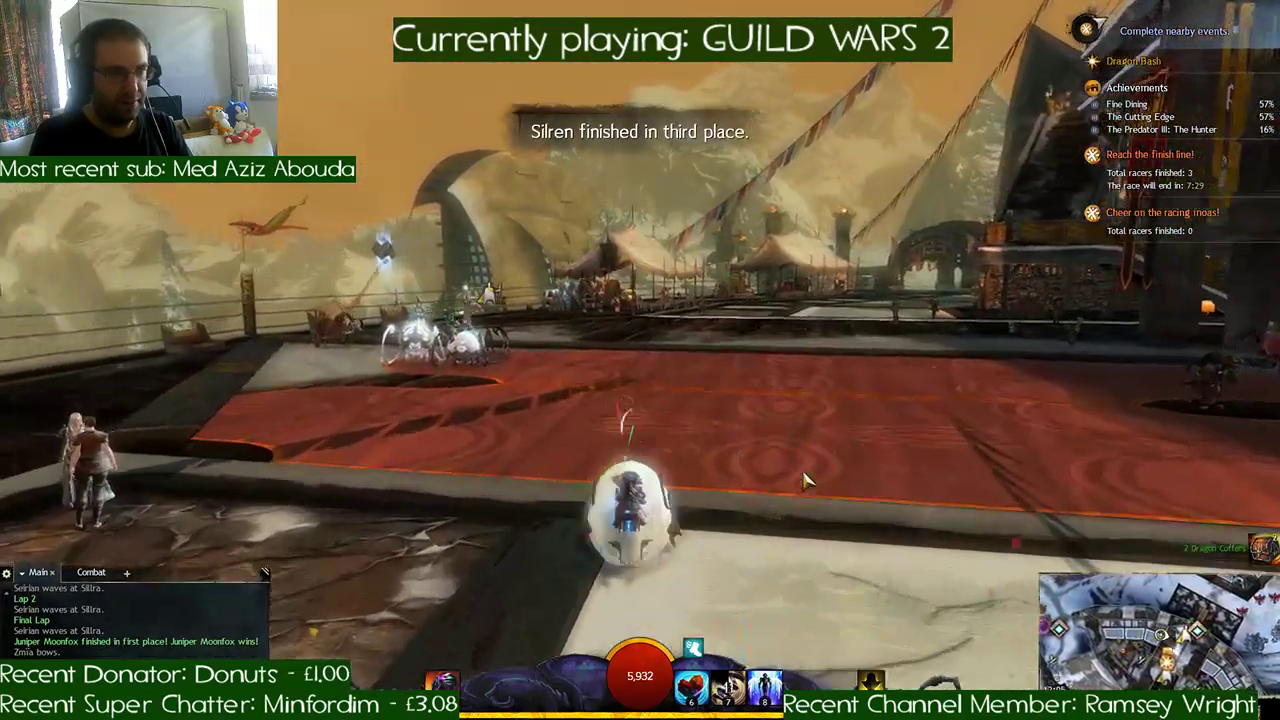
pyautogui.press('a')
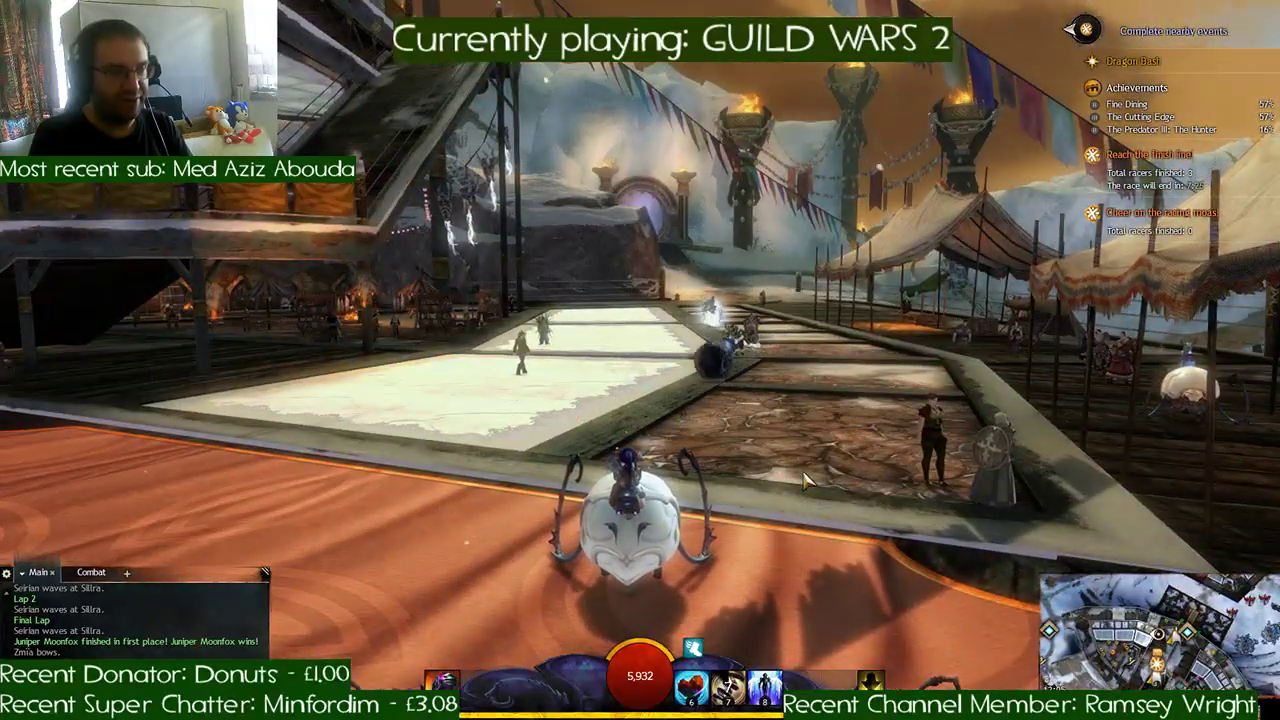
pyautogui.press('d')
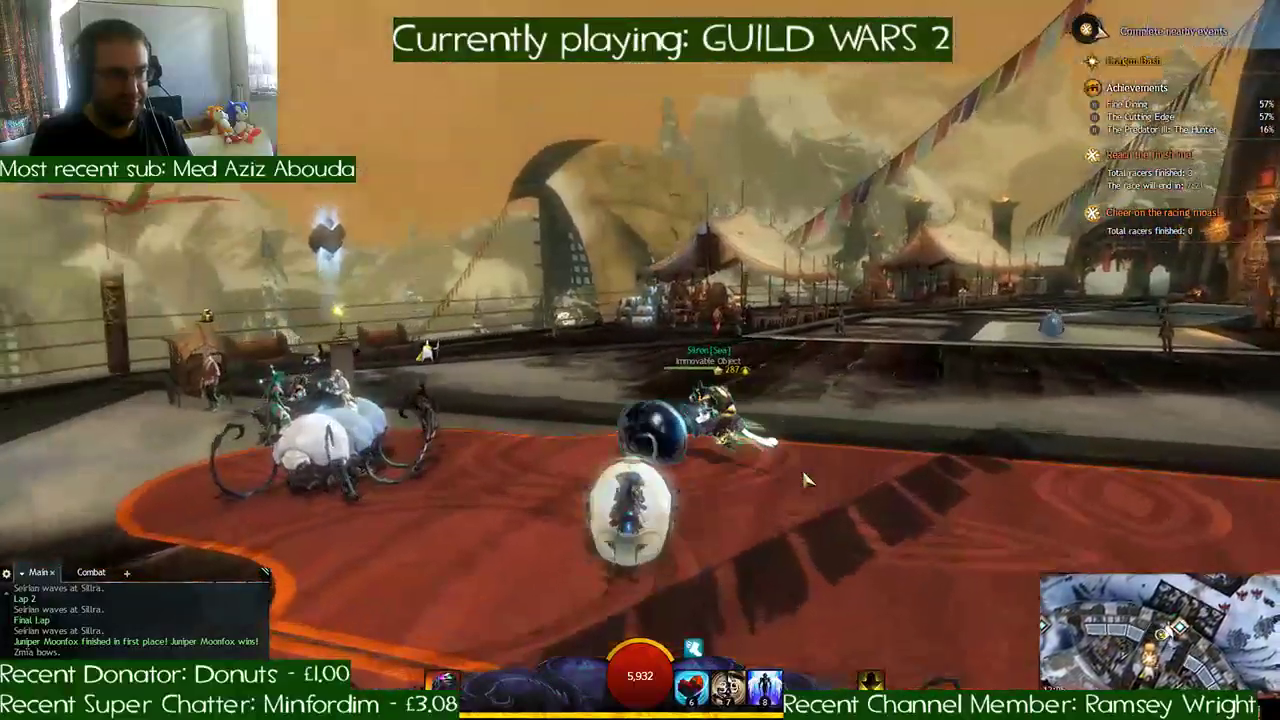
pyautogui.press('a')
pyautogui.press('f')
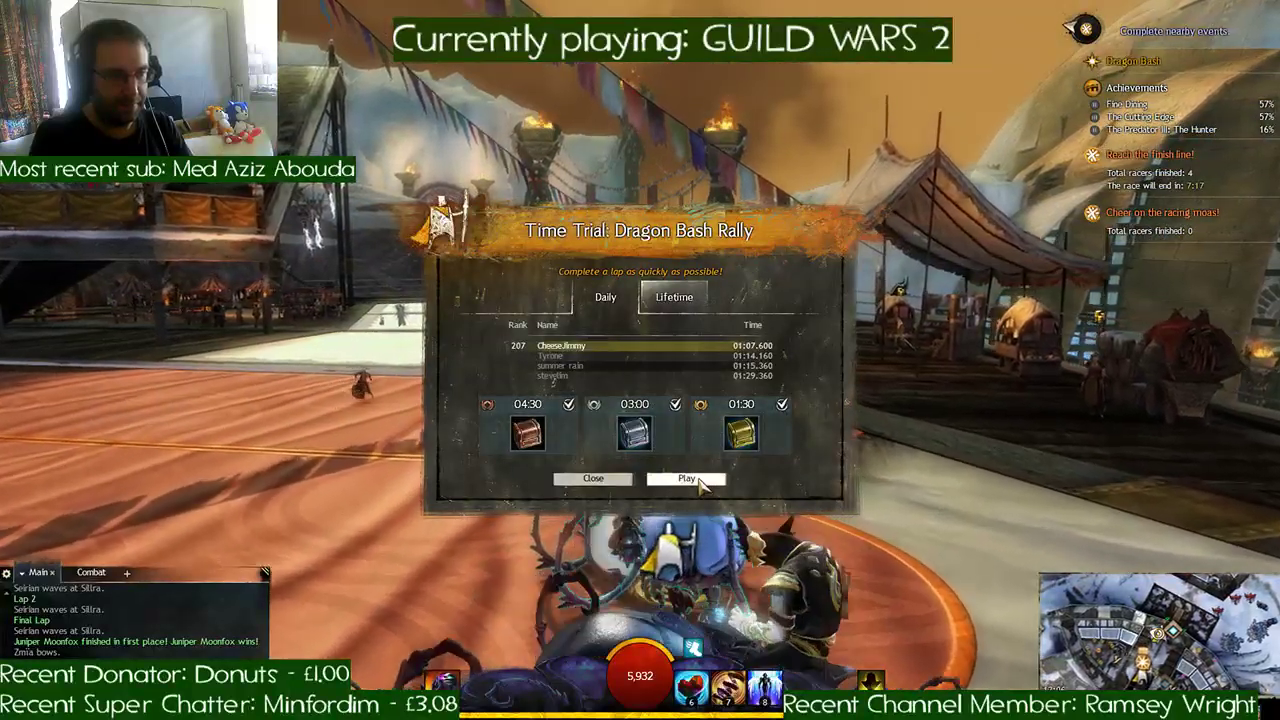
# - Begin the time trial by crossing the plaza and wooden deck, passing the snowfield checkpoints and going under the bannered gate
pyautogui.press('w')
pyautogui.press('a')
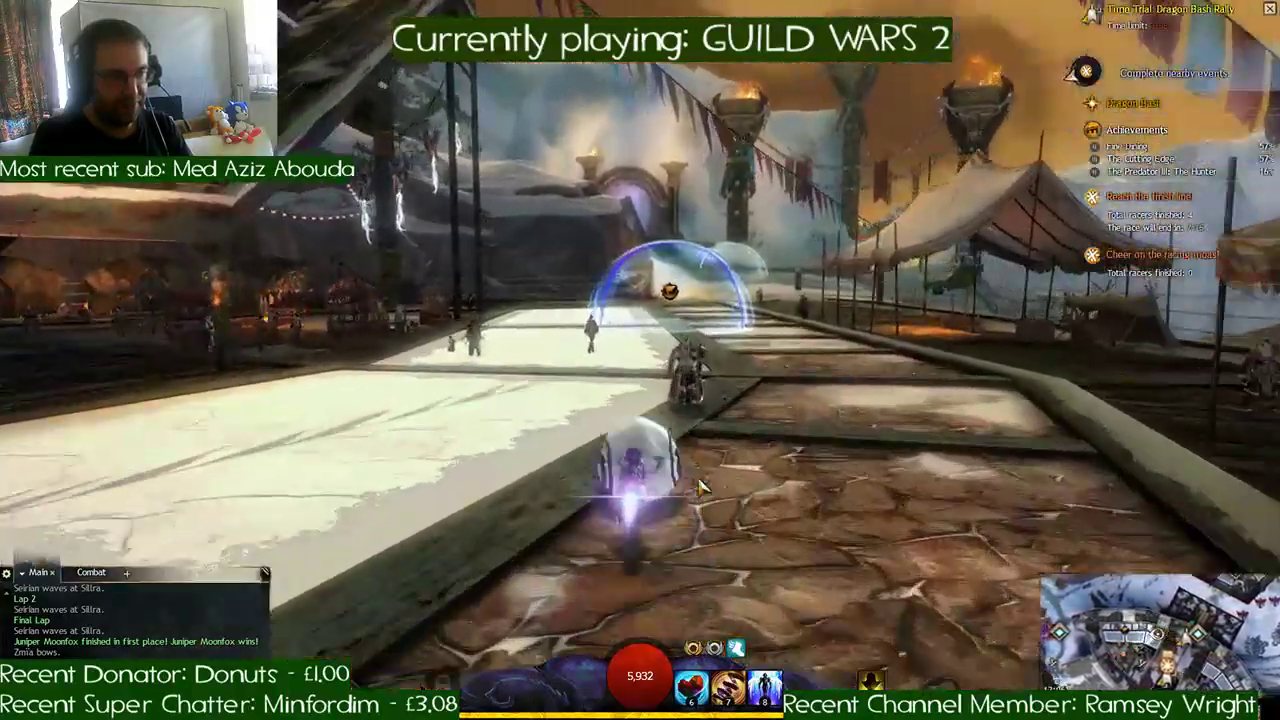
pyautogui.press('w')
pyautogui.press('d')
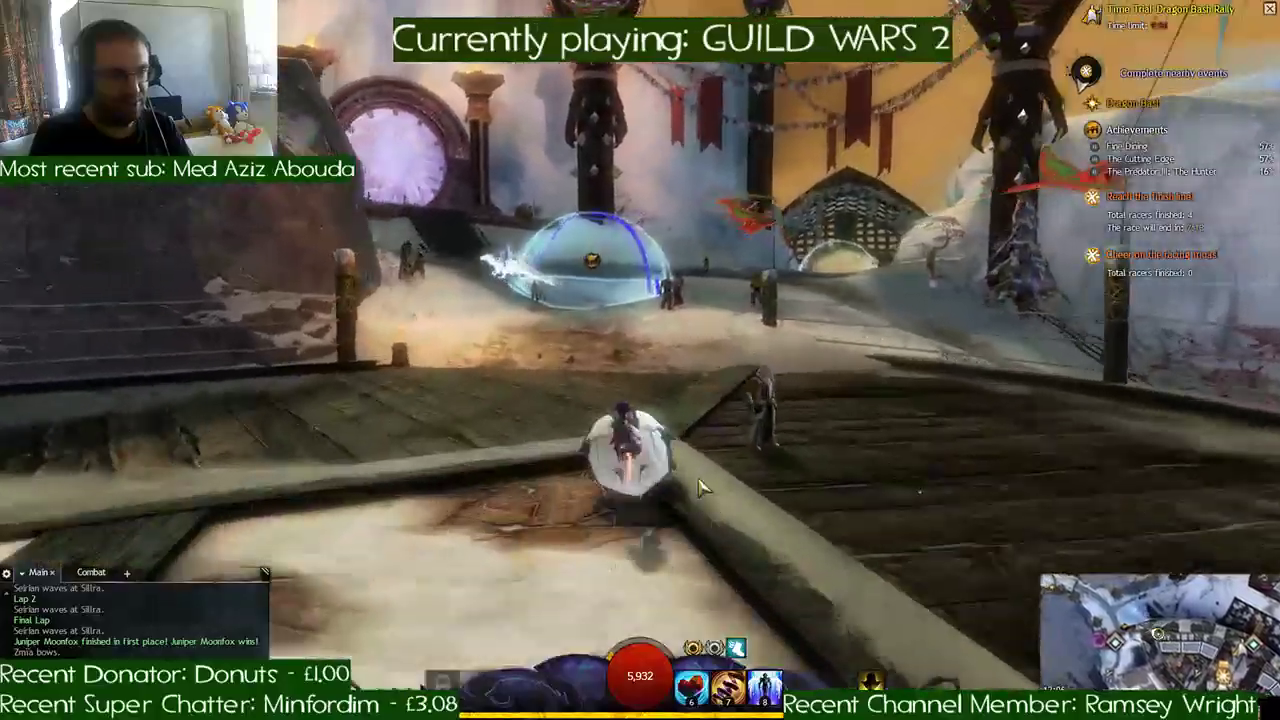
pyautogui.press('w')
pyautogui.press('d')
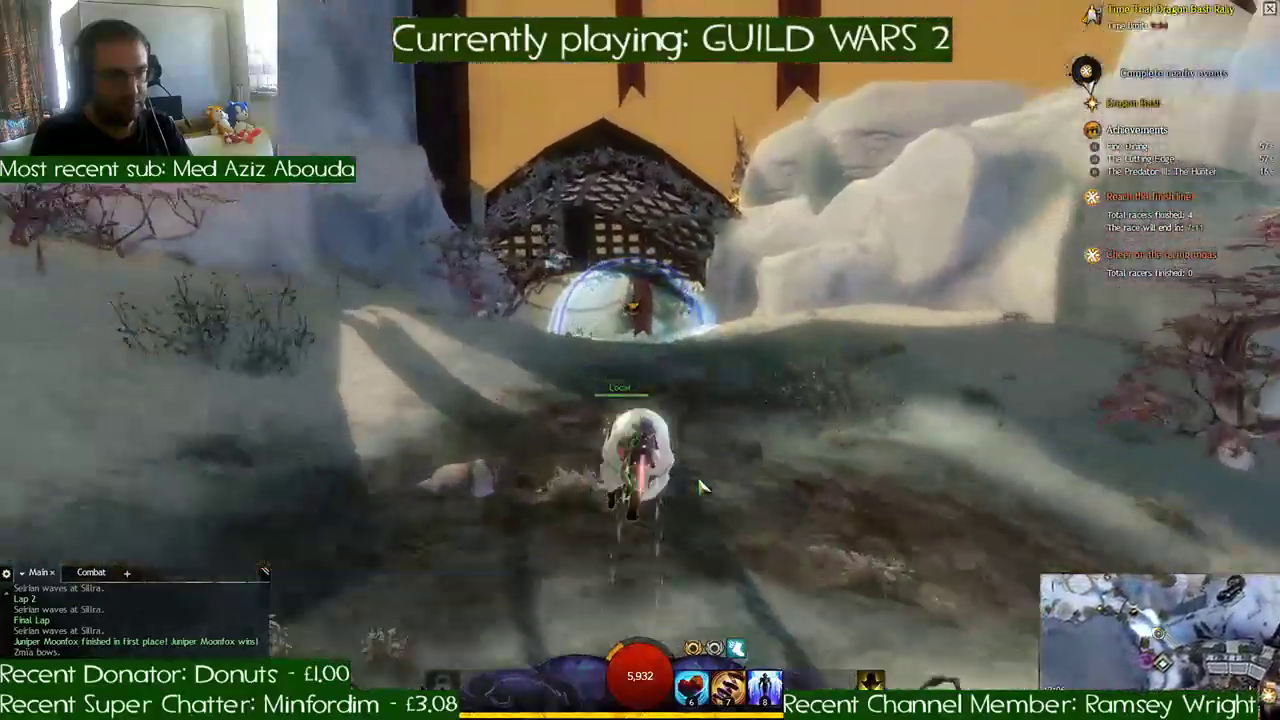
pyautogui.press('w')
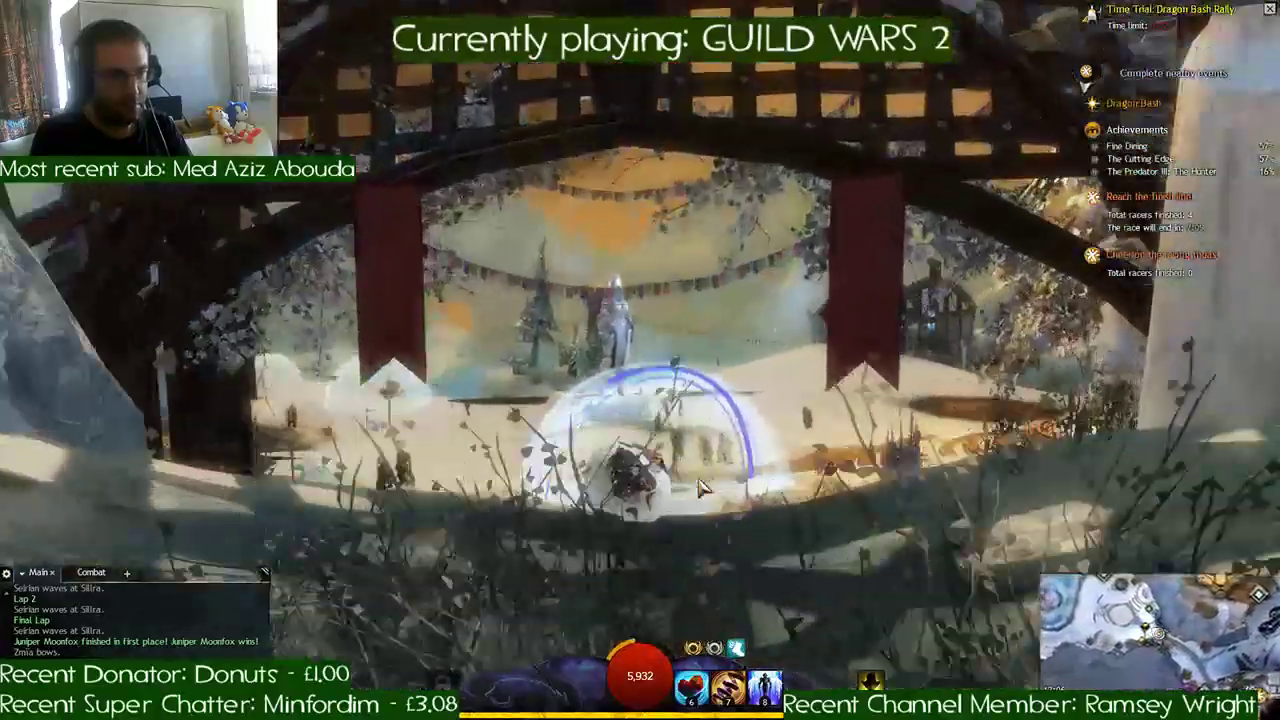
# - Follow the time trial checkpoints along the lakeshore, under the stone arch and up the frozen river into the ice cavern
pyautogui.press('w')
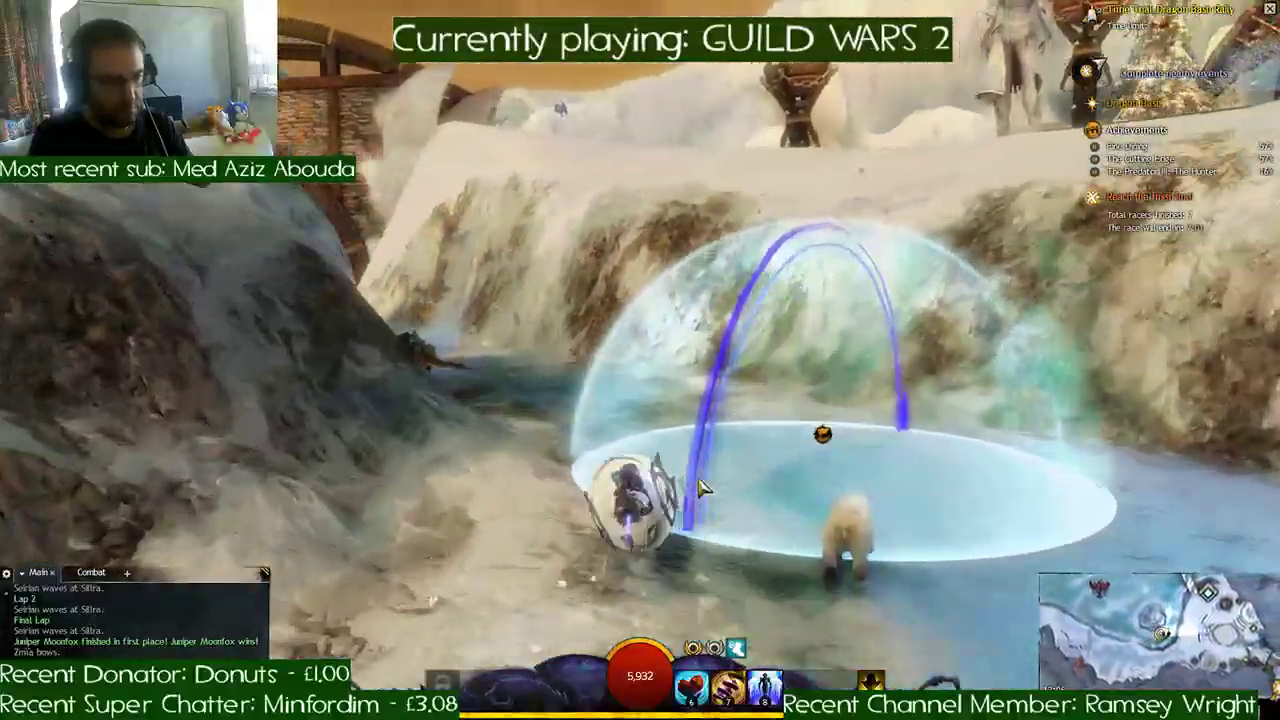
pyautogui.press('a')
pyautogui.press('w')
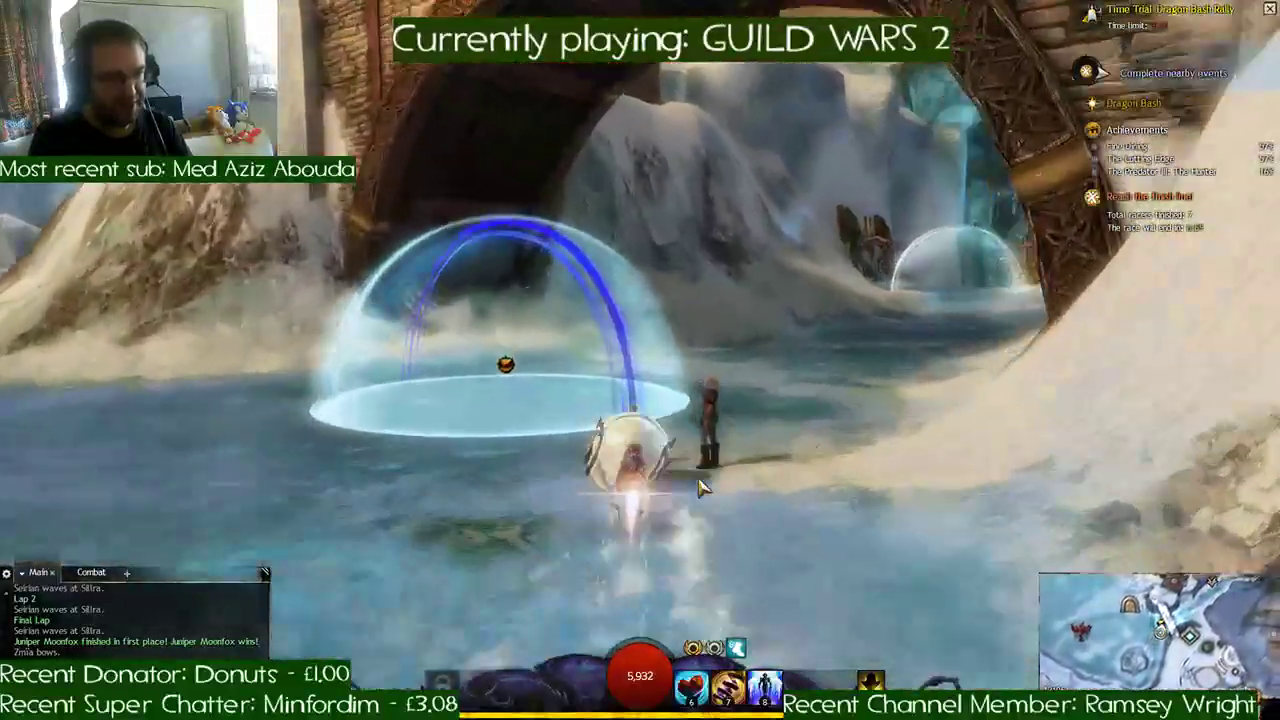
pyautogui.press('d')
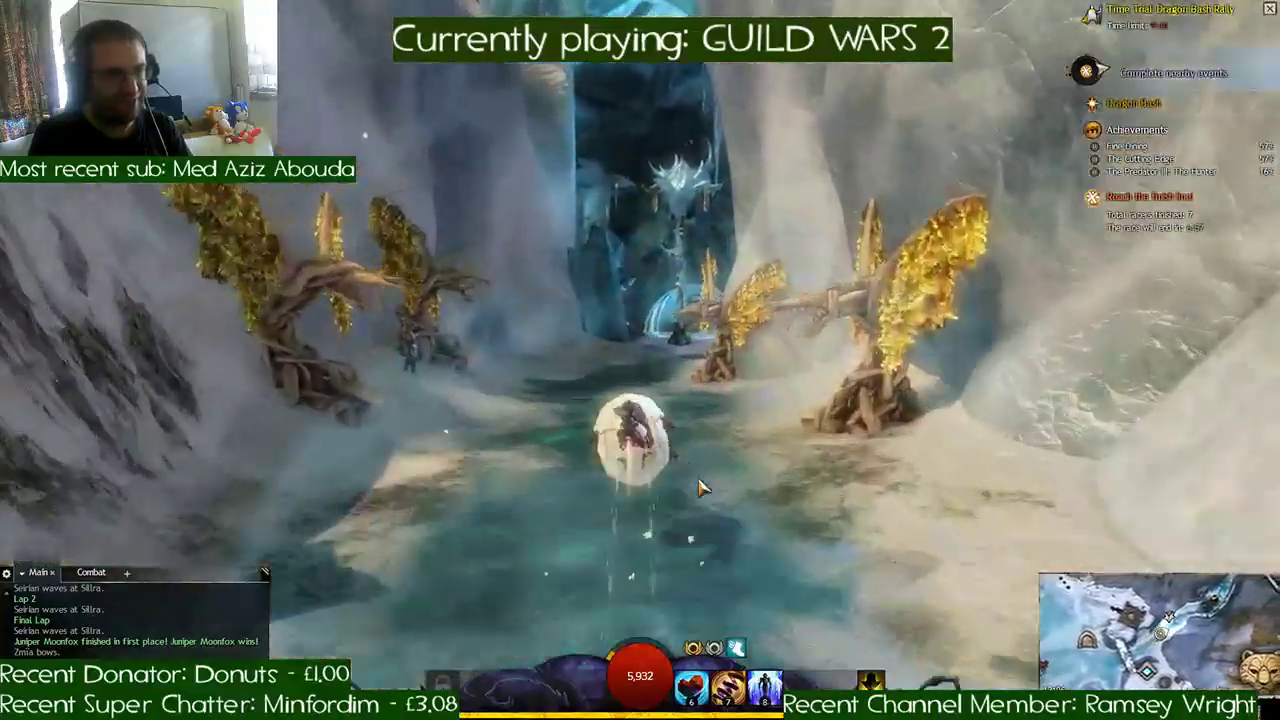
pyautogui.press('d')
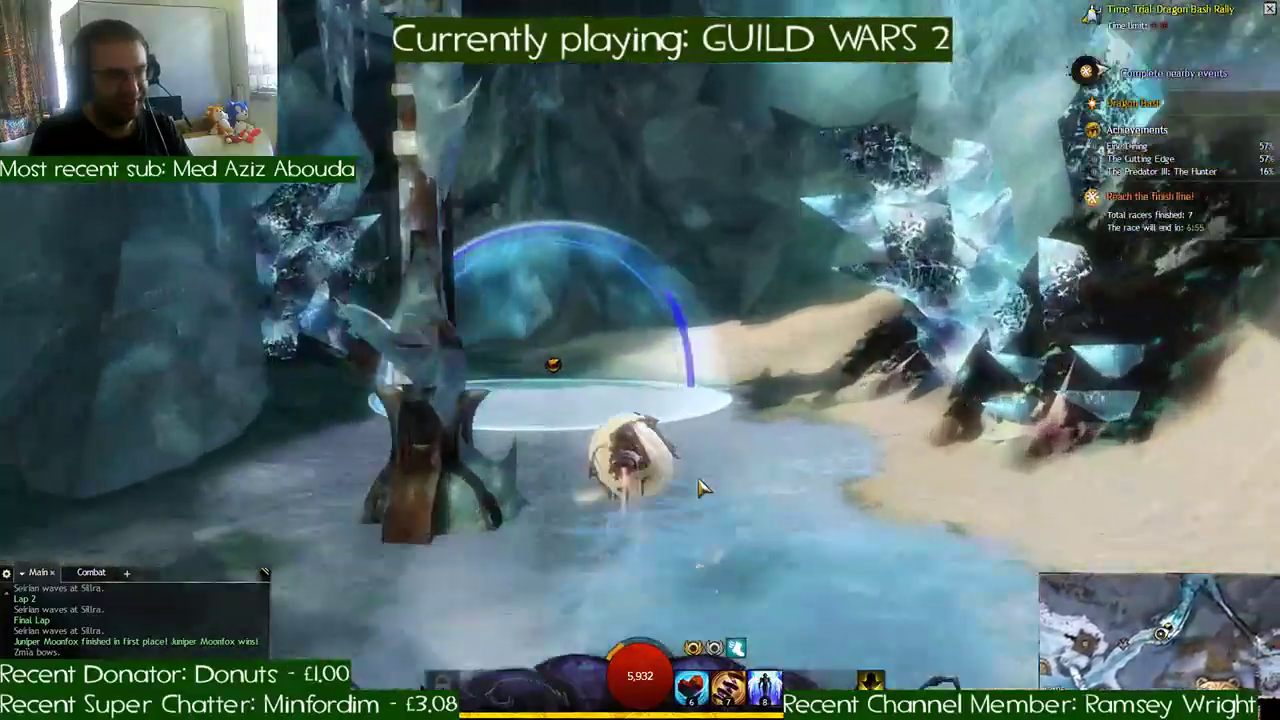
pyautogui.press('d')
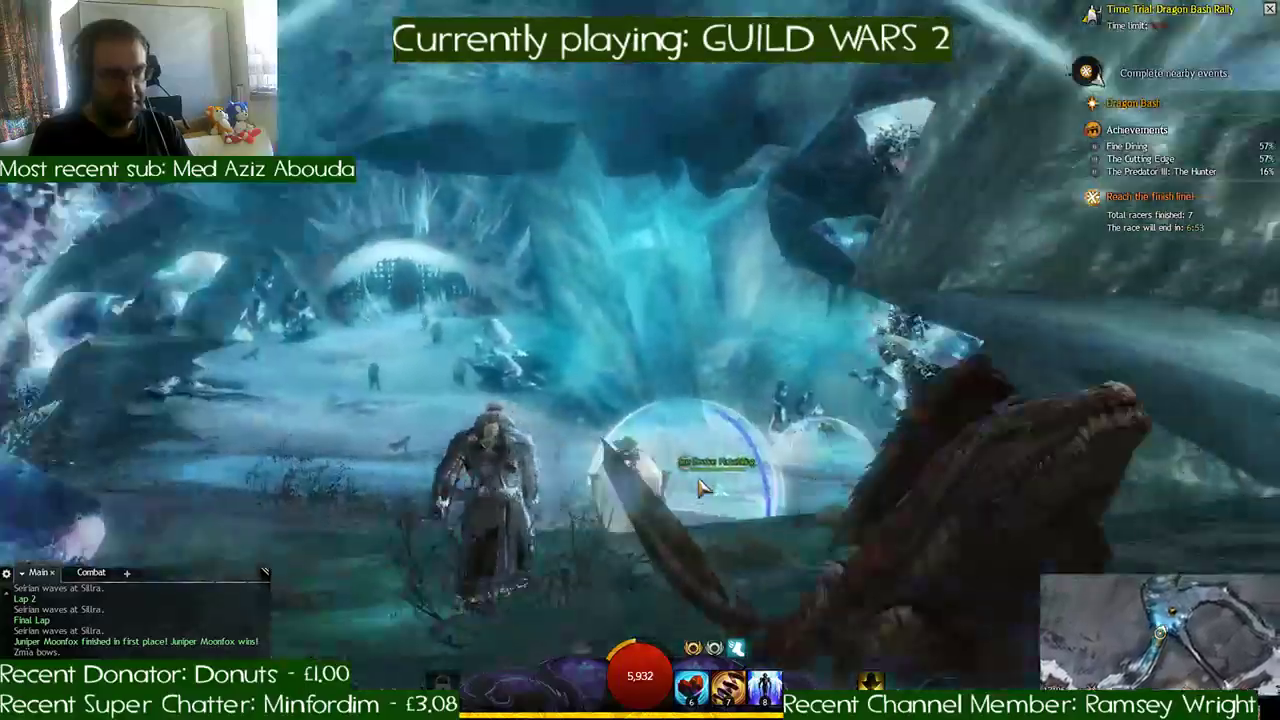
# - Race the roller beetle through the ice cavern checkpoints and boost out of its far exit onto the snowfield
pyautogui.press('d')
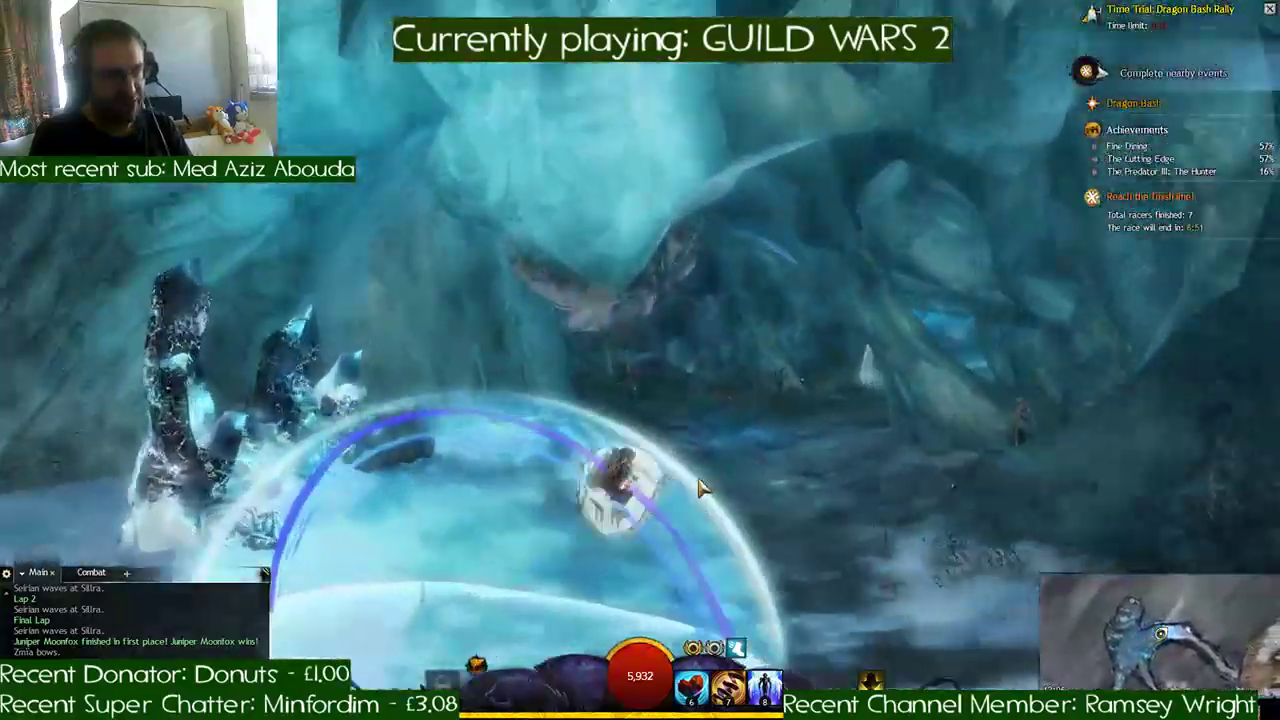
pyautogui.press('d')
pyautogui.press('v')
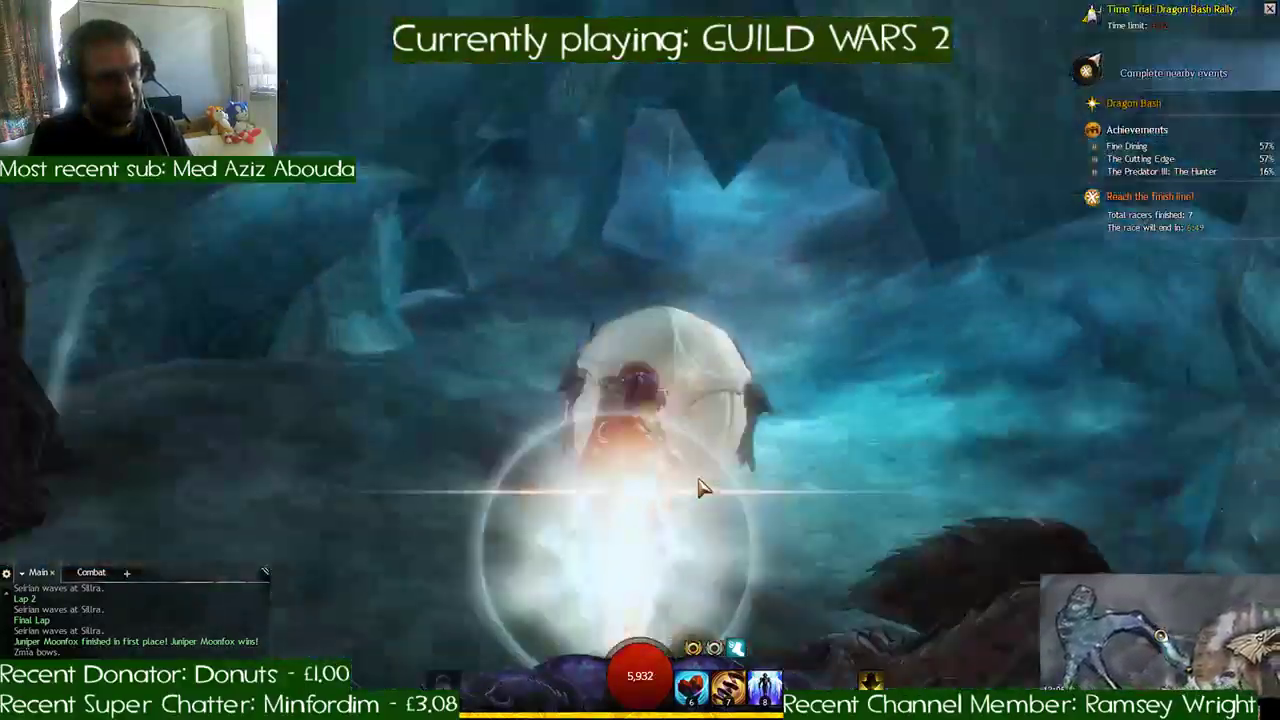
pyautogui.press('7')
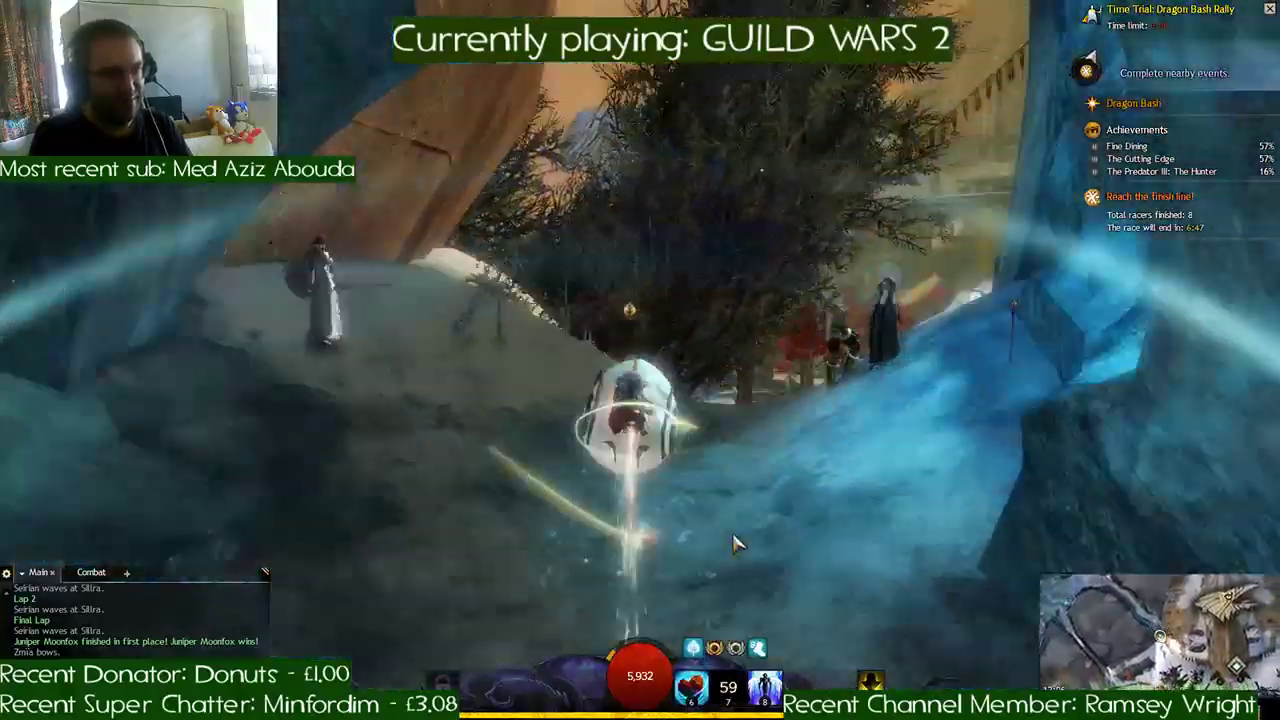
pyautogui.press('d')
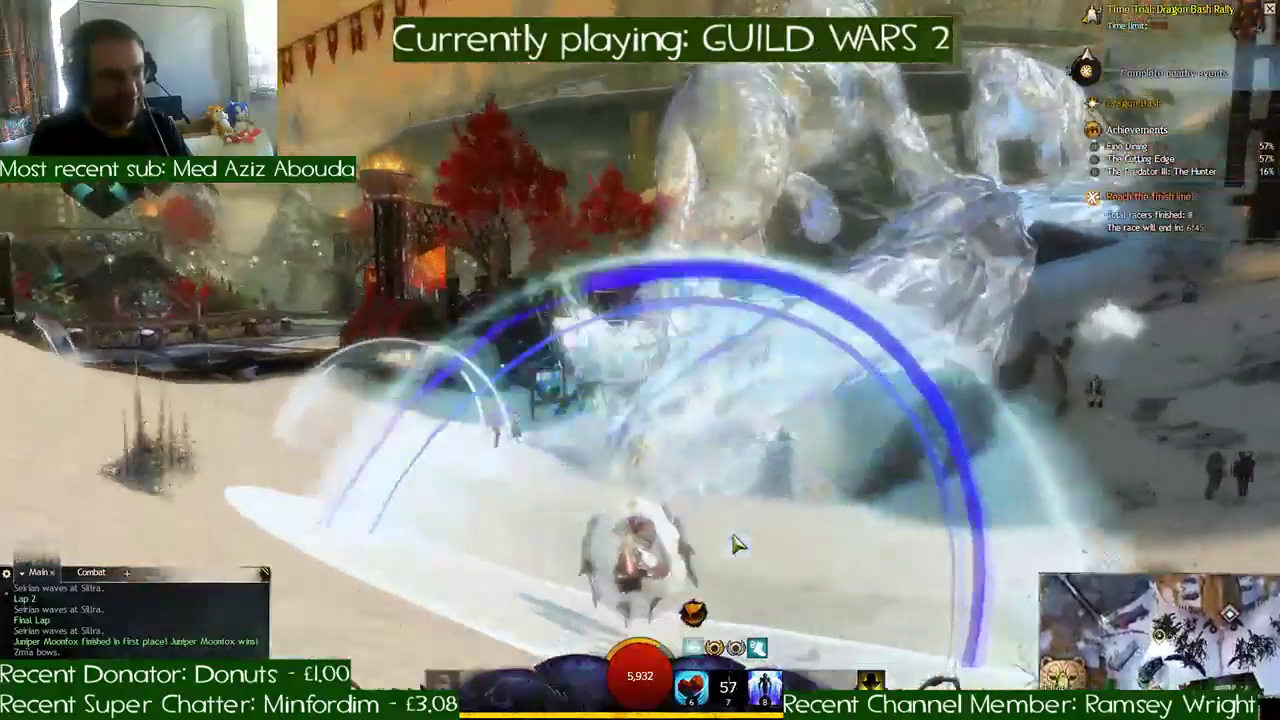
# - Follow the checkpoints past the ice statue and the bear-headed lodge, continuing across the snow to the dark cave entrance
pyautogui.press('a')
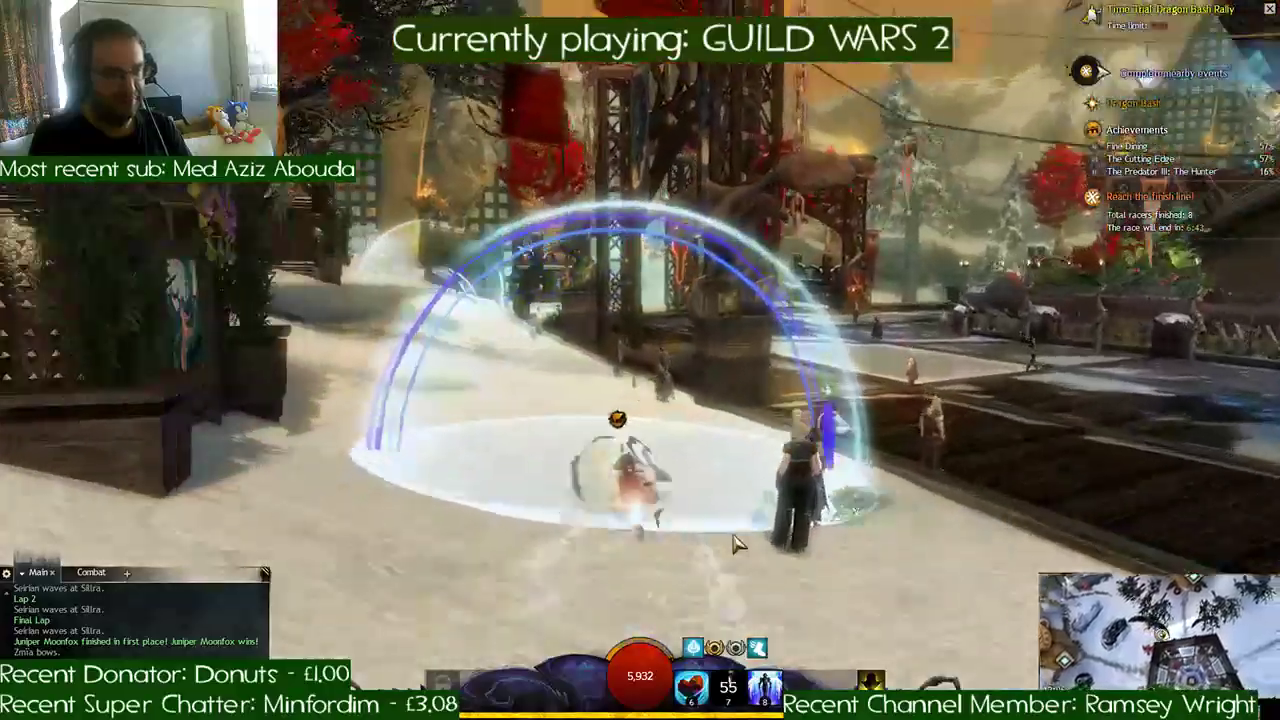
pyautogui.press('a')
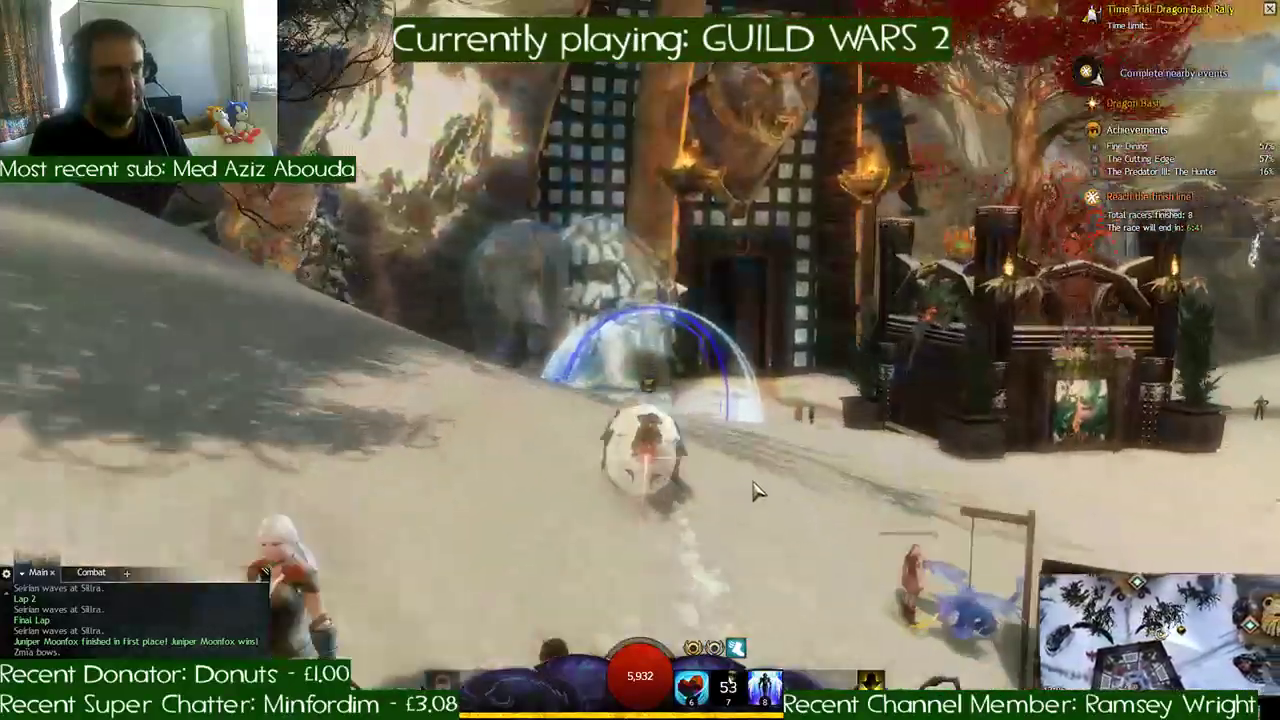
pyautogui.press('a')
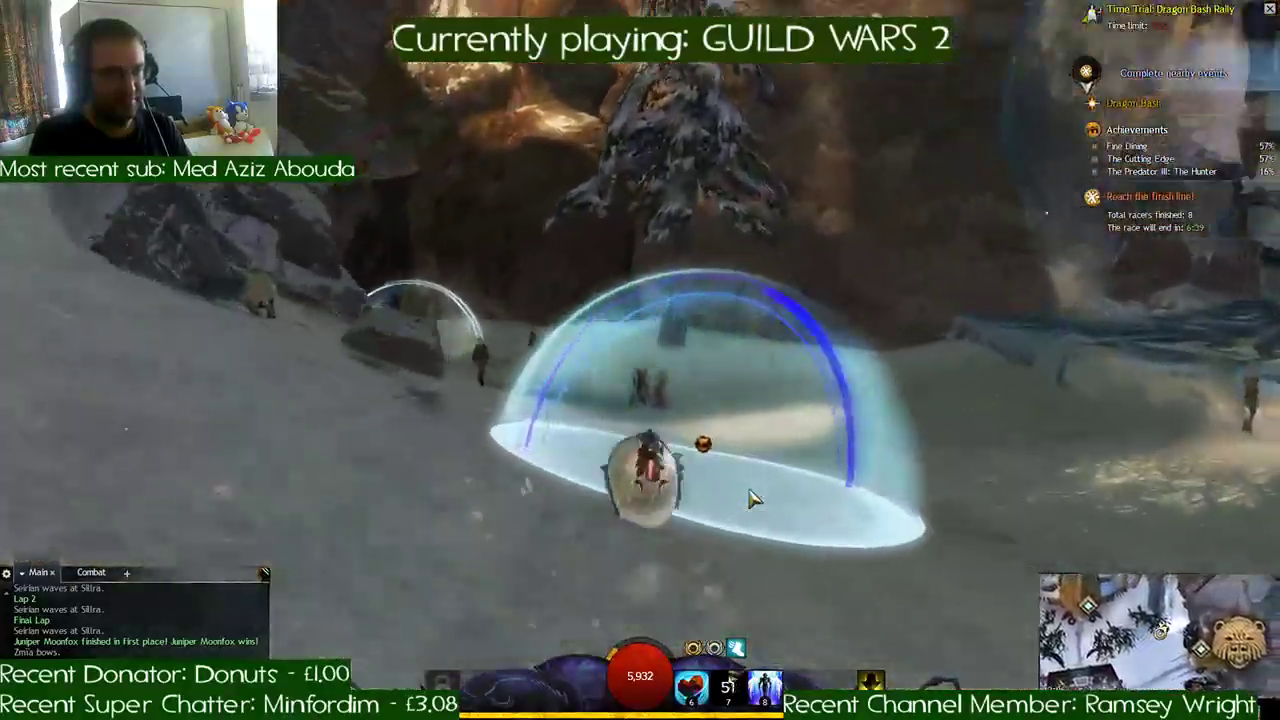
pyautogui.press('a')
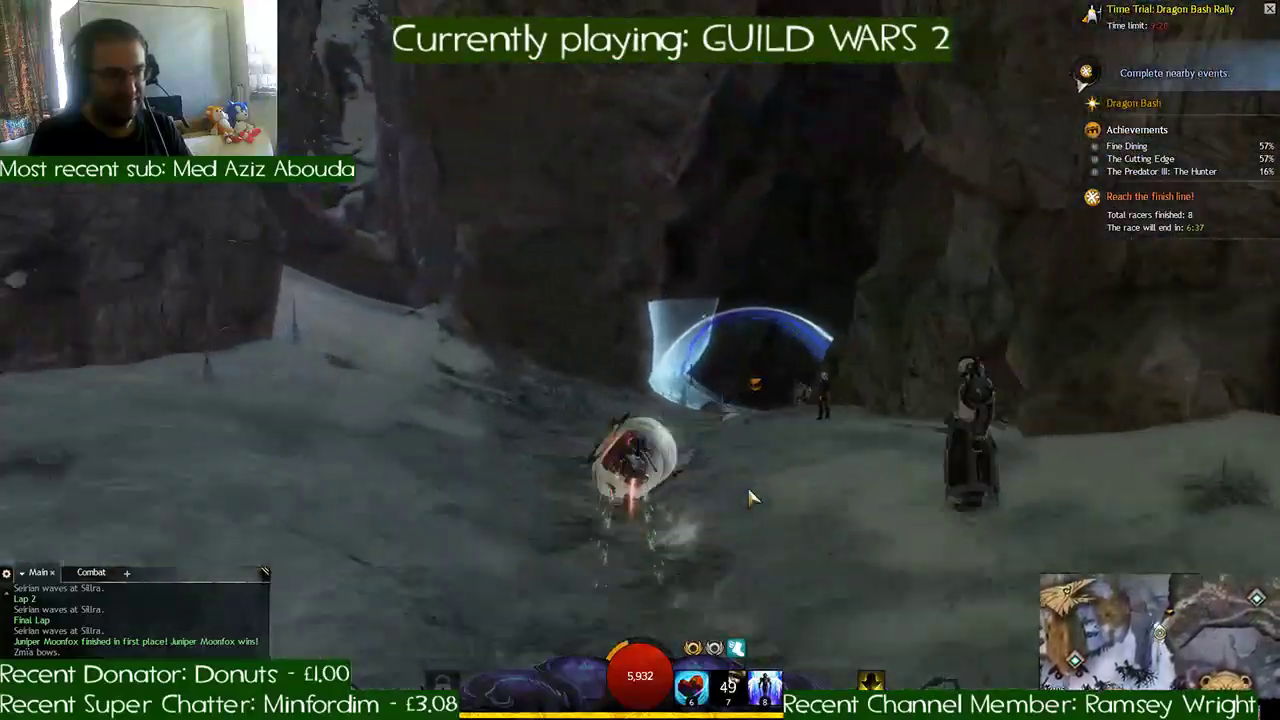
# - Ride through the dark cavern past the campfire and villagers, and come out along the torch-lit snowy pass
pyautogui.press('d')
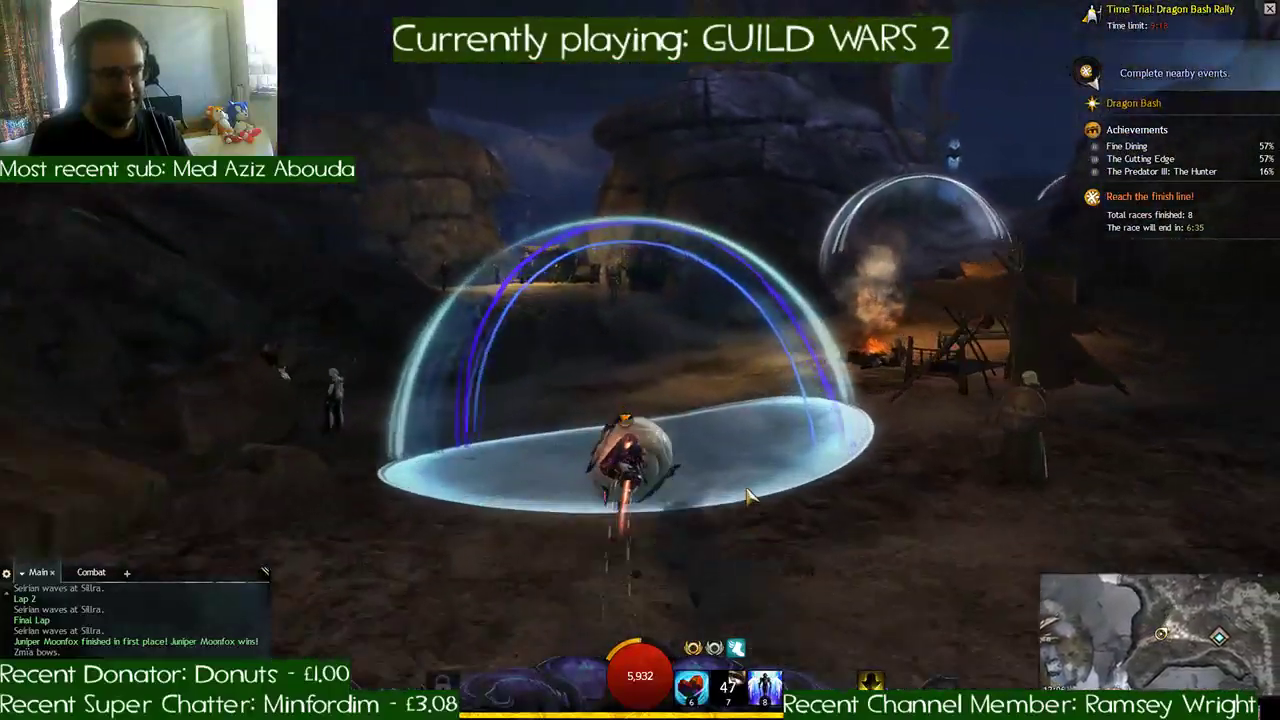
pyautogui.press('d')
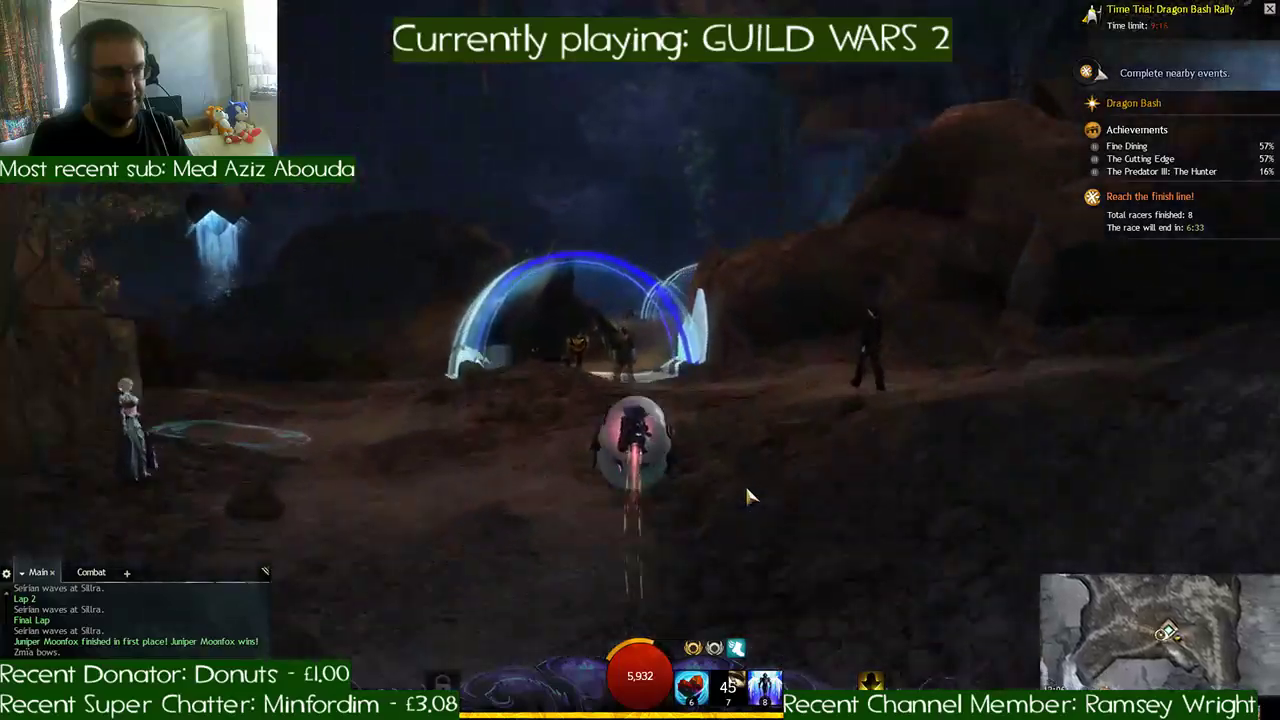
pyautogui.press('d')
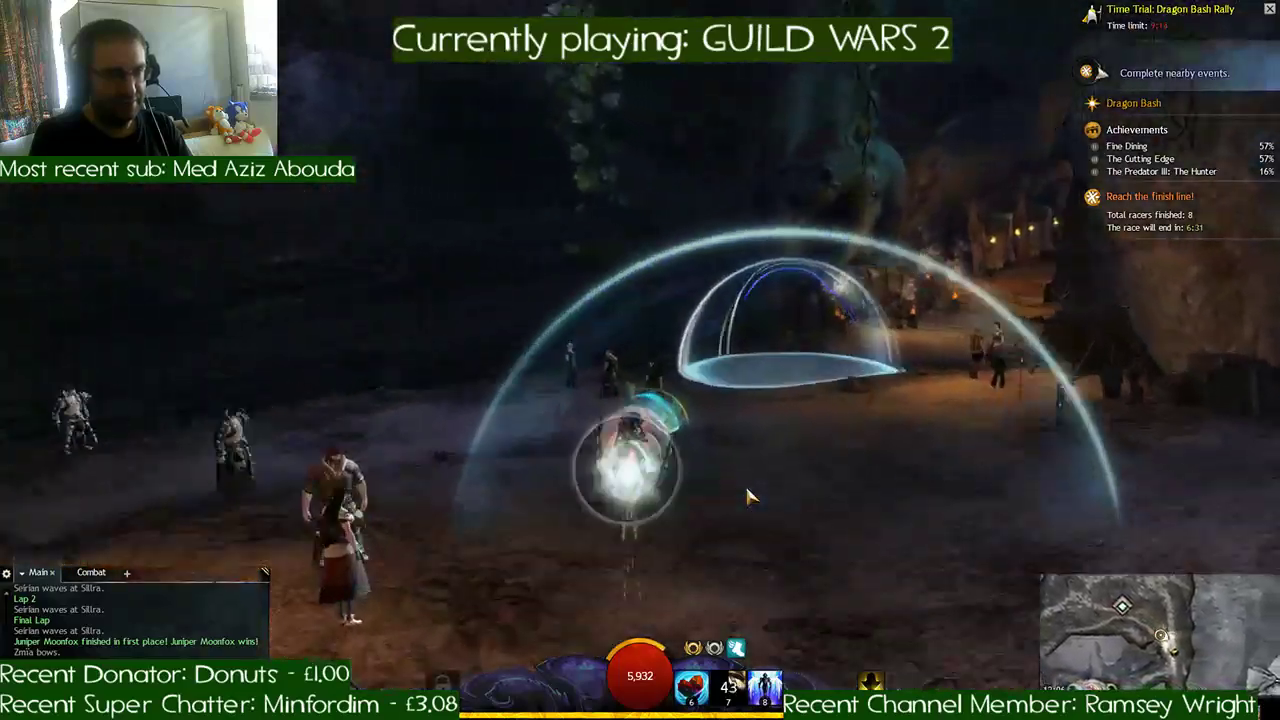
pyautogui.press('d')
pyautogui.press('d')
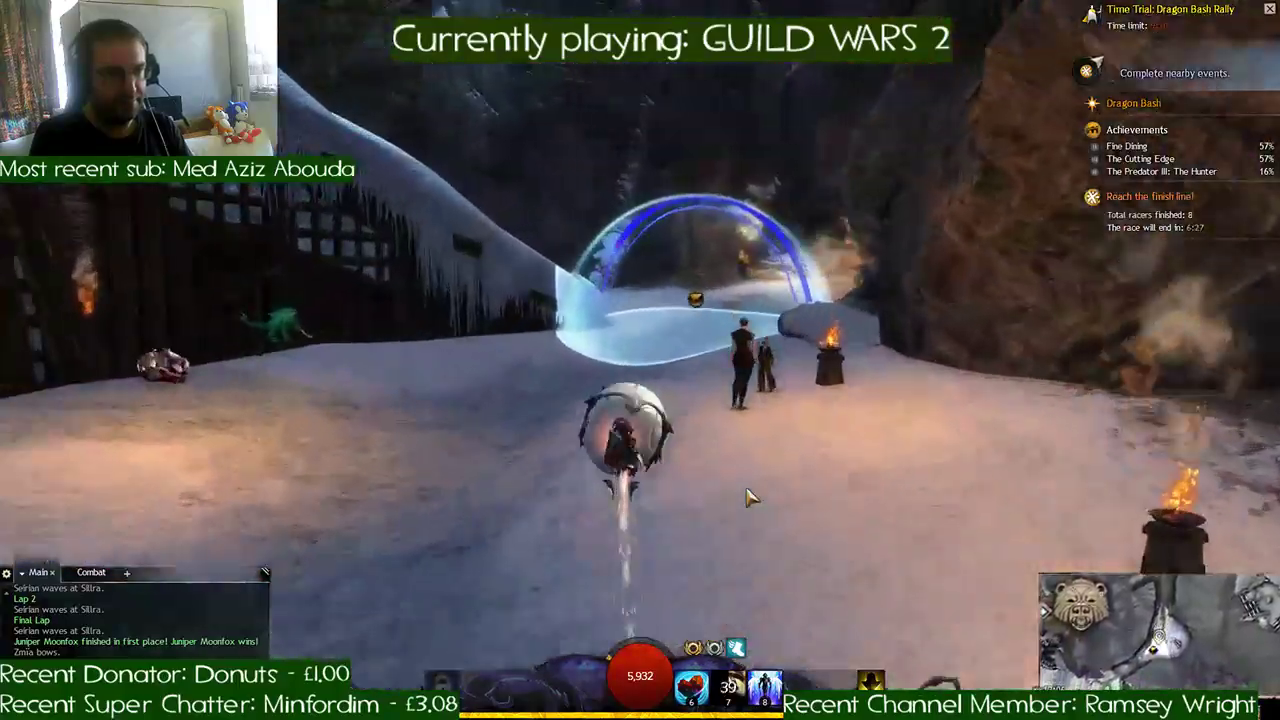
pyautogui.press('d')
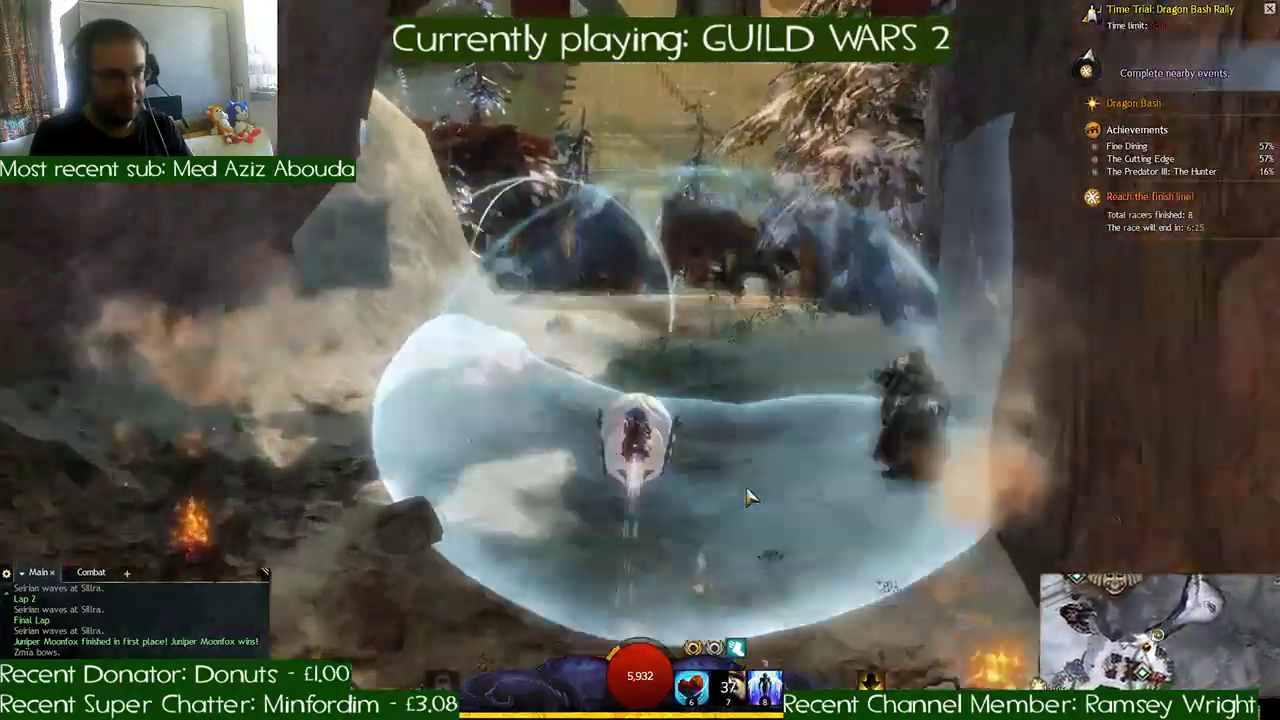
# - Steer past the red banner and village huts, through the snowy woods and alongside the wooden fence, passing each checkpoint
pyautogui.press('a')
pyautogui.press('a')
pyautogui.press('d')
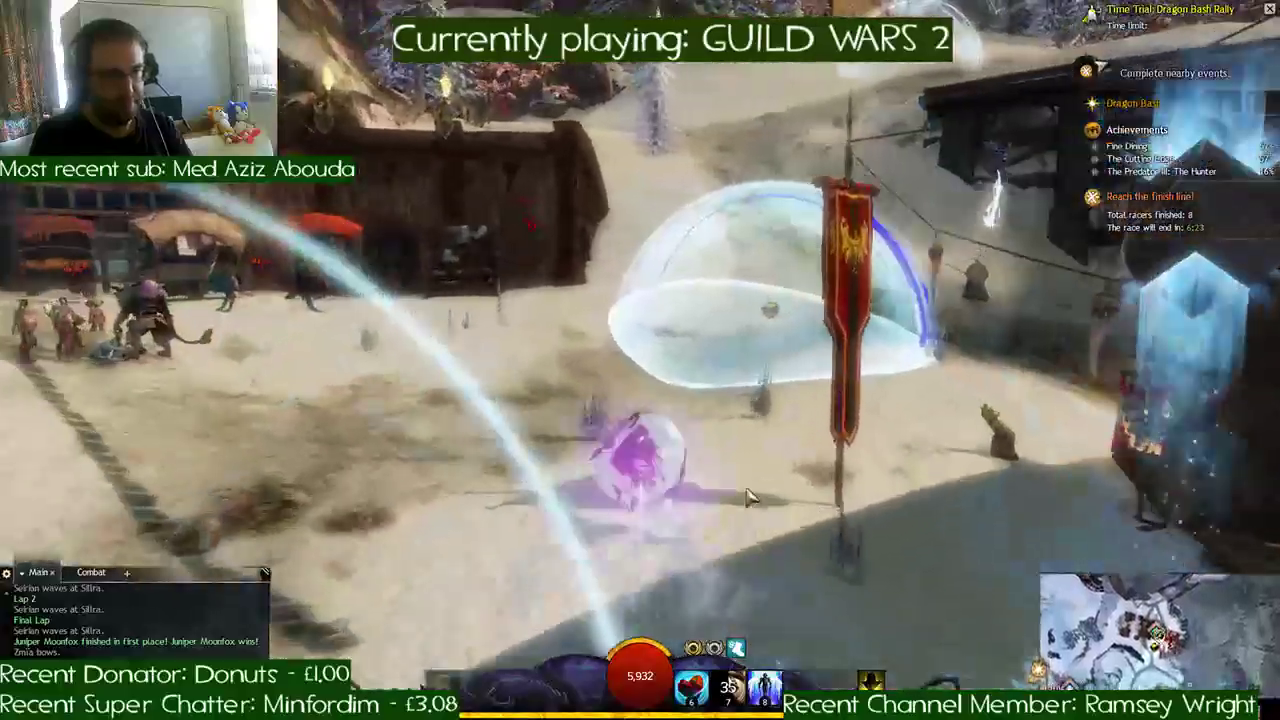
pyautogui.press('d')
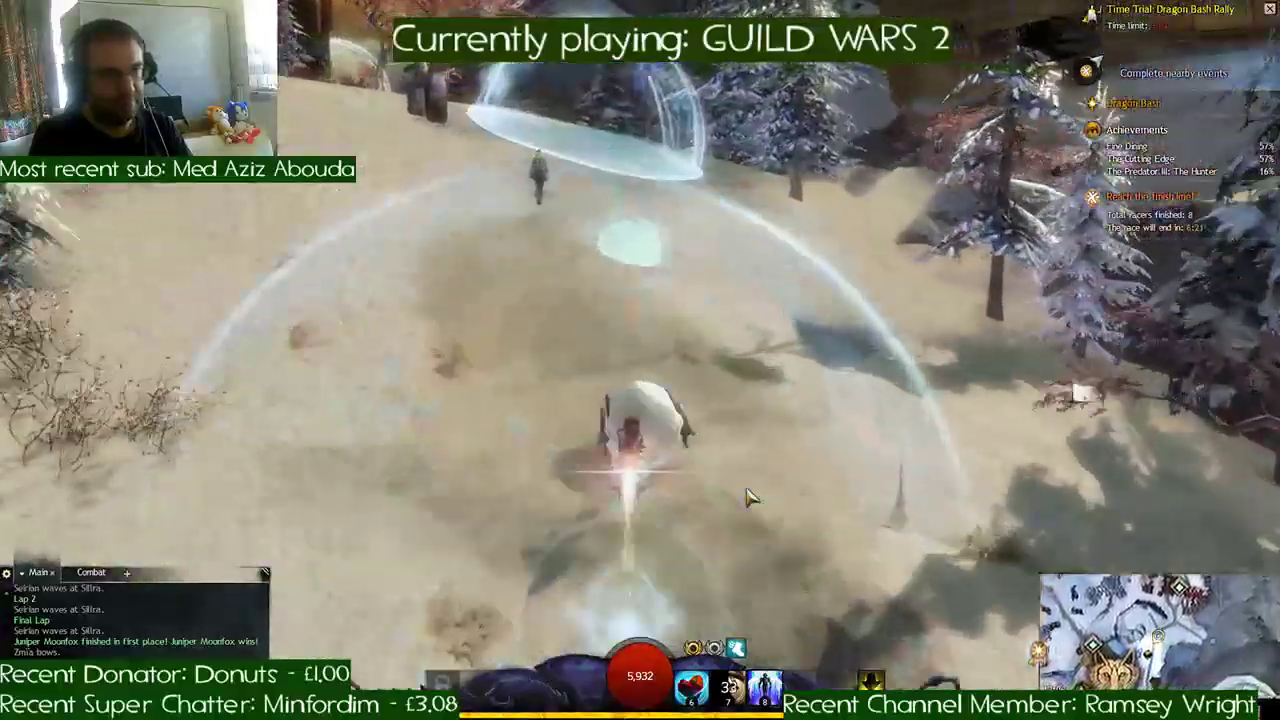
pyautogui.press('a')
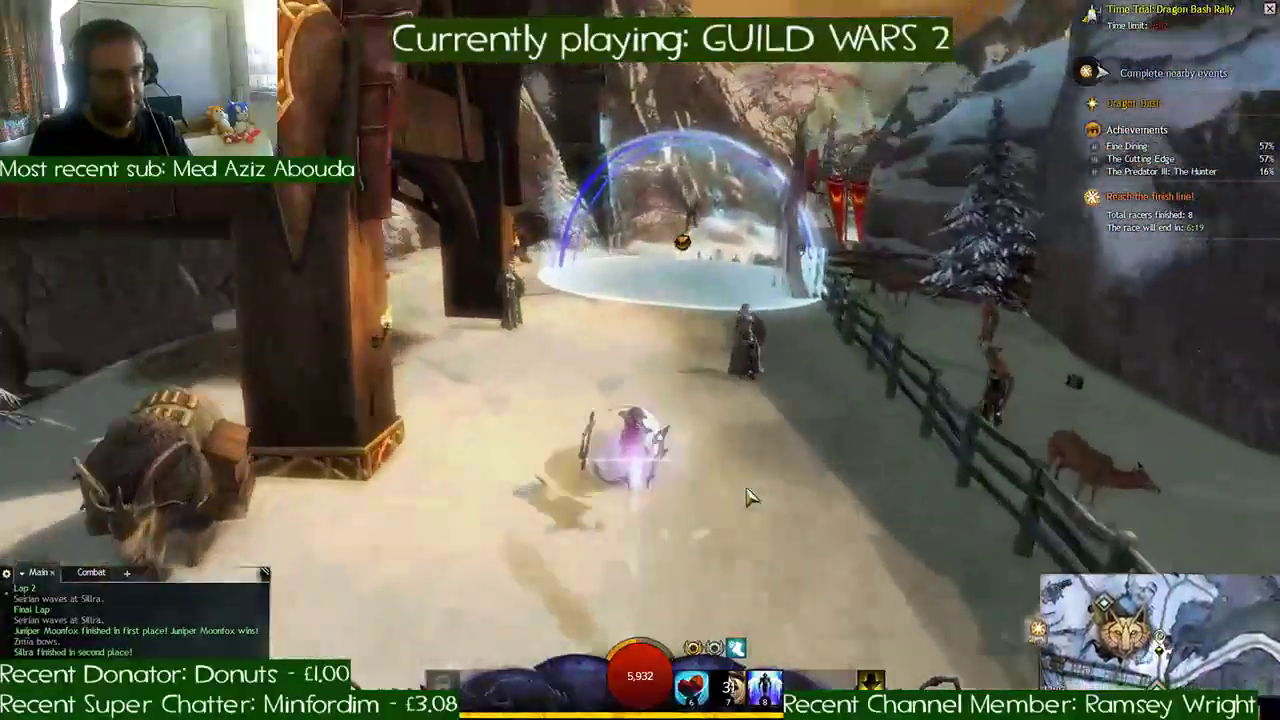
# - Complete the time trial lap by rounding the burning brazier, going under the red-bannered arches and reaching the plaza finish
pyautogui.press('d')
pyautogui.press('d')
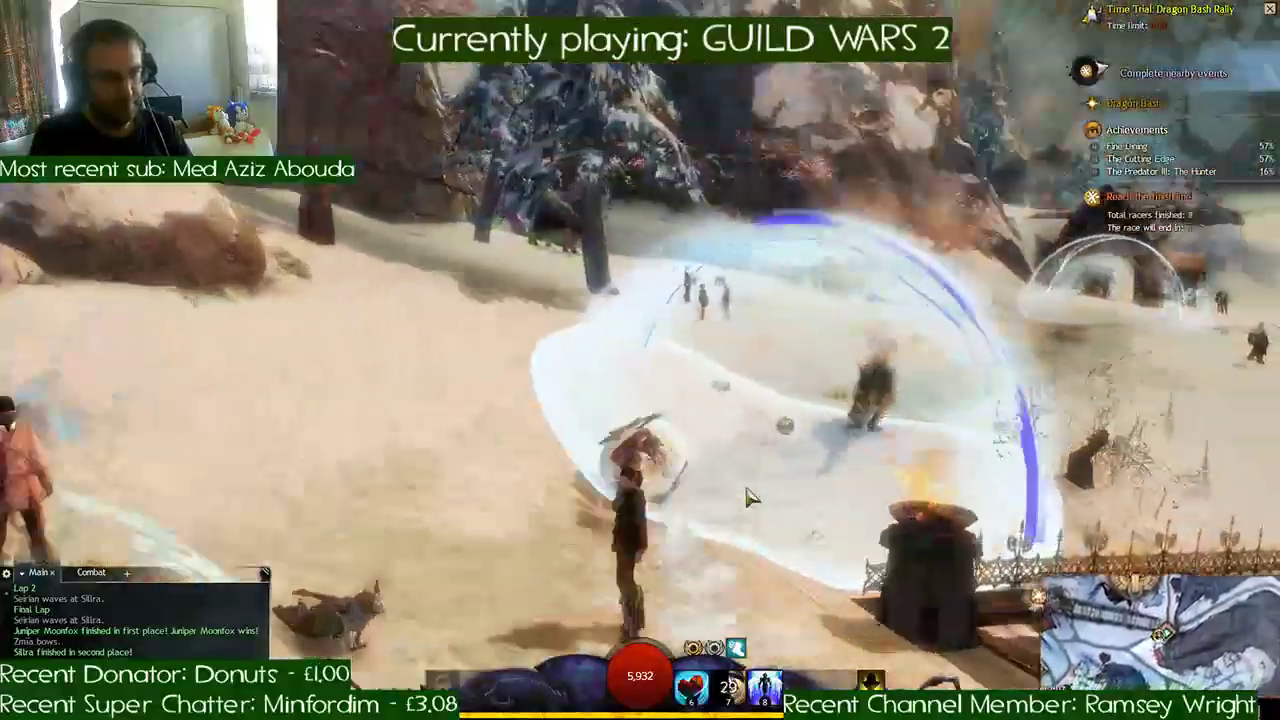
pyautogui.press('d')
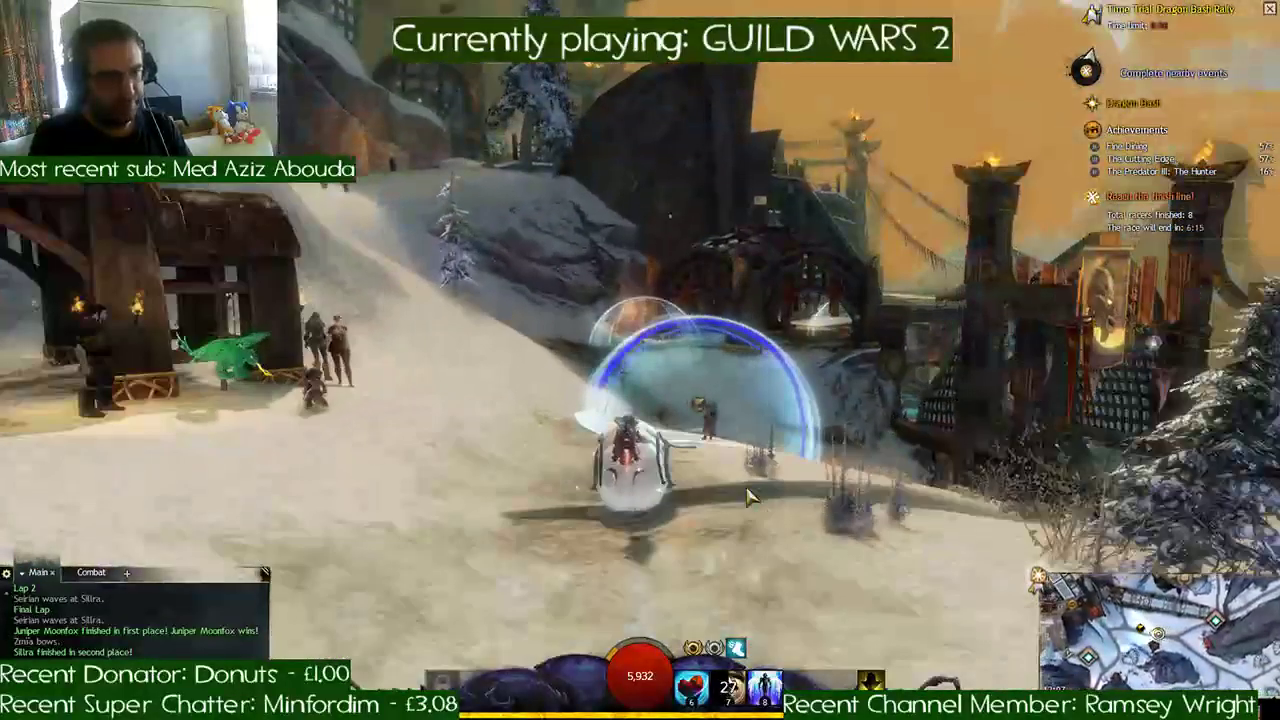
pyautogui.press('d')
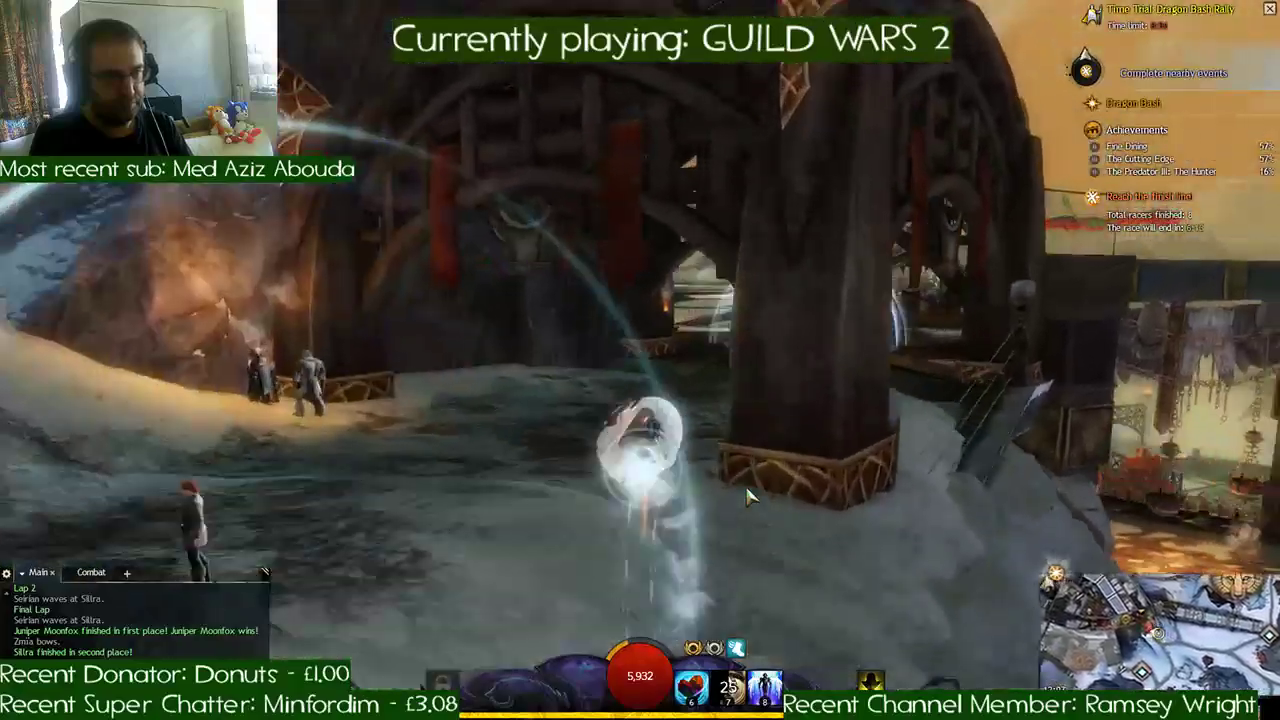
pyautogui.press('a')
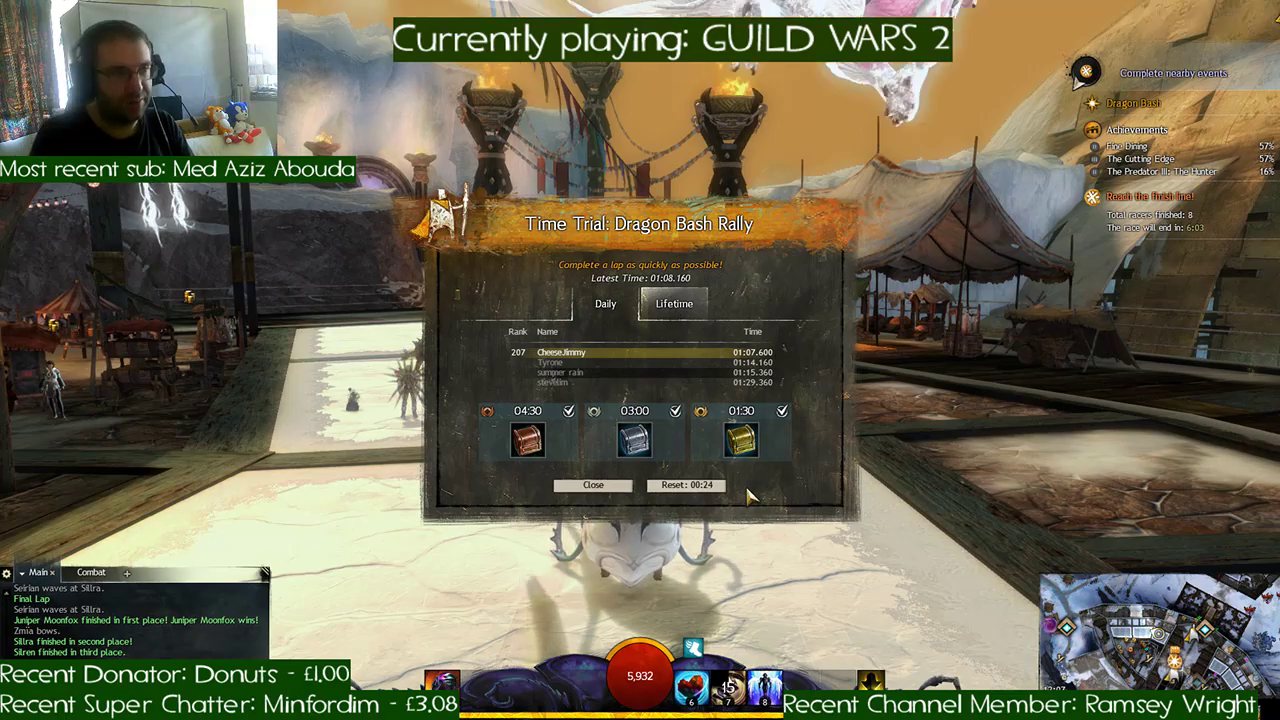
# - Check the daily ranking for the Dragon Bash Rally time trial, and close the results
pyautogui.click(606, 308)
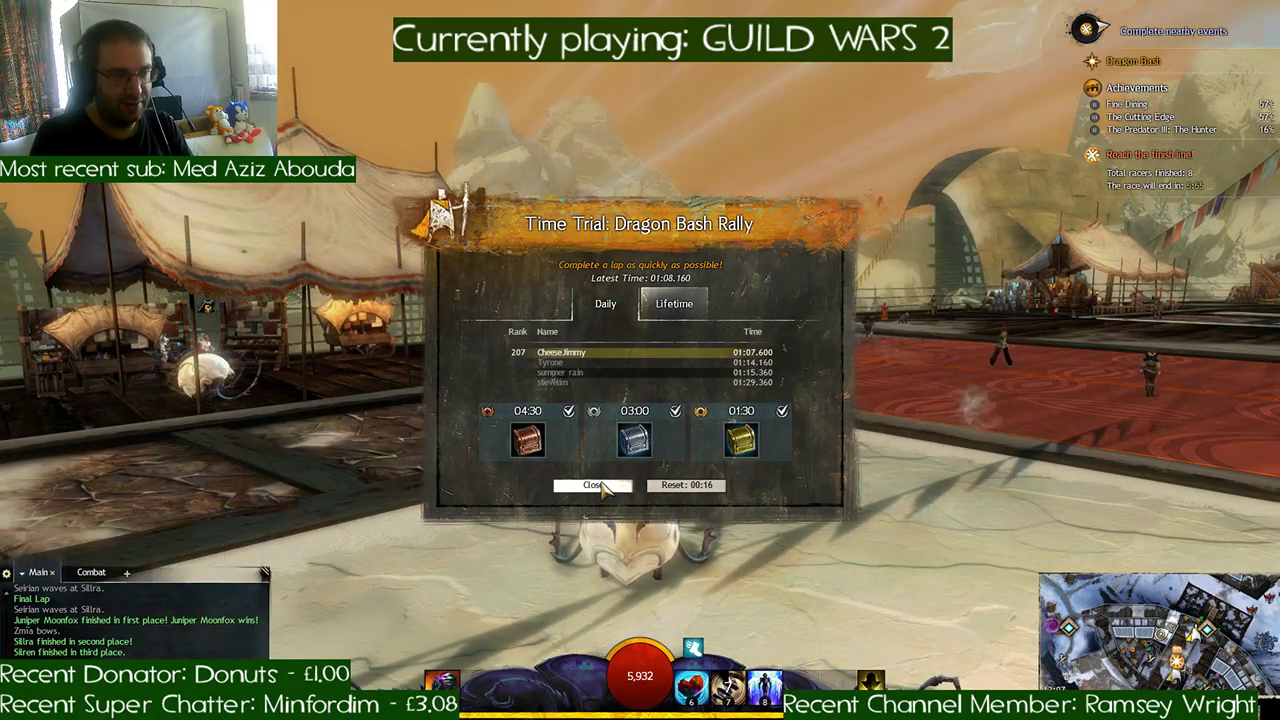
pyautogui.click(600, 486)
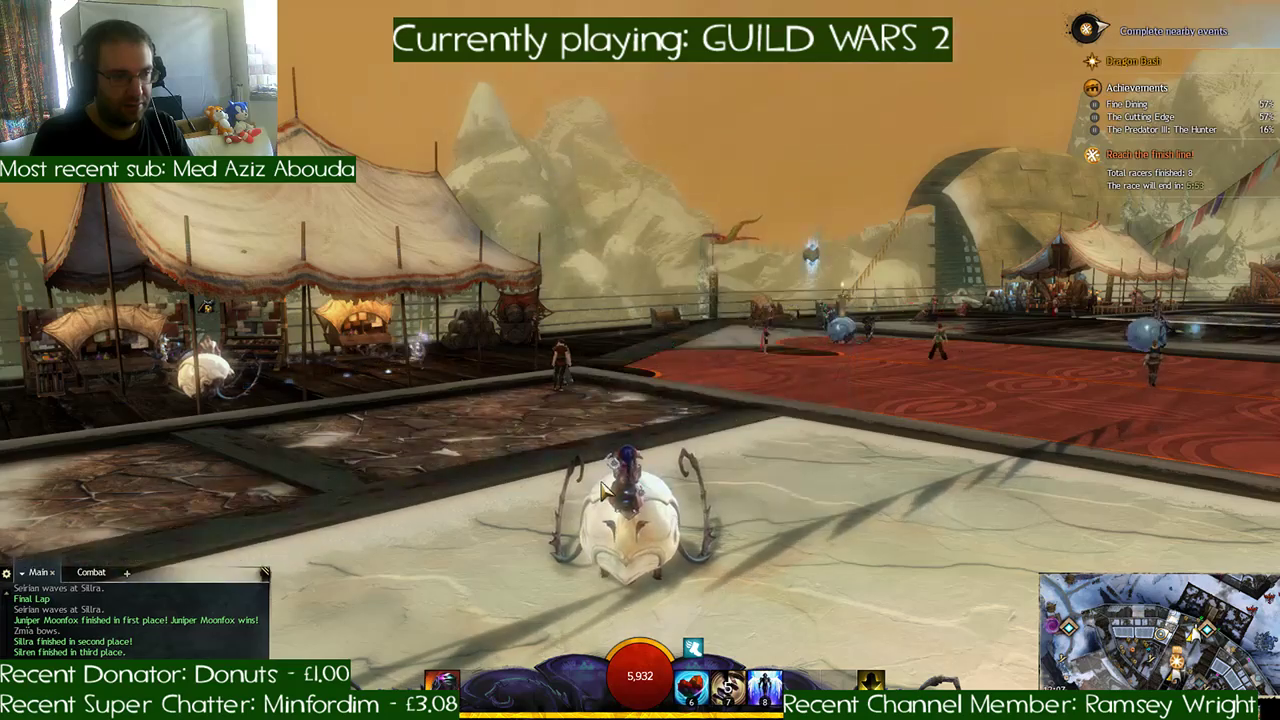
# - Ride the roller beetle onto the red plaza floor and turn around near the parked blue beetles
pyautogui.moveTo(602, 487); pyautogui.dragTo(650, 487, button='right')
pyautogui.press('w')
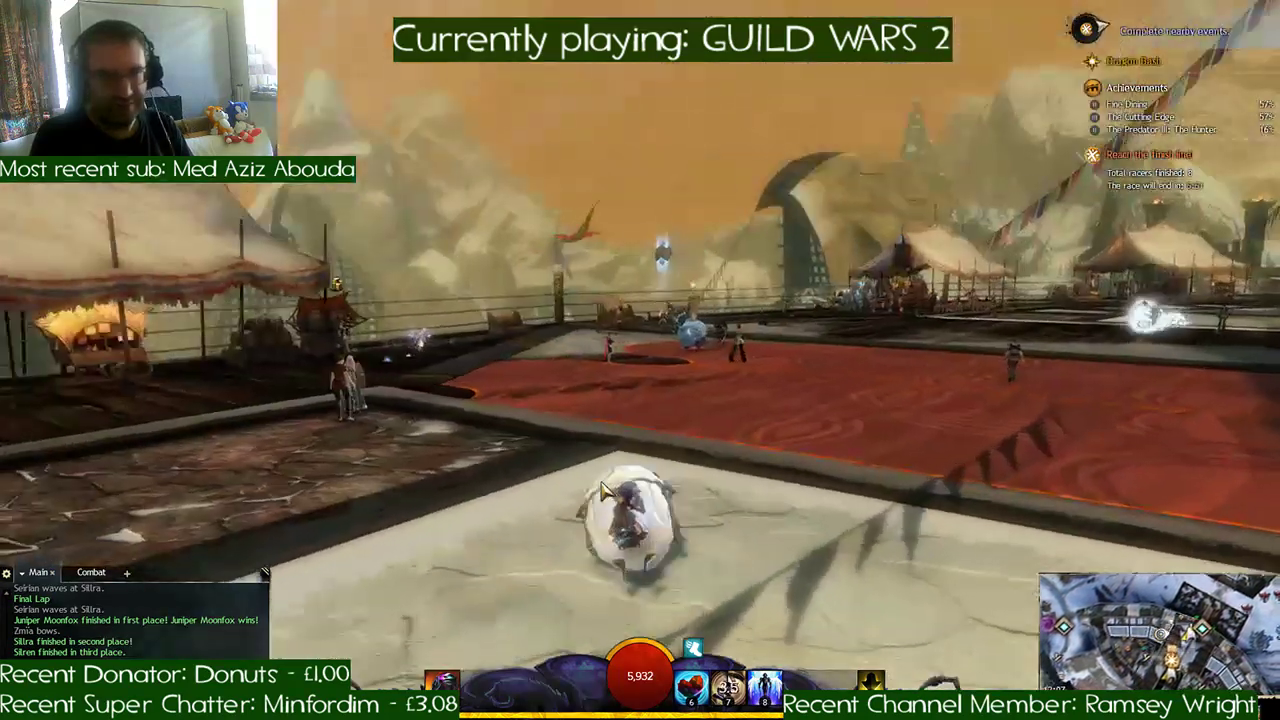
pyautogui.press('d')
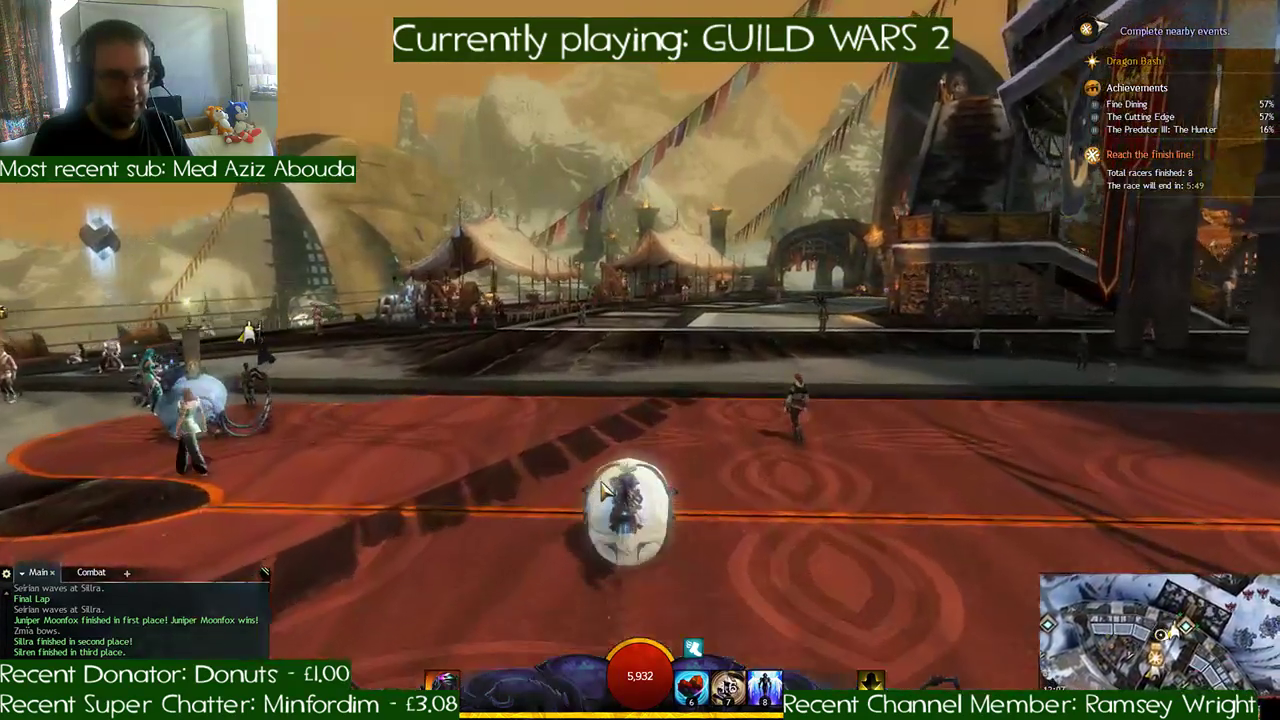
pyautogui.press('a')
pyautogui.press('a')
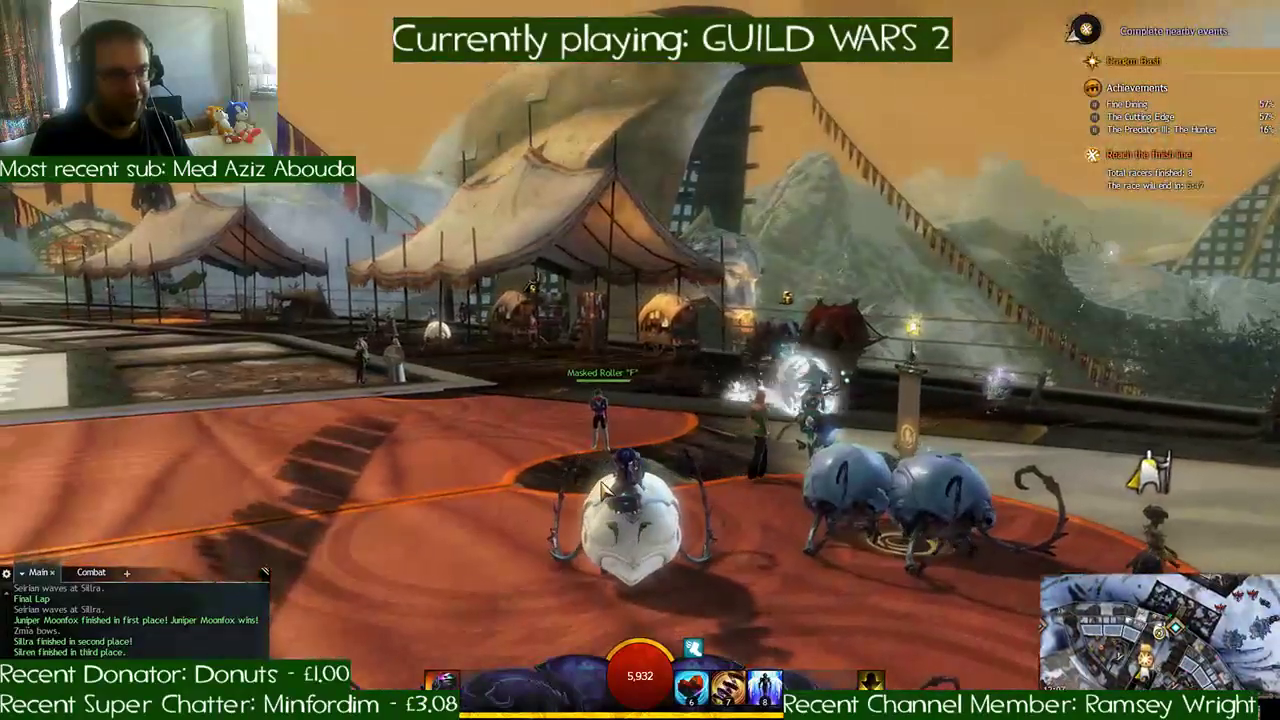
pyautogui.press('a')
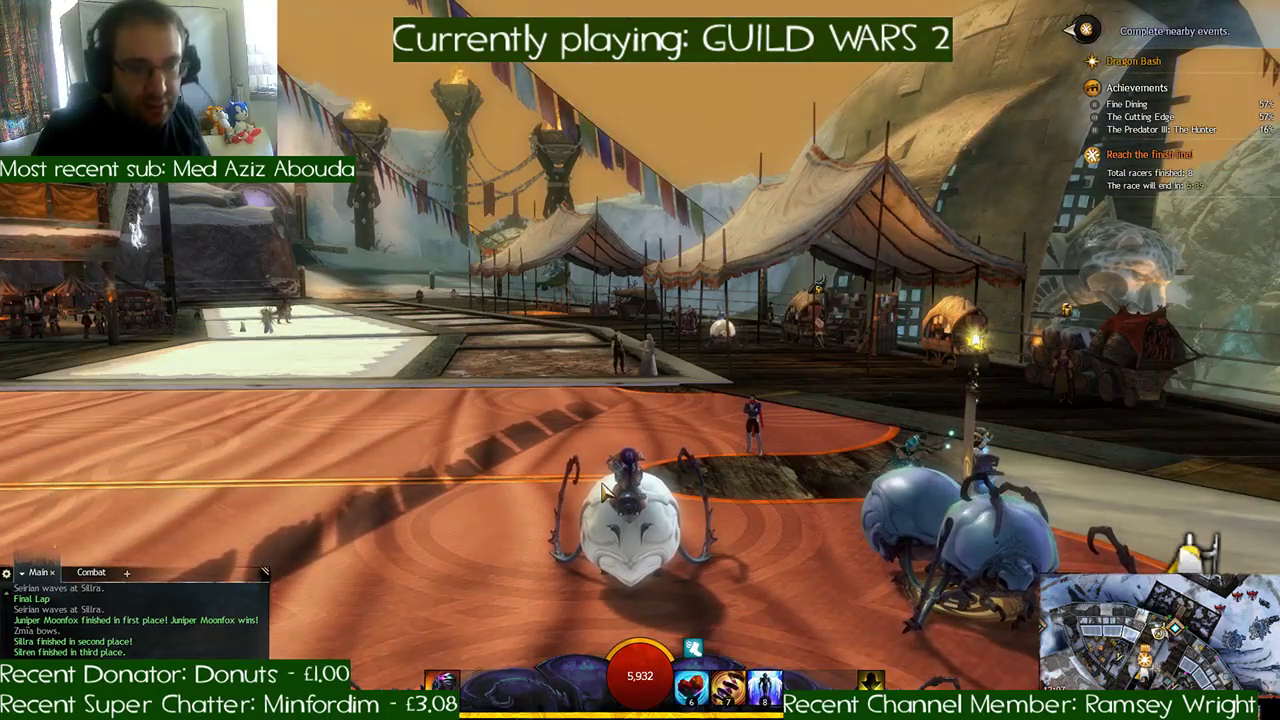
# - Dismount, switch from the Roller Beetle to the Griffon, mount it and close the time trial window
pyautogui.moveTo(605, 492); pyautogui.dragTo(825, 630, button='right')
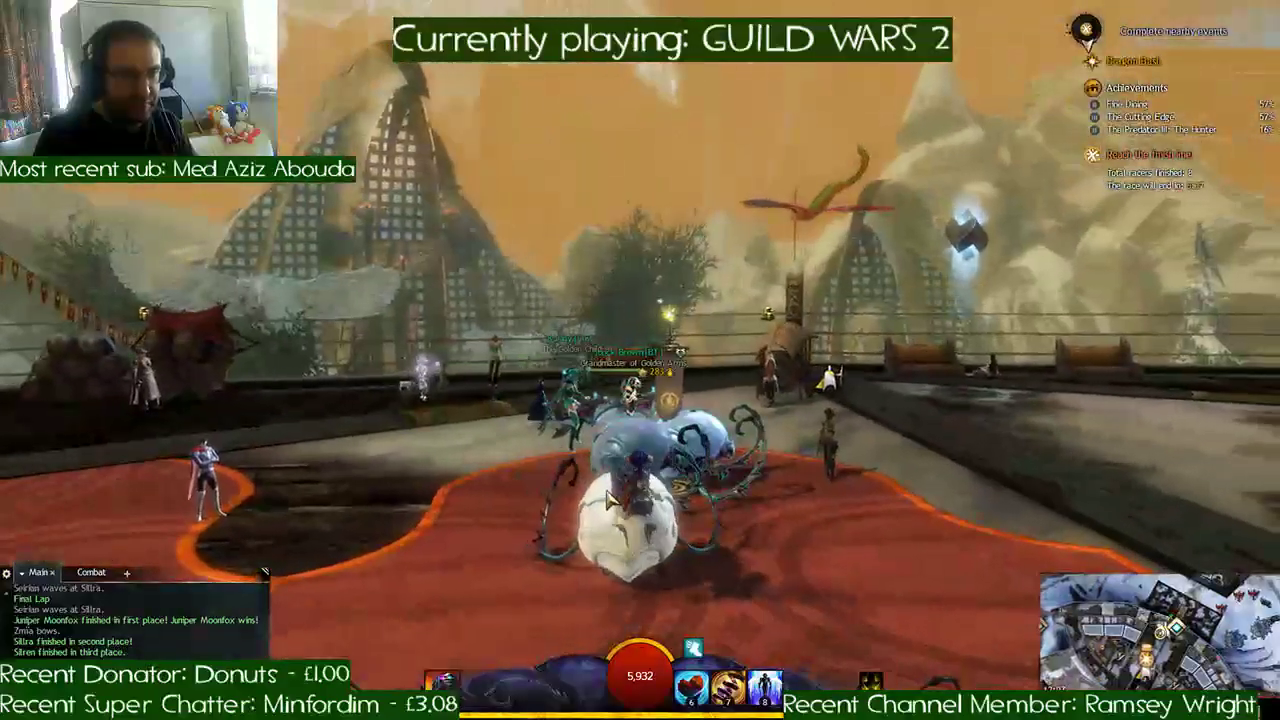
pyautogui.press('x')
pyautogui.click(874, 678)
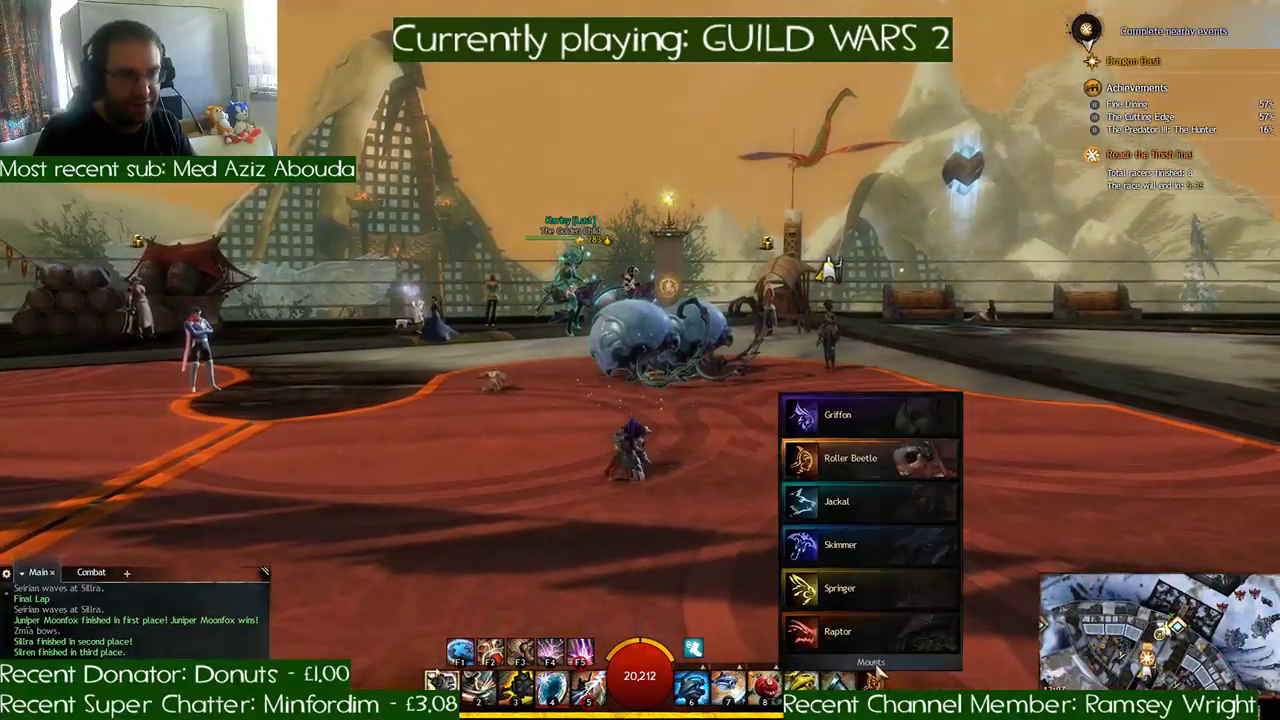
pyautogui.click(857, 431)
pyautogui.press('x')
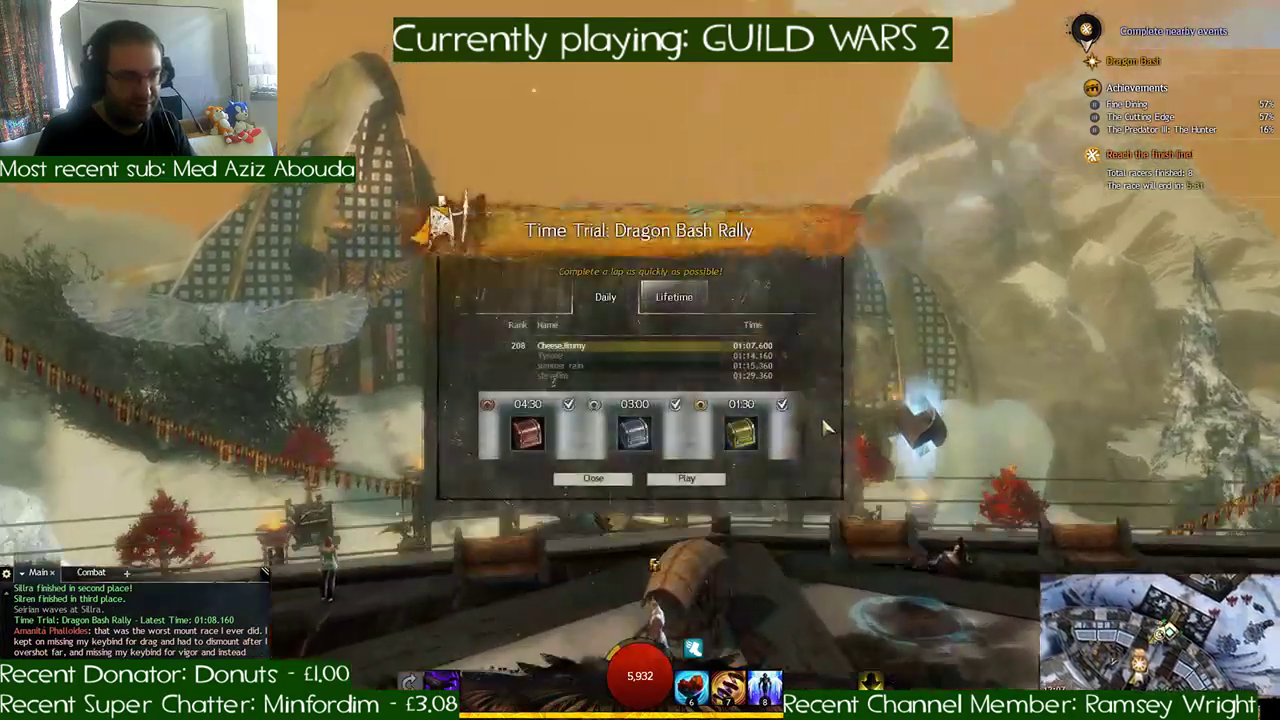
pyautogui.click(607, 483)
# - Fly the griffon to the snowy festival grounds, dismount, and break the red Dragon Pinata by the ornate fence
pyautogui.moveTo(888, 370); pyautogui.dragTo(890, 373, button='right')
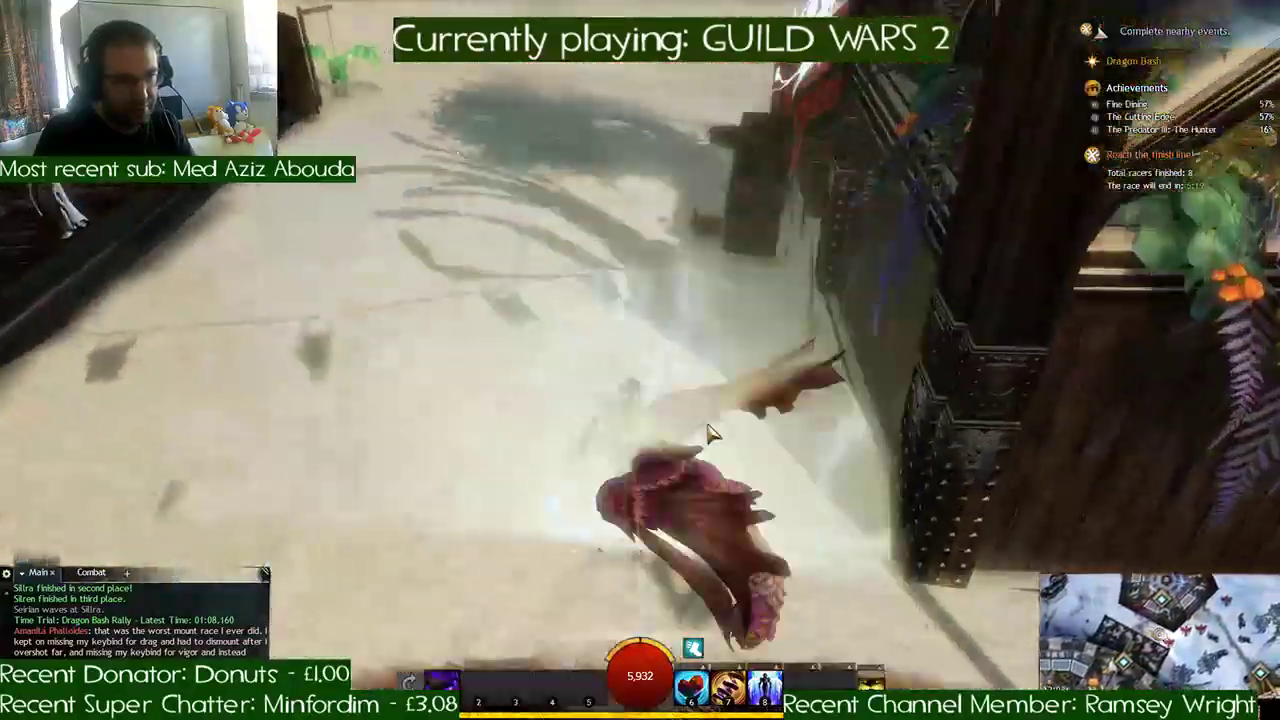
pyautogui.press('x')
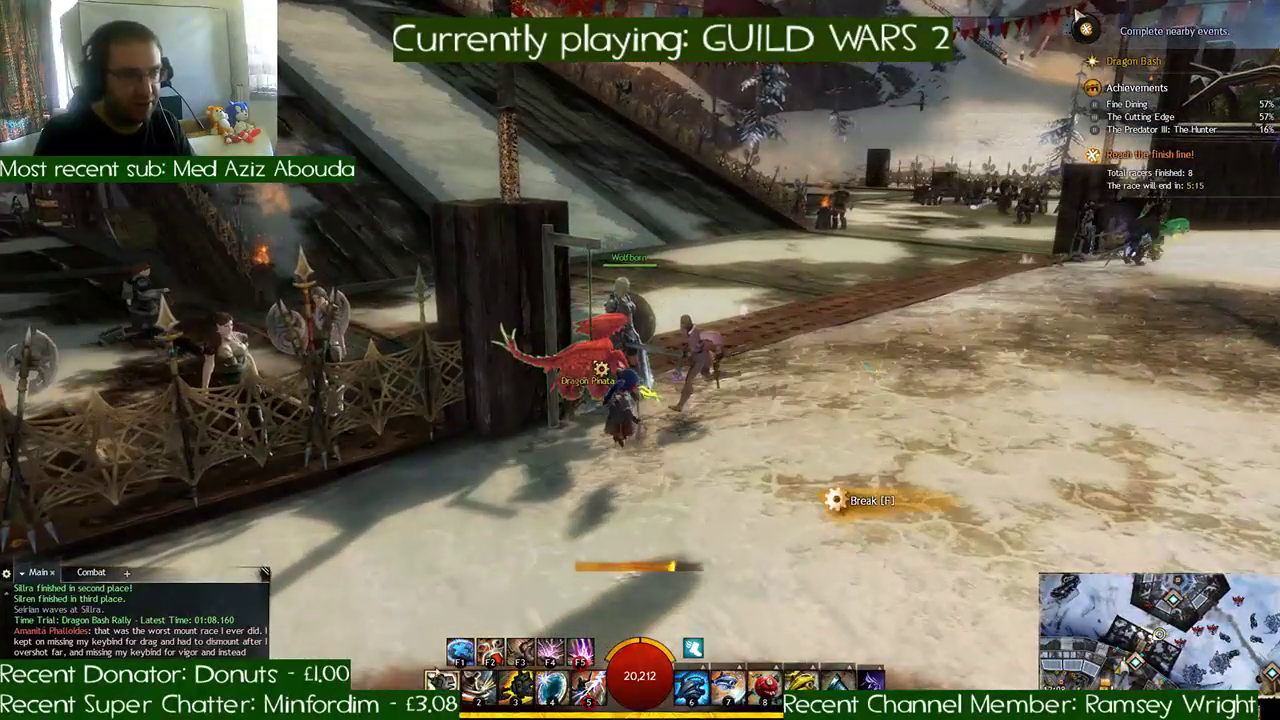
pyautogui.press('w')
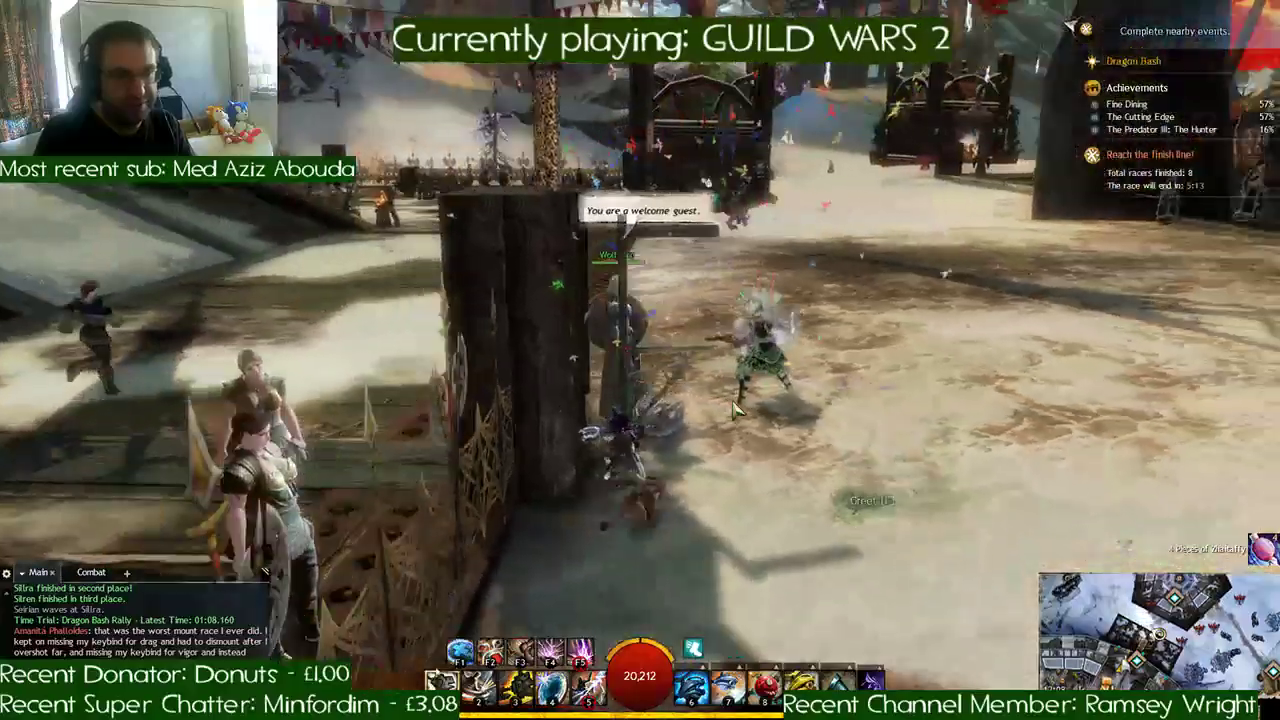
# - Break the green Dragon Pinata beside the guard at the ornate fence, and the red one at the wooden platform's corner post
pyautogui.moveTo(737, 410); pyautogui.dragTo(737, 409, button='right')
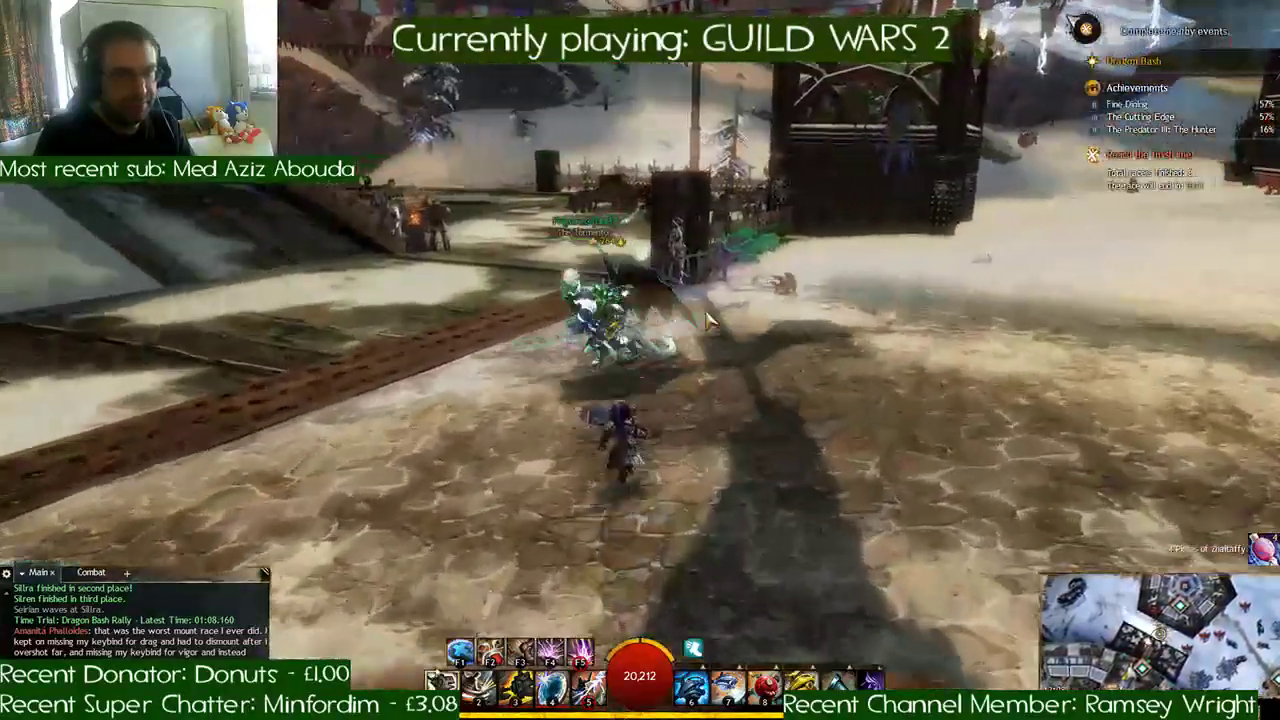
pyautogui.press('w')
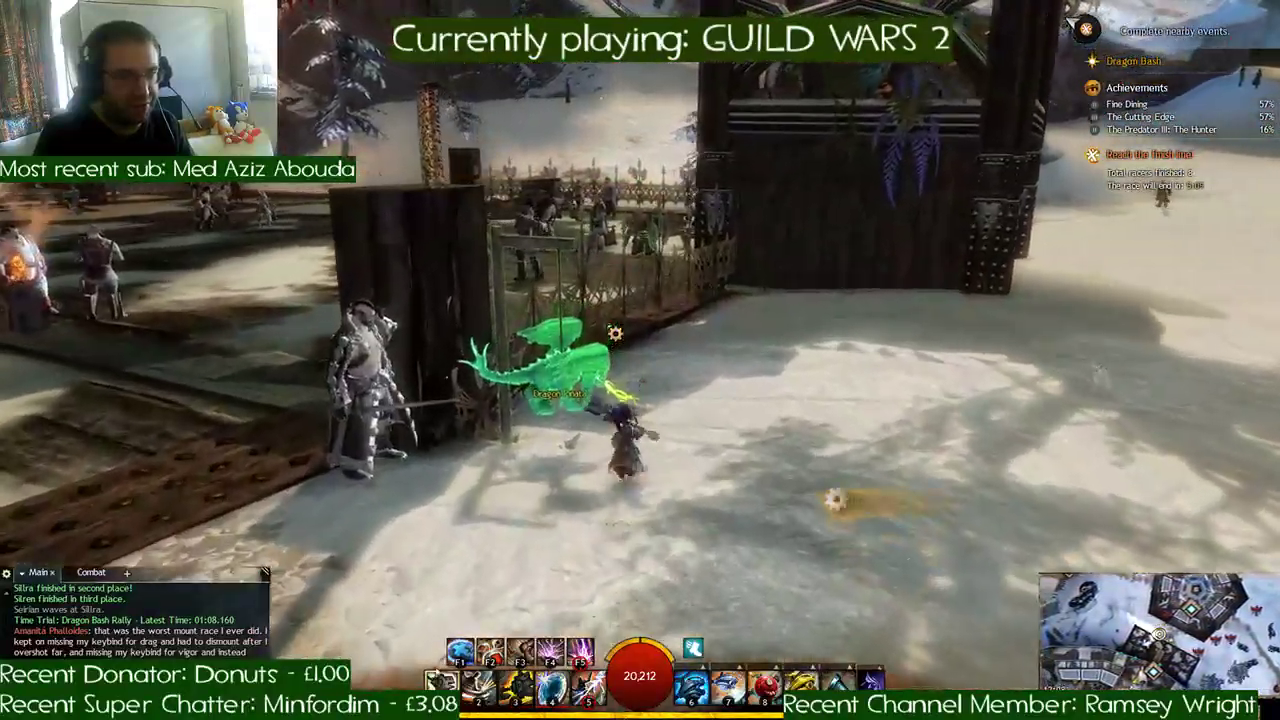
pyautogui.press('w')
pyautogui.moveTo(612, 333); pyautogui.dragTo(612, 333, button='right')
pyautogui.press('w')
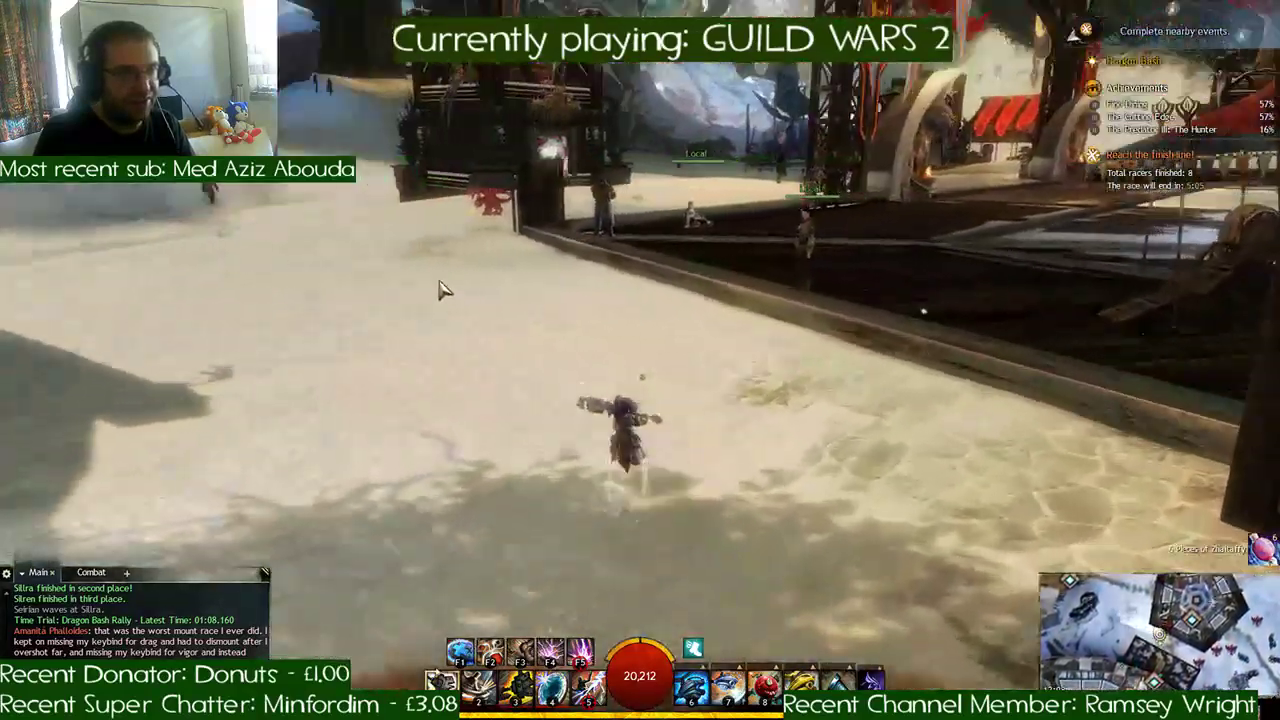
pyautogui.press('w')
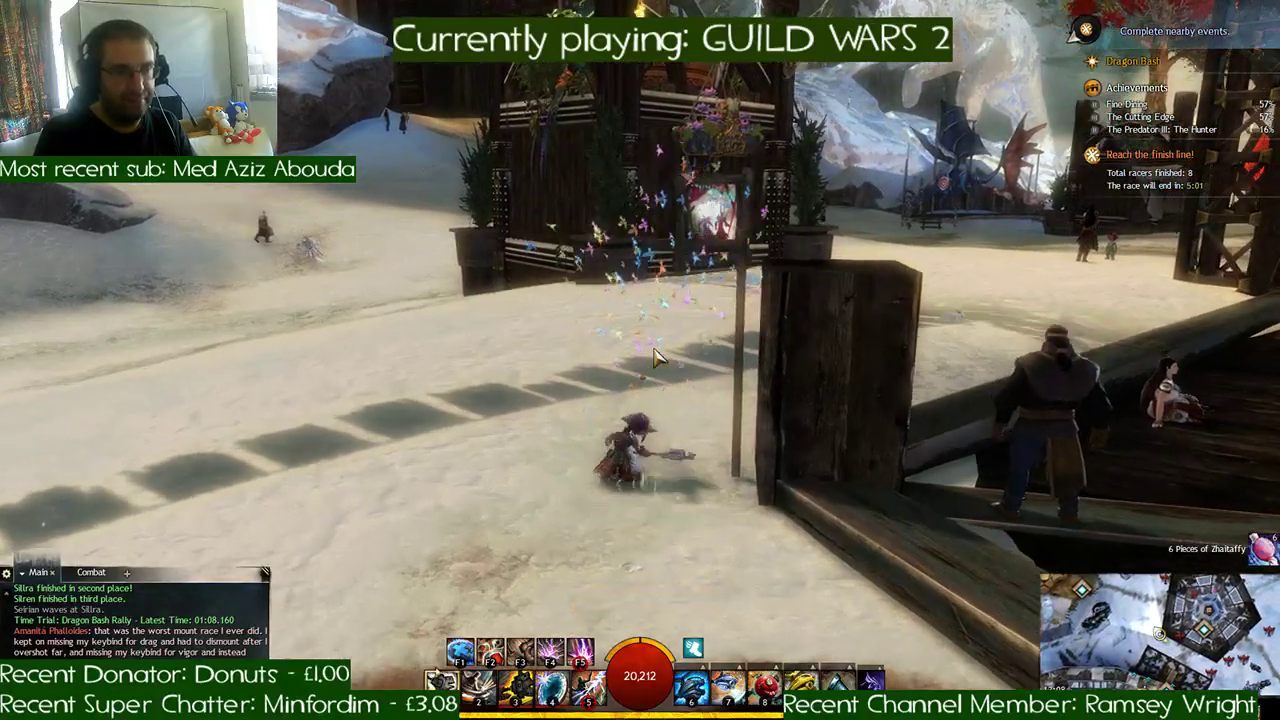
# - Run along the edge of the wooden platform and mount the griffon beside the giant stone cat head
pyautogui.press('w')
pyautogui.moveTo(656, 356); pyautogui.dragTo(668, 354, button='right')
pyautogui.press('w')
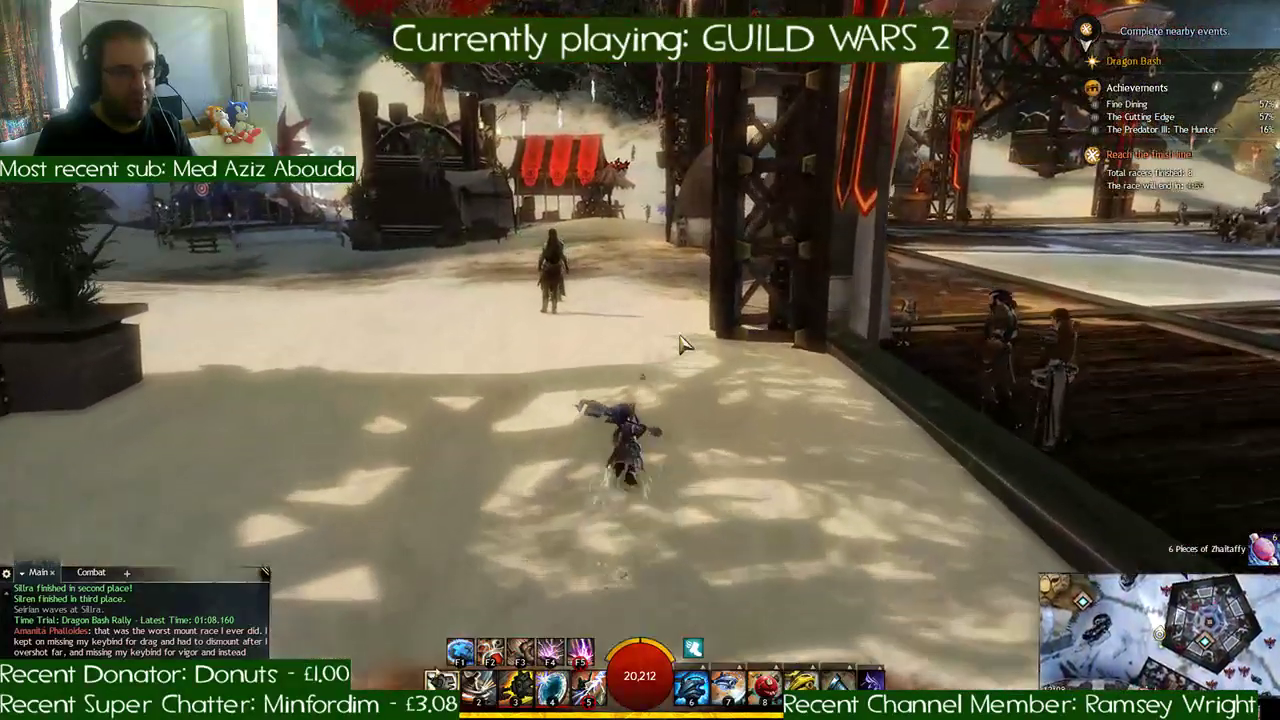
pyautogui.press('w')
pyautogui.press('x')
pyautogui.moveTo(680, 343); pyautogui.dragTo(680, 343, button='right')
pyautogui.press('w')
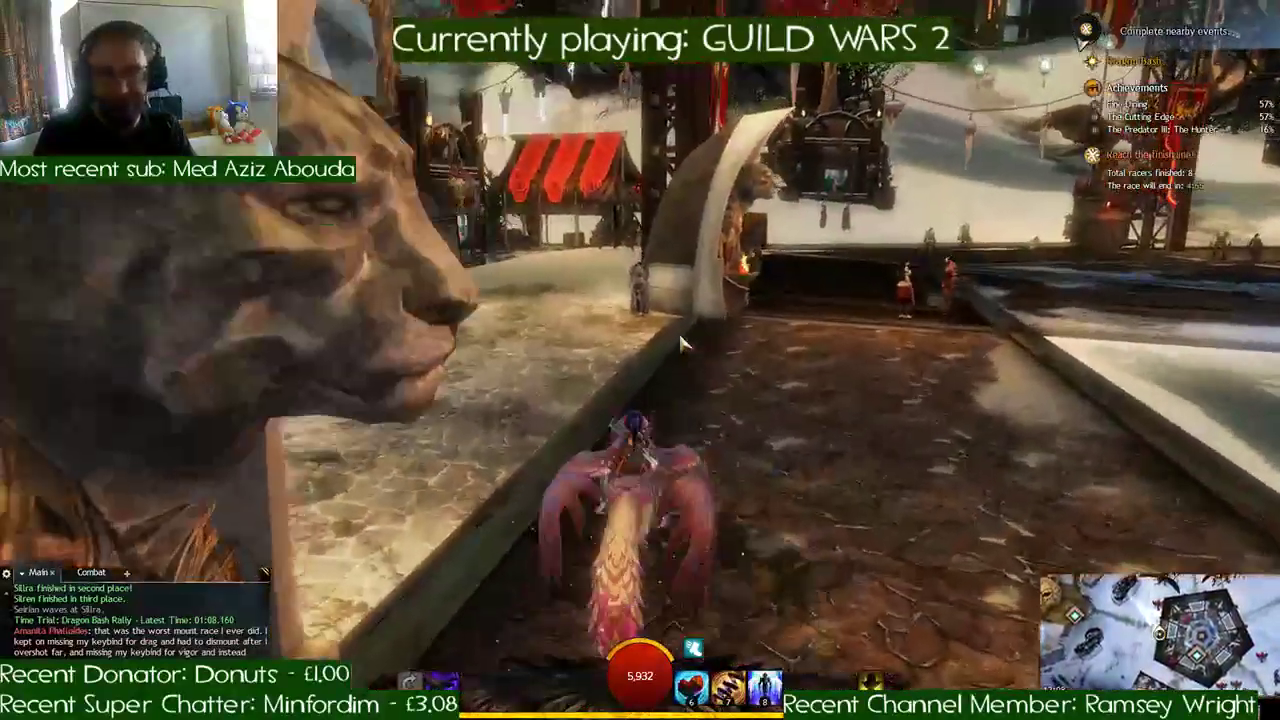
# - Ride the griffon past the red-draped stall, dismount at the platform's corner post, and break the blue Dragon Pinata
pyautogui.press('a')
pyautogui.press('d')
pyautogui.press('w')
pyautogui.press('a')
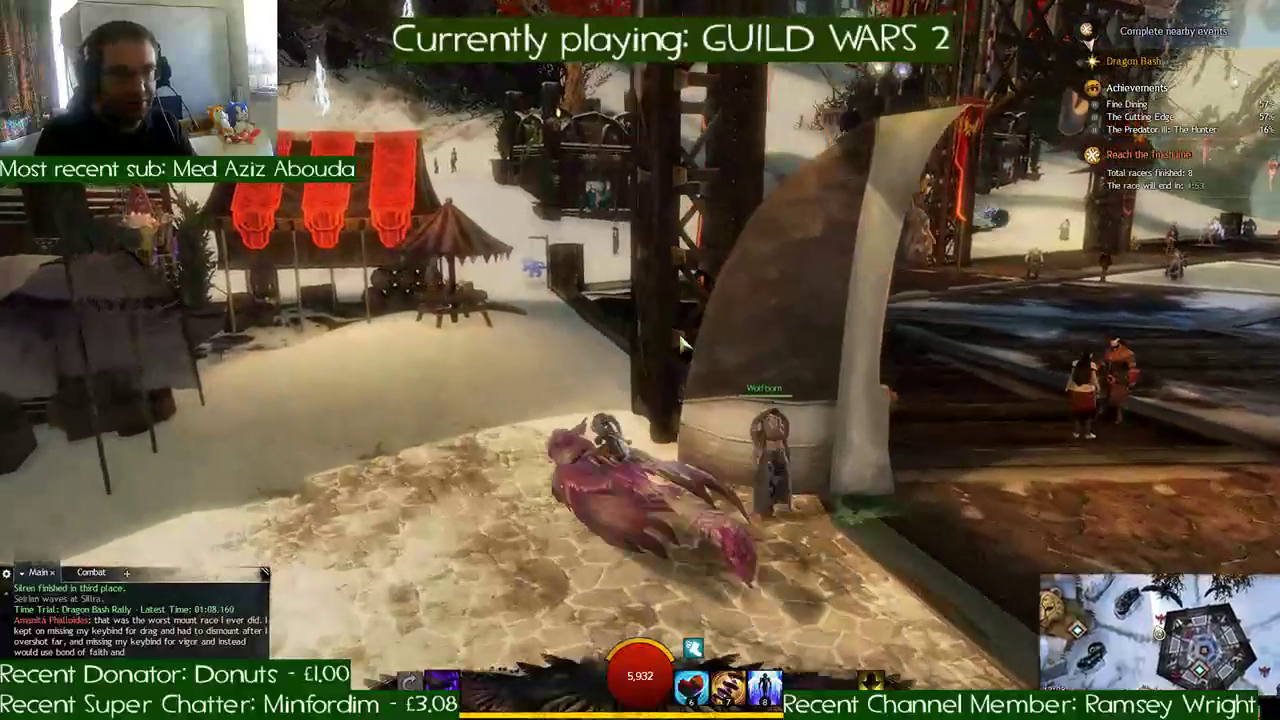
pyautogui.press('w')
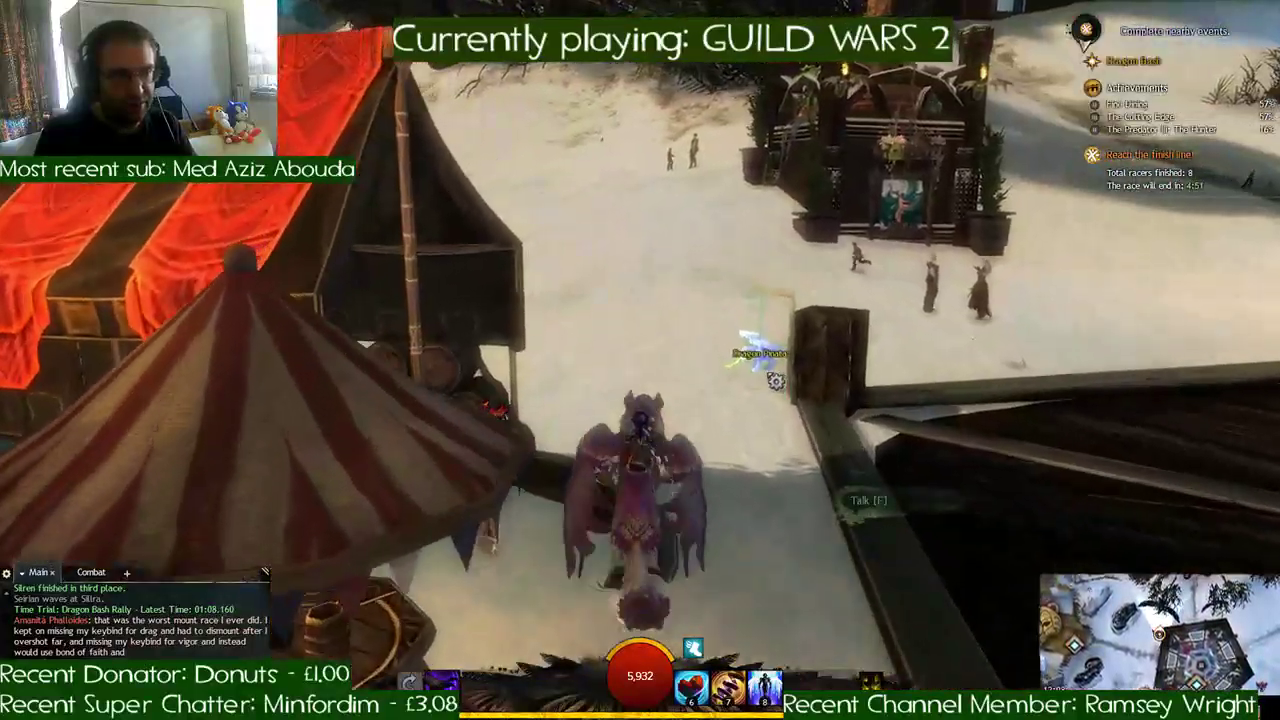
pyautogui.press('x')
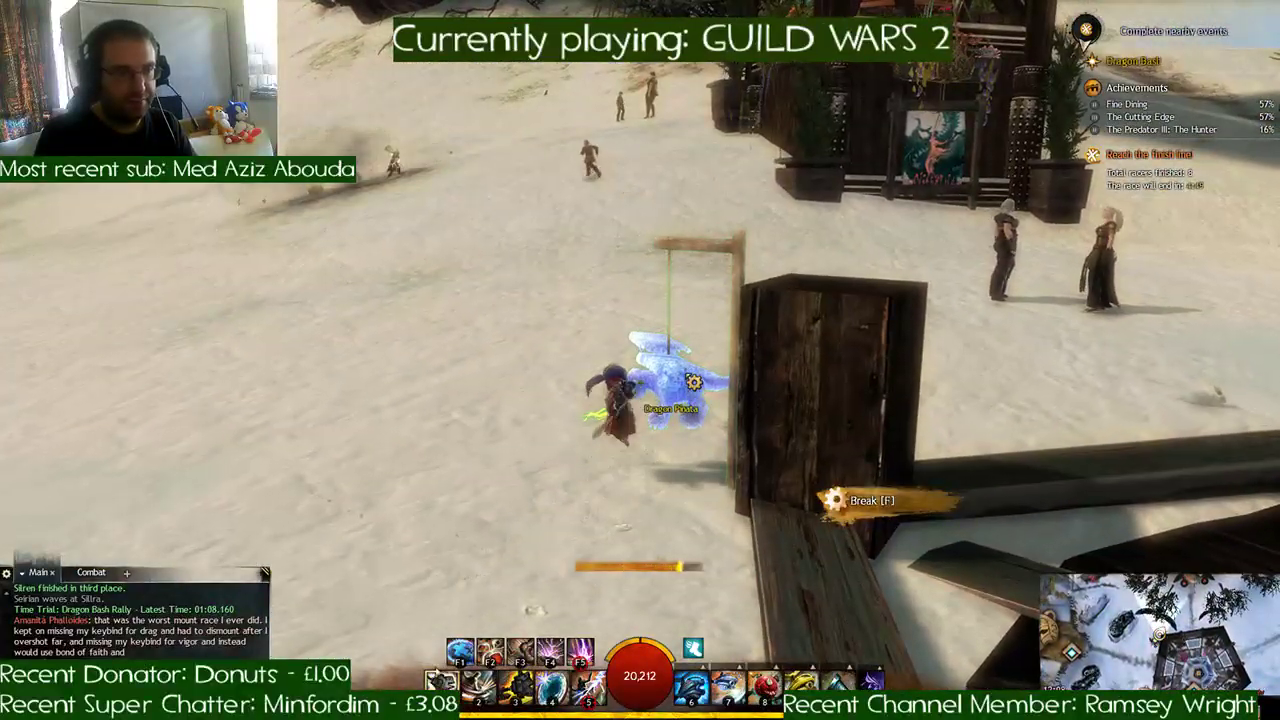
# - Mount the griffon, follow the snowy platform edge to the next corner post near the ghostly bear, and break its blue Dragon Pinata
pyautogui.press('d')
pyautogui.press('w')
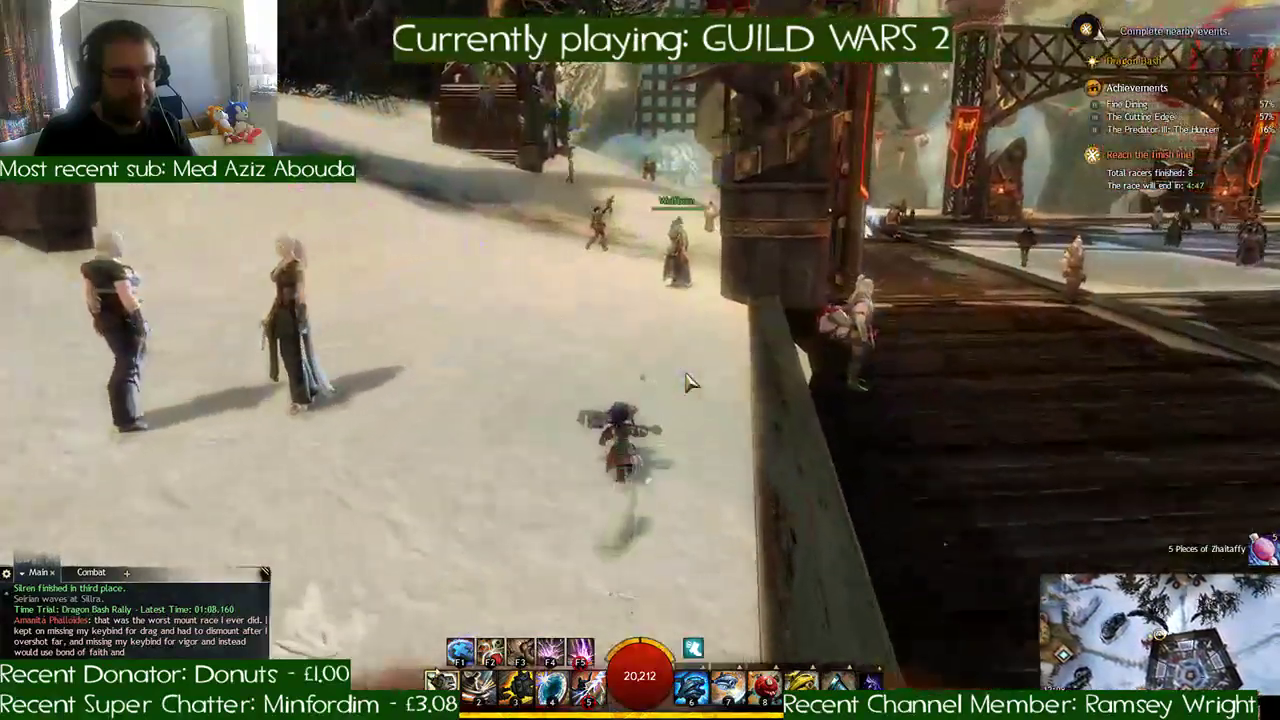
pyautogui.press('x')
pyautogui.press('w')
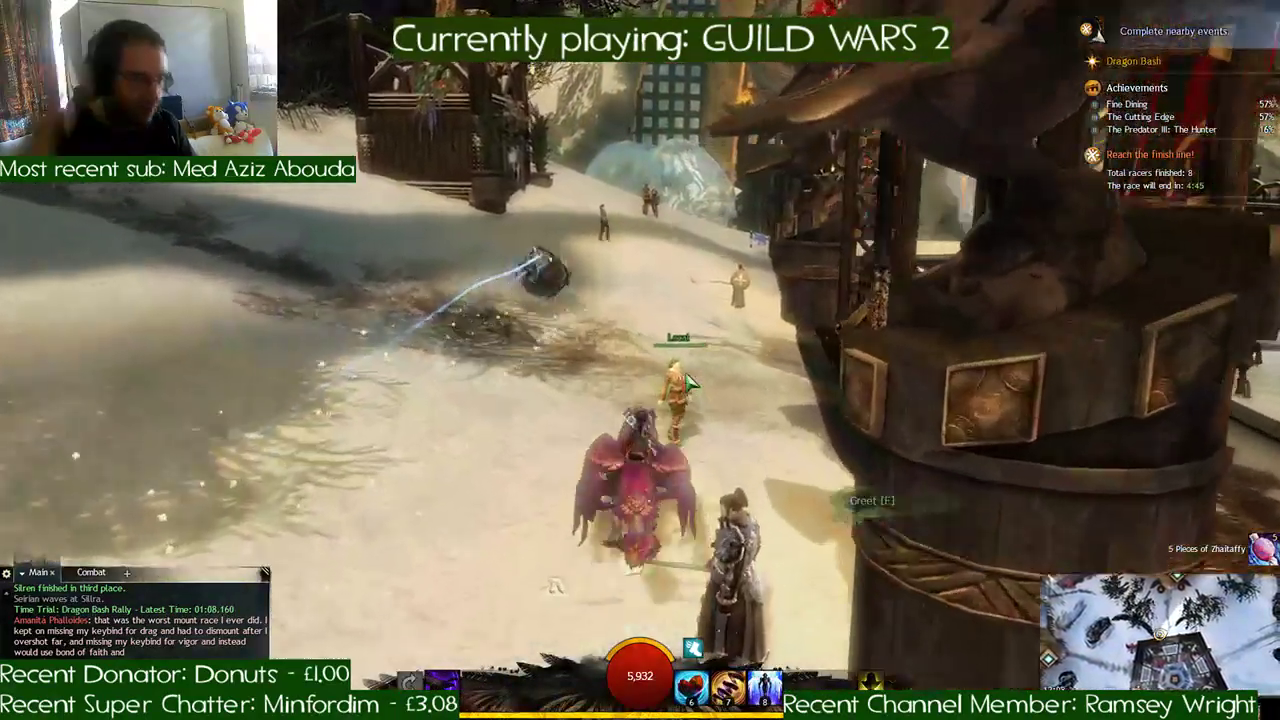
pyautogui.press('w')
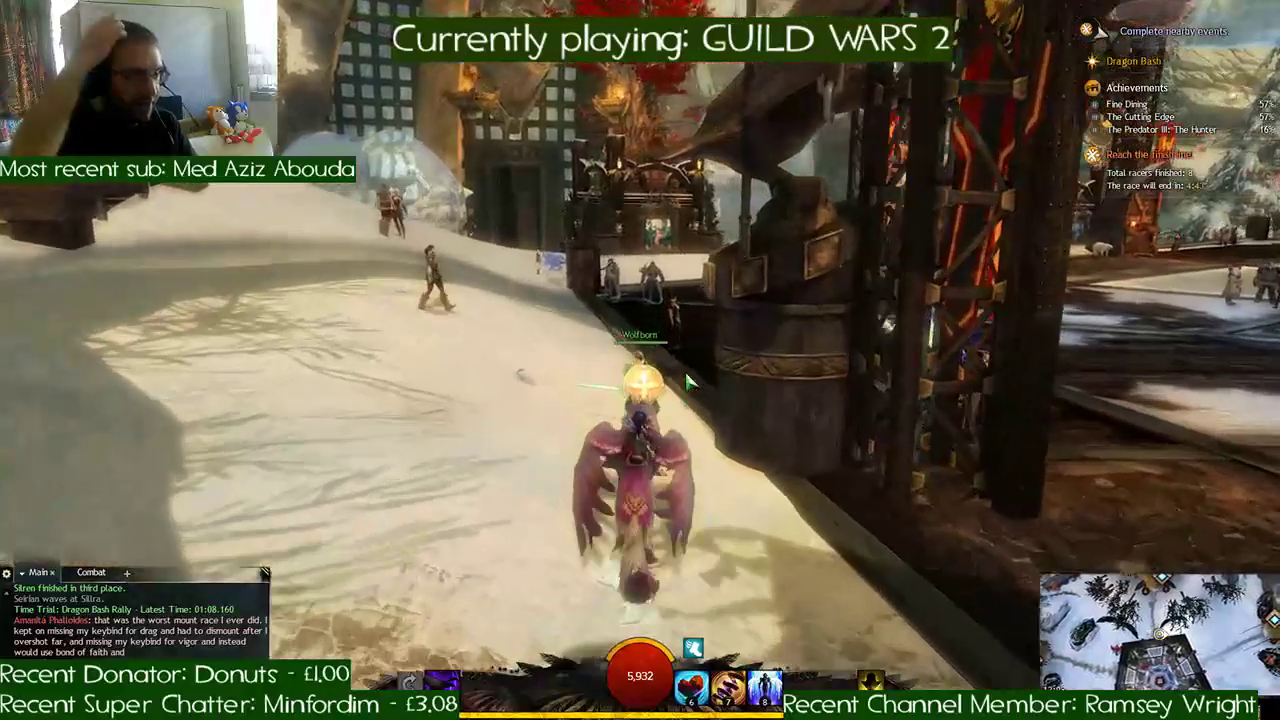
pyautogui.press('w')
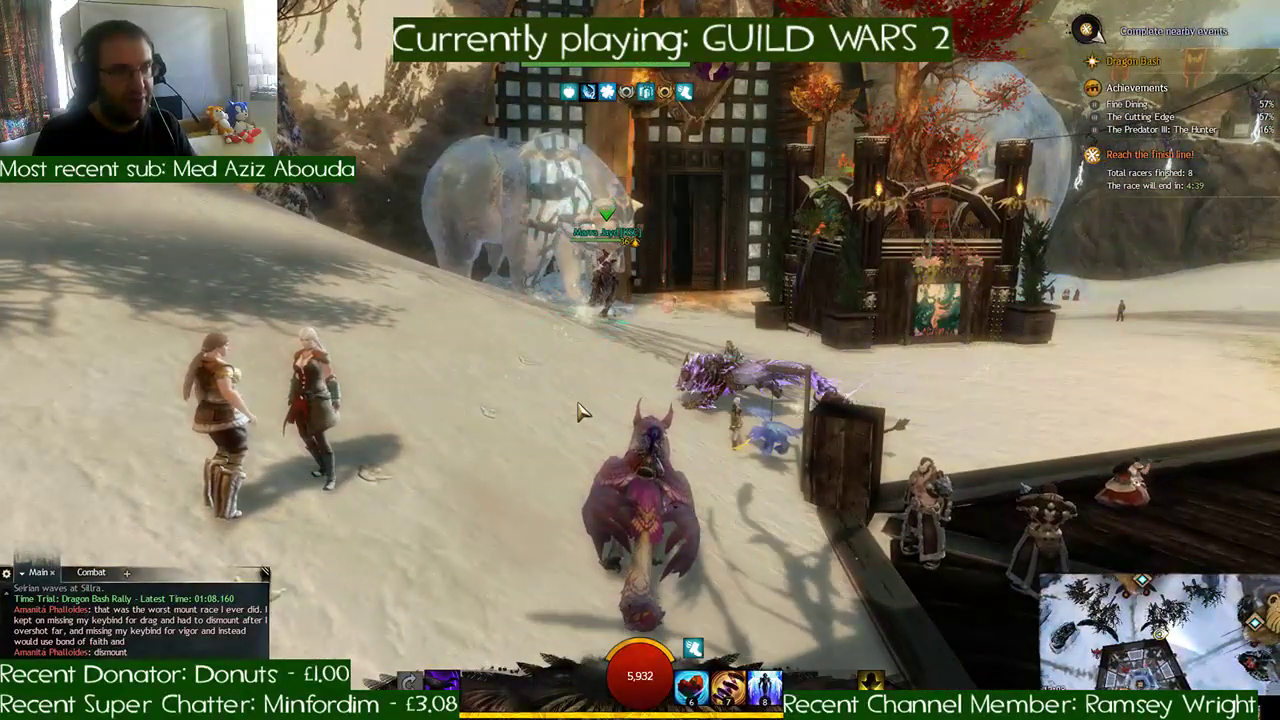
pyautogui.press('w')
pyautogui.press('x')
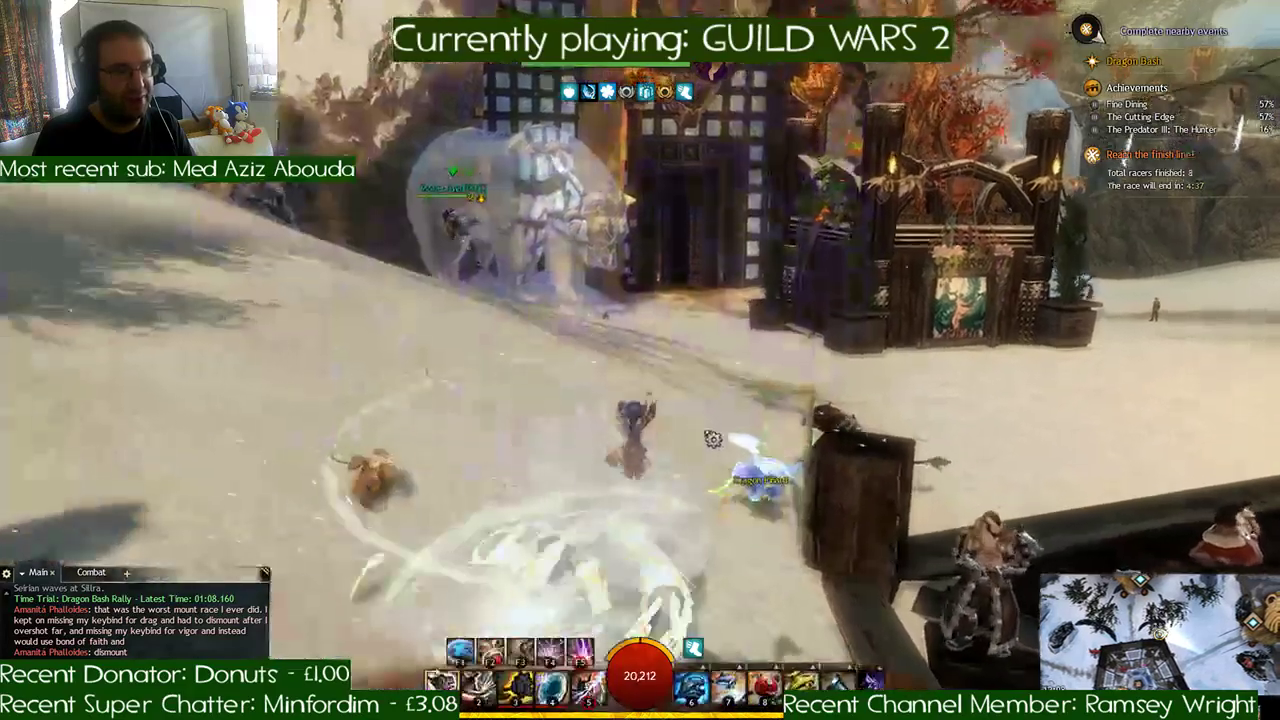
pyautogui.press('f')
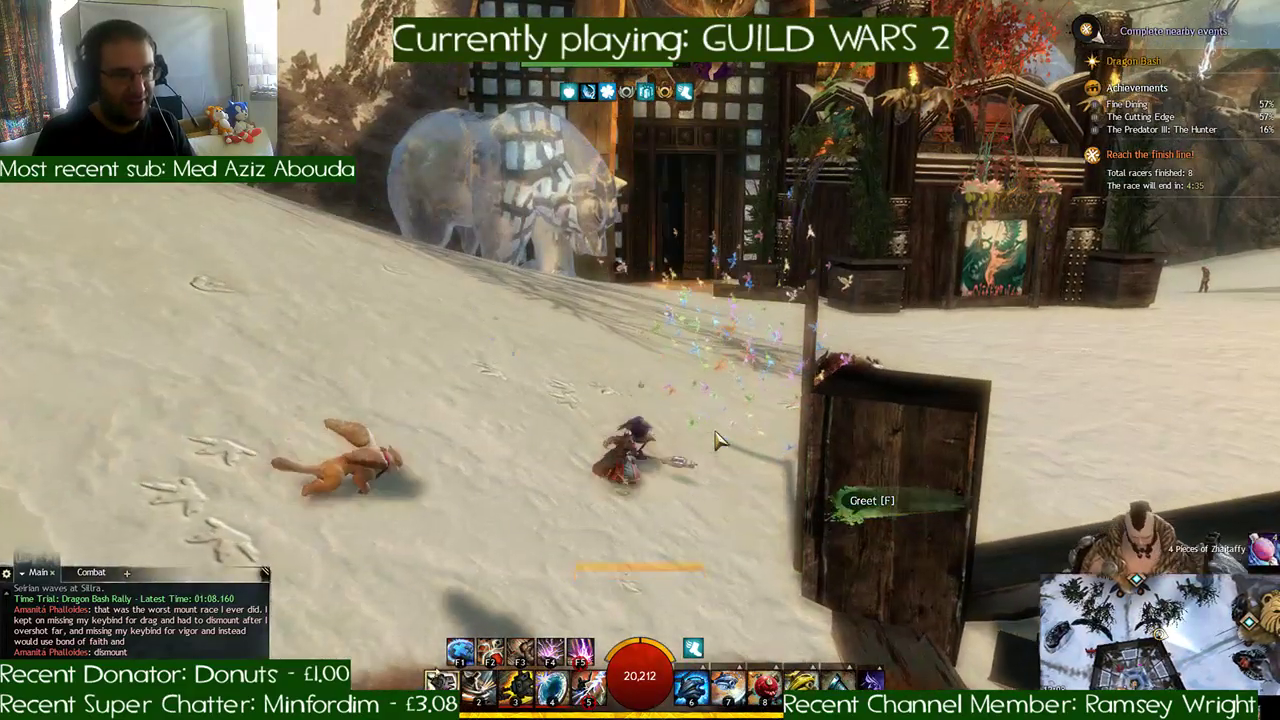
# - Ride the griffon around the platform to the post near the red tent, dismount, and break the red Dragon Pinata
pyautogui.press('w')
pyautogui.press('d')
pyautogui.press('x')
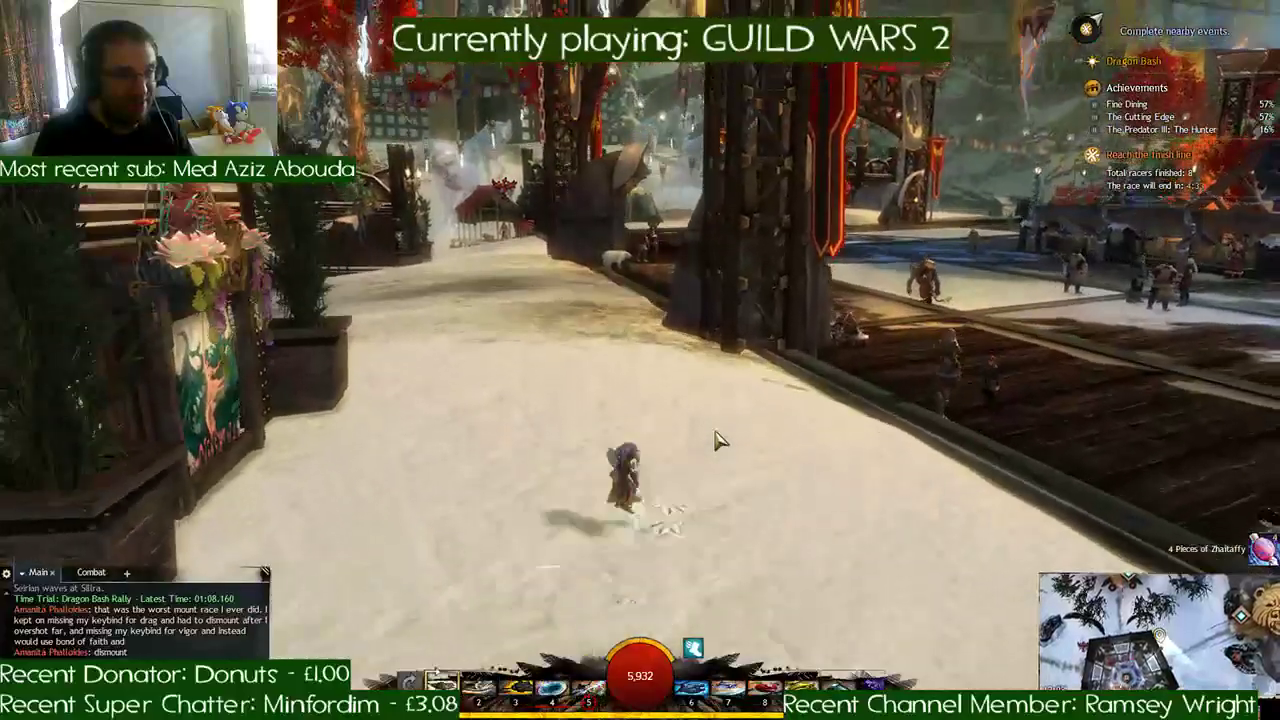
pyautogui.press('w')
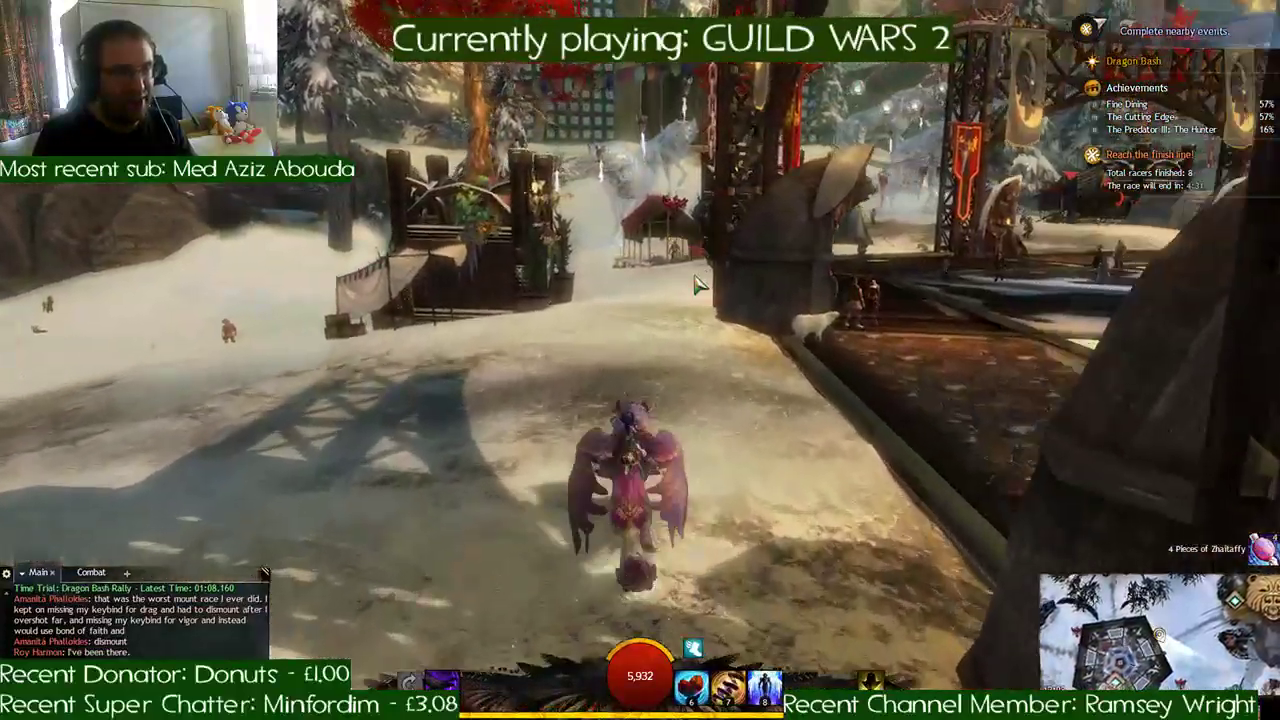
pyautogui.press('w')
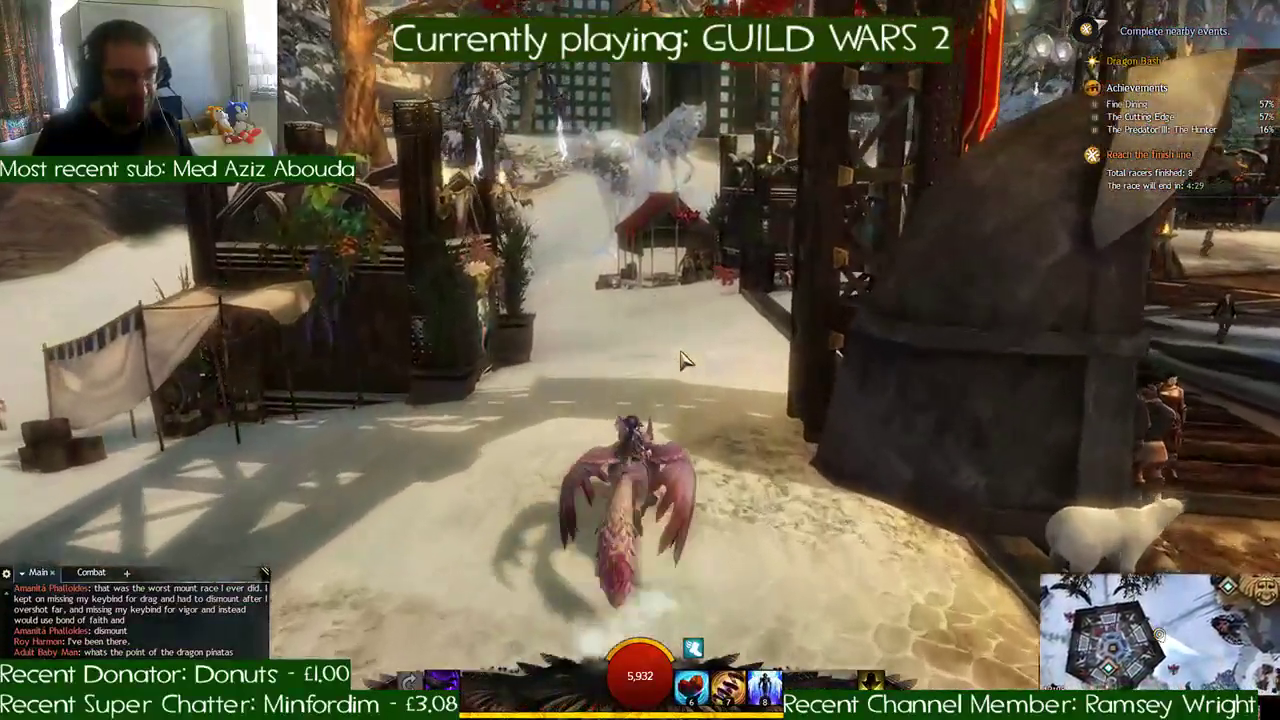
pyautogui.press('w')
pyautogui.press('d')
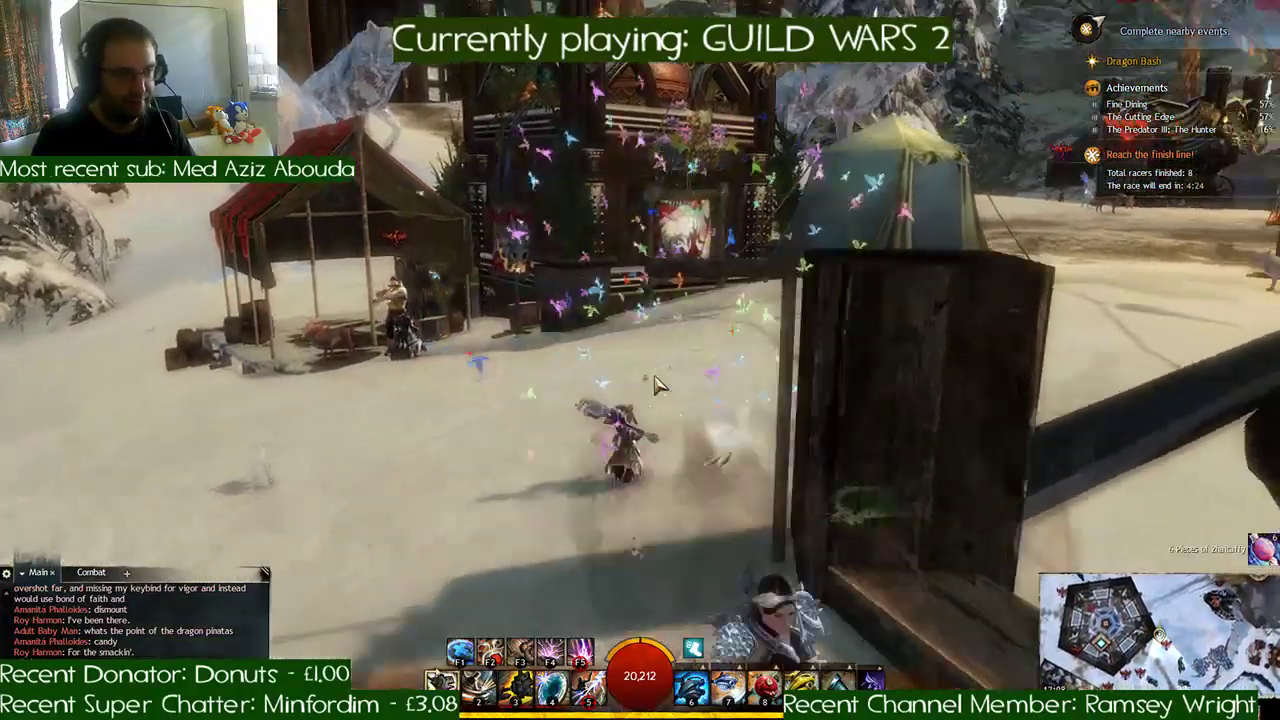
# - Ride the griffon past the covered wagon to the green Dragon Pinata near the red awning stall, and break it
pyautogui.press('w')
pyautogui.moveTo(657, 385); pyautogui.dragTo(645, 383, button='right')
pyautogui.press('x')
pyautogui.press('w')
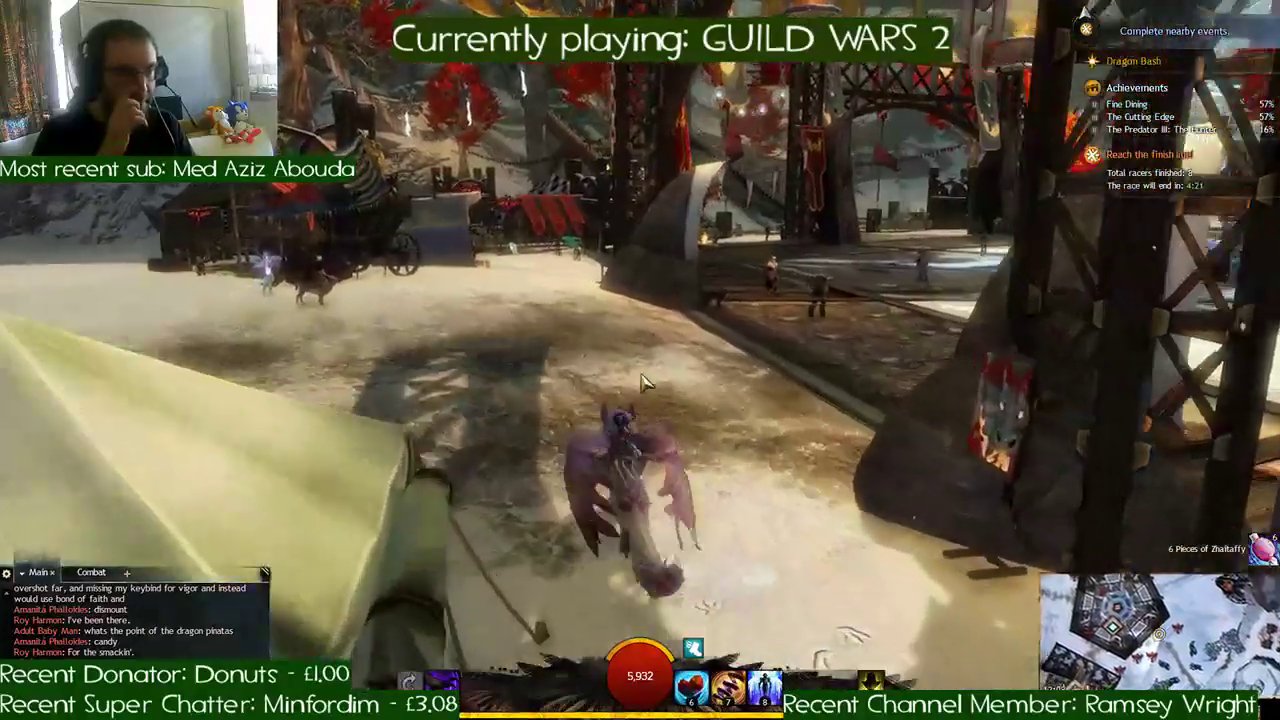
pyautogui.press('a')
pyautogui.press('a')
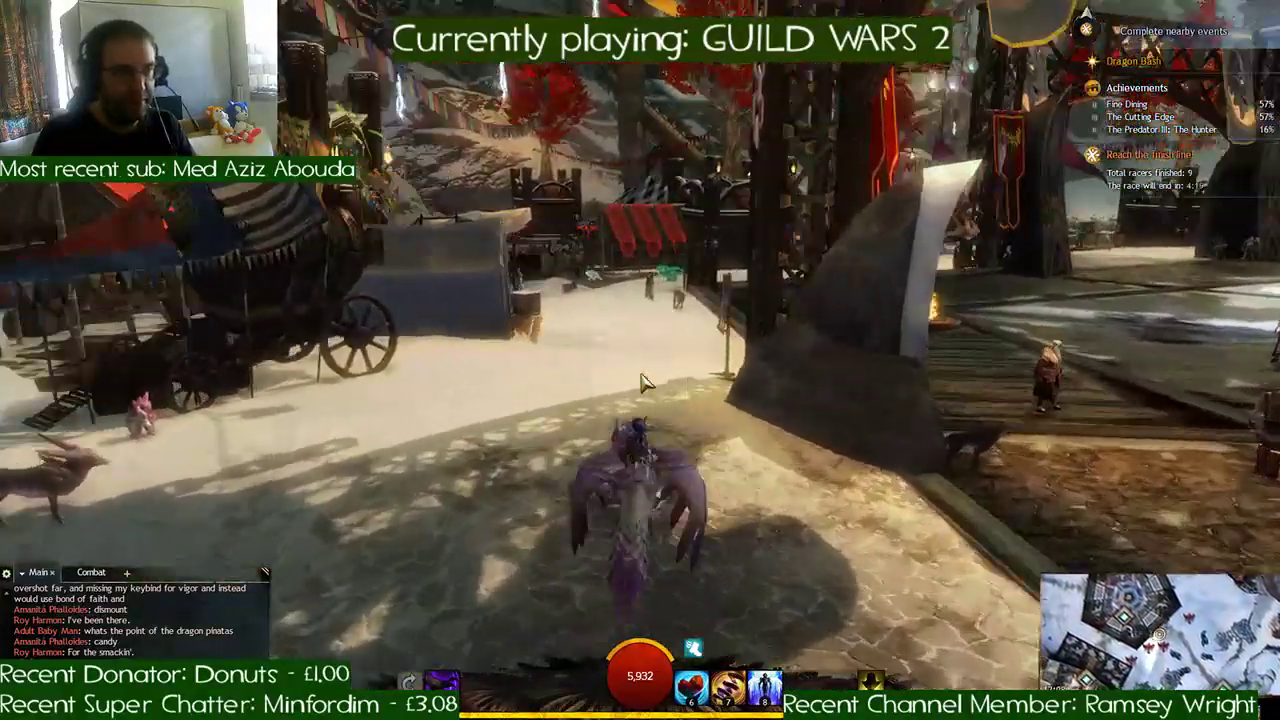
pyautogui.press('d')
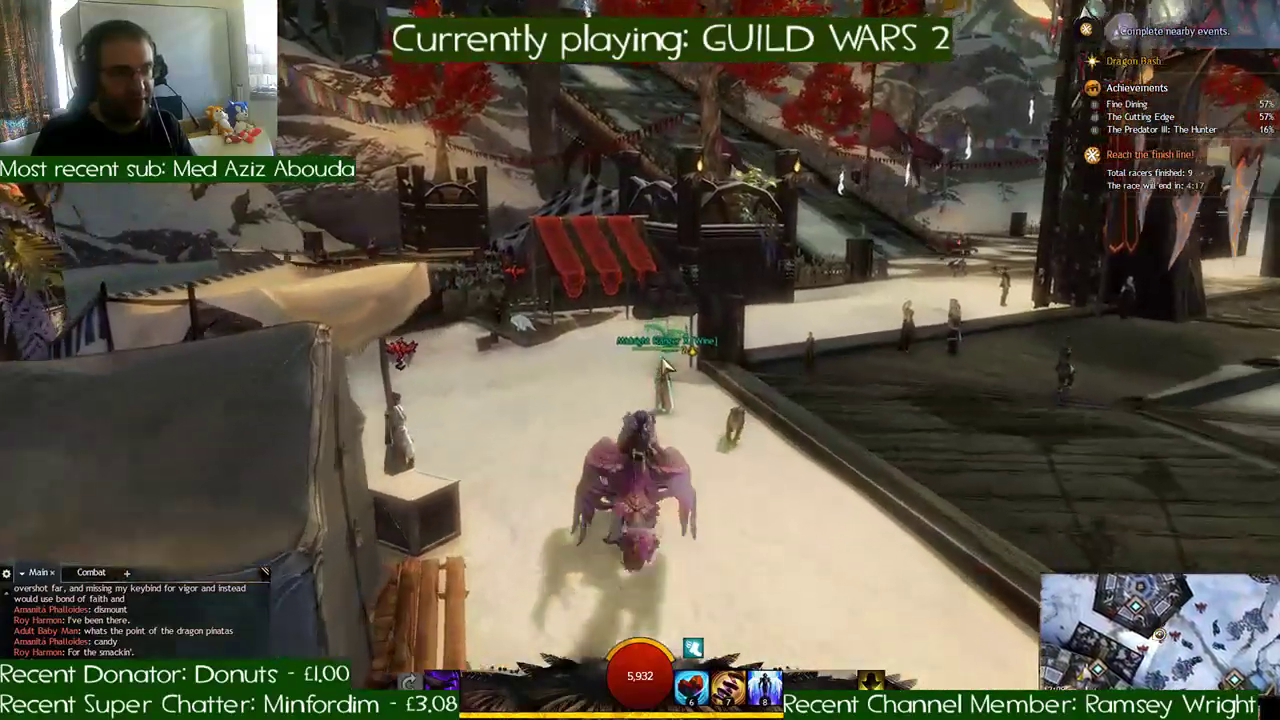
pyautogui.press('1')
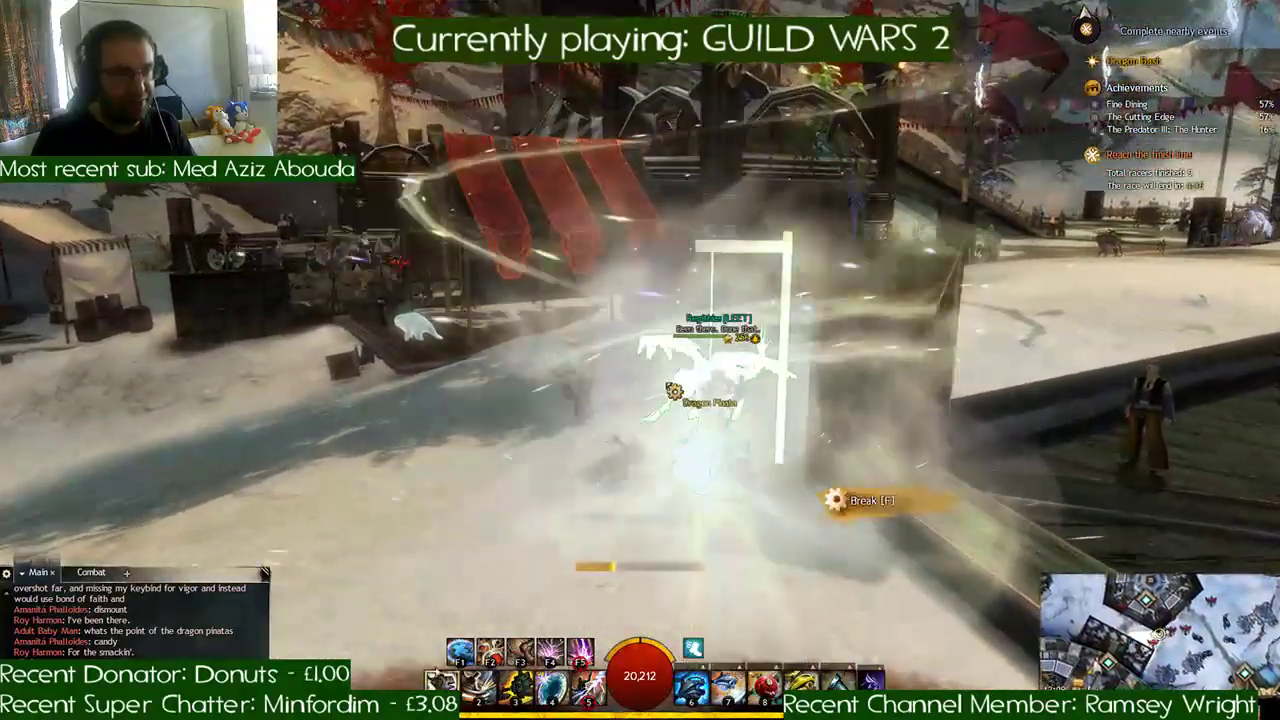
pyautogui.press('f')
# - Mount the griffon and ride across the snowy plaza to the foot of the large ramp
pyautogui.press('w')
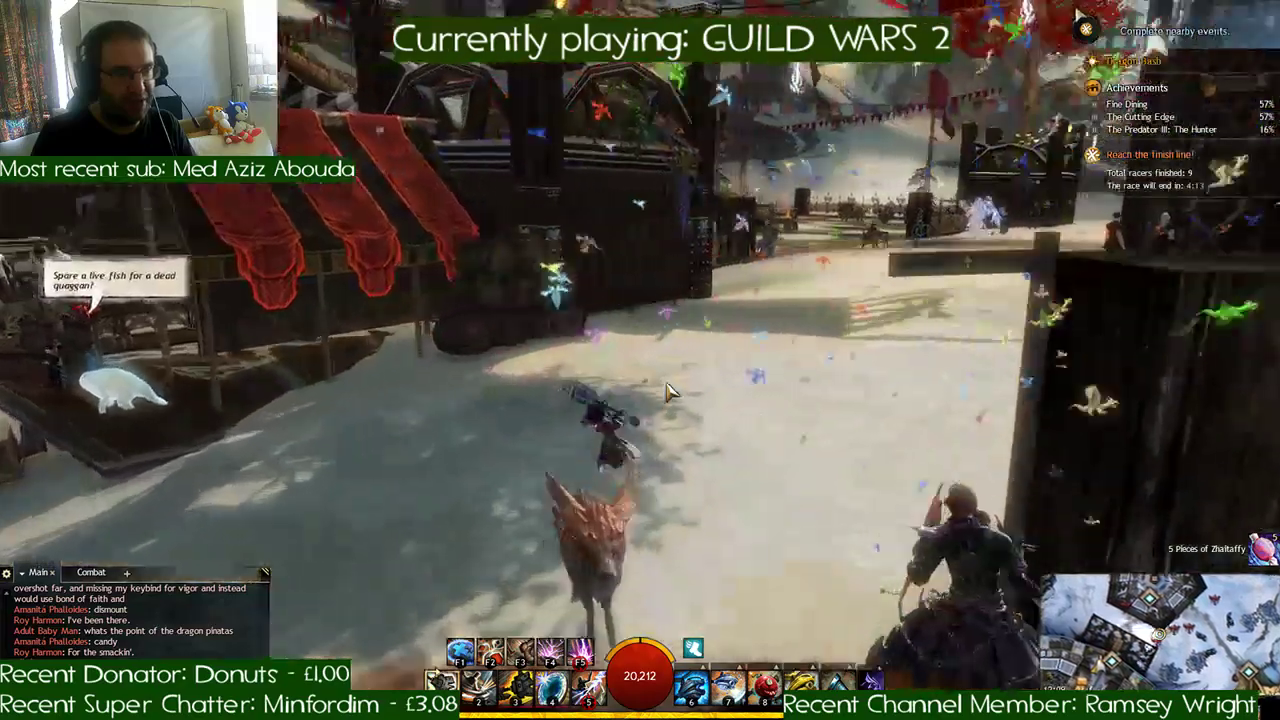
pyautogui.press('x')
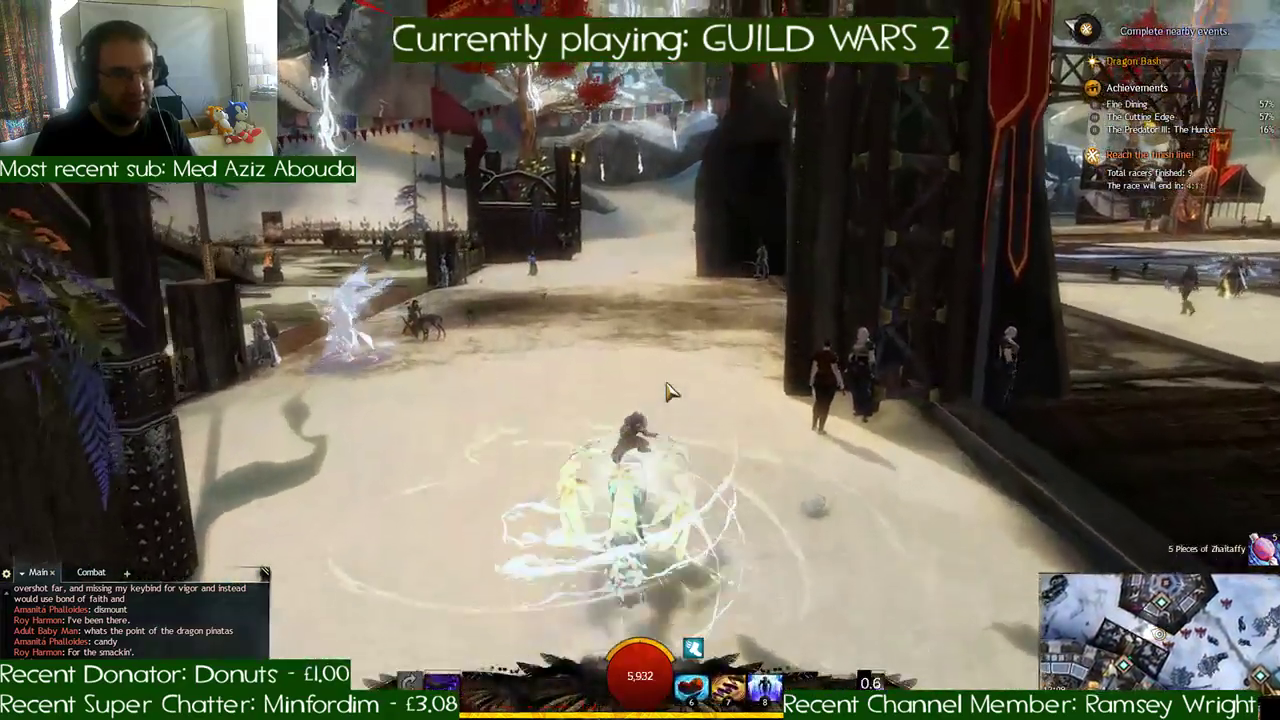
pyautogui.press('w')
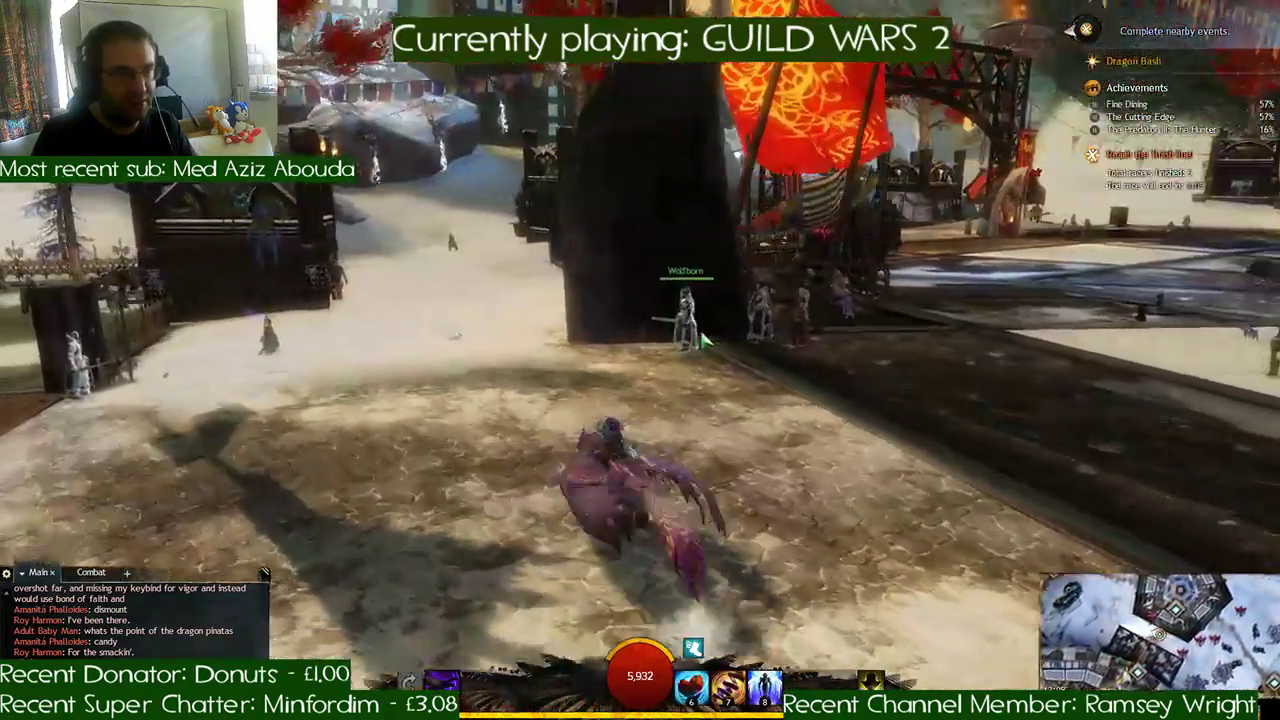
pyautogui.press('w')
pyautogui.press('space')
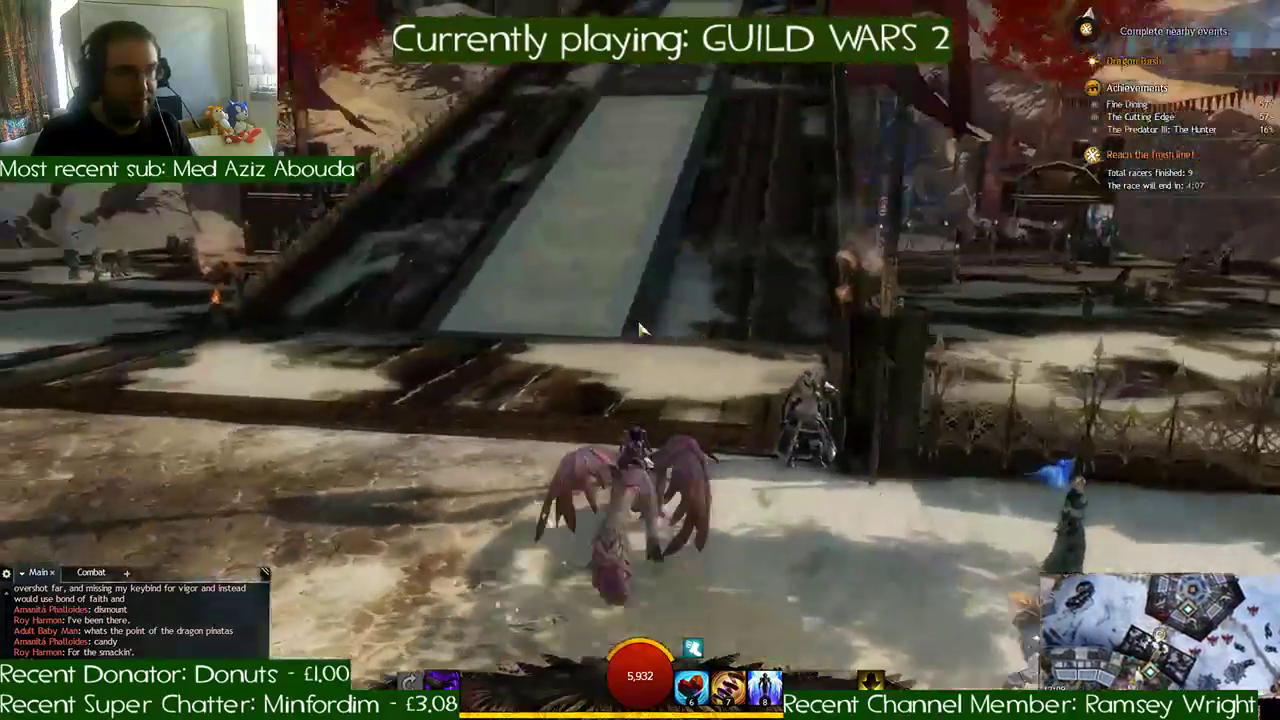
# - Take the griffon up the long wooden ramp to the covered landing and dismount
pyautogui.press('w')
pyautogui.press('space')
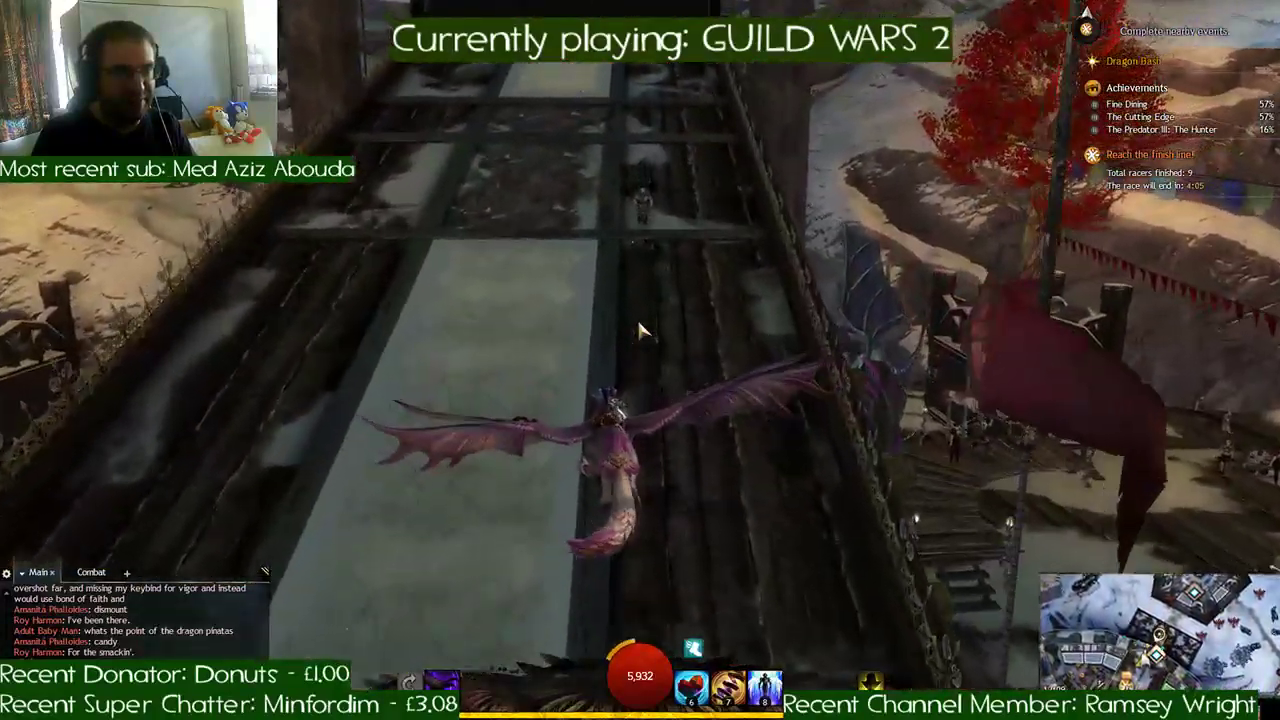
pyautogui.press('w')
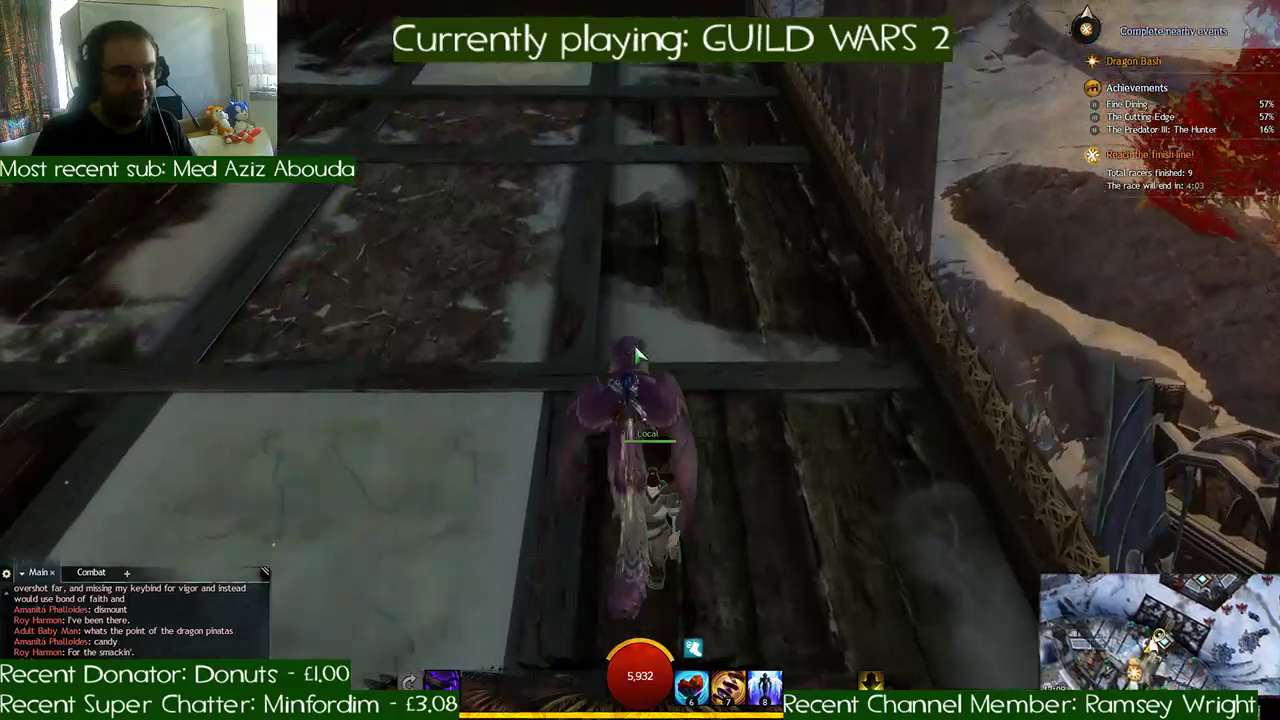
pyautogui.press('w')
pyautogui.press('w')
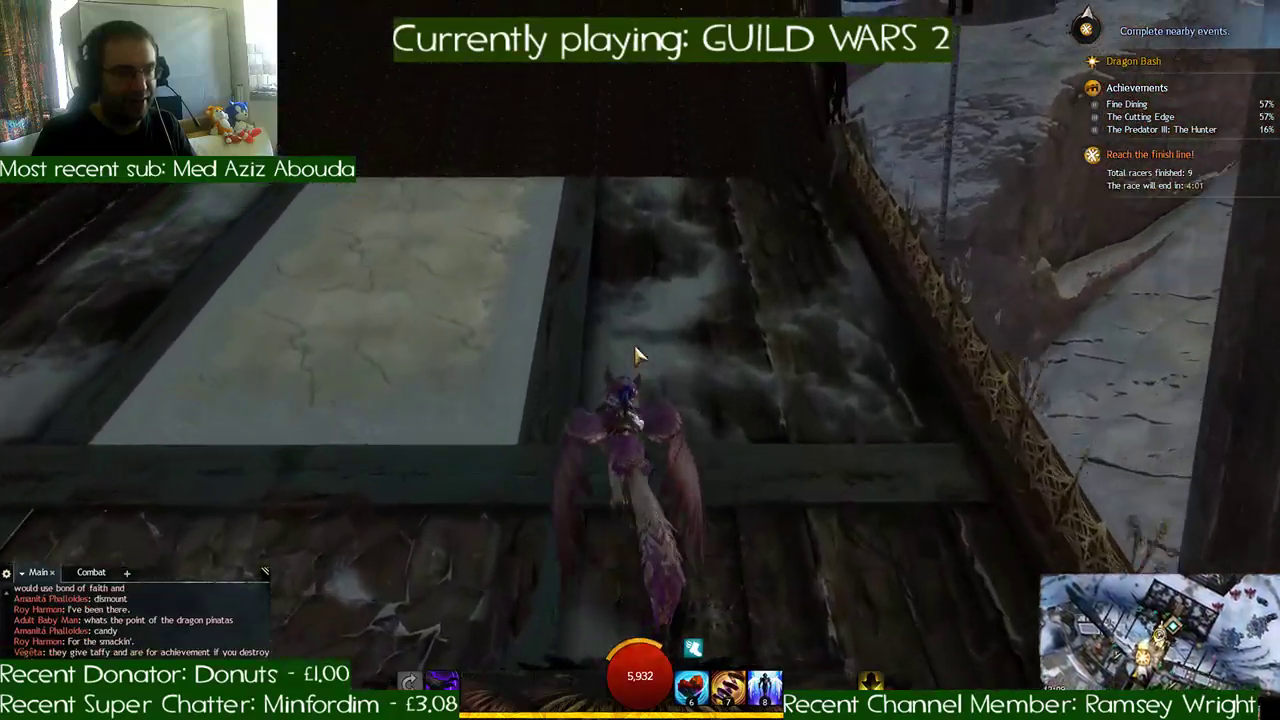
pyautogui.press('w')
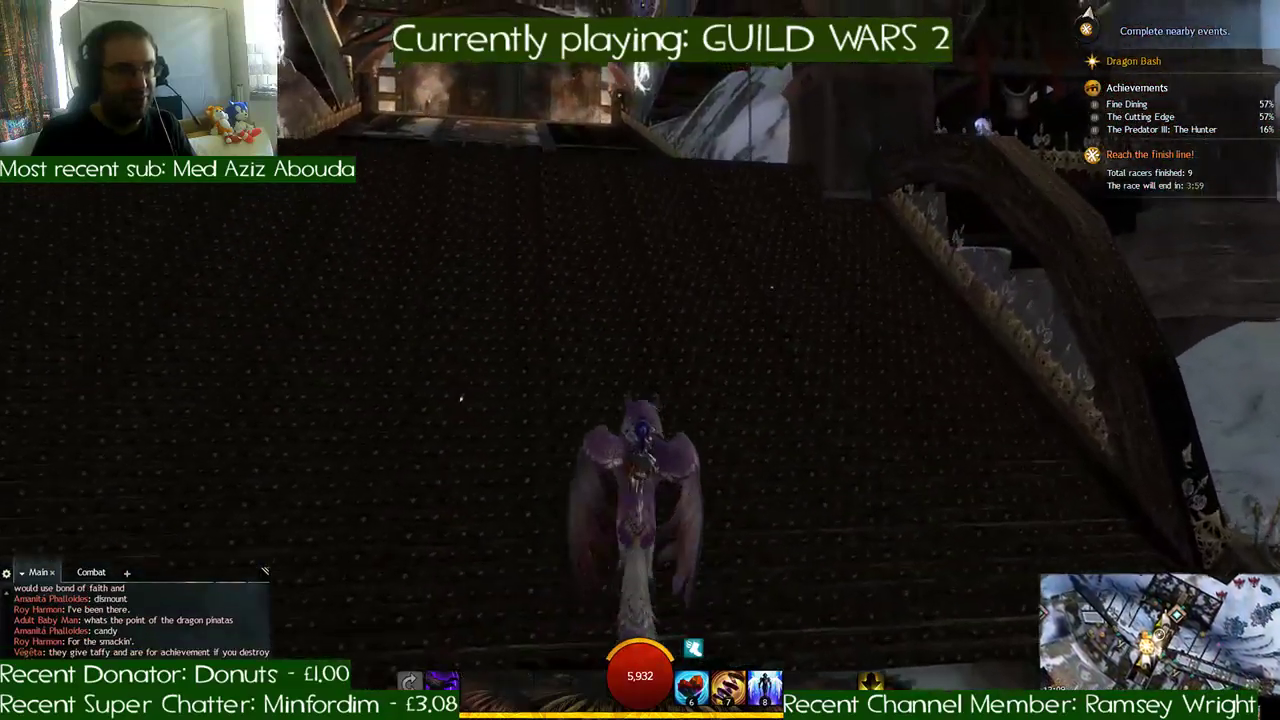
# - Run to the red Dragon Pinata beside the burning brazier and break it
pyautogui.press('w')
pyautogui.press('x')
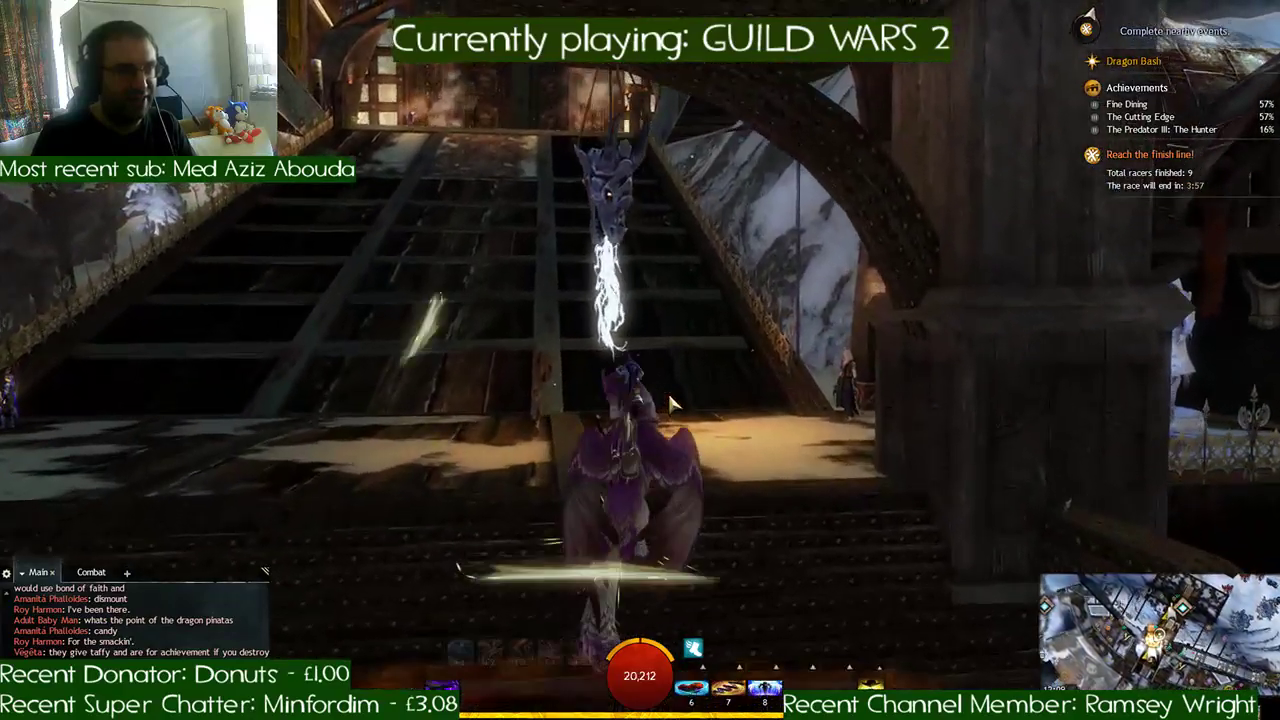
# - Run across the landing to the green Dragon Pinata at the foot of the large staircase and break it
pyautogui.press('w')
pyautogui.press('d')
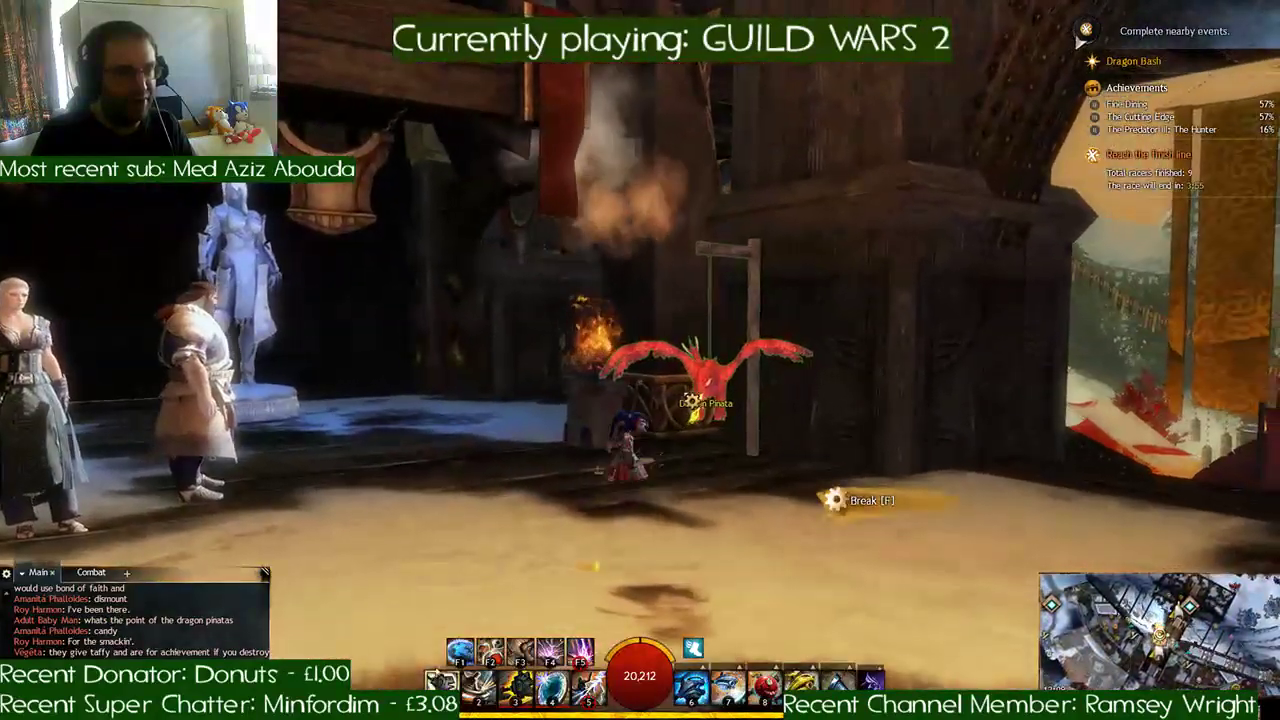
pyautogui.press('d')
pyautogui.press('w')
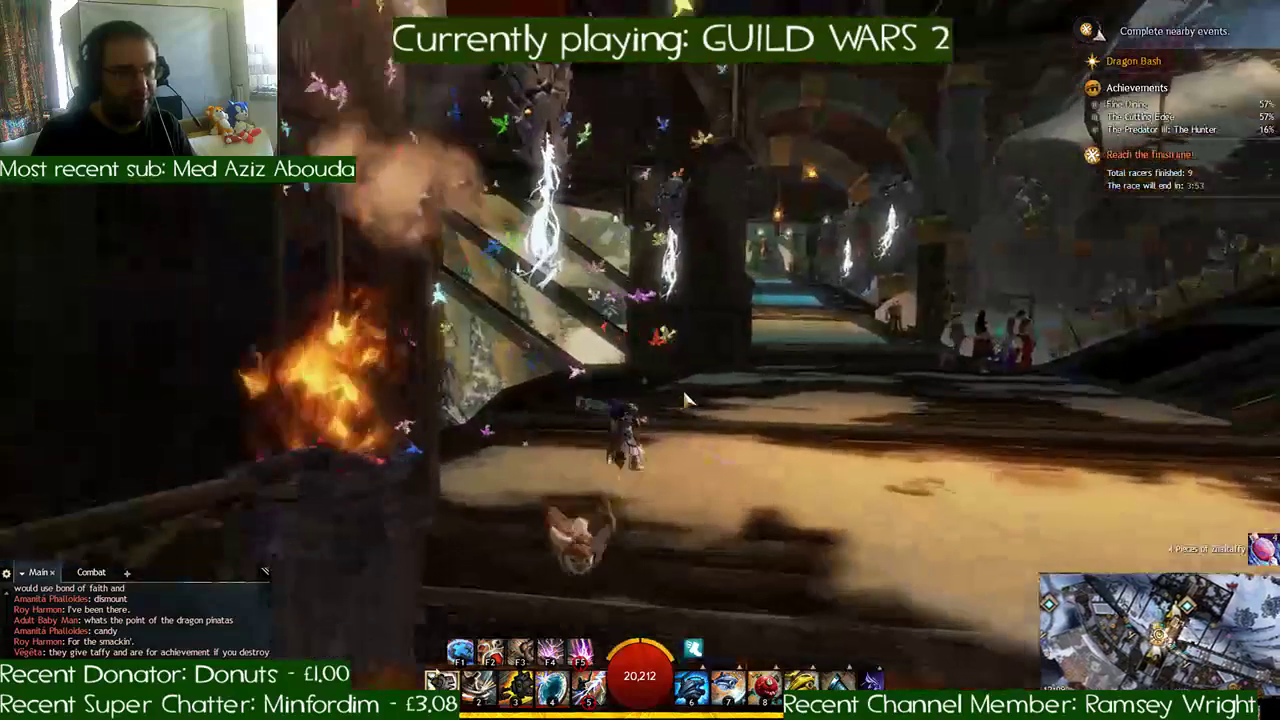
pyautogui.press('w')
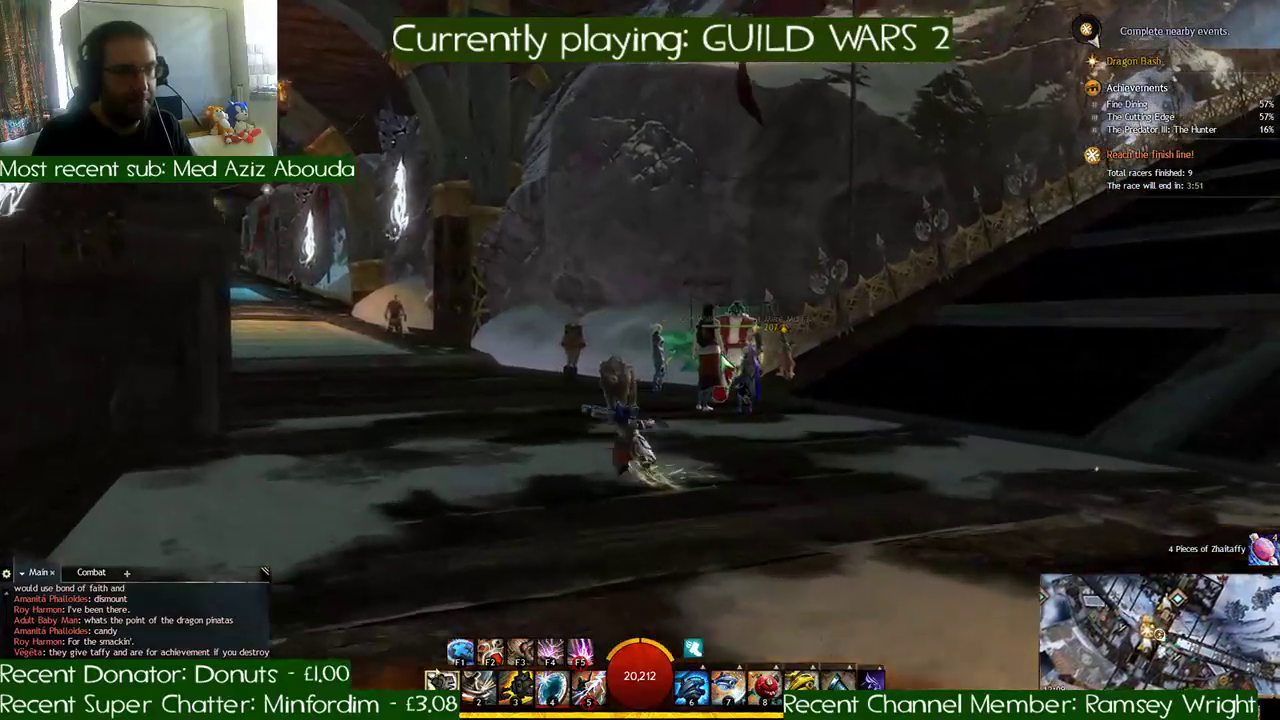
pyautogui.press('w')
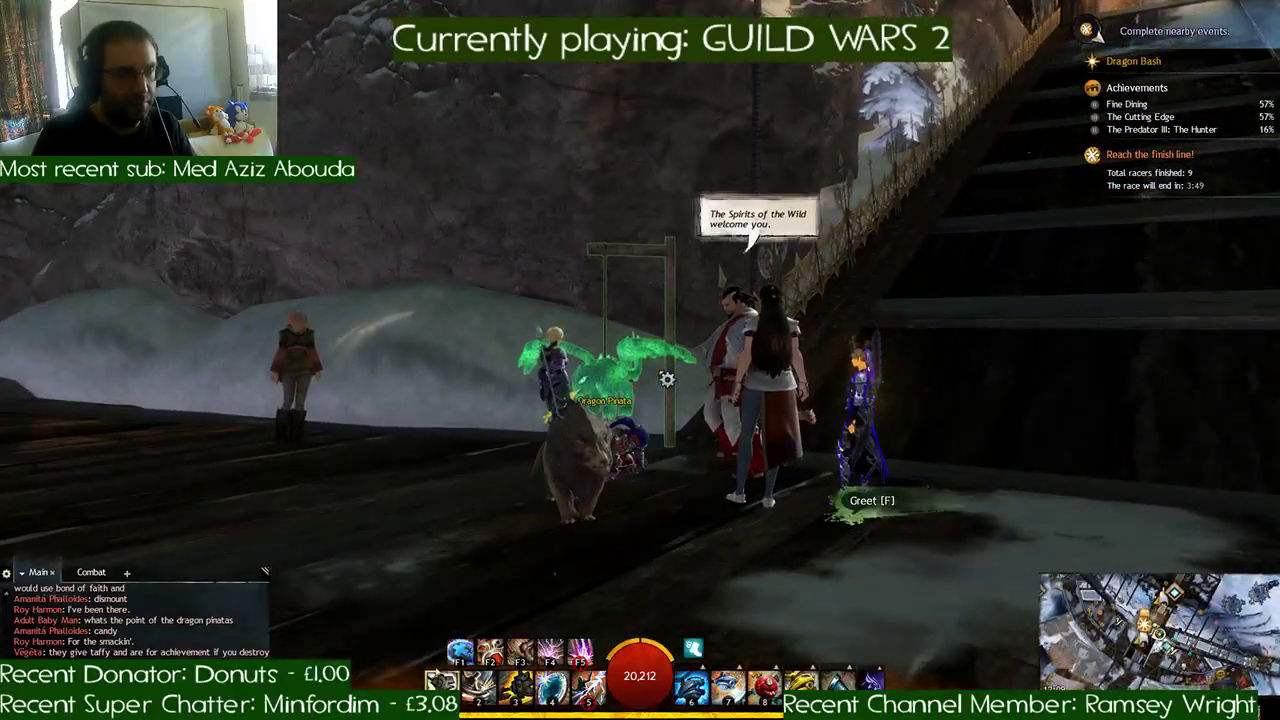
pyautogui.press('a')
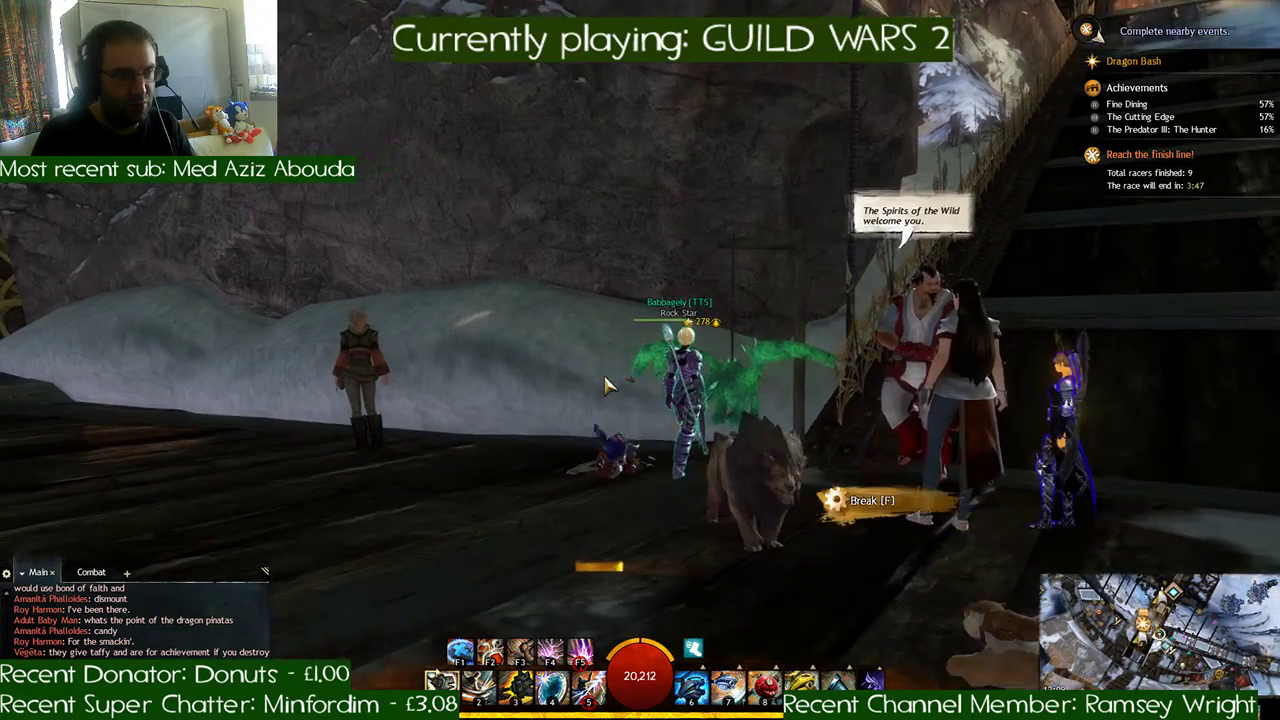
pyautogui.moveTo(605, 385); pyautogui.dragTo(500, 380, button='right')
# - Mount the griffon, ride into the lantern-lit covered walkway and take off from its open side over the snowy grounds
pyautogui.press('w')
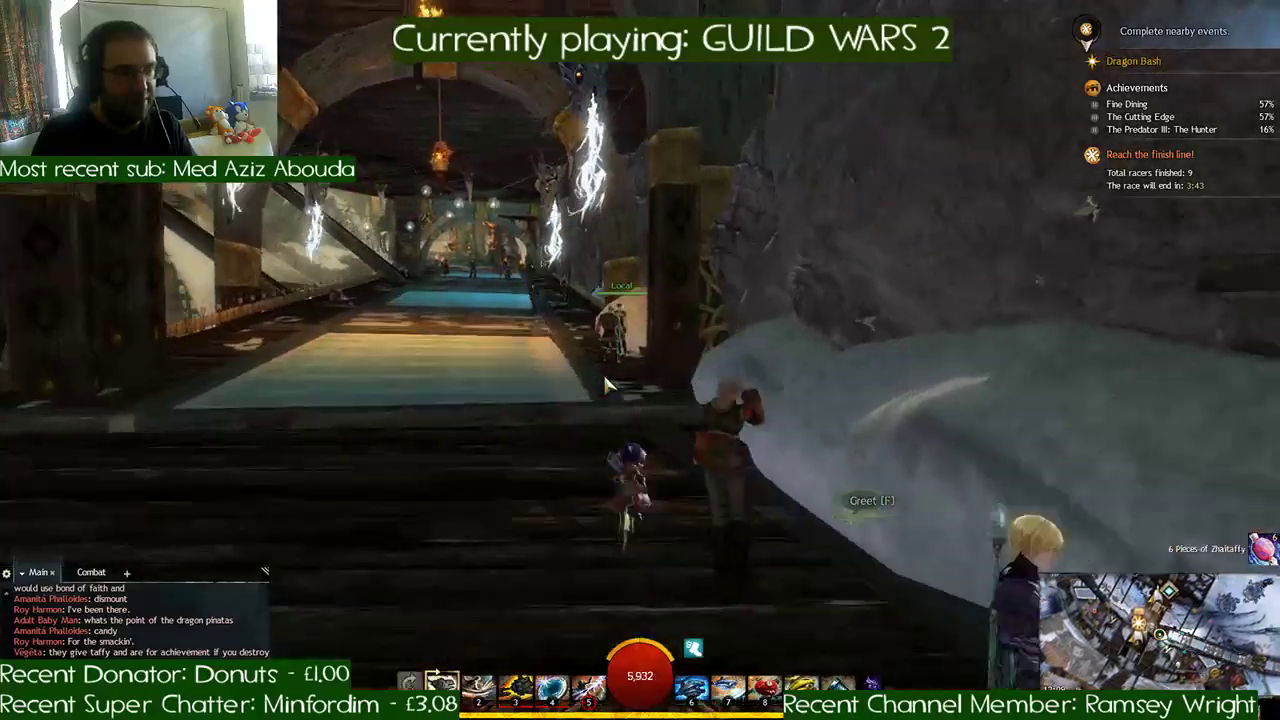
pyautogui.press('x')
pyautogui.press('a')
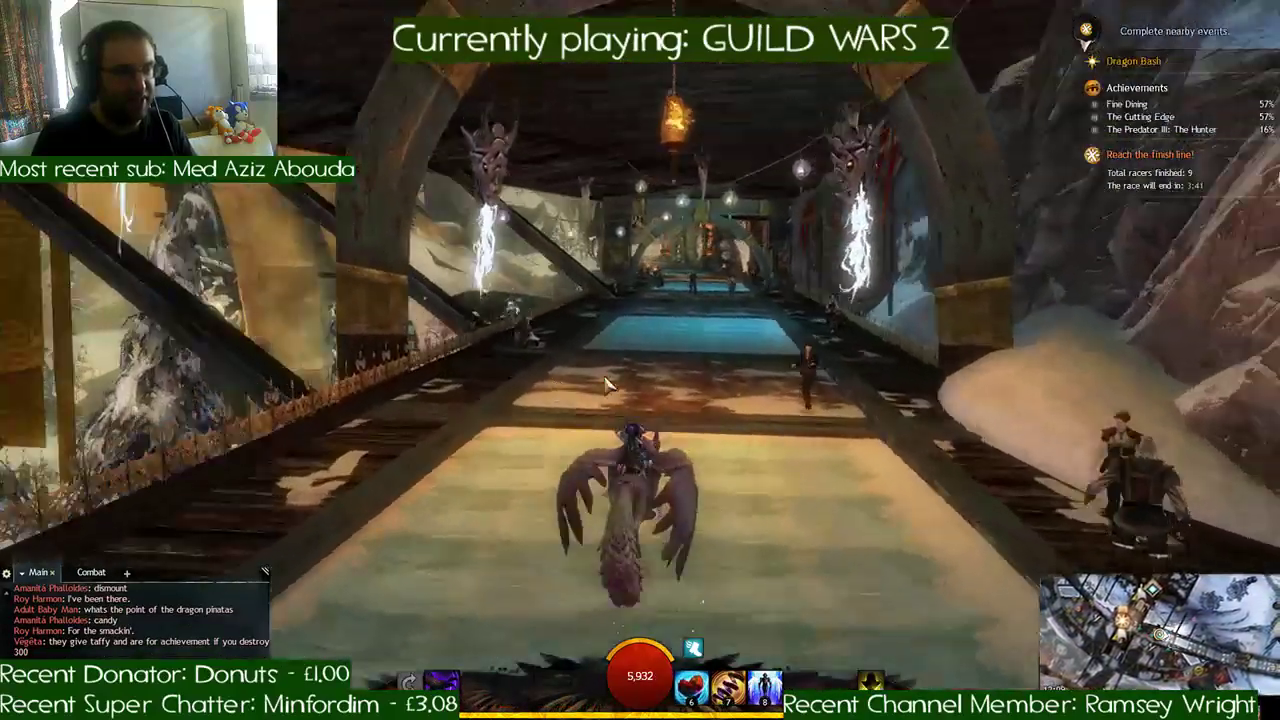
pyautogui.press('d')
pyautogui.press('a')
pyautogui.moveTo(603, 372); pyautogui.dragTo(490, 374, button='right')
pyautogui.press('space')
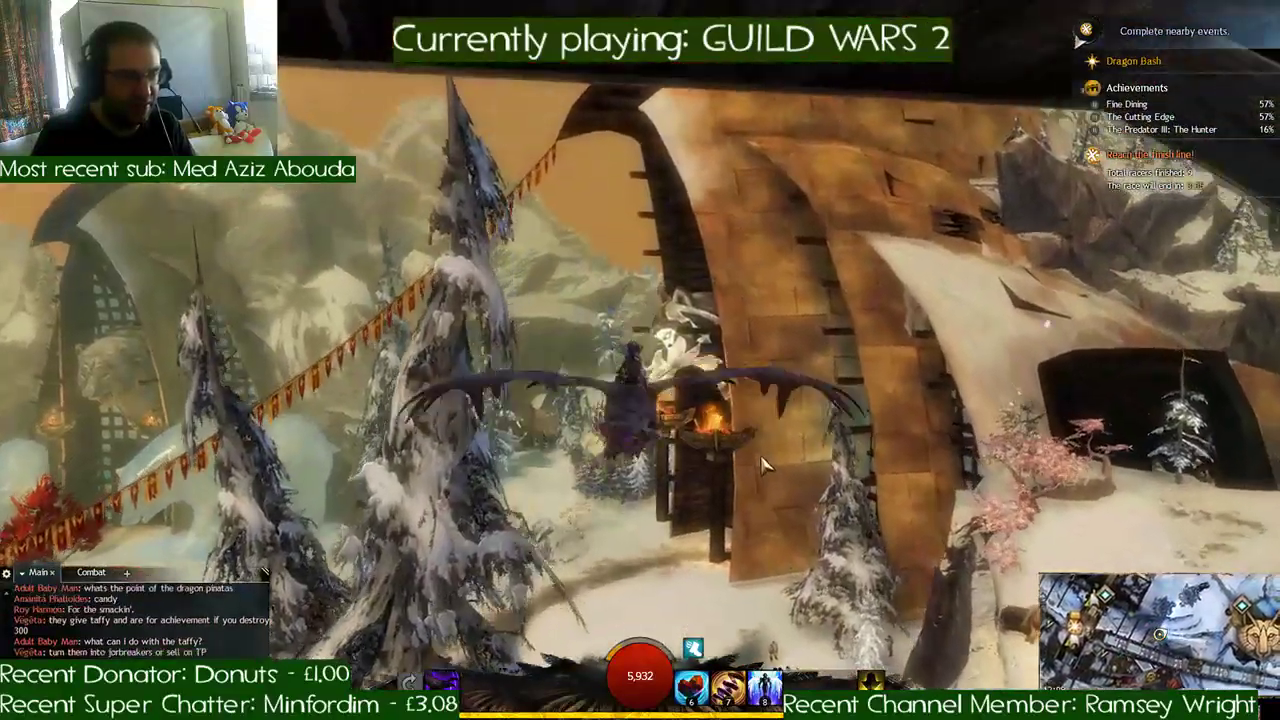
# - Glide the griffon past the burning braziers and snowy pines towards the red-roofed buildings
pyautogui.moveTo(762, 458); pyautogui.dragTo(762, 500, button='right')
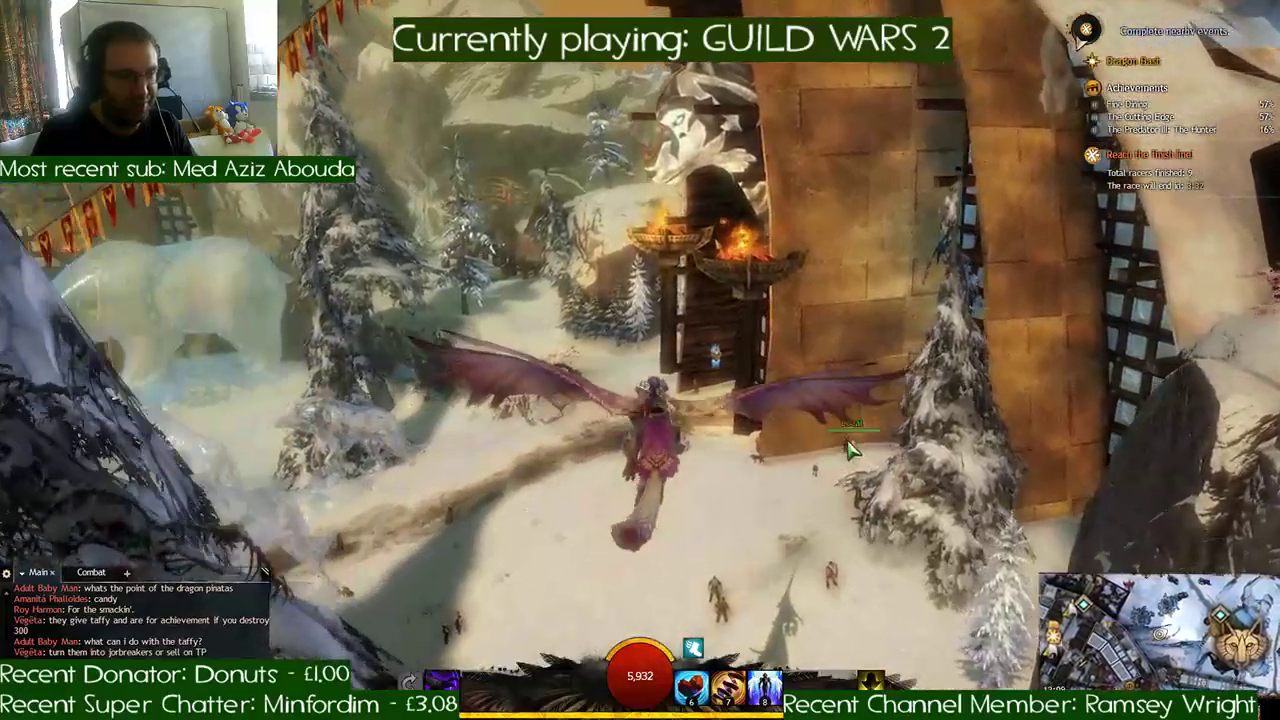
pyautogui.moveTo(849, 449); pyautogui.dragTo(657, 449, button='right')
pyautogui.press('d')
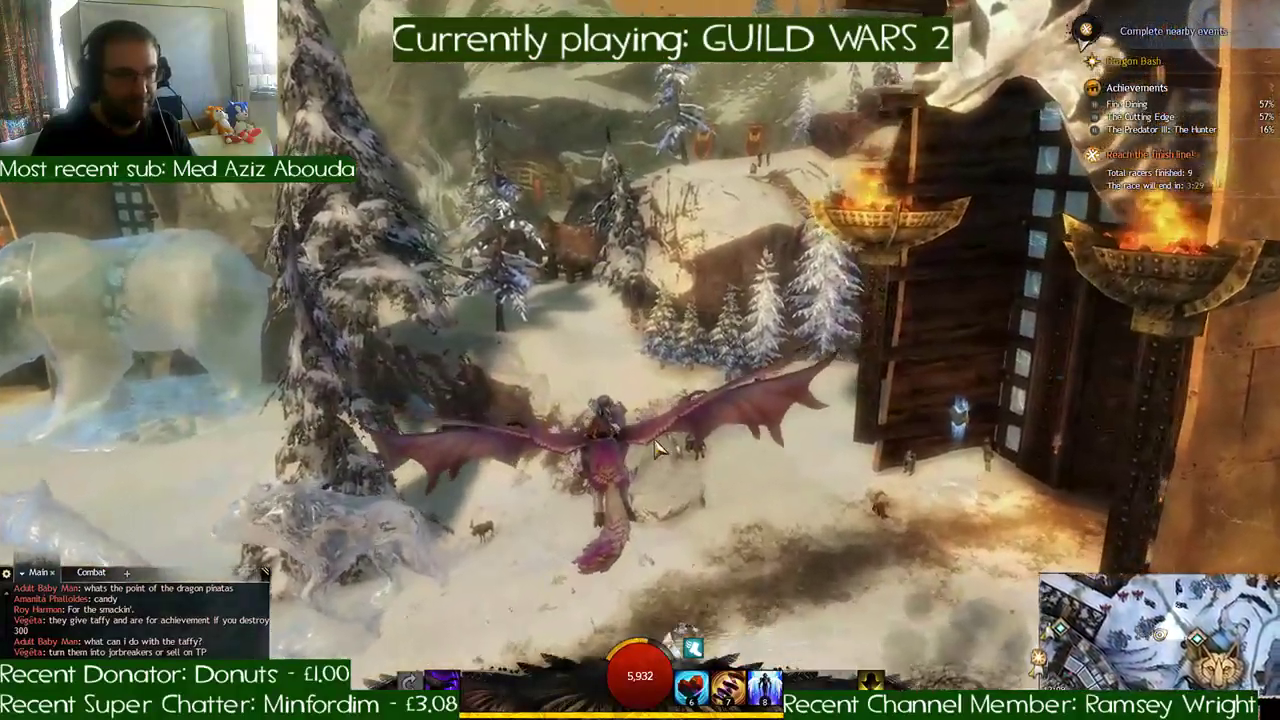
pyautogui.press('a')
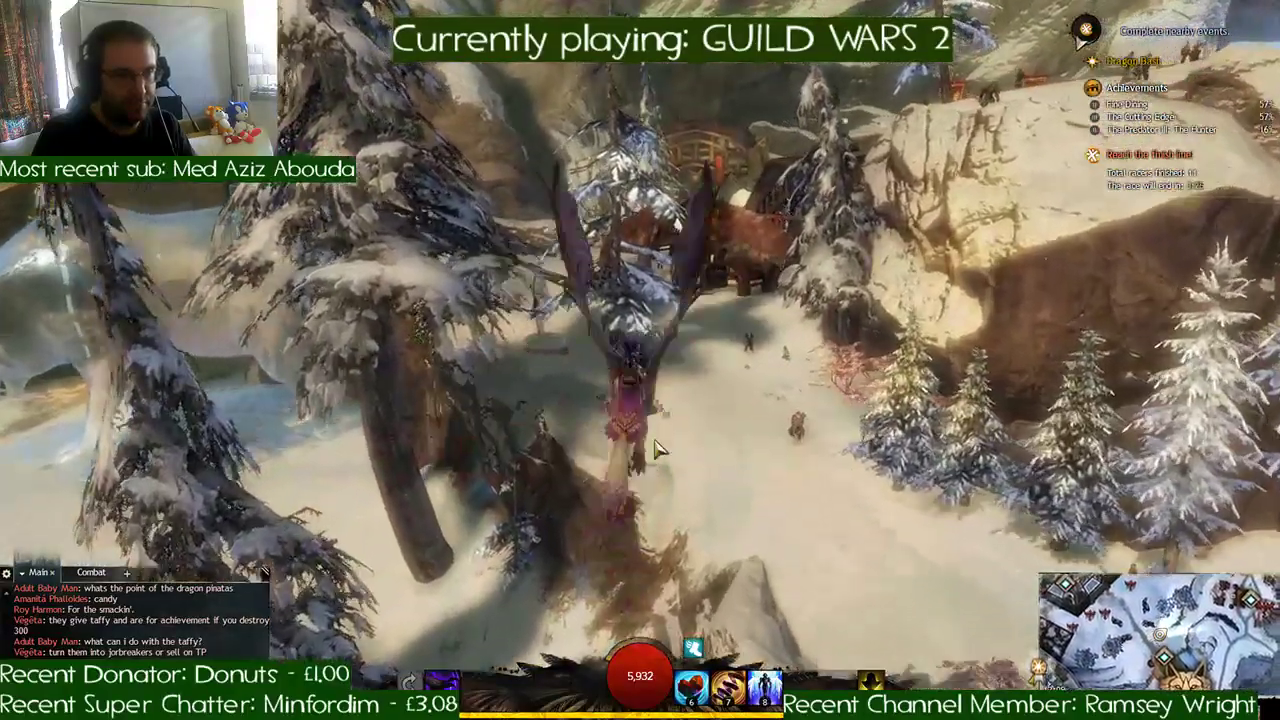
pyautogui.press('d')
pyautogui.press('w')
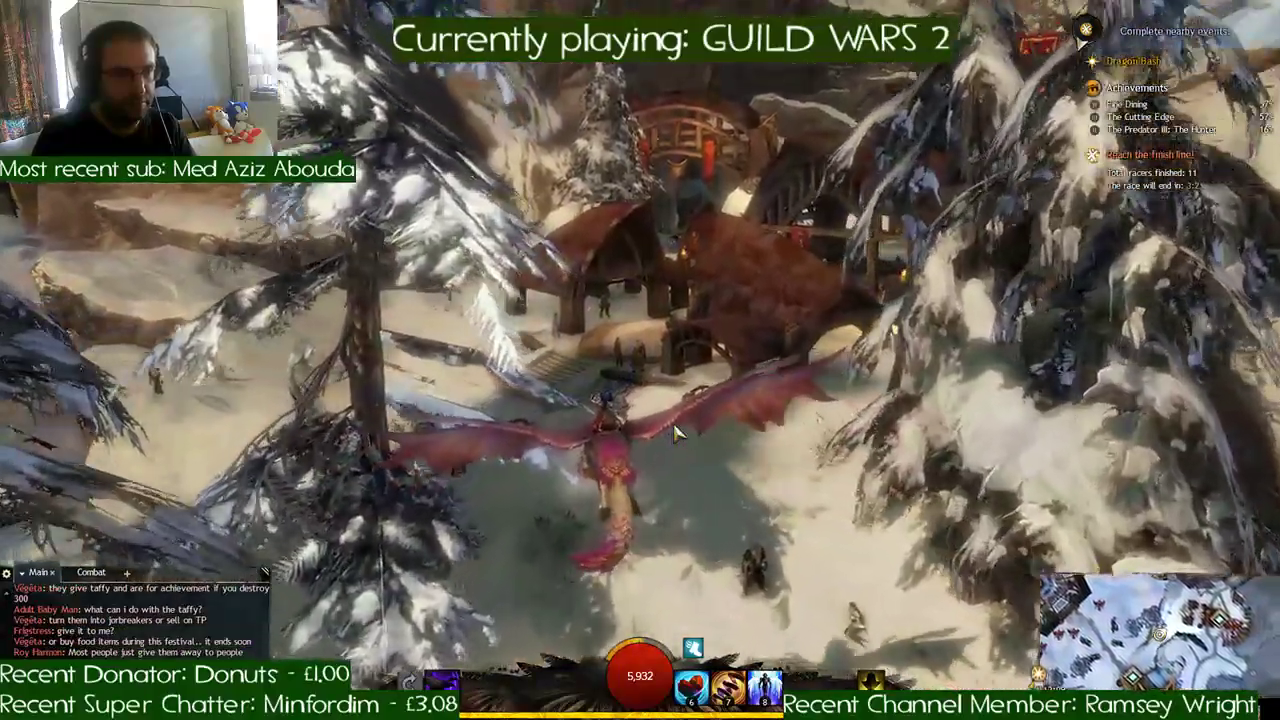
# - Land among the red-roofed buildings and ride past the round fire pit through the timber hall to the snowy slope outside
pyautogui.press('w')
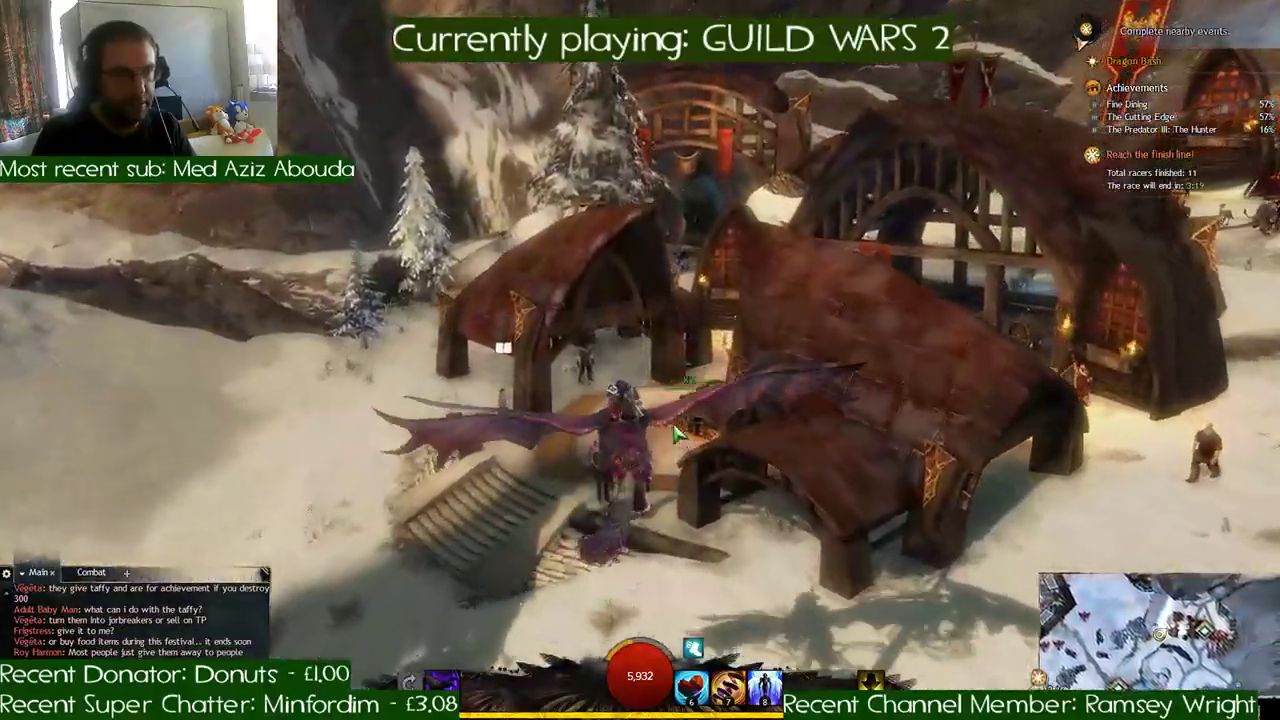
pyautogui.press('w')
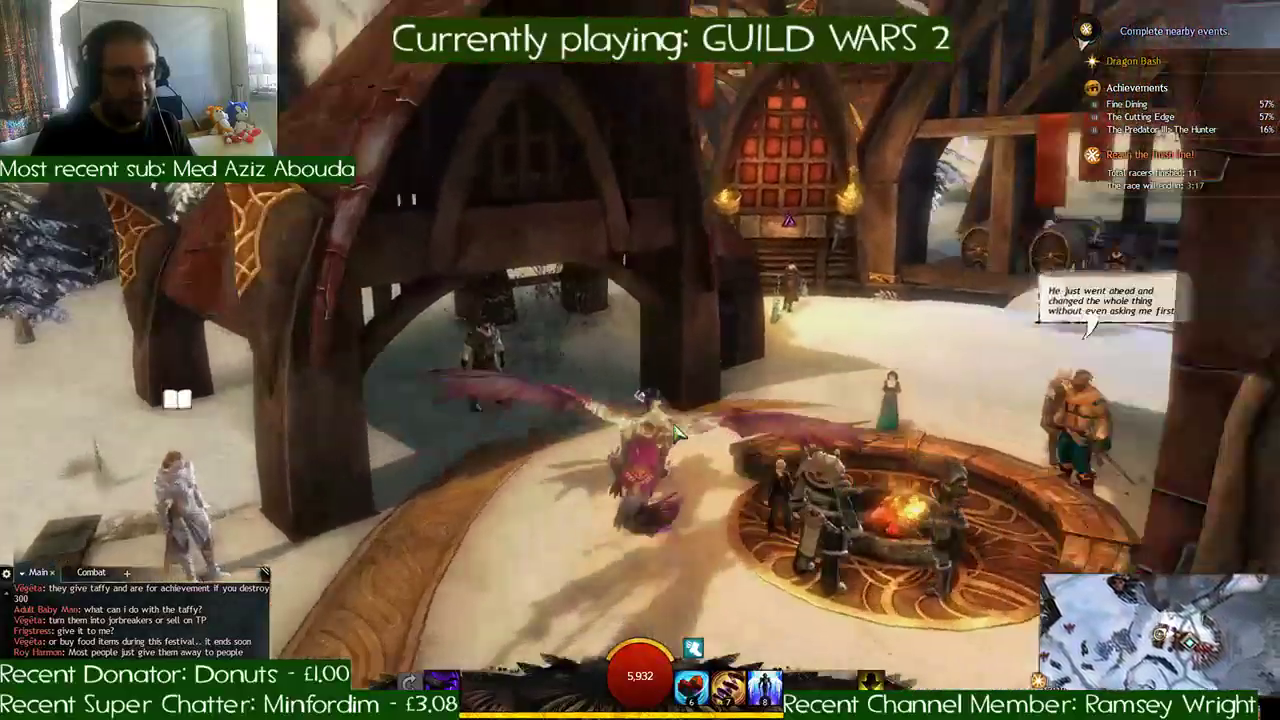
pyautogui.press('w')
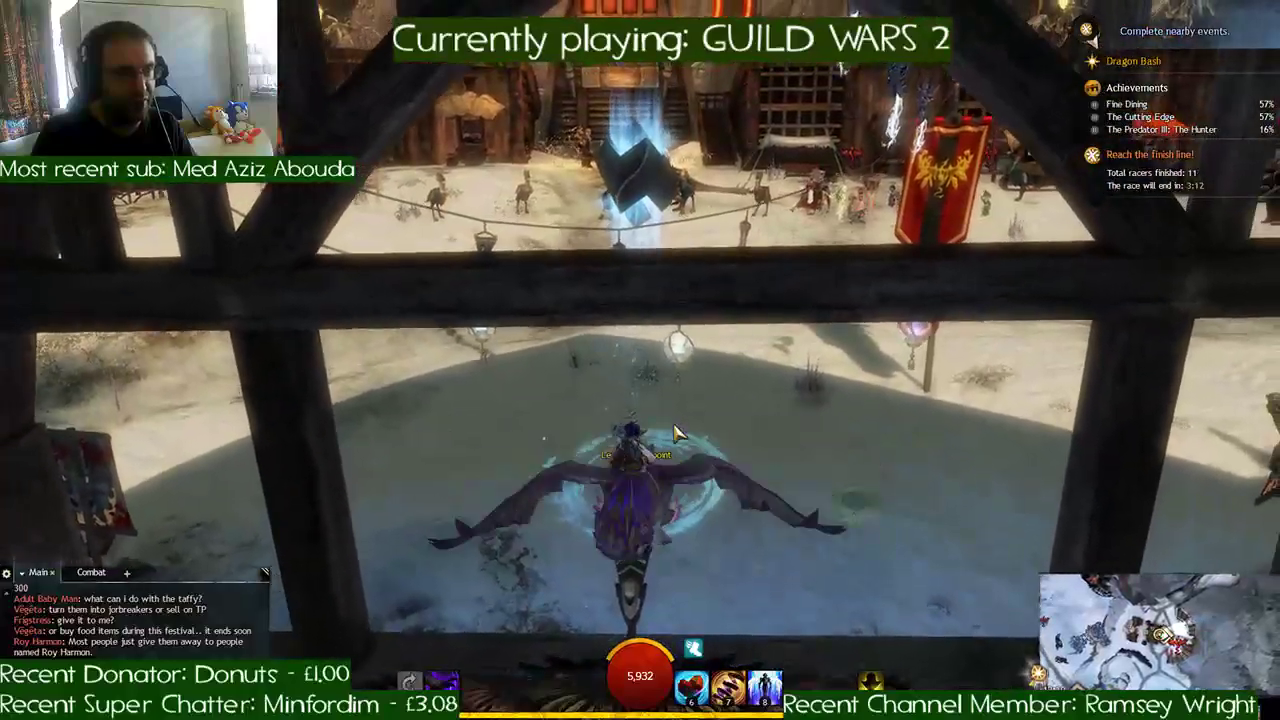
pyautogui.press('w')
pyautogui.moveTo(678, 433); pyautogui.dragTo(726, 434, button='right')
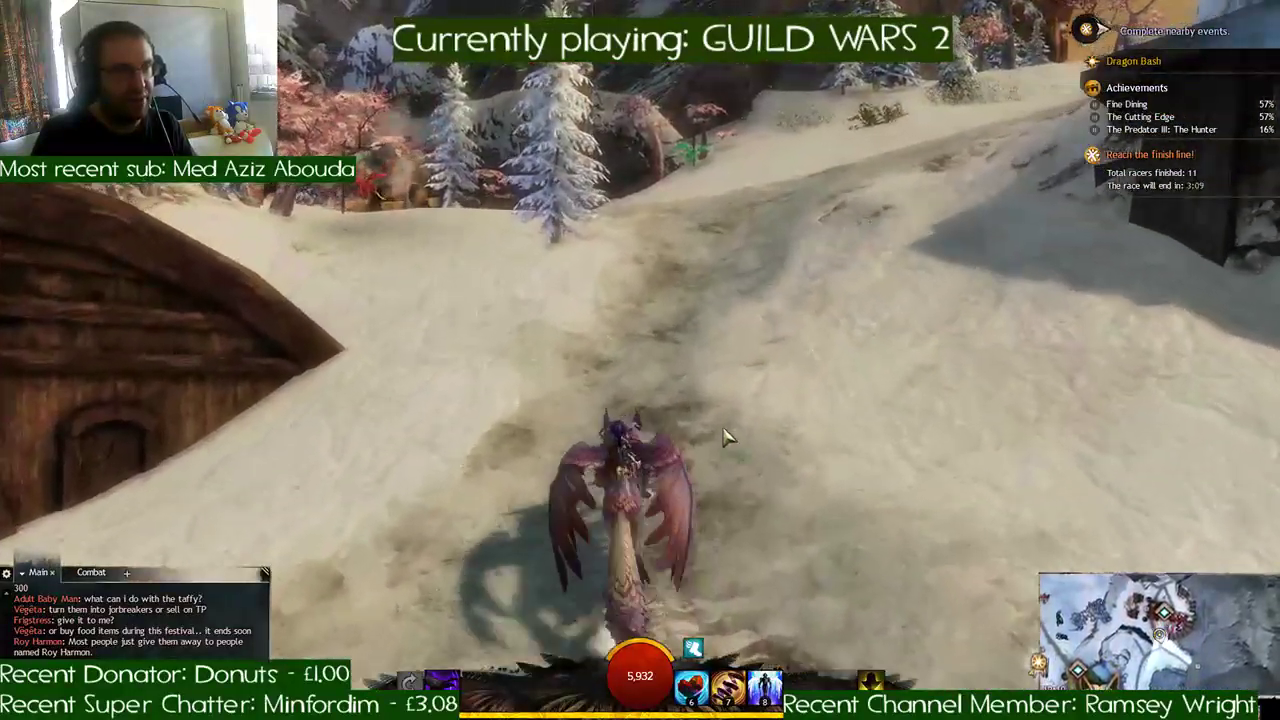
# - Ride up the slope to the red Dragon Pinata beneath the red-leaved trees, dismount and break it
pyautogui.press('w')
pyautogui.press('a')
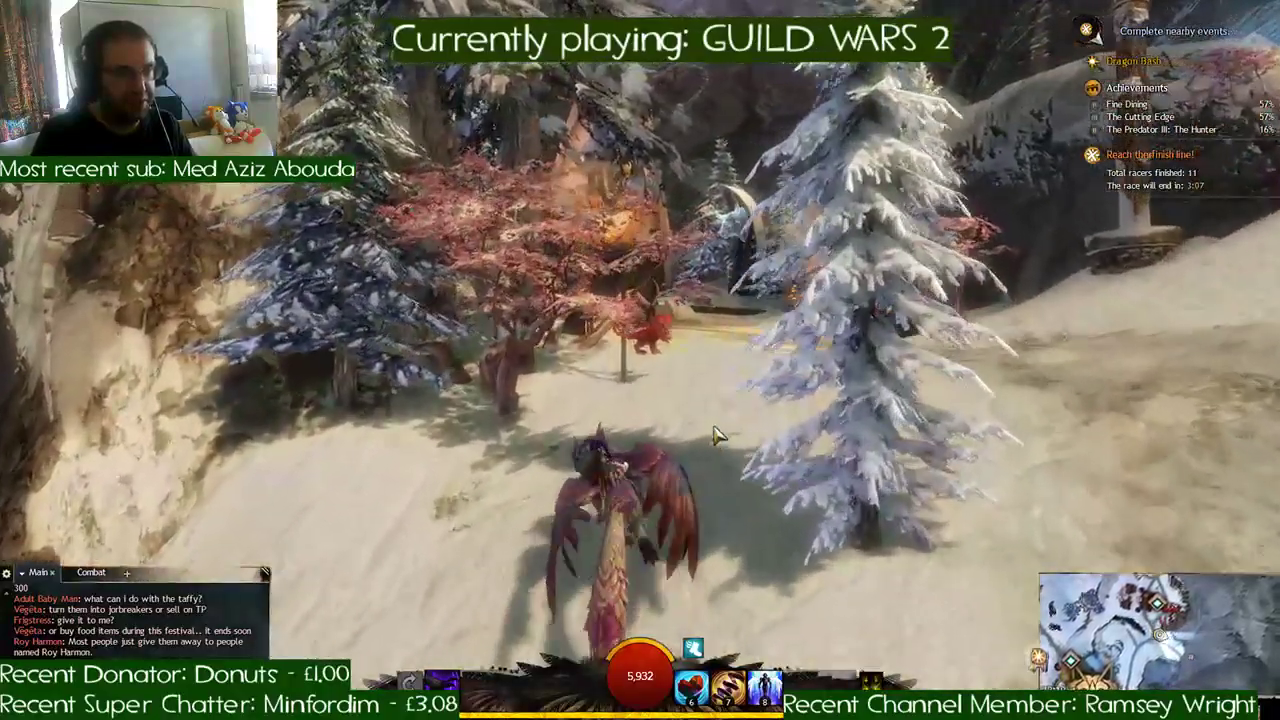
pyautogui.press('x')
pyautogui.press('w')
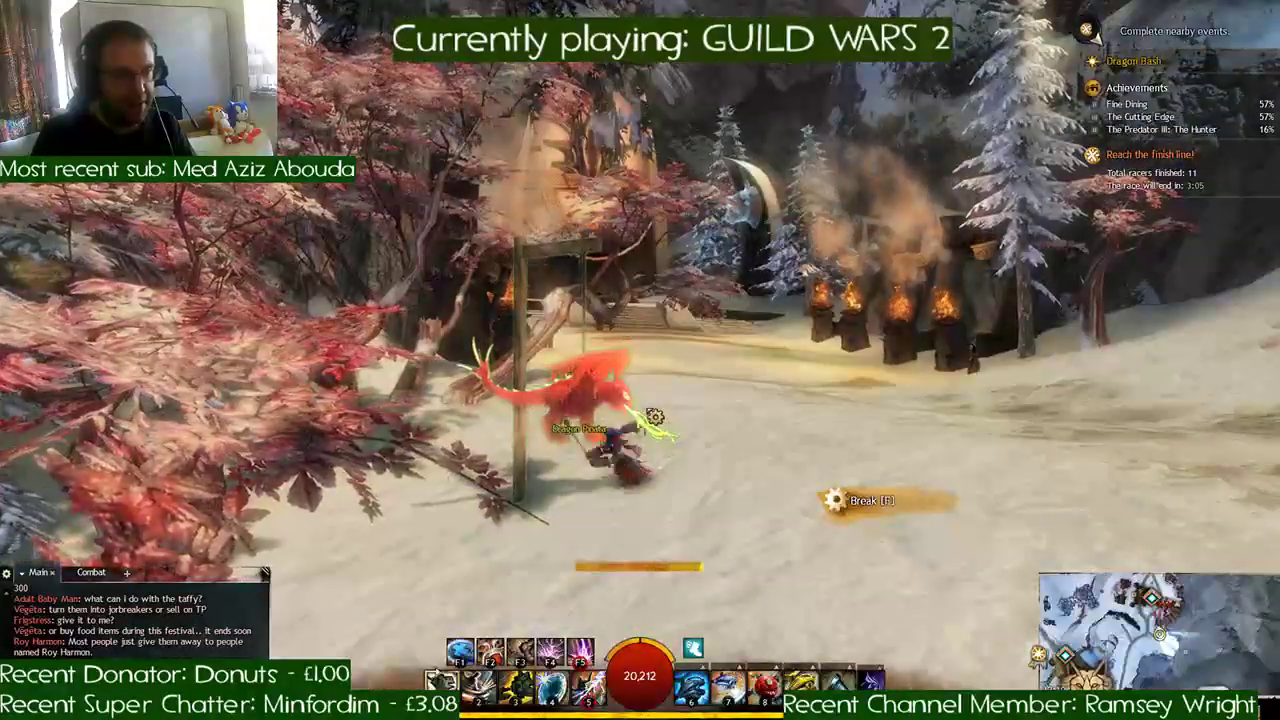
pyautogui.press('w')
# - Run across the trail and uphill to the green Dragon Pinata beside the rocks, and break it
pyautogui.moveTo(757, 386); pyautogui.dragTo(757, 386, button='right')
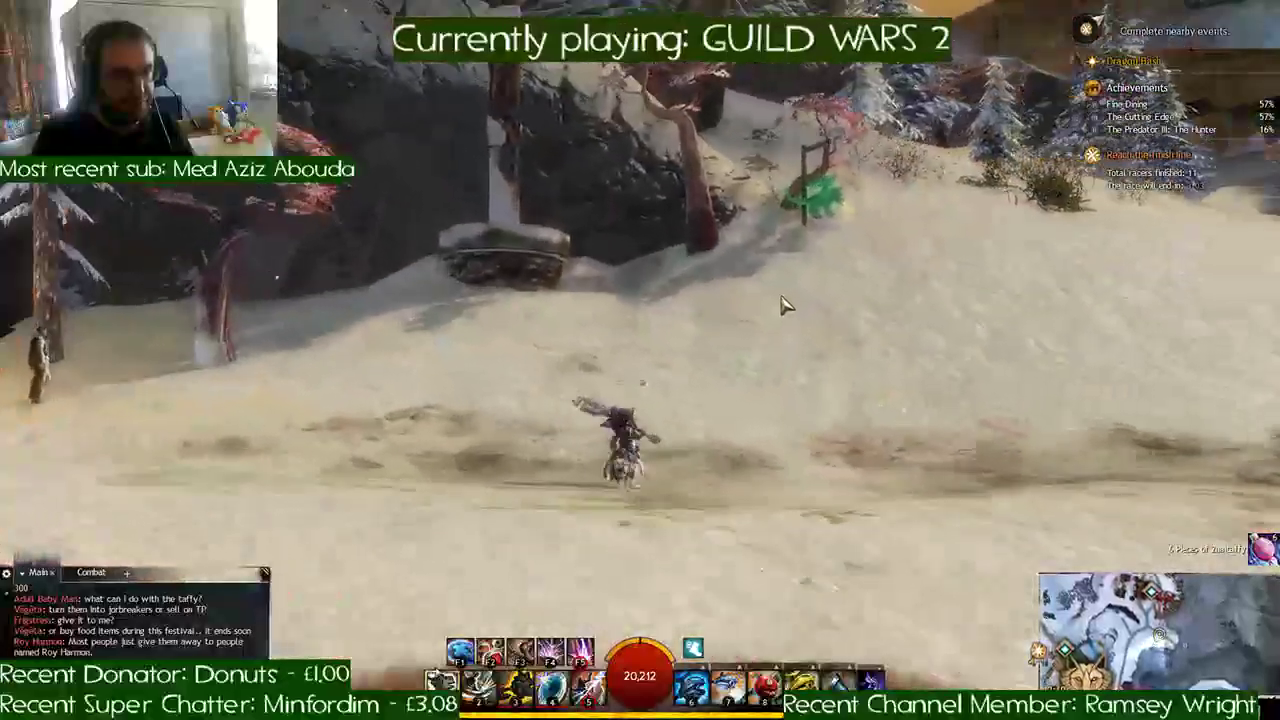
pyautogui.press('w')
pyautogui.press('space')
pyautogui.press('w')
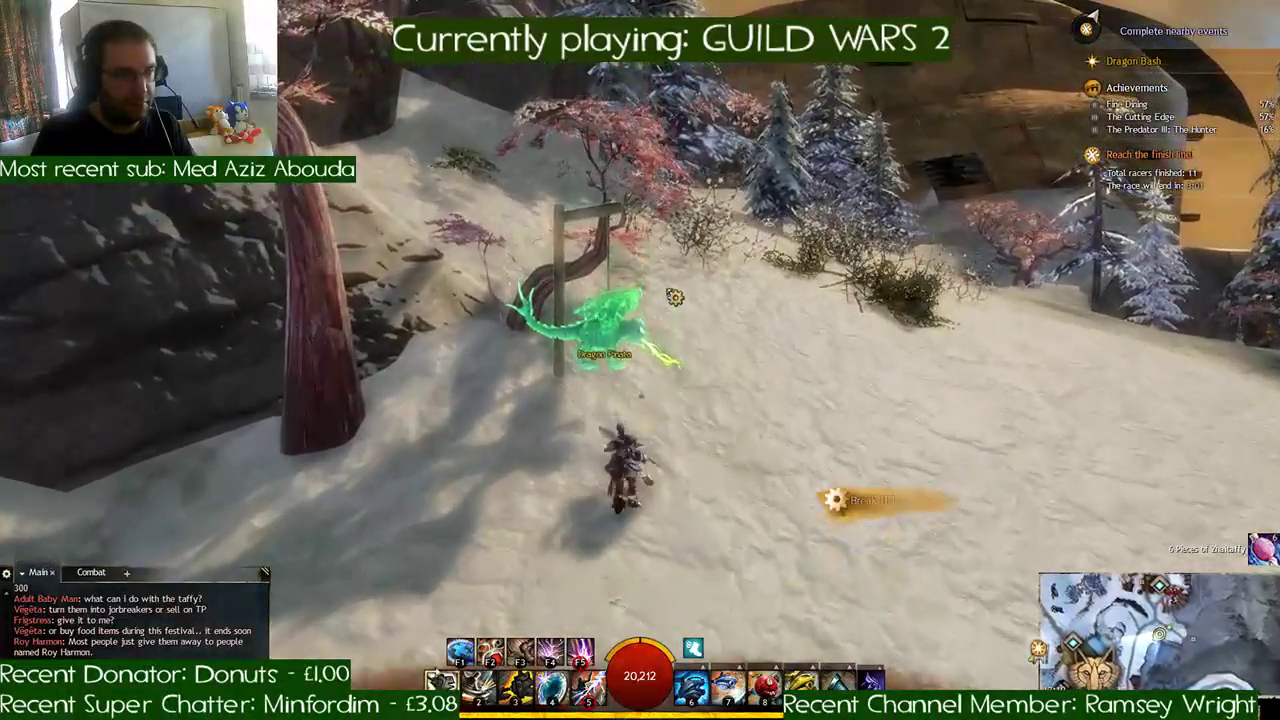
pyautogui.moveTo(667, 290); pyautogui.dragTo(765, 240, button='right')
# - Survey the snowy hillside, mount the griffon and fly over the ridge along the wooden fence past the large timber building
pyautogui.moveTo(697, 286); pyautogui.dragTo(701, 286, button='right')
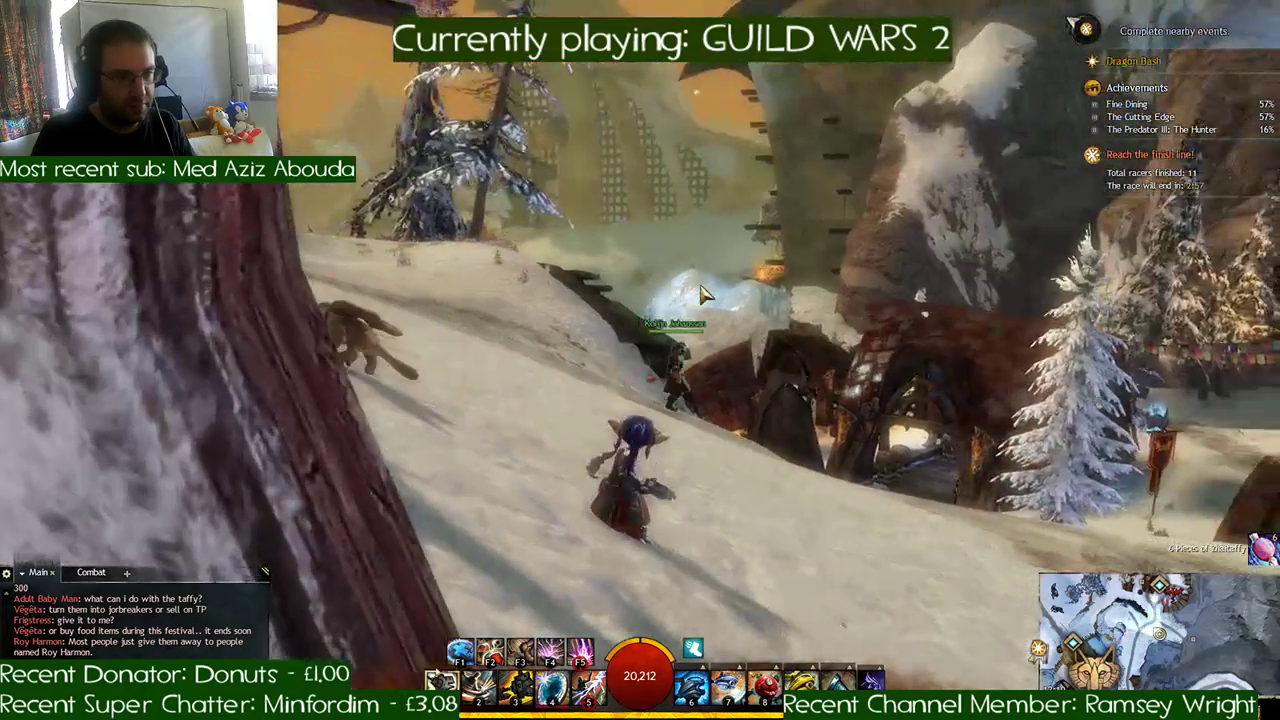
pyautogui.press('w')
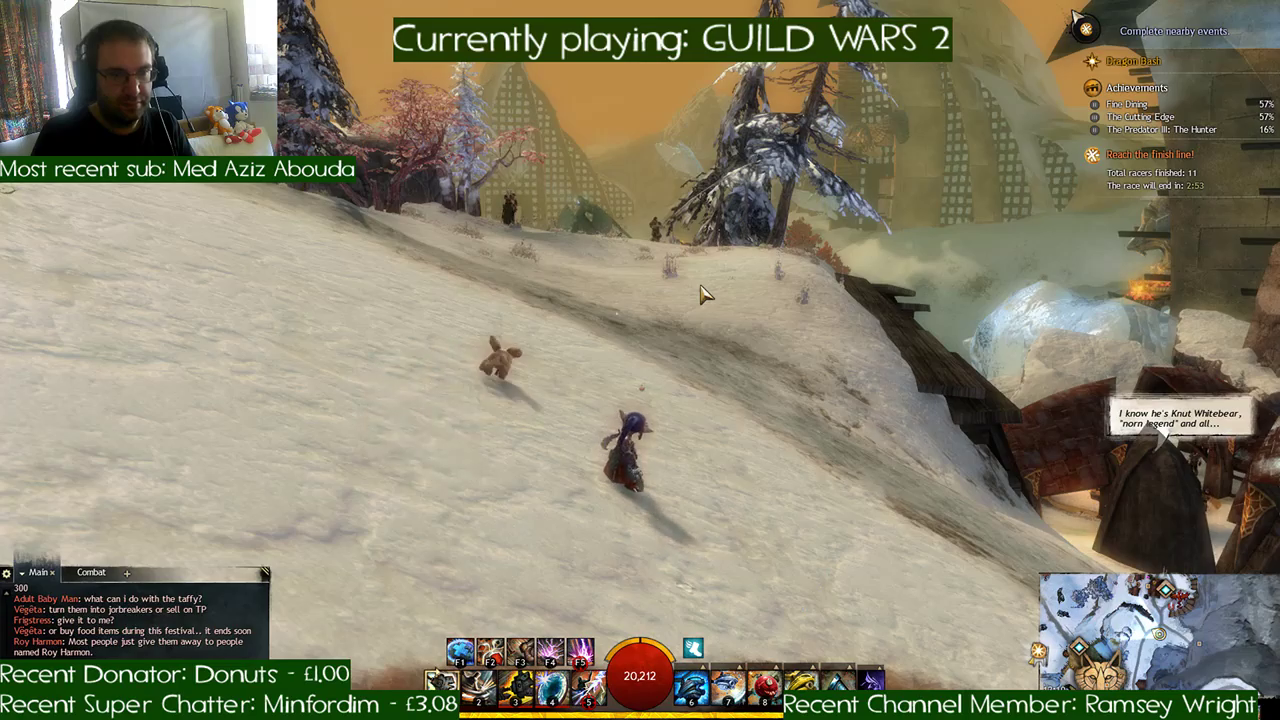
pyautogui.moveTo(700, 285); pyautogui.dragTo(690, 298, button='right')
pyautogui.press('x')
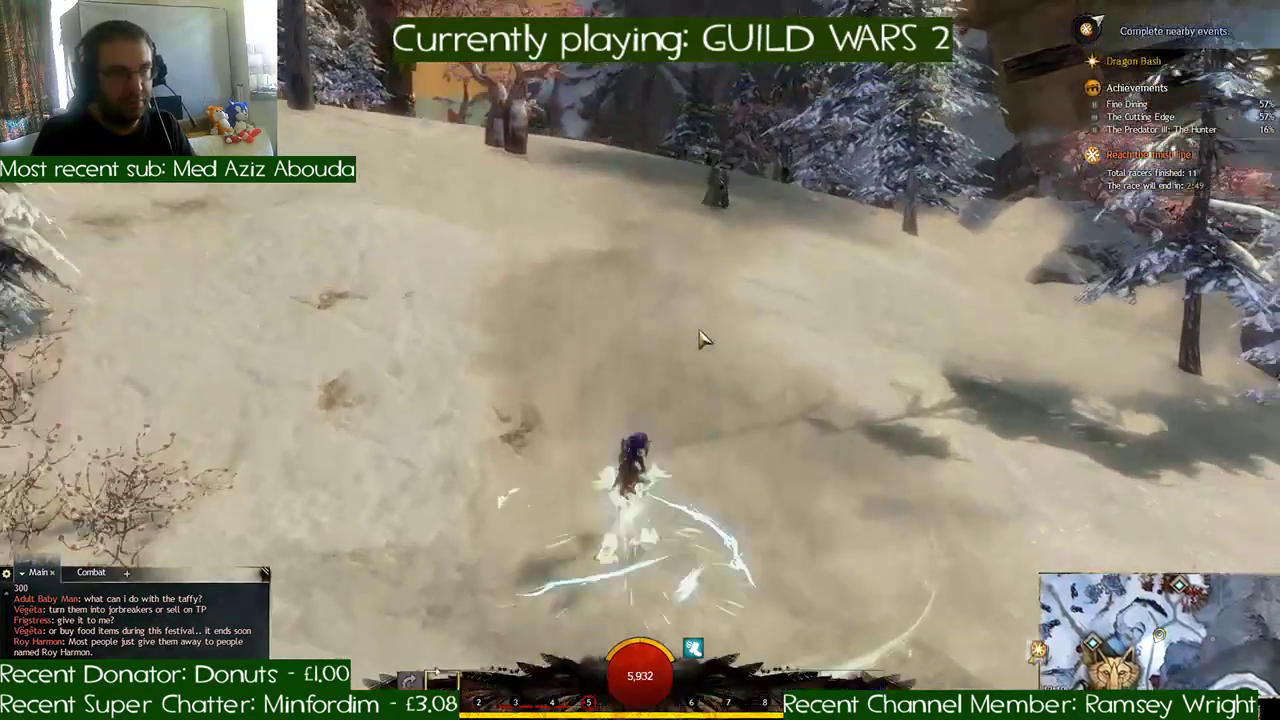
pyautogui.press('space')
pyautogui.press('a')
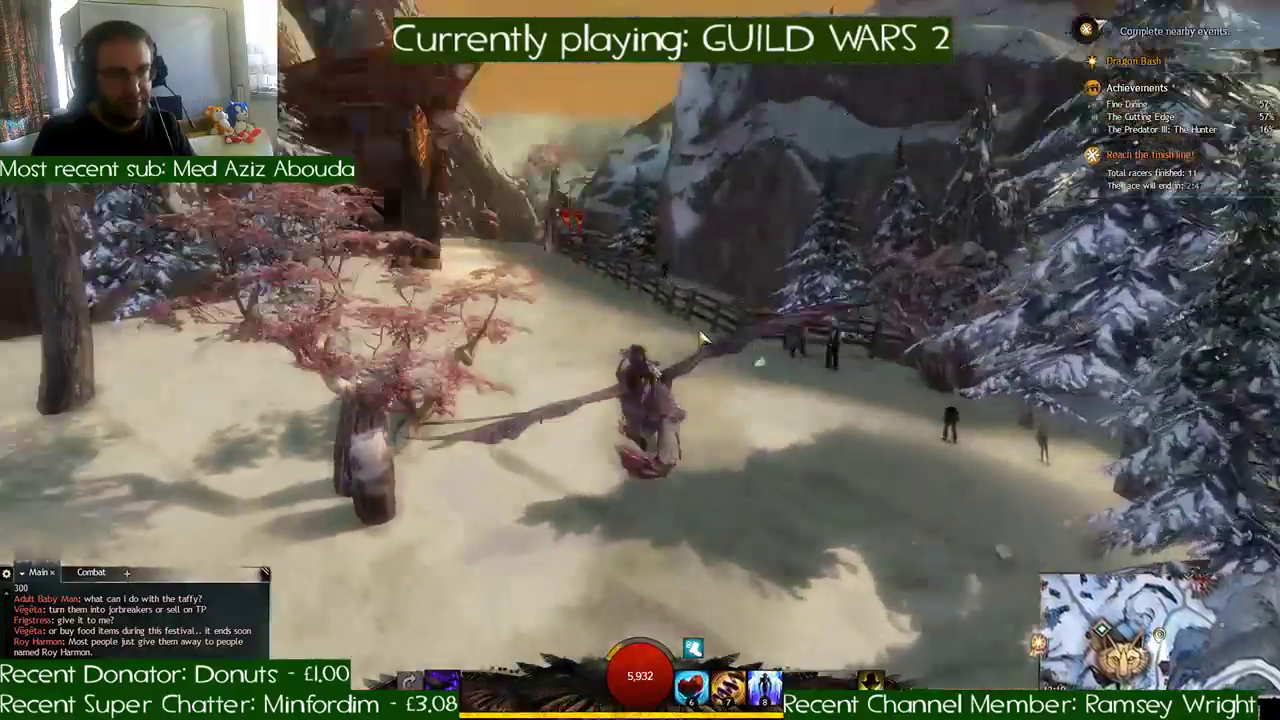
pyautogui.press('space')
# - Take the griffon along the fenced path and fly over the snowfield beside the bridge with the tall red banners
pyautogui.press('space')
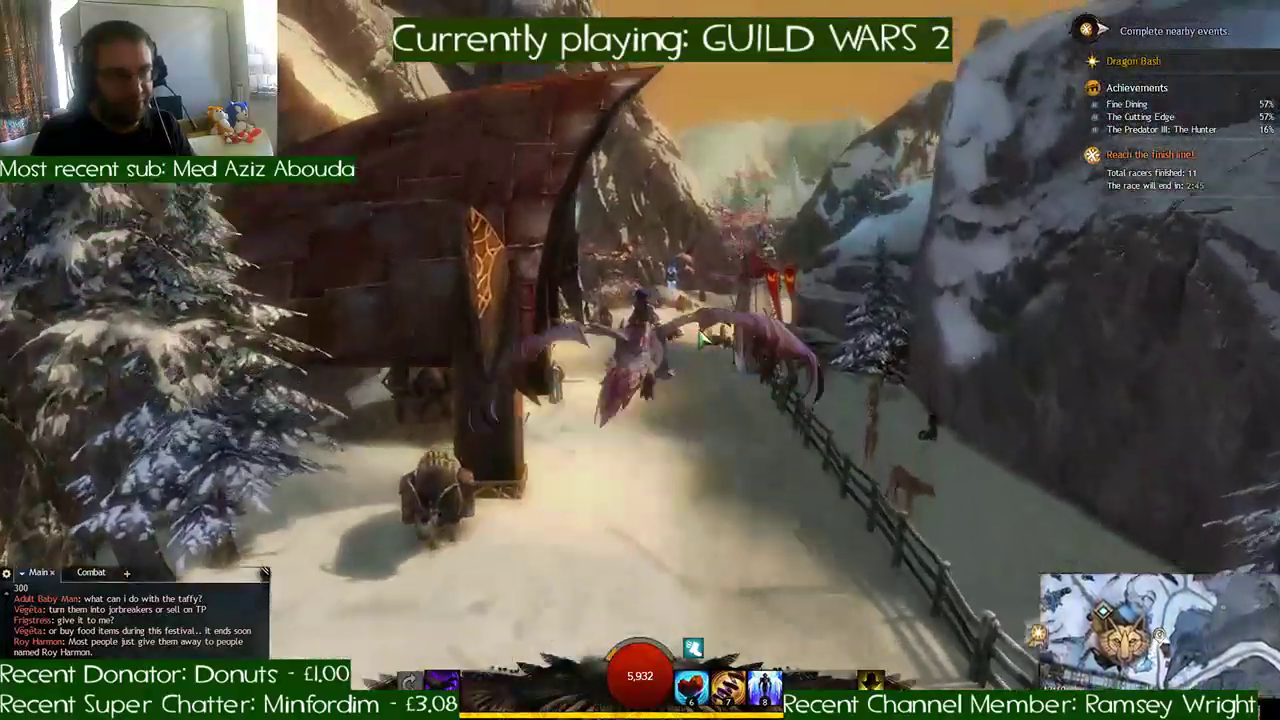
pyautogui.press('space')
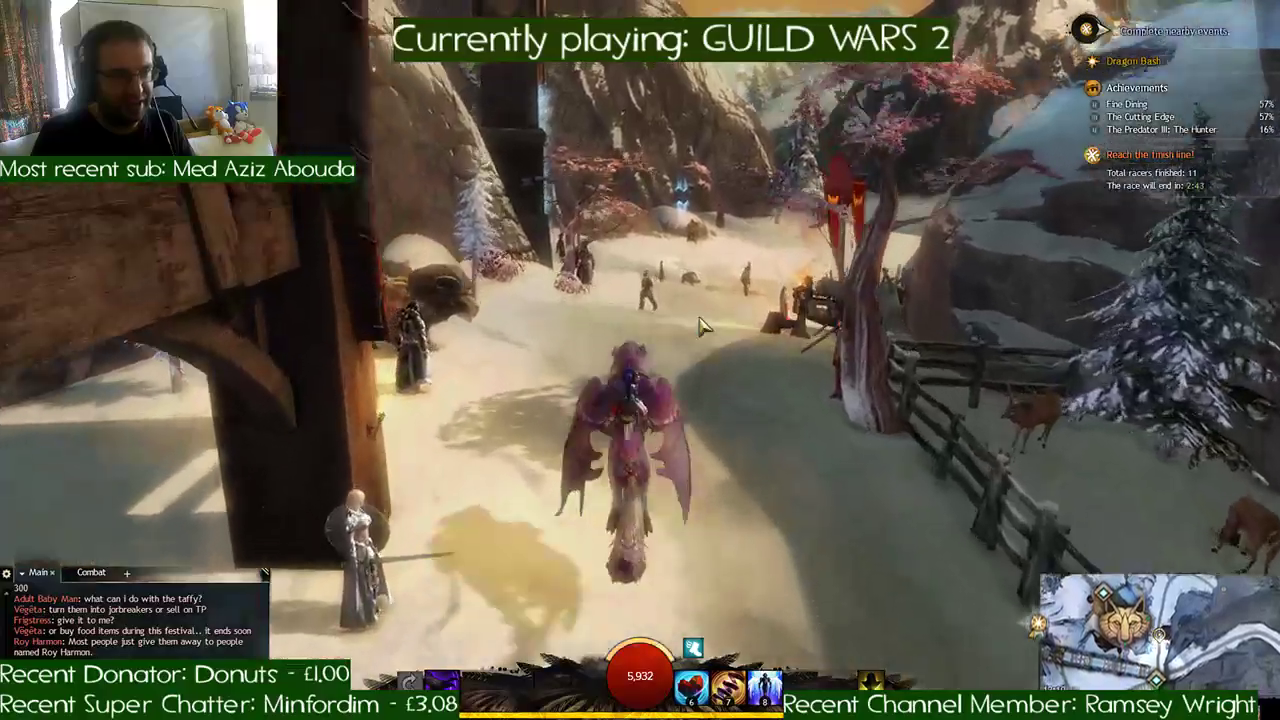
pyautogui.press('d')
pyautogui.press('space')
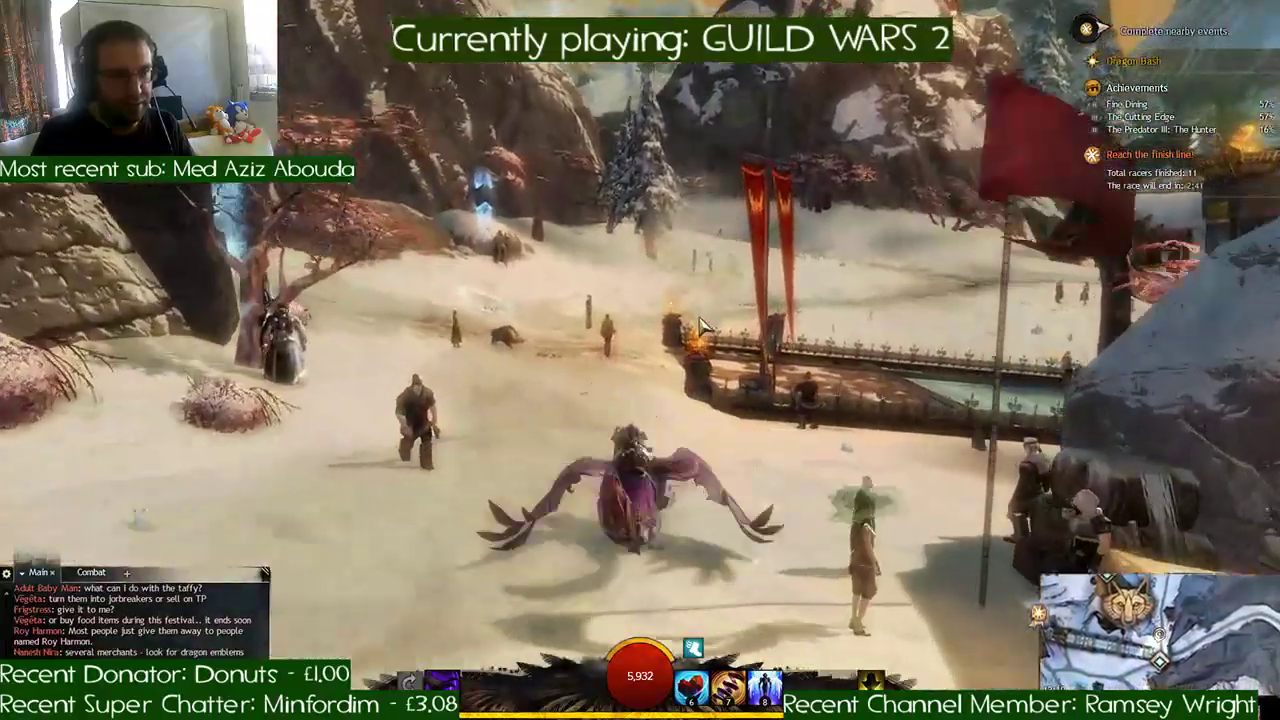
pyautogui.press('space')
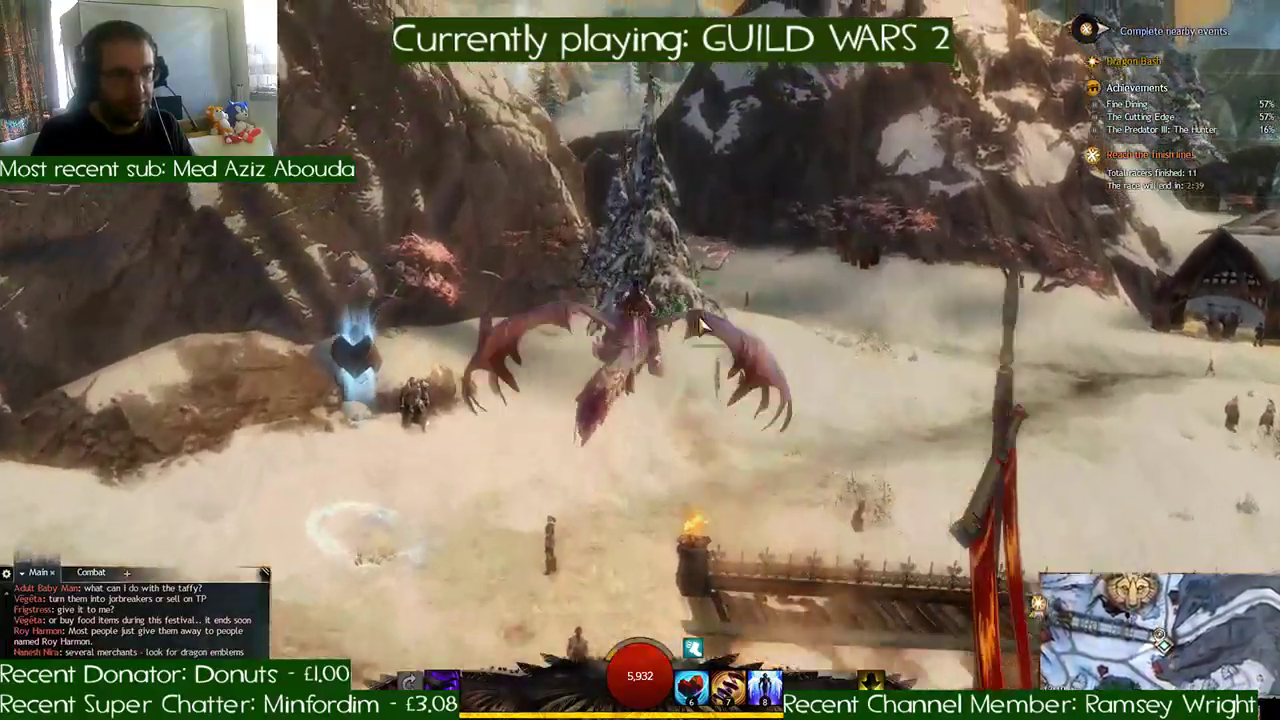
# - Glide to the green Dragon Pinata beside the torch-lit wooden hut, dismount and break it
pyautogui.press('d')
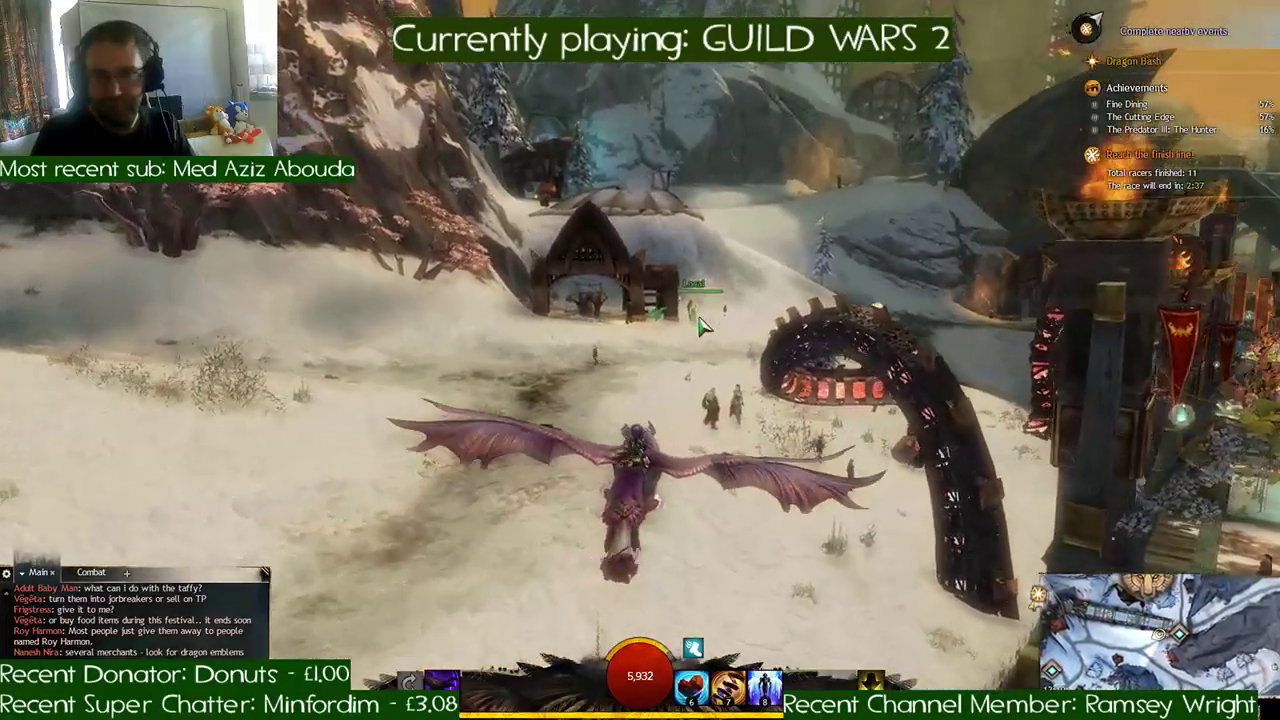
pyautogui.press('space')
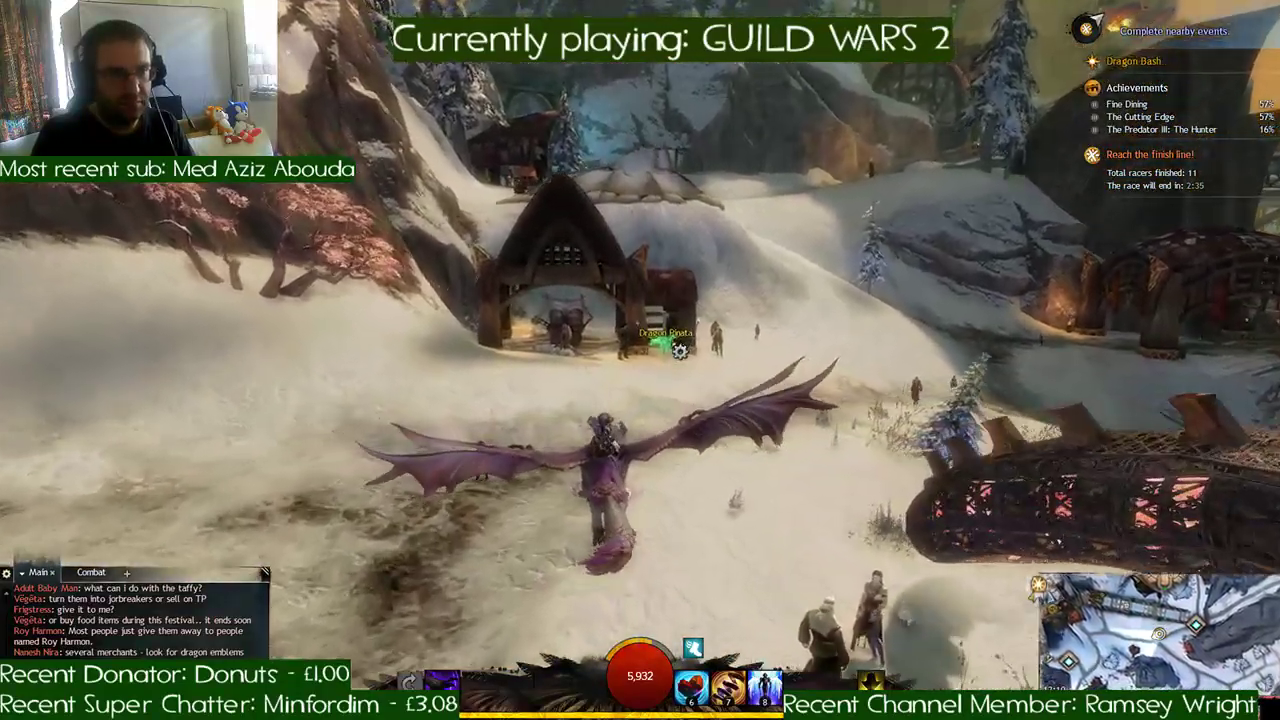
pyautogui.press('x')
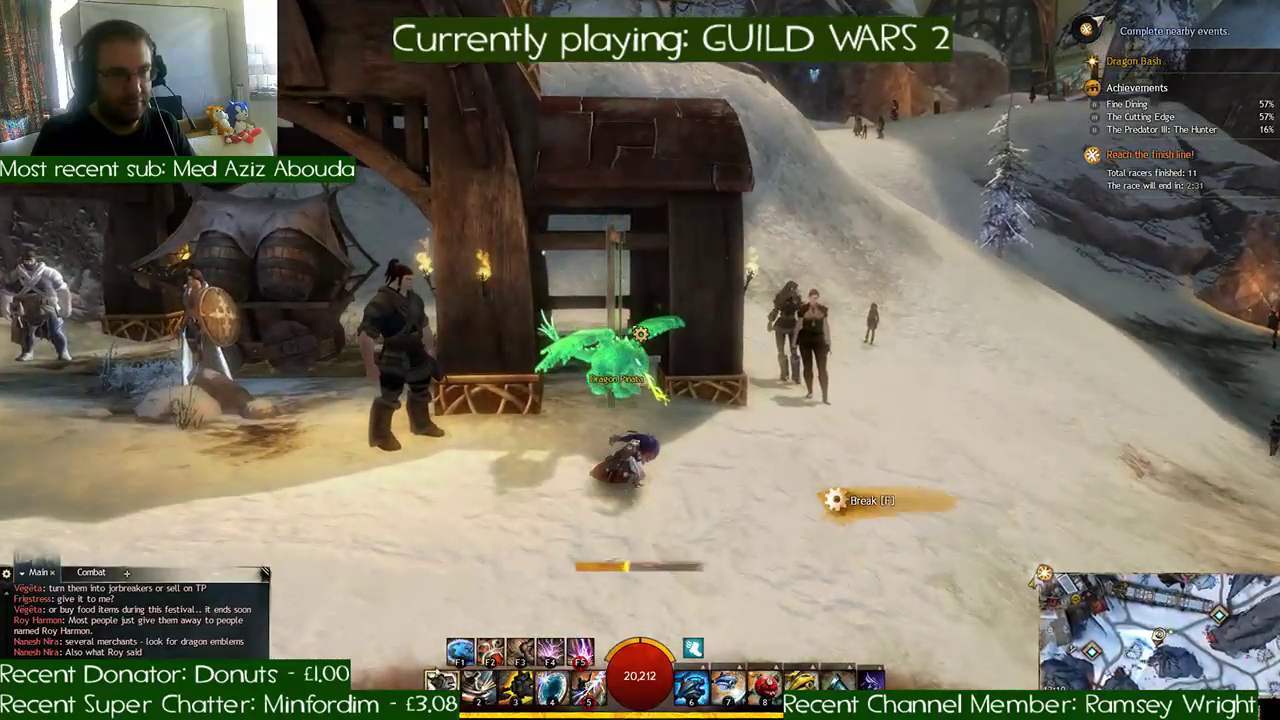
pyautogui.press('d')
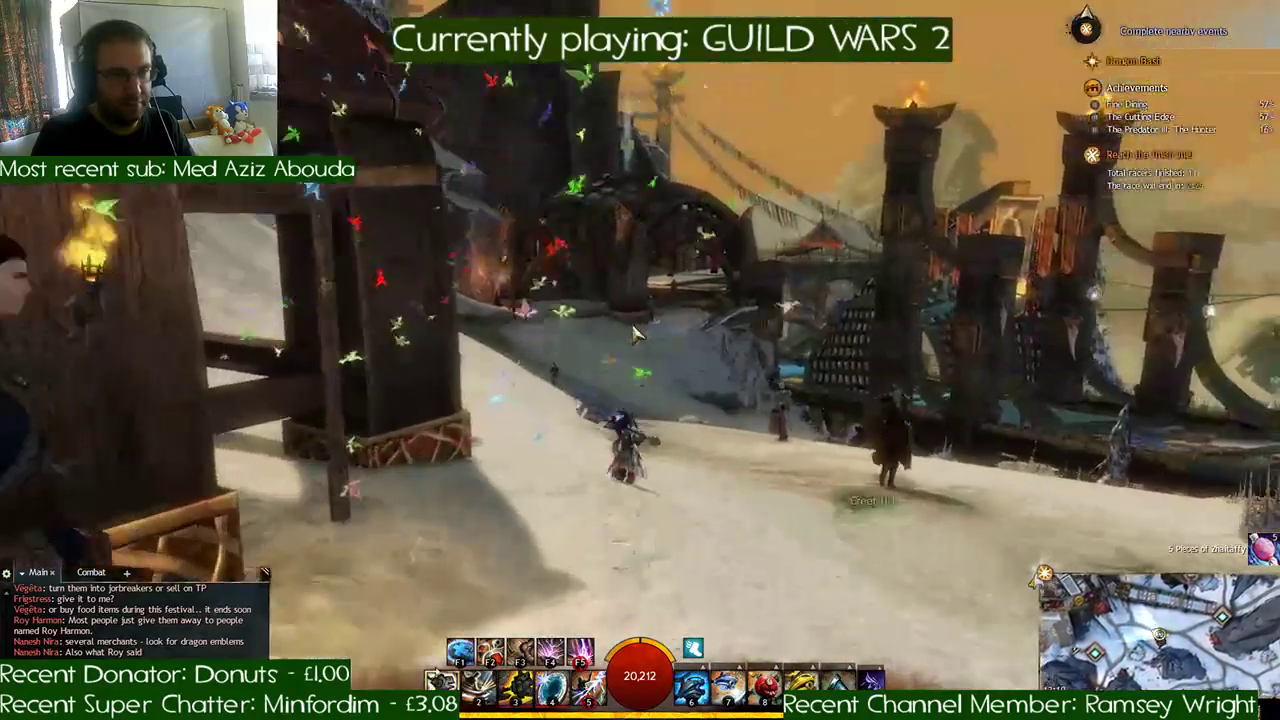
# - Mount the griffon, fly onto the lantern-lit bridge, dismount at the green Dragon Pinata by the railing and break it
pyautogui.press('x')
pyautogui.press('w')
pyautogui.press('d')
pyautogui.press('space')
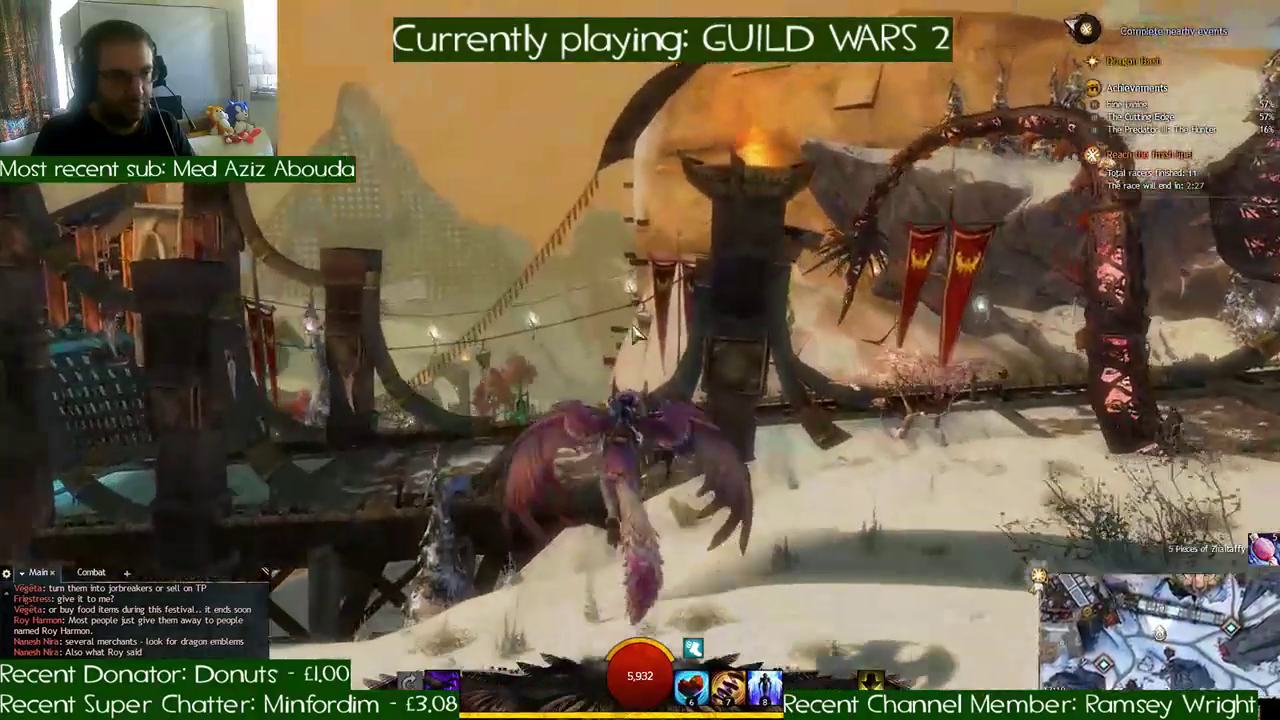
pyautogui.press('a')
pyautogui.press('space')
pyautogui.press('d')
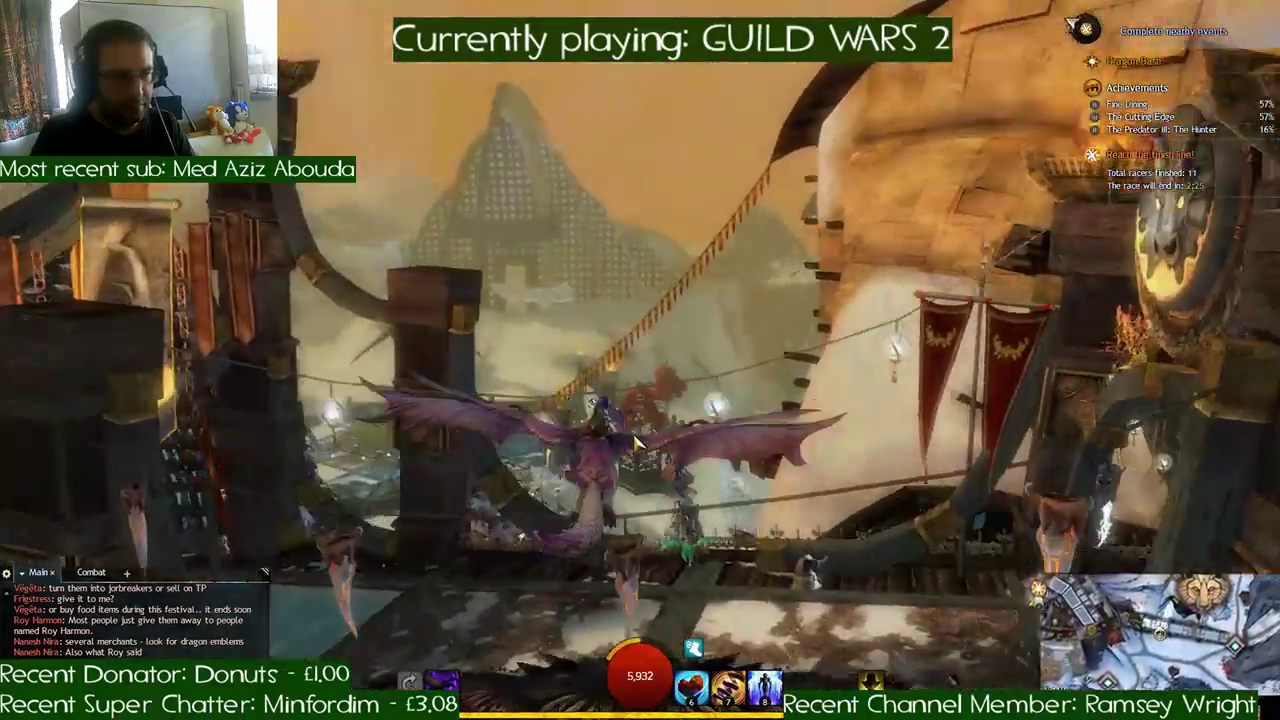
pyautogui.press('1')
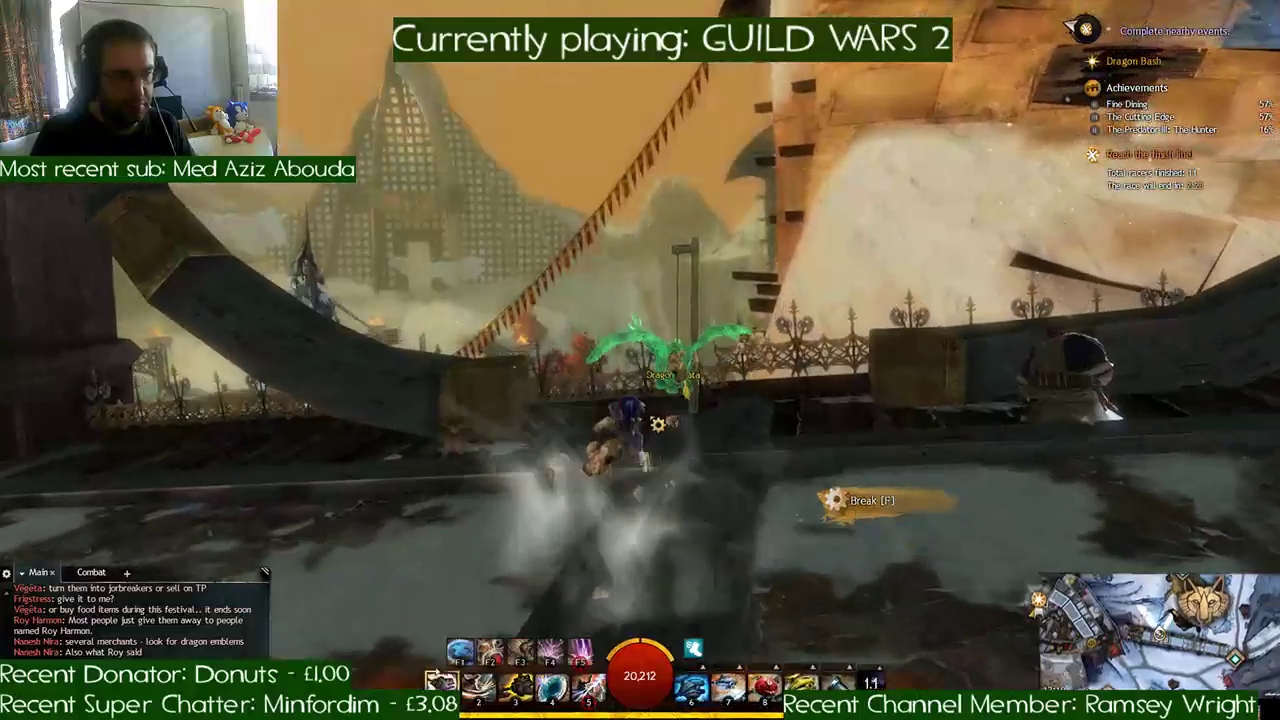
pyautogui.moveTo(650, 425); pyautogui.dragTo(690, 470, button='right')
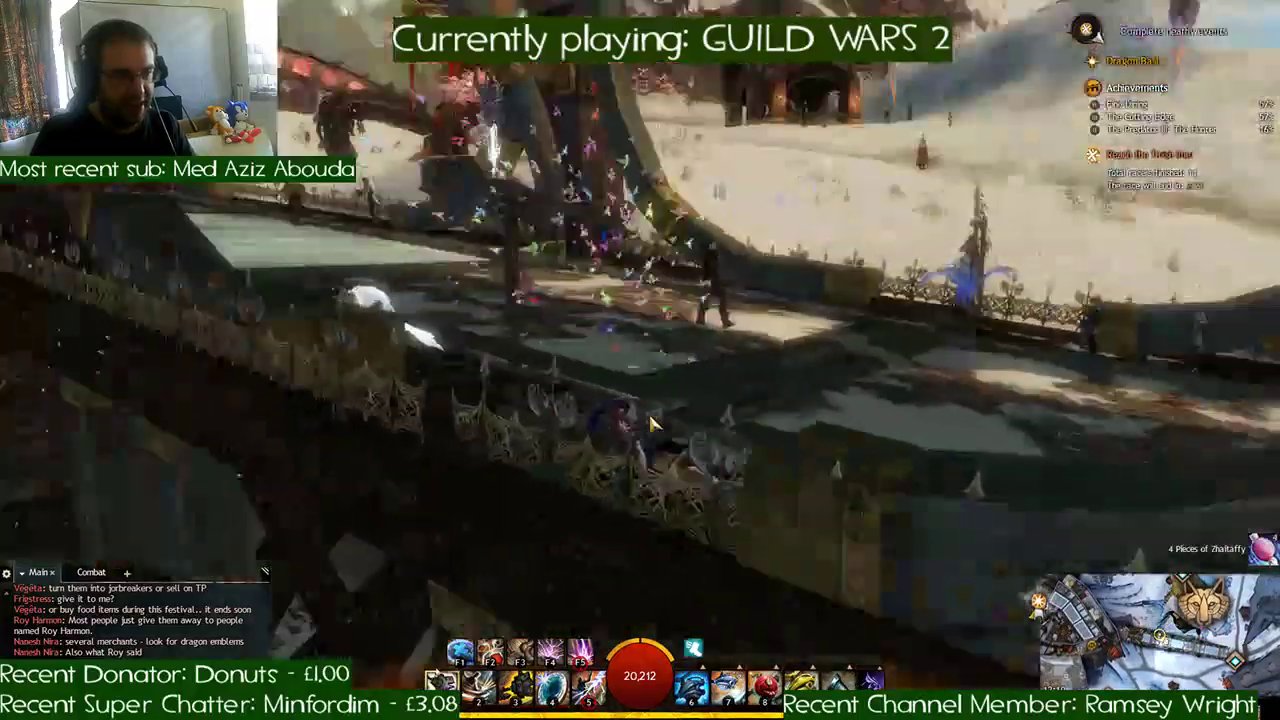
# - Run to the blue Dragon Pinata beside the bridge railing, break it and head toward the covered walkway
pyautogui.press('w')
pyautogui.press('w')
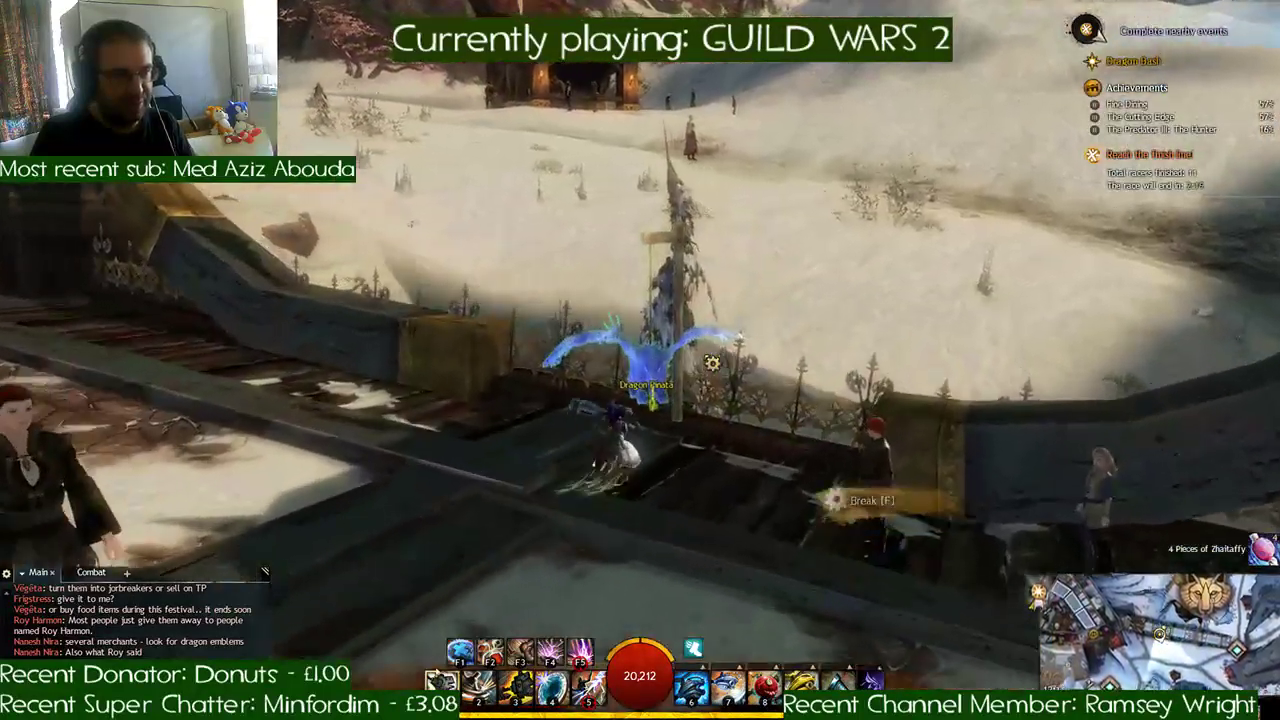
pyautogui.moveTo(706, 361); pyautogui.dragTo(780, 346, button='right')
# - Mount the griffon, ride through the lantern-lit covered bridge and turn back along it to the red-bannered stretch
pyautogui.press('w')
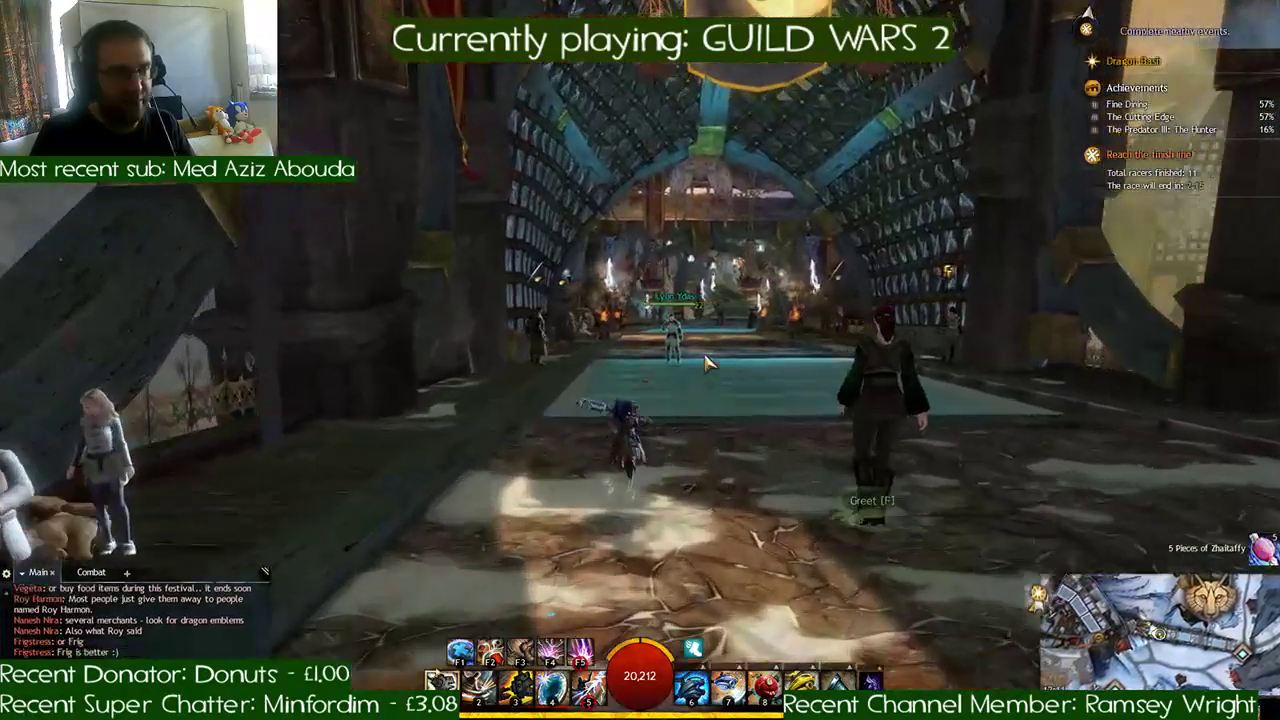
pyautogui.press('x')
pyautogui.press('w')
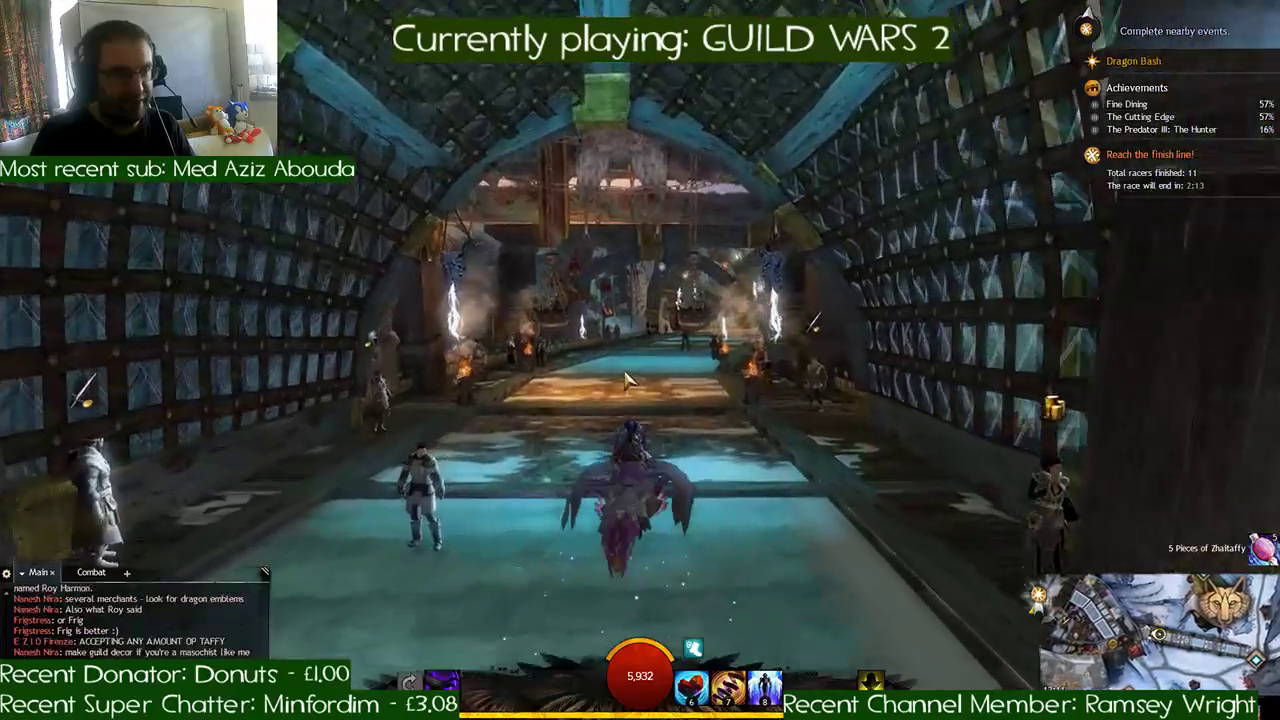
pyautogui.press('w')
pyautogui.press('d')
pyautogui.press('a')
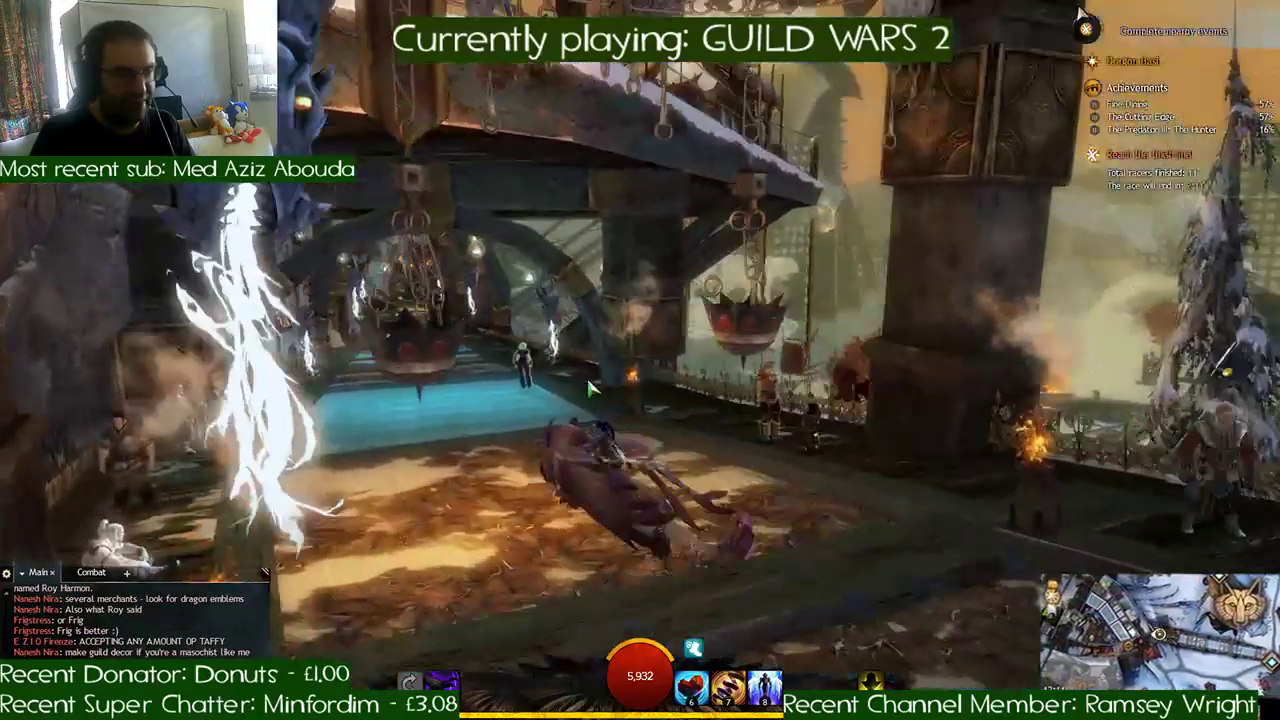
pyautogui.press('w')
pyautogui.press('w')
pyautogui.press('a')
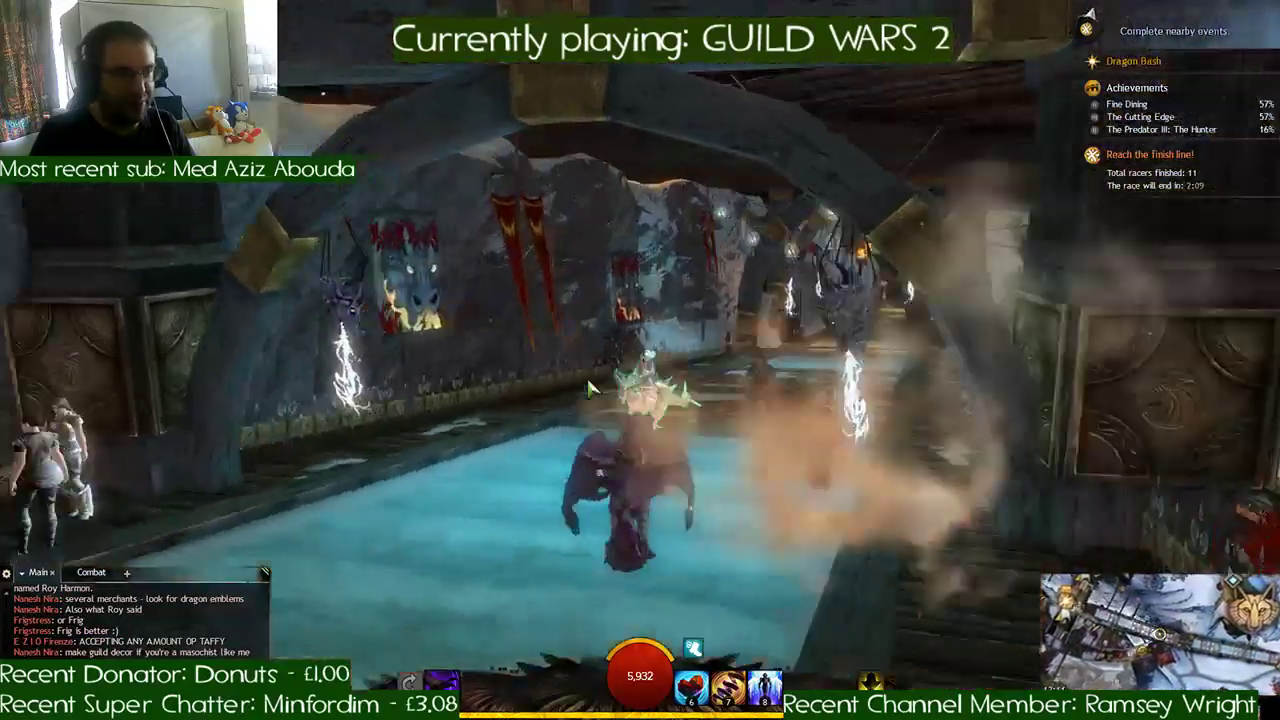
pyautogui.press('w')
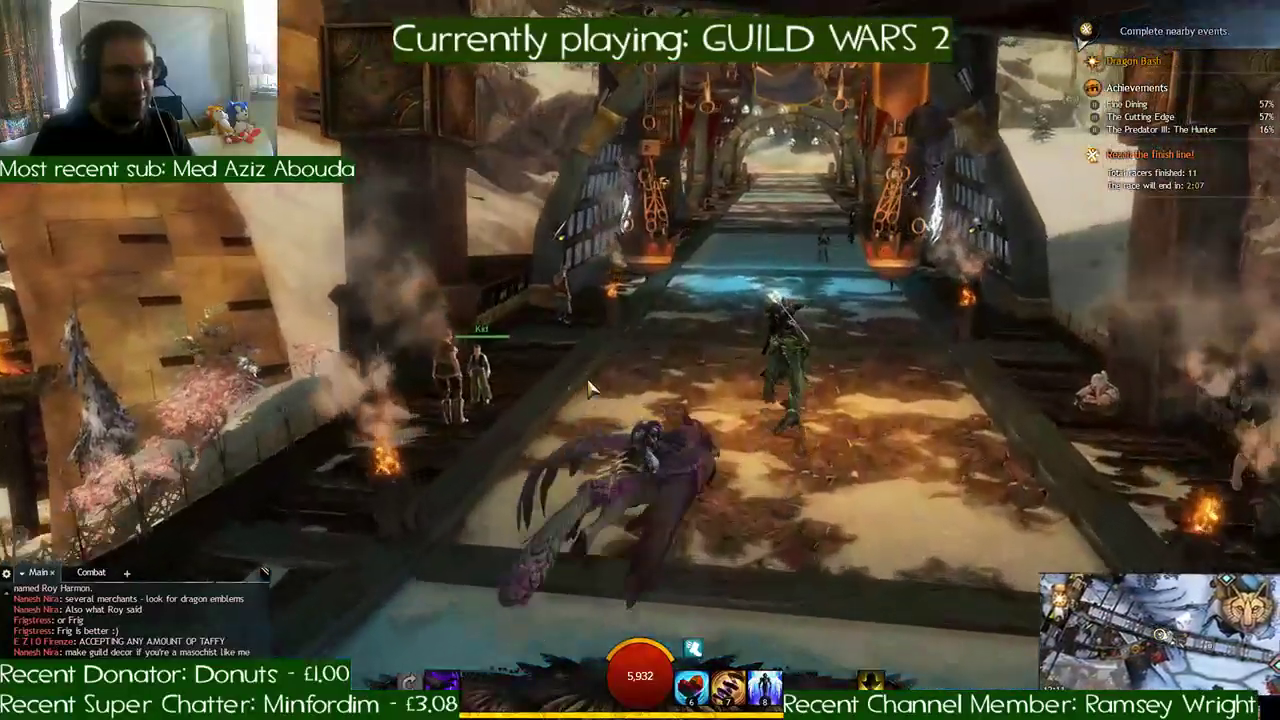
pyautogui.press('d')
pyautogui.press('w')
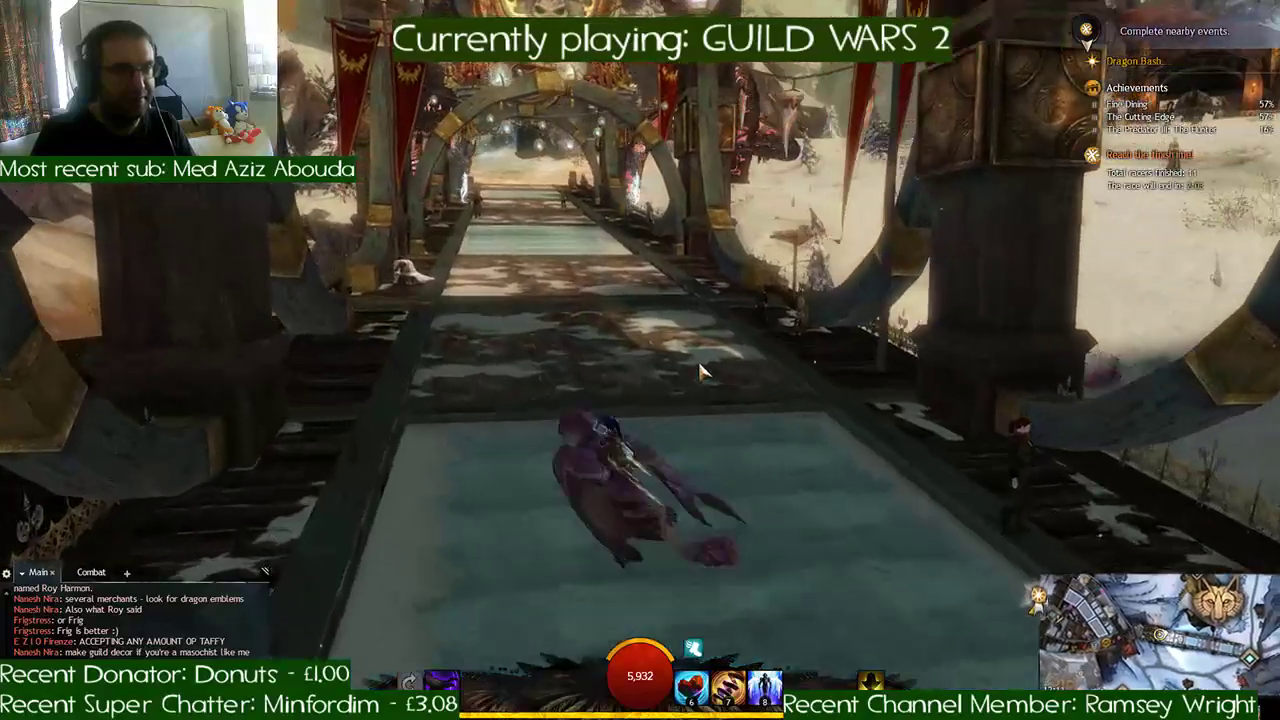
# - Fly off the bridge over the snowfield to the timber lodge with the orange-roofed stall, dismount and break the Dragon Pinata
pyautogui.press('w')
pyautogui.moveTo(700, 365); pyautogui.dragTo(880, 375, button='right')
pyautogui.press('space')
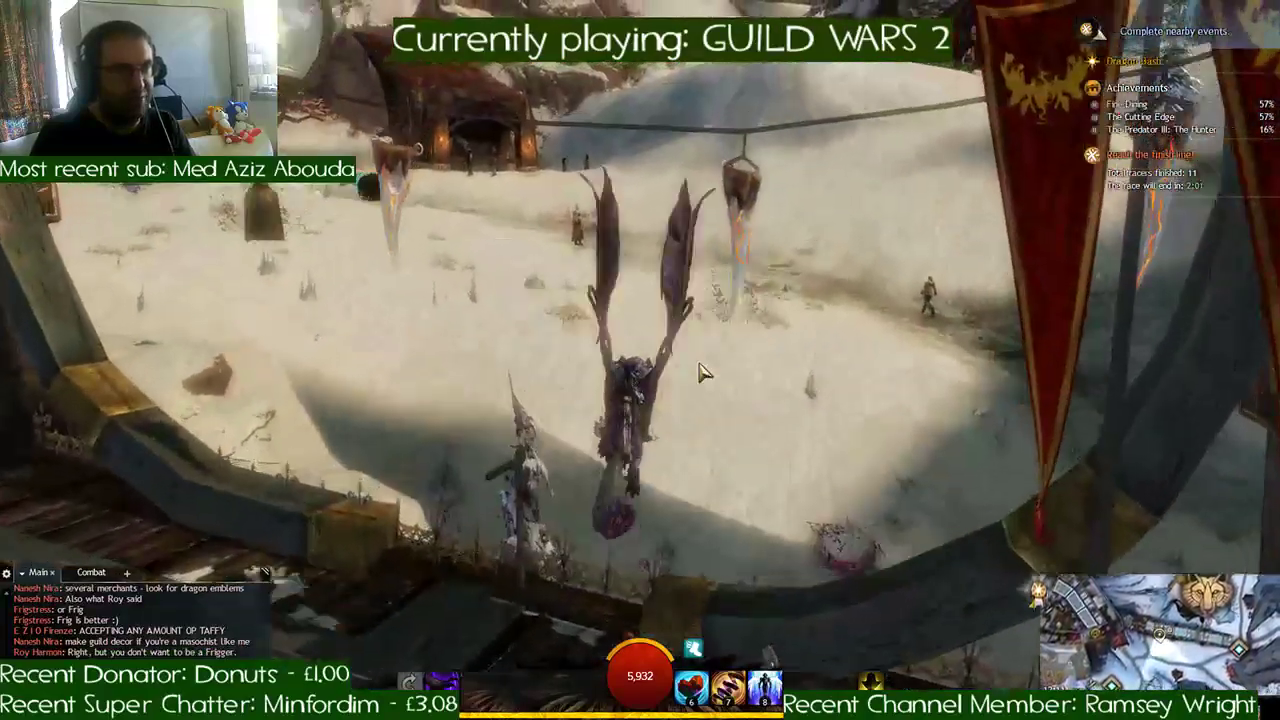
pyautogui.press('w')
pyautogui.press('d')
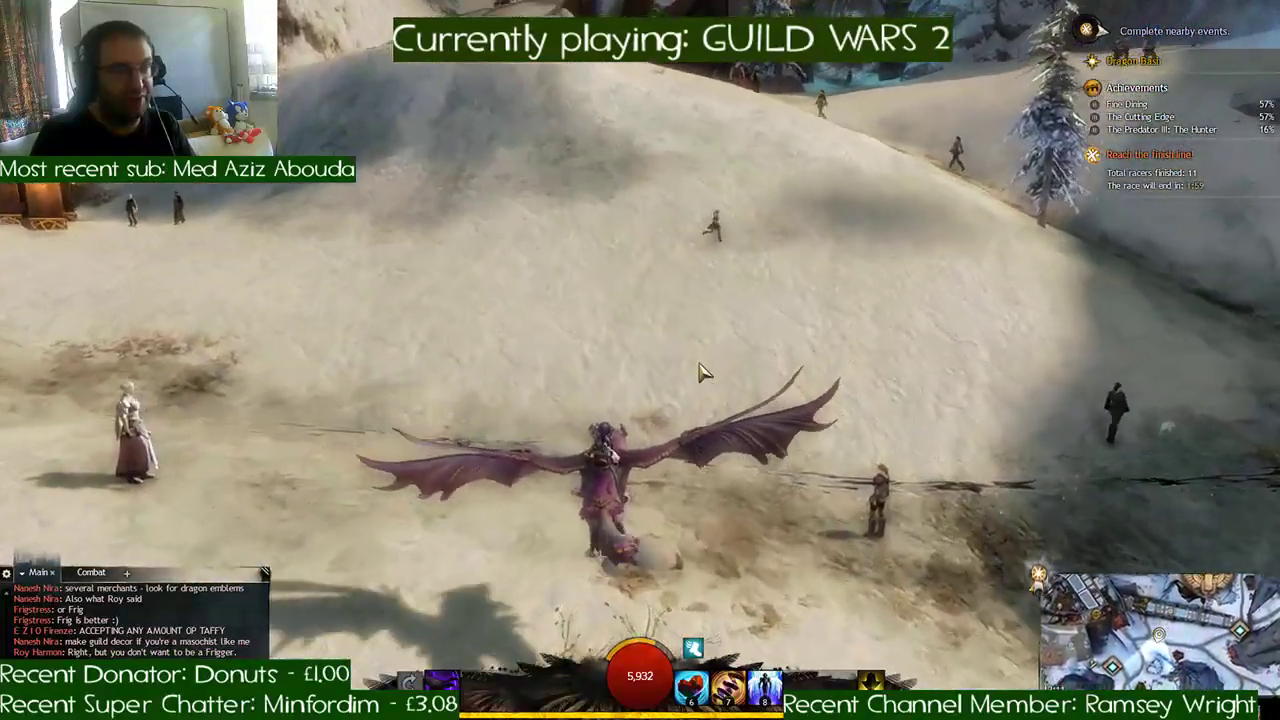
pyautogui.press('w')
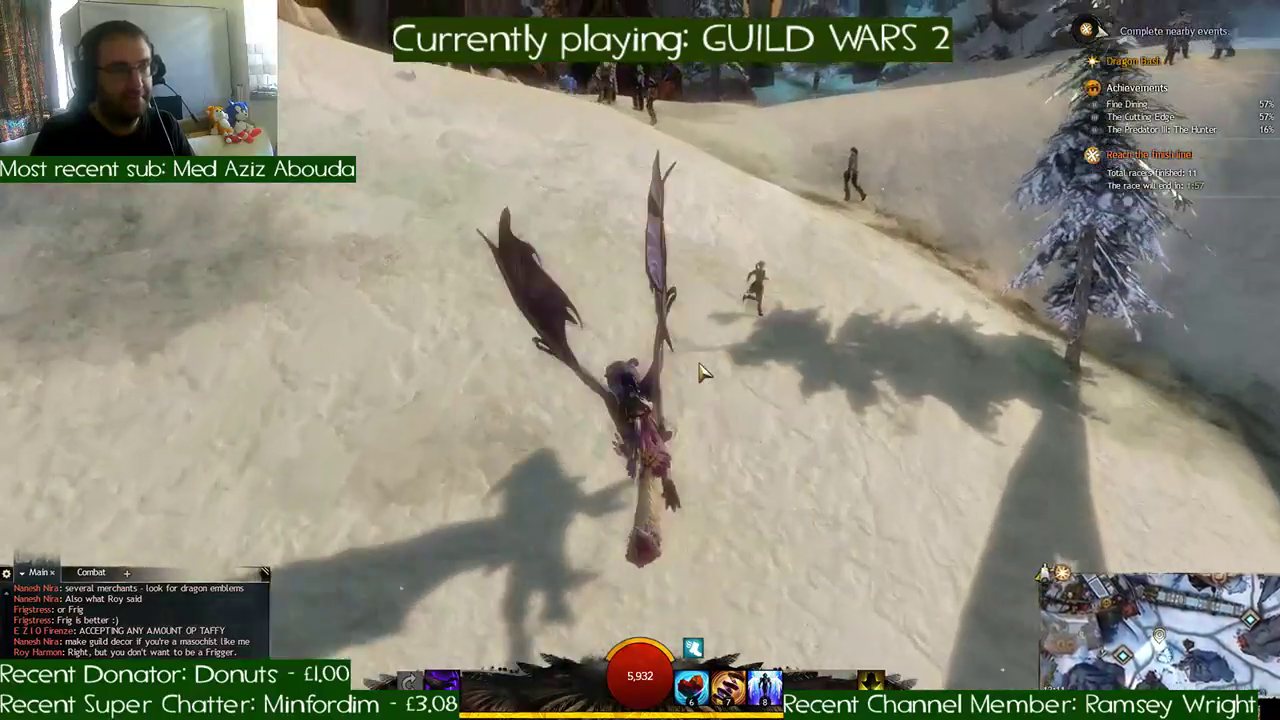
pyautogui.press('w')
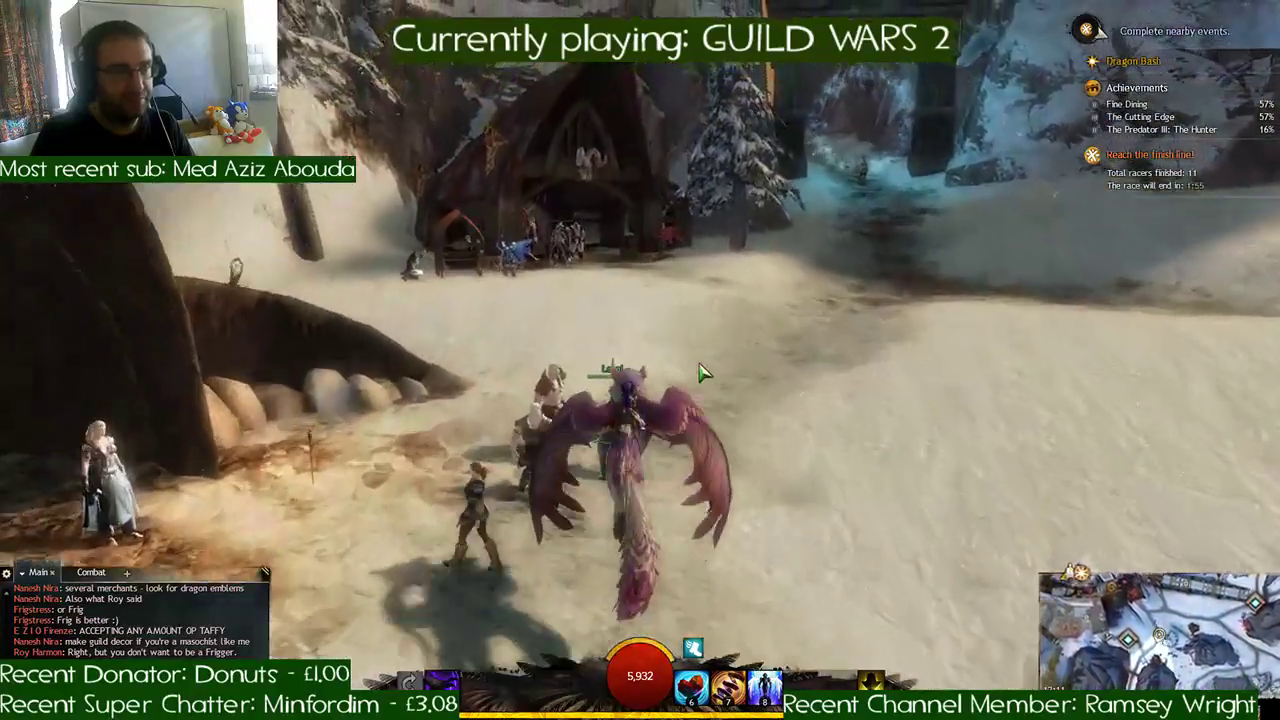
pyautogui.press('x')
pyautogui.press('w')
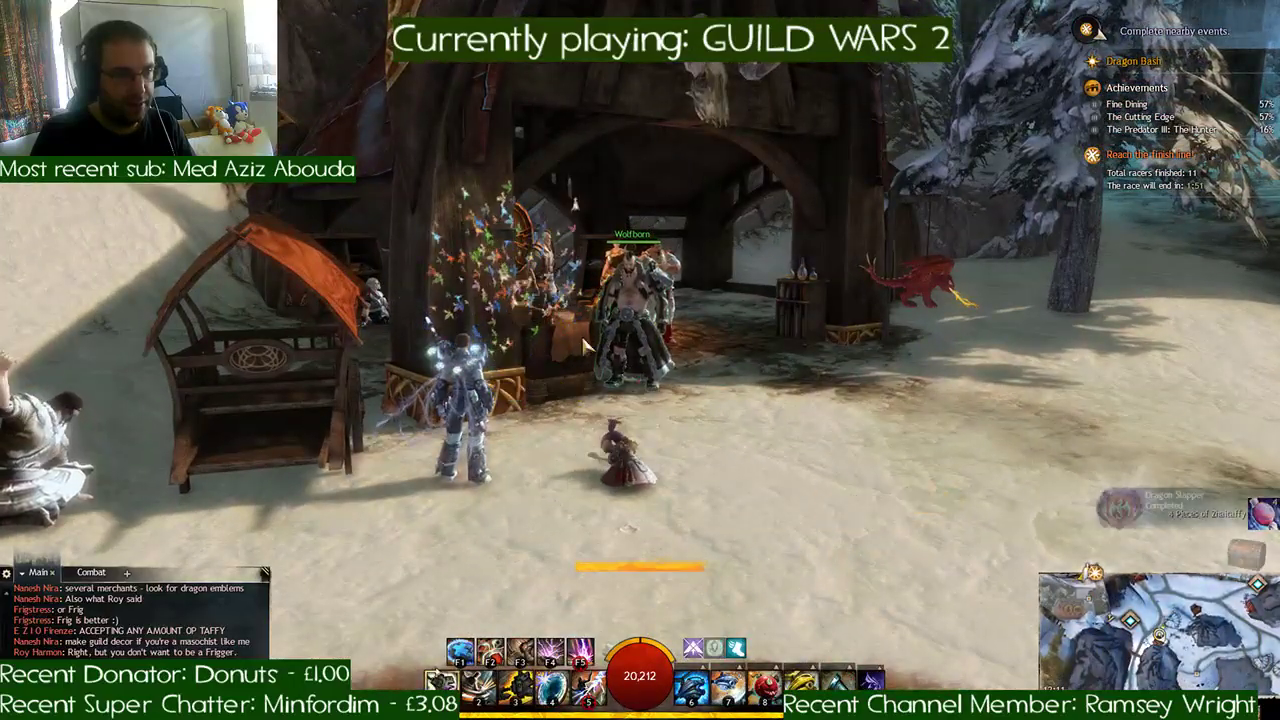
# - Accept the Dragon Slapper reward and break the red Dragon Pinata beside the lodge
pyautogui.press('d')
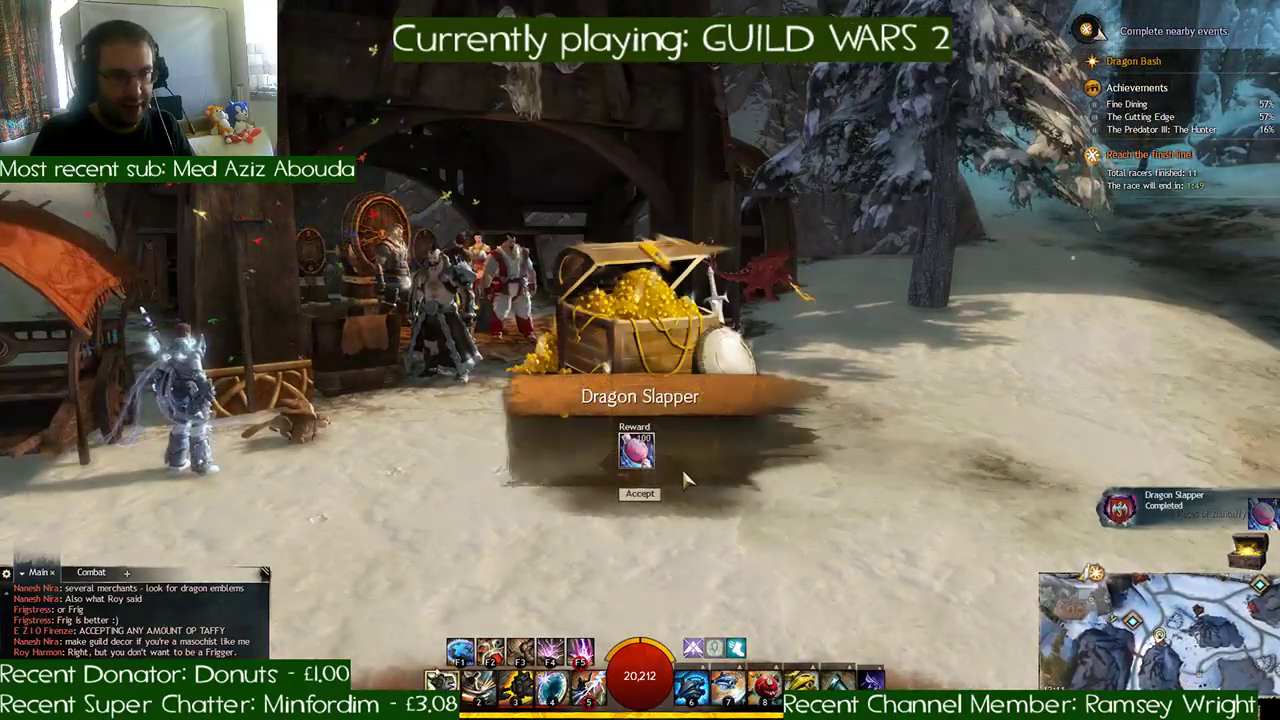
pyautogui.press('w')
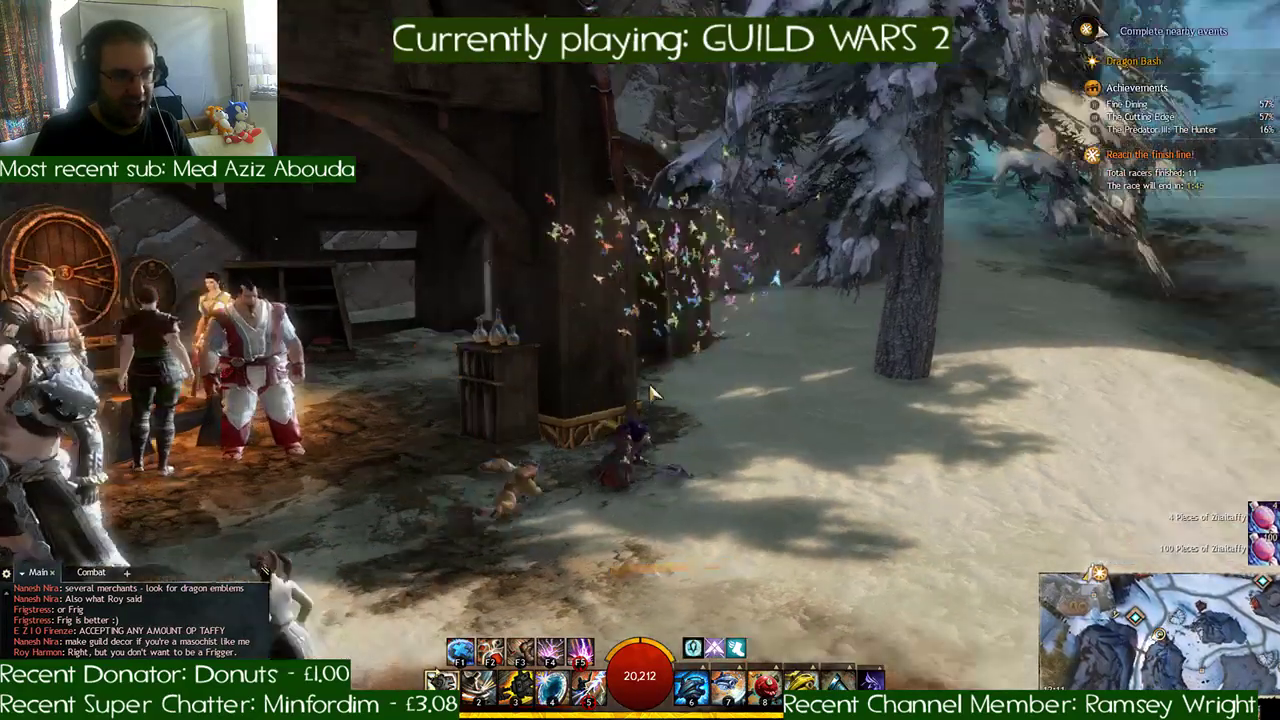
pyautogui.press('w')
pyautogui.moveTo(650, 393); pyautogui.dragTo(650, 394, button='right')
# - Fly the griffon to the large timber hall, dismount and break the green Dragon Pinata in front of the flaming brazier
pyautogui.press('x')
pyautogui.press('w')
pyautogui.press('space')
pyautogui.press('w')
pyautogui.press('w')
pyautogui.press('space')
pyautogui.press('w')
pyautogui.press('w')
pyautogui.press('x')
pyautogui.press('w')
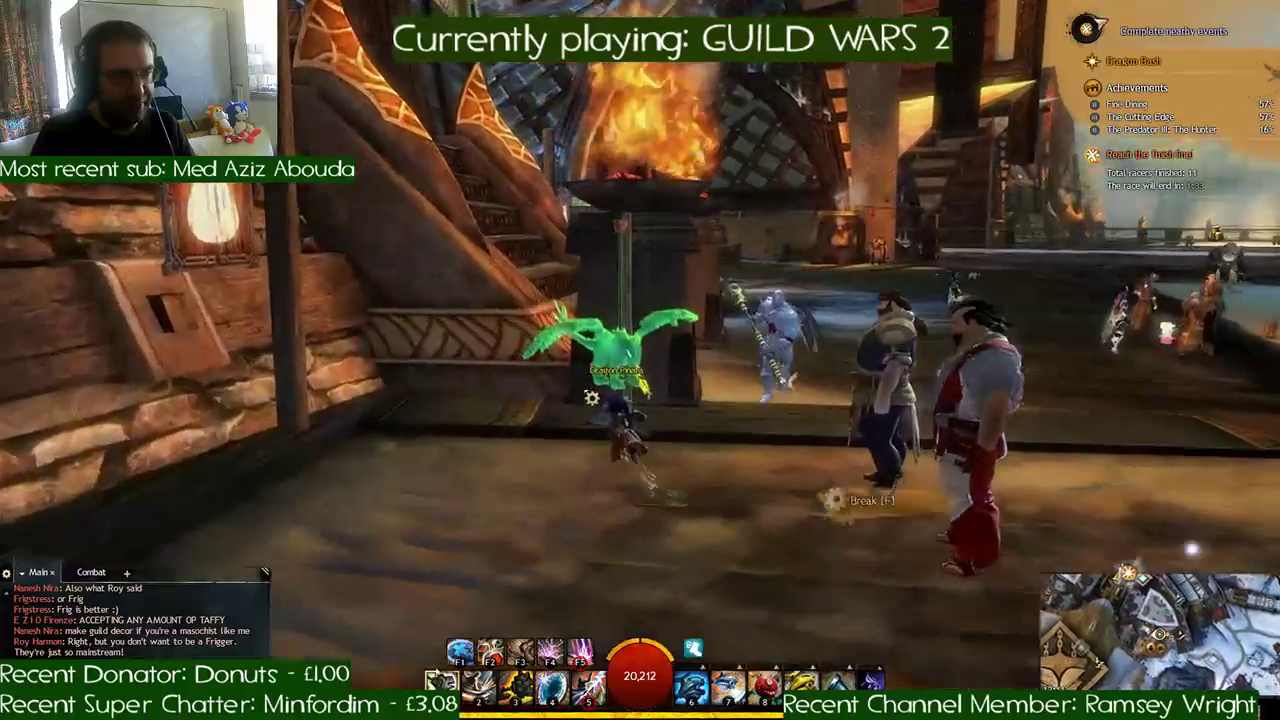
pyautogui.press('f')
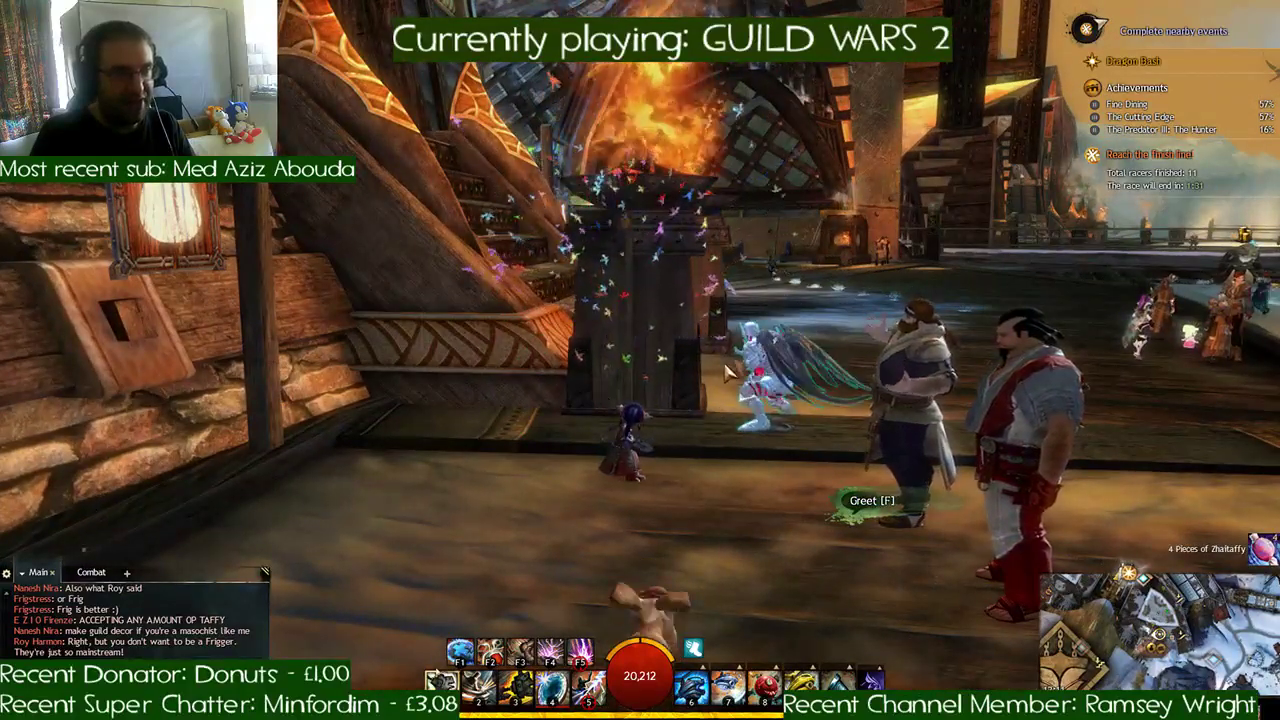
# - Run past the brazier and stairs onto the wooden deck and break the next Dragon Pinata
pyautogui.press('w')
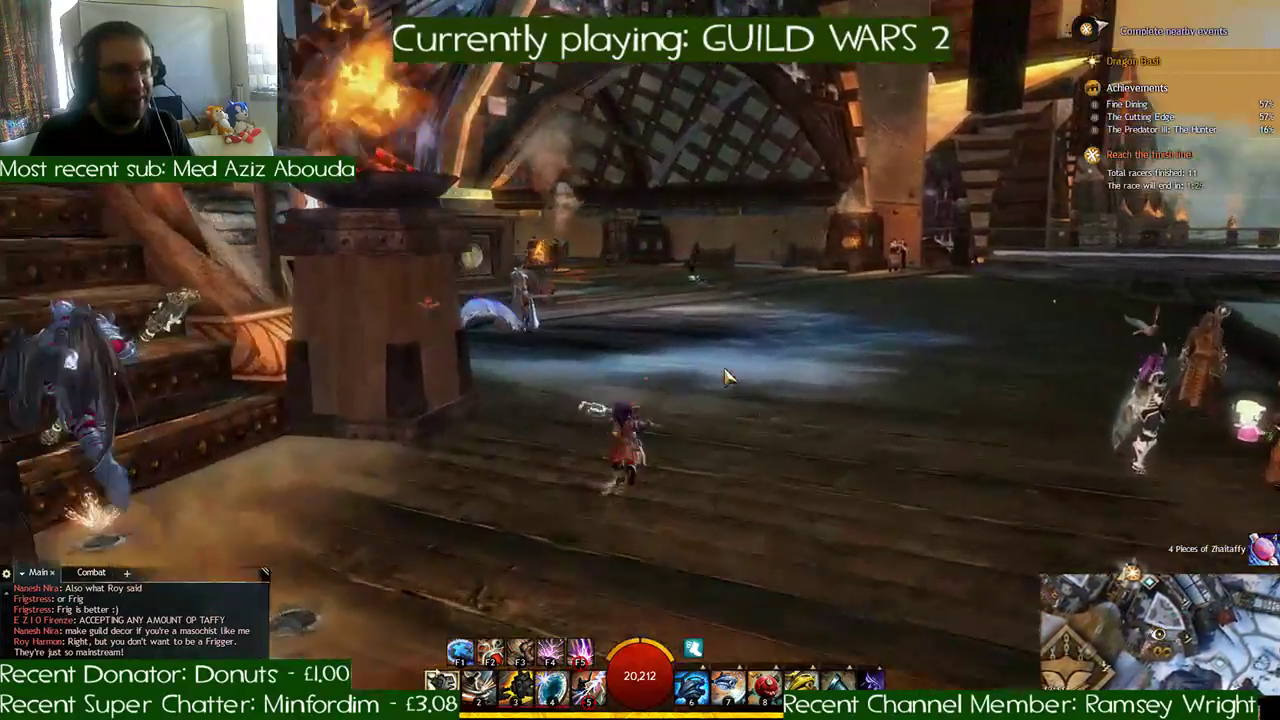
pyautogui.press('w')
pyautogui.moveTo(728, 377); pyautogui.dragTo(760, 391, button='right')
pyautogui.press('f')
# - Mount the griffon, cross the dark deck and fly over the bannered railing to the deck beside the snowy seating area
pyautogui.press('w')
pyautogui.press('x')
pyautogui.press('w')
pyautogui.press('d')
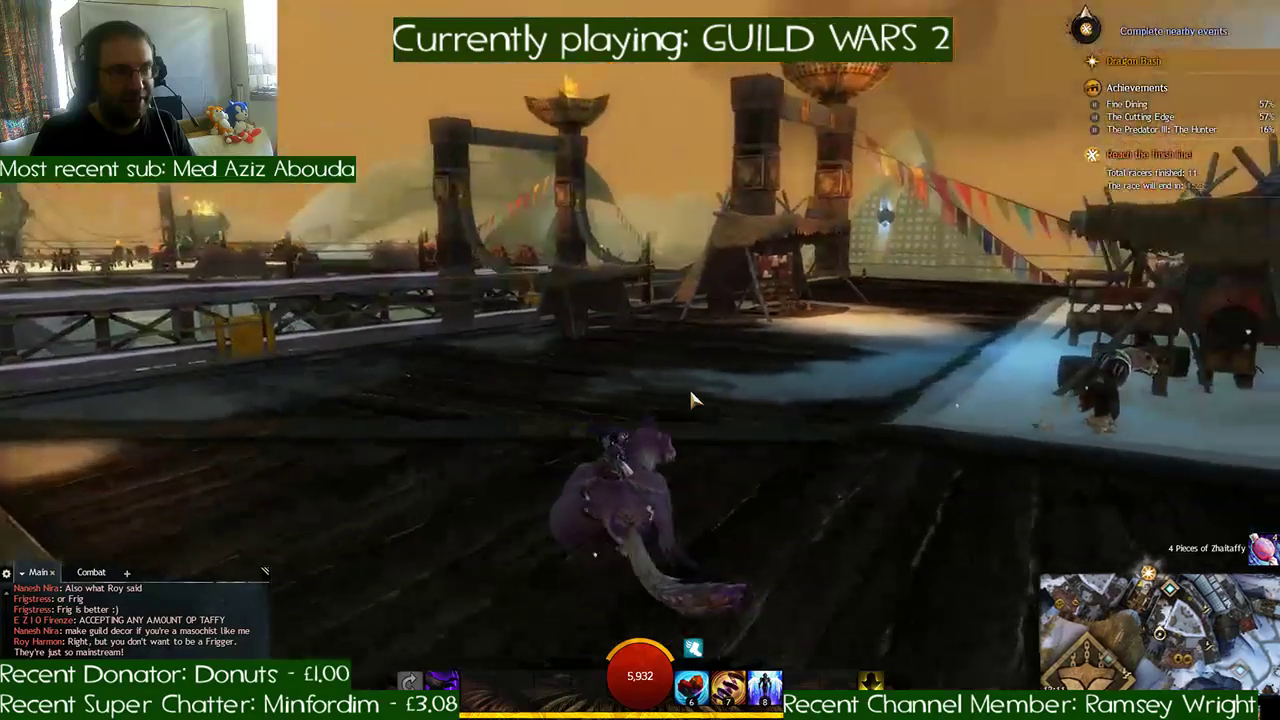
pyautogui.press('w')
pyautogui.press('a')
pyautogui.press('w')
pyautogui.press('space')
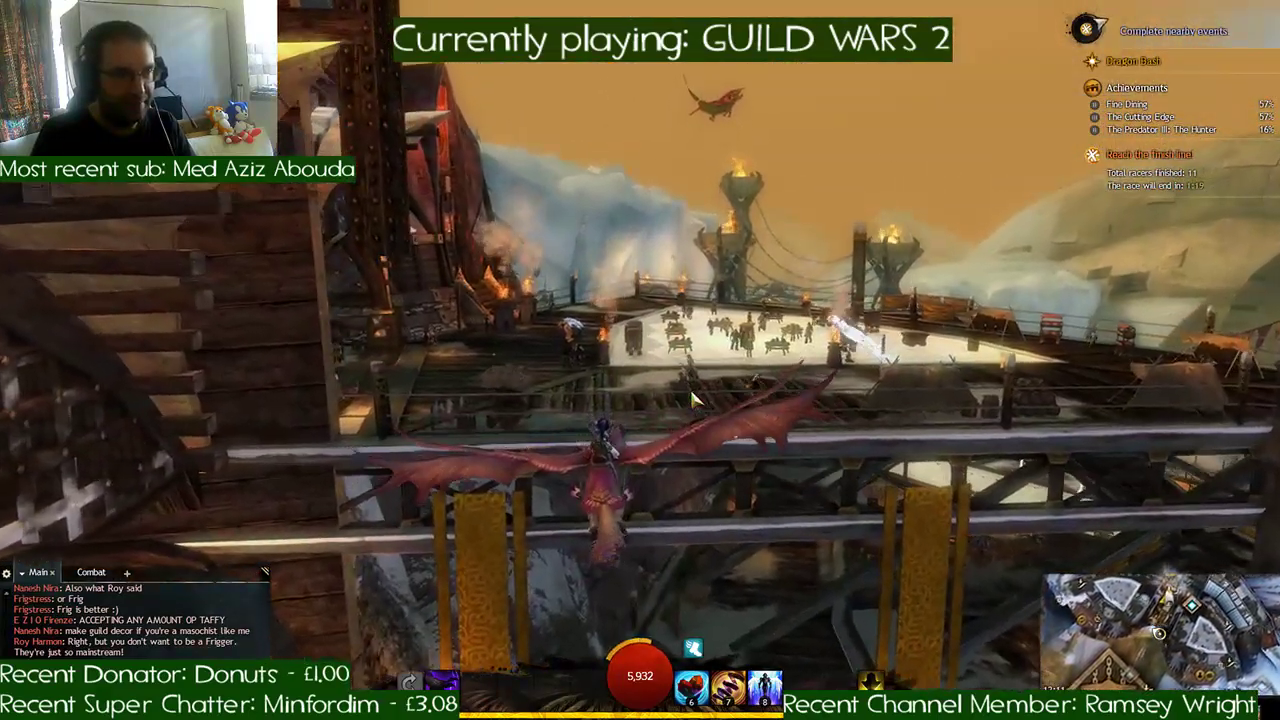
pyautogui.press('space')
pyautogui.press('a')
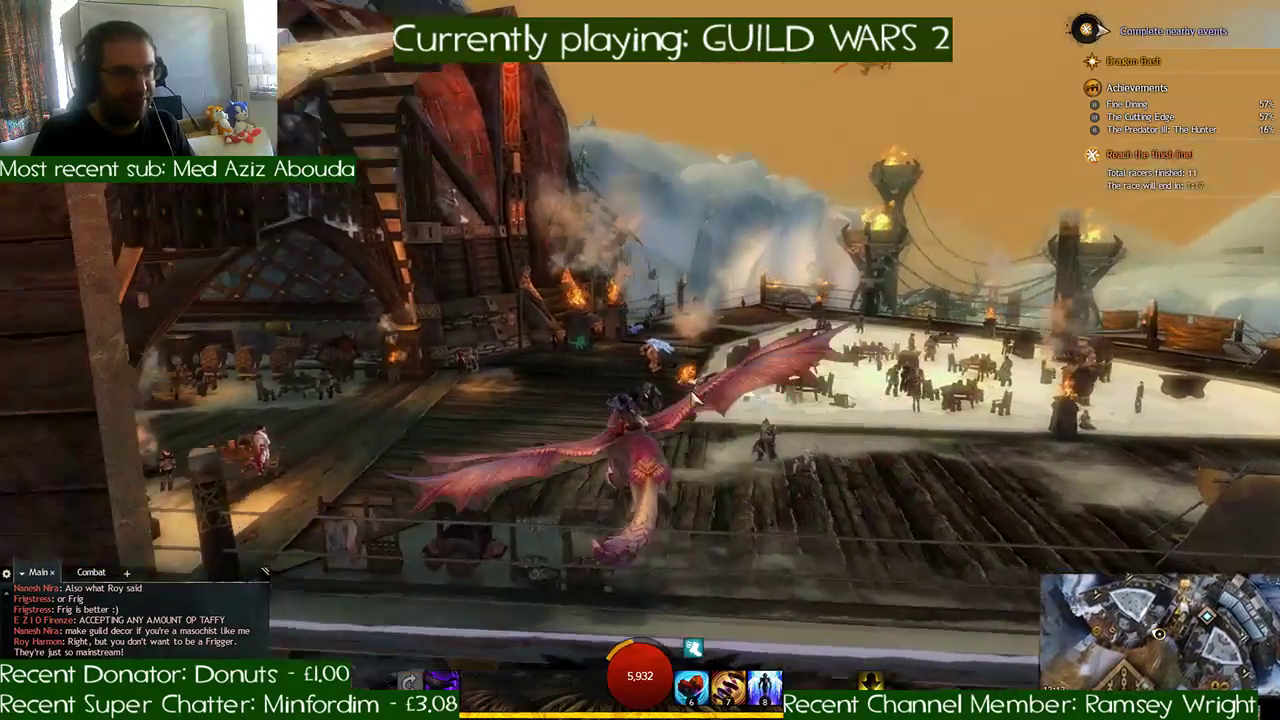
pyautogui.press('w')
pyautogui.press('d')
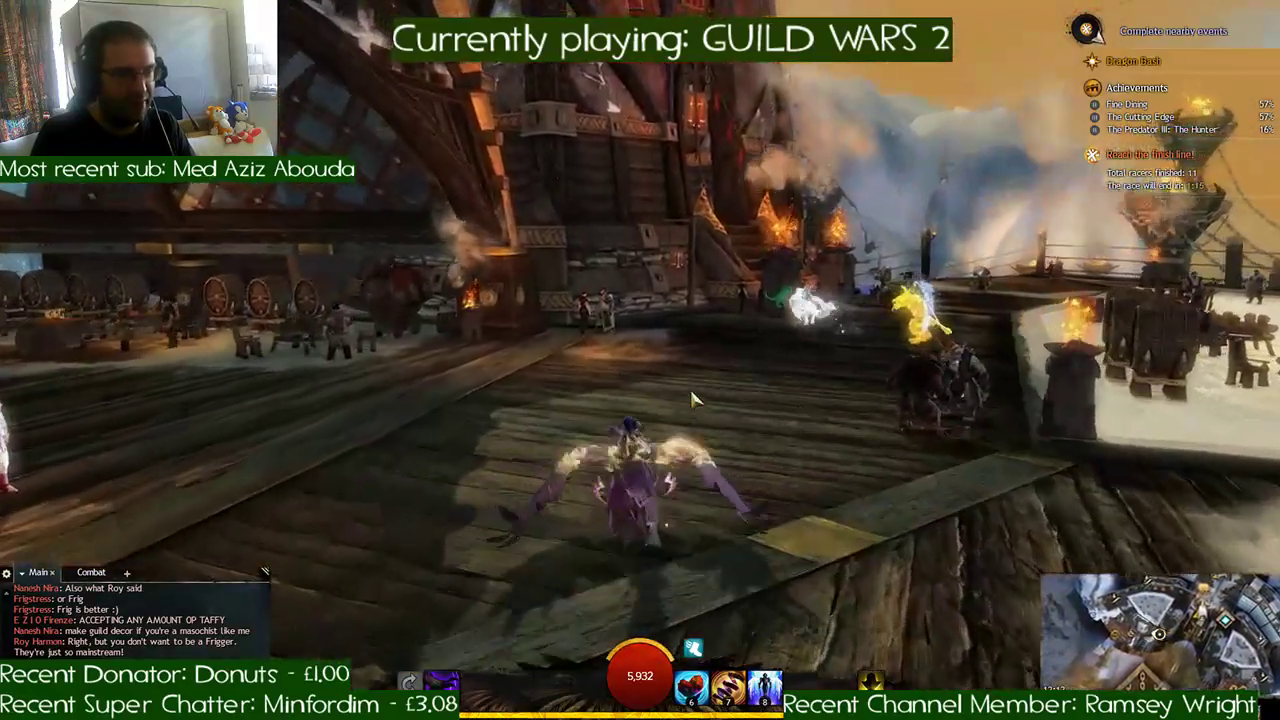
# - Ride to the twin flaming braziers, dismount and break the green and blue Dragon Pinatas beside them
pyautogui.press('w')
pyautogui.press('1')
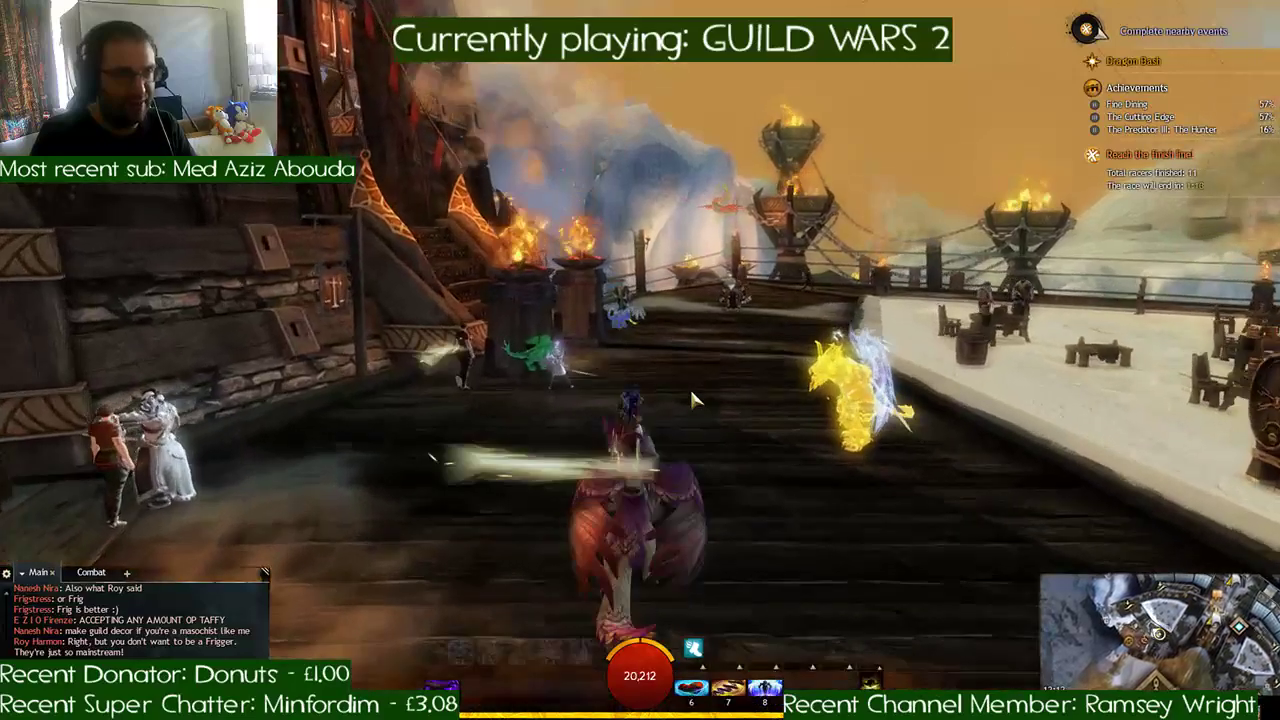
pyautogui.press('w')
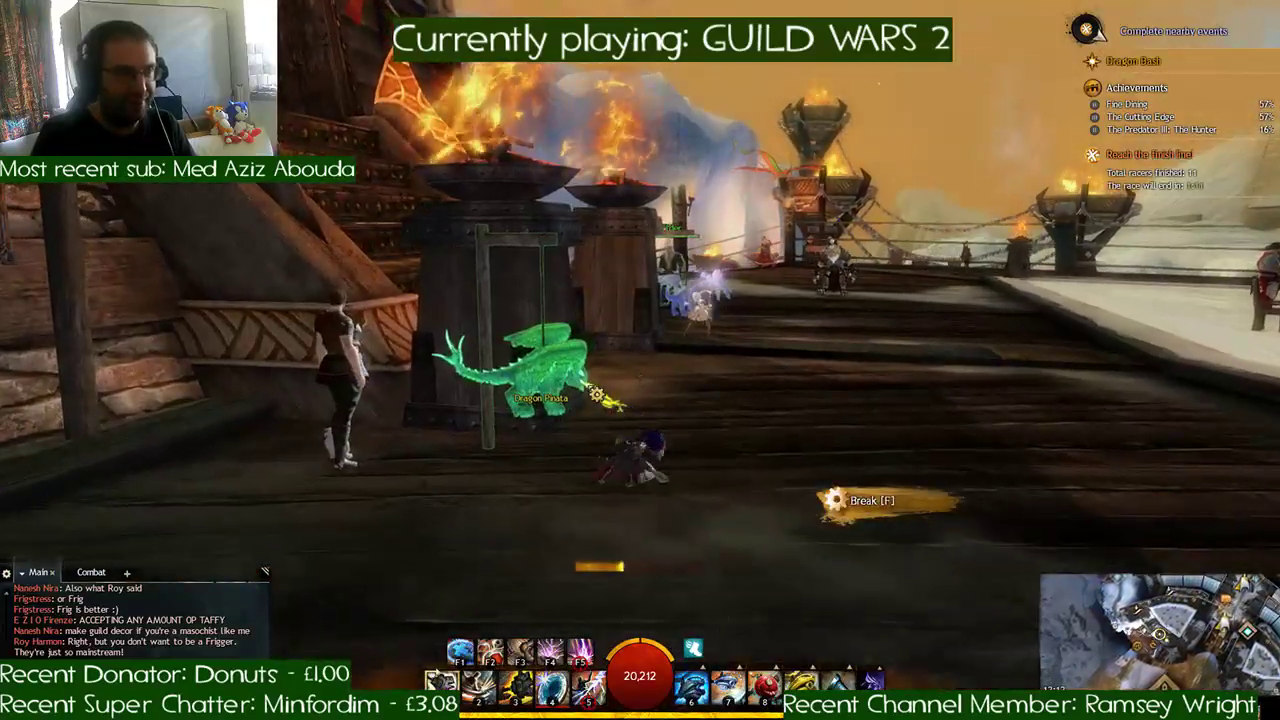
pyautogui.press('w')
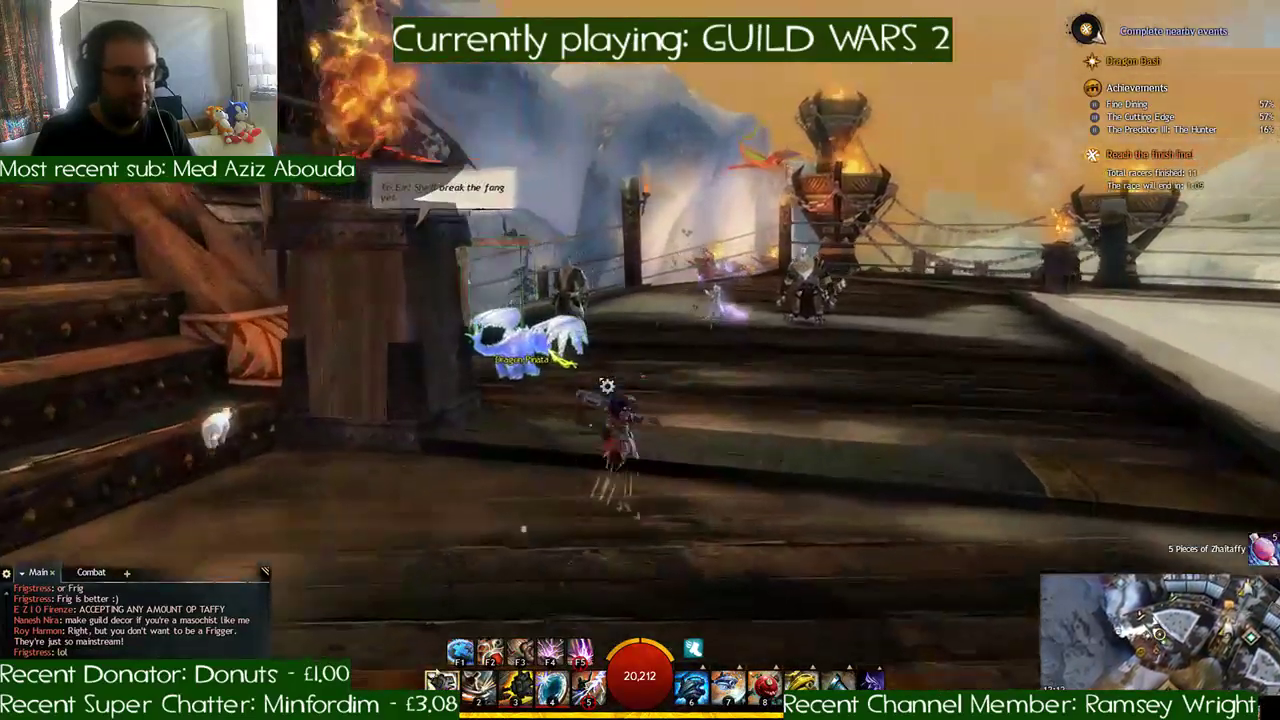
pyautogui.press('w')
pyautogui.press('d')
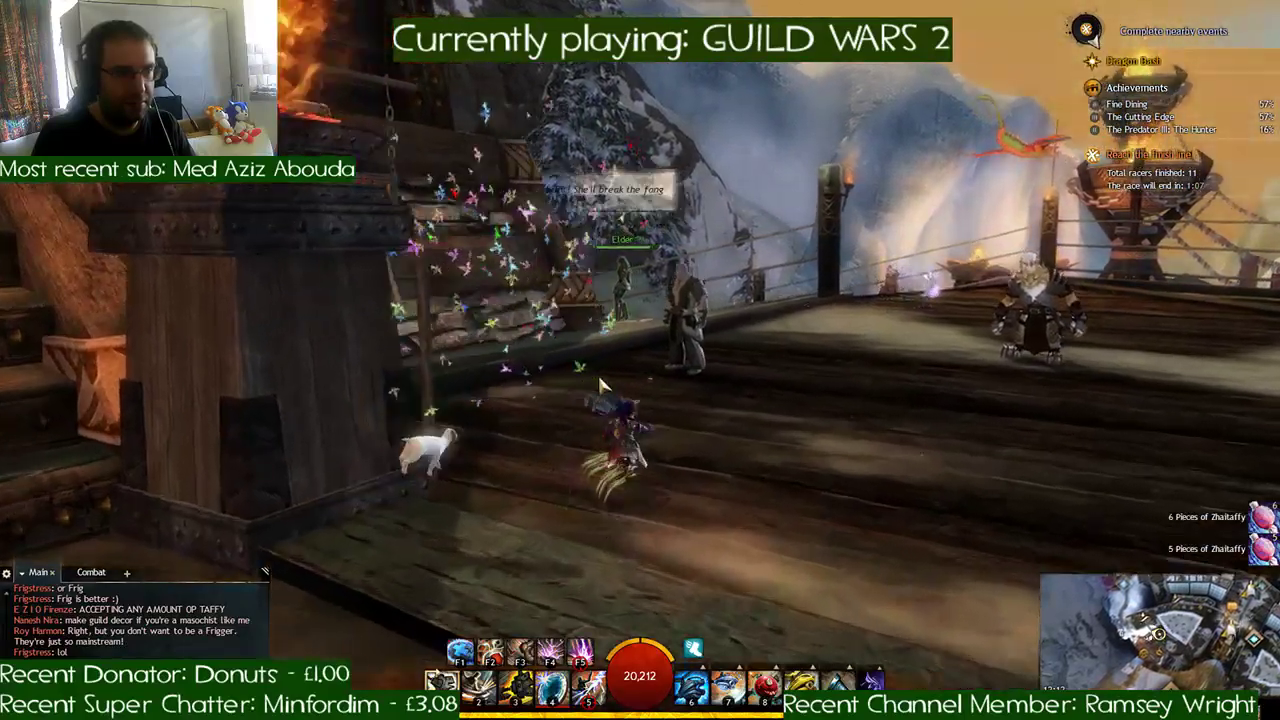
# - Survey the rope-fenced edge of the deck and run through its opening toward the snowy slope
pyautogui.press('w')
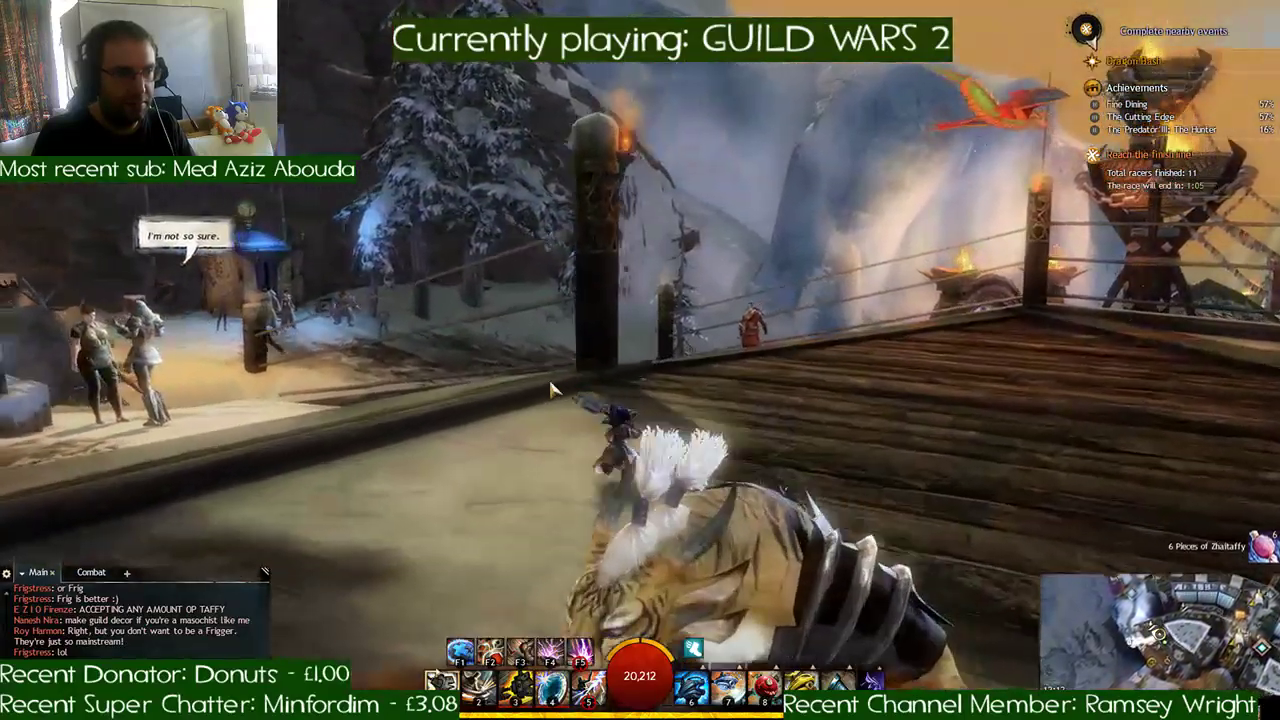
pyautogui.moveTo(557, 387); pyautogui.dragTo(500, 386, button='right')
pyautogui.press('w')
pyautogui.moveTo(360, 362); pyautogui.dragTo(514, 364, button='right')
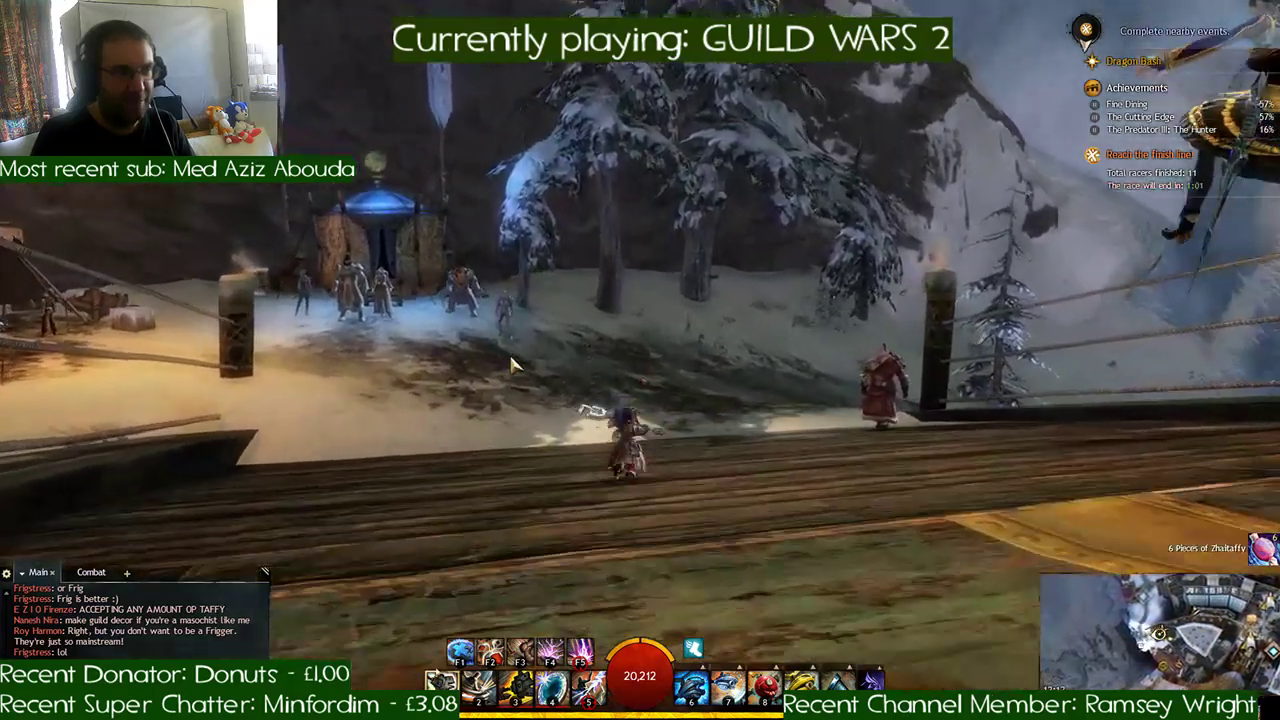
pyautogui.press('w')
pyautogui.press('d')
# - Glide over the snowy slope to the purple portal platform and break the blue Dragon Pinata there
pyautogui.press('space')
pyautogui.press('space')
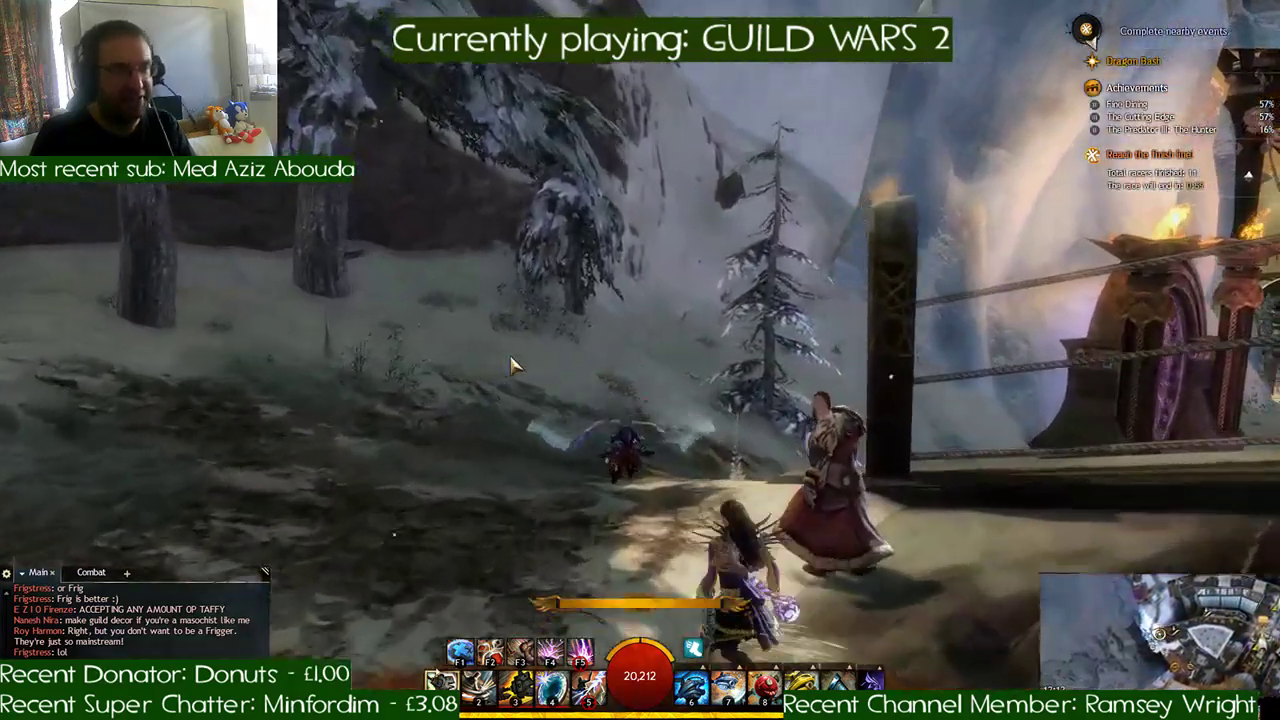
pyautogui.press('w')
pyautogui.press('d')
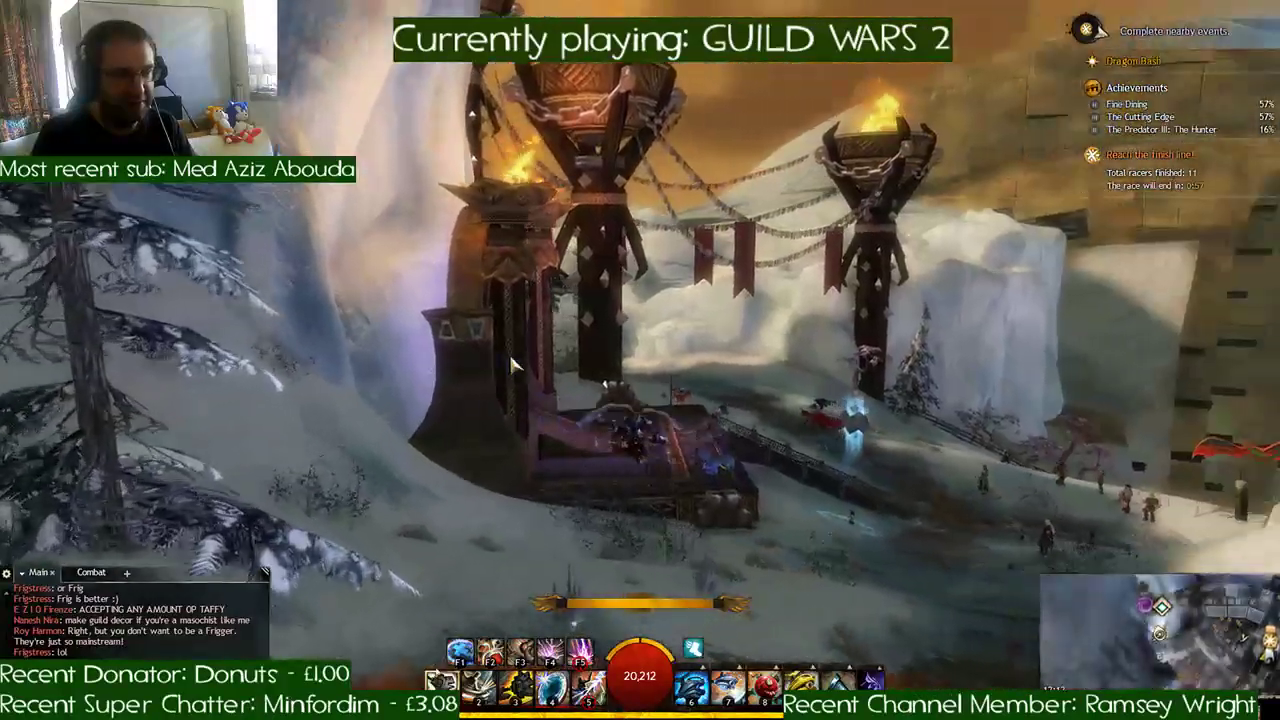
pyautogui.press('w')
pyautogui.press('d')
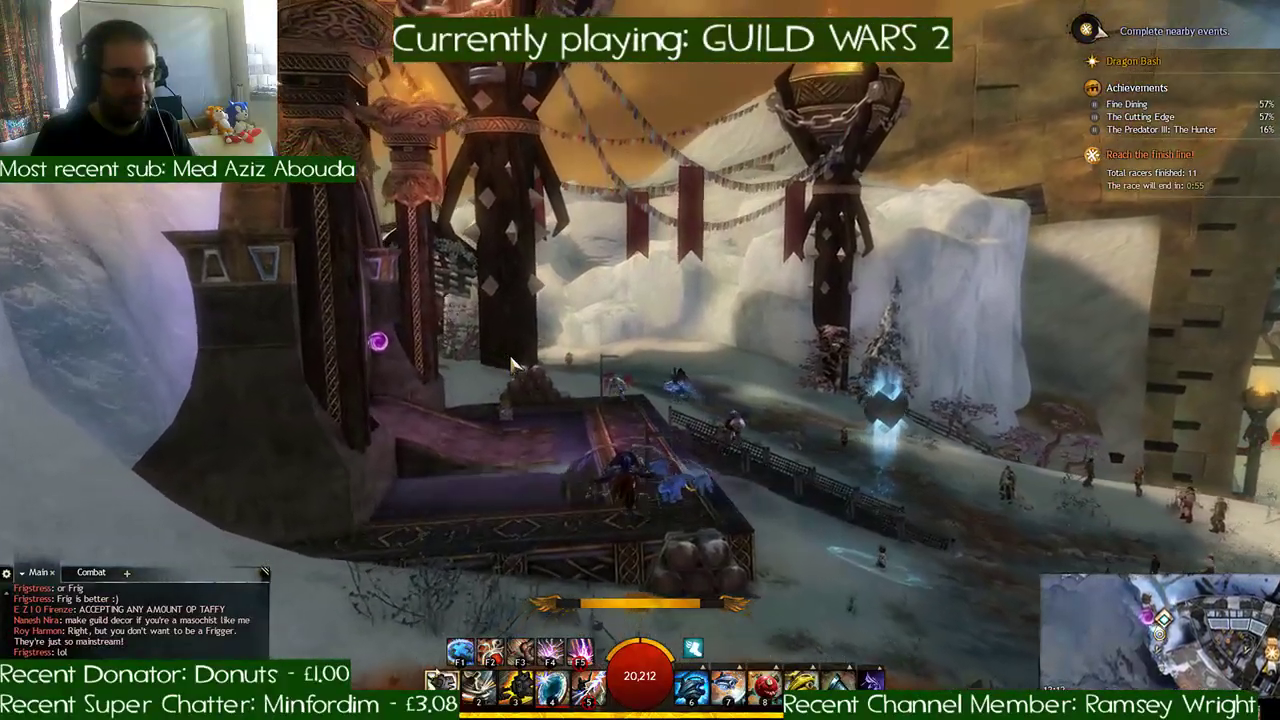
pyautogui.press('w')
pyautogui.press('d')
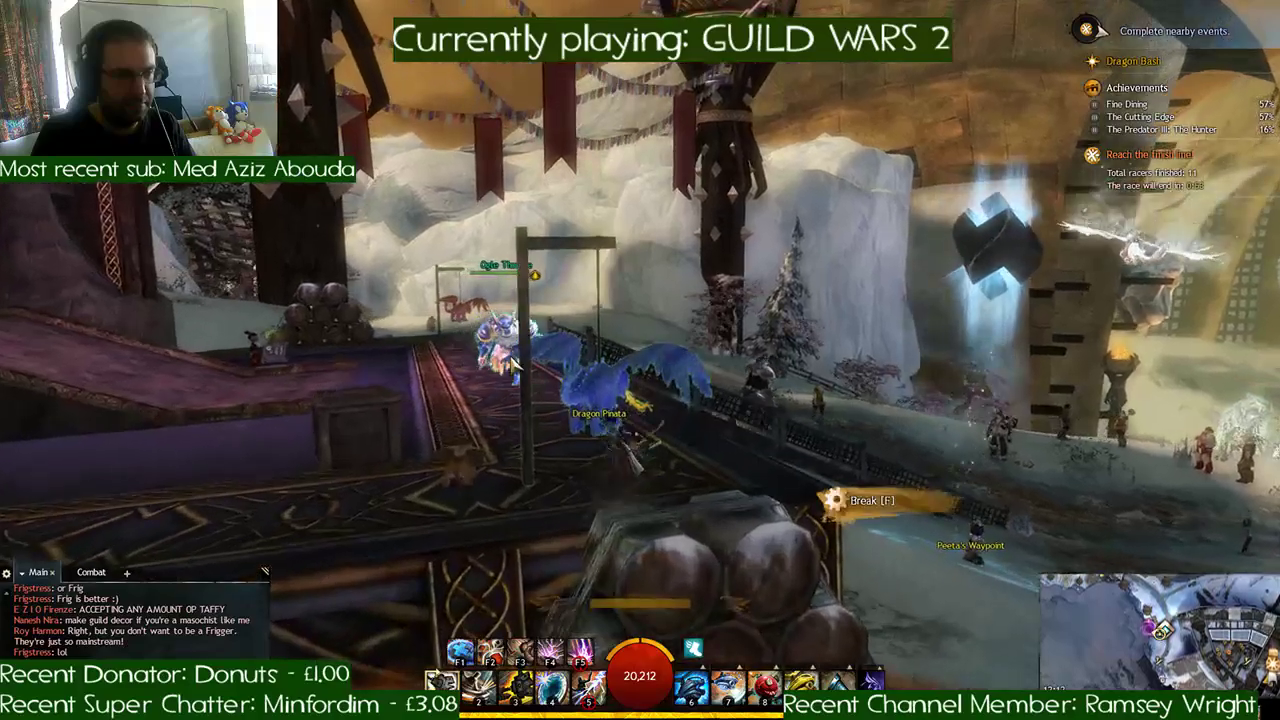
pyautogui.press('f')
# - Run along the portal platform to the stacked barrels and break the red Dragon Pinata at its far end
pyautogui.press('w')
pyautogui.press('a')
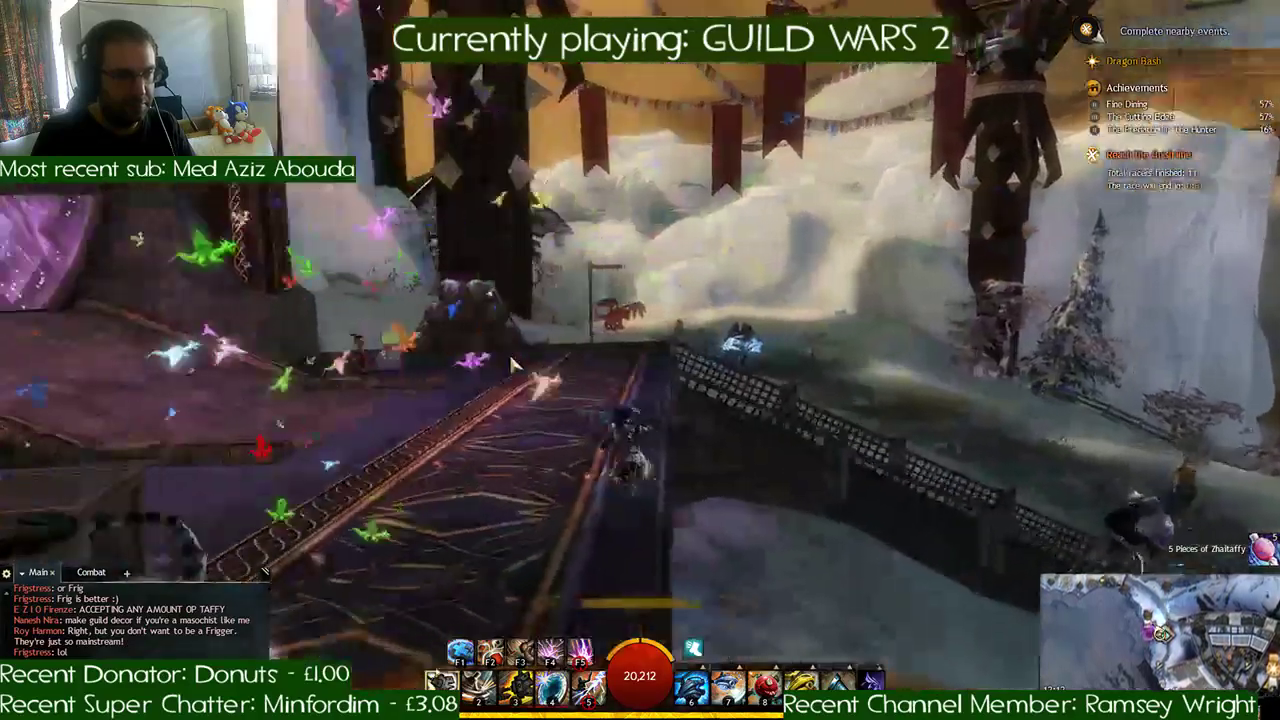
pyautogui.press('w')
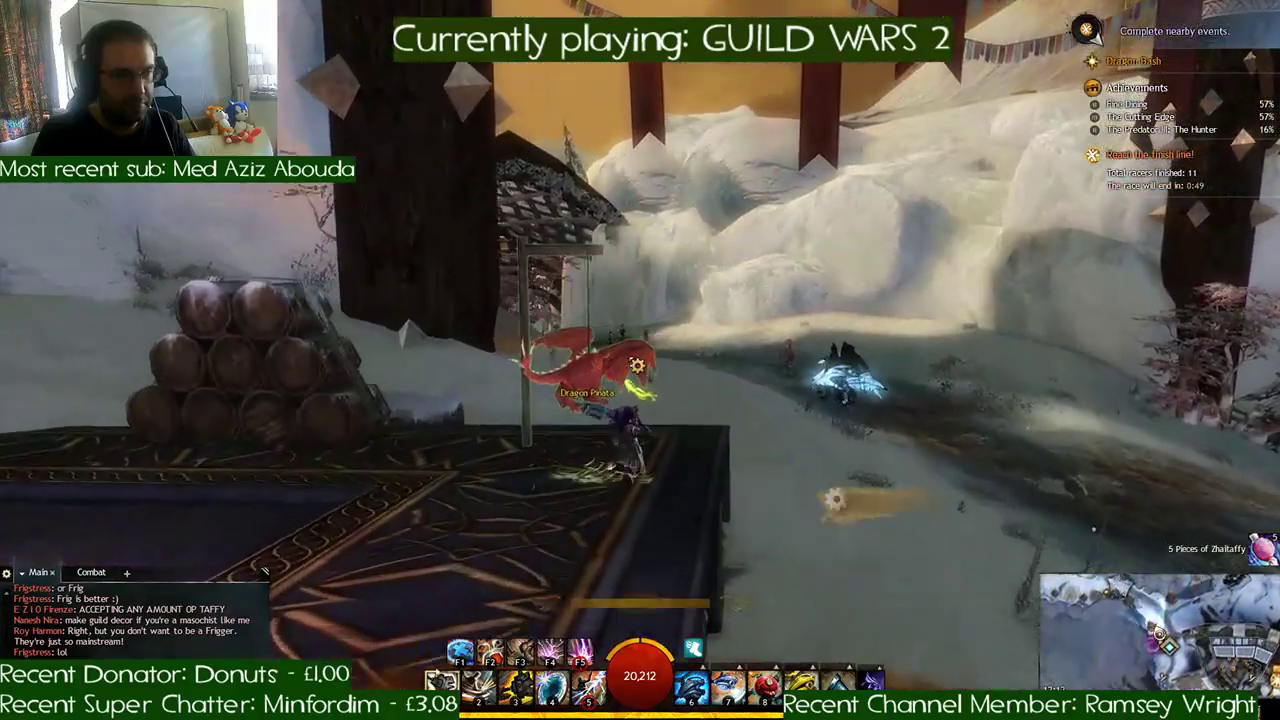
pyautogui.press('w')
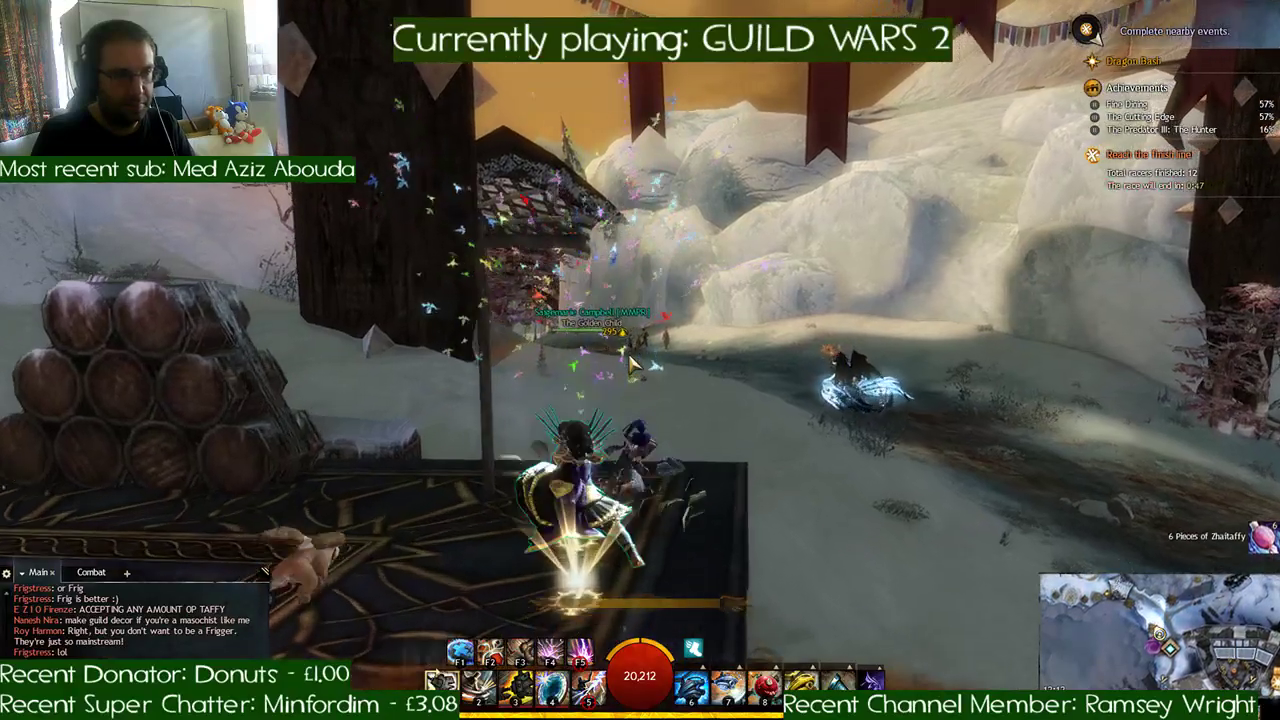
# - Mount the griffon and fly beneath the vine-covered lattice arch to the carved circle on the snowfield
pyautogui.press('w')
pyautogui.press('x')
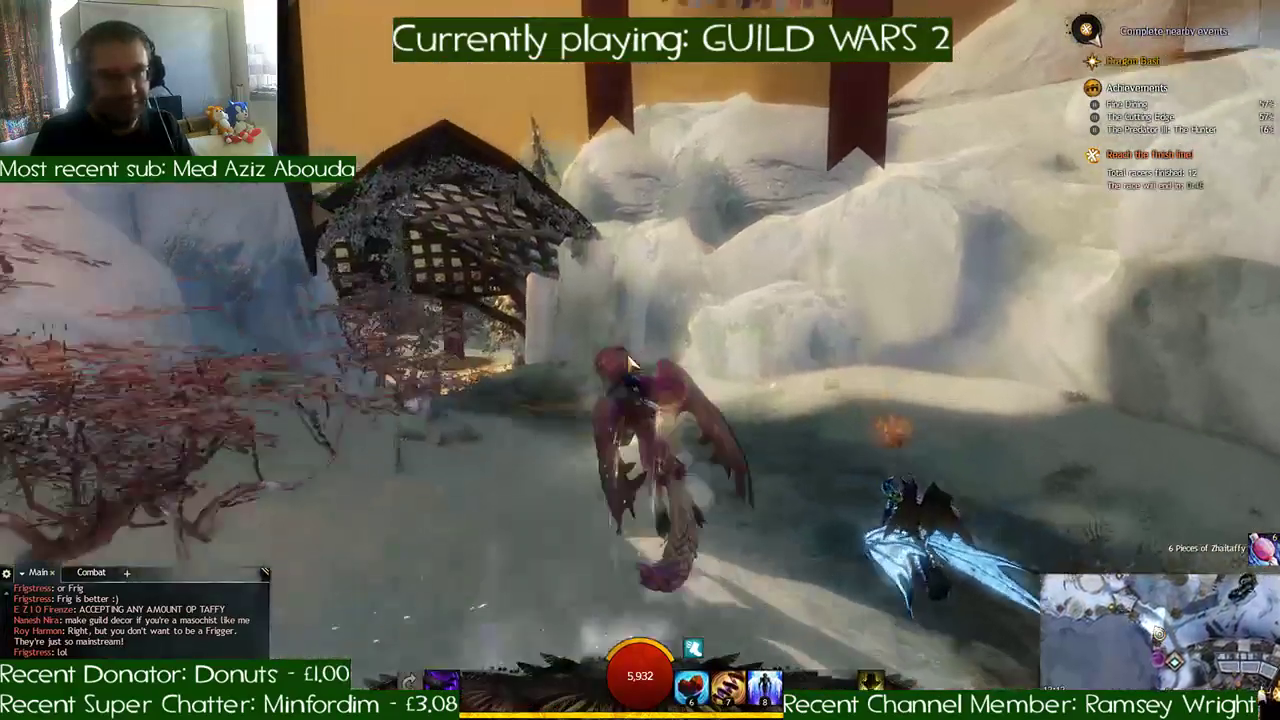
pyautogui.press('w')
pyautogui.press('a')
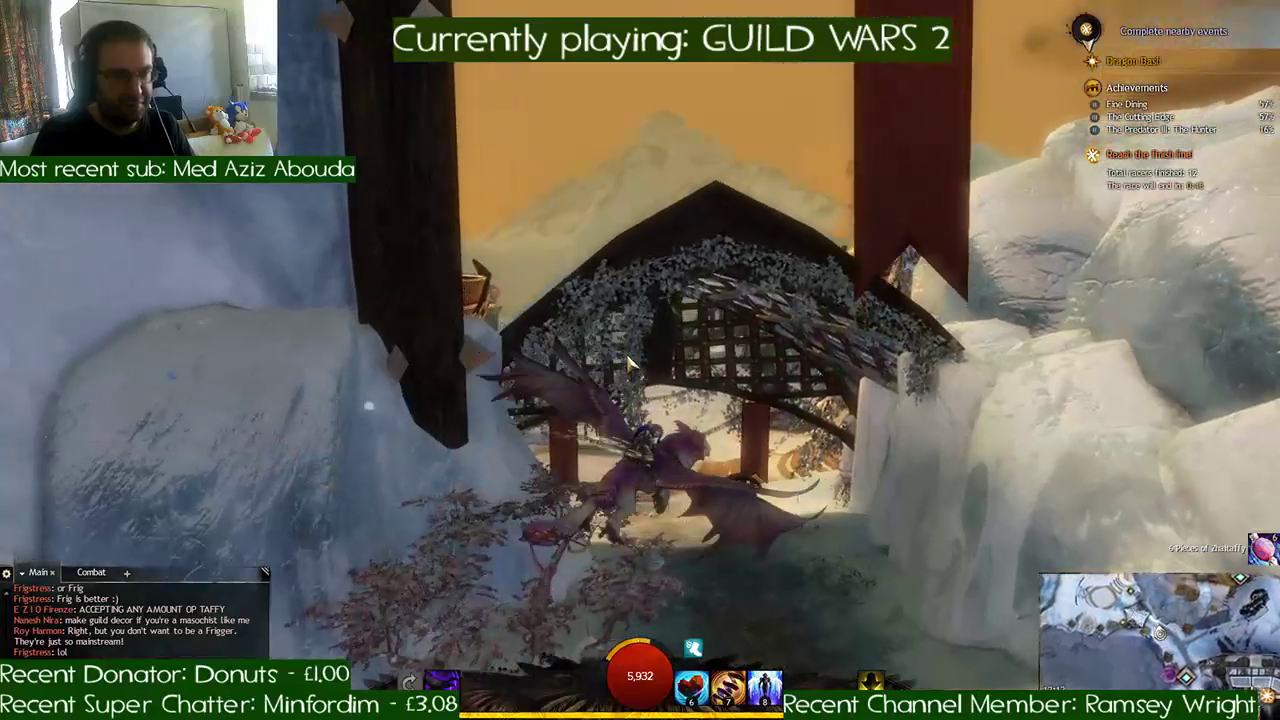
pyautogui.press('w')
pyautogui.press('w')
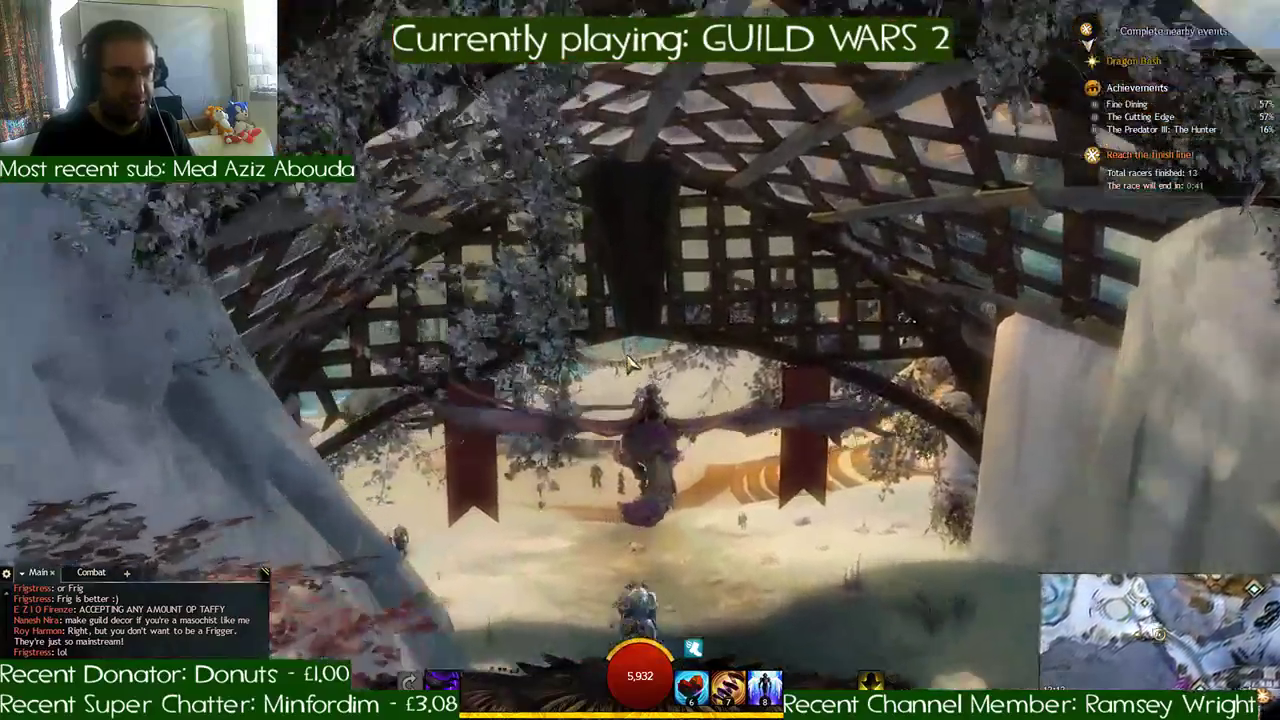
pyautogui.press('w')
pyautogui.press('a')
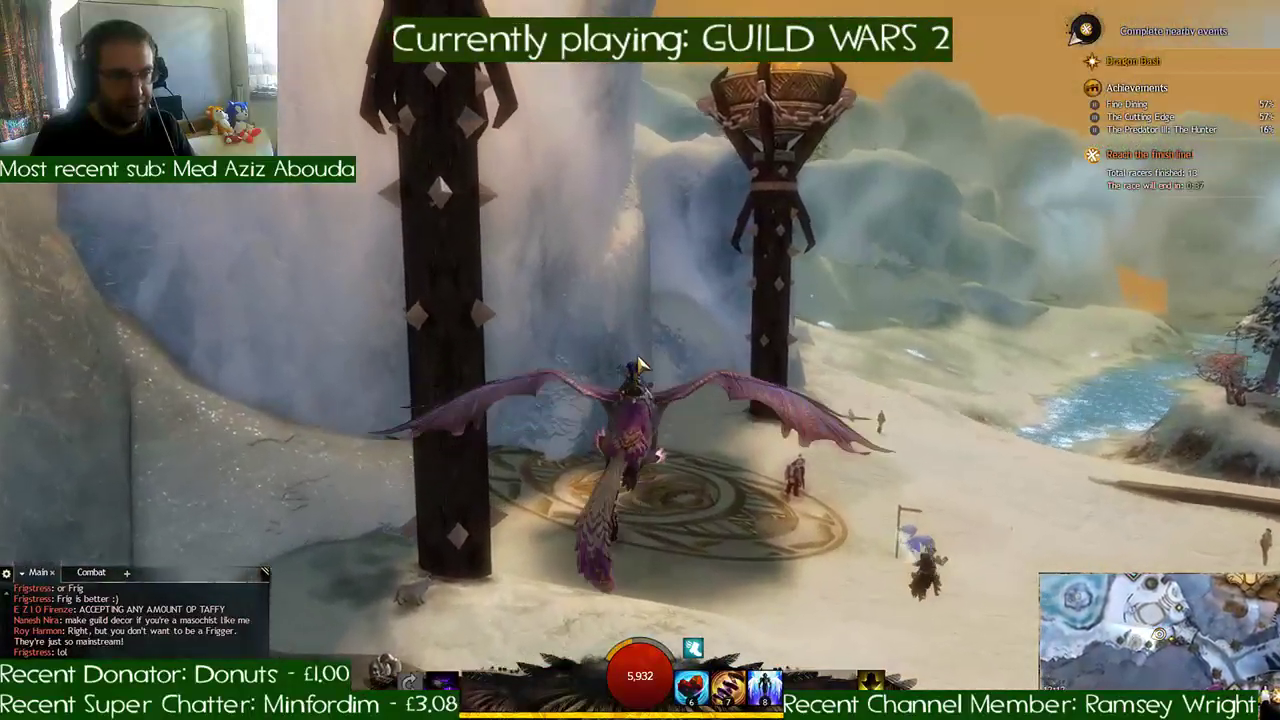
# - Dismount, break the Dragon Pinata at the carved circle's edge and run toward the blue one across the snow
pyautogui.press('x')
pyautogui.press('w')
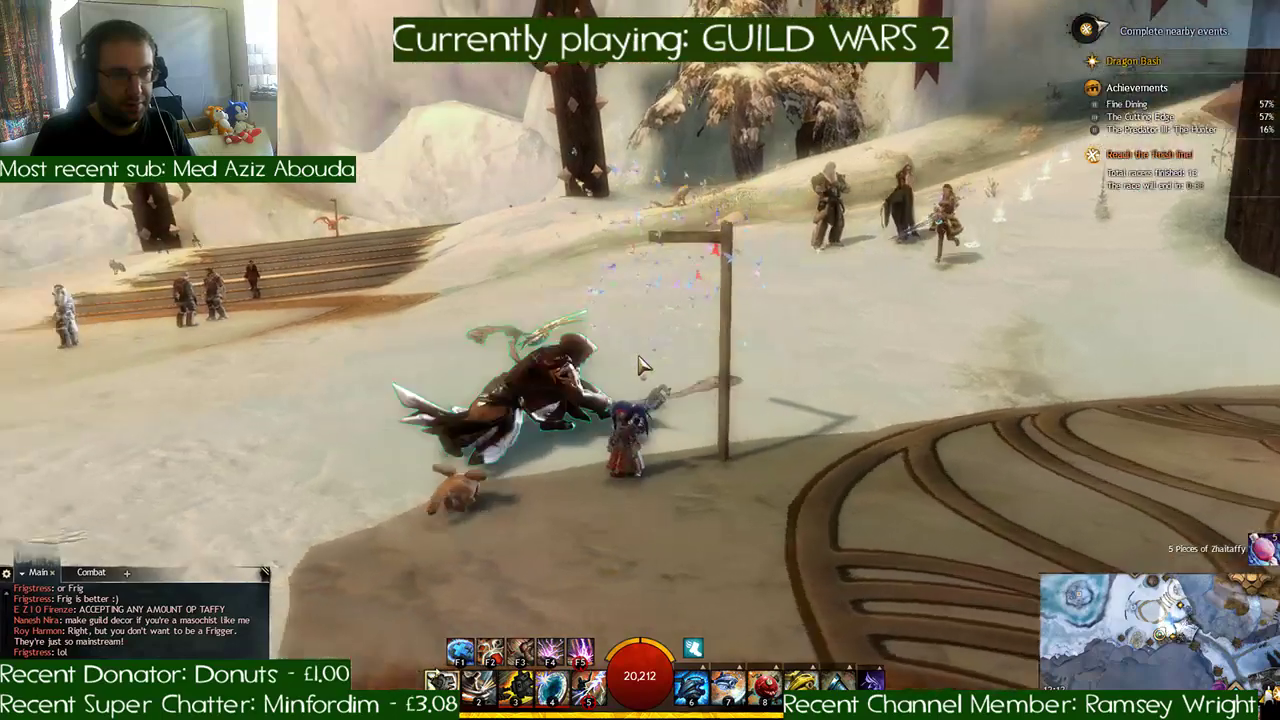
pyautogui.press('w')
pyautogui.press('space')
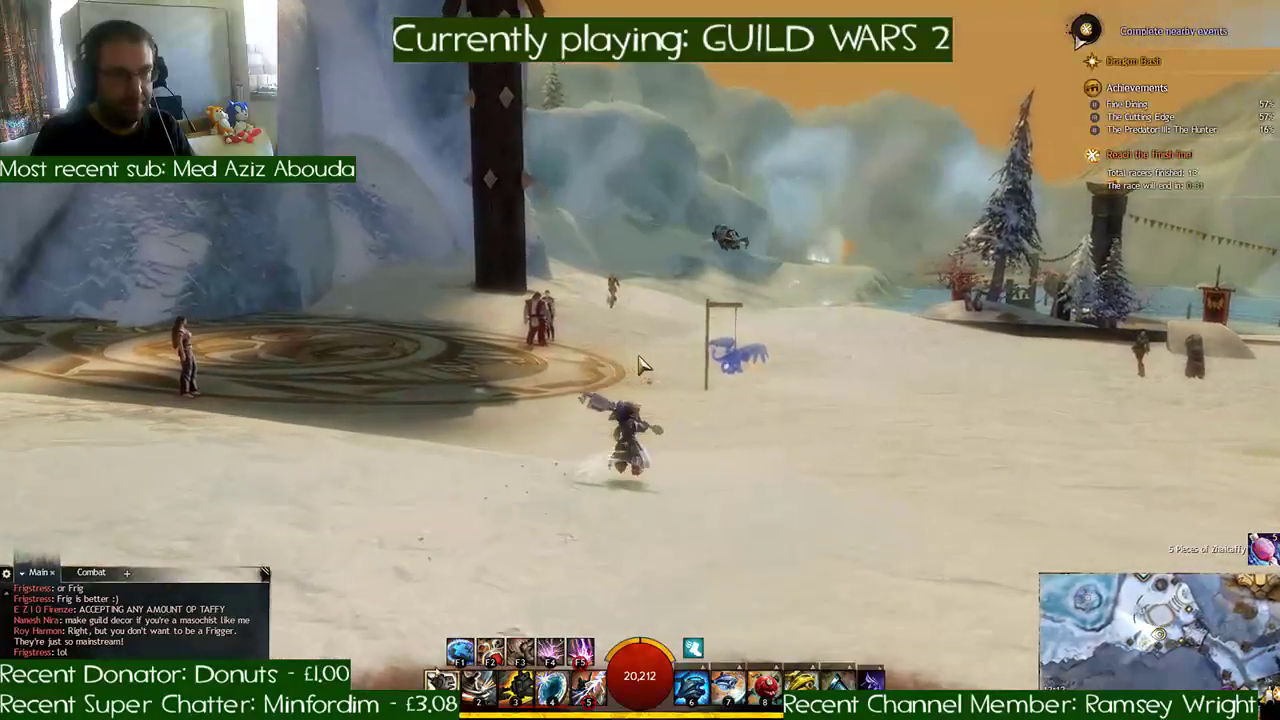
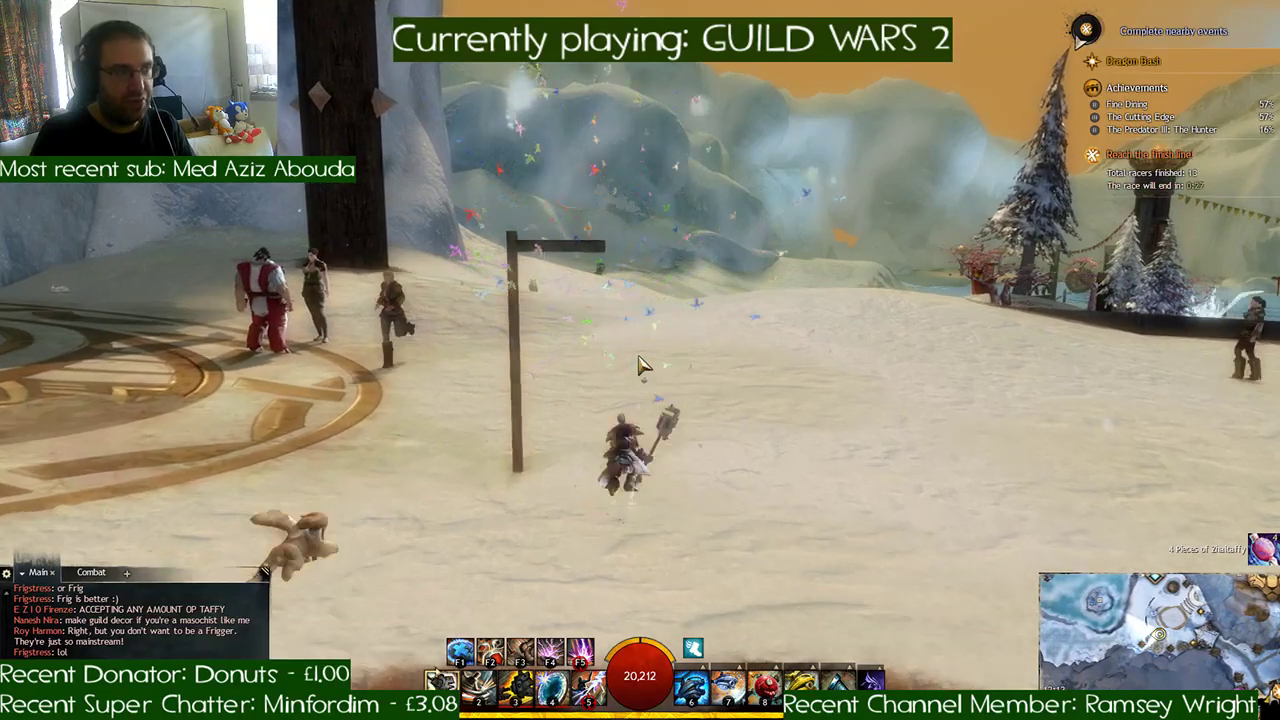
# - Cross the snowfield on the griffon past the stone statue to the dark carved circle and break the red Dragon Pinata at its edge
pyautogui.press('w')
pyautogui.press('space')
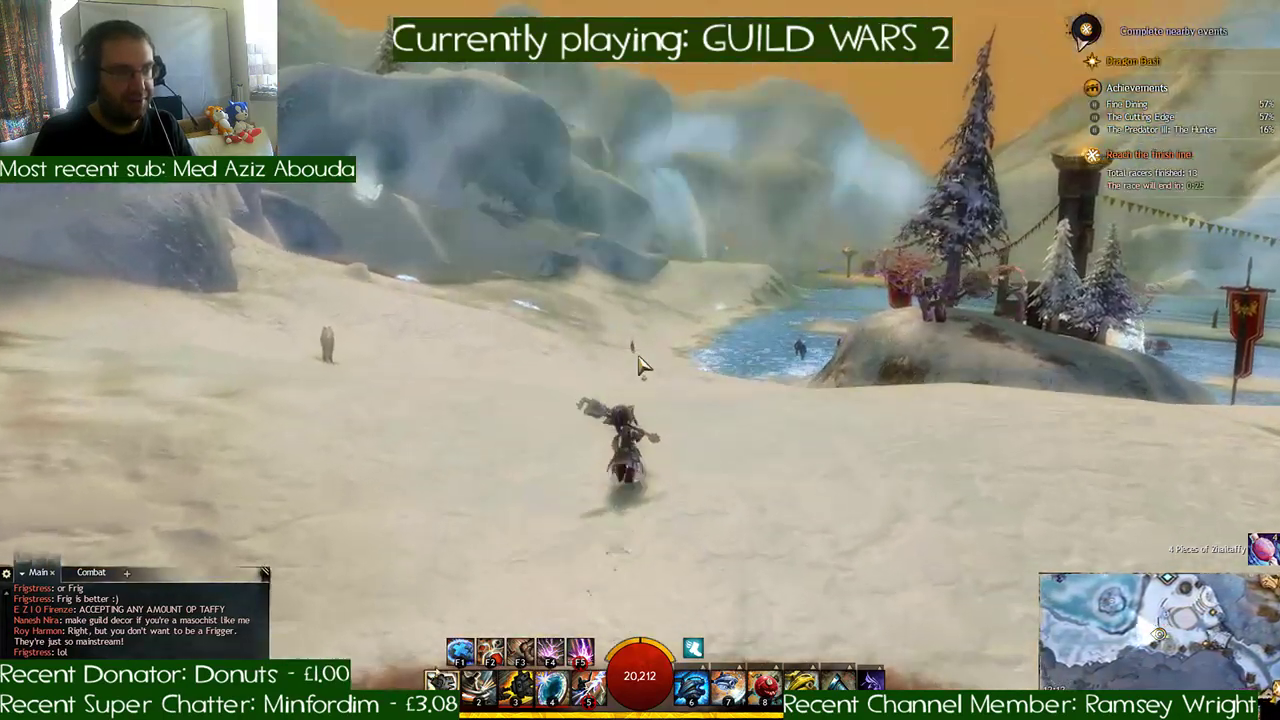
pyautogui.press('w')
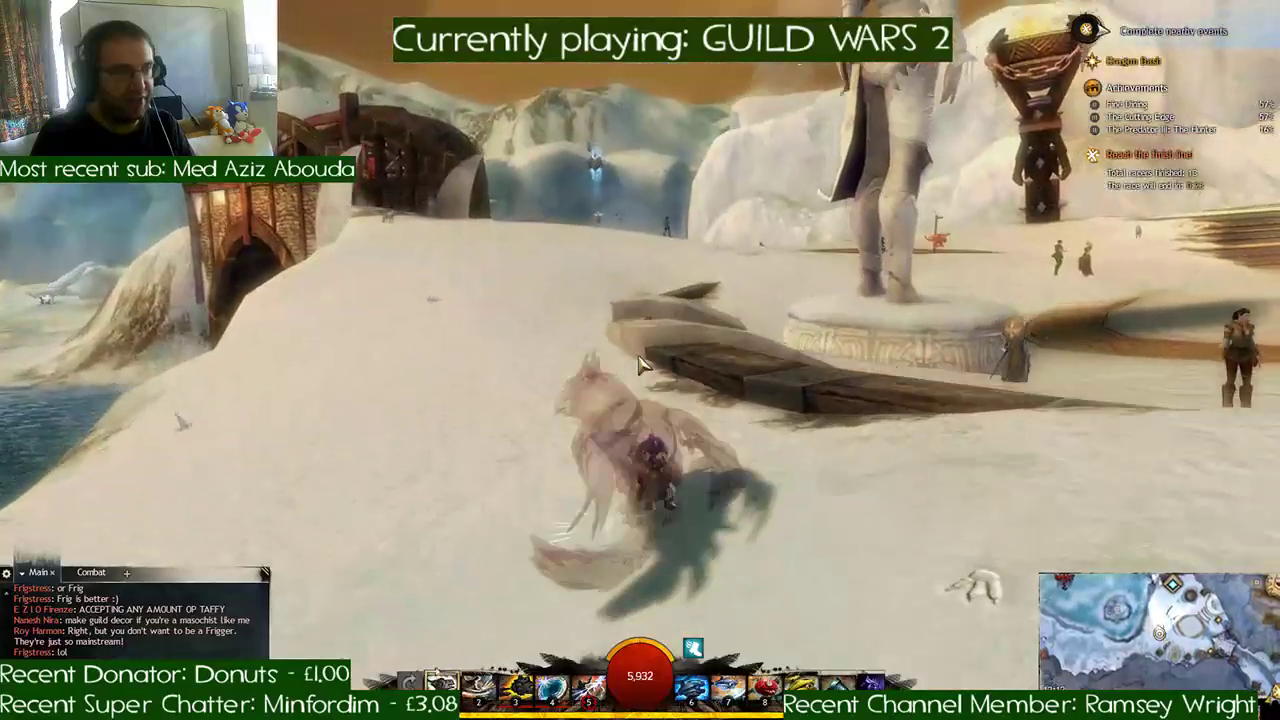
pyautogui.press('x')
pyautogui.press('space')
pyautogui.press('w')
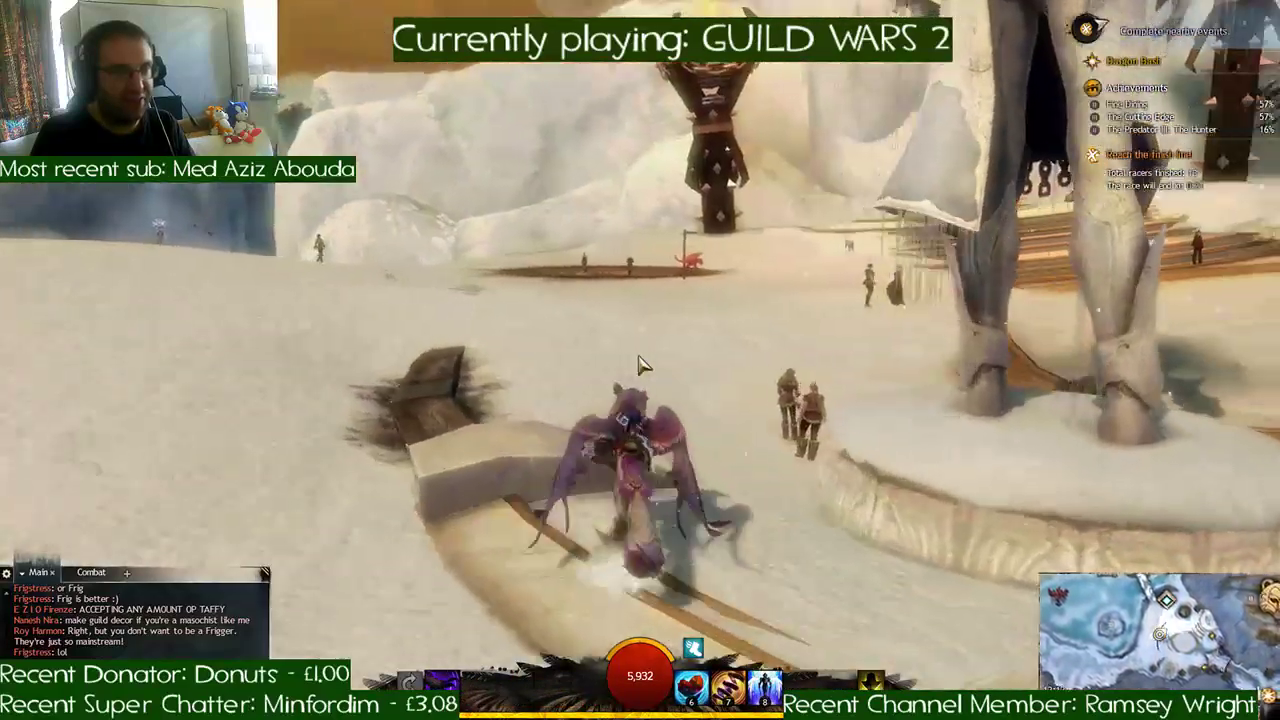
pyautogui.press('w')
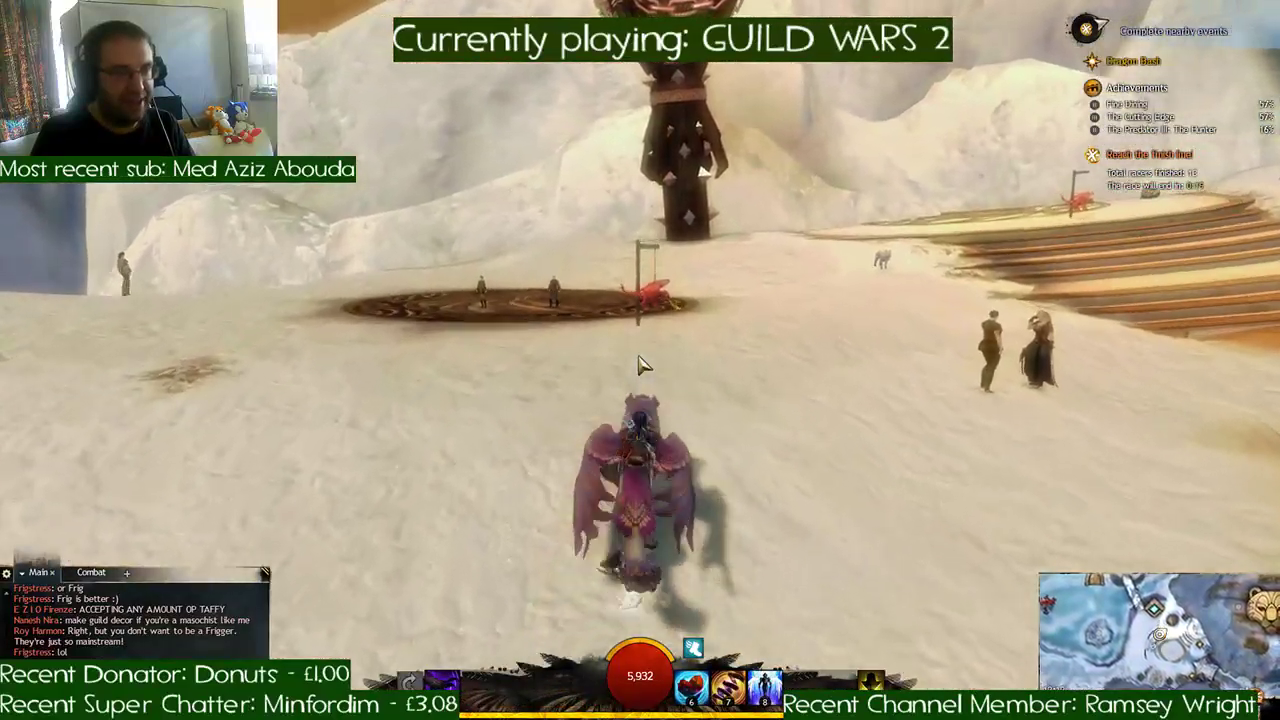
pyautogui.press('x')
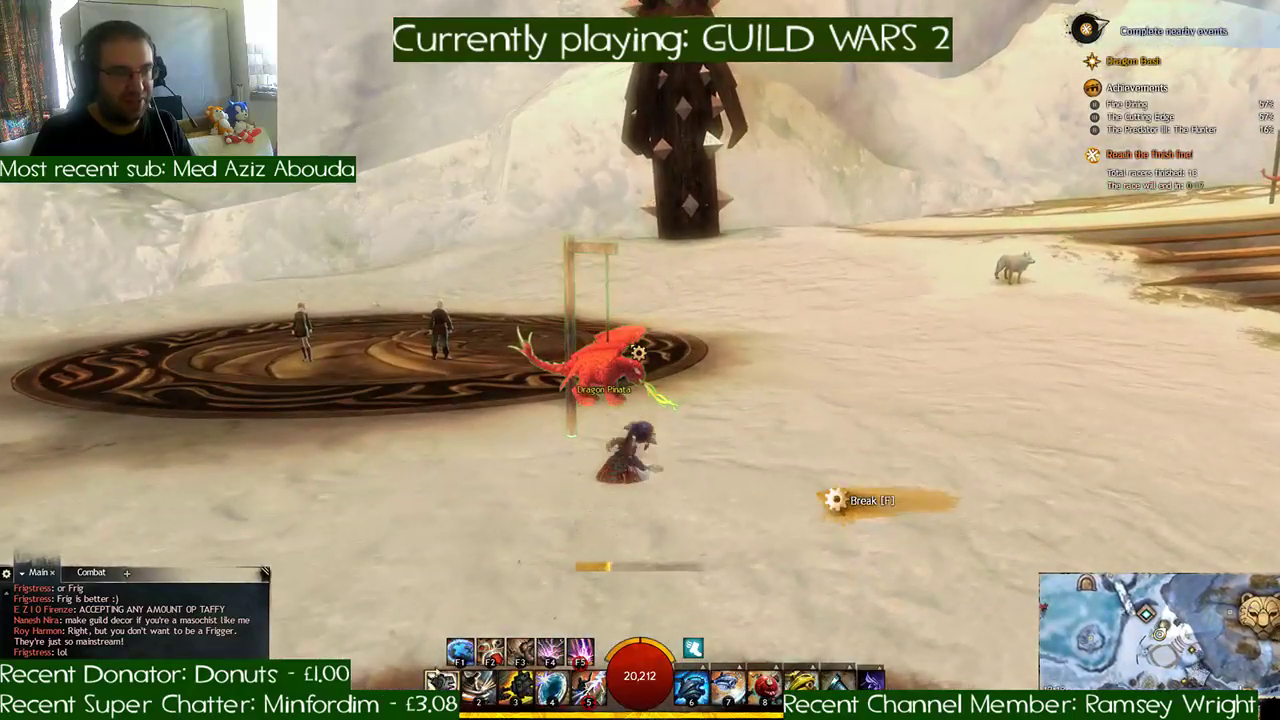
# - Run across the snow and up the curved wooden tiers to break the red Dragon Pinata on the platform
pyautogui.press('w')
pyautogui.press('d')
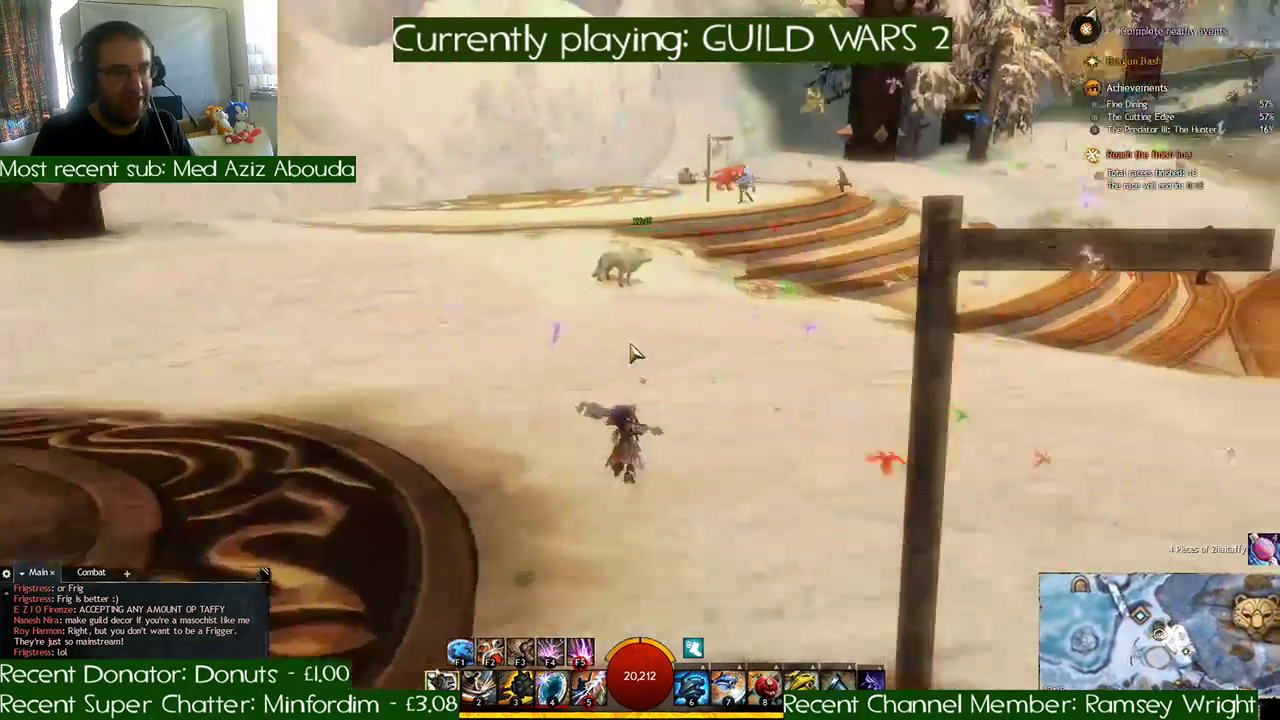
pyautogui.press('w')
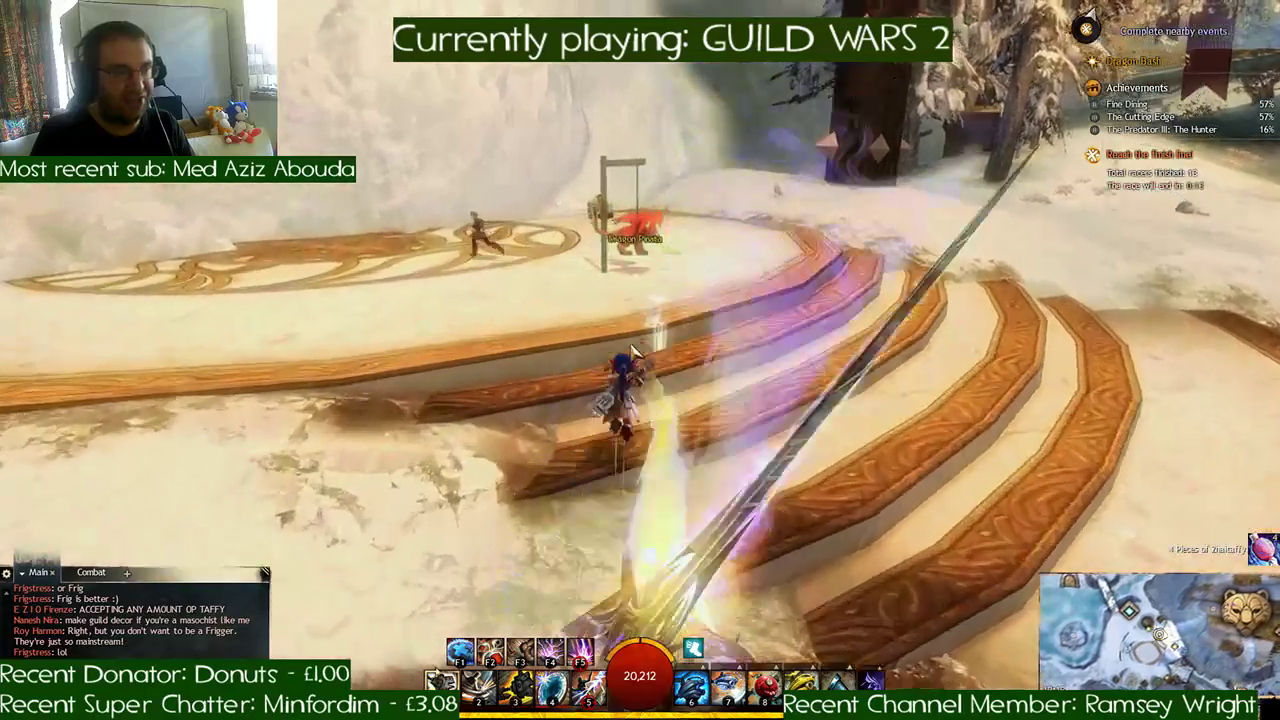
pyautogui.press('space')
pyautogui.press('f')
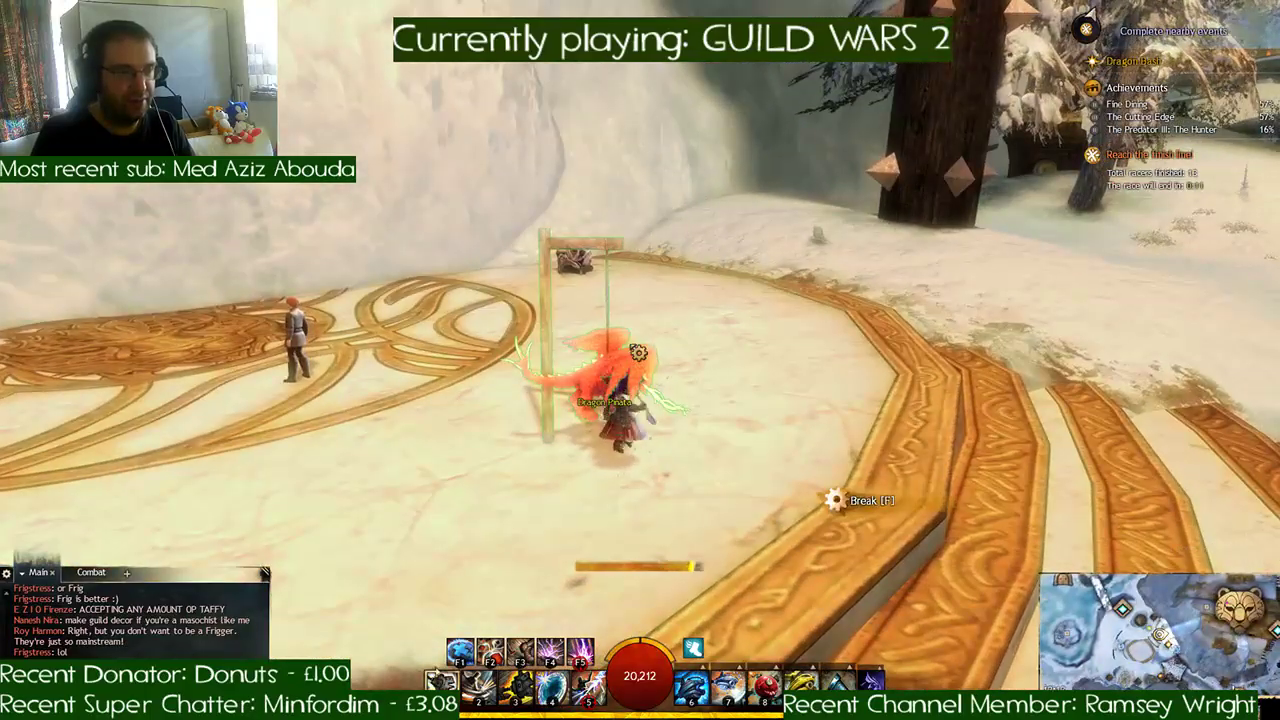
# - Mount the griffon and fly past the arched bridge to the banner-hung wooden lodge across the gorge
pyautogui.press('a')
pyautogui.press('w')
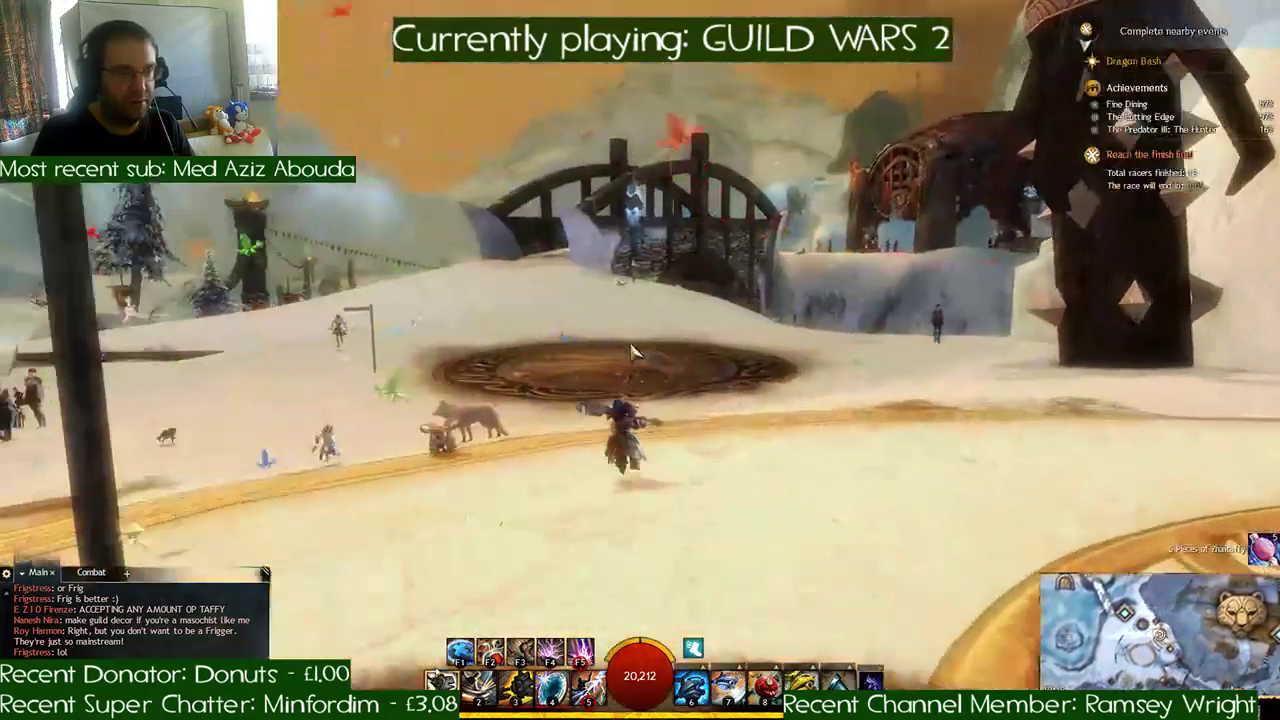
pyautogui.press('x')
pyautogui.press('w')
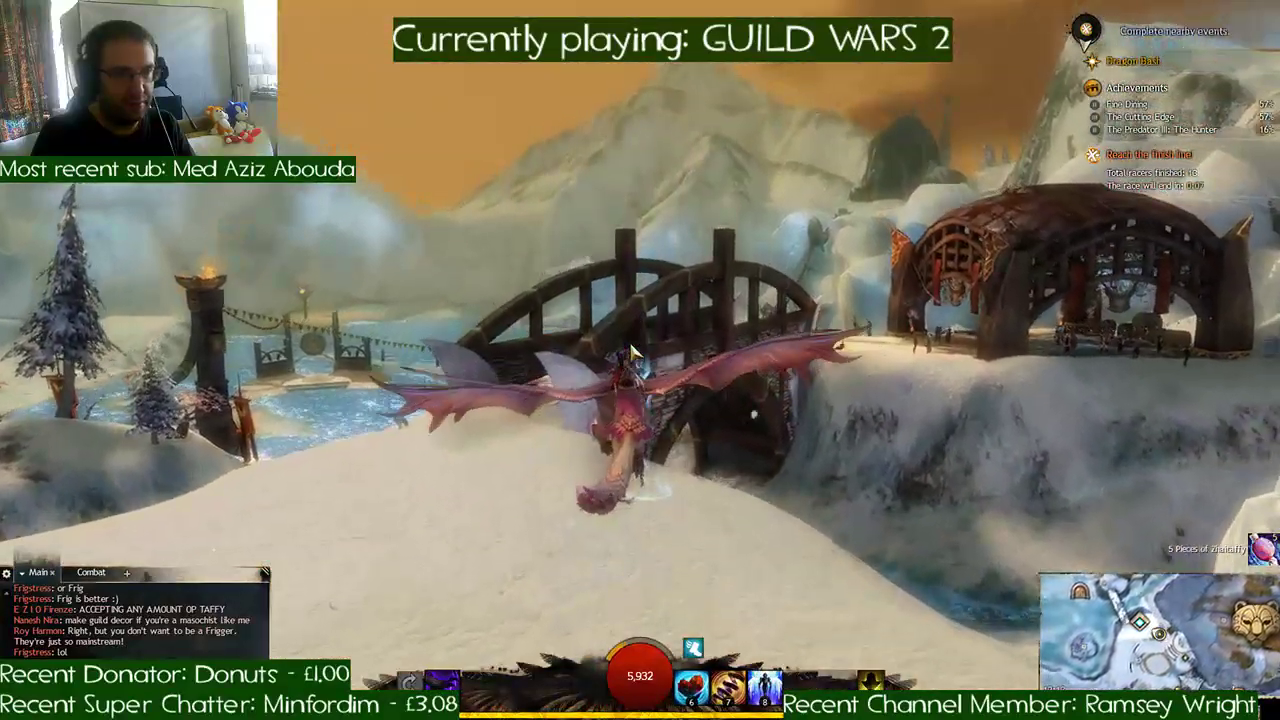
pyautogui.press('d')
pyautogui.press('space')
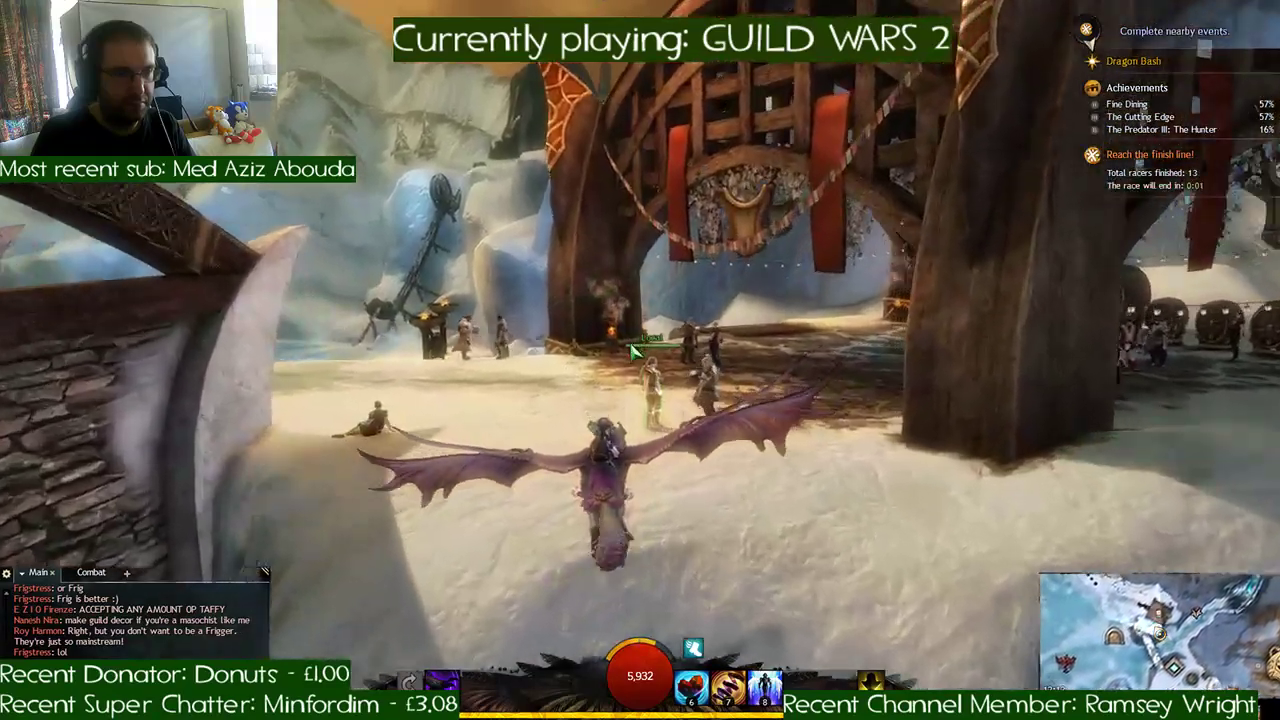
# - Search the lodge floor, the lakeshore and the nearby ice cliffs for more Dragon Pinatas
pyautogui.press('a')
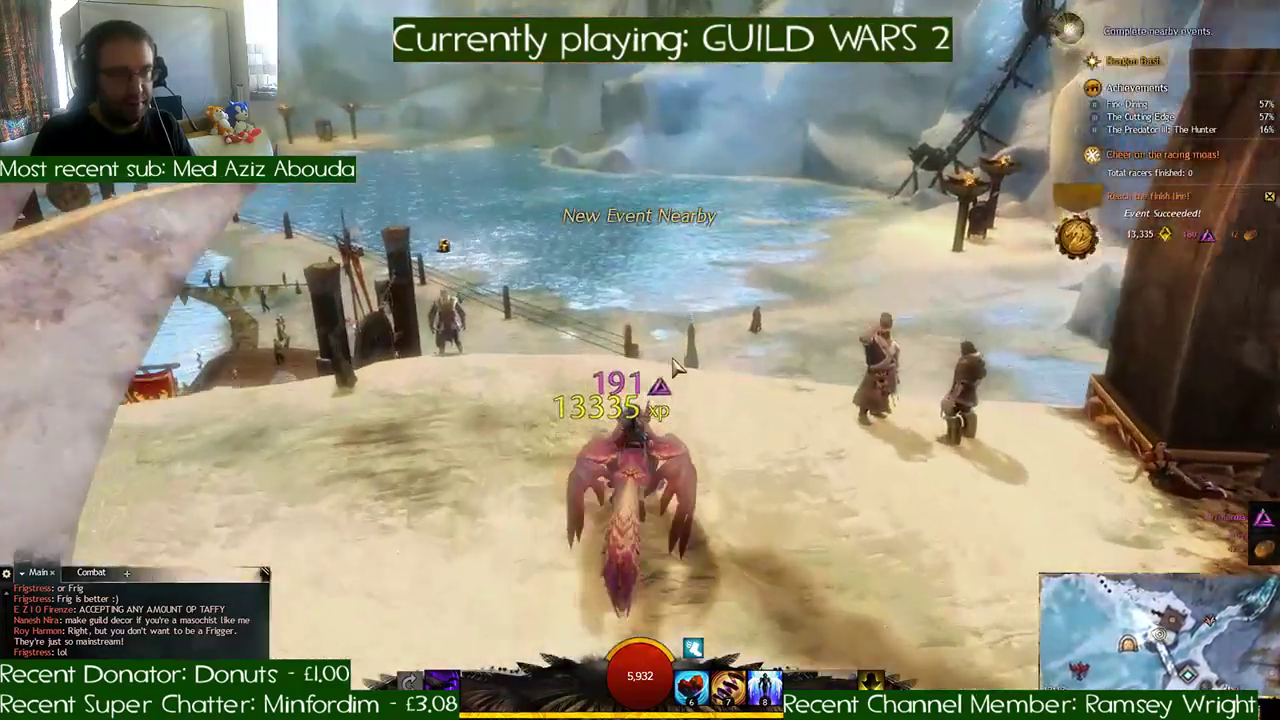
pyautogui.press('d')
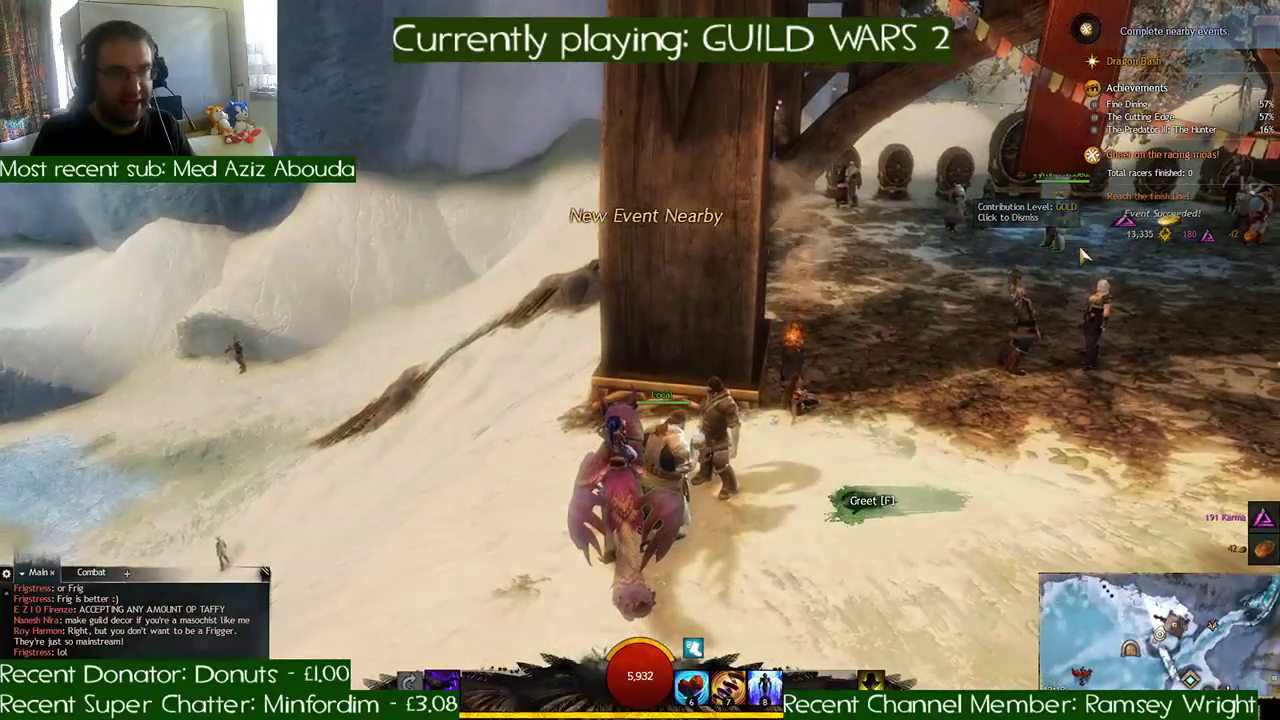
pyautogui.press('a')
pyautogui.press('w')
pyautogui.moveTo(848, 318); pyautogui.dragTo(810, 260, button='right')
pyautogui.press('d')
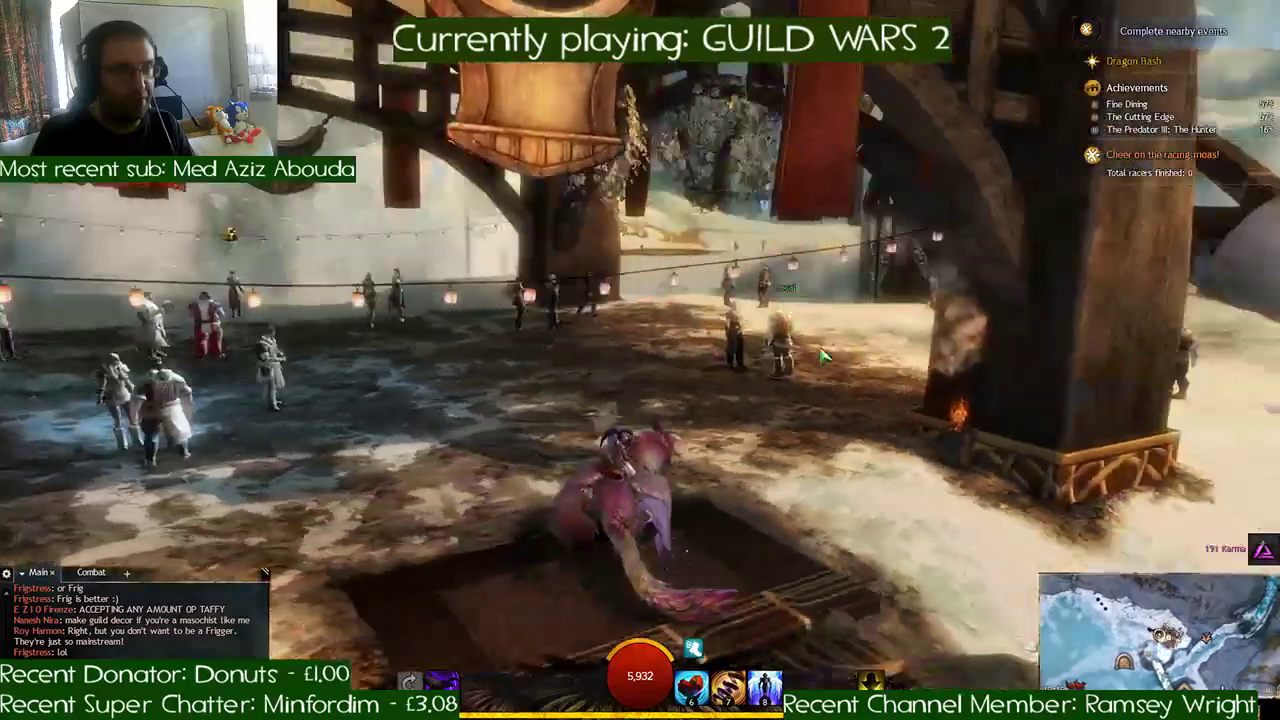
pyautogui.press('d')
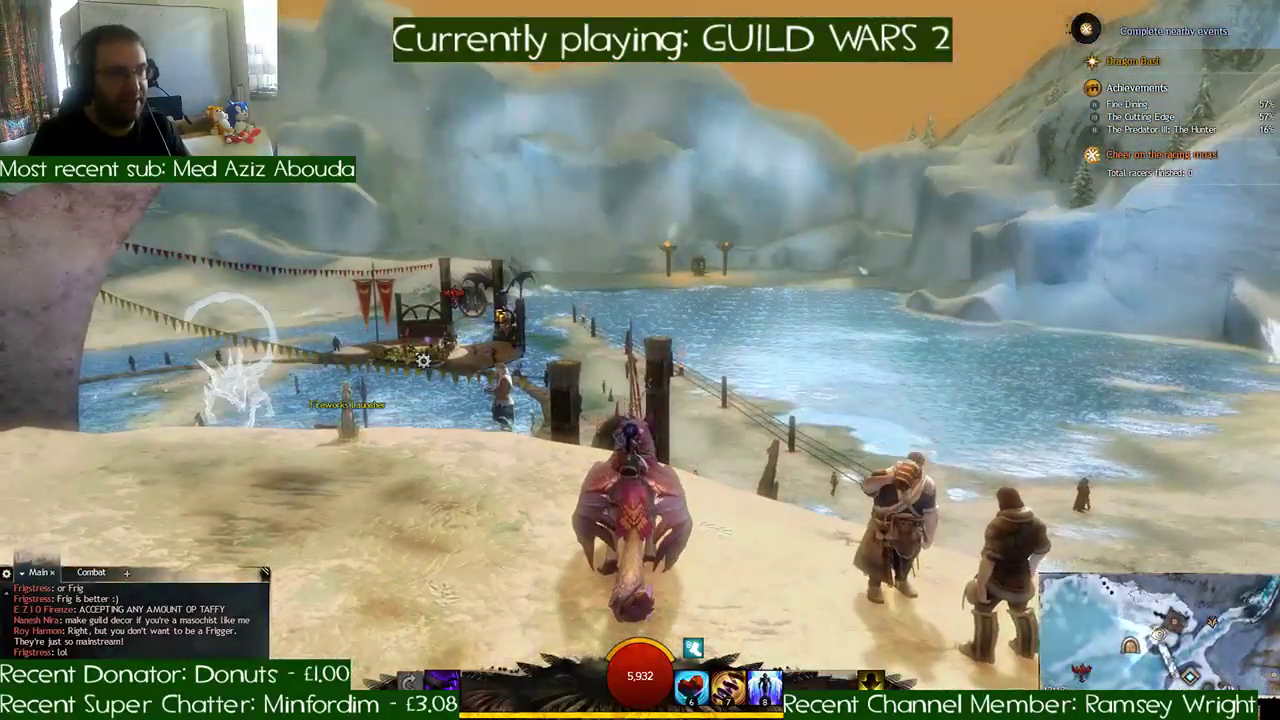
pyautogui.moveTo(726, 328); pyautogui.dragTo(757, 322, button='right')
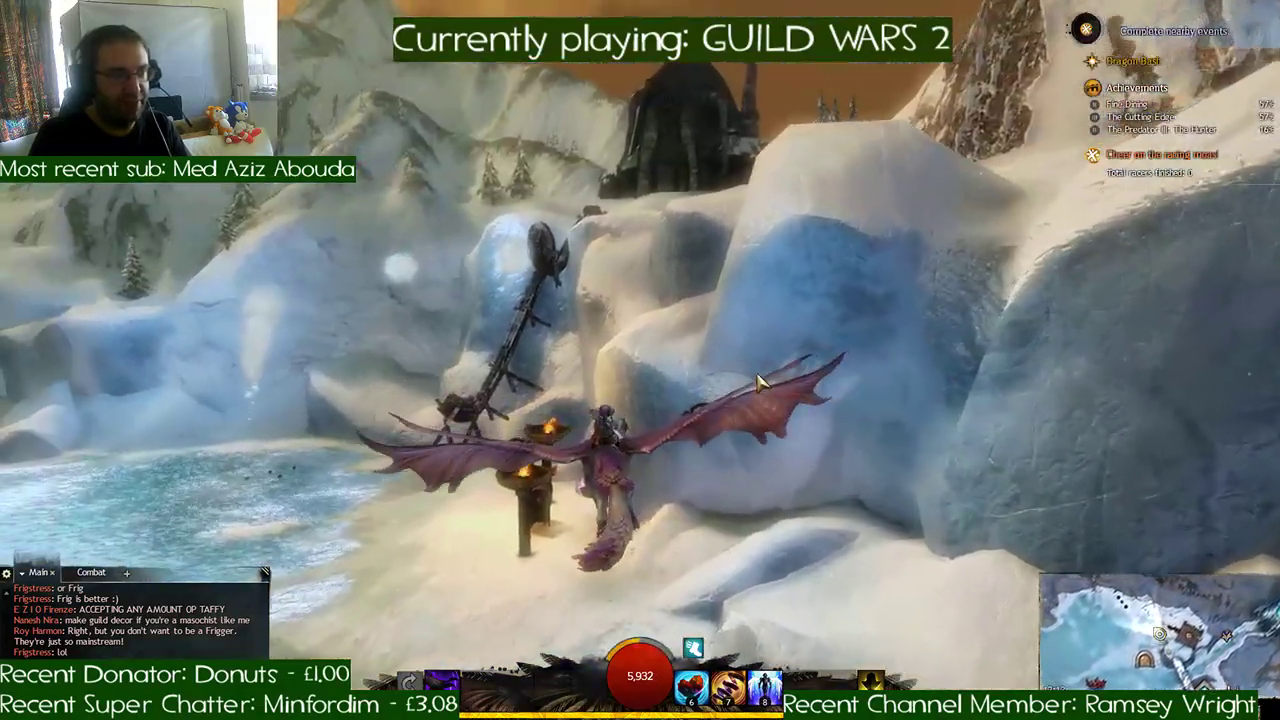
pyautogui.press('d')
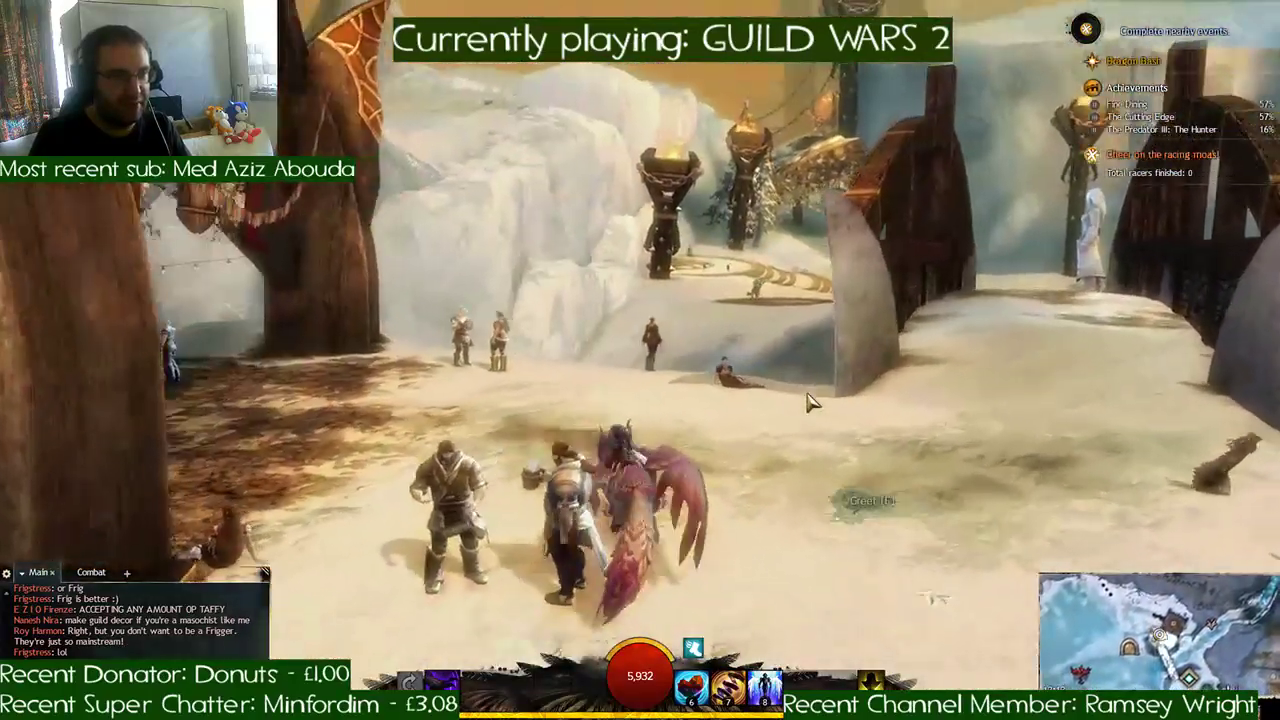
# - Fly the griffon from the lodge back over the gorge to the dark carved circle on the snowfield
pyautogui.press('d')
pyautogui.press('space')
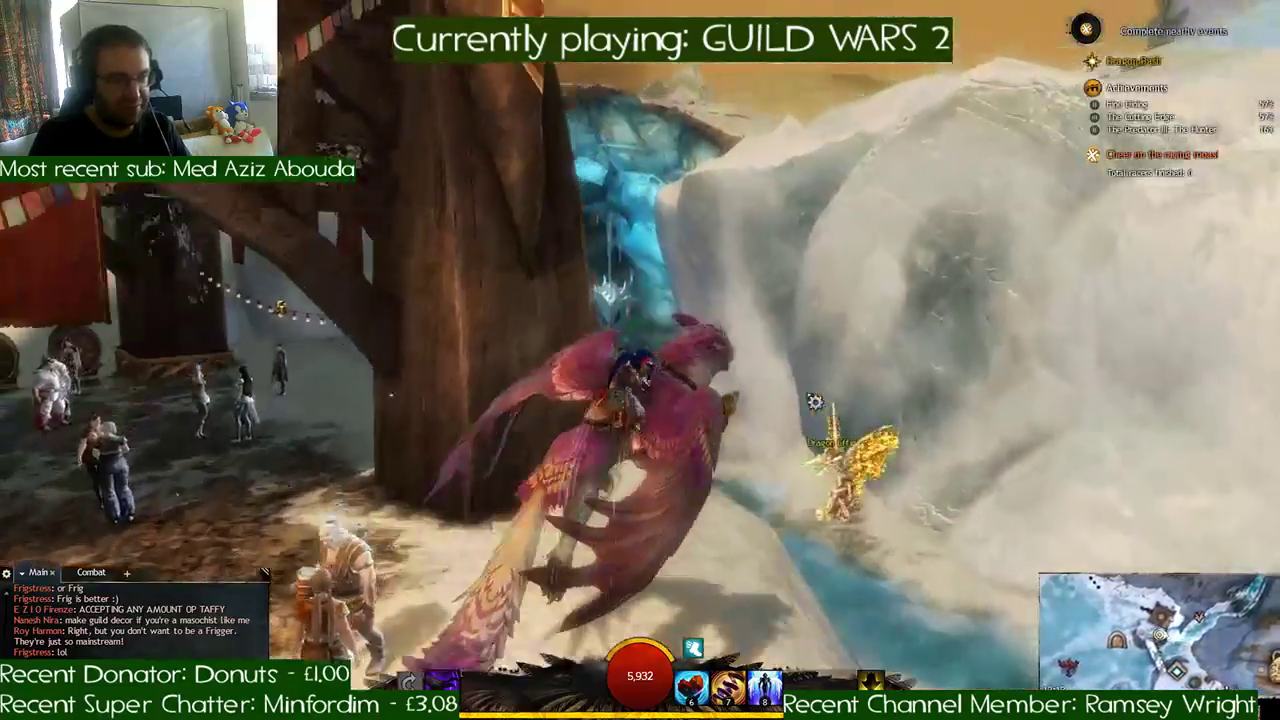
pyautogui.press('d')
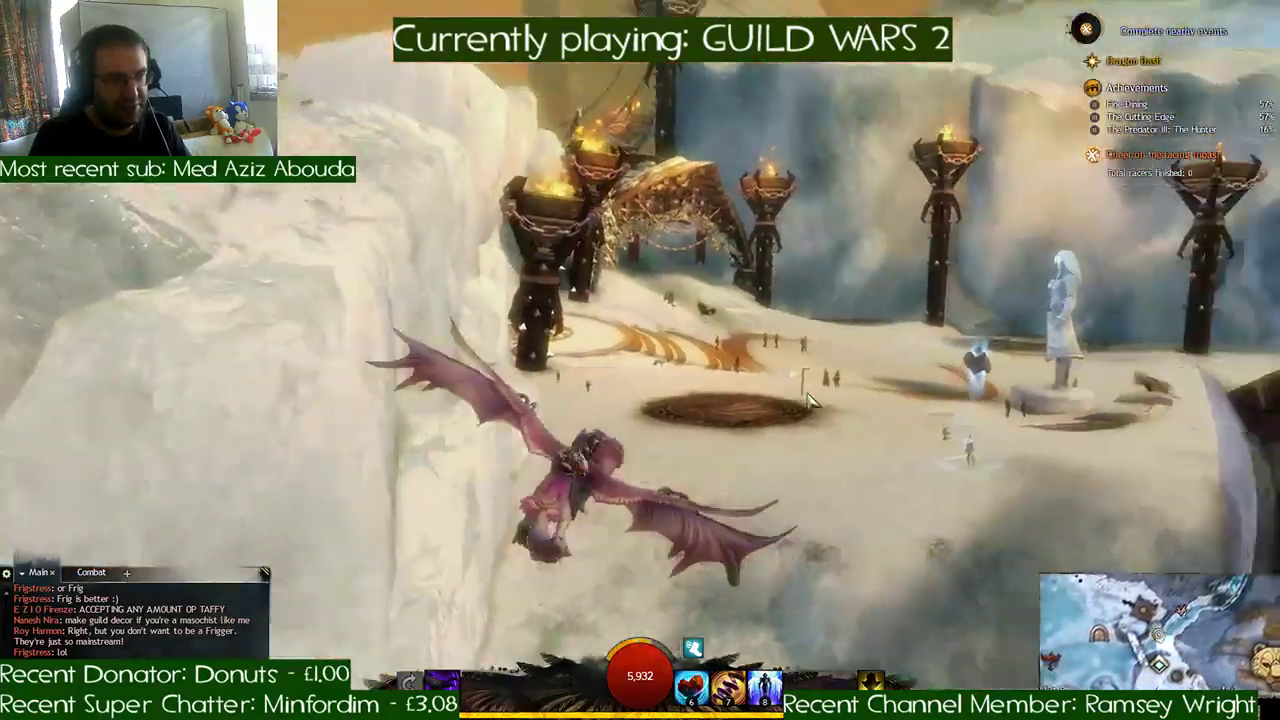
pyautogui.press('space')
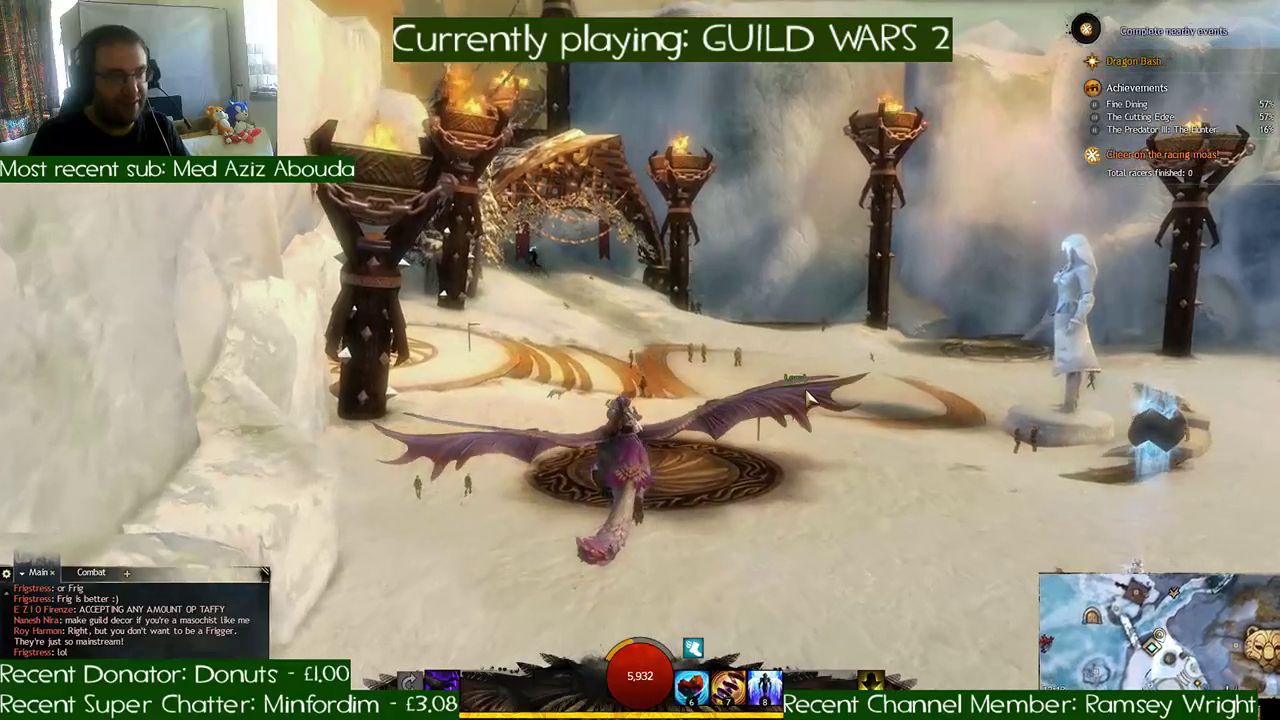
pyautogui.press('w')
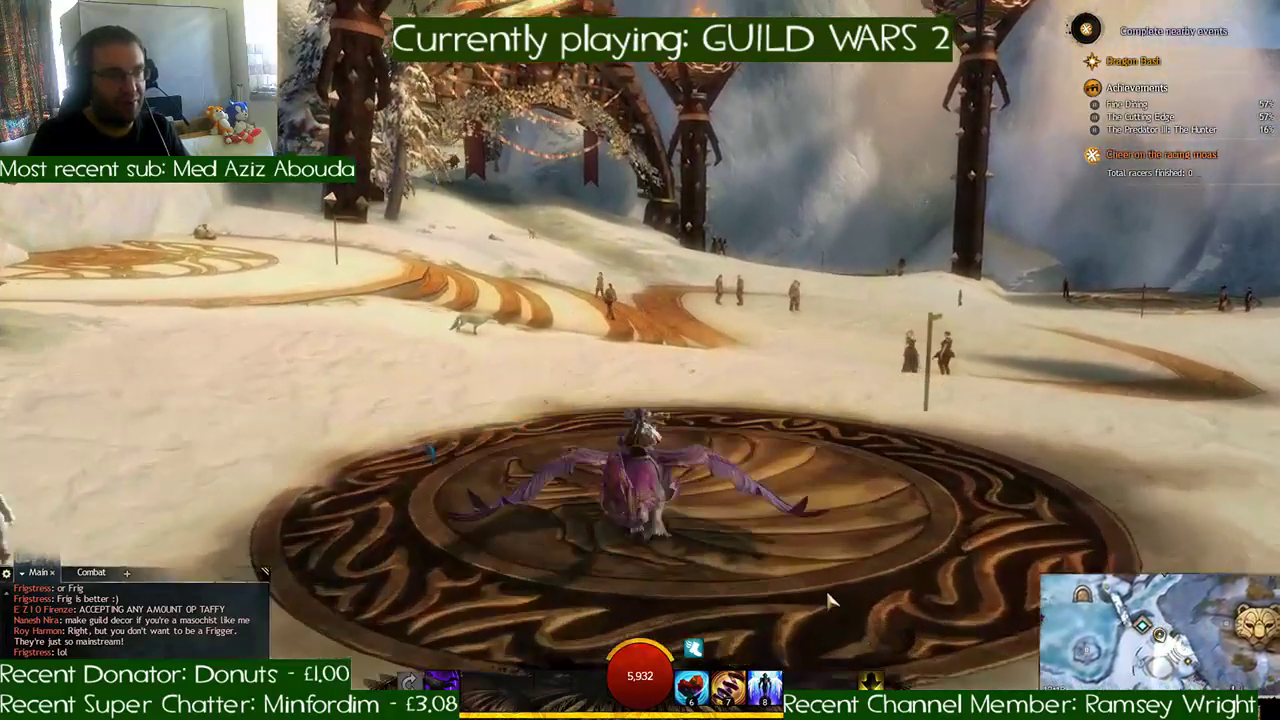
# - Switch from the griffon to the Raptor mount and ride up the slope through the vine-covered lattice arch
pyautogui.click(877, 675)
pyautogui.click(877, 669)
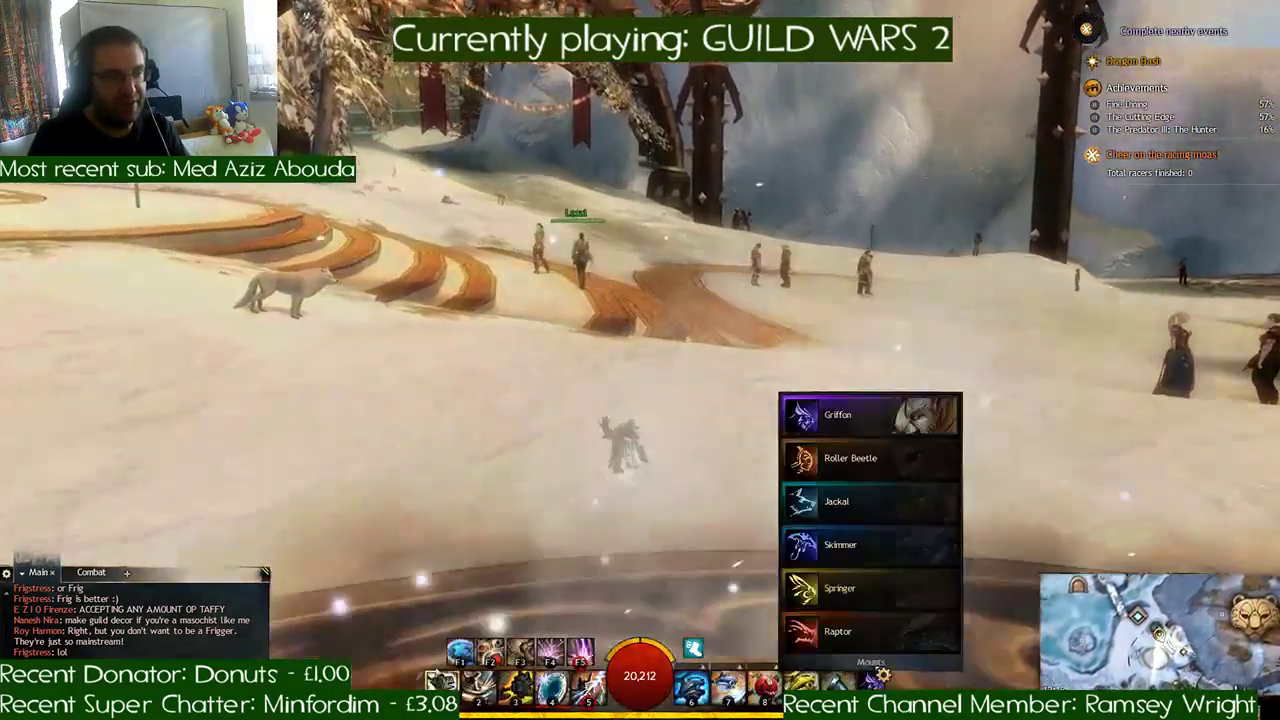
pyautogui.click(861, 621)
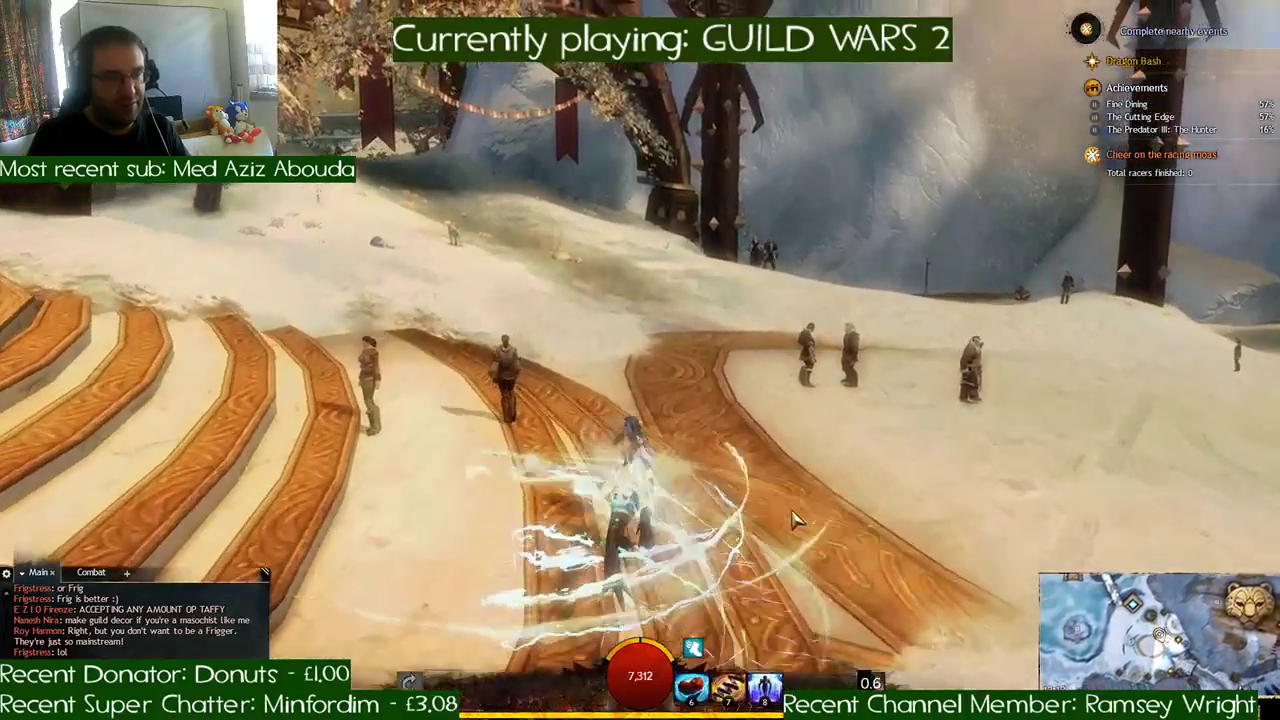
pyautogui.press('w')
pyautogui.press('w')
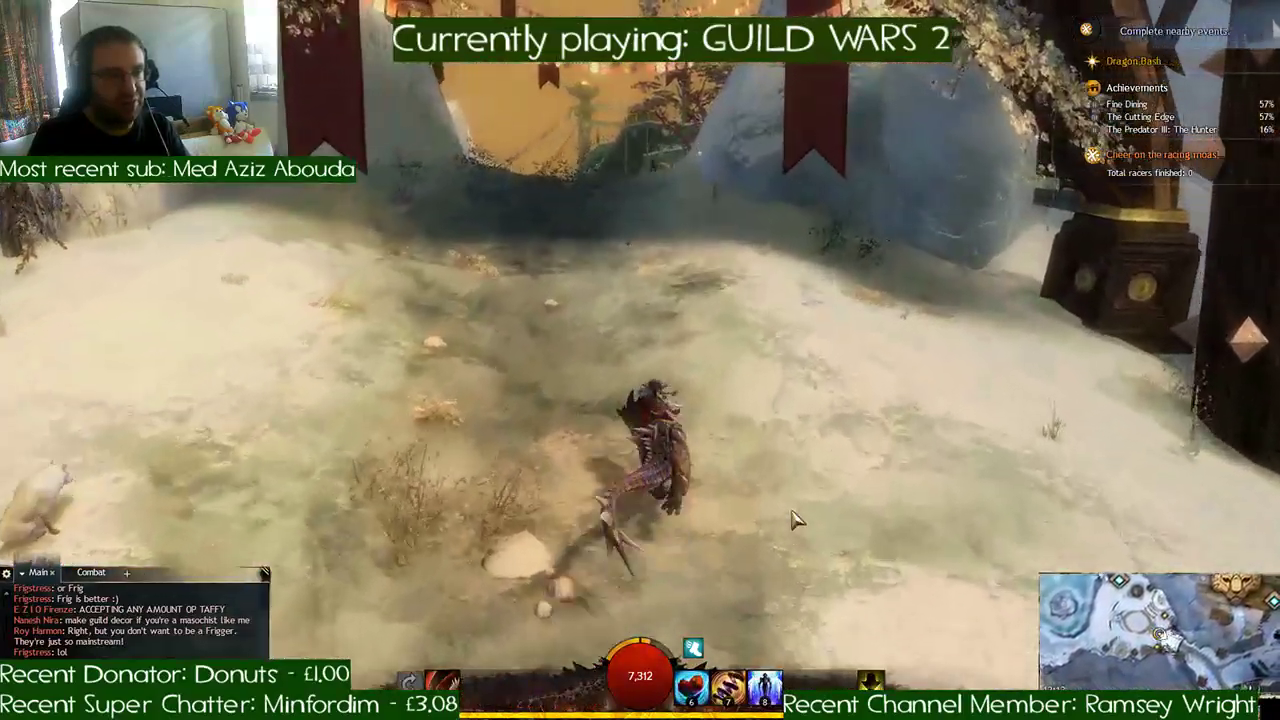
# - Ride the raptor down the snowy hillside beyond the arch to the fenced steps lined with burning braziers
pyautogui.press('w')
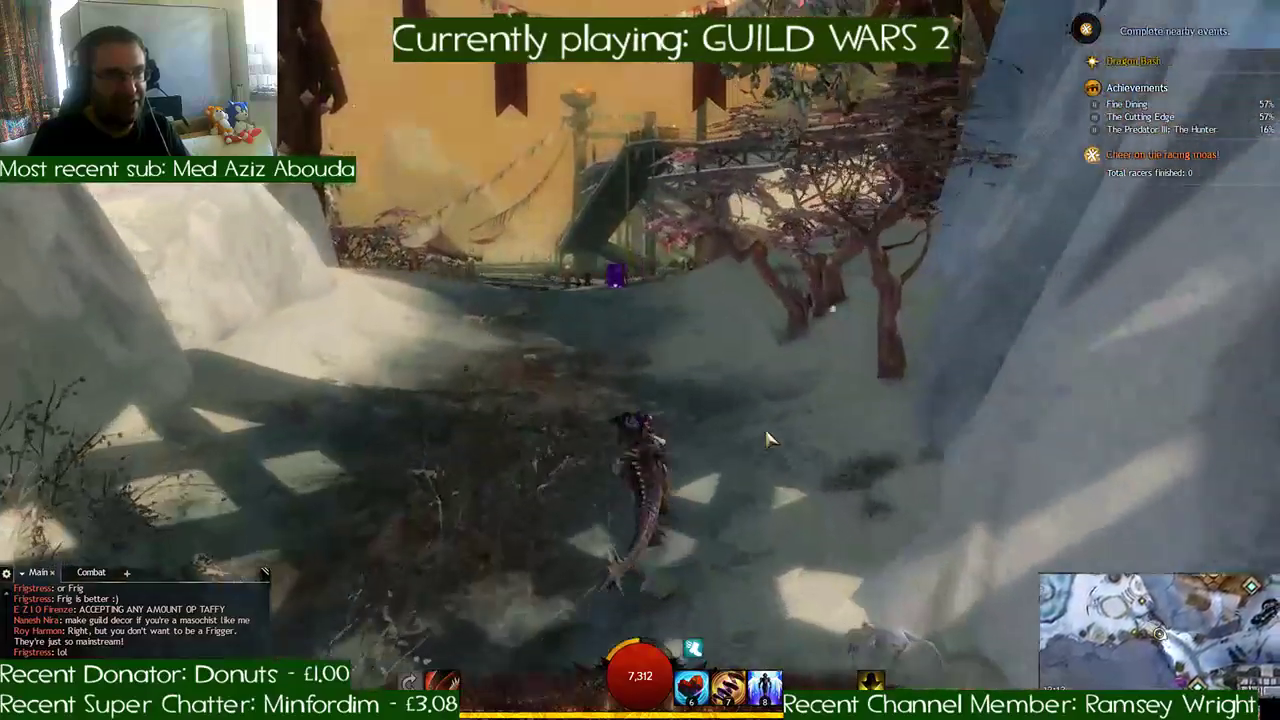
pyautogui.press('space')
pyautogui.press('w')
pyautogui.moveTo(768, 440); pyautogui.dragTo(688, 404, button='right')
pyautogui.press('w')
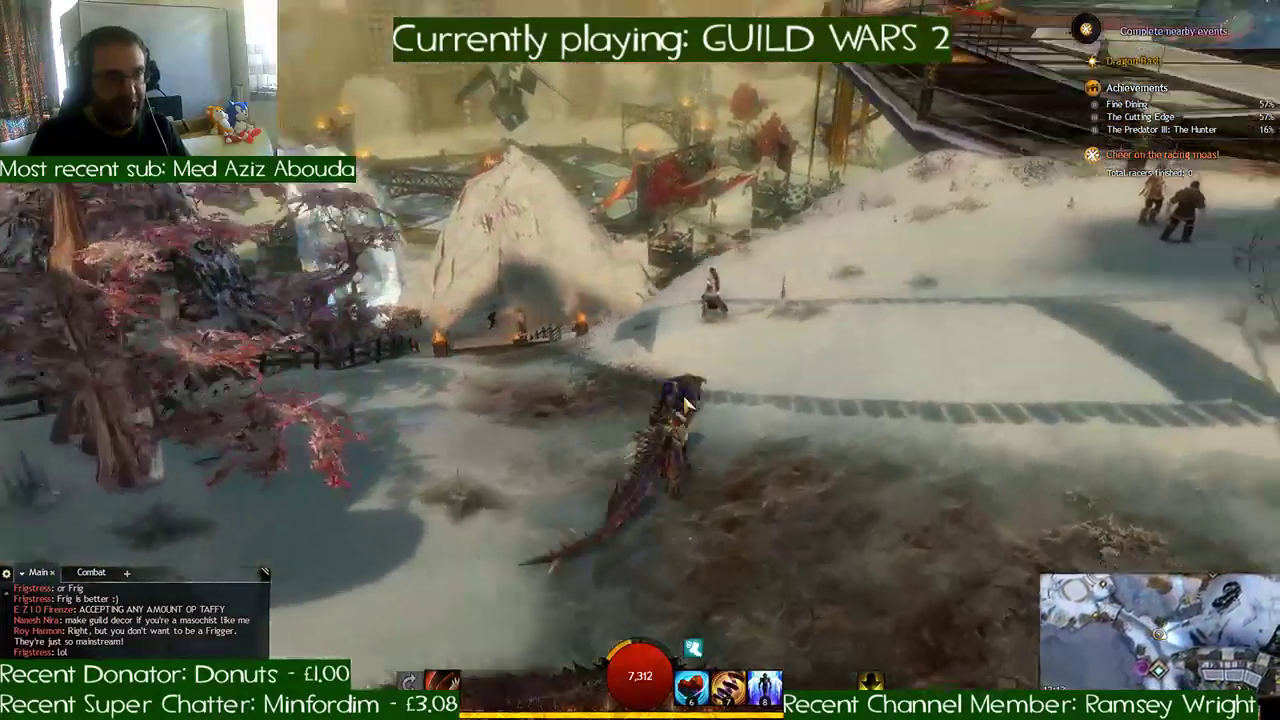
pyautogui.press('a')
# - Descend the fenced steps and ride past the giant ice crystals into the shaded snow valley
pyautogui.press('w')
pyautogui.press('d')
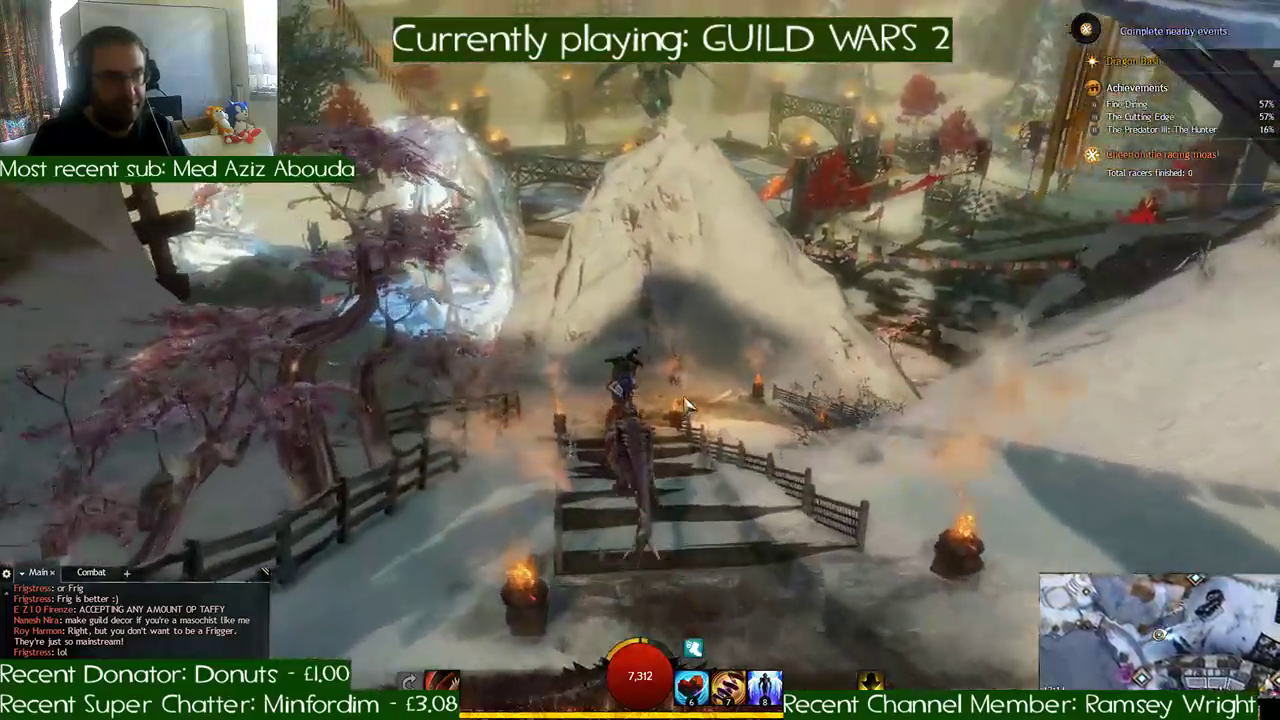
pyautogui.press('a')
pyautogui.press('w')
pyautogui.press('a')
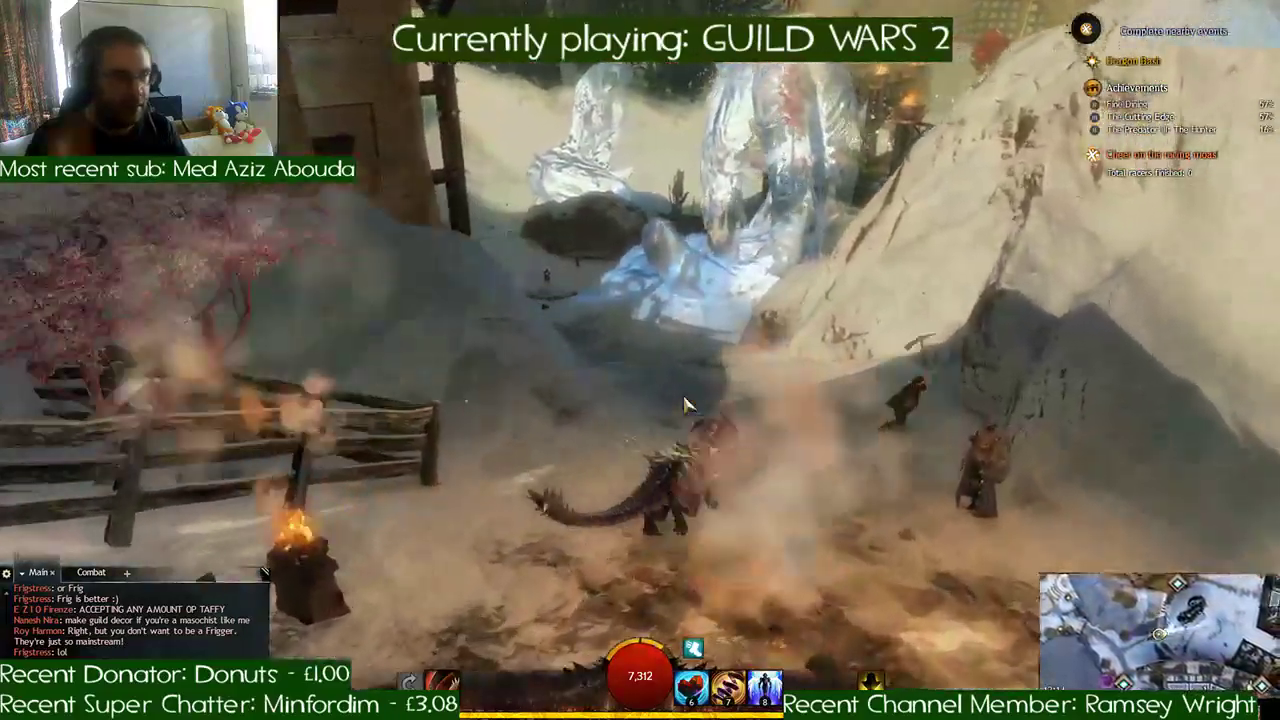
pyautogui.press('w')
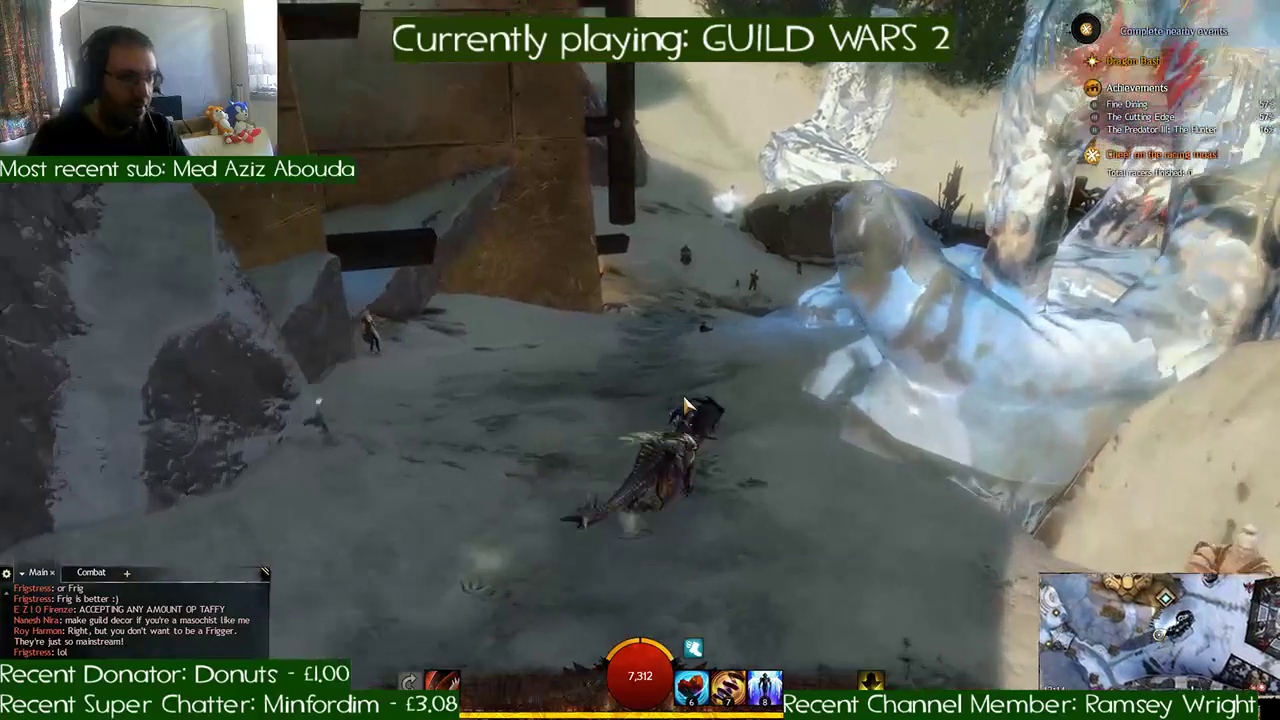
pyautogui.press('space')
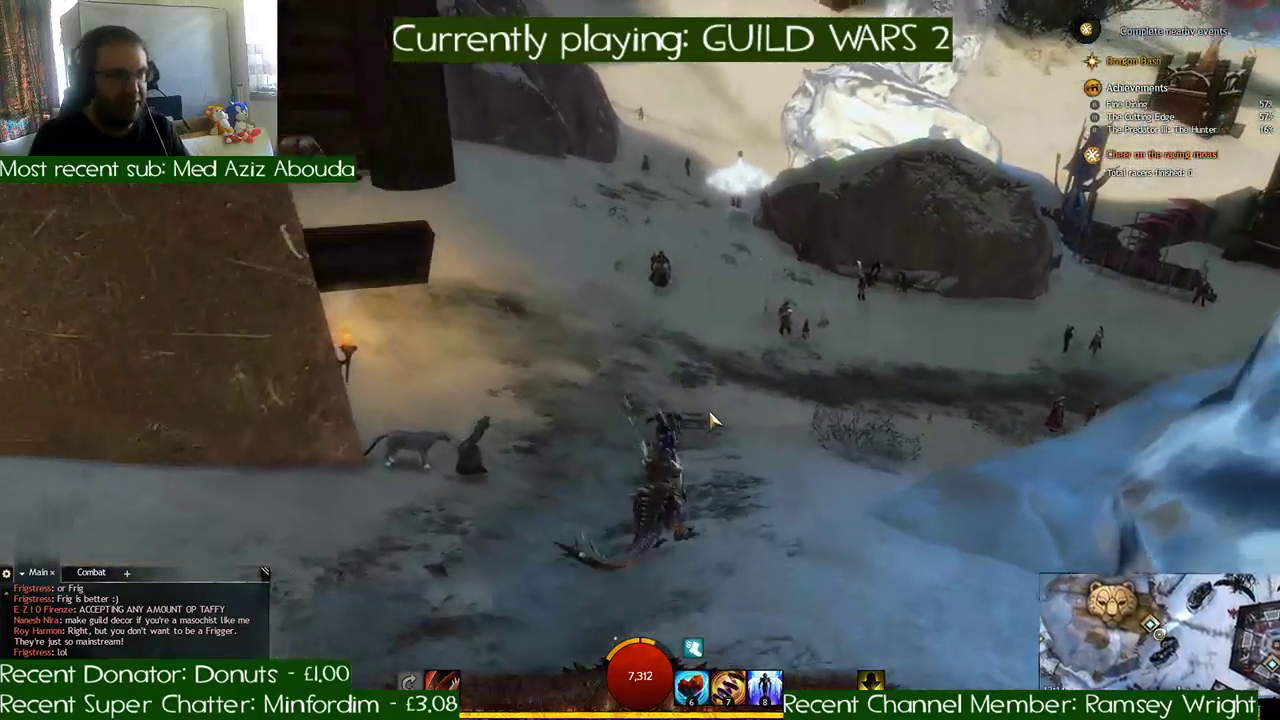
pyautogui.press('w')
pyautogui.moveTo(712, 421); pyautogui.dragTo(712, 375, button='right')
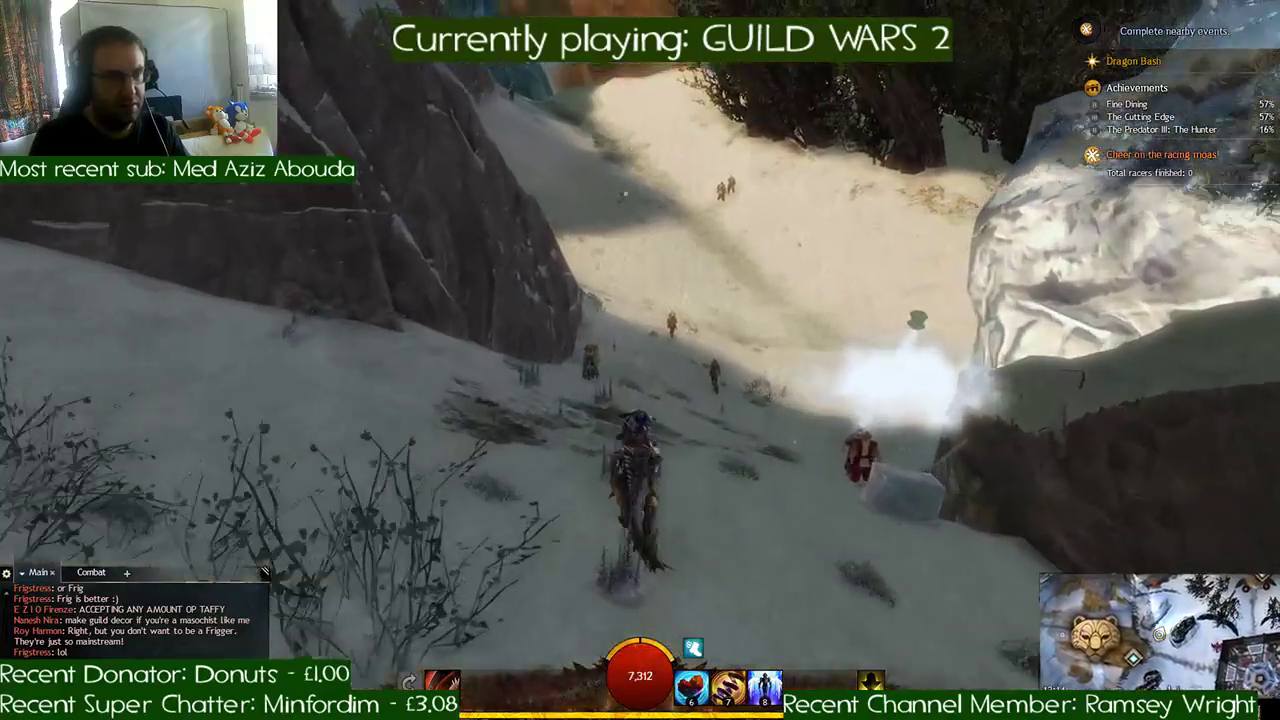
# - Circle the raptor around the misty ice block beside the large boulder to examine the surrounding snow
pyautogui.press('w')
pyautogui.press('d')
pyautogui.press('a')
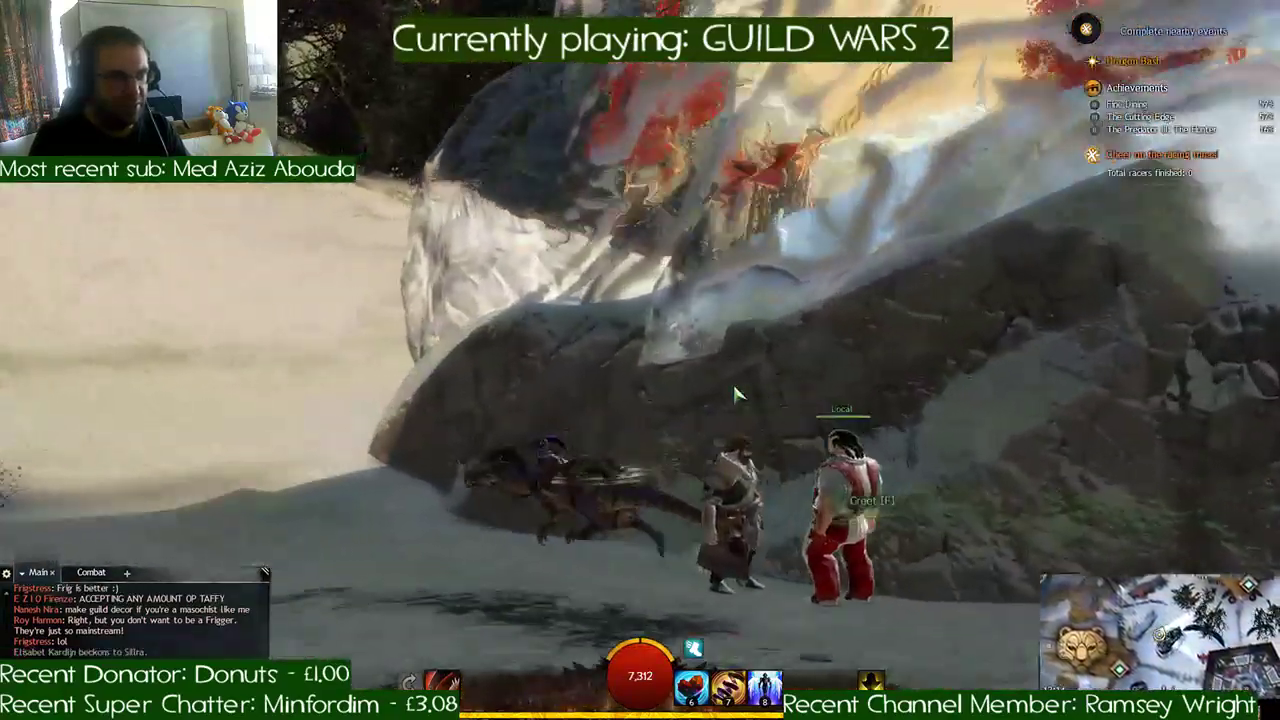
pyautogui.press('w')
pyautogui.press('a')
pyautogui.press('d')
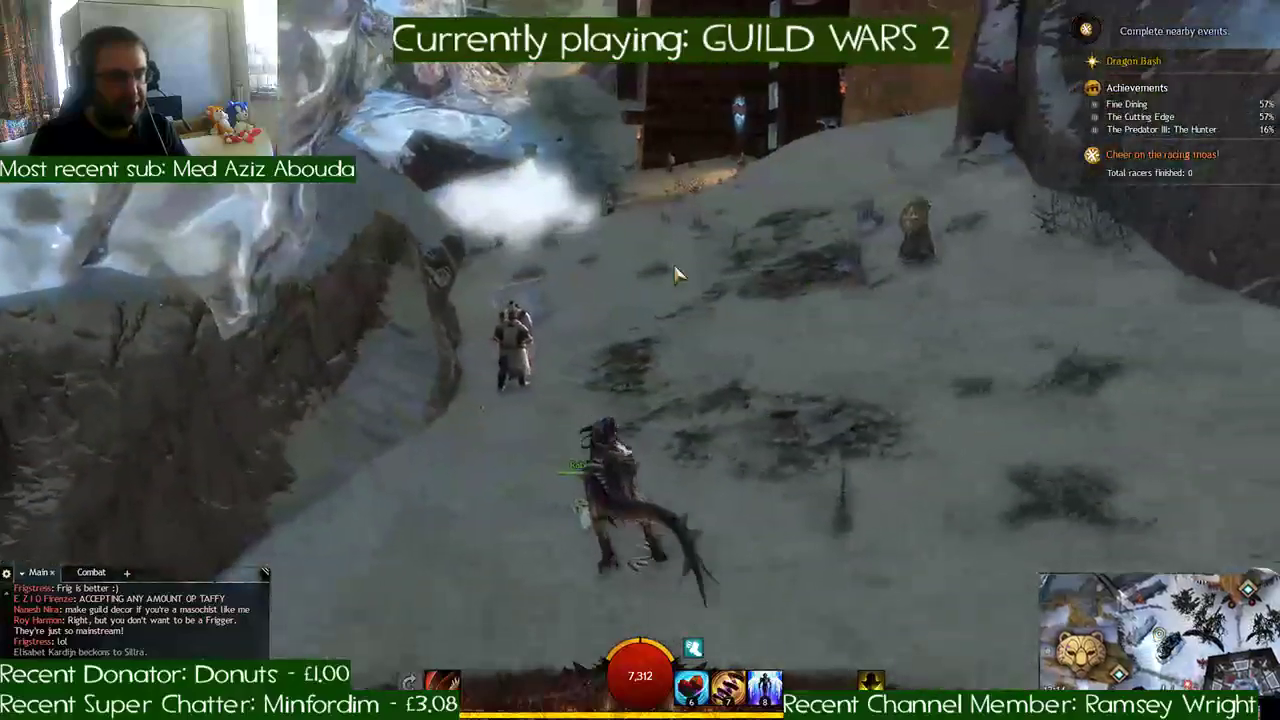
pyautogui.press('w')
pyautogui.press('a')
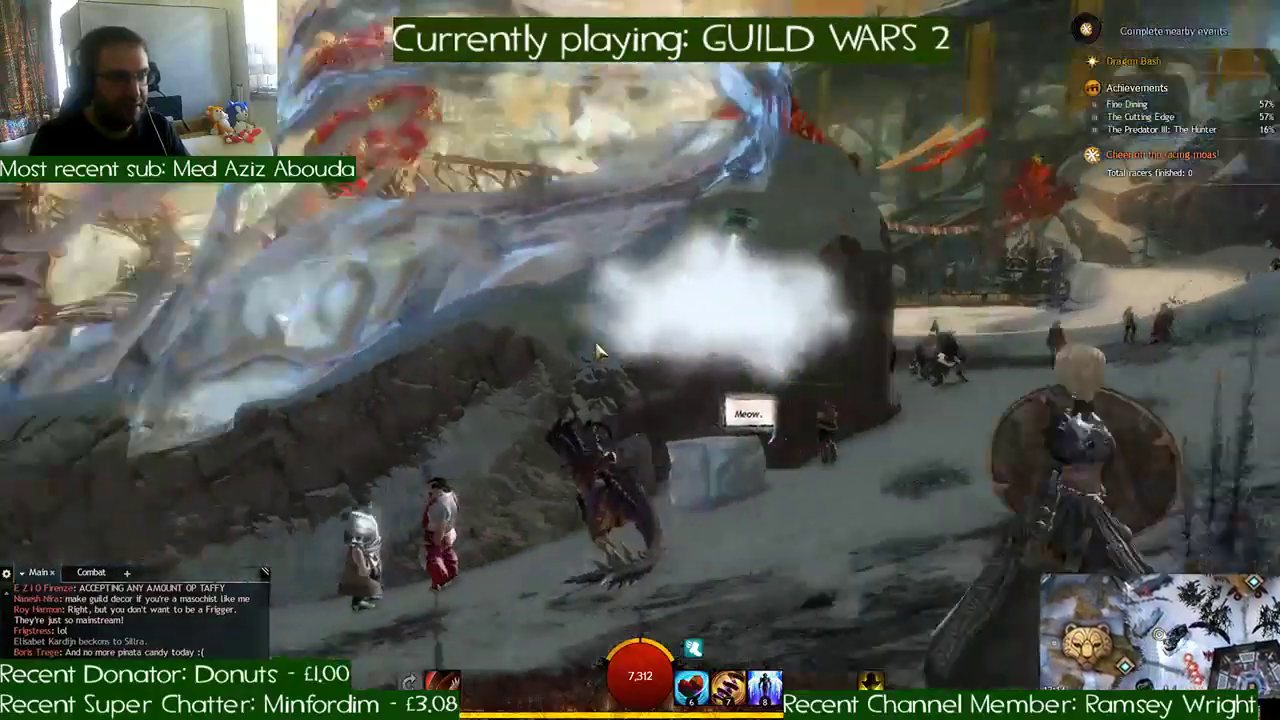
pyautogui.press('a')
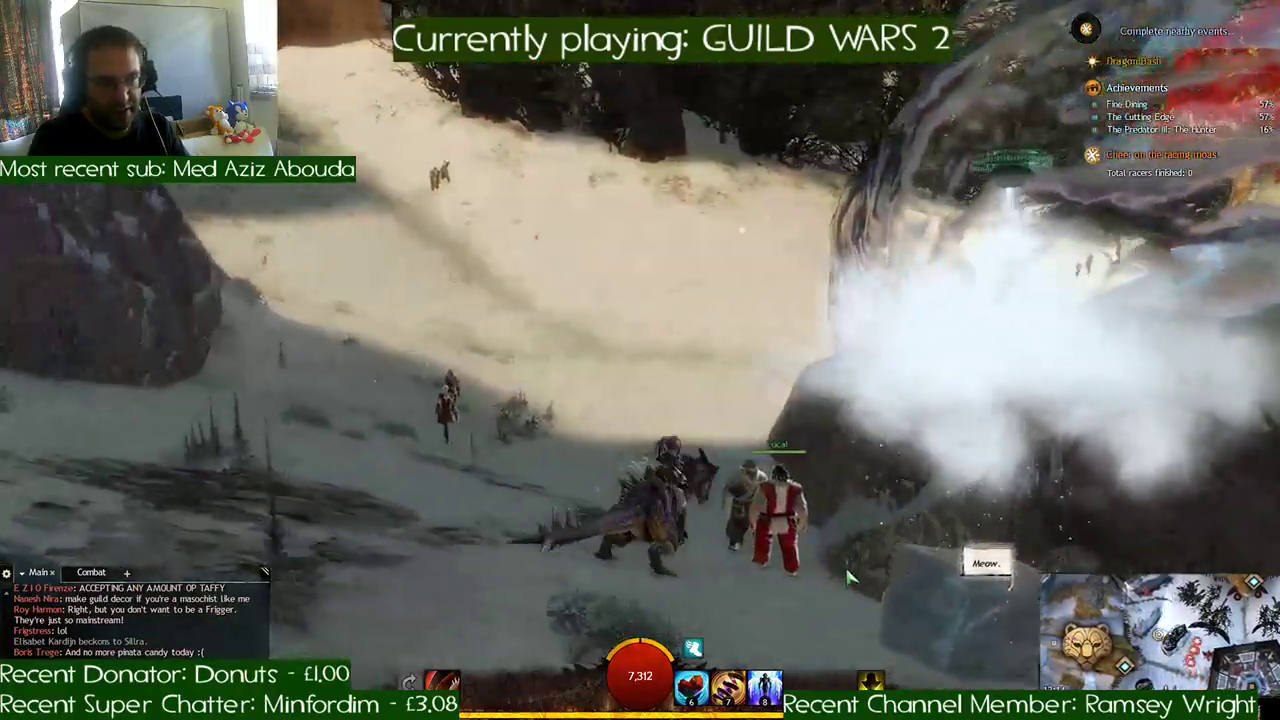
# - Dismount by the misty ice block, talk to the hungry frozen cat and close its dialogue
pyautogui.press('x')
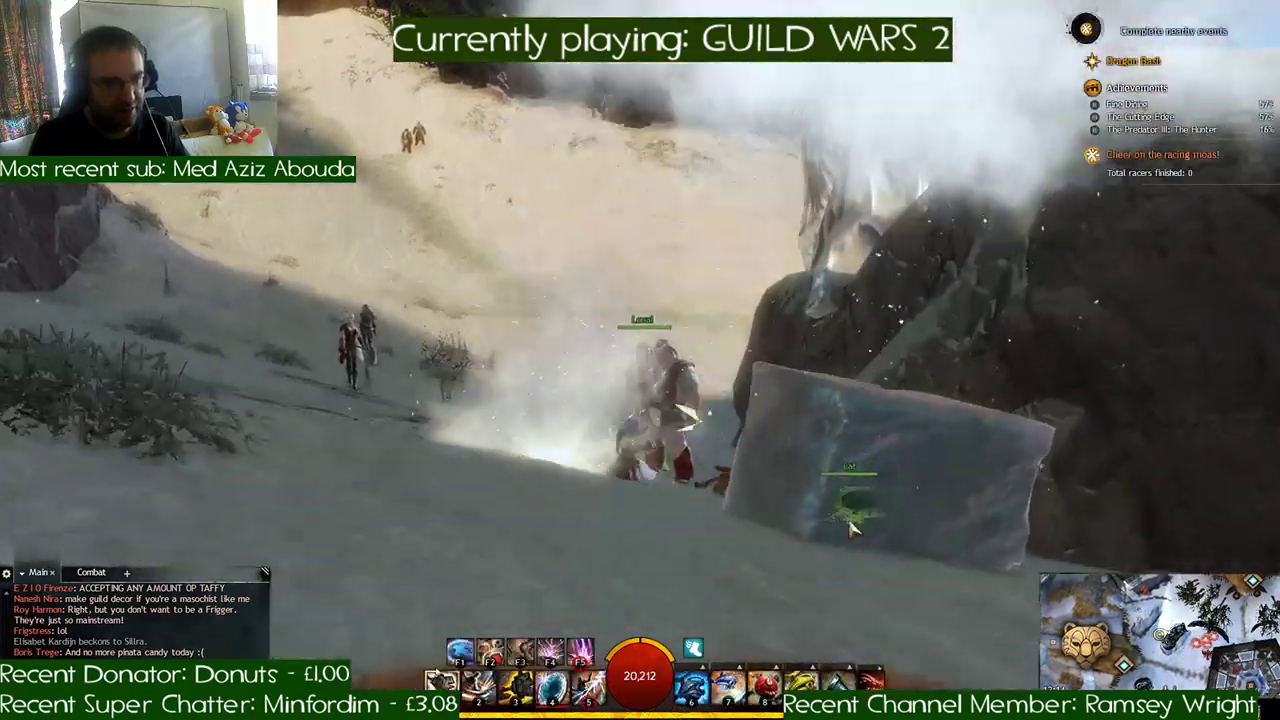
pyautogui.press('d')
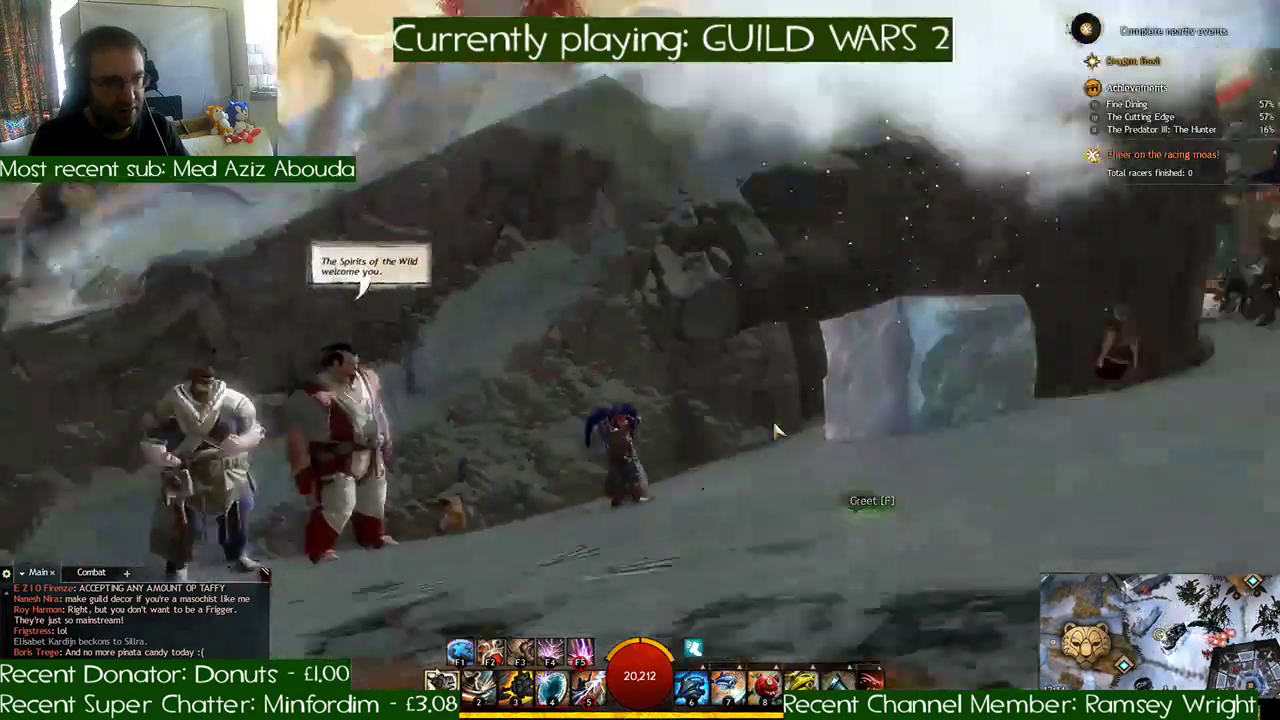
pyautogui.press('w')
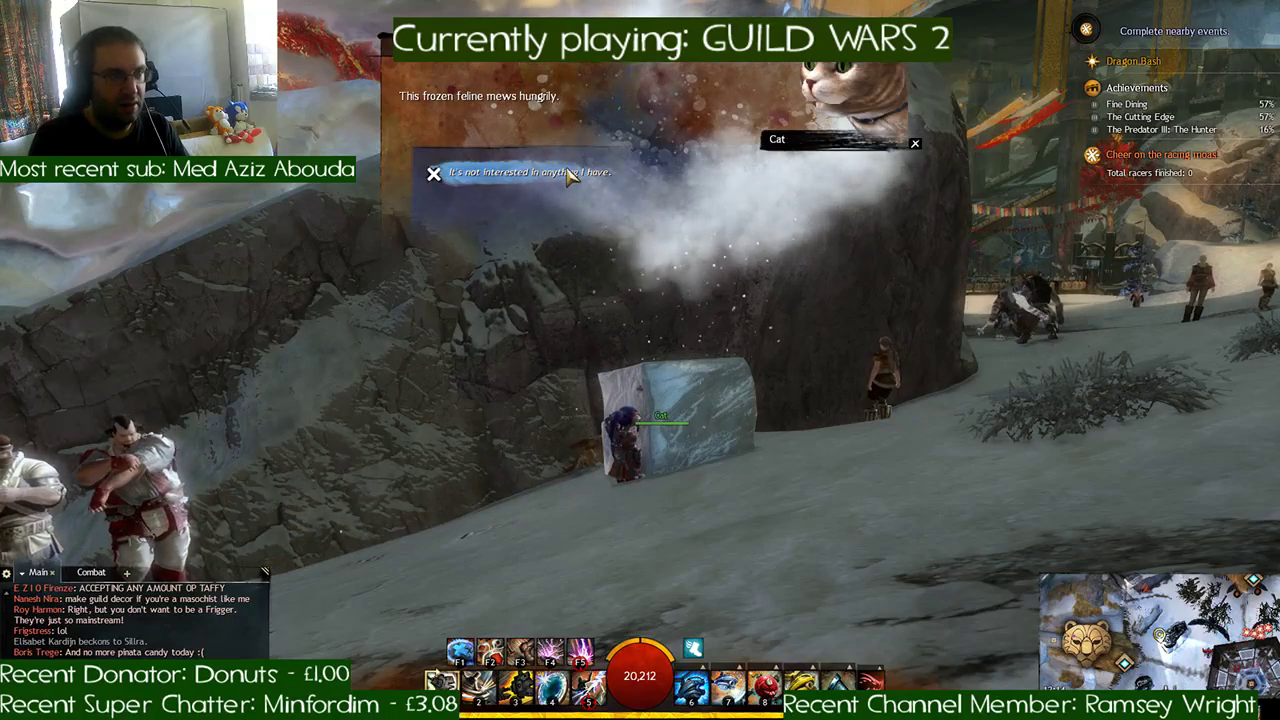
pyautogui.click(571, 177)
# - Remount the raptor and ride up the sunlit snow slope towards the wooden planters at the edge of the festival grounds
pyautogui.press('a')
pyautogui.press('w')
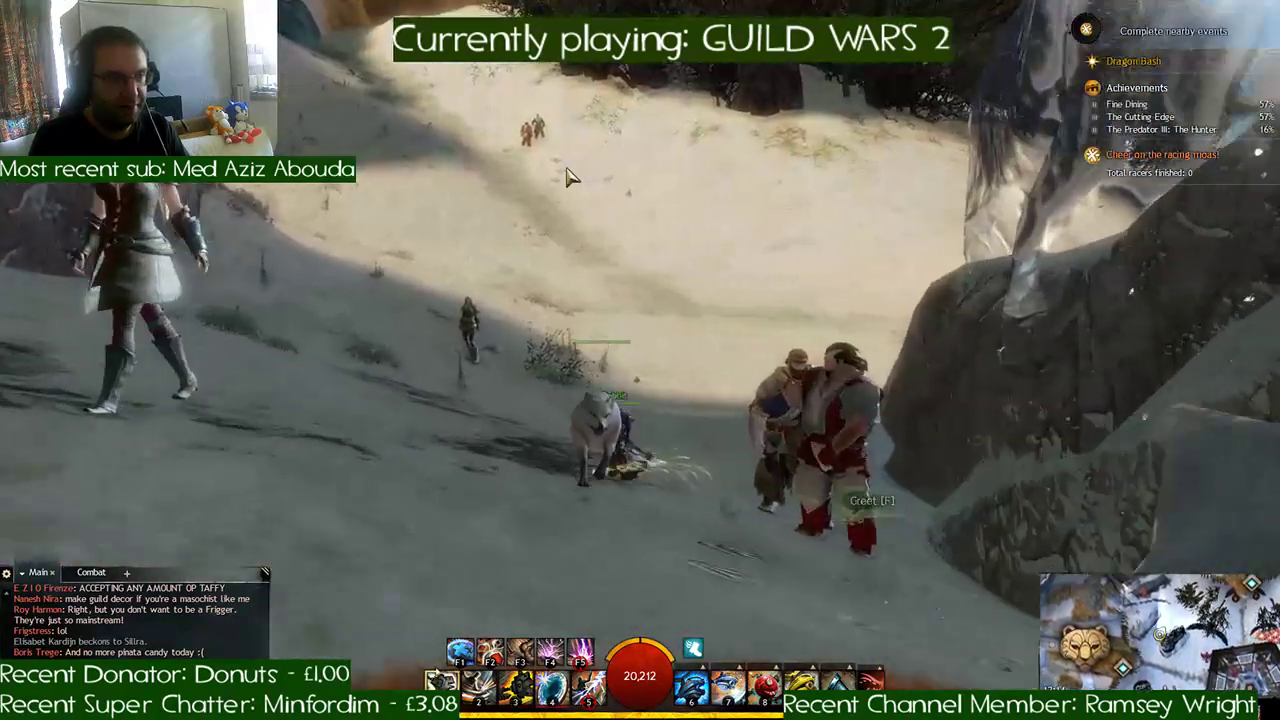
pyautogui.press('x')
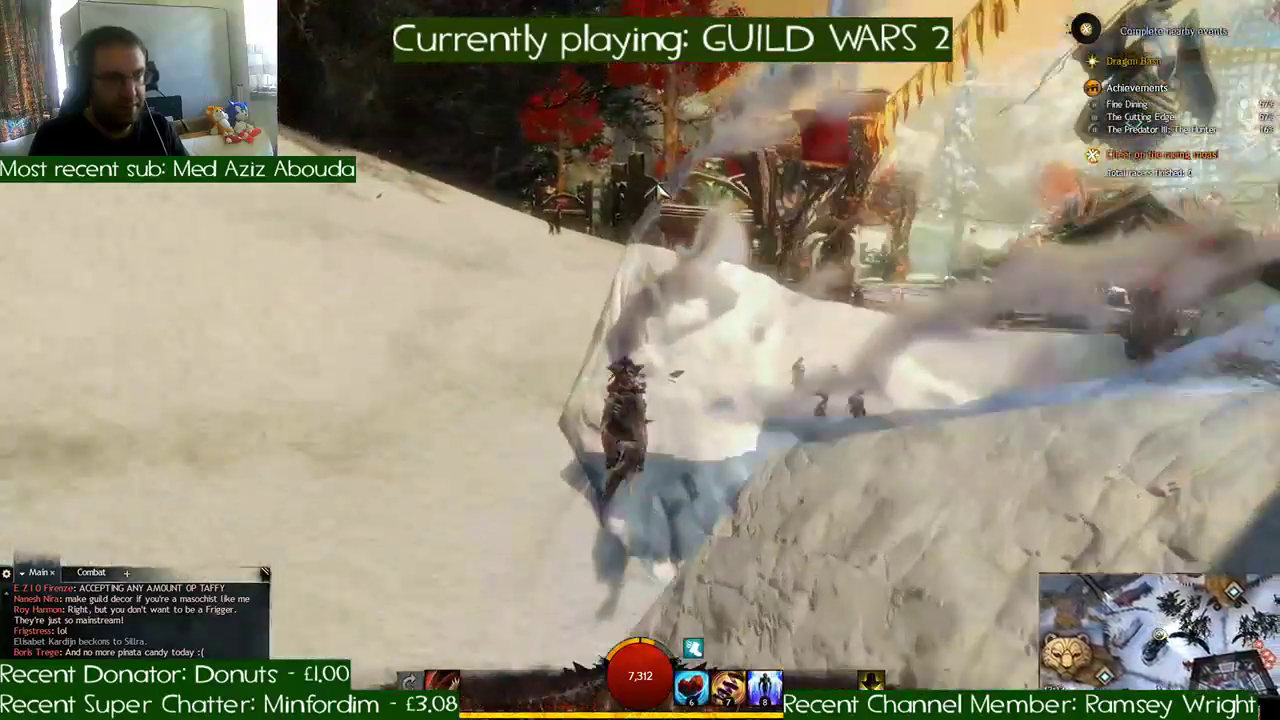
pyautogui.press('w')
pyautogui.press('d')
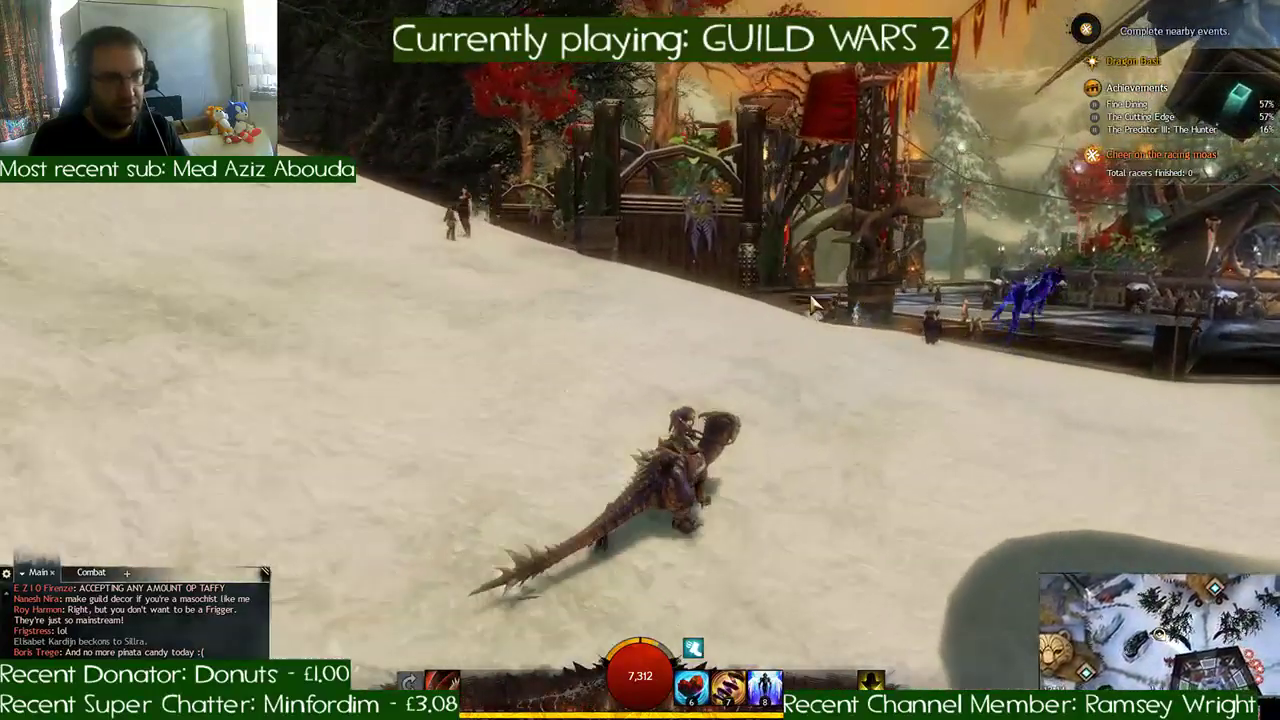
pyautogui.press('w')
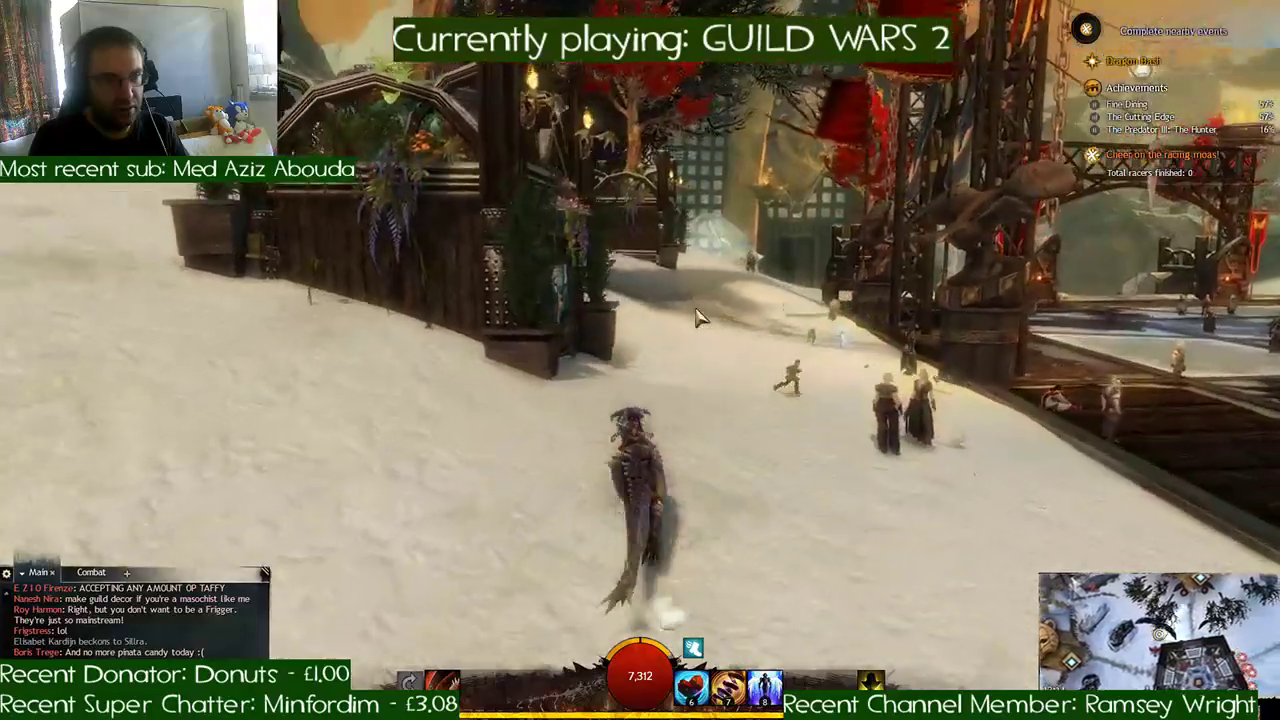
pyautogui.press('space')
pyautogui.press('w')
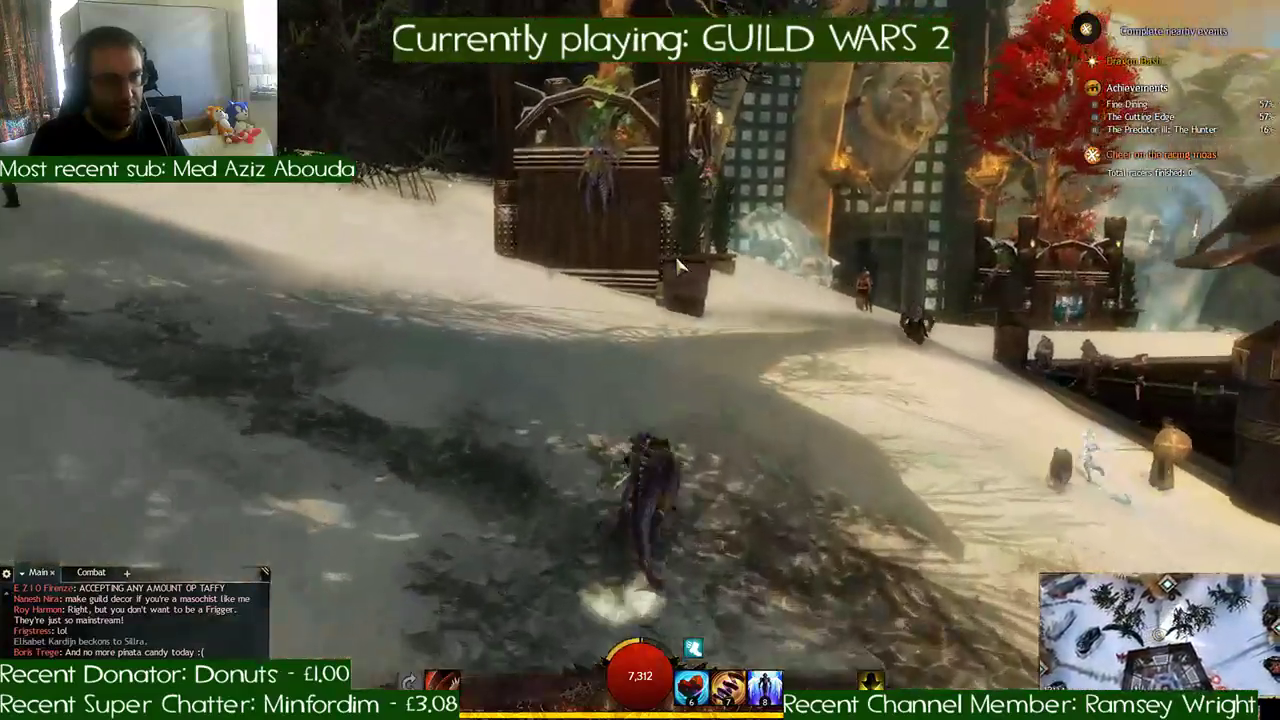
# - Ride across the tree-shaded slope beyond the planters towards the huge open wooden gate
pyautogui.press('d')
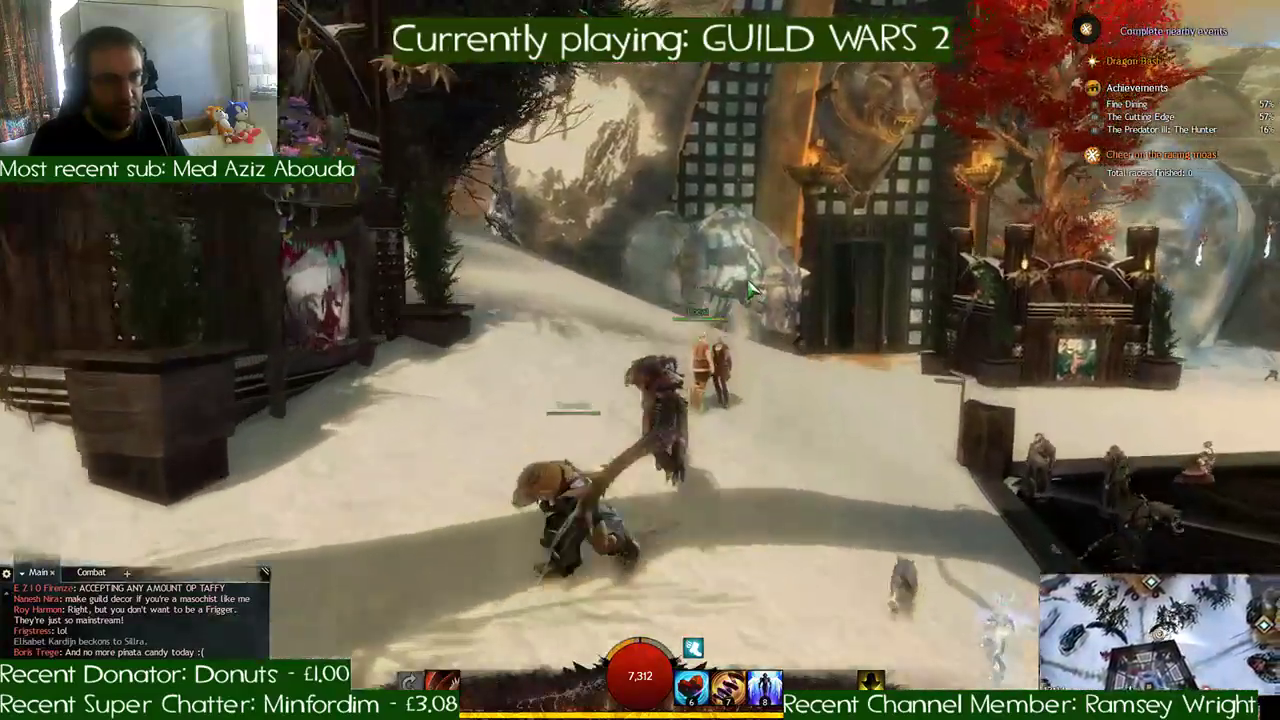
pyautogui.press('w')
pyautogui.moveTo(750, 290); pyautogui.dragTo(745, 340, button='right')
pyautogui.press('w')
pyautogui.press('d')
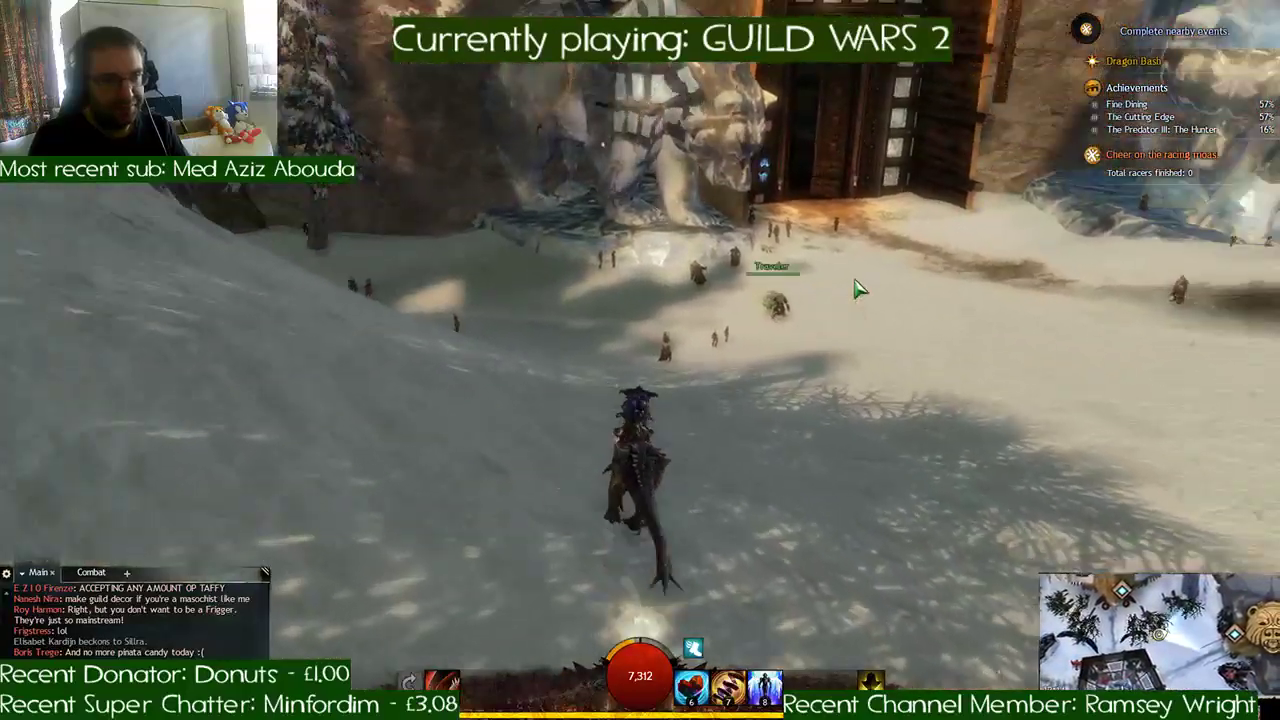
# - Turn away from the gate and ride across the muddy snow track to the large snow-covered fir
pyautogui.press('w')
pyautogui.press('d')
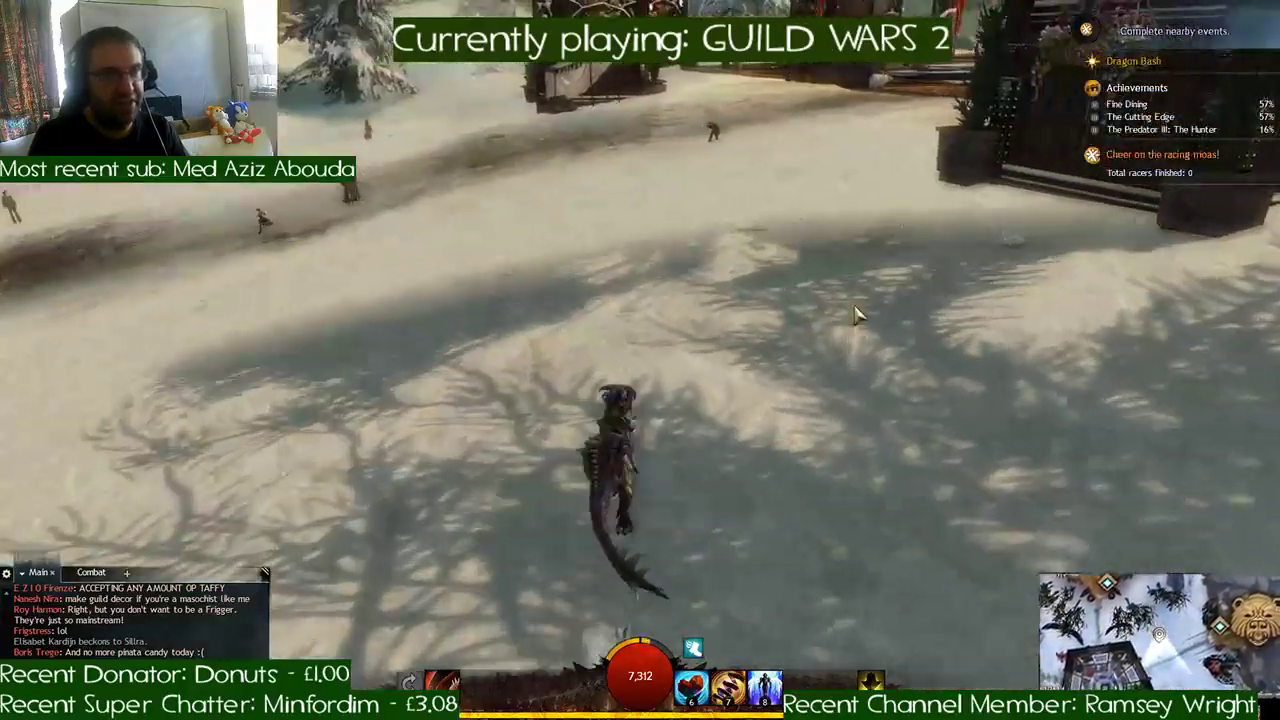
pyautogui.press('w')
pyautogui.press('a')
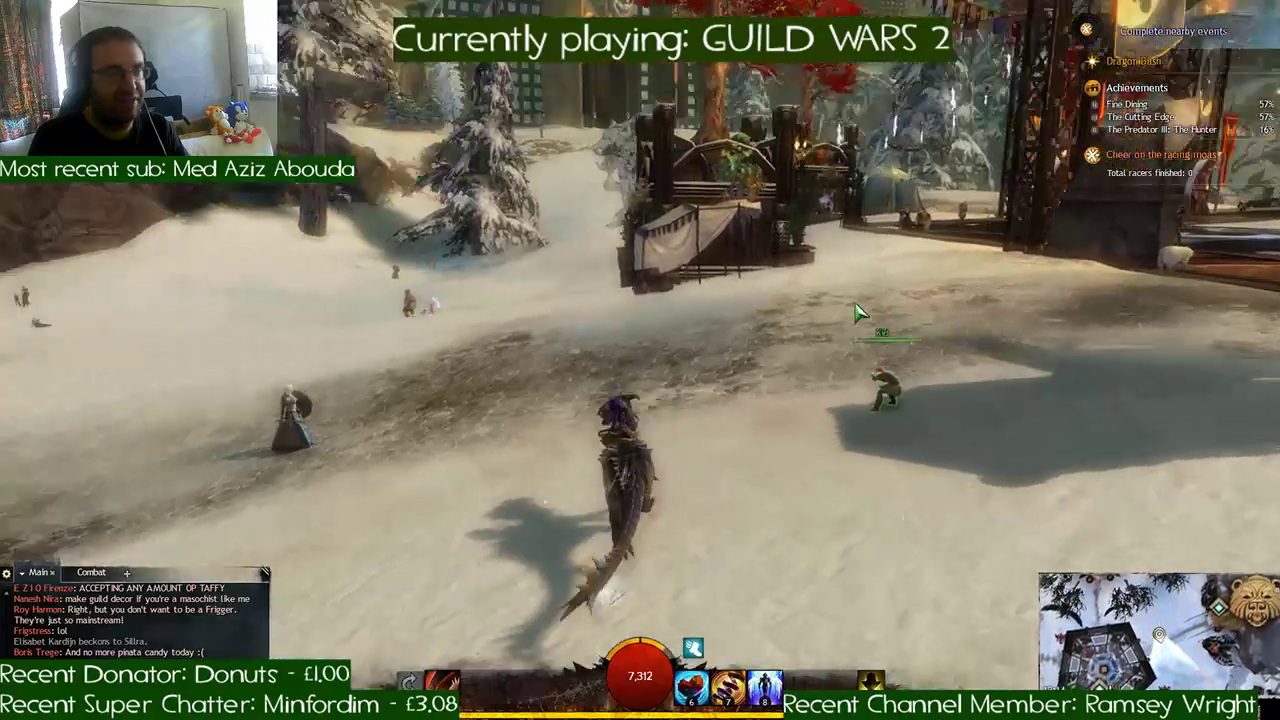
pyautogui.press('w')
pyautogui.press('a')
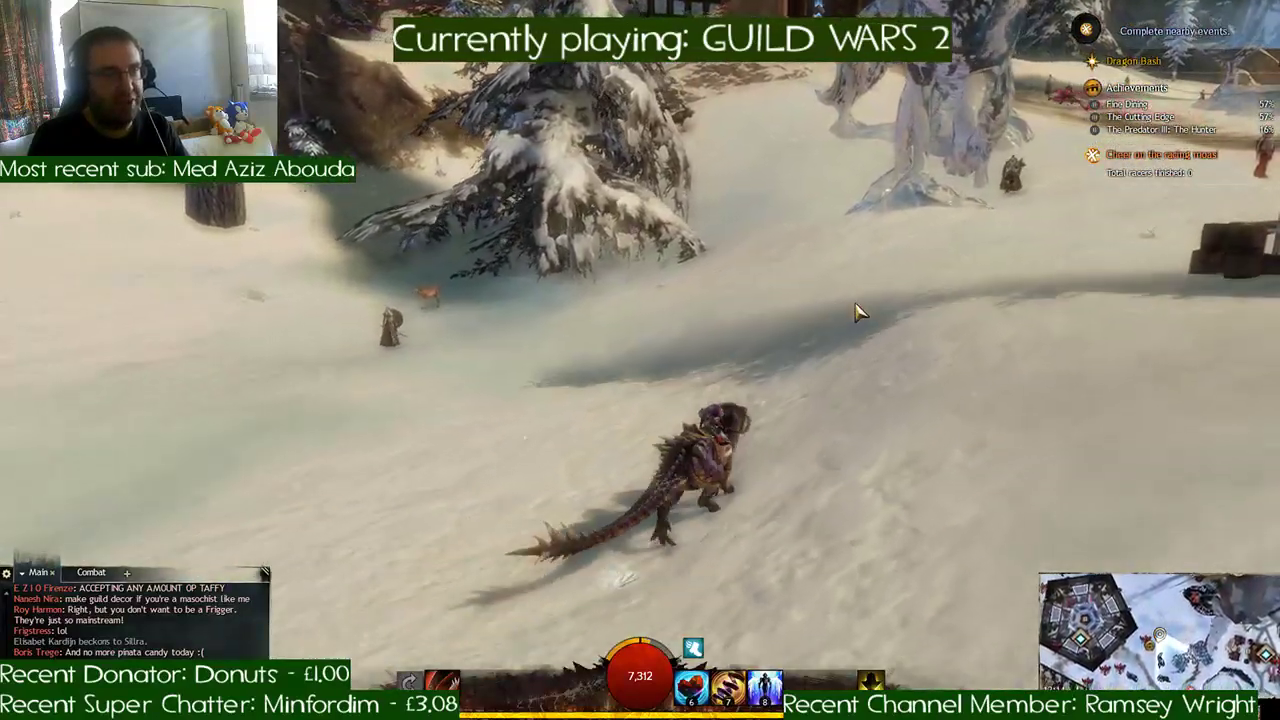
# - Leap past the giant ice statue and the grazing elk, and ride beyond the pink-leaved tree towards the red-roofed hall
pyautogui.press('space')
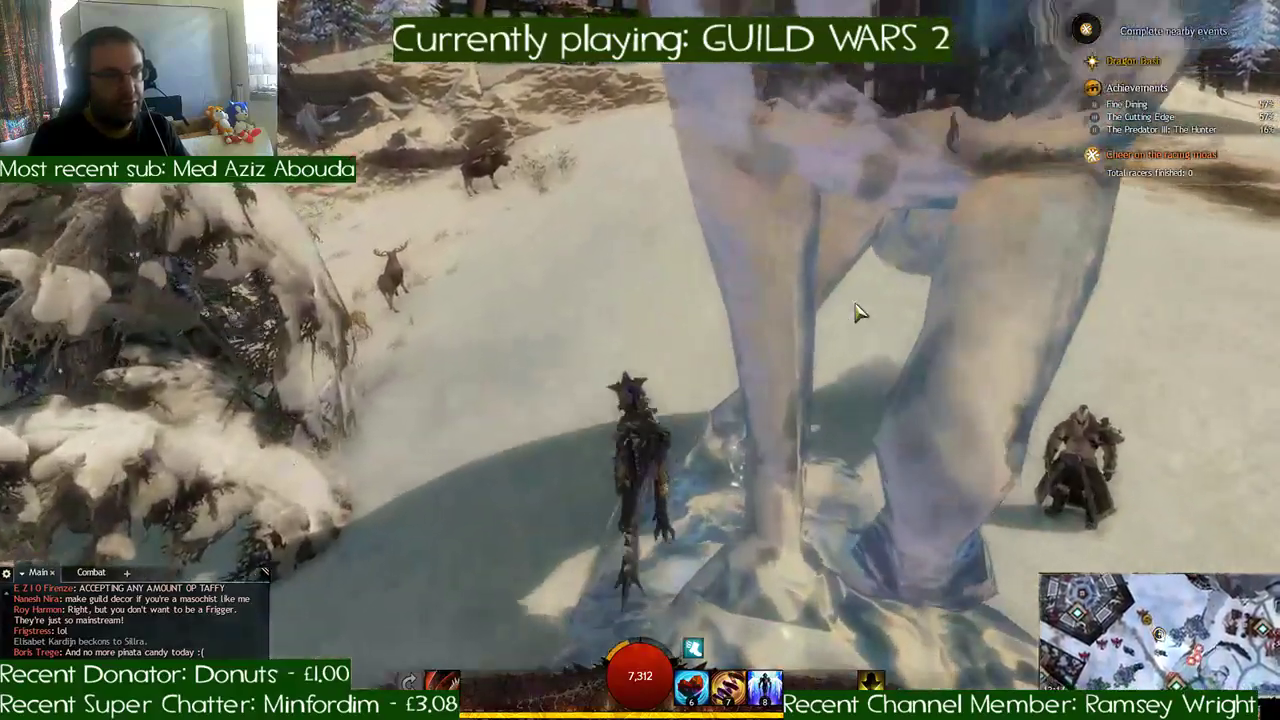
pyautogui.press('space')
pyautogui.press('d')
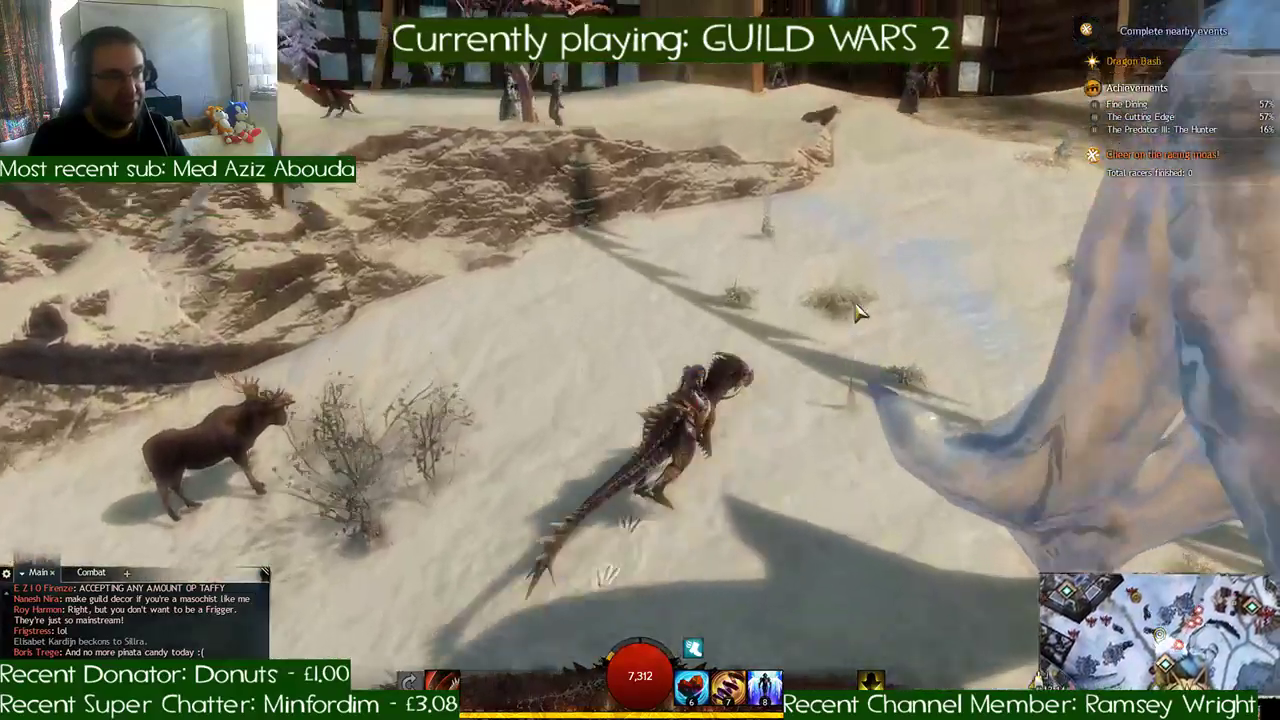
pyautogui.press('a')
pyautogui.press('a')
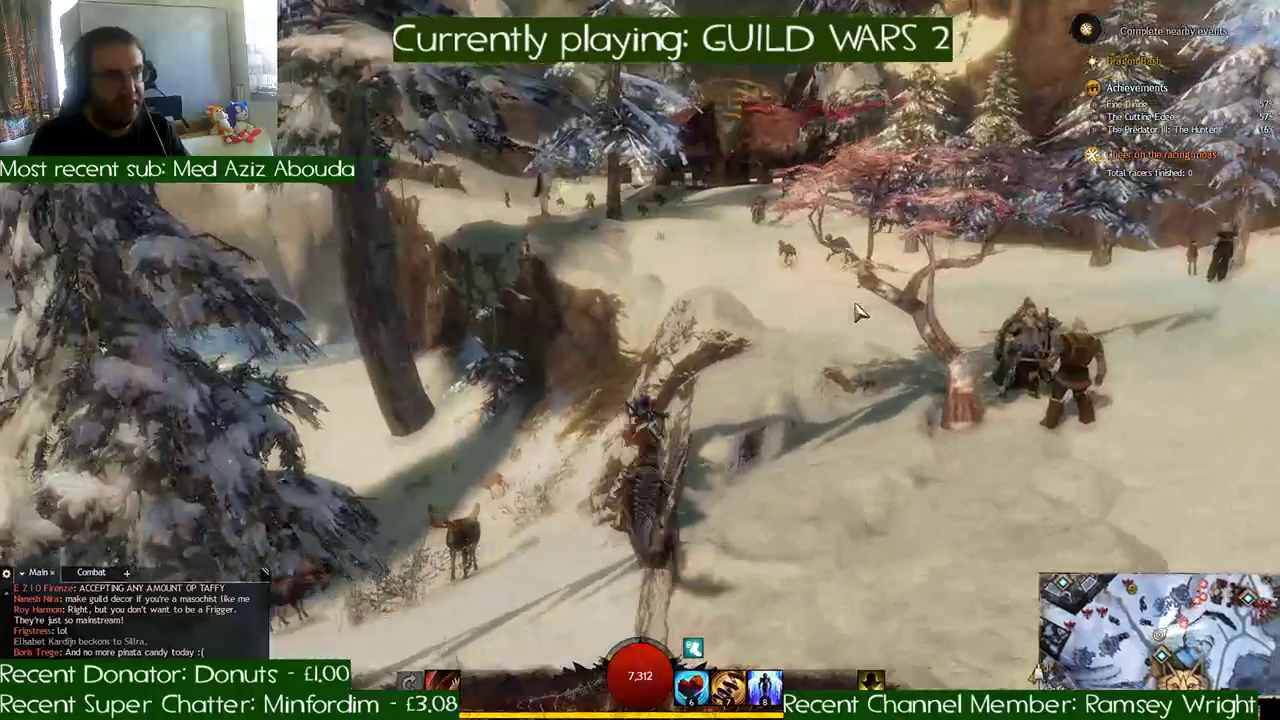
pyautogui.press('space')
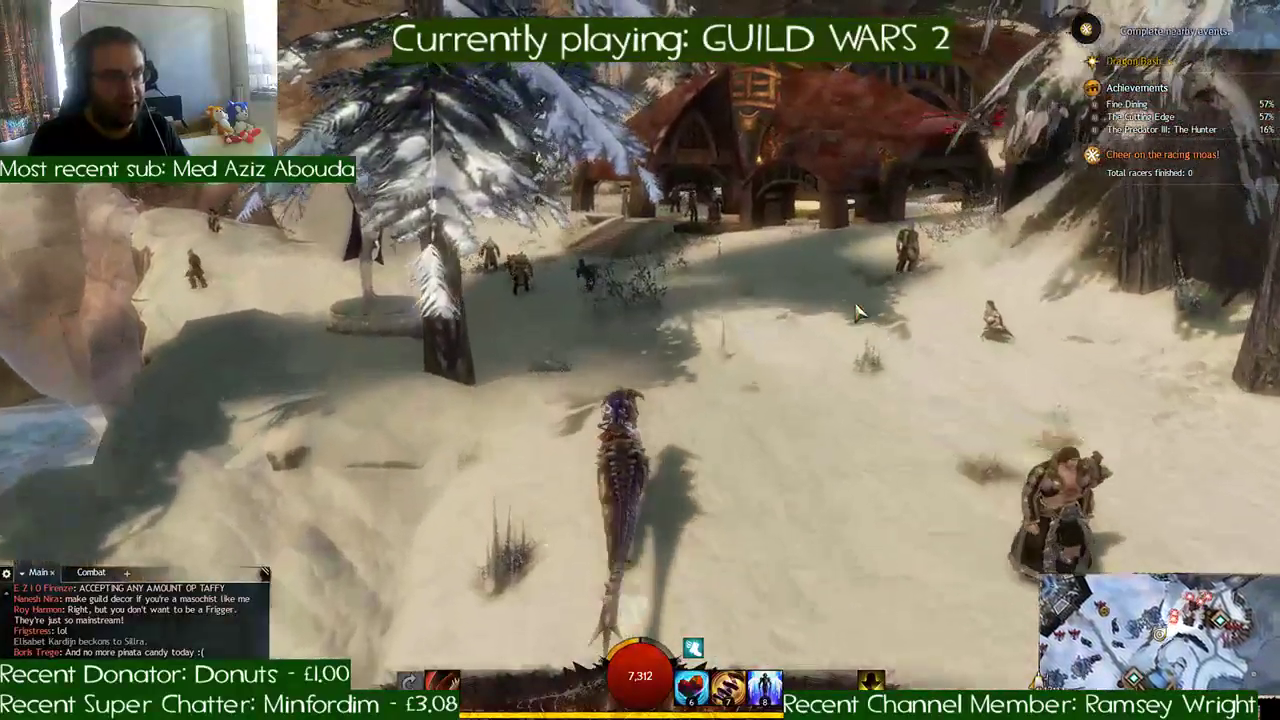
# - Ride past the statue on its round plinth and around the outside of the hall to the gap between boulders
pyautogui.press('a')
pyautogui.press('a')
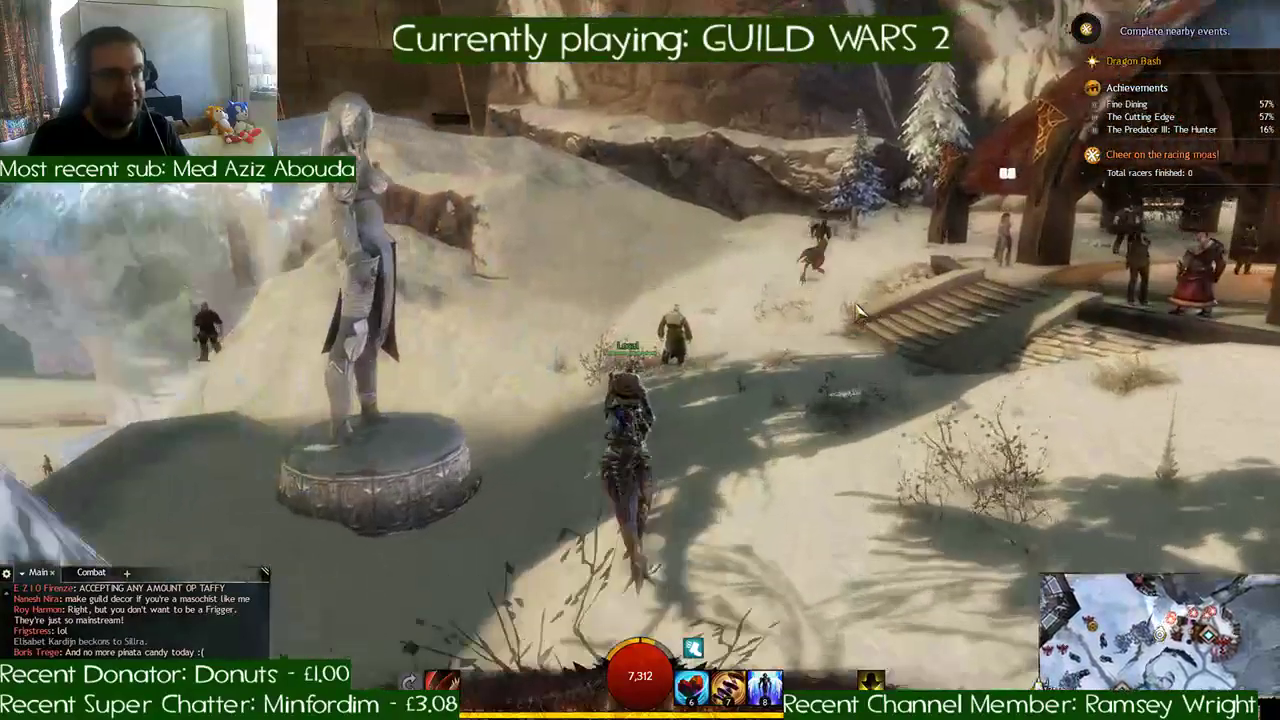
pyautogui.press('d')
pyautogui.press('a')
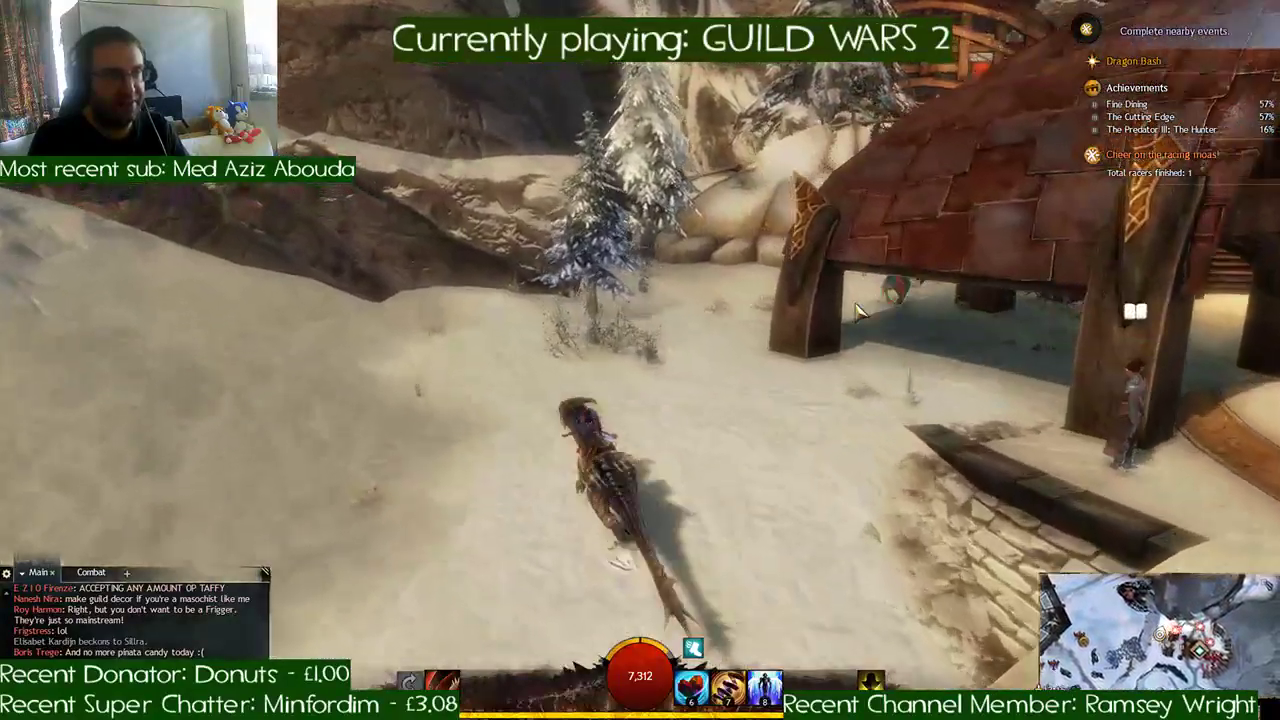
pyautogui.press('d')
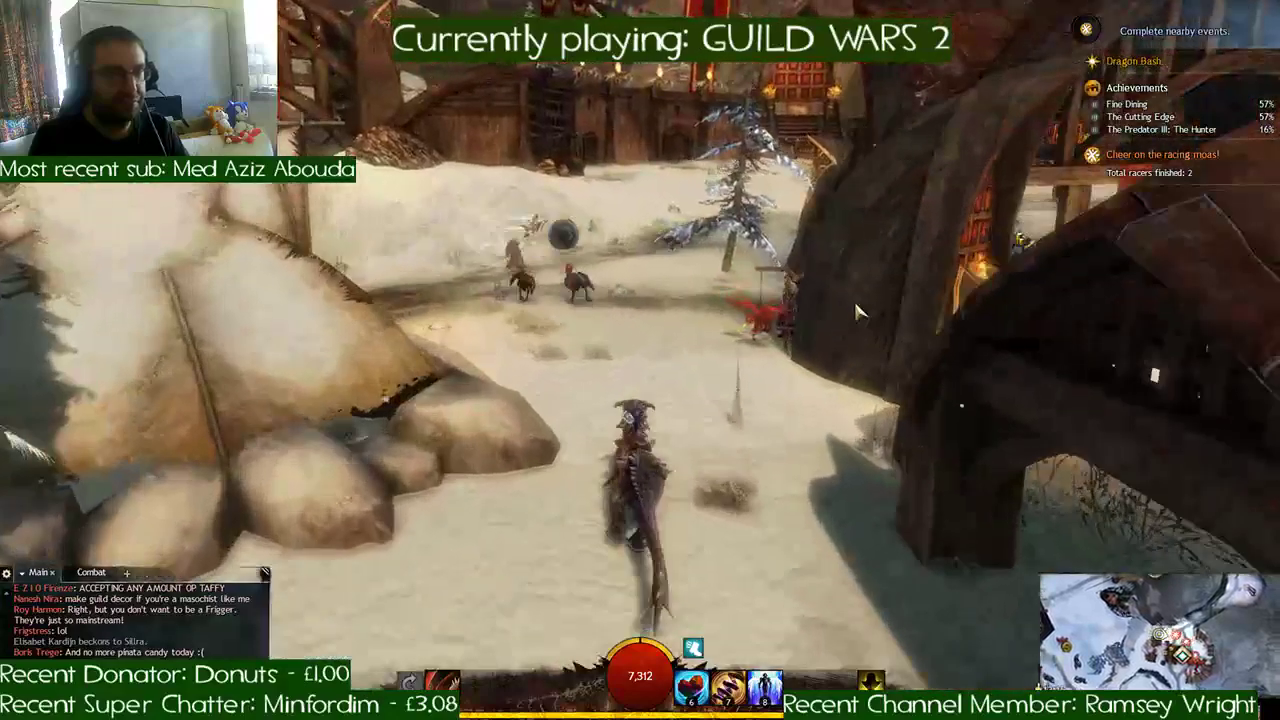
# - Strike the red Dragon Pinata beside the hall wall from the raptor and collect its Zhaitaffy
pyautogui.press('d')
pyautogui.press('1')
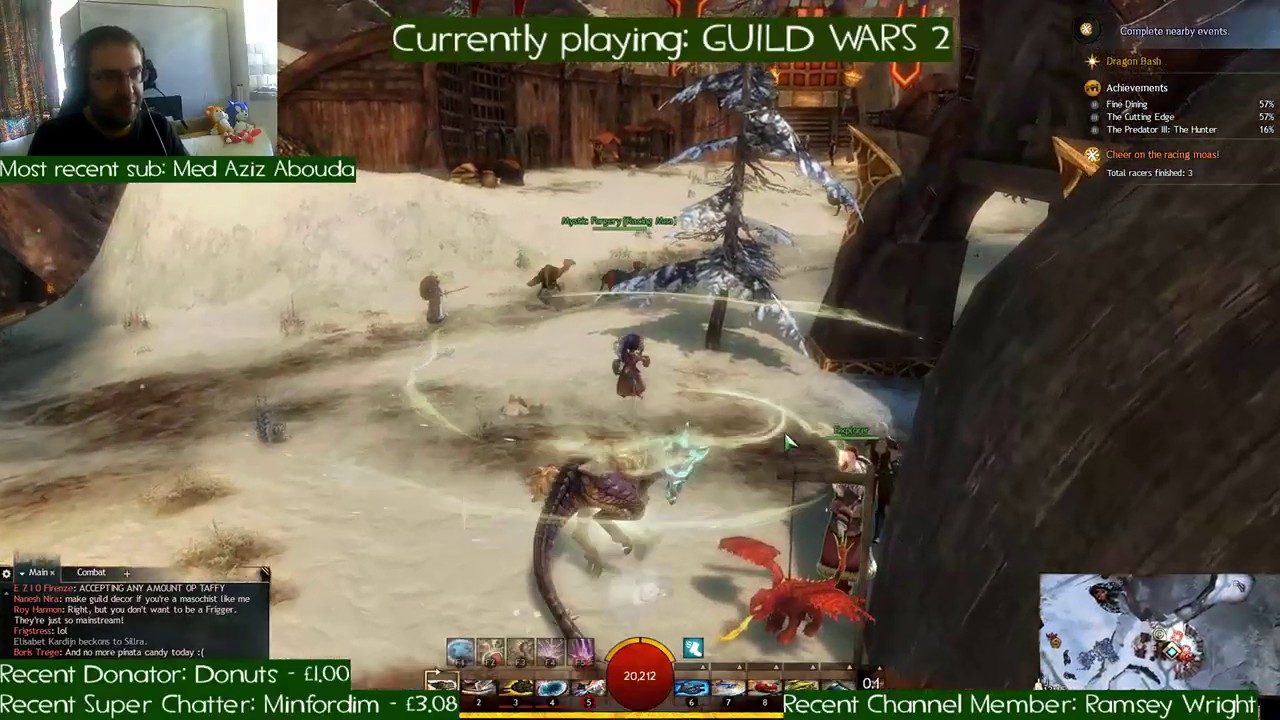
pyautogui.press('f')
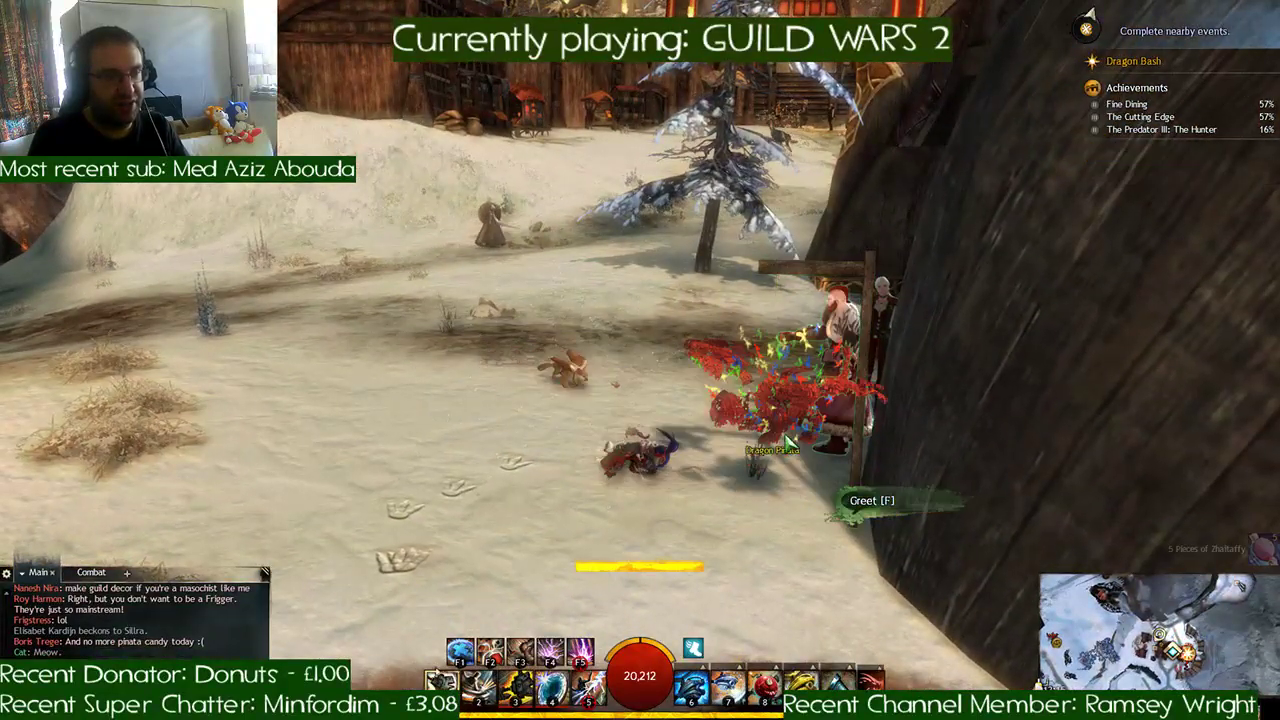
# - Run on foot through the hall past the tables and barrels, and out onto the muddy snow path
pyautogui.press('w')
pyautogui.press('d')
pyautogui.press('w')
pyautogui.press('d')
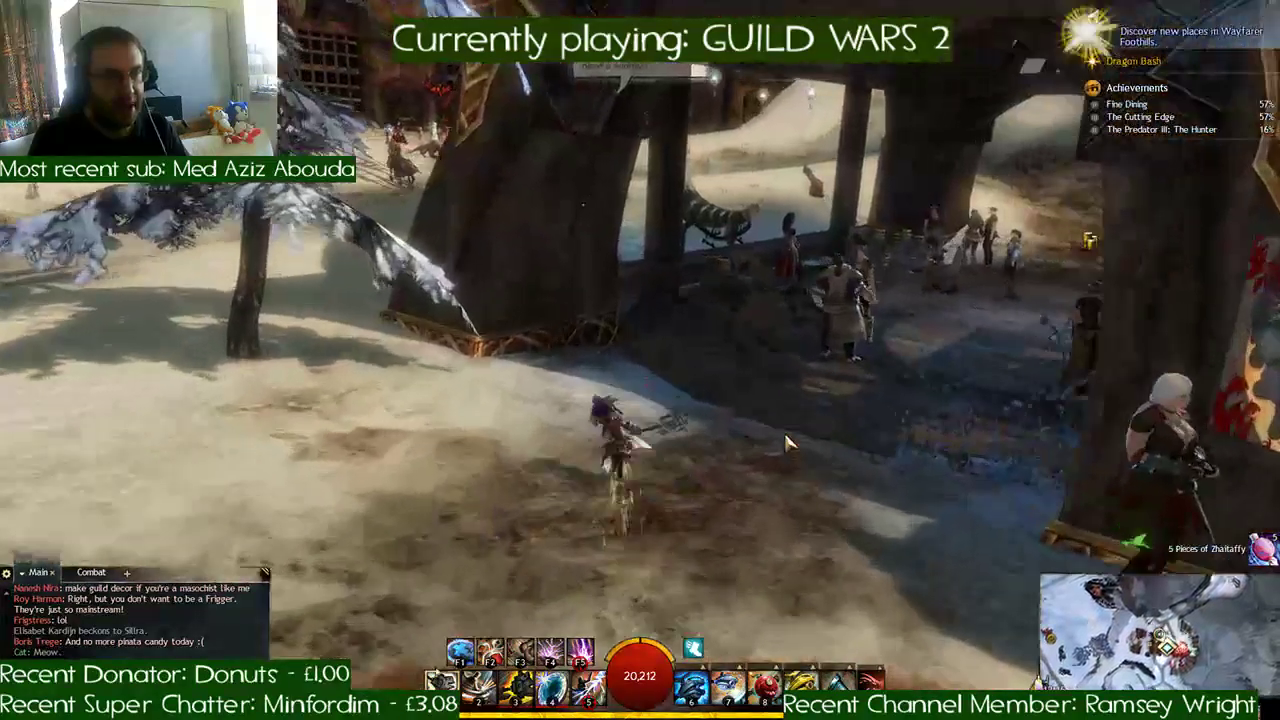
pyautogui.press('w')
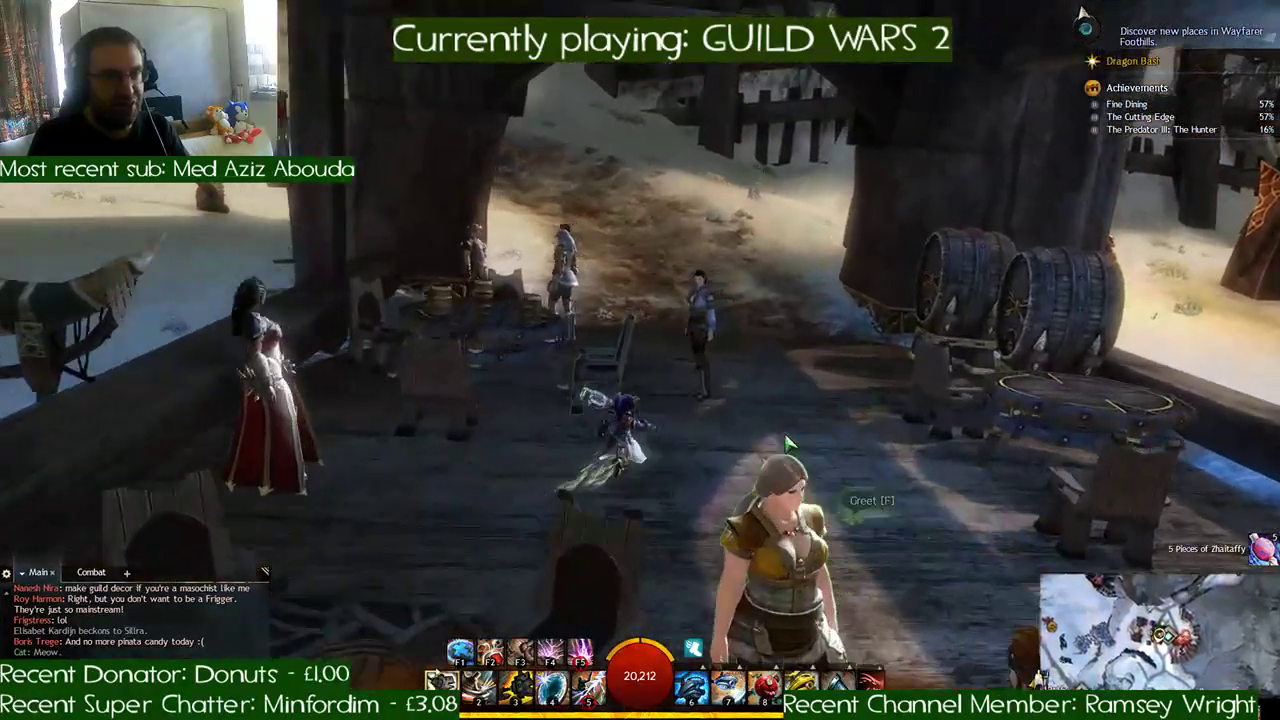
pyautogui.press('w')
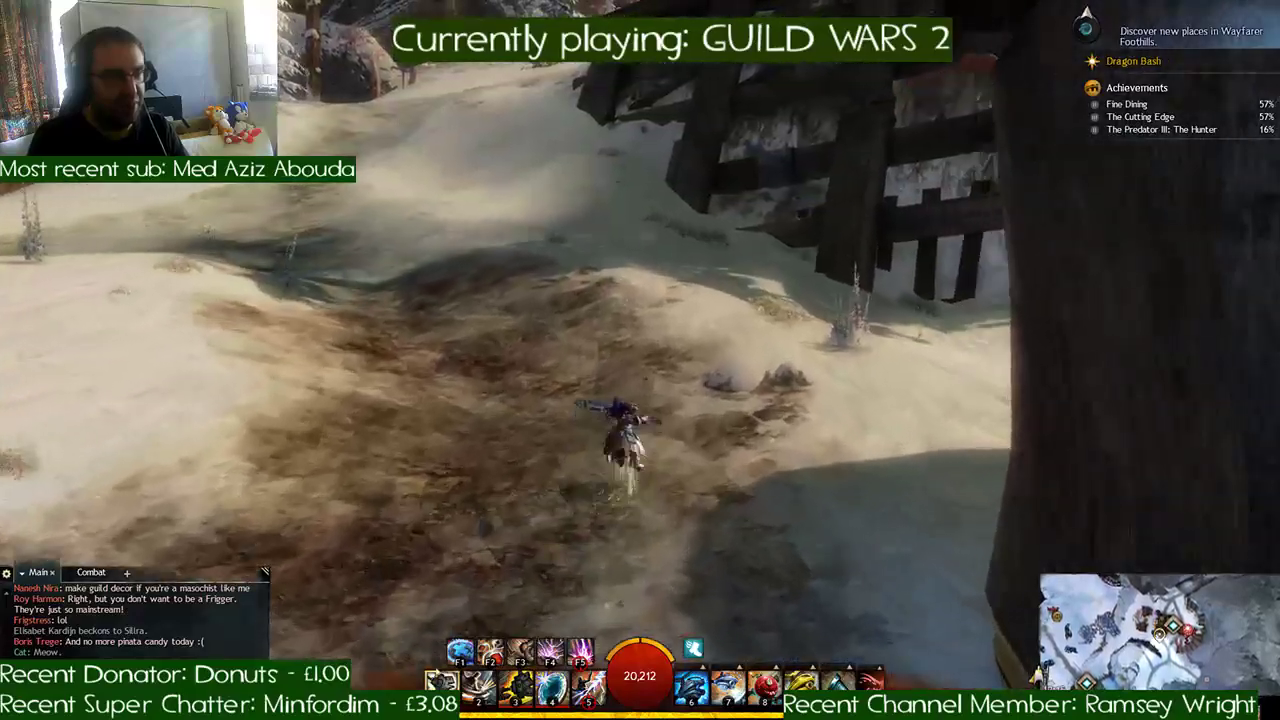
# - Mount the raptor, ride up the snowy slope past the tall fir, and dismount before the avenue of burning braziers
pyautogui.press('d')
pyautogui.press('x')
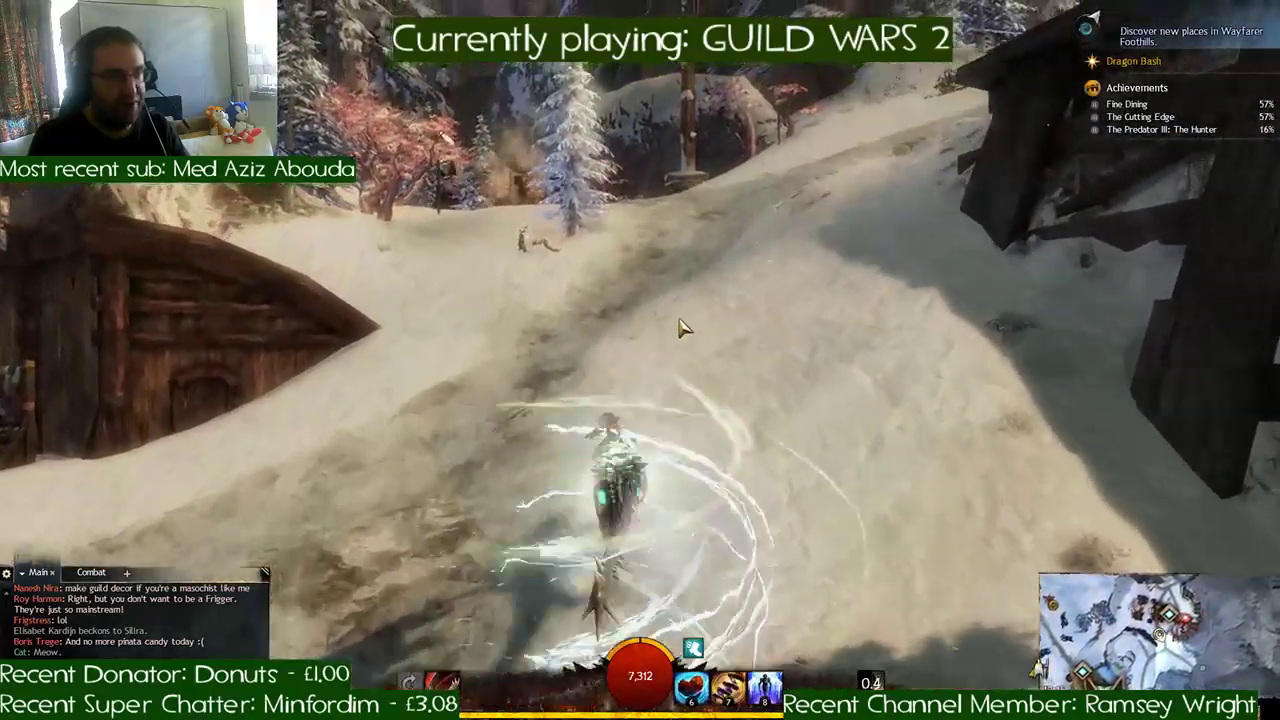
pyautogui.press('w')
pyautogui.press('w')
pyautogui.press('a')
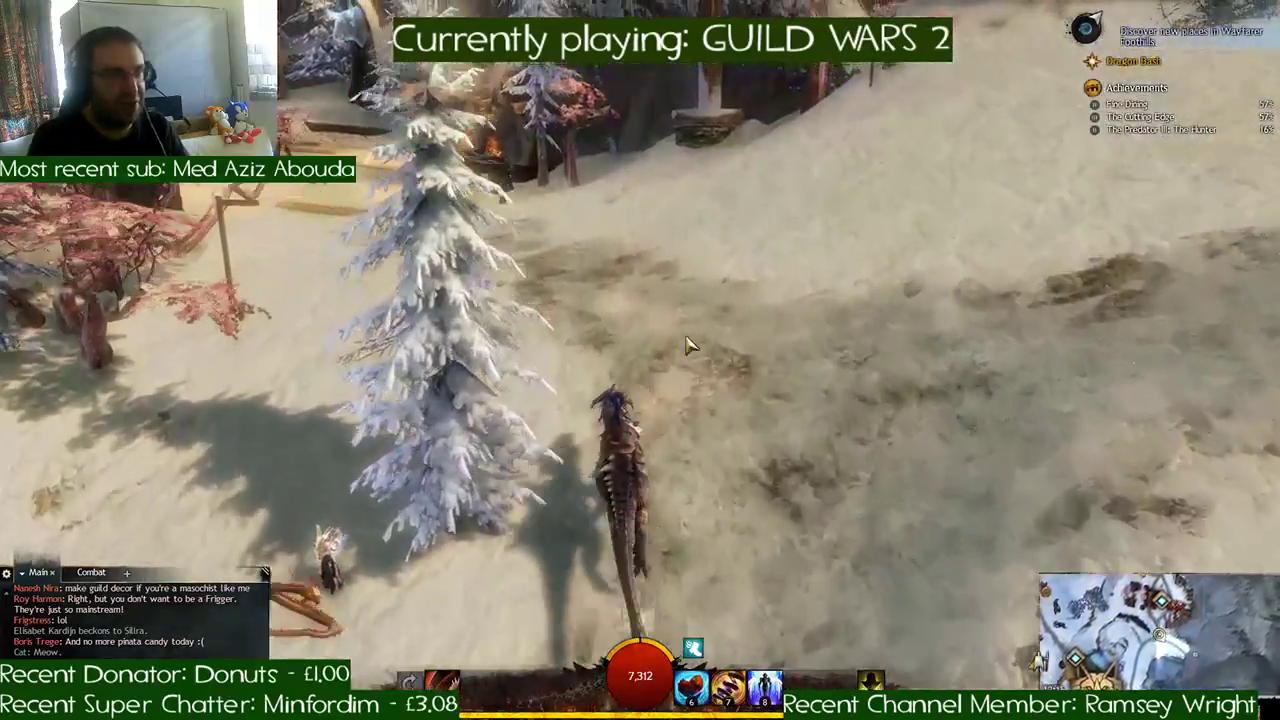
pyautogui.press('1')
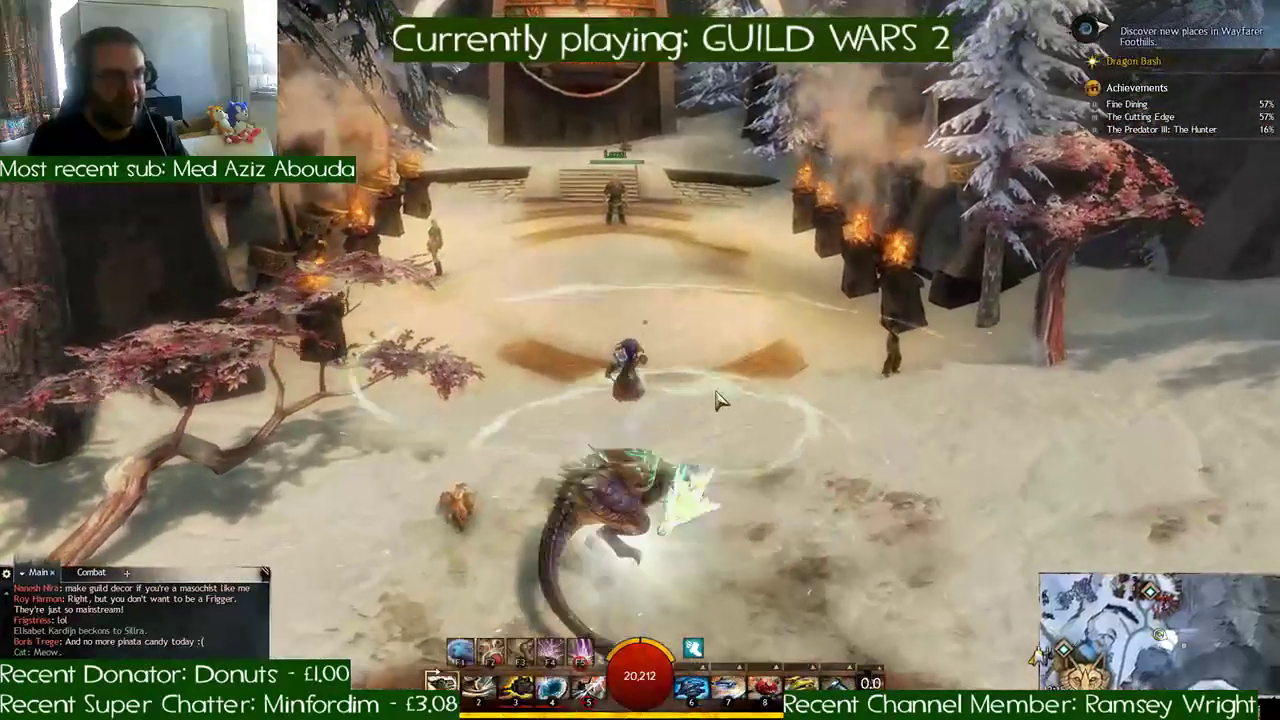
pyautogui.press('d')
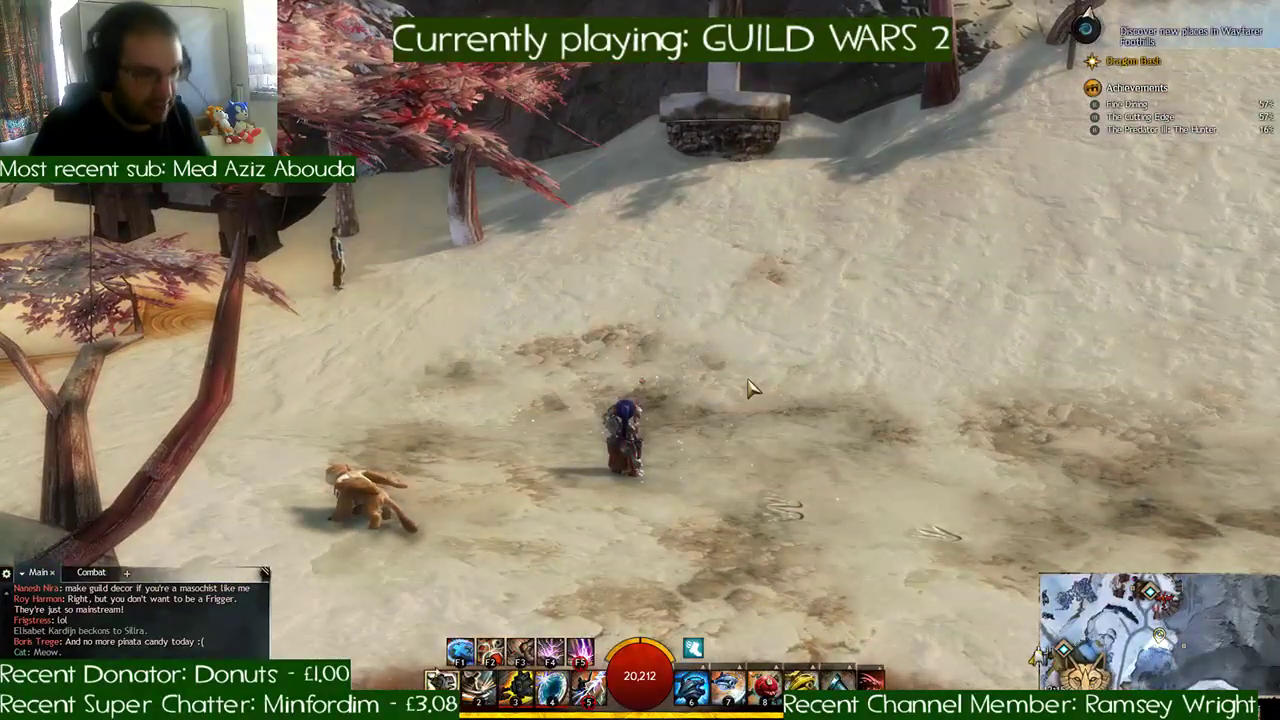
# - Open the inventory and unpack the reward chests and coffers
pyautogui.press('i')
pyautogui.scroll(-5, 700, 345)
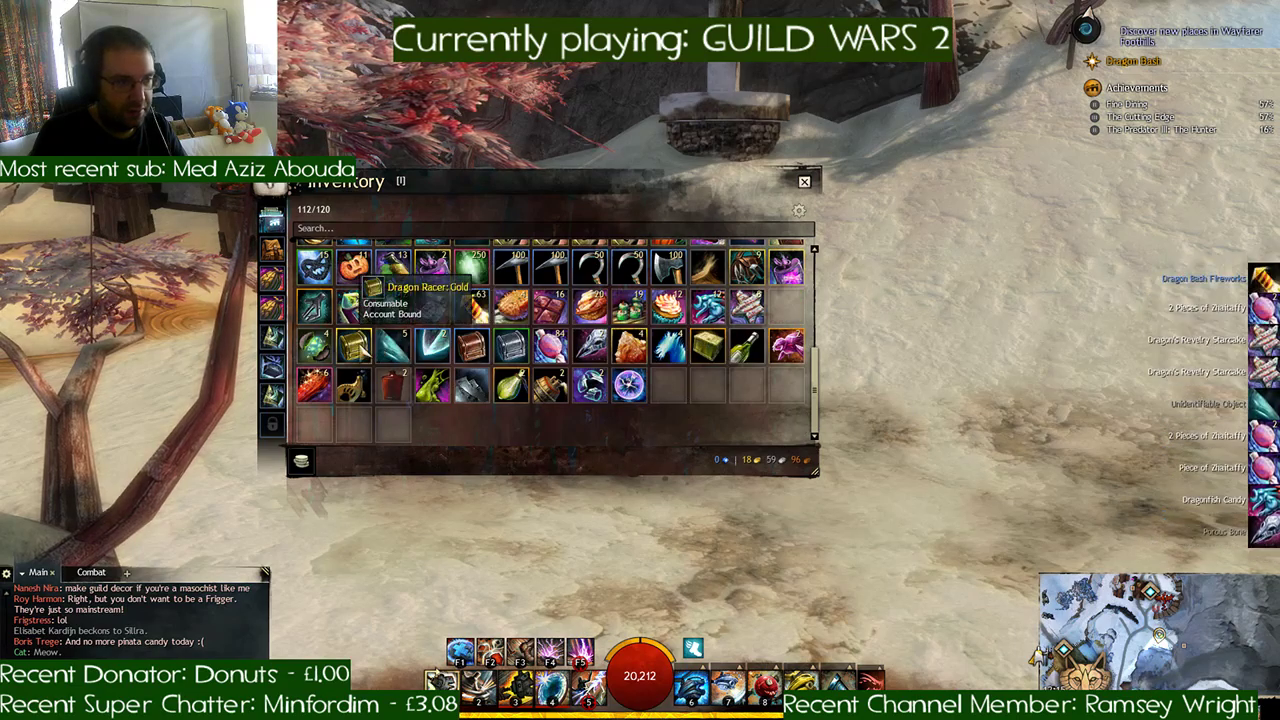
pyautogui.doubleClick(511, 355)
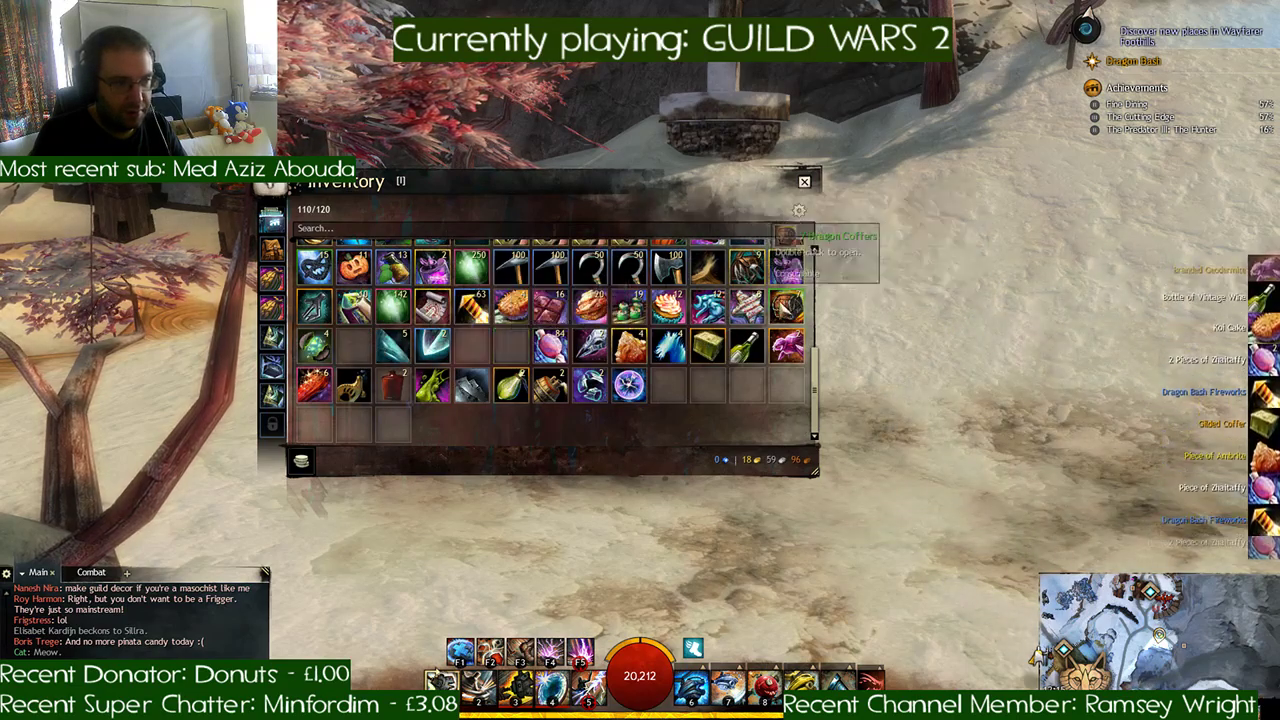
pyautogui.rightClick(785, 300)
pyautogui.click(814, 407)
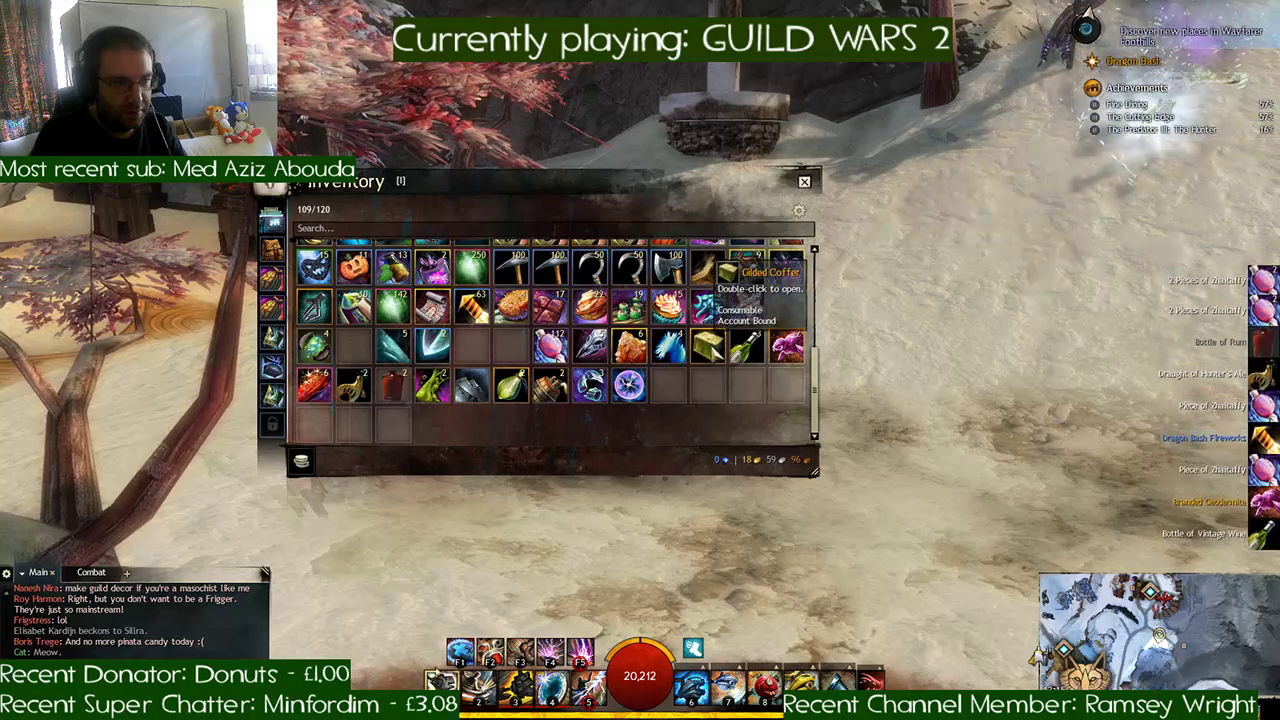
# - Consume the alcoholic drinks in the inventory, including the whole stack of Hunter's Ale, and open the Branded Geodermite
pyautogui.doubleClick(511, 385)
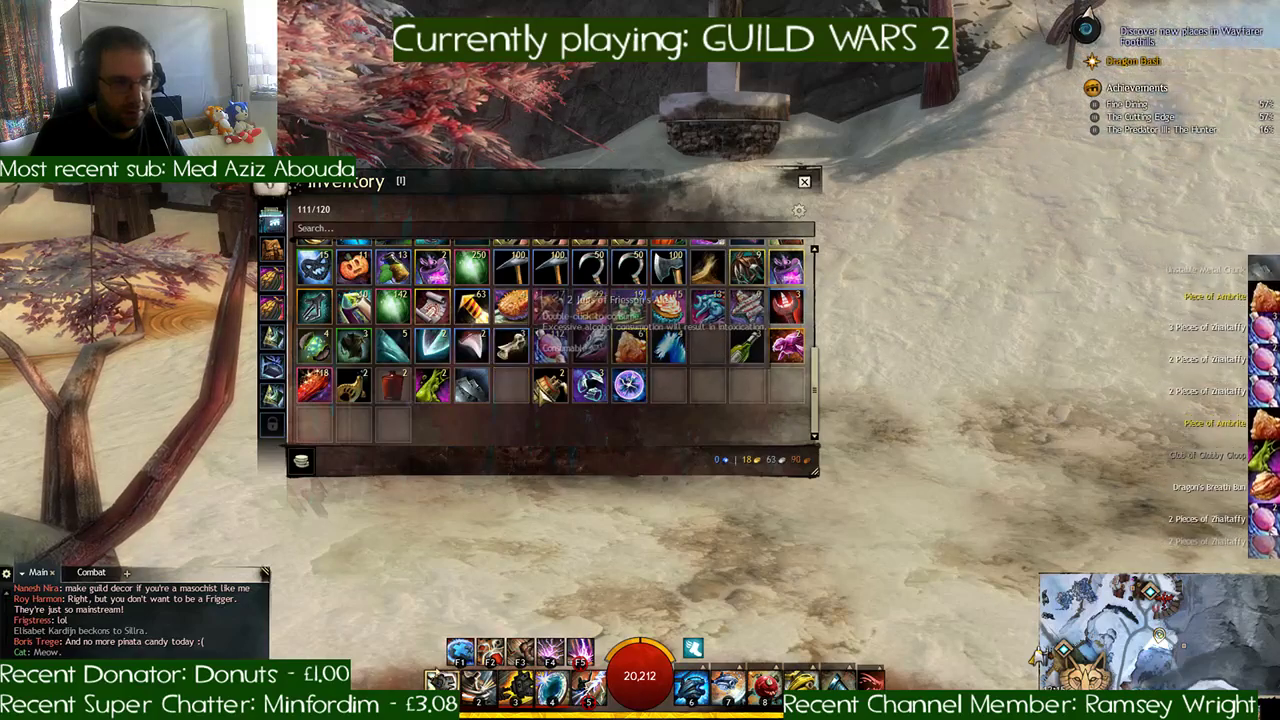
pyautogui.rightClick(548, 388)
pyautogui.rightClick(748, 342)
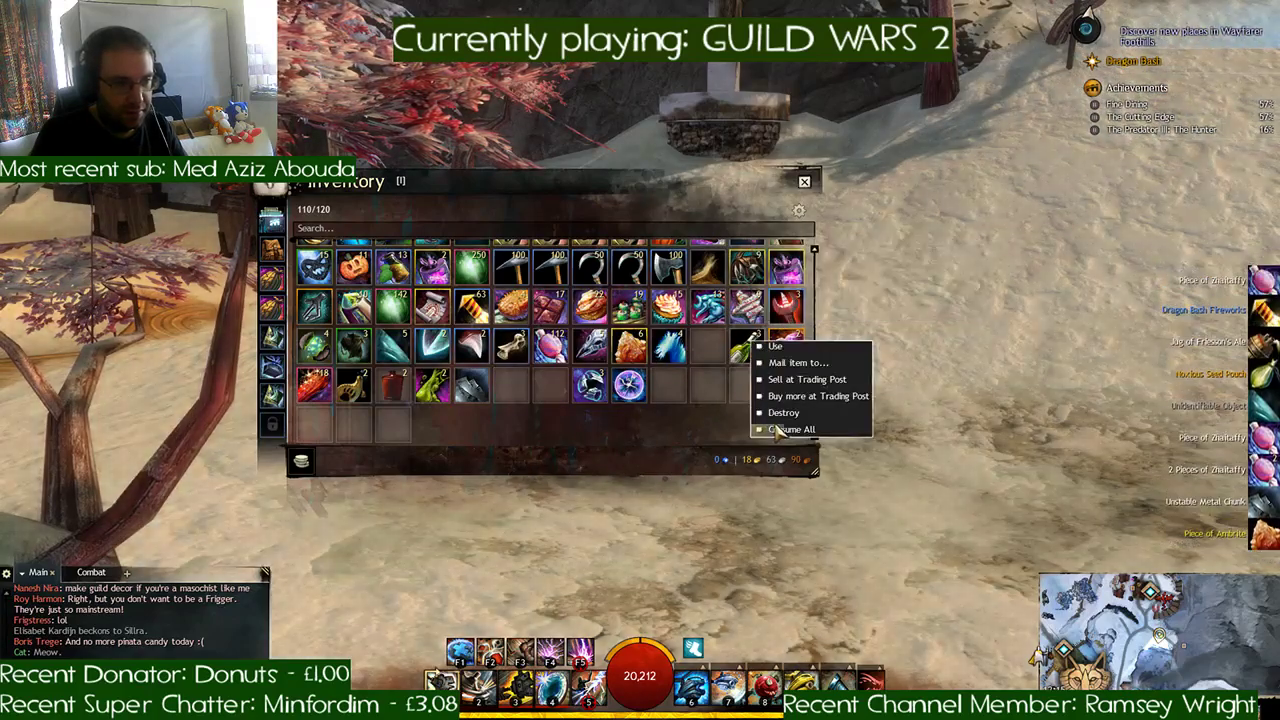
pyautogui.rightClick(353, 385)
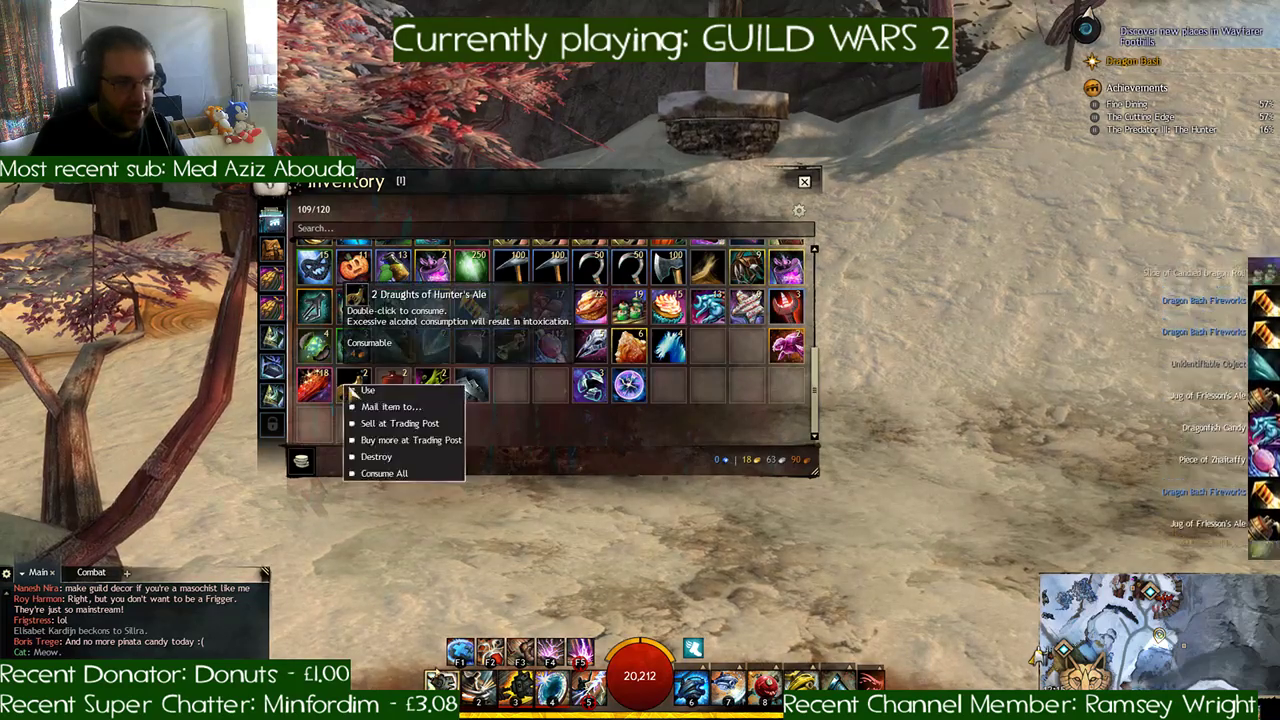
pyautogui.click(392, 474)
pyautogui.doubleClick(788, 346)
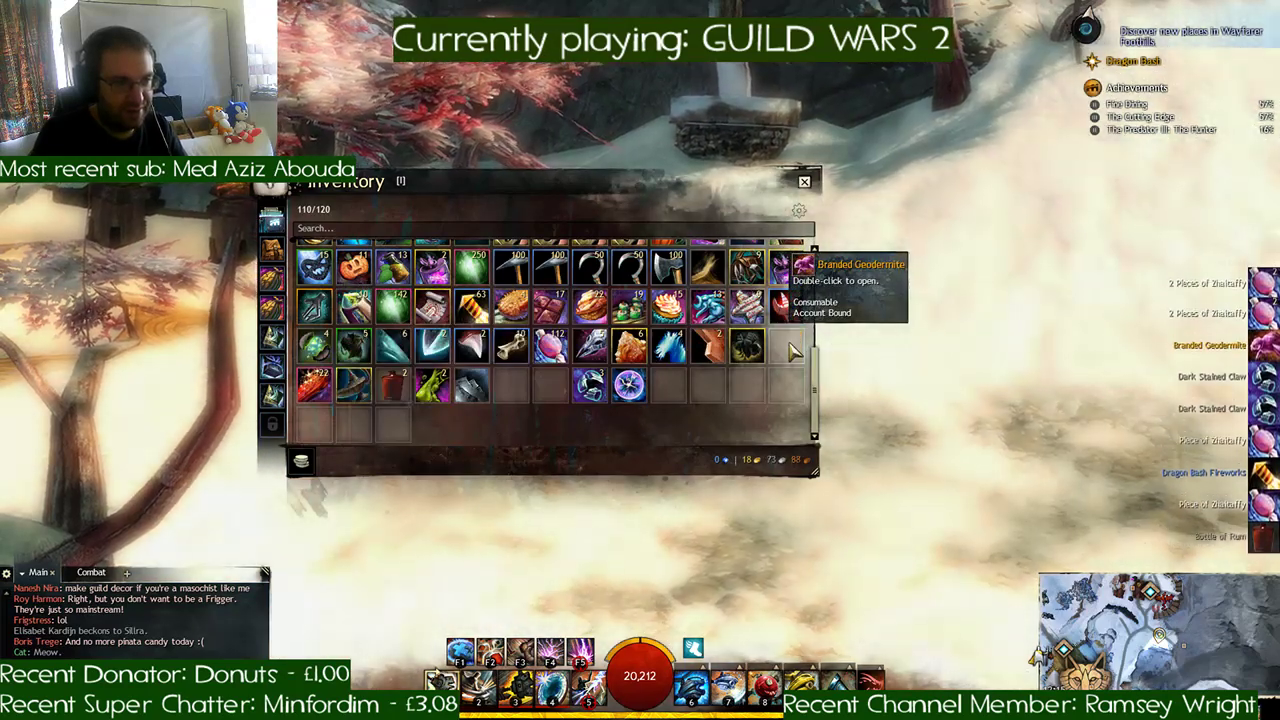
# - Salvage the Elonian Firelight torch and the unidentified gear in the inventory
pyautogui.doubleClick(752, 268)
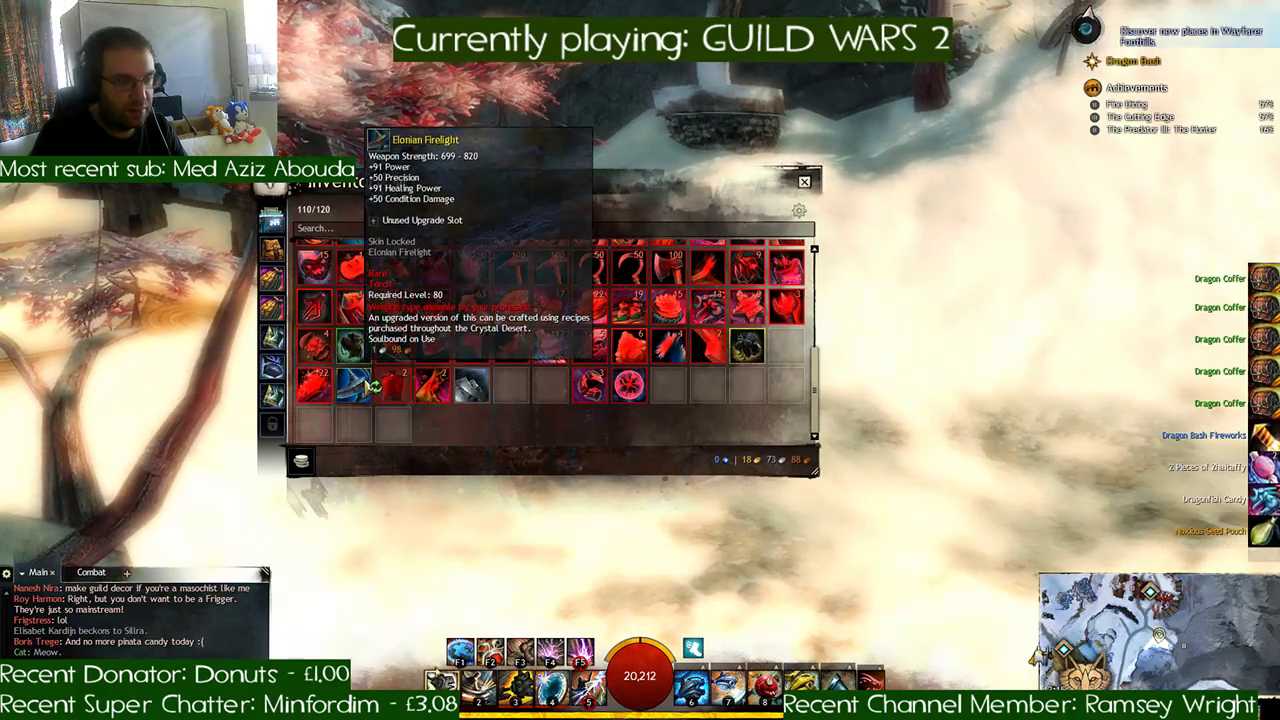
pyautogui.click(372, 387)
pyautogui.click(630, 393)
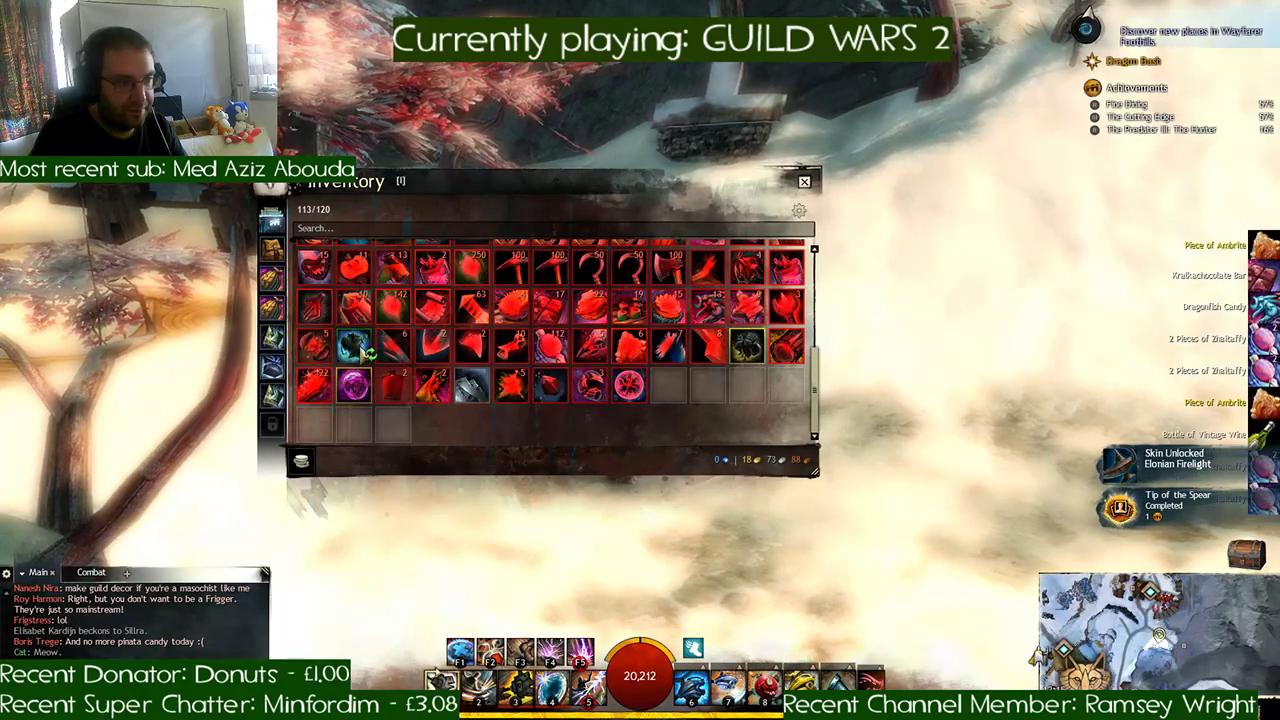
pyautogui.click(748, 348)
pyautogui.click(754, 387)
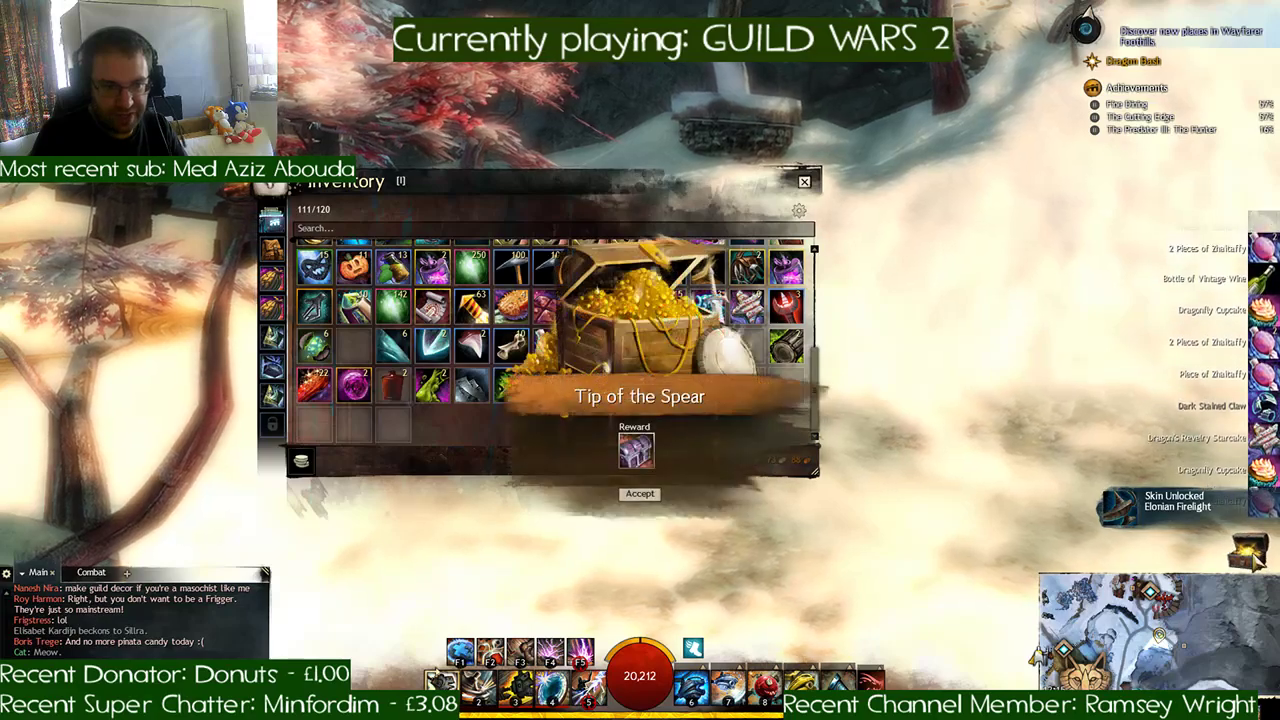
# - Look up the recently completed Tip of the Spear achievement and review its collection and rewards
pyautogui.moveTo(636, 451)
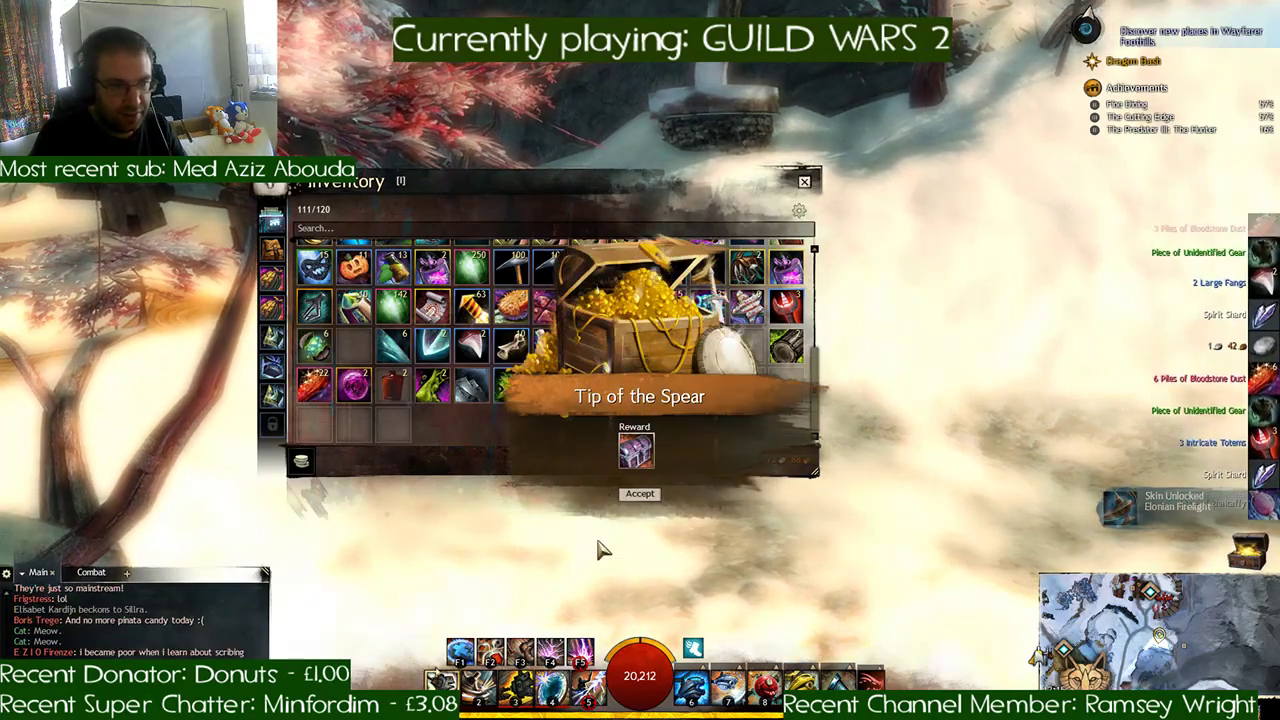
pyautogui.press('h')
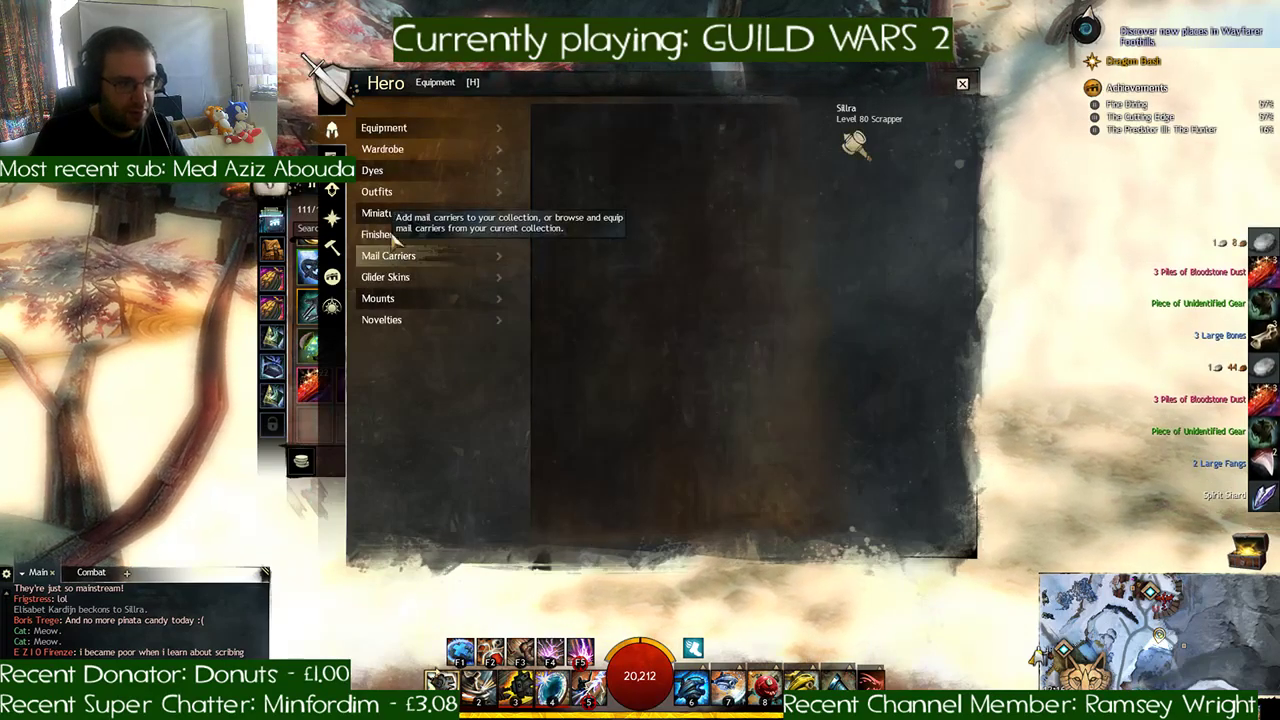
pyautogui.click(332, 276)
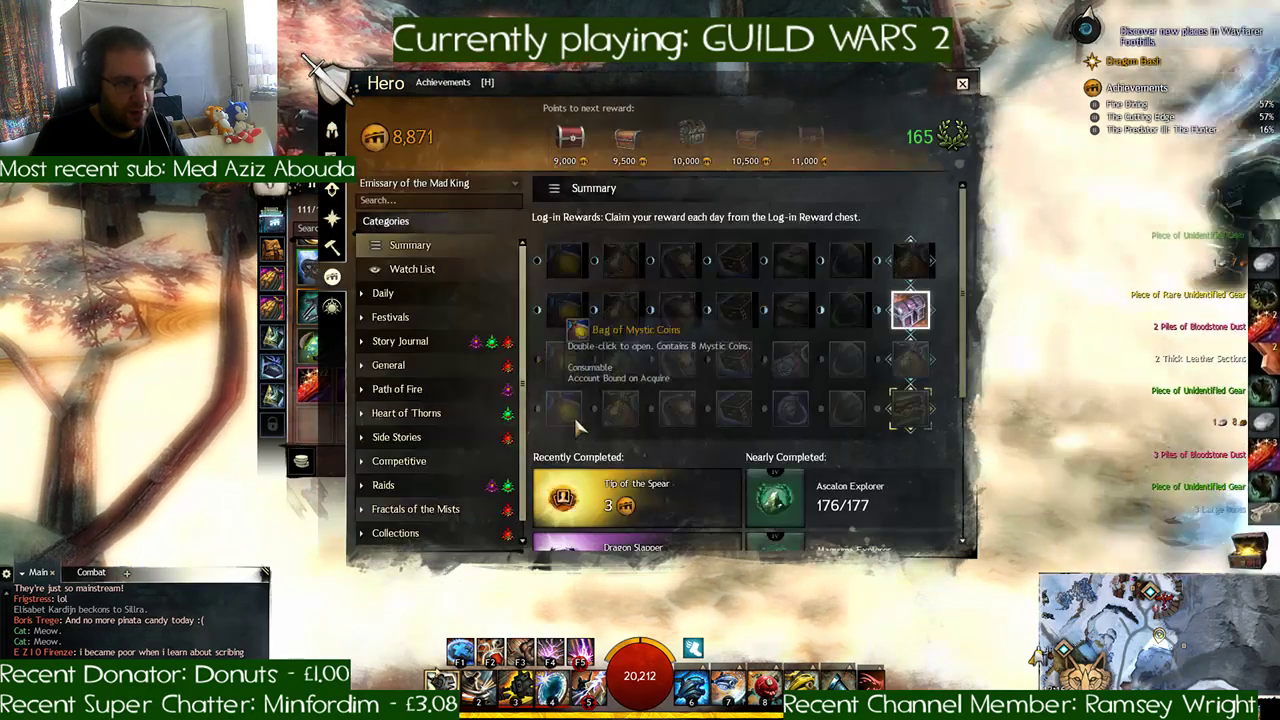
pyautogui.click(606, 491)
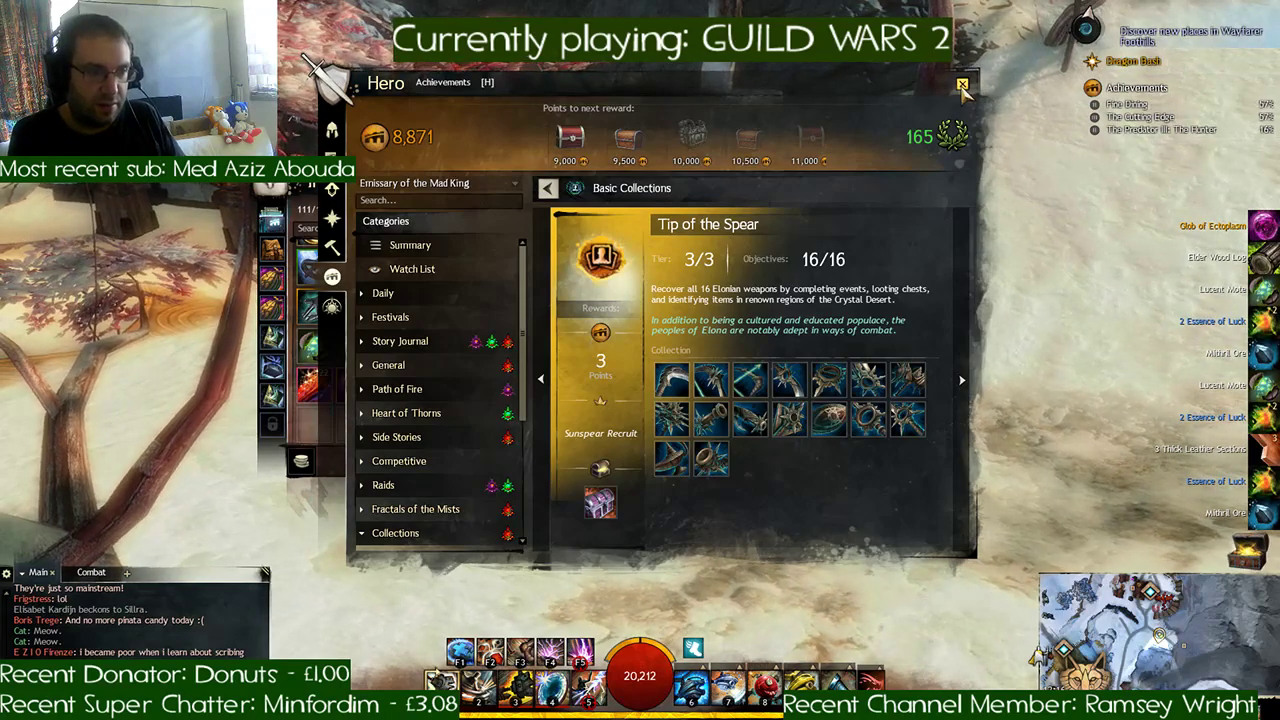
pyautogui.click(961, 85)
# - Accept the Tip of the Spear reward and open the Chest of the First Spear in the inventory
pyautogui.click(640, 493)
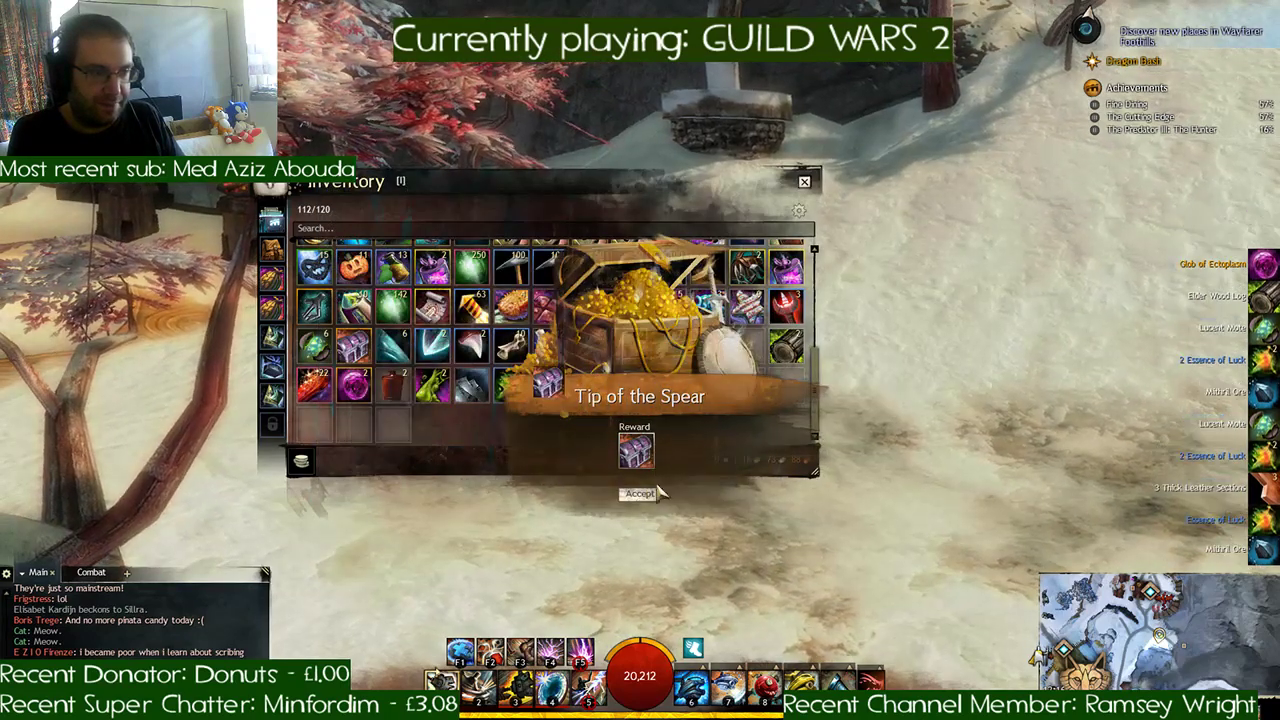
pyautogui.press('i')
pyautogui.press('i')
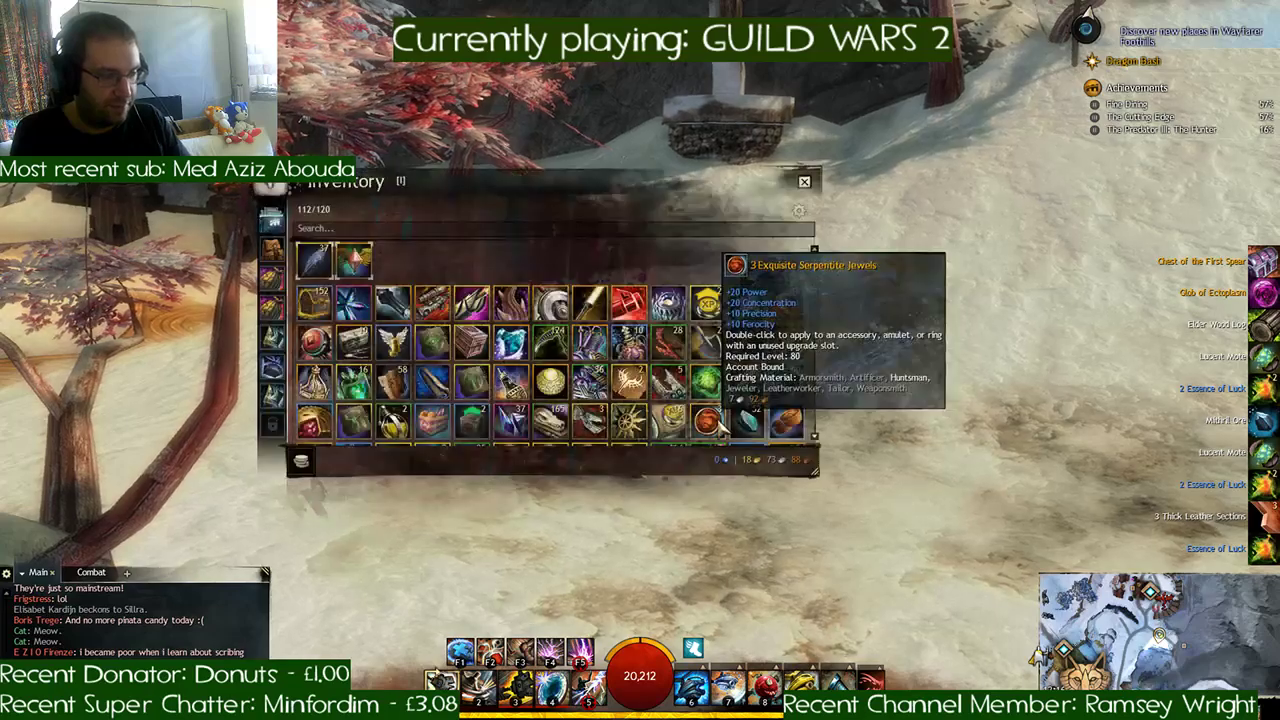
pyautogui.scroll(-3, 575, 403)
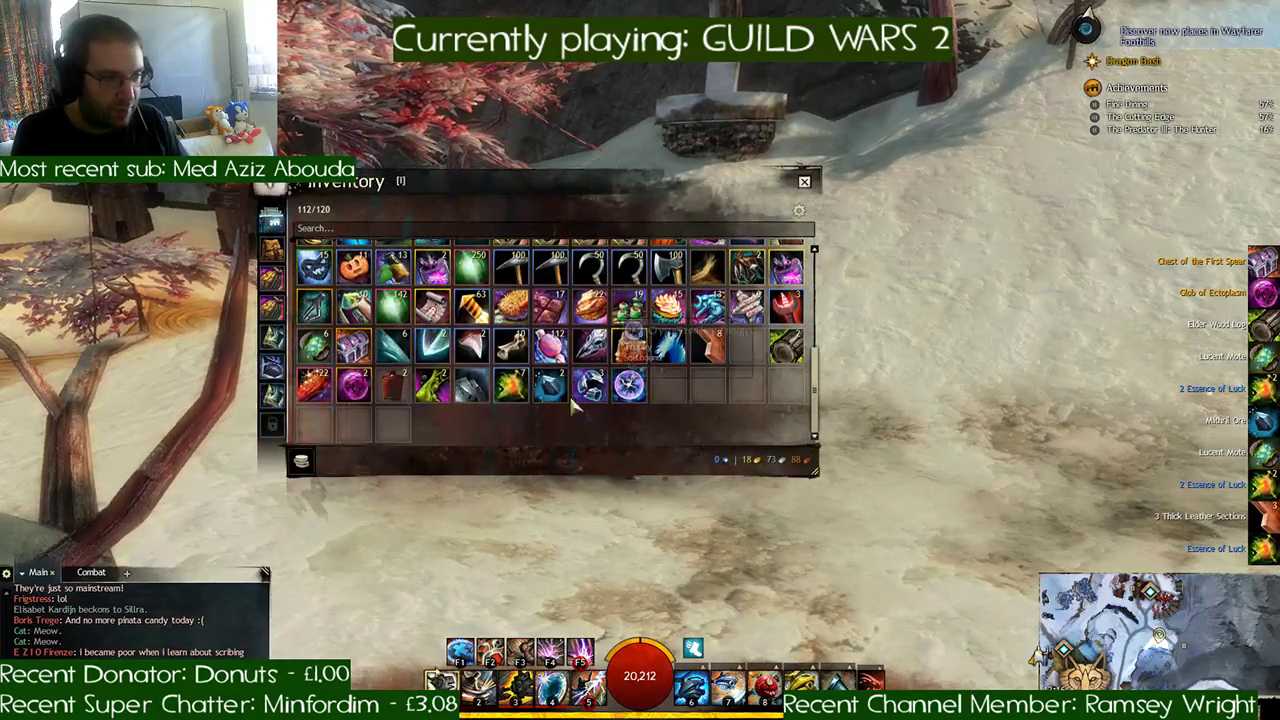
pyautogui.doubleClick(355, 347)
# - Examine the stats and types of the Sunspear weapons offered by the Chest of the First Spear
pyautogui.moveTo(569, 305)
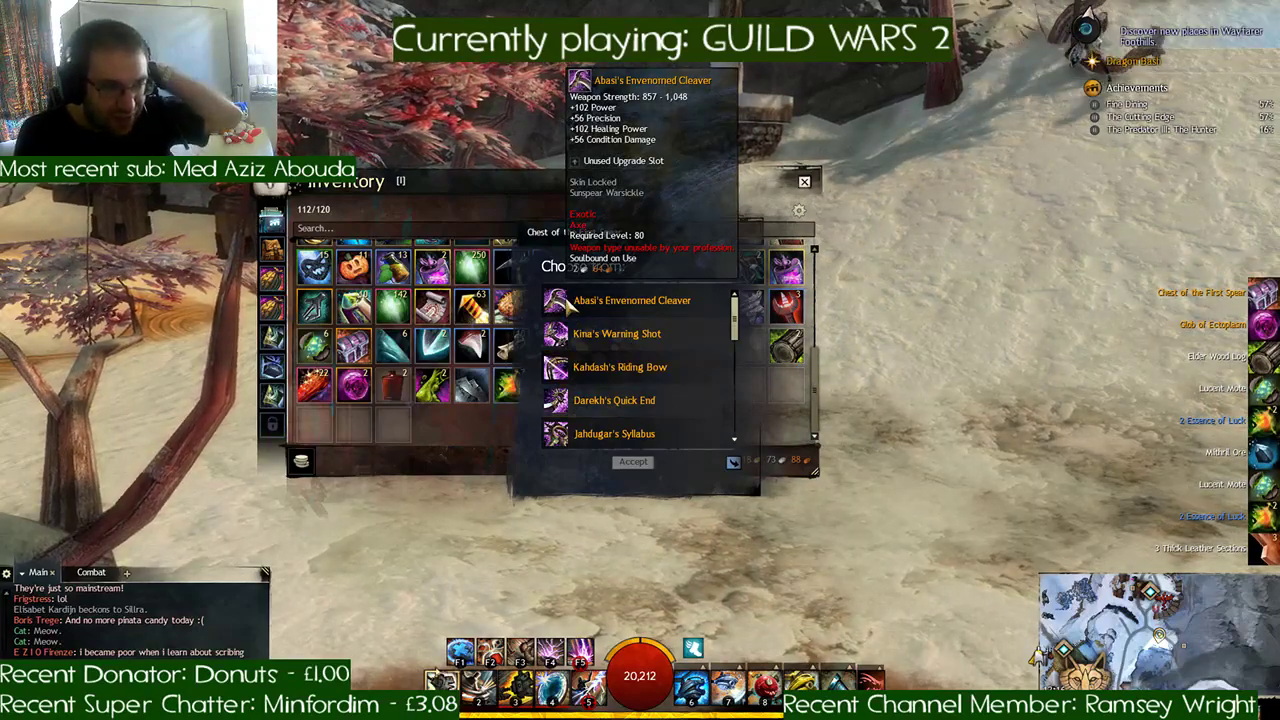
pyautogui.moveTo(556, 368)
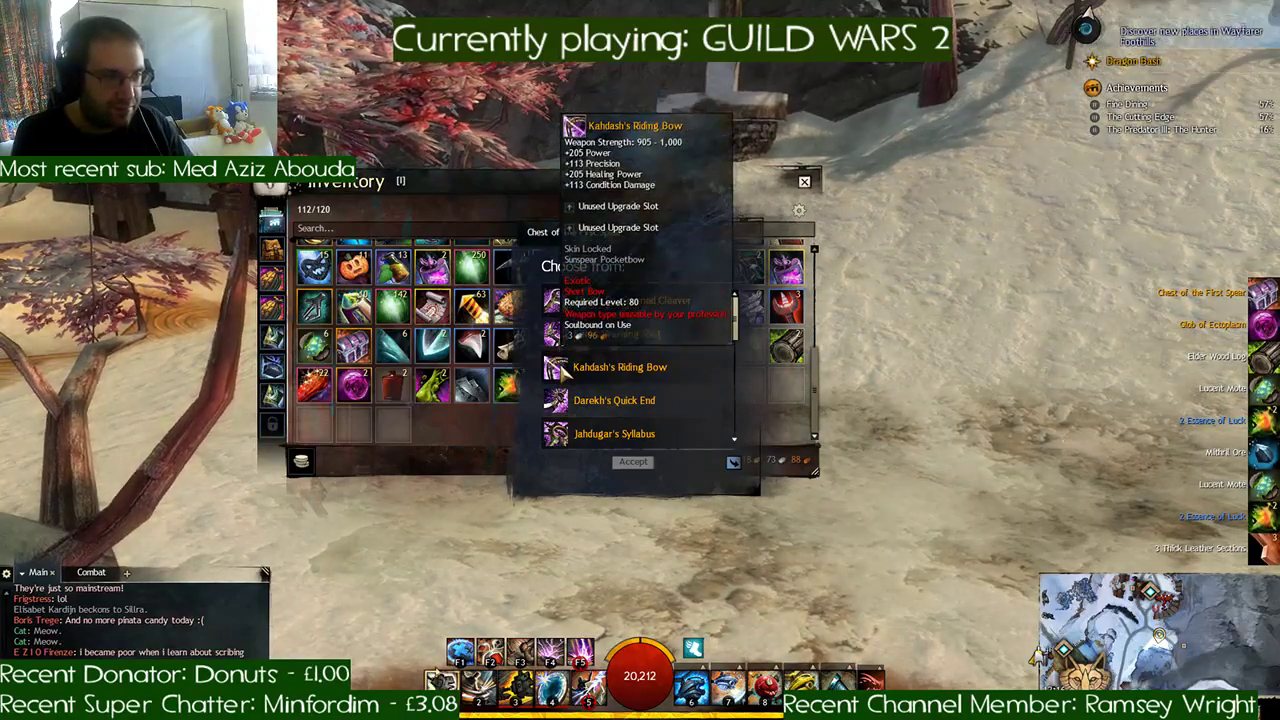
pyautogui.moveTo(556, 401)
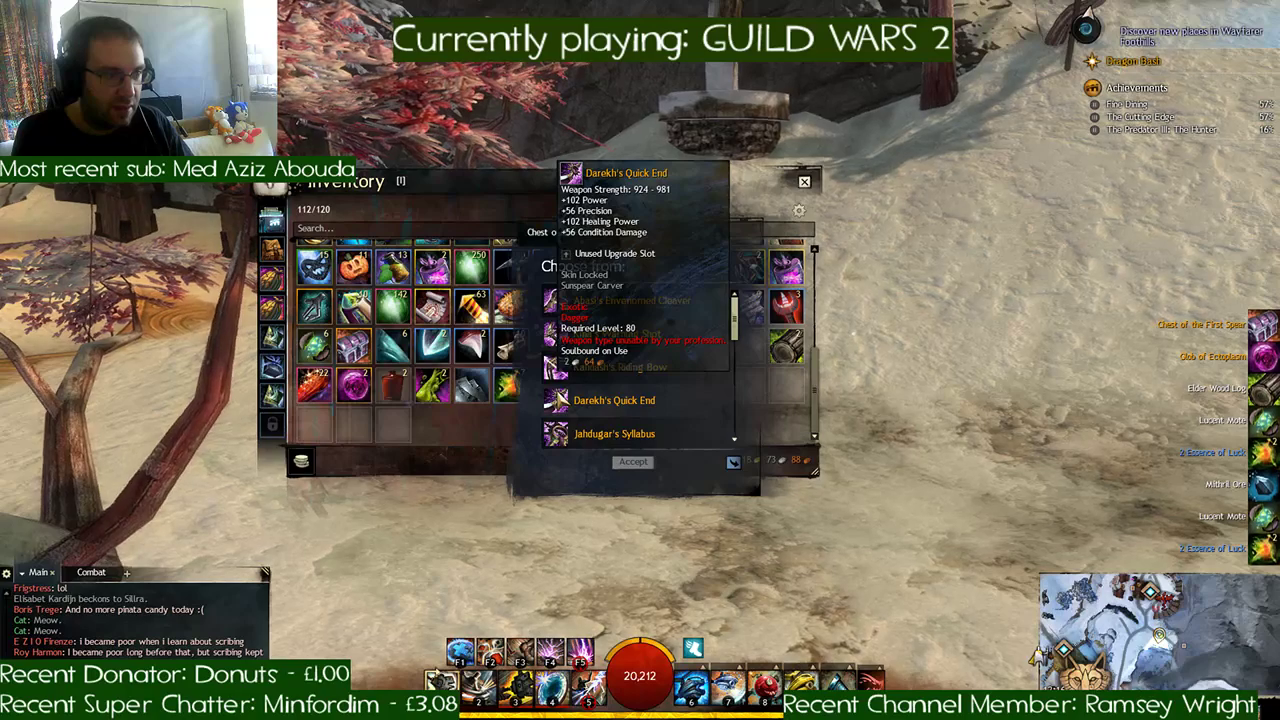
pyautogui.scroll(-1, 556, 401)
pyautogui.scroll(-3, 556, 395)
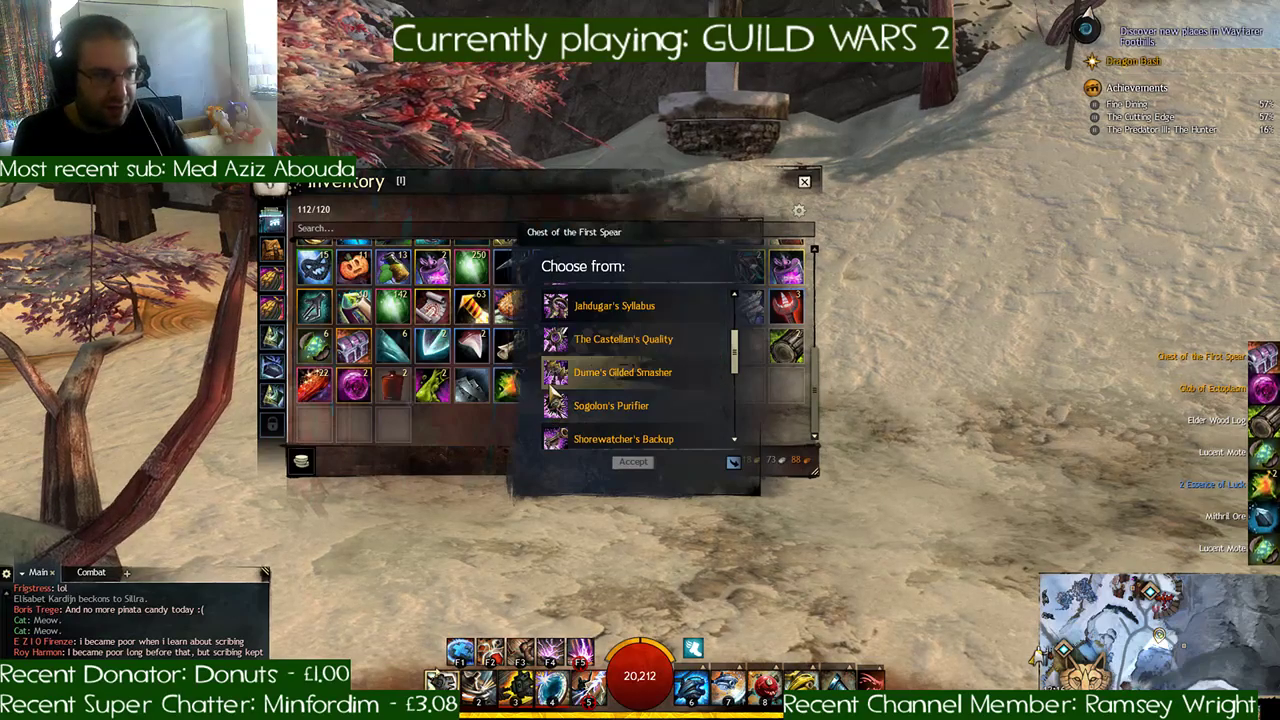
pyautogui.scroll(-1, 552, 383)
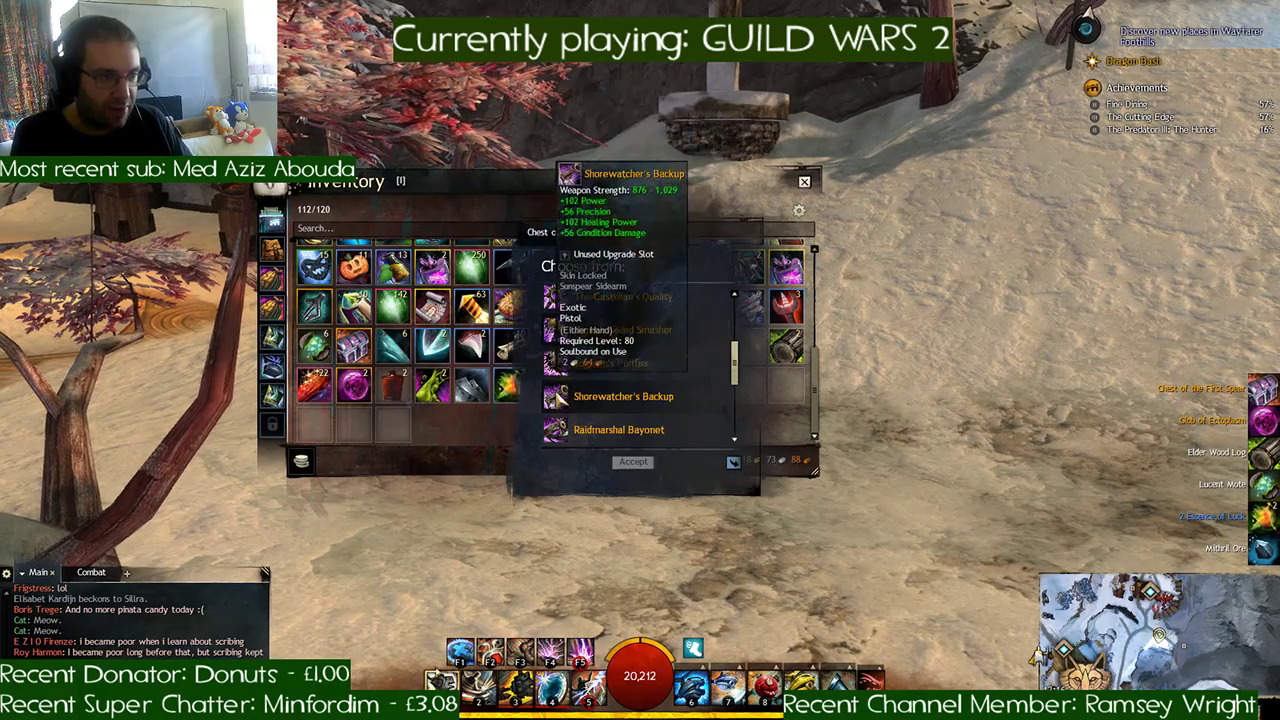
pyautogui.scroll(-1, 558, 397)
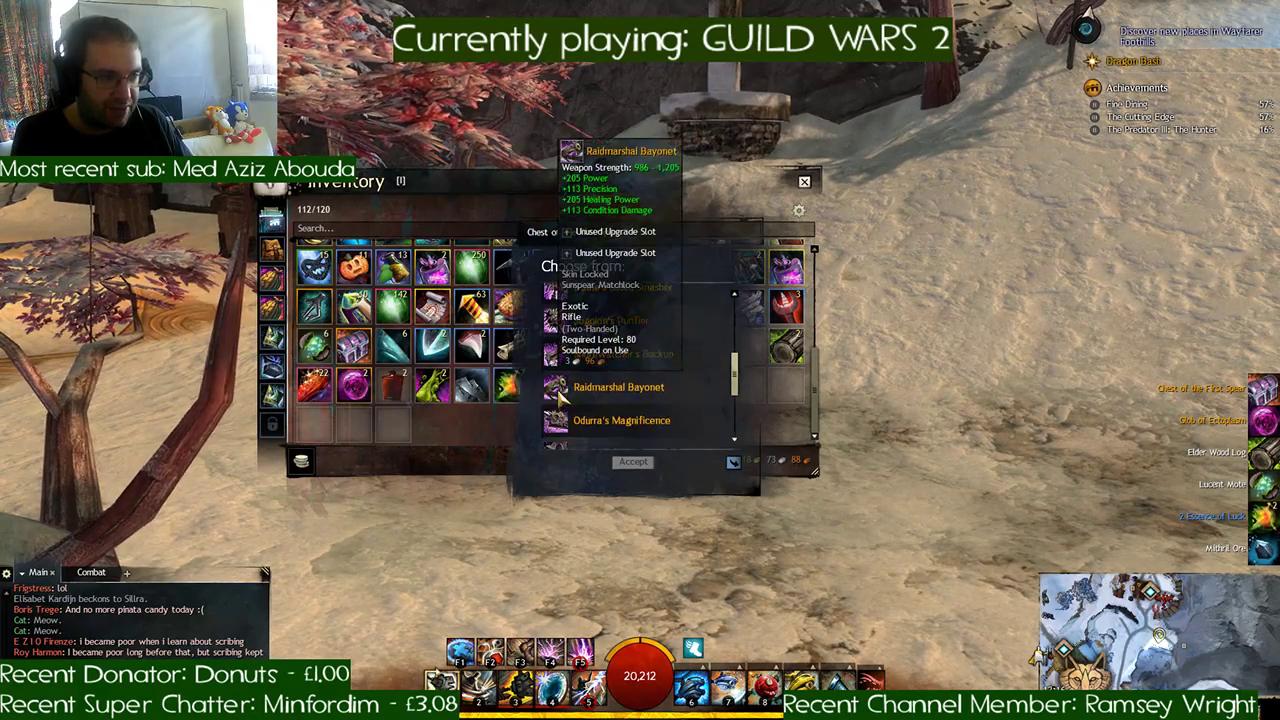
pyautogui.scroll(-3, 558, 397)
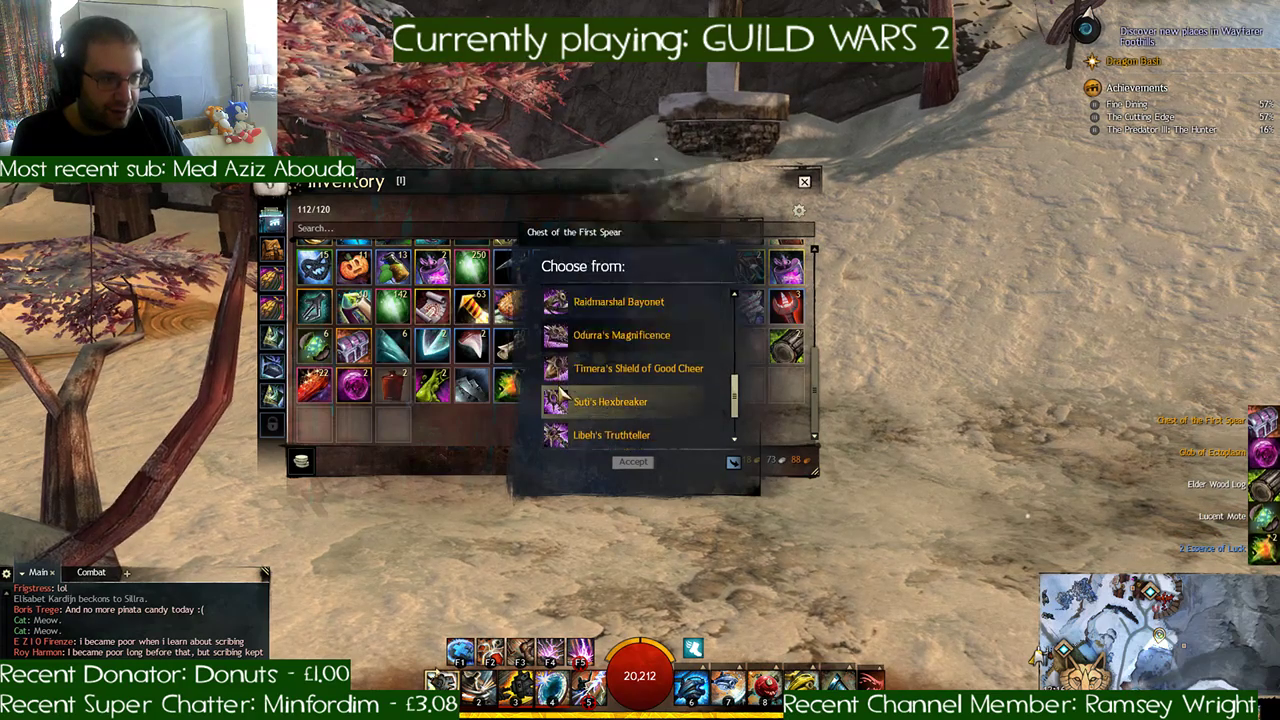
pyautogui.scroll(-2, 560, 396)
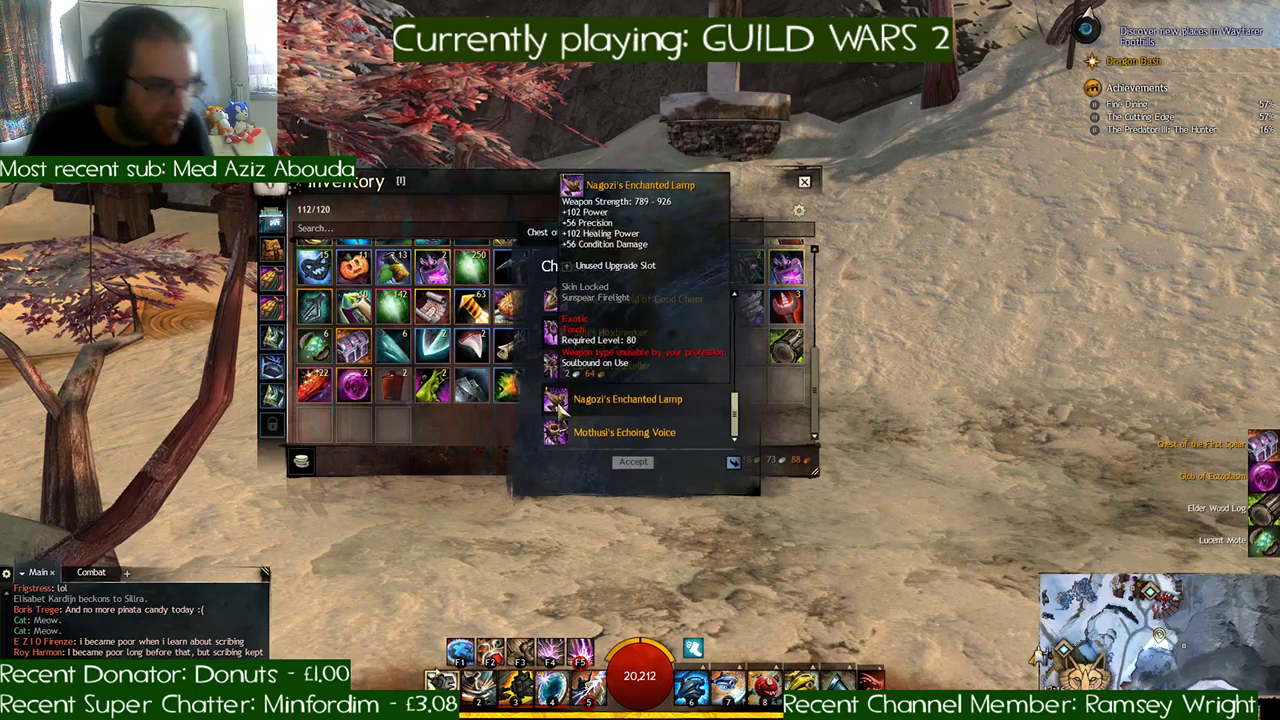
pyautogui.scroll(3, 558, 398)
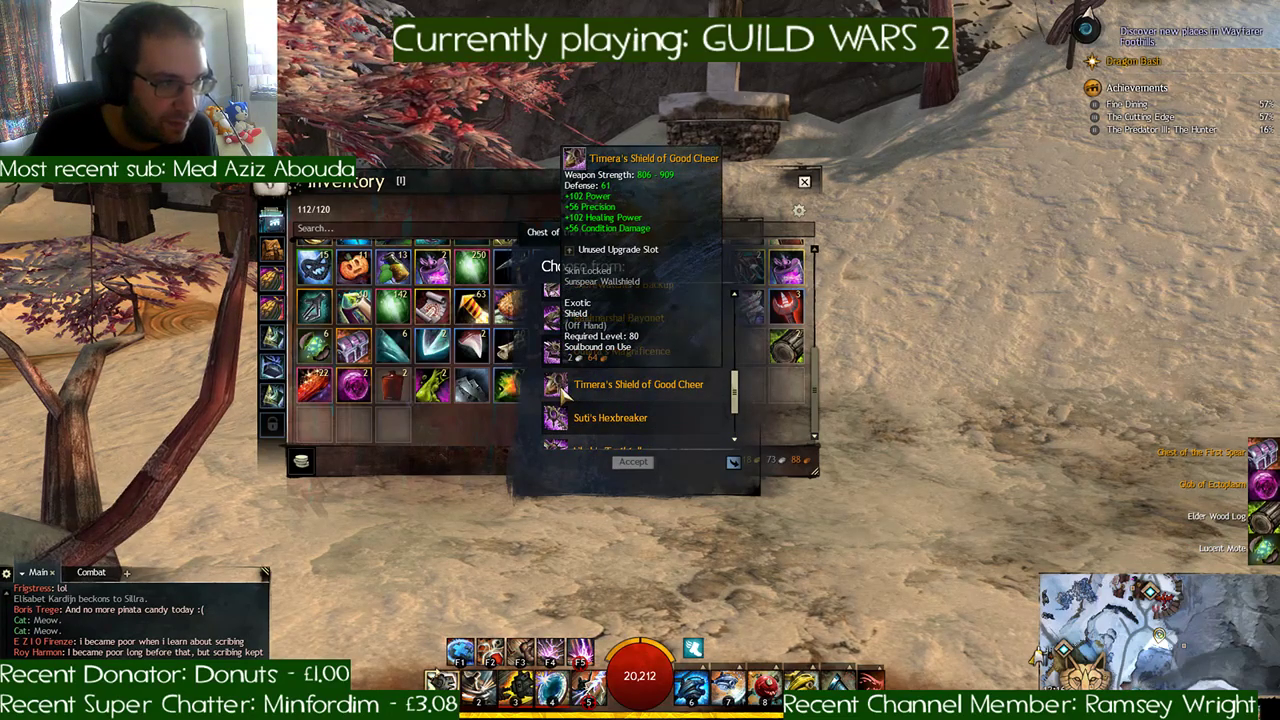
# - Preview Timera's Shield of Good Cheer, Raidmarshal Bayonet and Shorewatcher's Backup, showing the weapons without the character
pyautogui.keyDown('ctrl'); pyautogui.click(558, 390); pyautogui.keyUp('ctrl')
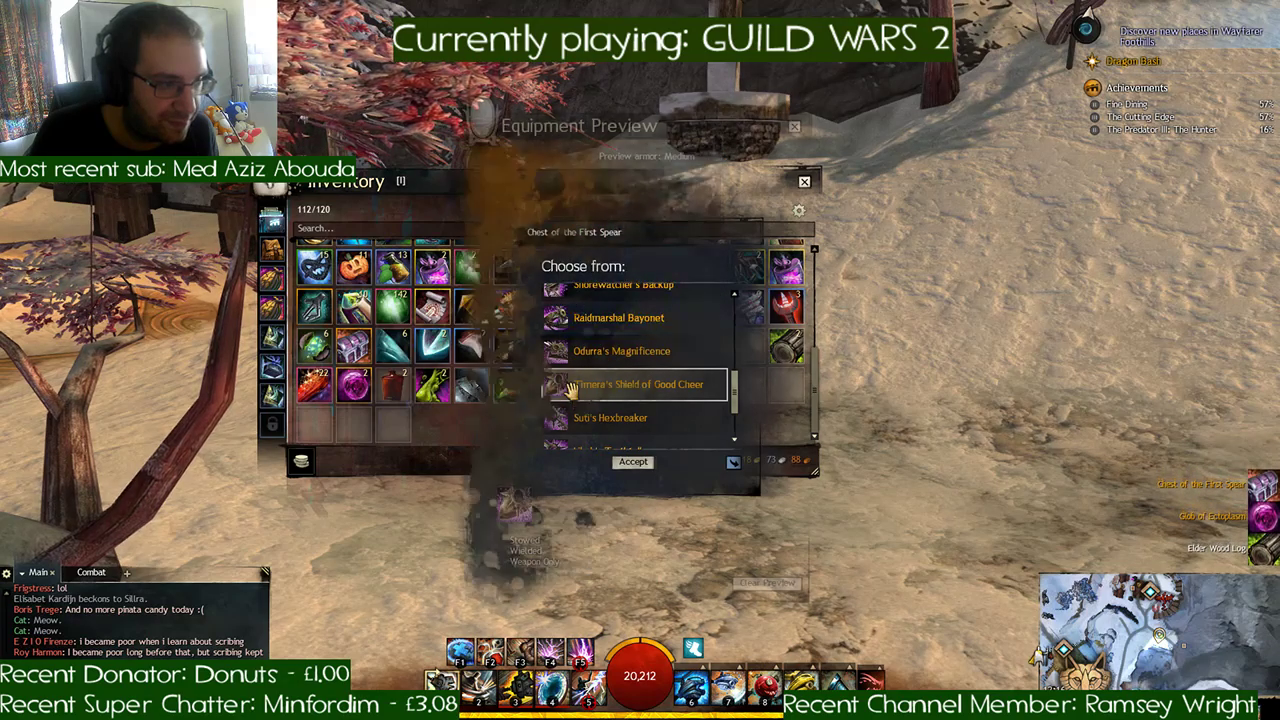
pyautogui.click(503, 561)
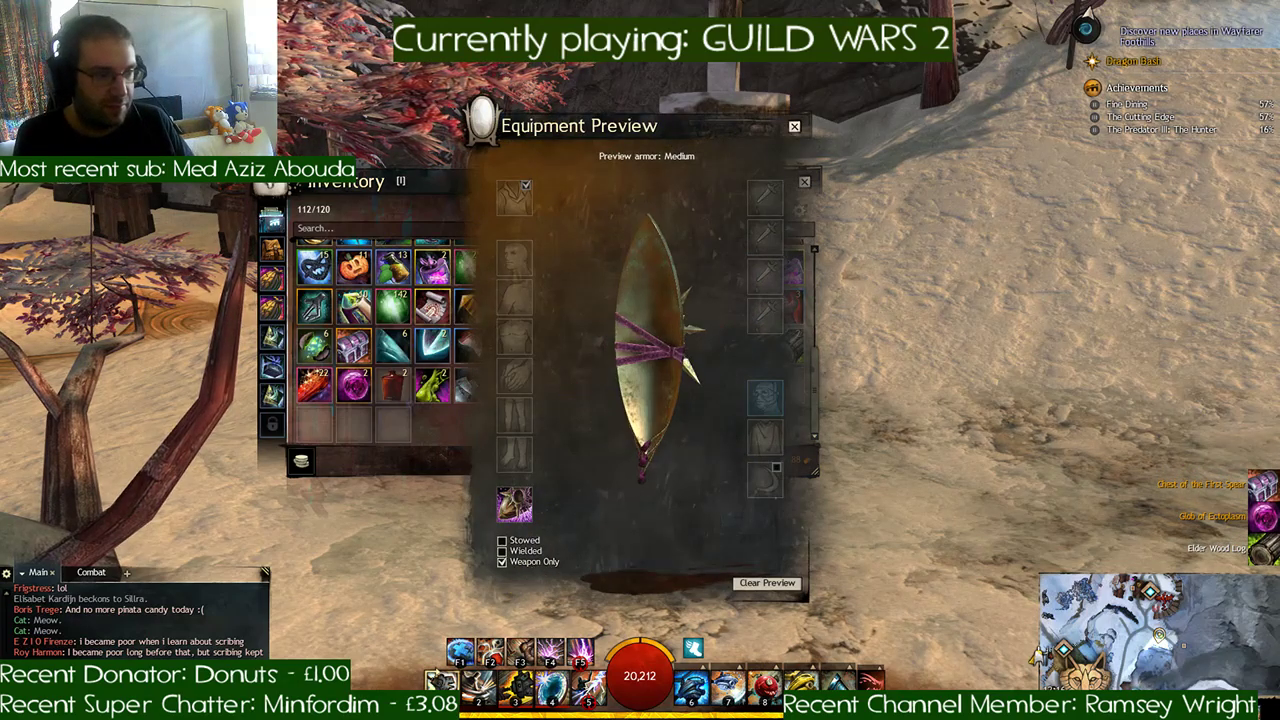
pyautogui.click(794, 127)
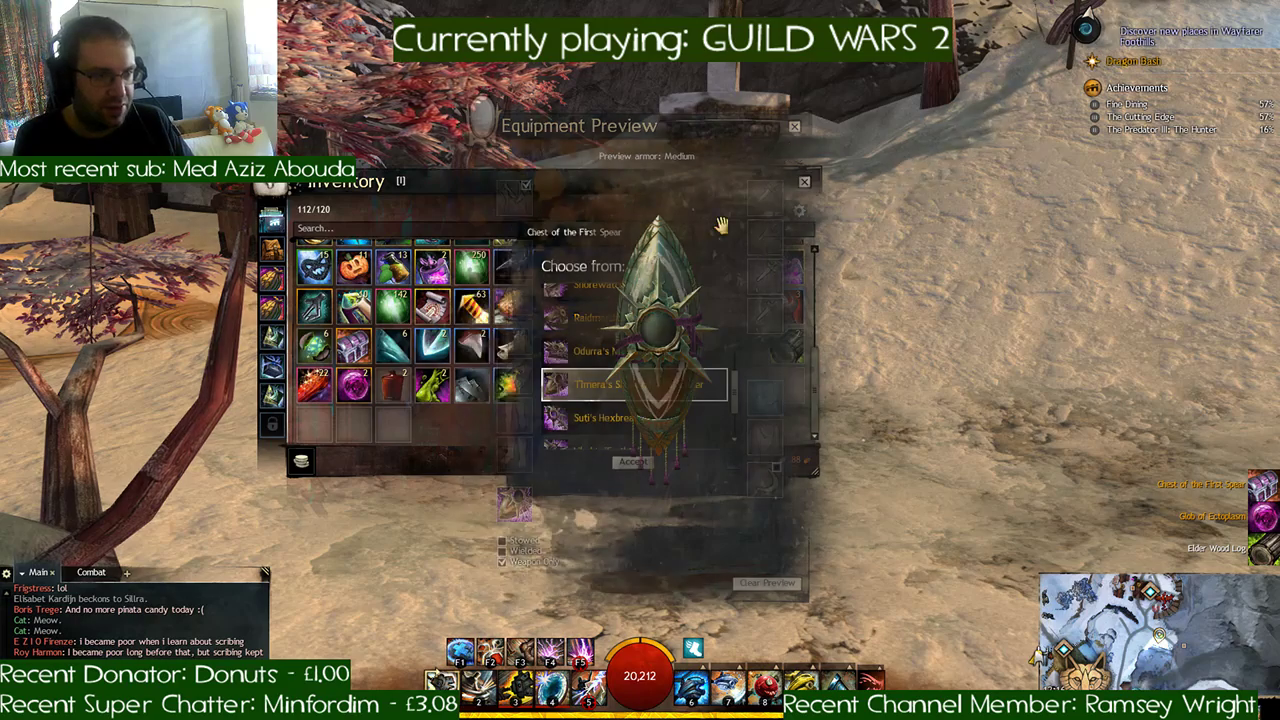
pyautogui.scroll(1, 671, 373)
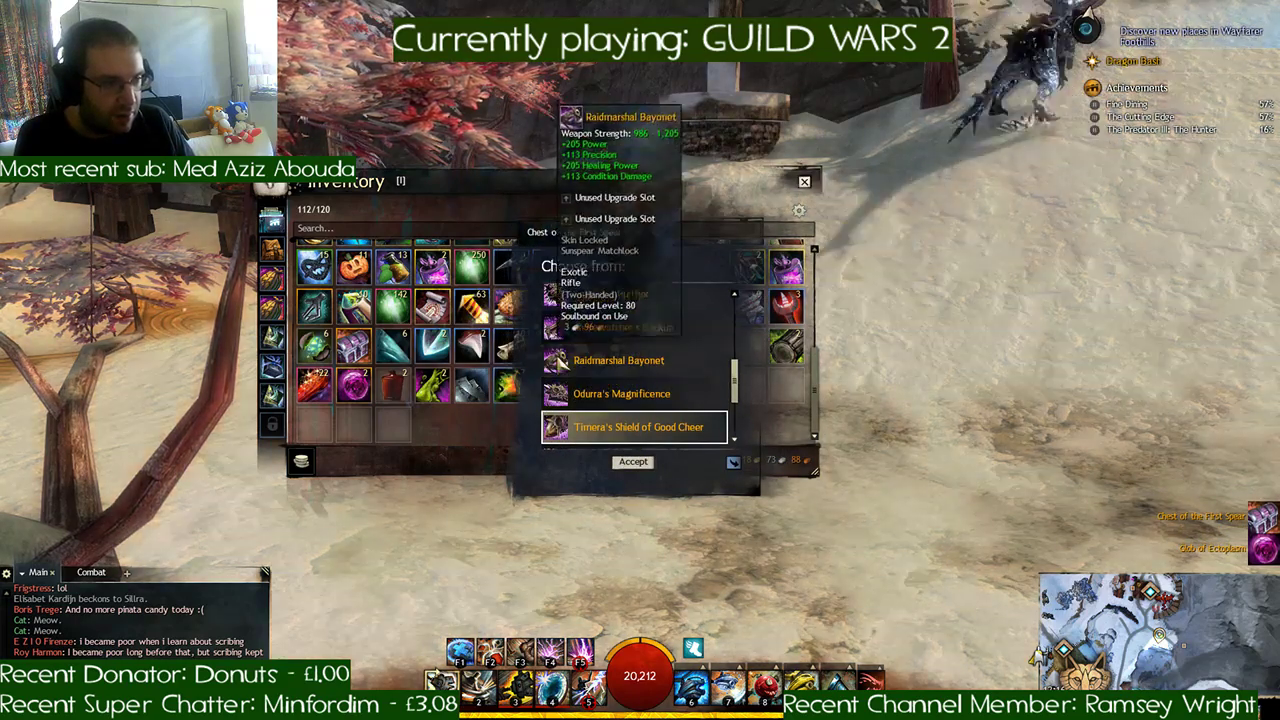
pyautogui.keyDown('ctrl'); pyautogui.click(558, 358); pyautogui.keyUp('ctrl')
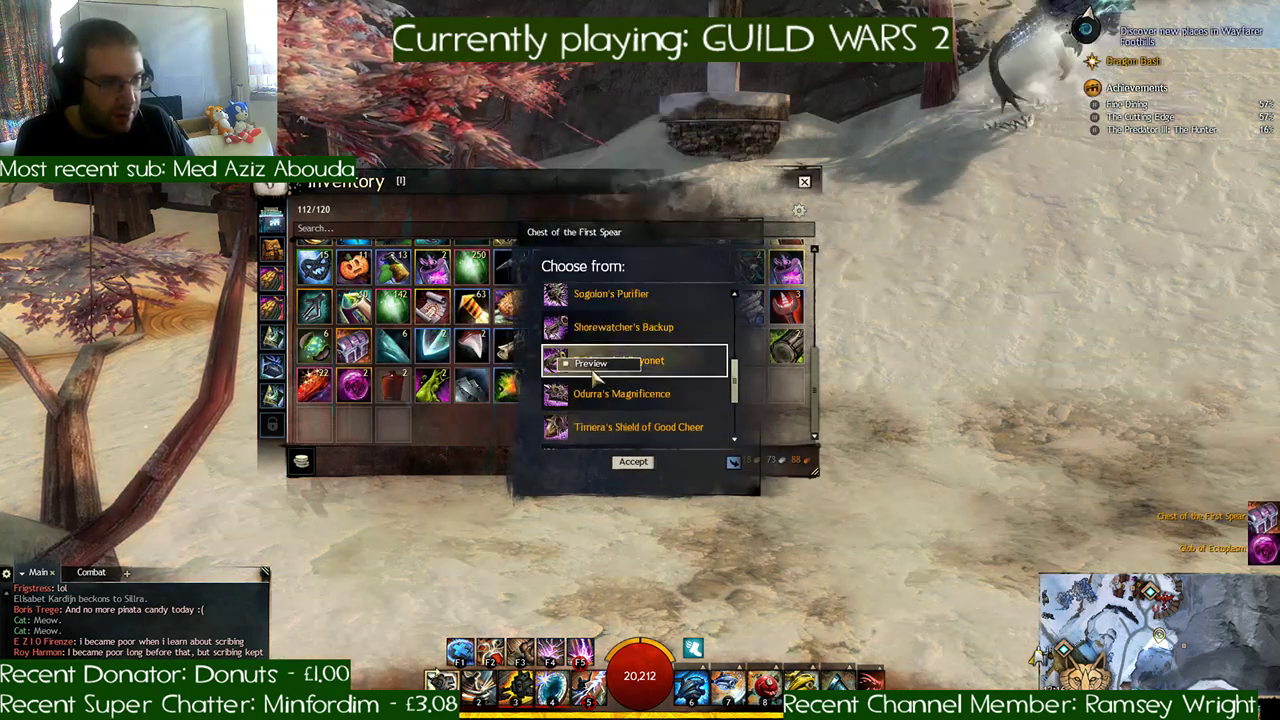
pyautogui.click(503, 562)
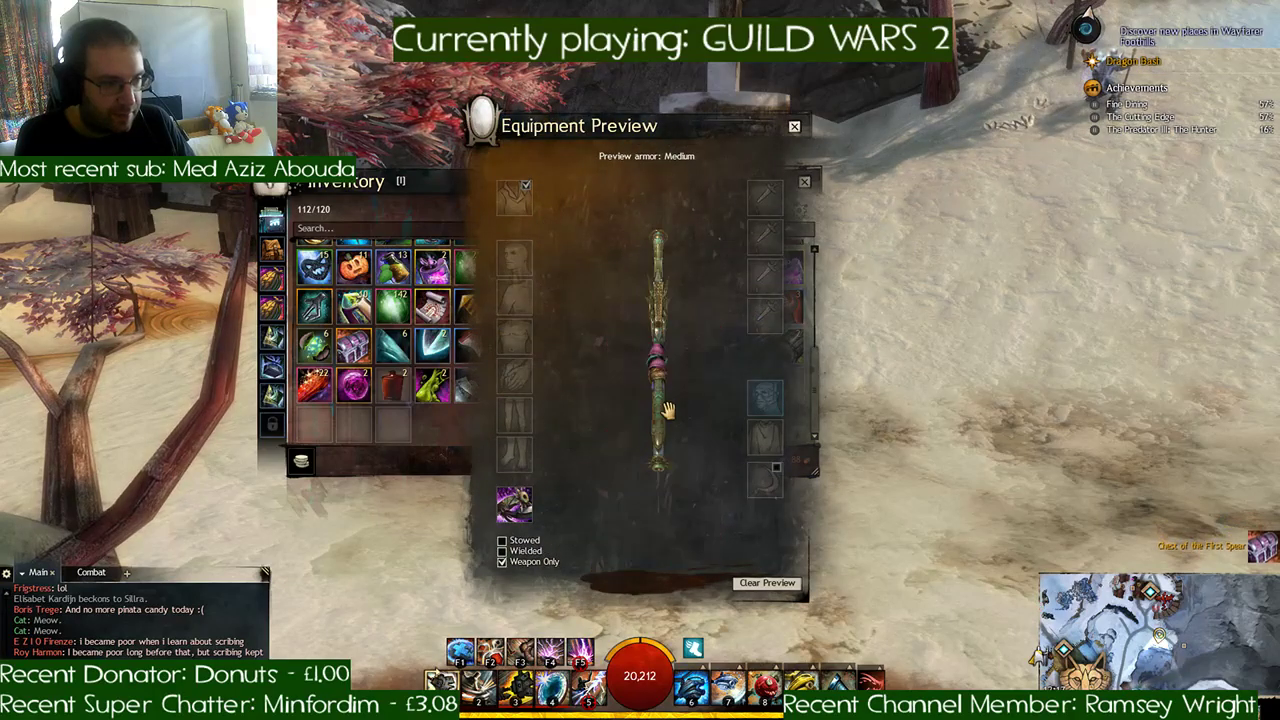
pyautogui.click(794, 127)
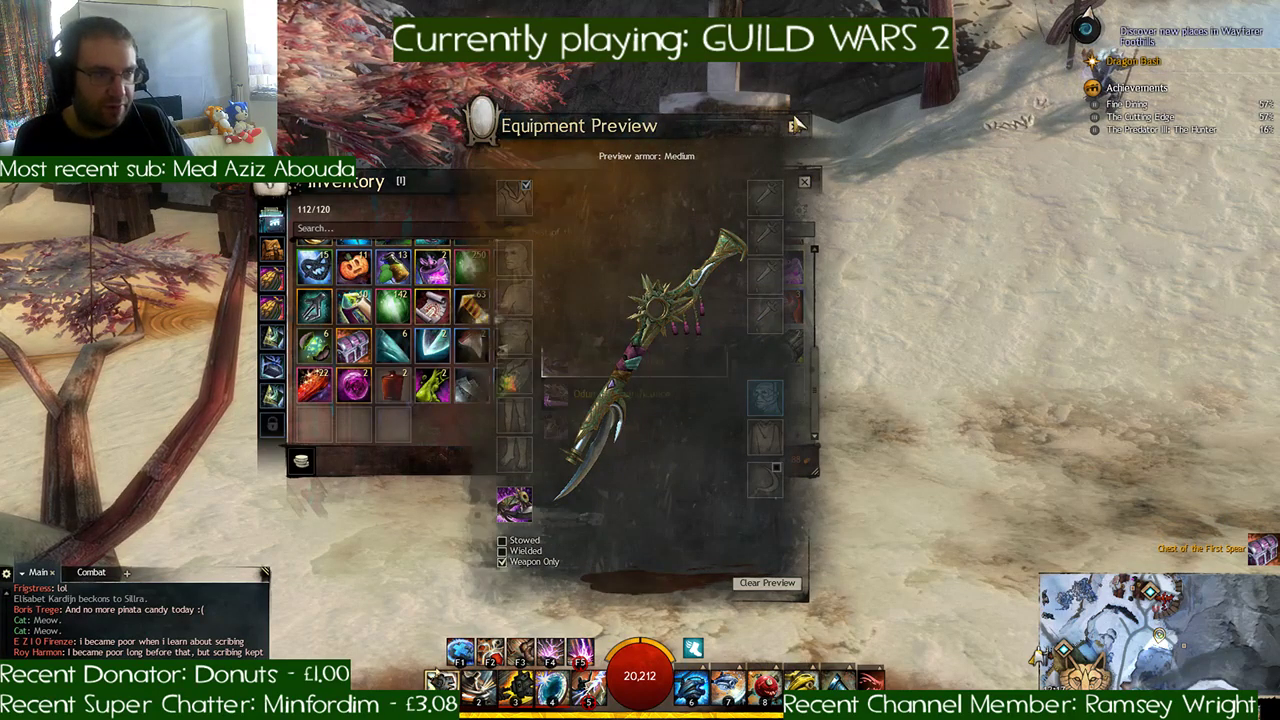
pyautogui.click(599, 340)
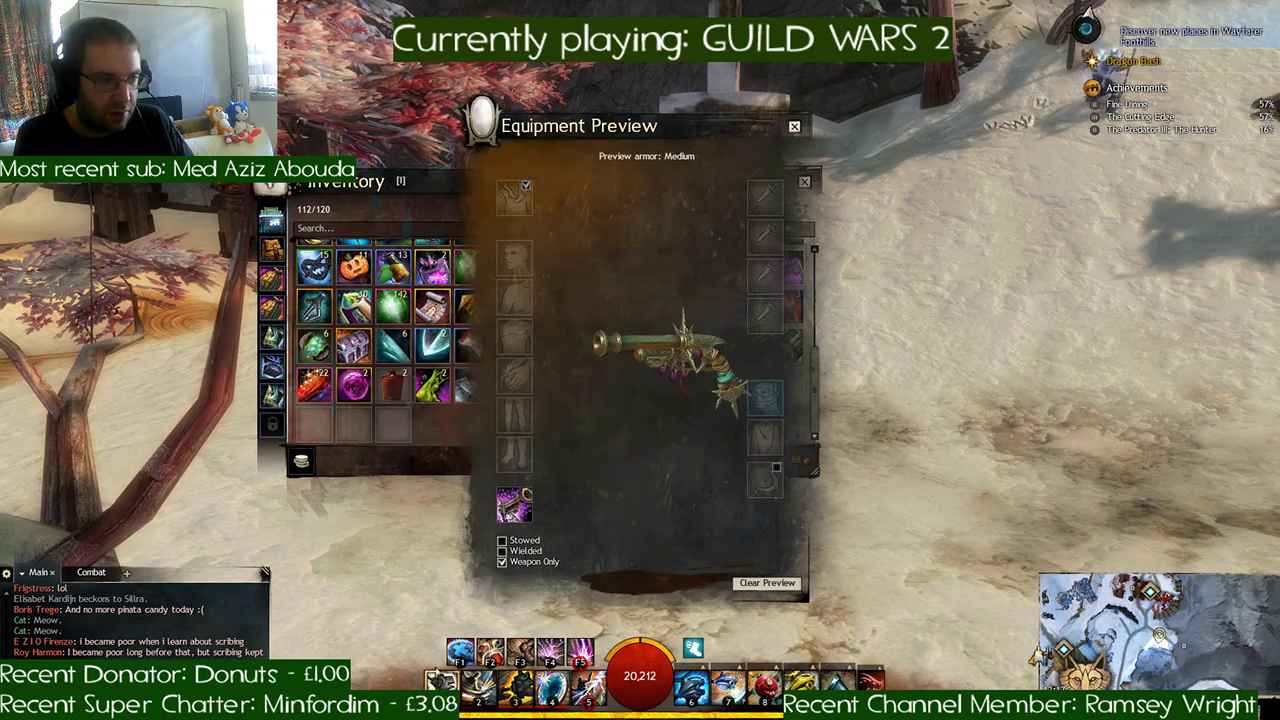
pyautogui.click(794, 127)
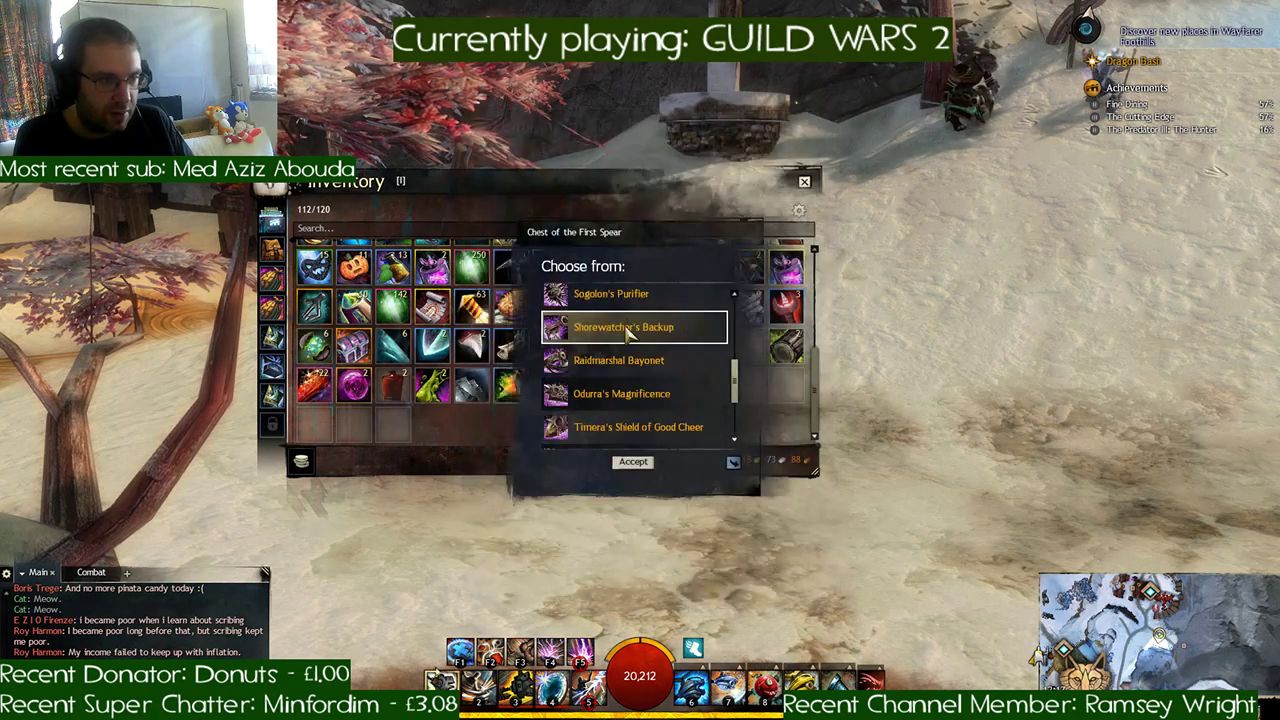
# - Take Shorewatcher's Backup from the Chest of the First Spear and salvage it
pyautogui.click(640, 461)
pyautogui.click(651, 391)
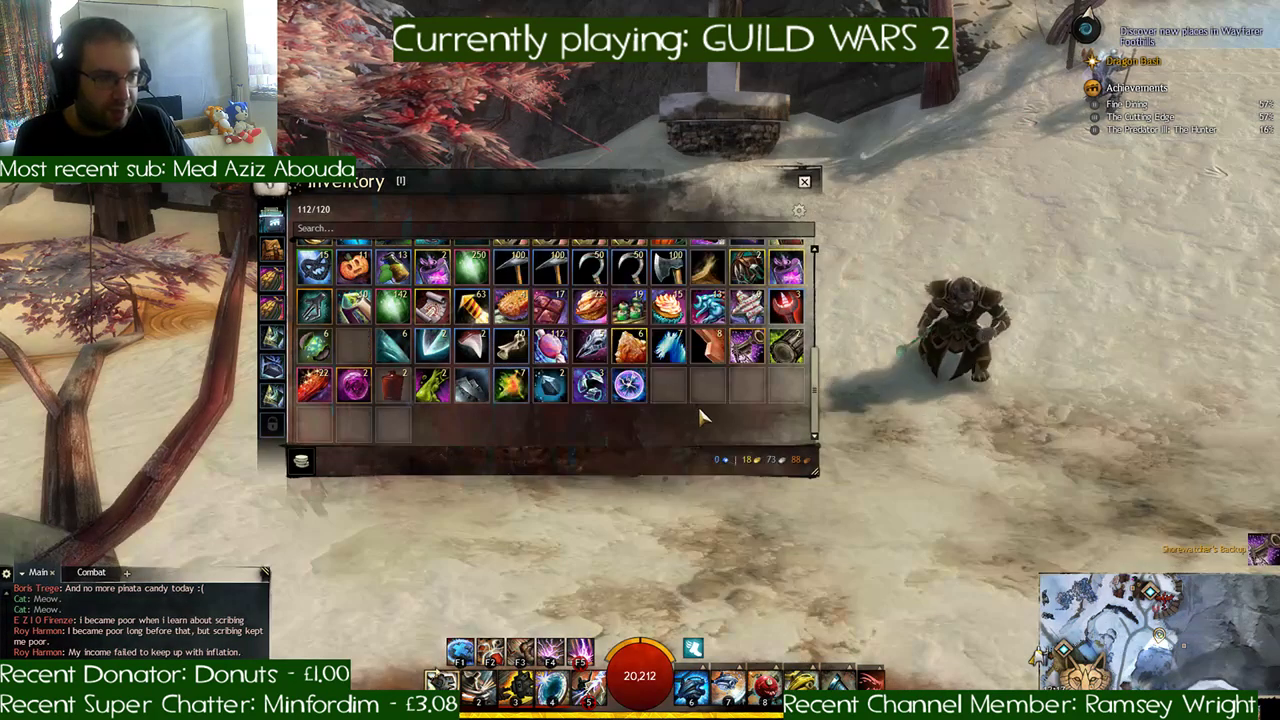
pyautogui.doubleClick(746, 263)
pyautogui.click(748, 347)
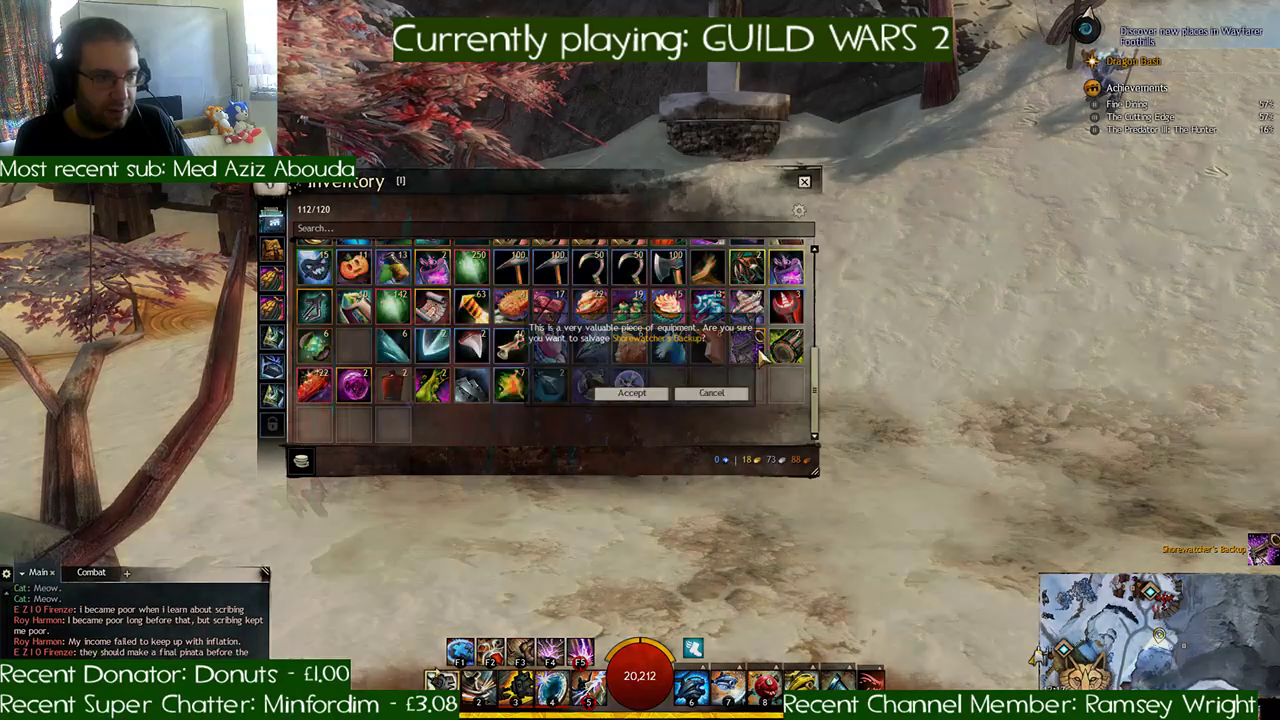
pyautogui.click(631, 393)
pyautogui.click(750, 390)
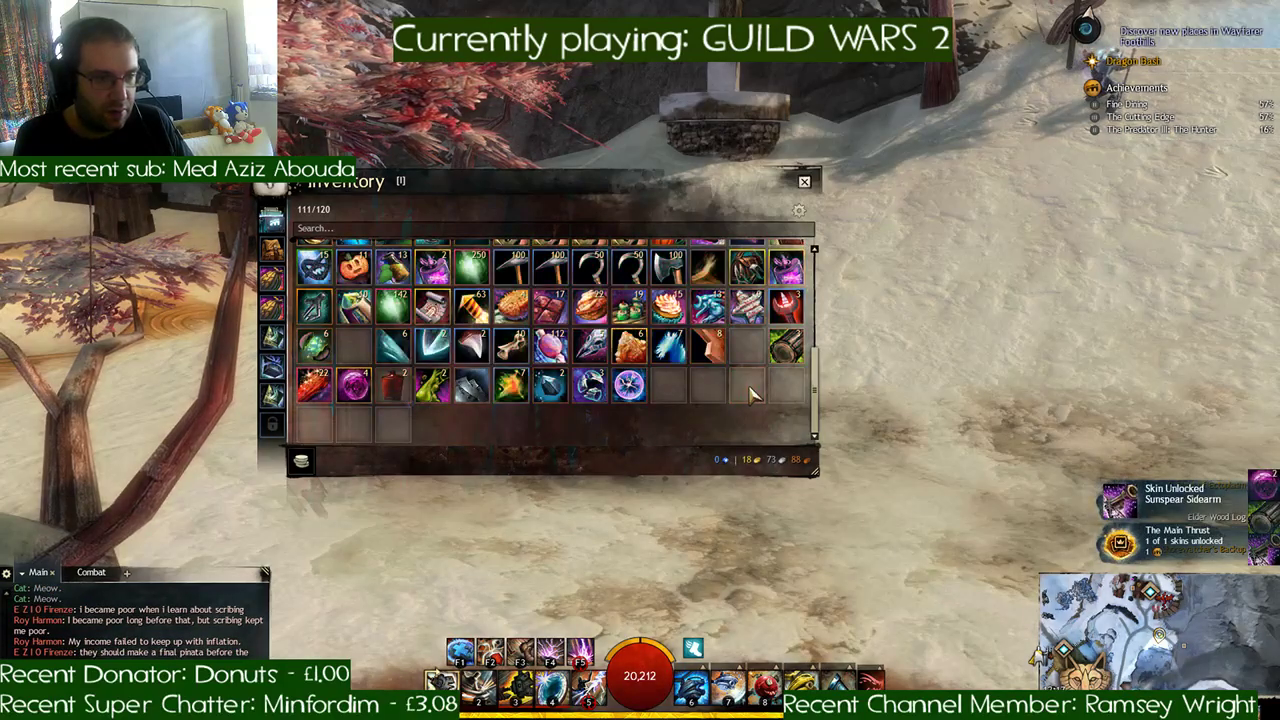
# - Review The Main Thrust achievement's collection and its tier reward
pyautogui.click(1180, 542)
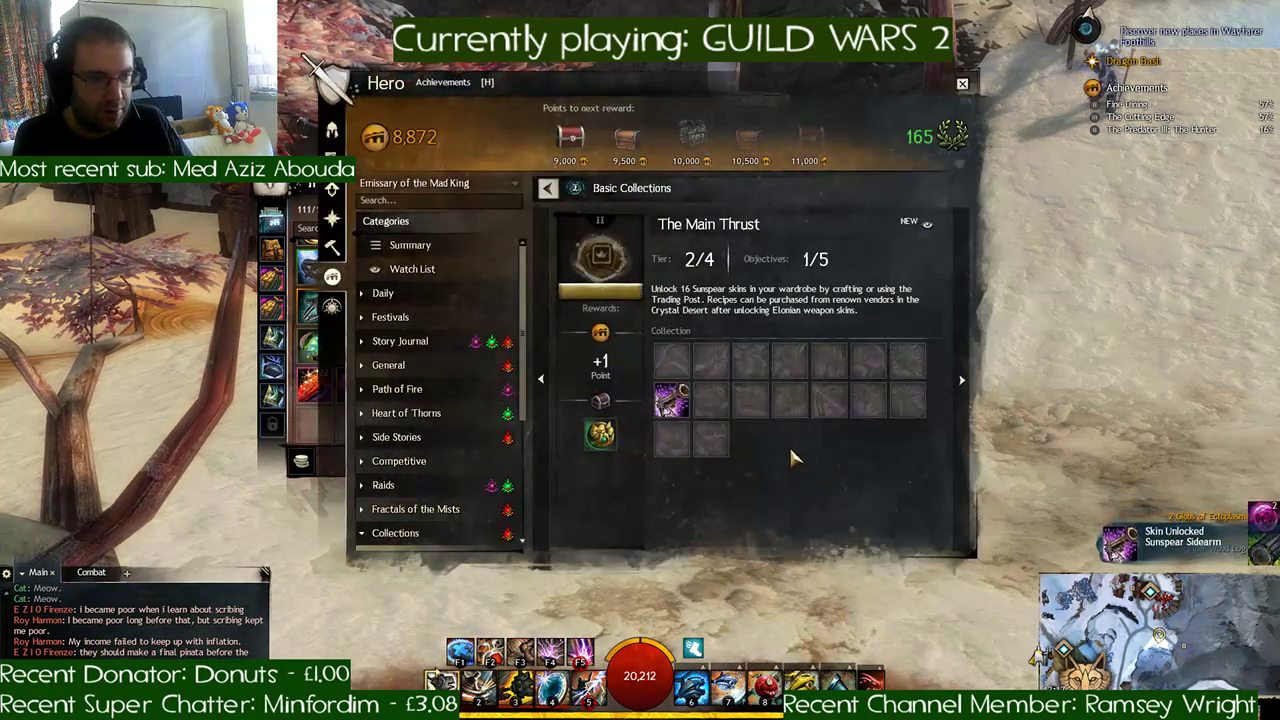
pyautogui.moveTo(603, 436)
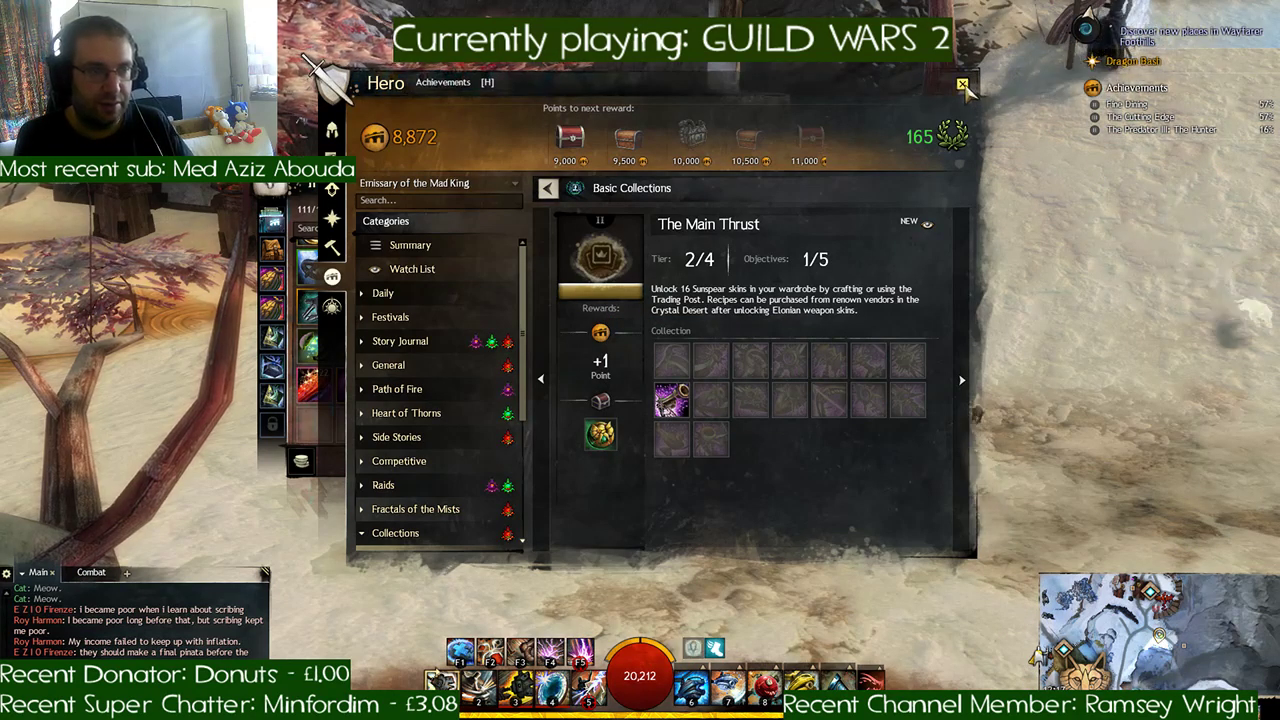
pyautogui.click(962, 85)
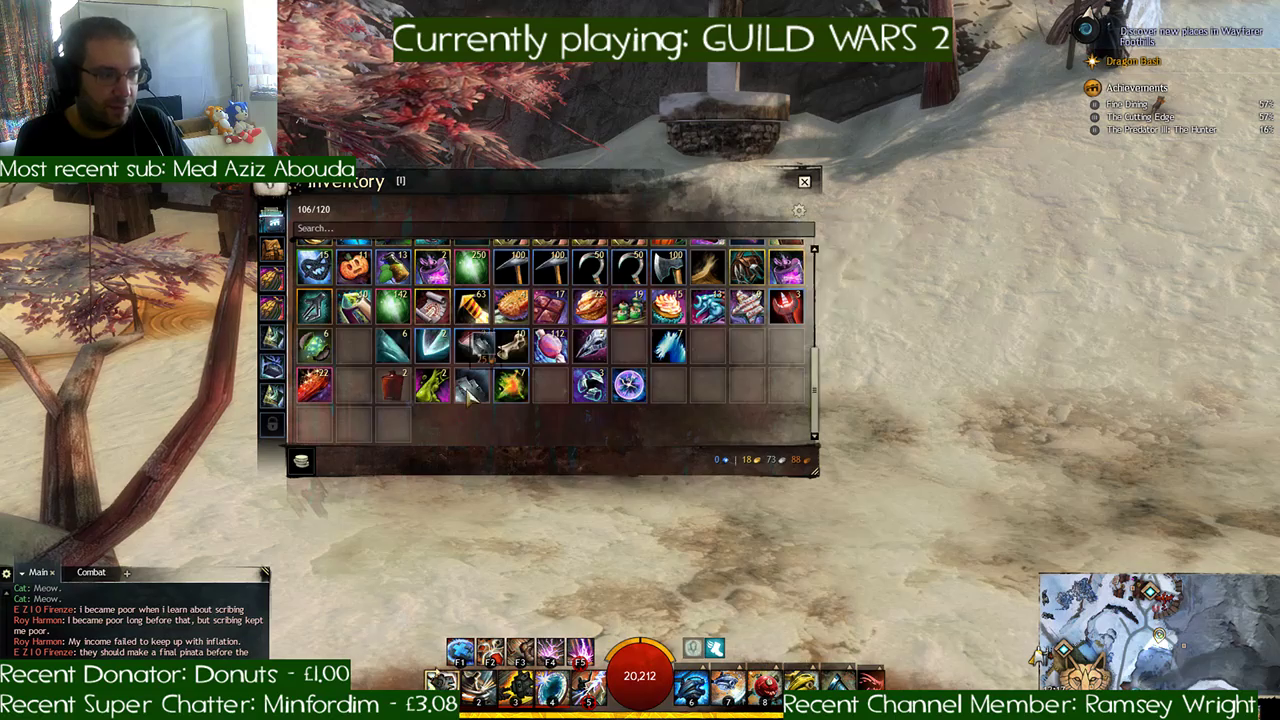
# - Consume the Essence of Luck in the inventory
pyautogui.rightClick(511, 387)
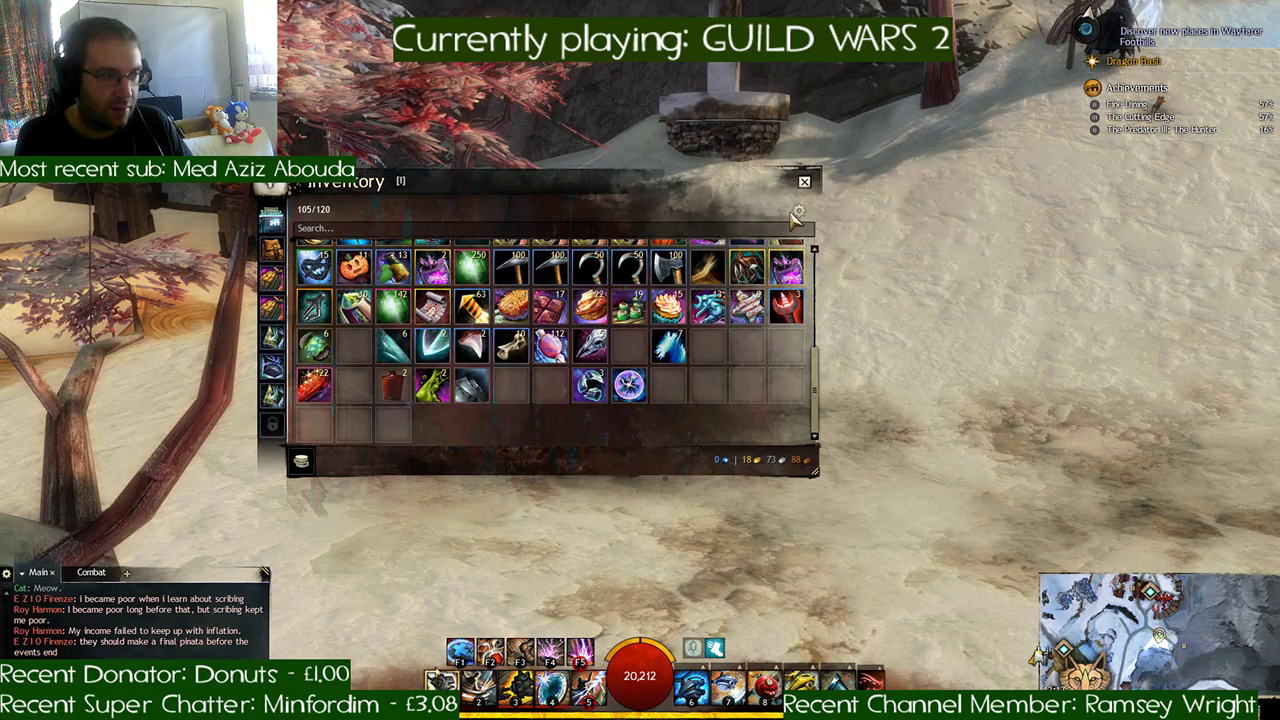
# - Close the inventory and ride a mount across the snow to the repairs merchant beside the wooden building, dismounting there
pyautogui.click(805, 184)
pyautogui.press('a')
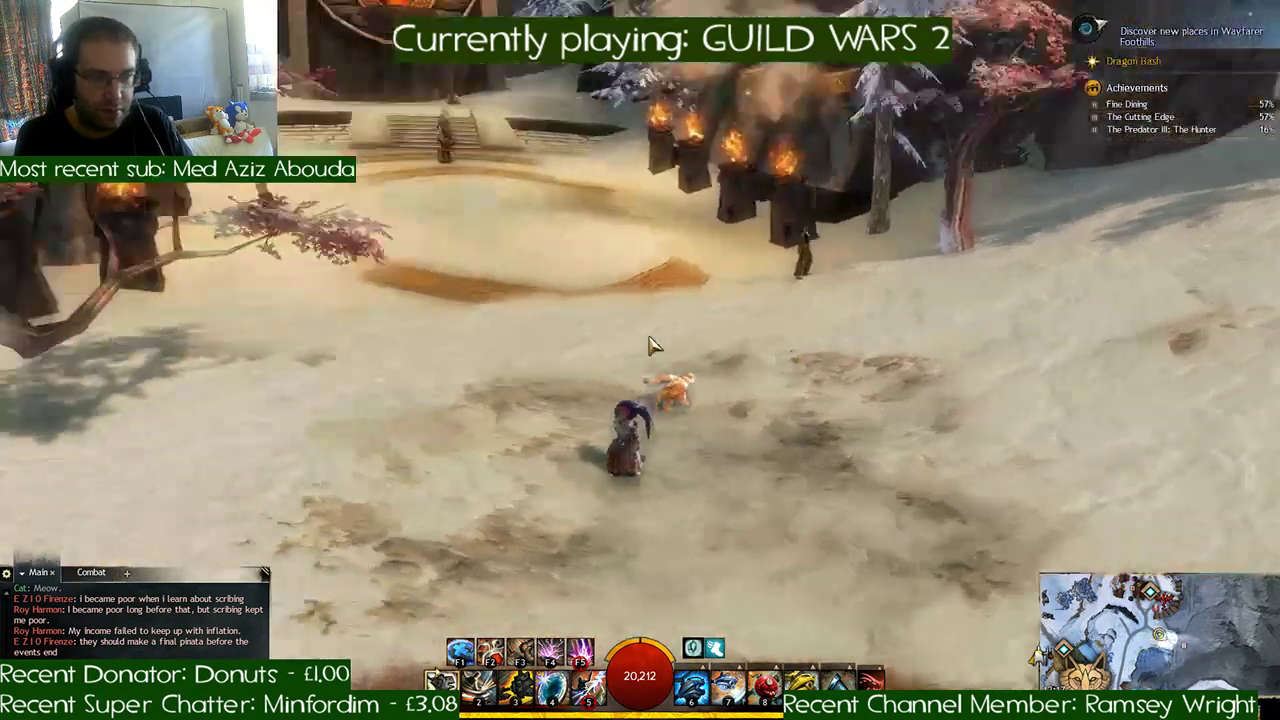
pyautogui.press('a')
pyautogui.press('w')
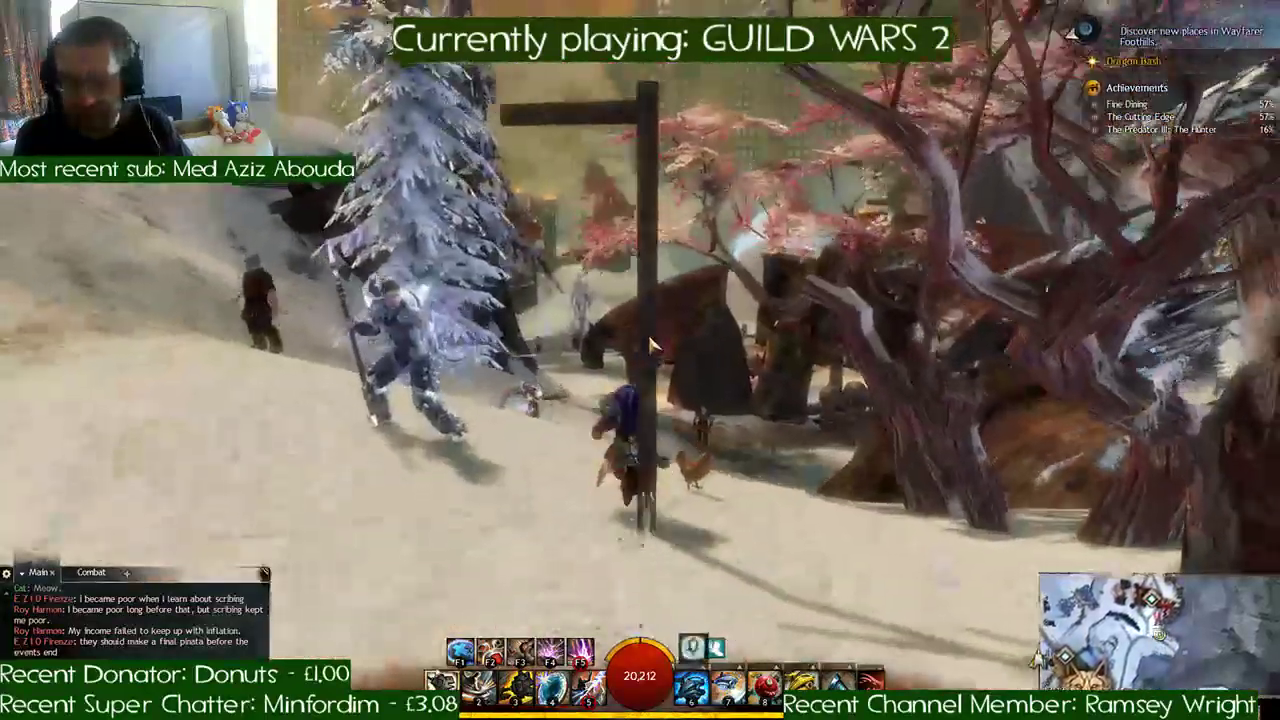
pyautogui.press('x')
pyautogui.press('w')
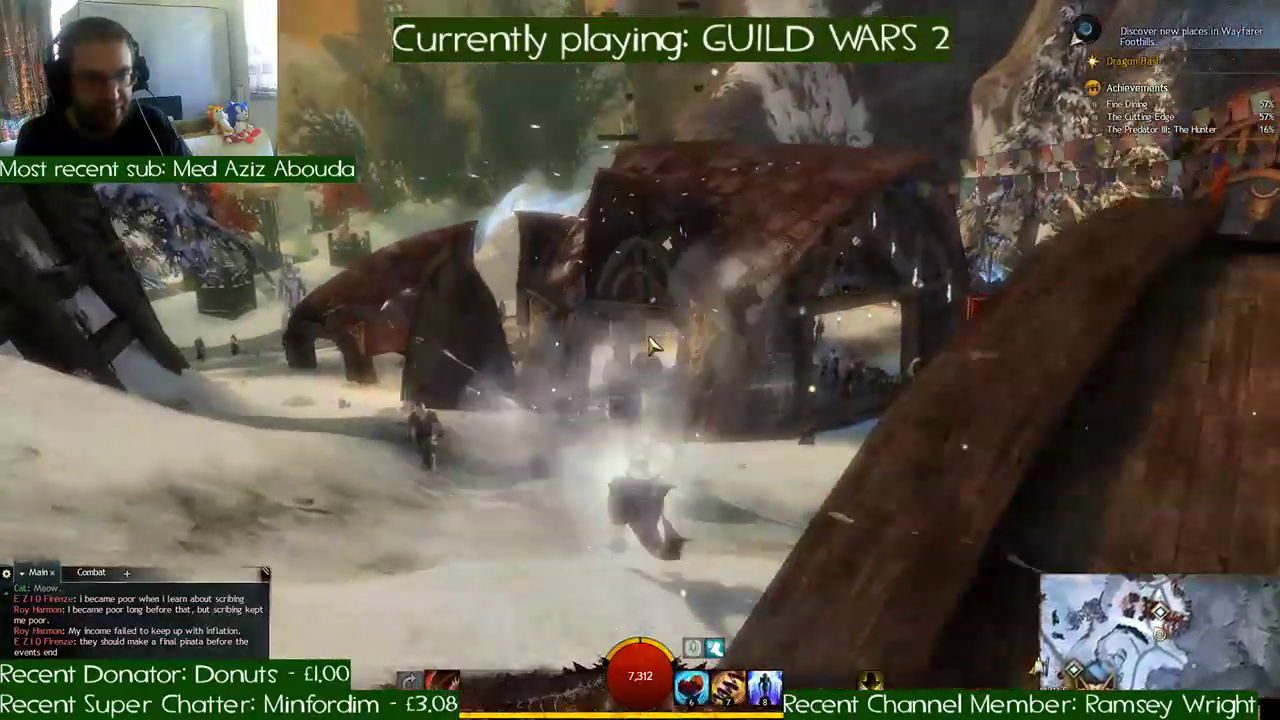
pyautogui.press('d')
pyautogui.press('w')
pyautogui.press('d')
pyautogui.press('x')
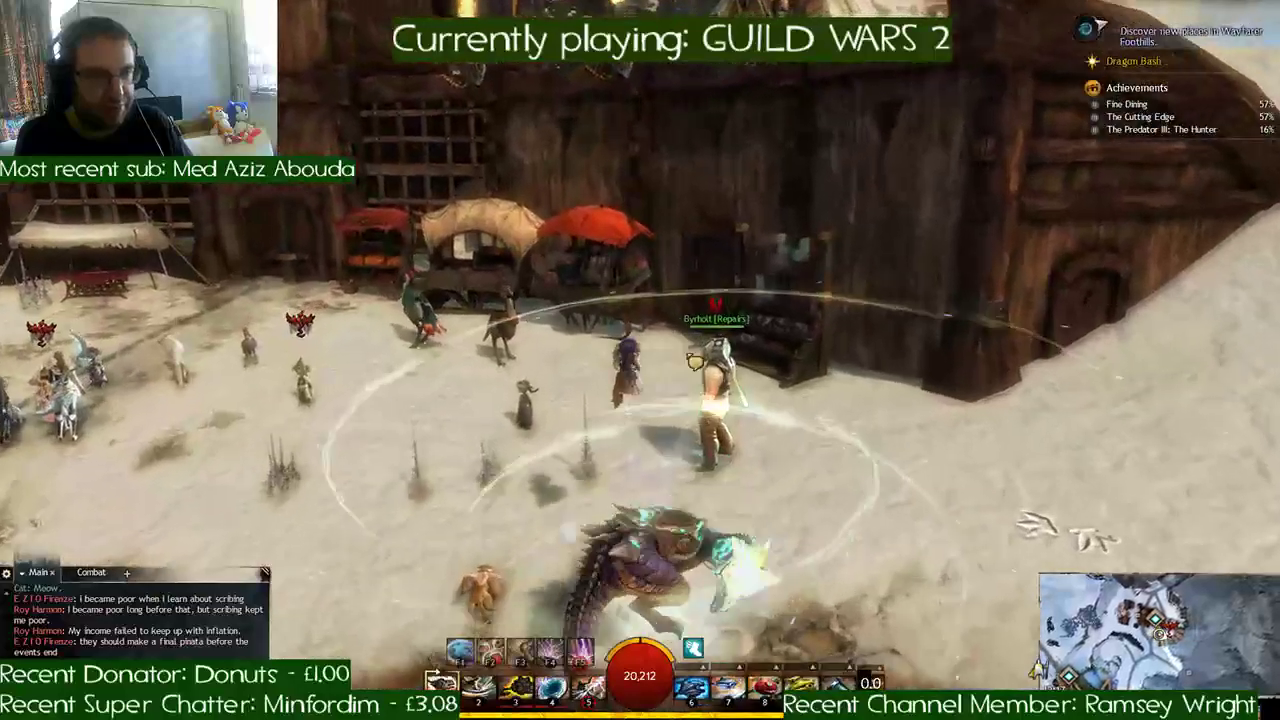
# - Talk to the repairs merchant, open the vendor's sell list and sell all junk items
pyautogui.press('f')
pyautogui.click(555, 204)
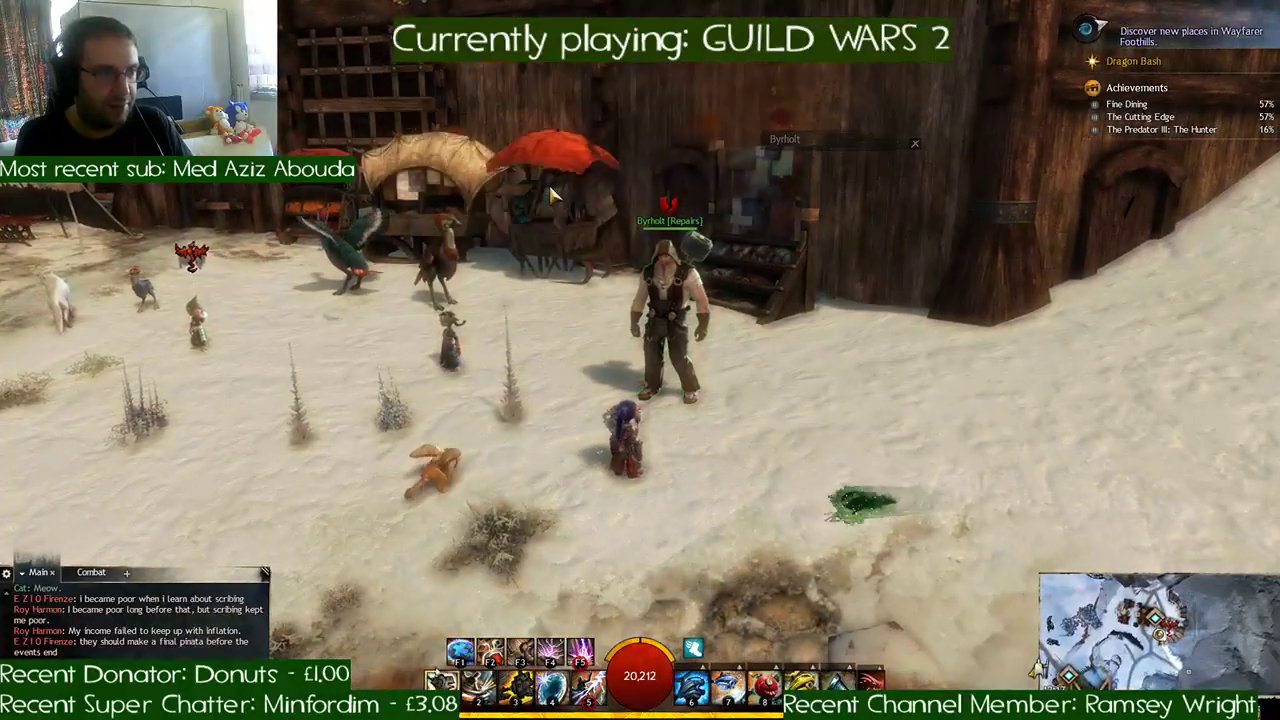
pyautogui.doubleClick(680, 335)
pyautogui.click(511, 180)
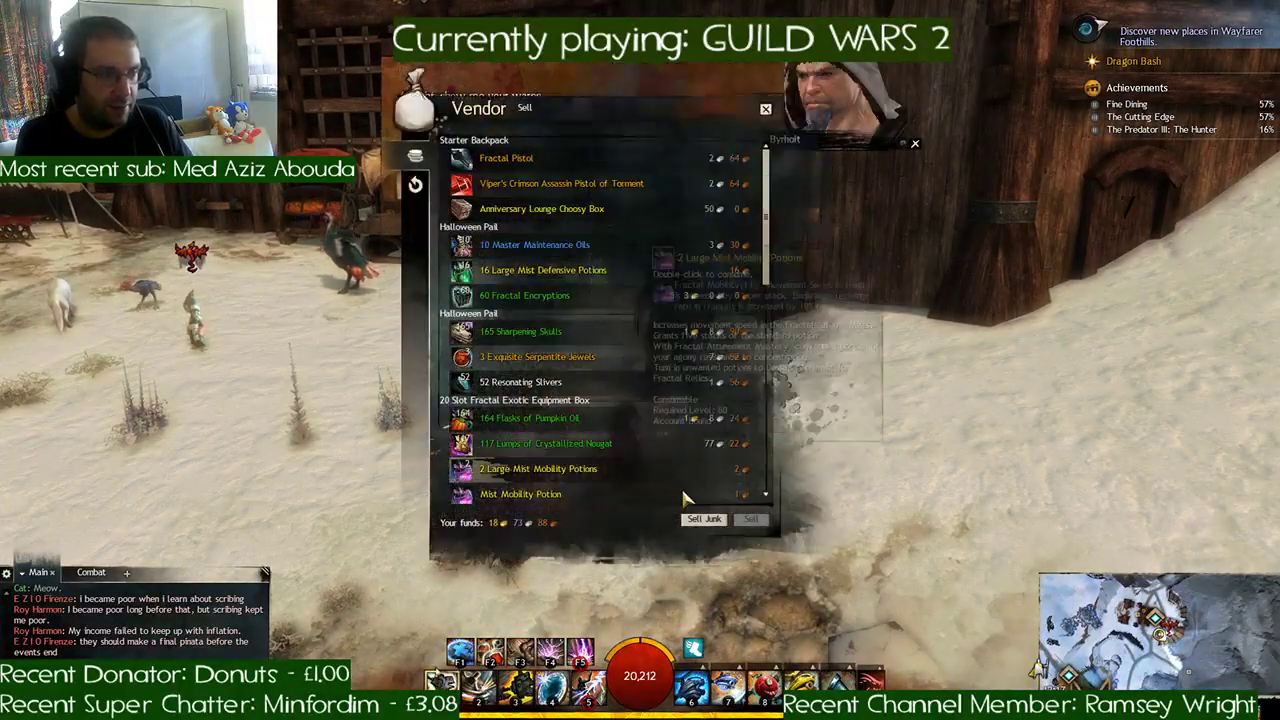
pyautogui.click(713, 522)
# - Sell the Silk Scraps, Large Bones, Large Fangs, Large Scales, Lucent Motes and Intricate Totems to the vendor
pyautogui.scroll(-10, 595, 334)
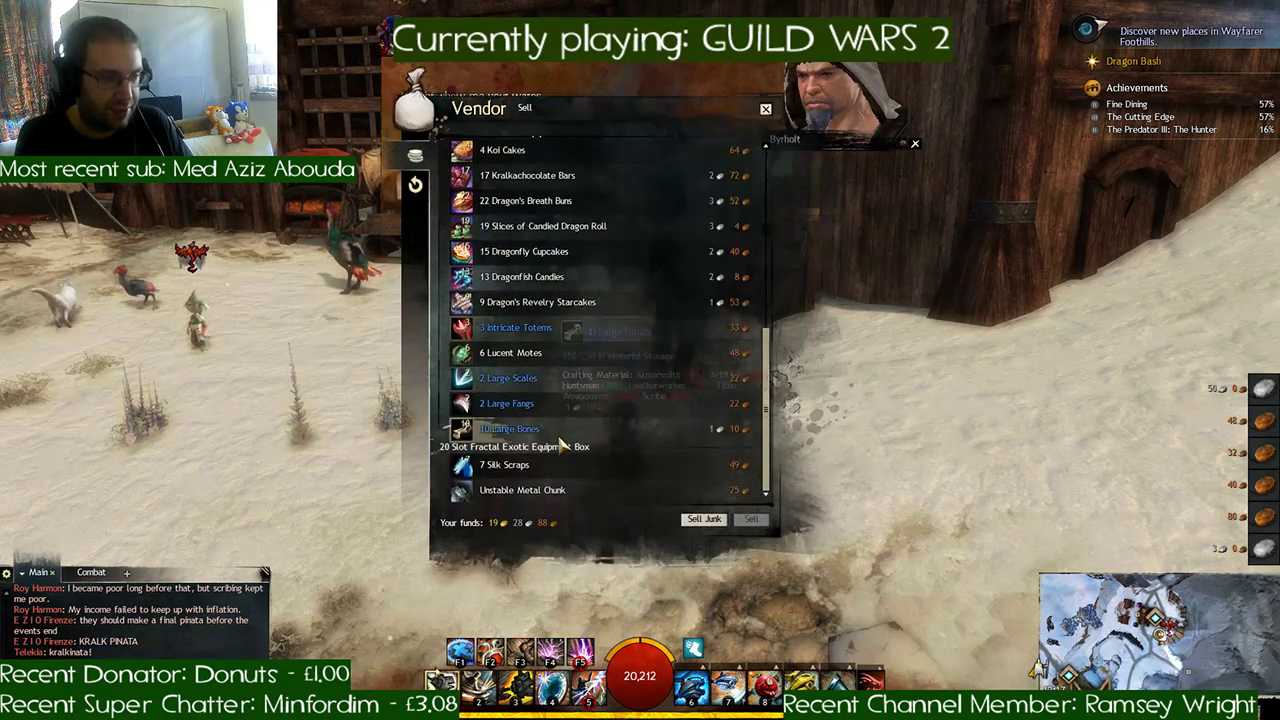
pyautogui.click(508, 465)
pyautogui.click(506, 458)
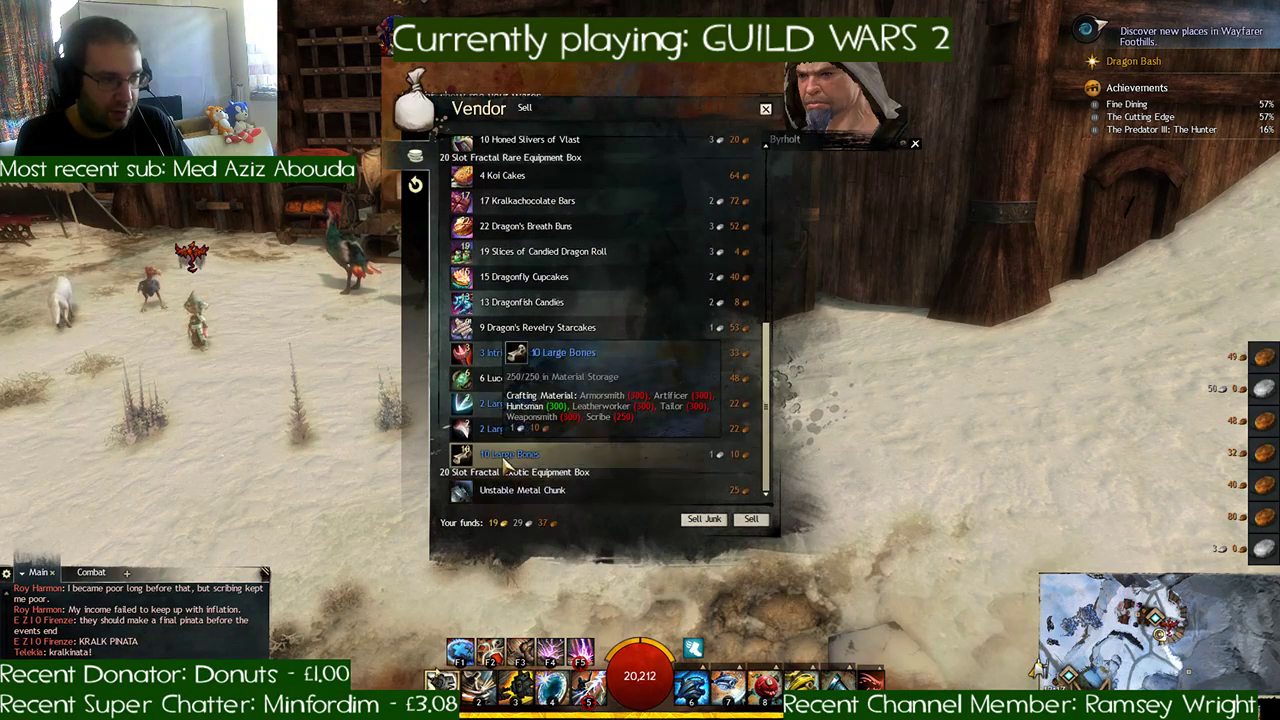
pyautogui.click(506, 458)
pyautogui.click(506, 458)
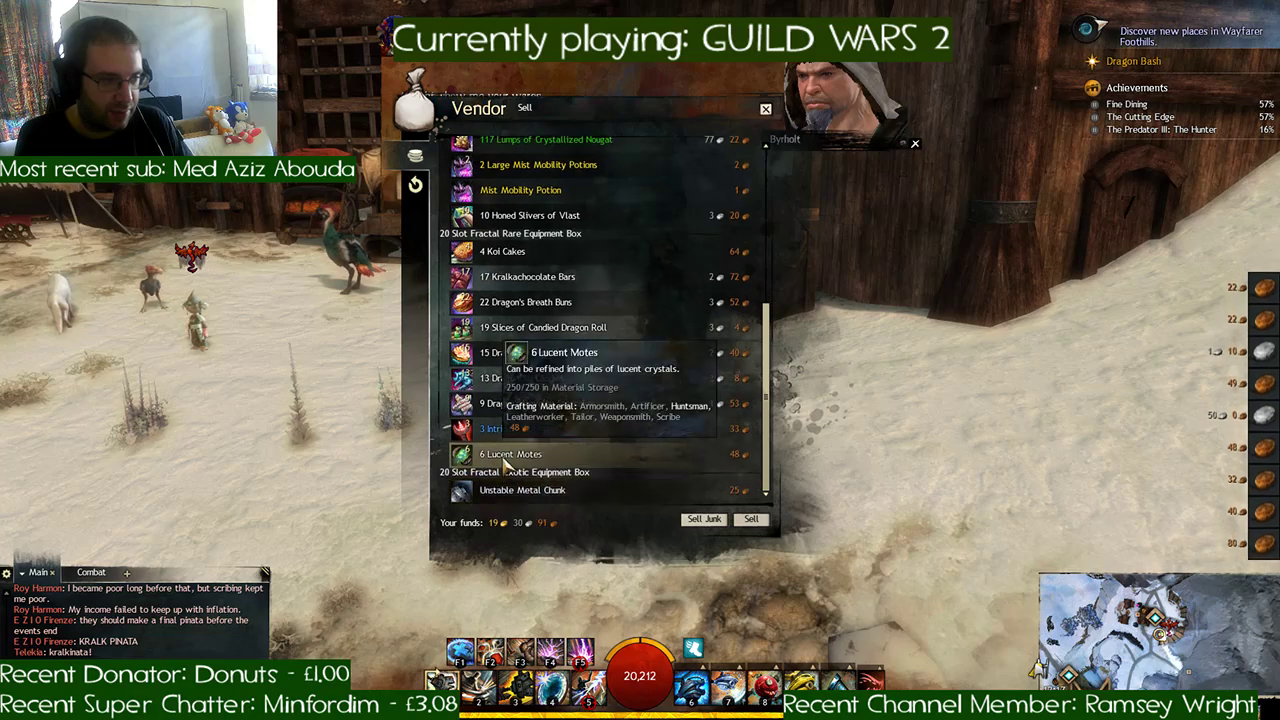
pyautogui.click(506, 458)
pyautogui.click(506, 458)
# - Salvage the Unstable Metal Chunk in the inventory with a salvage kit
pyautogui.press('i')
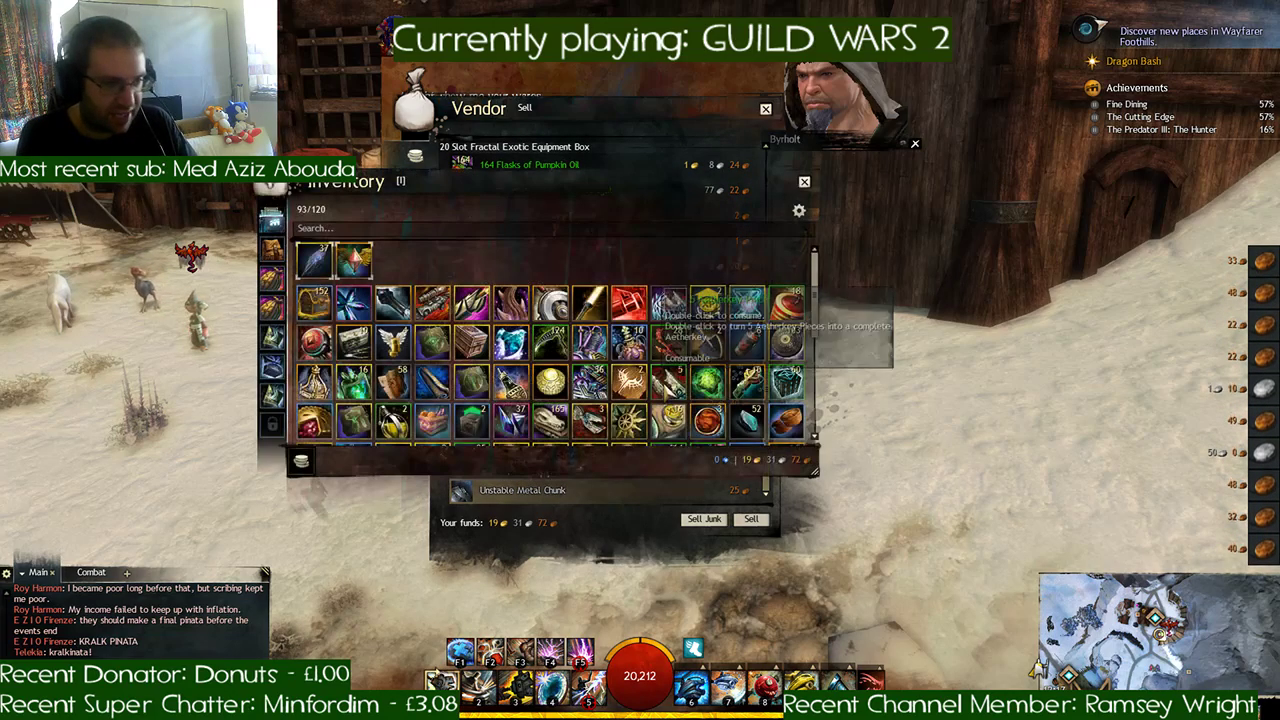
pyautogui.doubleClick(755, 336)
pyautogui.scroll(-2, 620, 394)
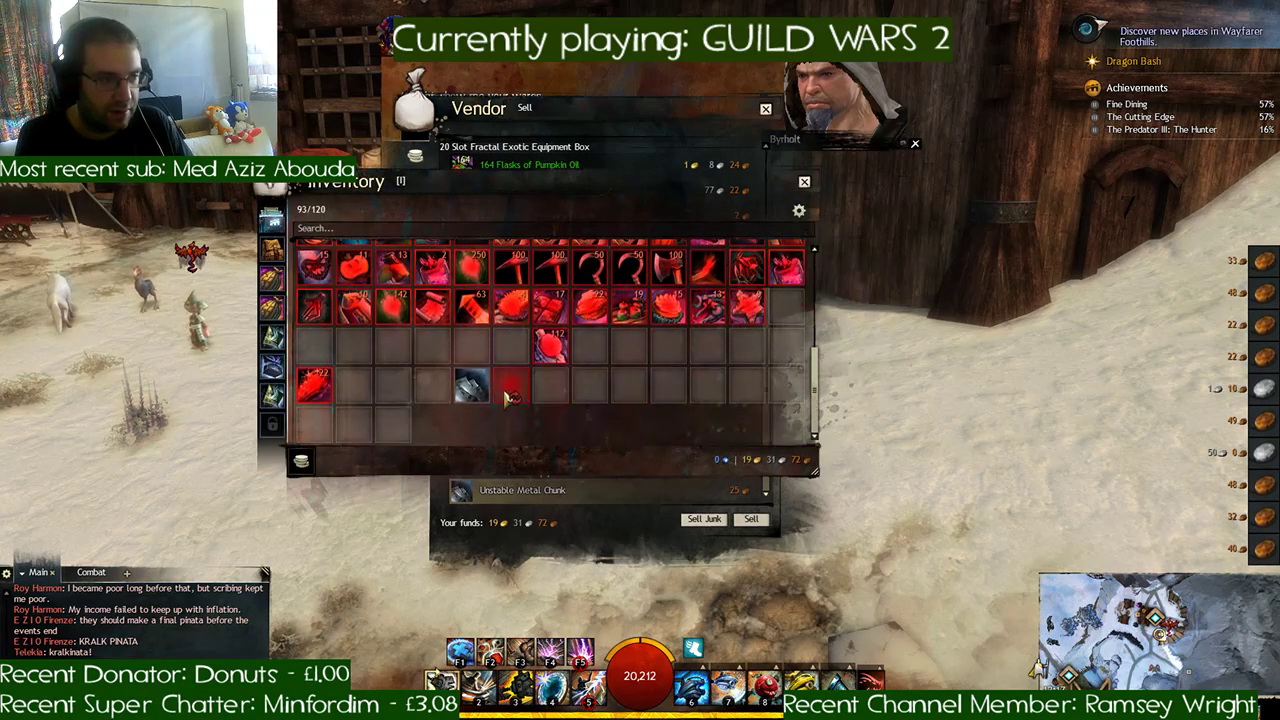
pyautogui.click(488, 385)
pyautogui.doubleClick(786, 265)
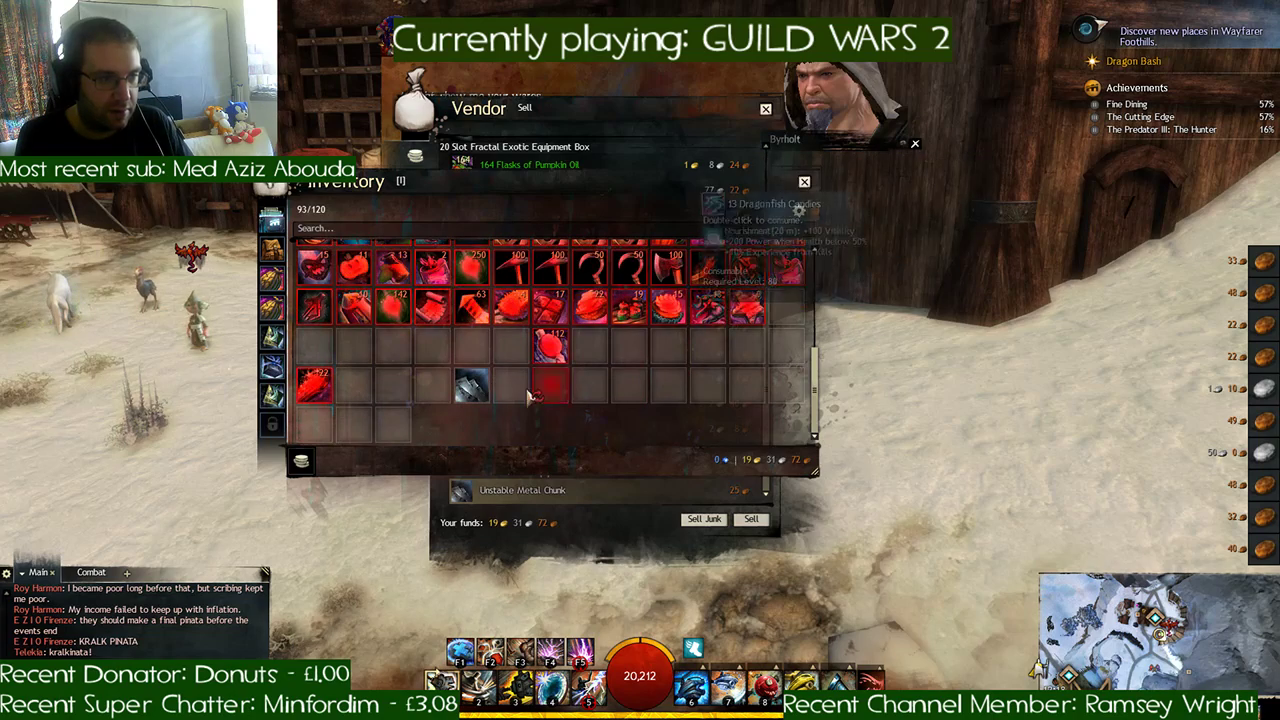
pyautogui.click(472, 385)
pyautogui.rightClick(756, 264)
pyautogui.click(778, 276)
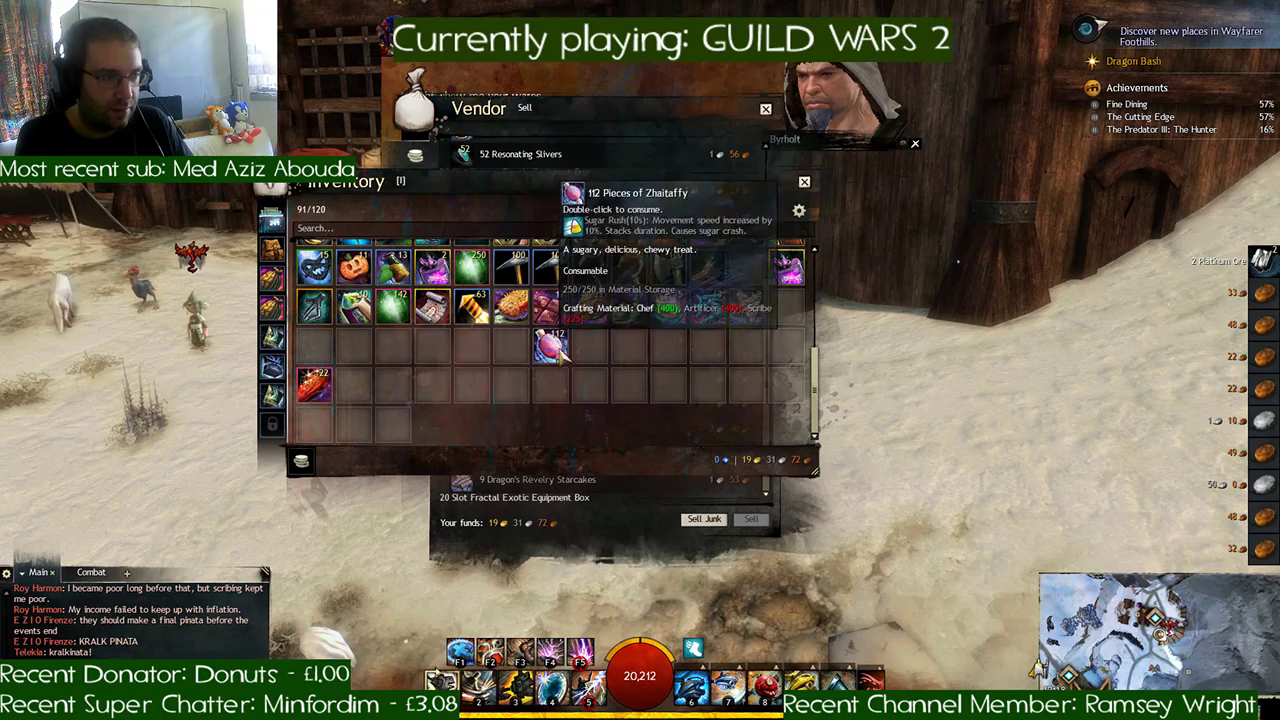
# - Move the Pieces of Zhaitaffy into the free slot above, destroy the 22 Piles of Bloodstone Dust, and leave the inventory and vendor
pyautogui.click(488, 361)
pyautogui.moveTo(546, 350); pyautogui.dragTo(738, 270)
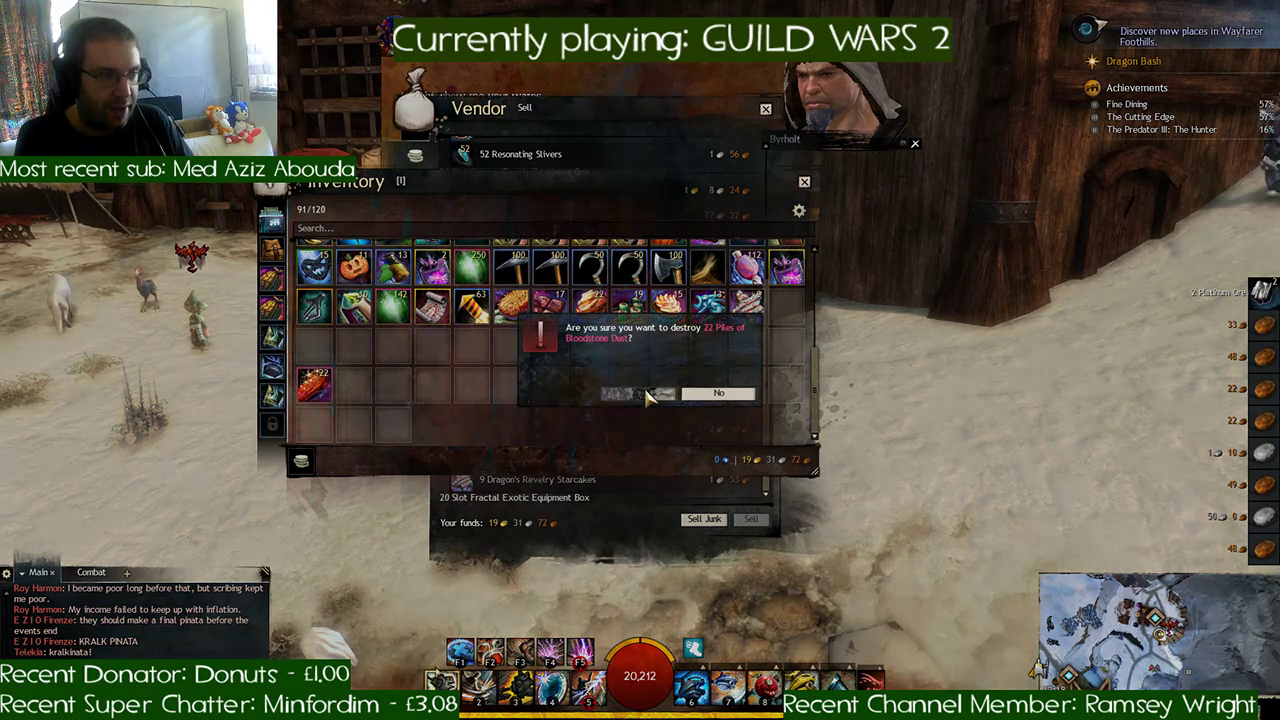
pyautogui.click(645, 394)
pyautogui.scroll(5, 420, 320)
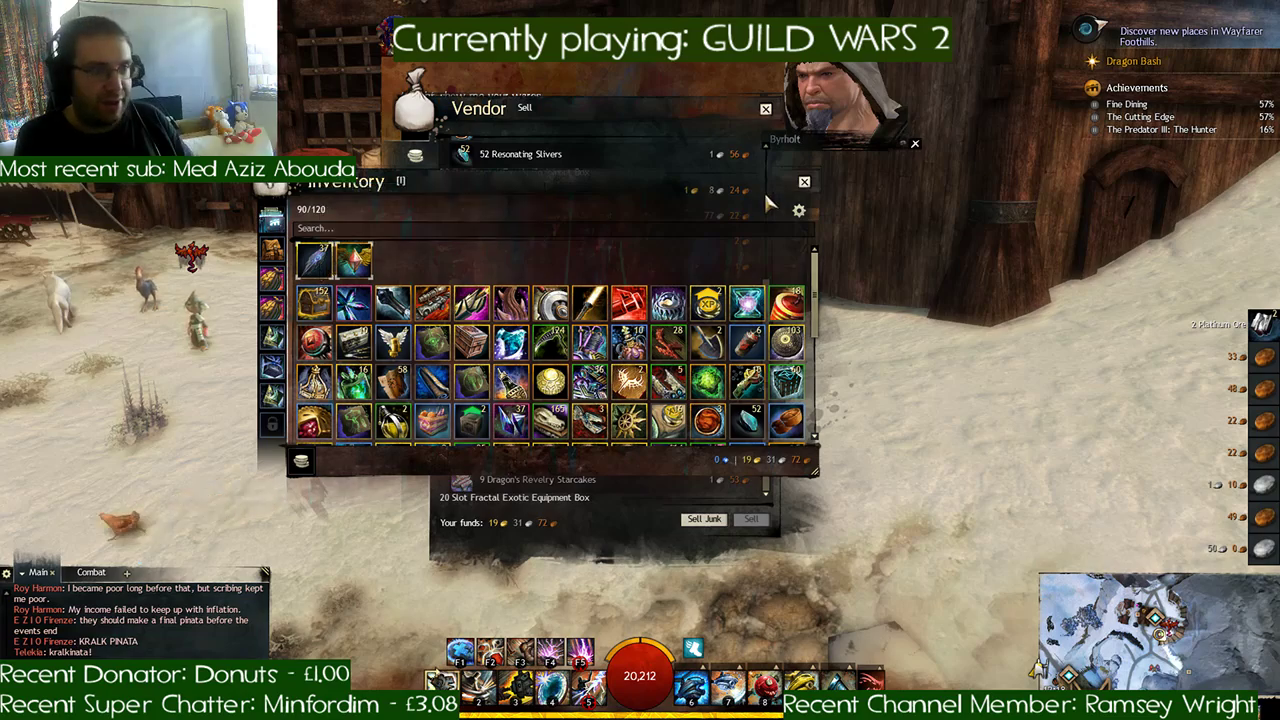
pyautogui.click(804, 182)
pyautogui.click(766, 108)
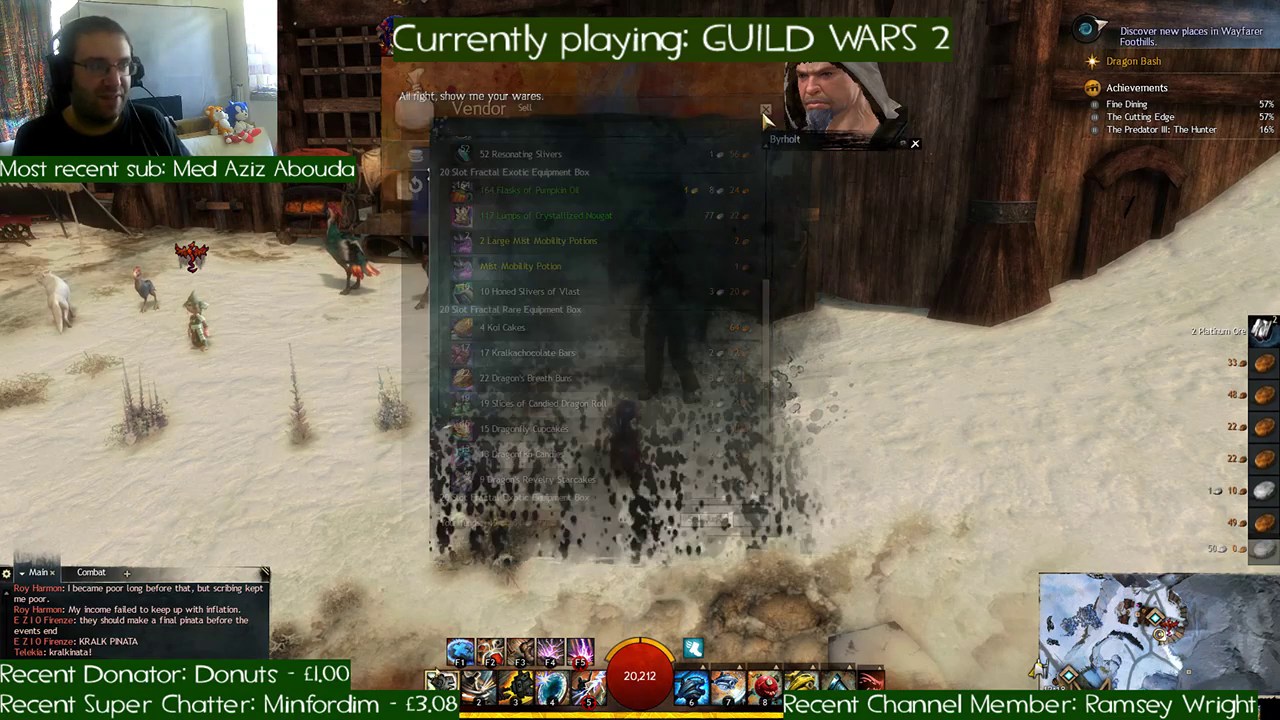
pyautogui.click(544, 175)
# - Walk the character away from the repairs merchant onto the open snowy ground nearby
pyautogui.moveTo(815, 336); pyautogui.dragTo(815, 336, button='right')
pyautogui.press('d')
pyautogui.press('w')
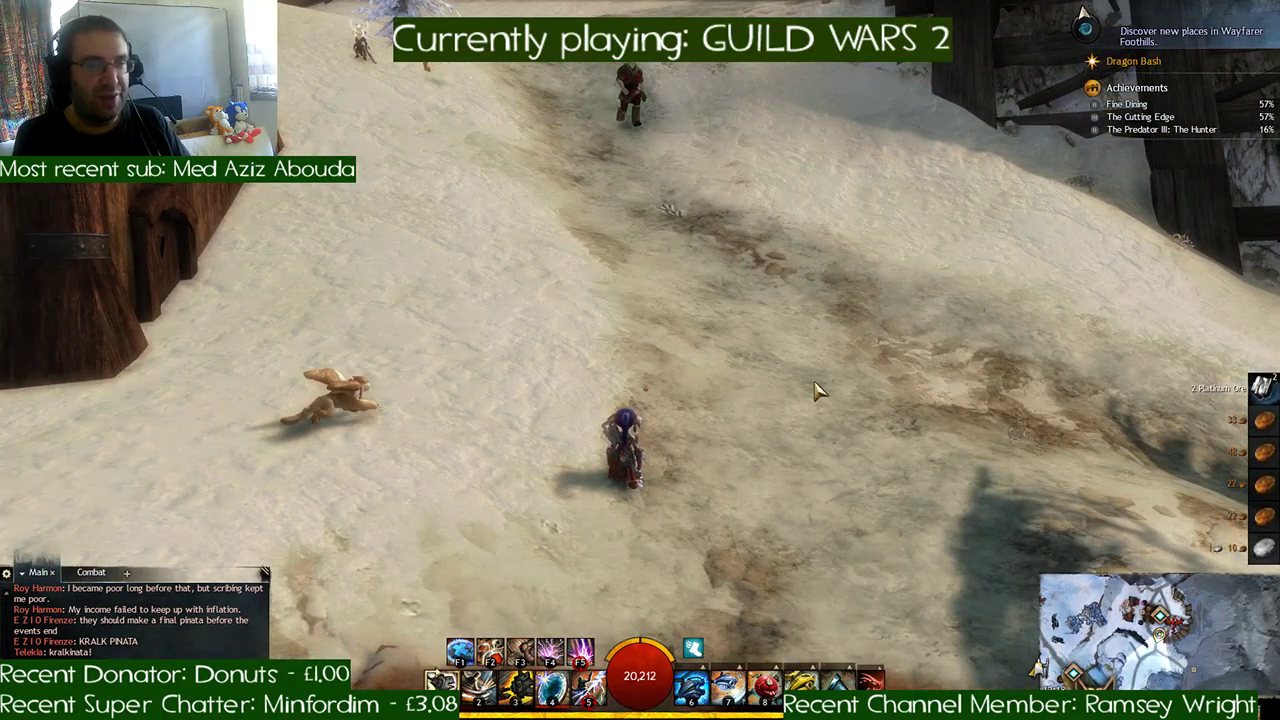
pyautogui.moveTo(815, 390); pyautogui.dragTo(815, 390, button='right')
pyautogui.press('w')
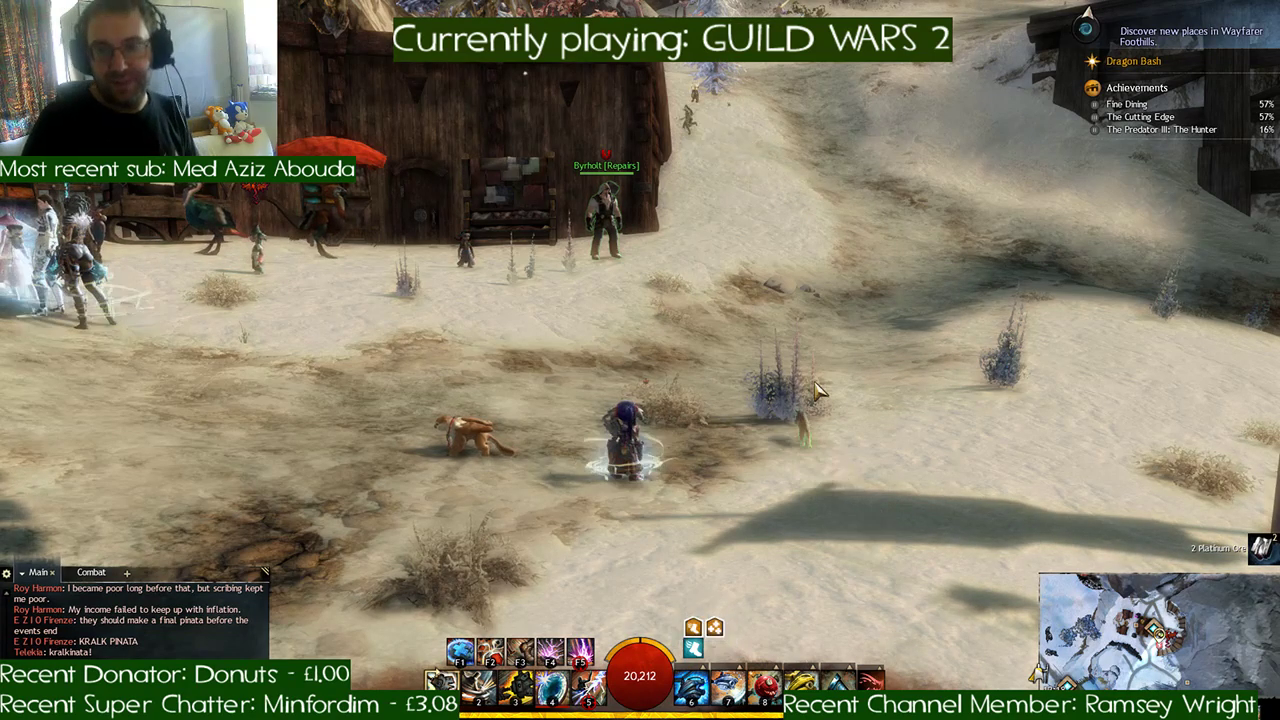
pyautogui.press('d')
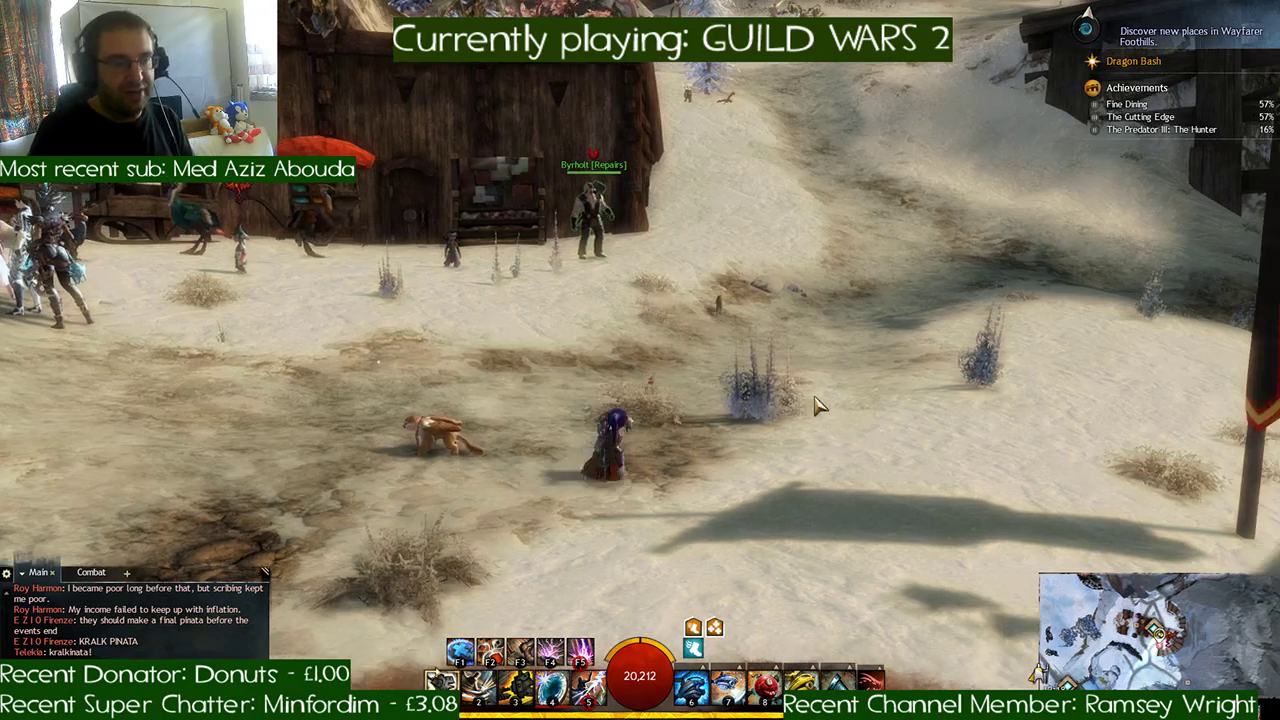